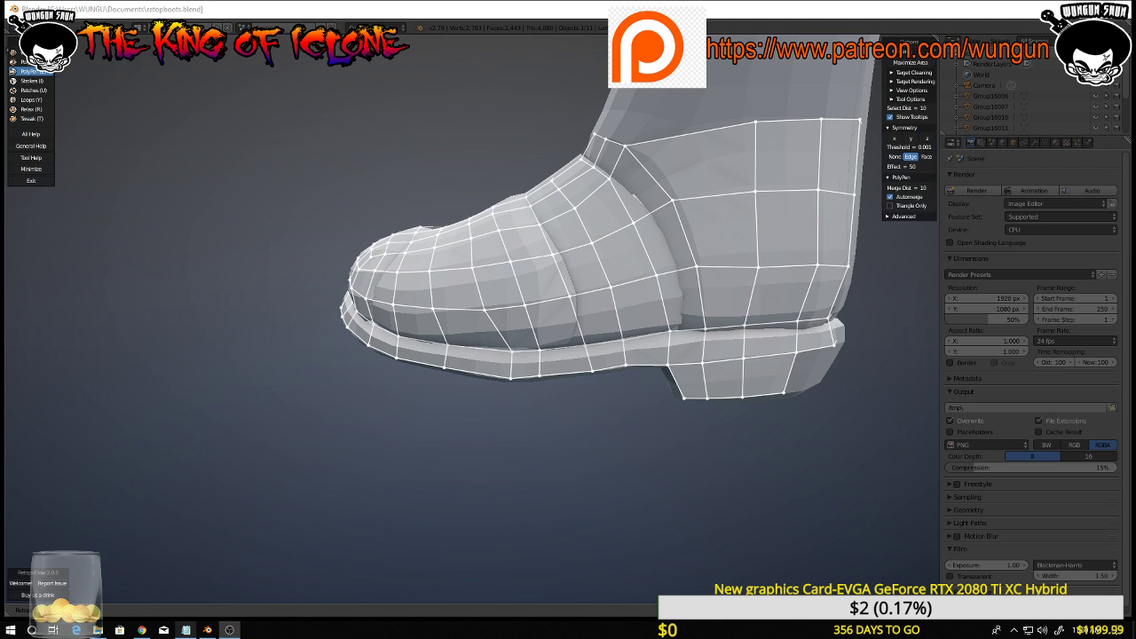
Extend the PolyPen retopology mesh with the next quad toward the back on the outer side of the front boot's heel
middle_click_drag(362, 458, 418, 456)
scroll(418, 456, "down", 5)
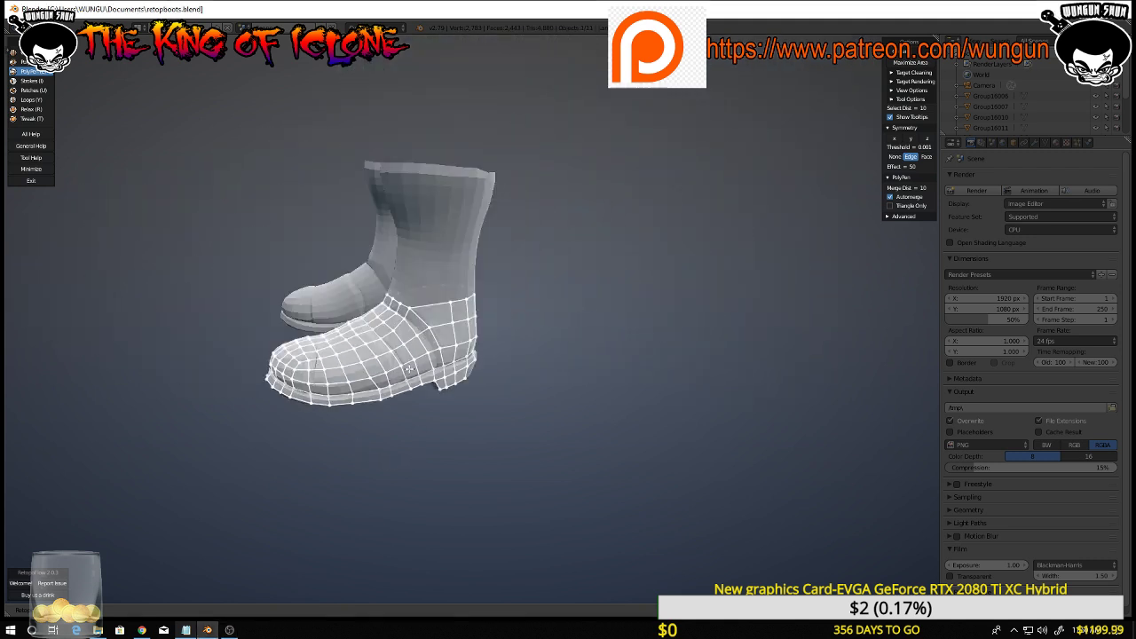
scroll(417, 410, "up", 3)
mouse_move(417, 410)
middle_mouse_down()
mouse_move(616, 399)
mouse_move(440, 405)
middle_mouse_up()
scroll(616, 399, "down", 3)
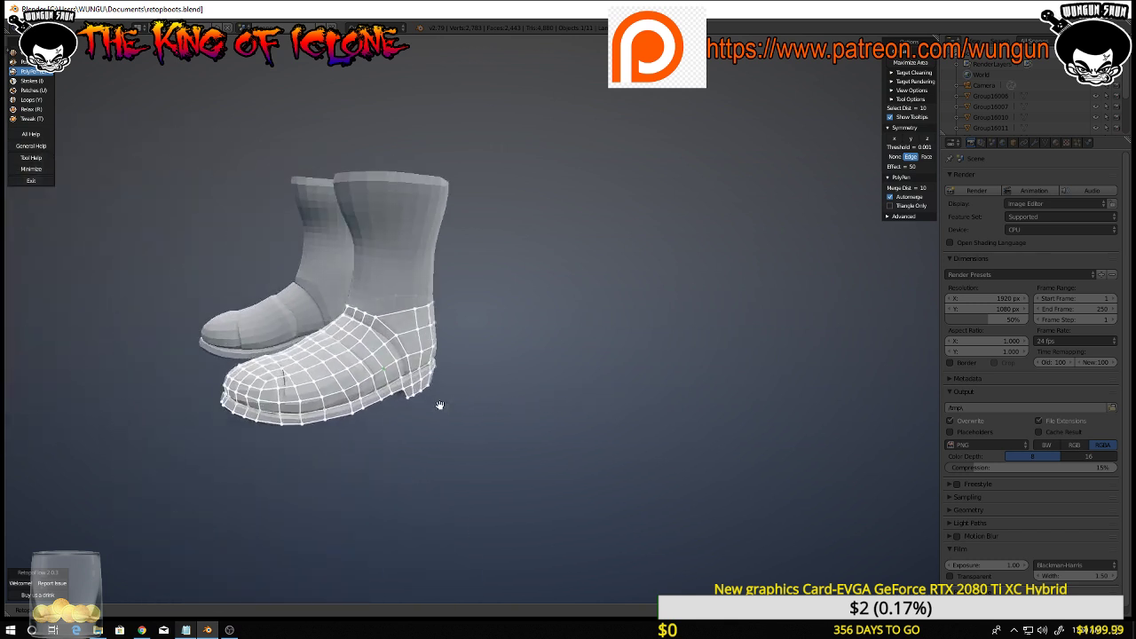
scroll(436, 409, "up", 4)
middle_click_drag(470, 357, 395, 342)
middle_click_drag(597, 438, 200, 390)
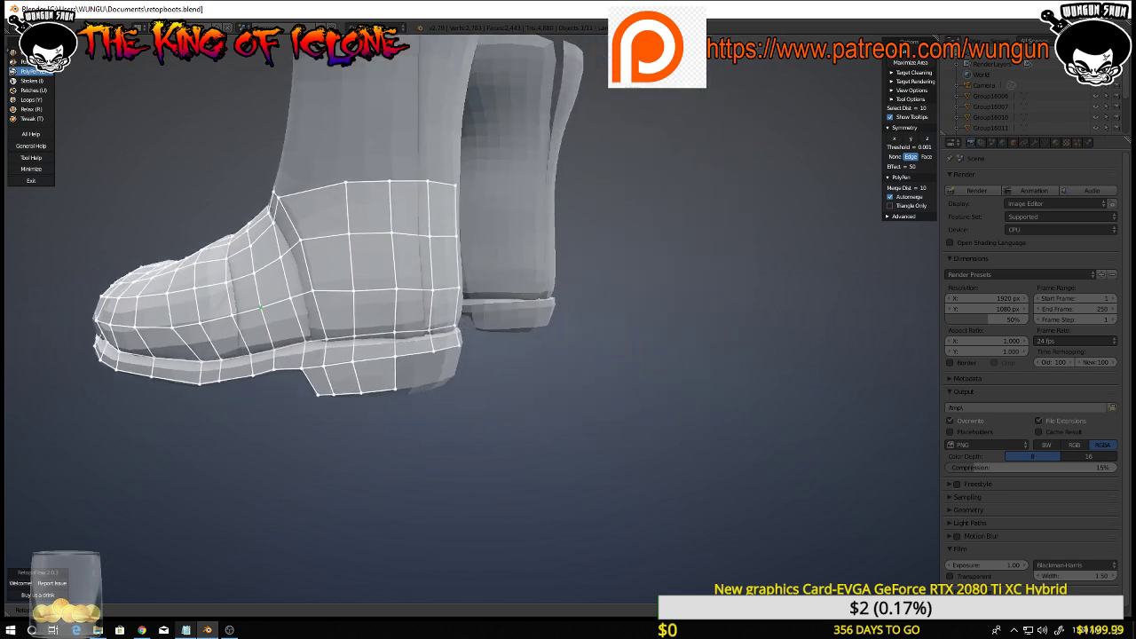
middle_click_drag(540, 411, 485, 397)
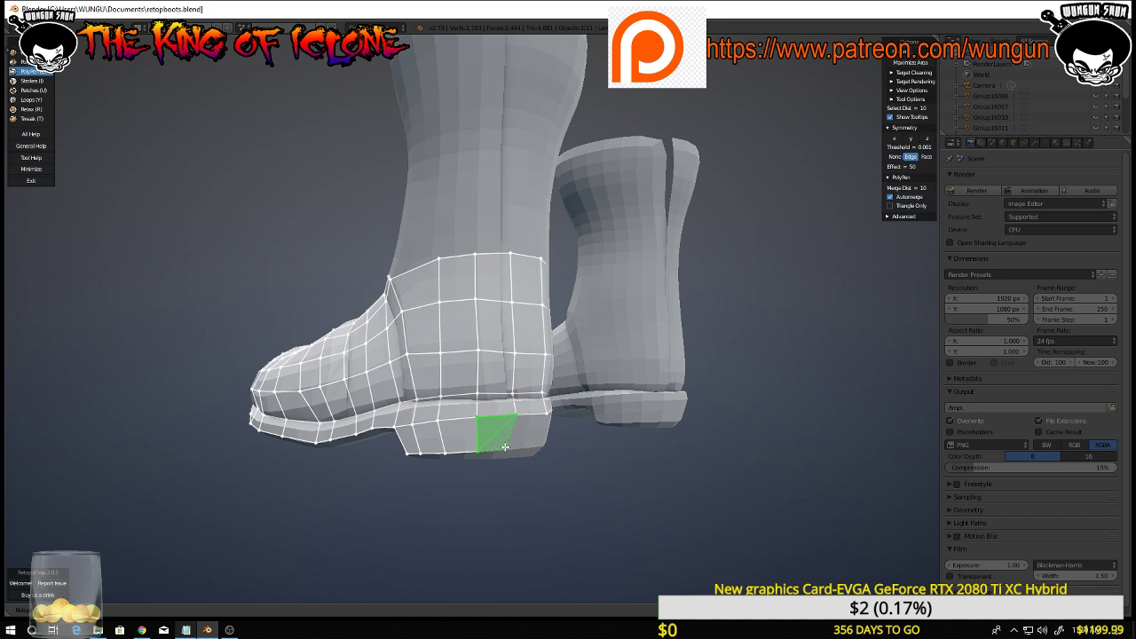
left_click(516, 449, "ctrl")
Add adjoining quads across the back of the heel, joining them to the vertices along the sole edge
middle_click_drag(584, 418, 528, 425)
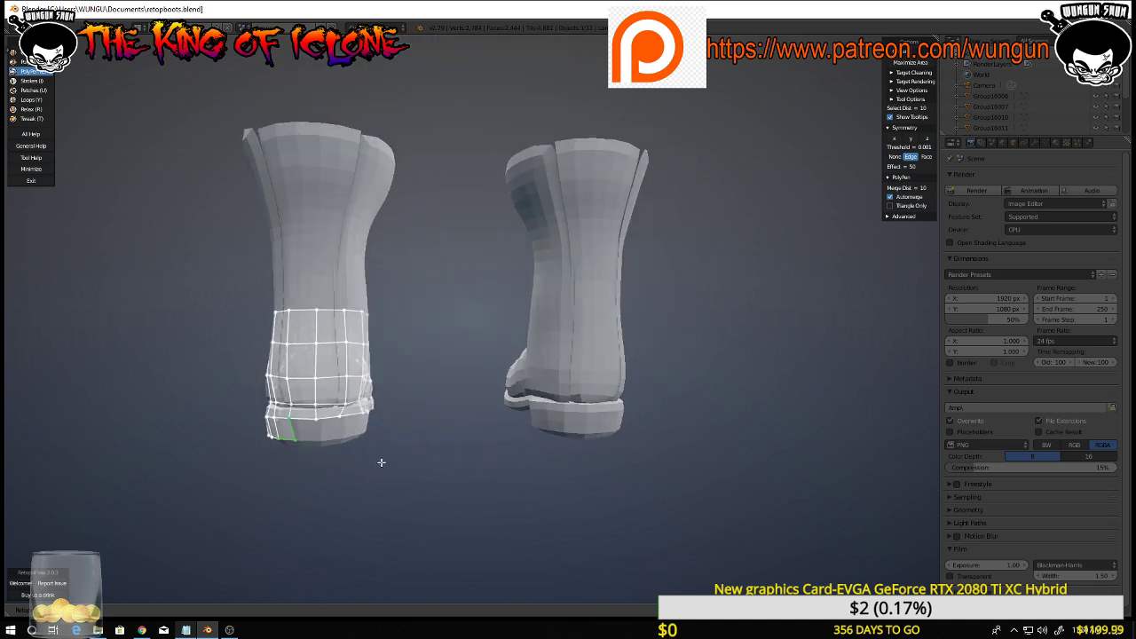
scroll(380, 463, "up", 5)
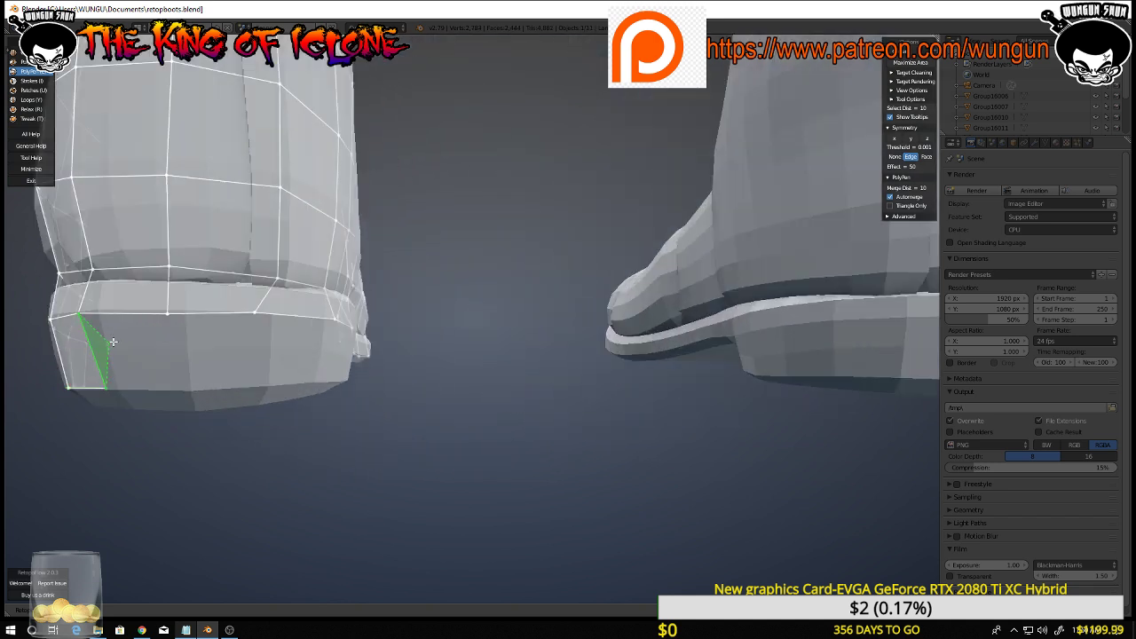
left_click(173, 388)
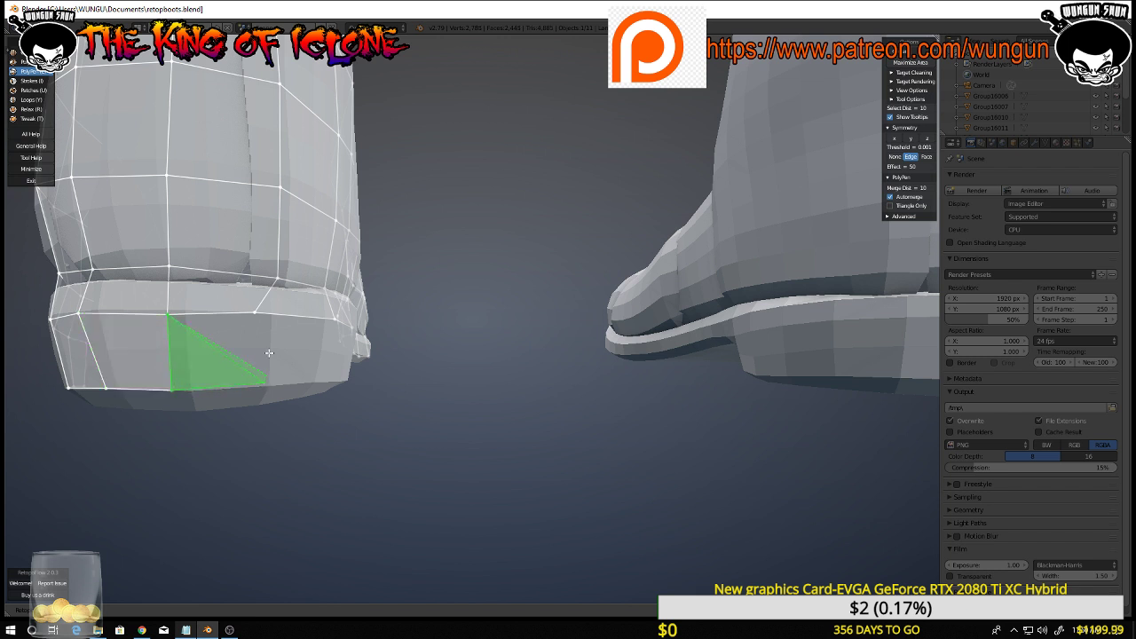
left_click(257, 313)
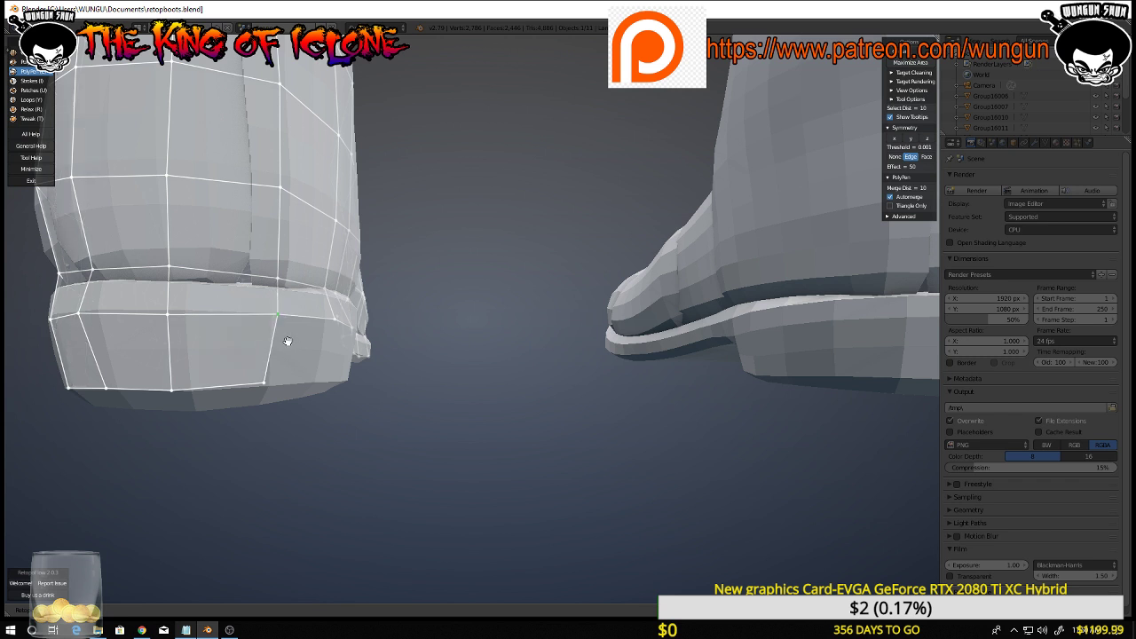
Continue the quad strip from the back of the heel onto its inner side, matching the sole's vertices
mouse_move(286, 338)
middle_mouse_down()
mouse_move(239, 341)
mouse_move(270, 348)
middle_mouse_up()
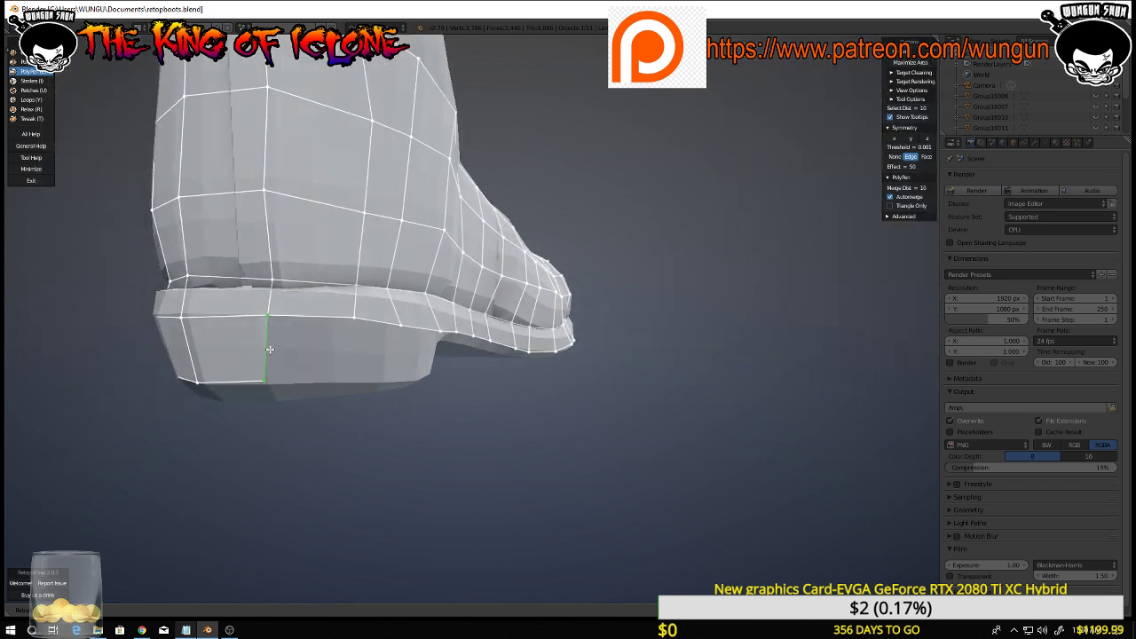
left_click(355, 318)
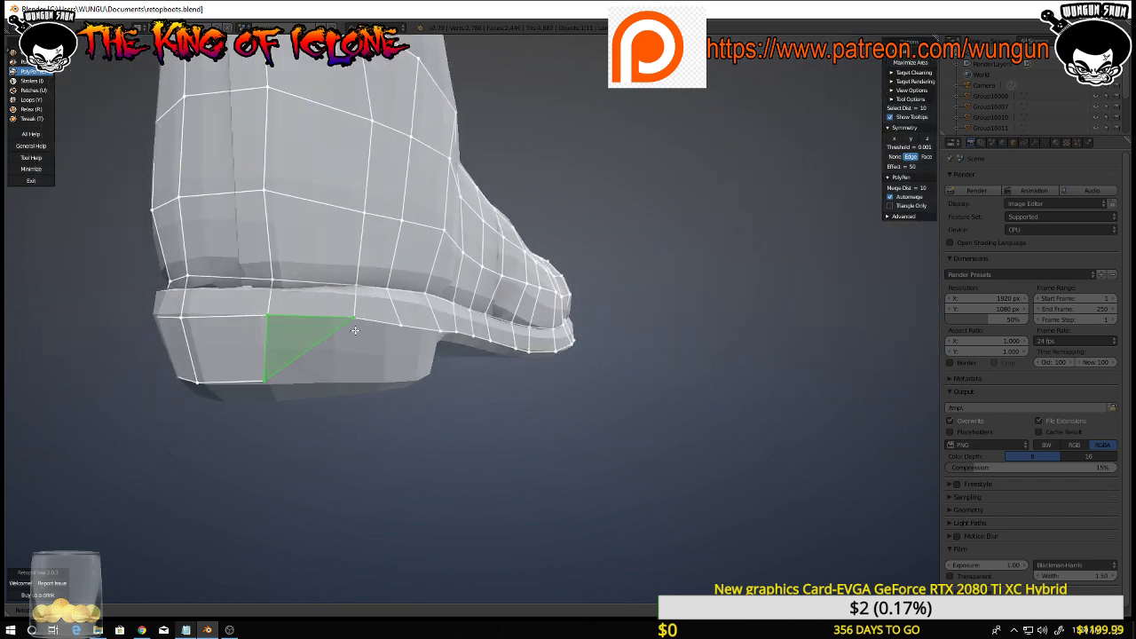
left_click(351, 382)
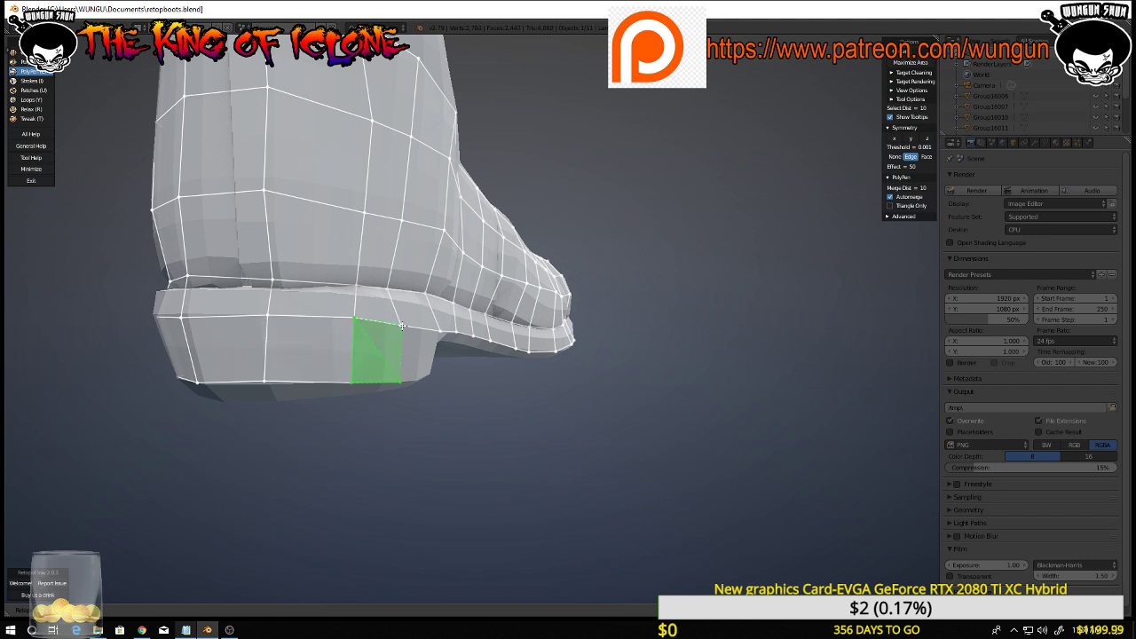
Straighten the vertical edge lines above the inner heel by shifting the vertices on the sole seam and the row above it
middle_click_drag(513, 380, 436, 374)
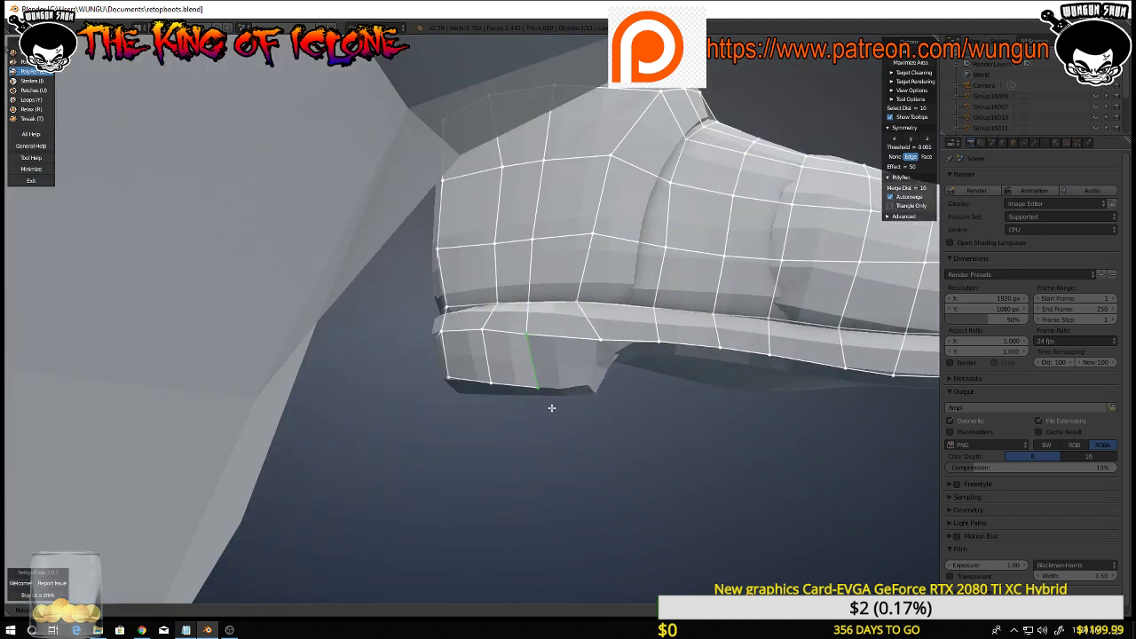
middle_click_drag(551, 408, 569, 353)
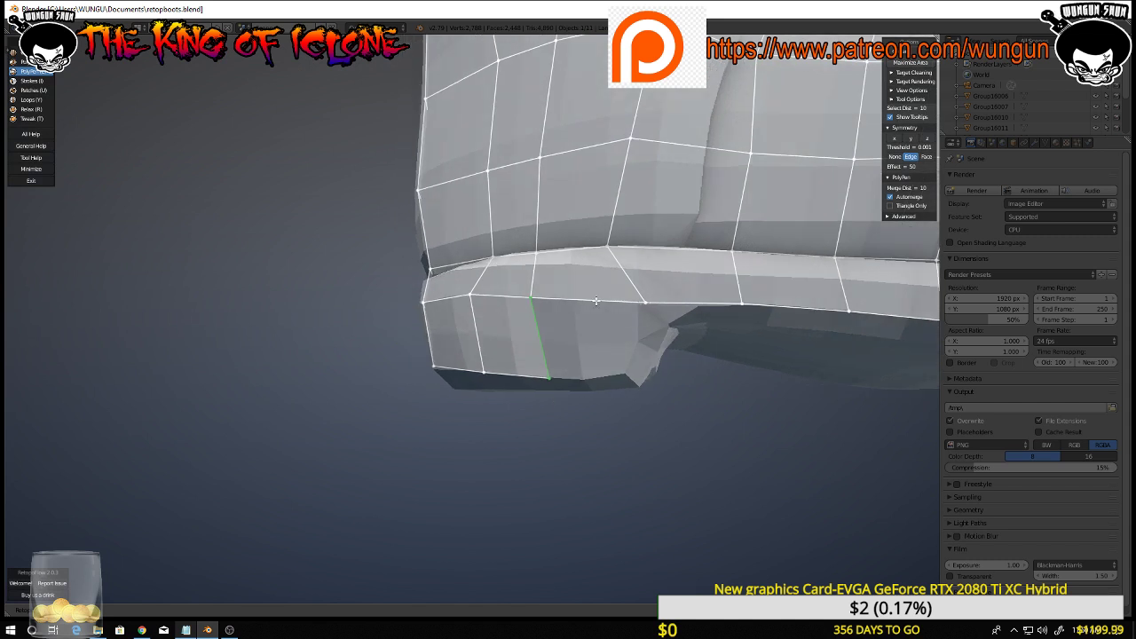
middle_click_drag(595, 302, 620, 306)
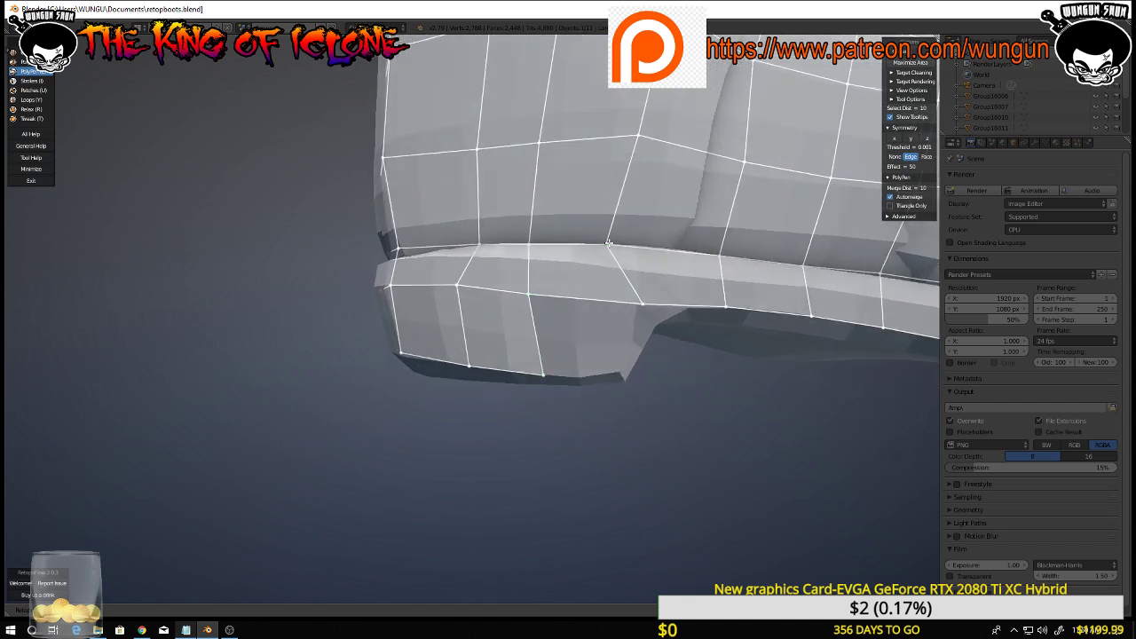
left_click_drag(614, 242, 641, 234)
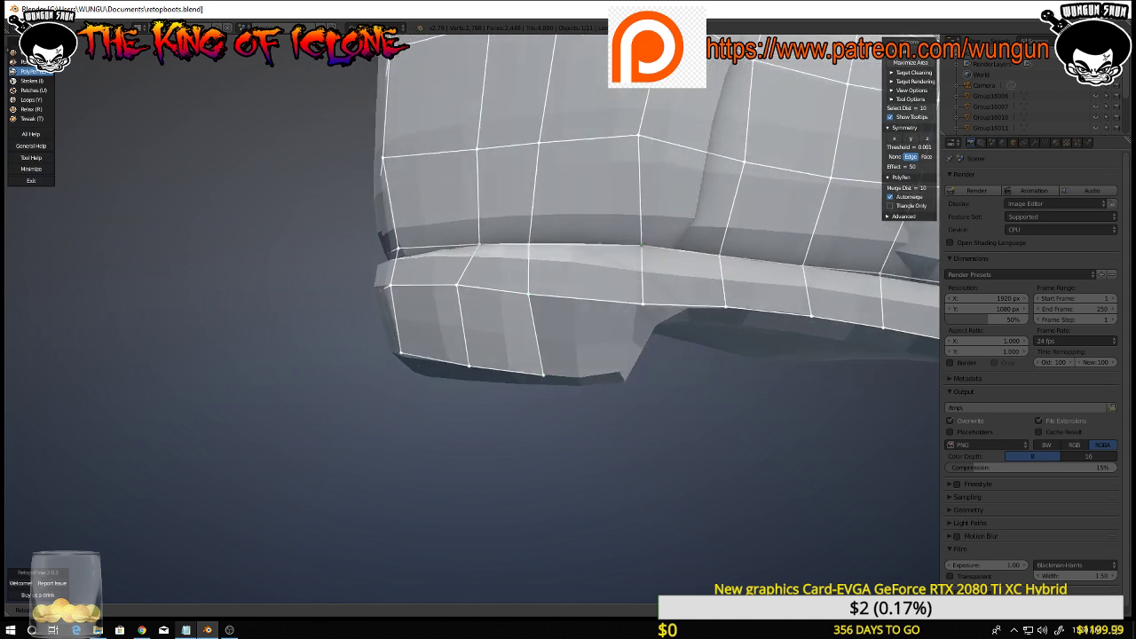
left_click_drag(640, 134, 640, 142)
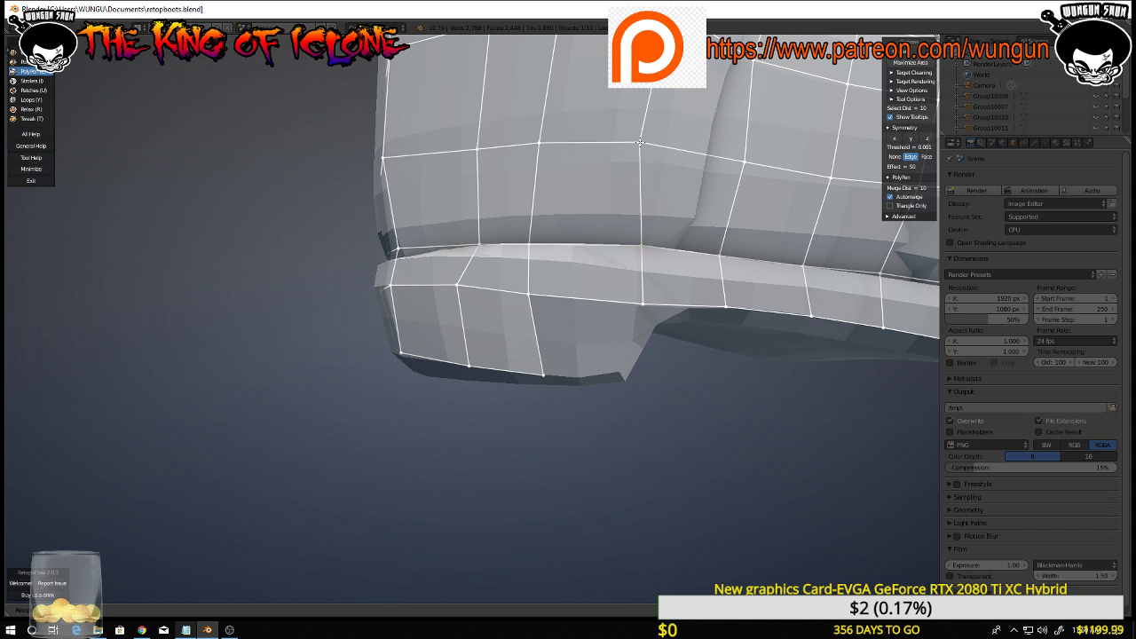
mouse_move(538, 264)
middle_mouse_down()
mouse_move(555, 258)
mouse_move(524, 263)
middle_mouse_up()
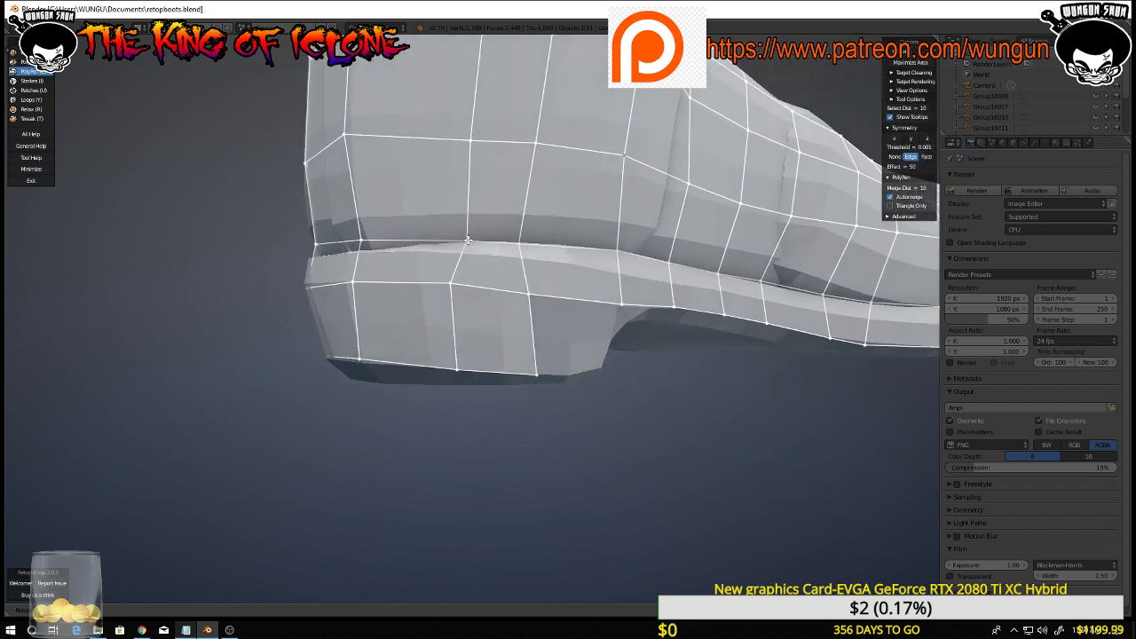
scroll(469, 159, "down", 2)
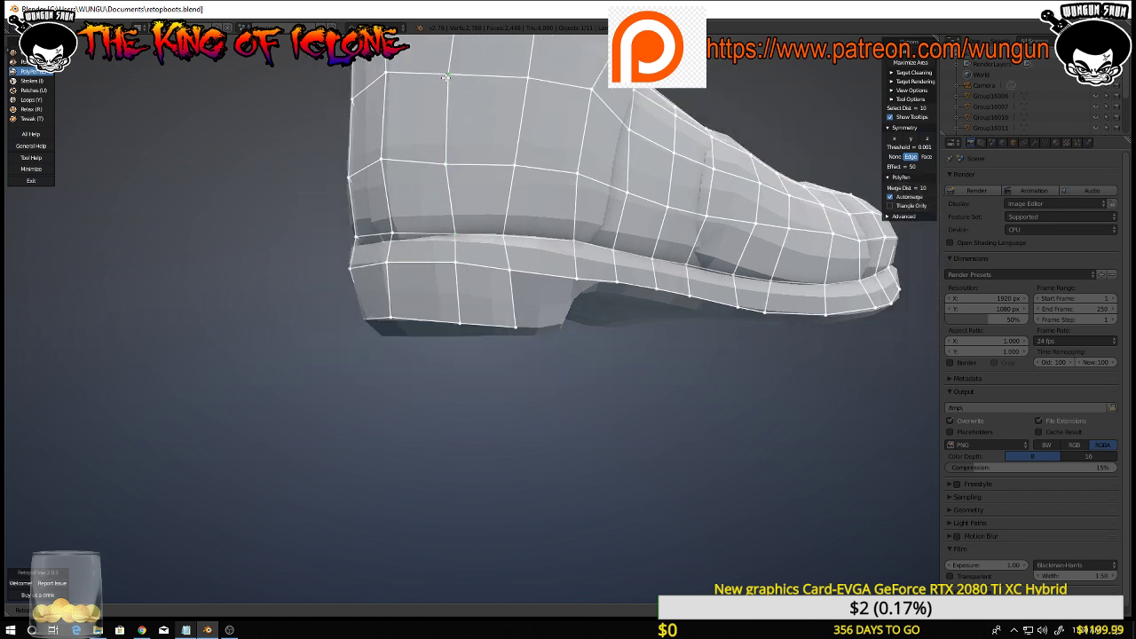
scroll(479, 158, "down", 2)
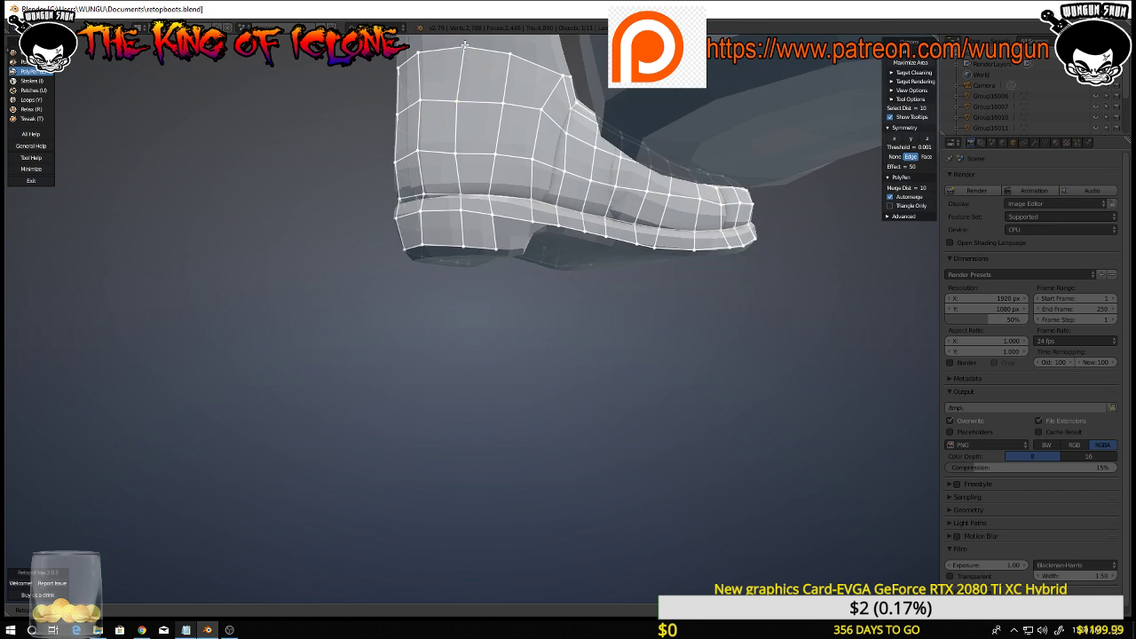
Add the last quad on the heel's inner side, ending at its front lower corner
scroll(507, 230, "up", 4)
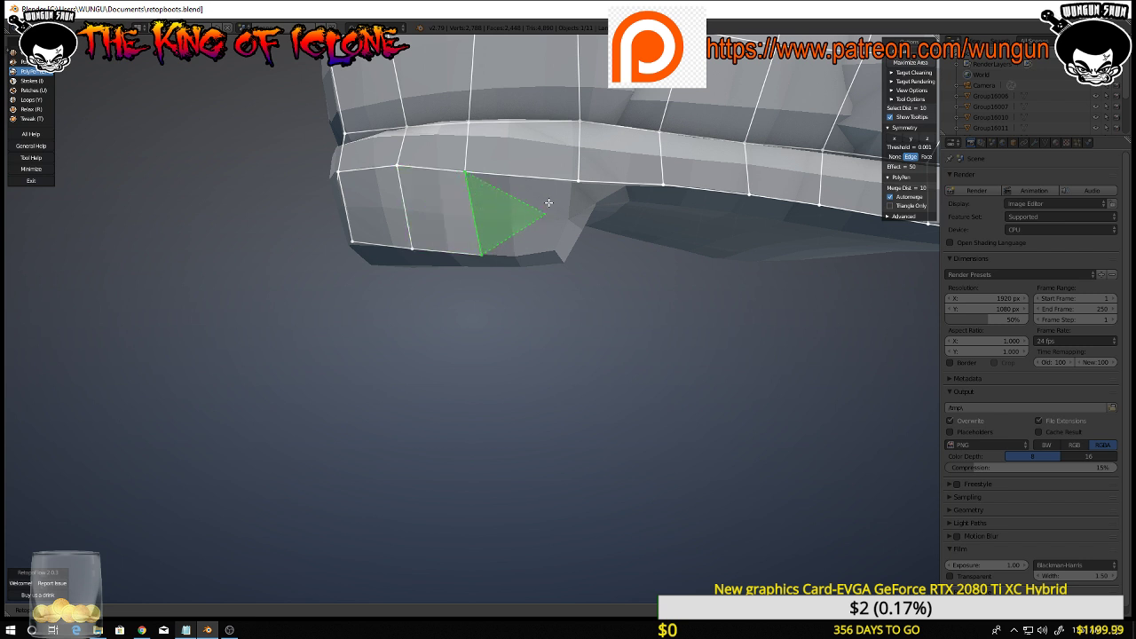
left_click(562, 258)
mouse_move(585, 219)
middle_mouse_down()
mouse_move(540, 211)
mouse_move(573, 182)
mouse_move(555, 213)
mouse_move(579, 208)
middle_mouse_up()
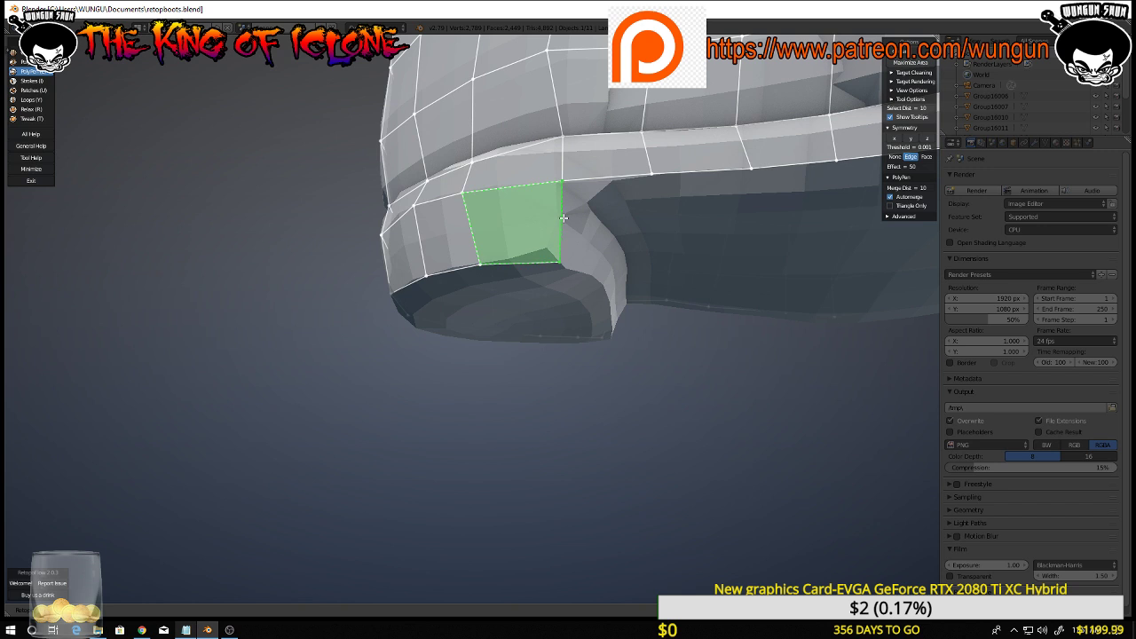
Build the first quad on the heel's front face and narrow it by moving its two free vertices toward the inner corner
left_click(592, 208)
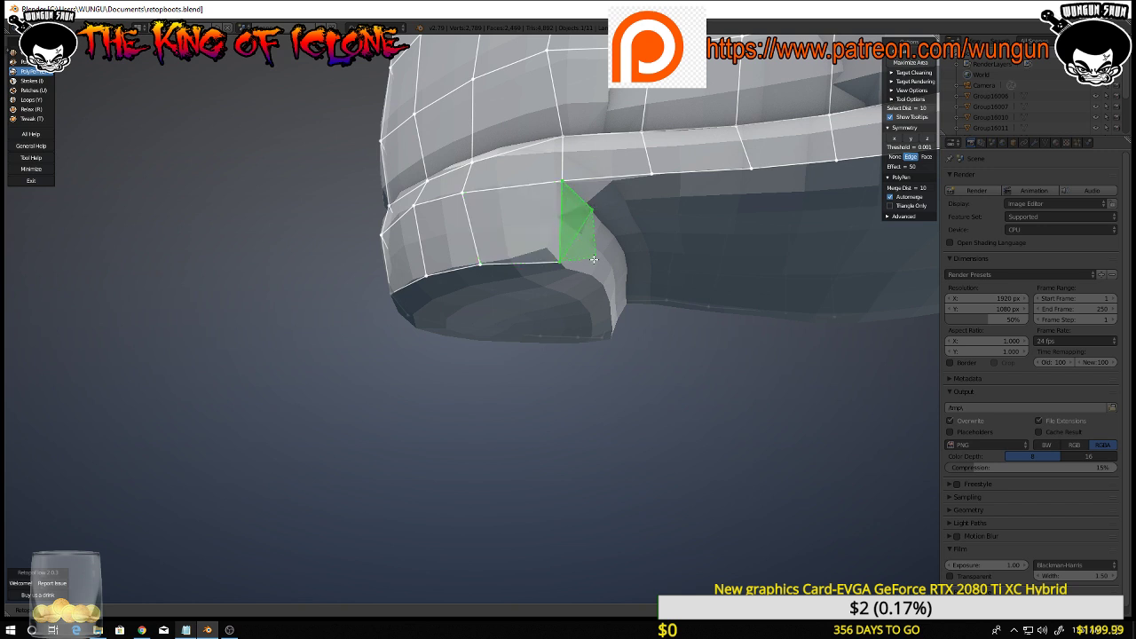
middle_click_drag(585, 275, 536, 236)
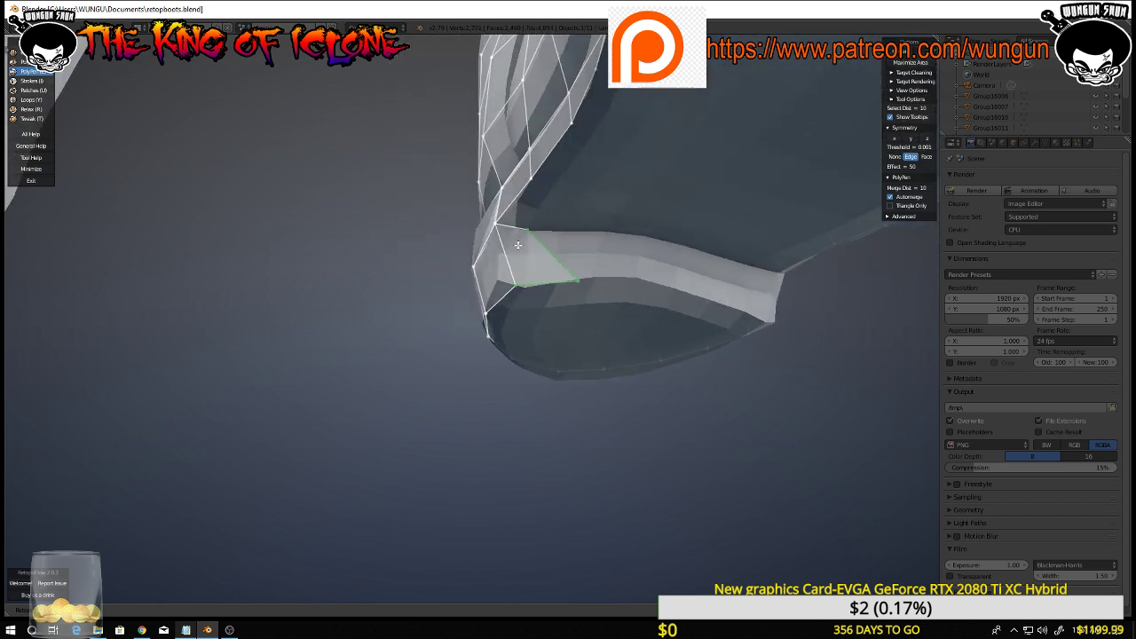
left_click(578, 233)
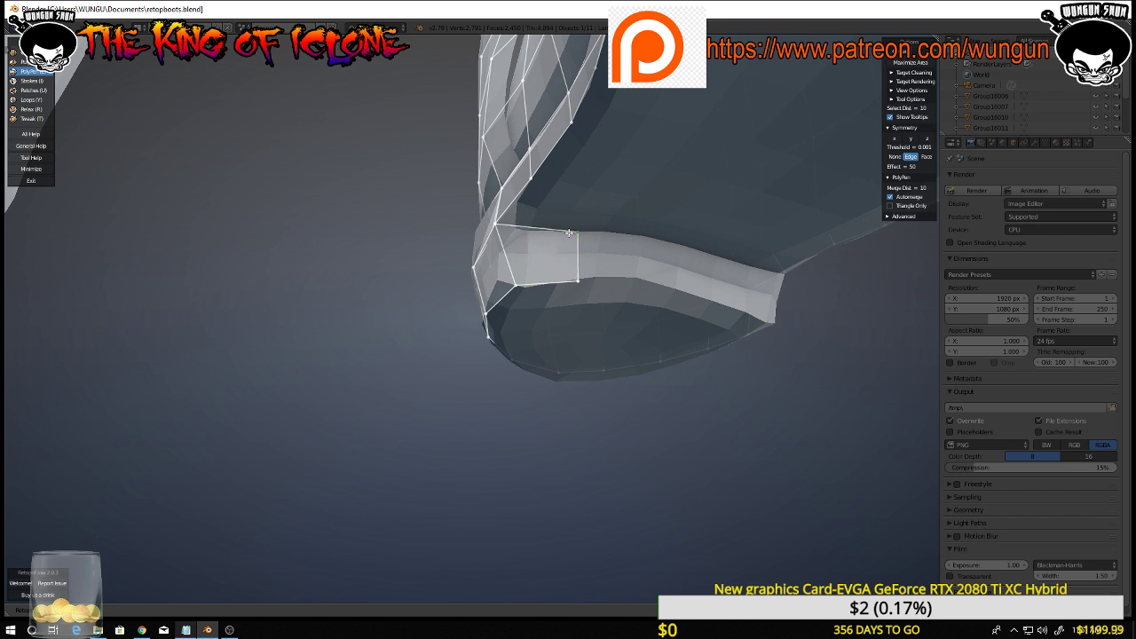
left_click_drag(569, 232, 537, 229)
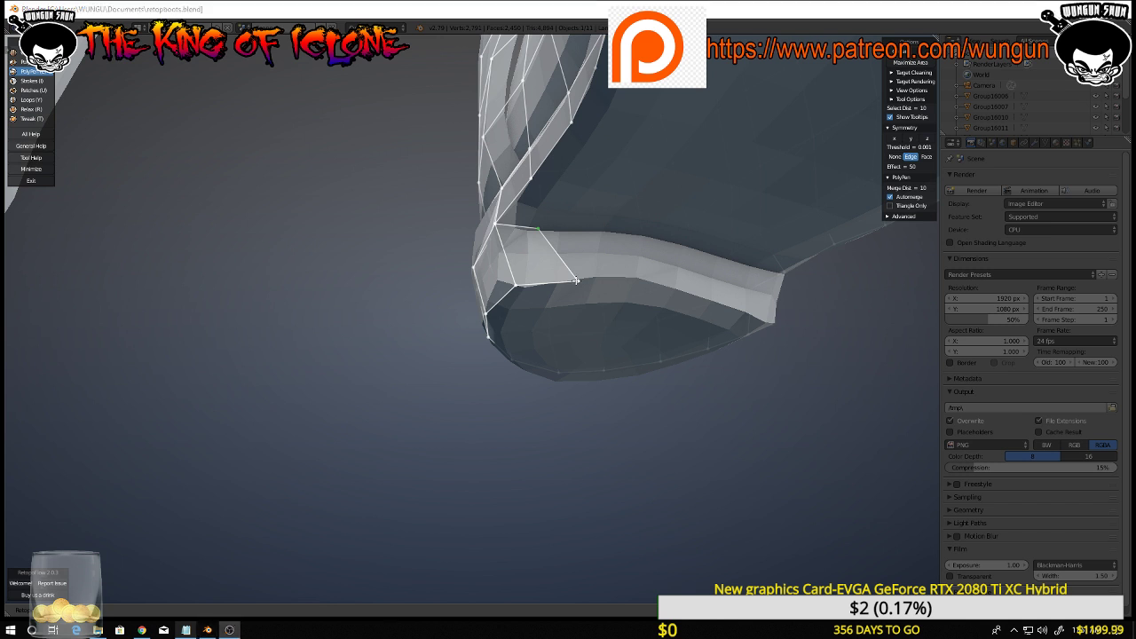
left_click_drag(575, 280, 553, 284)
Extend the quad strip across the heel's front face from the first quad's free edge to the outer corner
middle_click_drag(504, 293, 544, 297)
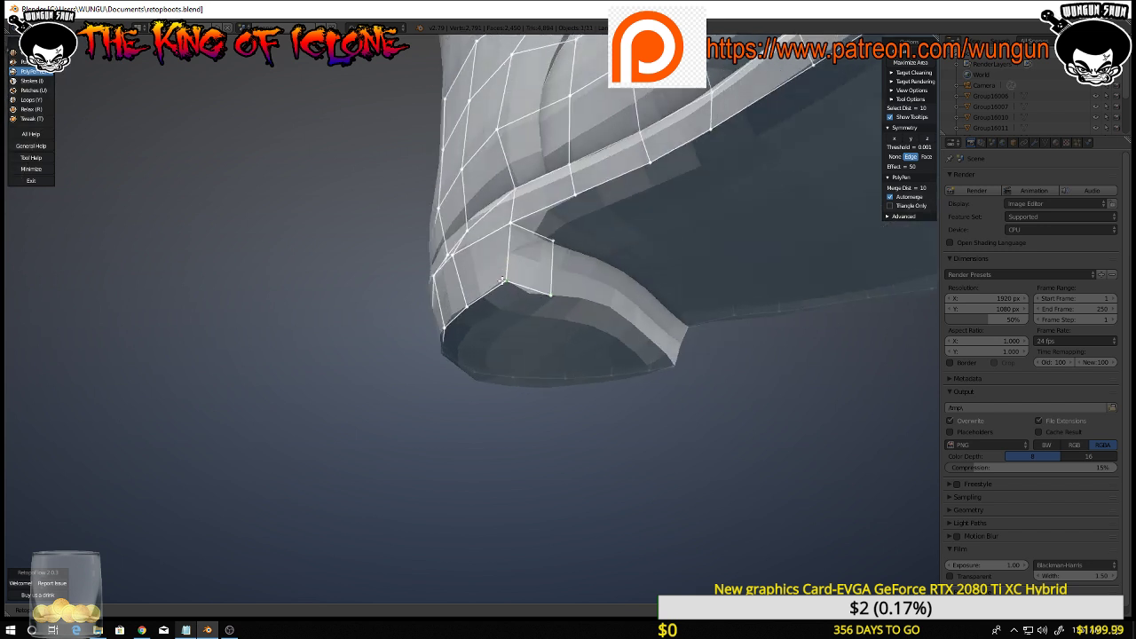
middle_click_drag(598, 284, 550, 277)
left_click(537, 285)
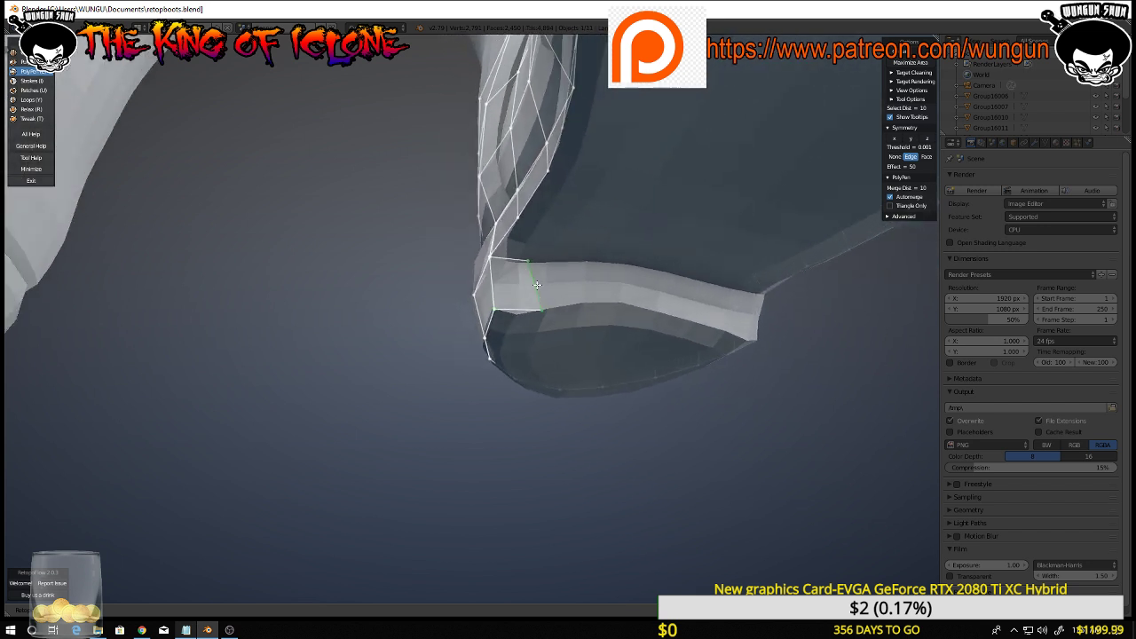
left_click(595, 261, "ctrl")
left_click(598, 301)
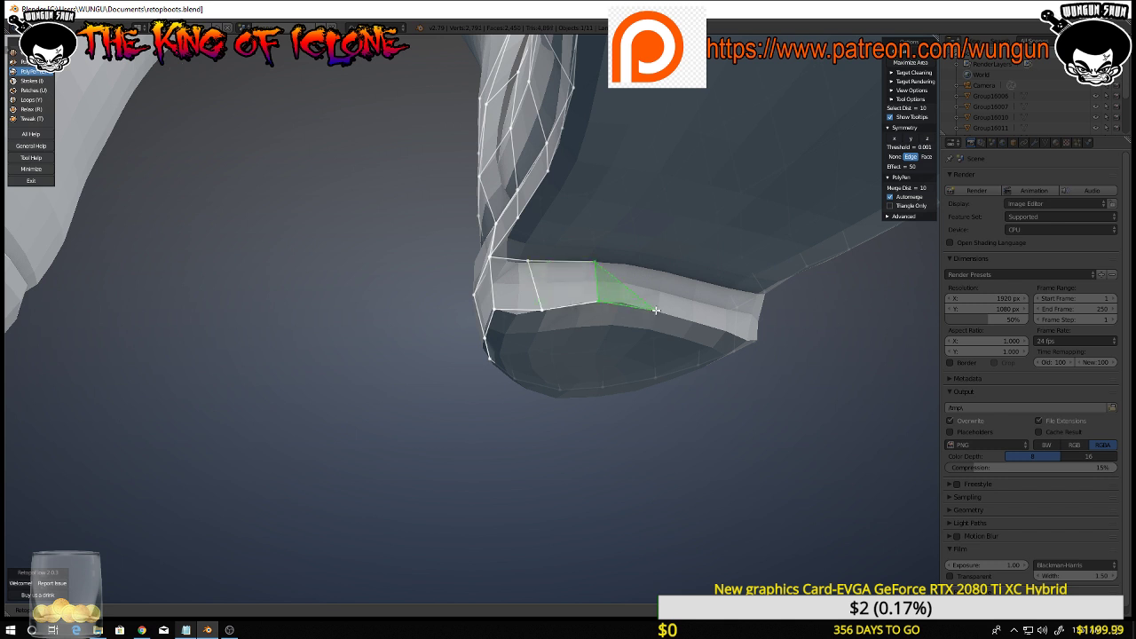
left_click(658, 279)
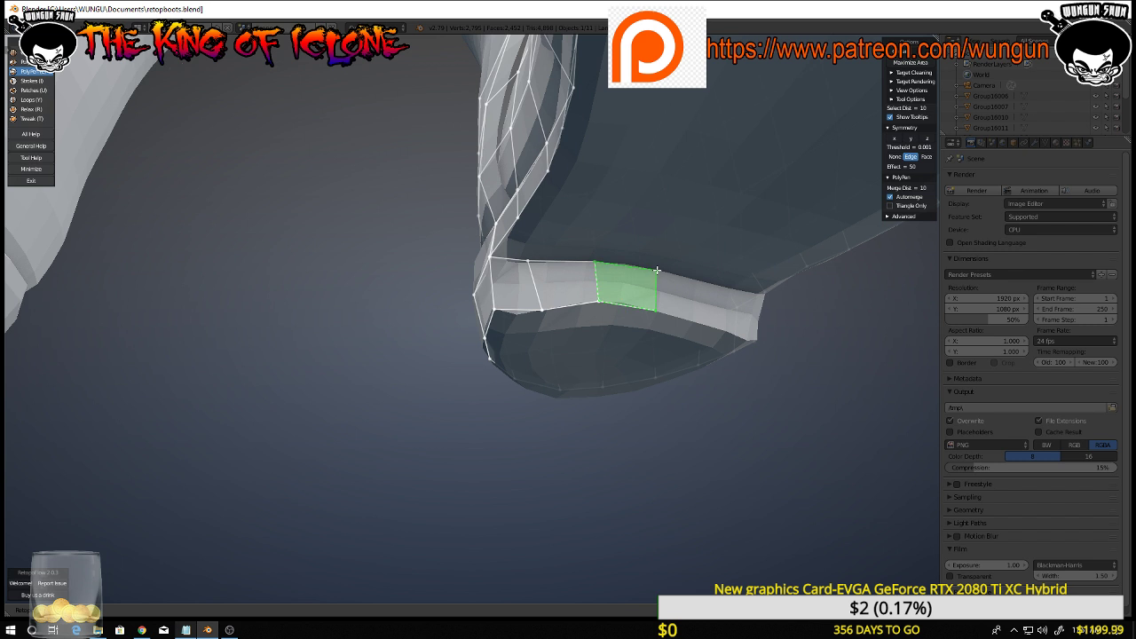
left_click(711, 281)
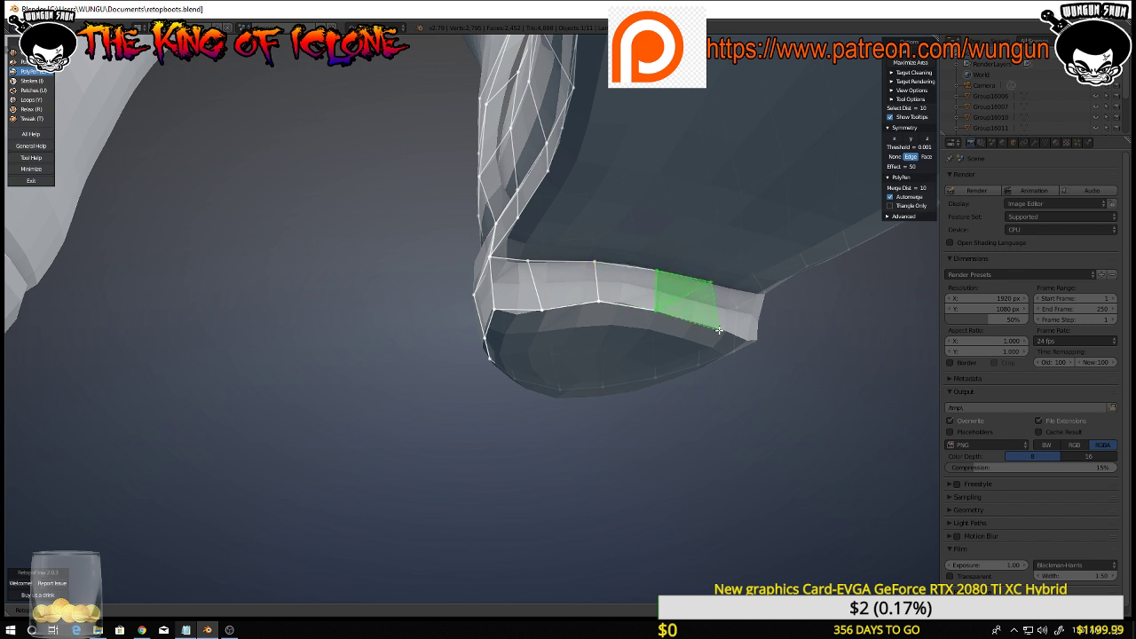
left_click(719, 330)
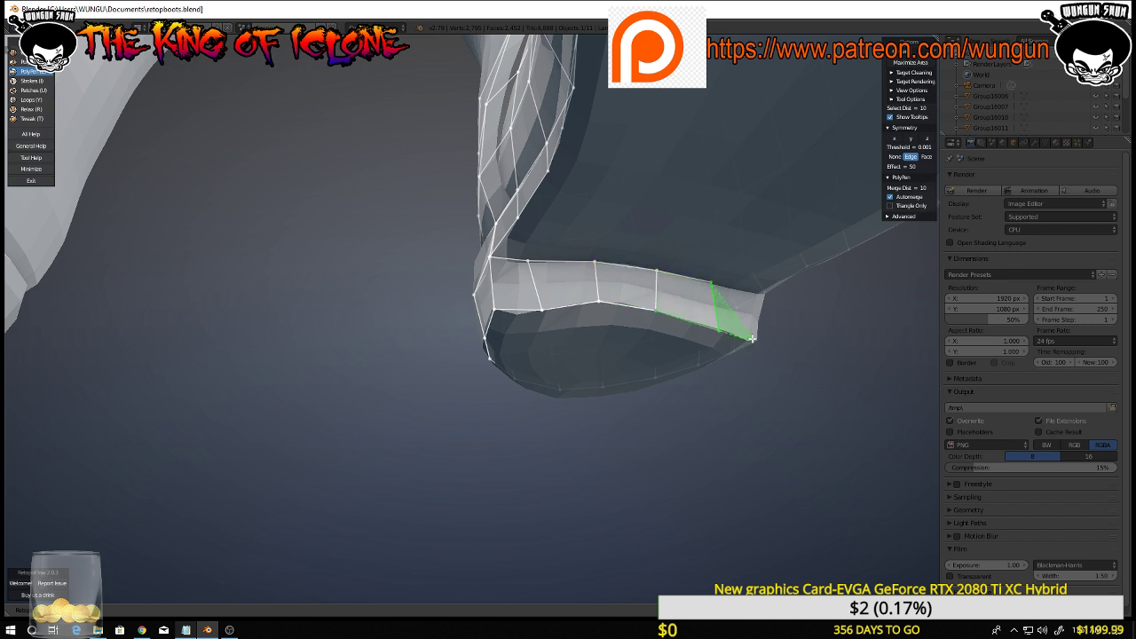
left_click(753, 338)
left_click(760, 300)
Adjust the heel's front strip by moving an upper vertex near the sole and the lower vertex near the inner corner
middle_click_drag(763, 325, 604, 337)
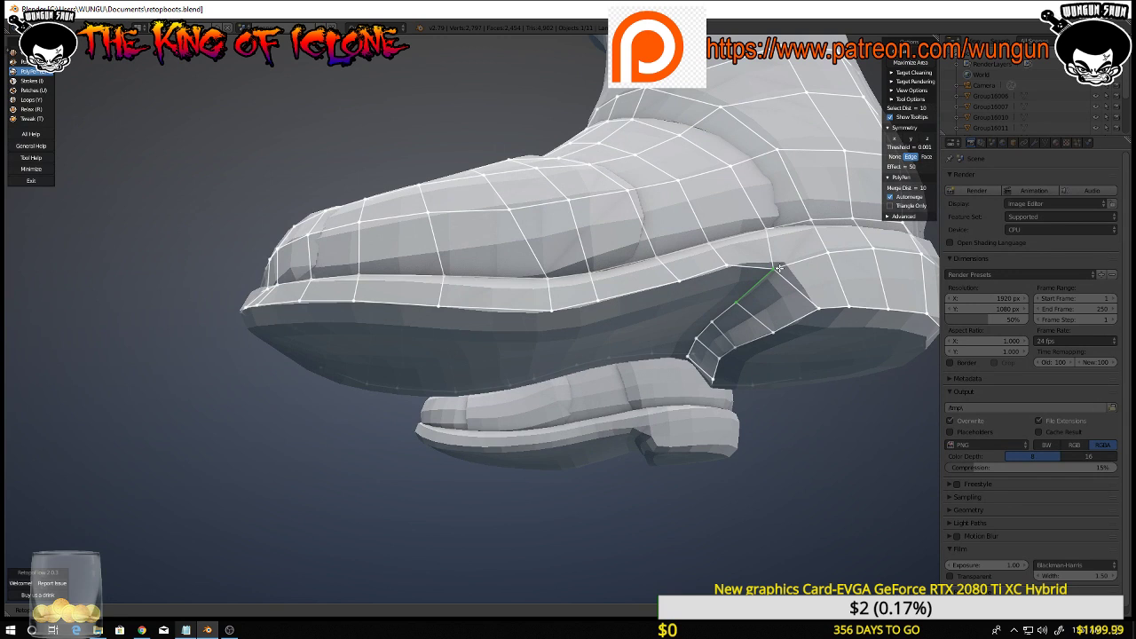
left_click_drag(778, 269, 790, 260)
middle_click_drag(751, 295, 614, 366)
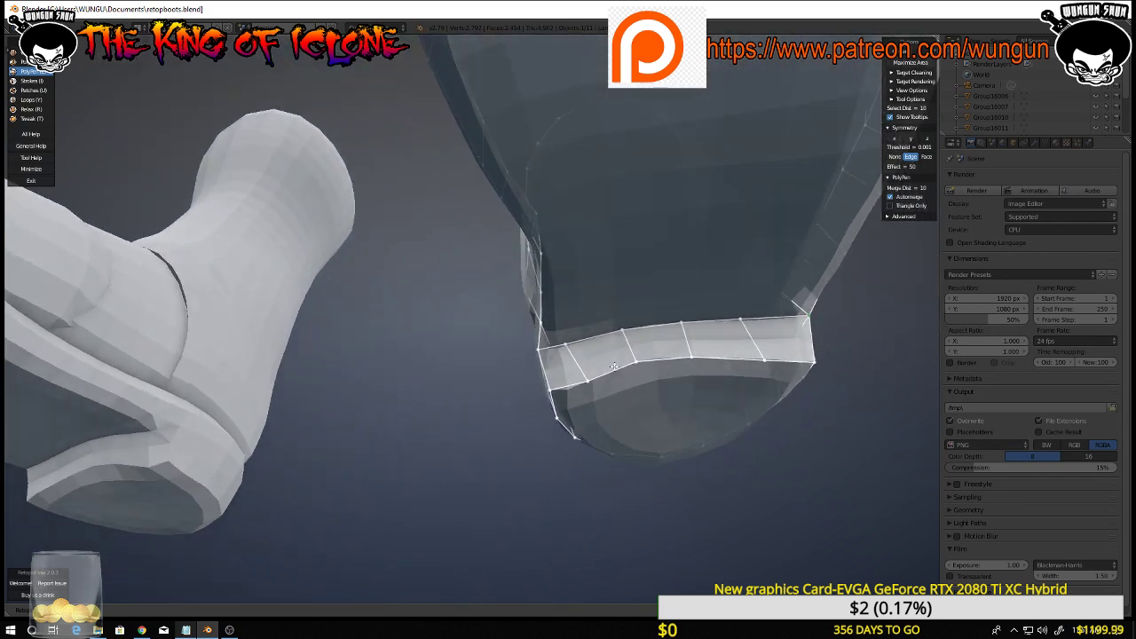
left_click_drag(579, 382, 571, 384)
mouse_move(625, 374)
middle_mouse_down()
mouse_move(626, 393)
mouse_move(667, 375)
mouse_move(760, 375)
mouse_move(627, 362)
middle_mouse_up()
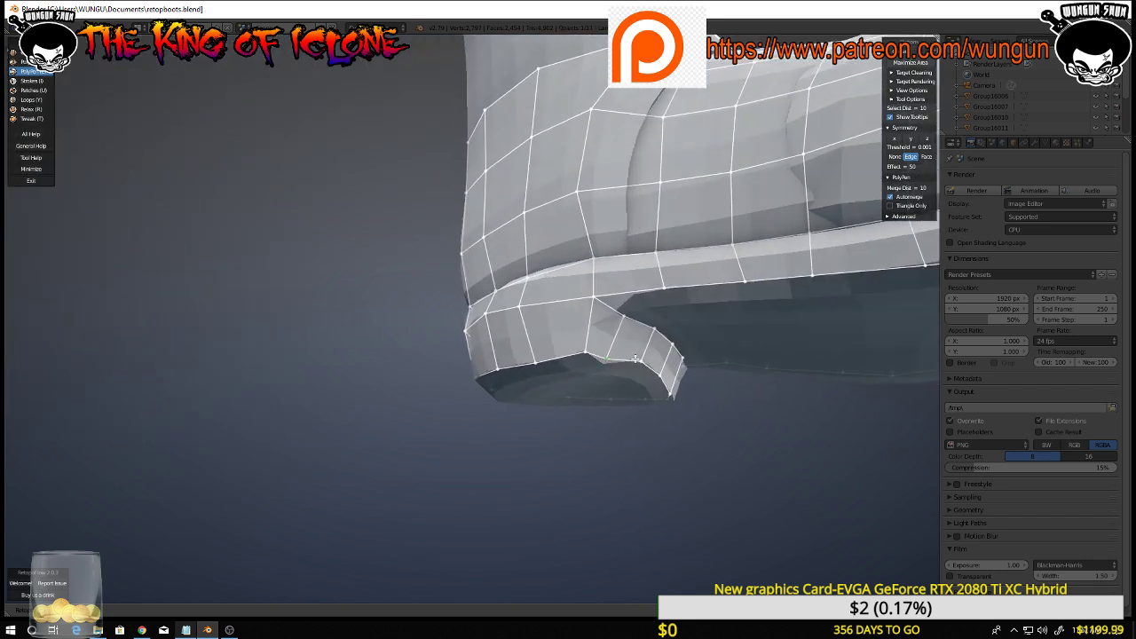
middle_click_drag(630, 366, 701, 287)
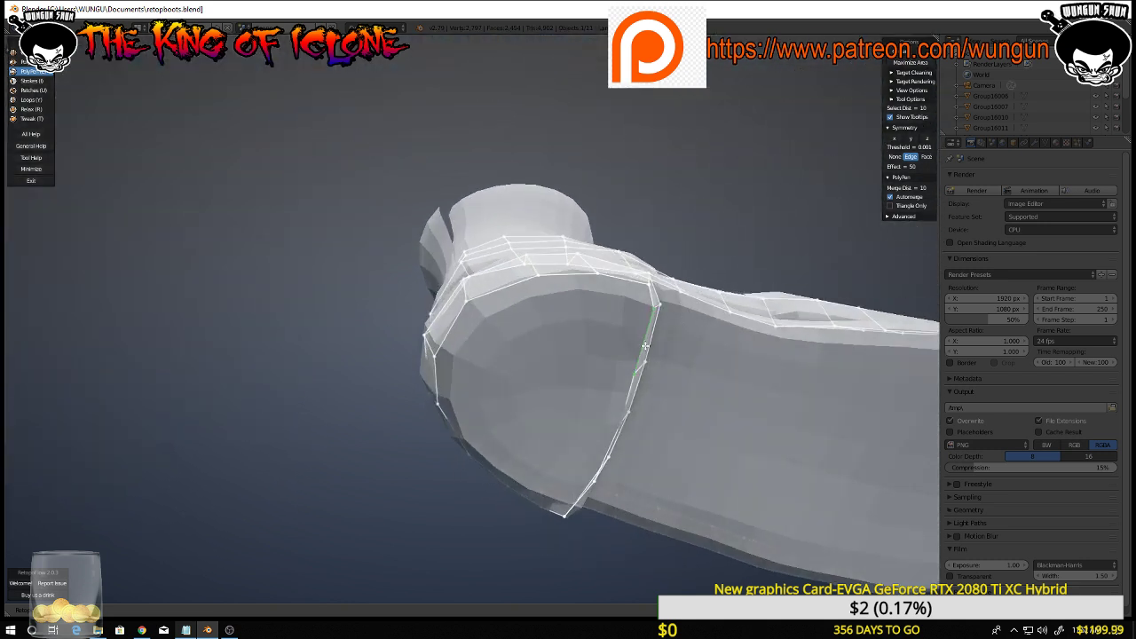
Build two adjoining quads on the heel's bottom from the front strip's inner edge, and adjust the second quad's free vertices along the rounded rim
left_click(547, 350)
left_click(566, 291)
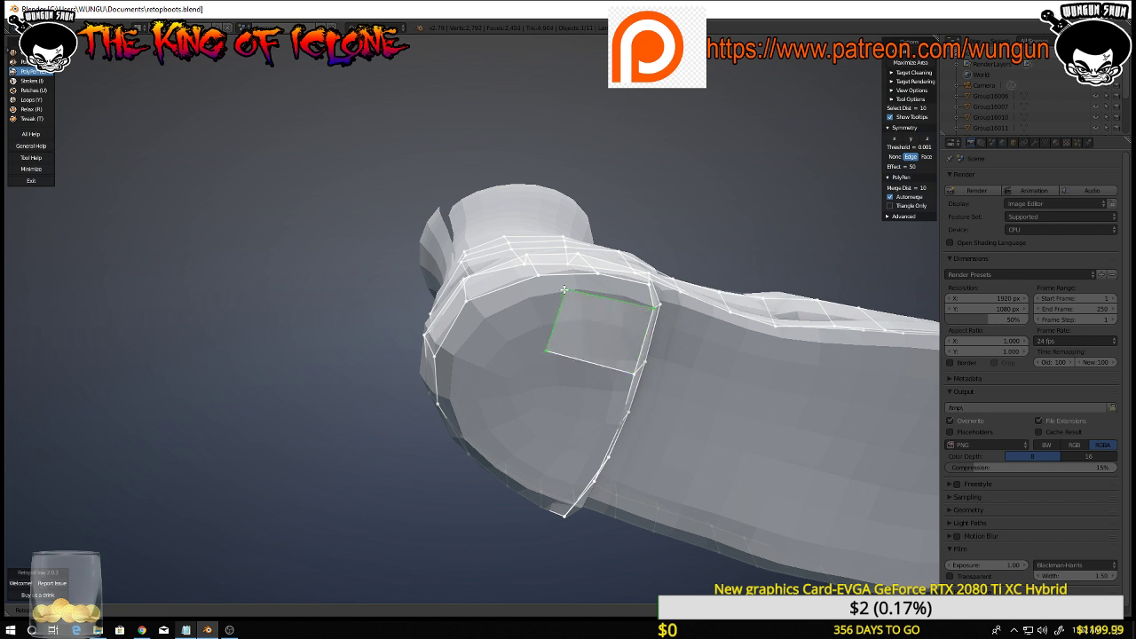
left_click(491, 314)
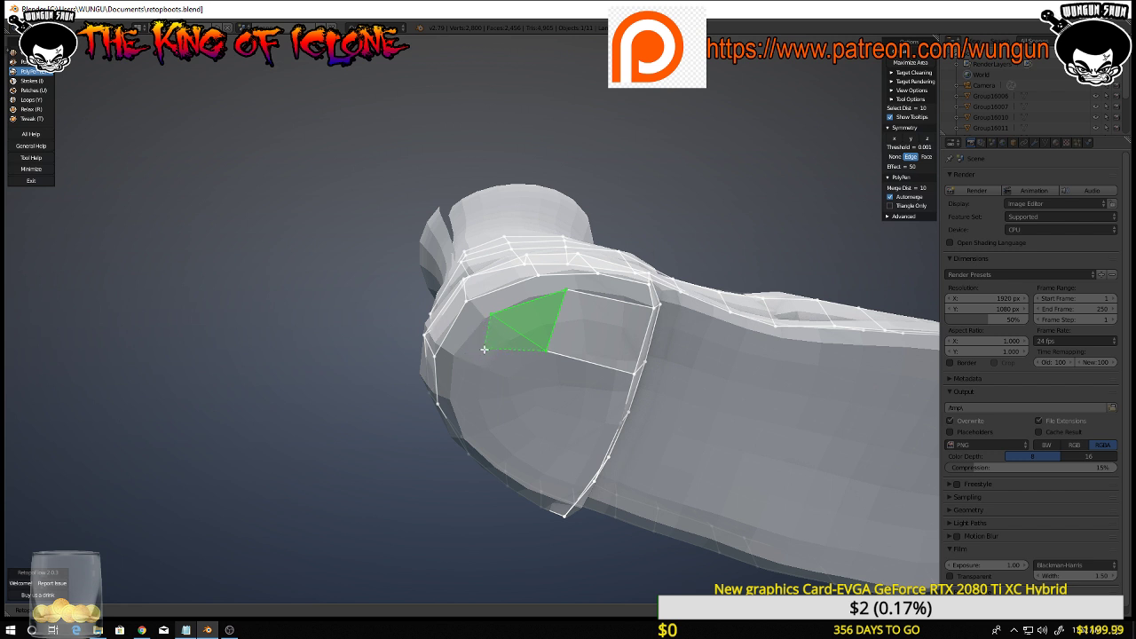
left_click(474, 336)
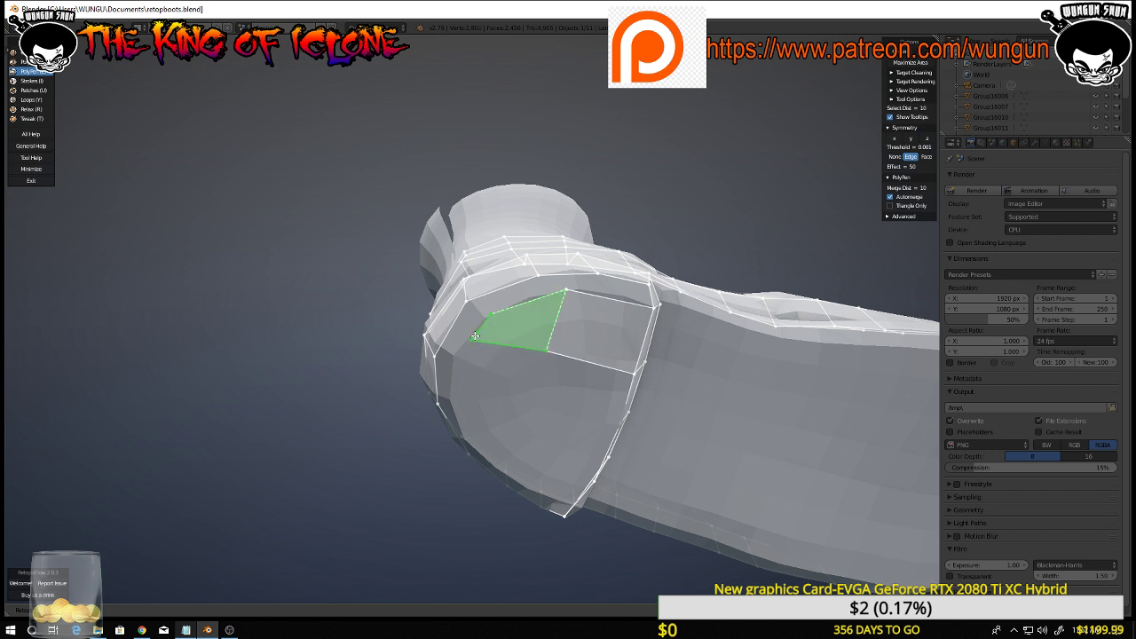
left_click(495, 315)
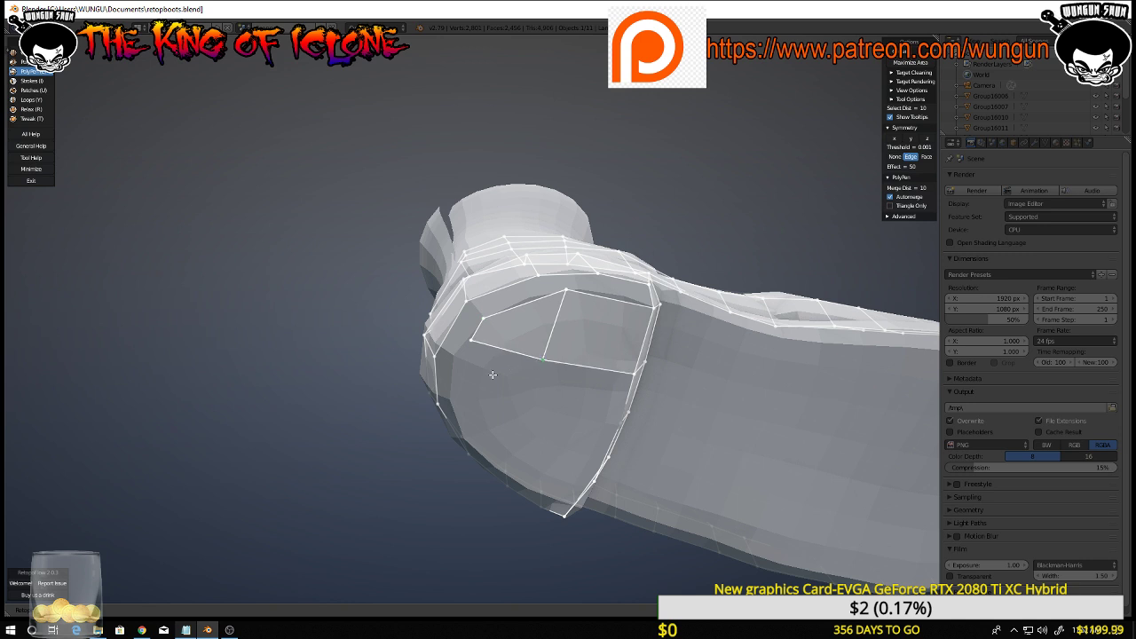
middle_click_drag(547, 352, 552, 321)
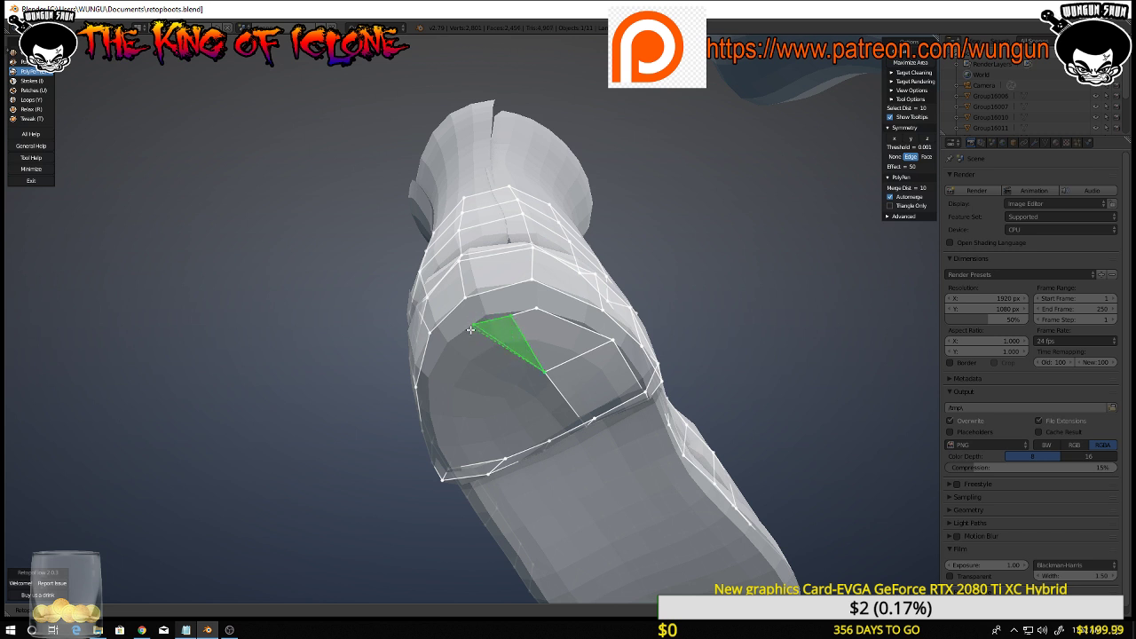
Extend the quads on the heel's bottom with two more along the rear curve, undoing a misplaced vertex and placing it closer
left_click(449, 345)
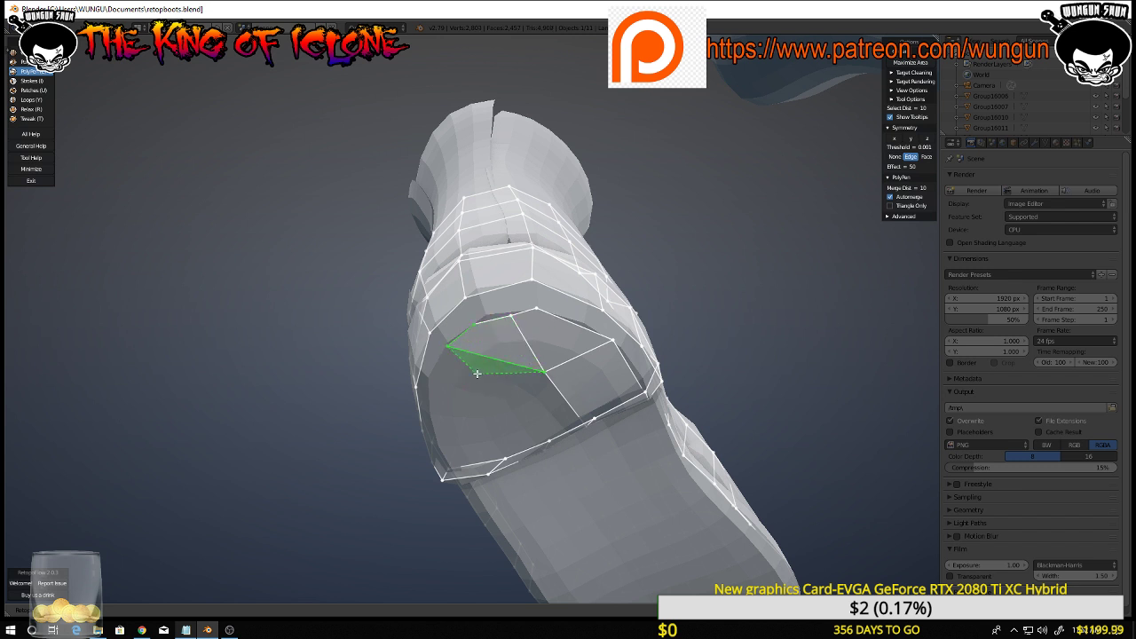
key("ctrl+z")
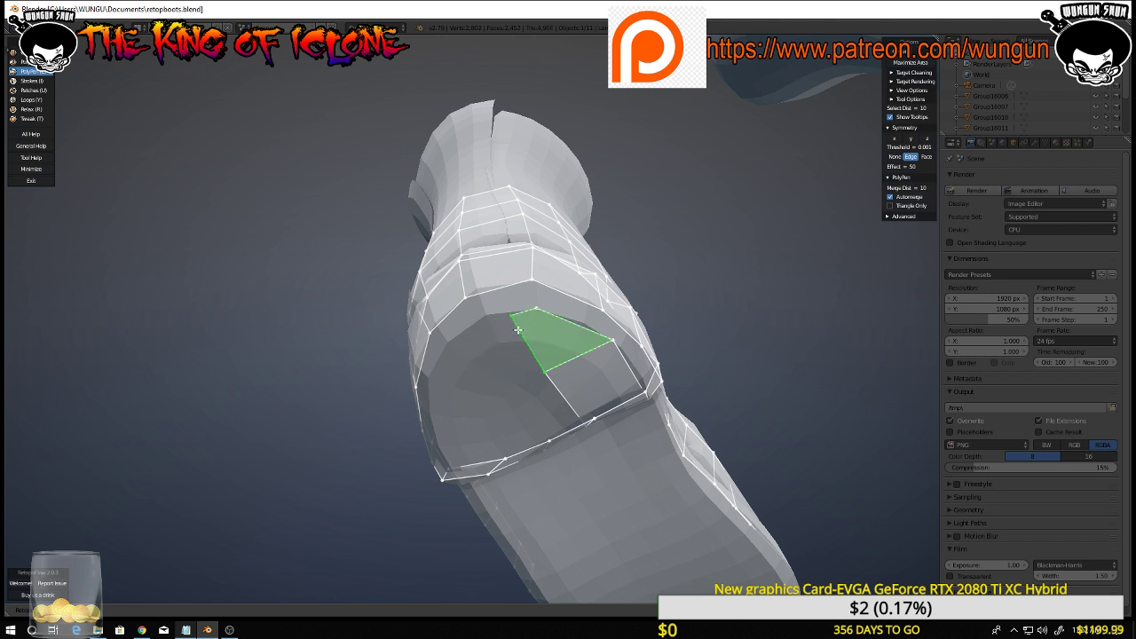
left_click(474, 325)
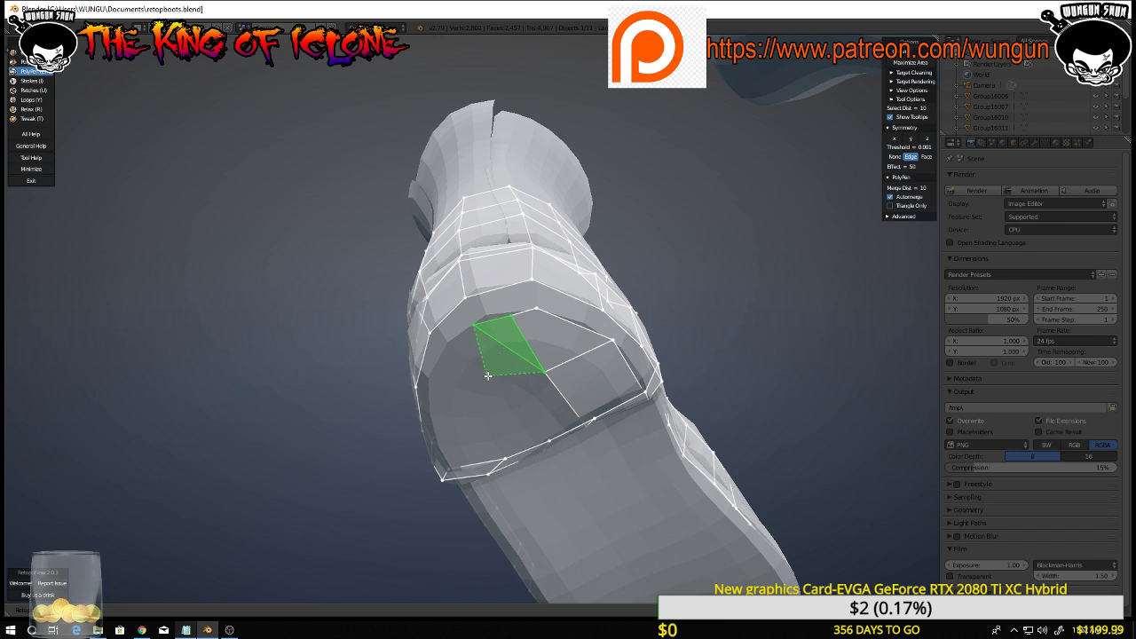
left_click(507, 386)
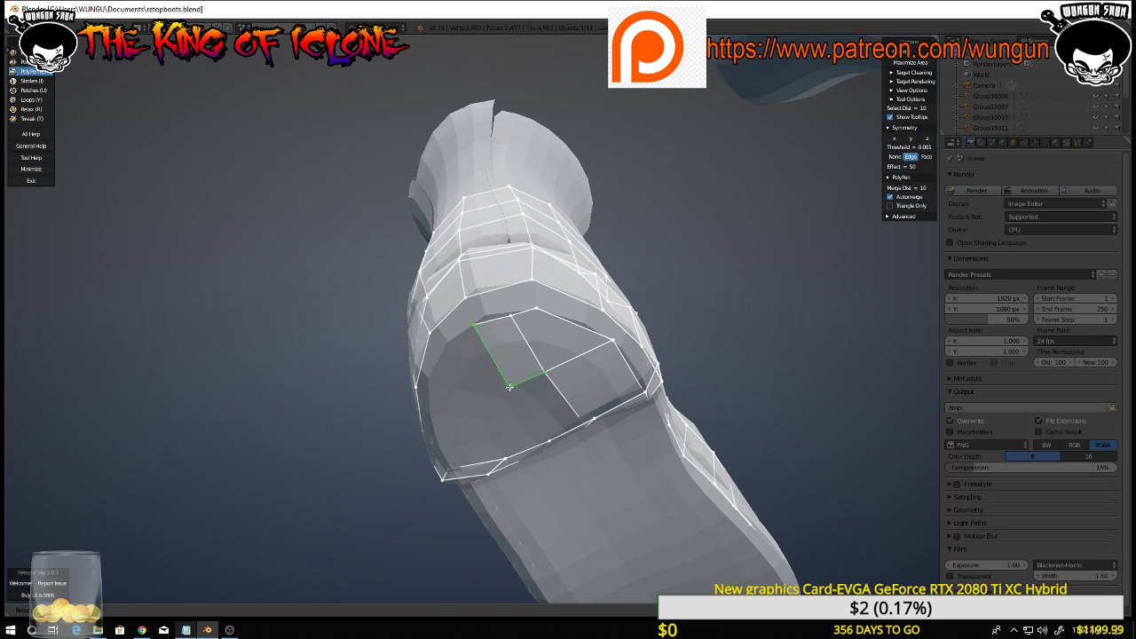
left_click(444, 348)
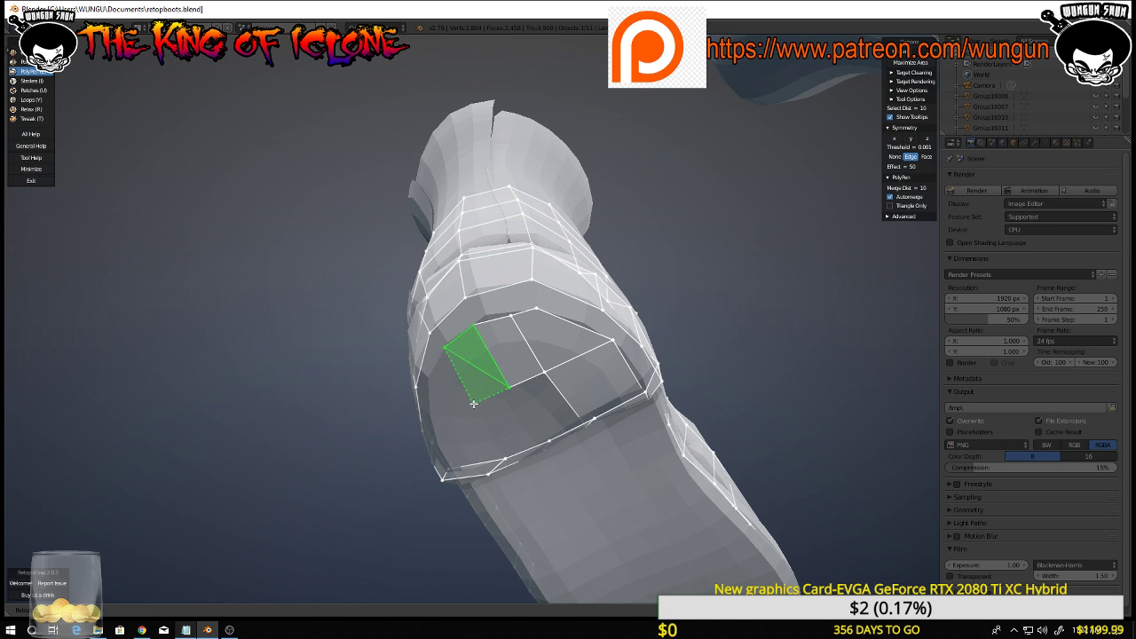
left_click(473, 405)
Continue the quad strip around the rear curve of the heel's bottom and down its outer side
middle_click_drag(473, 405, 418, 361)
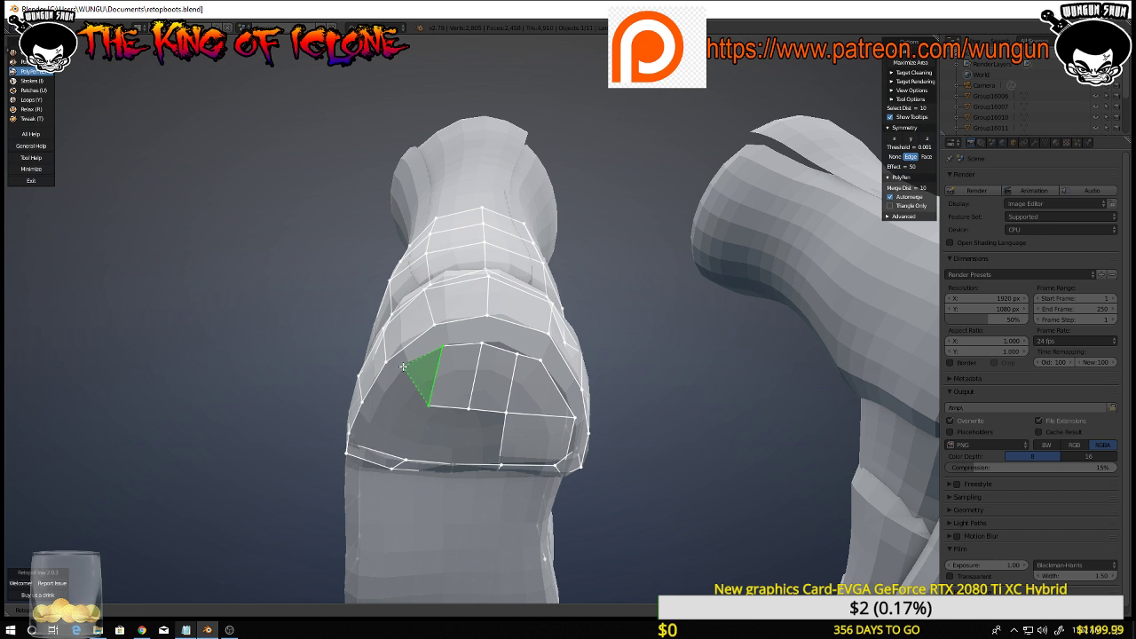
left_click(402, 369)
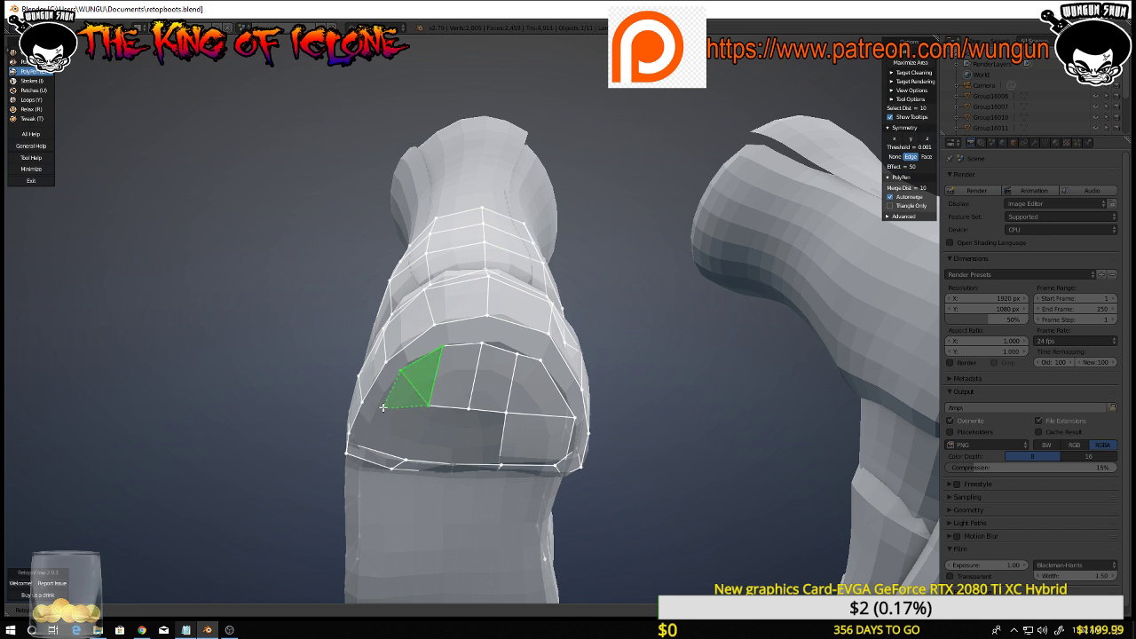
left_click(383, 407, "ctrl")
middle_click_drag(441, 415, 404, 388)
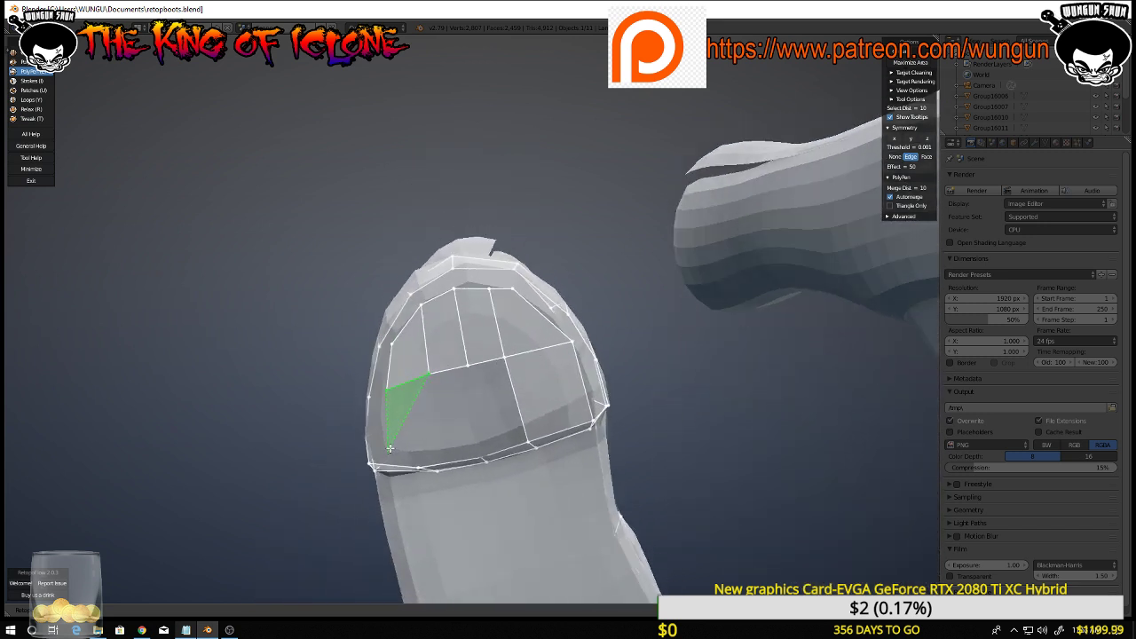
middle_click_drag(390, 450, 520, 451)
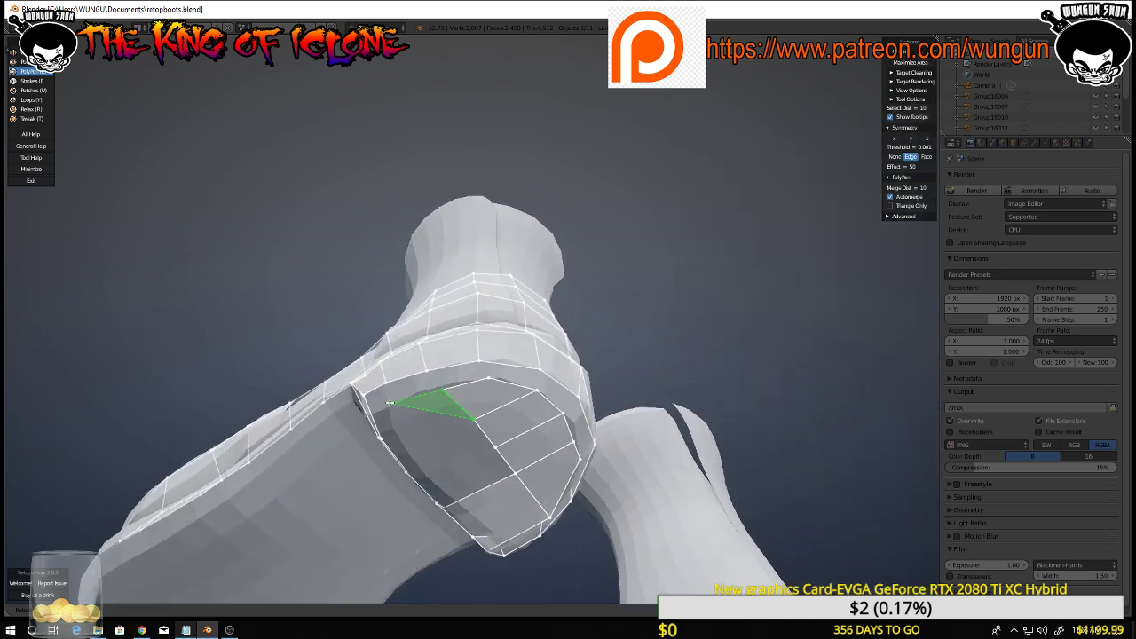
left_click(424, 448)
middle_click_drag(481, 513, 505, 506)
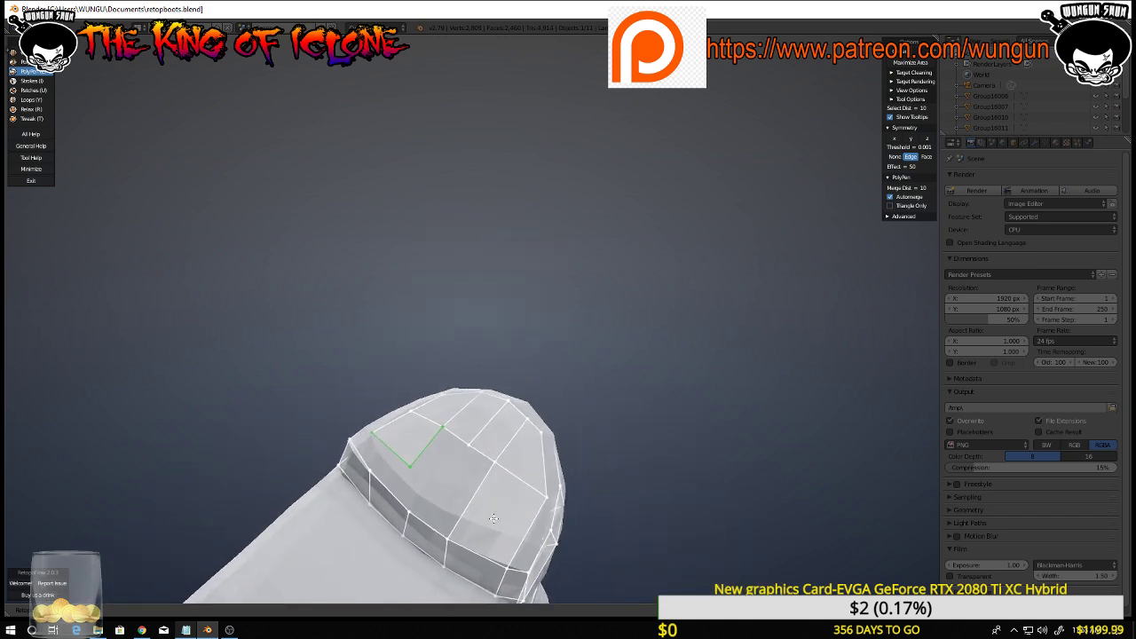
Insert an edge loop with the Loops tool through the first quad on the heel's bottom, parallel to the front edge, and return to PolyPen
key("y")
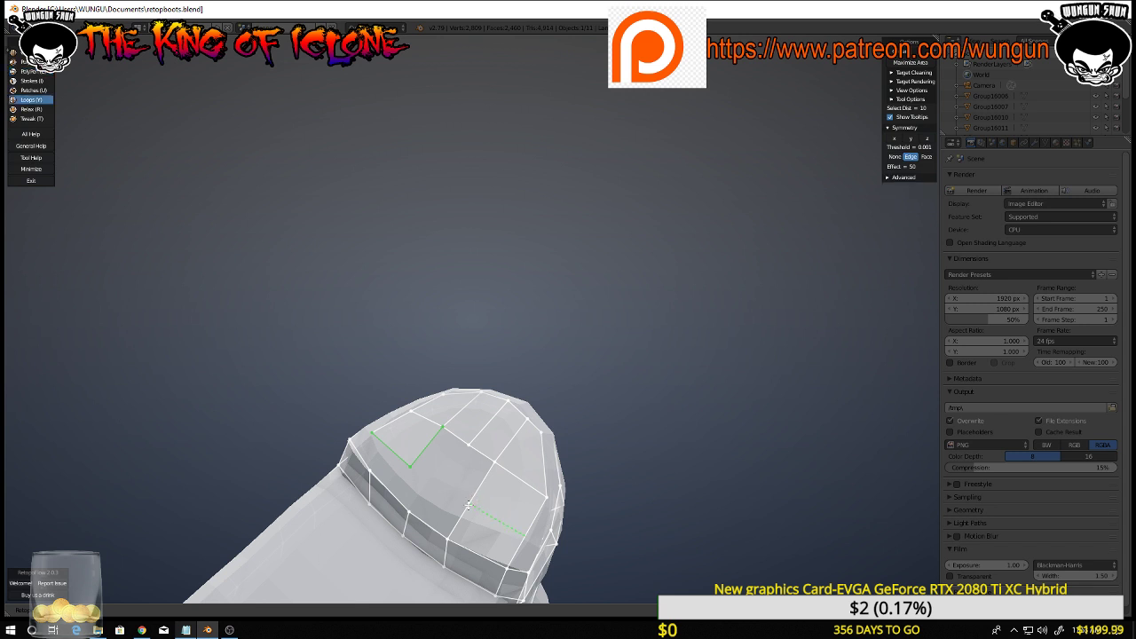
middle_click_drag(470, 503, 464, 462)
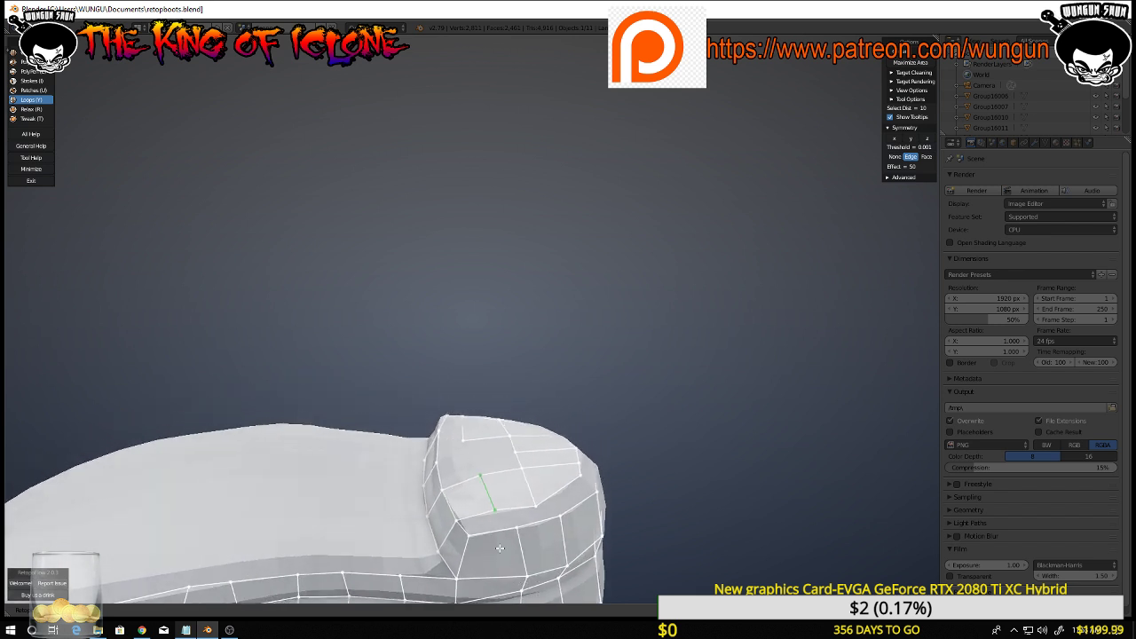
middle_click_drag(503, 543, 532, 523)
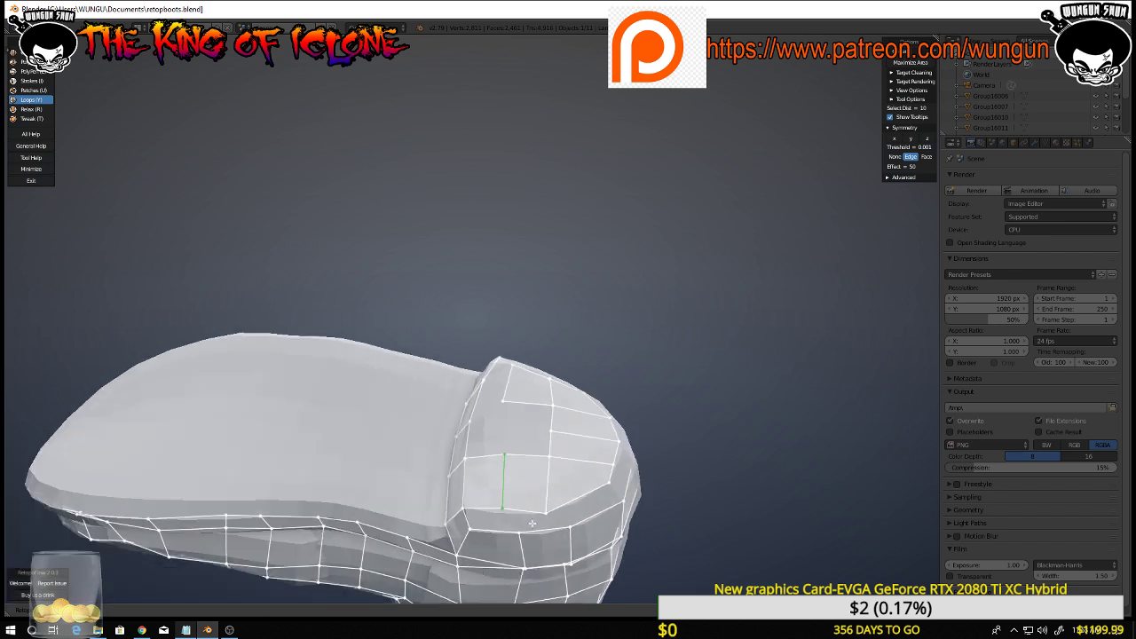
left_click(553, 491, "ctrl")
key("e")
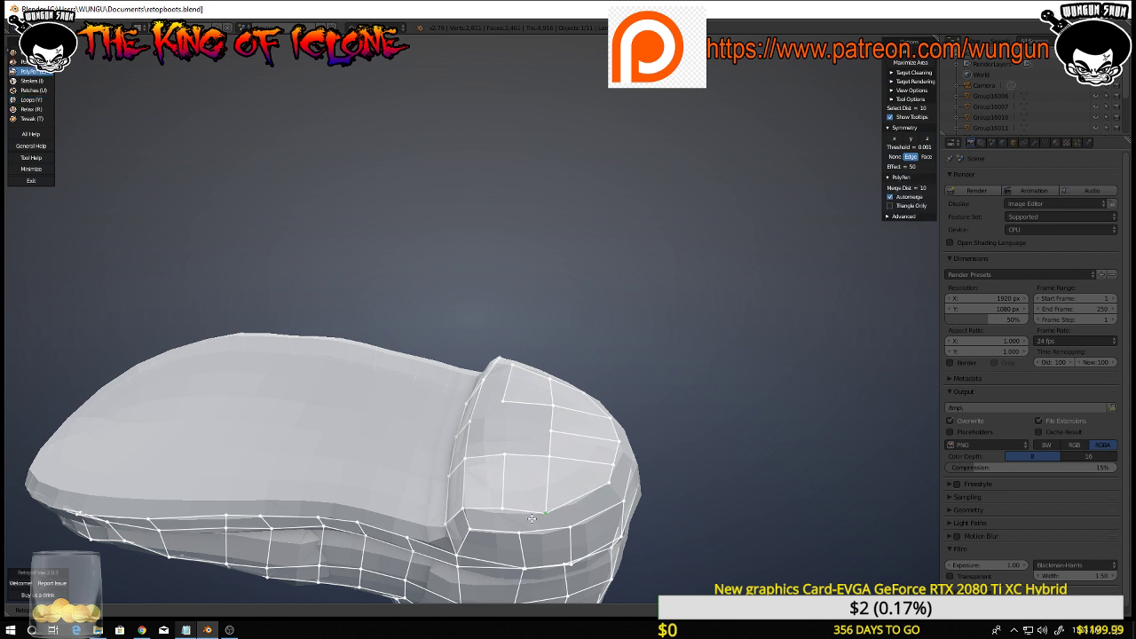
Shift the heel side's vertical edge line toward the front by moving its vertices at the bottom rim, above the seam and below it
middle_click_drag(531, 519, 550, 514)
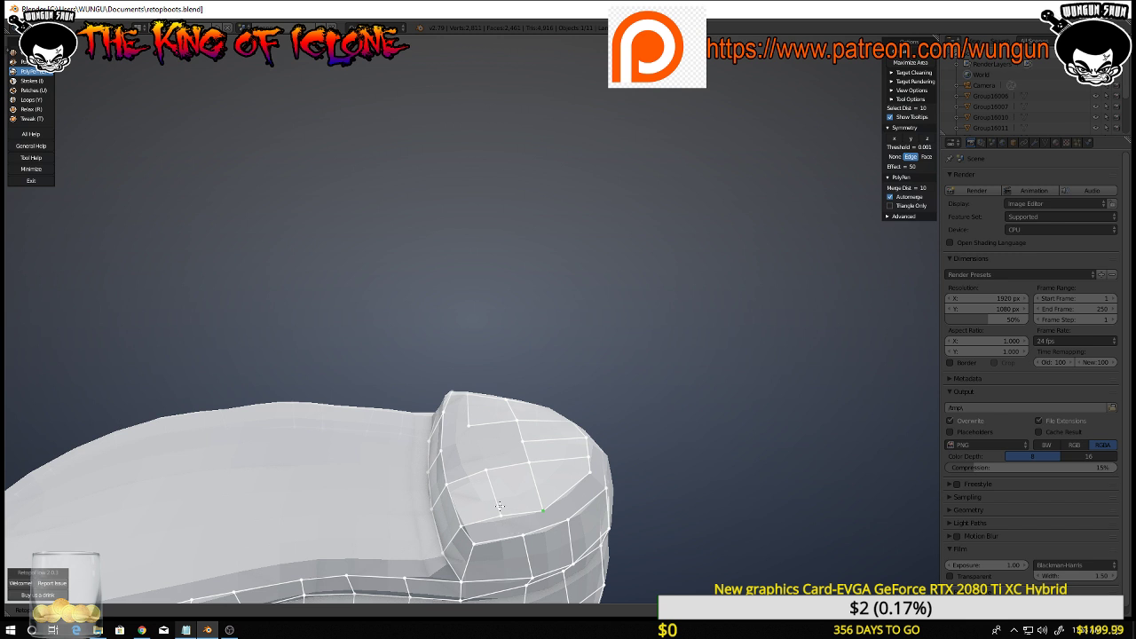
middle_click_drag(523, 542, 527, 543)
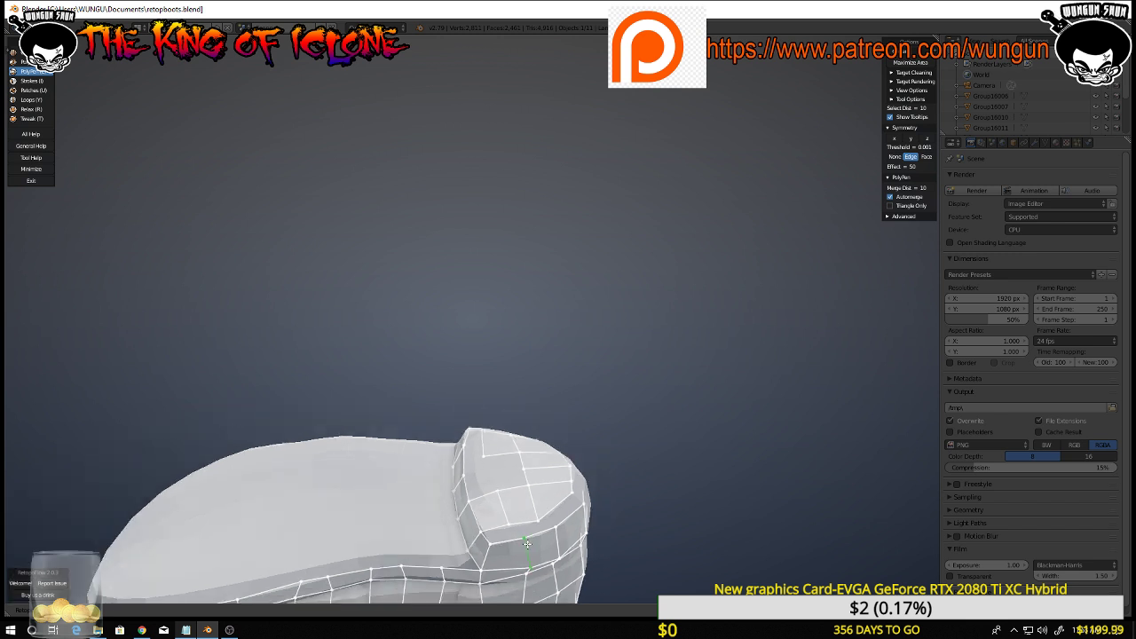
middle_click_drag(619, 564, 613, 386, "shift")
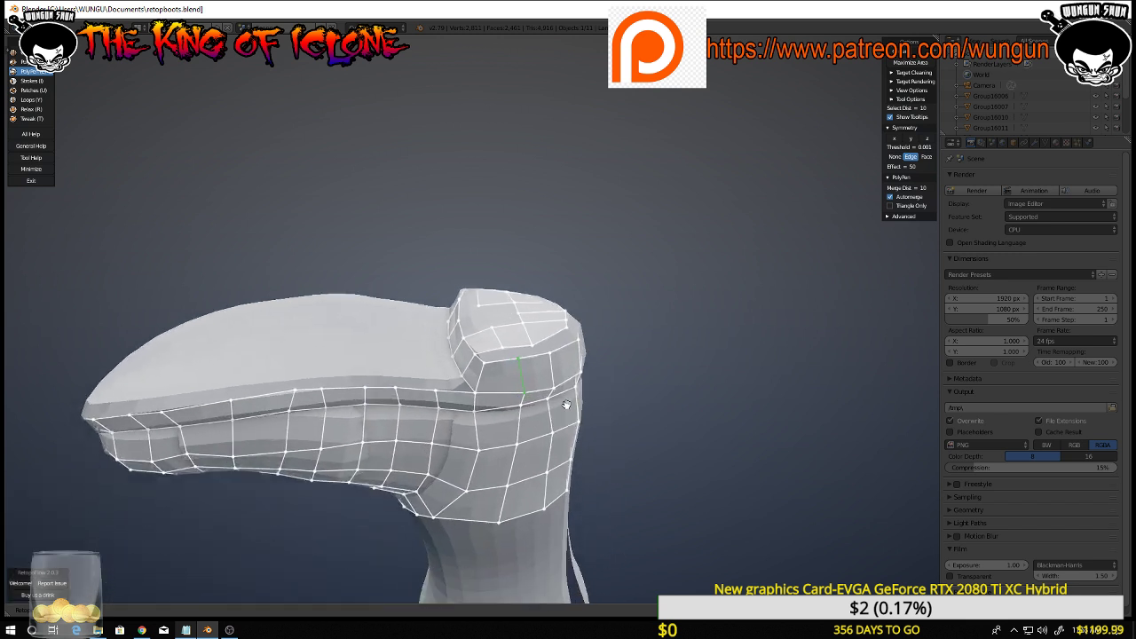
scroll(565, 404, "up", 3)
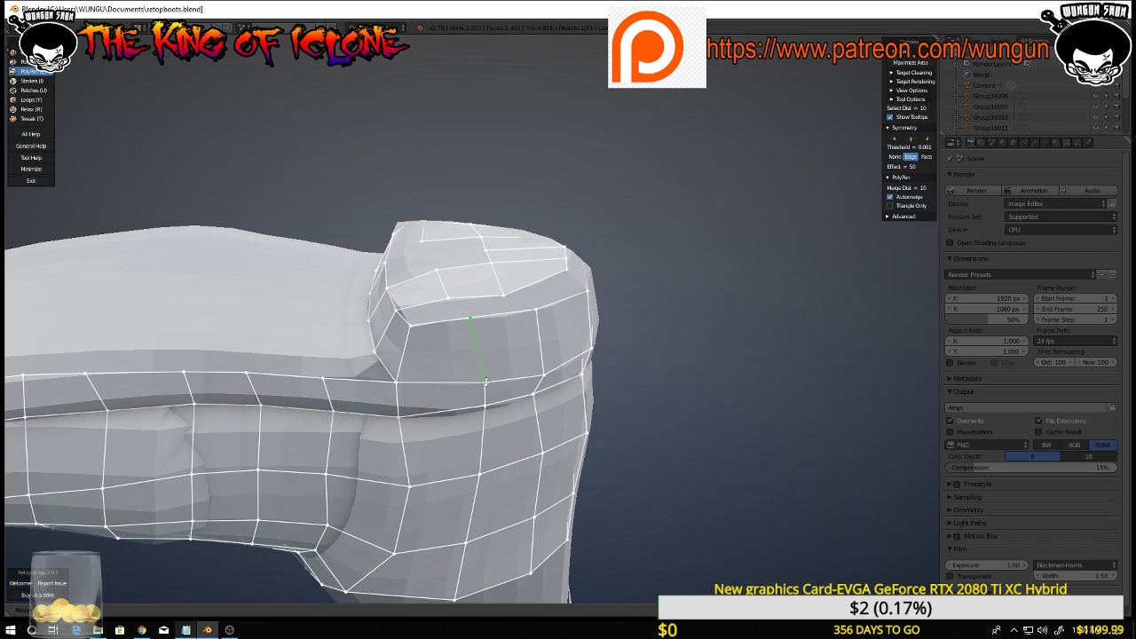
left_click(489, 382)
left_click_drag(467, 383, 463, 384)
left_click_drag(471, 315, 455, 321)
left_click_drag(484, 406, 462, 477)
scroll(472, 484, "down", 2)
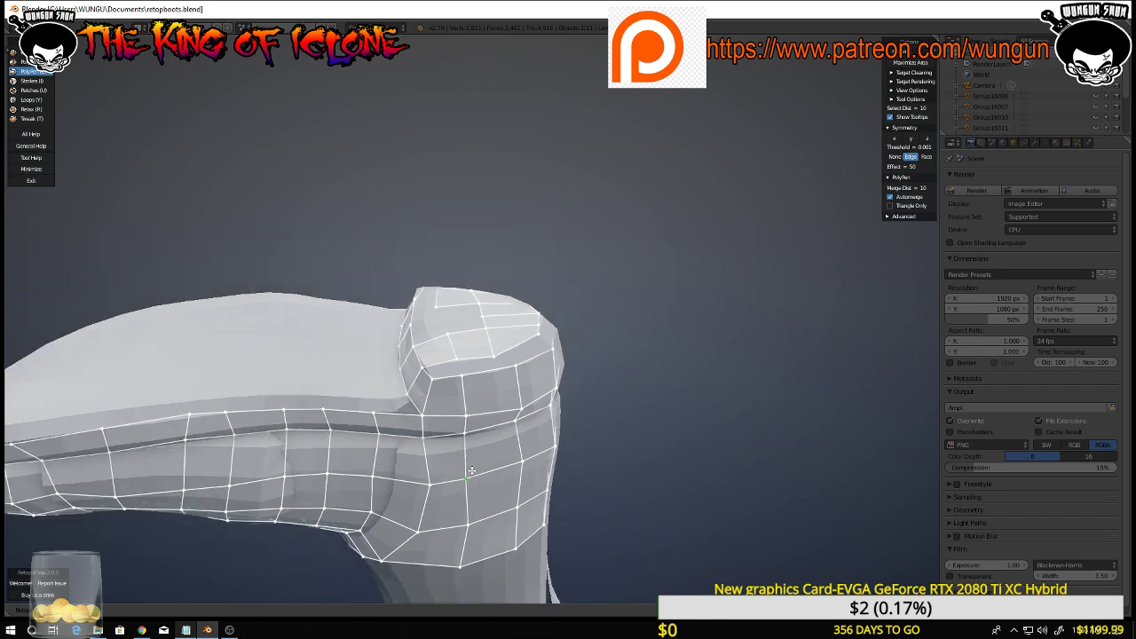
Straighten the vertical edge line across the heel's side seam by repositioning its vertices above, on and below the groove
middle_click_drag(472, 471, 465, 414)
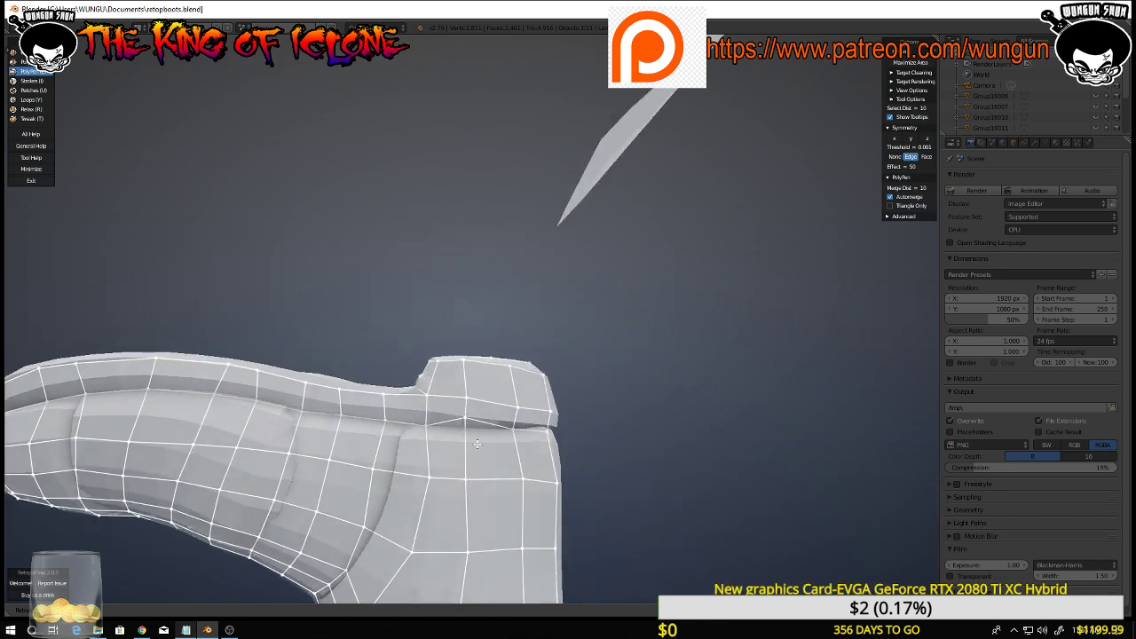
scroll(477, 444, "up", 5)
left_click_drag(440, 353, 440, 383)
scroll(443, 382, "down", 3)
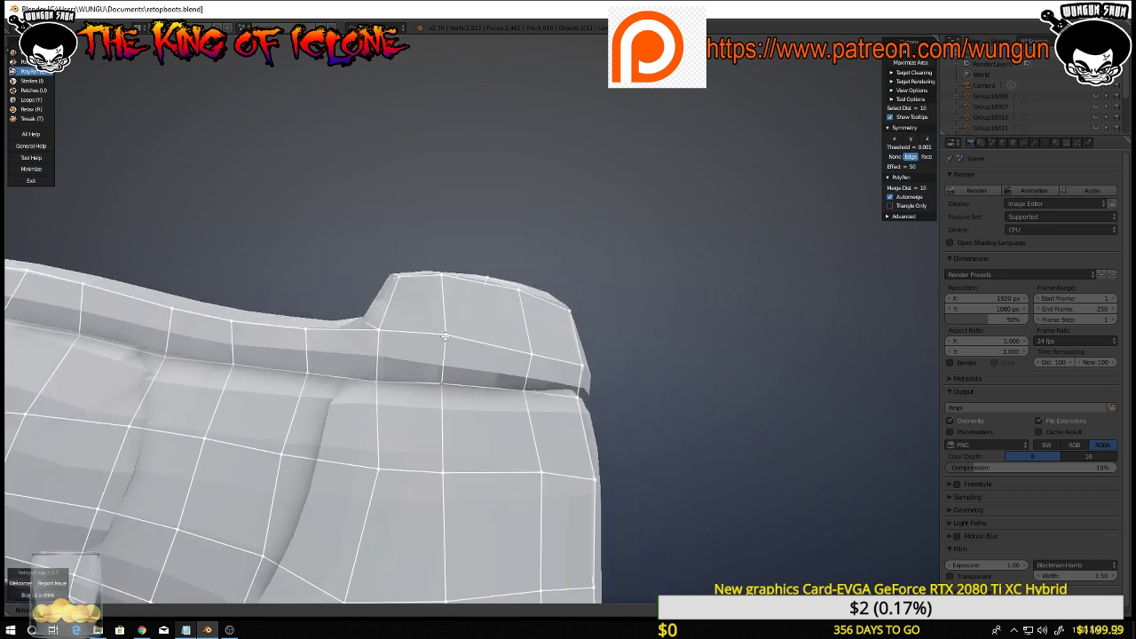
left_click_drag(446, 336, 440, 337)
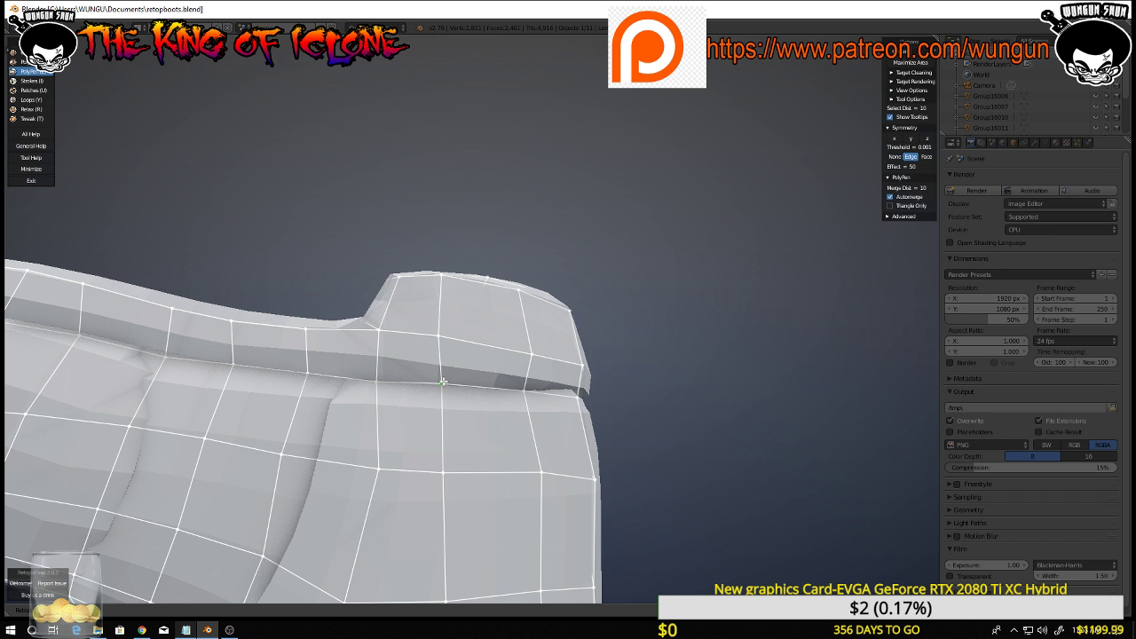
left_click_drag(443, 383, 438, 384)
left_click_drag(443, 473, 363, 464)
Add an inner quad on the heel's bottom beside the outer-side strip, joining it to the middle edge line
scroll(387, 464, "down", 4)
middle_click_drag(389, 465, 427, 382)
scroll(402, 503, "down", 2)
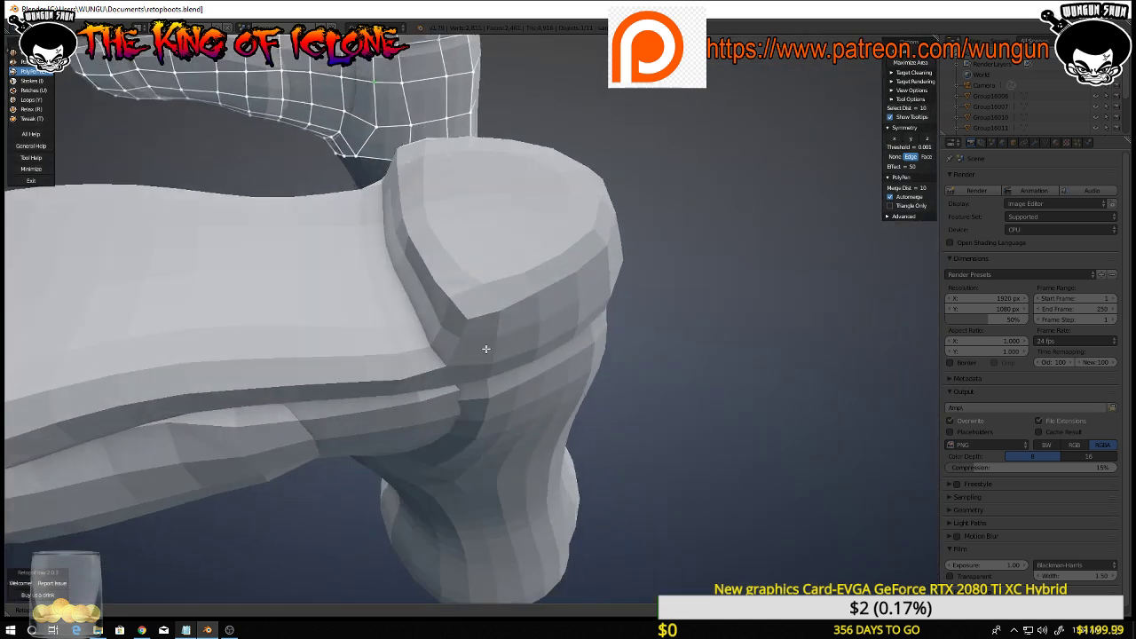
scroll(448, 168, "down", 4)
scroll(459, 157, "up", 4)
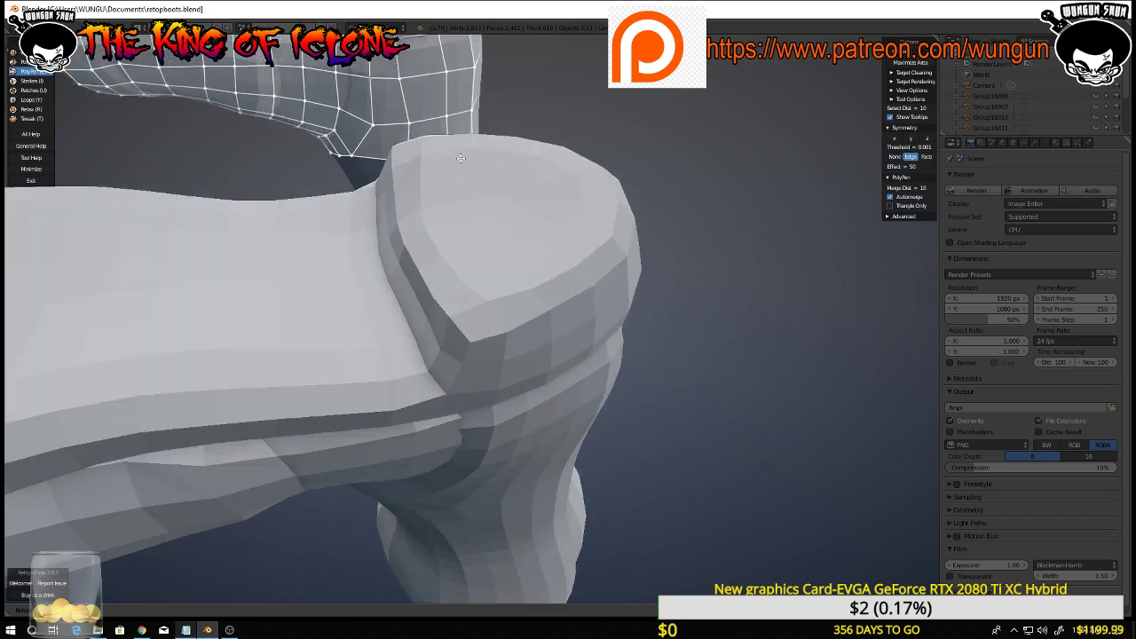
middle_click_drag(461, 156, 584, 167)
scroll(604, 243, "down", 5)
scroll(543, 291, "up", 5)
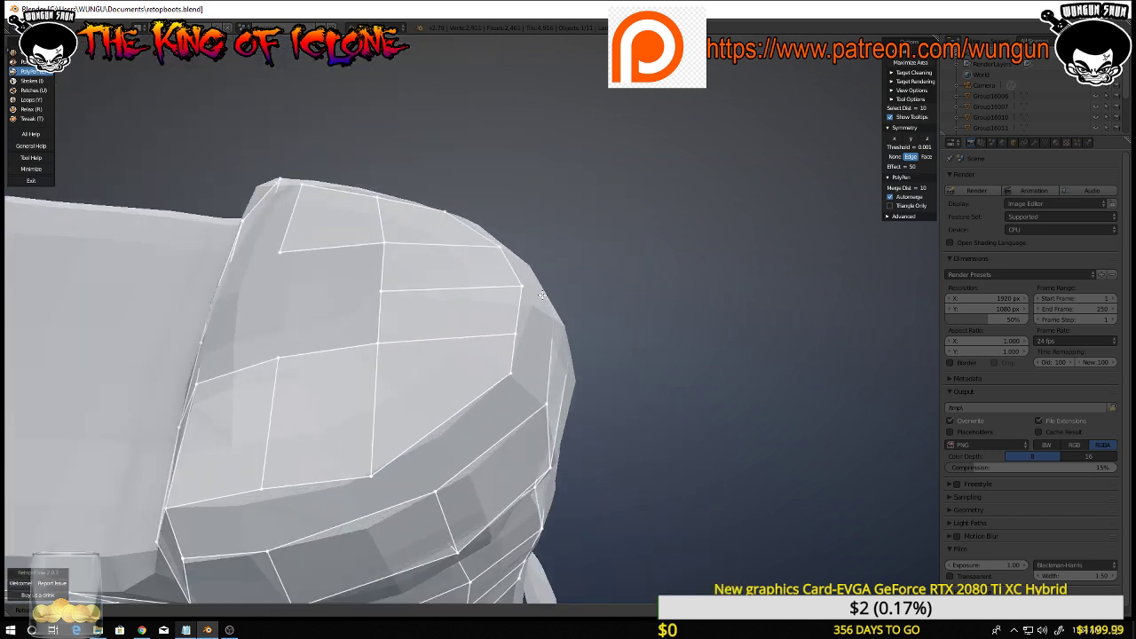
middle_click_drag(493, 294, 583, 323)
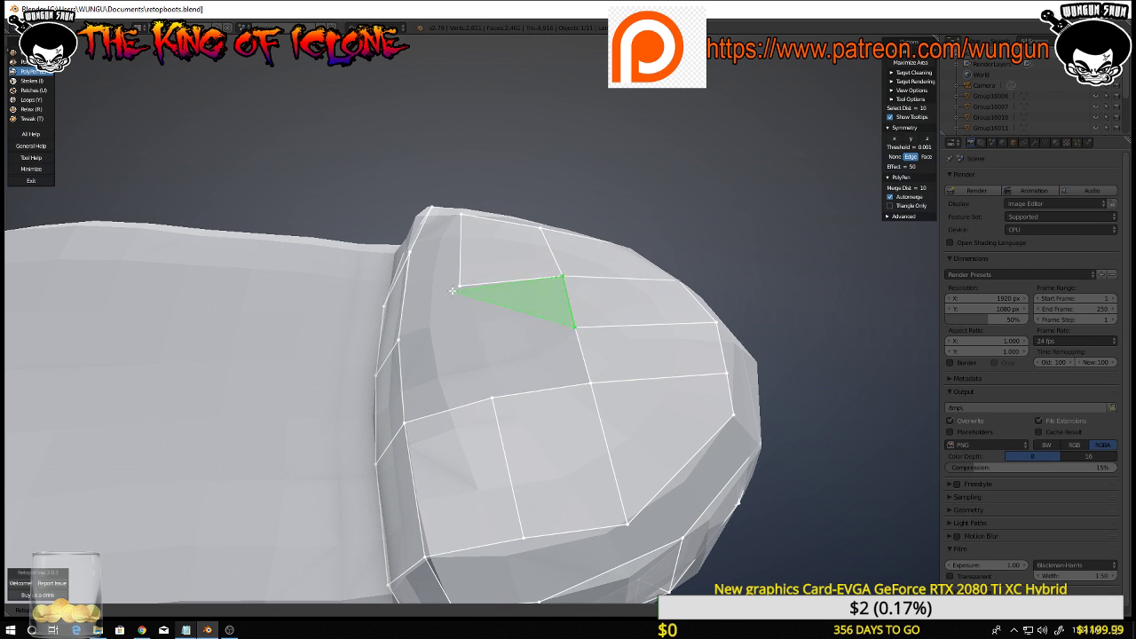
left_click(470, 340)
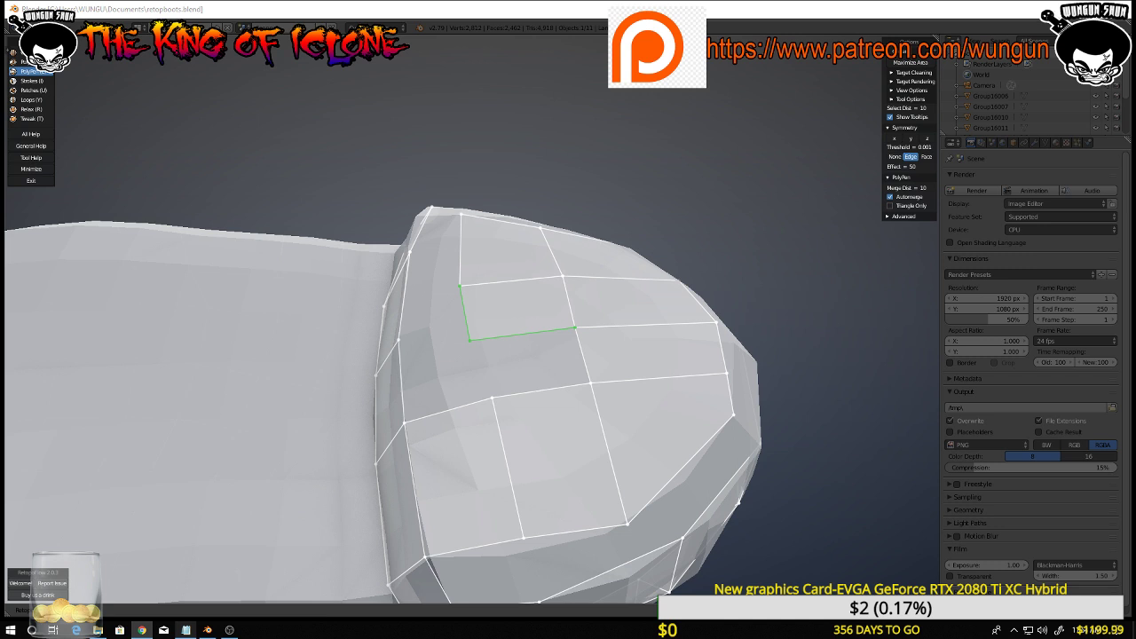
Move the front strip's dividing edge toward the middle, and insert an edge loop with the Loops tool near the heel's outer corner
middle_click_drag(497, 293, 458, 286)
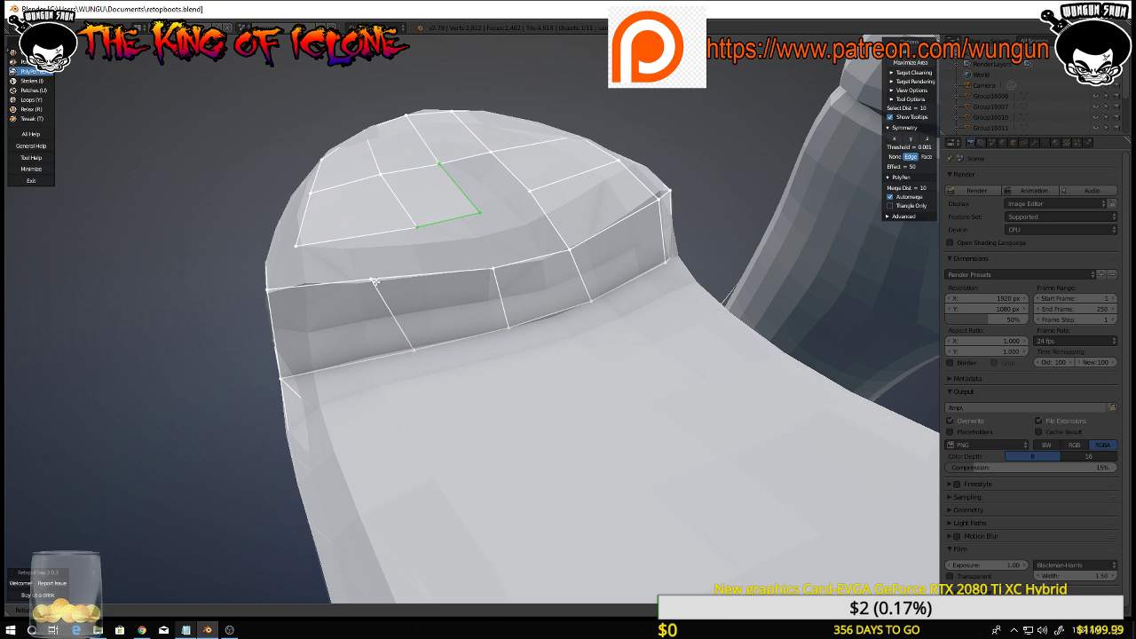
left_click_drag(376, 280, 432, 274)
left_click_drag(415, 352, 460, 340)
key("y")
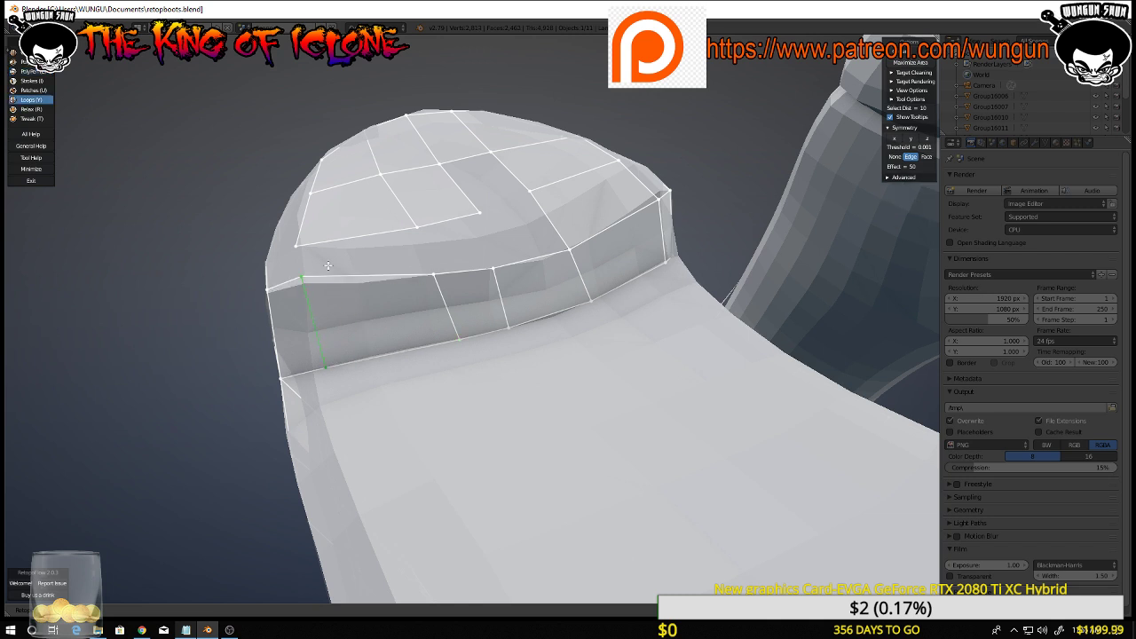
middle_click_drag(308, 288, 354, 270)
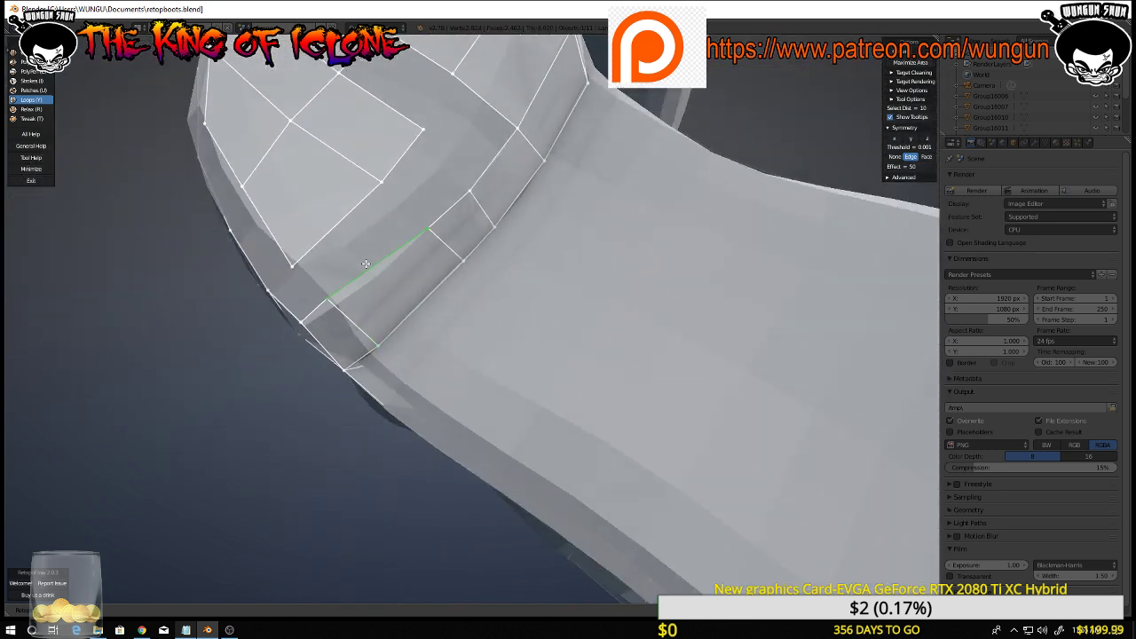
Switch from the Loops tool to PolyPen and fill the remaining gaps on the heel's bottom with quads
key("Escape")
key("Tab")
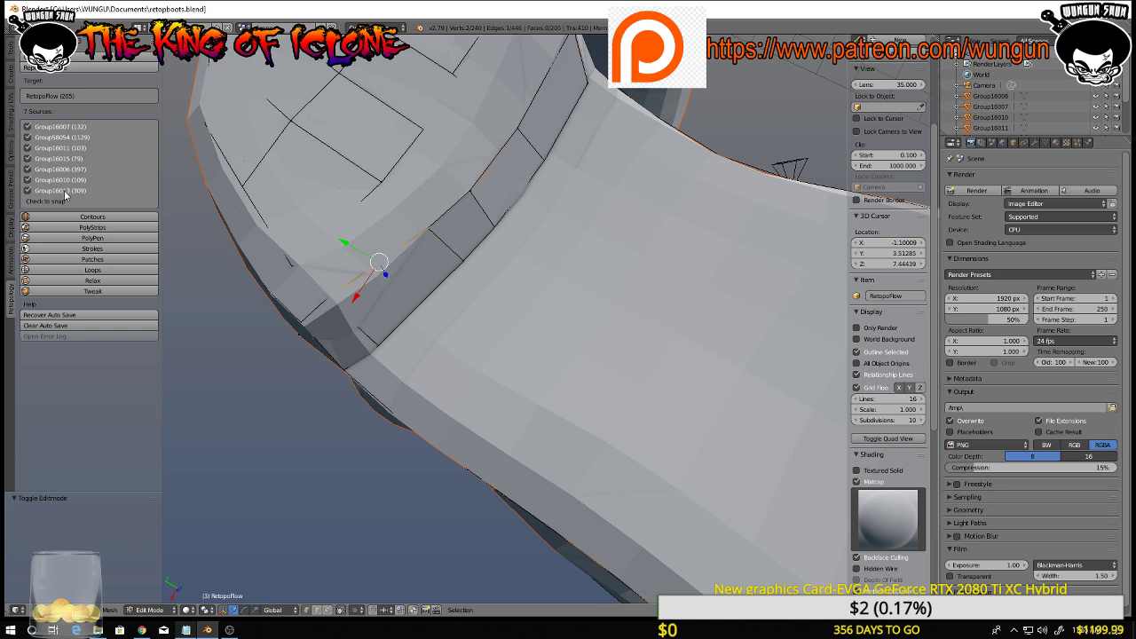
left_click(91, 238)
middle_click_drag(533, 235, 536, 233)
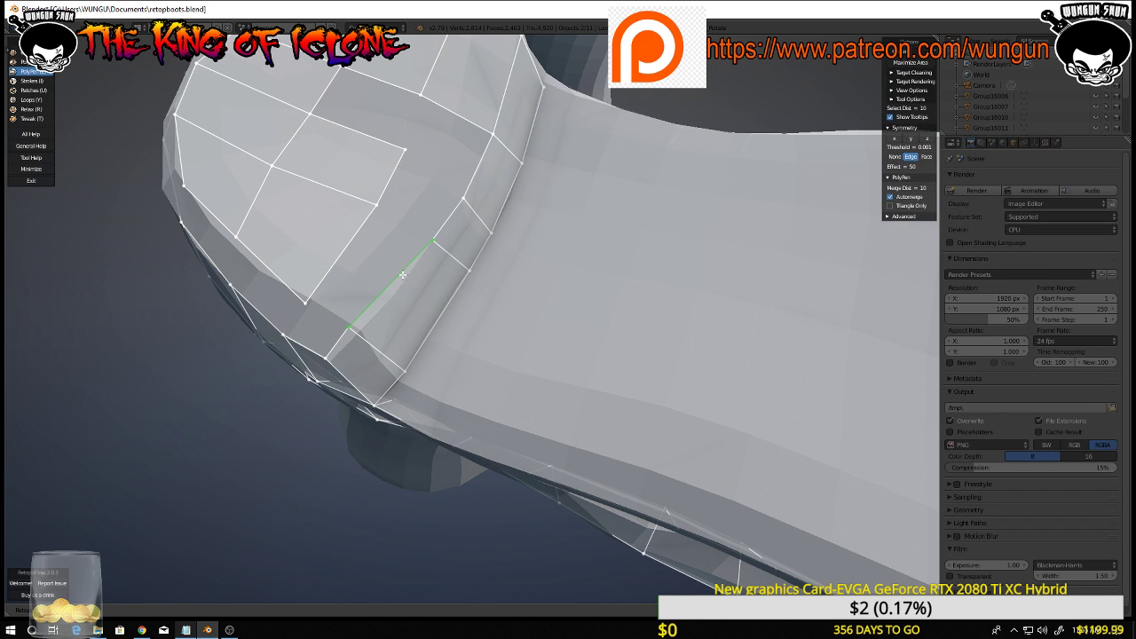
left_click(336, 265, "ctrl")
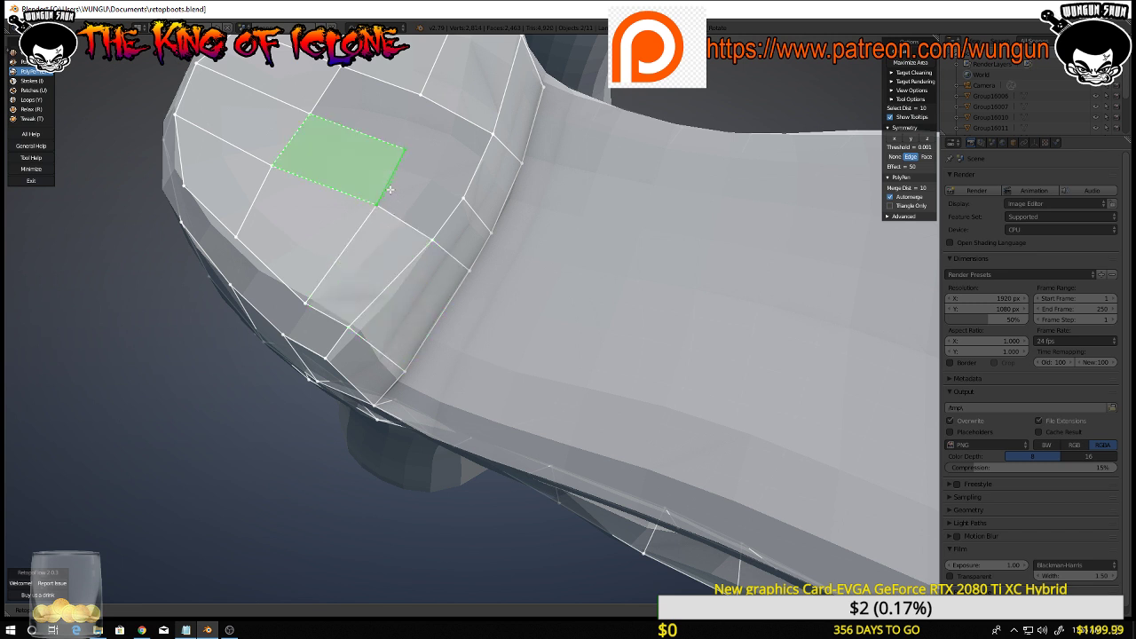
left_click(448, 217, "ctrl")
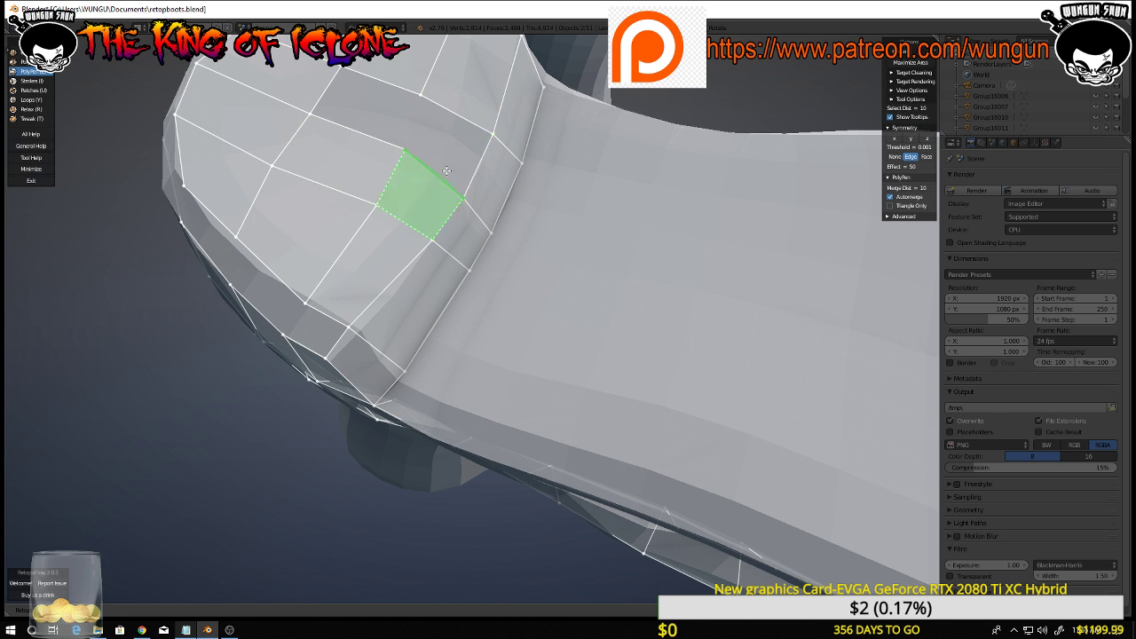
left_click(463, 123, "ctrl")
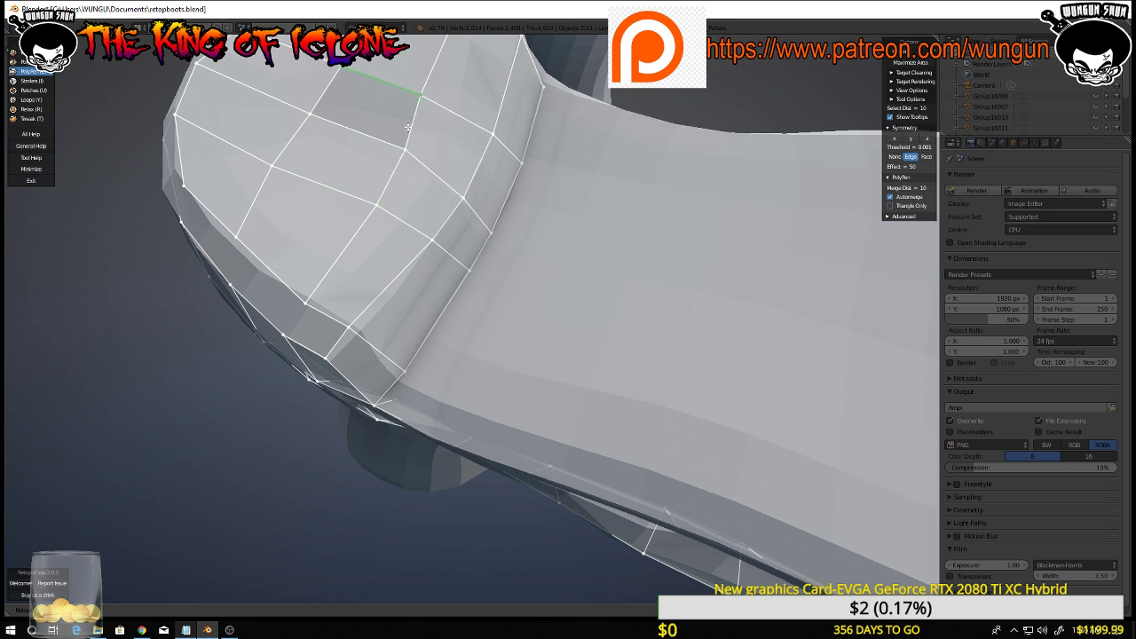
left_click(322, 103, "ctrl")
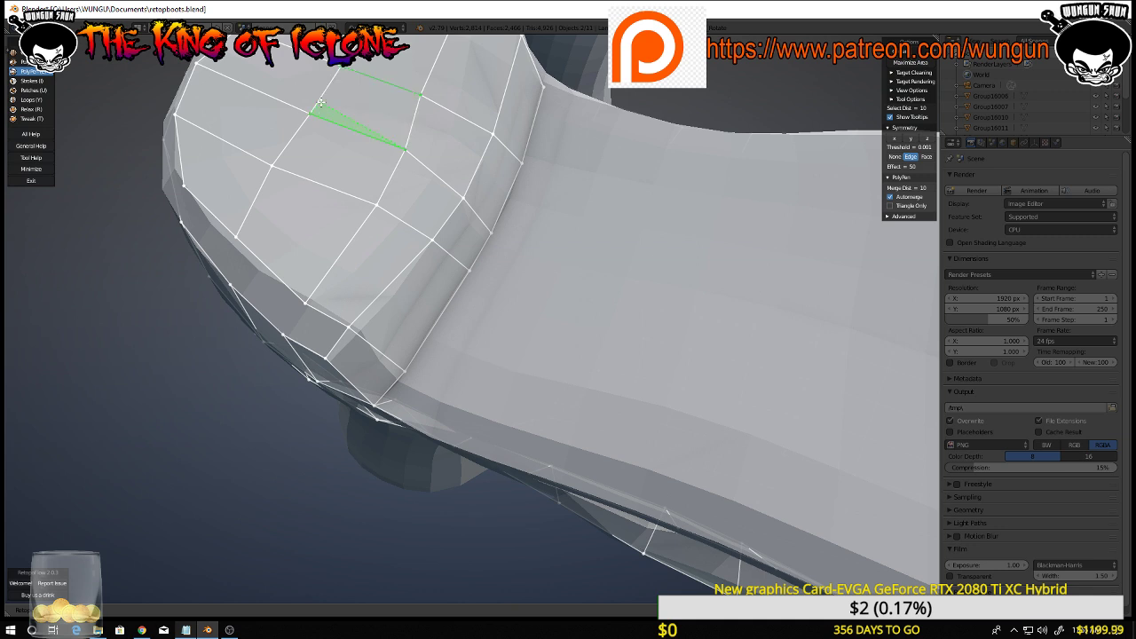
Even out the edge lines at the heel's front by repositioning vertices on the bottom, along the front rim and on the seam below
middle_click_drag(418, 158, 810, 176)
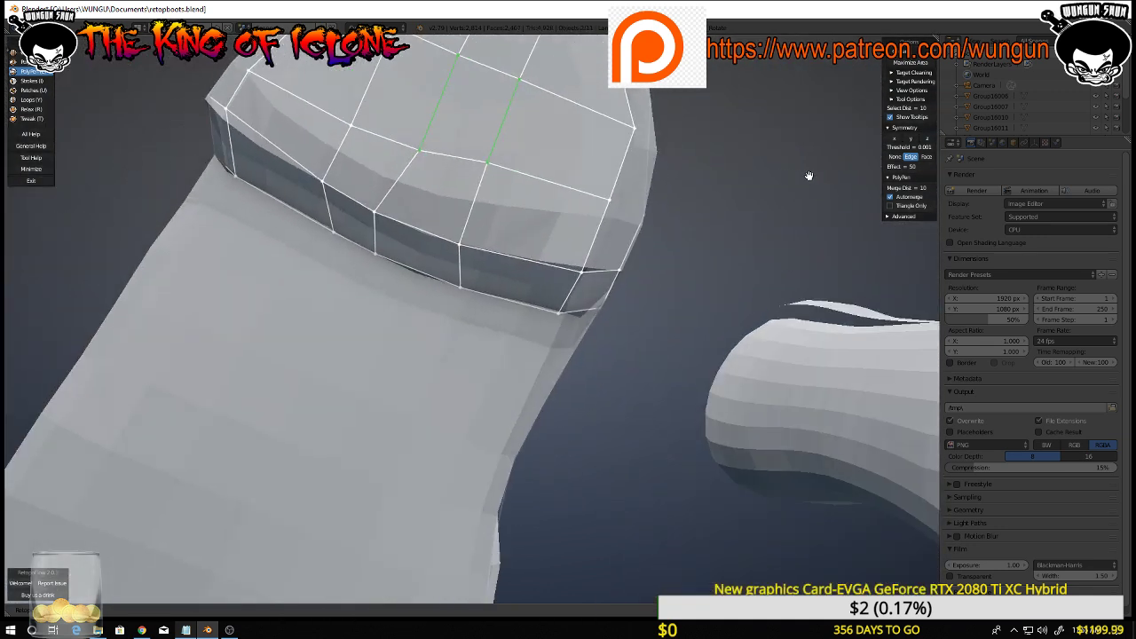
left_click_drag(376, 212, 388, 218)
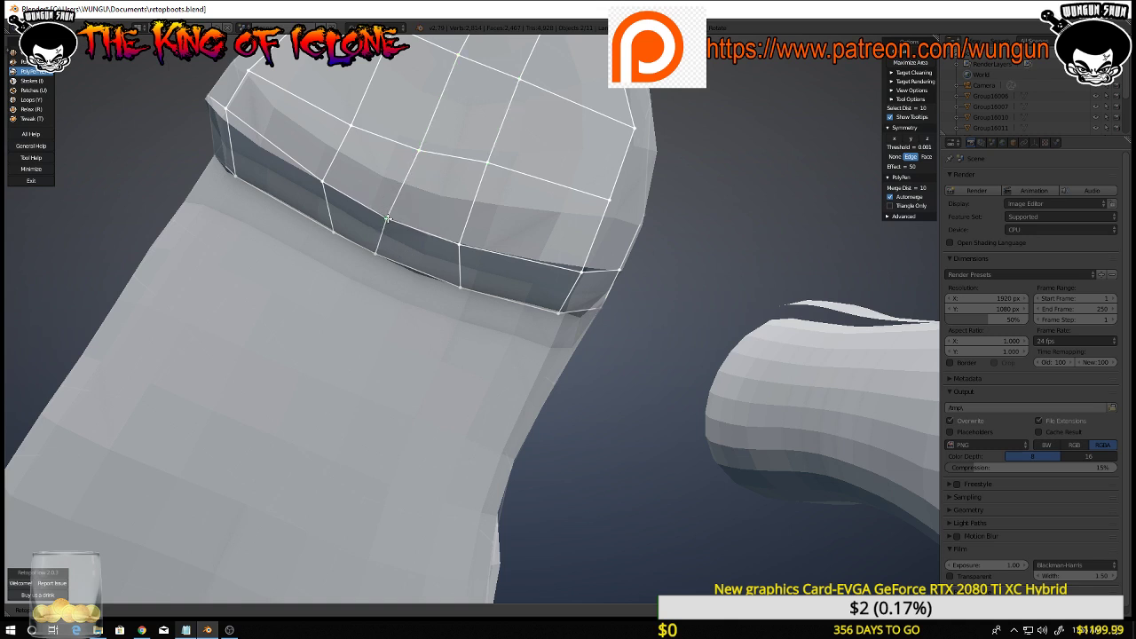
middle_click_drag(369, 266, 358, 232)
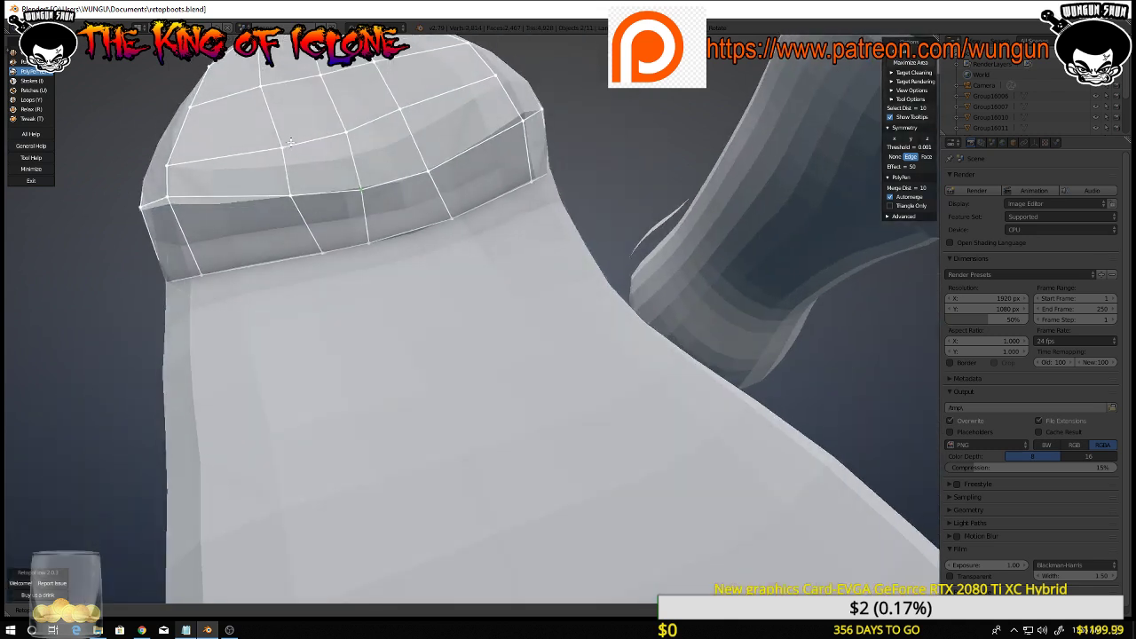
left_click(343, 133)
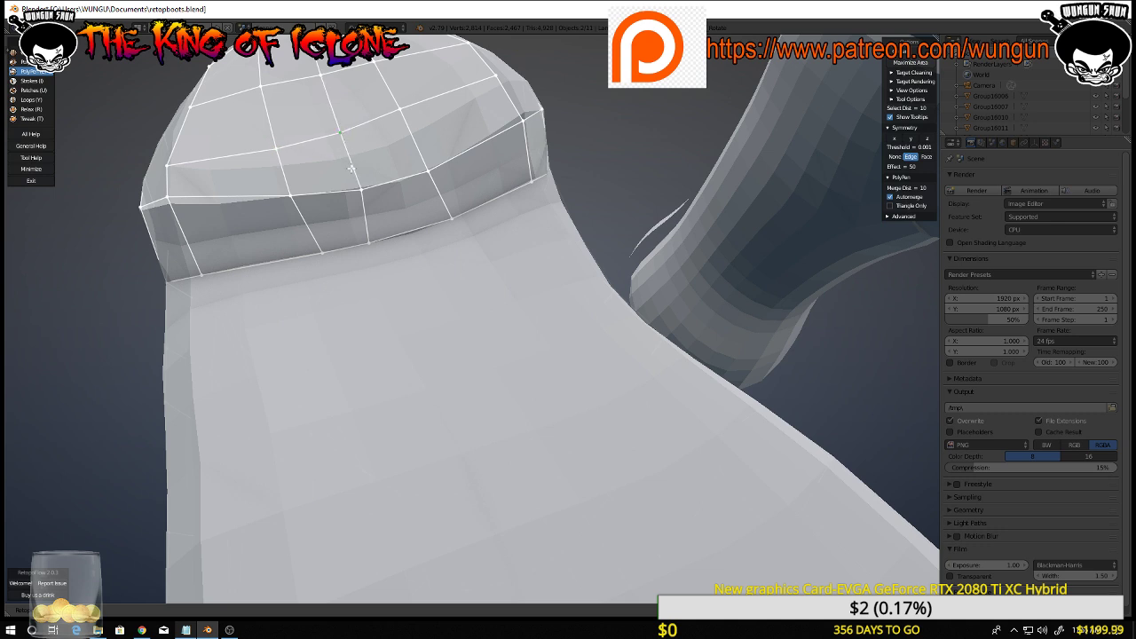
scroll(352, 168, "down", 3)
middle_click_drag(367, 198, 421, 178)
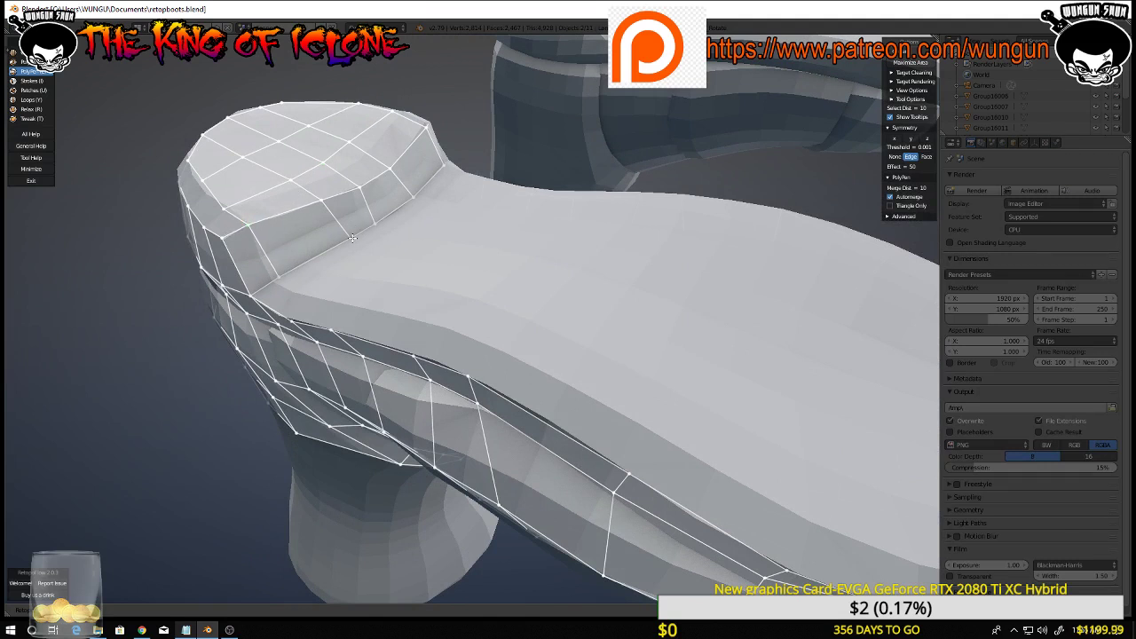
left_click_drag(352, 238, 325, 251)
left_click_drag(320, 200, 279, 185)
Adjust the rear rim of the heel's bottom and bridge it to the heel's side with a PolyPen quad
middle_click_drag(280, 184, 497, 195)
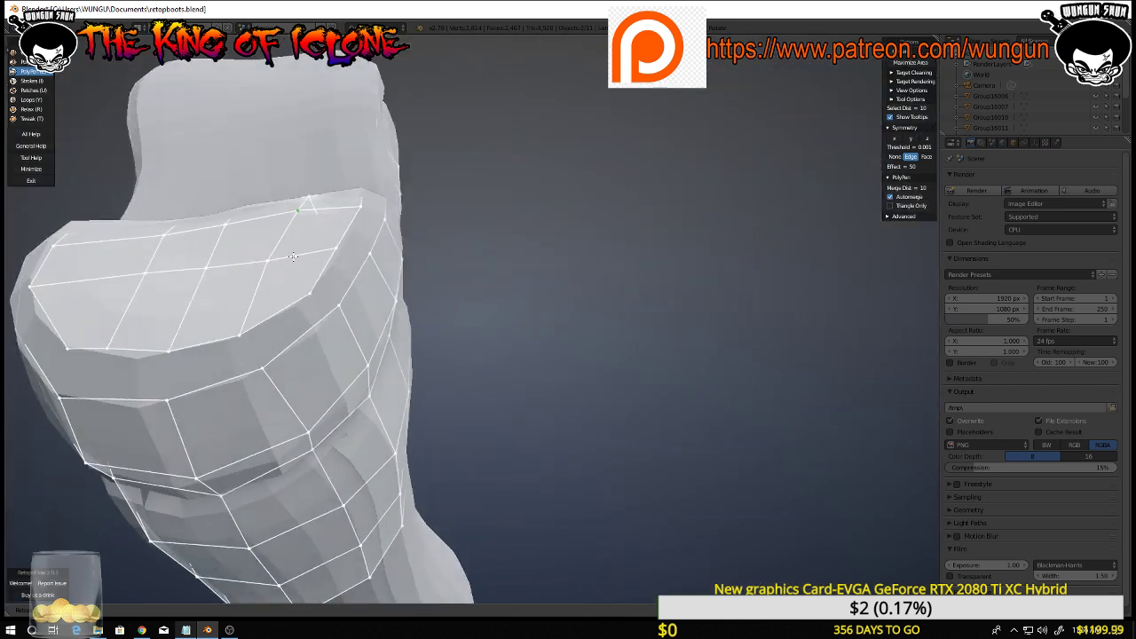
scroll(305, 264, "up", 2)
middle_click_drag(306, 265, 262, 269)
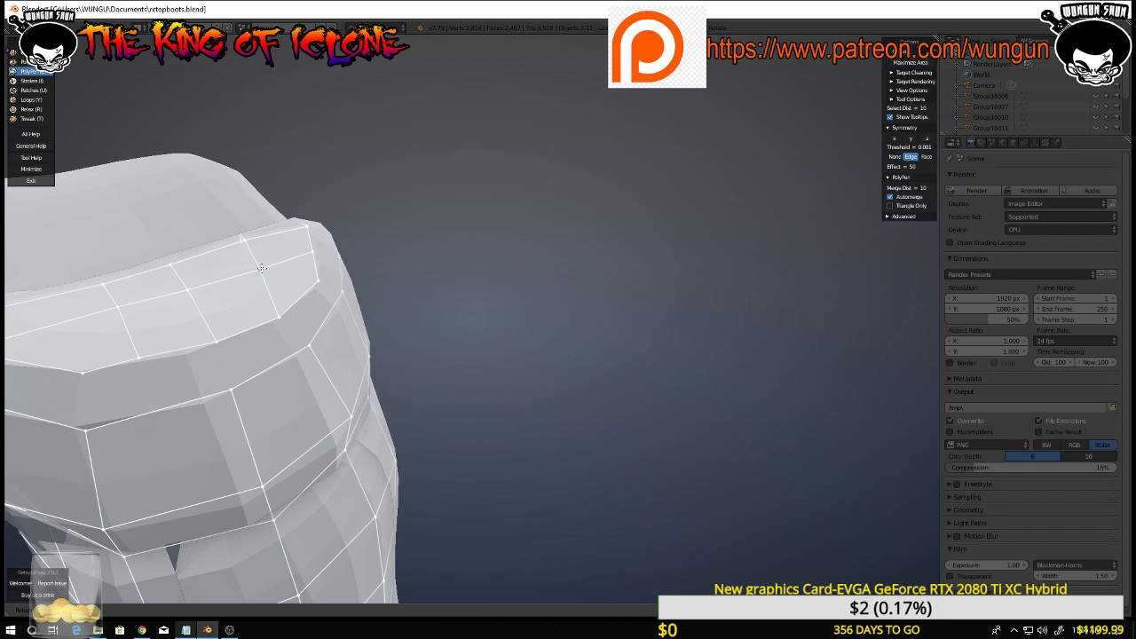
middle_click_drag(312, 347, 293, 317)
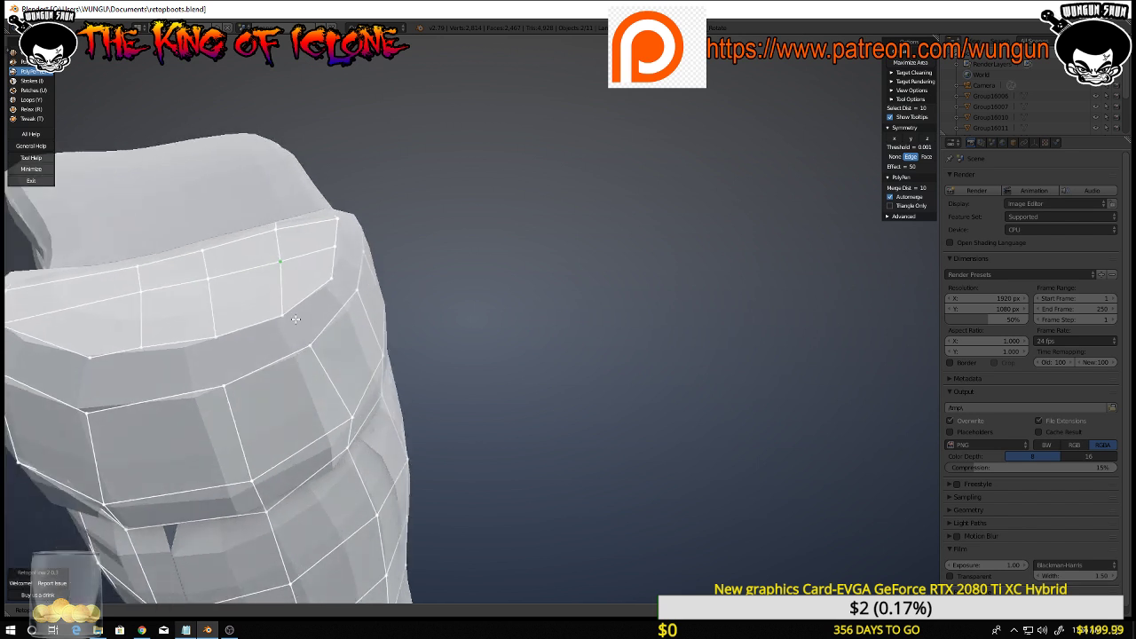
left_click_drag(293, 312, 308, 307)
left_click(266, 362, "ctrl")
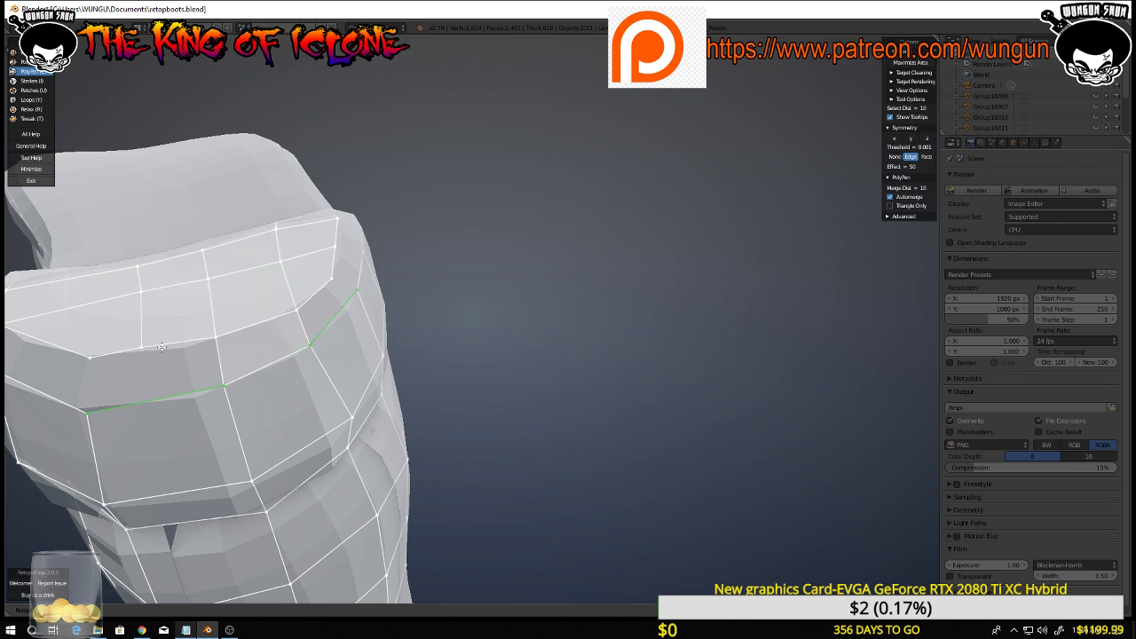
Insert a vertical edge loop with the Loops tool through the wide quads on the back of the heel
middle_click_drag(162, 346, 207, 468)
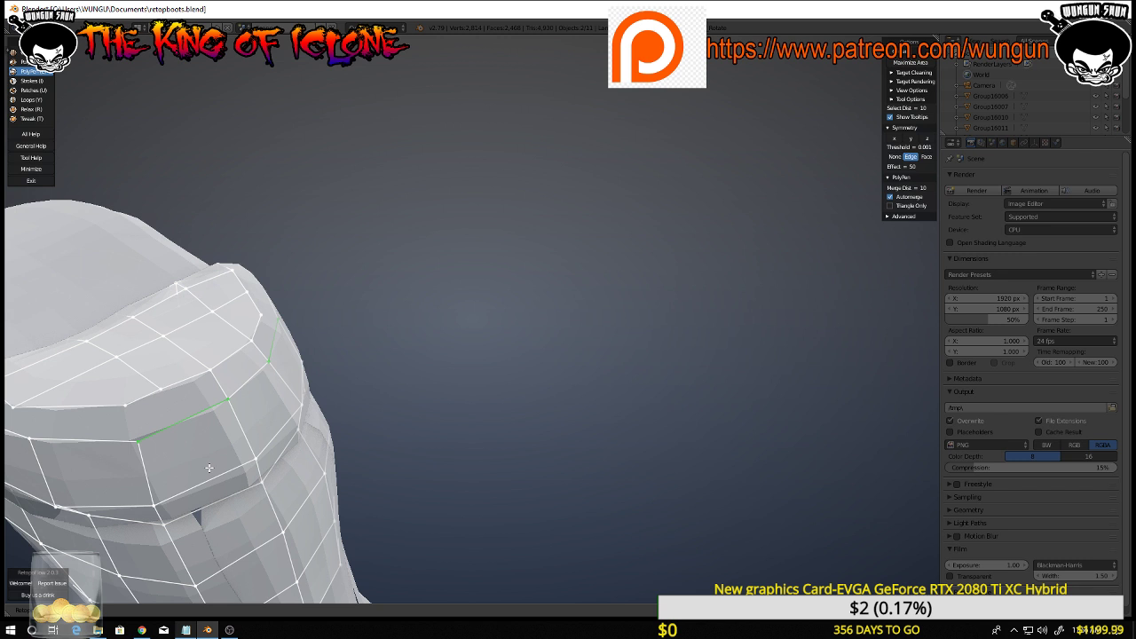
key("y")
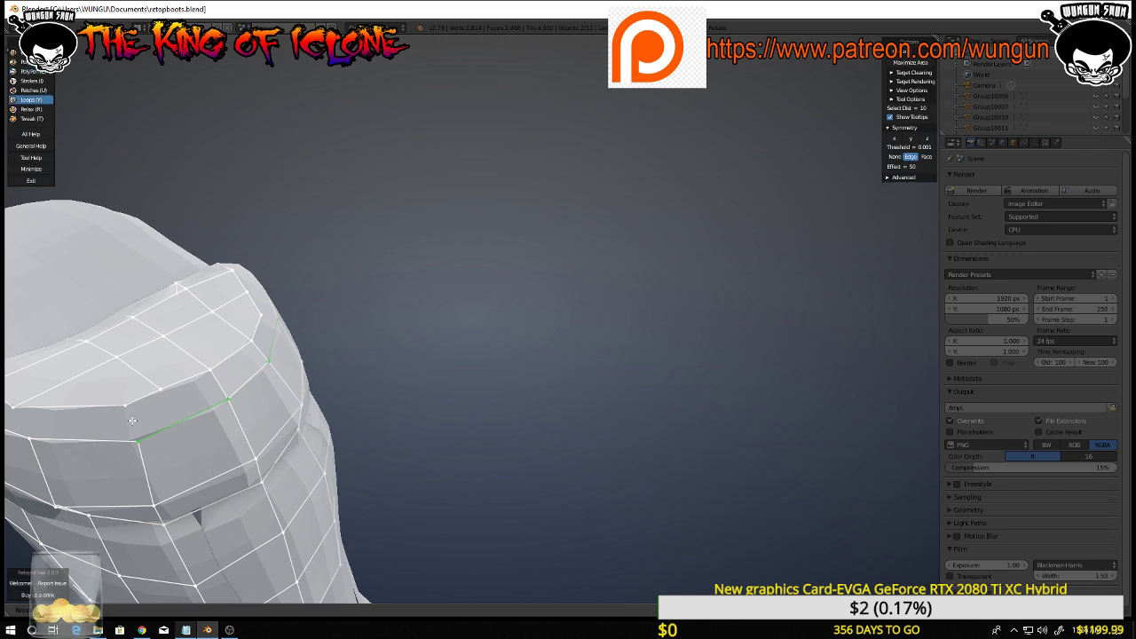
left_click(178, 423)
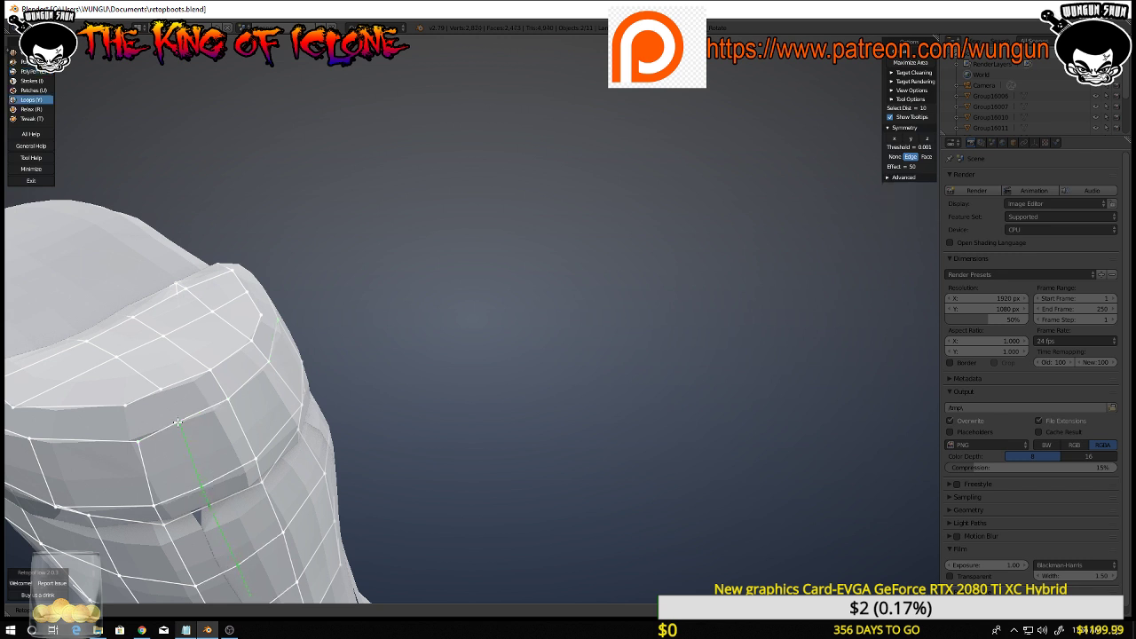
Bridge the heel's bottom rim to the back with PolyPen quads, and shift a rim vertex into line with the side's edges
middle_click_drag(204, 411, 266, 405)
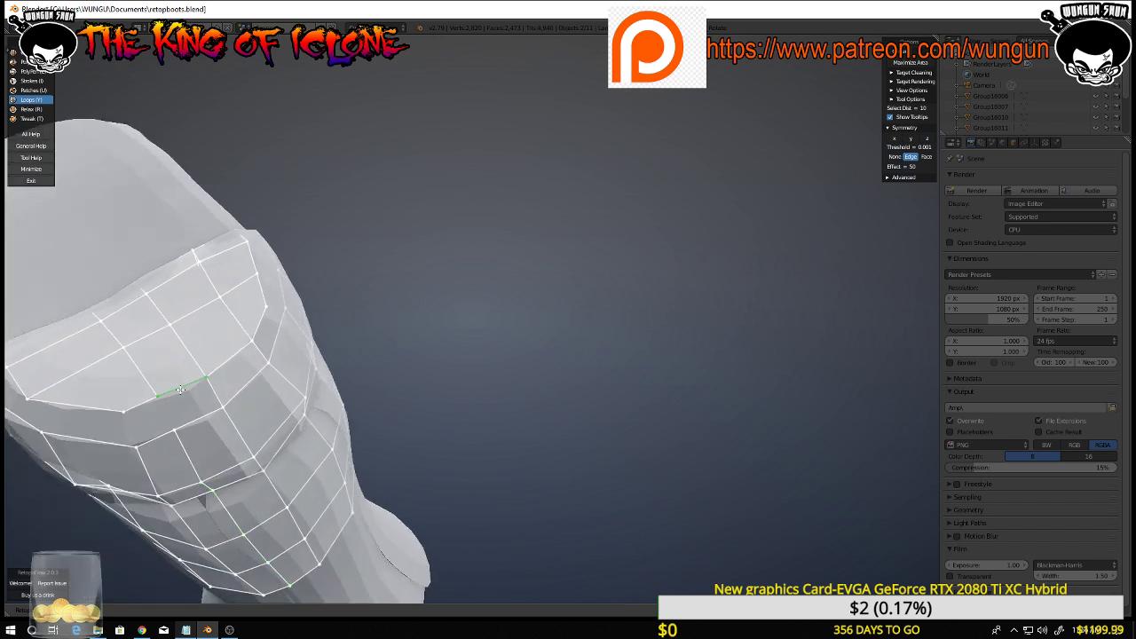
key("q")
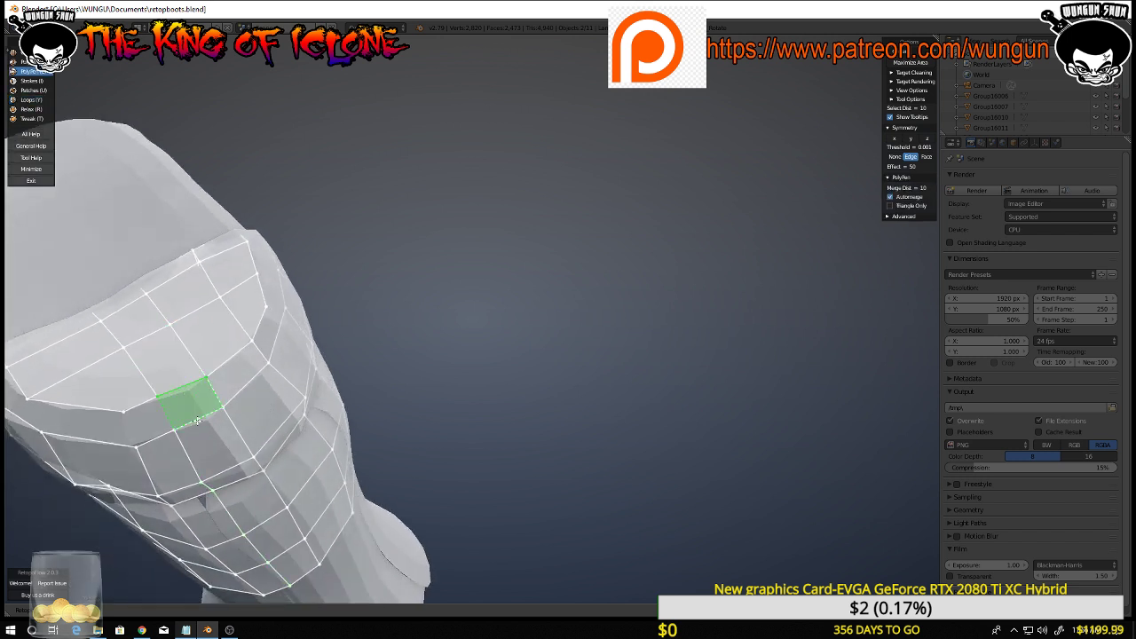
middle_click_drag(197, 420, 377, 211)
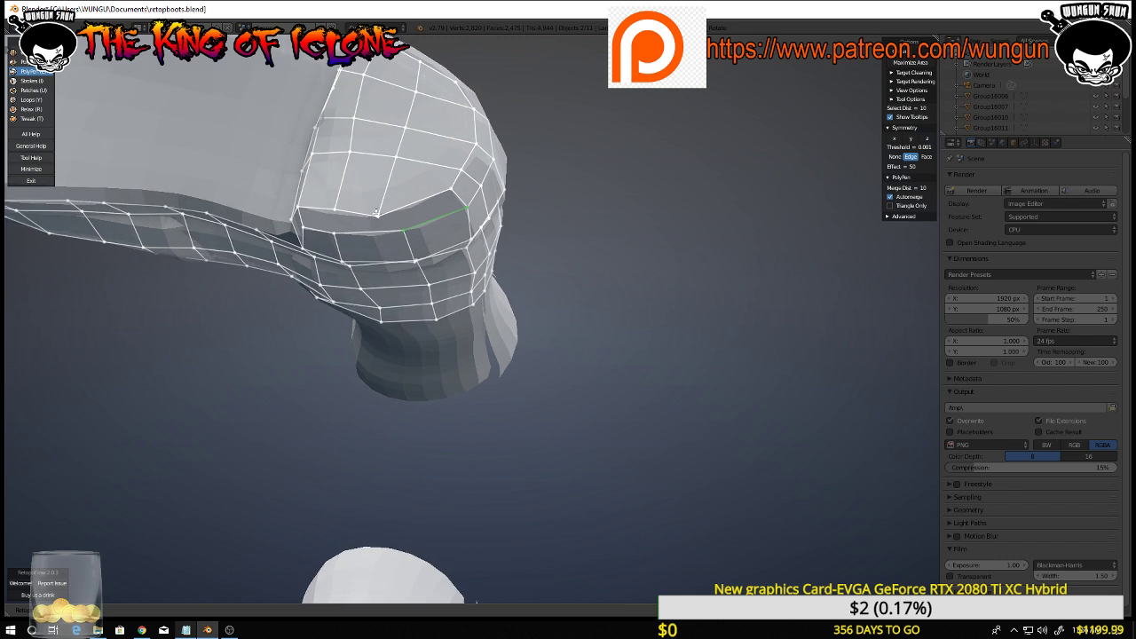
left_click(400, 212)
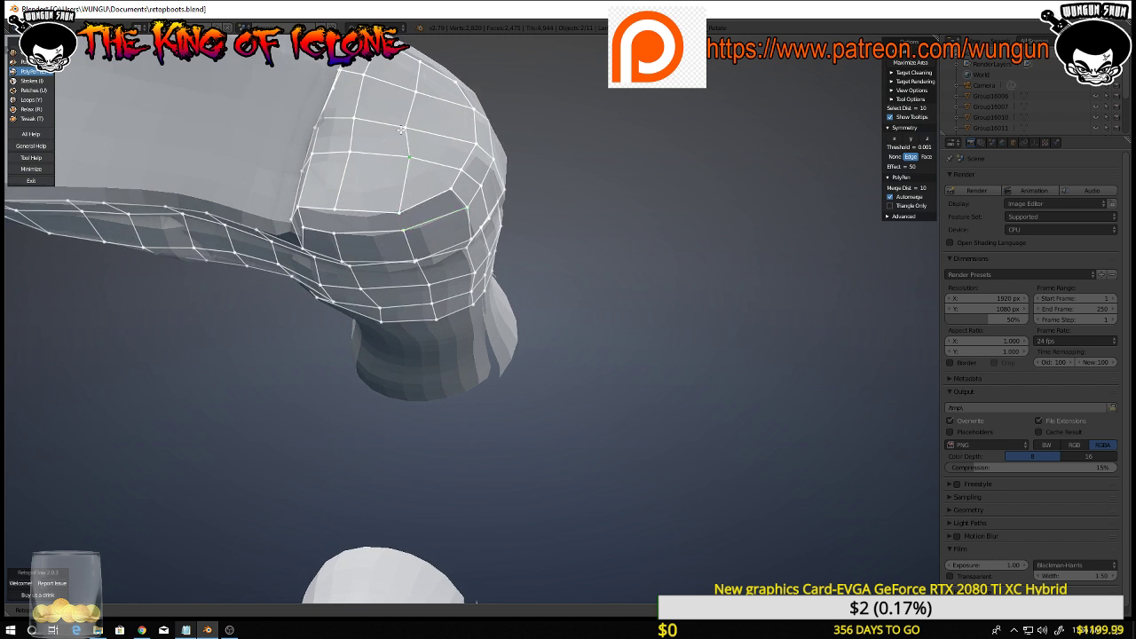
left_click(440, 219)
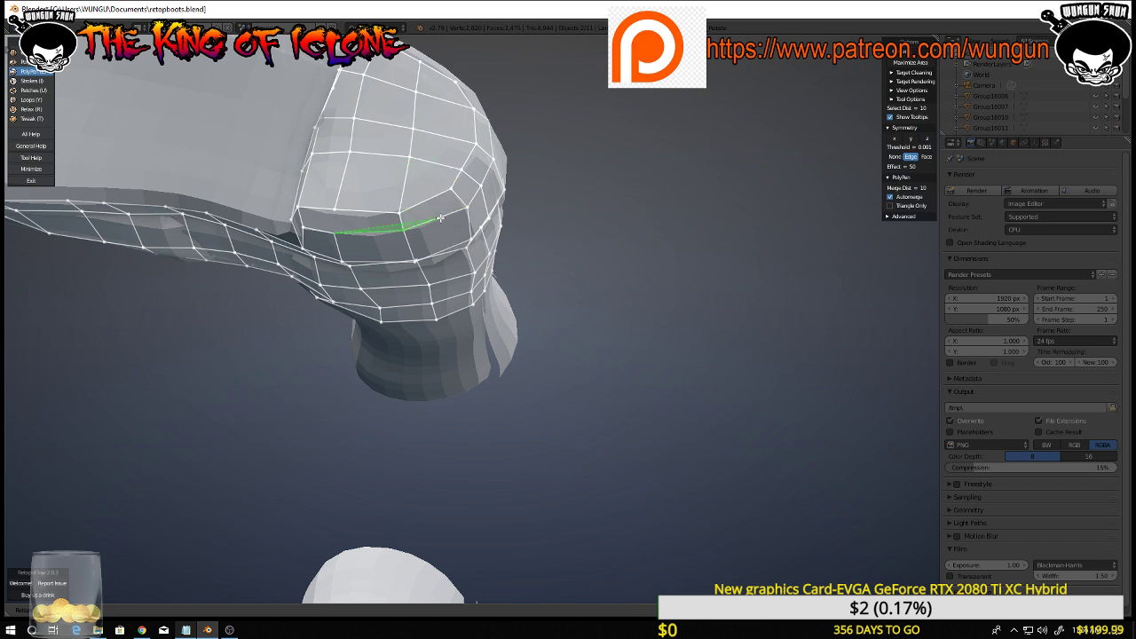
Continue the row of quads between the heel's bottom rim and its sides, closing the gaps up to the front corners
middle_click_drag(440, 218, 621, 112)
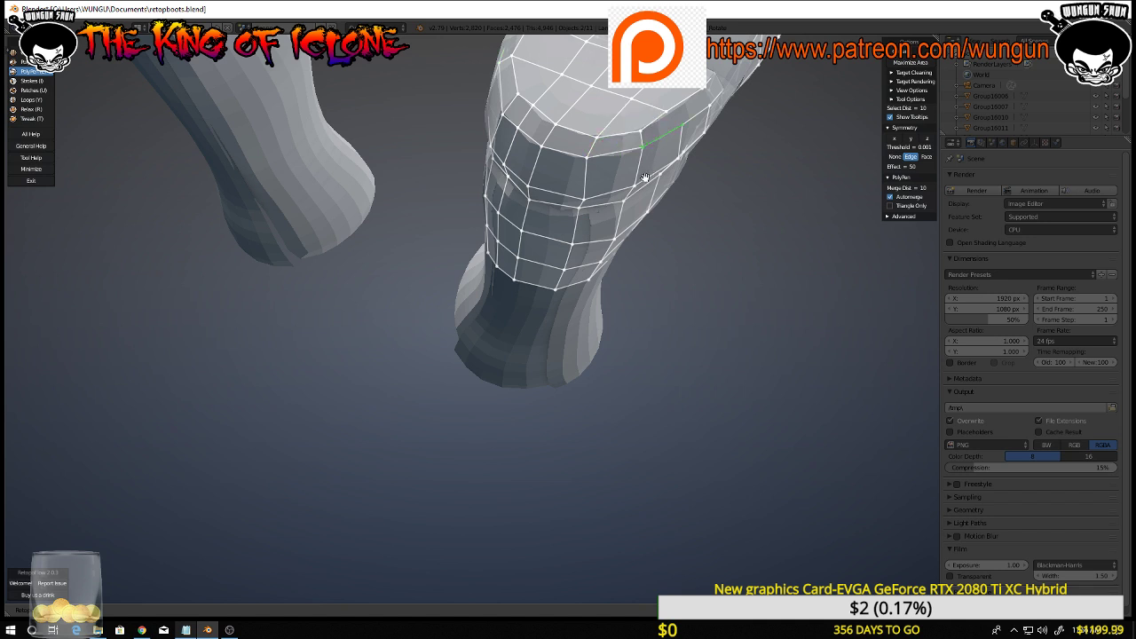
middle_click_drag(646, 178, 603, 161)
left_click(674, 133)
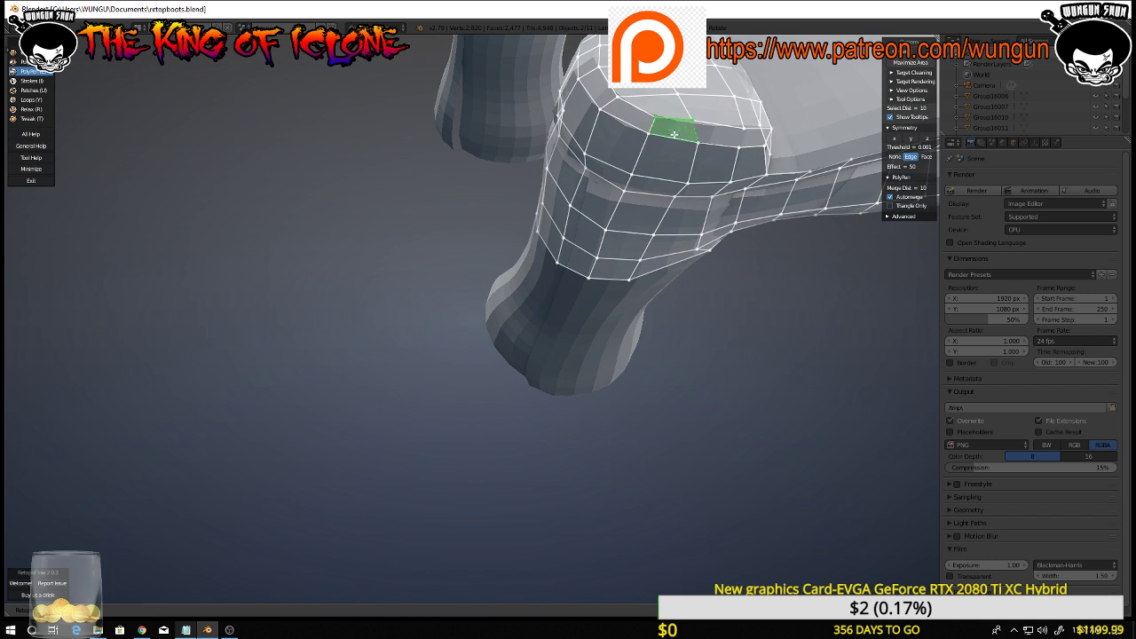
left_click(719, 142, "ctrl")
middle_click_drag(726, 144, 651, 122)
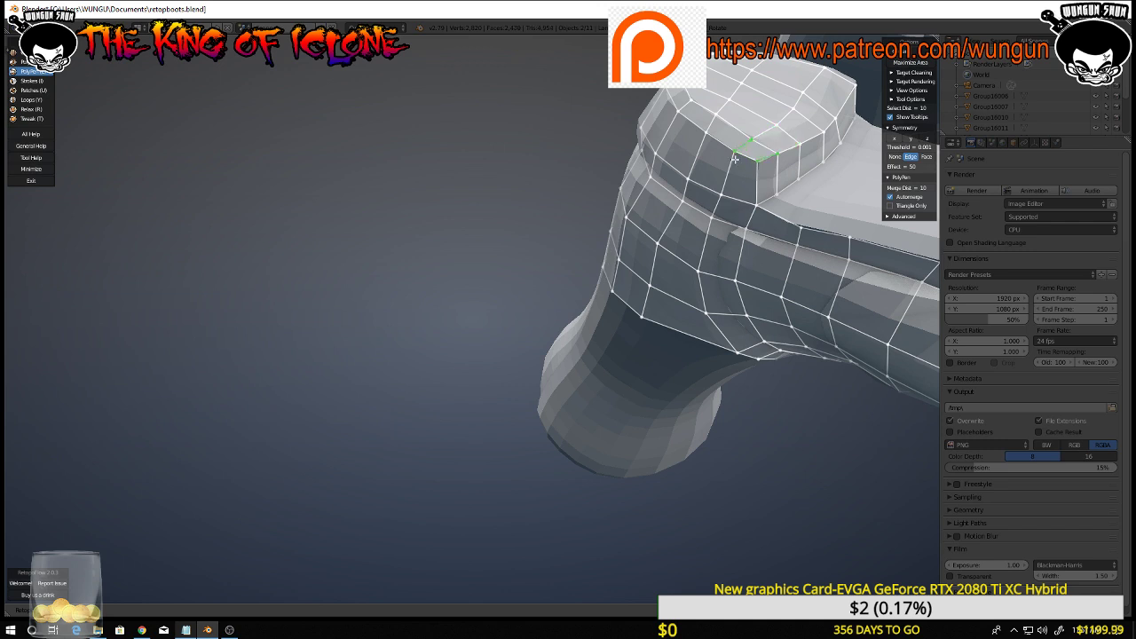
middle_click_drag(716, 178, 753, 259)
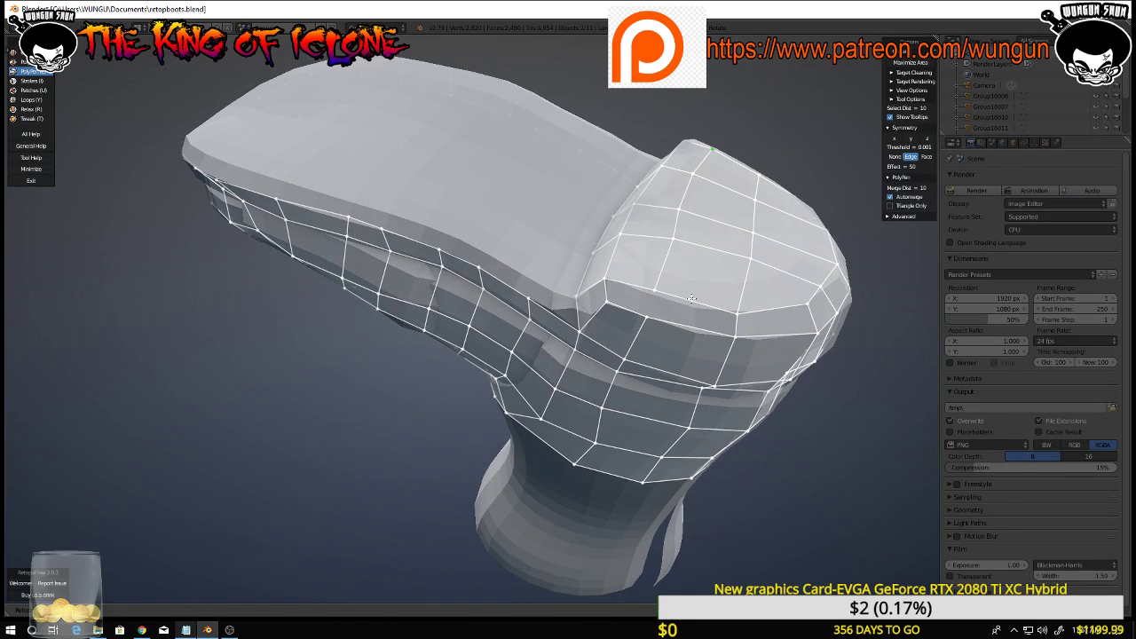
left_click(623, 302)
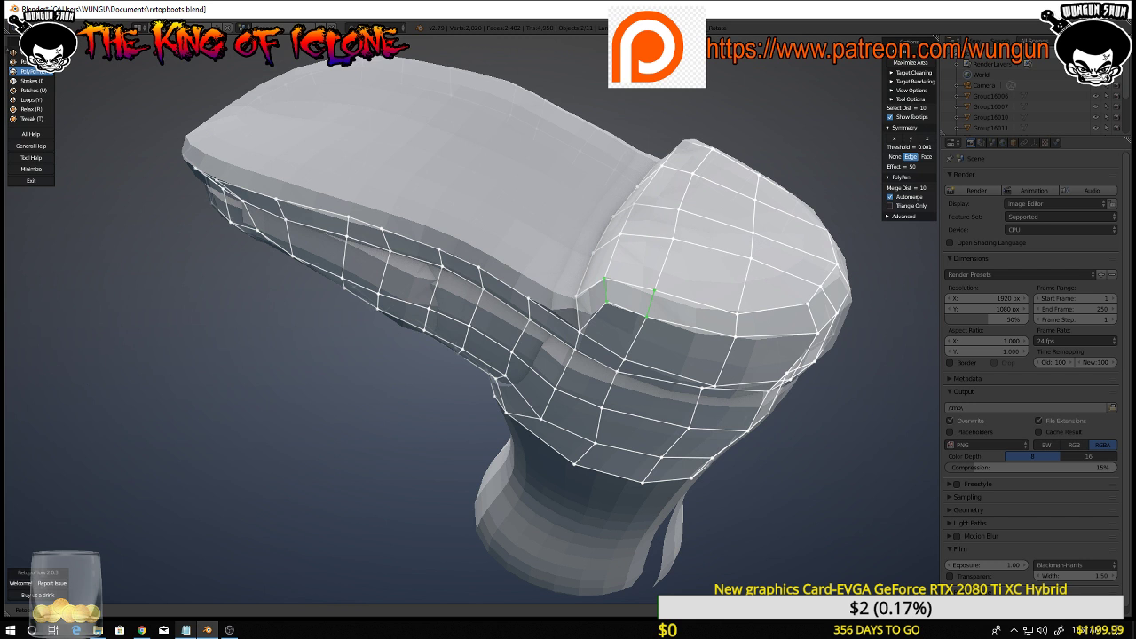
key("alt+Tab")
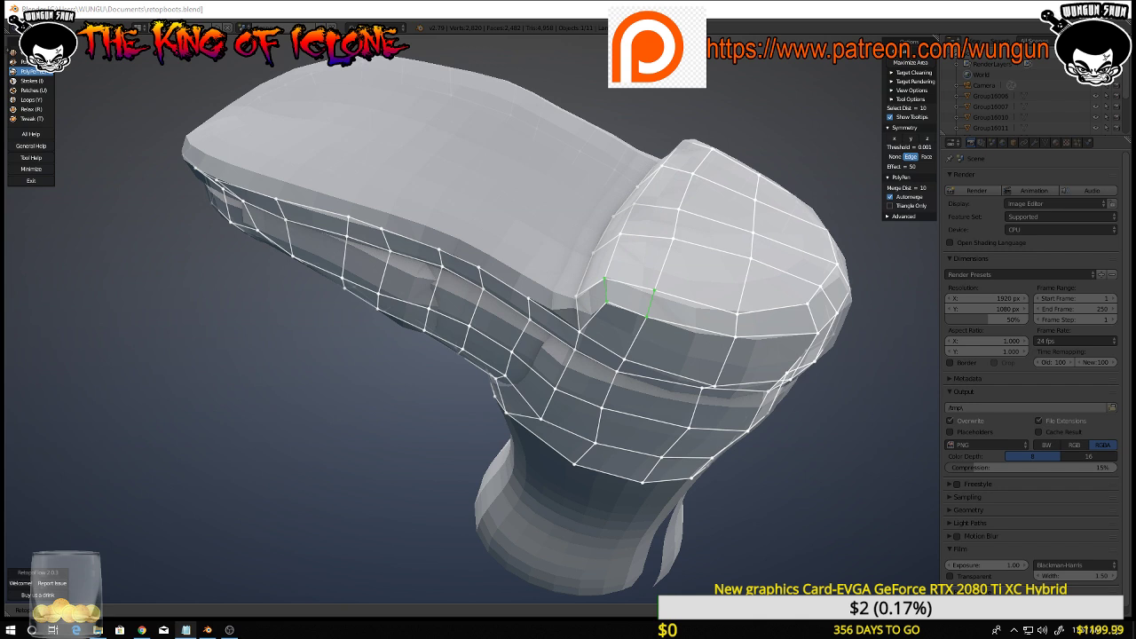
middle_click_drag(497, 364, 573, 393)
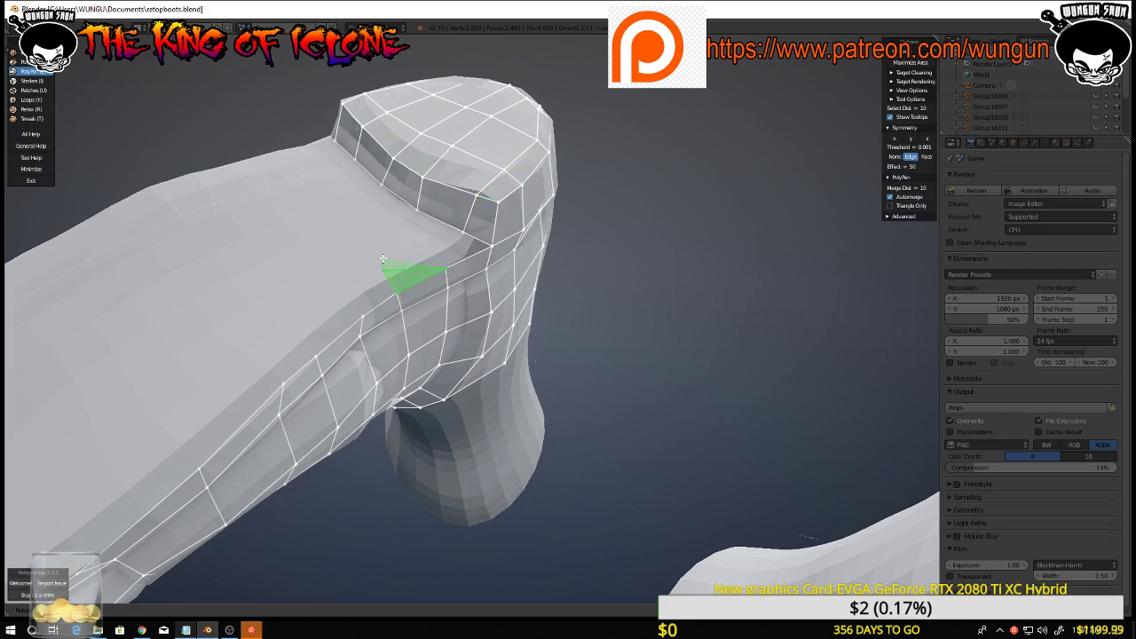
left_click(424, 237)
middle_click_drag(666, 314, 647, 310)
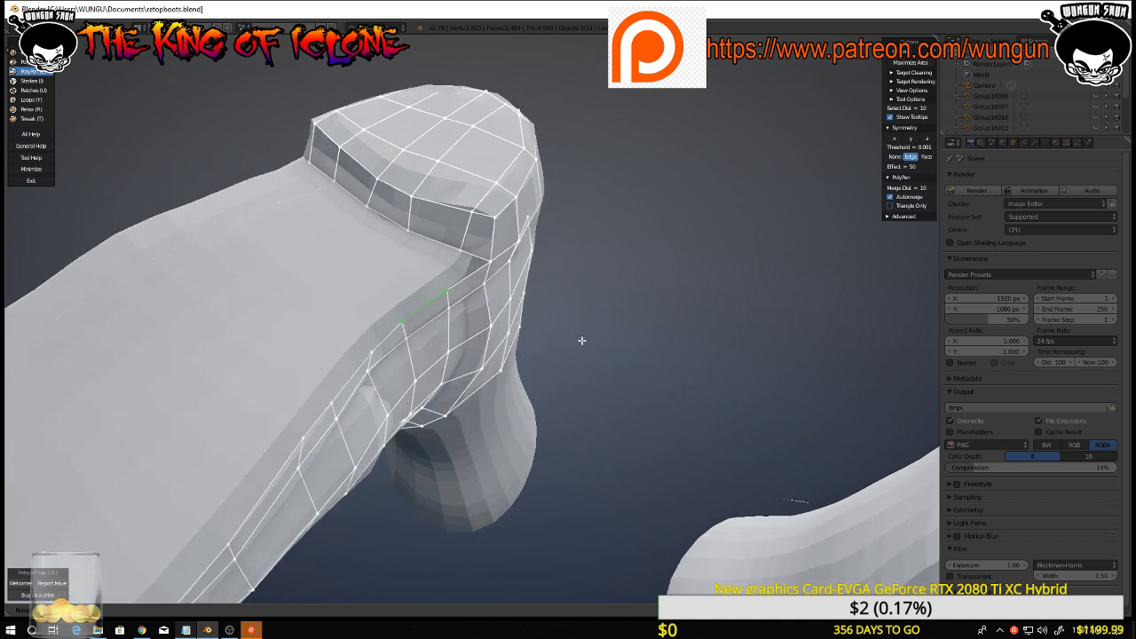
Space the vertical edges on the heel's front evenly by sliding their vertices along the upper rim
middle_click_drag(582, 341, 646, 352)
middle_click_drag(433, 318, 399, 307)
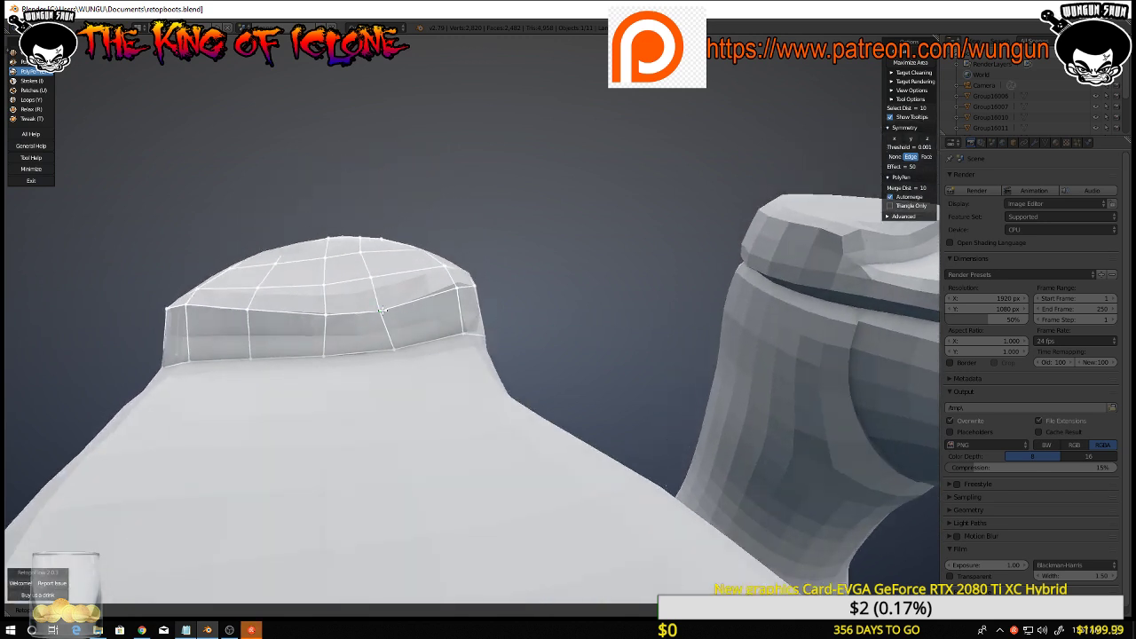
left_click_drag(384, 310, 319, 305)
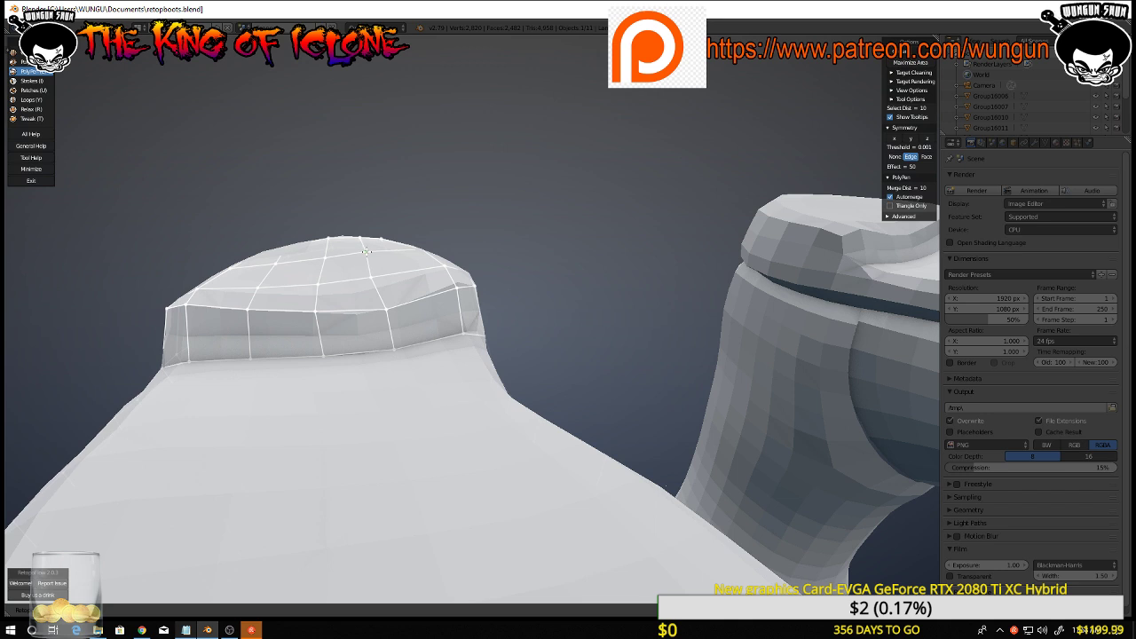
Extend the mesh from the heel's front edge onto the sole with a row of four PolyPen quads
middle_click_drag(326, 255, 338, 281)
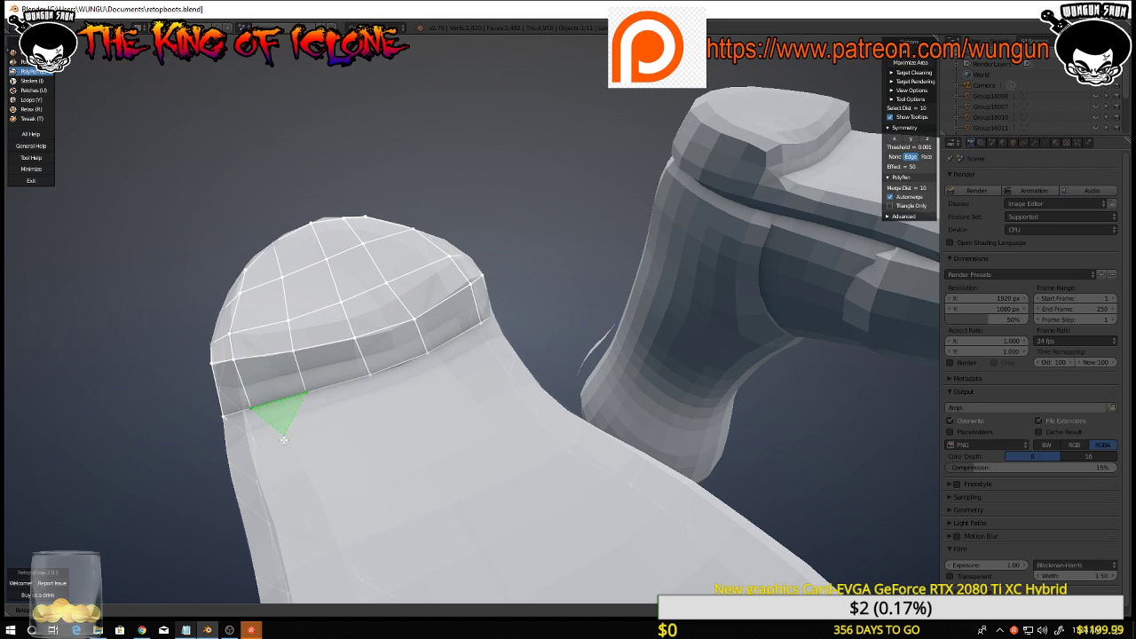
left_click(276, 468)
left_click(333, 453)
left_click(399, 430)
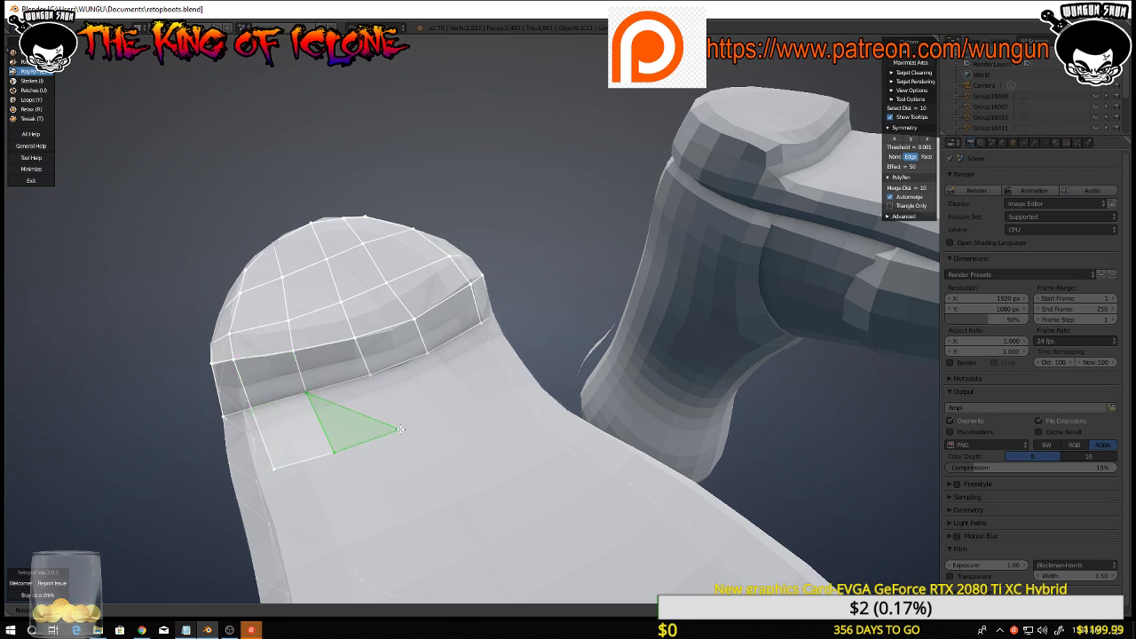
left_click(373, 372)
left_click(427, 353)
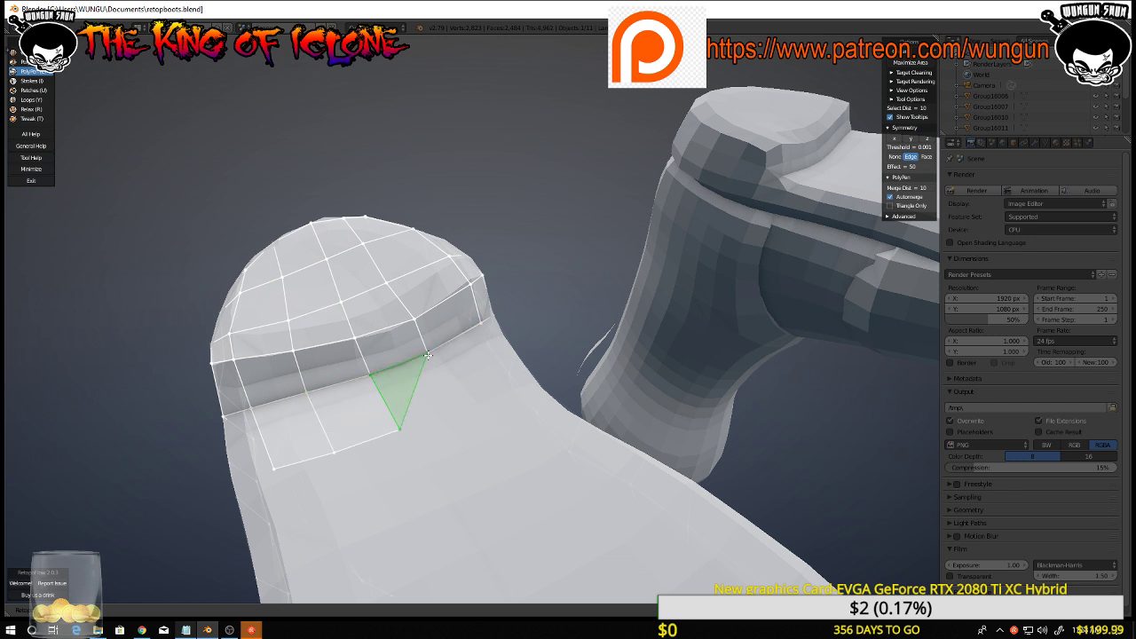
left_click(466, 408)
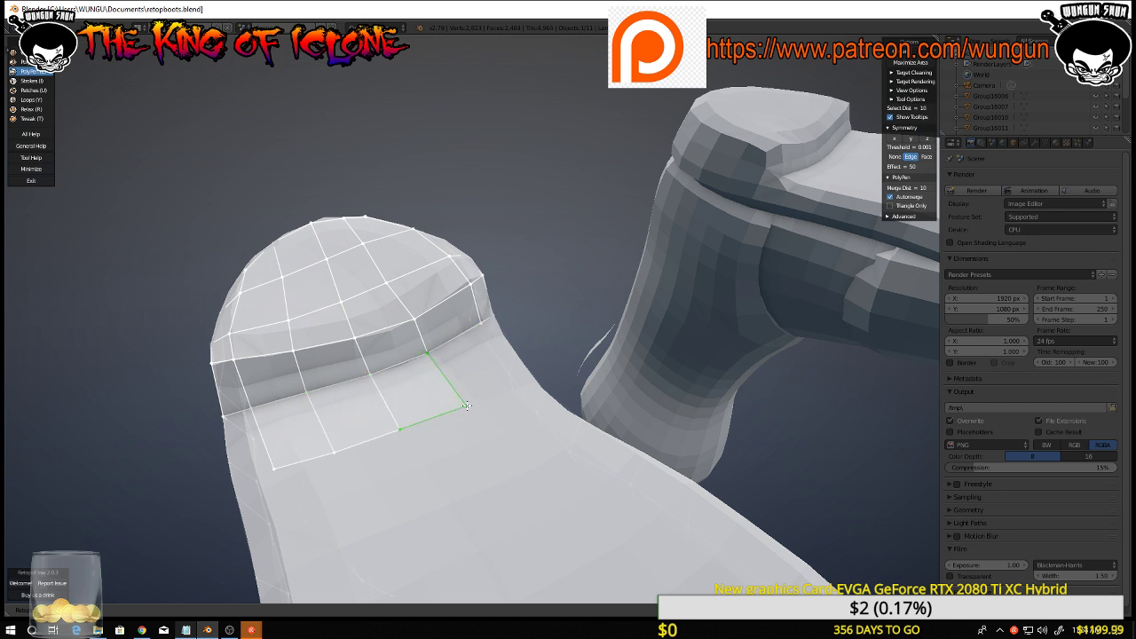
left_click(519, 380)
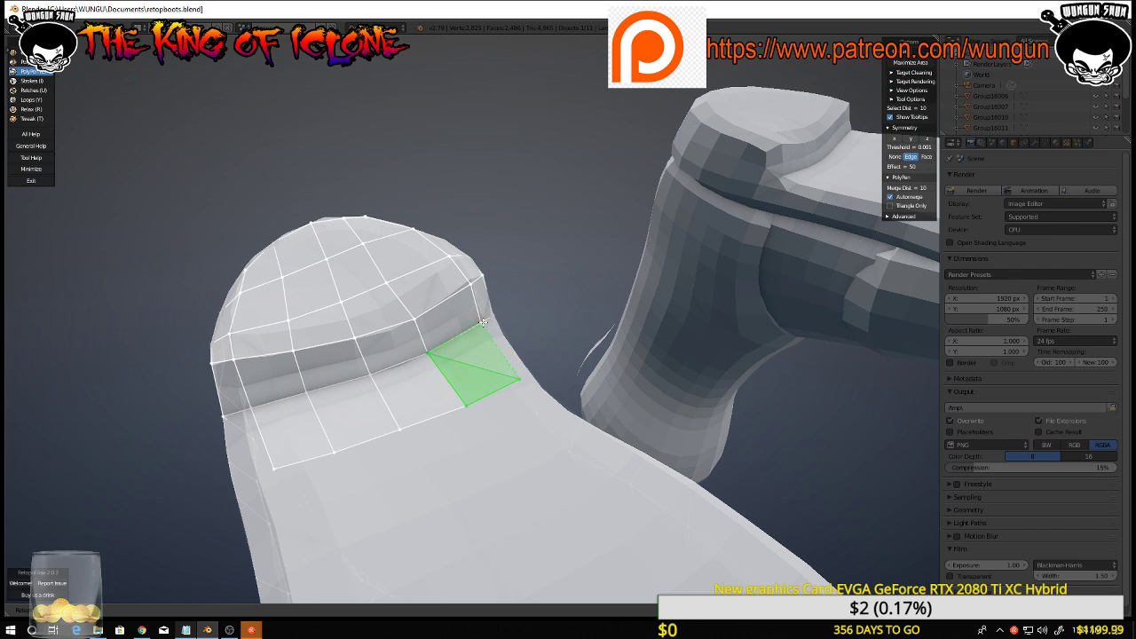
Shift the corner vertex on the heel's front upper rim and its neighbour on the heel's underside into even spacing
middle_click_drag(483, 323, 419, 493)
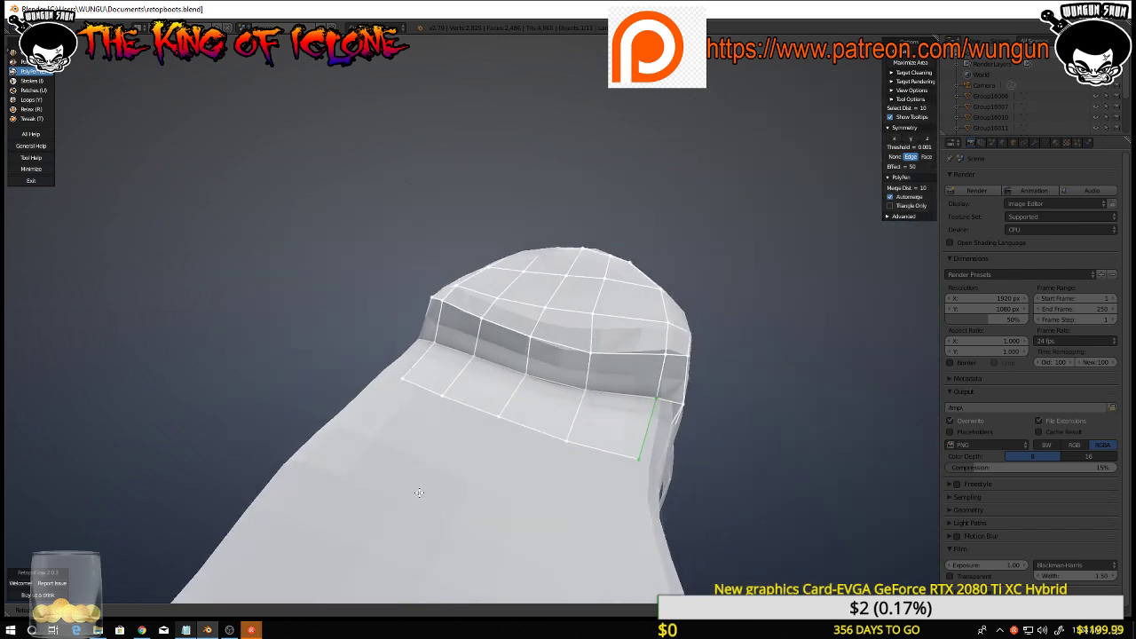
left_click(662, 354)
left_click_drag(667, 355, 656, 354)
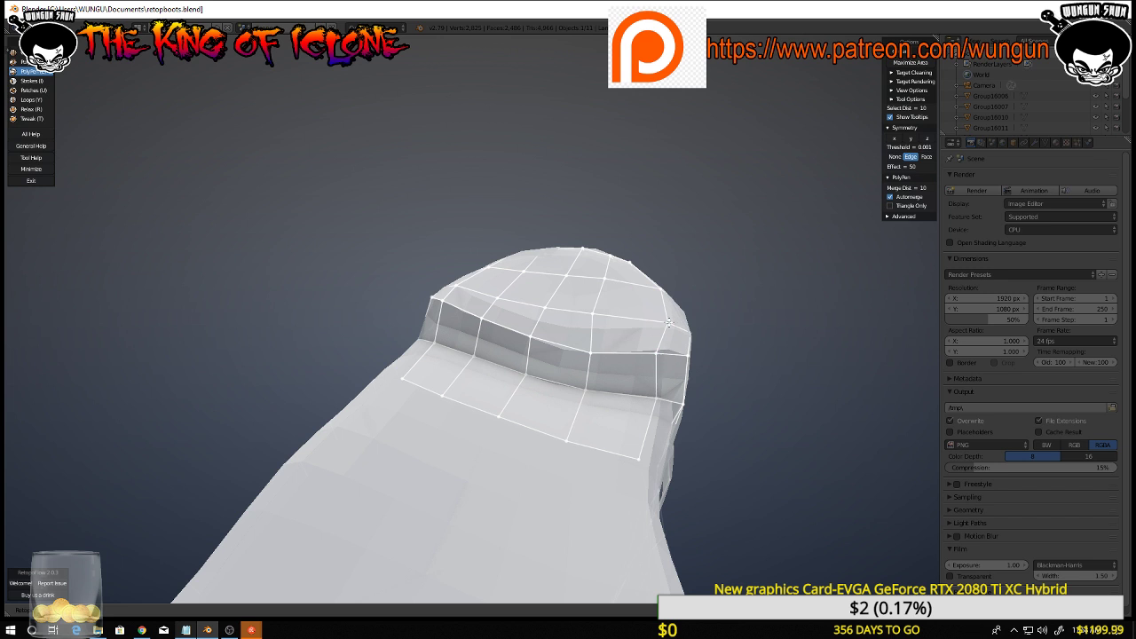
left_click(659, 325)
Add a second row of four PolyPen quads to the sole, continuing from the first row toward the toe
scroll(584, 426, "down", 4)
middle_click_drag(565, 471, 543, 335)
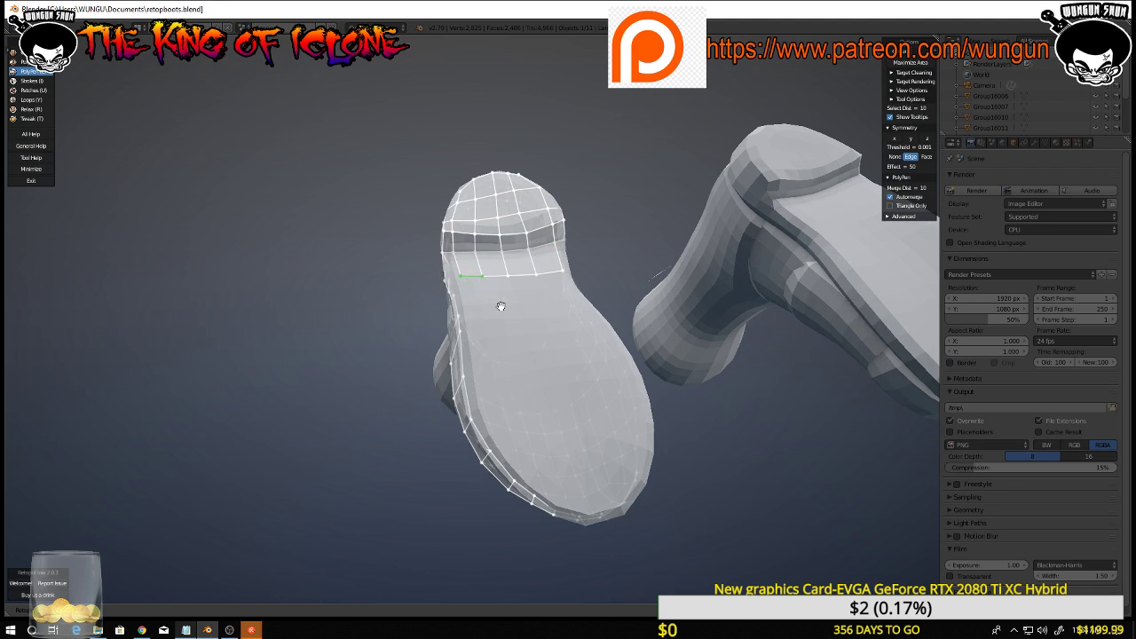
middle_click_drag(502, 307, 449, 292)
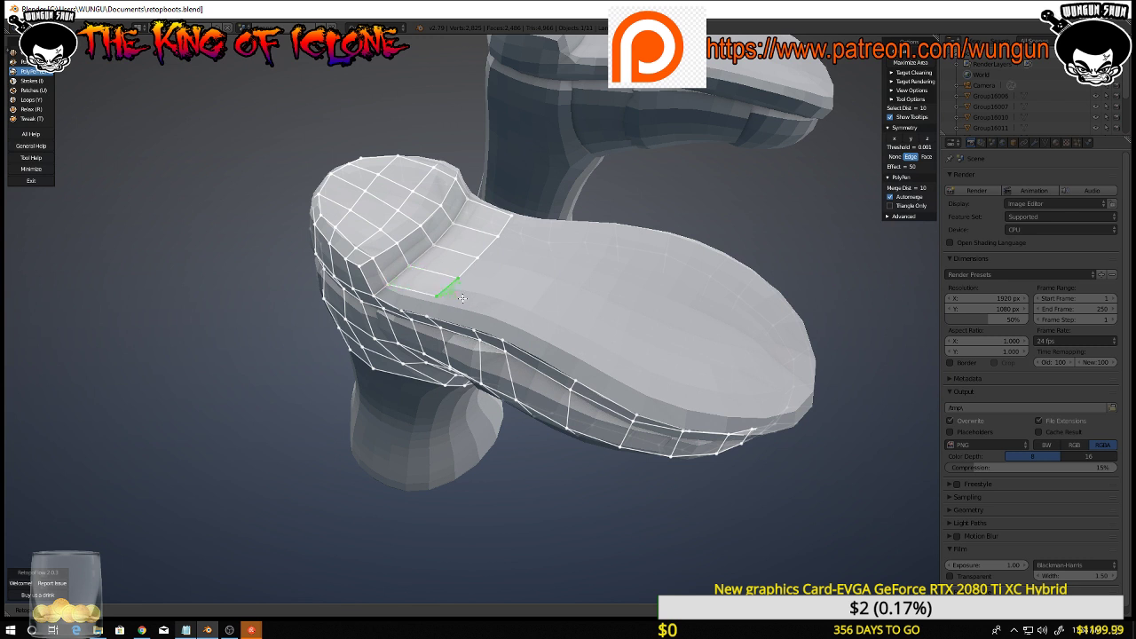
left_click(484, 313)
left_click(516, 293)
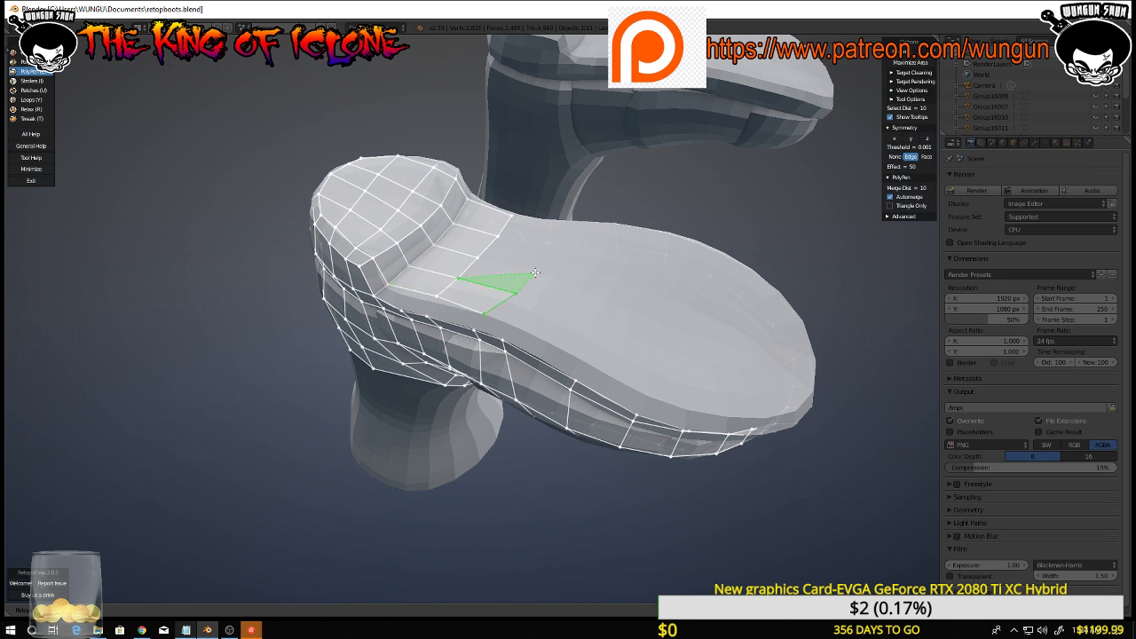
left_click(480, 258)
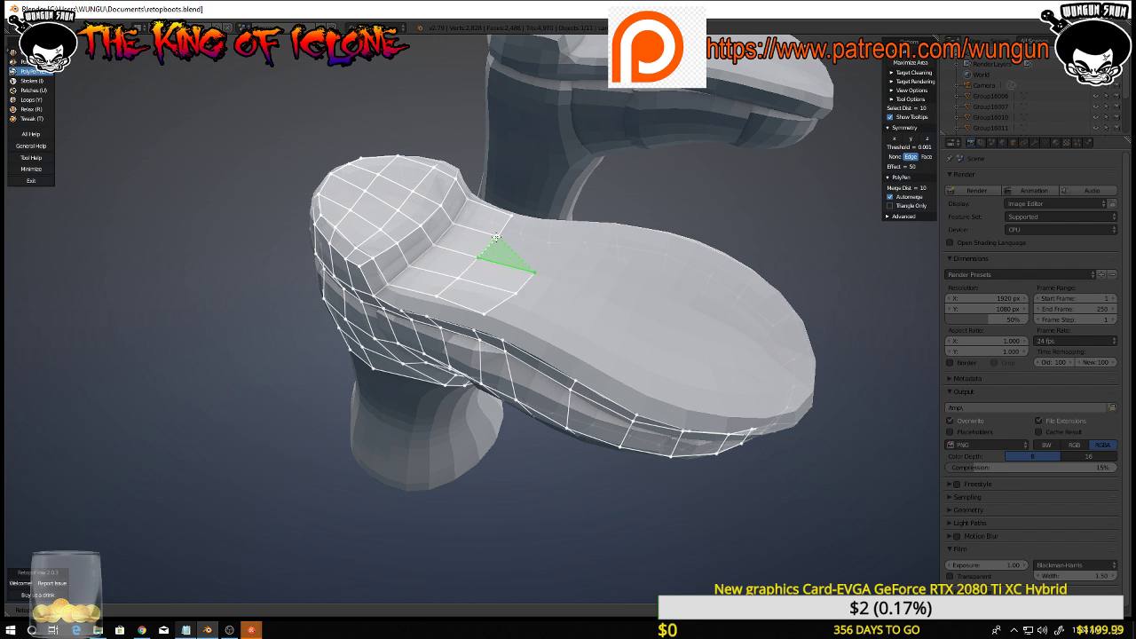
left_click(566, 243)
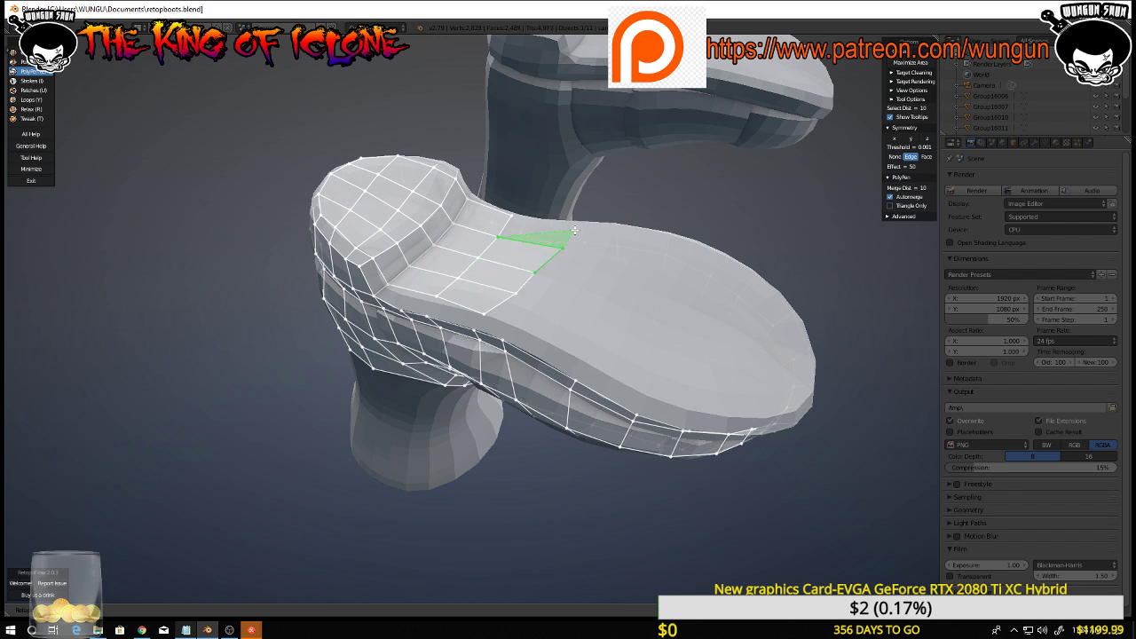
left_click(577, 227)
left_click(513, 217, "ctrl")
Even out the two rows of sole quads by shifting the outer front corner and the vertices on the edge between them
middle_click_drag(515, 218, 563, 343)
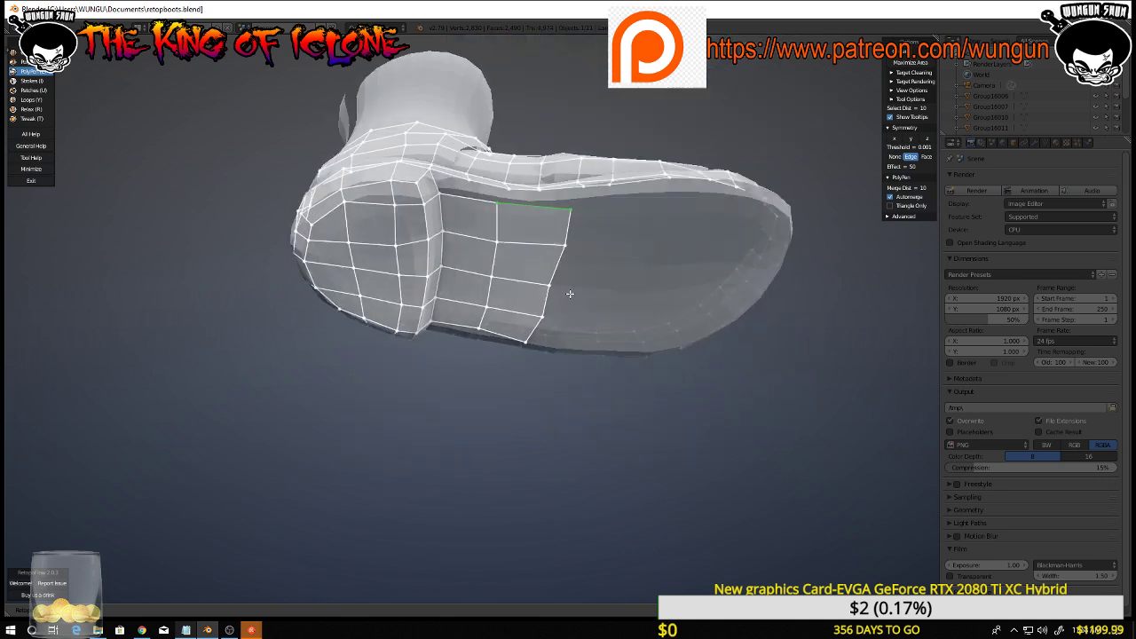
left_click(566, 211)
left_click_drag(565, 212, 557, 209)
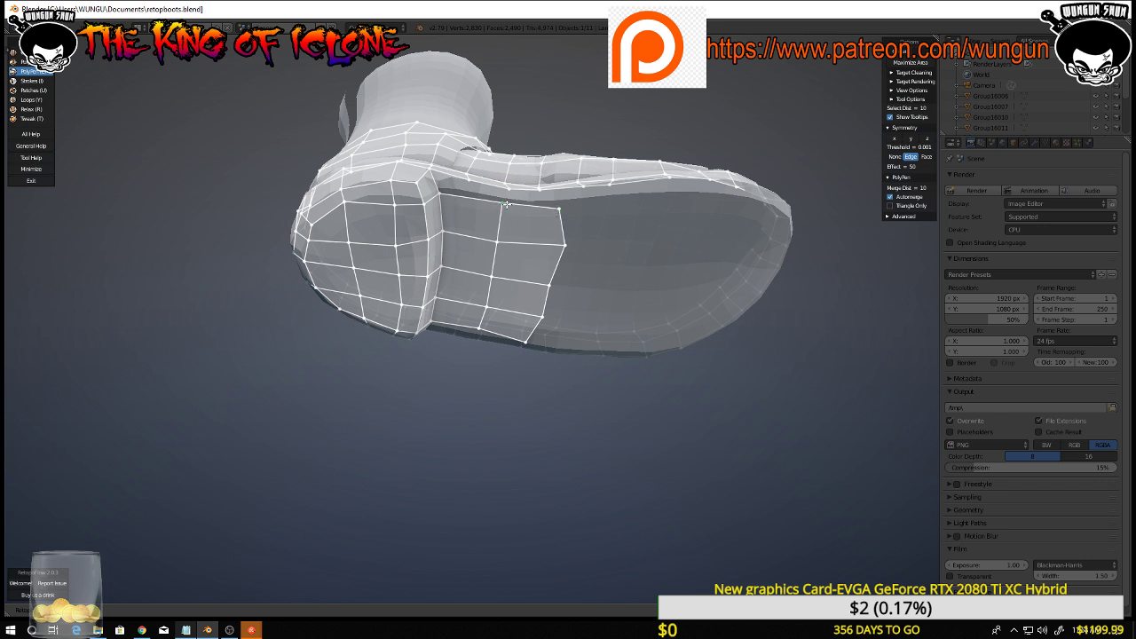
left_click_drag(502, 241, 508, 242)
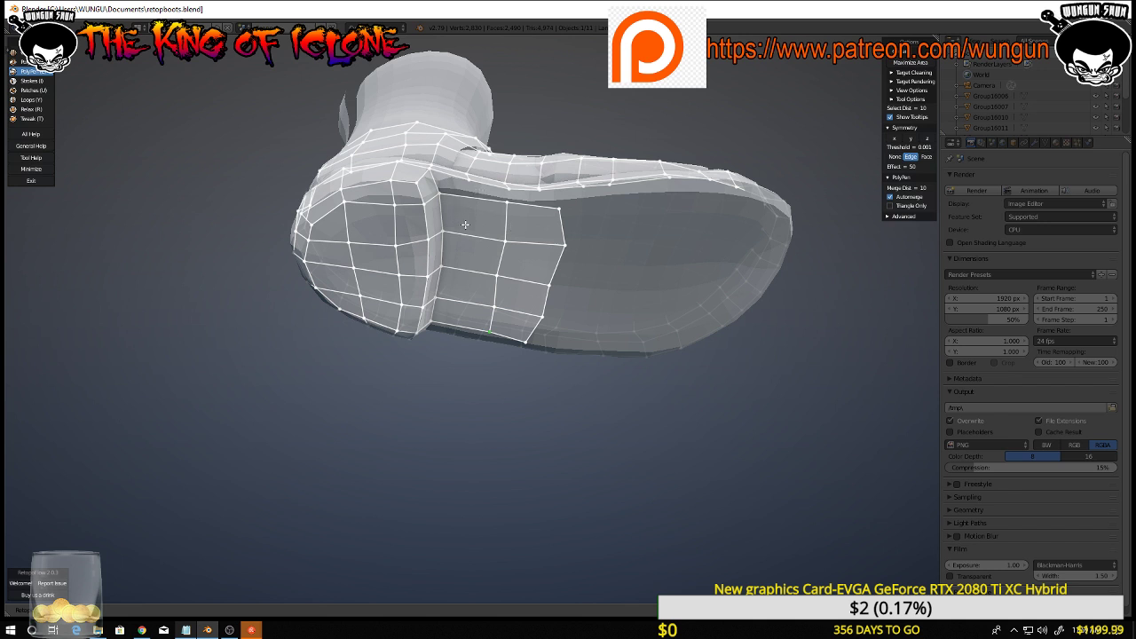
Insert a crosswise edge loop with the Loops tool through the sole quads nearest the heel, and select a lengthwise loop
key("y")
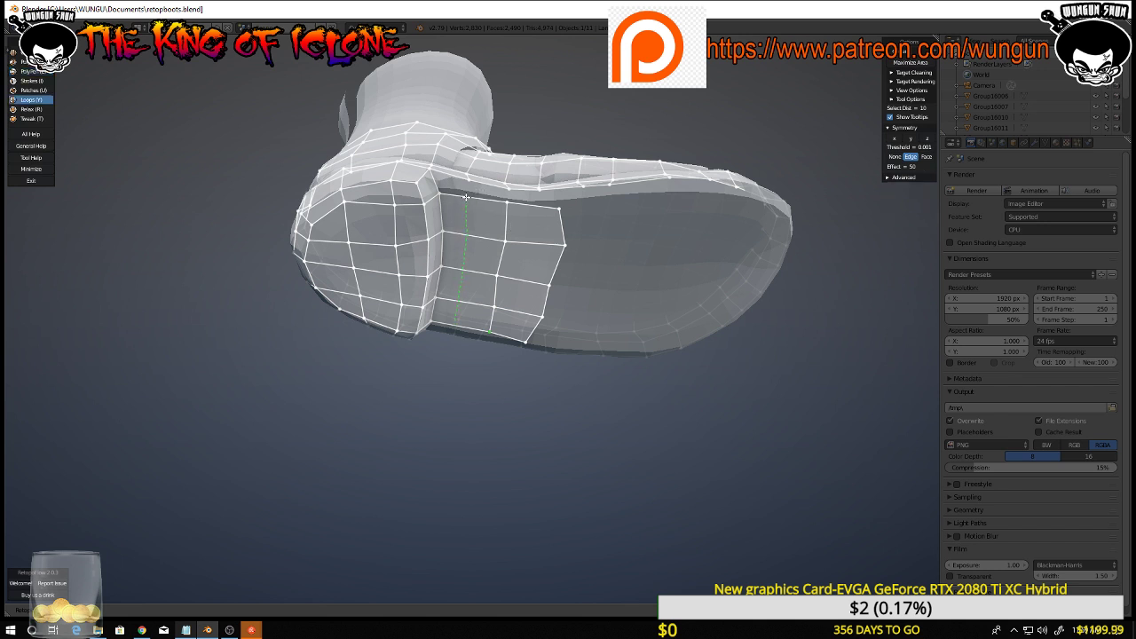
left_click(469, 198, "ctrl")
middle_click_drag(572, 241, 552, 218)
left_click(563, 258)
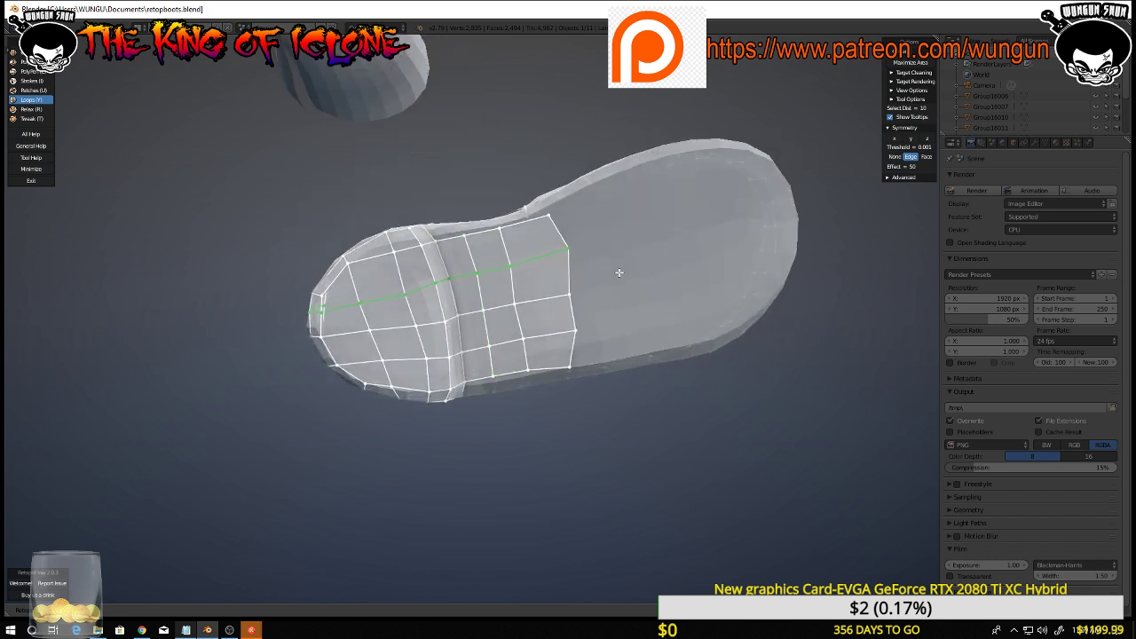
Straighten the toe-side edge of the sole patch by nudging its vertices with PolyPen
mouse_move(597, 274)
middle_mouse_down()
mouse_move(601, 292)
mouse_move(600, 277)
middle_mouse_up()
key("p")
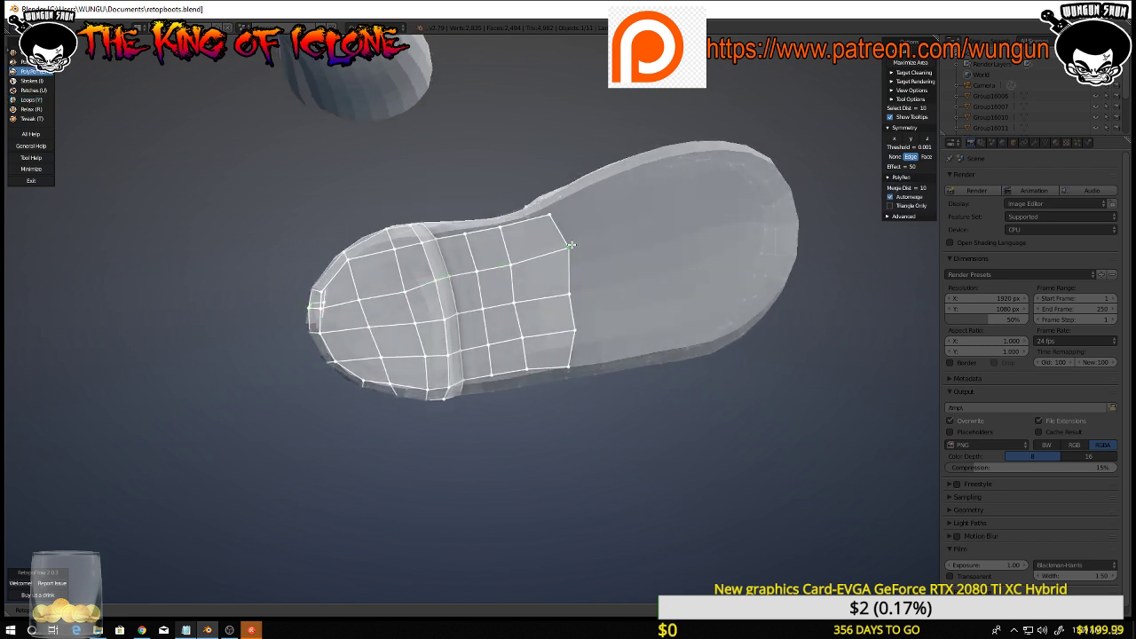
left_click_drag(571, 246, 563, 253)
left_click_drag(571, 365, 574, 363)
Slide a vertex along the sole's side rim toward the toe to match the end of the sole patch
middle_click_drag(575, 363, 571, 278)
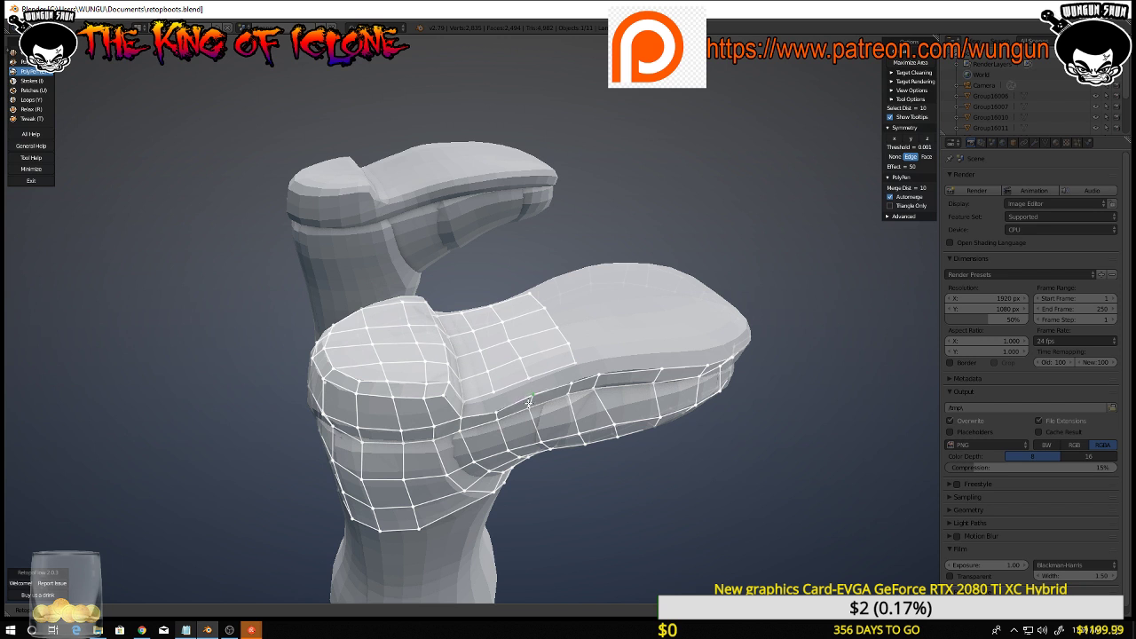
left_click_drag(528, 409, 537, 403)
middle_click_drag(502, 421, 502, 359)
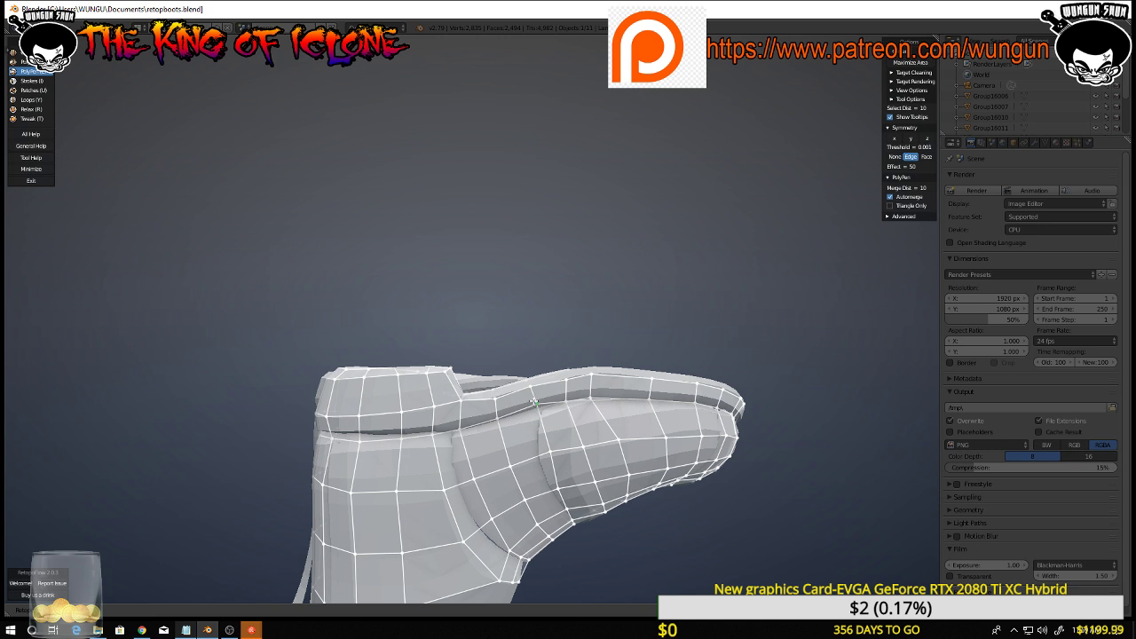
Smooth the spacing along the toe-side edge of the sole patch with the Tweak brush
middle_click_drag(535, 404, 550, 323)
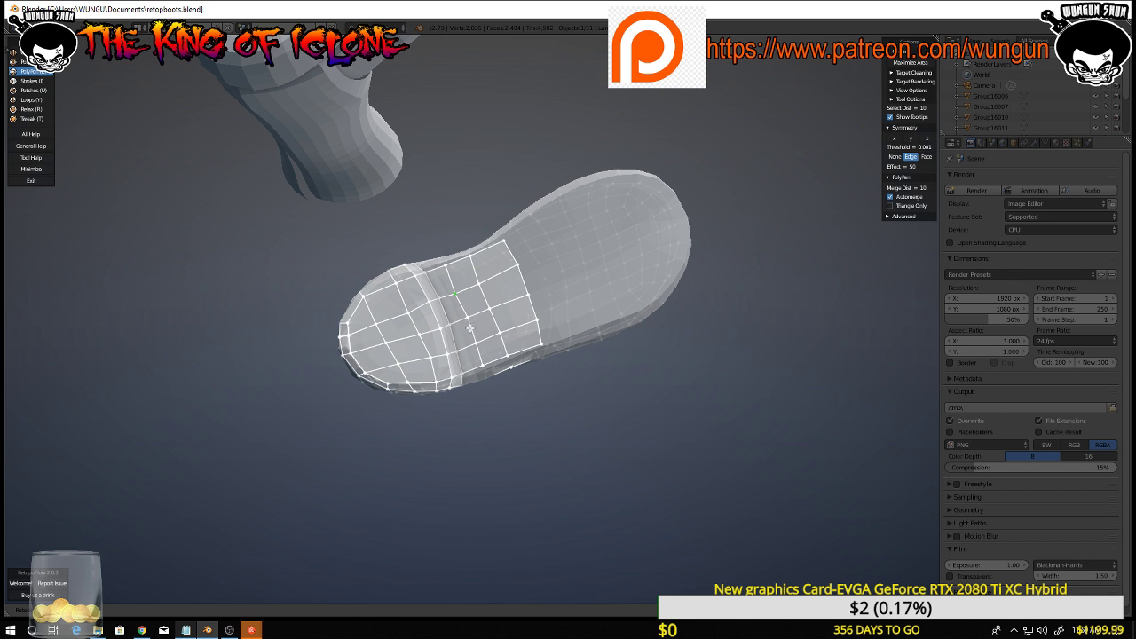
key("t")
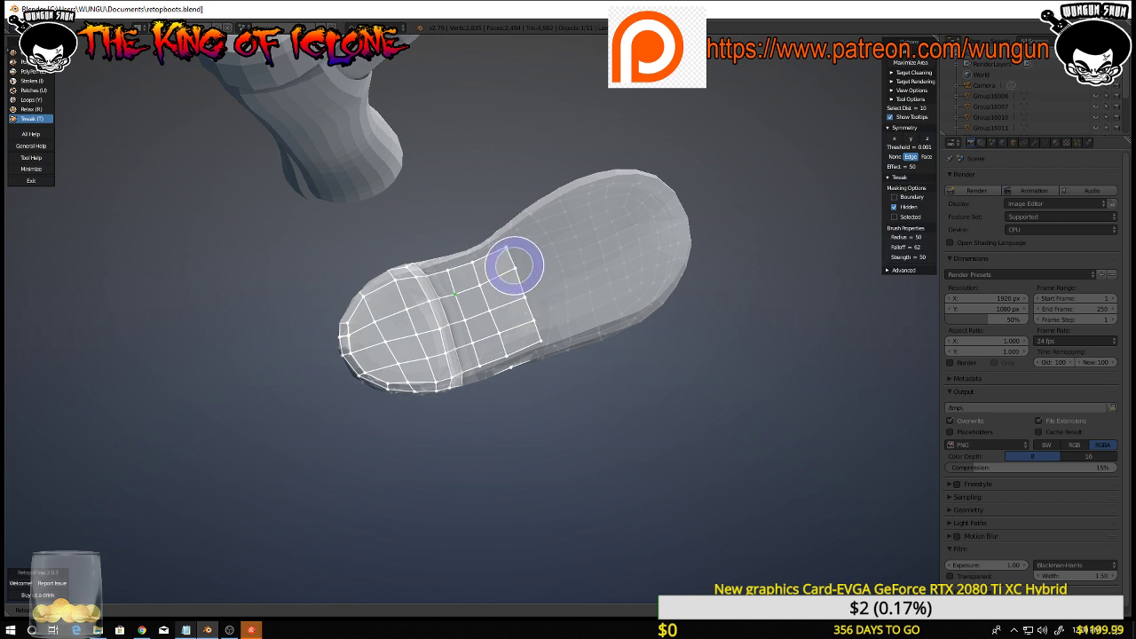
left_click_drag(515, 266, 513, 273)
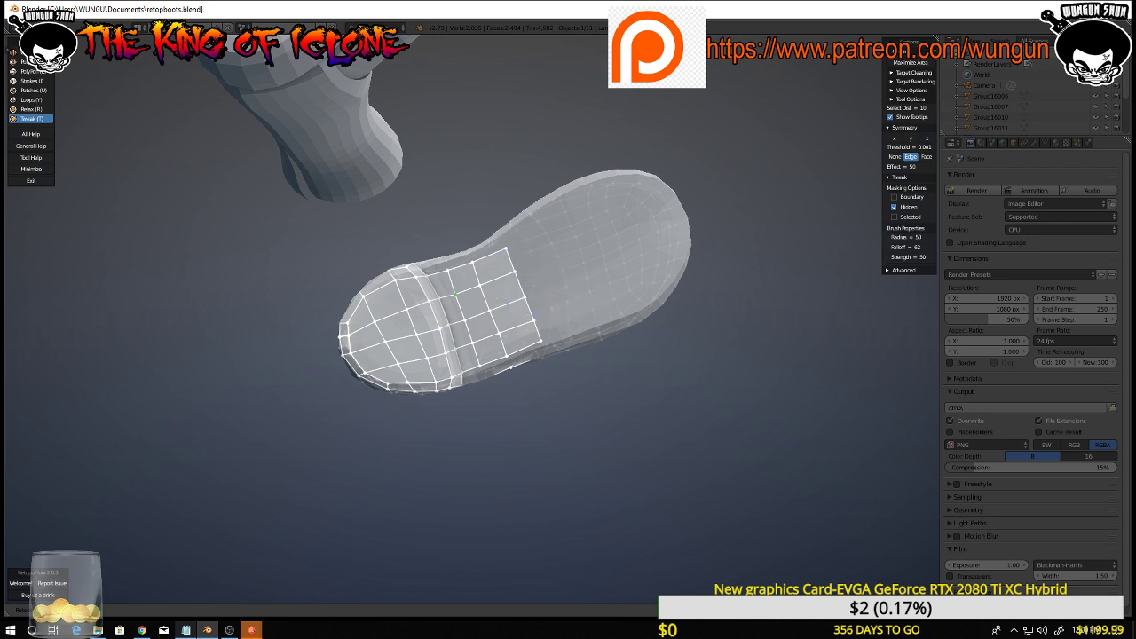
Add three more PolyPen quads toward the toe from the front edge of the sole patch, ending at the outer side
middle_click_drag(568, 408, 728, 426)
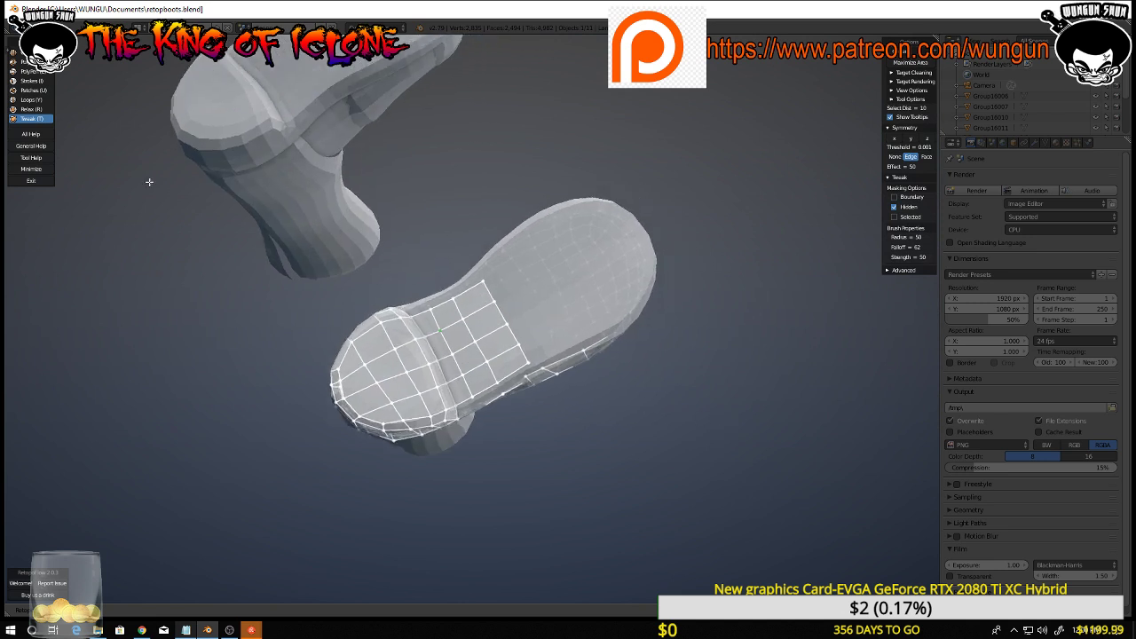
left_click(34, 71)
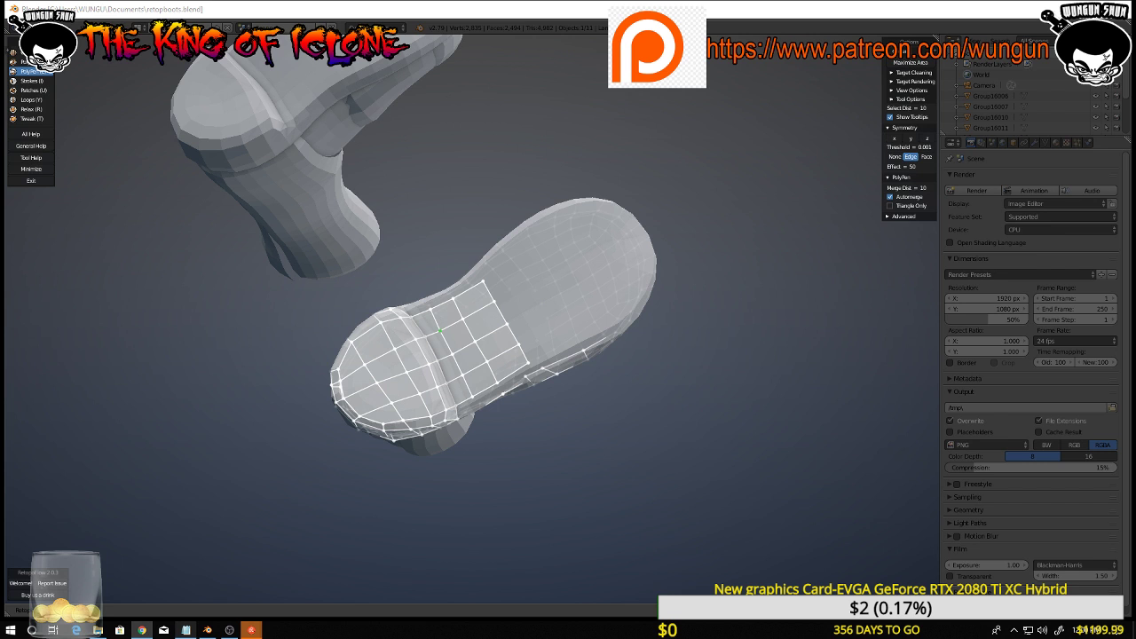
scroll(666, 364, "up", 3)
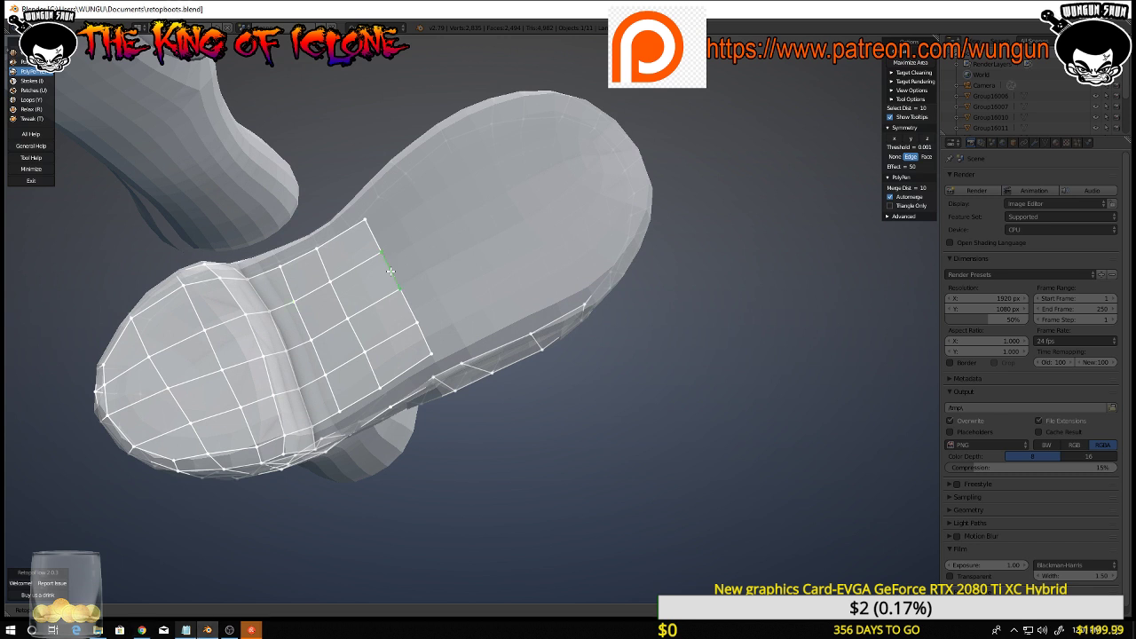
left_click(447, 227)
left_click(462, 260)
left_click(486, 290)
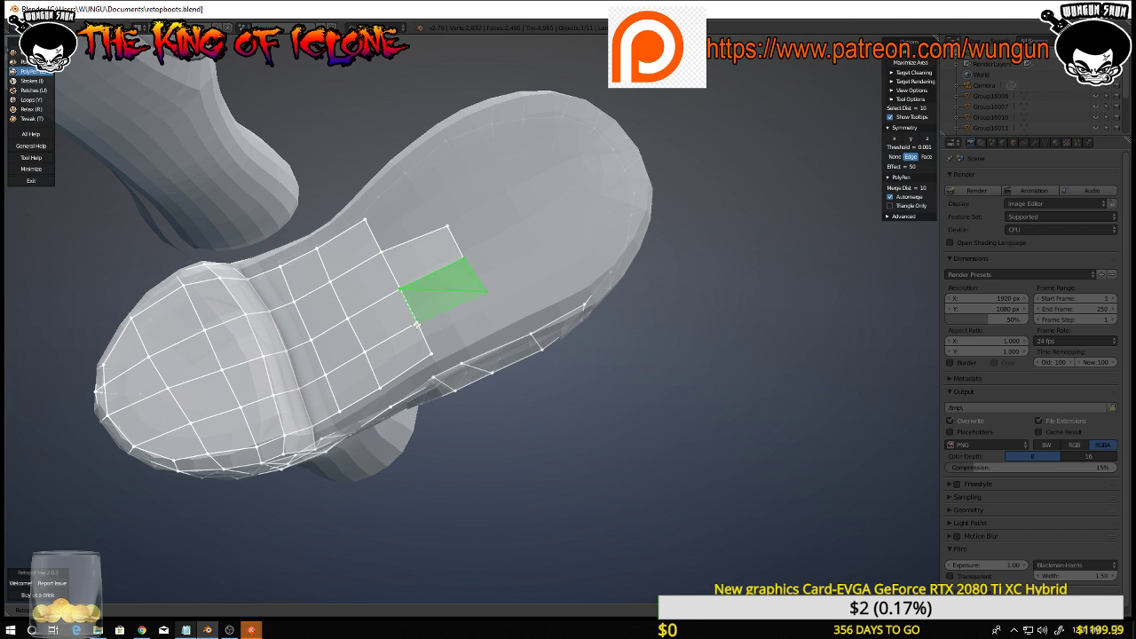
left_click(417, 322)
left_click(439, 356)
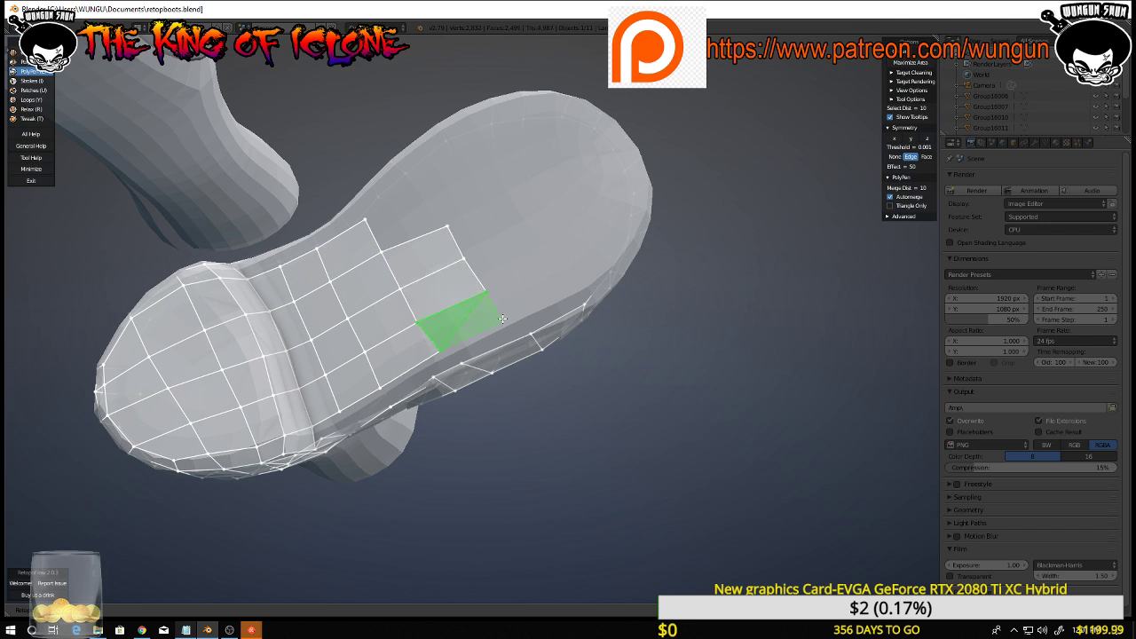
Slide the crosswise edge loop behind the newest sole quads back toward the heel with the Loops tool
middle_click_drag(489, 325, 472, 281)
right_click(405, 289)
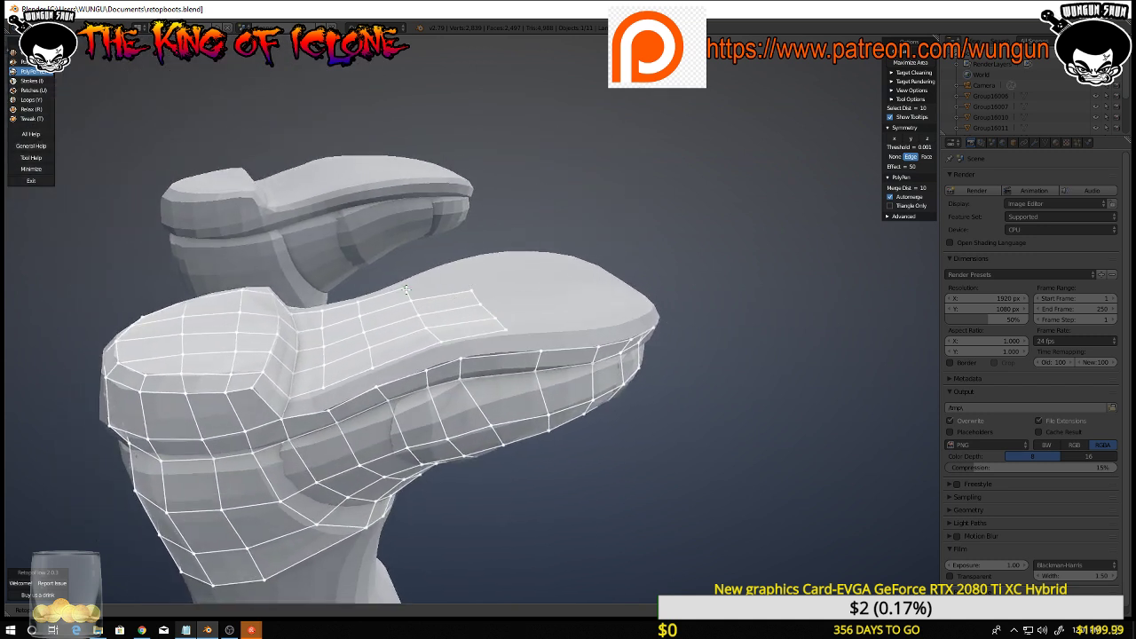
middle_click_drag(417, 302, 553, 314)
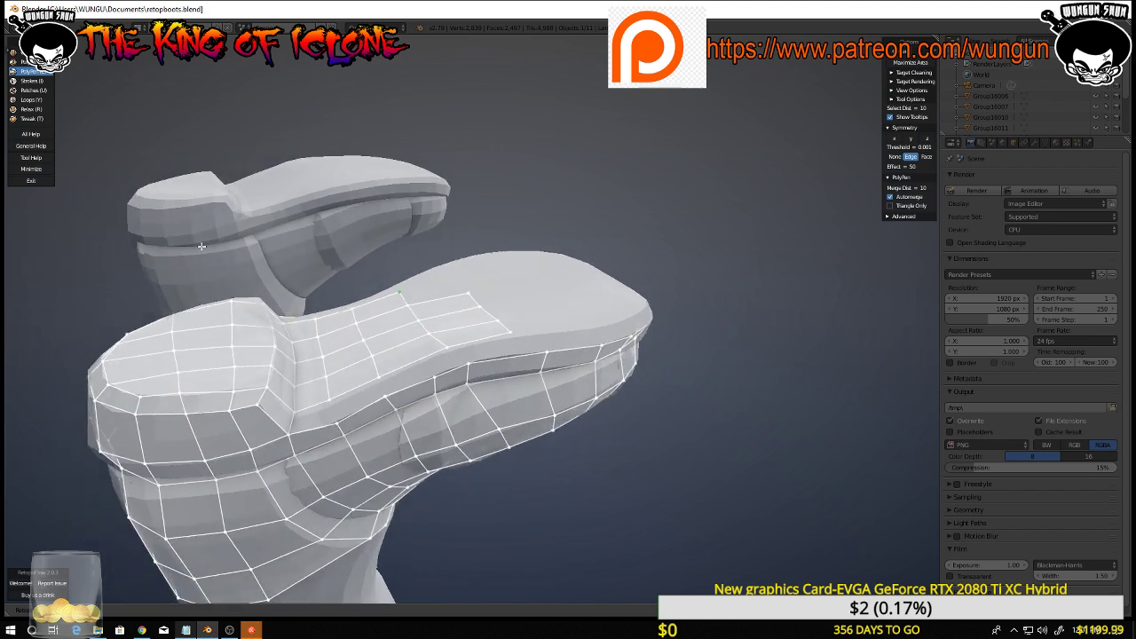
left_click(46, 101)
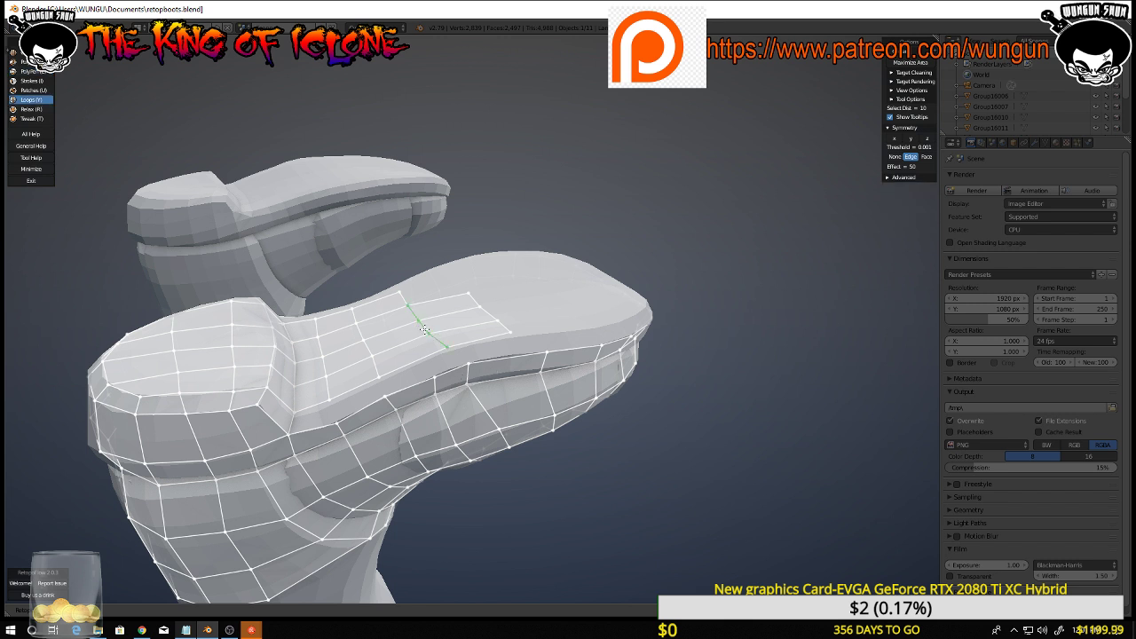
left_click(404, 302)
left_click(403, 299)
key("ctrl+z")
left_click(450, 259)
left_click_drag(424, 328, 420, 331)
key("e")
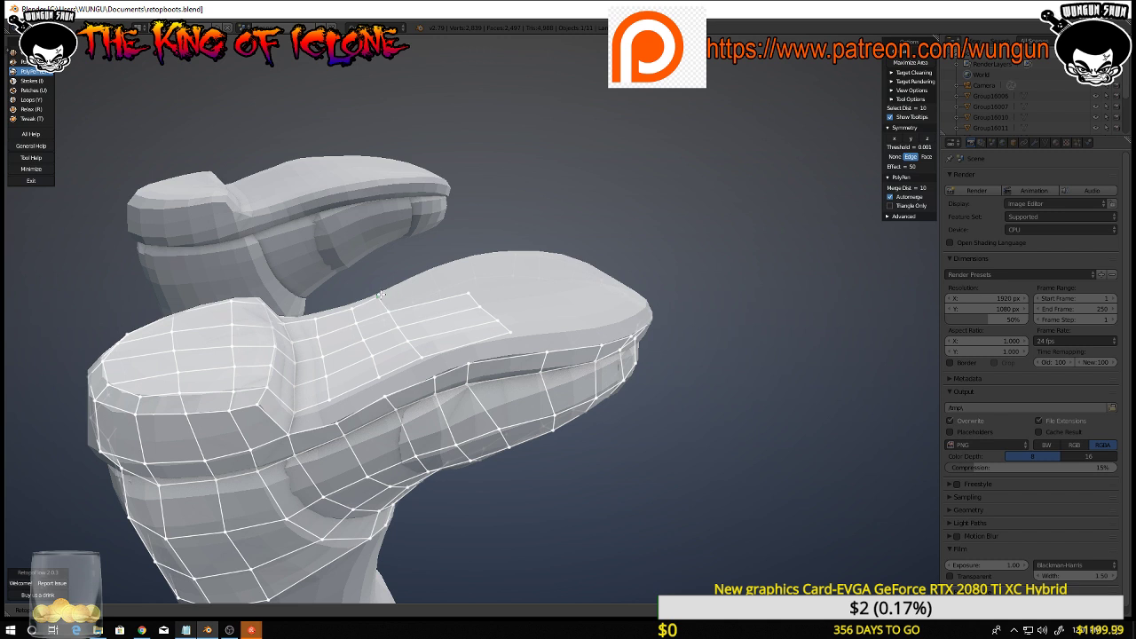
Pull the front vertices of the newest sole quads back toward the heel with PolyPen to shorten the row
middle_click_drag(383, 295, 502, 303)
middle_click_drag(495, 257, 527, 272)
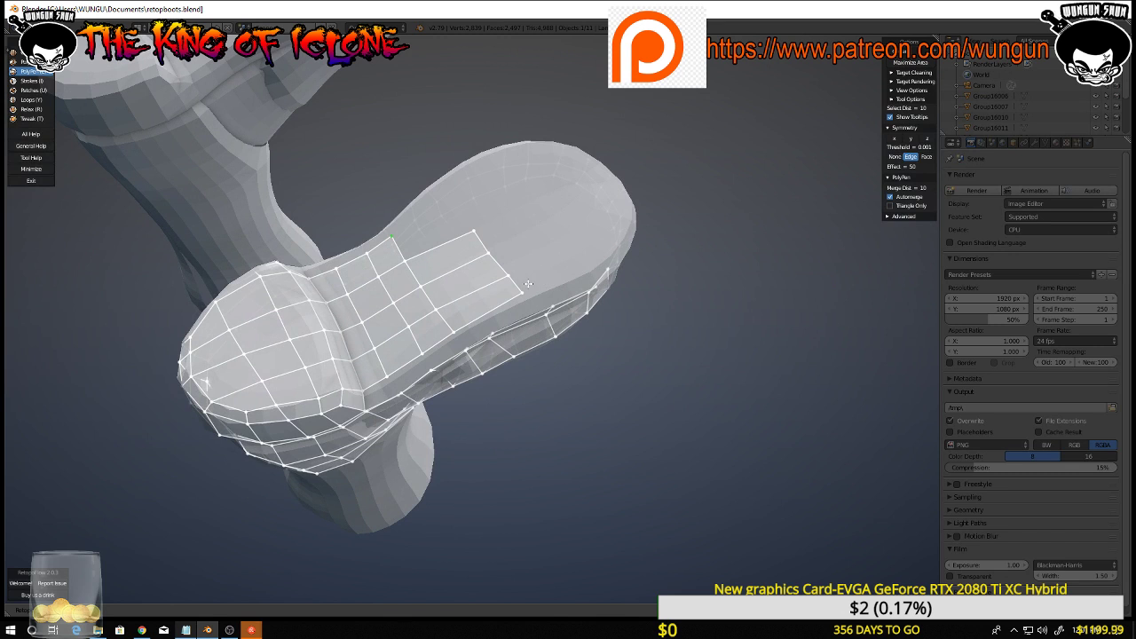
left_click_drag(522, 293, 488, 314)
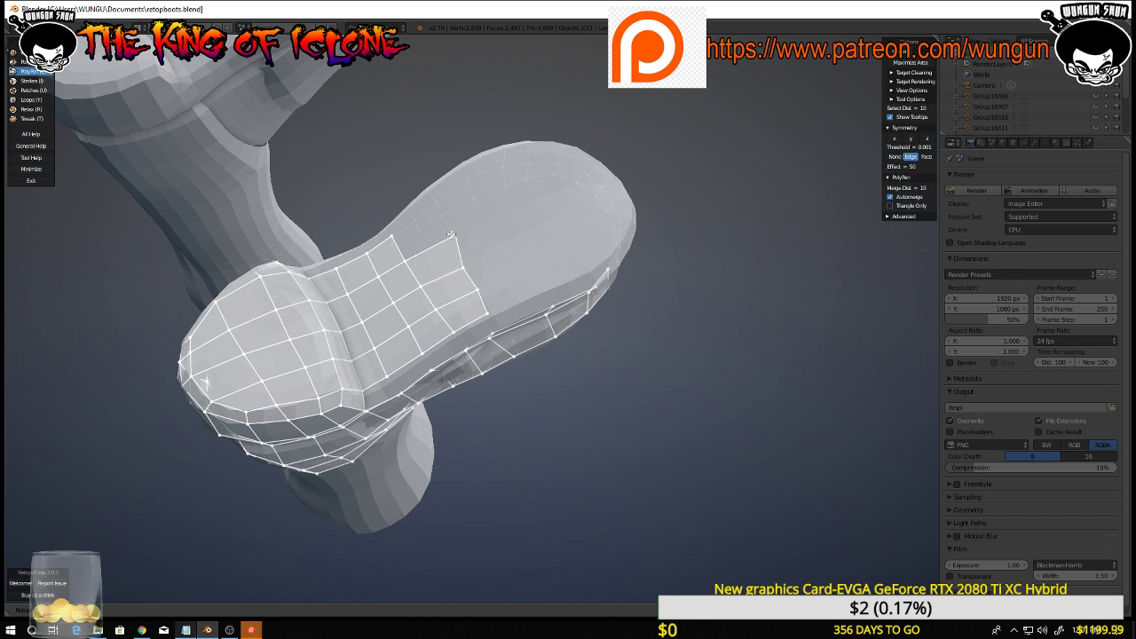
middle_click_drag(481, 284, 594, 278)
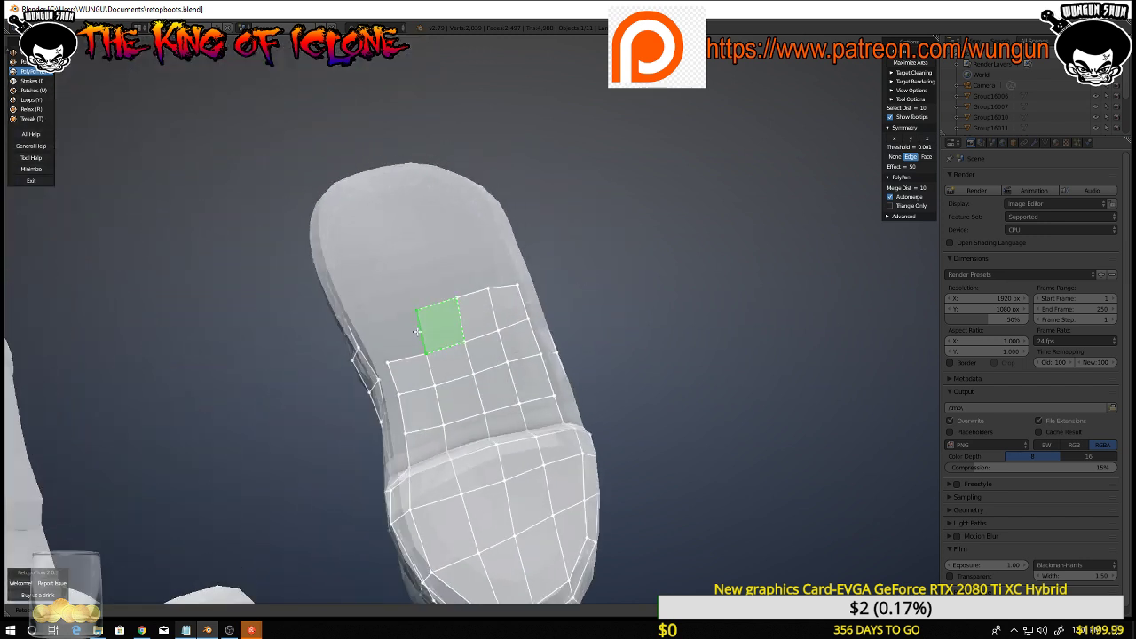
Fill the missing inner-side quad of the sole patch's front row with PolyPen and add two more inner-side quads toward the toe
left_click(387, 359)
left_click(374, 319, "ctrl")
middle_click_drag(376, 319, 456, 299)
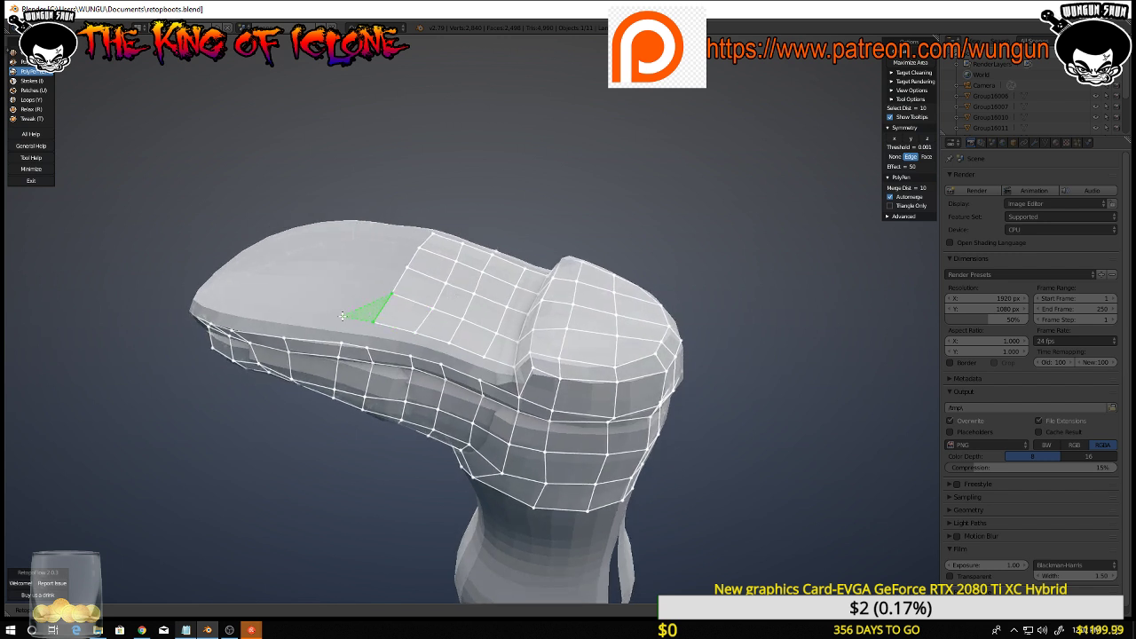
left_click(355, 278)
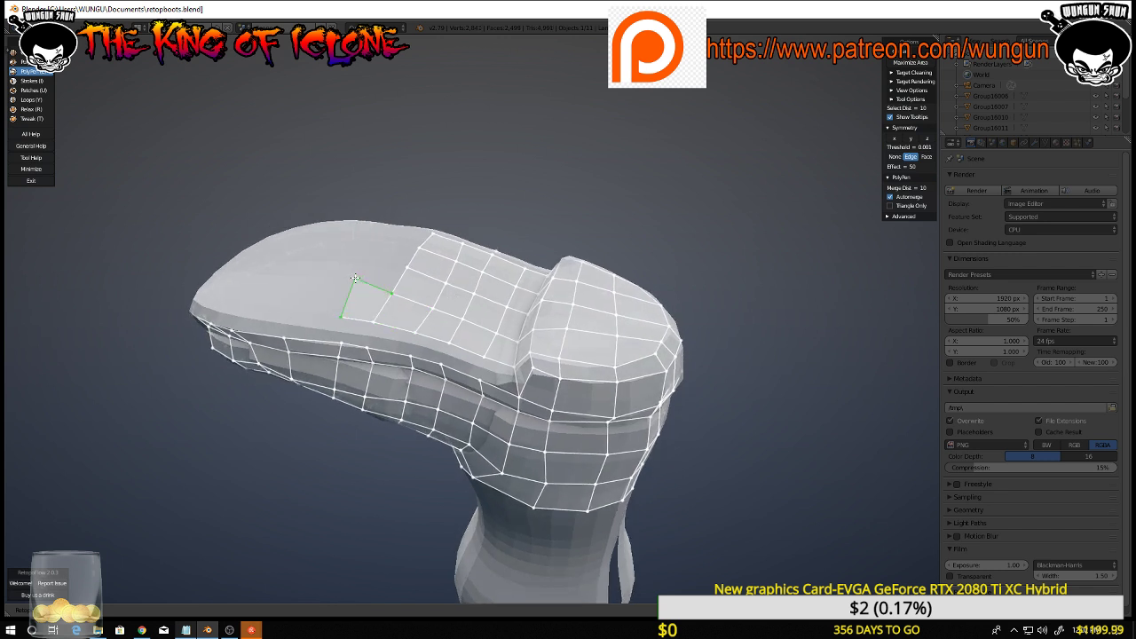
left_click(370, 250)
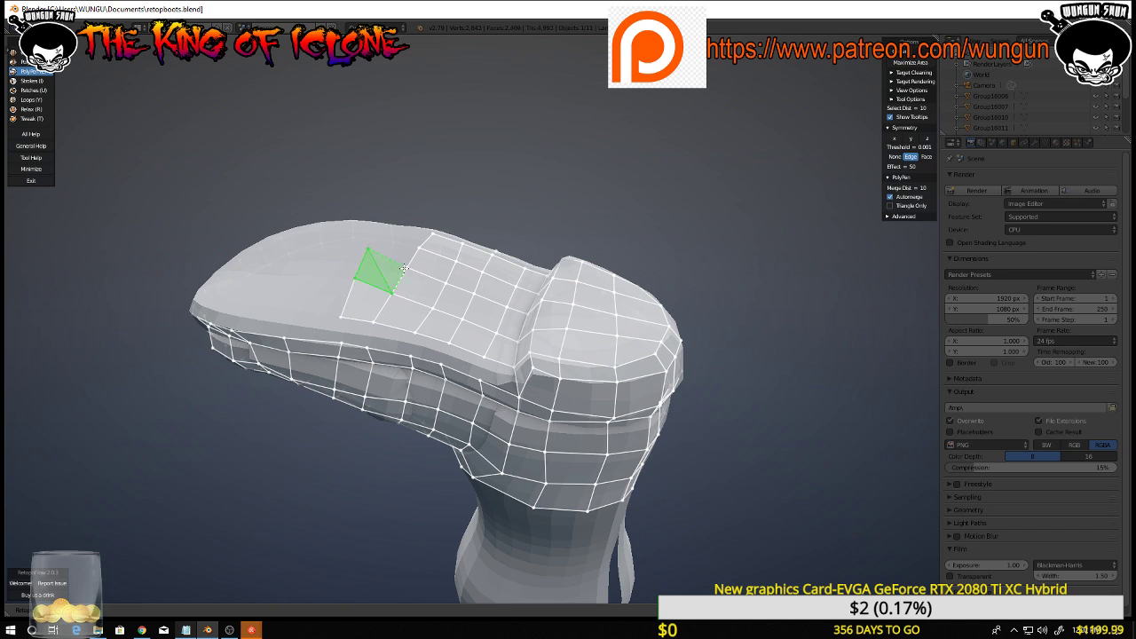
left_click(406, 268, "ctrl")
Nudge the front vertices of the two newest sole quads with PolyPen to straighten their toe-side edge across the sole
middle_click_drag(410, 271, 719, 311)
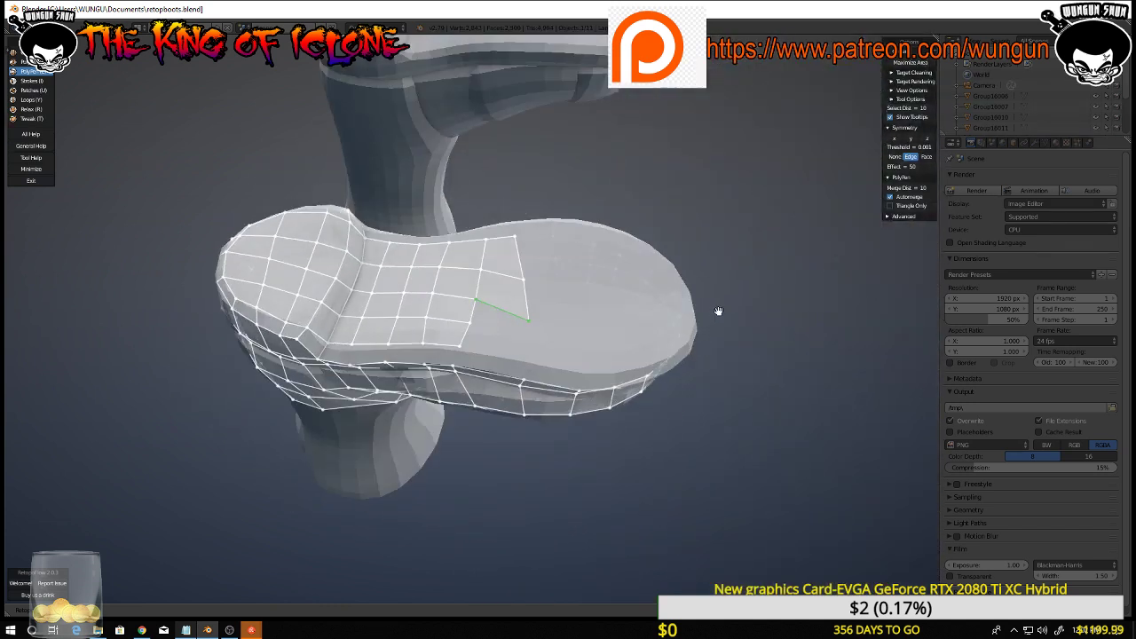
left_click(479, 302)
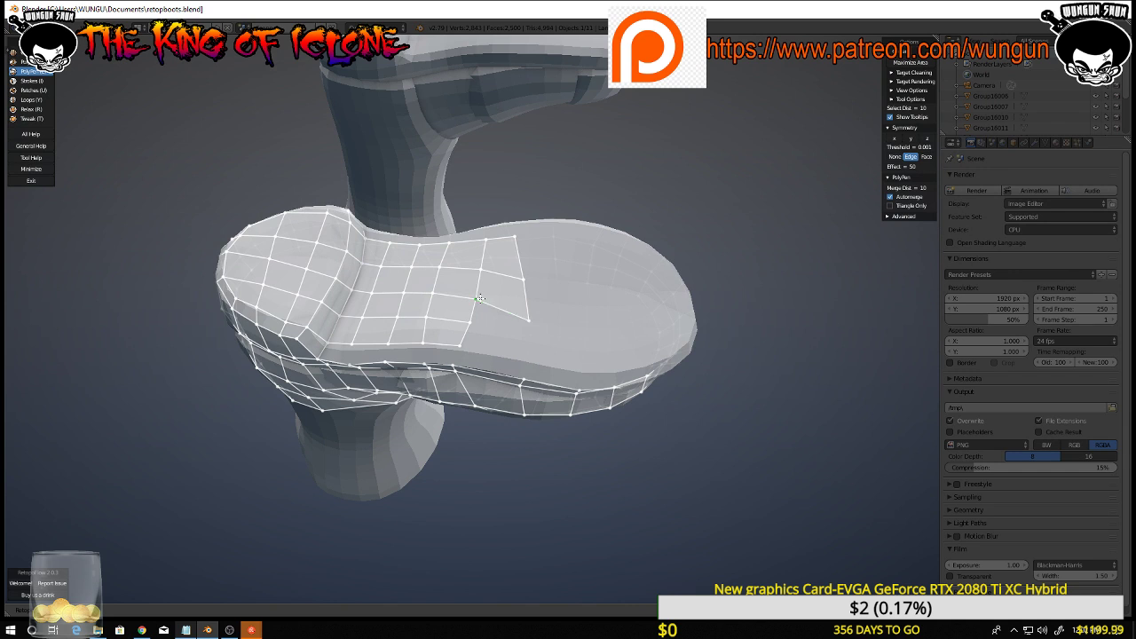
left_click(526, 311)
middle_click_drag(527, 311, 501, 323)
left_click_drag(479, 309, 512, 266)
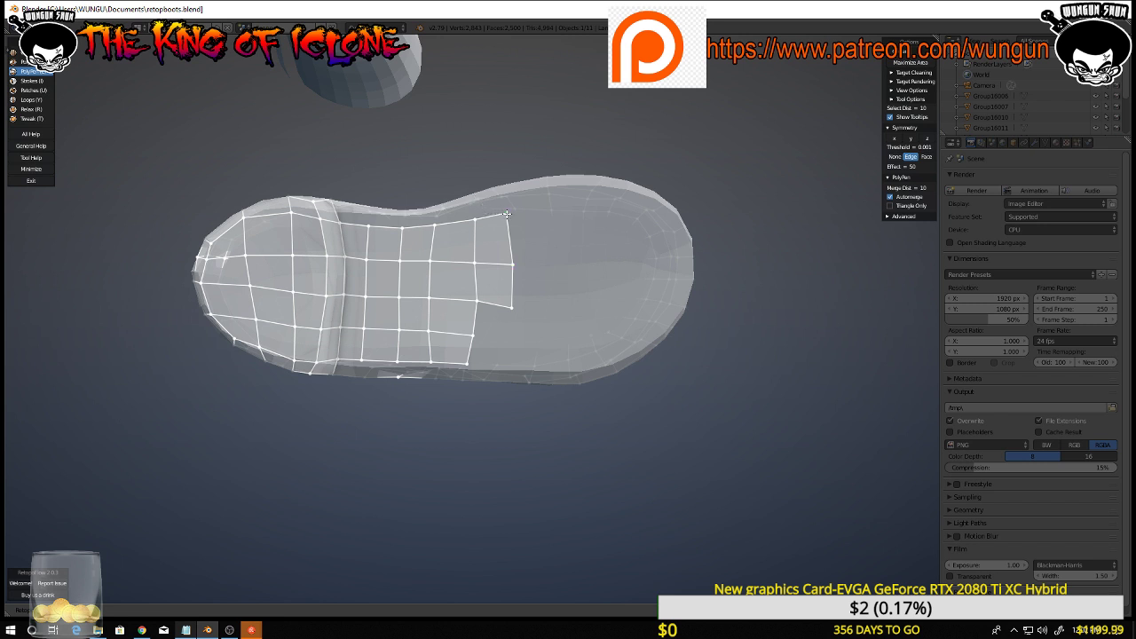
left_click_drag(507, 214, 509, 217)
left_click_drag(516, 263, 515, 261)
left_click_drag(511, 308, 512, 303)
Complete the front row with two quads at the outer side and pull the sole patch's outer-edge vertices slightly inward
left_click(517, 338)
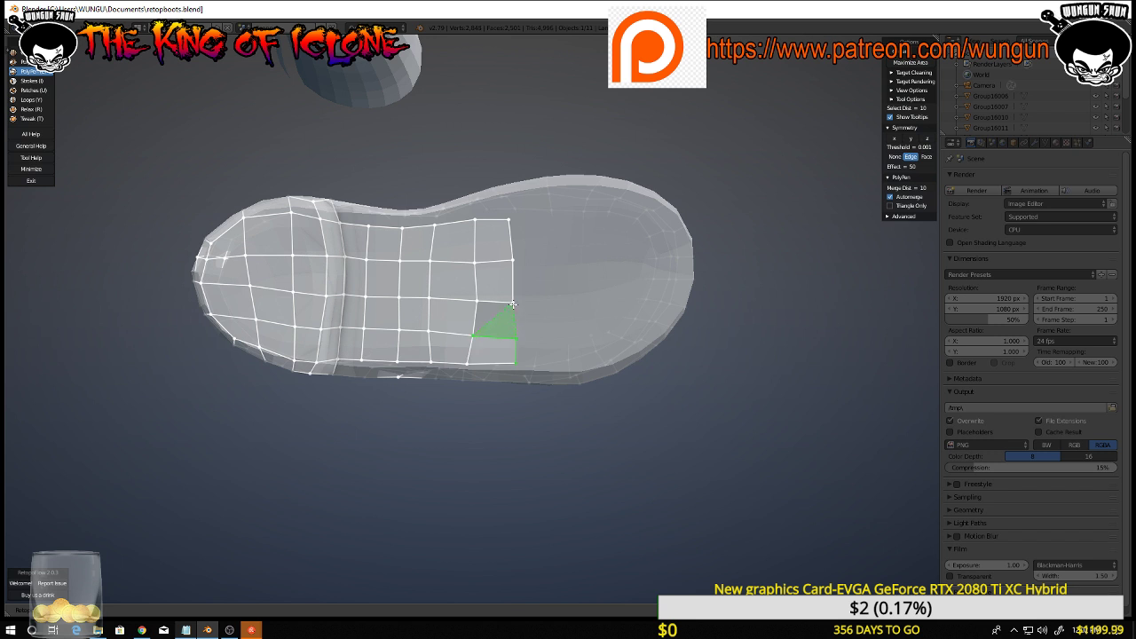
left_click(479, 303)
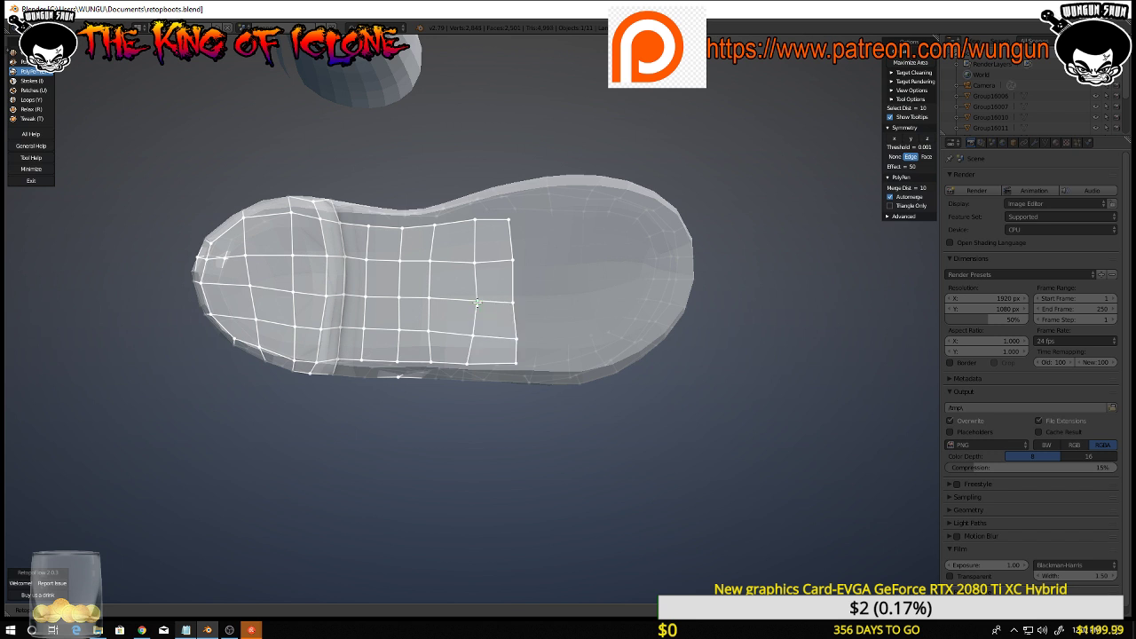
middle_click_drag(479, 302, 551, 308)
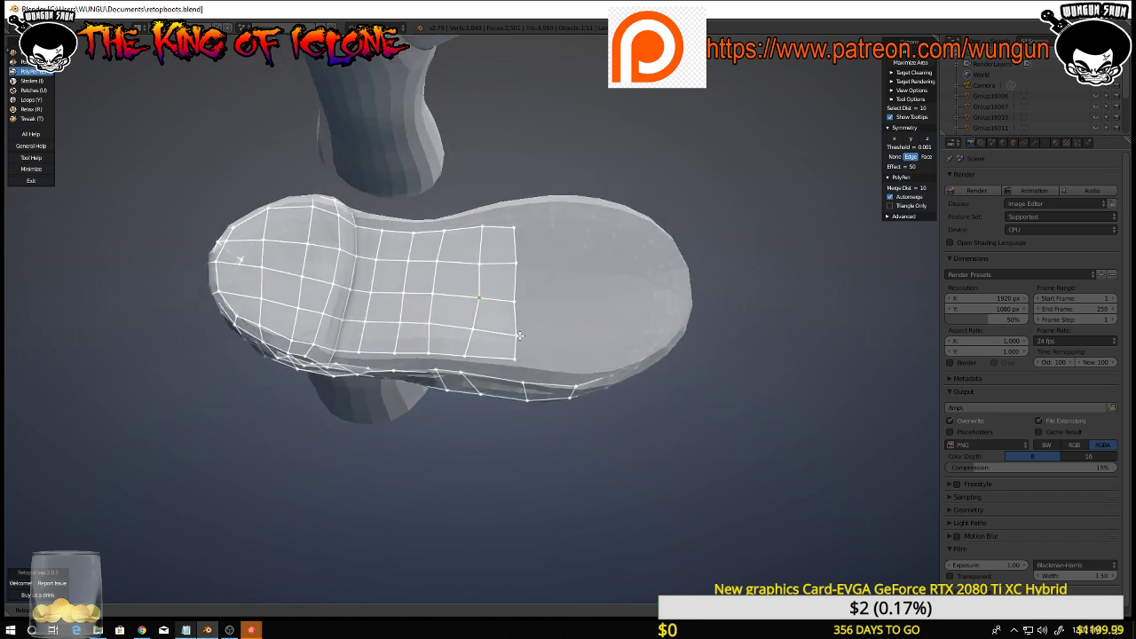
left_click_drag(519, 337, 519, 332)
left_click_drag(466, 355, 514, 352)
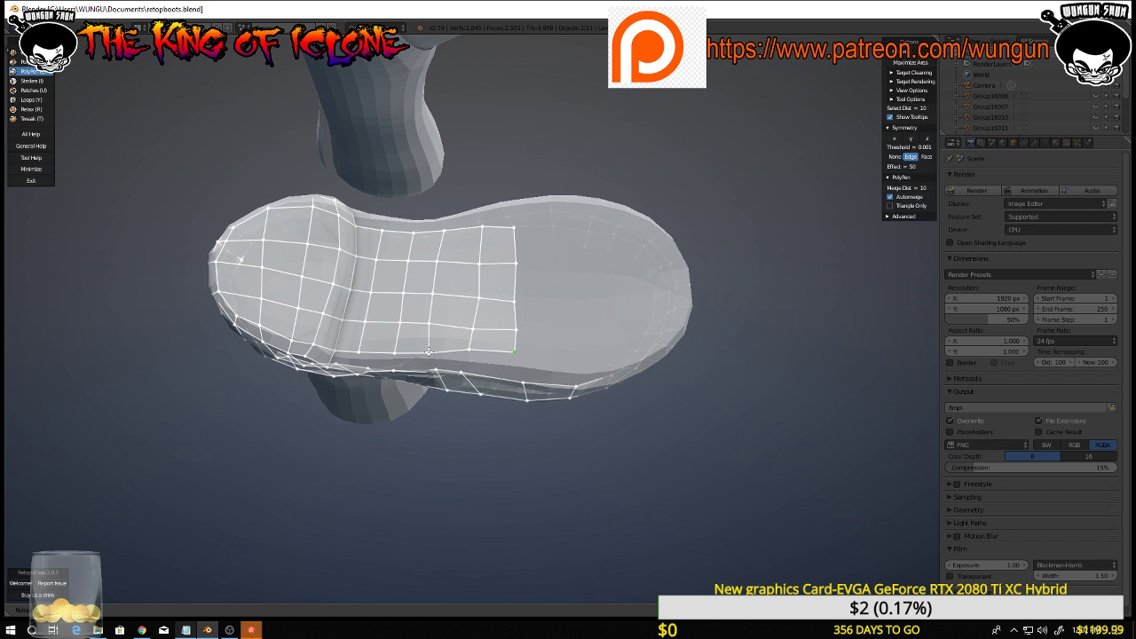
left_click_drag(429, 352, 398, 346)
key("alt+Tab")
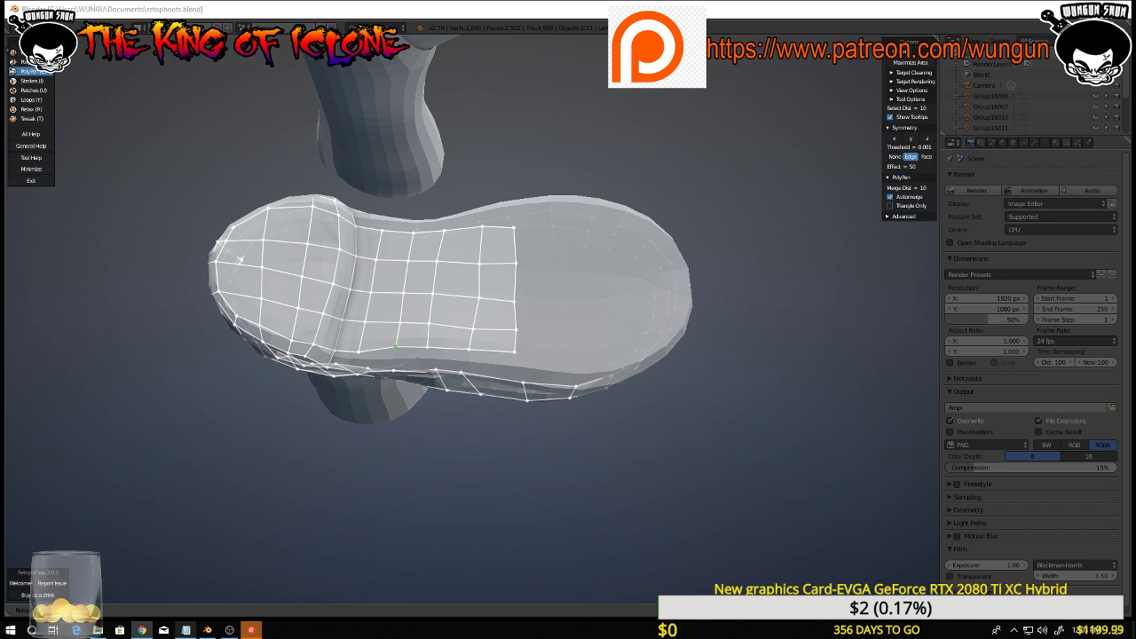
Pull the patch's outer front corner vertex inward and add a quad toward the toe from the second column on the inner side
middle_click_drag(715, 371, 470, 512)
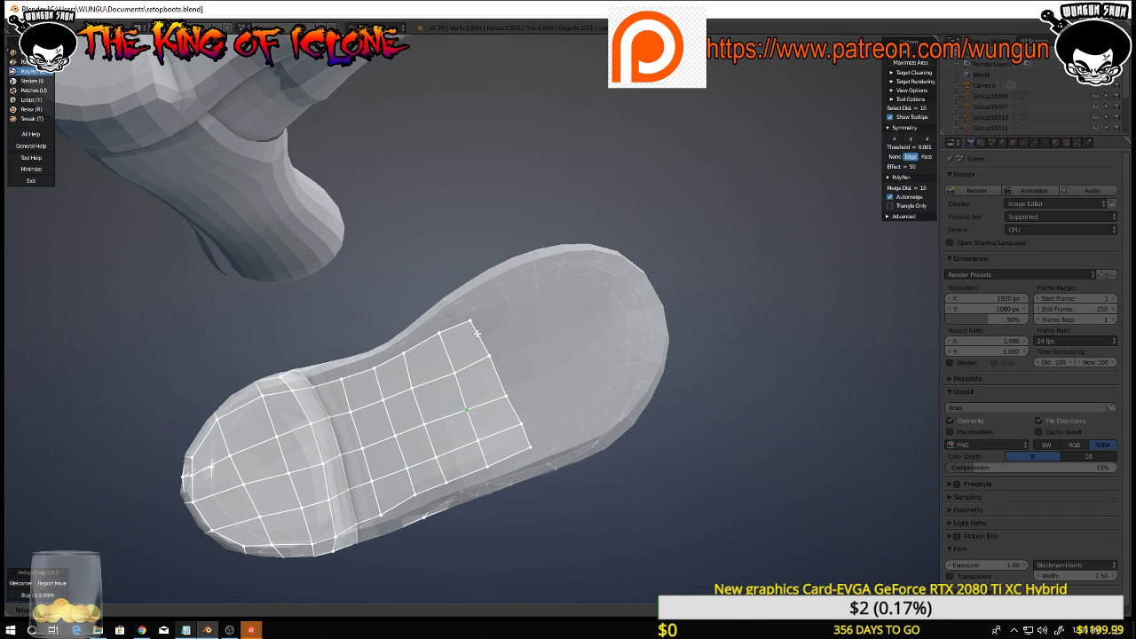
middle_click_drag(493, 350, 581, 380)
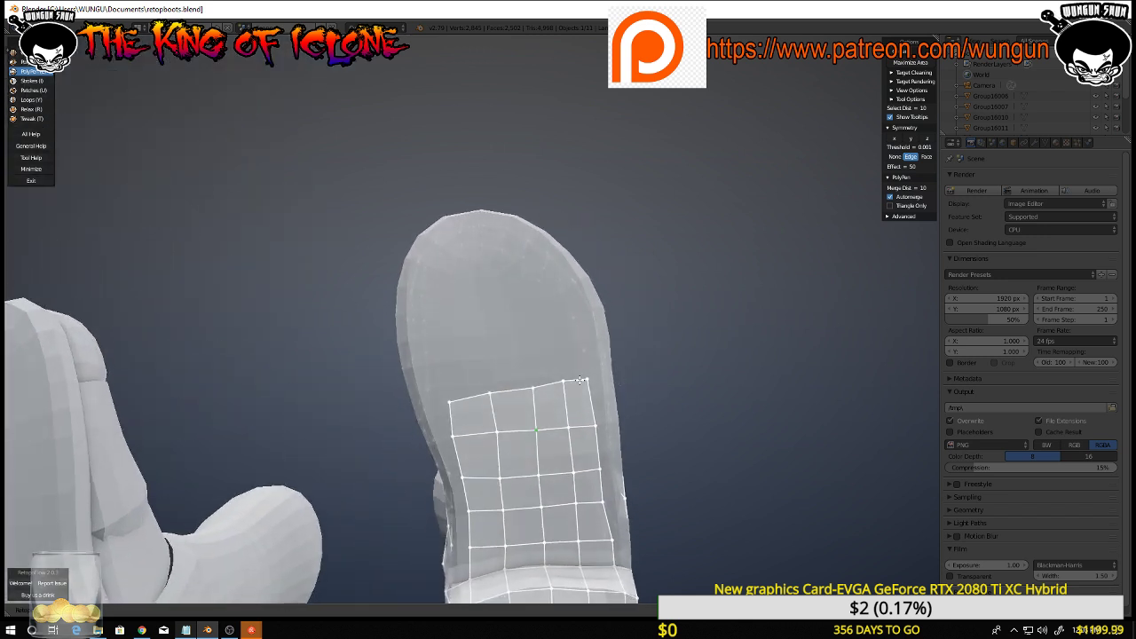
mouse_move(586, 380)
left_mouse_down()
mouse_move(592, 388)
mouse_move(565, 387)
left_mouse_up()
middle_click_drag(565, 388, 463, 406)
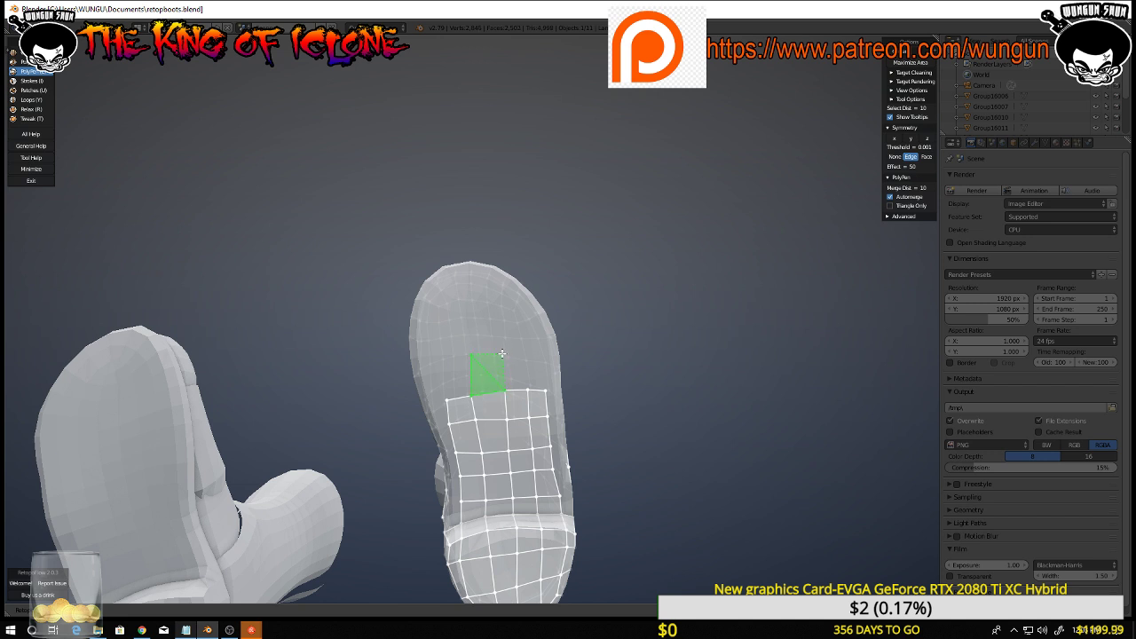
middle_click_drag(571, 372, 479, 343)
scroll(583, 363, "up", 4)
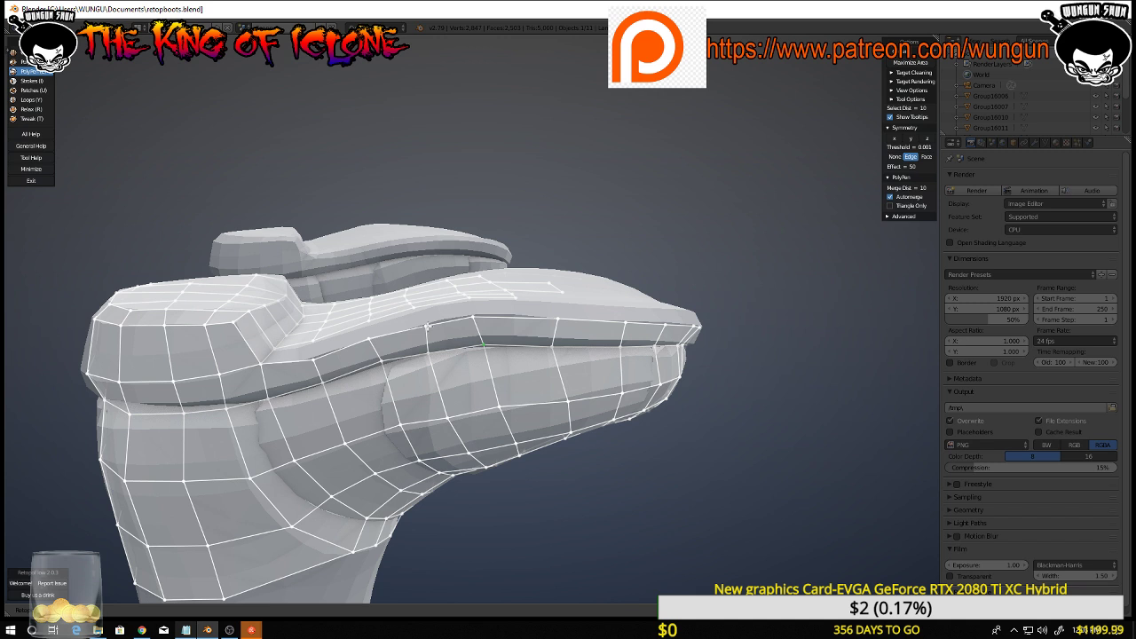
Bridge the gap between the sole patch and the sole rim with PolyPen quads near the heel on both sides
middle_click_drag(456, 337, 442, 286)
middle_click_drag(515, 424, 309, 488)
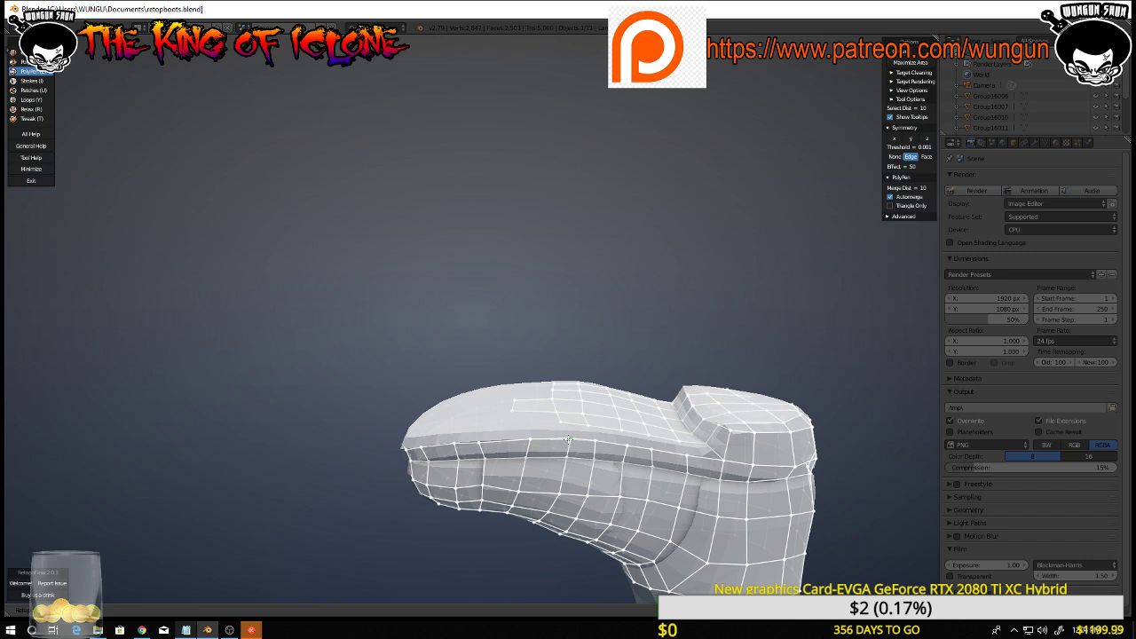
middle_click_drag(606, 403, 882, 447)
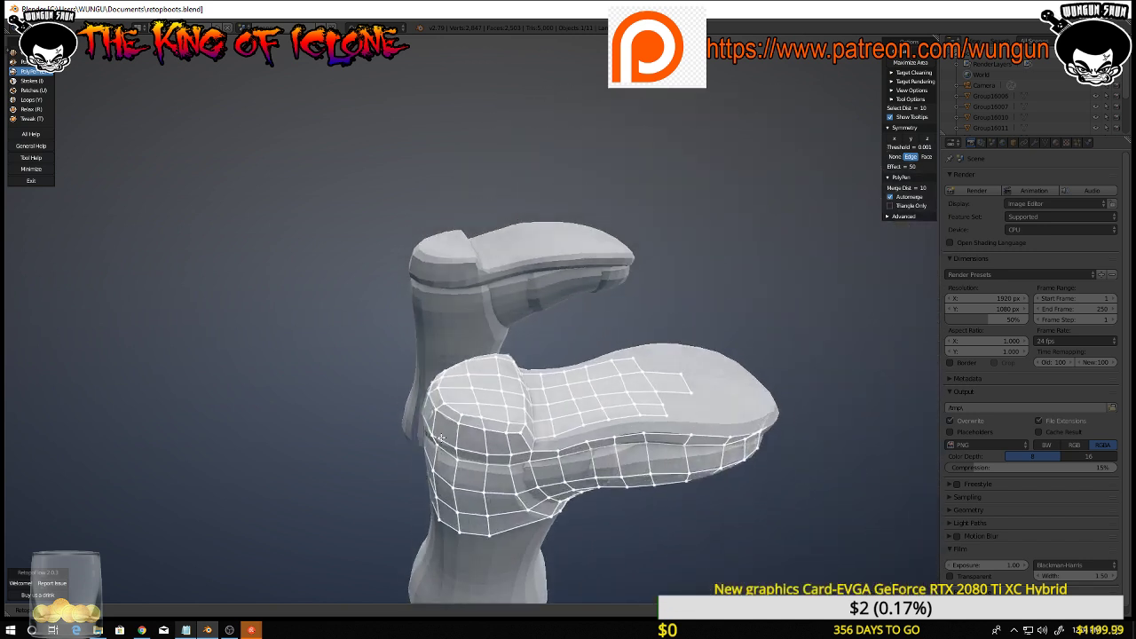
scroll(449, 409, "up", 4)
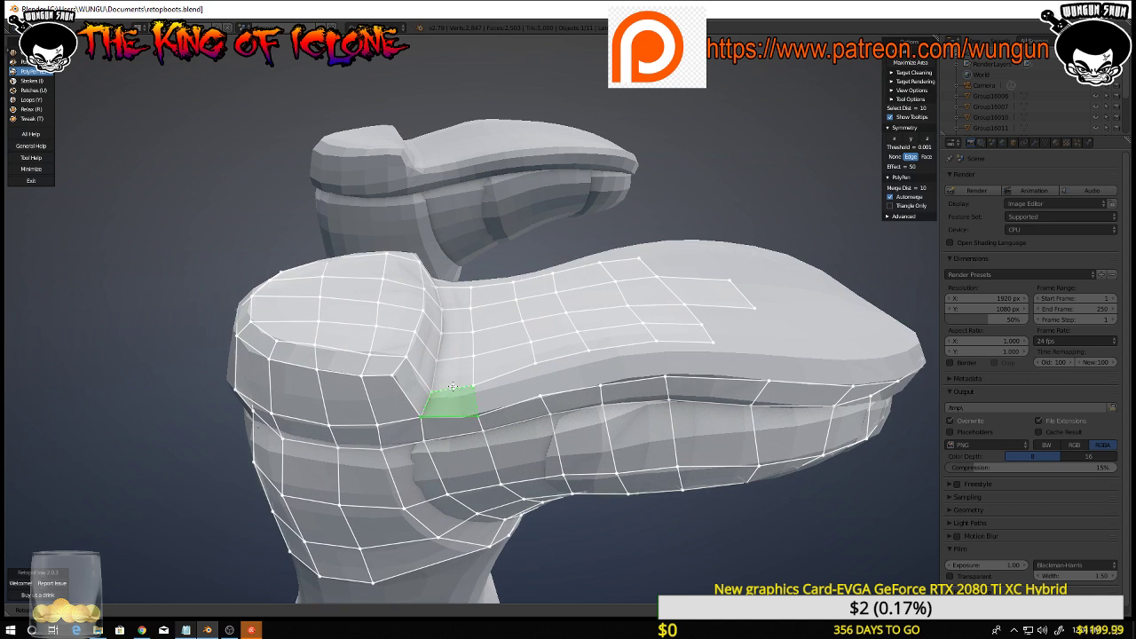
left_click(453, 386, "ctrl")
middle_click_drag(460, 355, 456, 255)
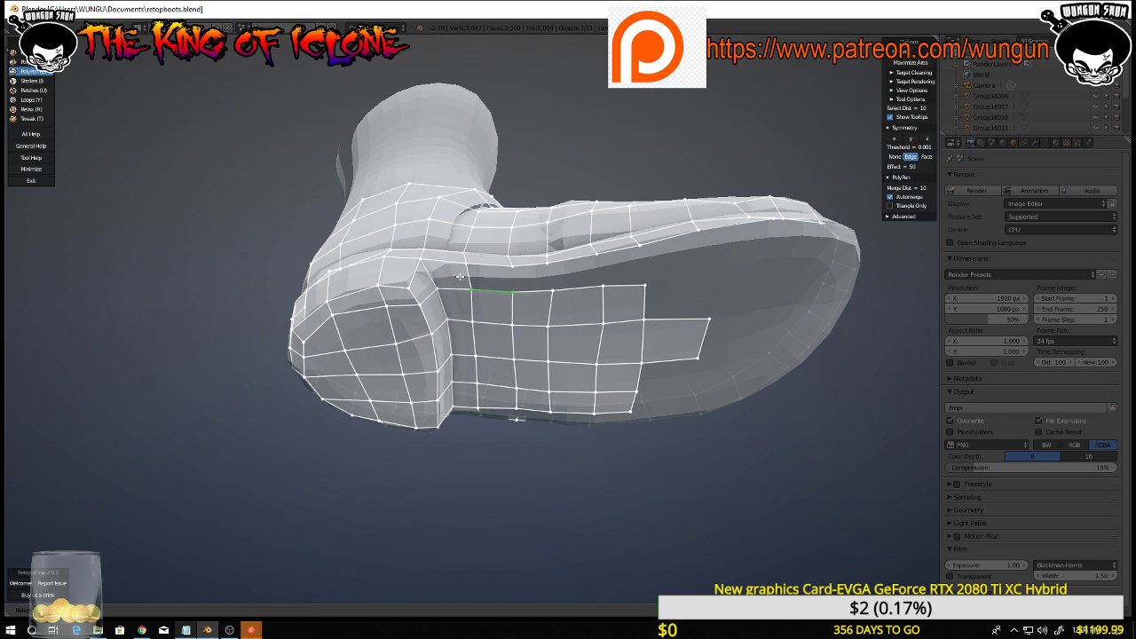
left_click(488, 287, "ctrl")
middle_click_drag(487, 354, 491, 219)
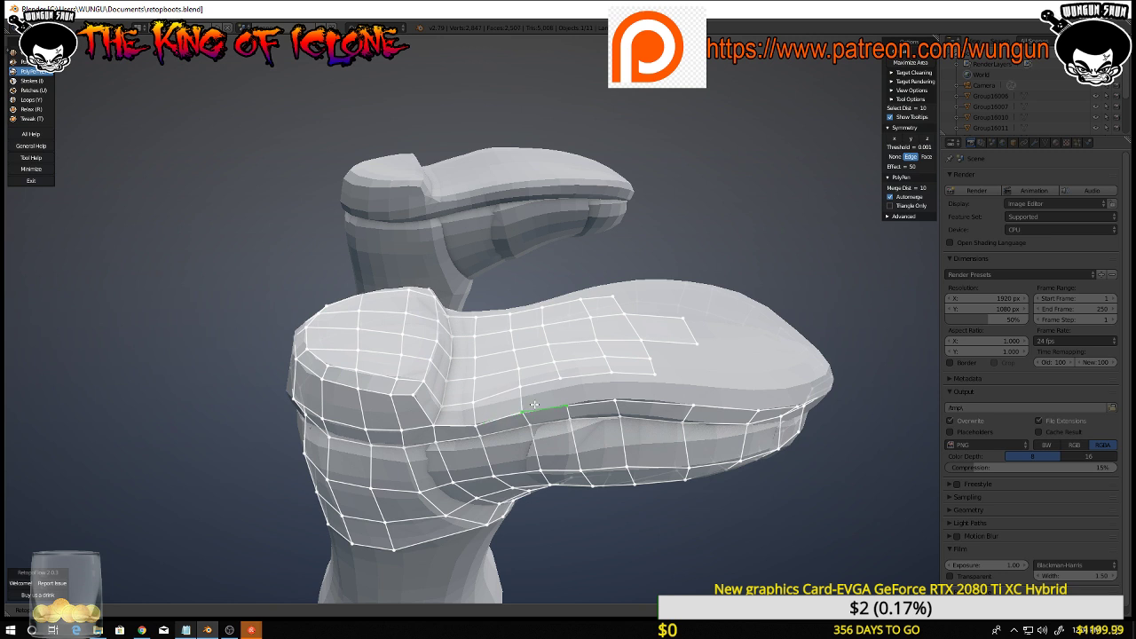
middle_click_drag(536, 384, 520, 289)
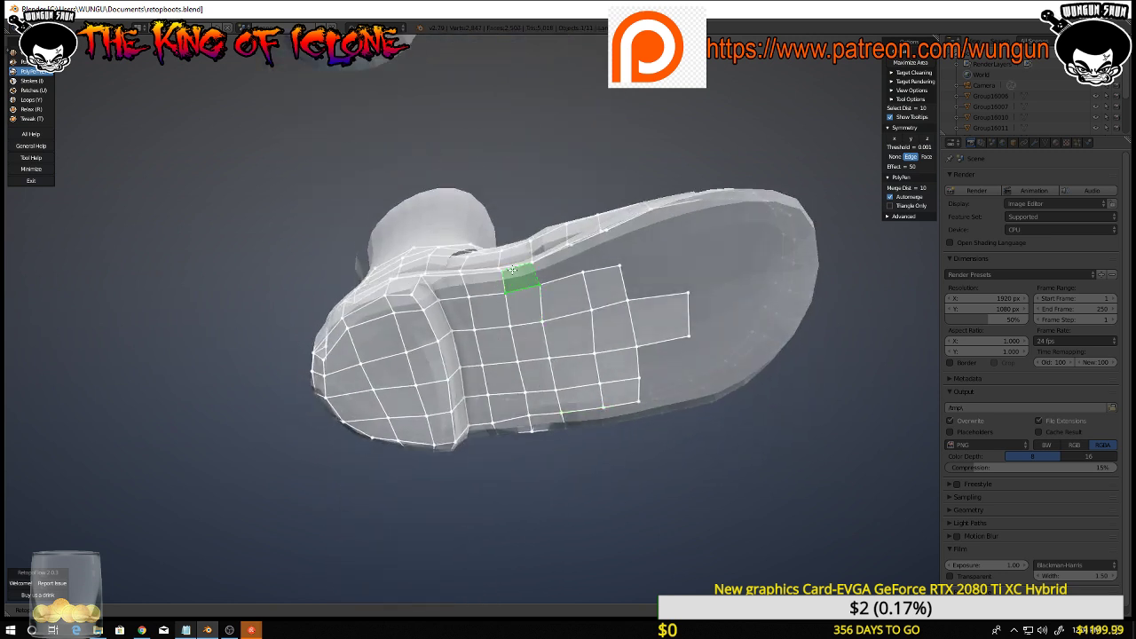
left_click(512, 271)
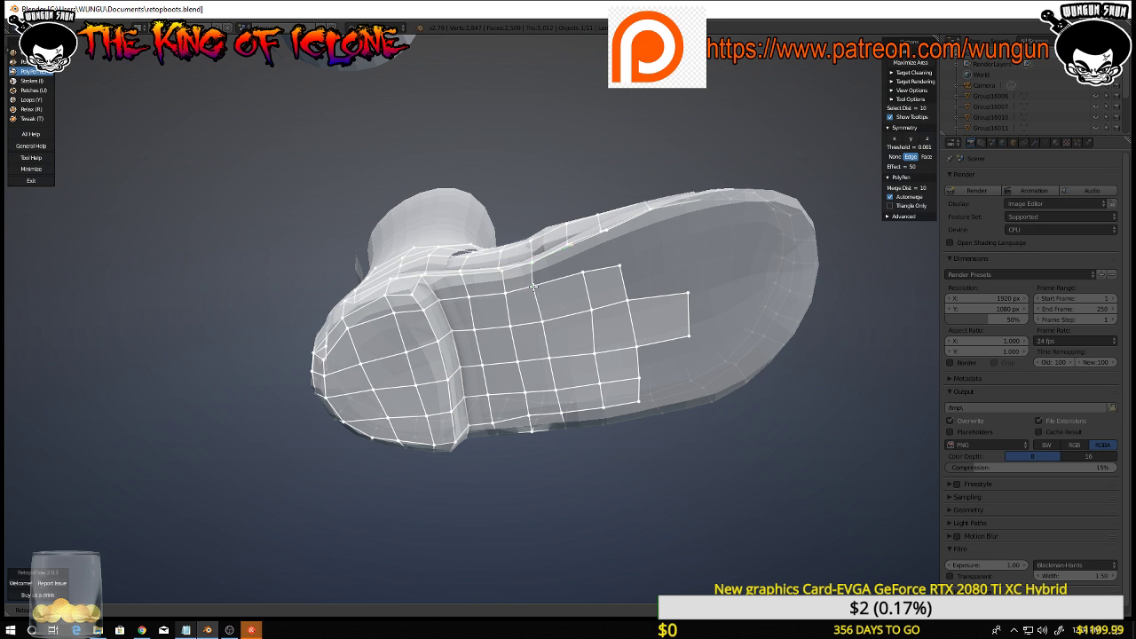
Move the patch's inner front corner vertices toward the centre and extend the quads bridging patch and rim toward the toe
middle_click_drag(540, 283, 578, 283)
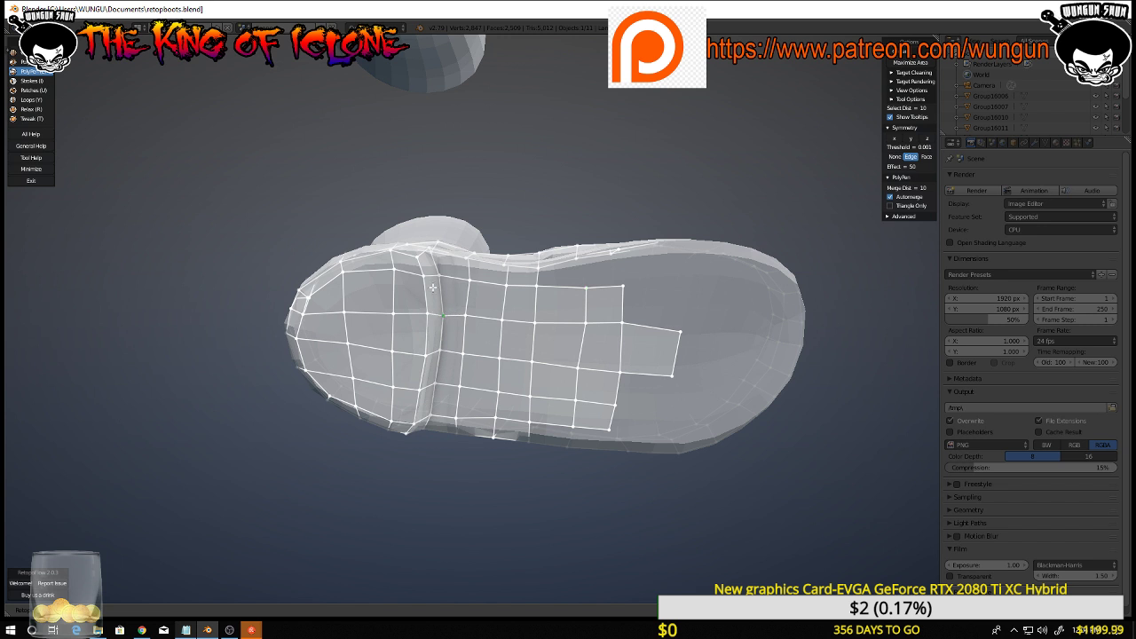
left_click(583, 323)
left_click_drag(624, 287, 624, 298)
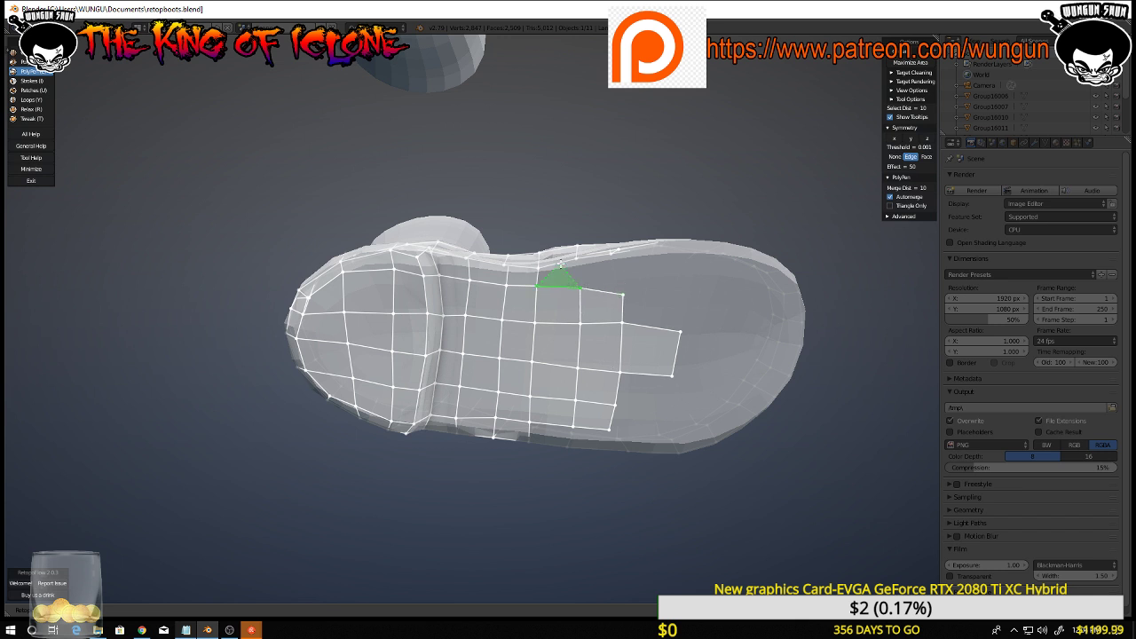
middle_click_drag(575, 330, 555, 382)
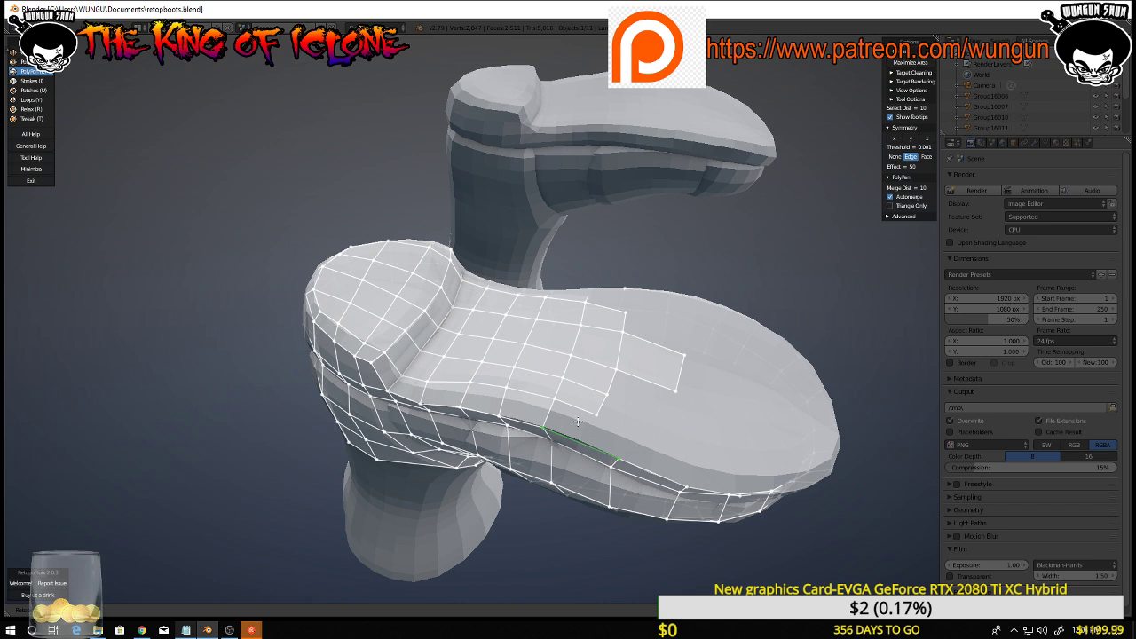
middle_click_drag(577, 422, 632, 410)
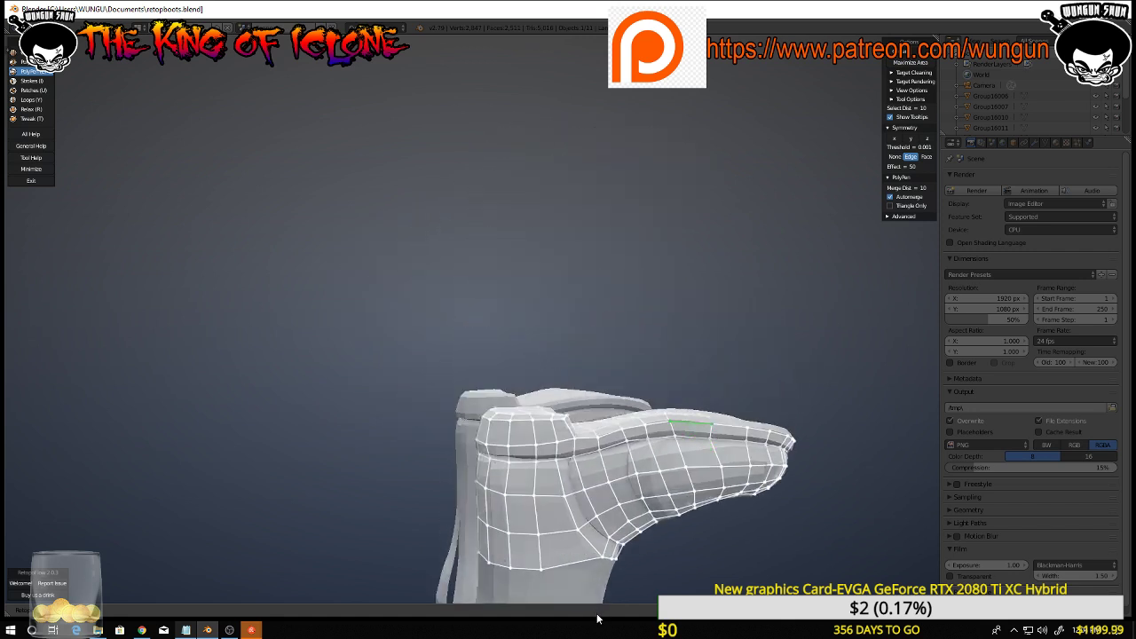
Trace the crosswise edge loops running from the sole patch around the boot's upper with the Loops tool
key("y")
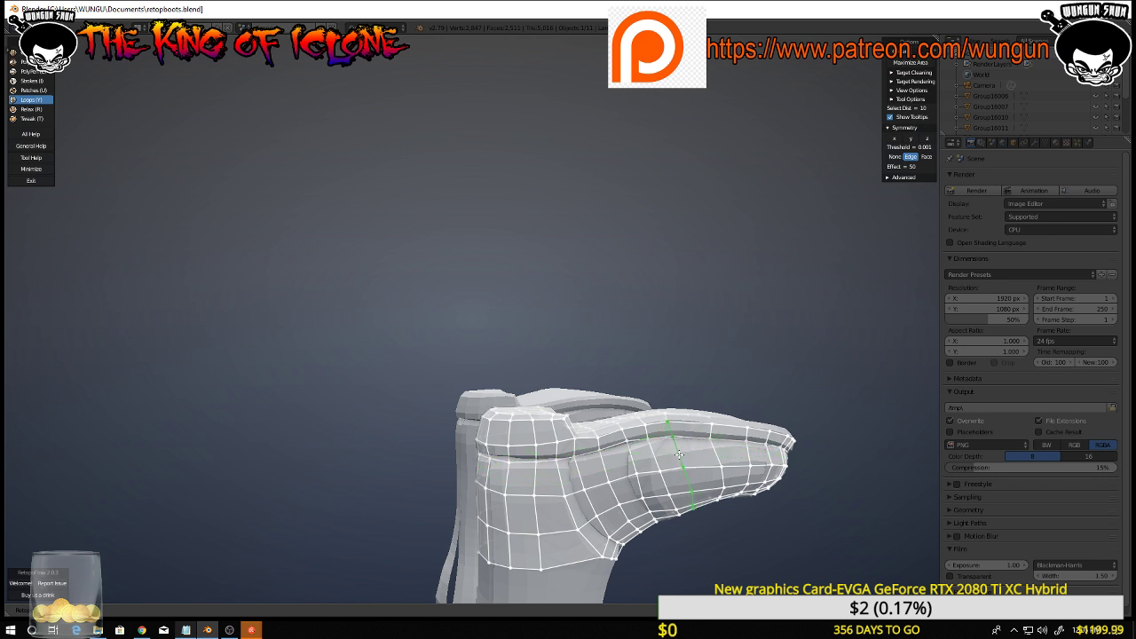
middle_click_drag(691, 455, 803, 565)
middle_click_drag(734, 488, 771, 141)
middle_click_drag(764, 347, 674, 158)
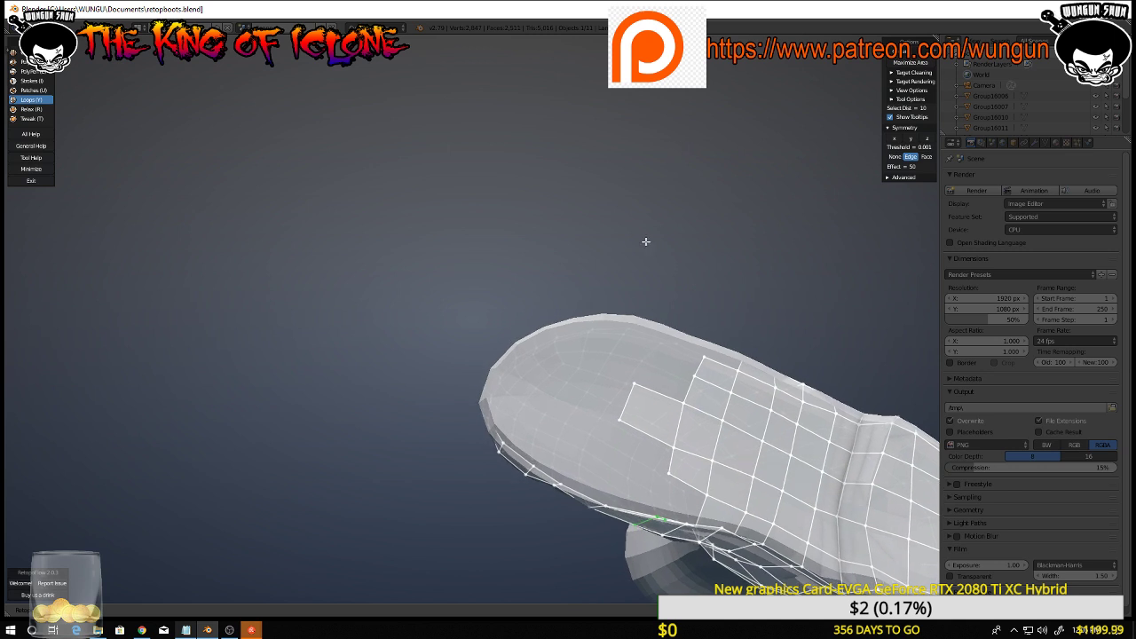
middle_click_drag(626, 251, 601, 209)
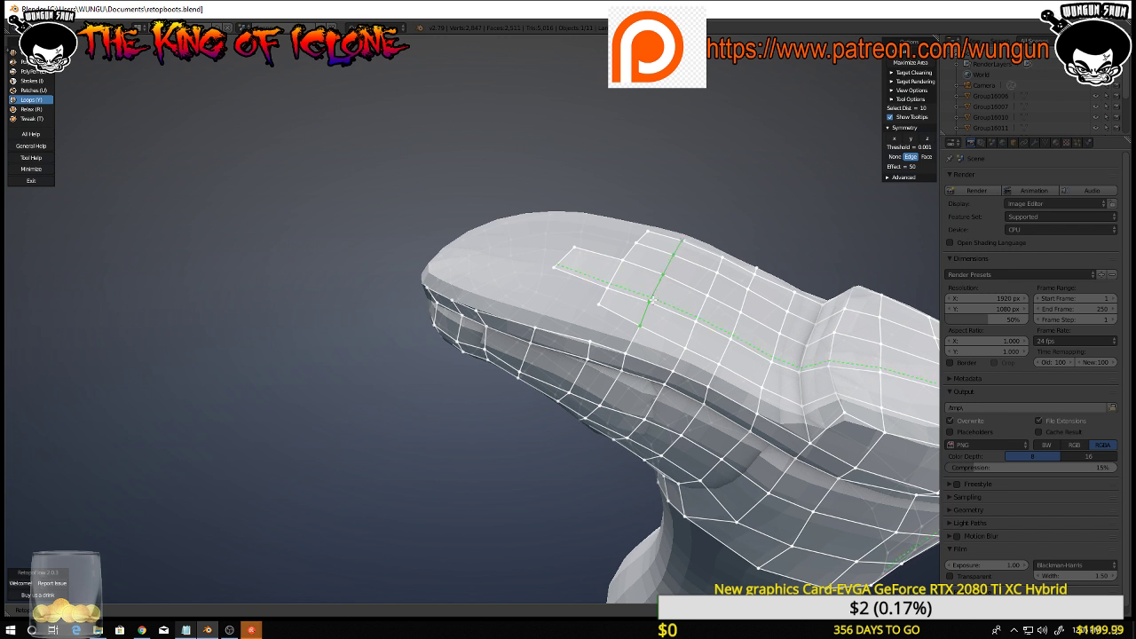
right_click(626, 360, "ctrl")
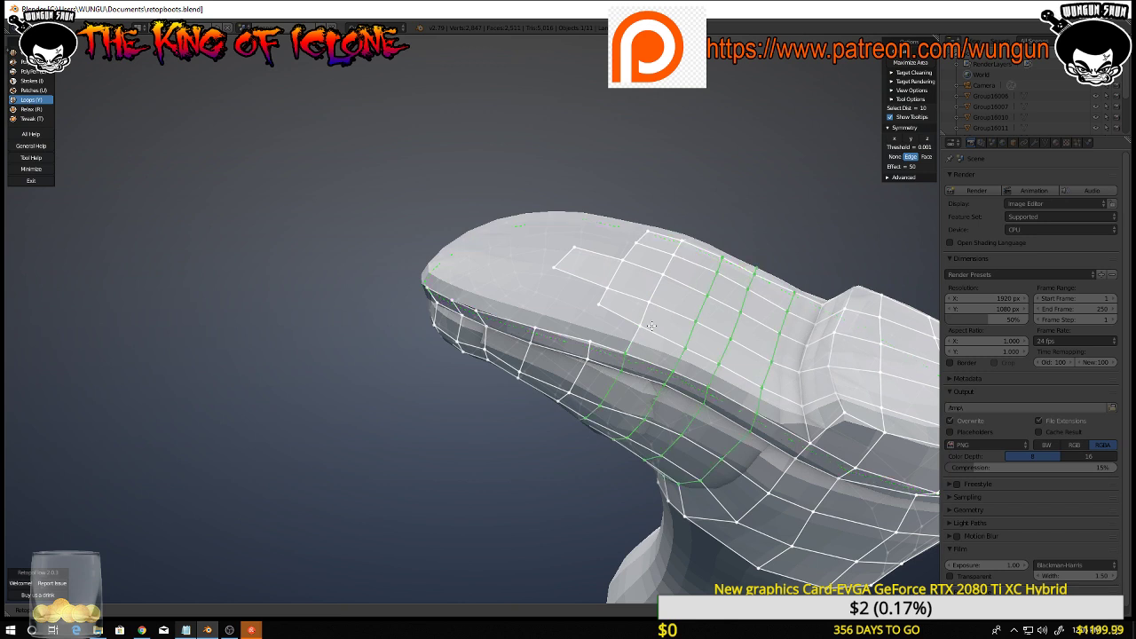
Examine the boot's retopology mesh on the upper, heel and sole to check how the edge loops flow
middle_click_drag(651, 326, 616, 343)
scroll(566, 336, "down", 4)
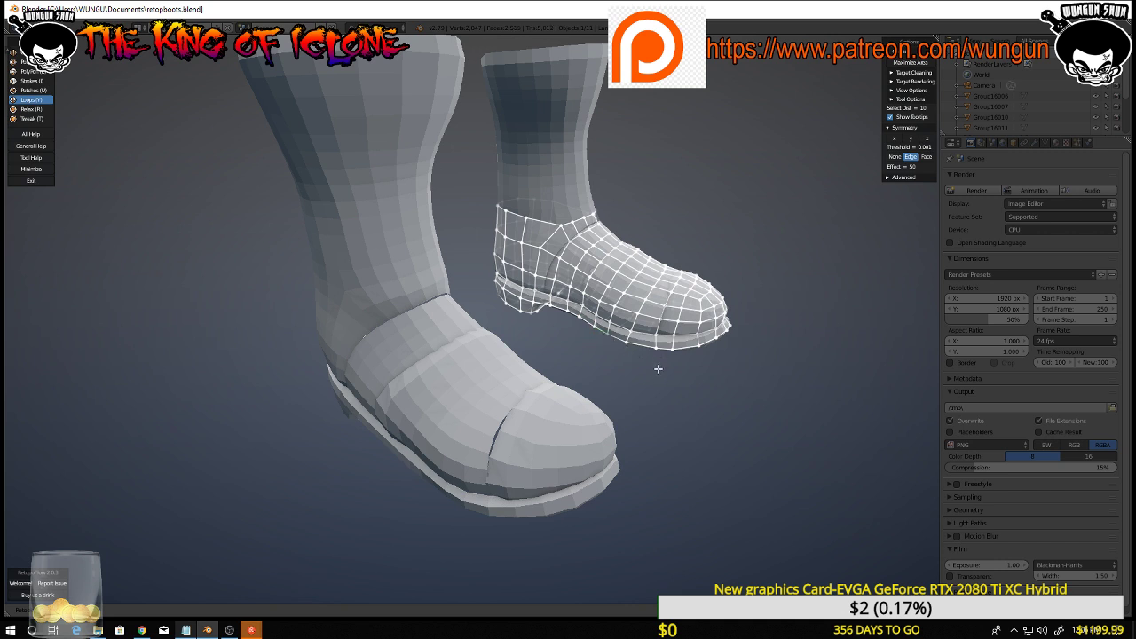
middle_click_drag(657, 373, 649, 265)
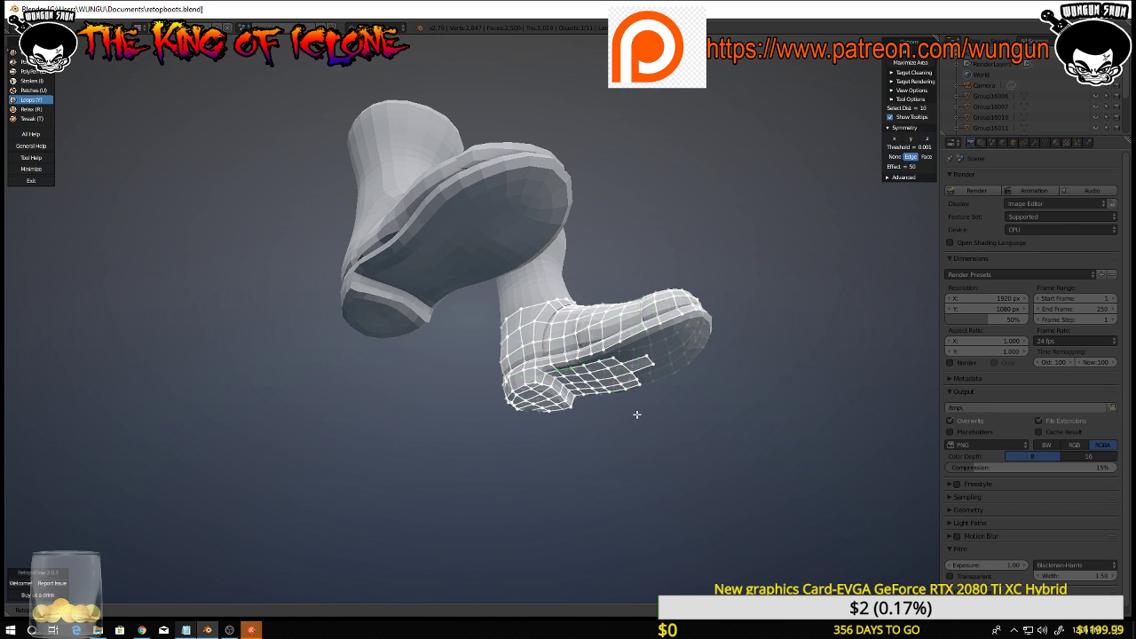
middle_click_drag(644, 402, 452, 398)
scroll(694, 353, "up", 2)
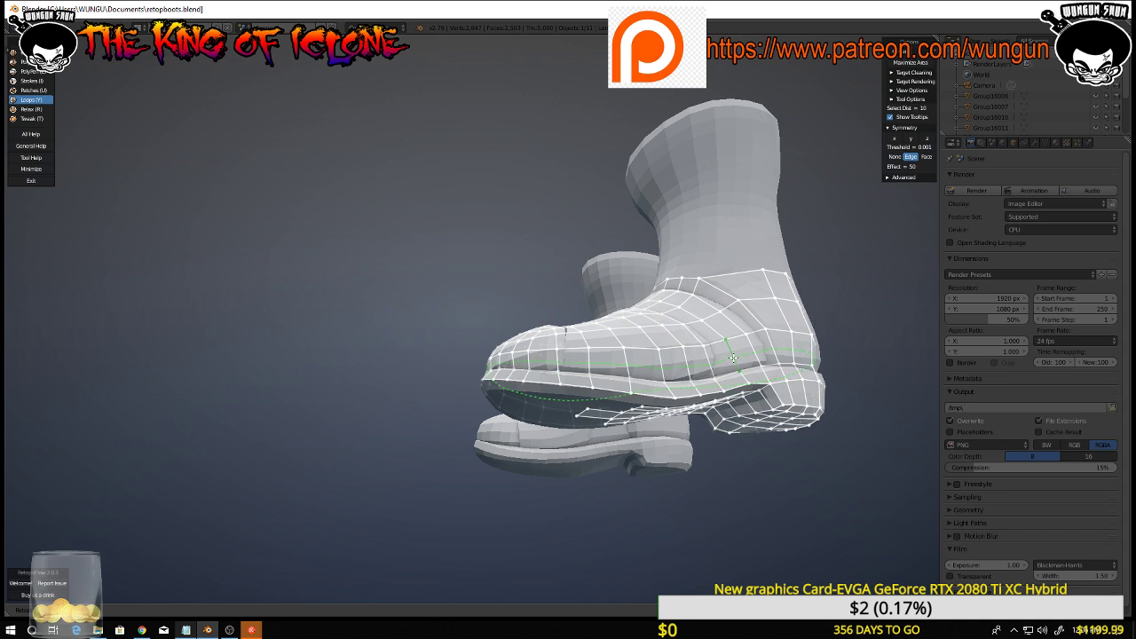
middle_click_drag(733, 359, 903, 348)
scroll(887, 377, "up", 3)
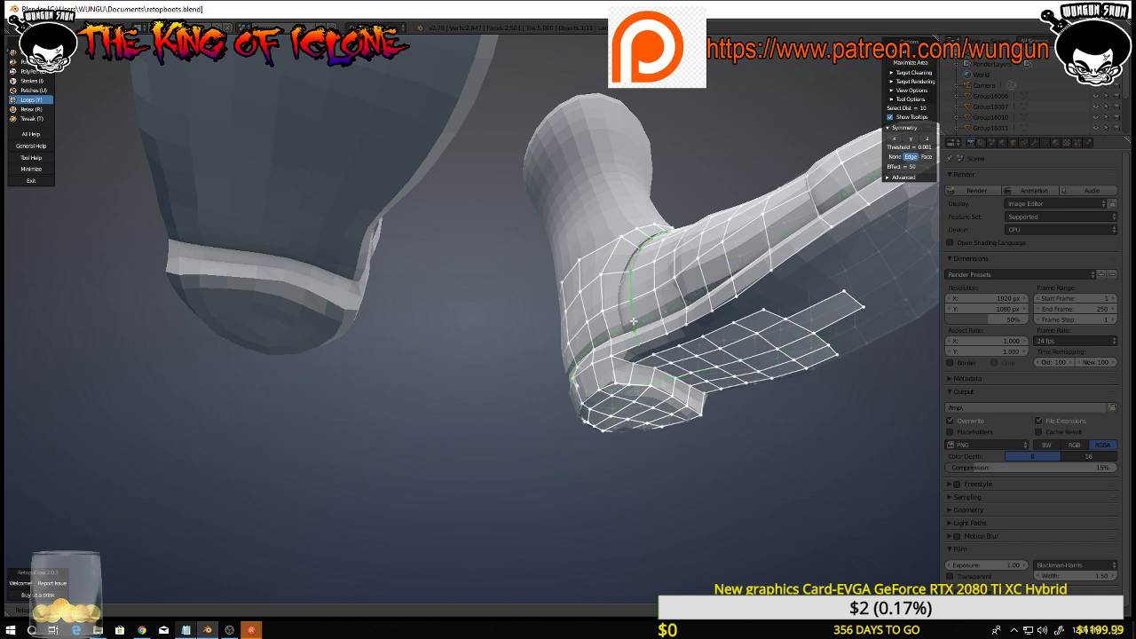
middle_click_drag(635, 324, 454, 380)
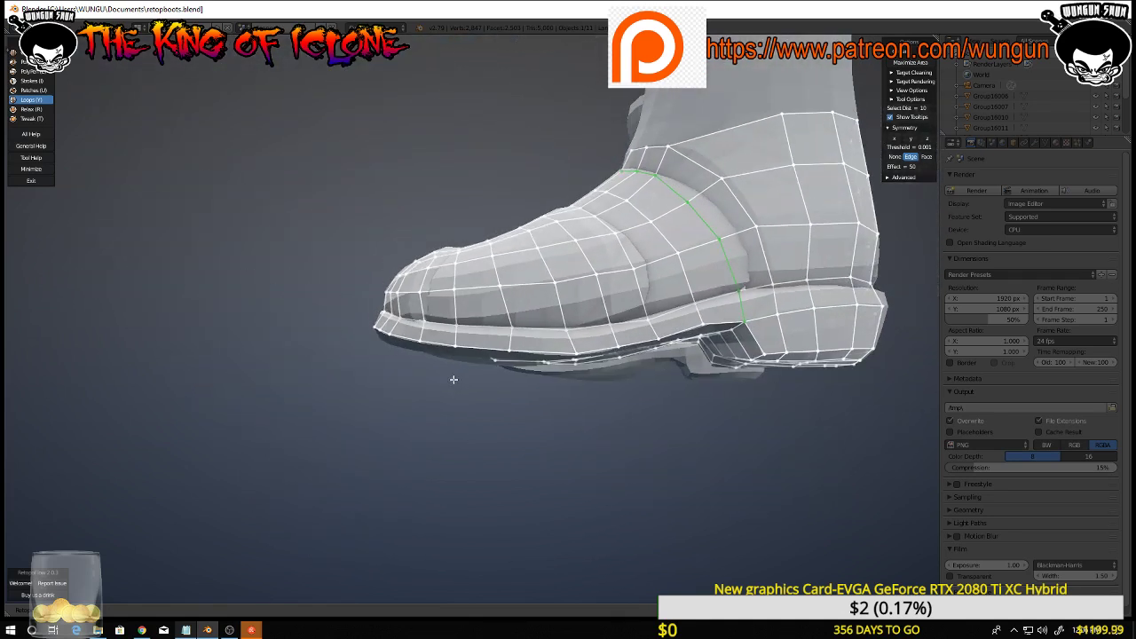
Delete the stretched edge along the sole rim just in front of the heel, together with its adjoining faces
middle_click_drag(721, 331, 854, 340)
middle_click_drag(598, 304, 582, 266)
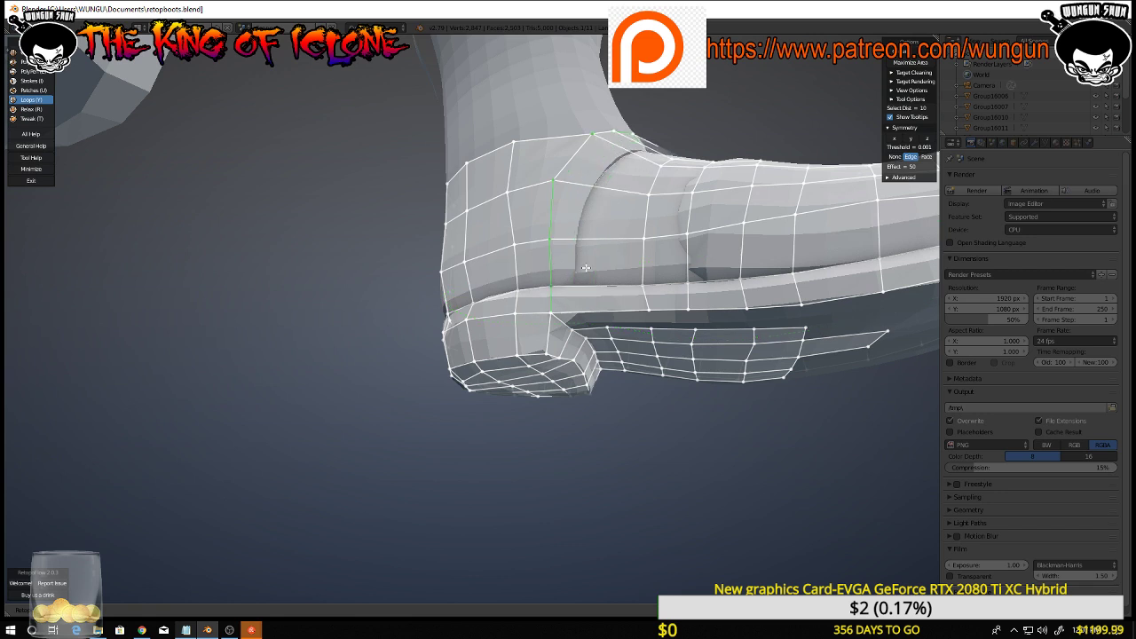
middle_click_drag(586, 268, 723, 307)
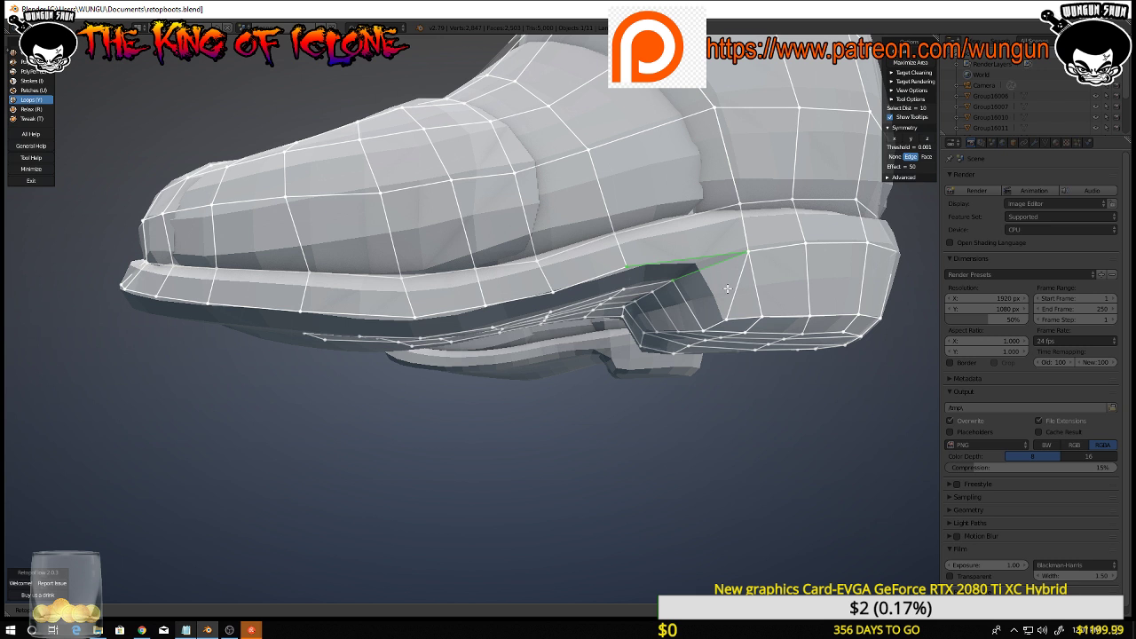
key("x")
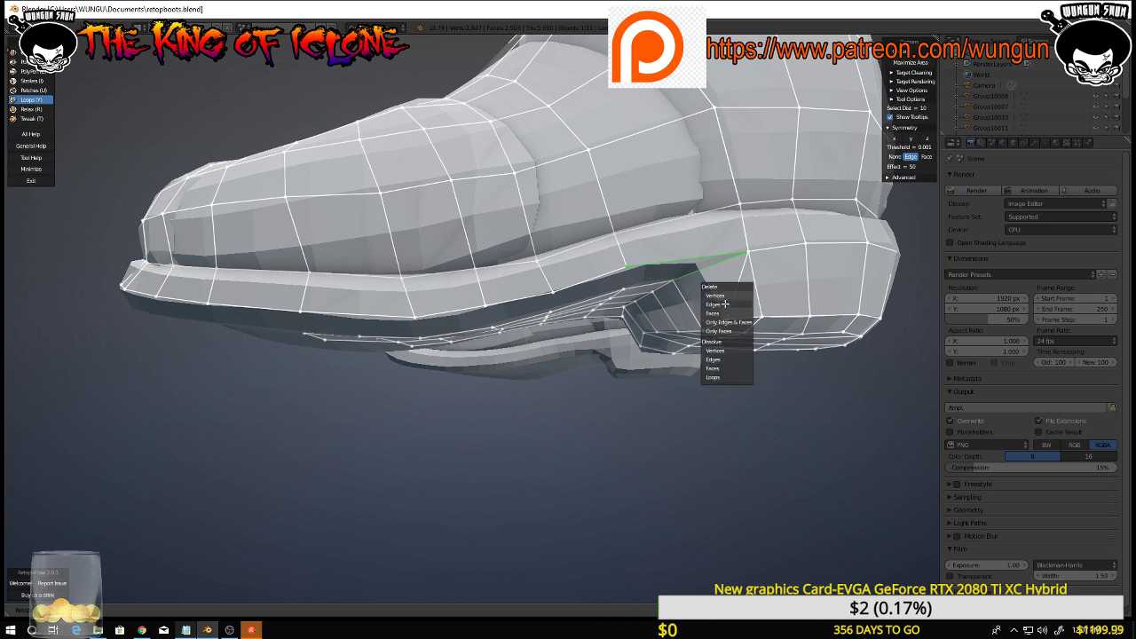
left_click(725, 301)
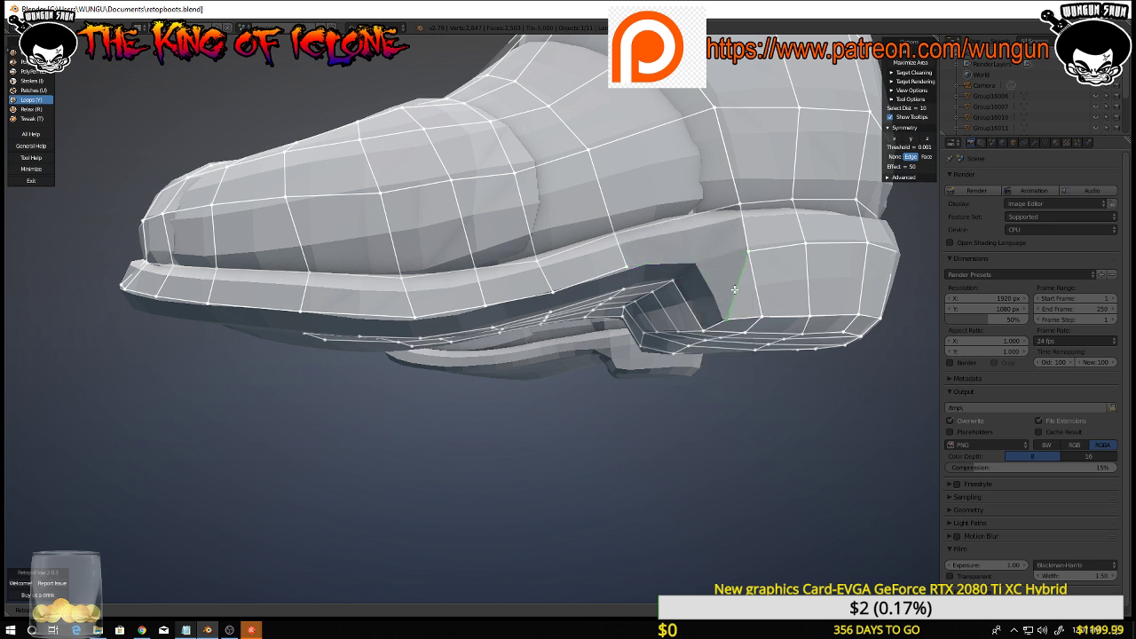
right_click(735, 288)
left_click(727, 287)
Merge the doubled vertices across the whole retopology mesh with Remove Doubles and resume retopology with the PolyPen tool
middle_click_drag(720, 284, 418, 310)
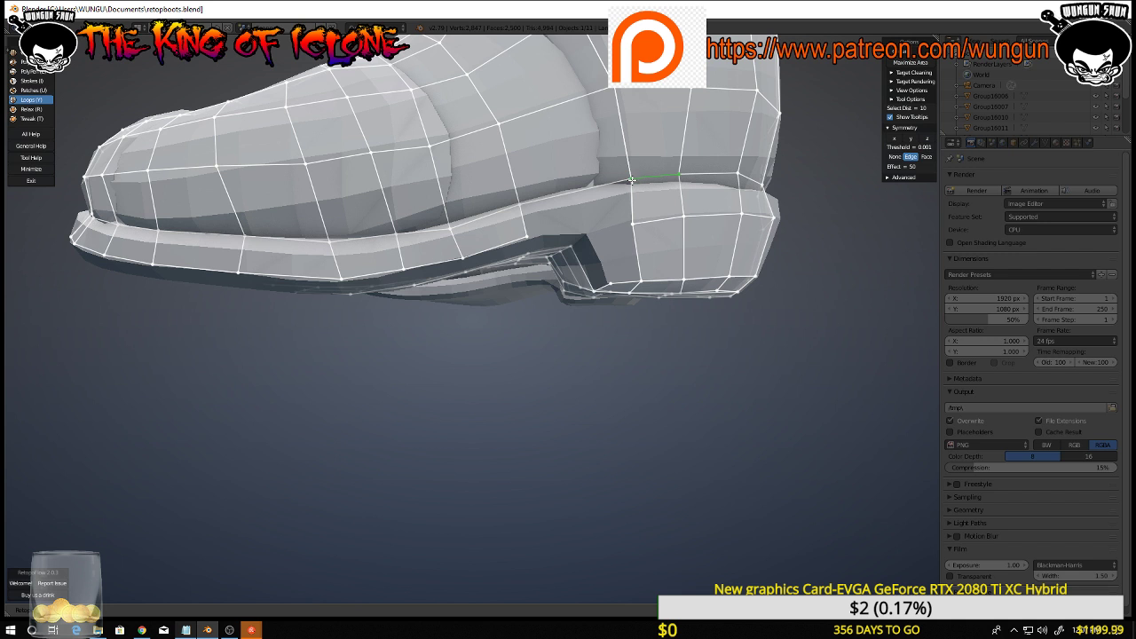
key("e")
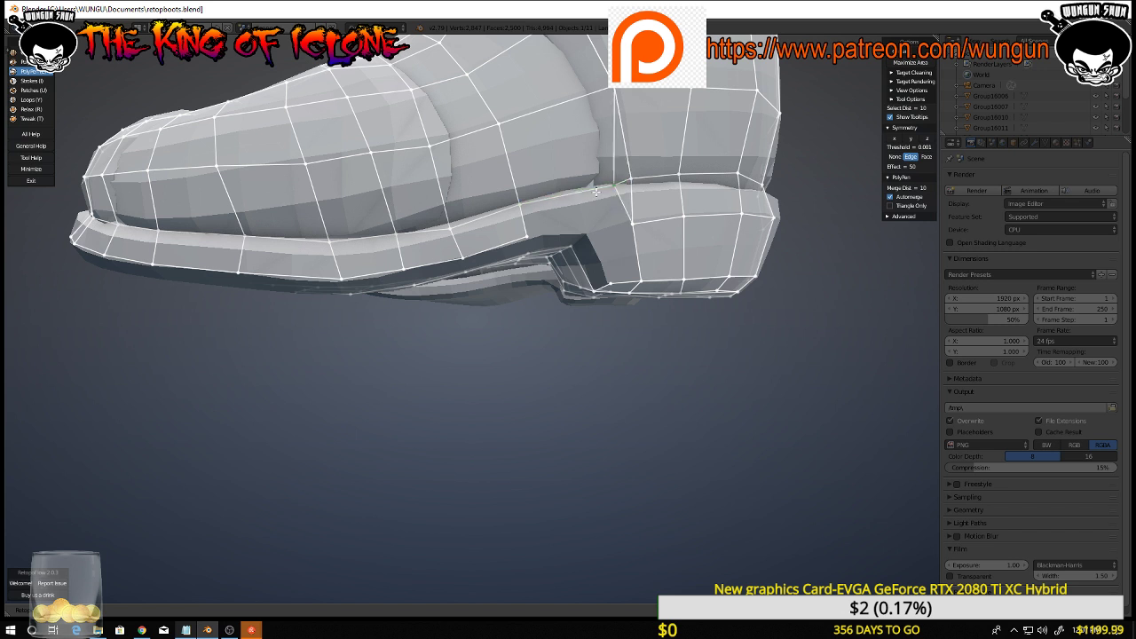
scroll(634, 181, "down", 4)
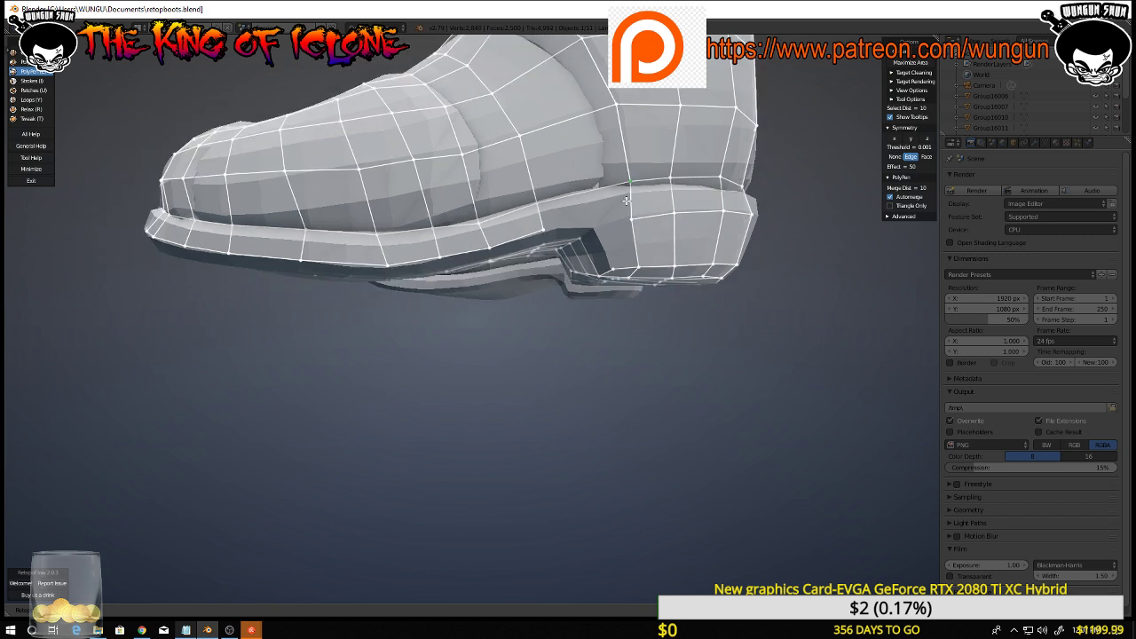
middle_click_drag(629, 204, 621, 266)
key("Escape")
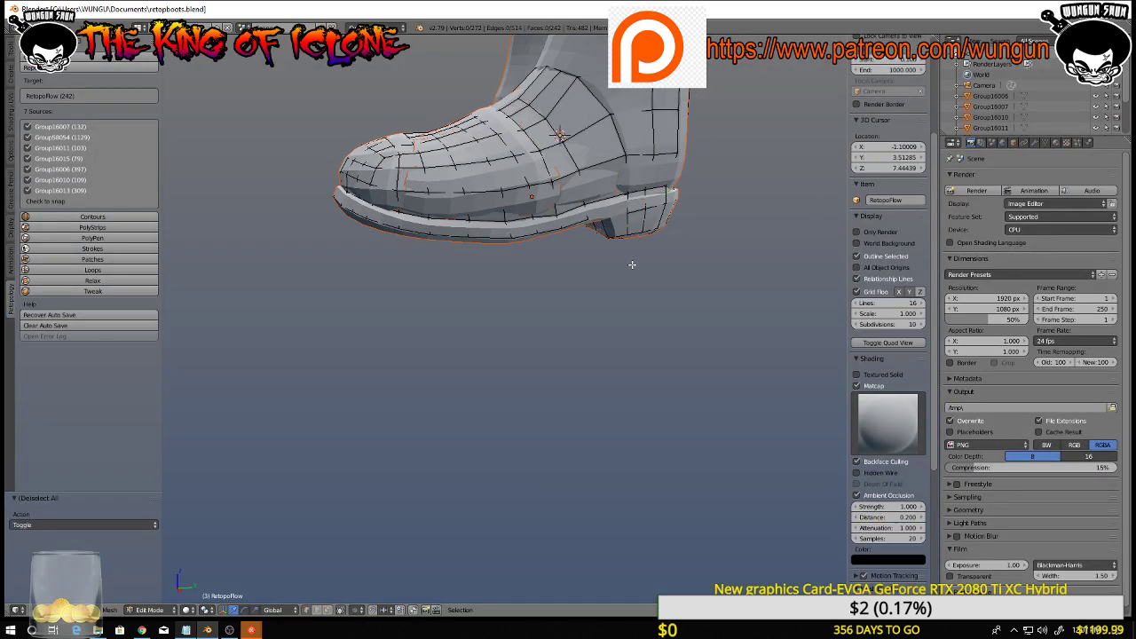
key("a")
key("w")
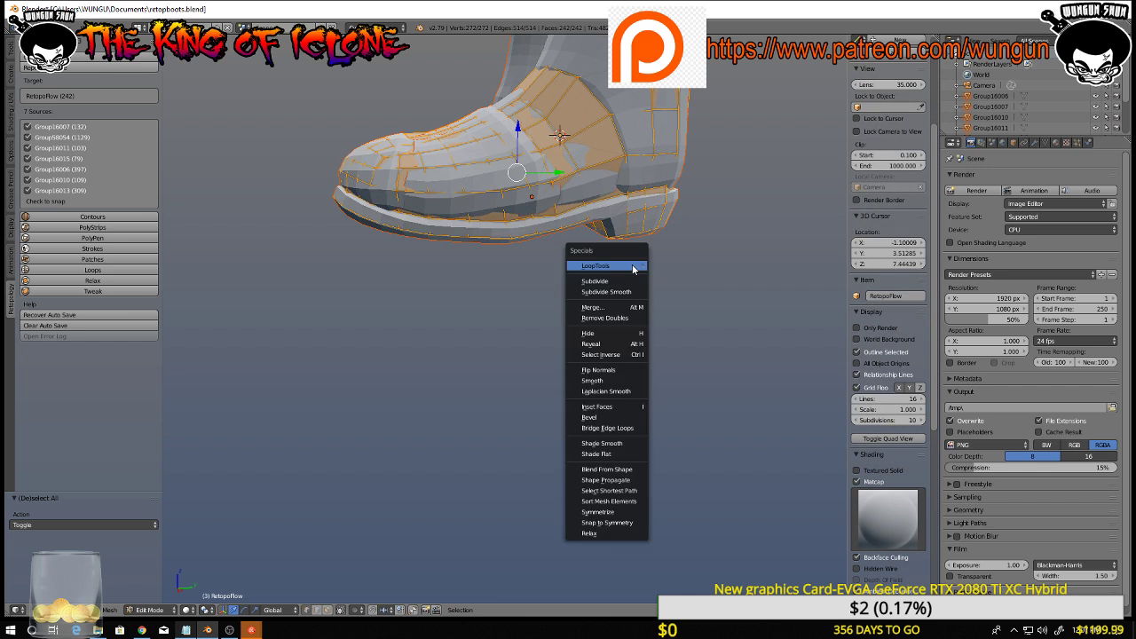
left_click(618, 317)
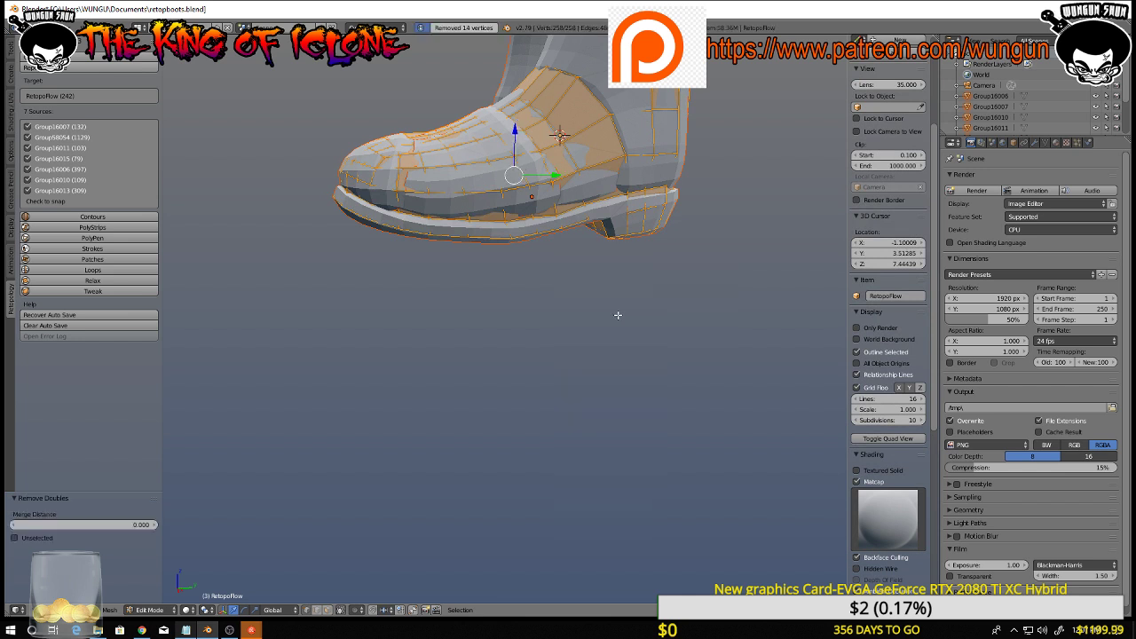
left_click(79, 218)
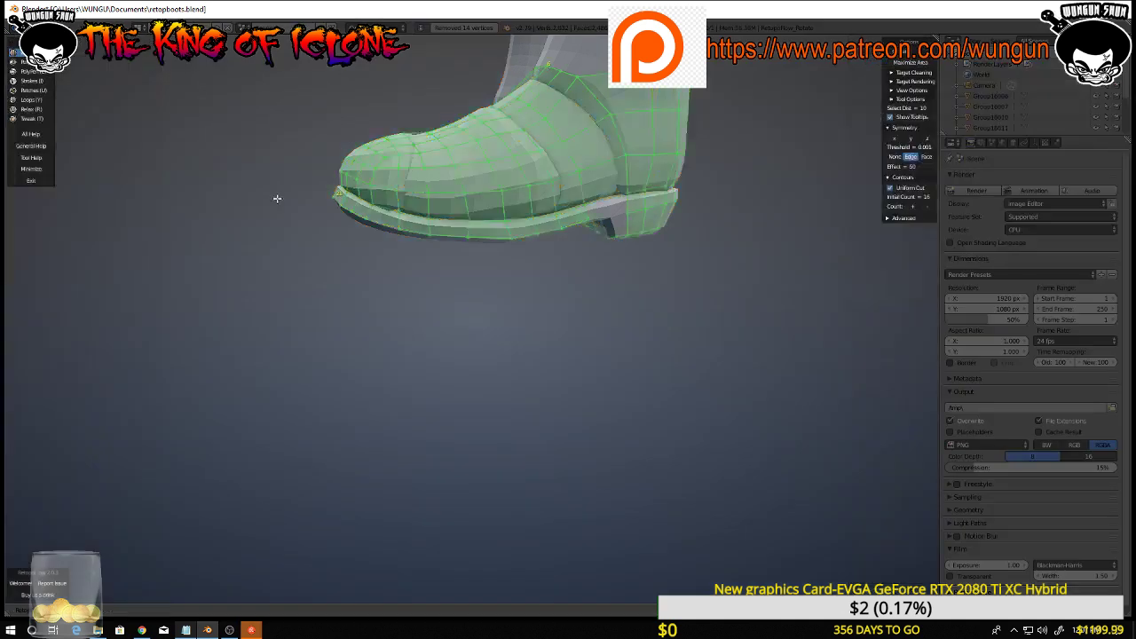
left_click(35, 72)
Try to extend the heel's side quads to its front corner edge with PolyPen
middle_click_drag(568, 246, 669, 221)
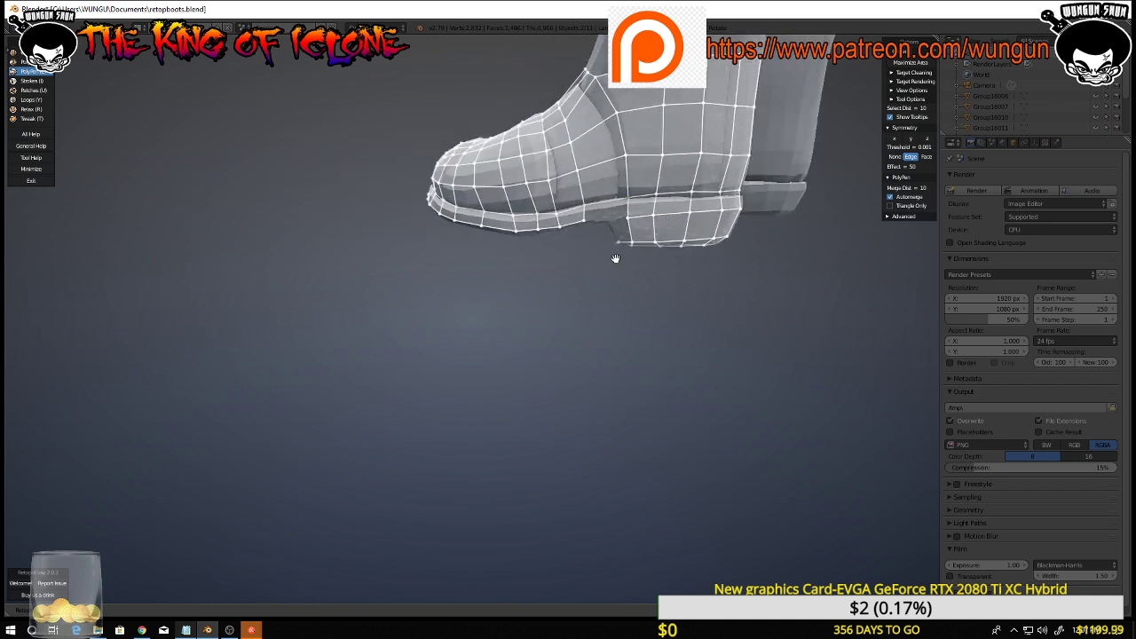
middle_click_drag(615, 259, 855, 226)
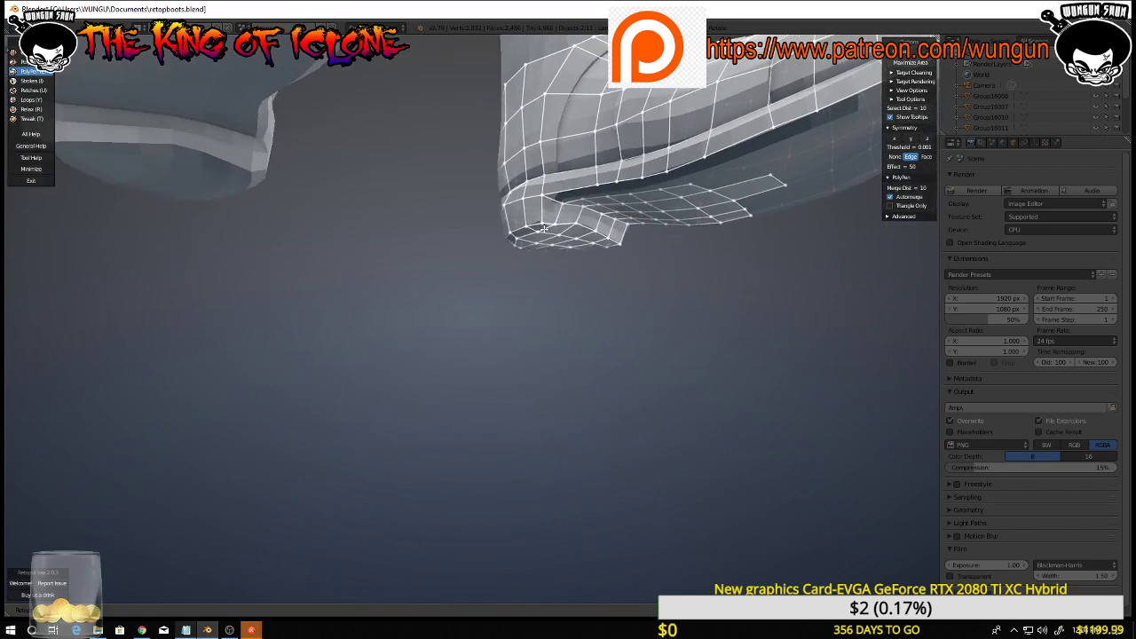
scroll(545, 229, "up", 3)
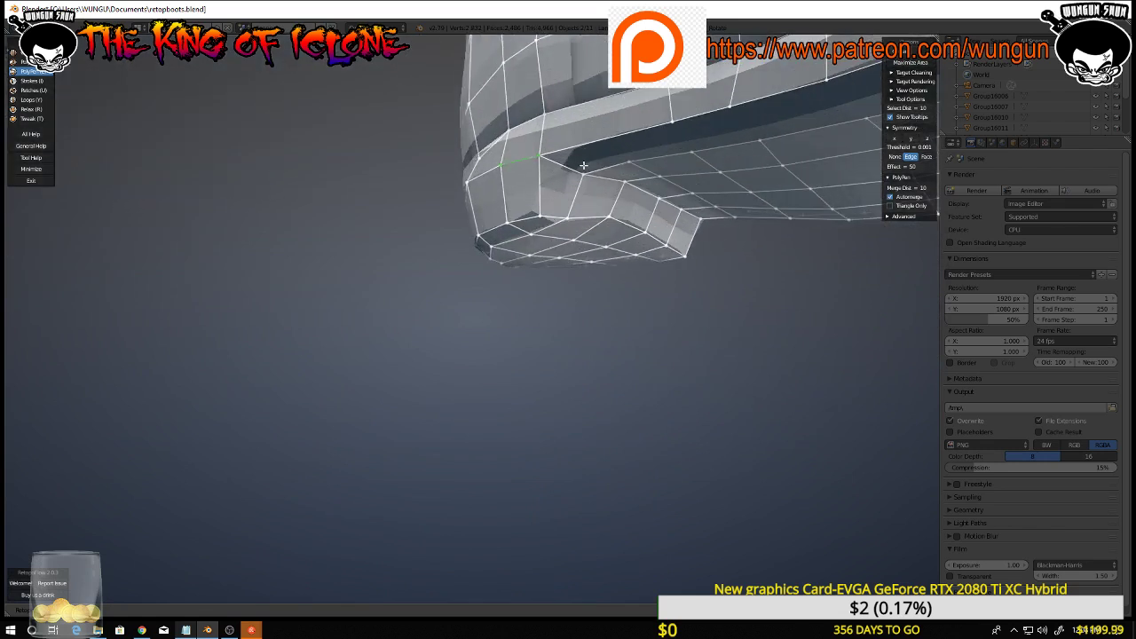
middle_click_drag(540, 156, 352, 214)
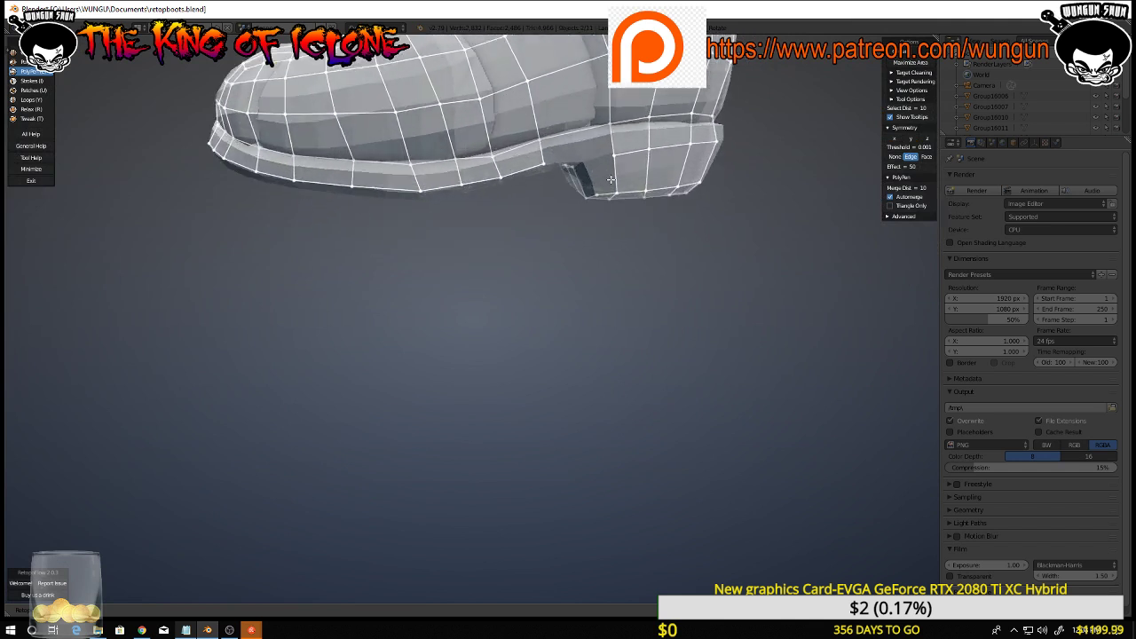
scroll(611, 181, "up", 2)
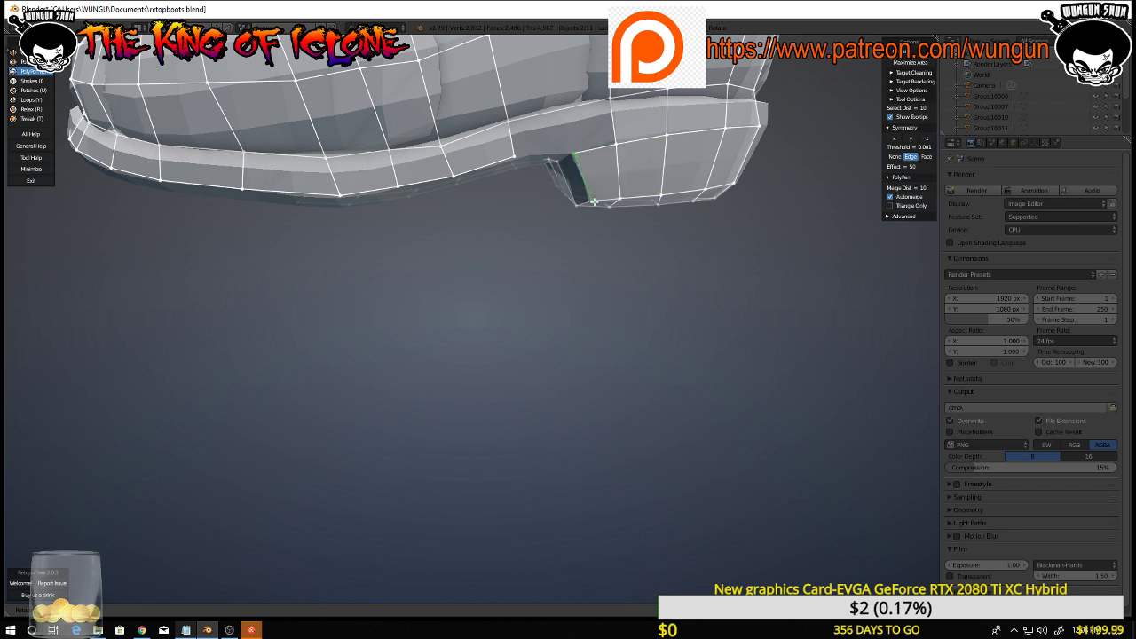
scroll(575, 157, "down", 5)
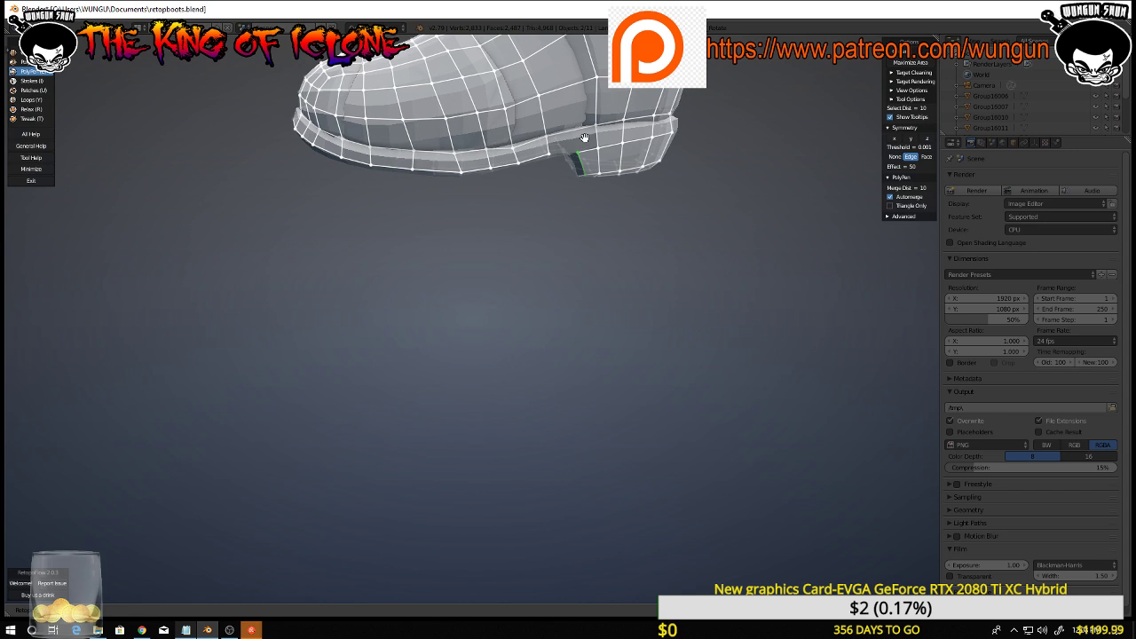
mouse_move(572, 126)
middle_mouse_down()
mouse_move(775, 148)
mouse_move(705, 187)
mouse_move(672, 190)
mouse_move(746, 158)
mouse_move(763, 88)
mouse_move(680, 157)
mouse_move(622, 165)
mouse_move(607, 154)
mouse_move(789, 160)
mouse_move(557, 125)
middle_mouse_up()
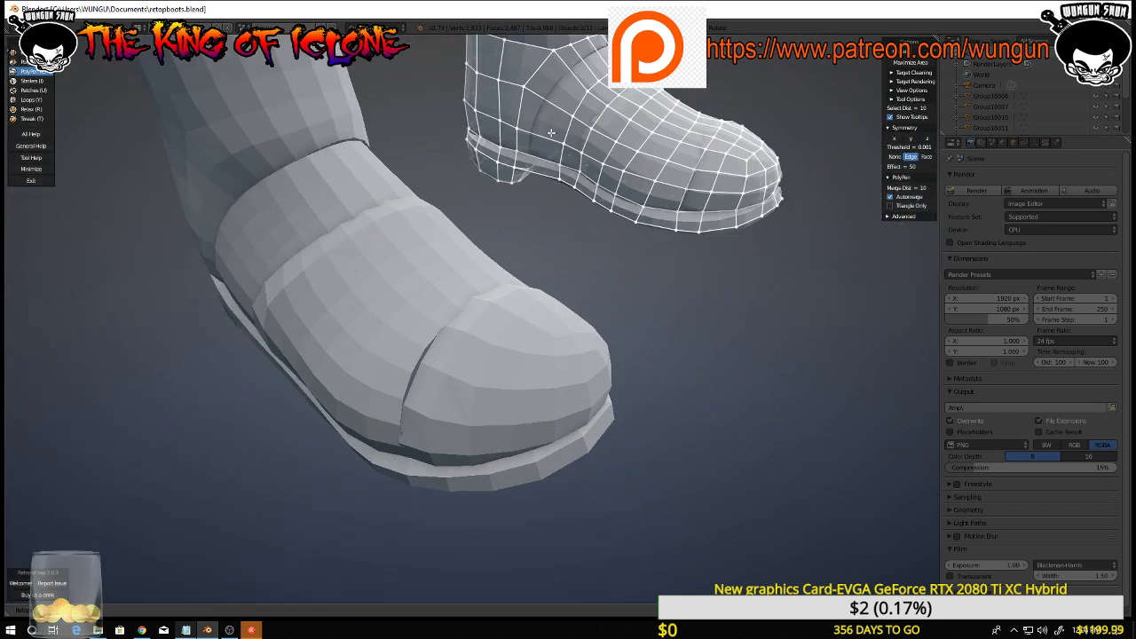
Trace the edge loop running from the ankle to the heel with Loops and revert the doubled-vertex removal
key("y")
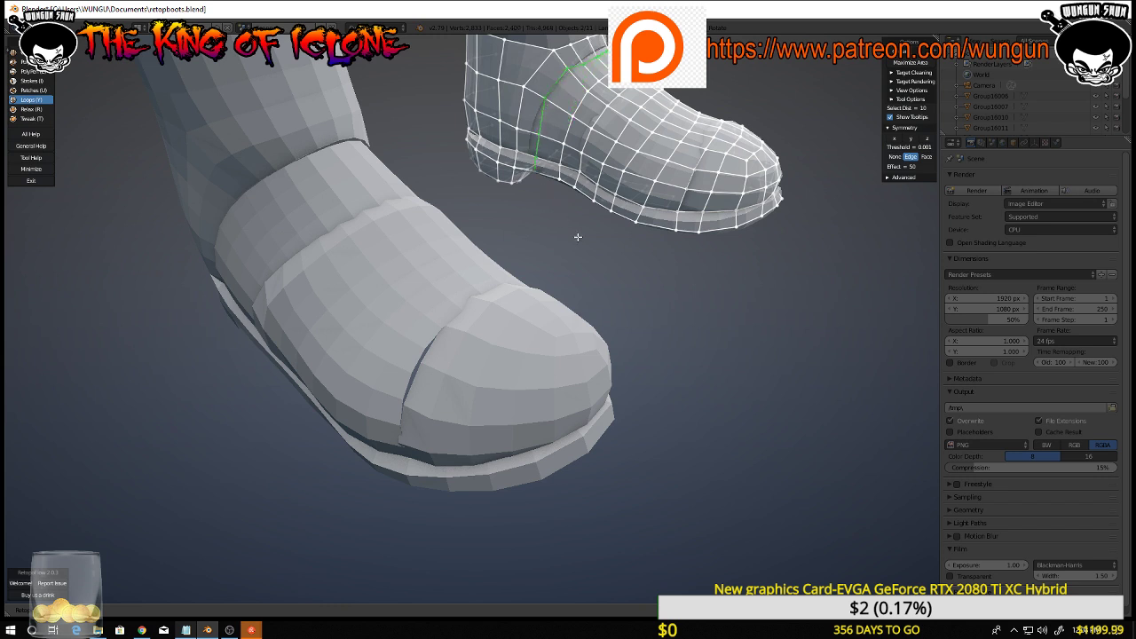
middle_click_drag(578, 237, 351, 183)
middle_click_drag(756, 149, 747, 158)
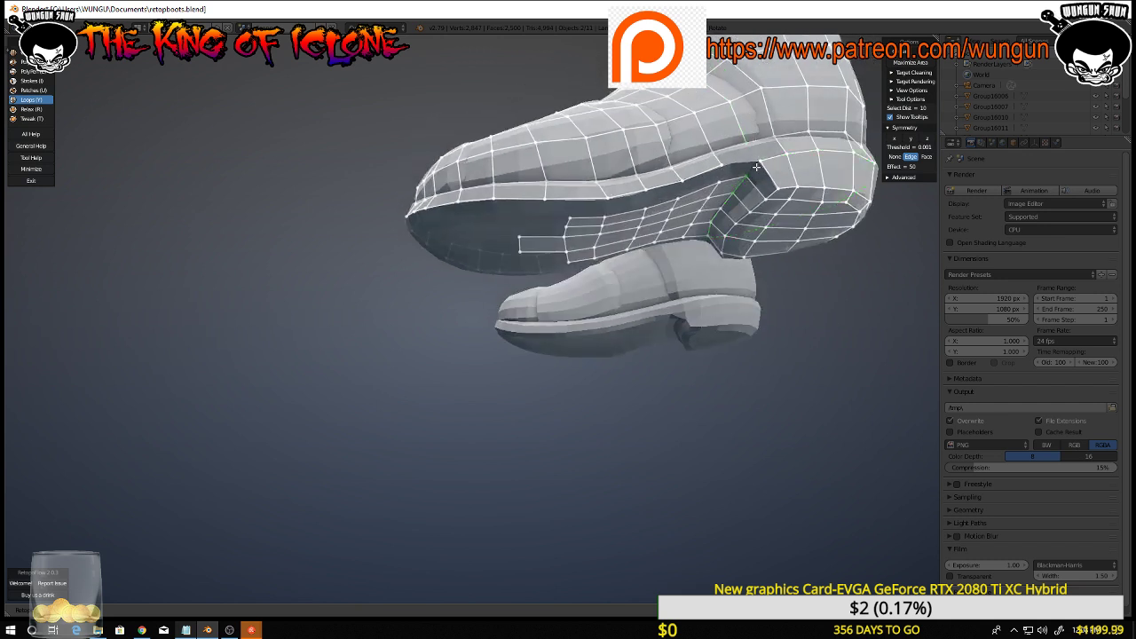
key("Tab")
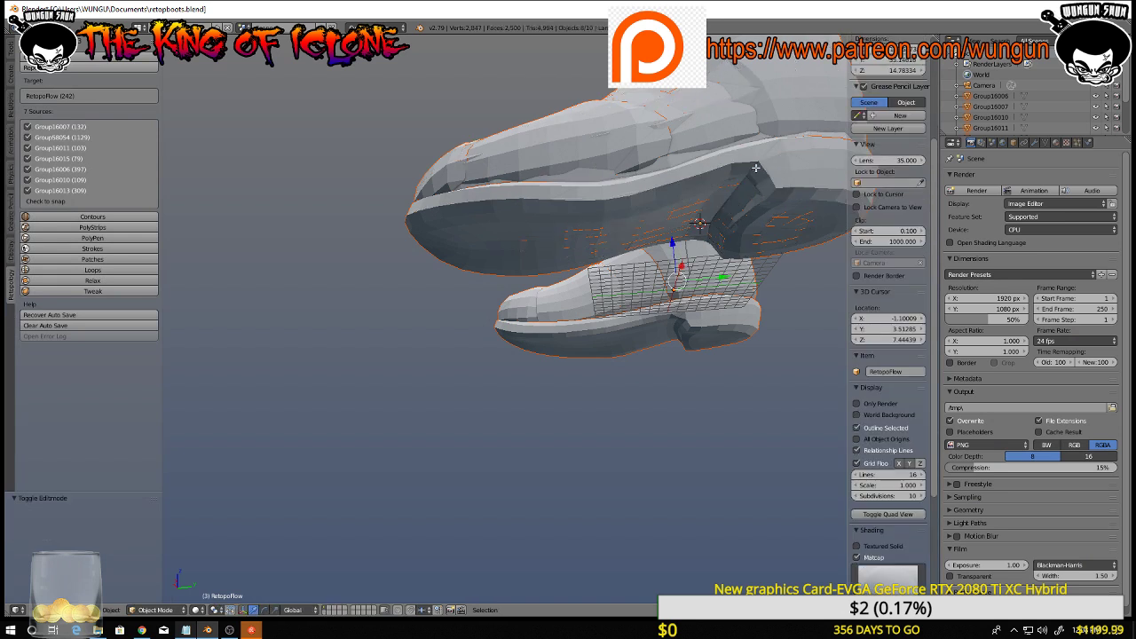
key("Tab")
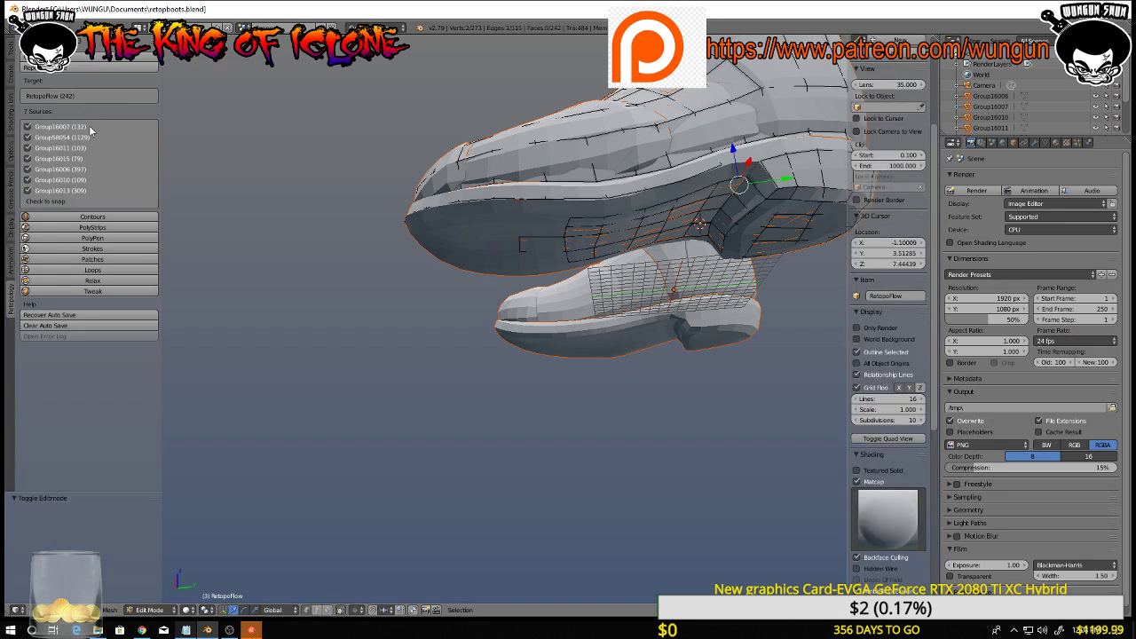
Restart PolyPen and add a quad extending the sole rim's side mesh forward to the heel's front corner
left_click(94, 238)
middle_click_drag(758, 264, 759, 303)
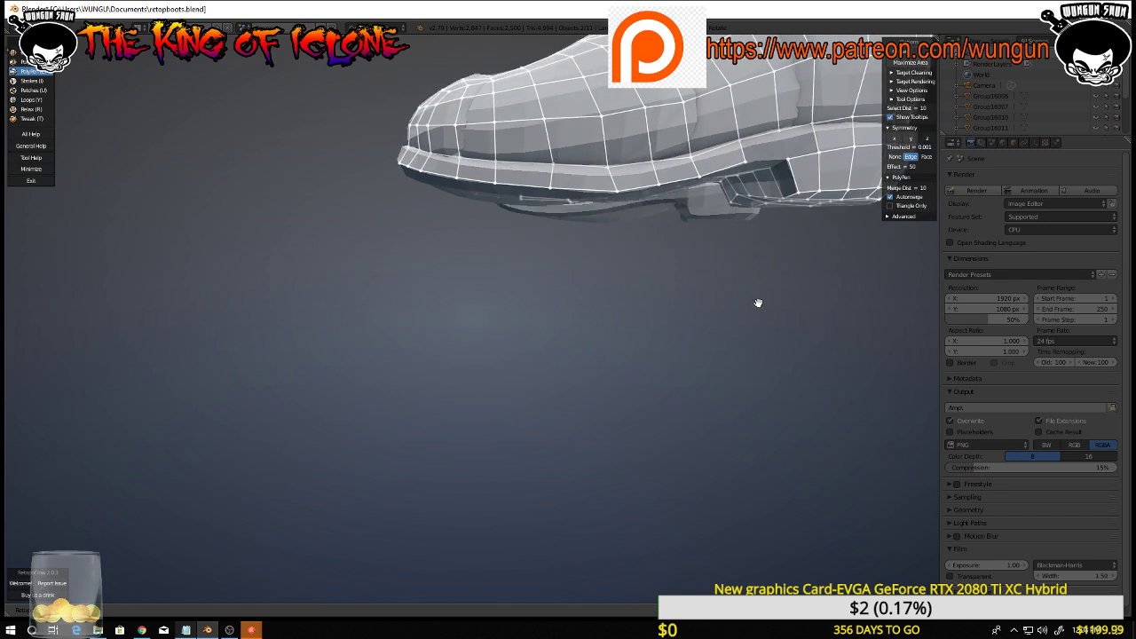
middle_click_drag(790, 267, 637, 419, "shift")
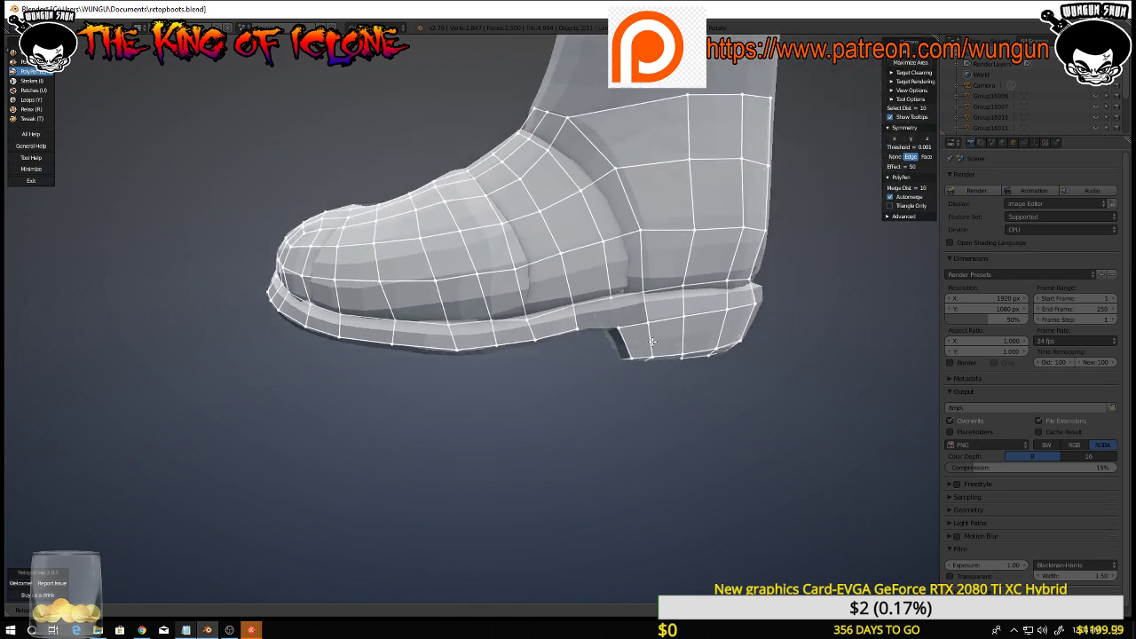
scroll(648, 343, "up", 2)
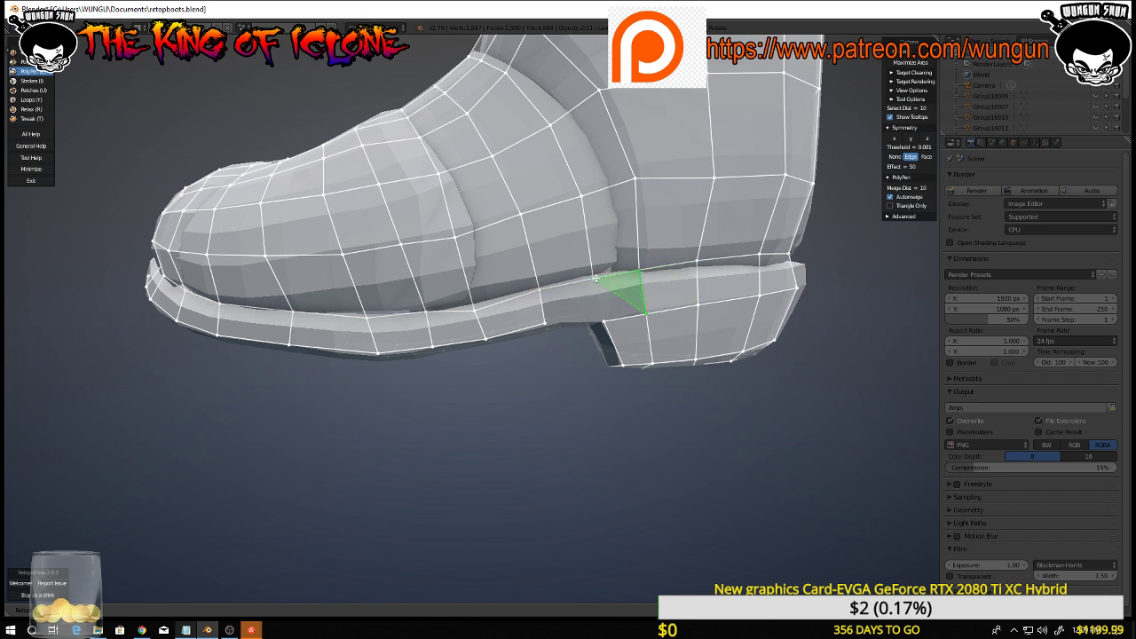
left_click(596, 279)
left_click(607, 319)
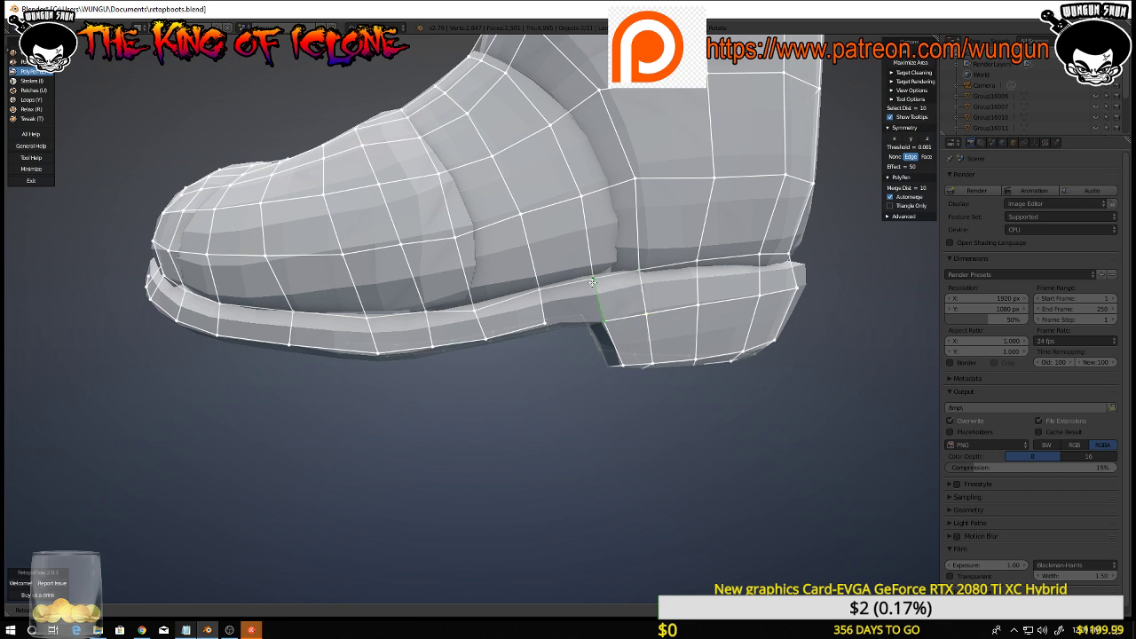
Fill the corner between the heel's front edge, the sole patch and the rim with PolyPen faces
middle_click_drag(593, 282, 596, 343)
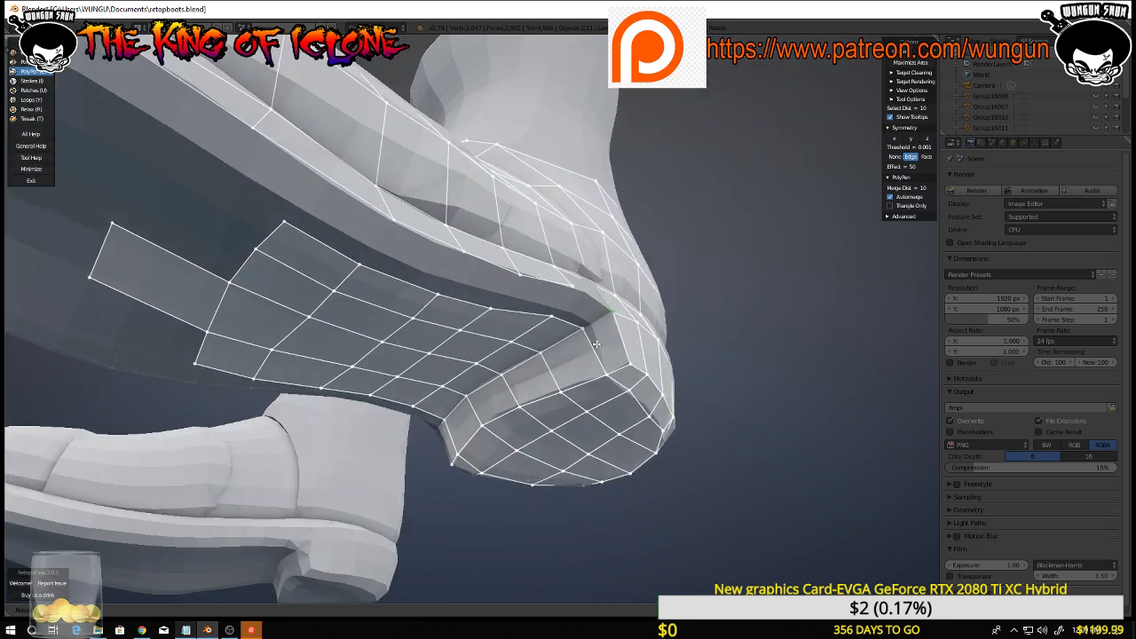
right_click(588, 329)
left_click(592, 354)
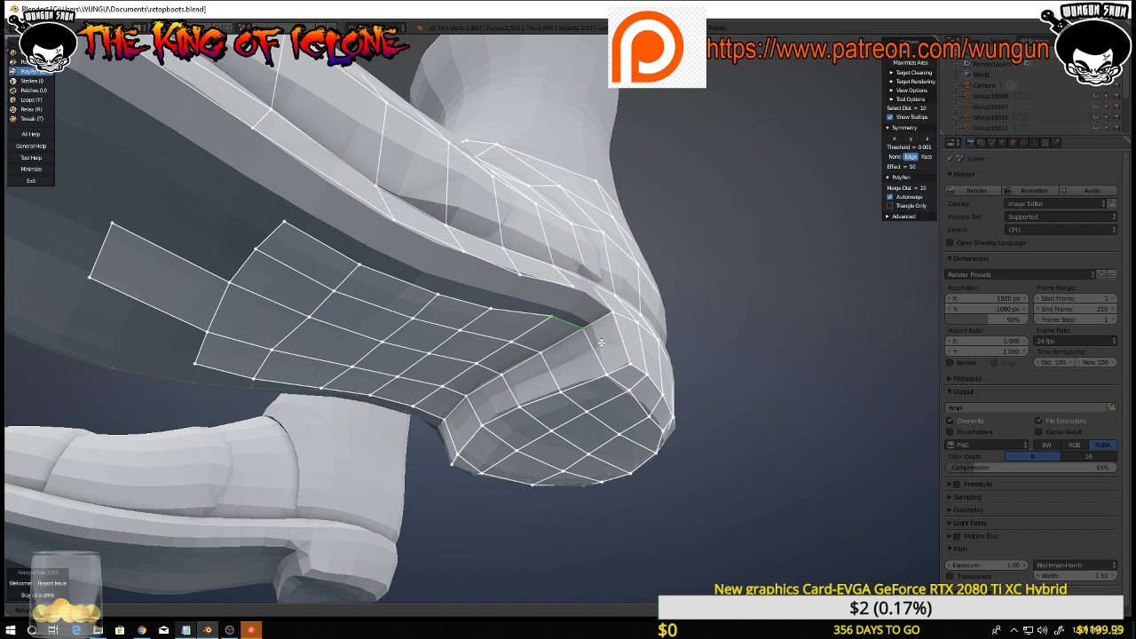
middle_click_drag(592, 354, 327, 148)
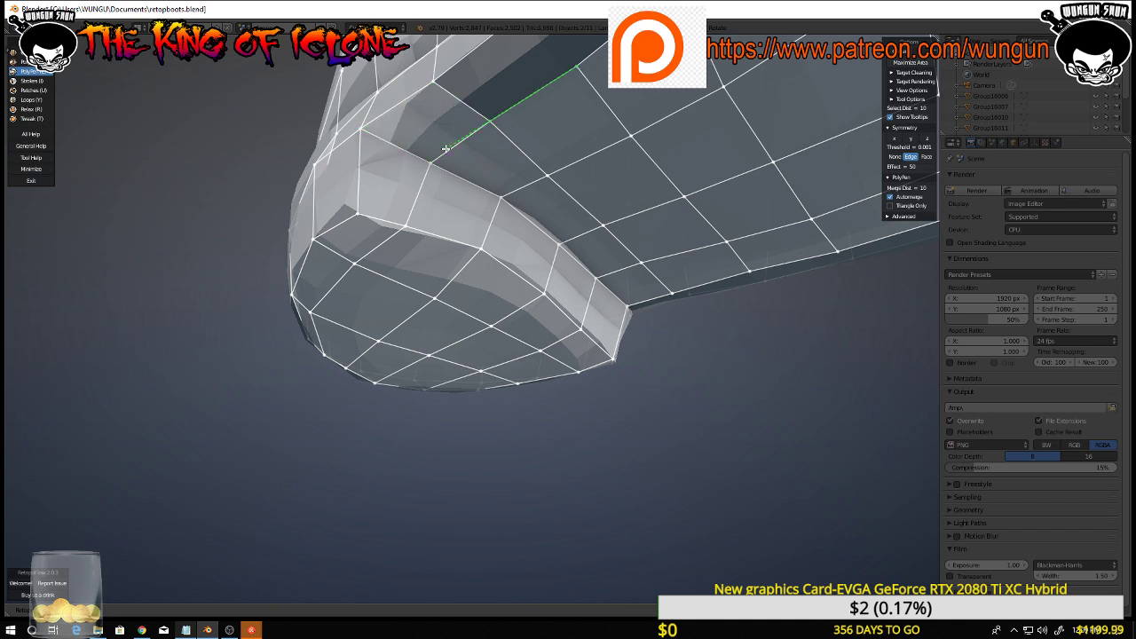
middle_click_drag(446, 148, 650, 147)
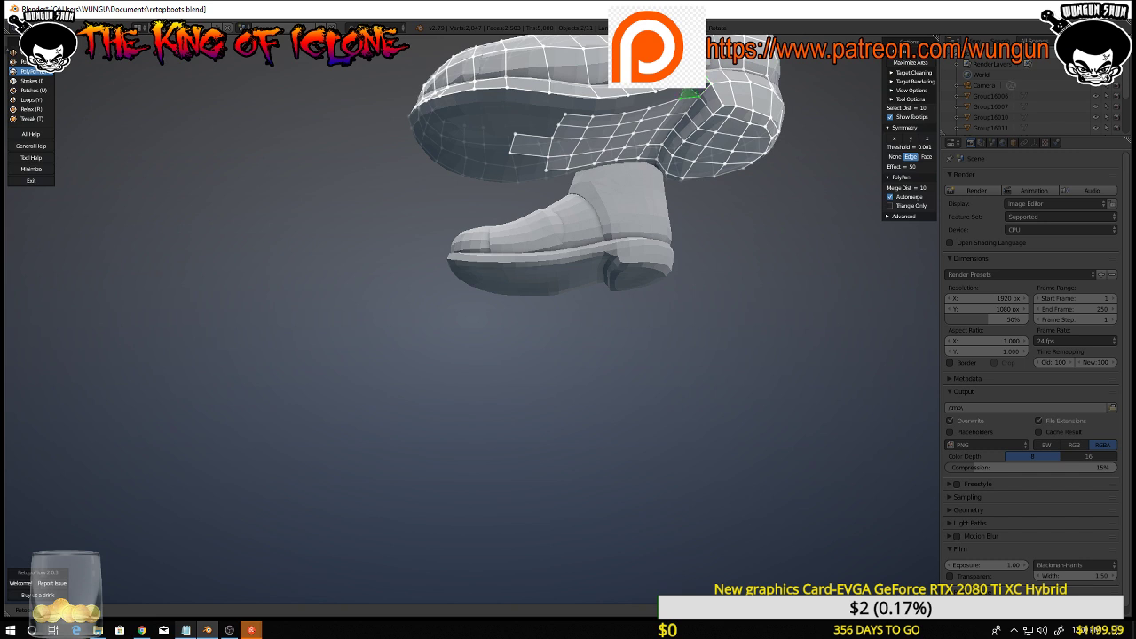
Bridge the sole patch's outer edge to the sole rim with PolyPen quads from the heel toward the toe
middle_click_drag(680, 215, 518, 446)
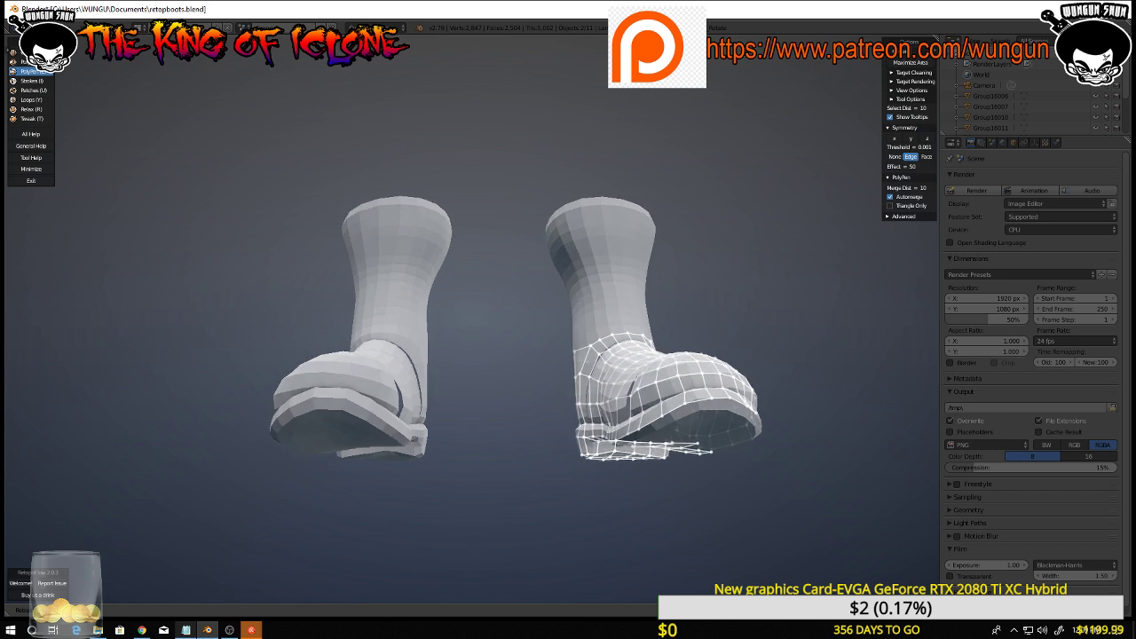
key("alt+Tab")
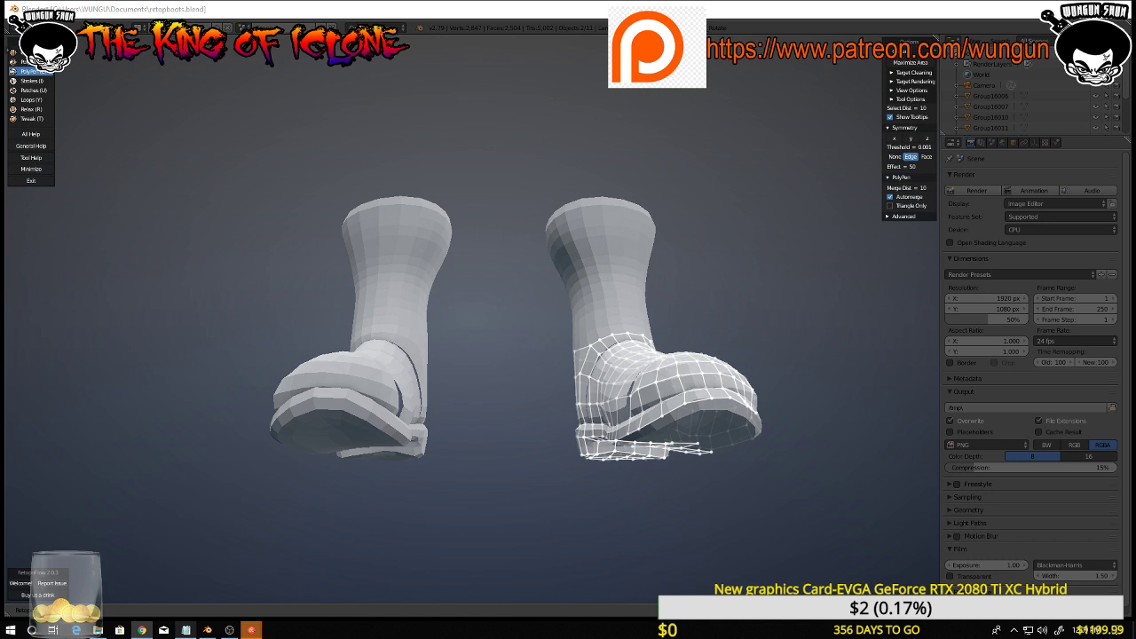
middle_click_drag(710, 475, 669, 450)
scroll(623, 474, "up", 3)
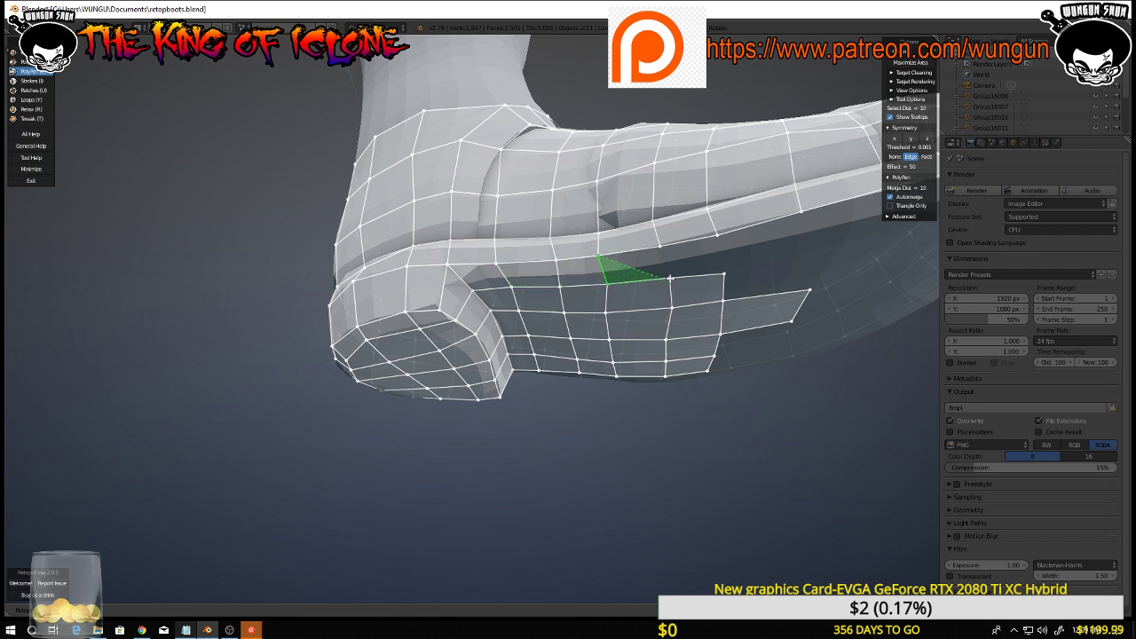
left_click(659, 251)
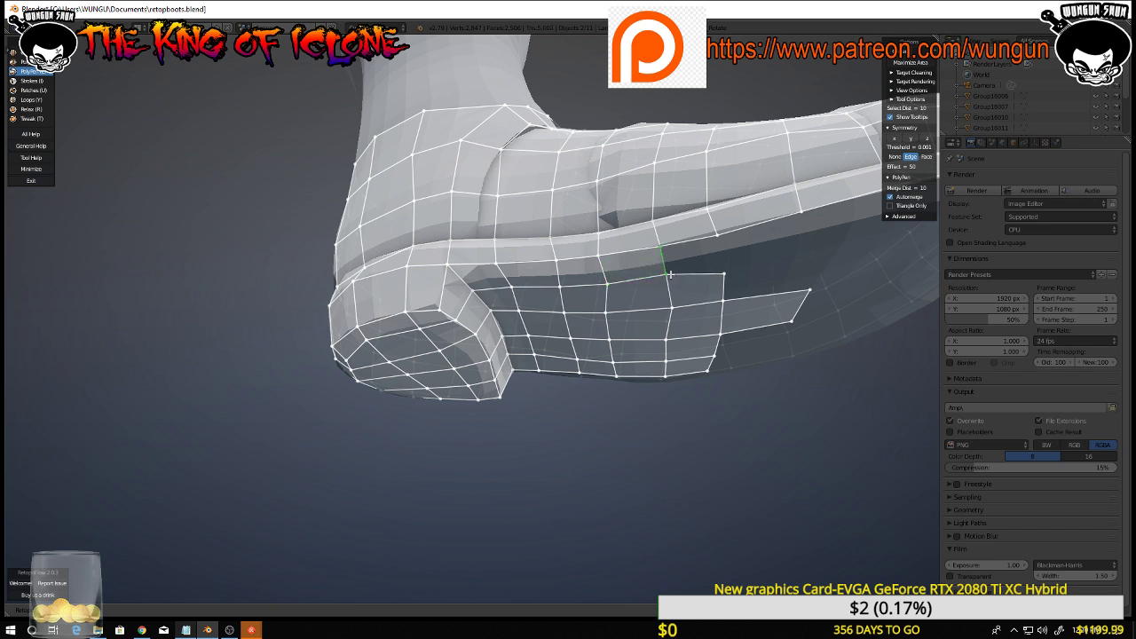
middle_click_drag(763, 375, 580, 429, "shift")
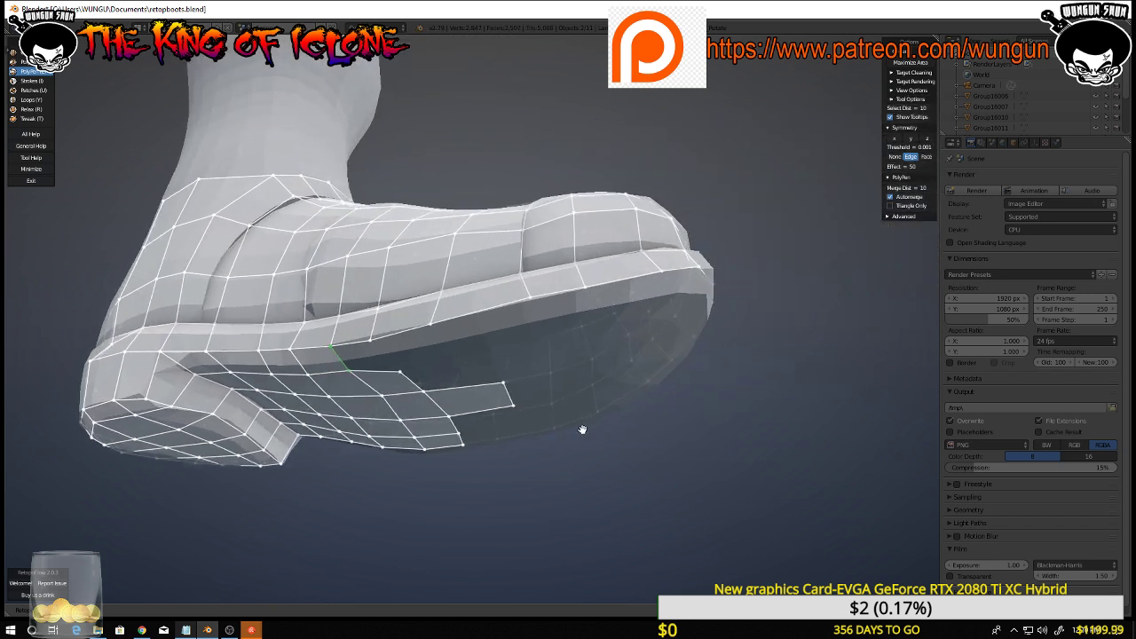
Bridge one more PolyPen quad between the front end of the sole patch's outer edge and the sole rim
middle_click_drag(456, 370, 491, 332)
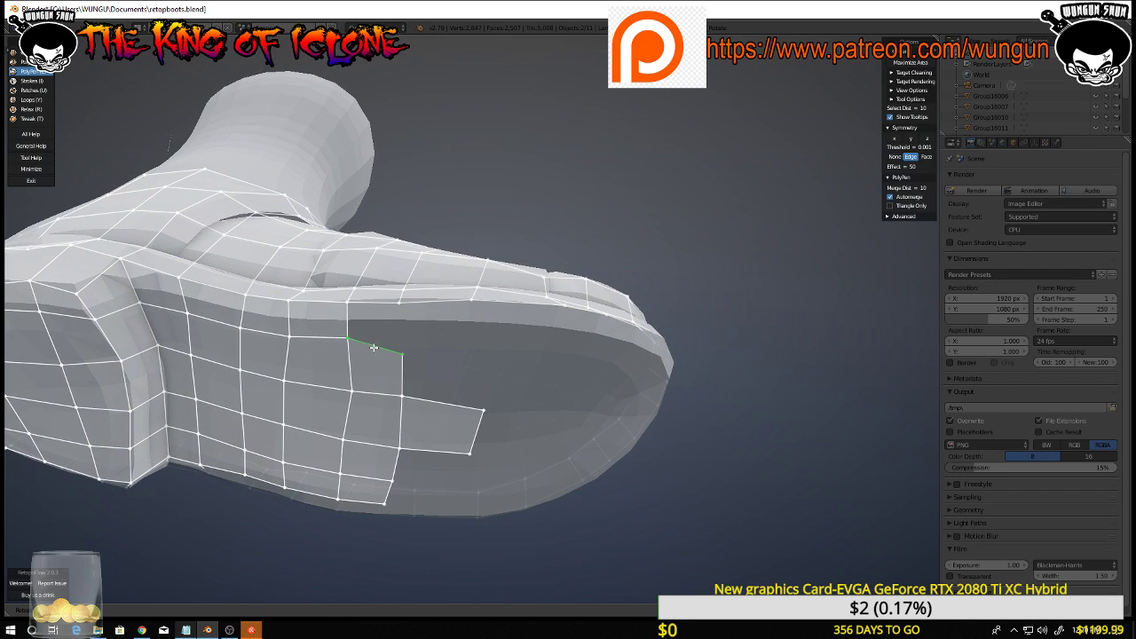
left_click(404, 351)
mouse_move(404, 351)
middle_mouse_down()
mouse_move(435, 330)
mouse_move(402, 352)
middle_mouse_up()
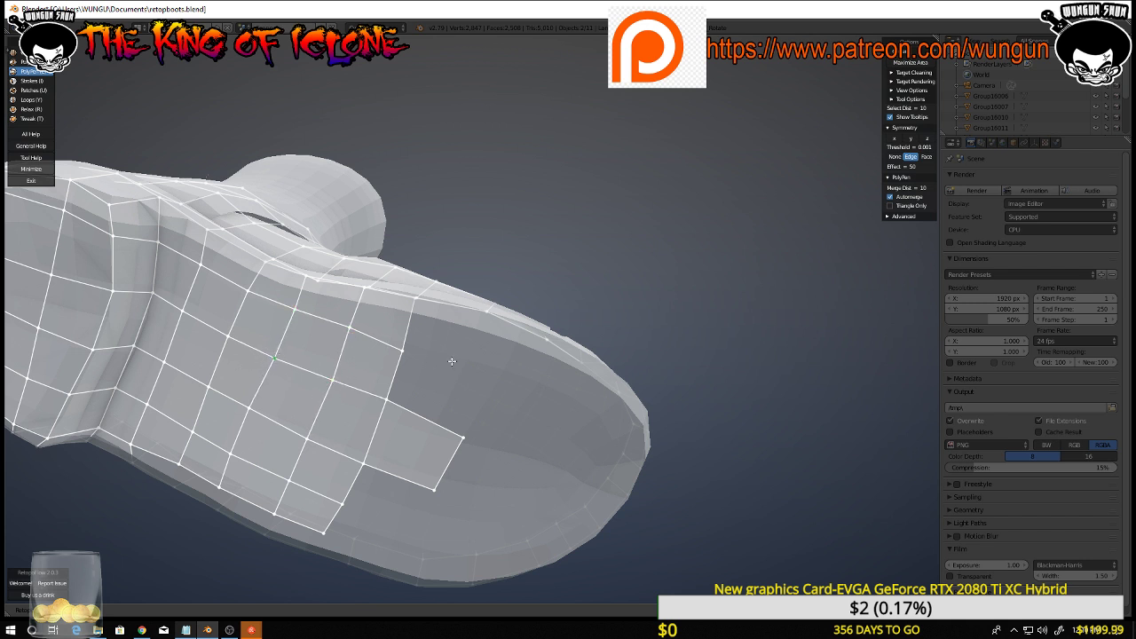
middle_click_drag(452, 361, 412, 405)
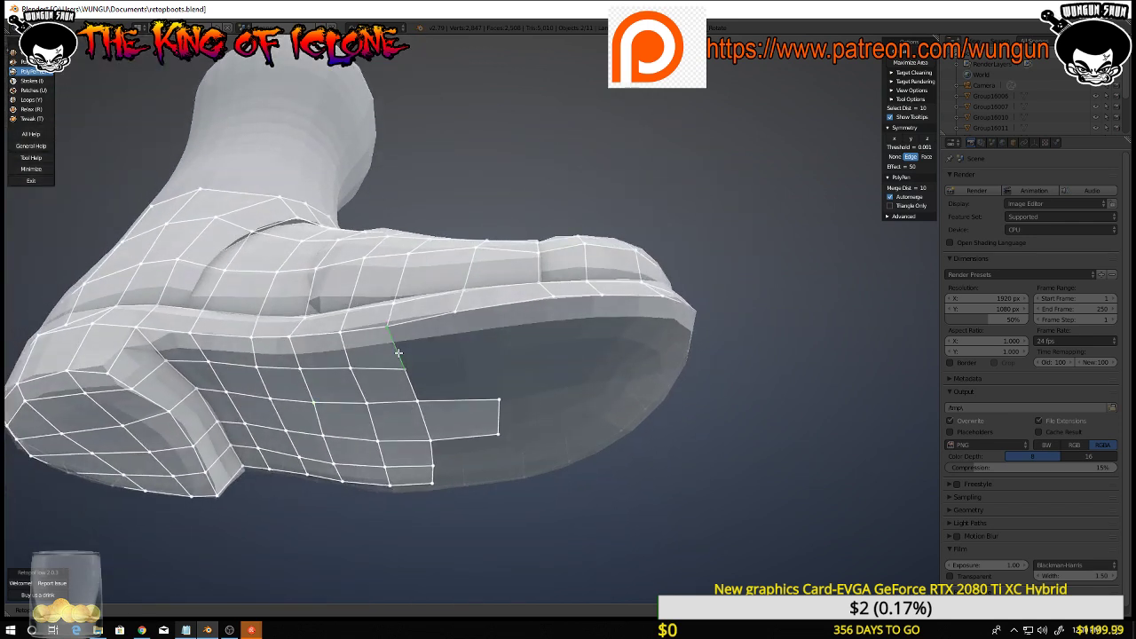
Add a PolyPen quad at the front of the sole patch, between its protruding quad and the row beside the rim
left_click(408, 391)
left_click(412, 389)
left_click(412, 389)
left_click(499, 400)
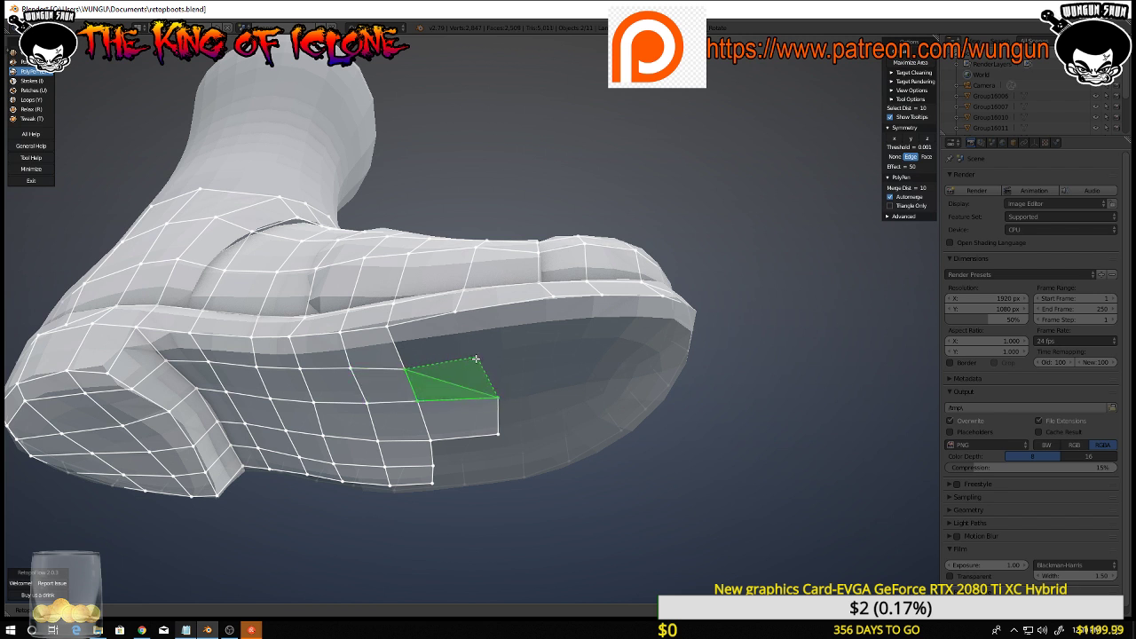
left_click(473, 364)
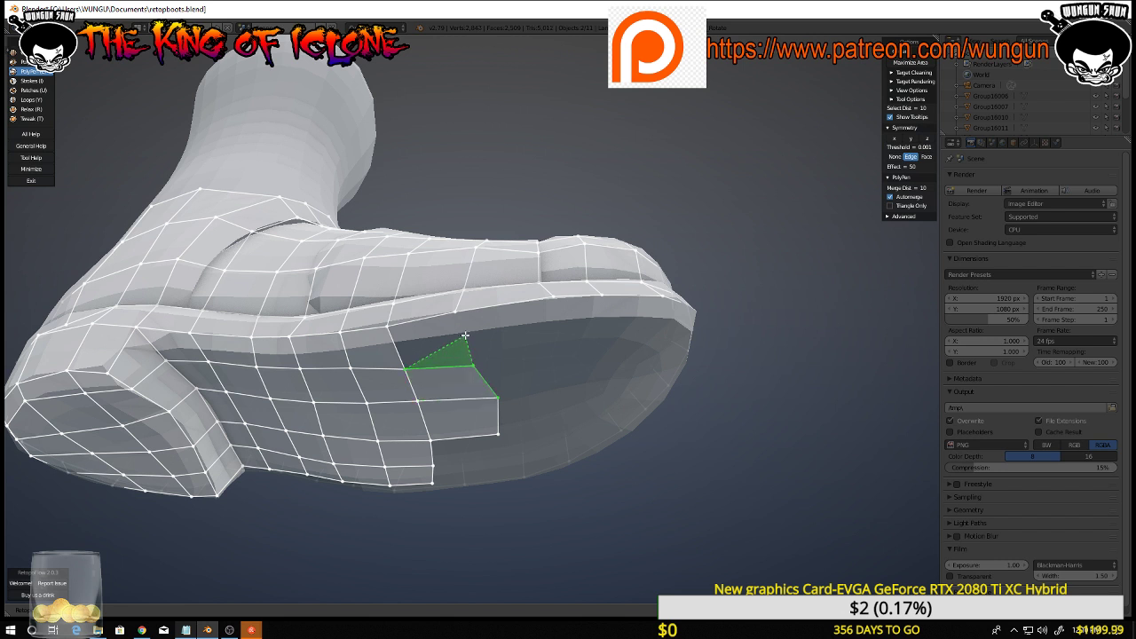
left_click(461, 335, "ctrl")
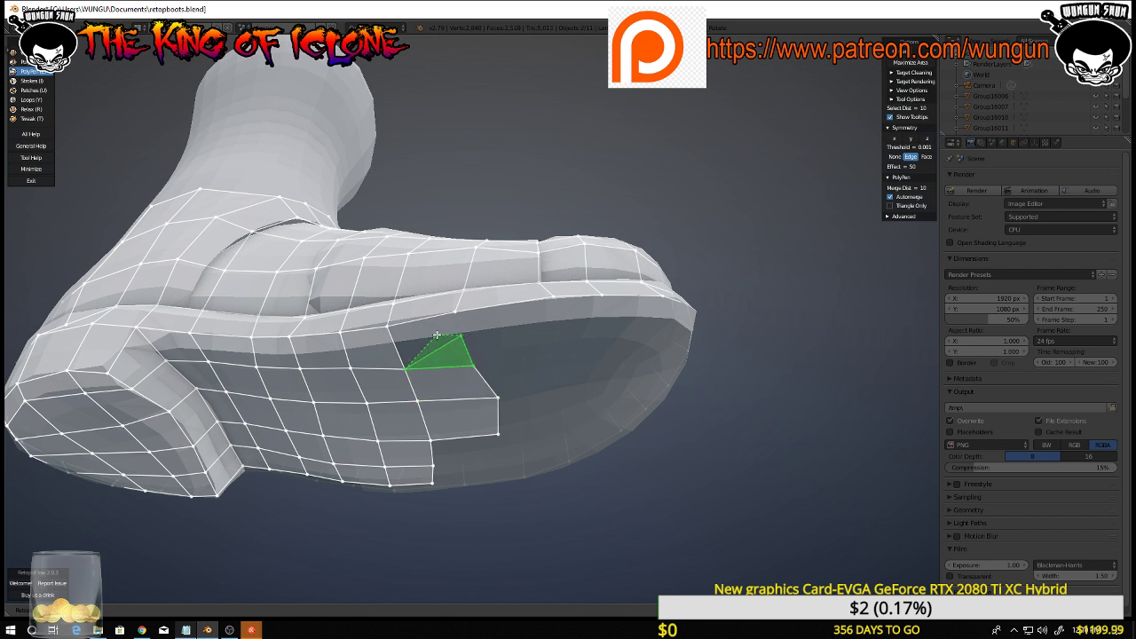
mouse_move(497, 335)
middle_mouse_down()
mouse_move(514, 337)
mouse_move(535, 307)
mouse_move(517, 330)
middle_mouse_up()
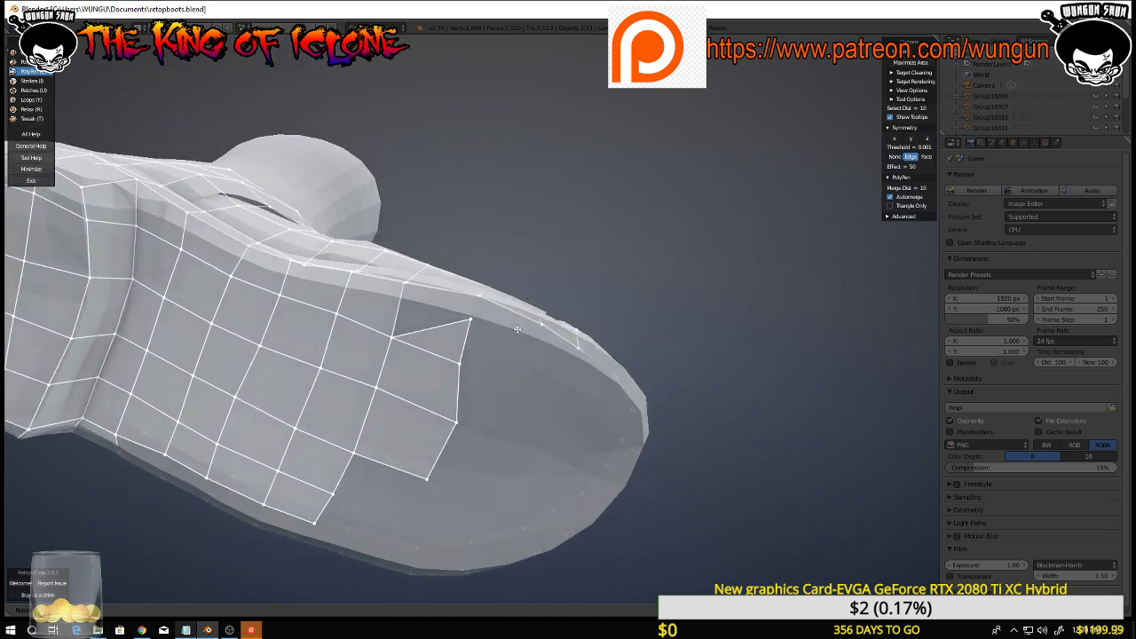
left_click(491, 389)
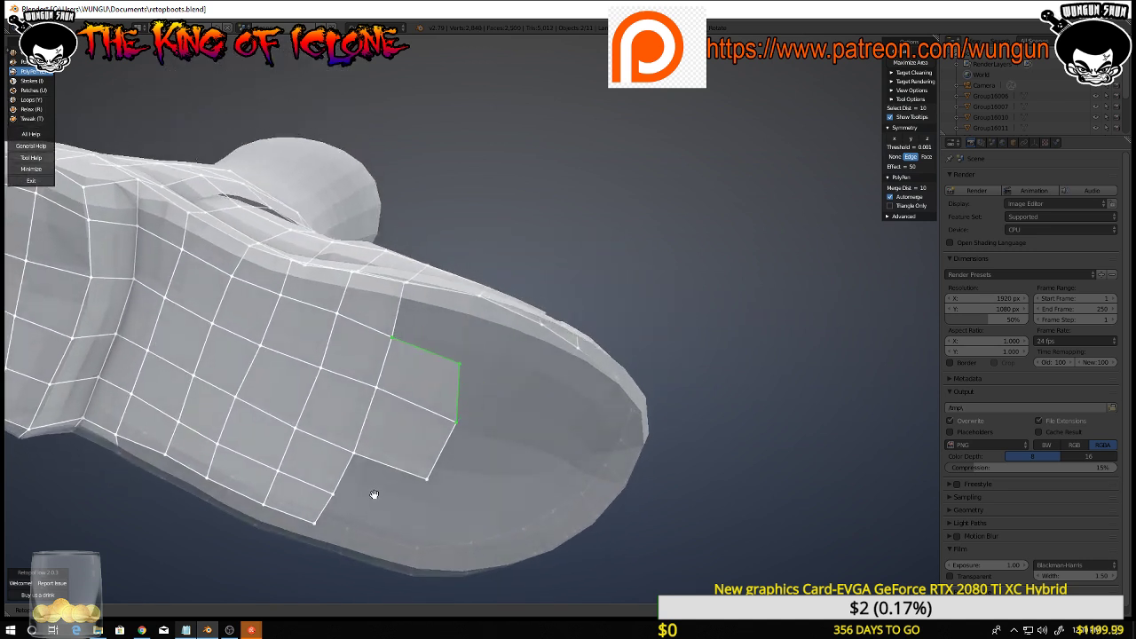
Fill the notch beside the sole patch's protruding quad with a PolyPen quad and extend that row by another quad toward the toe
middle_click_drag(369, 516, 372, 446)
left_click(346, 490)
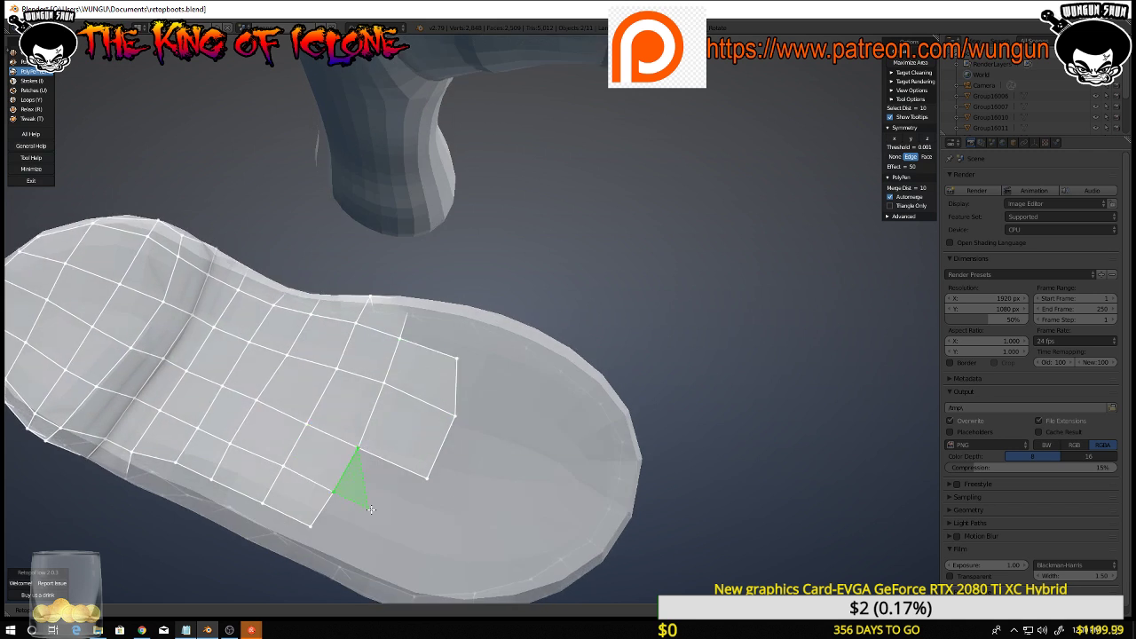
left_click(426, 479)
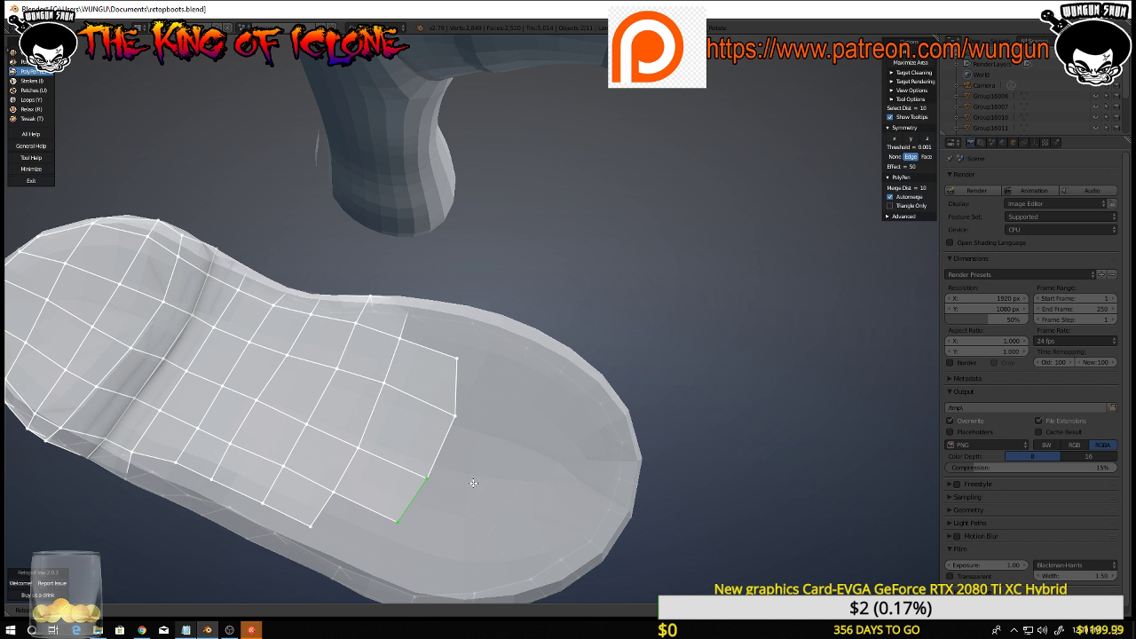
middle_click_drag(473, 484, 459, 487)
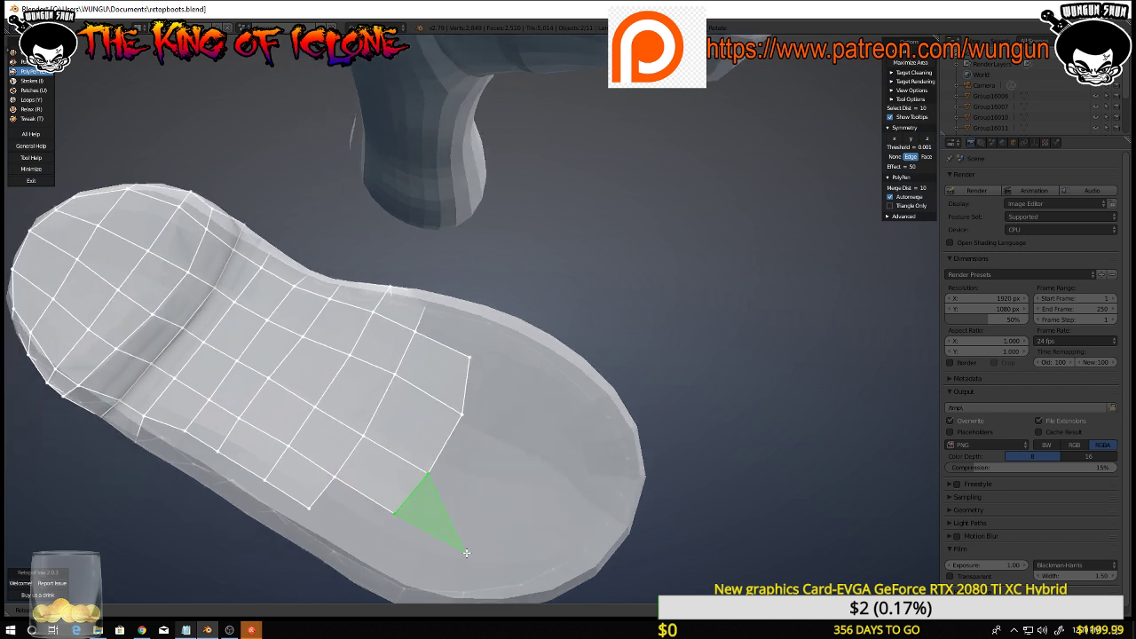
left_click(487, 509)
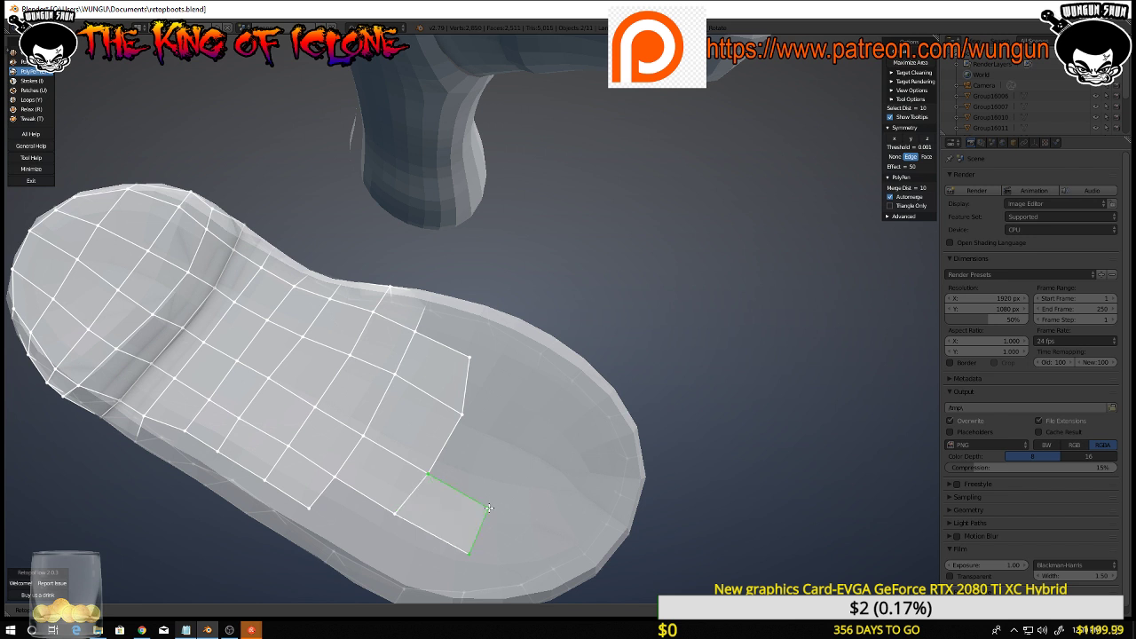
Extend the remaining rows of the sole patch toward the toe with four more PolyPen quads
left_click(526, 451)
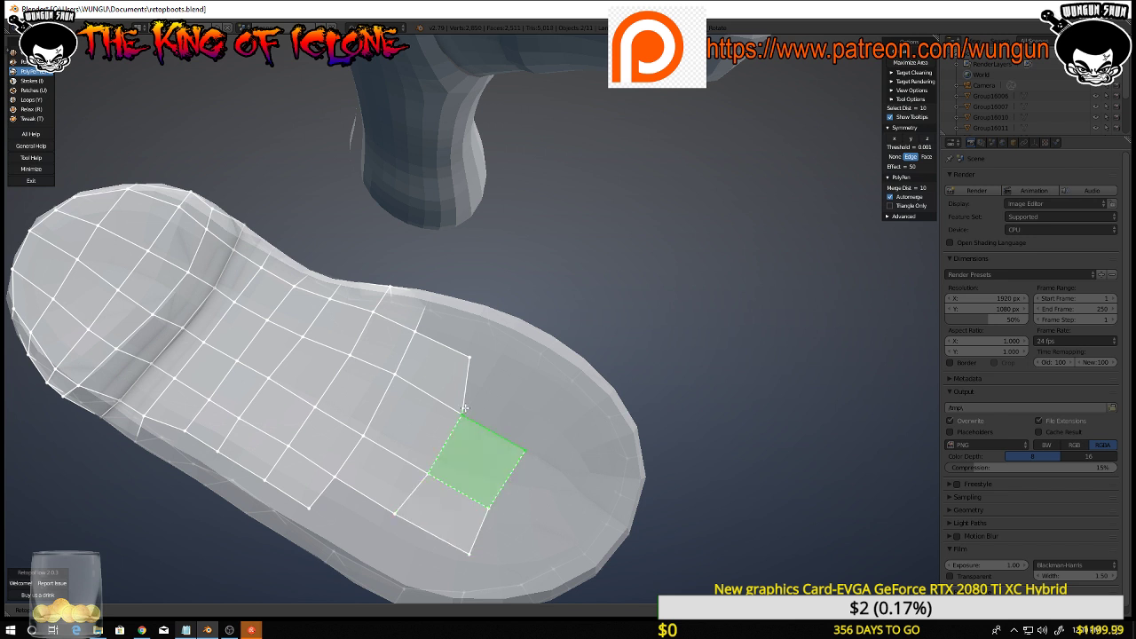
left_click(477, 363)
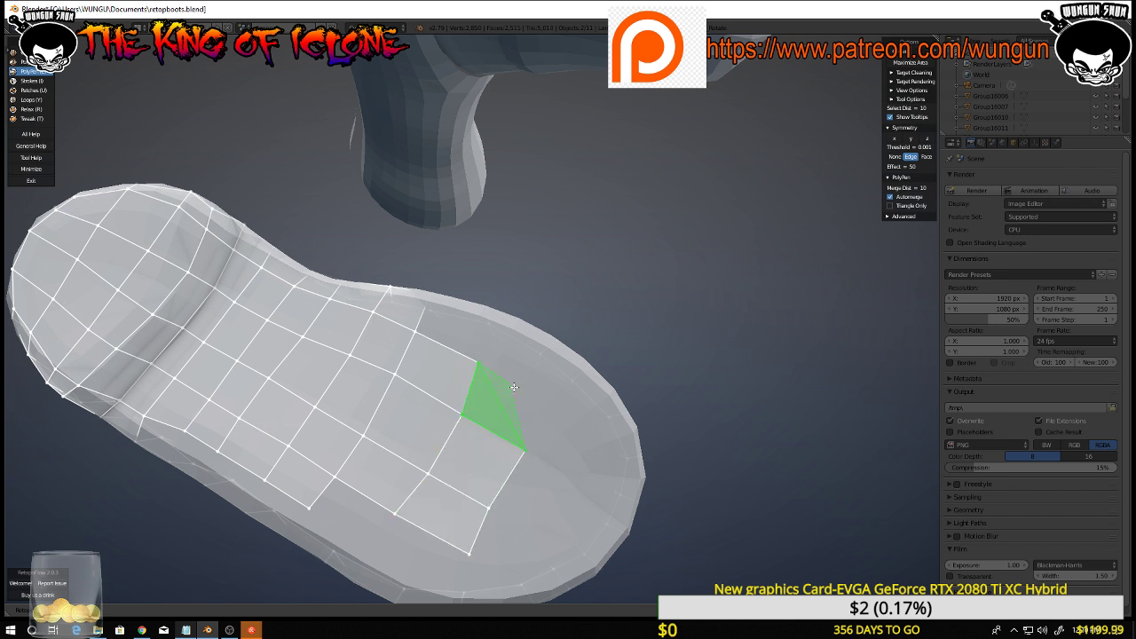
left_click(551, 414)
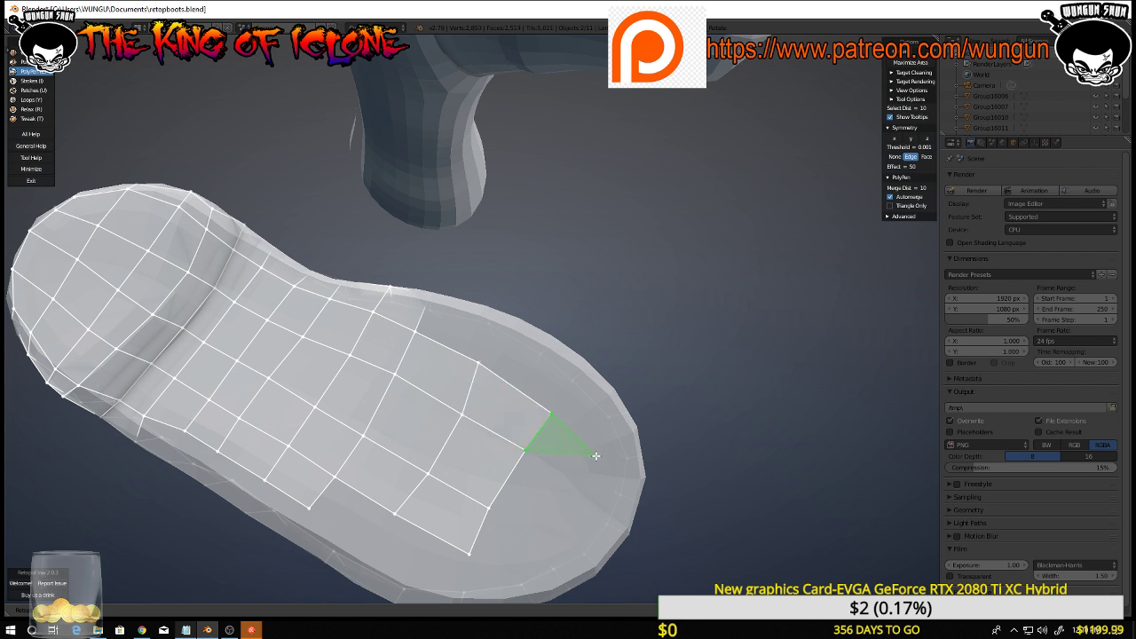
left_click(578, 481)
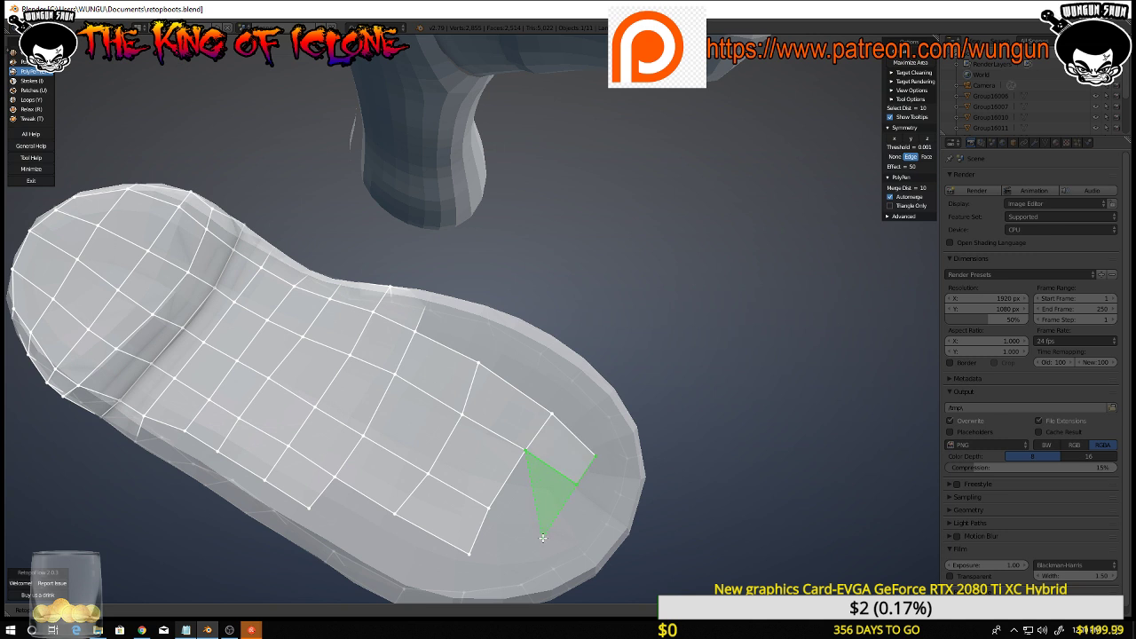
left_click(493, 512)
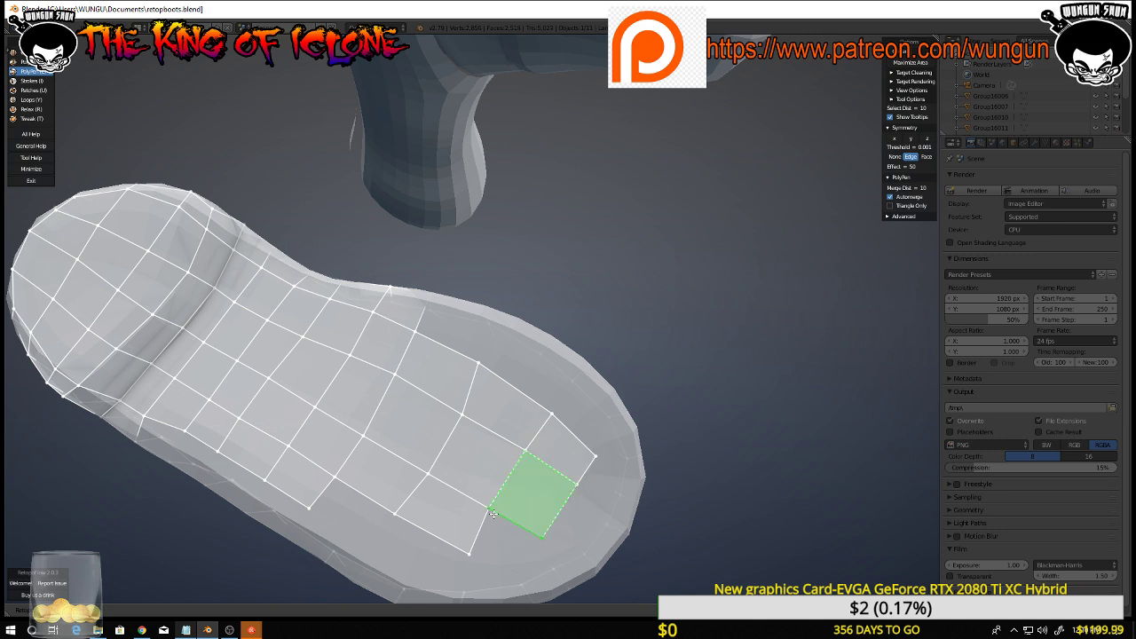
right_click(510, 520)
Try to extend the rim mesh at the toe tip up to the sole's edge with PolyPen quads
middle_click_drag(510, 520, 498, 448)
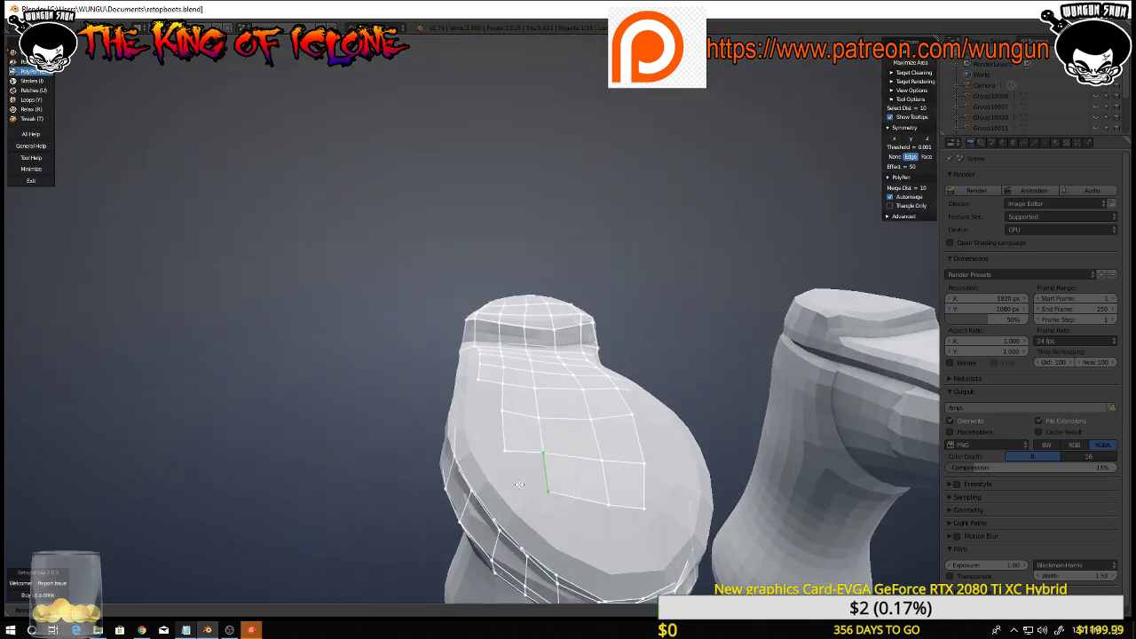
scroll(552, 511, "down", 1)
middle_click_drag(552, 512, 563, 467)
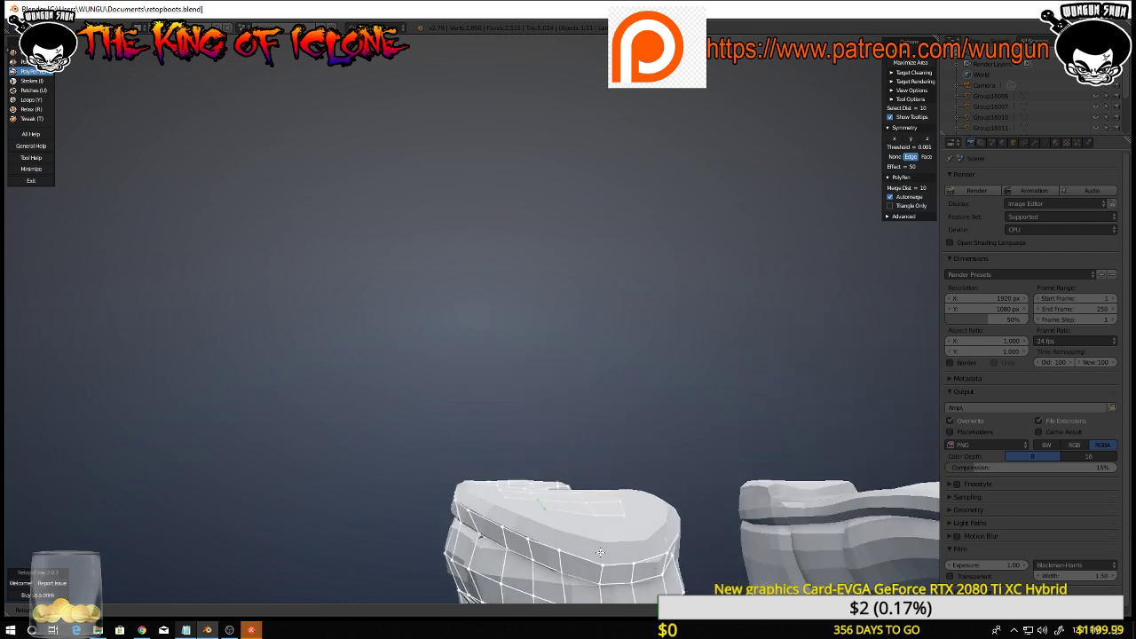
left_click(643, 544, "ctrl")
middle_click_drag(646, 544, 622, 549)
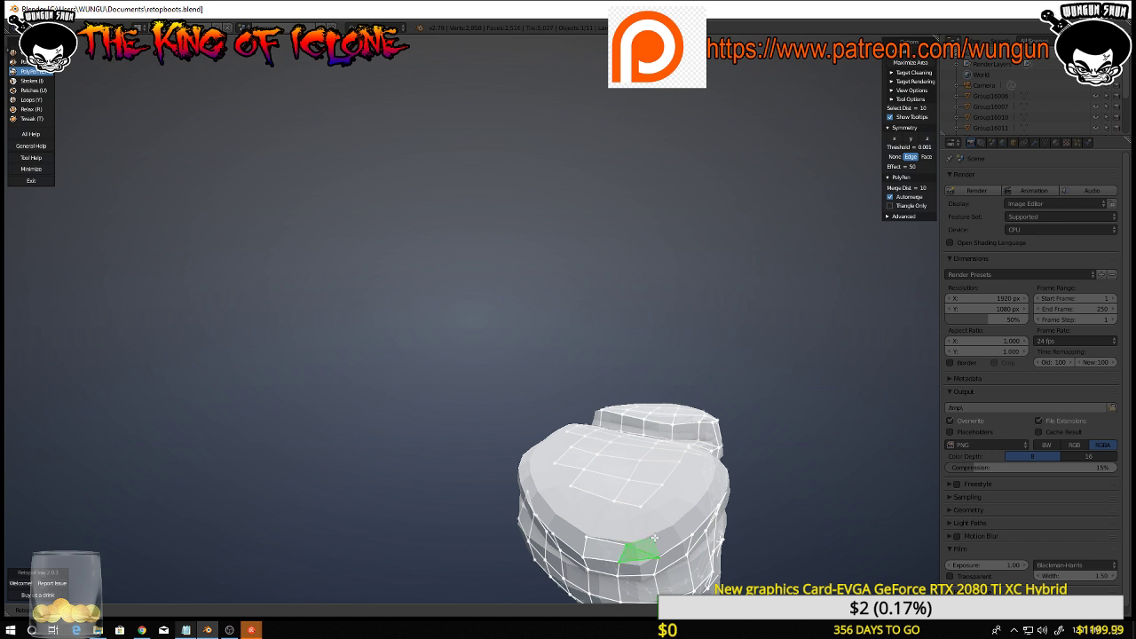
left_click(655, 535, "ctrl")
middle_click_drag(689, 539, 652, 545)
left_click(624, 533)
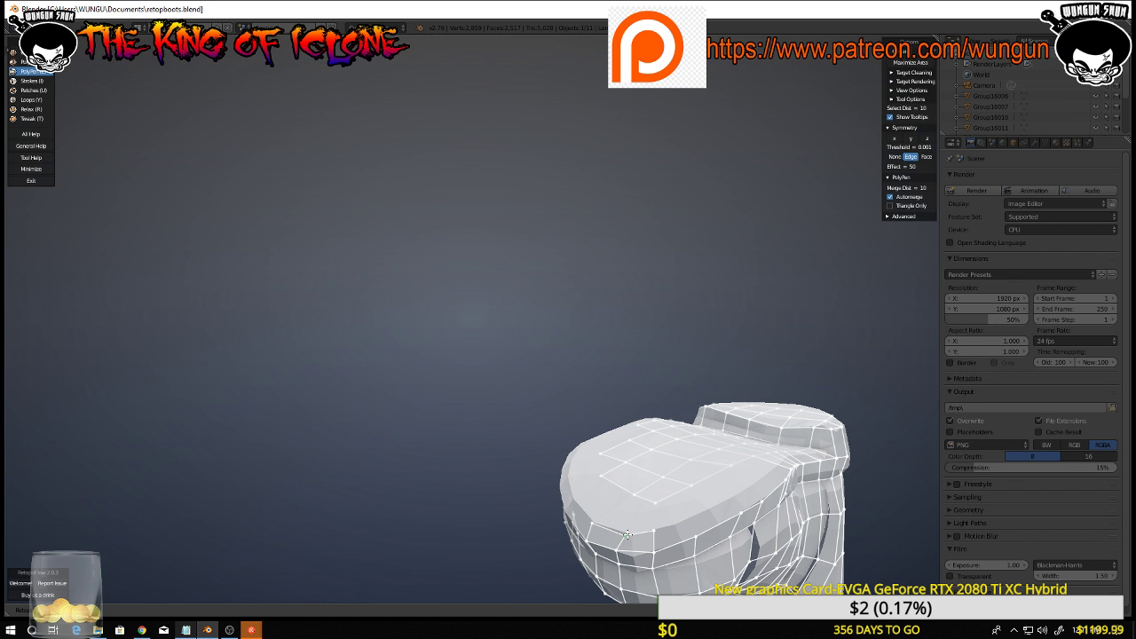
middle_click_drag(636, 535, 651, 544)
middle_click_drag(603, 489, 431, 363)
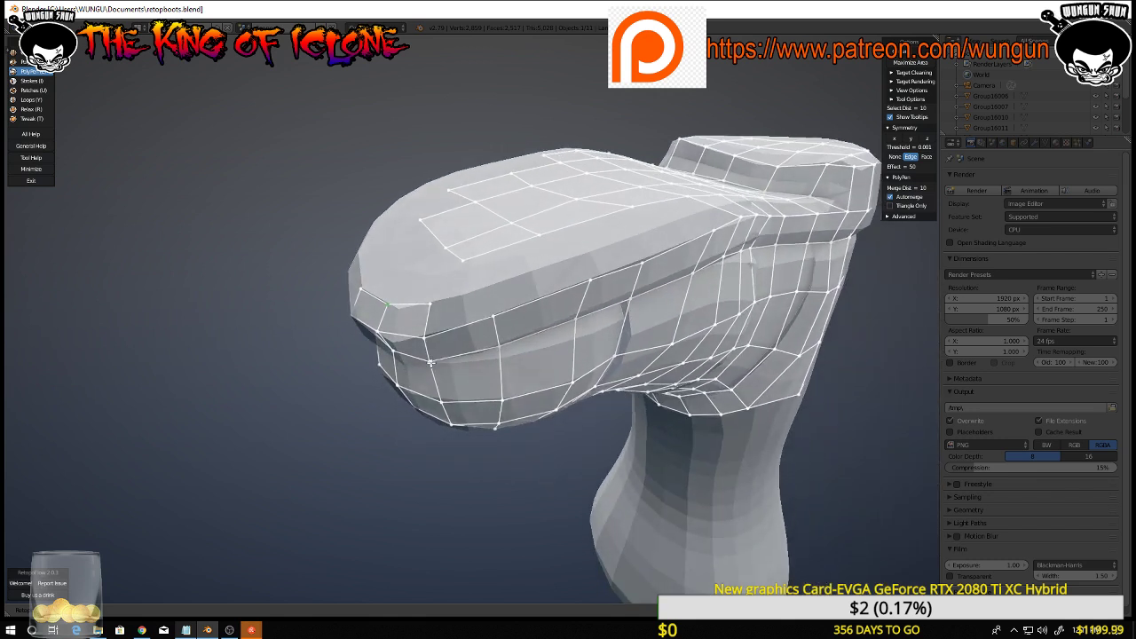
middle_click_drag(449, 322, 460, 337)
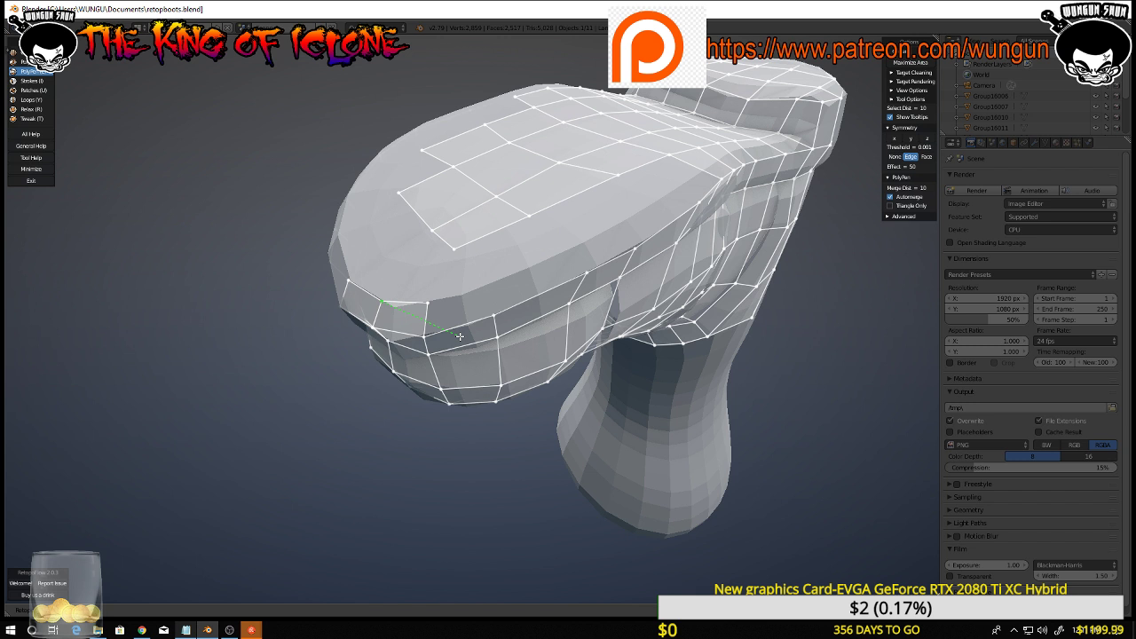
Undo the quads added to the rim at the toe tip
key("ctrl+z")
key("ctrl+z")
key("ctrl+z")
key("ctrl+z")
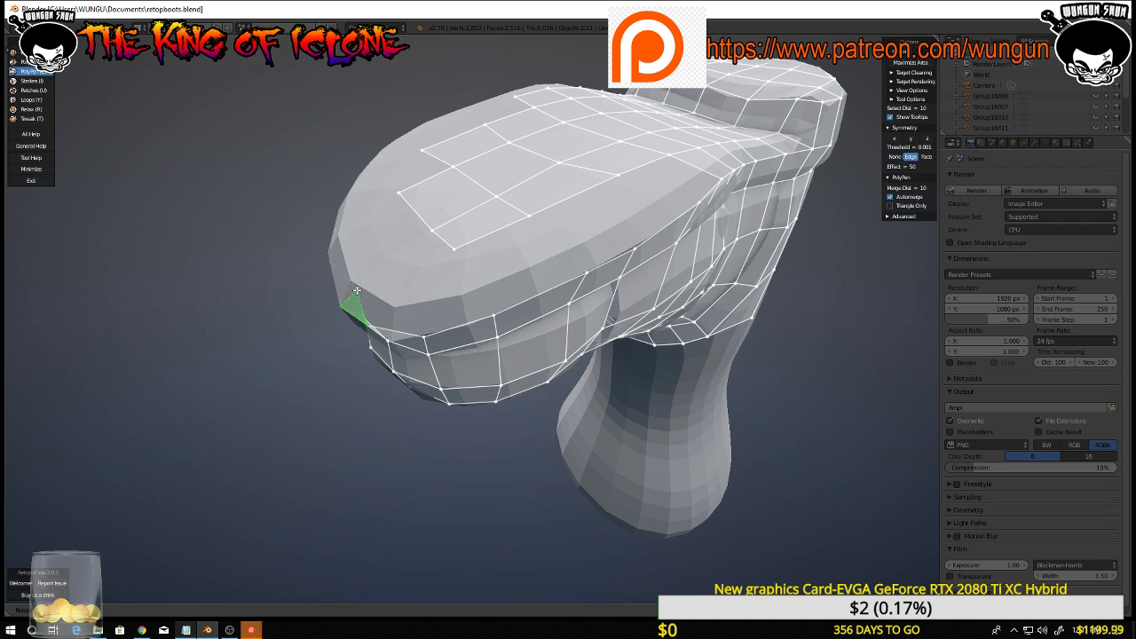
key("ctrl+z")
Bridge the front part of the sole patch's side edge to the rim with PolyPen quads
middle_click_drag(675, 224, 691, 150)
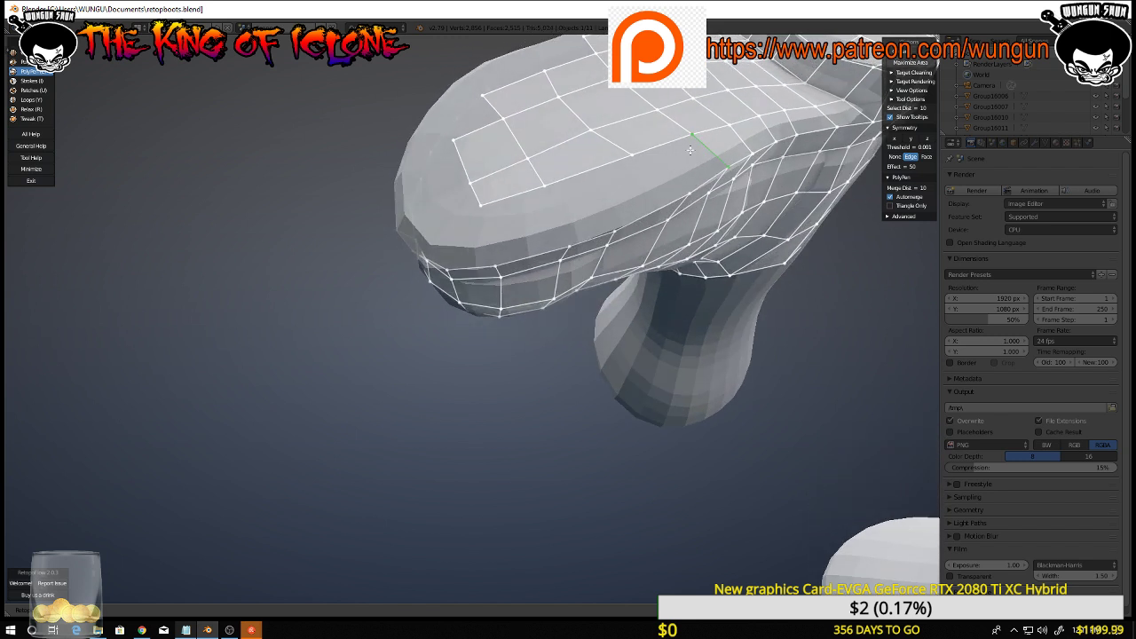
left_click(632, 158)
left_click(688, 196)
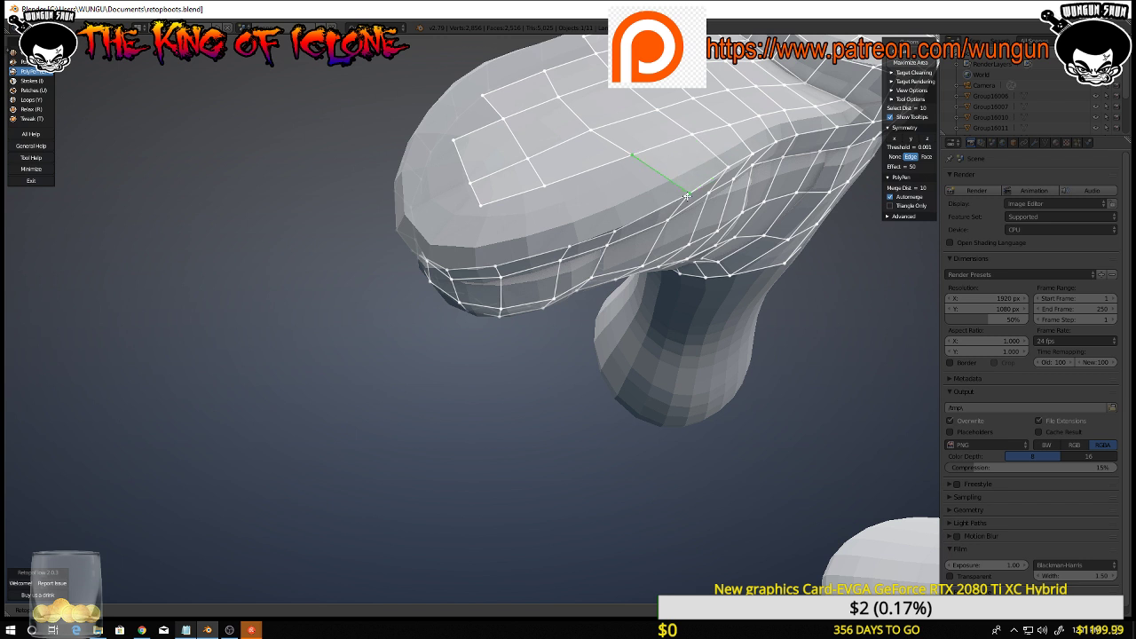
left_click(614, 229)
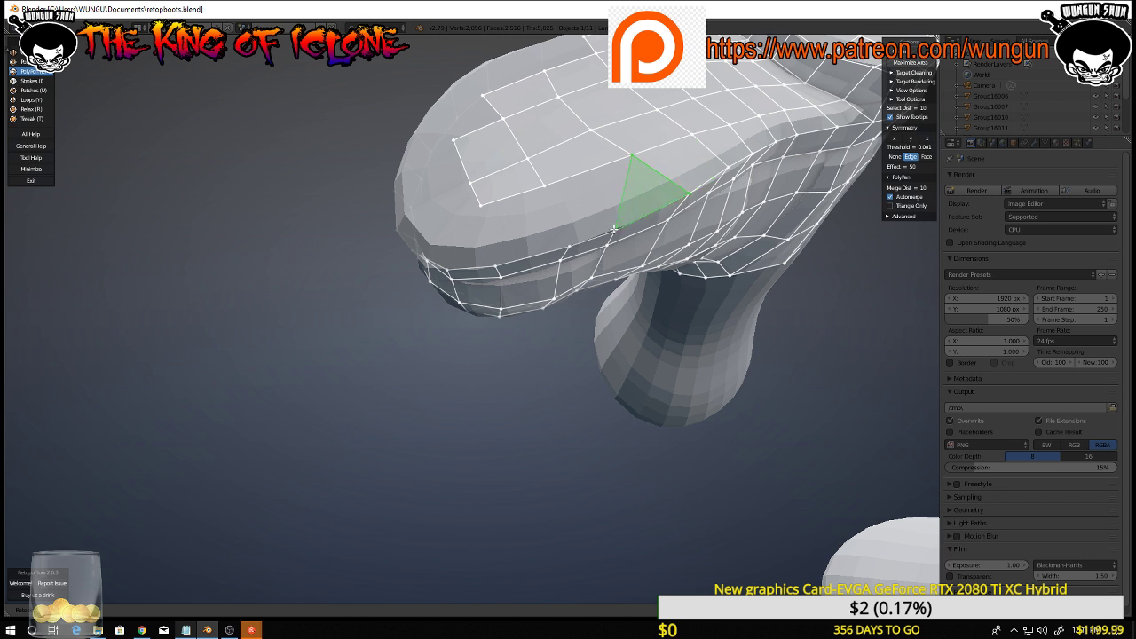
left_click(547, 187)
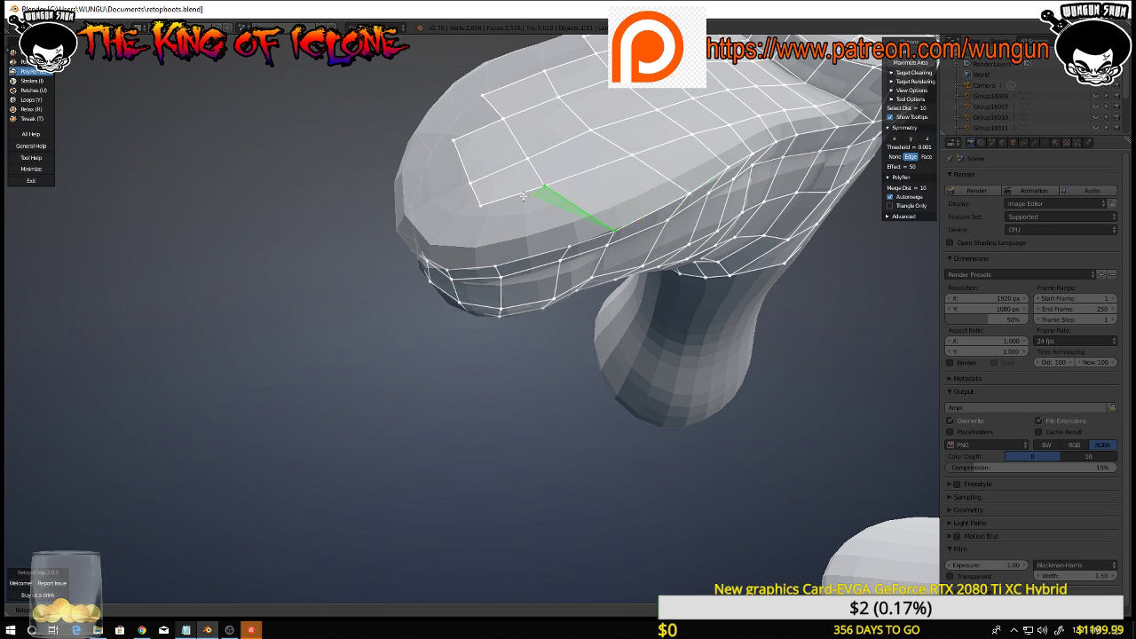
Reposition the vertices along the cross edge line near the toe so it runs evenly from the sole patch to the rim
middle_click_drag(613, 211, 580, 240)
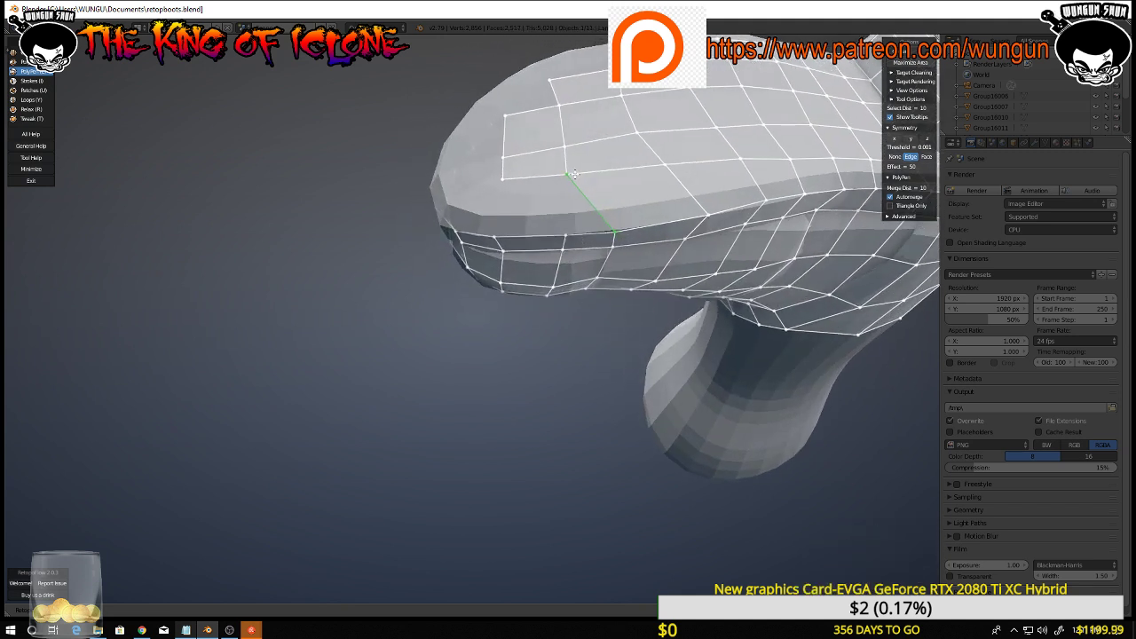
left_click(608, 174)
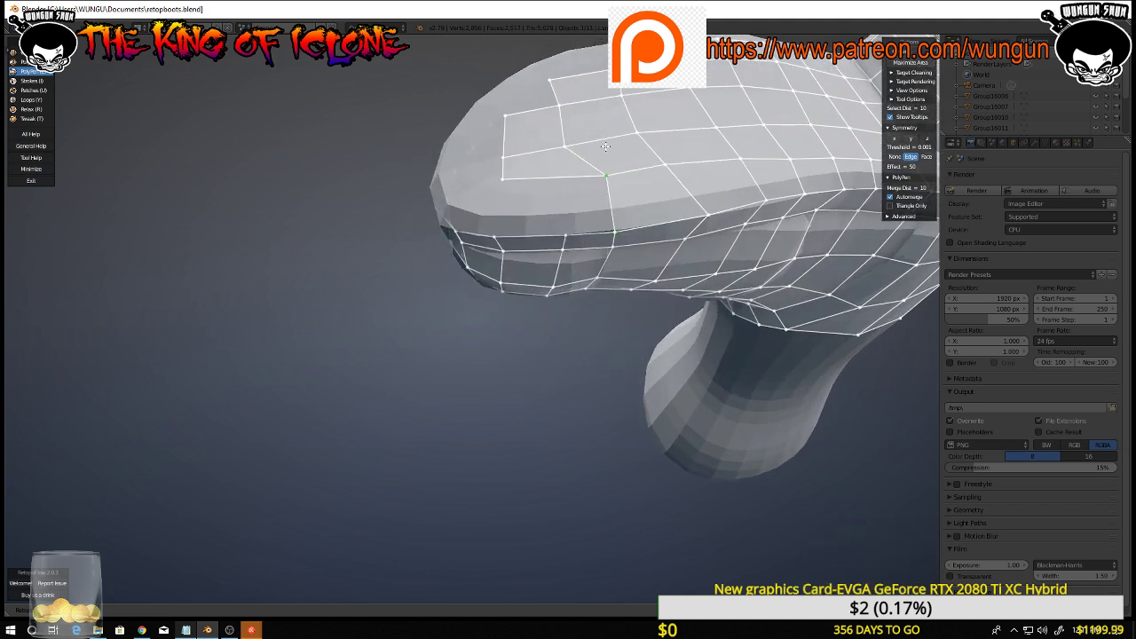
left_click(592, 144)
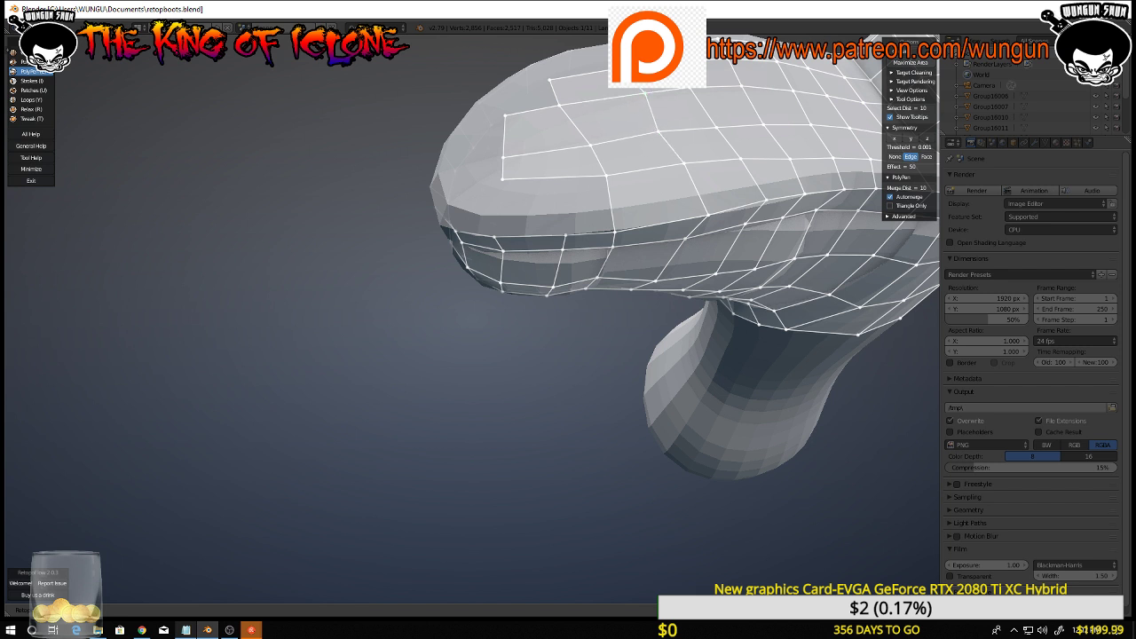
middle_click_drag(645, 173, 645, 156)
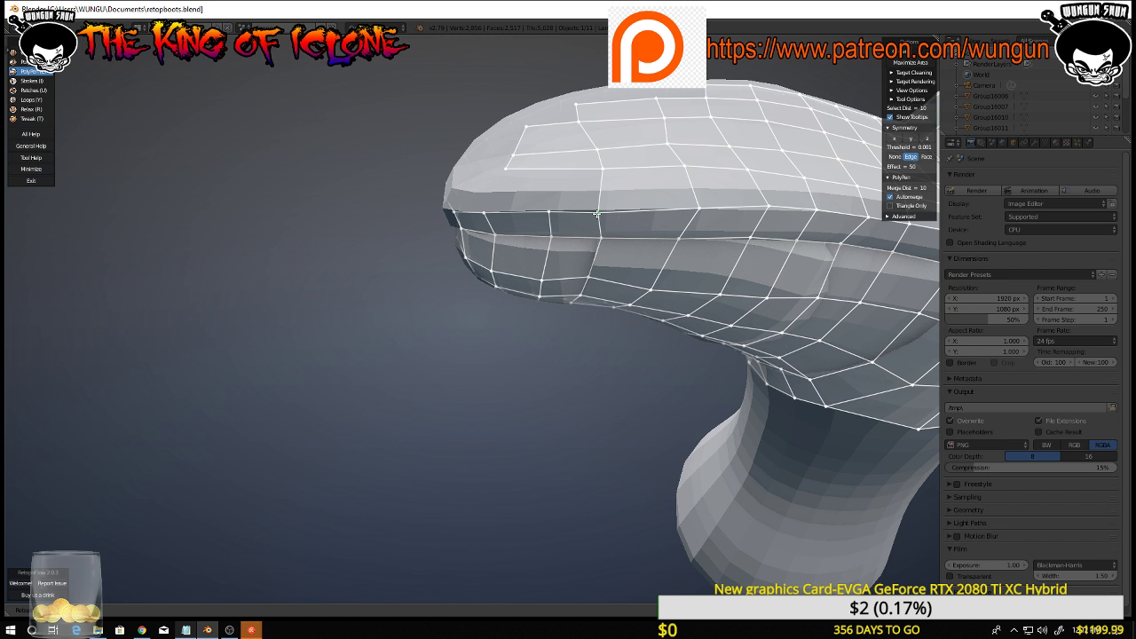
left_click_drag(598, 213, 604, 212)
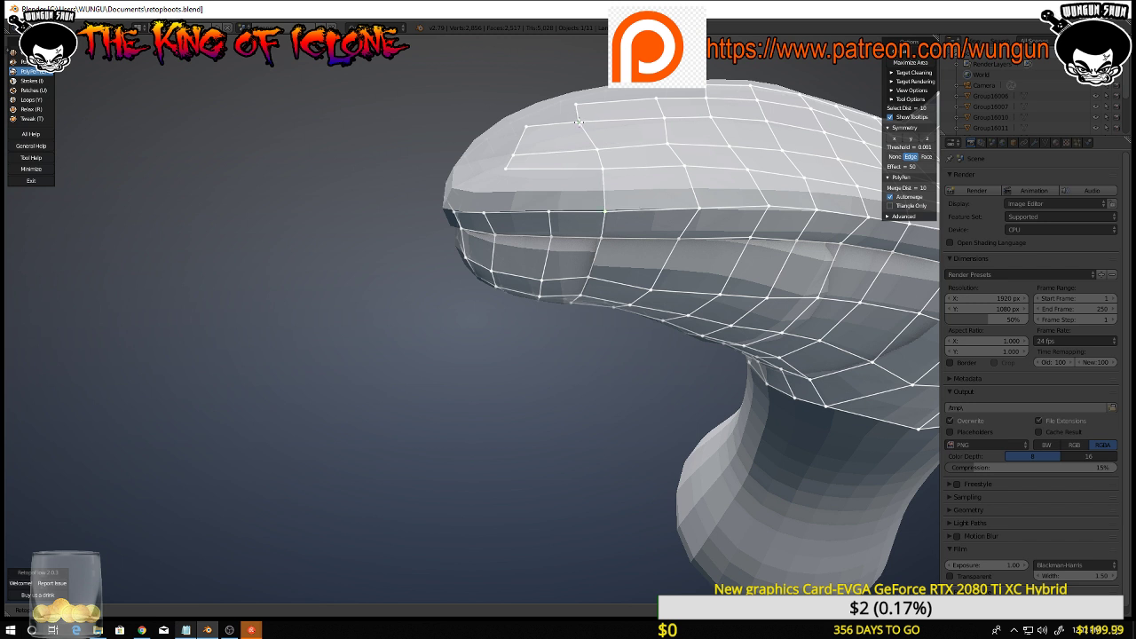
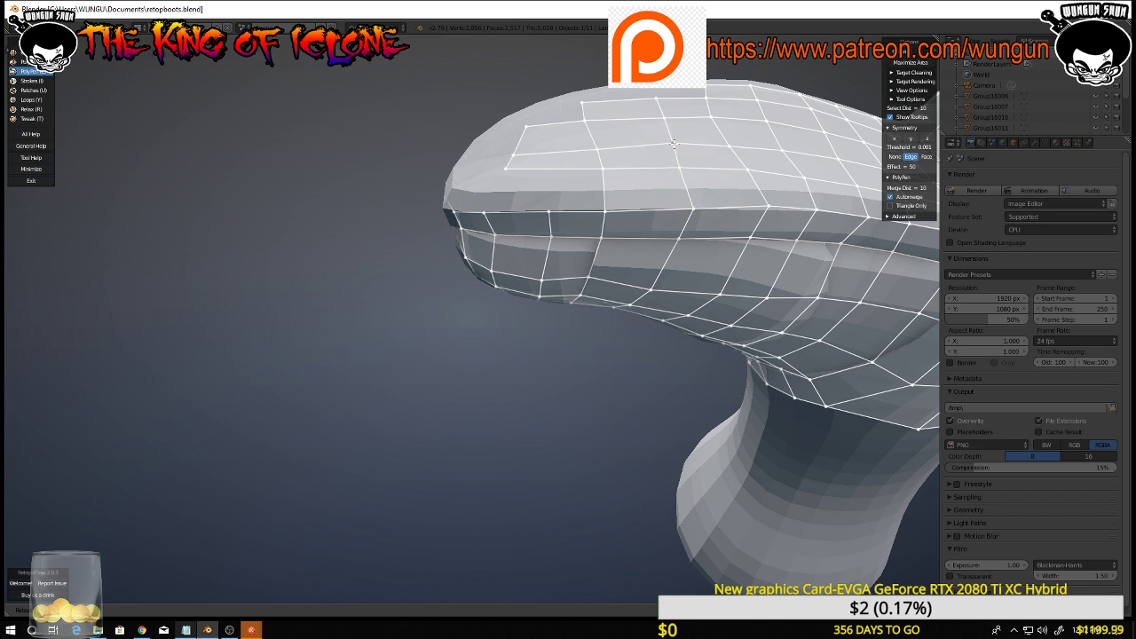
middle_click_drag(678, 234, 613, 237)
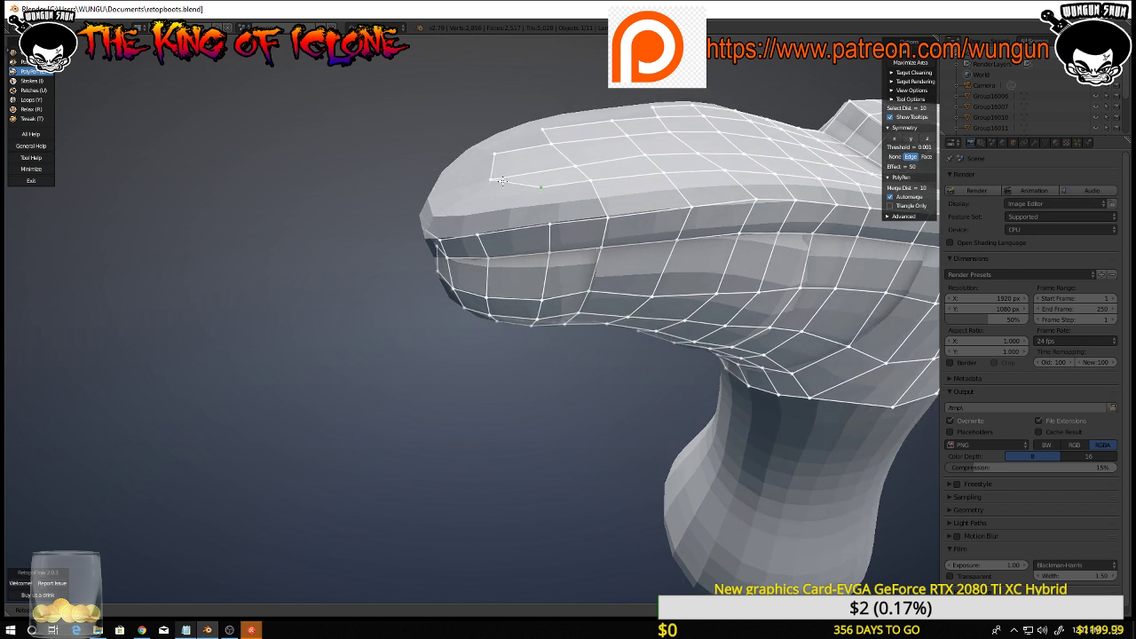
Reposition the sole patch's front corner vertex and join the patch to the rim near the toe with a PolyPen quad
left_click(491, 177)
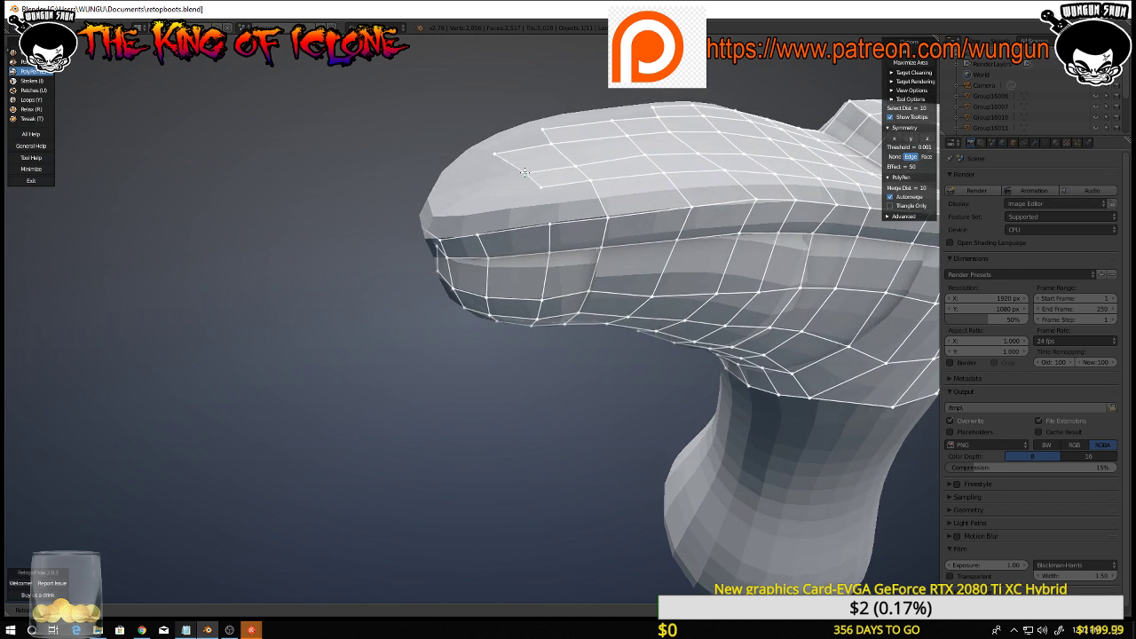
middle_click_drag(524, 172, 473, 129)
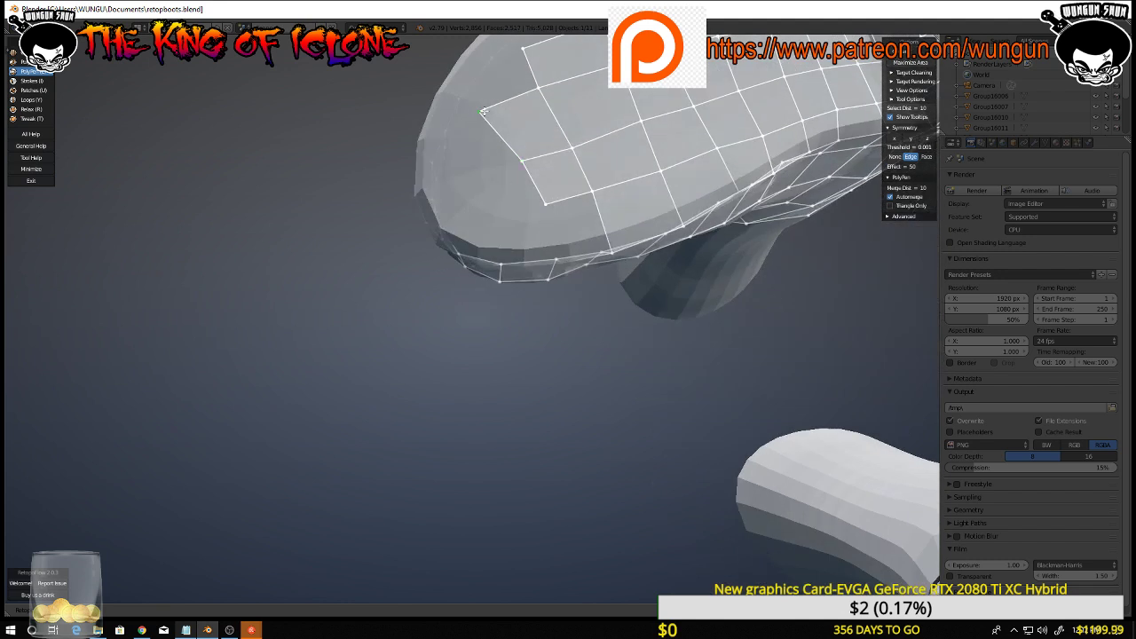
left_click_drag(484, 111, 500, 103)
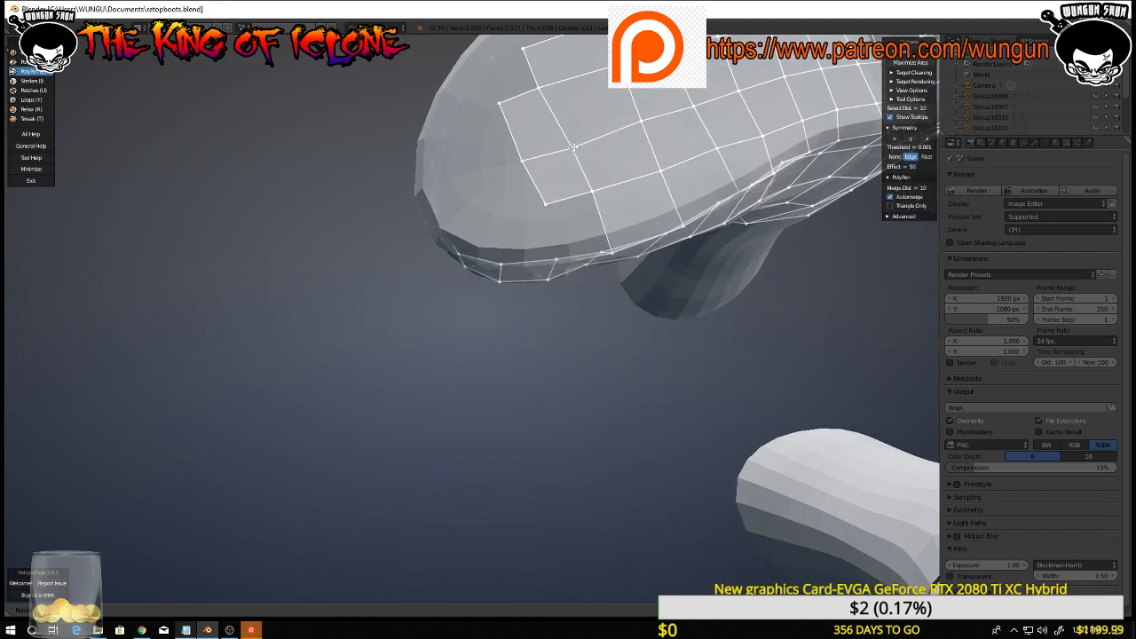
middle_click_drag(573, 145, 577, 199)
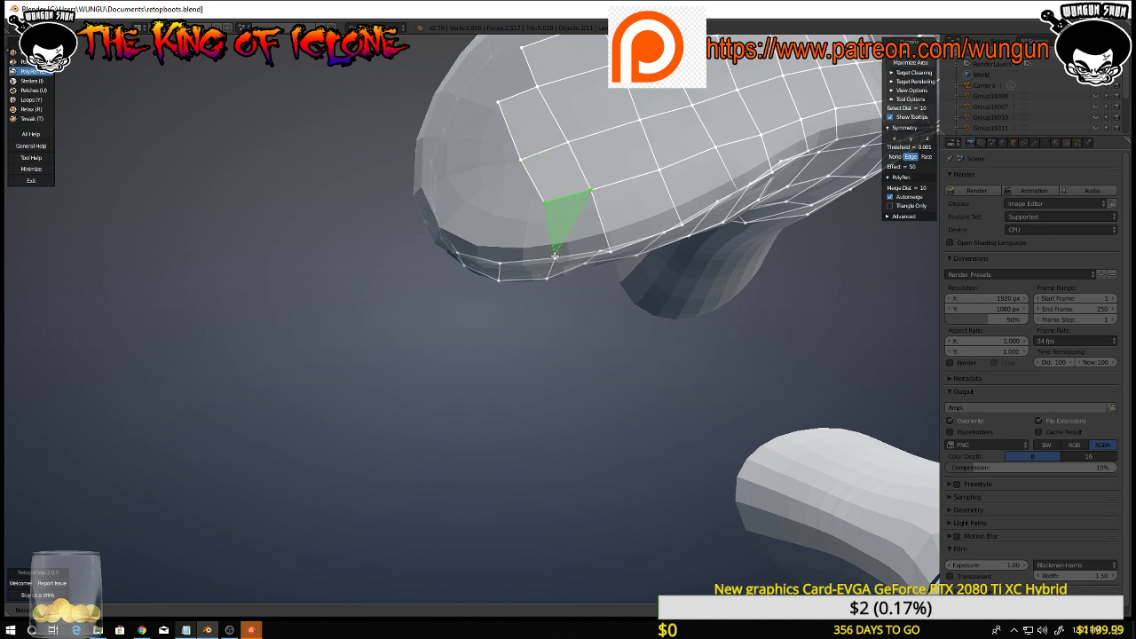
middle_click_drag(577, 210, 573, 154)
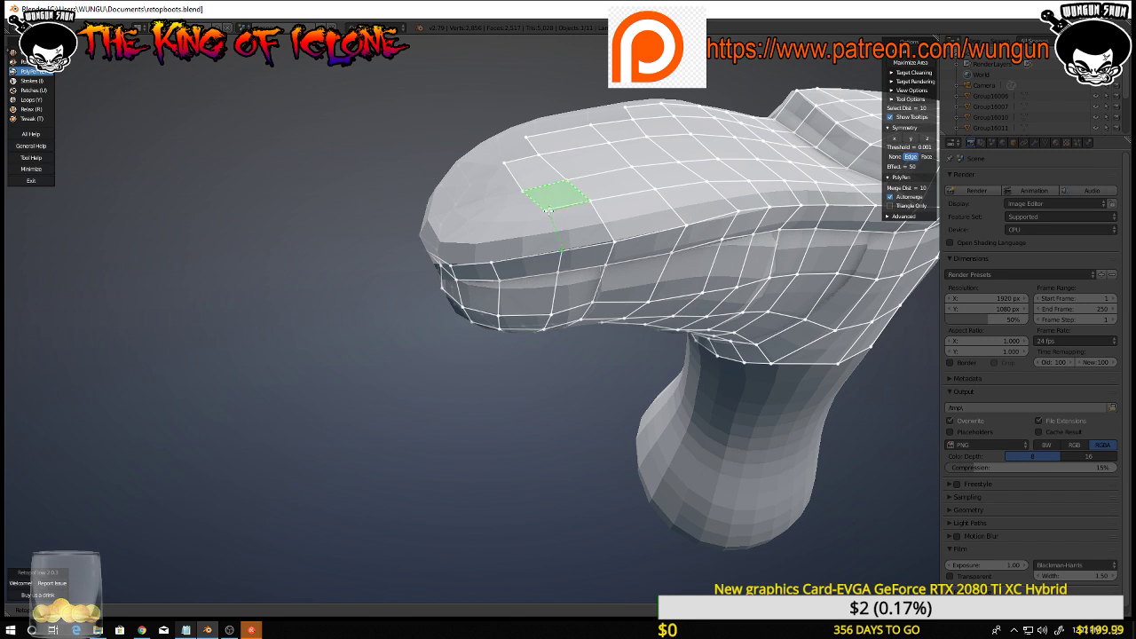
left_click(548, 211, "ctrl")
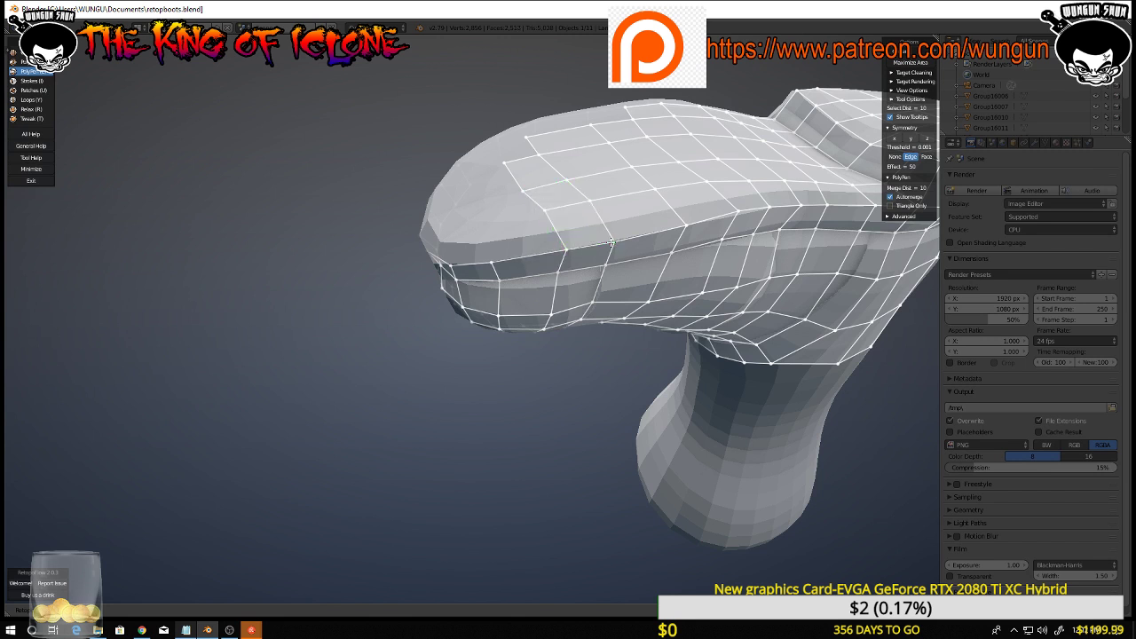
Add two PolyPen quads along the rim at the toe and fill the gap between them and the sole patch
middle_click_drag(612, 243, 541, 253)
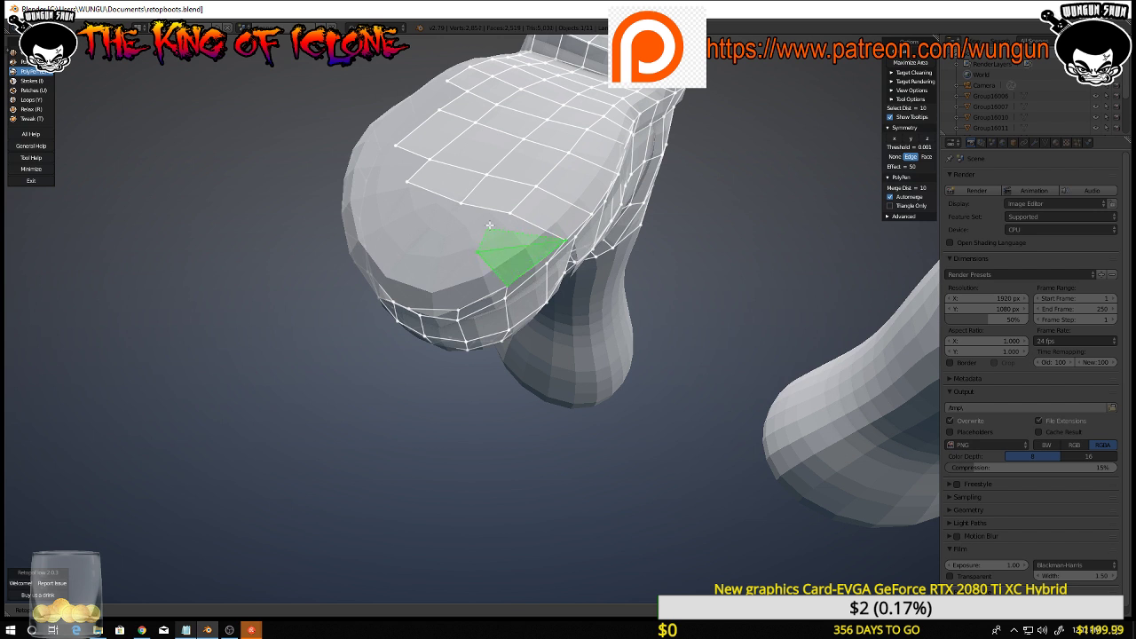
left_click(477, 252)
middle_click_drag(530, 266, 524, 263)
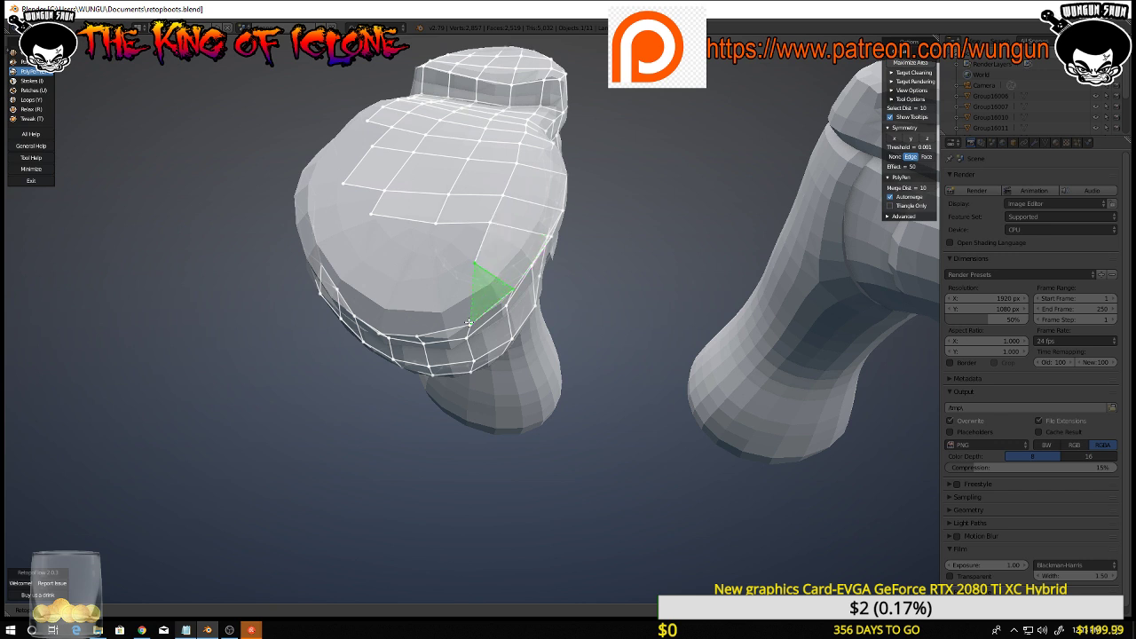
left_click(441, 278)
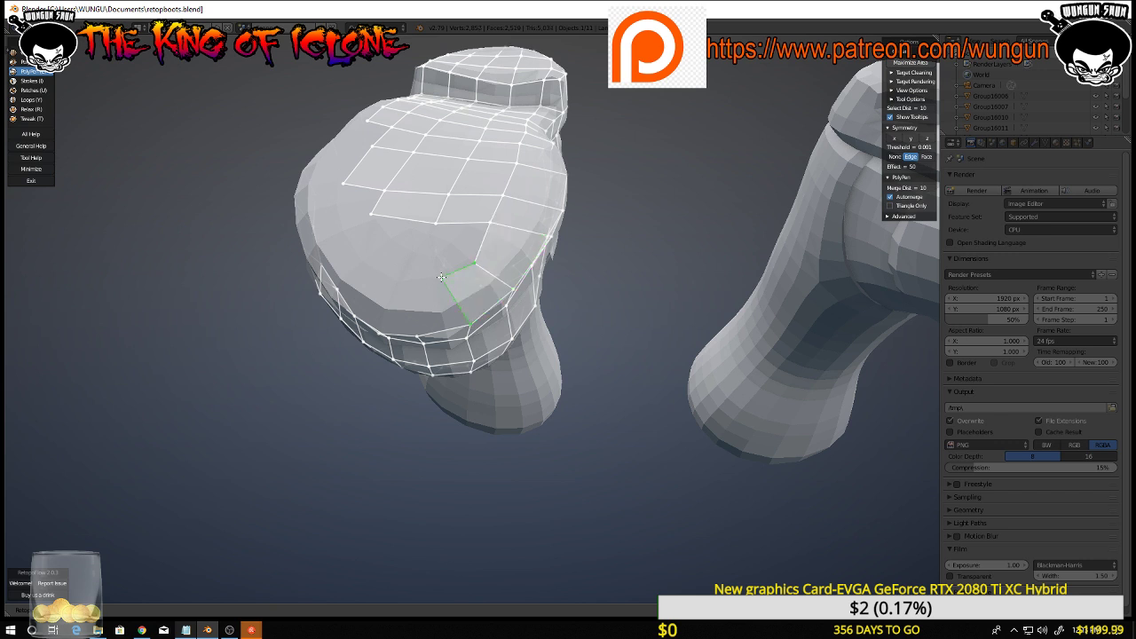
middle_click_drag(452, 241, 475, 251)
right_click(478, 242)
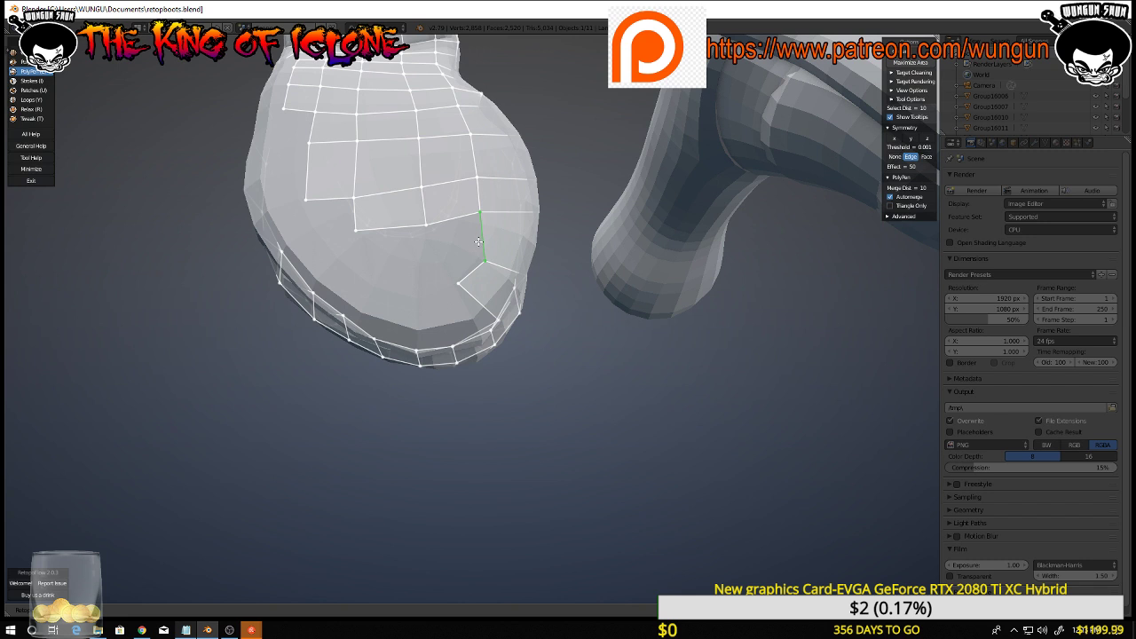
left_click(427, 228)
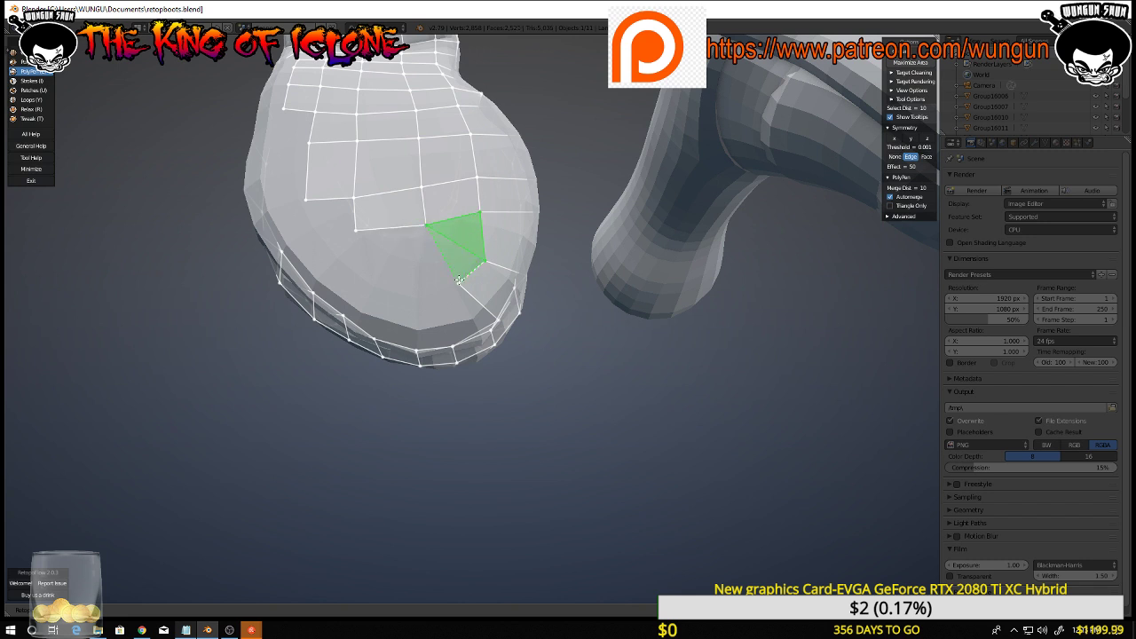
Extend the toe rim strip with another quad, join it to the sole patch, and shift its end vertex along the rim
middle_click_drag(459, 280, 465, 247)
left_click(446, 330)
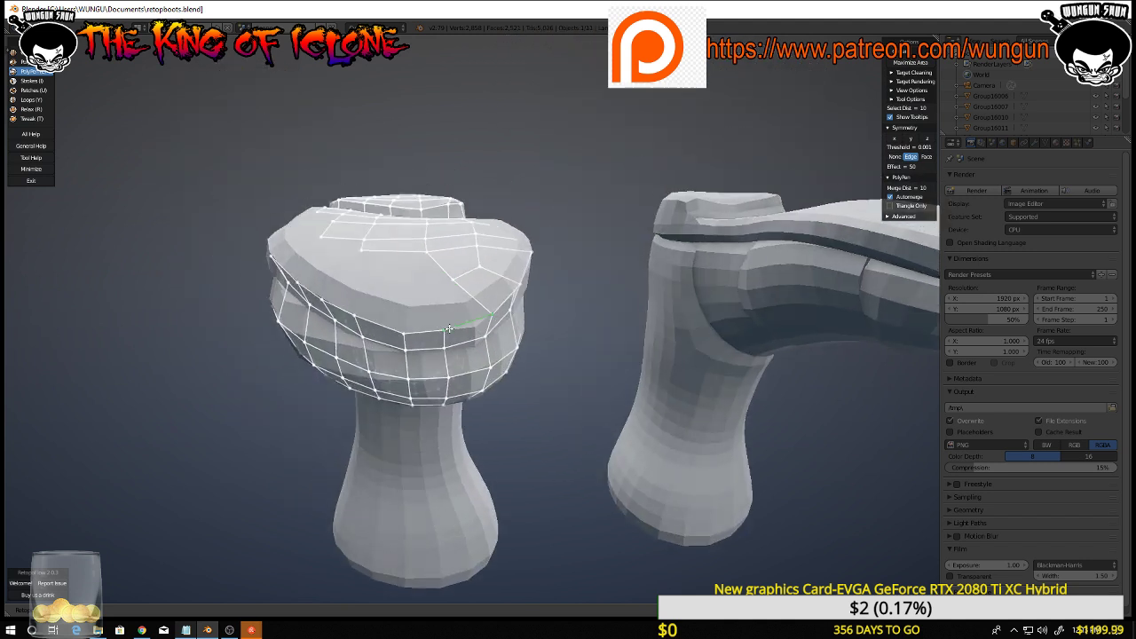
left_click(413, 280)
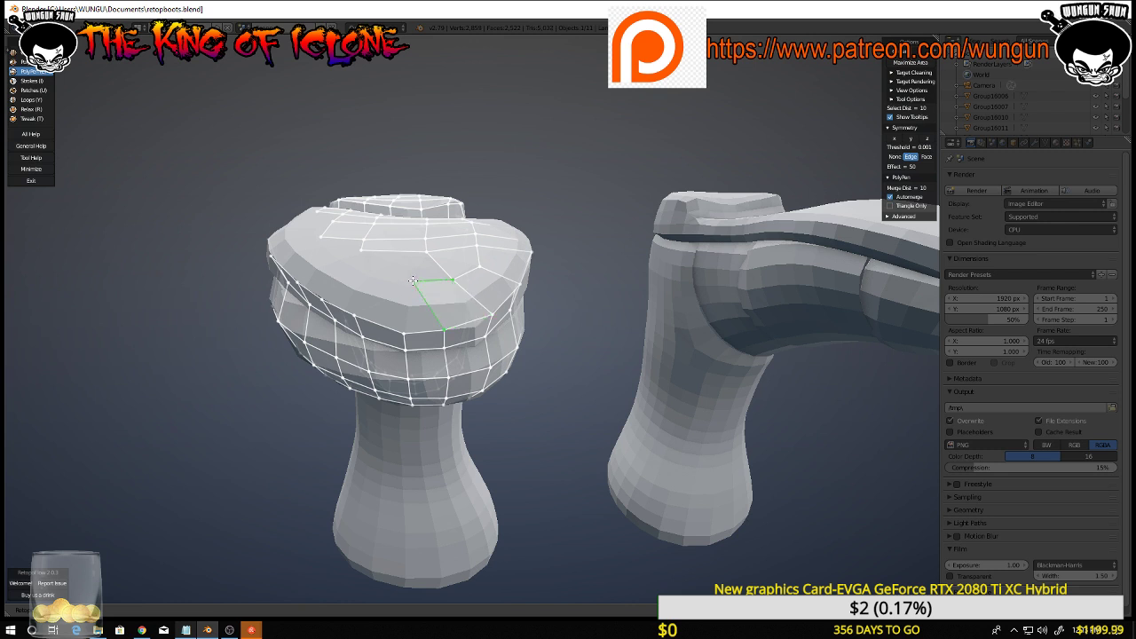
scroll(413, 279, "up", 4)
middle_click_drag(412, 280, 466, 300)
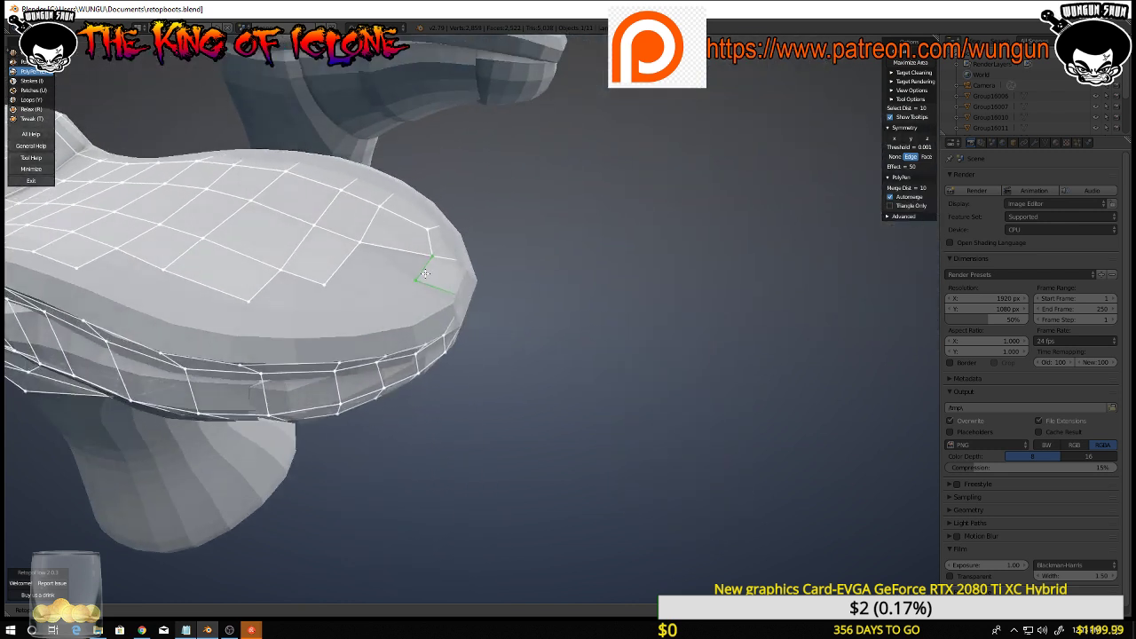
left_click(330, 280)
scroll(355, 267, "down", 3)
middle_click_drag(355, 266, 381, 267)
left_click_drag(449, 335, 432, 331)
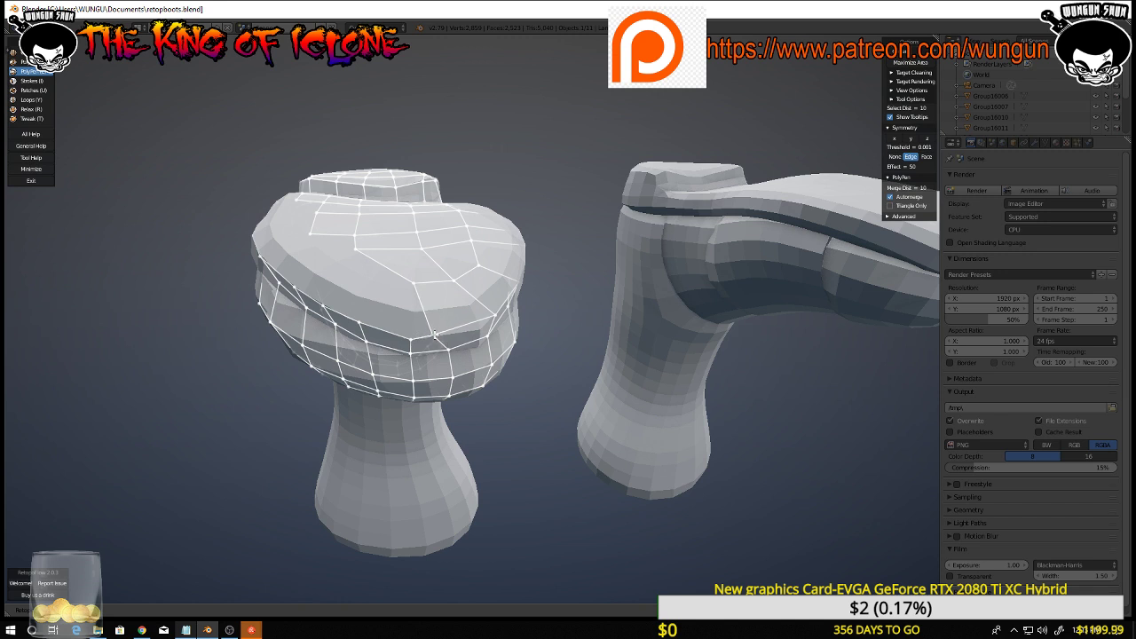
Try to continue the toe rim strip with a PolyPen face reaching back to the sole patch's front edge
middle_click_drag(431, 333, 471, 316)
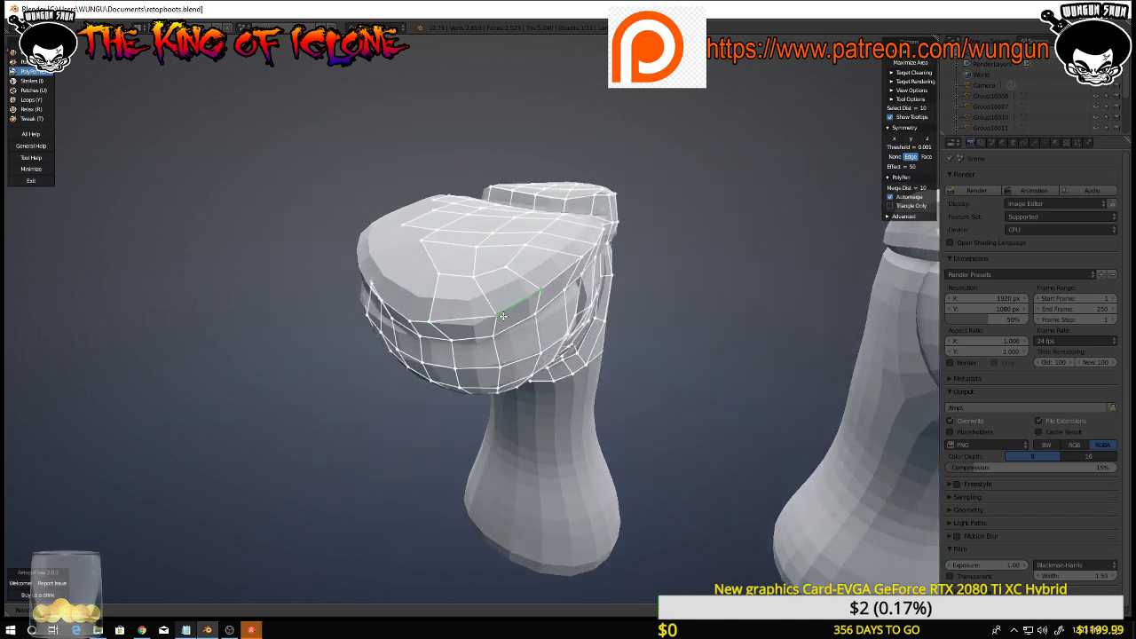
middle_click_drag(480, 324, 497, 279)
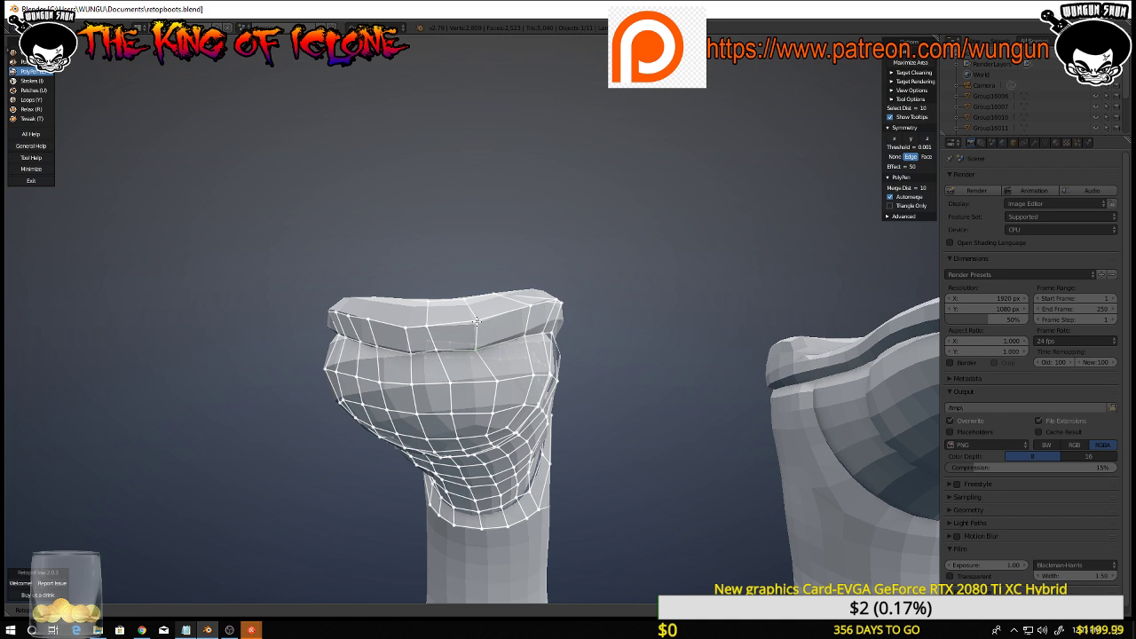
middle_click_drag(479, 324, 460, 364)
scroll(428, 356, "up", 4)
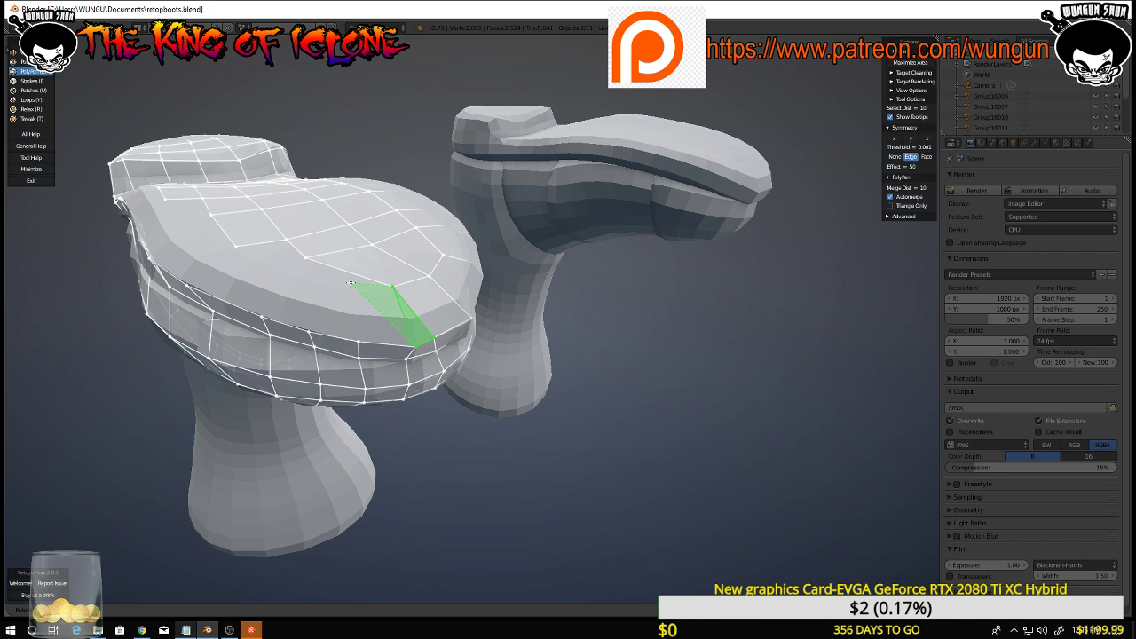
left_click(306, 259, "ctrl")
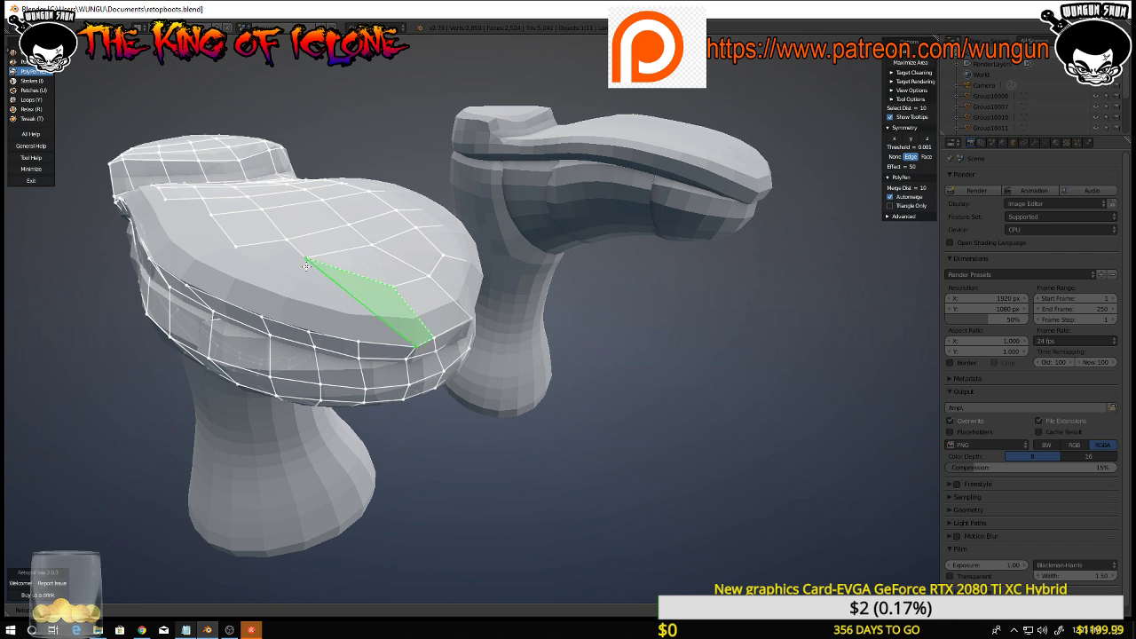
right_click(346, 304)
middle_click_drag(337, 321, 336, 281)
right_click(415, 359)
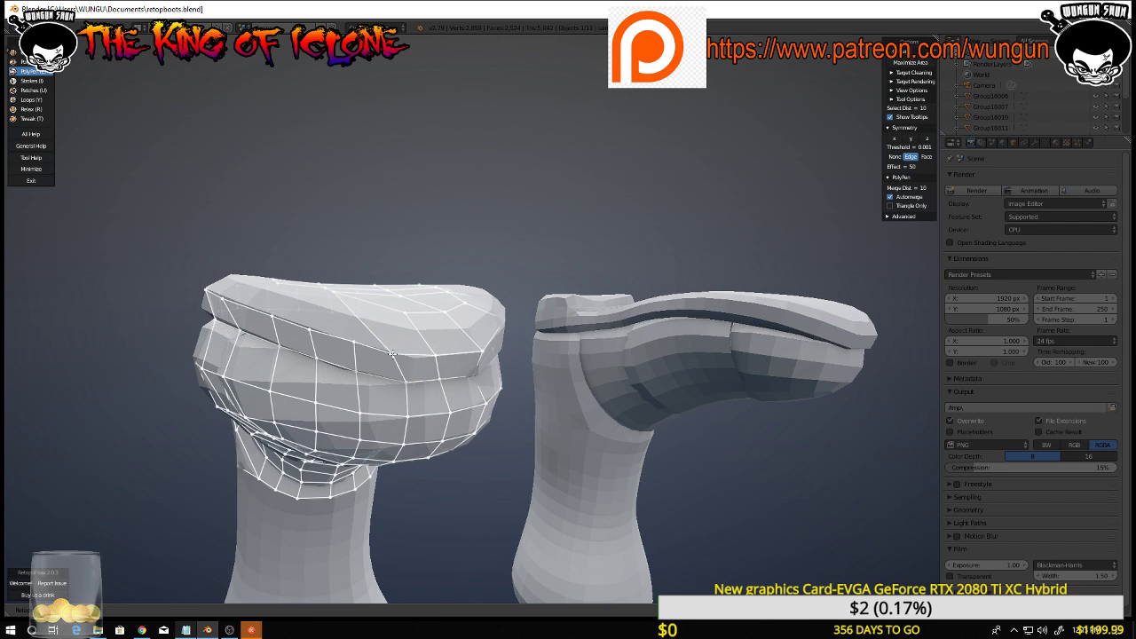
left_click(401, 380)
middle_click_drag(391, 353, 389, 377)
scroll(389, 377, "up", 8)
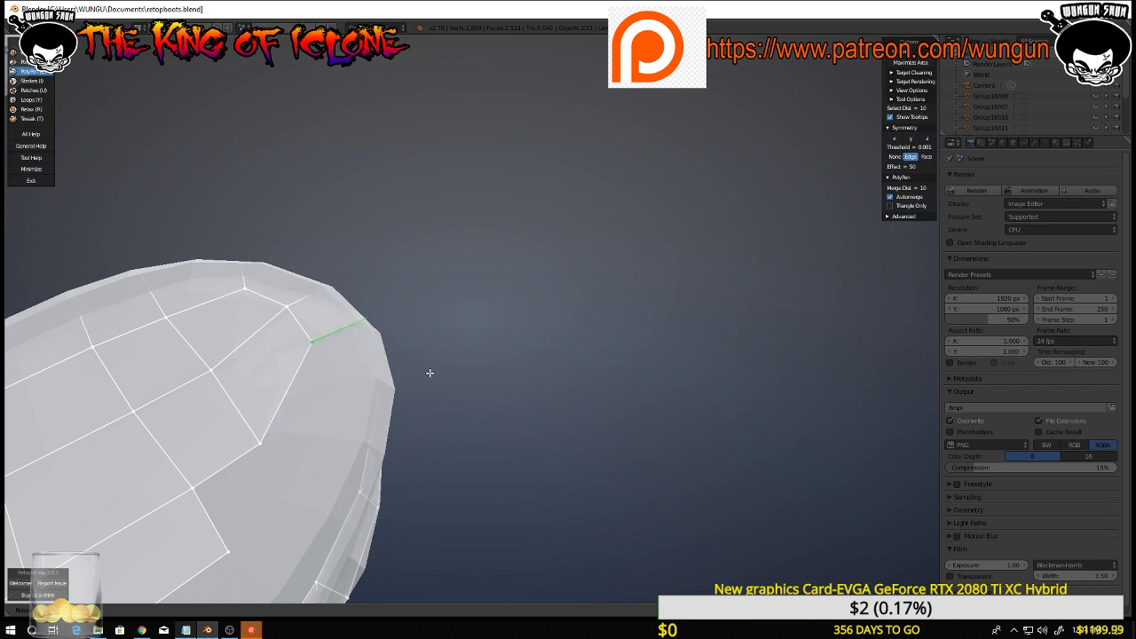
Add a quad between the end of the toe rim strip and the sole patch, and move their shared vertex inward
scroll(429, 373, "down", 5)
middle_click_drag(430, 373, 319, 369)
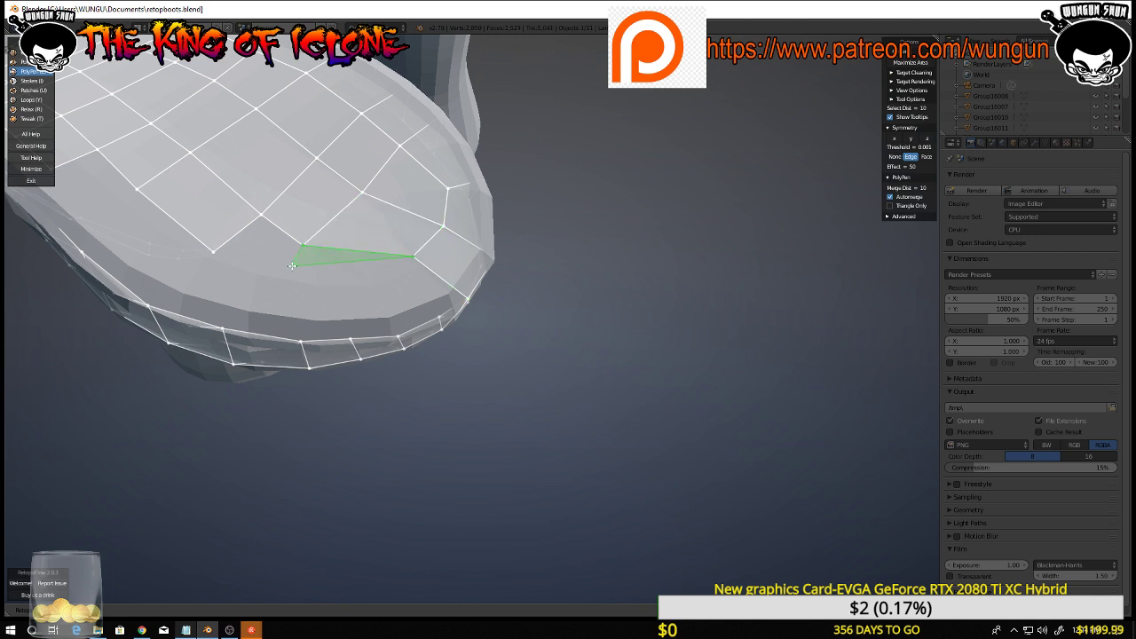
left_click(358, 289)
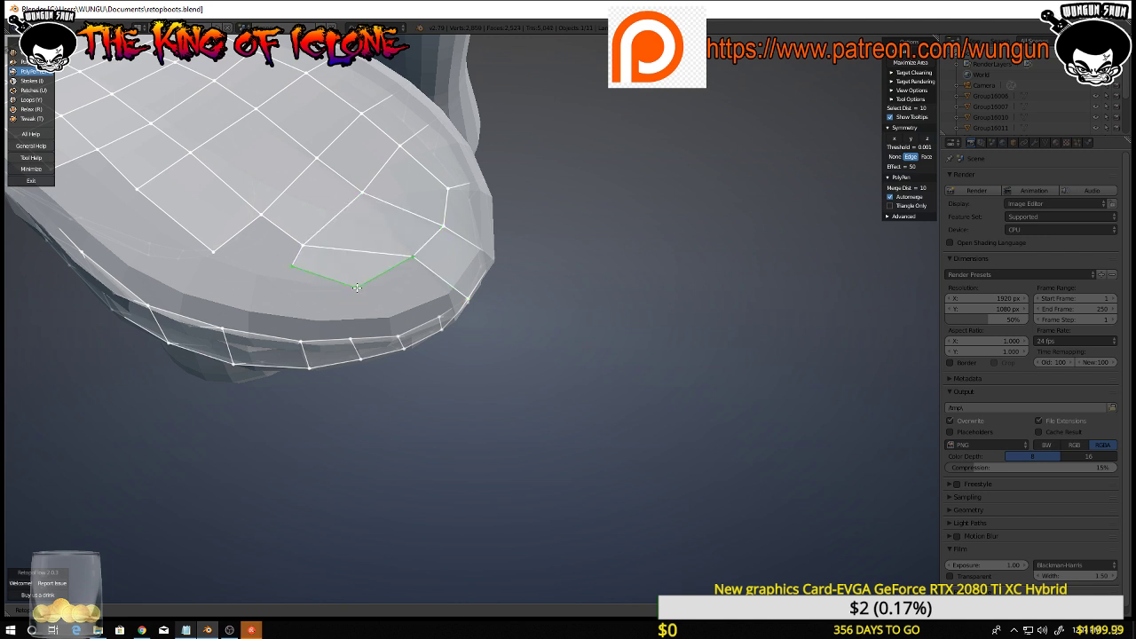
middle_click_drag(393, 305, 407, 331)
right_click(327, 228)
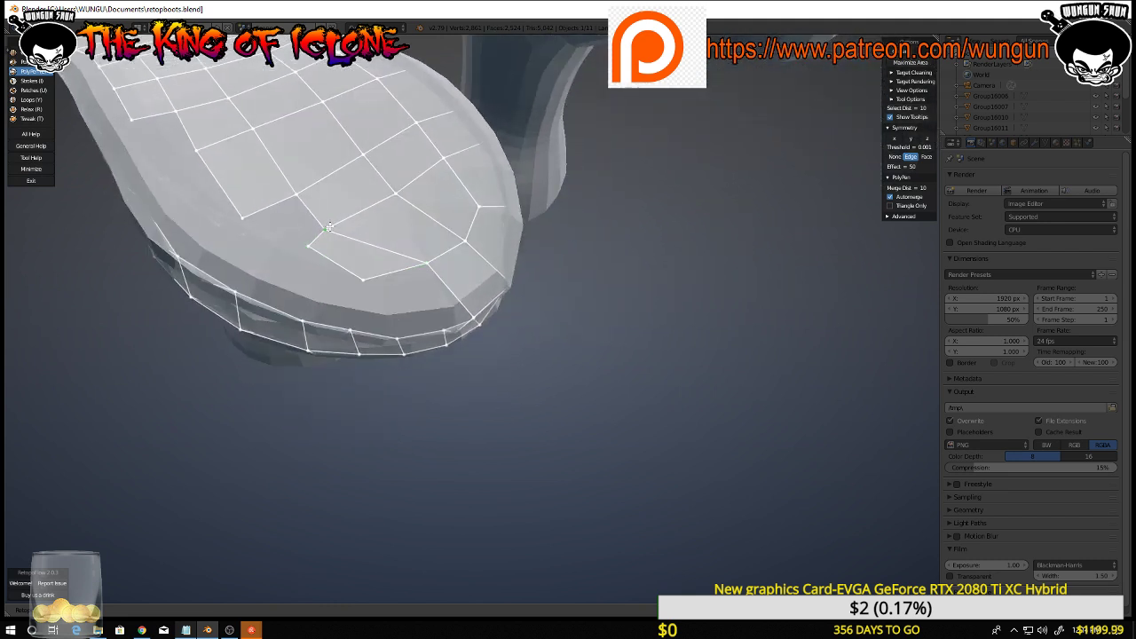
mouse_move(329, 227)
left_mouse_down()
mouse_move(352, 212)
mouse_move(311, 188)
mouse_move(328, 181)
left_mouse_up()
Even out the interior vertices of the sole patch and fill the notch in its open edge near the toe with a quad
middle_click_drag(345, 193, 493, 269)
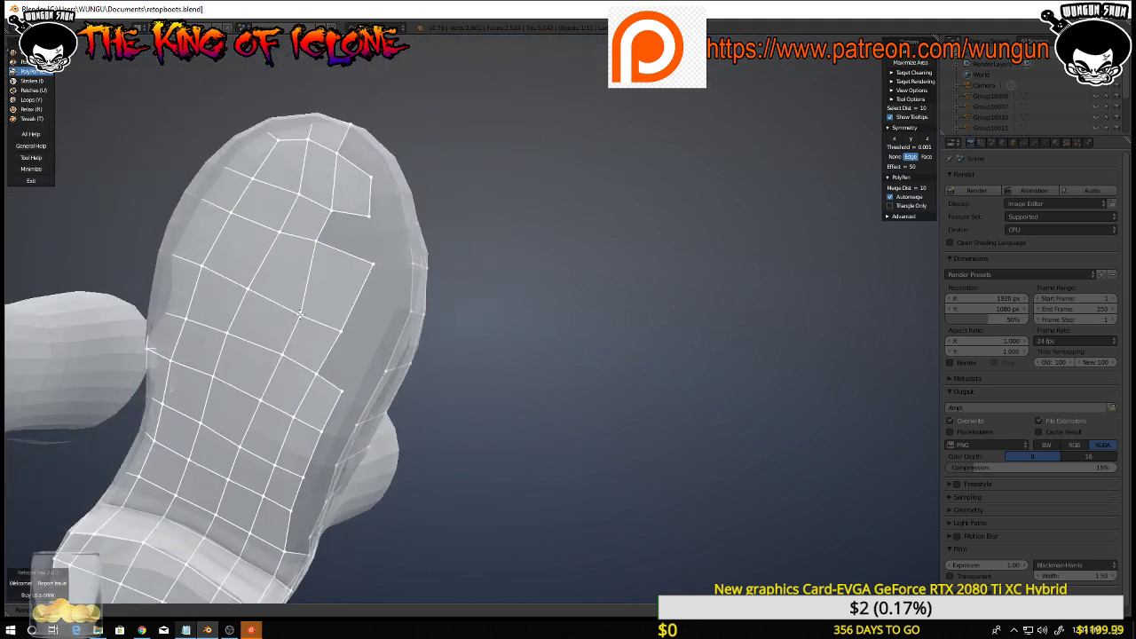
left_click_drag(294, 314, 270, 352)
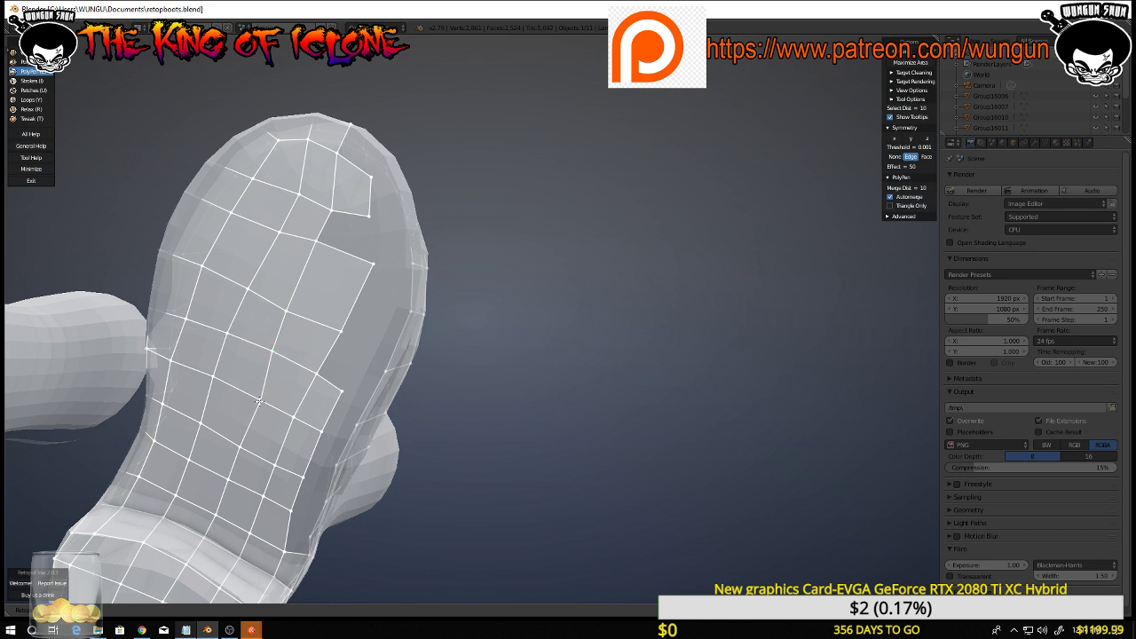
left_click_drag(259, 401, 254, 398)
middle_click_drag(318, 366, 405, 255)
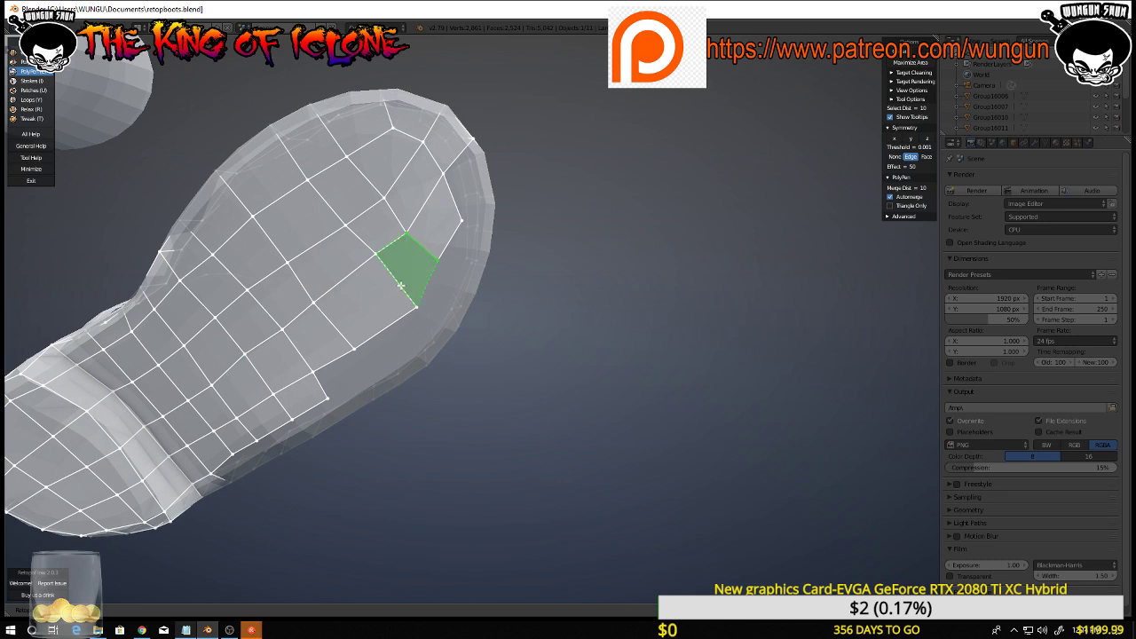
middle_click_drag(444, 235, 390, 266)
left_click_drag(395, 266, 378, 269)
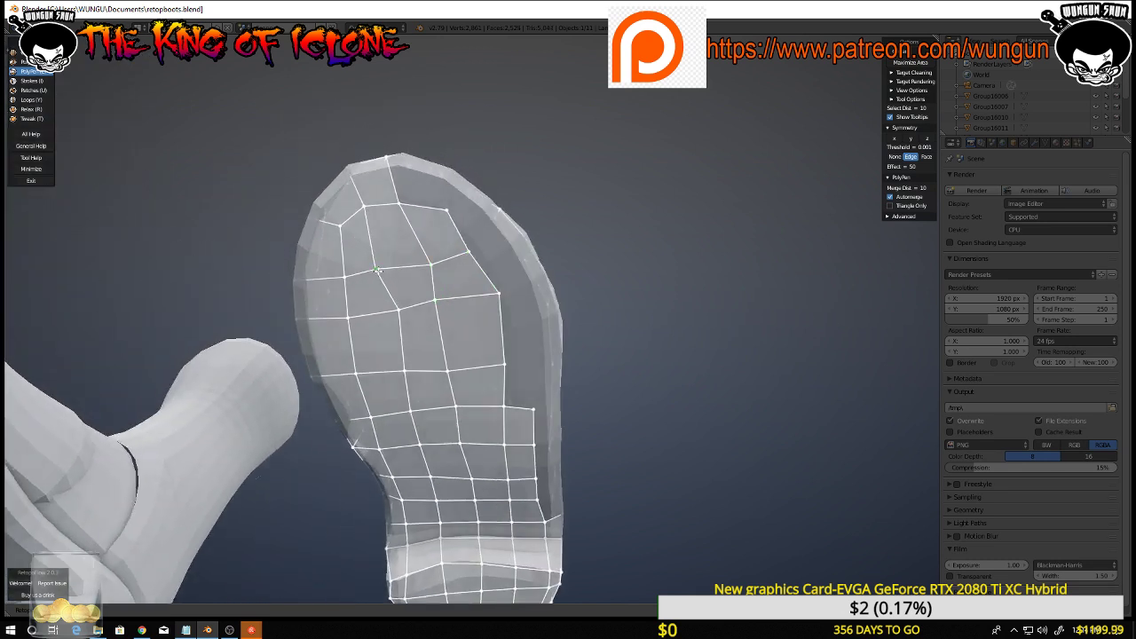
left_click_drag(390, 312, 383, 313)
Move the vertices along the front side of the sole mesh toward the sole's outer border so the quads spread evenly
middle_click_drag(431, 269, 436, 374)
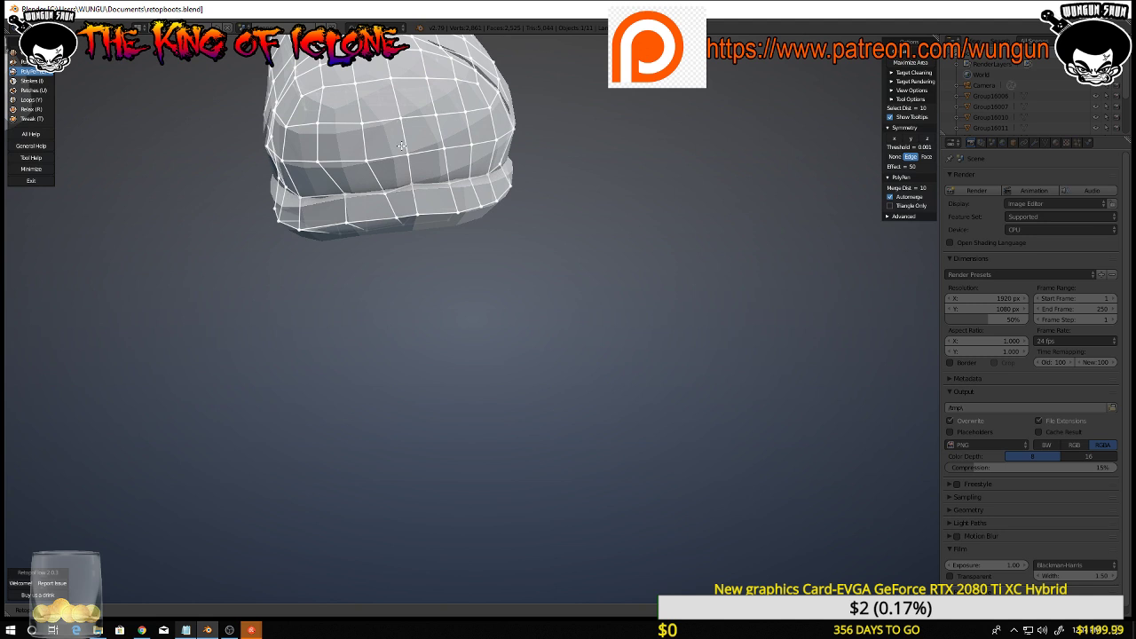
middle_click_drag(402, 147, 398, 82)
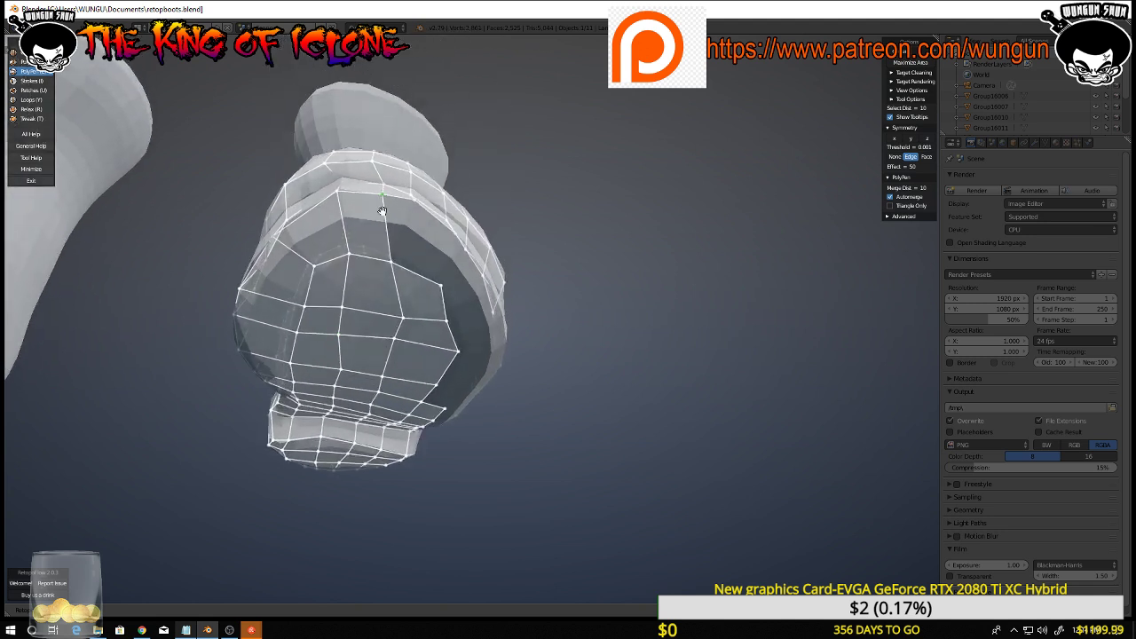
middle_click_drag(384, 197, 342, 187)
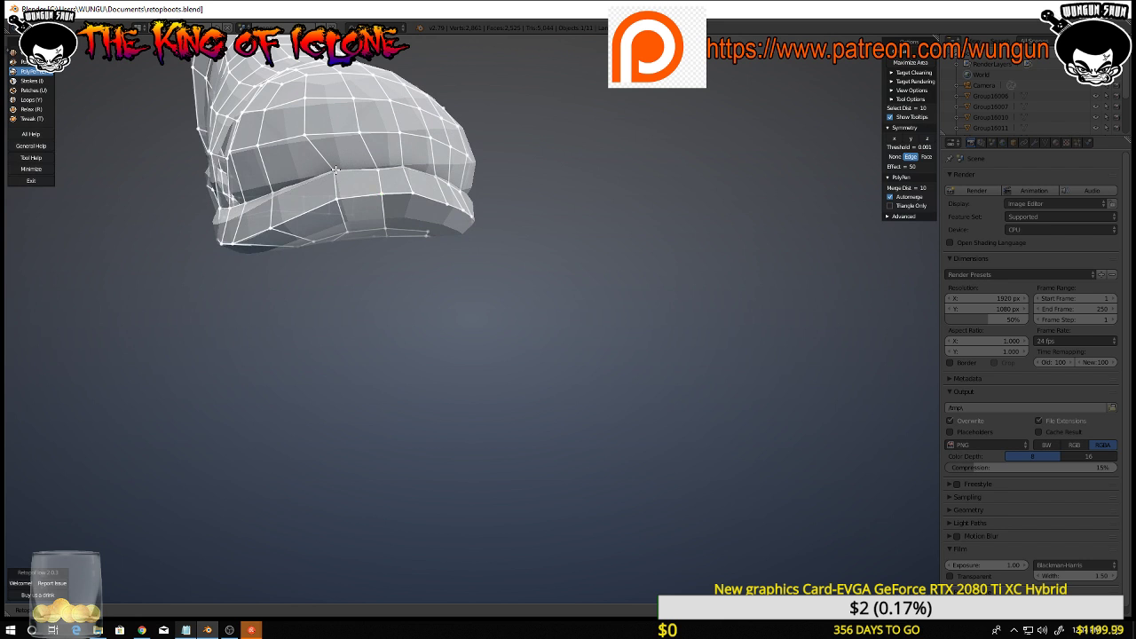
left_click_drag(336, 170, 312, 208)
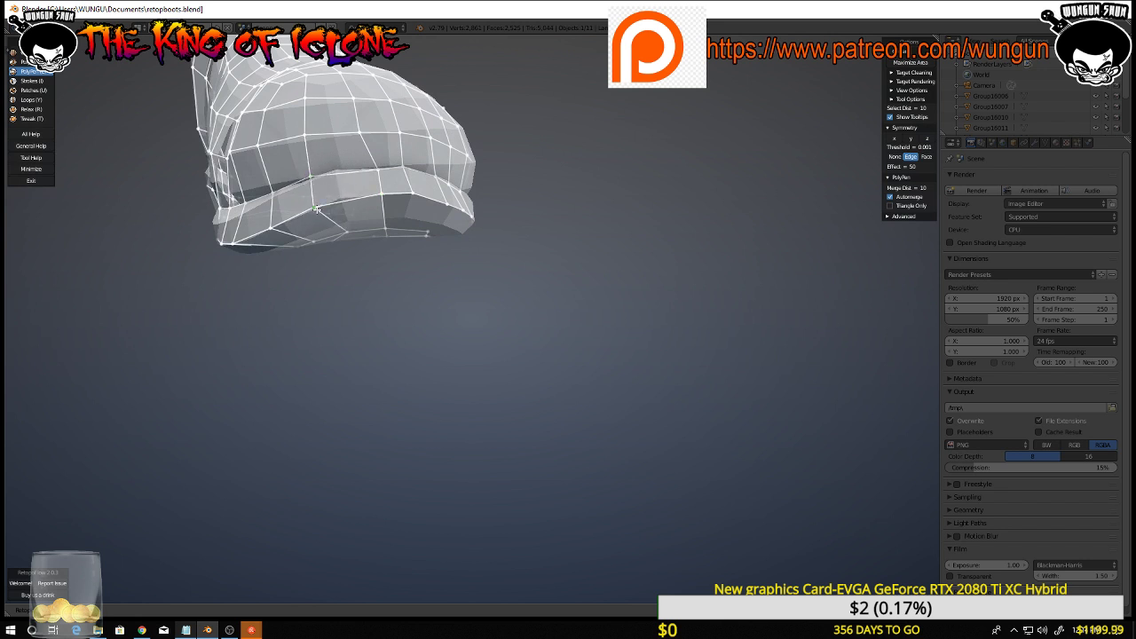
middle_click_drag(316, 209, 343, 238)
left_click_drag(341, 259, 289, 259)
mouse_move(290, 300)
left_mouse_down()
mouse_move(258, 274)
mouse_move(287, 252)
left_mouse_up()
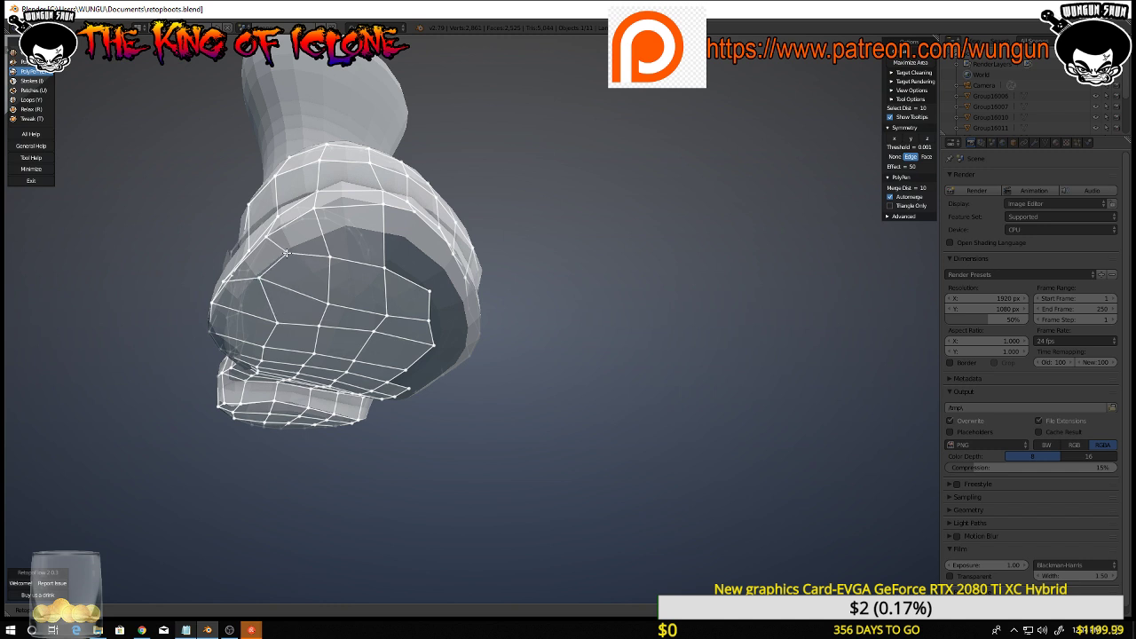
middle_click_drag(304, 266, 254, 287)
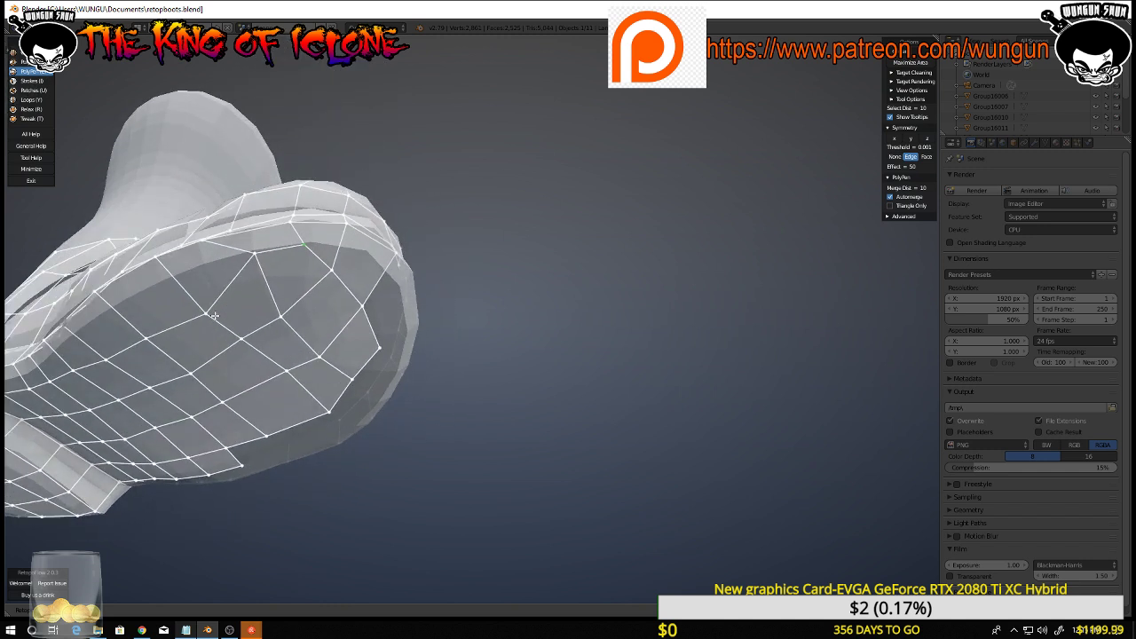
left_click_drag(205, 315, 170, 276)
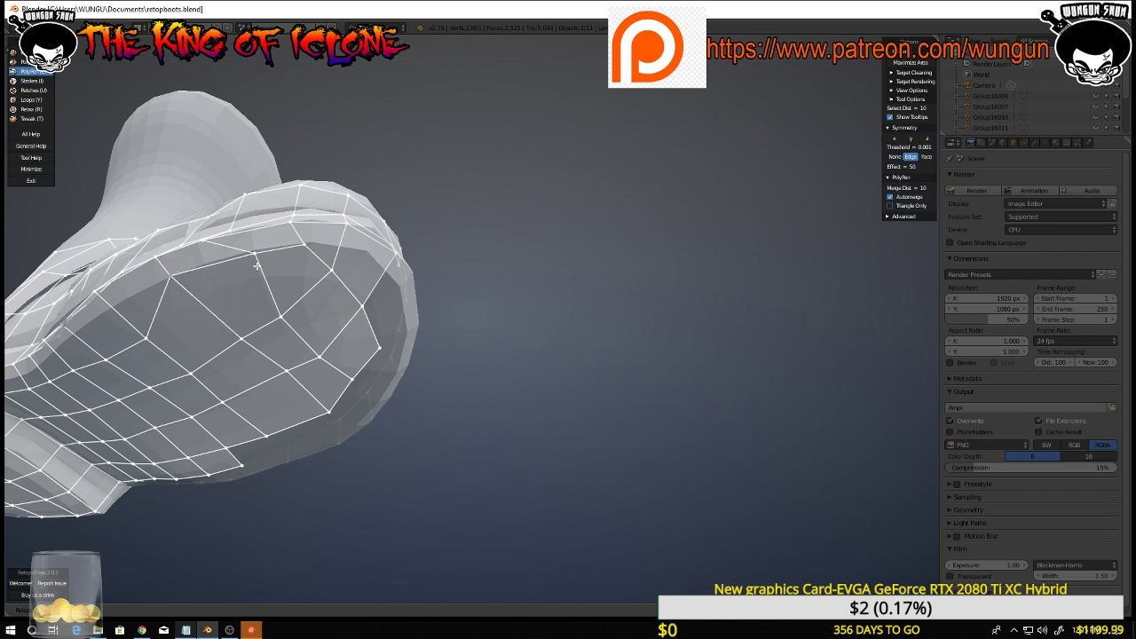
Slide the sole patch's border vertex beside the toe back along the edge and onto the rim's lower edge
left_click_drag(254, 255, 230, 260)
scroll(252, 277, "down", 2)
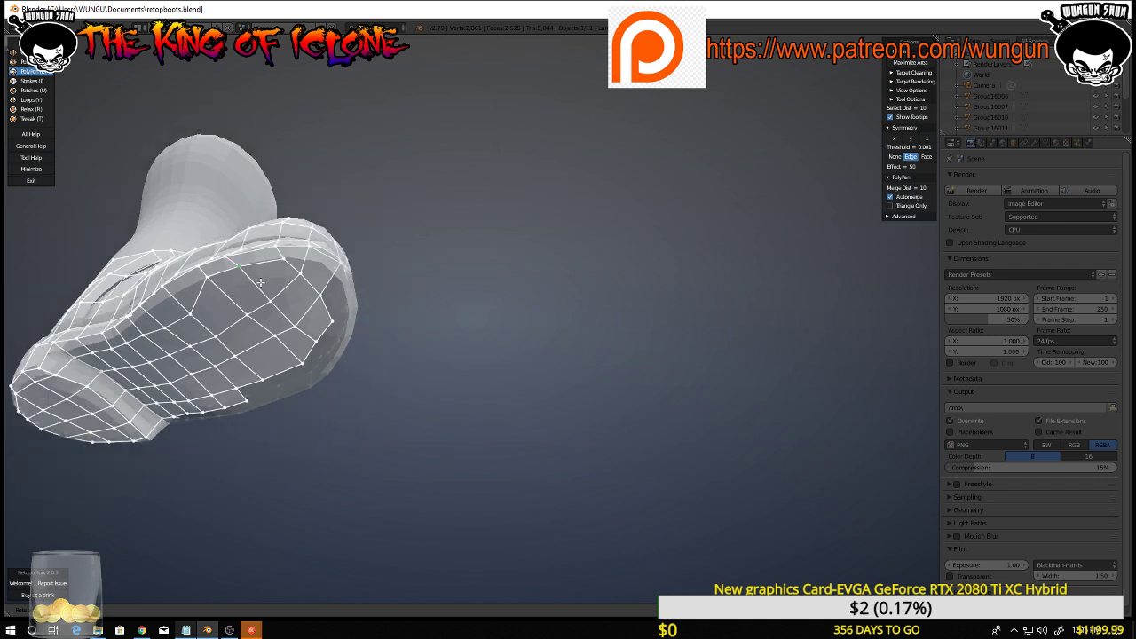
middle_click_drag(261, 293, 310, 342)
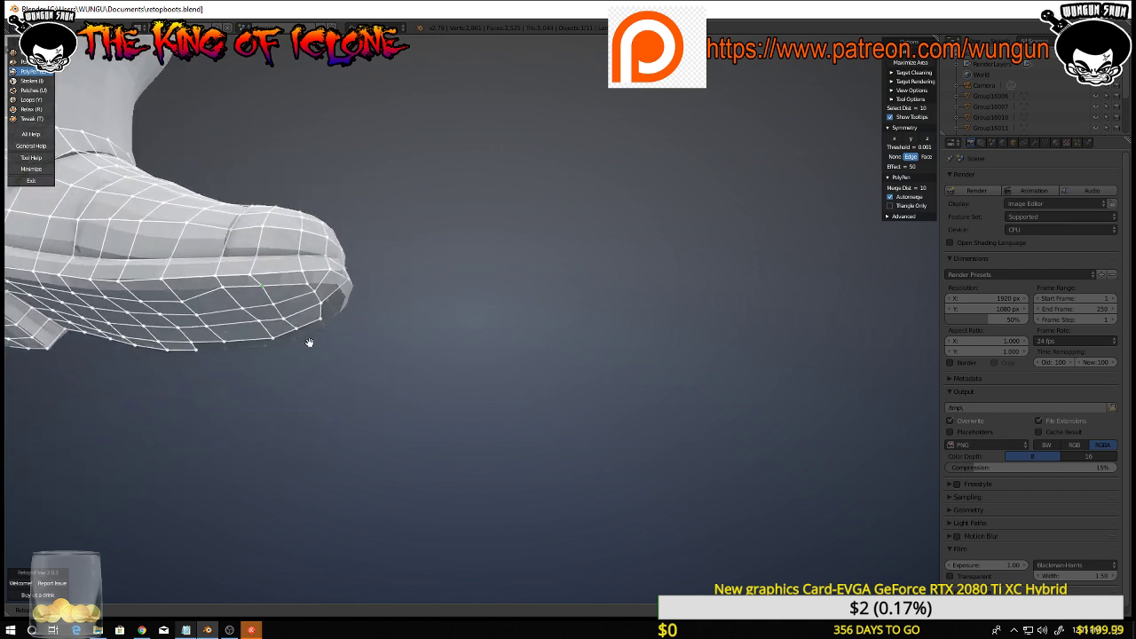
left_click(253, 274, "shift")
key("alt+Tab")
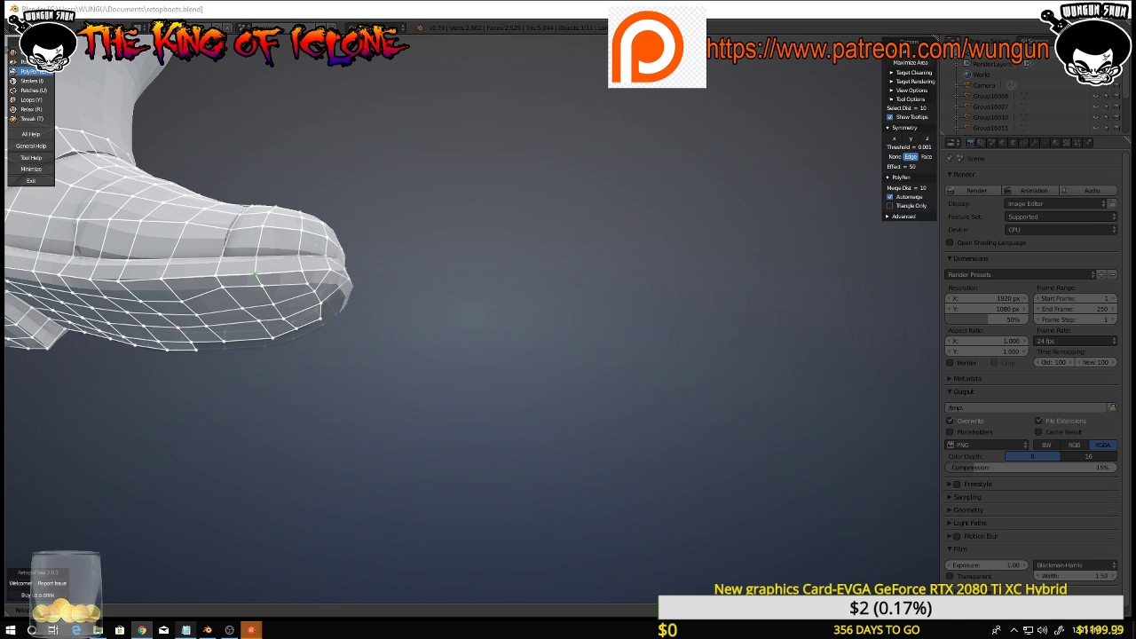
middle_click_drag(134, 299, 174, 313)
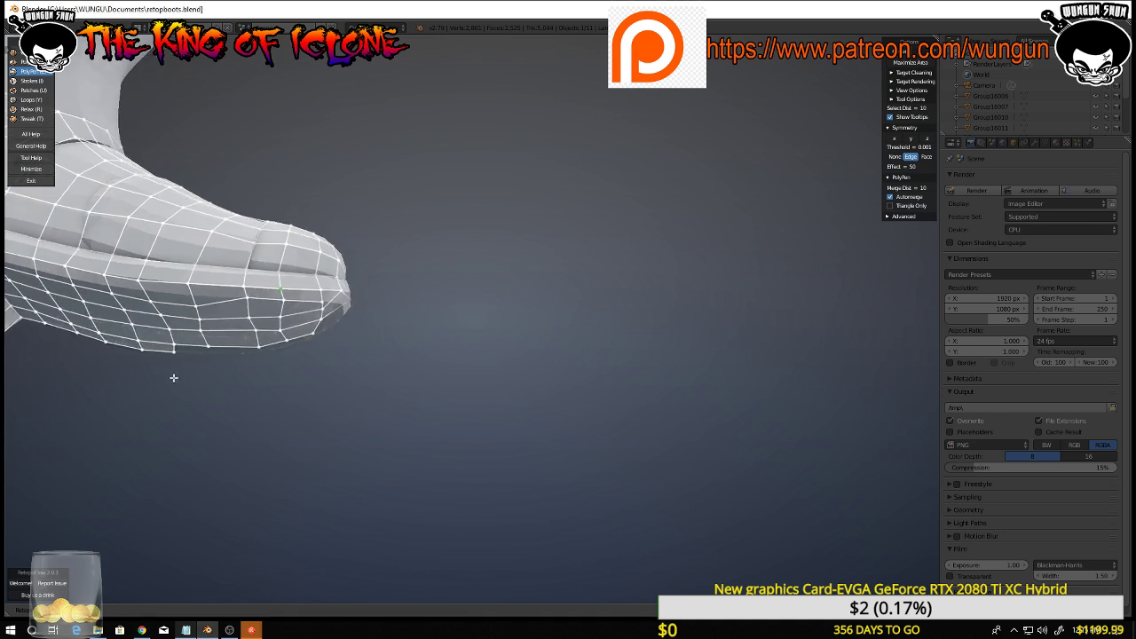
middle_click_drag(174, 379, 461, 371, "shift")
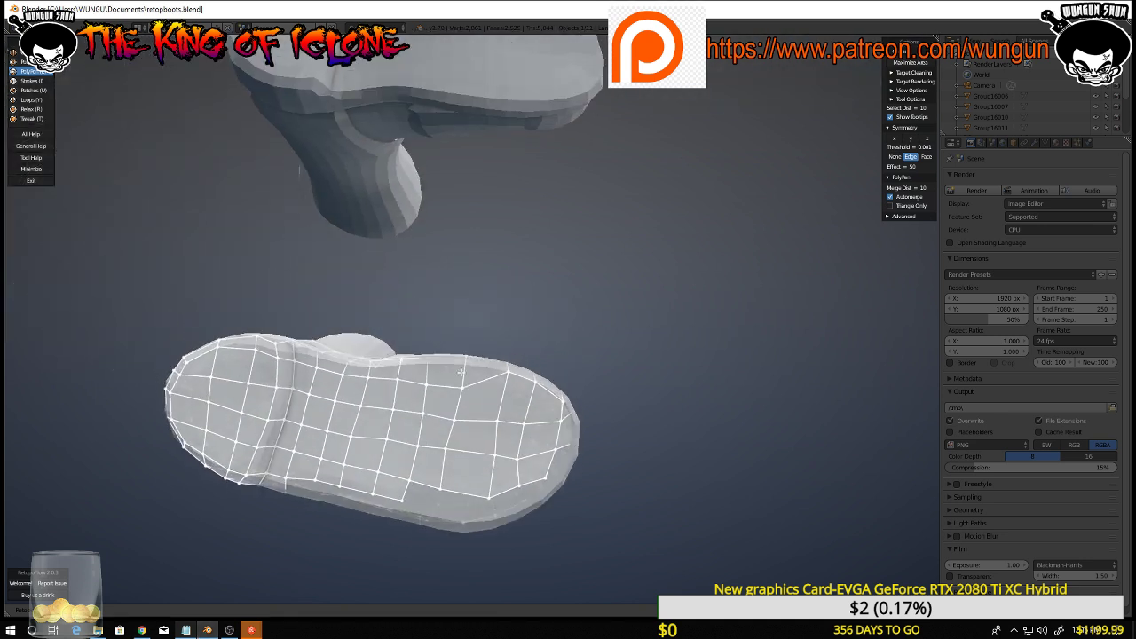
Move the sole vertices between the toe and the heel outward onto the rim so the patch follows the sole's border
left_click_drag(462, 389, 462, 362)
middle_click_drag(428, 367, 431, 419)
scroll(390, 386, "up", 3)
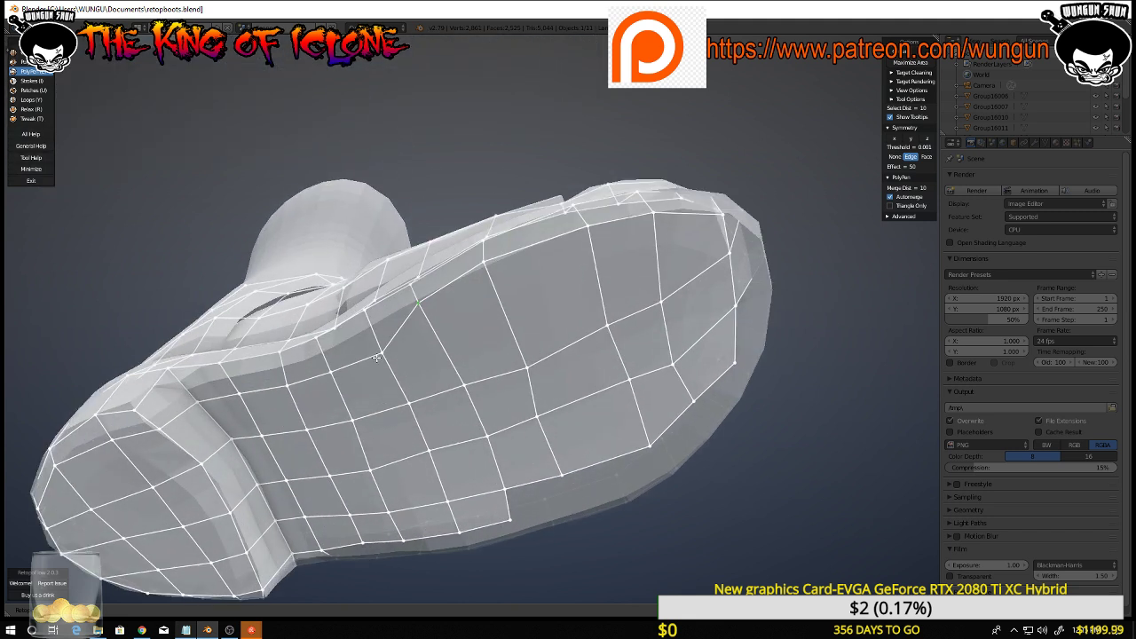
left_click(377, 357)
left_click_drag(379, 356, 372, 329)
left_click_drag(287, 386, 279, 366)
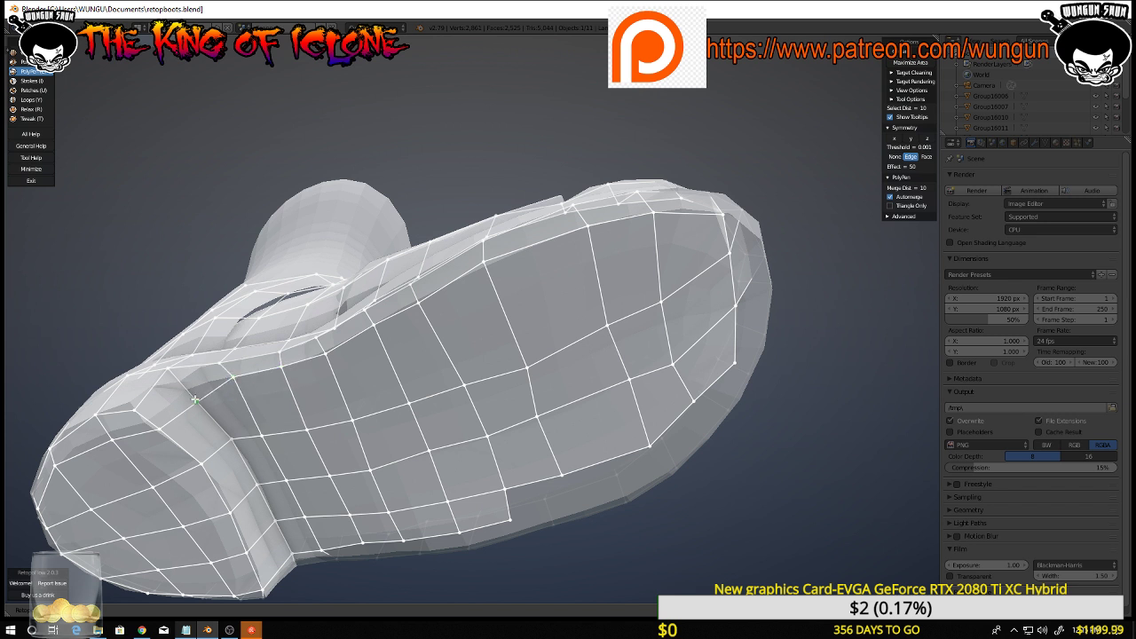
Adjust the vertex at the heel's front corner, where the heel meets the sole
middle_click_drag(195, 394, 234, 391)
middle_click_drag(171, 415, 337, 414, "shift")
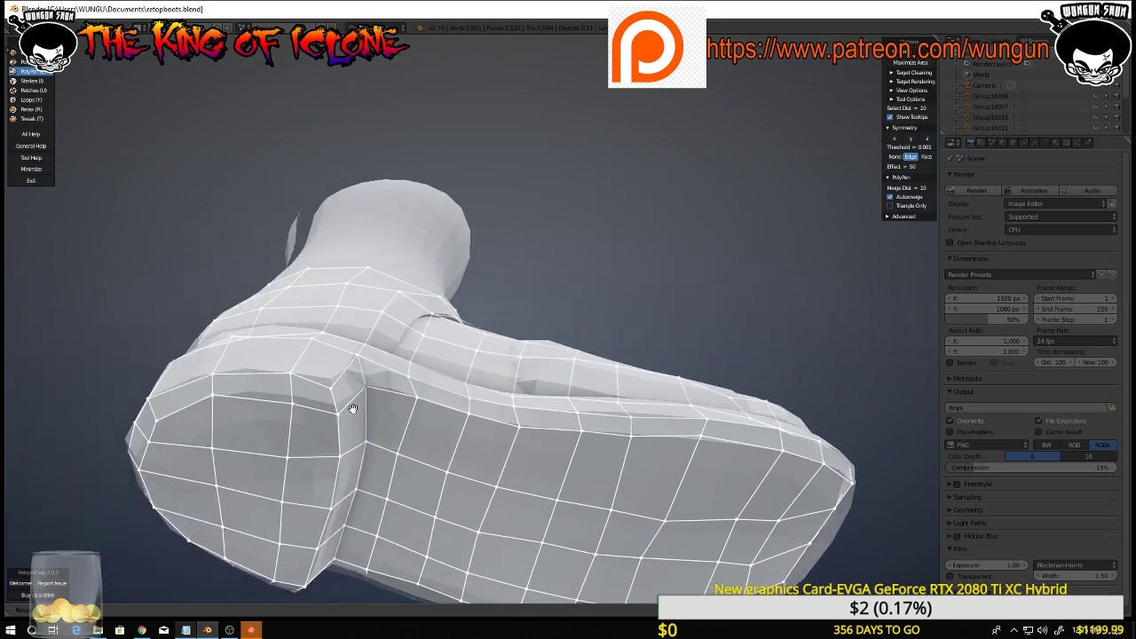
left_click(337, 414, "ctrl")
left_click_drag(338, 415, 334, 404)
mouse_move(292, 402)
middle_mouse_down()
mouse_move(347, 381)
mouse_move(393, 381)
mouse_move(300, 402)
middle_mouse_up()
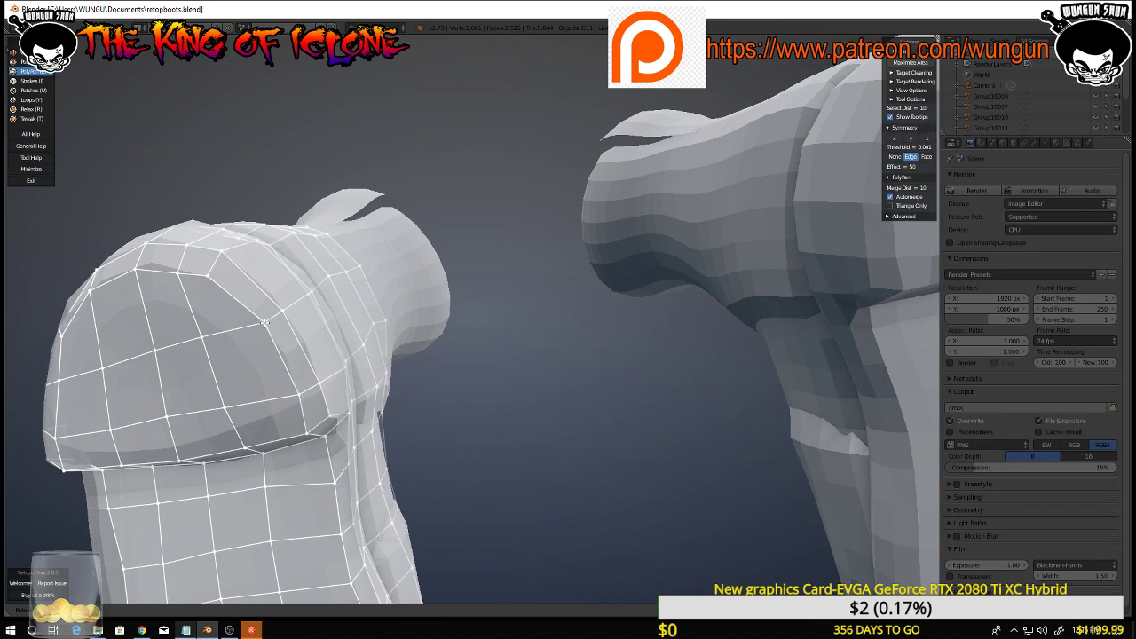
Reposition a border vertex and an interior vertex on the heel's bottom to even out its quads
left_click_drag(264, 323, 280, 354)
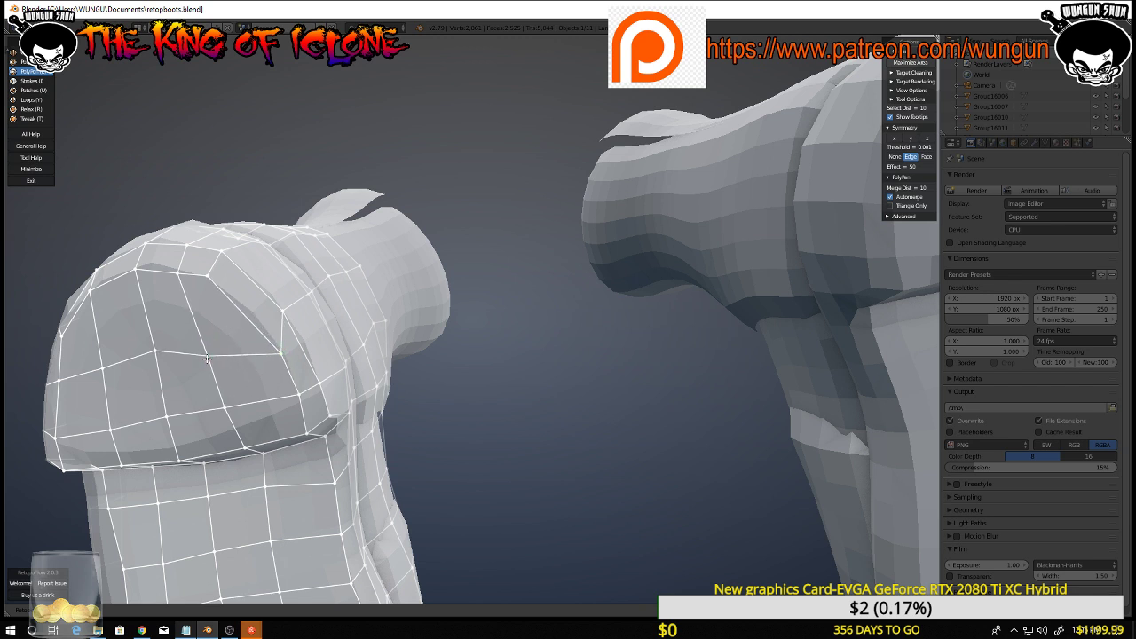
middle_click_drag(218, 357, 247, 343)
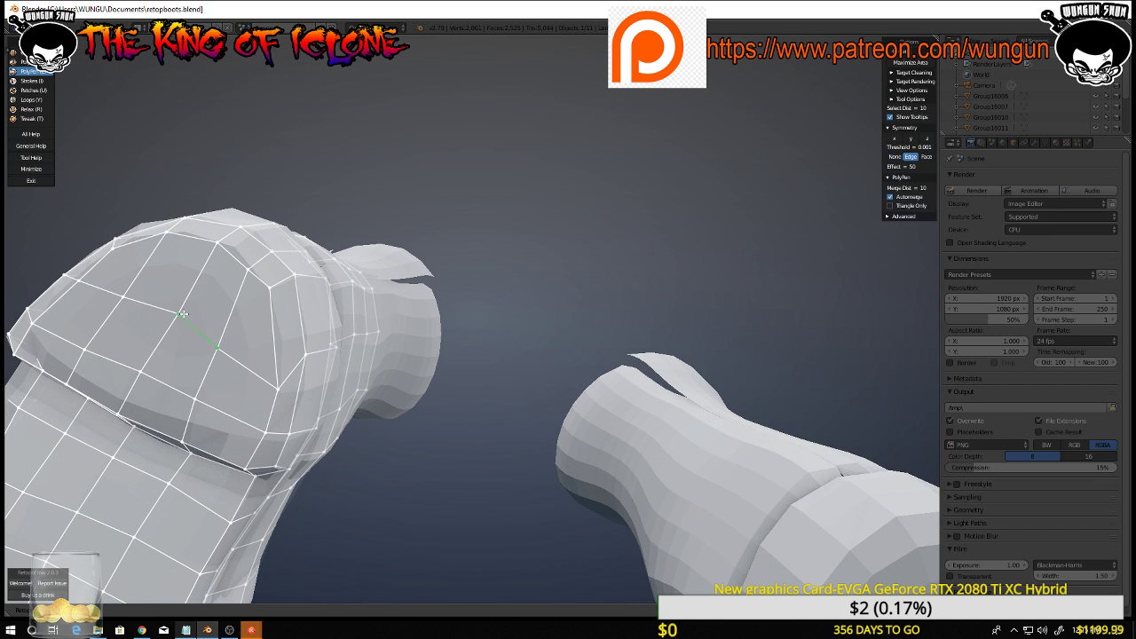
left_click_drag(183, 314, 171, 325)
middle_click_drag(222, 351, 271, 308)
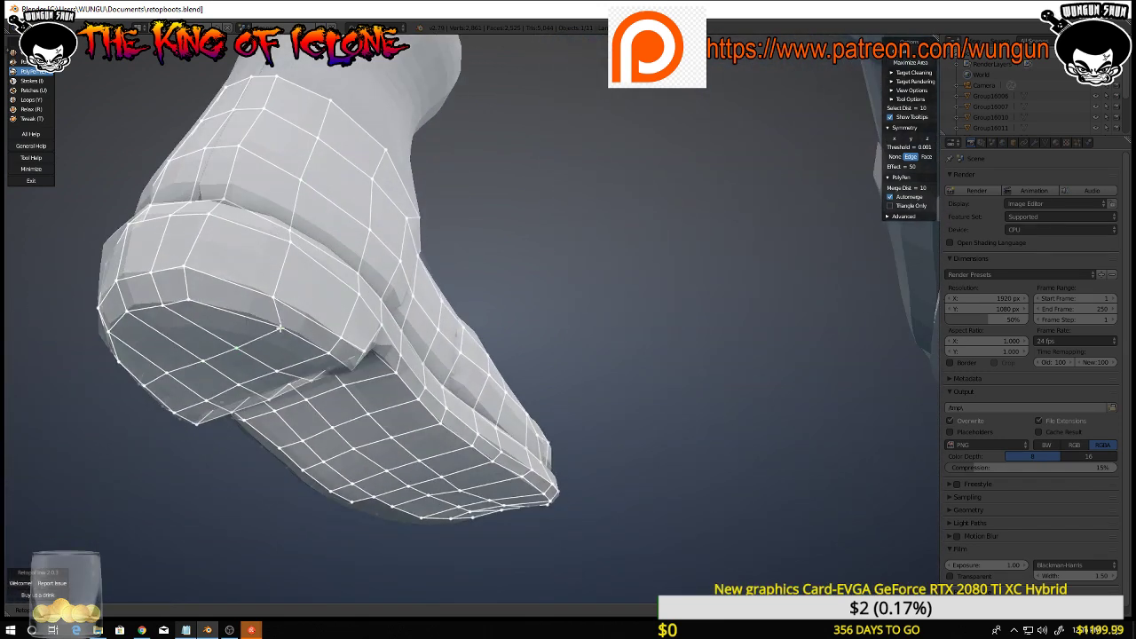
middle_click_drag(272, 325, 444, 389)
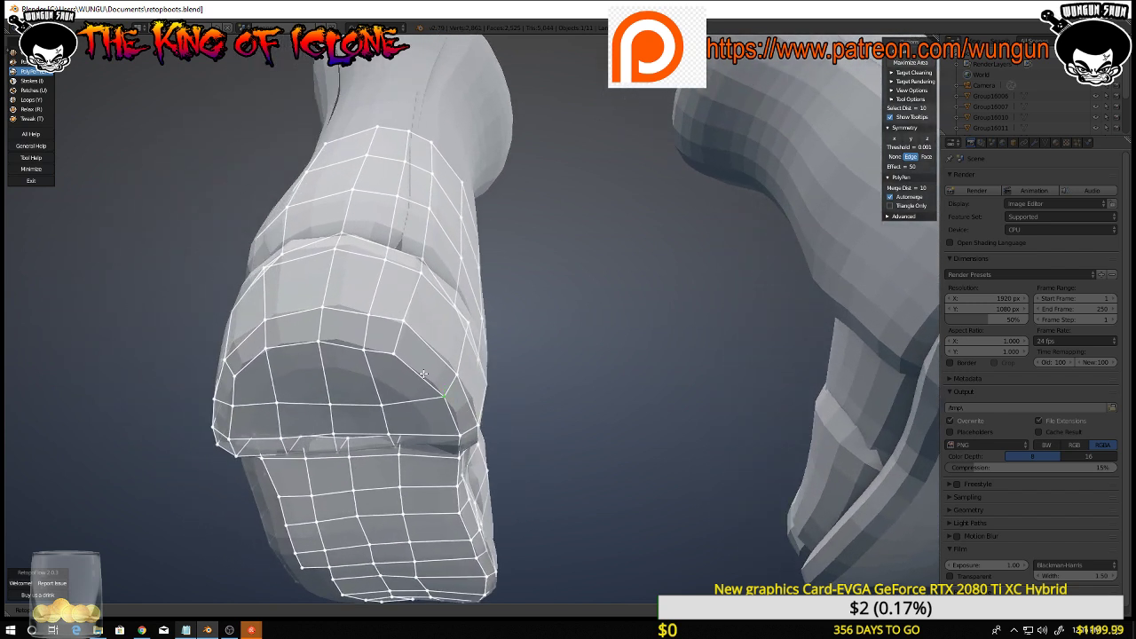
Insert an edge loop across the heel's bottom and up both sides of the upper with the Loops tool
key("y")
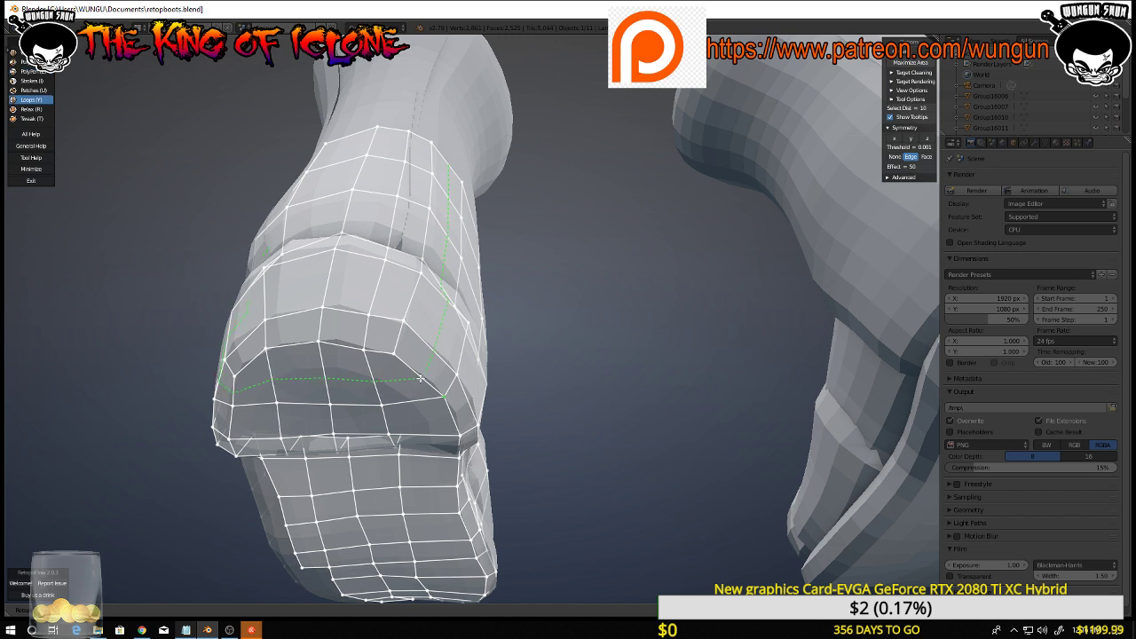
middle_click_drag(421, 379, 488, 410)
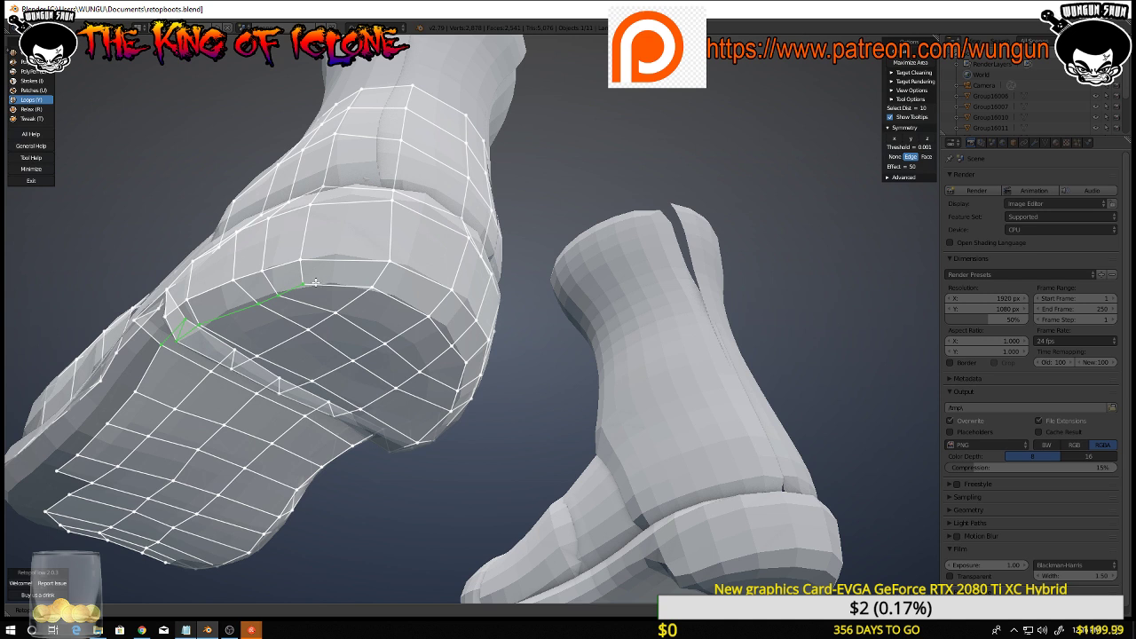
middle_click_drag(306, 288, 315, 283)
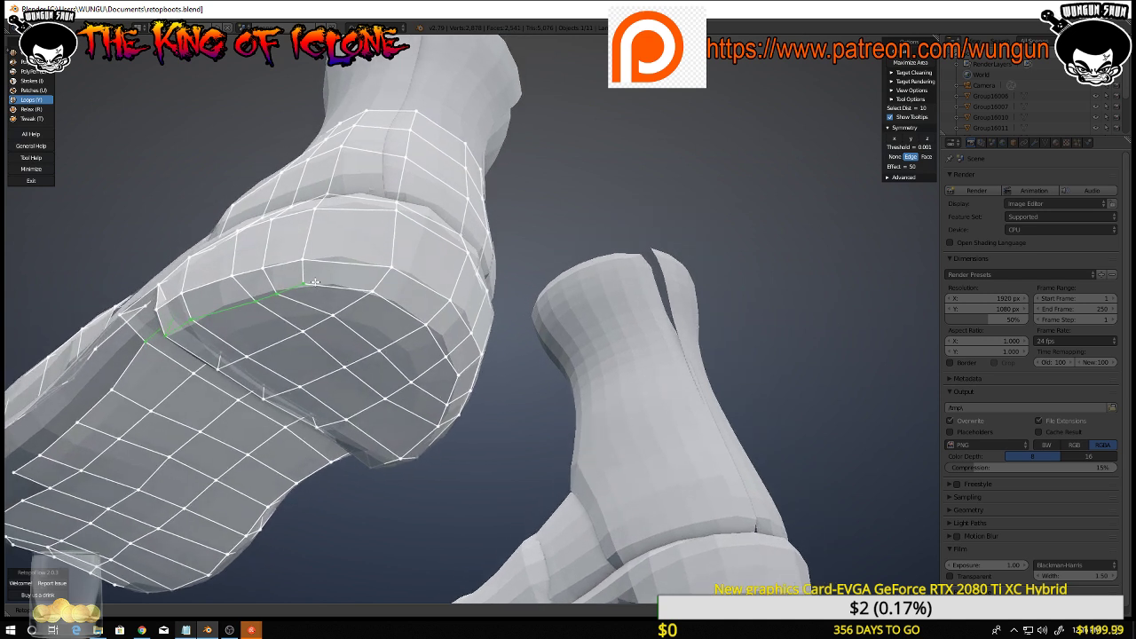
With PolyPen, shift the vertices next to the new loop on the heel's side toward the back of the boot
key("q")
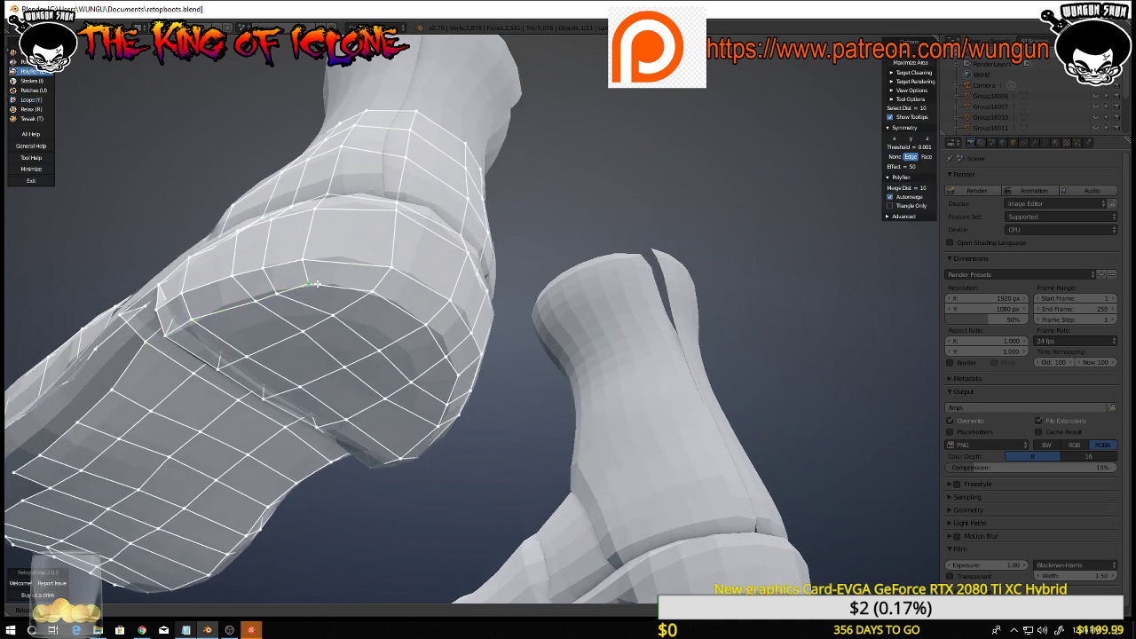
right_click(330, 284)
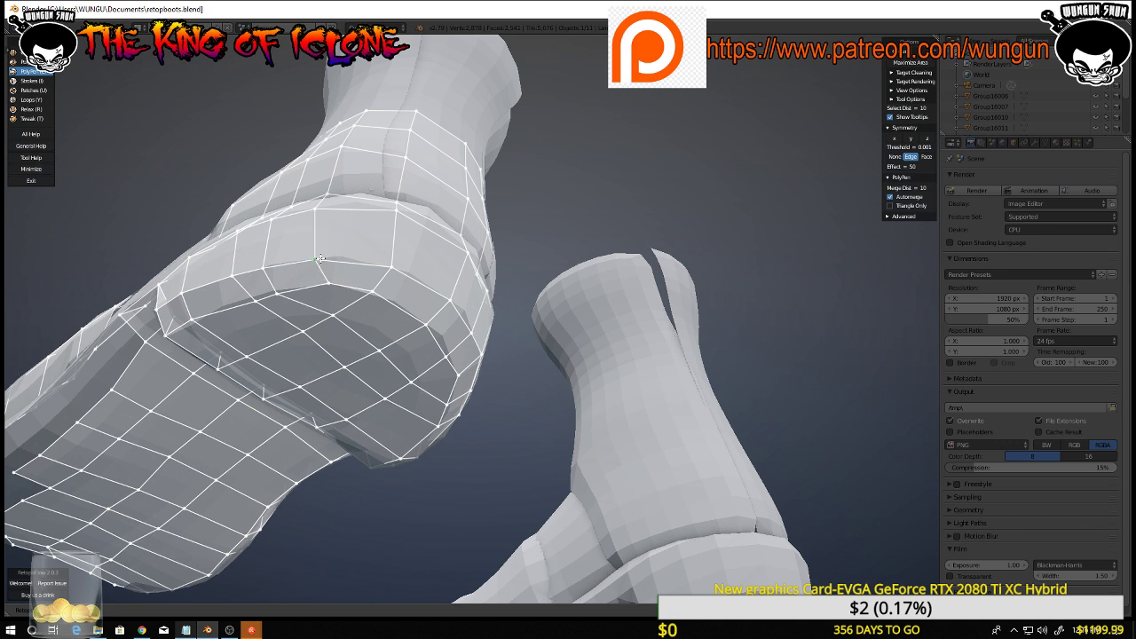
middle_click_drag(319, 213, 323, 220)
left_click_drag(312, 206, 338, 204)
middle_click_drag(338, 187, 370, 210)
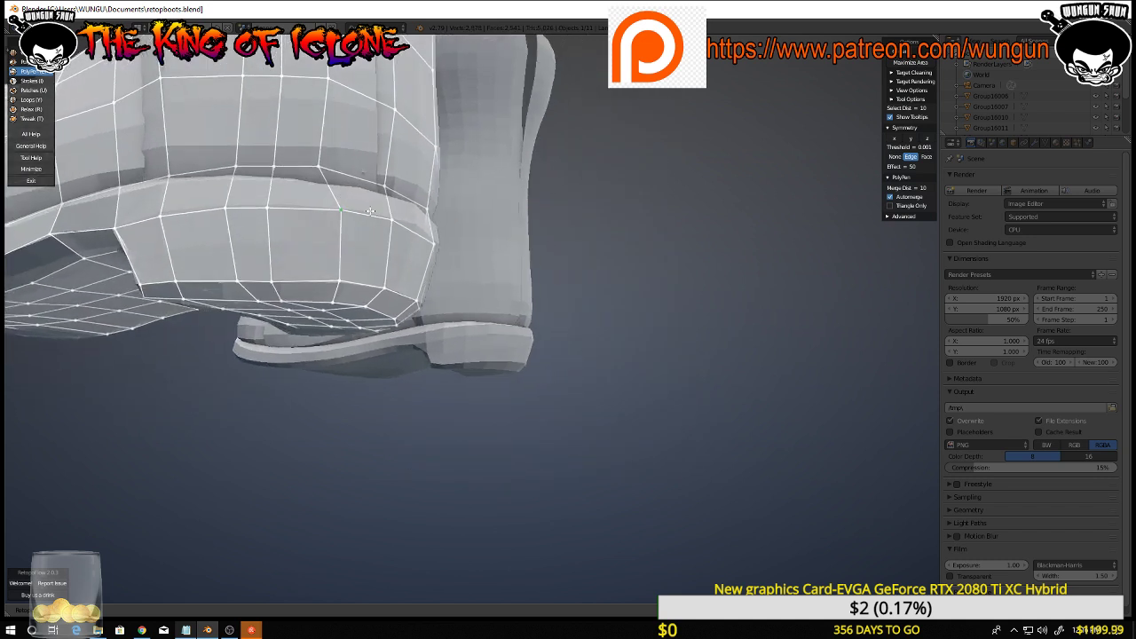
left_click_drag(326, 168, 347, 168)
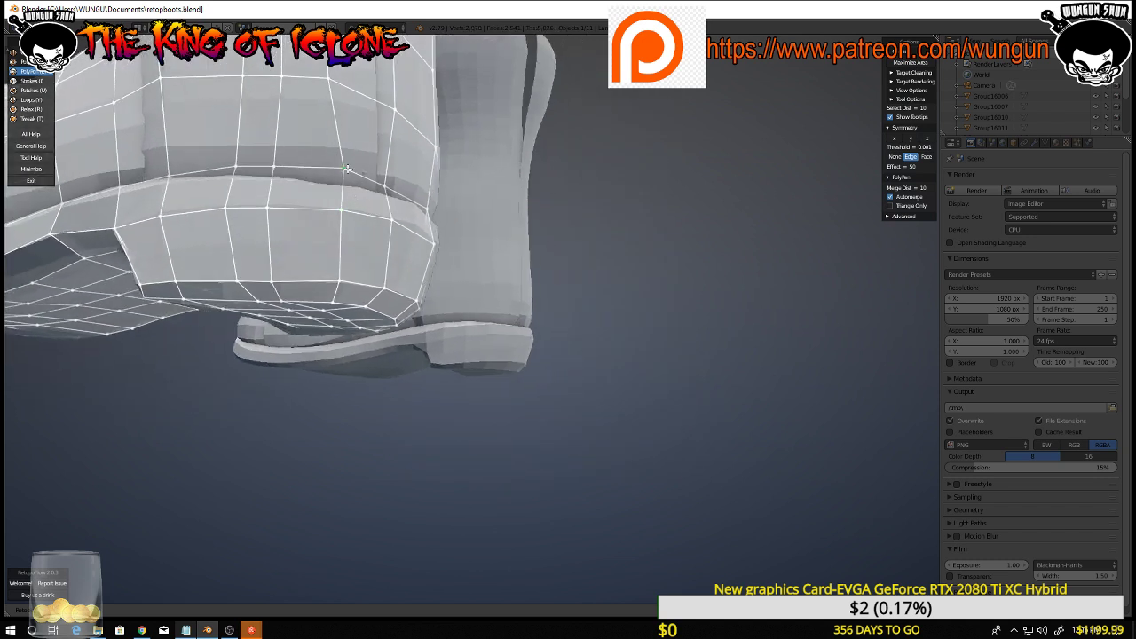
Move the vertex column on the ankle and heel side toward the toe so the columns are evenly spaced
middle_click_drag(347, 173, 408, 388)
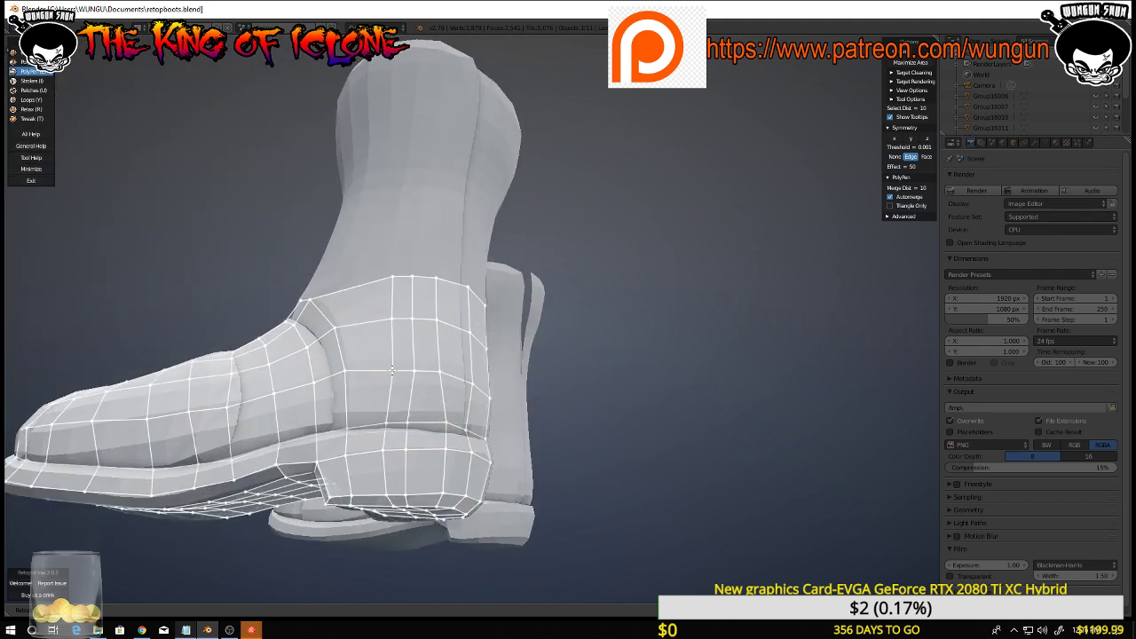
left_click_drag(391, 371, 369, 369)
left_click_drag(390, 316, 375, 316)
left_click_drag(393, 275, 366, 279)
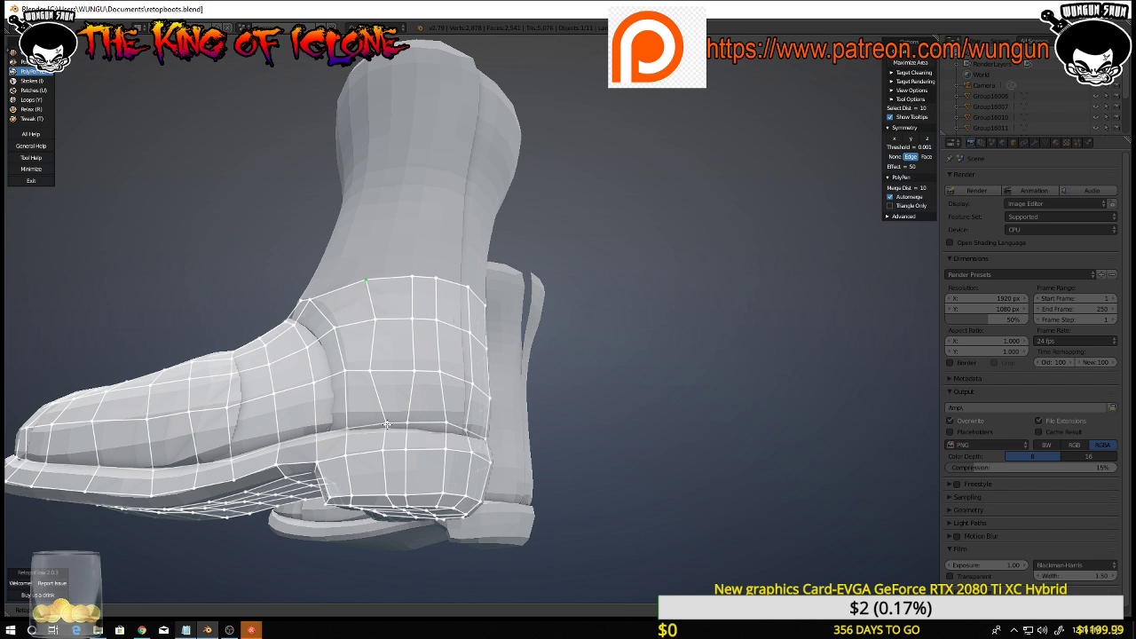
left_click_drag(385, 423, 378, 423)
left_click_drag(375, 320, 366, 320)
left_click_drag(382, 454, 378, 451)
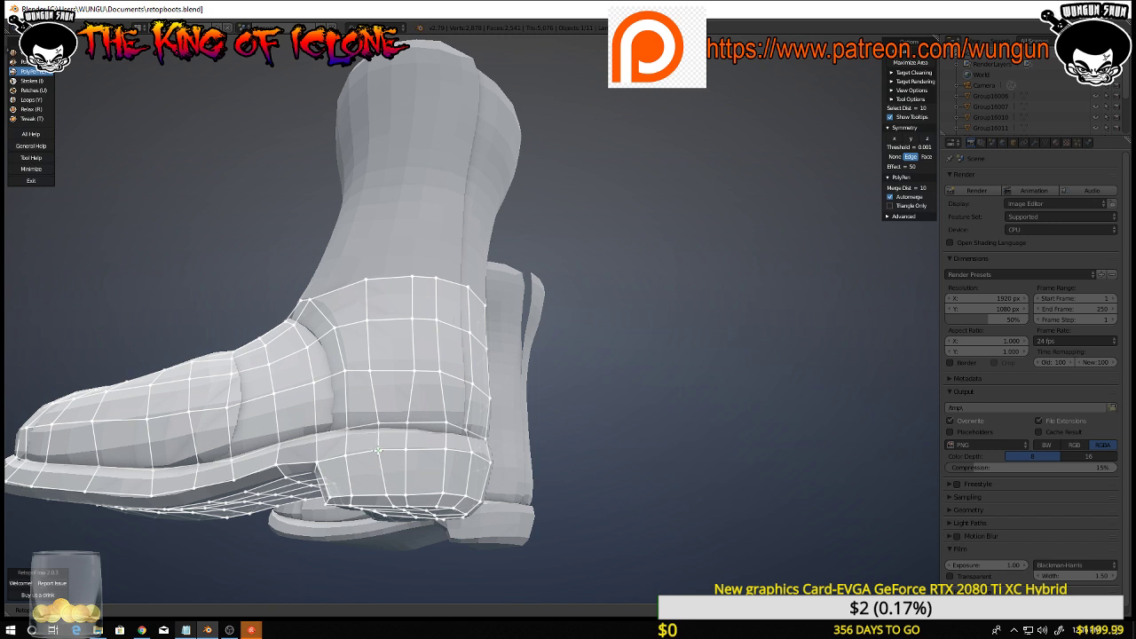
Shift the new loop's vertices on the opposite side of the upper toward the toe to even out the quads
middle_click_drag(380, 453, 390, 367)
middle_click_drag(402, 482, 497, 407)
scroll(500, 434, "up", 4)
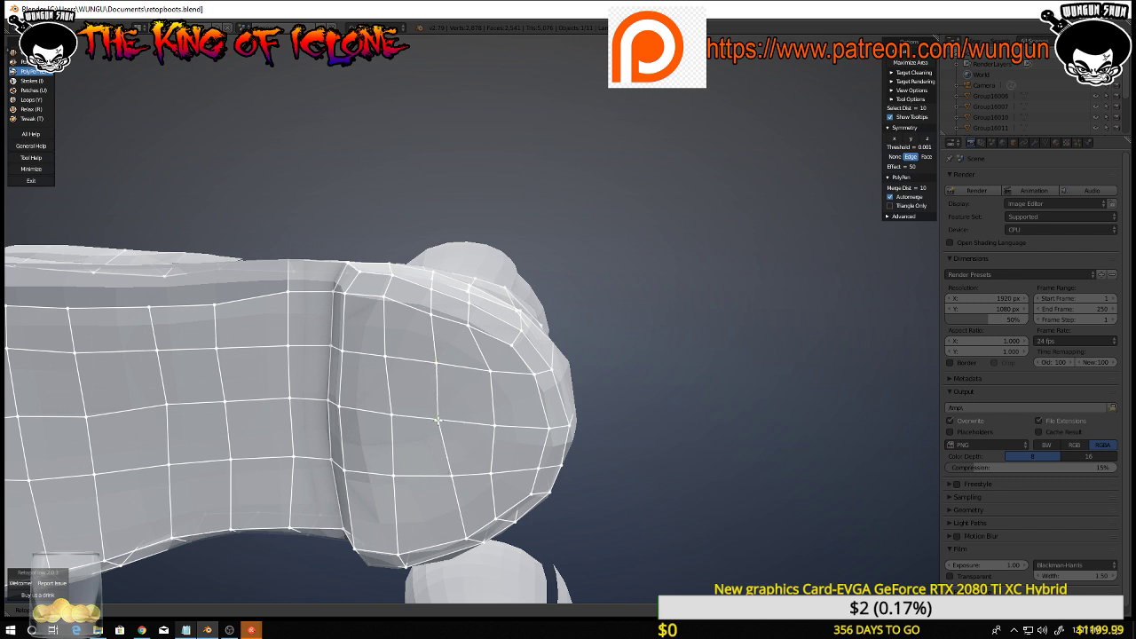
middle_click_drag(439, 419, 501, 331)
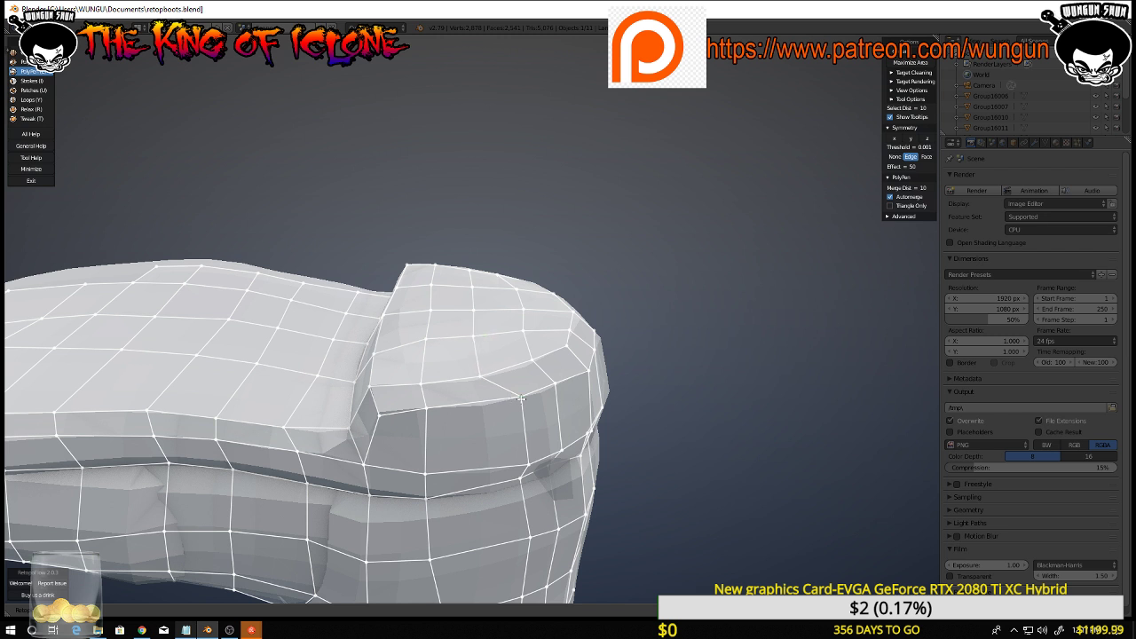
middle_click_drag(489, 404, 483, 461)
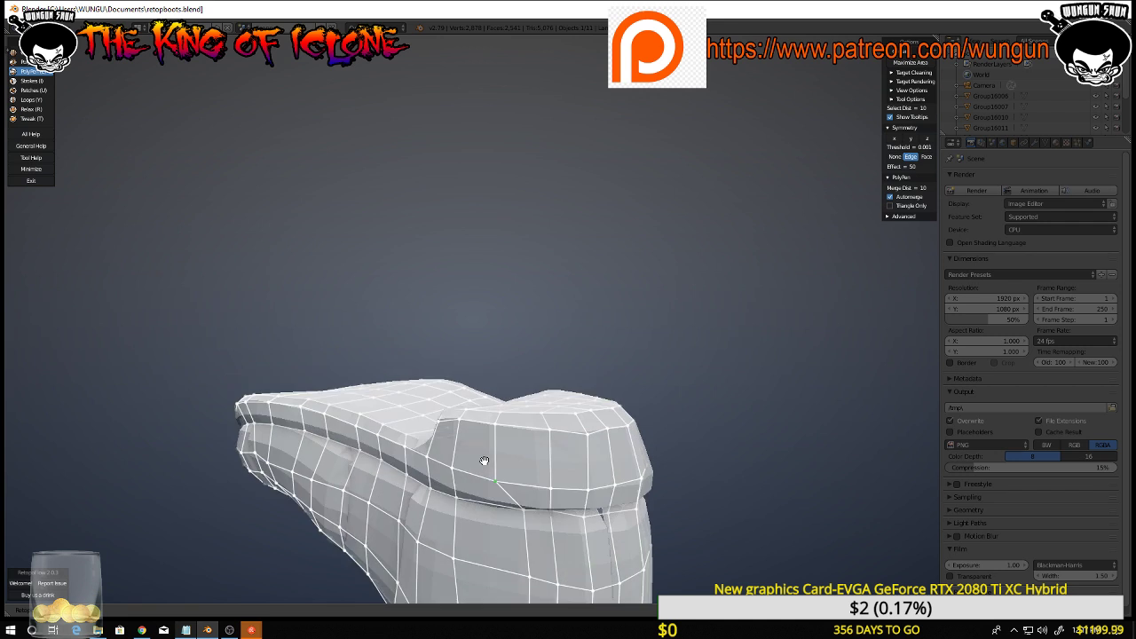
middle_click_drag(531, 509, 561, 373)
left_click_drag(559, 395, 530, 393)
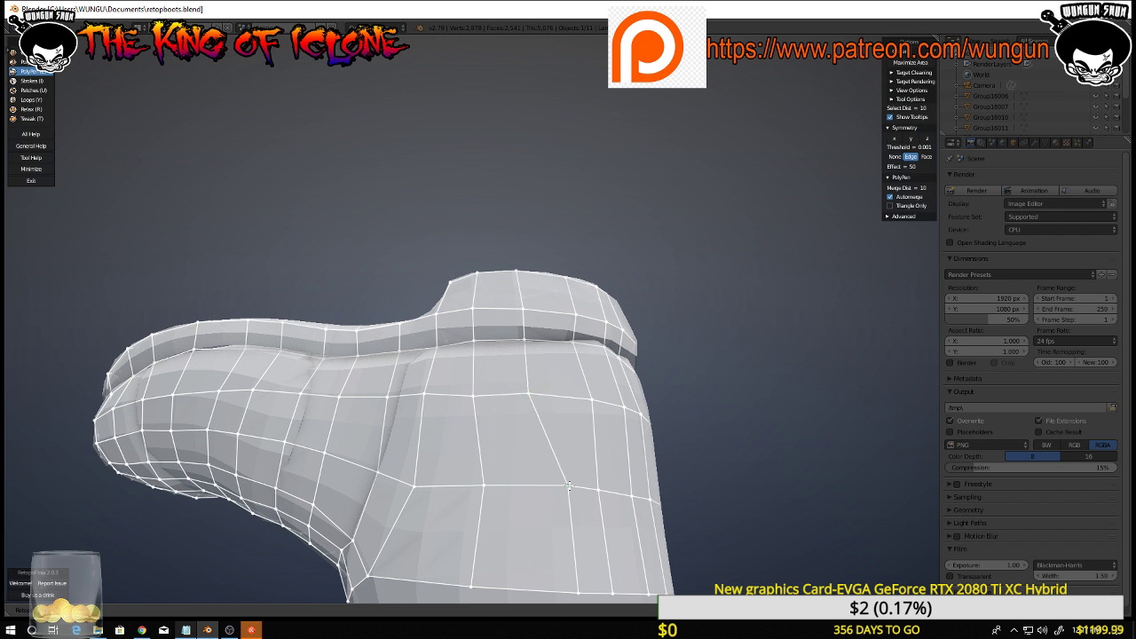
left_click_drag(569, 485, 473, 486)
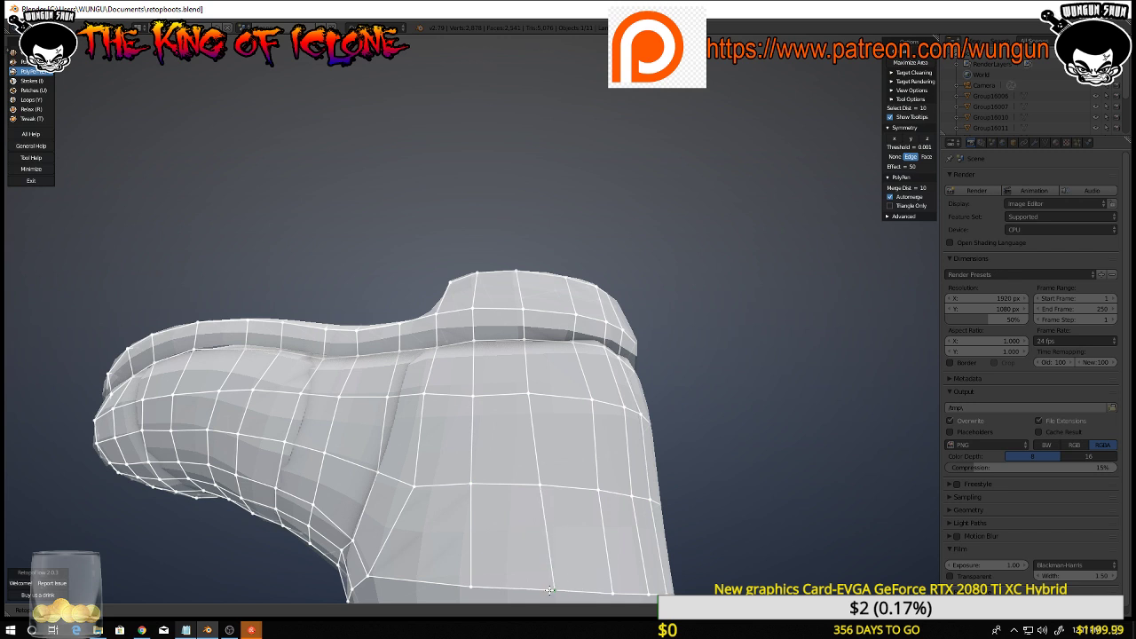
Examine the mesh around the back of the heel, the side seam and the sole's open border
middle_click_drag(550, 406, 470, 446)
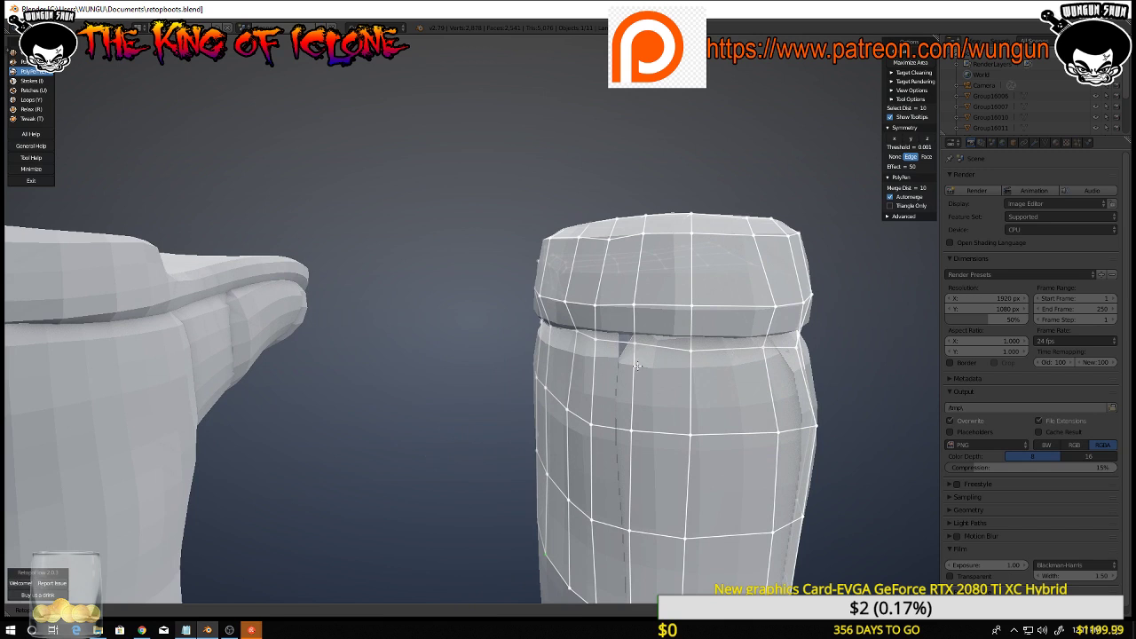
middle_click_drag(637, 365, 629, 334)
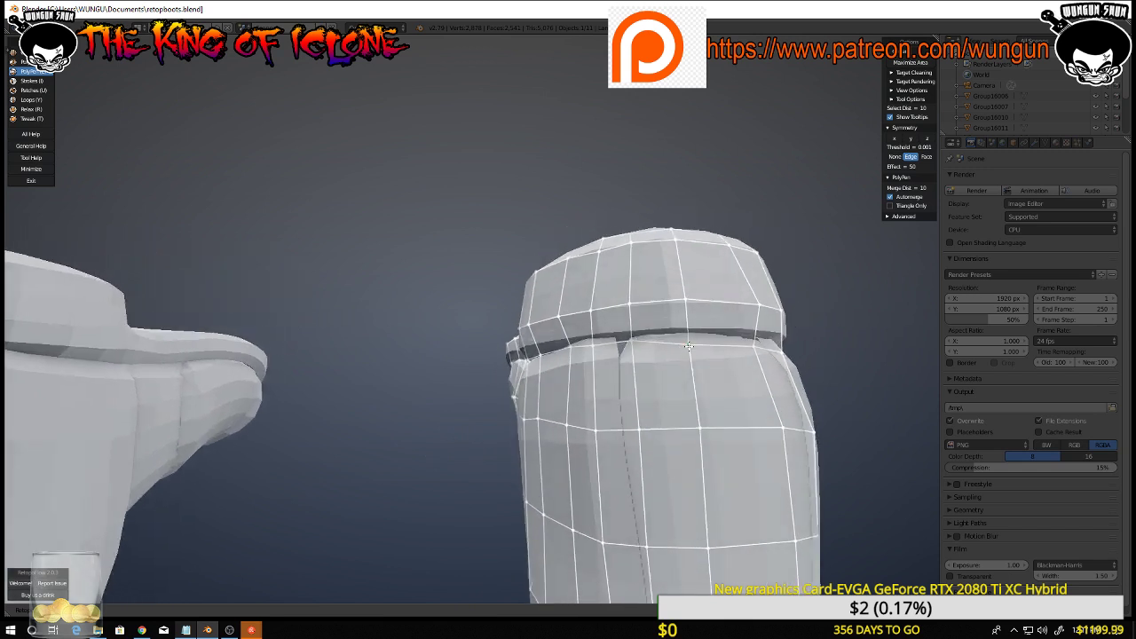
middle_click_drag(696, 348, 747, 349)
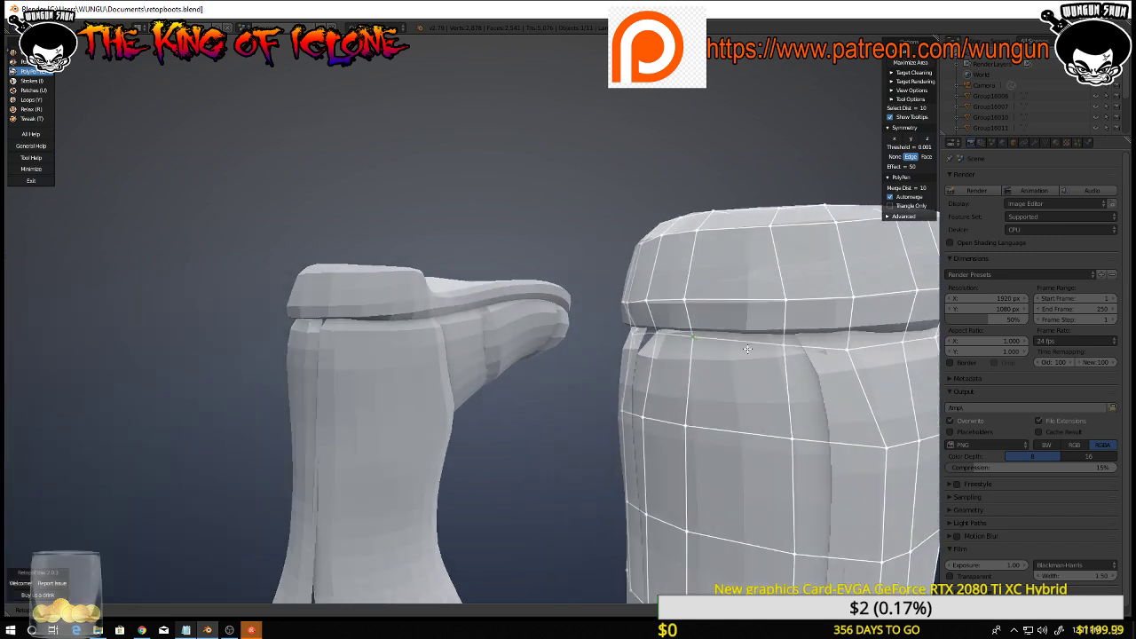
middle_click_drag(851, 353, 631, 275)
scroll(708, 329, "down", 2)
scroll(687, 297, "down", 2)
middle_click_drag(720, 336, 425, 312, "shift")
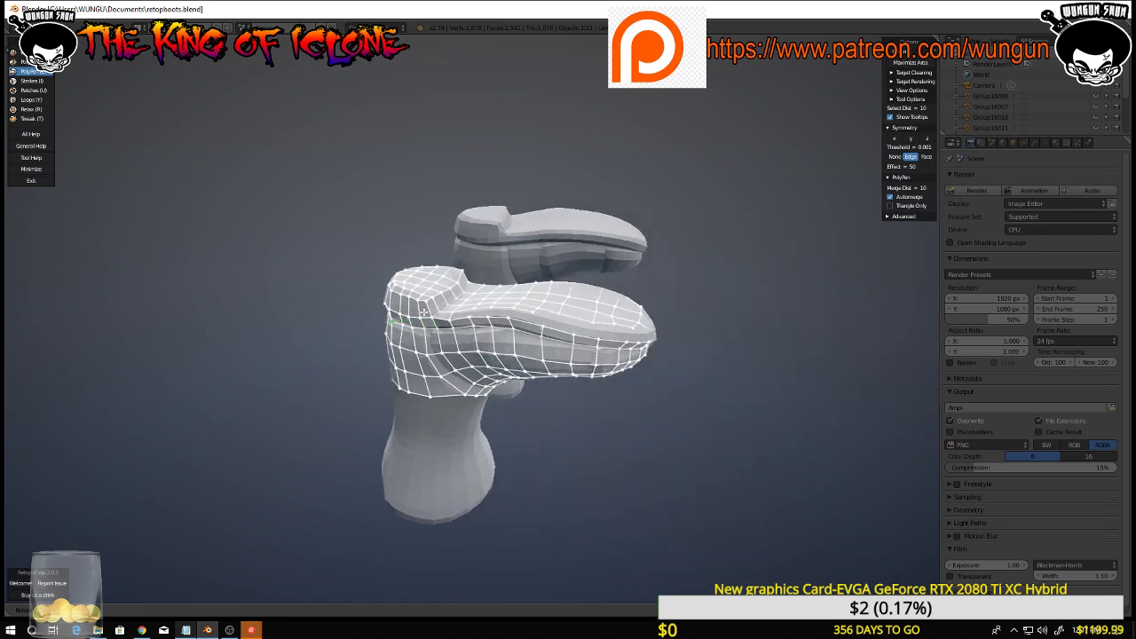
scroll(577, 344, "up", 1)
scroll(585, 346, "up", 3)
middle_click_drag(585, 347, 634, 332)
scroll(634, 332, "down", 1)
mouse_move(738, 401)
middle_mouse_down()
mouse_move(751, 388)
mouse_move(751, 414)
middle_mouse_up()
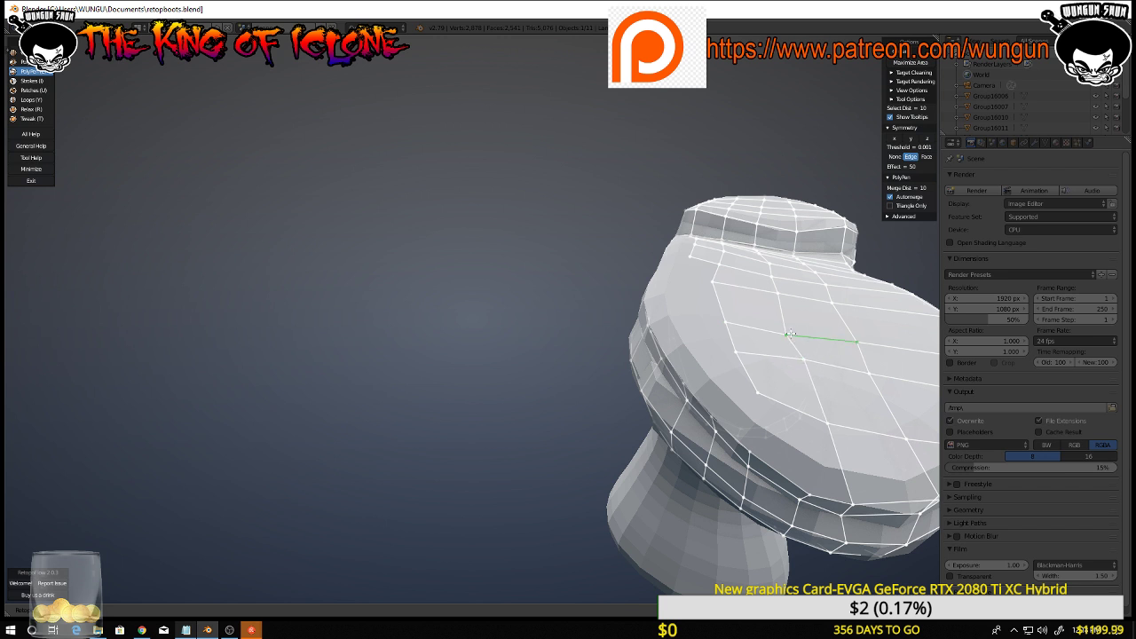
scroll(788, 335, "down", 2)
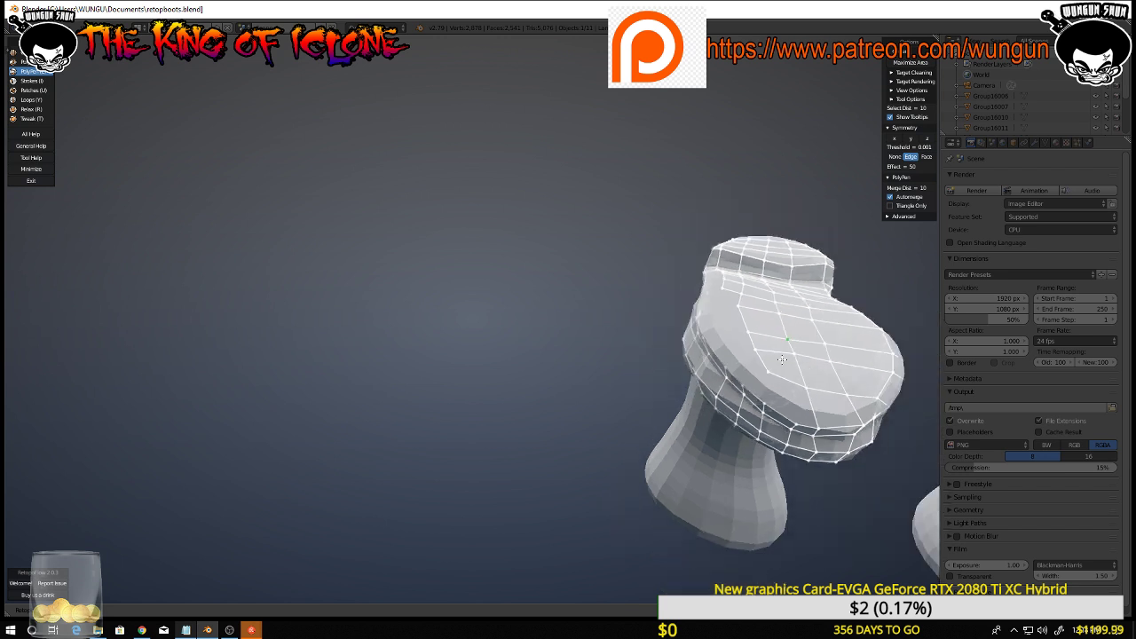
middle_click_drag(779, 391, 546, 443)
right_click(756, 428)
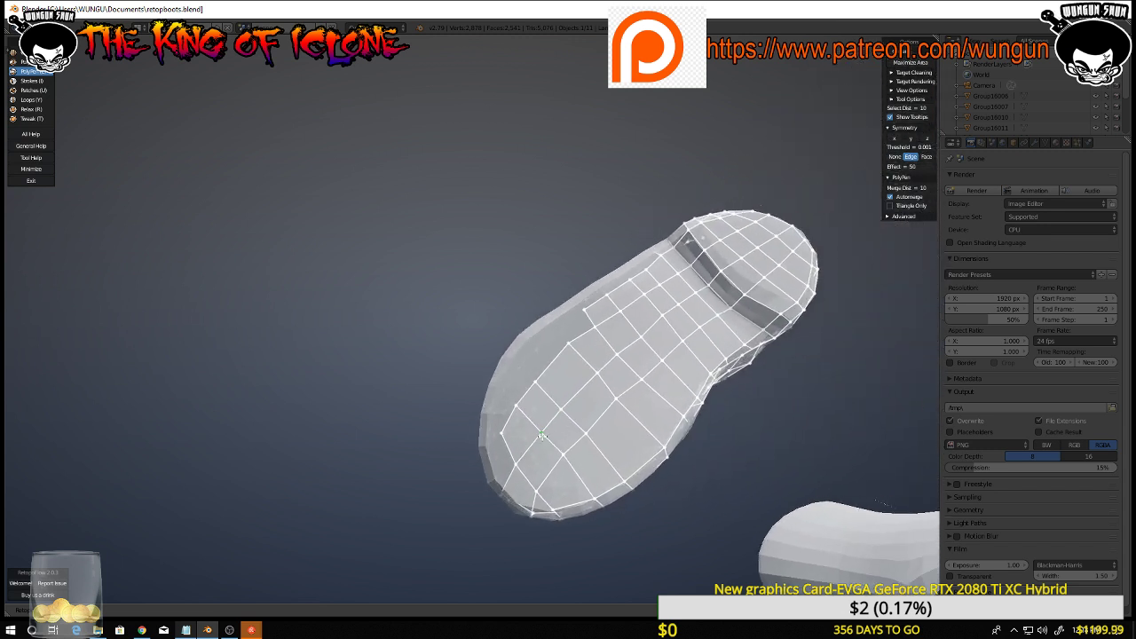
Nudge a vertex on the sole patch's open border near the toe after checking the toe and rim
middle_click_drag(545, 489, 566, 477)
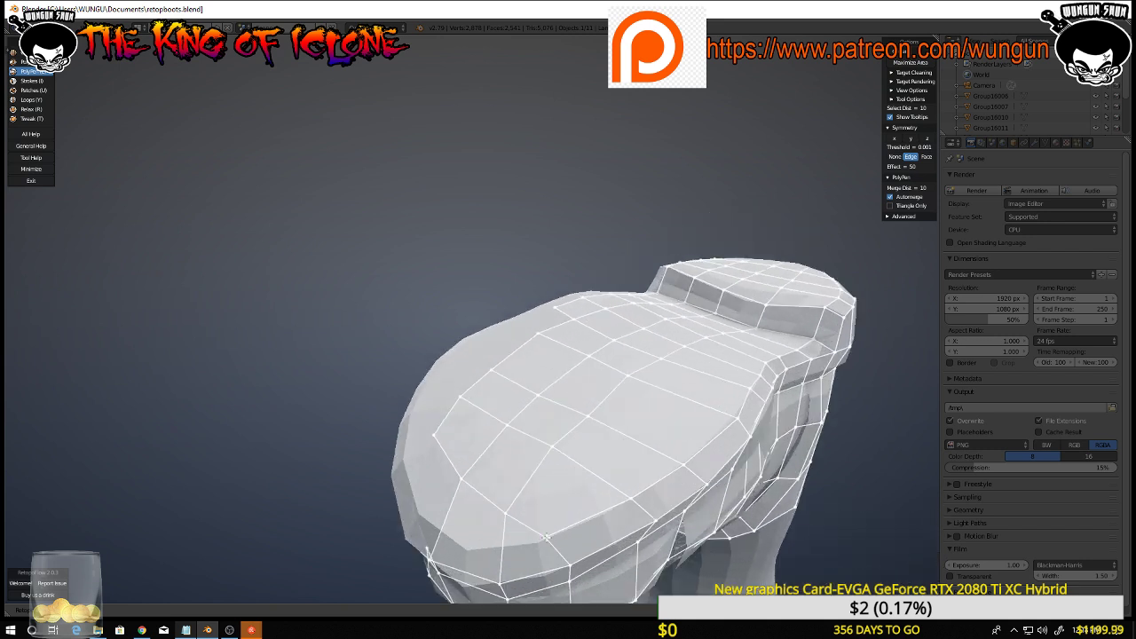
middle_click_drag(594, 475, 559, 504)
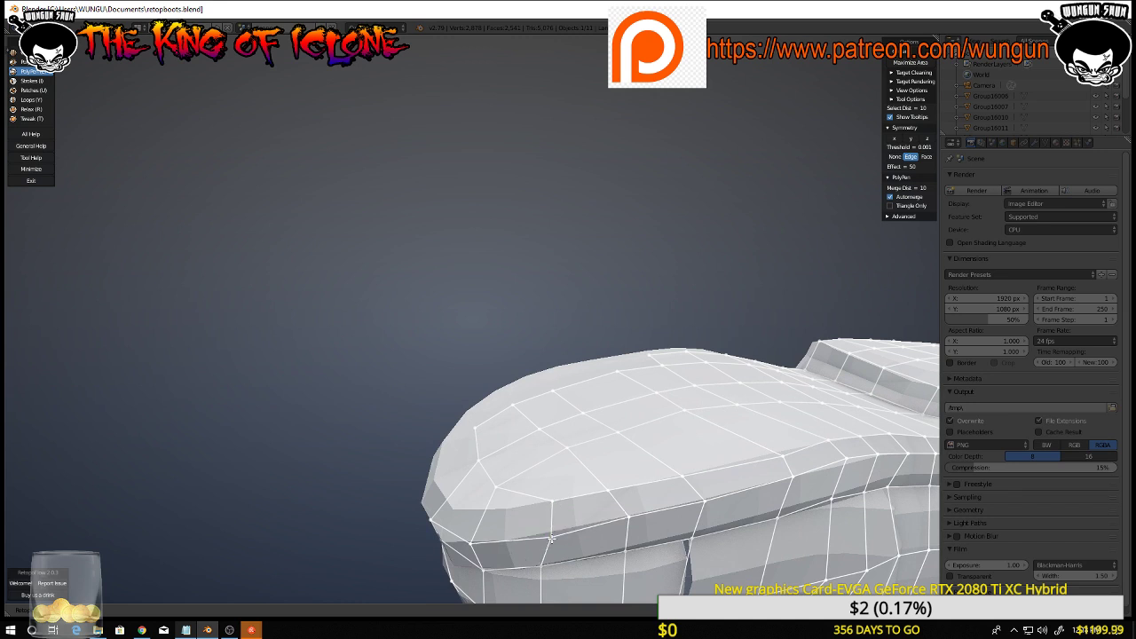
middle_click_drag(561, 482, 565, 451)
left_click_drag(493, 501, 509, 503)
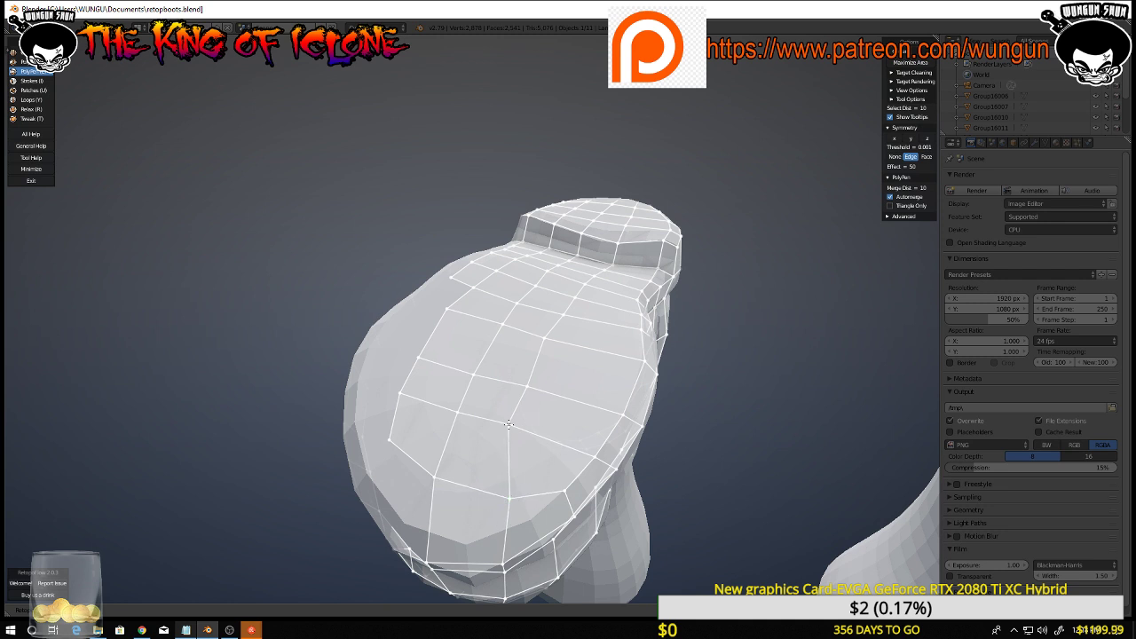
mouse_move(514, 429)
middle_mouse_down()
mouse_move(533, 482)
mouse_move(552, 419)
mouse_move(530, 333)
mouse_move(512, 409)
middle_mouse_up()
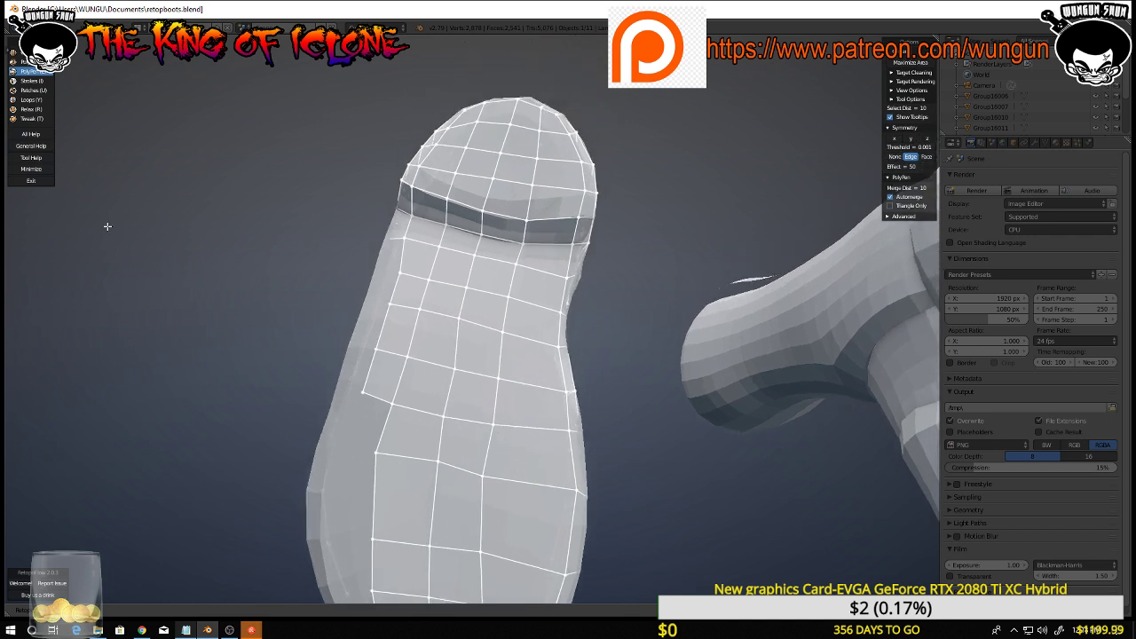
With the Tweak brush, shift the mid-sole vertices toward the joined rim to straighten their lengthwise column
left_click(31, 119)
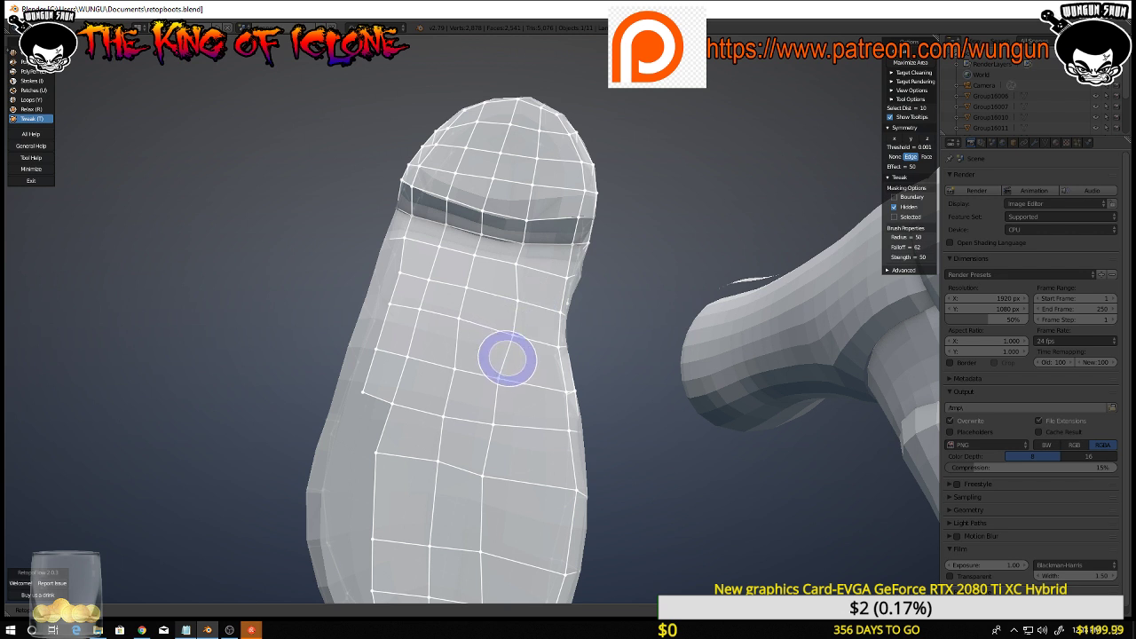
mouse_move(499, 375)
left_mouse_down()
mouse_move(538, 385)
mouse_move(524, 356)
left_mouse_up()
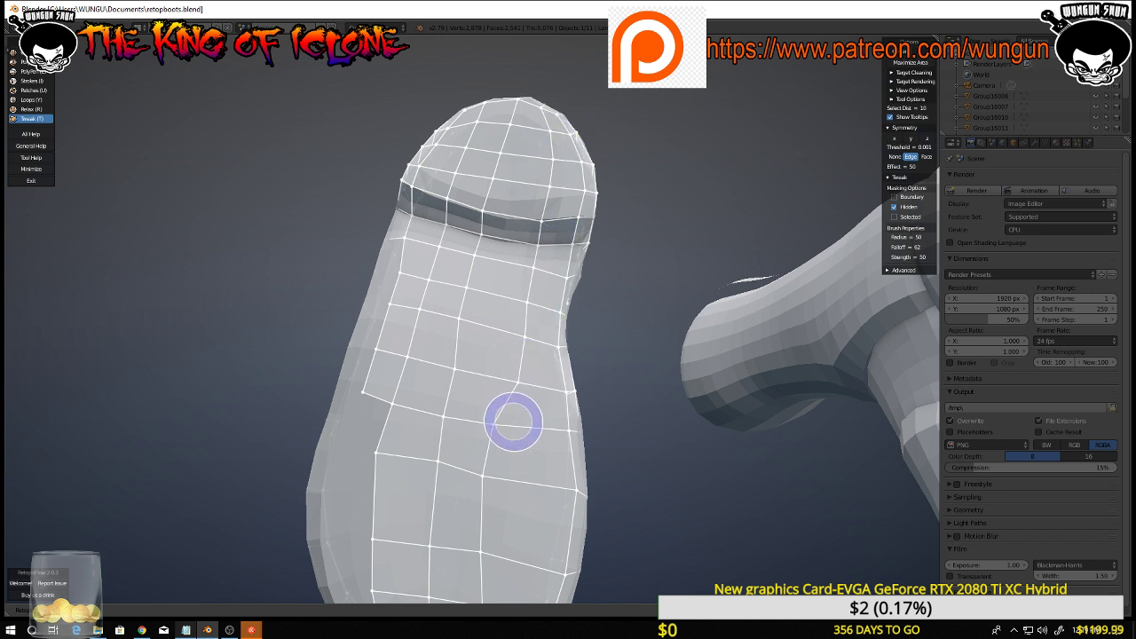
left_click_drag(497, 423, 538, 437)
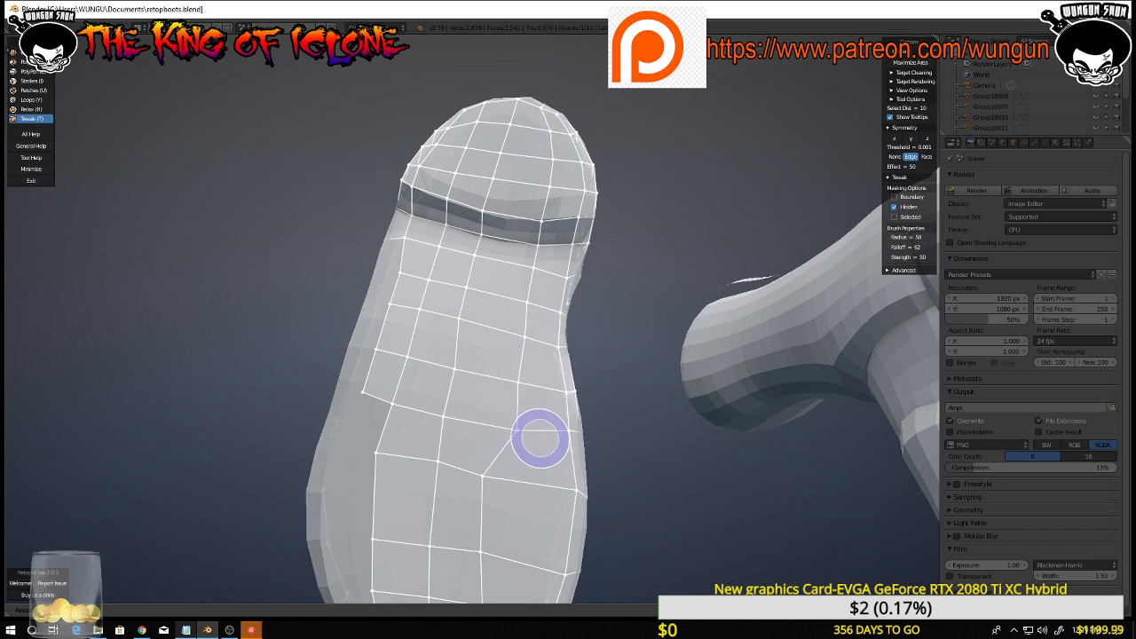
left_click_drag(517, 377, 535, 380)
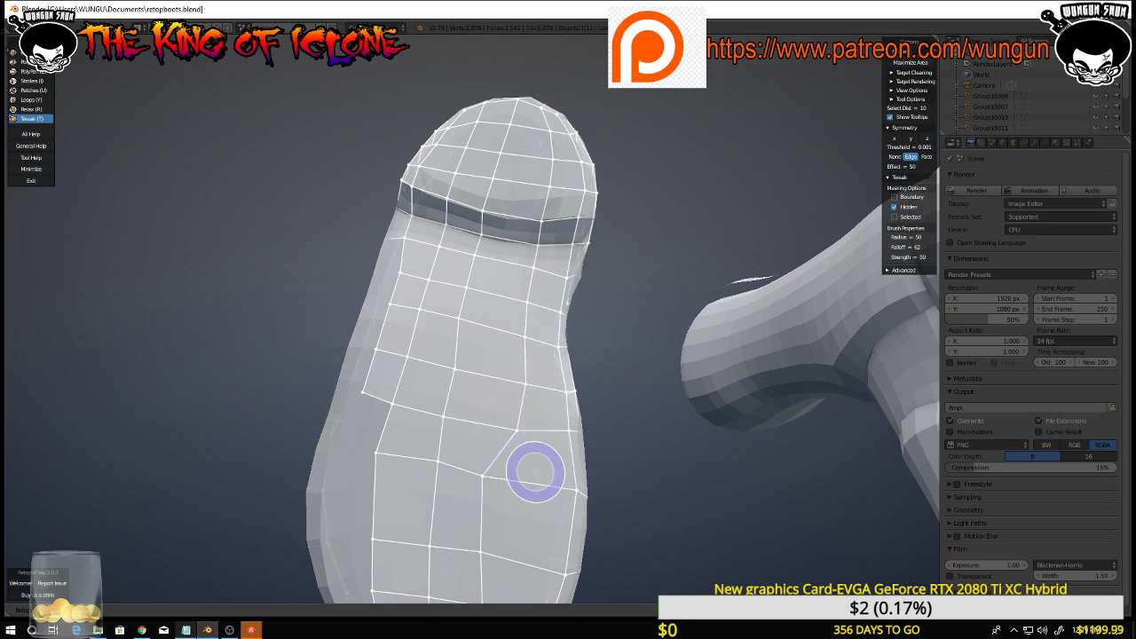
Tweak the same column's vertices on the front half of the sole toward the joined rim to continue its line
middle_click_drag(532, 471, 587, 431)
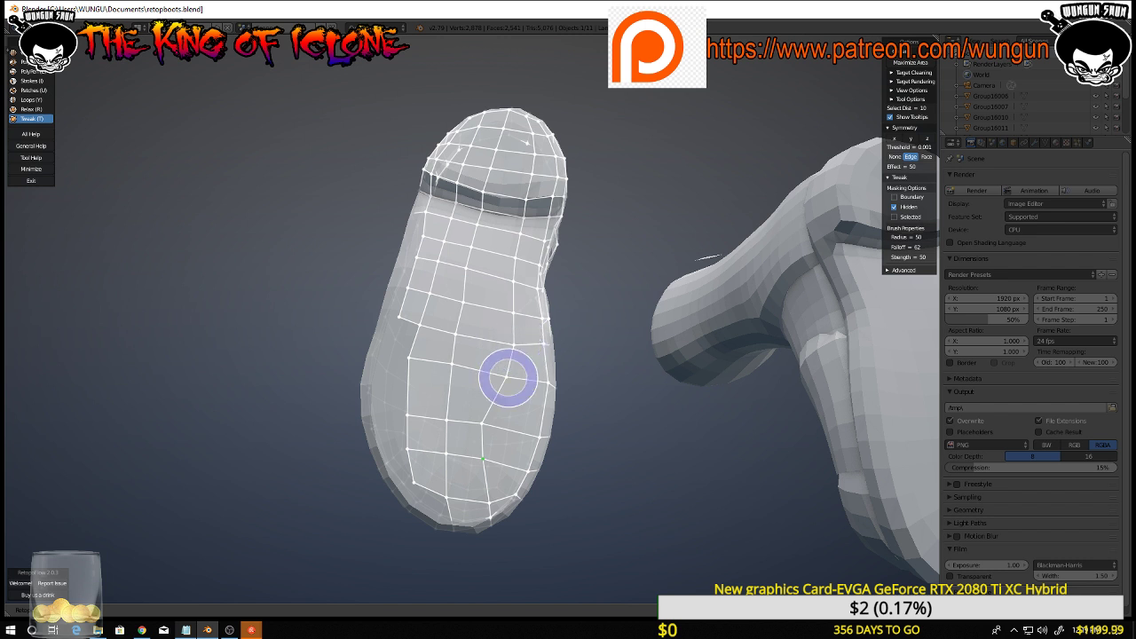
mouse_move(485, 424)
left_mouse_down()
mouse_move(502, 430)
mouse_move(493, 463)
mouse_move(523, 471)
left_mouse_up()
left_click_drag(502, 419, 530, 423)
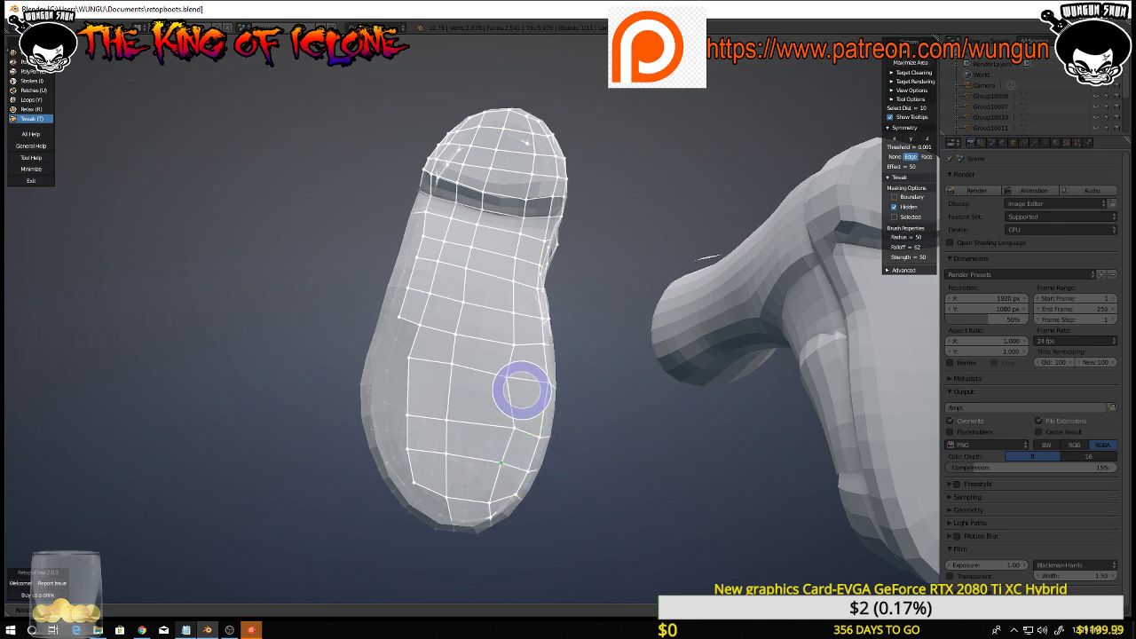
left_click_drag(509, 377, 531, 377)
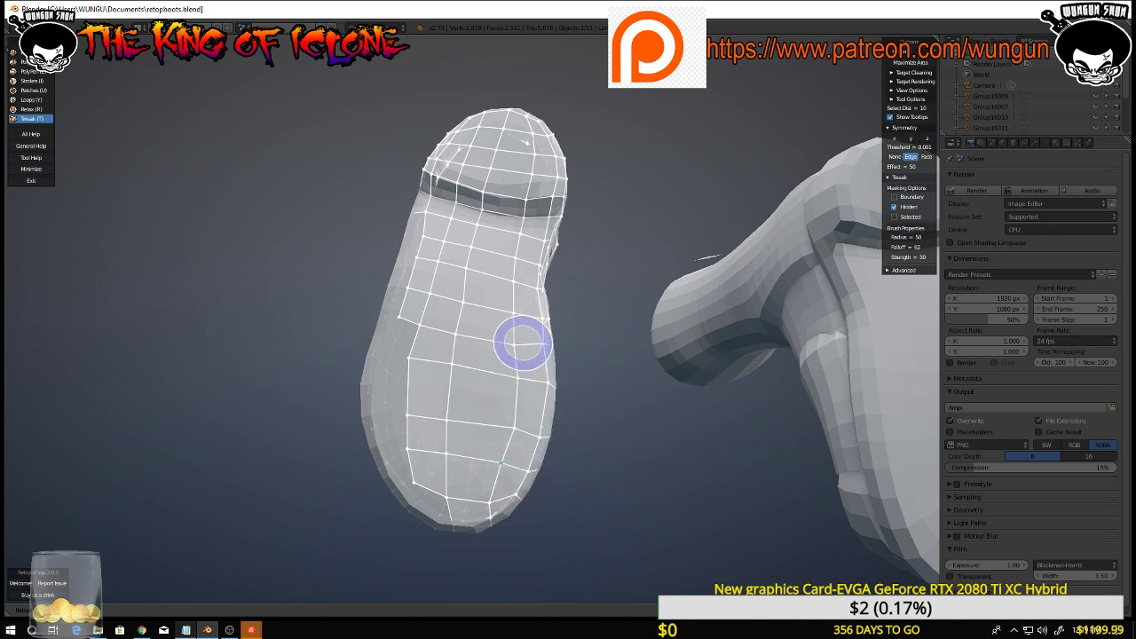
Examine the sole, heel and rim, and even out the inner column's vertices near the toe with the Tweak brush
mouse_move(583, 553)
middle_mouse_down()
mouse_move(581, 429)
mouse_move(591, 472)
mouse_move(486, 479)
middle_mouse_up()
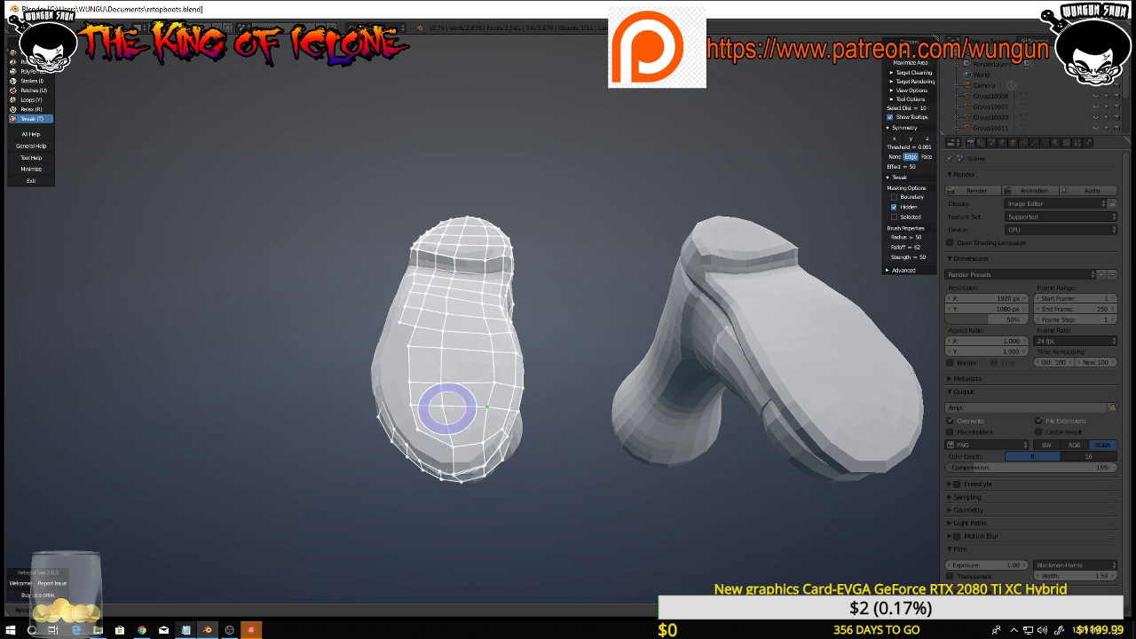
middle_click_drag(457, 475, 459, 467)
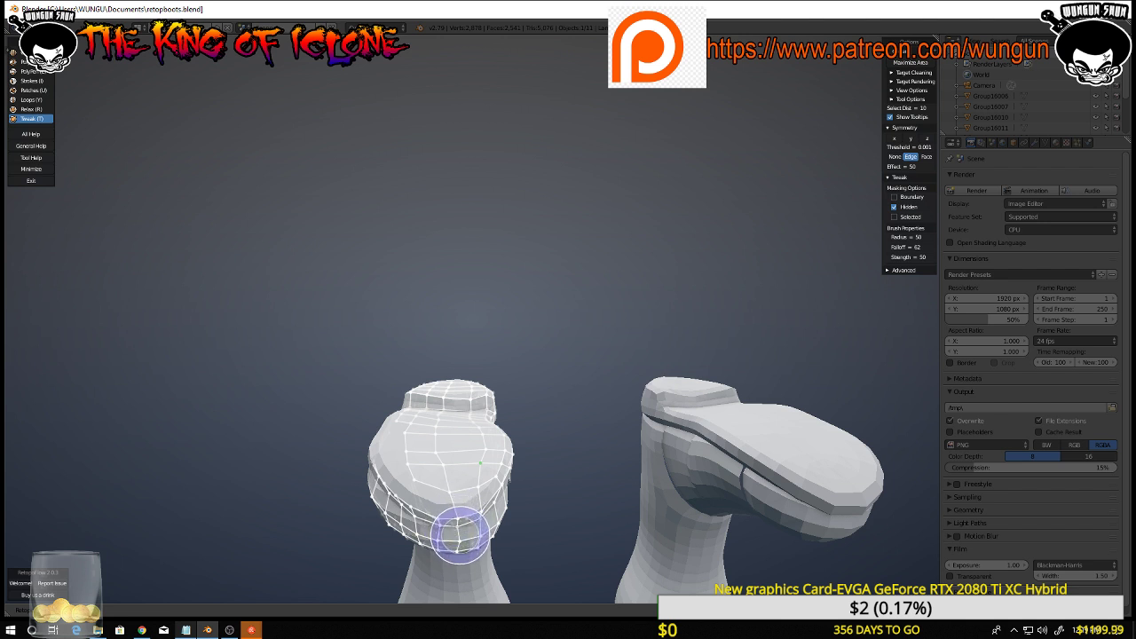
mouse_move(462, 472)
middle_mouse_down()
mouse_move(464, 540)
mouse_move(441, 536)
middle_mouse_up()
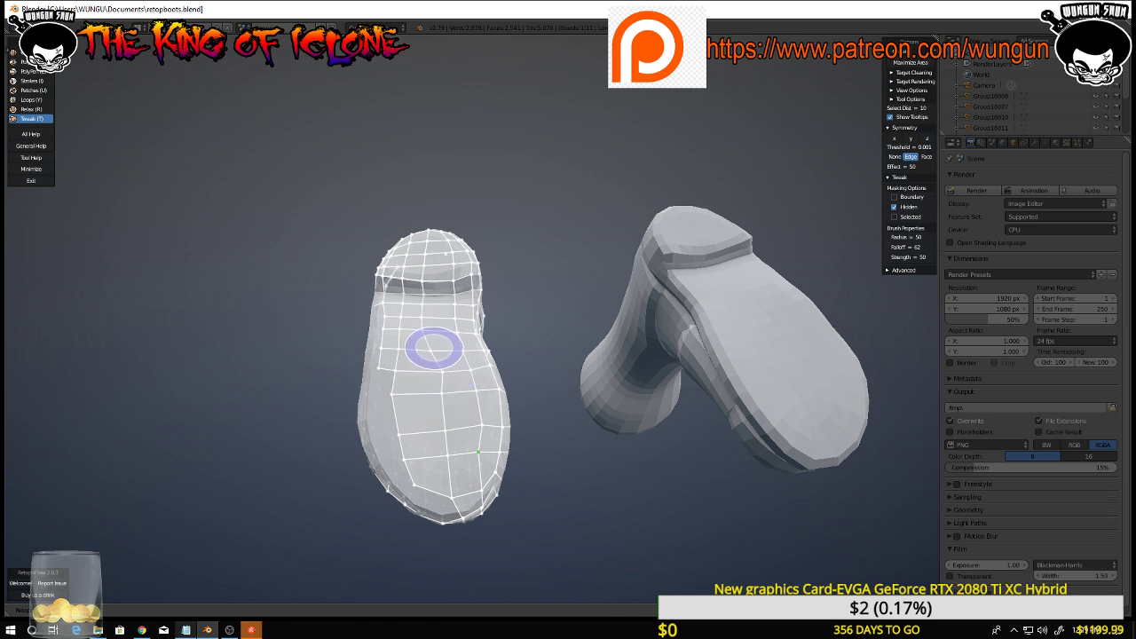
middle_click_drag(450, 347, 465, 371)
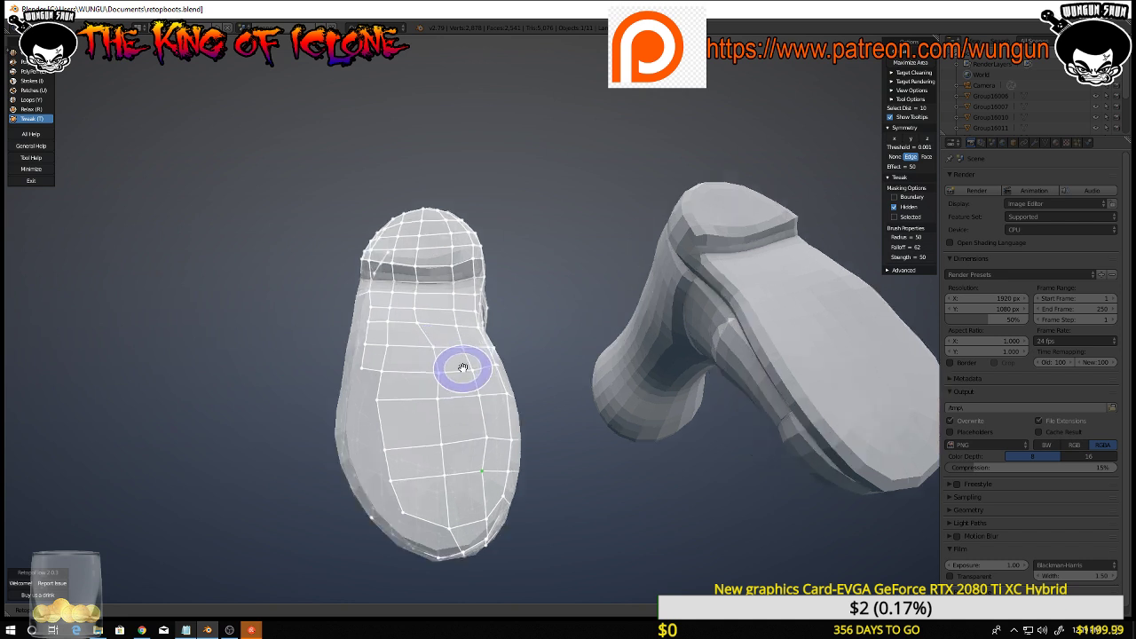
scroll(465, 370, "up", 3)
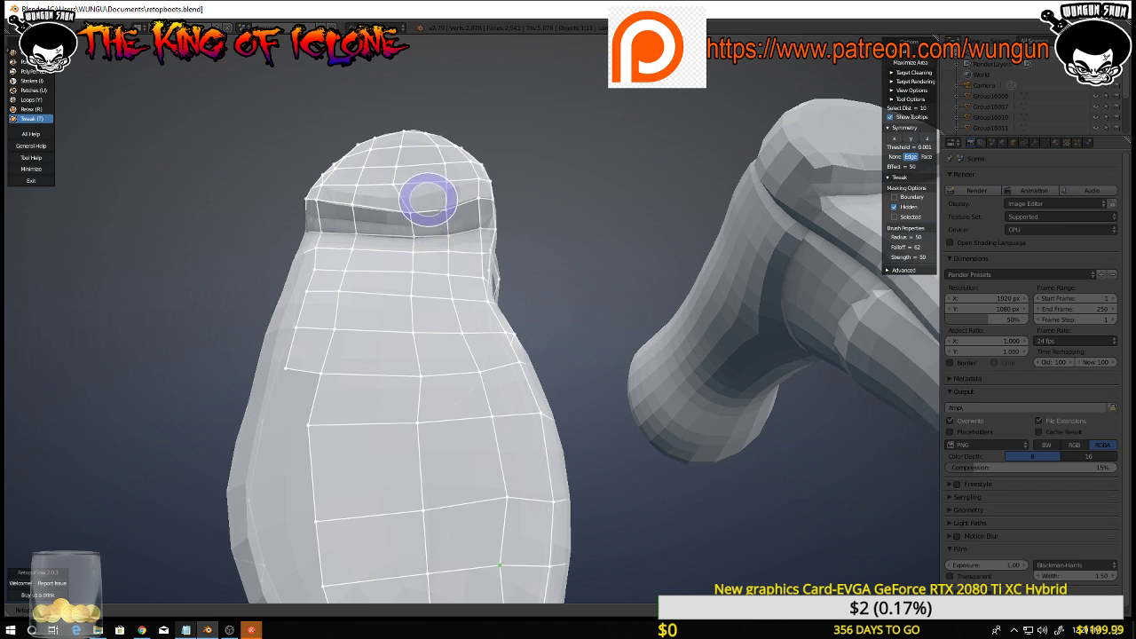
middle_click_drag(456, 175, 396, 184)
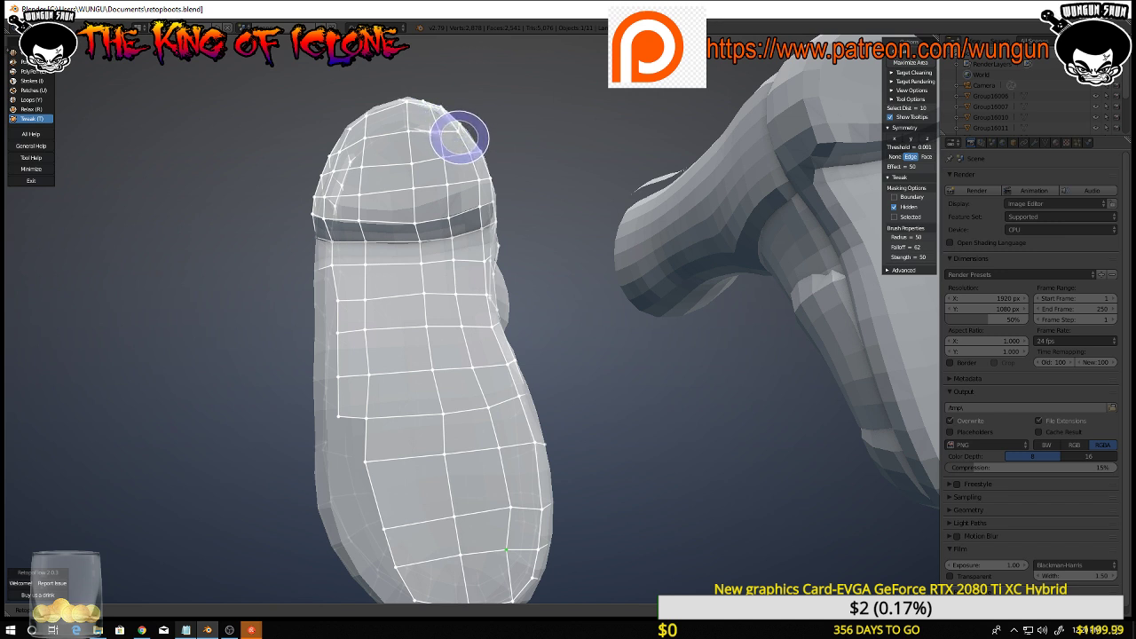
mouse_move(303, 144)
middle_mouse_down()
mouse_move(358, 148)
mouse_move(370, 132)
mouse_move(553, 311)
mouse_move(538, 329)
mouse_move(398, 281)
mouse_move(352, 213)
mouse_move(320, 200)
middle_mouse_up()
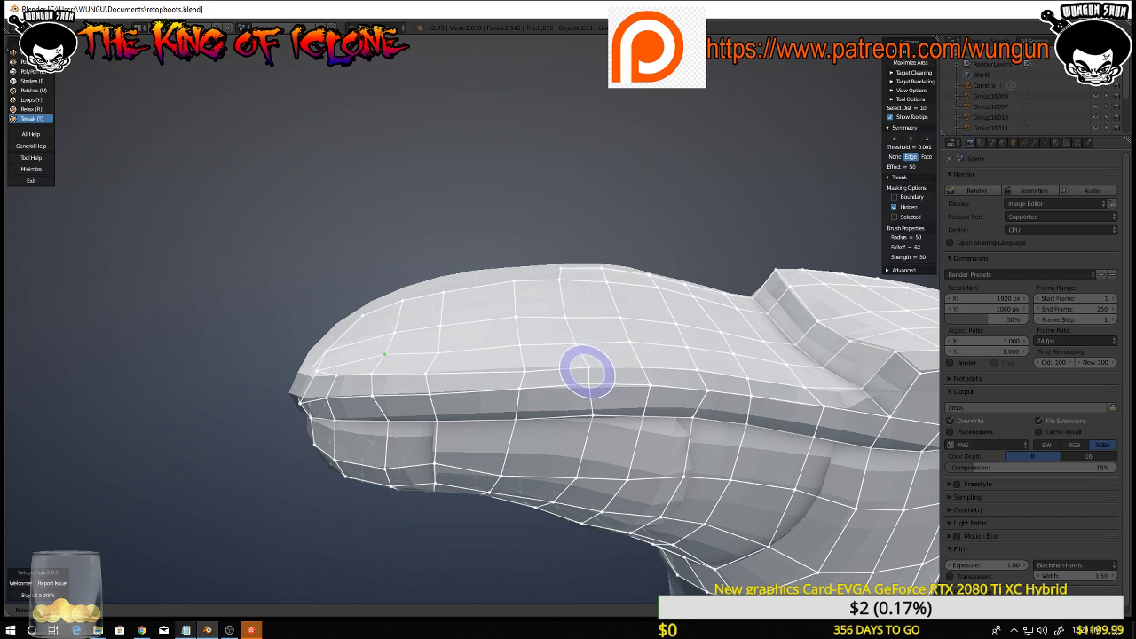
mouse_move(586, 373)
middle_mouse_down()
mouse_move(573, 449)
mouse_move(639, 449)
mouse_move(494, 457)
middle_mouse_up()
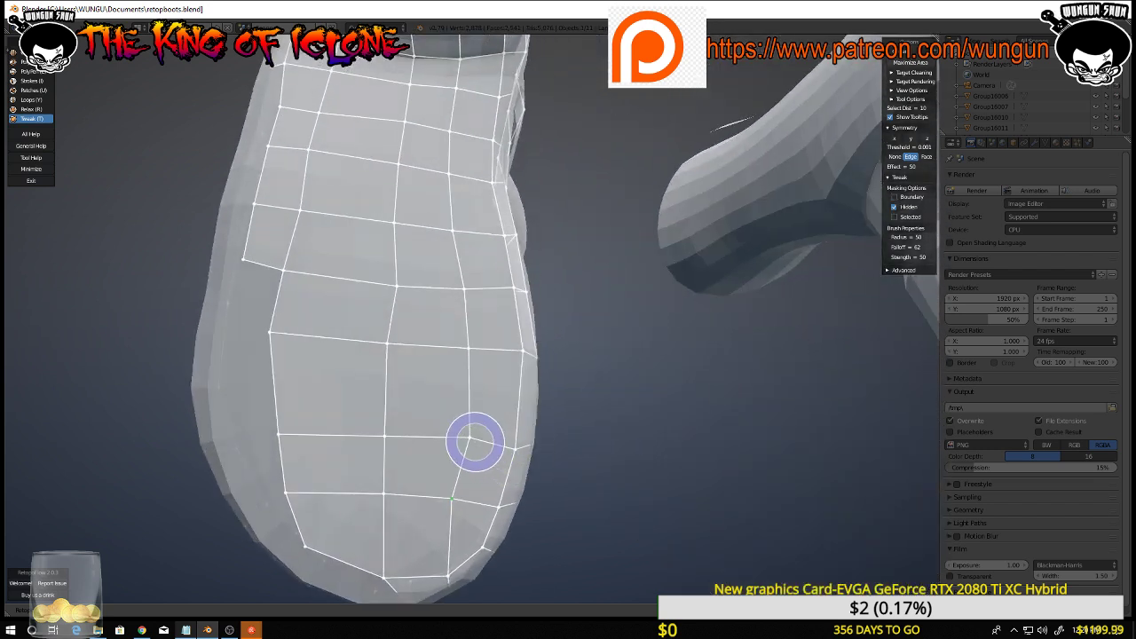
left_click_drag(475, 441, 470, 449)
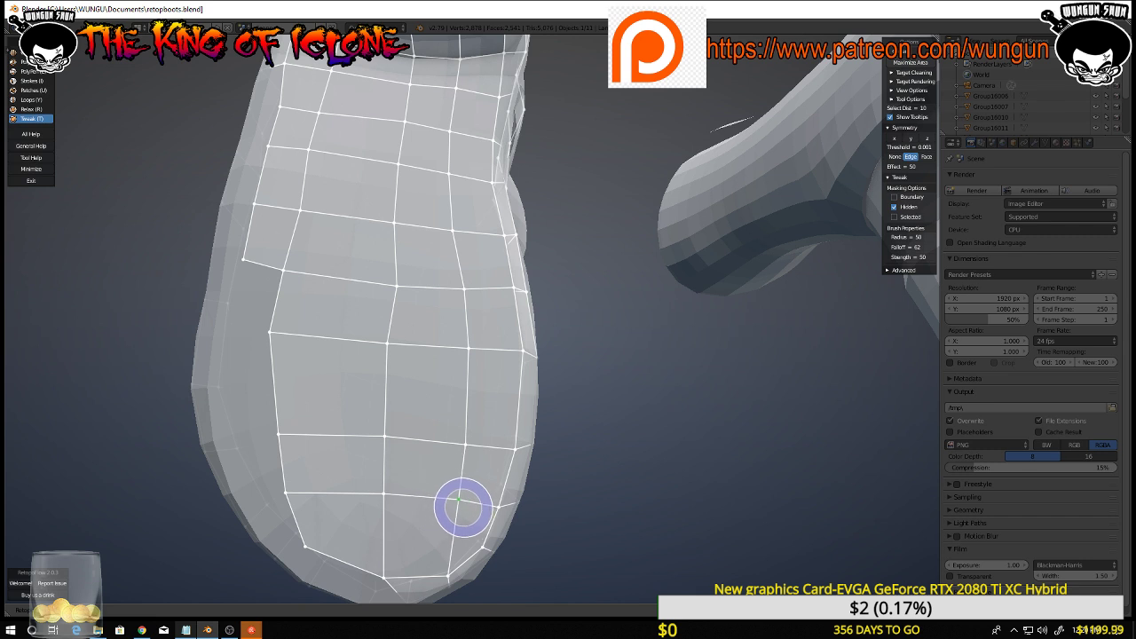
Examine the toe front, upper and sole of the boot for uneven quads and the remaining open border
mouse_move(414, 500)
middle_mouse_down()
mouse_move(450, 498)
mouse_move(391, 467)
mouse_move(413, 458)
mouse_move(520, 464)
mouse_move(533, 405)
mouse_move(505, 409)
mouse_move(492, 462)
middle_mouse_up()
scroll(451, 498, "down", 1)
scroll(461, 491, "down", 3)
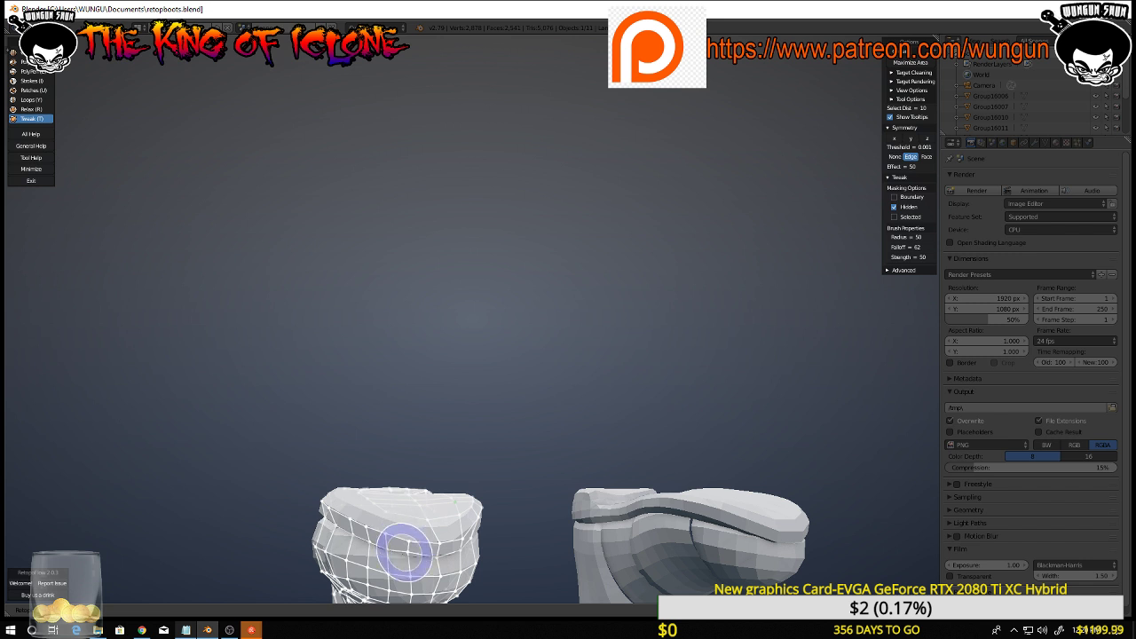
mouse_move(413, 537)
middle_mouse_down()
mouse_move(450, 516)
mouse_move(494, 525)
mouse_move(518, 393)
mouse_move(482, 424)
mouse_move(474, 400)
mouse_move(494, 449)
mouse_move(478, 368)
mouse_move(464, 364)
mouse_move(476, 414)
middle_mouse_up()
scroll(508, 409, "up", 3)
mouse_move(406, 358)
middle_mouse_down()
mouse_move(424, 323)
mouse_move(414, 294)
mouse_move(428, 376)
middle_mouse_up()
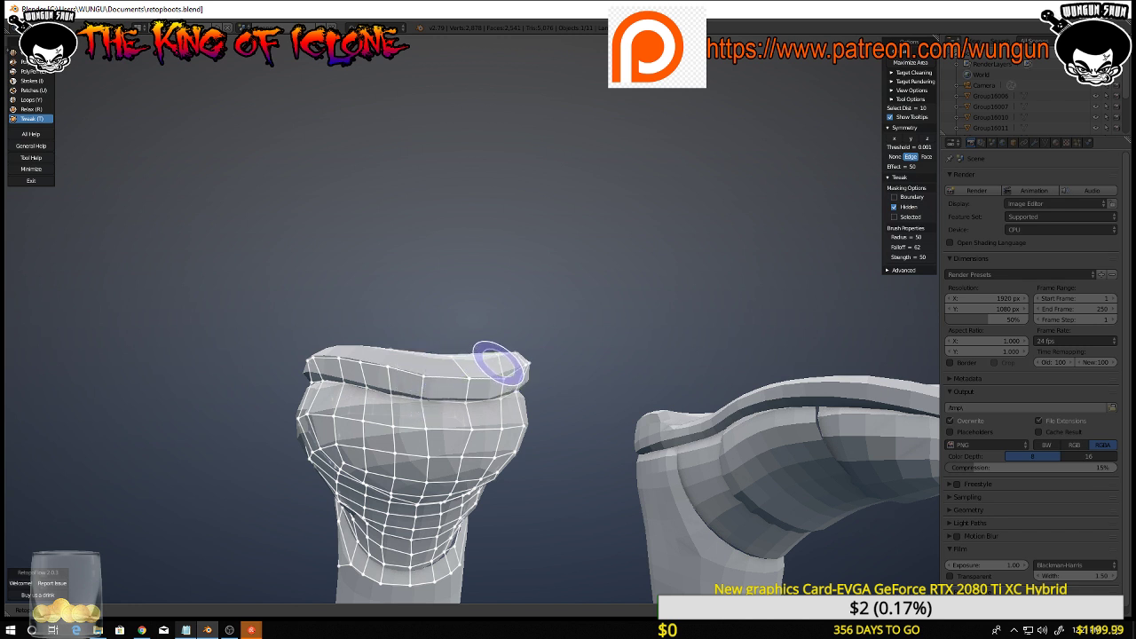
mouse_move(535, 345)
middle_mouse_down()
mouse_move(622, 398)
mouse_move(672, 487)
mouse_move(541, 469)
mouse_move(499, 393)
mouse_move(542, 403)
middle_mouse_up()
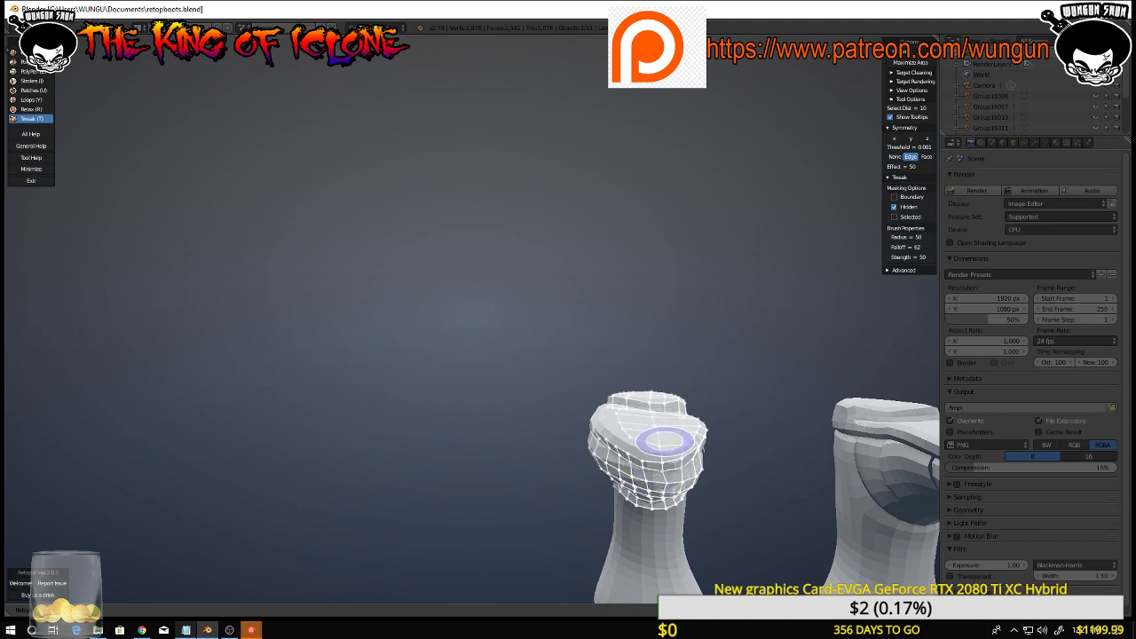
middle_click_drag(609, 440, 552, 499)
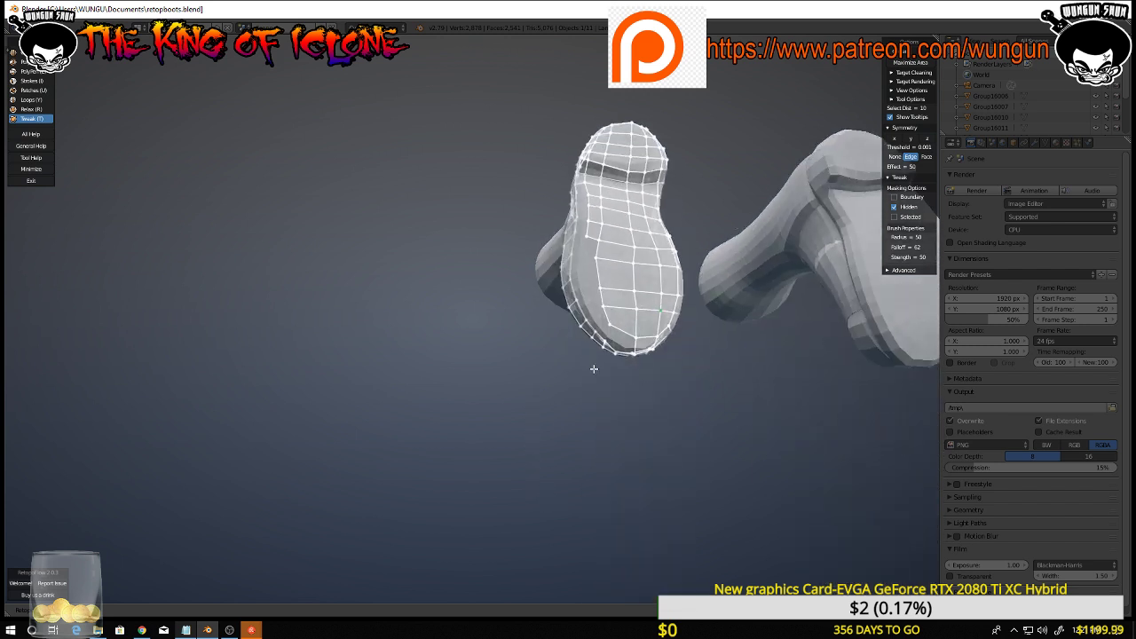
With the Loops tool, insert a lengthwise edge loop along the sole from heel to toe, beside the middle column
key("y")
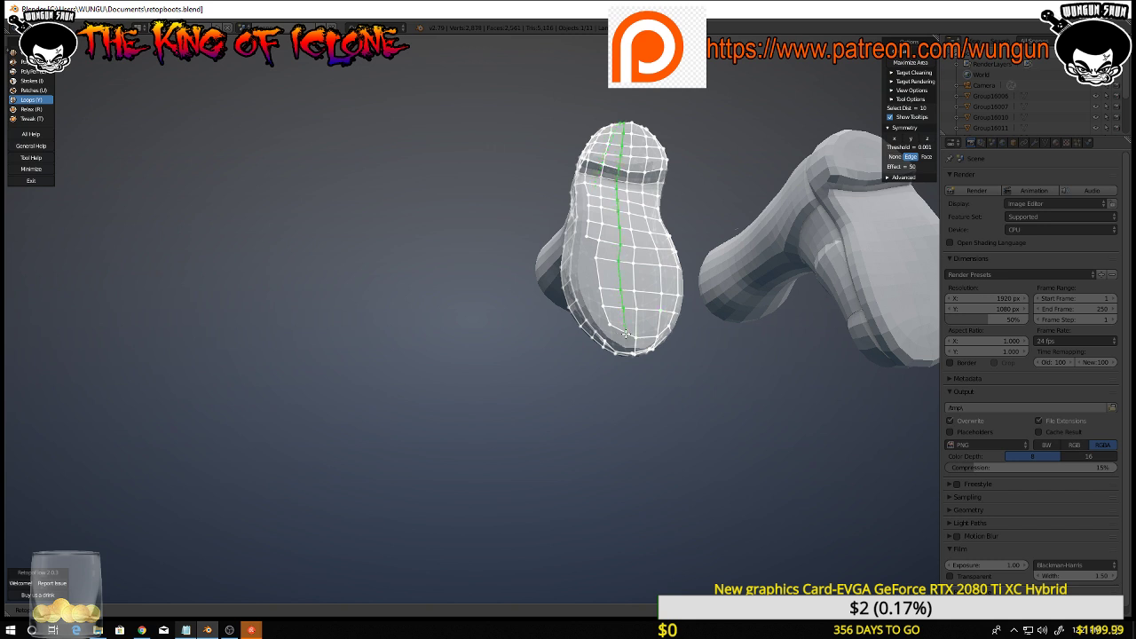
middle_click_drag(576, 377, 591, 433)
scroll(602, 426, "up", 6)
scroll(601, 426, "down", 5)
With PolyPen, fill new faces between the rim edges at the toe and the sole patch's open border
key("q")
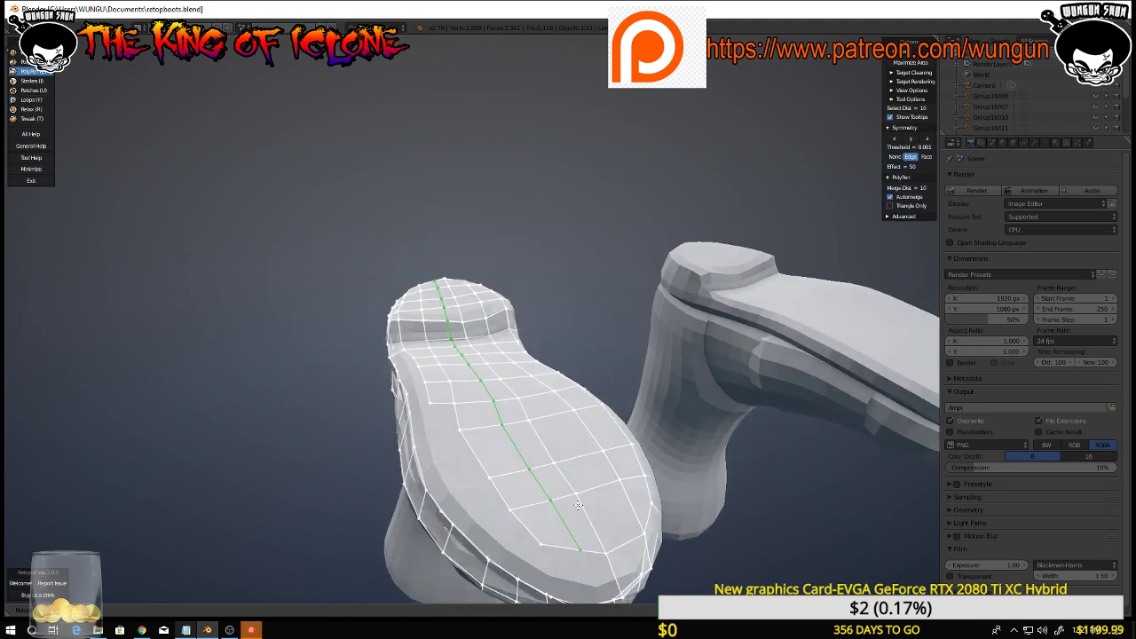
middle_click_drag(610, 365, 528, 381)
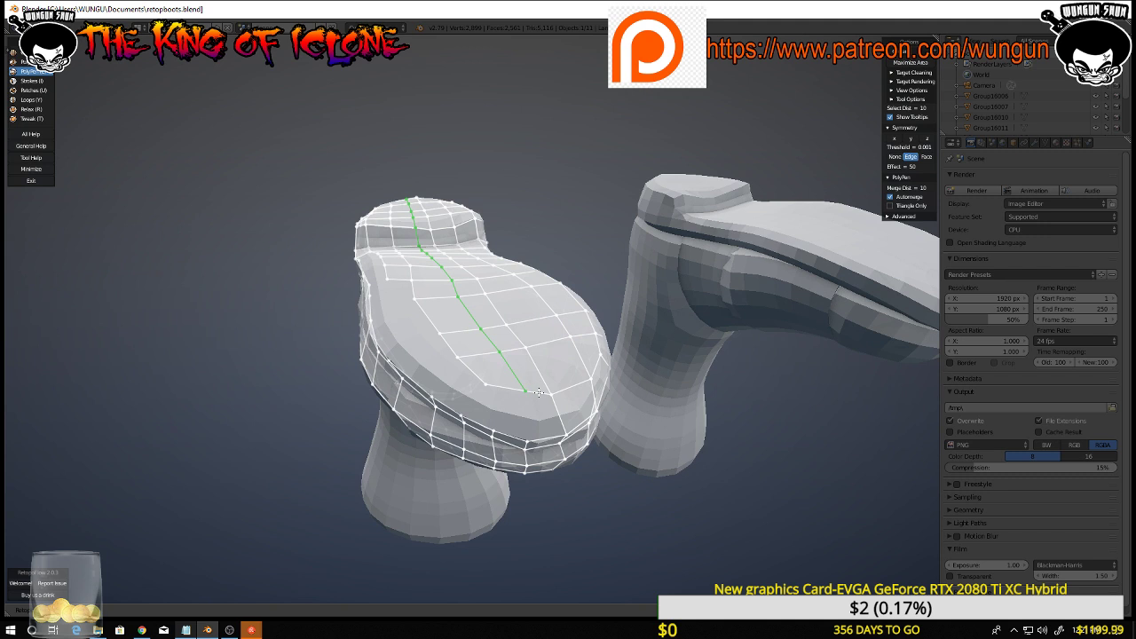
left_click(545, 439)
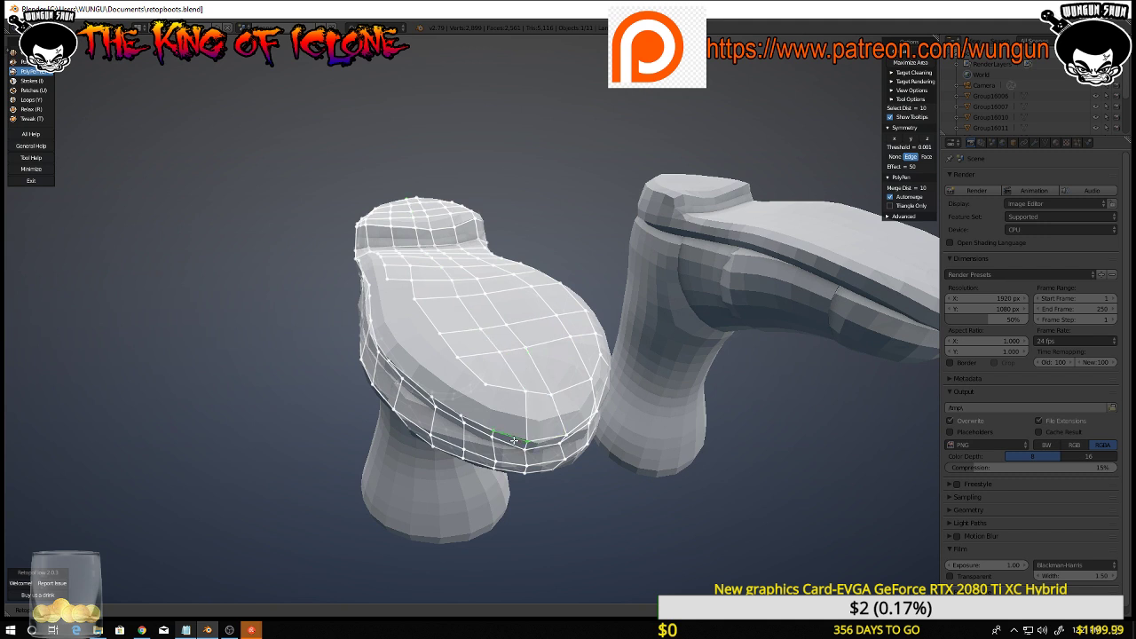
left_click(506, 391, "ctrl")
middle_click_drag(517, 411, 575, 406)
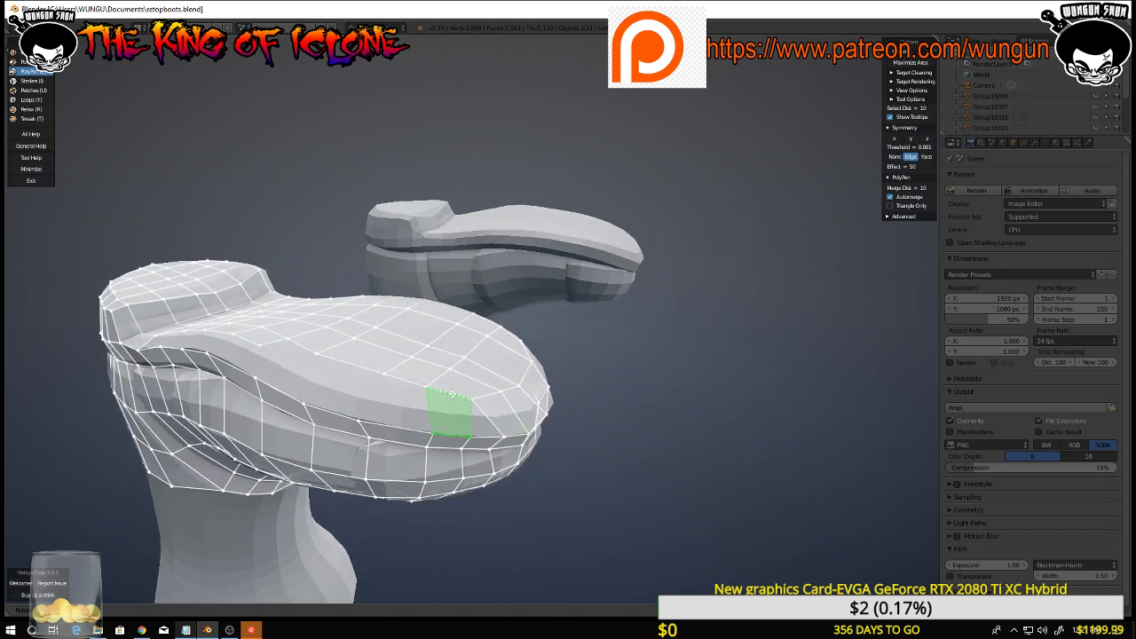
left_click(402, 426)
left_click(418, 382, "ctrl")
middle_click_drag(461, 413, 471, 389)
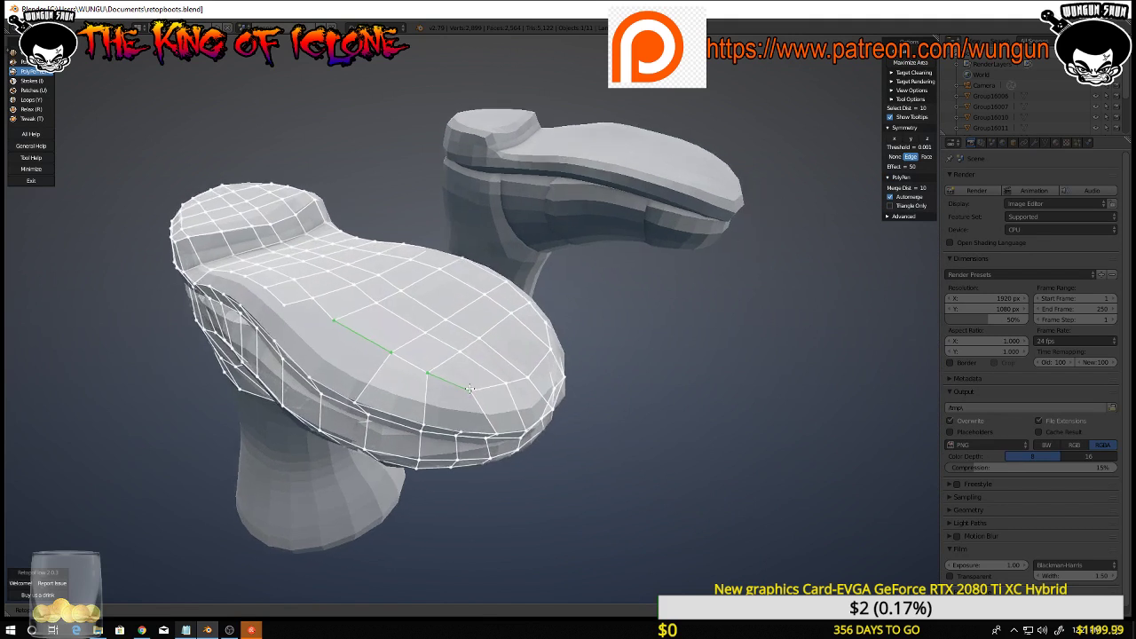
key("y")
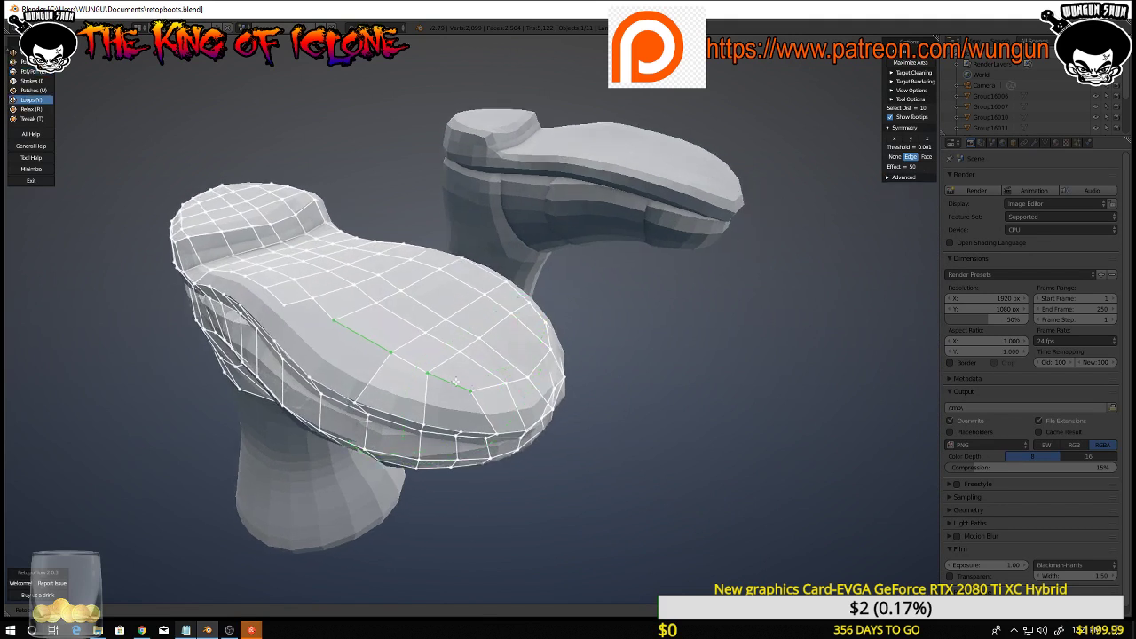
left_click(456, 372)
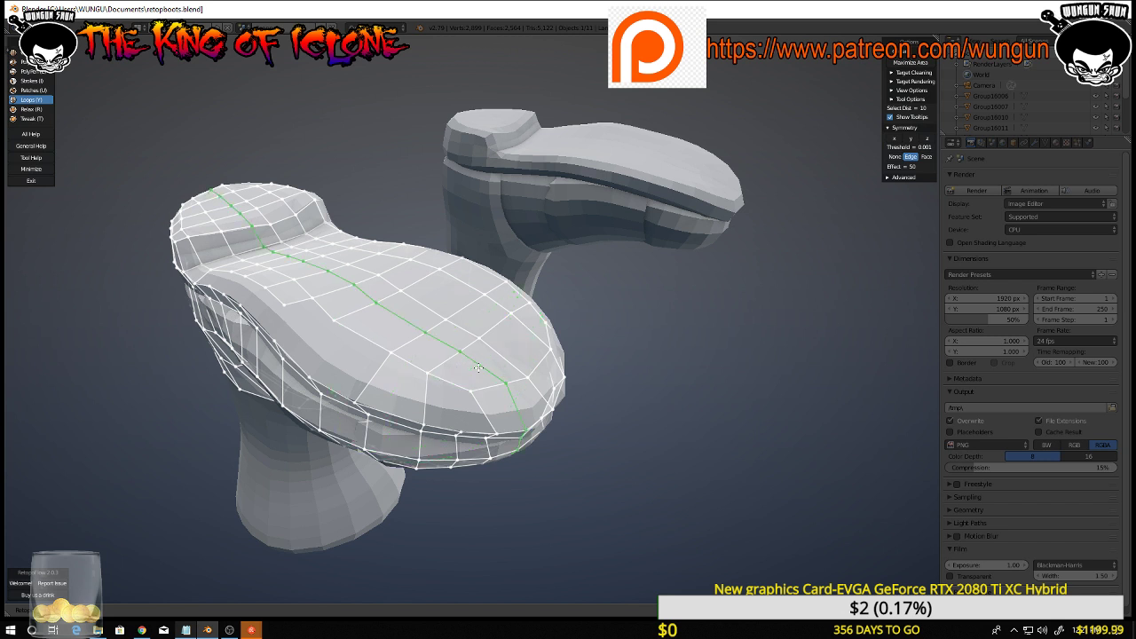
mouse_move(616, 465)
middle_mouse_down()
mouse_move(630, 500)
mouse_move(553, 492)
mouse_move(490, 428)
mouse_move(550, 390)
mouse_move(609, 449)
mouse_move(640, 458)
mouse_move(610, 462)
middle_mouse_up()
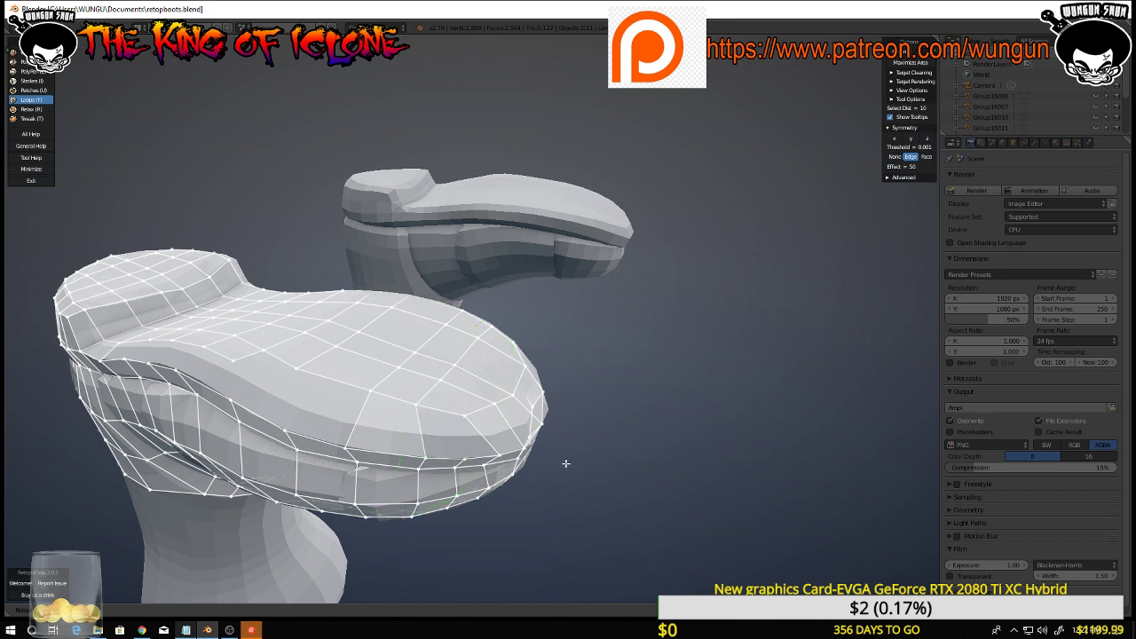
With PolyPen, insert a vertex on the sole patch's border edge near the toe, opposite the remaining gap to the rim
key("e")
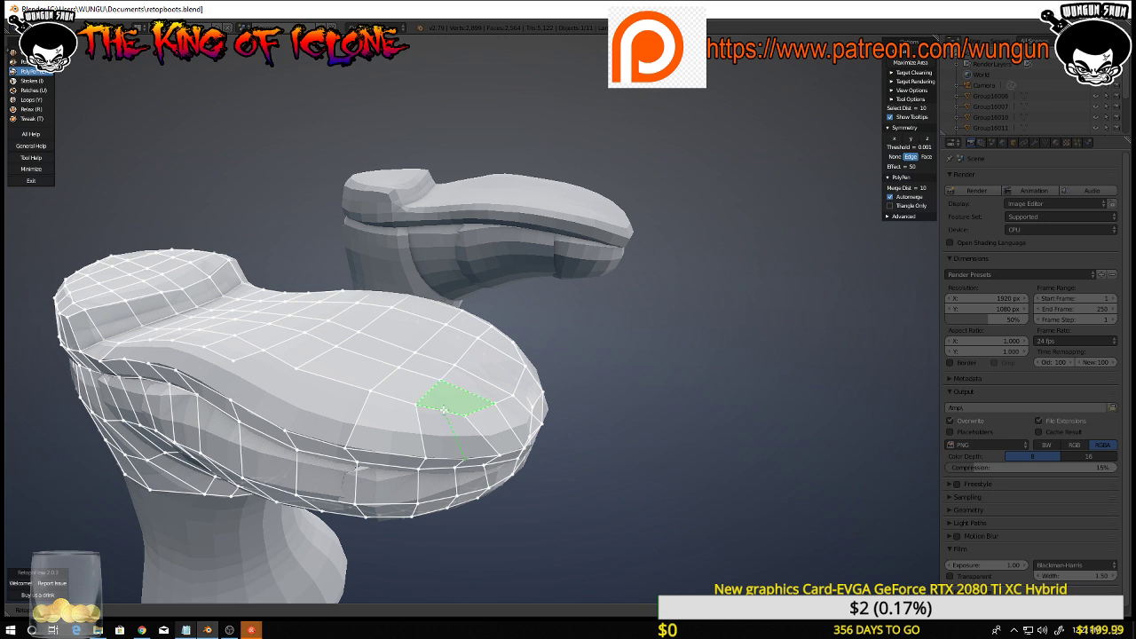
left_click(443, 409)
middle_click_drag(559, 426, 447, 501)
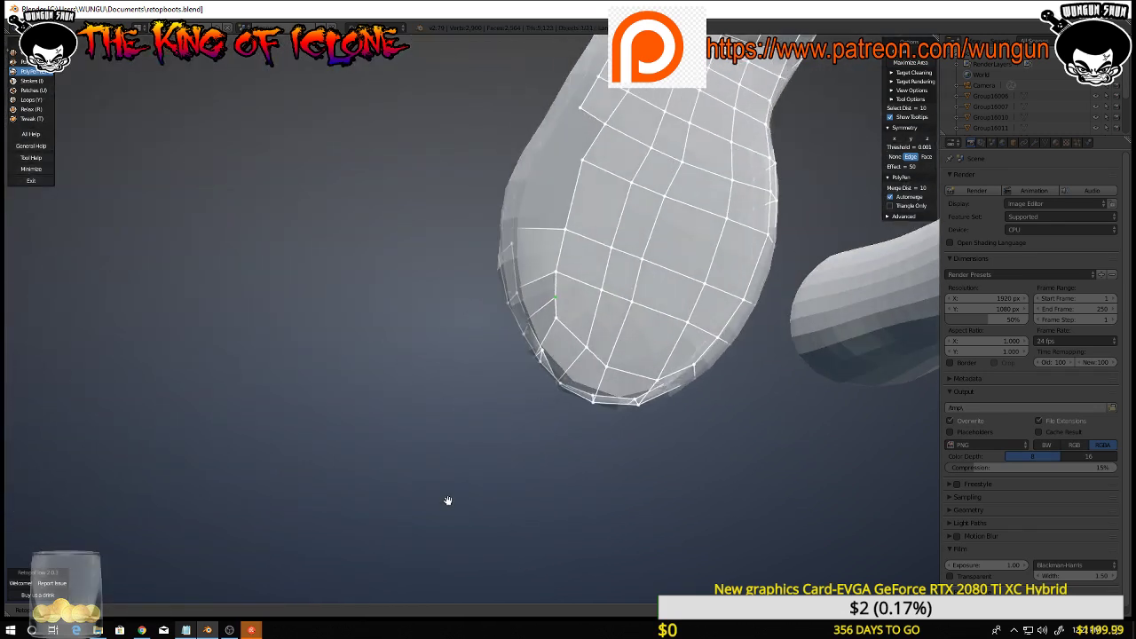
With PolyPen, try to cut a row of new edges across the sole faces near the toe
left_click(597, 314)
left_click(624, 323)
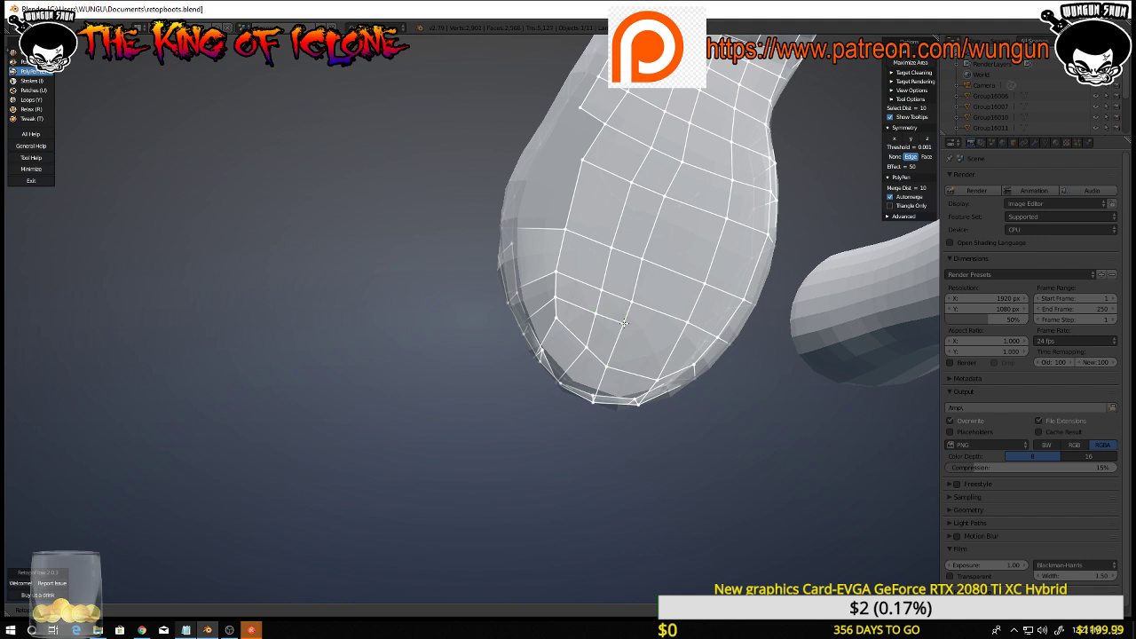
left_click(678, 339)
left_click(702, 352)
middle_click_drag(805, 434, 865, 376)
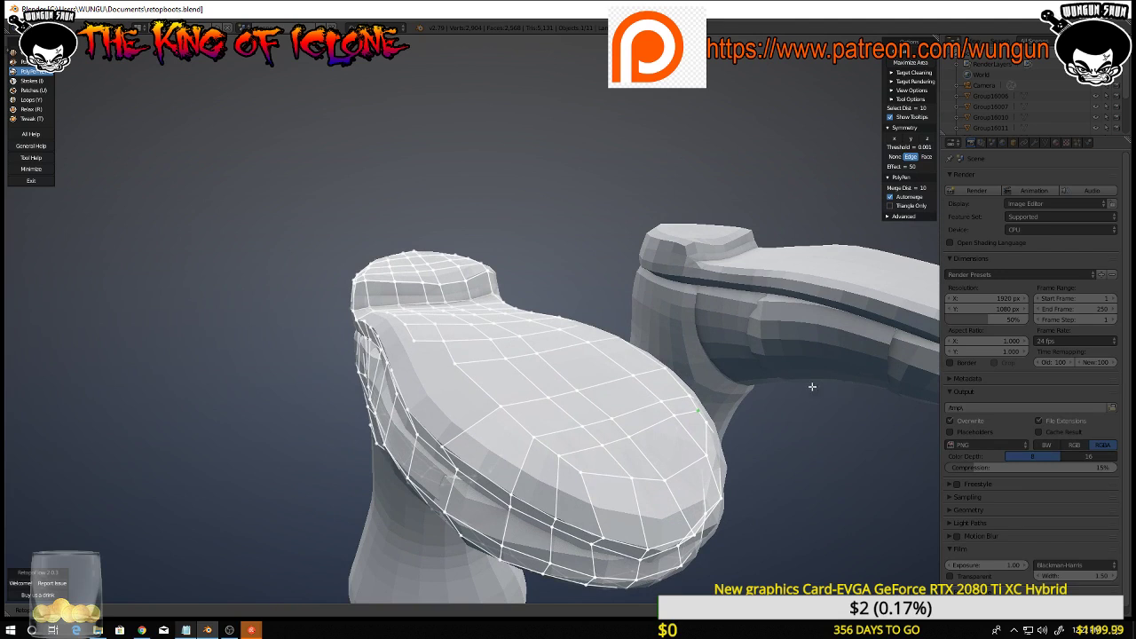
mouse_move(815, 536)
middle_mouse_down()
mouse_move(813, 563)
mouse_move(843, 539)
mouse_move(832, 538)
middle_mouse_up()
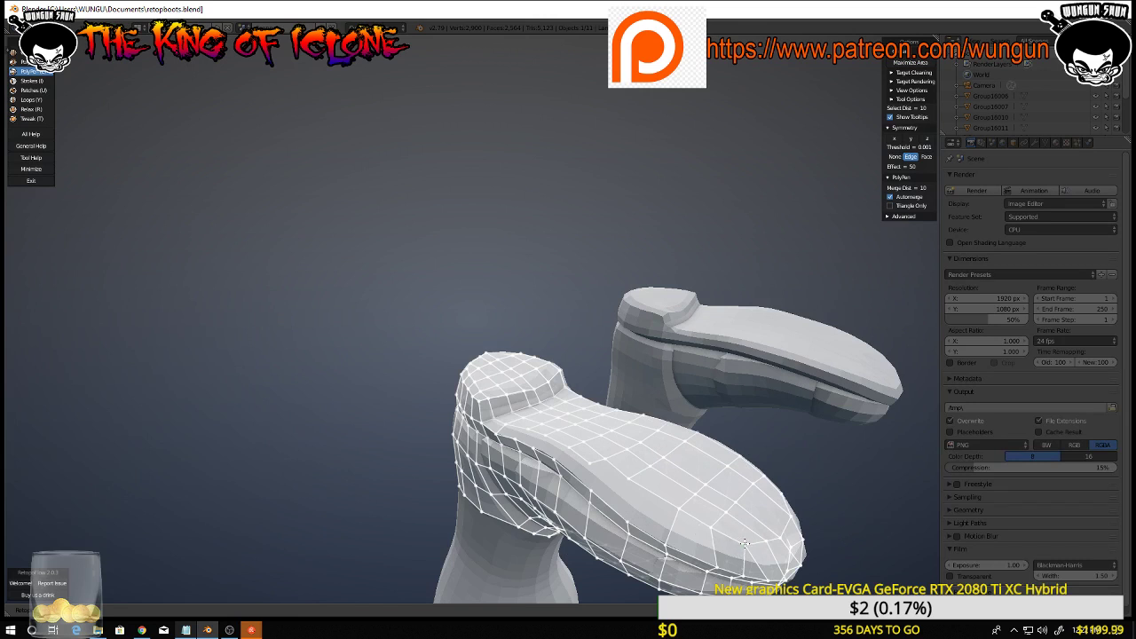
With PolyPen, add a face to the notch in the sole patch's open border, beside the ball of the foot
middle_click_drag(729, 536, 620, 323)
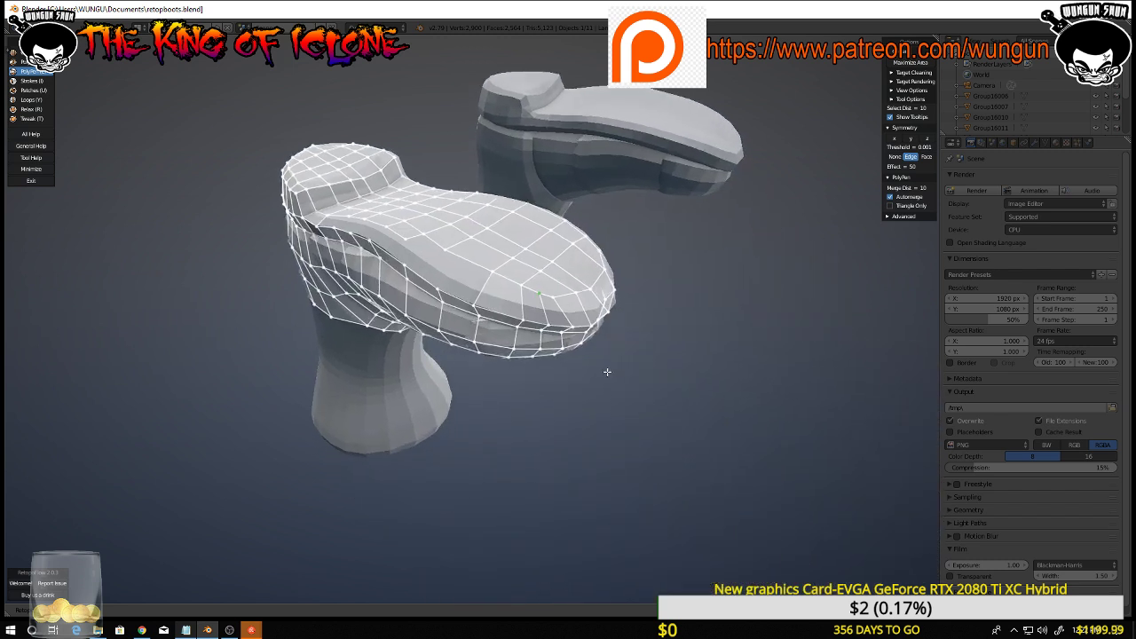
scroll(607, 372, "up", 1)
middle_click_drag(576, 391, 560, 330)
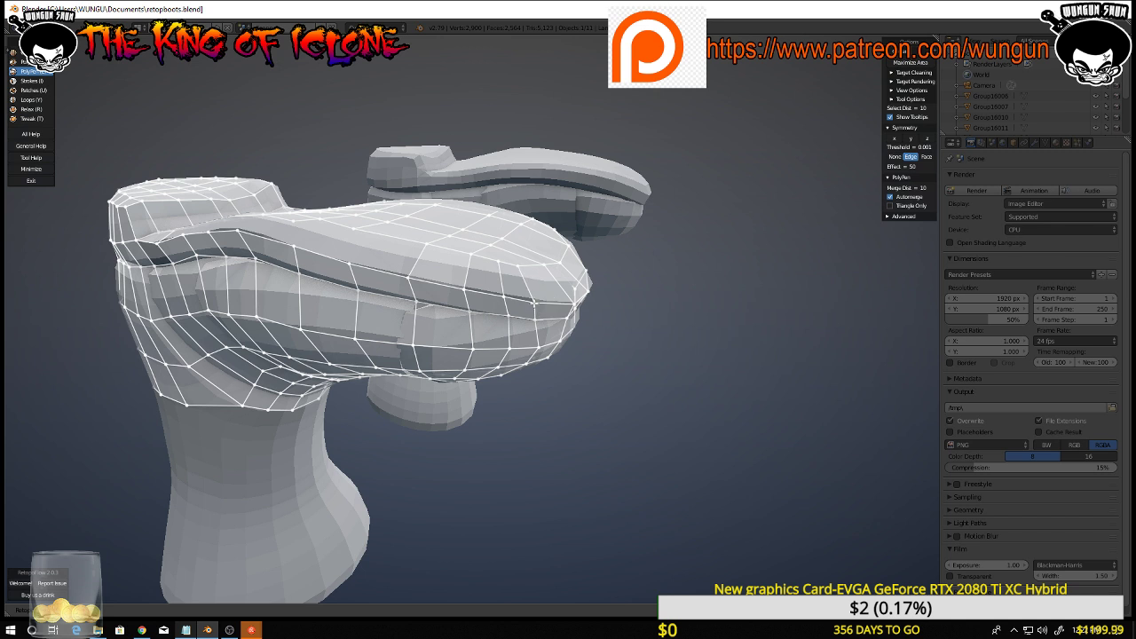
scroll(550, 340, "up", 2)
middle_click_drag(517, 306, 554, 341)
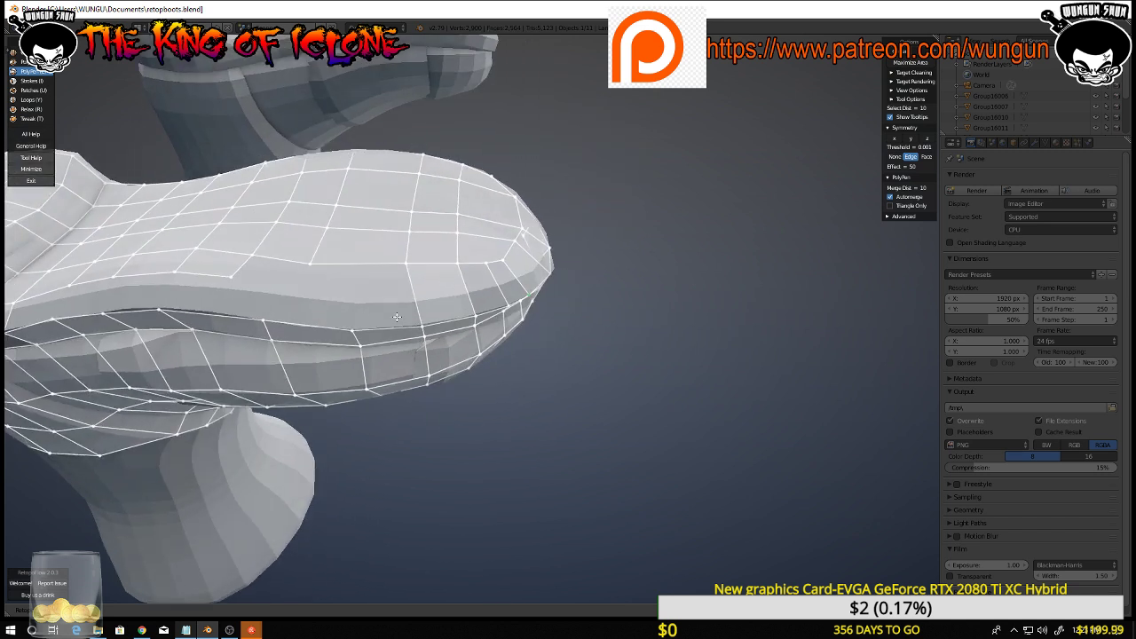
middle_click_drag(369, 308, 378, 320)
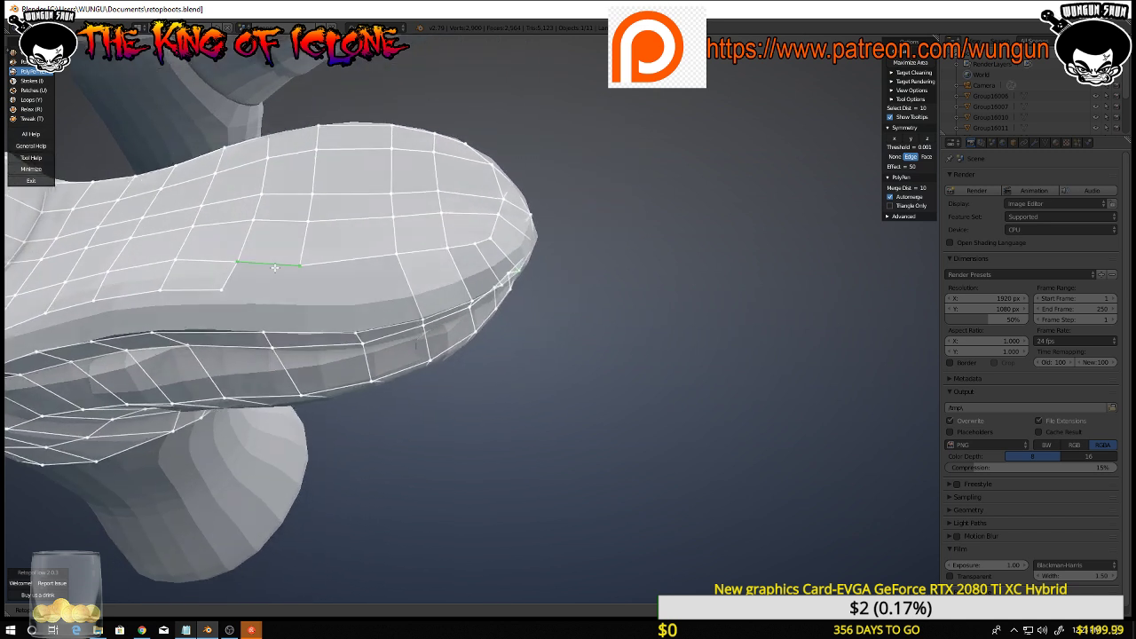
left_click(222, 290)
left_click(267, 302)
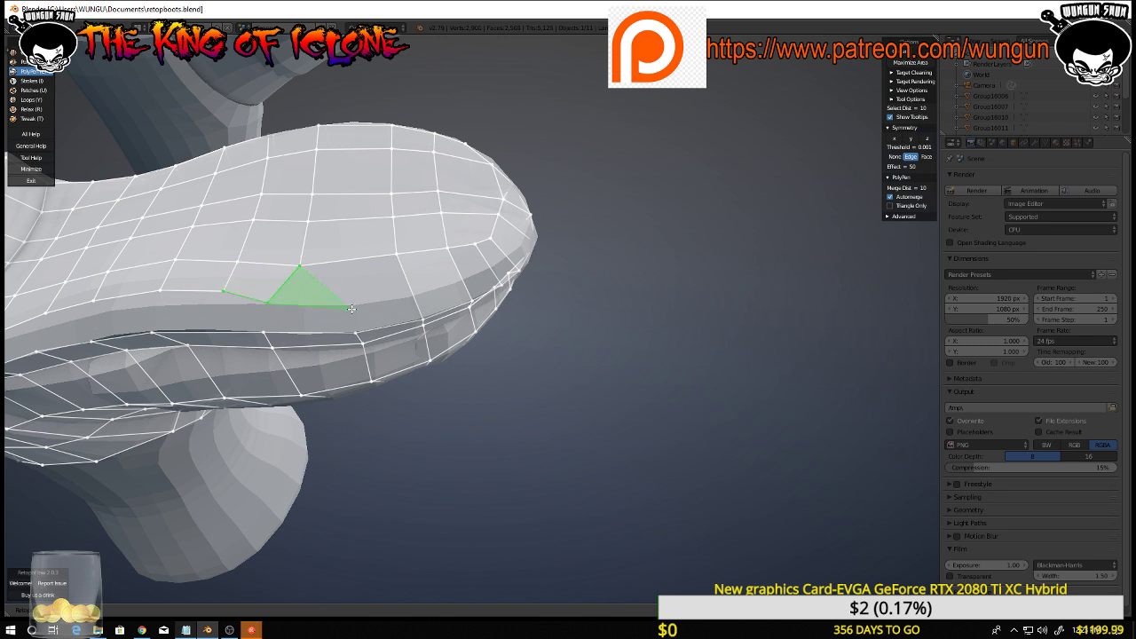
With PolyPen, try to extend faces along the sole patch's open border toward the toe, splitting the existing border edges
left_click(352, 259)
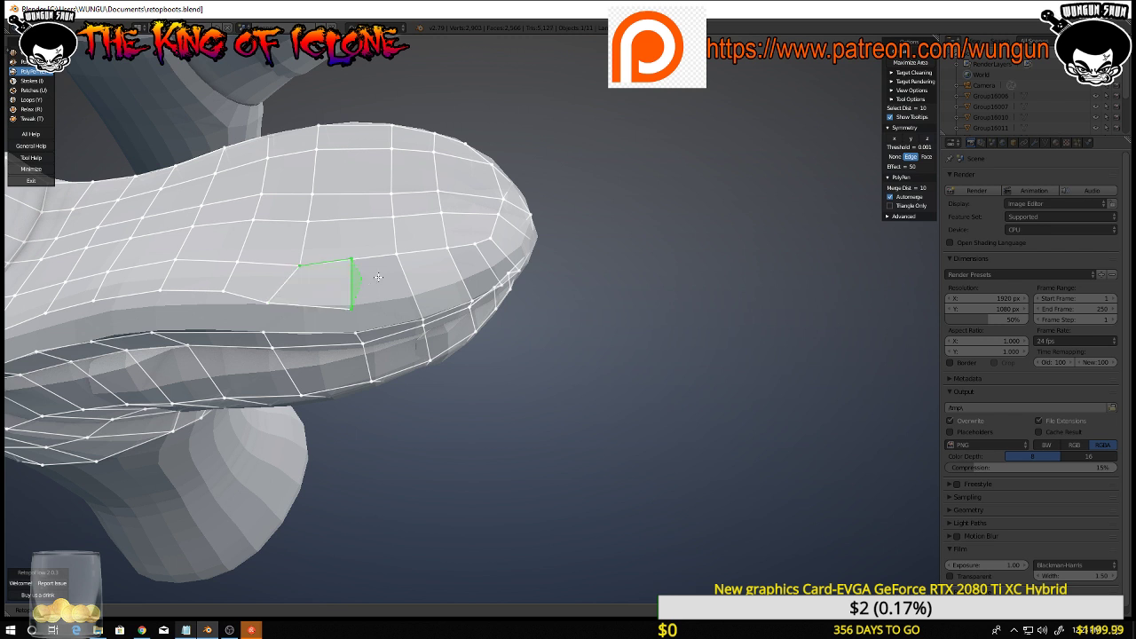
left_click(396, 255)
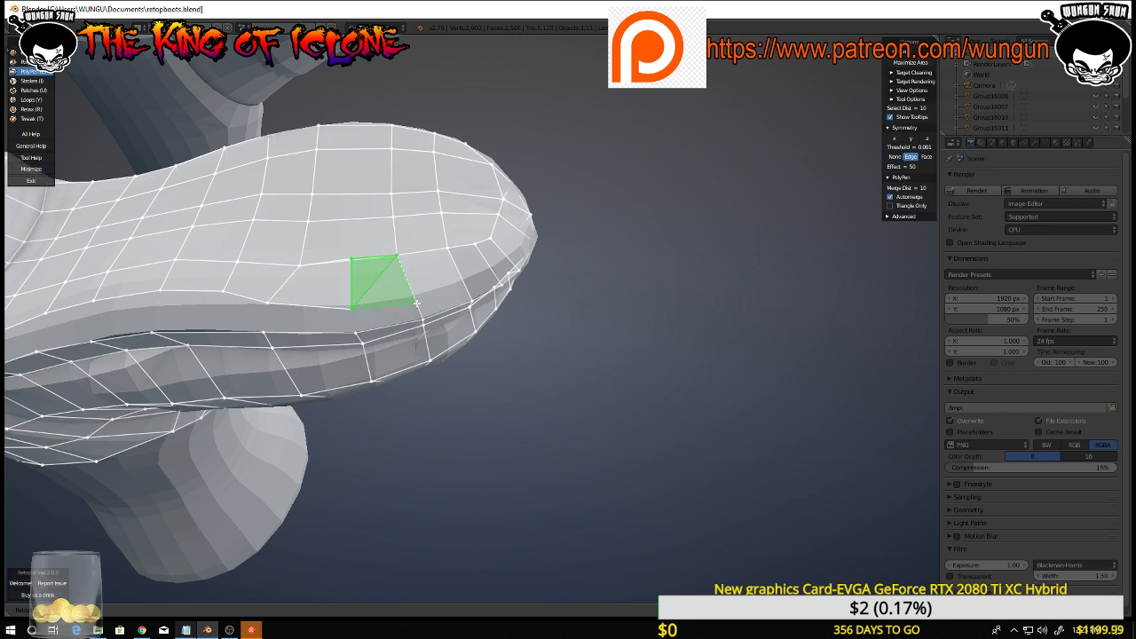
left_click(414, 301)
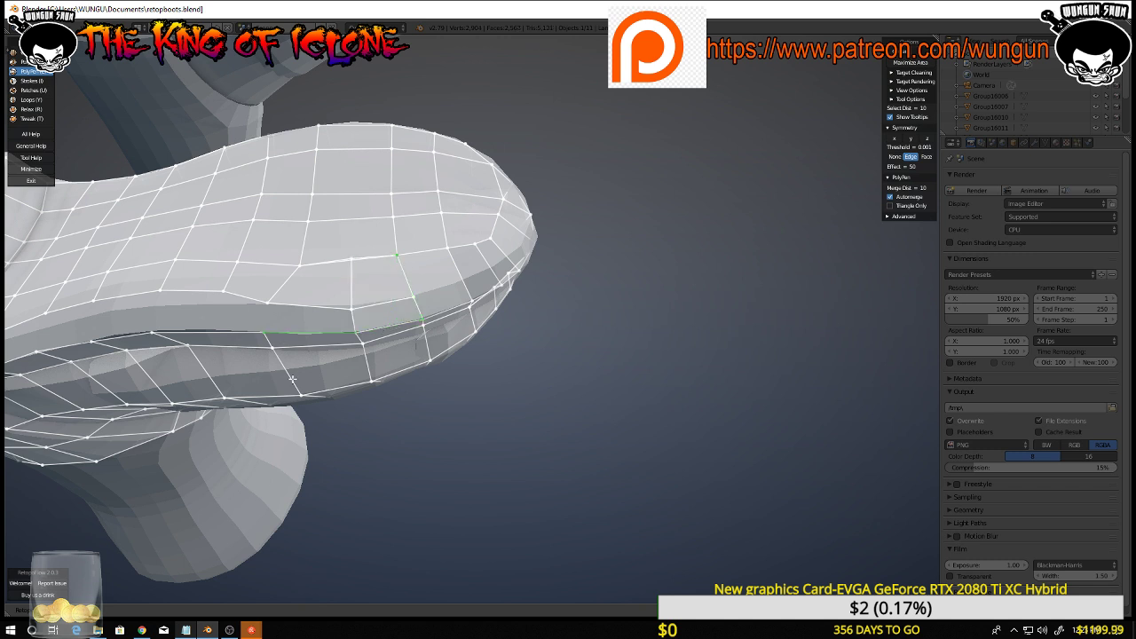
middle_click_drag(390, 389, 311, 312)
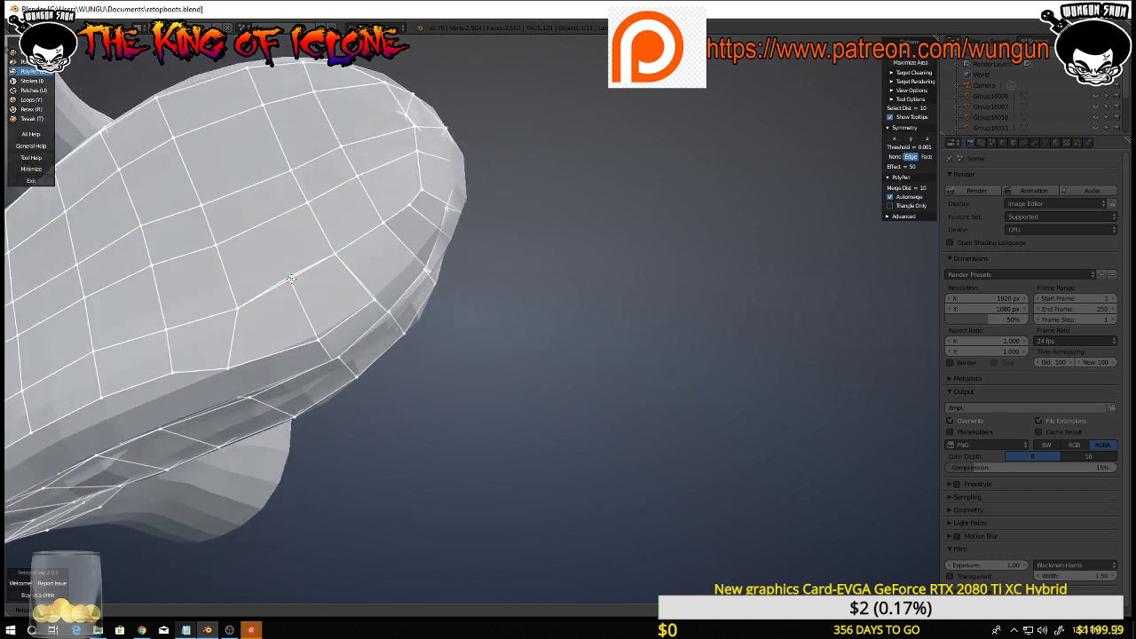
middle_click_drag(450, 381, 460, 367)
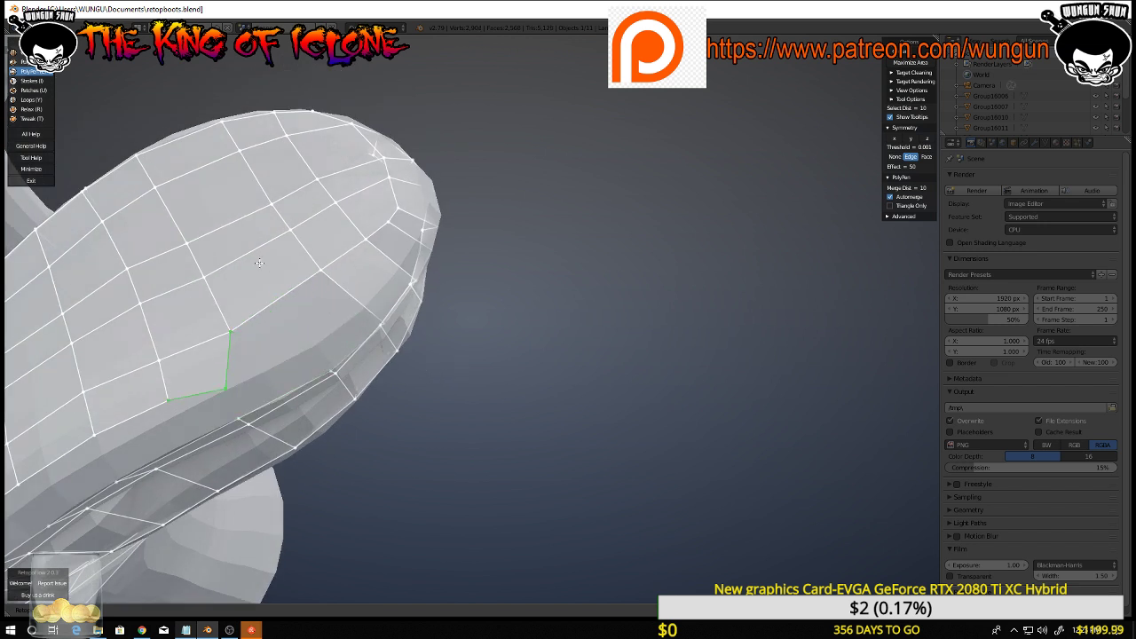
With the Loops tool, insert a crosswise edge loop across the front of the sole, splitting the wide column behind the toe
key("y")
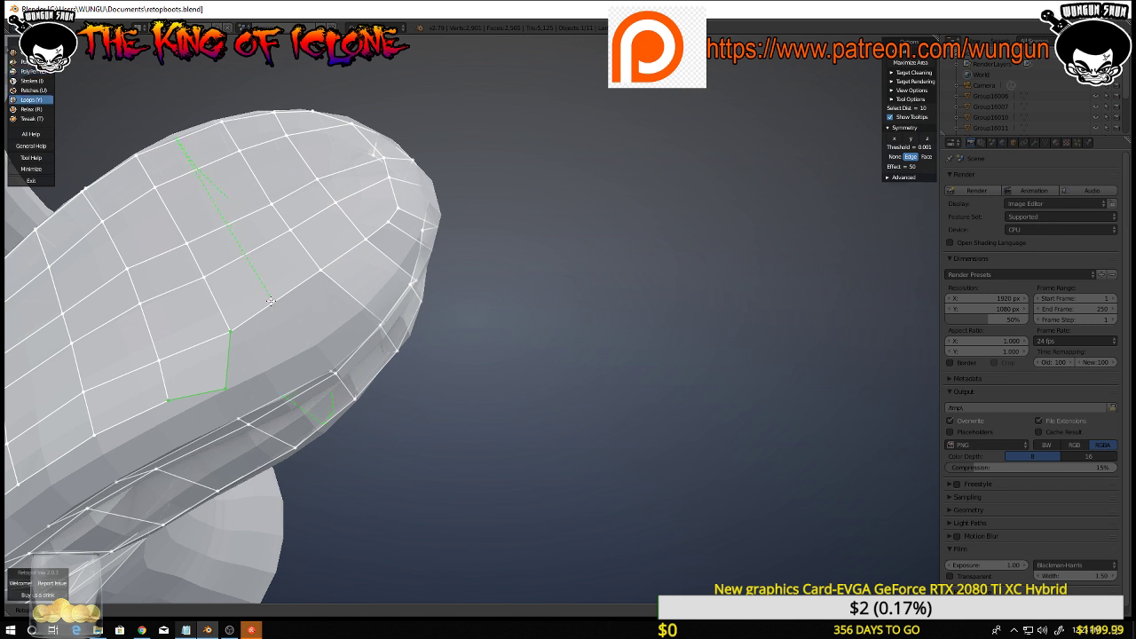
left_click(269, 302, "ctrl")
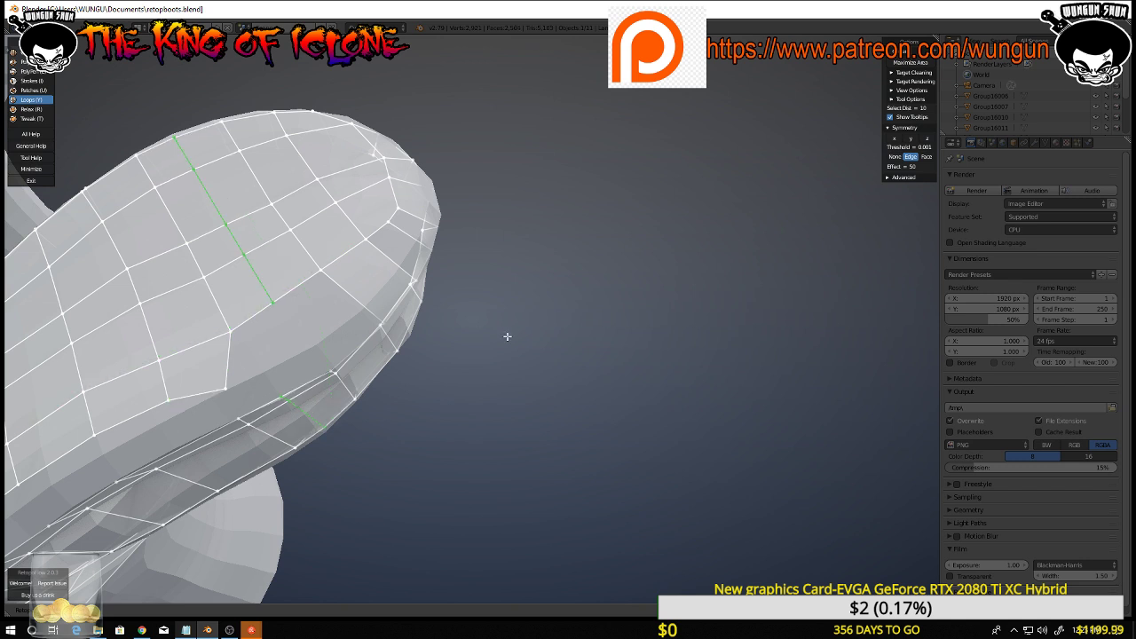
middle_click_drag(507, 336, 236, 308)
left_click(266, 286)
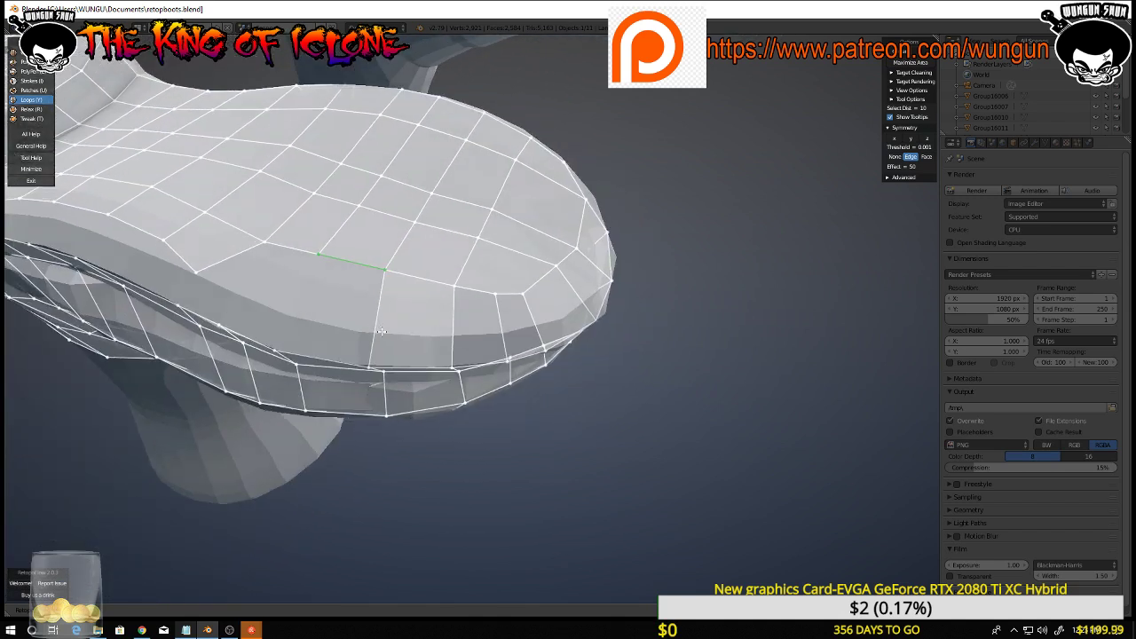
With PolyPen, fill the faces between the sole patch's border edges and the rim at the ball of the foot
middle_click_drag(381, 331, 382, 334)
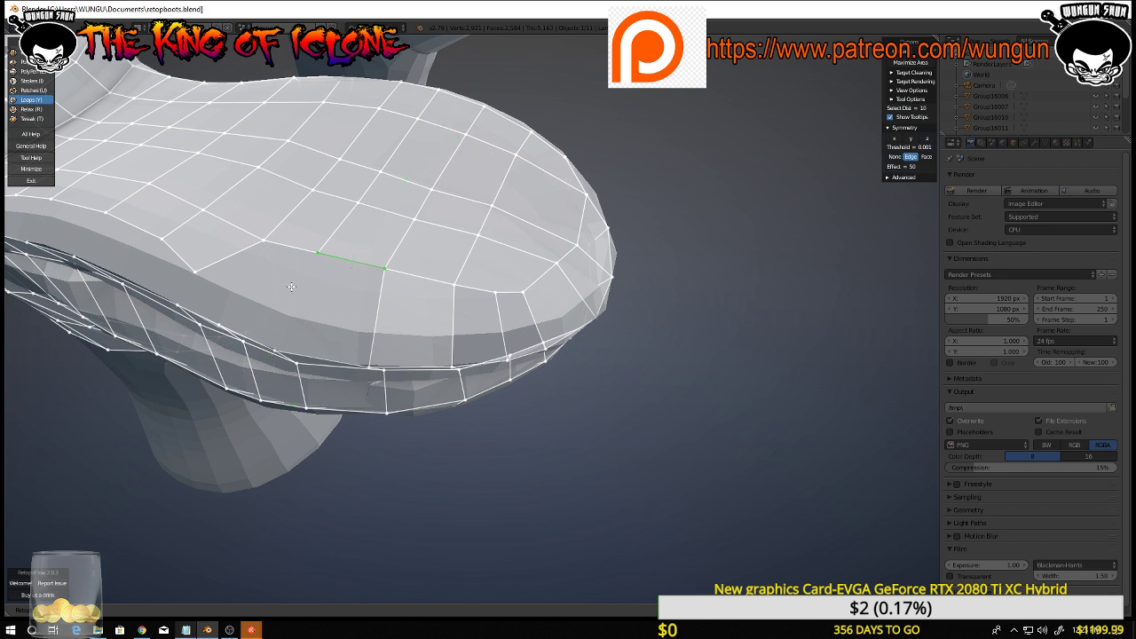
key("e")
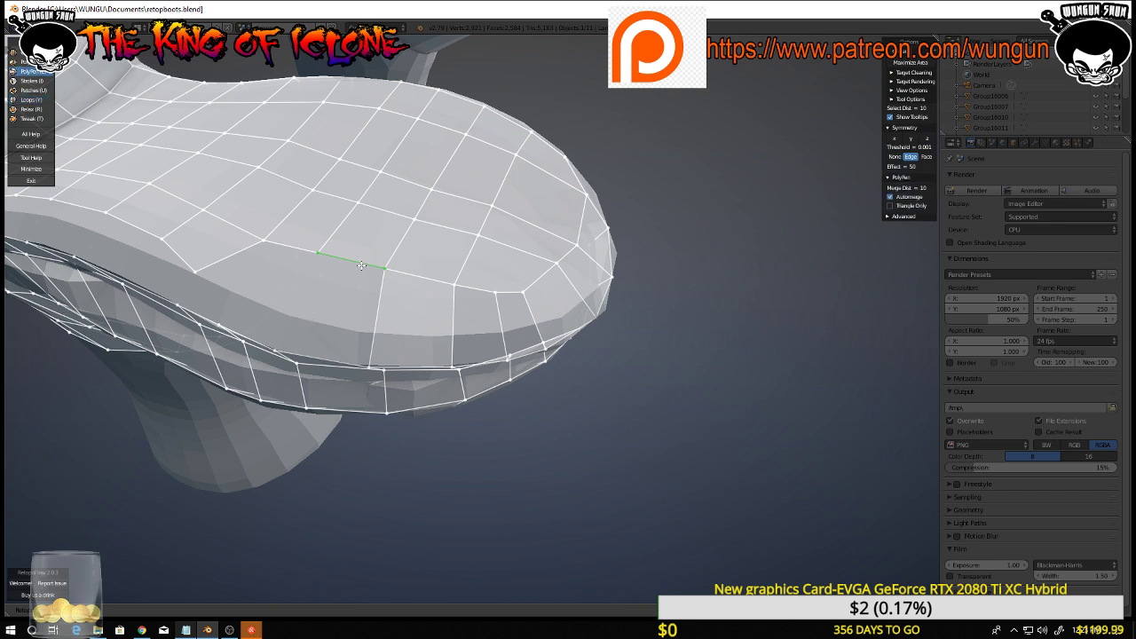
middle_click_drag(317, 374, 337, 348)
left_click(334, 357)
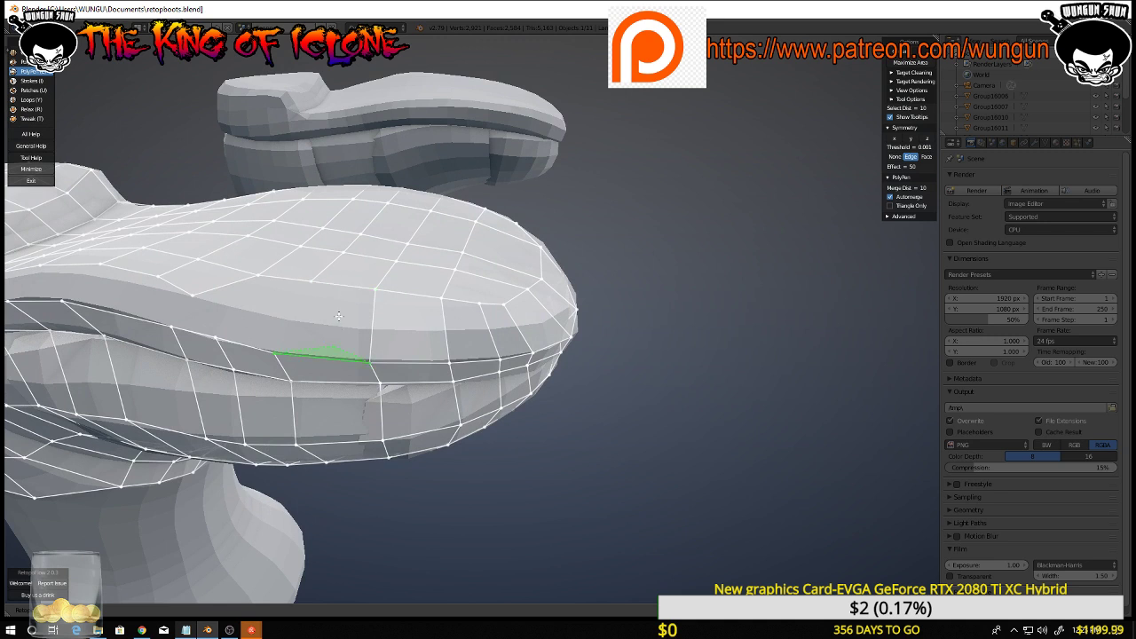
left_click(348, 285)
middle_click_drag(348, 286, 329, 346)
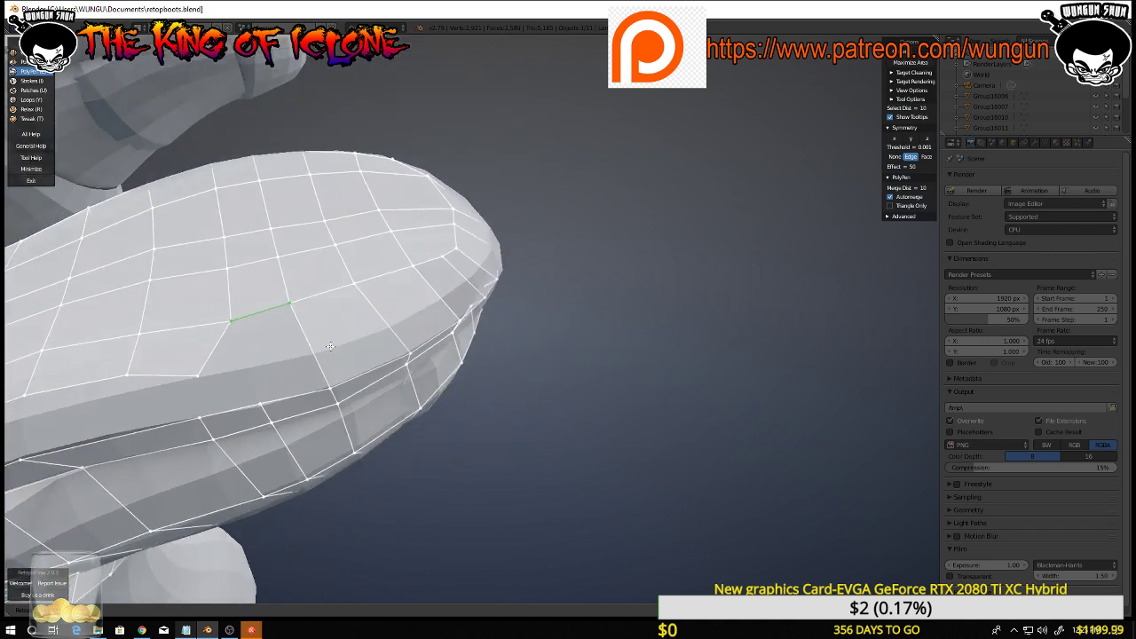
left_click(296, 397)
With PolyPen, fill the remaining gap between the short sole border edge and the rim at the side of the toe
middle_click_drag(230, 378, 198, 364)
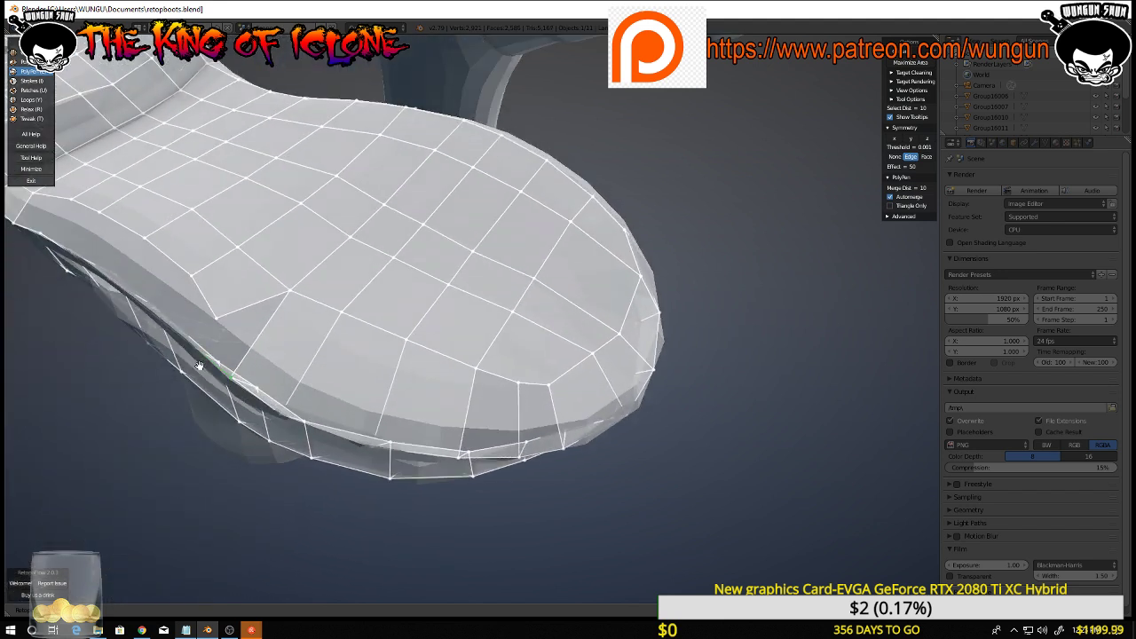
key("y")
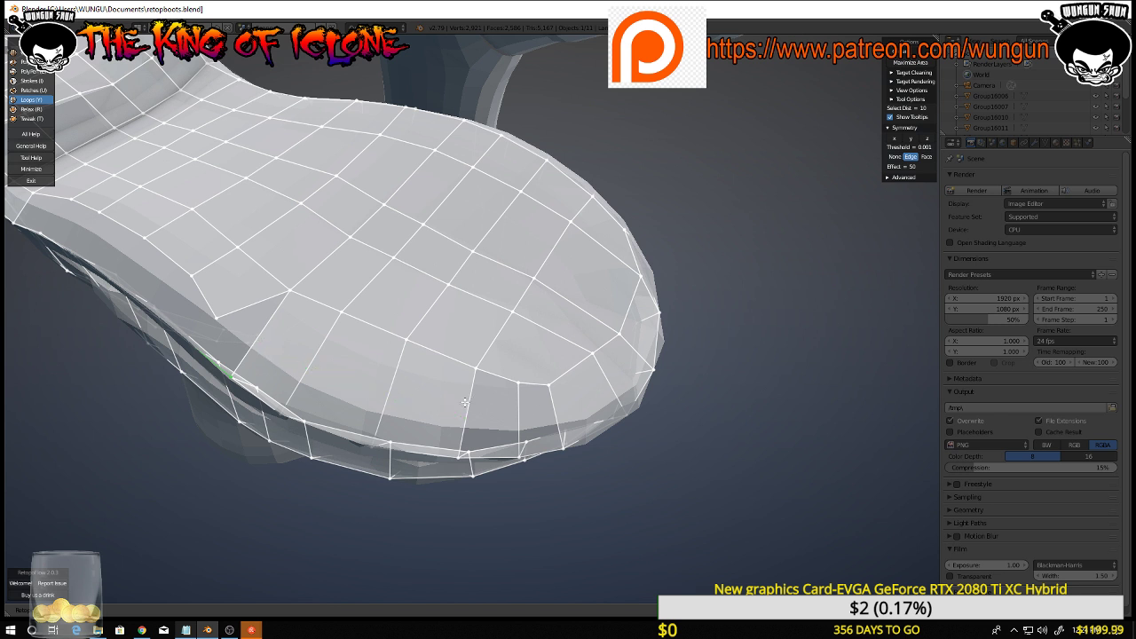
key("p")
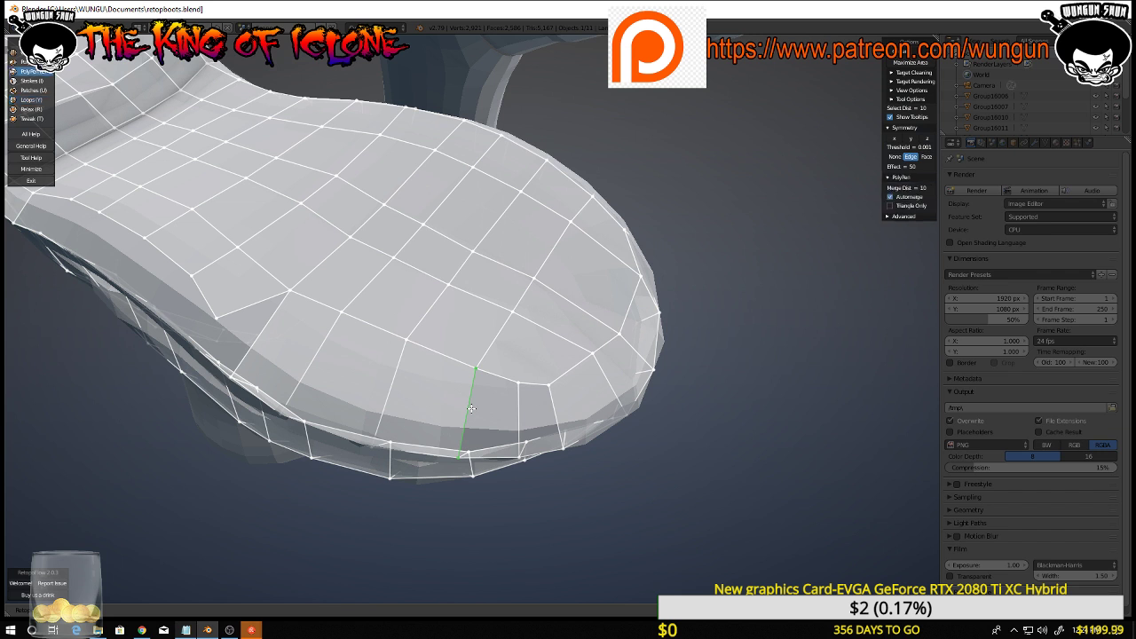
left_click(538, 414)
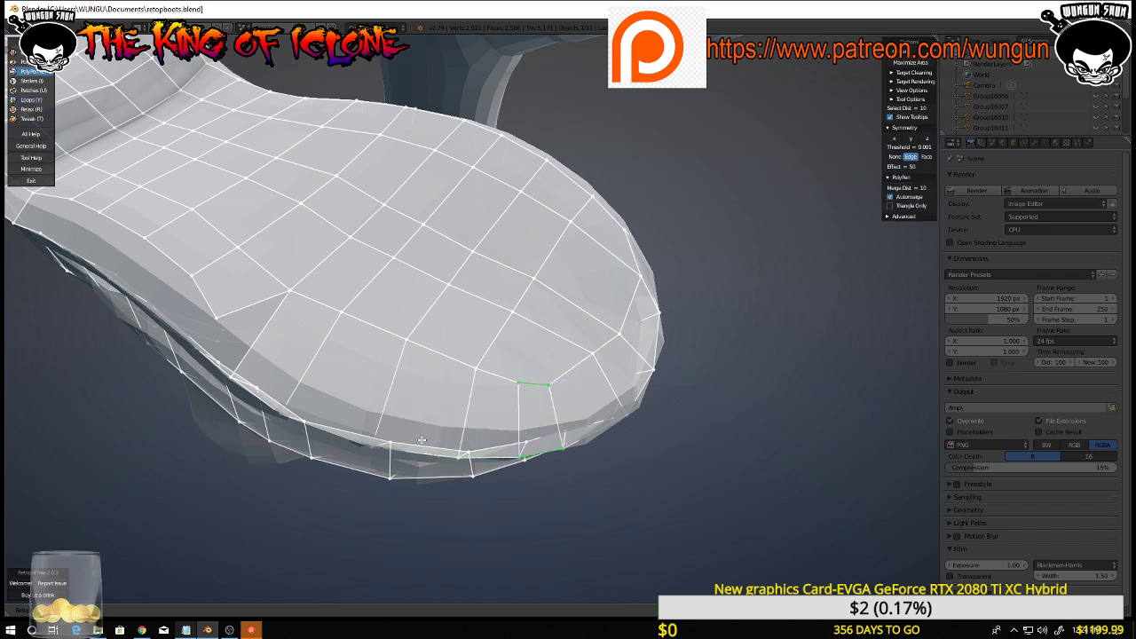
With the Loops tool, insert an edge loop through the strip of faces between the sole patch and the rim around the toe
key("y")
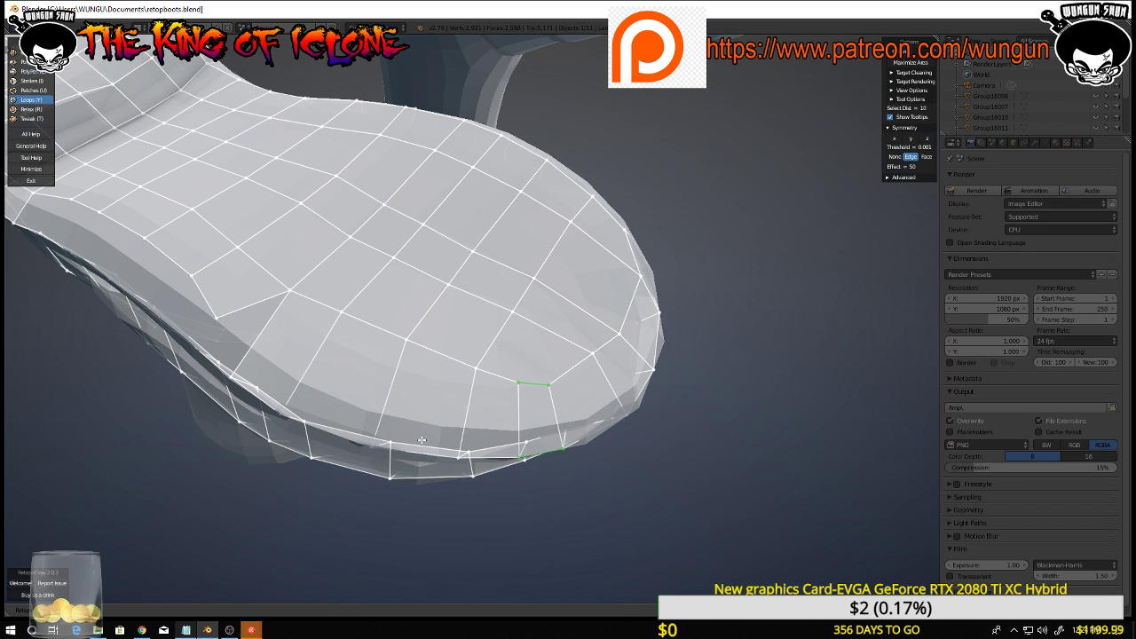
left_click(385, 402)
middle_click_drag(461, 462, 571, 363)
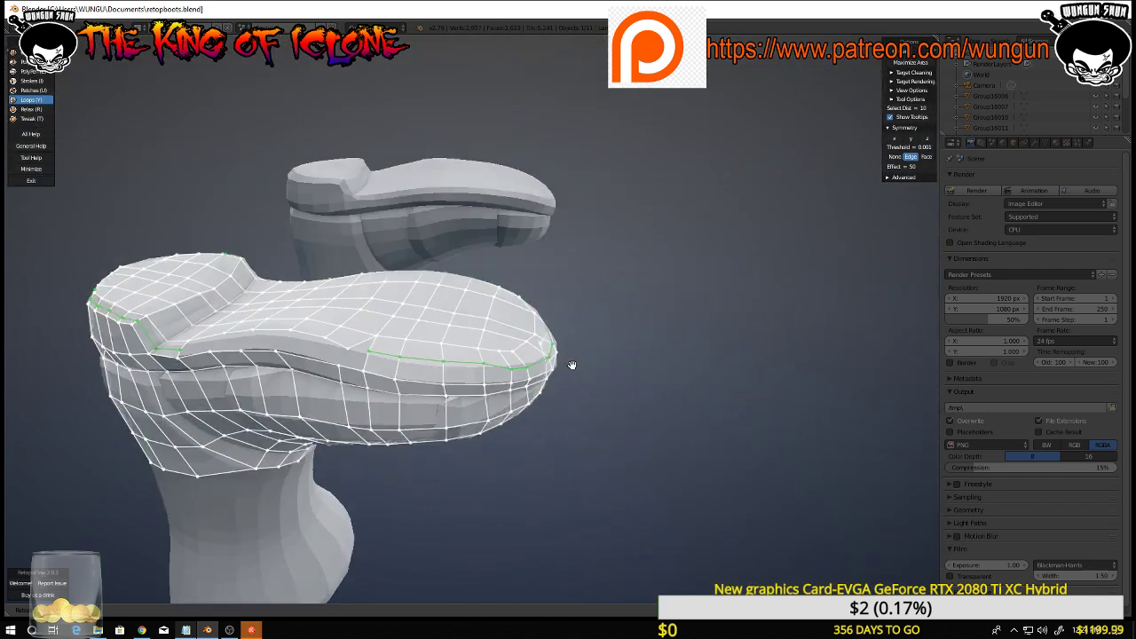
scroll(329, 339, "up", 2)
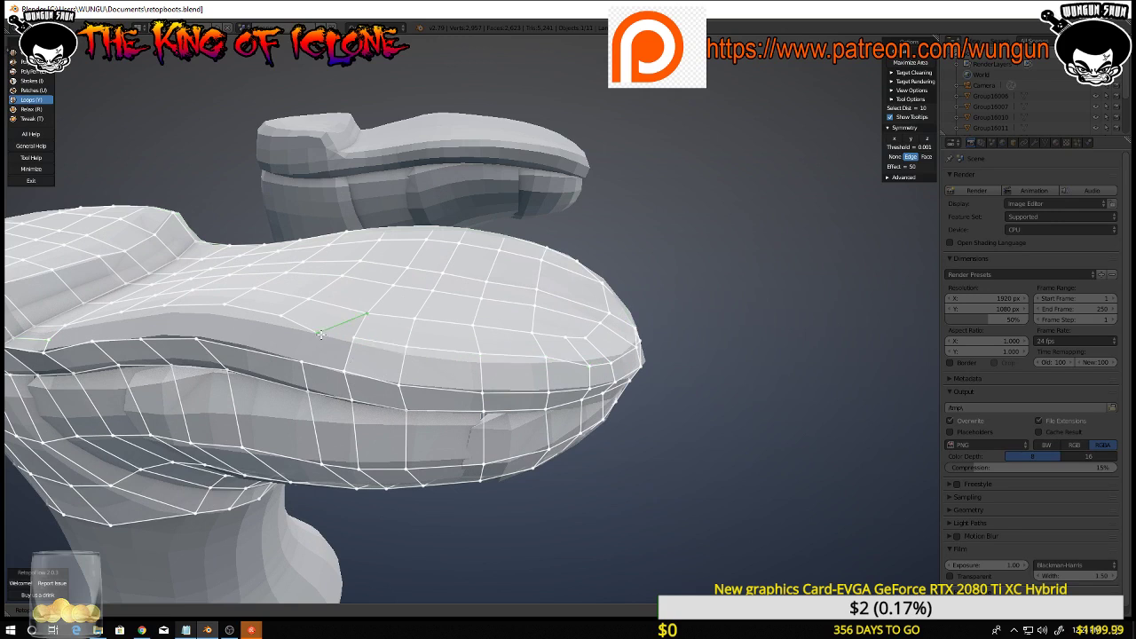
With PolyPen, tidy the border vertices at the new loop's end and fill the adjoining faces down to the rim
key("q")
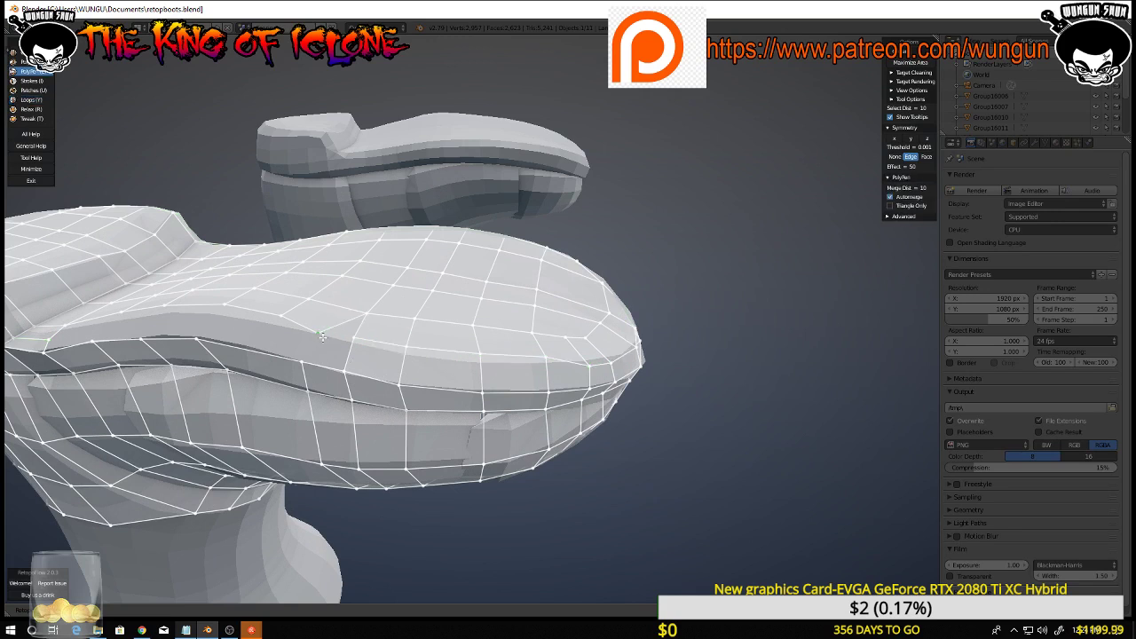
middle_click_drag(354, 338, 390, 368)
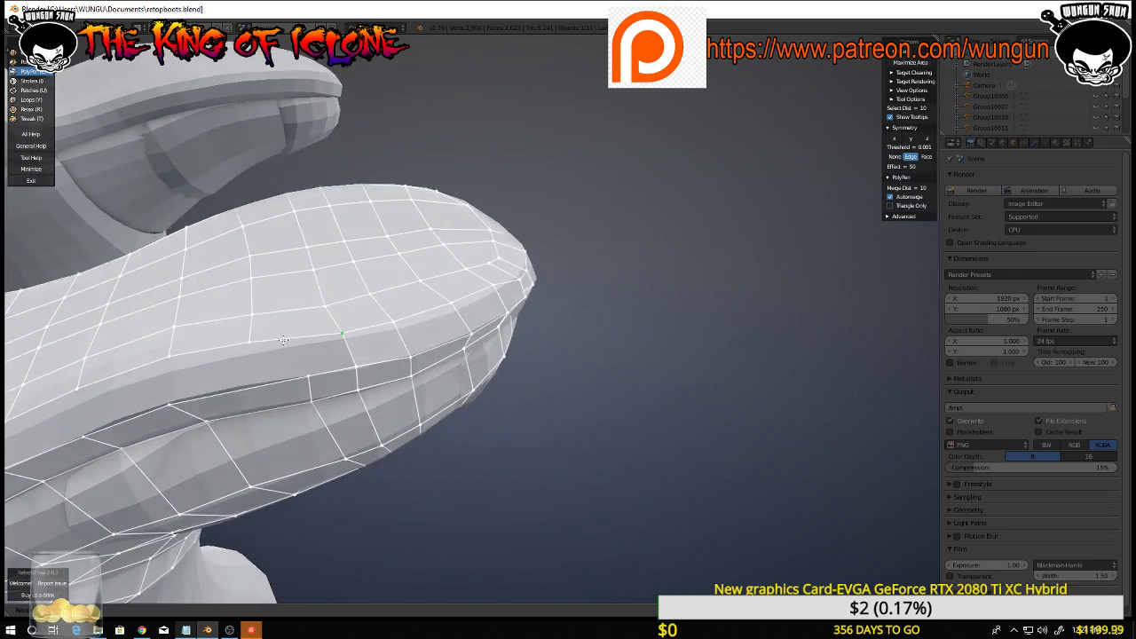
left_click(249, 343)
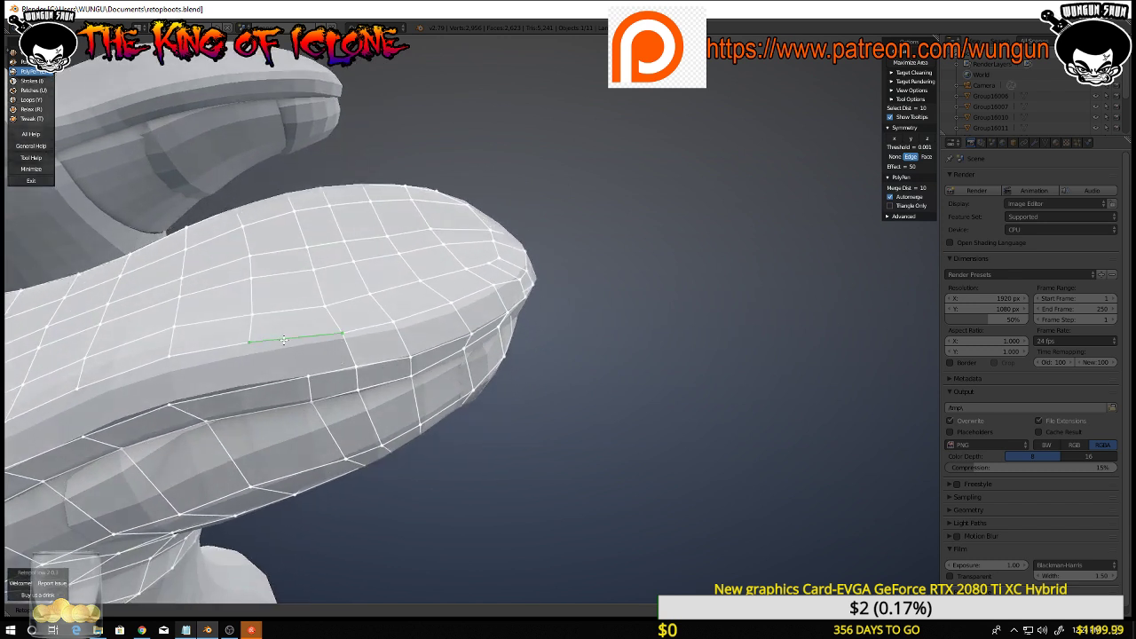
left_click(317, 378, "ctrl")
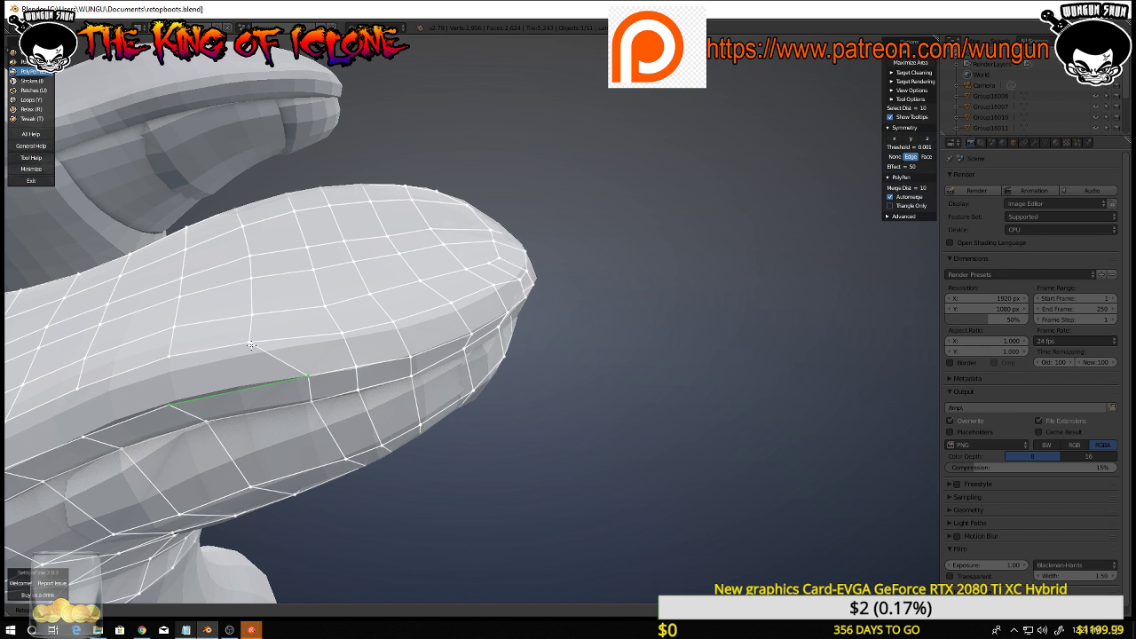
left_click_drag(251, 346, 274, 335)
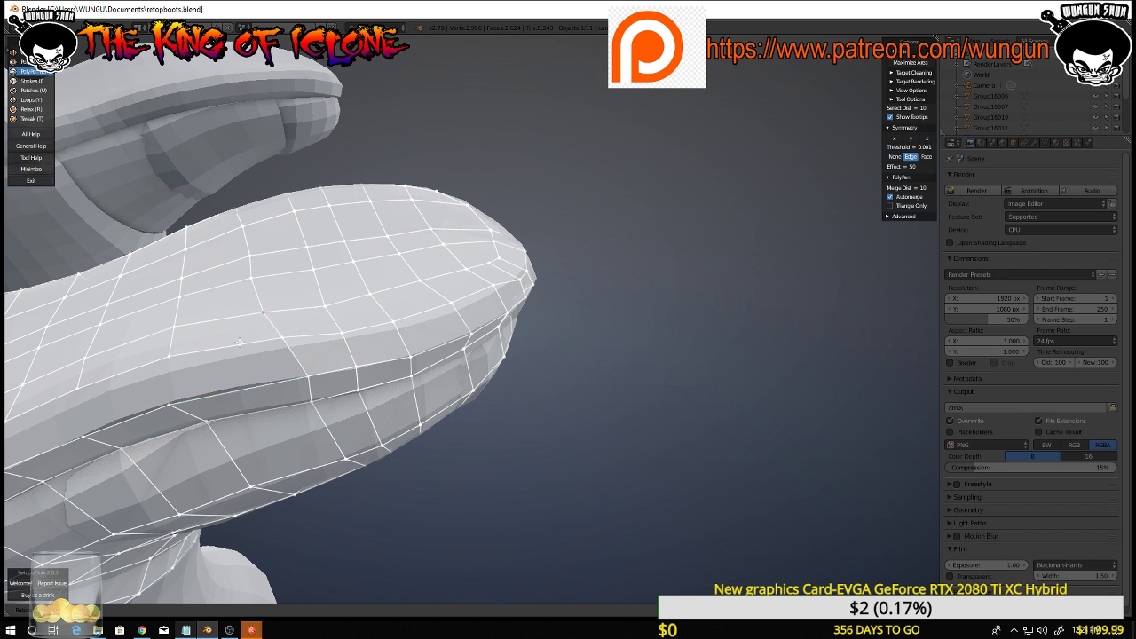
left_click(248, 383)
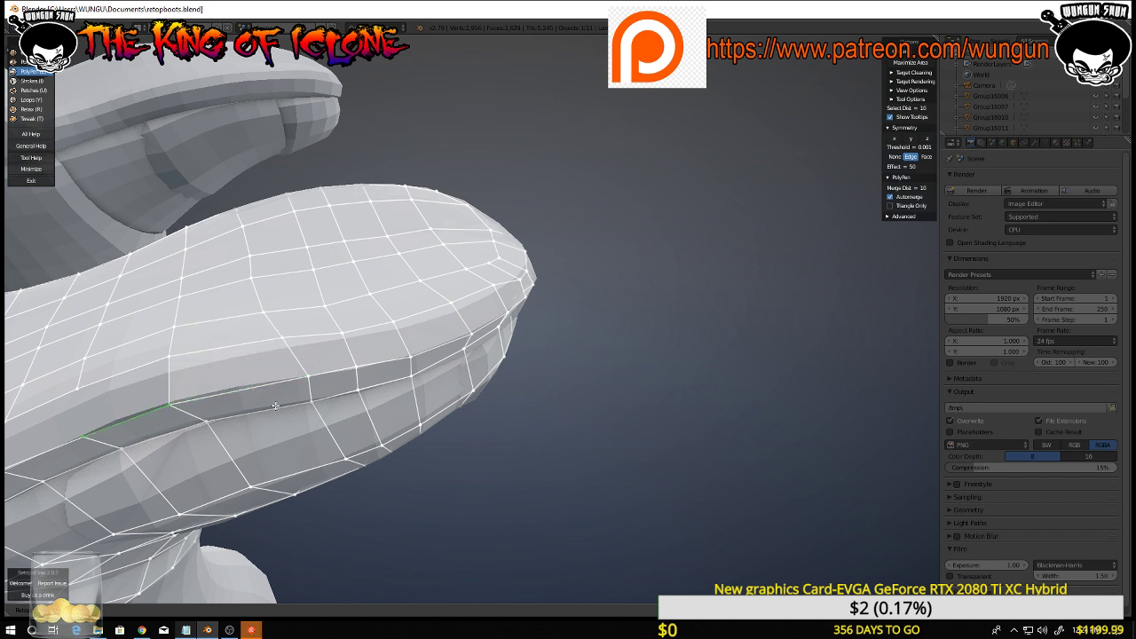
With PolyPen, continue filling faces between the sole border and the rim along the arch toward the heel
middle_click_drag(371, 506, 571, 444)
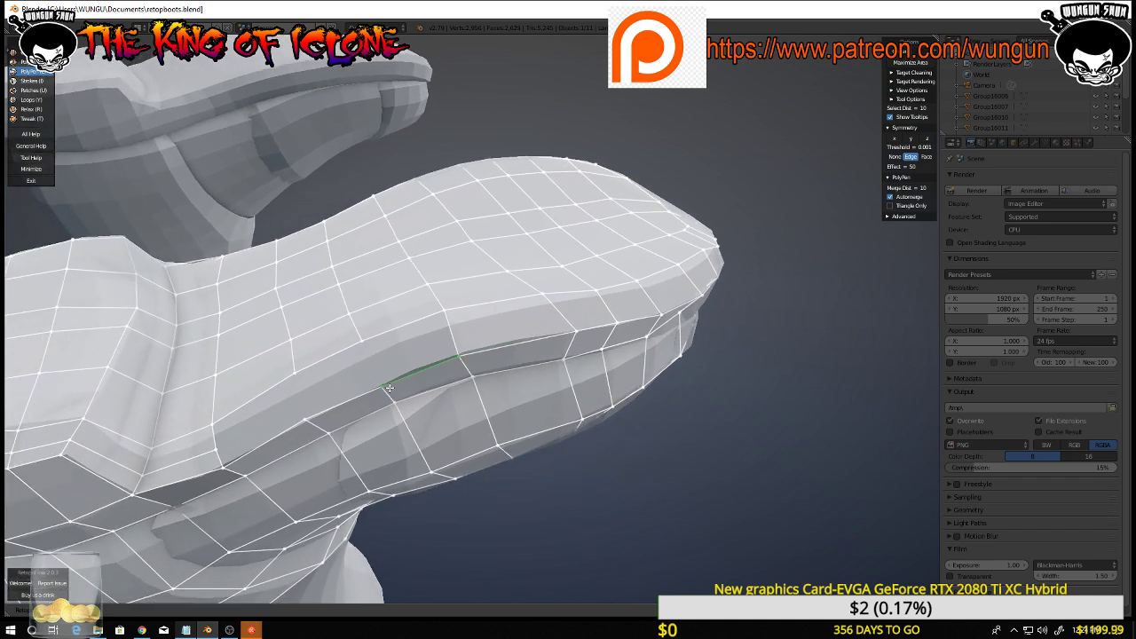
left_click(394, 330, "ctrl")
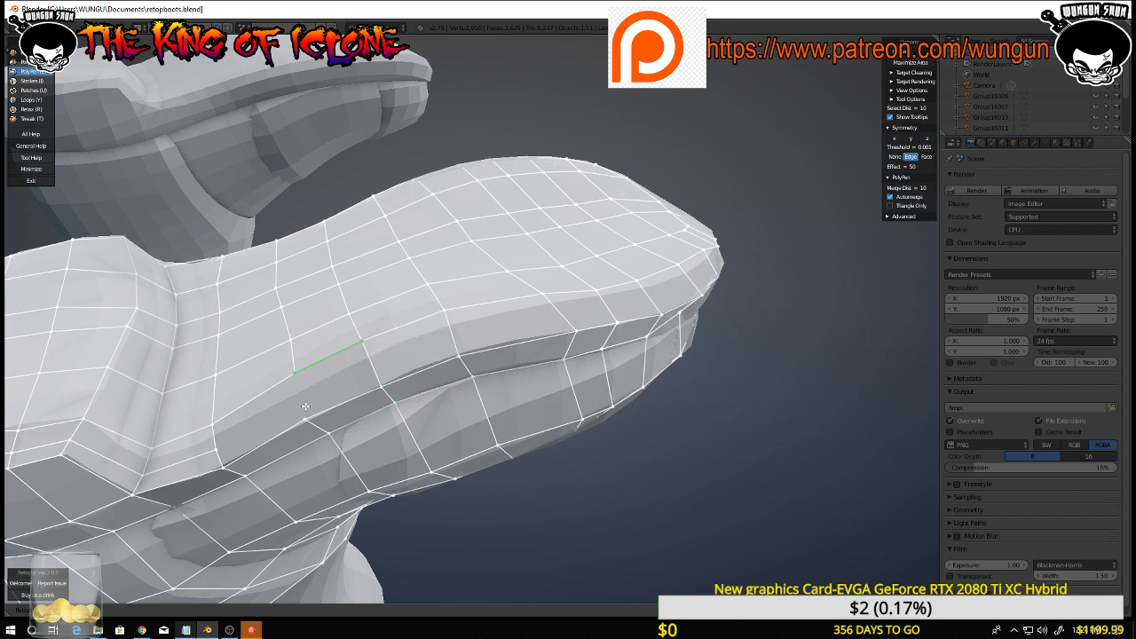
left_click(257, 394)
left_click(340, 356)
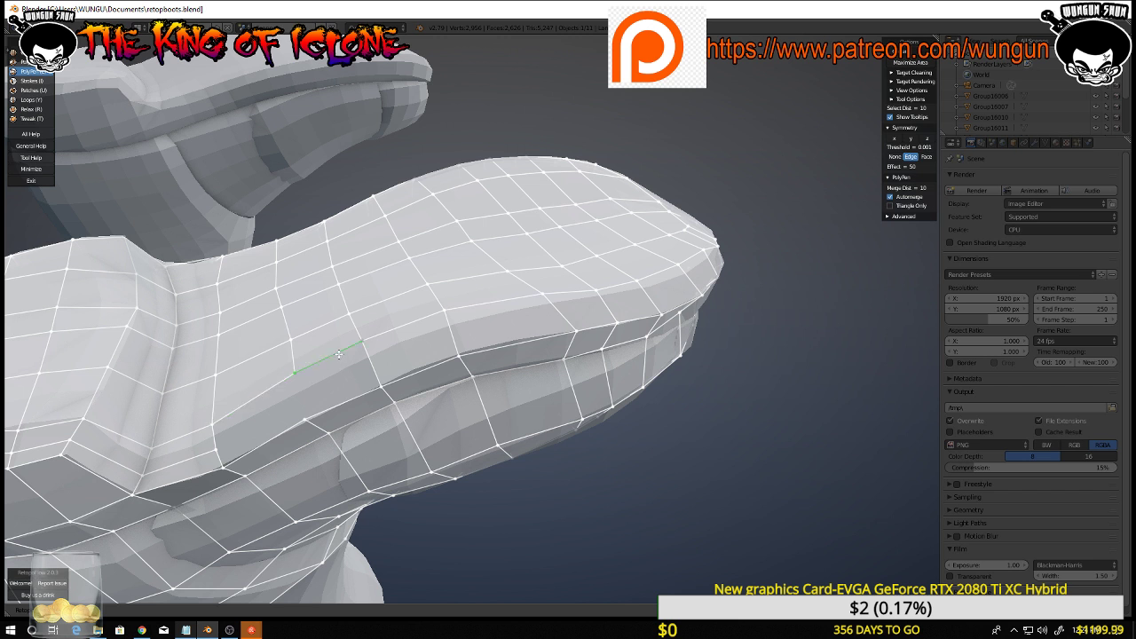
left_click(345, 402)
With the Loops tool, insert an edge loop along the sole's side strip around the toe and heel, and select the lengthwise border loop
key("y")
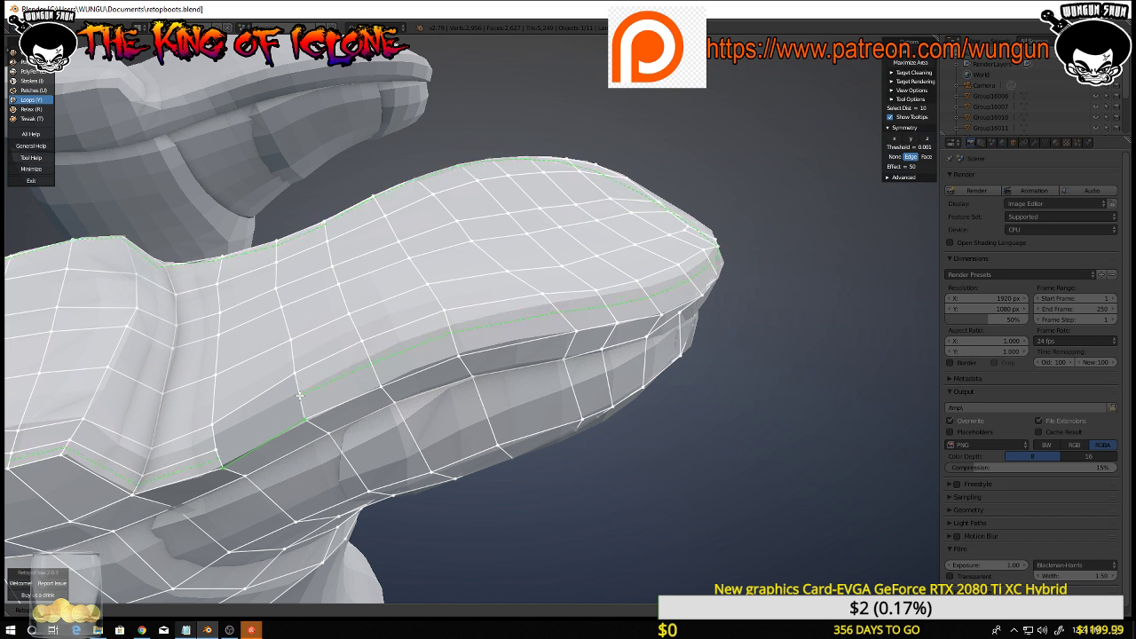
left_click(300, 395)
middle_click_drag(279, 382, 211, 443)
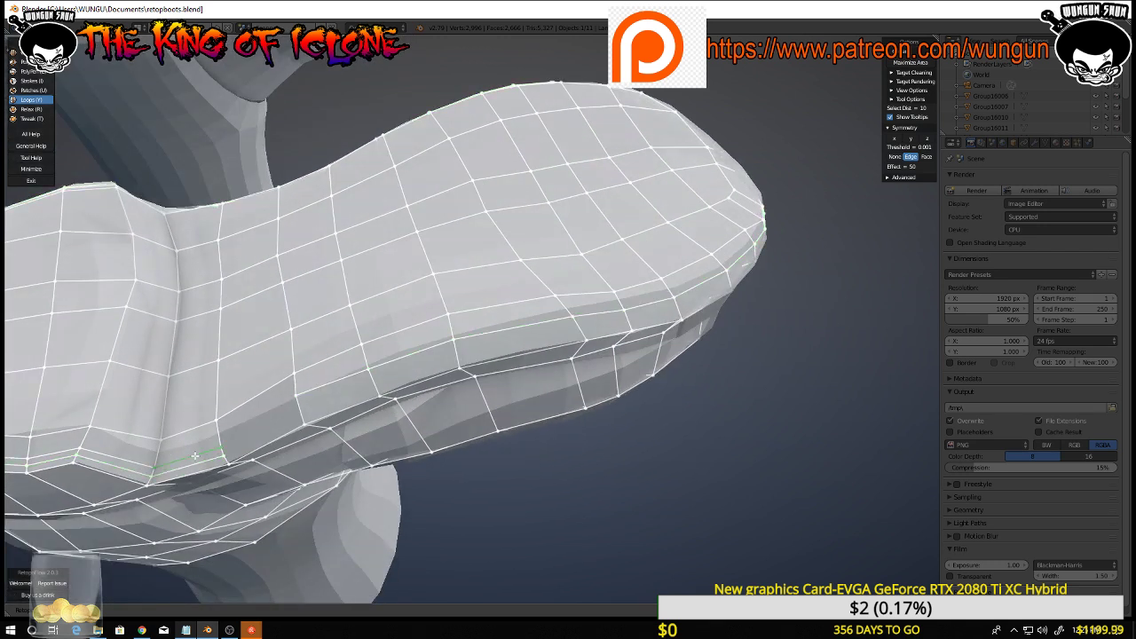
left_click(144, 465)
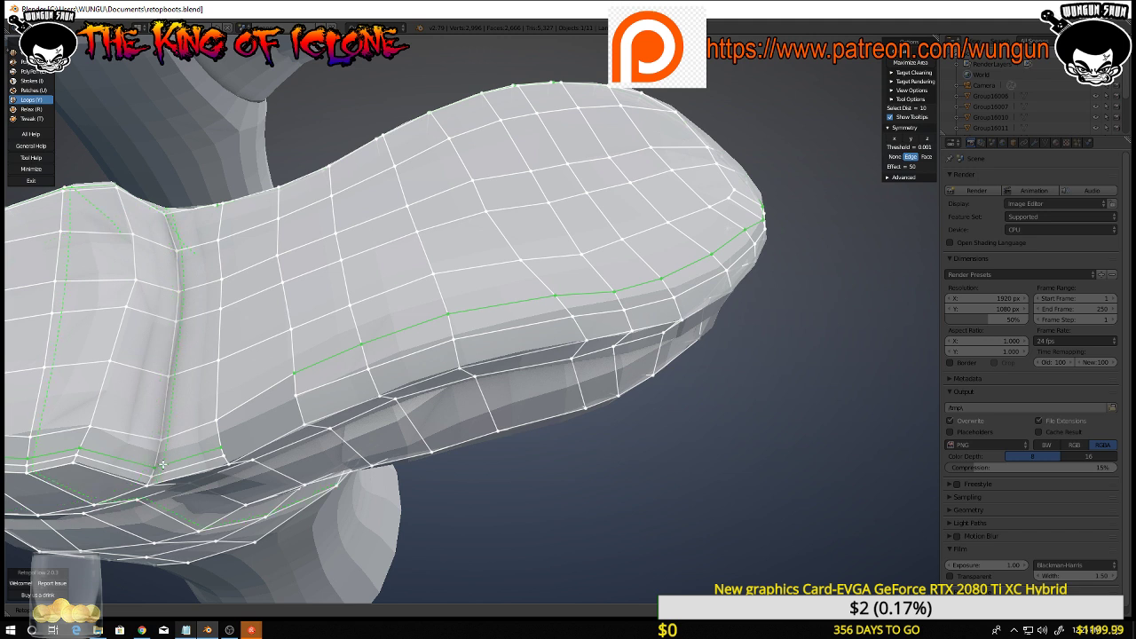
middle_click_drag(634, 445, 637, 450)
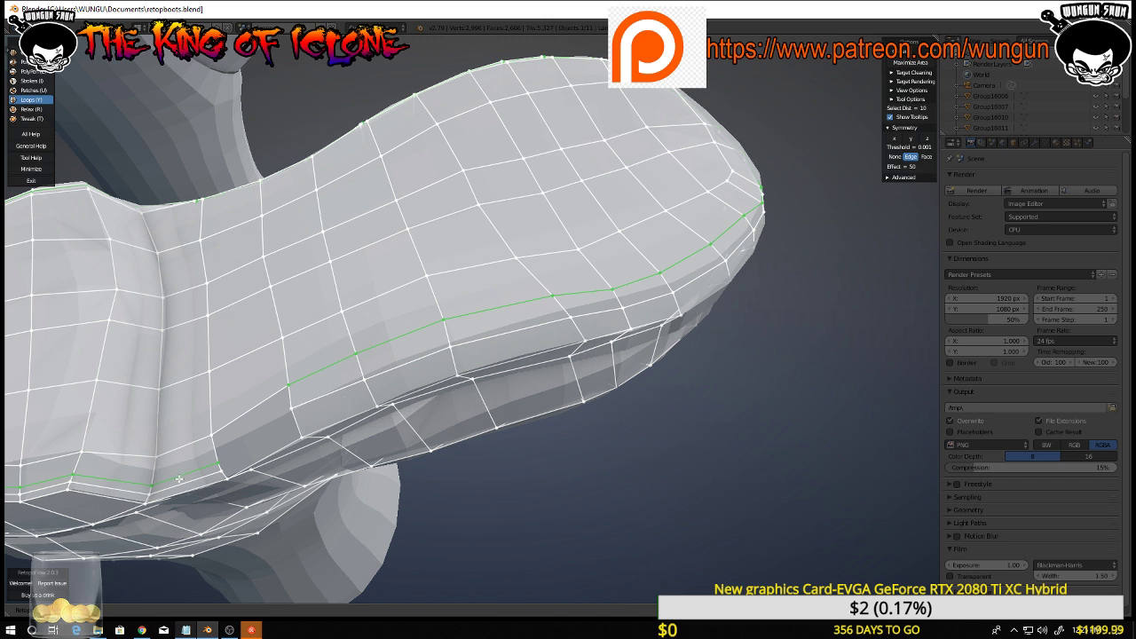
Slide the edge loops bordering the sole and heel tightly against the outer rim with the Loops tool
middle_click_drag(176, 478, 182, 480)
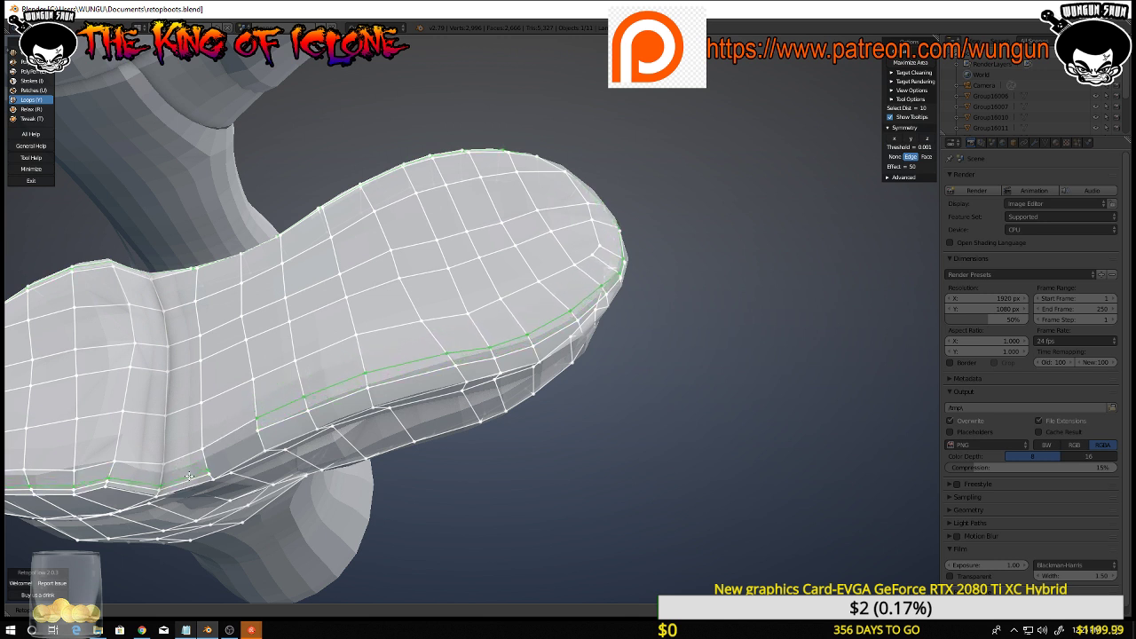
middle_click_drag(417, 502, 420, 418)
scroll(367, 474, "up", 3)
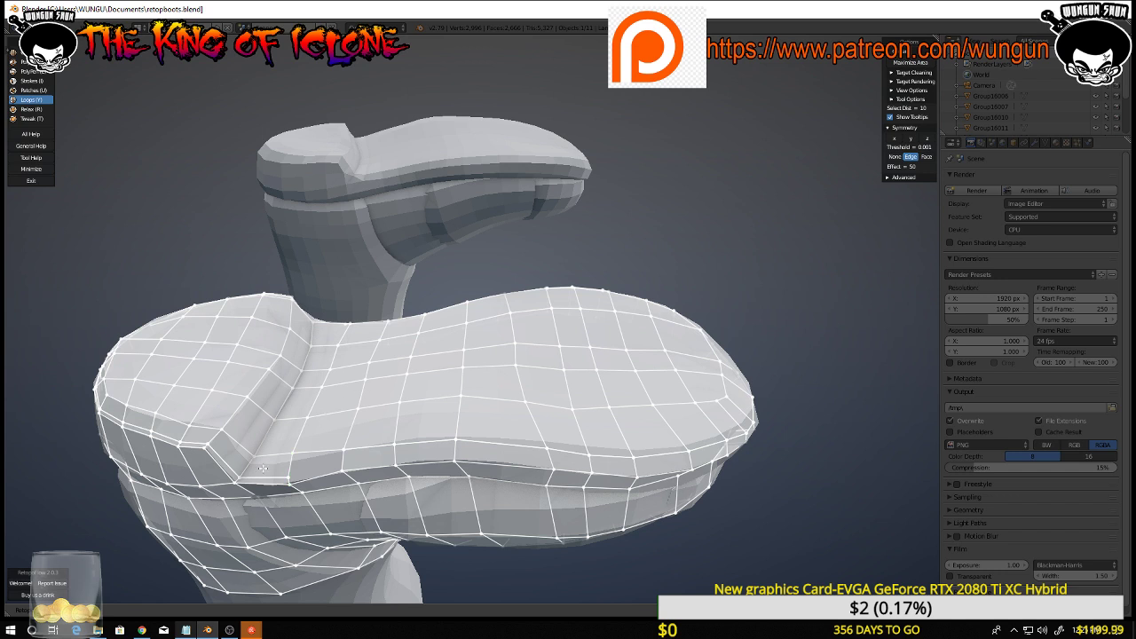
middle_click_drag(181, 402, 163, 359)
scroll(641, 398, "down", 4)
middle_click_drag(725, 437, 771, 450)
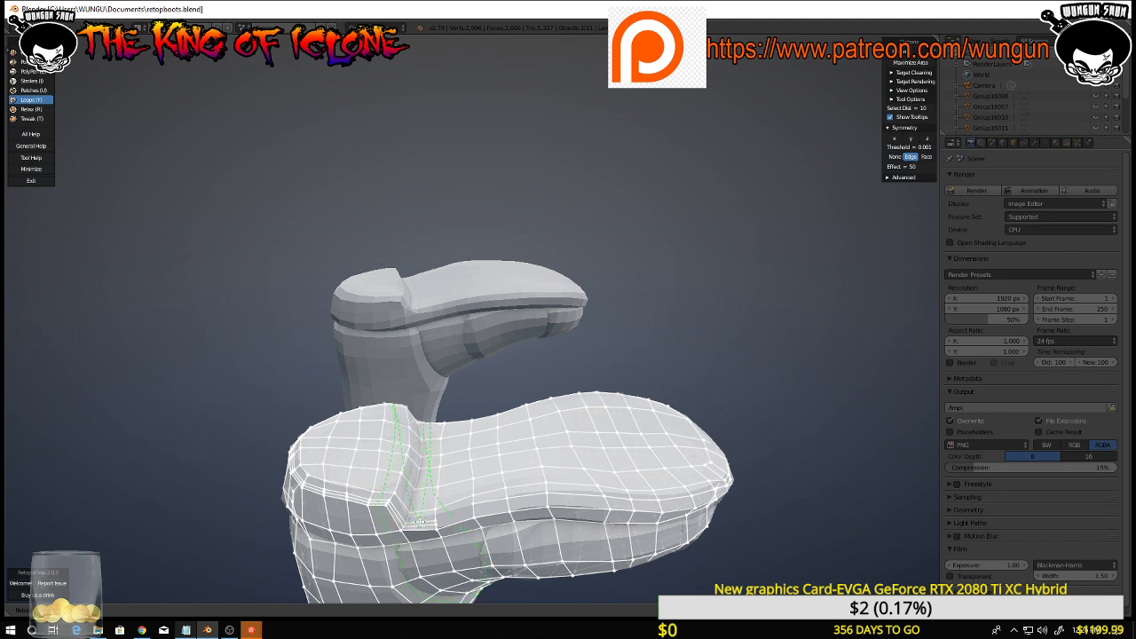
scroll(420, 521, "up", 2)
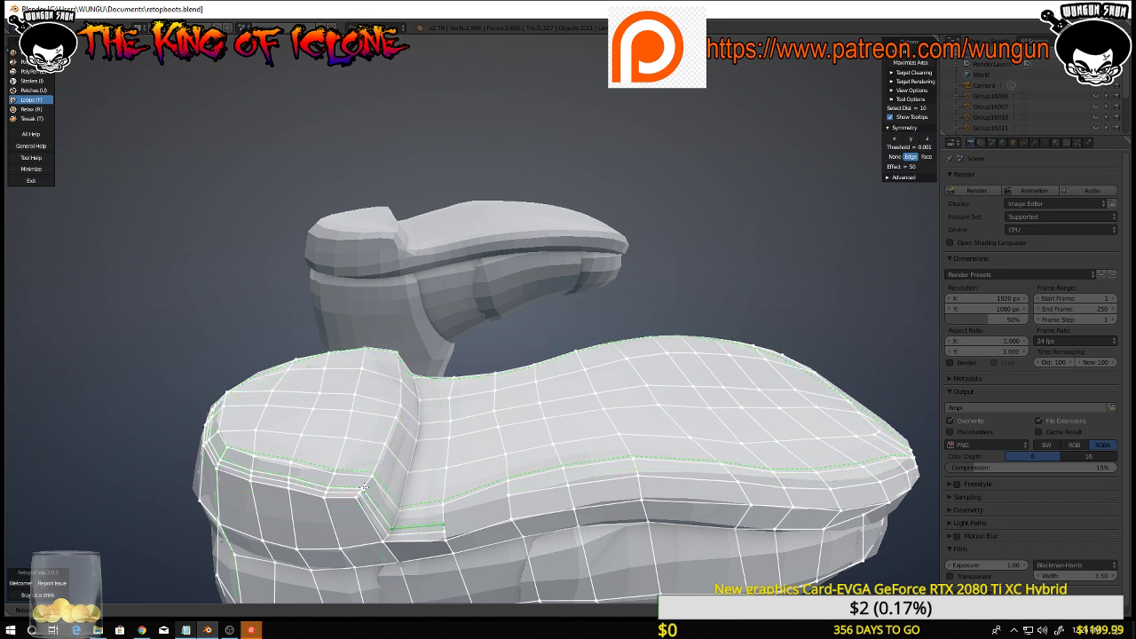
left_click(466, 506)
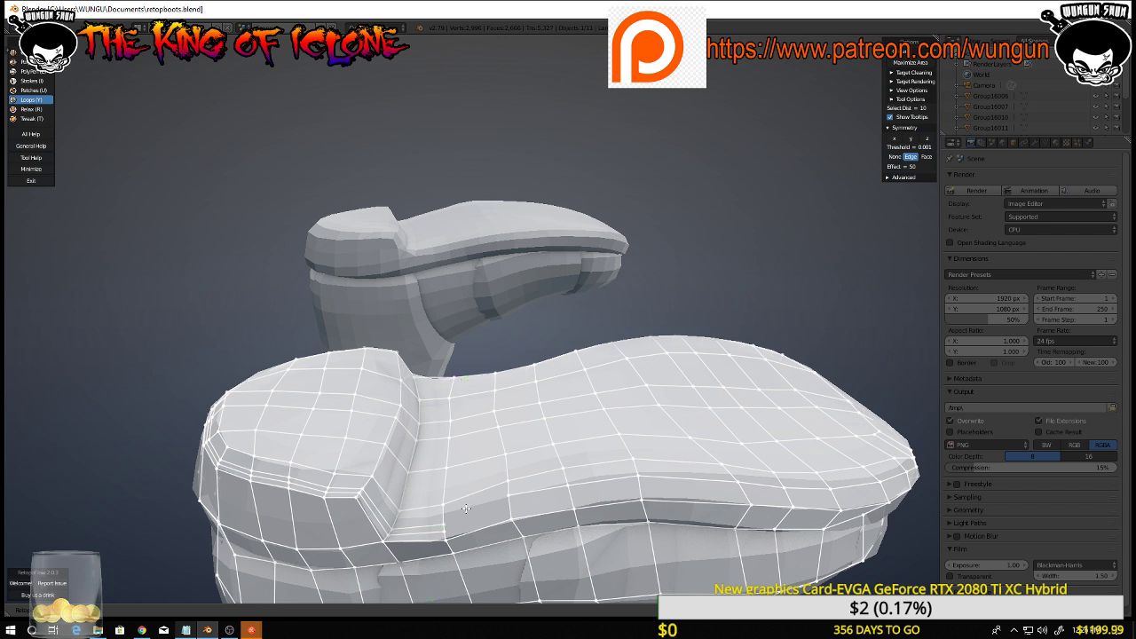
left_click(417, 545)
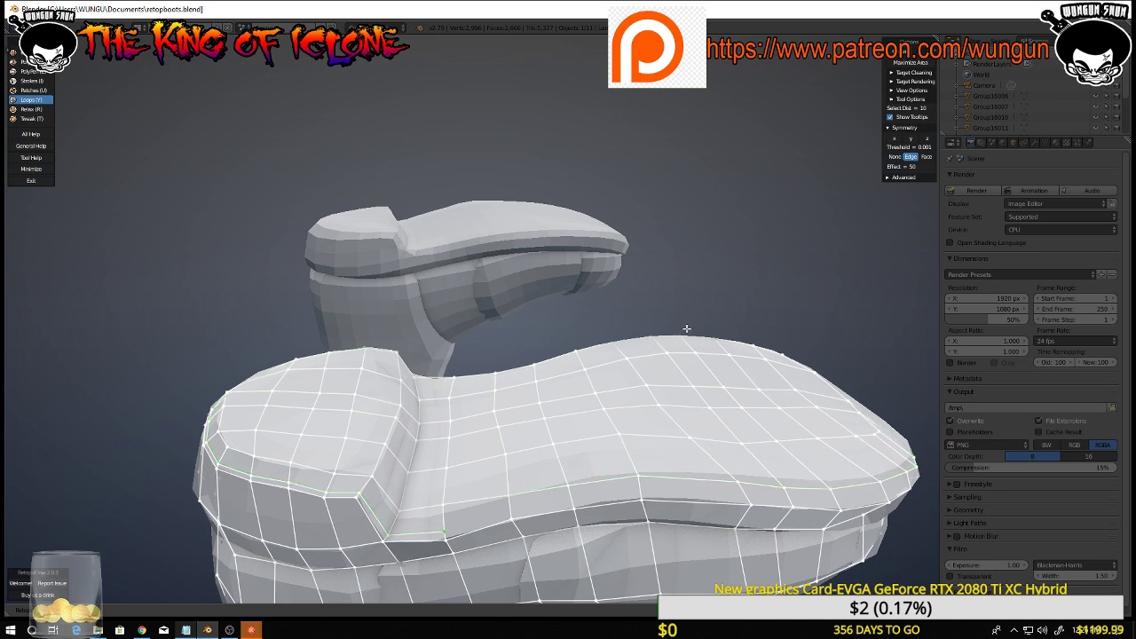
Leave the retopology tools for Edit Mode, select the whole boot mesh and remove its doubled vertices
middle_click_drag(686, 328, 680, 497)
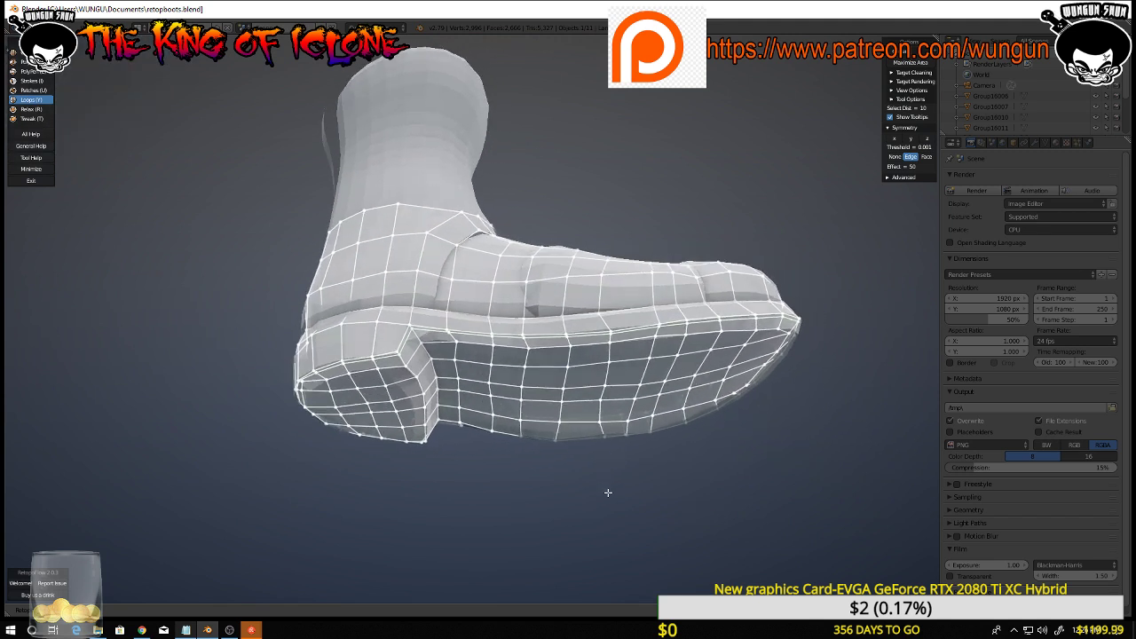
key("e")
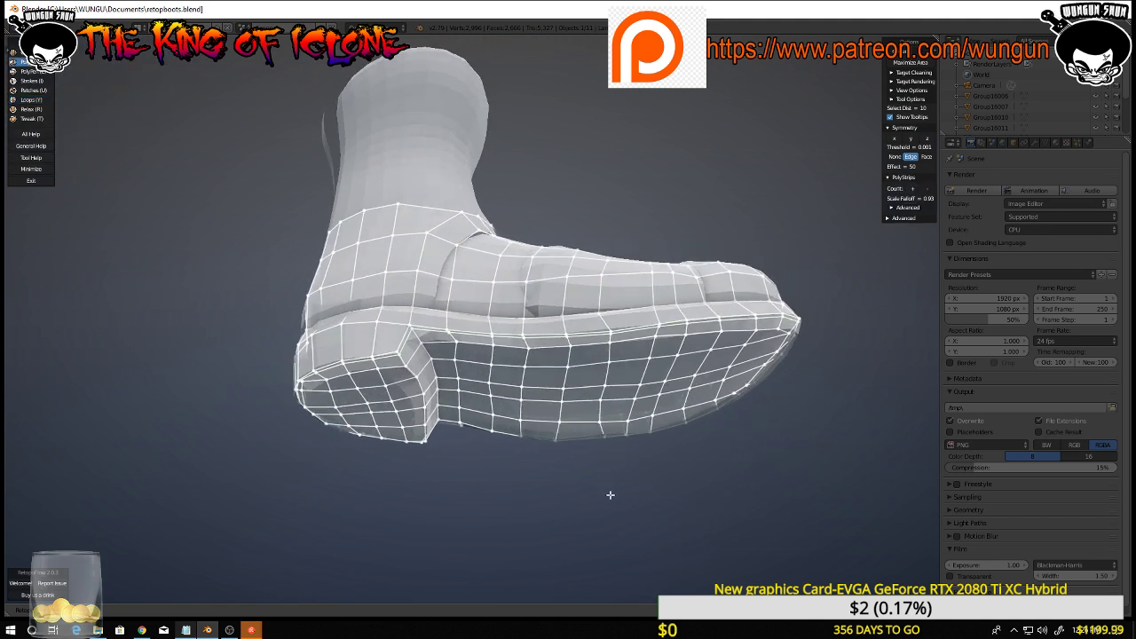
middle_click_drag(553, 467, 568, 482)
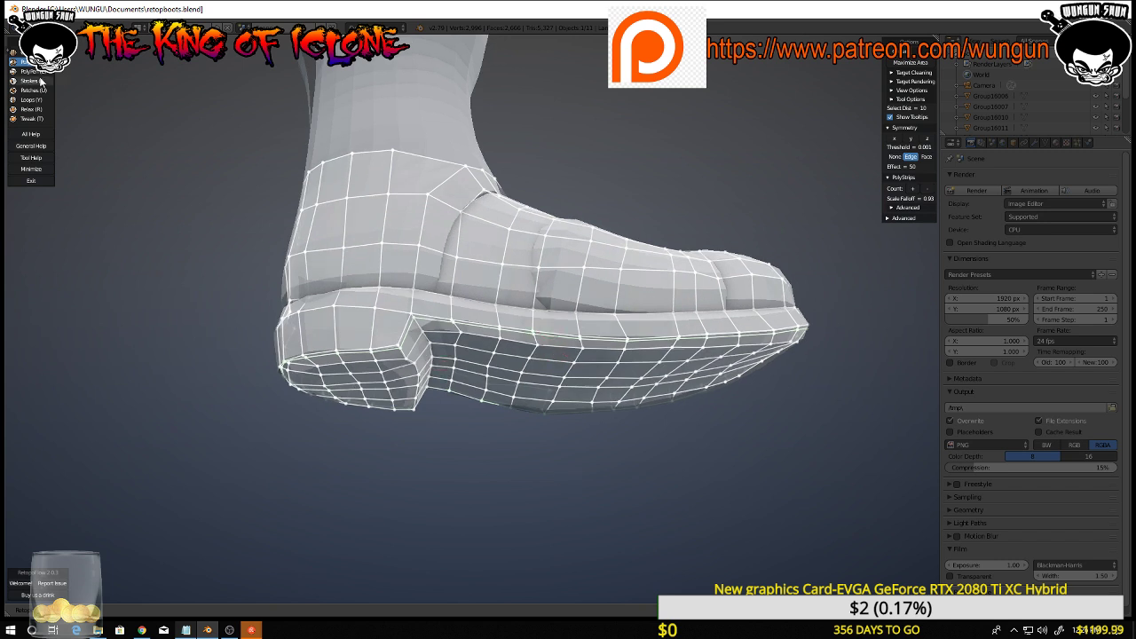
middle_click_drag(478, 481, 480, 450)
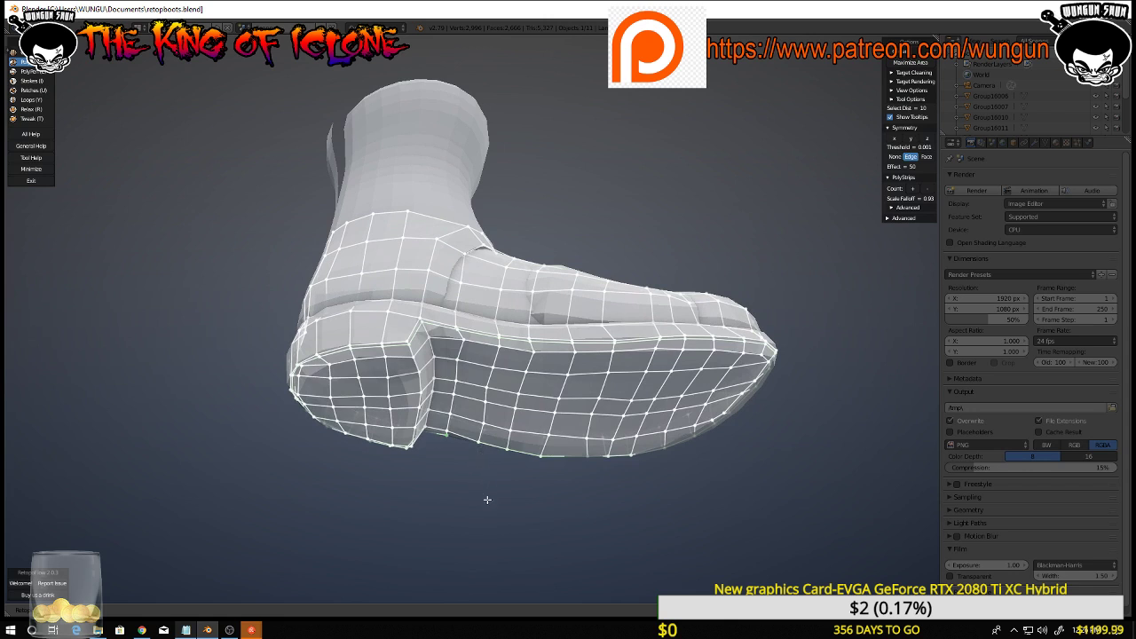
key("Tab")
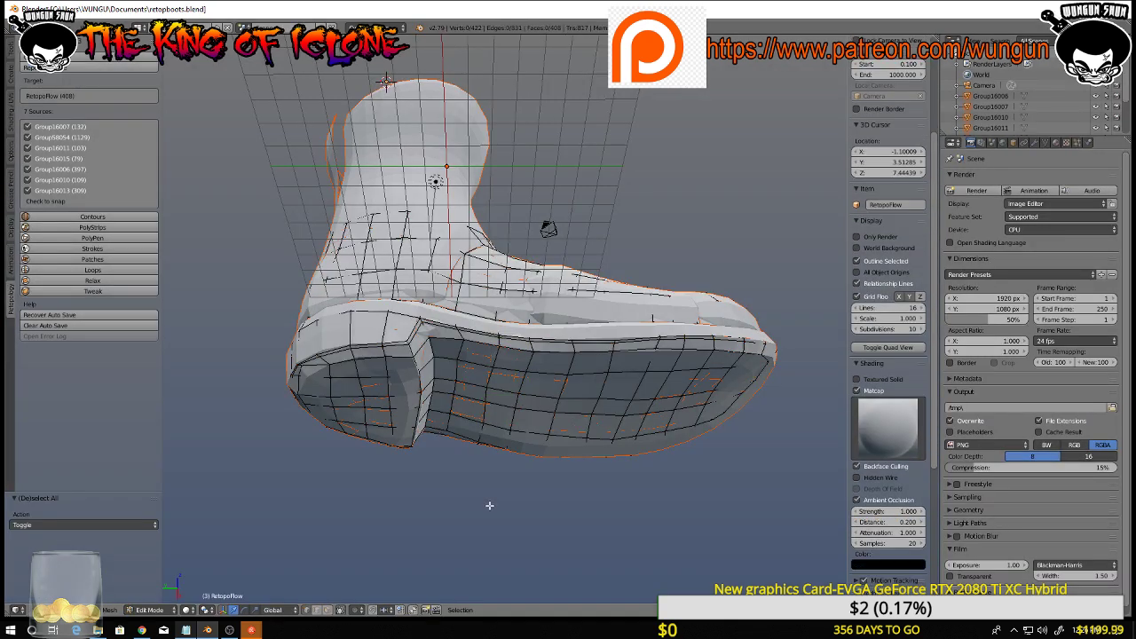
key("a")
key("w")
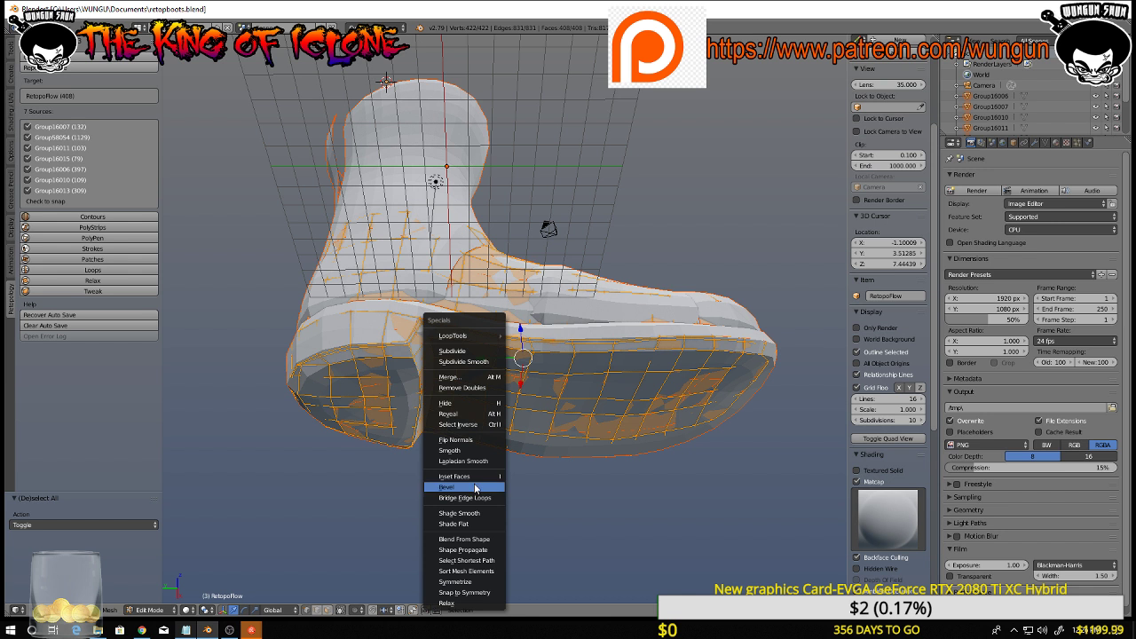
left_click(459, 391)
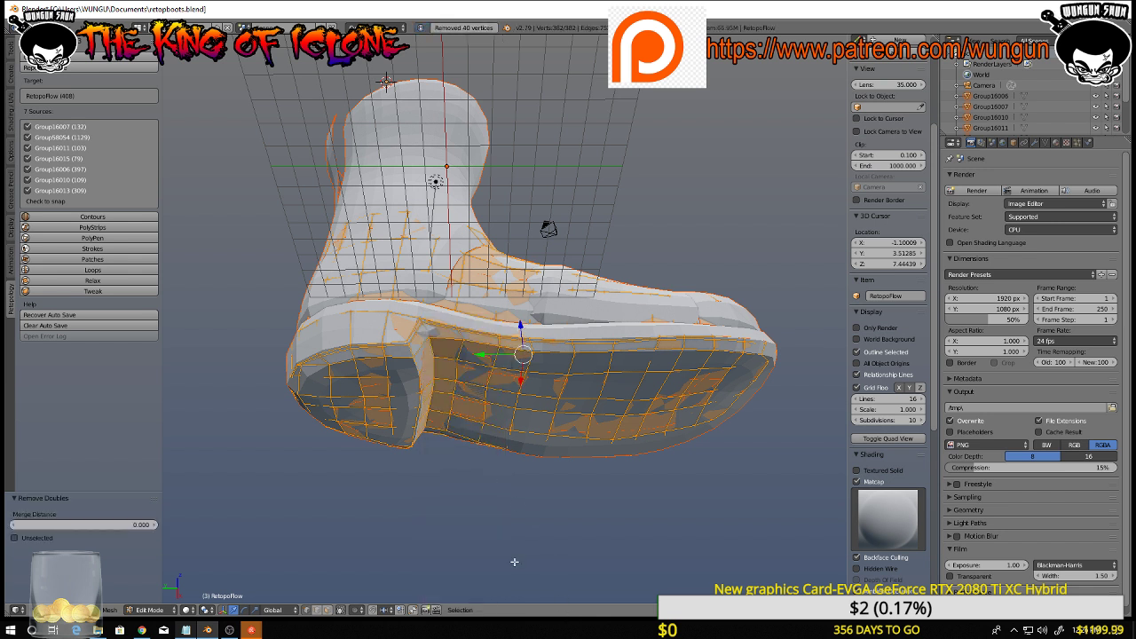
Start the PolyPen tool and merge the doubled vertices along the sole rim just in front of the heel
left_click(87, 239)
scroll(452, 432, "up", 4)
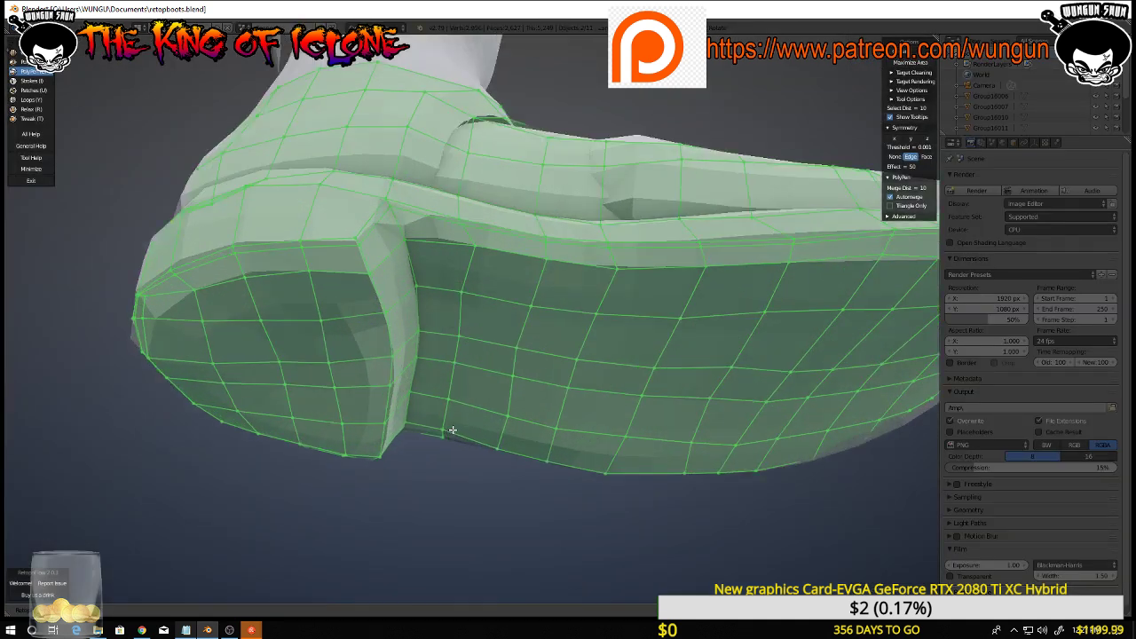
right_click(363, 242)
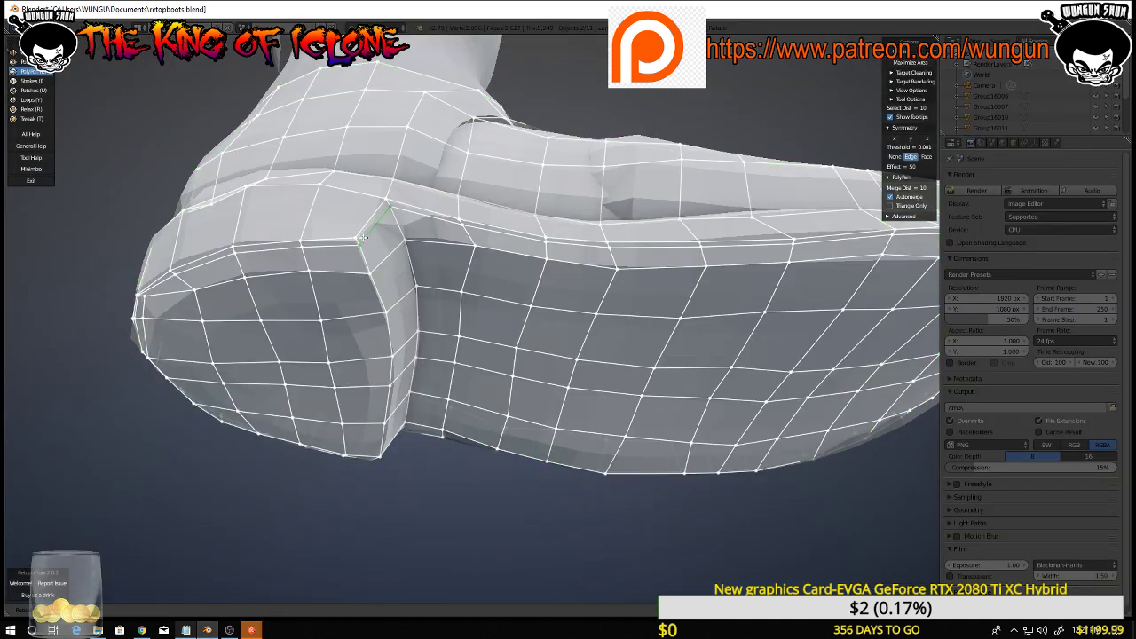
middle_click_drag(362, 238, 392, 234)
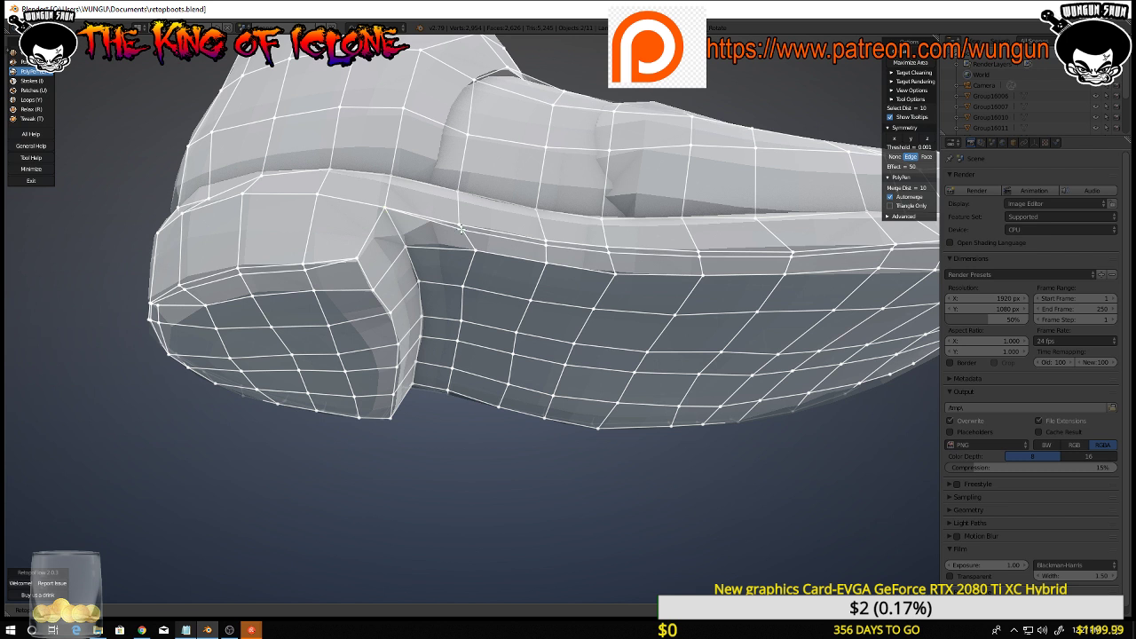
left_click_drag(460, 228, 457, 223)
left_click_drag(549, 248, 608, 241)
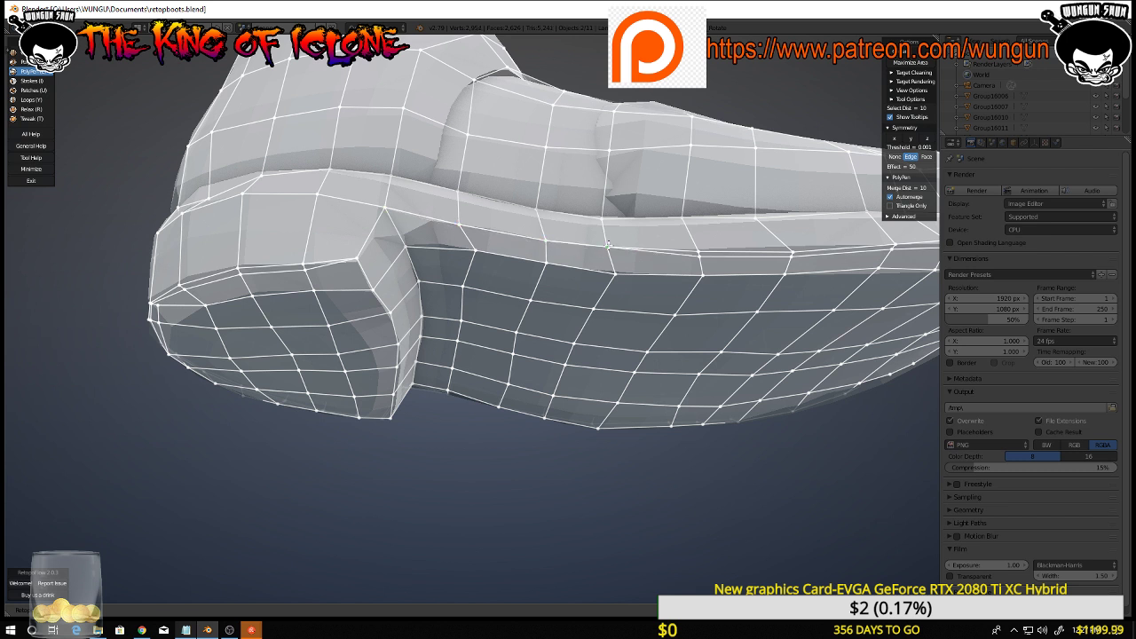
Continue merging the doubled sole-rim vertices along the side of the boot towards the toe
middle_click_drag(721, 313, 441, 305)
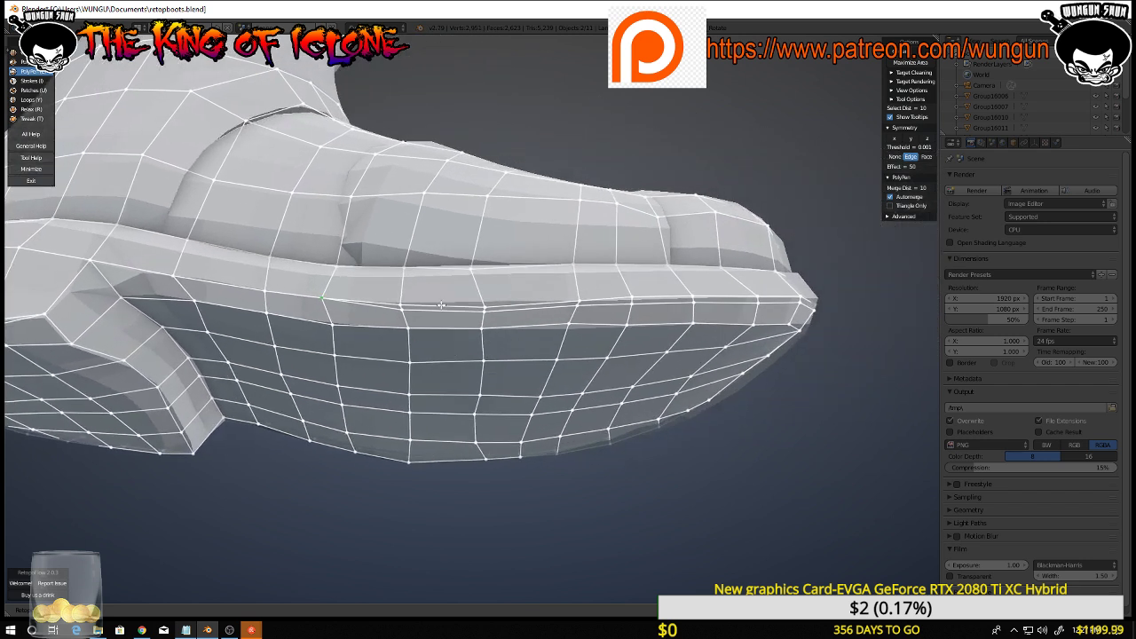
left_click_drag(402, 308, 402, 303)
left_click_drag(484, 313, 486, 308)
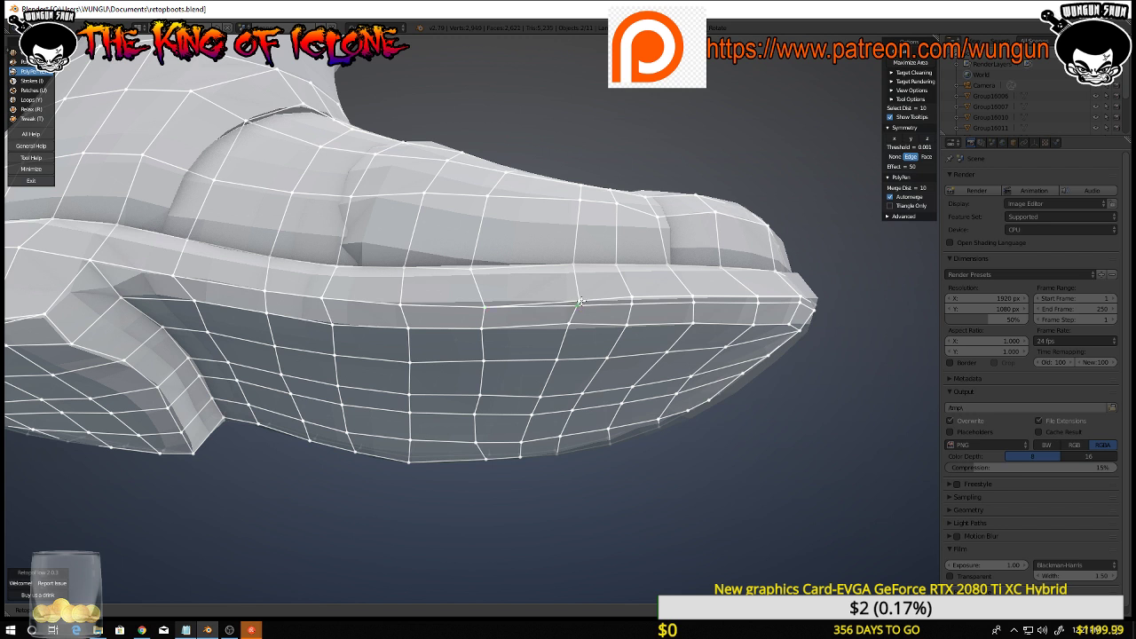
left_click_drag(576, 303, 696, 297)
Merge the doubled rim vertices around the front of the toe into the outer rim edge
middle_click_drag(696, 302, 676, 431)
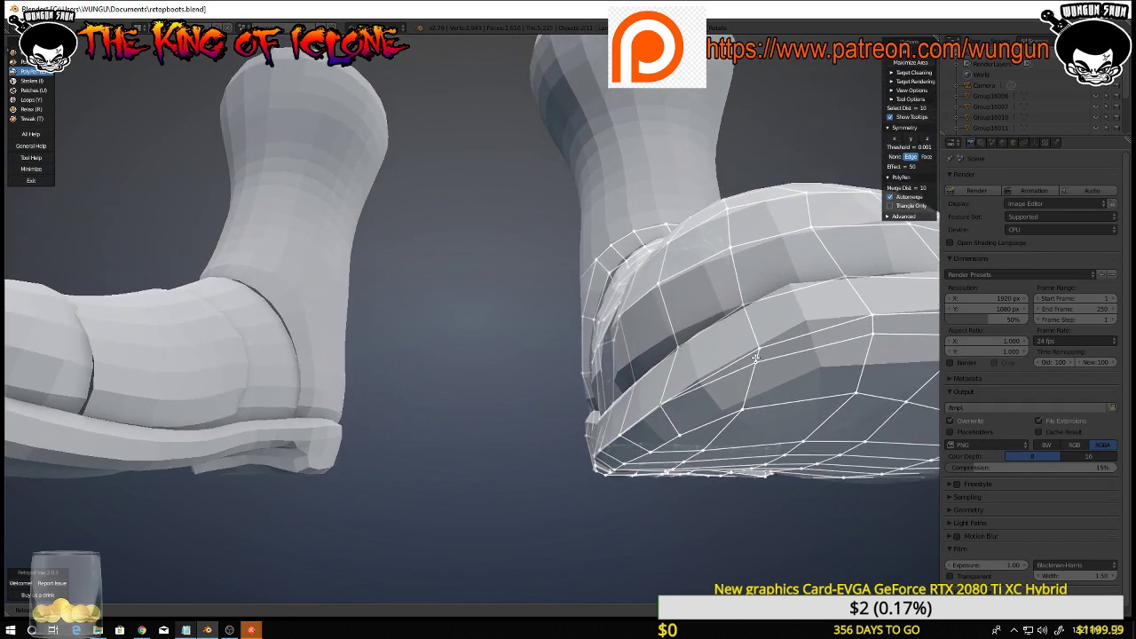
left_click_drag(755, 363, 757, 348)
middle_click_drag(764, 356, 501, 415)
left_click_drag(570, 384, 573, 366)
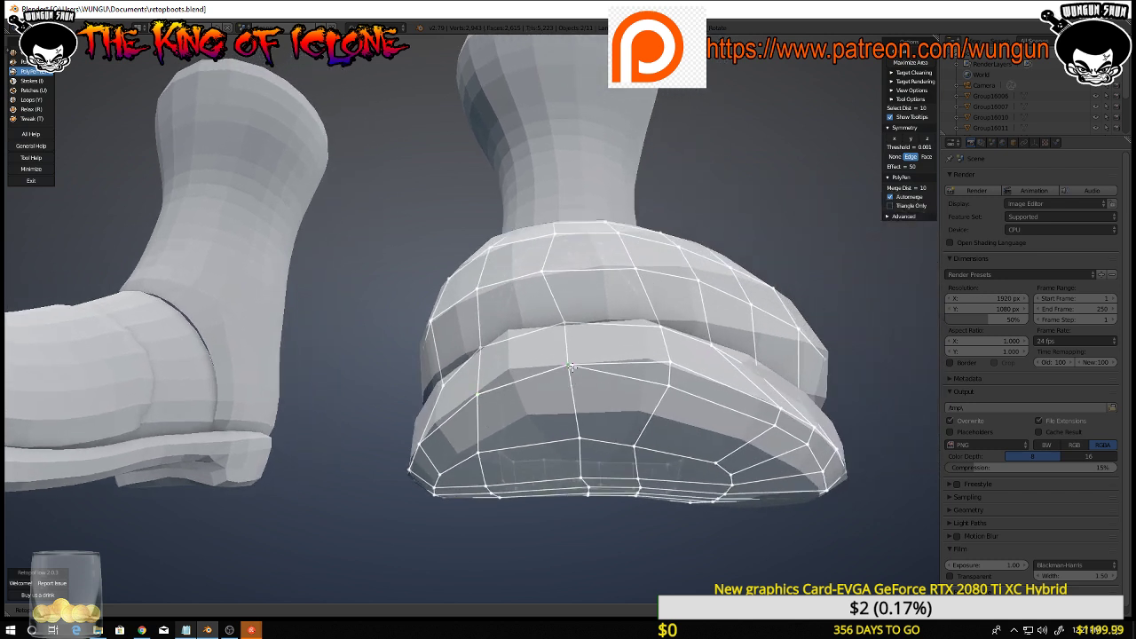
left_click_drag(675, 385, 677, 367)
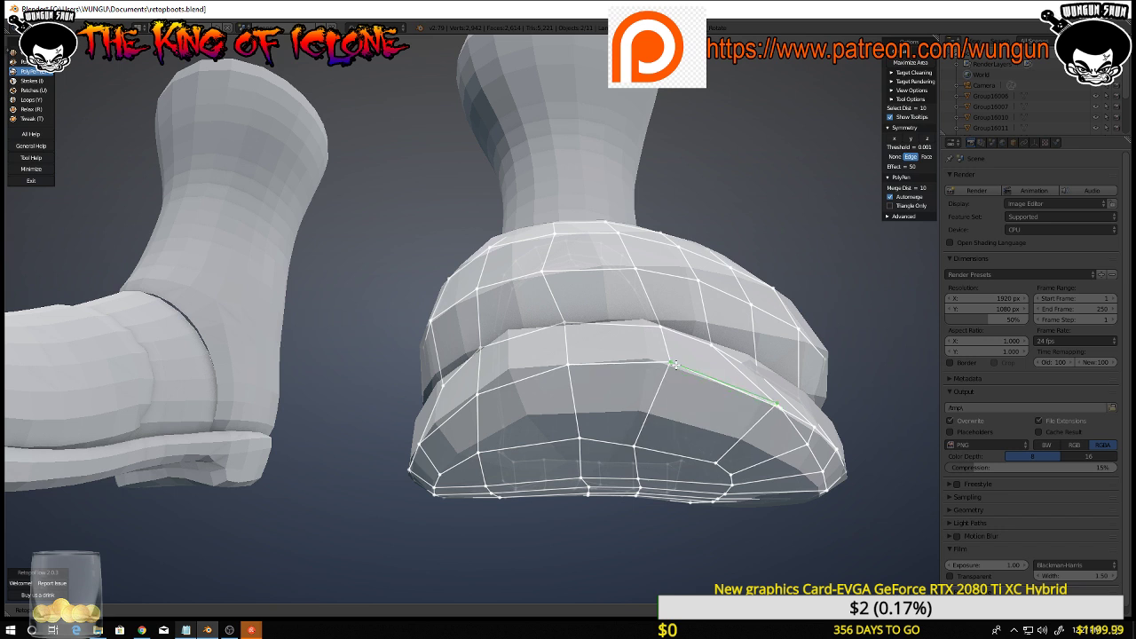
Merge the doubled rim vertices past the toe along the opposite side of the sole
middle_click_drag(772, 414, 724, 427)
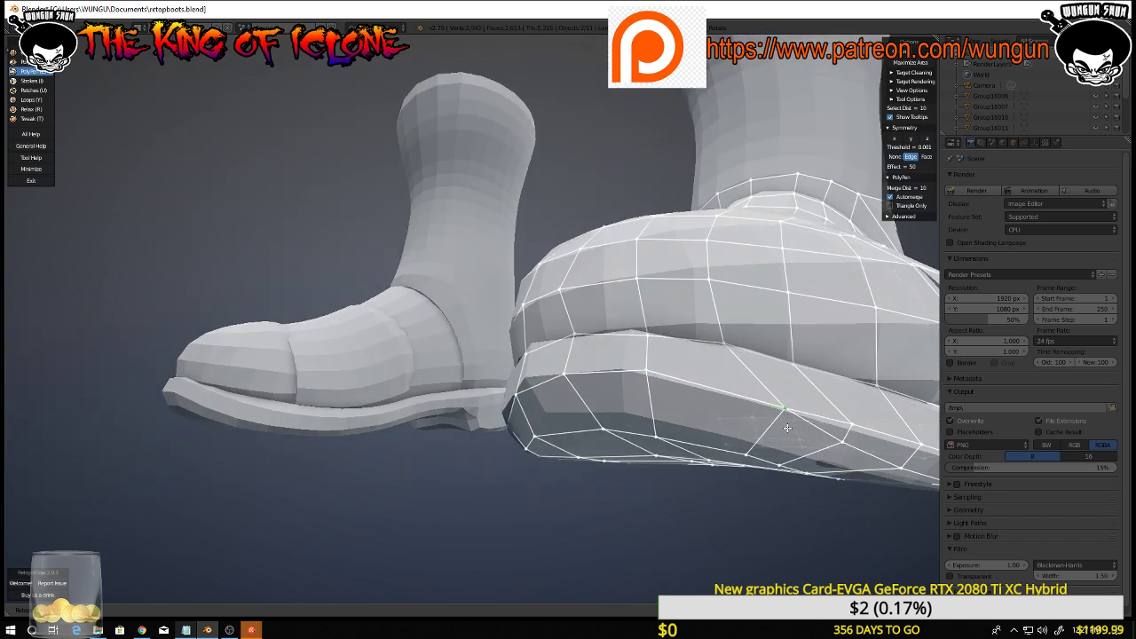
middle_click_drag(813, 478, 537, 404)
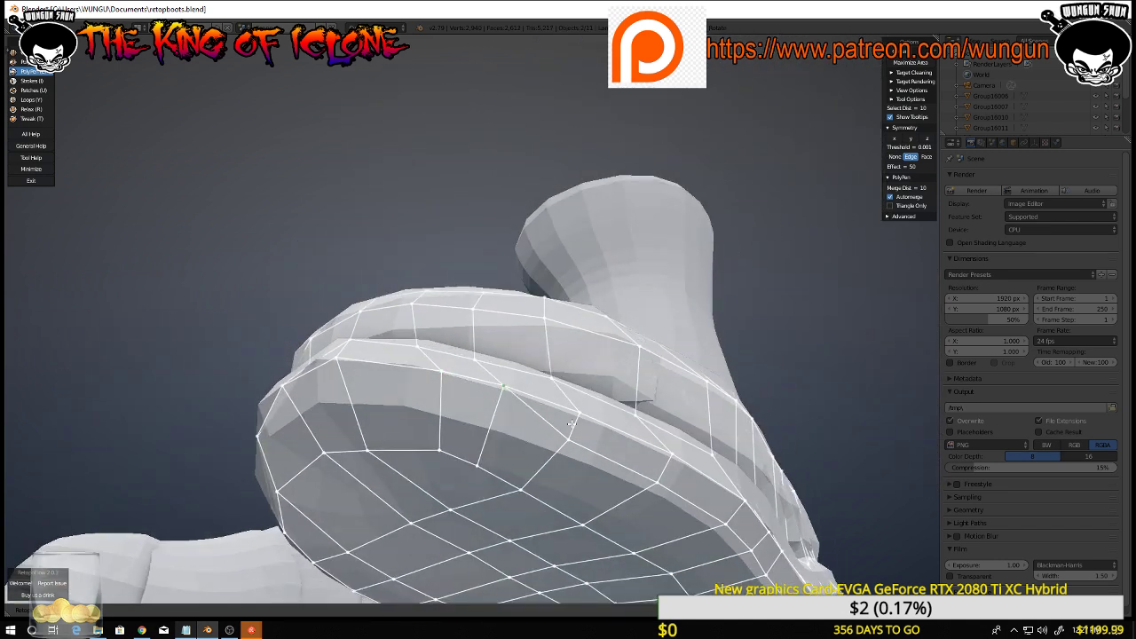
left_click_drag(569, 437, 576, 414)
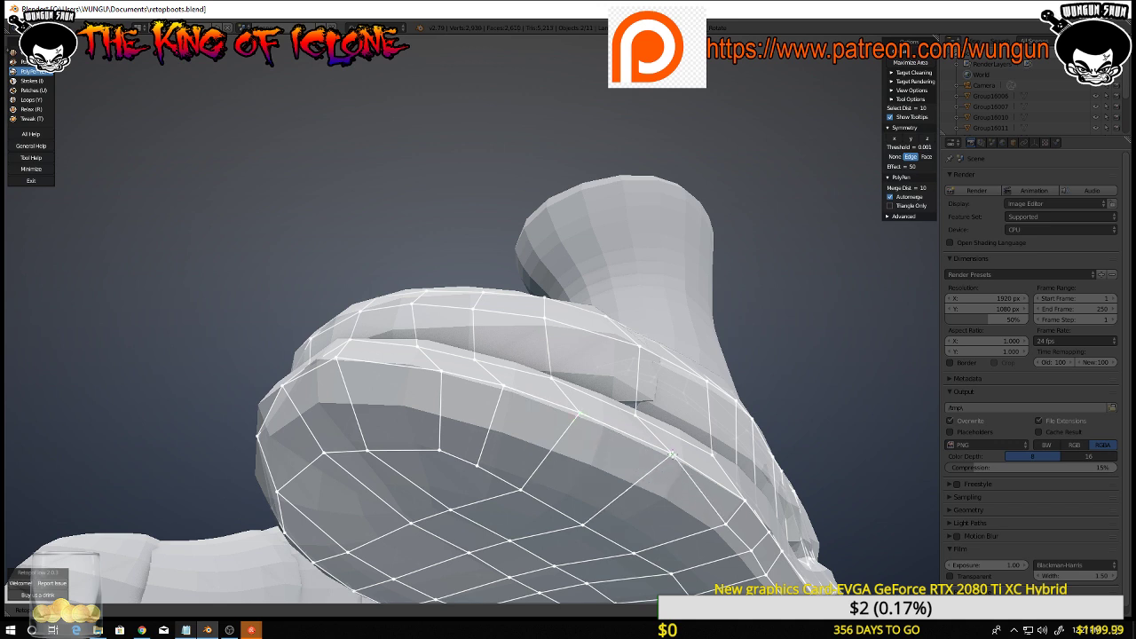
middle_click_drag(698, 474, 603, 427)
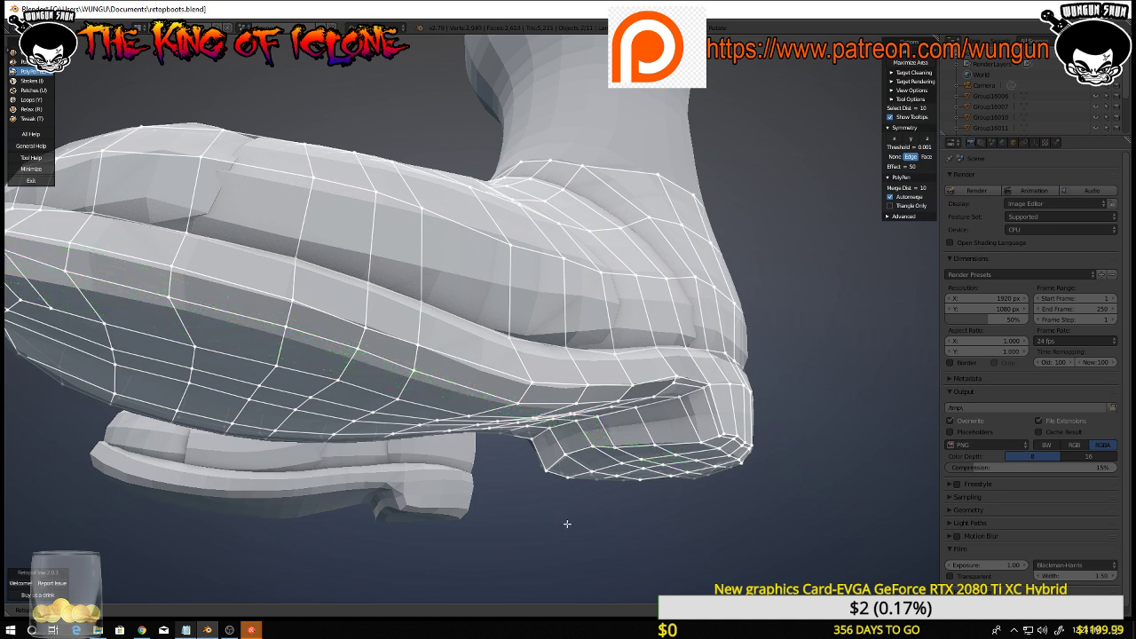
Examine the sole and heel underside from several angles for rim vertices that still need merging
scroll(561, 521, "down", 3)
middle_click_drag(559, 520, 453, 481)
scroll(453, 480, "up", 3)
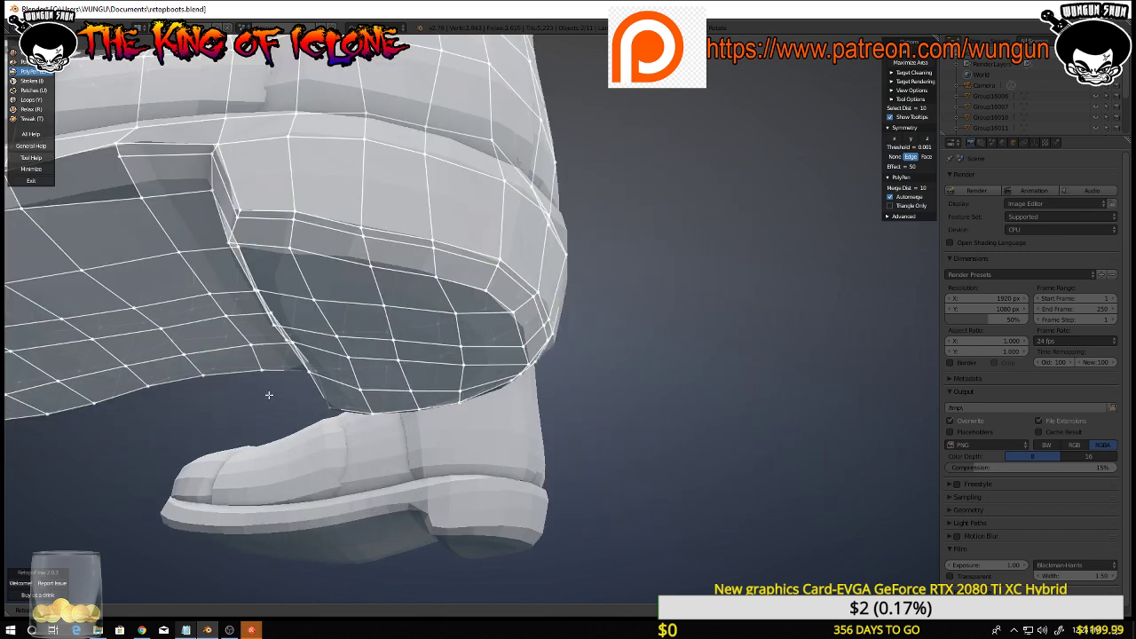
middle_click_drag(269, 395, 633, 425)
scroll(647, 521, "up", 3)
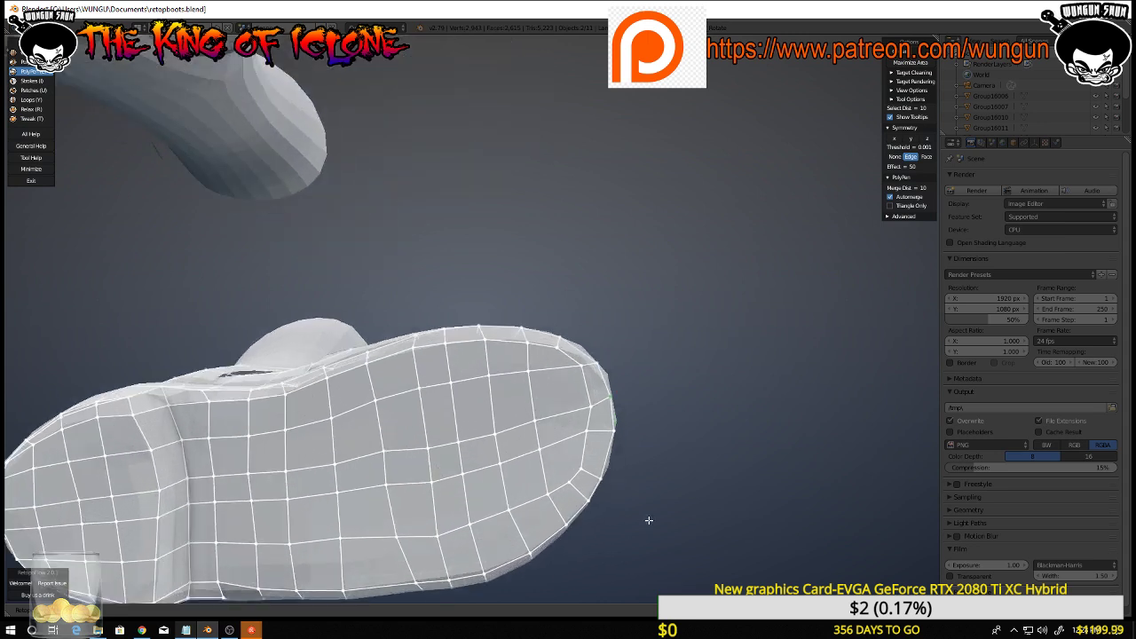
middle_click_drag(678, 471, 640, 400)
middle_click_drag(384, 498, 391, 408)
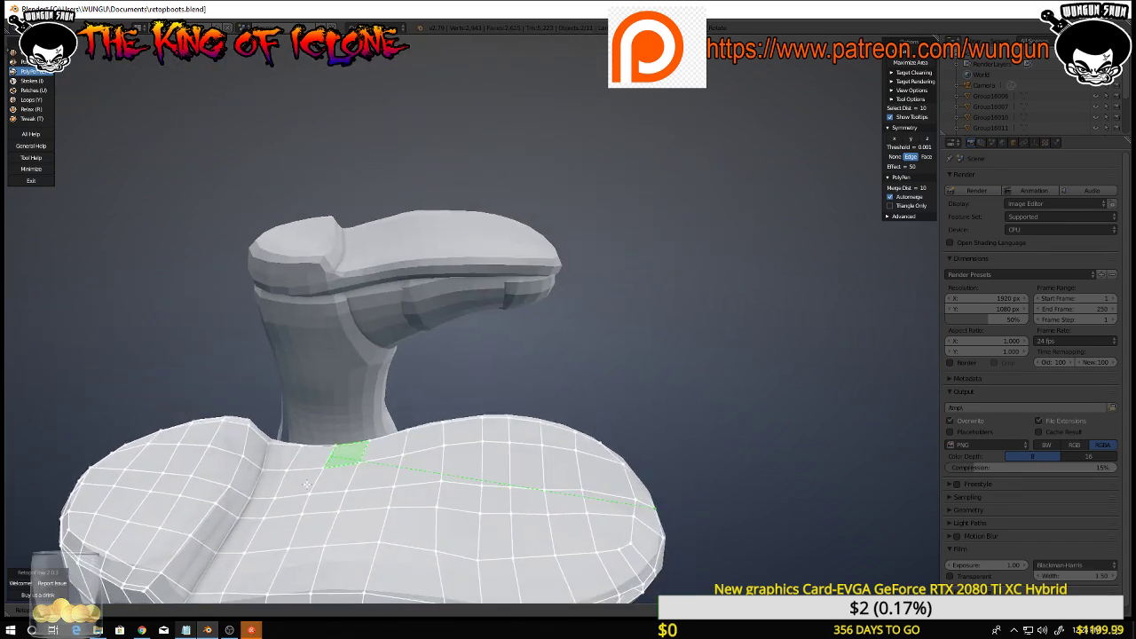
Merge the doubled vertices along one side of the heel's rim towards its back
middle_click_drag(355, 455, 639, 306, "shift")
middle_click_drag(491, 376, 507, 414)
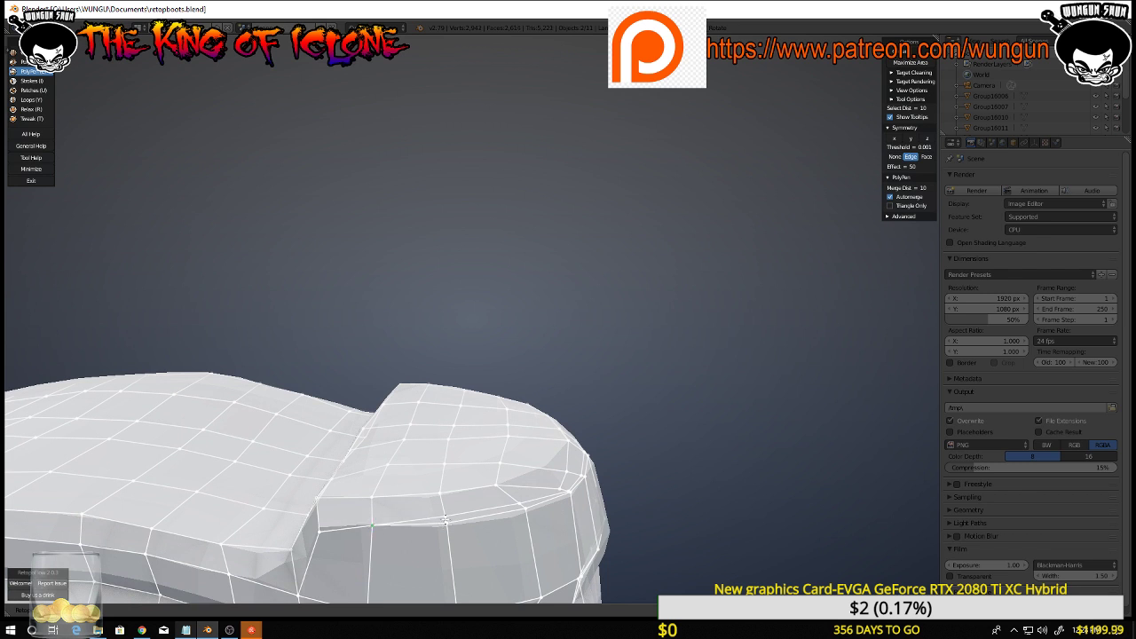
left_click(445, 520)
middle_click_drag(538, 500, 448, 522)
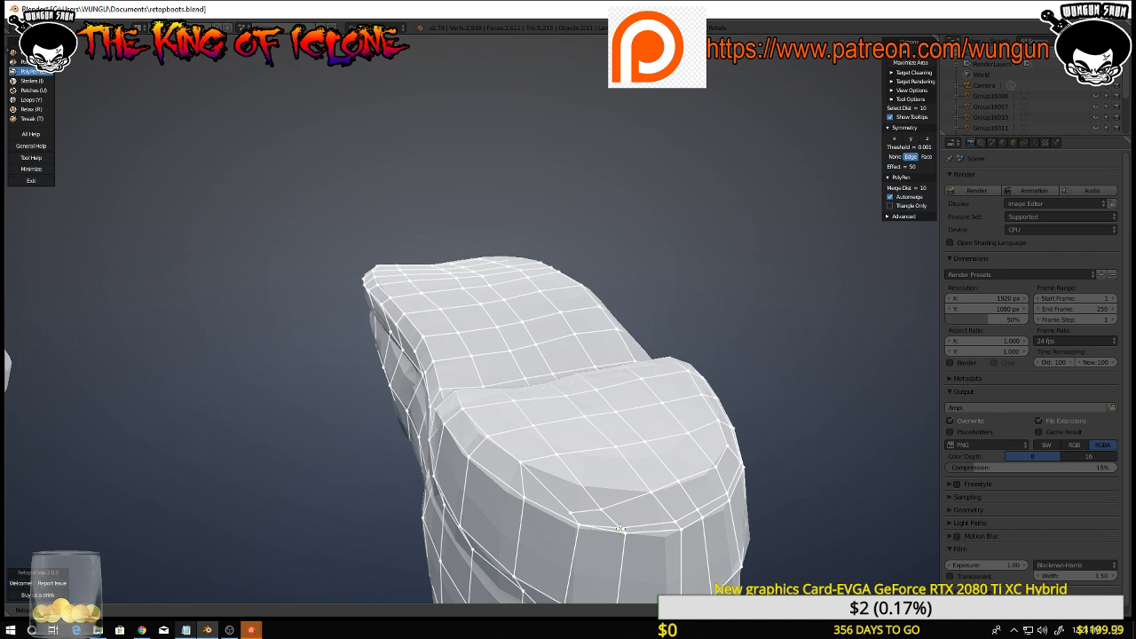
middle_click_drag(637, 539, 449, 490)
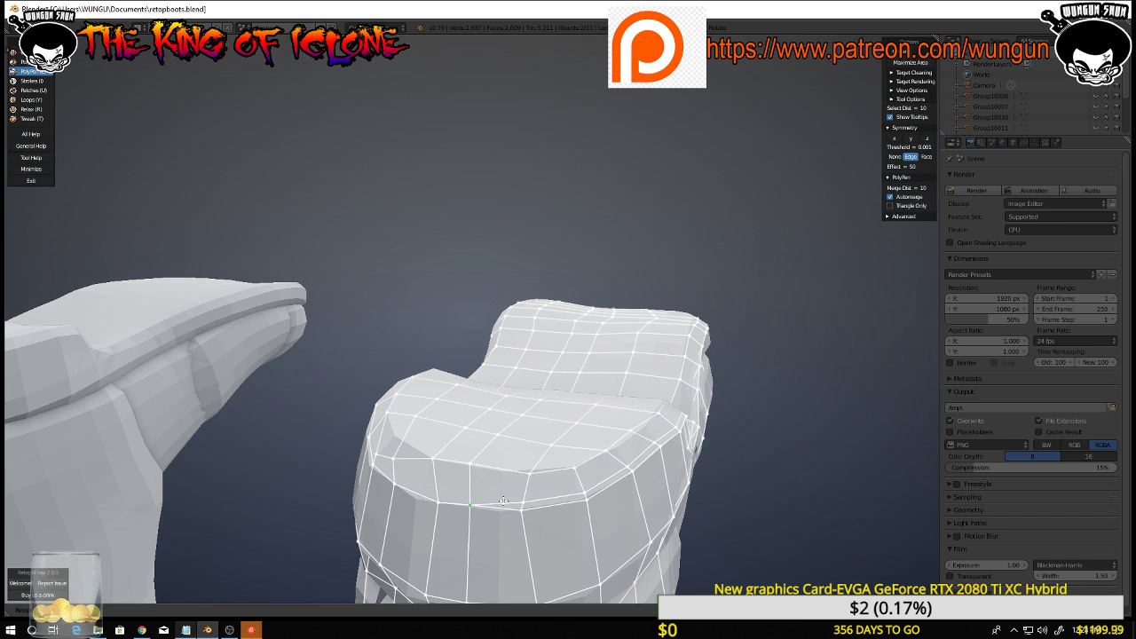
Merge the remaining doubled rim vertices around the back of the heel and along its other side to the front corner
left_click_drag(522, 503, 518, 513)
middle_click_drag(604, 510, 579, 491)
left_click_drag(581, 488, 582, 497)
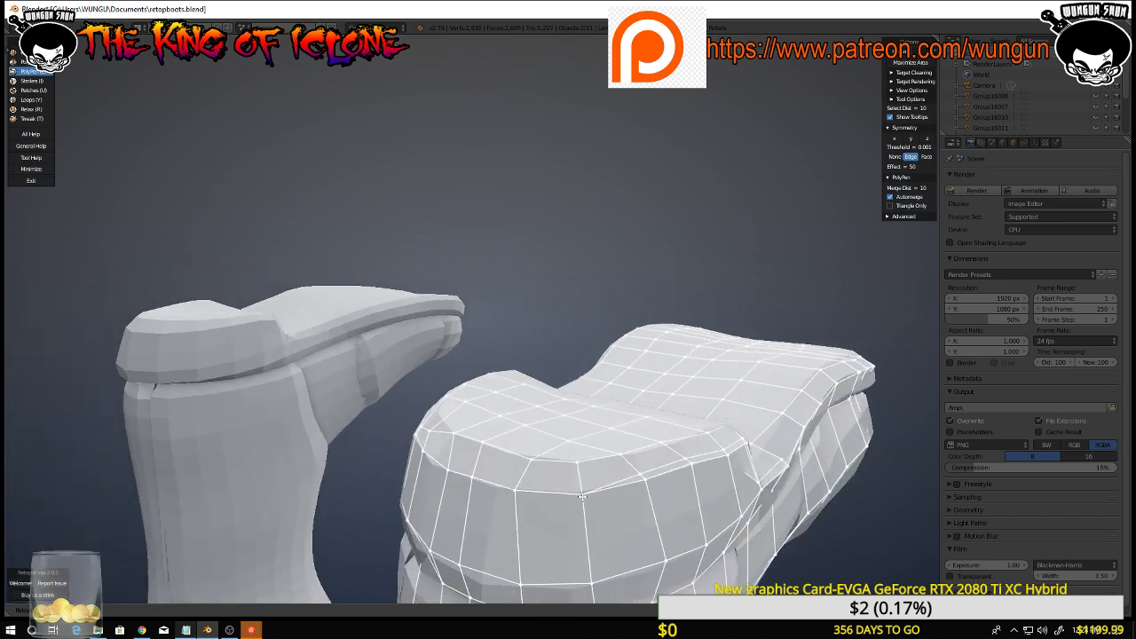
left_click_drag(640, 476, 641, 480)
middle_click_drag(684, 500, 570, 492)
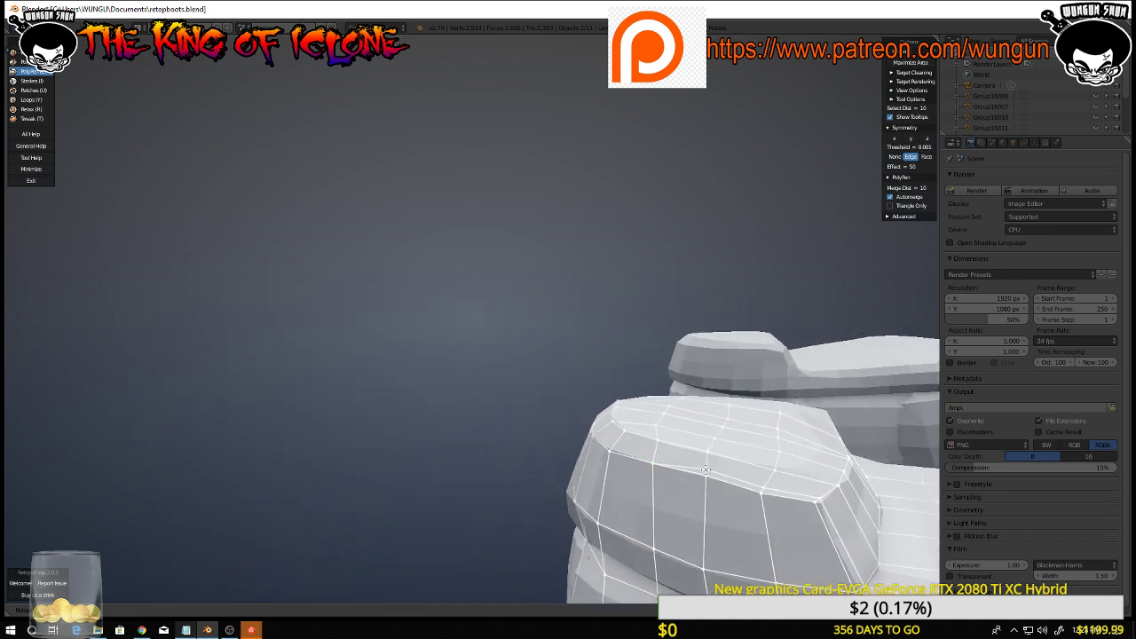
left_click_drag(705, 471, 817, 505)
middle_click_drag(817, 513, 667, 365)
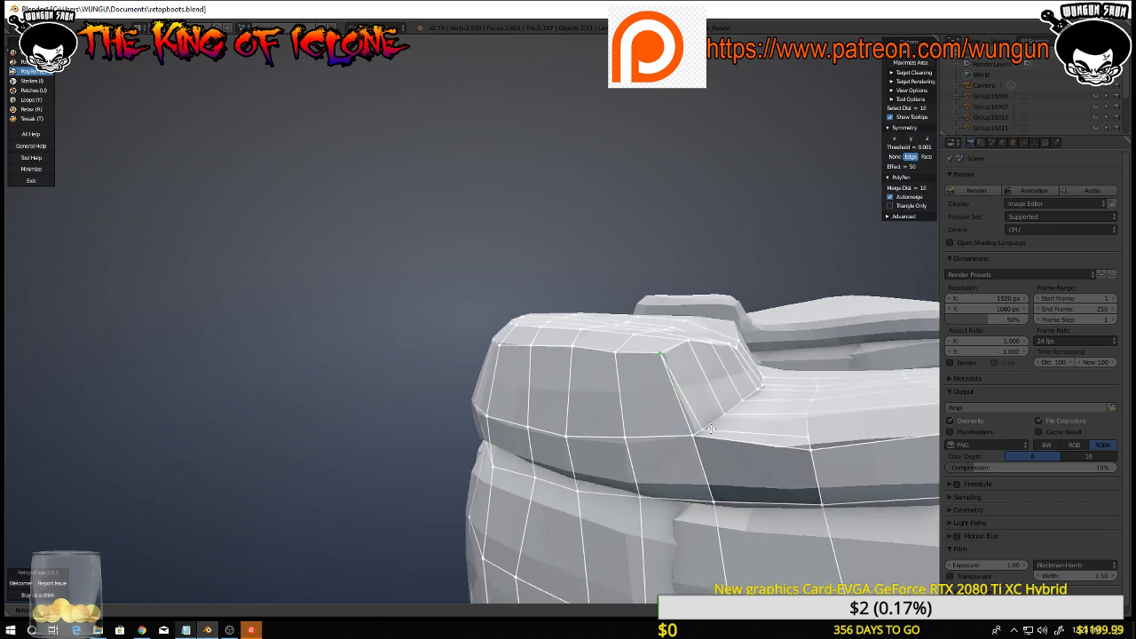
Merge the doubled rim vertices at the heel's front corner and close the remaining gap along the adjoining sole edge
left_click_drag(703, 429, 697, 434)
middle_click_drag(772, 462, 792, 454)
mouse_move(813, 443)
left_mouse_down()
mouse_move(813, 463)
mouse_move(789, 481)
mouse_move(793, 449)
left_mouse_up()
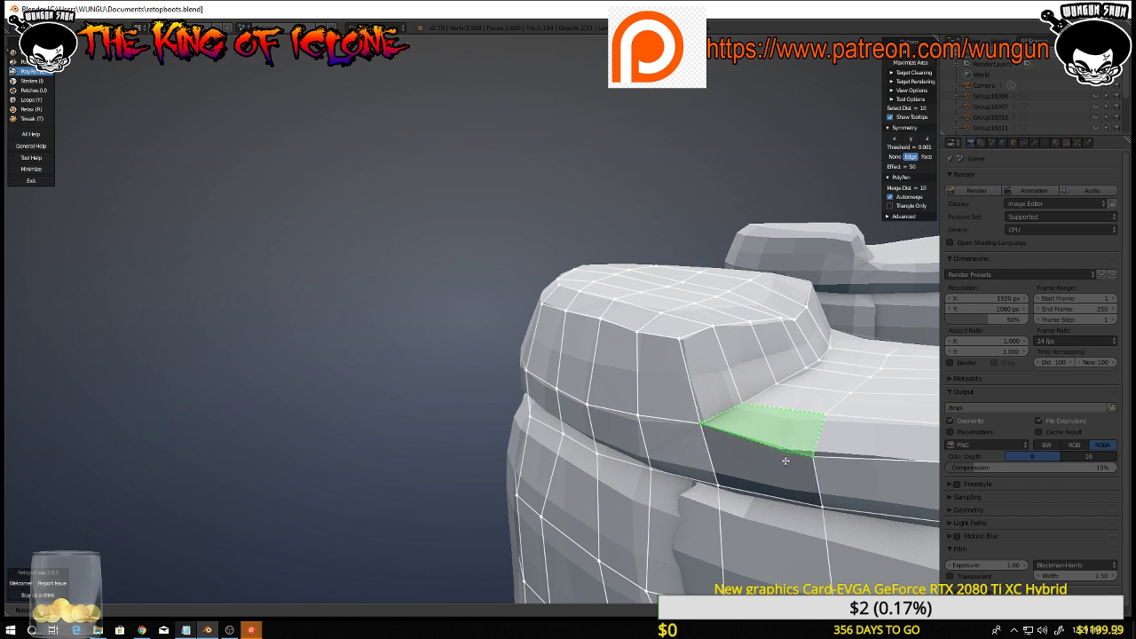
left_click(775, 501)
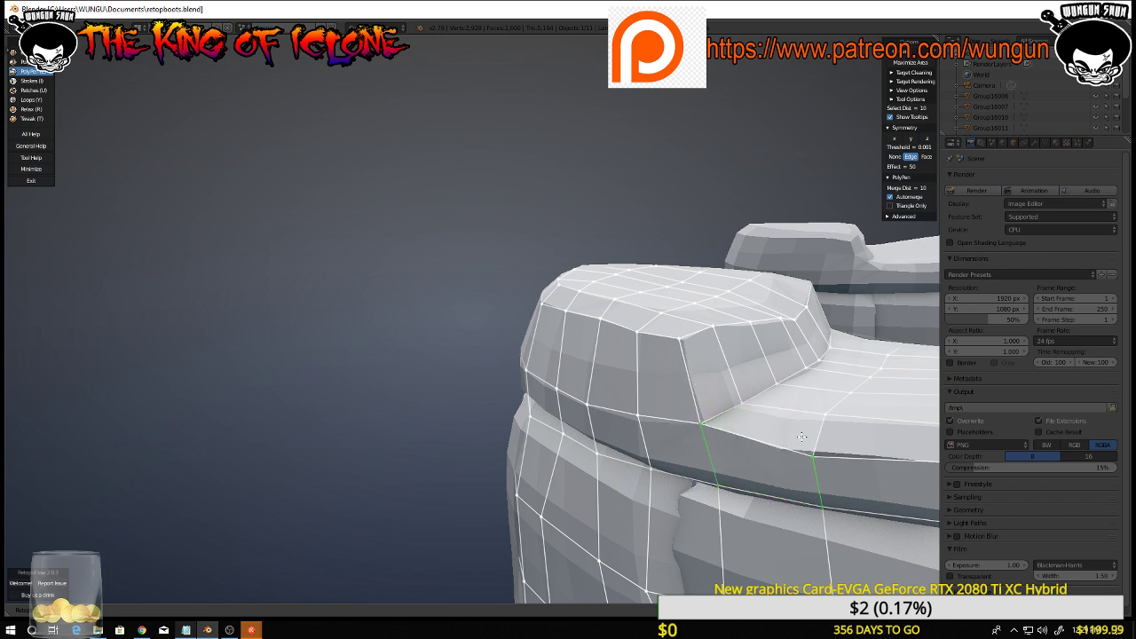
middle_click_drag(775, 502, 689, 482)
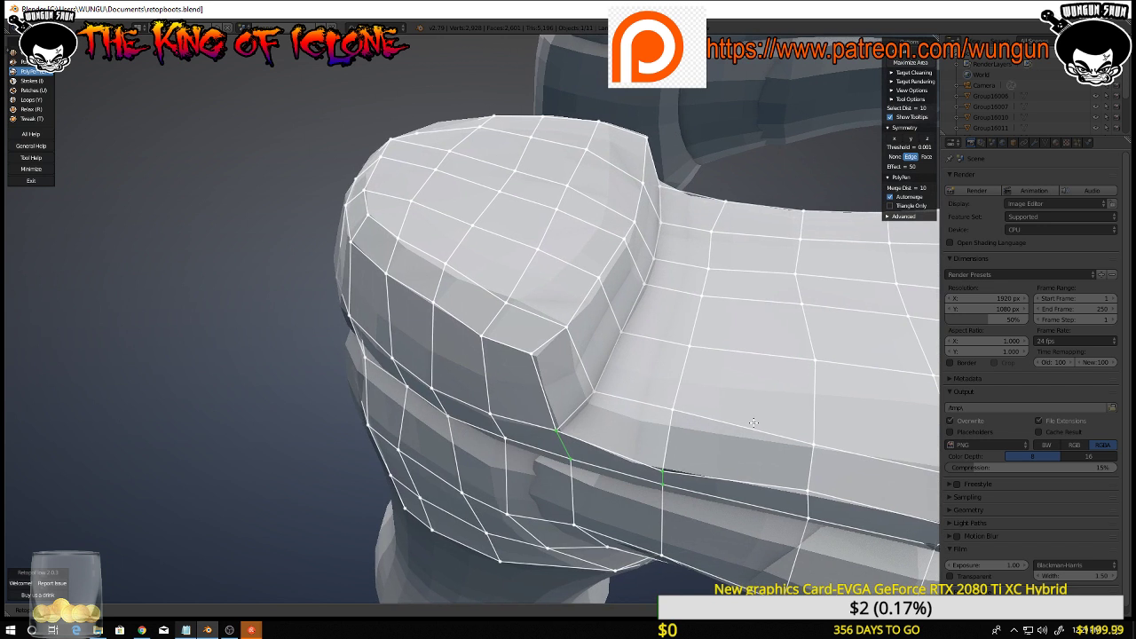
left_click(749, 416)
left_click(753, 429)
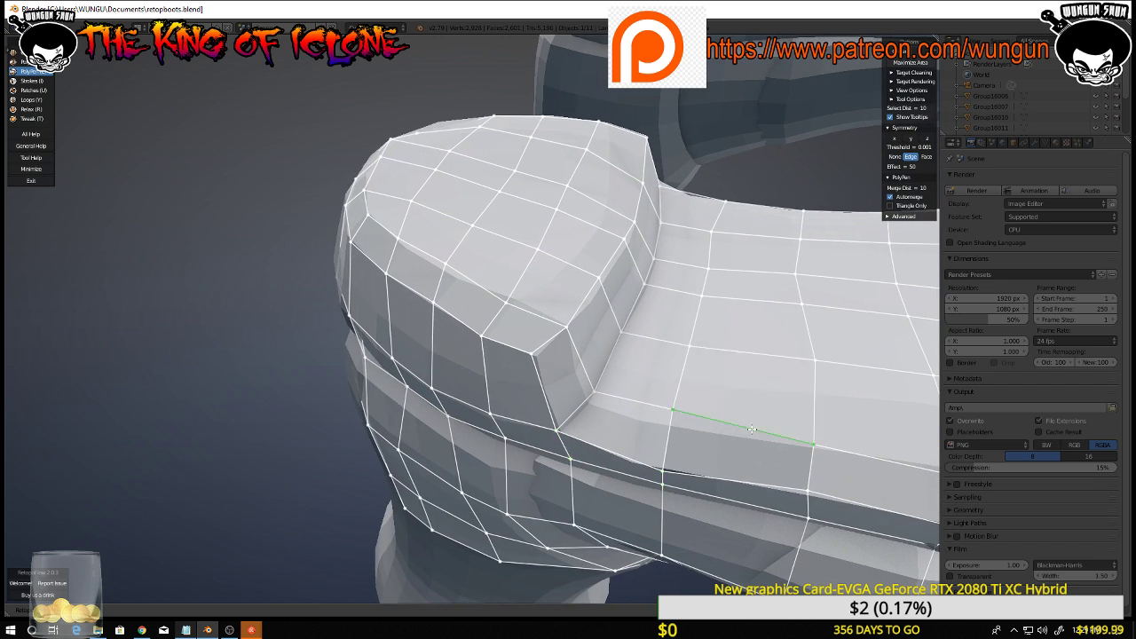
left_click(733, 489)
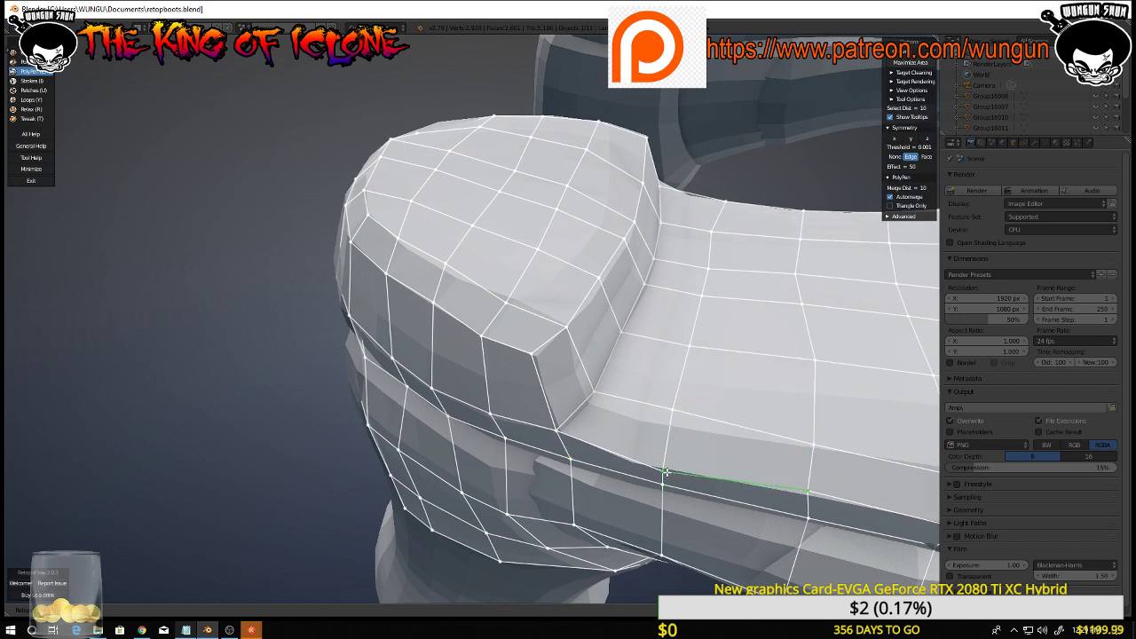
left_click_drag(663, 472, 664, 467)
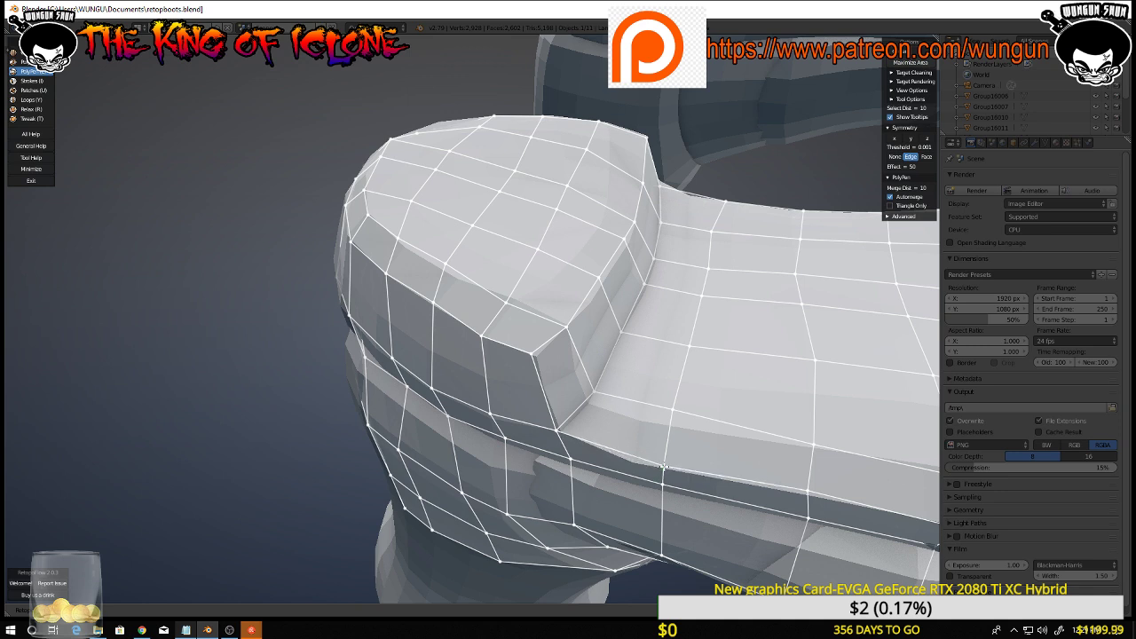
Use Contours in an orthographic view to cut two loops around the lower shaft just above the retopologized ankle
scroll(664, 467, "down", 3)
middle_click_drag(666, 467, 557, 209)
scroll(557, 209, "down", 3)
scroll(566, 261, "down", 3)
middle_click_drag(563, 373, 652, 447)
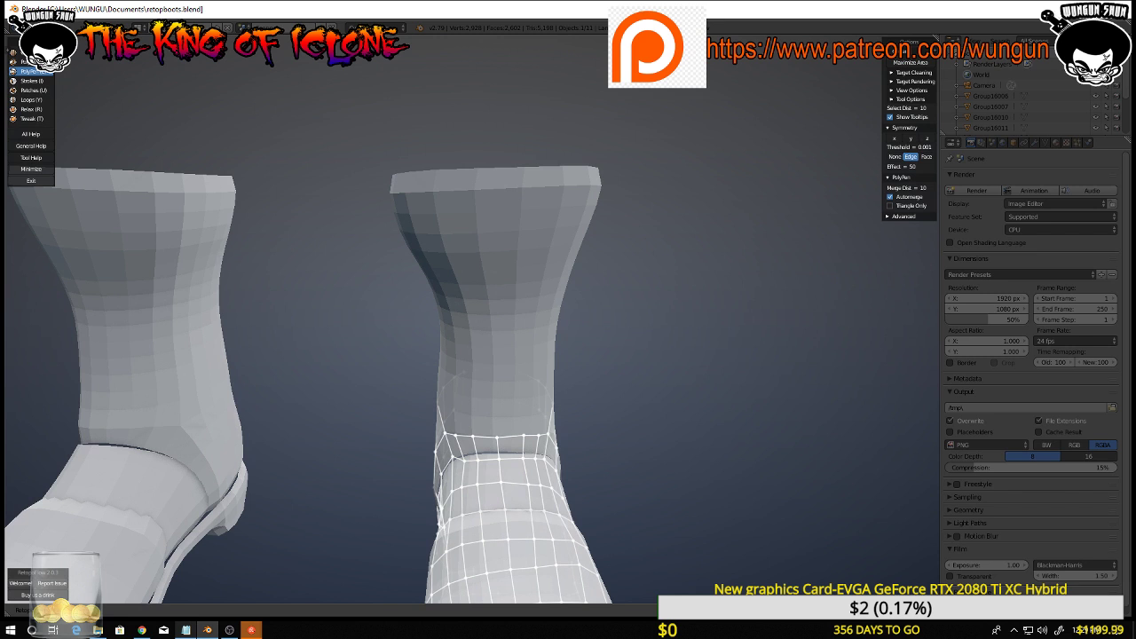
left_click(32, 62)
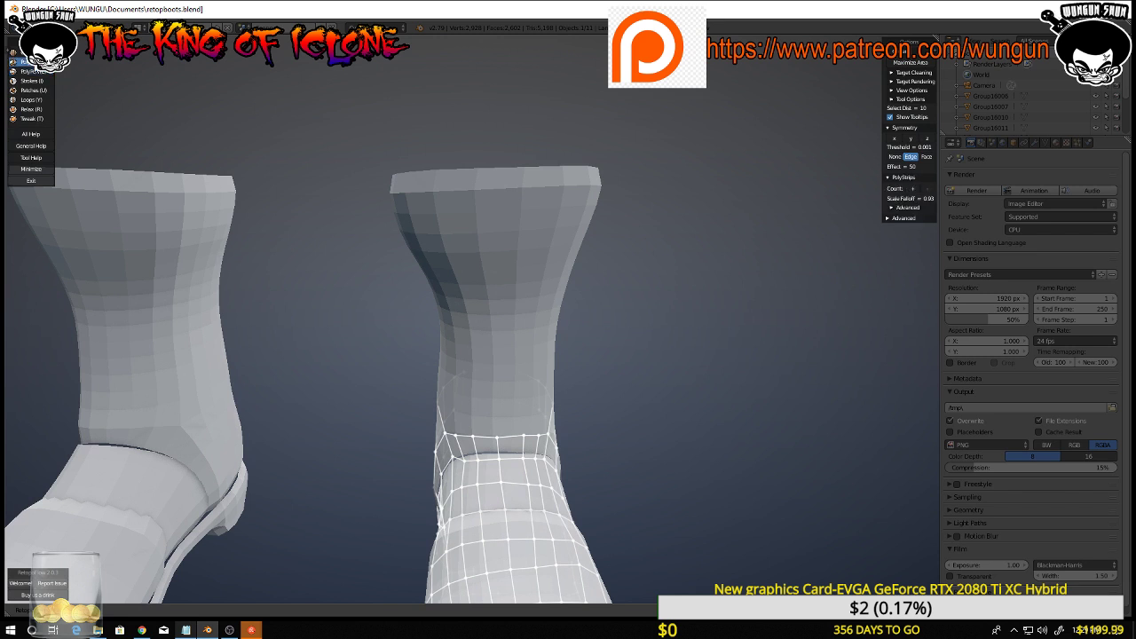
left_click(31, 54)
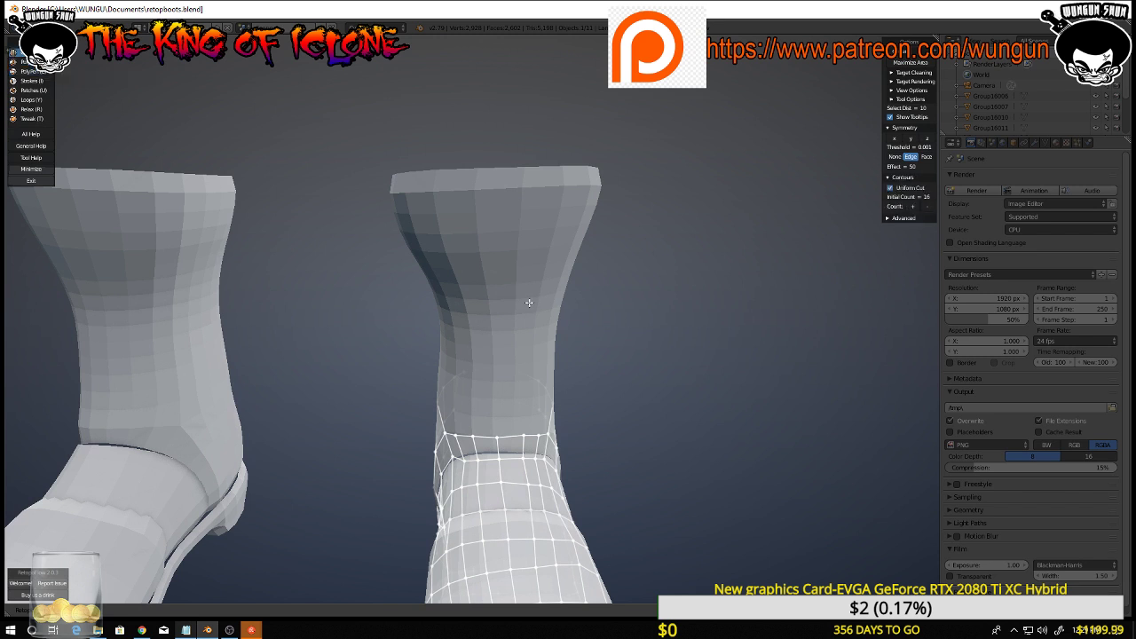
key("KP_5")
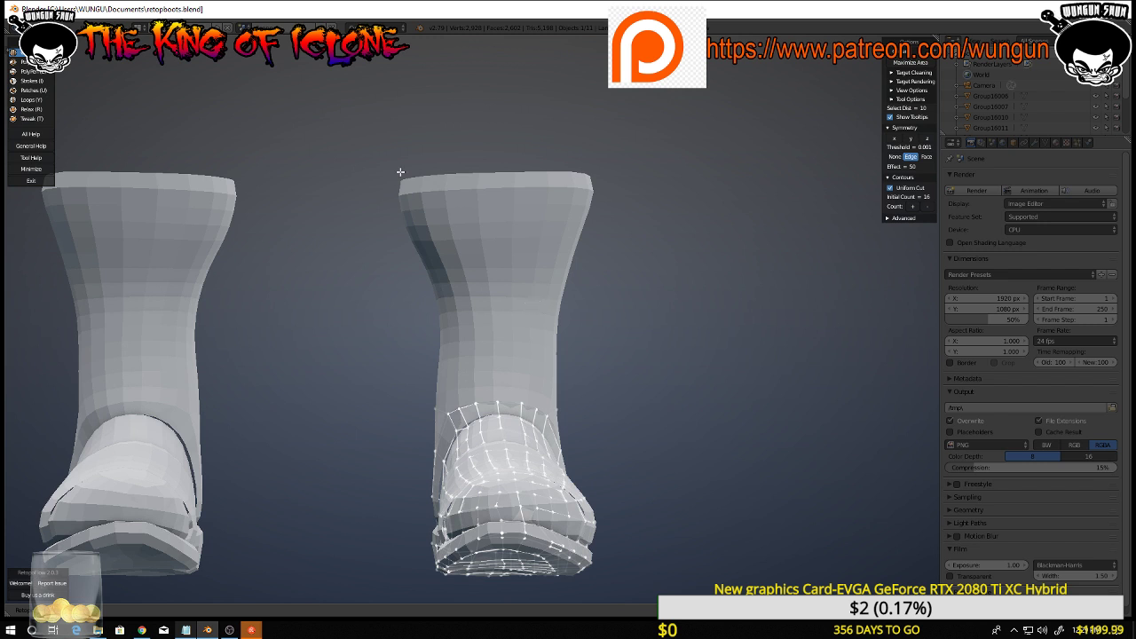
left_click_drag(384, 162, 636, 191)
left_click_drag(430, 389, 586, 382)
mouse_move(435, 350)
left_mouse_down()
mouse_move(604, 358)
mouse_move(615, 347)
mouse_move(605, 346)
left_mouse_up()
Try to continue the Contours loops up the boot shaft to just below its top rim
left_click_drag(433, 318, 583, 316)
mouse_move(420, 305)
left_mouse_down()
mouse_move(612, 298)
mouse_move(597, 299)
left_mouse_up()
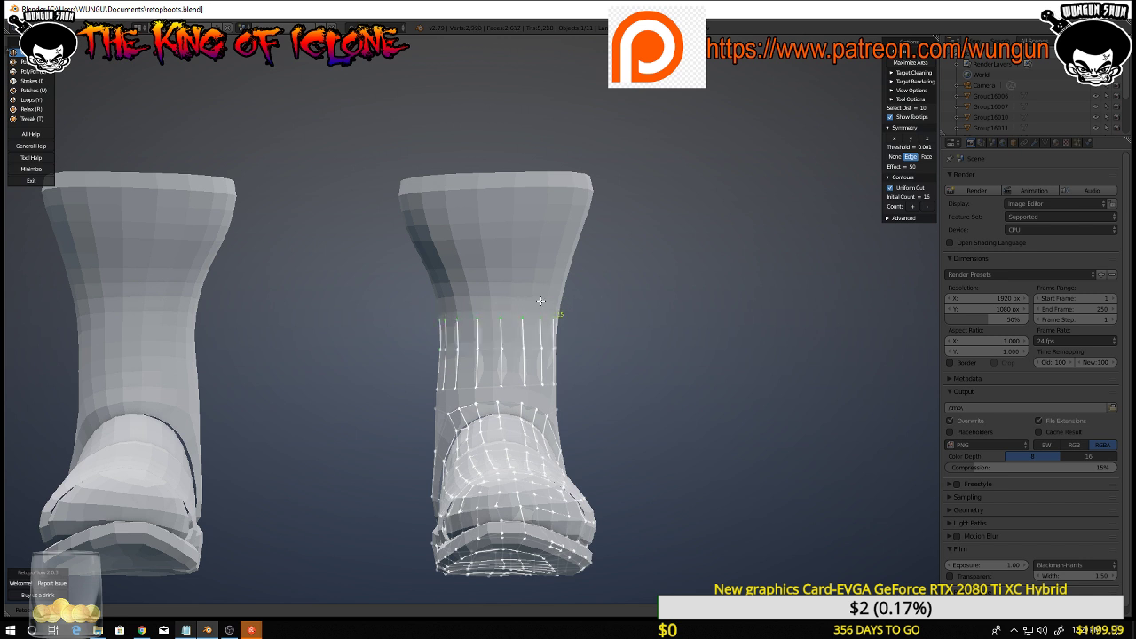
left_click_drag(417, 273, 611, 273)
left_click_drag(402, 243, 602, 238)
left_click_drag(399, 237, 598, 223)
middle_click_drag(602, 258, 647, 264)
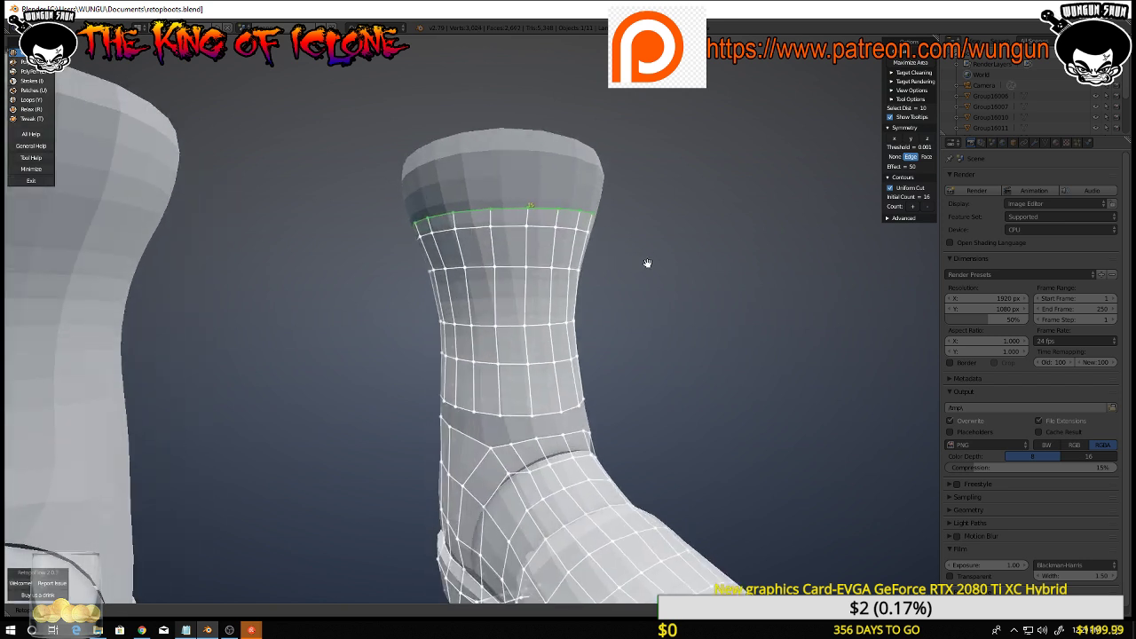
key("ctrl+z")
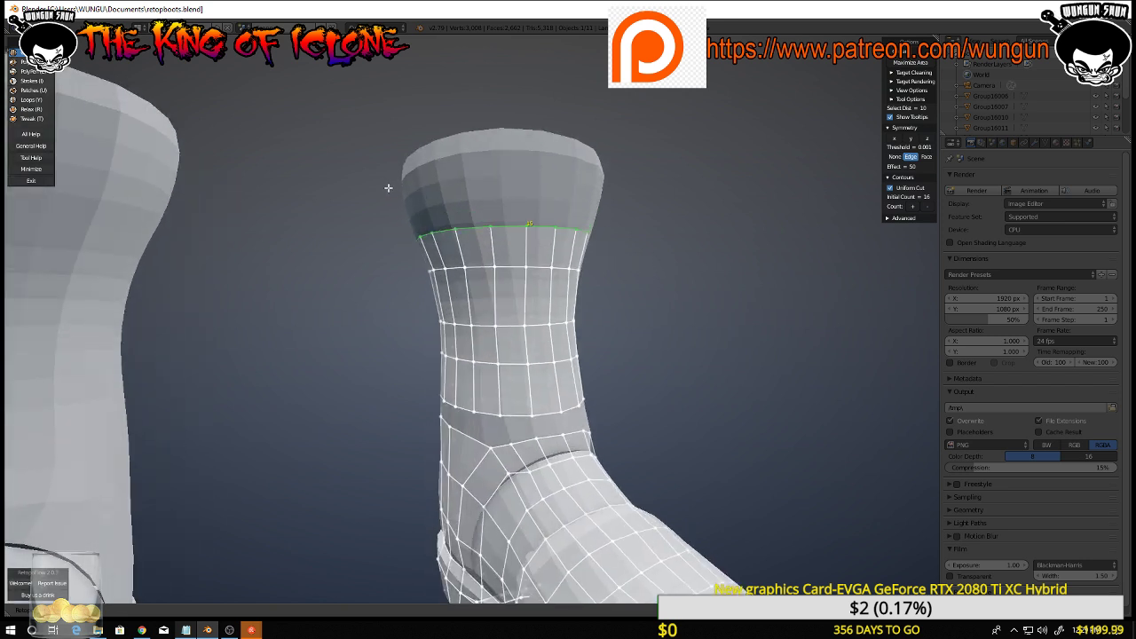
left_click_drag(382, 184, 648, 184)
mouse_move(541, 200)
middle_mouse_down()
mouse_move(701, 217)
mouse_move(591, 204)
mouse_move(622, 188)
mouse_move(451, 196)
mouse_move(421, 127)
mouse_move(469, 195)
middle_mouse_up()
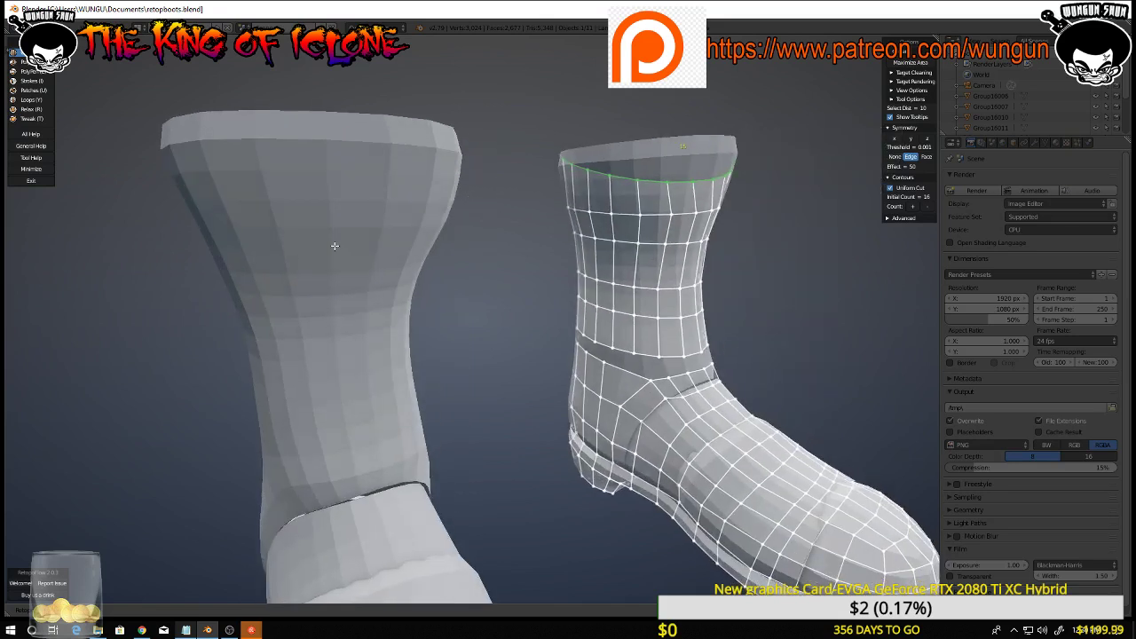
Switch to PolyPen and undo the upper shaft loops, keeping only the two lowest ones above the ankle
left_click(27, 71)
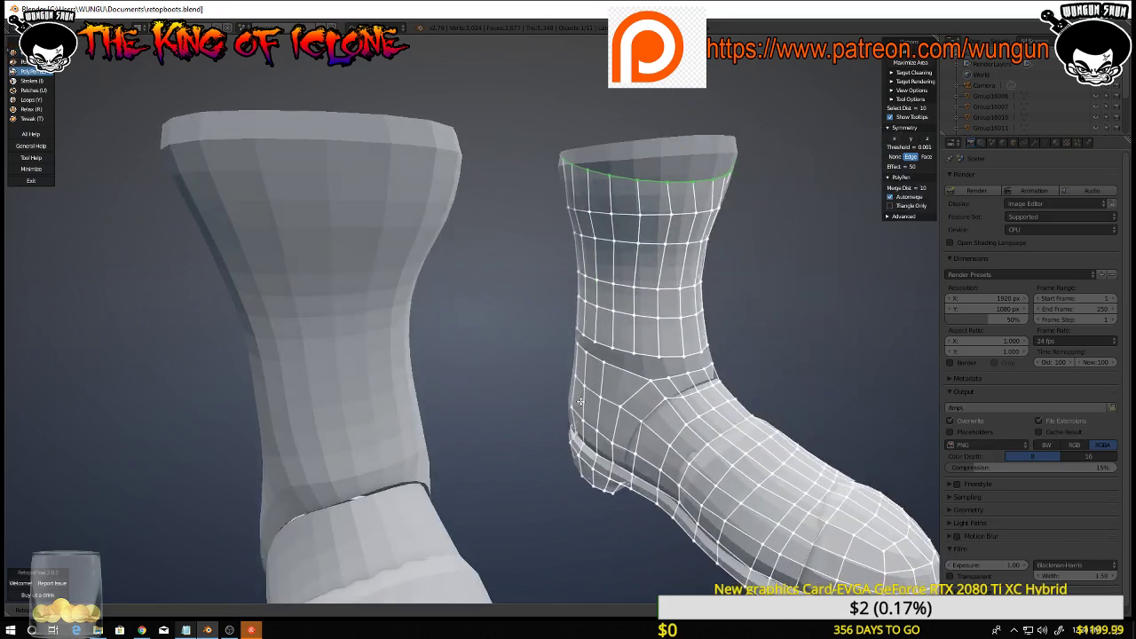
scroll(545, 394, "up", 5)
middle_click_drag(415, 354, 421, 356)
middle_click_drag(528, 348, 471, 335)
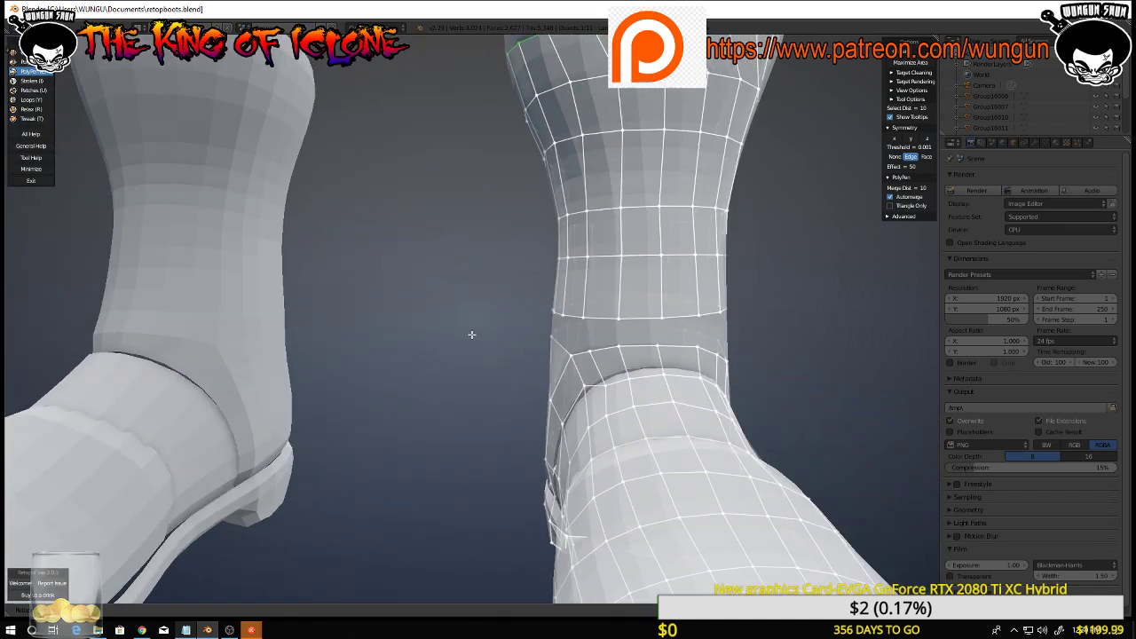
key("ctrl+z")
key("ctrl+z")
key("ctrl+z")
key("ctrl+z")
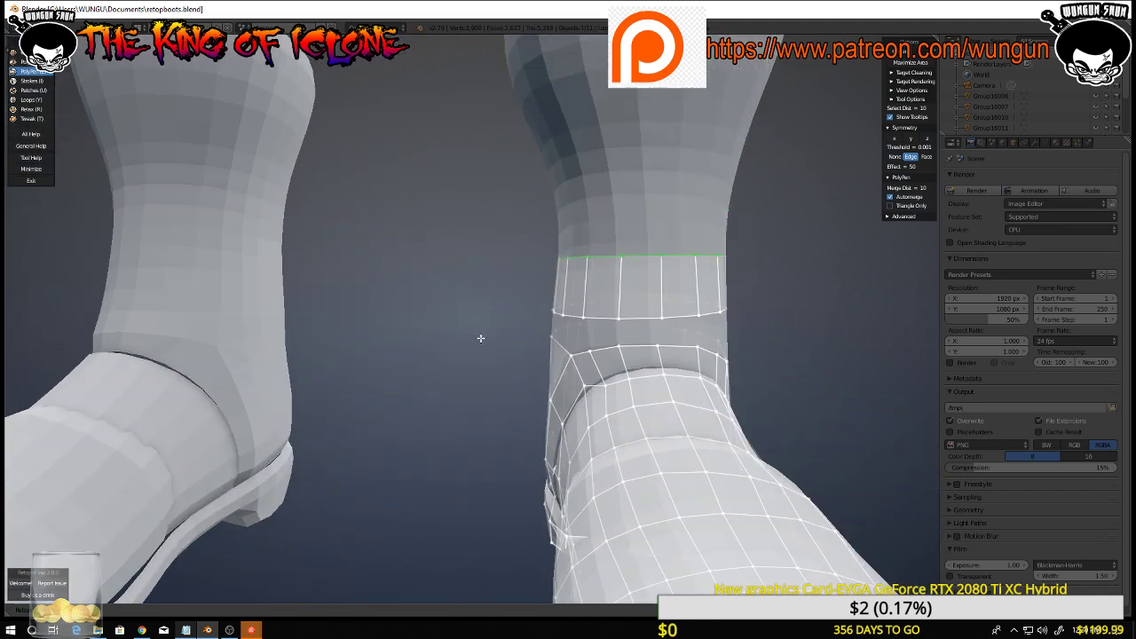
Bridge the front ankle gap to the lowest shaft loop and shift the band's front vertices in line with the instep columns
middle_click_drag(762, 343, 694, 370)
scroll(694, 369, "up", 5)
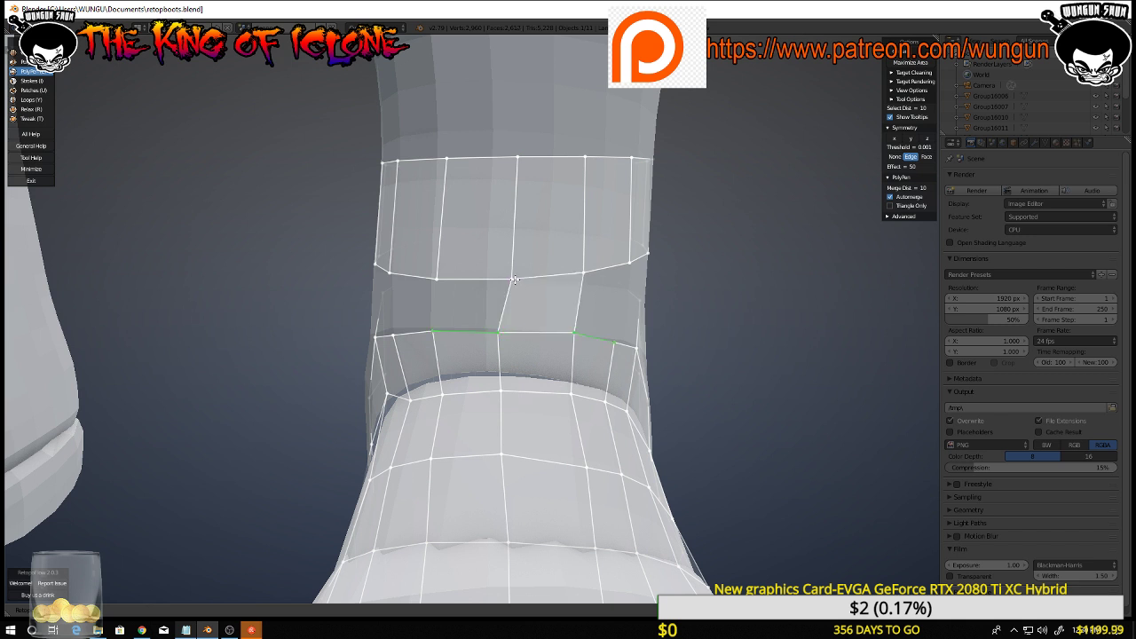
left_click_drag(515, 279, 500, 277)
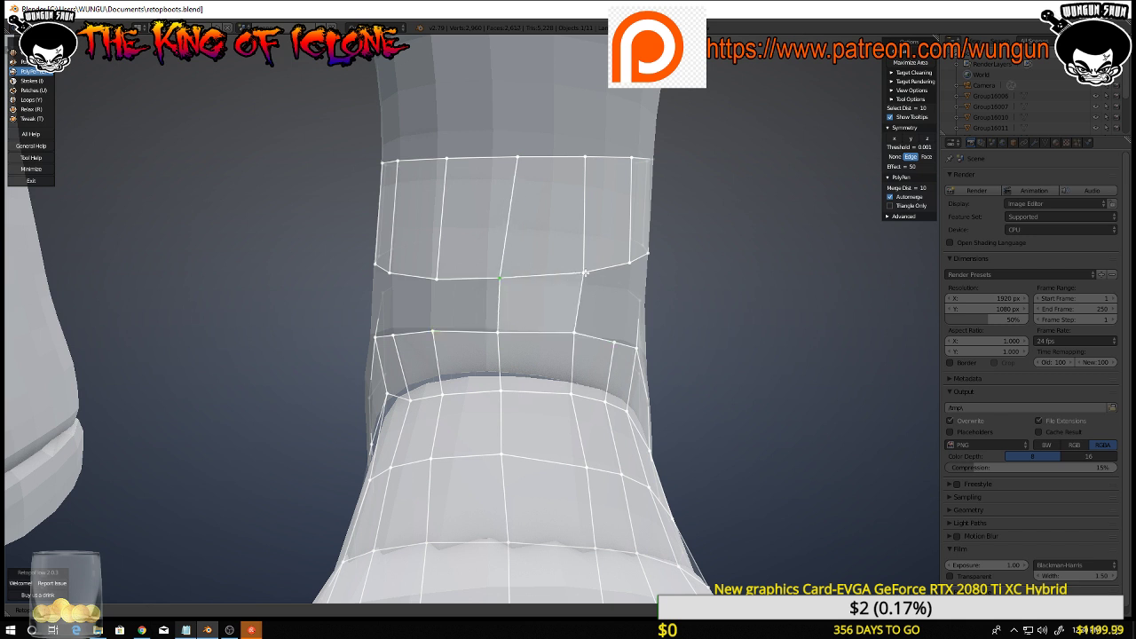
left_click_drag(586, 274, 575, 272)
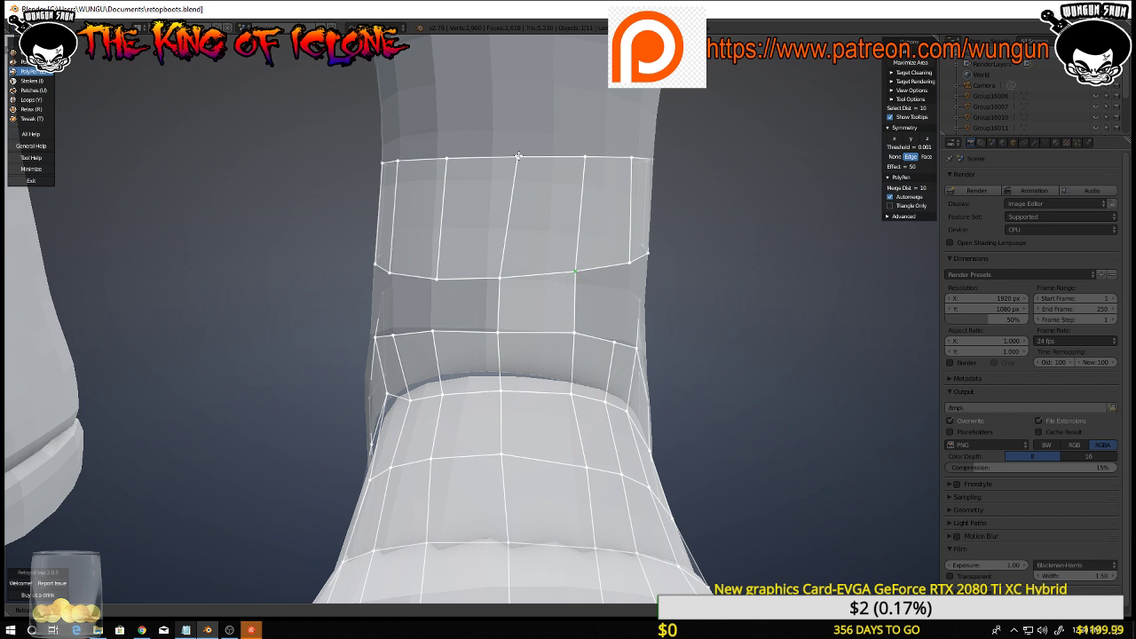
left_click_drag(515, 156, 503, 155)
middle_click_drag(545, 207, 582, 215)
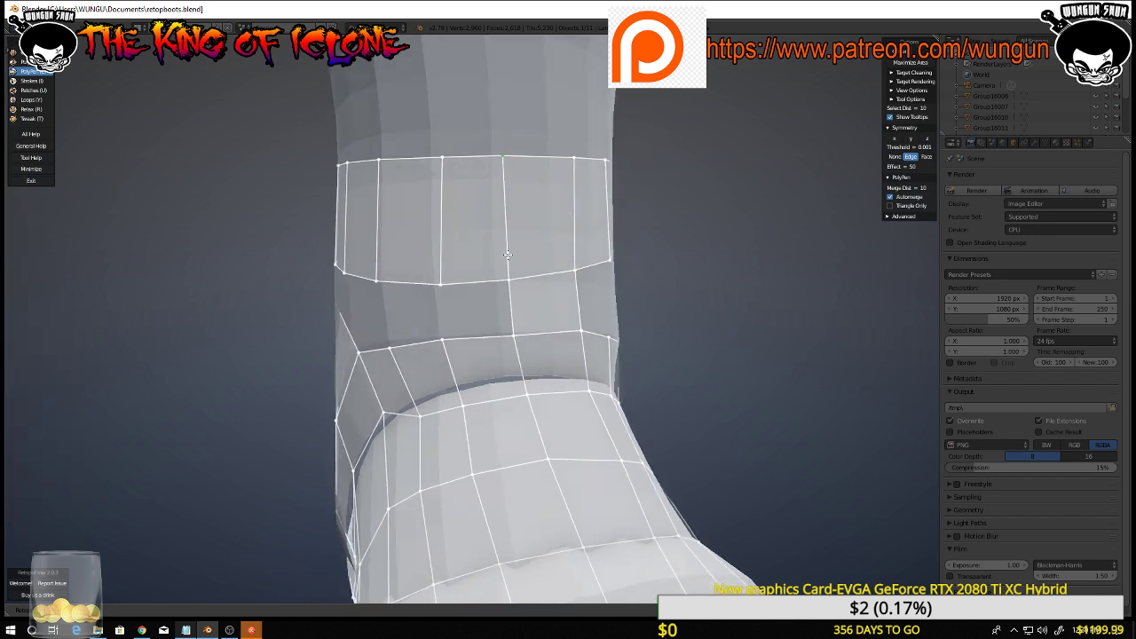
Fill quads between the ankle edge and the lowest shaft loop, working from the front around one side
left_click(483, 339, "ctrl")
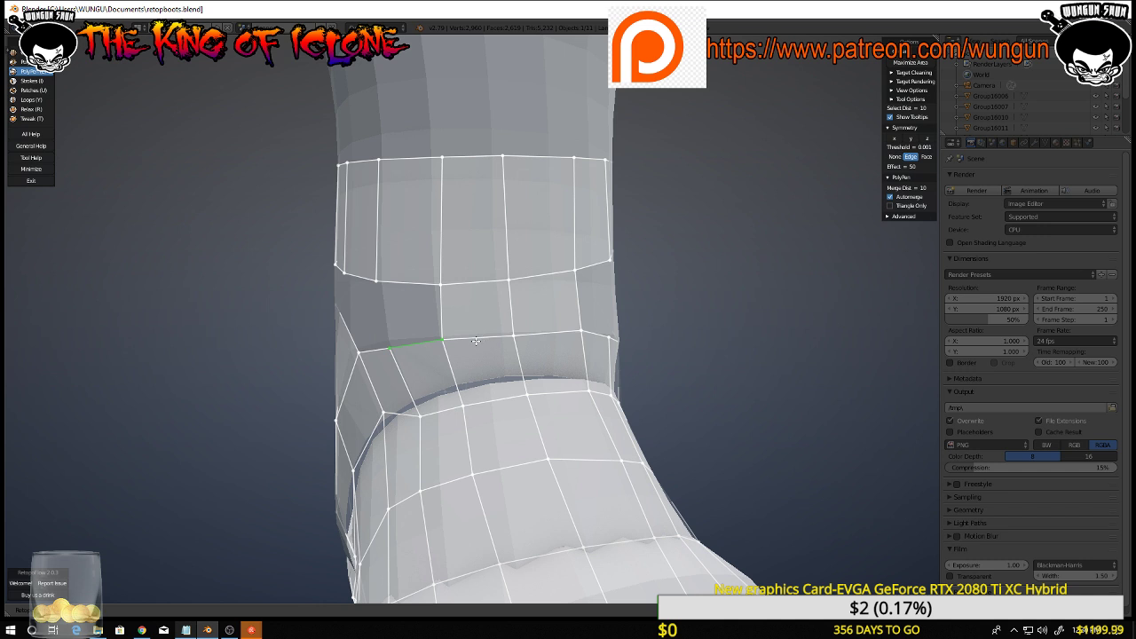
mouse_move(414, 285)
middle_mouse_down()
mouse_move(435, 282)
mouse_move(405, 284)
middle_mouse_up()
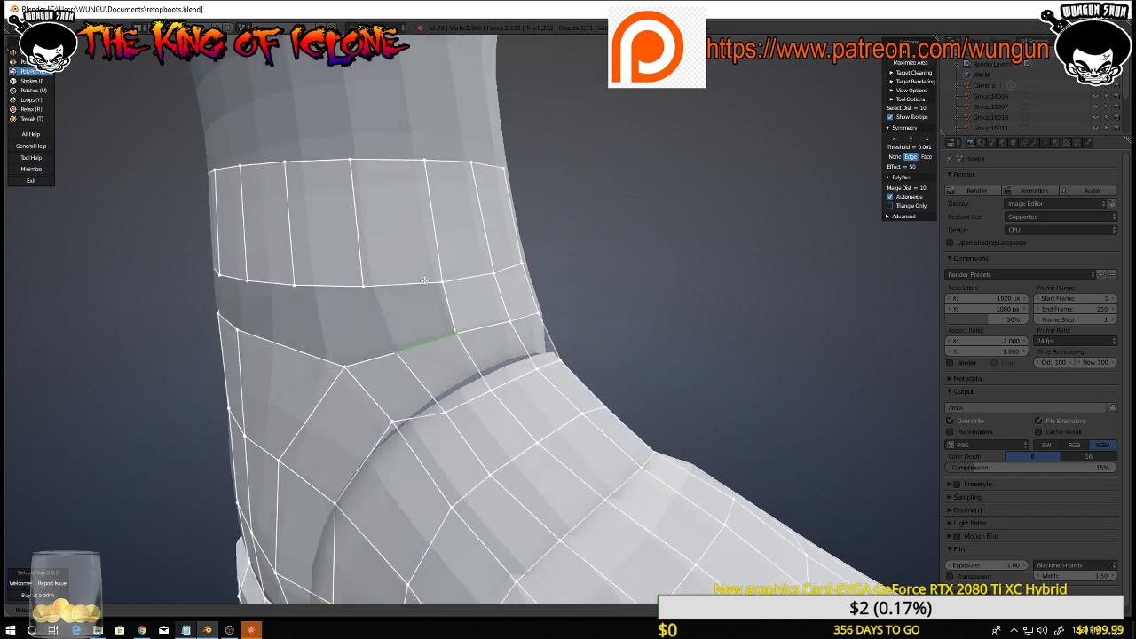
left_click(422, 336)
middle_click_drag(422, 336, 333, 293)
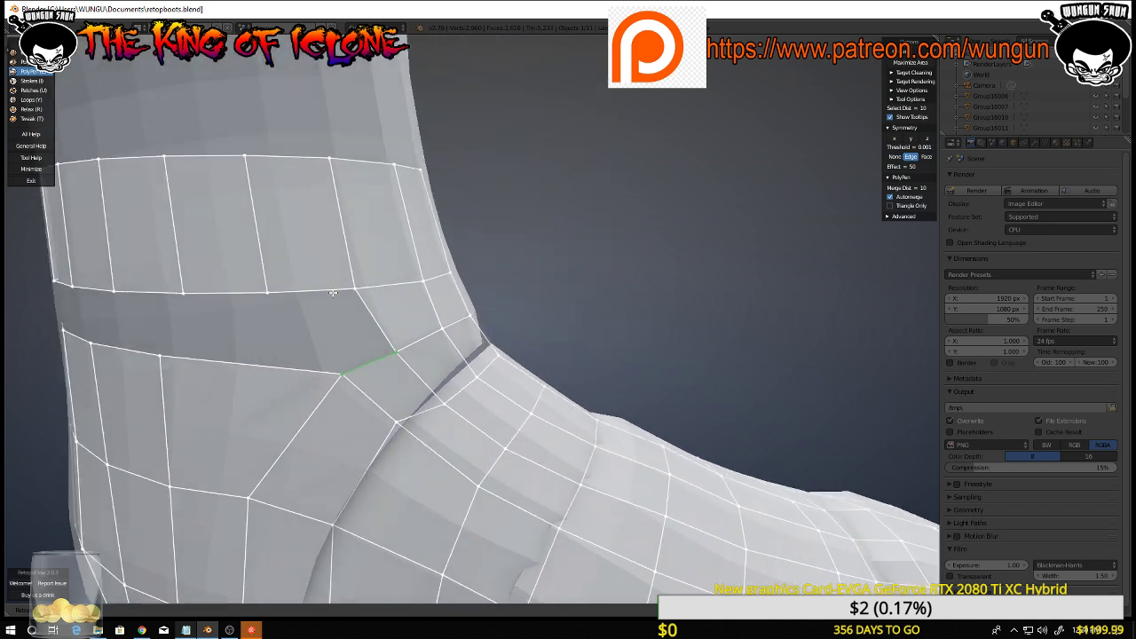
left_click(368, 368)
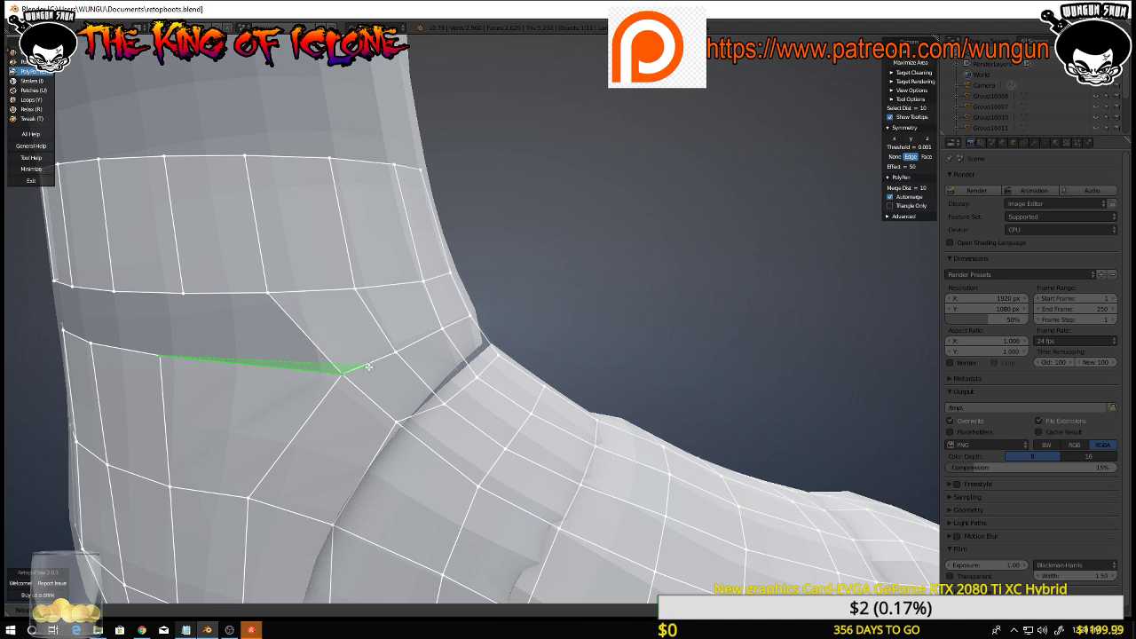
left_click(229, 293)
middle_click_drag(229, 294, 361, 365)
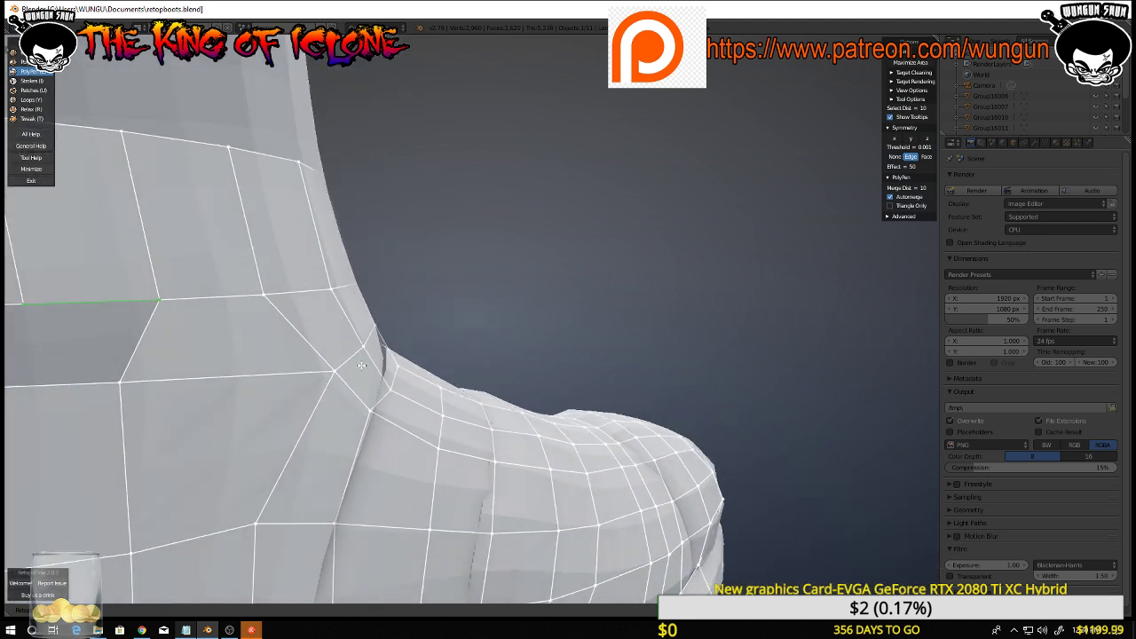
Dissolve the surplus vertical edge and its two end vertices in the shaft band at the side of the ankle
scroll(361, 365, "down", 3)
left_click(182, 371)
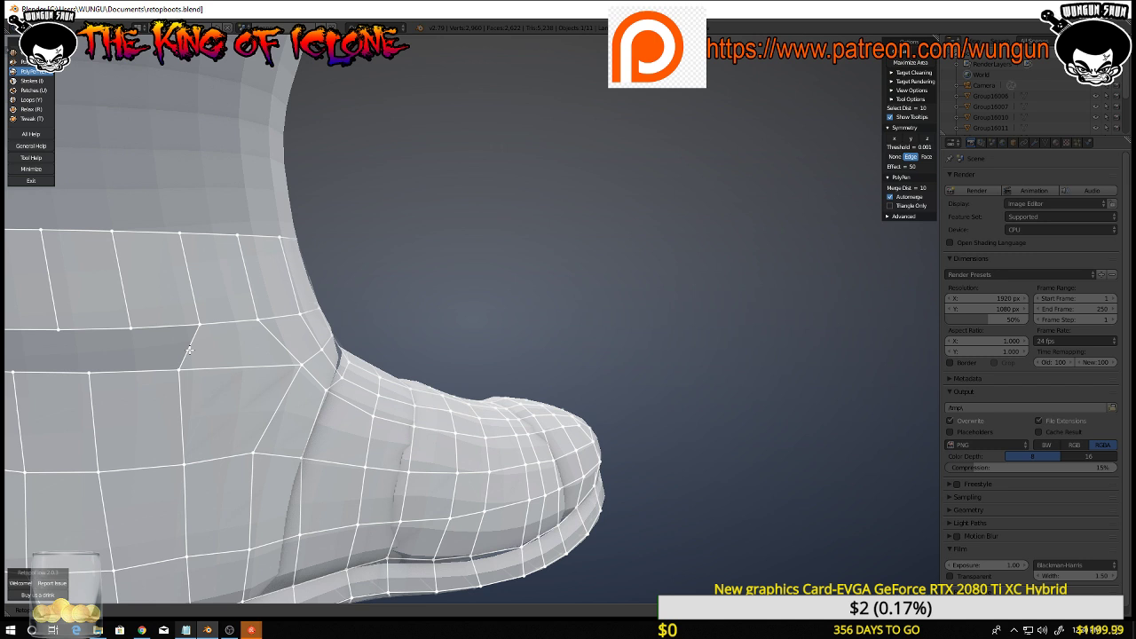
middle_click_drag(189, 350, 351, 347)
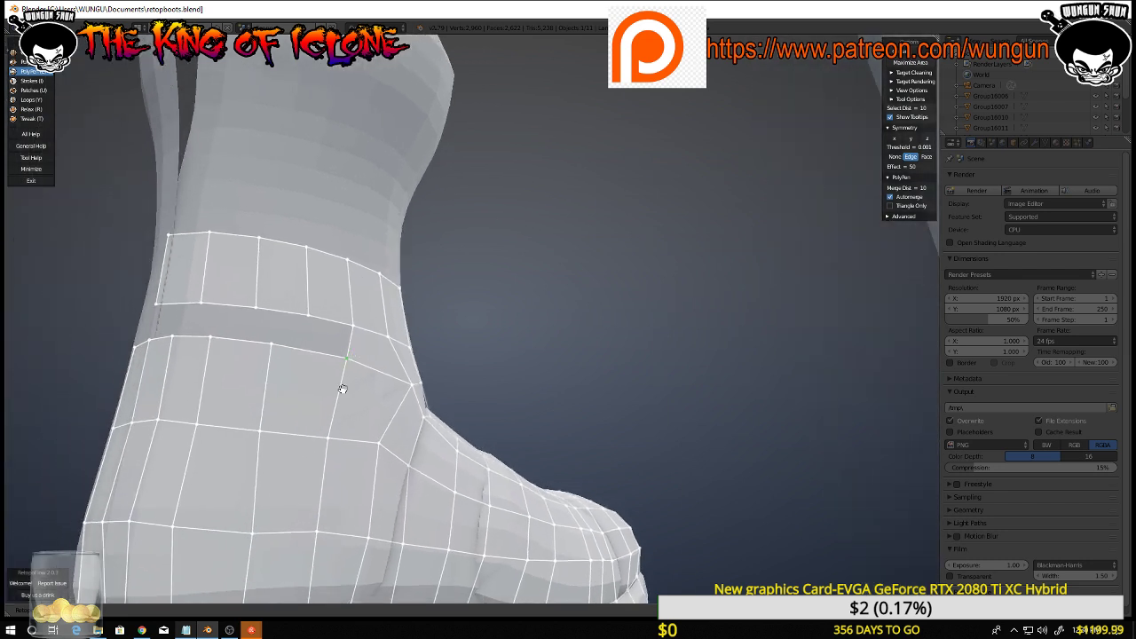
middle_click_drag(343, 389, 311, 314)
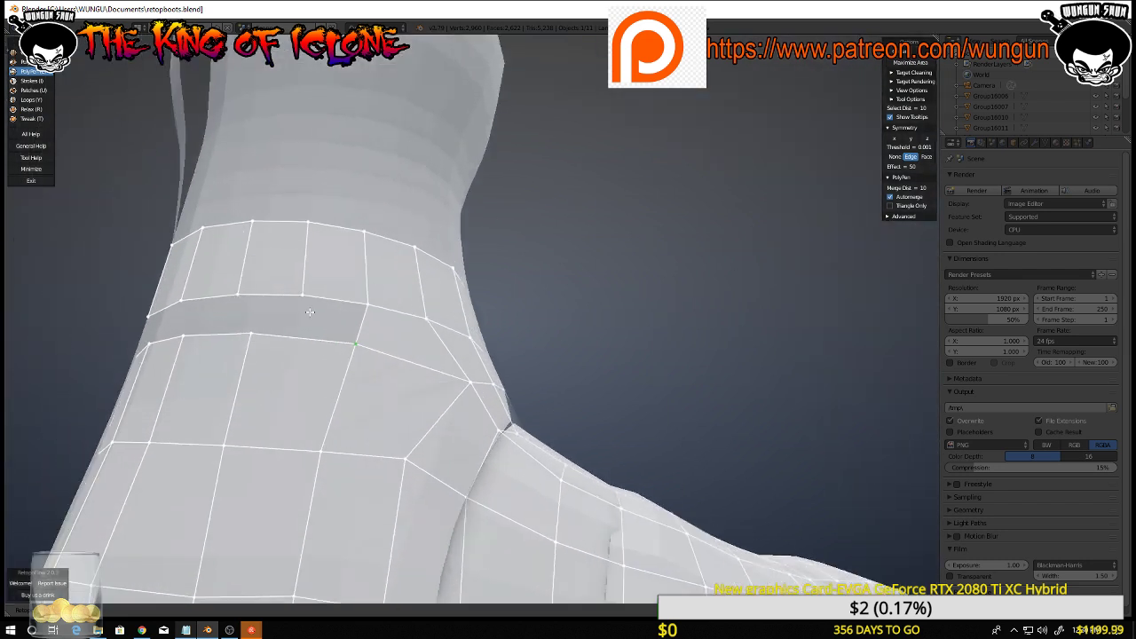
key("x")
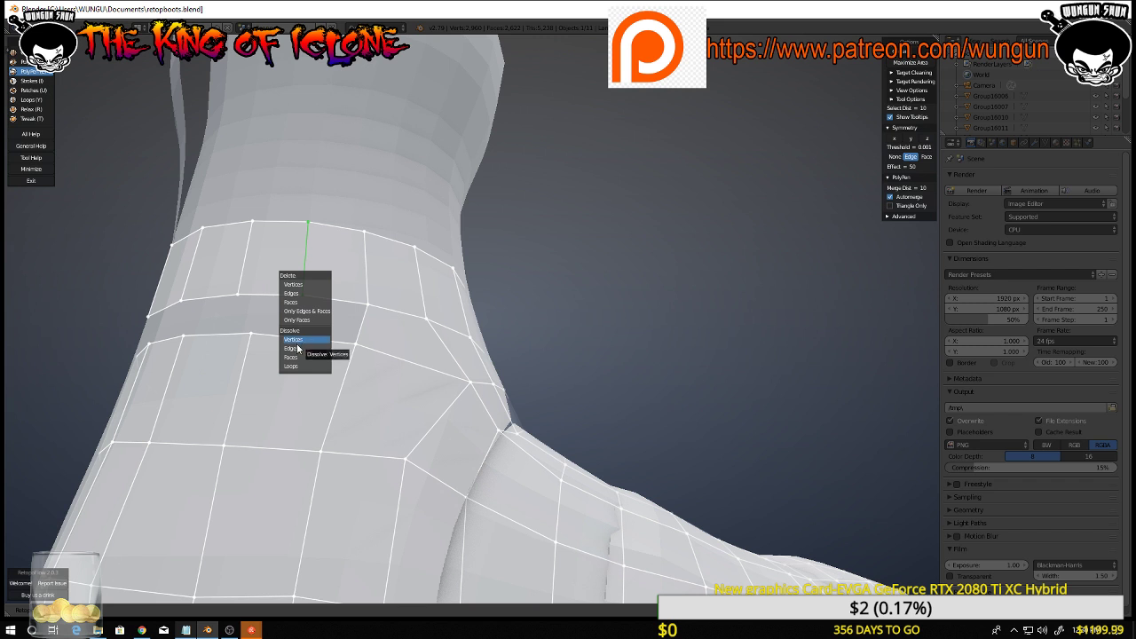
left_click(296, 343)
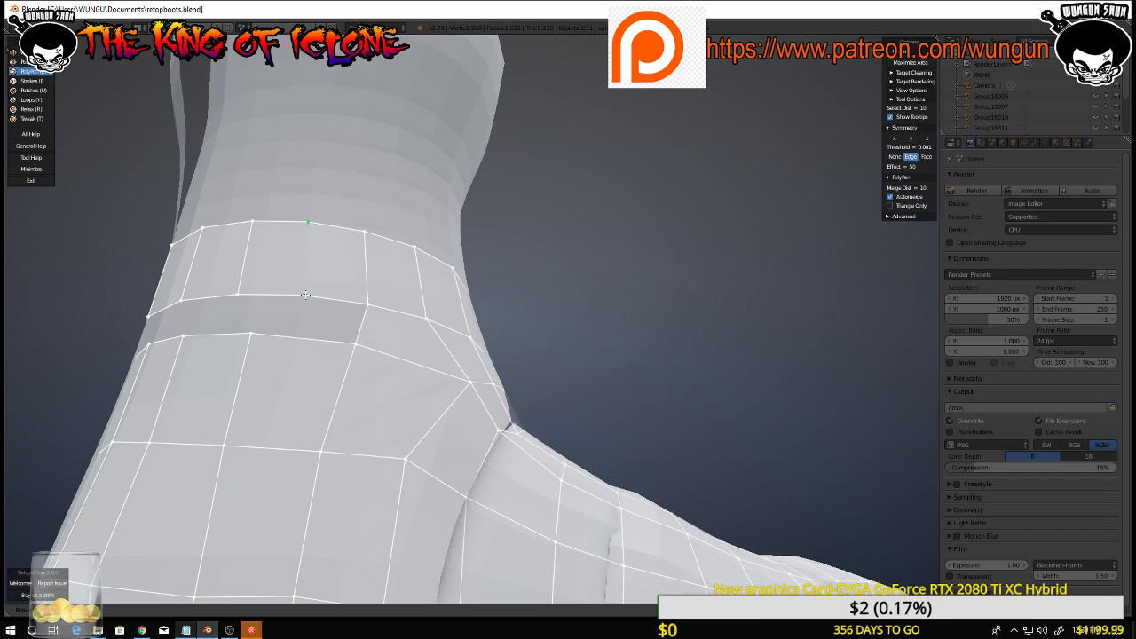
key("x")
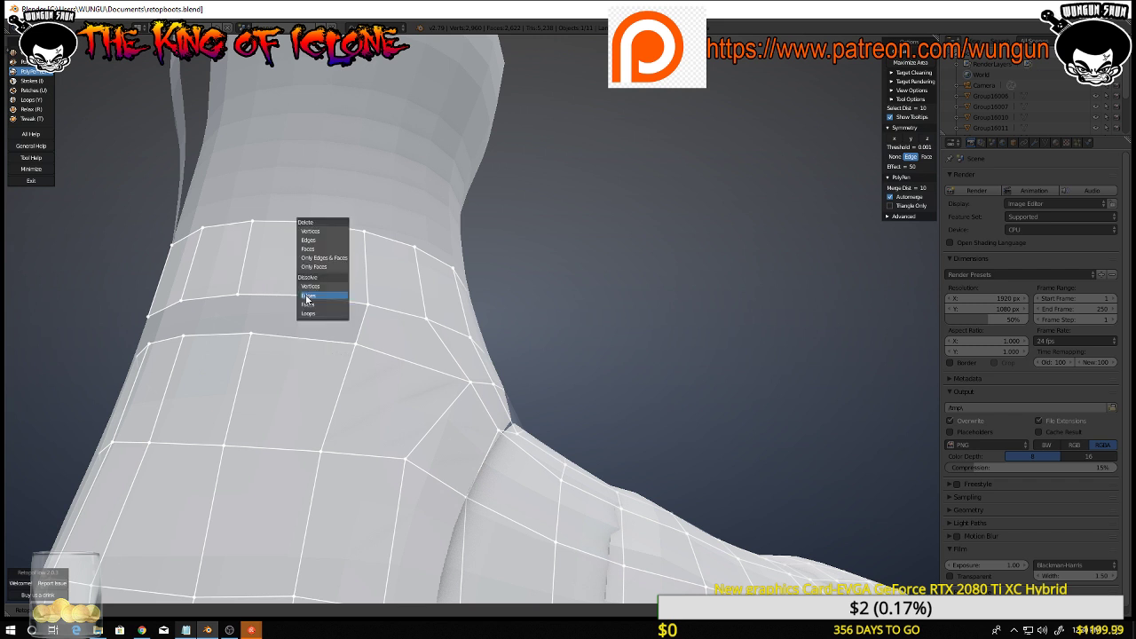
left_click(308, 288)
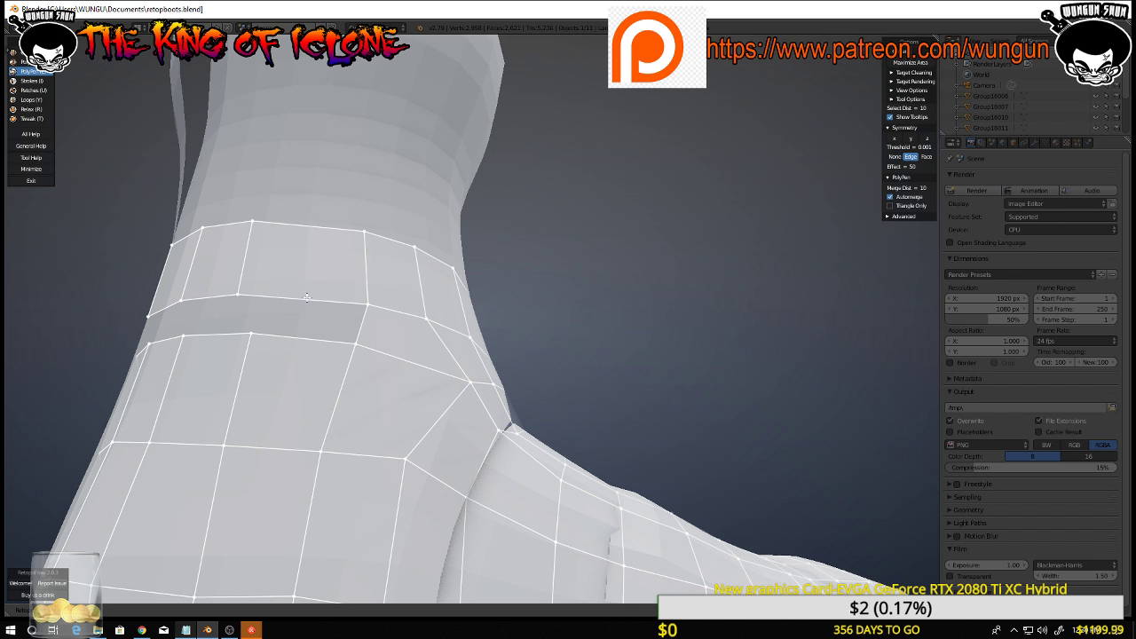
Fill the next side quad between ankle and shaft band, and shift the band's vertices to line up with the ankle columns
left_click(306, 298)
left_click(302, 336, "ctrl")
left_click(242, 294)
left_click_drag(237, 294, 251, 296)
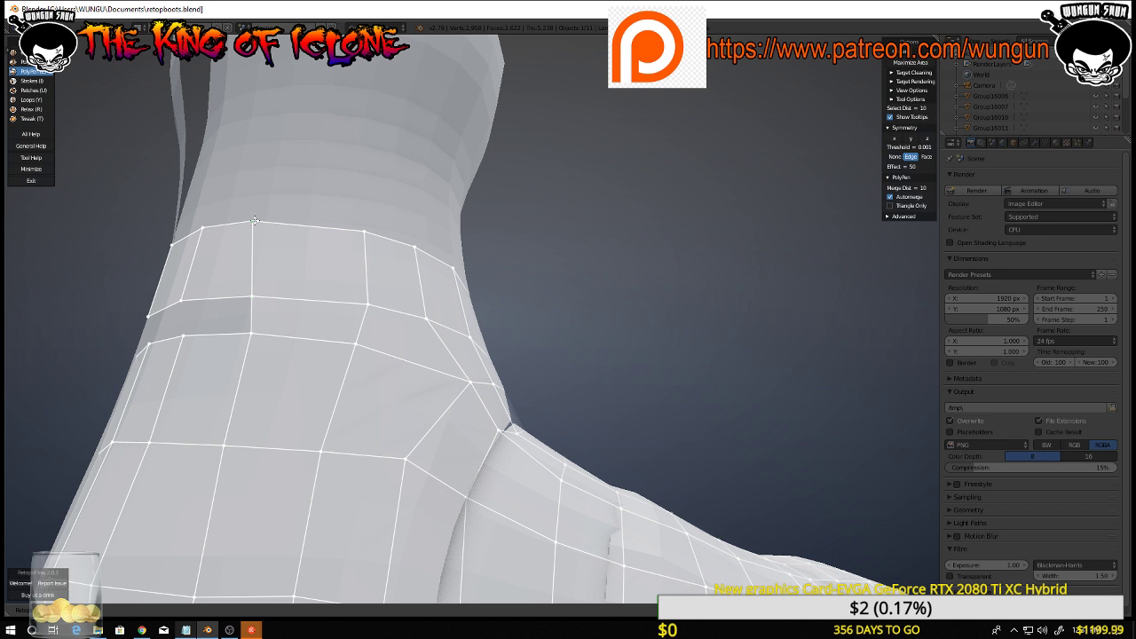
left_click_drag(254, 220, 270, 223)
left_click_drag(253, 298, 262, 299)
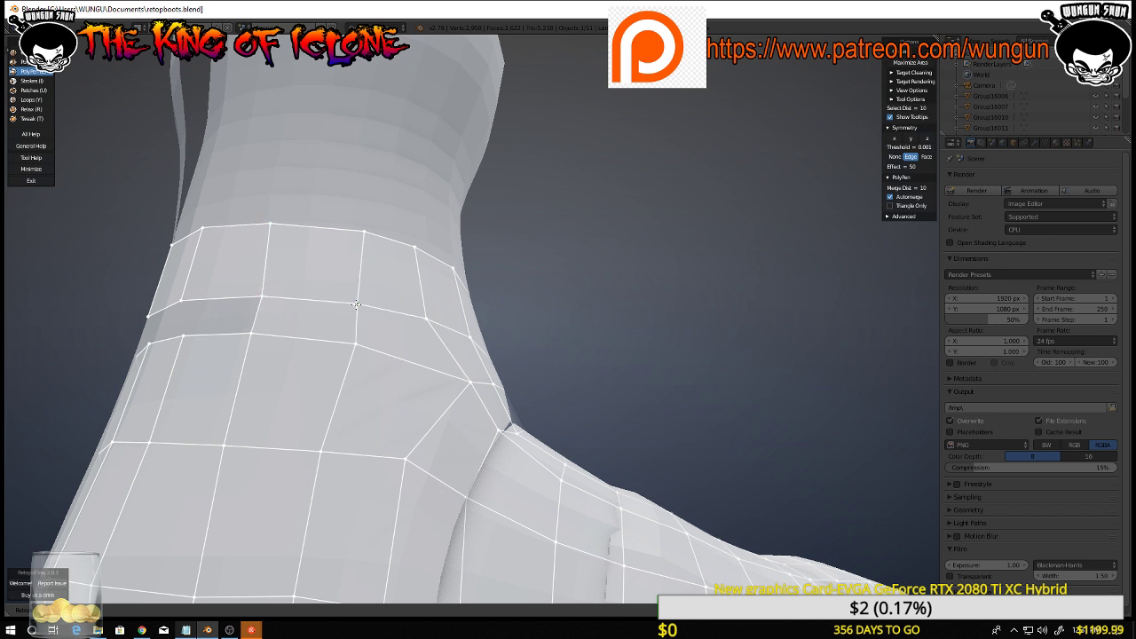
Shift the shaft band's side vertices and open end edge in line with the ankle columns and fill the quad below
left_click_drag(367, 304, 355, 305)
middle_click_drag(260, 298, 162, 241)
left_click(152, 231)
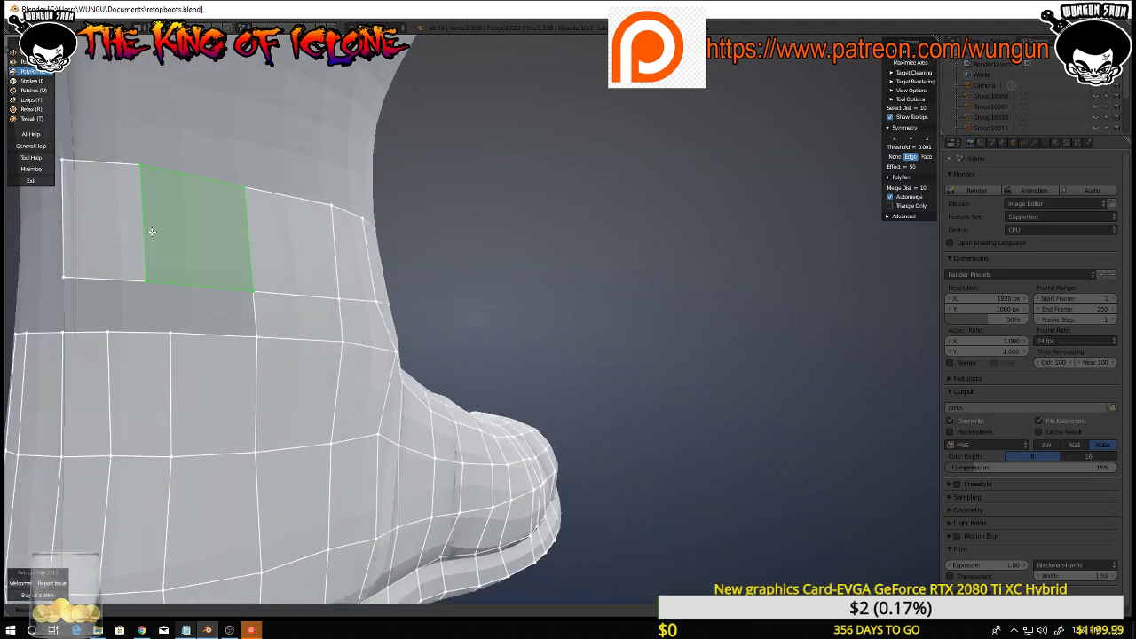
left_click(147, 231)
left_click_drag(146, 231, 175, 236)
middle_click_drag(289, 314, 408, 400)
left_click(226, 293)
left_click(221, 332)
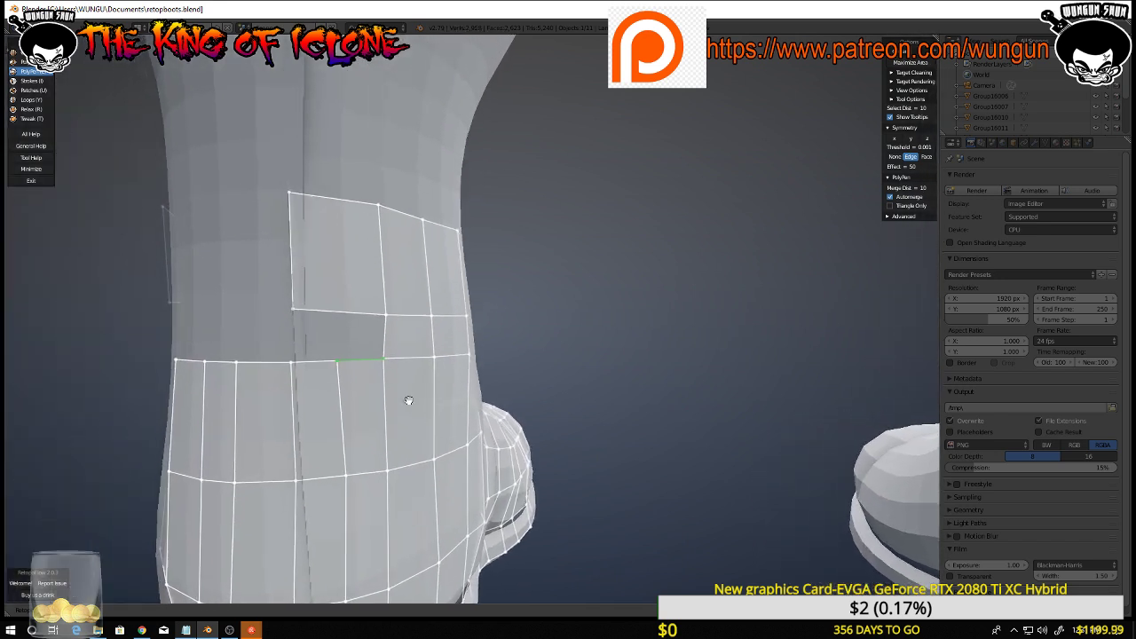
Move the band's open end edge over the next ankle column toward the heel and fill the quad beneath it
left_click(292, 257)
left_click_drag(292, 258, 342, 264)
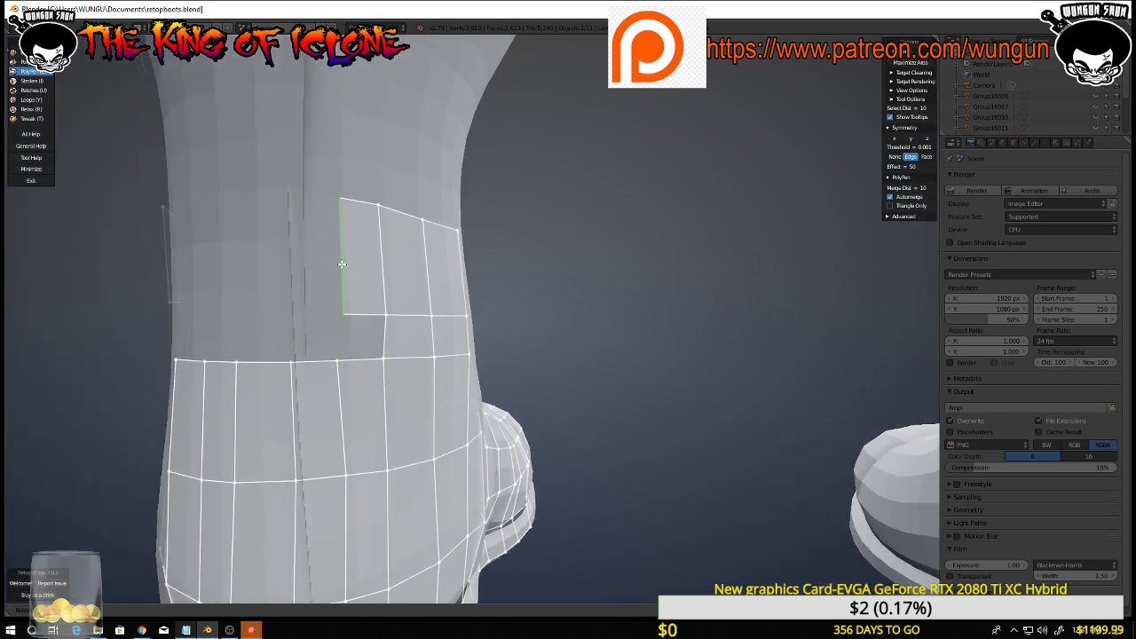
left_click(358, 315)
left_click(355, 346)
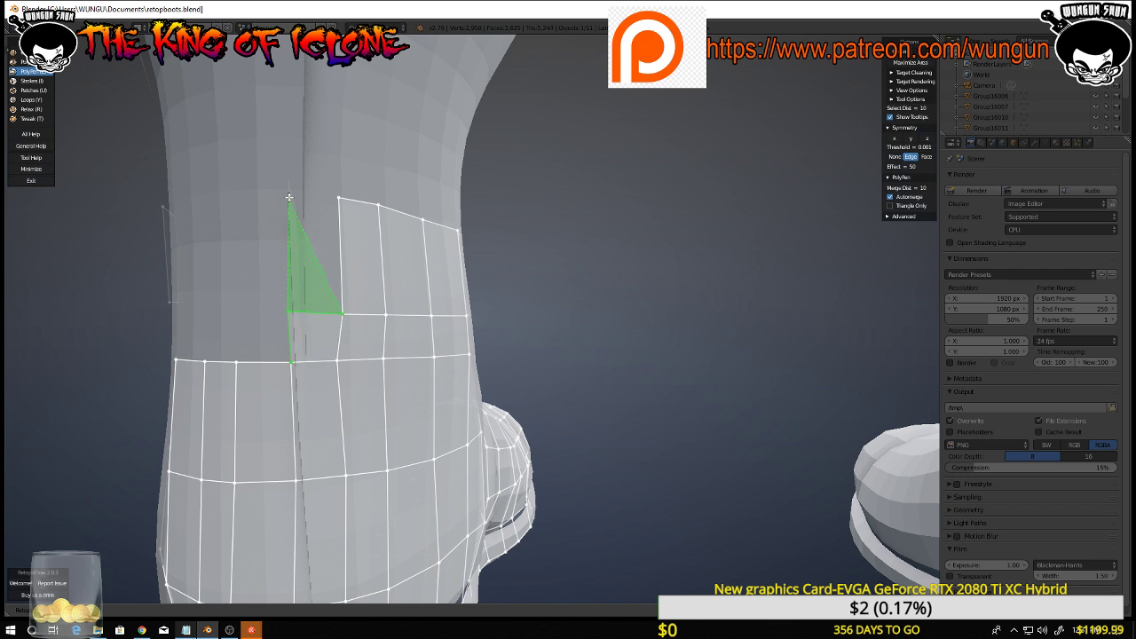
Extend the band by one more column of quads toward the back and straighten the ankle-edge vertex beside it
left_click(289, 311)
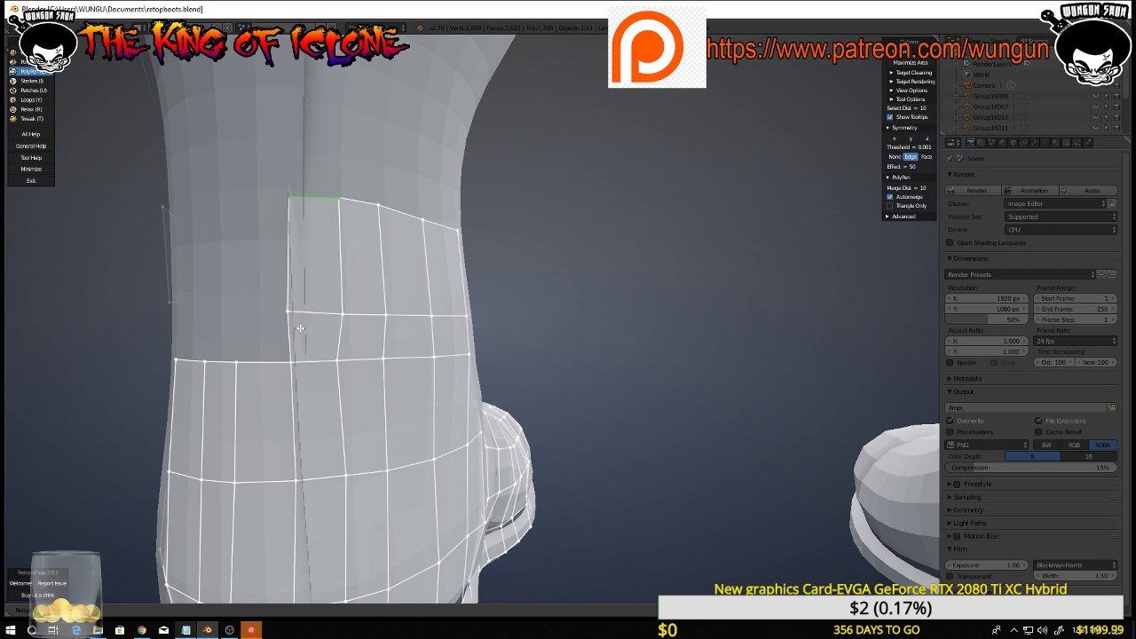
middle_click_drag(340, 315, 334, 350)
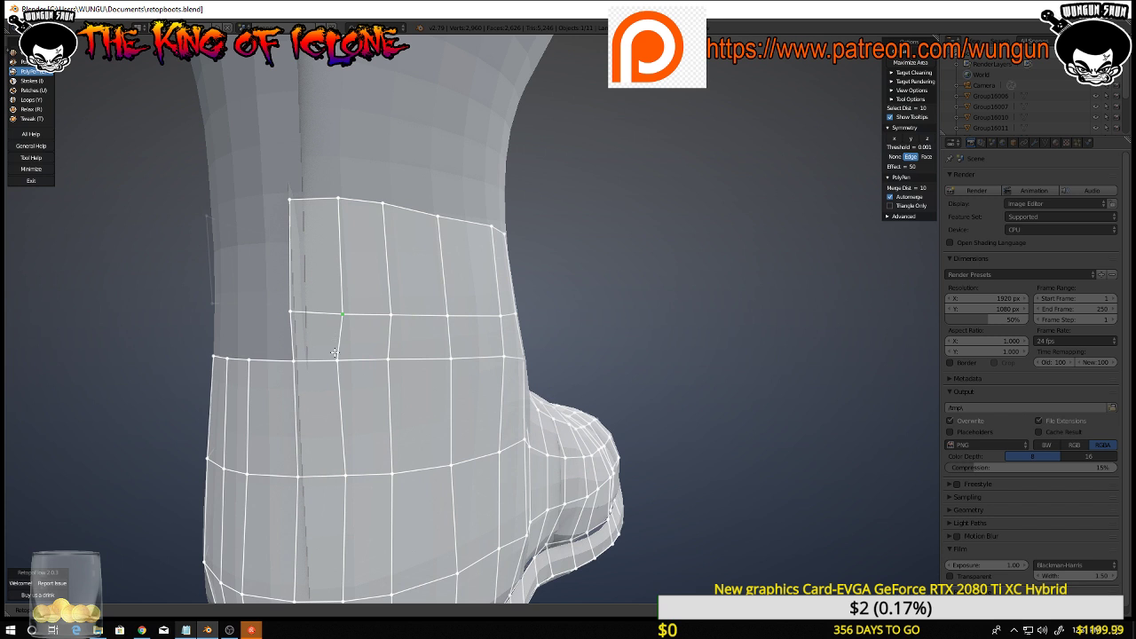
left_click_drag(335, 362, 340, 361)
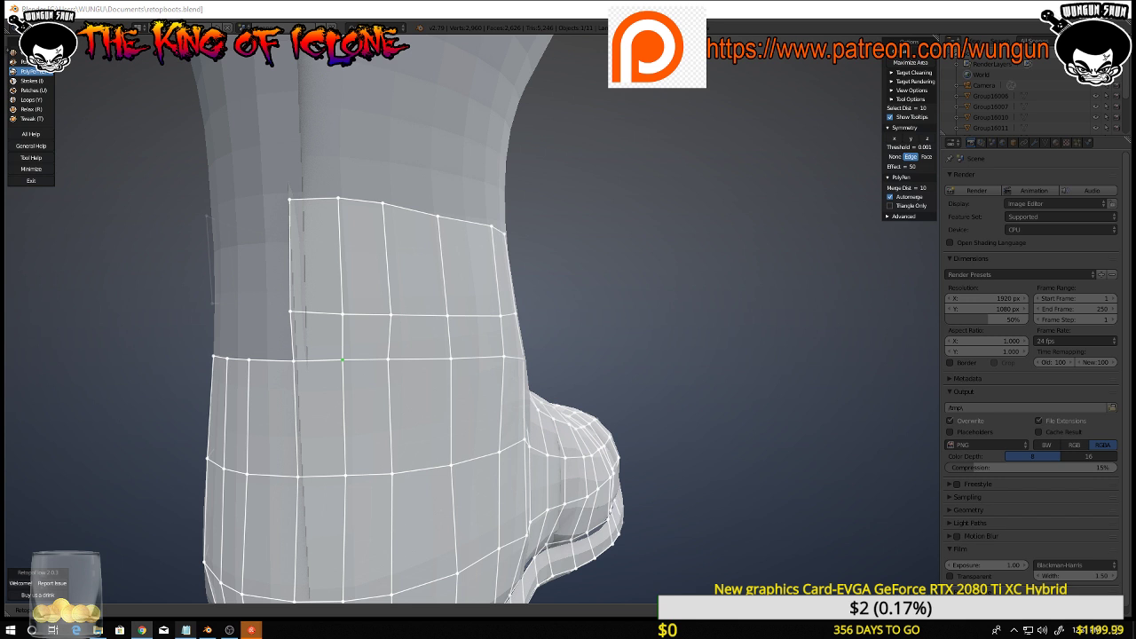
scroll(359, 384, "up", 1)
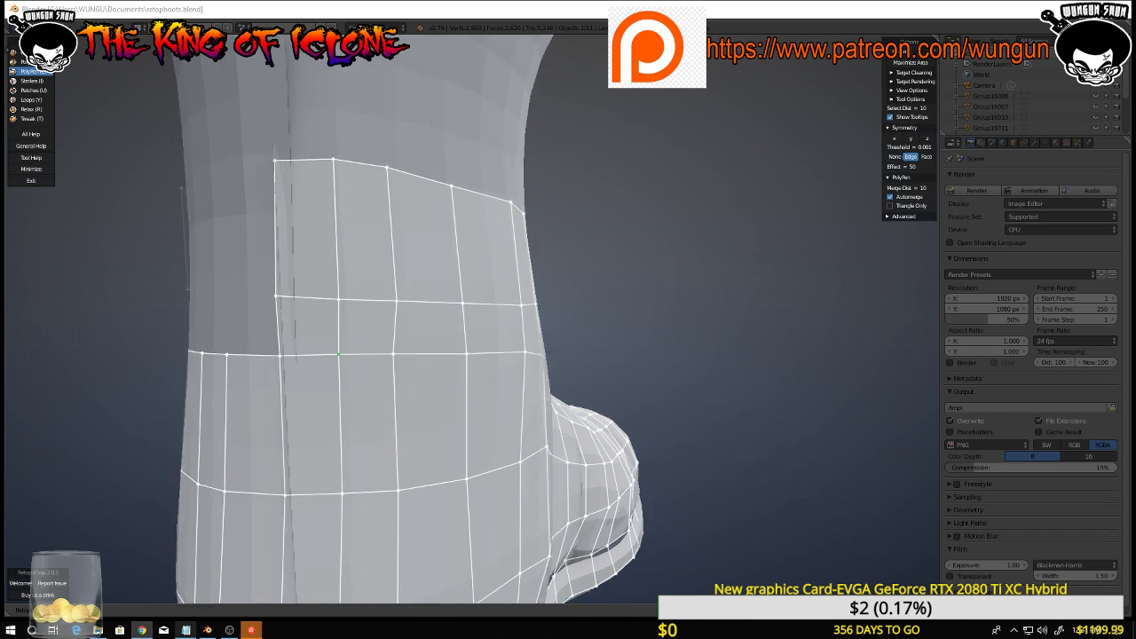
left_click(338, 300)
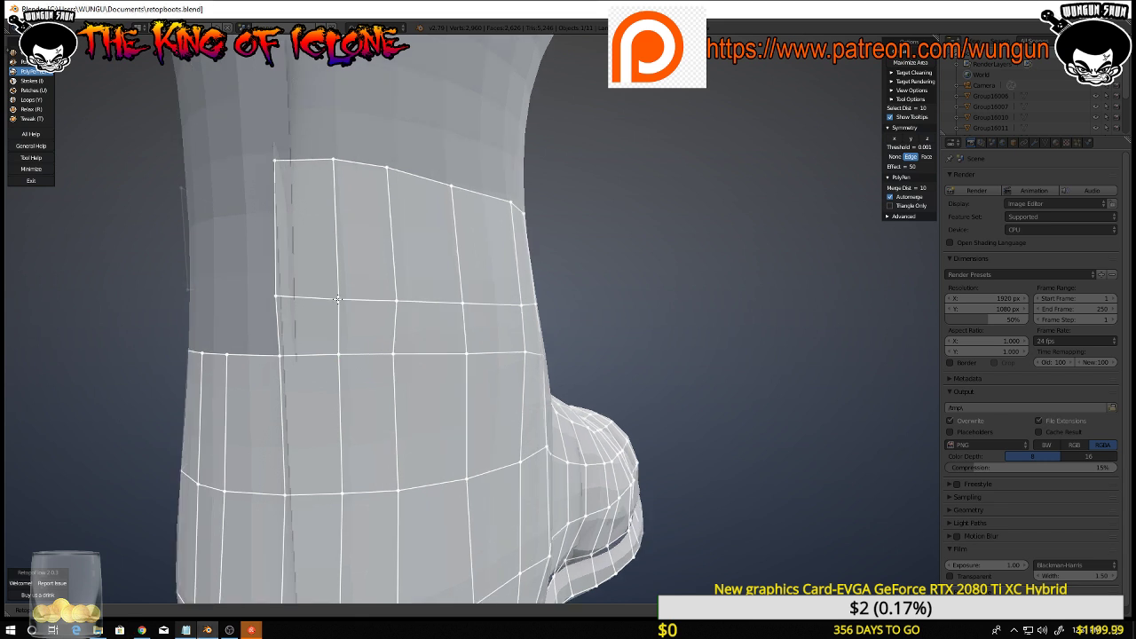
left_click(337, 300)
scroll(606, 340, "down", 8)
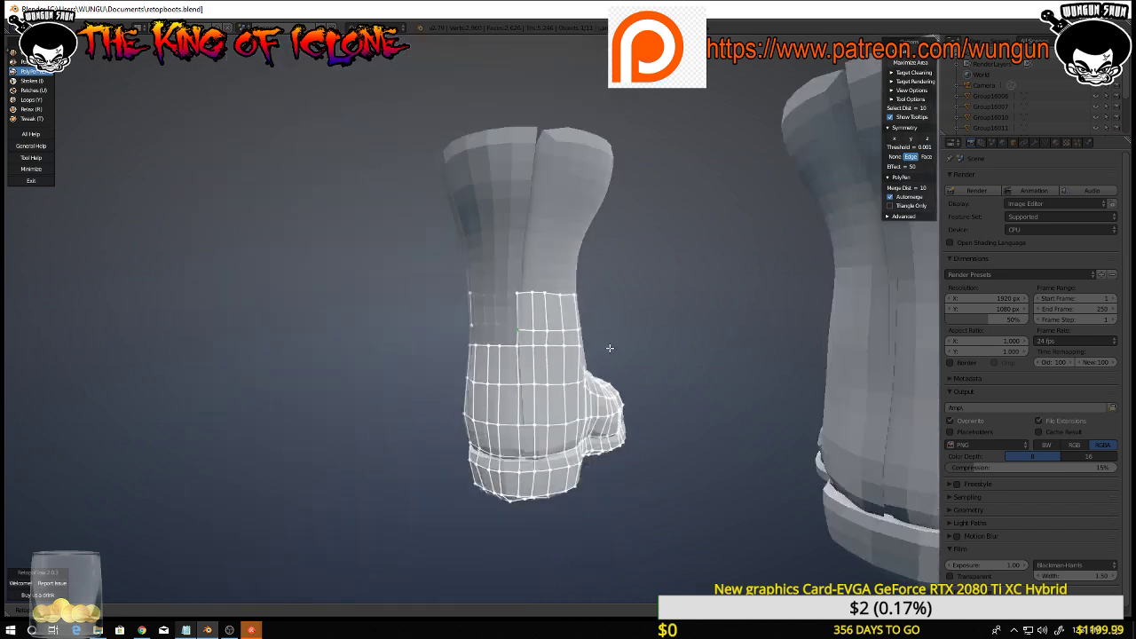
Exit RetopoFlow to Object Mode and reveal all hidden objects
key("Escape")
middle_click_drag(625, 379, 387, 383)
middle_click_drag(600, 370, 522, 400)
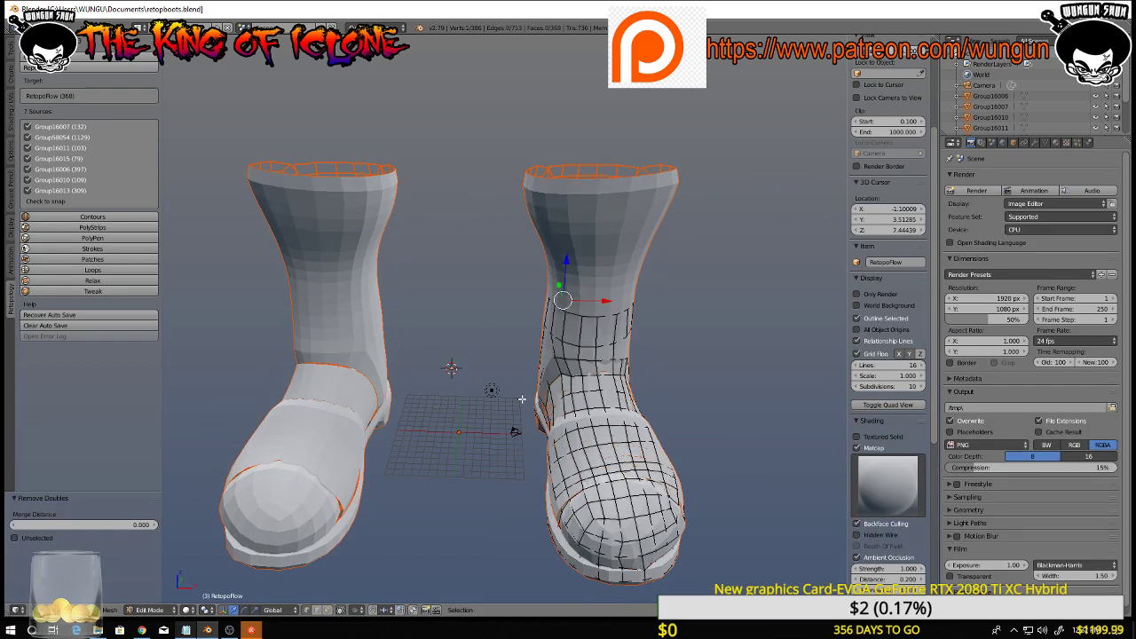
key("alt+h")
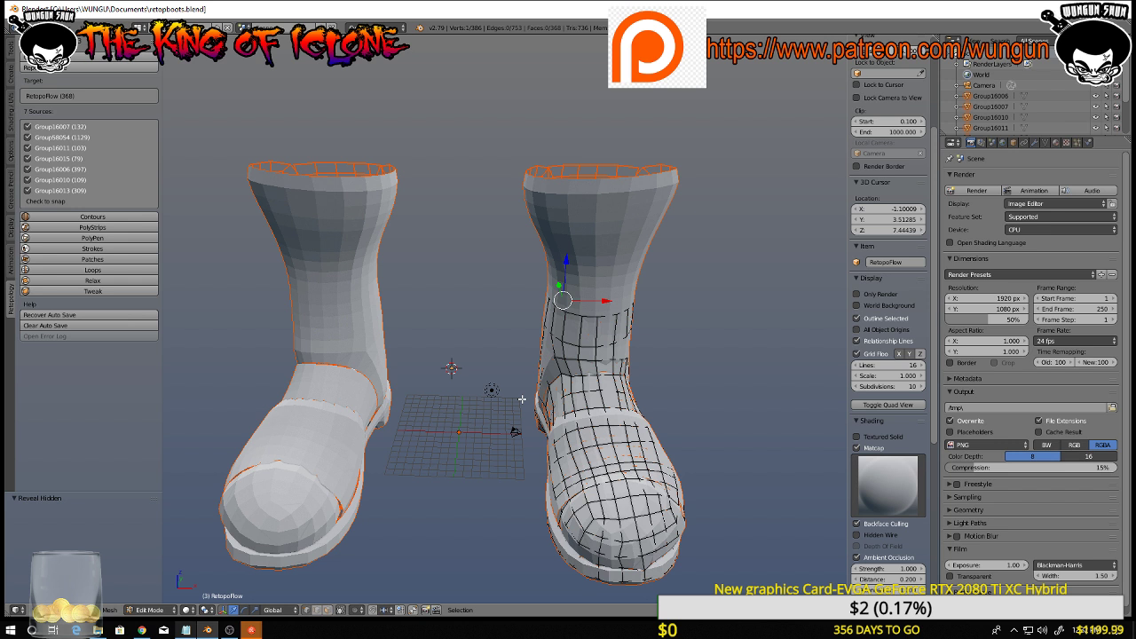
key("Tab")
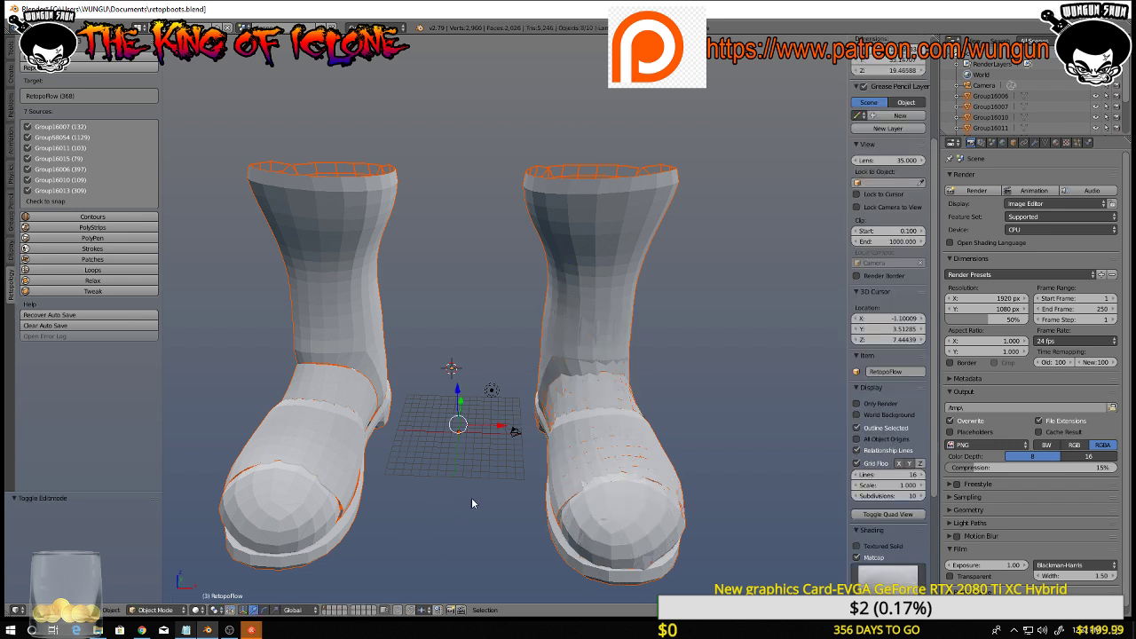
key("alt+h")
scroll(423, 522, "down", 5)
middle_click_drag(450, 495, 413, 564)
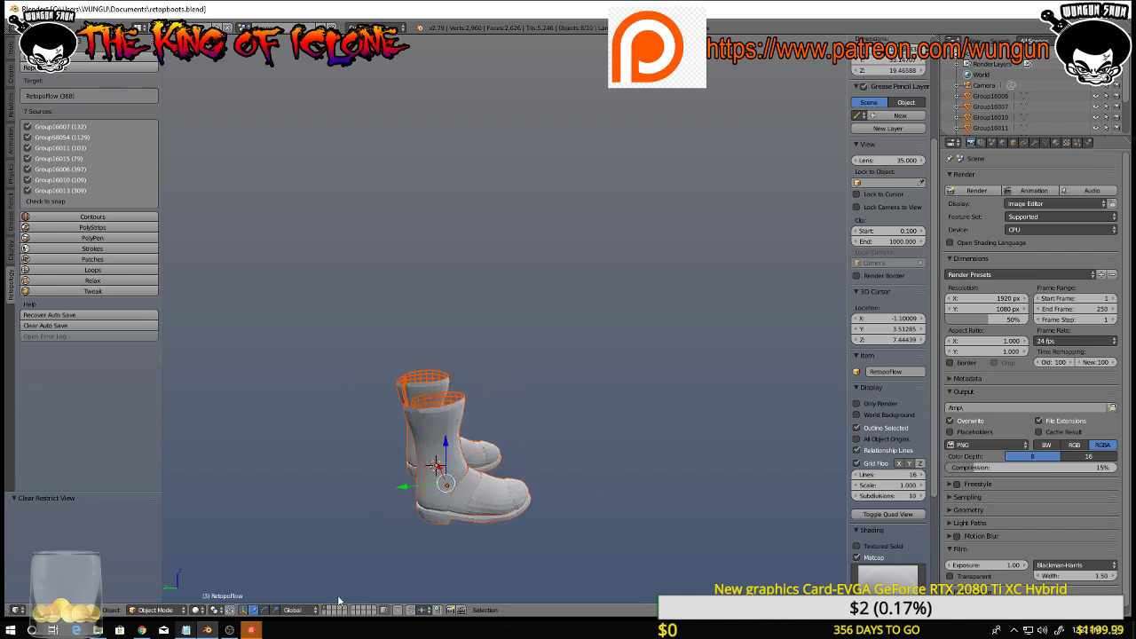
scroll(355, 585, "up", 4)
scroll(355, 585, "down", 2)
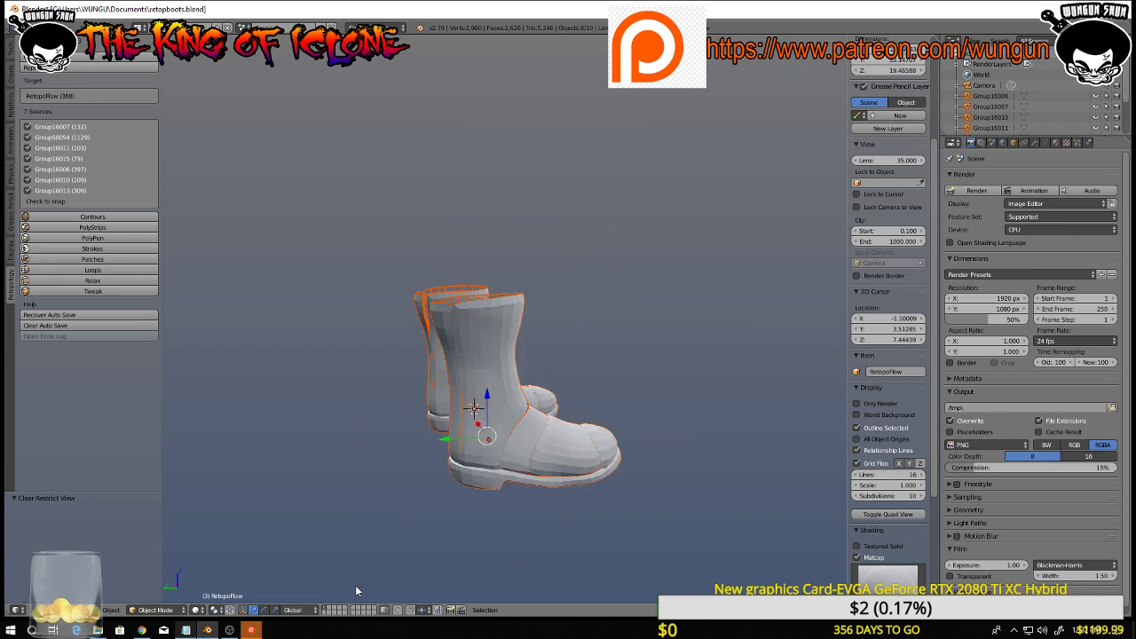
middle_click_drag(393, 489, 473, 526)
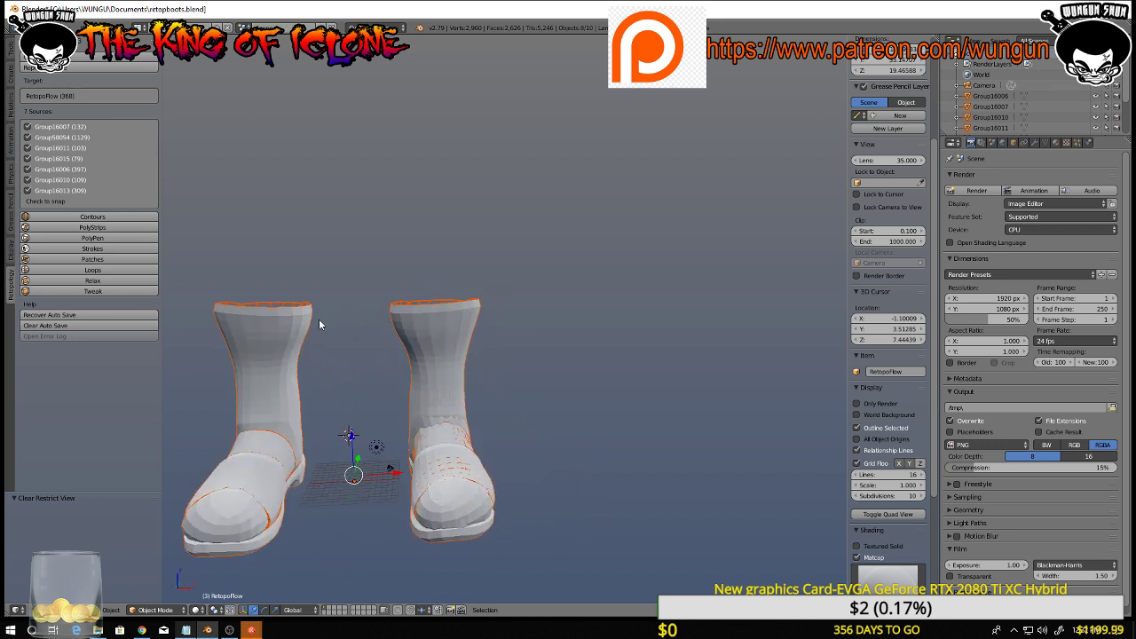
right_click(430, 392)
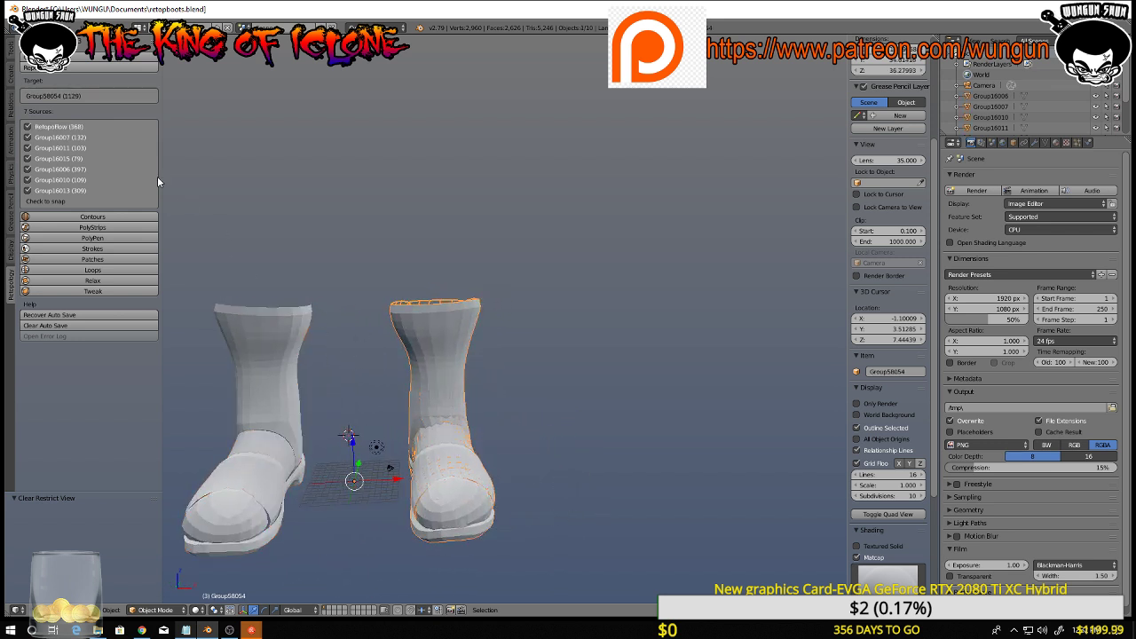
left_click(73, 218)
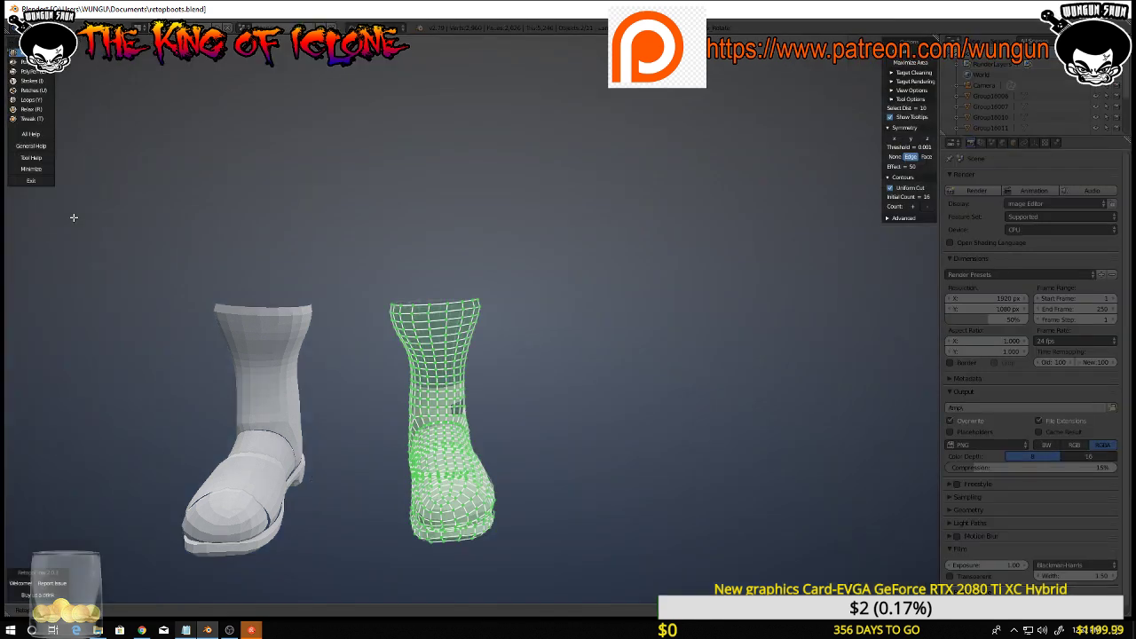
middle_click_drag(476, 375, 411, 372)
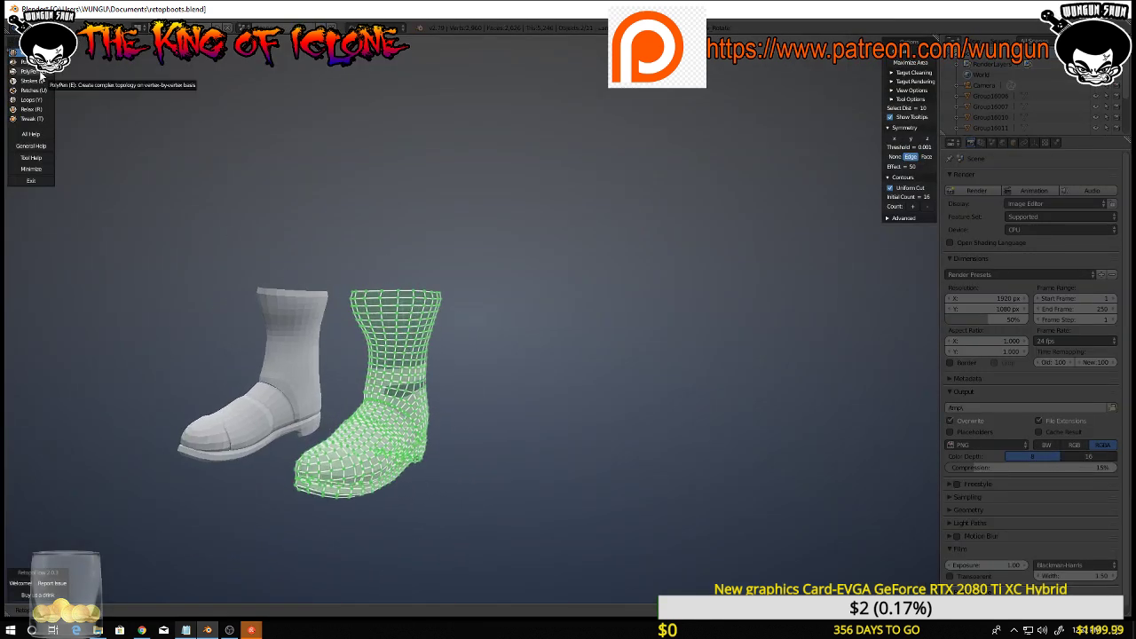
left_click(39, 72)
scroll(398, 404, "down", 1)
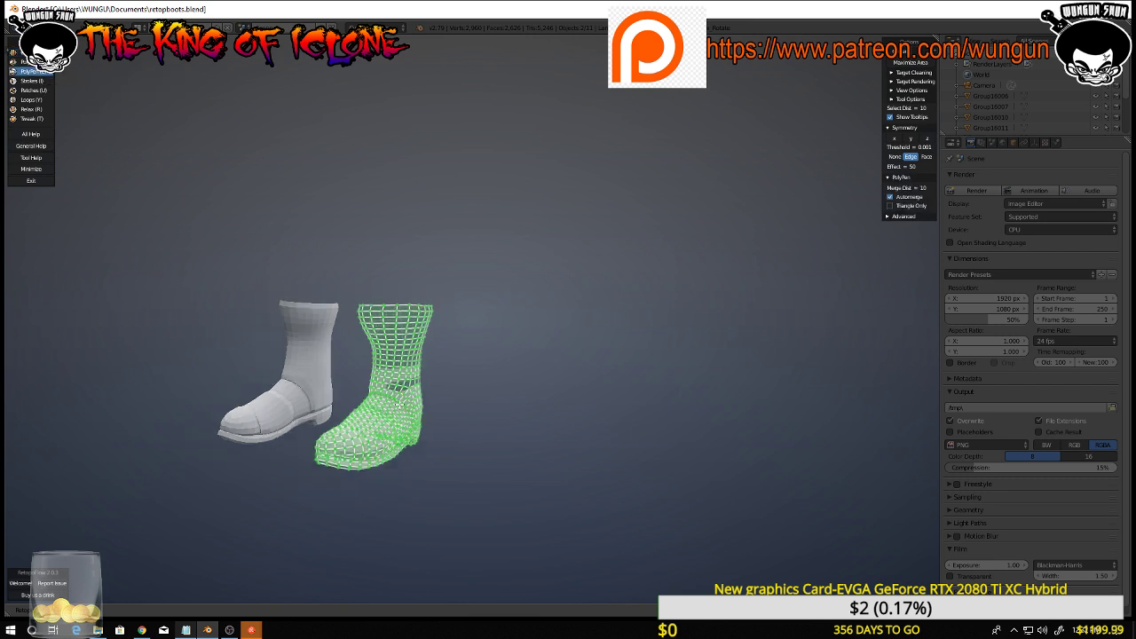
scroll(398, 406, "up", 5)
middle_click_drag(469, 403, 430, 394)
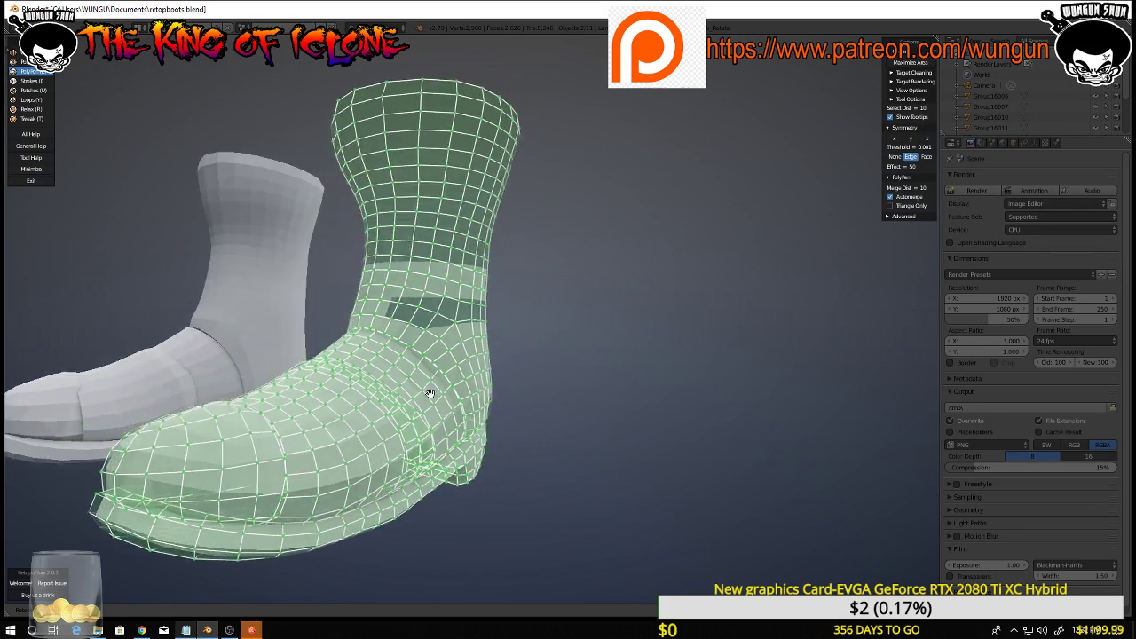
key("Escape")
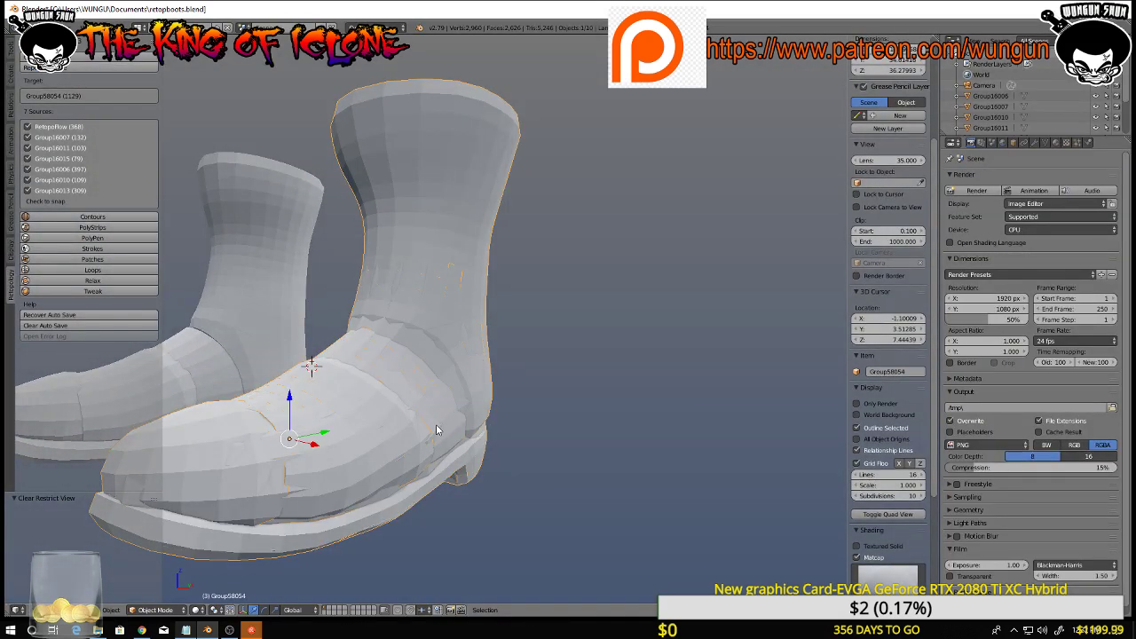
Select the RetopoFlow mesh and restart RetopoFlow on it, viewing the open gap at the back of the ankle
right_click(436, 425)
middle_click_drag(491, 423, 496, 422)
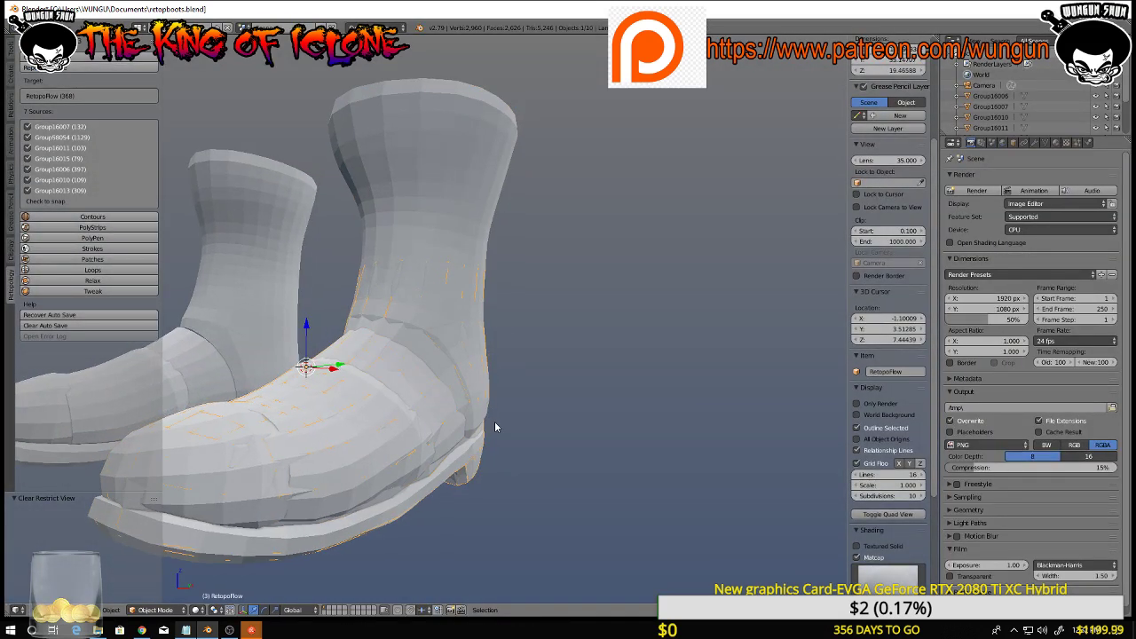
left_click(89, 216)
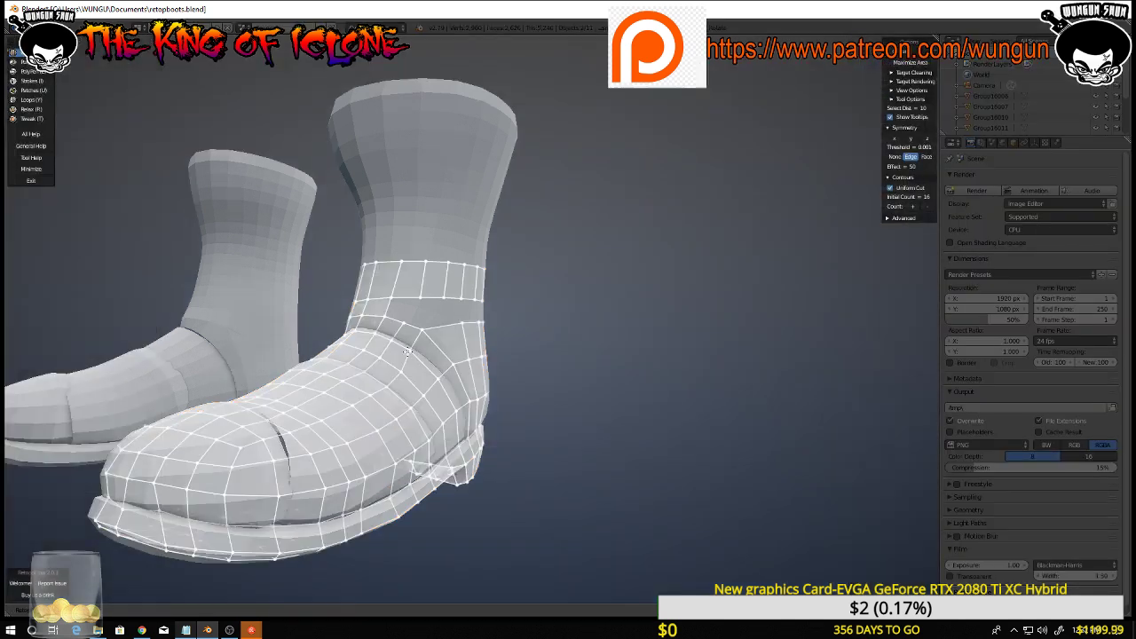
middle_click_drag(407, 352, 325, 382)
scroll(522, 338, "up", 2)
middle_click_drag(566, 333, 415, 315)
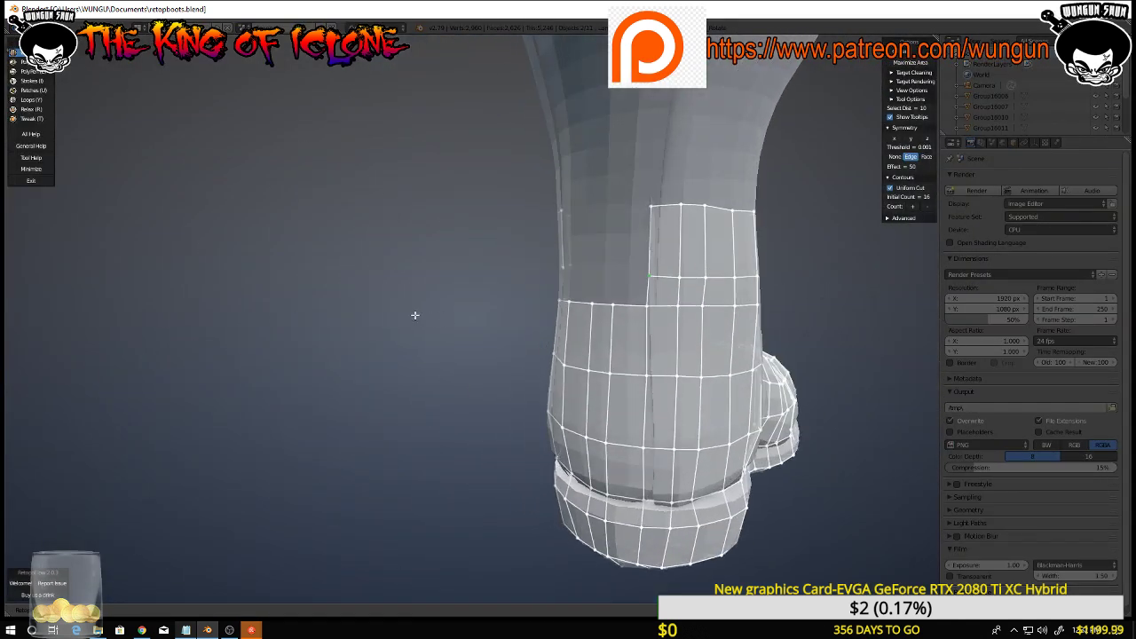
middle_click_drag(634, 286, 653, 288)
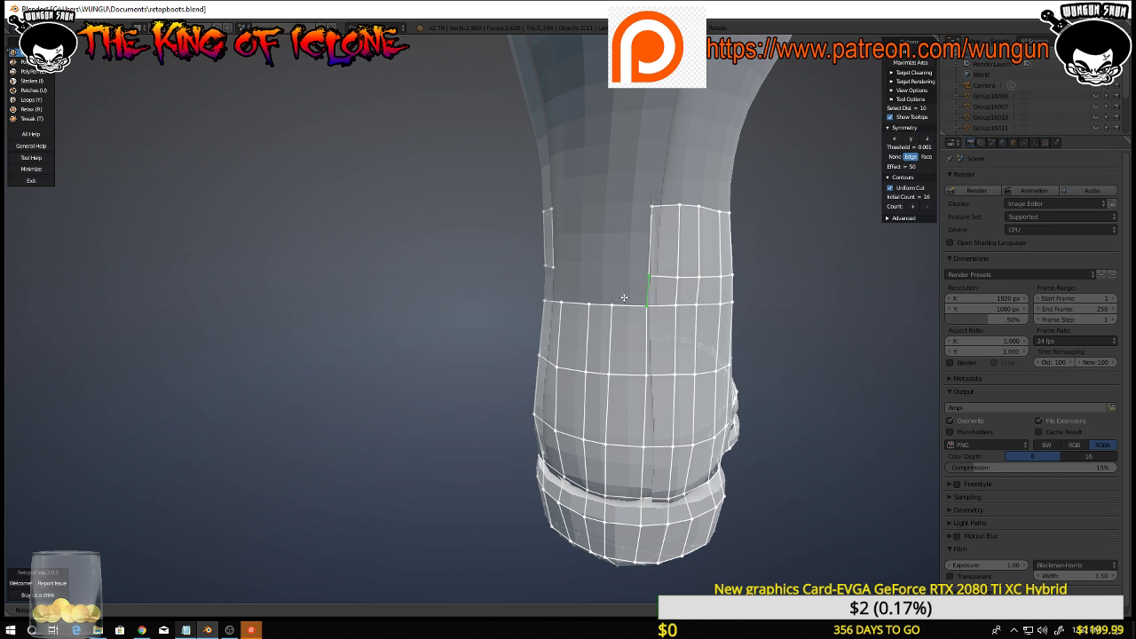
Add a lower and an upper quad with PolyPen beside the band's open end at the back of the ankle
key("e")
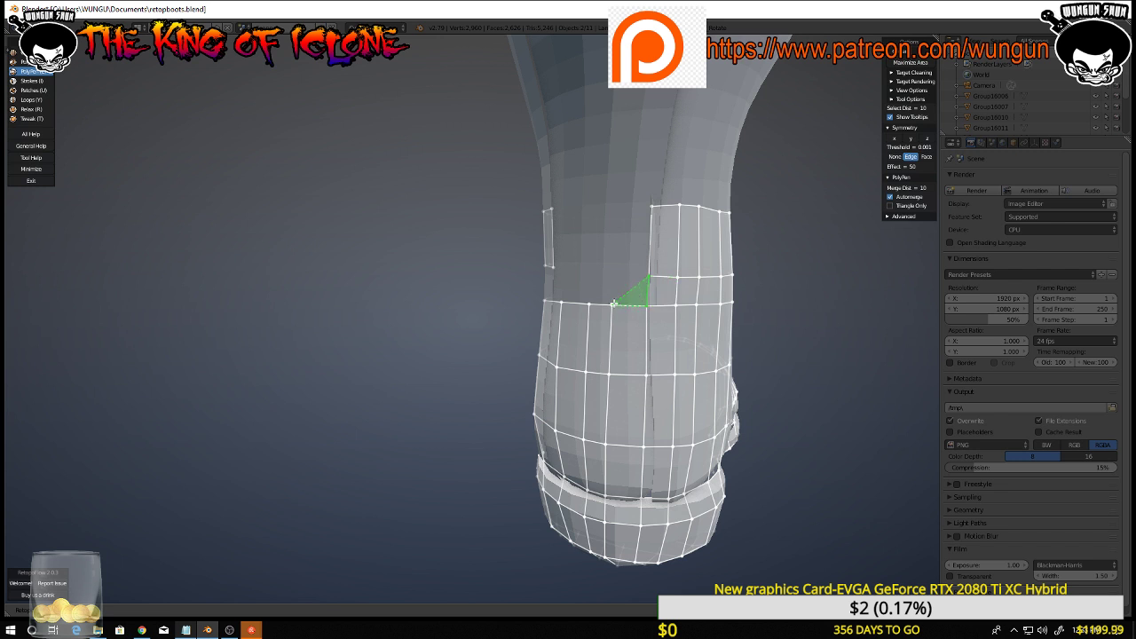
left_click(613, 277)
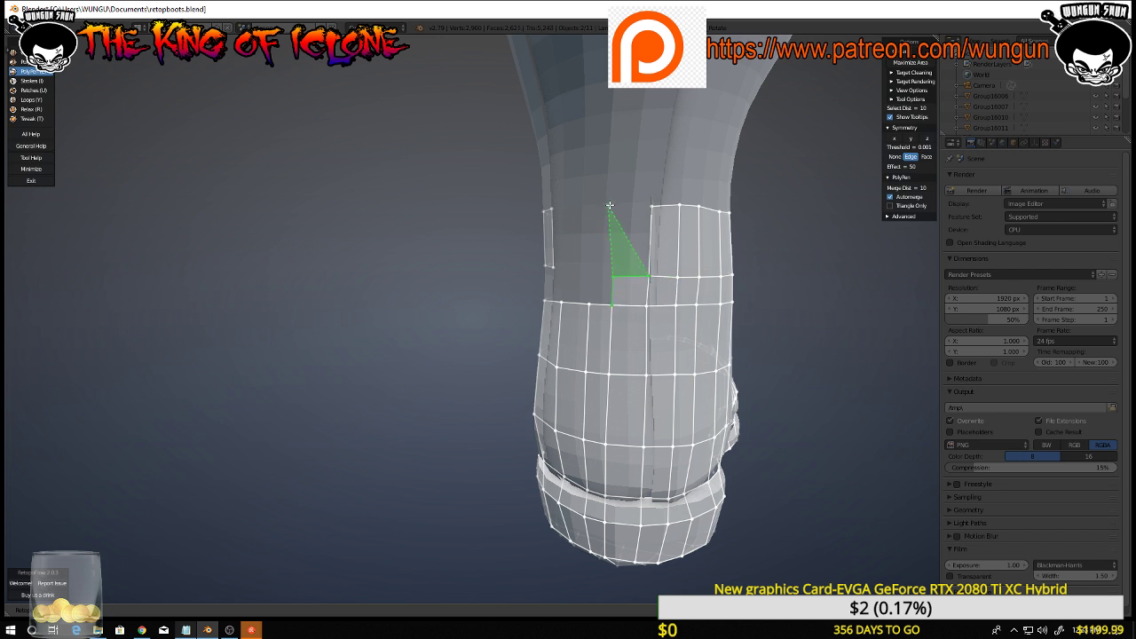
left_click(652, 210)
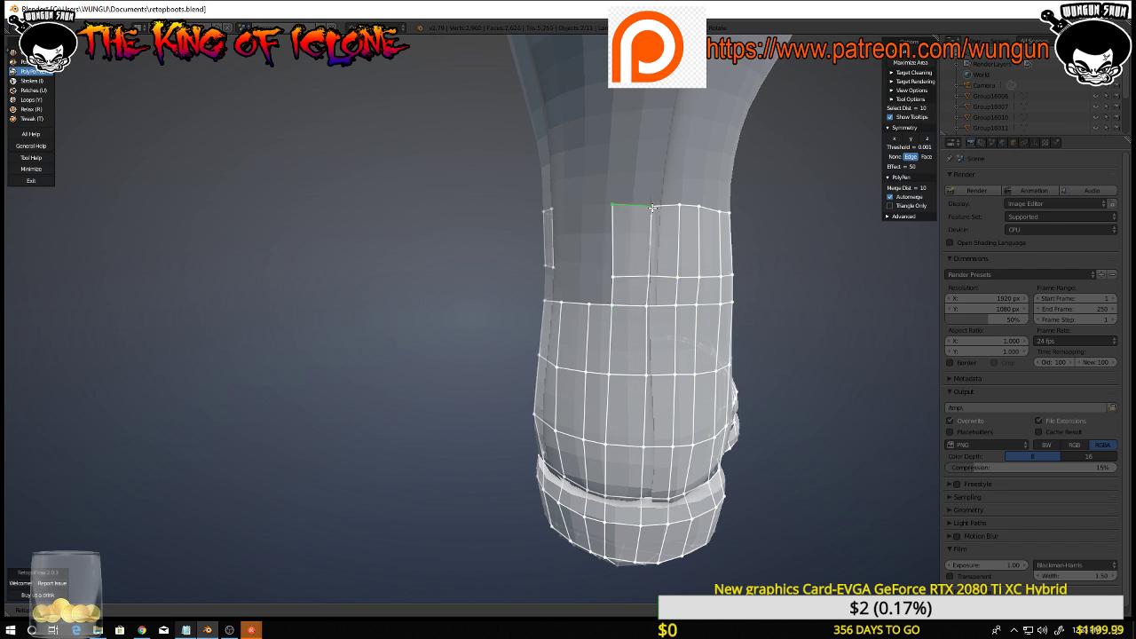
Extend the band across the back of the ankle by another two-quad column and align its middle vertex
middle_click_drag(651, 209, 624, 258)
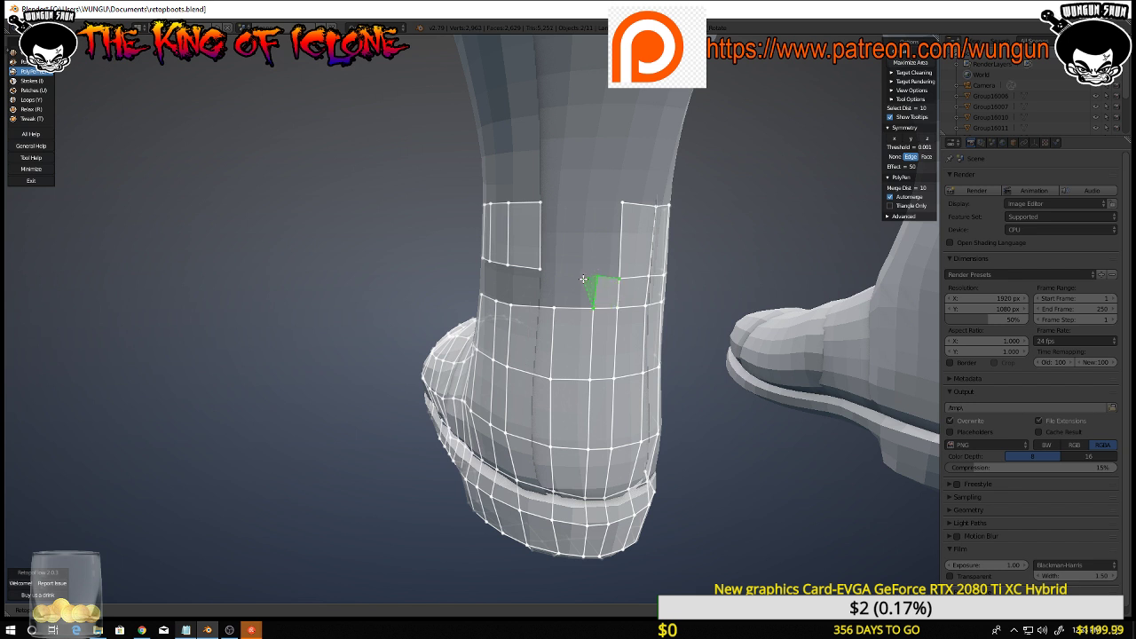
left_click(621, 205)
middle_click_drag(619, 302, 588, 262)
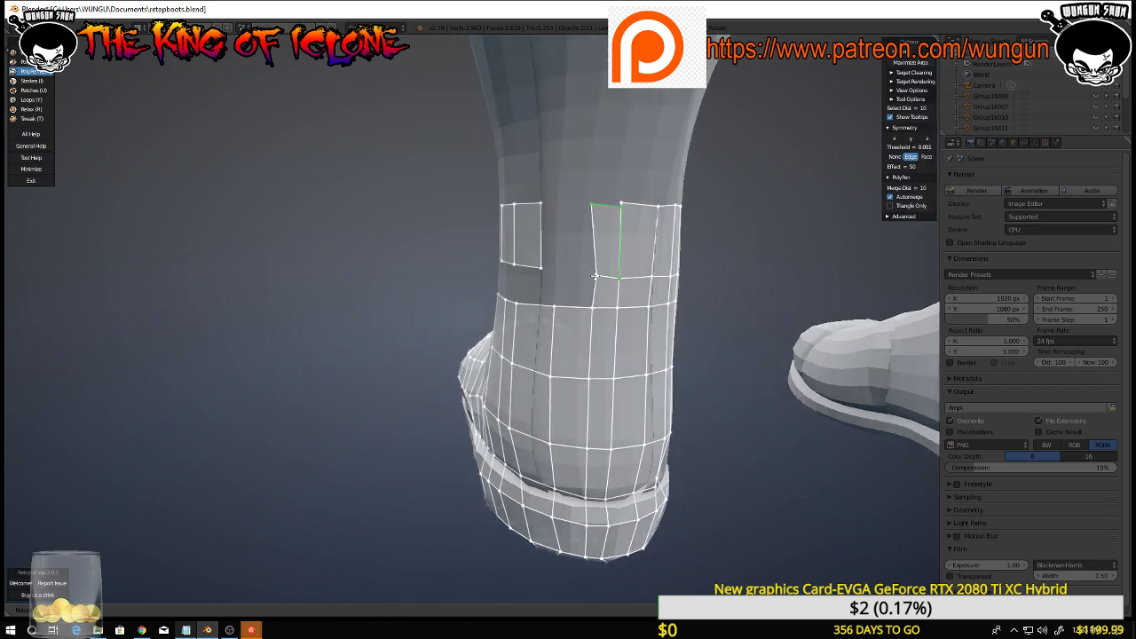
left_click(593, 277)
middle_click_drag(641, 282, 655, 279)
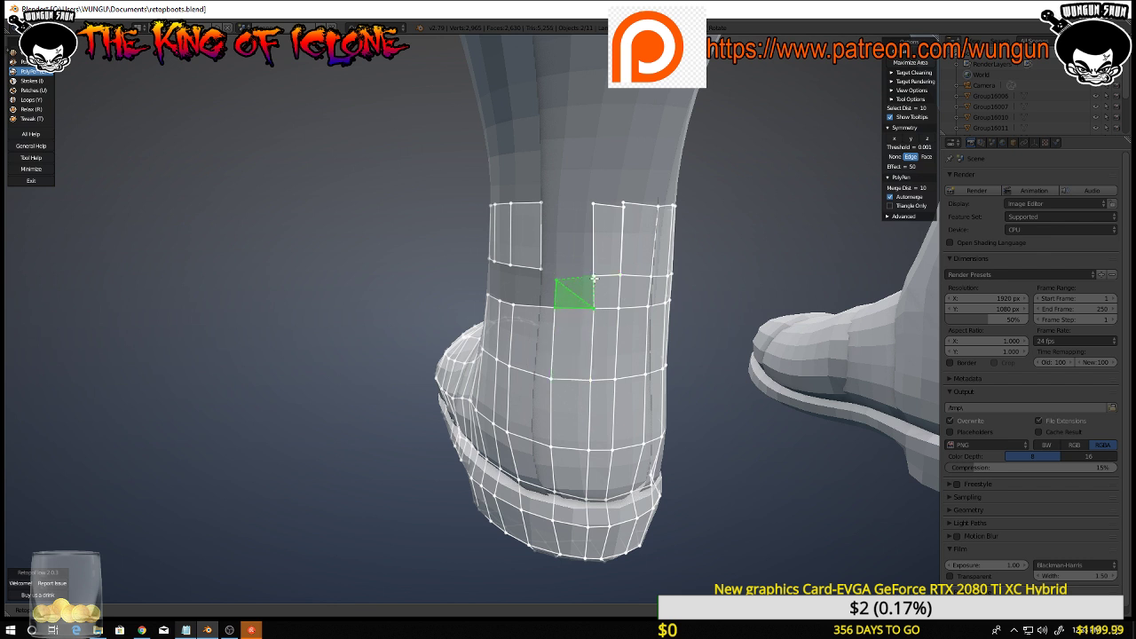
Close the band's gap at the back of the ankle by filling it with PolyPen, merging both ends and levelling the top vertex
mouse_move(573, 277)
middle_mouse_down()
mouse_move(589, 272)
mouse_move(579, 272)
middle_mouse_up()
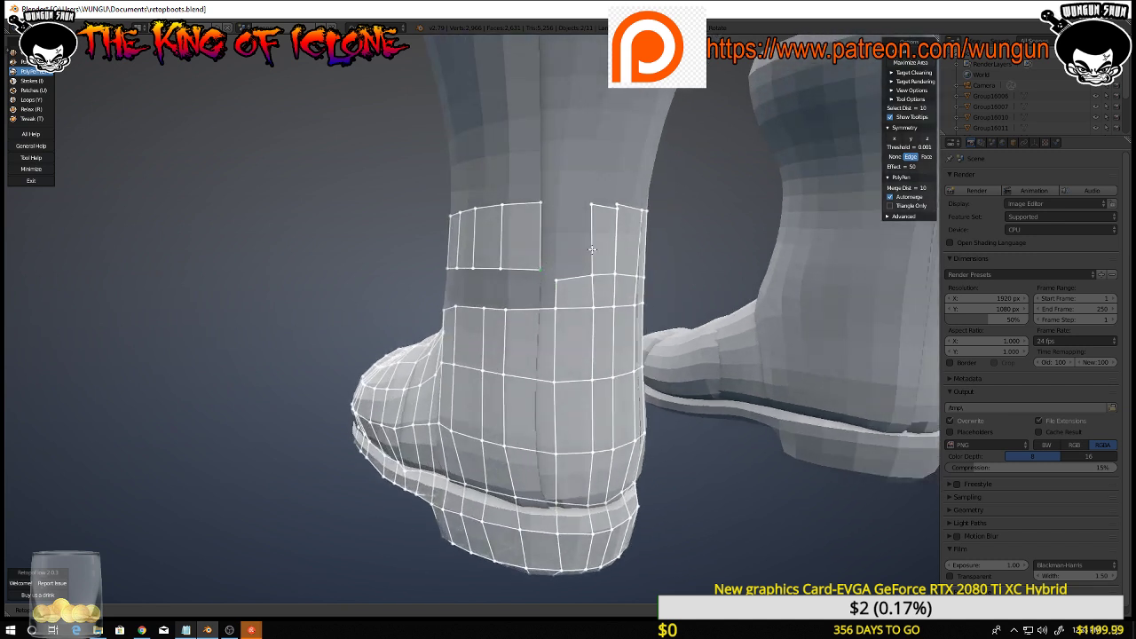
left_click(553, 277)
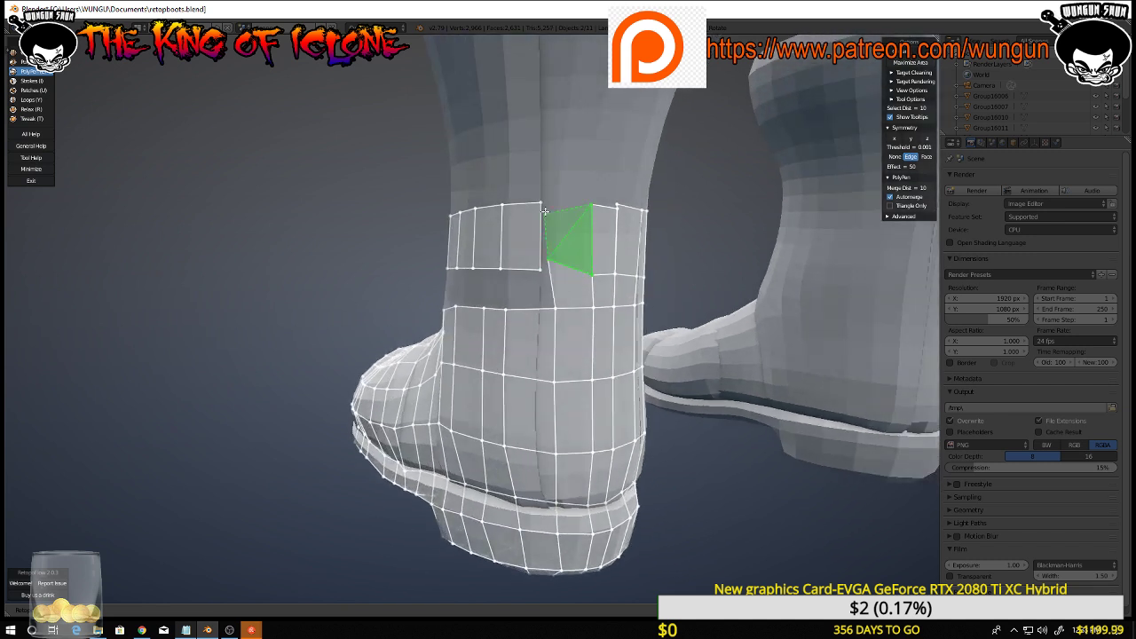
middle_click_drag(594, 255, 586, 257)
right_click(552, 264)
left_click_drag(556, 270, 552, 275)
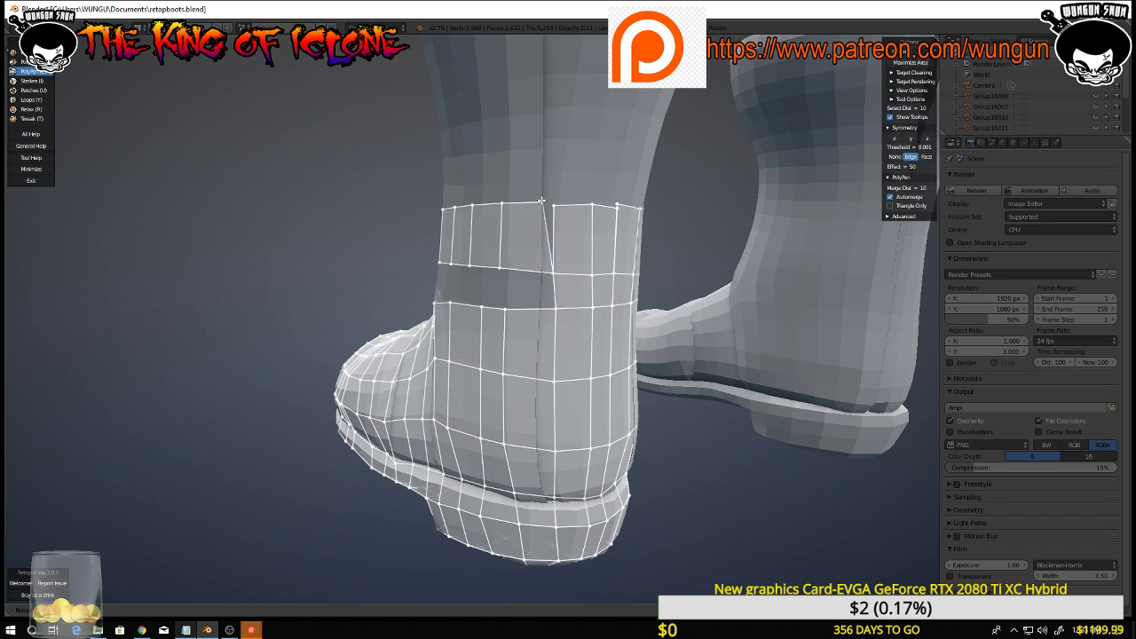
middle_click_drag(543, 202, 577, 193)
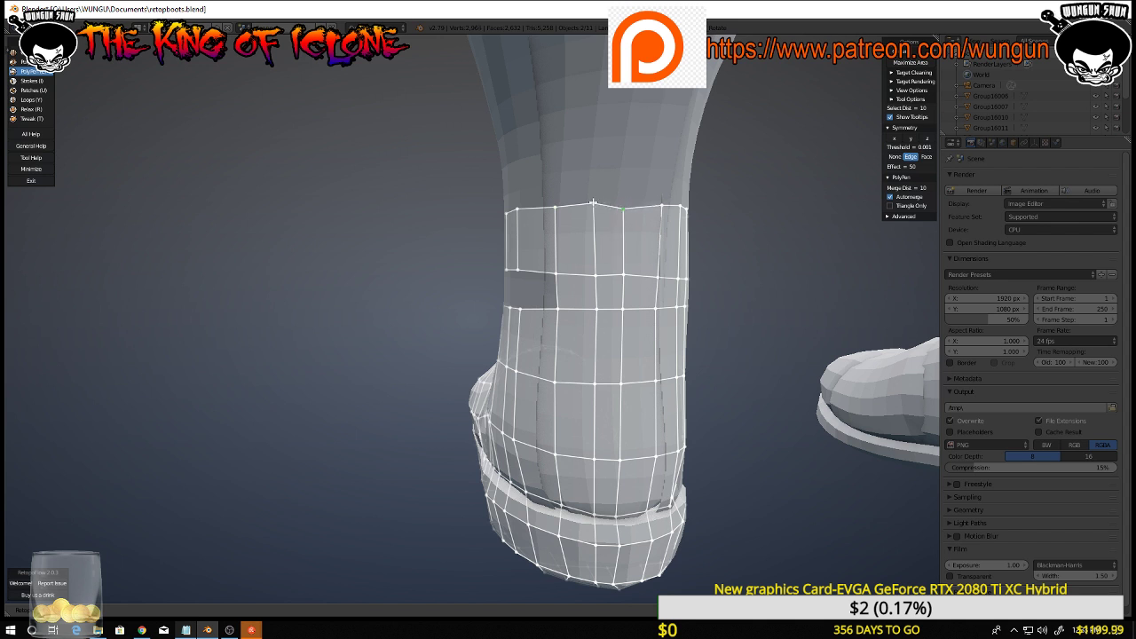
left_click_drag(593, 206, 593, 209)
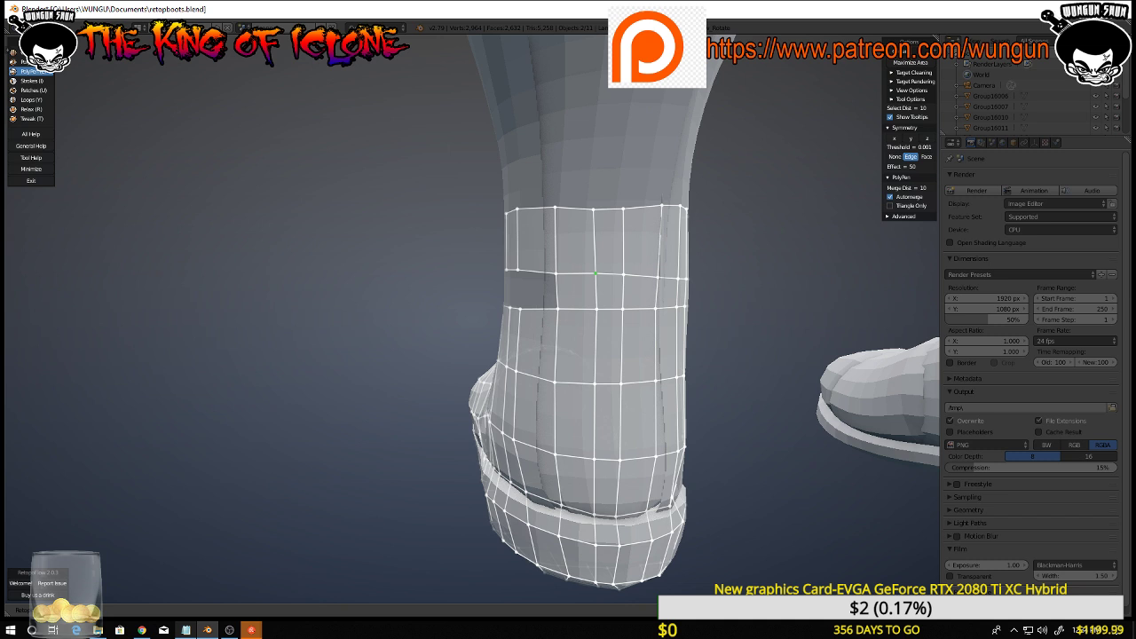
Exit RetopoFlow and restart it in PolyPen, viewing the open gap between band and ankle on the boot's side
middle_click_drag(247, 281, 437, 303)
scroll(410, 314, "up", 3)
middle_click_drag(353, 303, 438, 302)
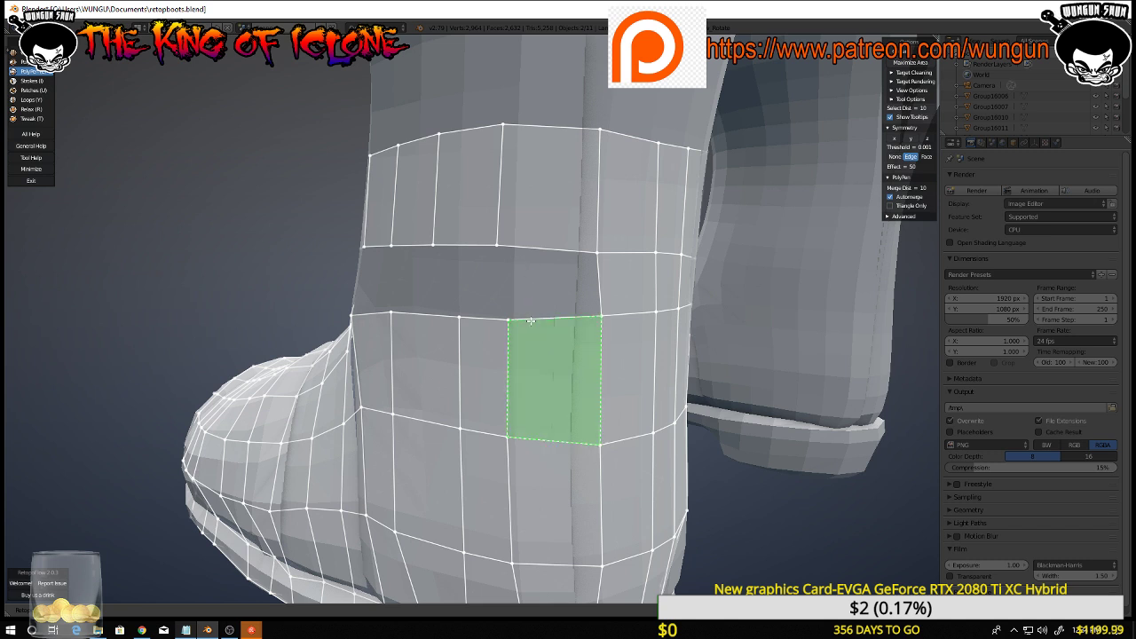
key("Escape")
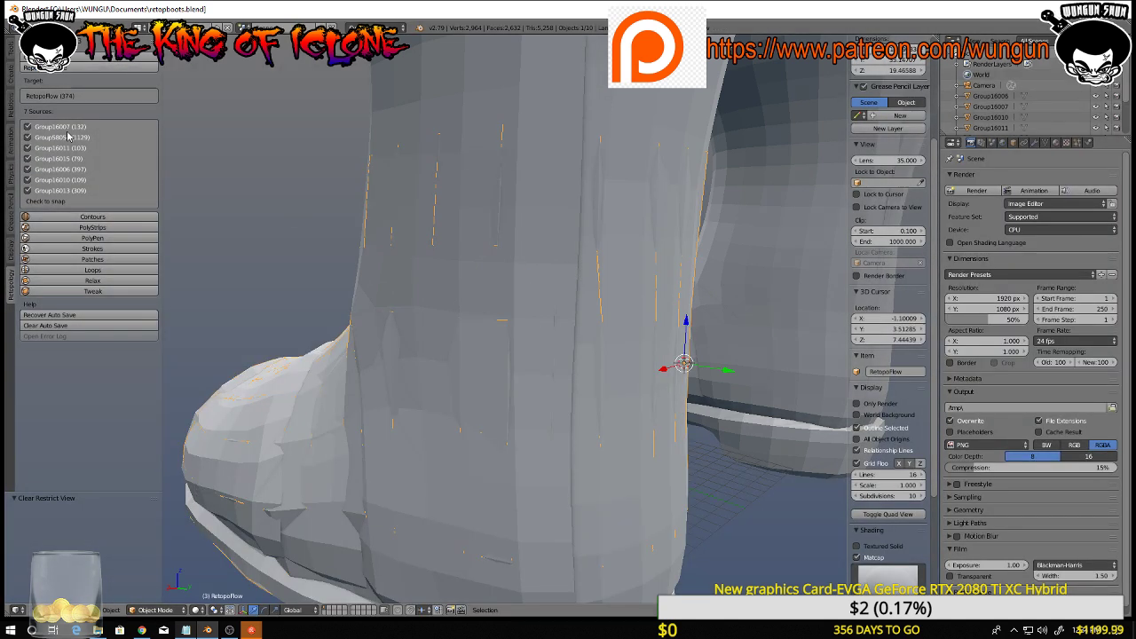
left_click(116, 239)
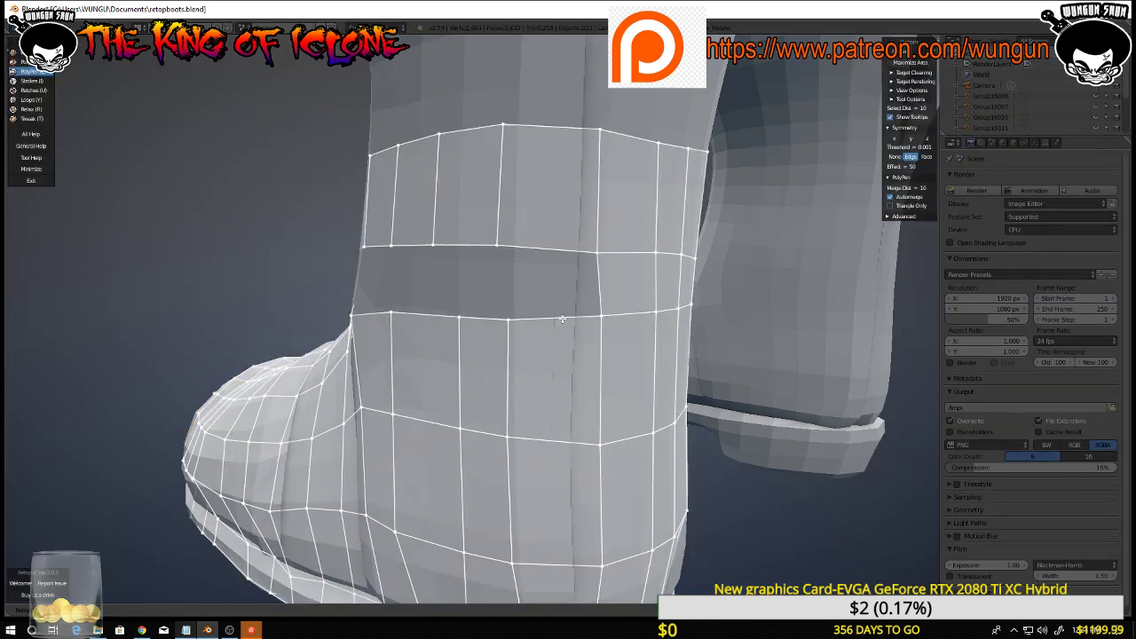
Bridge the band to the ankle mesh with a quad beside the back seam and align the band vertices above it
left_click(562, 319)
left_click(596, 253)
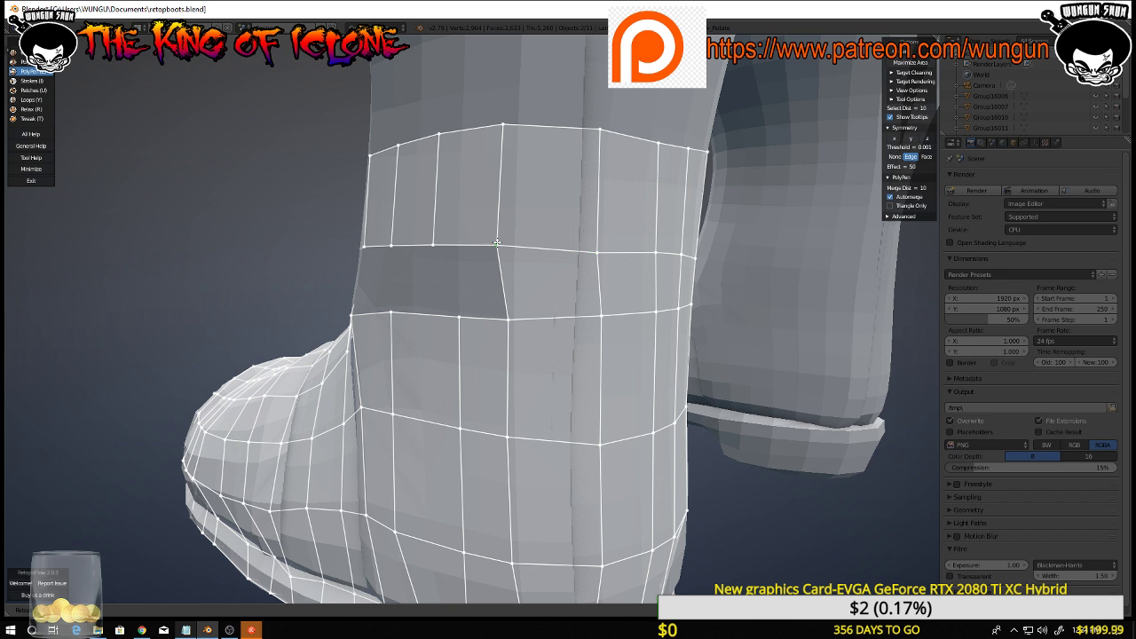
left_click_drag(497, 242, 510, 244)
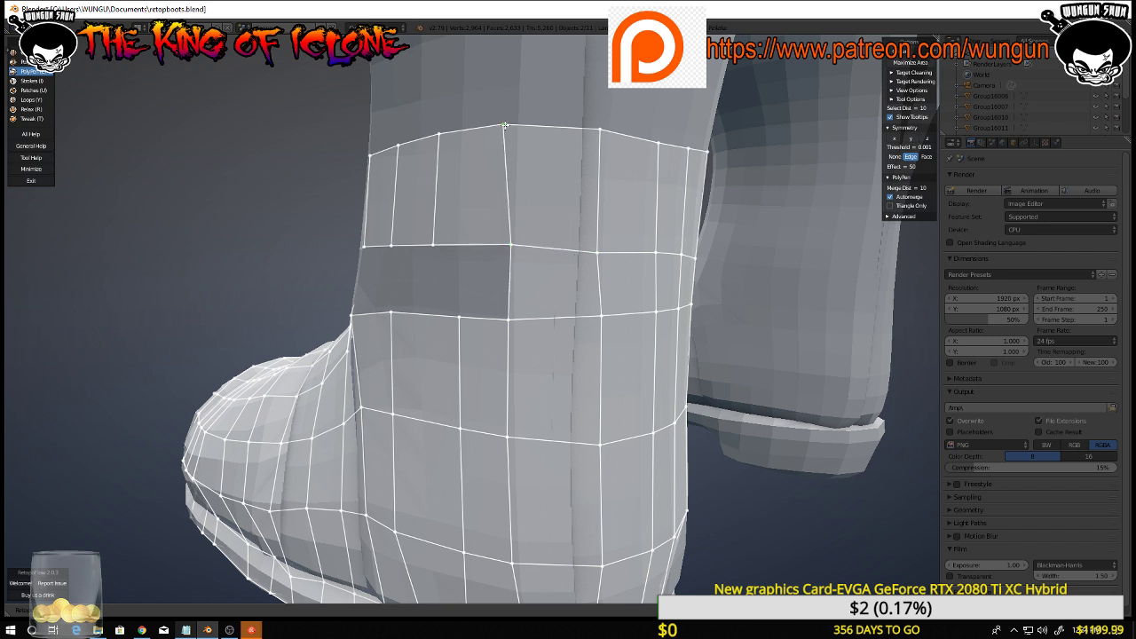
left_click_drag(504, 125, 522, 127)
left_click_drag(587, 252, 600, 247)
left_click_drag(513, 241, 515, 245)
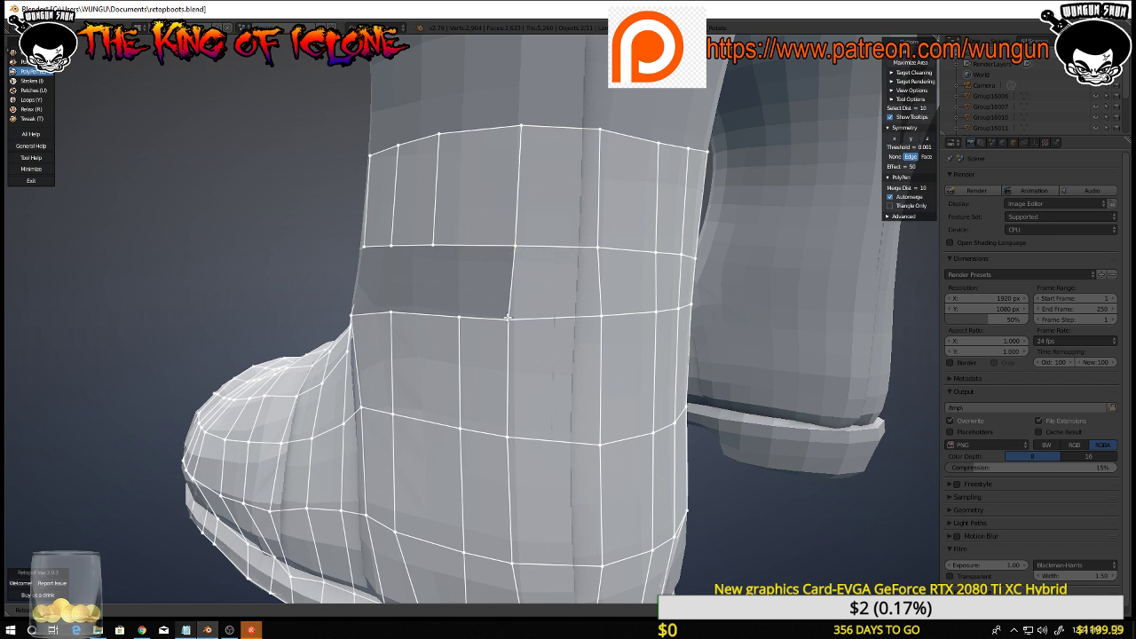
Straighten the same vertex column down the ankle by moving its three vertices below the band
left_click_drag(508, 317, 516, 318)
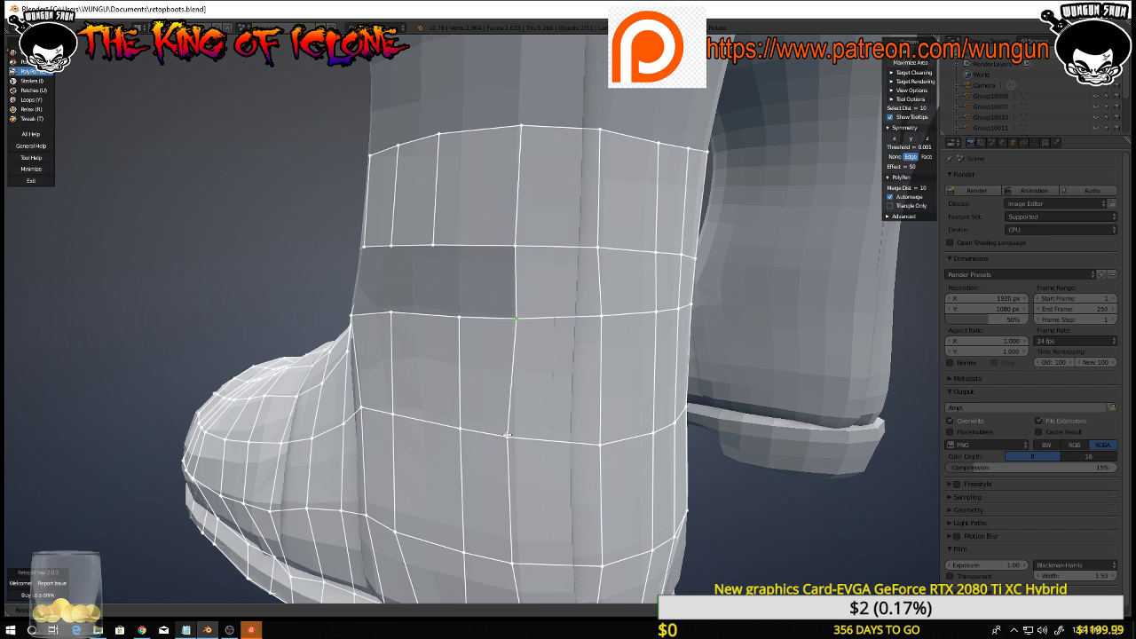
left_click_drag(512, 438, 523, 438)
scroll(529, 508, "down", 2)
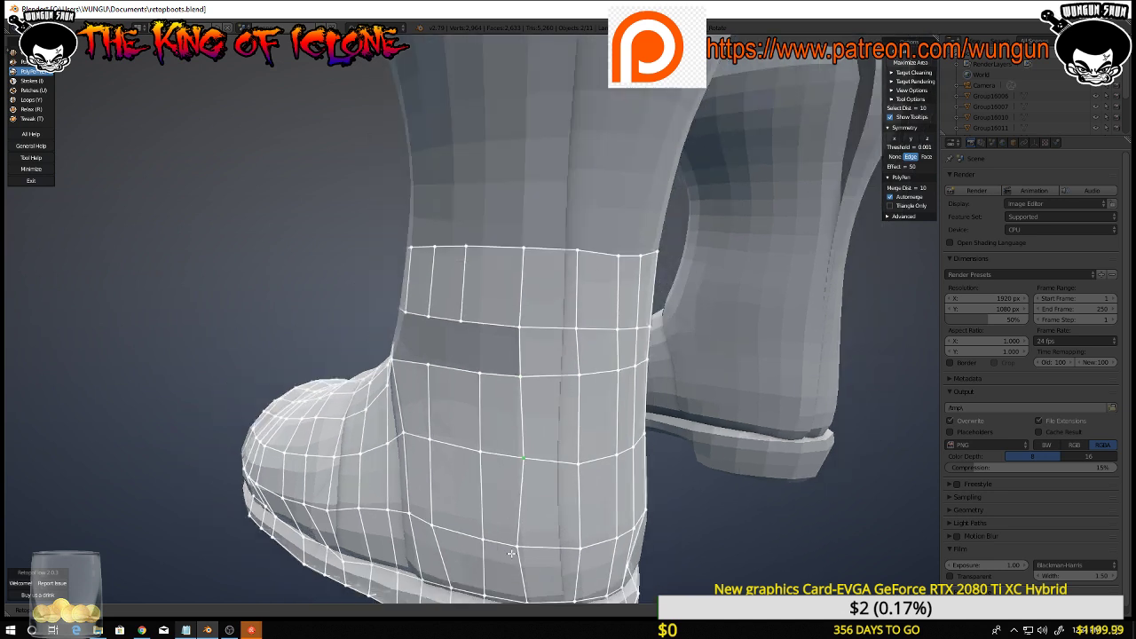
left_click_drag(519, 545, 522, 545)
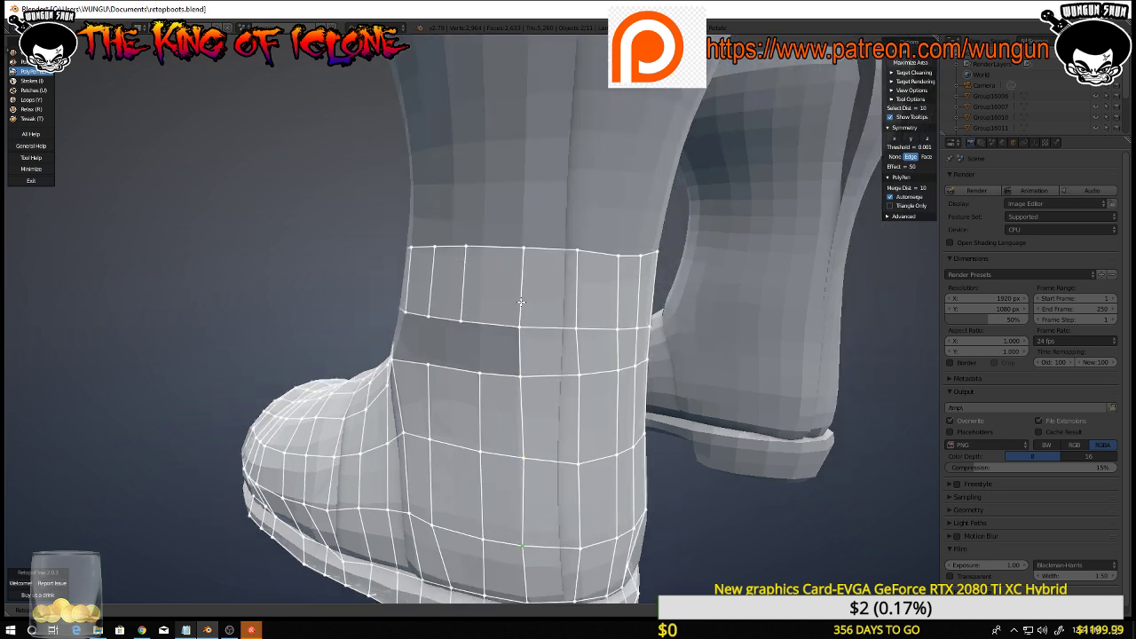
Shift the next band column's lower and upper vertices into line and fill the quad below to the ankle mesh
middle_click_drag(592, 267, 642, 300)
left_click_drag(455, 329, 478, 328)
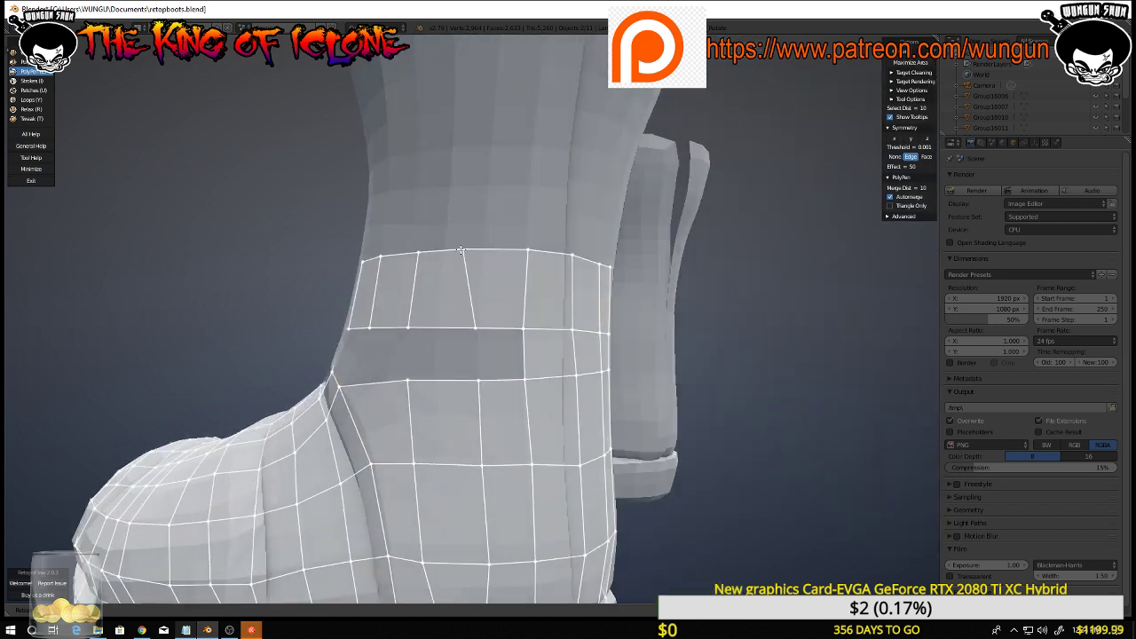
left_click_drag(461, 250, 476, 250)
left_click(502, 323)
Align the next column on the boot's side by moving its lower band vertex and the two ankle vertices beneath it
middle_click_drag(452, 373, 434, 345)
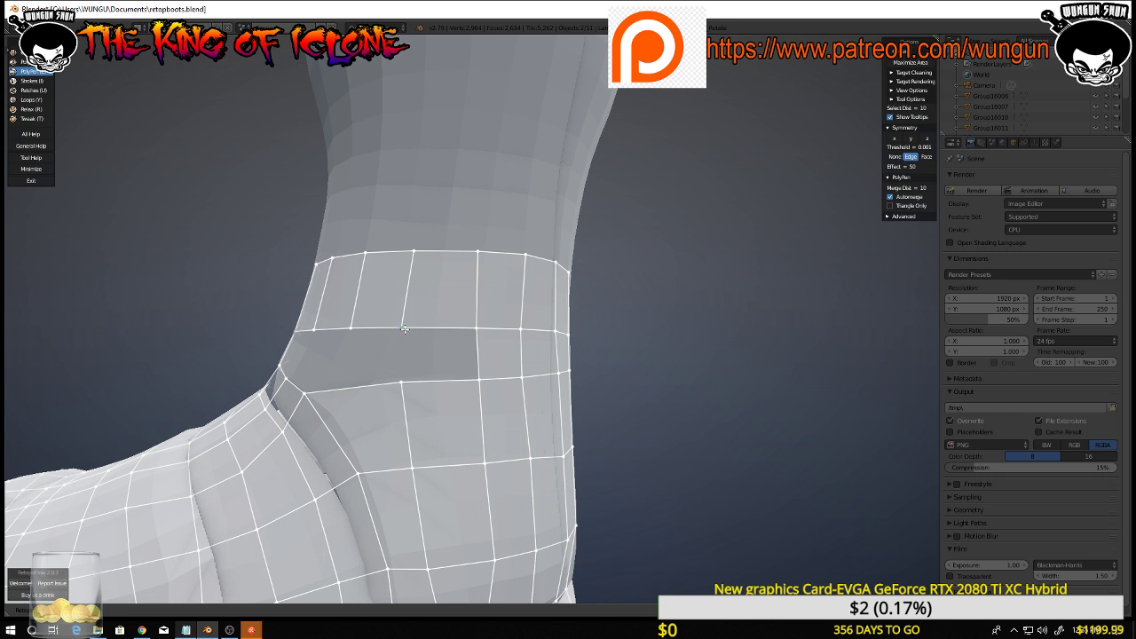
left_click_drag(405, 329, 417, 329)
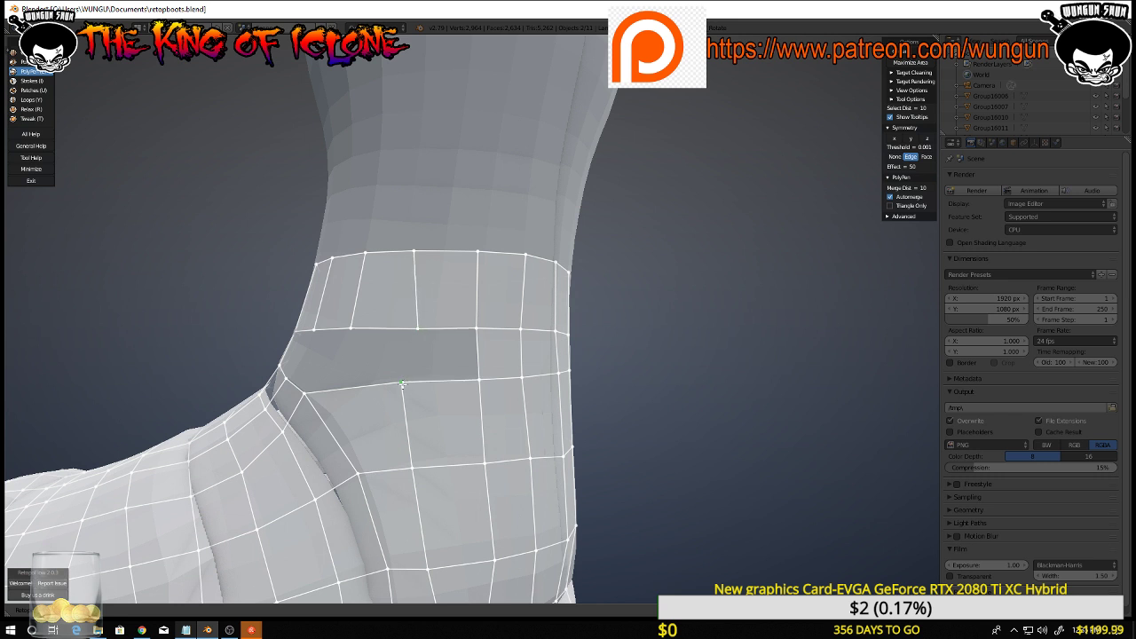
left_click_drag(402, 384, 423, 383)
left_click_drag(414, 468, 428, 464)
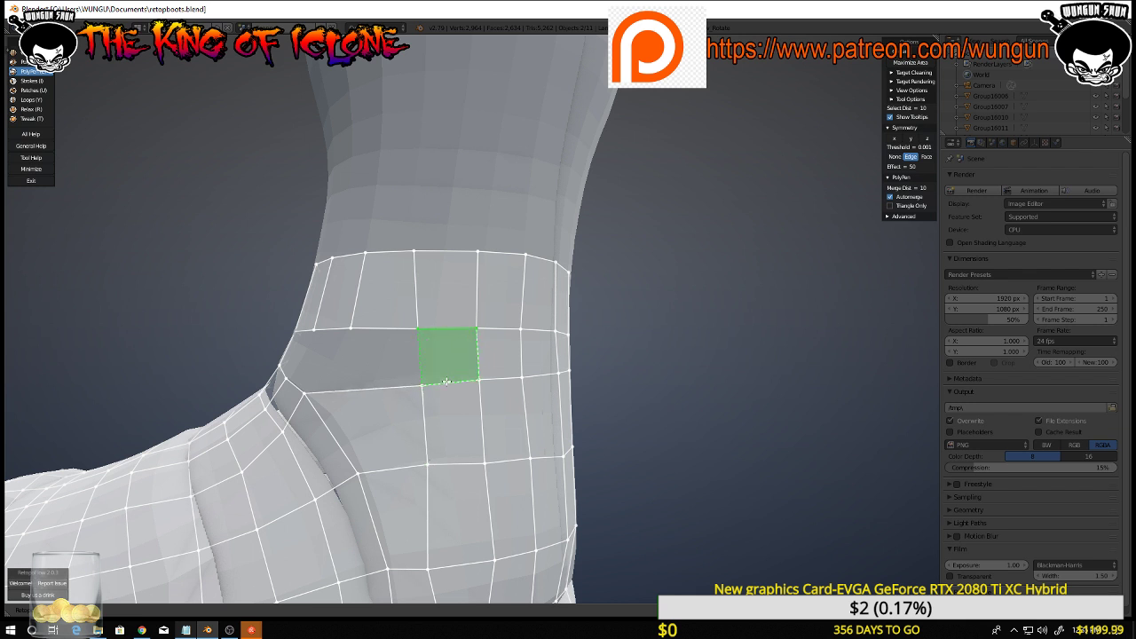
Fill the quads joining the band to the ankle mesh across the front of the boot
middle_click_drag(446, 382, 525, 407)
scroll(445, 382, "down", 5)
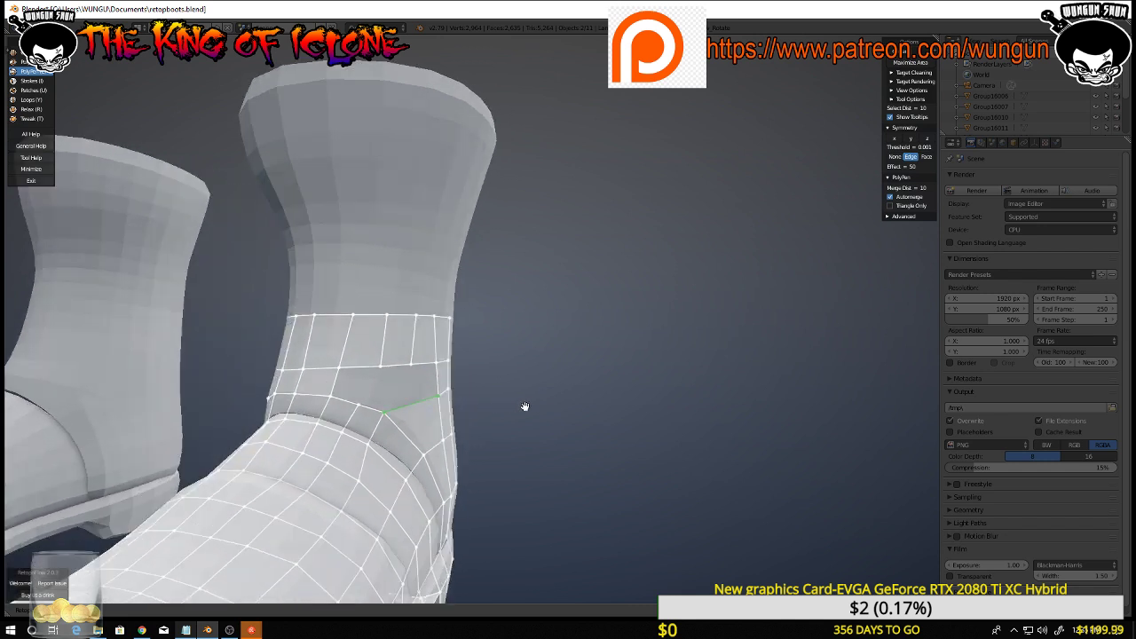
left_click(343, 399)
middle_click_drag(425, 387, 382, 388)
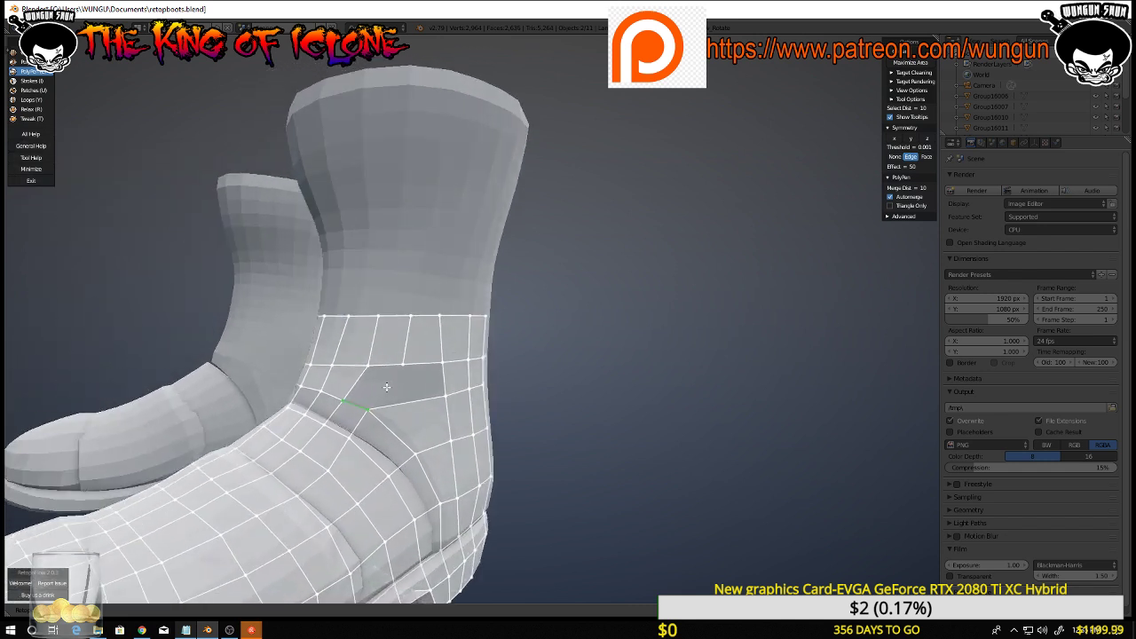
middle_click_drag(410, 433, 418, 407)
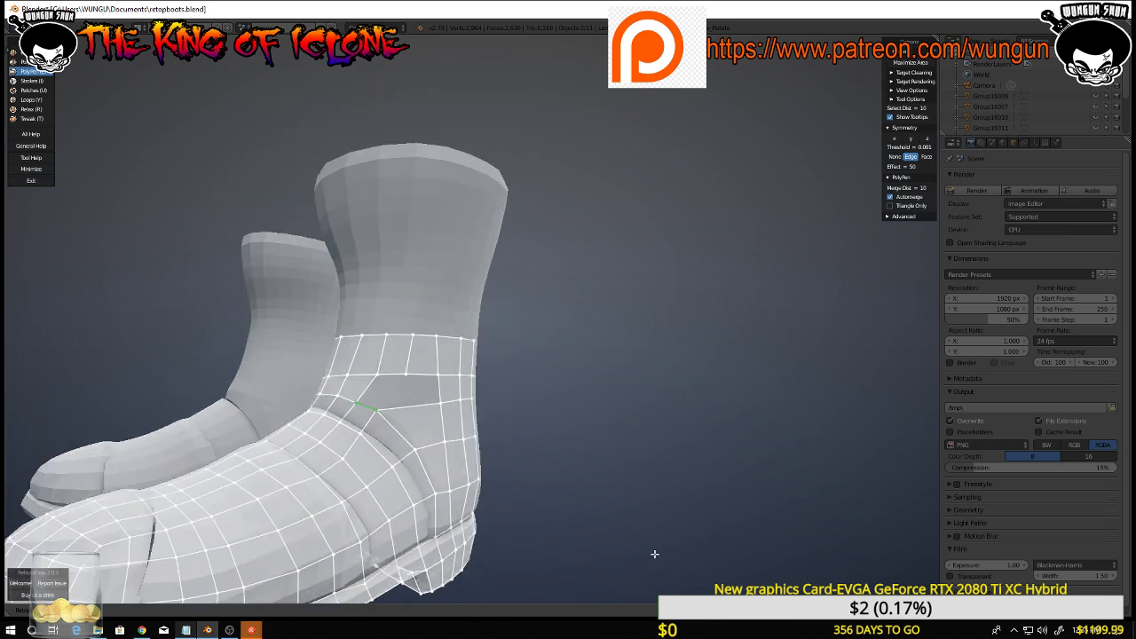
Insert an edge loop down the side of the ankle with Loops and fill the quad above its upper end with PolyPen
key("y")
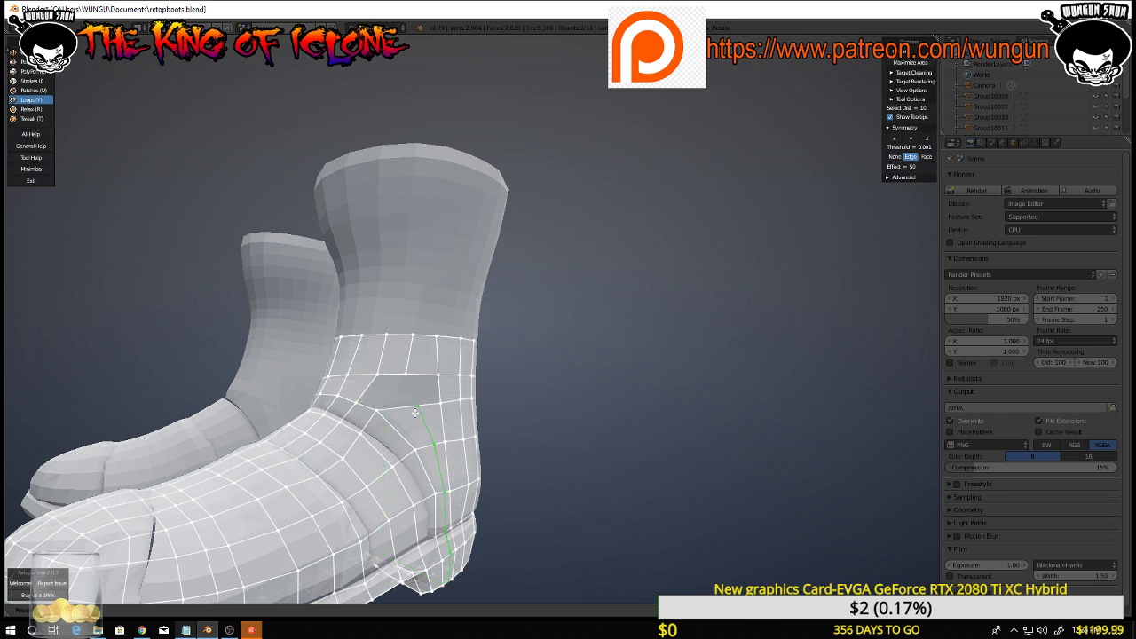
mouse_move(415, 411)
middle_mouse_down()
mouse_move(425, 422)
mouse_move(591, 418)
mouse_move(414, 398)
mouse_move(407, 408)
middle_mouse_up()
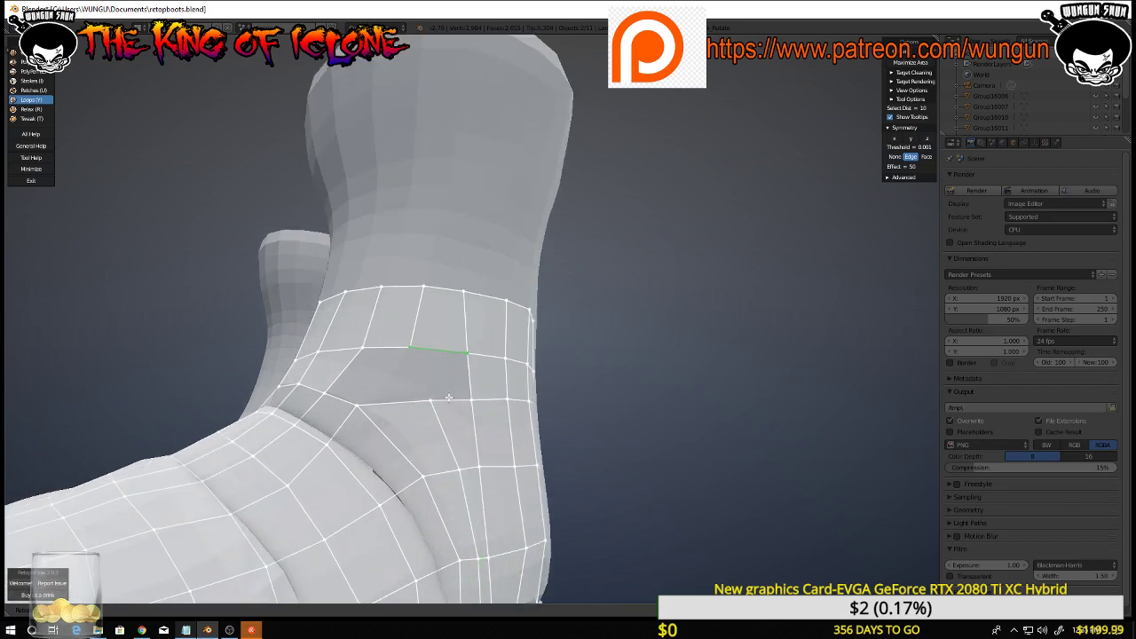
key("e")
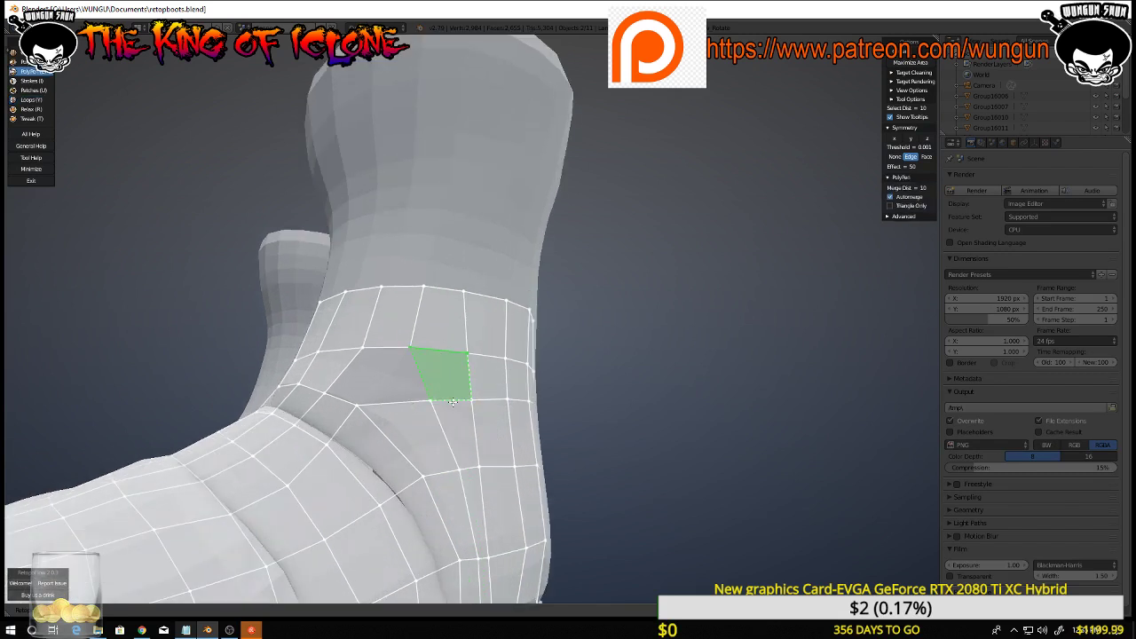
middle_click_drag(387, 391, 399, 388)
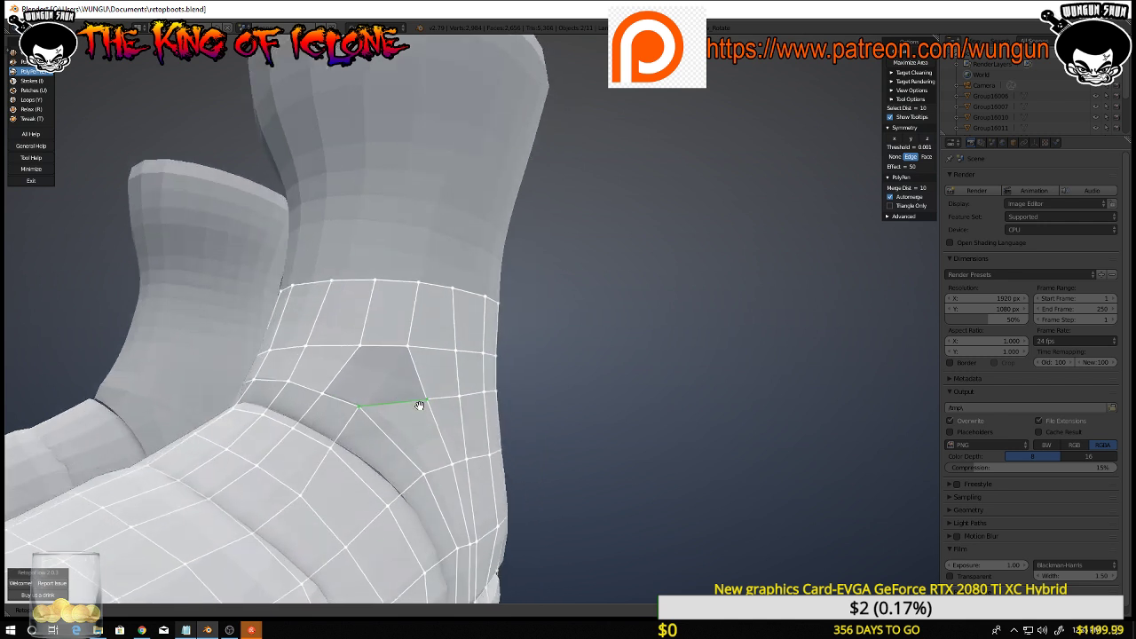
Split the band quad above the remaining side hole with a new vertical edge and fill the hole with two quads
left_click_drag(359, 345, 348, 343)
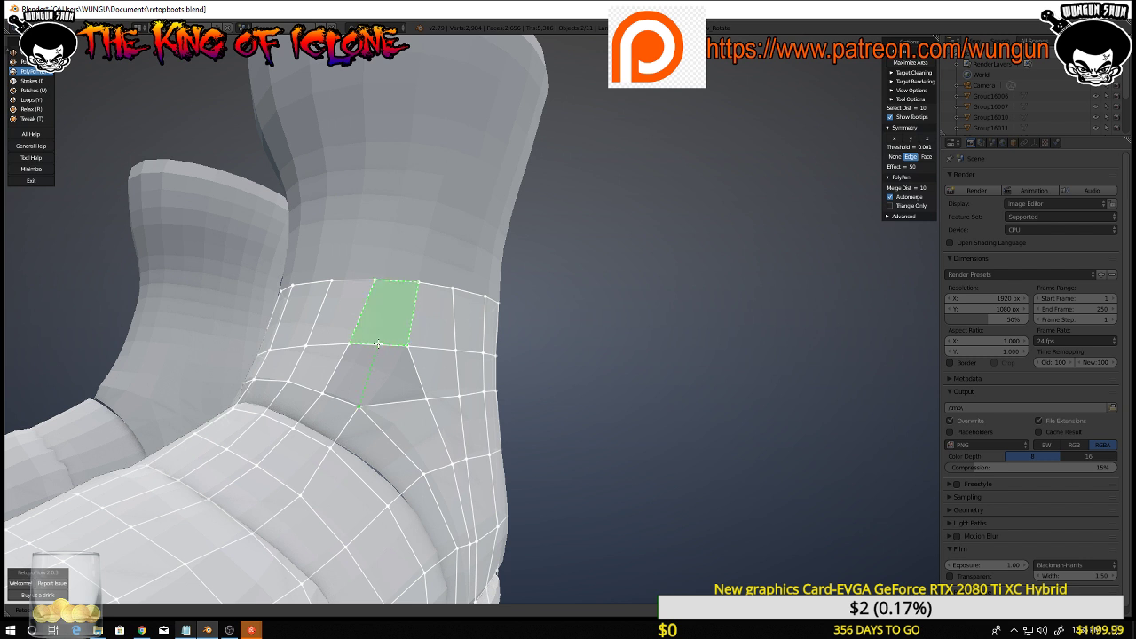
left_click(379, 344)
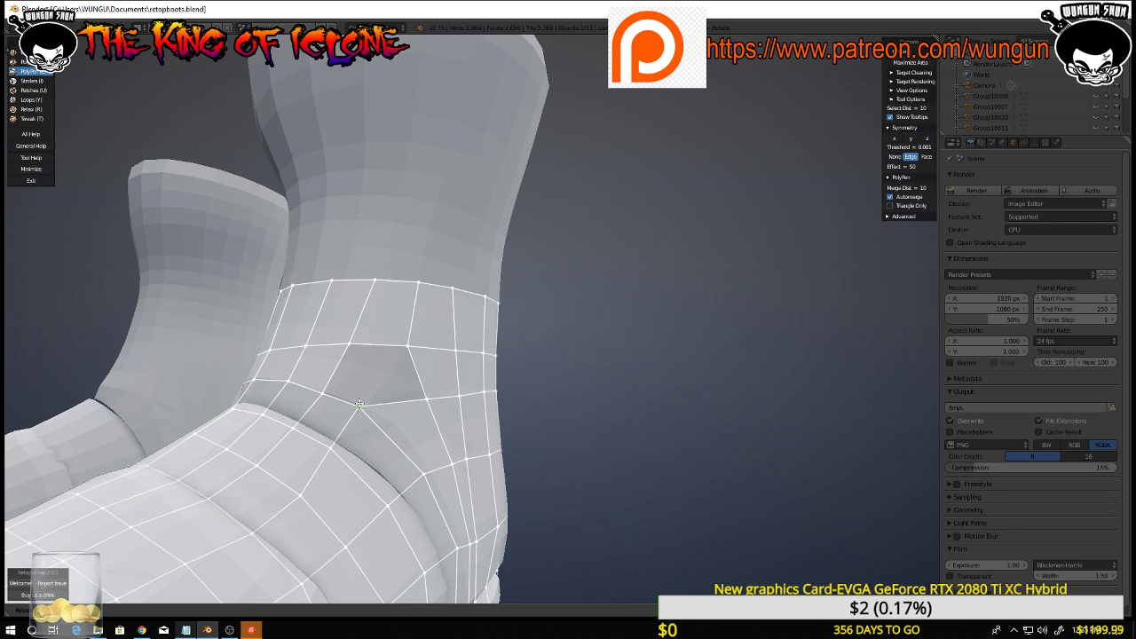
left_click(378, 344)
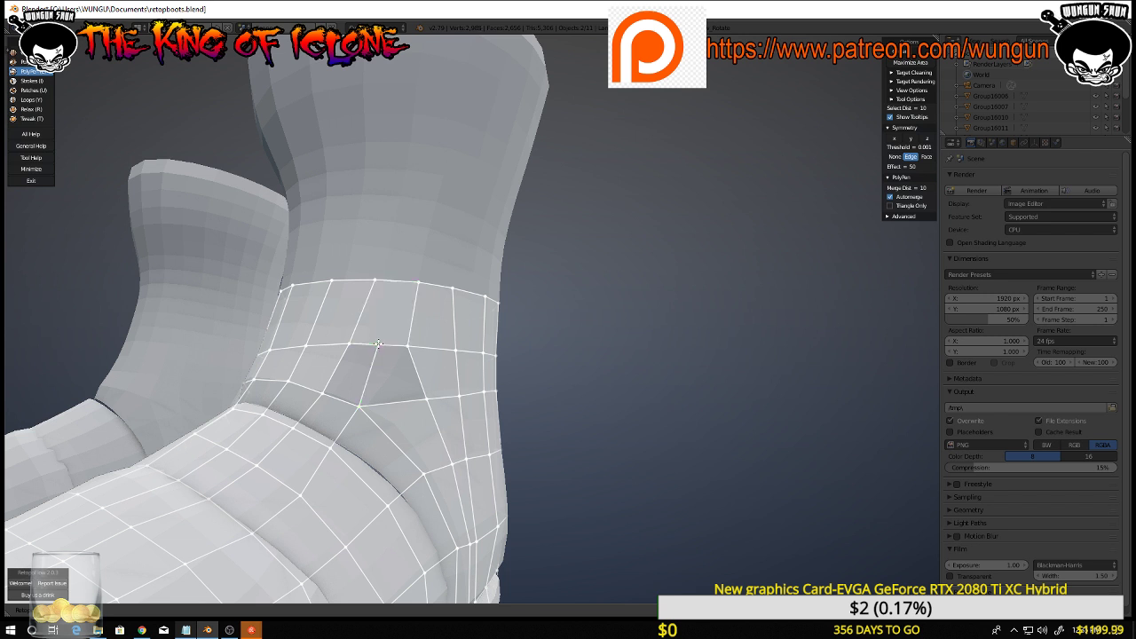
left_click(396, 281)
left_click(414, 371)
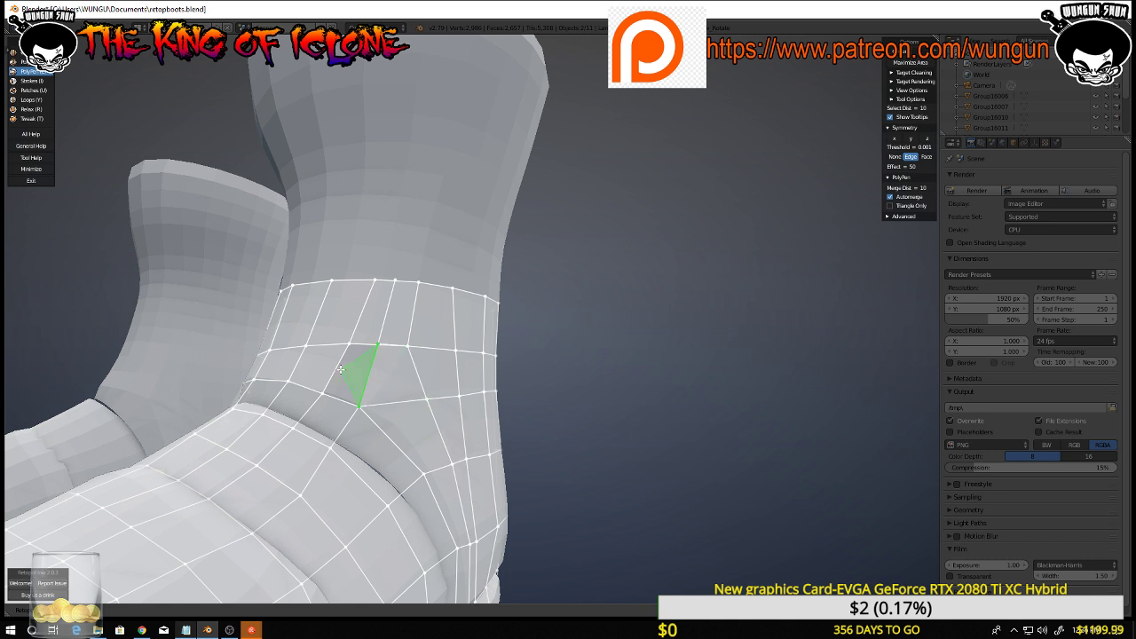
scroll(359, 391, "down", 5)
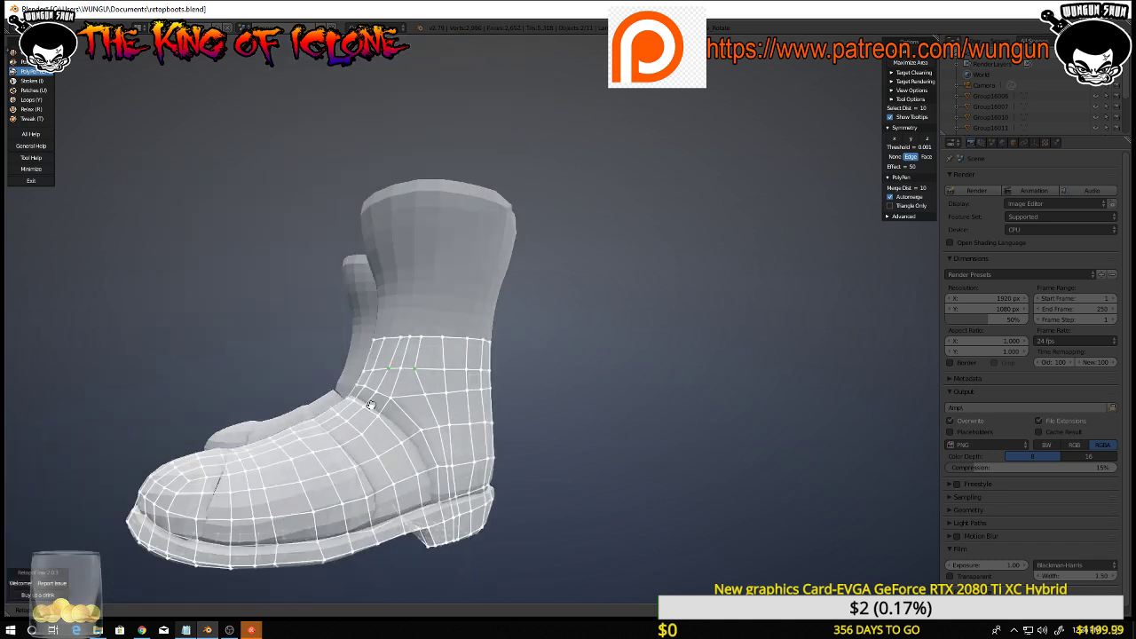
Even out the vertices around the front and side of the ankle with the Relax brush
middle_click_drag(371, 406, 416, 370)
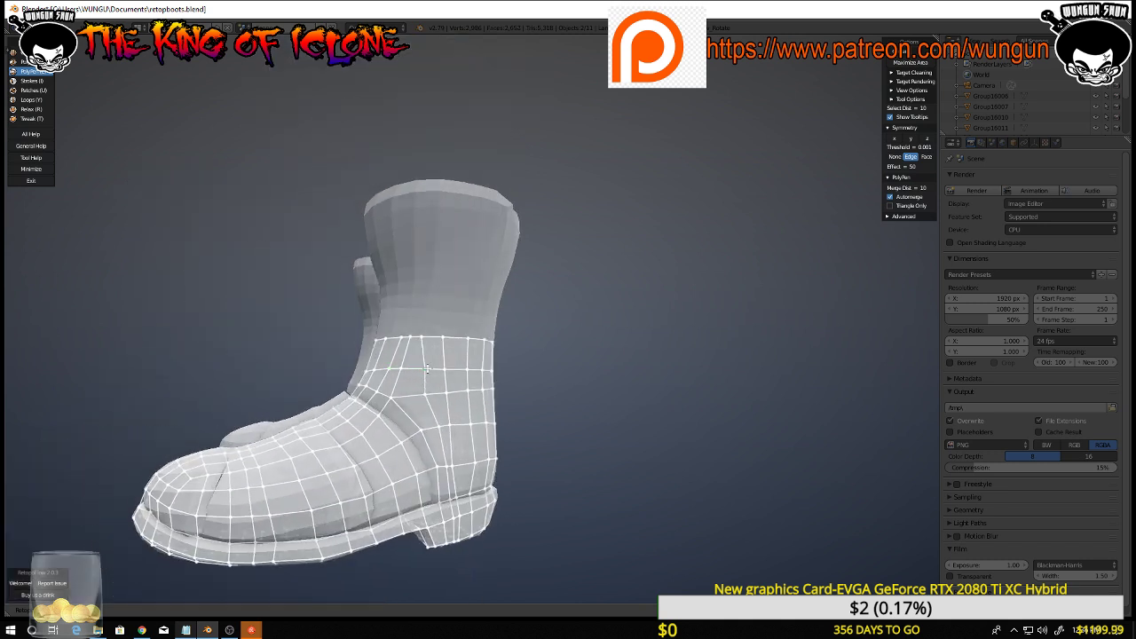
middle_click_drag(404, 329, 477, 355)
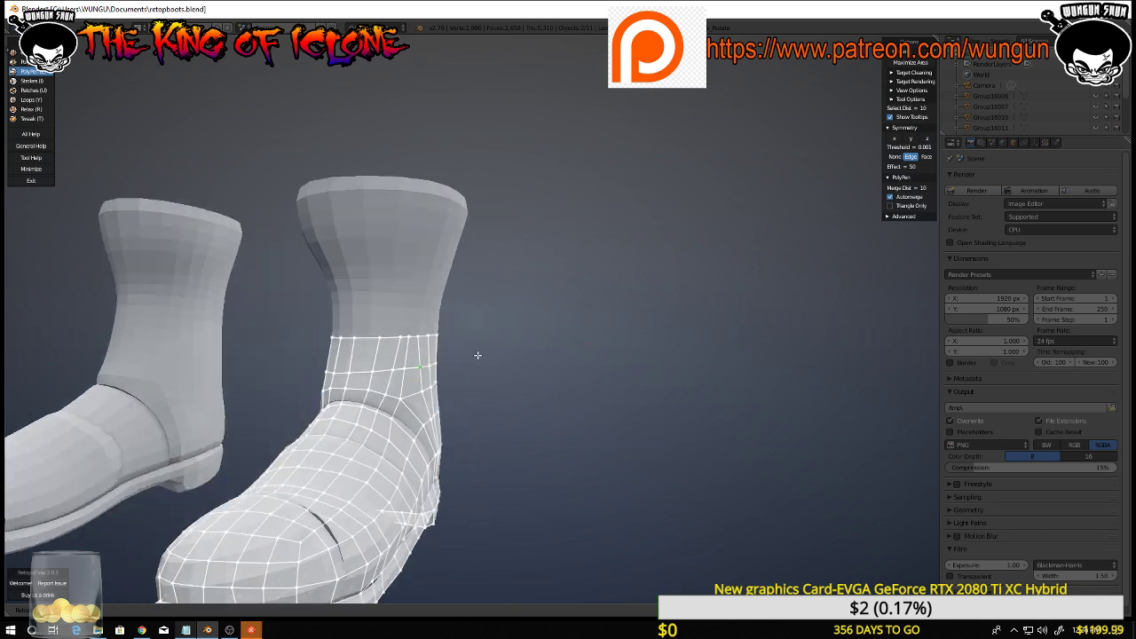
scroll(377, 352, "up", 2)
scroll(383, 327, "up", 3)
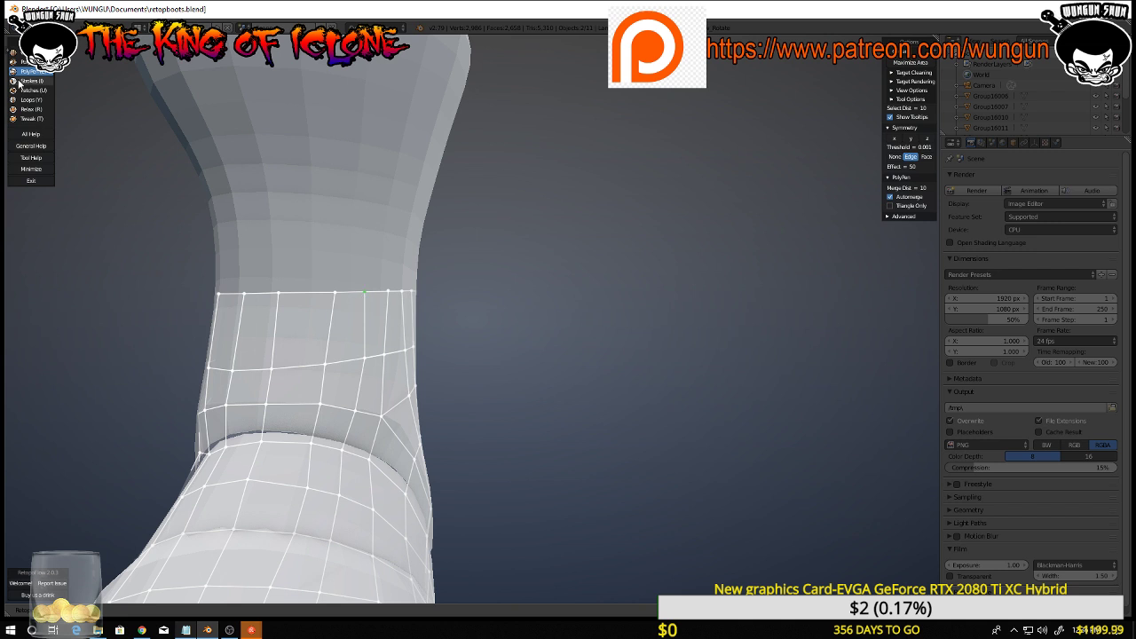
left_click(30, 108)
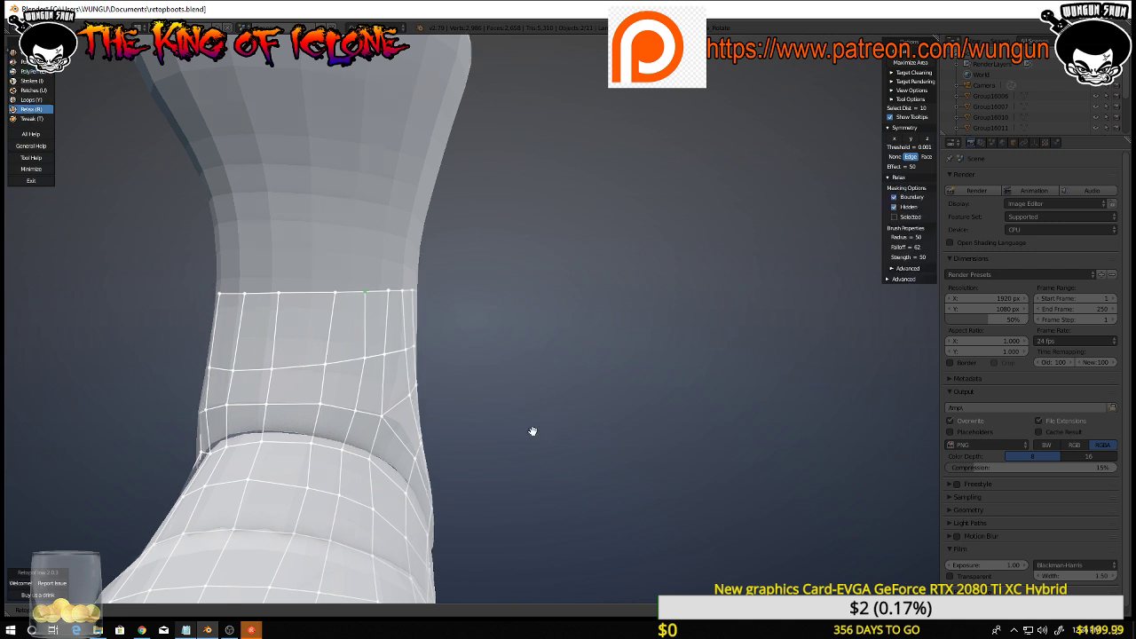
middle_click_drag(532, 432, 449, 363)
mouse_move(484, 345)
left_mouse_down()
mouse_move(444, 325)
mouse_move(477, 355)
mouse_move(431, 446)
mouse_move(489, 307)
mouse_move(485, 373)
left_mouse_up()
middle_click_drag(643, 437, 672, 439)
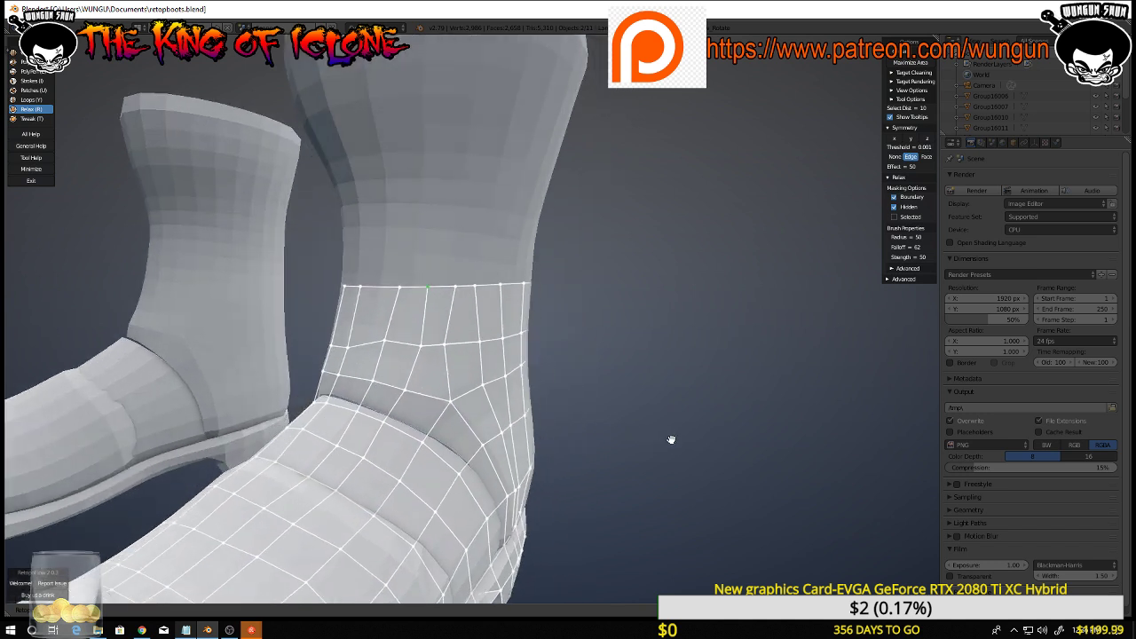
Straighten the second vertex row across the front of the ankle with the Tweak brush
mouse_move(412, 340)
left_mouse_down()
mouse_move(317, 336)
mouse_move(423, 345)
mouse_move(413, 340)
left_mouse_up()
left_click(36, 119)
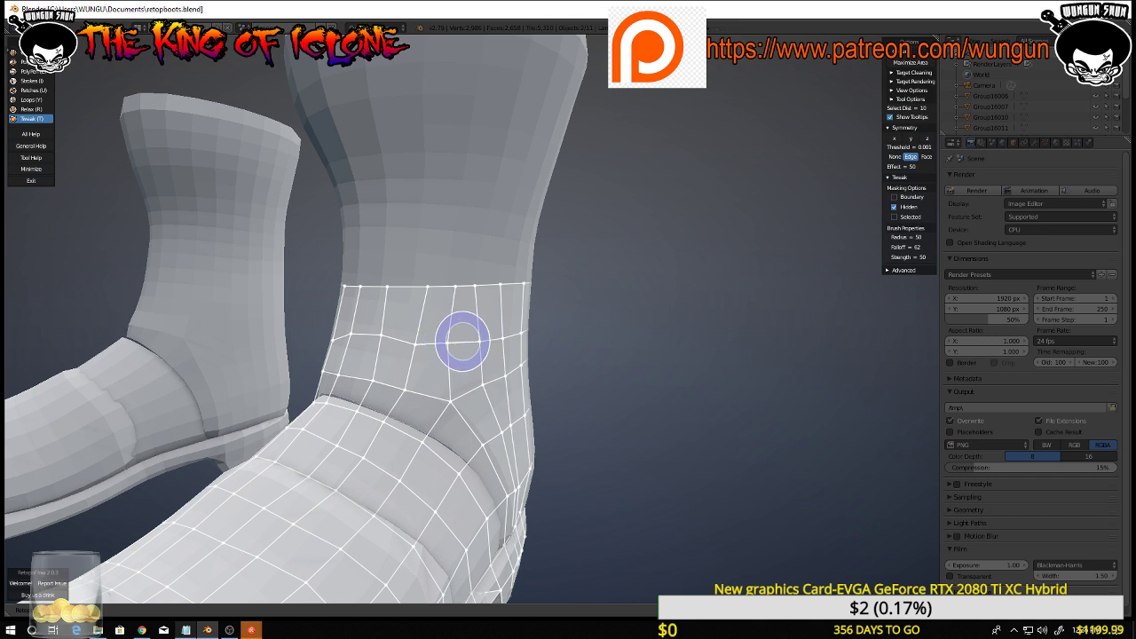
mouse_move(476, 347)
middle_mouse_down()
mouse_move(597, 378)
mouse_move(524, 381)
middle_mouse_up()
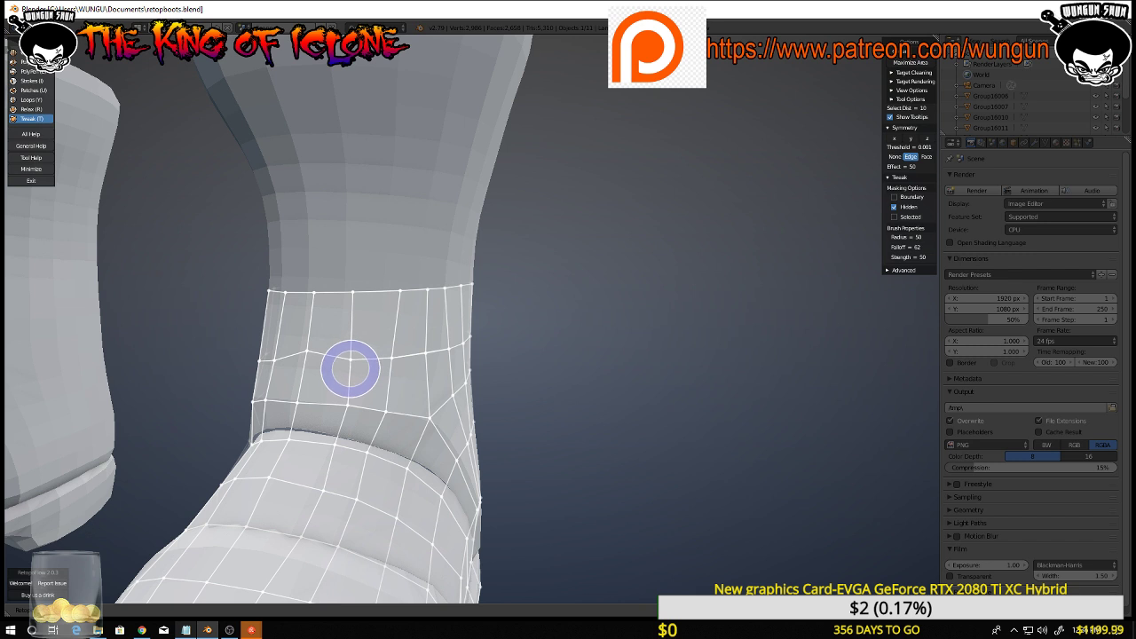
mouse_move(335, 355)
middle_mouse_down()
mouse_move(396, 352)
mouse_move(213, 336)
mouse_move(363, 353)
middle_mouse_up()
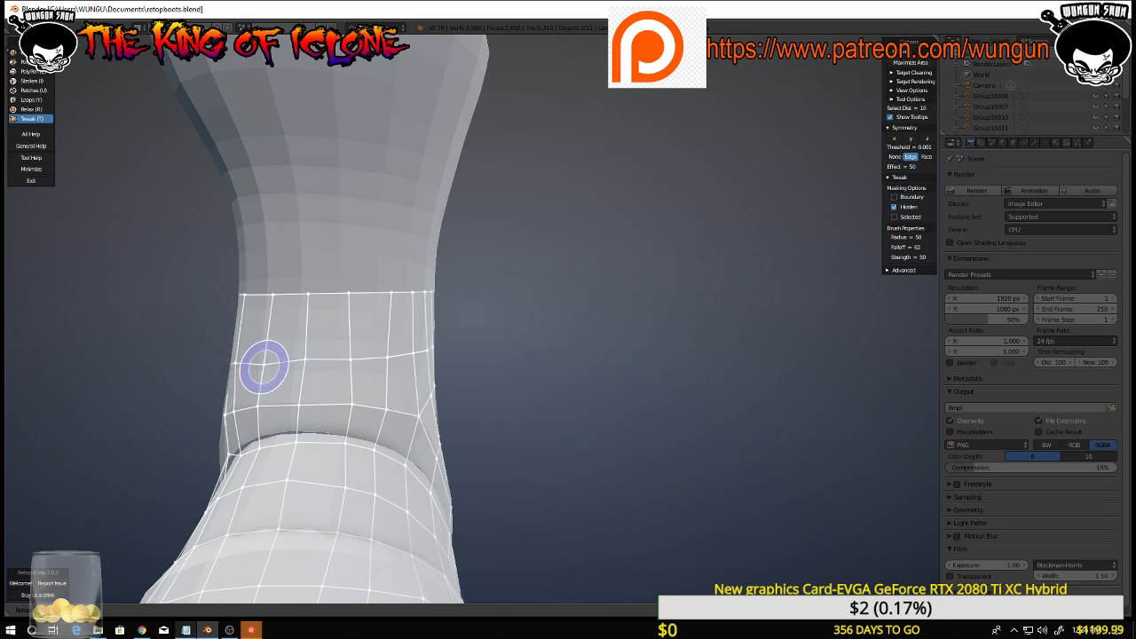
middle_click_drag(497, 409, 358, 400)
Raise the second-row vertices around the back of the ankle into an even line with the Tweak brush
scroll(426, 426, "down", 5)
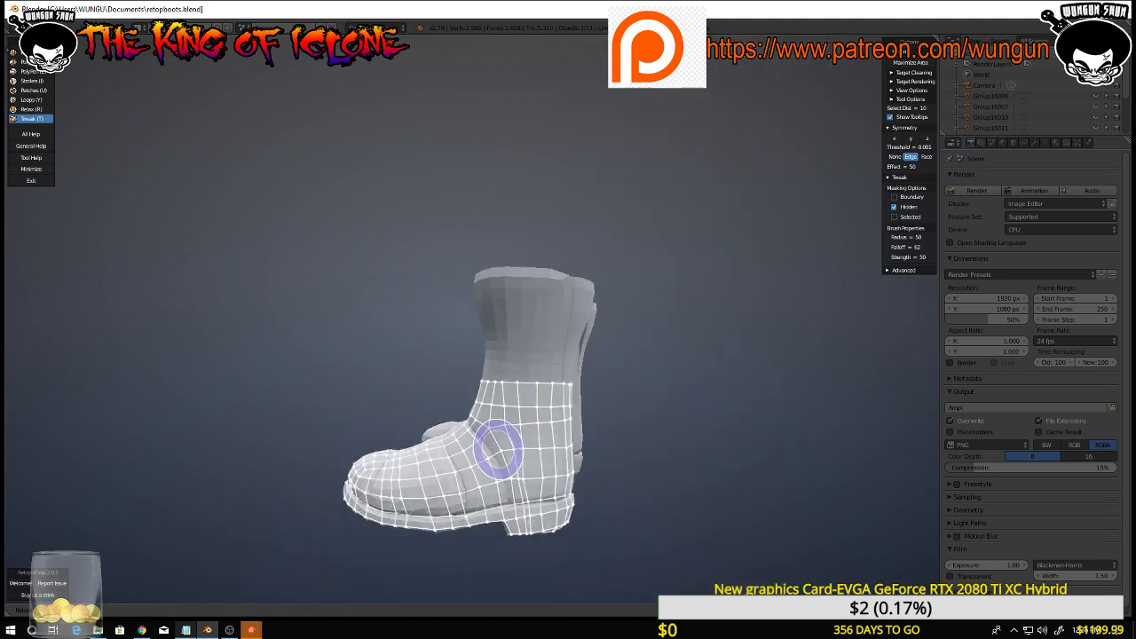
mouse_move(545, 445)
middle_mouse_down()
mouse_move(368, 437)
mouse_move(497, 430)
middle_mouse_up()
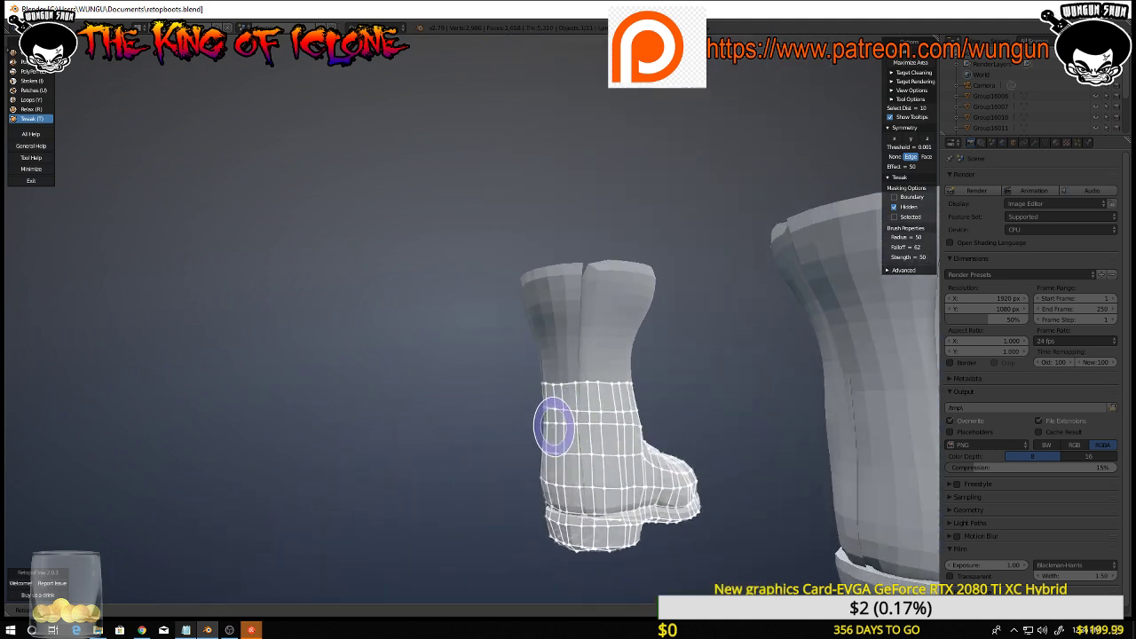
scroll(583, 411, "up", 4)
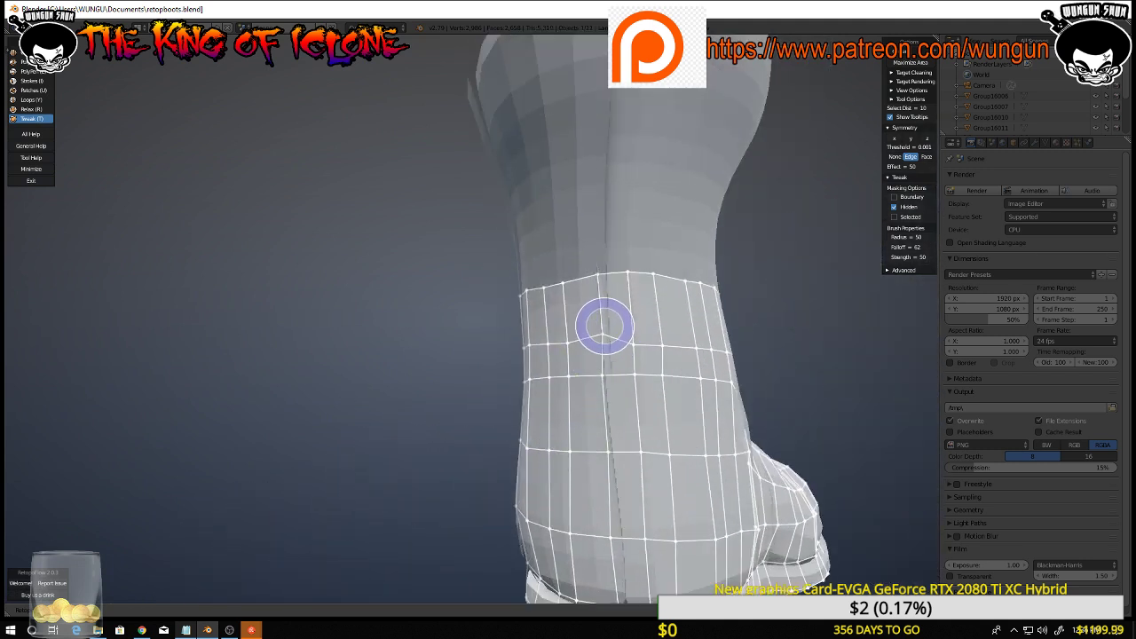
left_click_drag(628, 339, 629, 319)
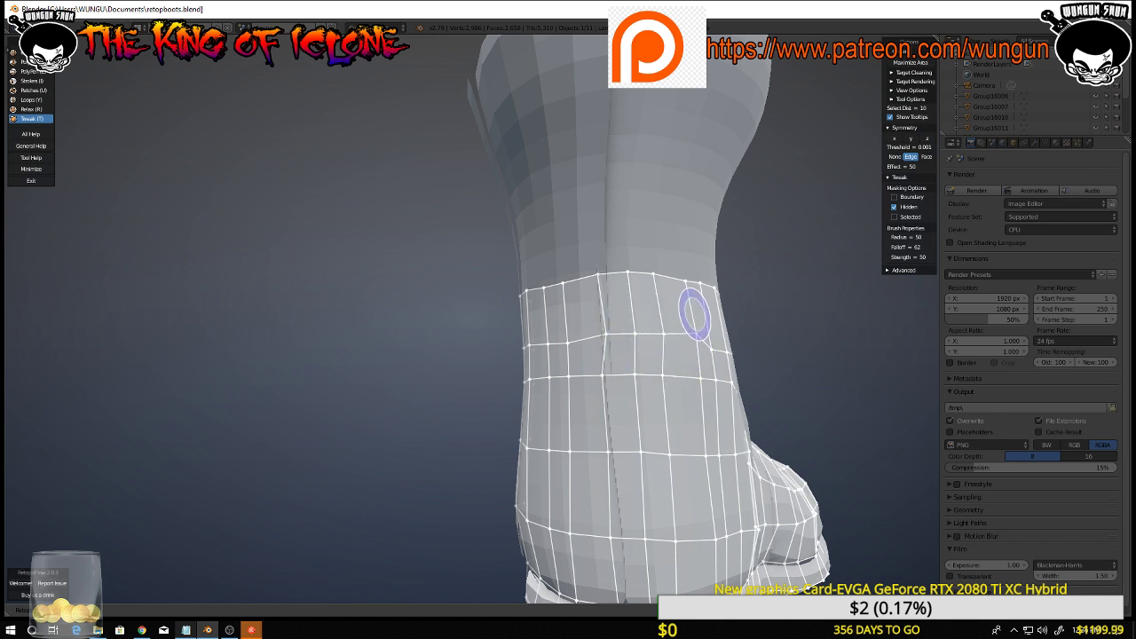
middle_click_drag(718, 327, 702, 352)
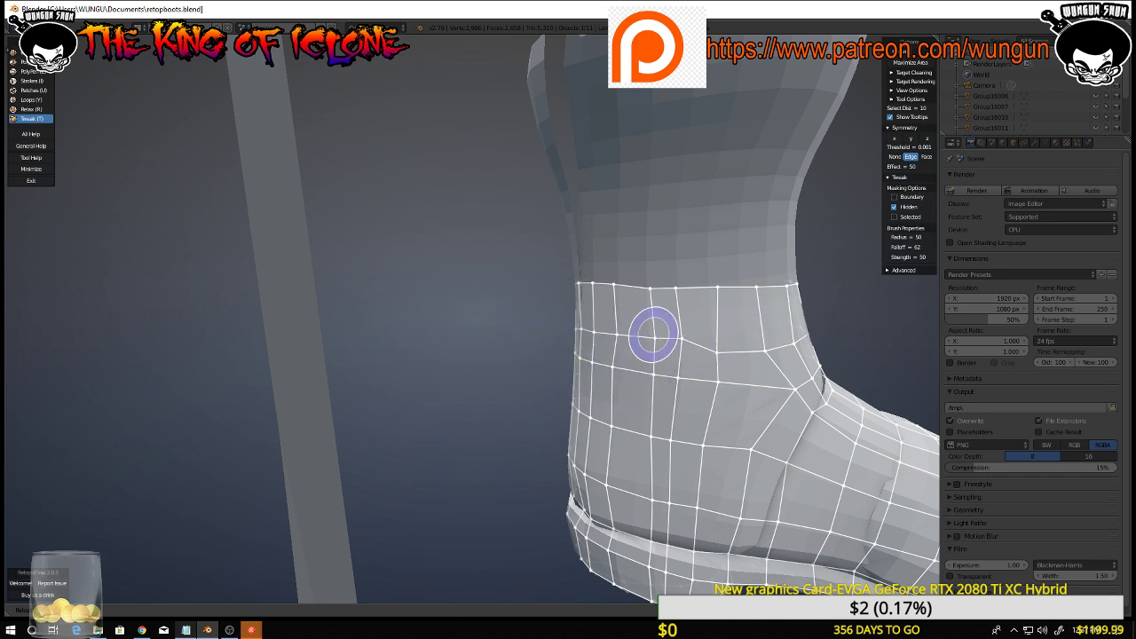
Exit RetopoFlow to Object Mode and save the scene over retopboots.blend
middle_click_drag(627, 332, 535, 335)
scroll(494, 368, "down", 3)
mouse_move(493, 369)
middle_mouse_down()
mouse_move(563, 378)
mouse_move(627, 363)
middle_mouse_up()
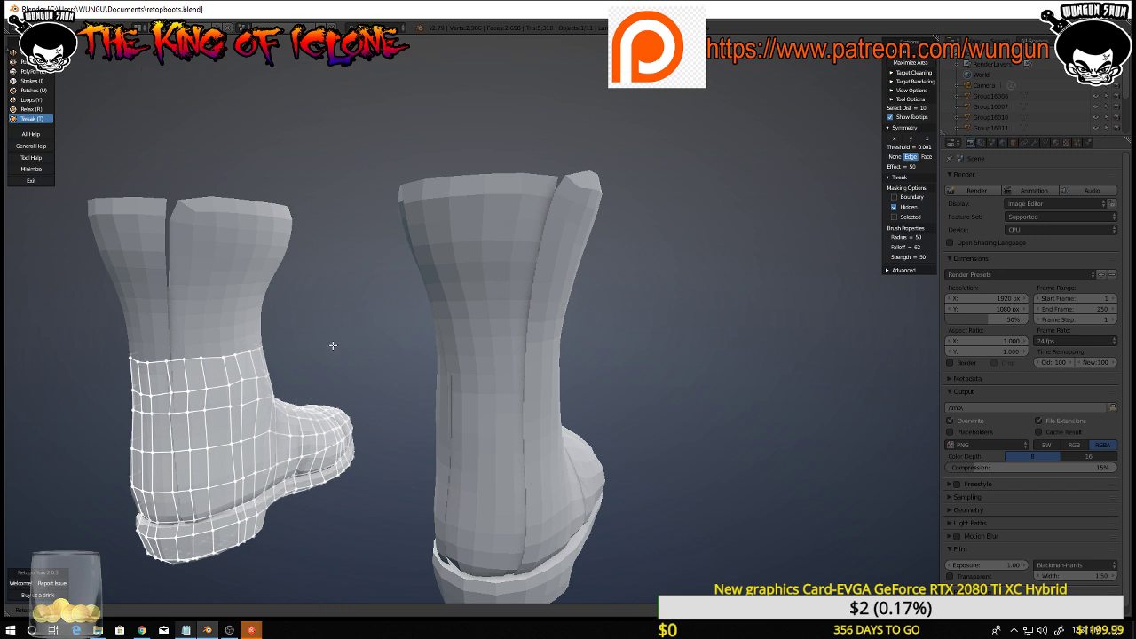
key("Tab")
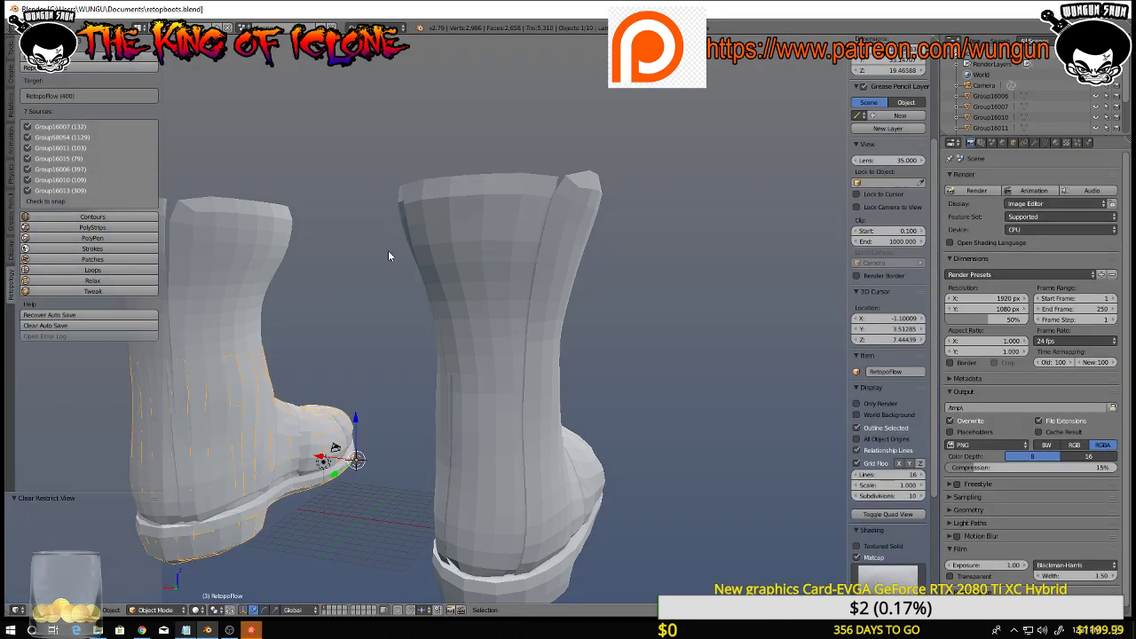
key("ctrl+s")
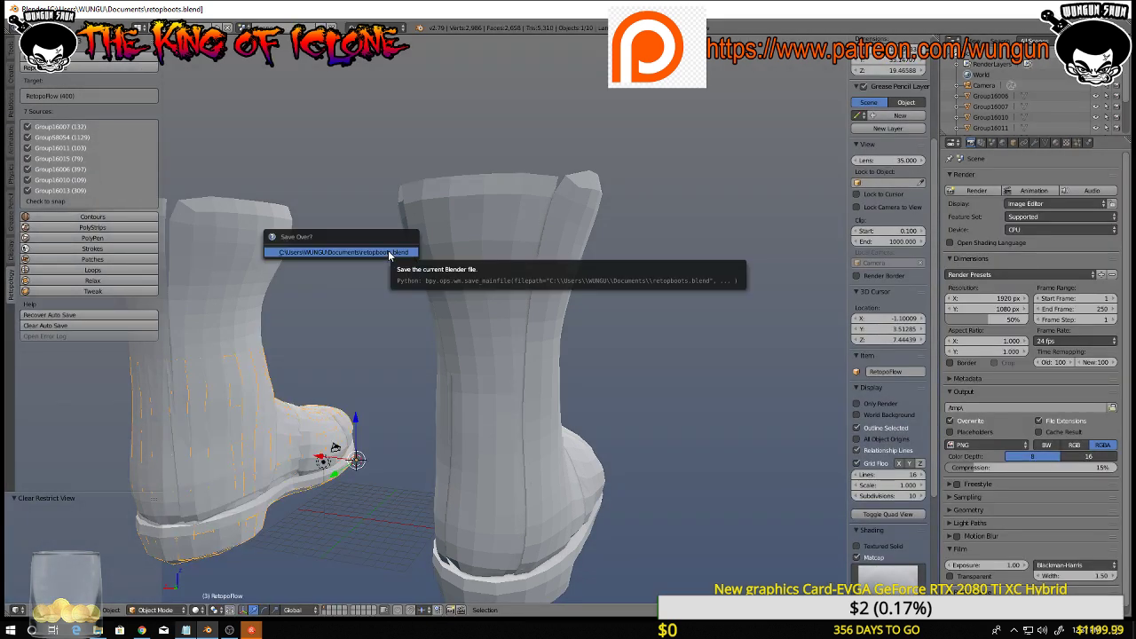
left_click(388, 253)
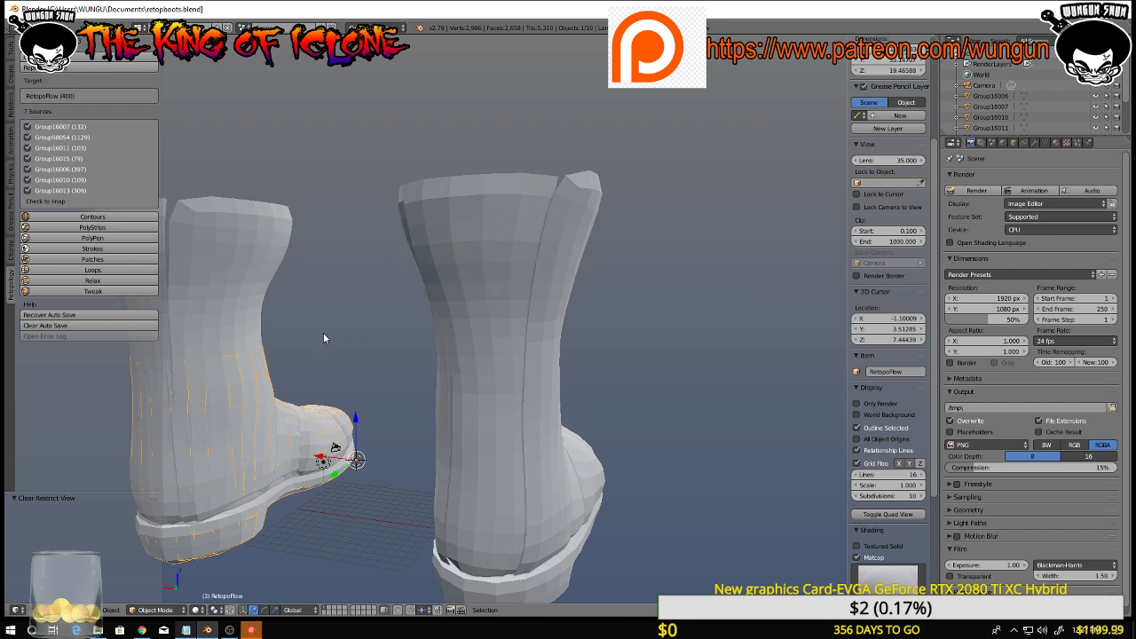
Restart RetopoFlow with PolyPen, build two tall quads up the shaft from the band's top edge, and even out their upper corners
middle_click_drag(323, 333, 552, 394)
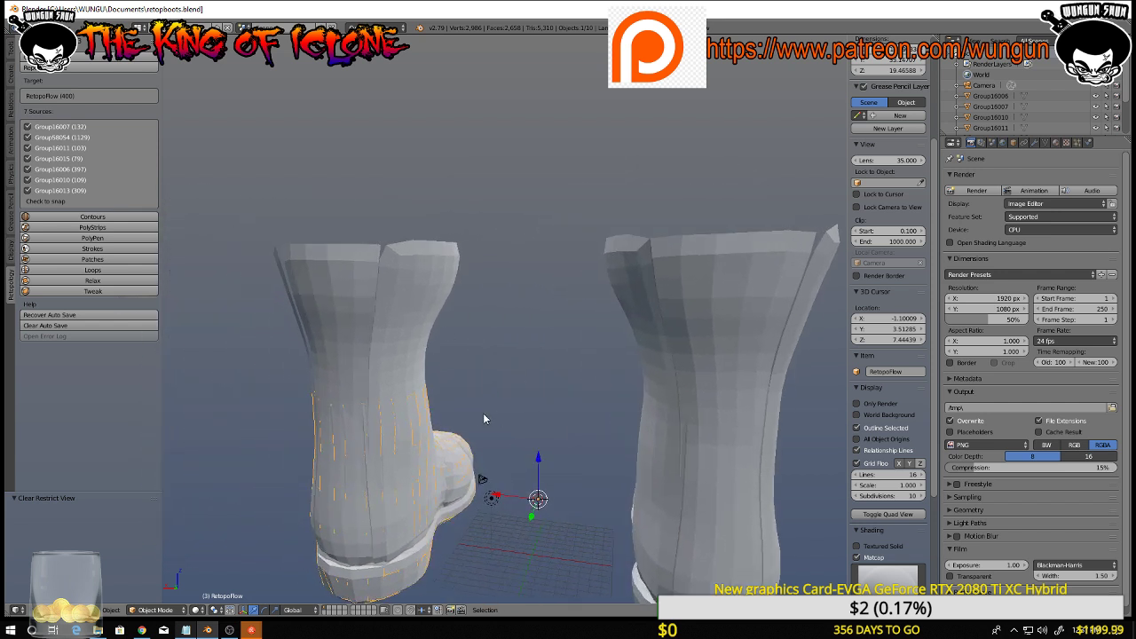
left_click(112, 238)
middle_click_drag(287, 337, 332, 388)
middle_click_drag(247, 424, 237, 426)
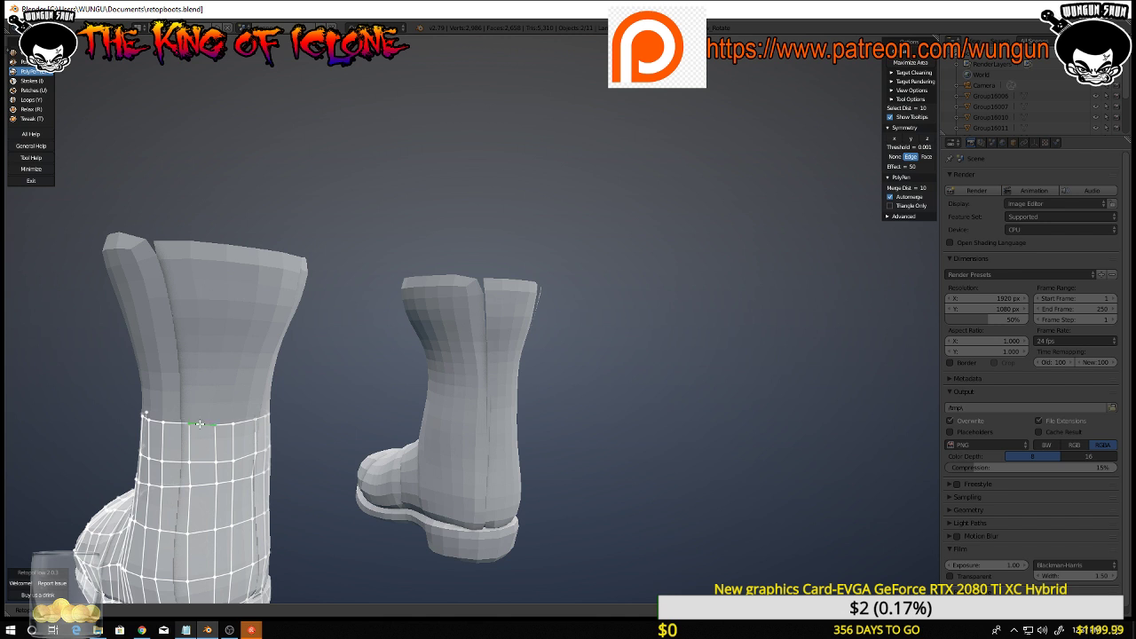
middle_click_drag(156, 404, 243, 400)
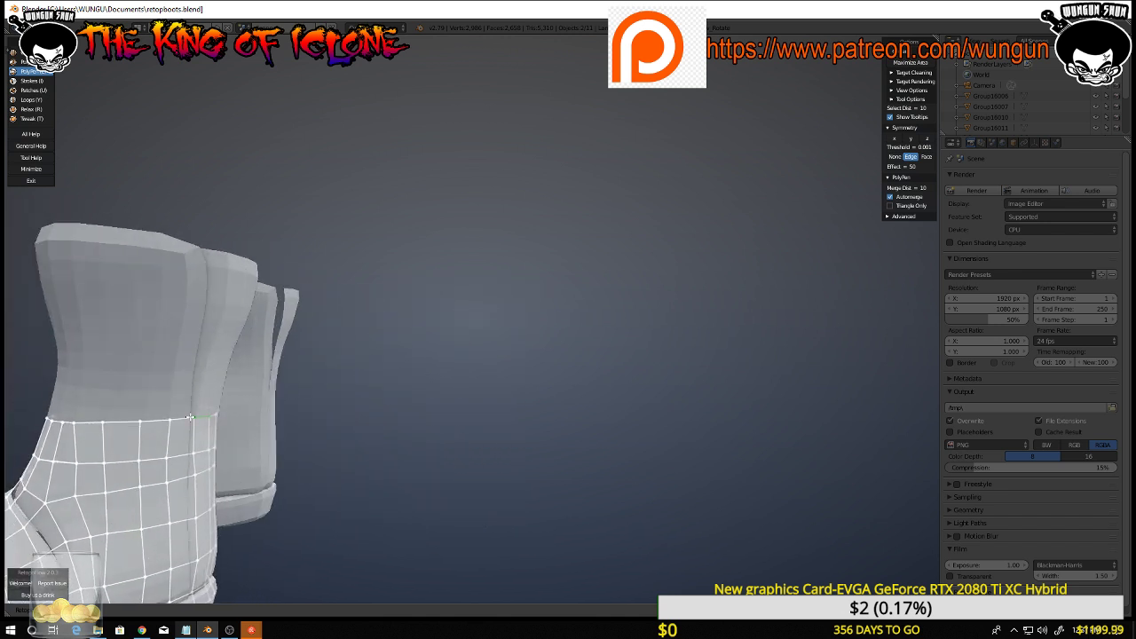
left_click(115, 422)
left_click(160, 338)
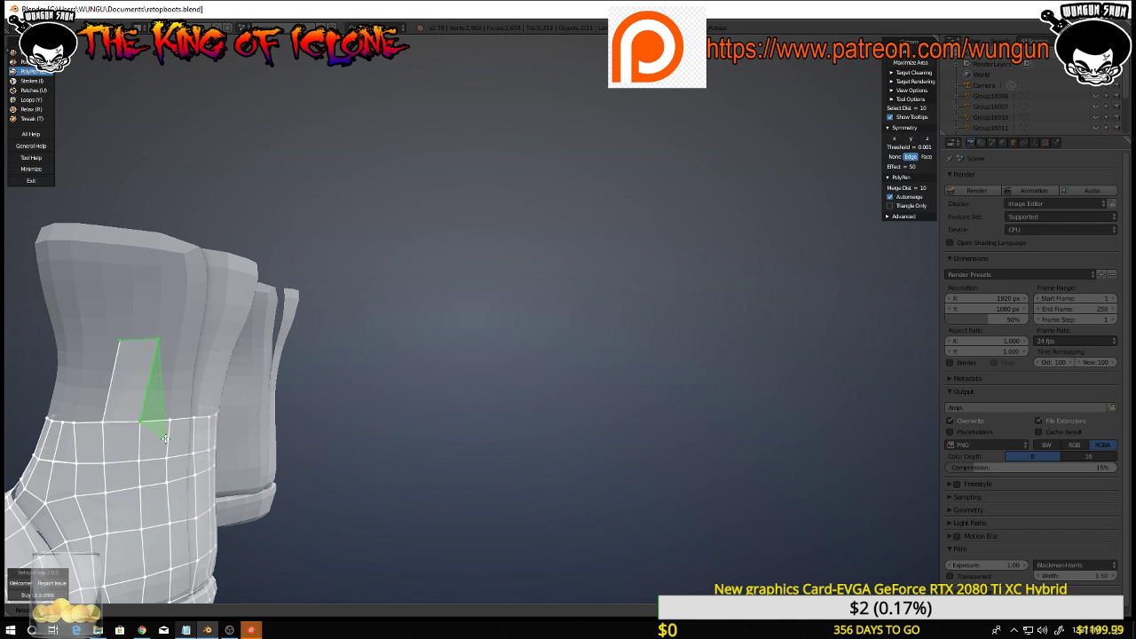
left_click(185, 341)
left_click(103, 340)
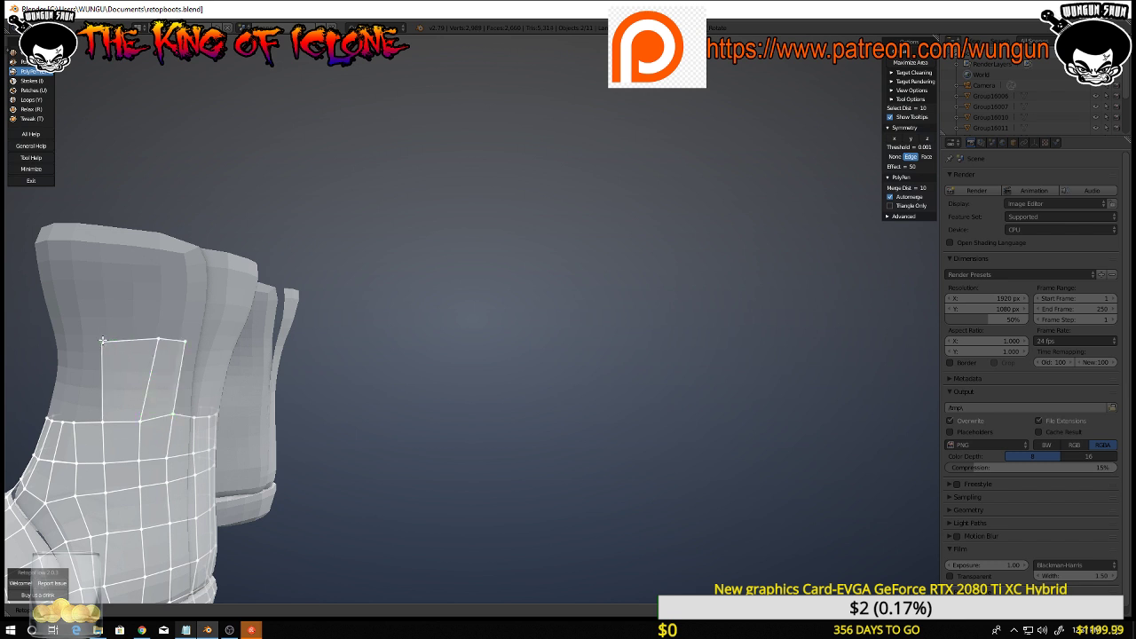
left_click_drag(157, 339, 142, 341)
Continue the new quad row around the back of the shaft with four more PolyPen quads
middle_click_drag(227, 343, 163, 387)
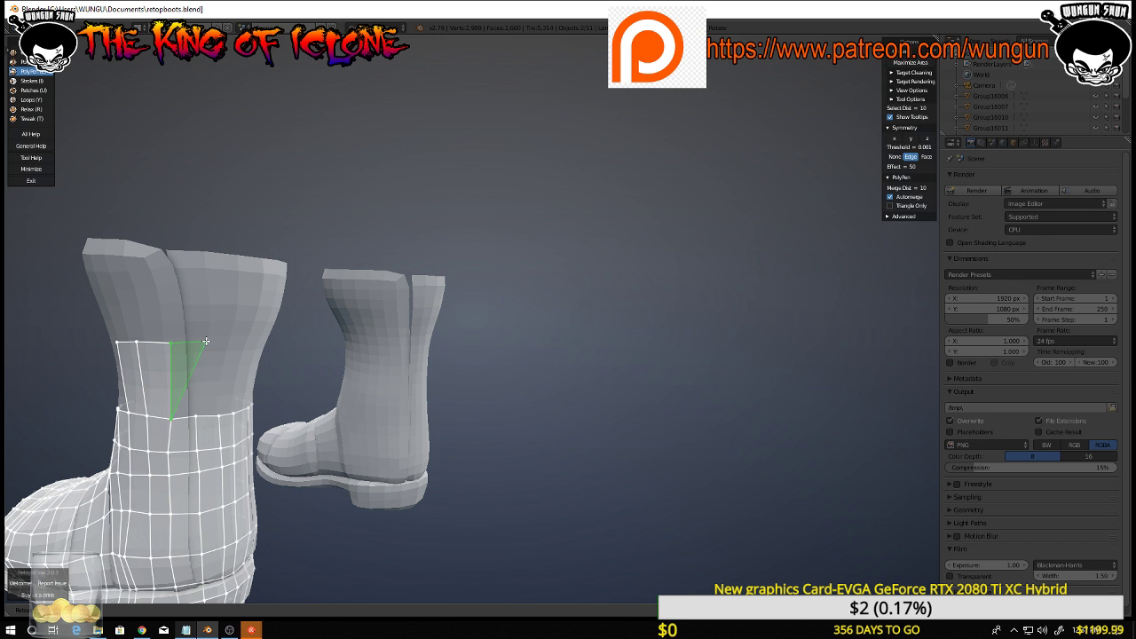
left_click(195, 418, "ctrl")
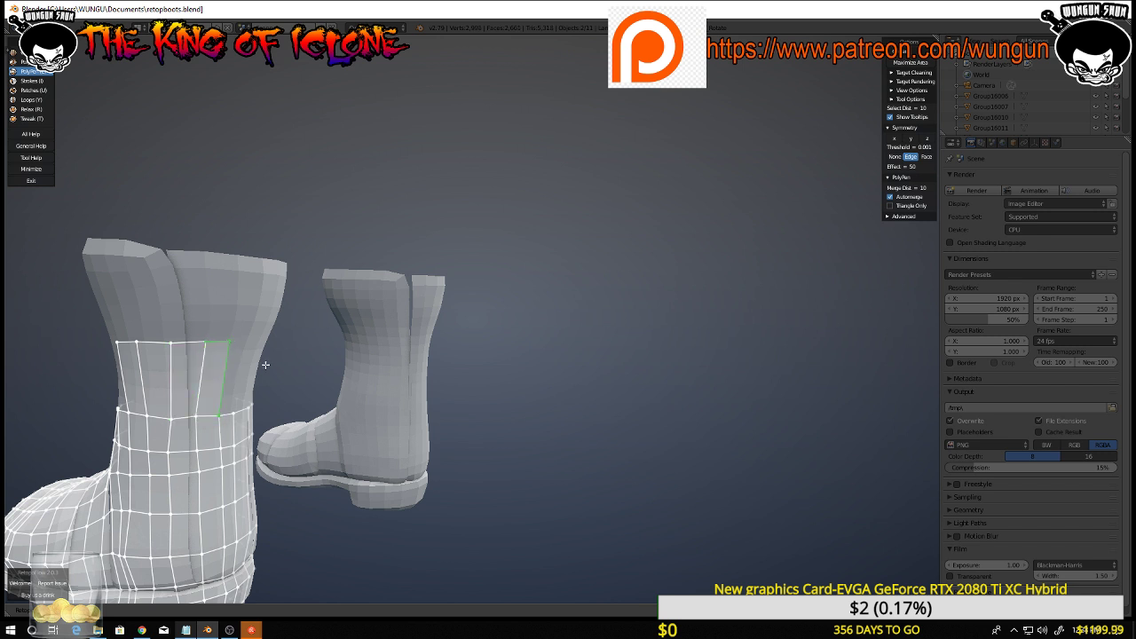
middle_click_drag(265, 364, 168, 355)
scroll(235, 423, "up", 4)
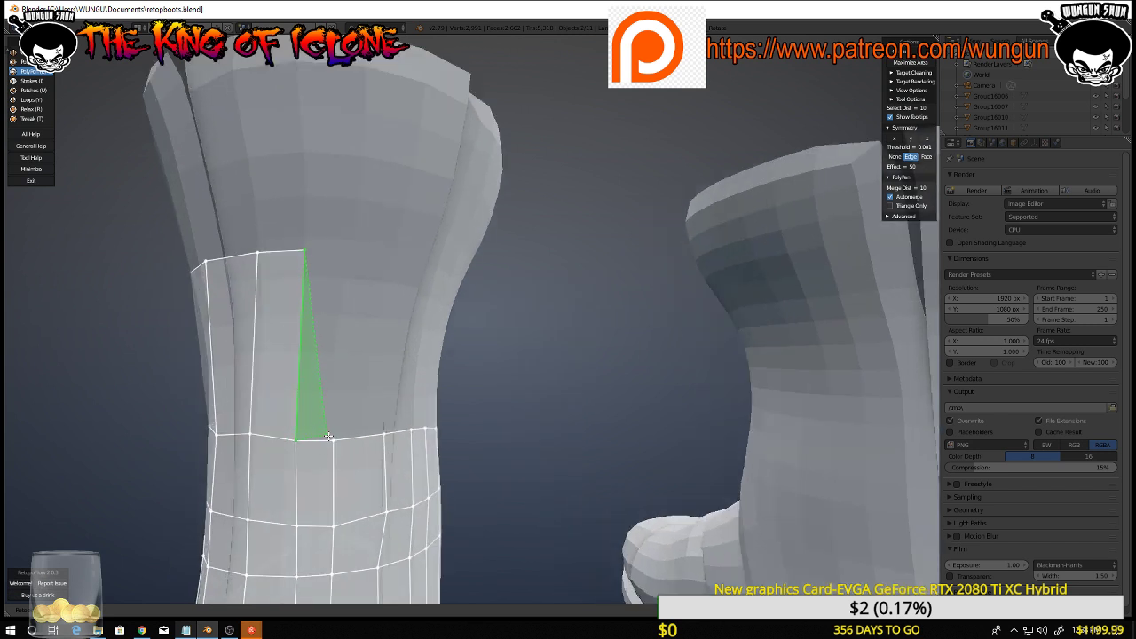
left_click(359, 253)
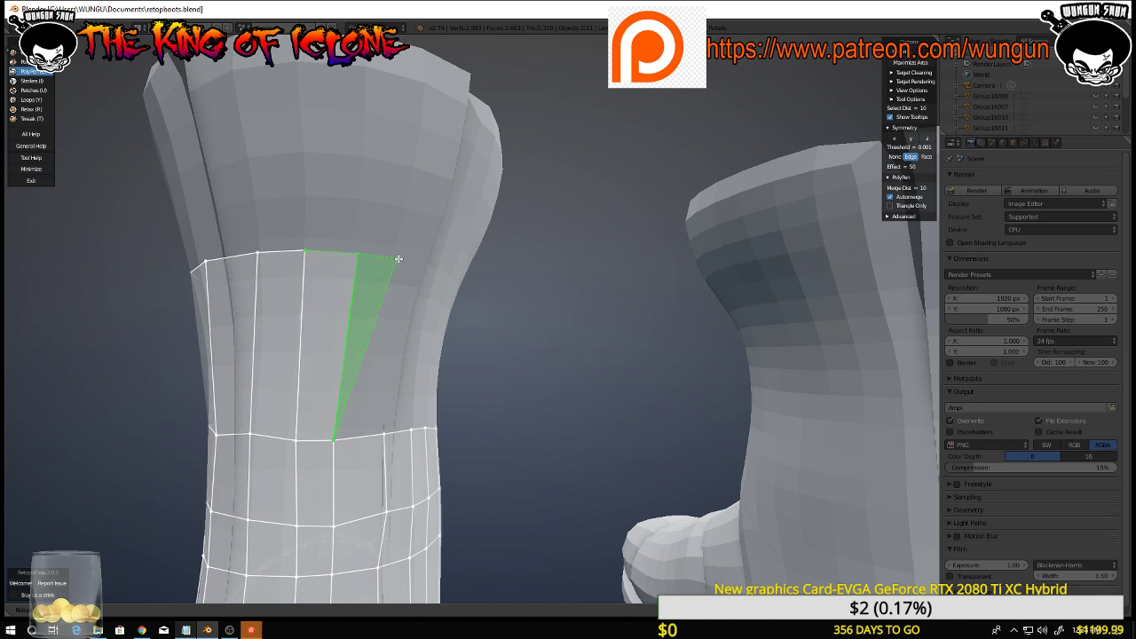
left_click(386, 434)
middle_click_drag(454, 366, 406, 365)
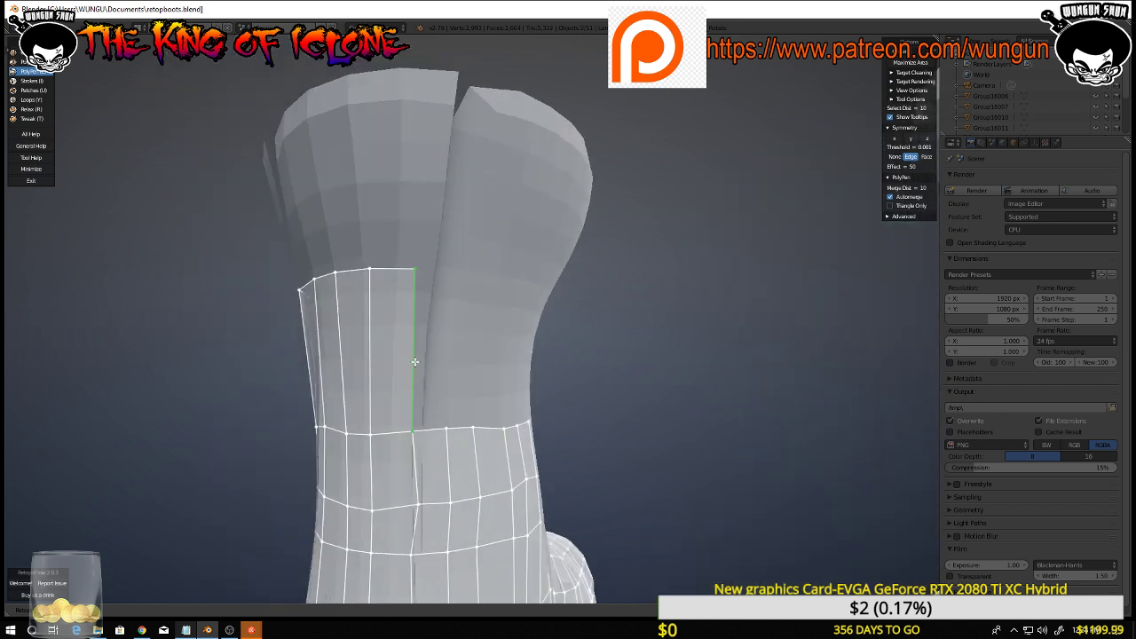
Extend the quad row past the vertical seam with three more quads onto the other side of the shaft
left_click(423, 363)
left_click(445, 429)
left_click(467, 271)
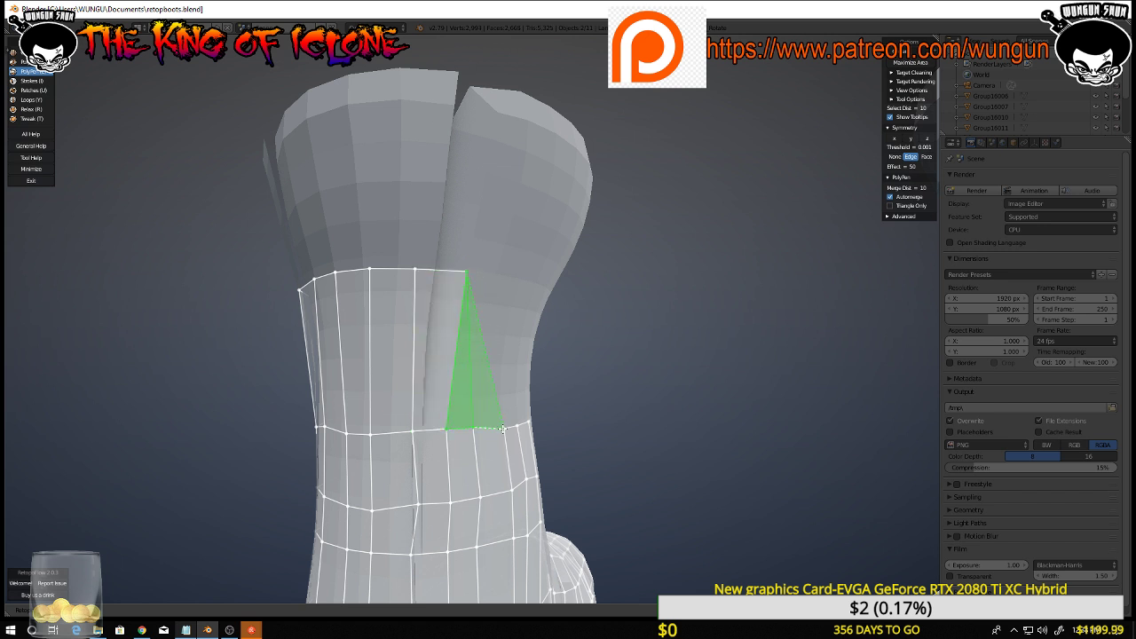
left_click(503, 273)
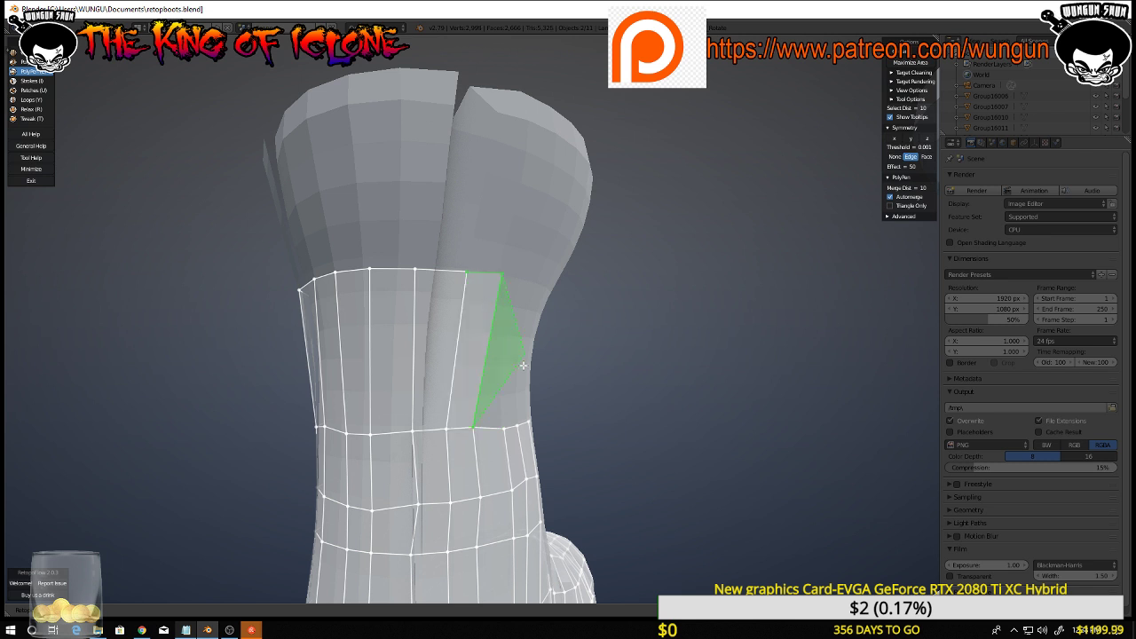
left_click(509, 428)
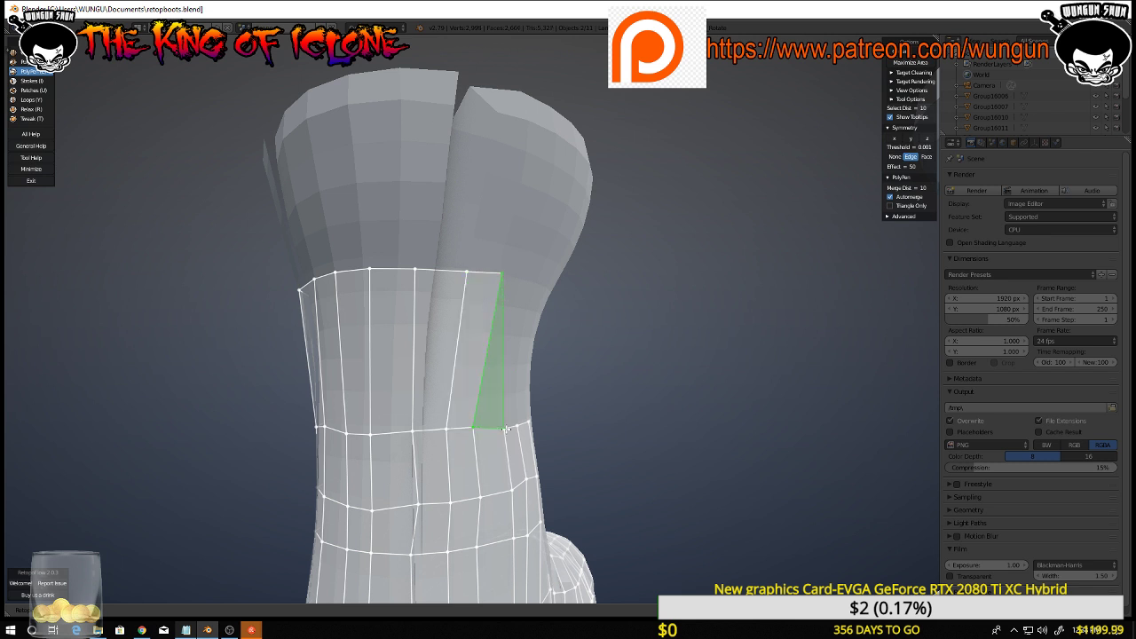
left_click(523, 280)
middle_click_drag(557, 323, 488, 351)
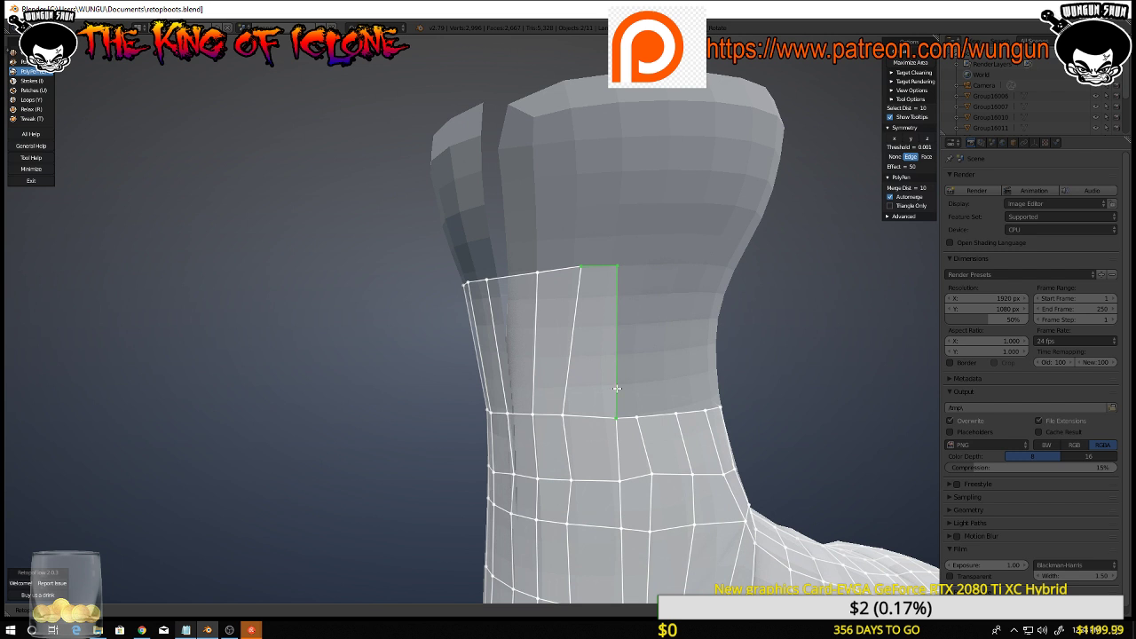
Adjust the spacing of the band's vertices beside and below the end of the new quad row
left_click_drag(564, 414, 570, 415)
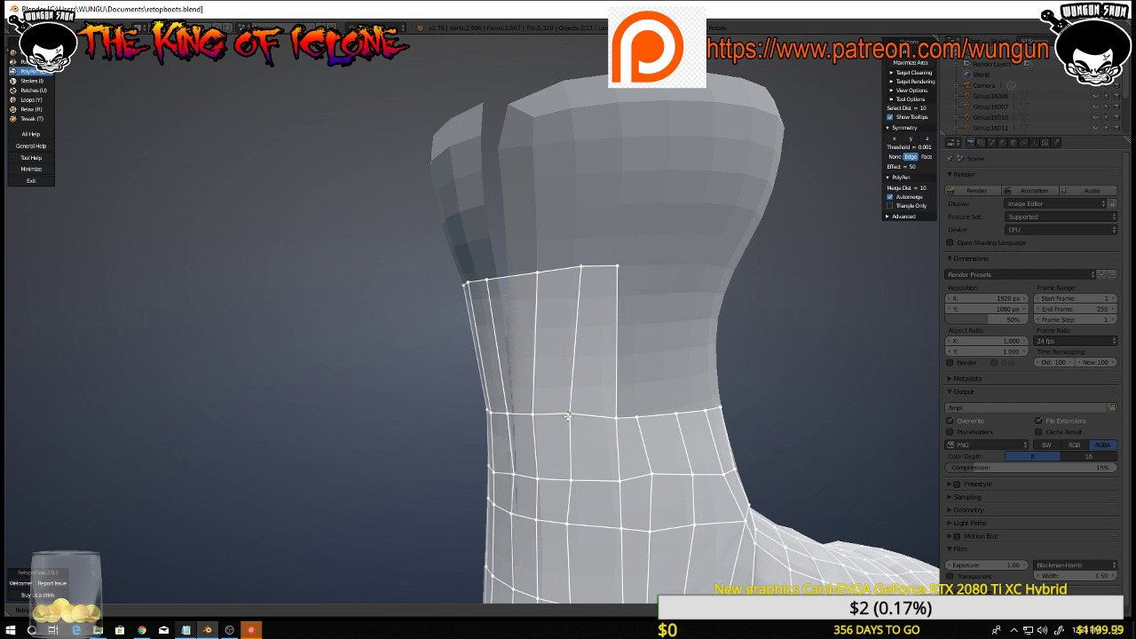
middle_click_drag(670, 392, 633, 415)
left_click(647, 416)
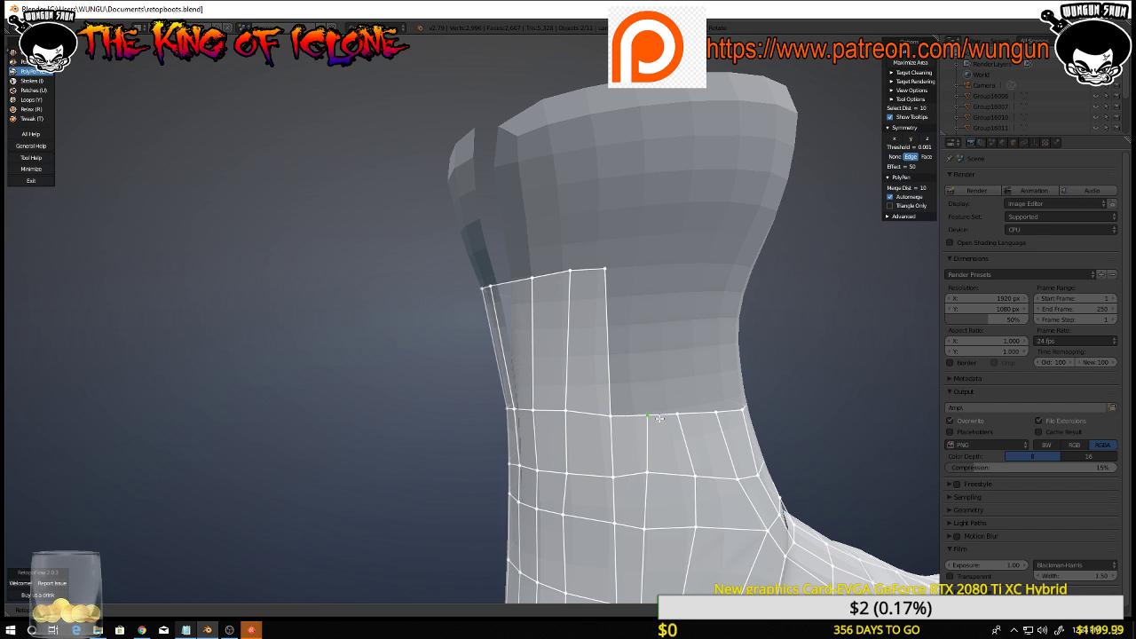
left_click_drag(695, 475, 681, 476)
middle_click_drag(672, 439, 643, 436)
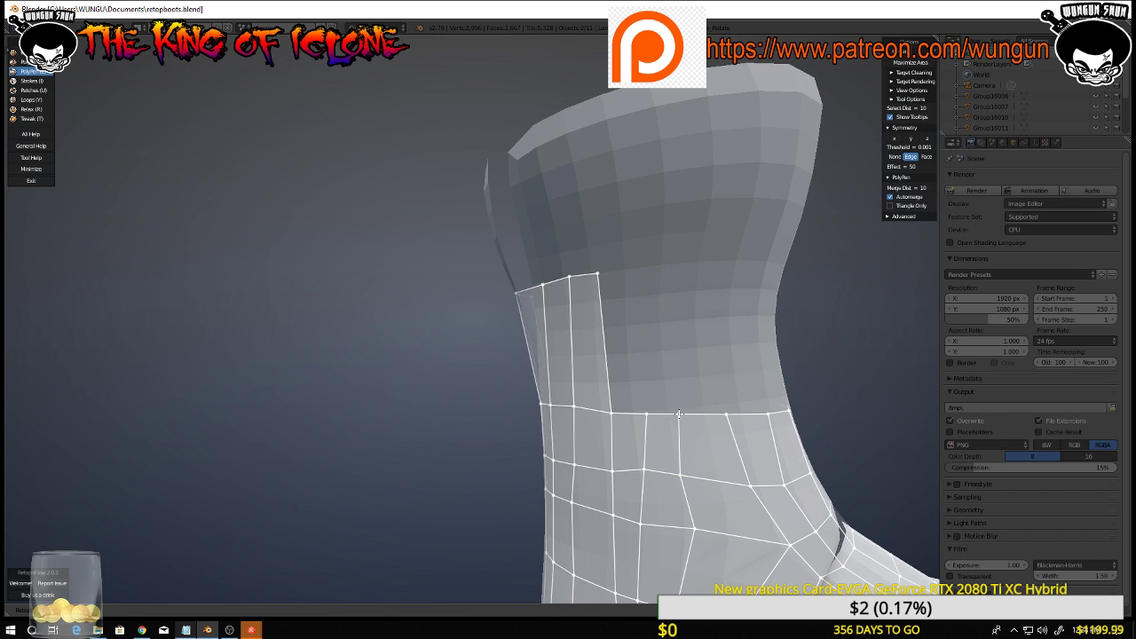
Even out the spacing of the band's vertices below the open stretch of the shaft, shifting those on its top edge and next edge loop
middle_click_drag(679, 414, 698, 444)
scroll(677, 461, "down", 3)
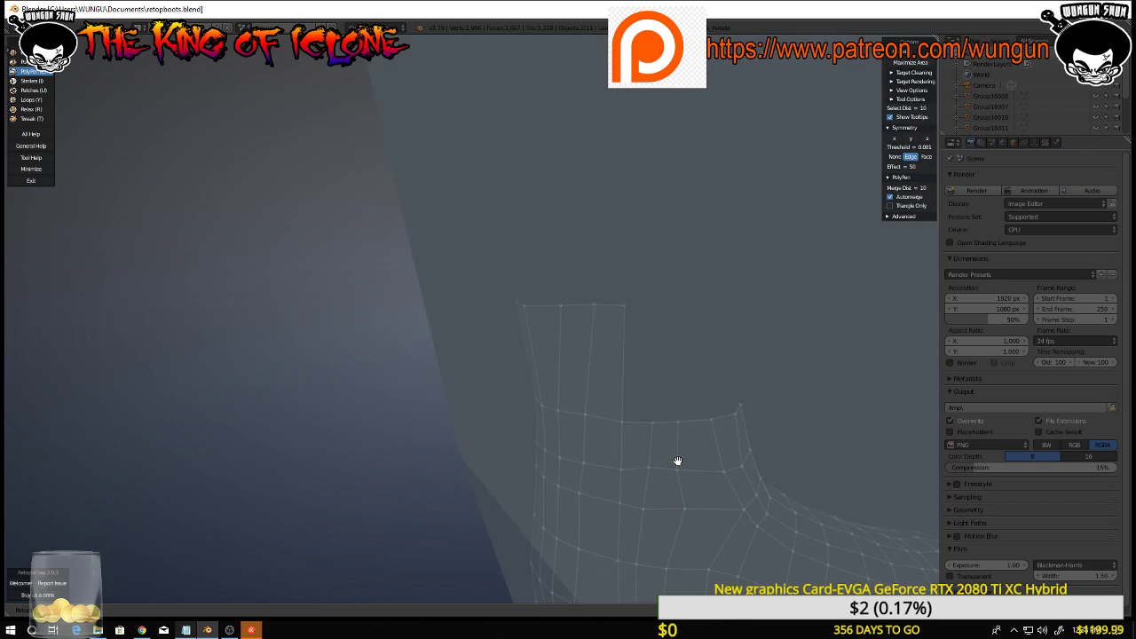
scroll(677, 462, "up", 6)
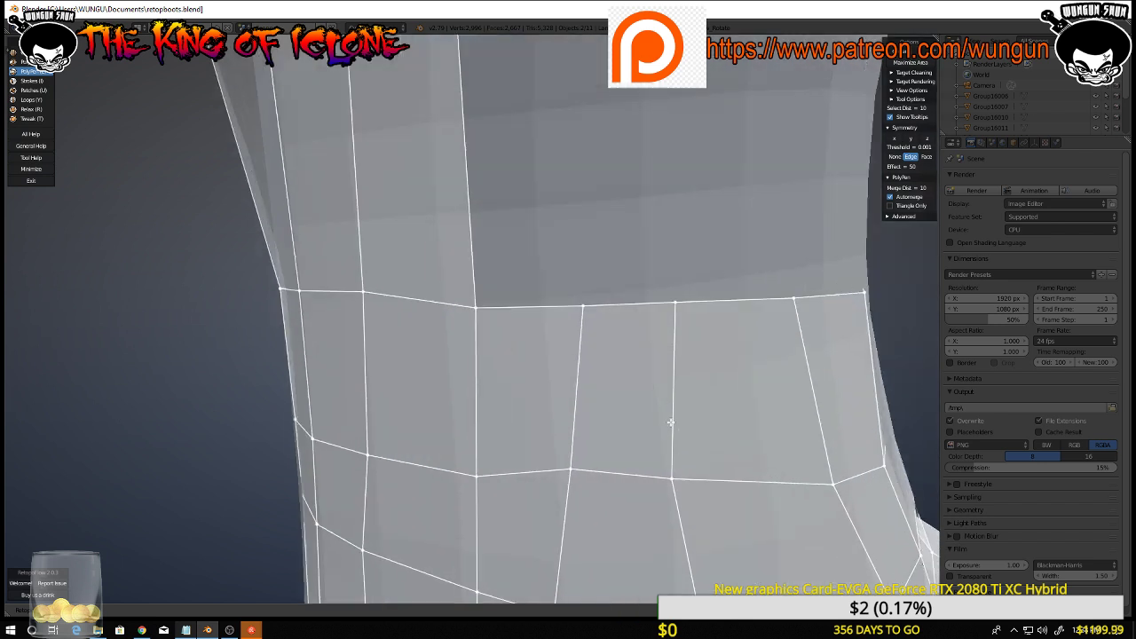
left_click_drag(669, 479, 690, 478)
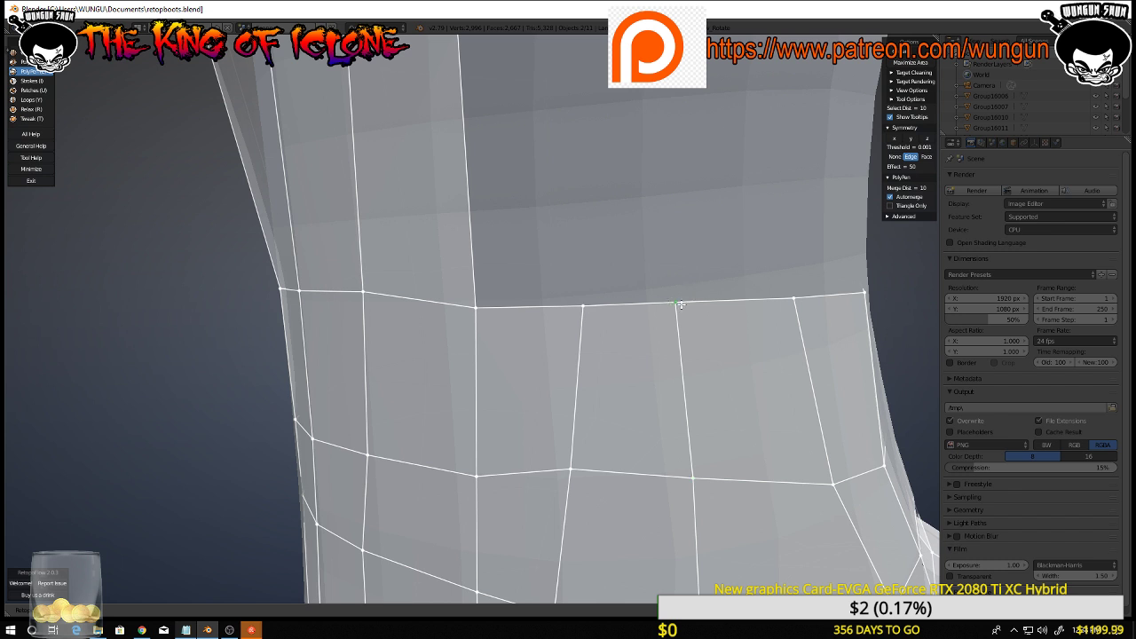
left_click_drag(677, 304, 697, 303)
scroll(695, 303, "down", 2)
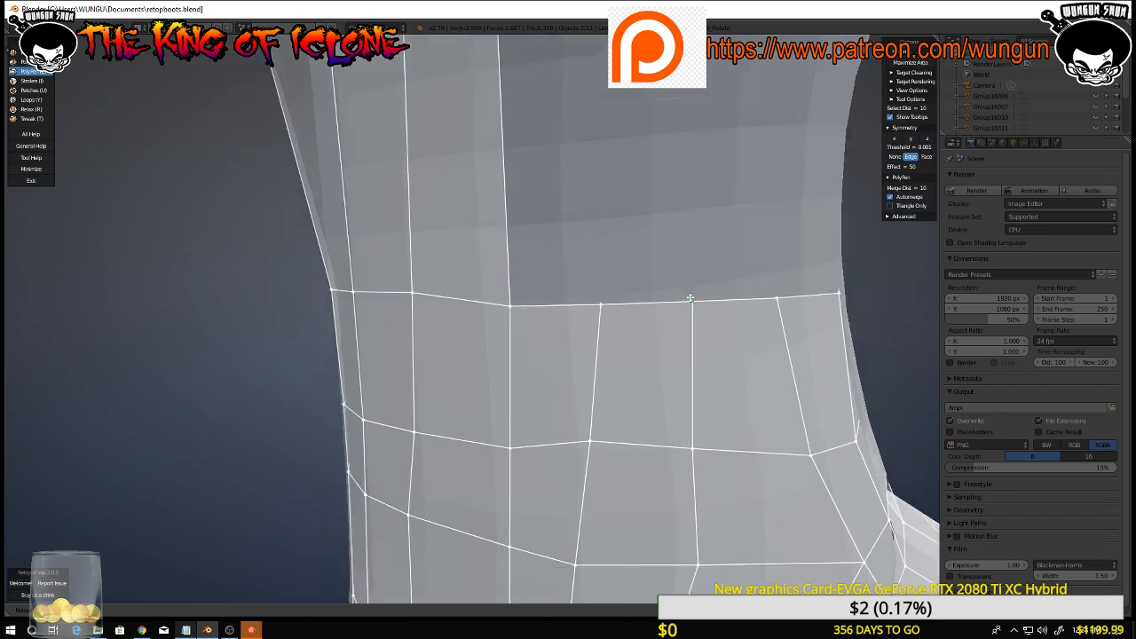
middle_click_drag(692, 298, 690, 325)
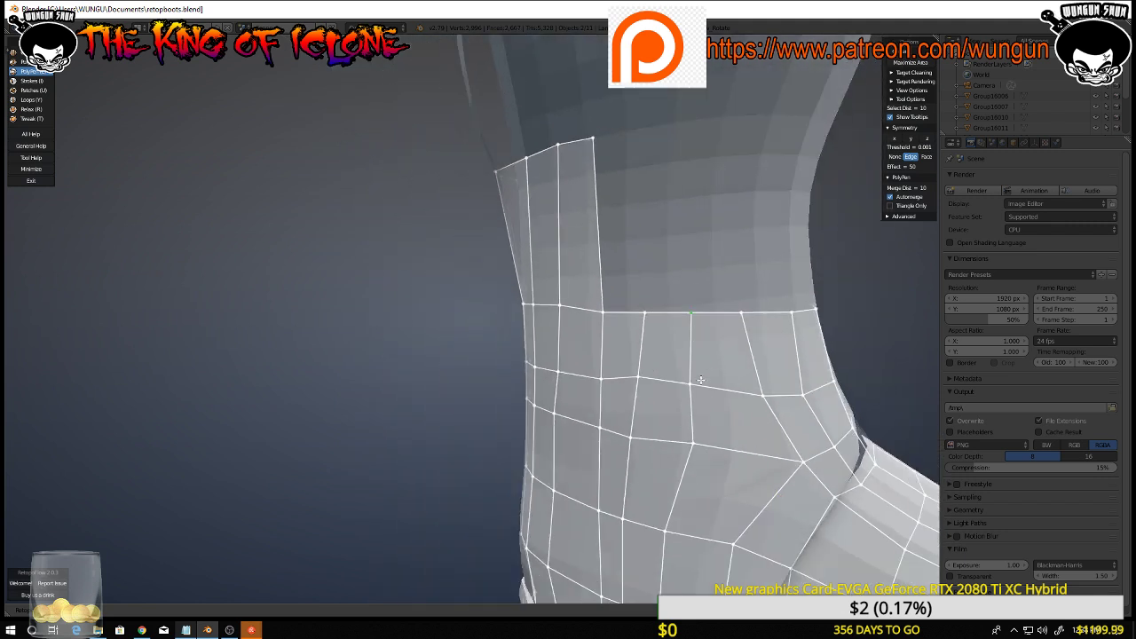
left_click_drag(693, 384, 762, 385)
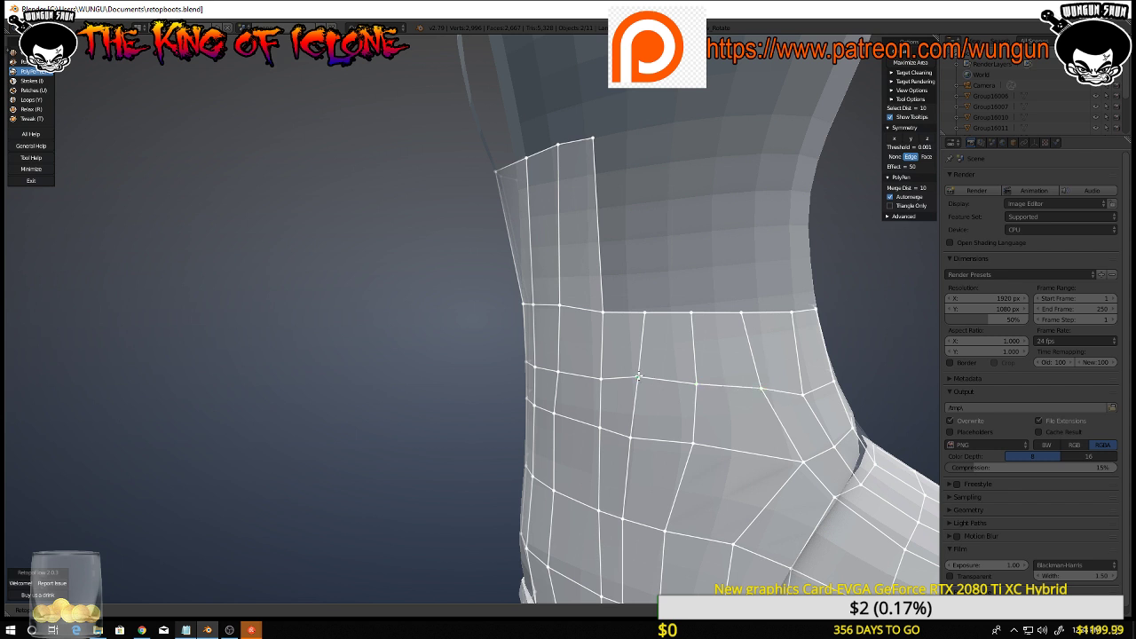
left_click_drag(638, 377, 639, 381)
Build three tall PolyPen quads up from the band's top edge and join them to the end of the existing shaft row
left_click(731, 123, "ctrl")
left_click(684, 122)
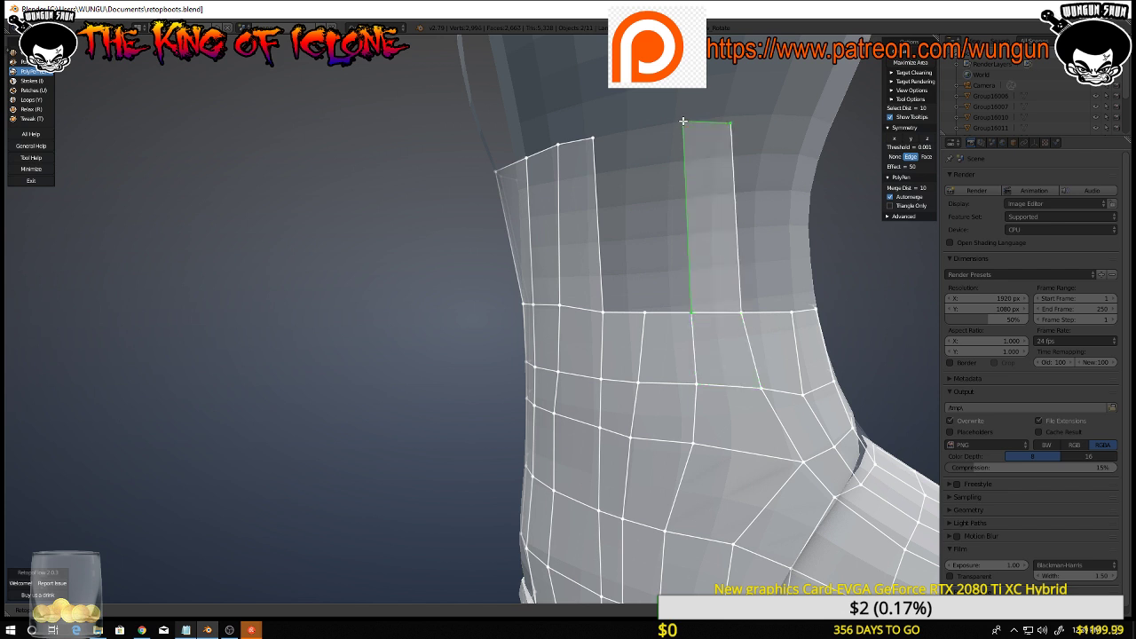
left_click(640, 122)
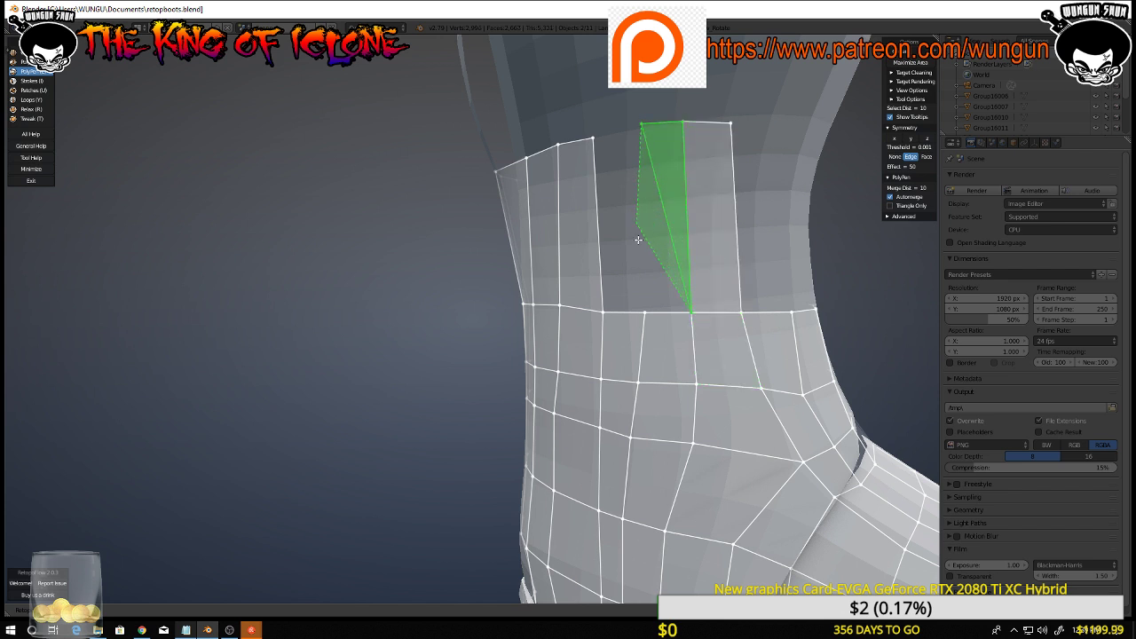
left_click(646, 313)
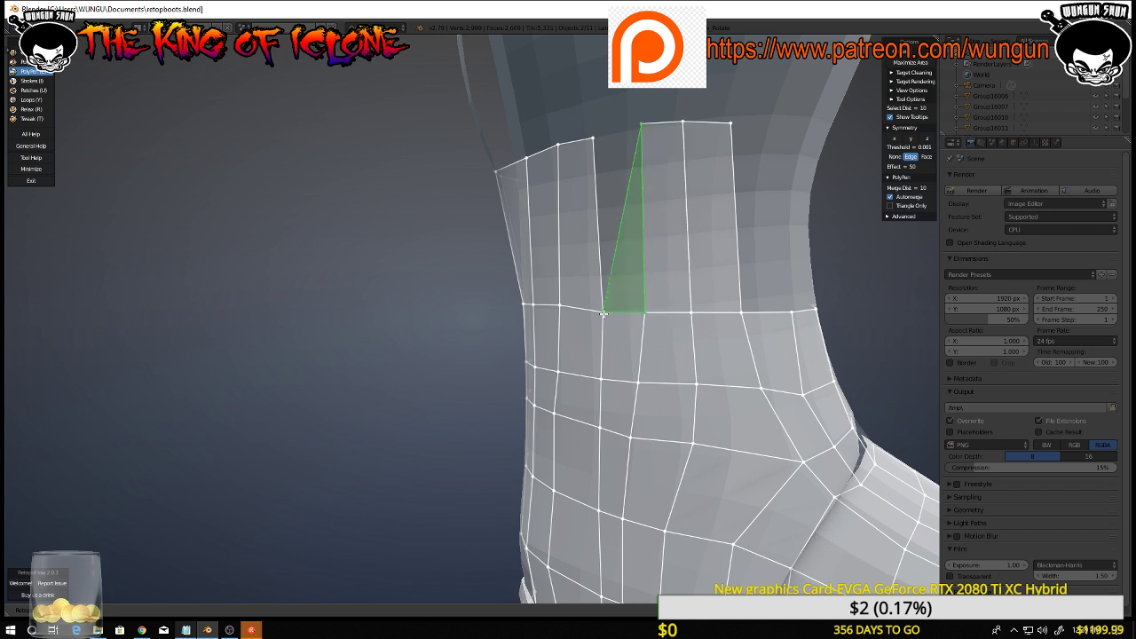
left_click(603, 311)
left_click(593, 139)
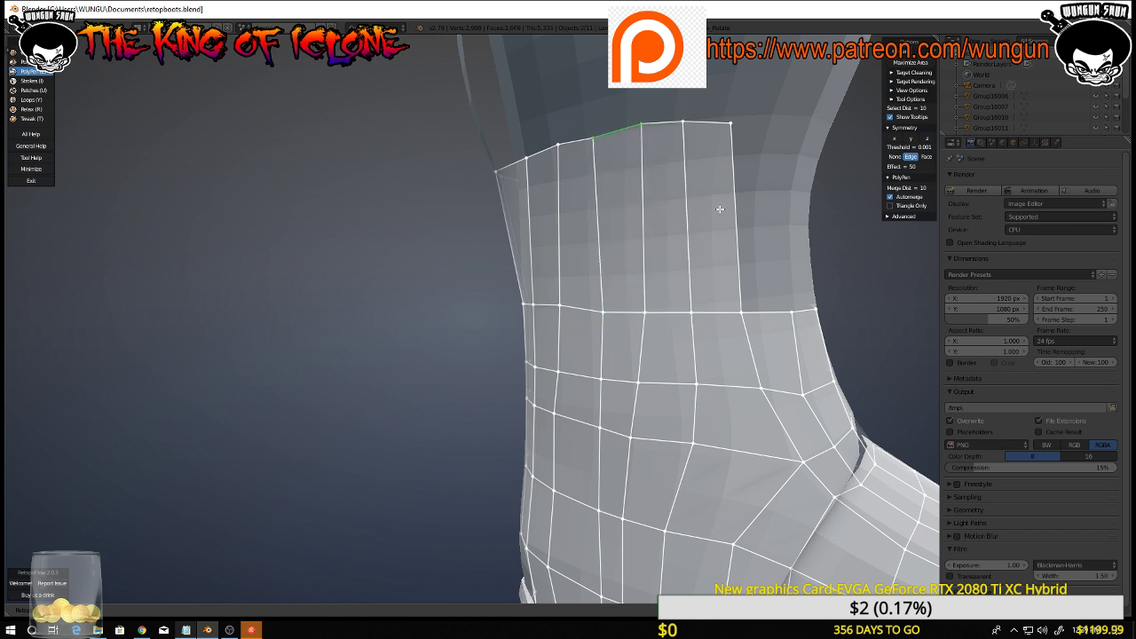
Extend the other end of the shaft row around the boot with four more PolyPen quads
middle_click_drag(720, 209, 646, 225)
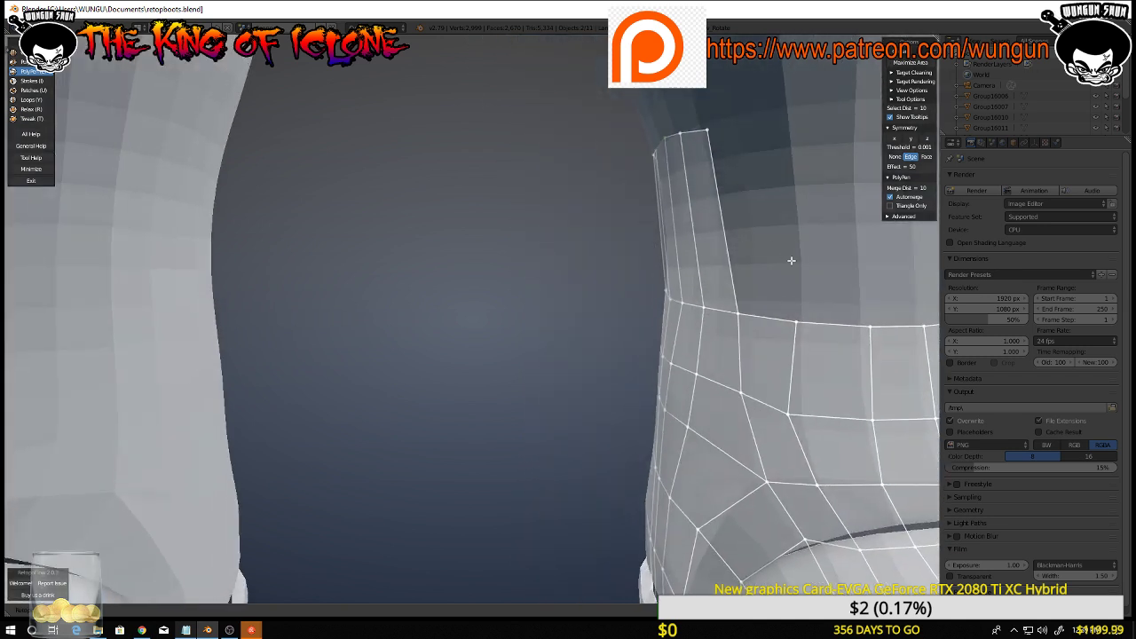
middle_click_drag(791, 261, 610, 302)
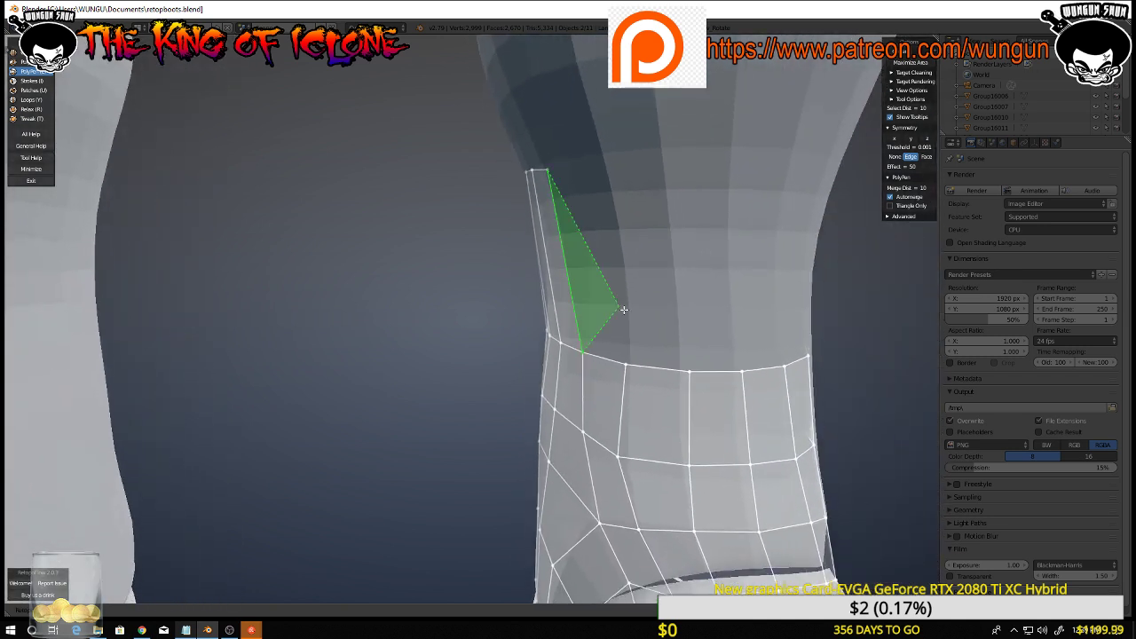
left_click(627, 361)
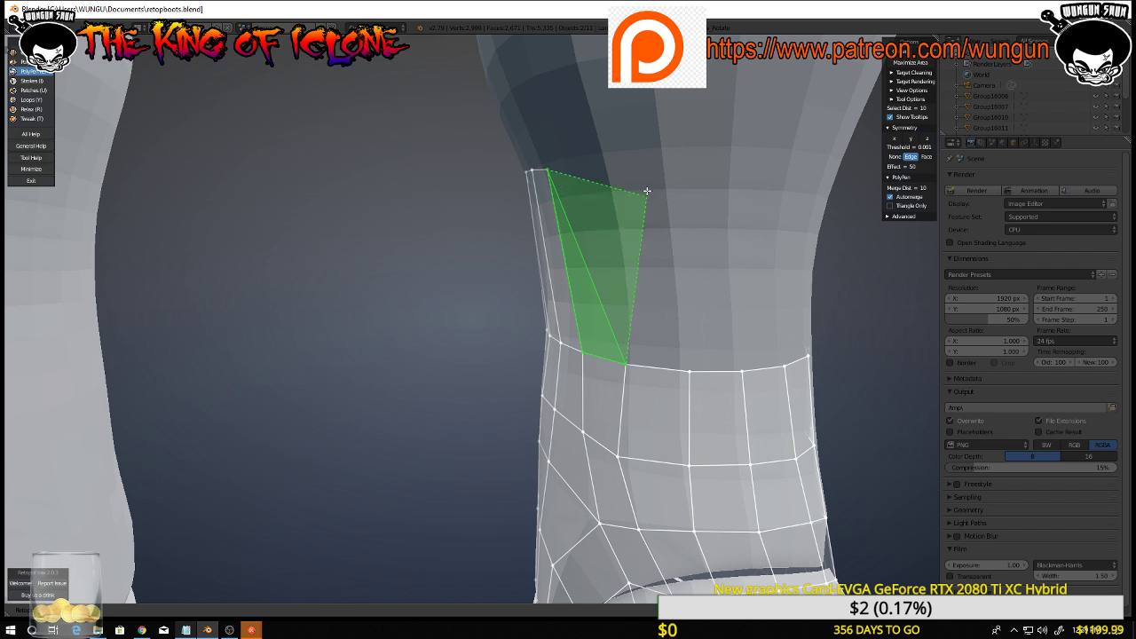
left_click(619, 164)
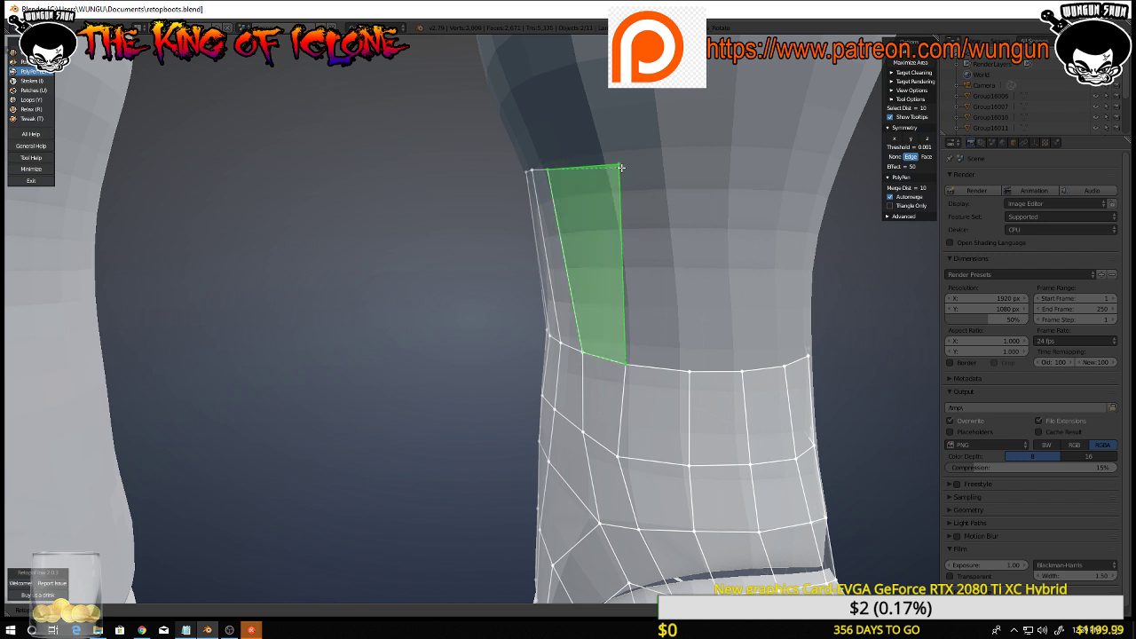
left_click(692, 371)
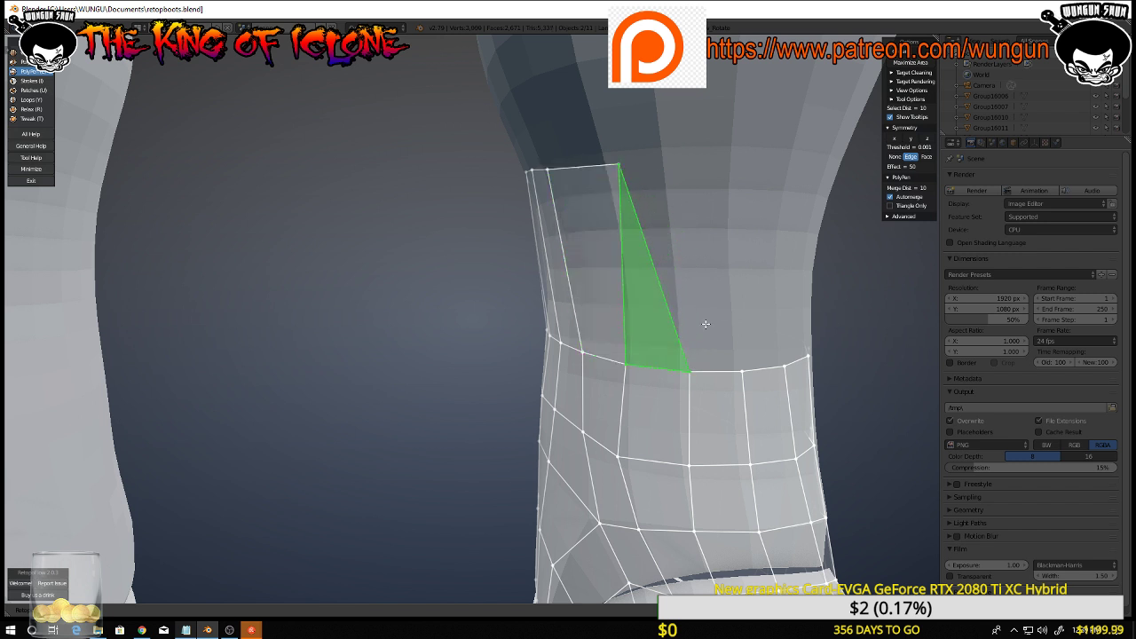
left_click(690, 160)
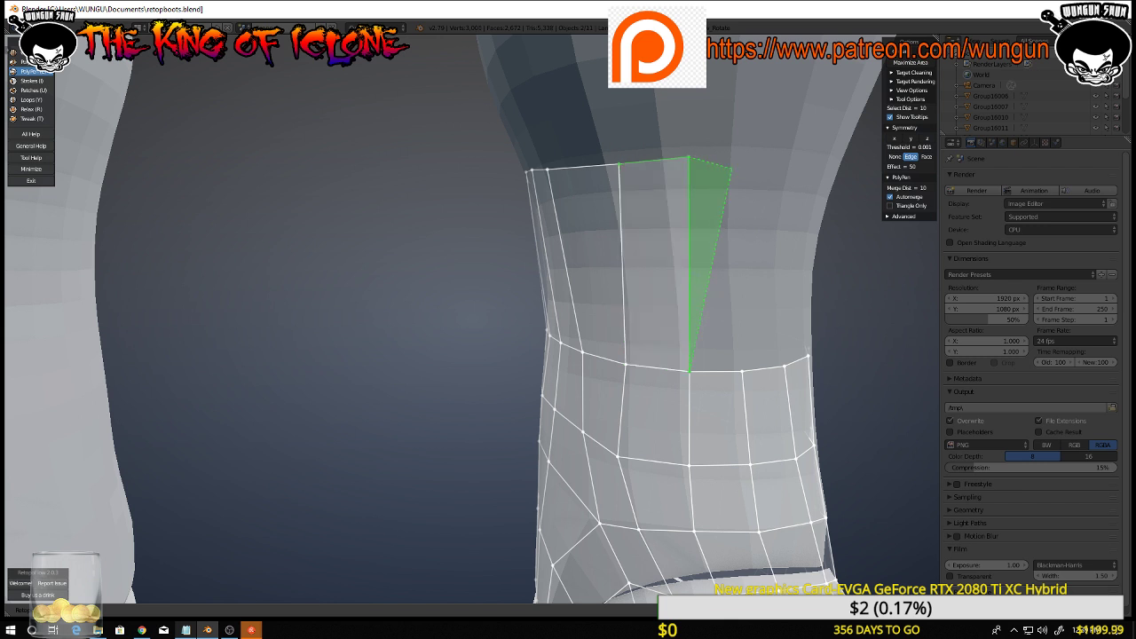
left_click(748, 165)
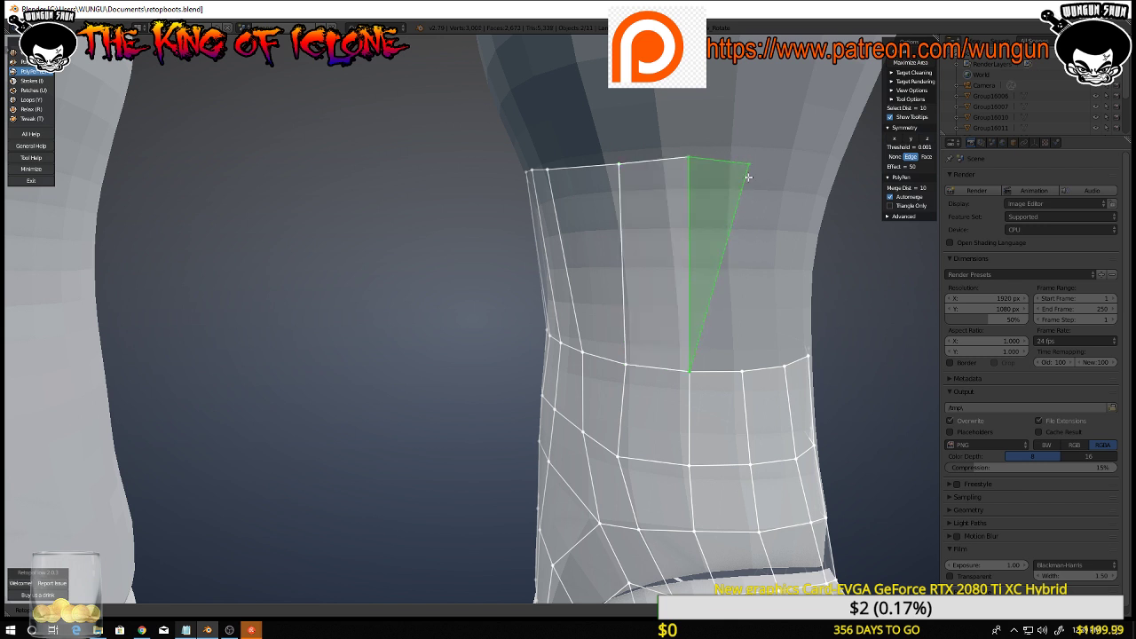
left_click(744, 369)
left_click(785, 363)
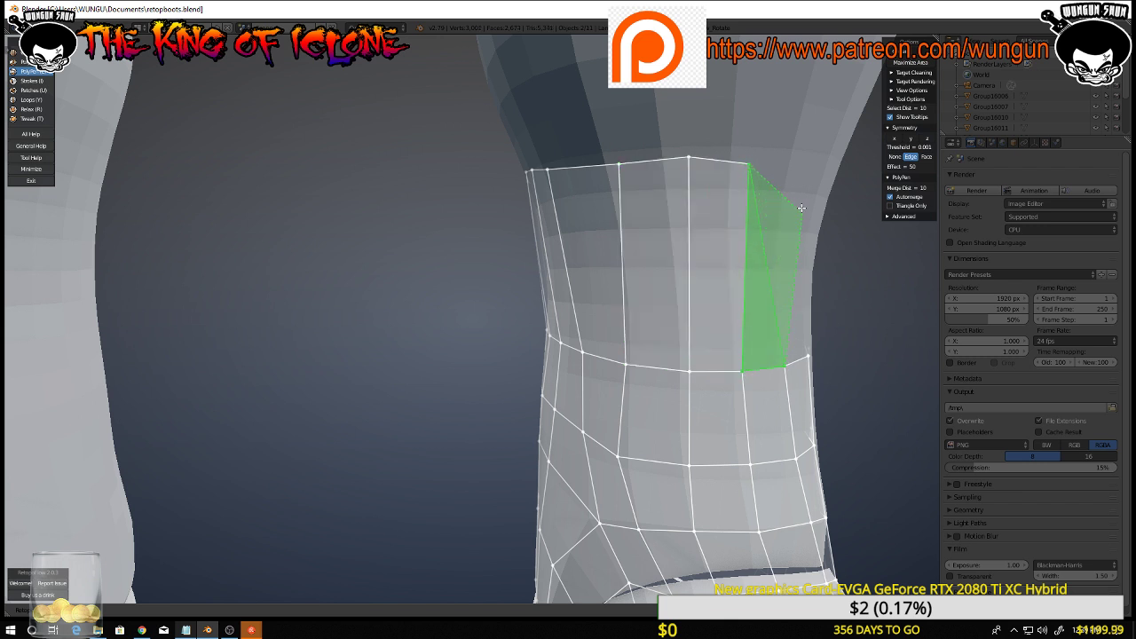
left_click(799, 163, "ctrl")
Add one more PolyPen quad to the shaft row above the front of the ankle, towards the remaining gap
scroll(794, 210, "down", 3)
middle_click_drag(808, 228, 717, 250)
middle_click_drag(827, 315, 637, 307)
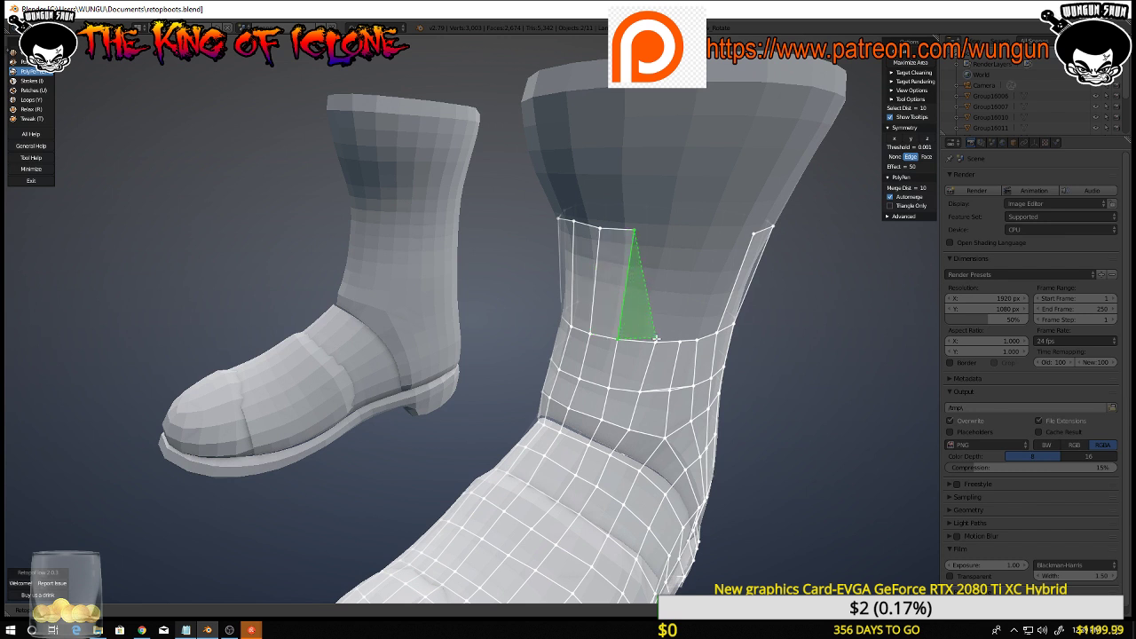
left_click(678, 230)
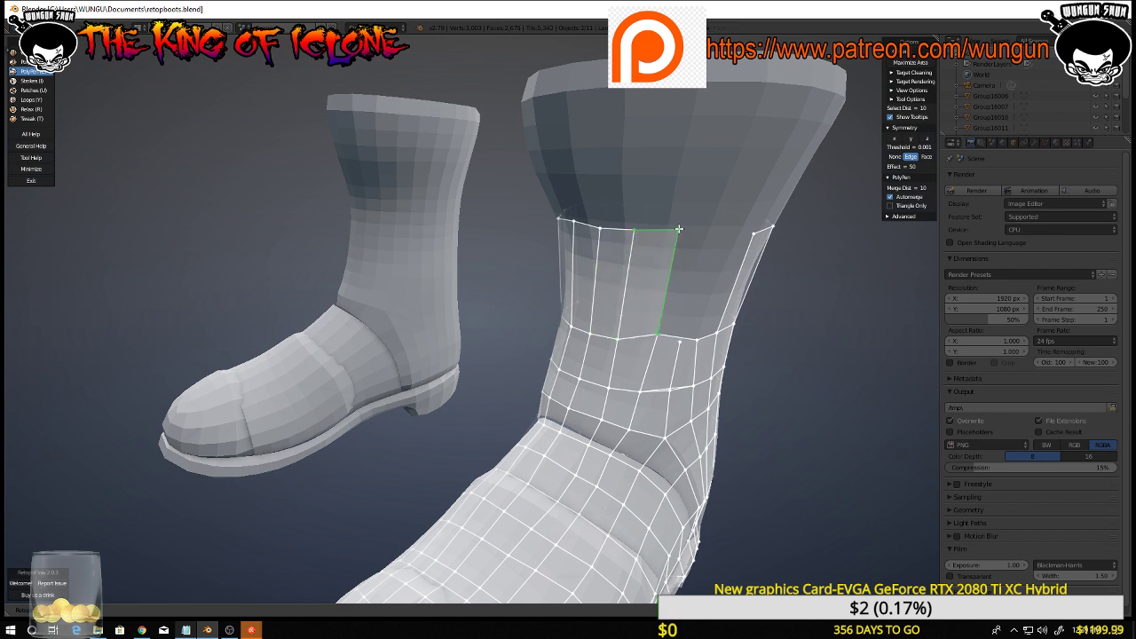
left_click(717, 232)
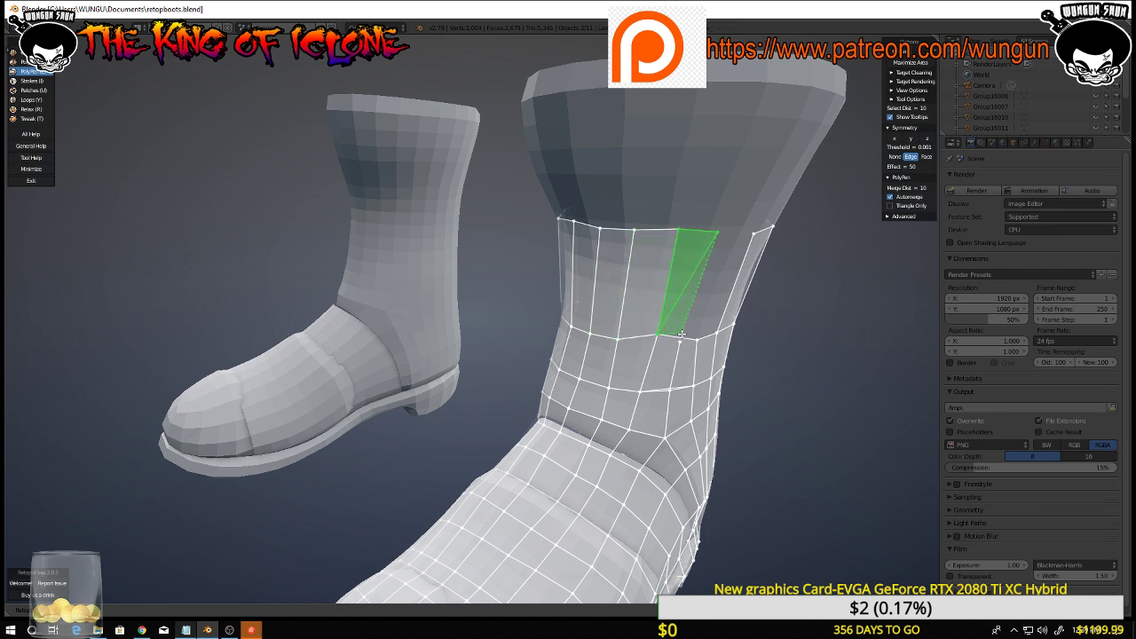
left_click(682, 337)
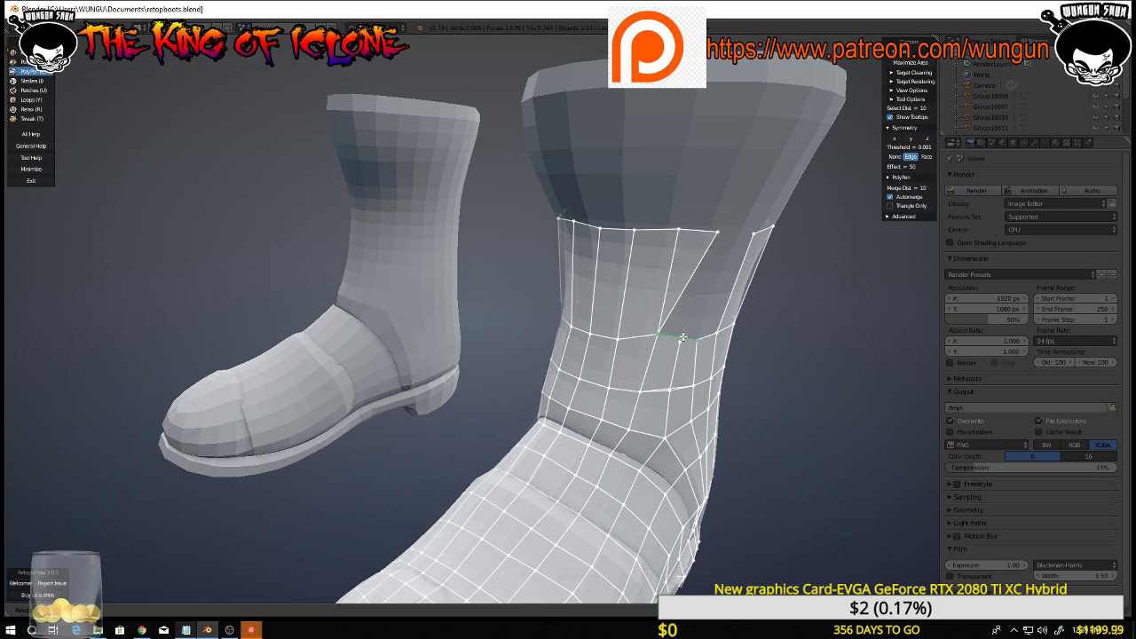
scroll(720, 346, "up", 4)
key("ctrl+z")
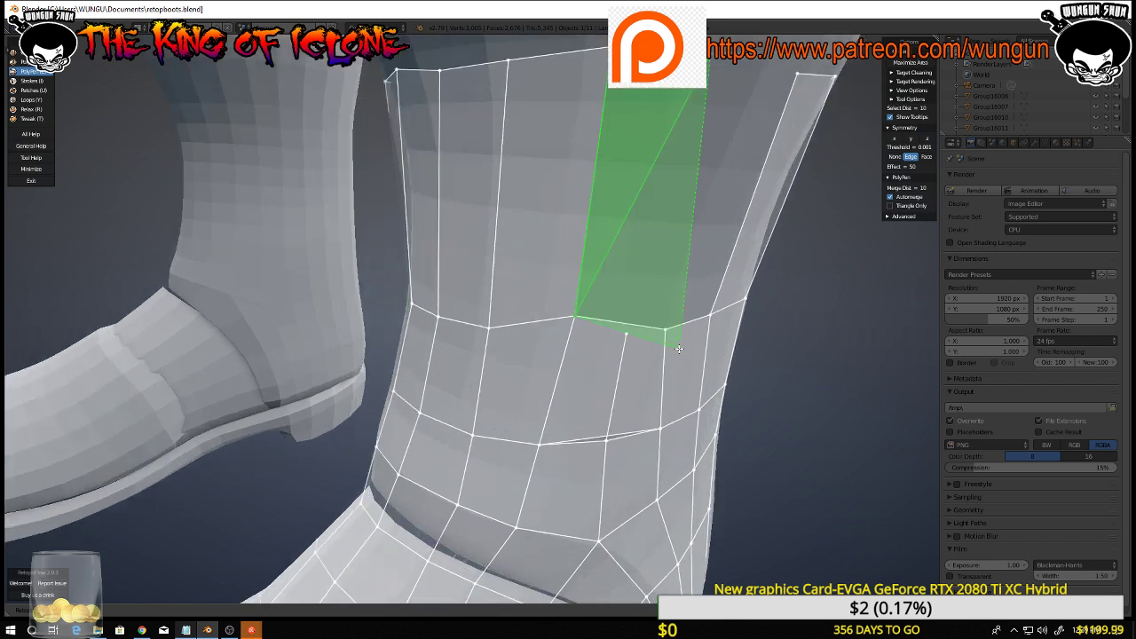
key("ctrl+z")
key("ctrl+z")
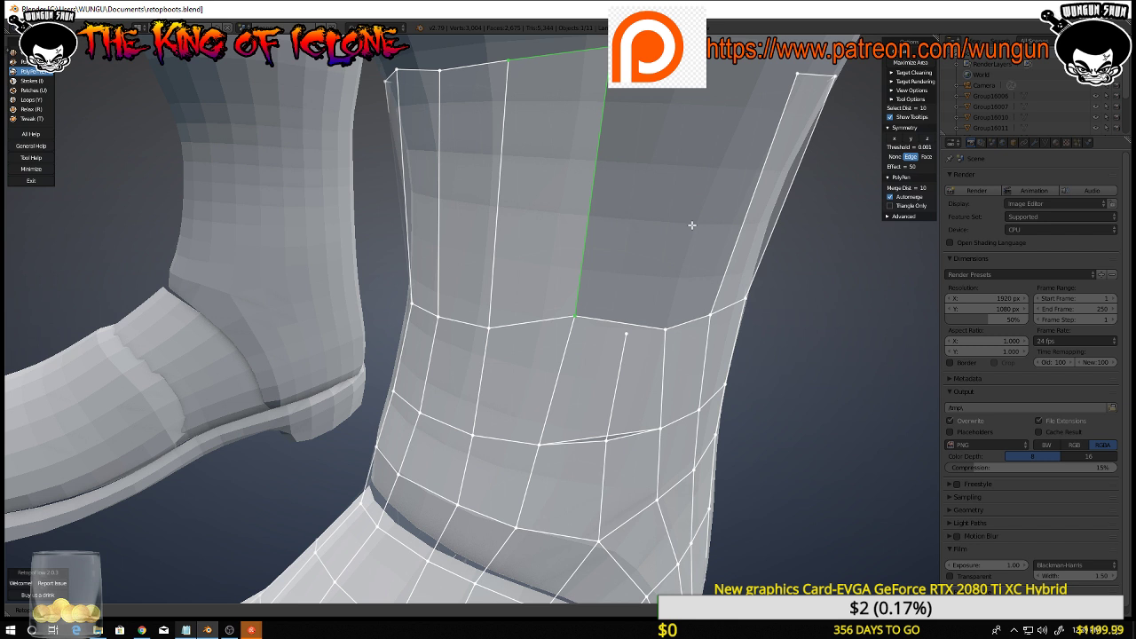
Delete the band face that skips the loose vertex below the gap, along with the thin sliver face at its lower edge
left_click(654, 329)
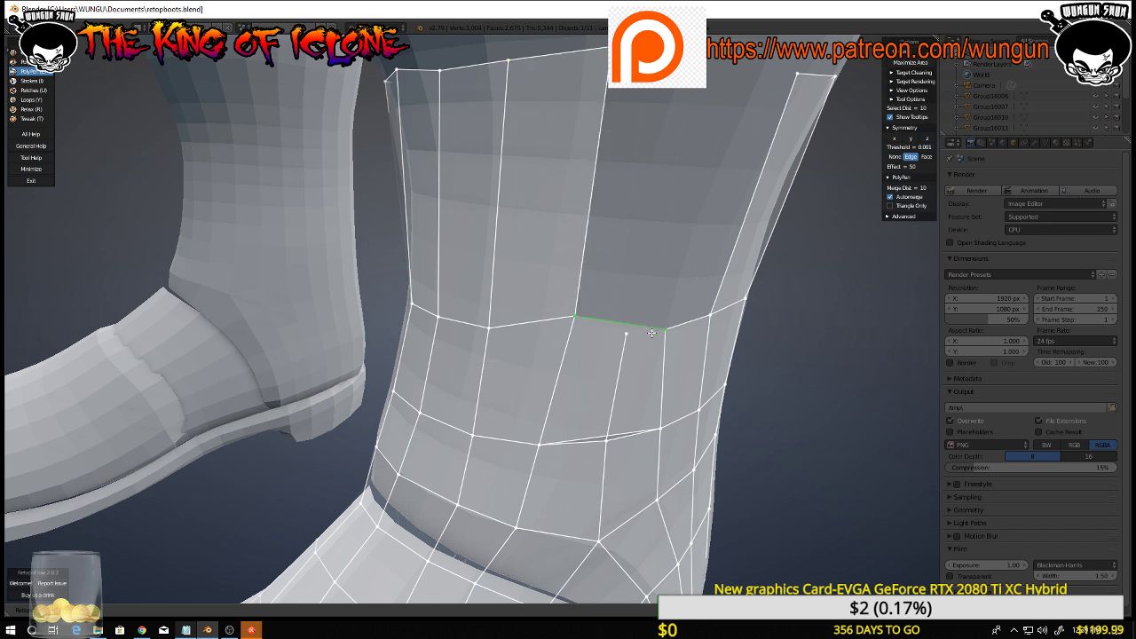
key("x")
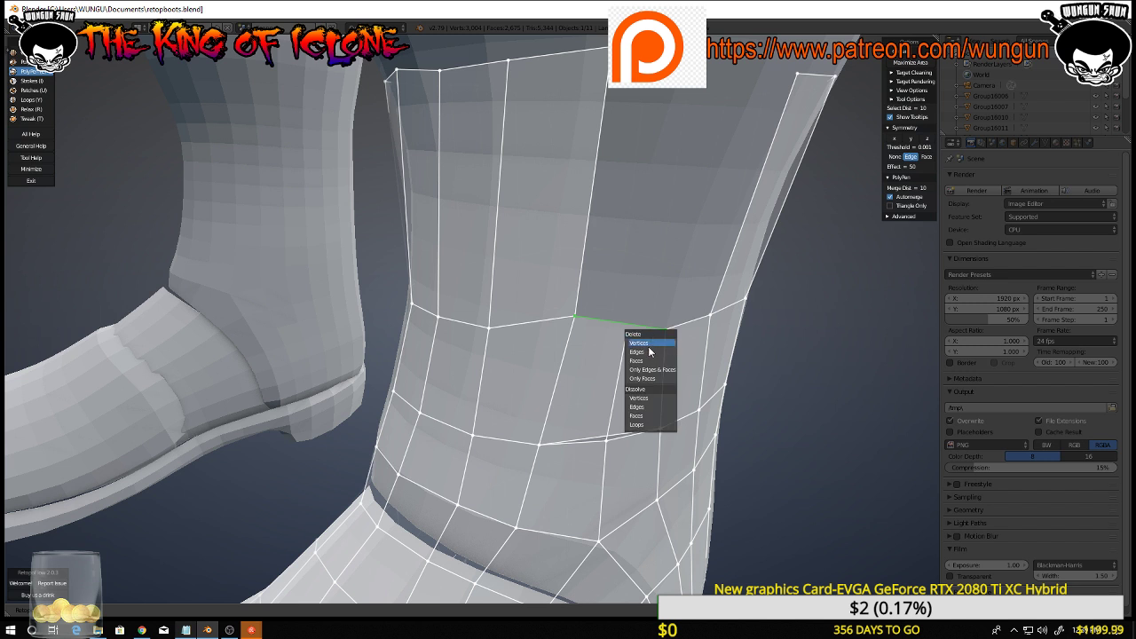
left_click(646, 358)
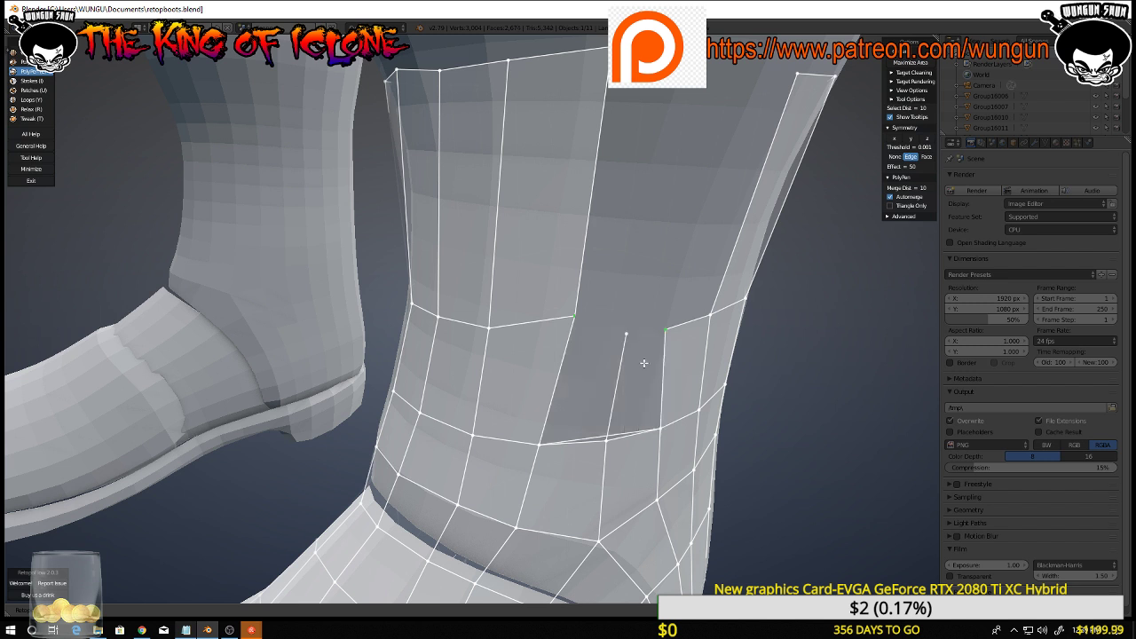
left_click(615, 432)
key("x")
key("Escape")
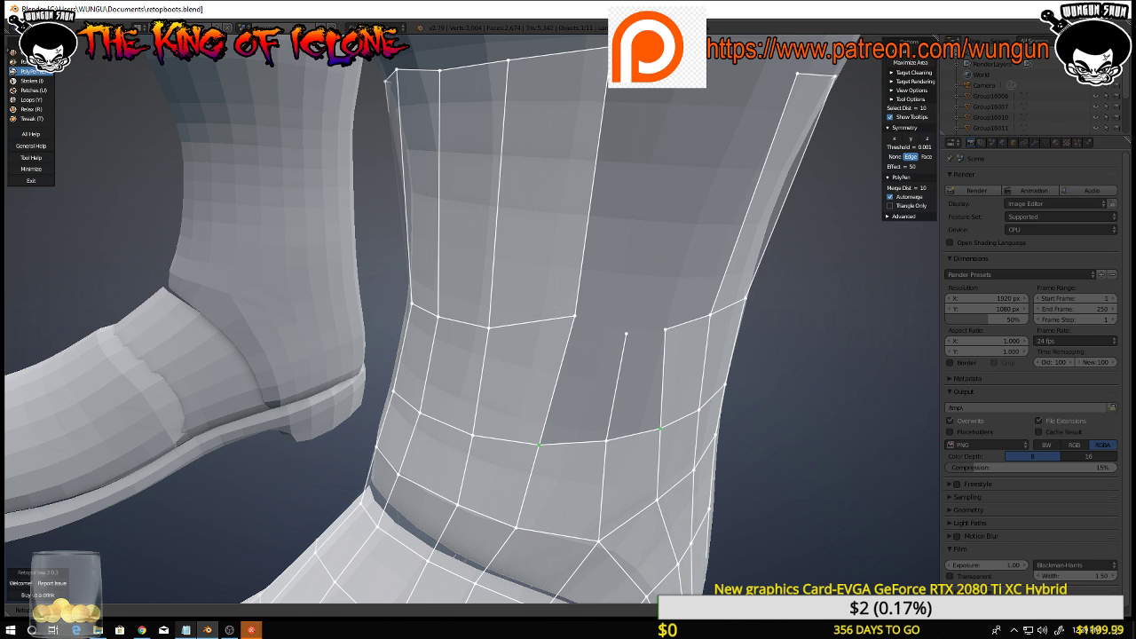
Refill the hole in the band with two PolyPen quads that share the loose middle vertex
left_click(562, 407)
left_click(613, 411)
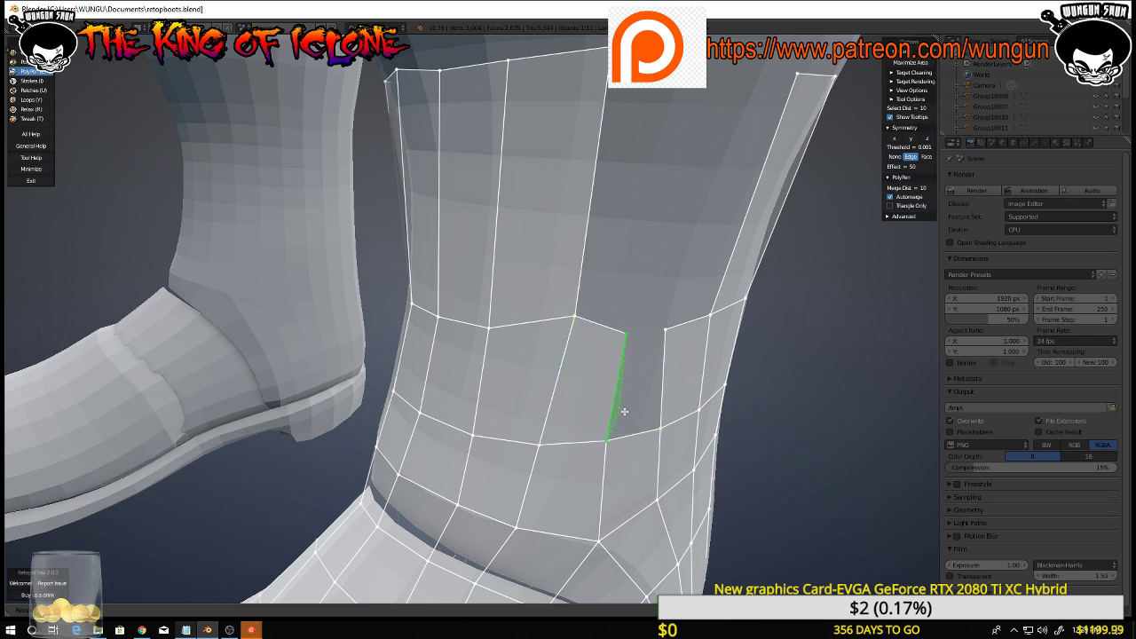
left_click(659, 404)
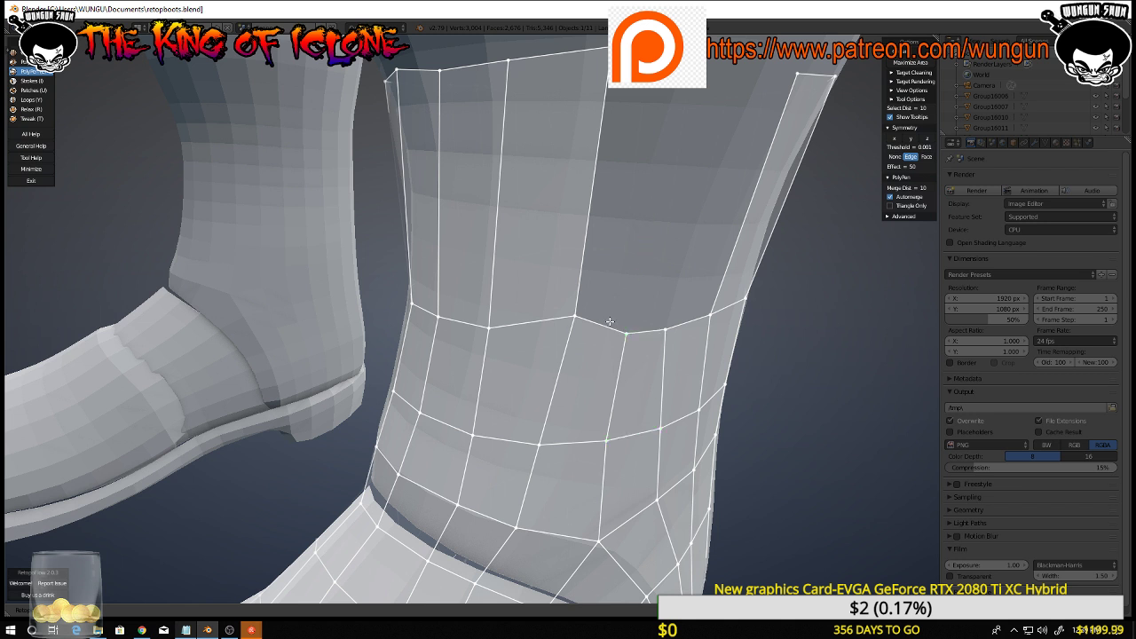
Fill the remaining gap in the shaft row with tall PolyPen quads so the row closes around the boot
left_click(610, 323)
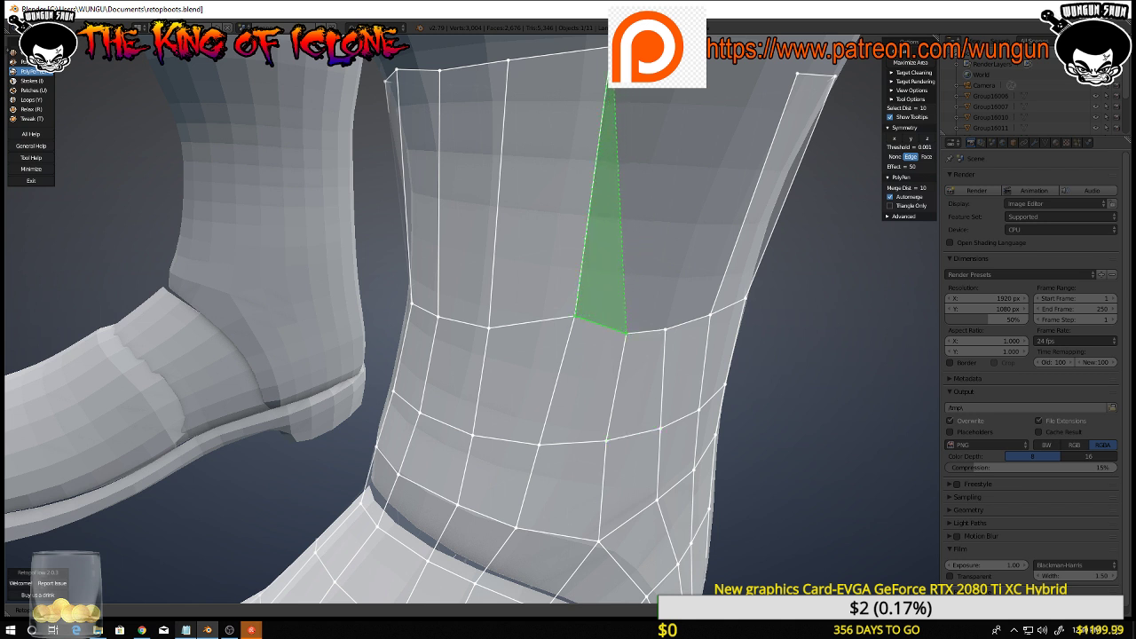
left_click(609, 83)
left_click(668, 89)
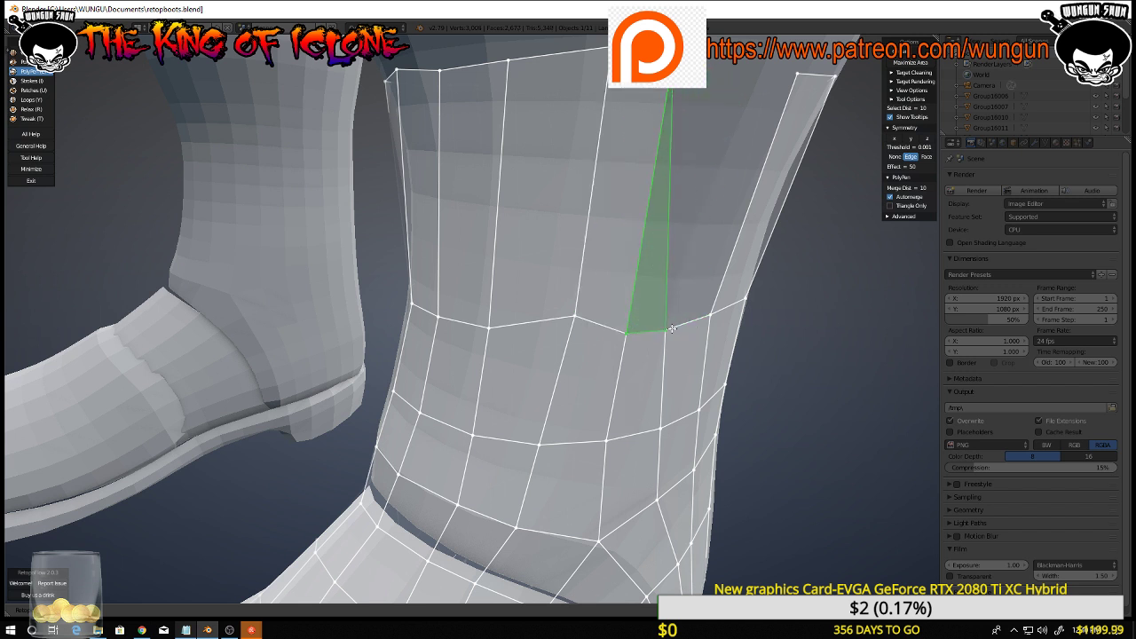
left_click(736, 66)
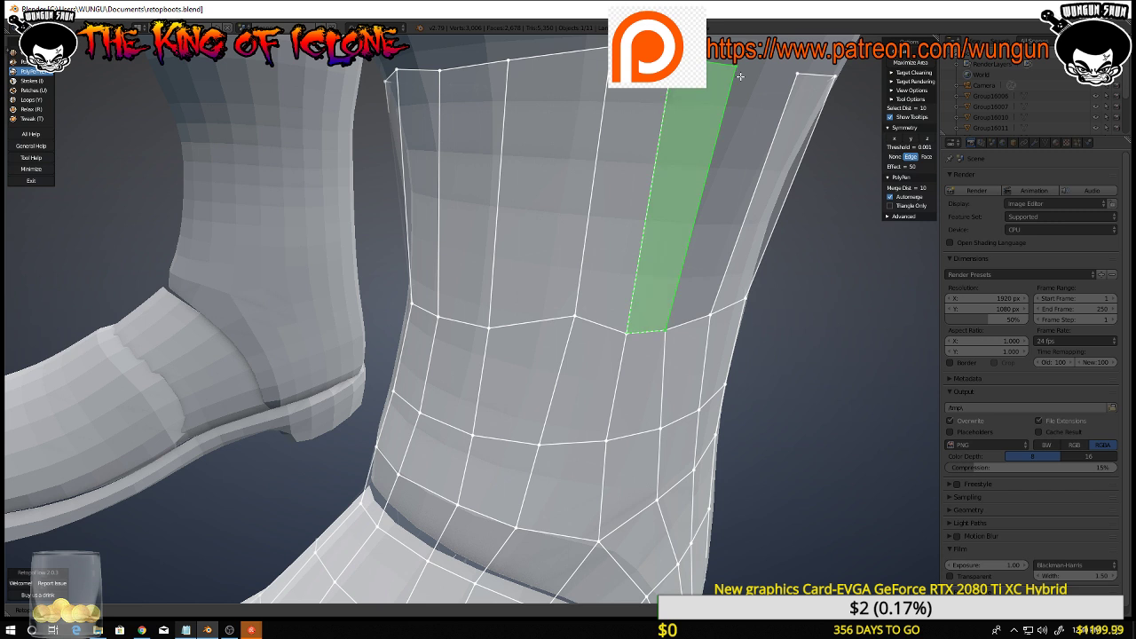
scroll(796, 256, "down", 5)
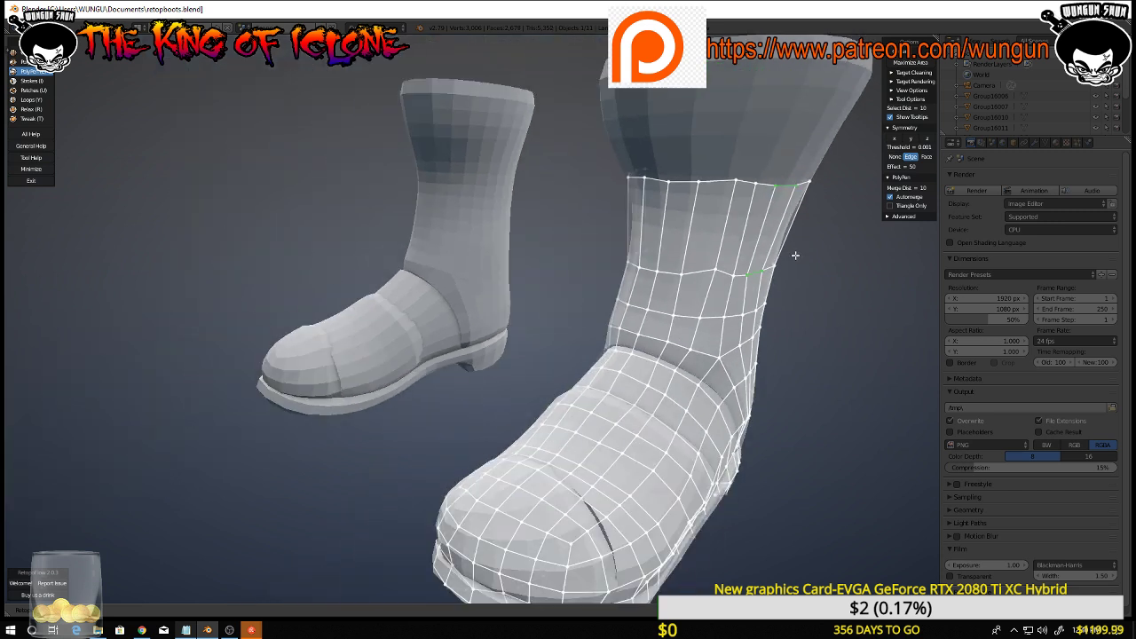
mouse_move(795, 255)
middle_mouse_down()
mouse_move(797, 268)
mouse_move(728, 257)
mouse_move(739, 269)
mouse_move(793, 264)
middle_mouse_up()
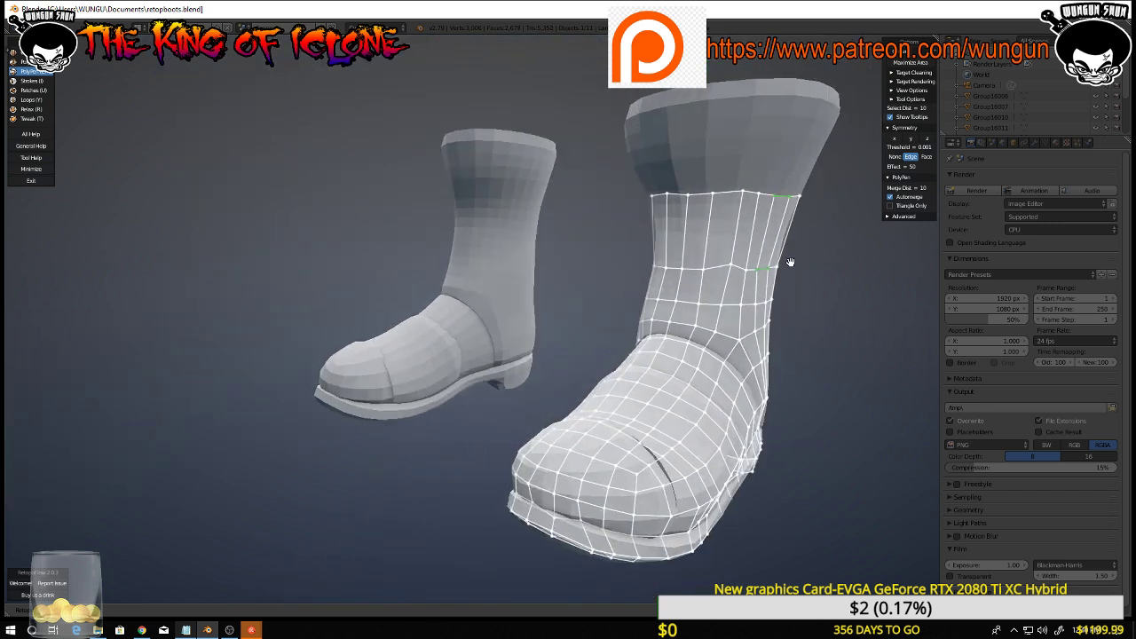
Start a new row on the upper shaft with one tall PolyPen quad built up from the closed row's top edge
scroll(792, 265, "up", 4)
scroll(641, 376, "up", 4)
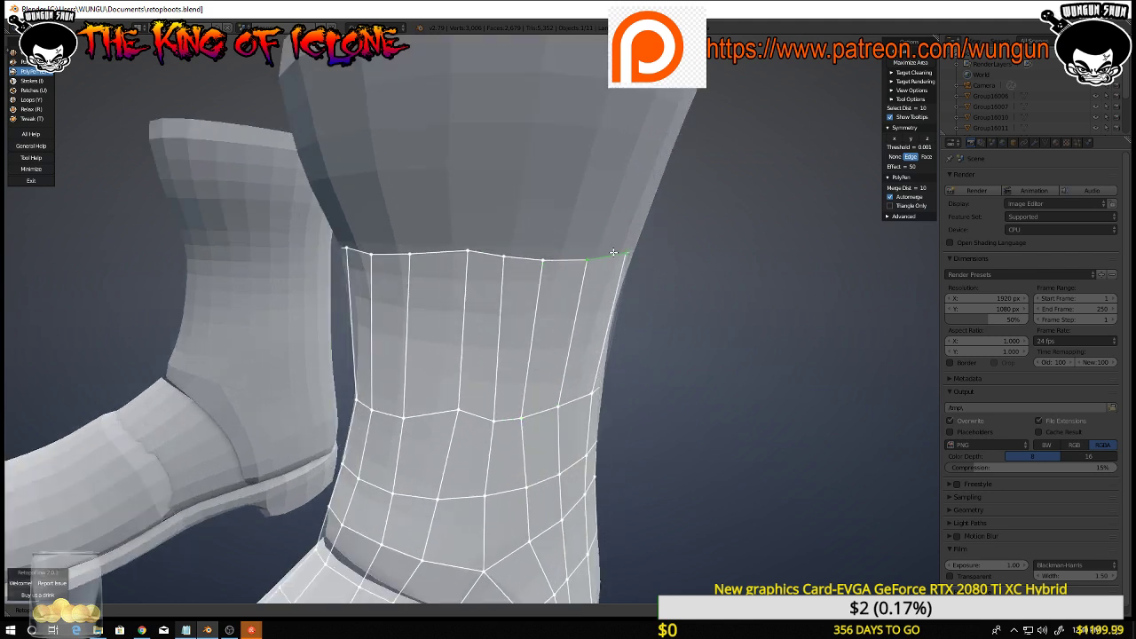
middle_click_drag(614, 253, 583, 248)
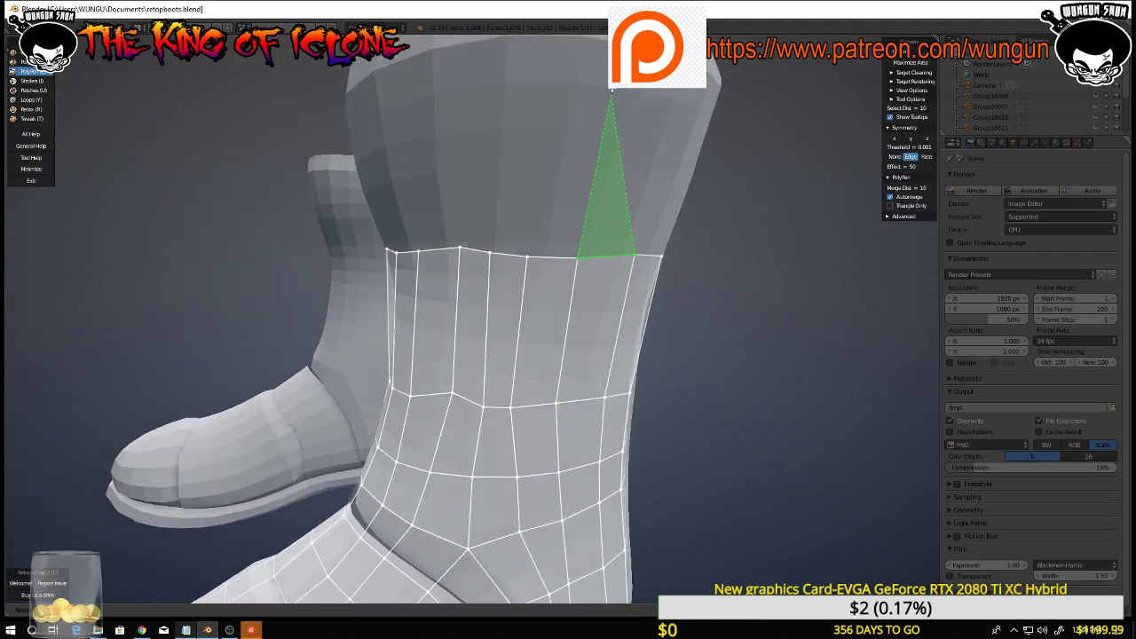
left_click(672, 99)
left_click(588, 218)
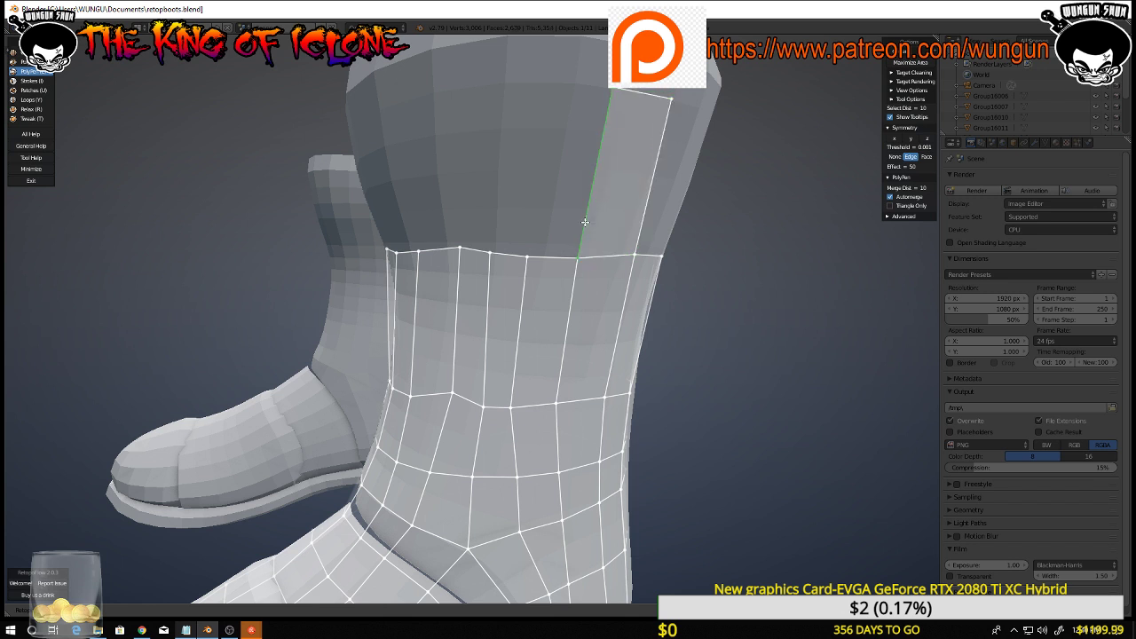
left_click_drag(529, 257, 527, 231)
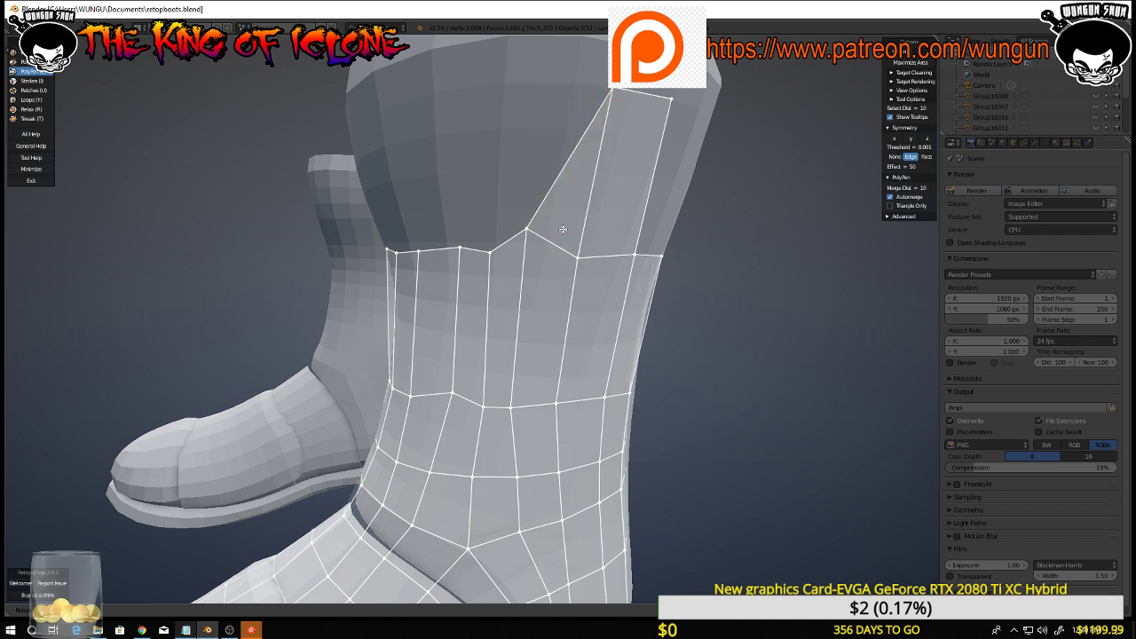
key("ctrl+z")
key("ctrl+z")
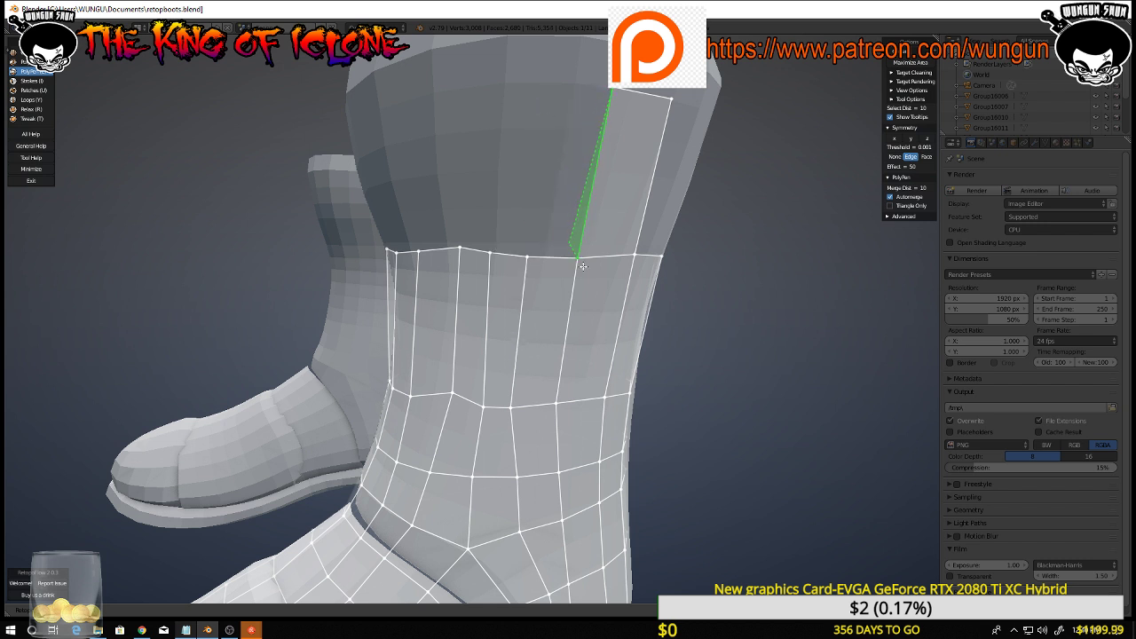
Build a second tall quad beside the first one, sharing its side edge and upper corner
right_click(553, 260)
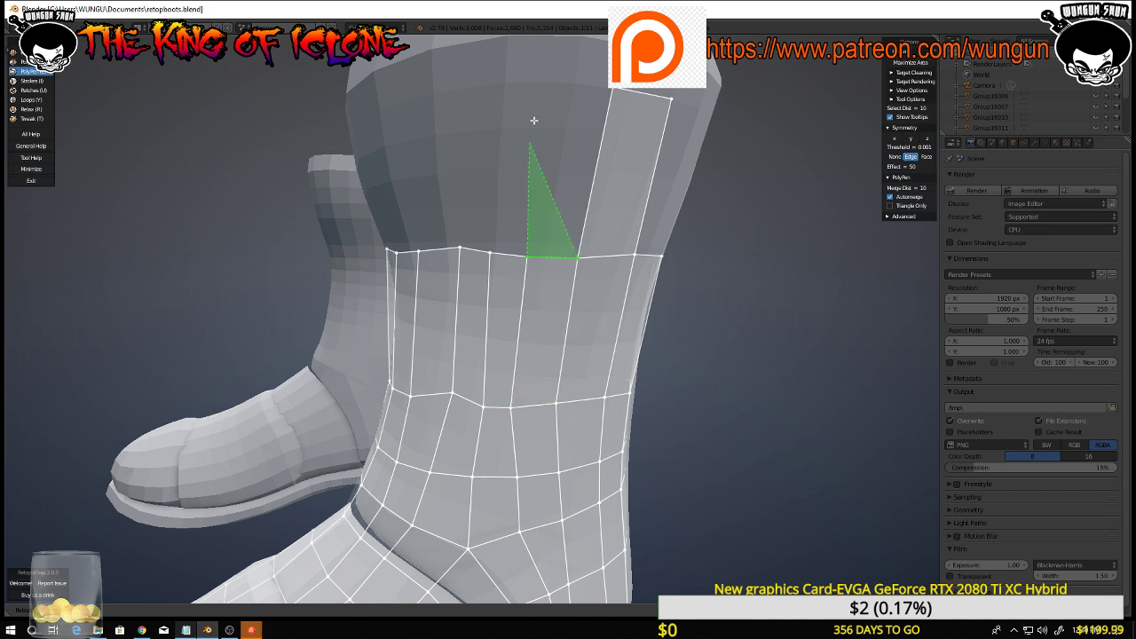
left_click(544, 86)
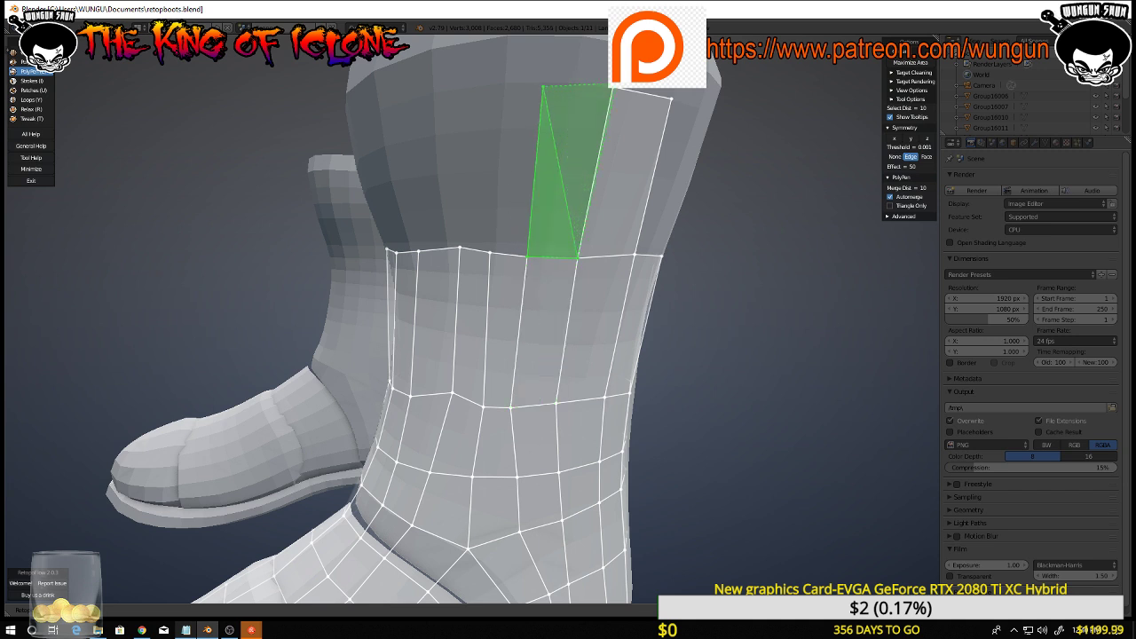
left_click(611, 87, "ctrl")
middle_click_drag(604, 186, 646, 188)
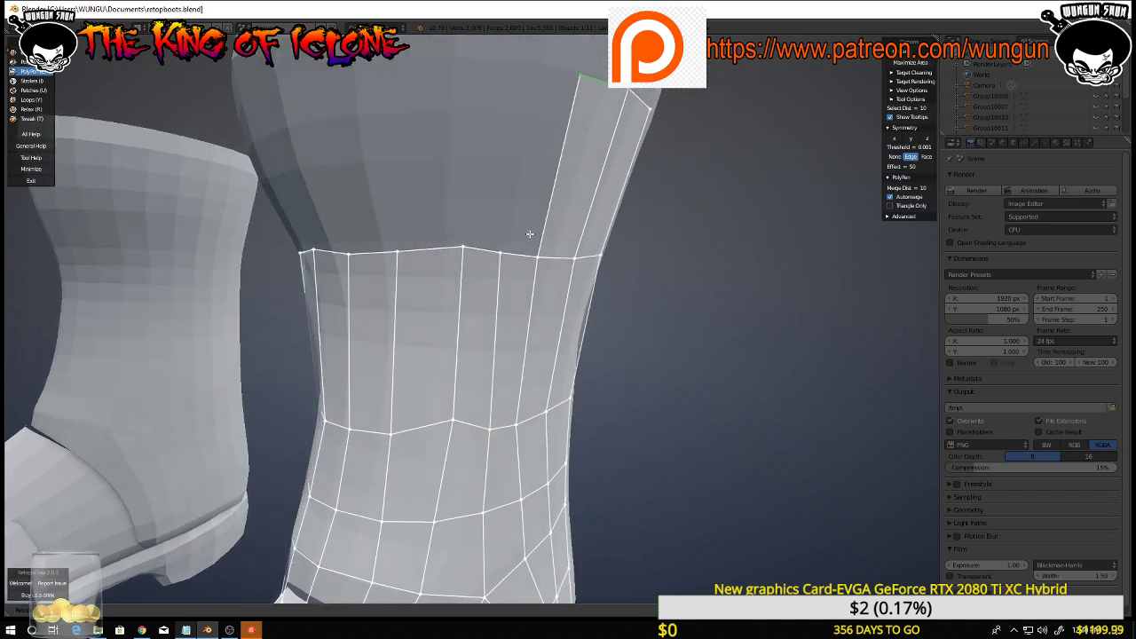
Add a separate tall quad farther along the new row, then fill the gap to the existing pair with two more quads
left_click(434, 255)
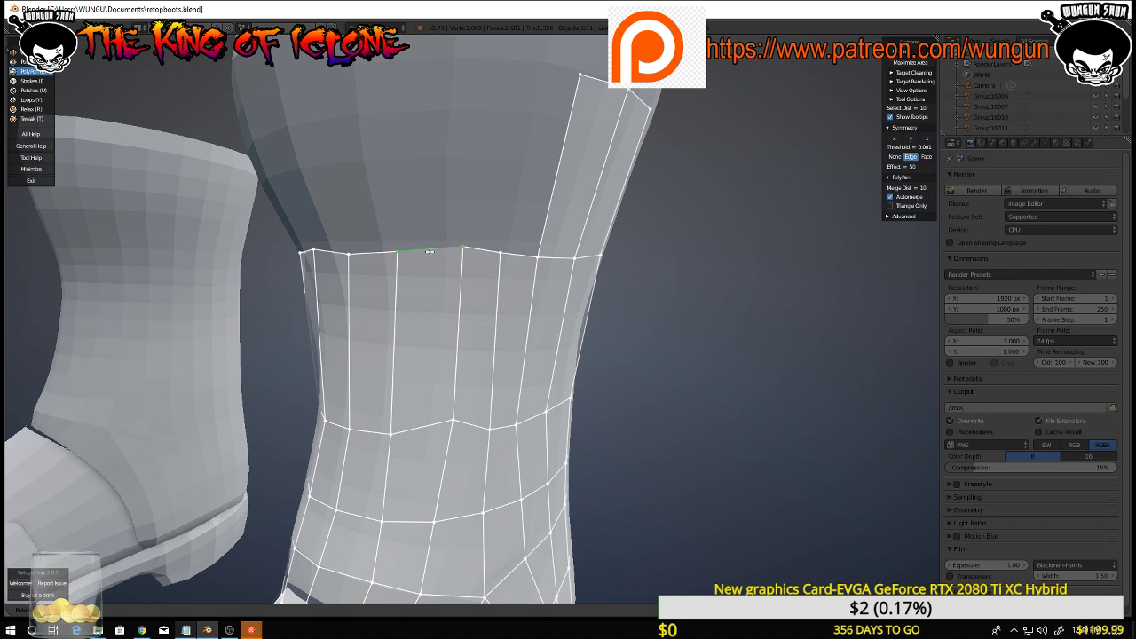
left_click(398, 67)
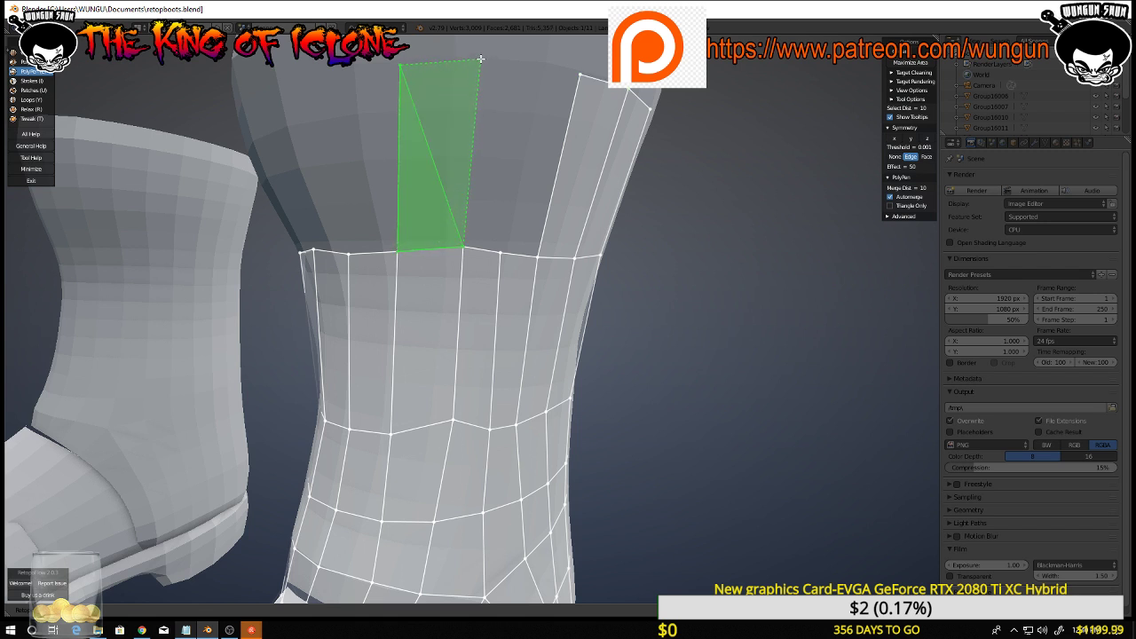
left_click(479, 60)
left_click(533, 64)
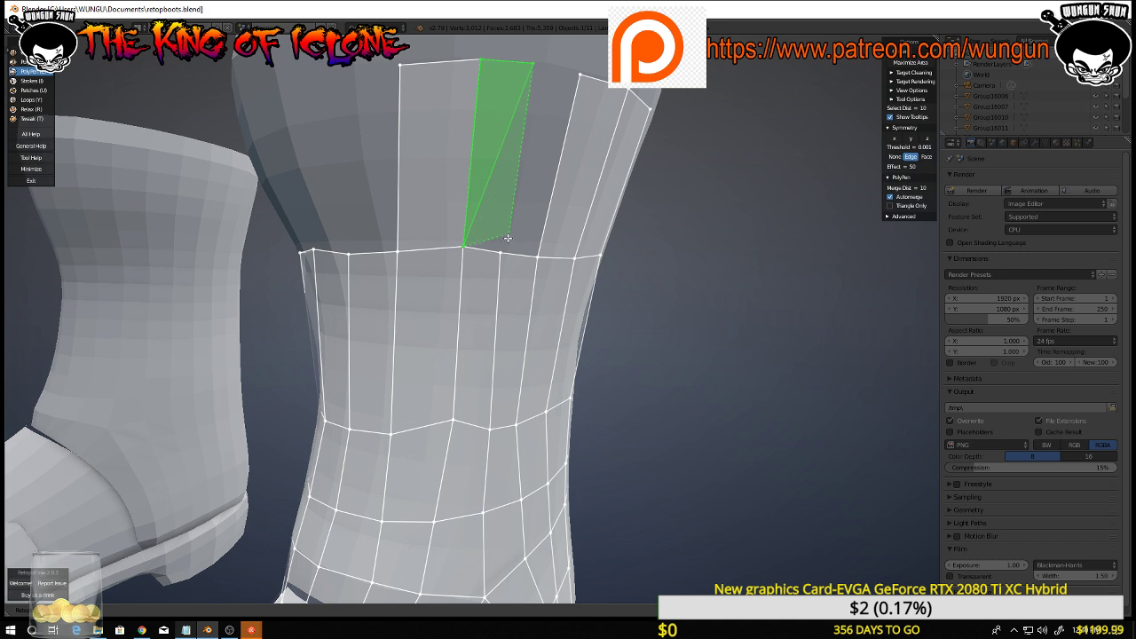
left_click(537, 256)
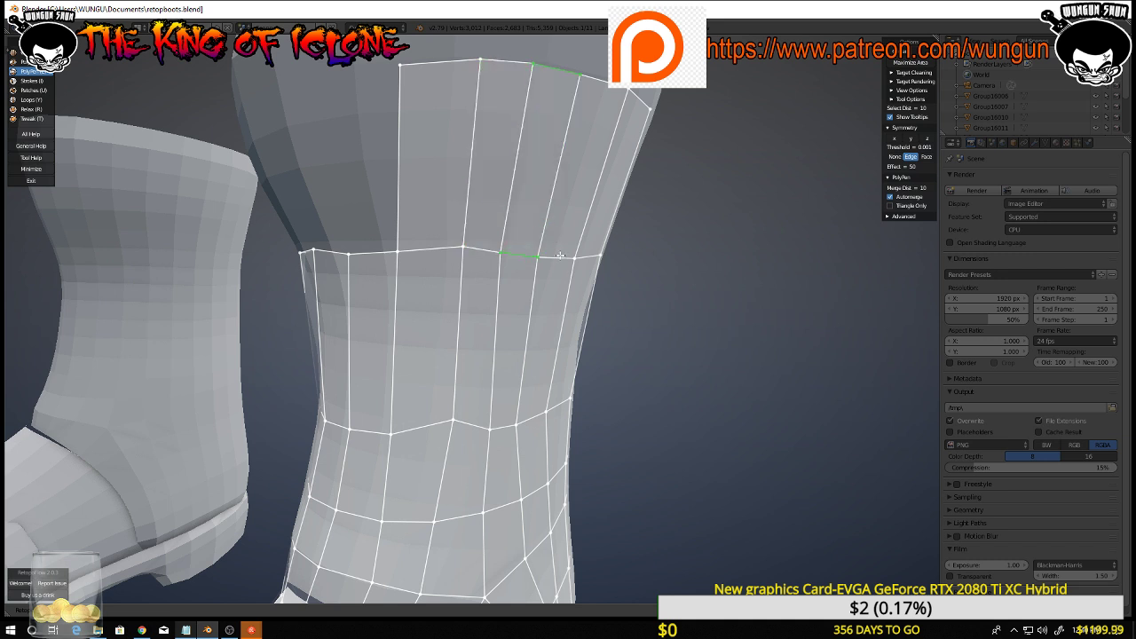
Continue the upper shaft row around the front of the boot with two more PolyPen quads just below the rim band
middle_click_drag(538, 256, 647, 297)
scroll(545, 198, "down", 6)
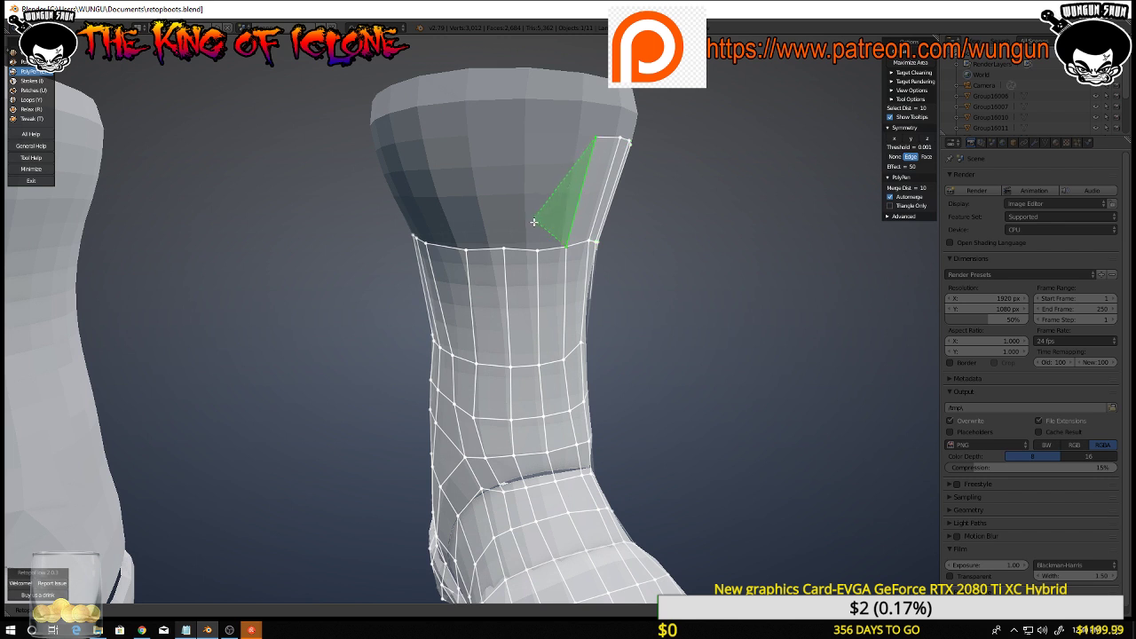
left_click(540, 139)
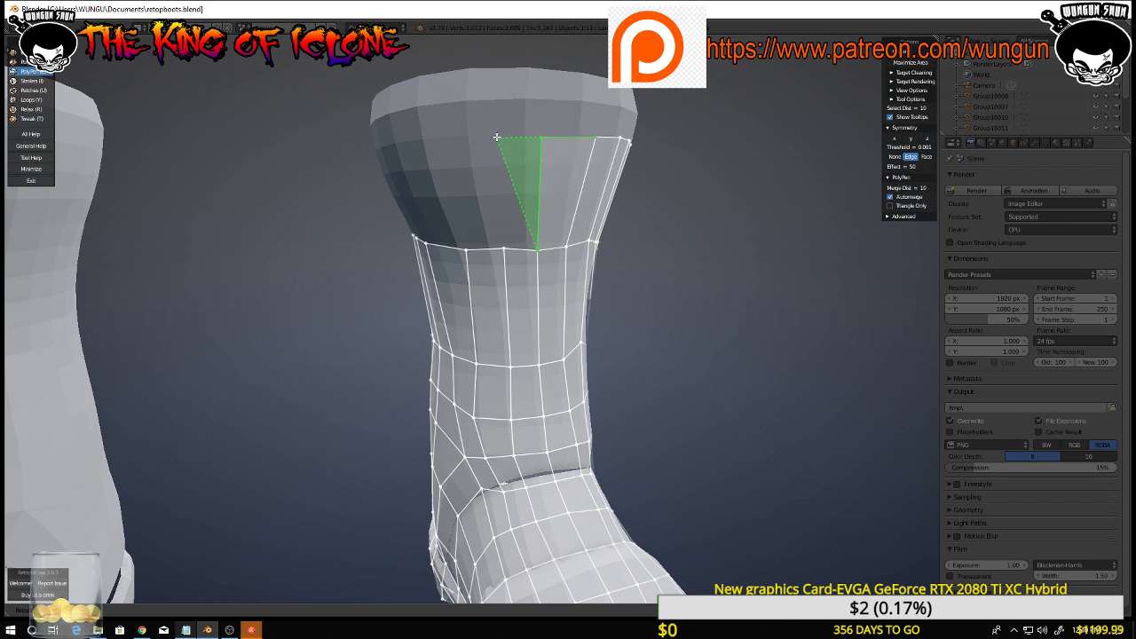
left_click(495, 138)
left_click(507, 240)
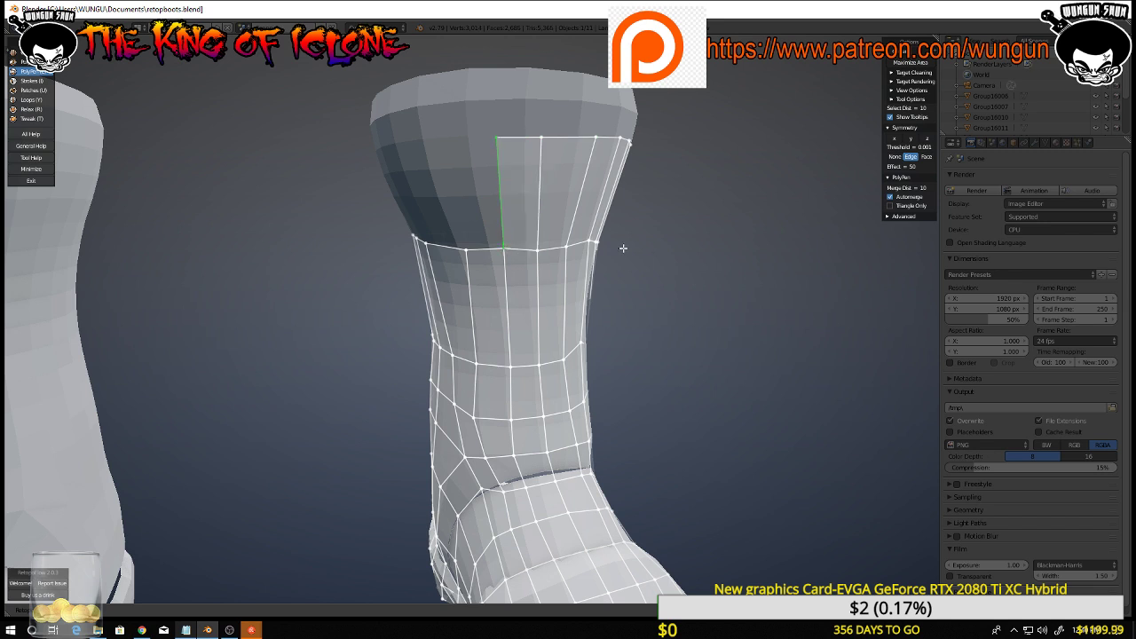
Add two wider quads to the upper shaft row, carrying it from the front onto the next side of the boot
middle_click_drag(621, 246, 569, 218)
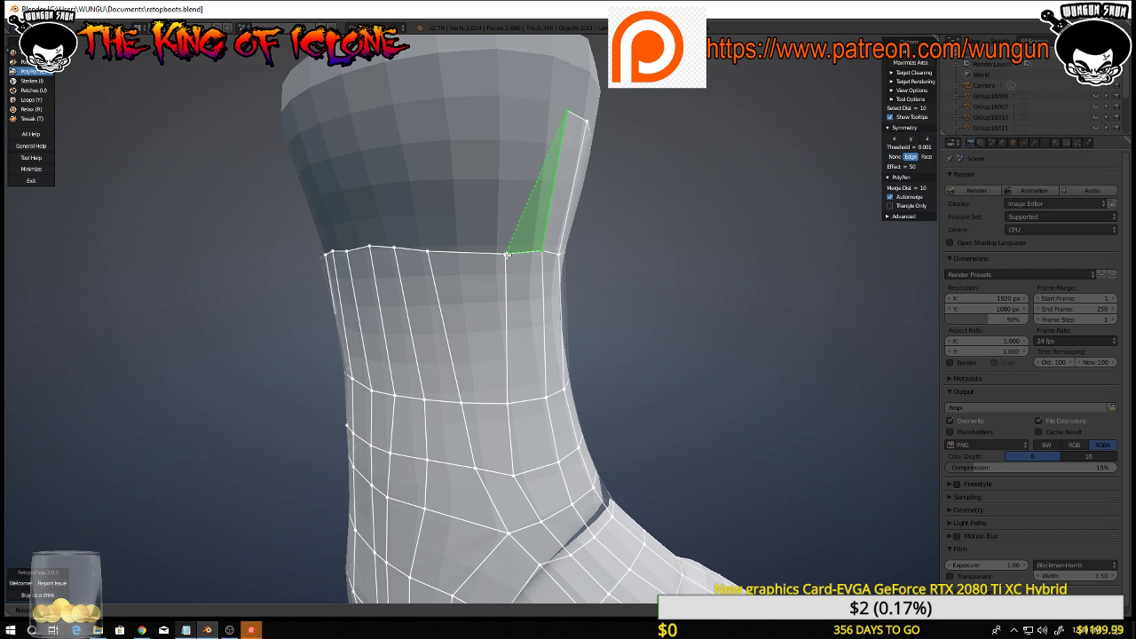
left_click(506, 238)
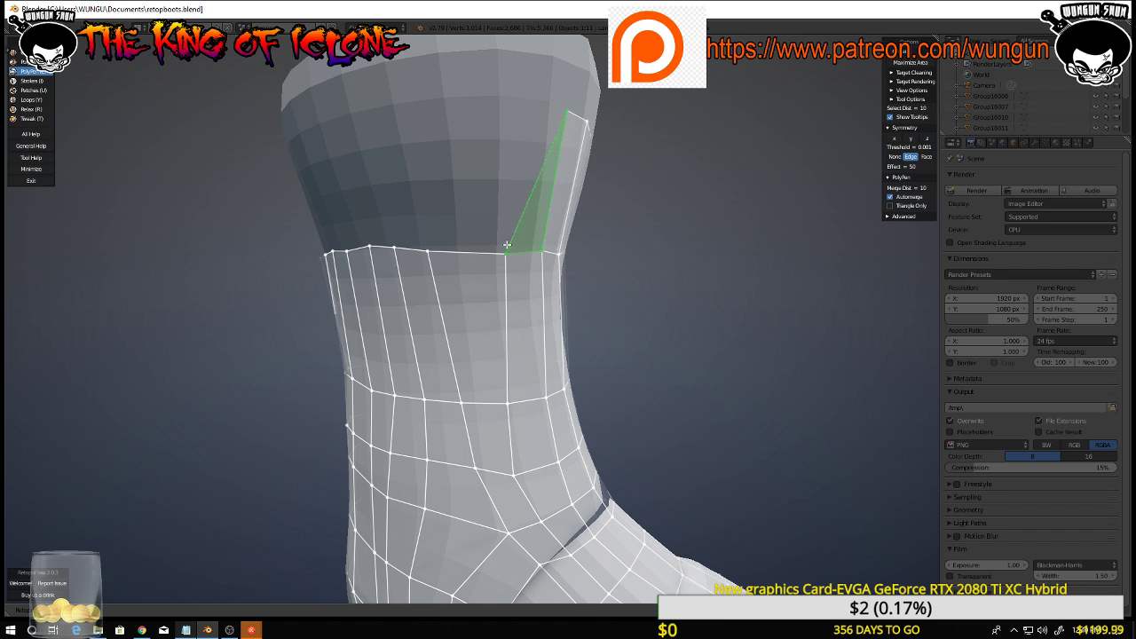
left_click(506, 101)
left_click(444, 100)
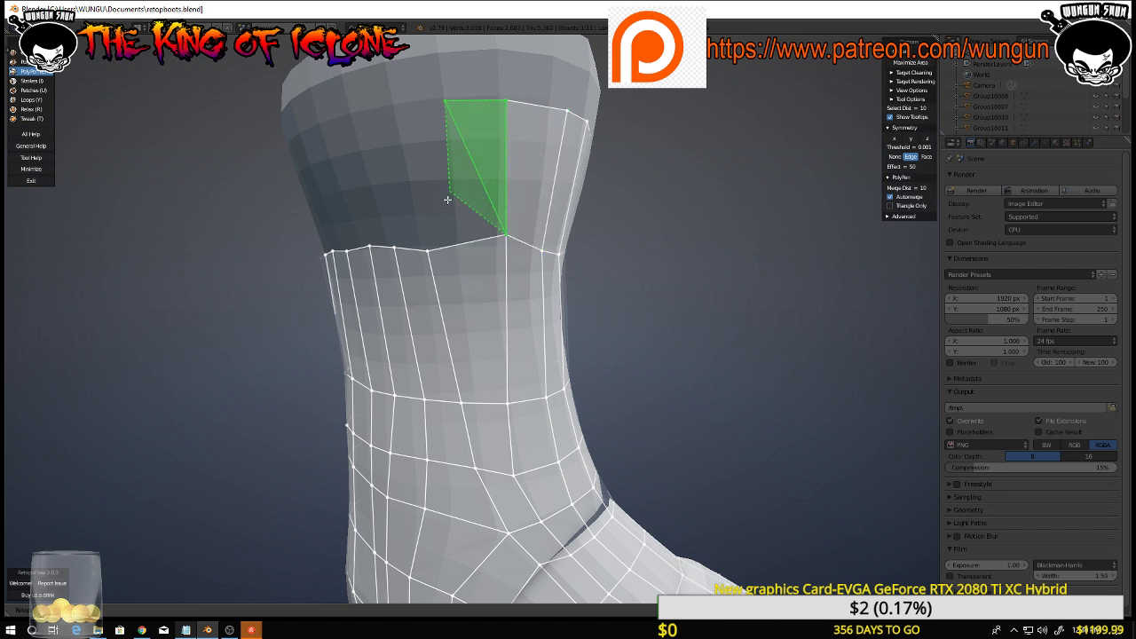
left_click(427, 252)
Nudge the lower corner vertex of the newest quad along the shaft so the quad spacing is more even
middle_click_drag(488, 234, 516, 227)
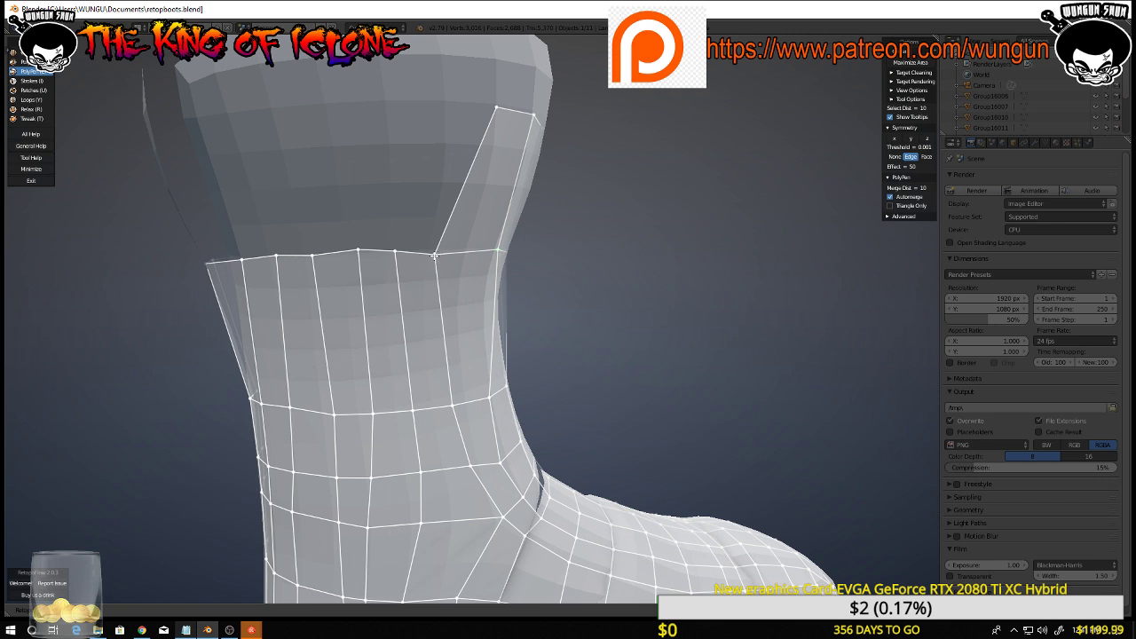
scroll(441, 257, "down", 3)
scroll(436, 252, "up", 6)
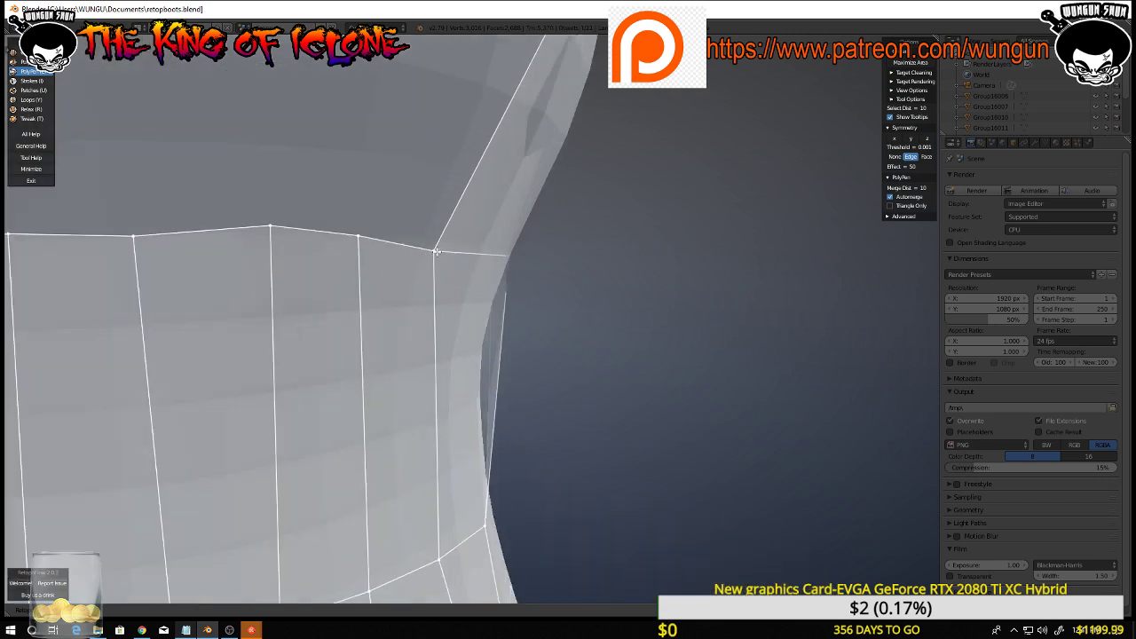
left_click_drag(433, 254, 454, 250)
scroll(482, 254, "down", 7)
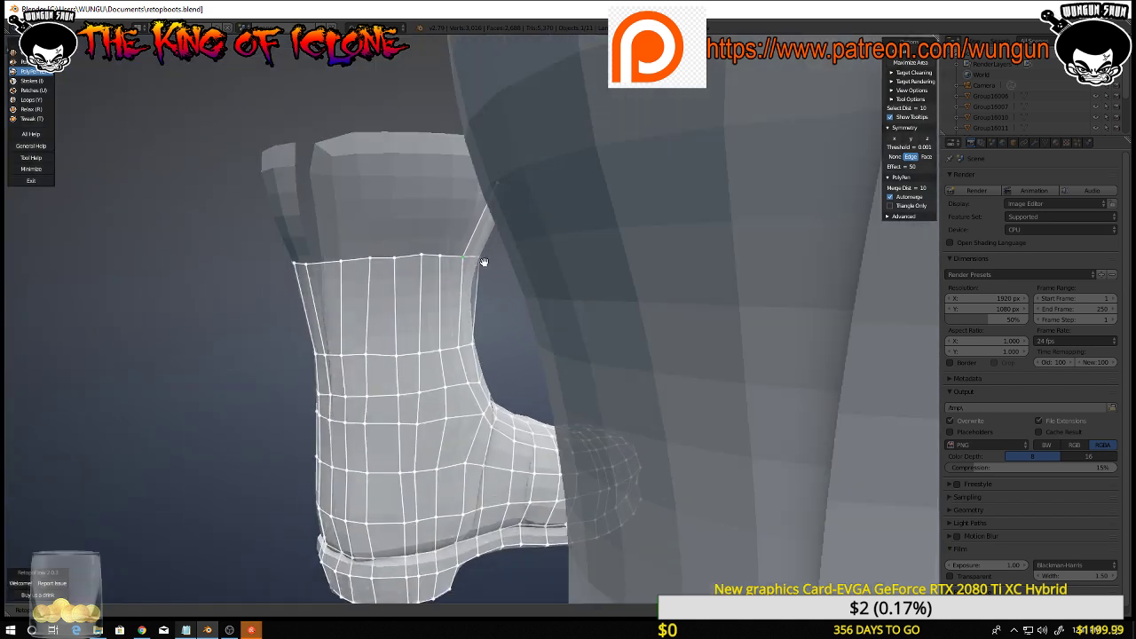
Extend the upper shaft row along that side towards the back of the boot with two more quads
middle_click_drag(484, 259, 379, 268)
scroll(436, 236, "up", 4)
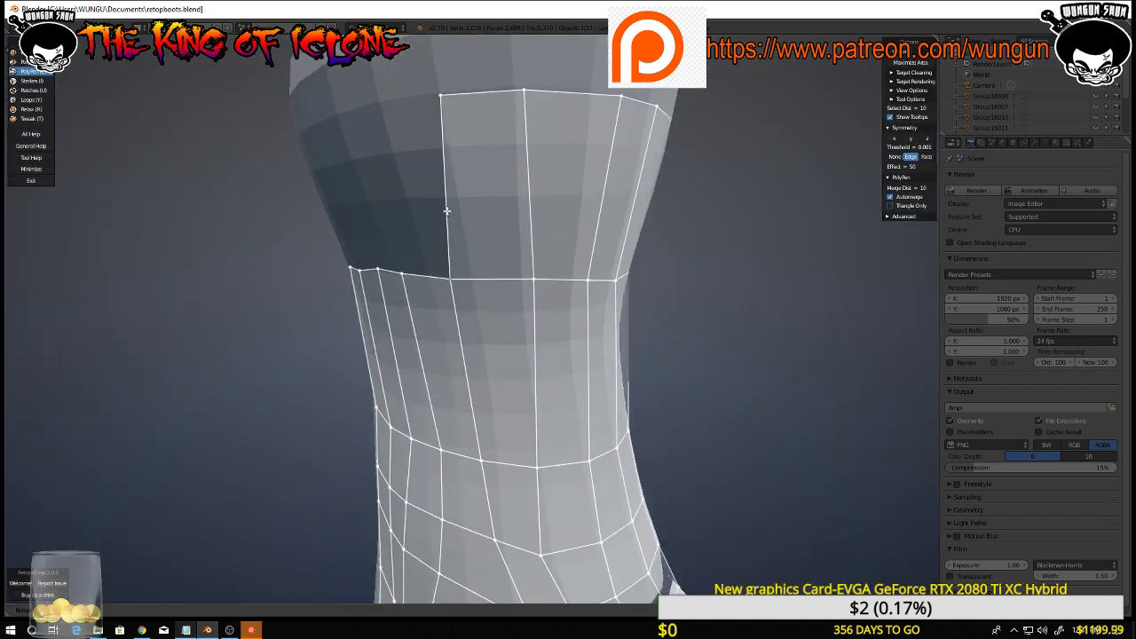
scroll(480, 241, "up", 2)
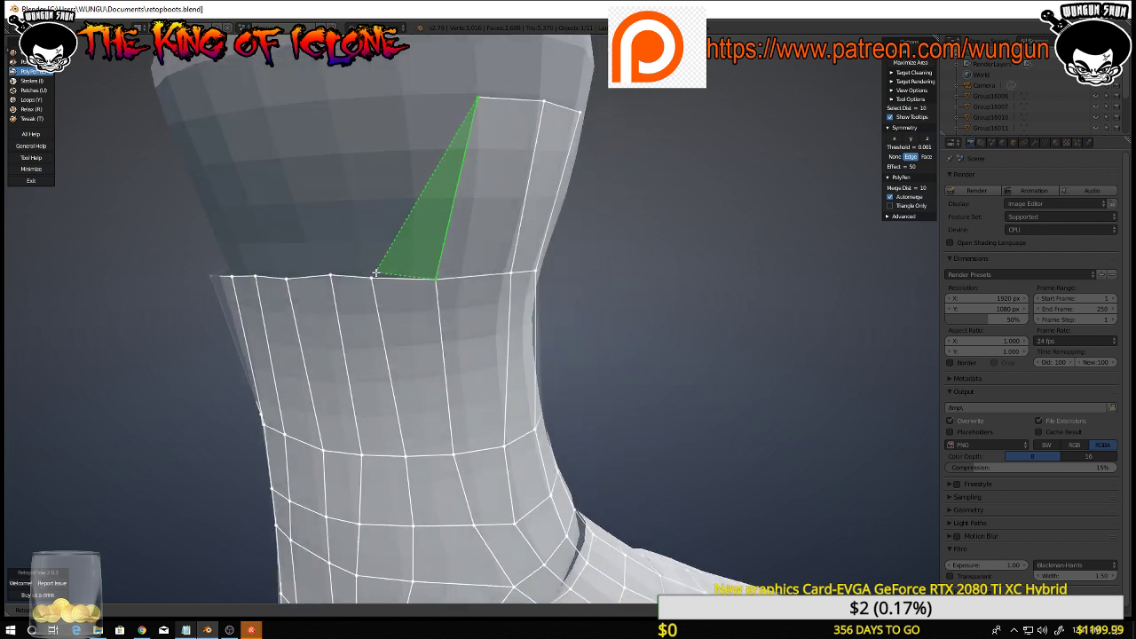
left_click(364, 100)
left_click(307, 101)
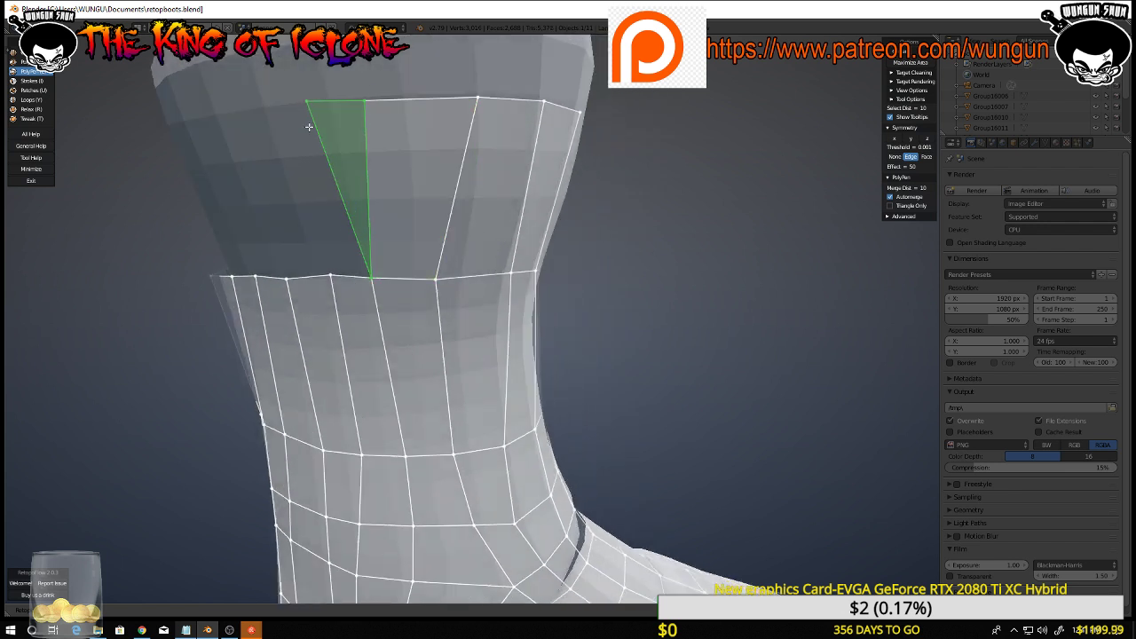
left_click(330, 276)
Extend the upper row from its opposite end with three quads, bridging the vertical split at the back of the shaft
scroll(479, 296, "down", 5)
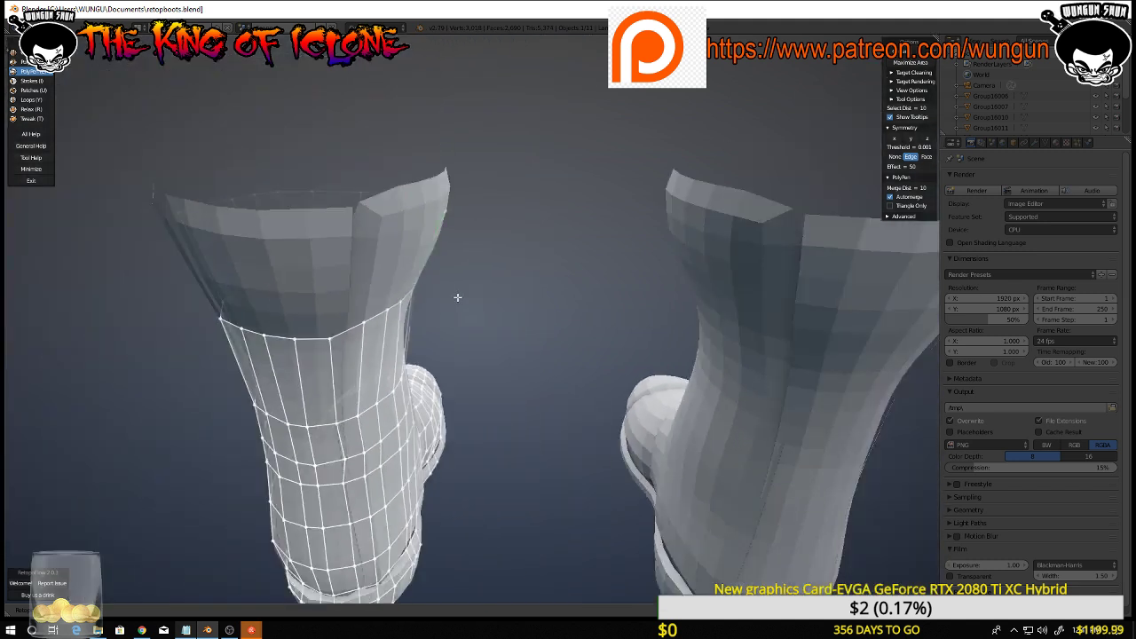
mouse_move(481, 278)
middle_mouse_down()
mouse_move(563, 262)
mouse_move(493, 263)
middle_mouse_up()
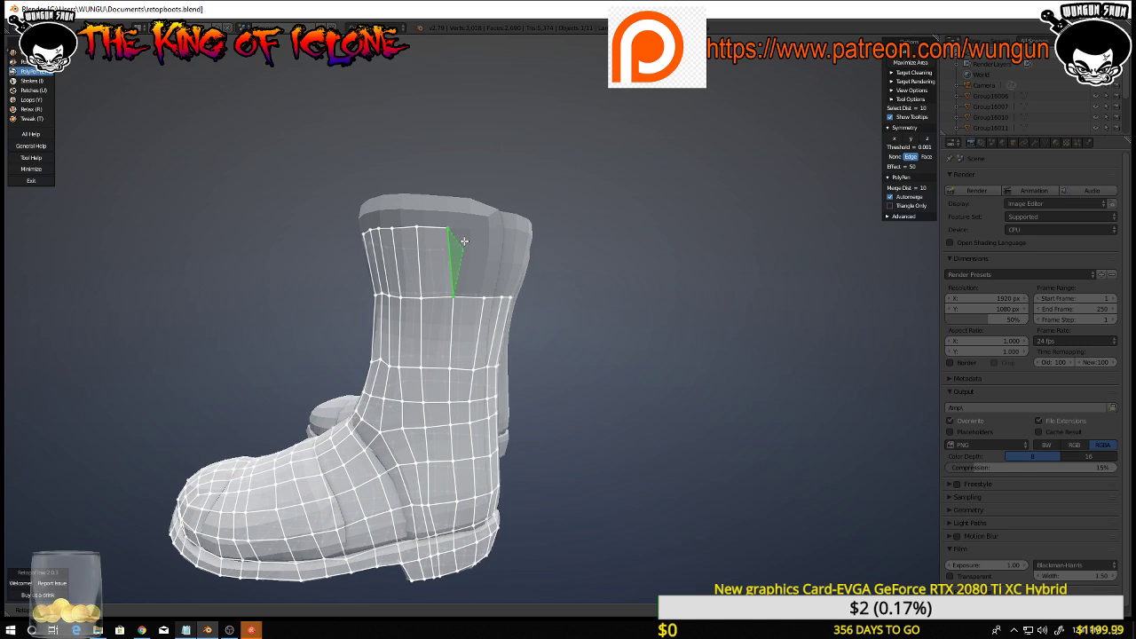
left_click(480, 299)
middle_click_drag(484, 299, 369, 225)
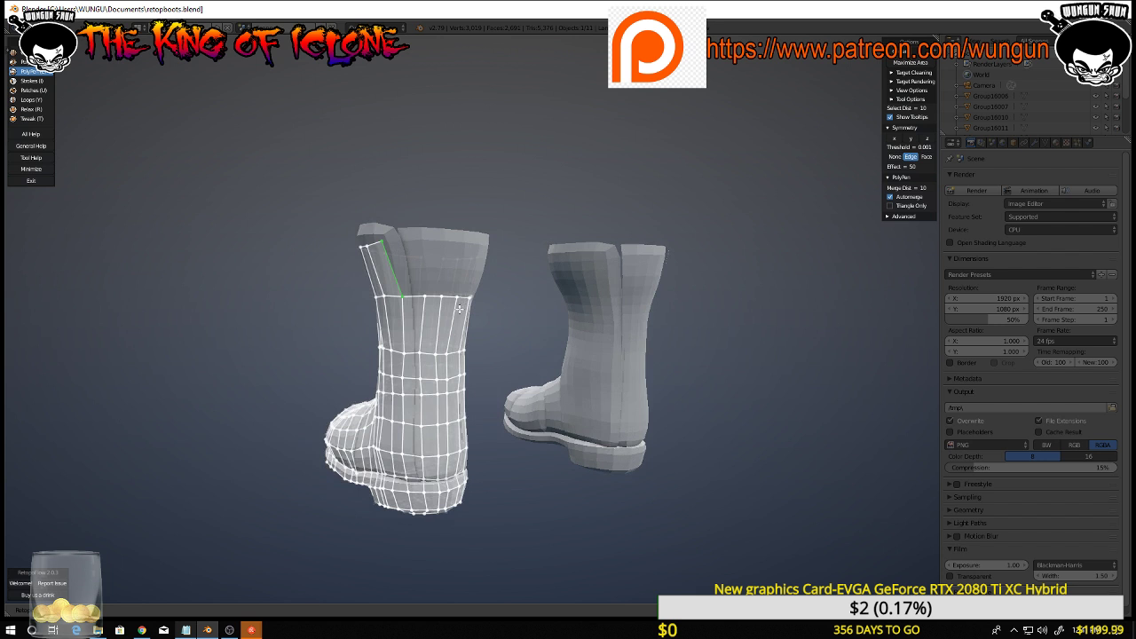
scroll(367, 224, "up", 3)
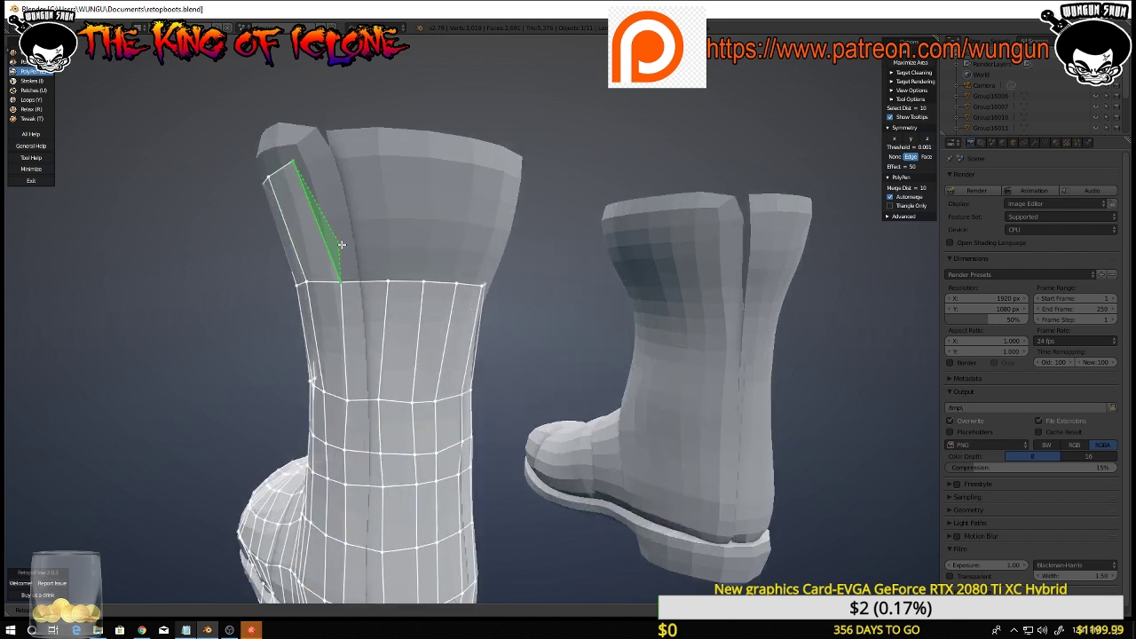
left_click(380, 157)
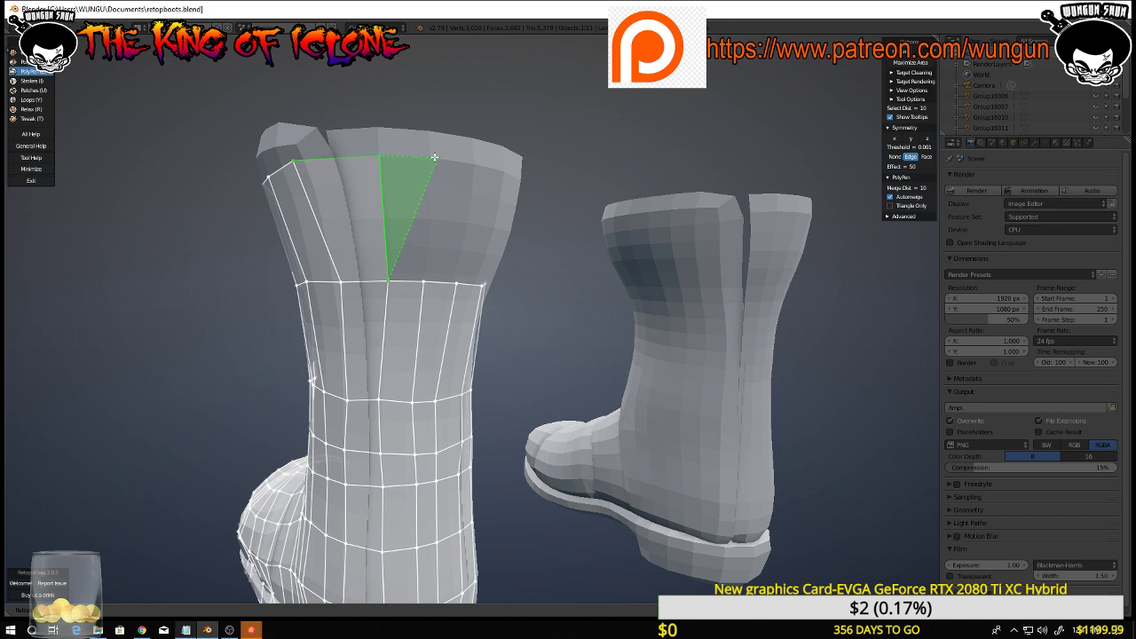
left_click(434, 158)
left_click(425, 282)
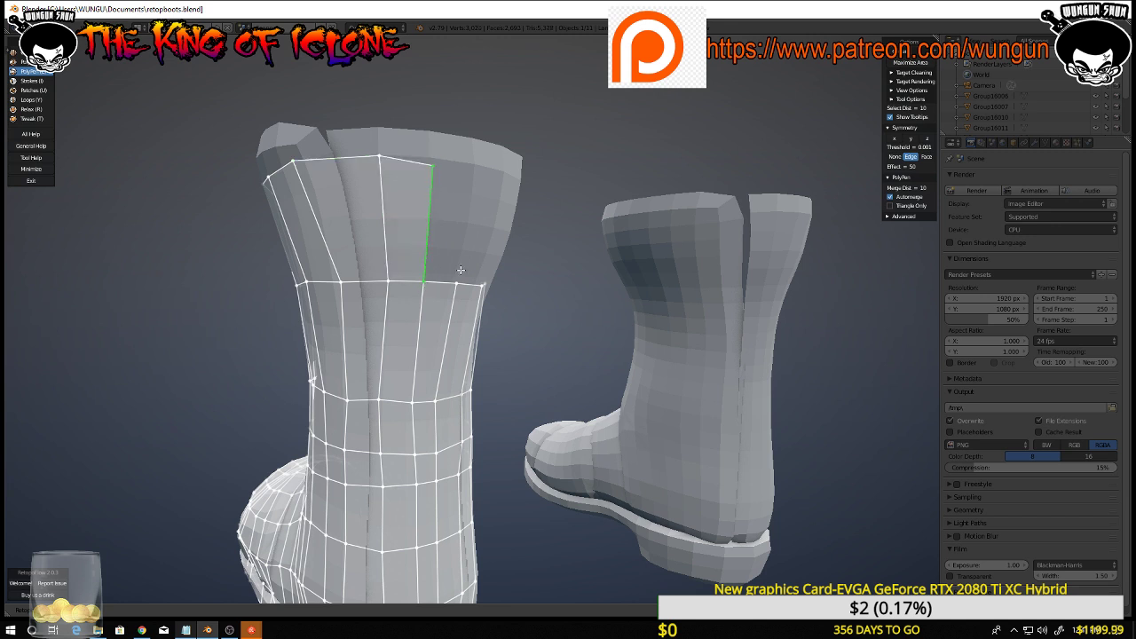
Extend the upper shaft row across the back of the boot with three more PolyPen quads
middle_click_drag(424, 282, 423, 249)
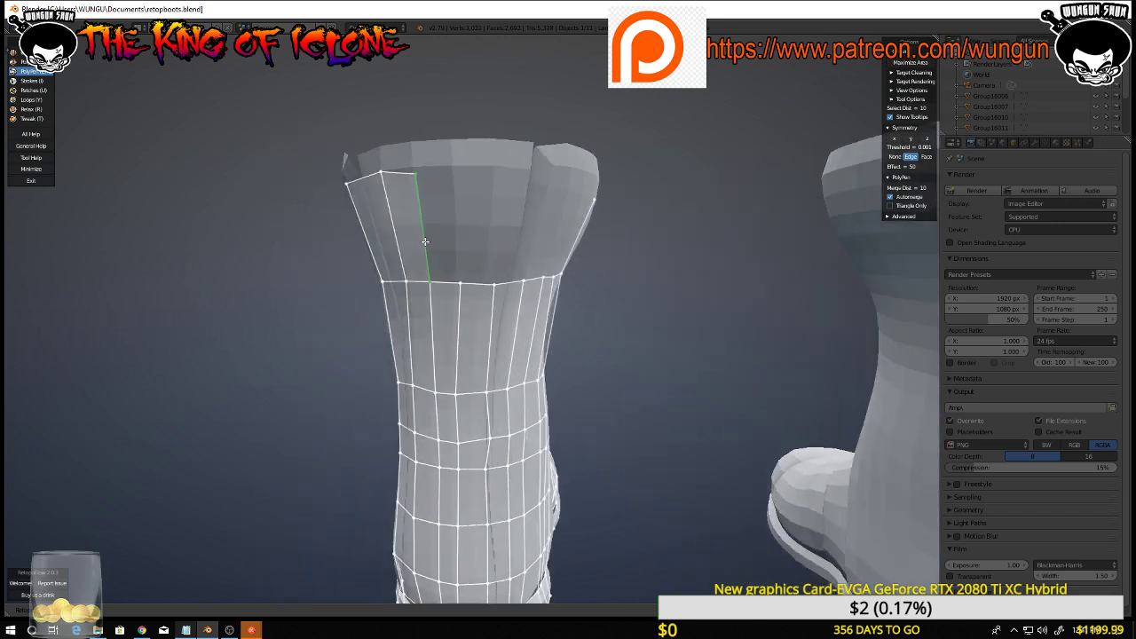
left_click(461, 281)
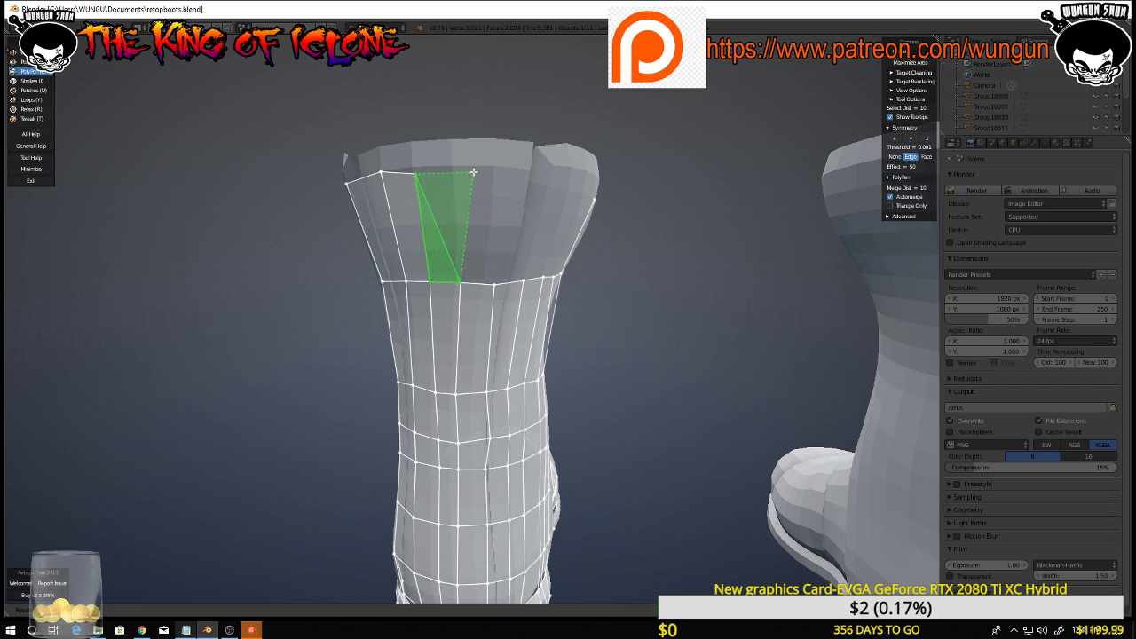
left_click(463, 172)
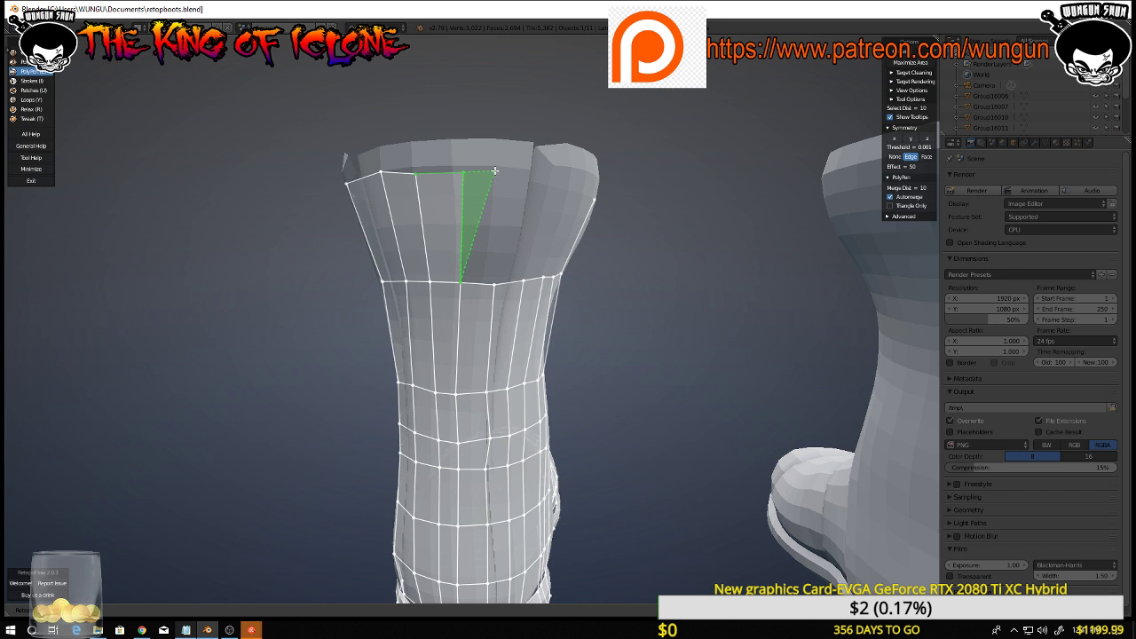
left_click(494, 171)
left_click(495, 284)
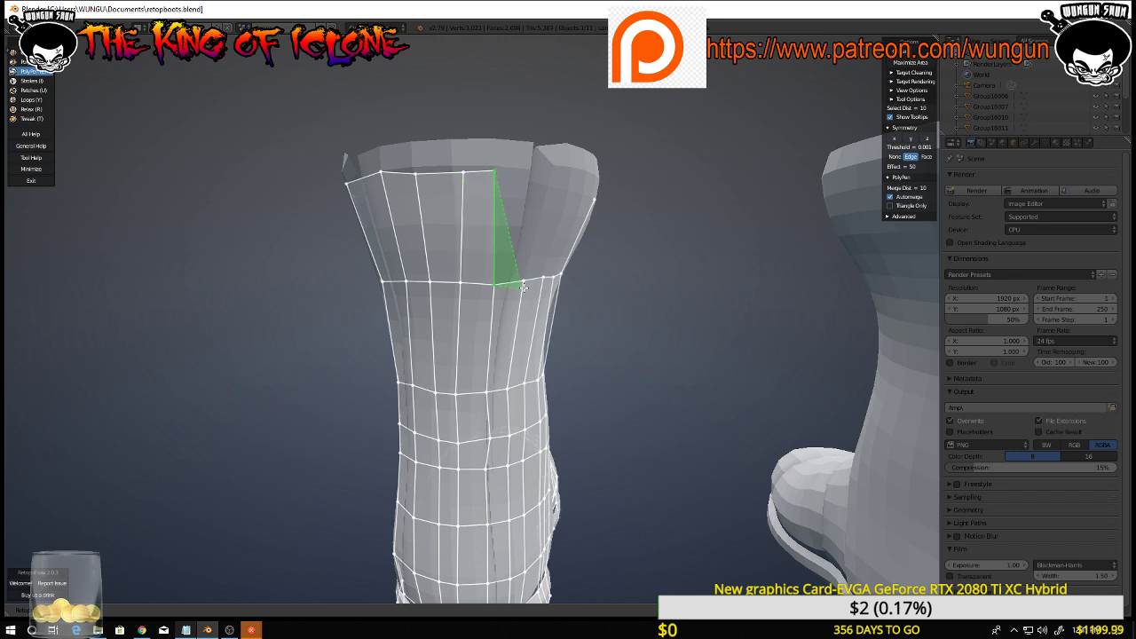
left_click(523, 285)
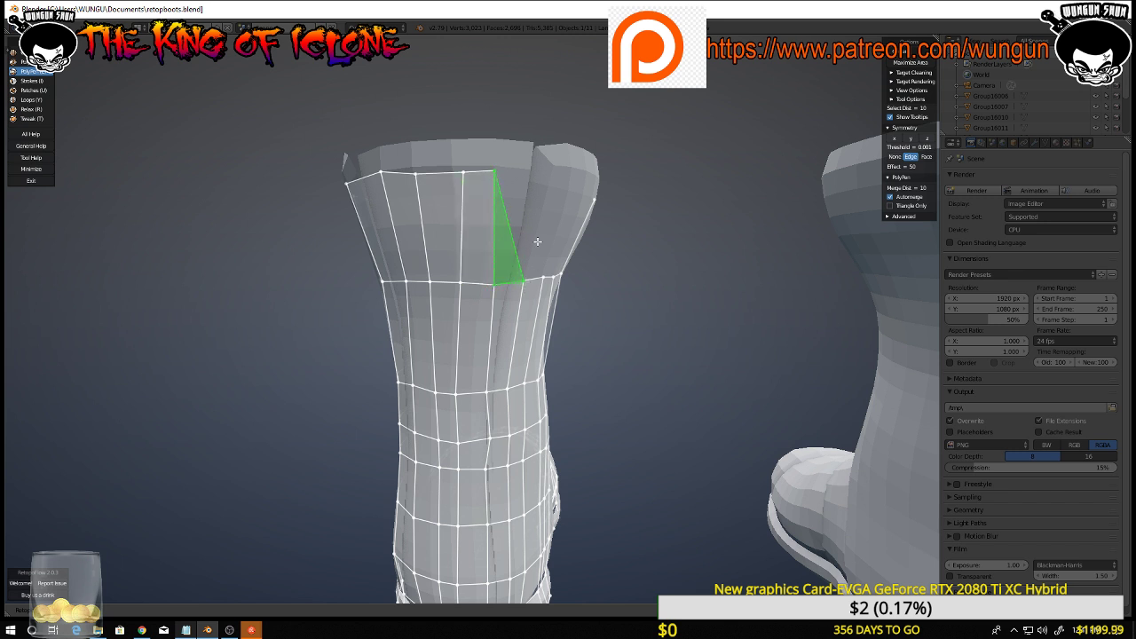
left_click(540, 175)
Add two more quads along the far side and bridge the remaining gap so the upper row closes around the shaft
middle_click_drag(667, 265, 583, 240)
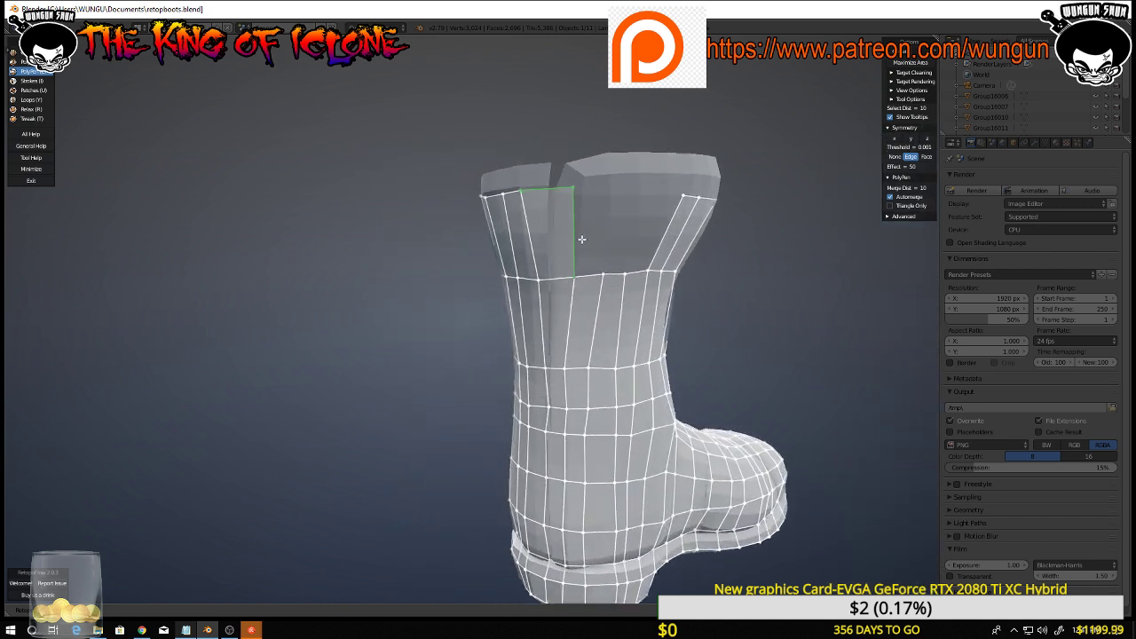
left_click(604, 272)
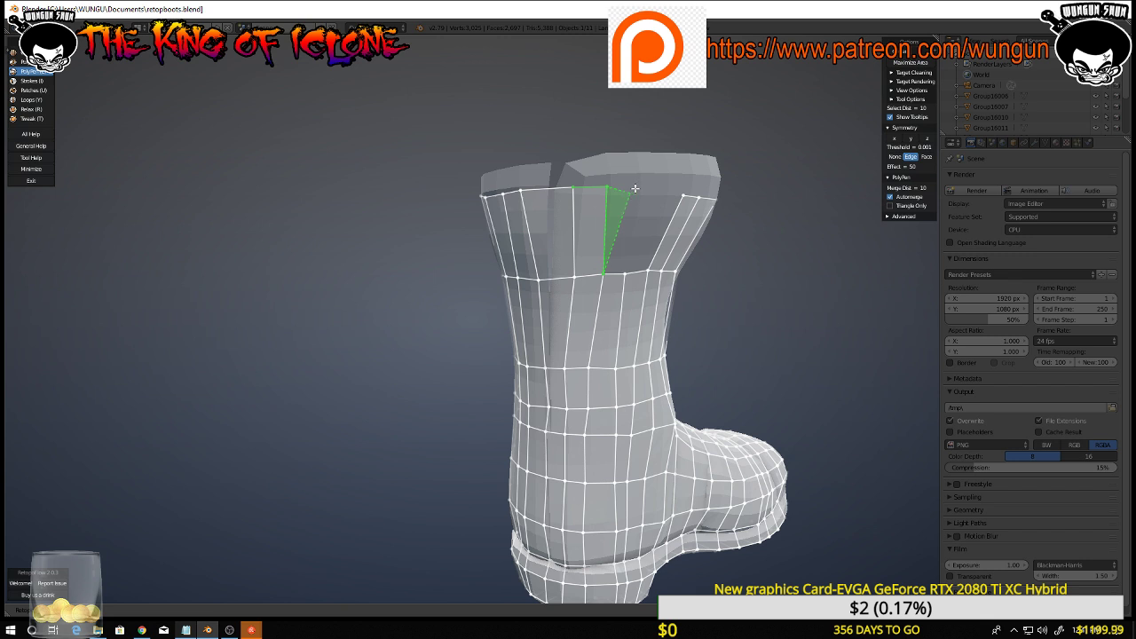
left_click(638, 184)
left_click(623, 273)
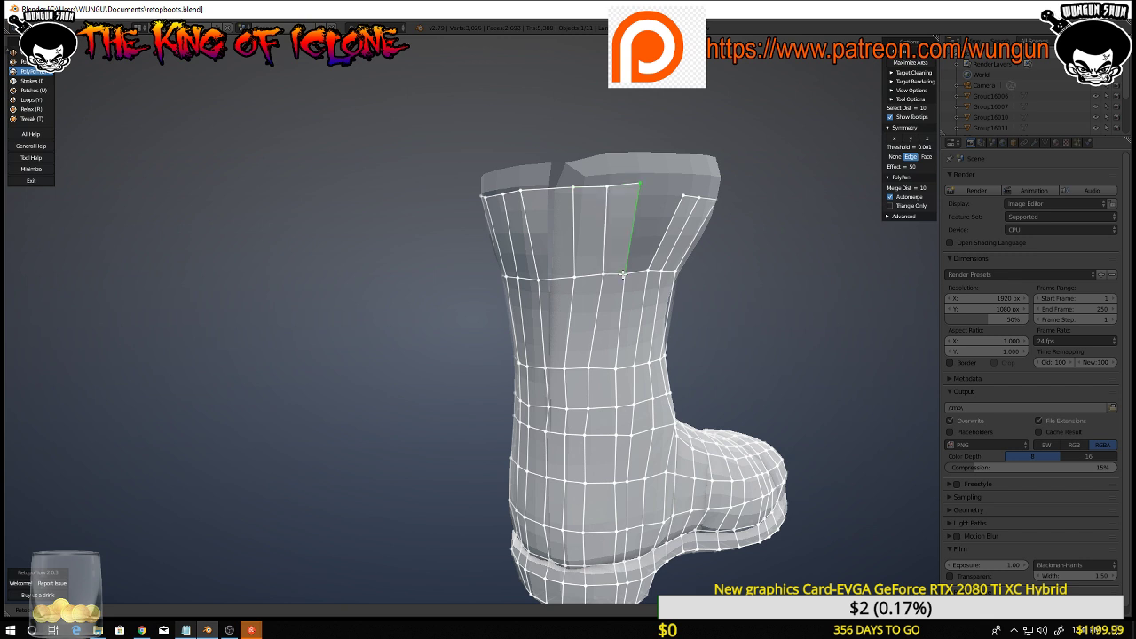
left_click(650, 265)
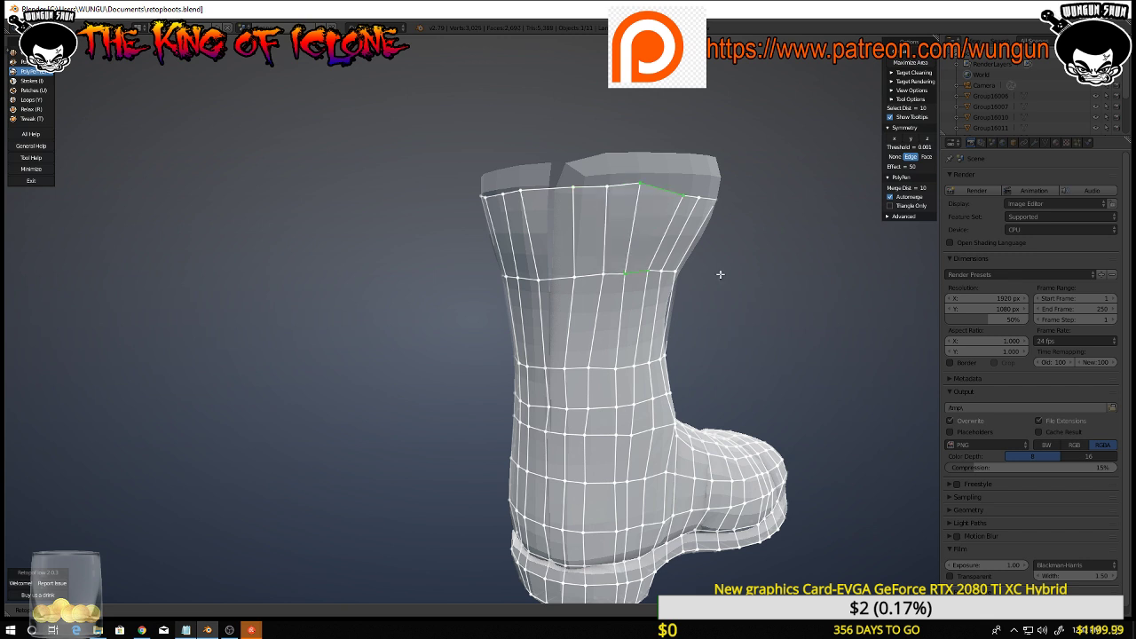
Nudge two raised vertices on the upper row's top edge slightly down so the edge runs level around the shaft
middle_click_drag(721, 274, 780, 265)
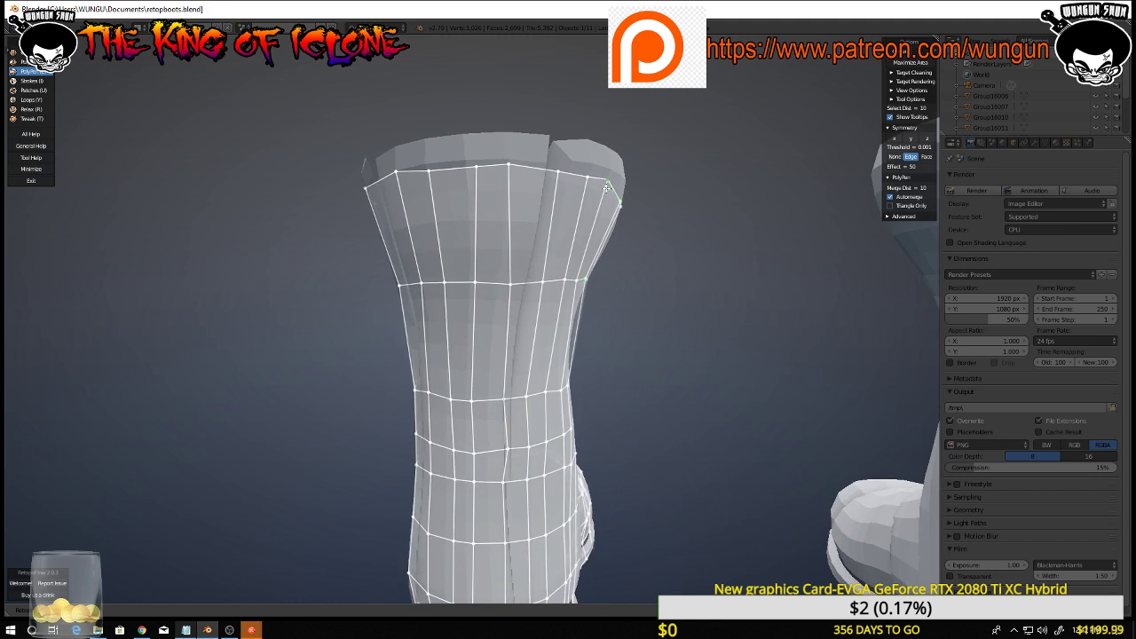
middle_click_drag(625, 258, 681, 265)
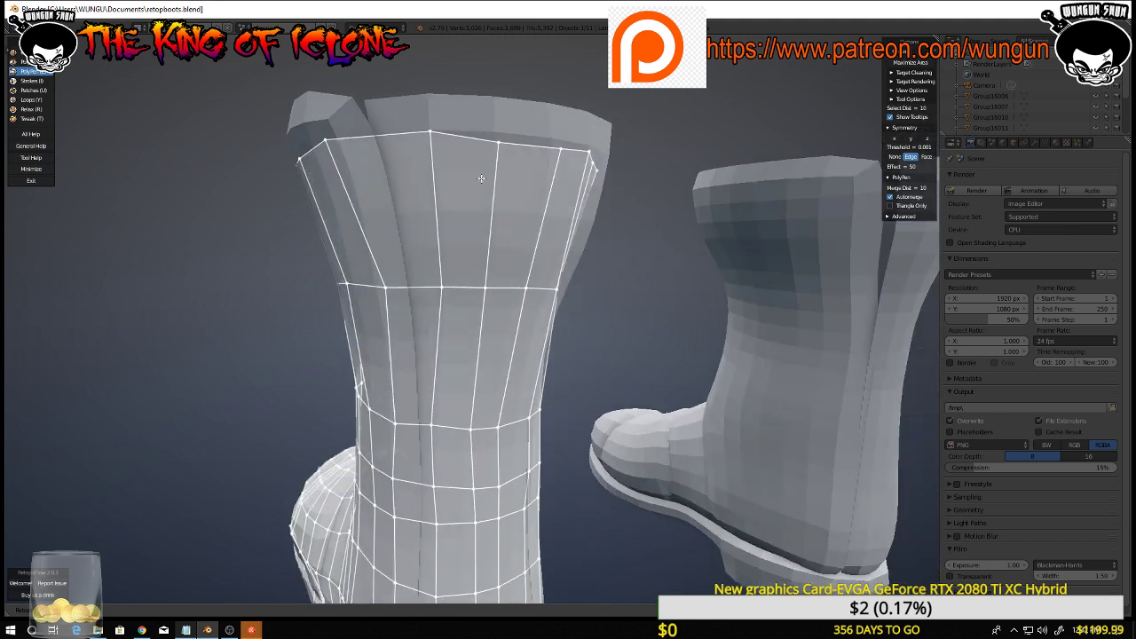
left_click_drag(431, 133, 433, 142)
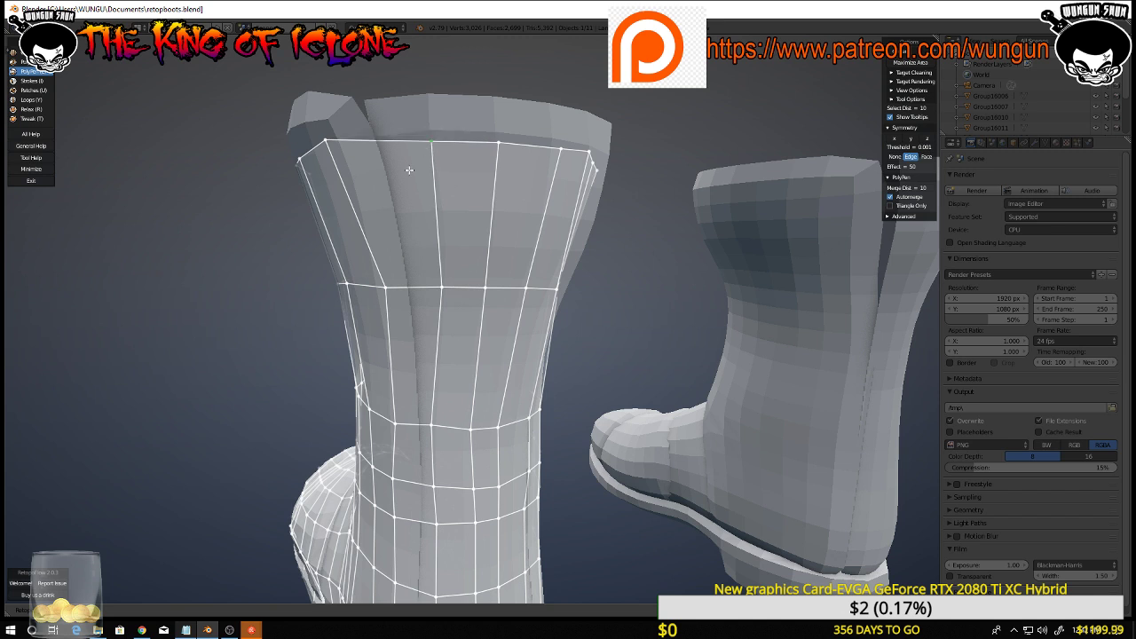
middle_click_drag(409, 169, 495, 172)
scroll(412, 182, "down", 3)
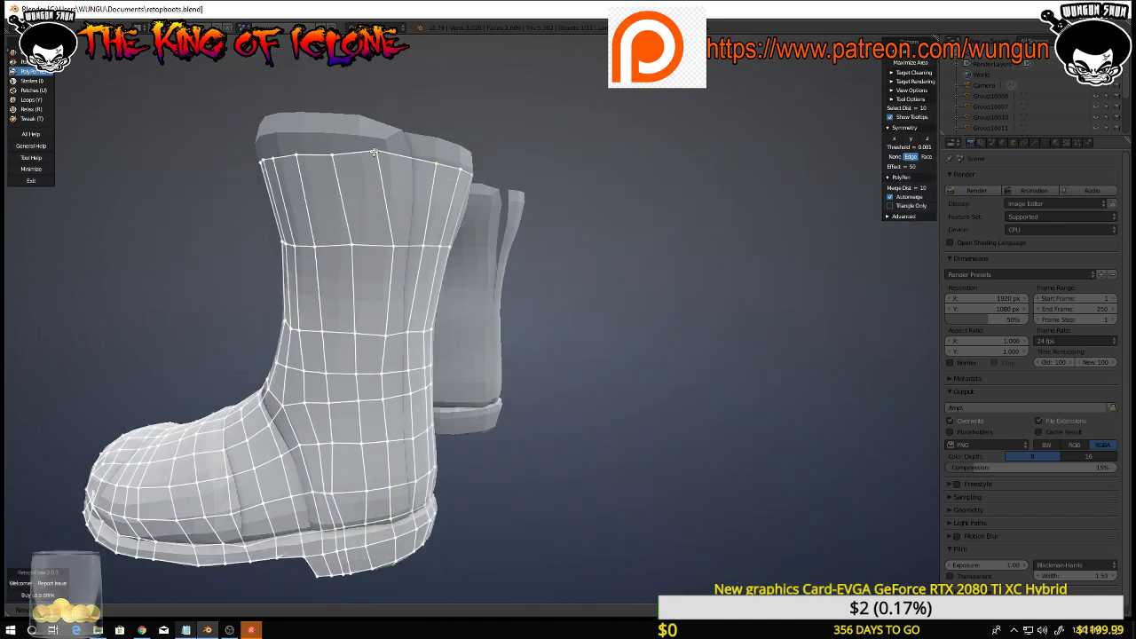
left_click_drag(373, 154, 375, 160)
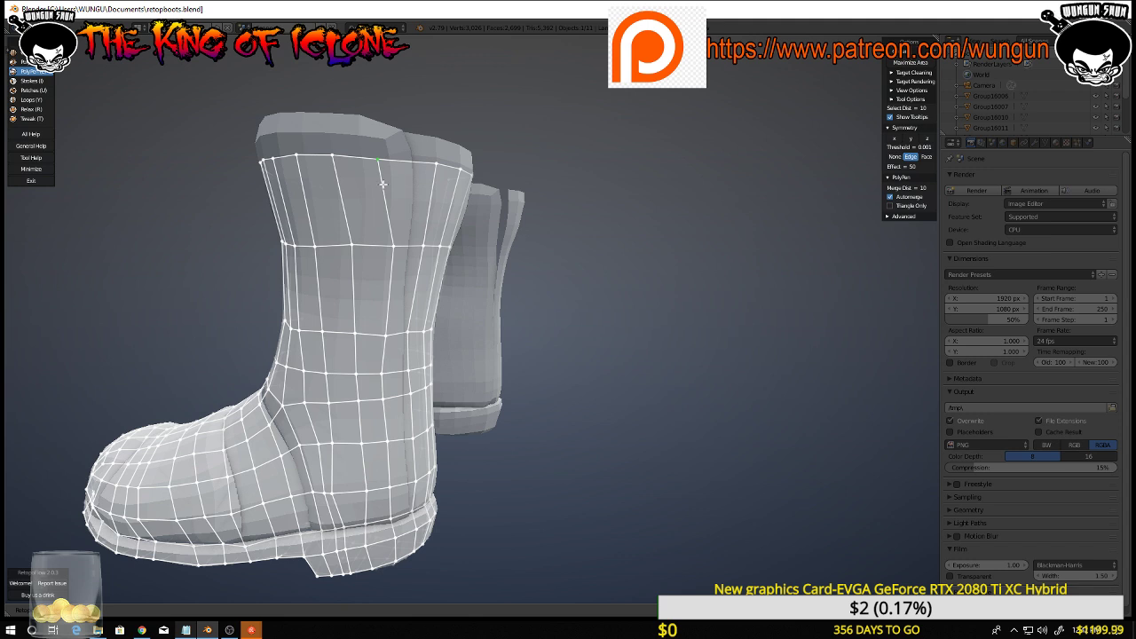
middle_click_drag(383, 184, 545, 303)
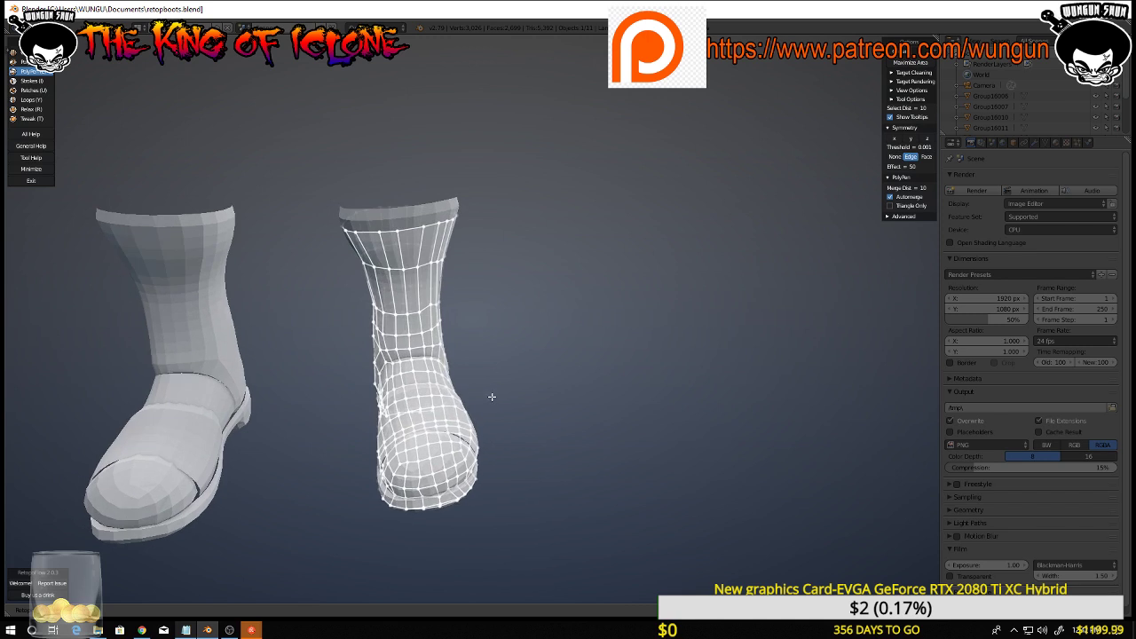
Exit RetopoFlow and delete the shaft and the front foot piece of the boot without retopology
key("Tab")
scroll(338, 358, "down", 4)
right_click(276, 321)
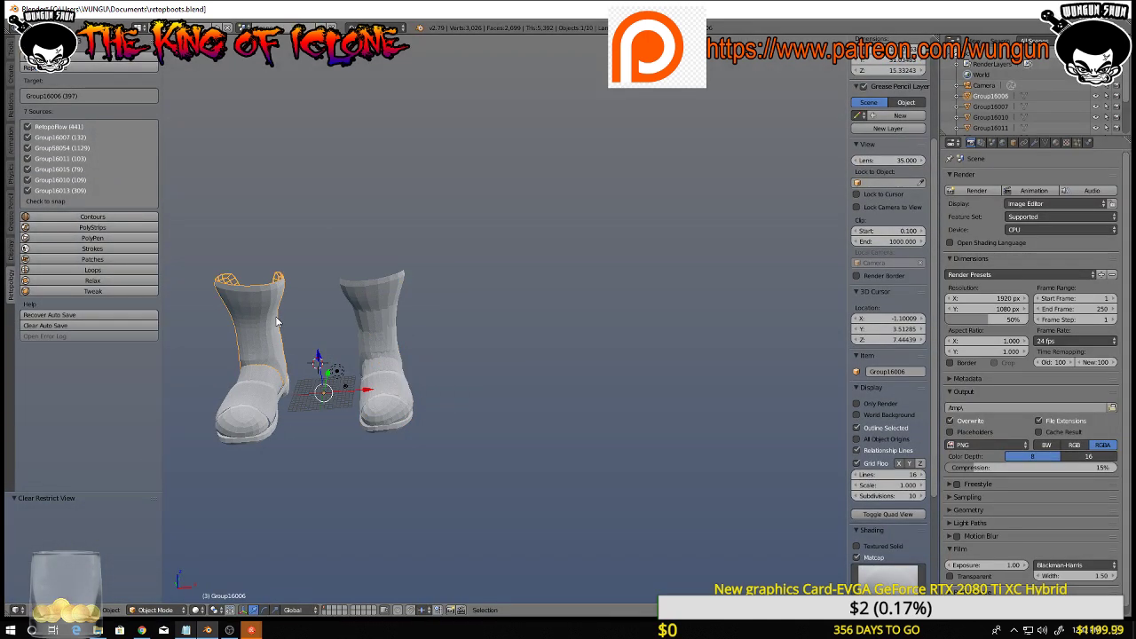
key("x")
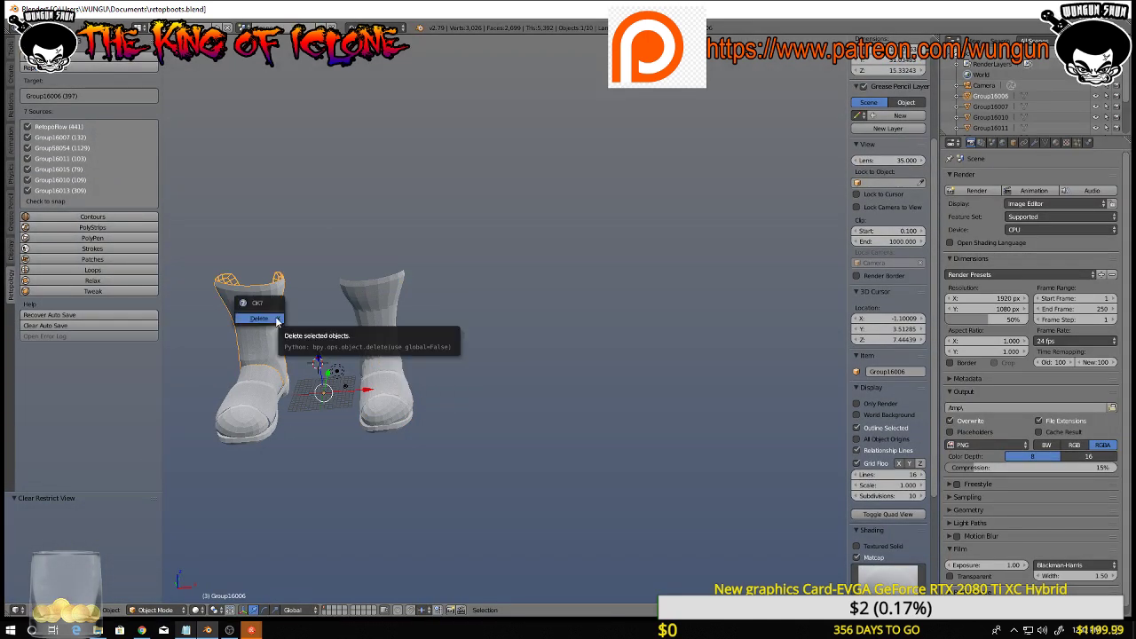
left_click(253, 315)
right_click(261, 393)
key("x")
left_click(263, 391)
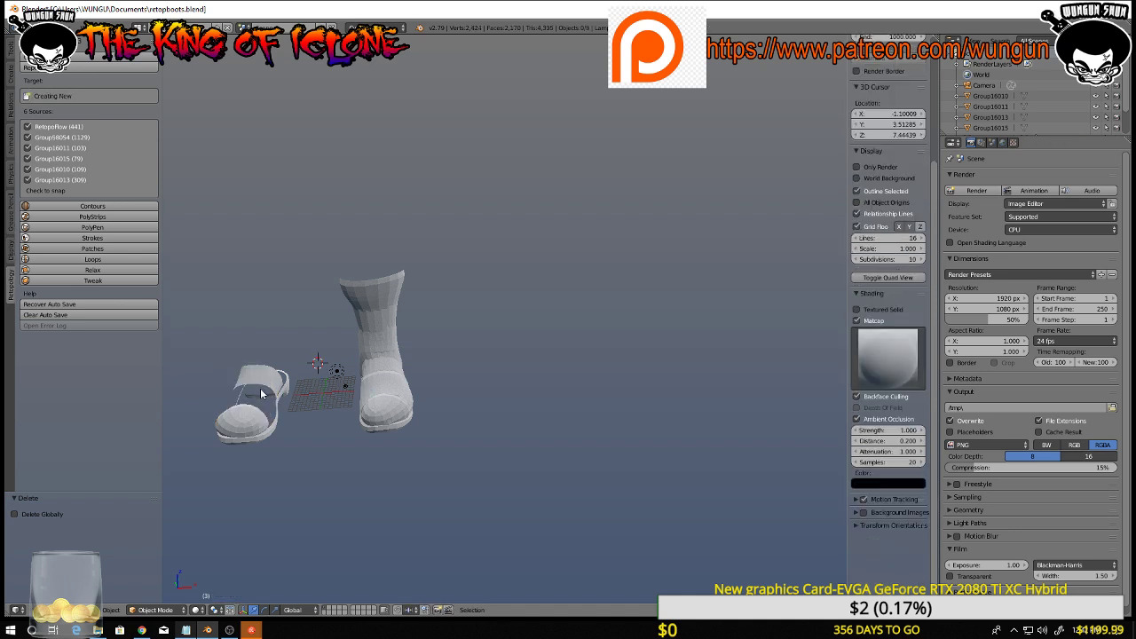
Delete the remaining instep, sole and toe cap pieces of the same boot
right_click(270, 389)
key("x")
left_click(252, 384)
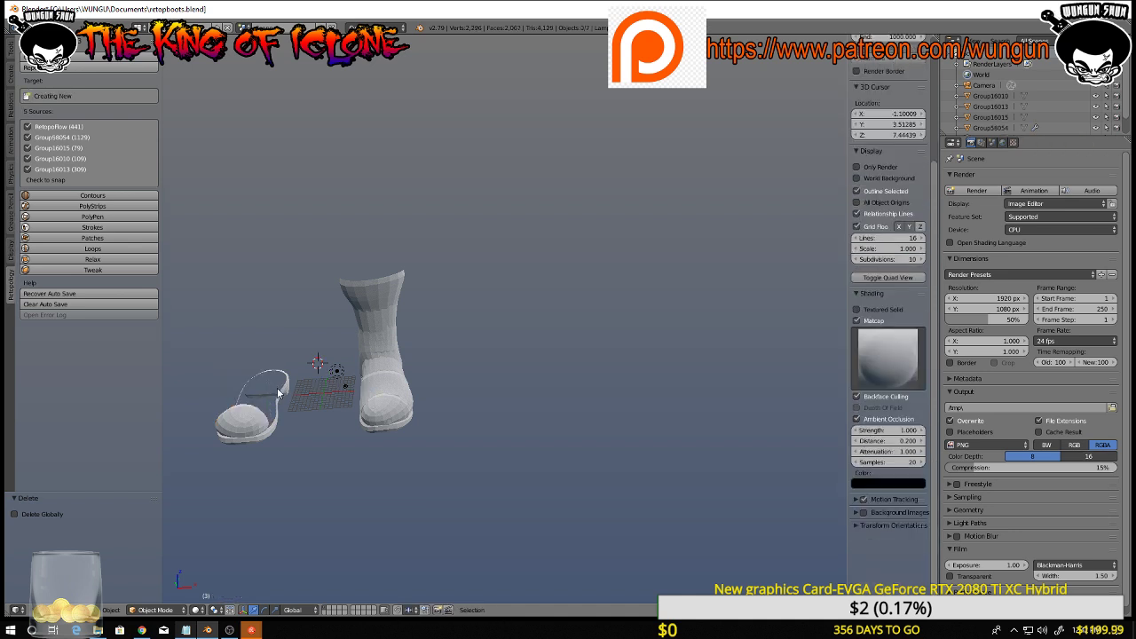
right_click(269, 391)
key("x")
left_click(257, 384)
right_click(252, 415)
key("x")
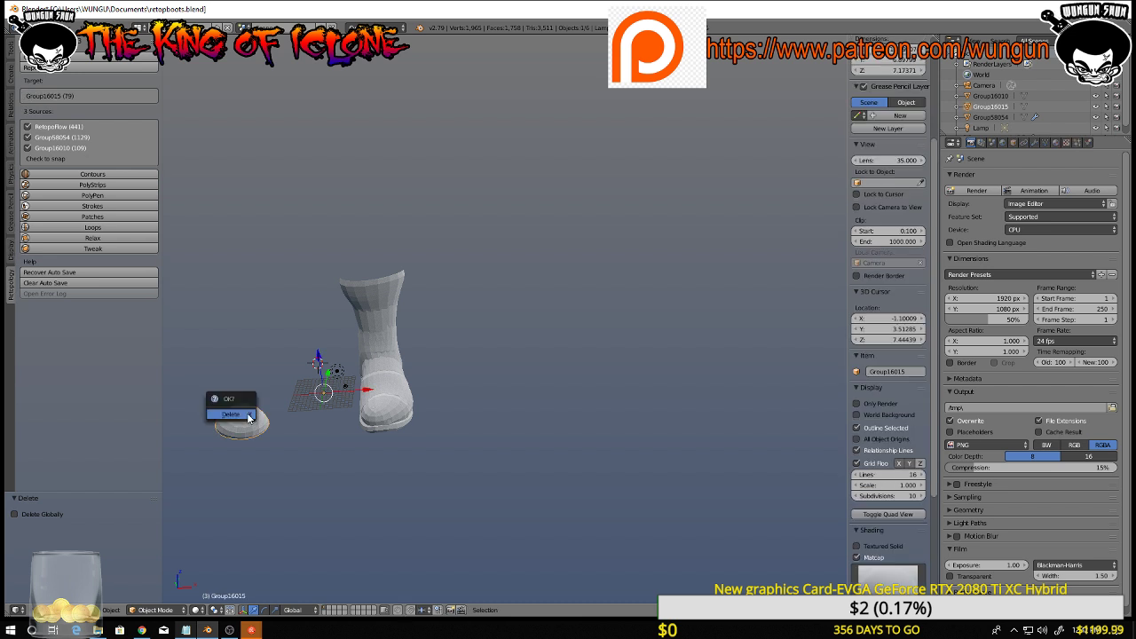
left_click(229, 414)
Reopen the retopologized boot mesh in RetopoFlow with the Contours tool and enable X symmetry to mirror it
scroll(305, 347, "up", 3)
middle_click_drag(304, 347, 352, 353)
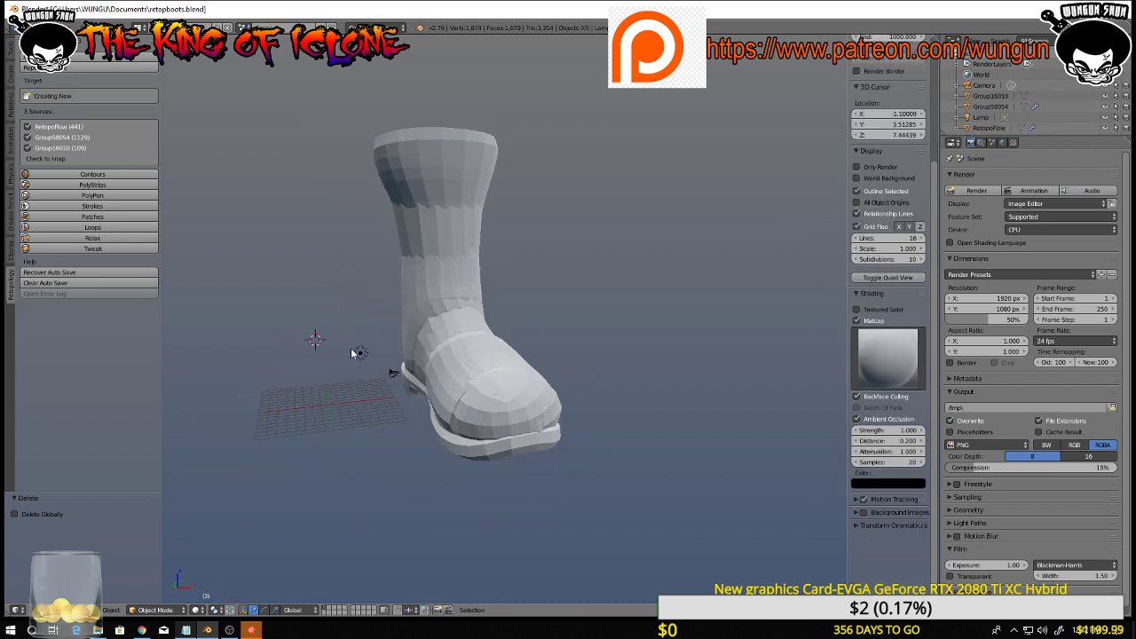
right_click(451, 348)
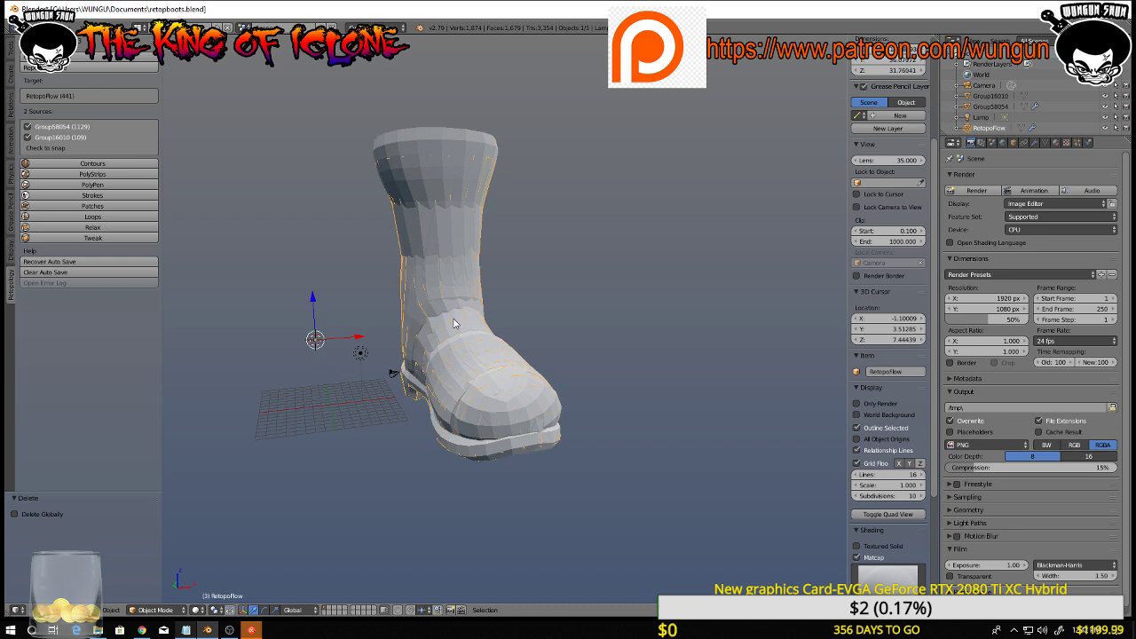
left_click(107, 166)
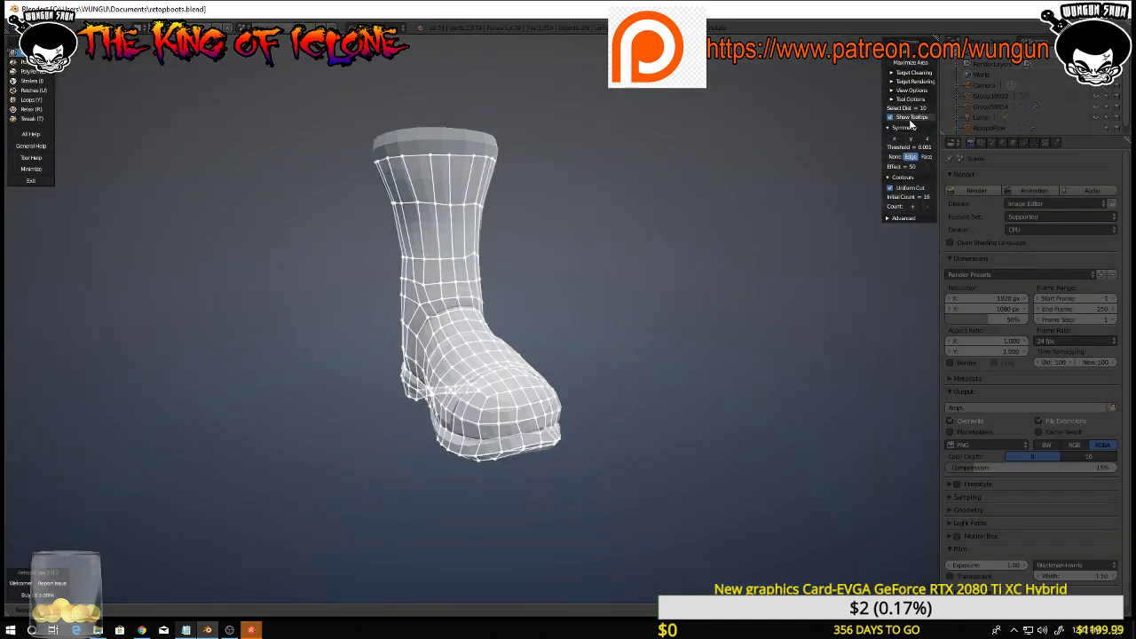
left_click(895, 138)
middle_click_drag(577, 242, 643, 232)
scroll(540, 244, "up", 3)
scroll(643, 232, "down", 5)
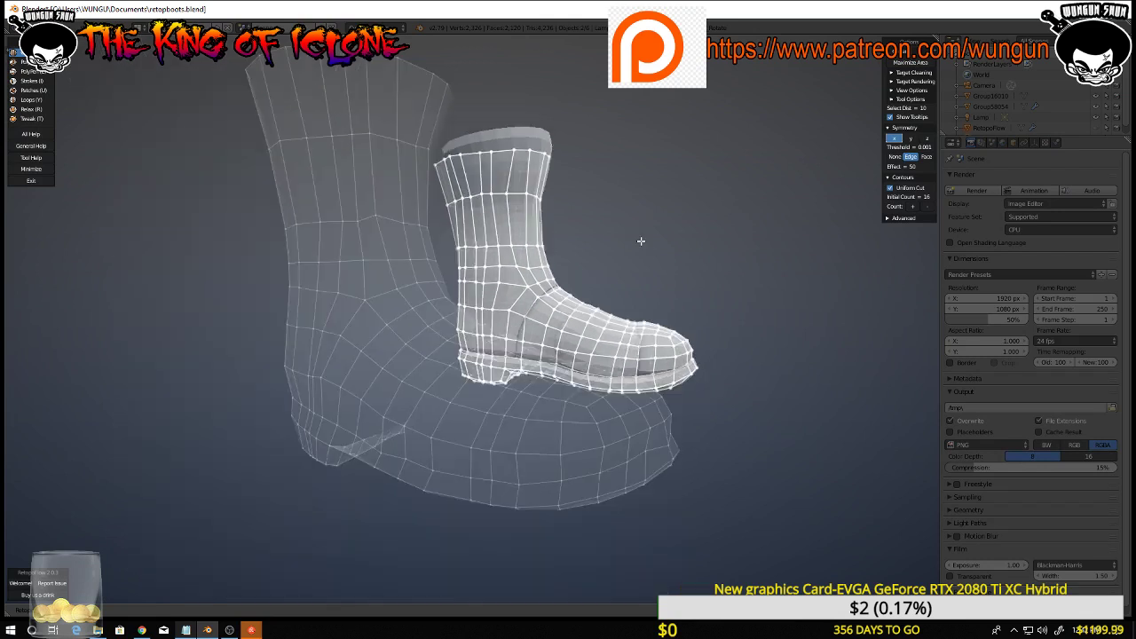
middle_click_drag(636, 280, 555, 276)
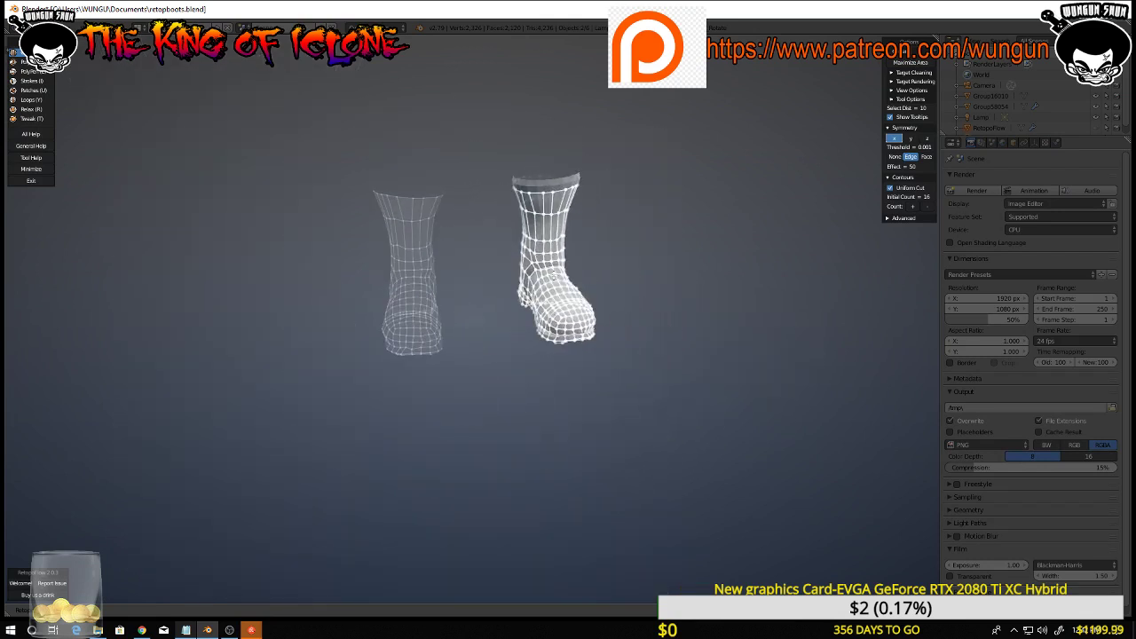
Switch to PolyPen and build the first rim quad above the shaft's top edge at the front of the boot
scroll(585, 212, "up", 3)
middle_click_drag(580, 181, 586, 337)
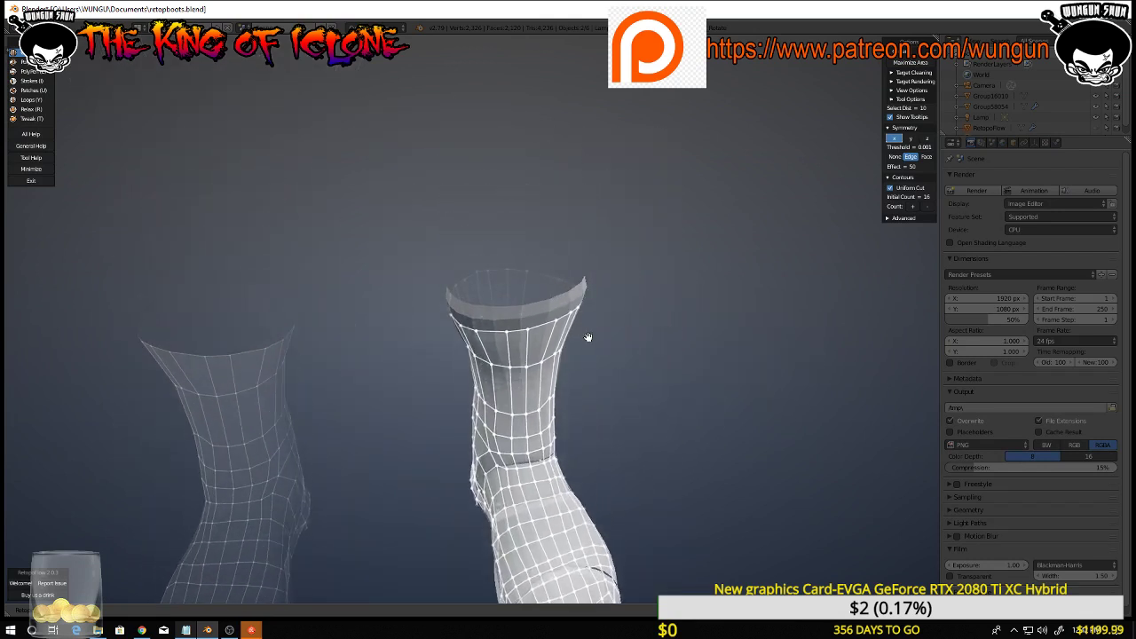
scroll(527, 308, "up", 3)
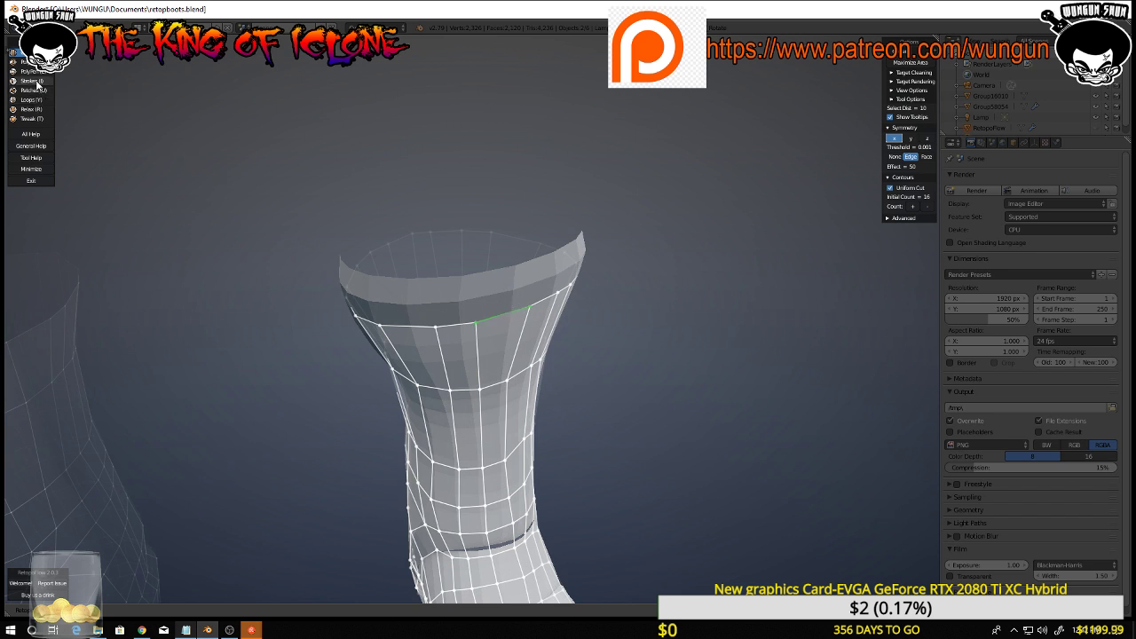
left_click(37, 73)
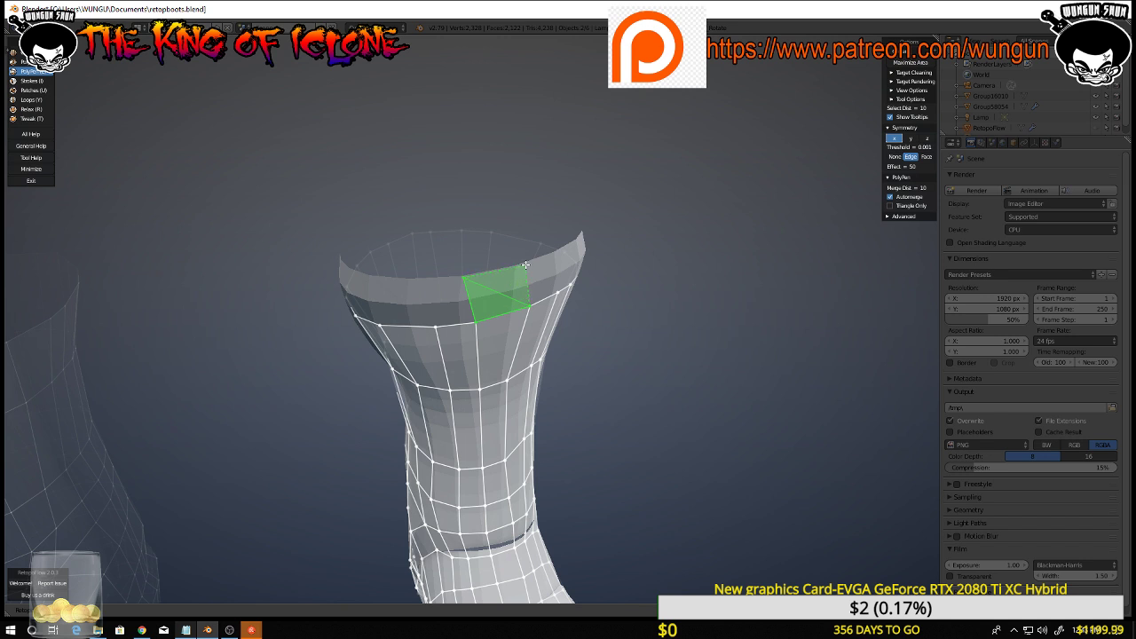
middle_click_drag(541, 266, 532, 244)
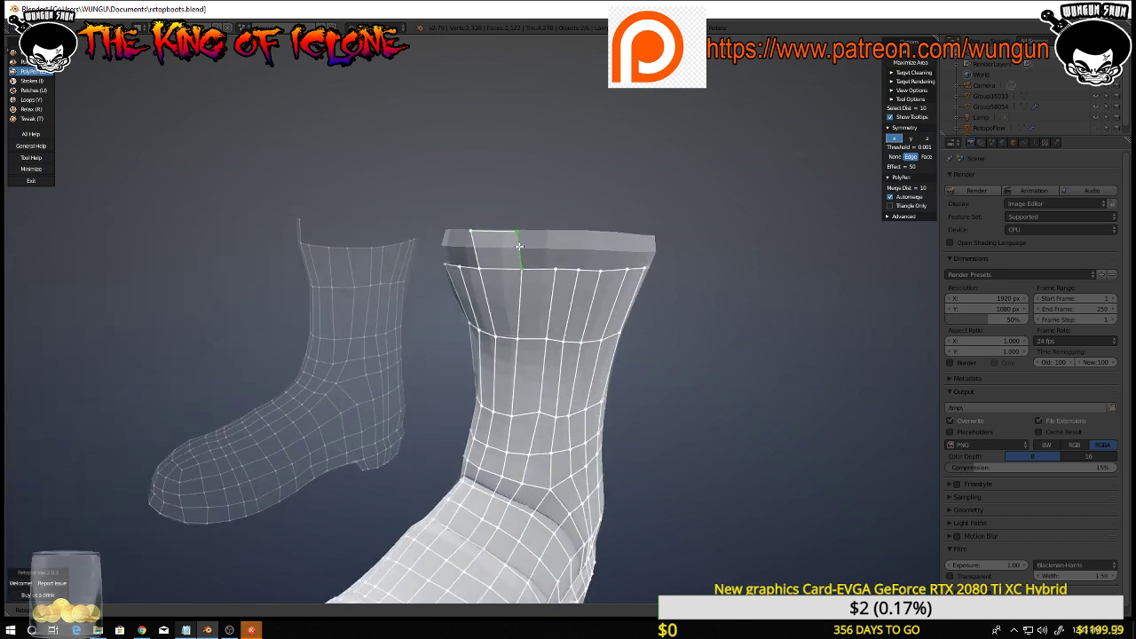
Extend the rim row from the front quad towards the side of the shaft with three more quads
left_click(564, 232)
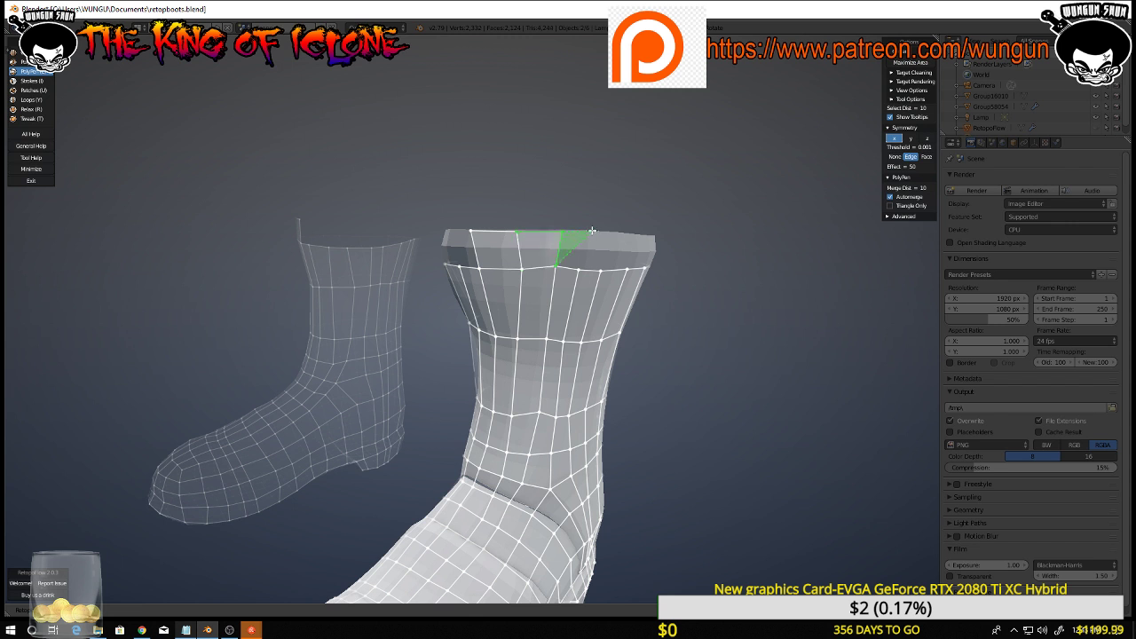
left_click(592, 230)
left_click(581, 273)
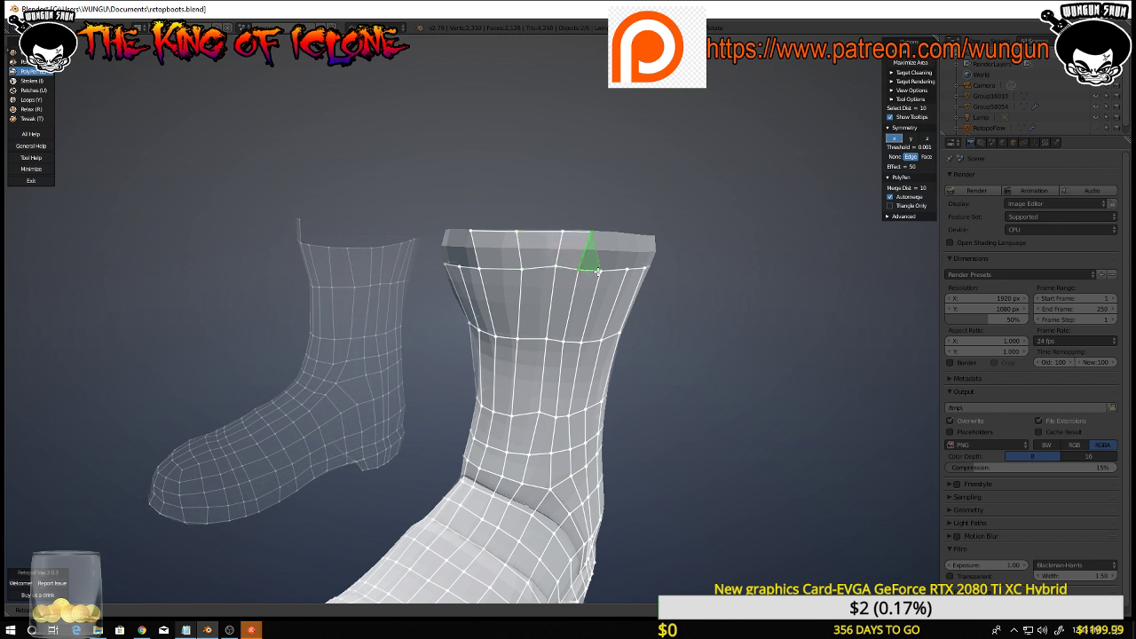
left_click(612, 234, "ctrl")
middle_click_drag(651, 281, 608, 280)
scroll(648, 279, "up", 2)
Carry the rim row along the side towards the vertical split at the back with three further quads
left_click(620, 244)
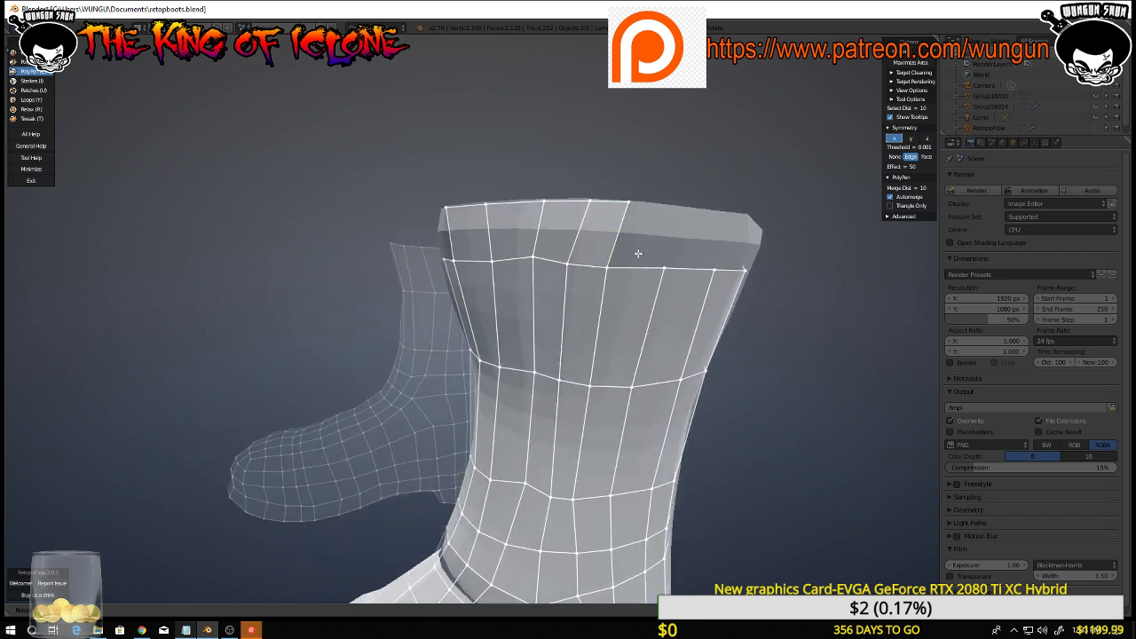
mouse_move(617, 240)
left_mouse_down("ctrl")
mouse_move(647, 254)
mouse_move(614, 238)
left_mouse_up("ctrl")
left_click(655, 170)
left_click(672, 209, "ctrl")
middle_click_drag(775, 279, 699, 270)
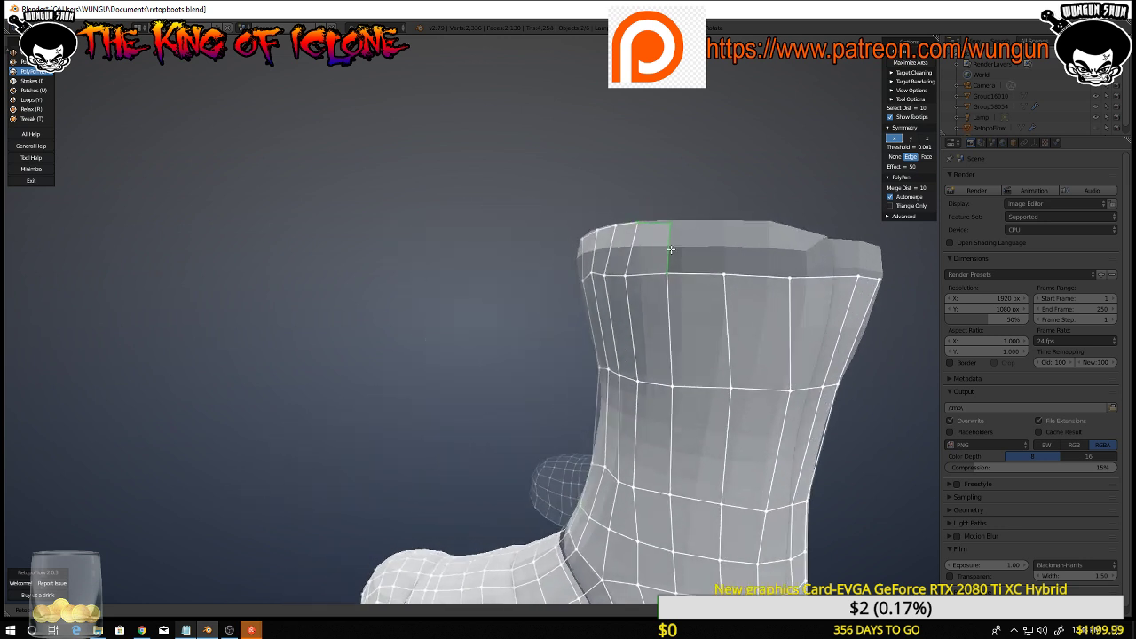
left_click(727, 274, "ctrl")
left_click(731, 225)
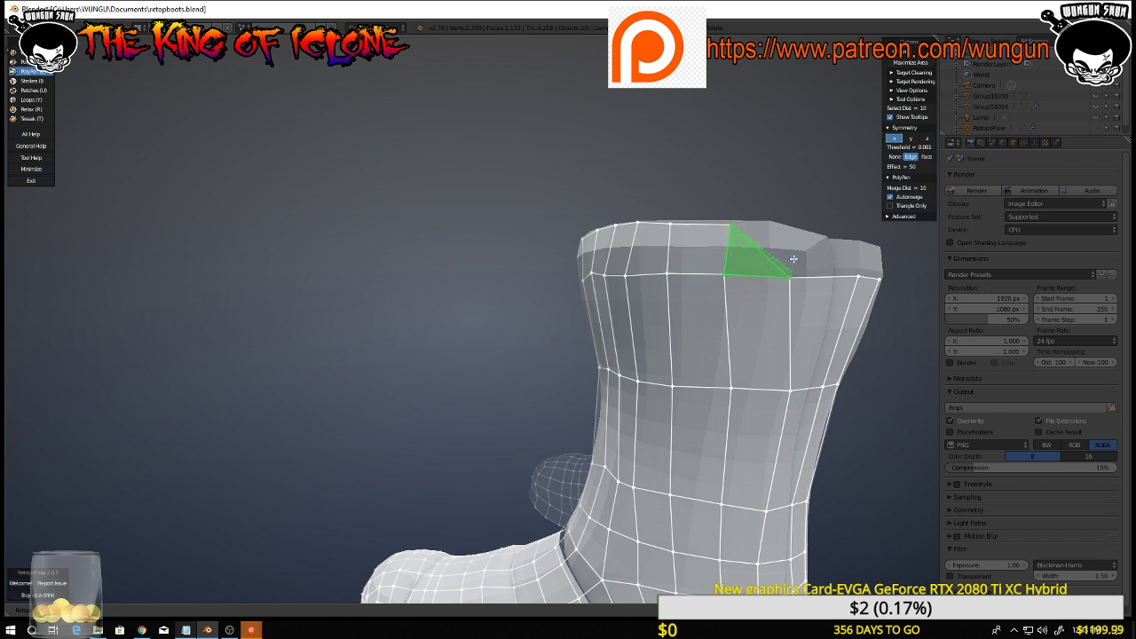
left_click(794, 232)
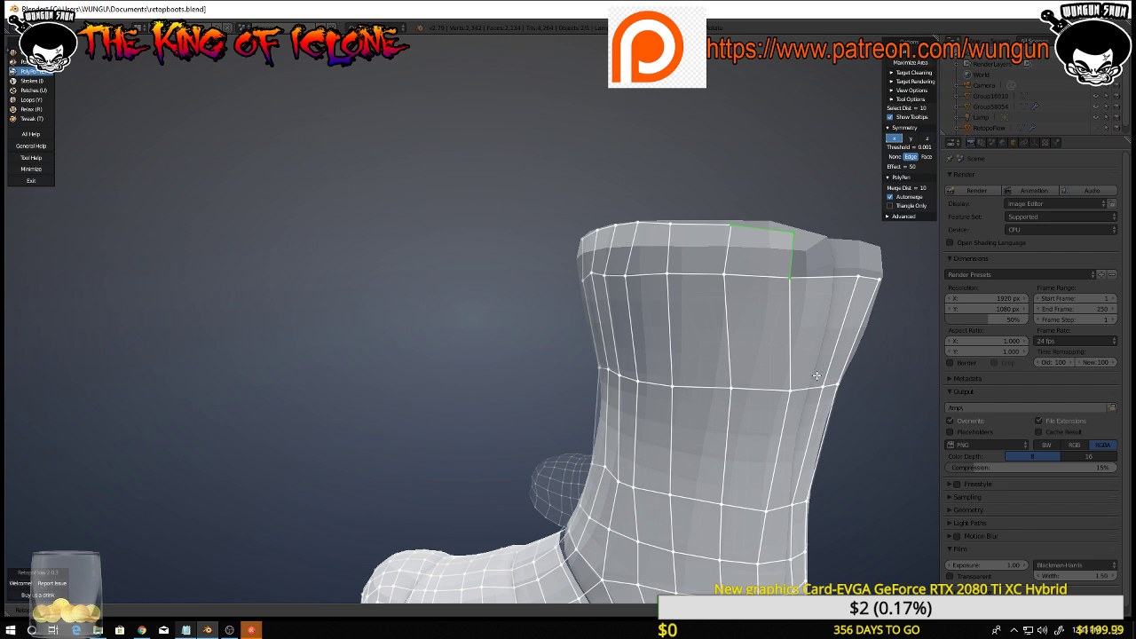
Extend the PolyPen rim row past the vertical split and onto the back of the shaft with further quads
middle_click_drag(848, 390, 543, 377)
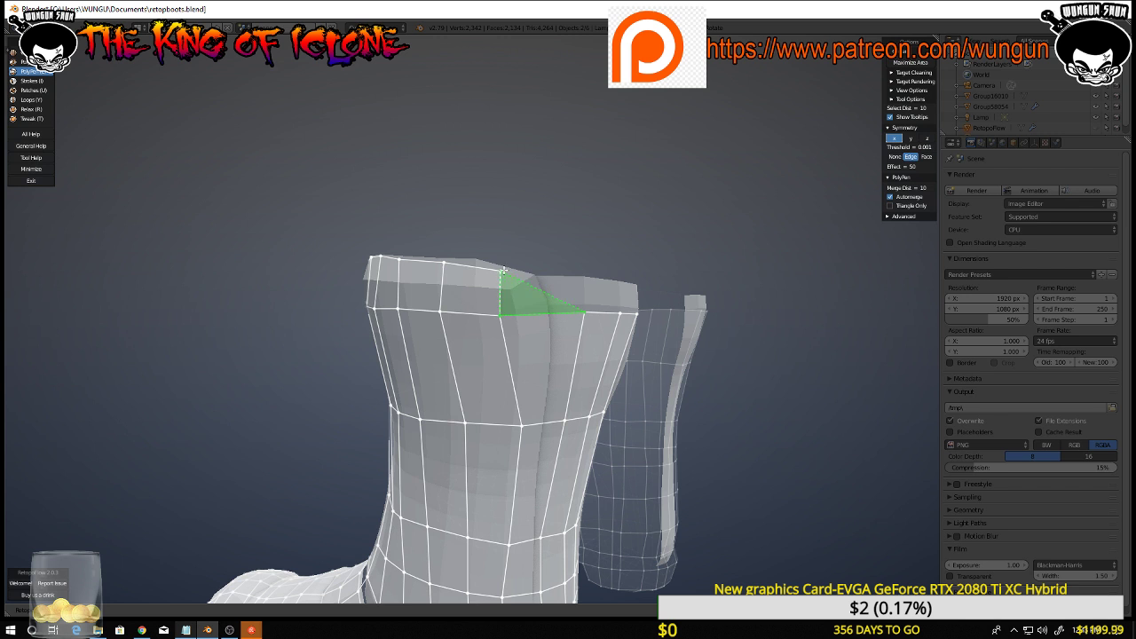
left_click(581, 280)
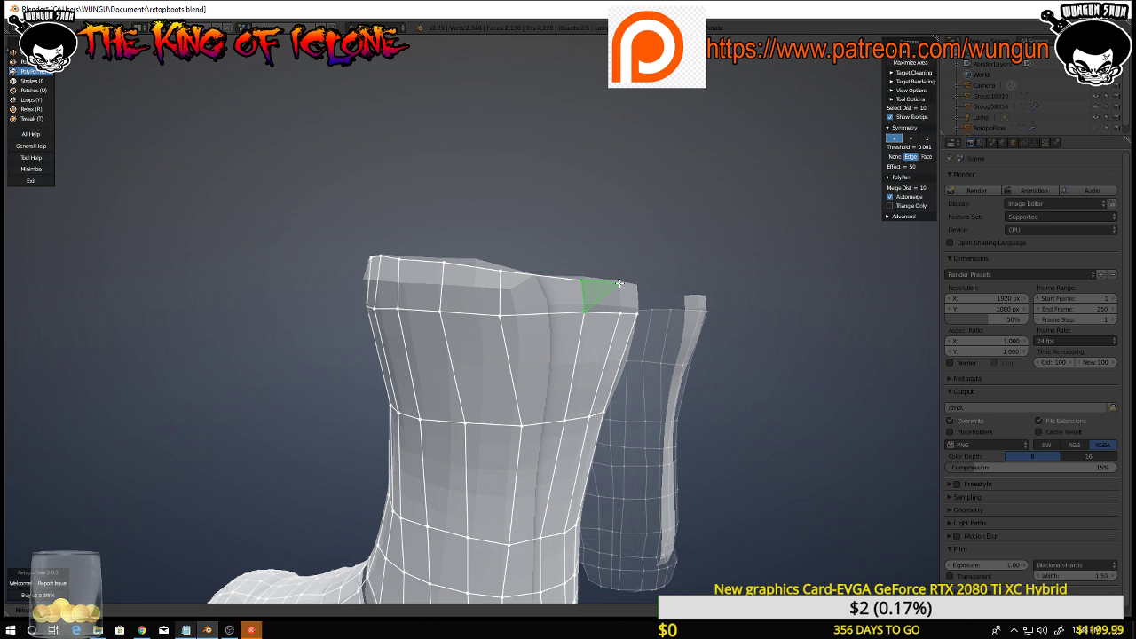
middle_click_drag(619, 310, 520, 350)
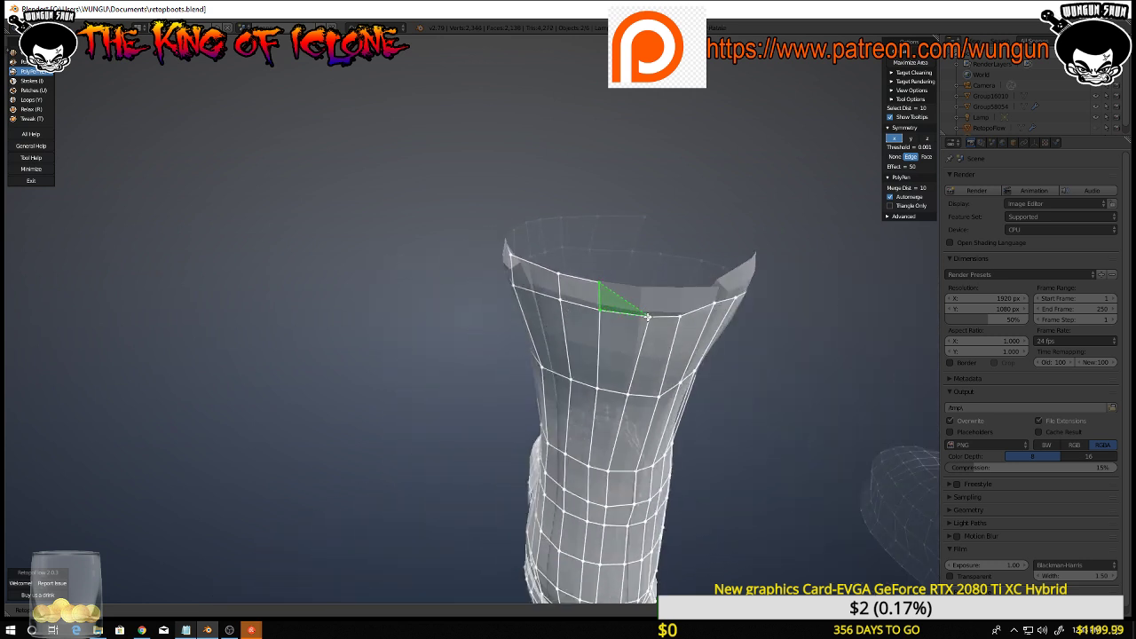
left_click(653, 292)
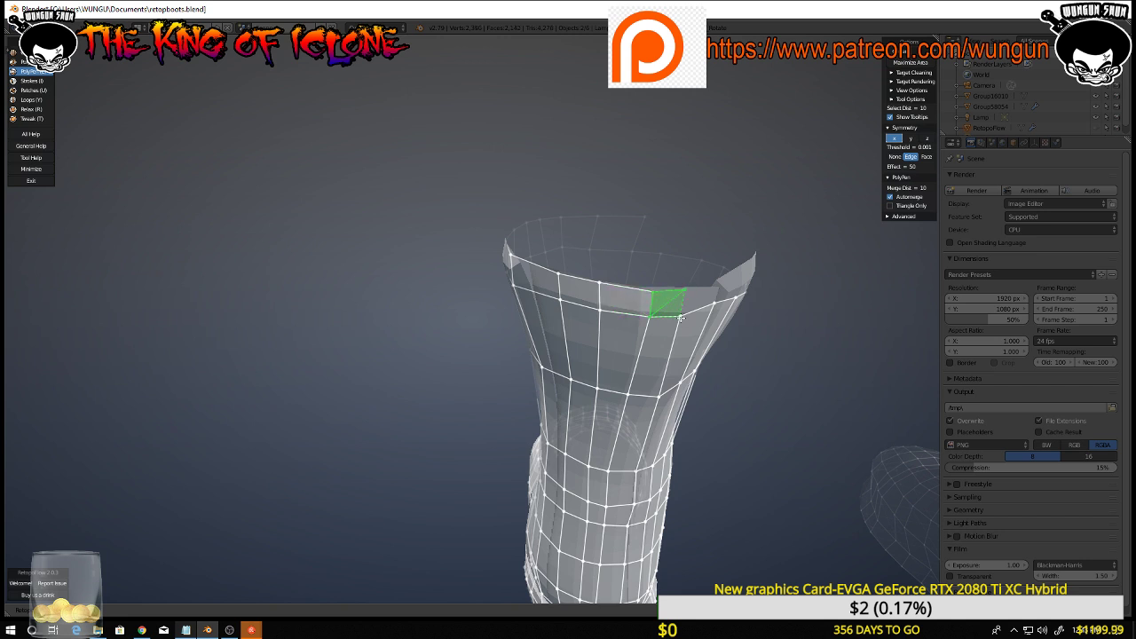
middle_click_drag(743, 322, 682, 287)
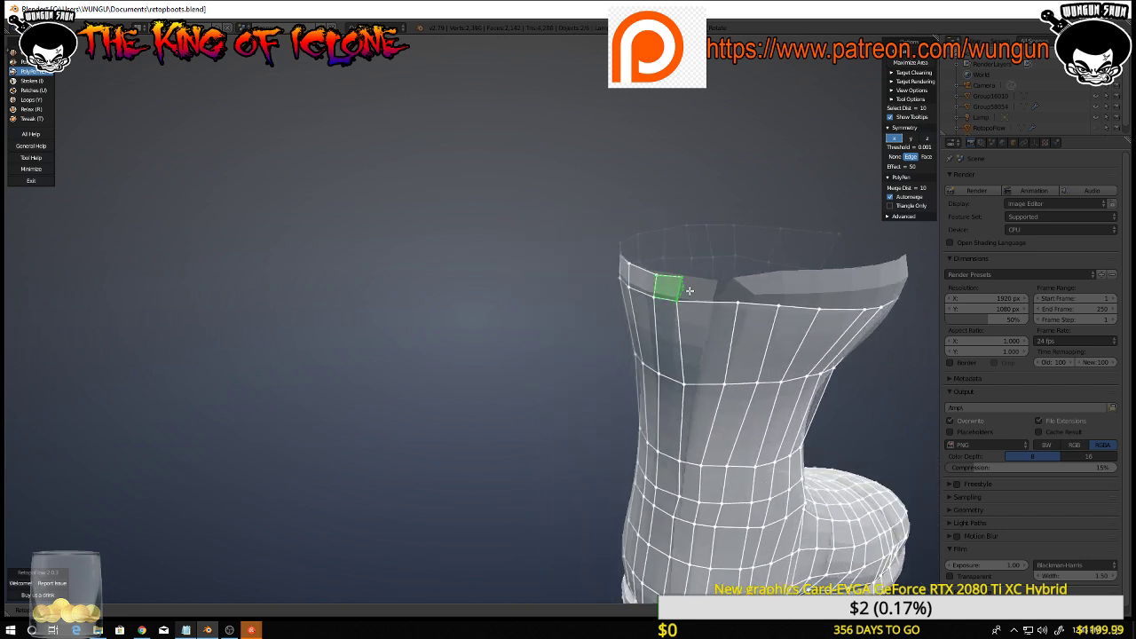
Carry the rim row from the back of the shaft around to its other side, following the boot's top edge
left_click(745, 284, "ctrl")
mouse_move(744, 296)
middle_mouse_down()
mouse_move(738, 311)
mouse_move(736, 297)
middle_mouse_up()
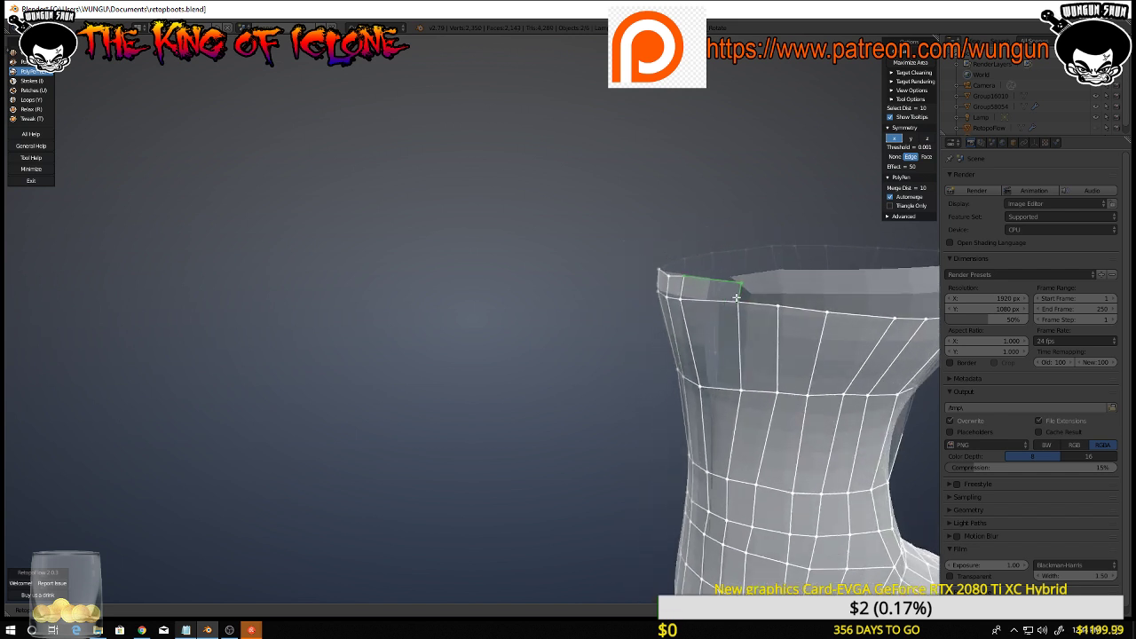
left_click(781, 279)
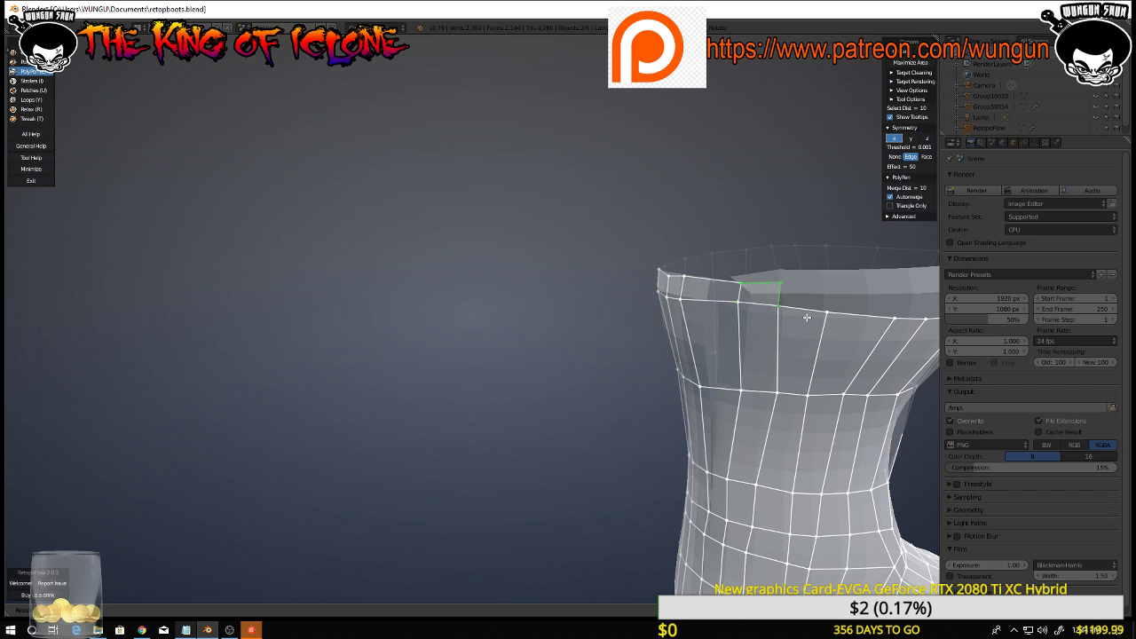
middle_click_drag(807, 317, 543, 359, "shift")
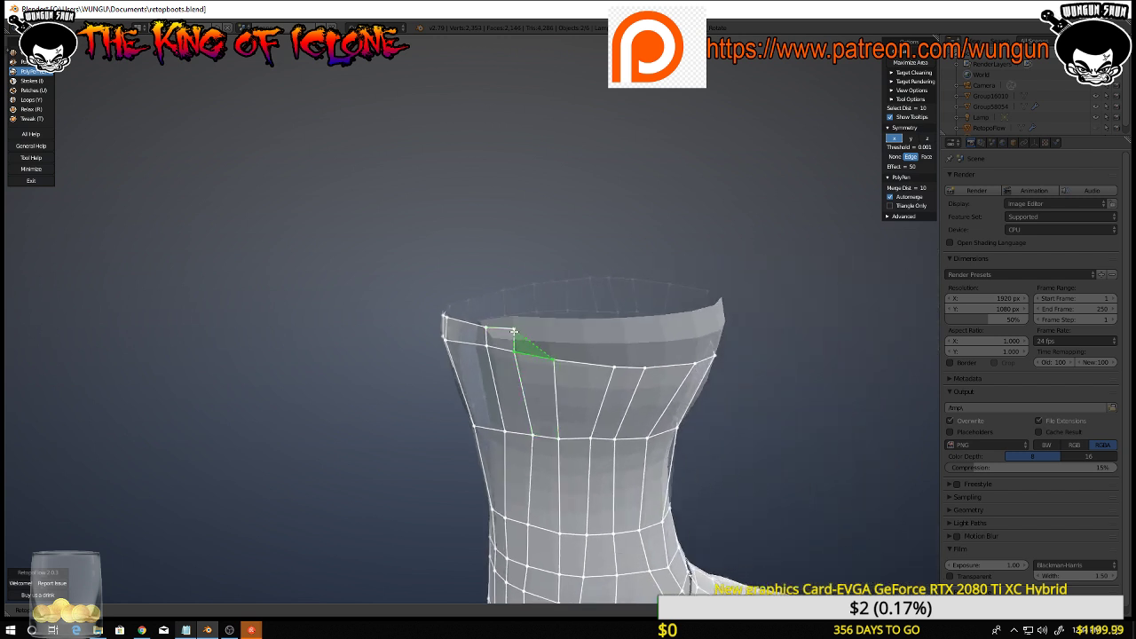
left_click(559, 330)
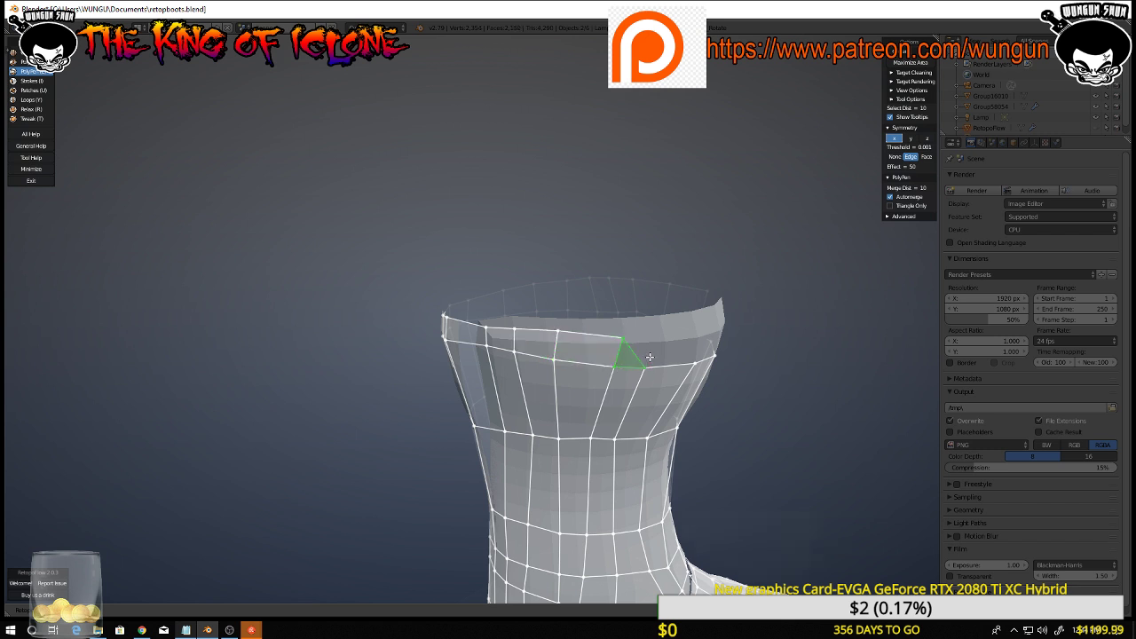
Close the rim row with the remaining quads up to the first front quad, undoing the misplaced face on the way
mouse_move(653, 337)
middle_mouse_down()
mouse_move(618, 337)
mouse_move(665, 349)
middle_mouse_up()
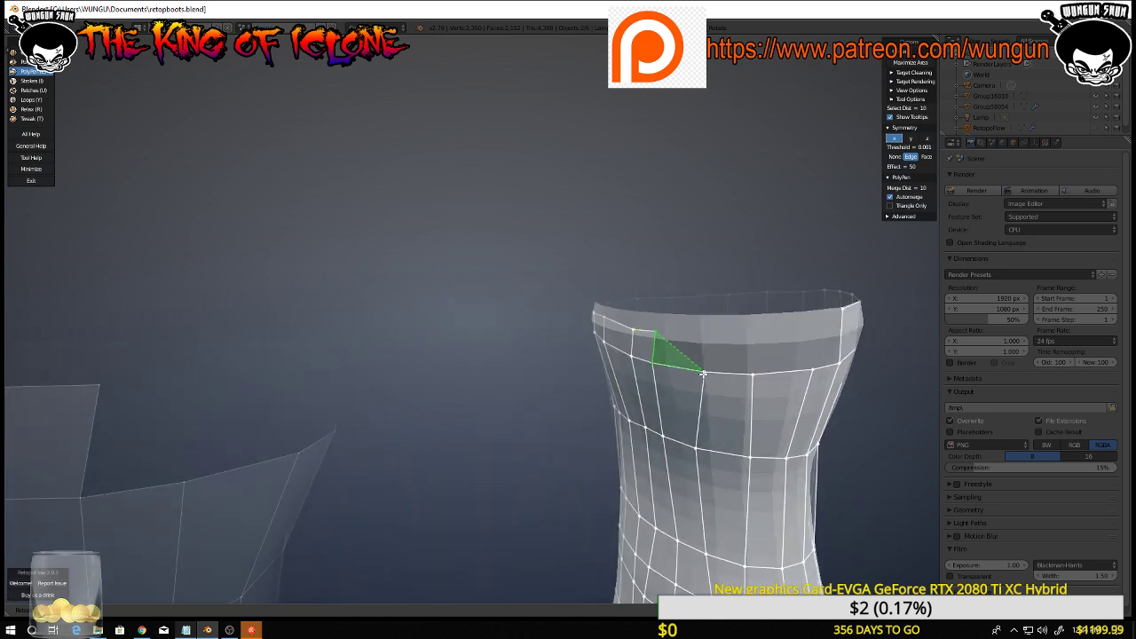
left_click(706, 333)
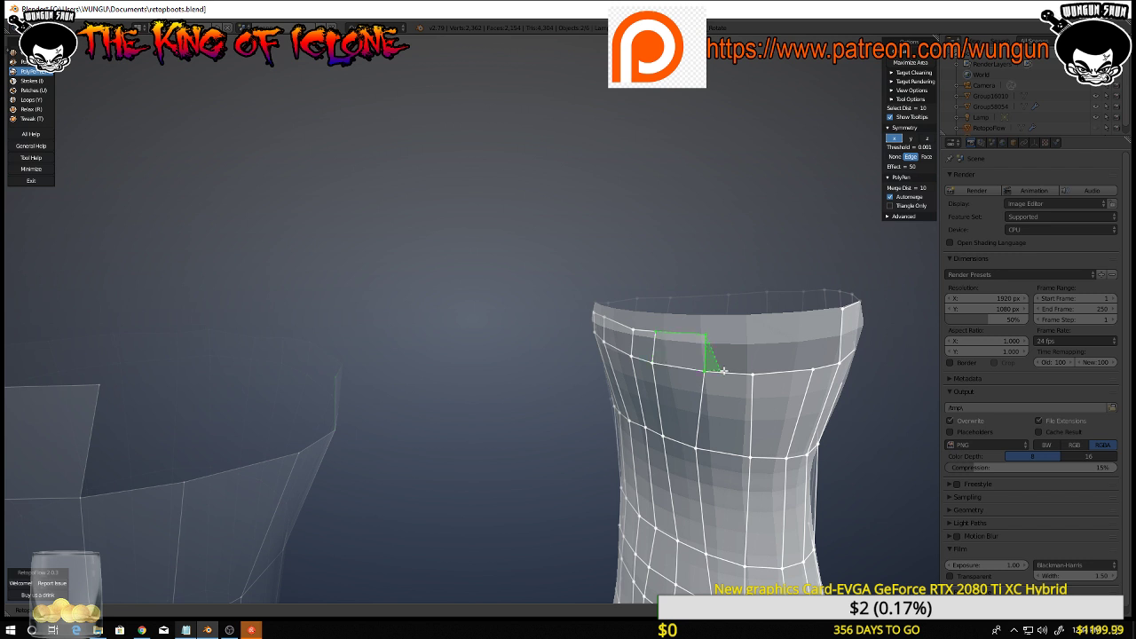
left_click(756, 376)
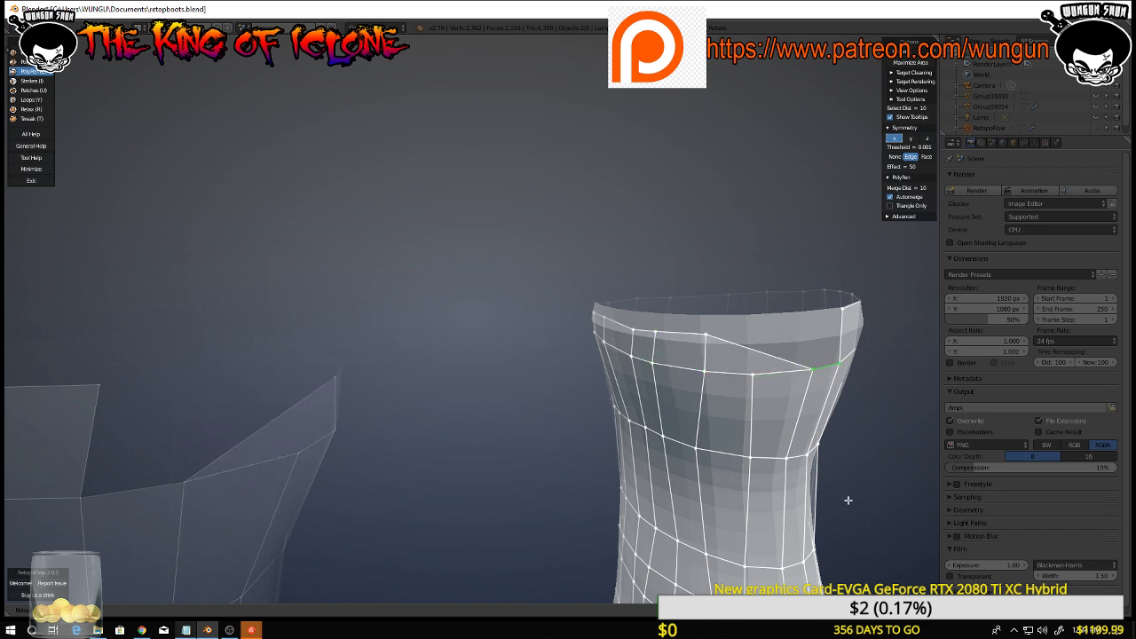
key("ctrl+z")
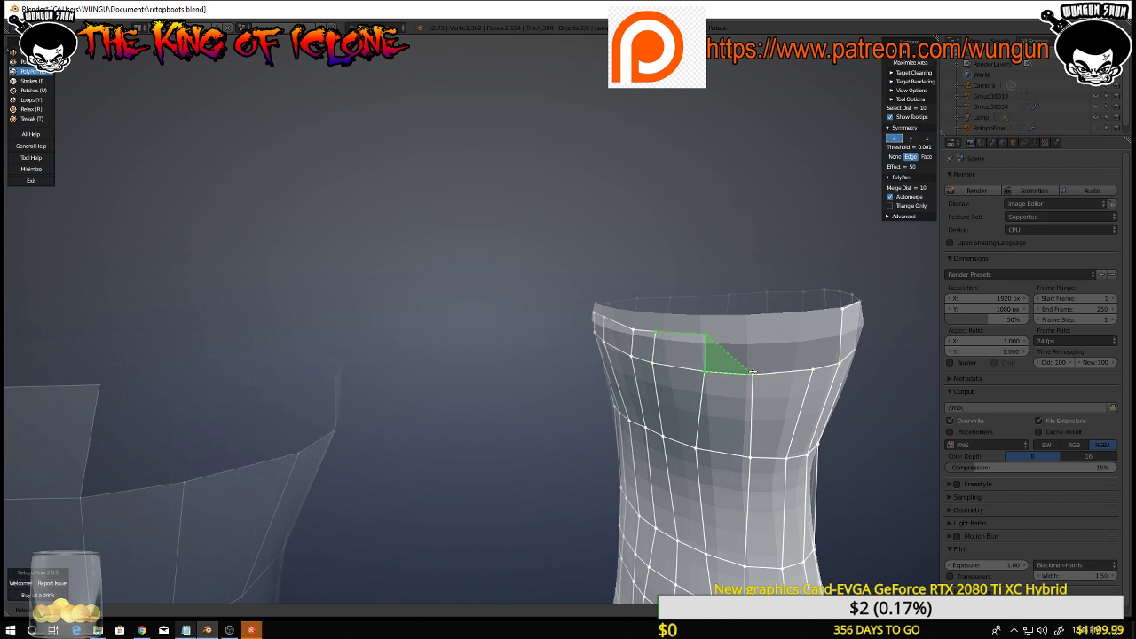
left_click(750, 333)
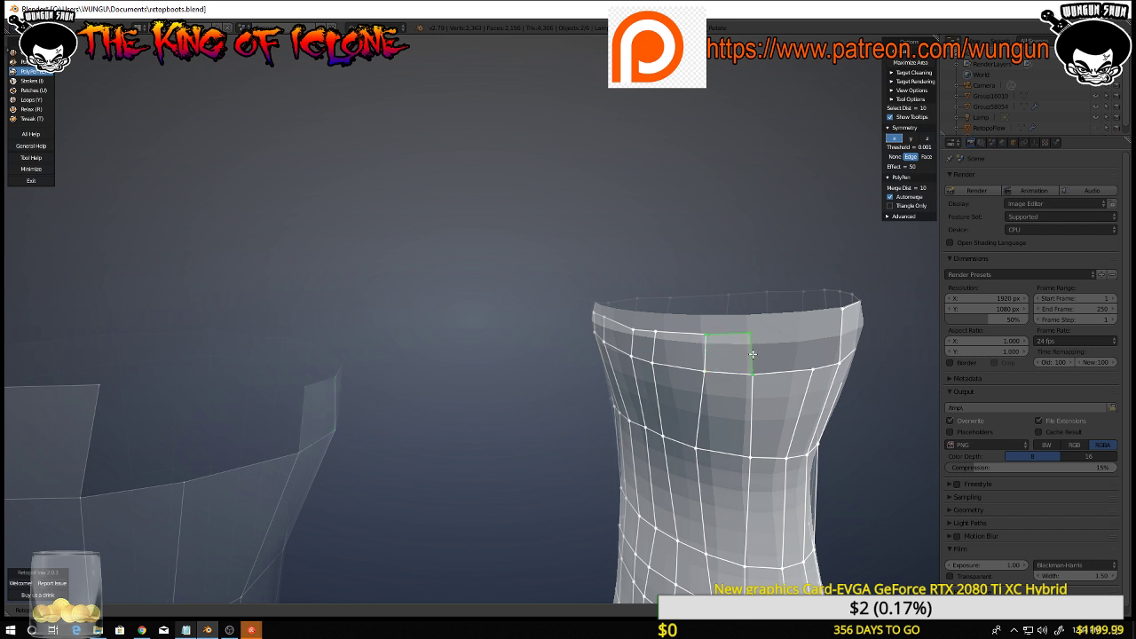
left_click(816, 372)
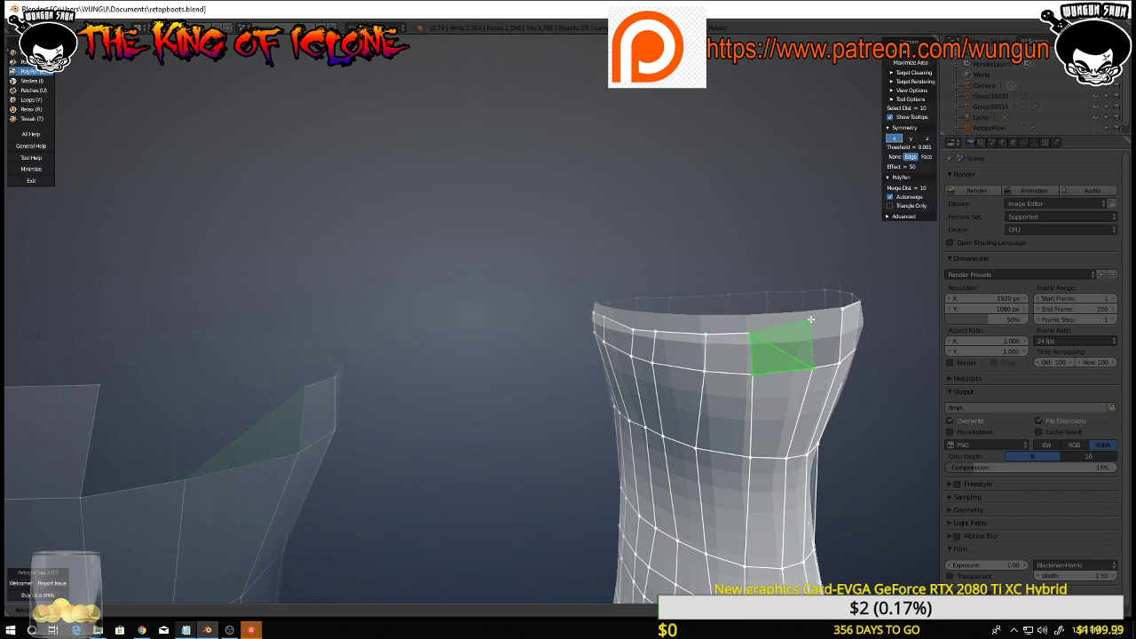
left_click(813, 327)
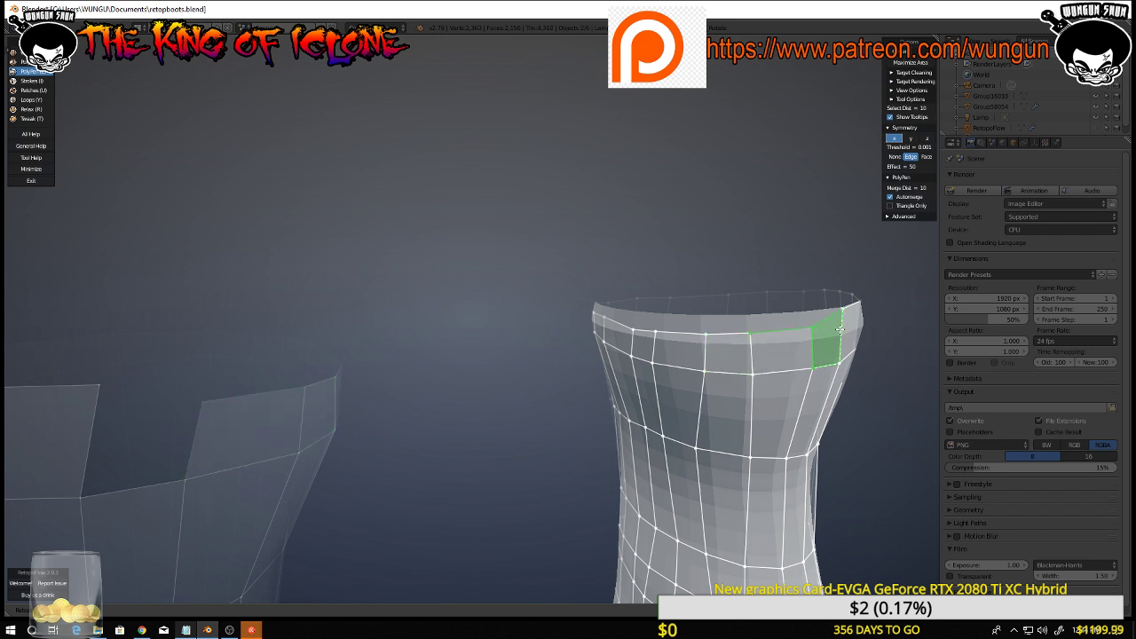
middle_click_drag(839, 329, 791, 343)
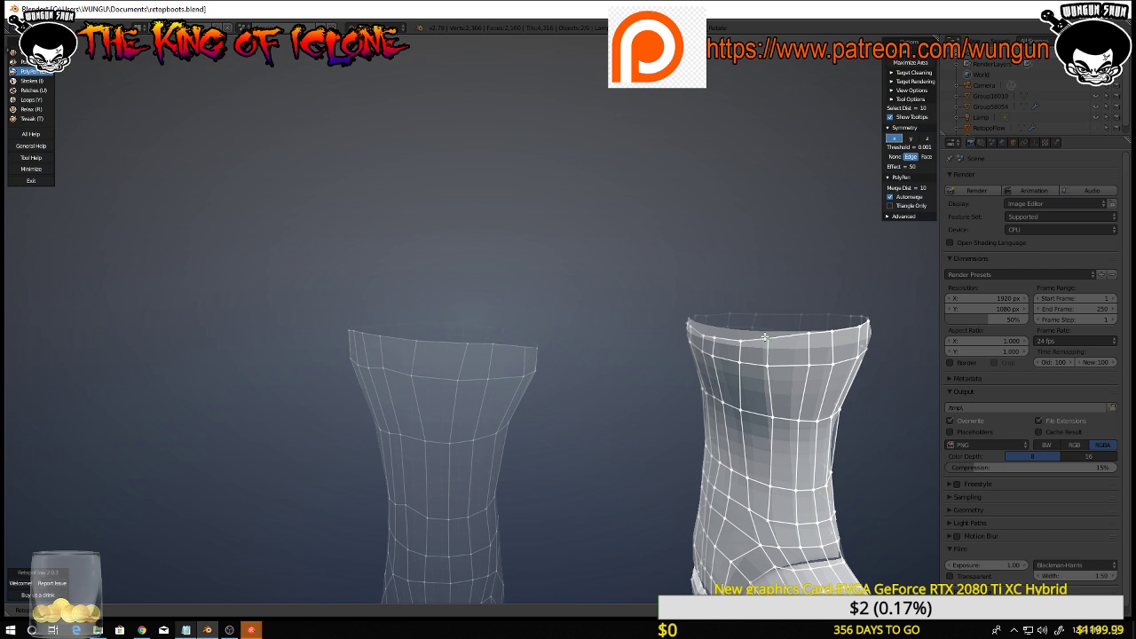
Check the closed rim from all sides, save the file and exit RetopoFlow to Object Mode
mouse_move(768, 341)
middle_mouse_down()
mouse_move(745, 348)
mouse_move(774, 341)
middle_mouse_up()
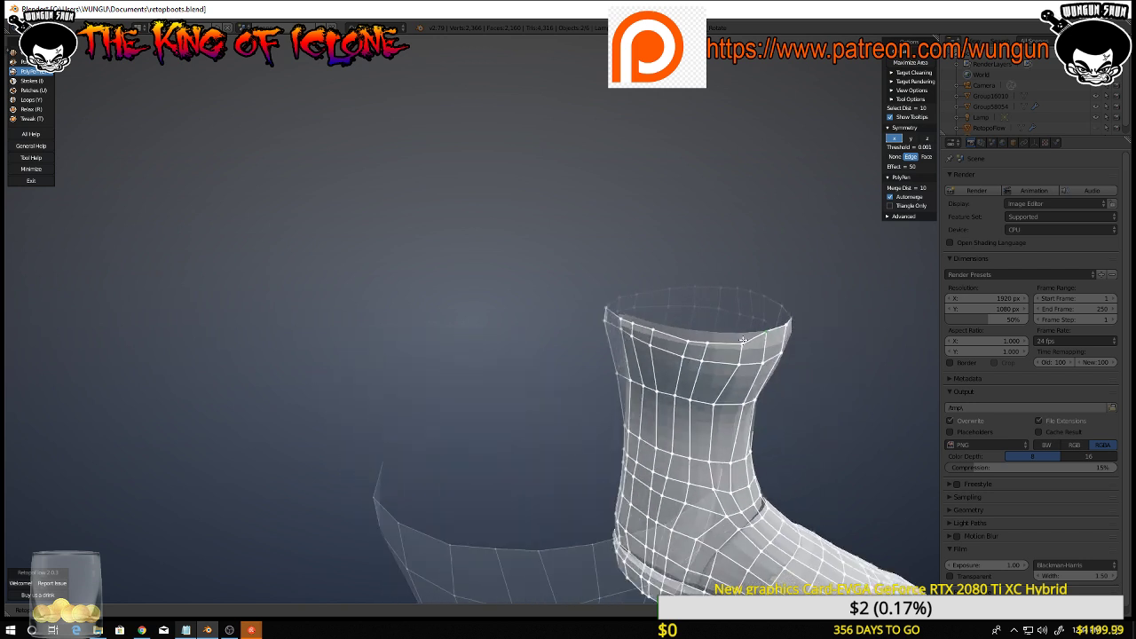
key("ctrl+s")
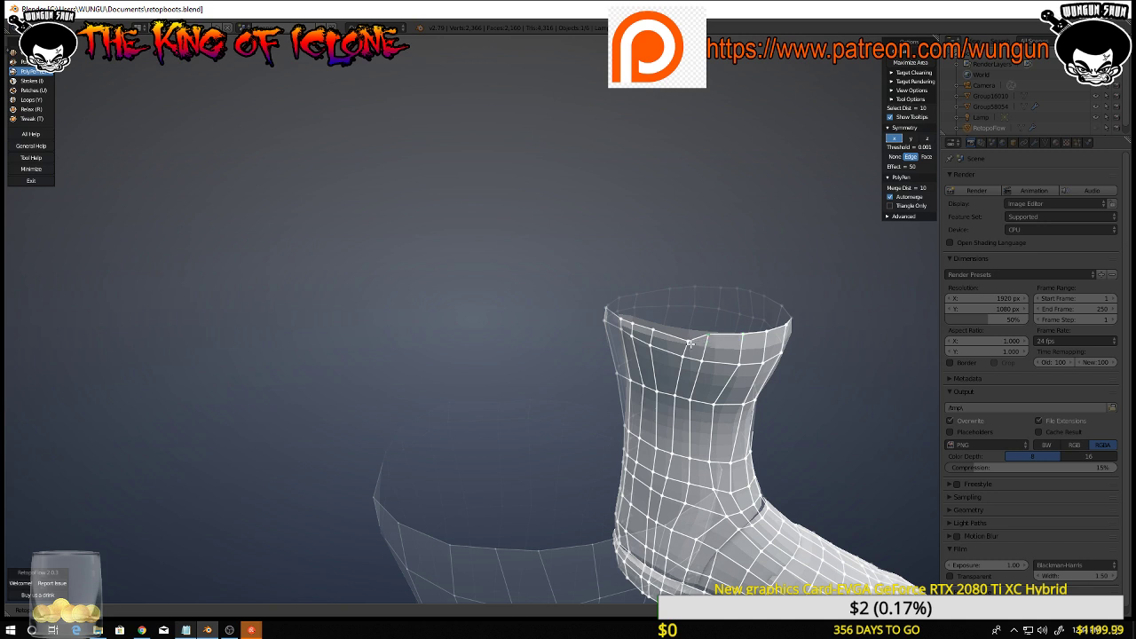
middle_click_drag(687, 343, 806, 329)
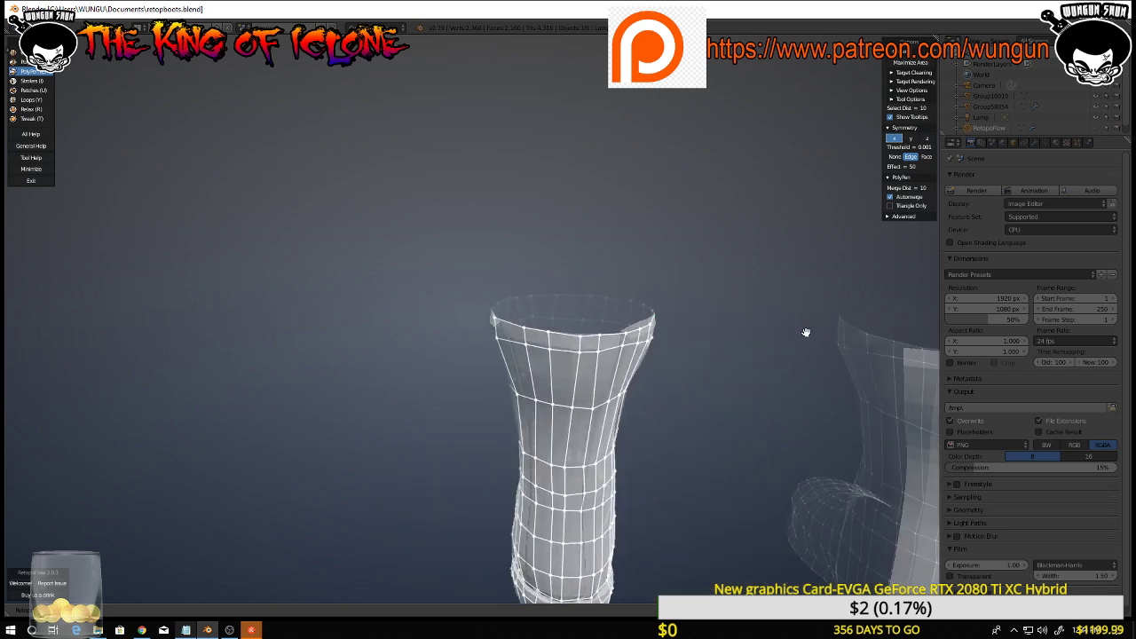
middle_click_drag(694, 330, 639, 352)
scroll(639, 352, "down", 3)
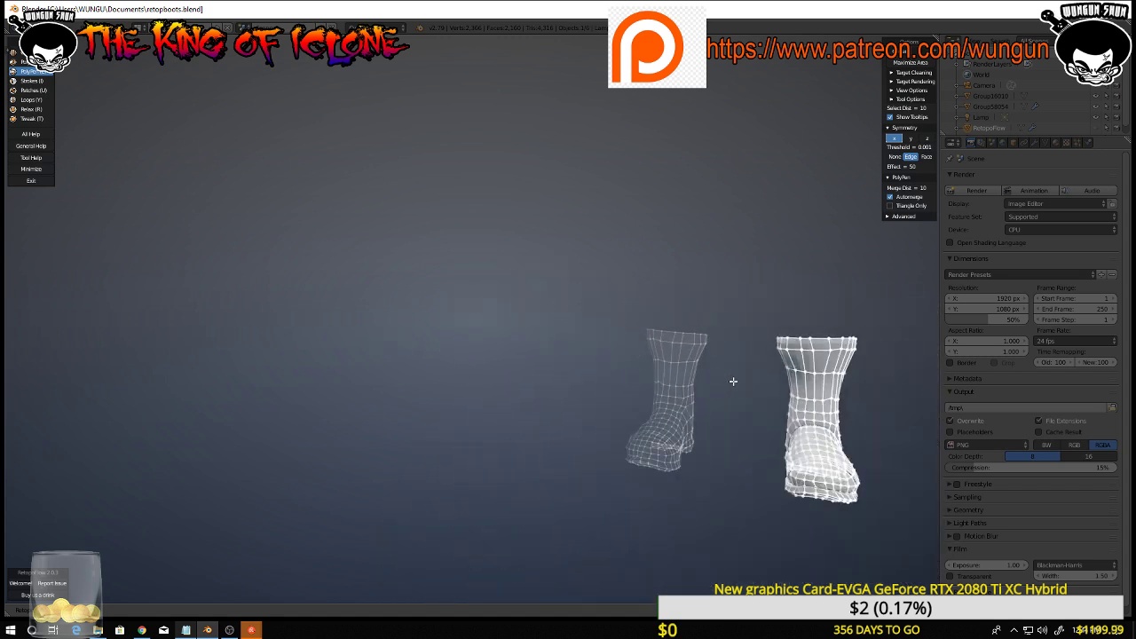
key("Escape")
middle_click_drag(748, 374, 562, 357, "shift")
middle_click_drag(675, 410, 722, 425)
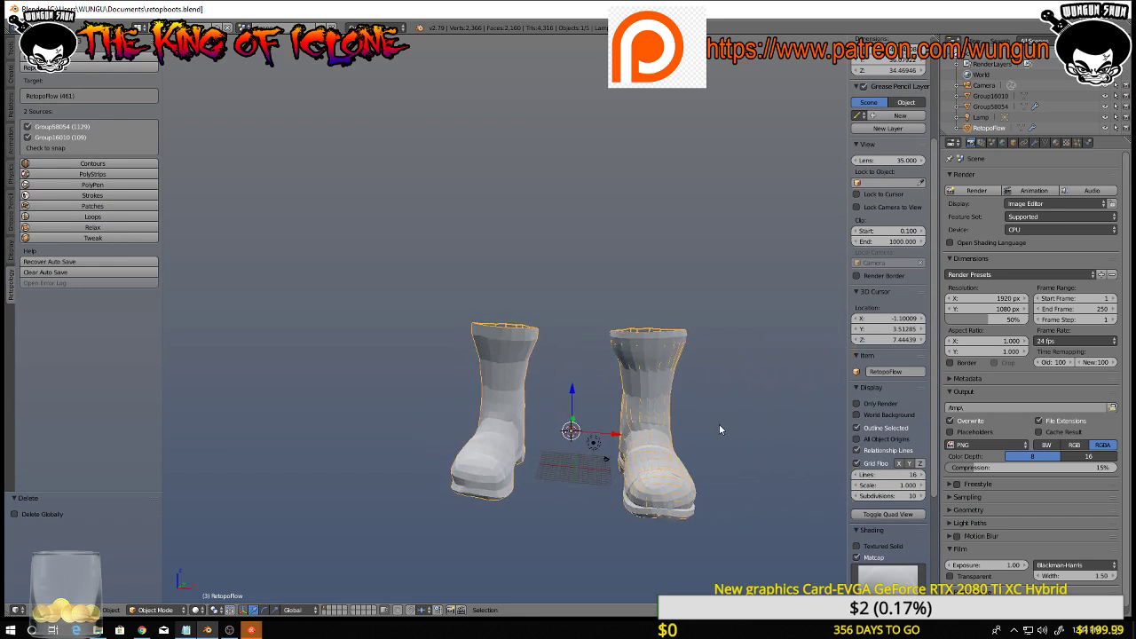
Move the retopologized boots to layer 6 and display only that layer
key("m")
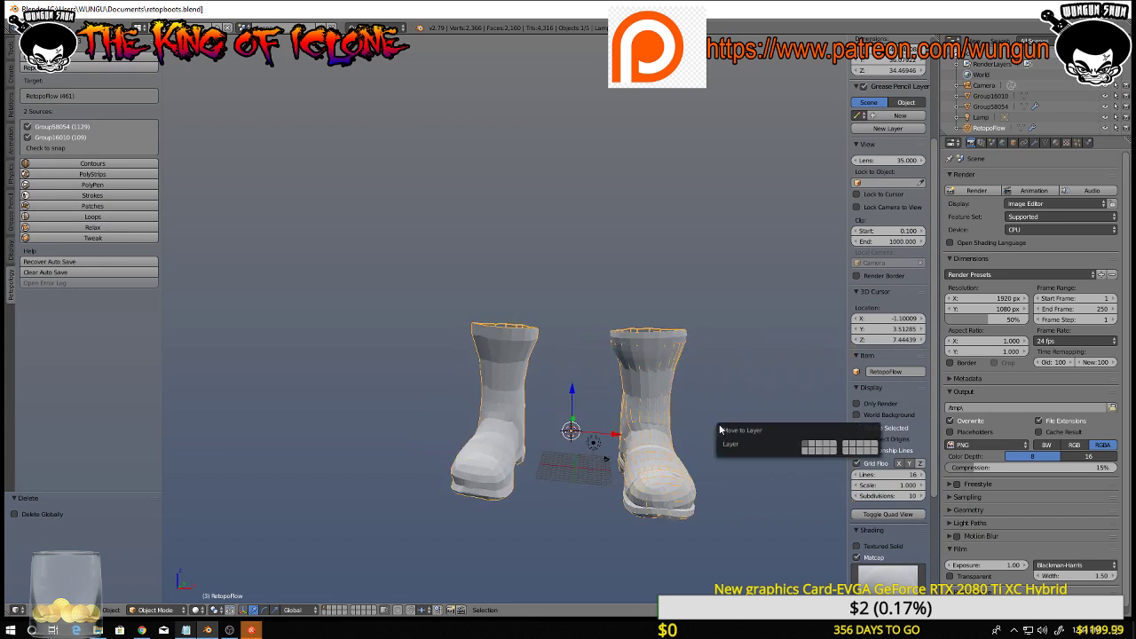
left_click(845, 447)
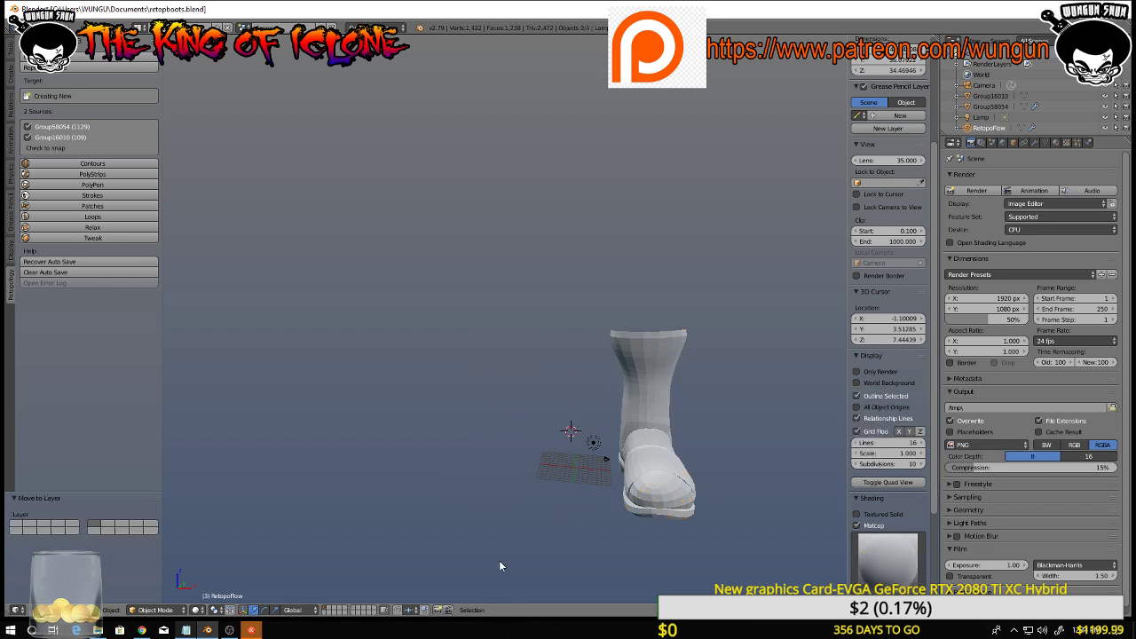
left_click(352, 609)
middle_click_drag(513, 461, 534, 451)
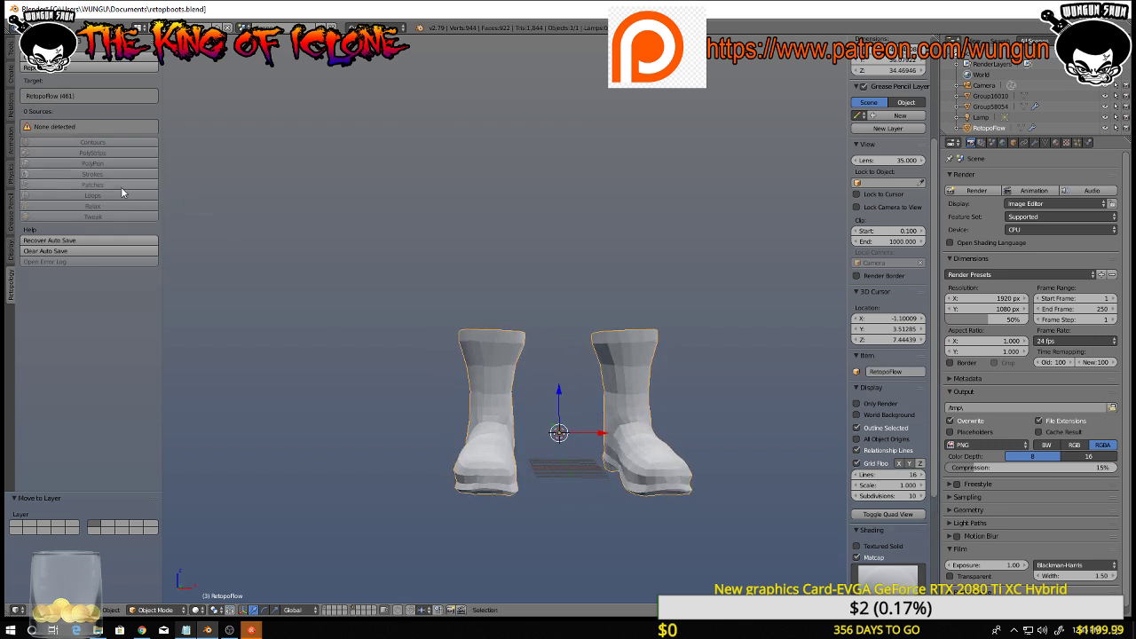
Apply smooth shading to the retopologized boots and inspect the surface from several angles
left_click(12, 57)
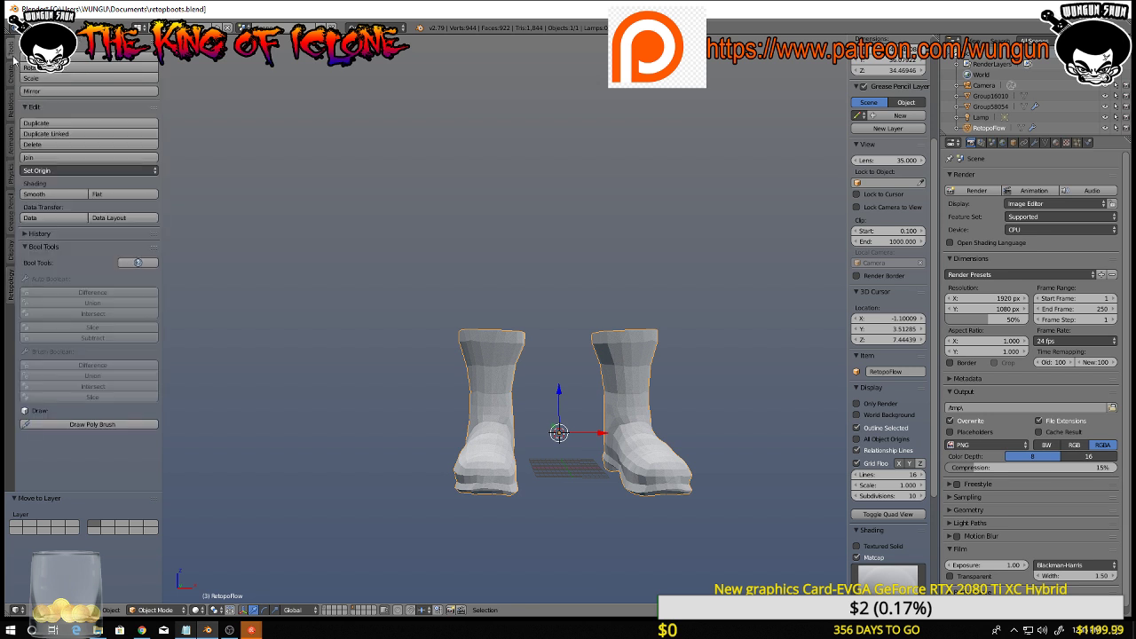
left_click(71, 196)
mouse_move(507, 375)
middle_mouse_down()
mouse_move(577, 383)
mouse_move(509, 378)
mouse_move(582, 400)
mouse_move(589, 428)
middle_mouse_up()
scroll(589, 430, "up", 3)
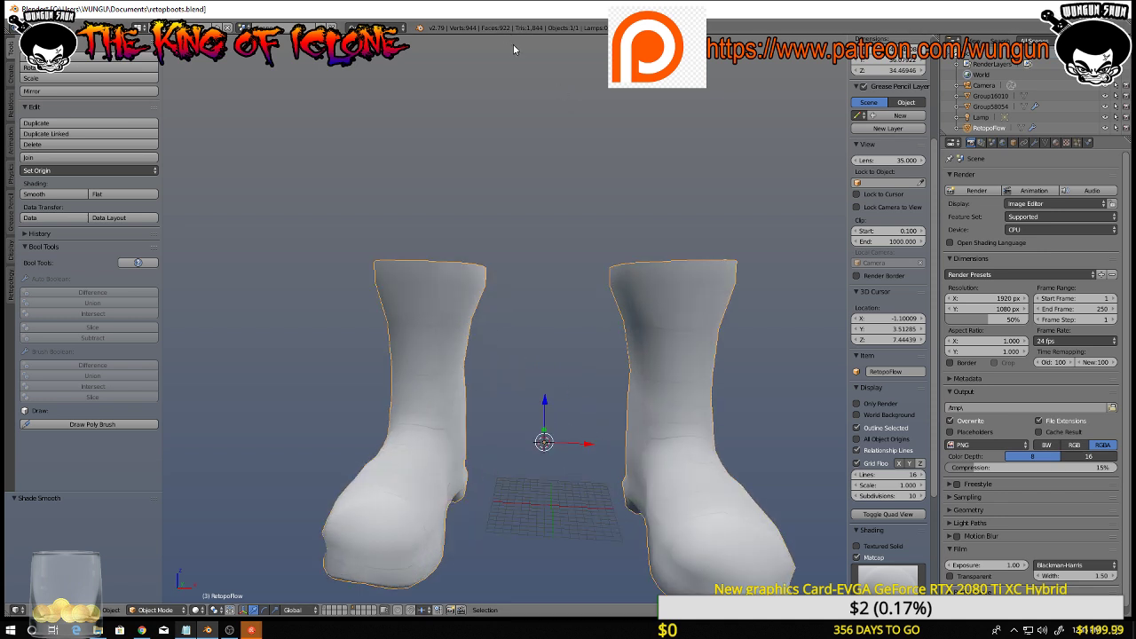
scroll(599, 292, "up", 2)
middle_click_drag(598, 292, 579, 323)
scroll(579, 322, "down", 5)
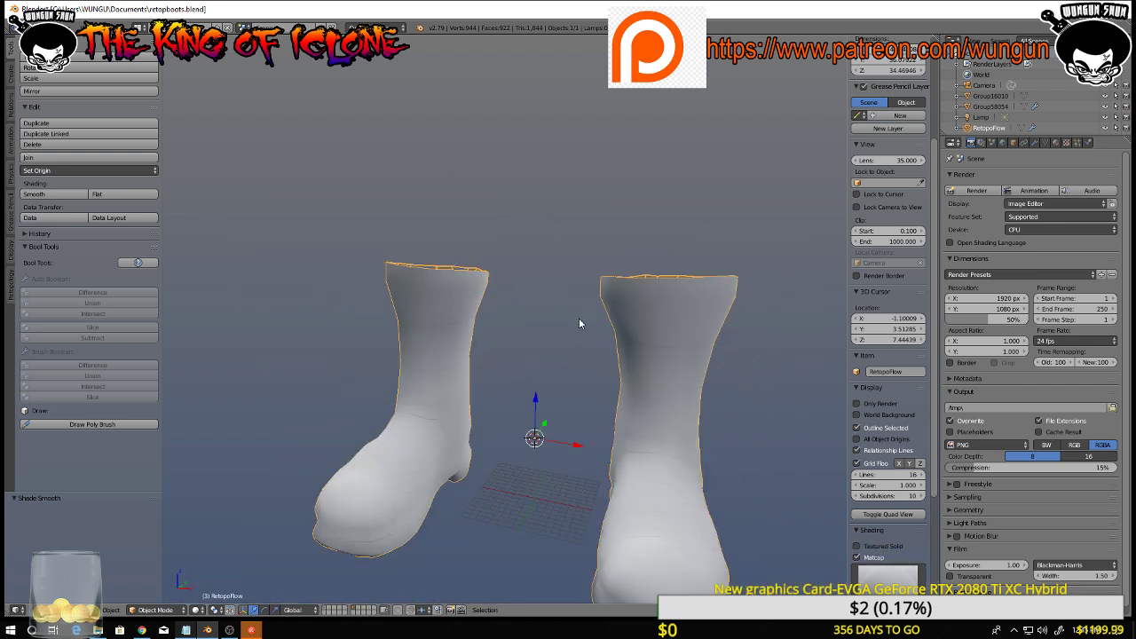
middle_click_drag(719, 377, 780, 362, "shift")
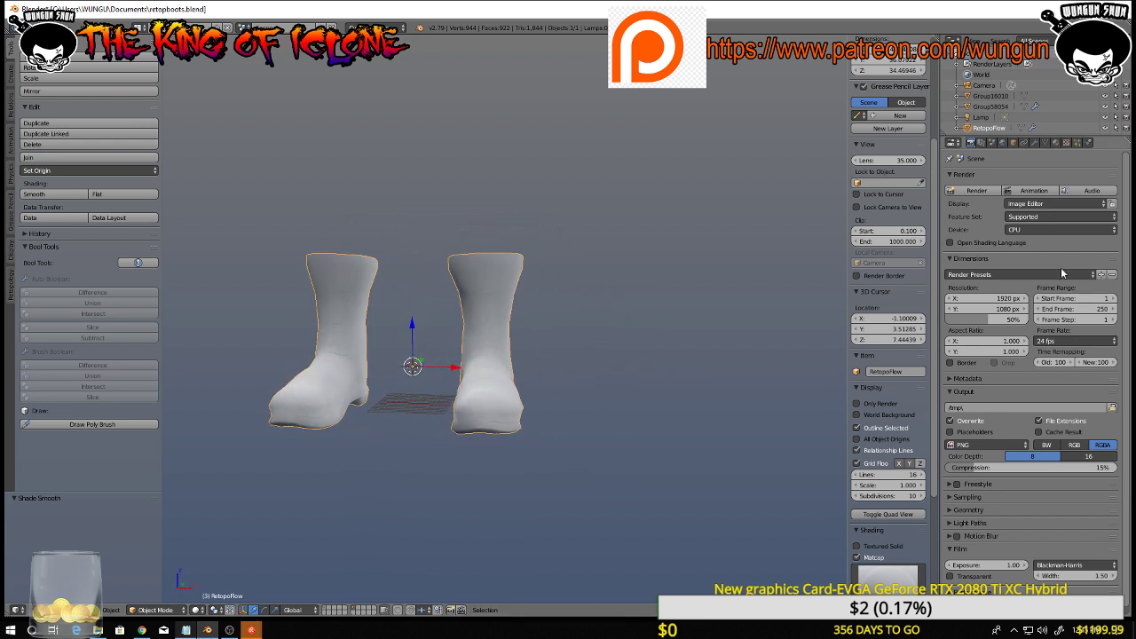
Review the boot mesh's Mirror and Displace modifier settings and remove the Displace modifier
left_click(1035, 143)
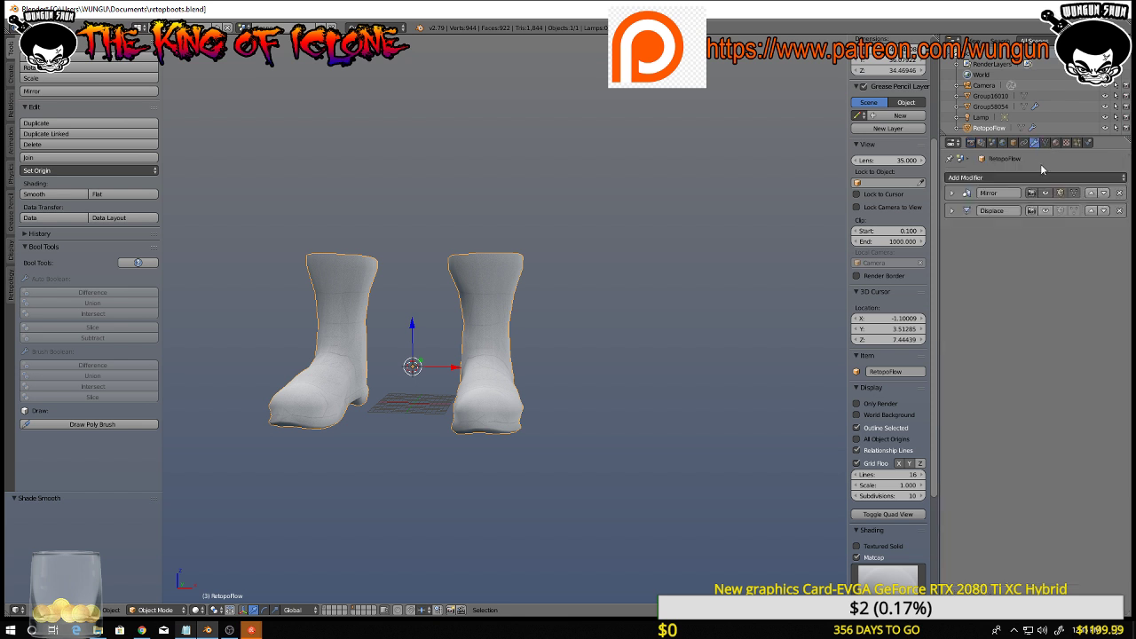
left_click(951, 211)
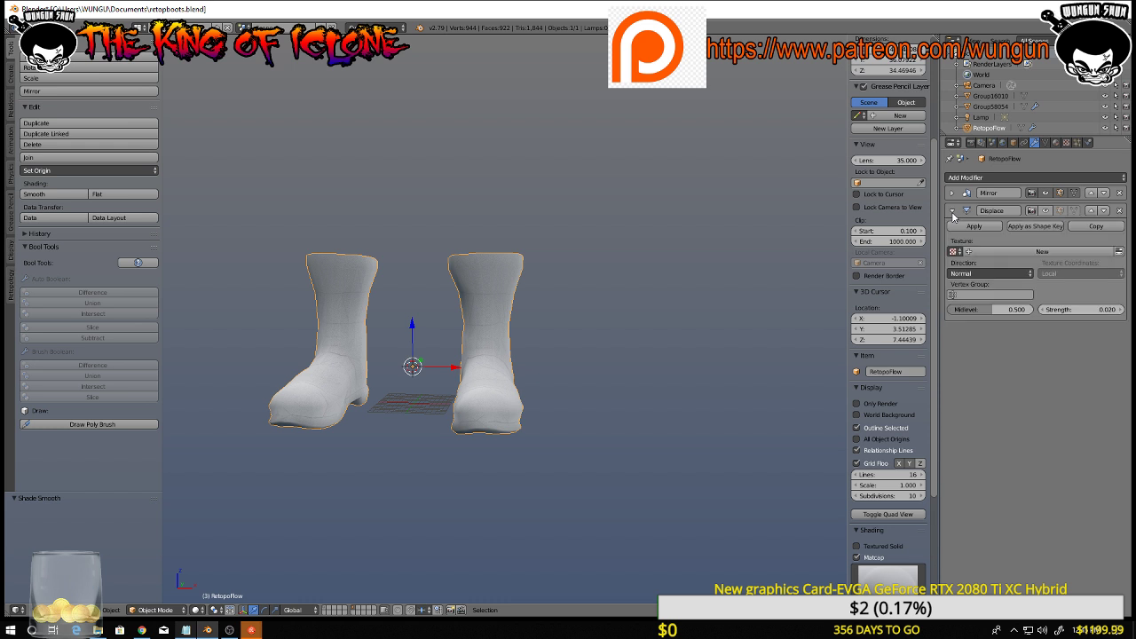
left_click(951, 211)
left_click(952, 194)
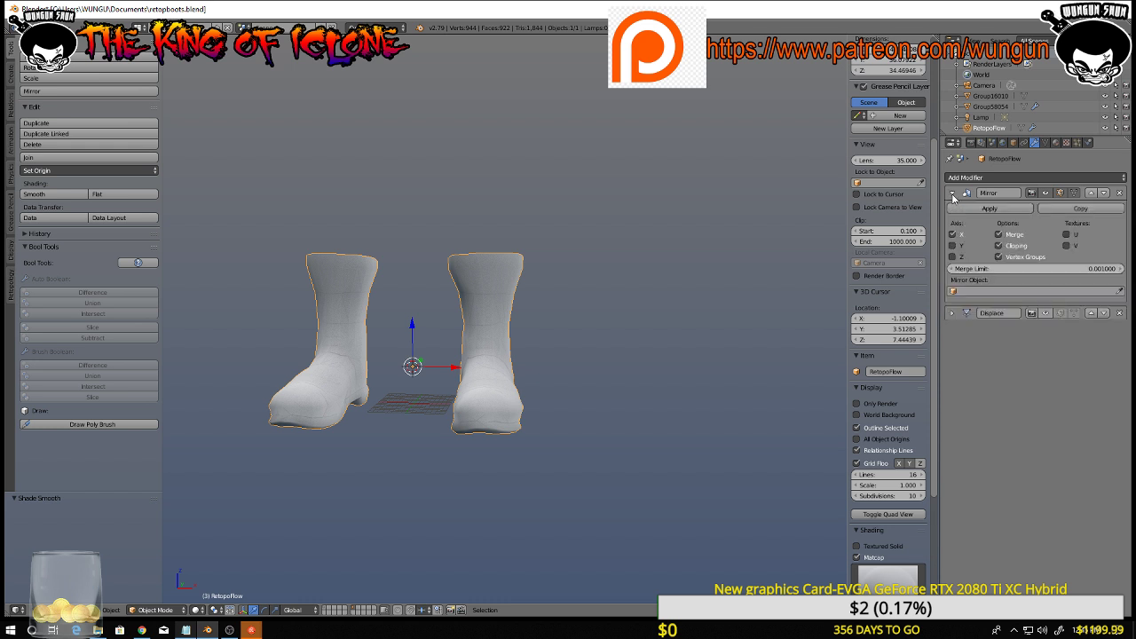
left_click(952, 193)
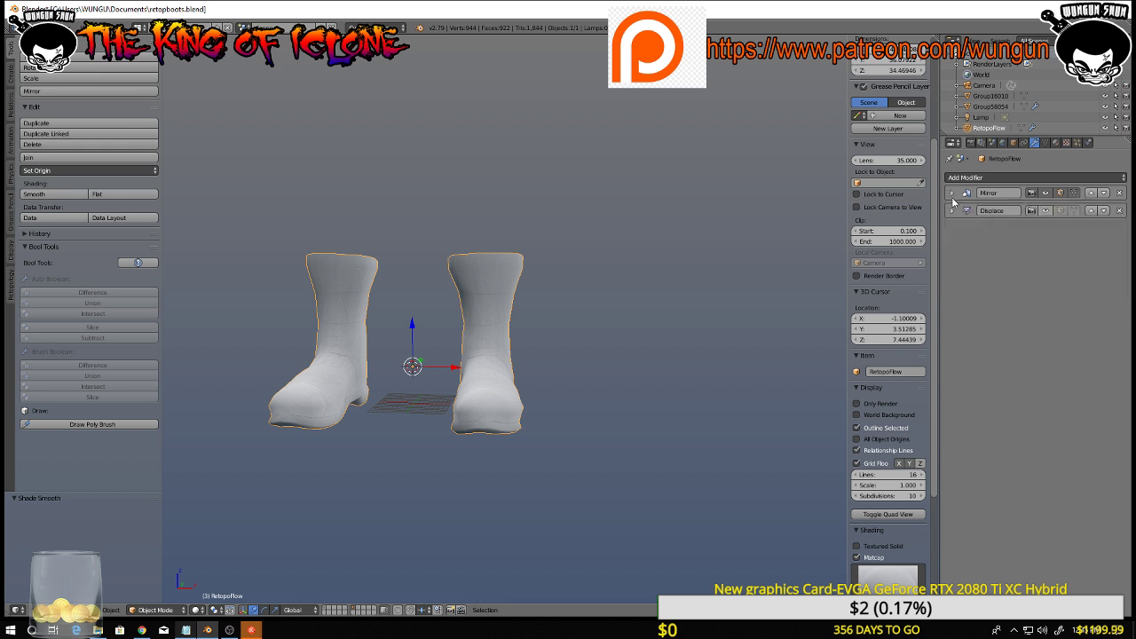
left_click(1120, 211)
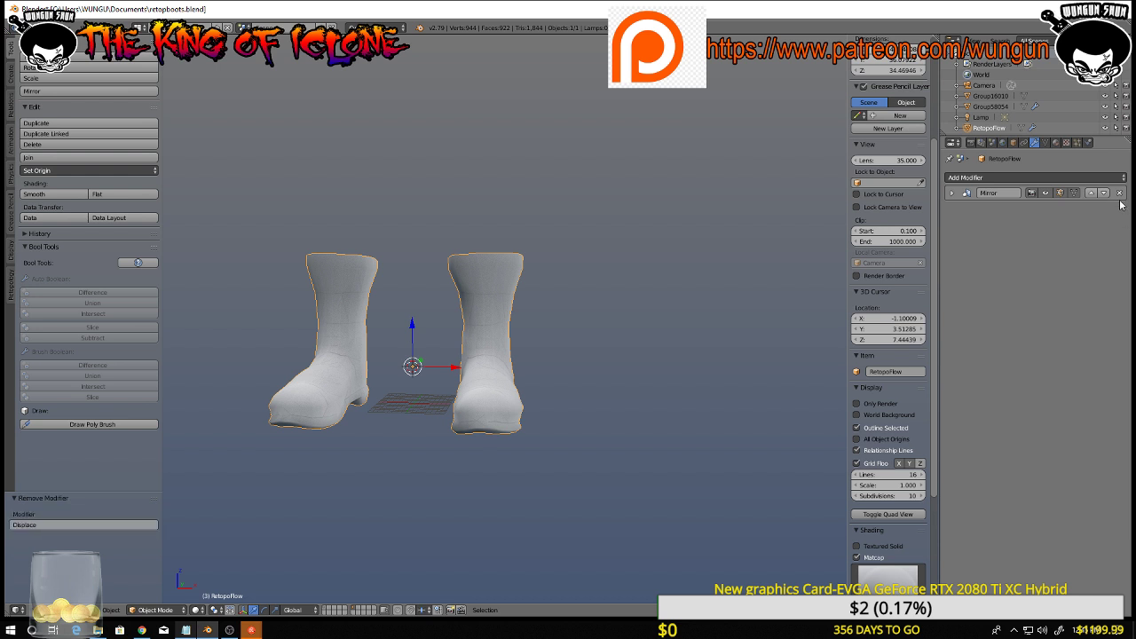
Add a Subdivision Surface modifier to the retopologized boots and enable its Optimal Display option
left_click(1016, 176)
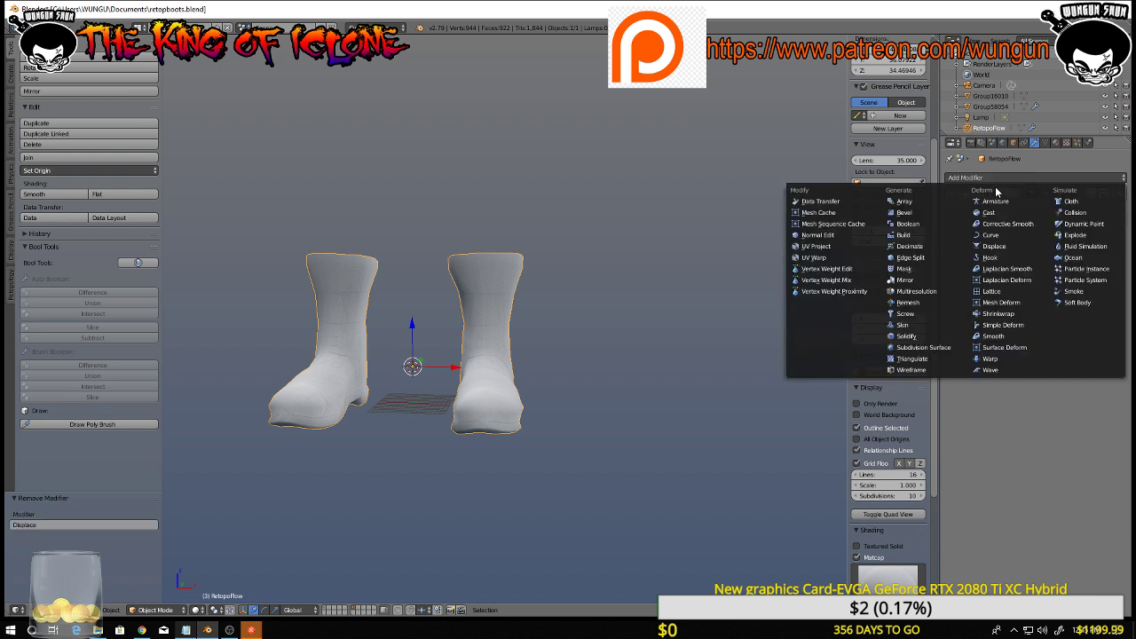
left_click(921, 347)
middle_click_drag(756, 272, 797, 254)
scroll(762, 252, "up", 3)
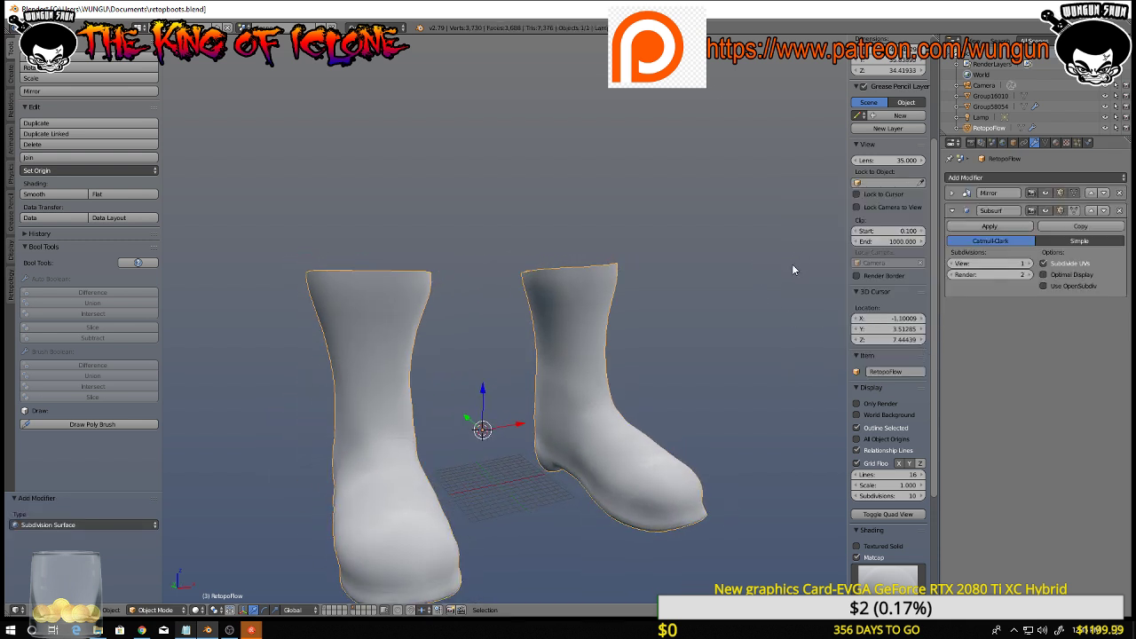
left_click(1043, 274)
scroll(704, 231, "down", 2)
middle_click_drag(704, 233, 669, 265)
scroll(684, 239, "down", 1)
Select the whole boot mesh in Edit Mode, relax it repeatedly with 1 iteration, and clear the selection
key("Tab")
scroll(649, 279, "up", 2)
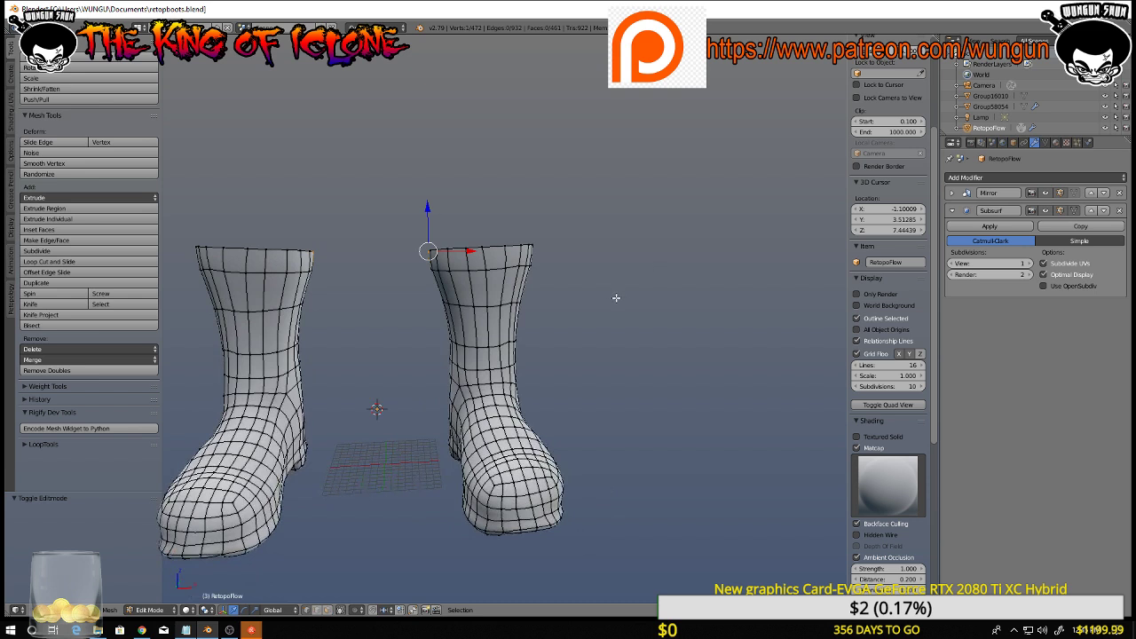
key("w")
key("Escape")
key("a")
key("a")
key("w")
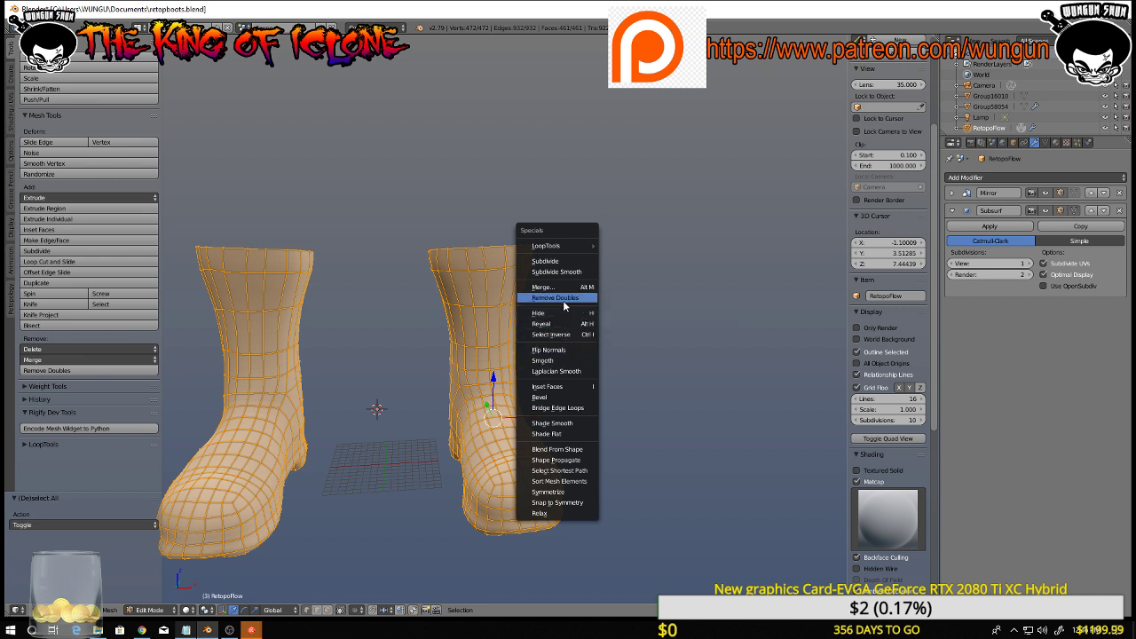
left_click(555, 513)
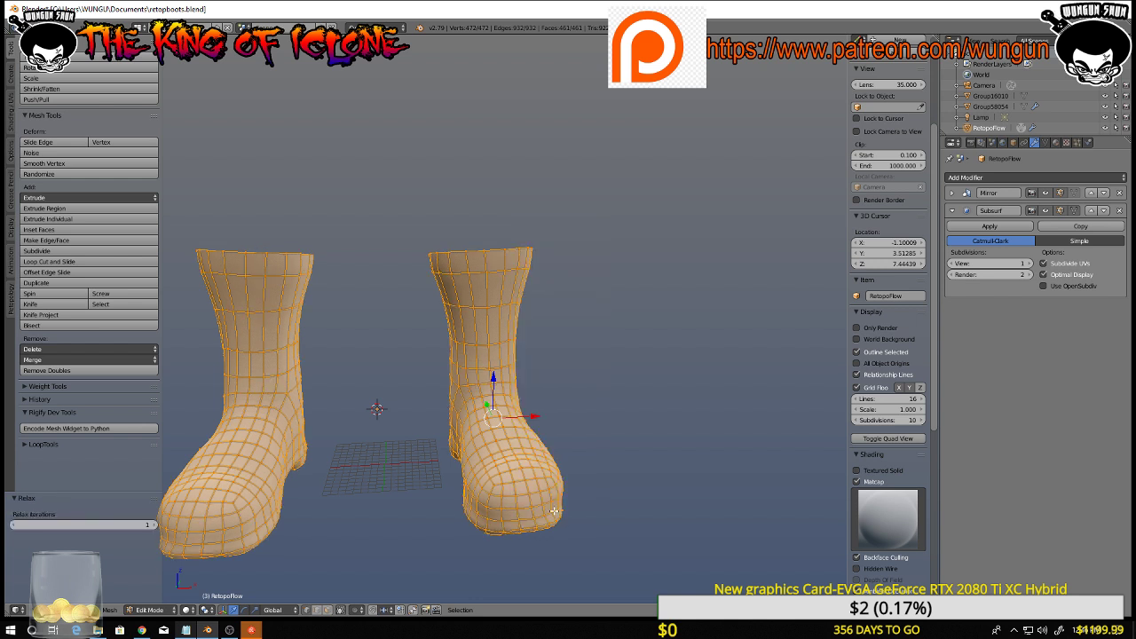
key("w")
left_click(606, 433)
middle_click_drag(614, 399, 399, 430)
scroll(480, 384, "up", 3)
key("a")
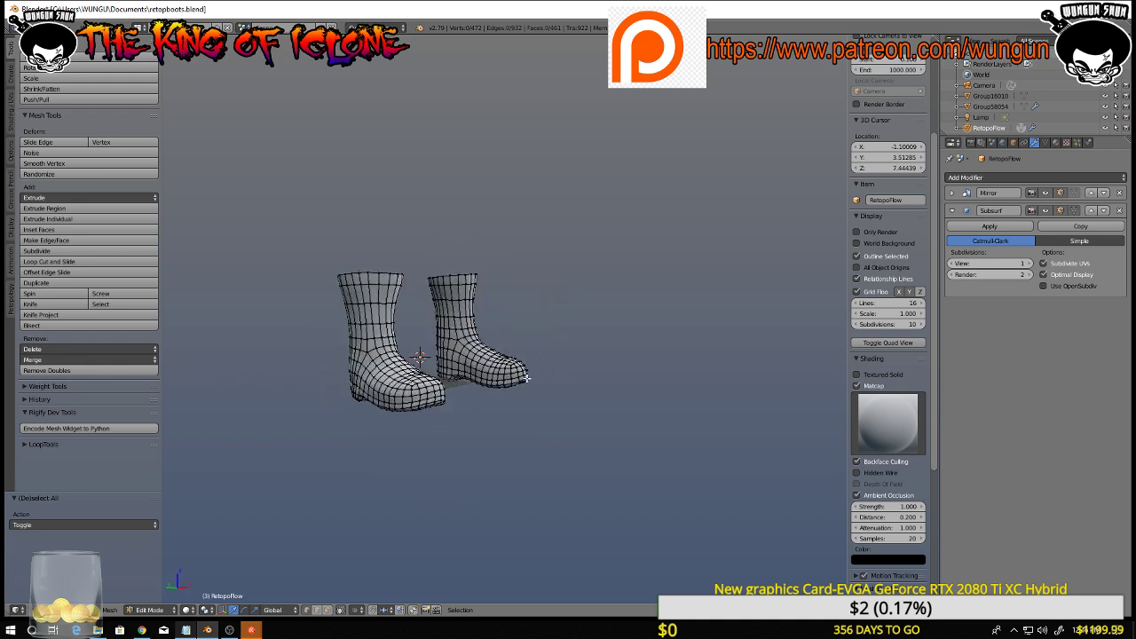
Inspect the relaxed boot topology from the front, back and underside, clearing any stray vertex selection
scroll(470, 380, "up", 8)
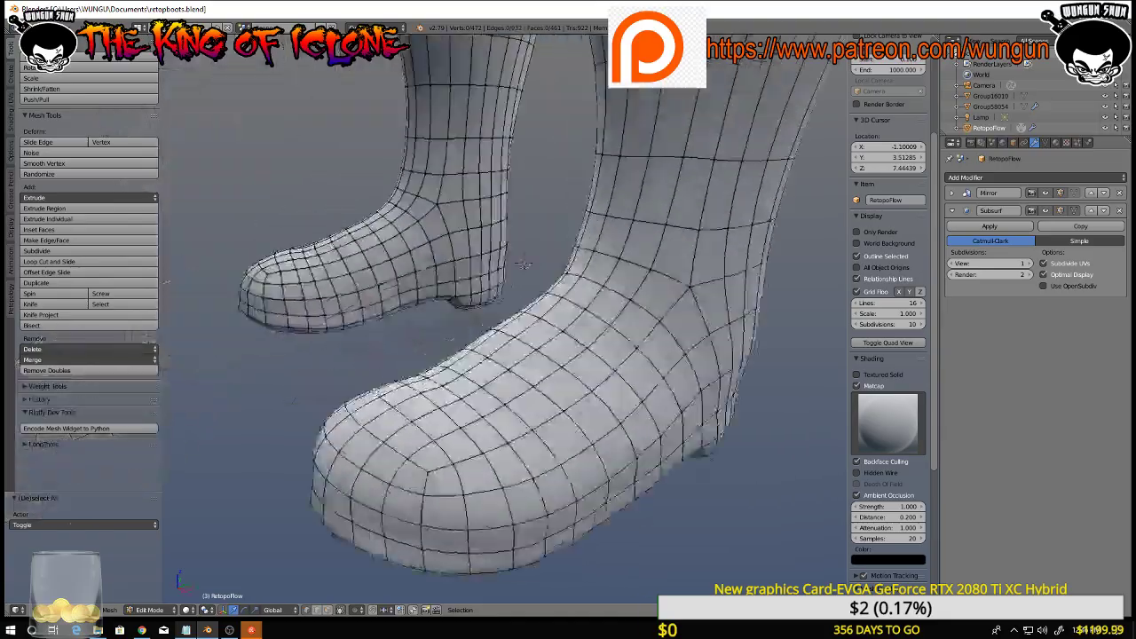
middle_click_drag(524, 263, 700, 342)
scroll(454, 396, "down", 7)
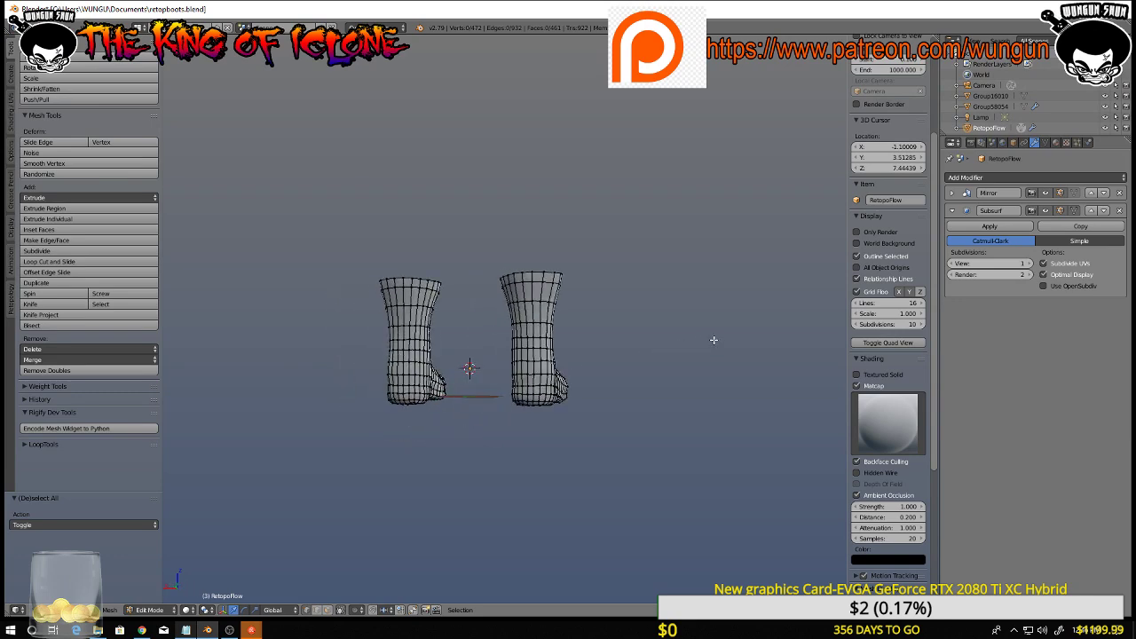
scroll(609, 376, "up", 5)
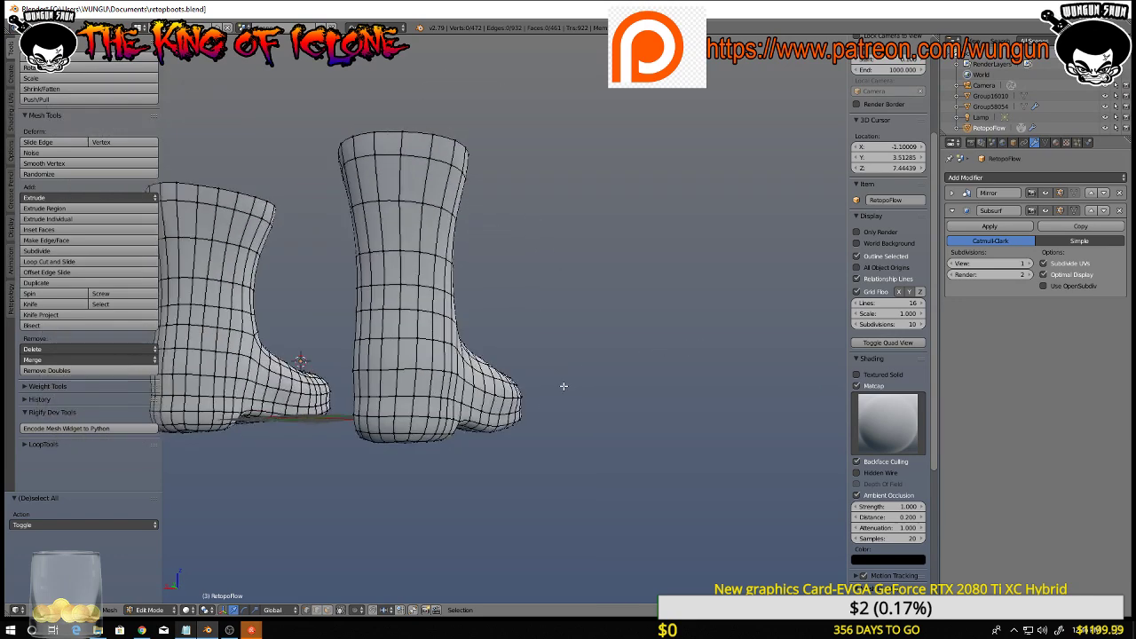
middle_click_drag(563, 386, 651, 333)
right_click(595, 302)
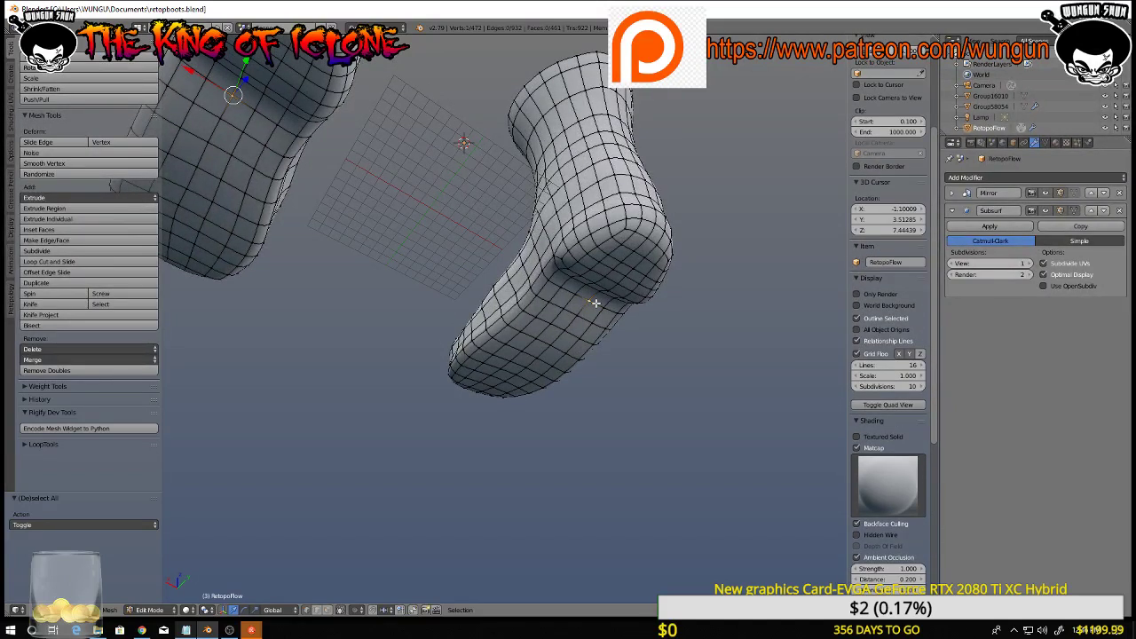
key("a")
middle_click_drag(590, 311, 610, 315)
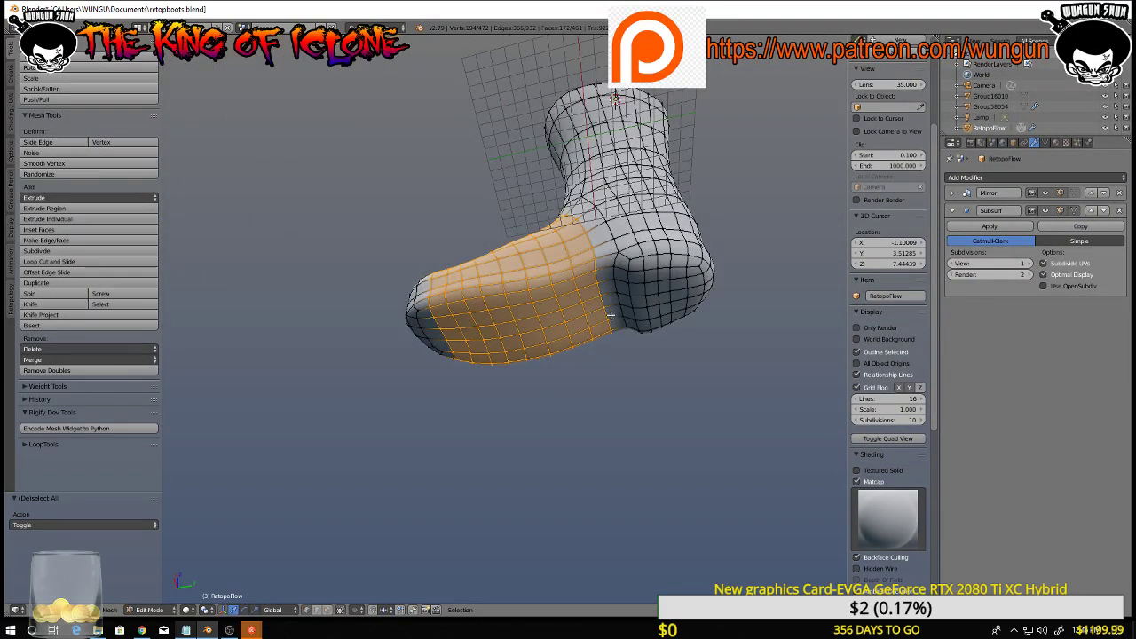
key("a")
key("ctrl+z")
middle_click_drag(560, 324, 519, 460)
key("a")
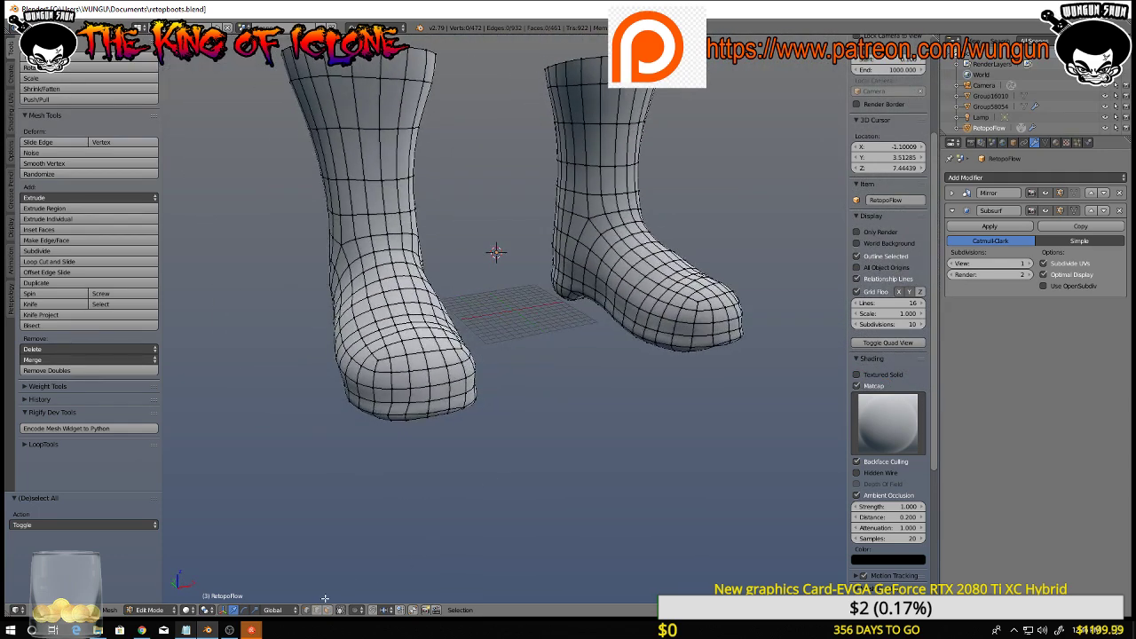
Check the boots from above and the front, and compare the Edit Mode wireframe with the smooth Object Mode surface
scroll(412, 501, "down", 5)
middle_click_drag(396, 454, 467, 480)
scroll(495, 442, "up", 3)
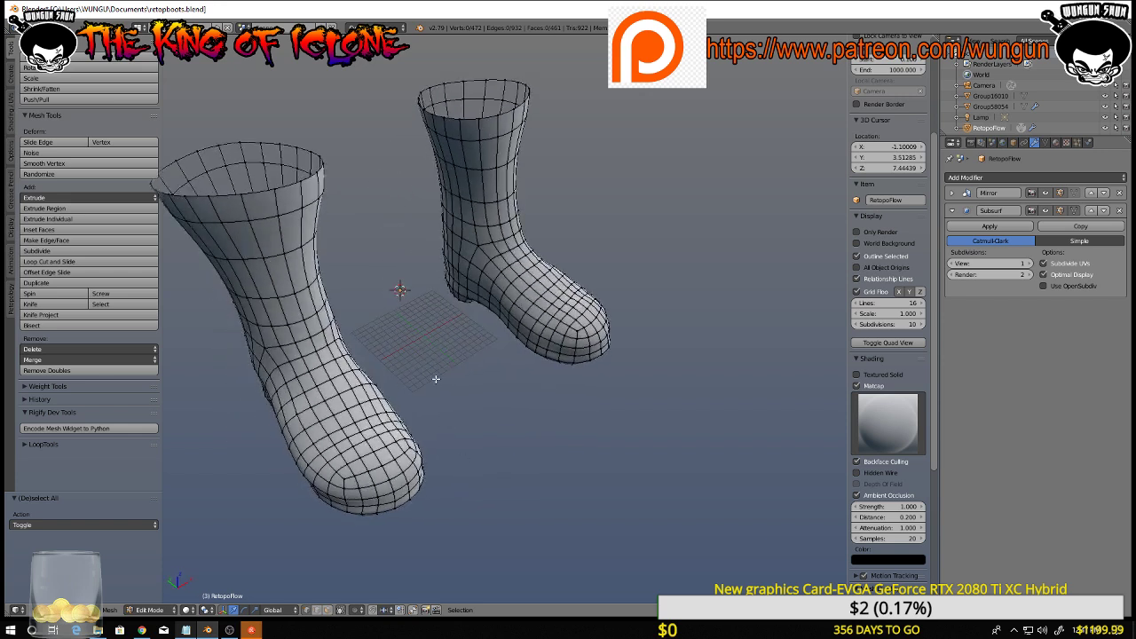
middle_click_drag(442, 396, 376, 378)
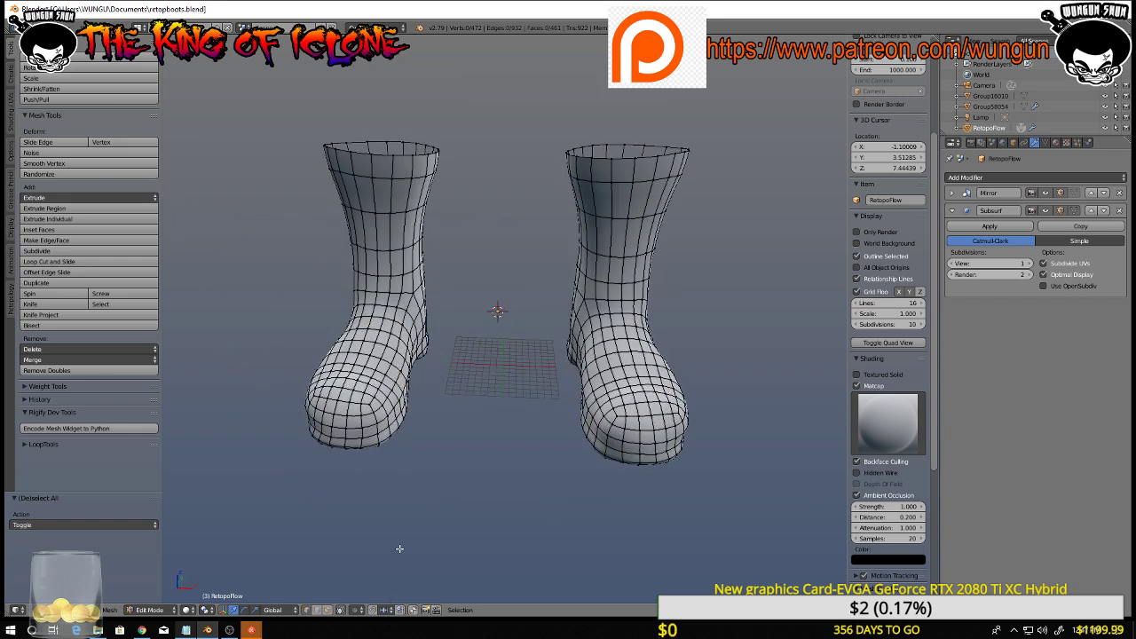
key("Tab")
middle_click_drag(397, 547, 448, 435)
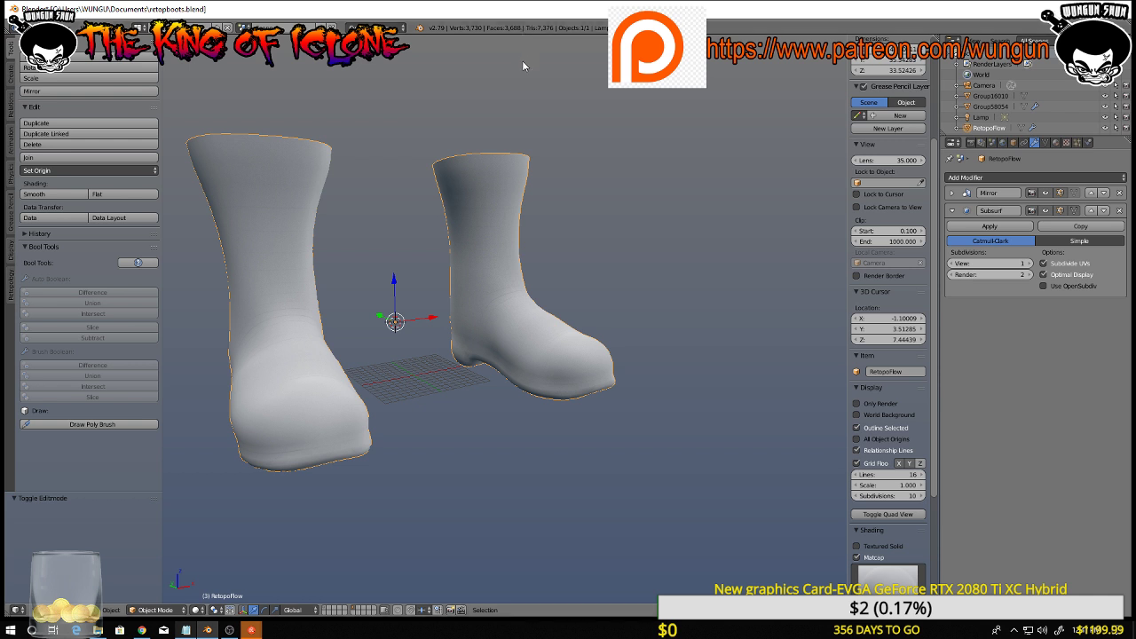
key("Tab")
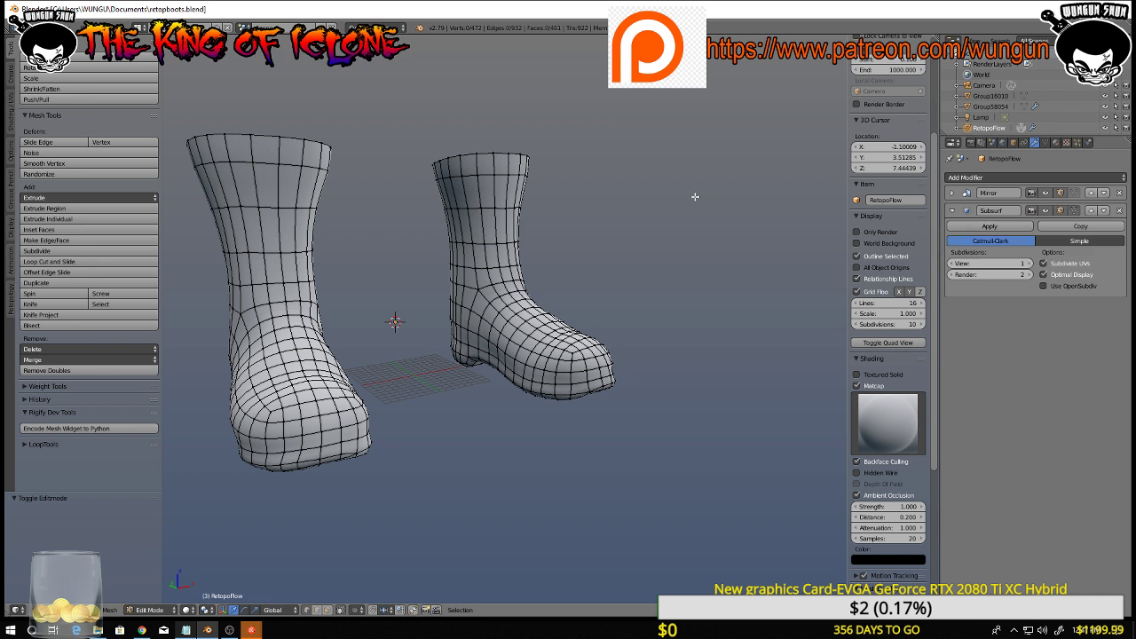
key("Tab")
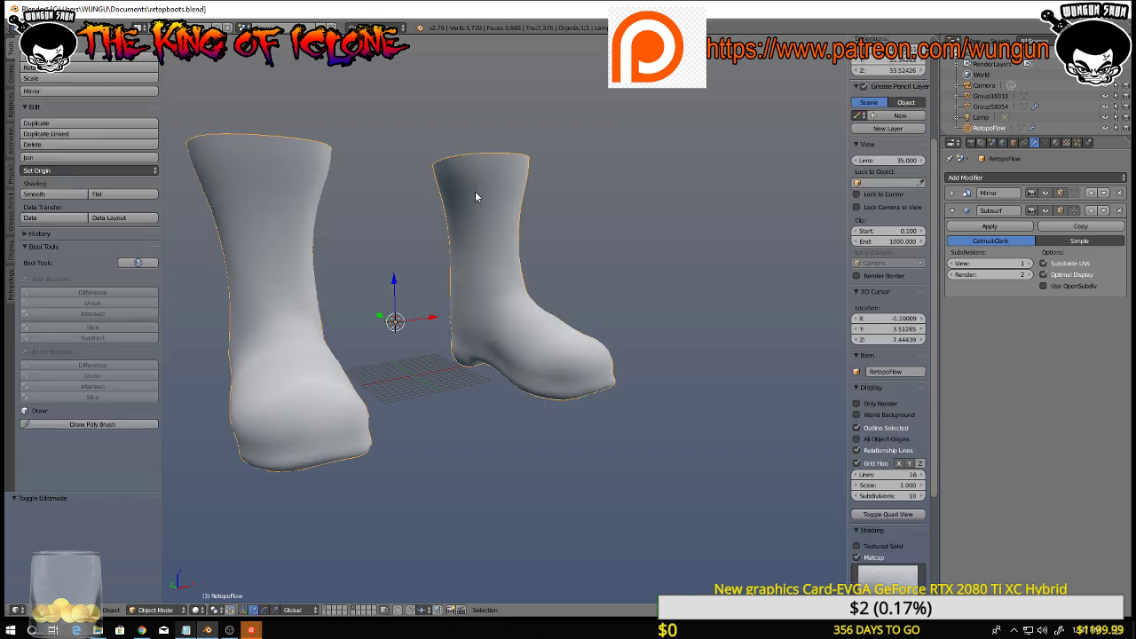
Display layer 1 and delete the original source boot Group58054
left_click(324, 610)
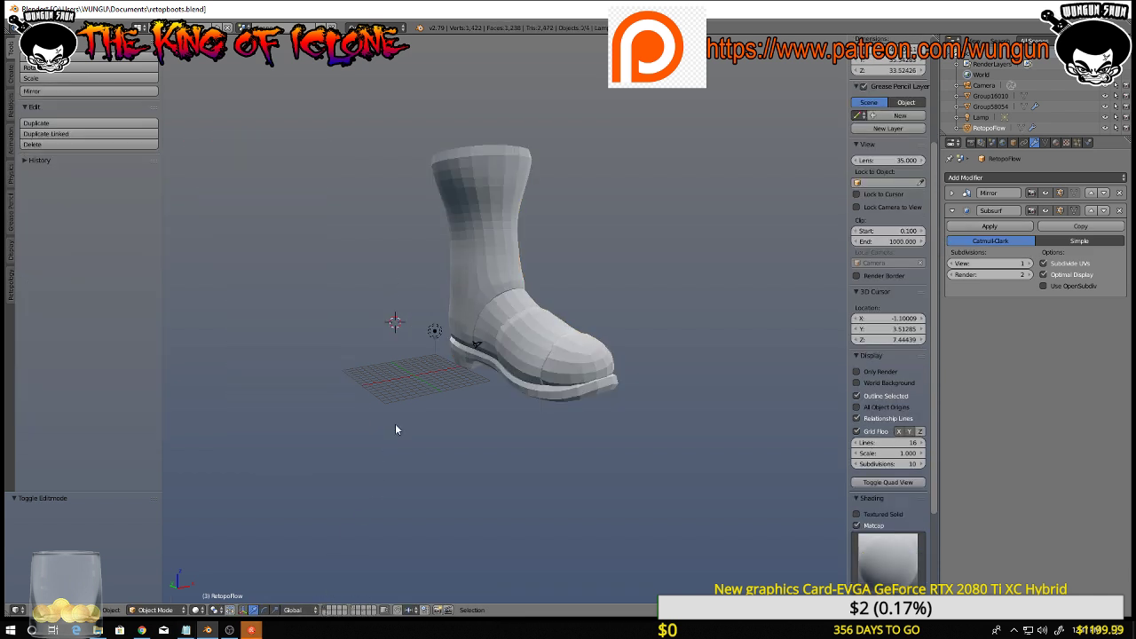
right_click(483, 203)
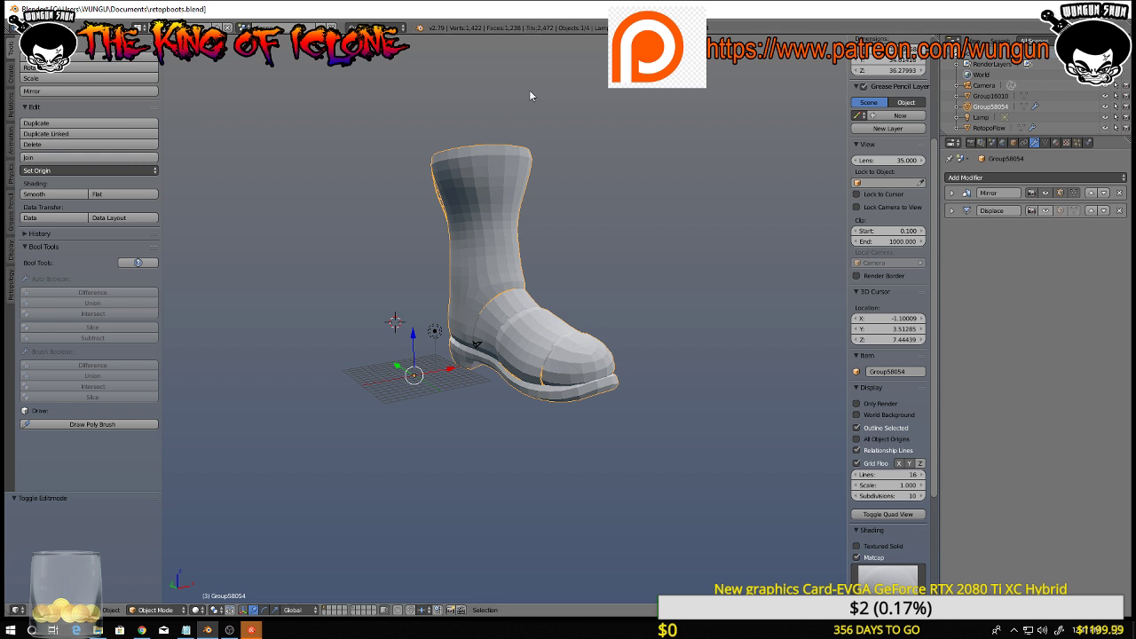
middle_click_drag(507, 235, 599, 308)
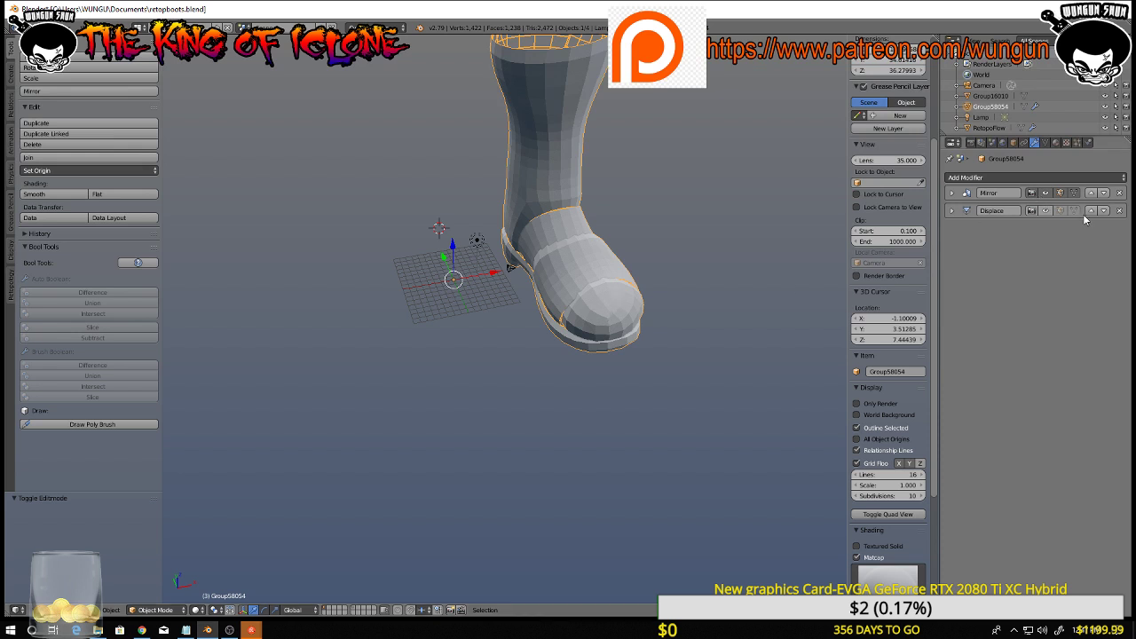
key("x")
left_click(485, 213)
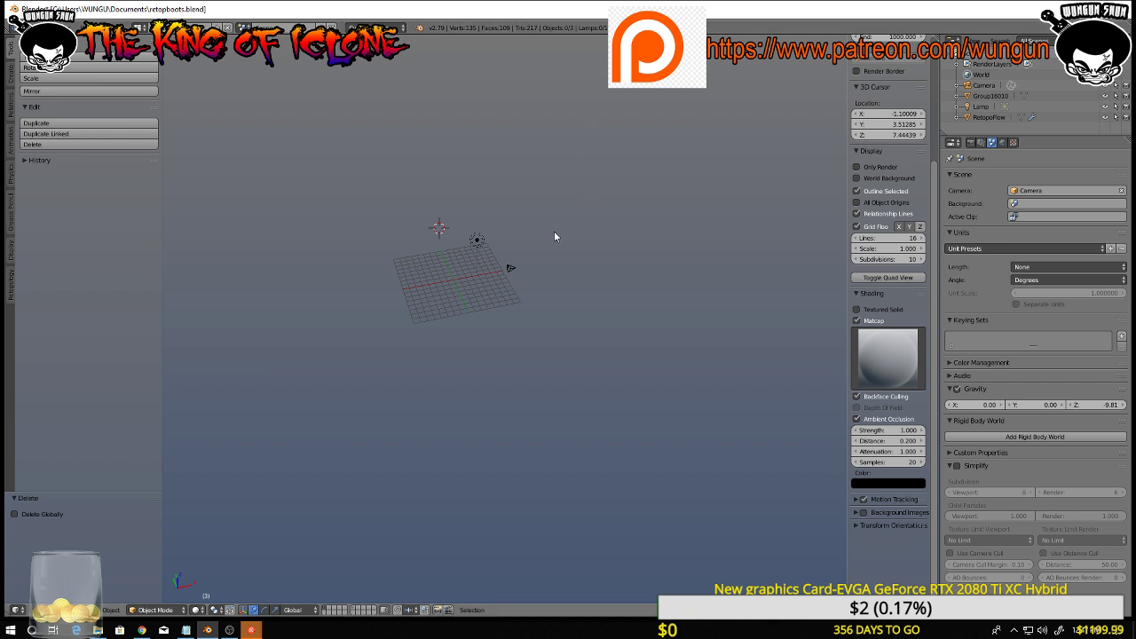
Display only layer 6 again and check the retopologized boots from the front
left_click(354, 611)
scroll(411, 397, "down", 3)
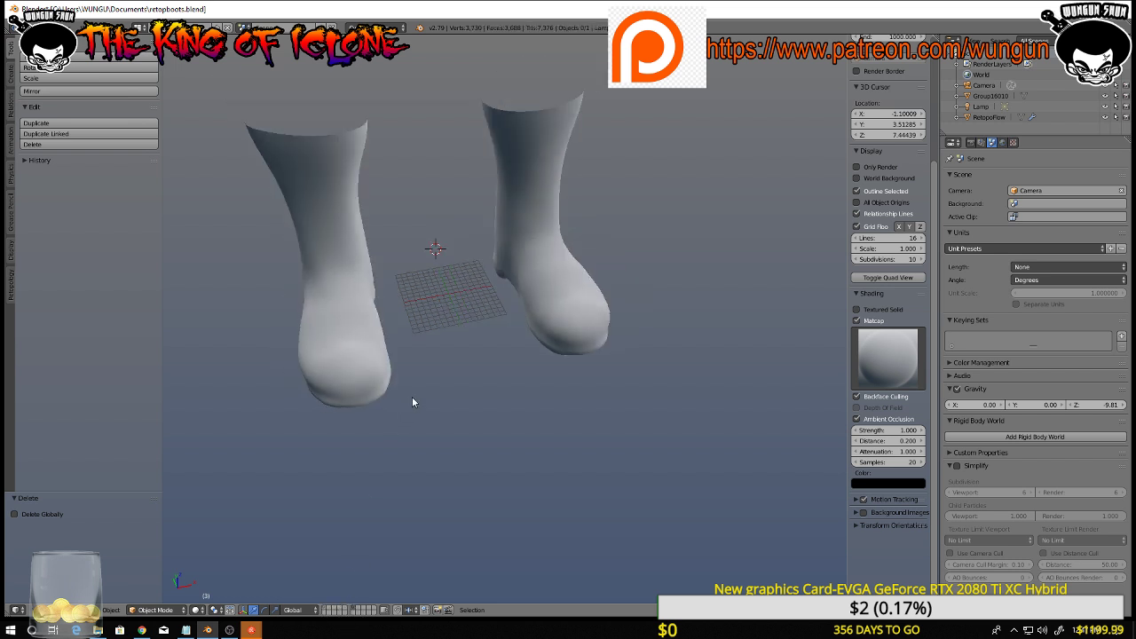
middle_click_drag(432, 379, 451, 309)
scroll(475, 276, "up", 1)
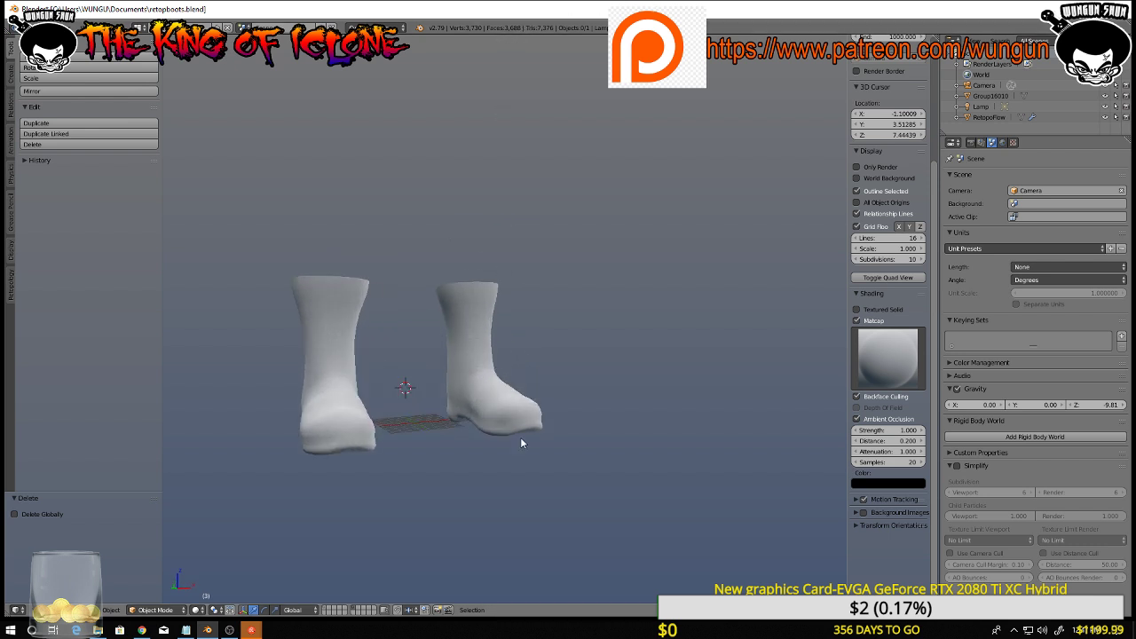
Check the lamp and camera on layer 1, and return to layer 6 to inspect the smoothed boots
left_click(326, 610)
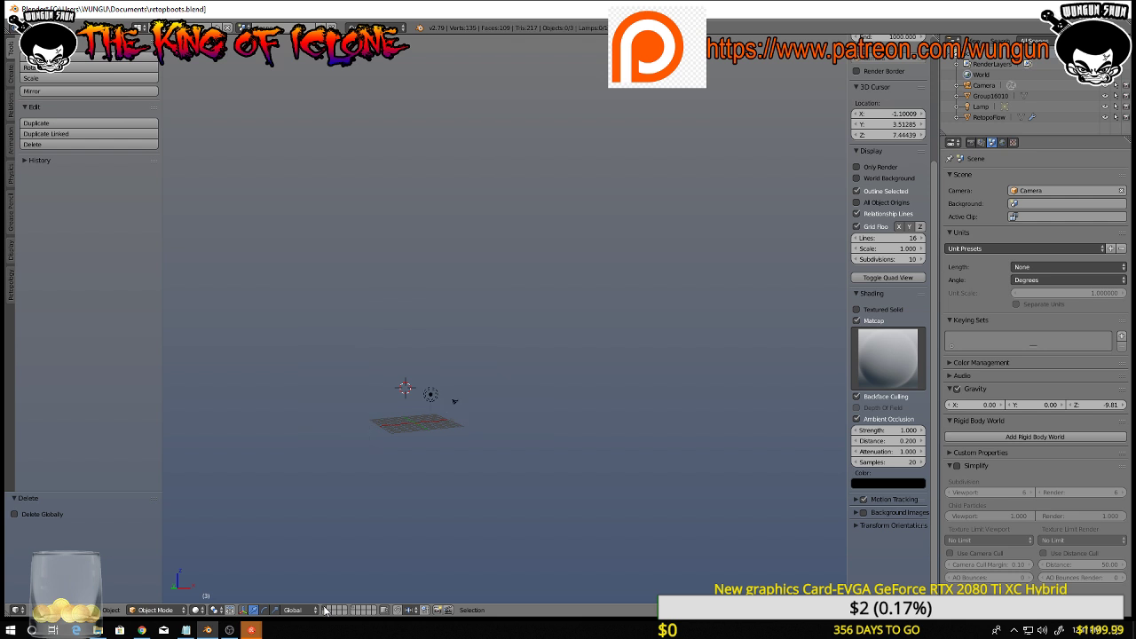
right_click(434, 404)
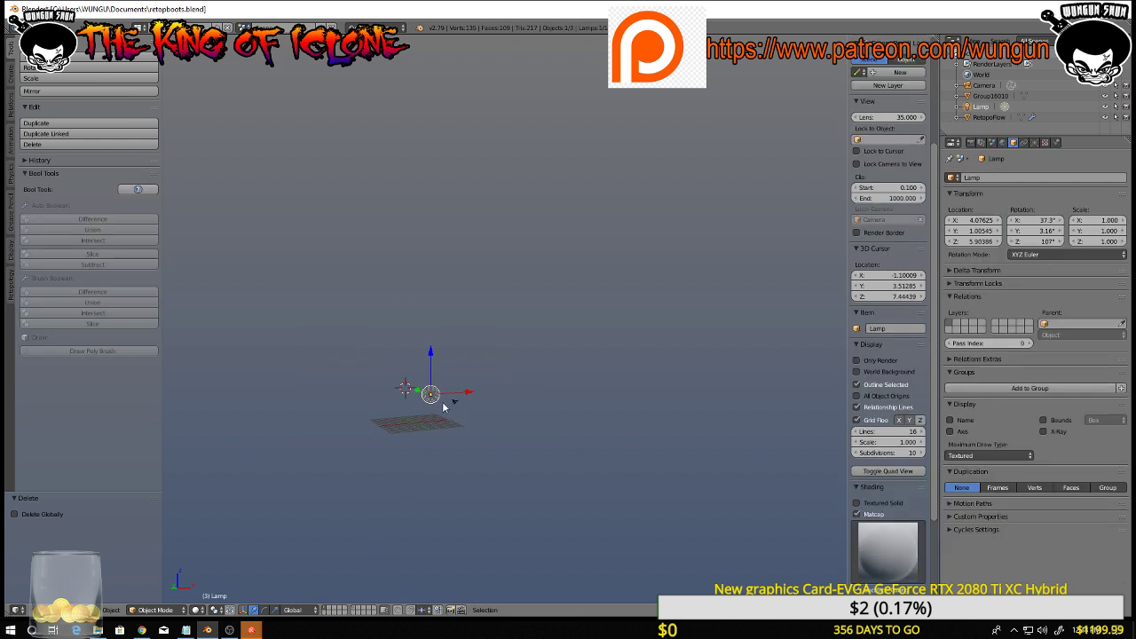
left_click(354, 610)
scroll(410, 430, "up", 4)
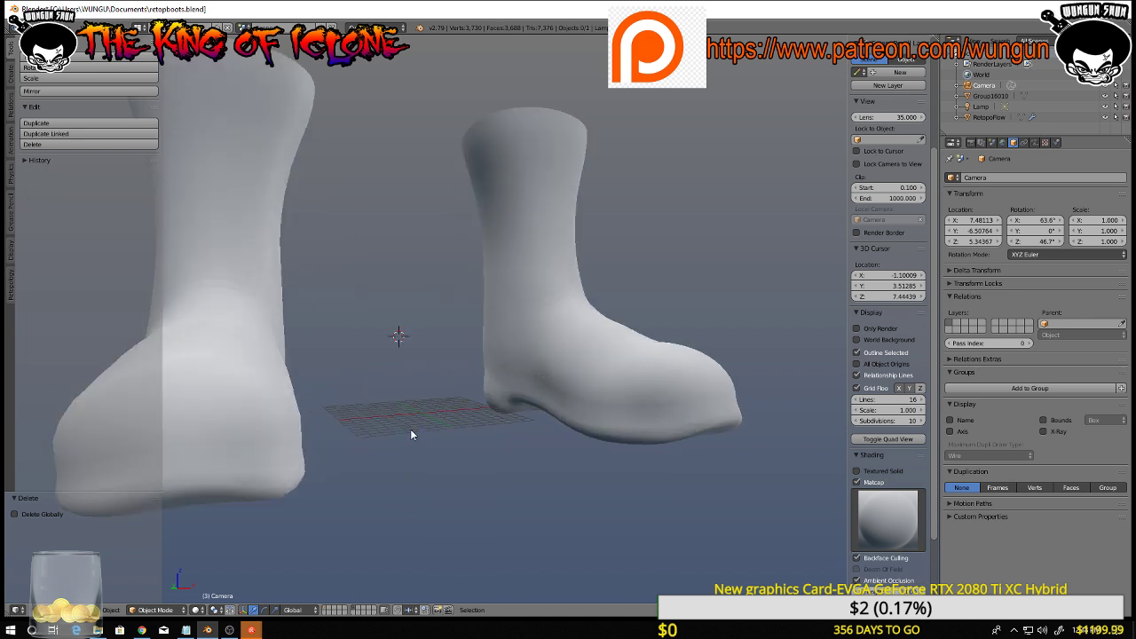
middle_click_drag(410, 431, 348, 437)
scroll(349, 442, "down", 3)
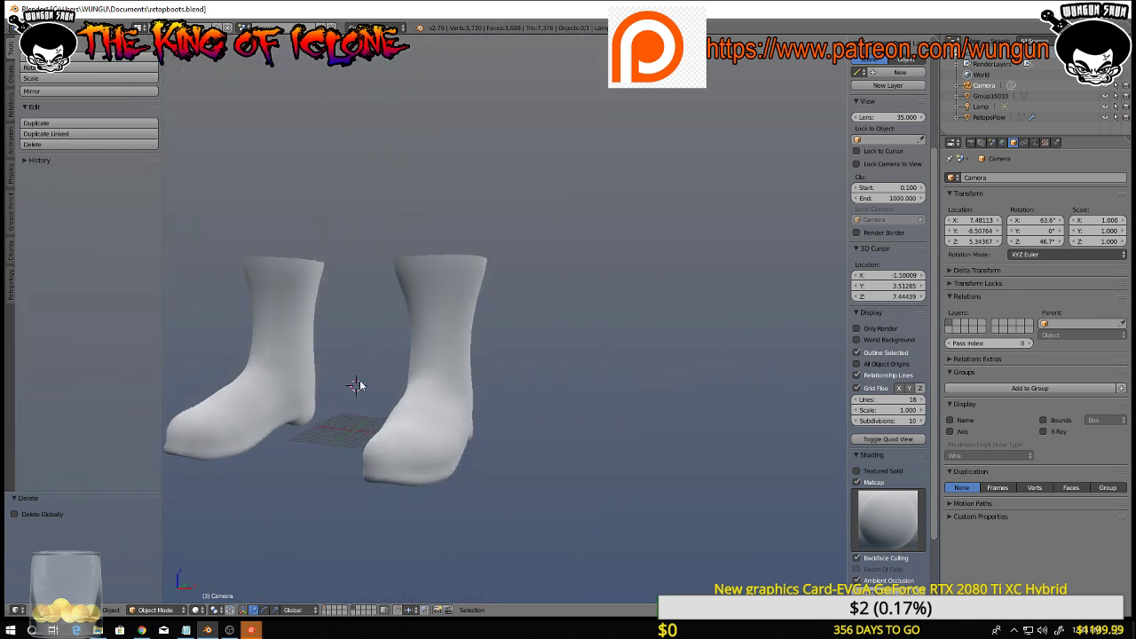
scroll(358, 385, "down", 3)
middle_click_drag(358, 387, 386, 399)
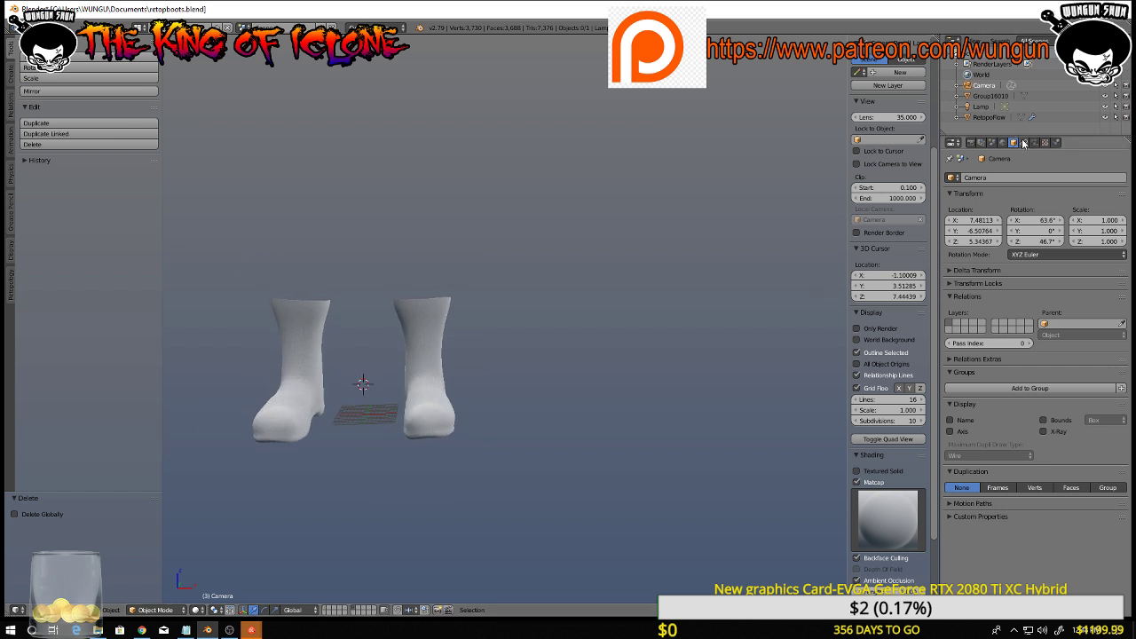
Select the boots and toggle the viewport visibility of their Subsurf and Mirror modifiers to compare the results
right_click(432, 380)
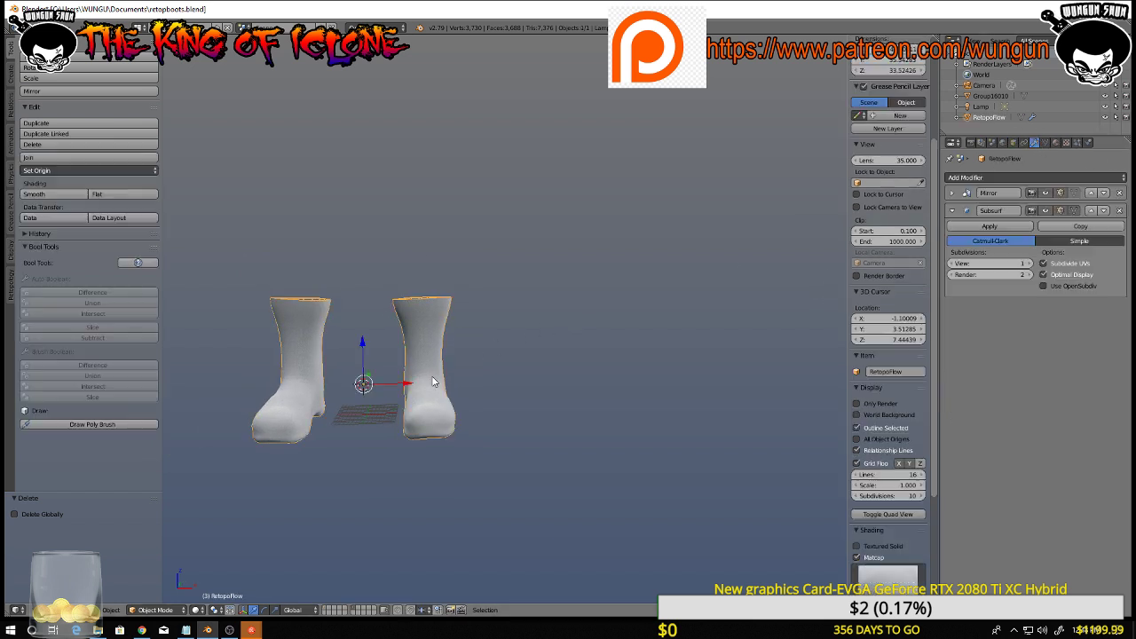
left_click(1046, 211)
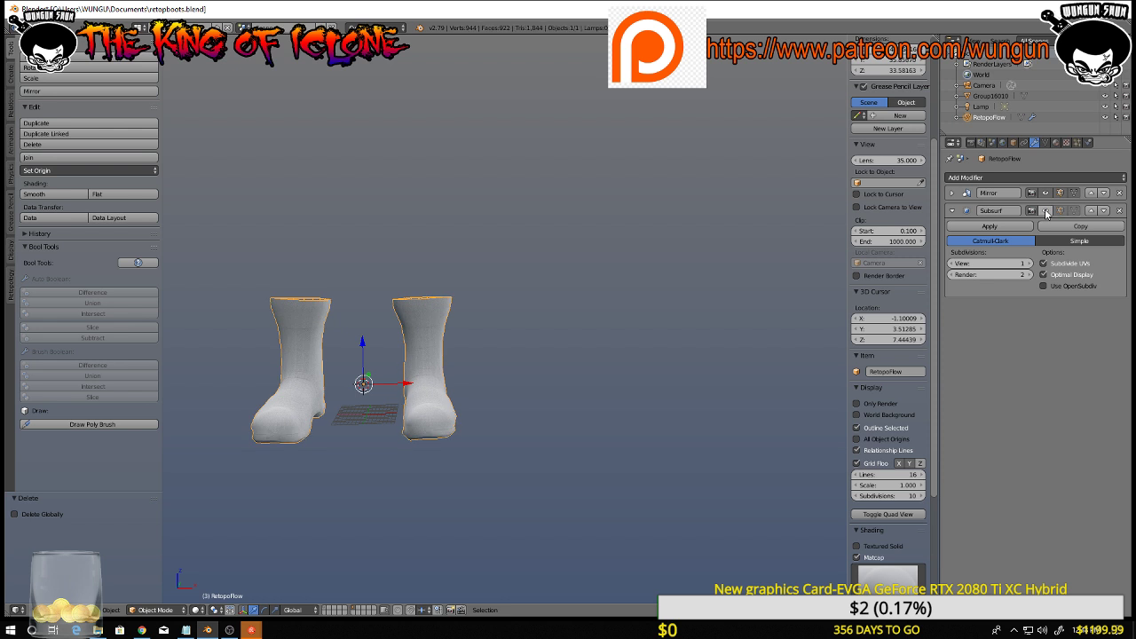
left_click(1046, 212)
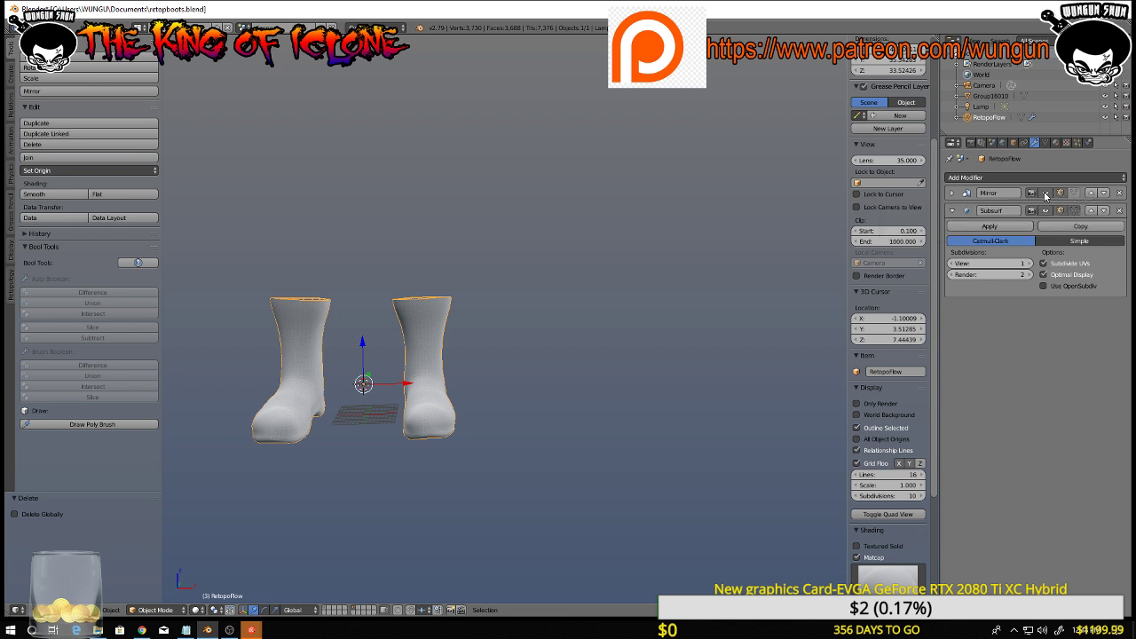
left_click(1046, 193)
left_click(1046, 194)
Apply the Mirror modifier before the Subsurf modifier on the boots, undoing a first attempt at applying Subsurf alone
left_click(998, 225)
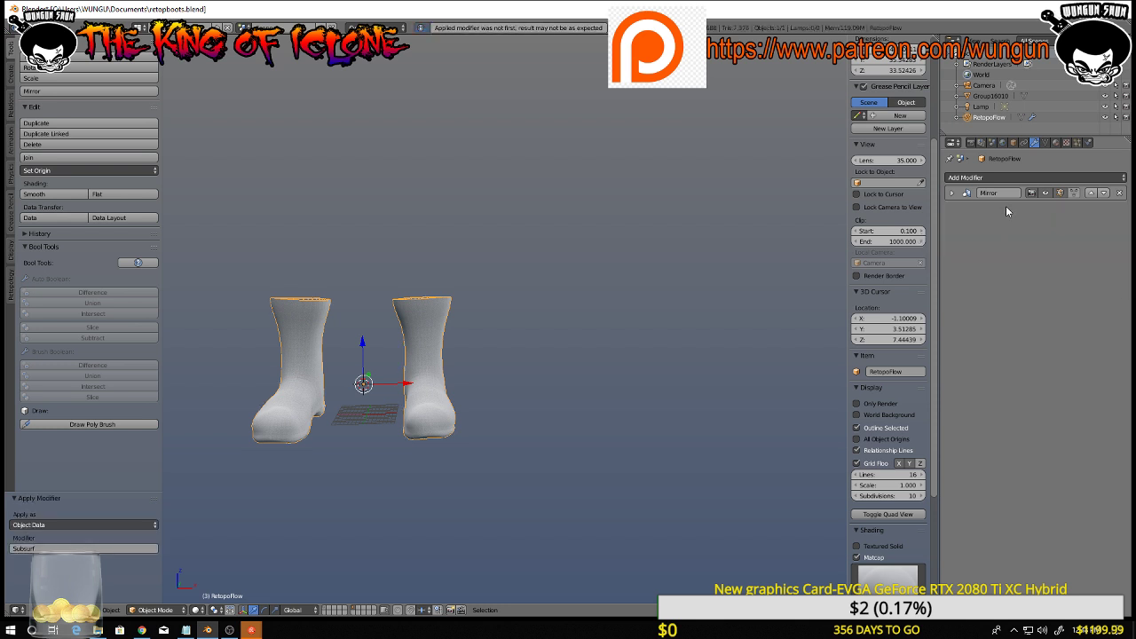
key("ctrl+z")
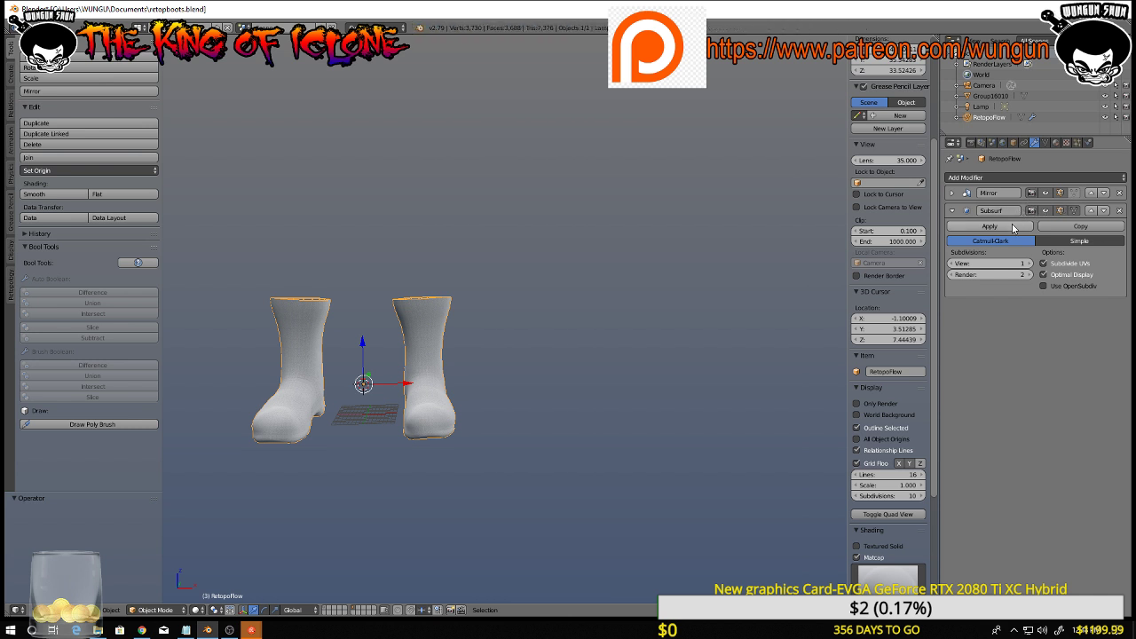
left_click(954, 195)
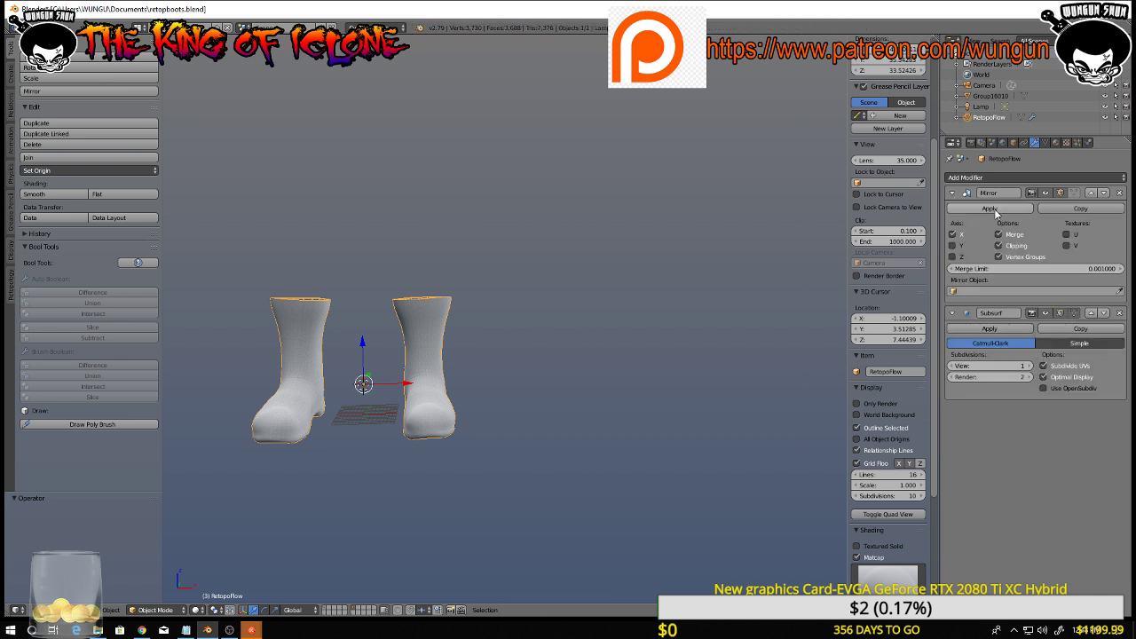
left_click(991, 210)
left_click(993, 209)
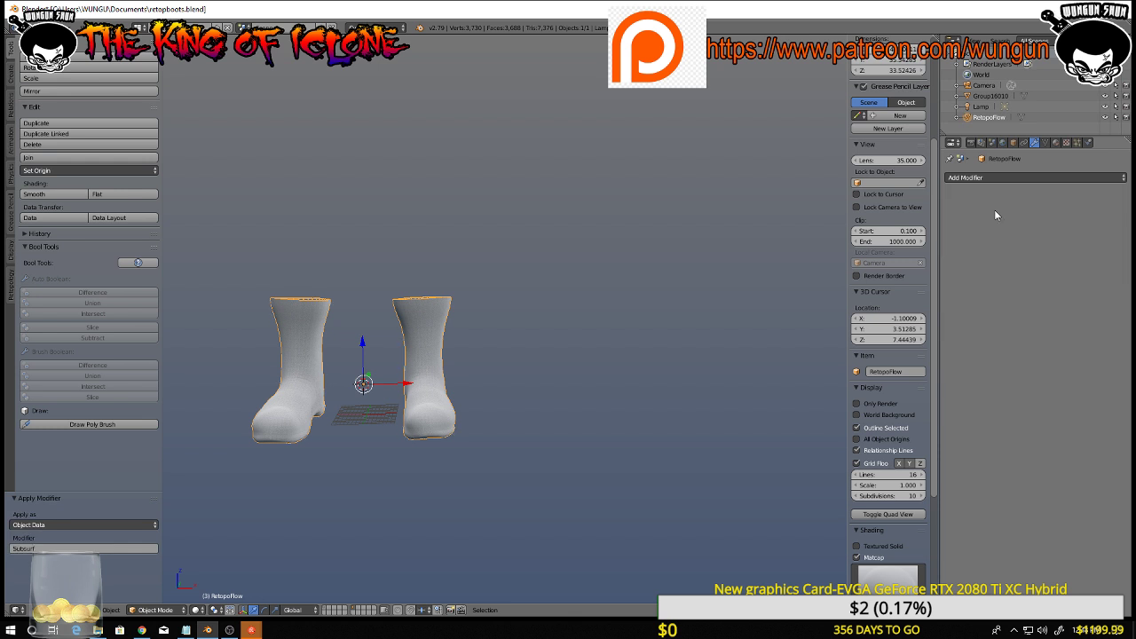
Export the retopologized boots as a Wavefront OBJ file named retopboots_New_1.obj in the Documents folder
middle_click_drag(435, 233, 520, 170)
left_click(38, 28)
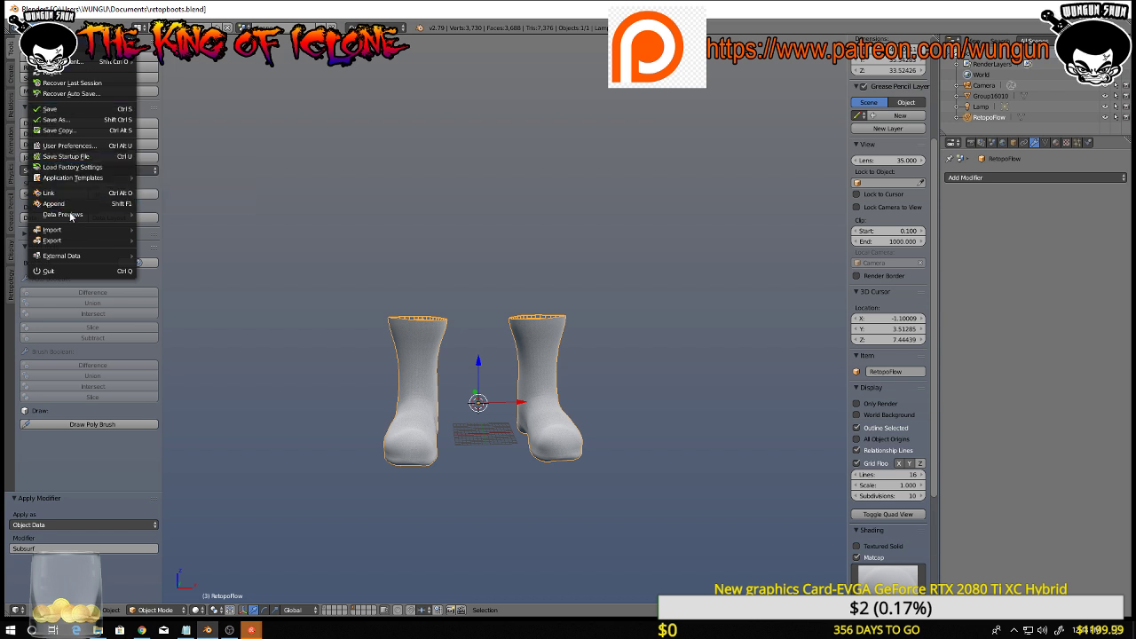
mouse_move(95, 244)
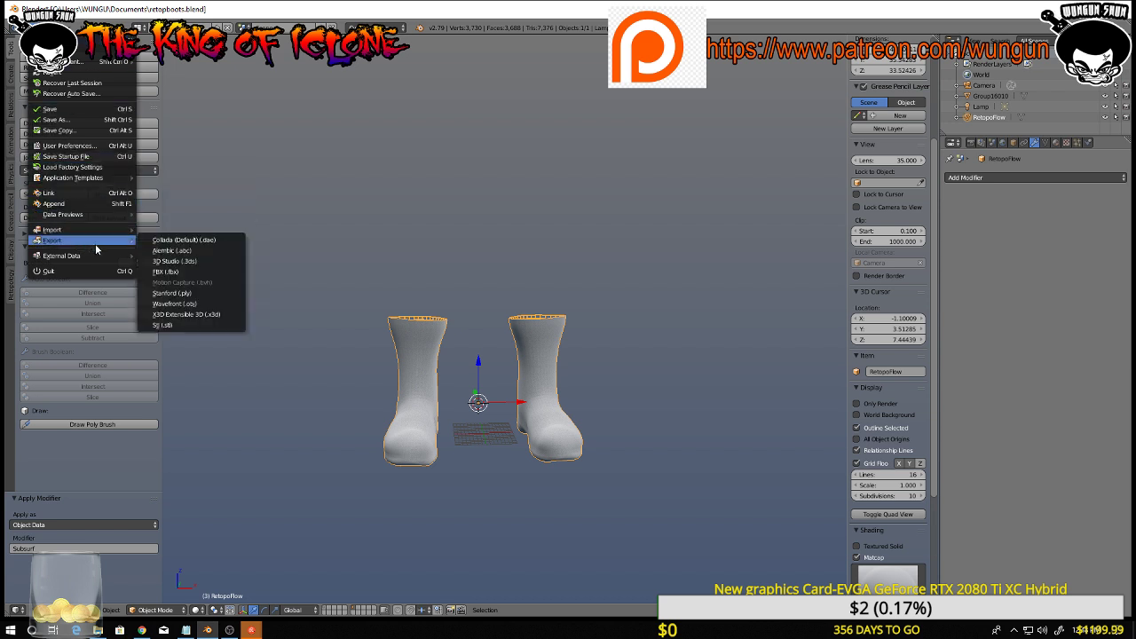
left_click(187, 306)
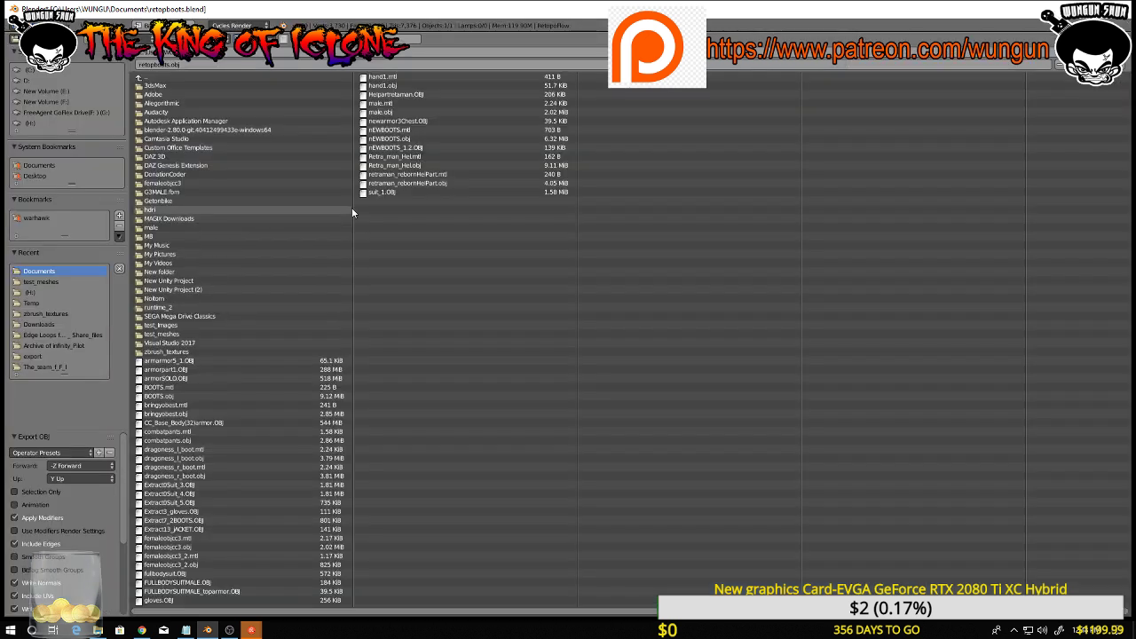
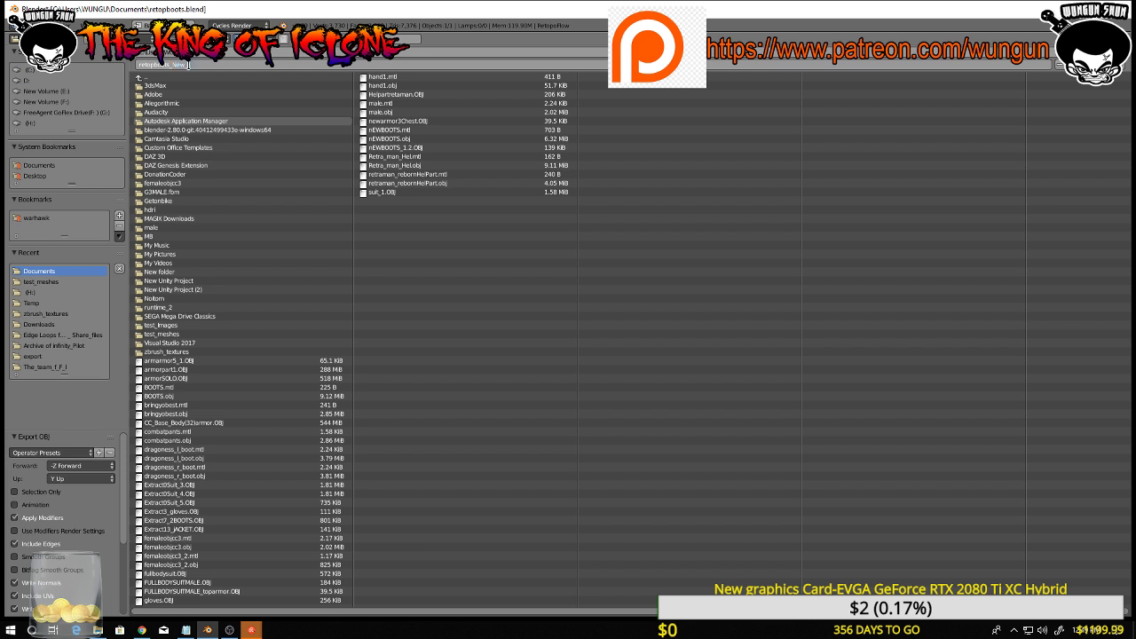
key("Return")
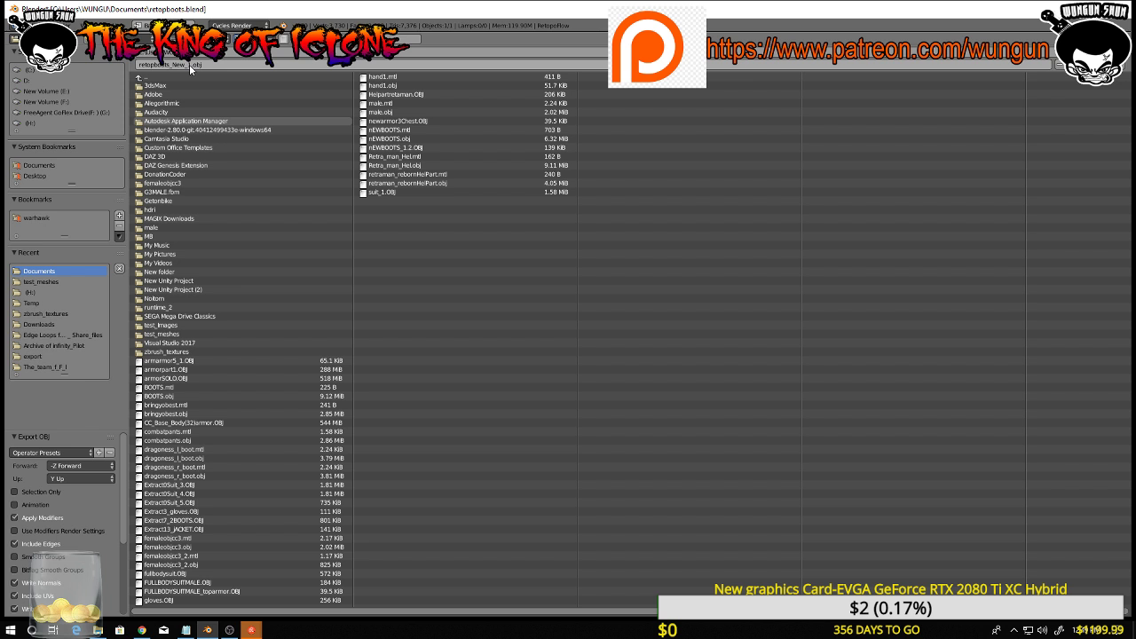
key("KP_Add")
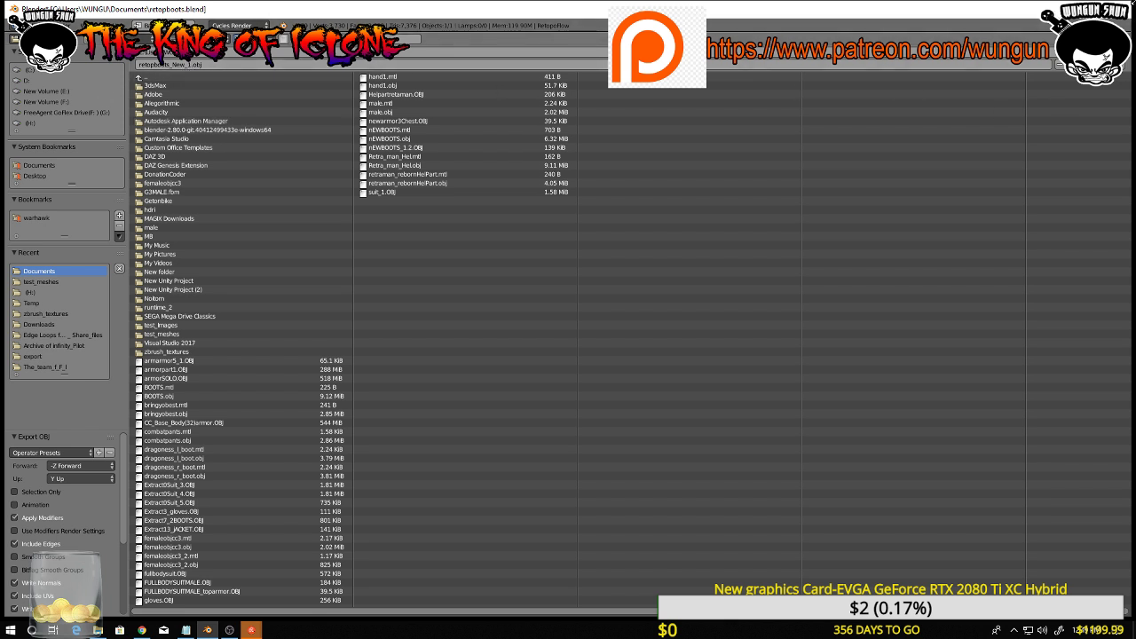
key("Return")
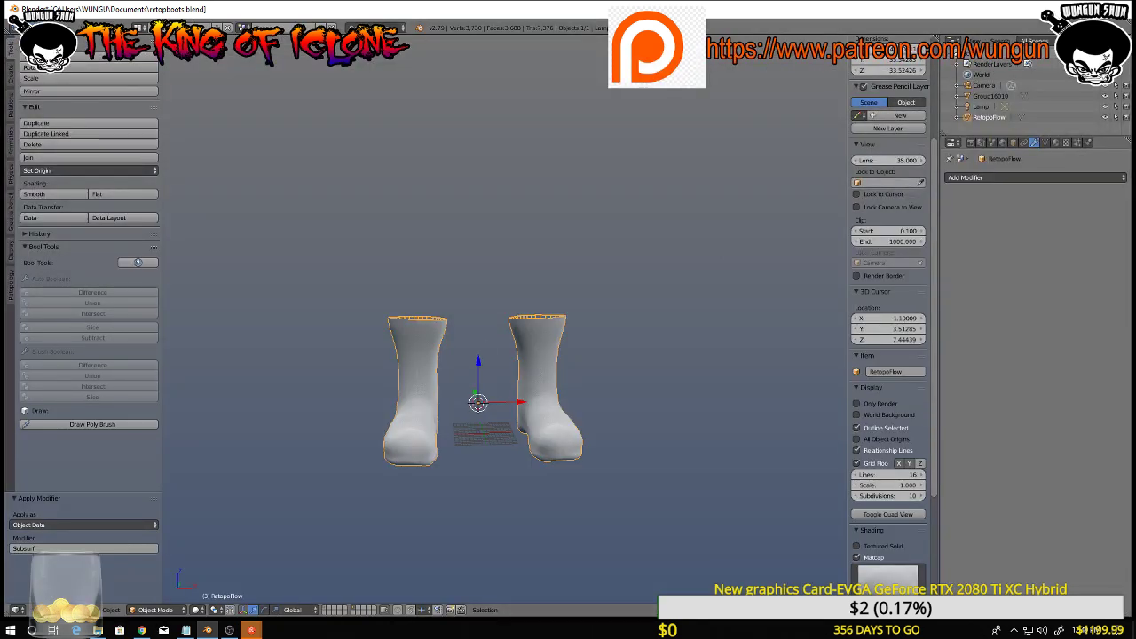
Save a copy of the boots scene under the new name retopboots.a.blend in the Documents folder
left_click(38, 27)
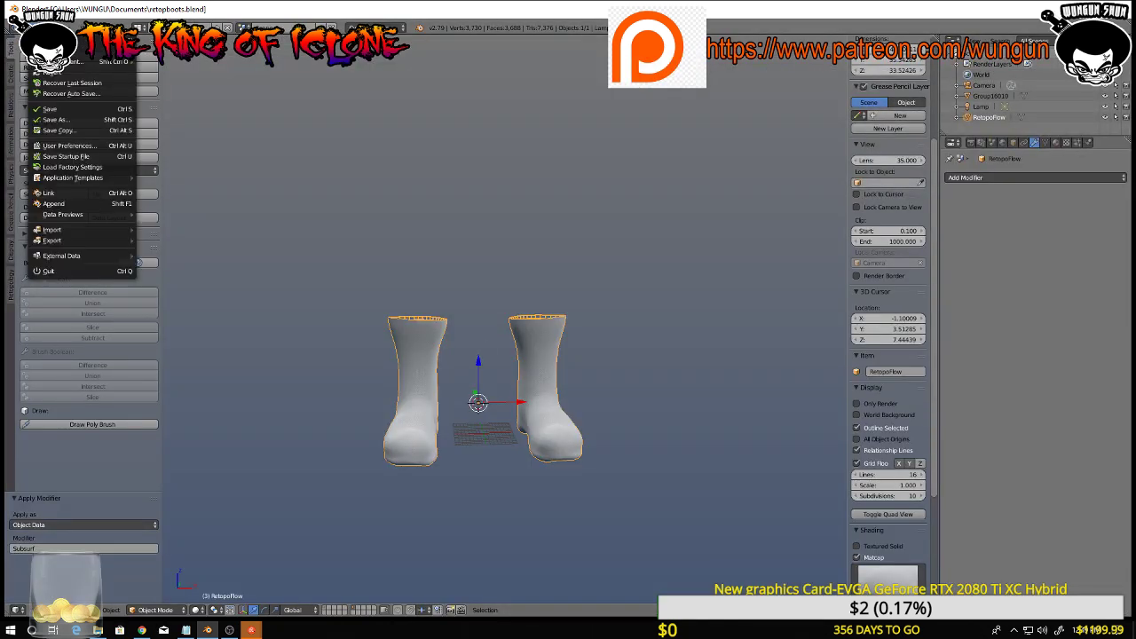
left_click(55, 119)
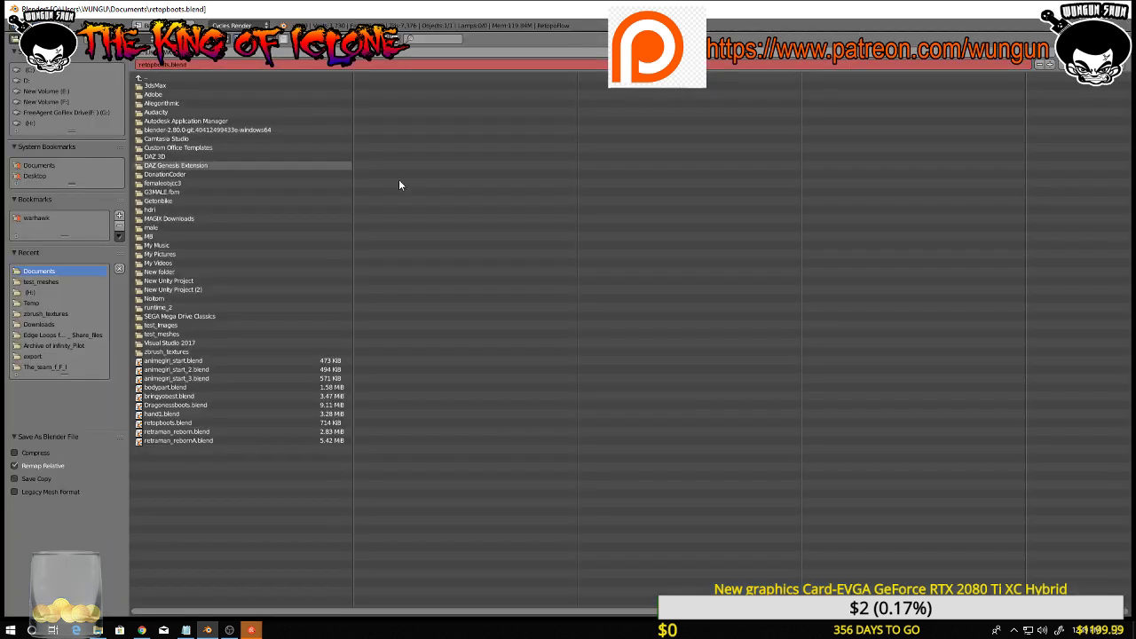
left_click(217, 65)
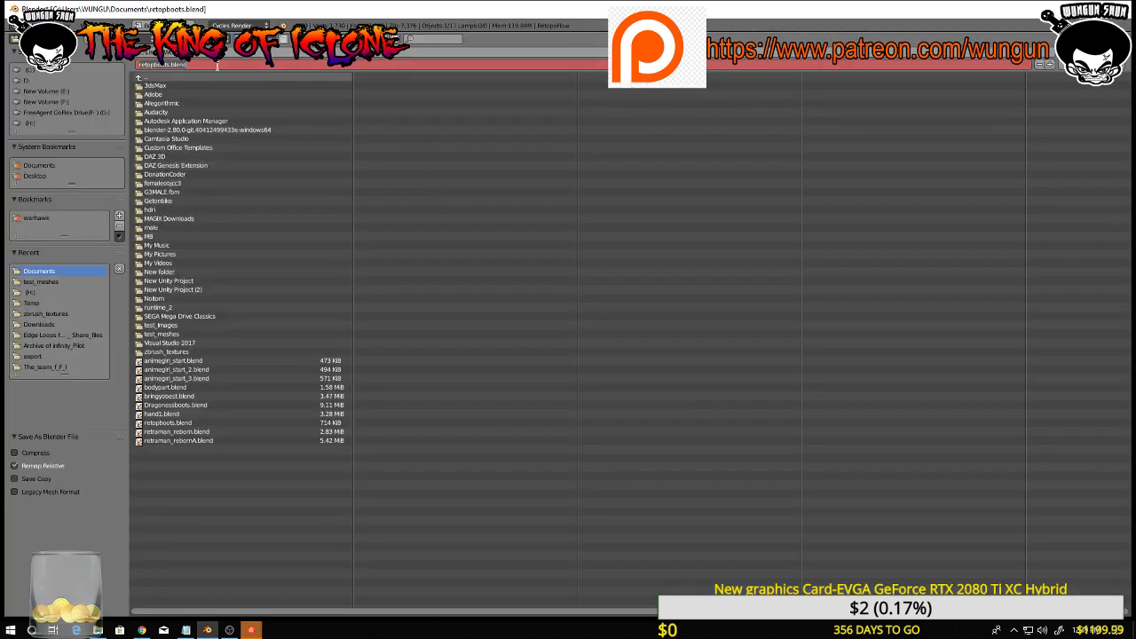
left_click(209, 66)
key("BackSpace")
key("BackSpace")
type("a")
key("Return")
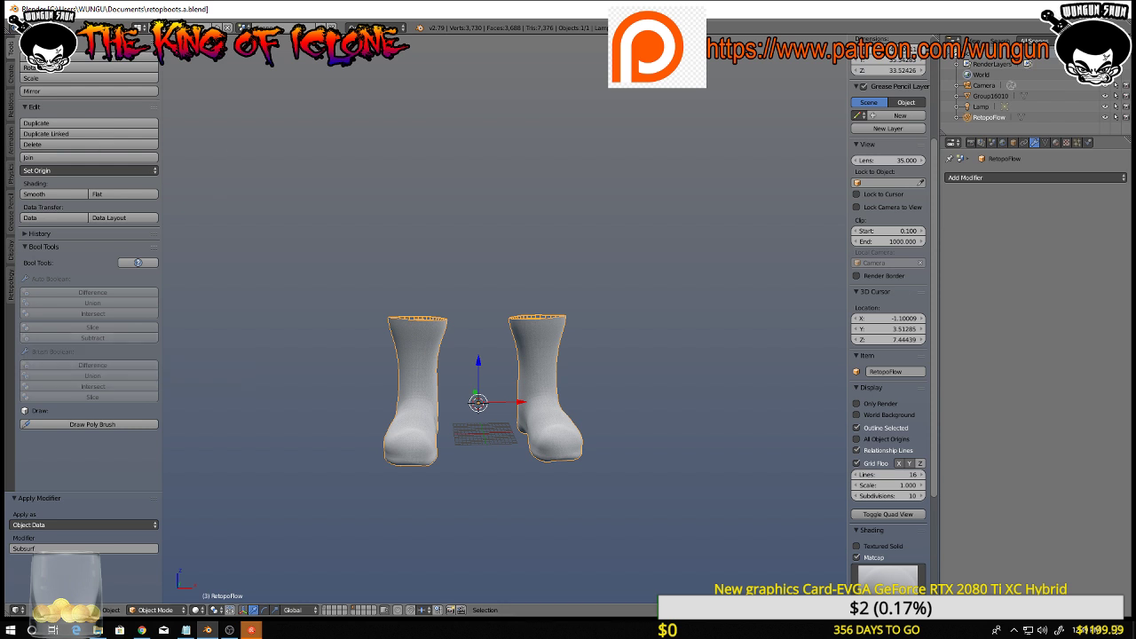
Open the recent character scene retraman_rebornA.blend
left_click(36, 28)
mouse_move(85, 61)
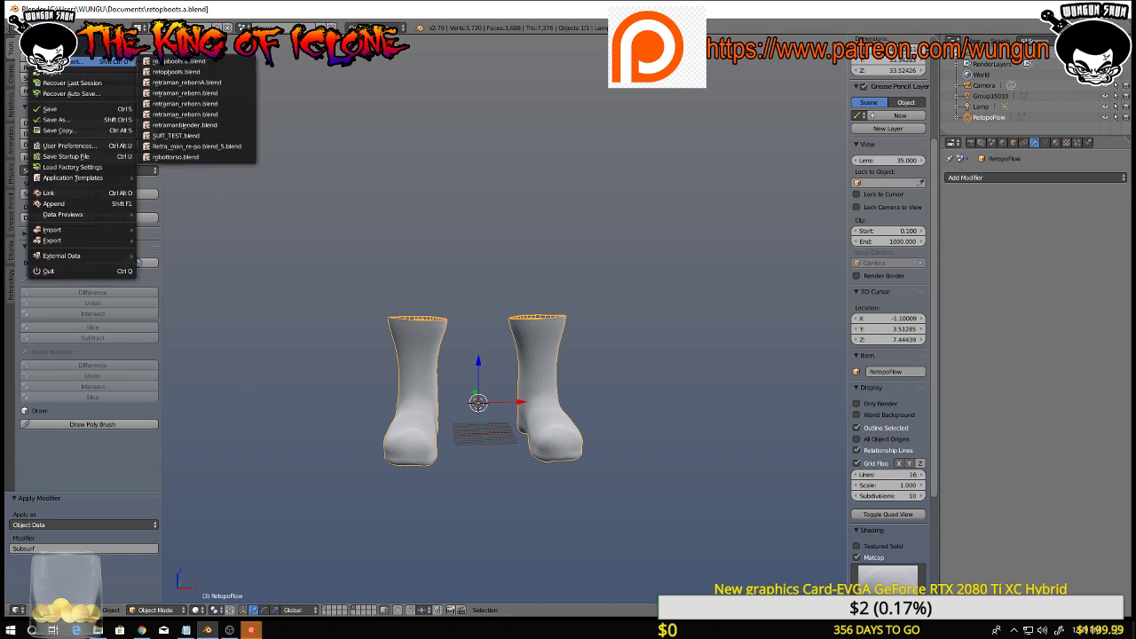
left_click(204, 82)
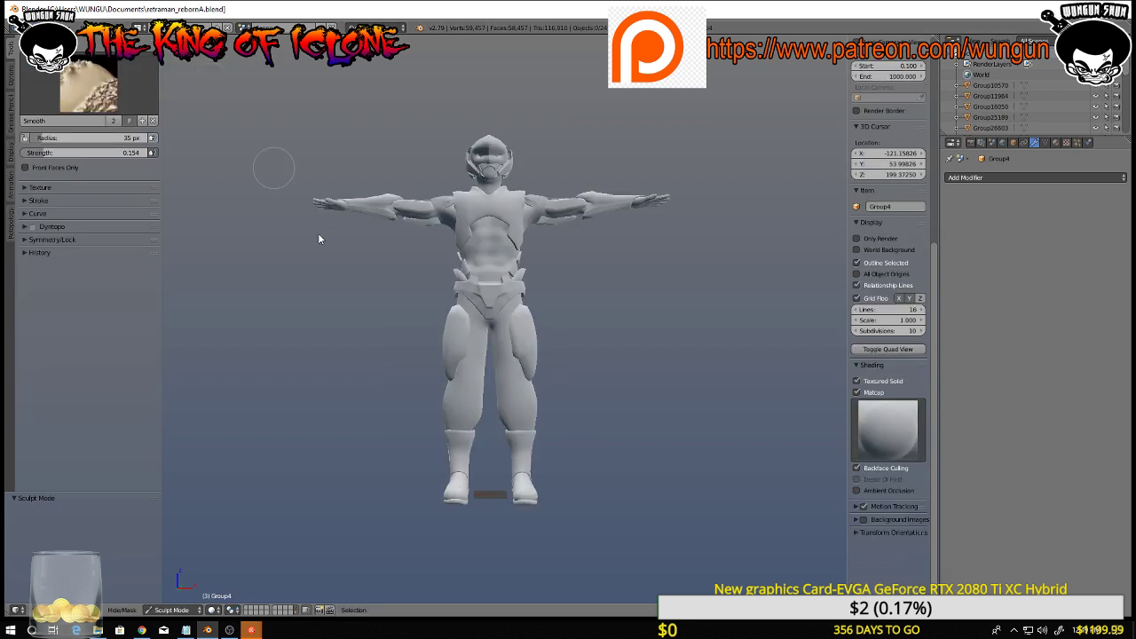
Switch the character scene to Object Mode and delete the old pair of boots
middle_click_drag(579, 525, 570, 424, "shift")
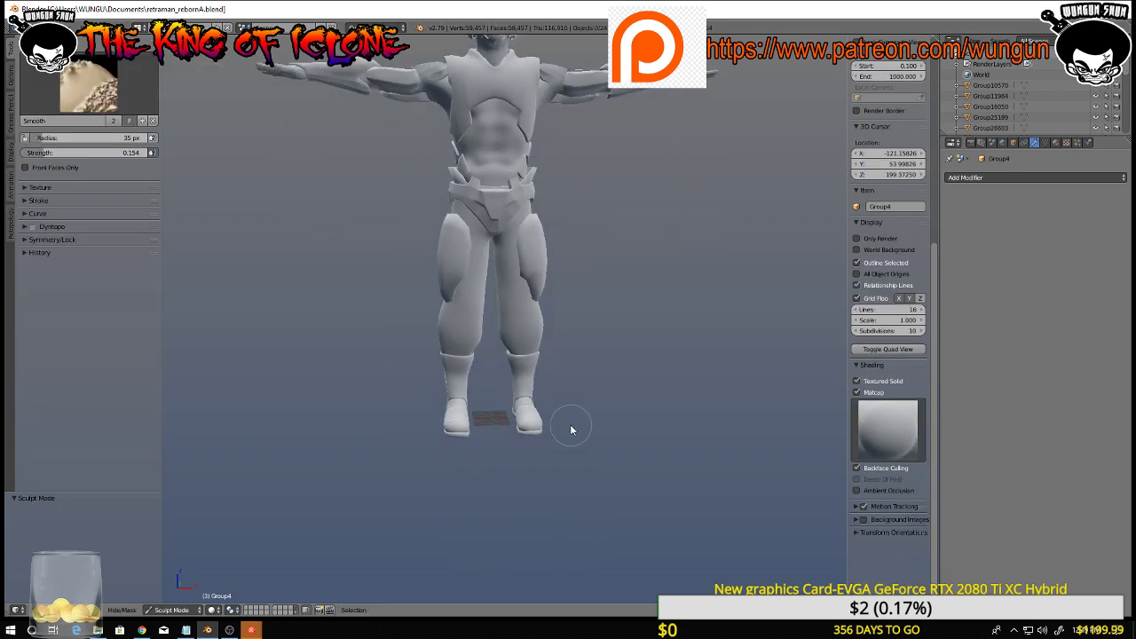
left_click(188, 611)
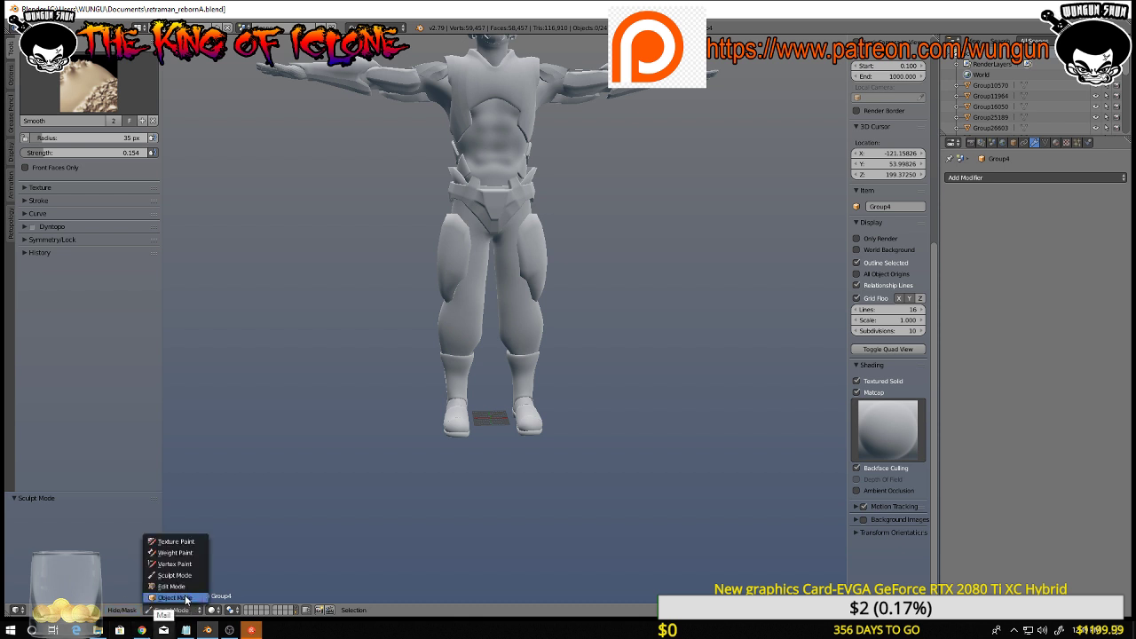
left_click(174, 598)
right_click(529, 383)
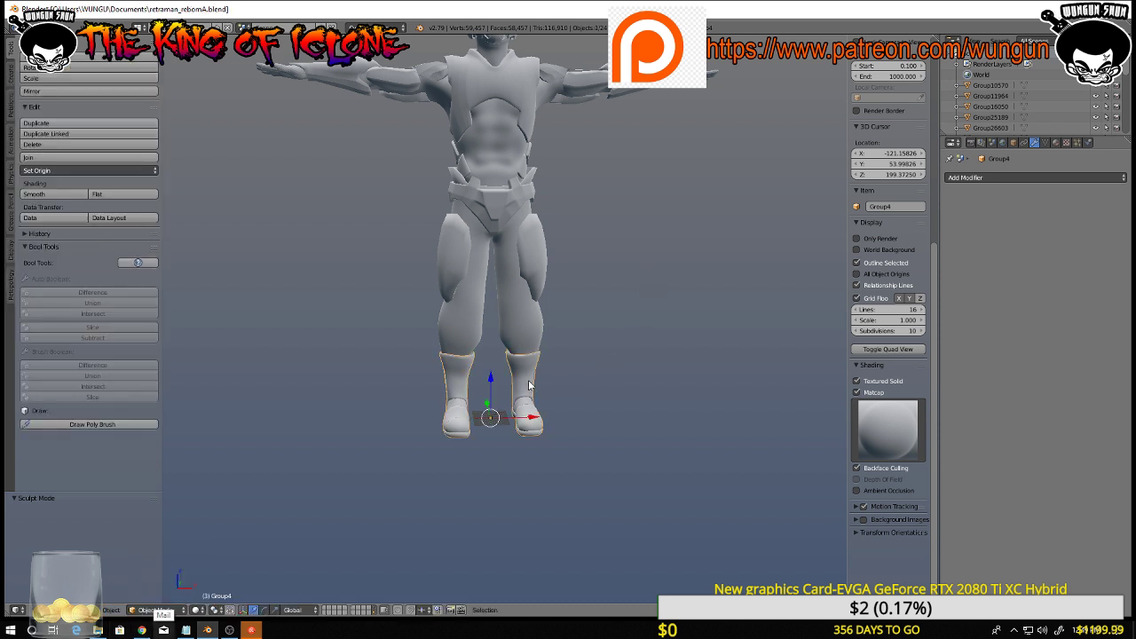
key("x")
left_click(529, 382)
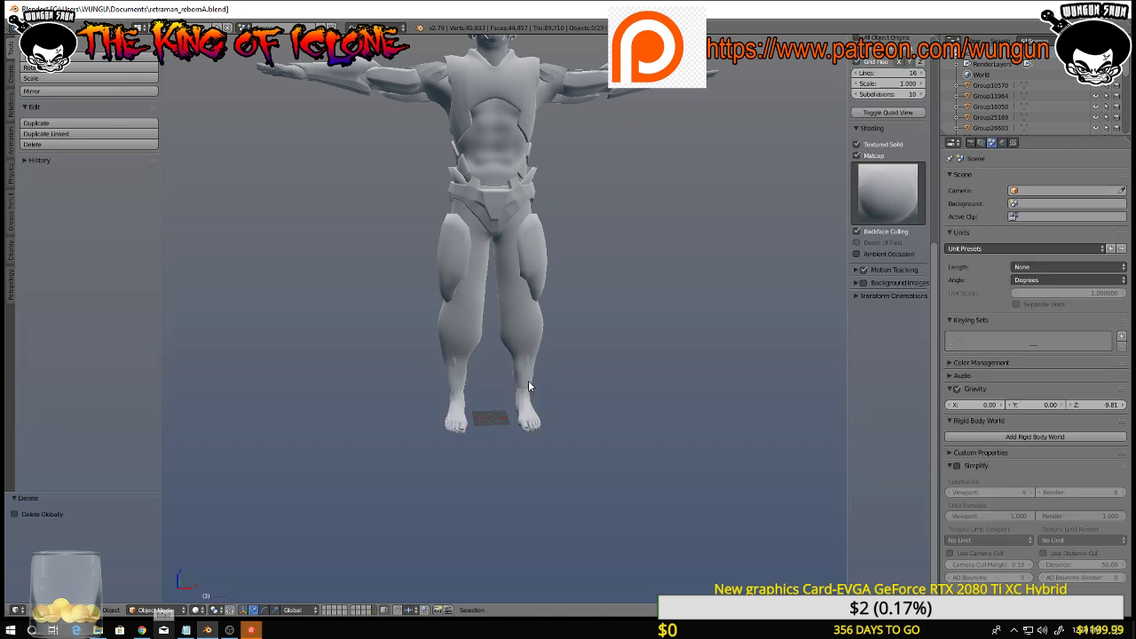
Import the Wavefront OBJ file retopboots_New_1.obj from the Documents folder into the character scene
left_click(26, 27)
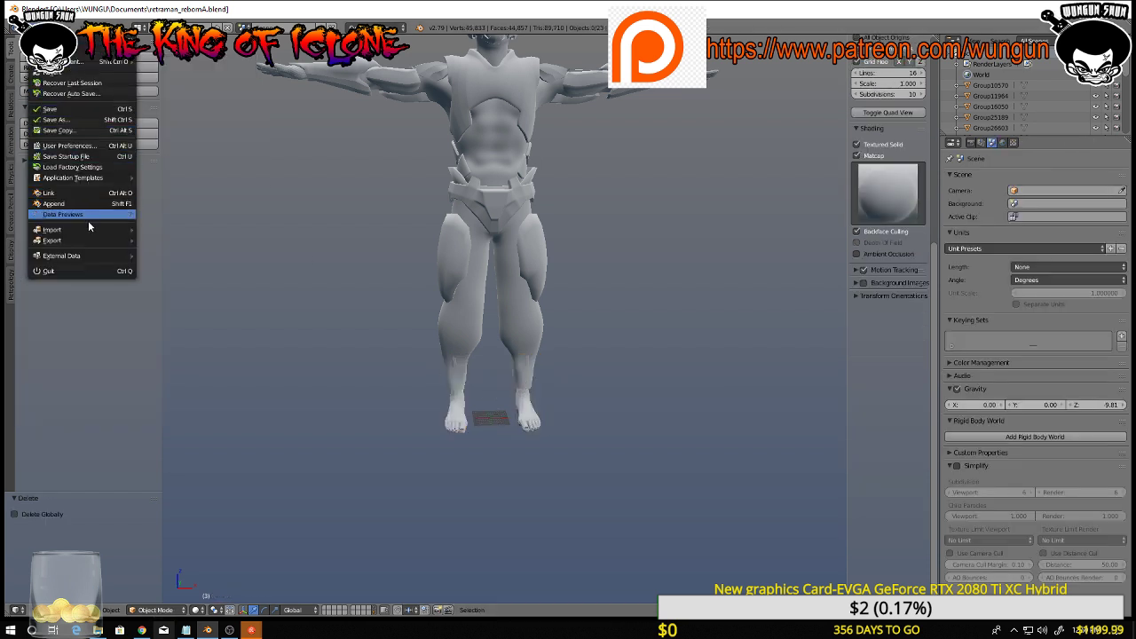
mouse_move(87, 227)
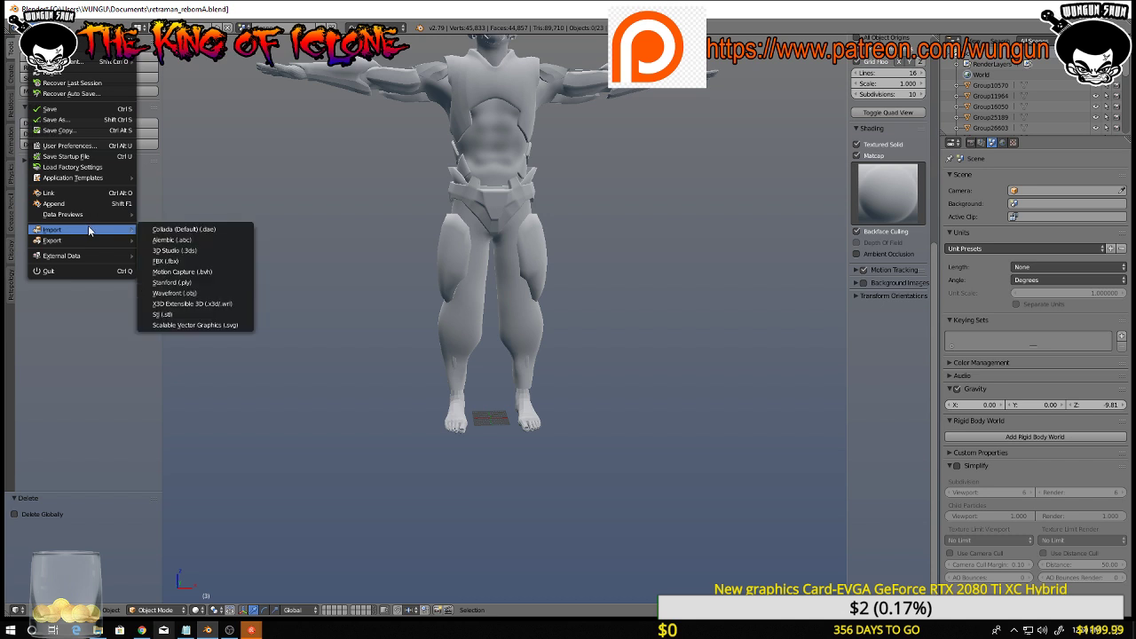
left_click(206, 293)
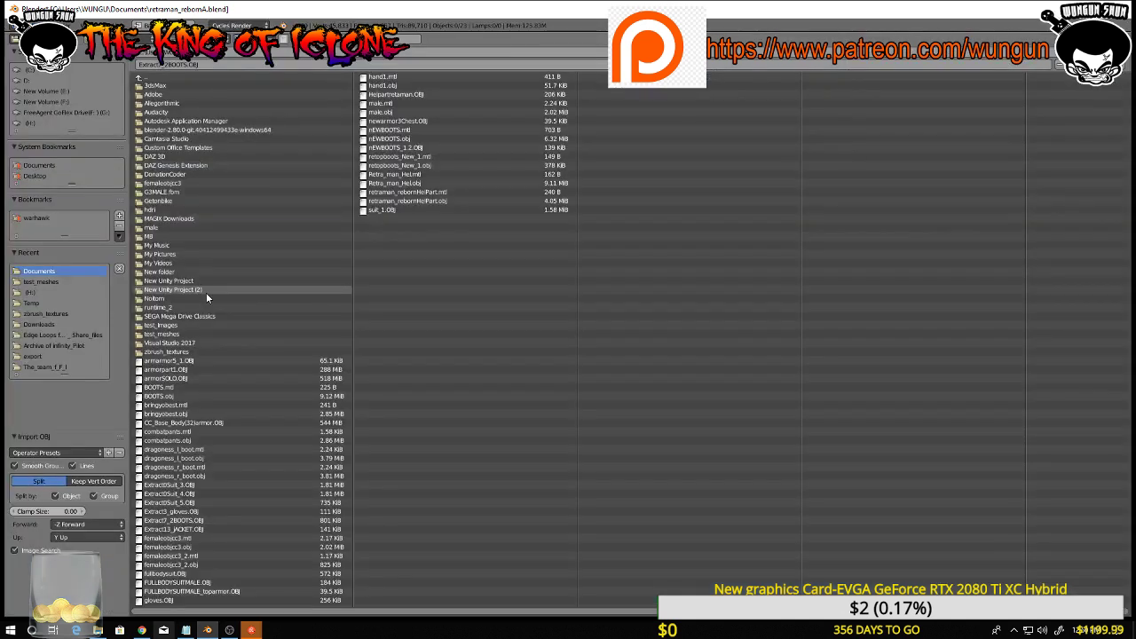
left_click(419, 166)
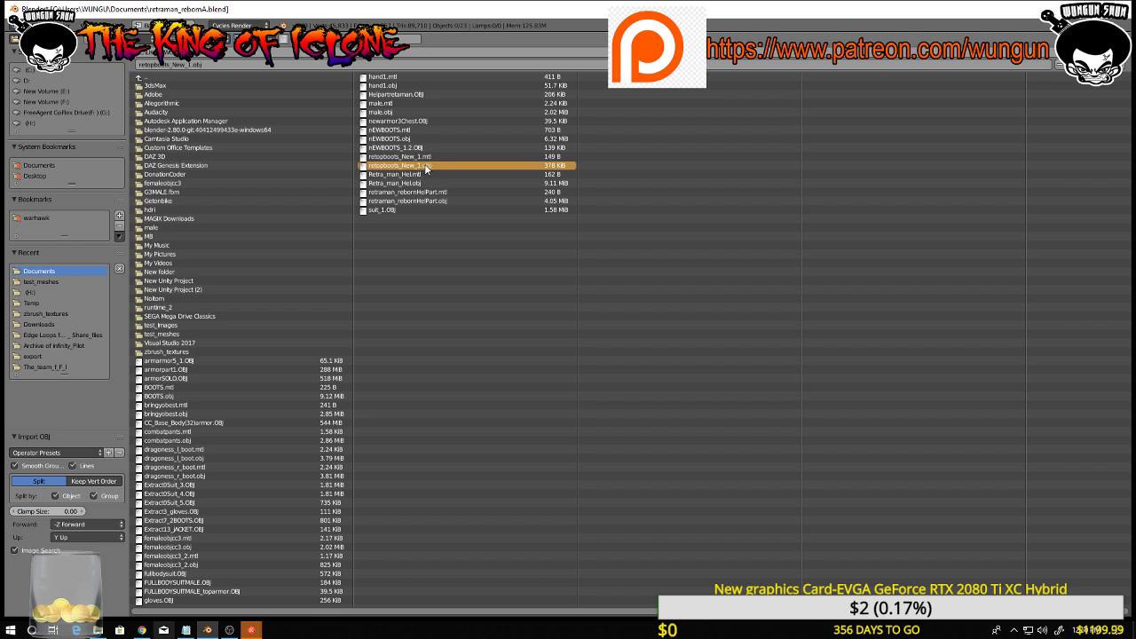
double_click(425, 167)
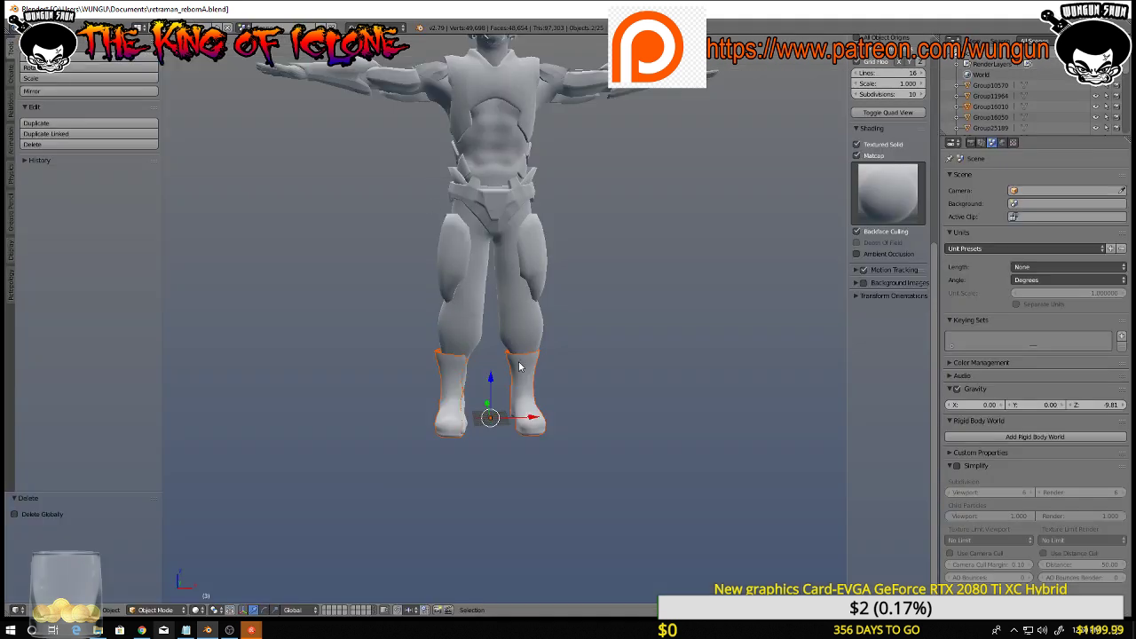
Examine from the front and back how the imported boots fit the legs, and check the stray piece at one boot
middle_click_drag(654, 410, 563, 410)
scroll(563, 409, "up", 3)
scroll(560, 409, "up", 2)
middle_click_drag(517, 351, 622, 408, "shift")
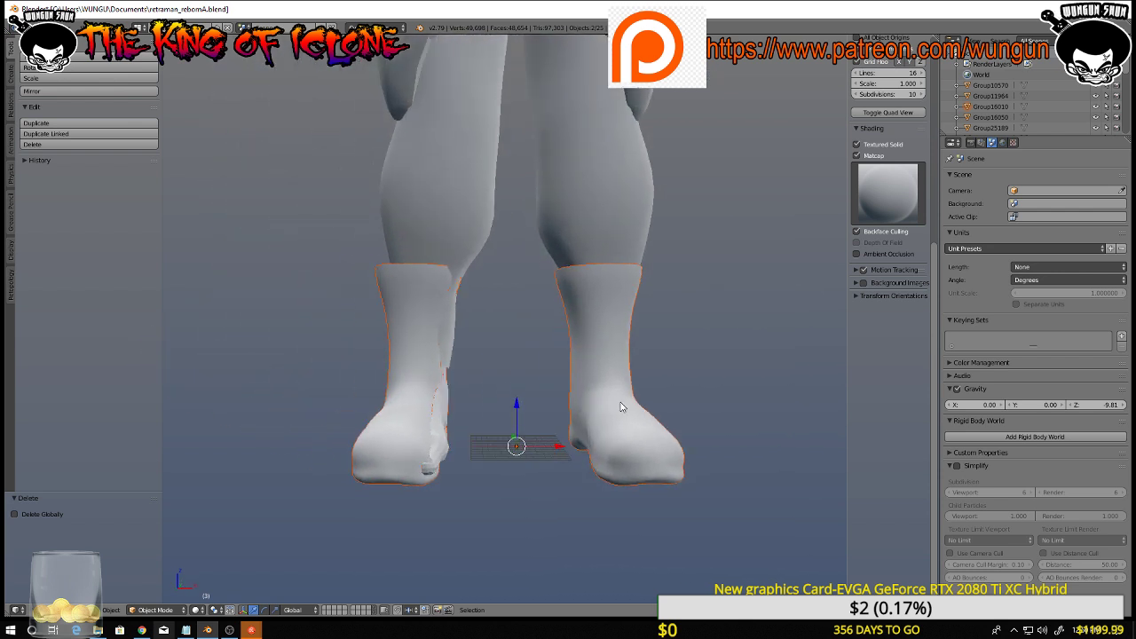
middle_click_drag(552, 412, 370, 426)
scroll(455, 318, "up", 4)
middle_click_drag(500, 307, 433, 318)
right_click(493, 250)
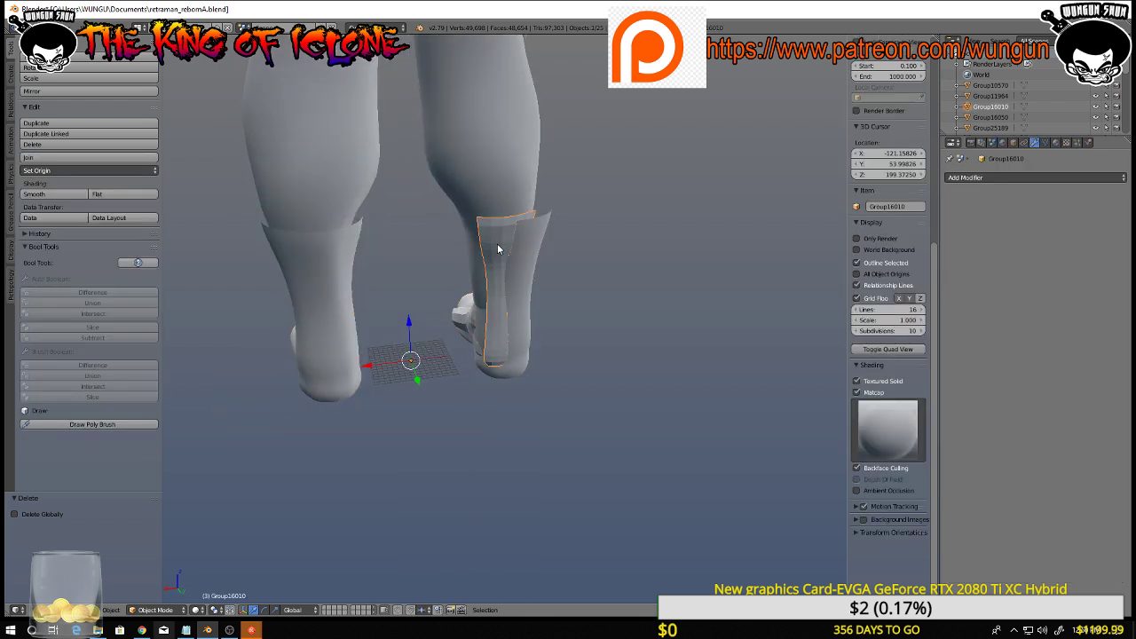
Select all linked vertices of the boot overlapped by the foot and move it about 2.49 units along X in Edit Mode
right_click(519, 331)
middle_click_drag(520, 332, 712, 334)
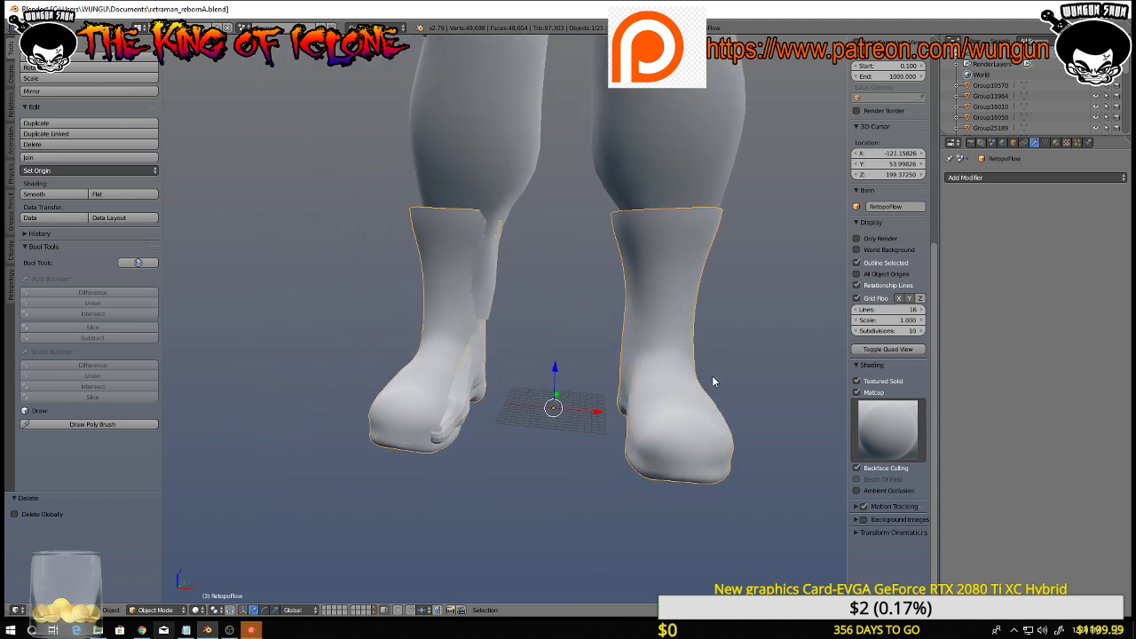
key("Tab")
right_click(446, 354)
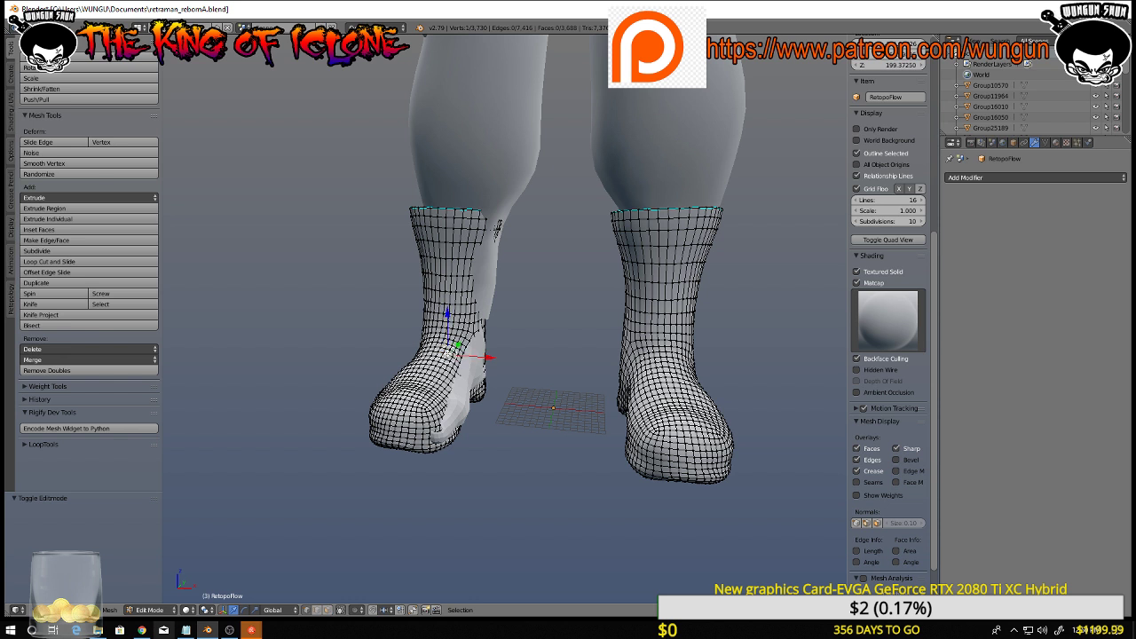
key("l")
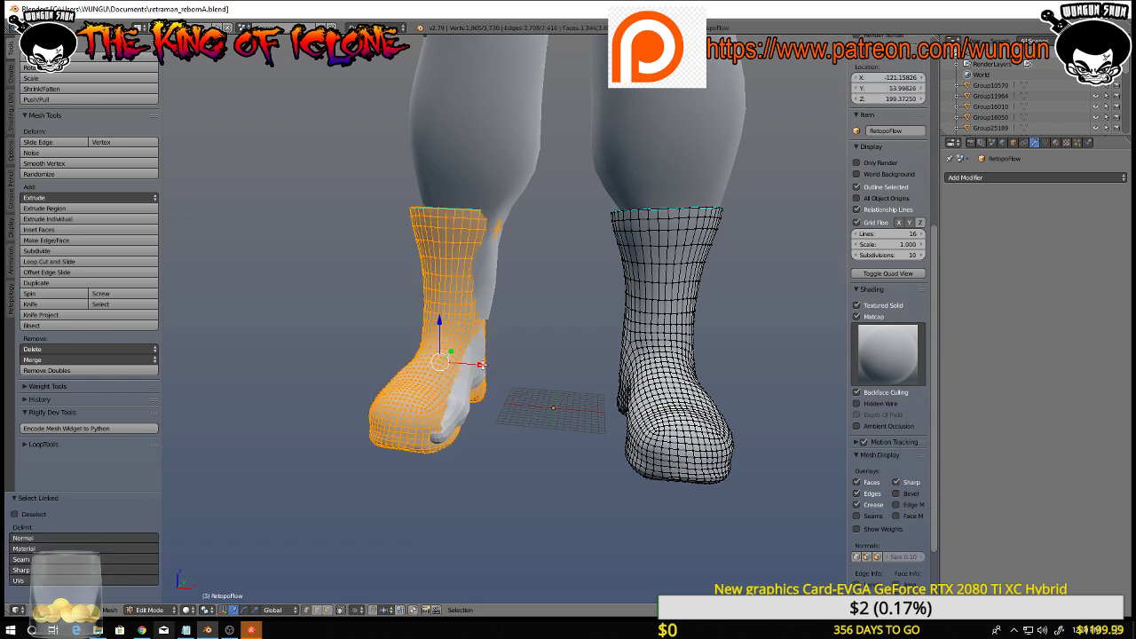
left_click_drag(481, 366, 496, 369)
middle_click_drag(495, 367, 608, 364)
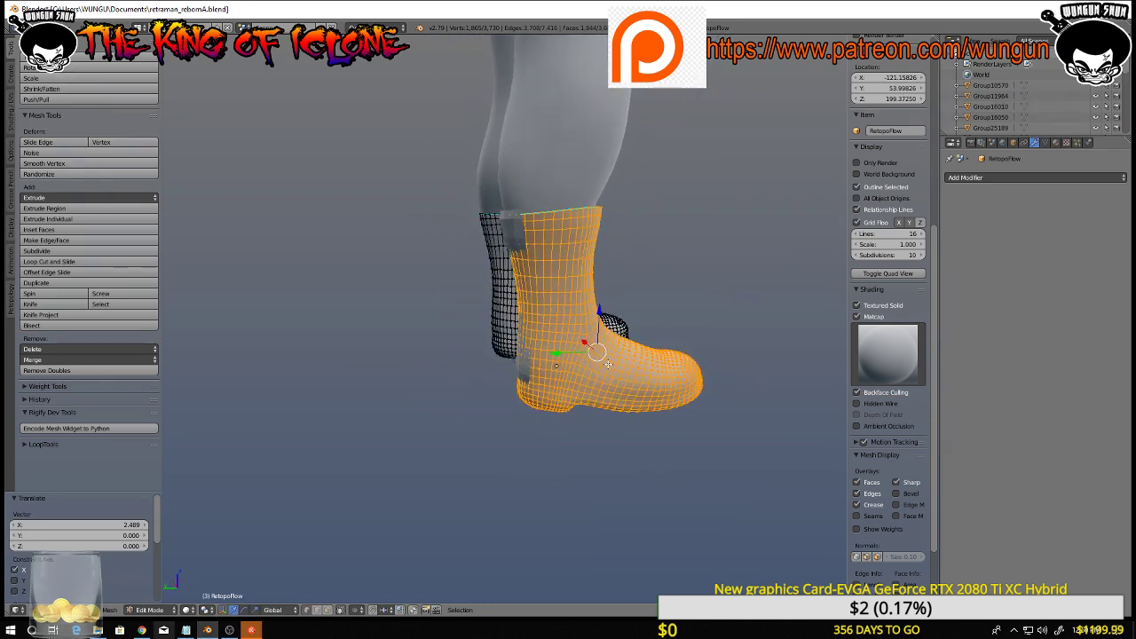
key("Tab")
Delete the leftover source boot fragment at the back of the character's boot
right_click(512, 242)
middle_click_drag(513, 241, 578, 305)
key("x")
left_click(529, 262)
Add a Solidify modifier to the boots and set its thickness to 1.6140
scroll(719, 301, "up", 4)
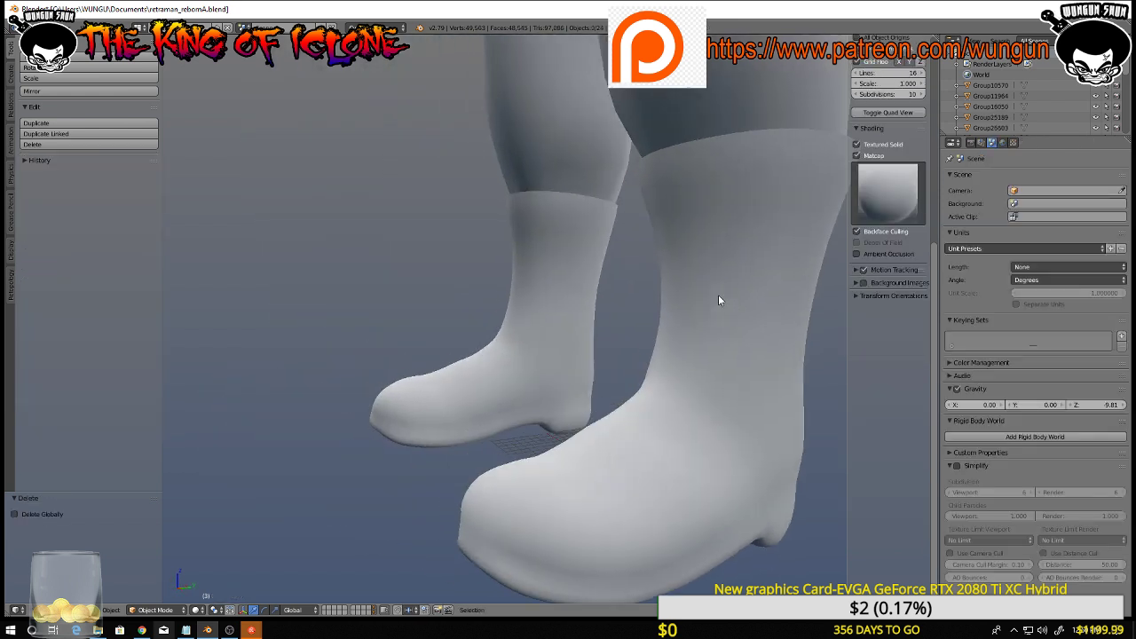
scroll(719, 300, "down", 8)
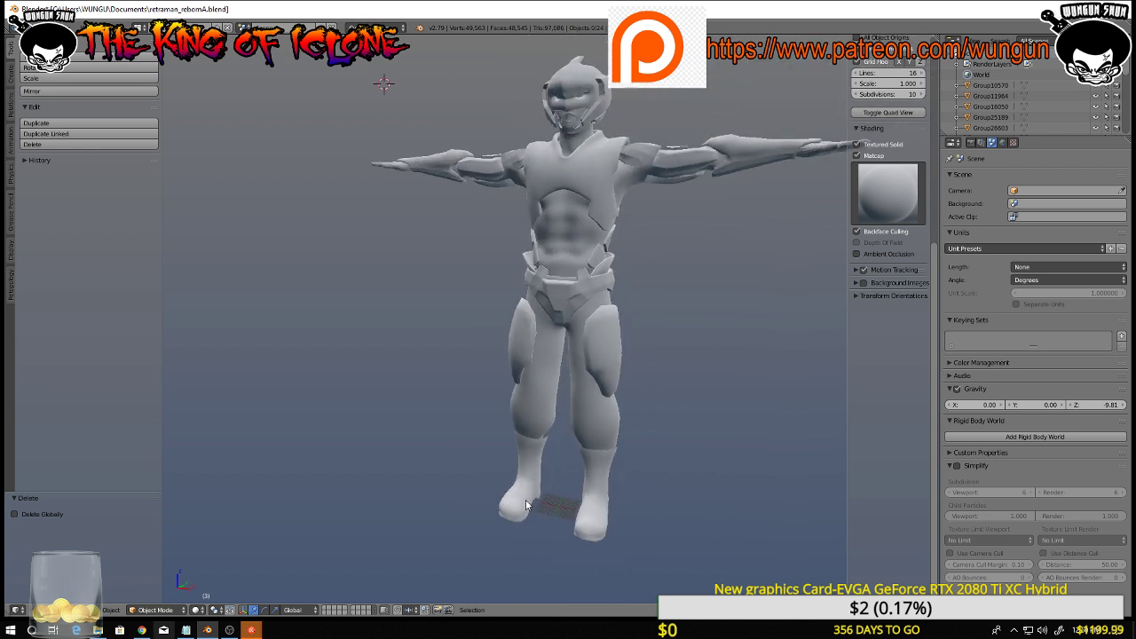
middle_click_drag(527, 505, 573, 444)
scroll(576, 480, "up", 3)
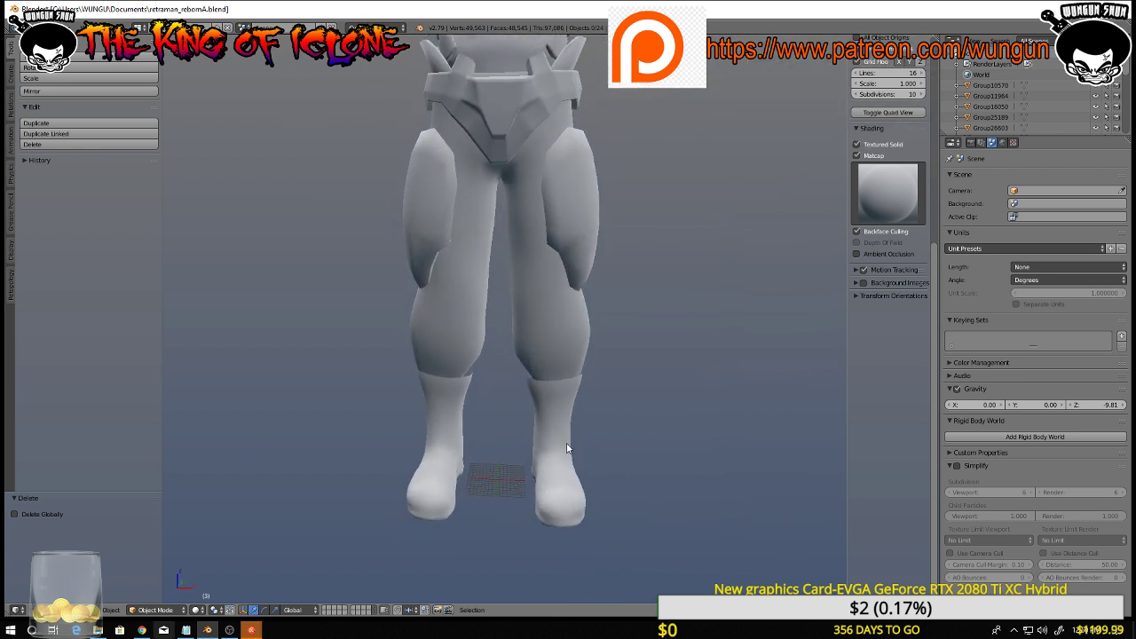
right_click(560, 381)
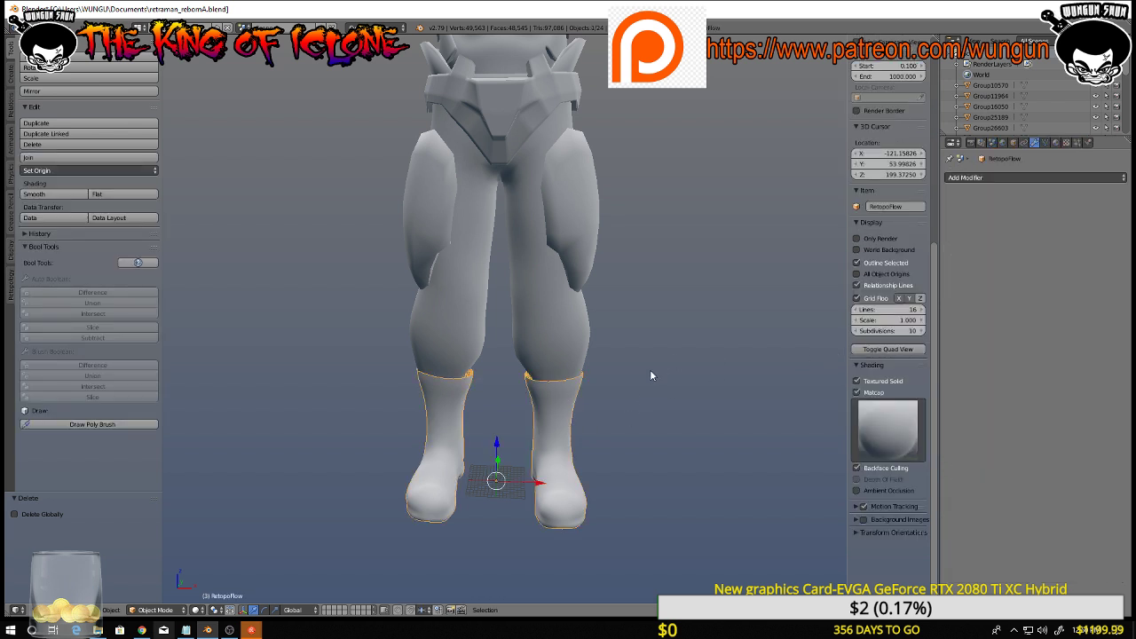
left_click(996, 176)
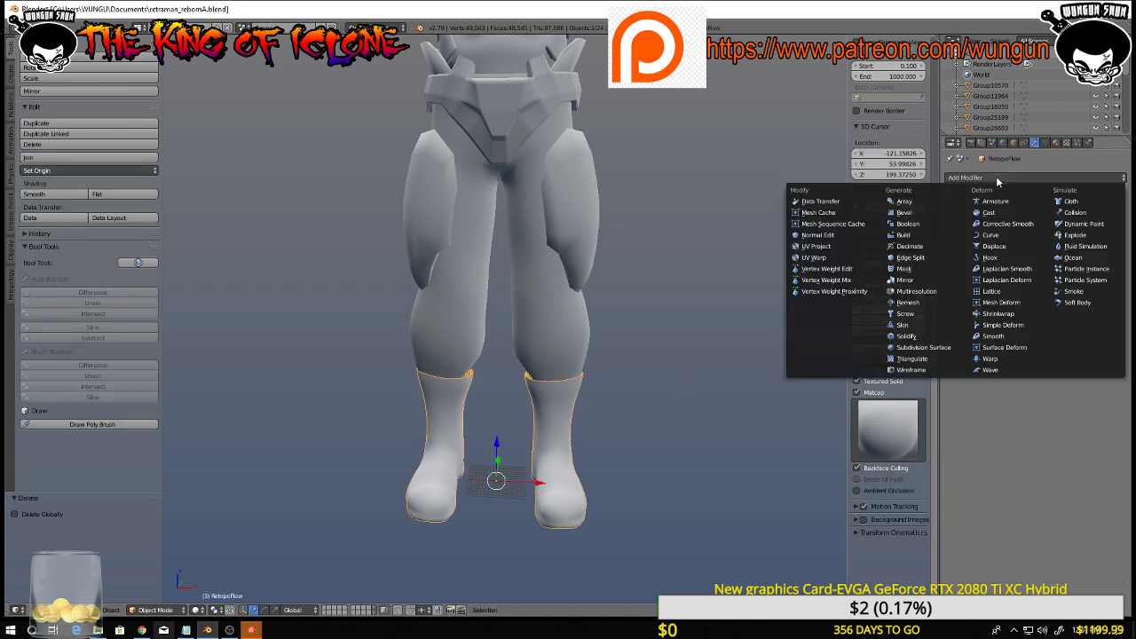
left_click(921, 337)
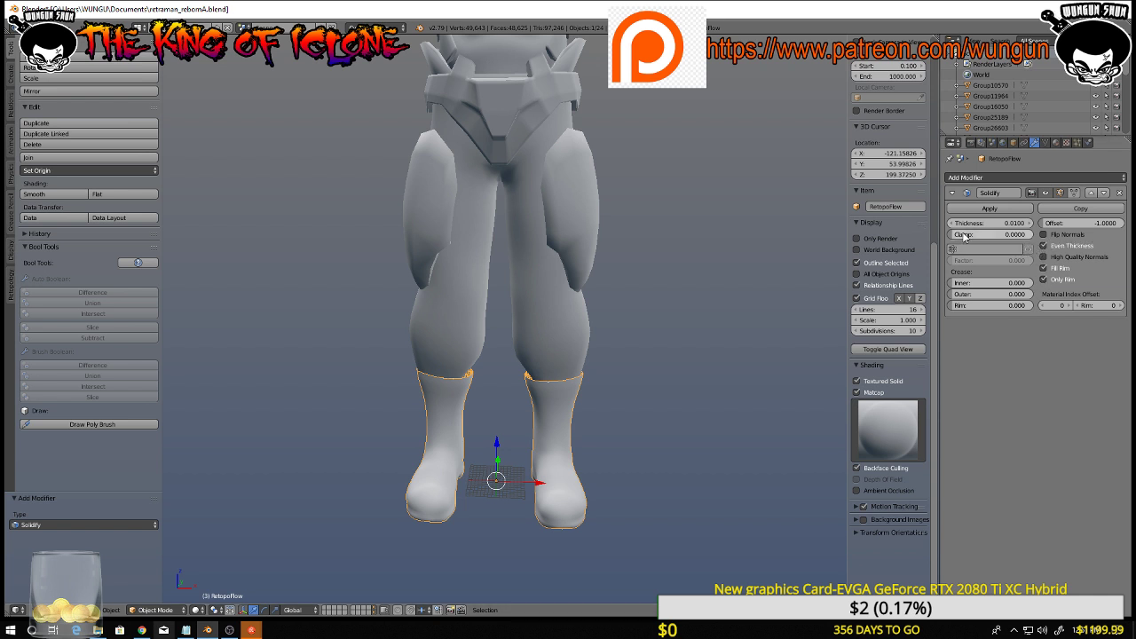
left_click_drag(957, 225, 962, 224)
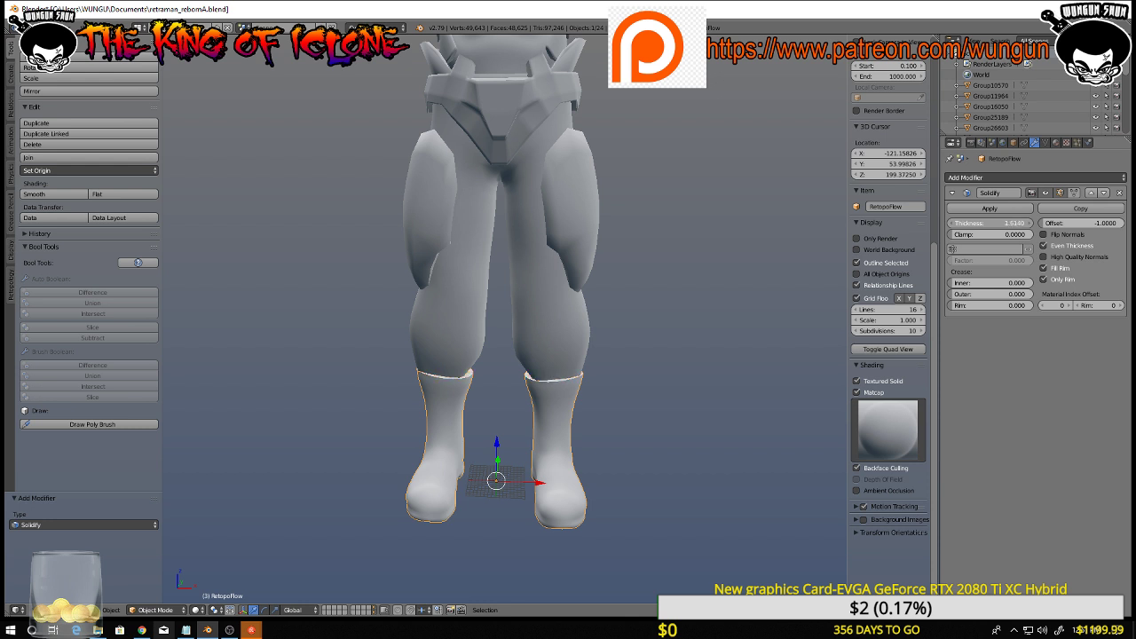
left_click_drag(969, 223, 969, 223)
Check the thickened boot rims around the legs and apply the Solidify modifier
middle_click_drag(477, 274, 670, 324)
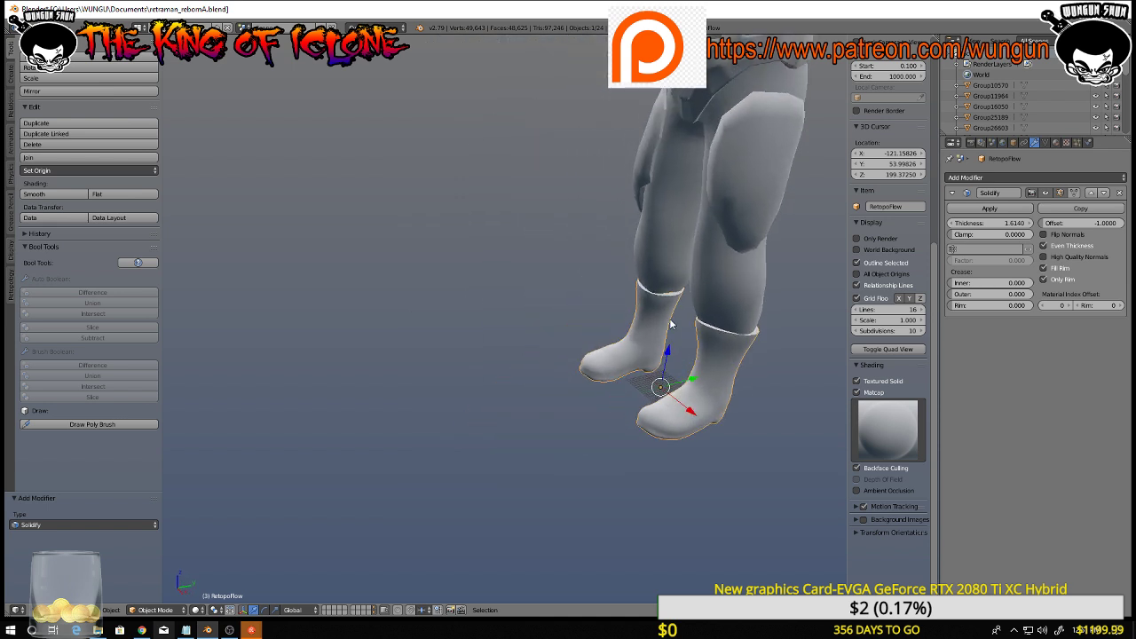
middle_click_drag(696, 284, 657, 301)
scroll(657, 301, "down", 5)
key("Tab")
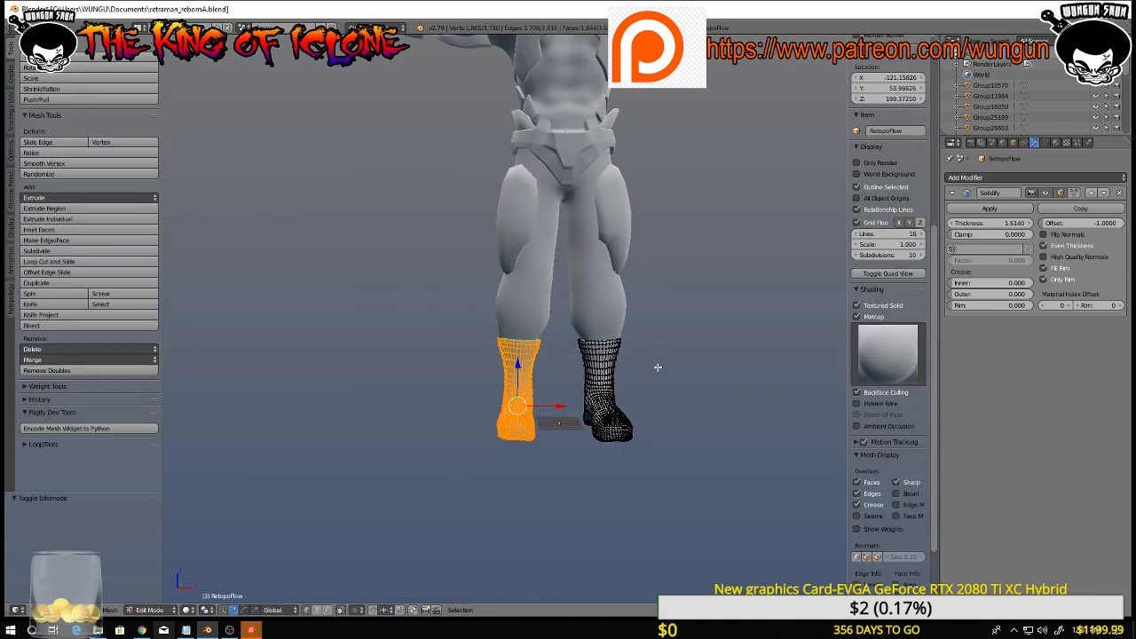
scroll(658, 367, "up", 5)
scroll(598, 218, "down", 4)
key("Tab")
scroll(631, 244, "up", 5)
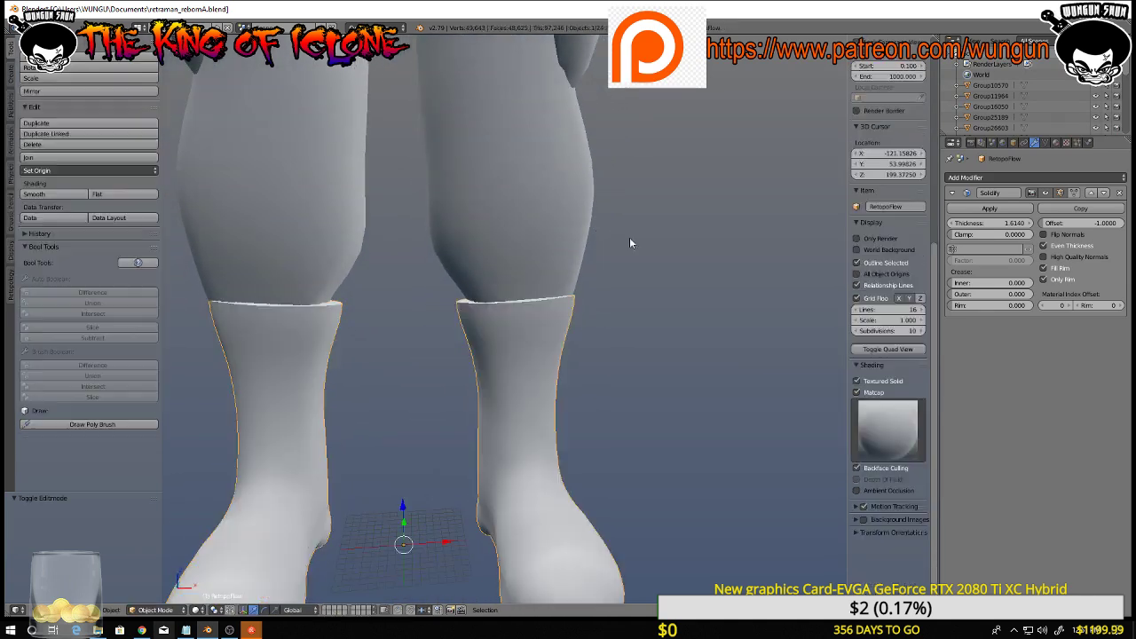
left_click(1007, 211)
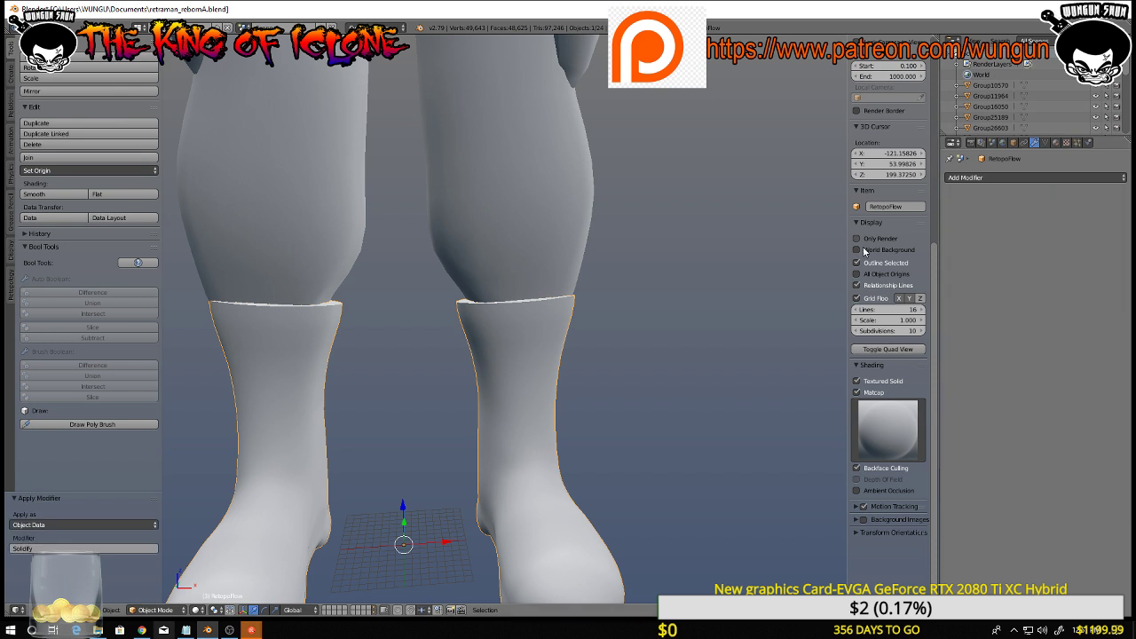
Examine the full character from the front to judge how the new boots fit the rest of the suit
scroll(485, 296, "down", 3)
middle_click_drag(557, 294, 558, 302)
scroll(557, 303, "down", 4)
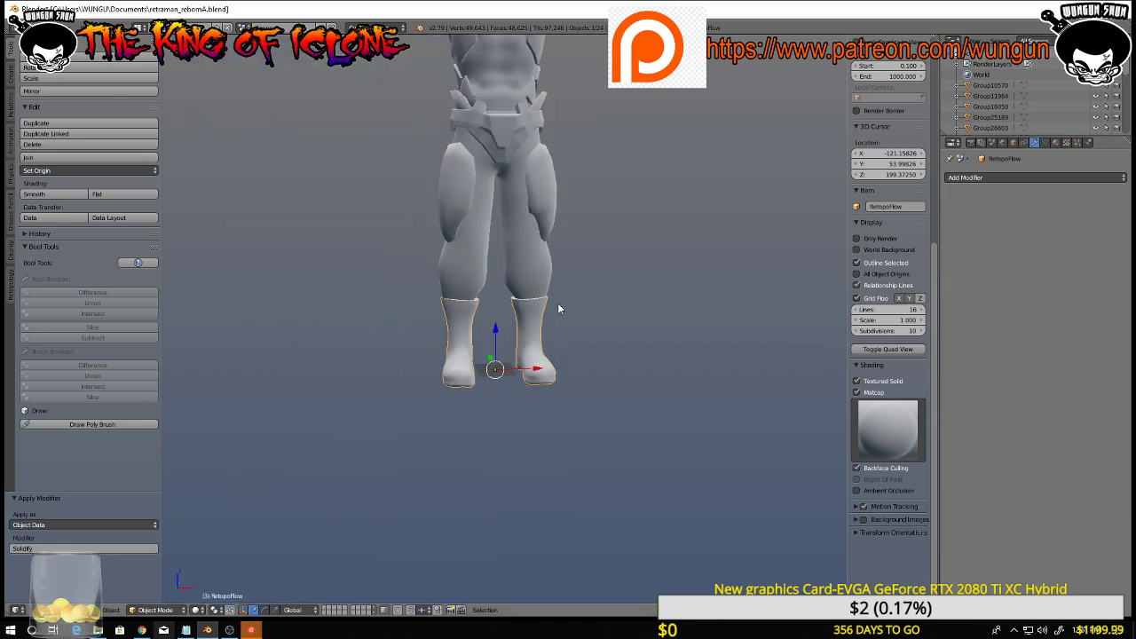
middle_click_drag(613, 219, 687, 363, "shift")
key("KP_1")
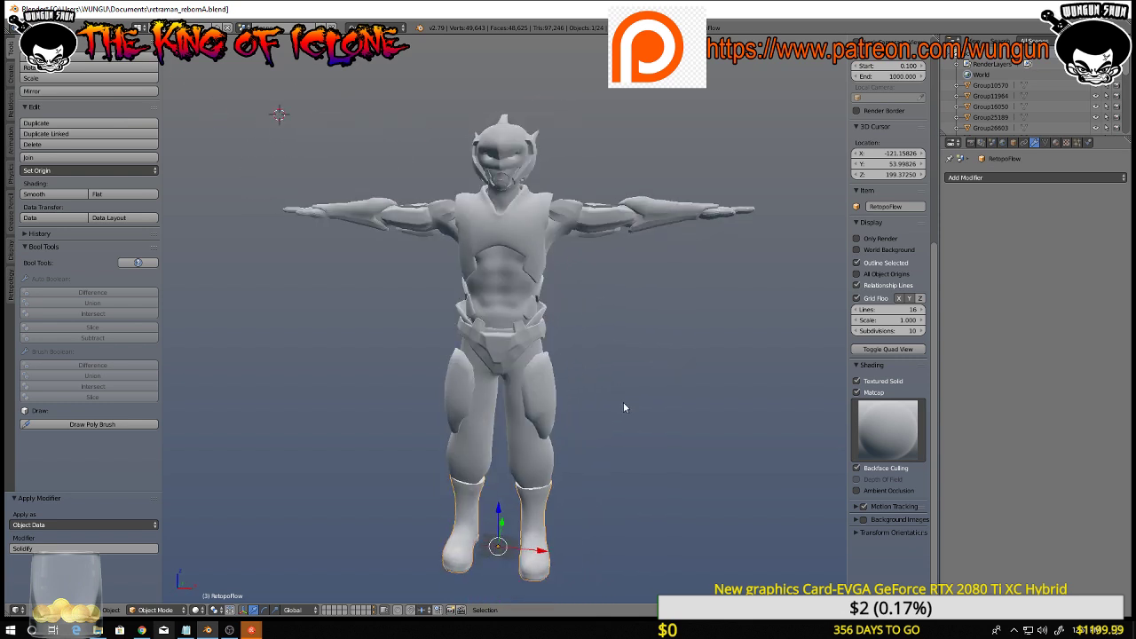
key("Tab")
key("Tab")
Examine the chest armor's mesh in Edit Mode, and view the pelvis and arm pieces from an angle
right_click(508, 307)
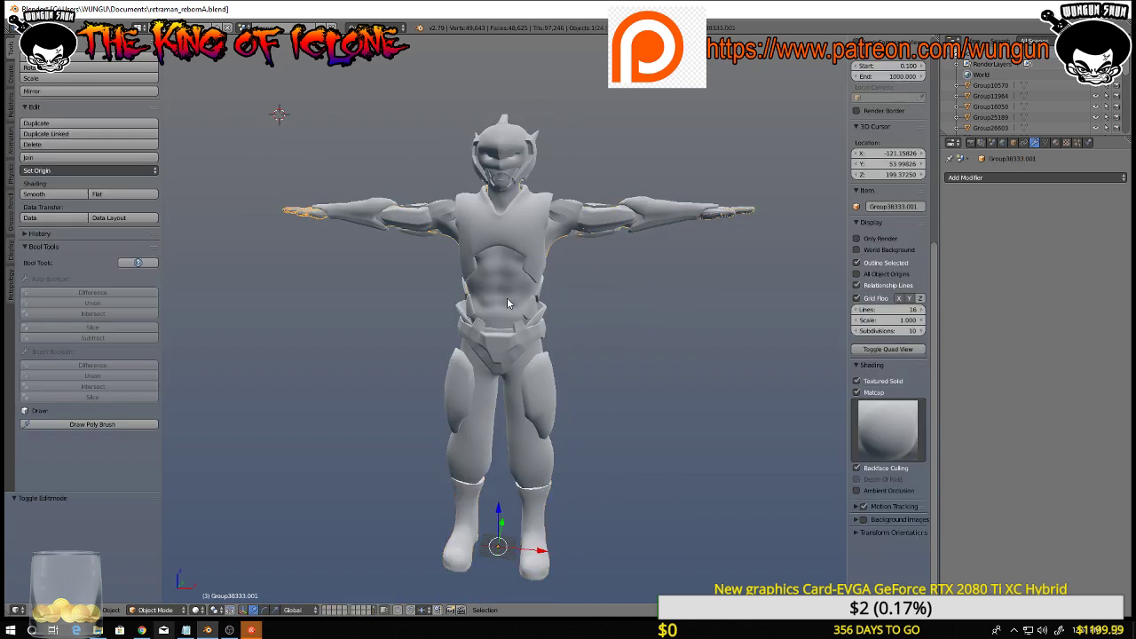
right_click(523, 220)
key("Tab")
key("a")
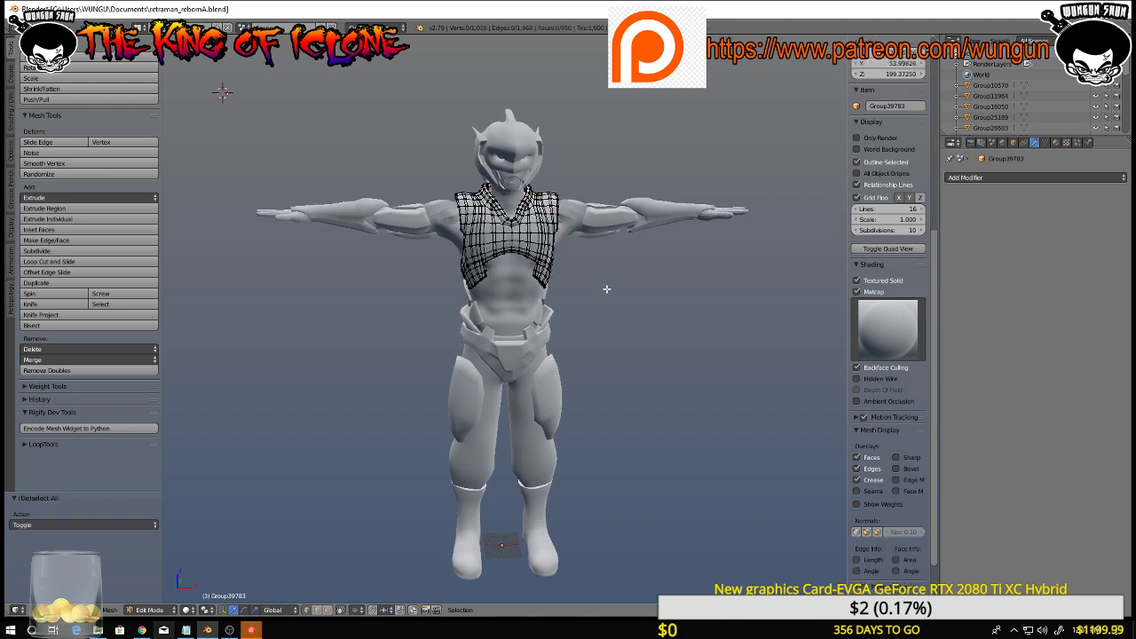
scroll(594, 289, "up", 4)
middle_click_drag(579, 308, 526, 294)
key("Tab")
right_click(490, 350)
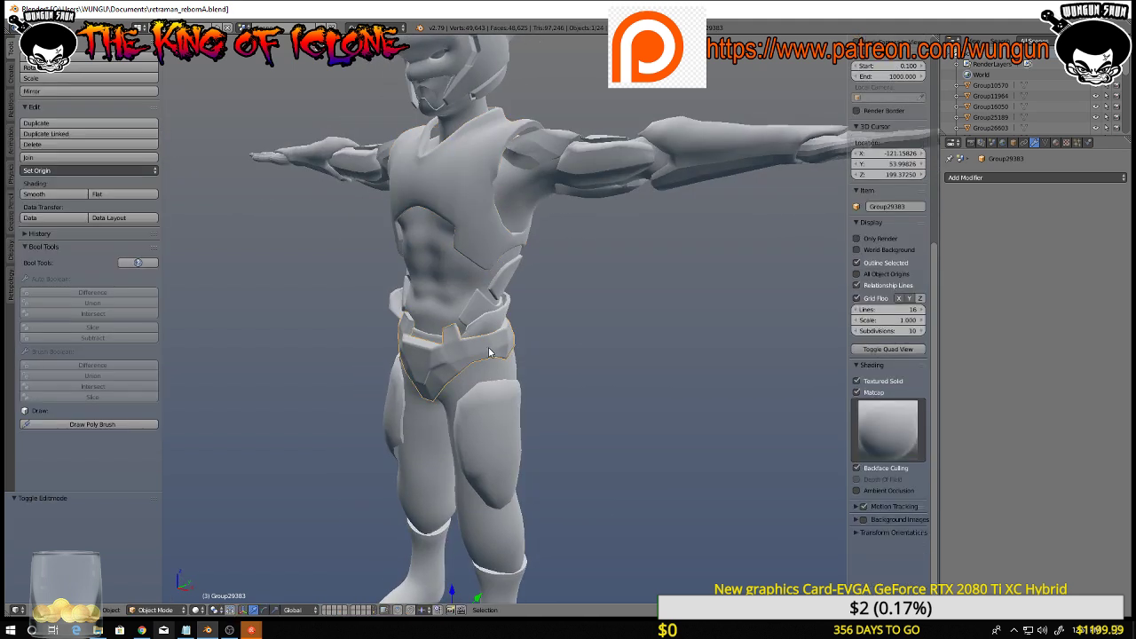
middle_click_drag(731, 294, 608, 300)
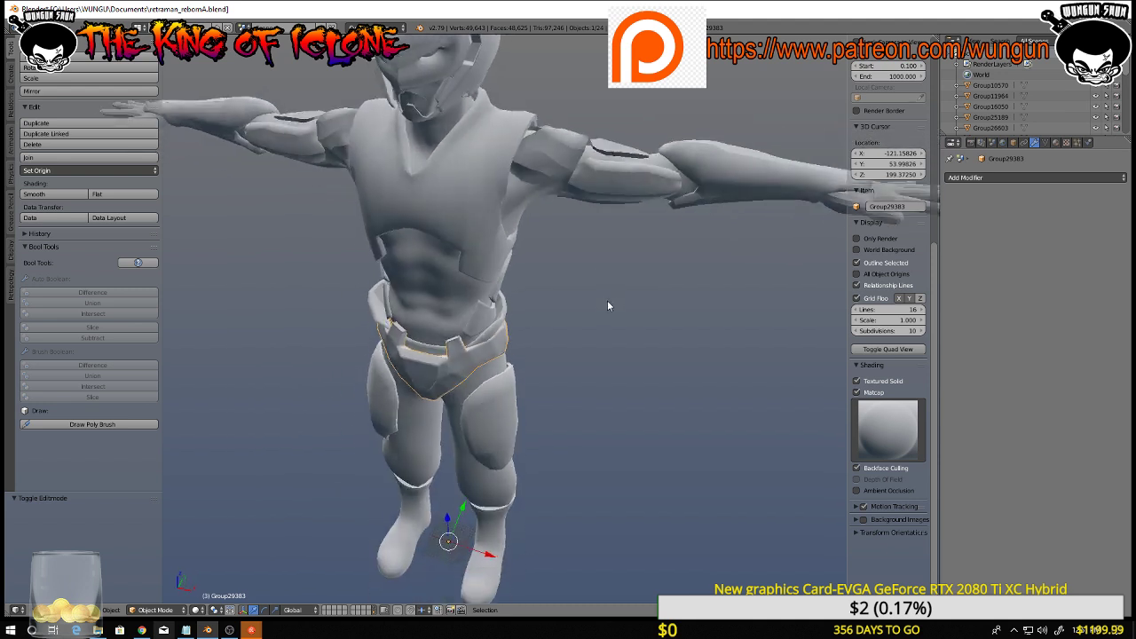
right_click(632, 192)
middle_click_drag(632, 198, 618, 160)
Hide the character's body mesh, the chest armor and the side plates of the lower torso
right_click(530, 221)
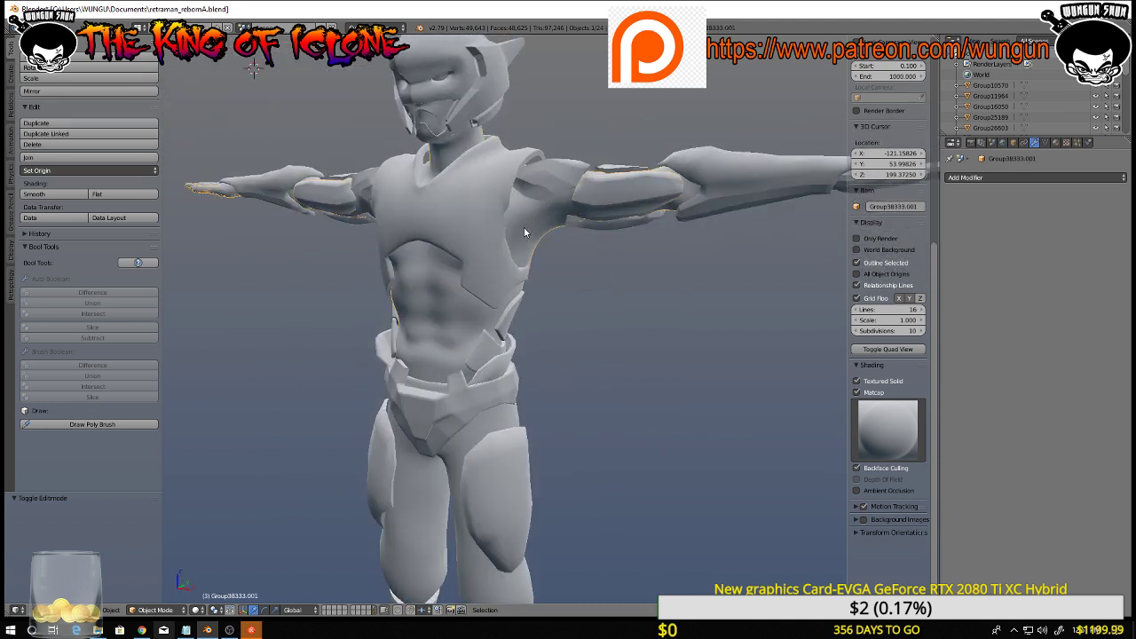
key("h")
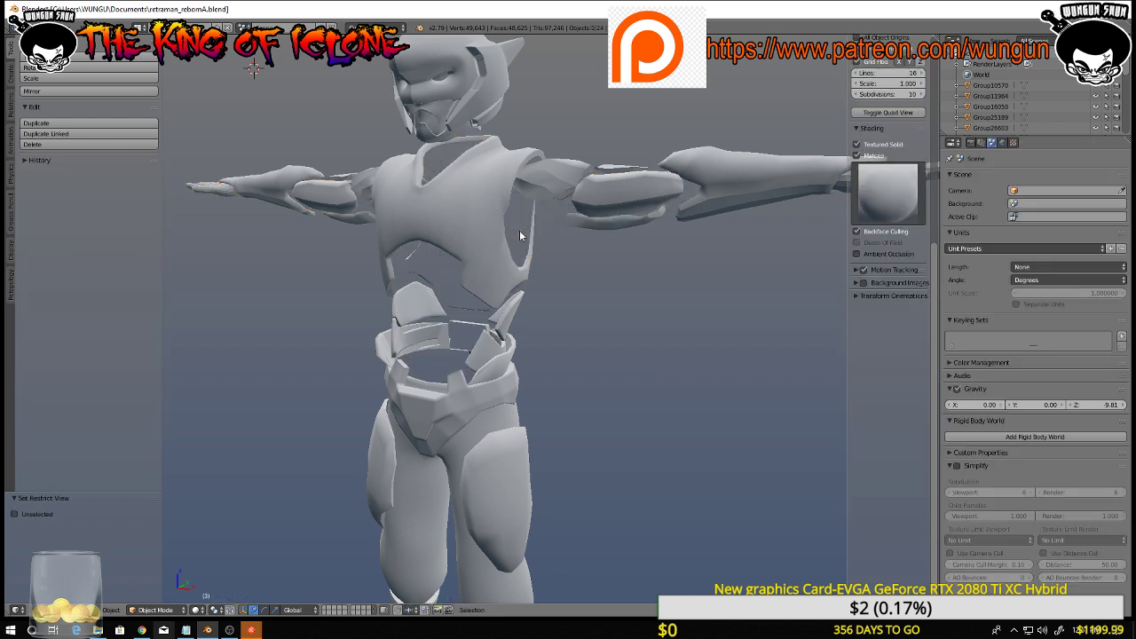
right_click(497, 272)
key("h")
right_click(497, 328)
key("h")
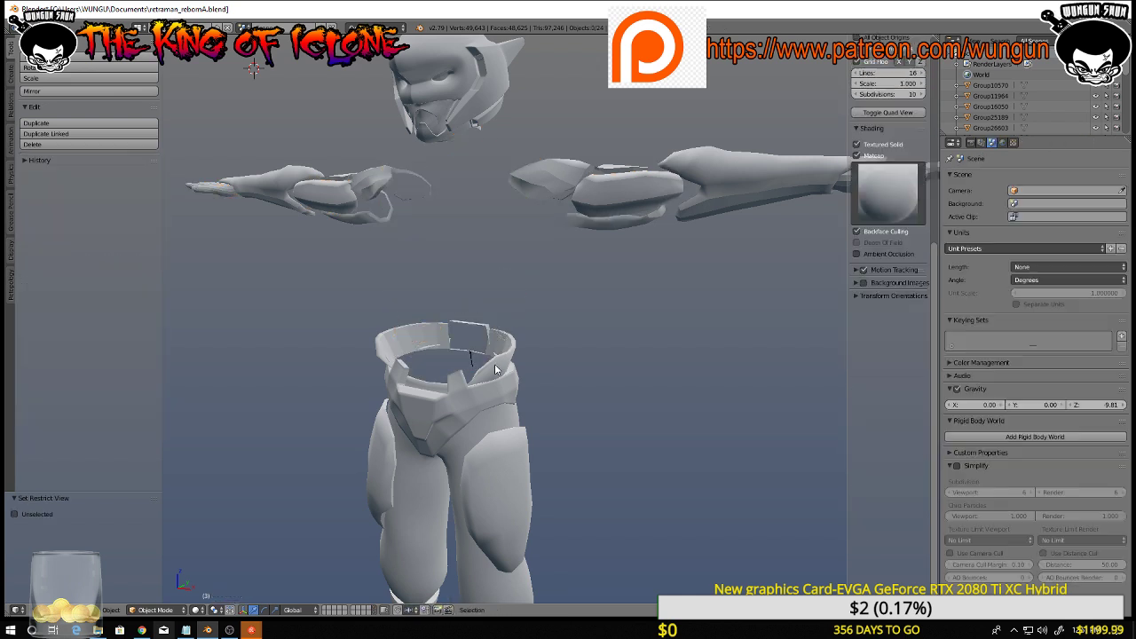
Hide the waist ring, the pelvis armor, the thigh plates and the leg mesh
right_click(496, 369)
key("h")
right_click(499, 384)
key("h")
right_click(506, 438)
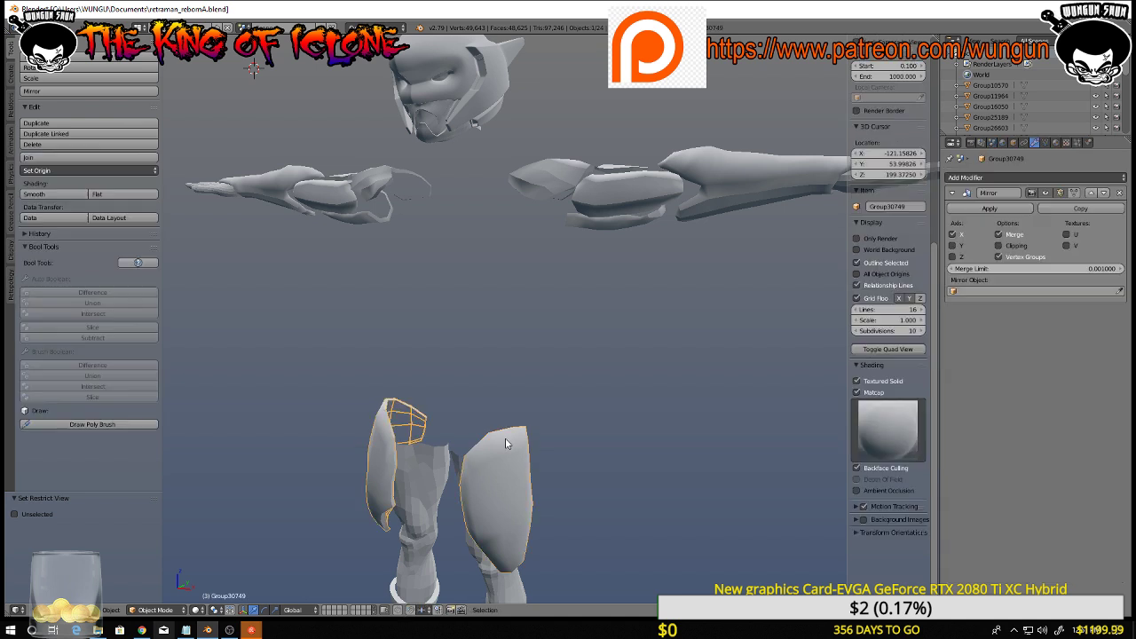
key("h")
right_click(456, 465)
key("h")
Hide the boots, the helmet and the head
scroll(457, 475, "down", 3)
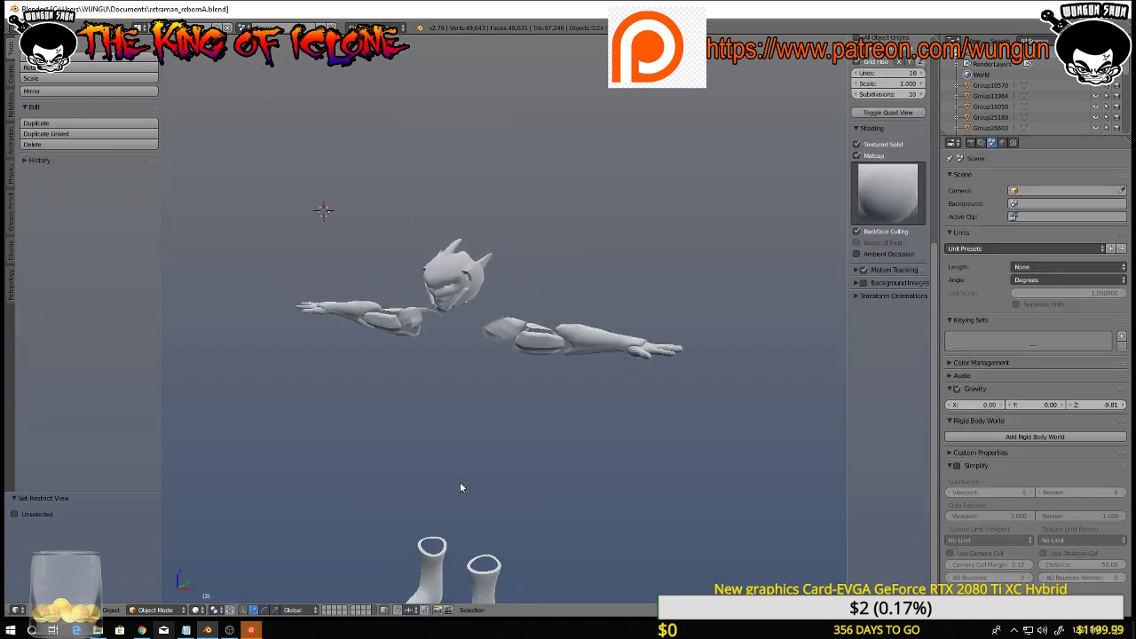
right_click(478, 583)
key("h")
right_click(466, 272)
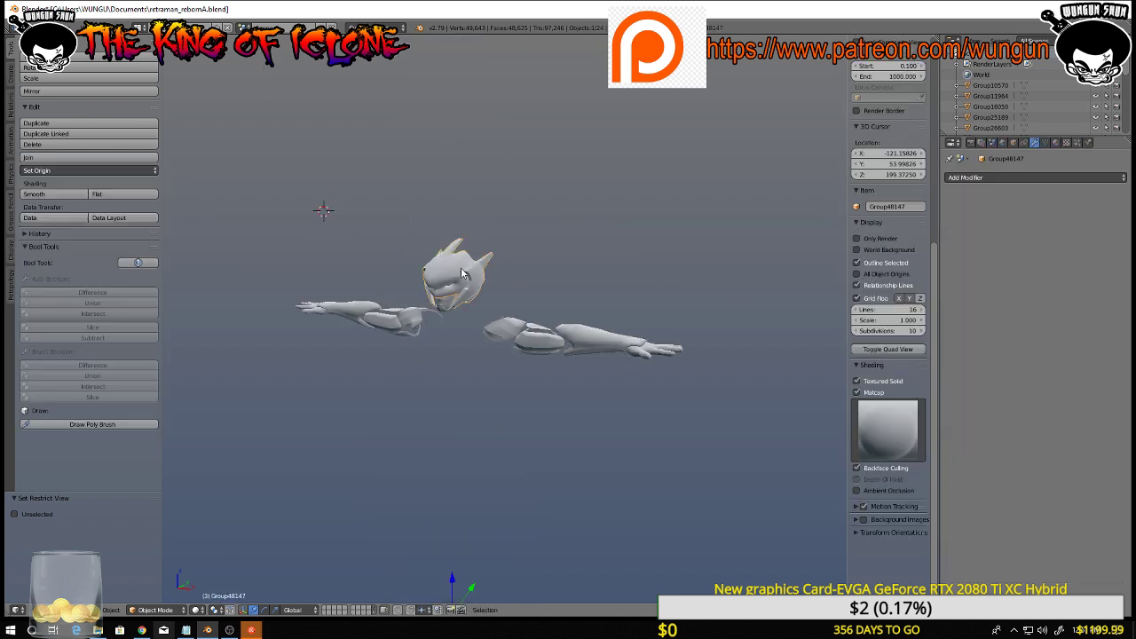
key("h")
right_click(459, 286)
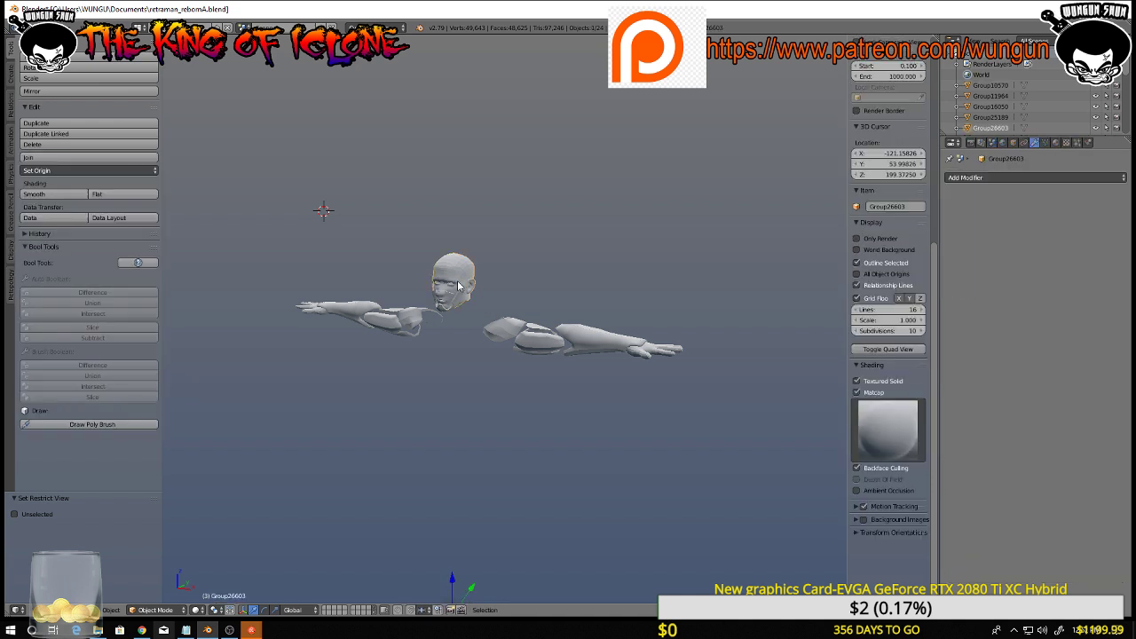
key("h")
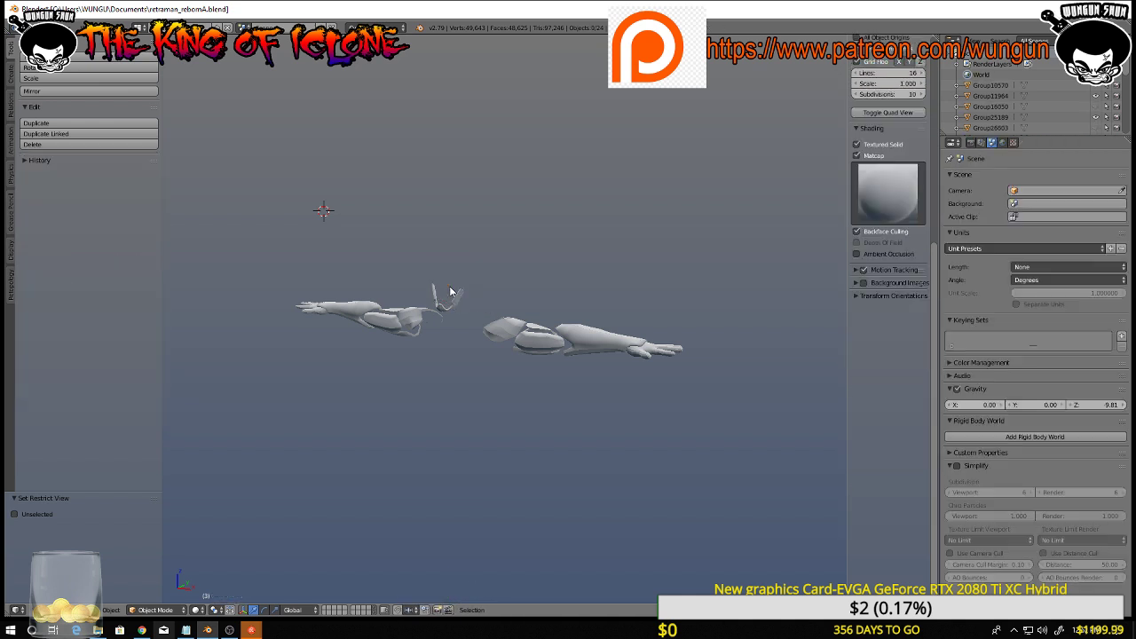
Select the shoulder armor pieces at the inner ends of the arms
scroll(459, 306, "up", 2)
middle_click_drag(461, 317, 515, 337)
right_click(531, 323)
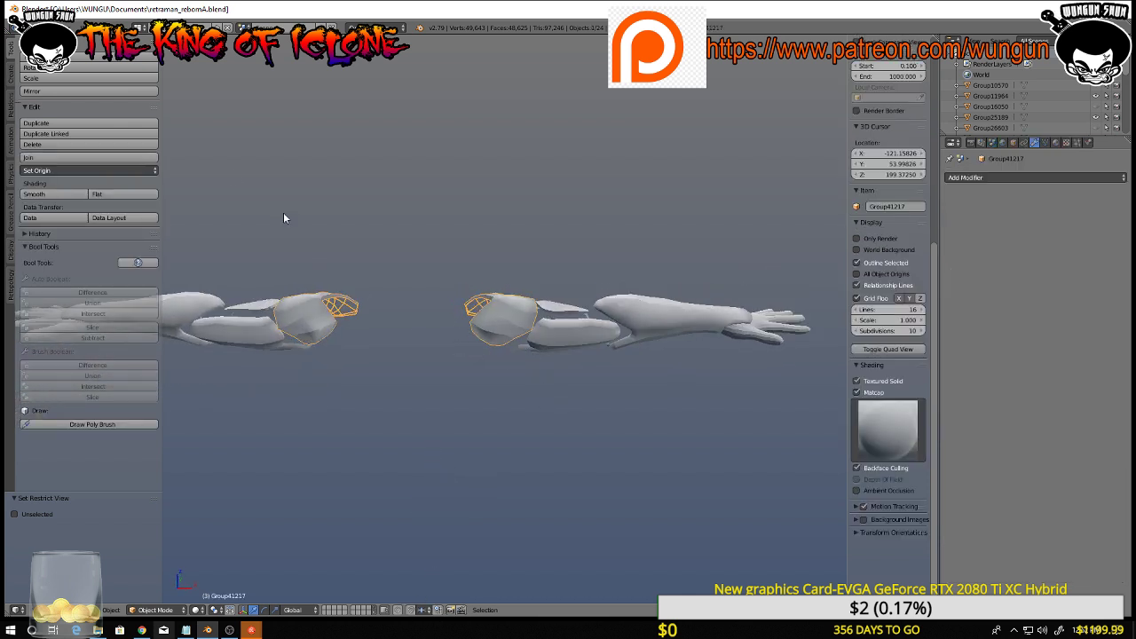
Enter Edit Mode on the two shoulder pieces and switch to the UV Editing layout, with the arms framed in the 3D view
scroll(428, 208, "up", 2)
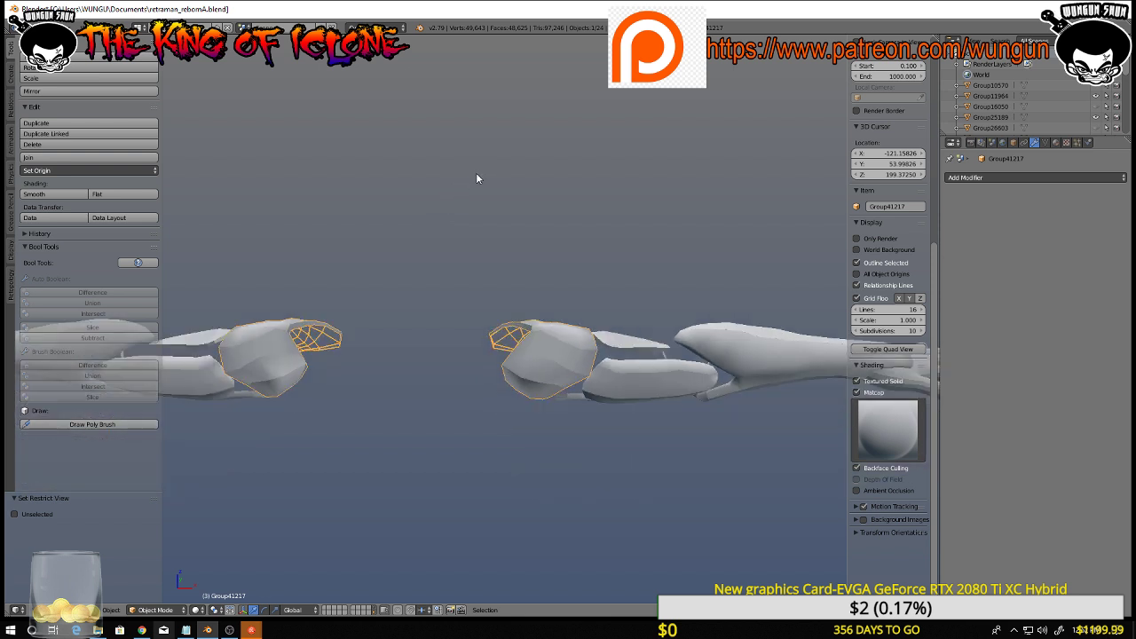
key("Tab")
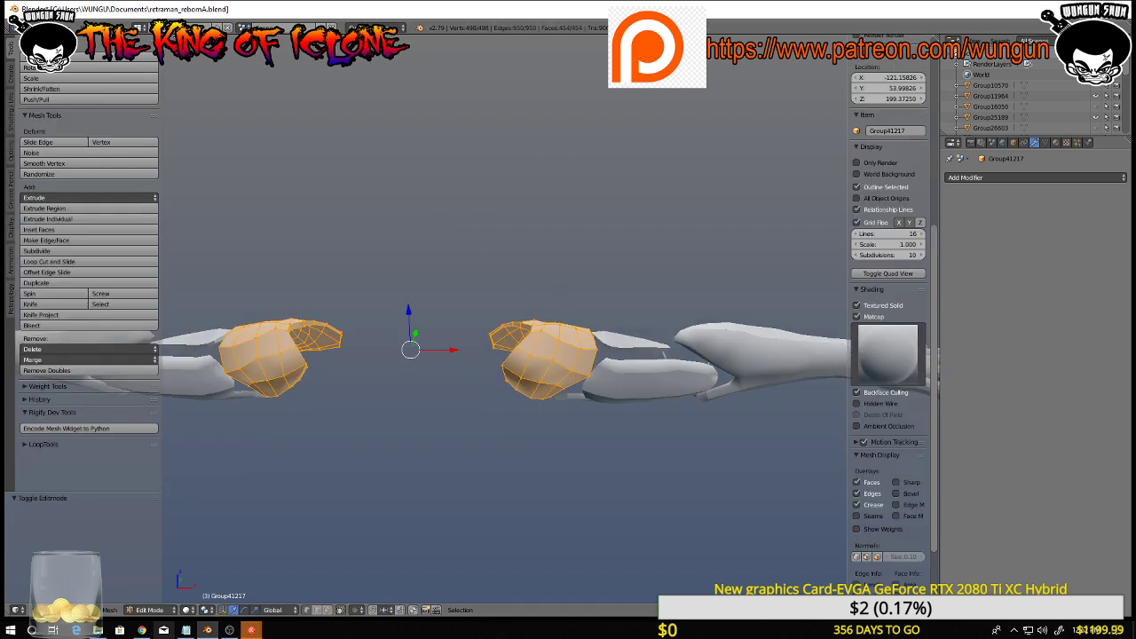
left_click(142, 28)
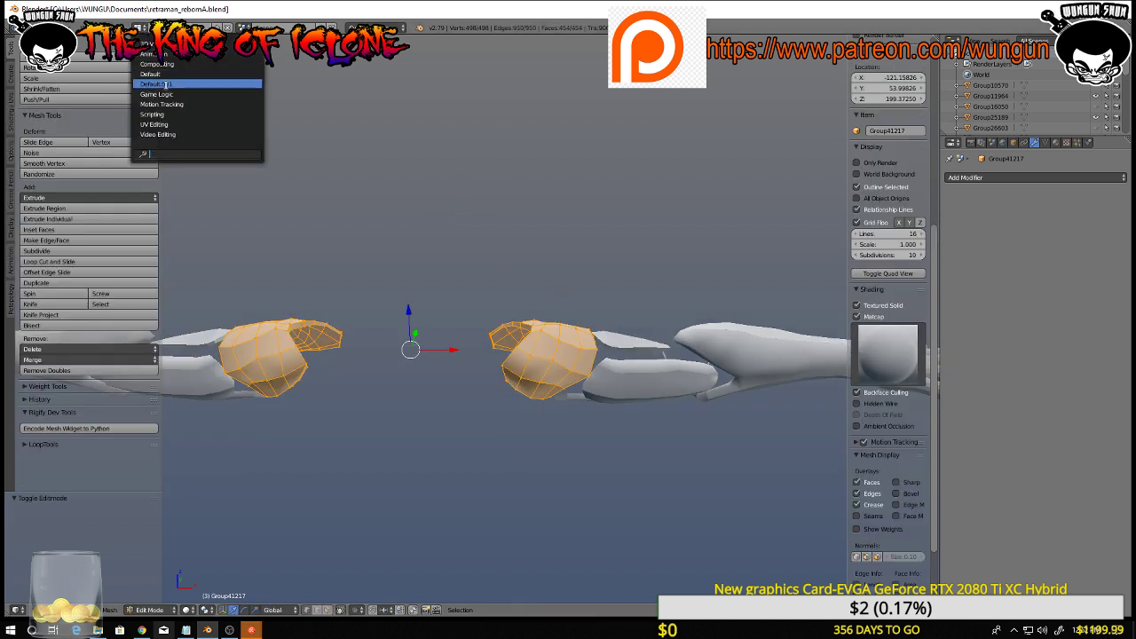
left_click(197, 124)
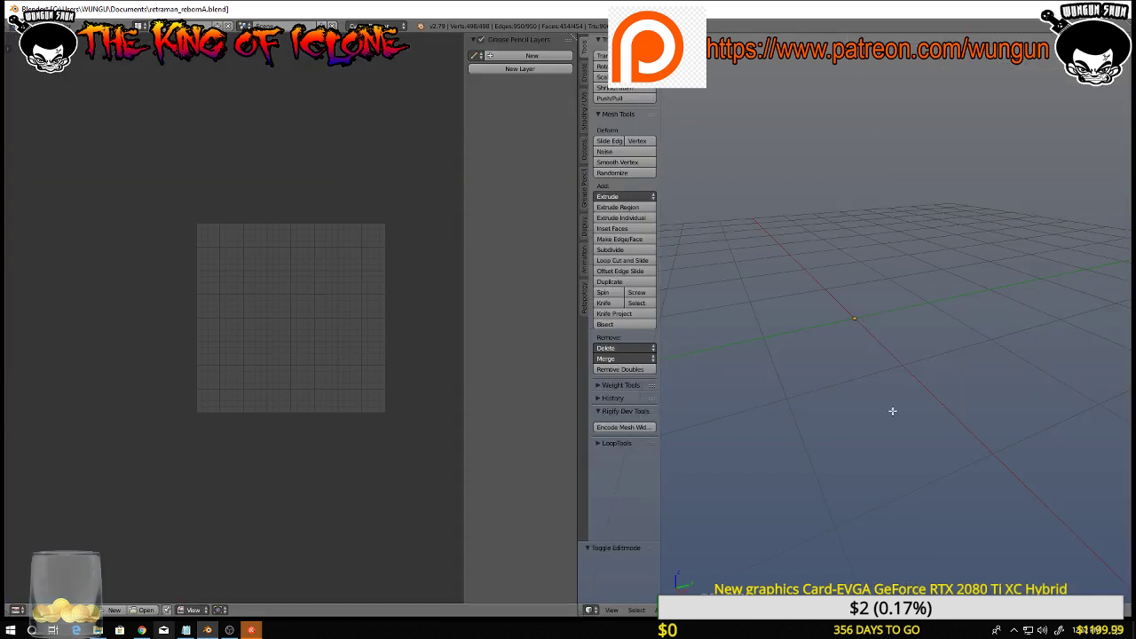
middle_click_drag(893, 411, 929, 349)
middle_click_drag(871, 232, 822, 378)
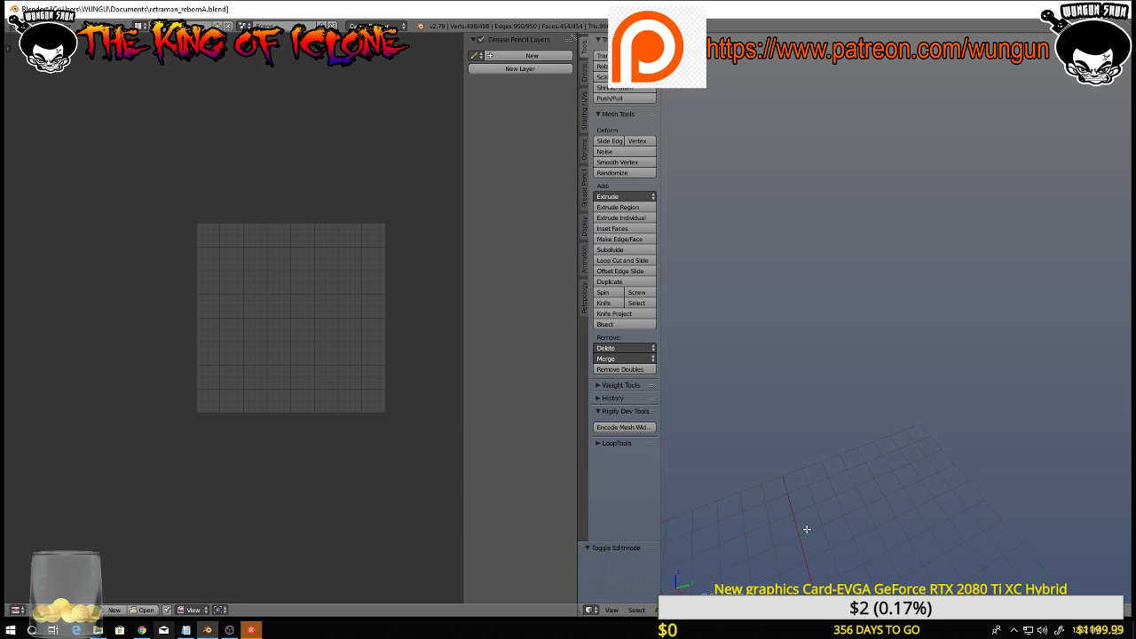
scroll(860, 419, "down", 8)
scroll(860, 419, "up", 4)
scroll(860, 420, "down", 5)
middle_click_drag(847, 64, 621, 174, "shift")
middle_click_drag(1049, 378, 741, 373, "shift")
middle_click_drag(815, 391, 992, 399, "shift")
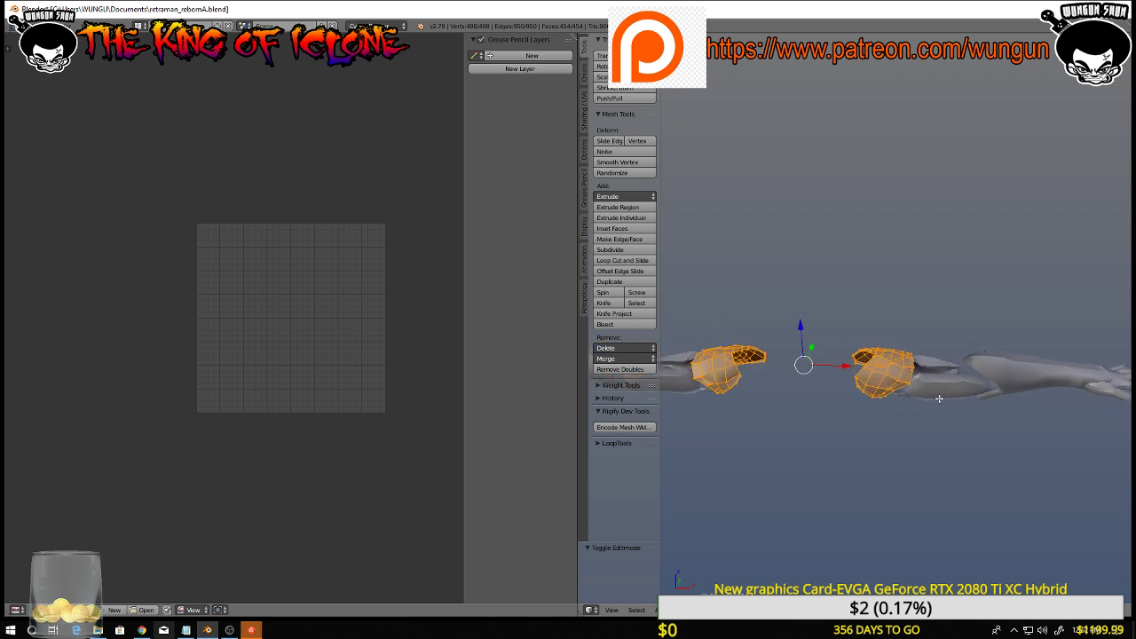
Clear the mesh selection, switch to edge selection and select an edge loop along one shoulder piece's rim
scroll(938, 399, "up", 4)
middle_click_drag(877, 386, 785, 325)
key("a")
key("ctrl+Tab")
left_click(906, 393)
right_click(815, 352)
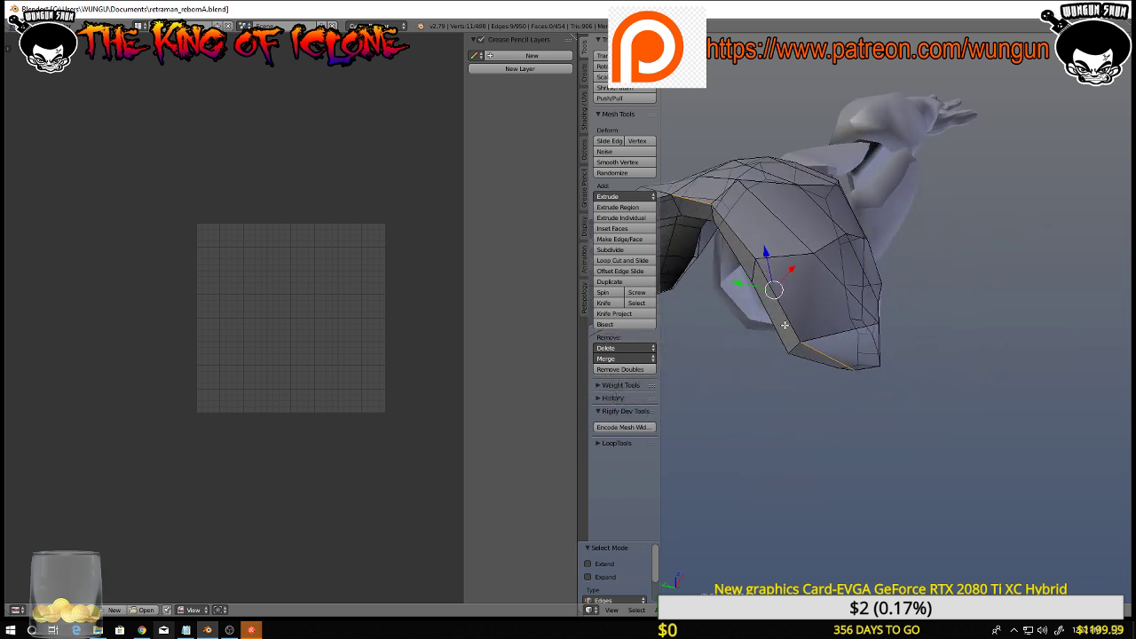
right_click(786, 313, "alt")
middle_click_drag(850, 341, 740, 305)
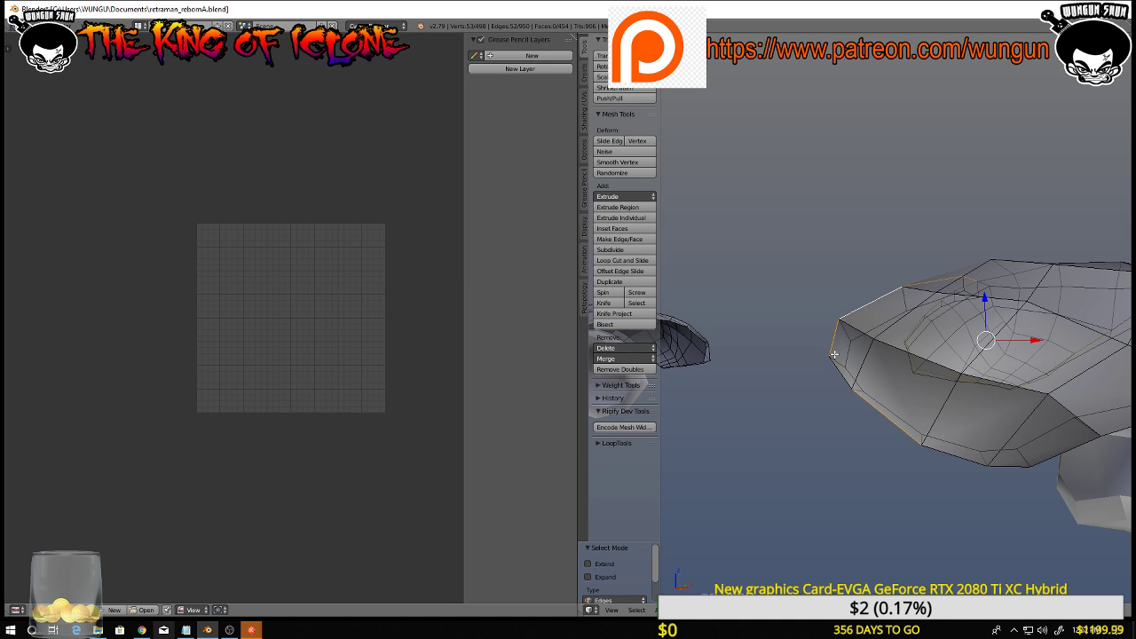
Extend the selection with the remaining edges along the same shoulder piece's outer rim
right_click(836, 364, "alt+shift")
middle_click_drag(915, 423, 989, 383)
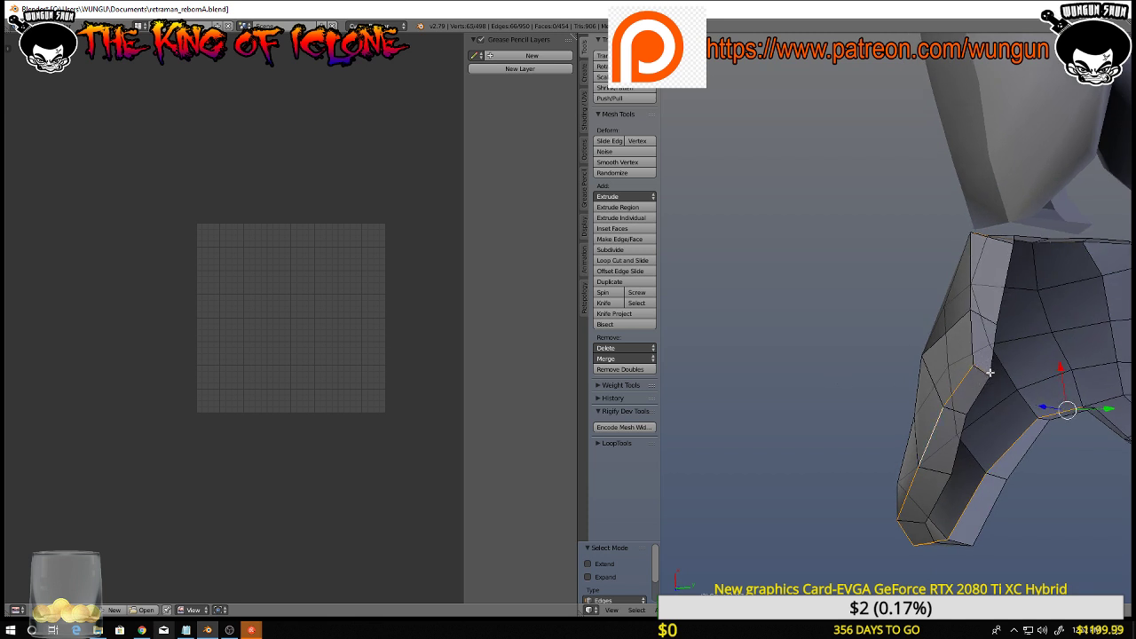
scroll(976, 348, "up", 2)
middle_click_drag(976, 348, 898, 327)
scroll(899, 327, "up", 4)
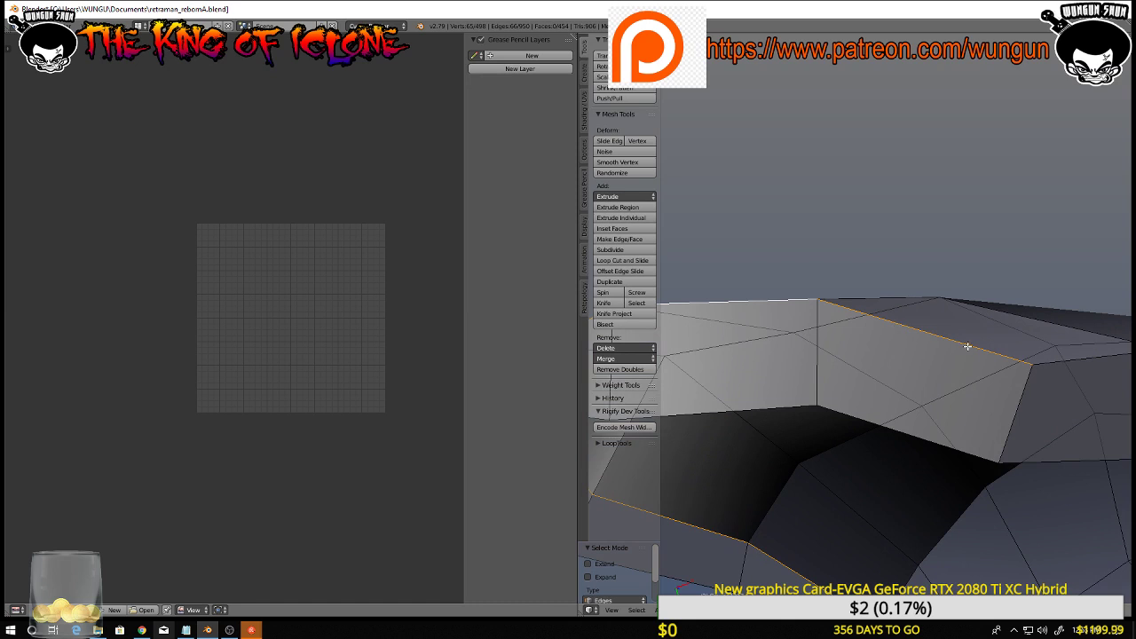
middle_click_drag(968, 346, 770, 392)
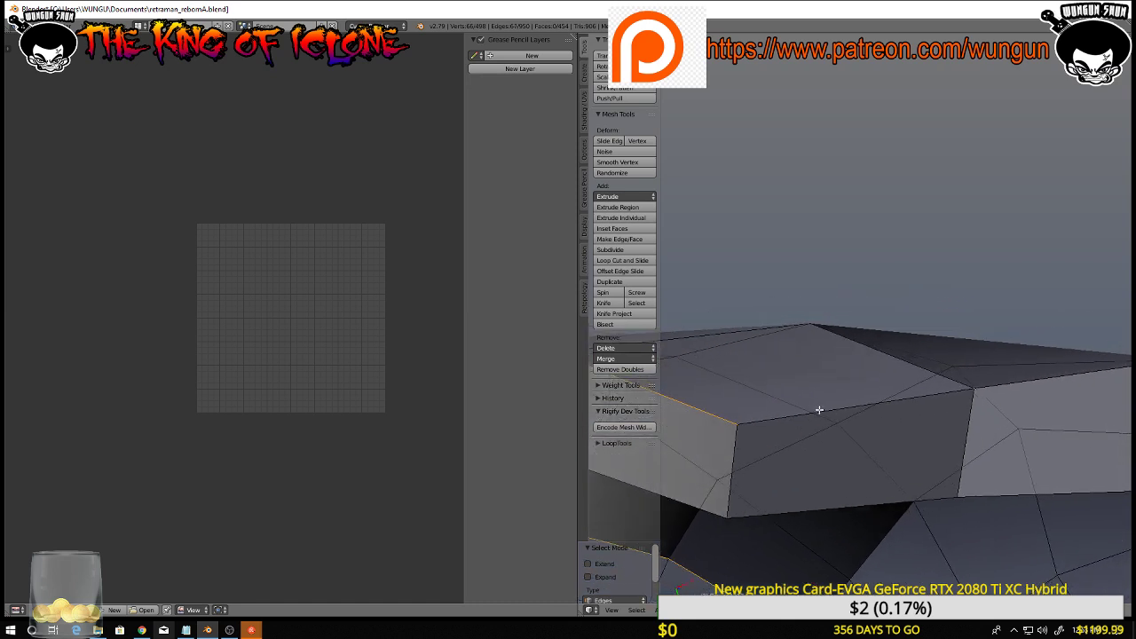
scroll(846, 424, "down", 9)
middle_click_drag(847, 426, 678, 549)
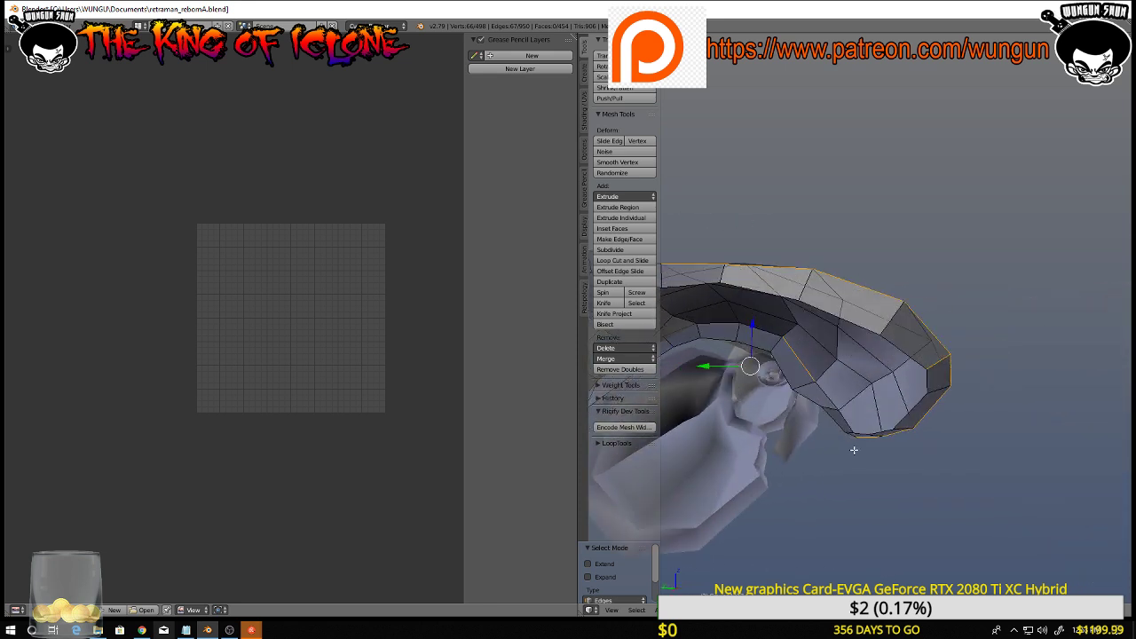
scroll(854, 452, "down", 5)
middle_click_drag(853, 453, 932, 449)
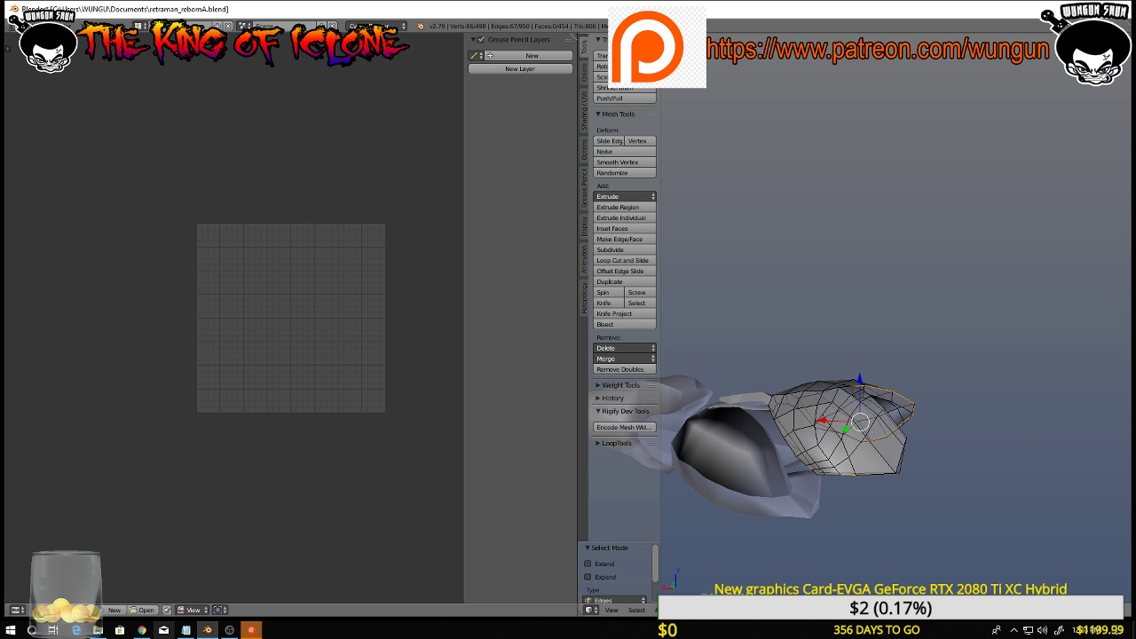
Split the 3D view to add a Properties editor showing the modifier settings, and widen the 3D view over the UV editor
key("n")
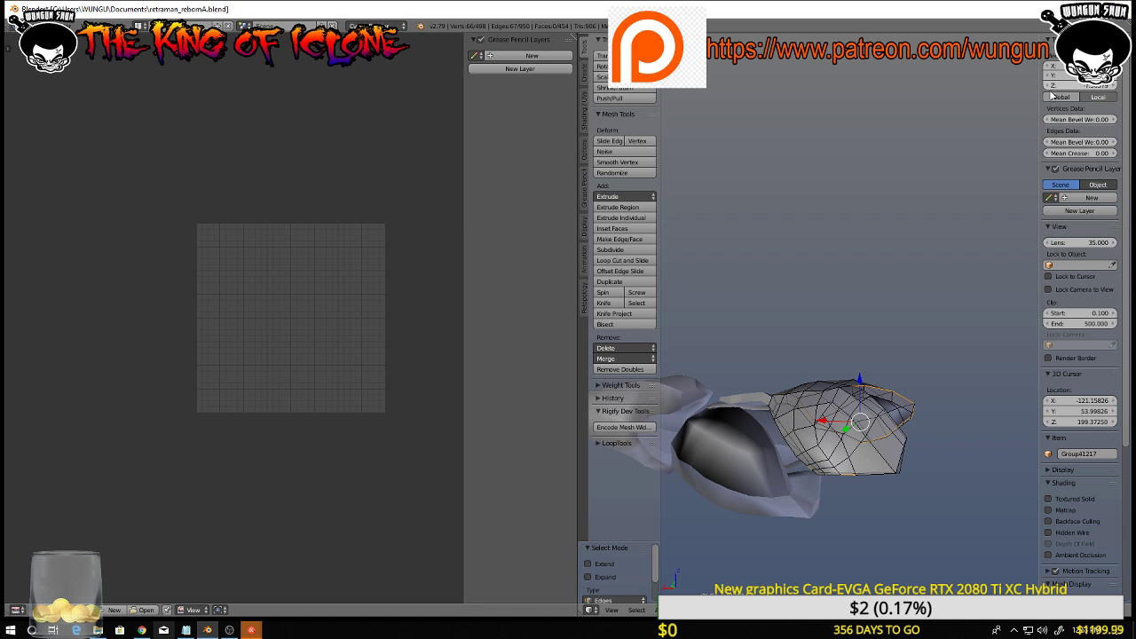
left_click_drag(1035, 107, 1132, 116)
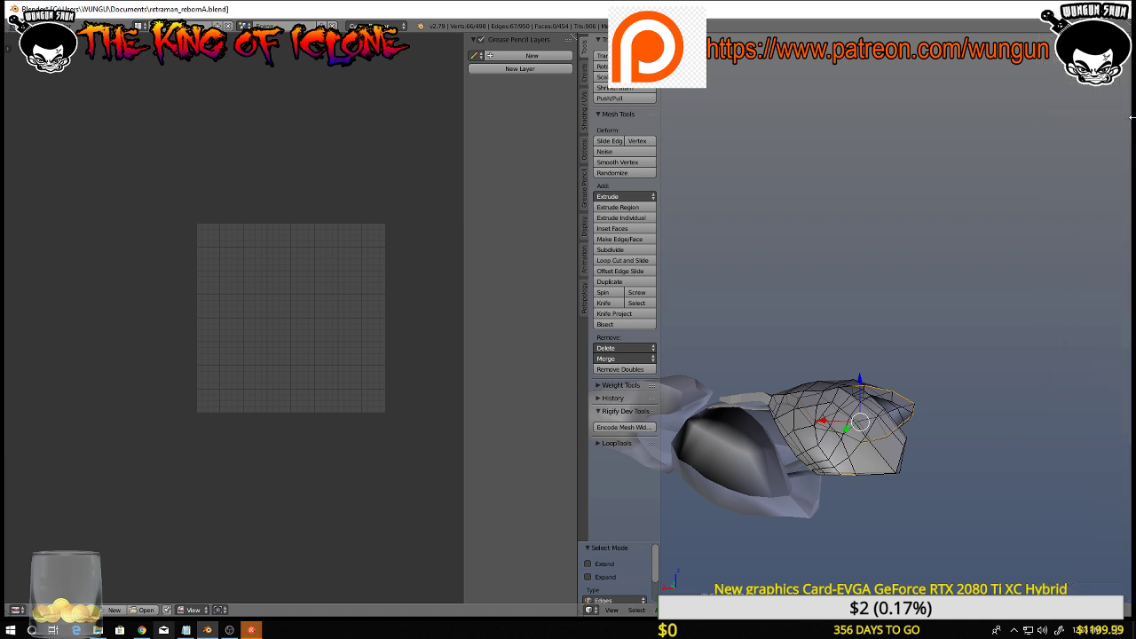
left_click_drag(1131, 41, 887, 87)
left_click(898, 610)
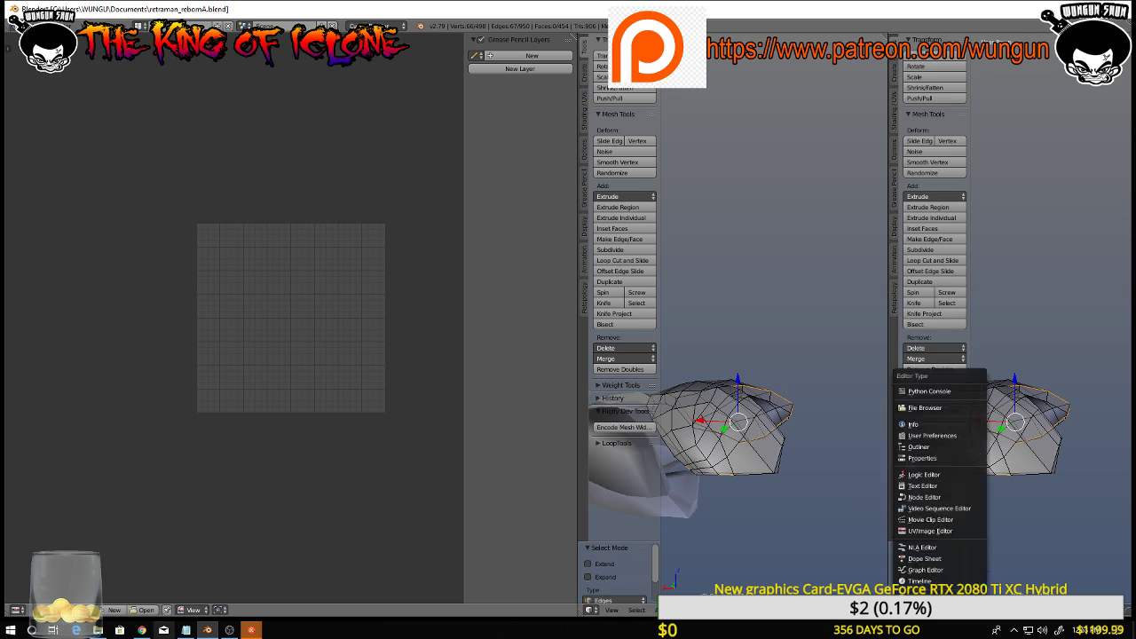
left_click(923, 458)
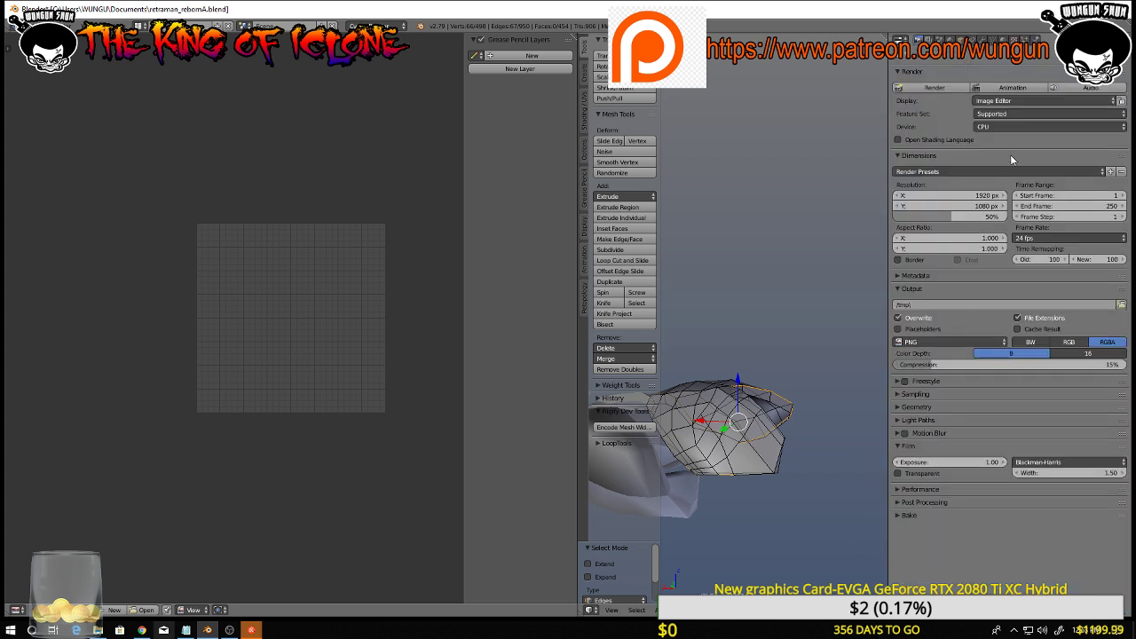
left_click(982, 39)
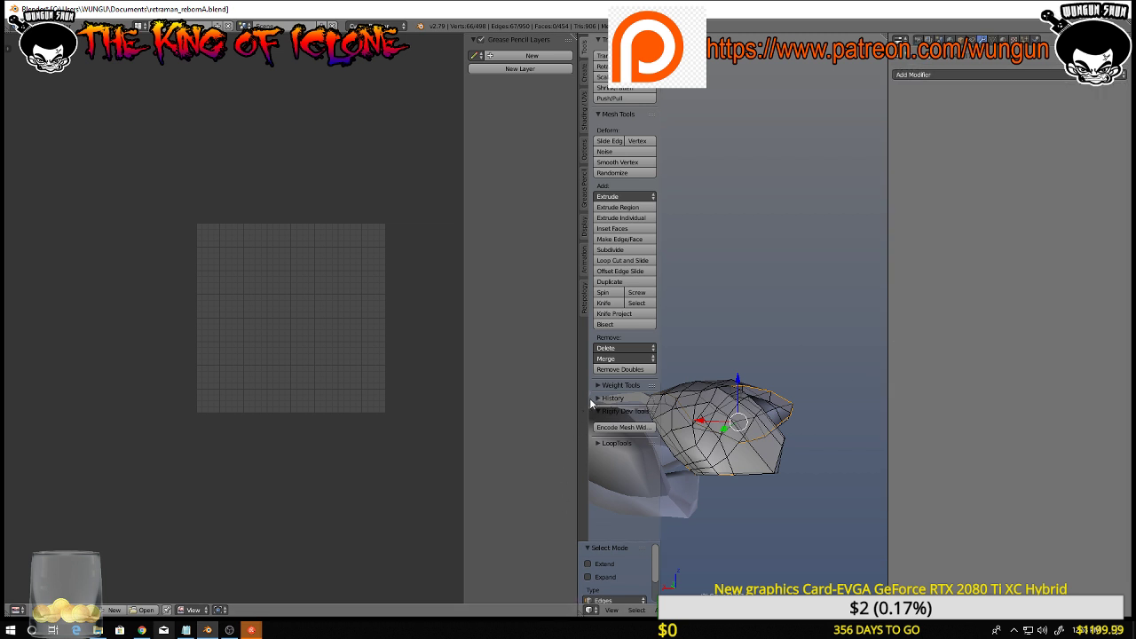
left_click_drag(575, 399, 347, 398)
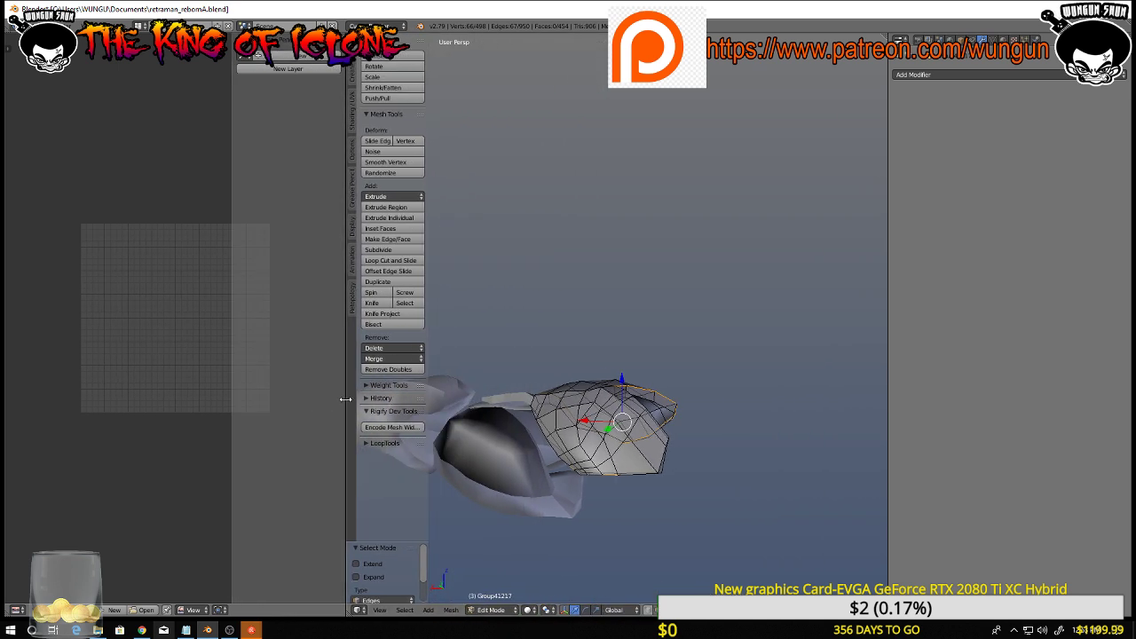
Deselect all edges of the shoulder pieces and return to Object Mode
scroll(617, 355, "down", 3)
scroll(635, 403, "down", 3)
middle_click_drag(650, 411, 685, 447)
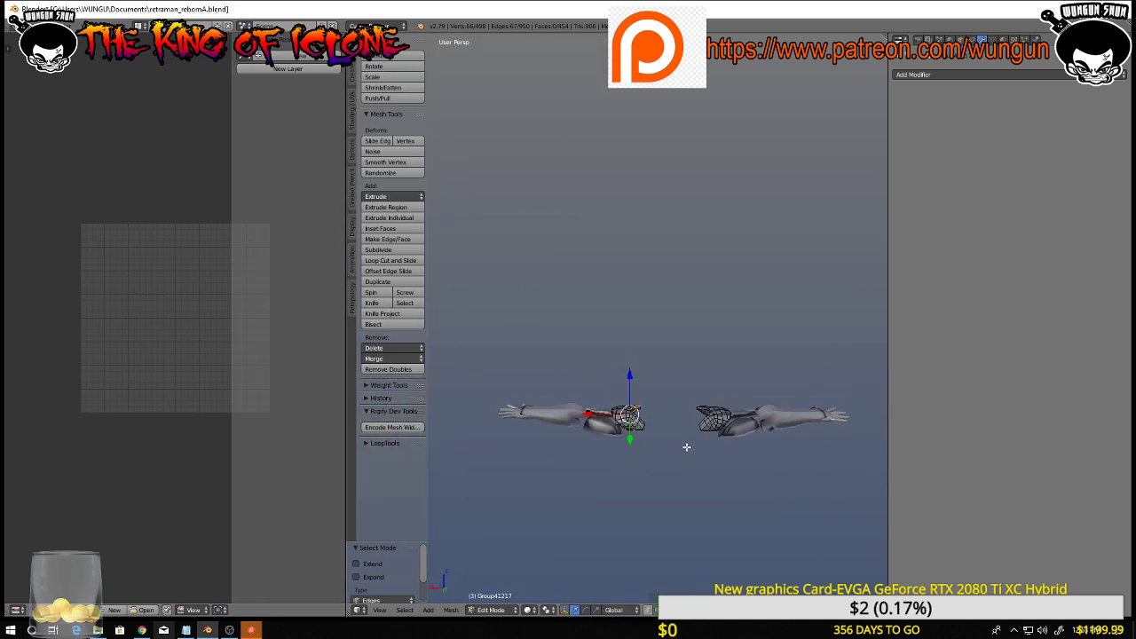
scroll(688, 457, "up", 4)
scroll(689, 456, "down", 2)
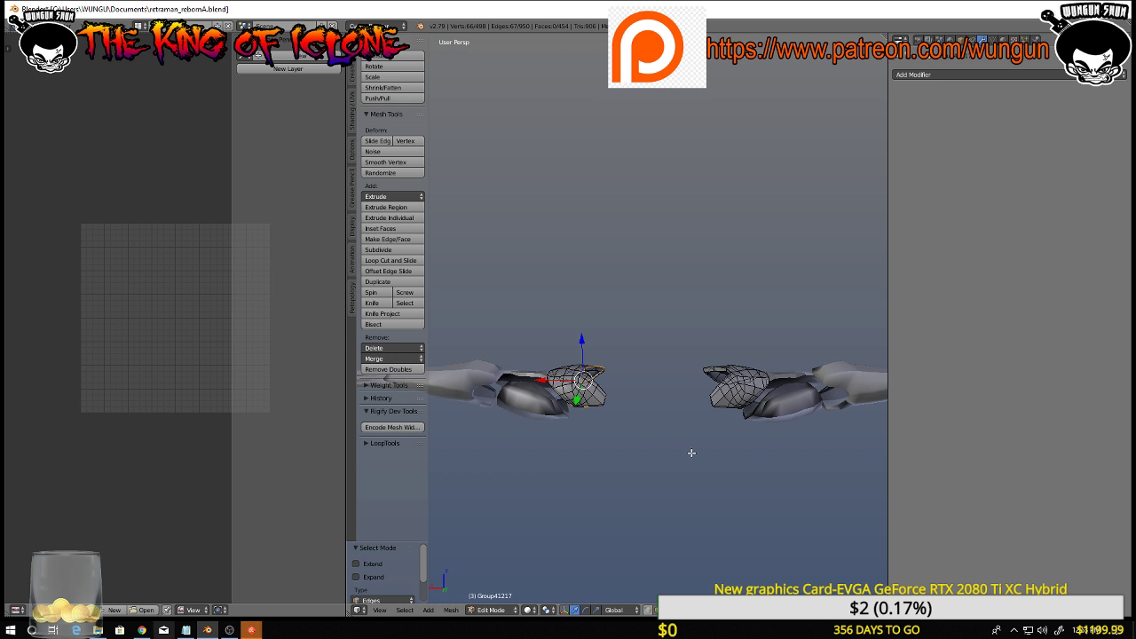
key("a")
middle_click_drag(689, 456, 698, 449)
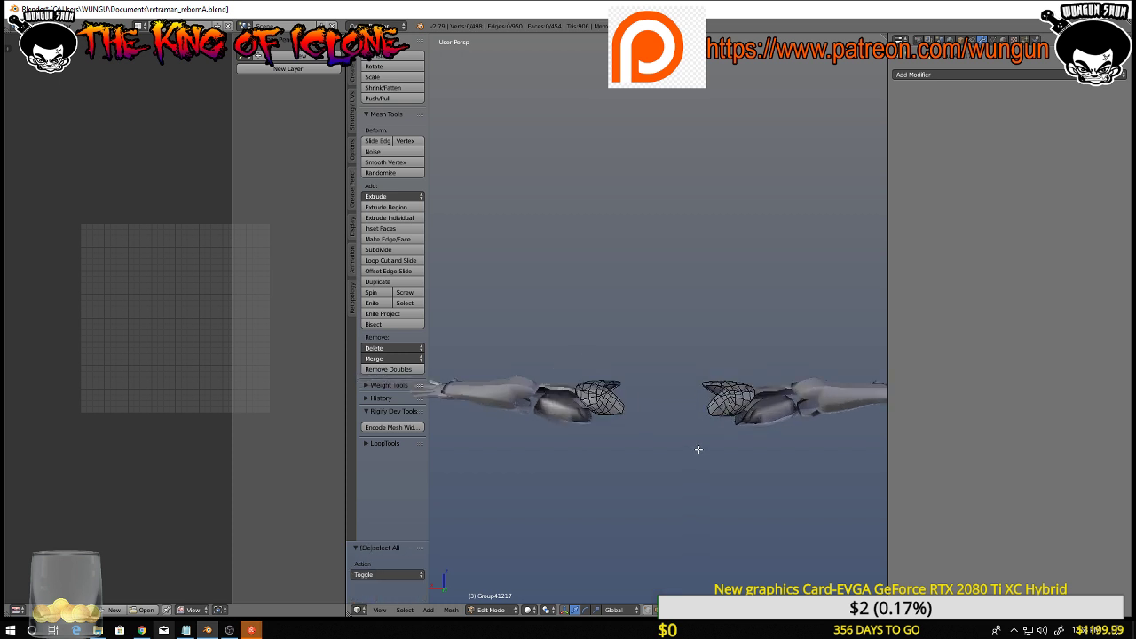
key("Tab")
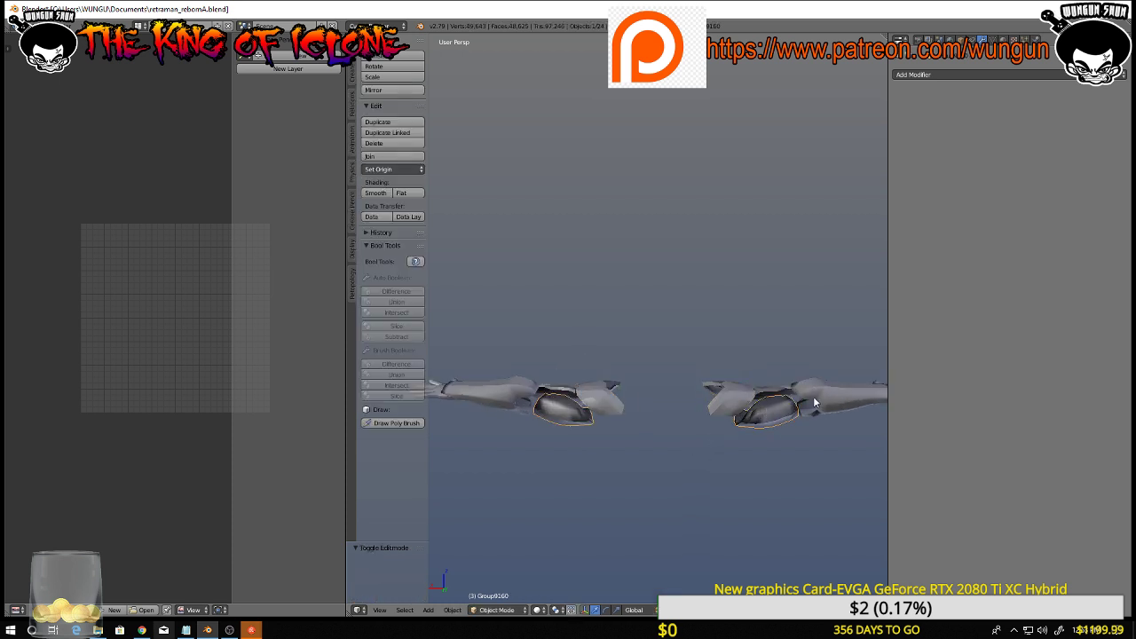
Select the upper-arm, shoulder and forearm pieces of both arms without the hands, with the forearms active, and join them into one object
middle_click_drag(808, 391, 793, 488)
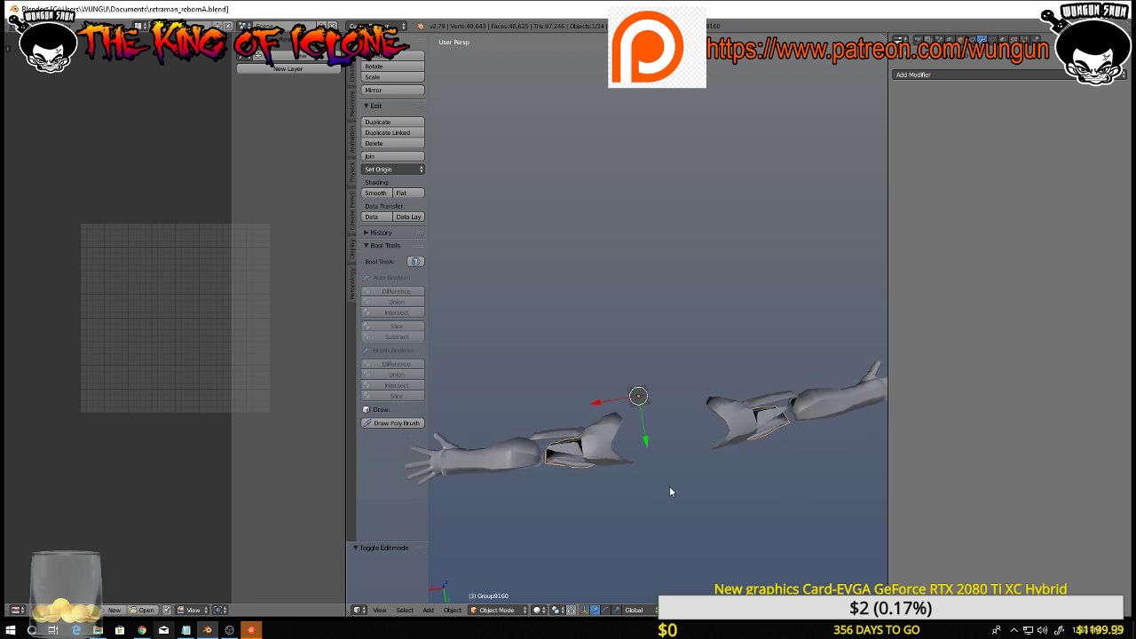
key("a")
scroll(623, 479, "up", 3)
right_click(530, 418)
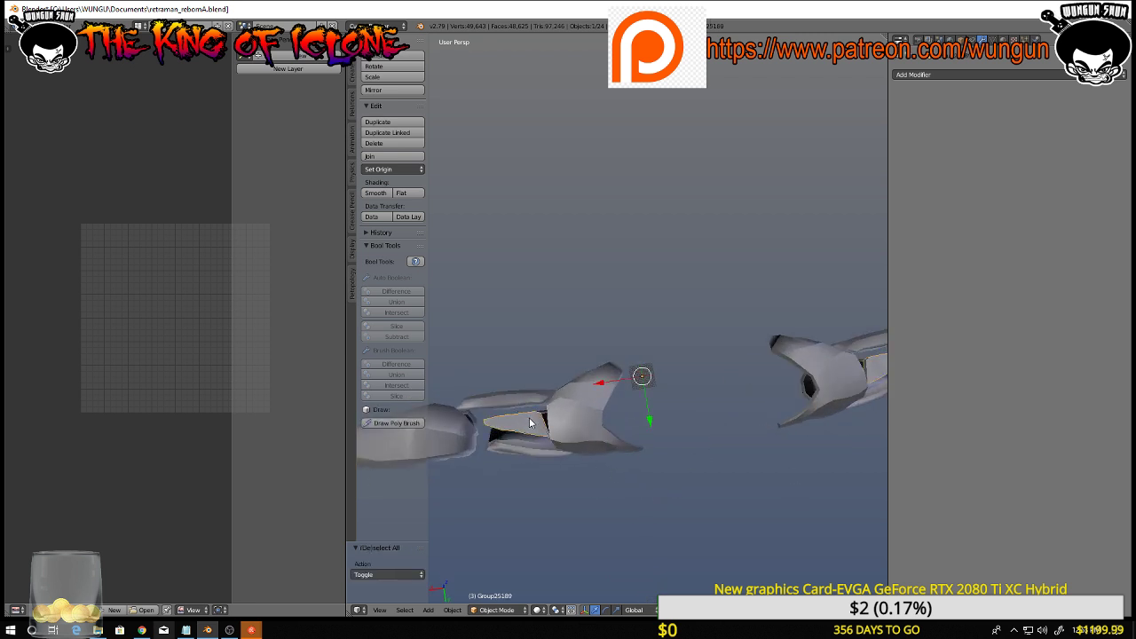
right_click(527, 399, "shift")
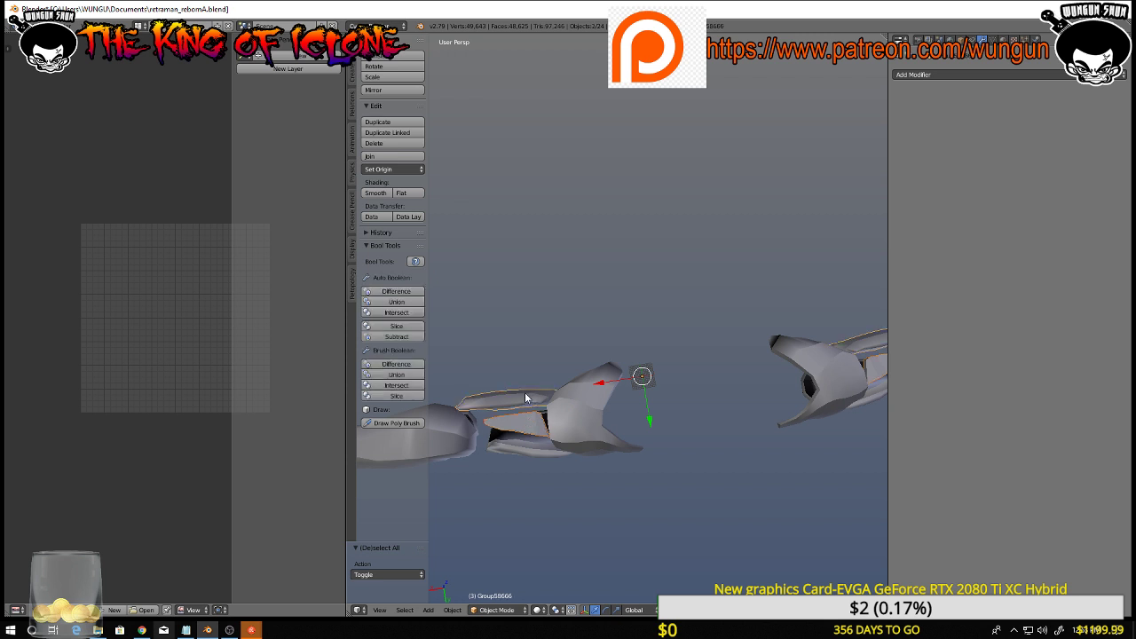
right_click(597, 413, "shift")
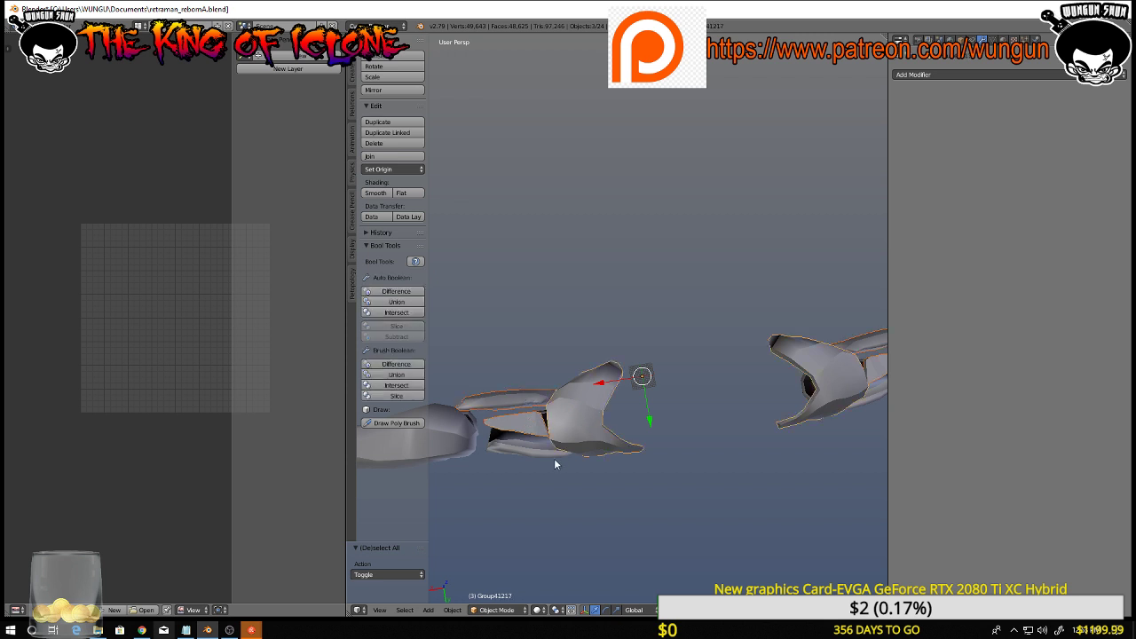
right_click(450, 434, "shift")
scroll(492, 451, "down", 5)
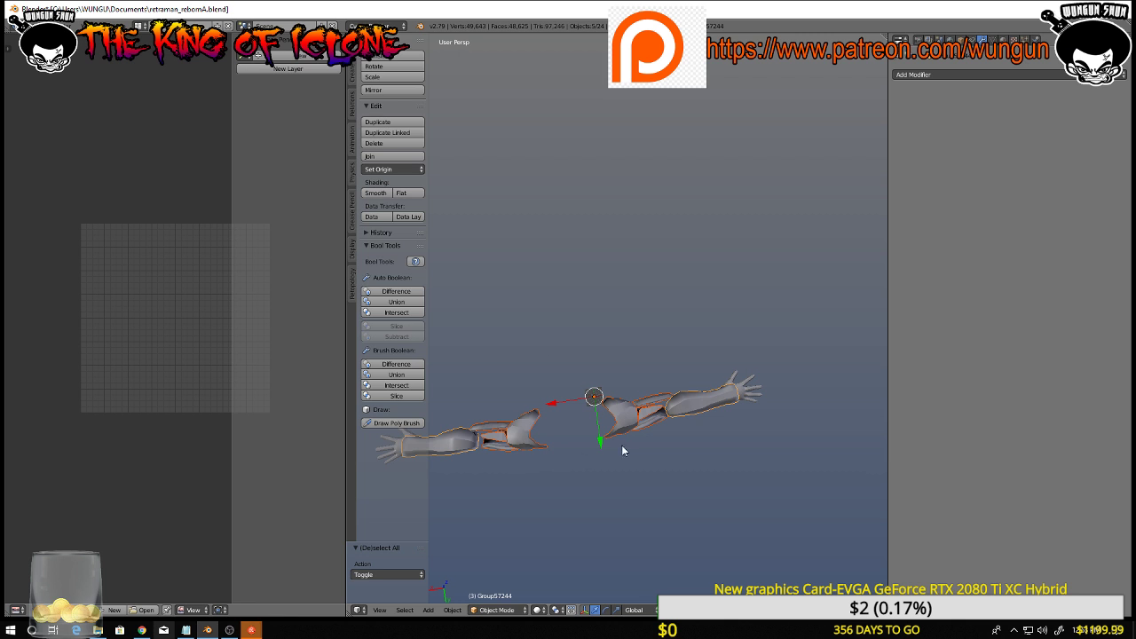
middle_click_drag(623, 451, 486, 332)
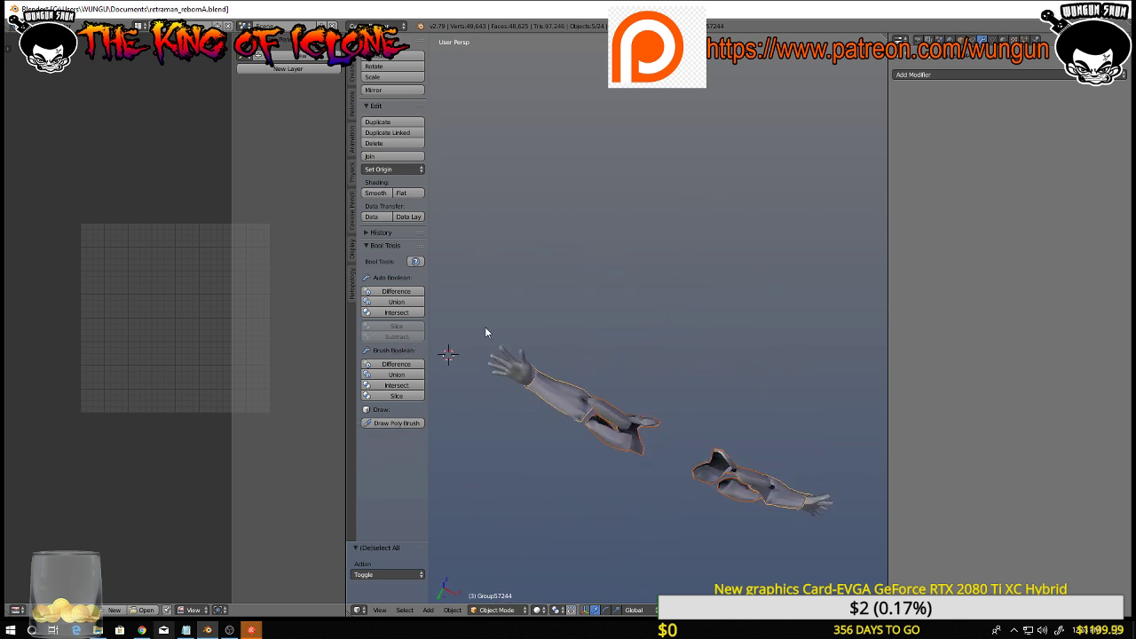
scroll(631, 525, "up", 4)
middle_click_drag(630, 493, 618, 526)
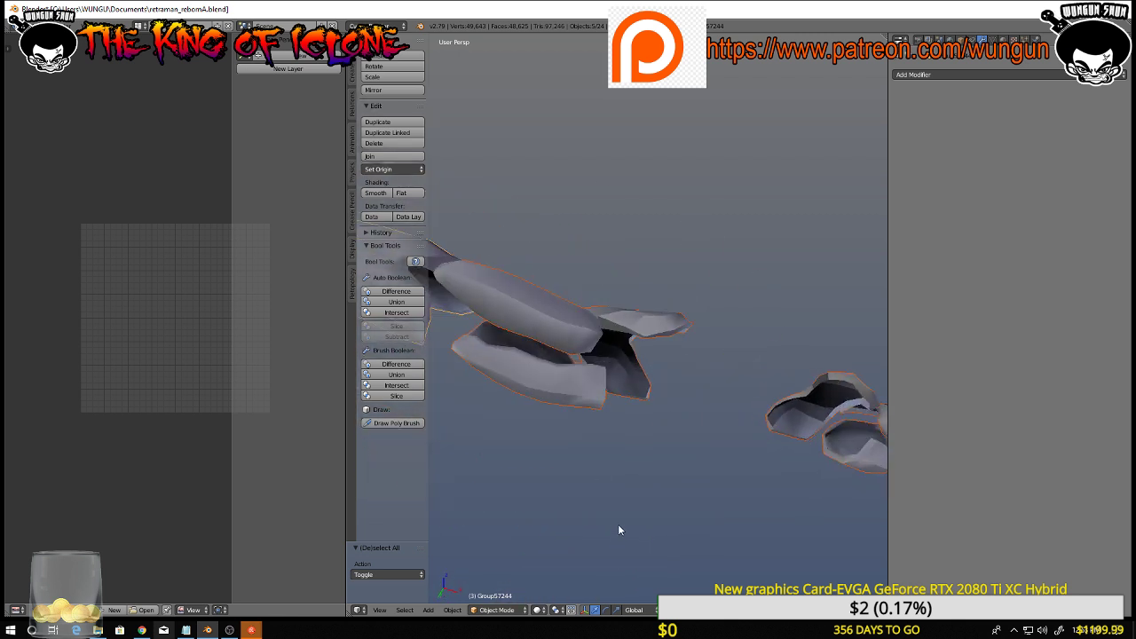
scroll(624, 527, "down", 4)
scroll(624, 532, "down", 2)
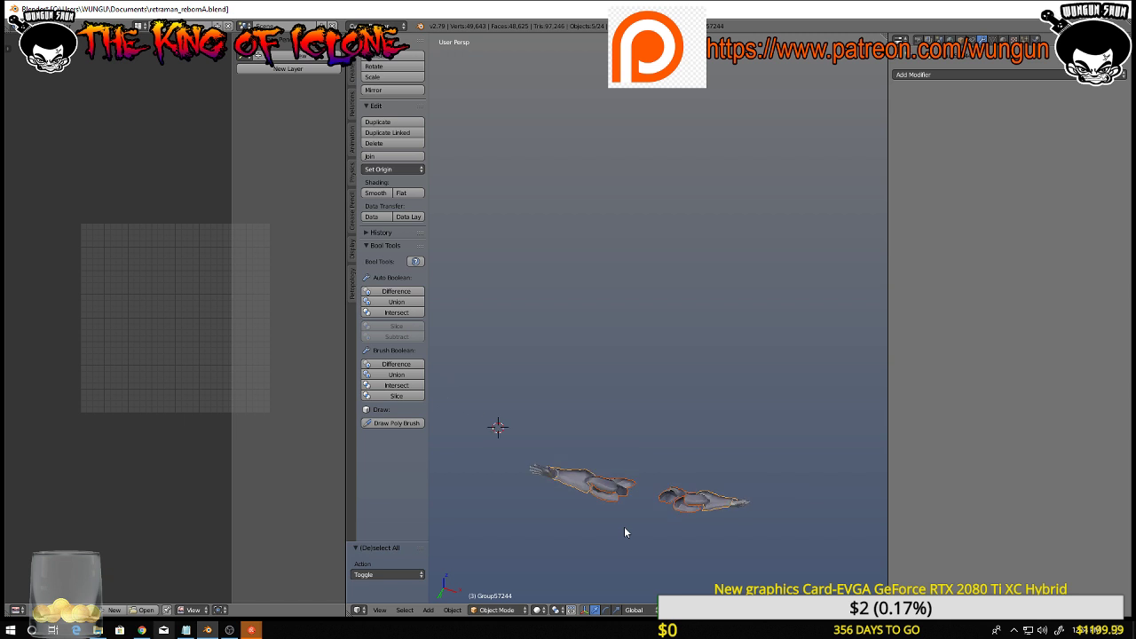
key("ctrl+j")
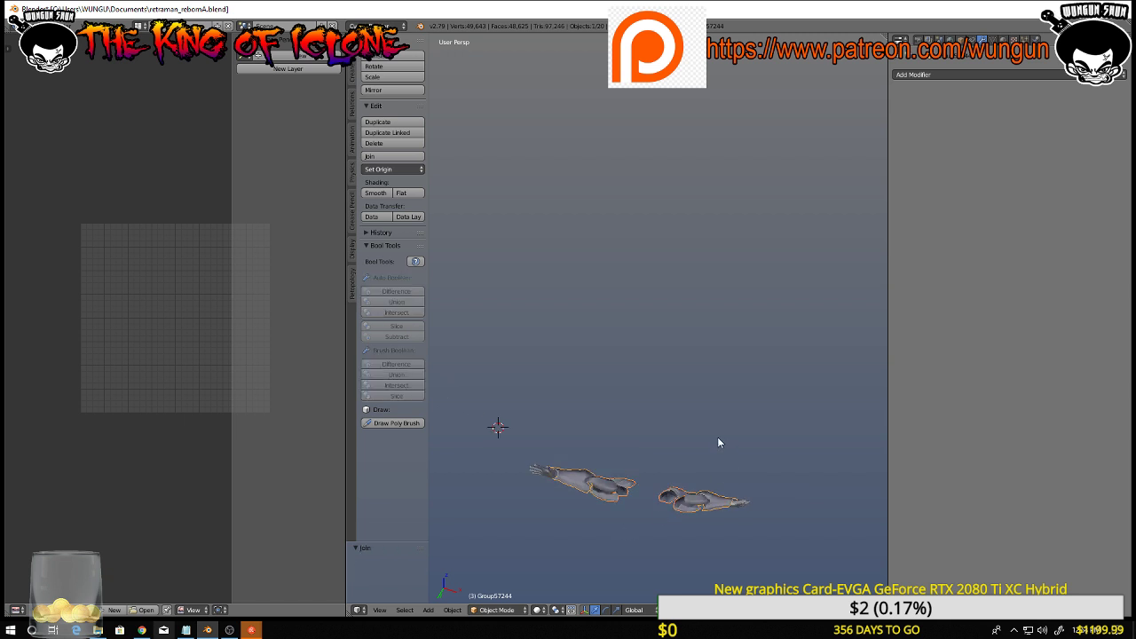
middle_click_drag(750, 401, 722, 459)
scroll(721, 459, "up", 5)
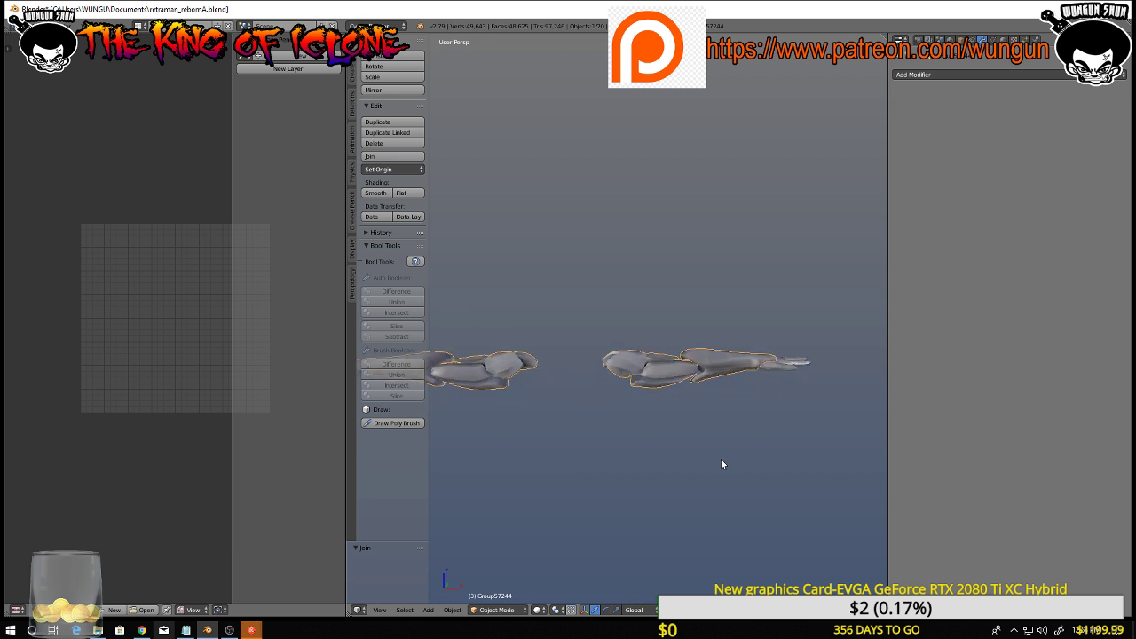
scroll(721, 459, "up", 5)
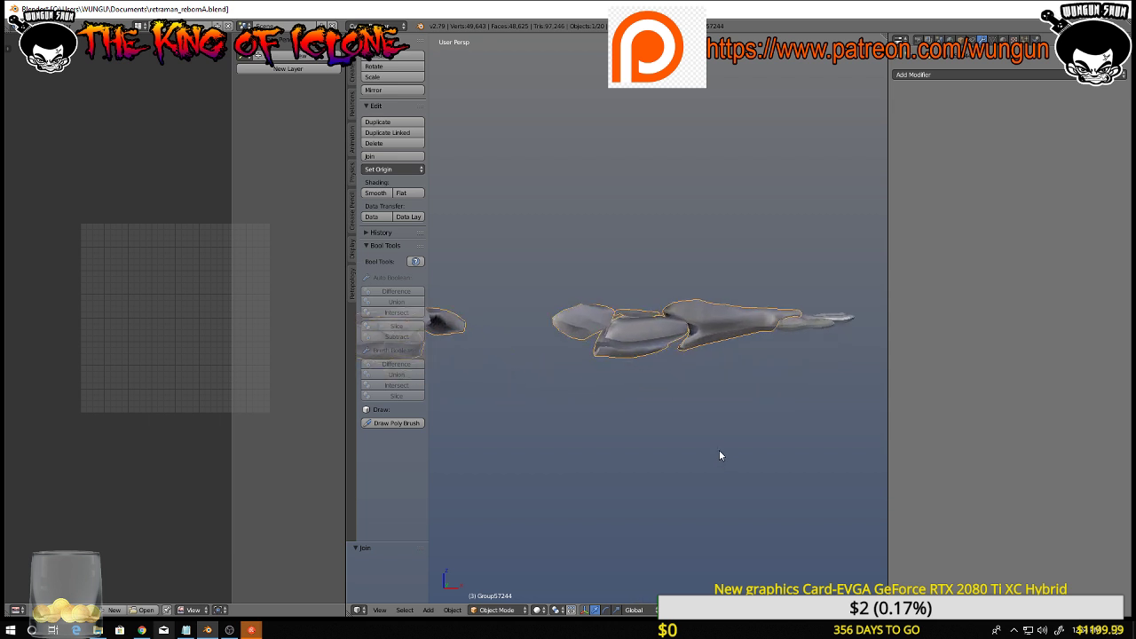
key("KP_Decimal")
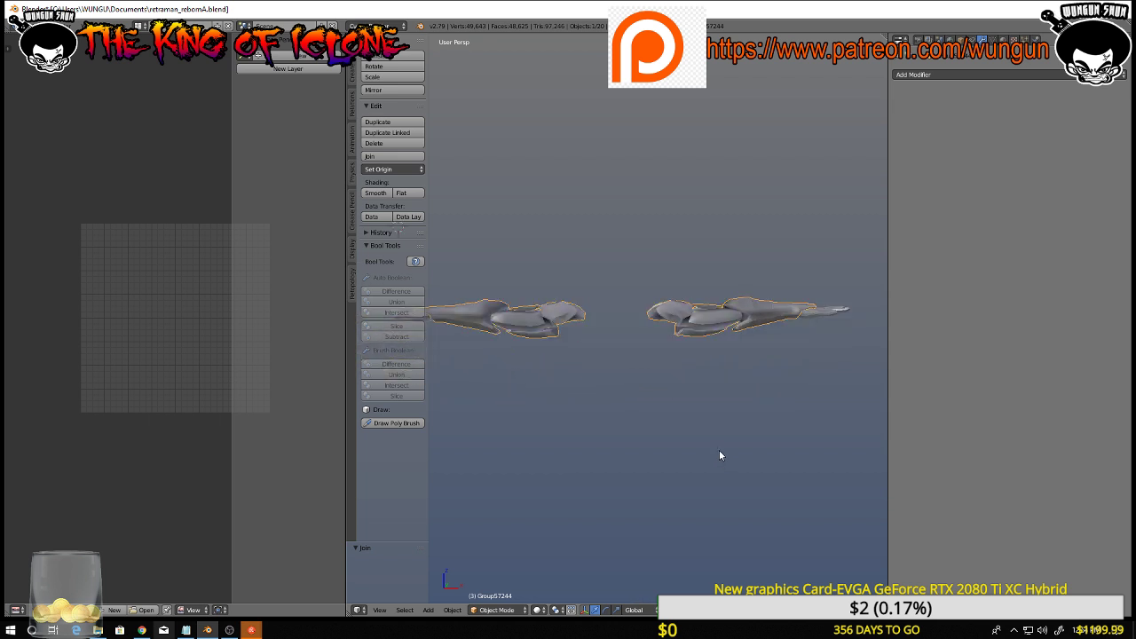
Add a Bevel modifier with the limit method set to Angle to the joined arm mesh, and shade the mesh smooth
scroll(719, 450, "up", 4)
middle_click_drag(684, 169, 596, 509, "shift")
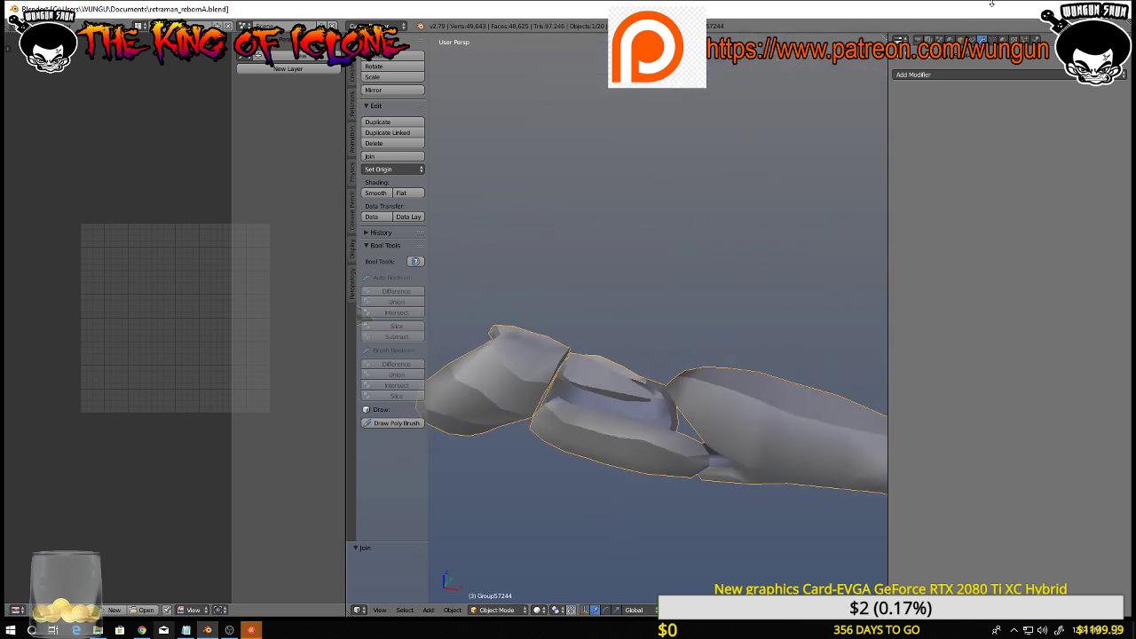
left_click(977, 77)
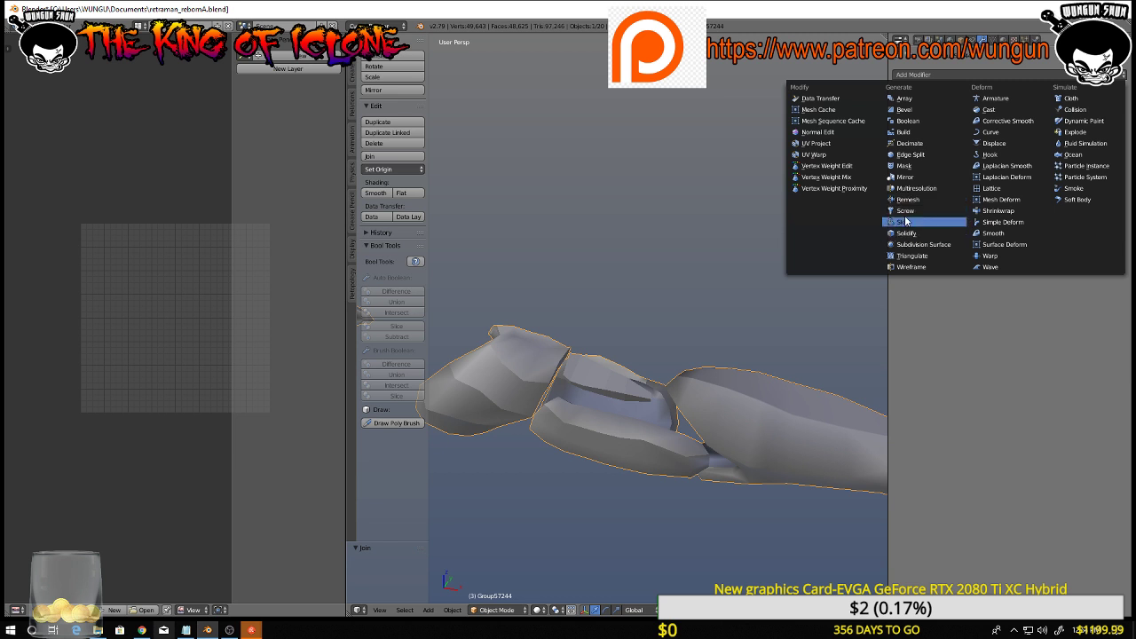
left_click(910, 109)
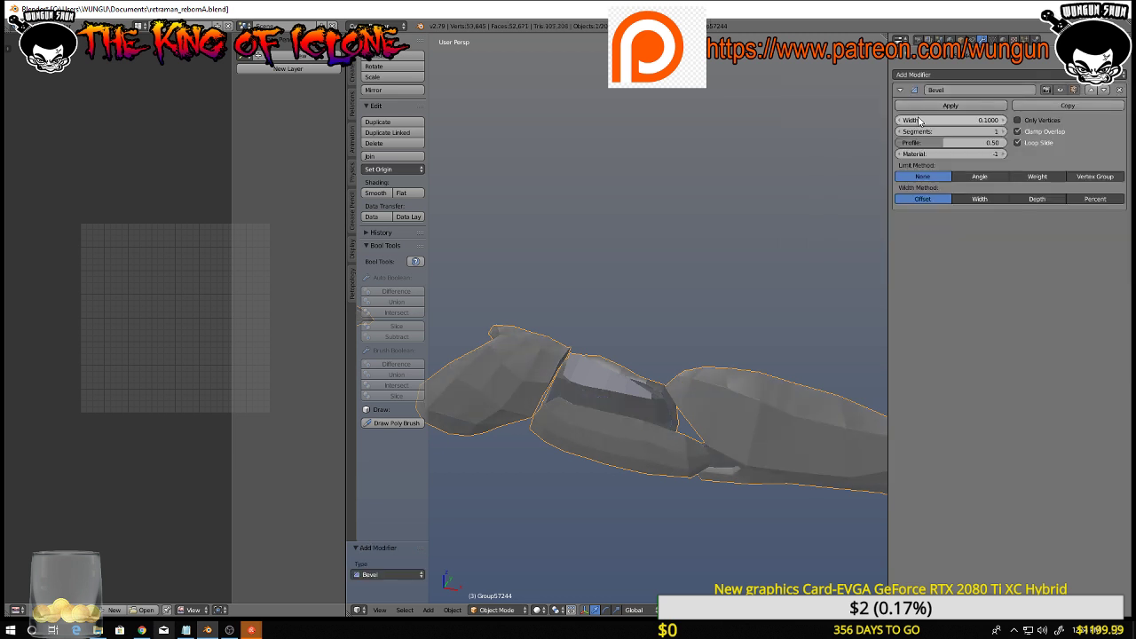
left_click(997, 177)
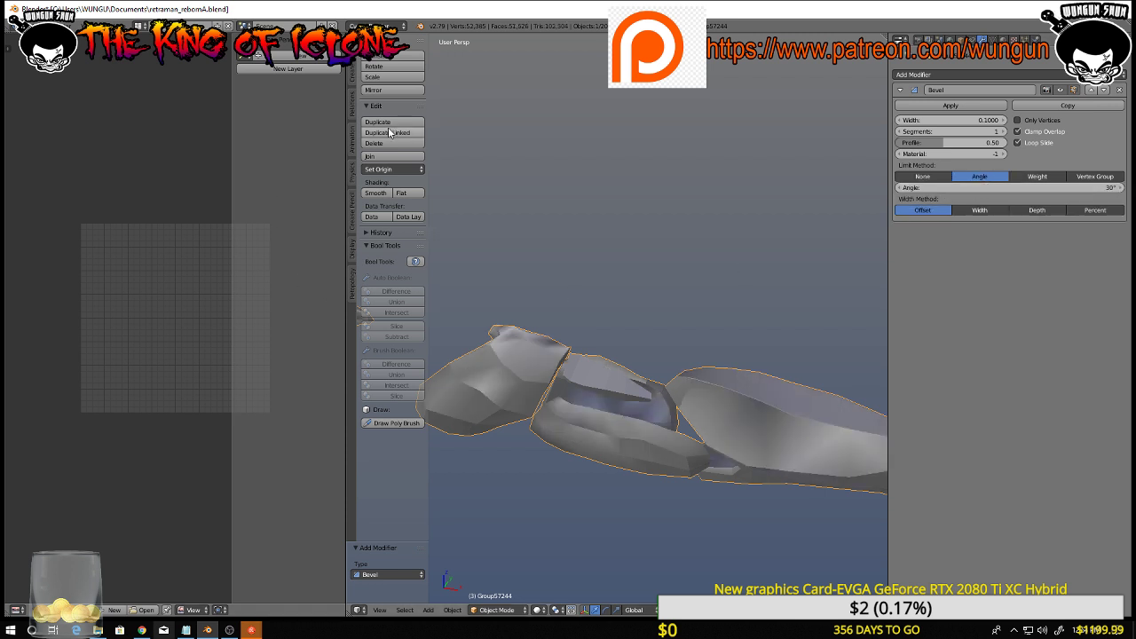
left_click(384, 194)
mouse_move(639, 279)
middle_mouse_down()
mouse_move(657, 286)
mouse_move(657, 317)
mouse_move(709, 229)
mouse_move(800, 227)
middle_mouse_up()
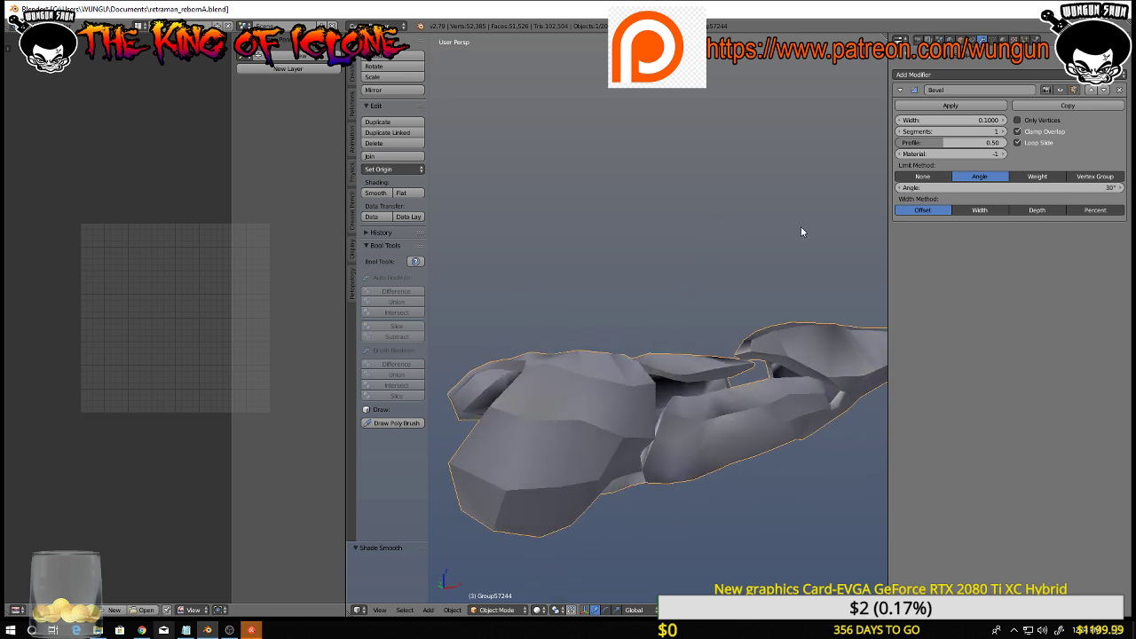
Show the 3D view's properties and enable Matcap and Ambient Occlusion shading for the viewport
key("n")
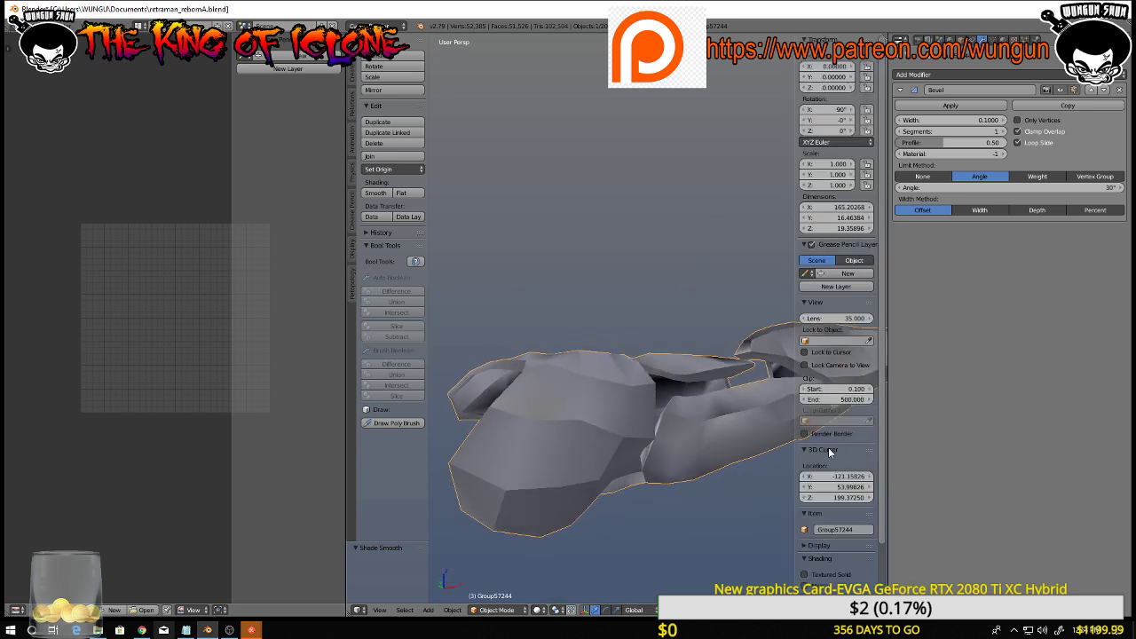
scroll(830, 471, "down", 3)
left_click(804, 522)
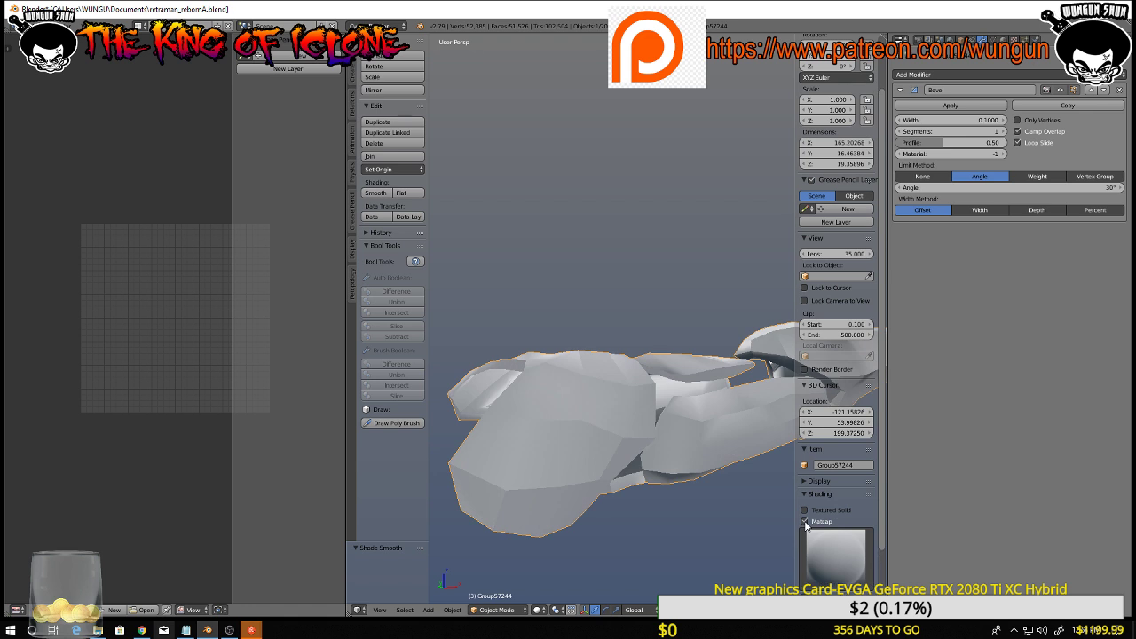
mouse_move(776, 513)
middle_mouse_down()
mouse_move(613, 499)
mouse_move(774, 486)
middle_mouse_up()
scroll(835, 518, "down", 3)
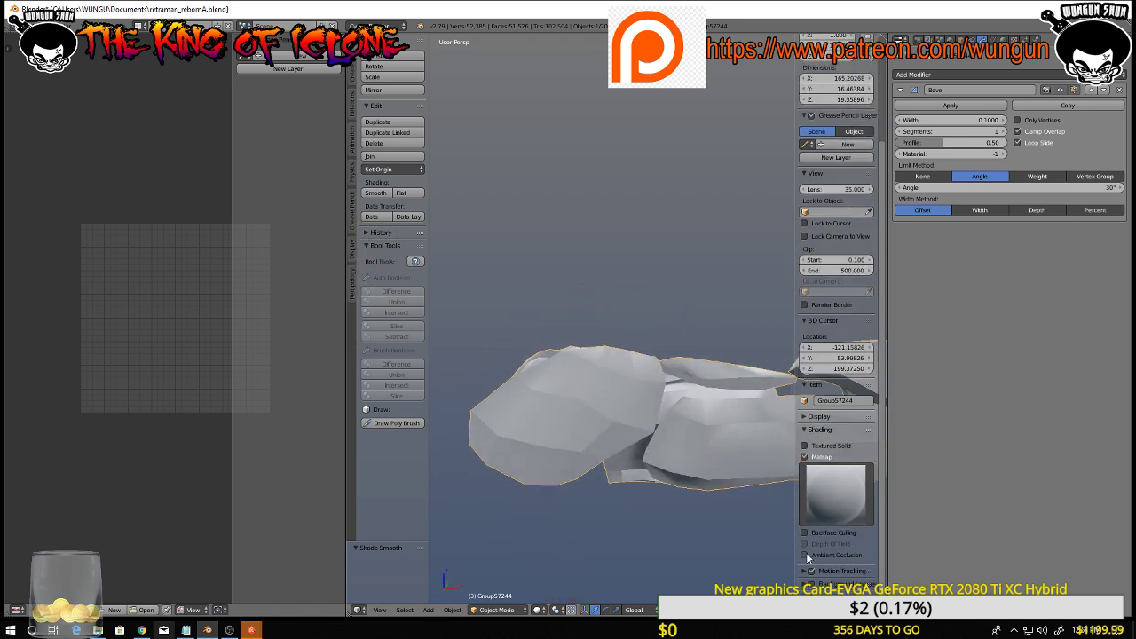
left_click(805, 555)
middle_click_drag(685, 221, 791, 264)
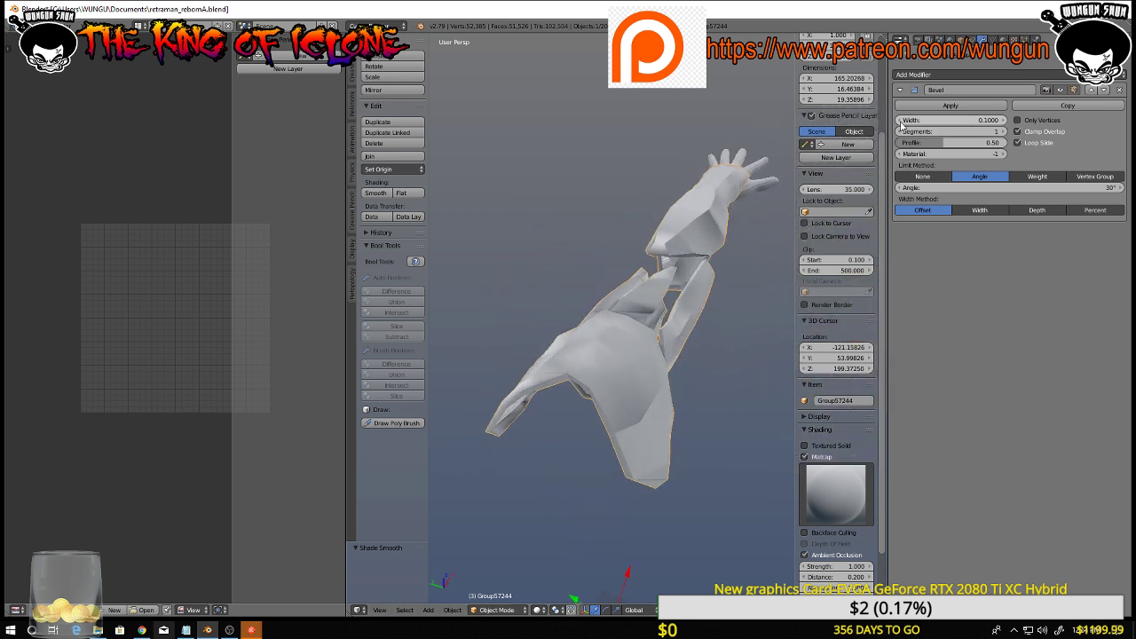
Set the Bevel modifier's width to 0.275 and its segments to 3
left_click(901, 121)
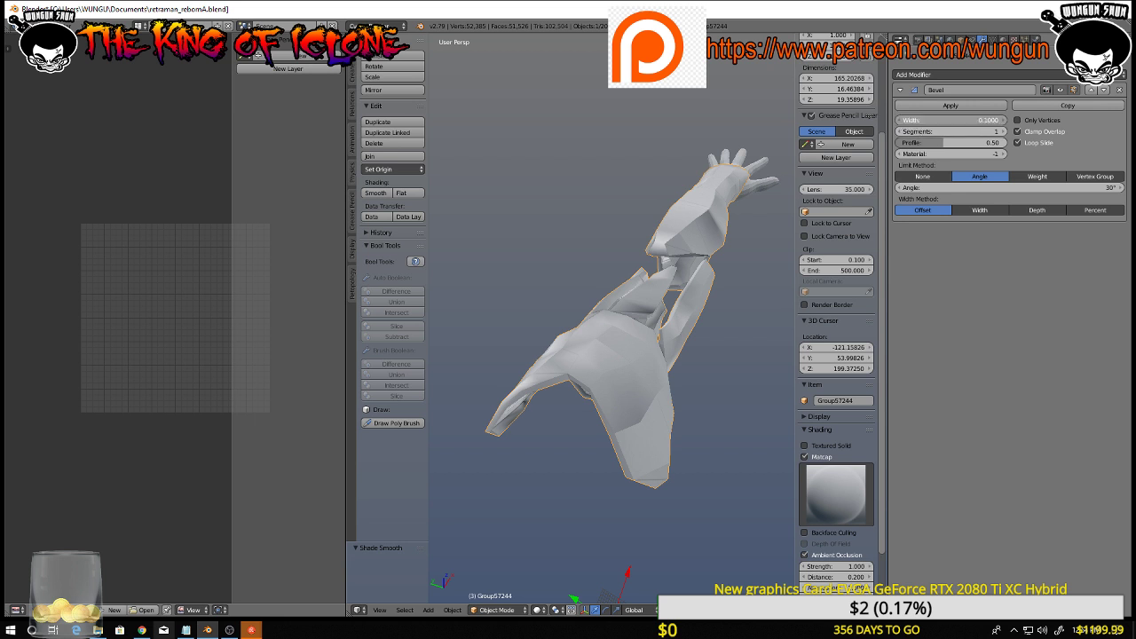
mouse_move(924, 120)
left_mouse_down()
mouse_move(916, 132)
mouse_move(932, 132)
left_mouse_up()
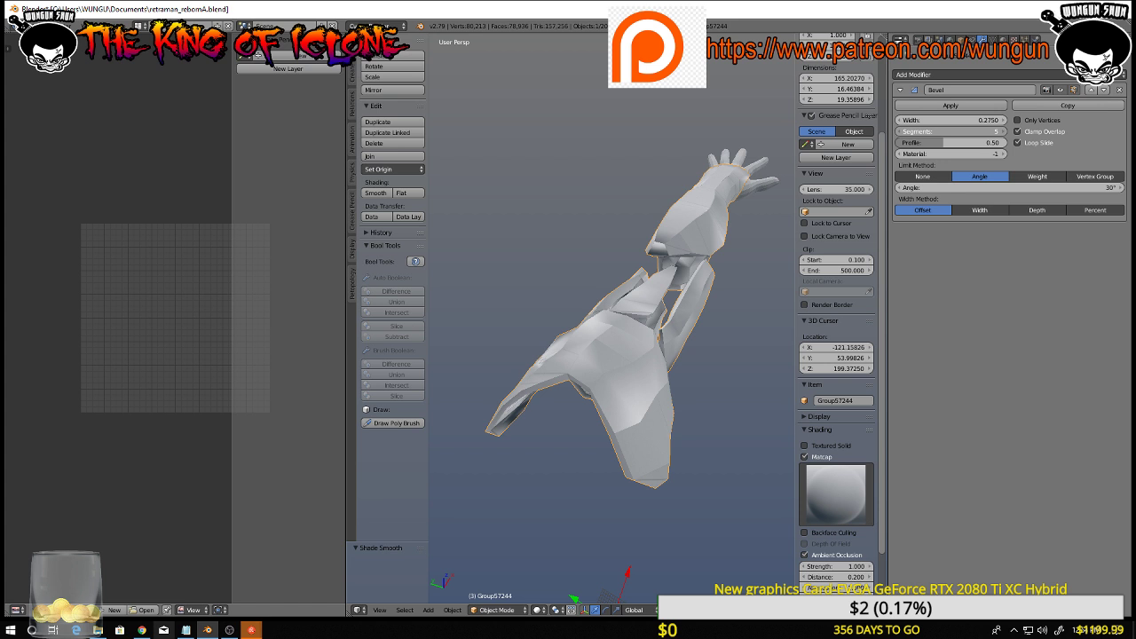
left_click_drag(949, 131, 986, 131)
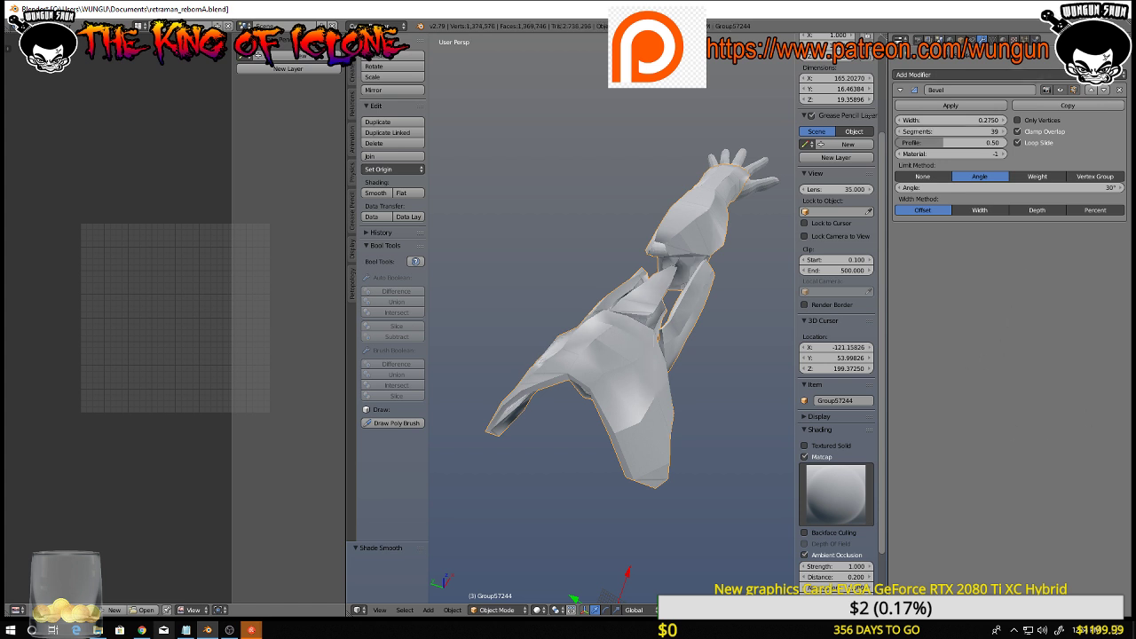
left_click_drag(903, 132, 903, 133)
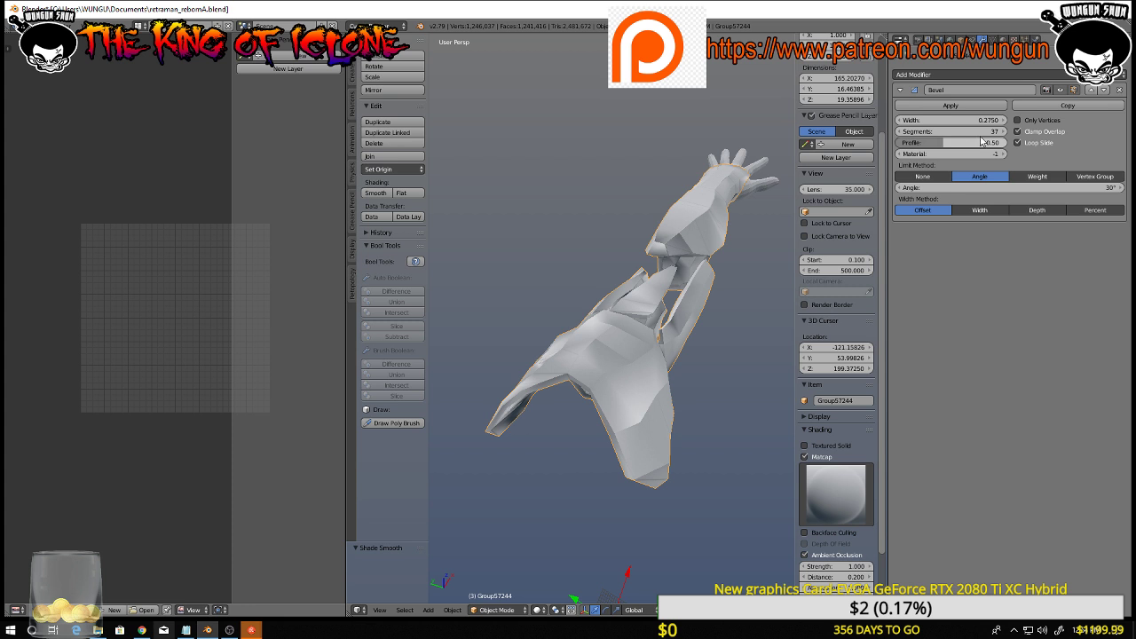
left_click(994, 132)
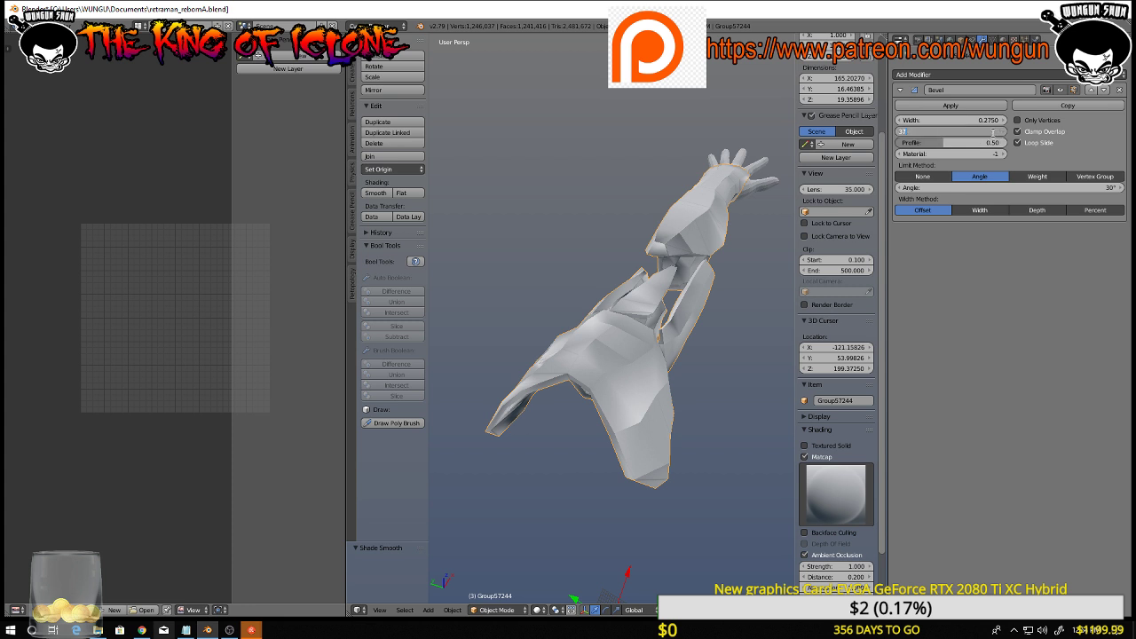
key("Return")
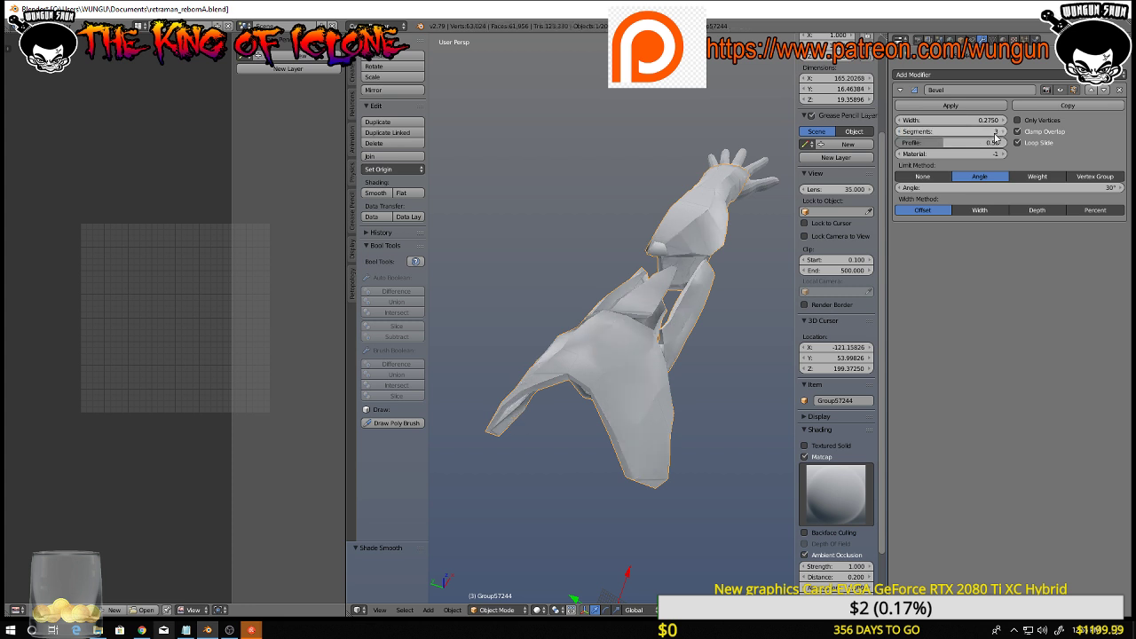
middle_click_drag(675, 337, 610, 253)
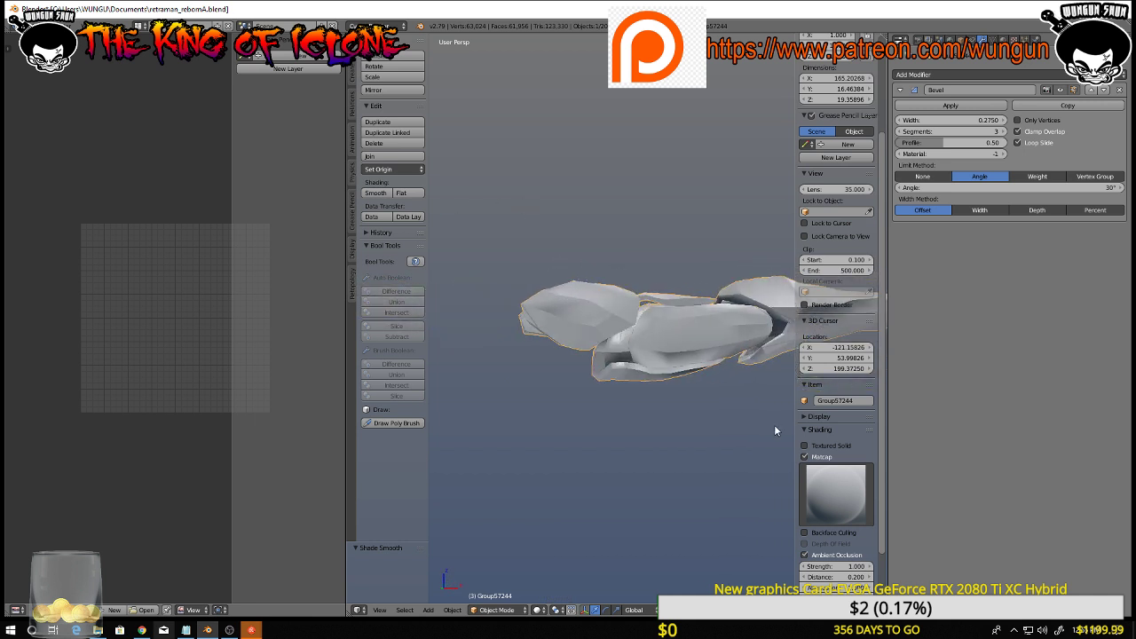
Change the matcap to the glossy red material and check the reflections on the bevelled arm
left_click(844, 494)
left_click(483, 427)
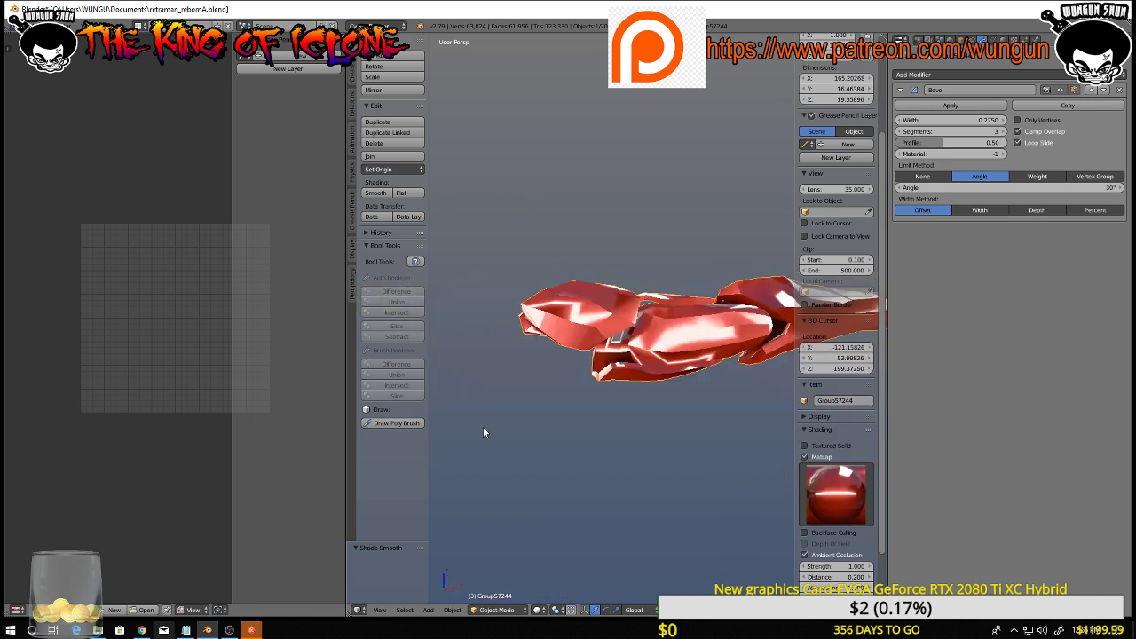
mouse_move(576, 425)
middle_mouse_down()
mouse_move(588, 441)
mouse_move(653, 424)
mouse_move(515, 421)
mouse_move(473, 385)
mouse_move(459, 386)
mouse_move(452, 411)
mouse_move(594, 434)
middle_mouse_up()
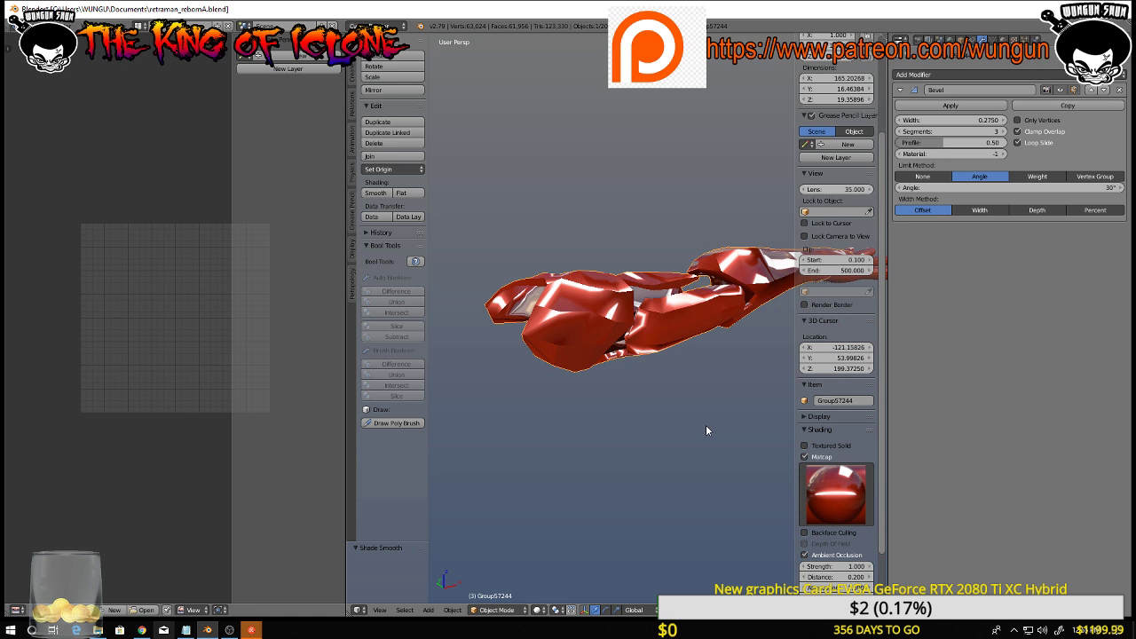
scroll(697, 433, "up", 1)
scroll(697, 434, "down", 1)
Enter Edit Mode, select a single edge on the shoulder piece, and remove the Bevel modifier
key("Tab")
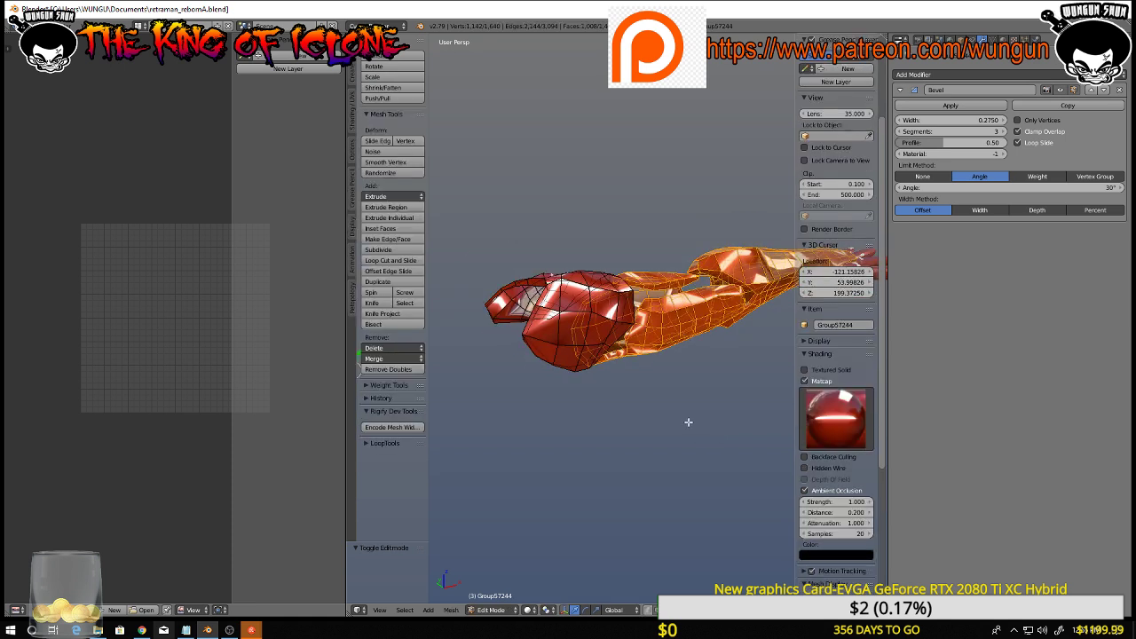
middle_click_drag(689, 423, 590, 429)
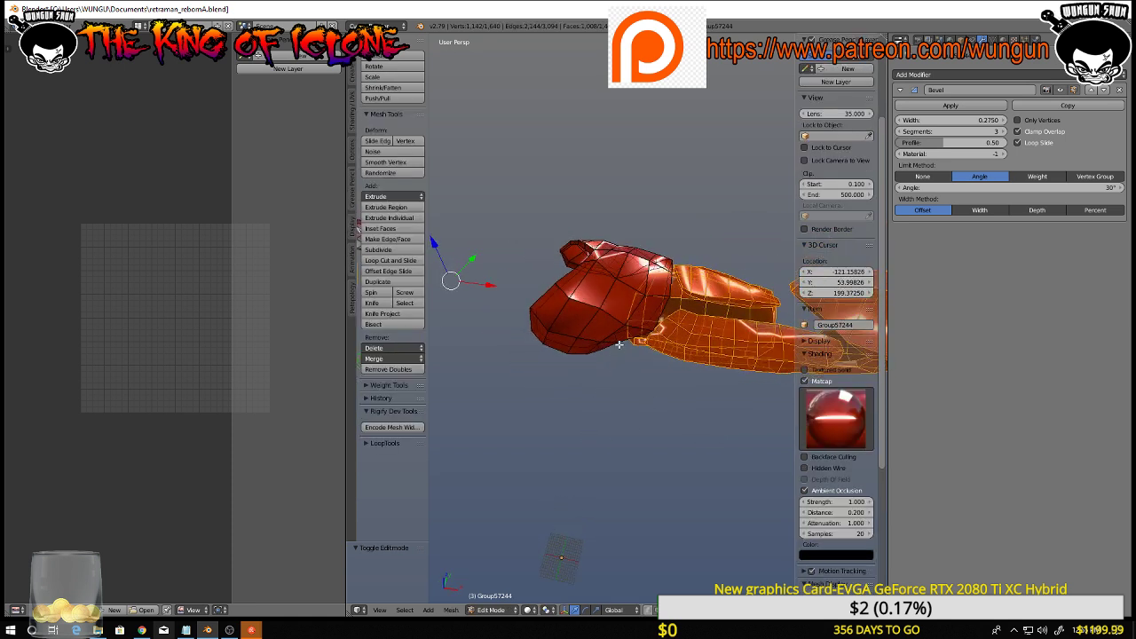
right_click(620, 329)
middle_click_drag(645, 374, 680, 324)
middle_click_drag(870, 311, 839, 261)
left_click(1121, 92)
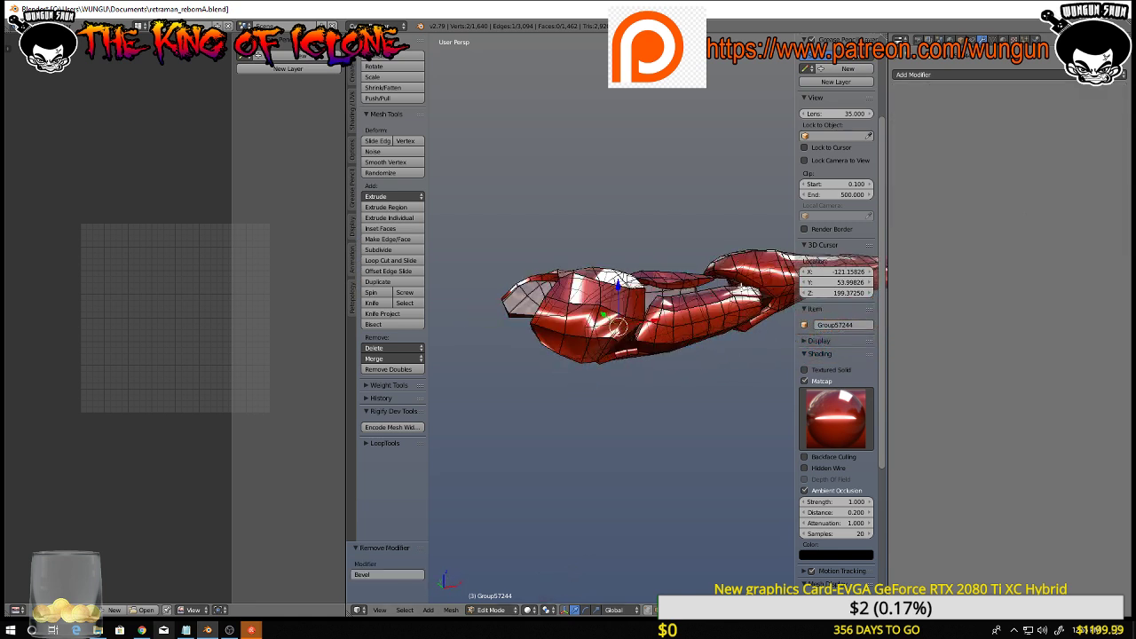
Change the viewport matcap to the dark grey material
mouse_move(621, 347)
middle_mouse_down()
mouse_move(593, 337)
mouse_move(612, 342)
middle_mouse_up()
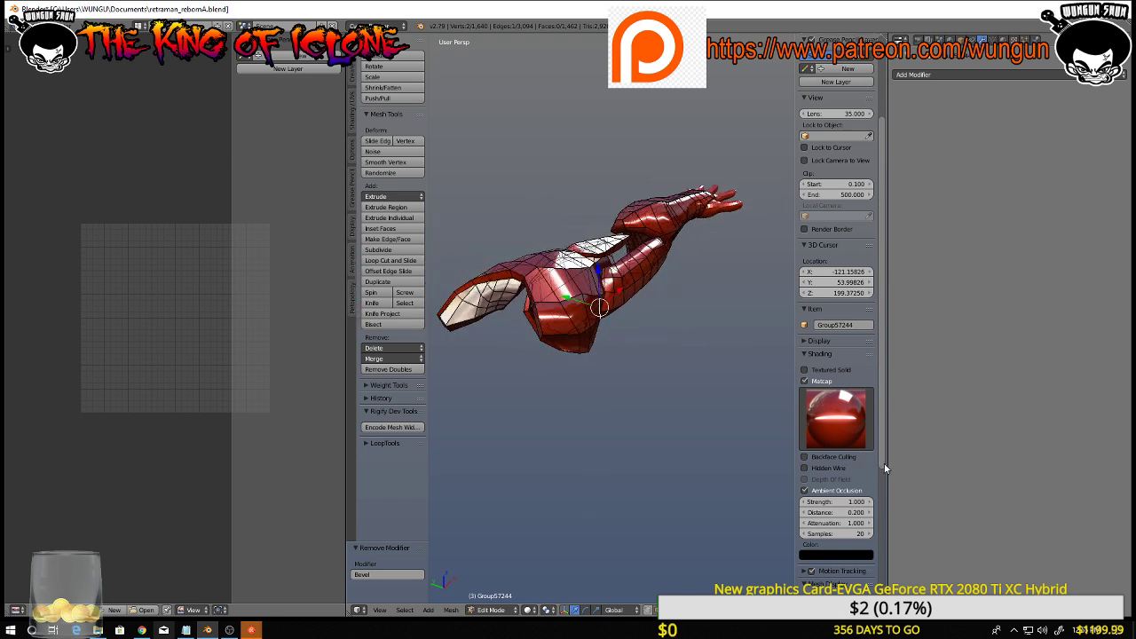
left_click(835, 417)
left_click(697, 251)
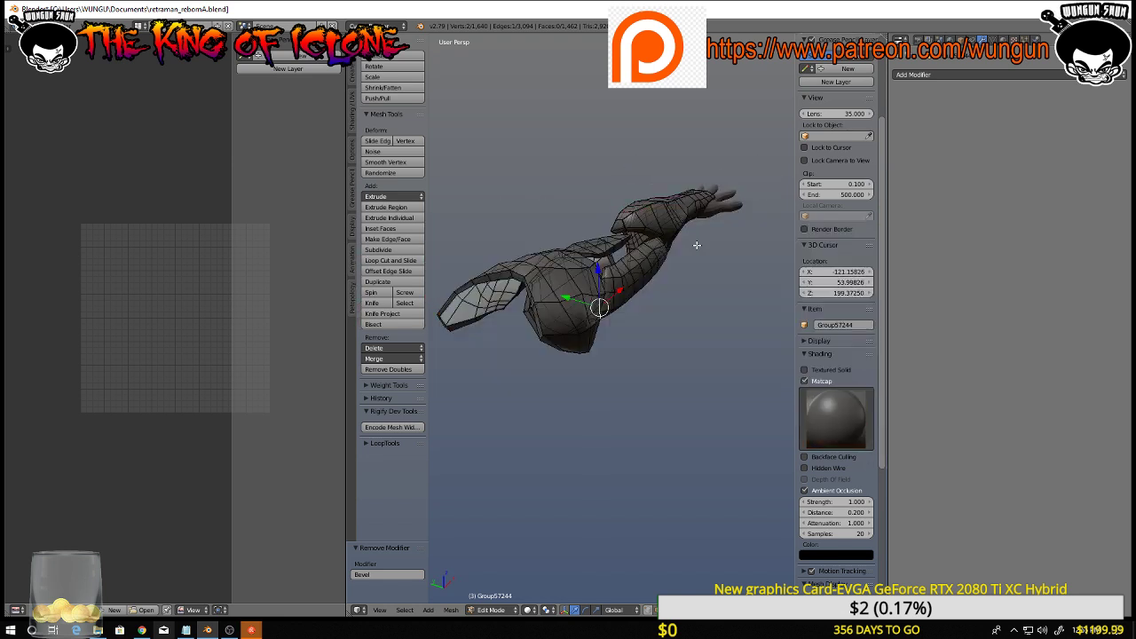
middle_click_drag(698, 247, 657, 337)
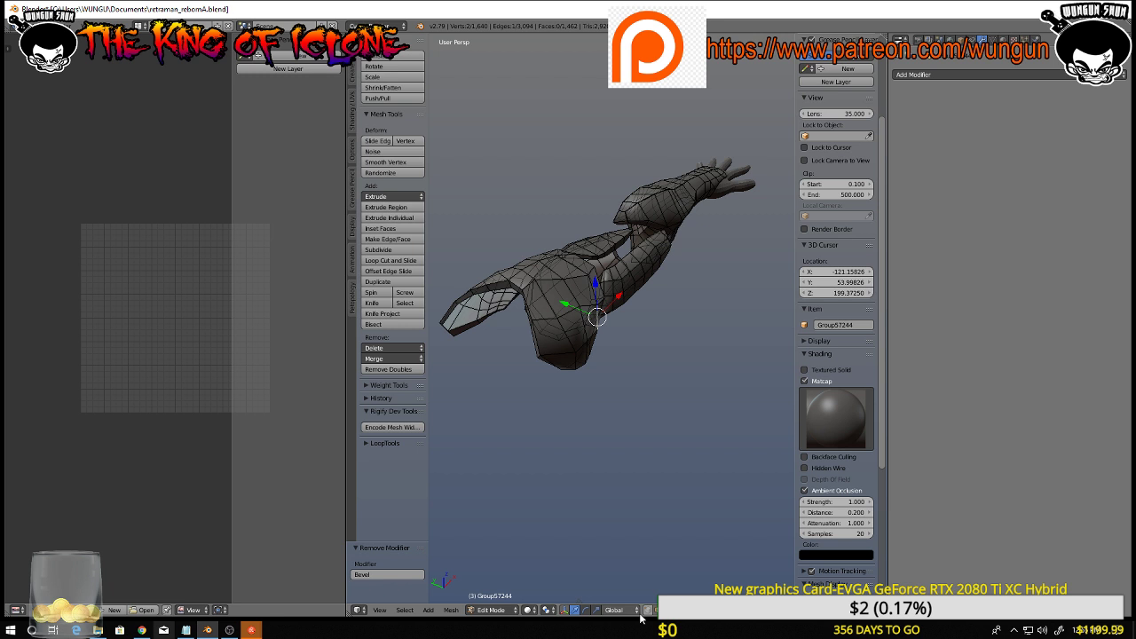
middle_click_drag(636, 396, 563, 379)
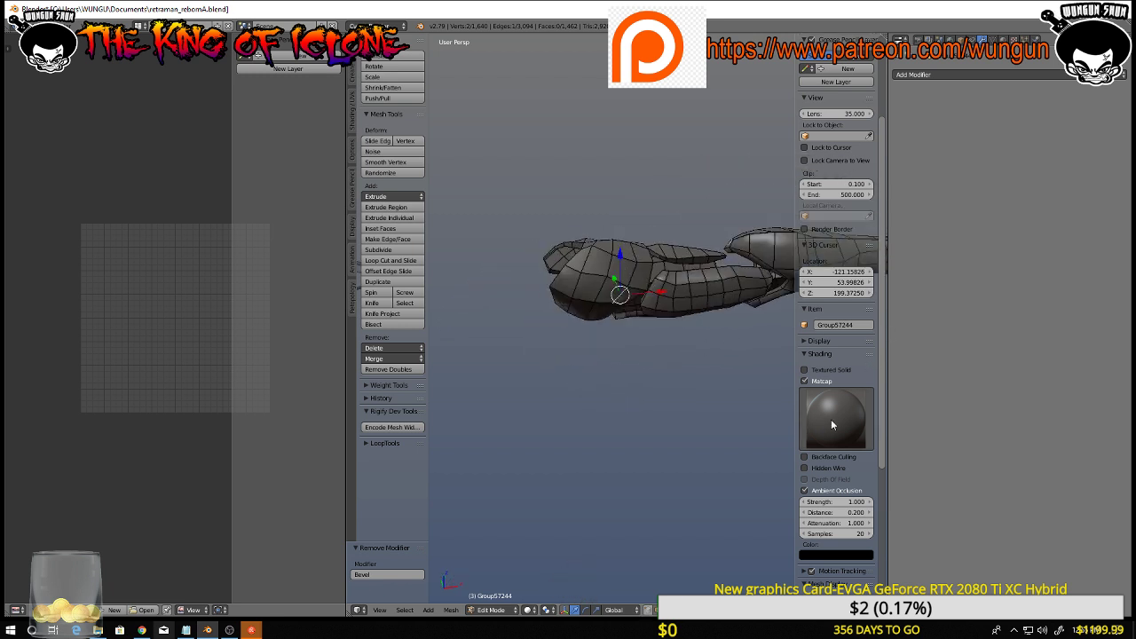
Add a new Bevel modifier to the arm mesh with its limit method set to Weight
left_click(958, 75)
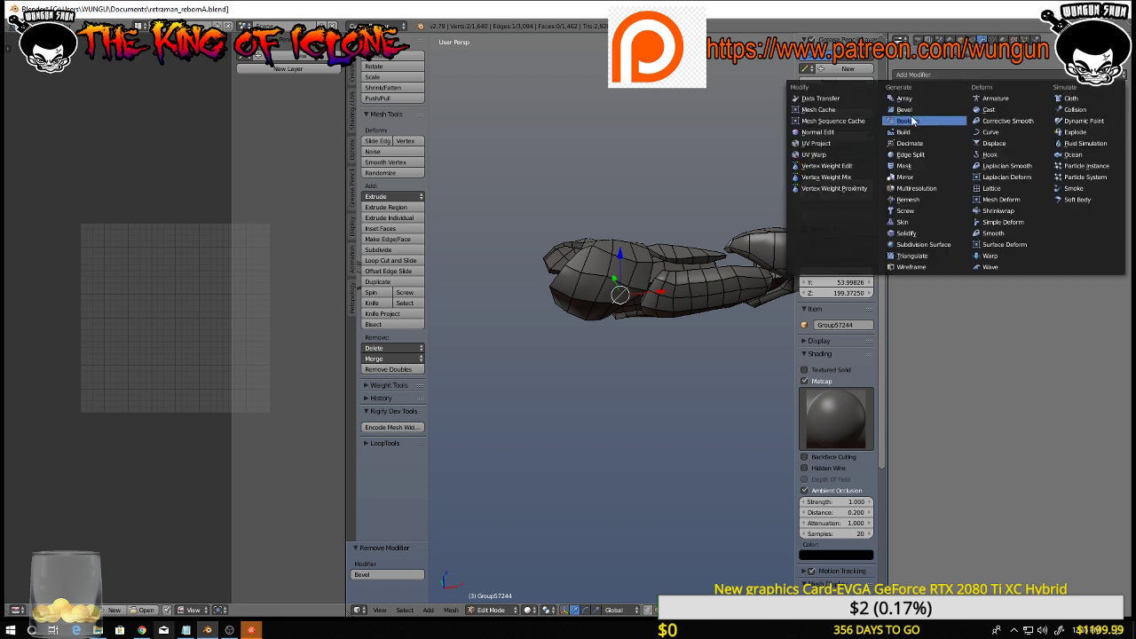
left_click(905, 110)
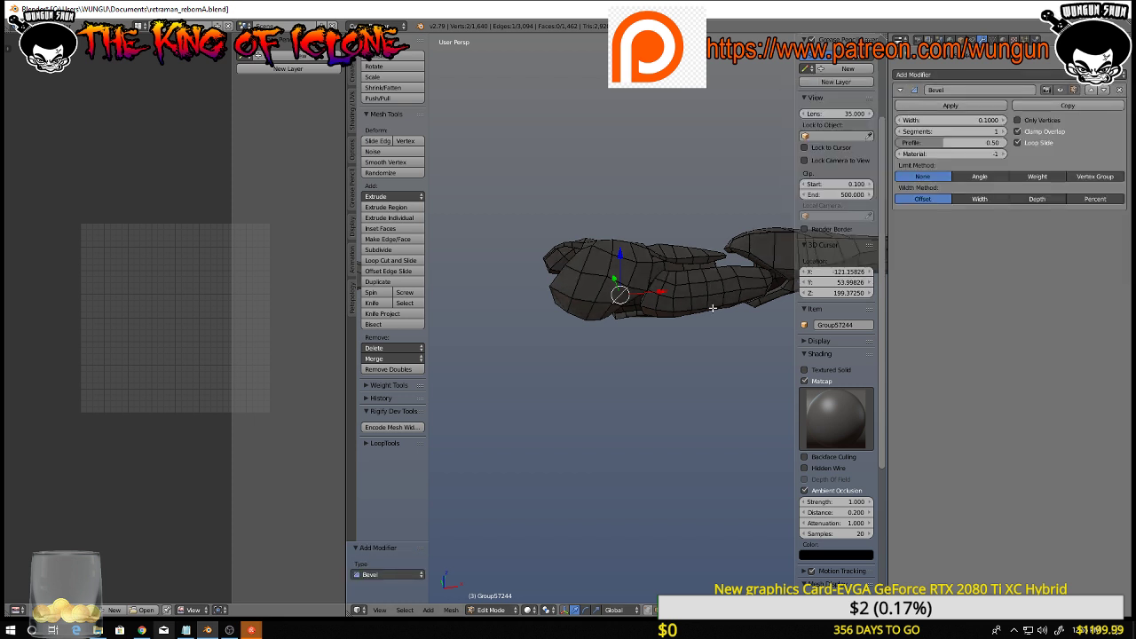
scroll(712, 308, "up", 2)
left_click(981, 177)
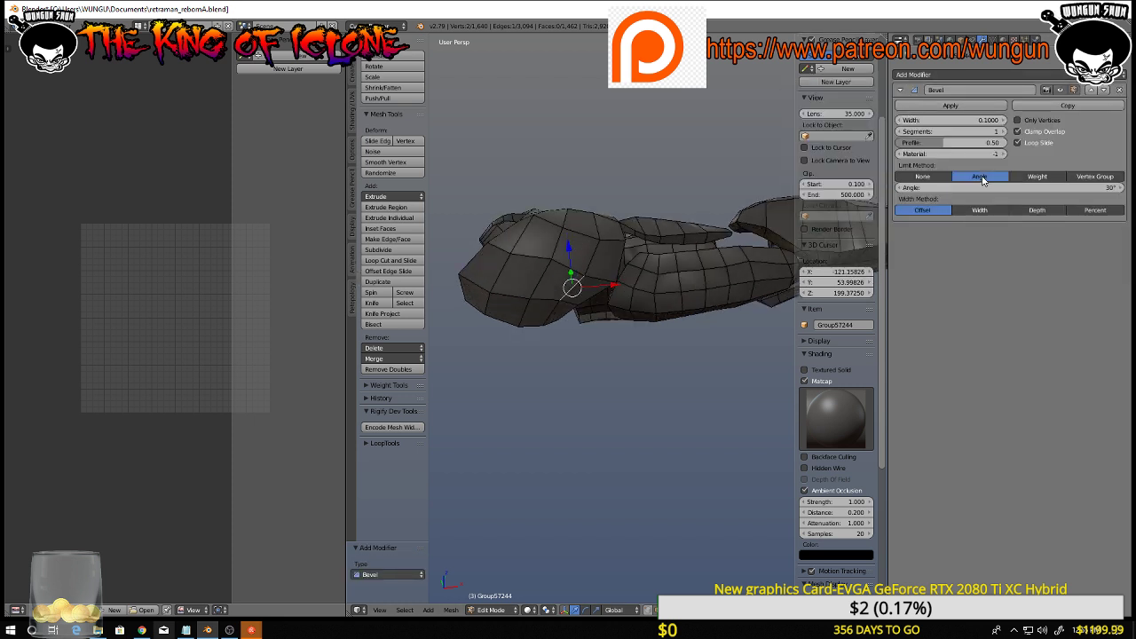
left_click(1035, 178)
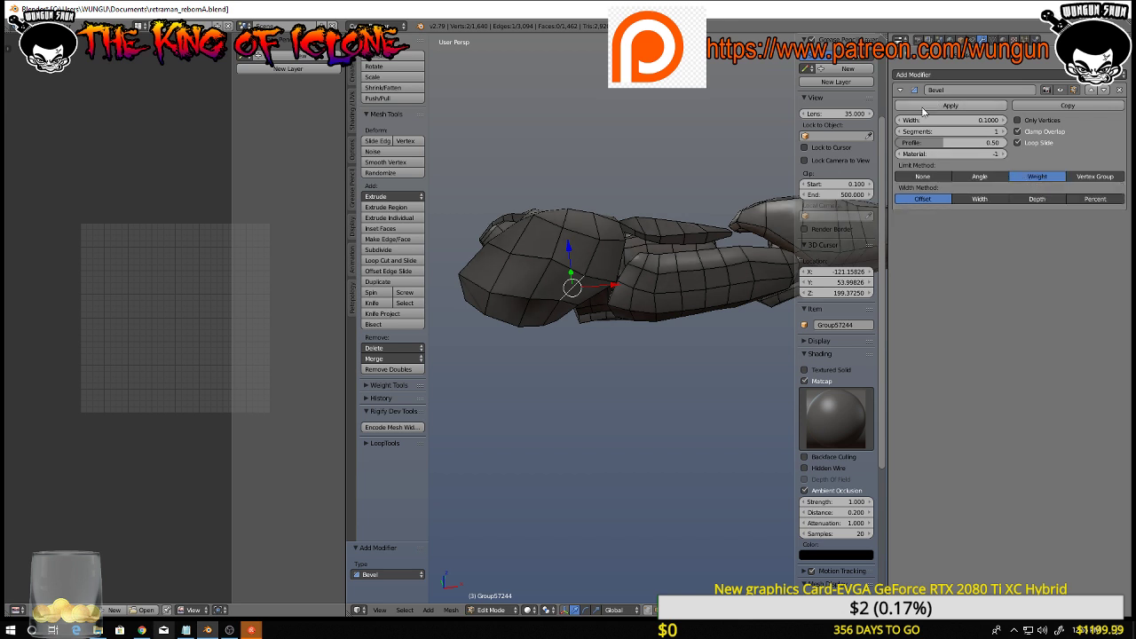
Set the Bevel modifier's width to 0.305 and its segments to 3, and toggle its viewport display
left_click_drag(925, 122, 952, 133)
left_click(1004, 131)
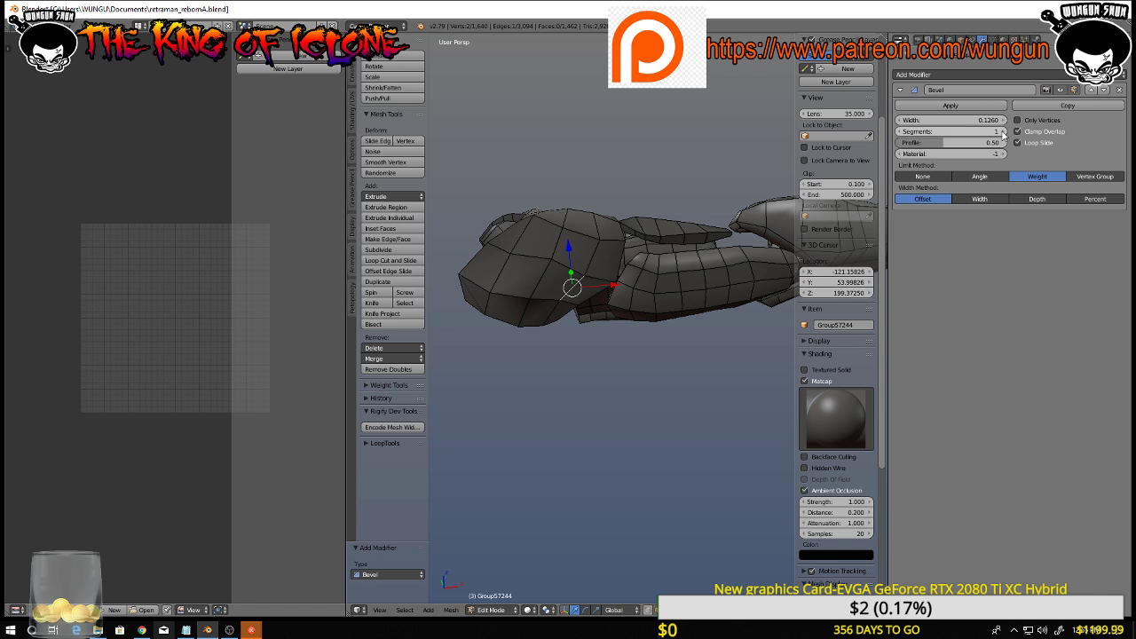
left_click(1003, 132)
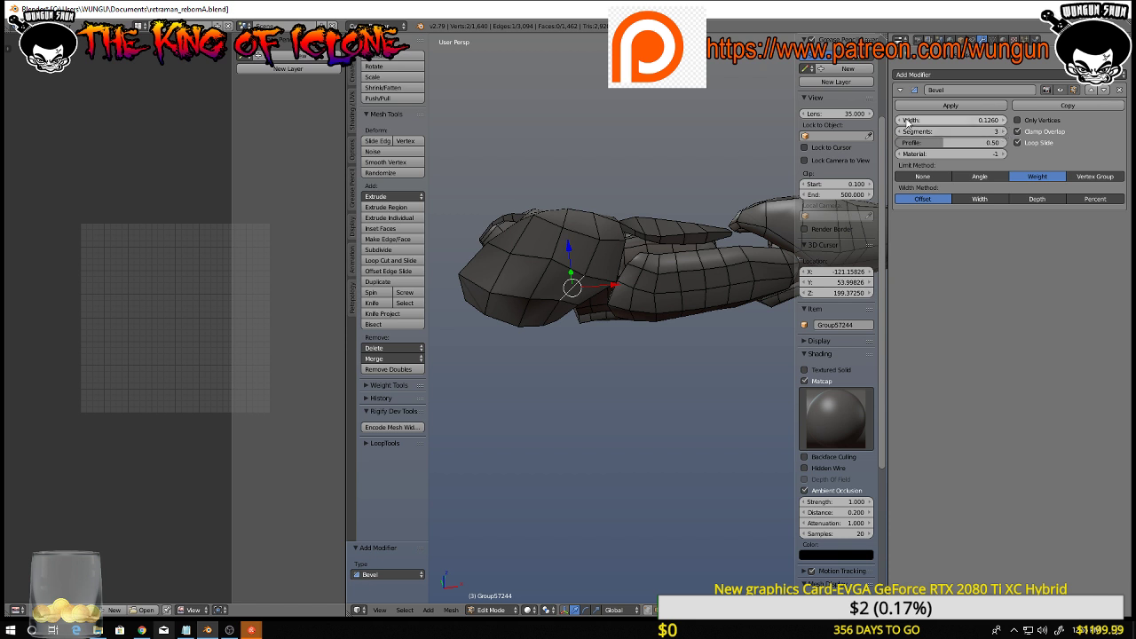
left_click_drag(912, 125, 919, 120)
mouse_move(626, 173)
middle_mouse_down()
mouse_move(694, 197)
mouse_move(676, 213)
mouse_move(683, 185)
mouse_move(656, 182)
mouse_move(639, 156)
middle_mouse_up()
scroll(675, 213, "up", 3)
scroll(676, 214, "up", 3)
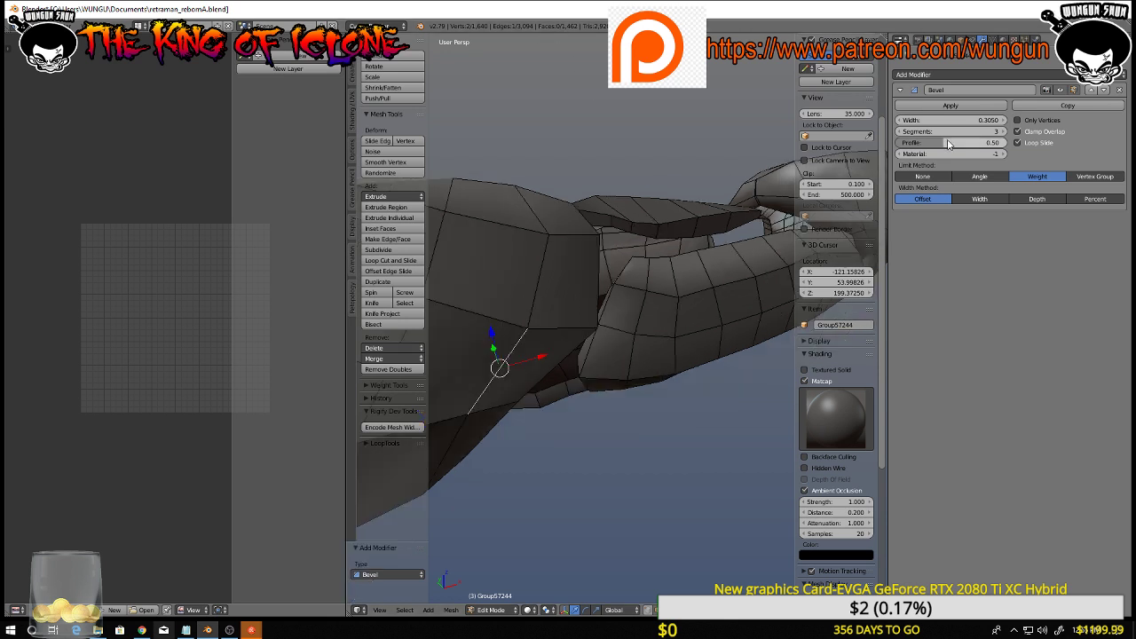
left_click(1062, 91)
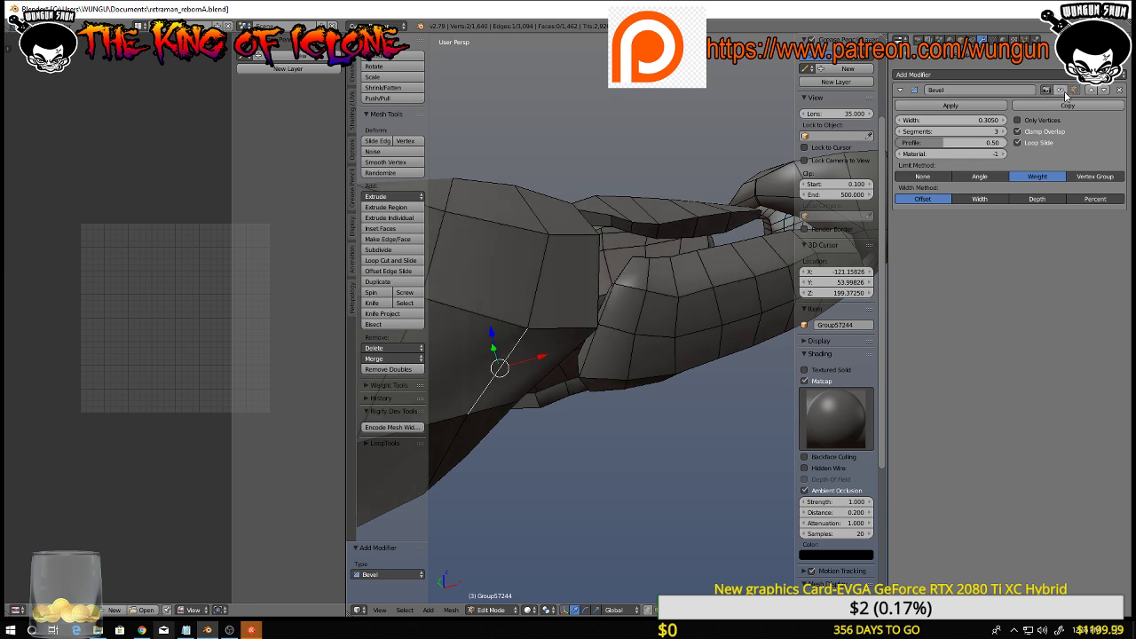
Select the edge loop running along the shoulder piece's lower rim
middle_click_drag(622, 327, 737, 288)
right_click(573, 339)
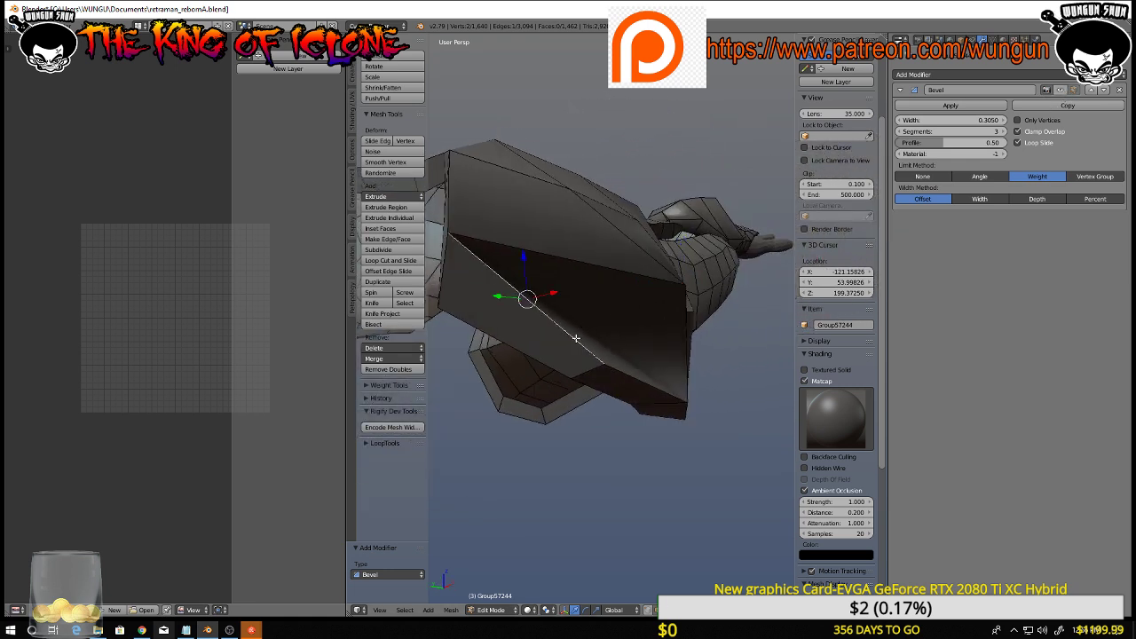
right_click(578, 339, "alt")
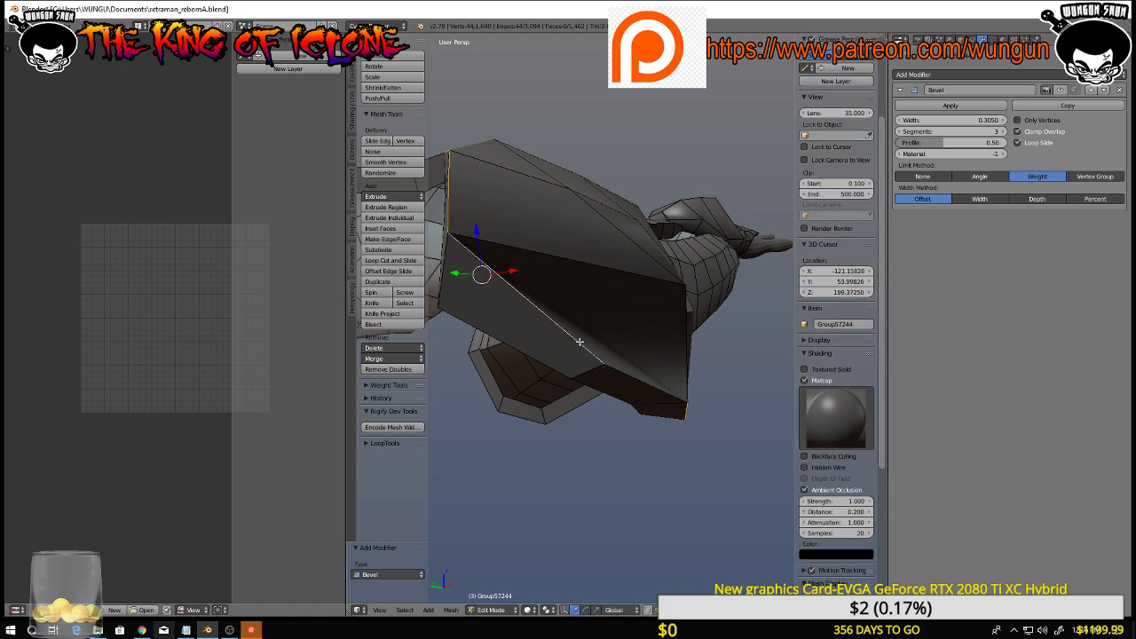
Try to extend the edge selection around the shoulder piece's rim with further loops
right_click(656, 388, "alt+shift")
middle_click_drag(667, 380, 753, 316)
scroll(596, 347, "down", 3)
right_click(762, 362, "alt+shift")
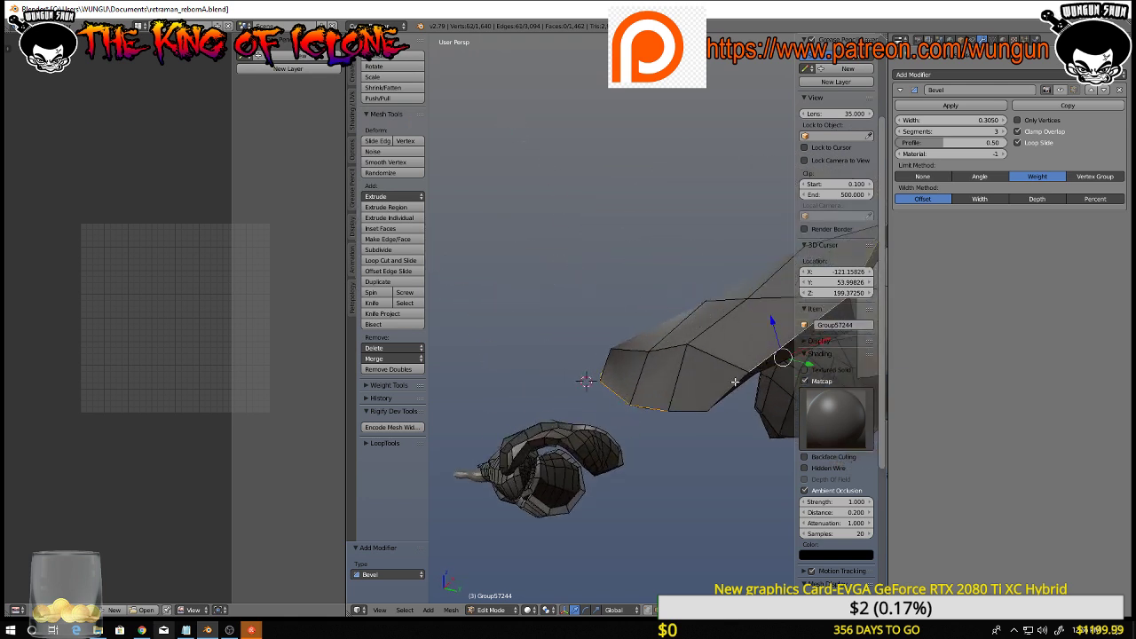
right_click(730, 385, "alt+shift")
middle_click_drag(730, 385, 749, 298)
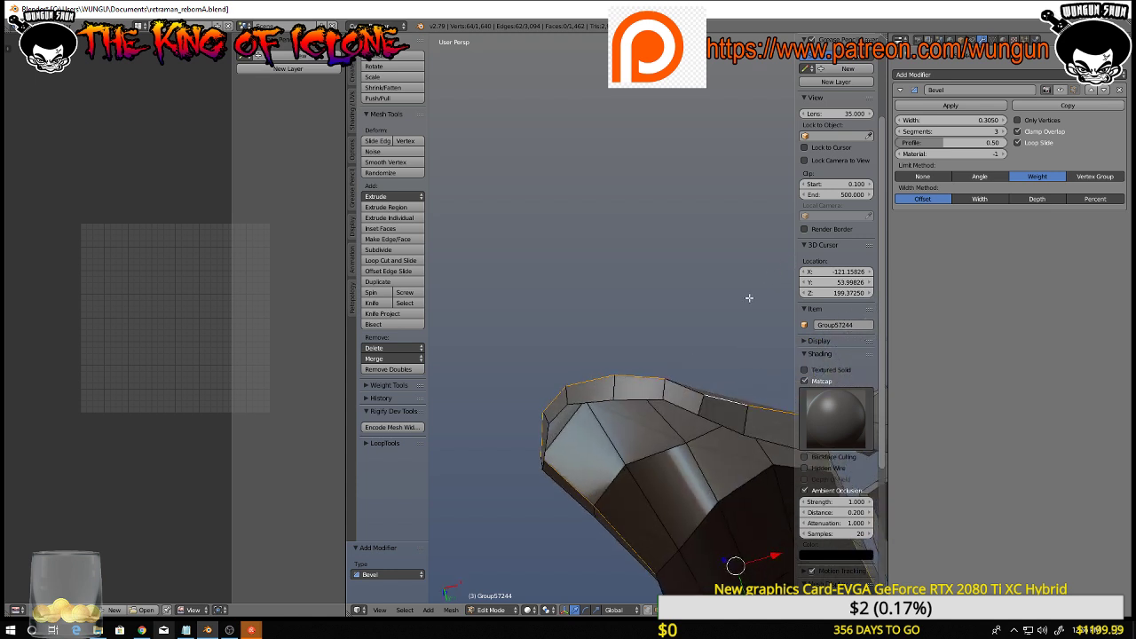
right_click(685, 388, "shift")
middle_click_drag(685, 388, 639, 522)
Remove the duplicate vertices from the whole arm mesh and clear the selection
key("a")
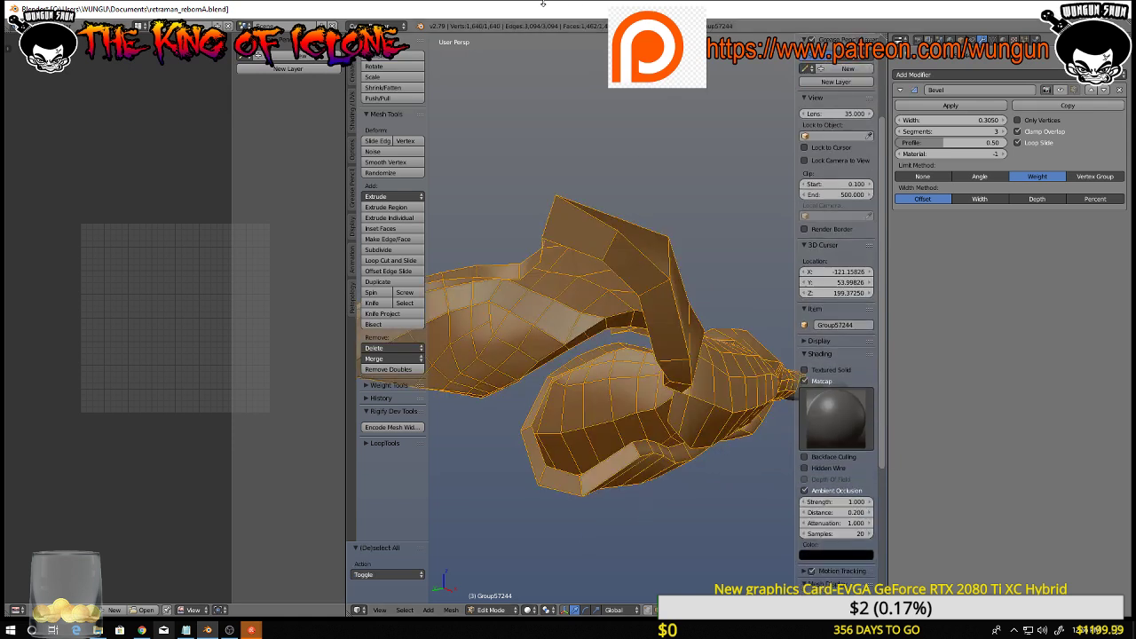
key("w")
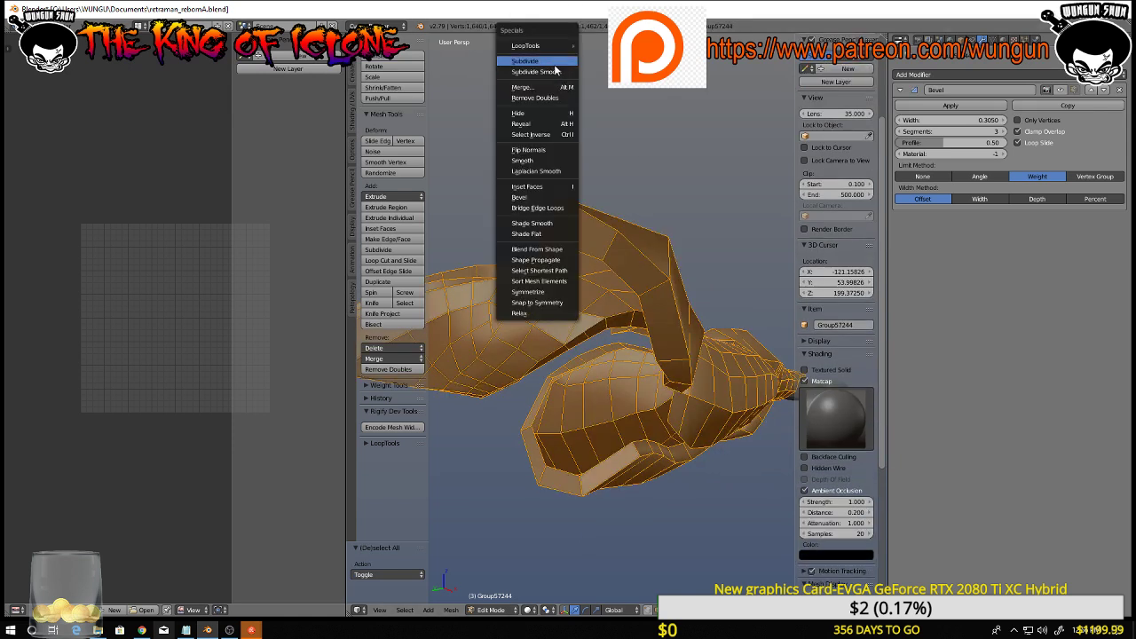
left_click(547, 98)
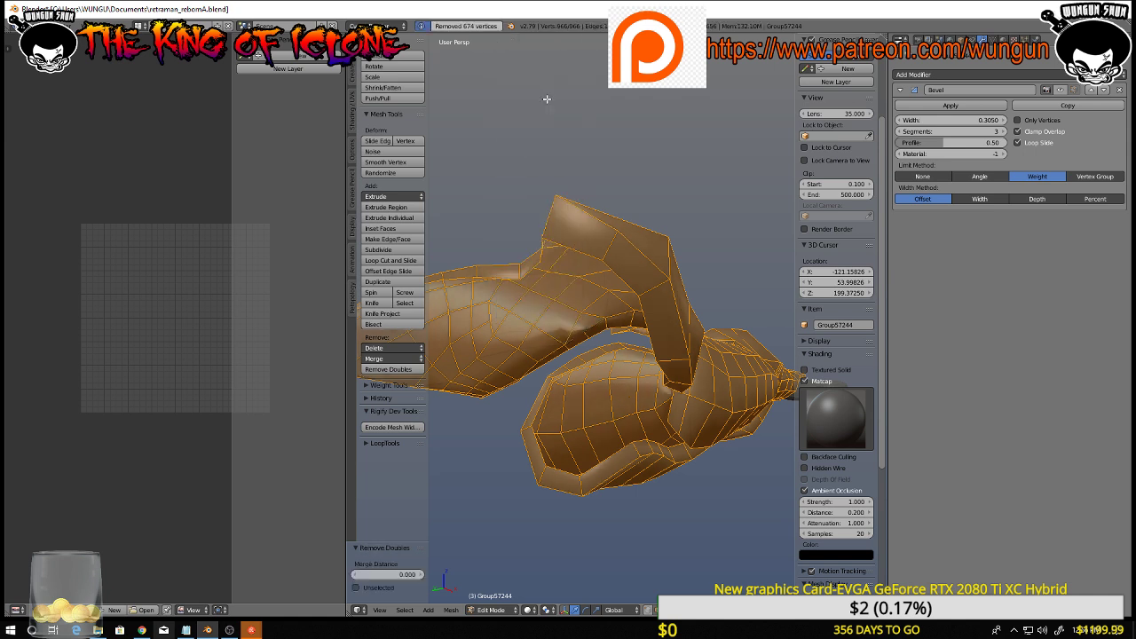
middle_click_drag(588, 141, 552, 203)
key("a")
middle_click_drag(671, 244, 610, 265)
right_click(610, 265)
key("a")
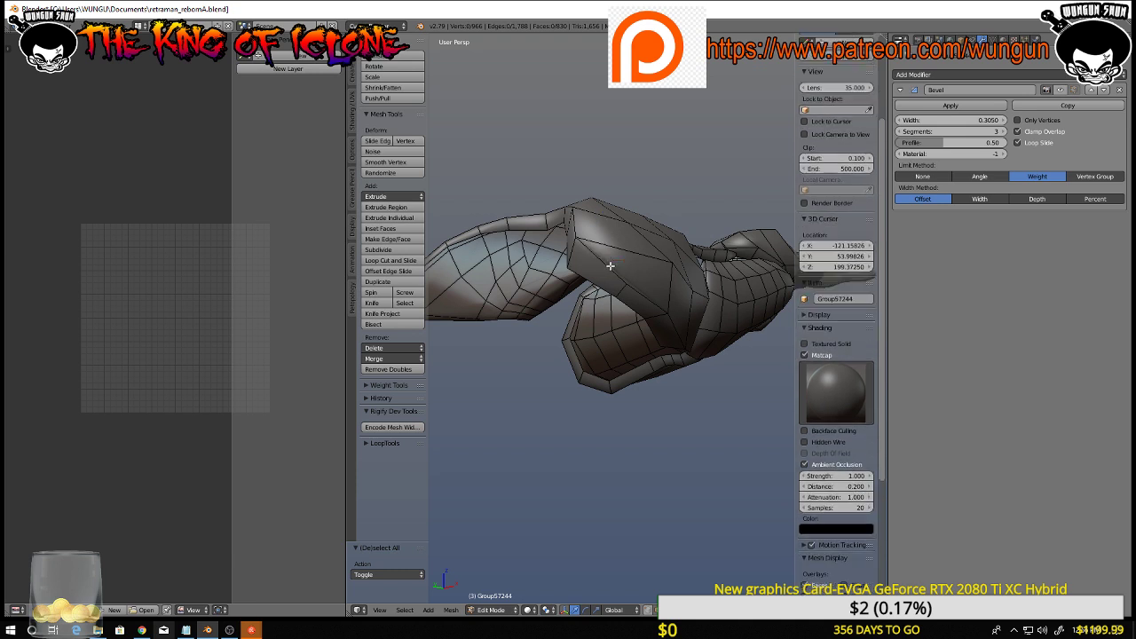
Select the edge loops along the shoulder piece's side and lower rim
right_click(610, 266, "alt")
middle_click_drag(610, 265, 585, 272)
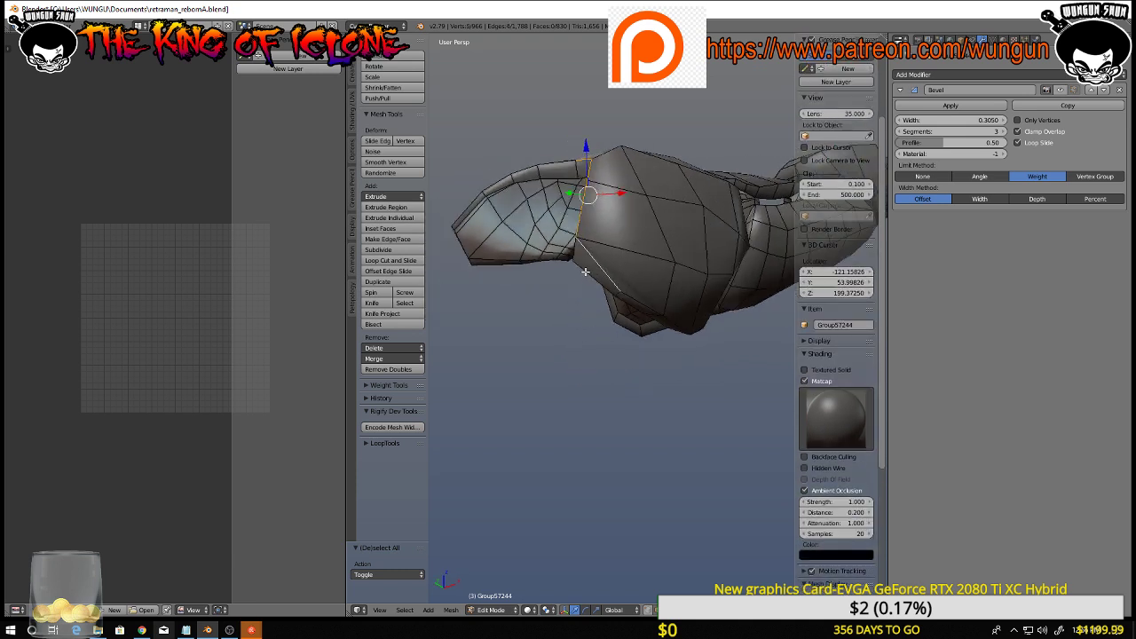
middle_click_drag(654, 292, 651, 209)
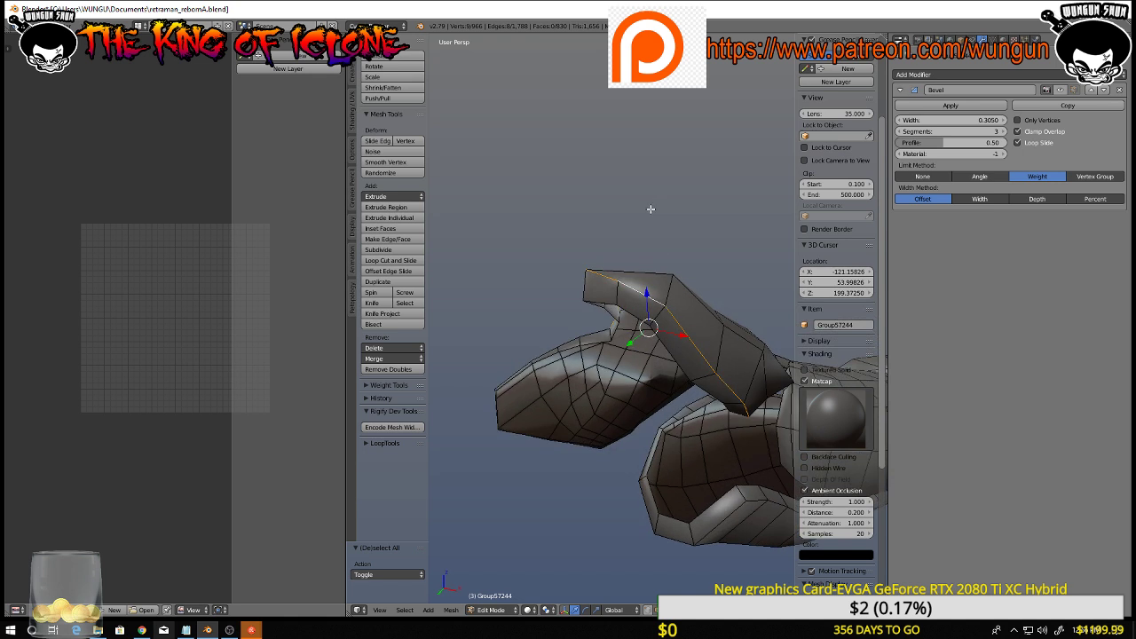
middle_click_drag(726, 274, 483, 170, "shift")
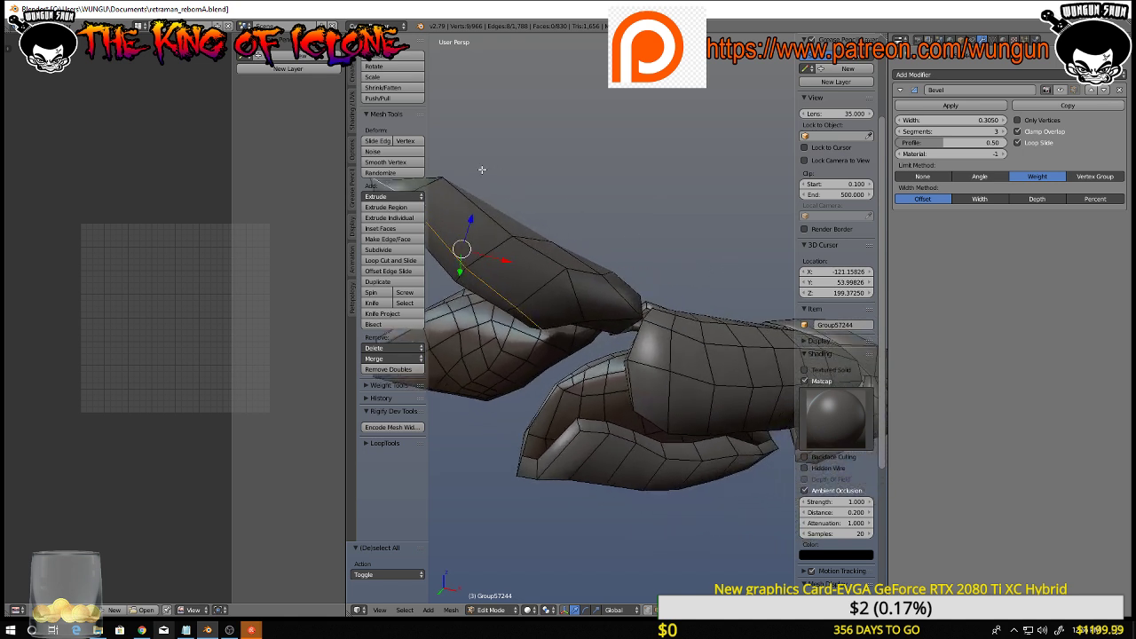
middle_click_drag(586, 280, 592, 404)
right_click(604, 322, "alt+shift")
scroll(621, 308, "down", 3)
middle_click_drag(622, 308, 619, 376)
Add the individual edges along the inner border of the shoulder piece's long flap to the selection
right_click(517, 307, "shift")
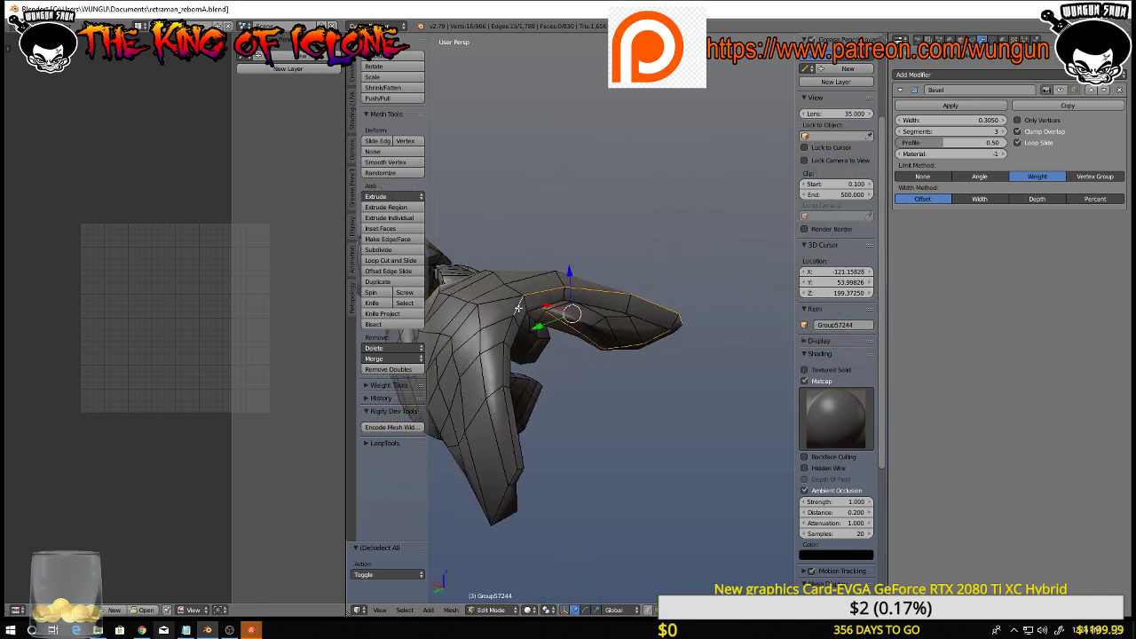
right_click(505, 333, "shift")
right_click(503, 357, "shift")
right_click(504, 404, "shift")
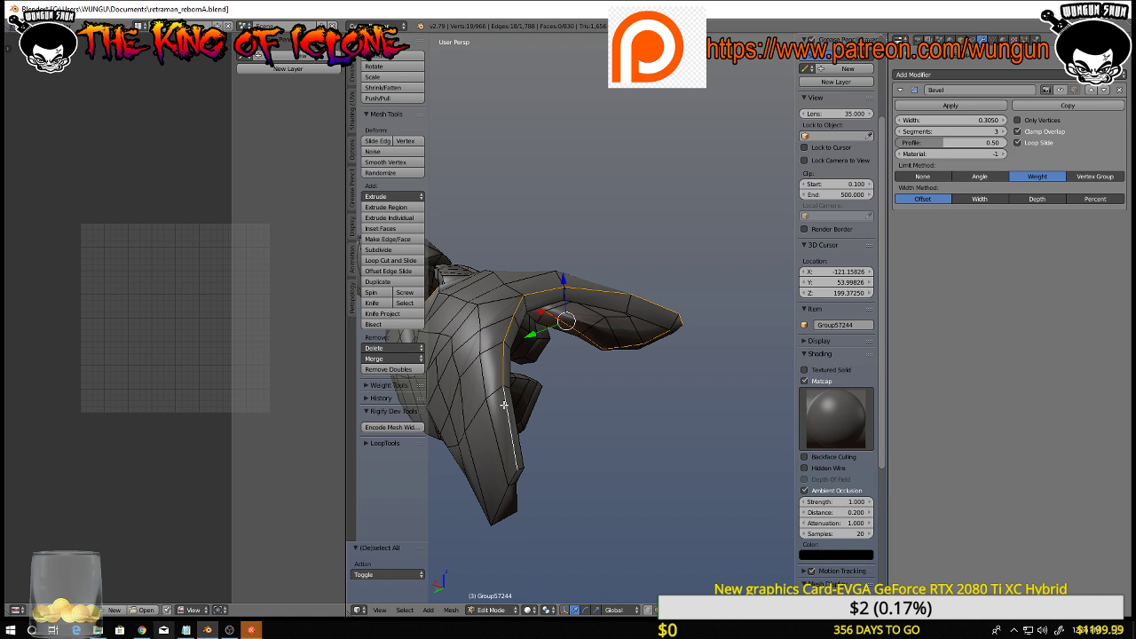
middle_click_drag(504, 405, 590, 297)
right_click(561, 300, "shift")
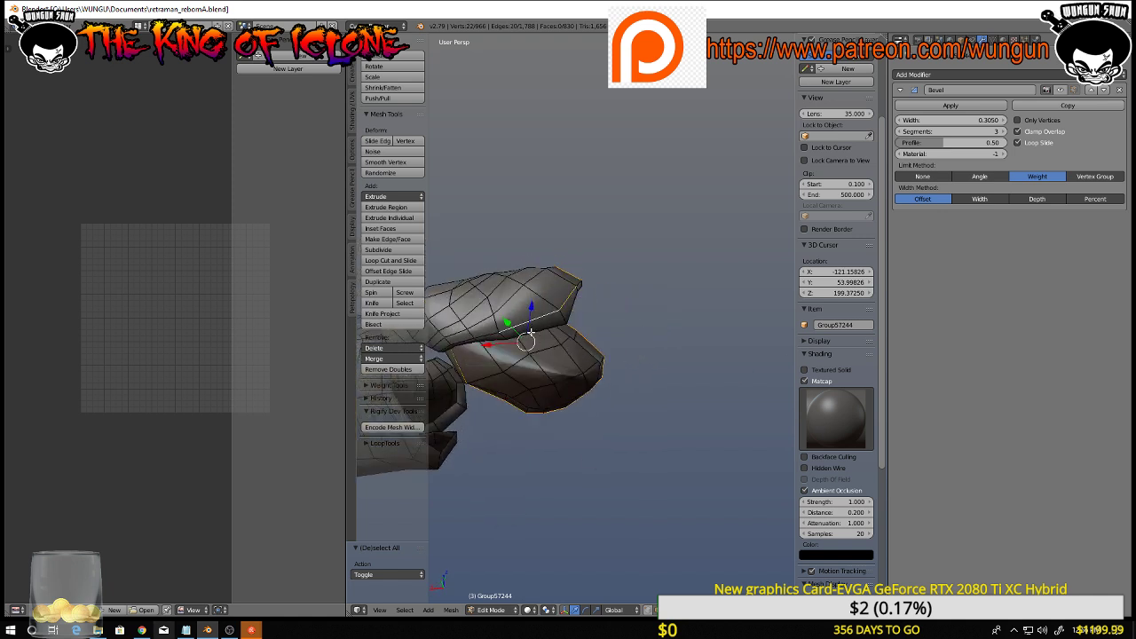
Add the remaining border edges to complete the selection around the shoulder piece's rim
middle_click_drag(531, 330, 717, 338)
middle_click_drag(625, 348, 638, 303)
right_click(633, 352, "shift")
right_click(620, 354, "shift")
right_click(613, 355, "shift")
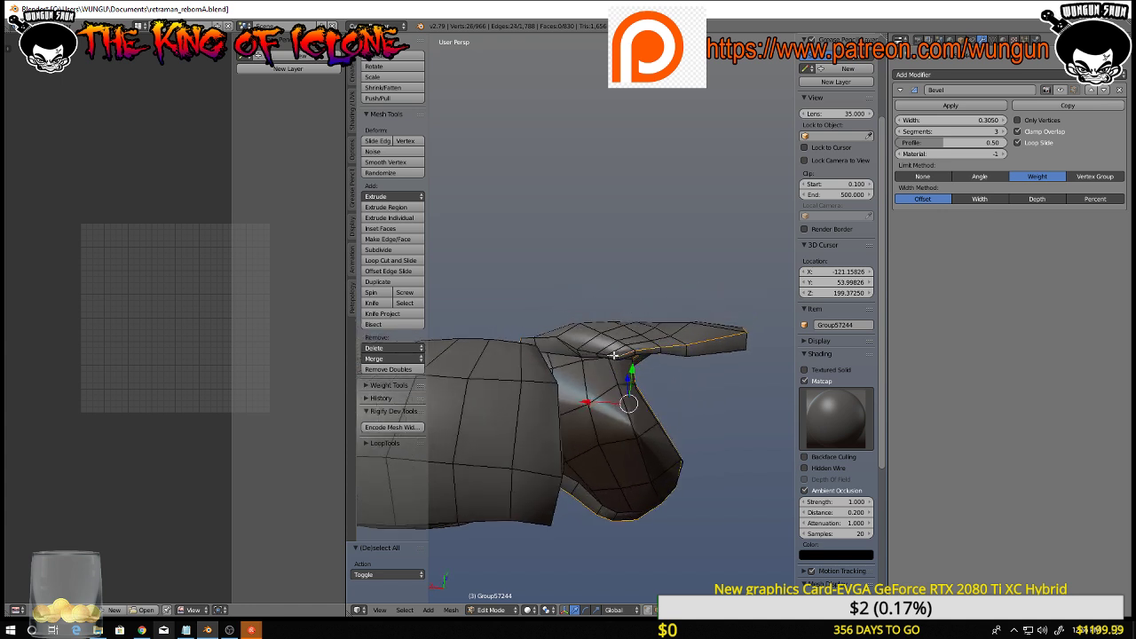
right_click(579, 349, "shift")
right_click(577, 347, "shift")
middle_click_drag(577, 347, 658, 434)
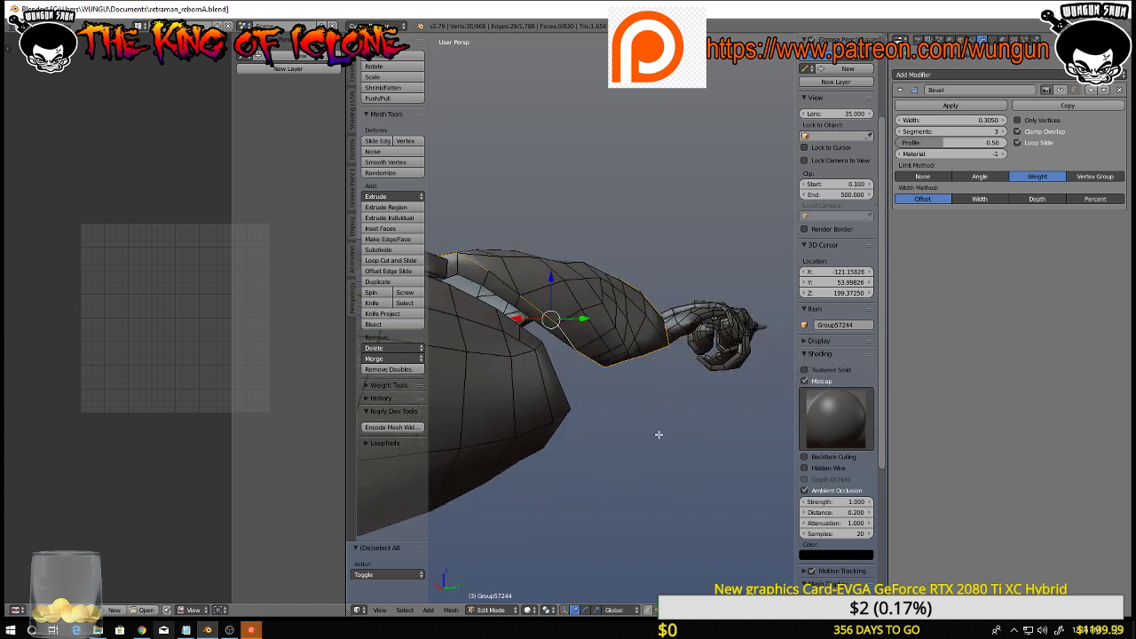
middle_click_drag(547, 376, 859, 334)
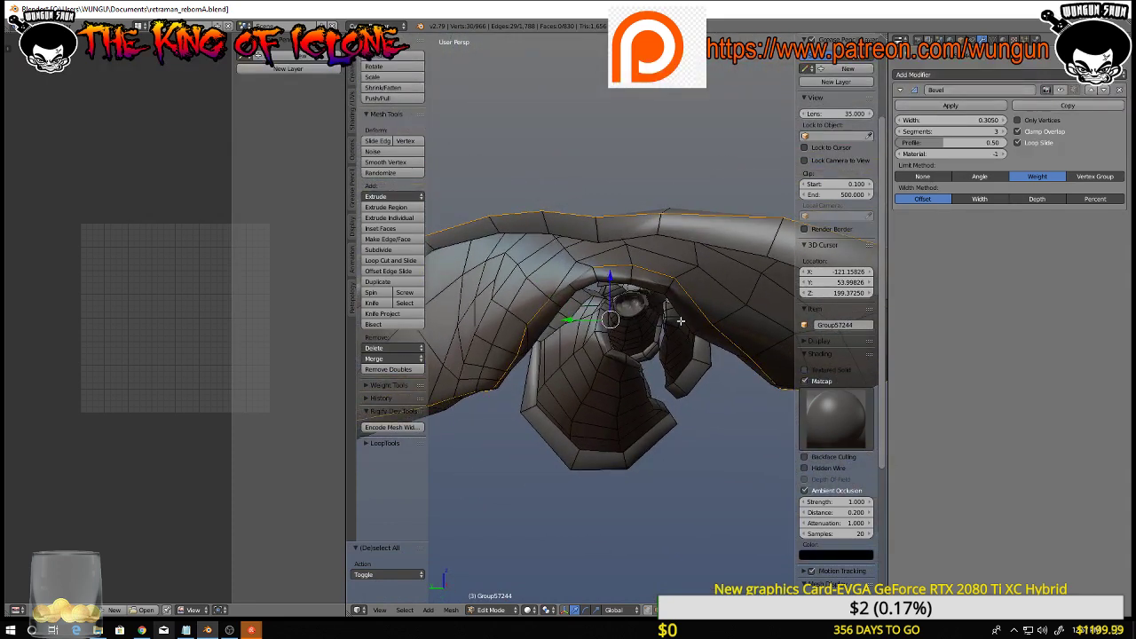
middle_click_drag(680, 320, 682, 349)
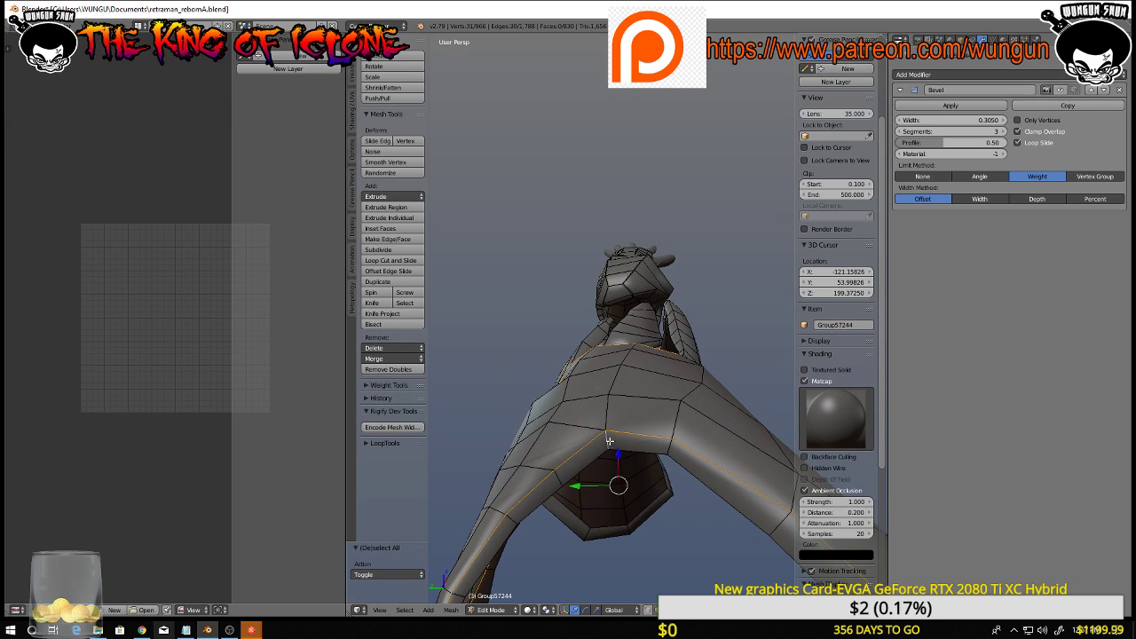
middle_click_drag(609, 441, 558, 459)
scroll(588, 377, "up", 7)
scroll(545, 382, "down", 6)
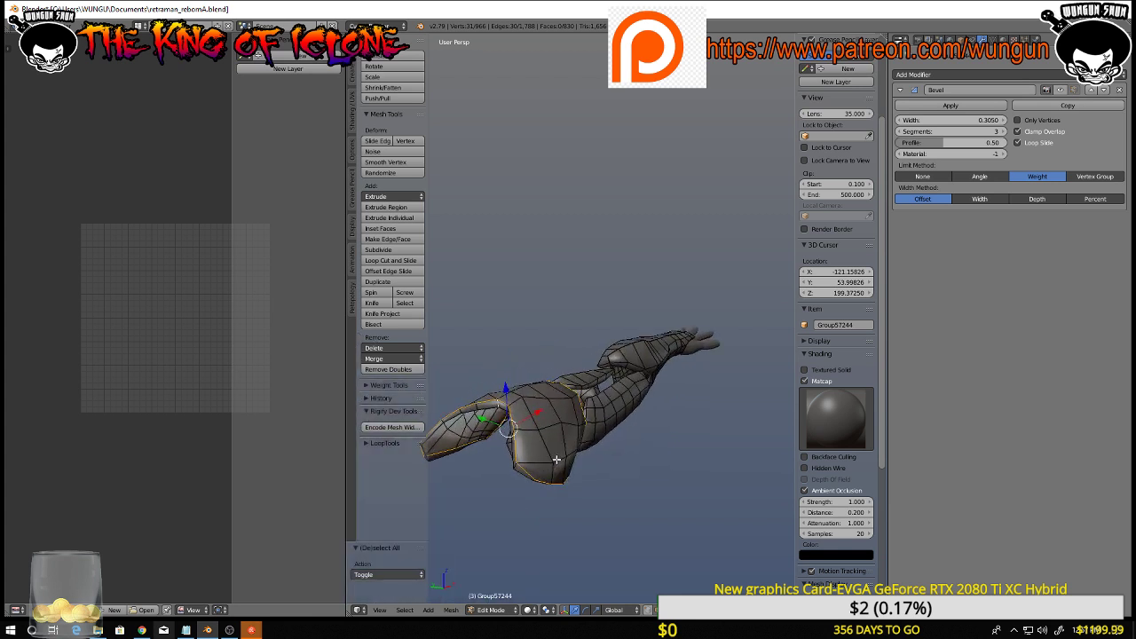
Mark the selected shoulder rim edges as a seam
key("w")
key("ctrl+e")
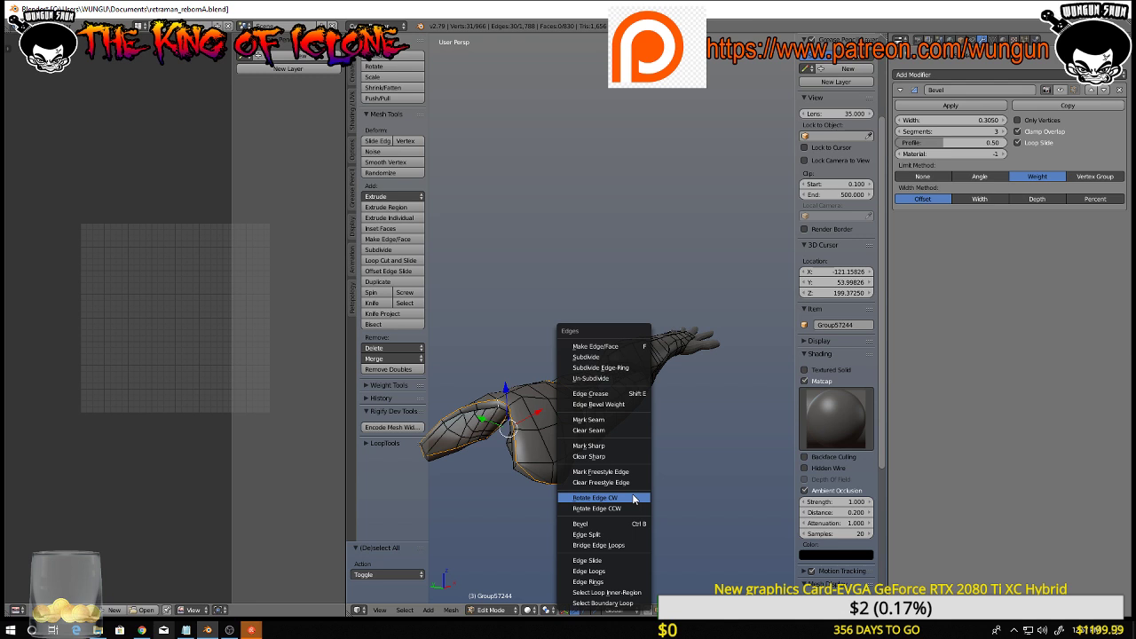
left_click(608, 417)
middle_click_drag(610, 419, 599, 450)
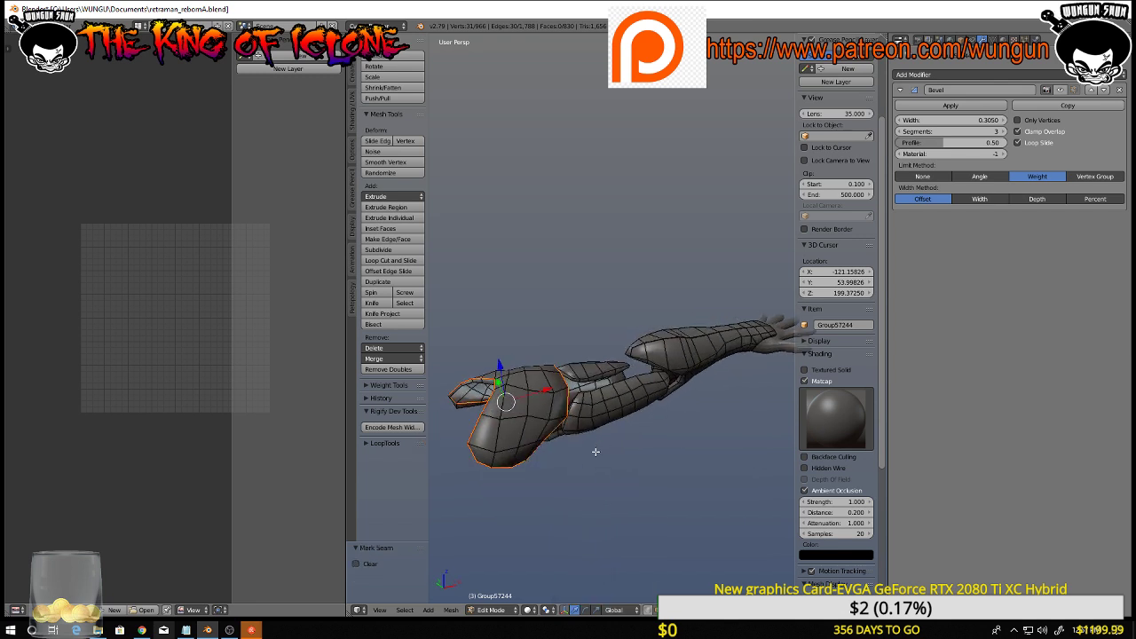
Select the border edges around the narrow strip on top of the upper arm
scroll(595, 439, "up", 3)
middle_click_drag(609, 317, 601, 322)
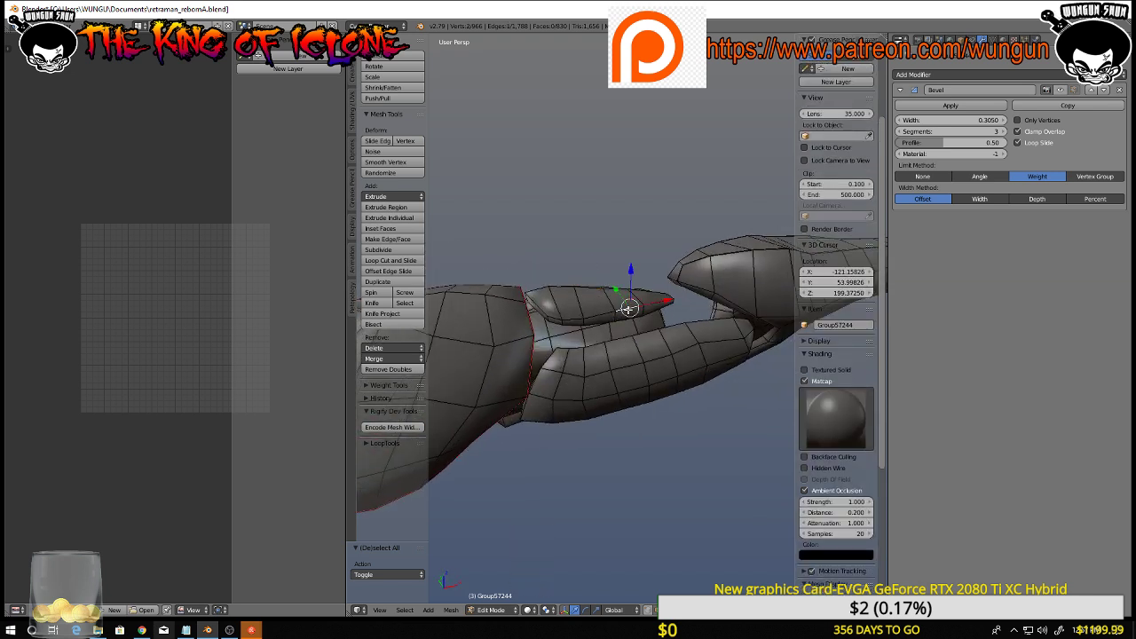
middle_click_drag(621, 312, 693, 339)
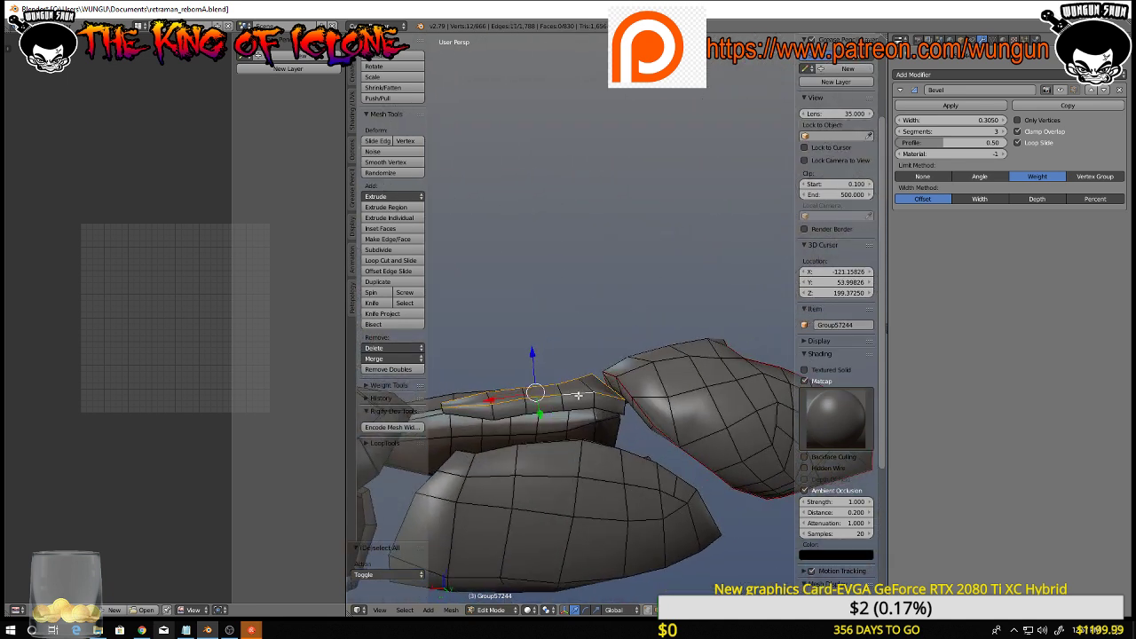
middle_click_drag(578, 394, 636, 421)
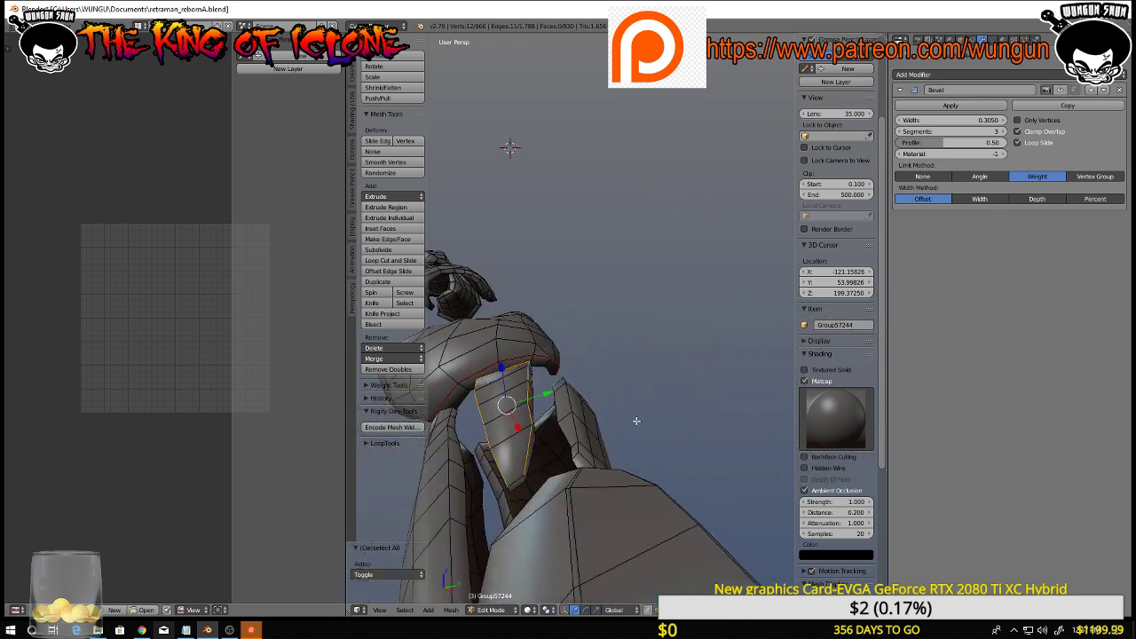
middle_click_drag(515, 480, 565, 456)
middle_click_drag(518, 488, 417, 549)
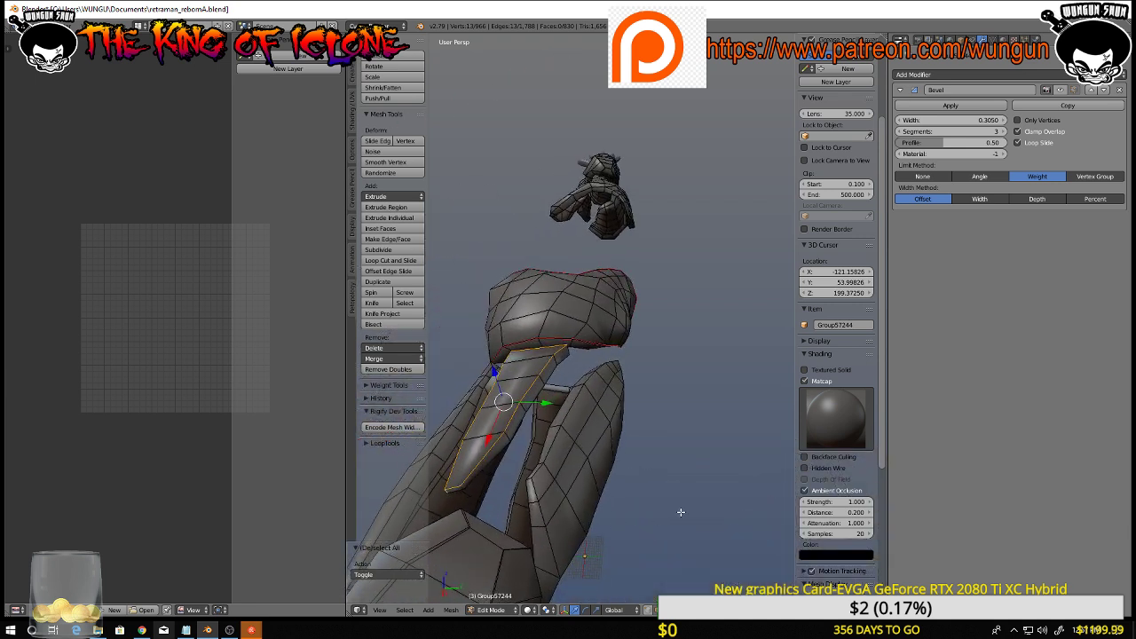
middle_click_drag(677, 516, 658, 451)
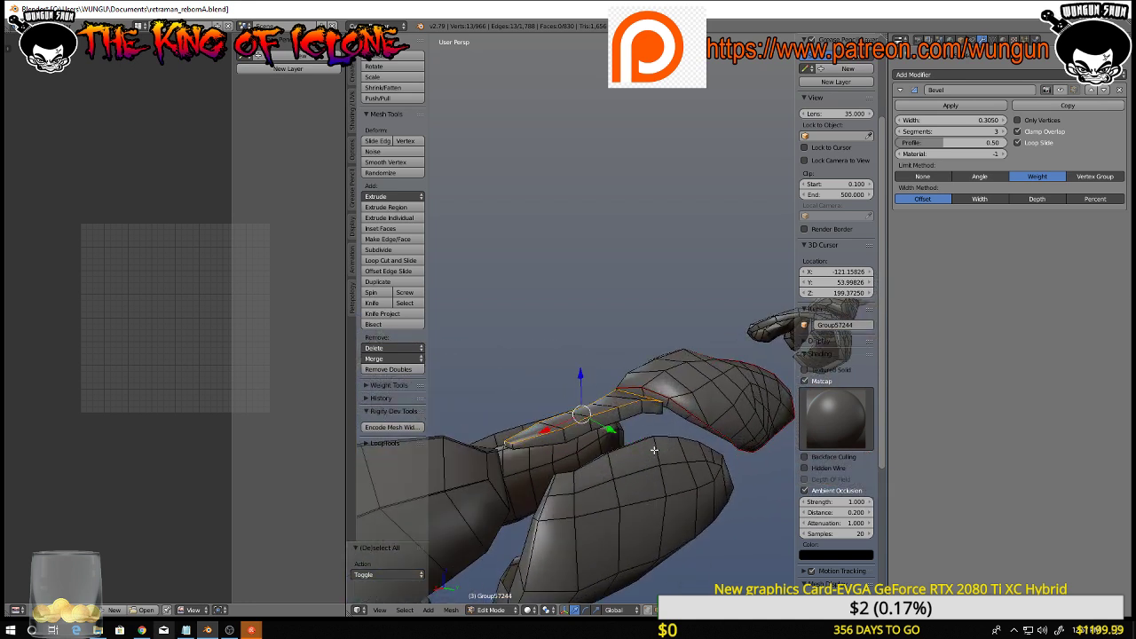
mouse_move(660, 452)
middle_mouse_down()
mouse_move(641, 468)
mouse_move(662, 431)
middle_mouse_up()
Mark the upper arm strip's border edges as a seam
key("ctrl+e")
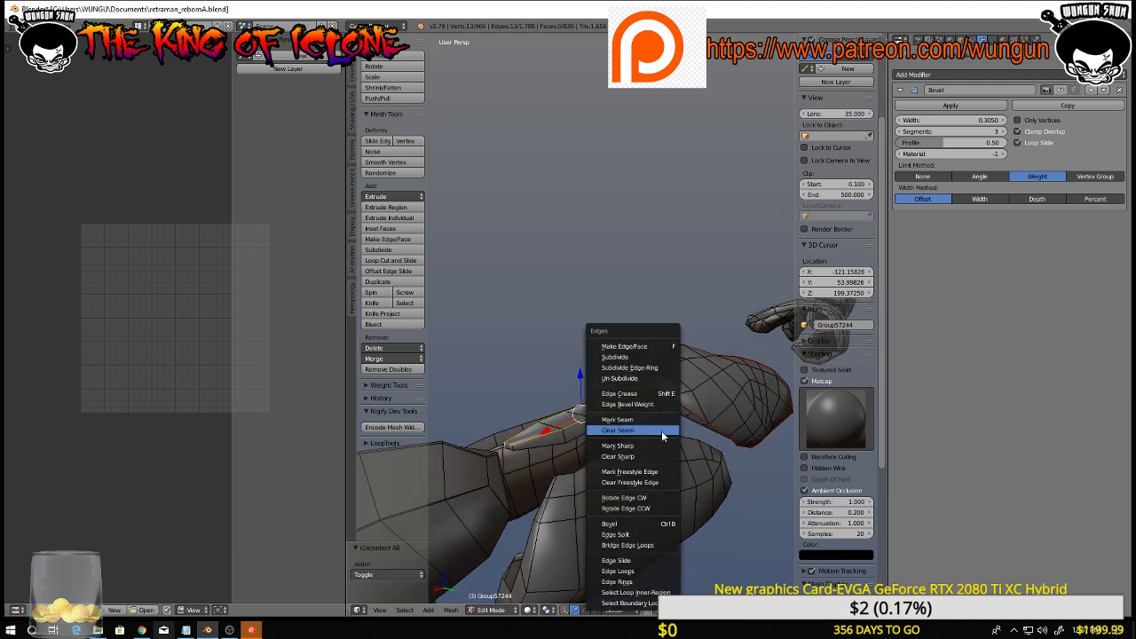
left_click(662, 420)
middle_click_drag(666, 433, 728, 533)
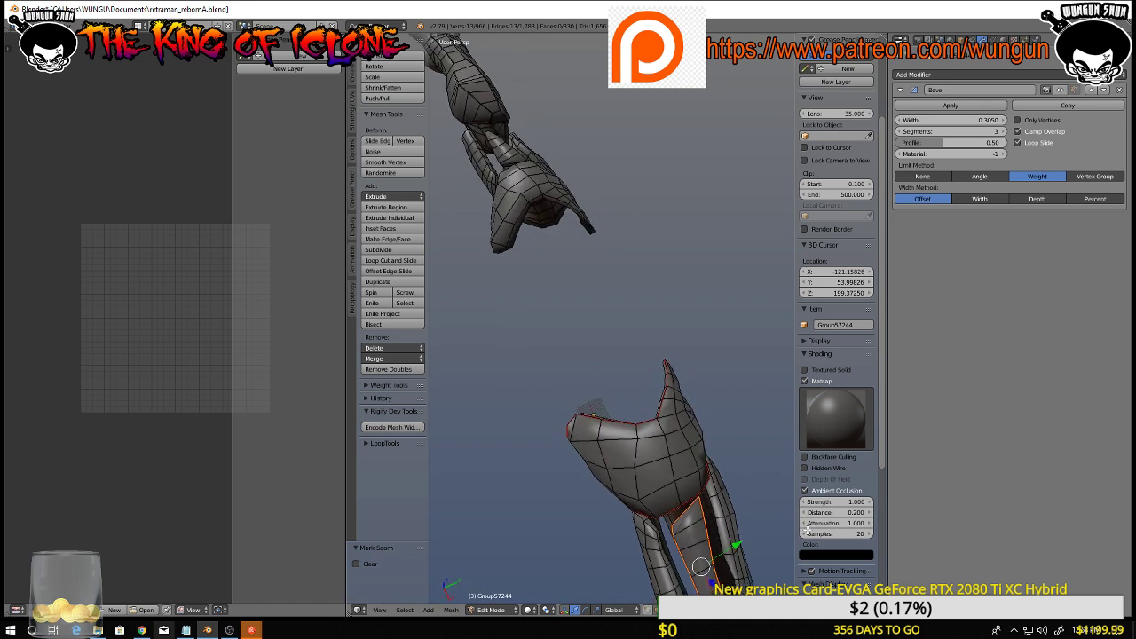
Switch the viewport to wireframe and box-select the opposite arm, which has no marked seams
middle_click_drag(808, 531, 369, 432)
scroll(537, 437, "down", 5)
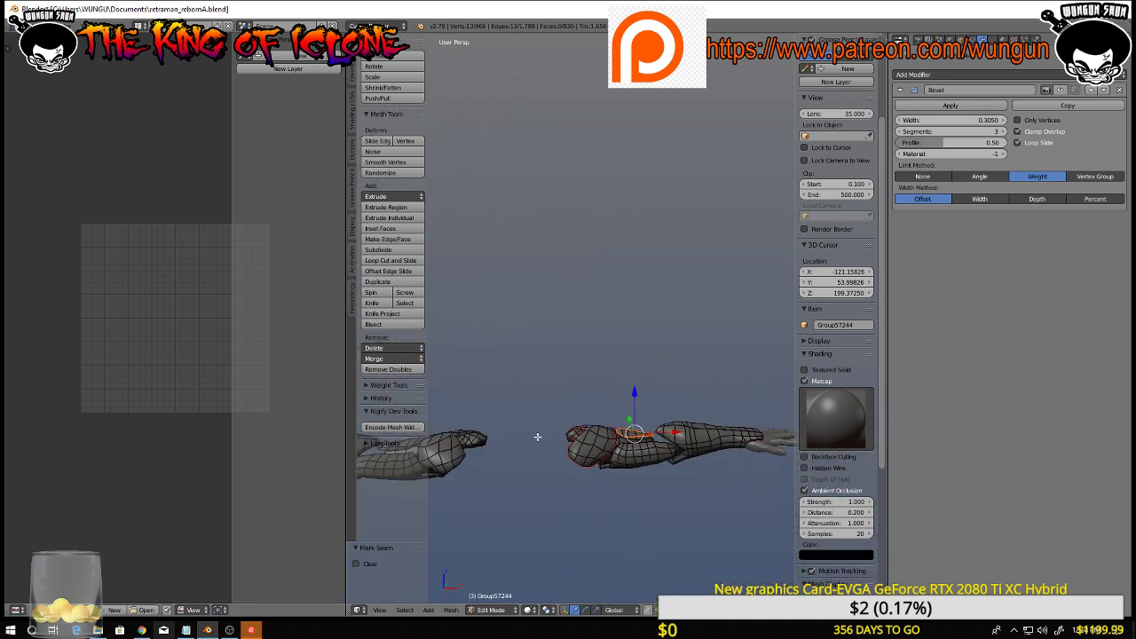
scroll(545, 457, "down", 3)
scroll(554, 471, "up", 3)
middle_click_drag(550, 476, 657, 471, "shift")
key("z")
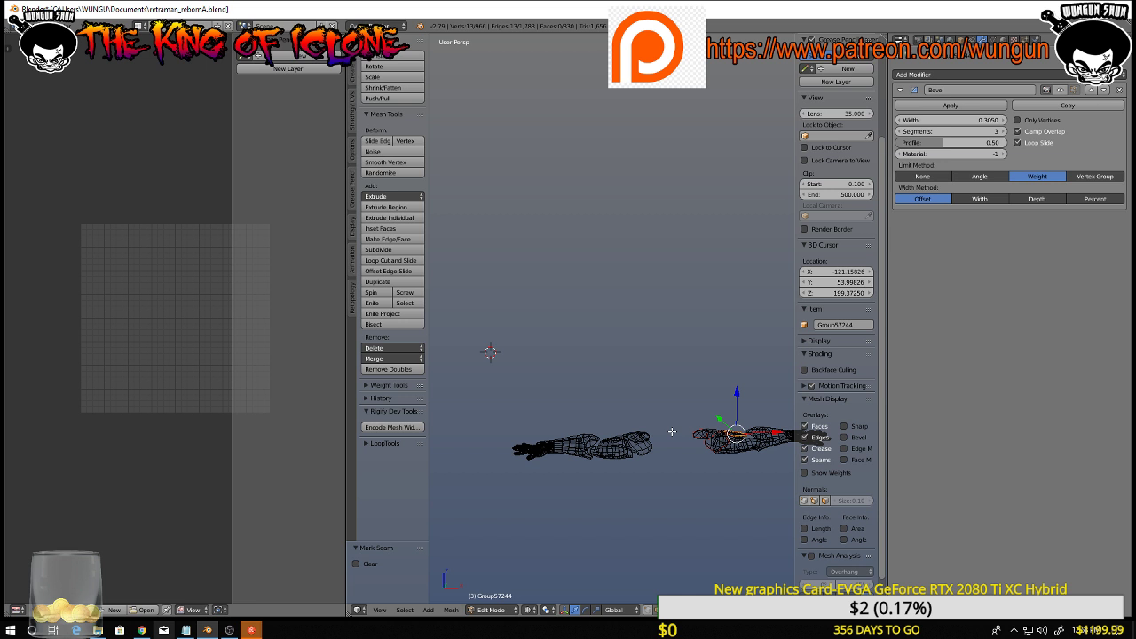
key("b")
left_click_drag(674, 415, 422, 511)
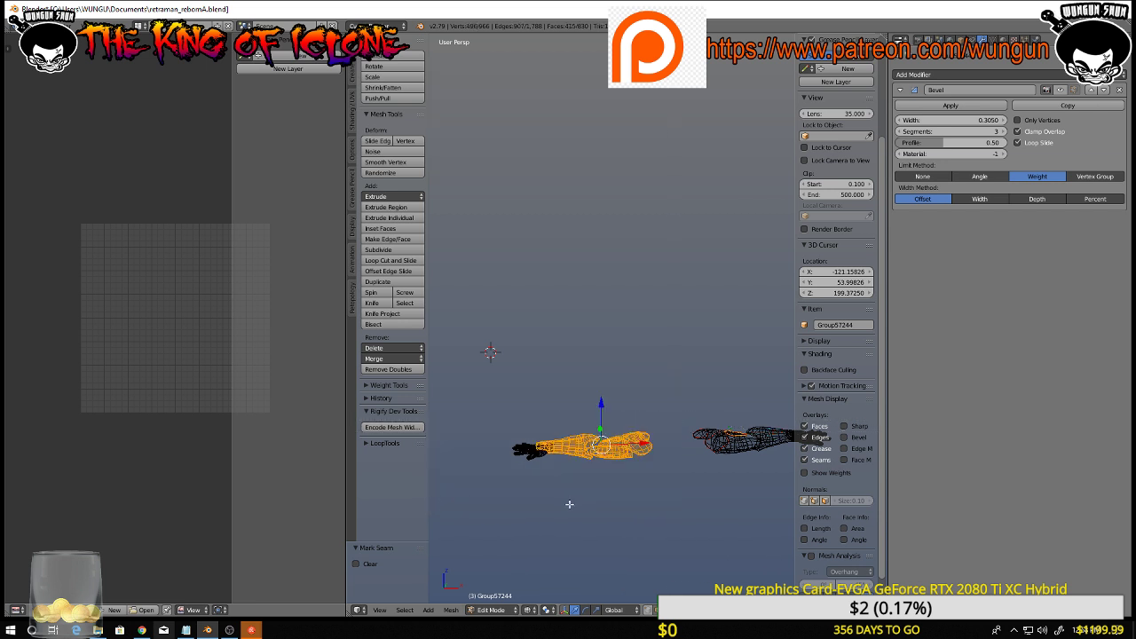
Try deleting the selected vertices and undo the deletion
key("x")
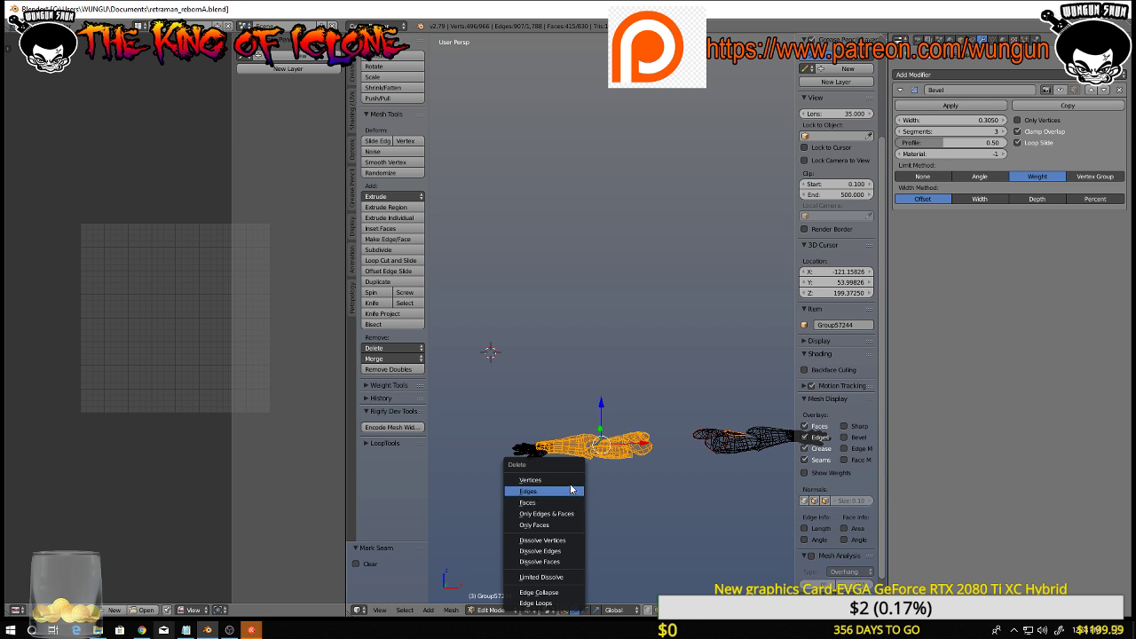
left_click(571, 481)
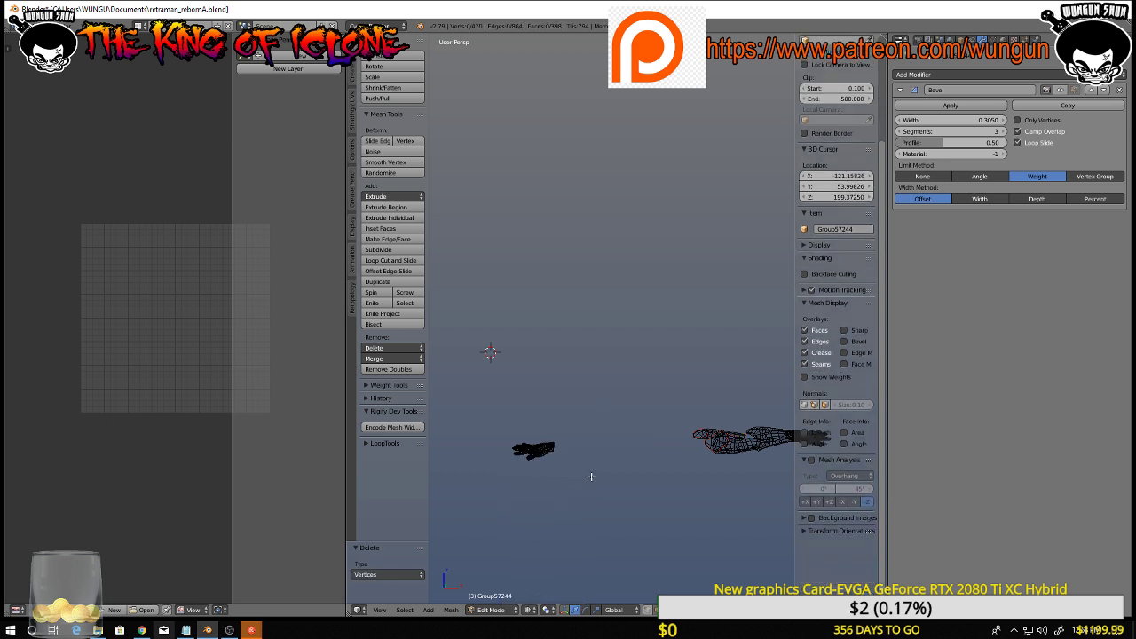
key("ctrl+z")
Delete only the opposite arm's vertices, keeping the arm with the marked seams
middle_click_drag(623, 454, 624, 528)
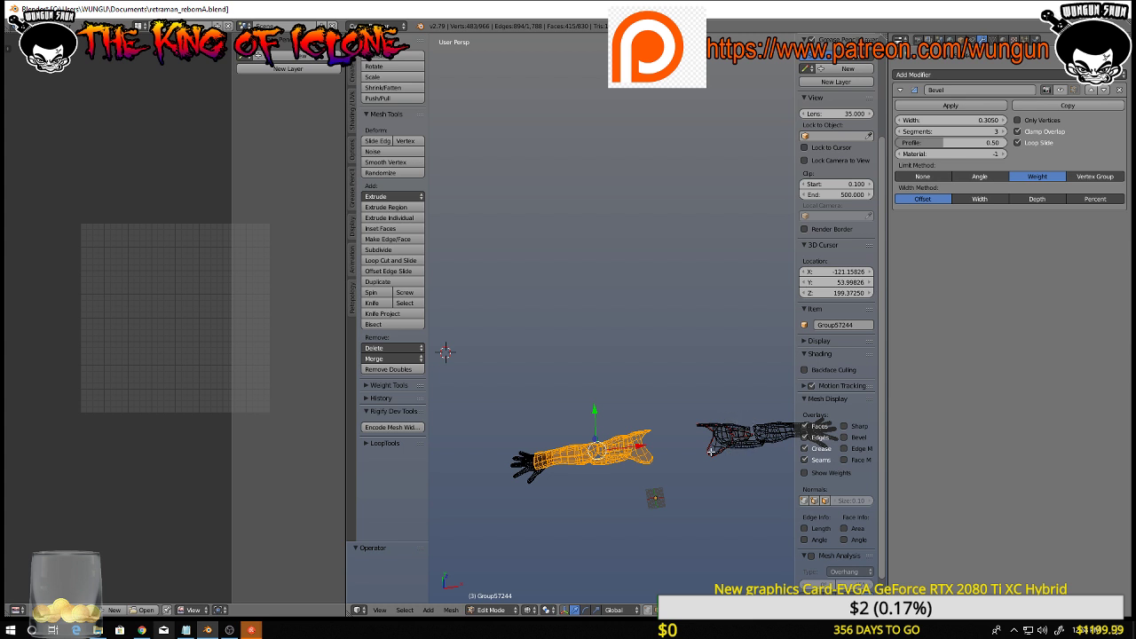
key("x")
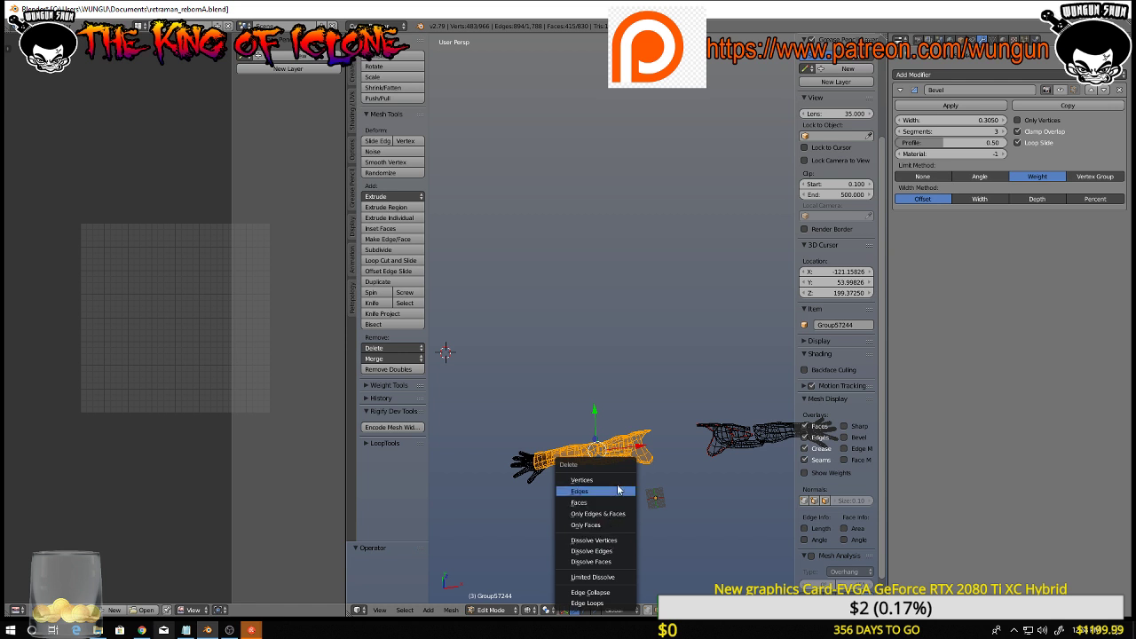
left_click(582, 480)
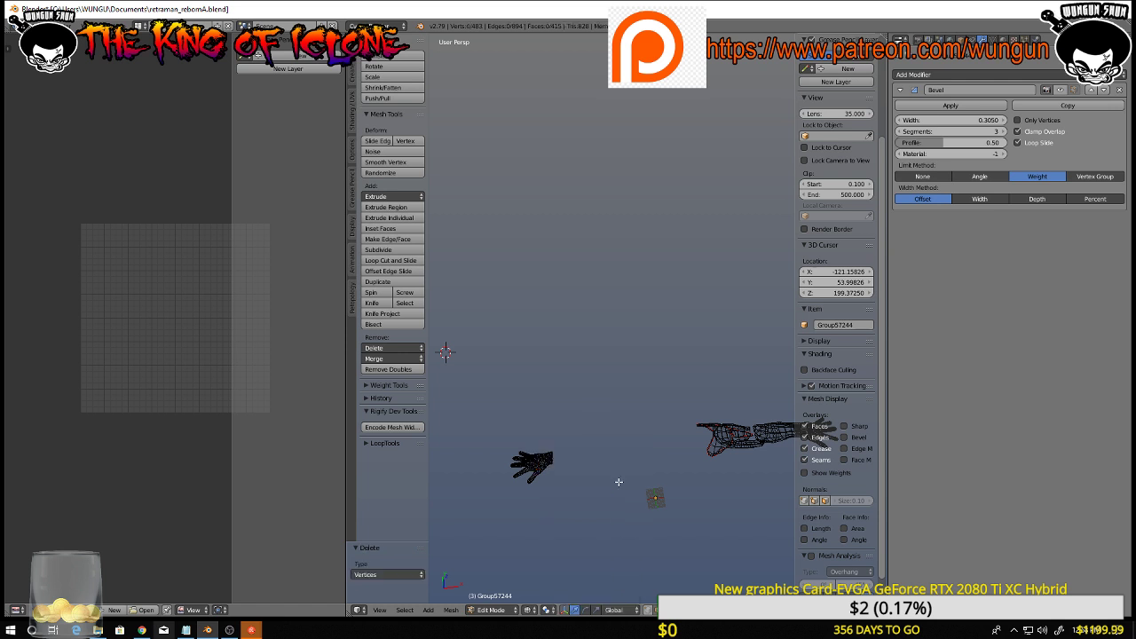
scroll(839, 355, "down", 3)
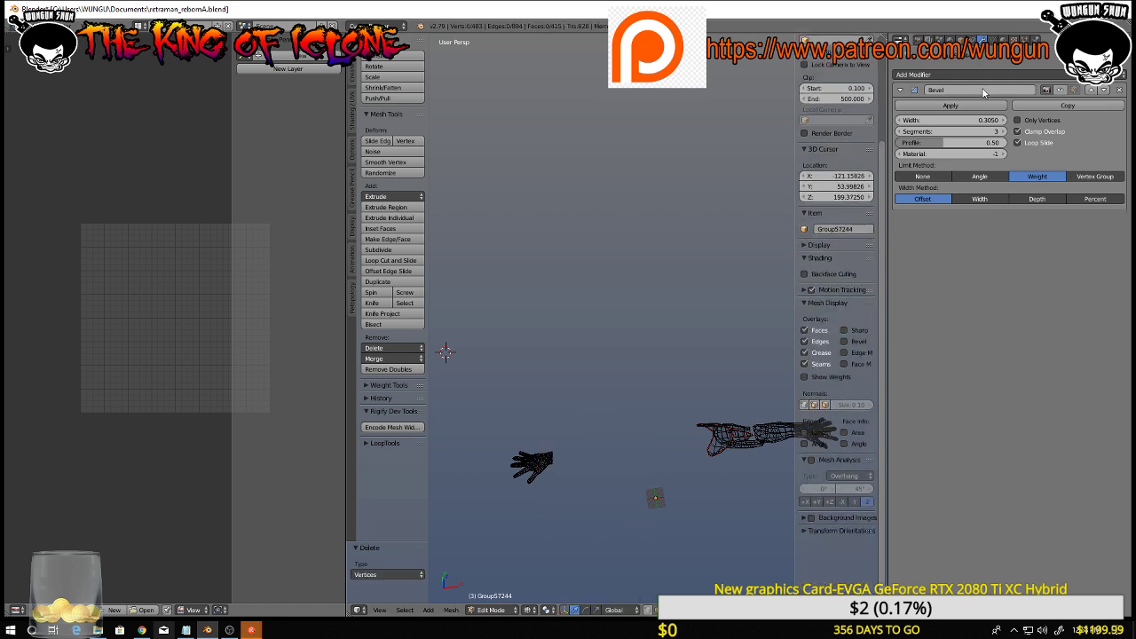
Add a Mirror modifier to the arm mesh, move it above the Bevel modifier, and toggle its viewport display off and on
left_click(985, 77)
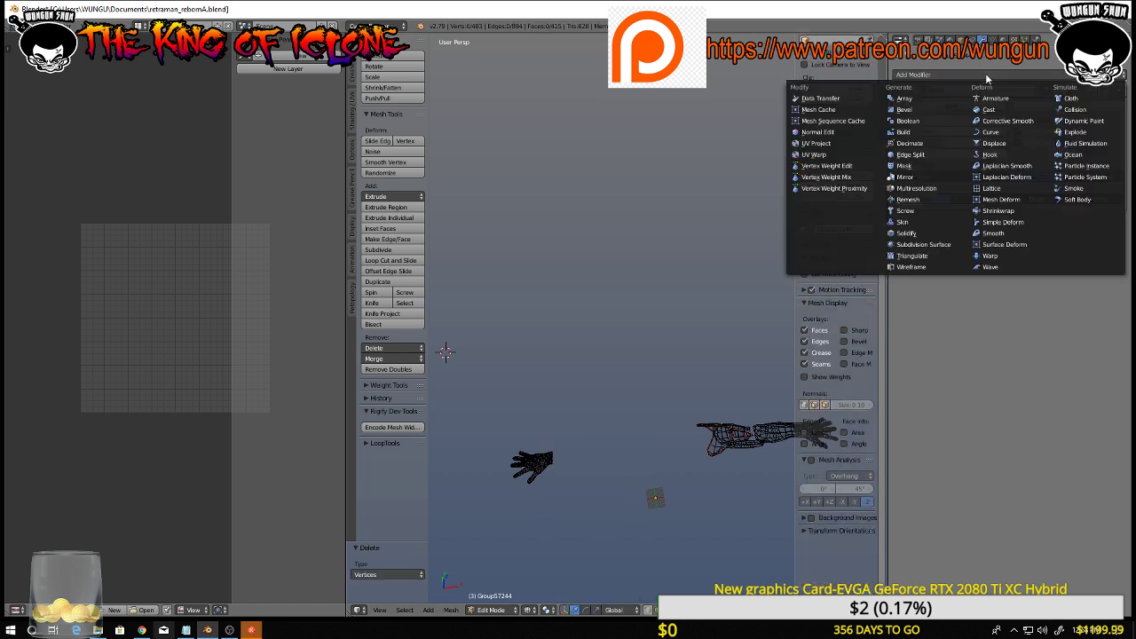
left_click(910, 177)
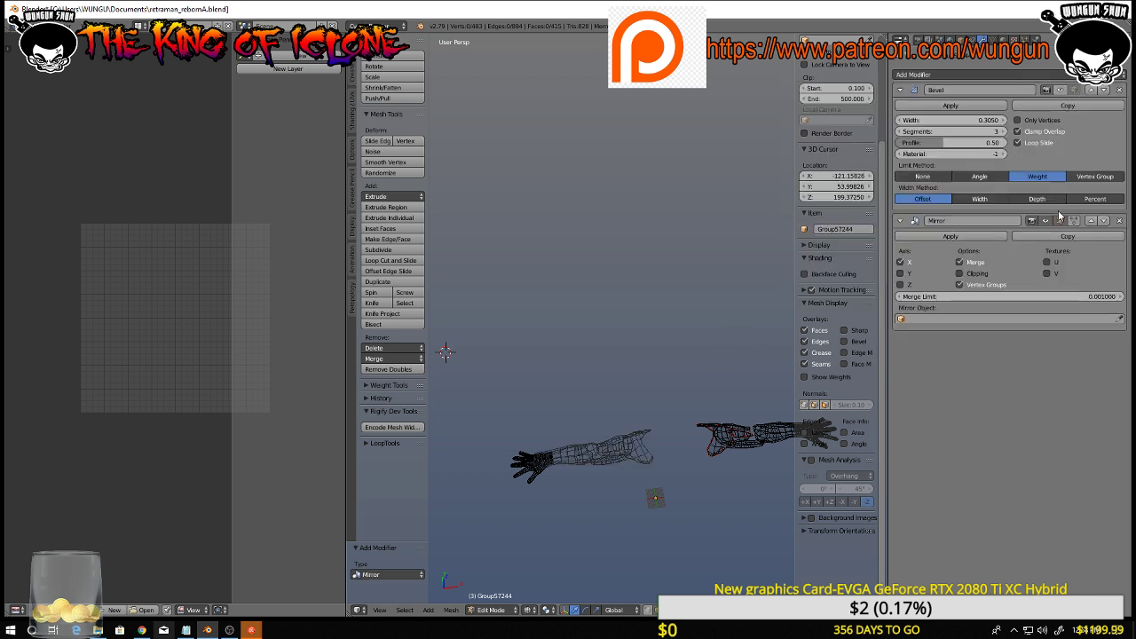
left_click(1090, 221)
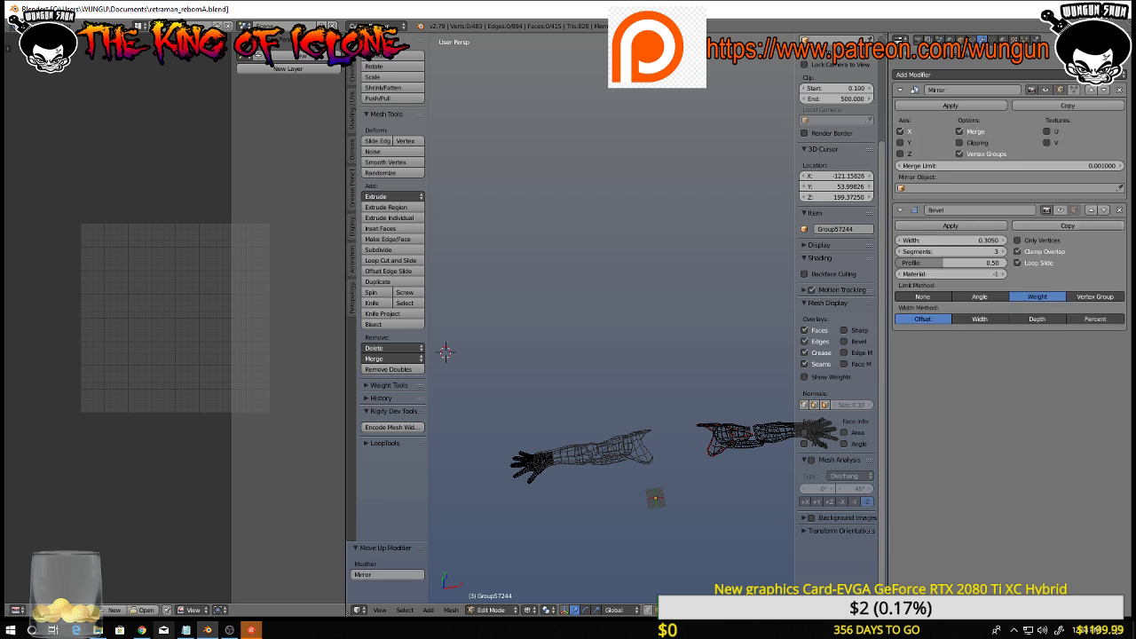
left_click(1047, 91)
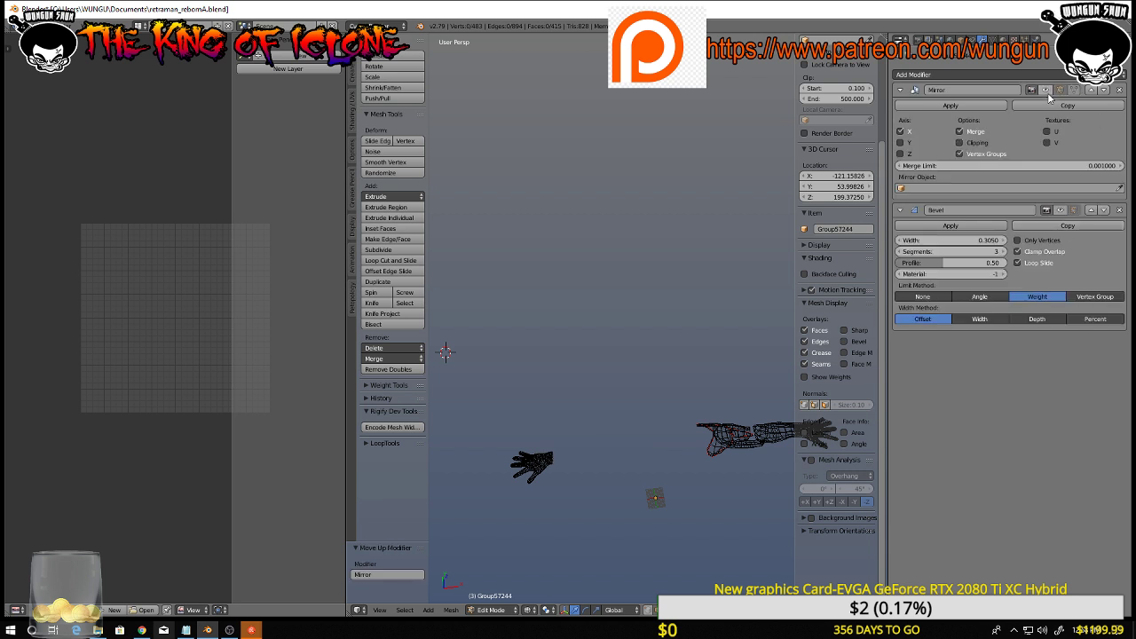
left_click(1047, 90)
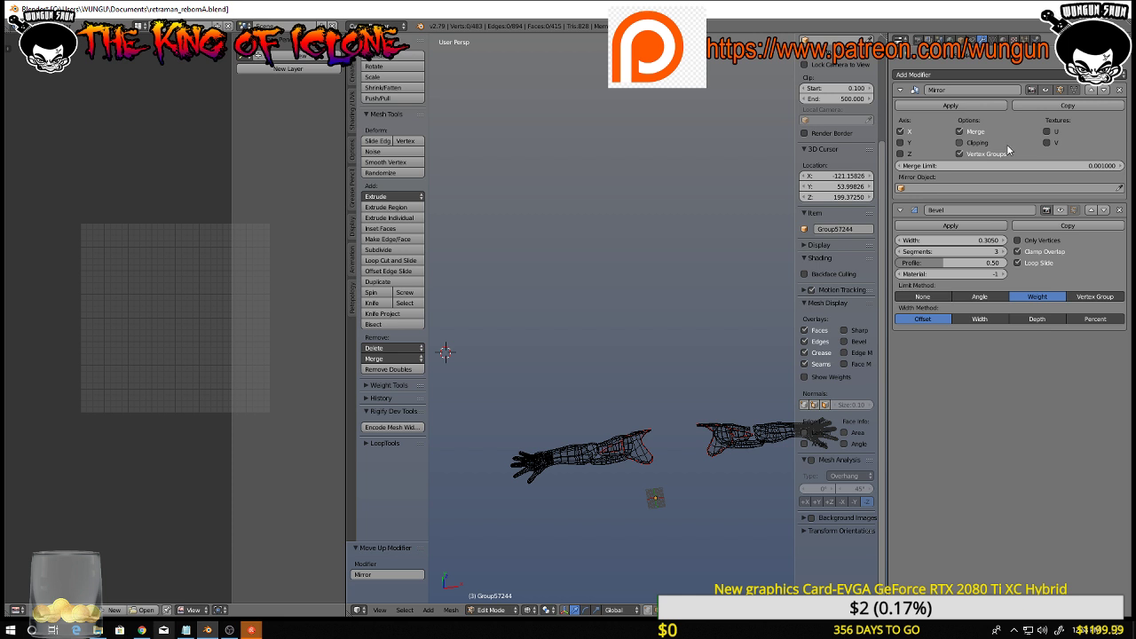
Return to solid shading, select the open border edges of the narrow front upper-arm panel, and mark them as a seam
key("z")
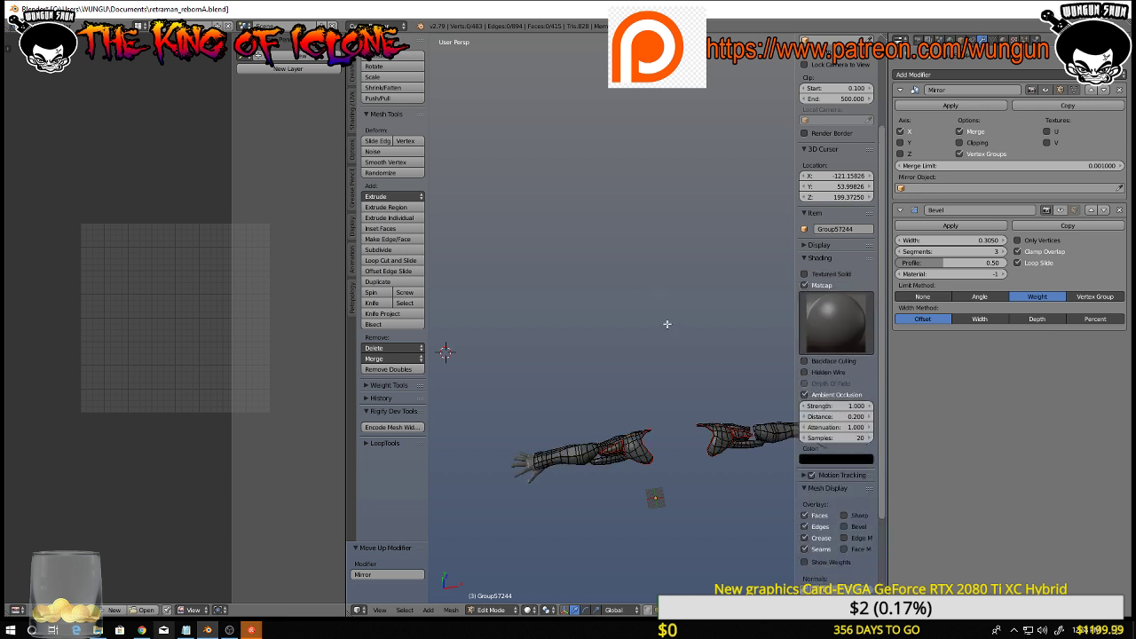
middle_click_drag(679, 332, 551, 138, "shift")
scroll(617, 238, "up", 8)
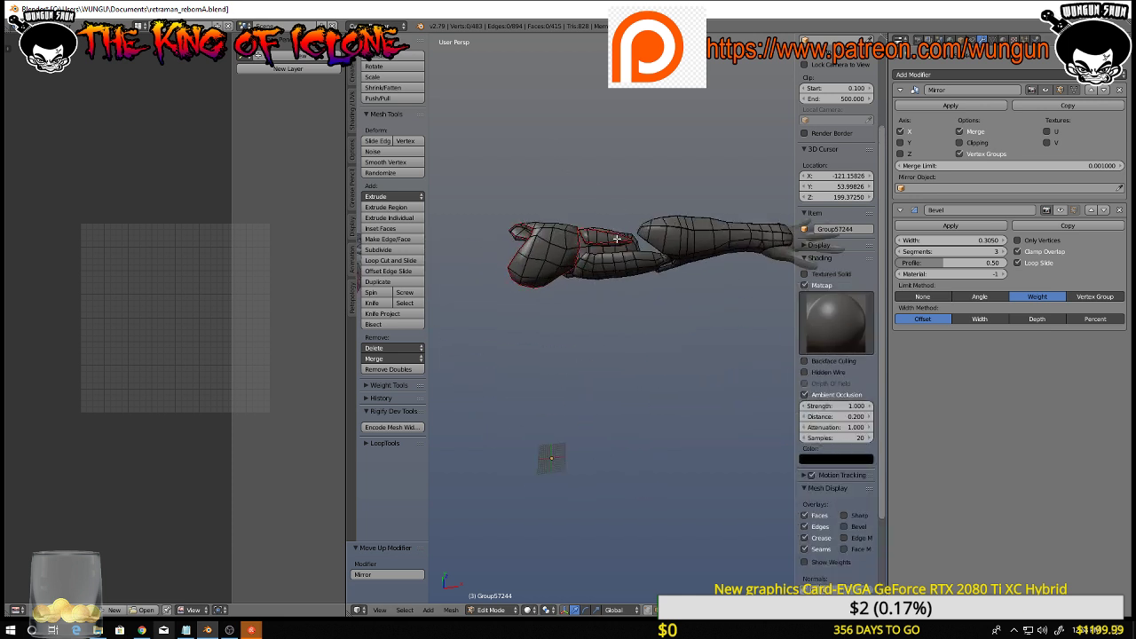
mouse_move(617, 238)
middle_mouse_down()
mouse_move(661, 254)
mouse_move(585, 196)
mouse_move(623, 233)
mouse_move(604, 203)
mouse_move(615, 255)
middle_mouse_up()
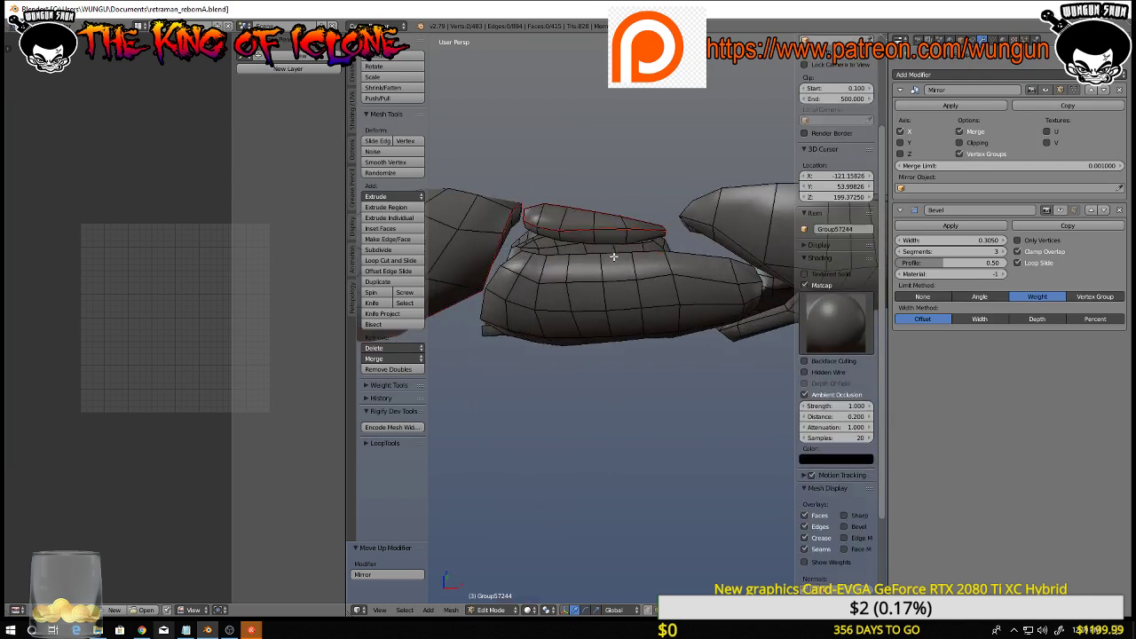
middle_click_drag(615, 255, 525, 226)
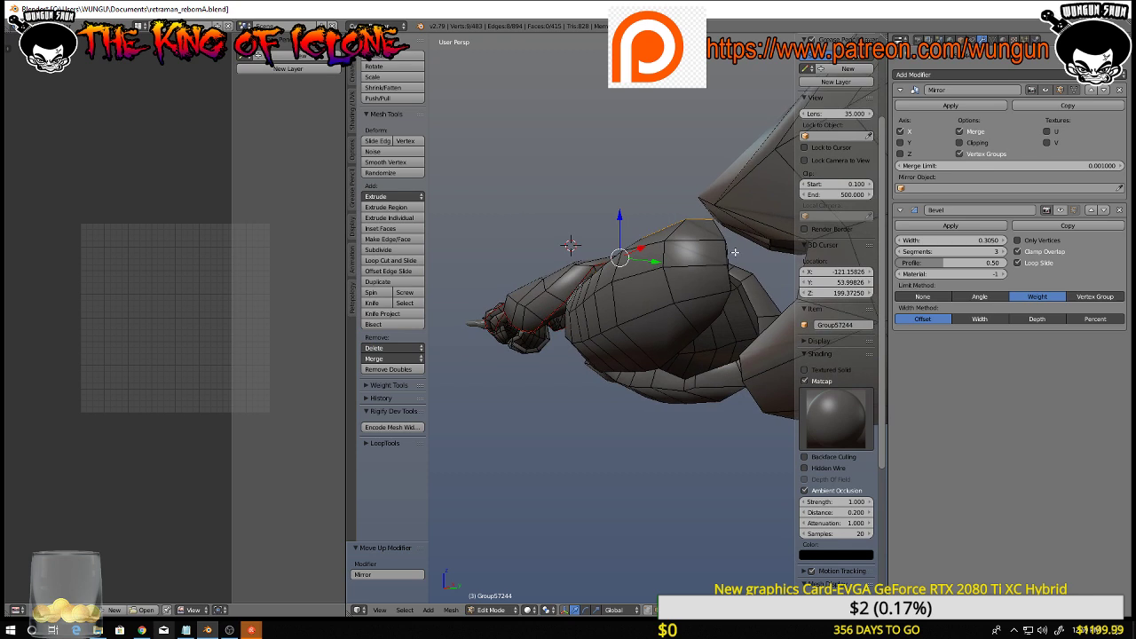
middle_click_drag(727, 285, 732, 182)
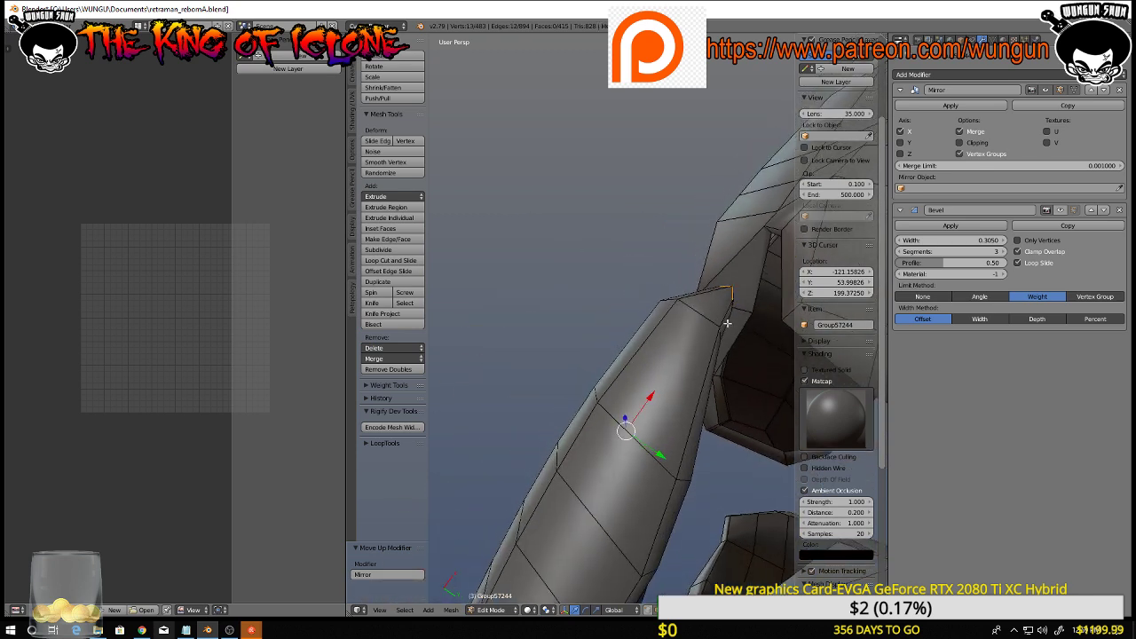
scroll(706, 370, "down", 5)
middle_click_drag(706, 369, 671, 413)
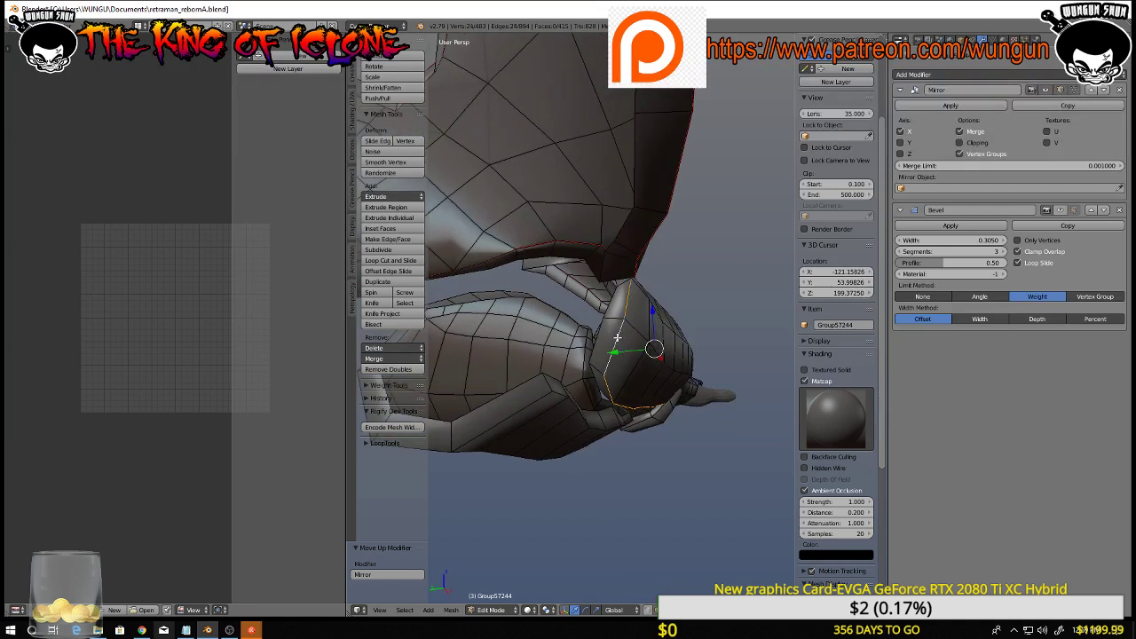
middle_click_drag(617, 338, 707, 304)
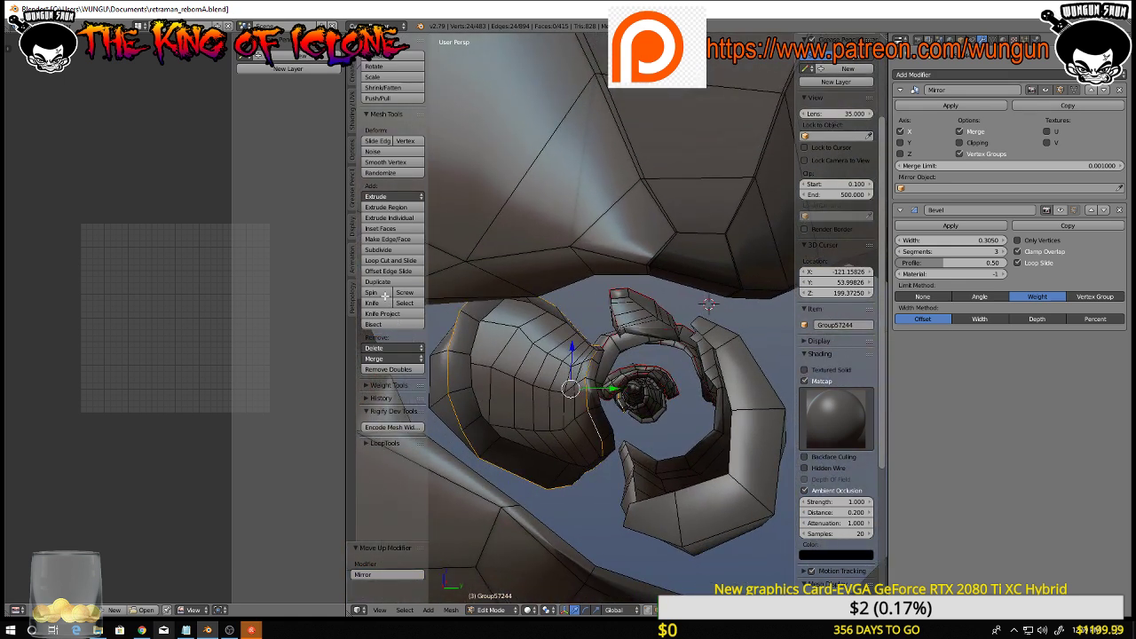
right_click(461, 350, "ctrl")
middle_click_drag(465, 348, 518, 368)
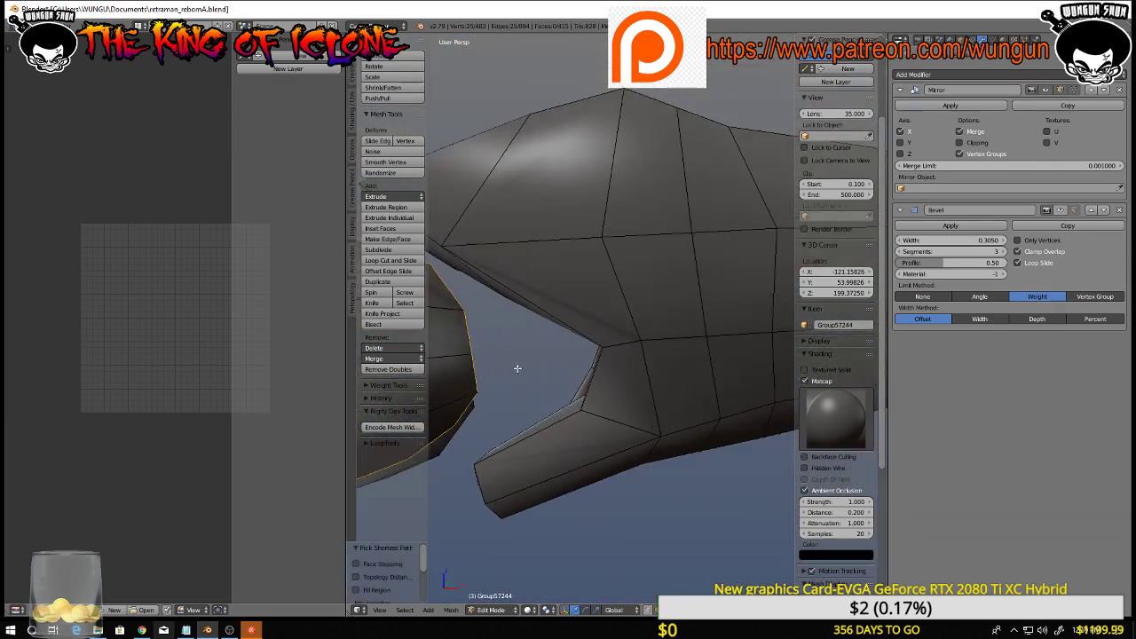
scroll(516, 382, "down", 3)
key("ctrl+e")
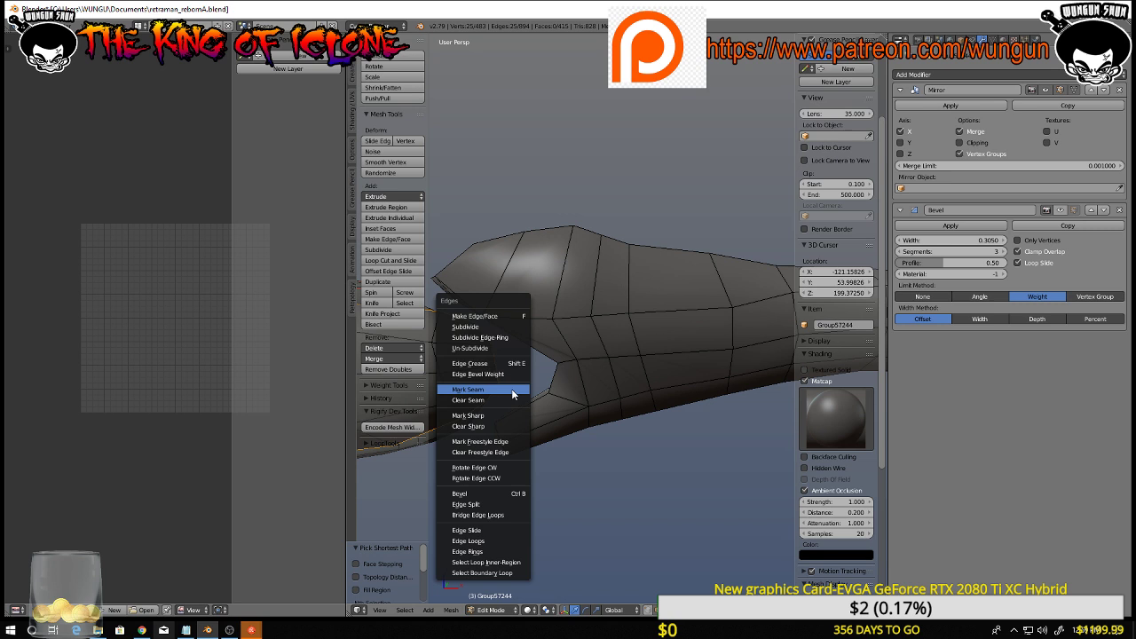
left_click(511, 389)
Select a border edge loop on the upper-arm shell without seams and widen the 3D viewport over the properties editor
scroll(512, 389, "down", 2)
middle_click_drag(512, 389, 835, 406)
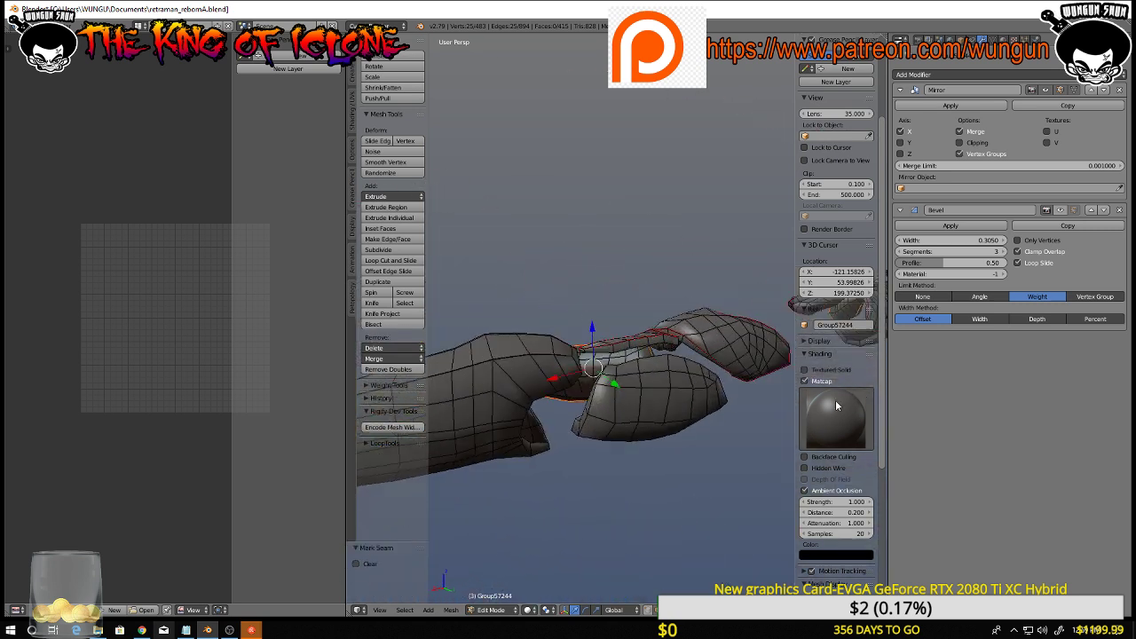
middle_click_drag(725, 384, 648, 414)
key("a")
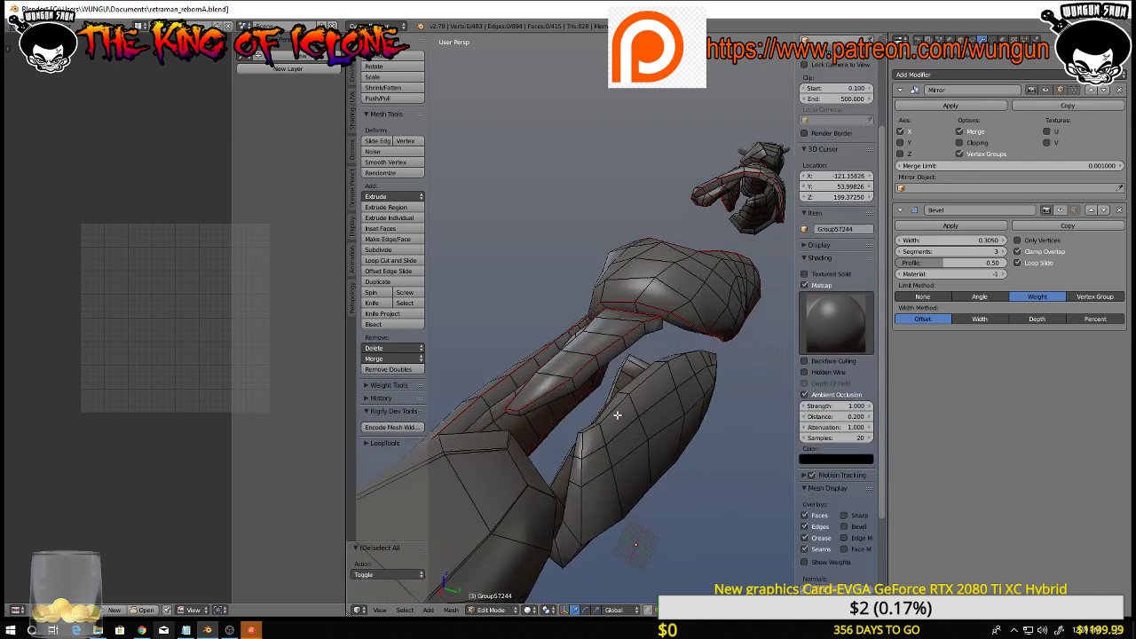
right_click(617, 414)
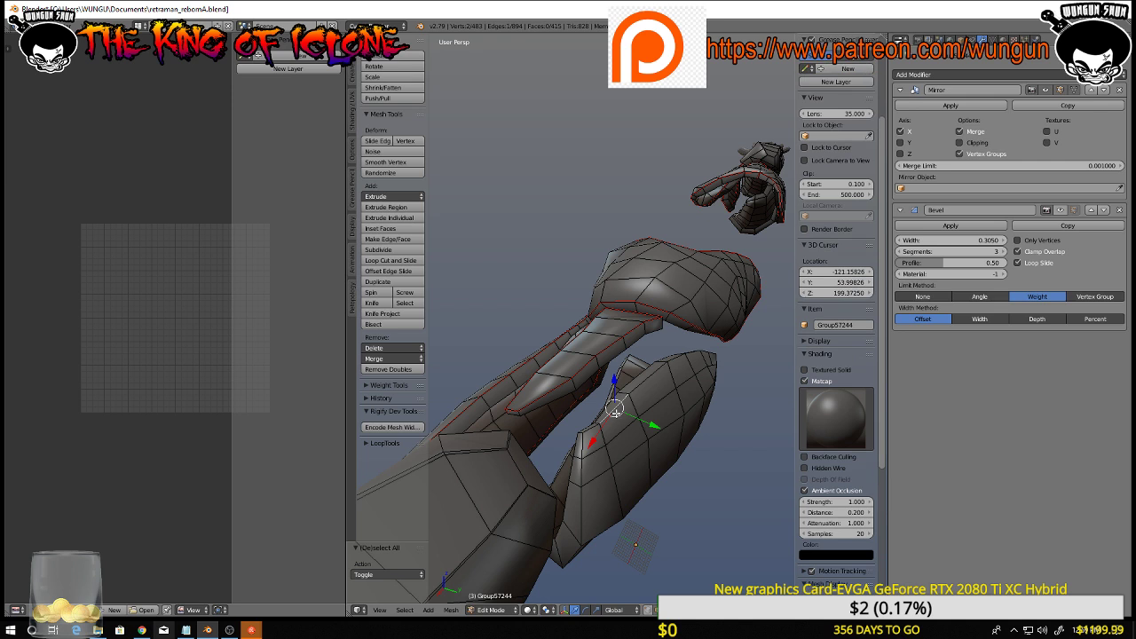
key("a")
right_click(617, 413, "alt")
middle_click_drag(642, 417, 763, 317)
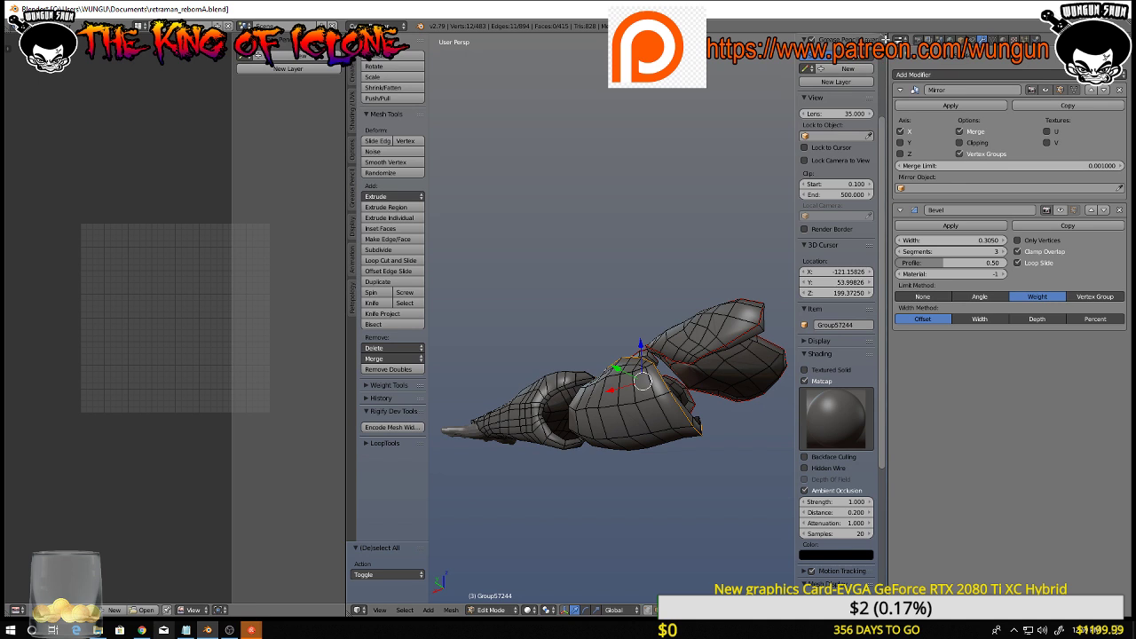
left_click_drag(885, 38, 1131, 91)
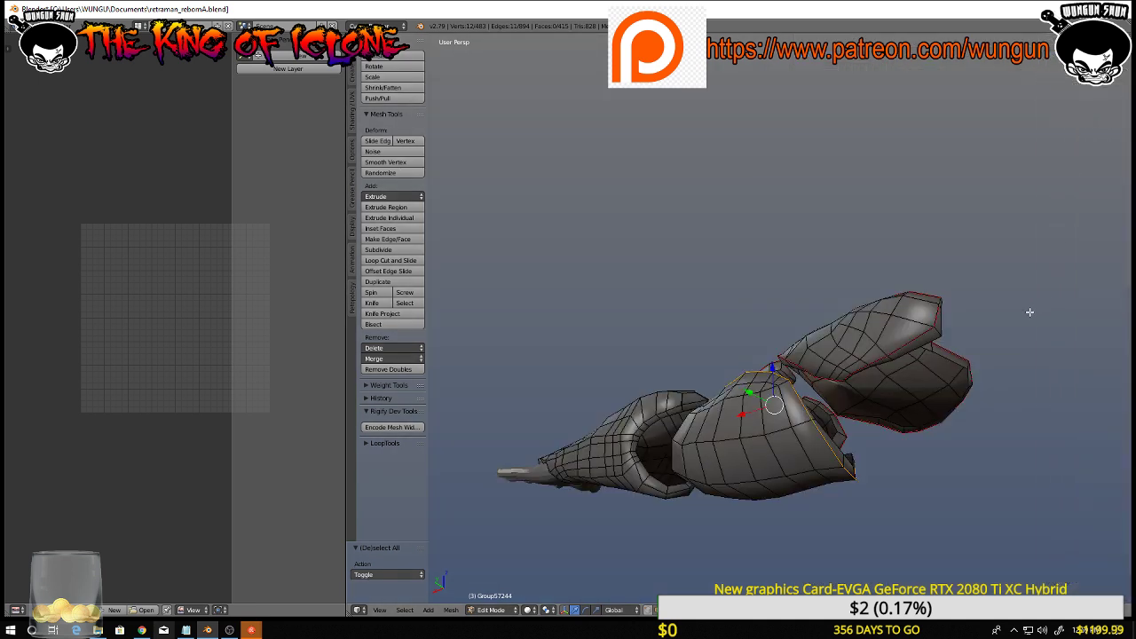
Extend the selection along the upper-arm shell's remaining border edges and mark them as a seam
middle_click_drag(1027, 318, 731, 415)
scroll(731, 414, "up", 6)
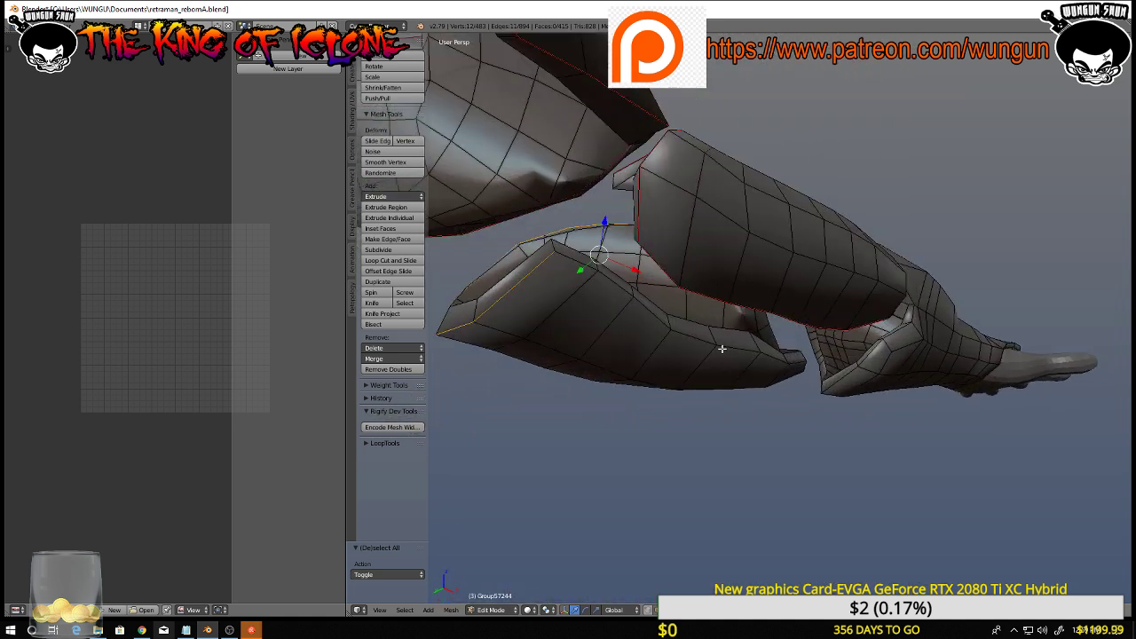
middle_click_drag(732, 352, 670, 268)
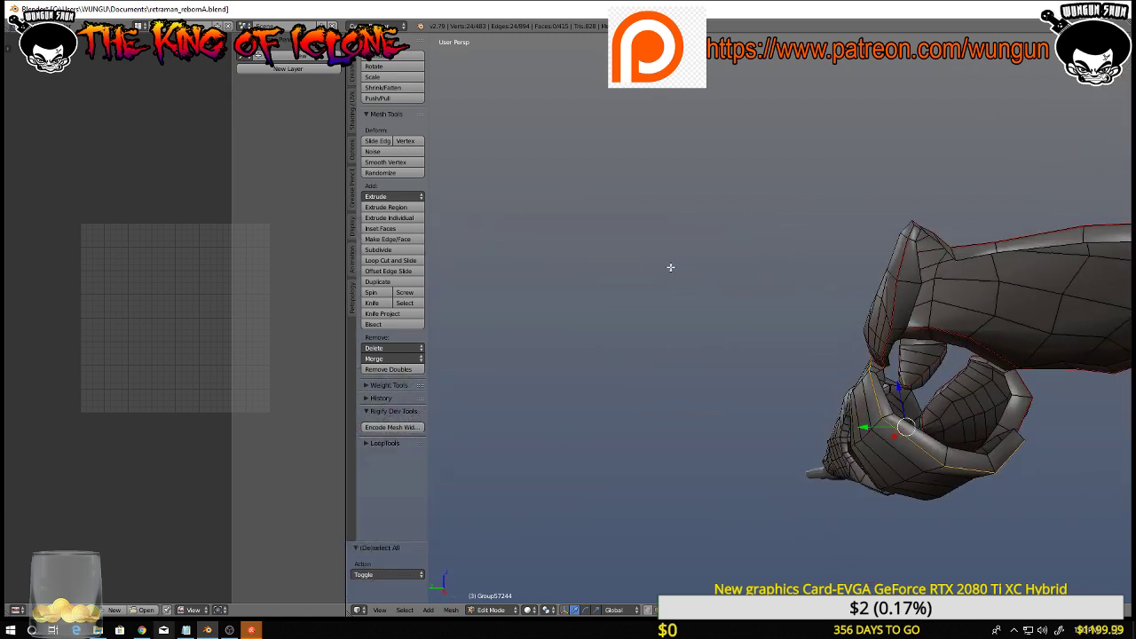
right_click(946, 450, "ctrl")
middle_click_drag(947, 453, 1006, 319)
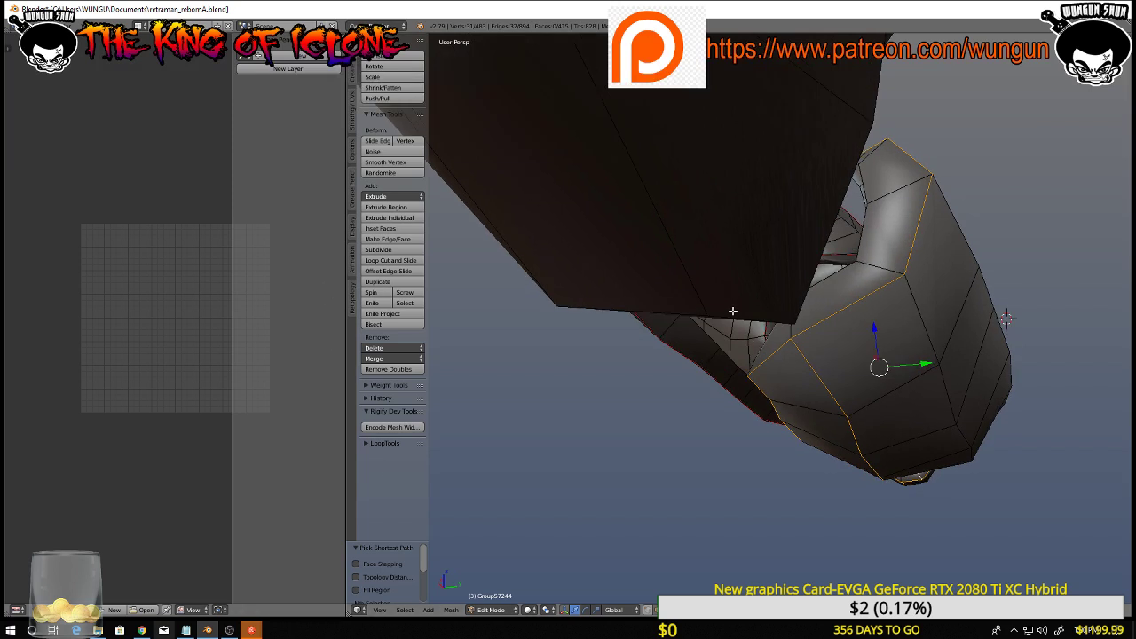
middle_click_drag(1006, 320, 675, 224)
key("ctrl+e")
left_click(802, 288)
Clear the selection and select a continuous line of edges along the forearm from the wrist to the elbow opening
key("a")
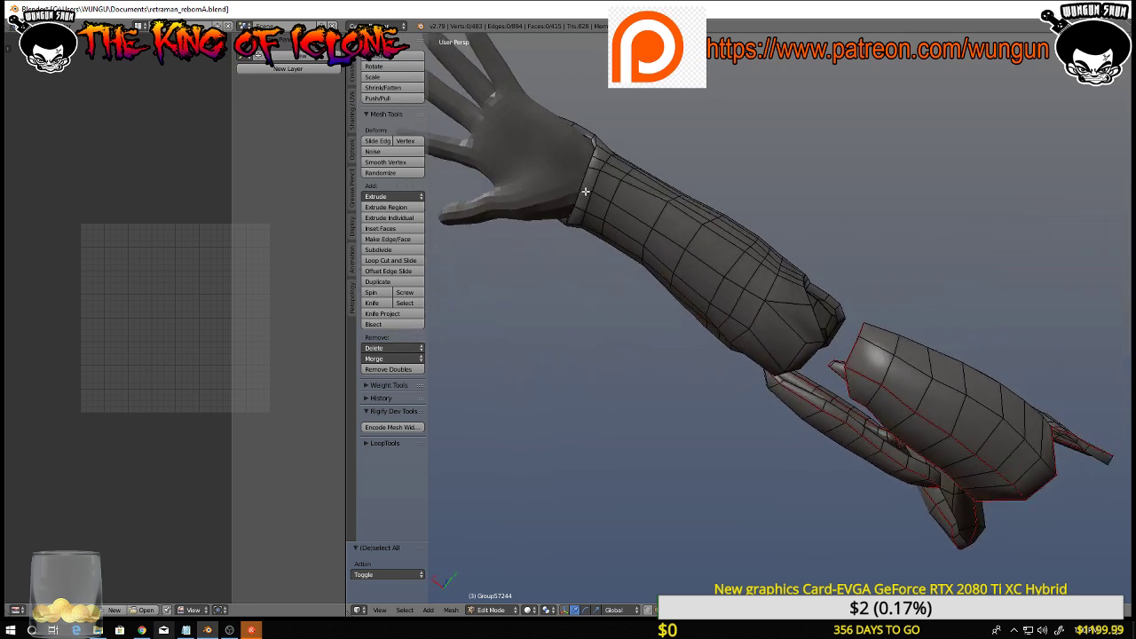
right_click(585, 192)
right_click(600, 196, "shift")
right_click(626, 214, "shift")
right_click(662, 235, "shift")
right_click(692, 256, "shift")
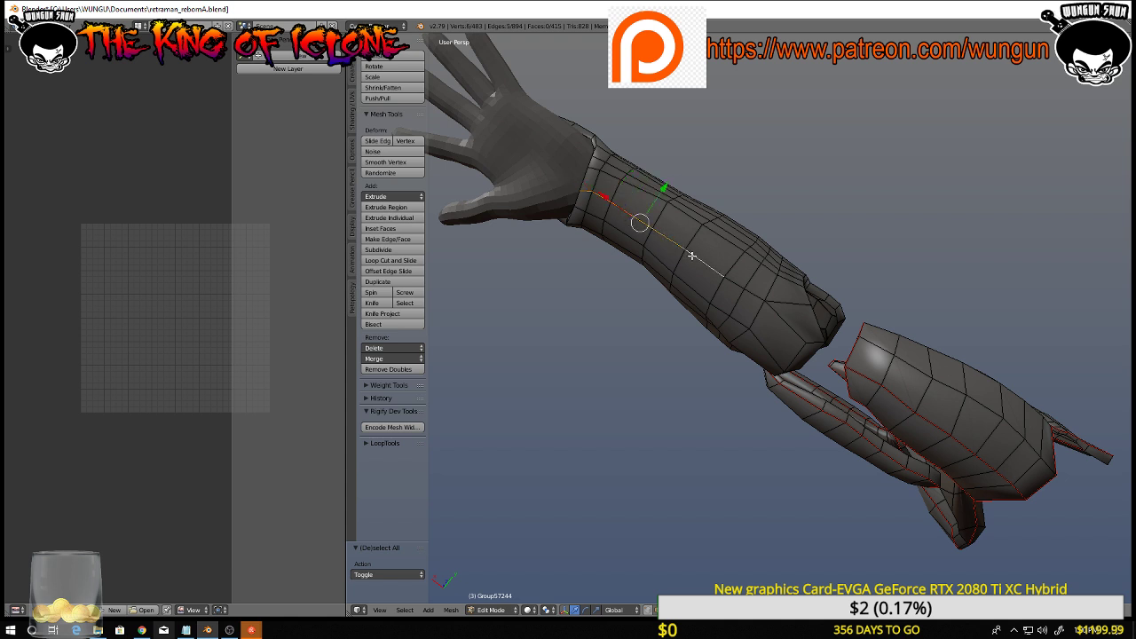
right_click(740, 285, "shift")
right_click(771, 299, "ctrl")
middle_click_drag(773, 302, 717, 321)
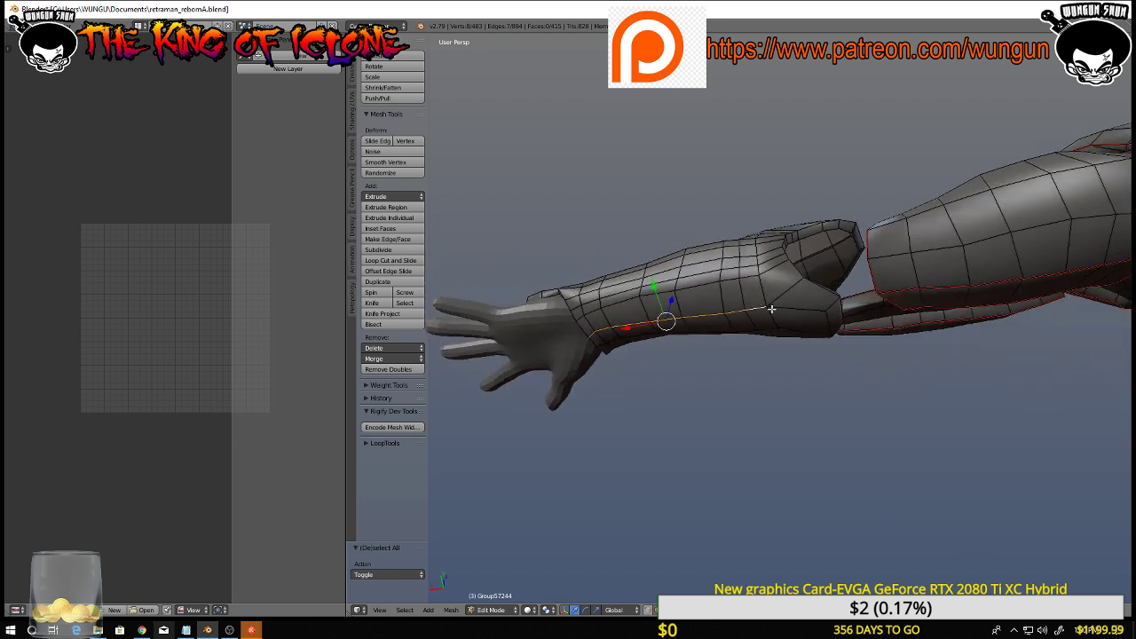
right_click(785, 308, "ctrl")
middle_click_drag(834, 306, 802, 399)
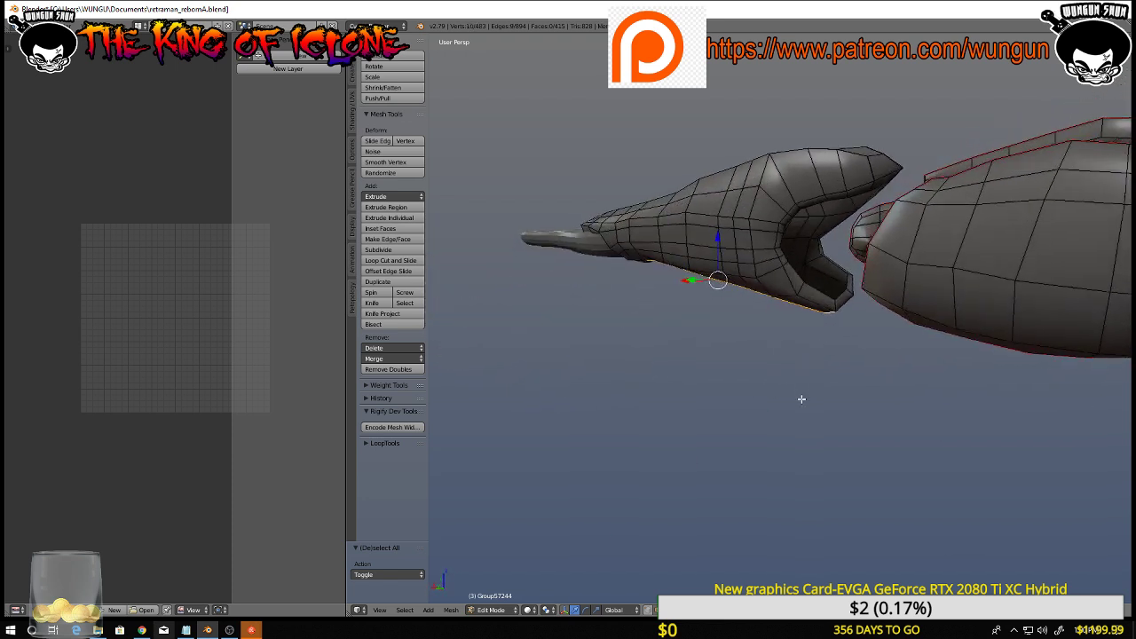
Add the elbow opening's border loop to the forearm edge selection and mark all selected edges as a seam
right_click(815, 304, "alt+shift")
middle_click_drag(817, 300, 817, 272)
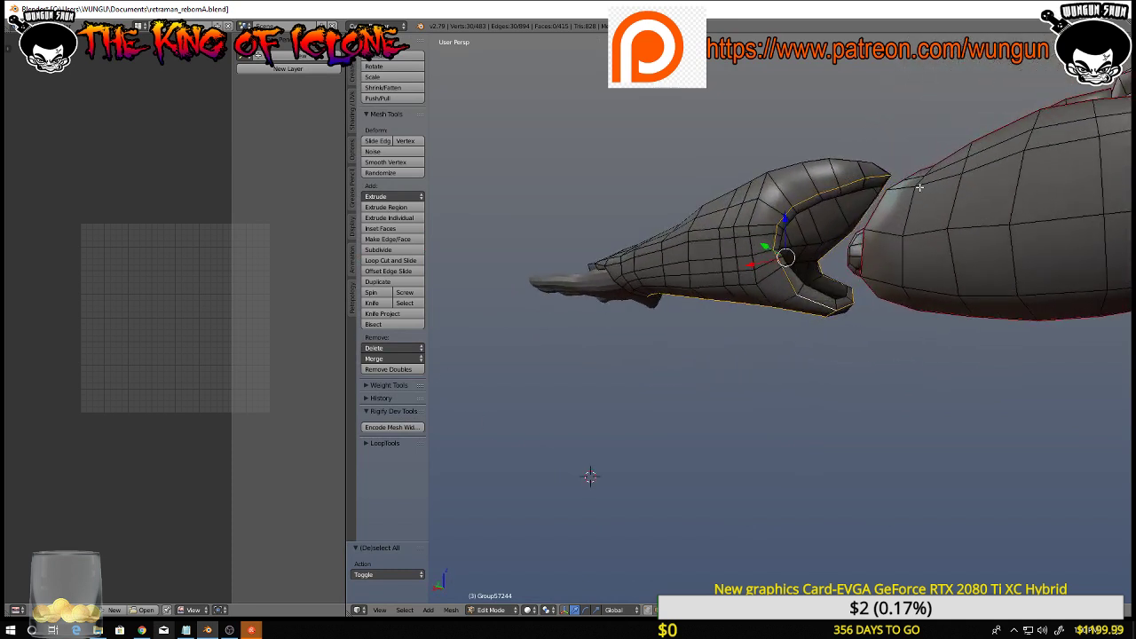
middle_click_drag(919, 187, 836, 176)
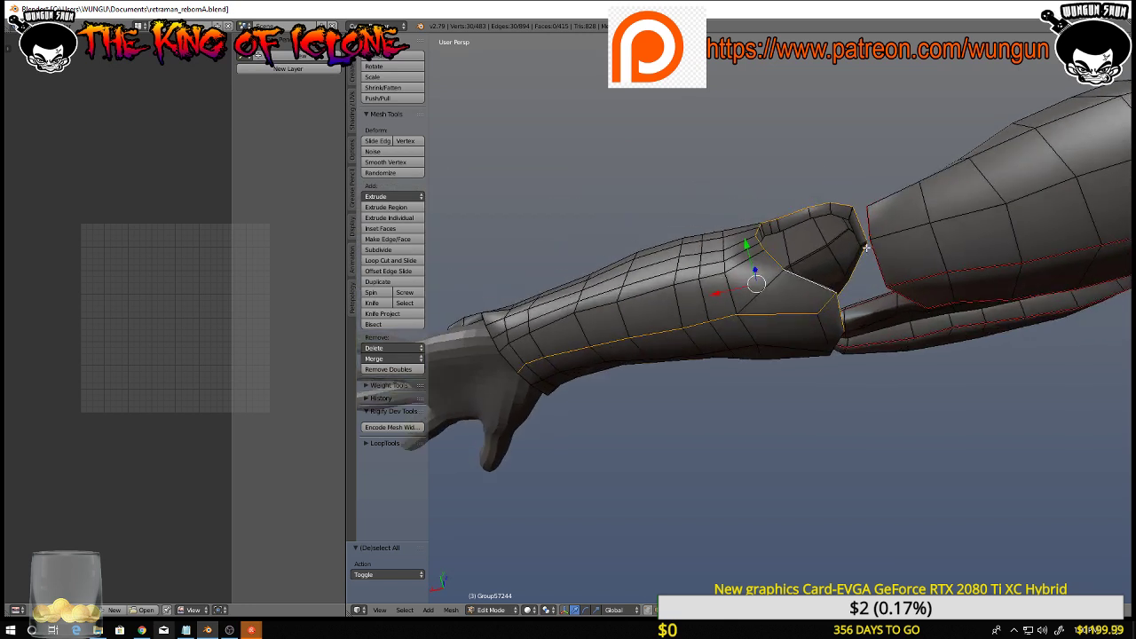
middle_click_drag(866, 243, 703, 425)
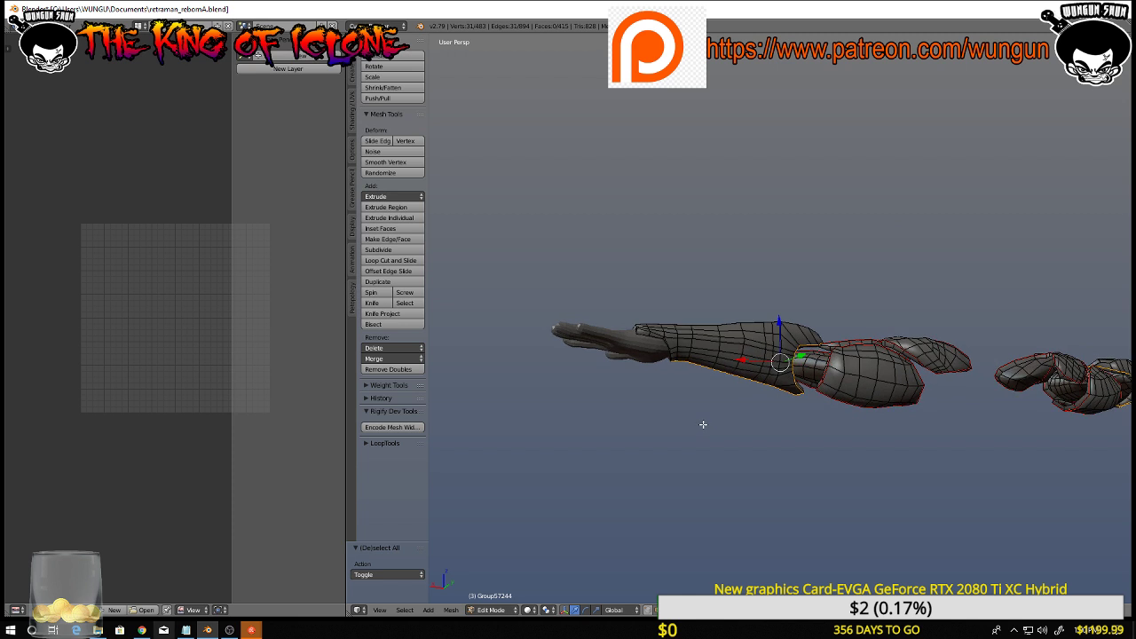
key("ctrl+e")
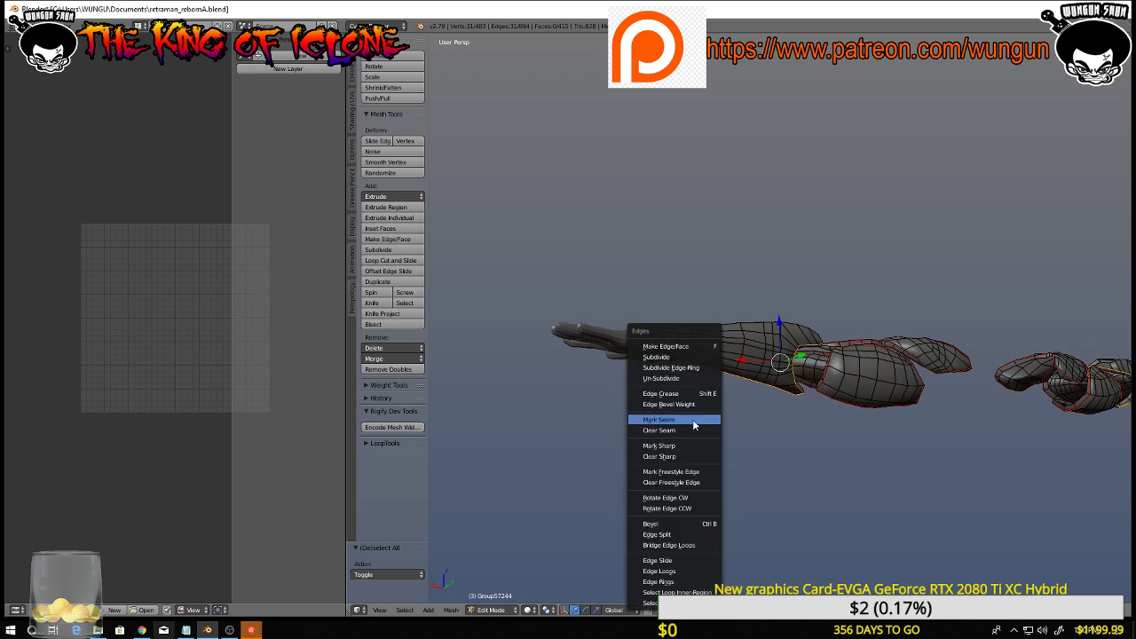
left_click(696, 419)
Leave Edit Mode and hide the hand object to expose the forearm's wrist opening
middle_click_drag(694, 421, 710, 333)
right_click(709, 334)
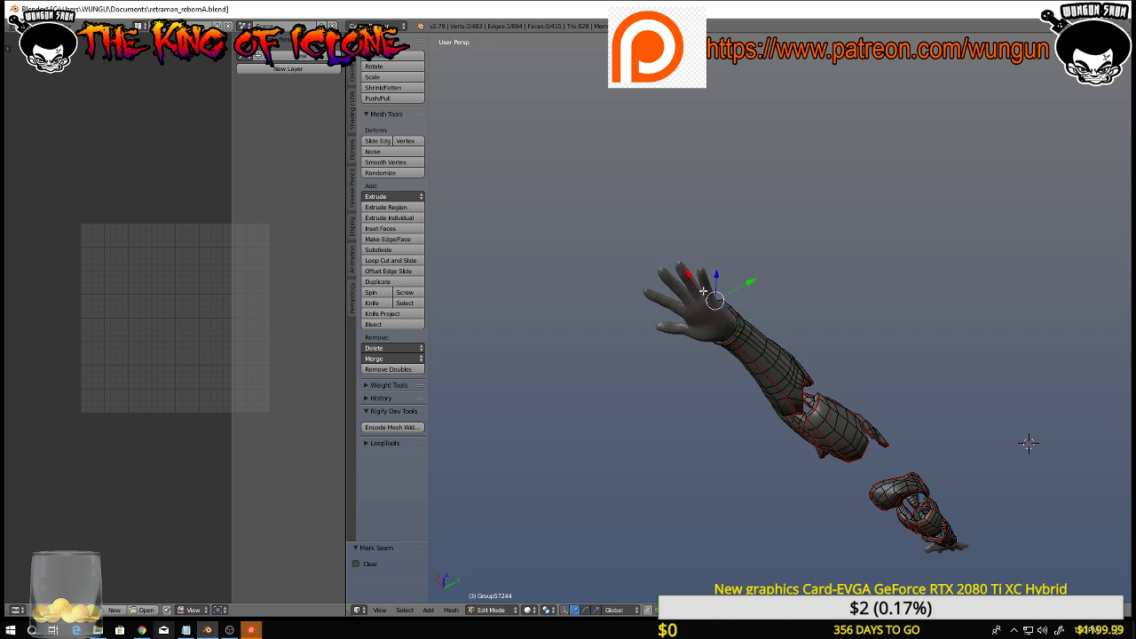
key("Tab")
right_click(725, 320)
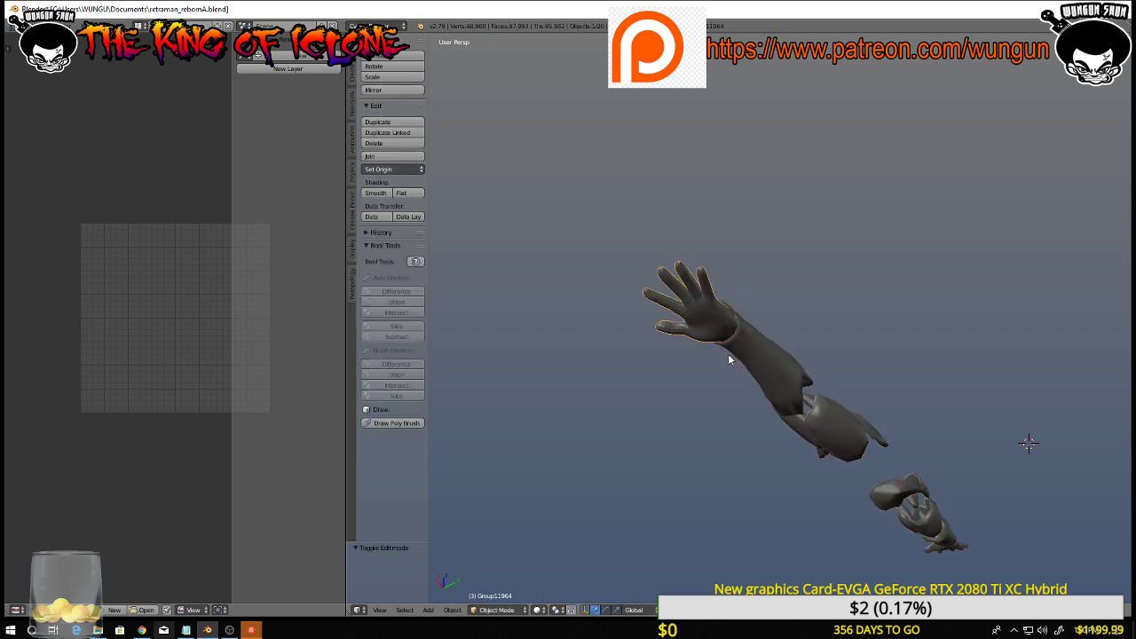
key("h")
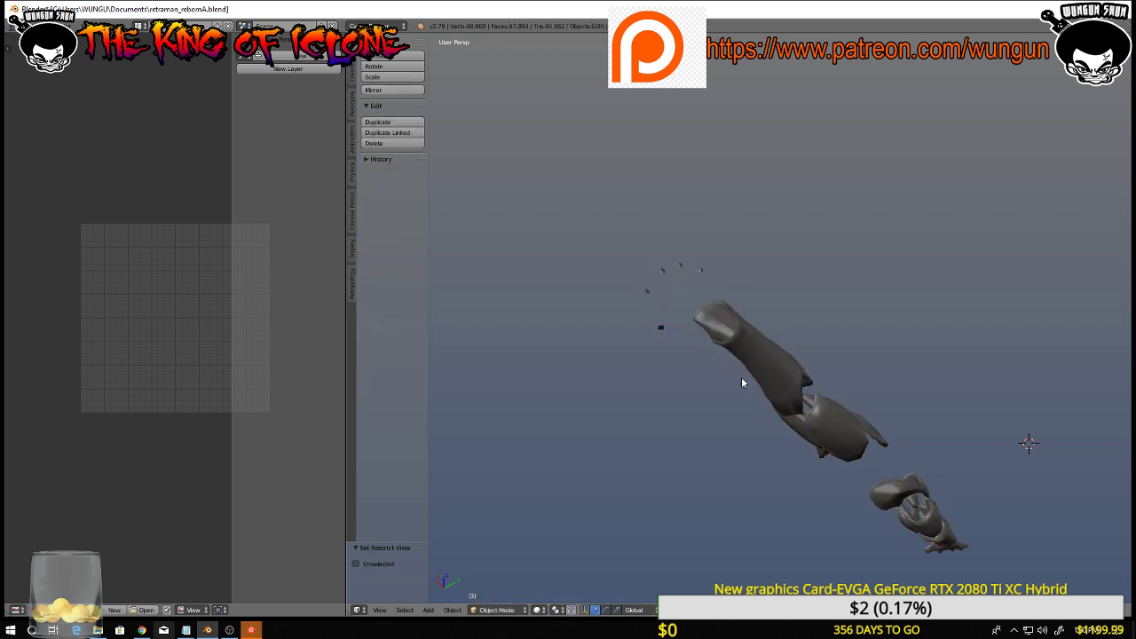
Select the arm object at its wrist opening and enter Edit Mode
middle_click_drag(876, 502, 776, 367)
scroll(776, 366, "up", 3)
scroll(753, 245, "up", 4)
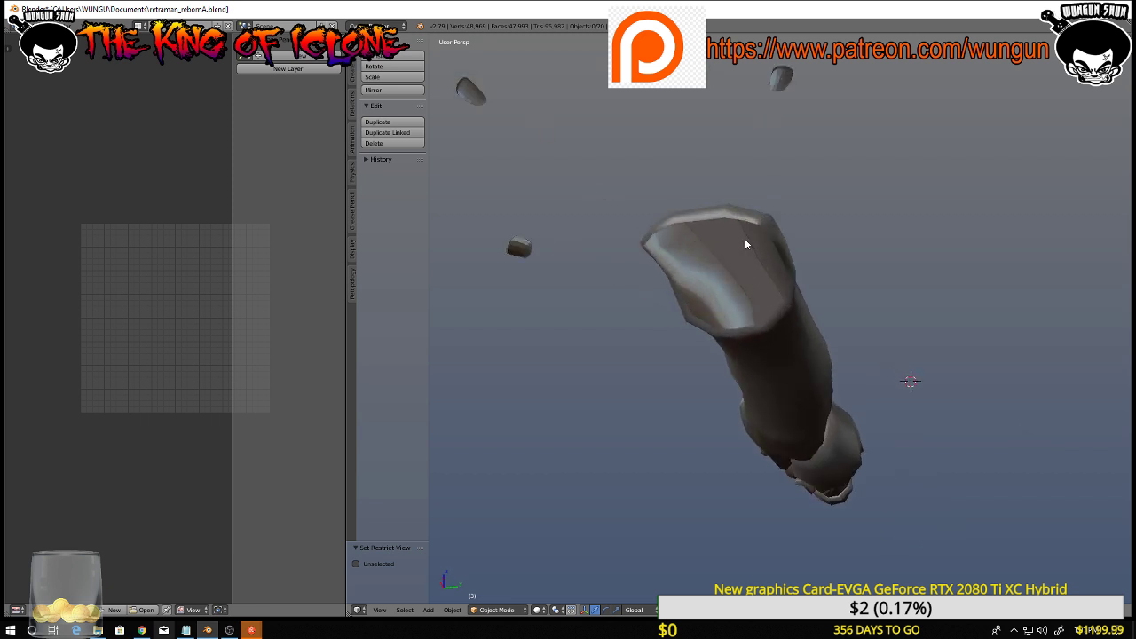
right_click(787, 266)
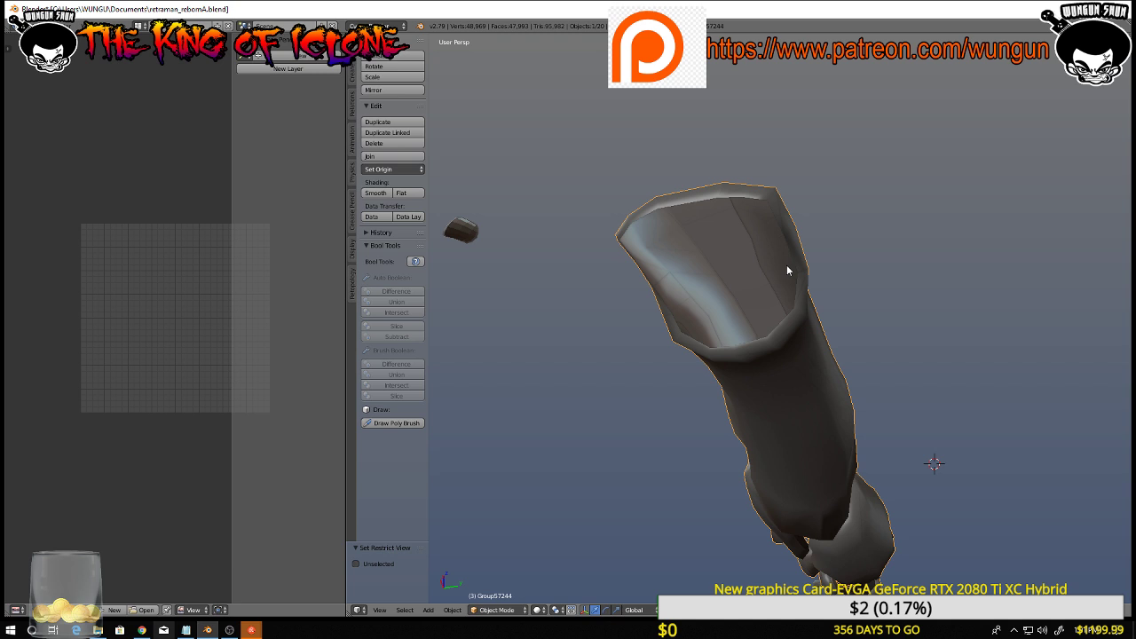
key("Tab")
Clear the selection and select a run of edges along the outer rim of the forearm's wrist opening
middle_click_drag(797, 279, 759, 281)
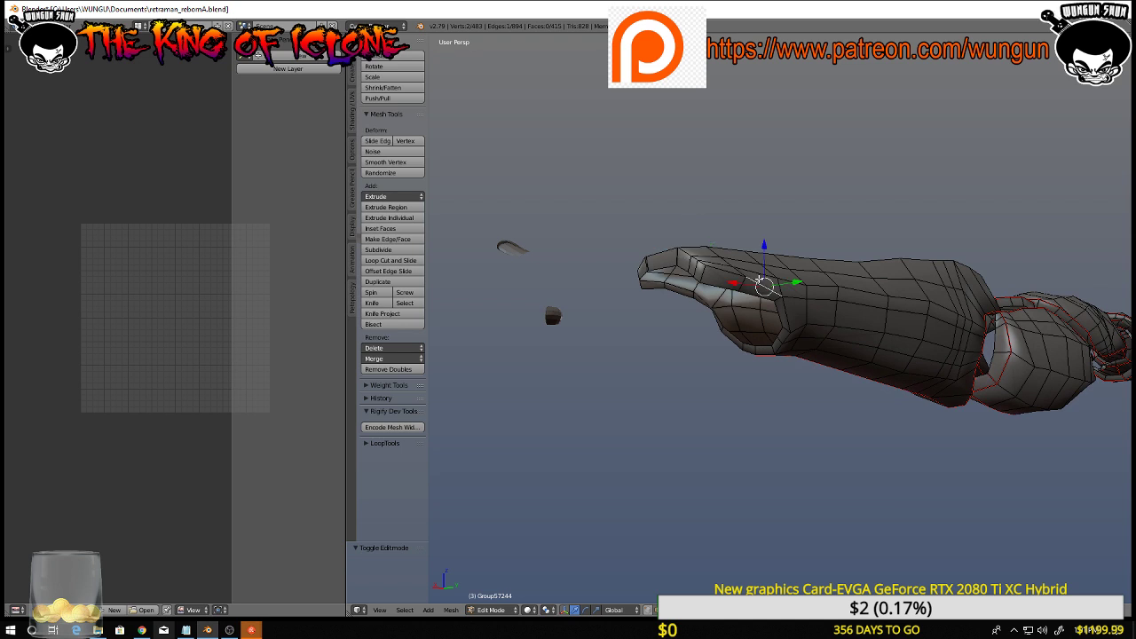
key("a")
right_click(759, 280, "alt")
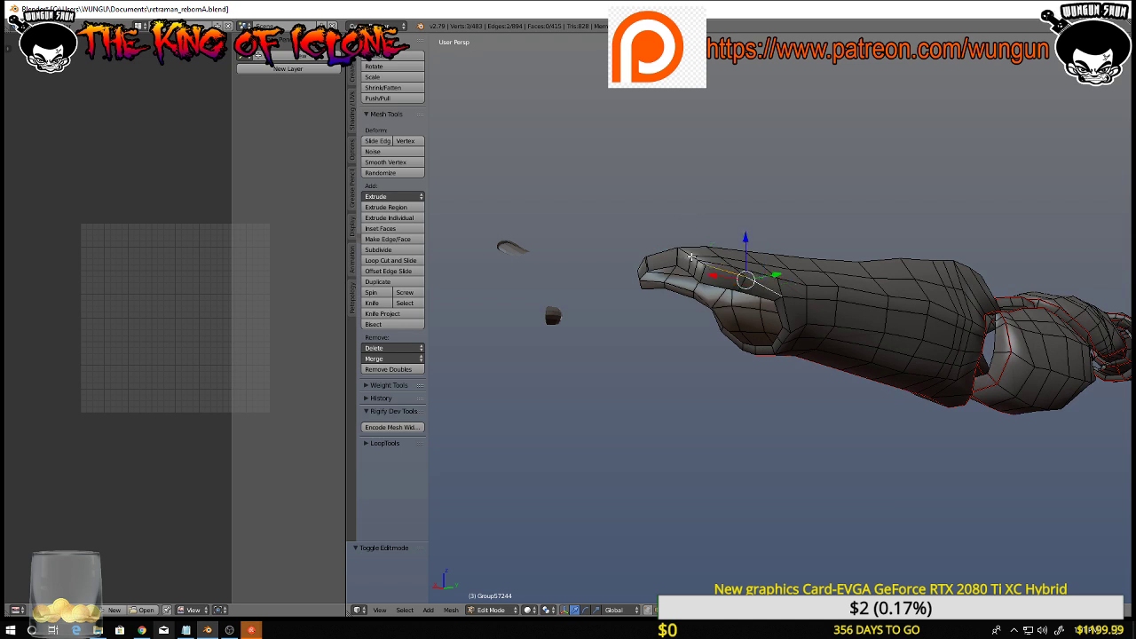
right_click(688, 254, "alt")
middle_click_drag(728, 280, 950, 300)
right_click(746, 266, "ctrl")
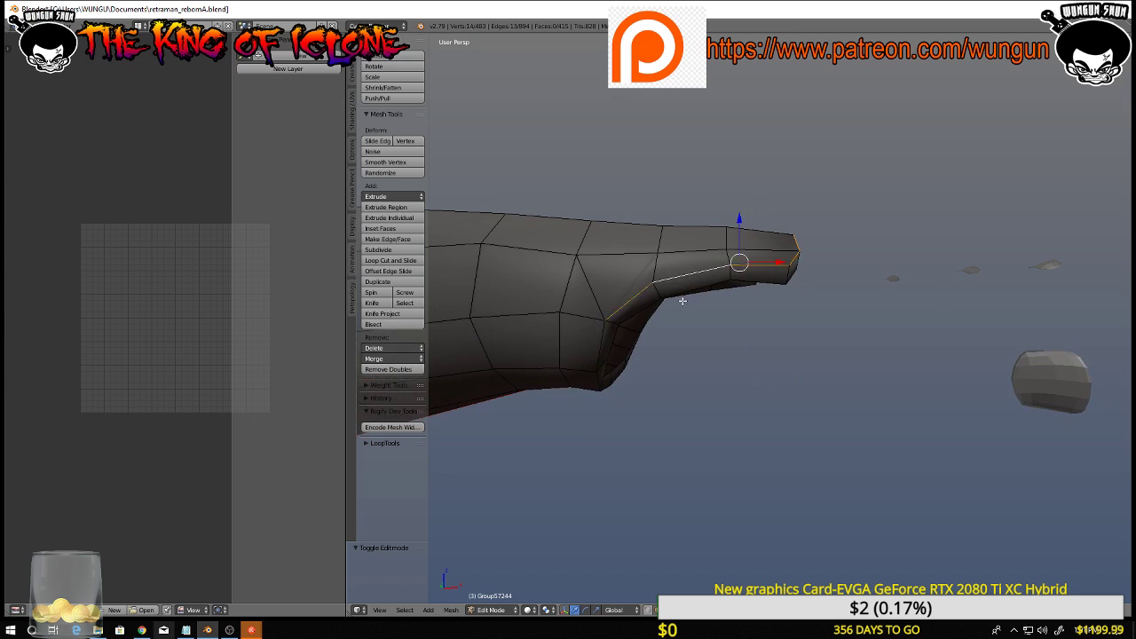
Extend the edge selection around the whole wrist opening rim and mark it as a seam
middle_click_drag(684, 301, 554, 257)
right_click(611, 186, "alt+shift")
right_click(571, 266, "alt")
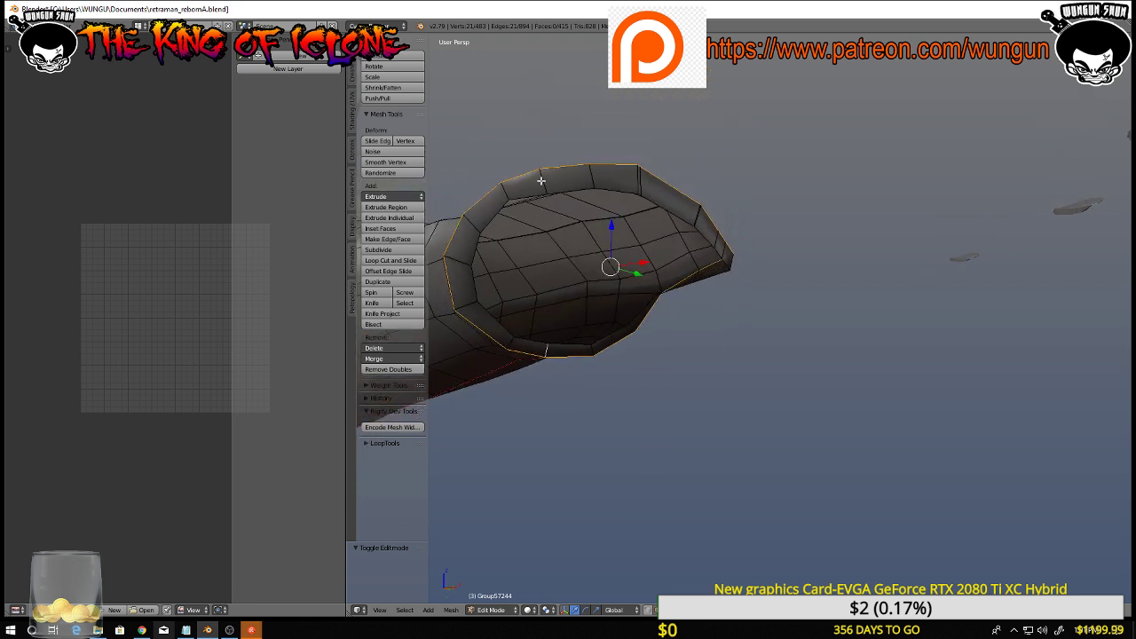
middle_click_drag(675, 246, 903, 293)
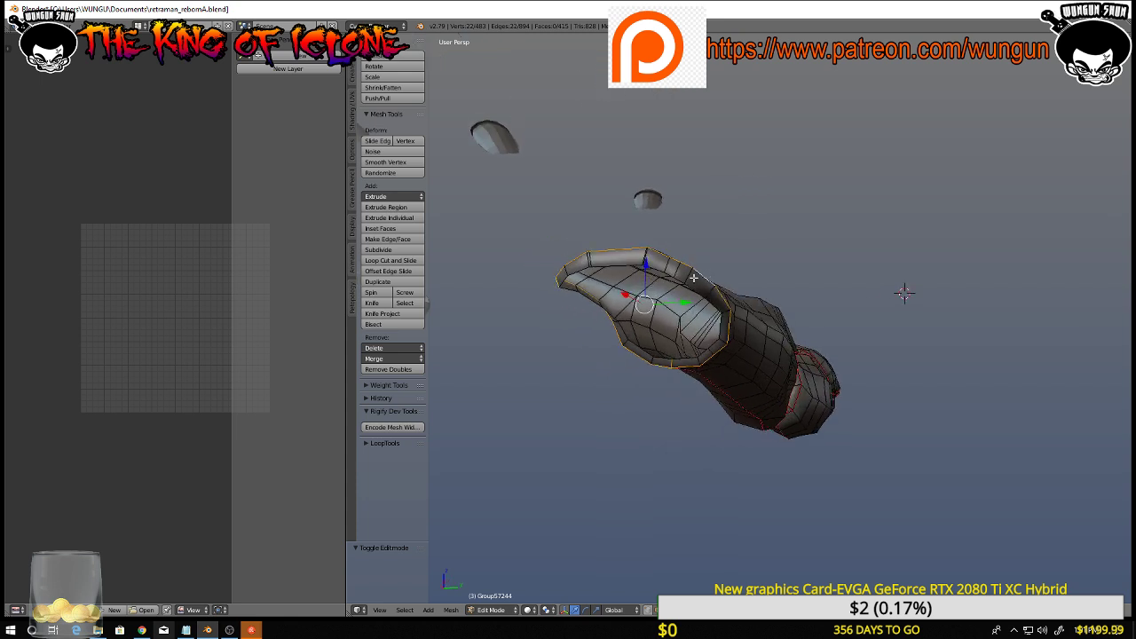
middle_click_drag(689, 277, 853, 293)
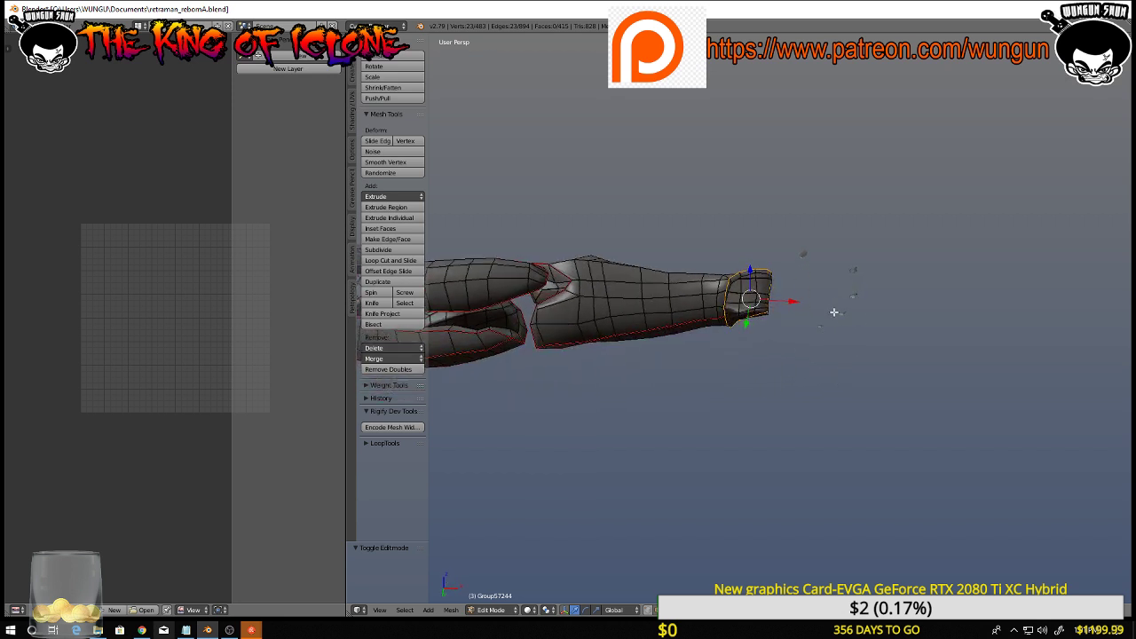
key("ctrl+e")
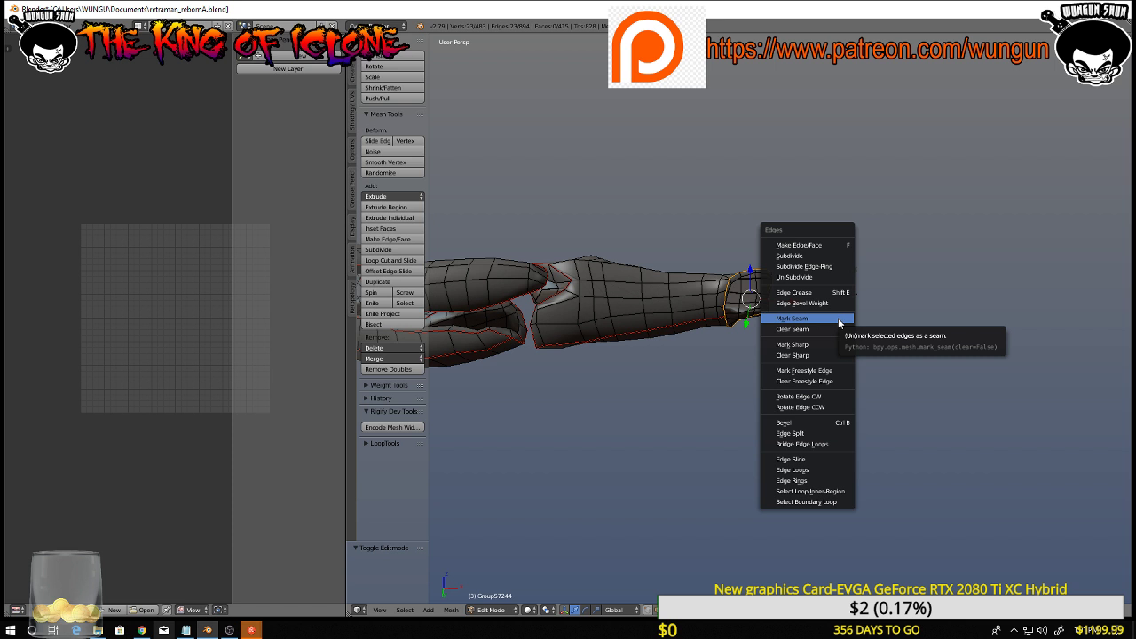
left_click(813, 318)
Select the entire arm mesh and widen the UV/Image Editor area
middle_click_drag(819, 323, 820, 369)
key("a")
key("a")
scroll(761, 332, "down", 5)
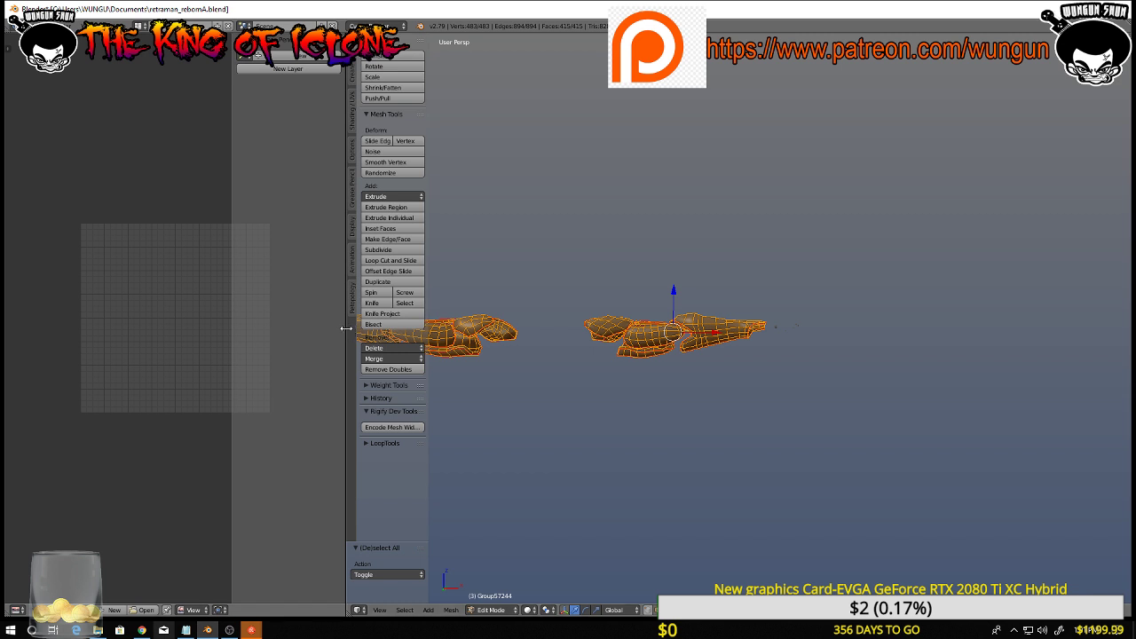
left_click_drag(349, 325, 677, 329)
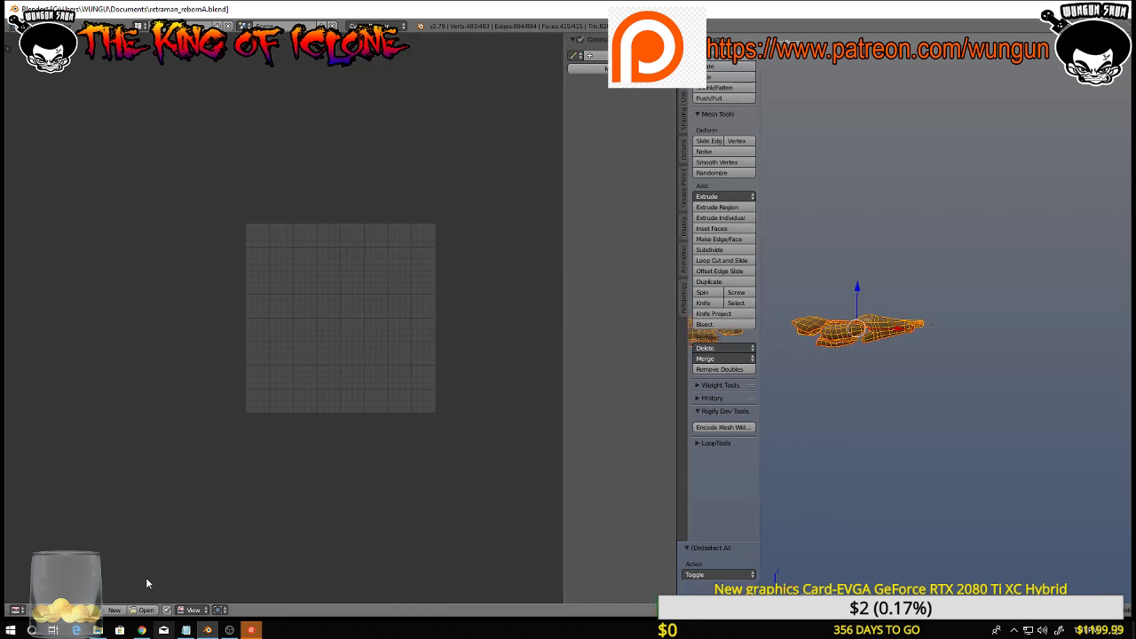
Create a new image with the UV Grid generated type, 2048 px wide and 2048 px high
left_click(113, 611)
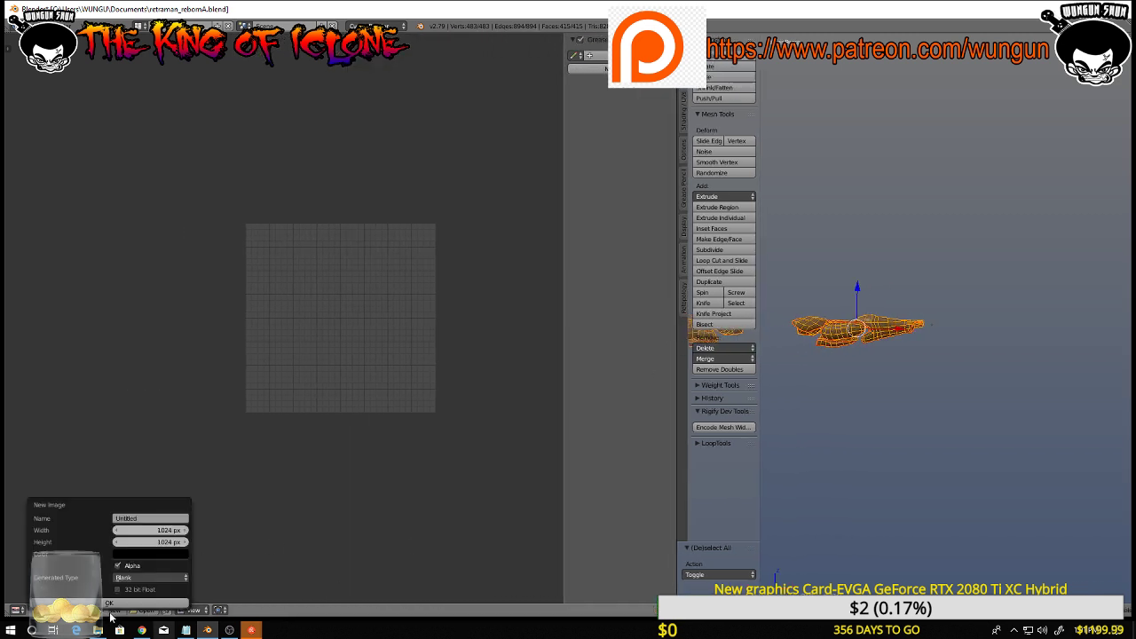
left_click(156, 577)
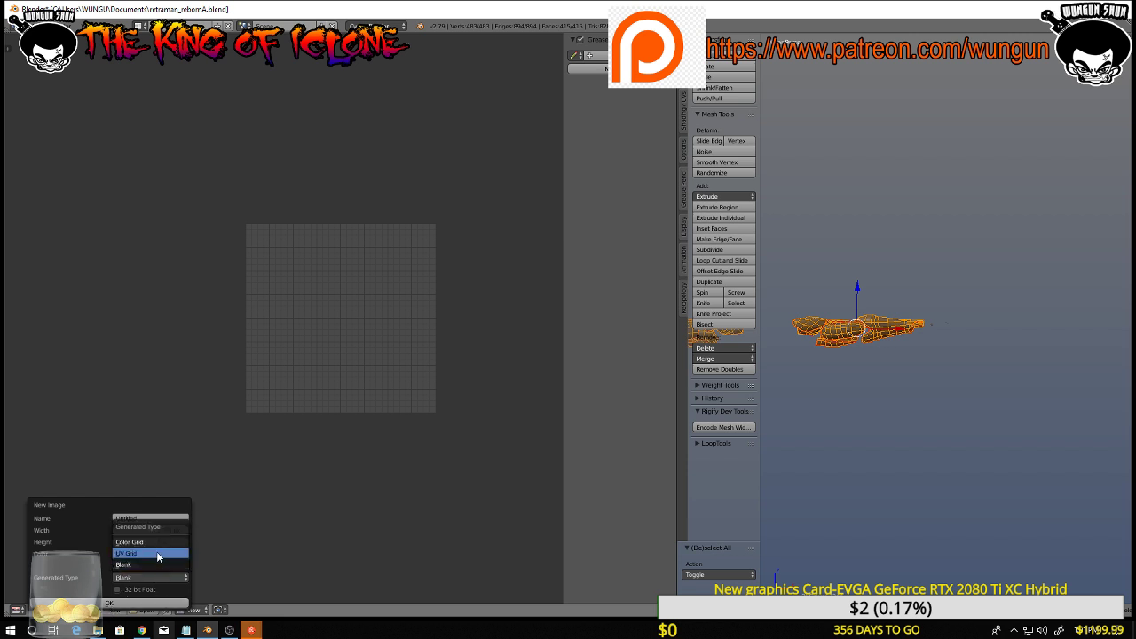
left_click(156, 552)
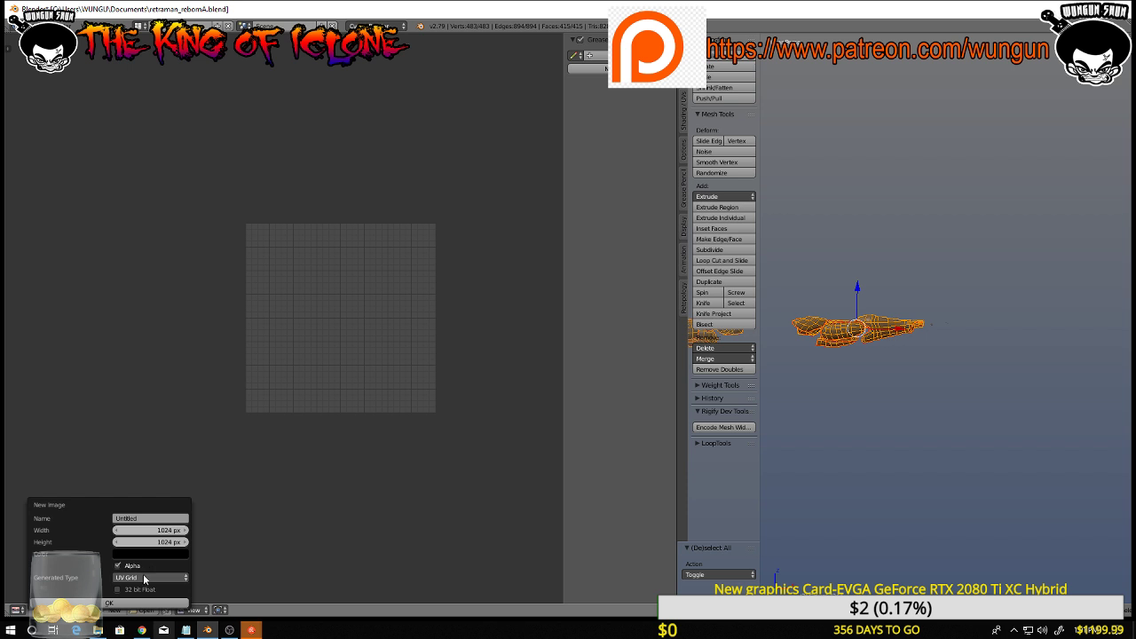
left_click(164, 531)
key("BackSpace")
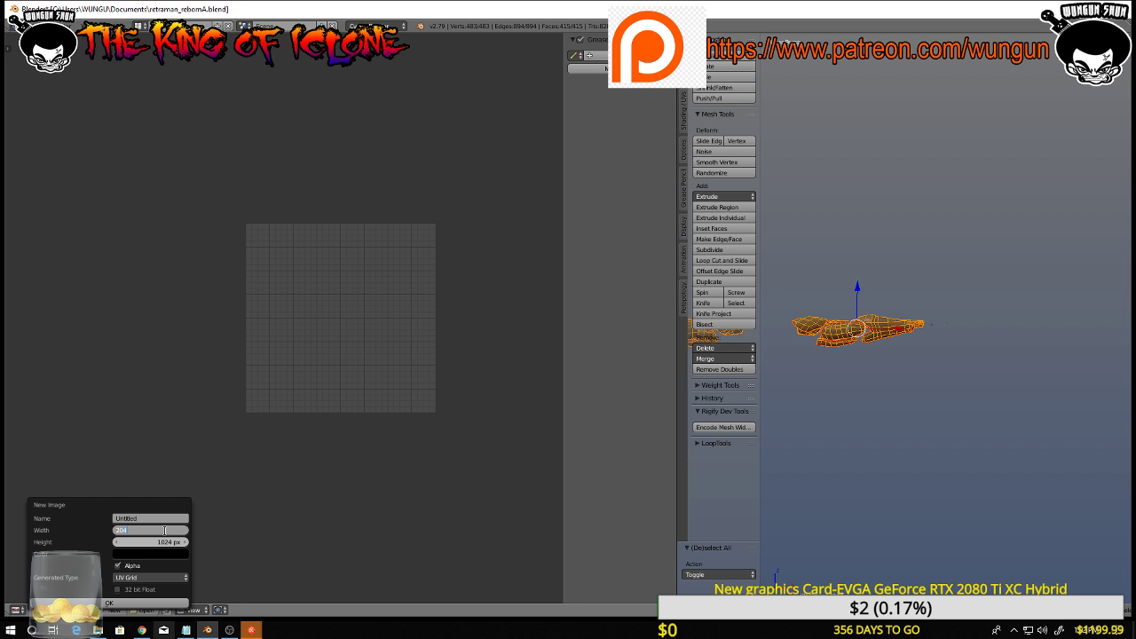
key("Return")
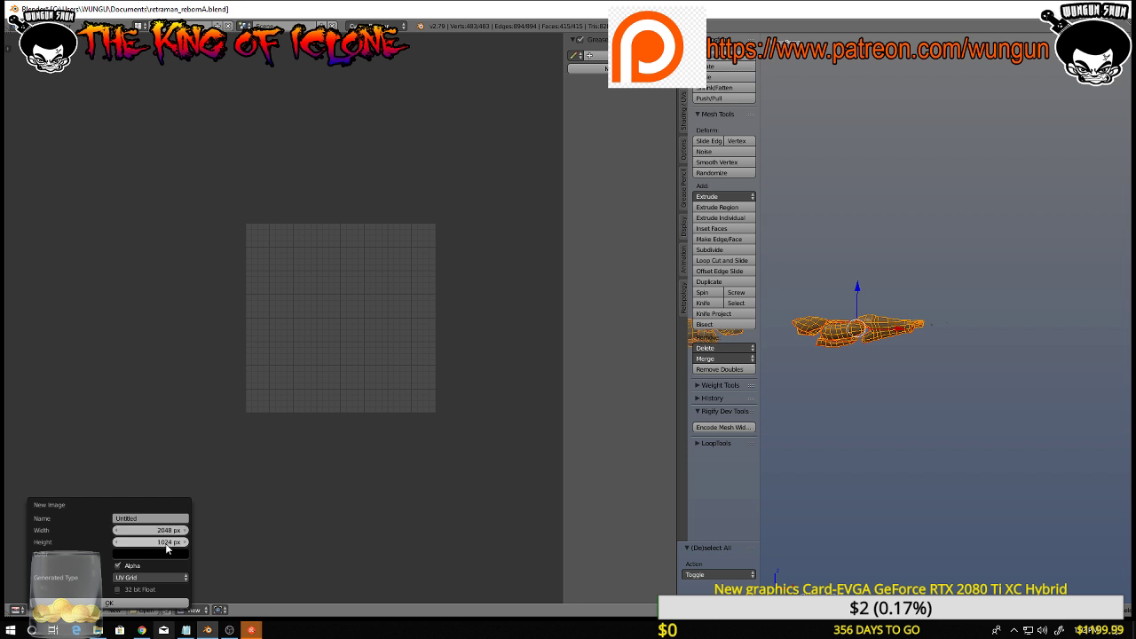
left_click(164, 542)
key("BackSpace")
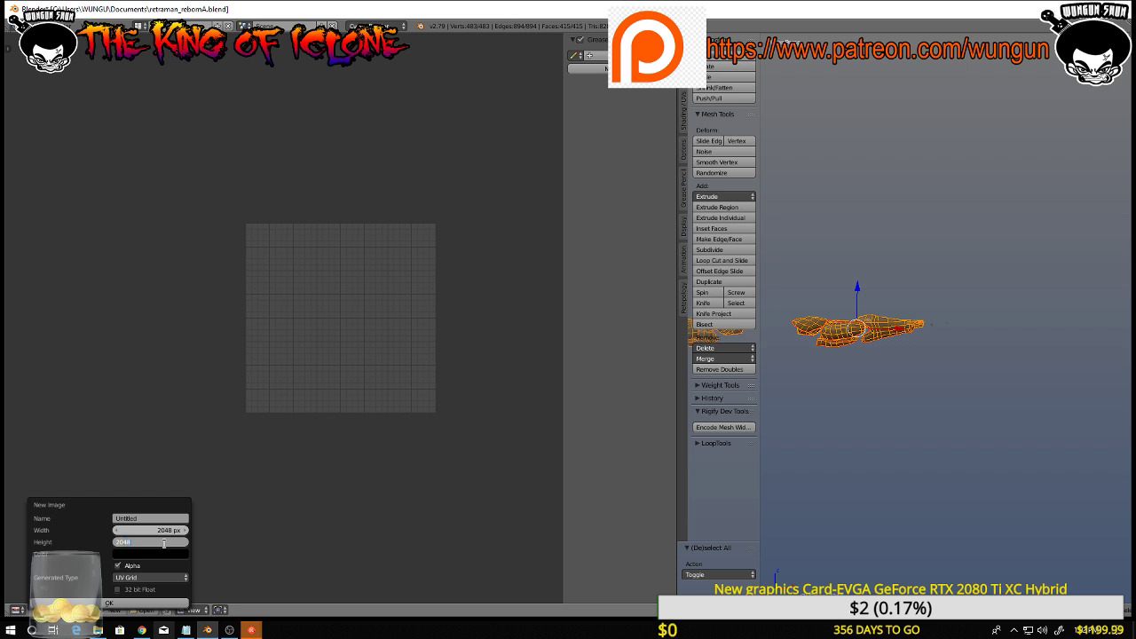
key("Return")
left_click(104, 604)
scroll(271, 402, "down", 6)
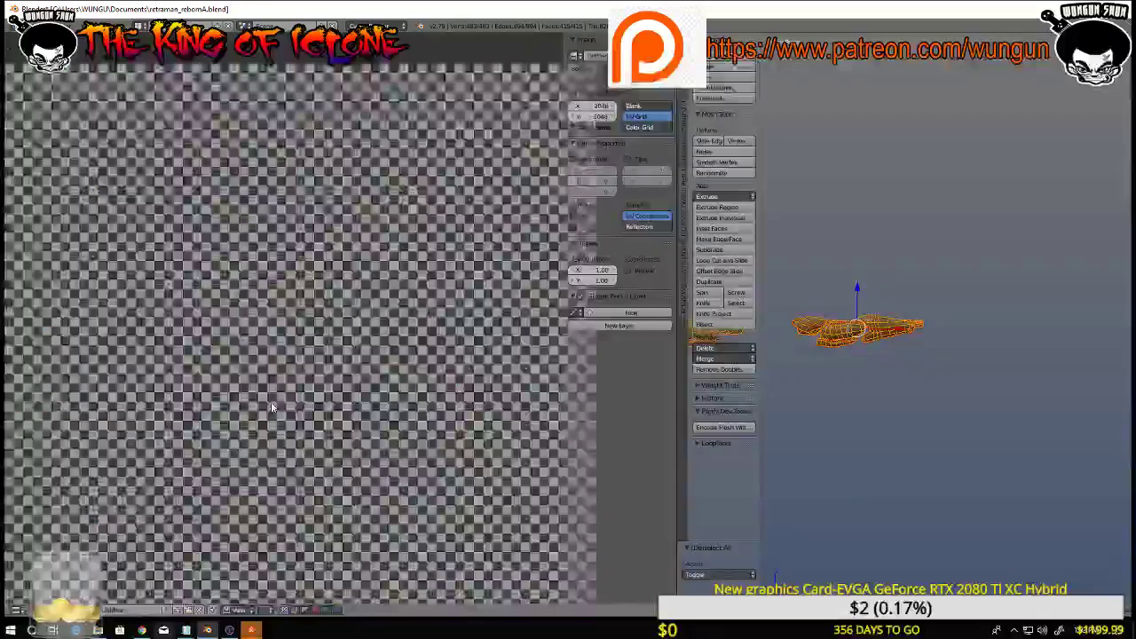
middle_click_drag(490, 414, 545, 386)
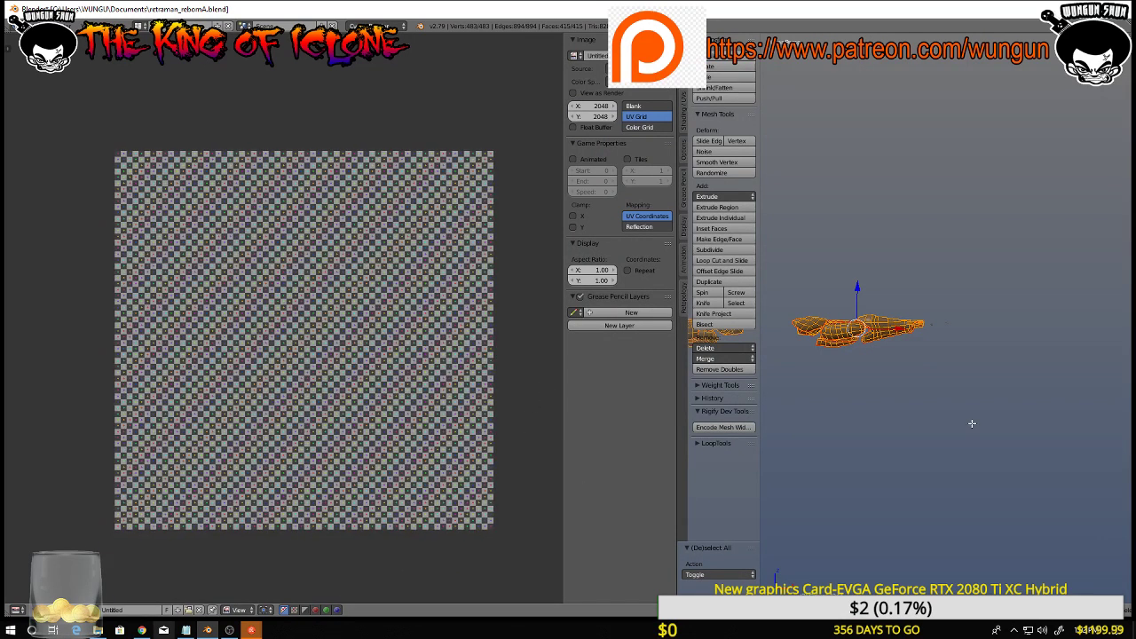
Unwrap the whole selected arm mesh along its marked seams
key("u")
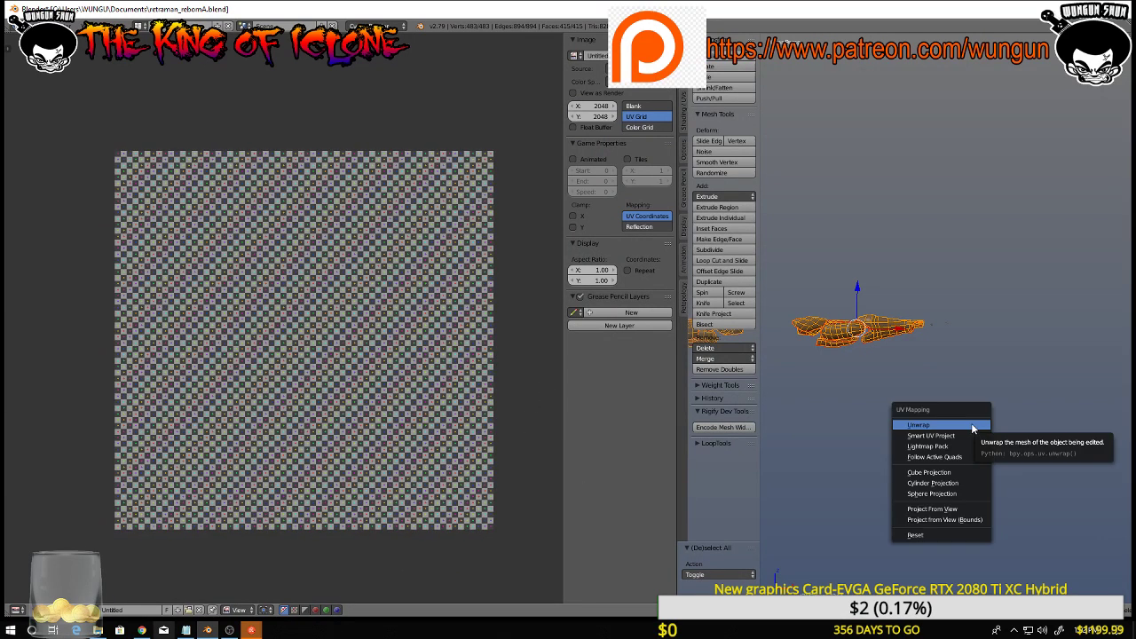
left_click(972, 423)
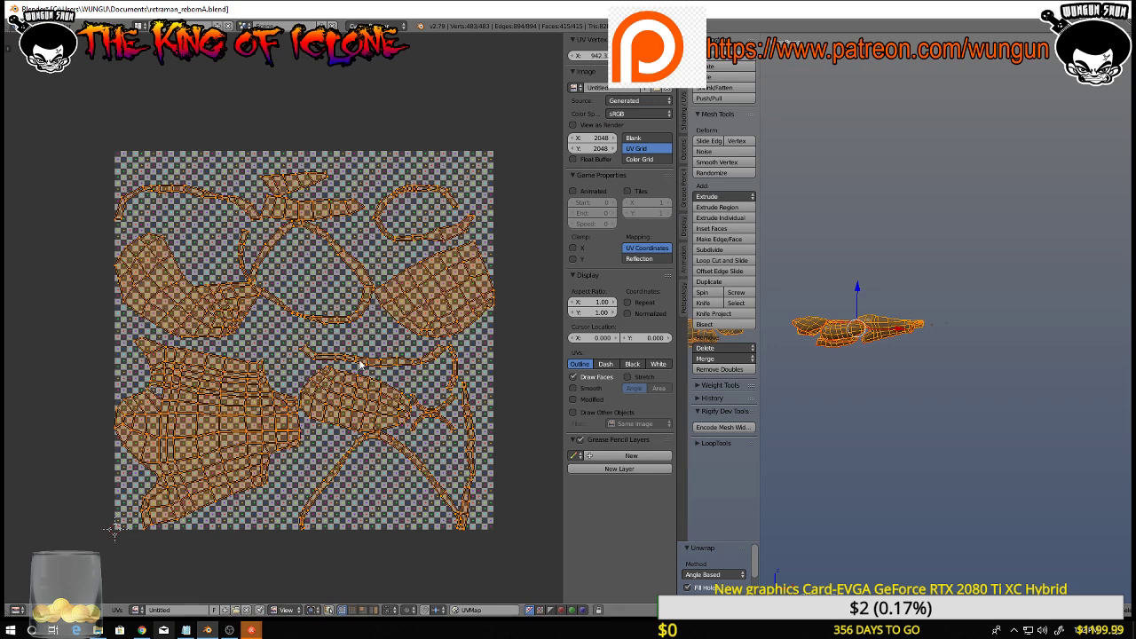
scroll(407, 375, "down", 1)
scroll(407, 375, "up", 2)
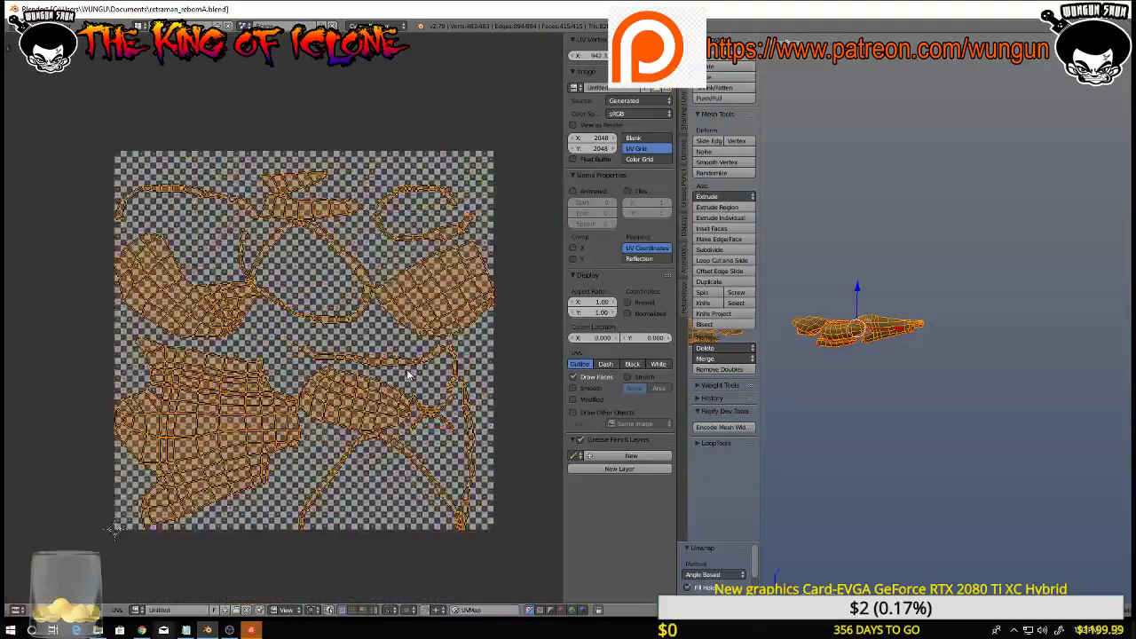
scroll(407, 375, "down", 1)
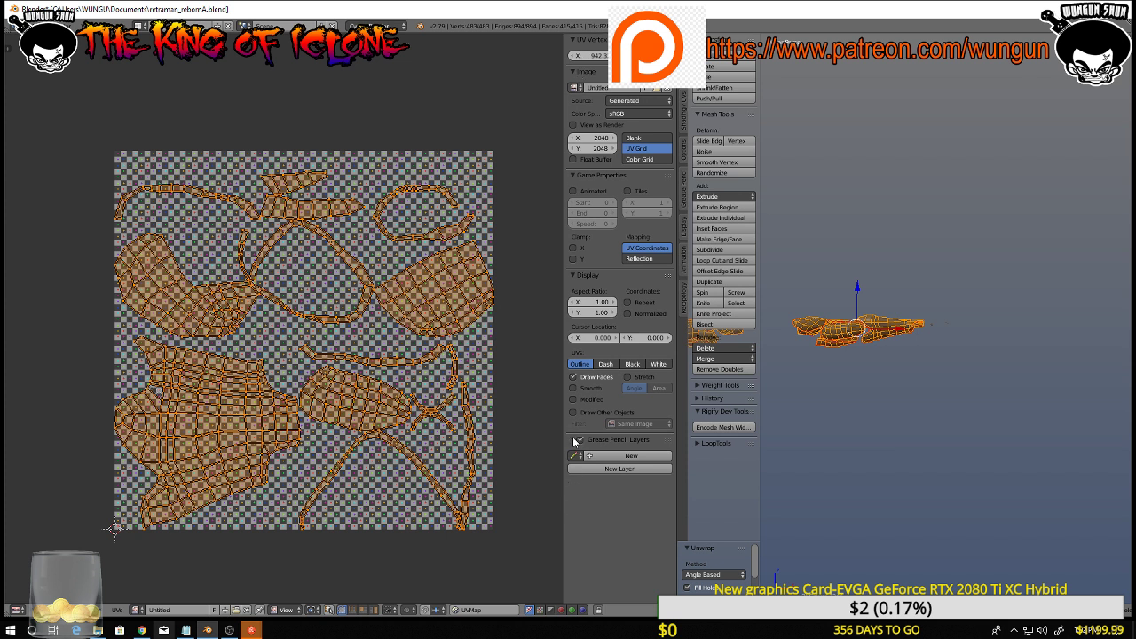
Turn on the UV Stretch display and examine the islands for distortion
left_click(628, 377)
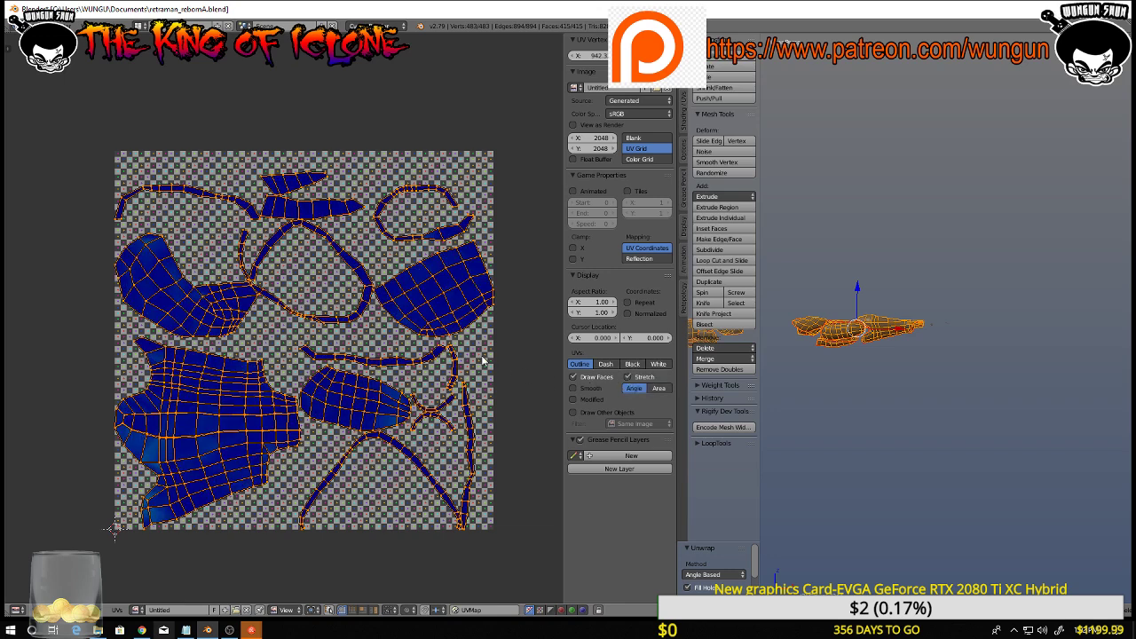
scroll(484, 360, "up", 1)
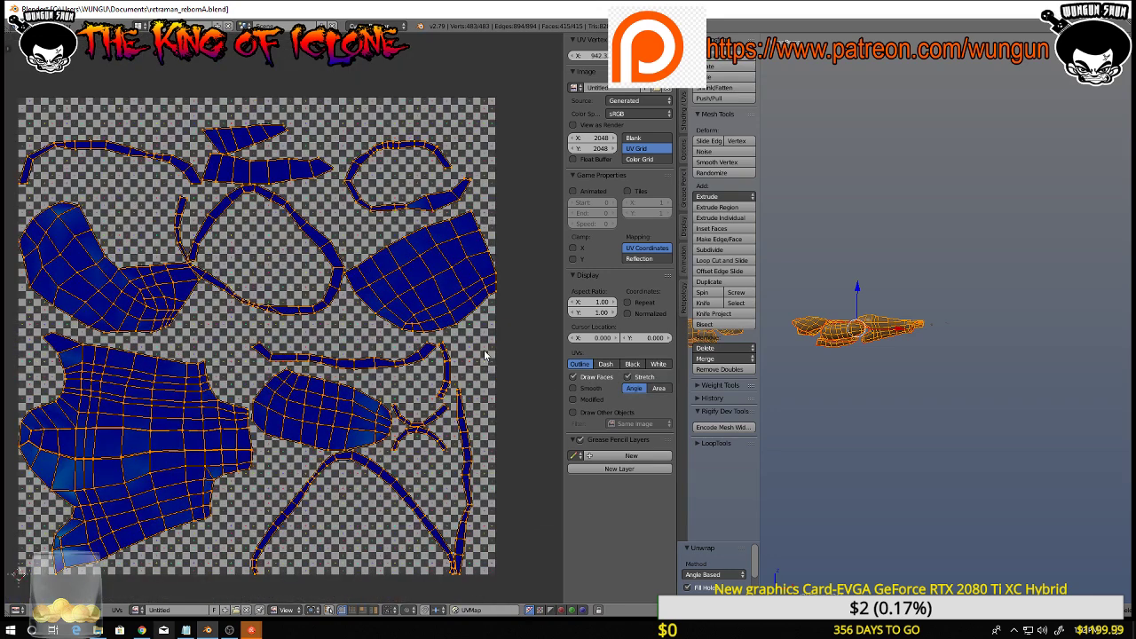
middle_click_drag(489, 355, 583, 303)
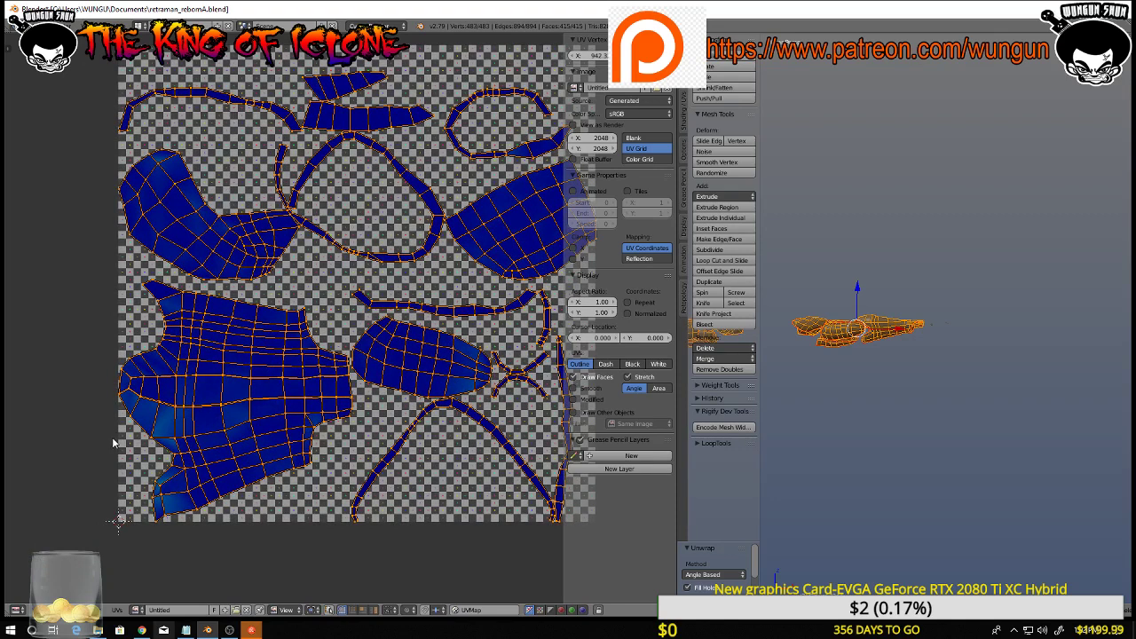
scroll(116, 442, "up", 1)
scroll(116, 441, "down", 3)
scroll(119, 439, "up", 2)
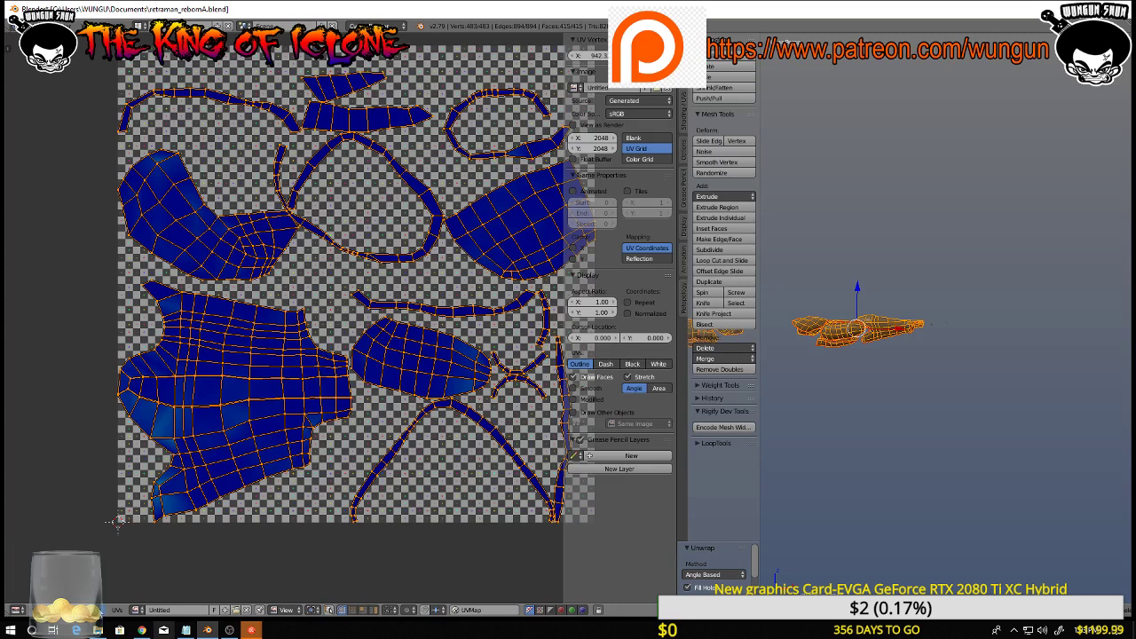
left_click(112, 610)
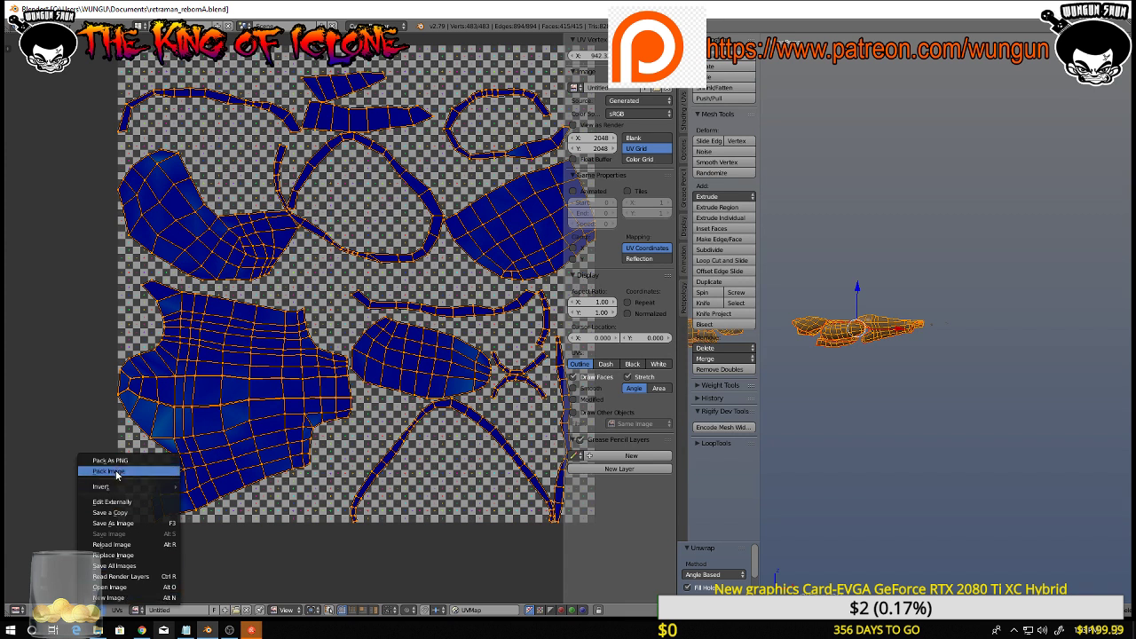
left_click(116, 476)
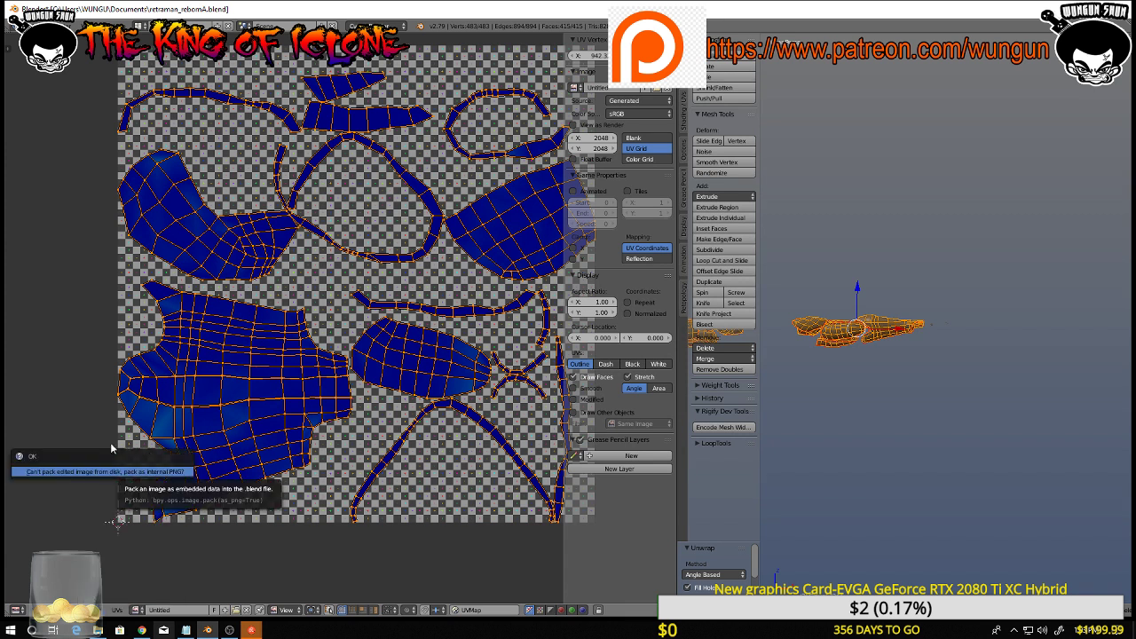
left_click(81, 330)
key("a")
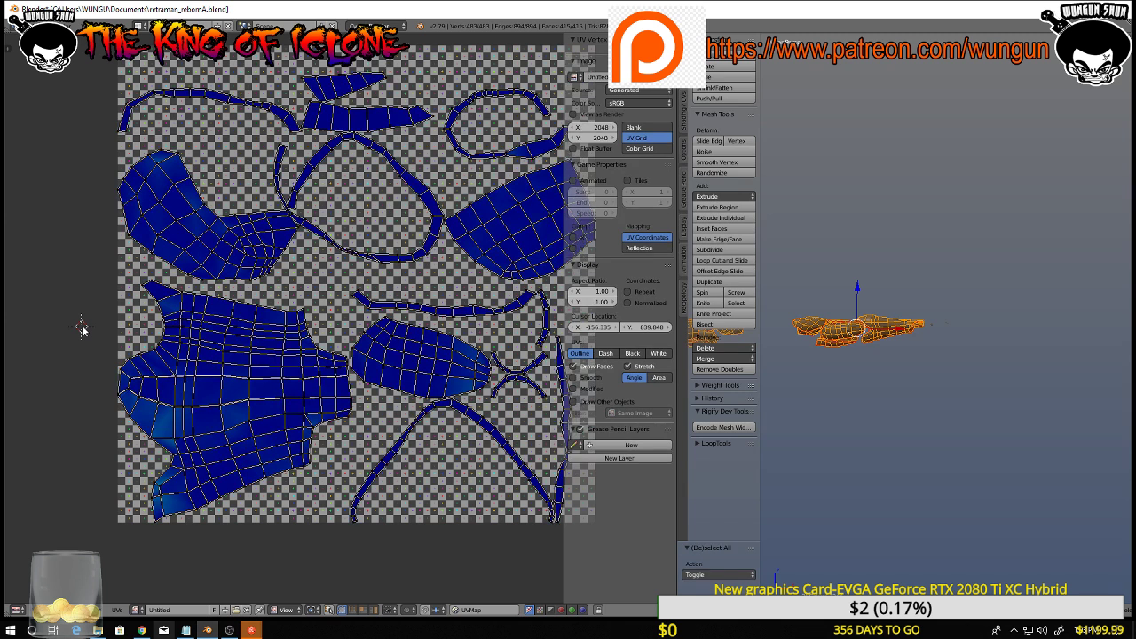
key("a")
Select all UV islands and scale them to about 0.861 so they sit inside the image with a margin
scroll(176, 366, "down", 2)
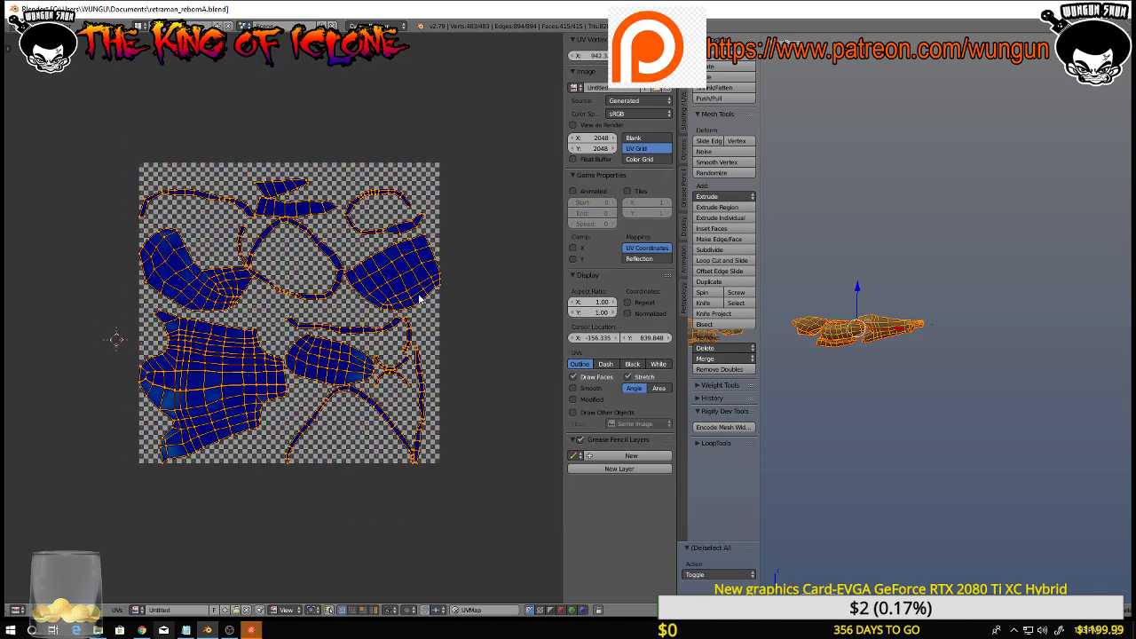
scroll(447, 310, "up", 1)
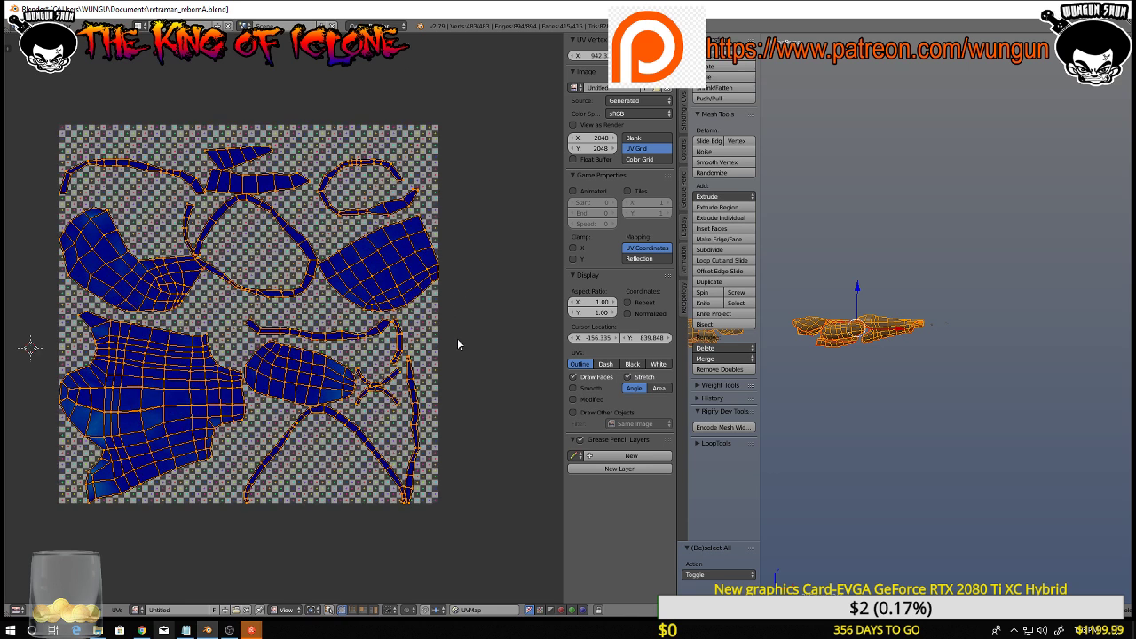
scroll(458, 345, "up", 1)
scroll(456, 341, "down", 3)
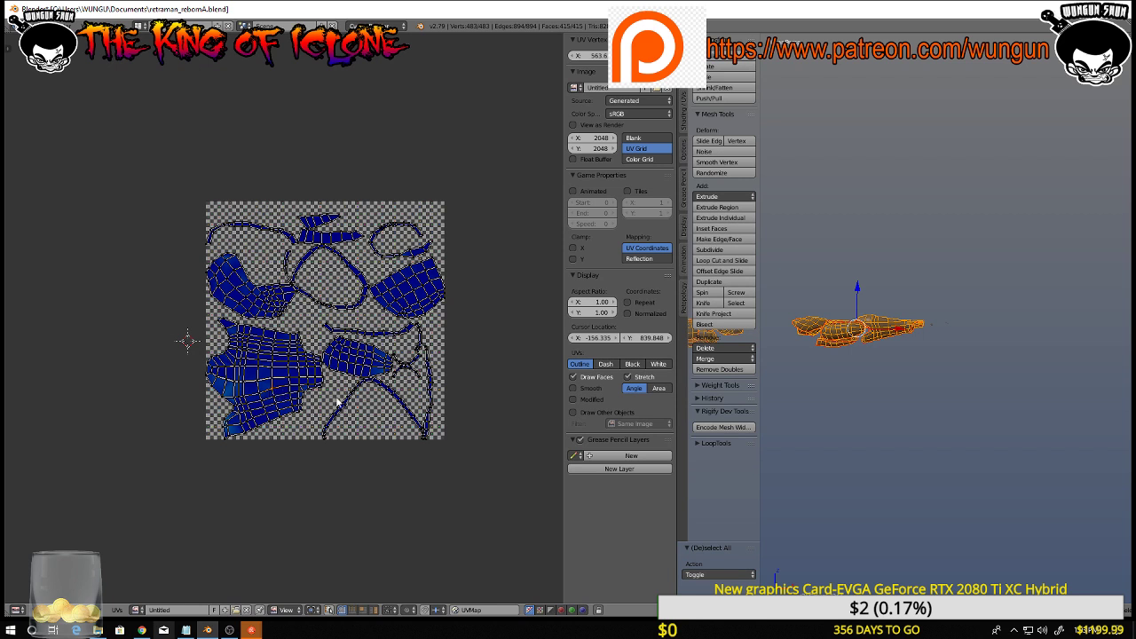
key("a")
key("a")
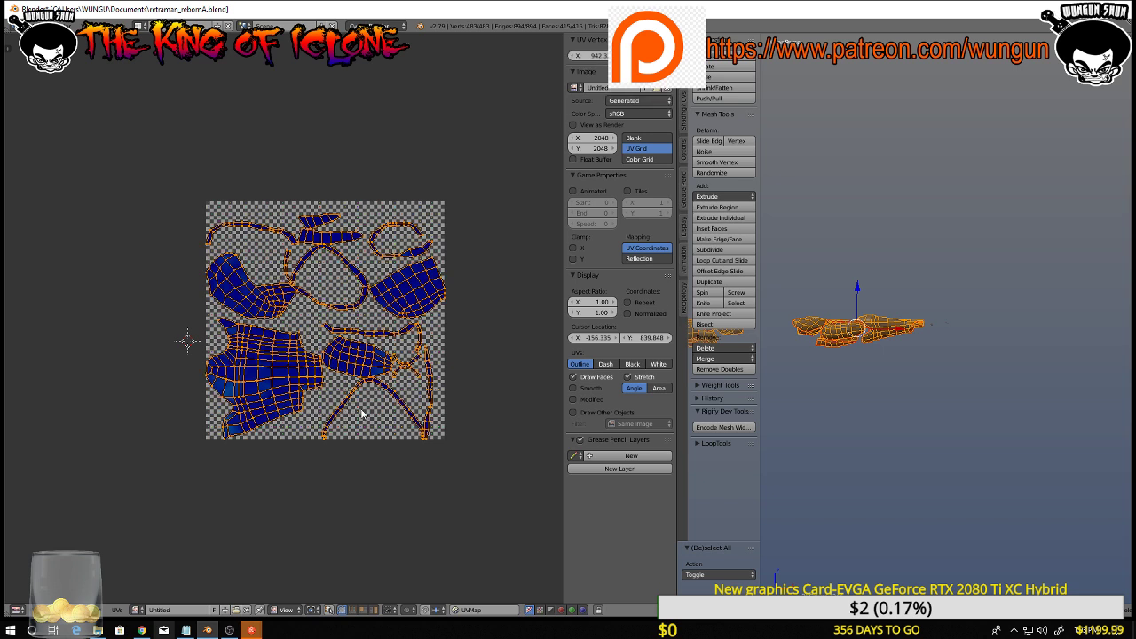
key("s")
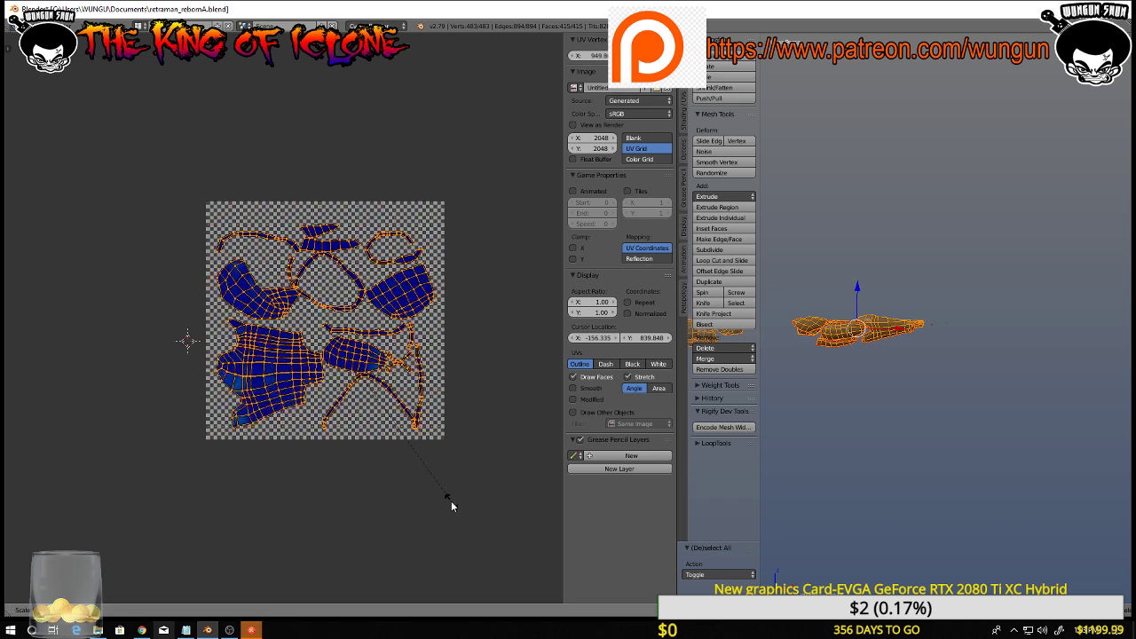
left_click(447, 492)
Set the 3D view's viewport shading to Texture with the whole arm mesh in view
scroll(926, 395, "up", 4)
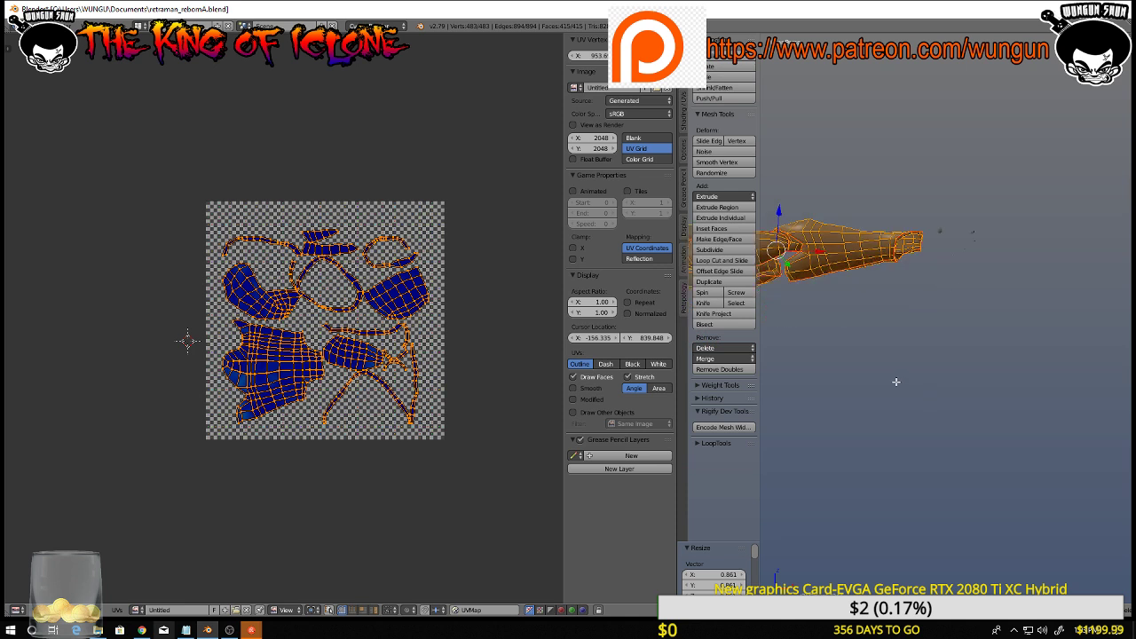
middle_click_drag(893, 380, 1001, 374)
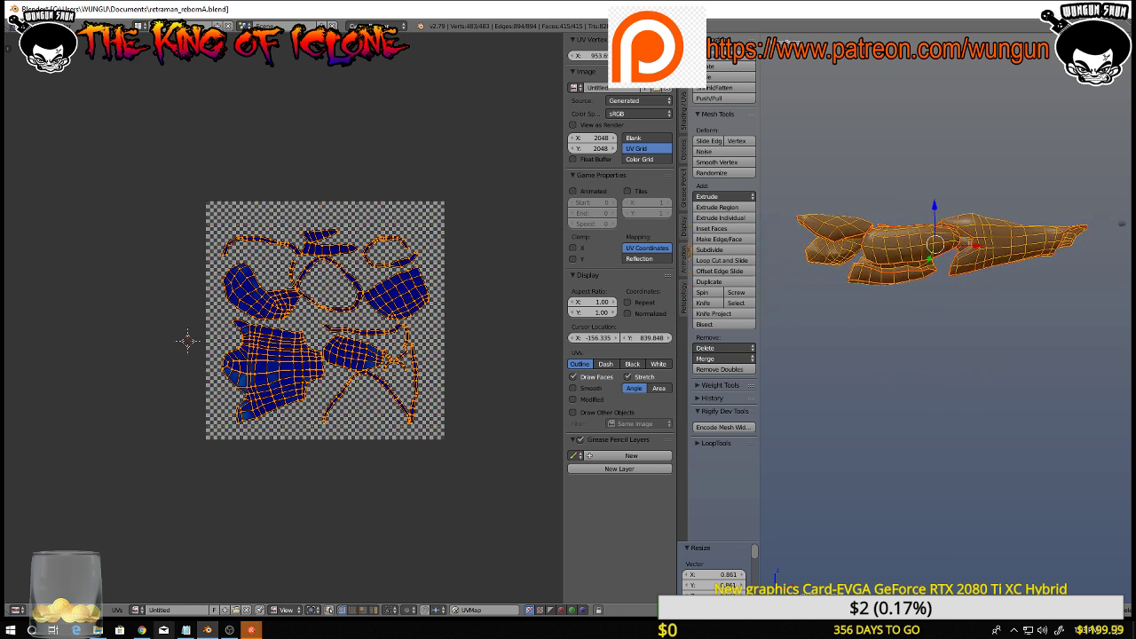
key("z")
left_click(875, 565)
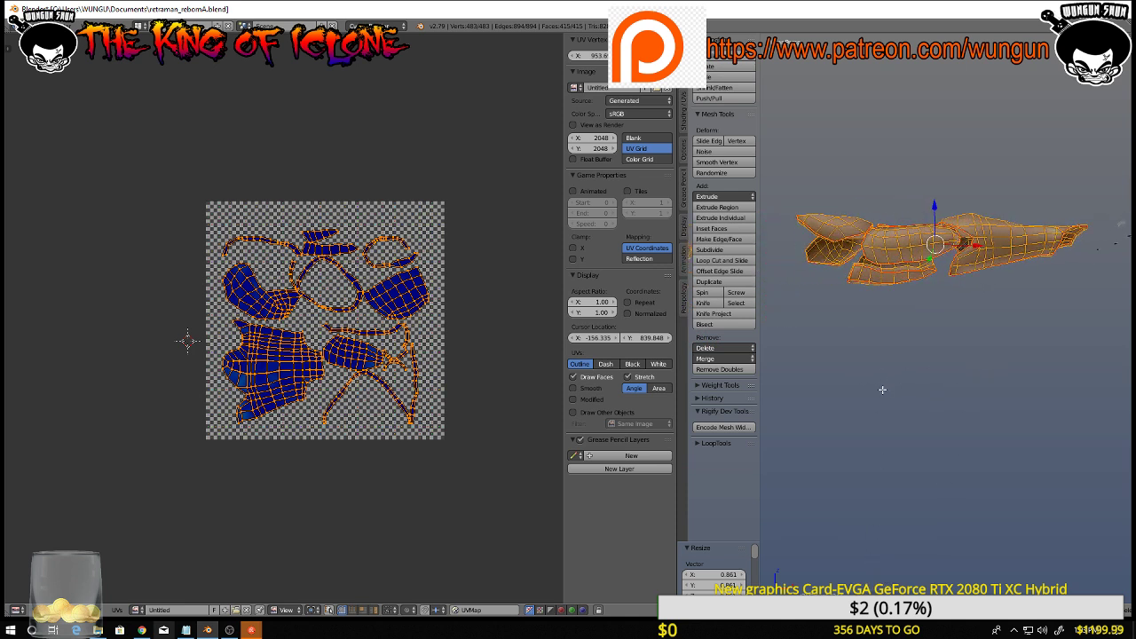
middle_click_drag(884, 384, 880, 451)
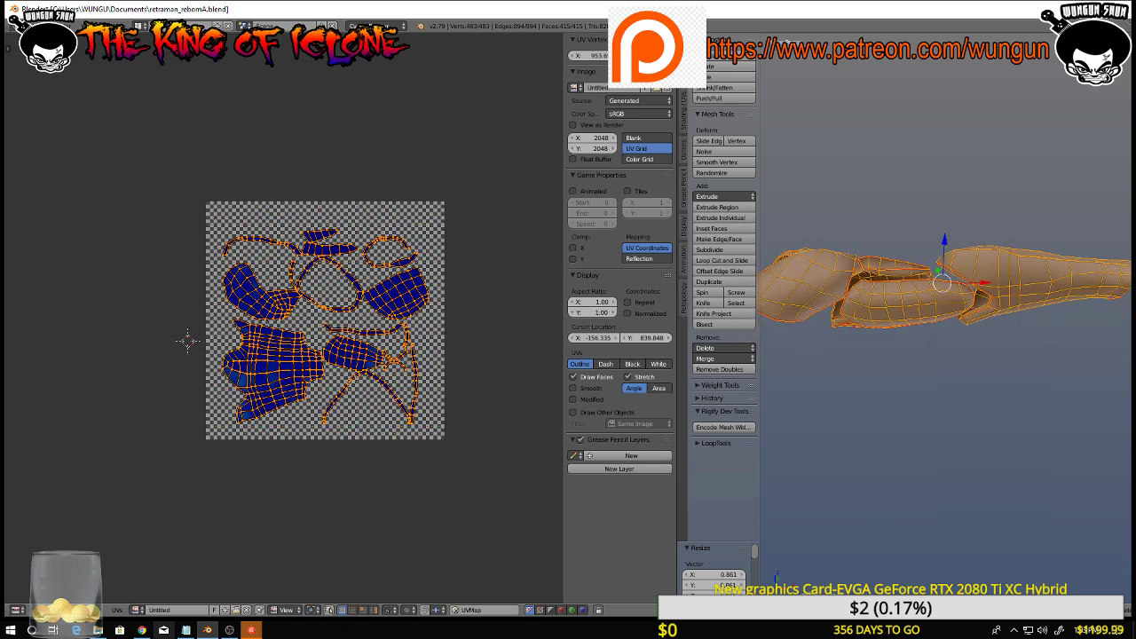
left_click(863, 610)
left_click(878, 564)
left_click(878, 610)
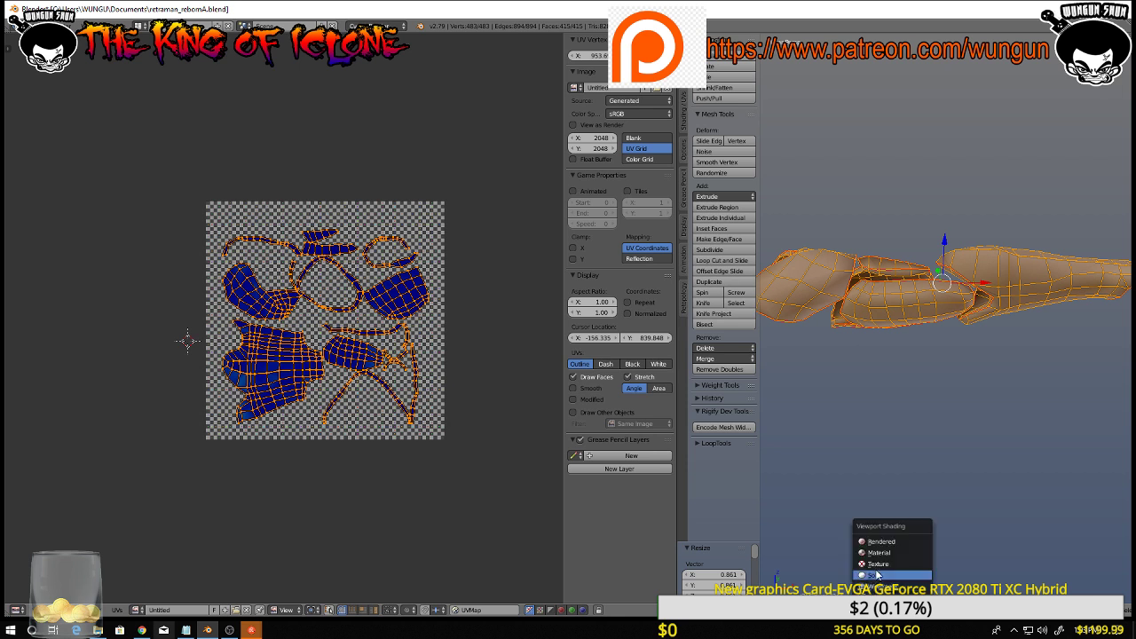
left_click(878, 565)
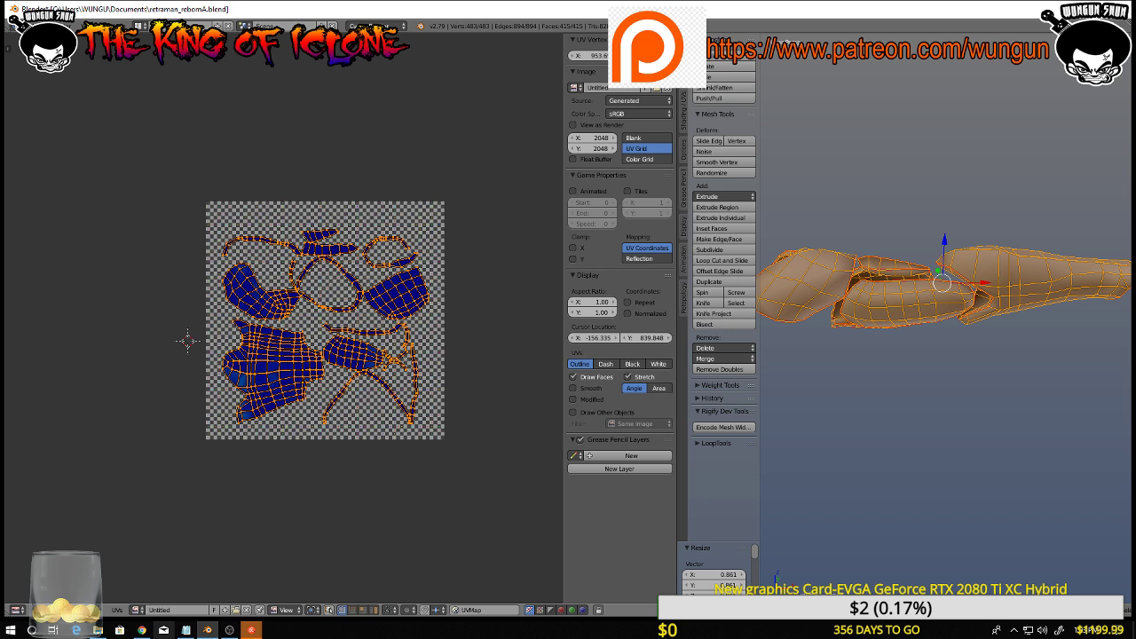
Split the UV/Image Editor into two stacked areas and switch the upper one to the Node Editor
left_click_drag(673, 37, 646, 328)
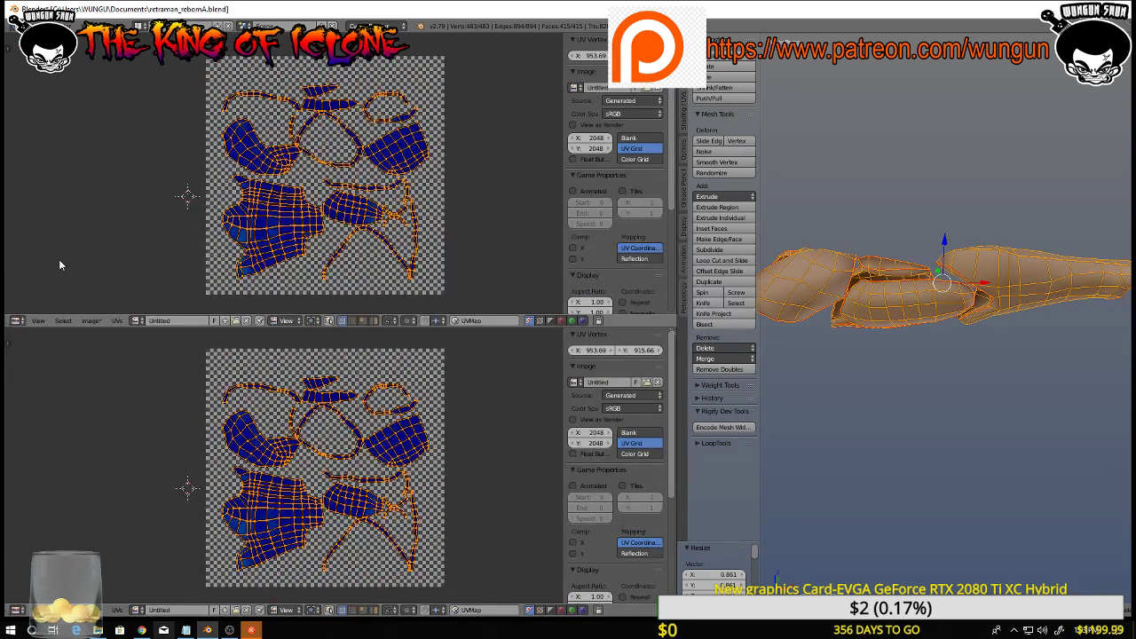
left_click(15, 320)
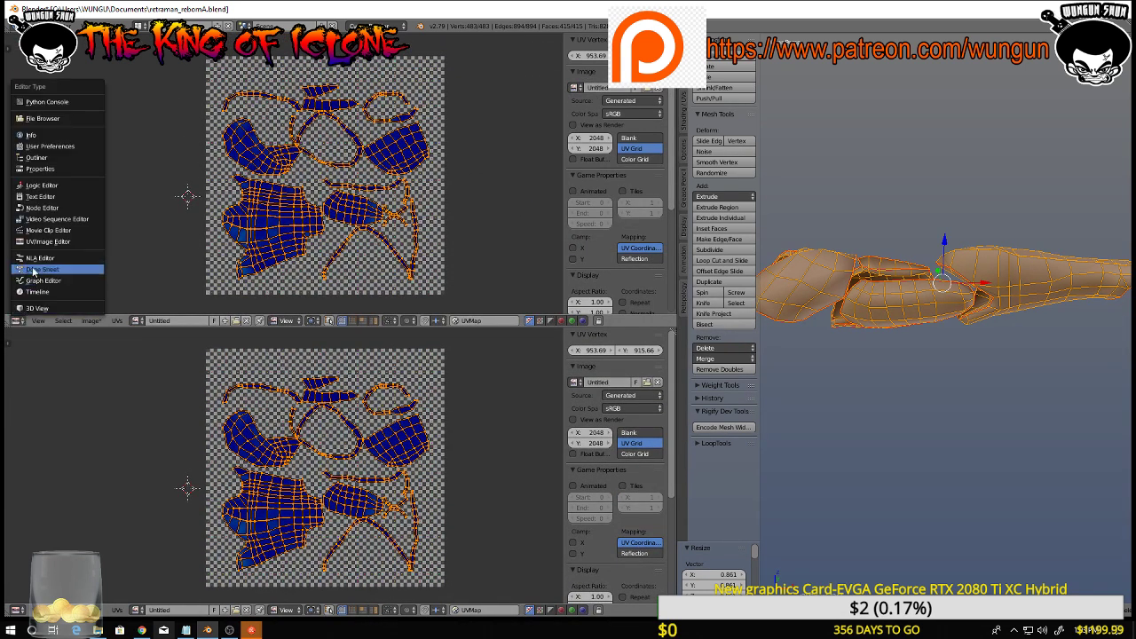
left_click(42, 208)
scroll(308, 177, "down", 4)
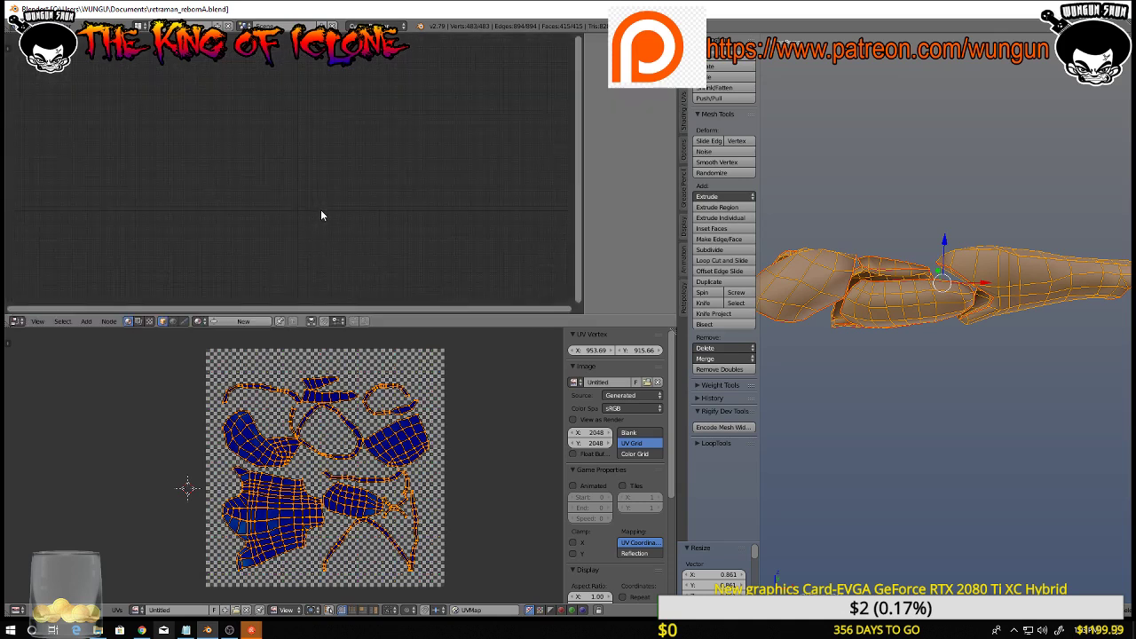
Create a new node material for the arm mesh and add an Image Texture node before its Diffuse shader
left_click(244, 321)
scroll(260, 248, "up", 8)
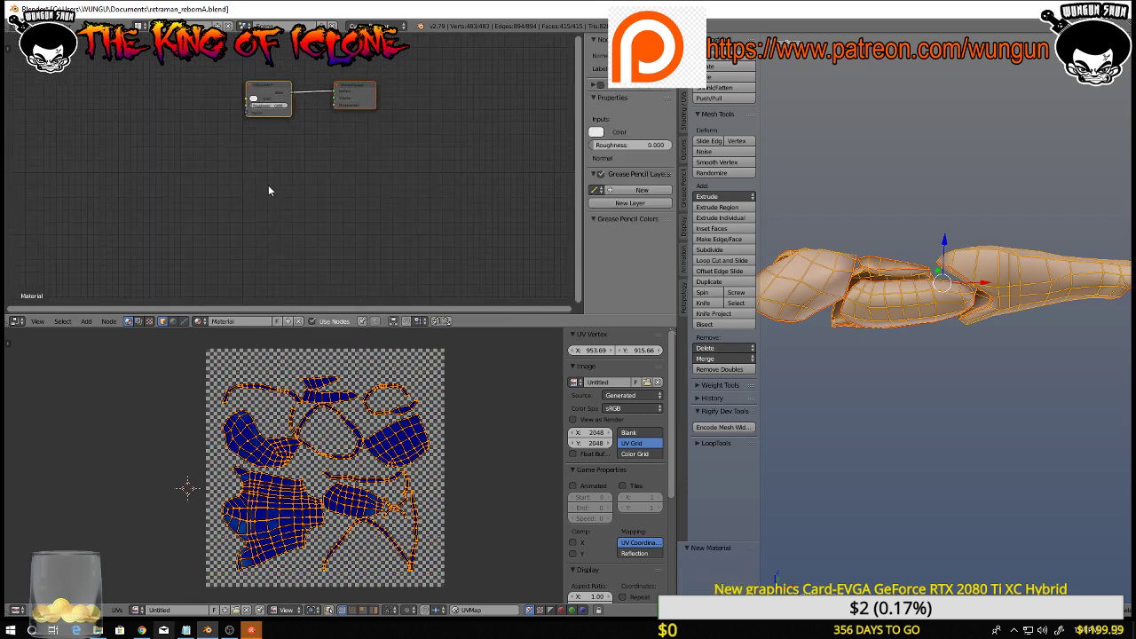
middle_click_drag(268, 185, 387, 223)
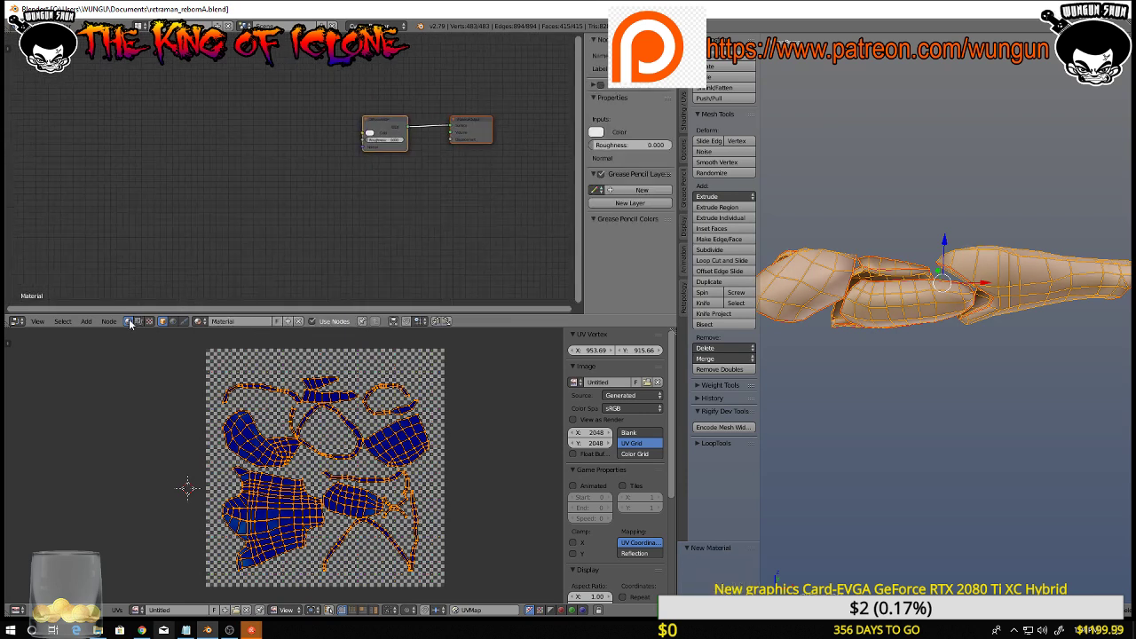
left_click(86, 321)
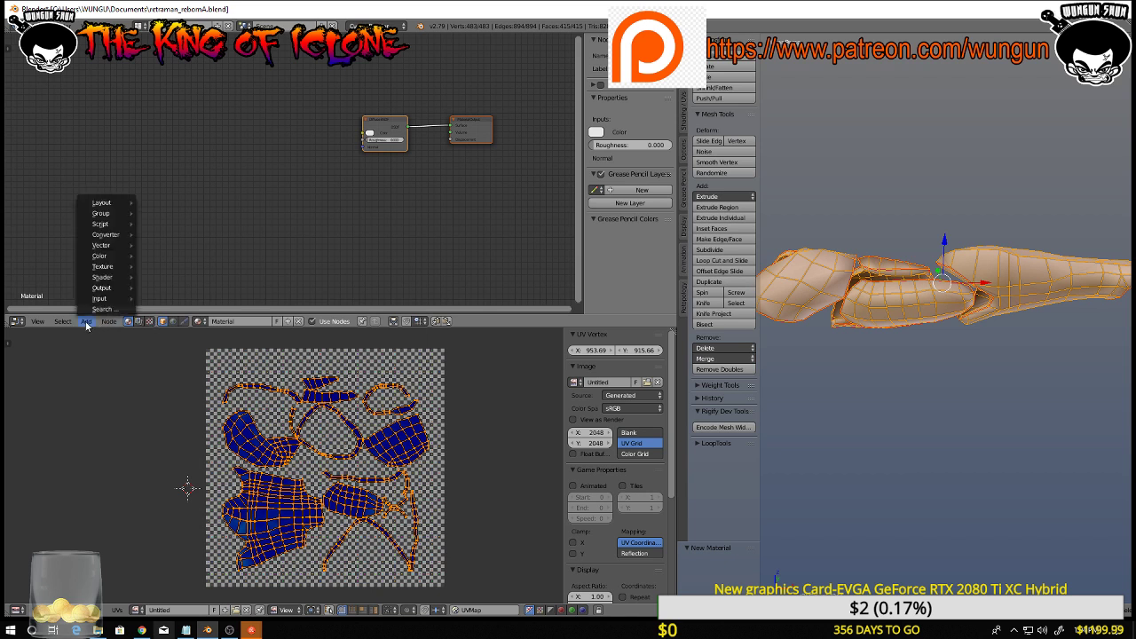
mouse_move(109, 268)
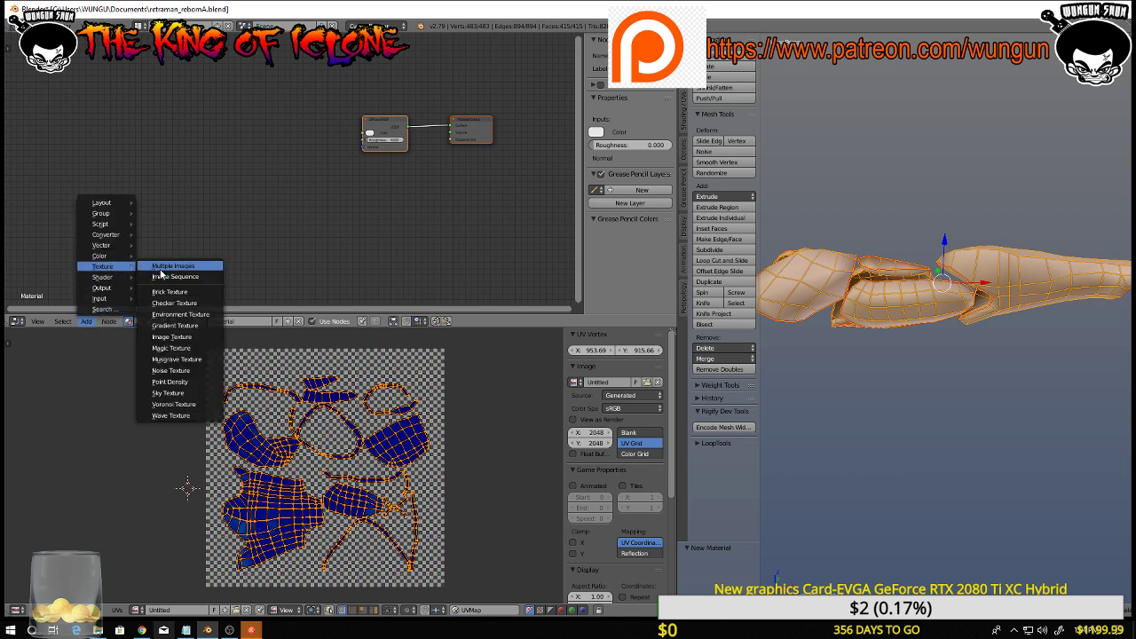
left_click(178, 337)
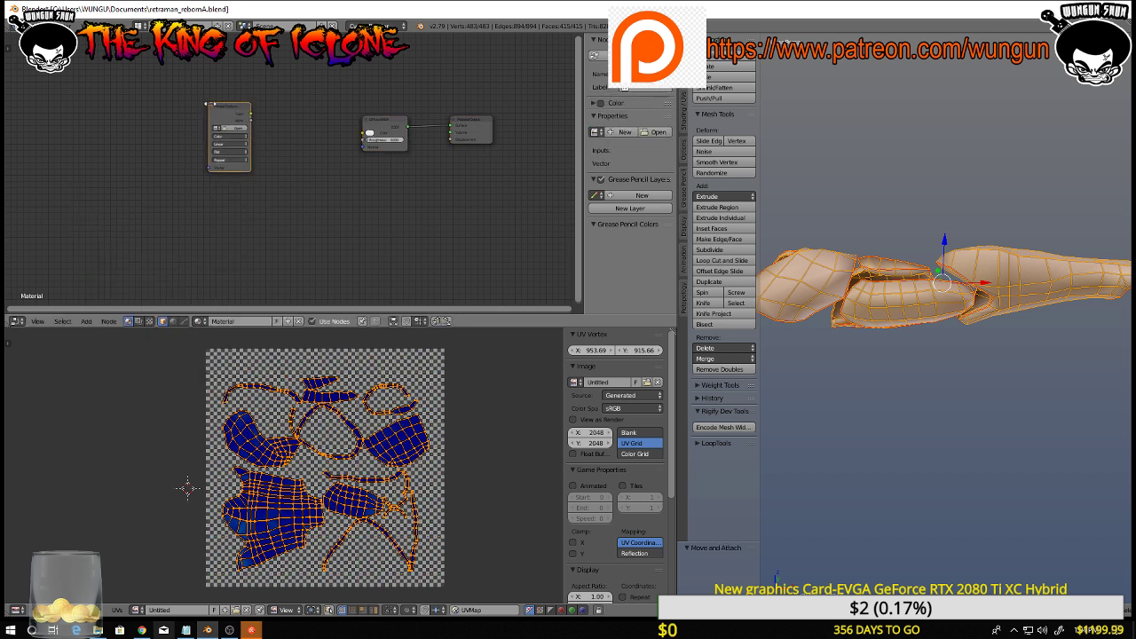
Link the Image Texture's Color output to the Diffuse shader's Color input and assign the Untitled UV Grid image
left_click(250, 118)
left_click_drag(250, 114, 363, 134)
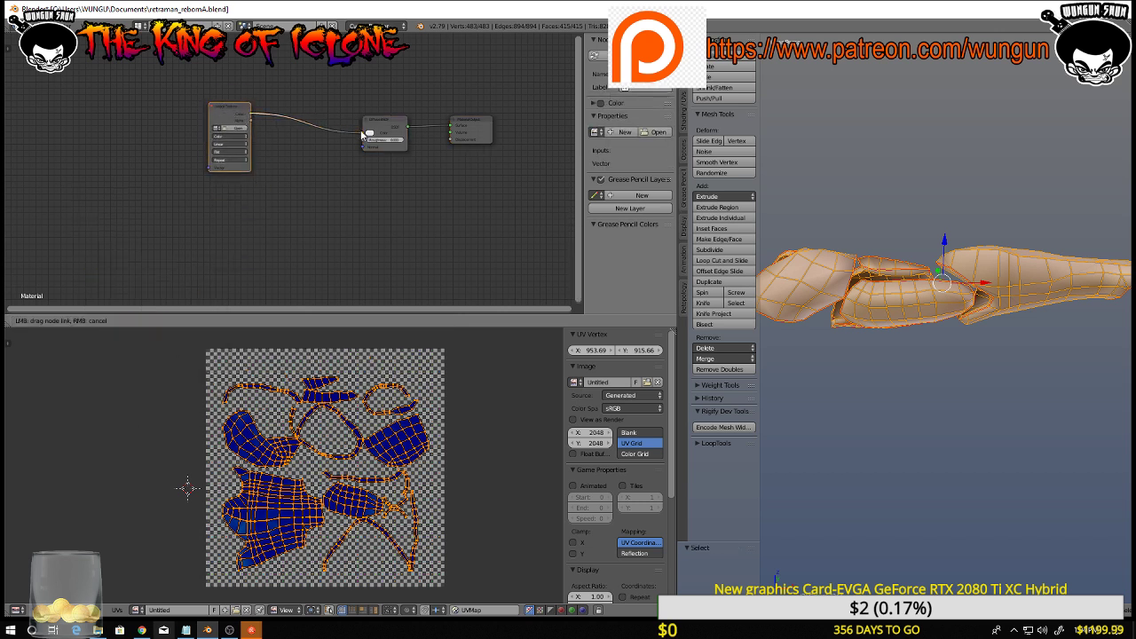
left_click(217, 129)
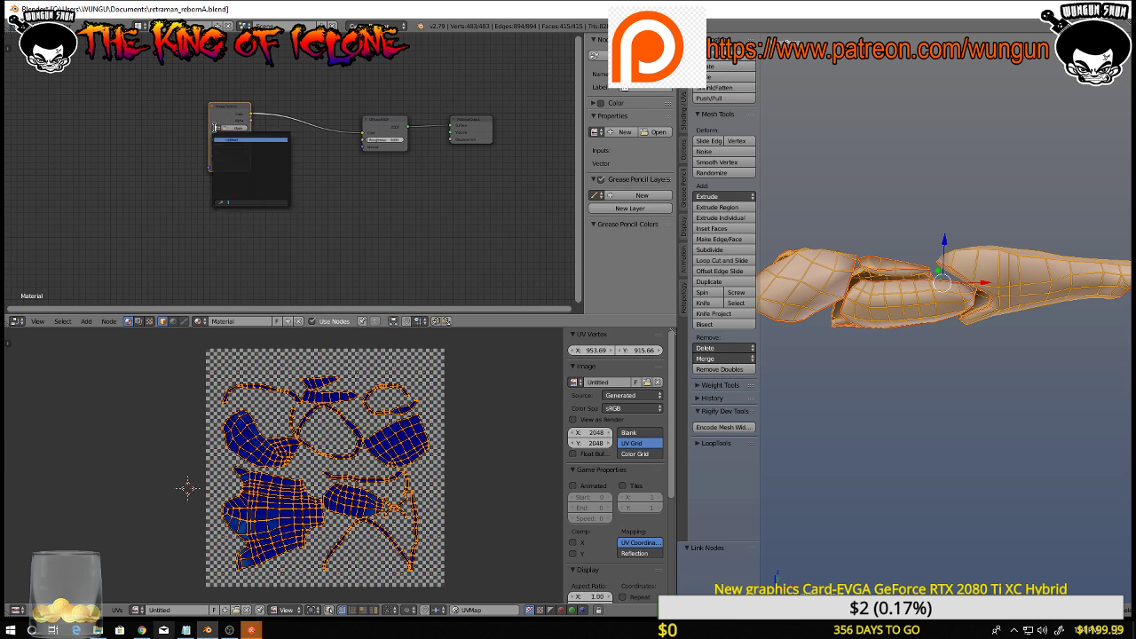
left_click(227, 141)
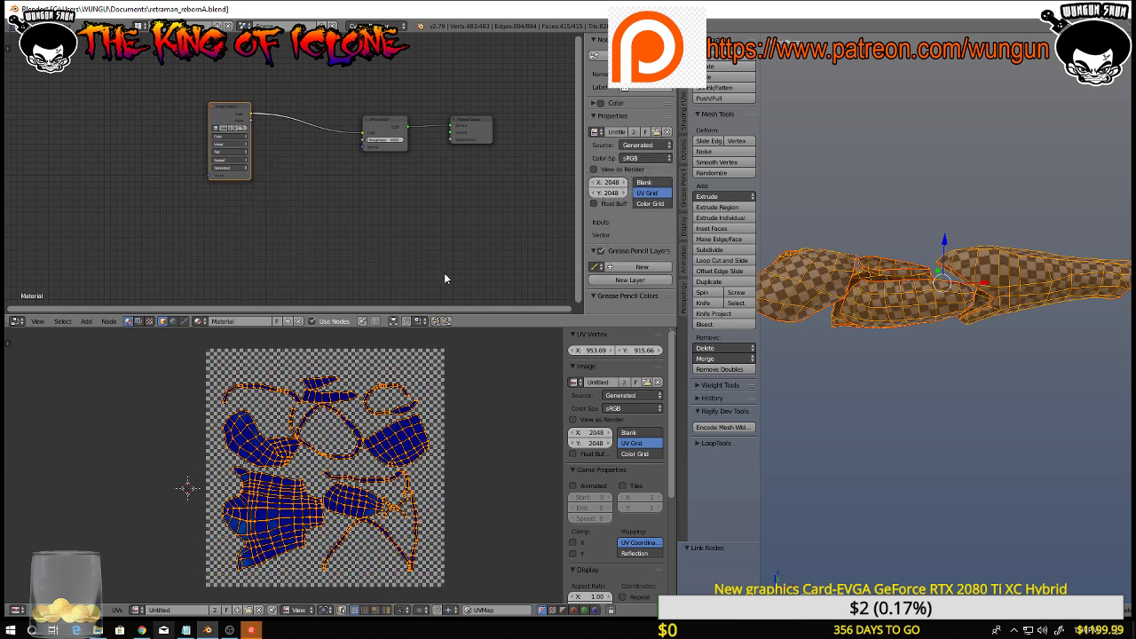
Turn on syncing between UV and mesh selection, and deselect the whole arm mesh
middle_click_drag(958, 315, 799, 497)
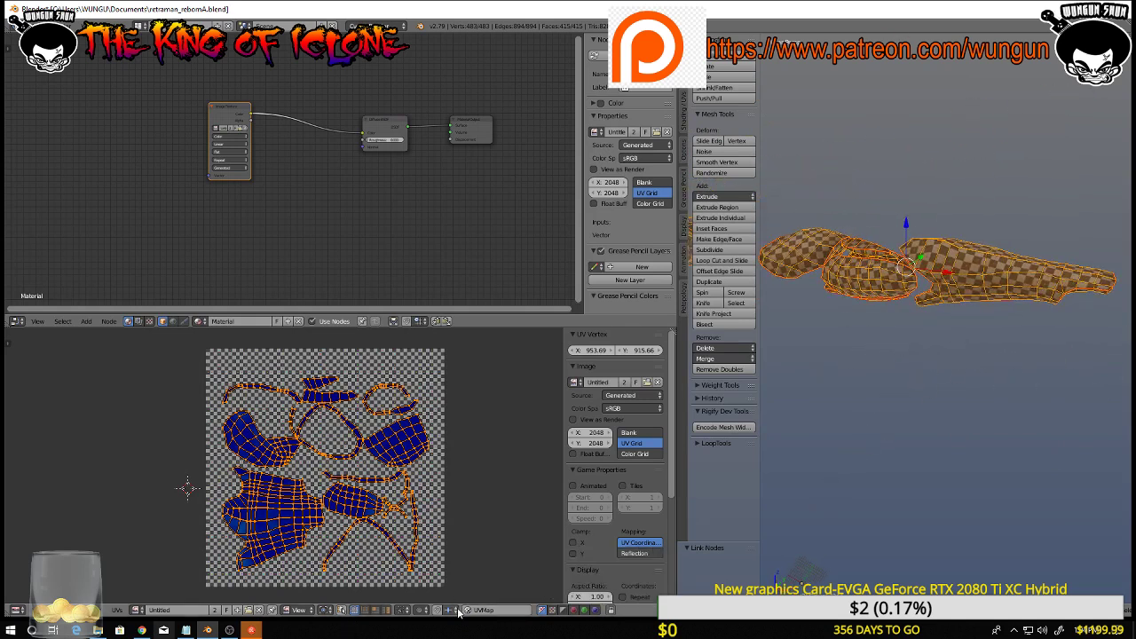
left_click(342, 611)
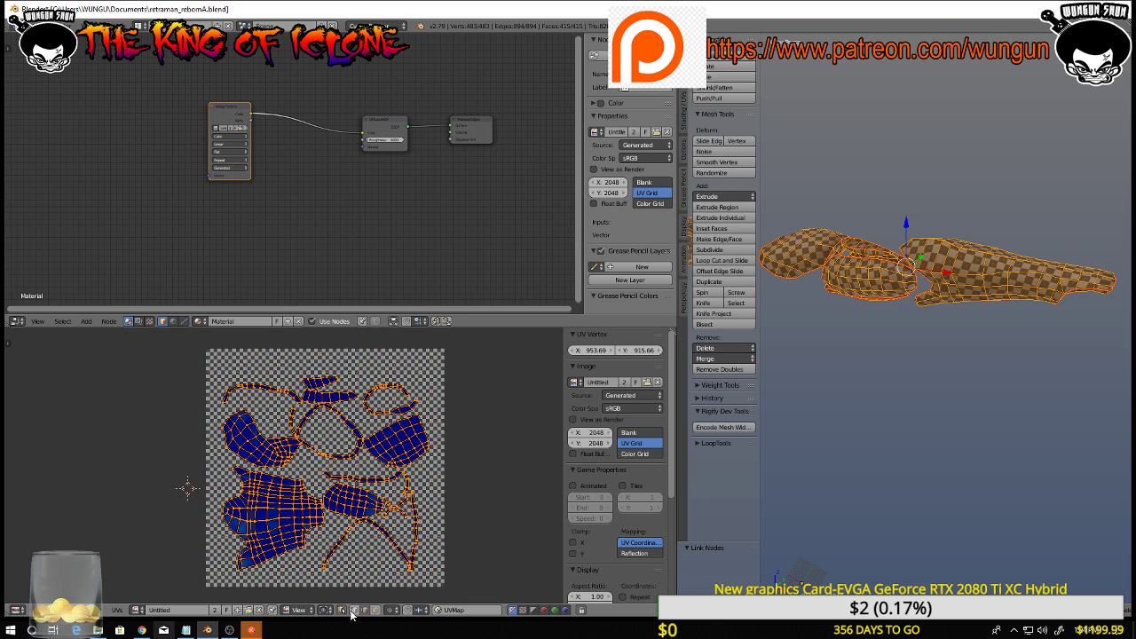
left_click(451, 579)
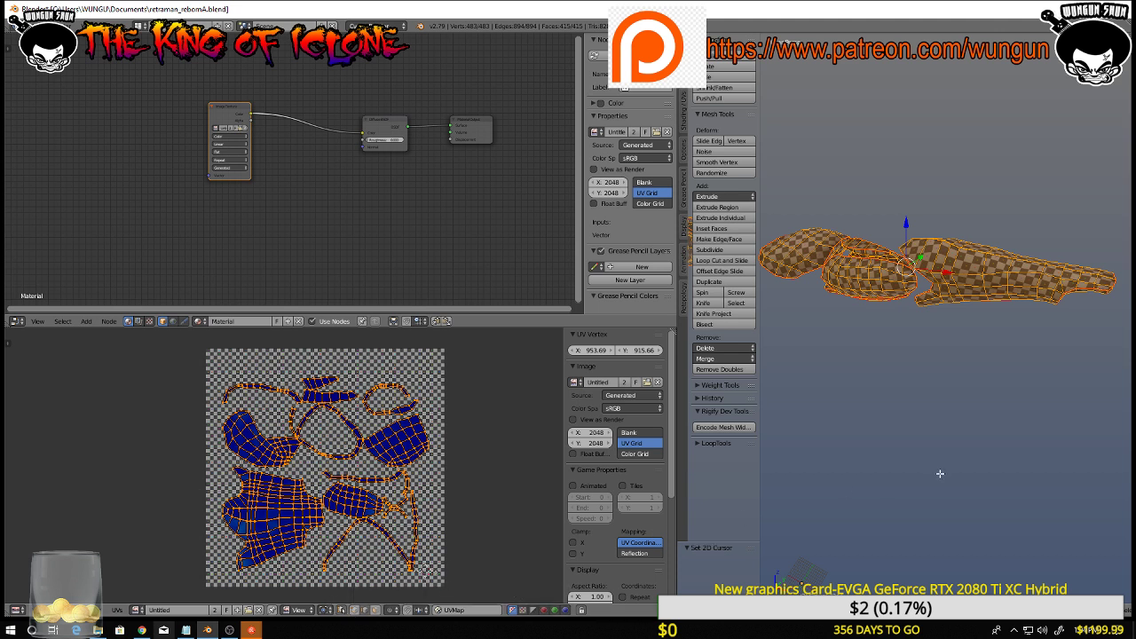
key("a")
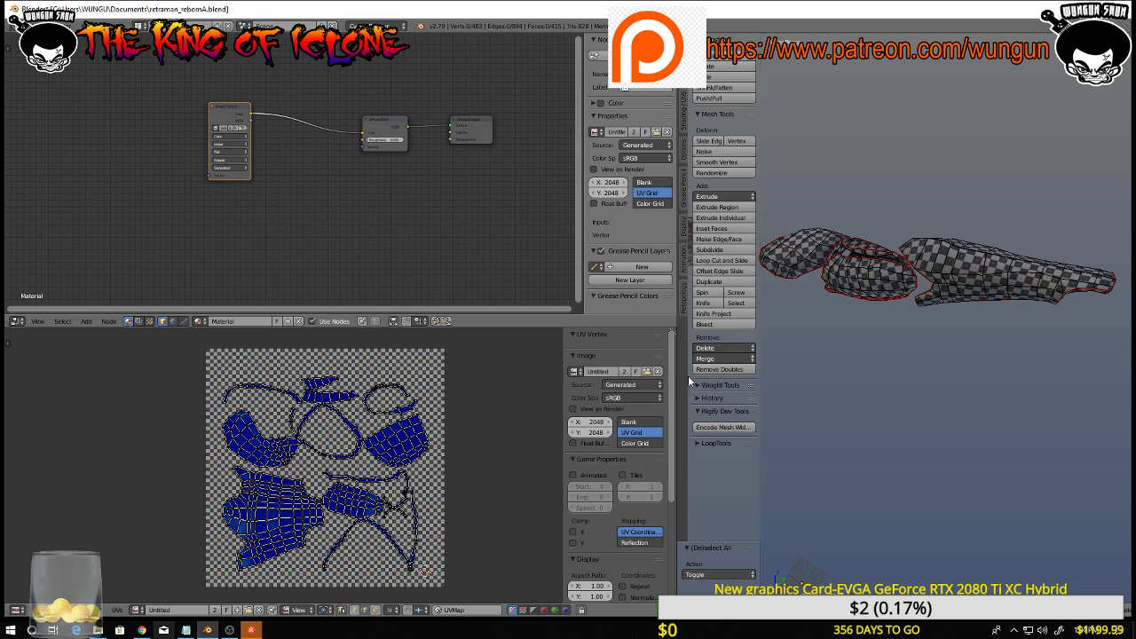
Widen the 3D view area and return the arm mesh to Object Mode
left_click_drag(676, 378, 322, 383)
middle_click_drag(665, 358, 684, 406)
key("Tab")
middle_click_drag(589, 385, 720, 340)
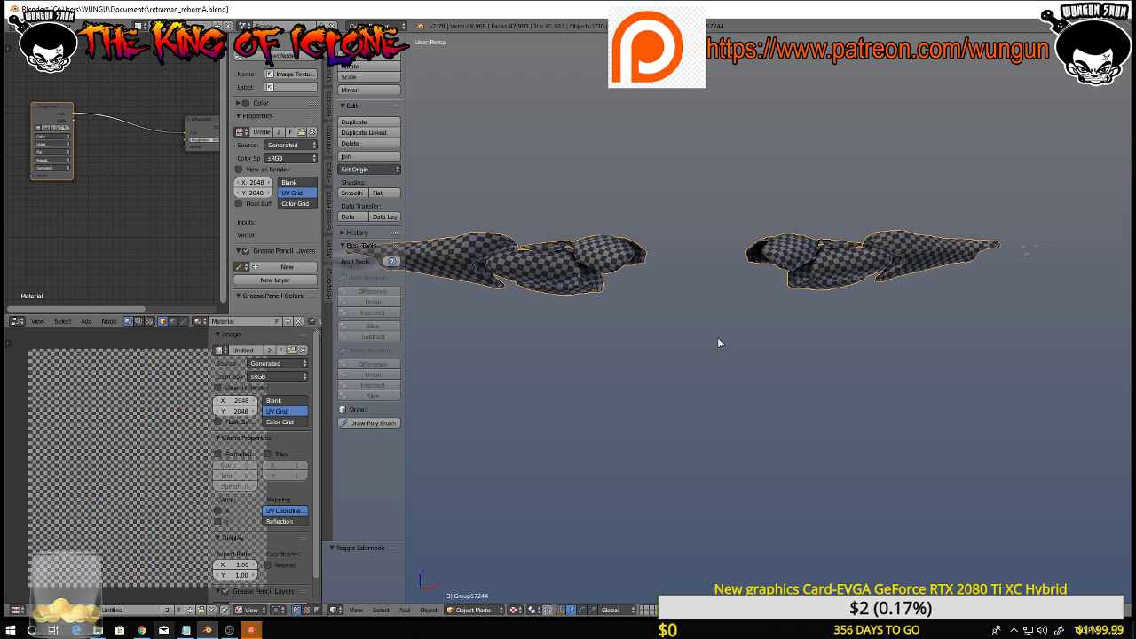
Show all layers and unhide every hidden object so the full character model can be viewed
key("grave")
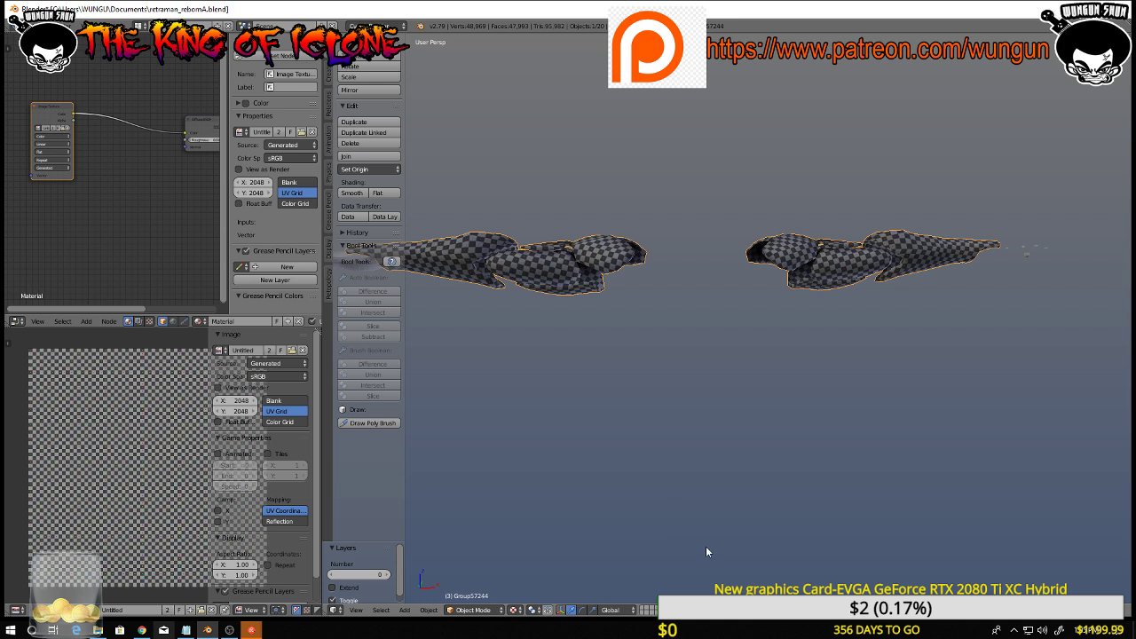
middle_click_drag(706, 549, 653, 443)
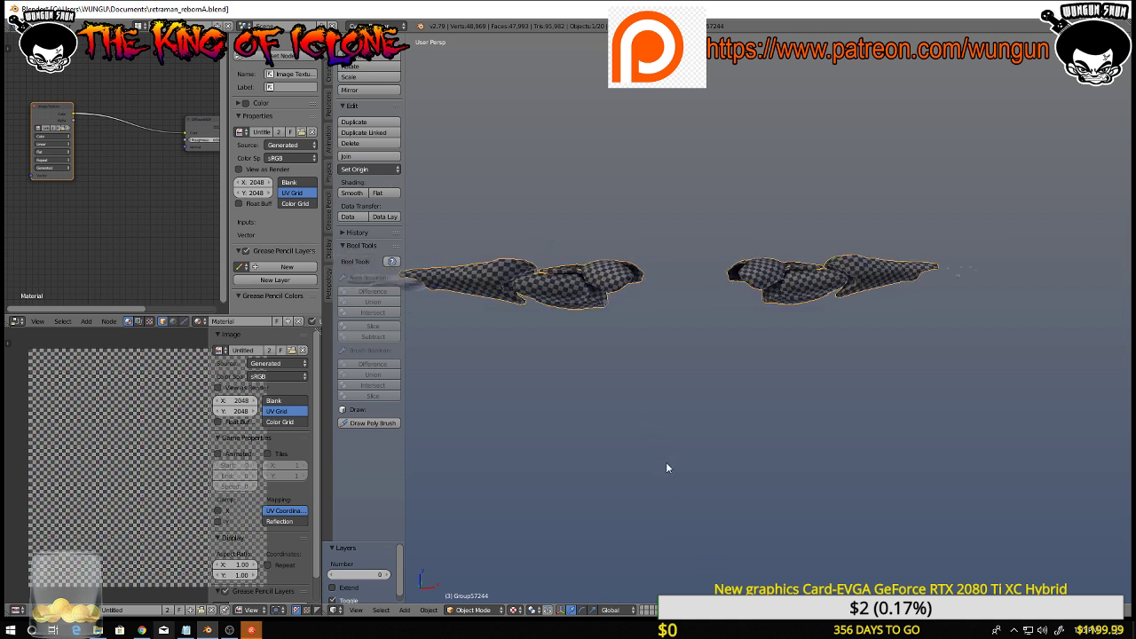
key("alt+h")
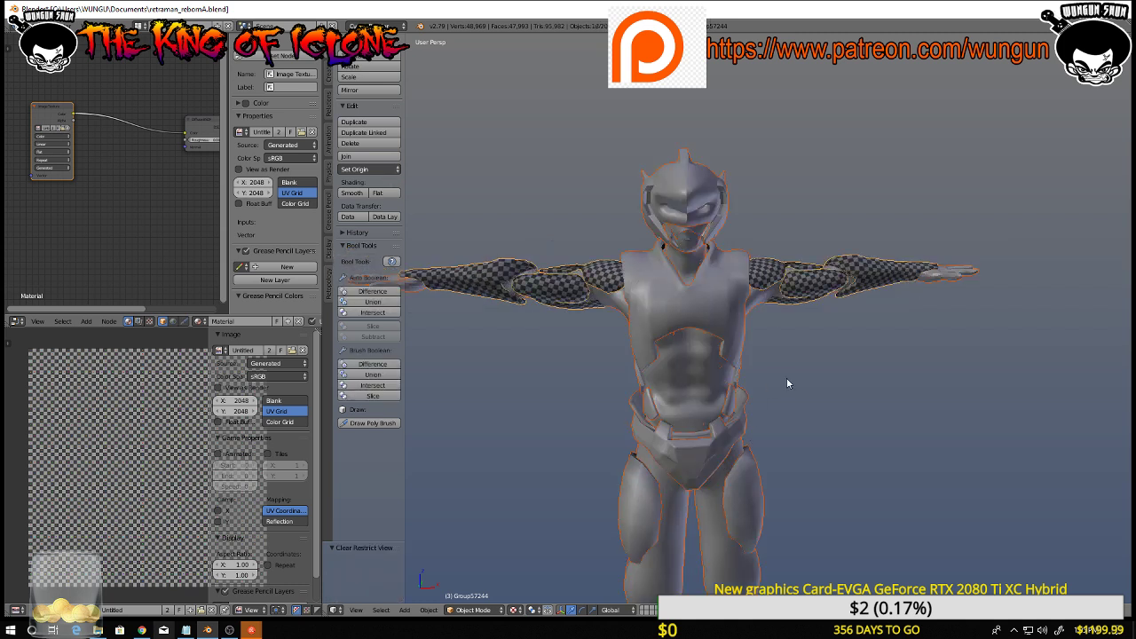
middle_click_drag(787, 378, 702, 393)
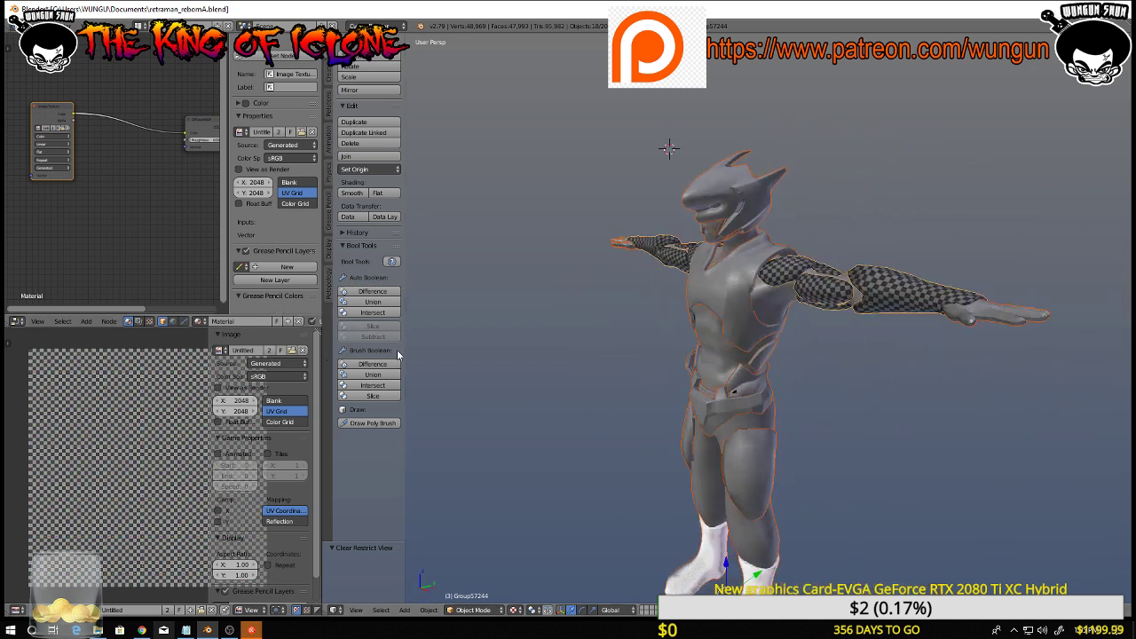
Widen the node and image editor areas and configure a new image named arms with the Blank generated type
left_click_drag(405, 355, 531, 355)
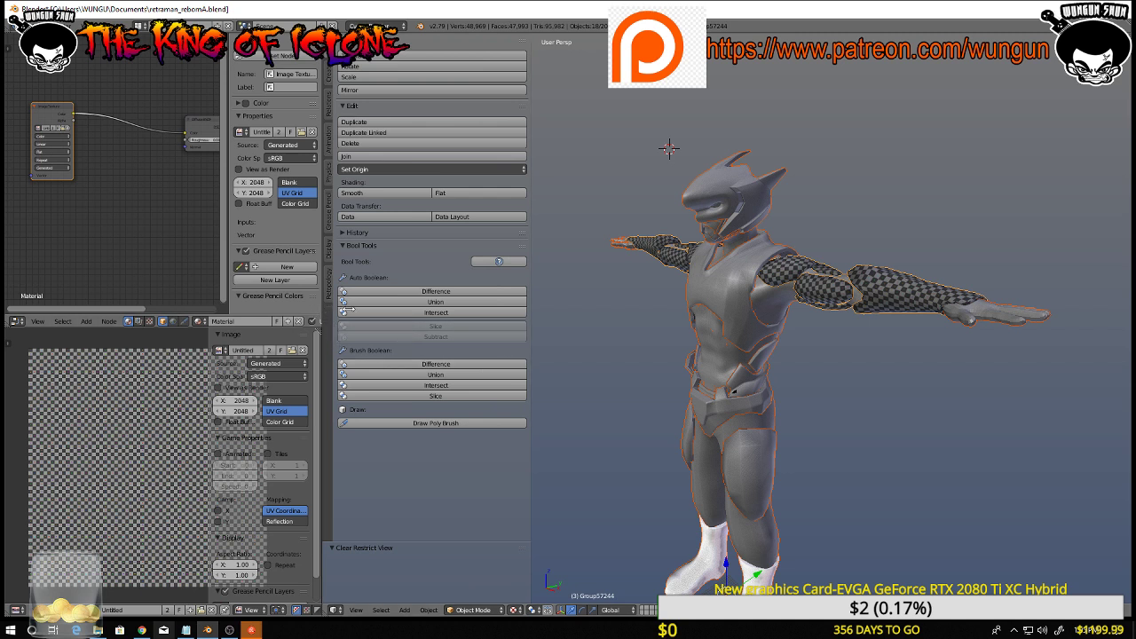
left_click_drag(323, 313, 606, 312)
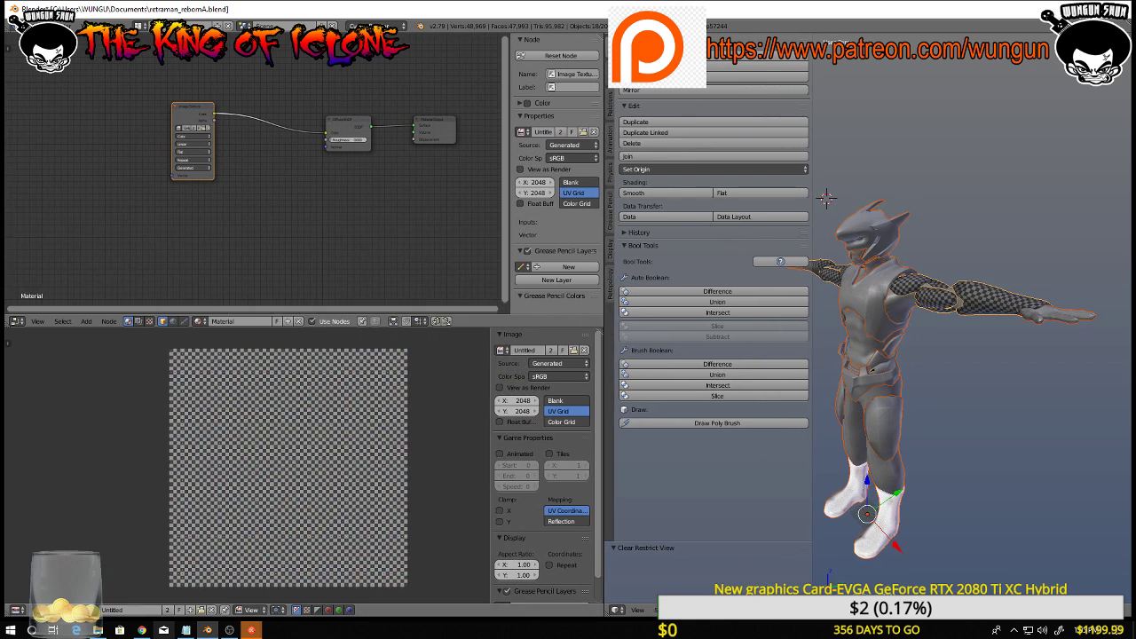
left_click(190, 611)
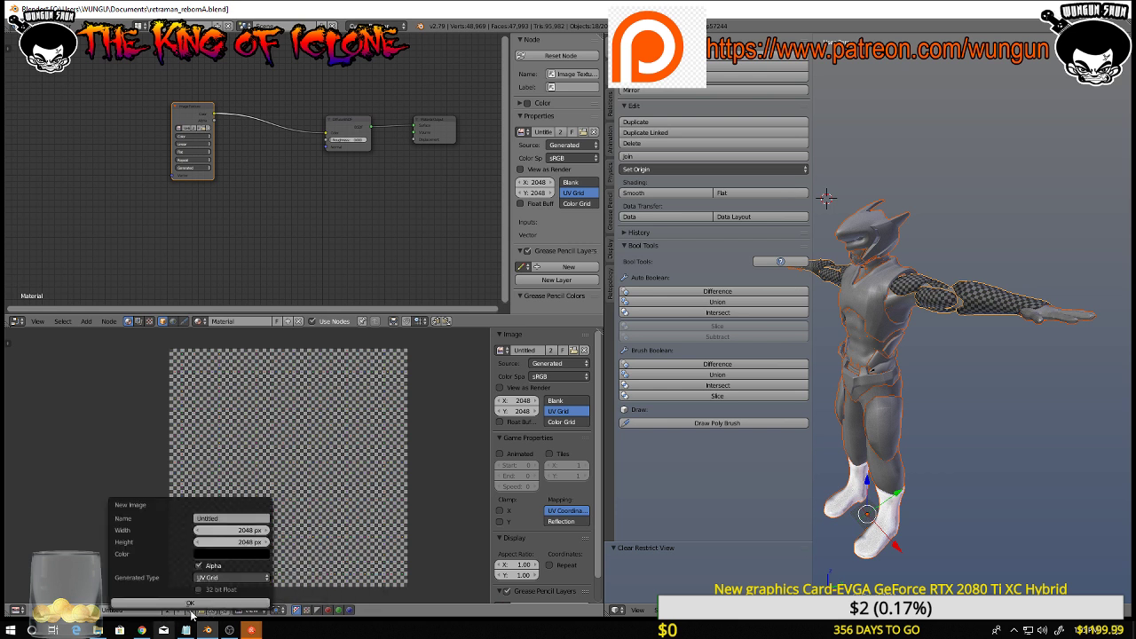
left_click(221, 518)
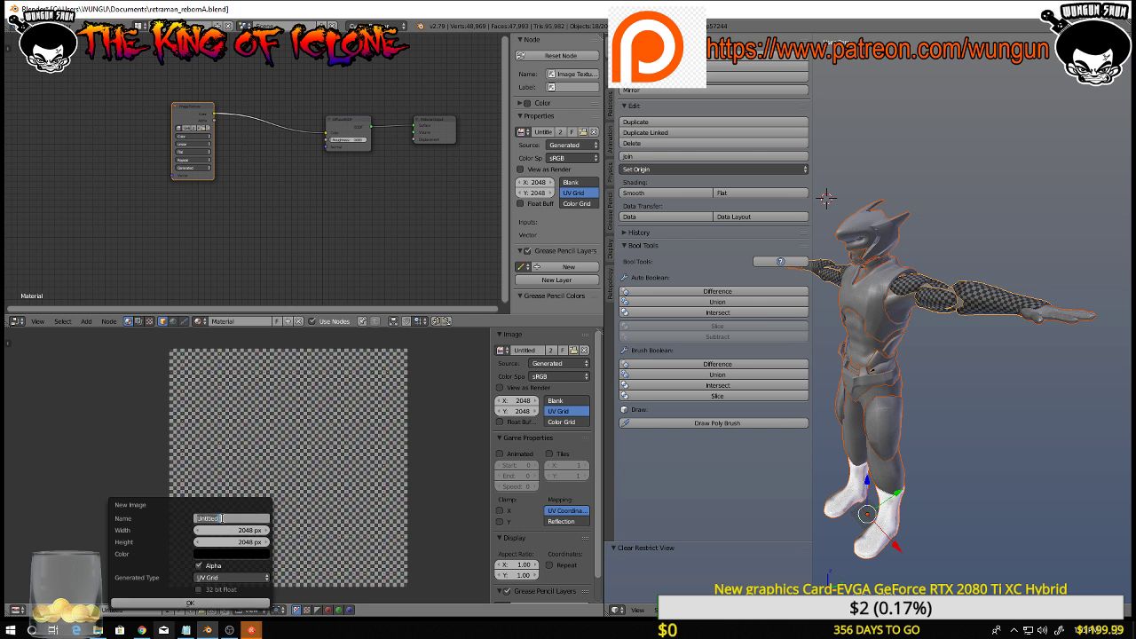
key("BackSpace")
key("BackSpace")
key("BackSpace")
left_click(244, 578)
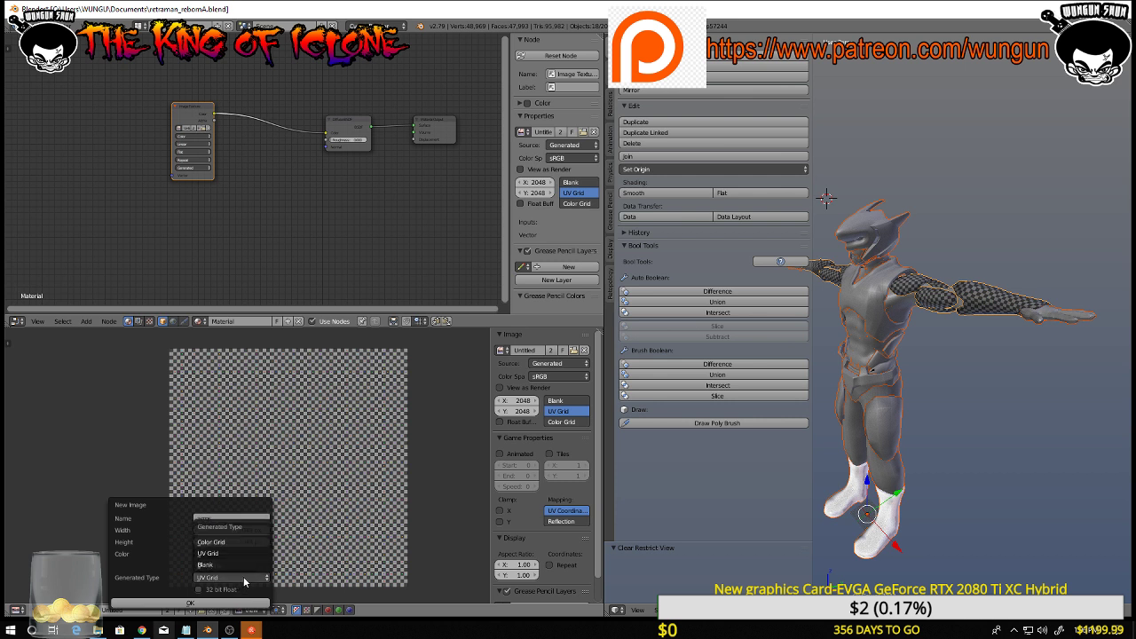
left_click(223, 565)
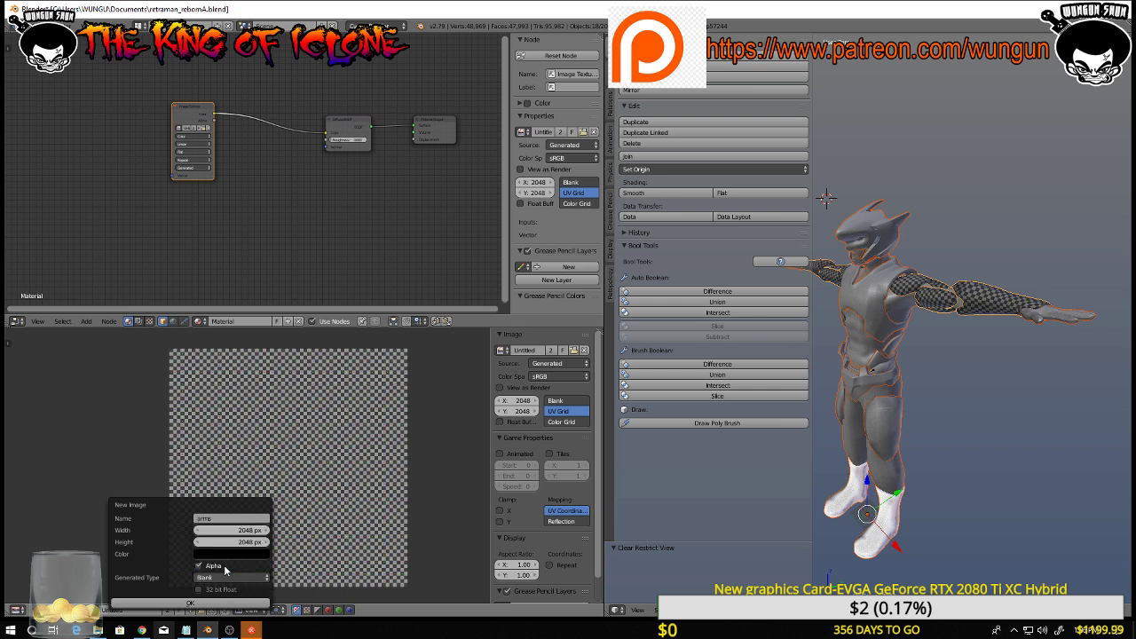
Set the new arms image's fill color to pure white, with R, G and B at 1.000
left_click(224, 554)
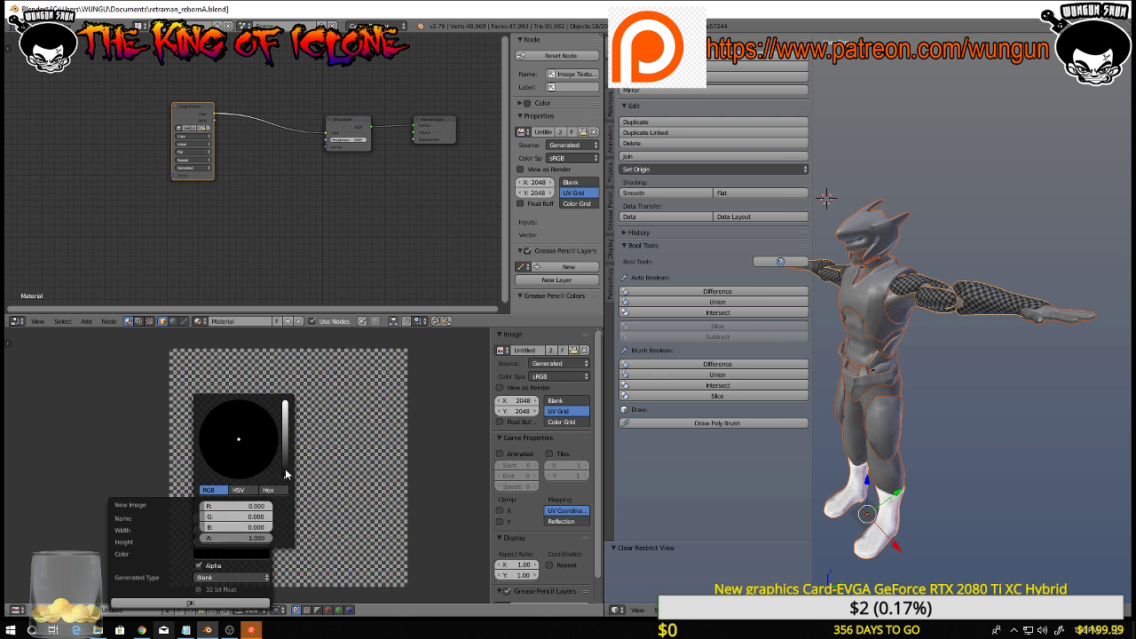
left_click_drag(286, 477, 286, 401)
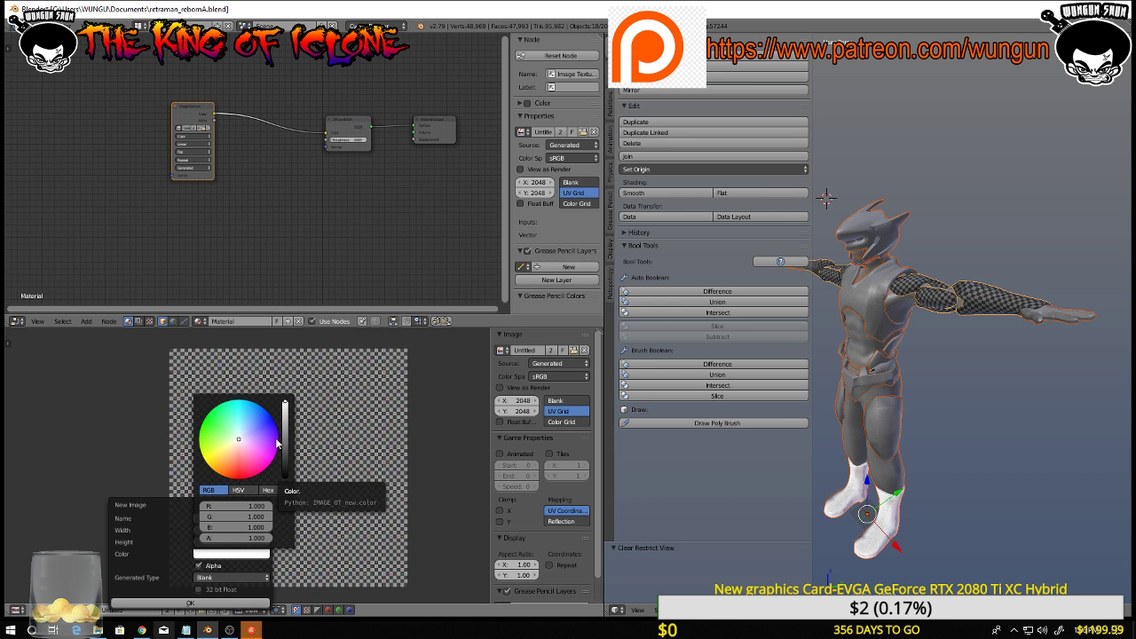
left_click(245, 493)
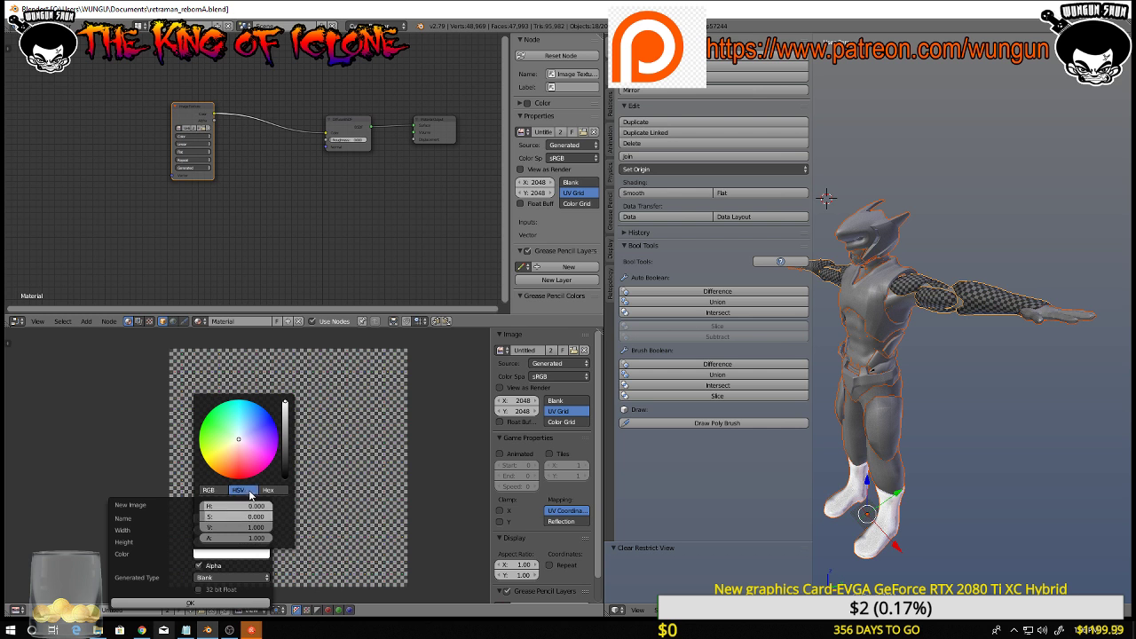
left_click(269, 492)
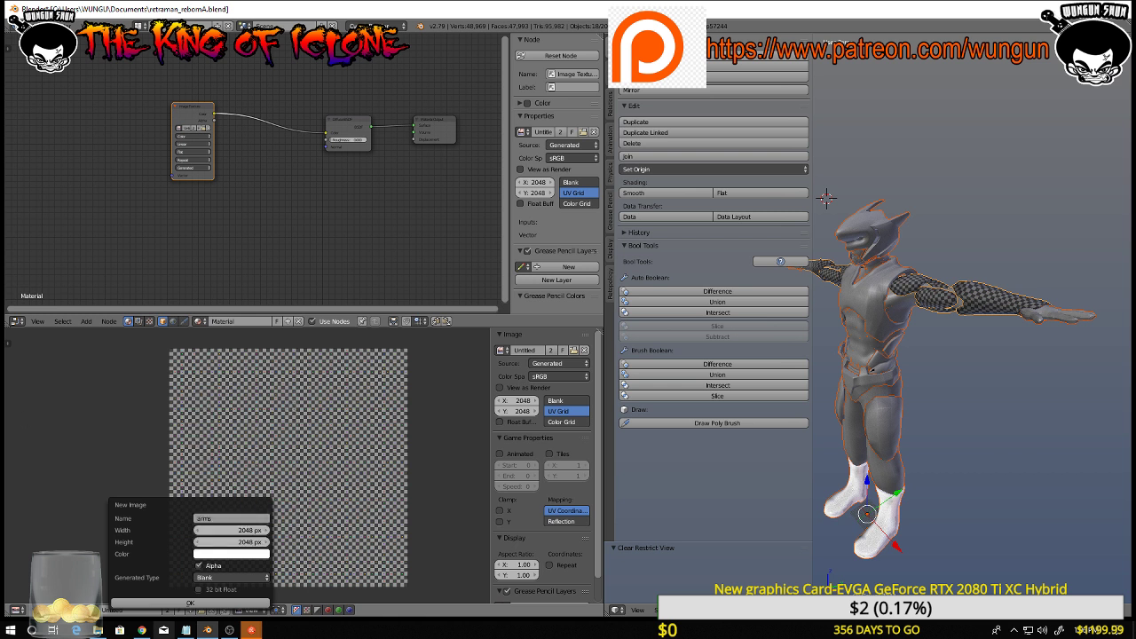
Switch to the web browser and open the Character Creator 3 online manual through the Reallusion site's Product Resource page
key("alt+Tab")
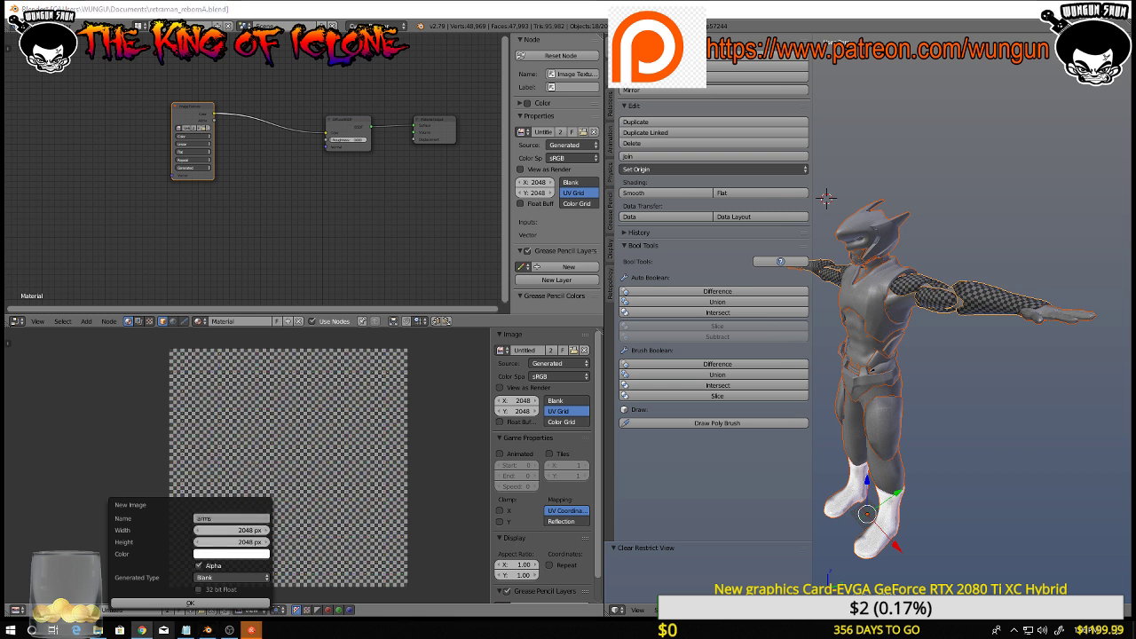
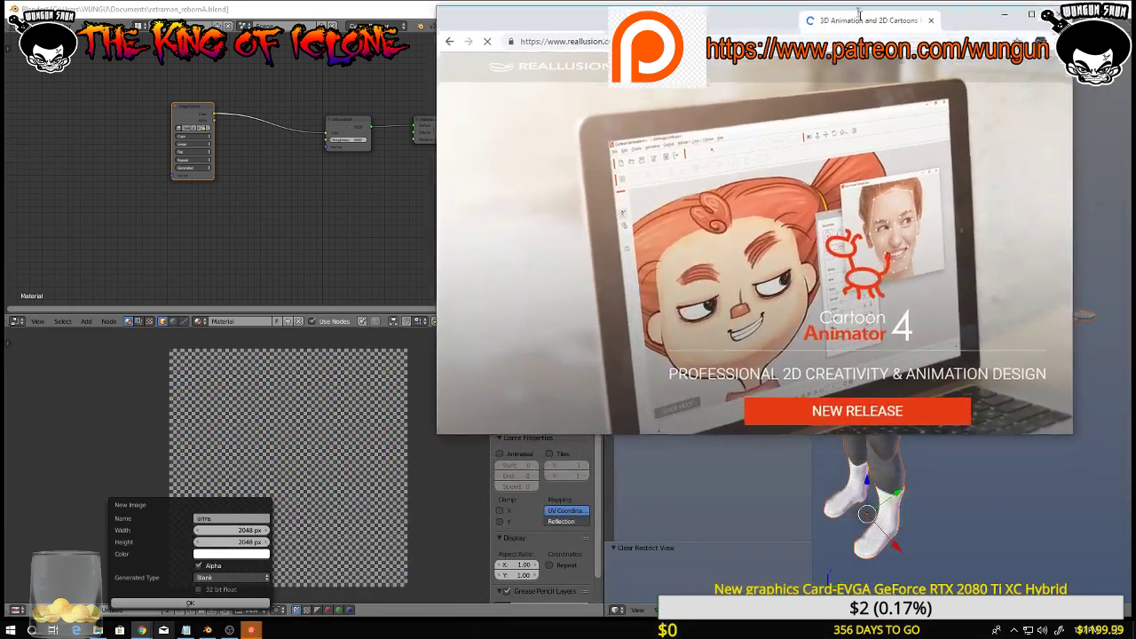
scroll(859, 204, "down", 3)
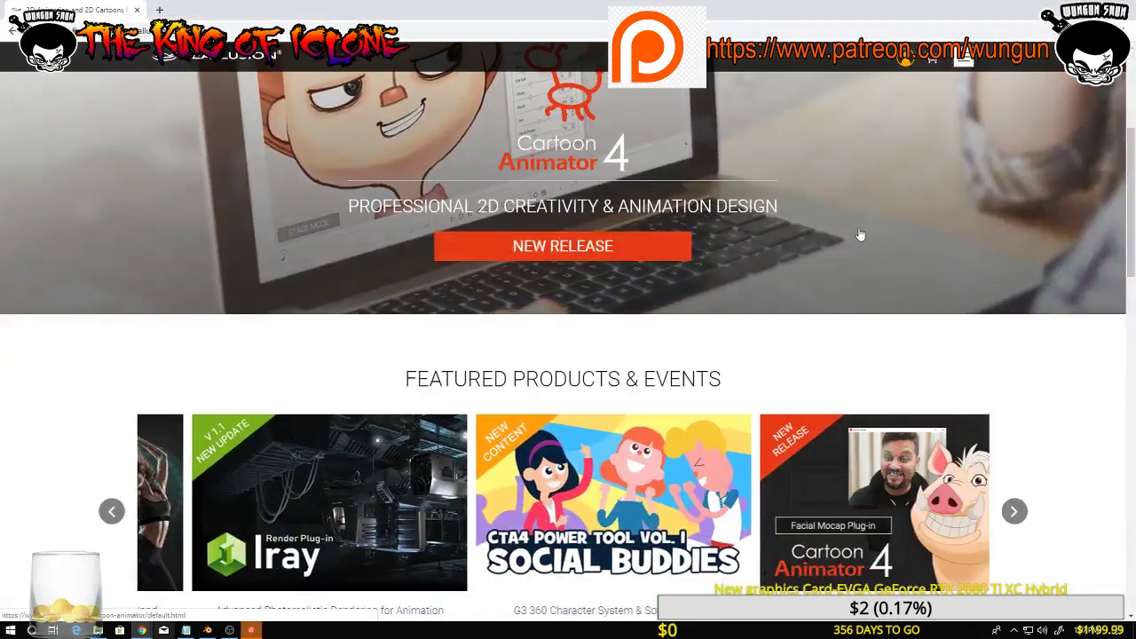
scroll(860, 241, "up", 3)
scroll(860, 241, "down", 3)
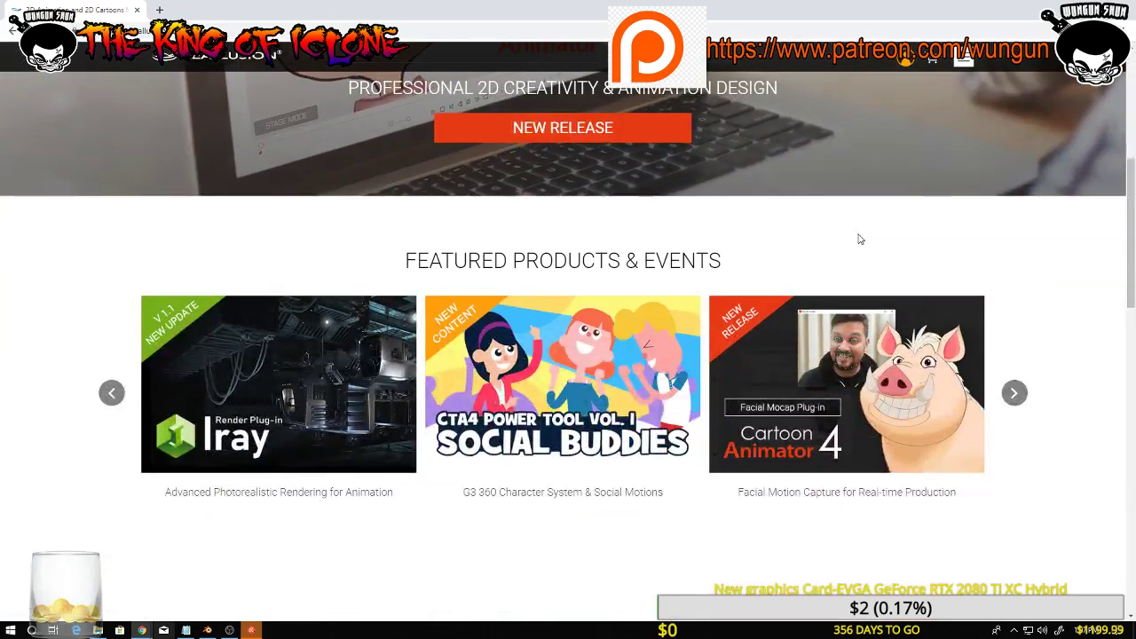
scroll(858, 236, "down", 3)
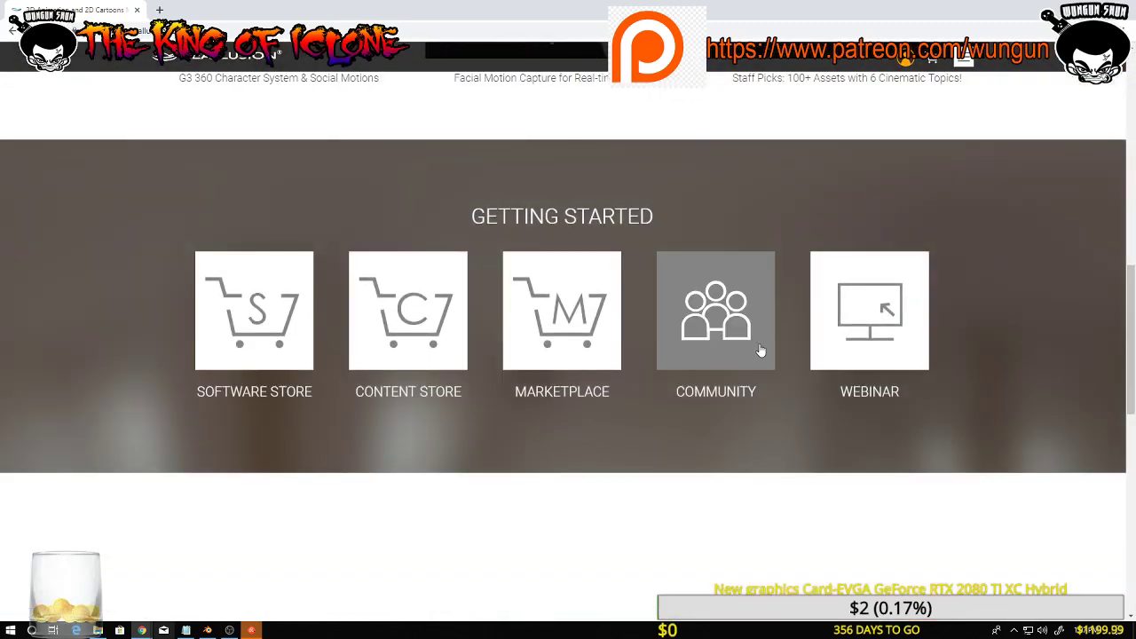
scroll(767, 372, "down", 3)
scroll(769, 377, "down", 5)
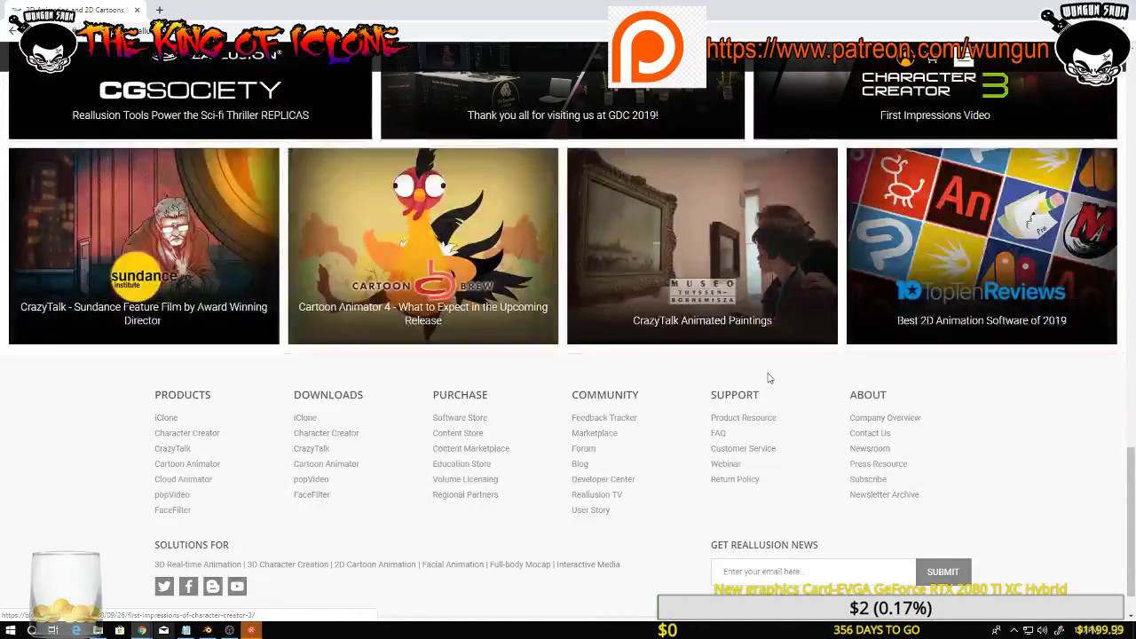
left_click(730, 420)
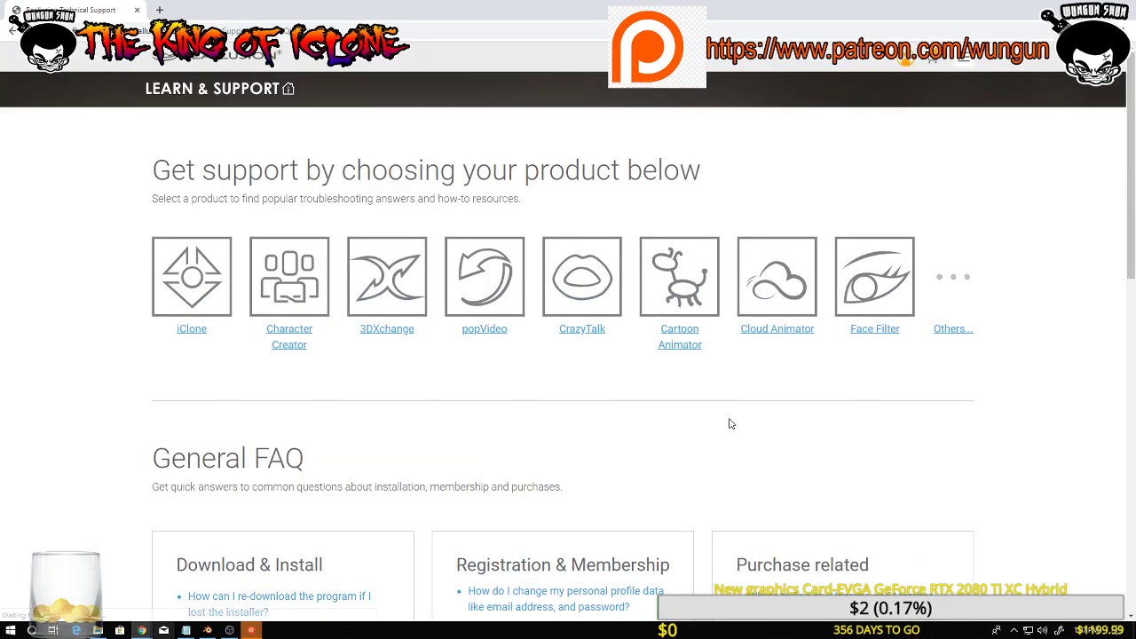
left_click(204, 329)
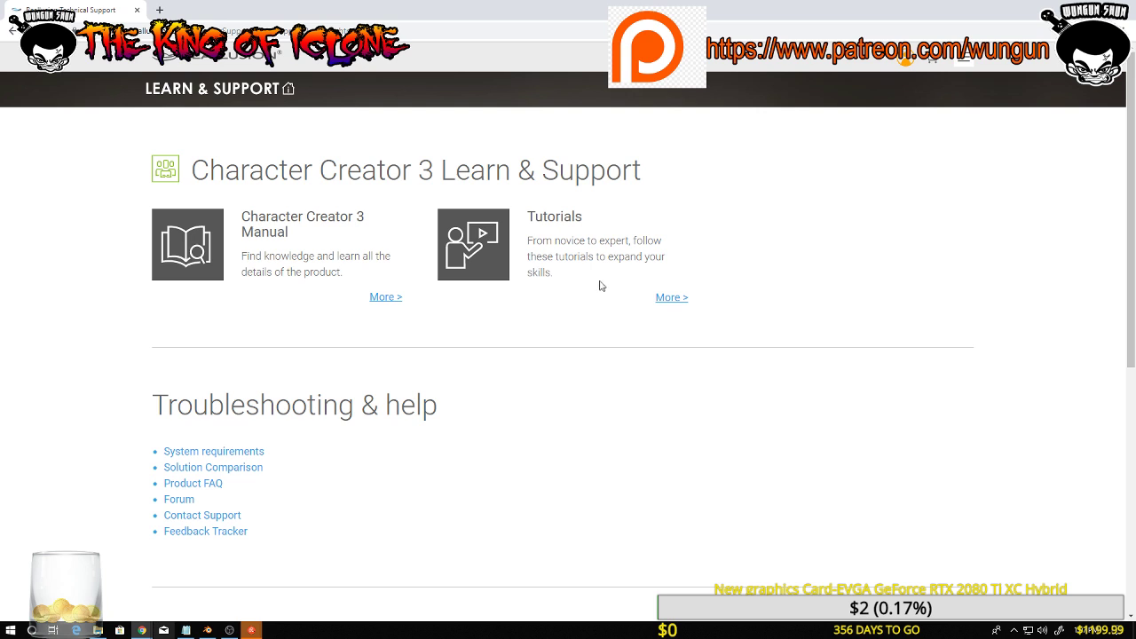
left_click(383, 298)
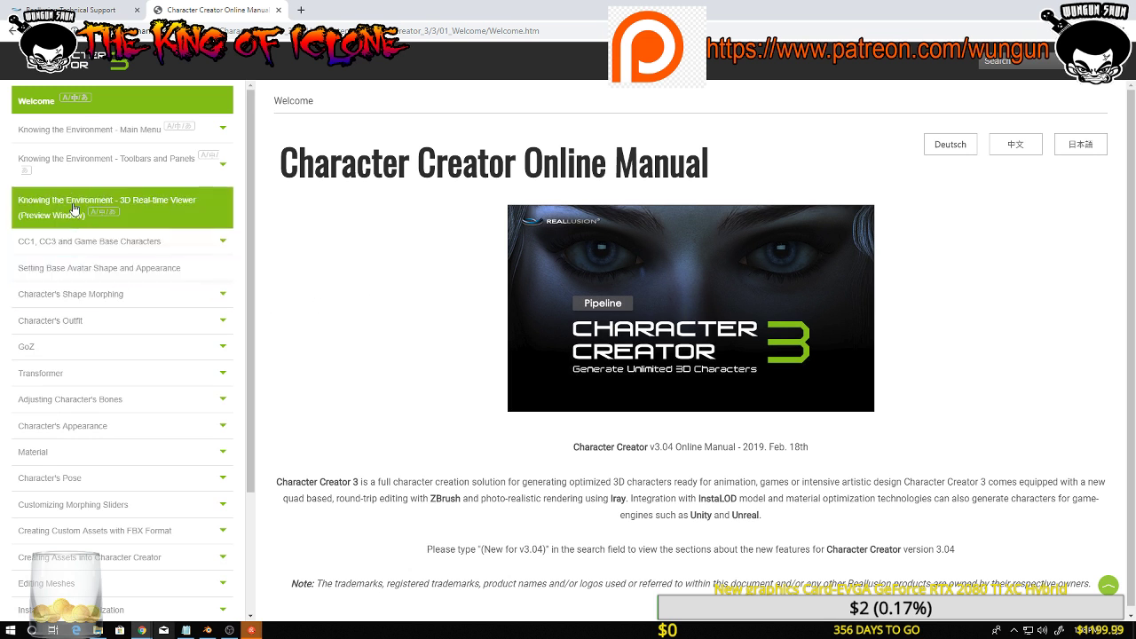
Browse the manual's Material section and open its Multiple Channels Texture Mapping page
left_click(85, 453)
scroll(85, 459, "down", 1)
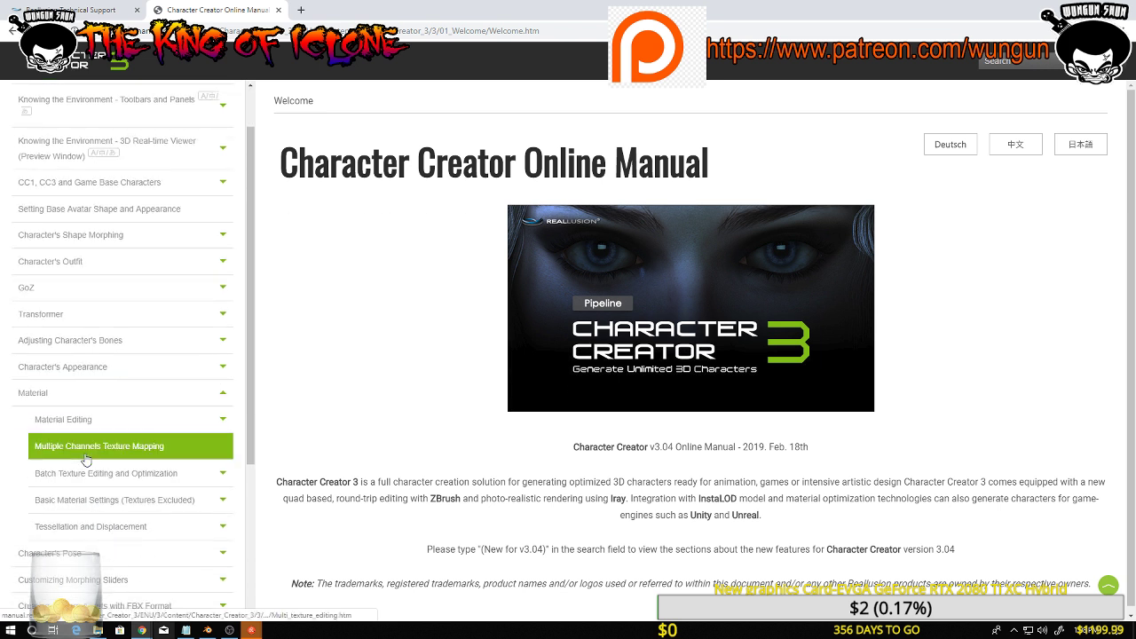
left_click(100, 426)
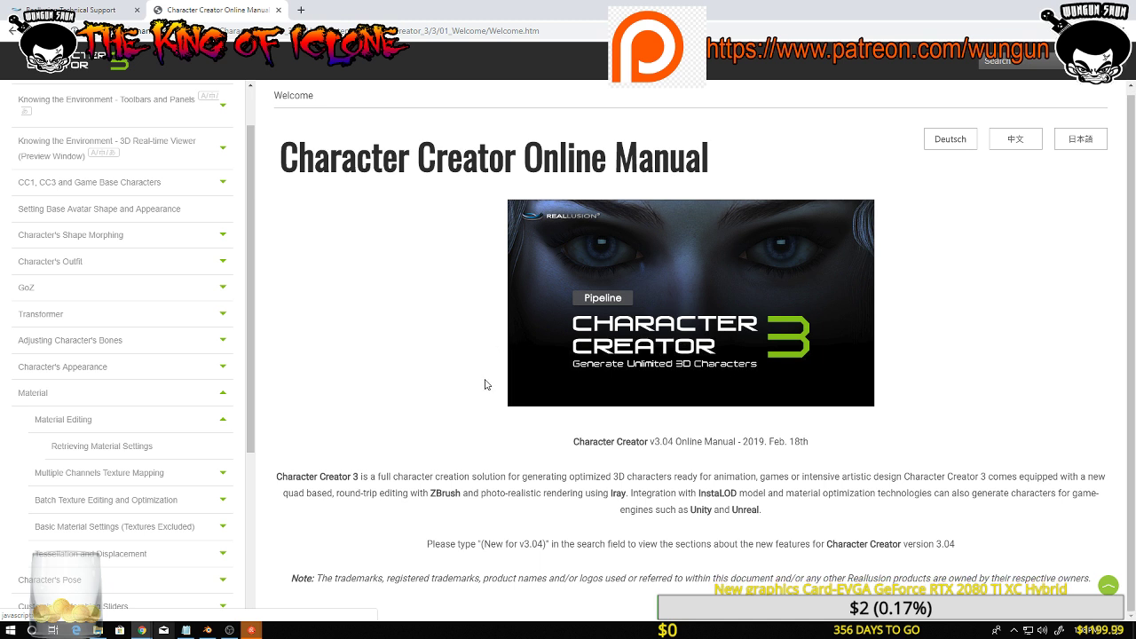
scroll(160, 453, "down", 2)
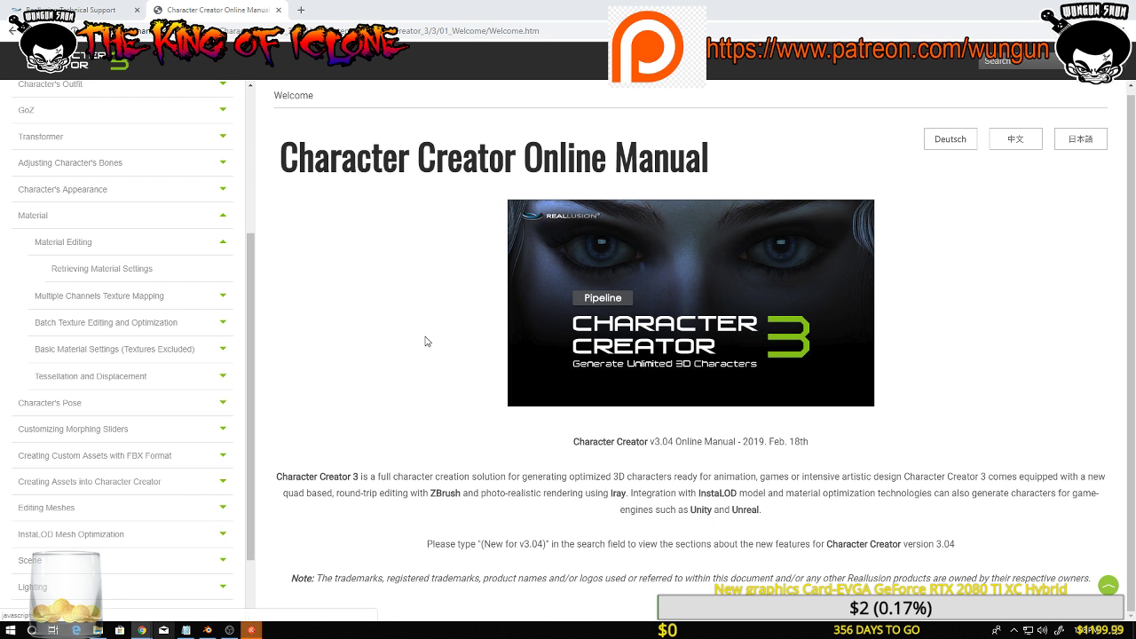
left_click(94, 248)
left_click(98, 264)
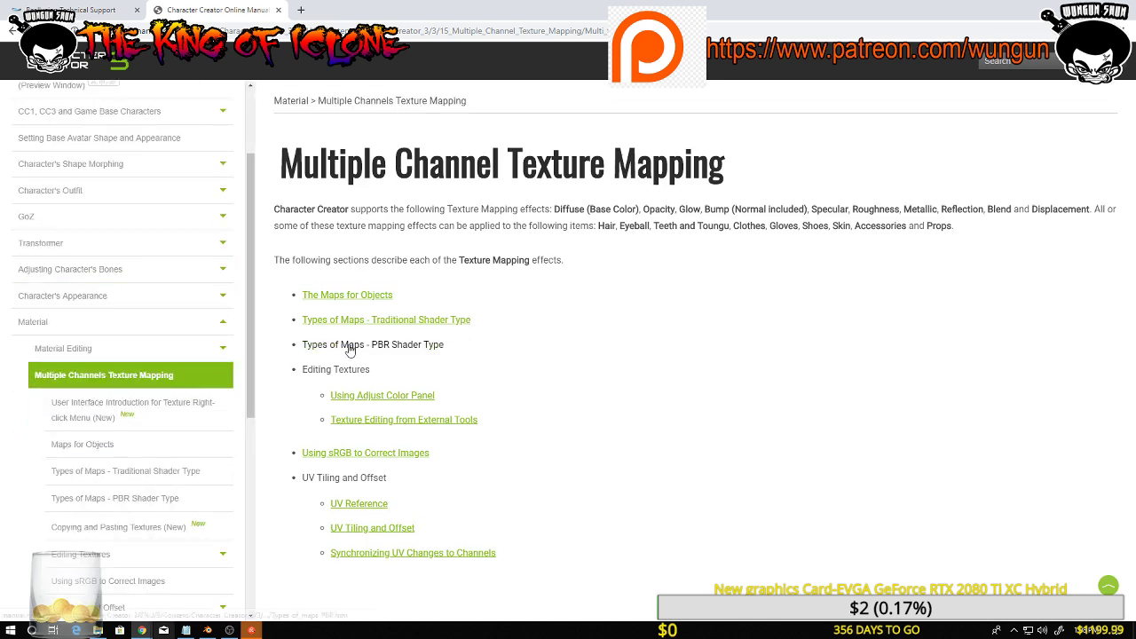
Open the Using Adjust Color Panel topic and examine its texture channels and panel introduction
left_click(355, 399)
scroll(357, 403, "down", 8)
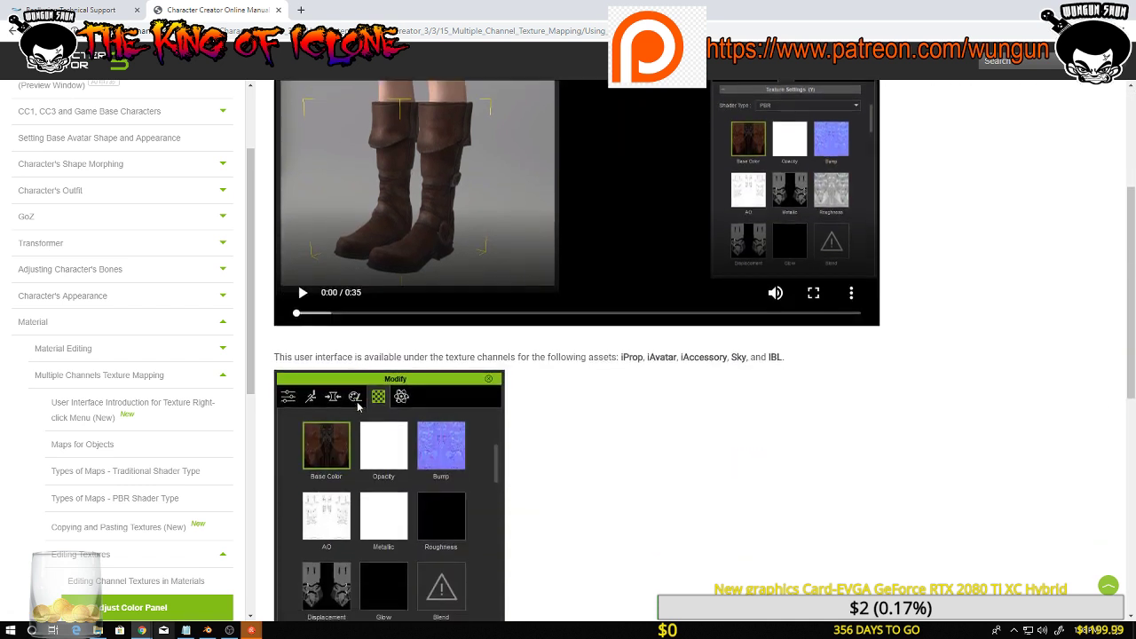
scroll(176, 398, "down", 2)
scroll(177, 398, "down", 5)
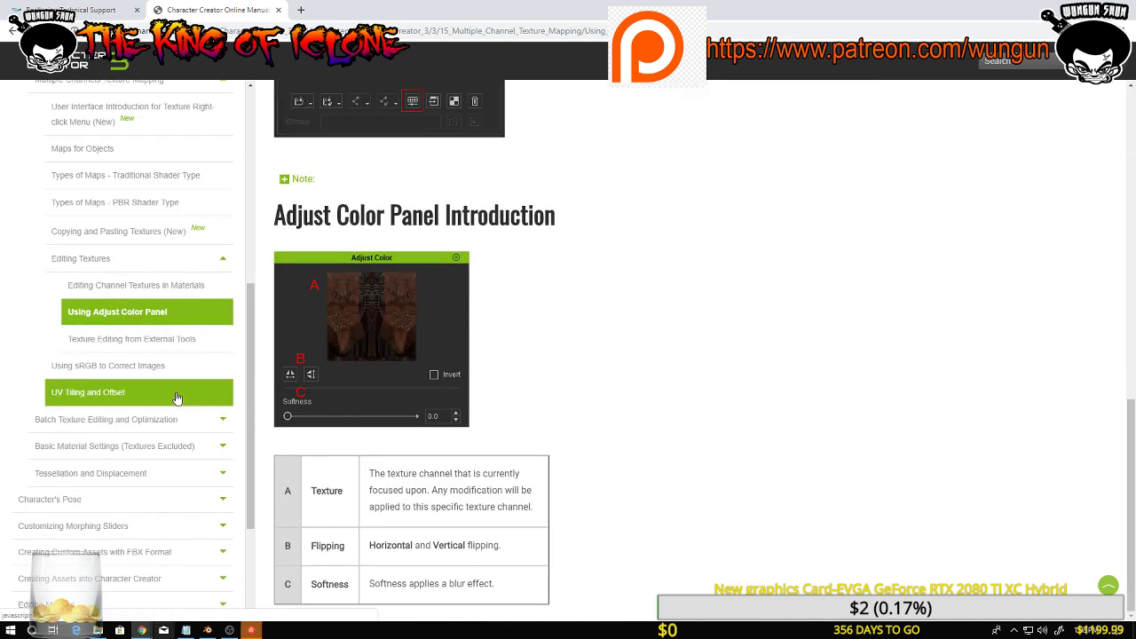
Open the Creating Assets into Character Creator page and examine the table for choosing a template
scroll(177, 400, "down", 1)
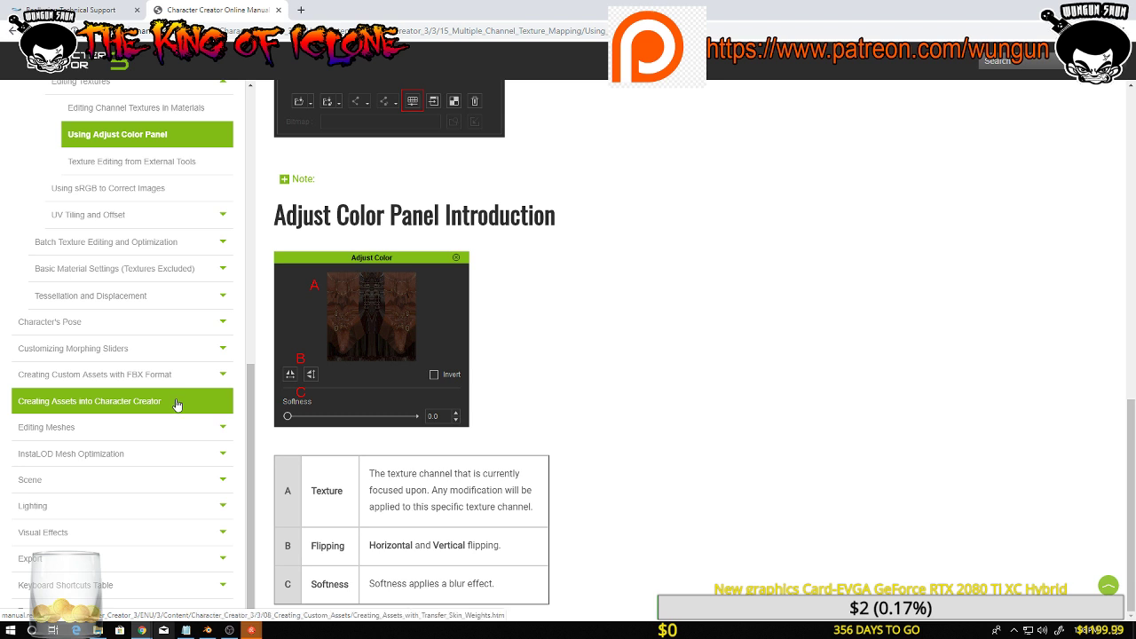
scroll(177, 405, "down", 1)
left_click(176, 404)
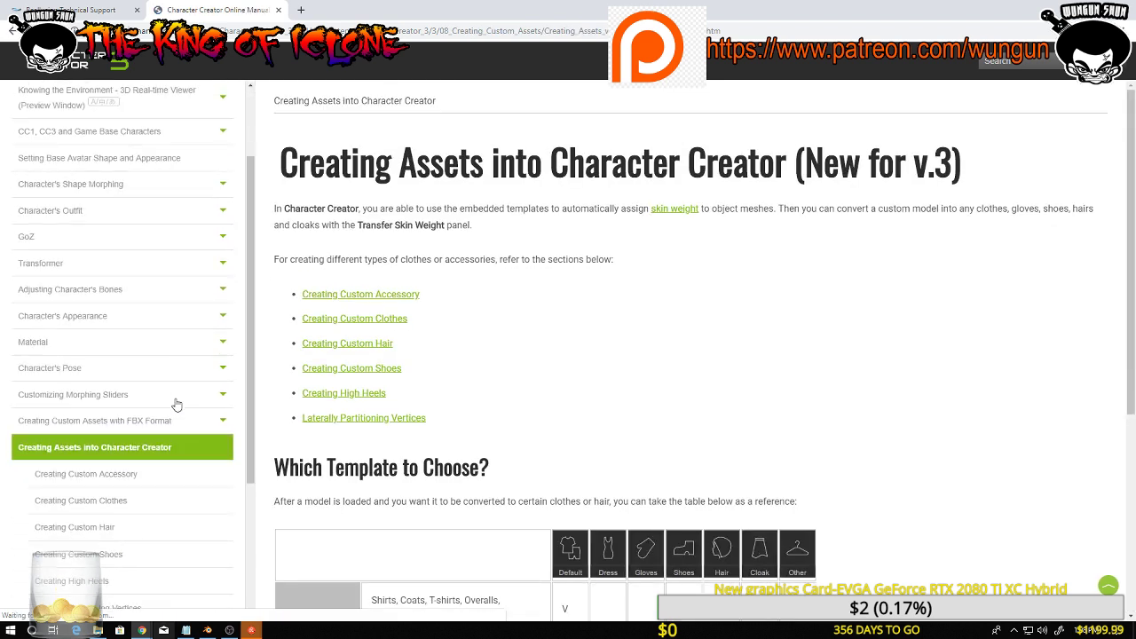
scroll(382, 438, "down", 3)
scroll(383, 440, "up", 3)
scroll(382, 446, "down", 6)
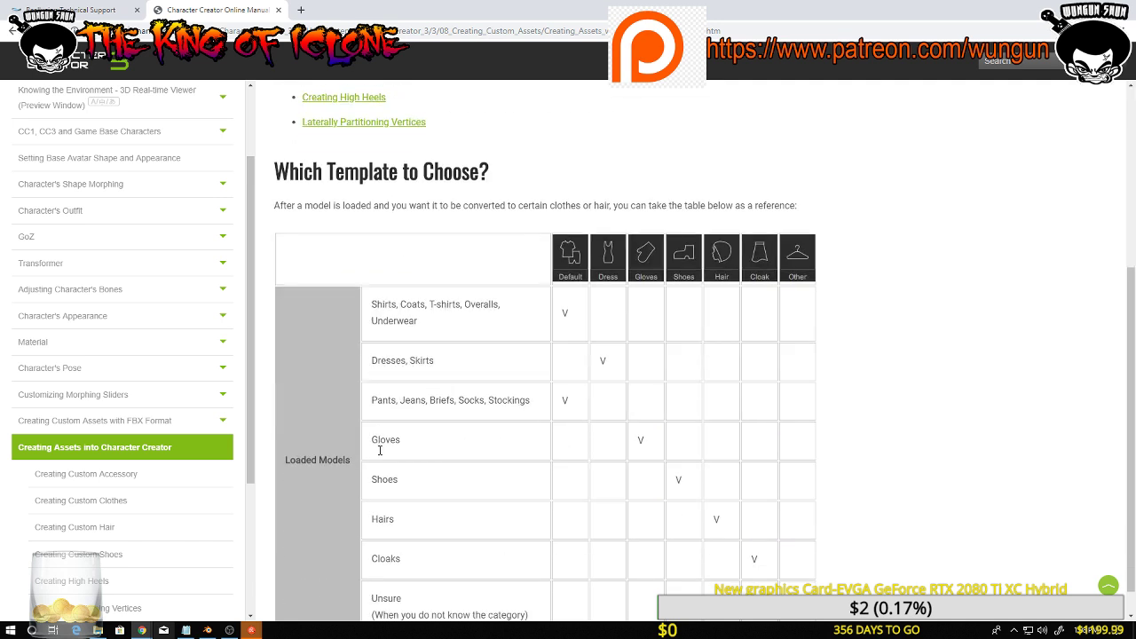
scroll(380, 450, "up", 4)
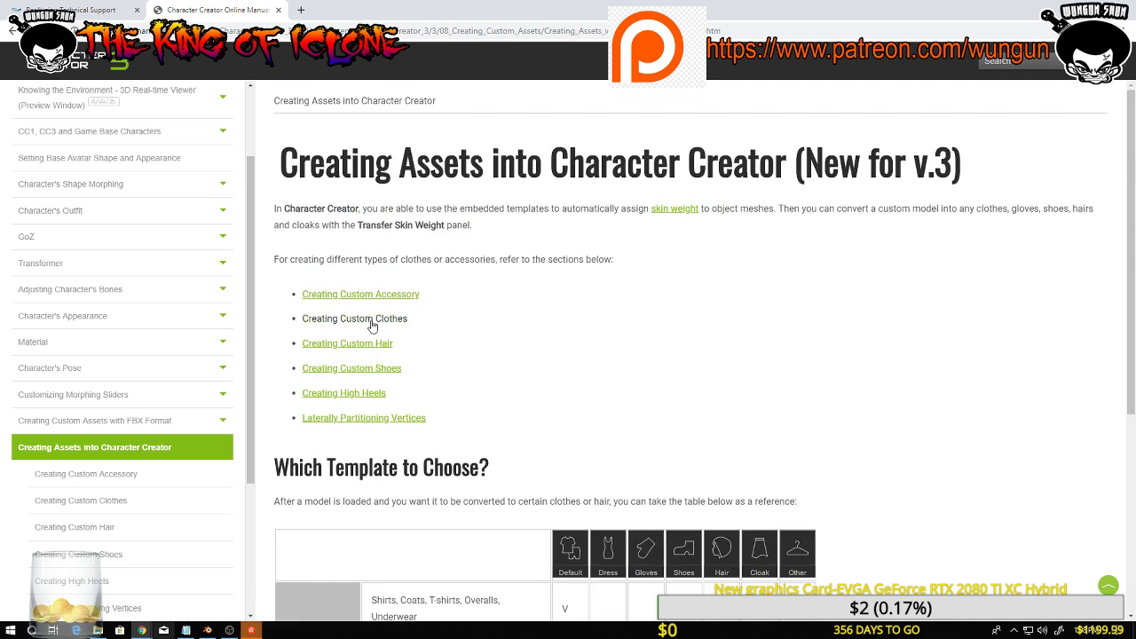
Find the manual's Creating Assets into Character Creator section and open its Creating Custom Clothes page
scroll(207, 426, "down", 3)
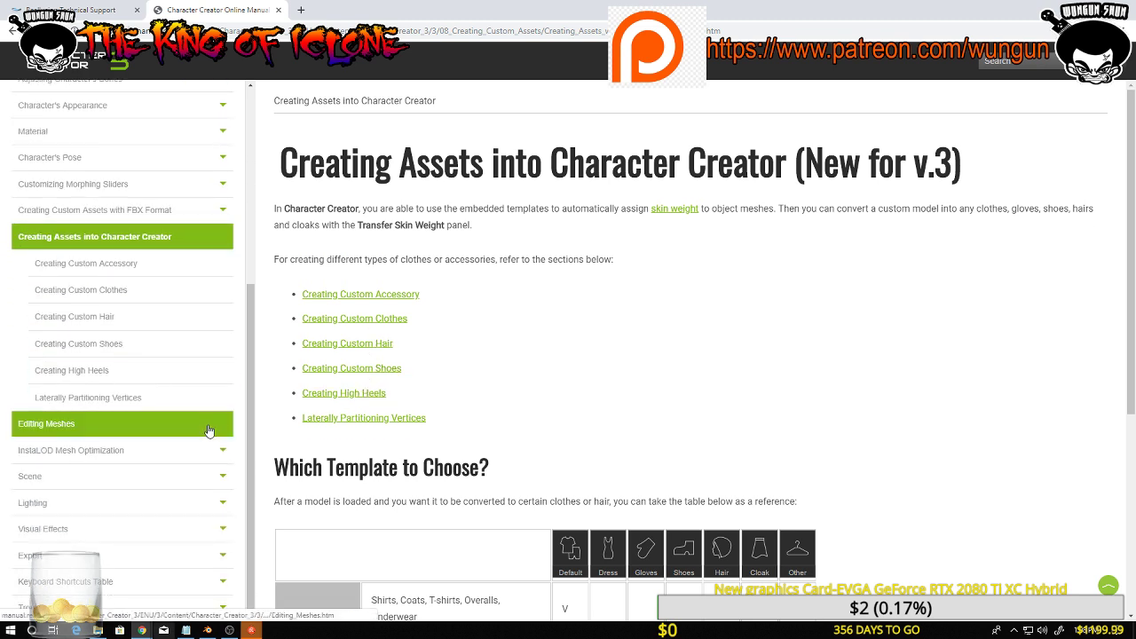
scroll(208, 430, "up", 5)
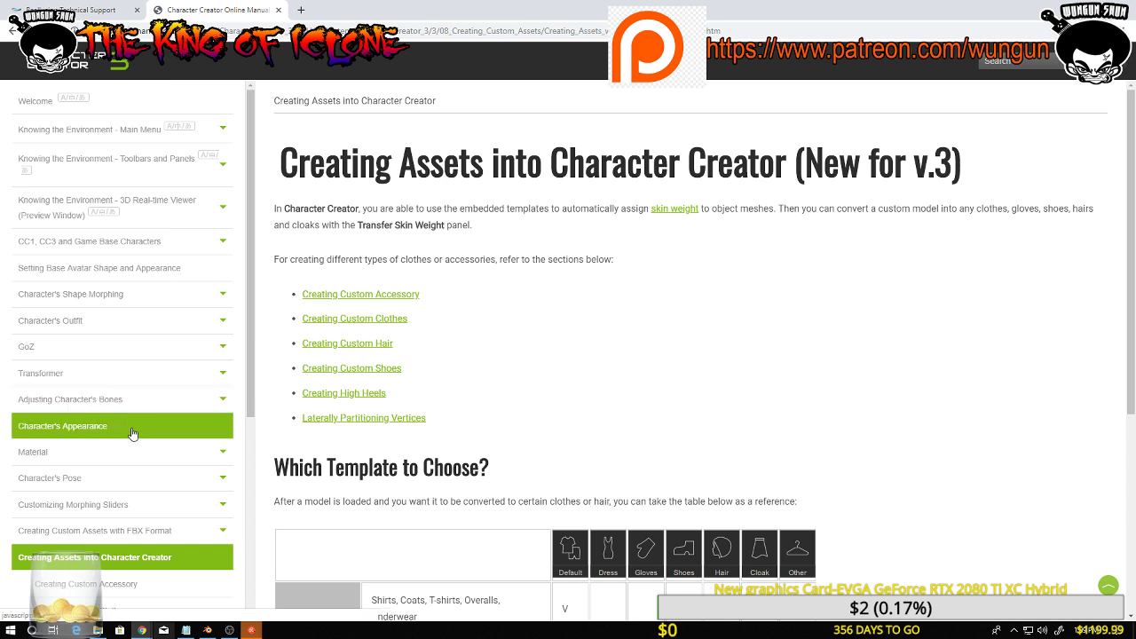
scroll(133, 484, "down", 1)
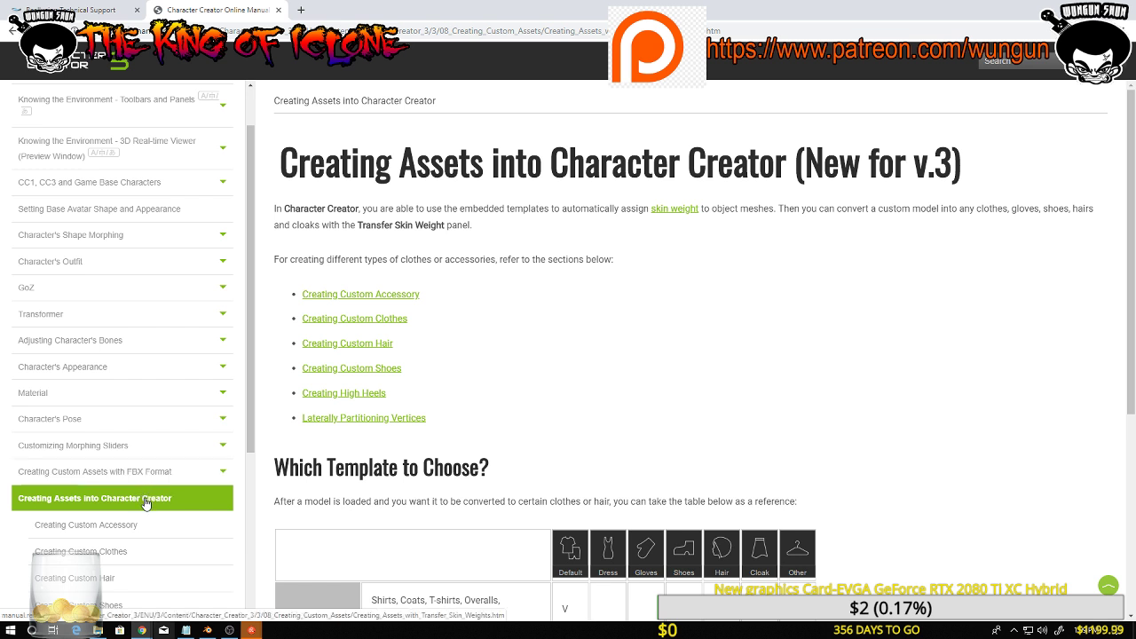
scroll(146, 502, "down", 1)
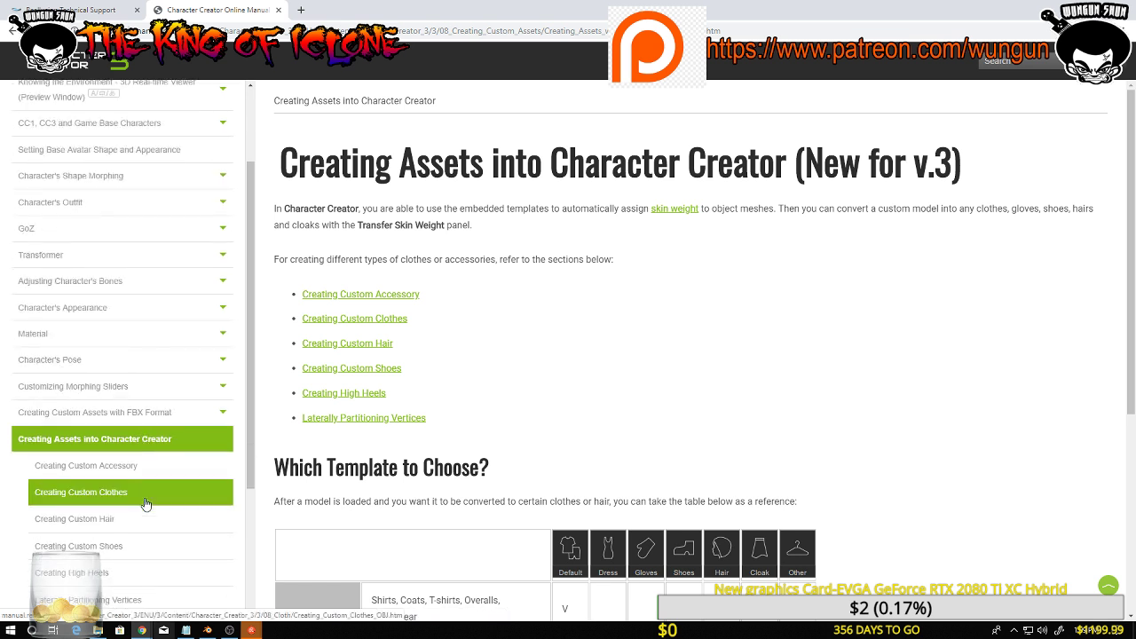
left_click(146, 503)
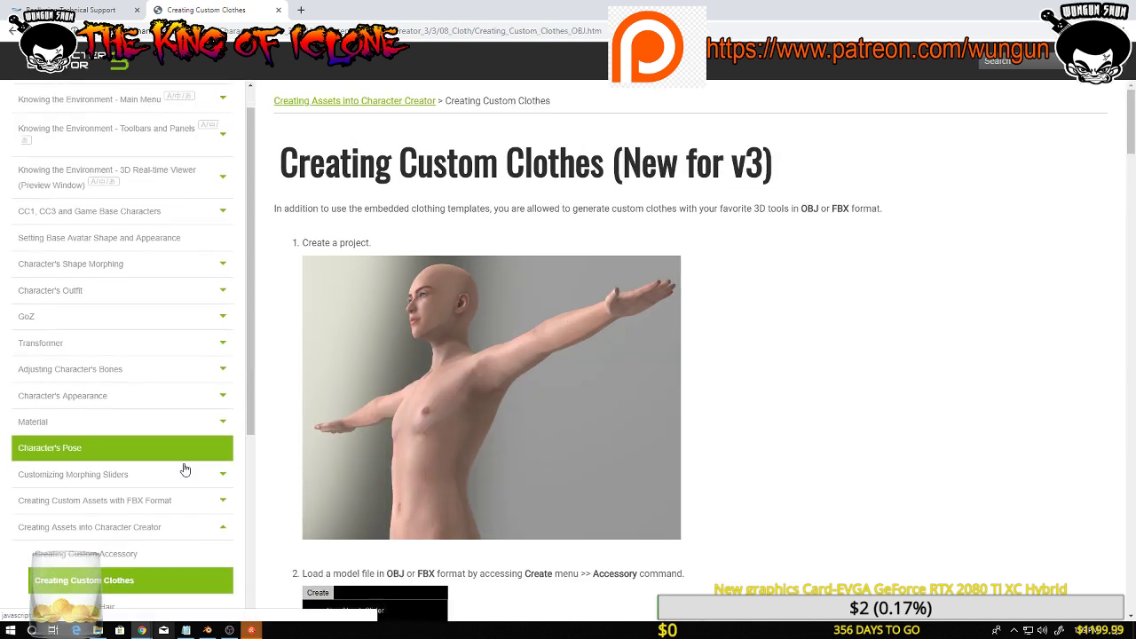
Read through the custom clothes procedure, from the model import to applying the clothes to other characters
scroll(343, 492, "down", 2)
scroll(343, 493, "down", 15)
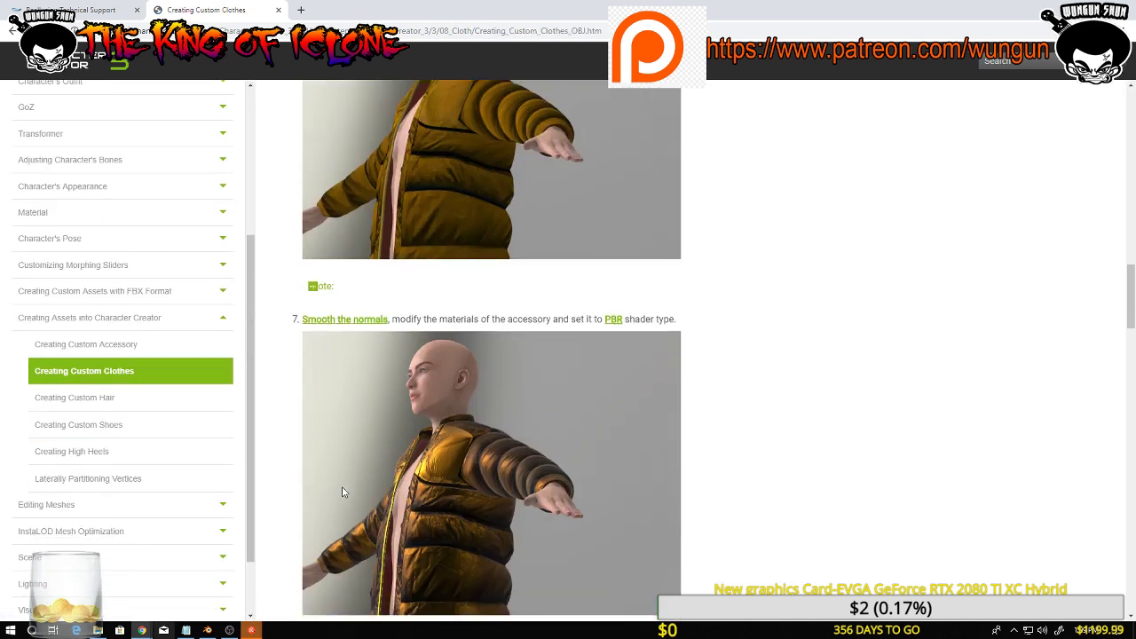
scroll(343, 491, "down", 15)
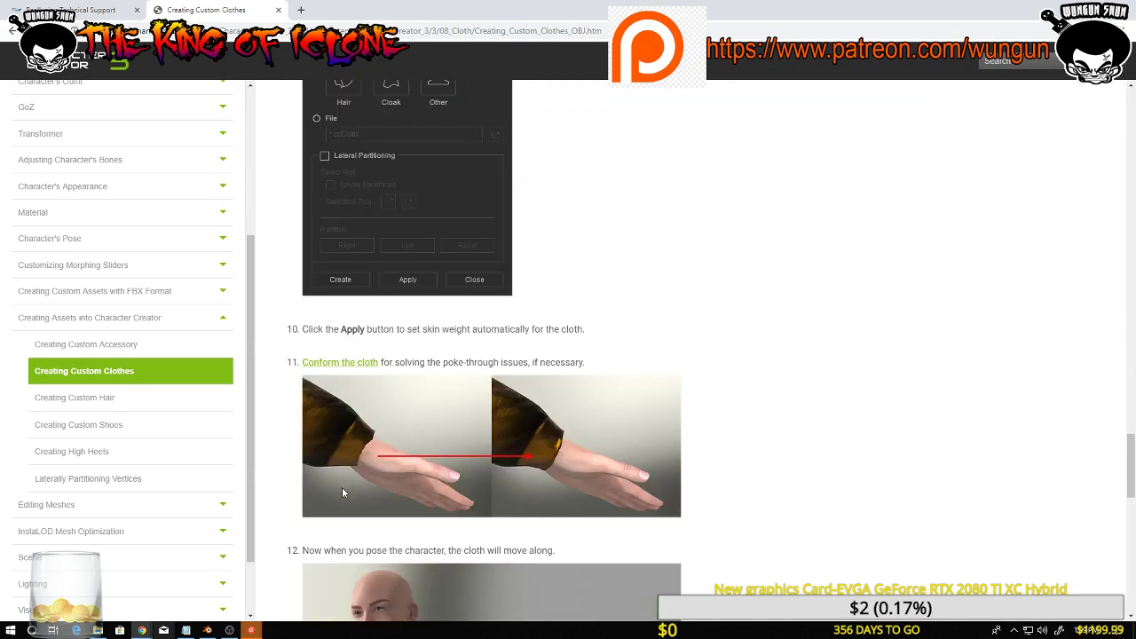
scroll(344, 493, "down", 5)
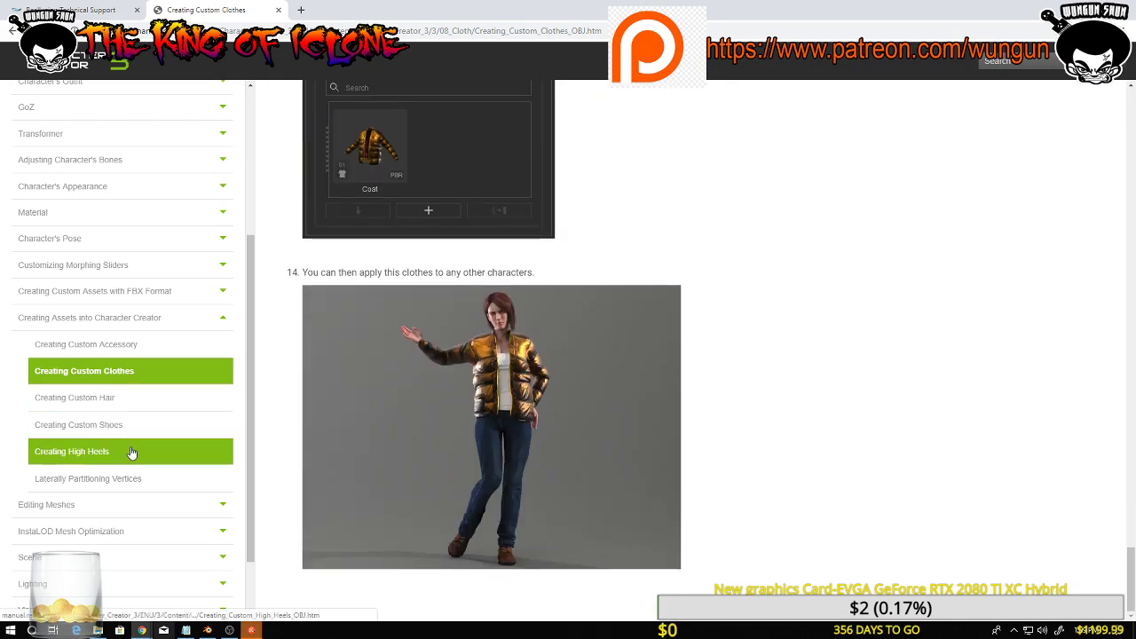
scroll(135, 515, "down", 1)
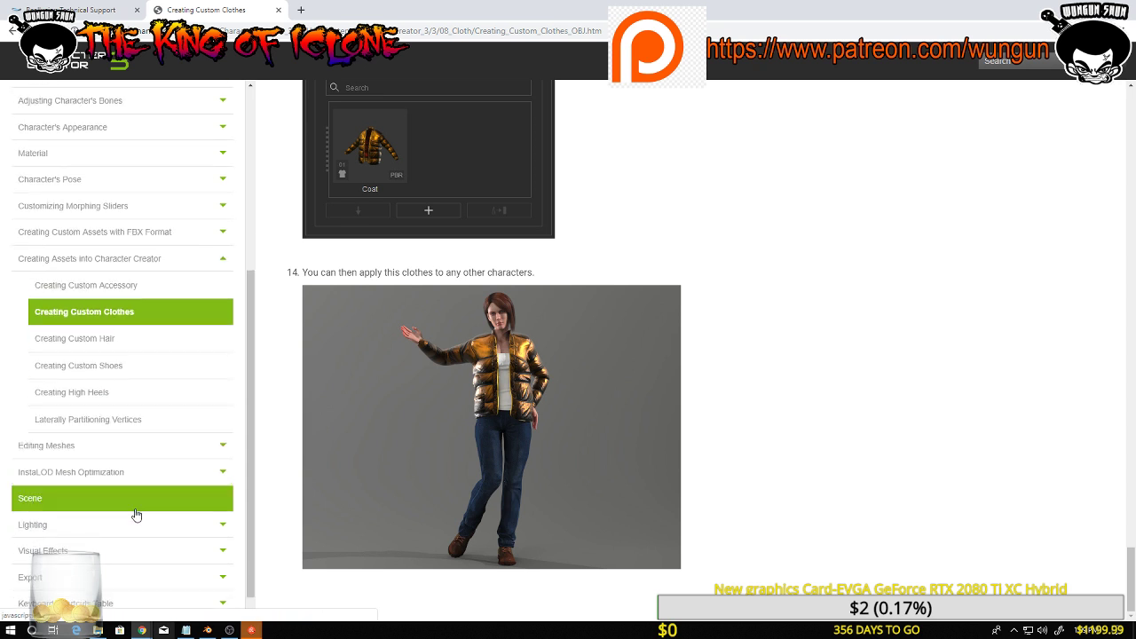
scroll(136, 515, "down", 1)
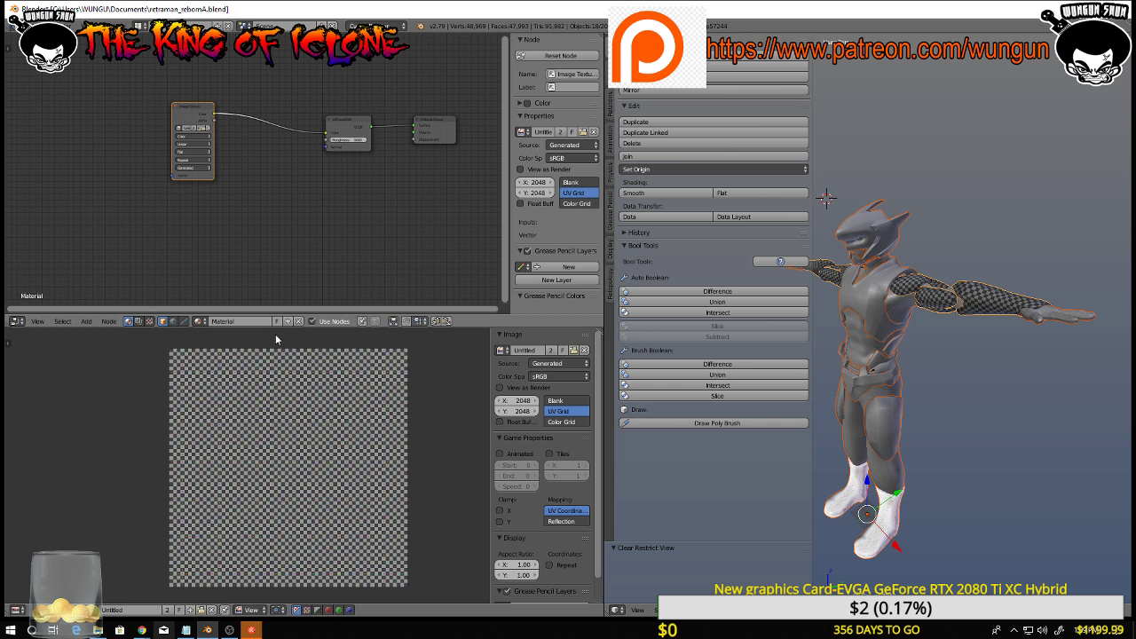
Switch to Blender and unlink the Untitled image from the image editor
left_click(212, 611)
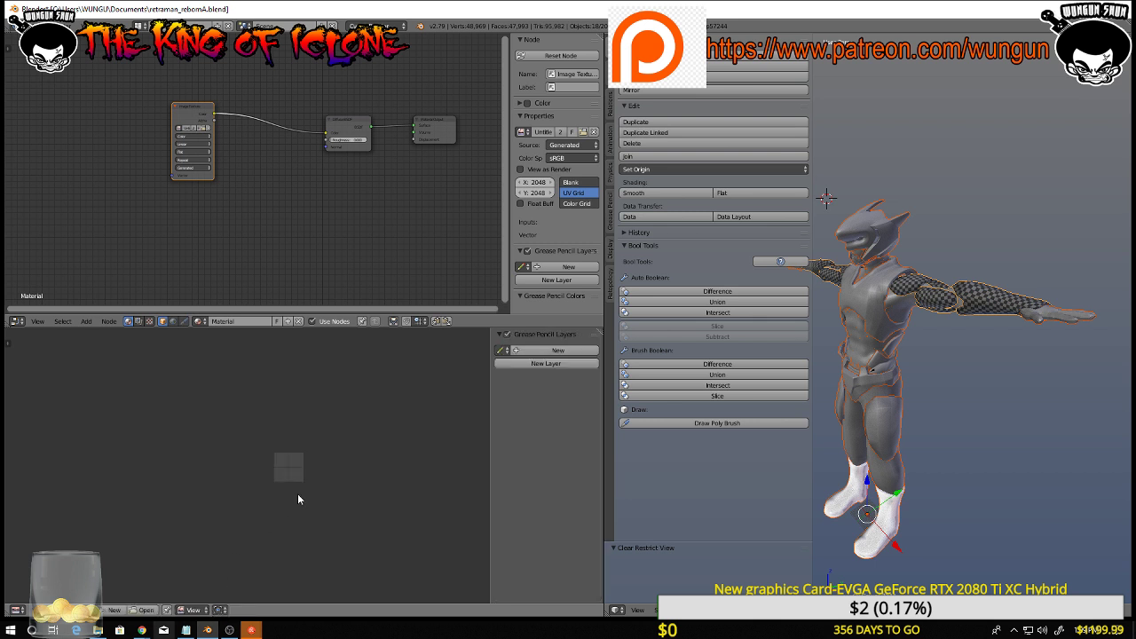
scroll(300, 486, "up", 5)
middle_click_drag(297, 449, 322, 476)
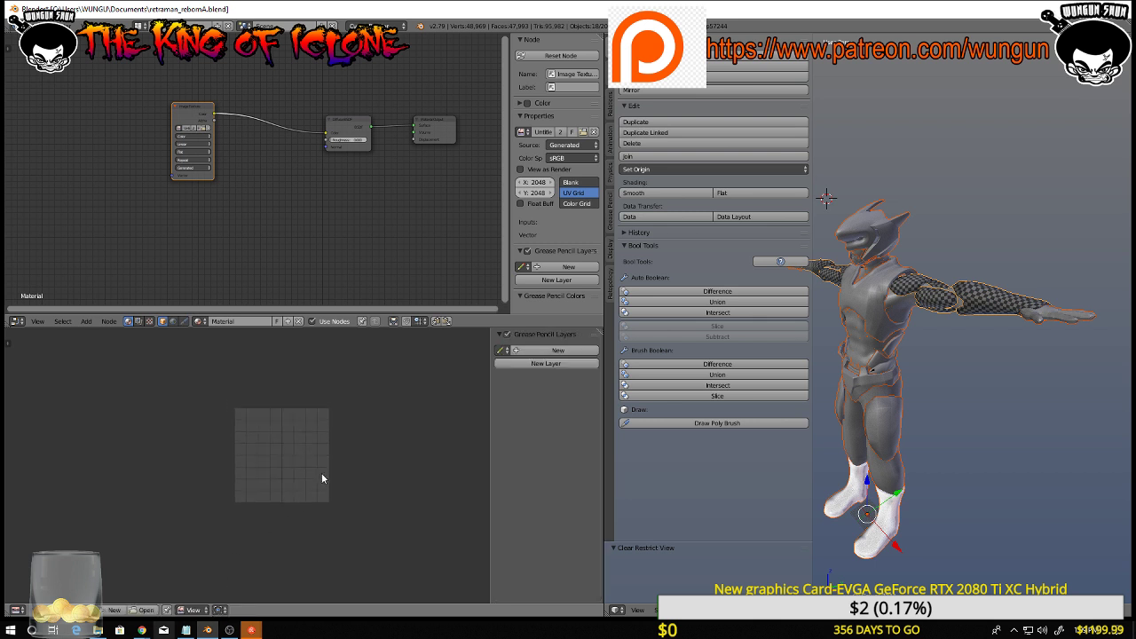
scroll(349, 476, "up", 1)
scroll(349, 476, "down", 1)
scroll(349, 478, "up", 1)
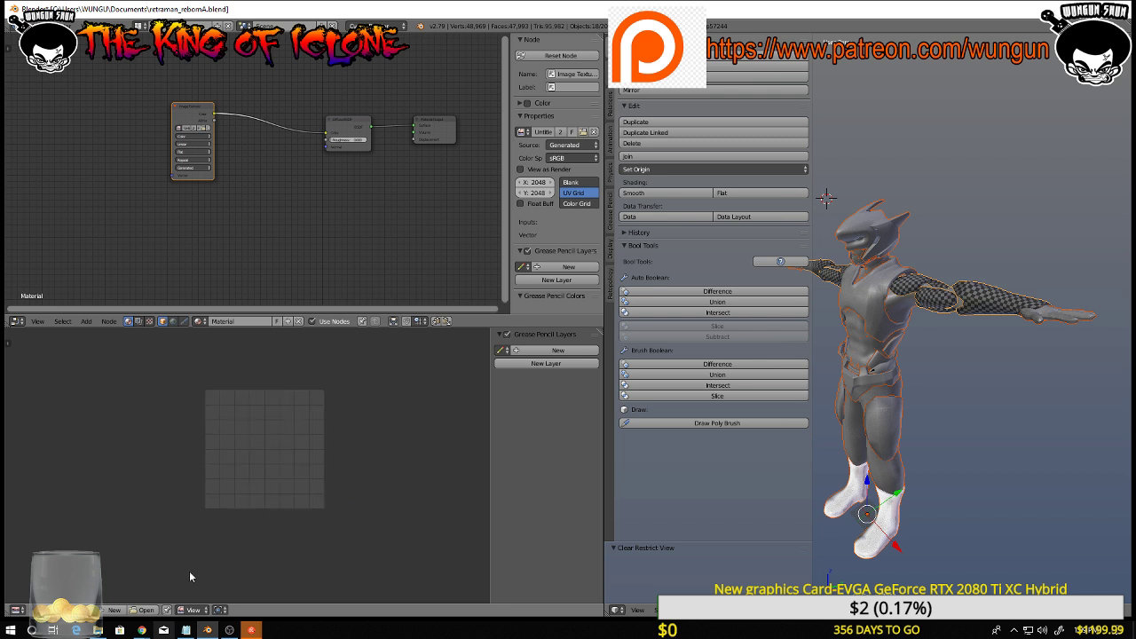
Start a new image in the image editor and name it arms
left_click(114, 611)
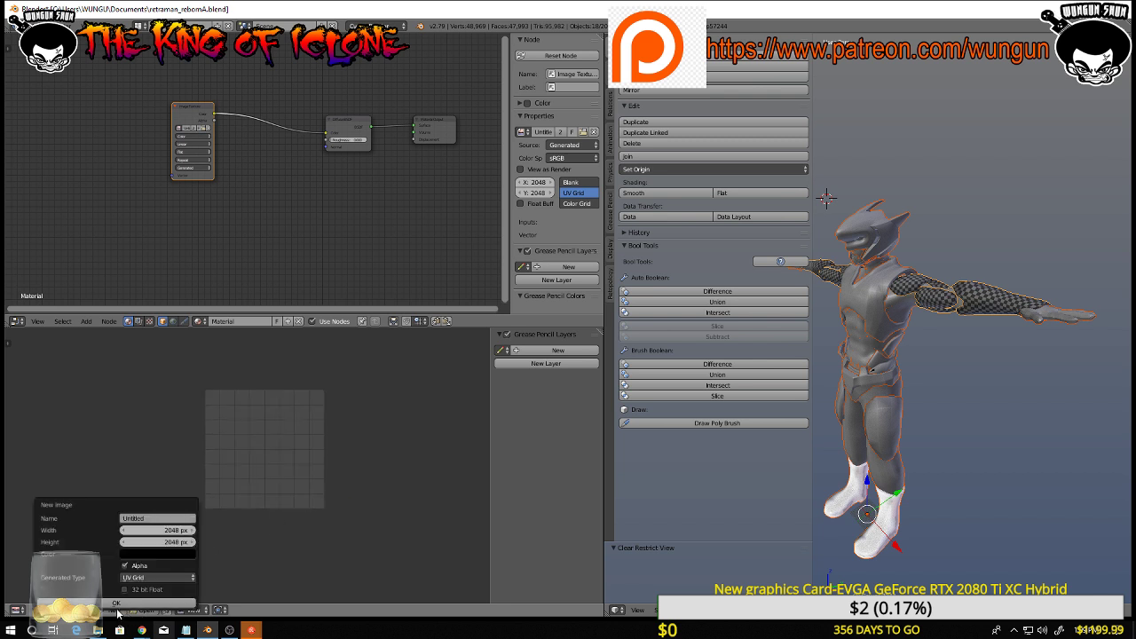
left_click(152, 518)
key("BackSpace")
type("arms")
key("Return")
Set the new image's fill colour to a near-white at full brightness
left_click(162, 552)
left_click_drag(210, 477, 211, 400)
left_click(164, 438)
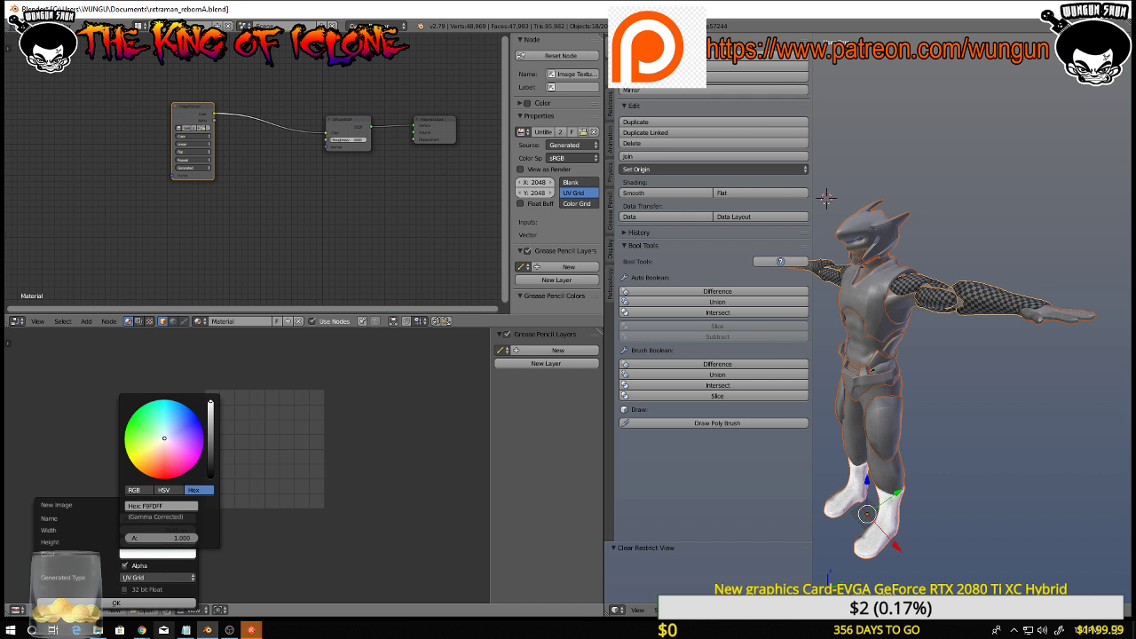
left_click_drag(164, 438, 165, 438)
Set the red, green and blue values of the new image's colour to 0
left_click(141, 490)
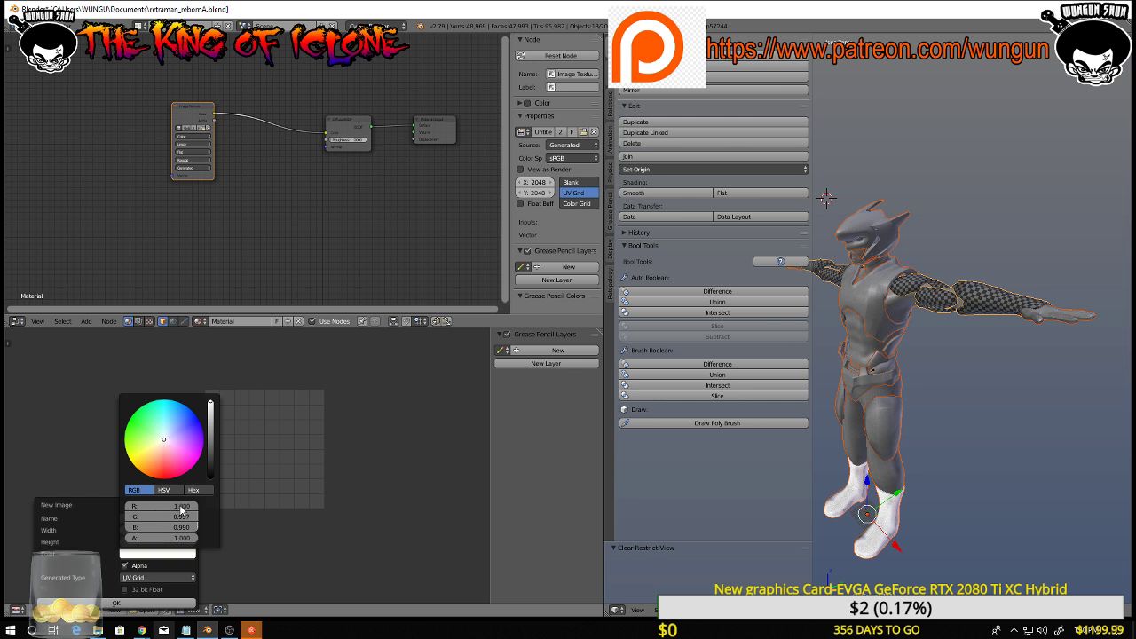
left_click(181, 507)
key("BackSpace")
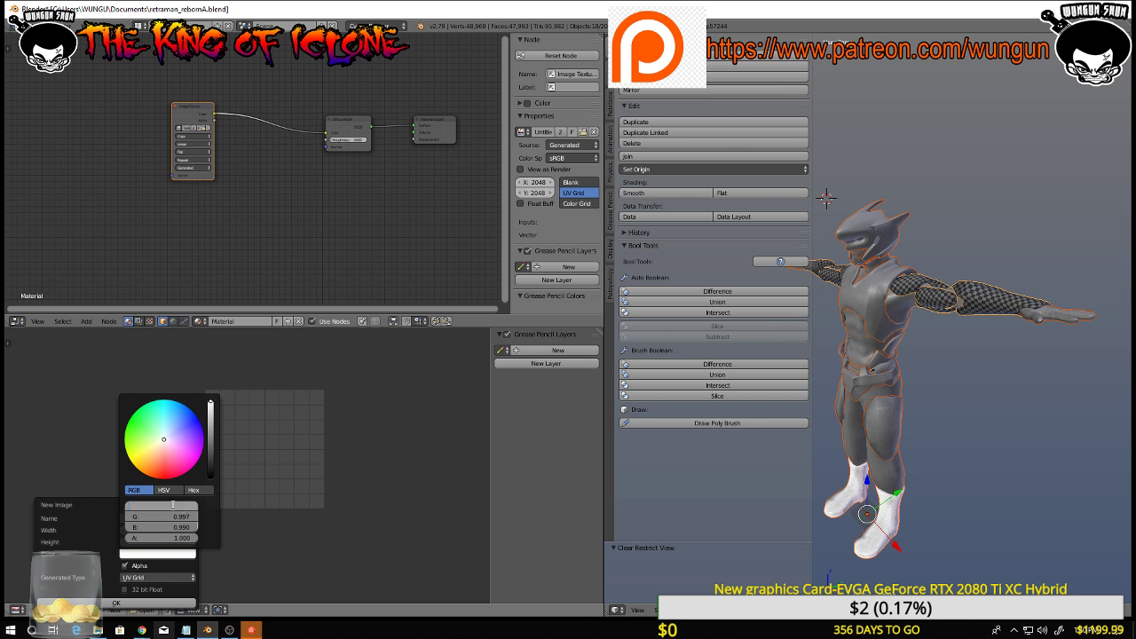
type("0")
key("Return")
left_click(180, 516)
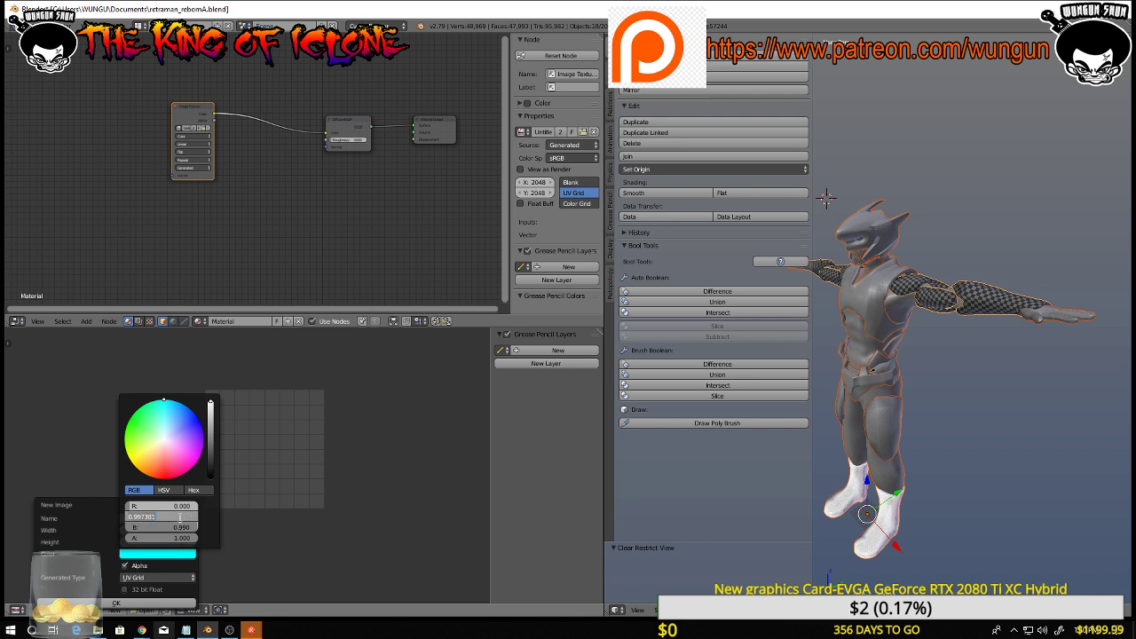
type("0")
key("Return")
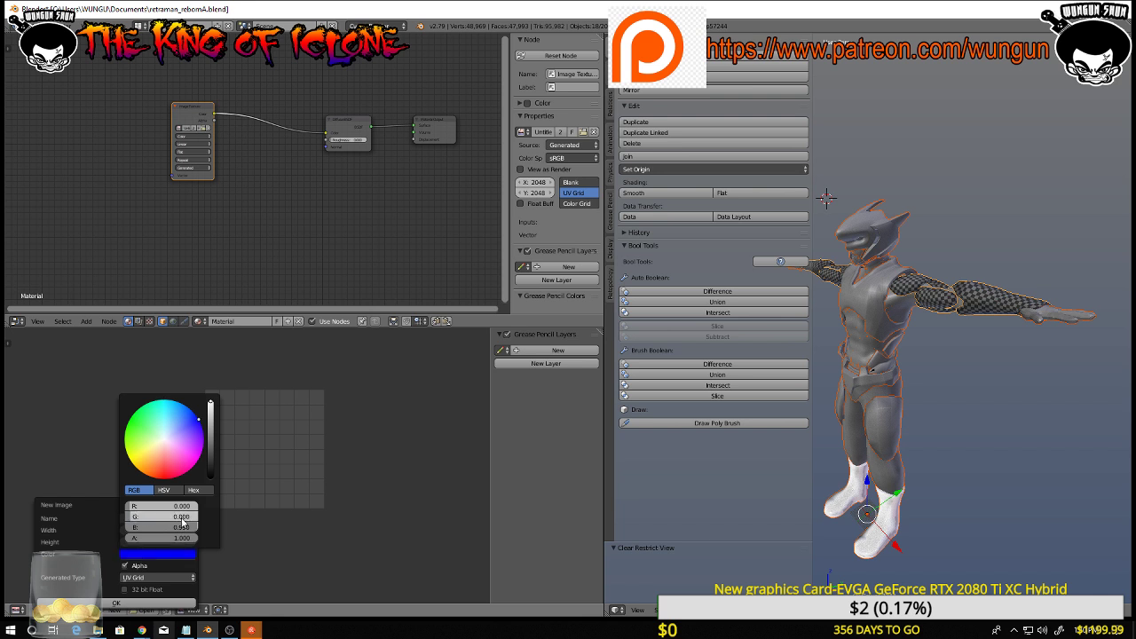
left_click(180, 526)
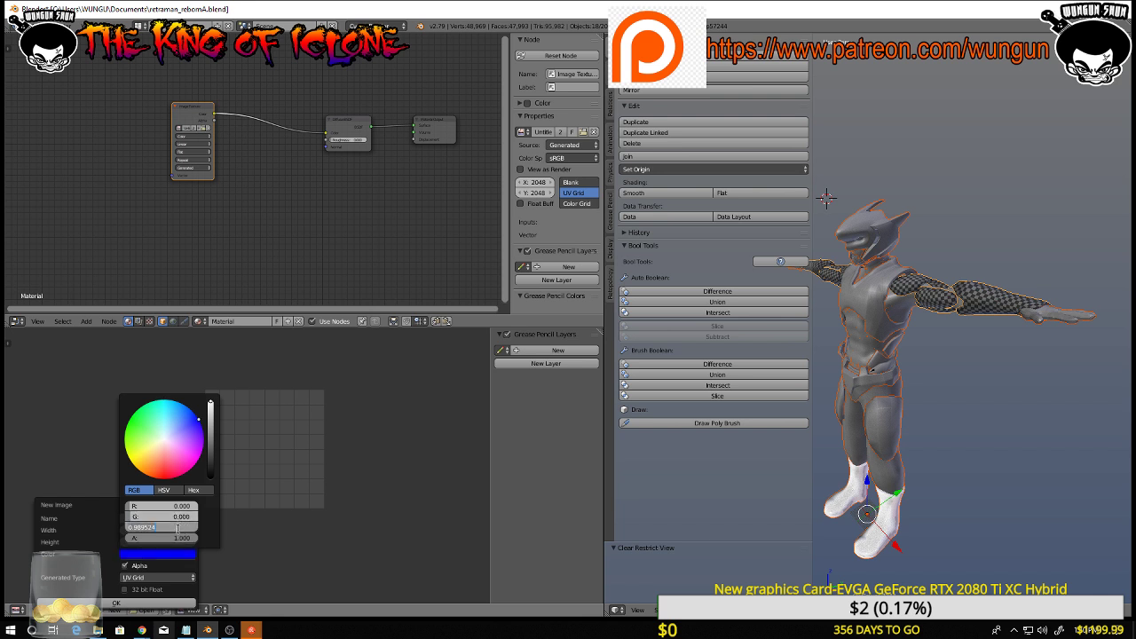
key("BackSpace")
type("0")
key("Return")
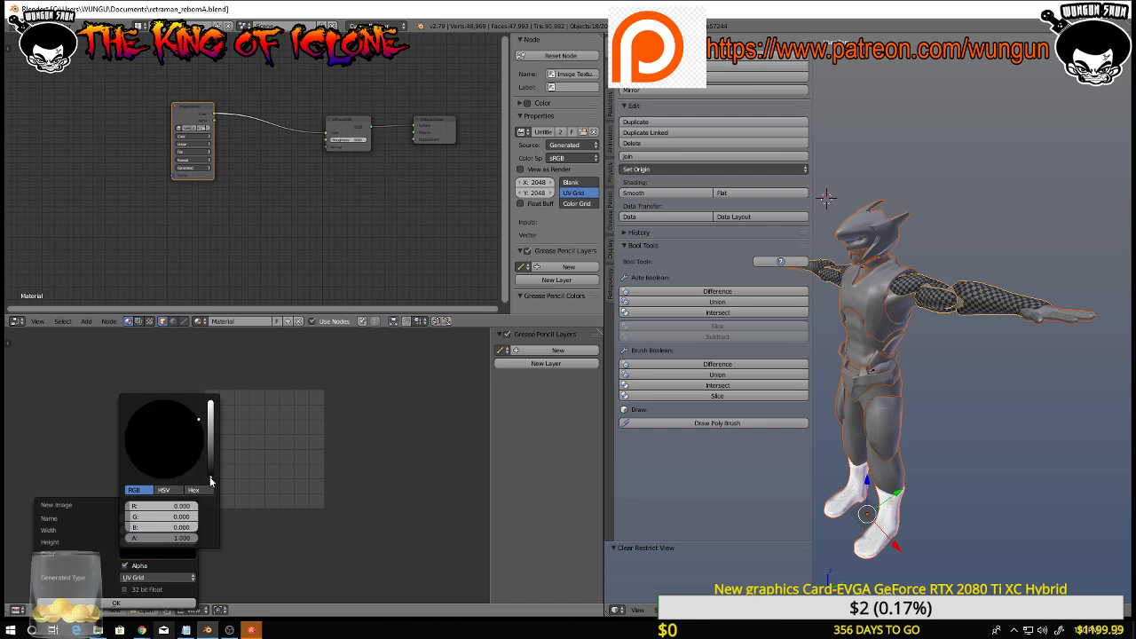
Raise the fill colour to full brightness, set its alpha to 0, and pick a near-white hue
left_click_drag(210, 480, 211, 404)
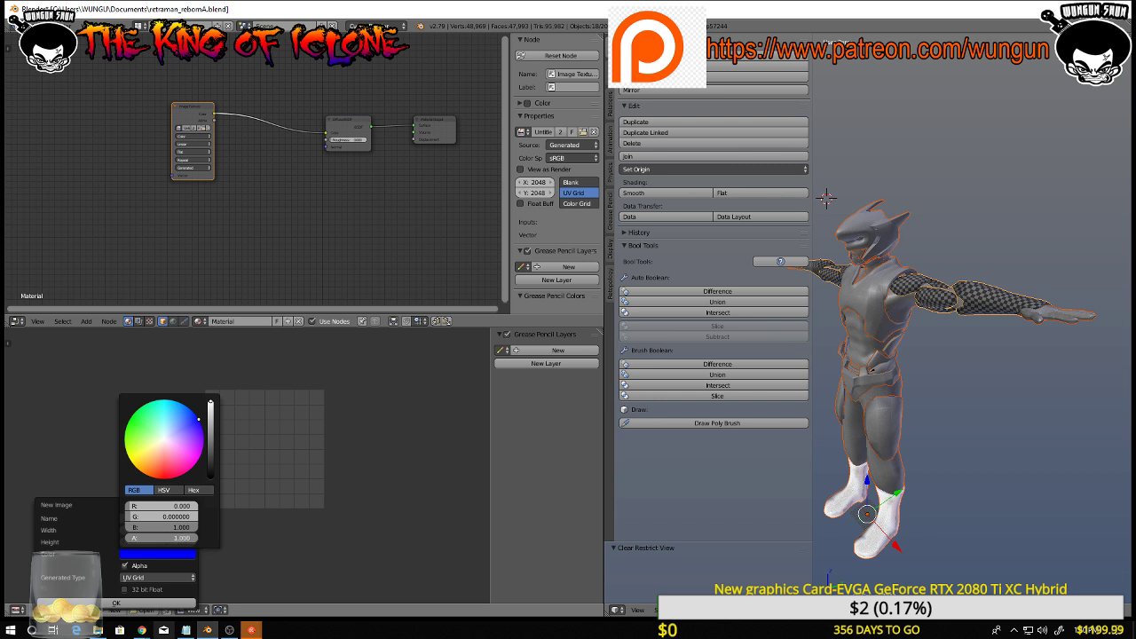
left_click_drag(182, 538, 111, 538)
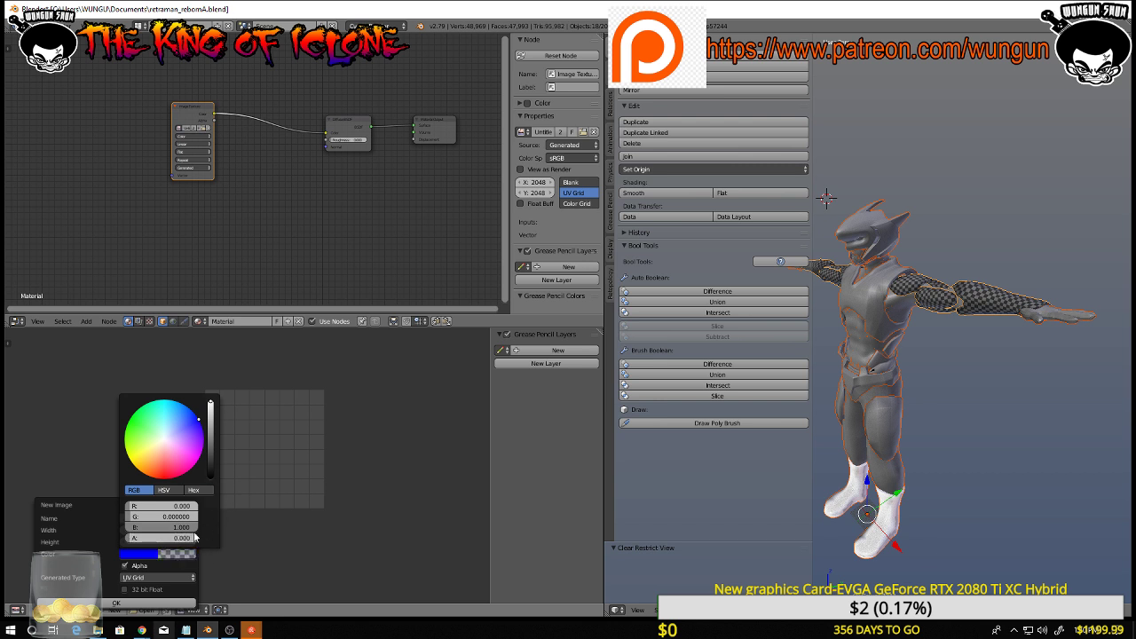
left_click(142, 555)
left_click(165, 443)
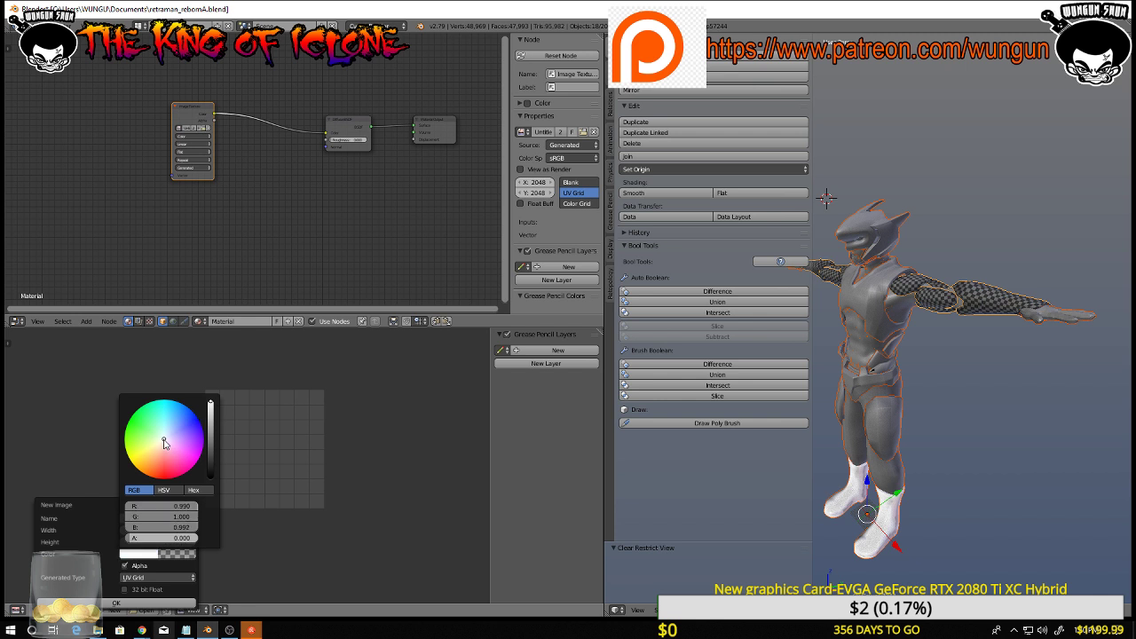
left_click_drag(165, 443, 164, 441)
left_click(164, 443)
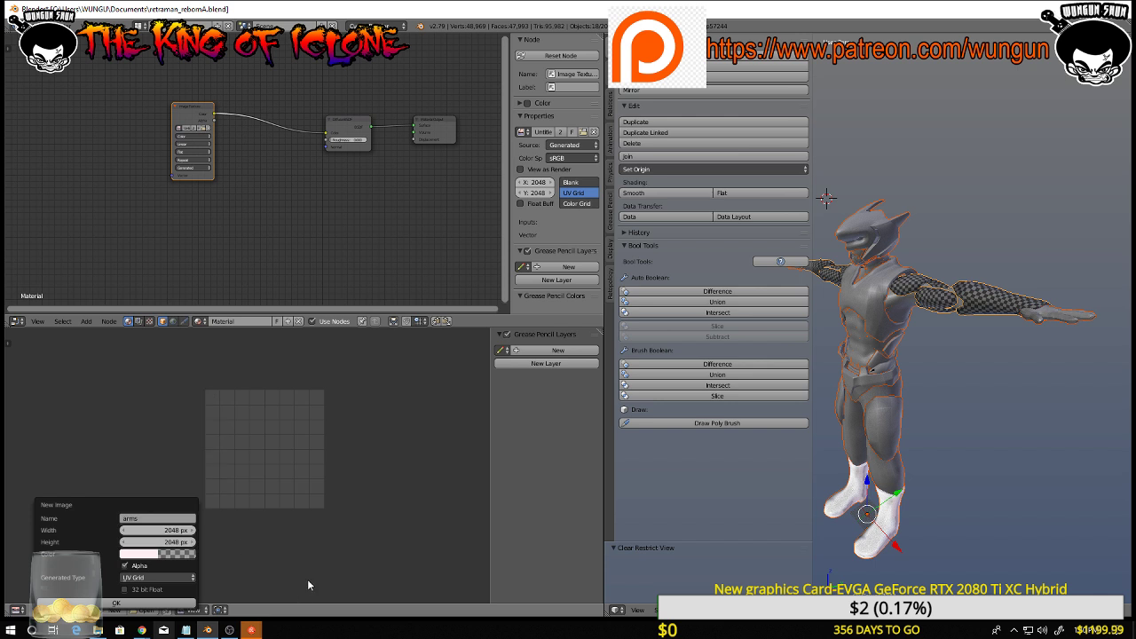
Create the arms image with the UV Grid type and unlink it from the image editor
left_click(138, 604)
scroll(203, 558, "down", 4)
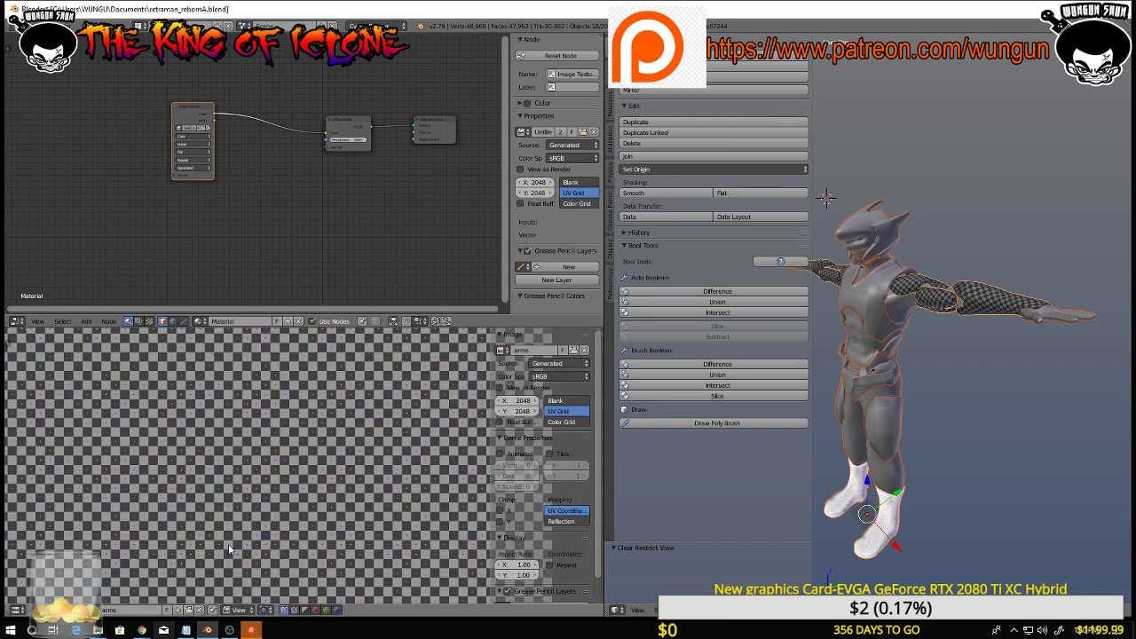
left_click(197, 613)
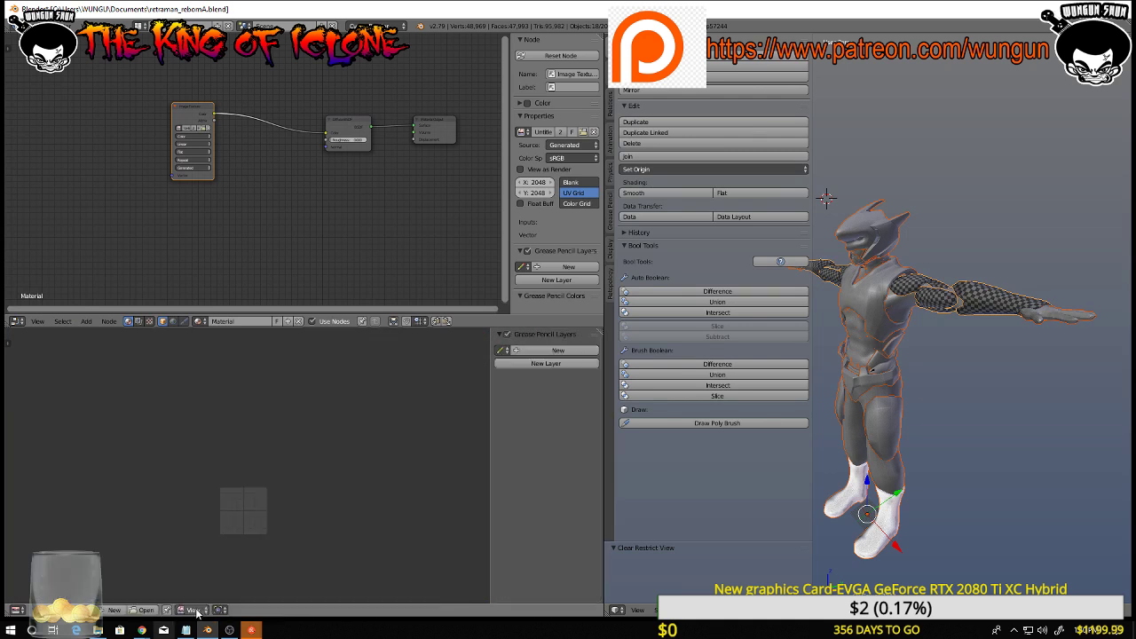
Create another new 2048 × 2048 px image with the UV Grid generated type, keeping the default name
left_click(115, 611)
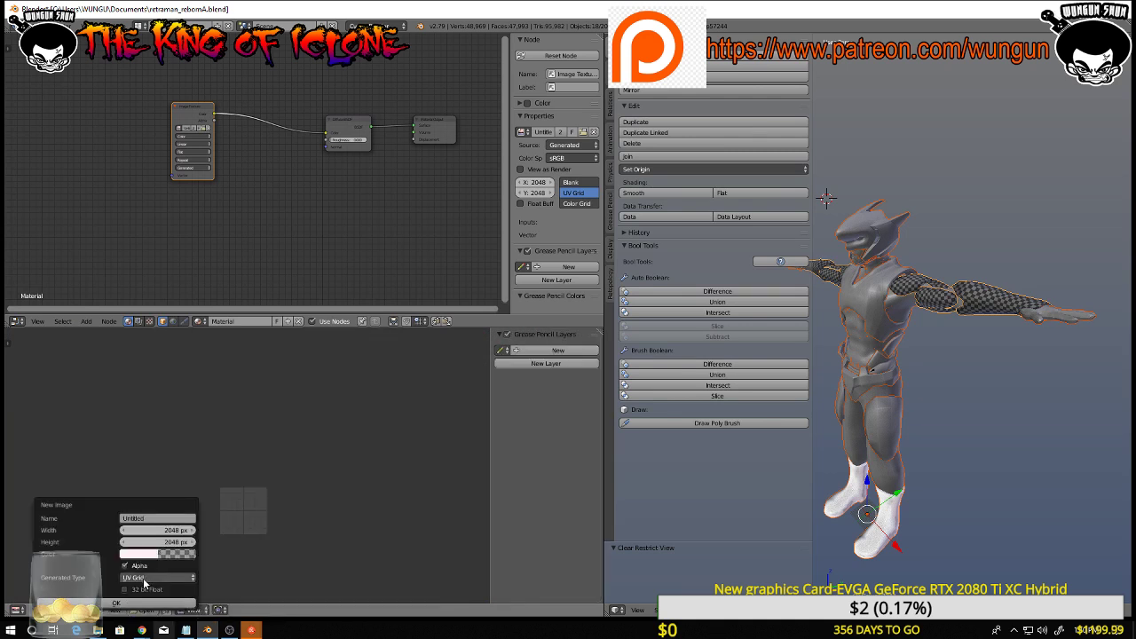
left_click(147, 577)
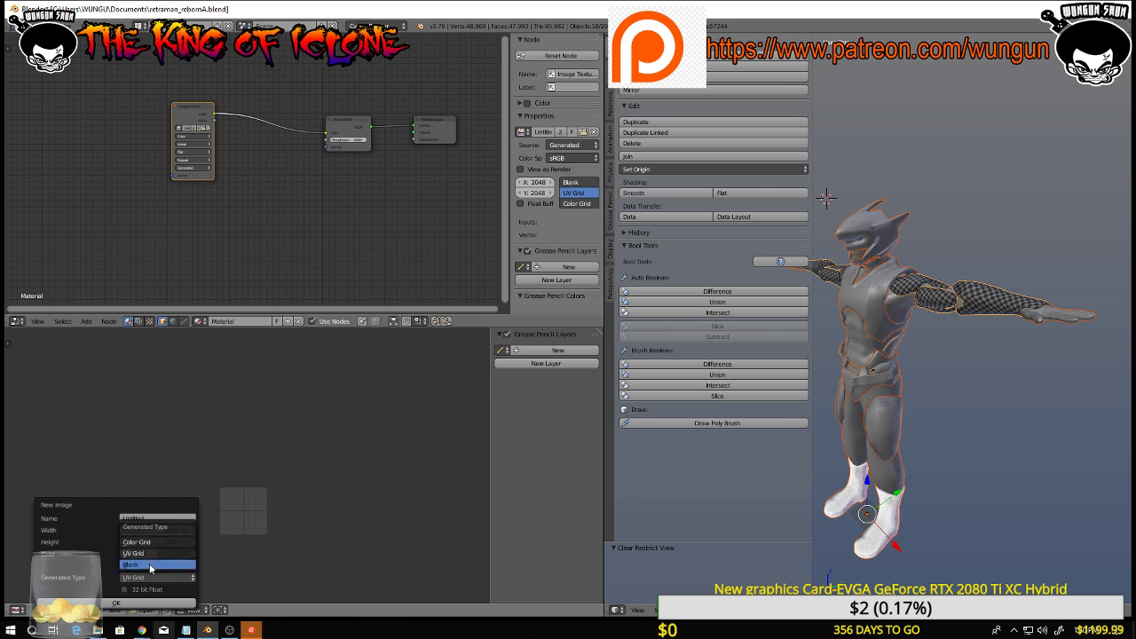
left_click(150, 564)
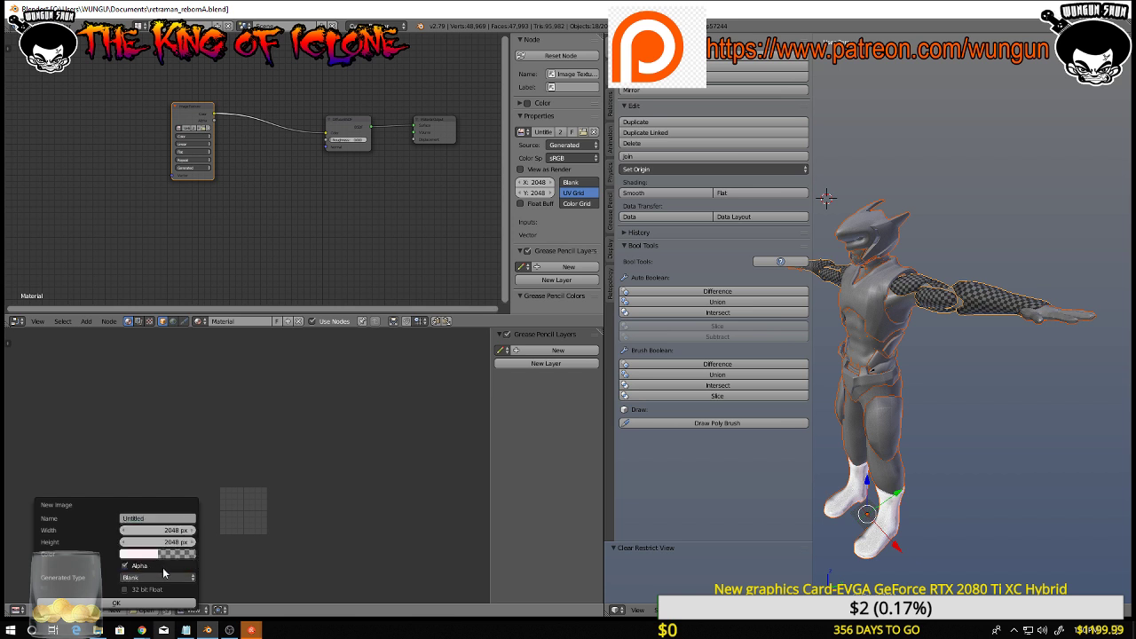
left_click(153, 579)
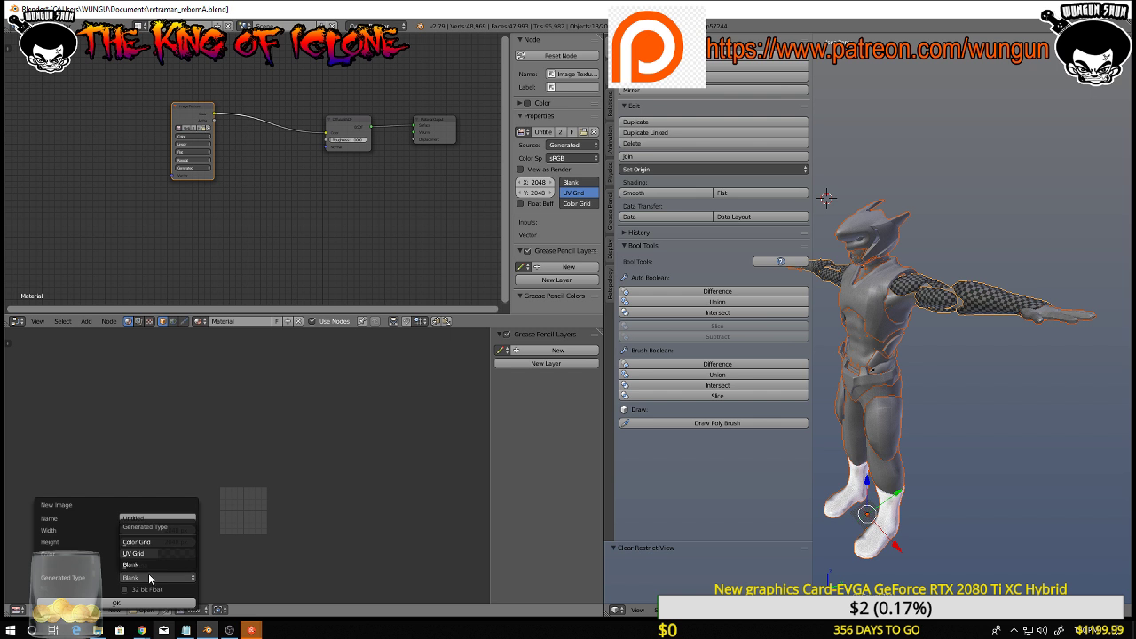
left_click(140, 555)
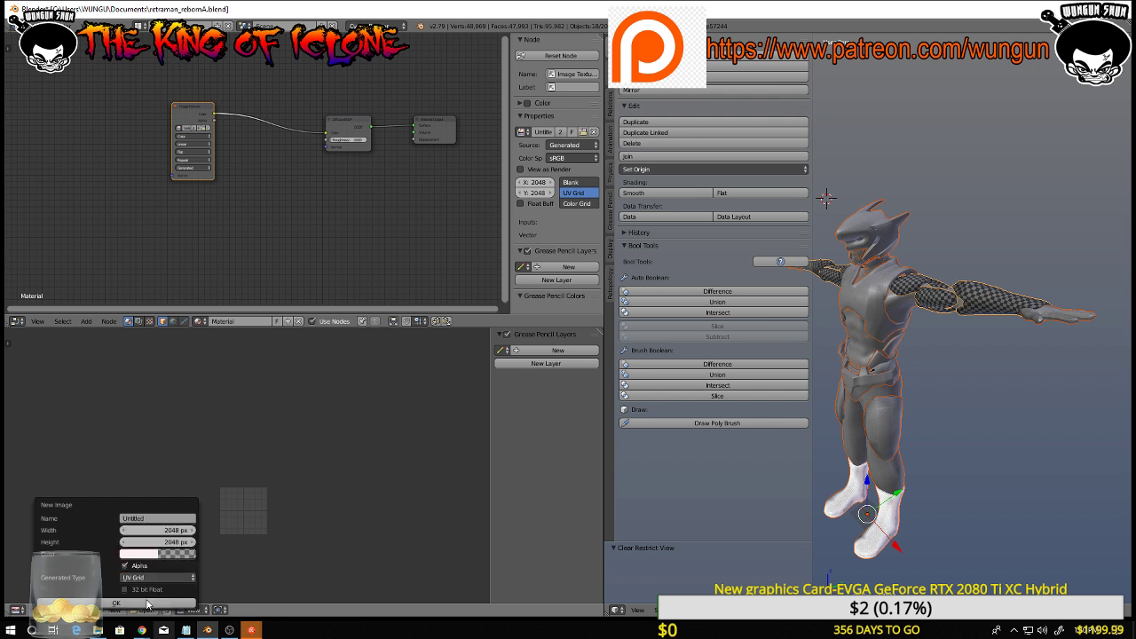
left_click(151, 604)
scroll(267, 532, "down", 2)
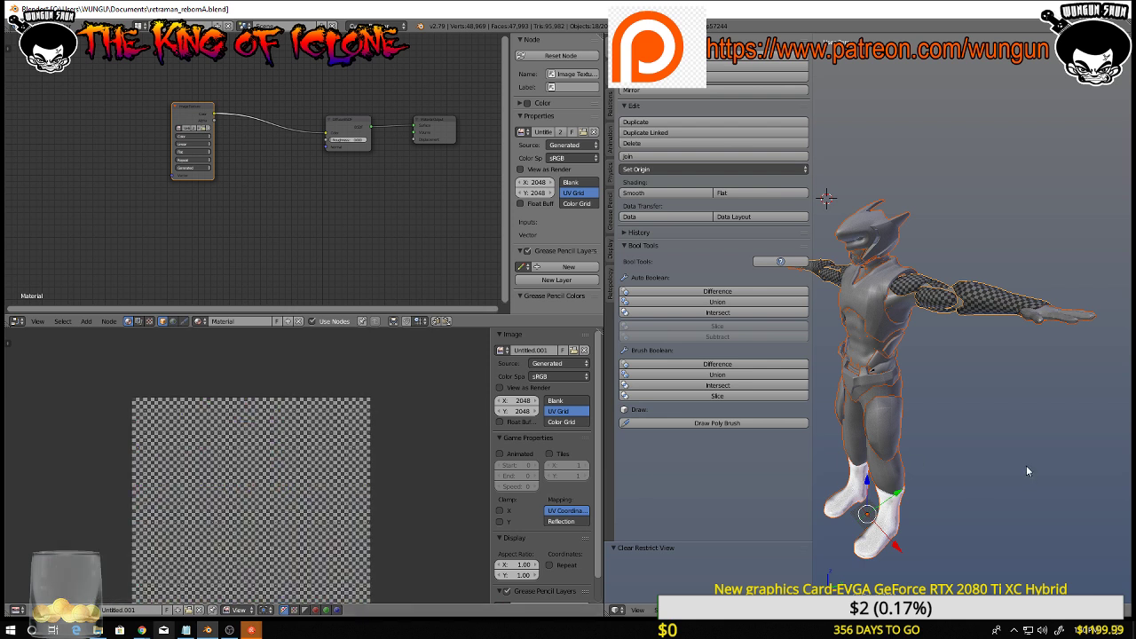
Deselect all objects and try to select the character's outstretched forearm piece in the 3D view
key("a")
key("a")
key("a")
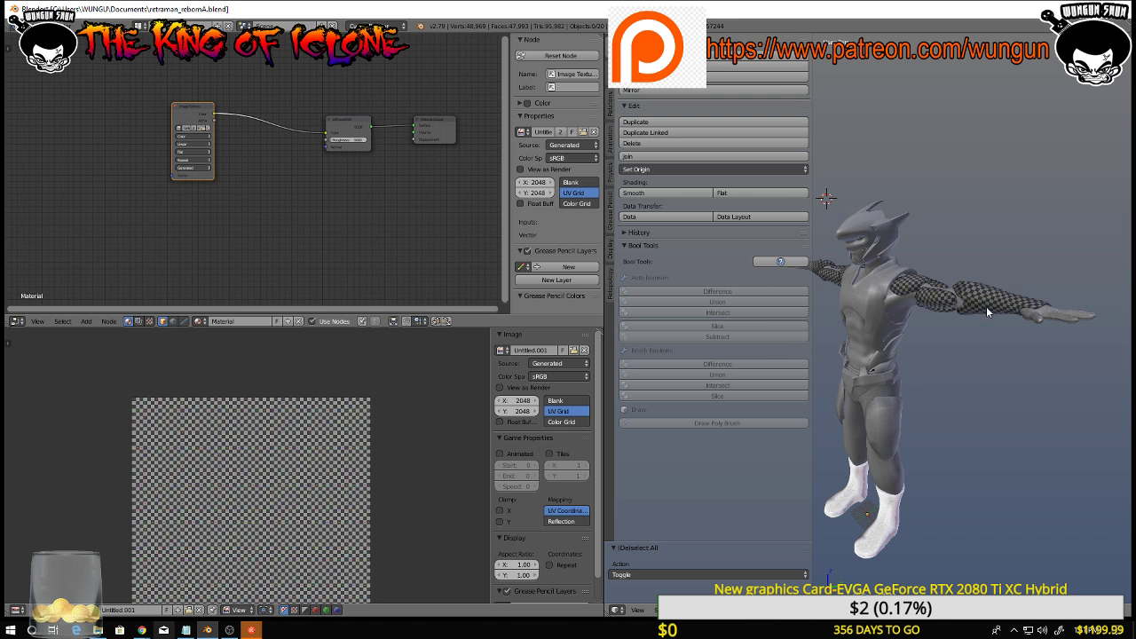
key("a")
key("a")
right_click(990, 313)
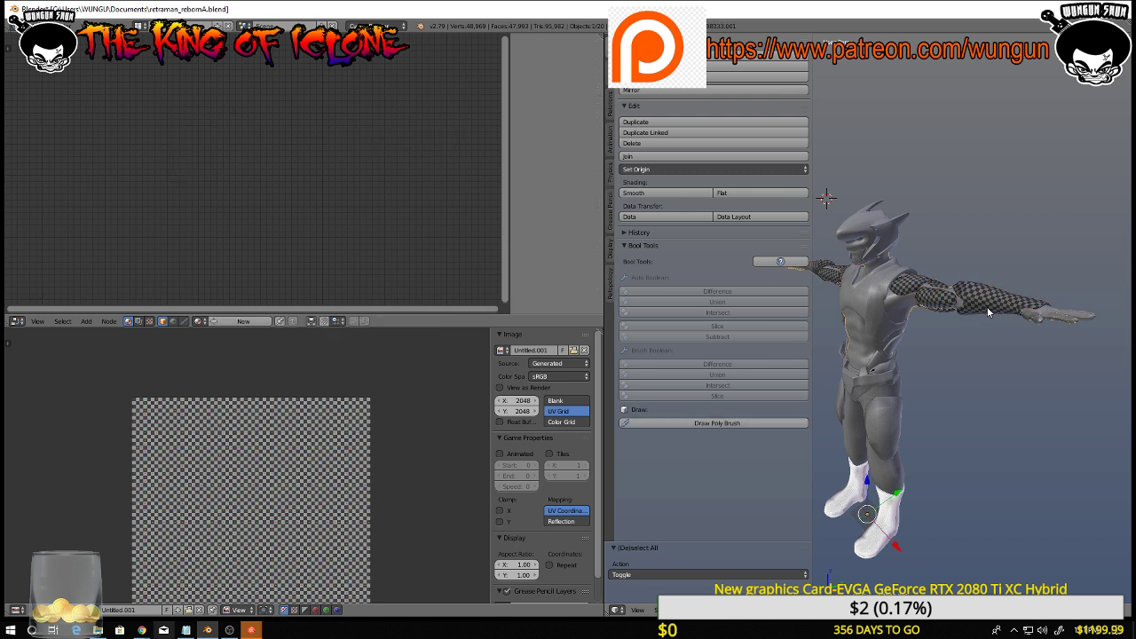
Unwrap the UVs of the entire arm armour mesh with the standard Unwrap method
right_click(986, 309)
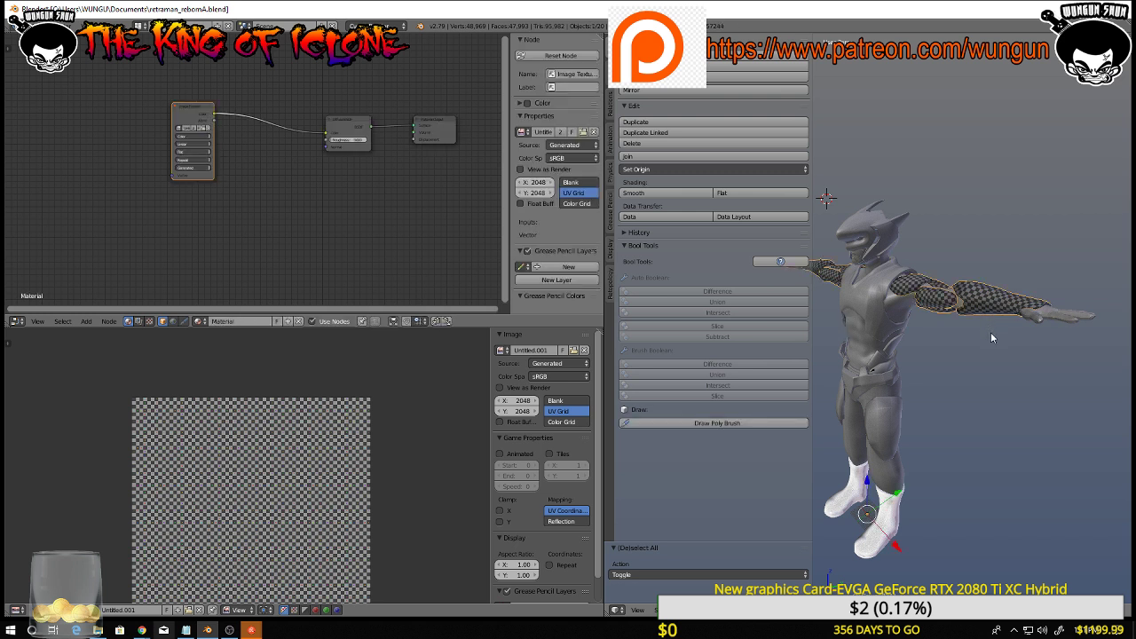
key("Tab")
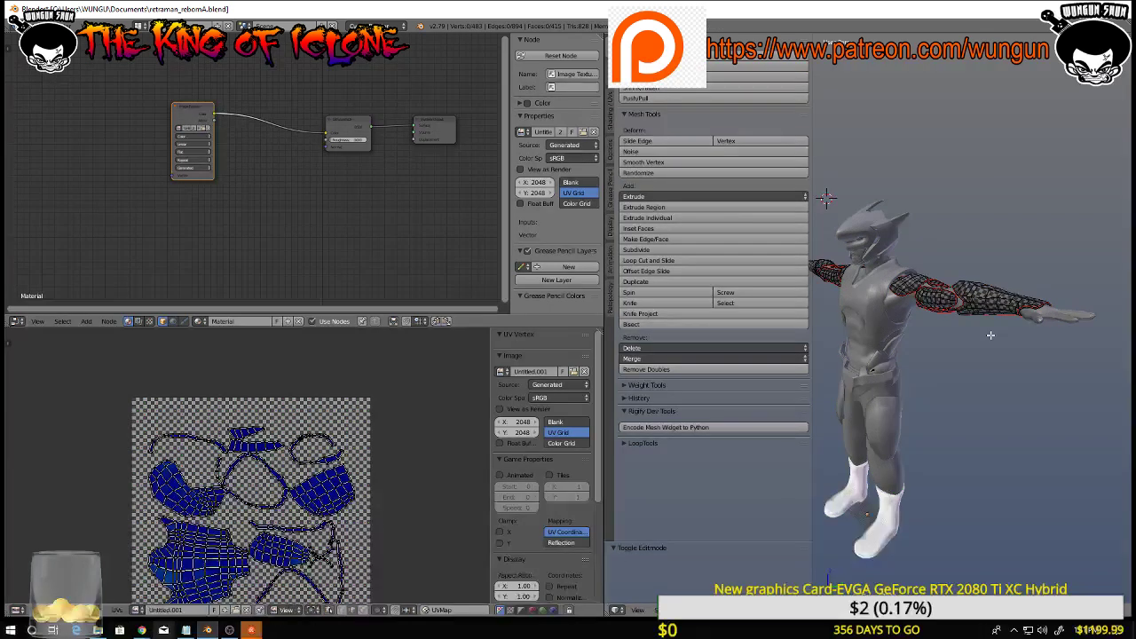
middle_click_drag(1000, 369, 997, 404)
key("a")
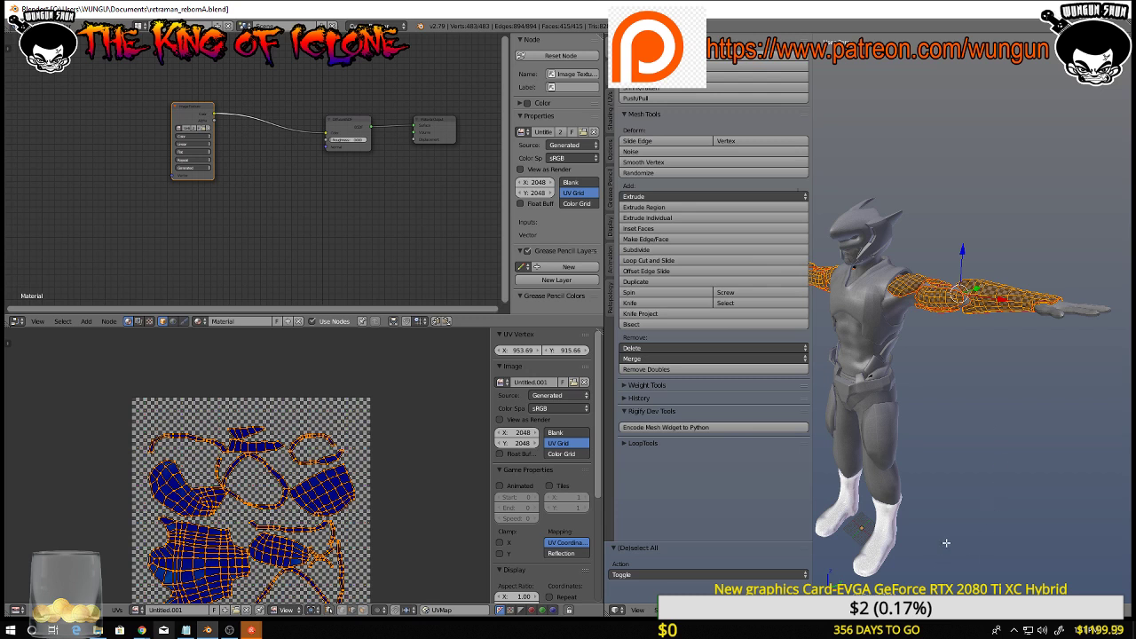
key("u")
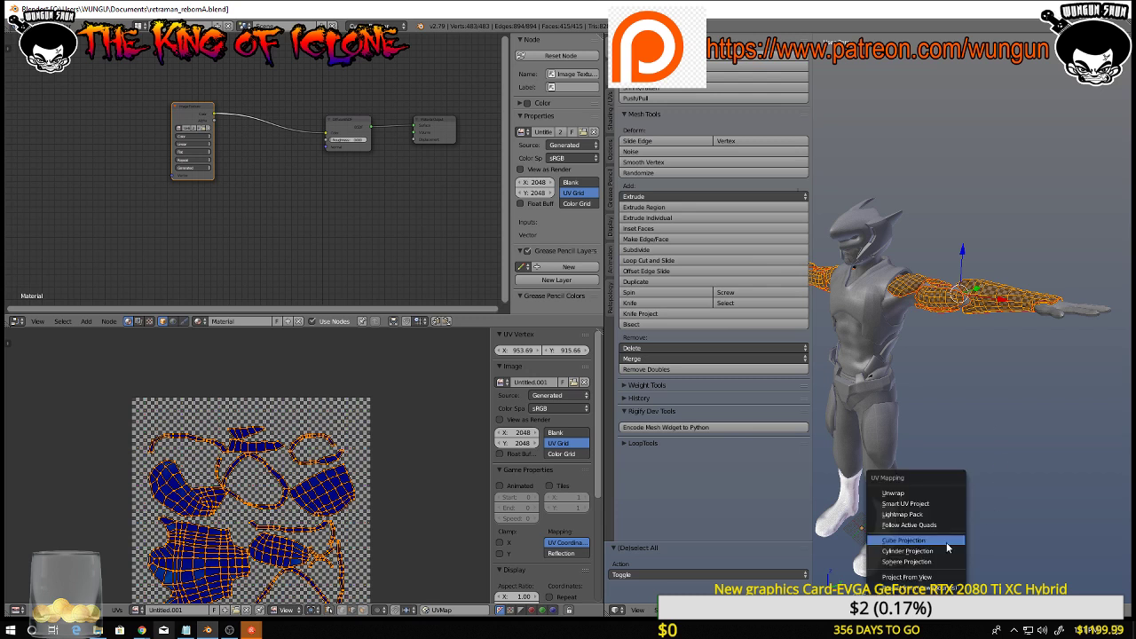
left_click(914, 493)
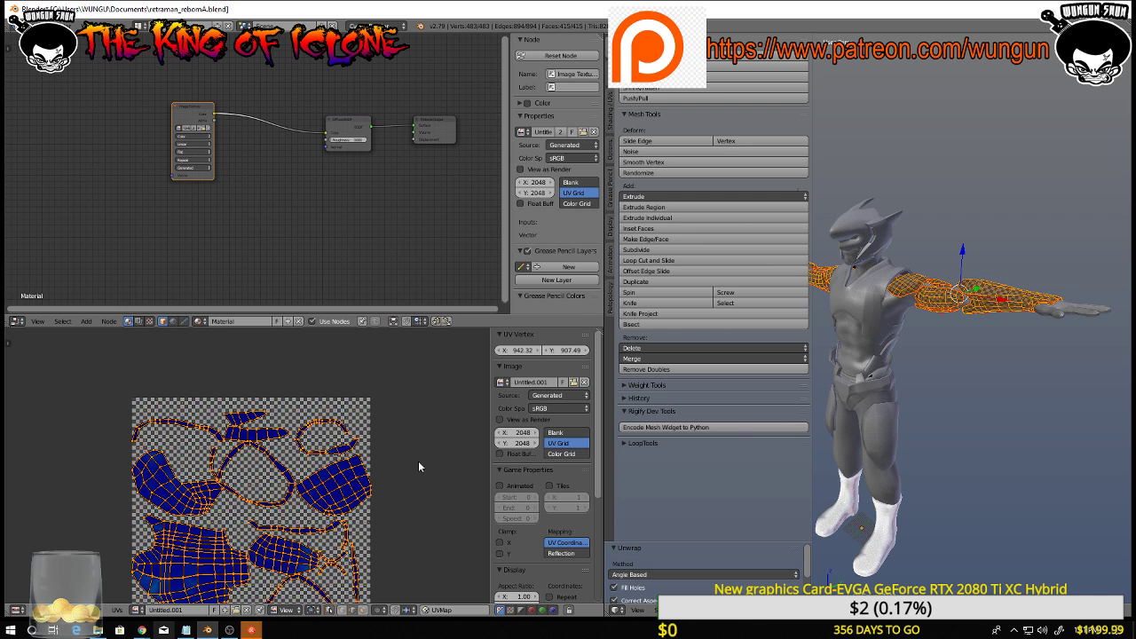
middle_click_drag(377, 477, 393, 416)
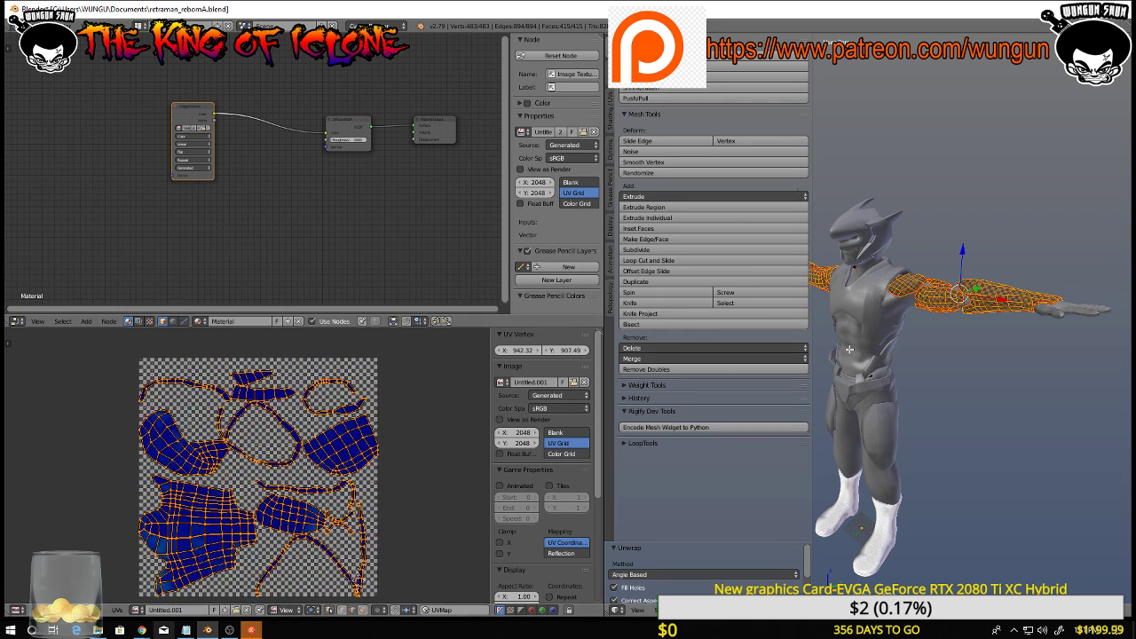
middle_click_drag(953, 358, 988, 372)
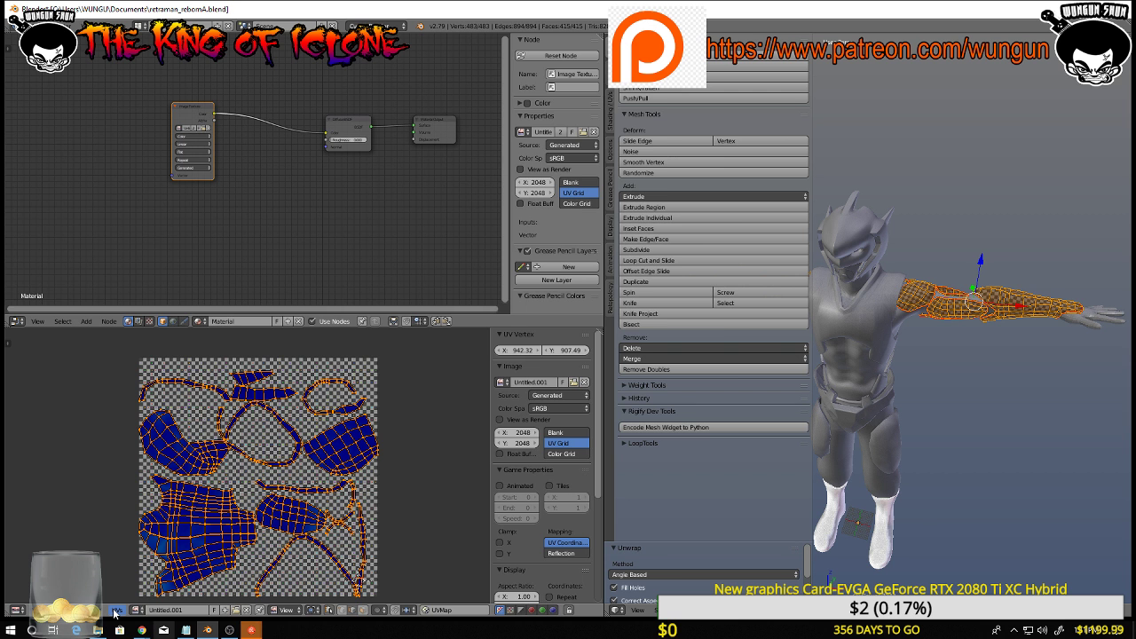
Start saving the UV grid image as a file and create the folder Uvmapsforcc3chartzarmer in Documents
left_click(116, 610)
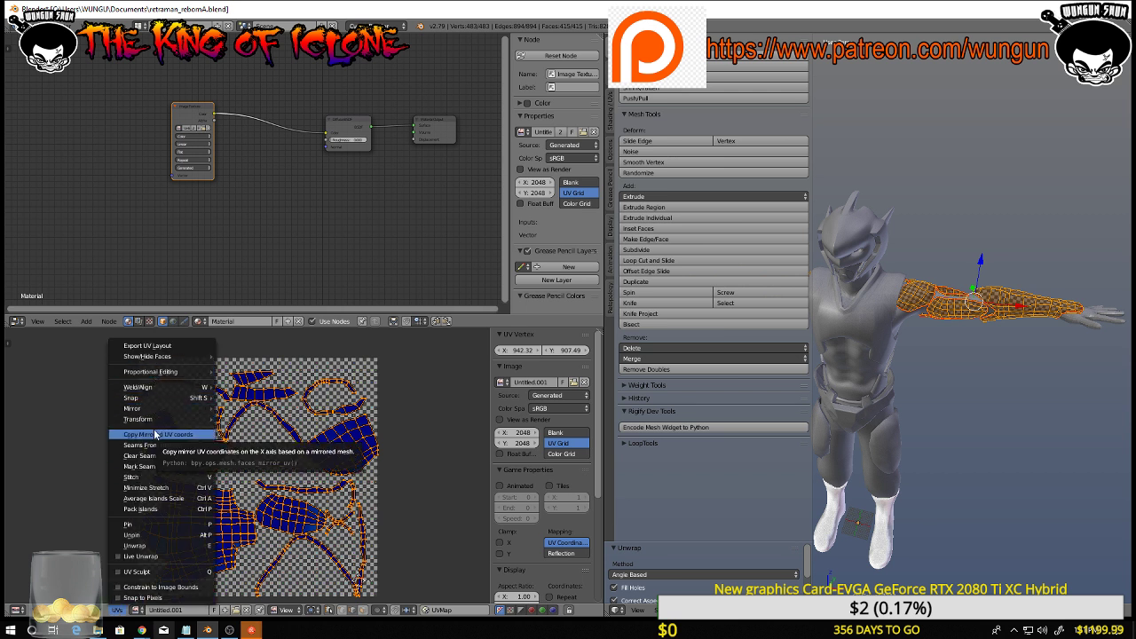
mouse_move(101, 611)
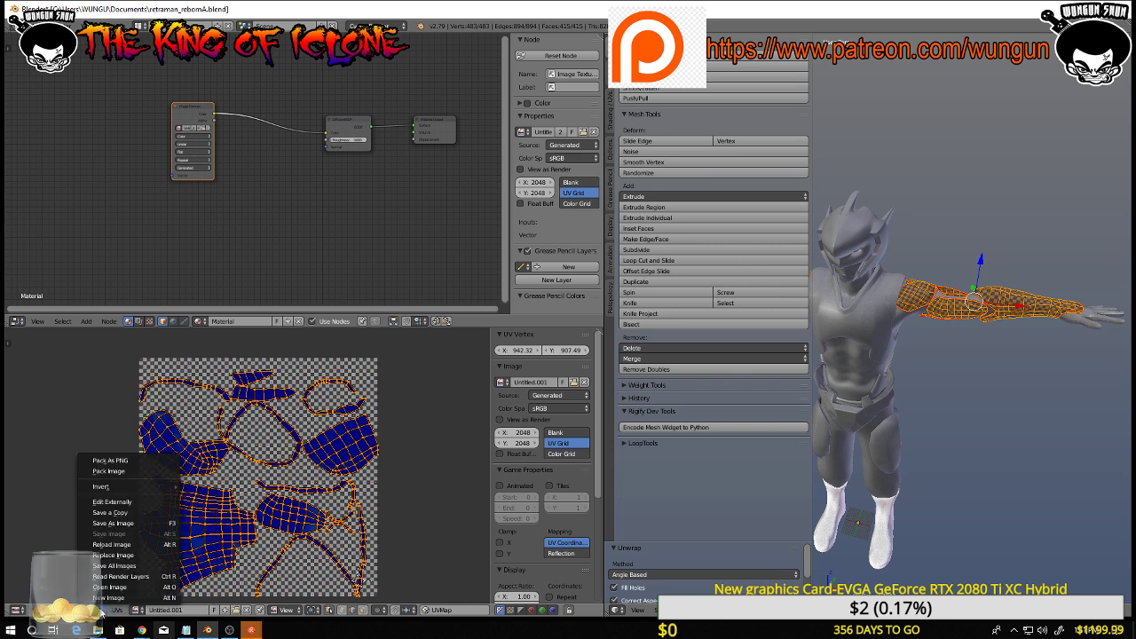
left_click(119, 524)
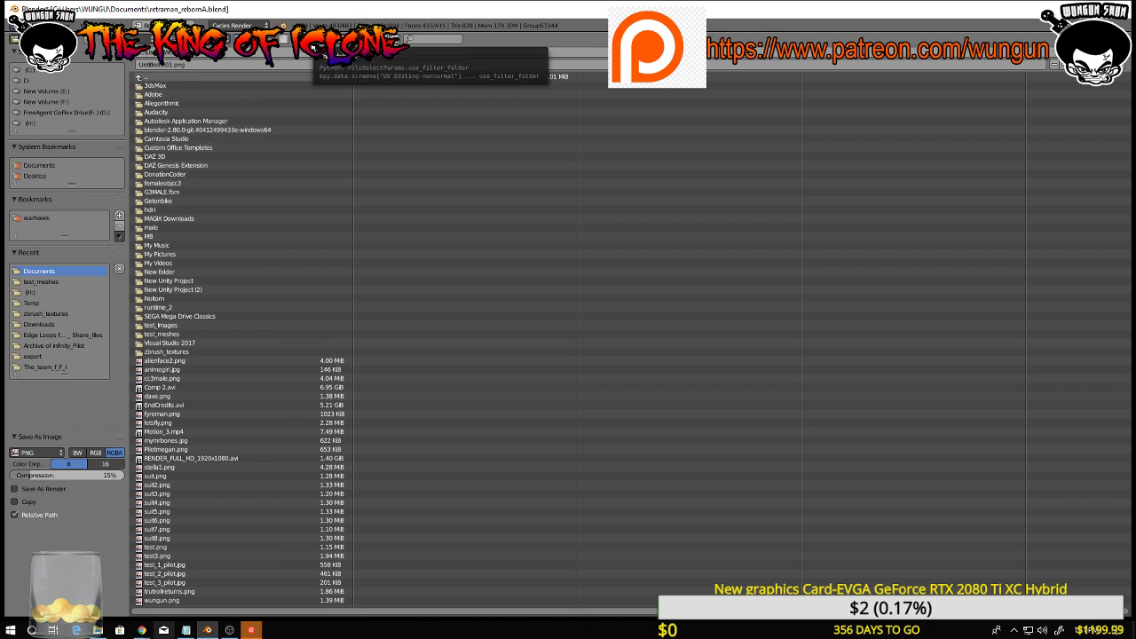
left_click(109, 39)
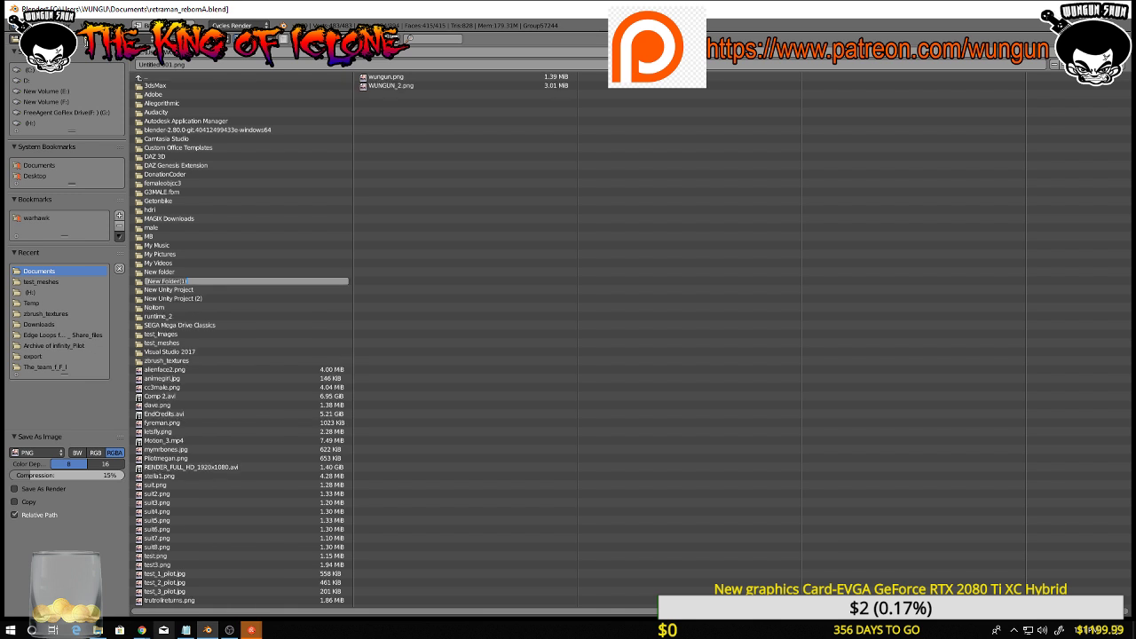
left_click(205, 283)
key("BackSpace")
key("BackSpace")
key("BackSpace")
key("BackSpace")
key("BackSpace")
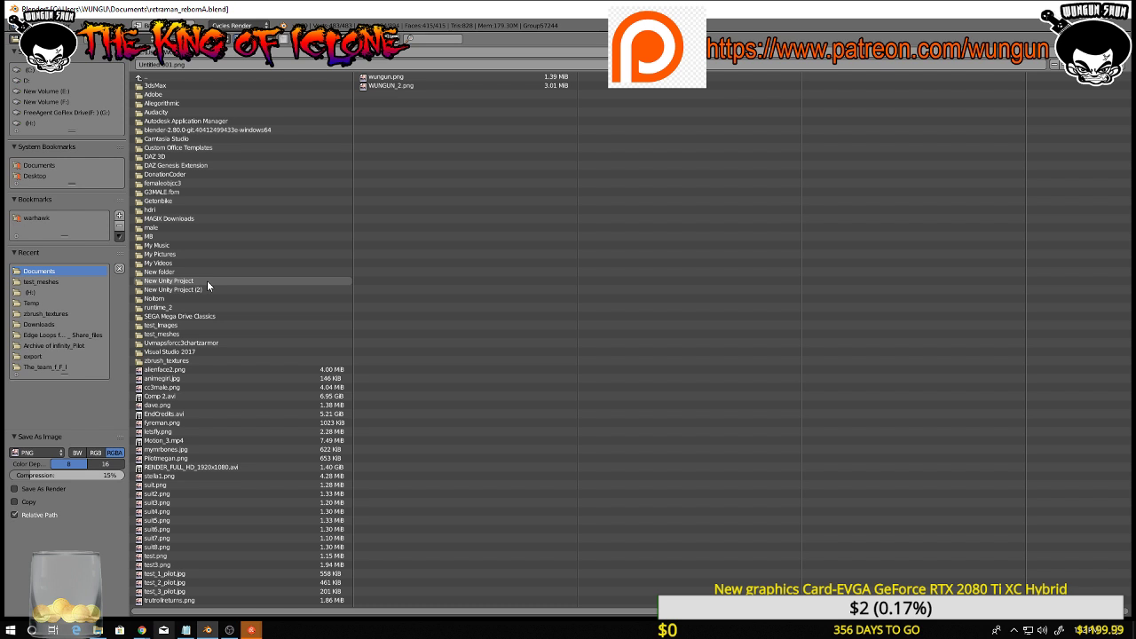
key("Return")
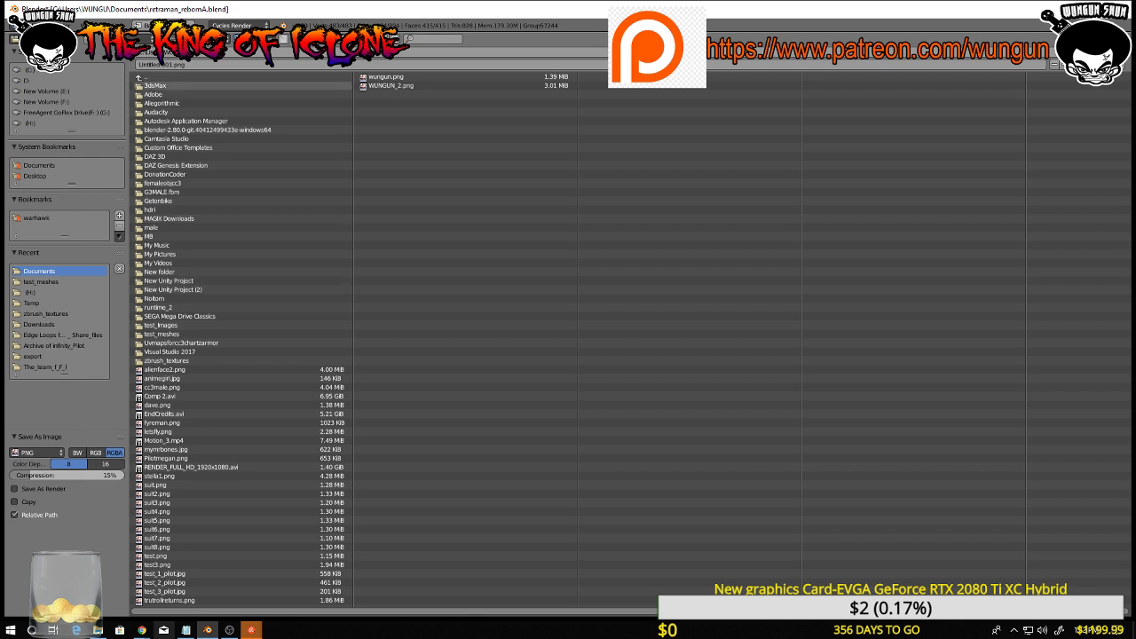
Save the image as a PNG named Arms in the Uvmapsforcc3chartzarmer folder
key("alt+Tab")
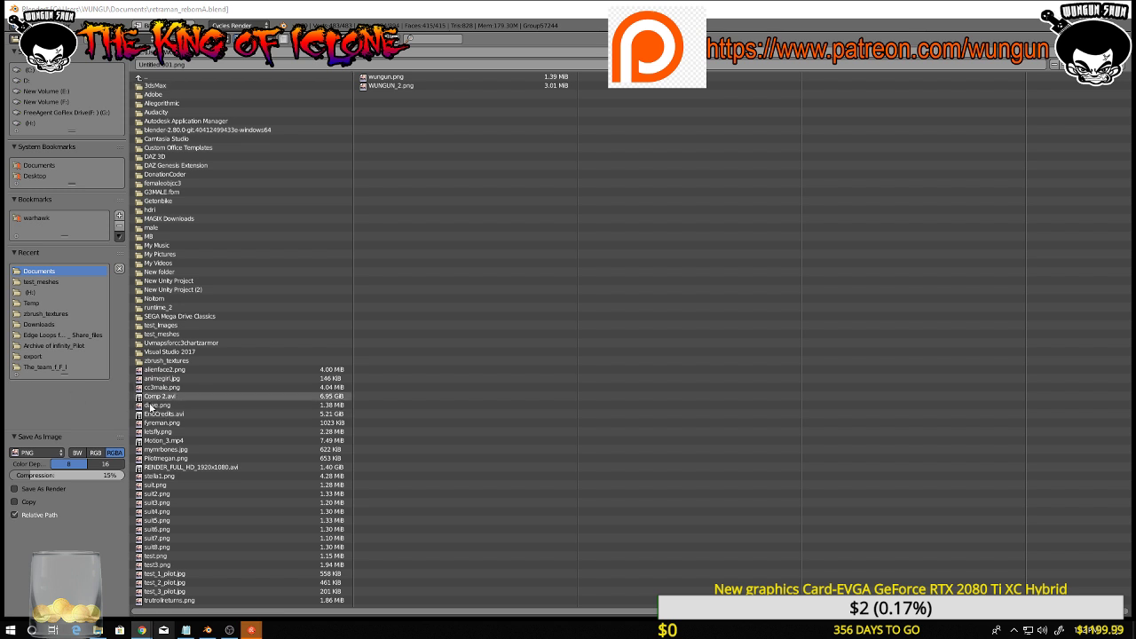
left_click(180, 344)
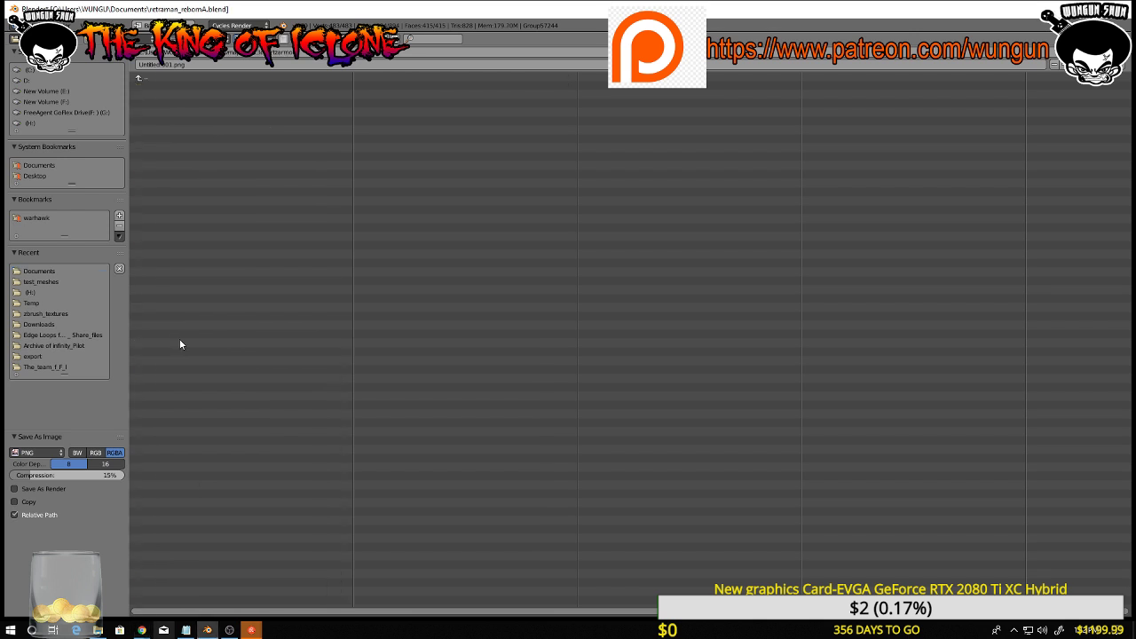
left_click(190, 65)
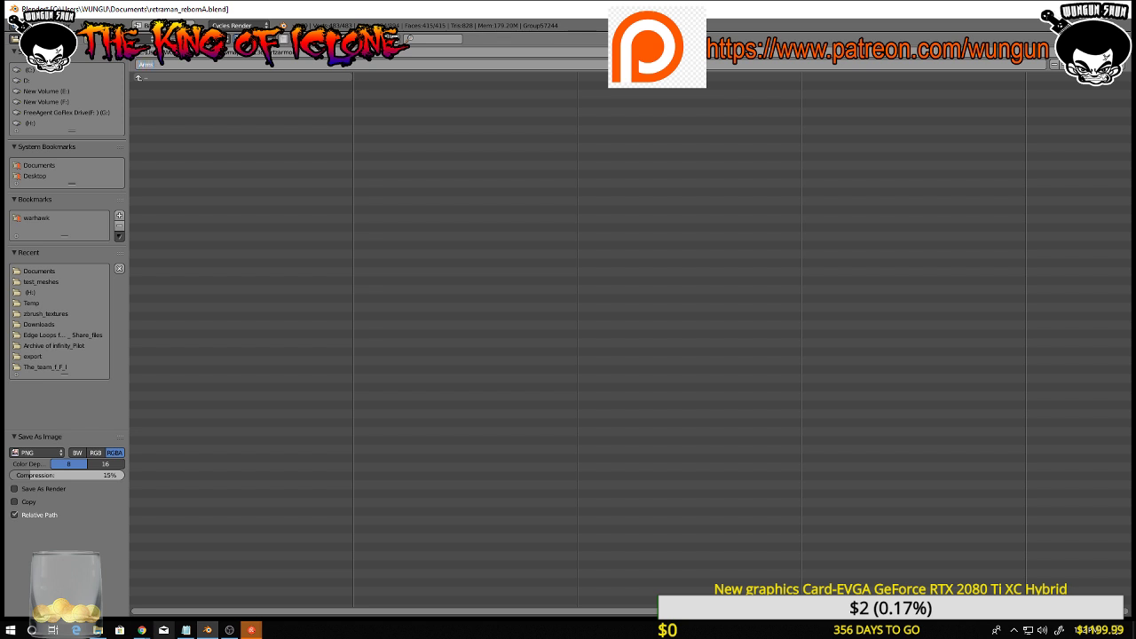
key("Return")
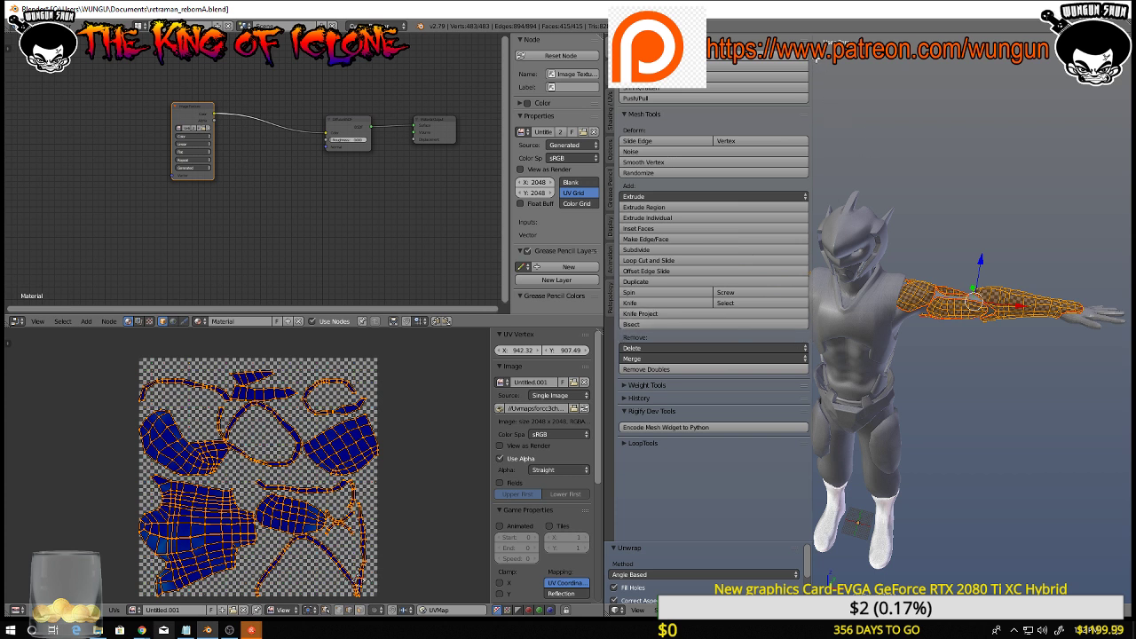
Hide the 3D view's tool shelf and widen the 3D view over the node and image editors
key("t")
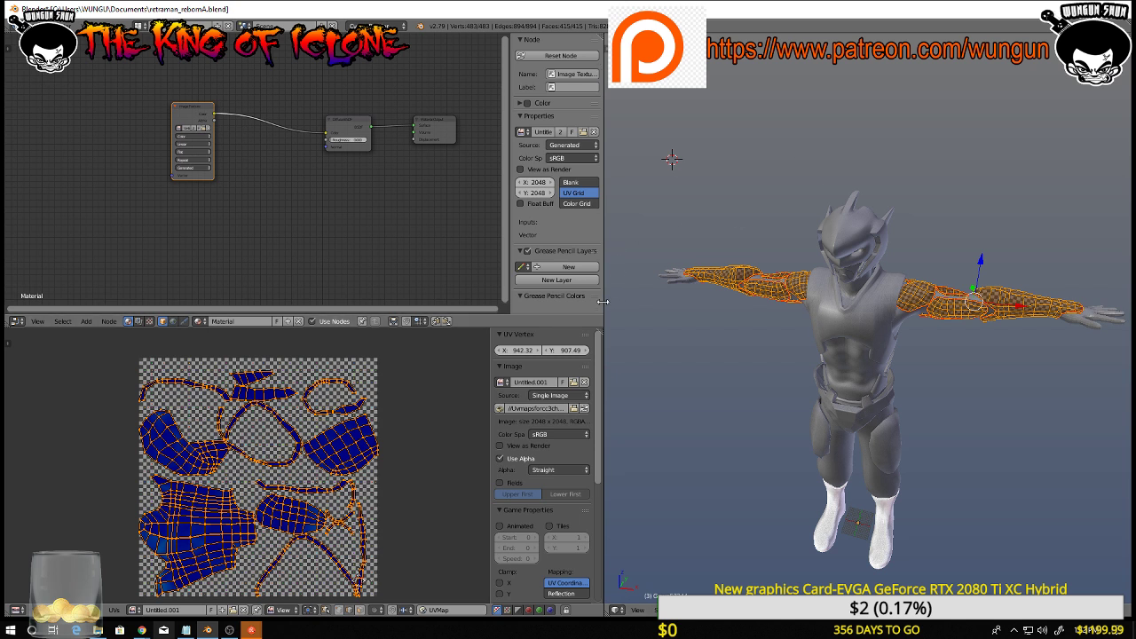
left_click_drag(606, 301, 432, 293)
middle_click_drag(541, 300, 607, 285)
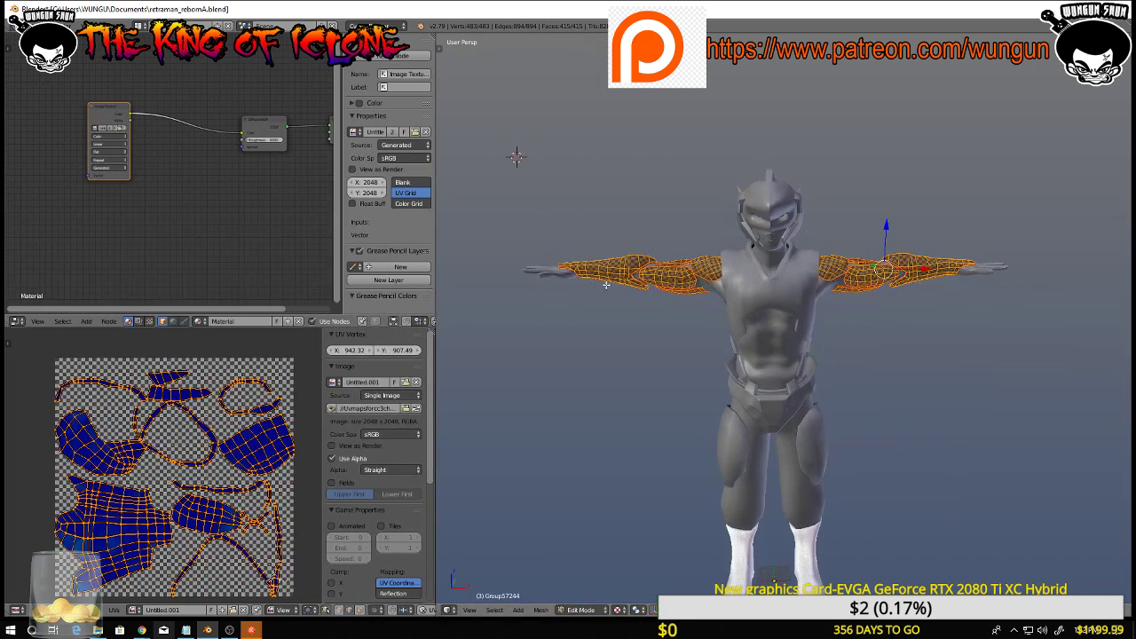
Leave edit mode on the arm armour and check the checker pattern on both arms, ending in the front orthographic view
key("a")
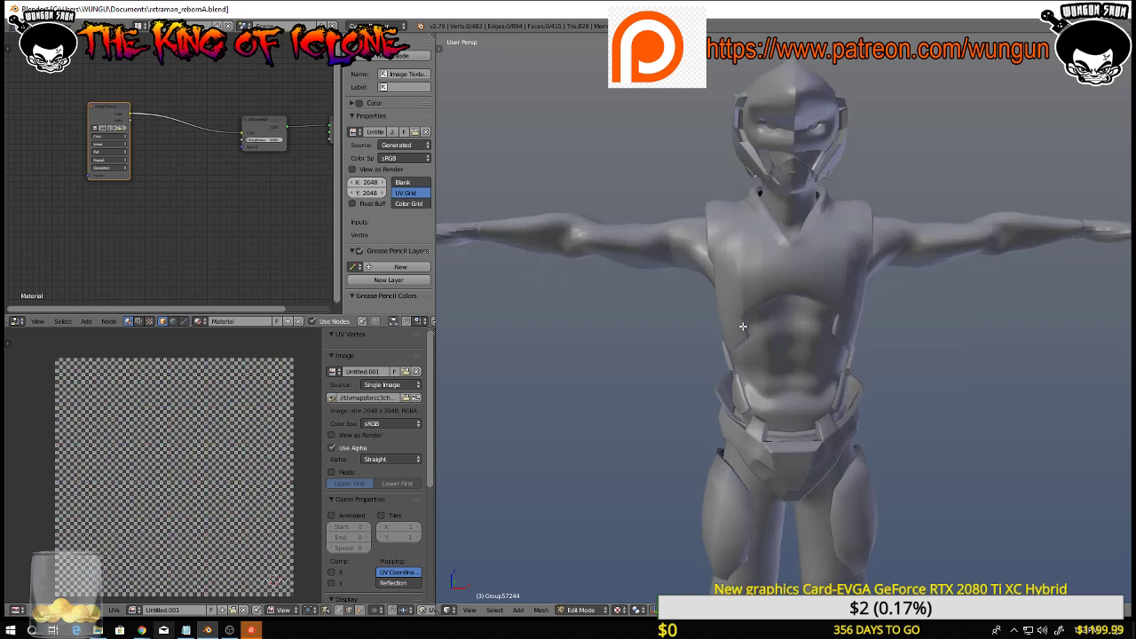
scroll(743, 327, "up", 3)
key("a")
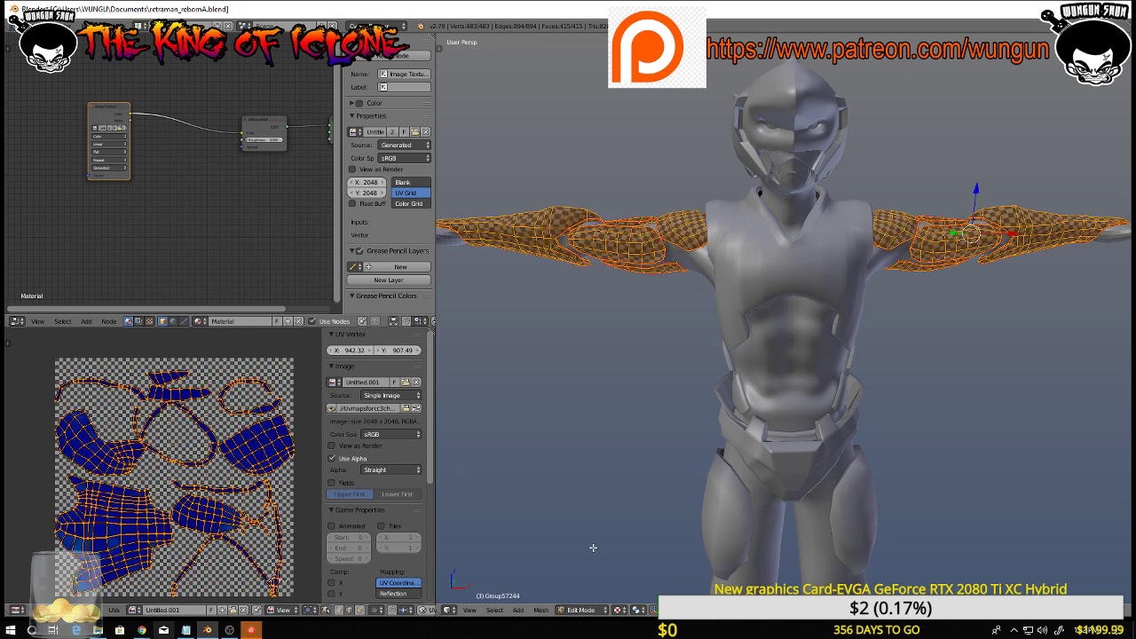
key("Tab")
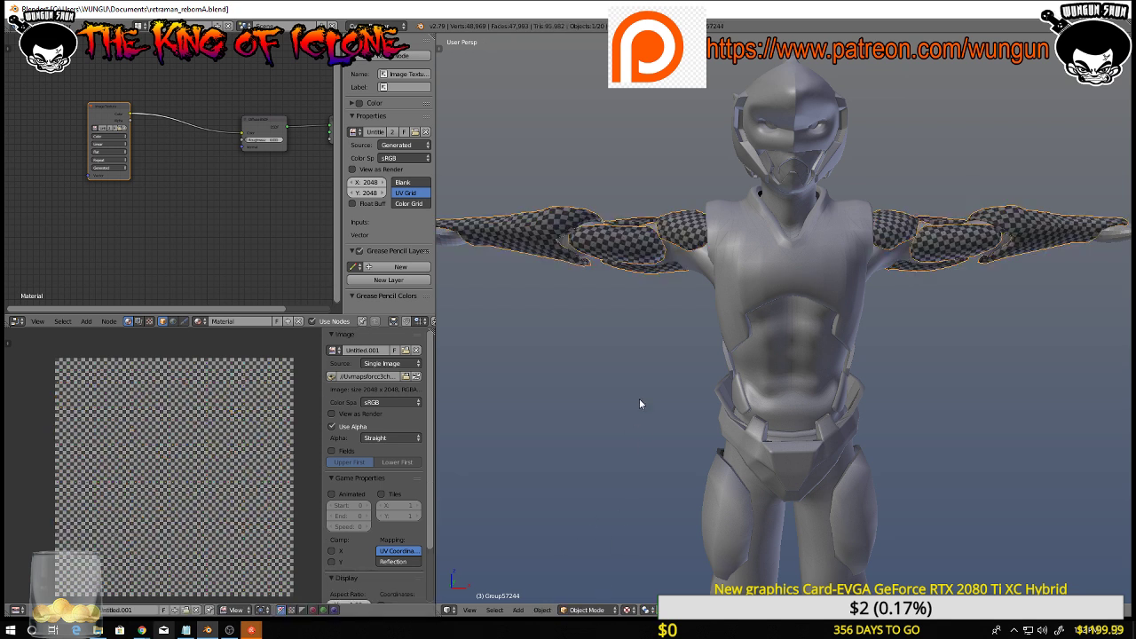
middle_click_drag(639, 404, 656, 317)
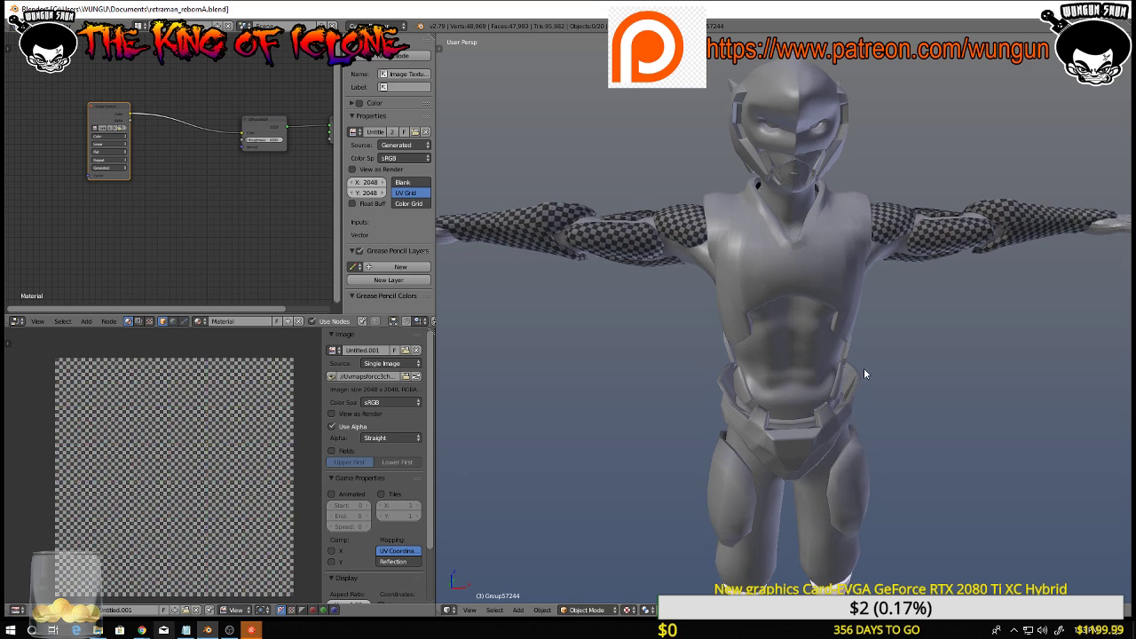
middle_click_drag(850, 370, 693, 385)
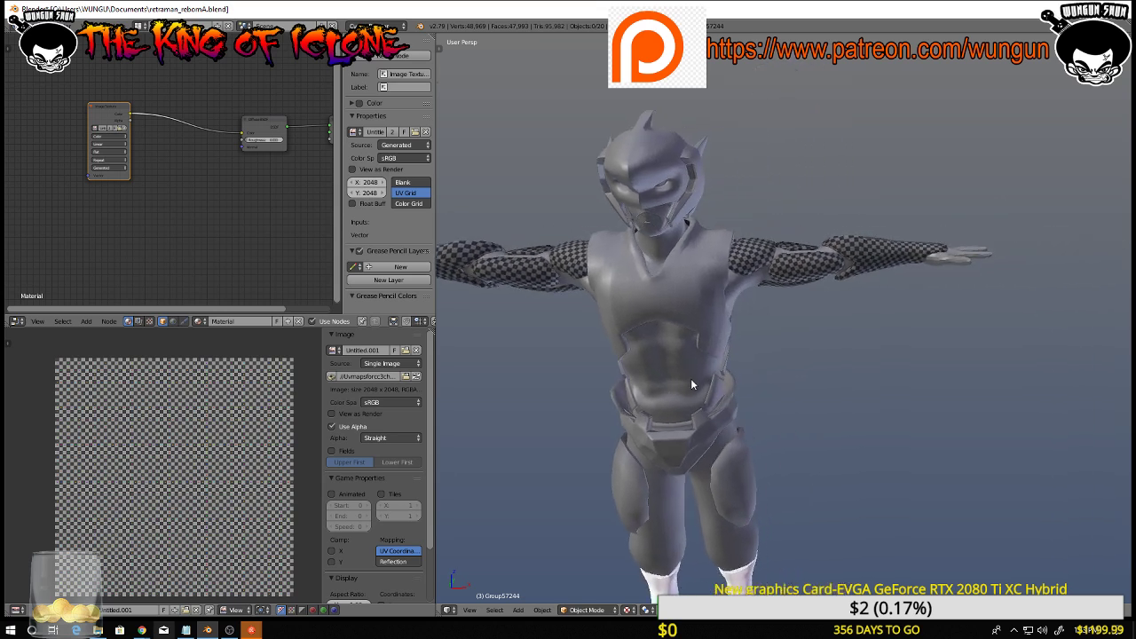
middle_click_drag(782, 376, 795, 366)
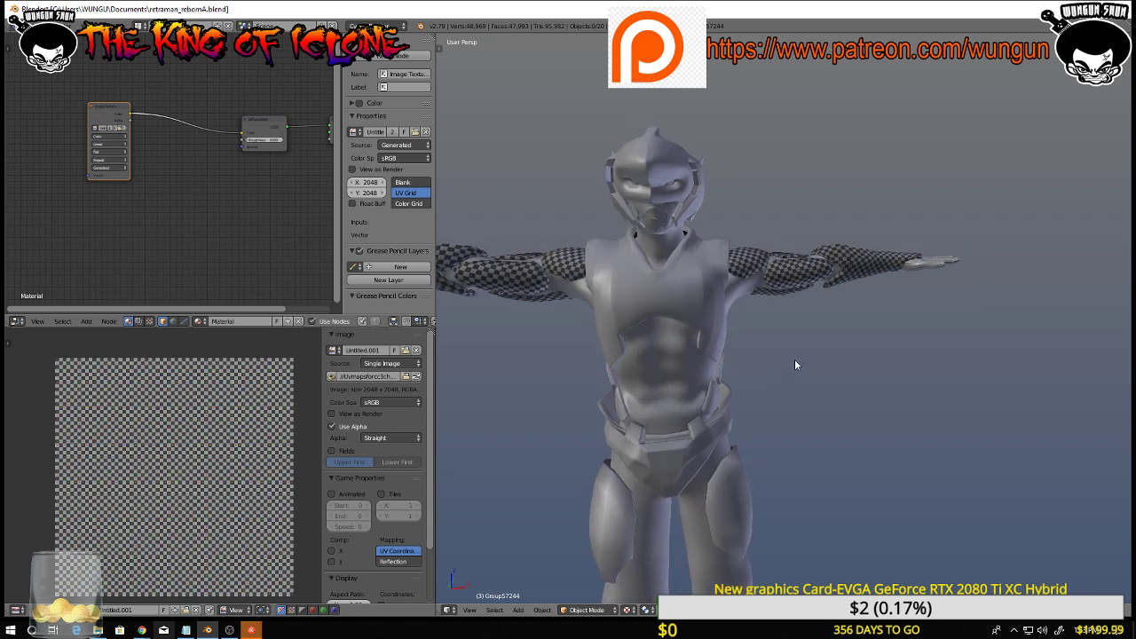
key("KP_1")
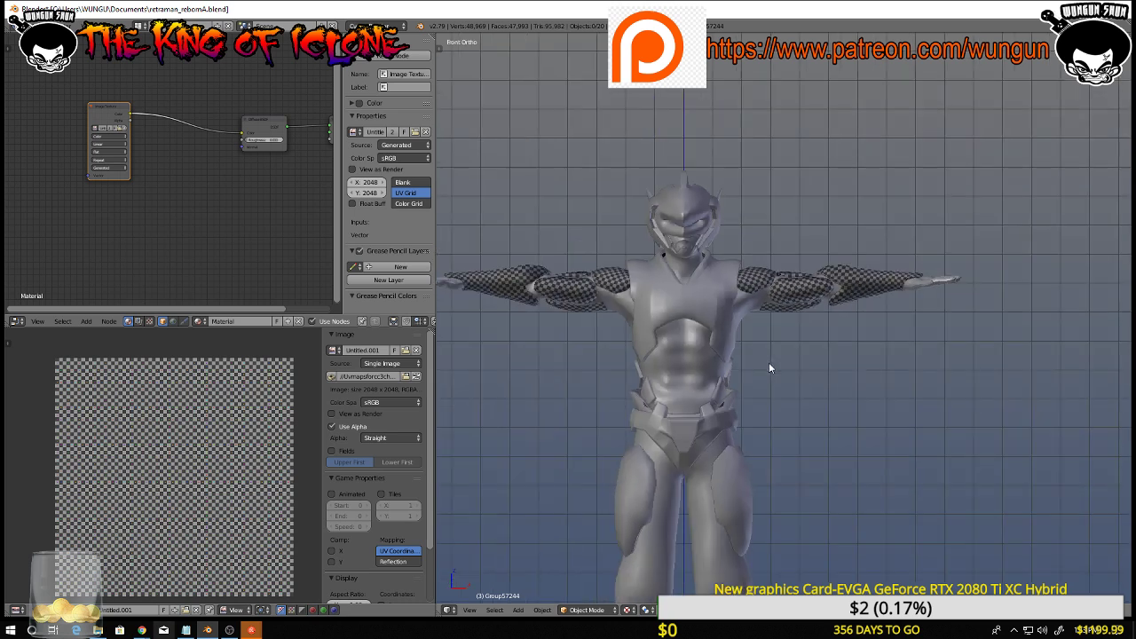
Open the chest armour in edit mode and select the vertical edge loop running down the centre of its front
right_click(702, 307)
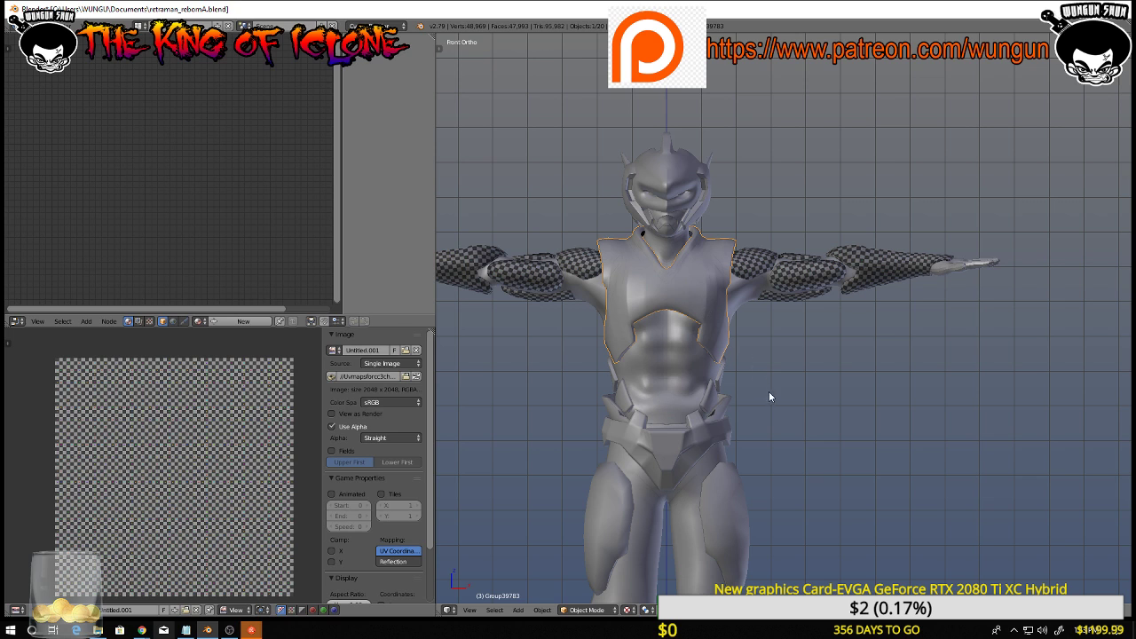
key("Tab")
scroll(769, 392, "up", 2)
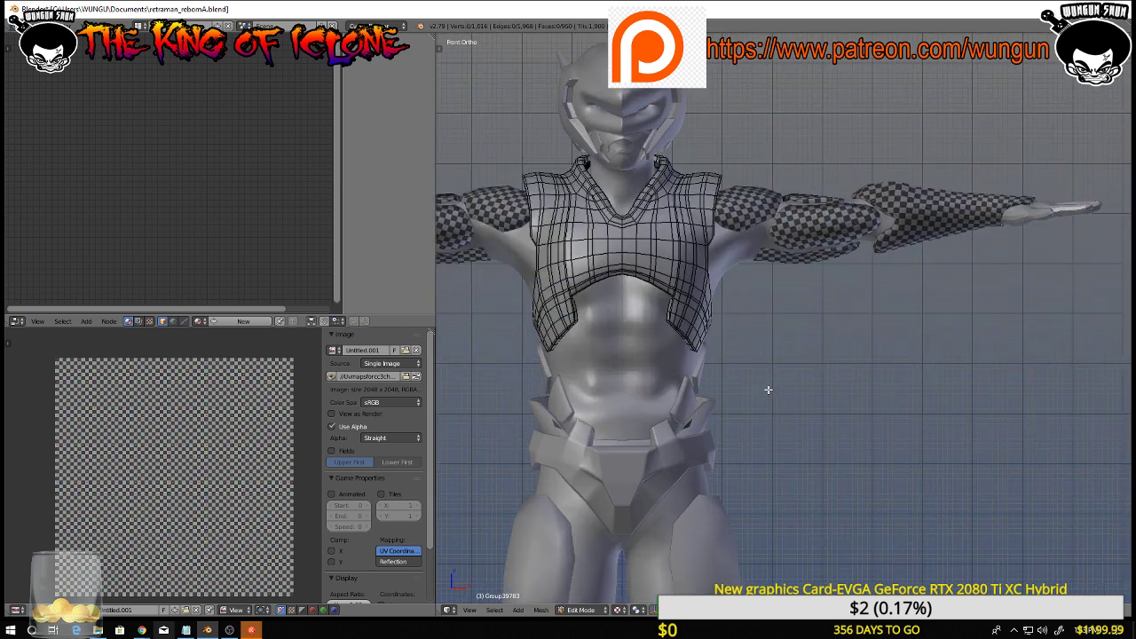
scroll(740, 363, "up", 3)
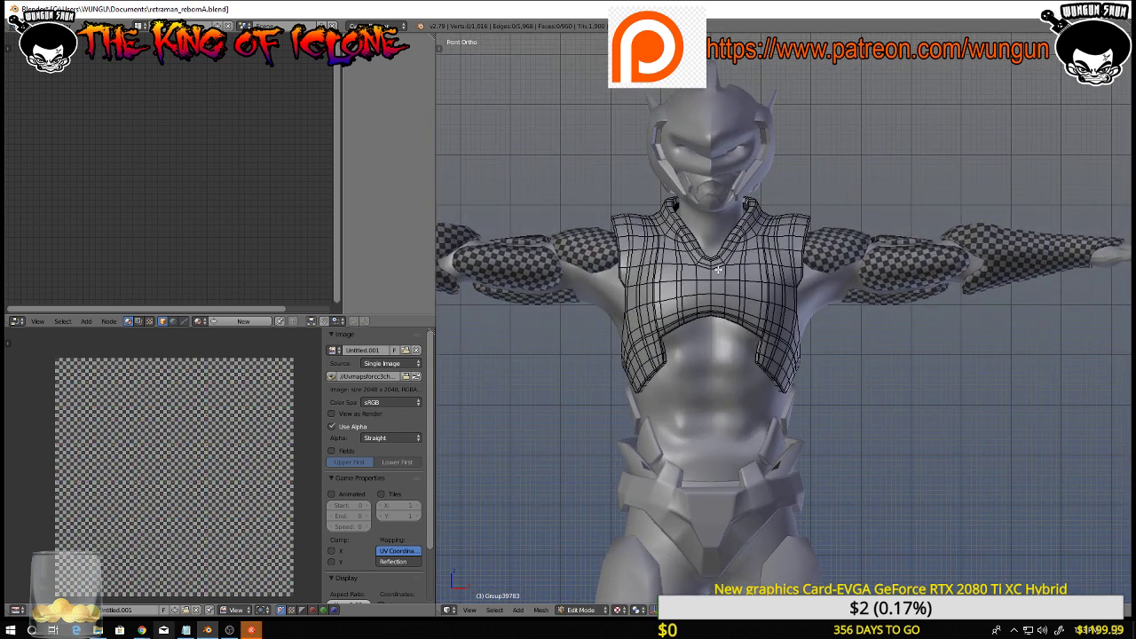
scroll(716, 286, "up", 1)
right_click(704, 283)
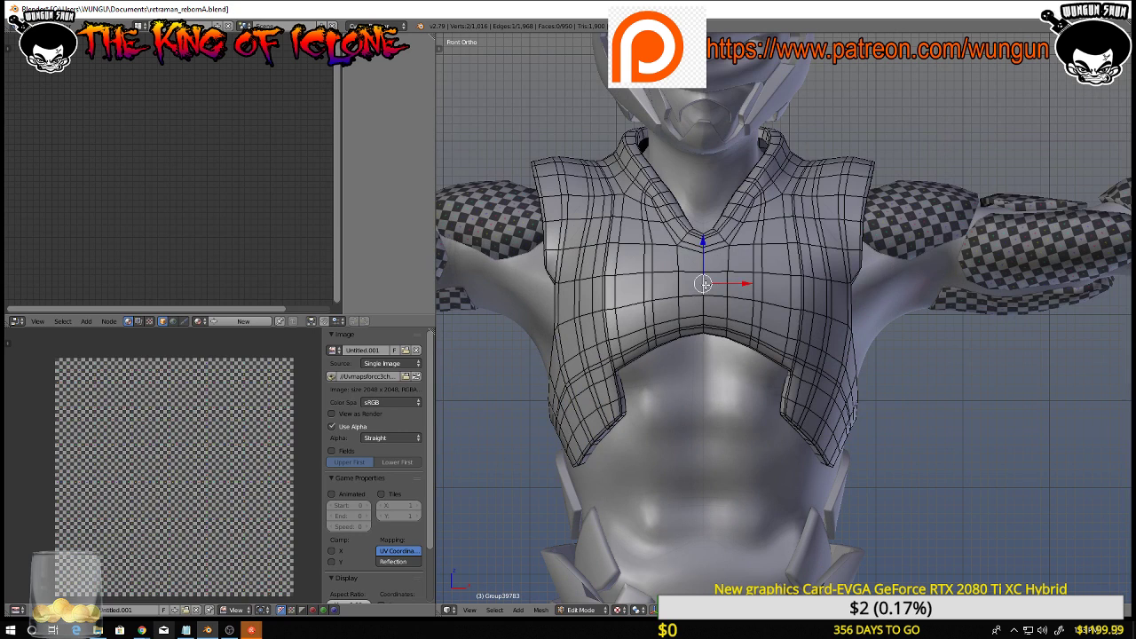
right_click(704, 283, "alt")
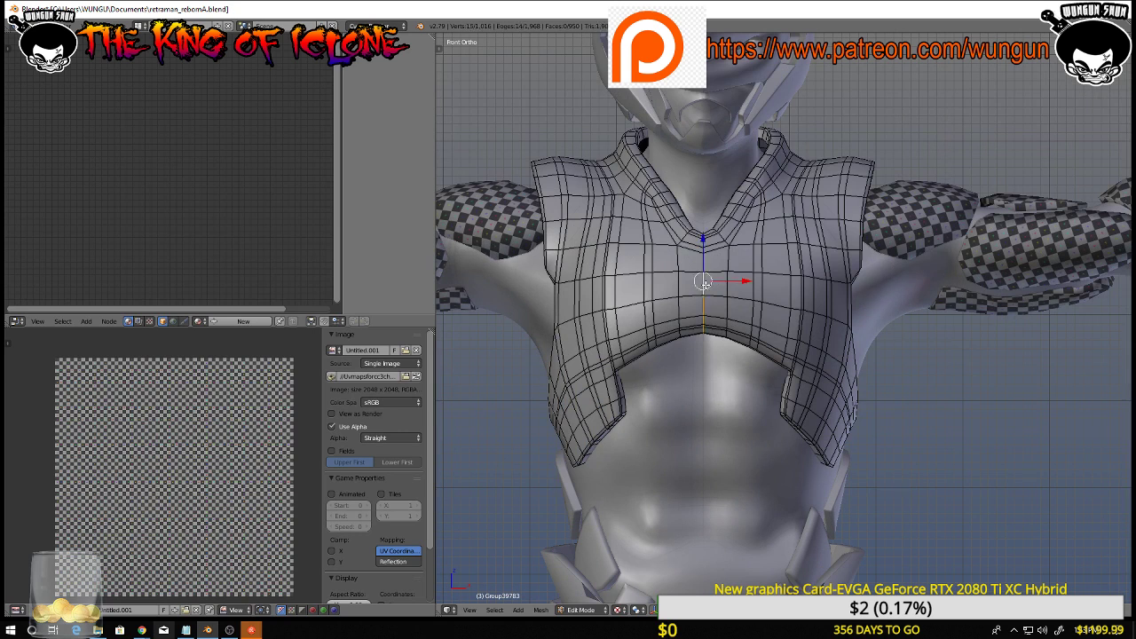
scroll(701, 257, "up", 2)
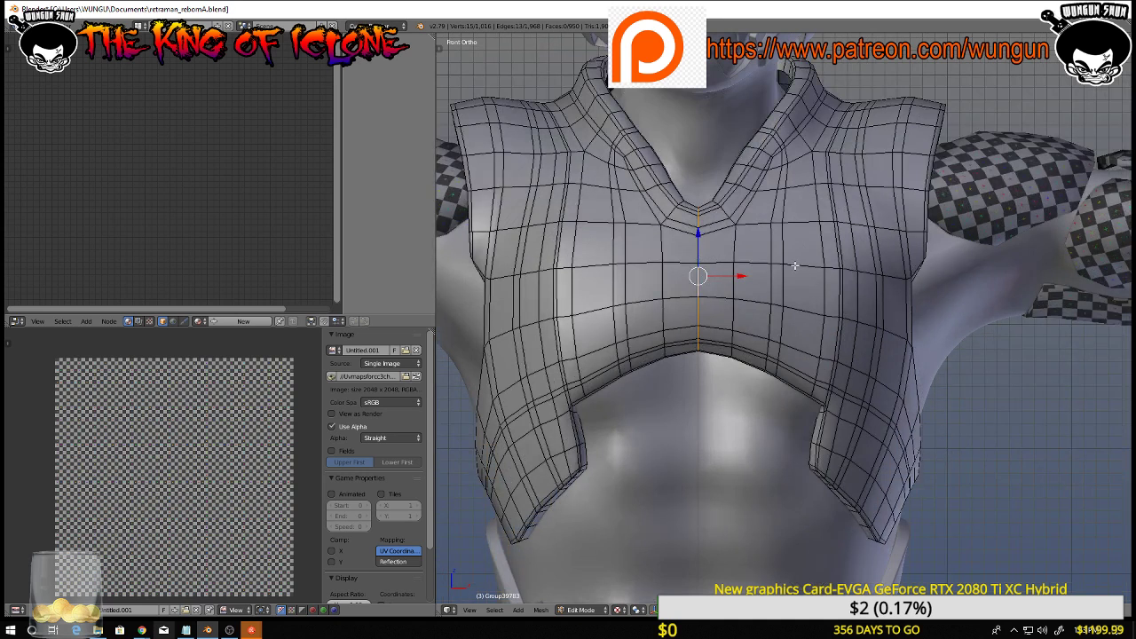
scroll(791, 258, "down", 1)
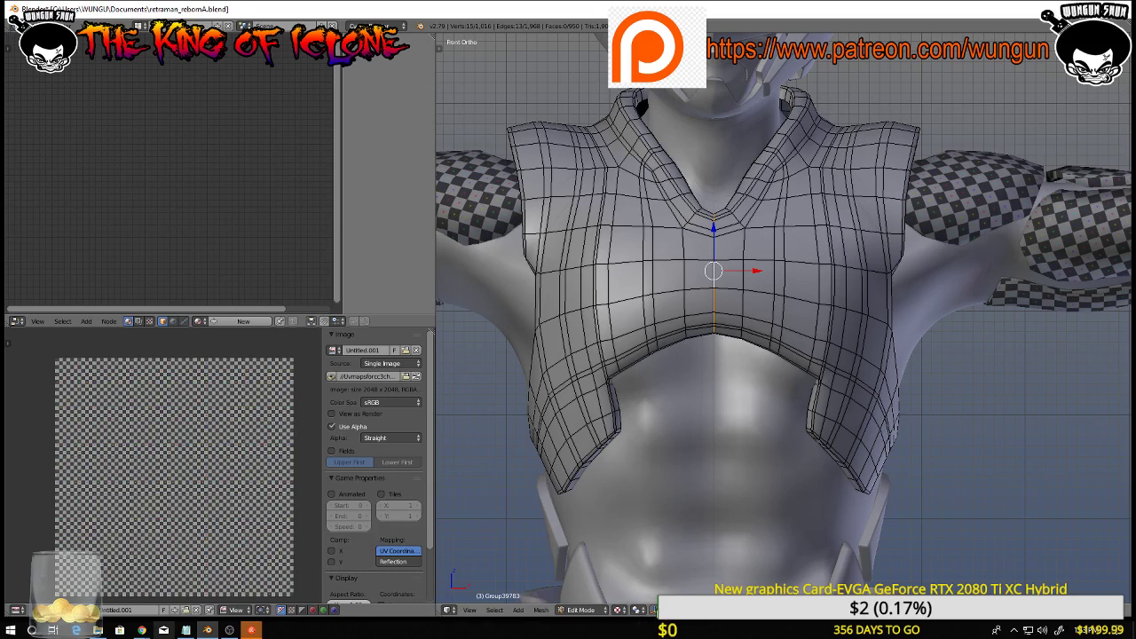
Inspect the back and side of the chest armour and select the short edge across its strip below the armpit
left_click(654, 610)
middle_click_drag(783, 215, 845, 257)
middle_click_drag(891, 205, 955, 334)
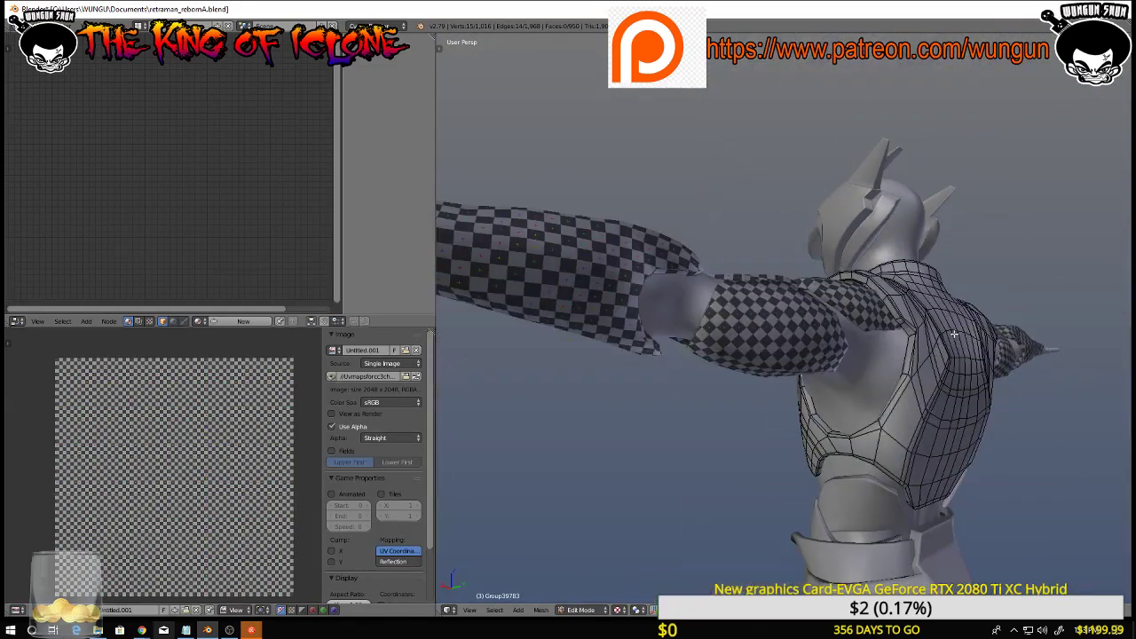
middle_click_drag(926, 414, 985, 397)
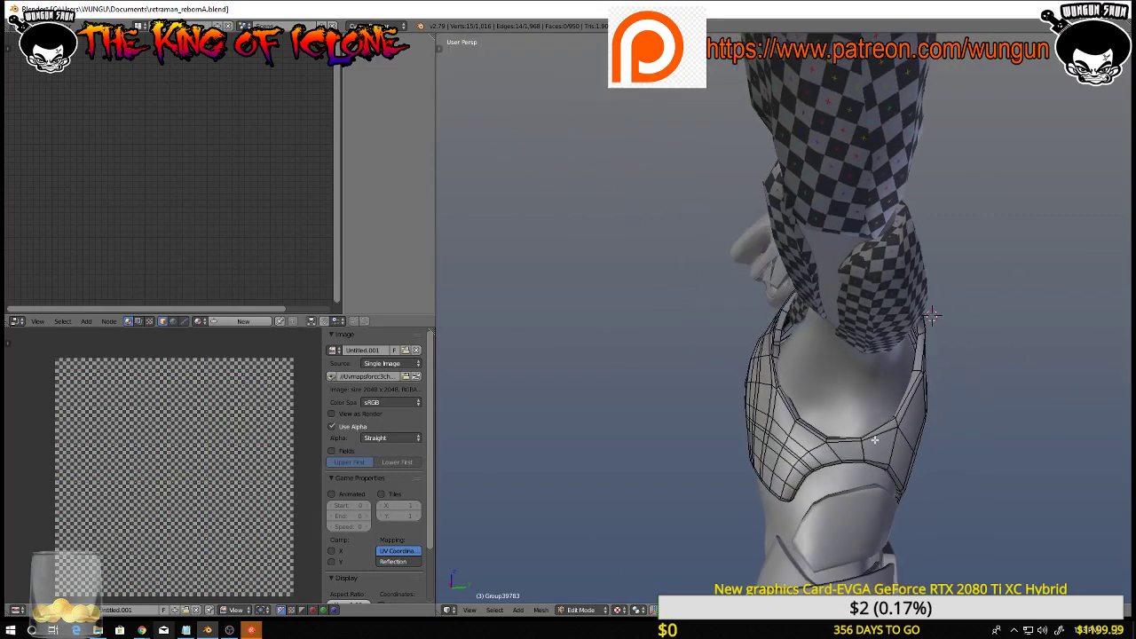
scroll(861, 444, "up", 5)
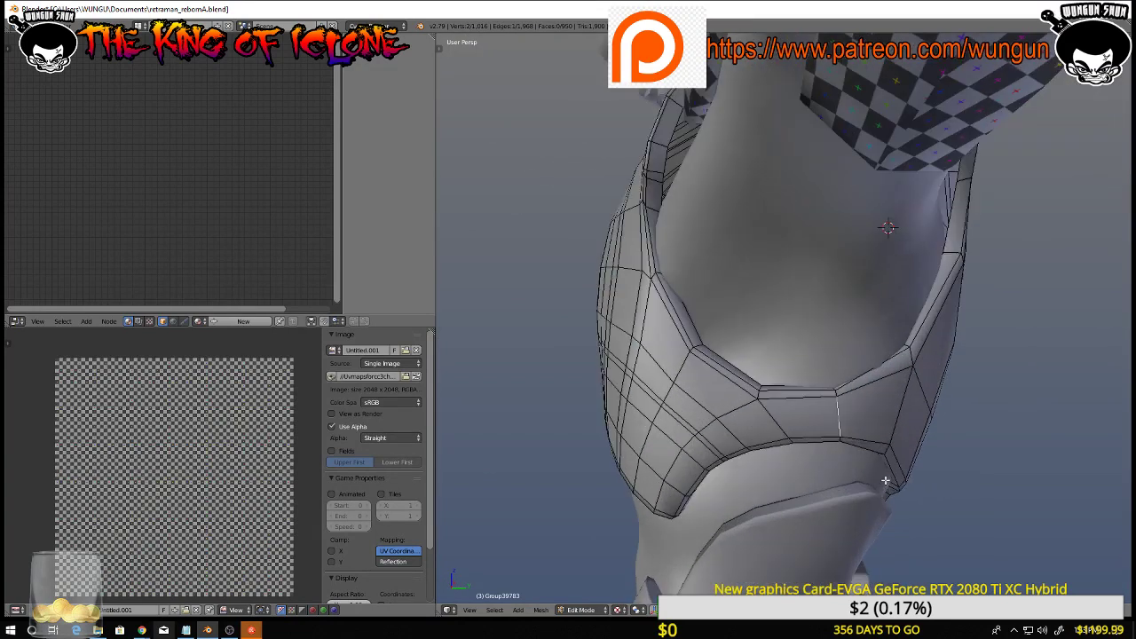
scroll(874, 390, "up", 4)
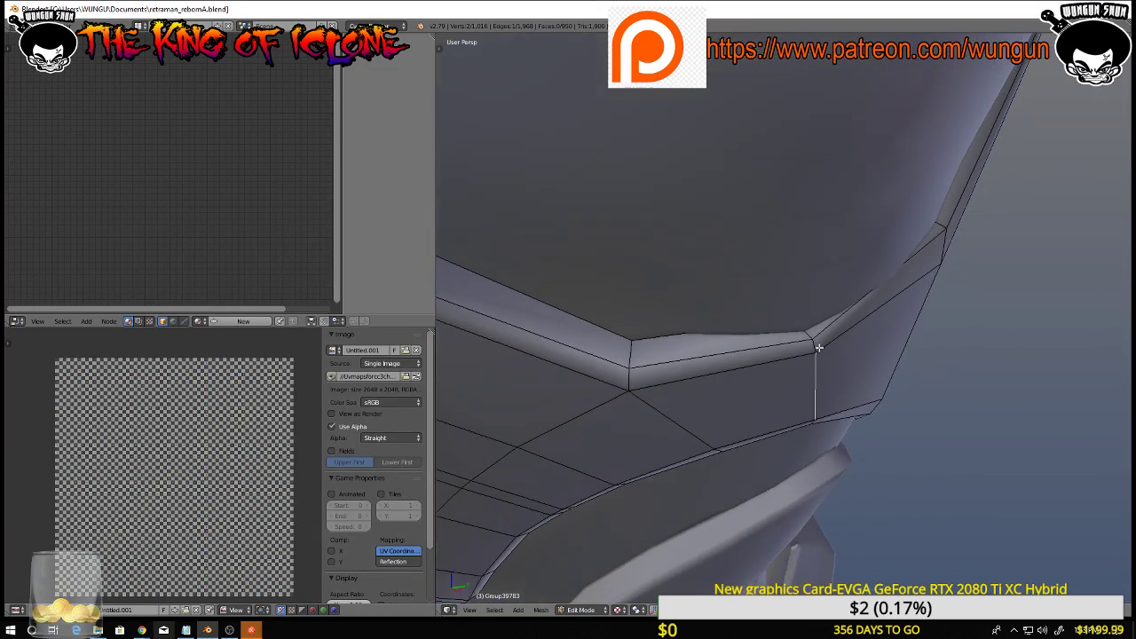
middle_click_drag(836, 384, 810, 396)
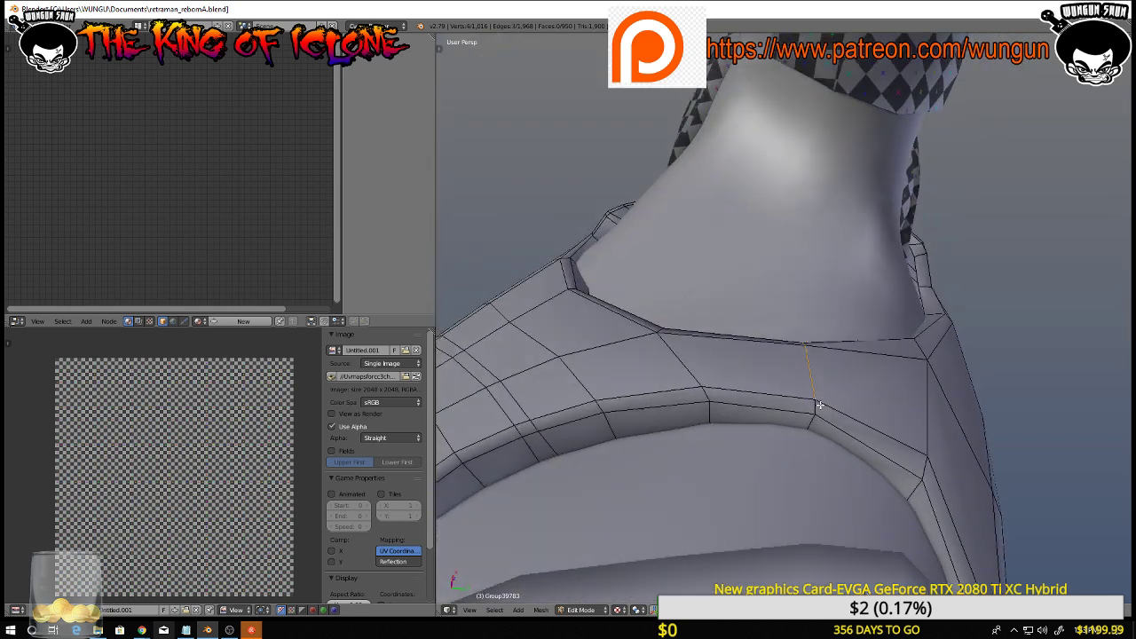
middle_click_drag(827, 385, 855, 450)
scroll(855, 448, "down", 5)
scroll(855, 448, "down", 4)
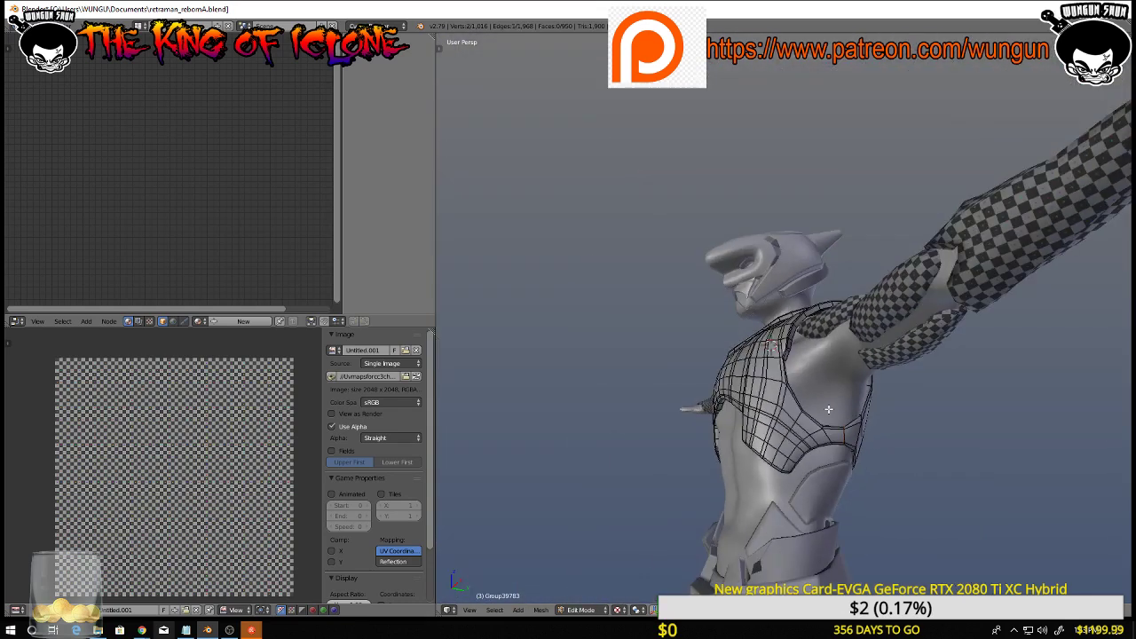
middle_click_drag(832, 382, 858, 401)
Leave edit mode on the chest armour and hide the body mesh beneath it
key("Tab")
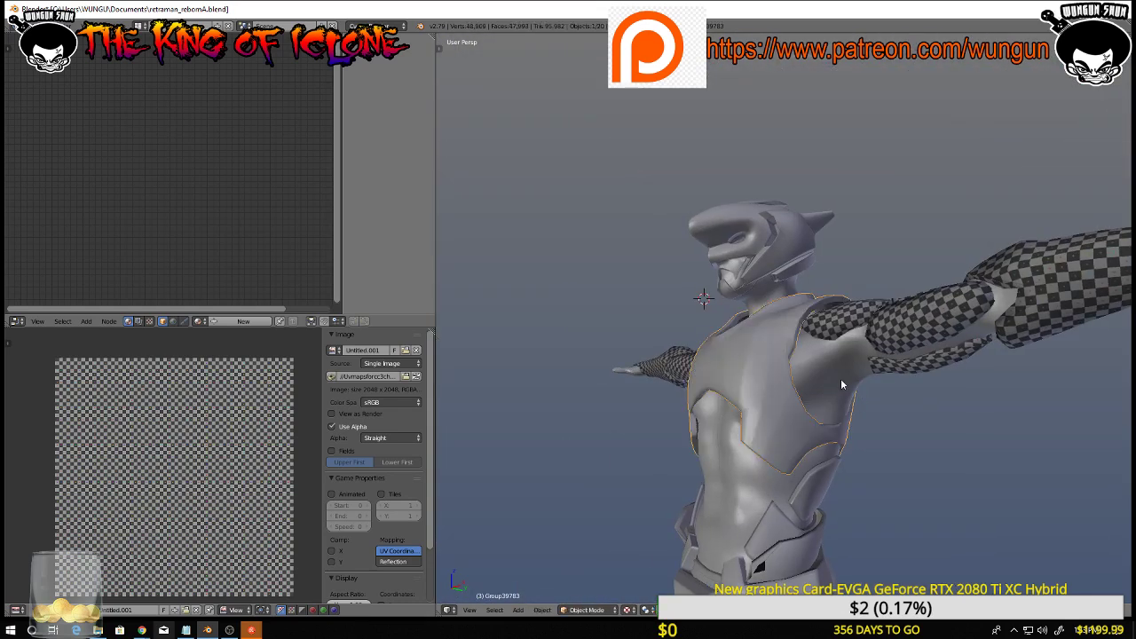
right_click(835, 382)
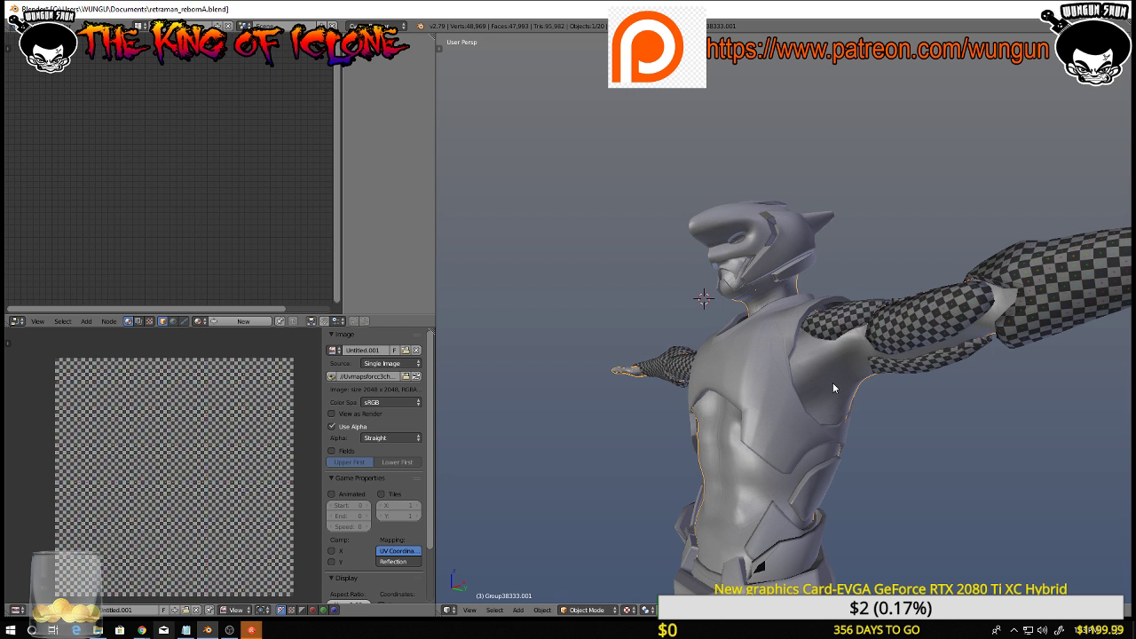
key("h")
right_click(816, 384)
key("h")
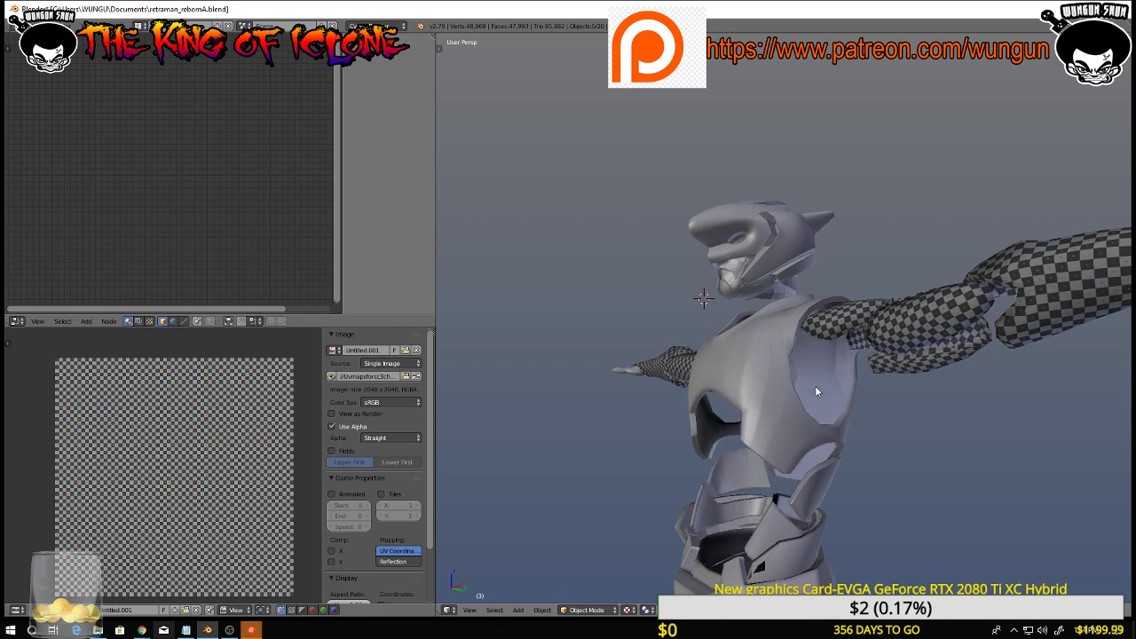
Hide the abdomen, belt, hip and leg armour pieces below the chest armour
middle_click_drag(795, 404, 827, 411)
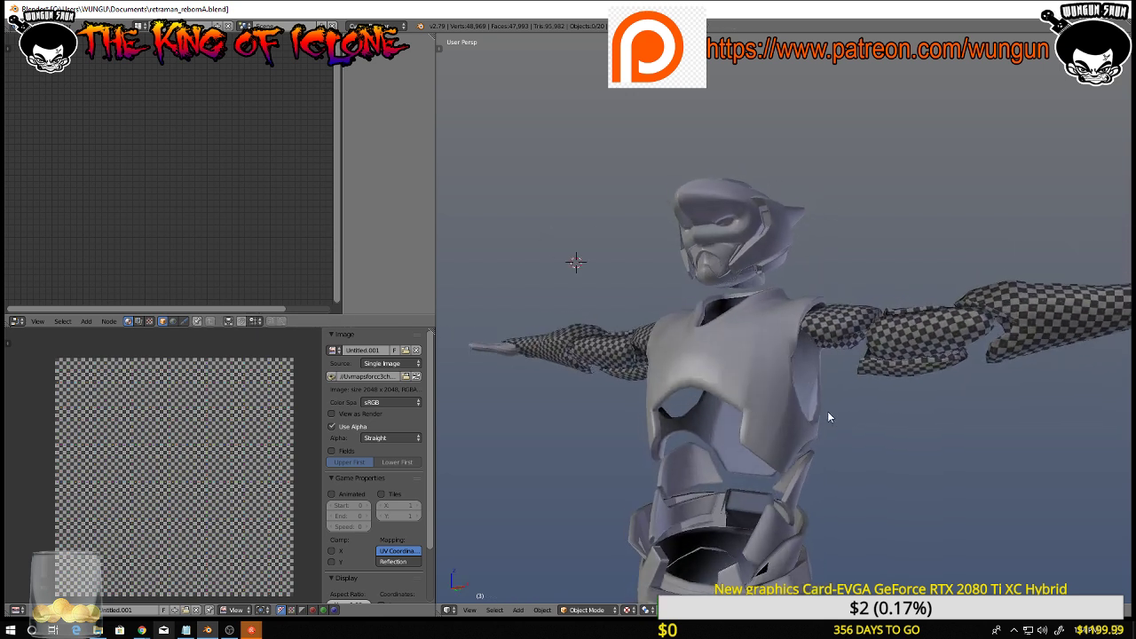
right_click(782, 513)
key("h")
right_click(776, 533)
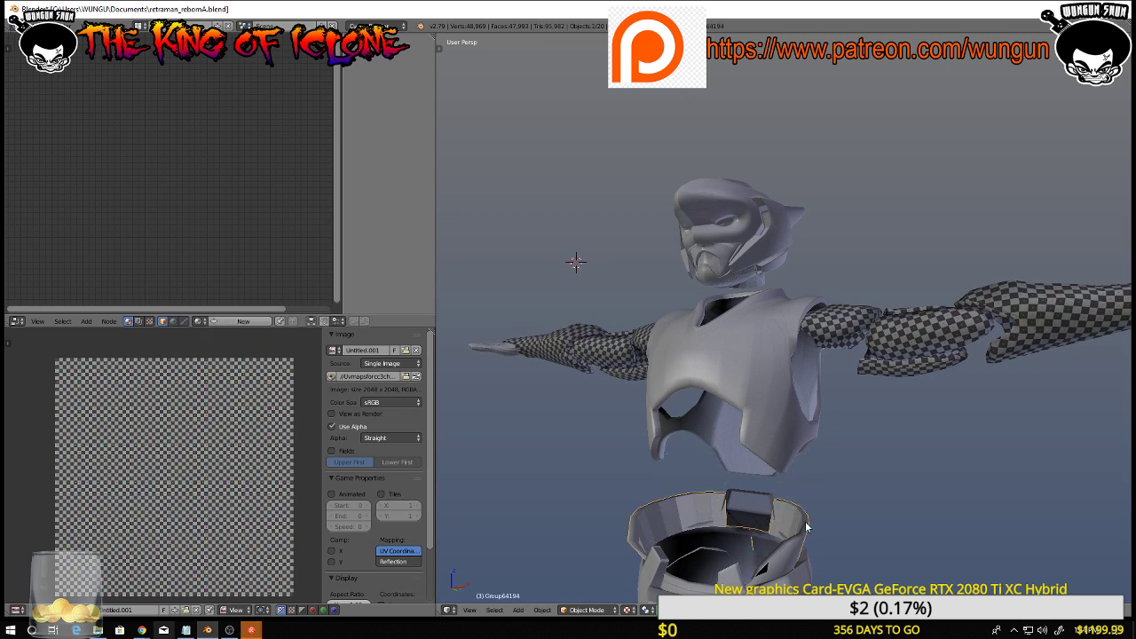
key("h")
right_click(805, 558)
key("h")
scroll(788, 484, "down", 6)
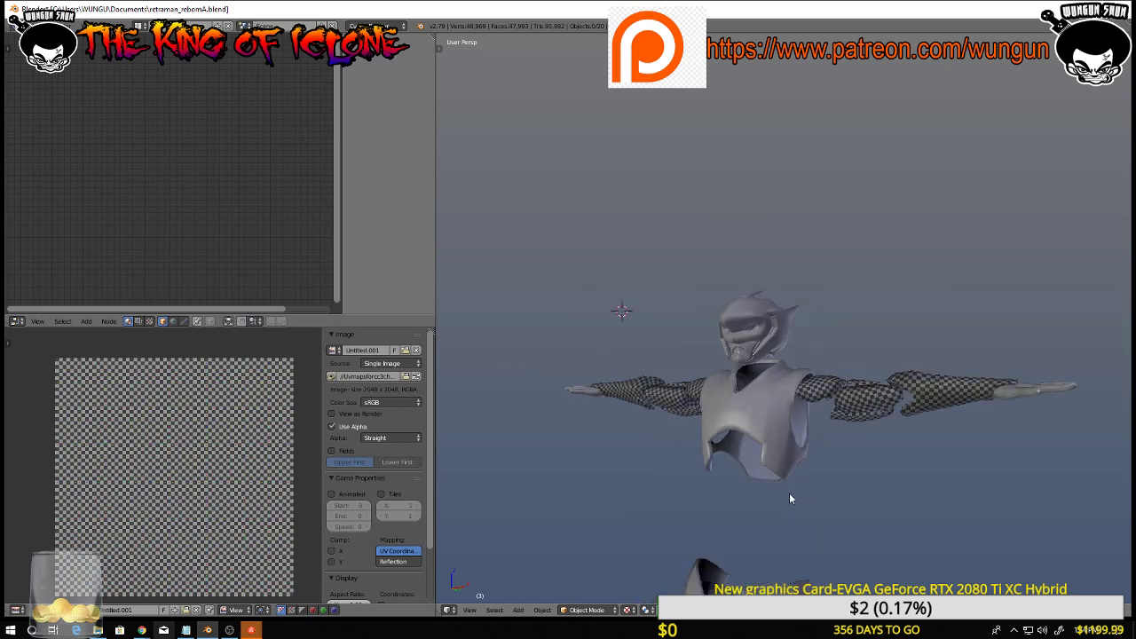
key("h")
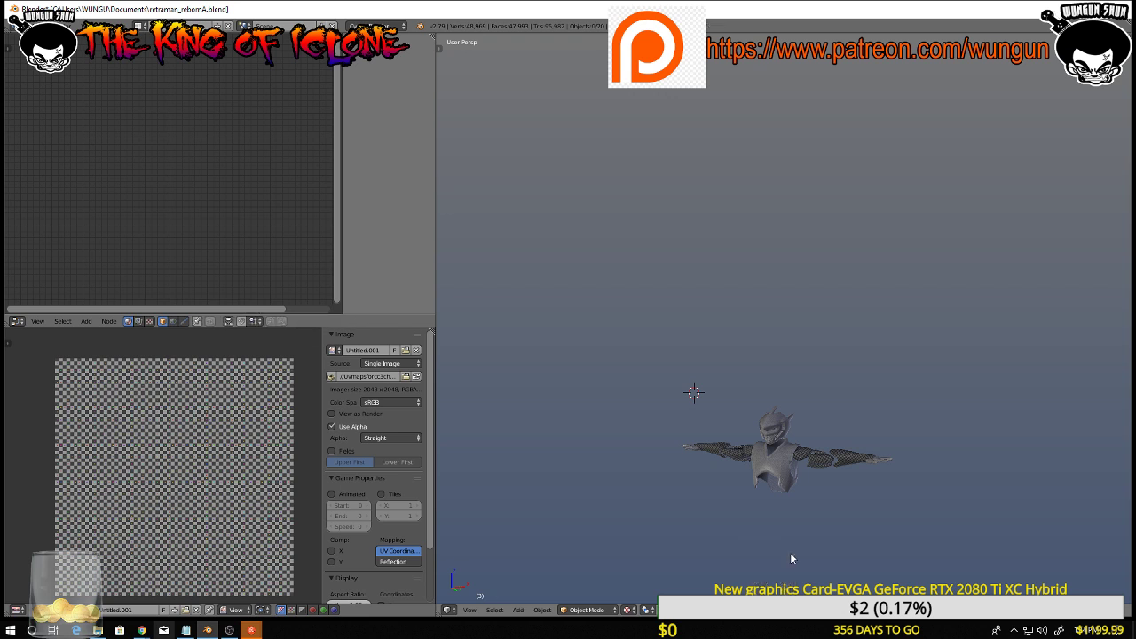
Hide the checkered arm armour and the outer helmet pieces
right_click(804, 461)
key("h")
scroll(797, 454, "up", 7)
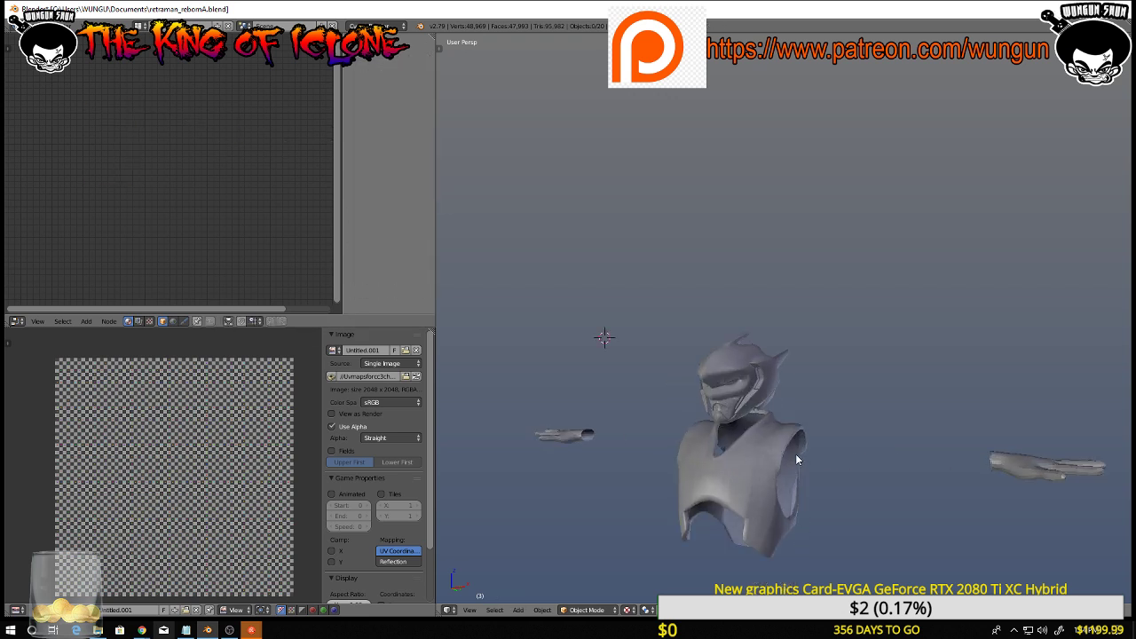
right_click(767, 380)
key("h")
scroll(780, 422, "up", 5)
right_click(760, 368)
middle_click_drag(761, 369, 870, 376)
key("h")
right_click(777, 328)
key("h")
Hide the head, the face plate and the jaw guard
right_click(799, 366)
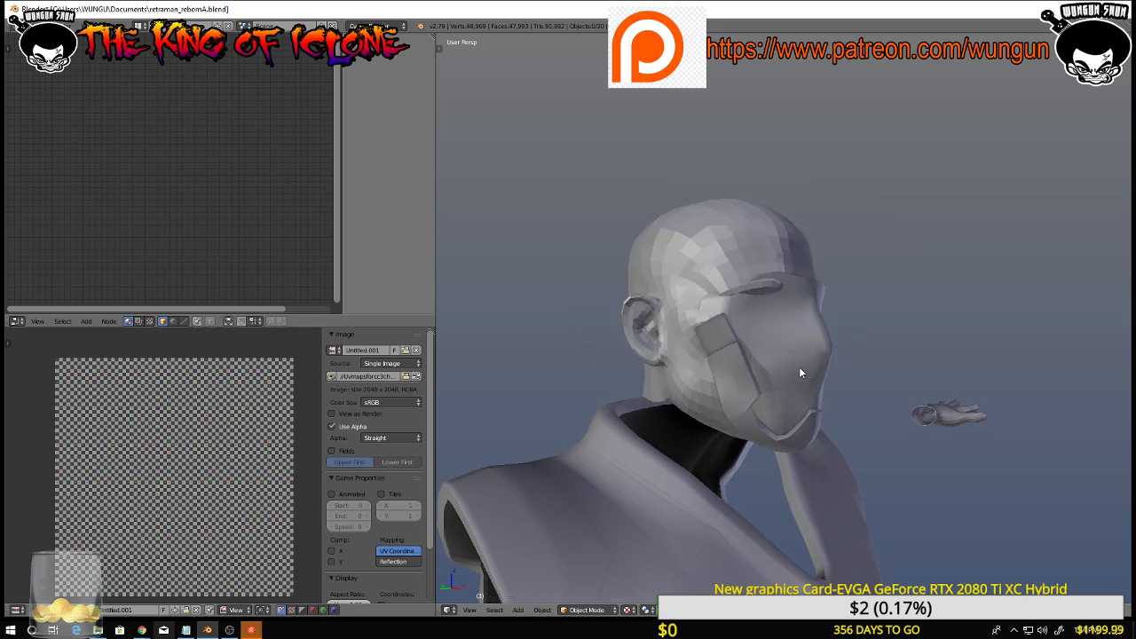
key("h")
right_click(798, 369)
key("h")
right_click(798, 370)
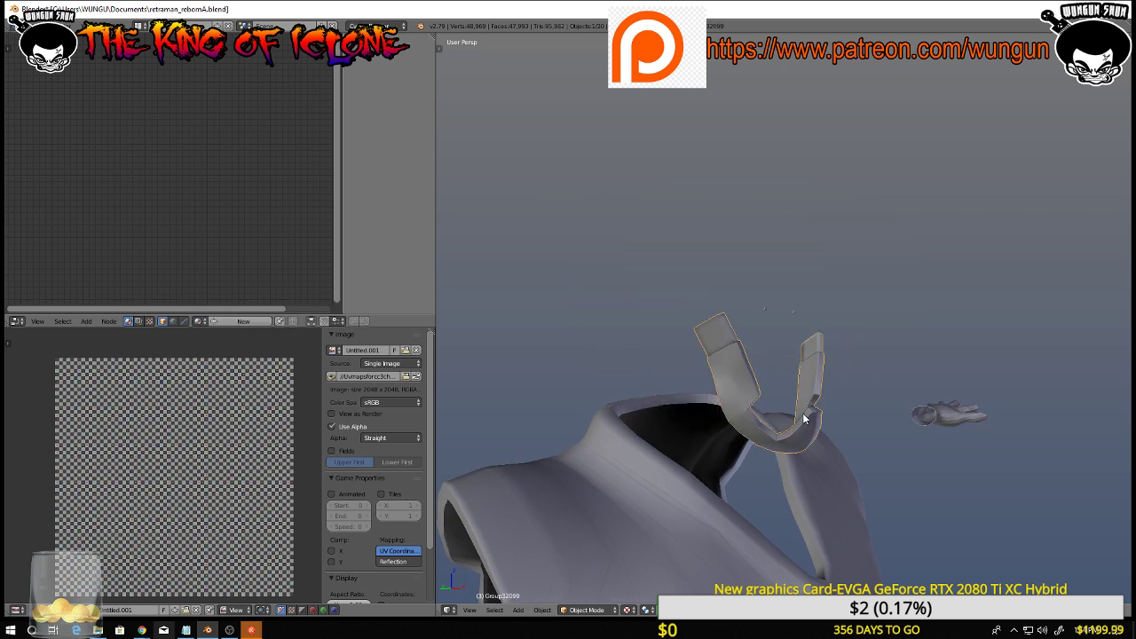
key("h")
Delete the object made of two small pieces floating above the chest armour's collar
middle_click_drag(768, 317, 773, 356)
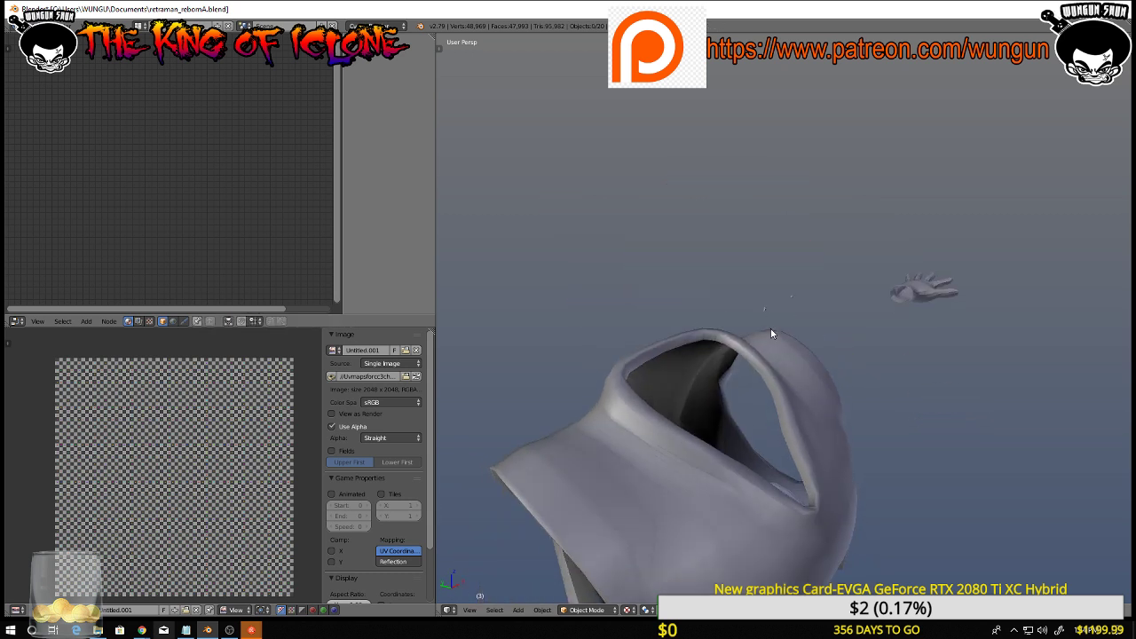
scroll(765, 311, "up", 3)
right_click(747, 230)
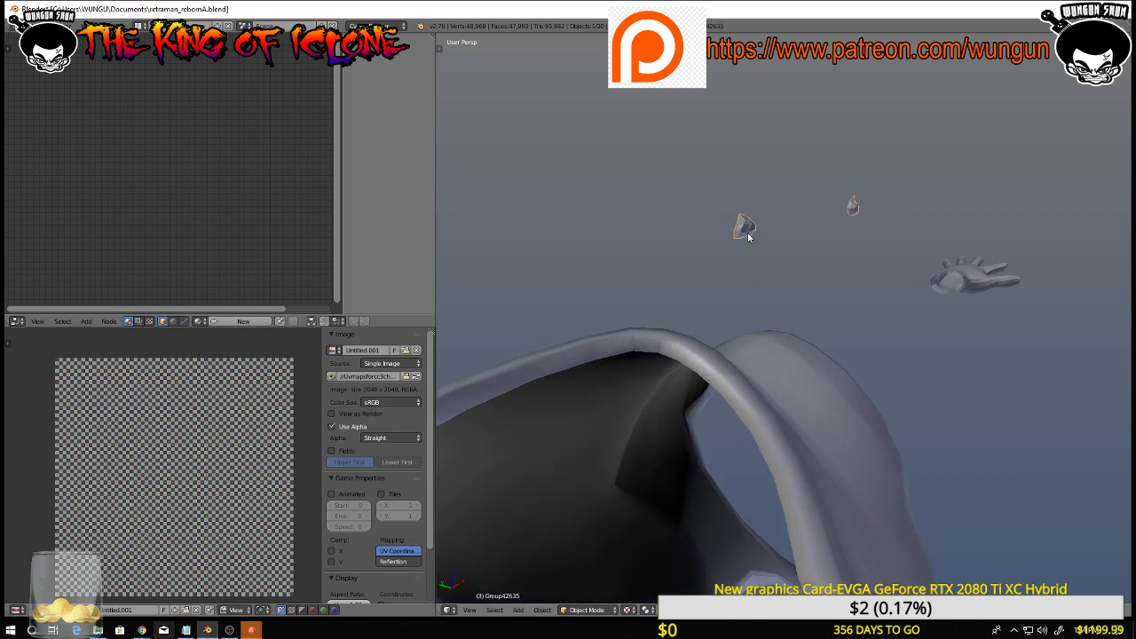
key("x")
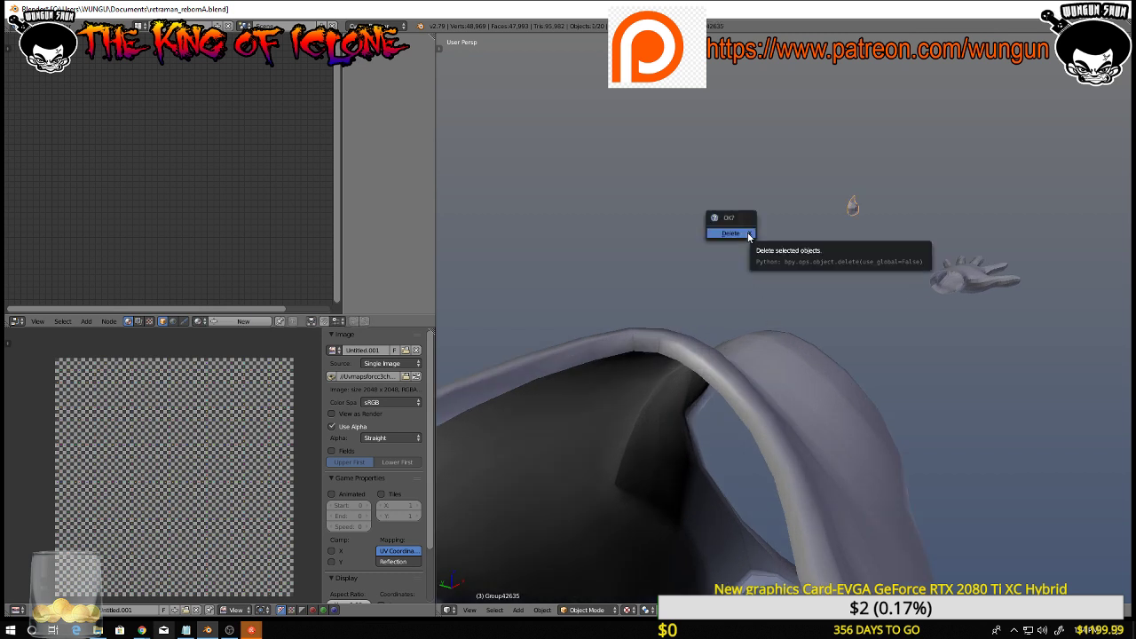
left_click(748, 233)
Hide both hands and the pair of white boots, leaving the chest armour isolated
right_click(965, 281)
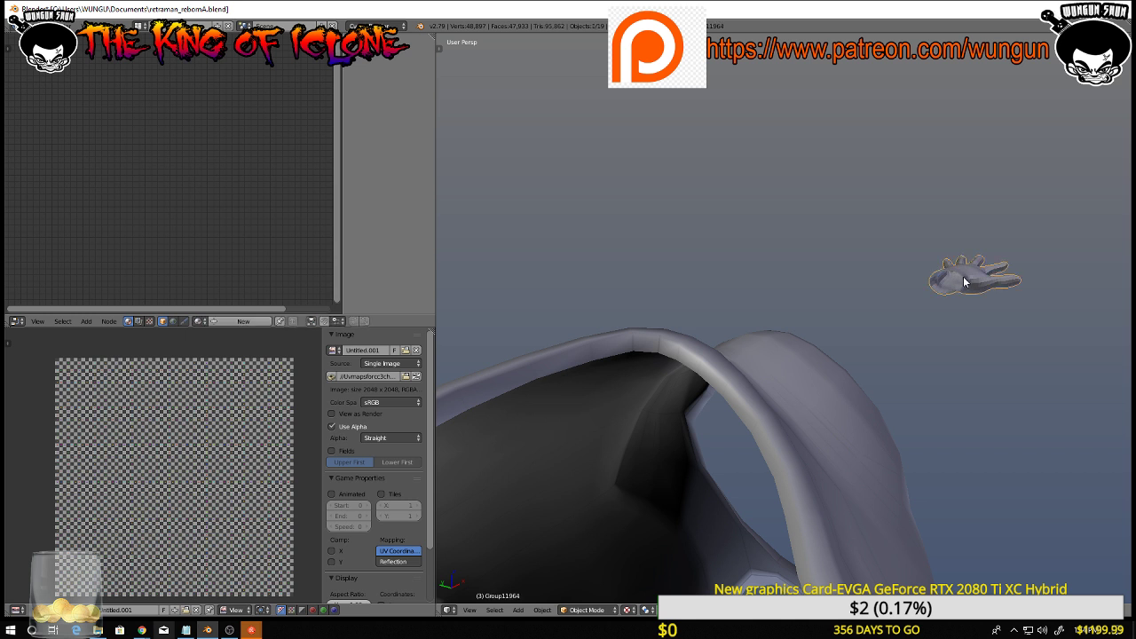
key("Delete")
middle_click_drag(963, 276, 982, 398)
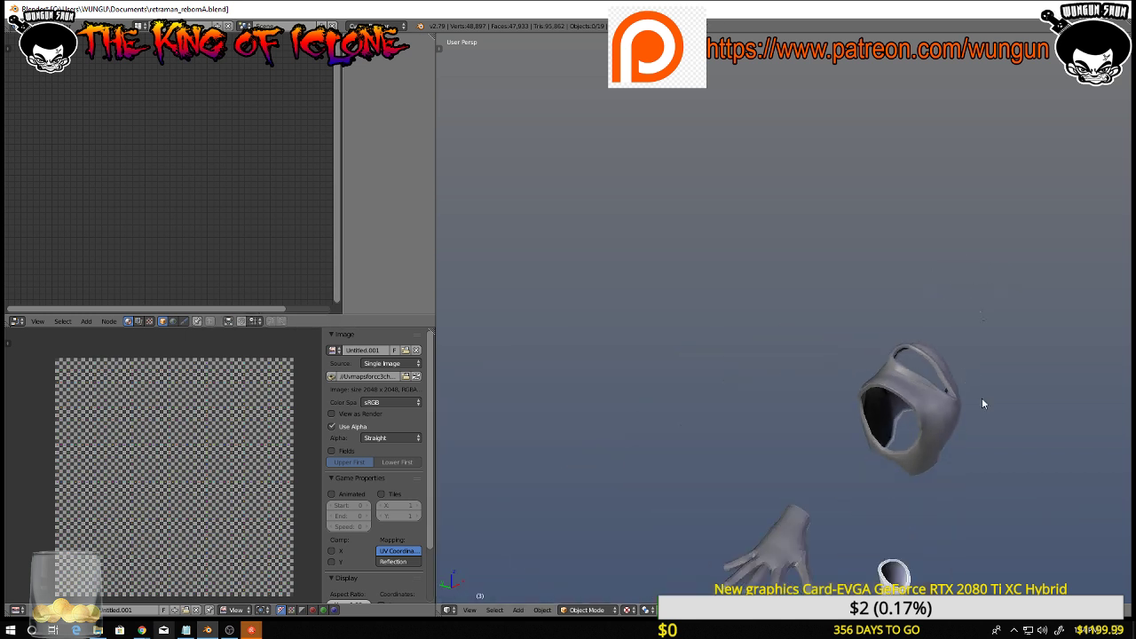
scroll(904, 571, "down", 4)
middle_click_drag(912, 548, 868, 402)
right_click(875, 410)
scroll(867, 399, "up", 8)
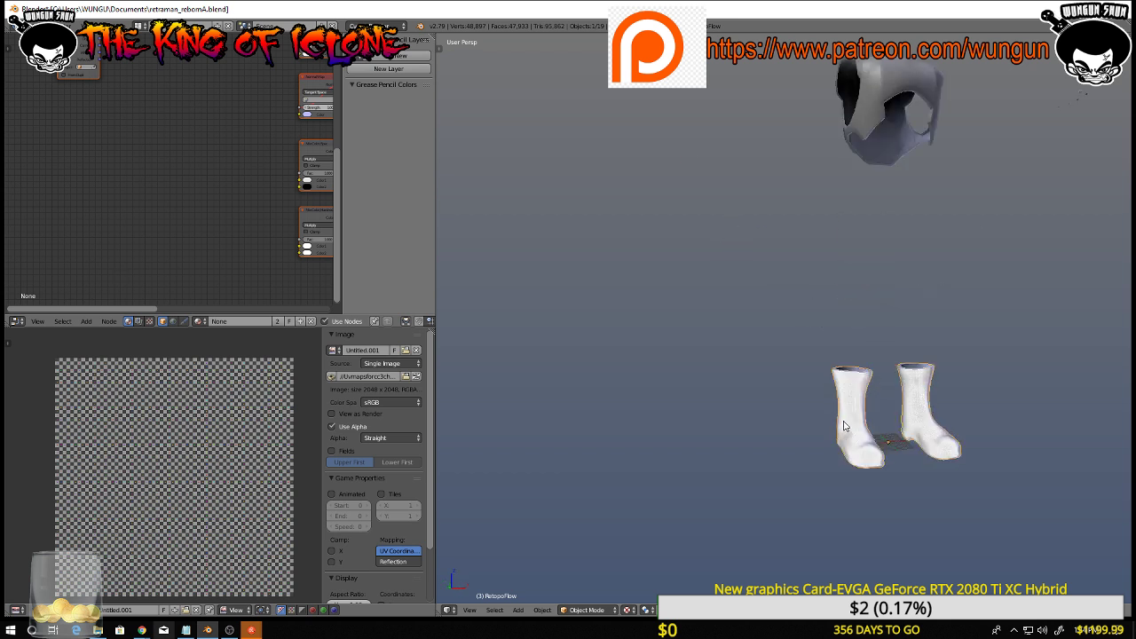
scroll(868, 399, "down", 6)
middle_click_drag(933, 386, 810, 413)
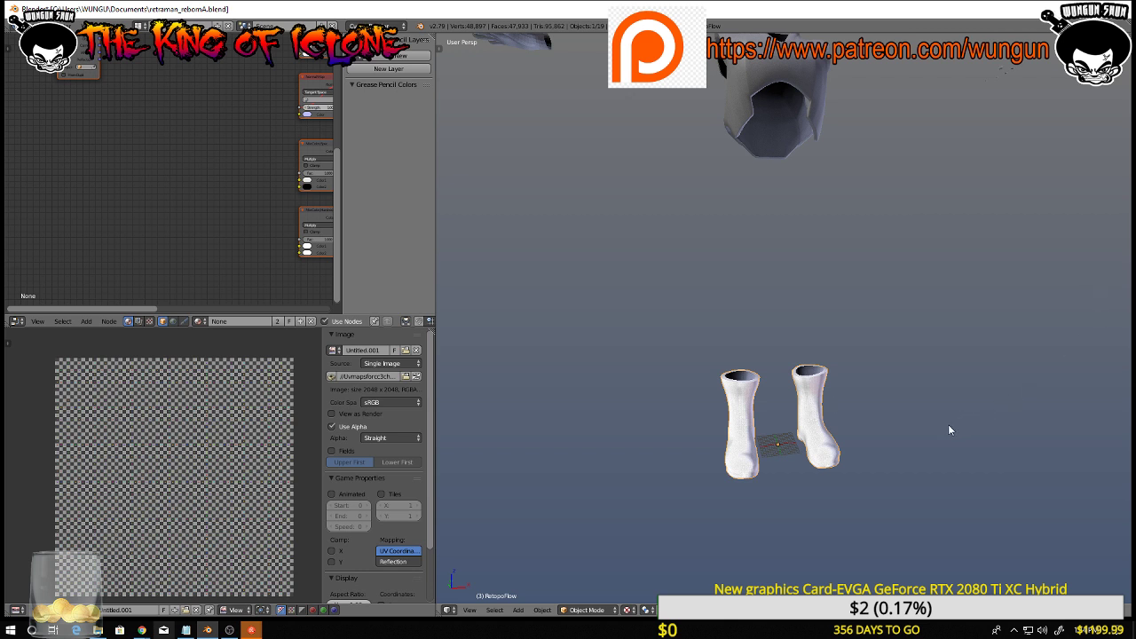
key("h")
middle_click_drag(840, 283, 817, 232)
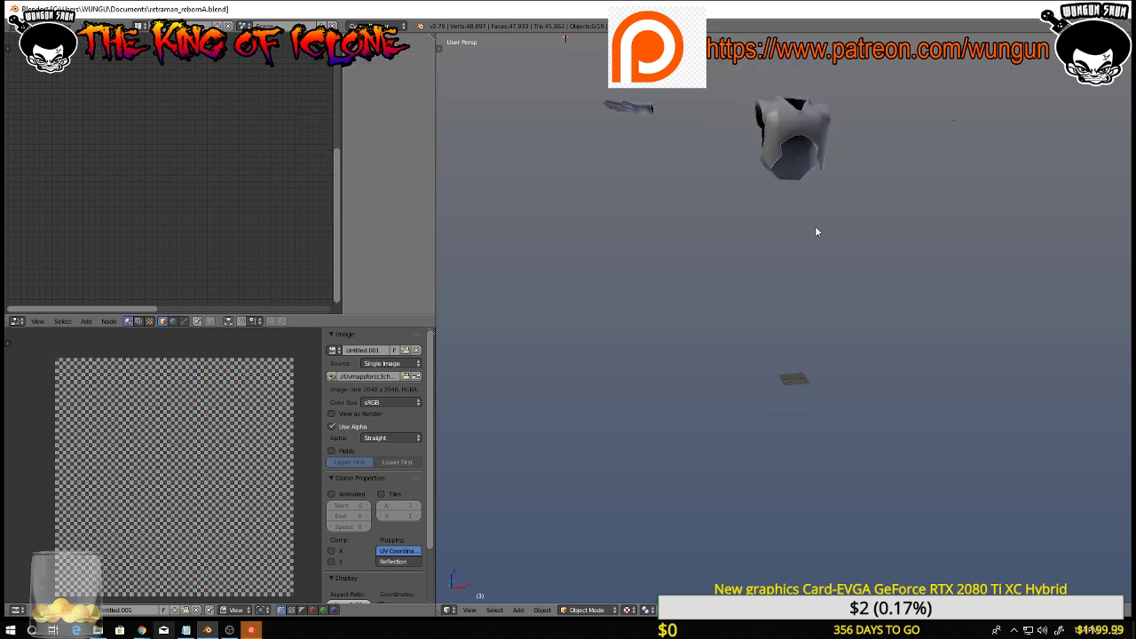
right_click(652, 110)
key("h")
Select the chest armour, frame it in the view and open it in edit mode
right_click(786, 120)
middle_click_drag(804, 182, 852, 375, "shift")
scroll(788, 364, "up", 9)
scroll(789, 362, "down", 6)
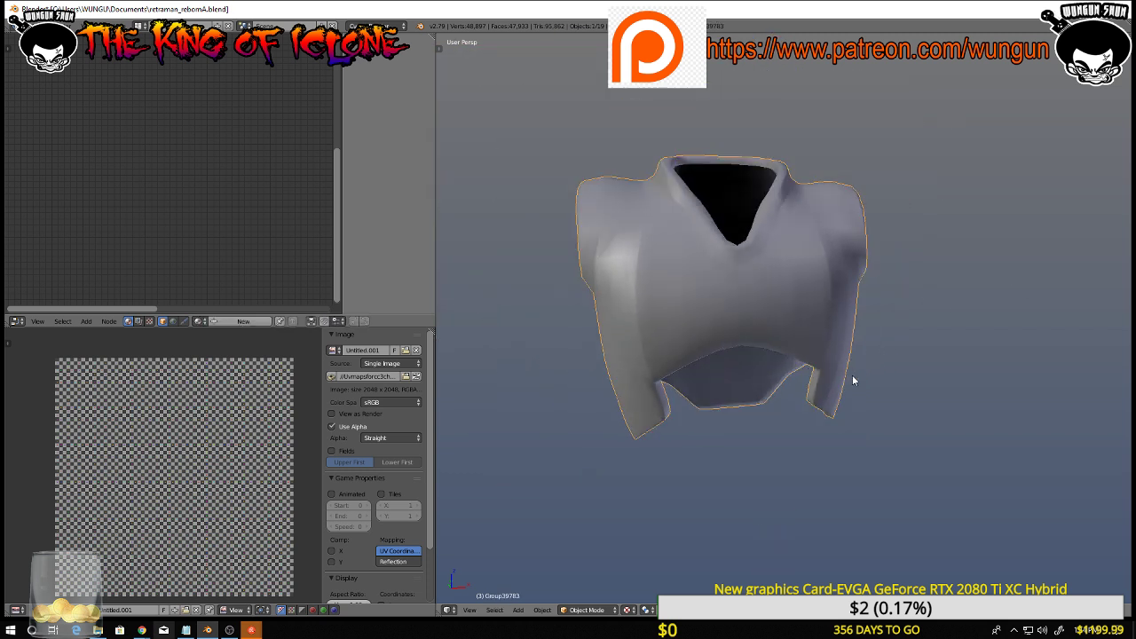
key("Tab")
Select the edge loops running across the tops of both shoulders of the chest armour
middle_click_drag(776, 299, 894, 328)
middle_click_drag(940, 256, 856, 325)
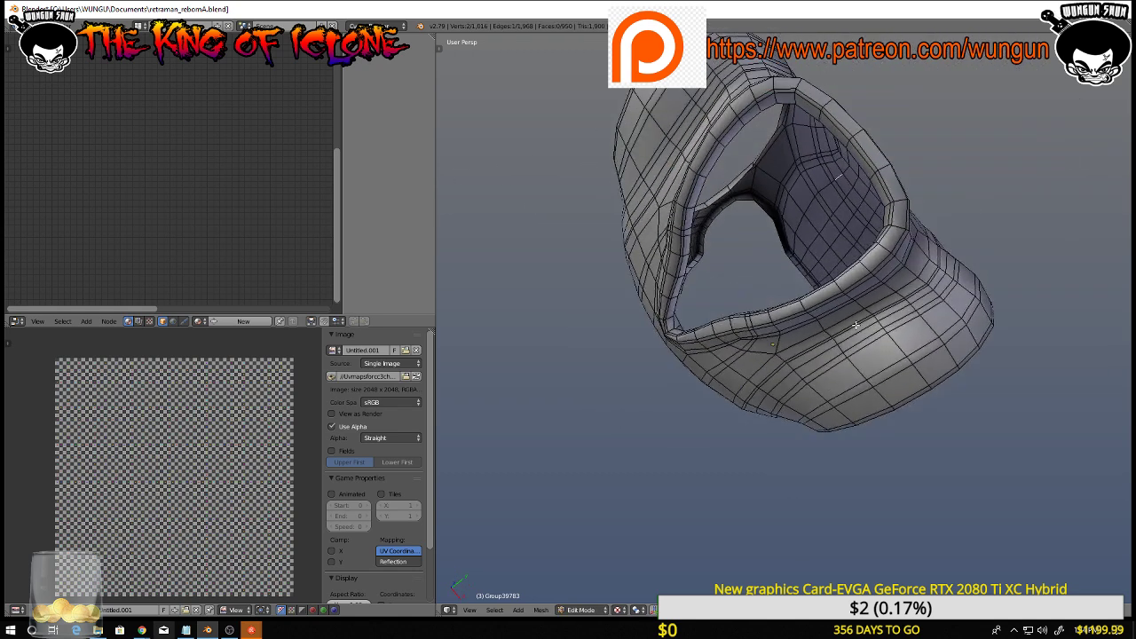
right_click(864, 268, "alt+shift")
middle_click_drag(872, 284, 995, 265)
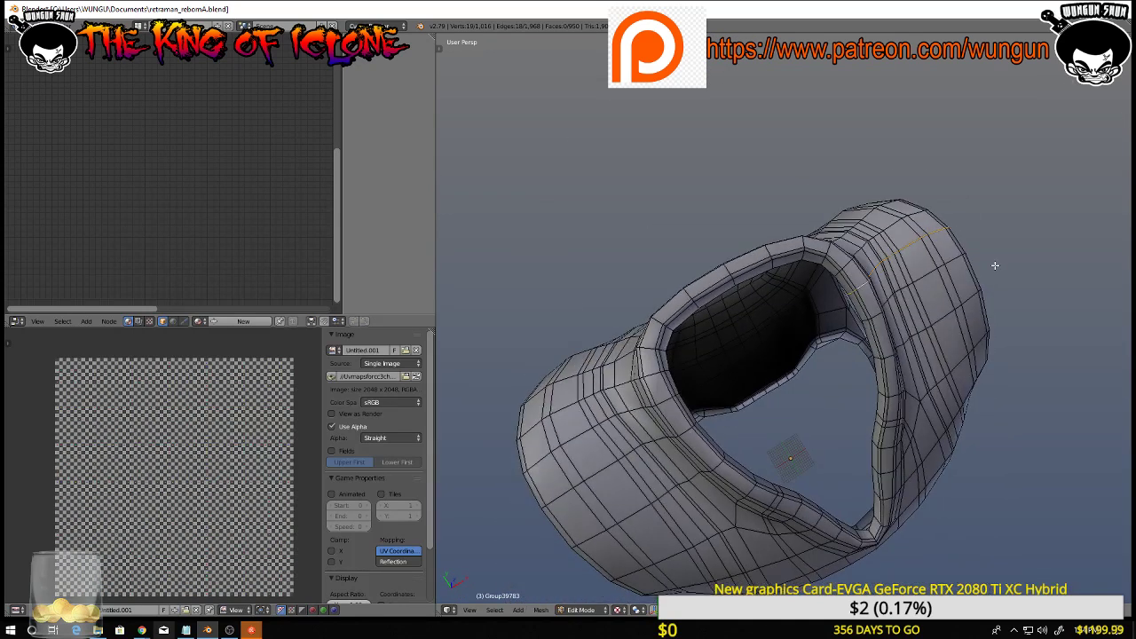
key("ctrl+z")
right_click(690, 429, "alt")
middle_click_drag(872, 318, 730, 227)
scroll(960, 389, "down", 2)
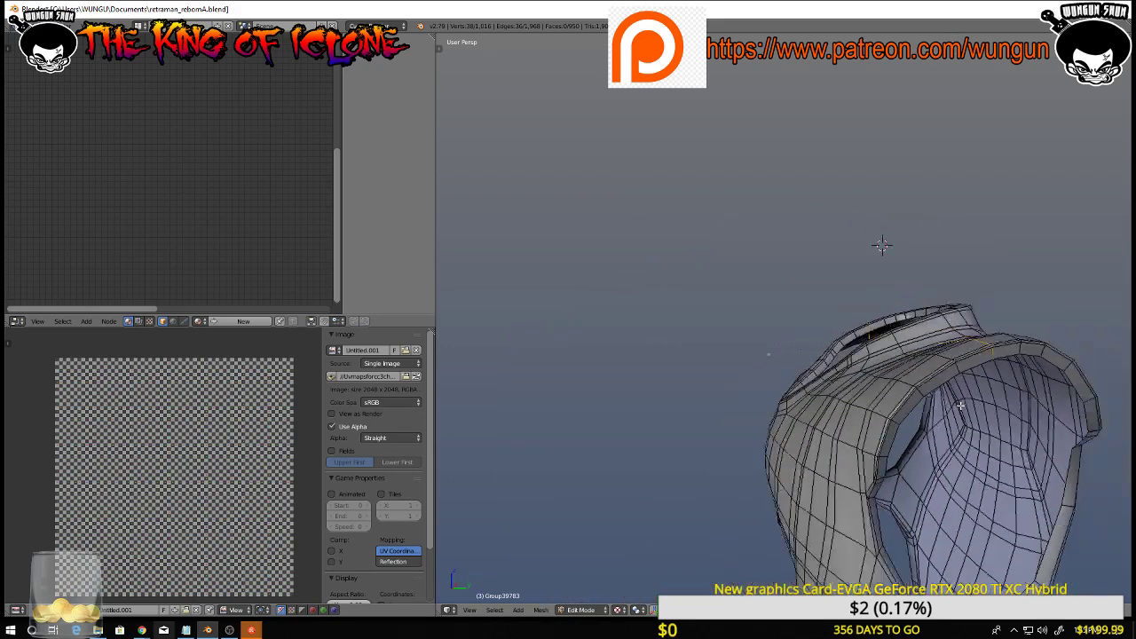
Add the vertical edge loop down the centre of the chest armour's back to the selection
middle_click_drag(1006, 447, 864, 394)
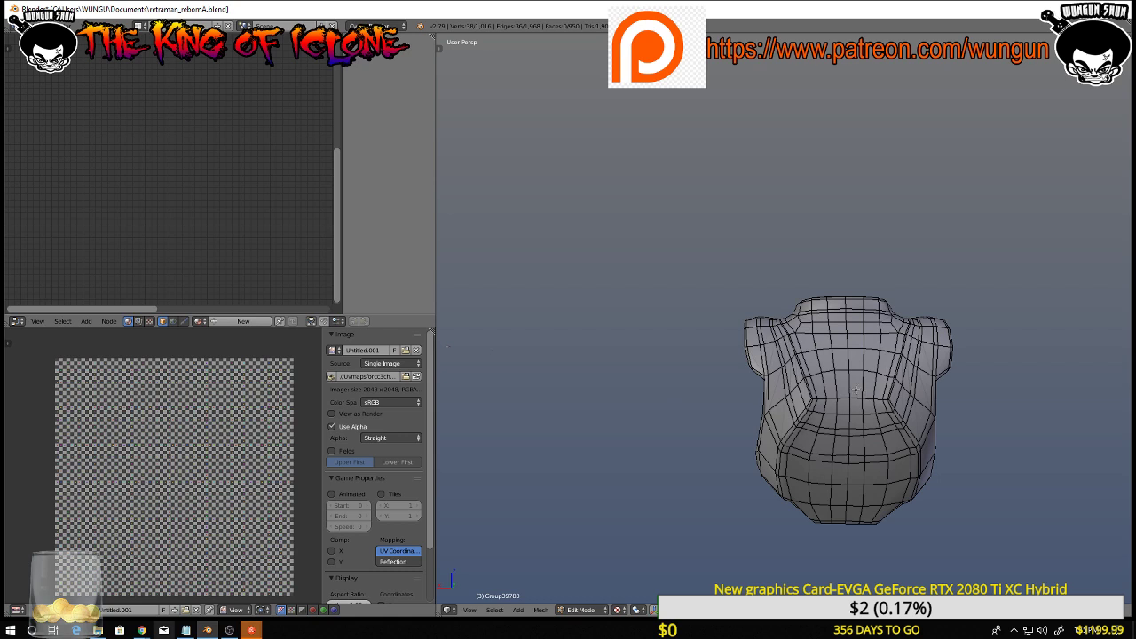
right_click(851, 385, "alt+shift")
middle_click_drag(850, 385, 1053, 402)
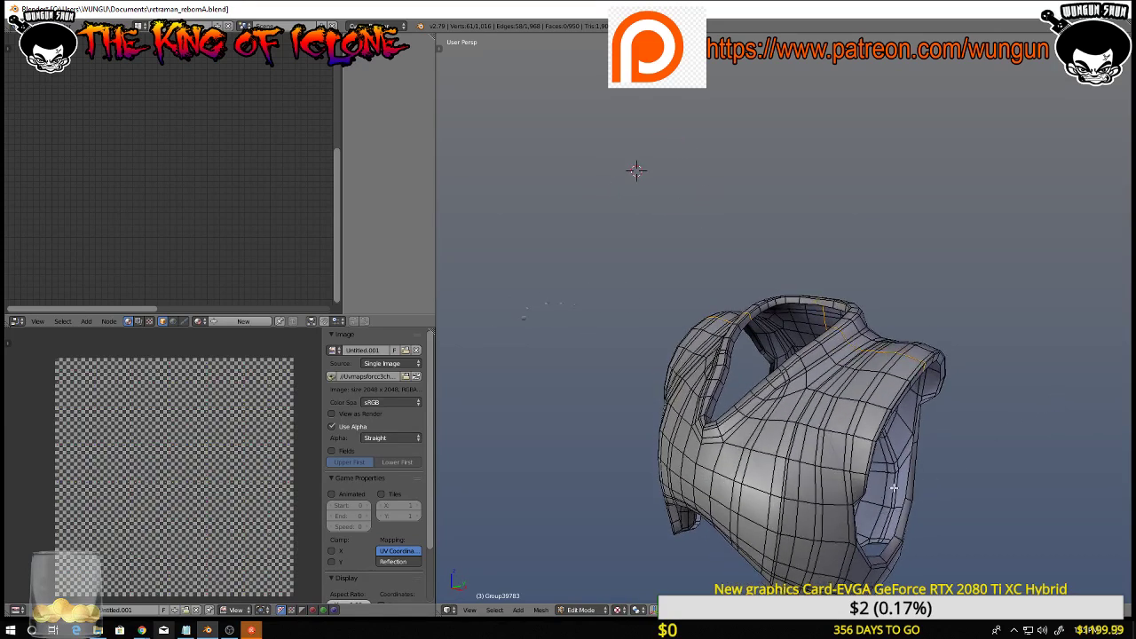
Try to extend the selection with the edges running beside the armhole
middle_click_drag(854, 498, 845, 402)
scroll(806, 387, "up", 4)
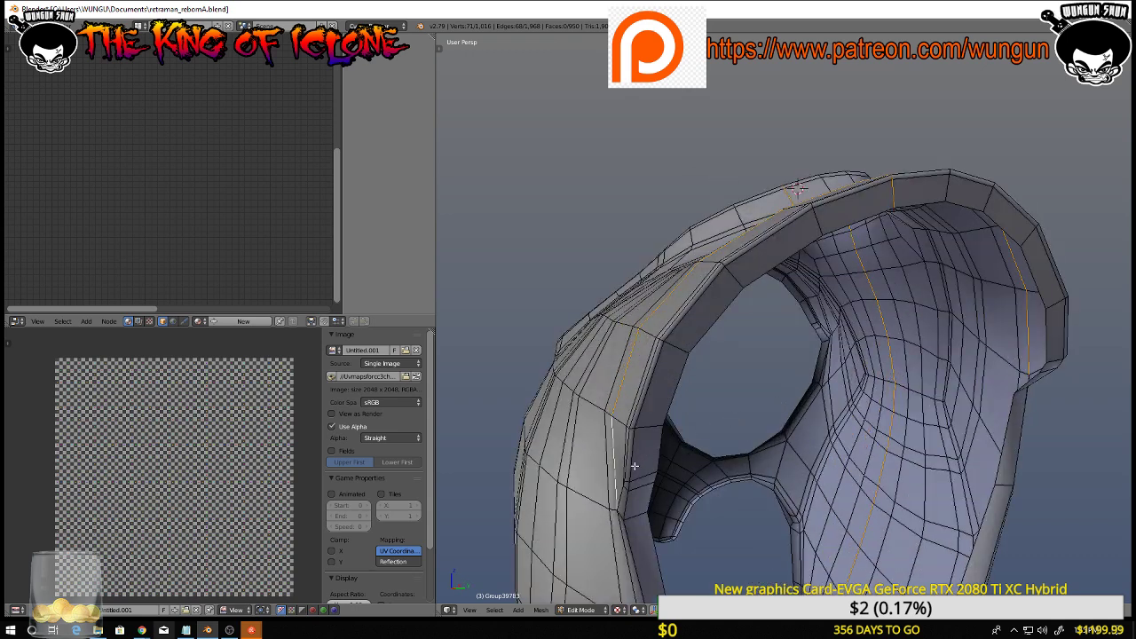
middle_click_drag(617, 486, 672, 471)
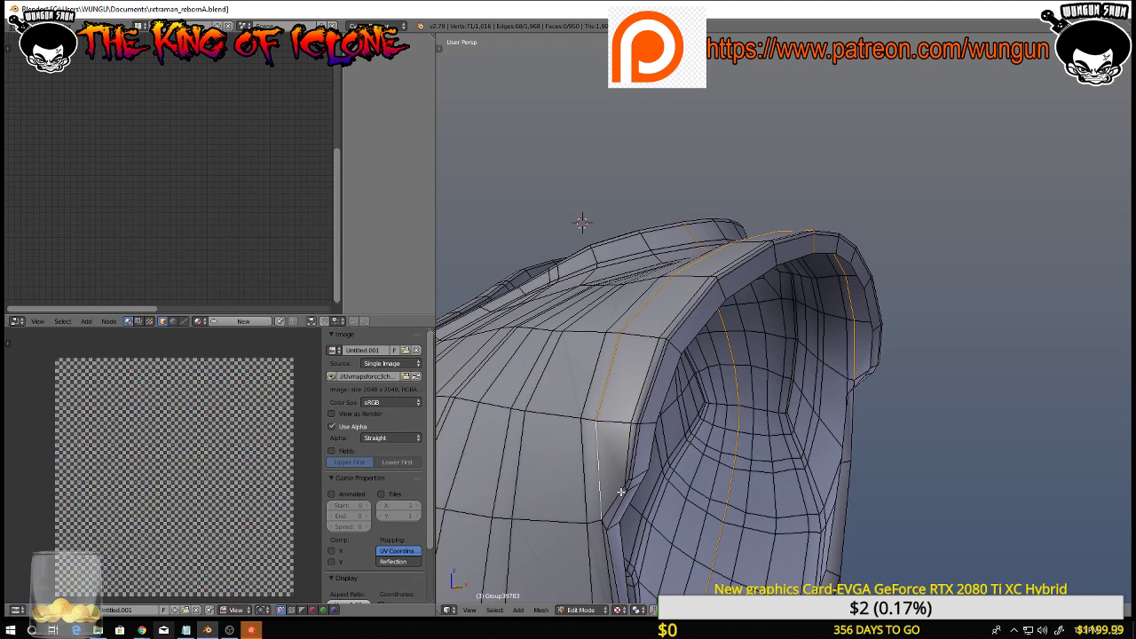
middle_click_drag(621, 490, 747, 463)
scroll(645, 504, "down", 5)
scroll(704, 448, "up", 2)
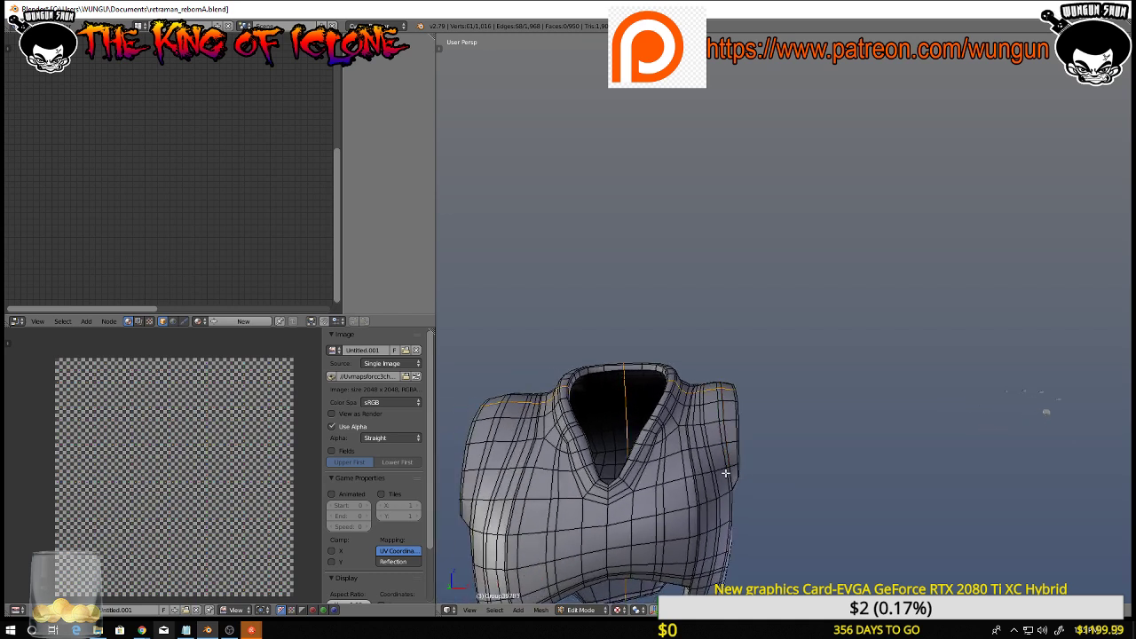
Try adding the long vertical edge loop down the outer chest to the selection, and undo it
right_click(727, 473, "alt+shift")
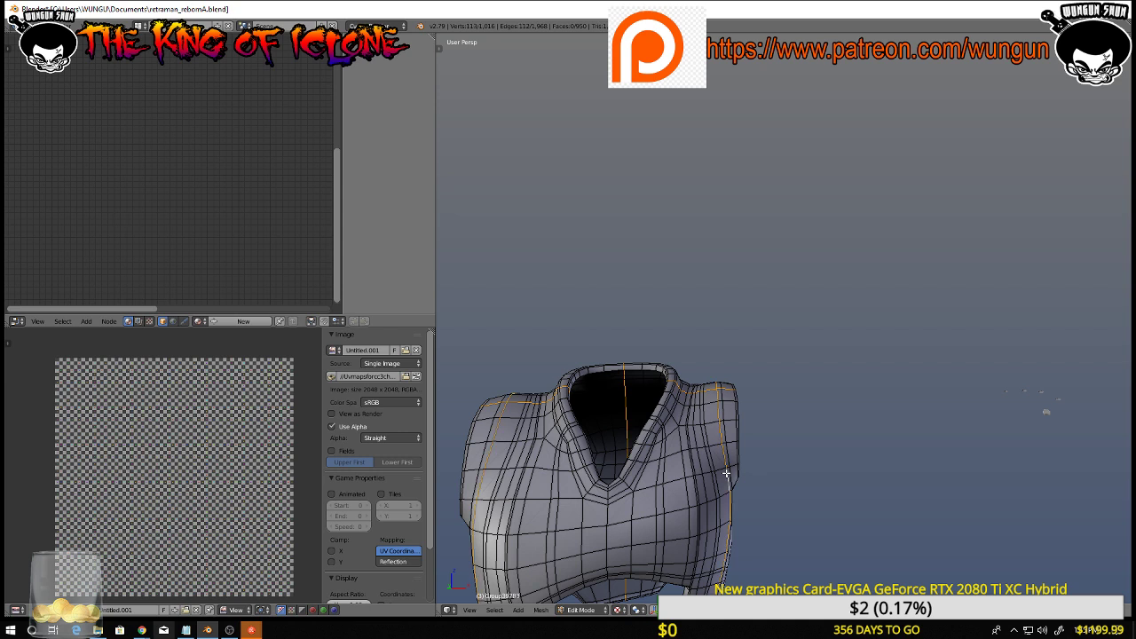
middle_click_drag(730, 507, 651, 451)
key("ctrl+z")
scroll(740, 485, "up", 2)
scroll(739, 484, "up", 4)
scroll(773, 493, "down", 6)
scroll(743, 490, "up", 5)
scroll(723, 453, "down", 4)
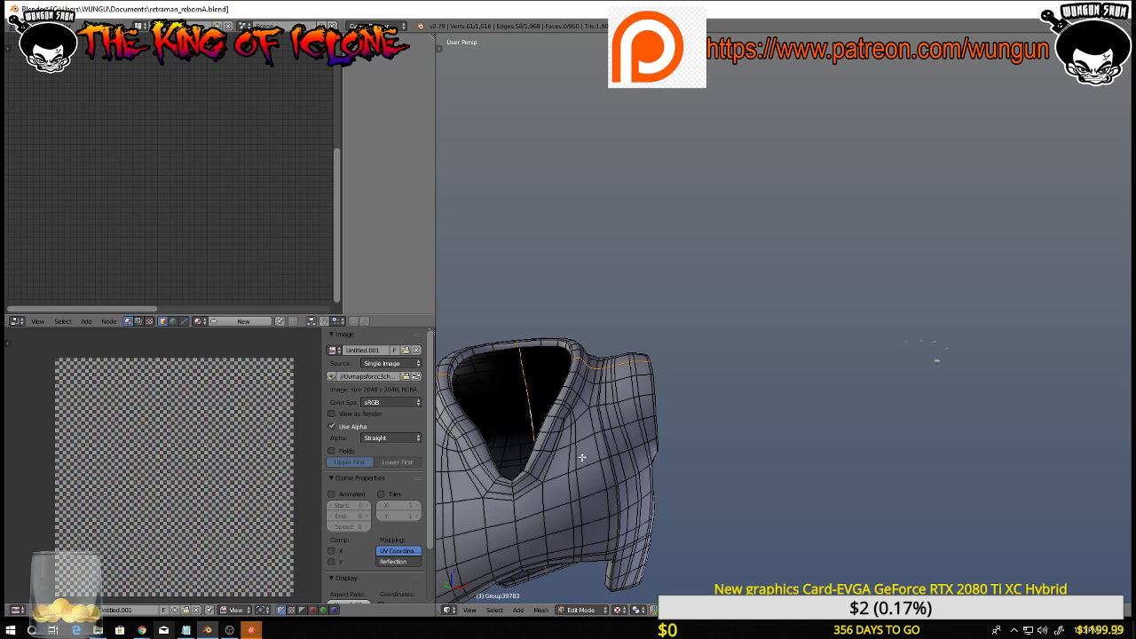
Try adding the edge loop around the base of the collar to the selection, and undo it
middle_click_drag(577, 463, 590, 498)
scroll(654, 474, "up", 2)
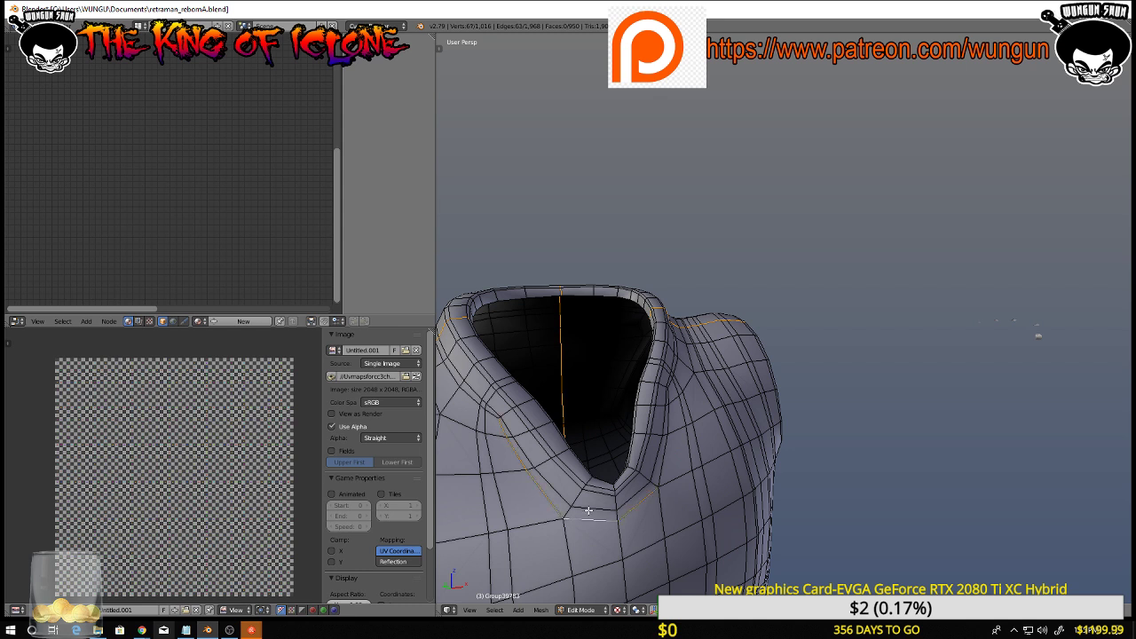
scroll(680, 420, "down", 3)
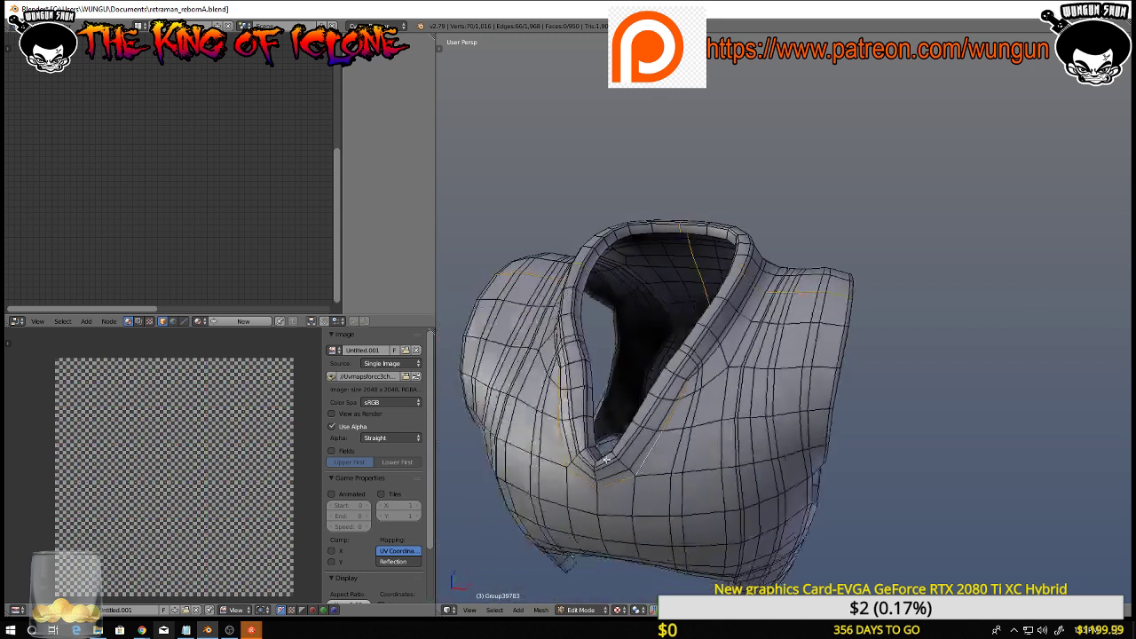
middle_click_drag(680, 419, 662, 413)
right_click(713, 375, "alt+shift")
middle_click_drag(724, 367, 554, 370)
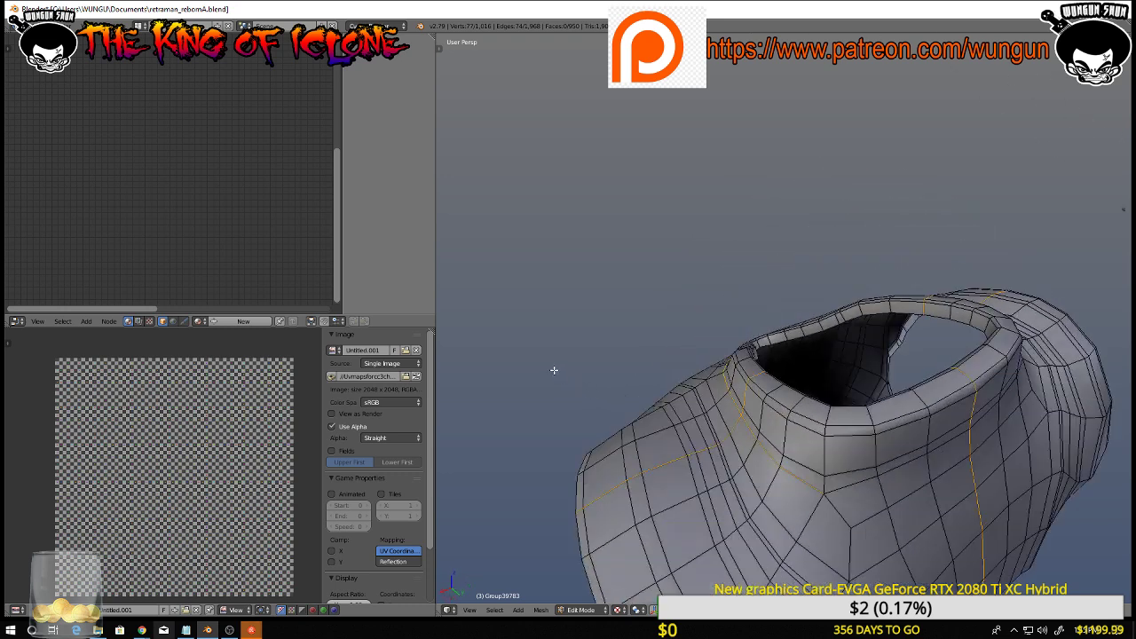
right_click(849, 488, "alt+shift")
middle_click_drag(882, 476, 952, 445)
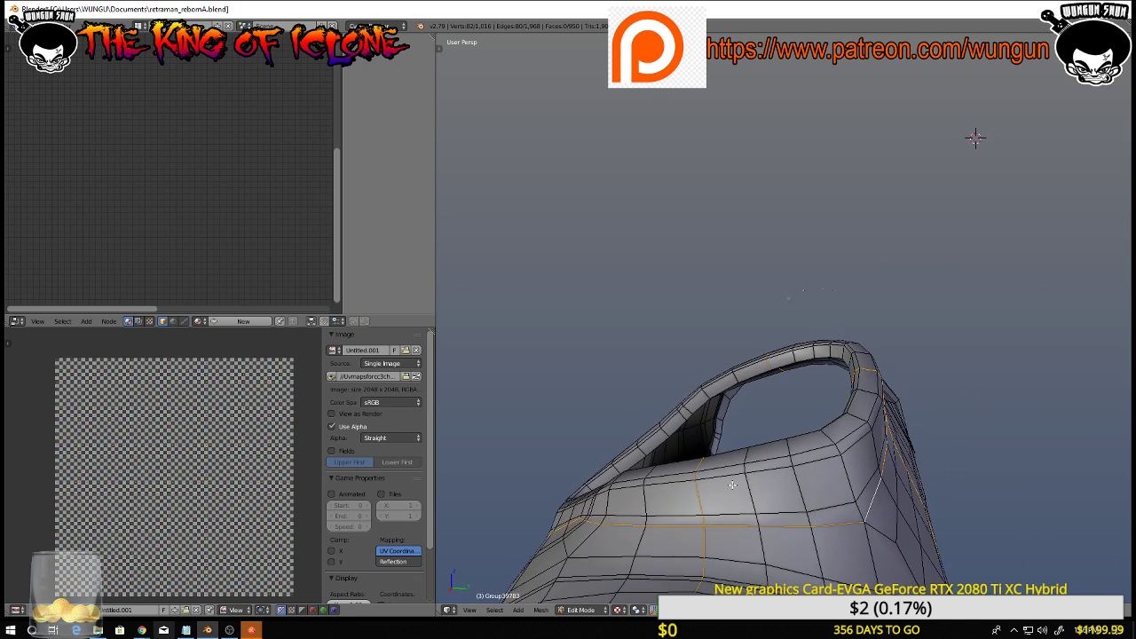
mouse_move(732, 484)
middle_mouse_down()
mouse_move(825, 483)
mouse_move(761, 539)
mouse_move(700, 528)
mouse_move(744, 504)
mouse_move(749, 513)
middle_mouse_up()
key("shift+z")
key("shift+z")
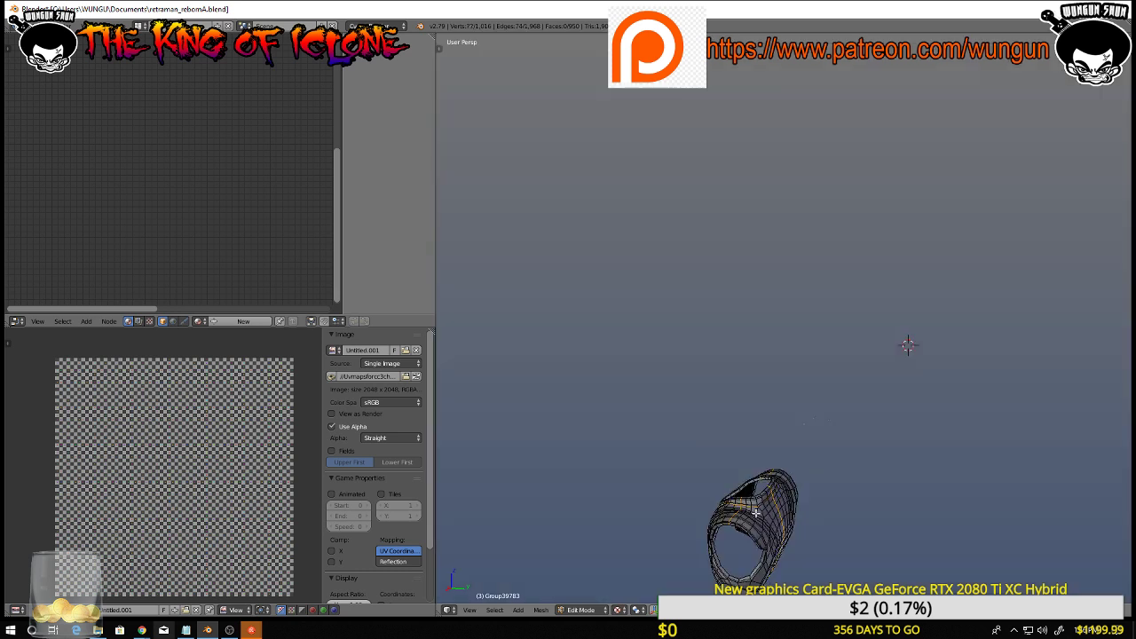
middle_click_drag(755, 512, 816, 463)
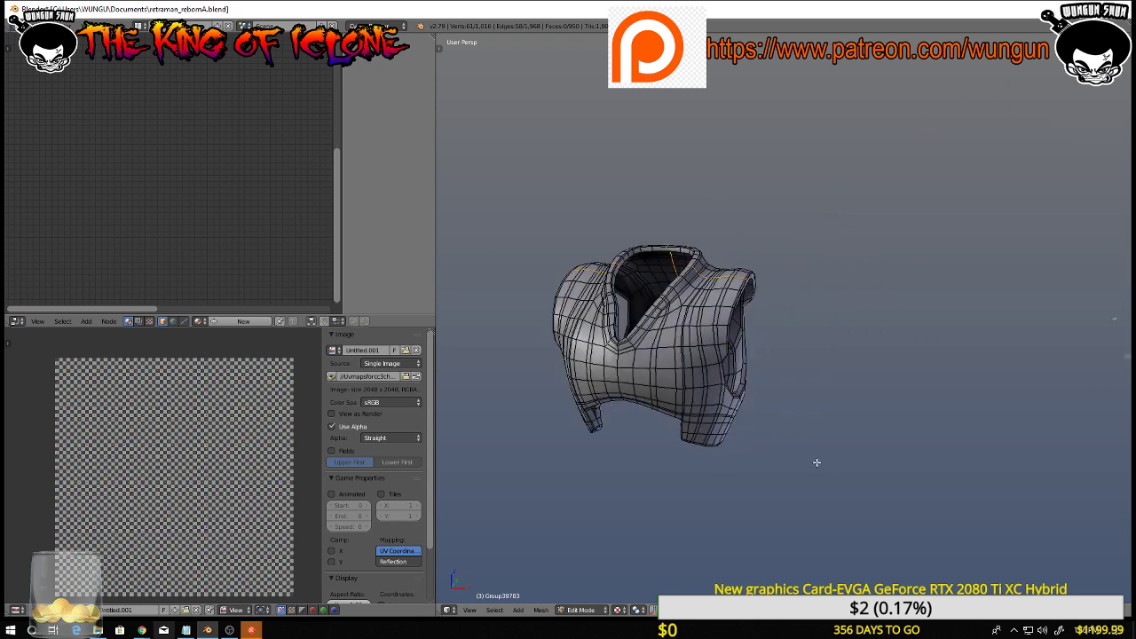
Add the edge loop around the rim of one armhole of the chest armour to the seam selection
scroll(902, 229, "up", 4)
middle_click_drag(694, 320, 754, 382)
scroll(944, 325, "down", 12)
scroll(931, 345, "up", 6)
scroll(796, 329, "up", 6)
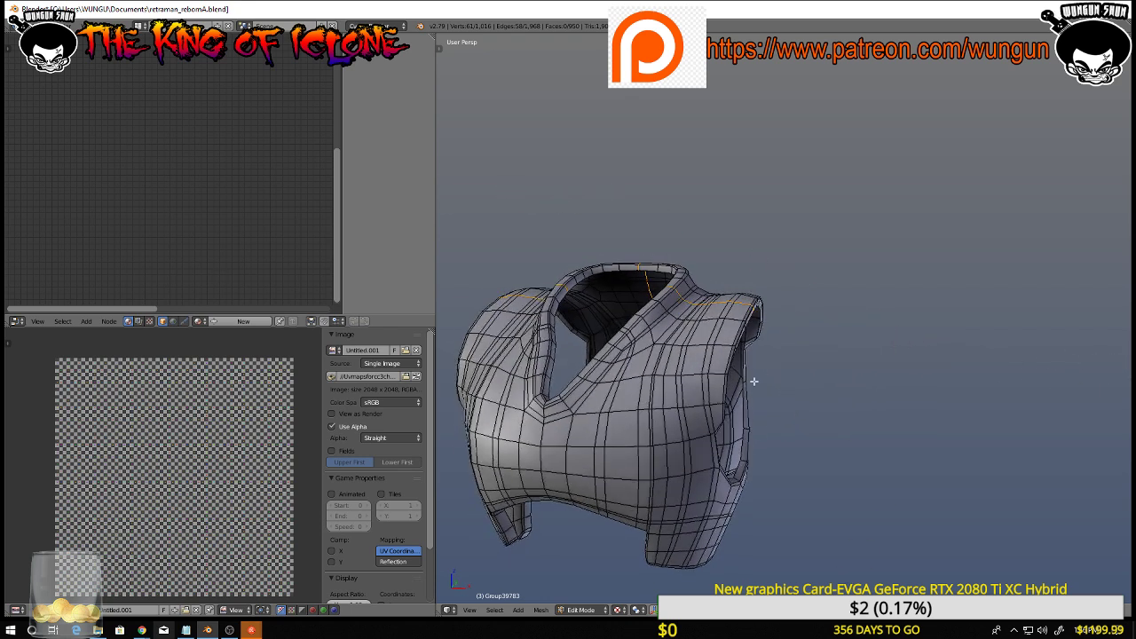
middle_click_drag(730, 432, 621, 383)
scroll(671, 429, "up", 4)
scroll(638, 403, "down", 4)
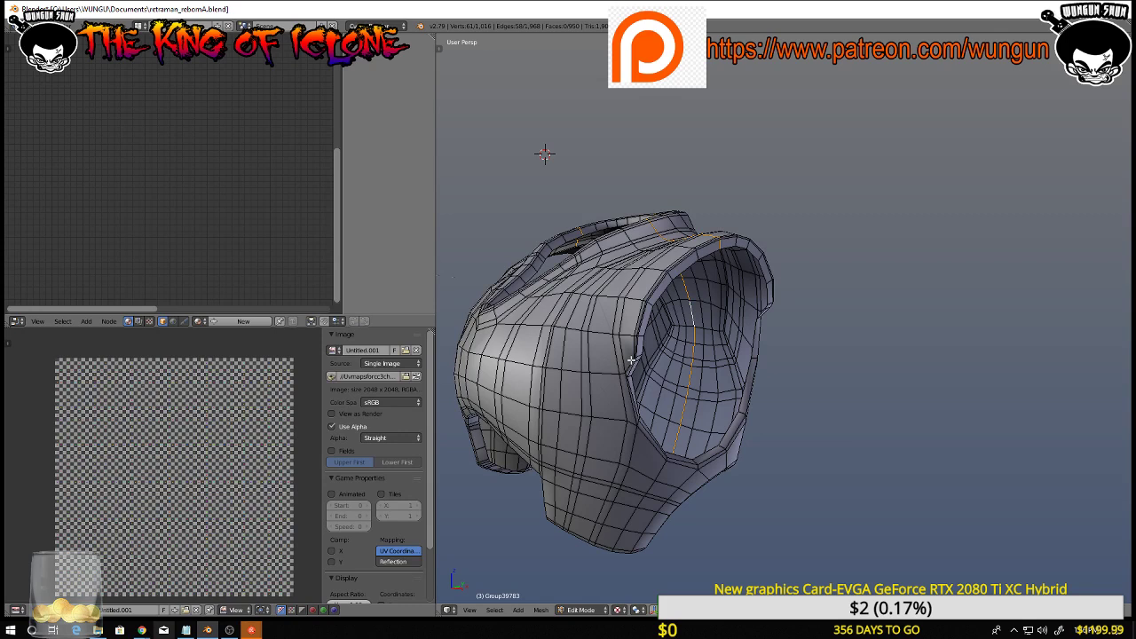
right_click(641, 321, "alt+shift")
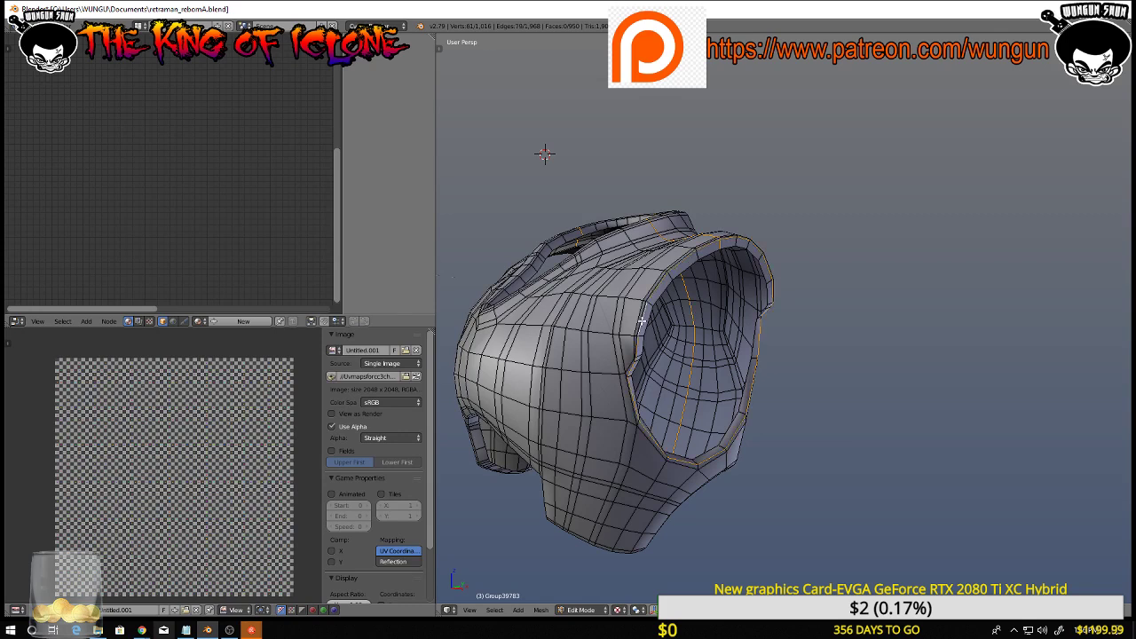
Add the matching edge loop around the rim of the opposite armhole to the seam selection
middle_click_drag(688, 353, 825, 363)
left_click_drag(826, 363, 824, 364)
middle_click_drag(792, 378, 735, 371)
scroll(601, 358, "down", 6)
scroll(723, 342, "up", 2)
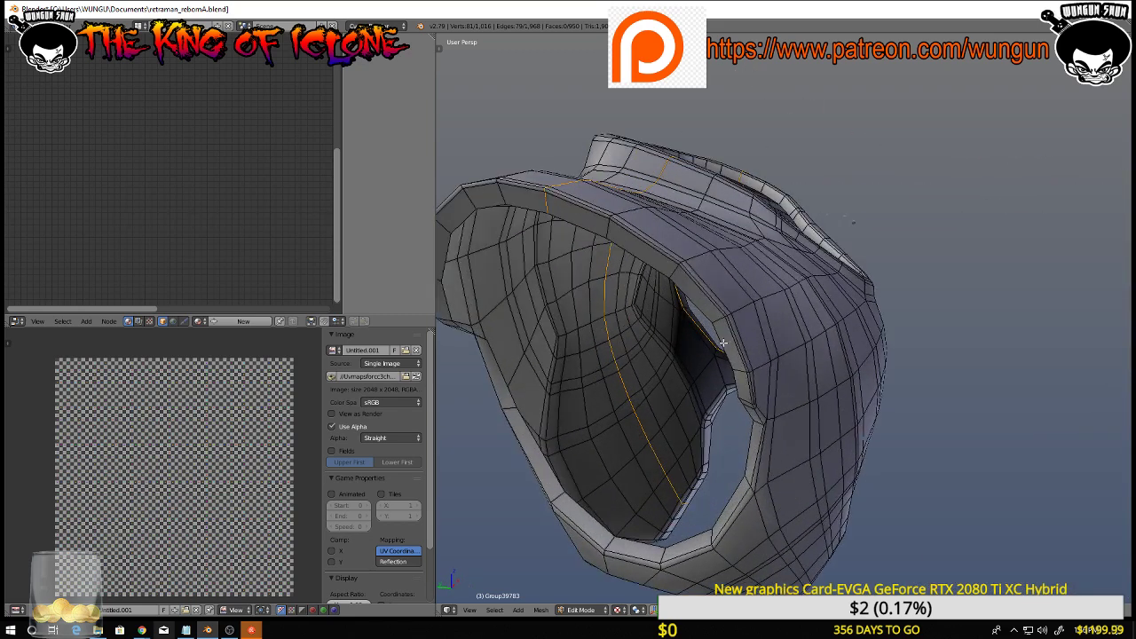
right_click(728, 327, "alt+shift")
scroll(730, 344, "down", 3)
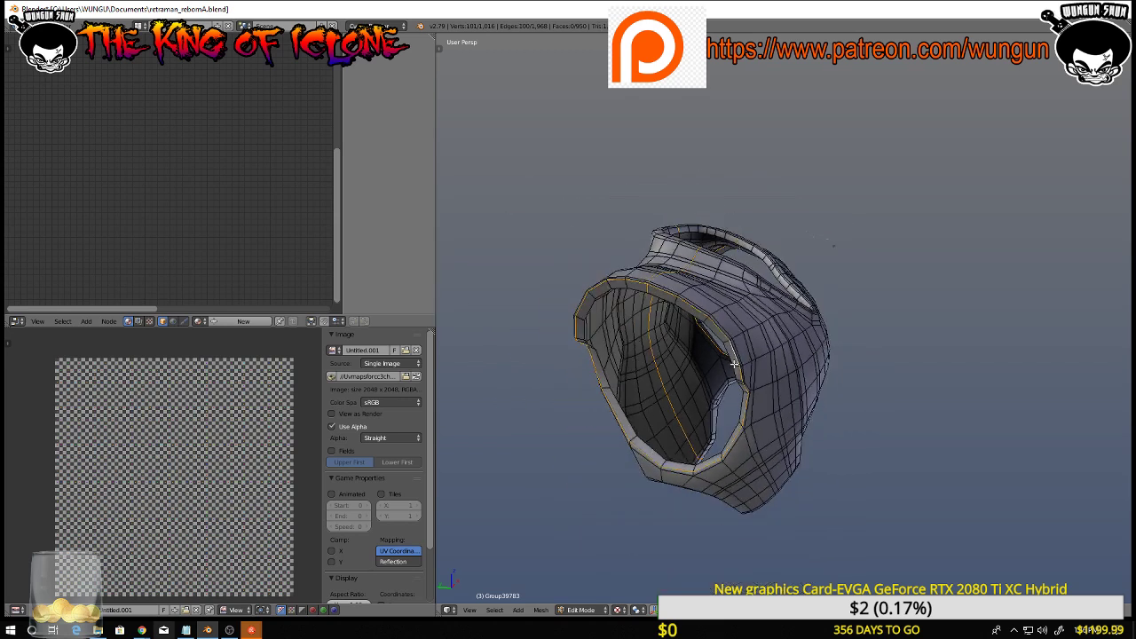
middle_click_drag(730, 344, 795, 358)
scroll(848, 368, "down", 3)
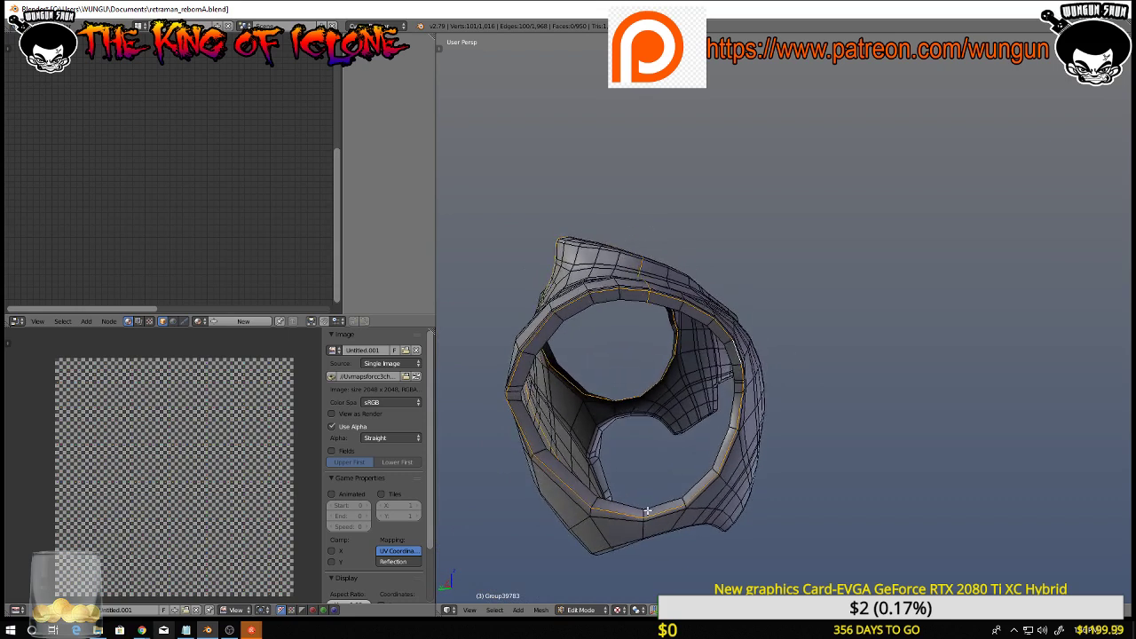
middle_click_drag(644, 464, 594, 406)
scroll(891, 426, "up", 5)
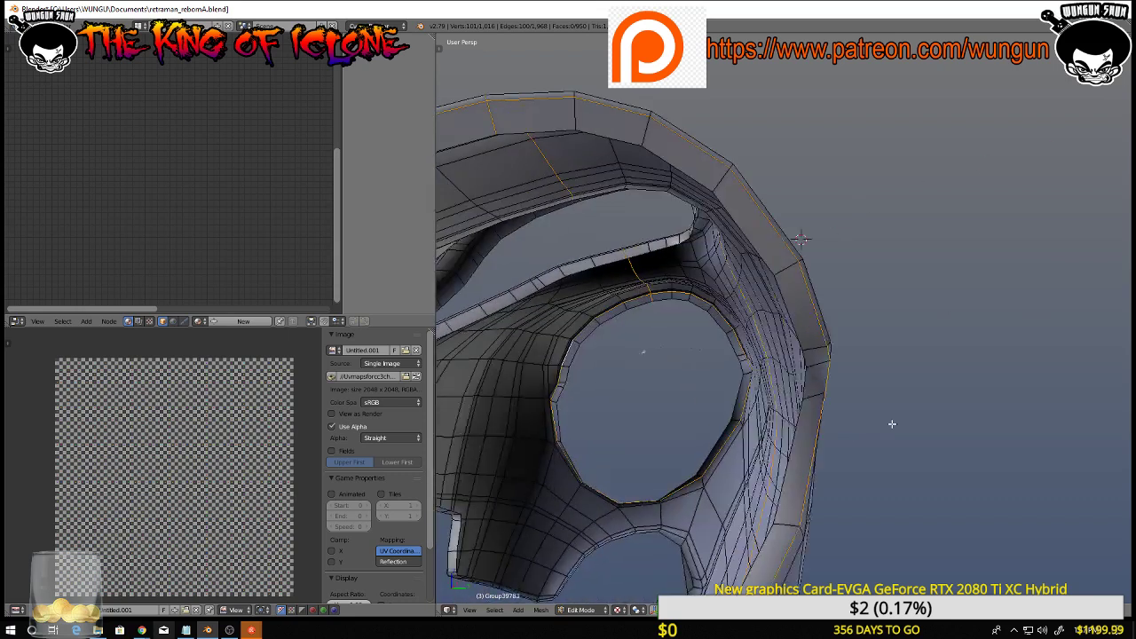
Mark the selected shoulder, centre-back and armhole edges of the chest armour as seams
scroll(890, 431, "down", 6)
middle_click_drag(888, 458, 898, 436)
key("w")
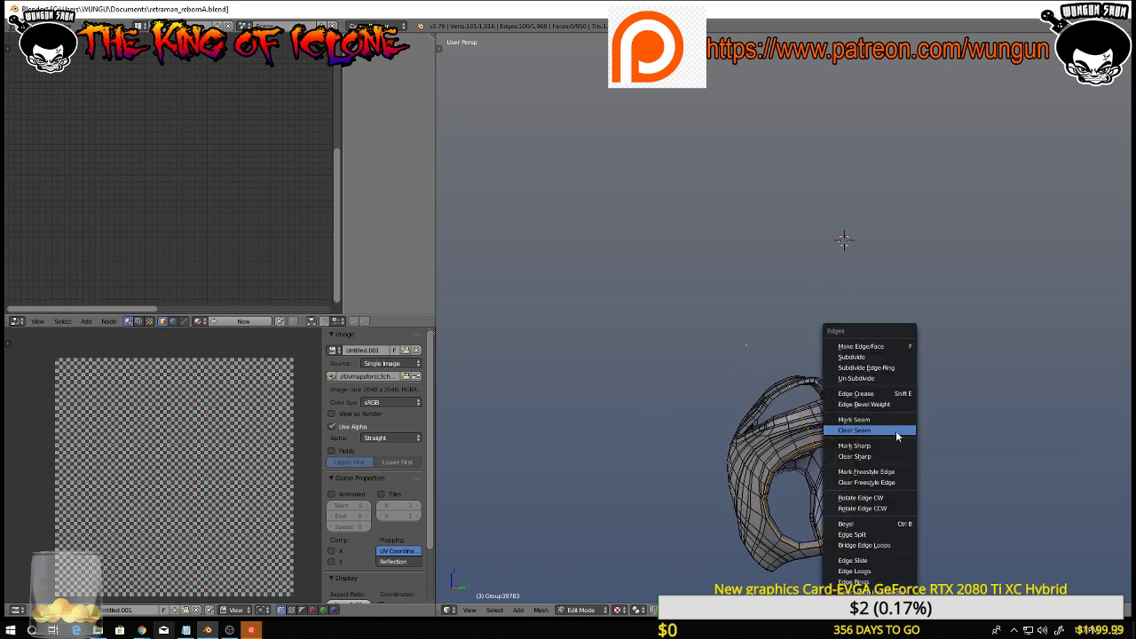
left_click(894, 423)
middle_click_drag(887, 439, 692, 431)
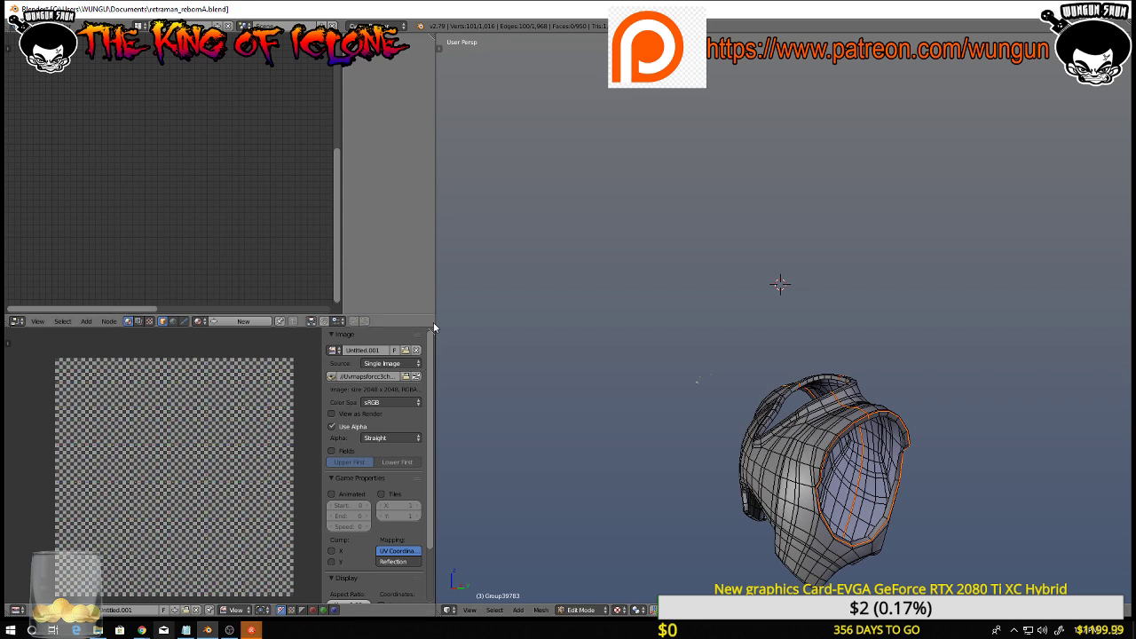
scroll(613, 367, "down", 6)
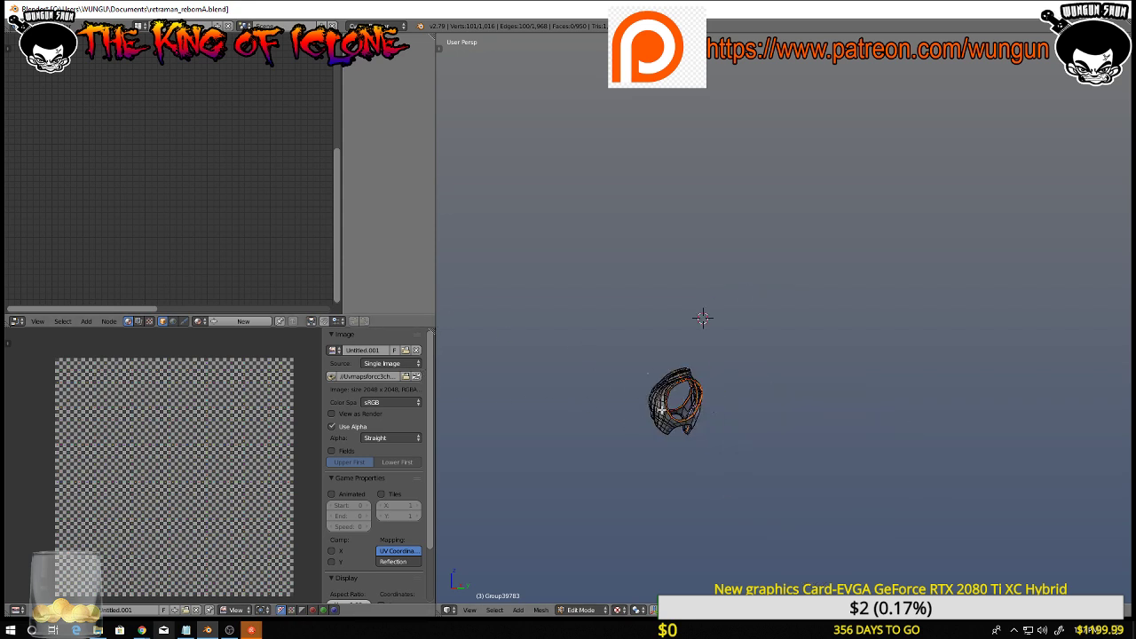
scroll(771, 447, "up", 5)
middle_click_drag(771, 447, 524, 447)
scroll(842, 445, "down", 6)
scroll(760, 436, "up", 2)
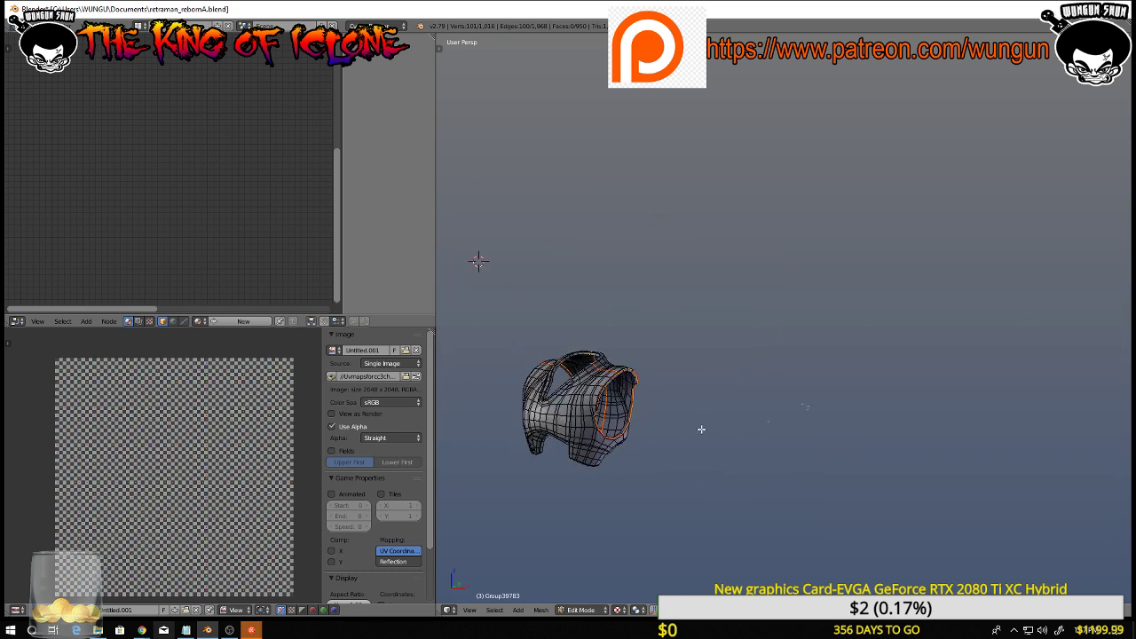
middle_click_drag(703, 432, 733, 430)
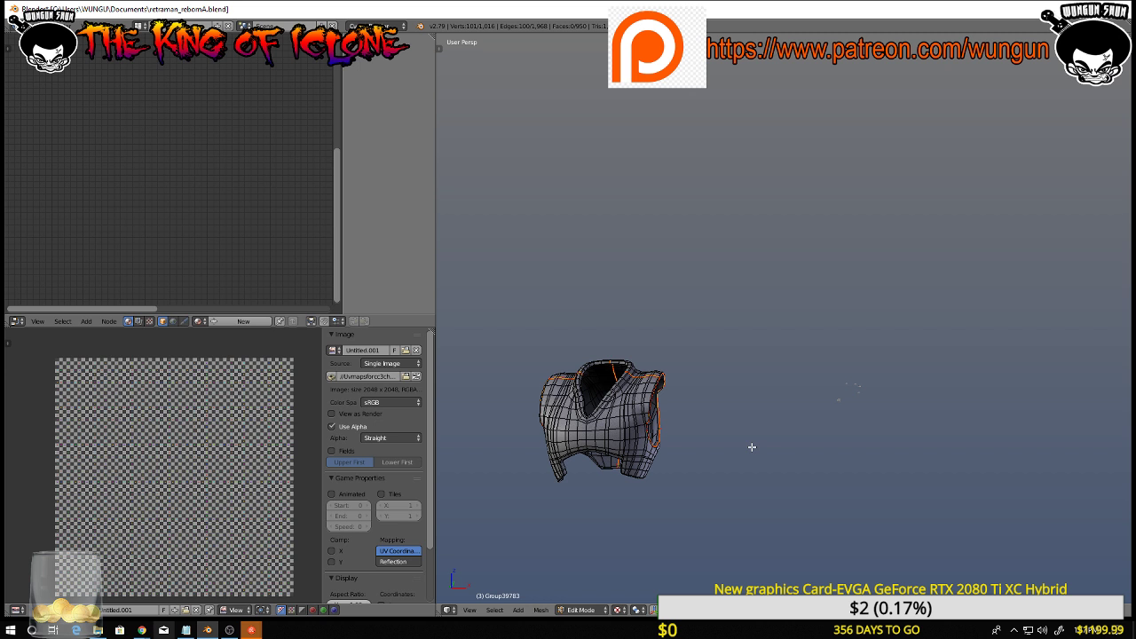
Try to unwrap the chest armour with only its seam edges selected
key("u")
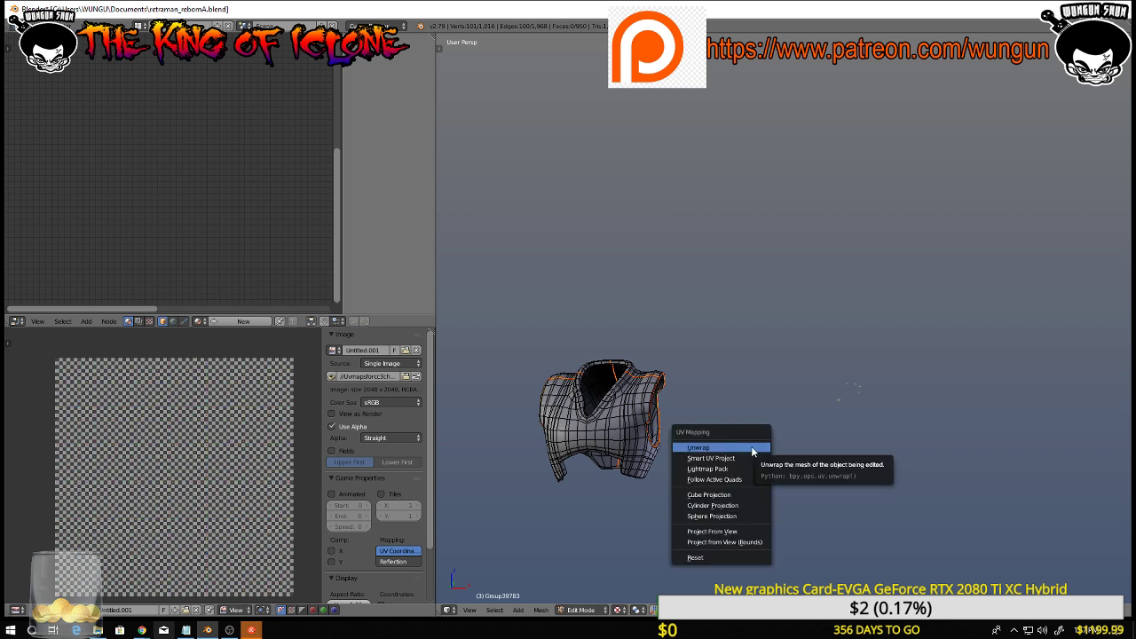
left_click(752, 449)
middle_click_drag(696, 439, 736, 444)
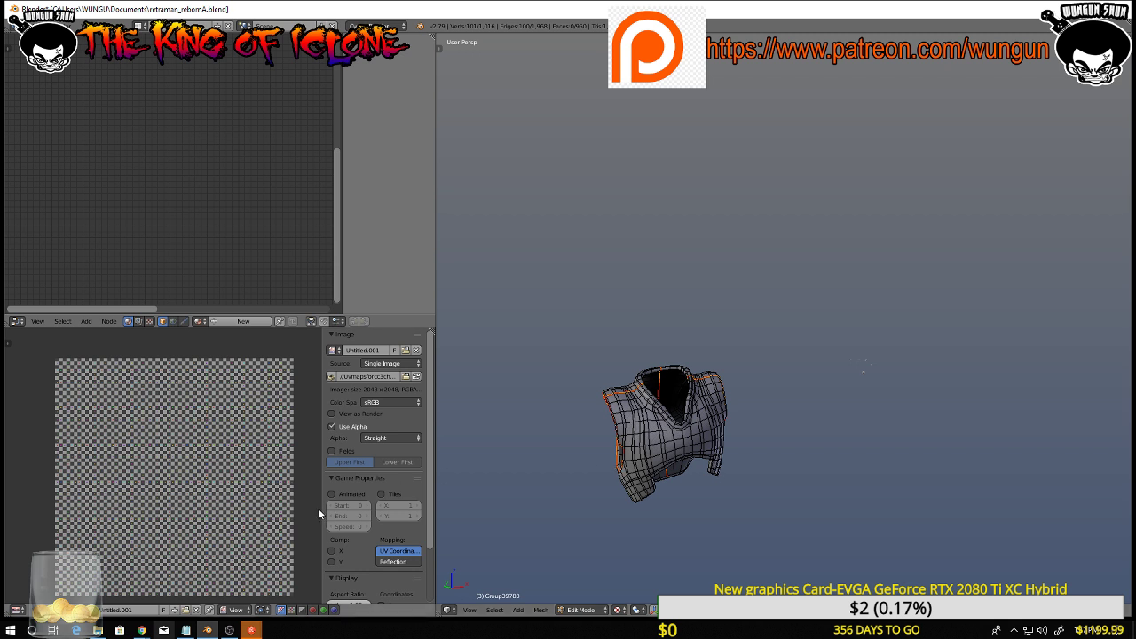
Hide the image properties sidebar and create a new 2048 x 2048 px UV Grid image named chest
left_click(177, 610)
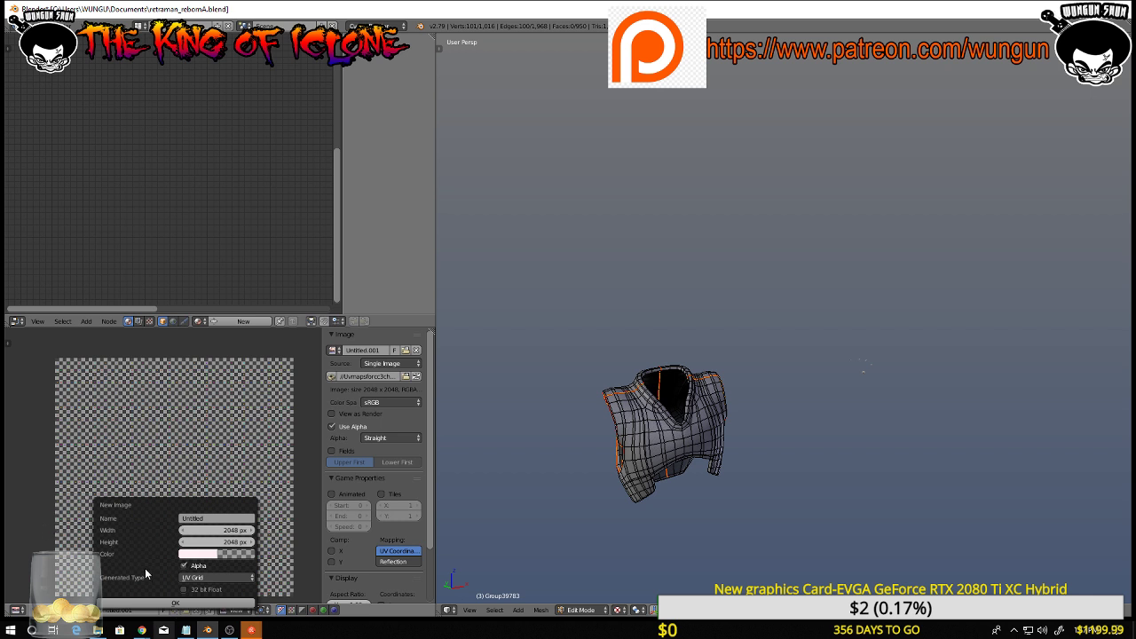
left_click(32, 510)
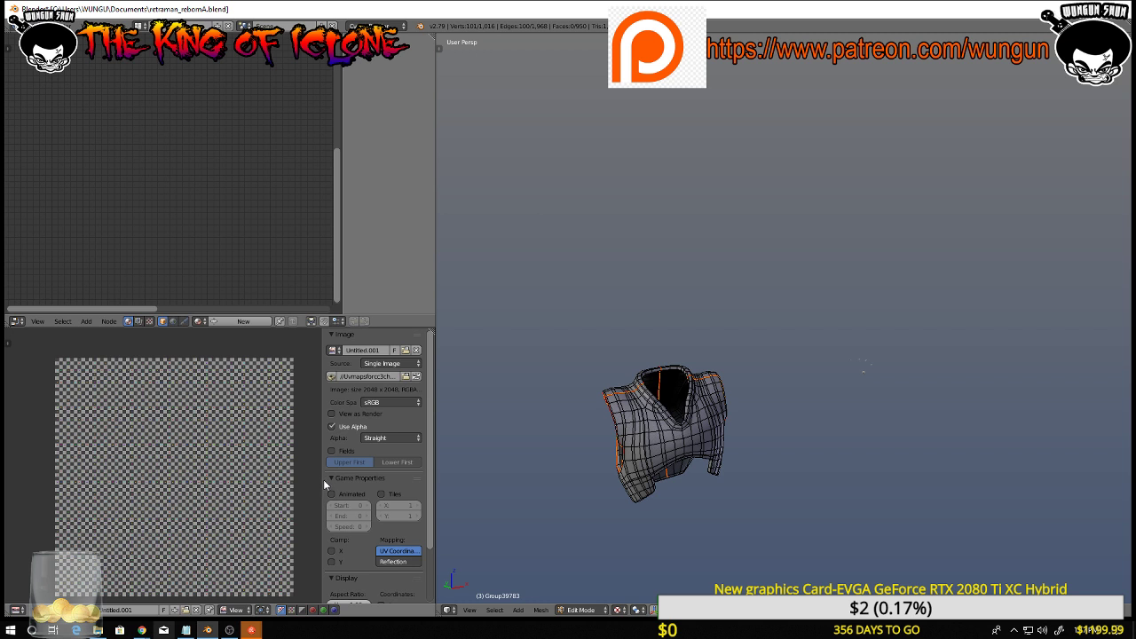
left_click_drag(323, 480, 428, 489)
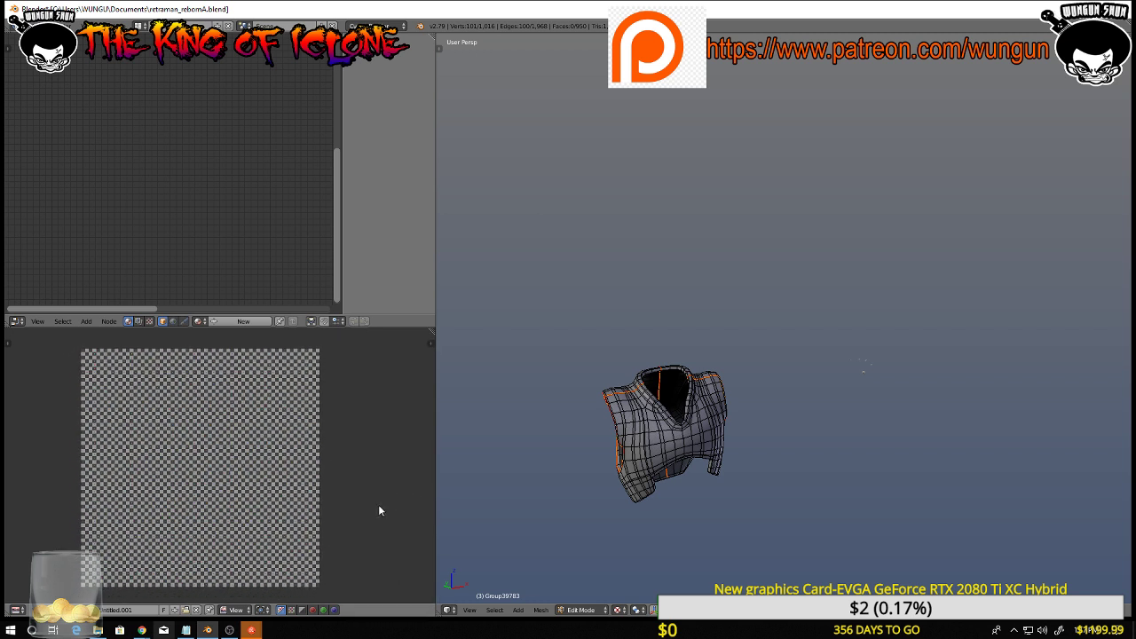
left_click(177, 611)
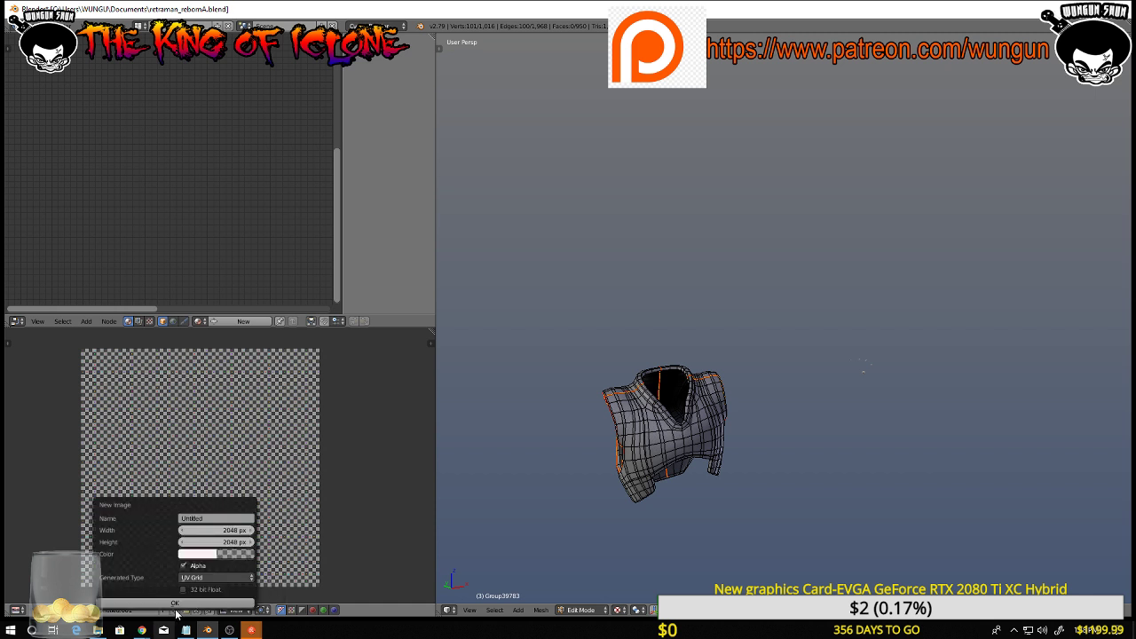
left_click(225, 518)
key("BackSpace")
left_click(193, 604)
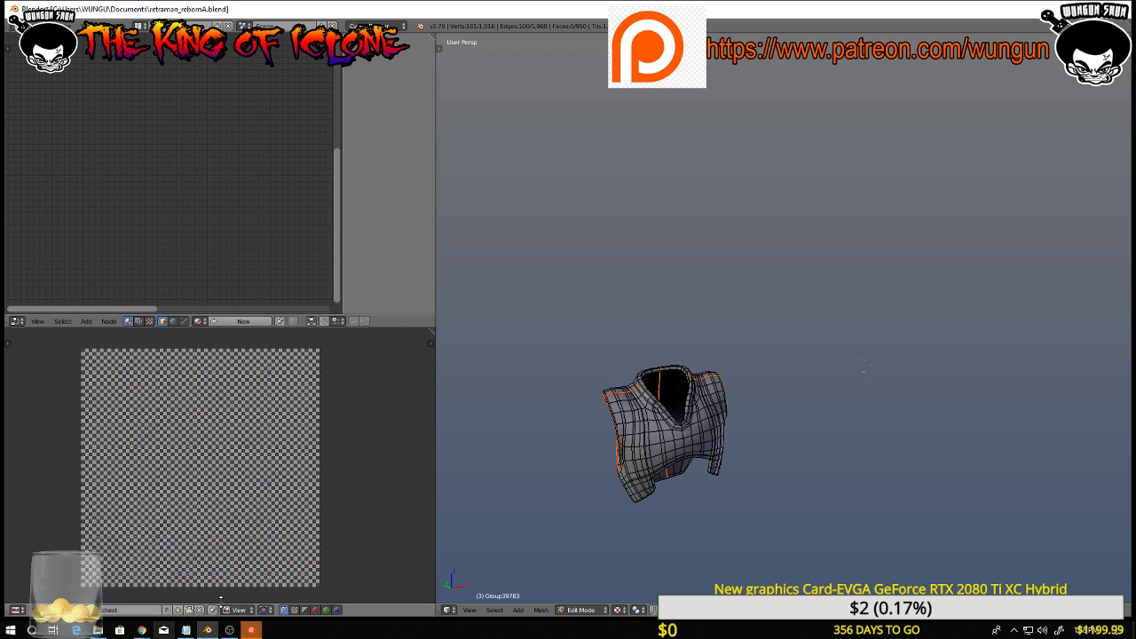
Select the chest armour's entire mesh and unwrap it along the marked seams
key("a")
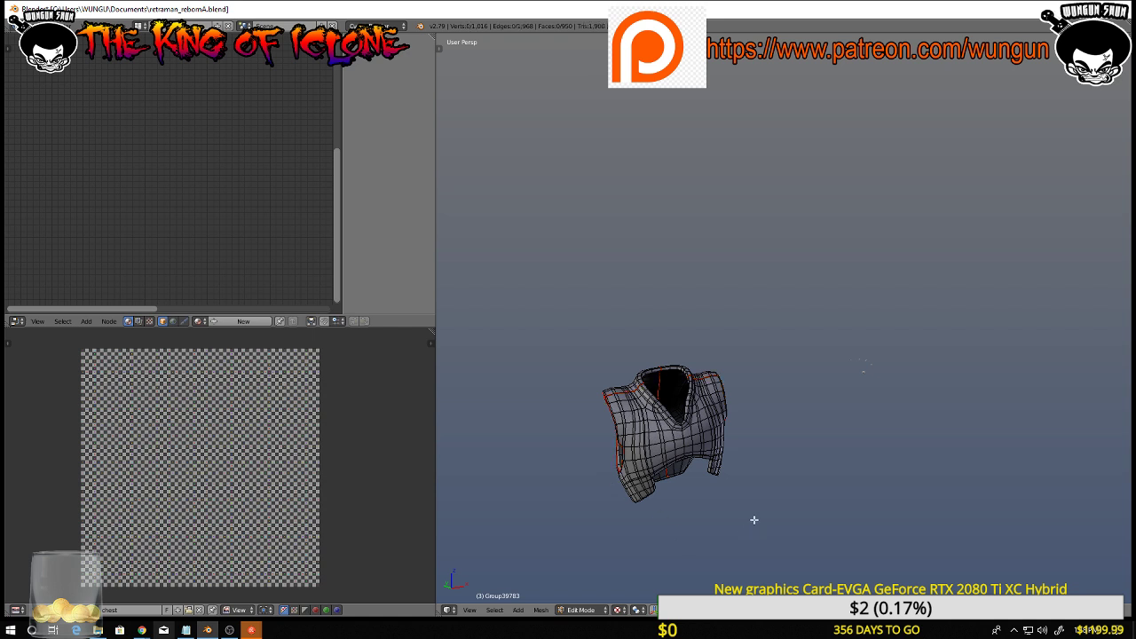
key("a")
mouse_move(755, 518)
middle_mouse_down()
mouse_move(710, 512)
mouse_move(722, 511)
mouse_move(763, 421)
mouse_move(752, 442)
mouse_move(776, 503)
mouse_move(763, 505)
middle_mouse_up()
scroll(754, 445, "up", 3)
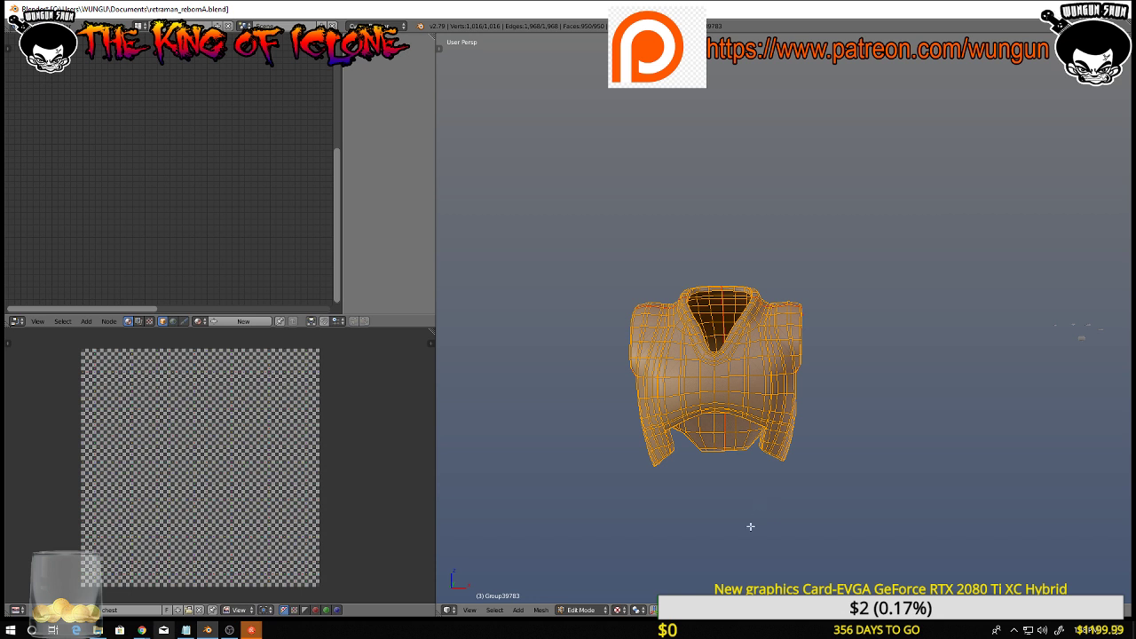
key("u")
left_click(710, 457)
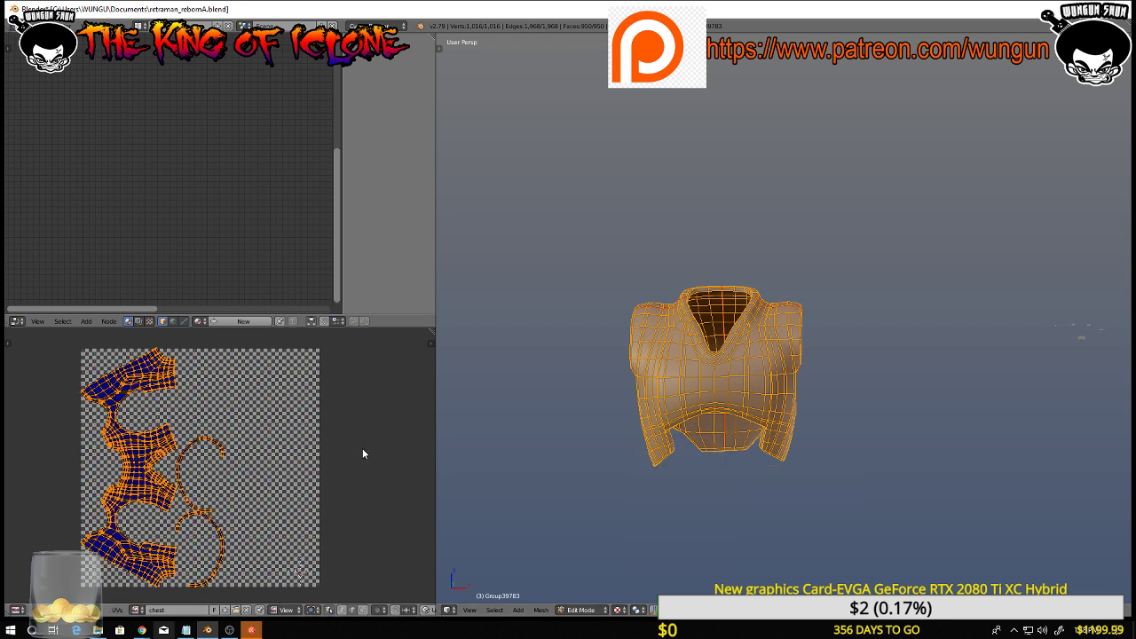
Widen the UV editor area, centre the chest armour's UV layout in it, and deselect the whole mesh
middle_click_drag(371, 444, 426, 430)
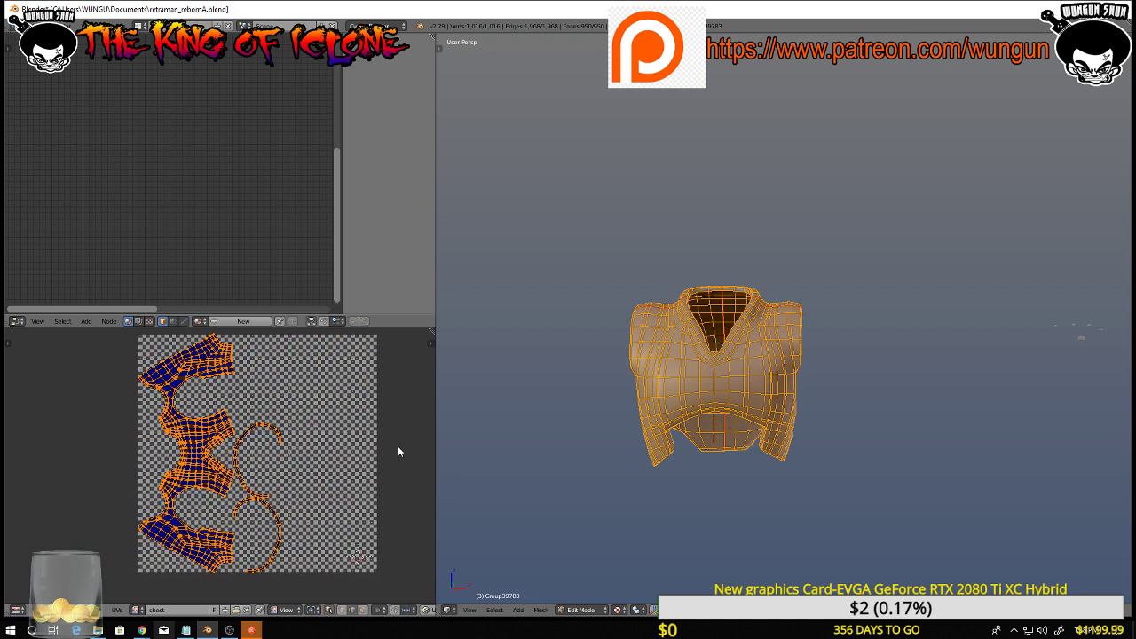
scroll(397, 447, "up", 3)
middle_click_drag(299, 453, 33, 461)
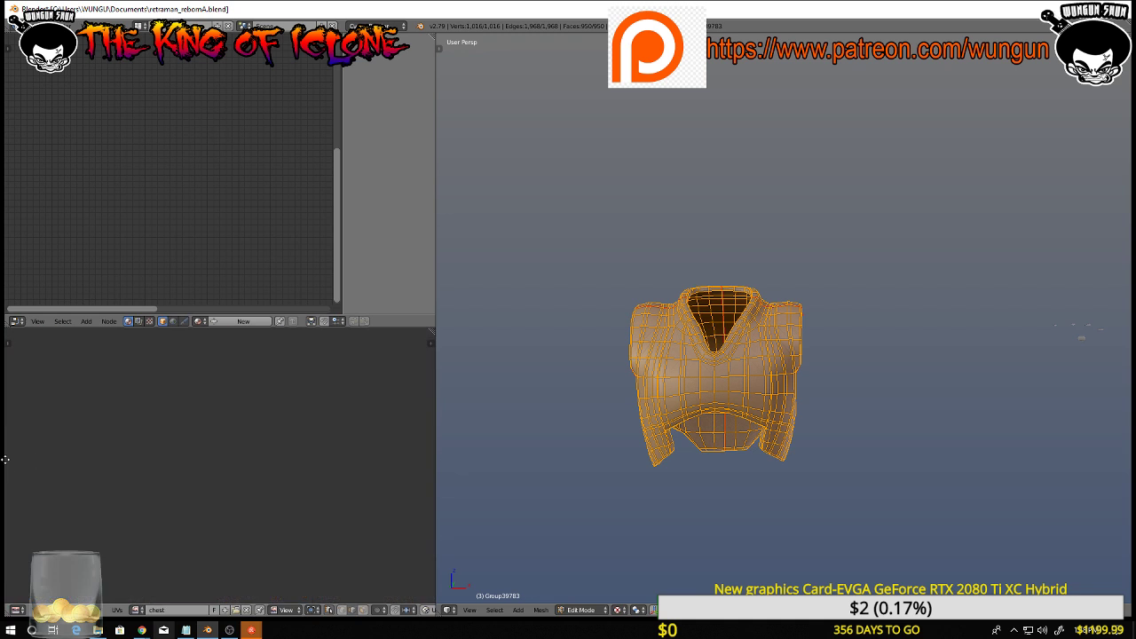
scroll(280, 491, "down", 3)
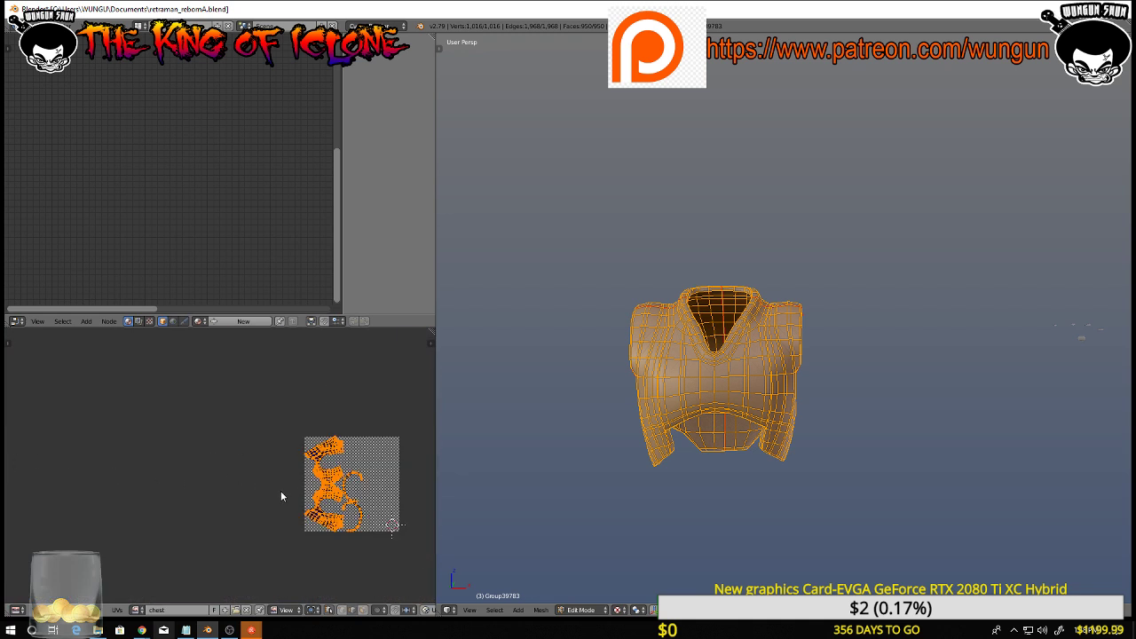
middle_click_drag(254, 480, 202, 451)
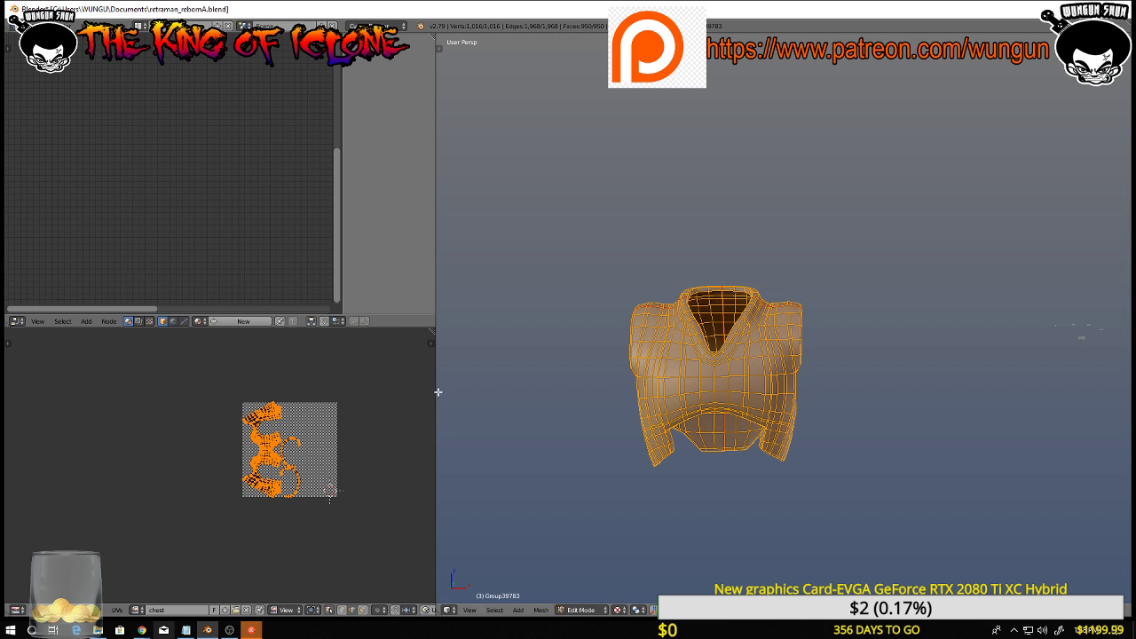
left_click_drag(435, 393, 607, 393)
scroll(478, 435, "up", 4)
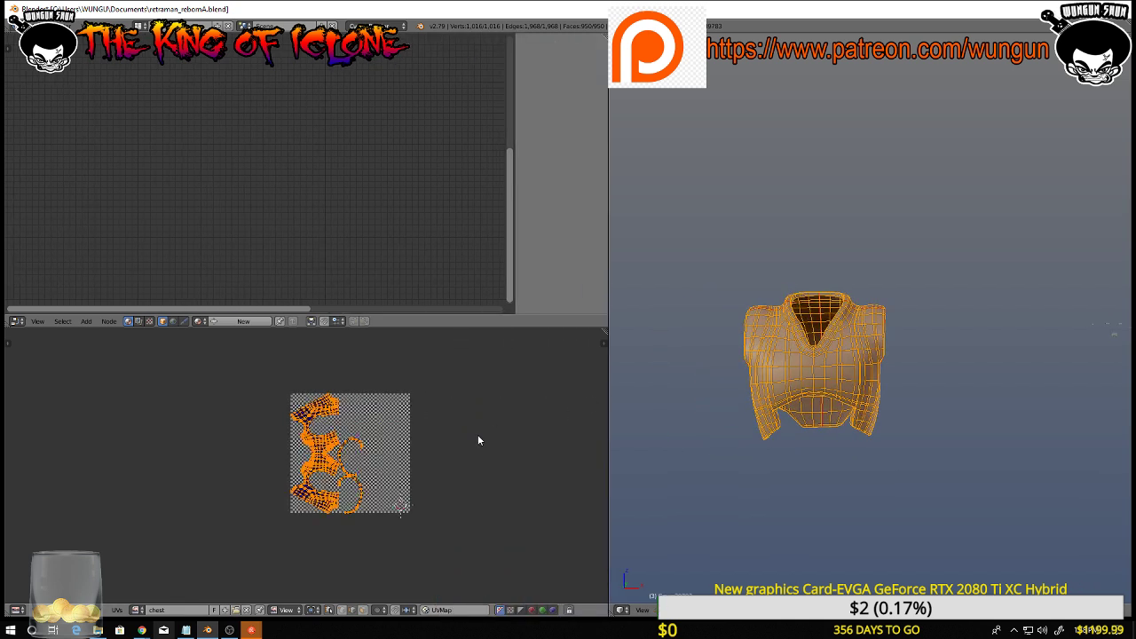
middle_click_drag(453, 444, 509, 435)
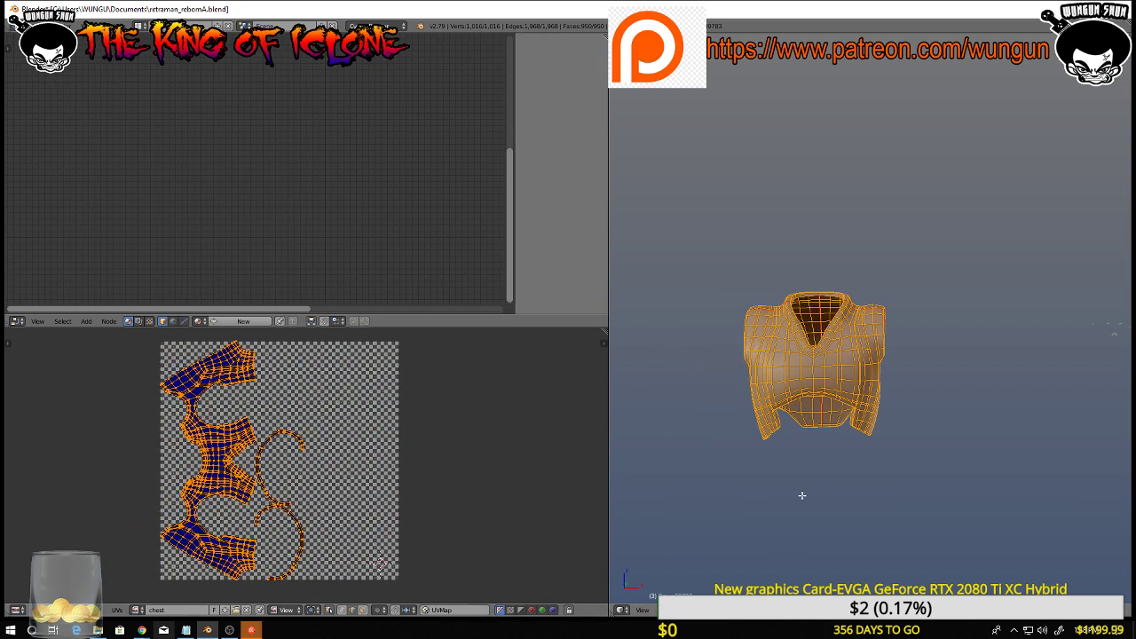
key("a")
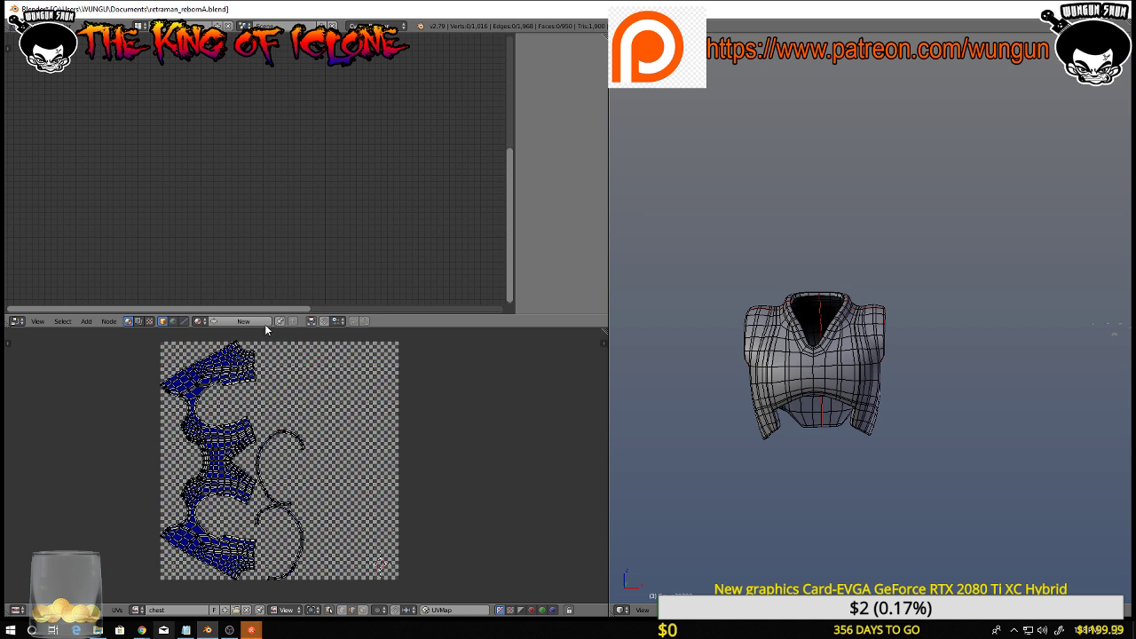
Rotate the chest armour's whole UV layout about 90° clockwise and move it into the upper half of the grid image
key("a")
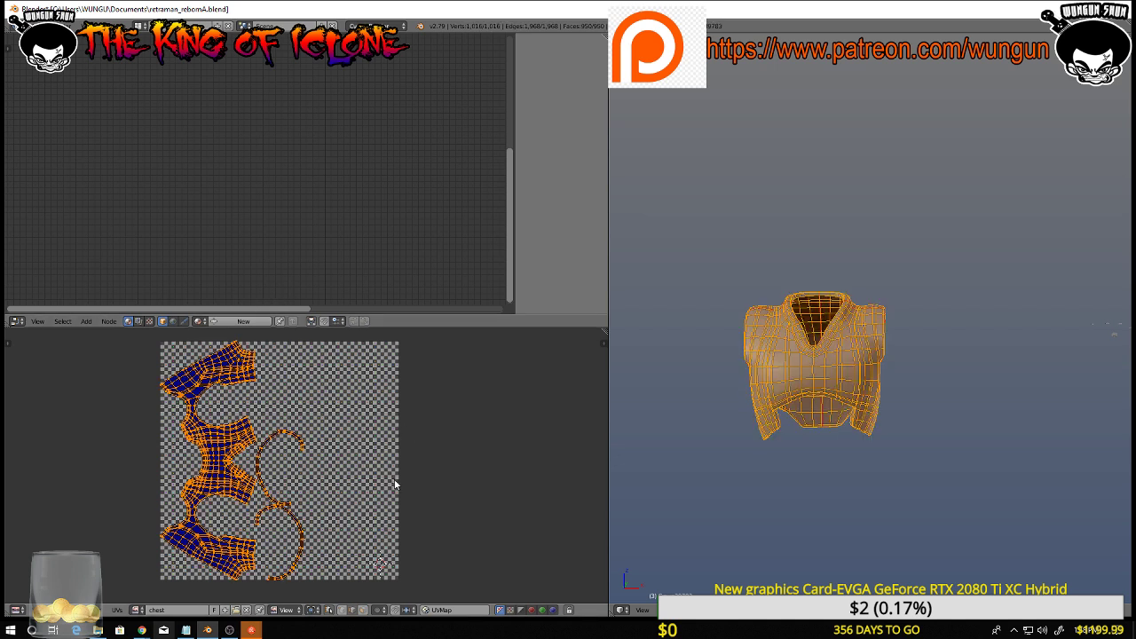
key("r")
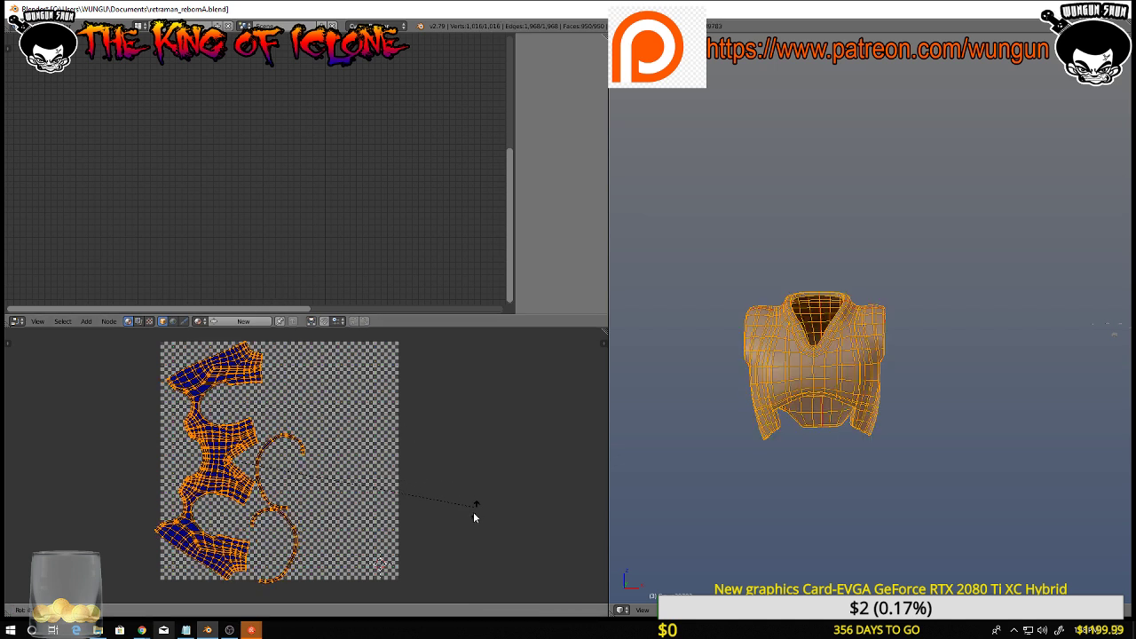
left_click(222, 579)
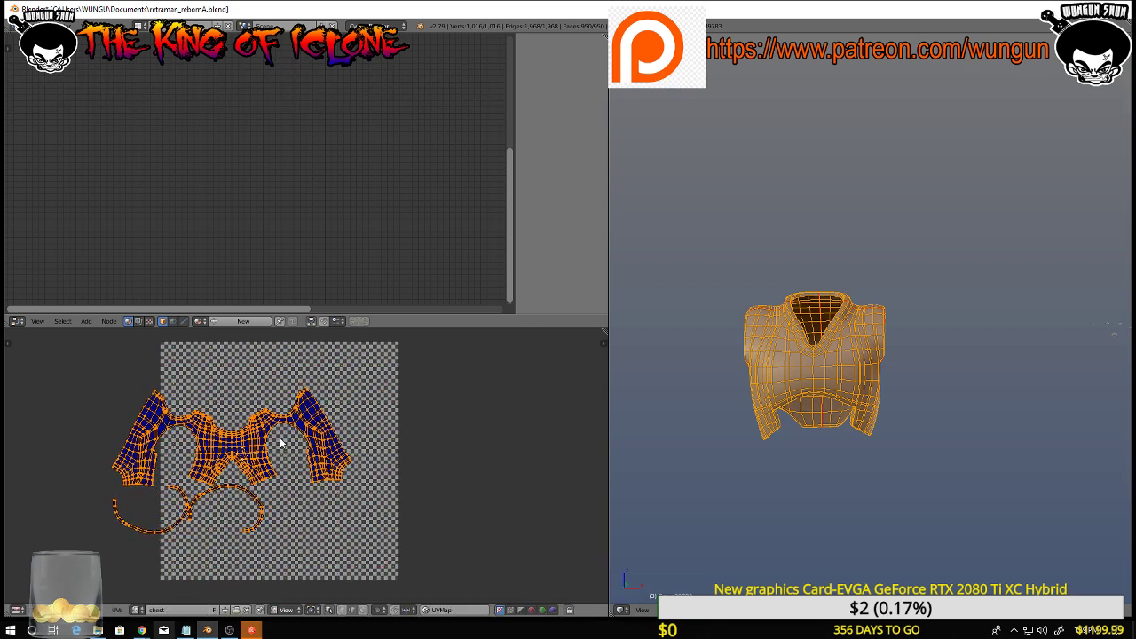
key("g")
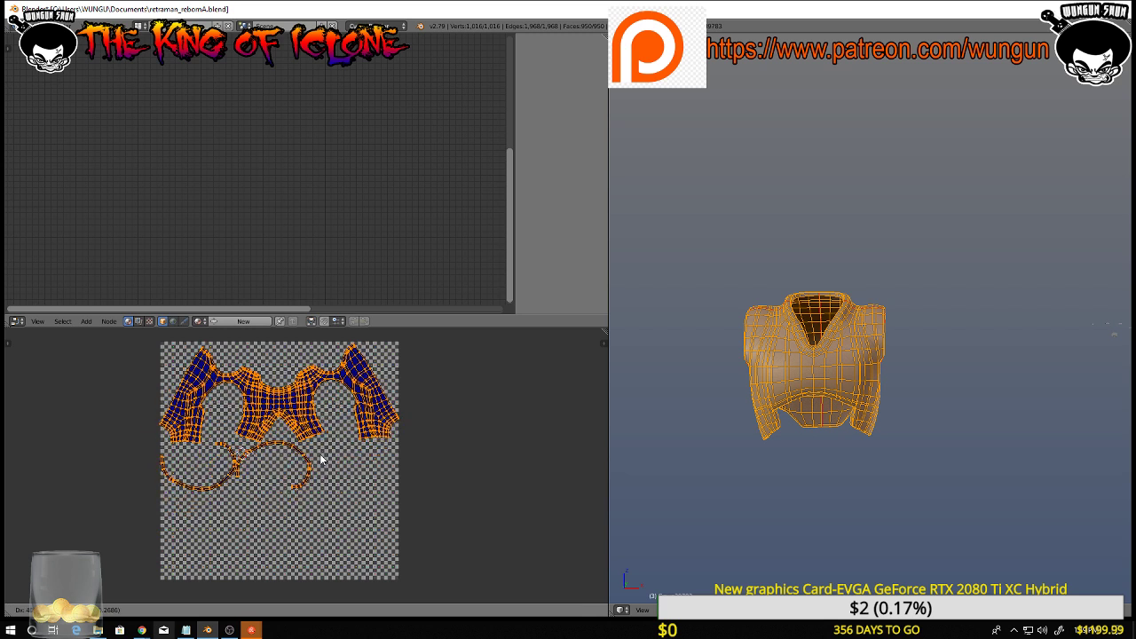
left_click(321, 459)
Scale the chest UV layout down slightly to leave a margin inside the image borders, and deselect it
key("s")
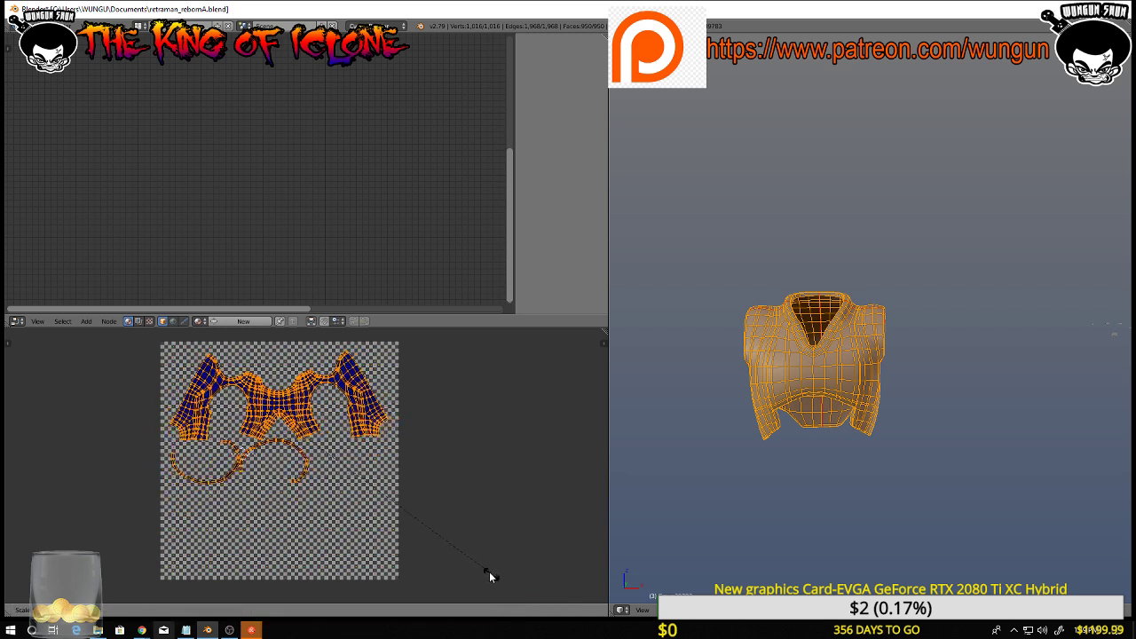
left_click(484, 568)
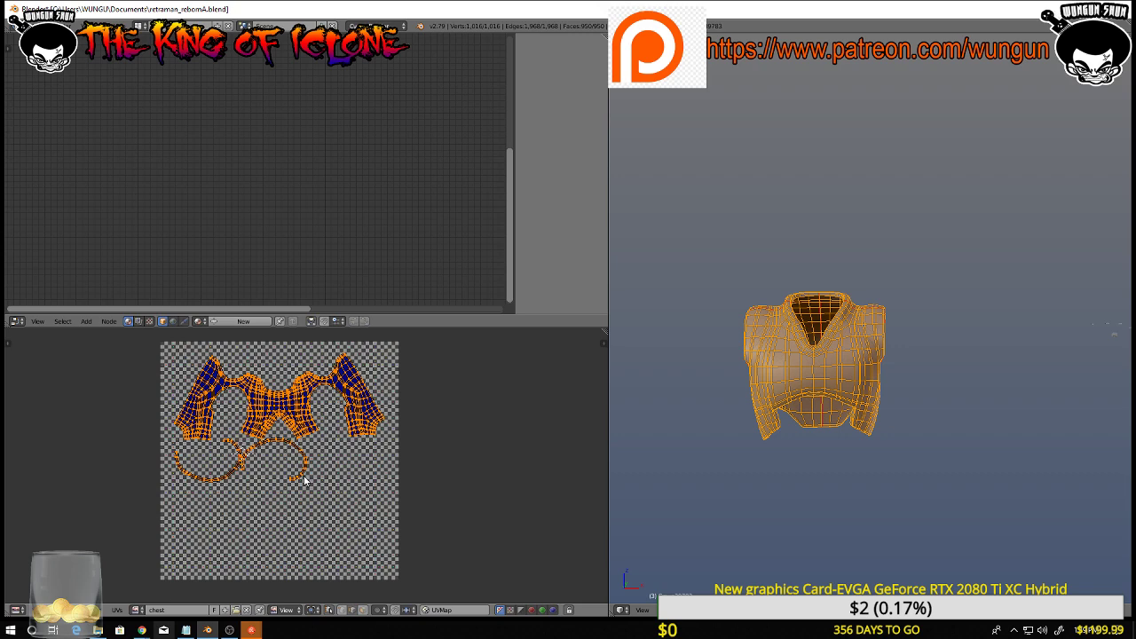
key("a")
scroll(289, 484, "up", 1)
scroll(286, 483, "up", 3)
middle_click_drag(302, 435, 372, 358)
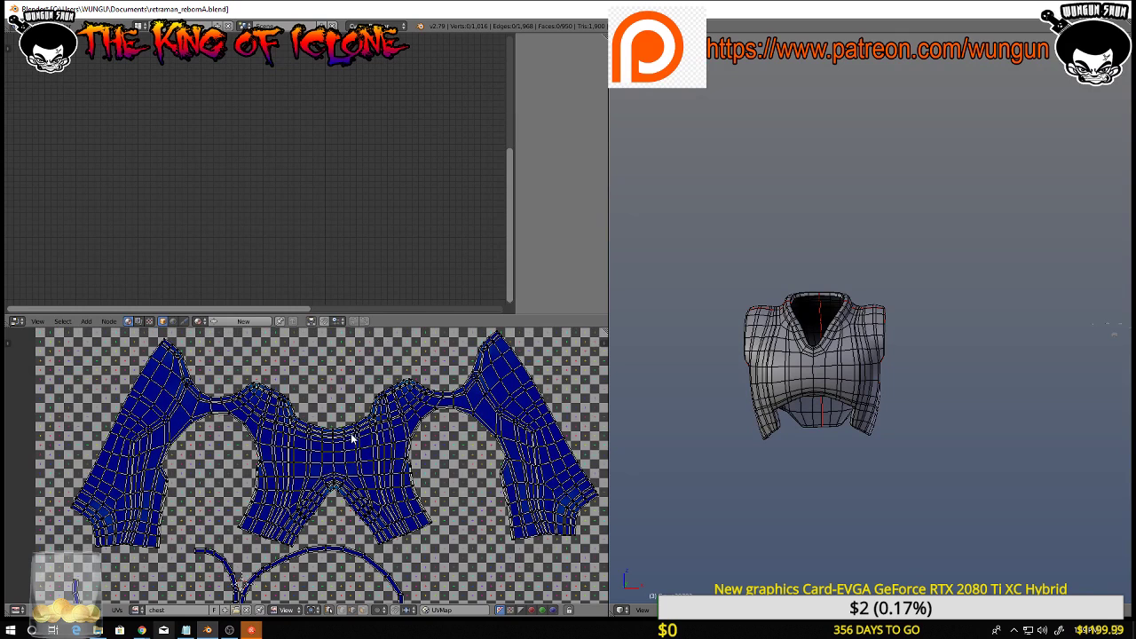
scroll(354, 437, "down", 1)
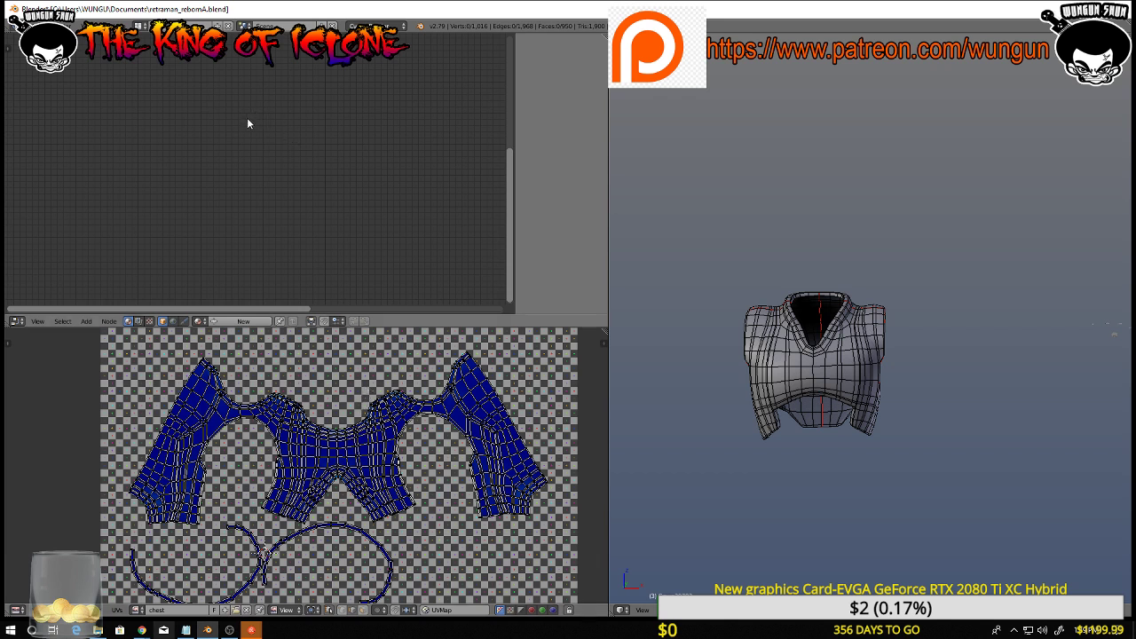
Create a new material for the chest armour and add an Image Texture node before its Diffuse BSDF node
left_click(236, 320)
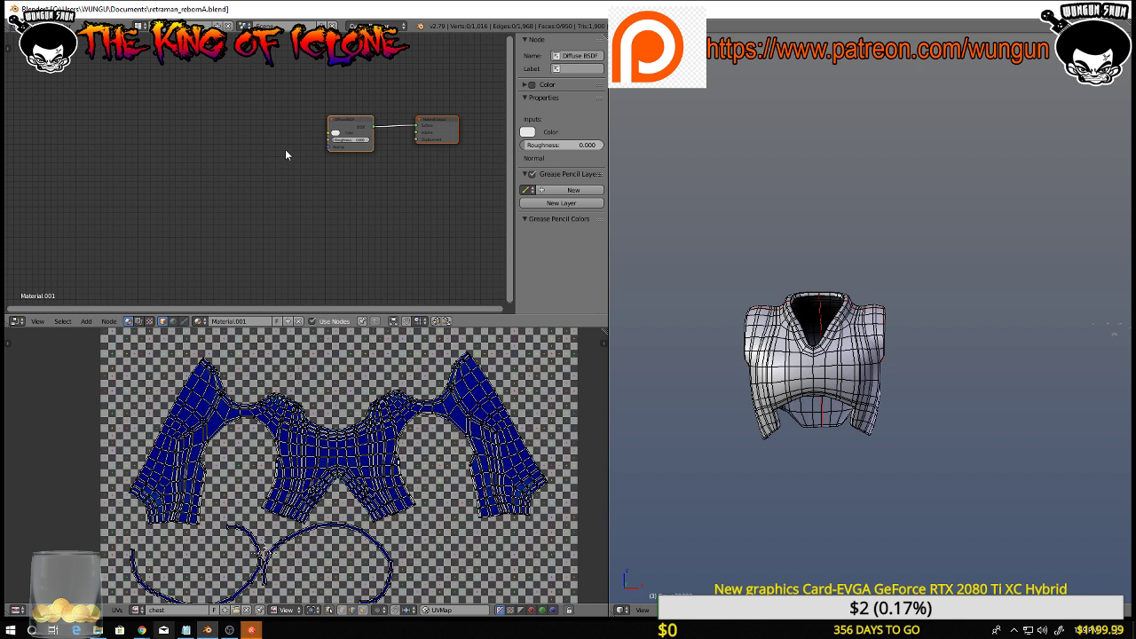
middle_click_drag(273, 178, 263, 211)
scroll(272, 207, "up", 4)
middle_click_drag(308, 162, 273, 184)
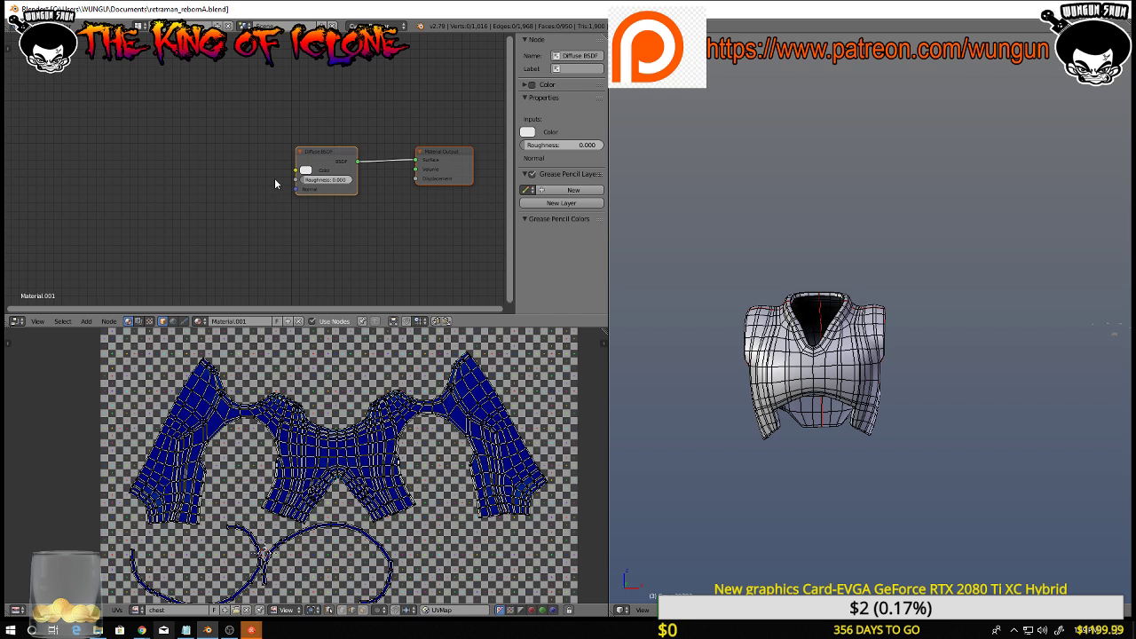
left_click(86, 322)
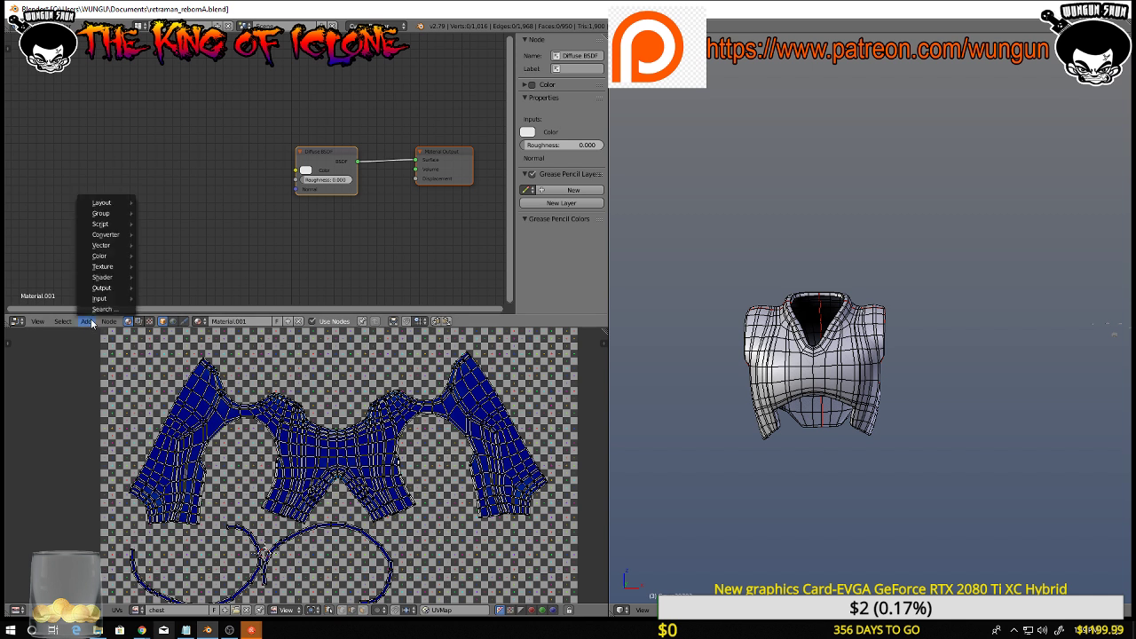
mouse_move(105, 257)
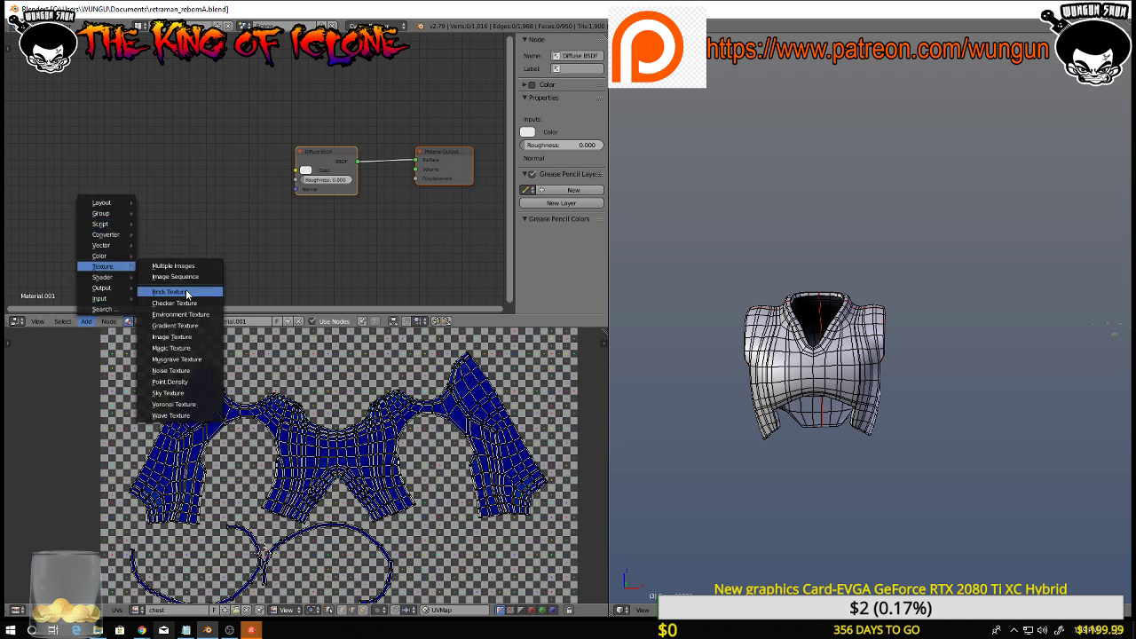
left_click(175, 339)
left_click(142, 113)
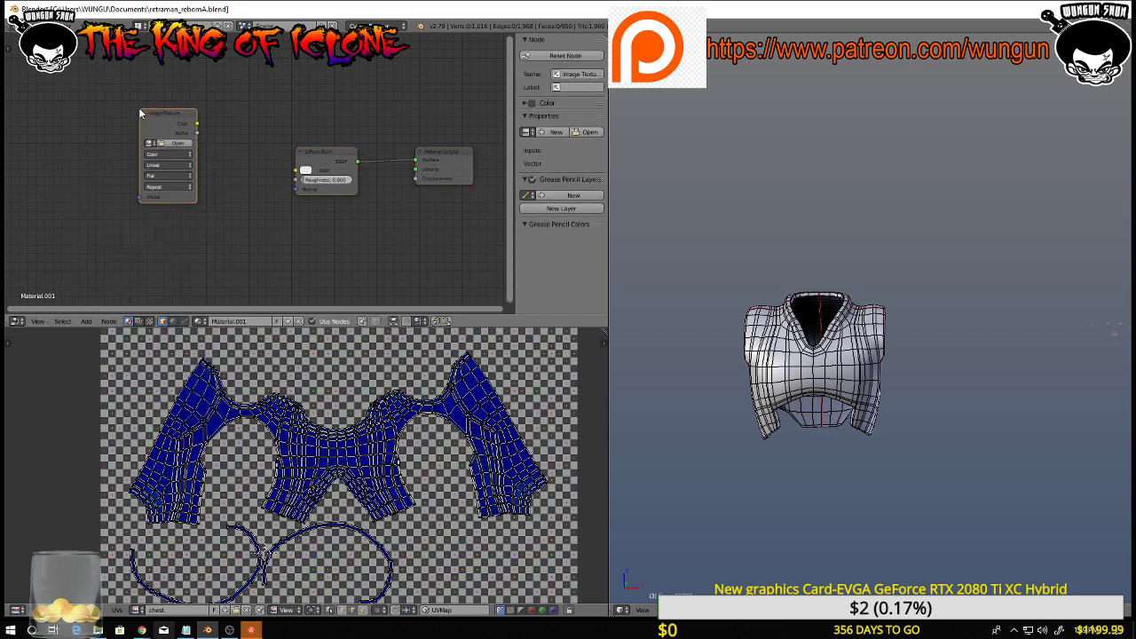
Assign the chest image to the Image Texture node and connect its Color output to the Diffuse BSDF's Color input
left_click(149, 144)
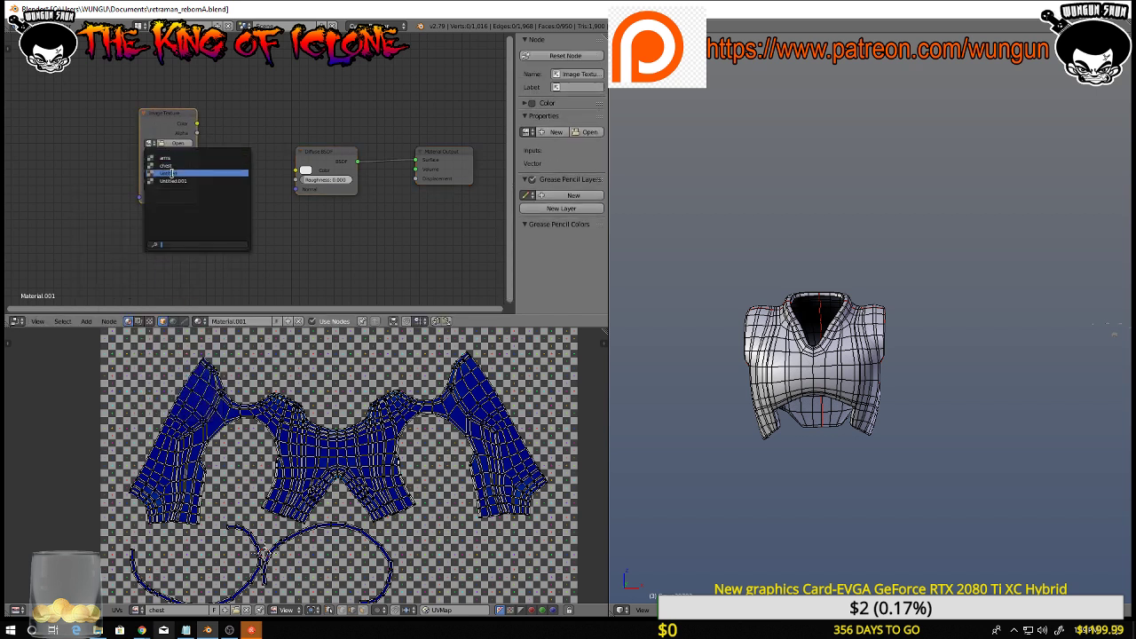
left_click(172, 166)
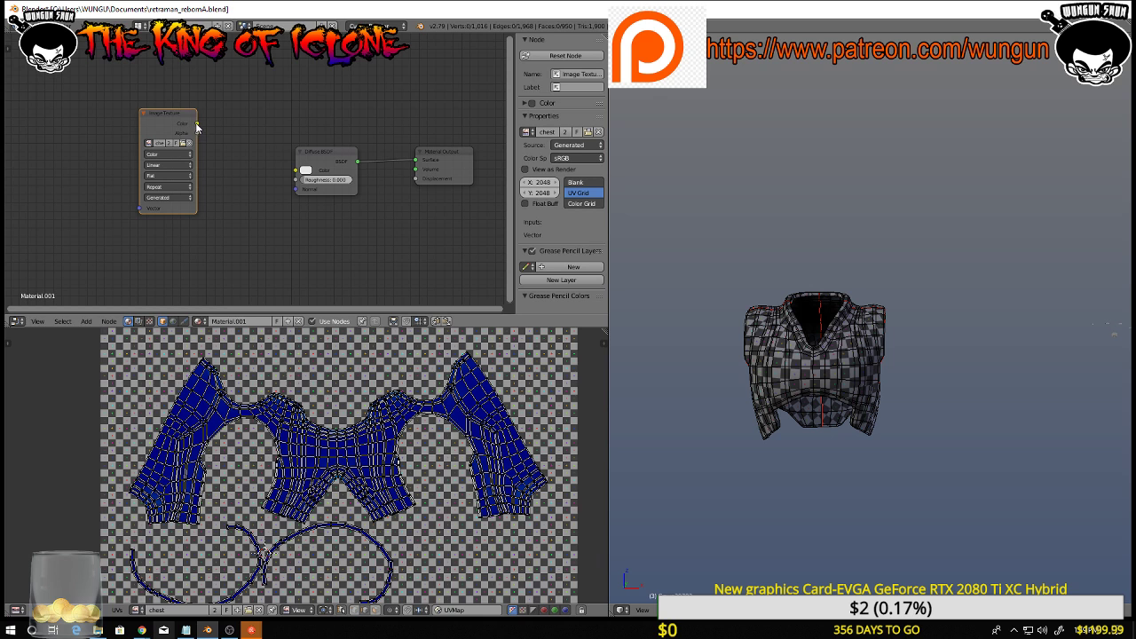
left_click_drag(197, 124, 298, 172)
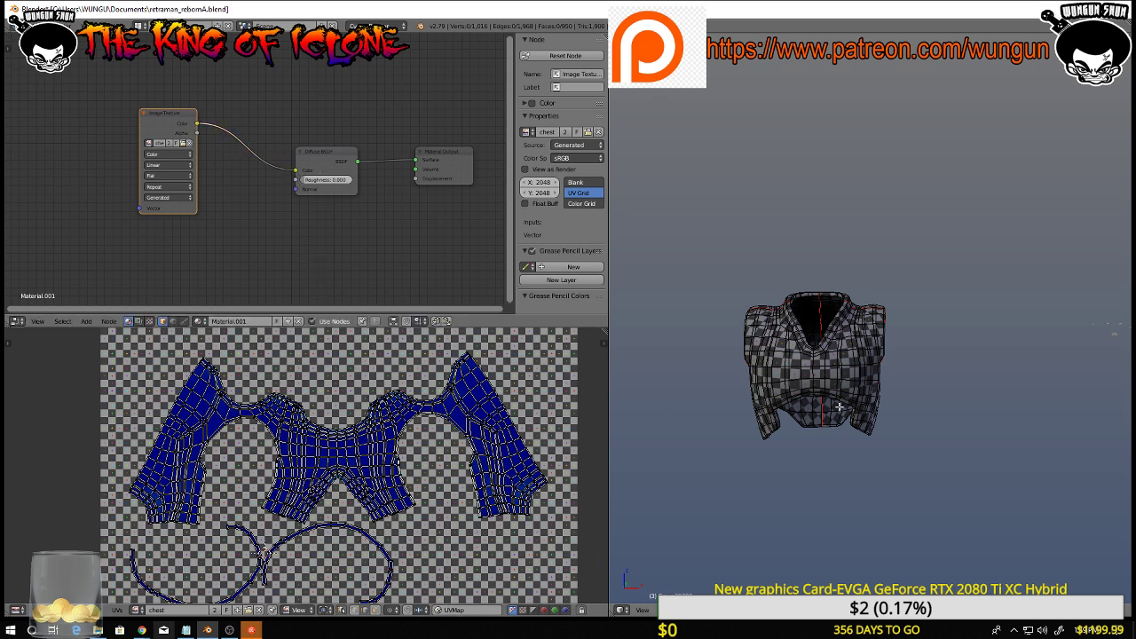
Examine the checker pattern on the chest armour from several sides for stretching
scroll(861, 440, "up", 5)
middle_click_drag(862, 441, 923, 325)
middle_click_drag(947, 271, 882, 336)
scroll(872, 329, "down", 3)
scroll(882, 335, "down", 4)
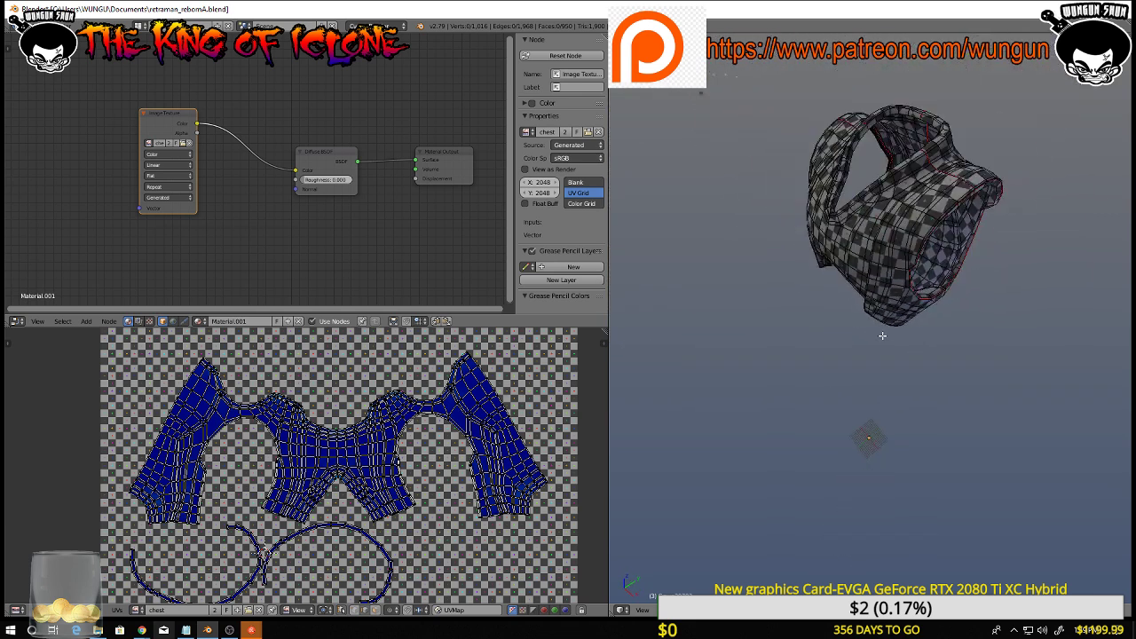
middle_click_drag(889, 248, 968, 220)
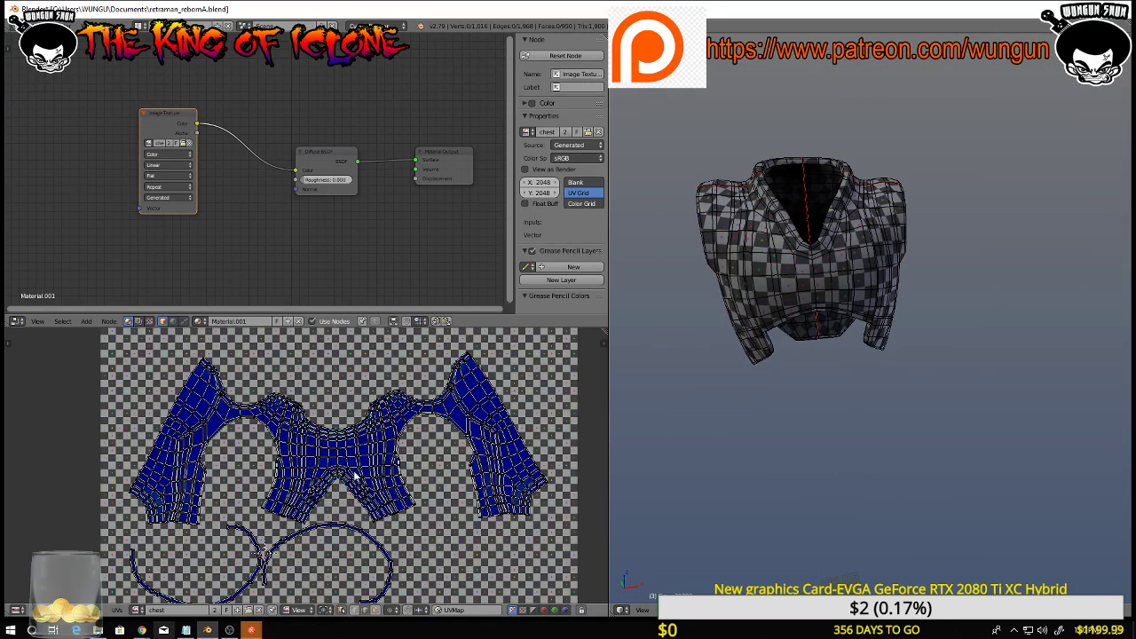
Save the chest UV grid image as chest.png in the folder that holds Arms.png
left_click(98, 610)
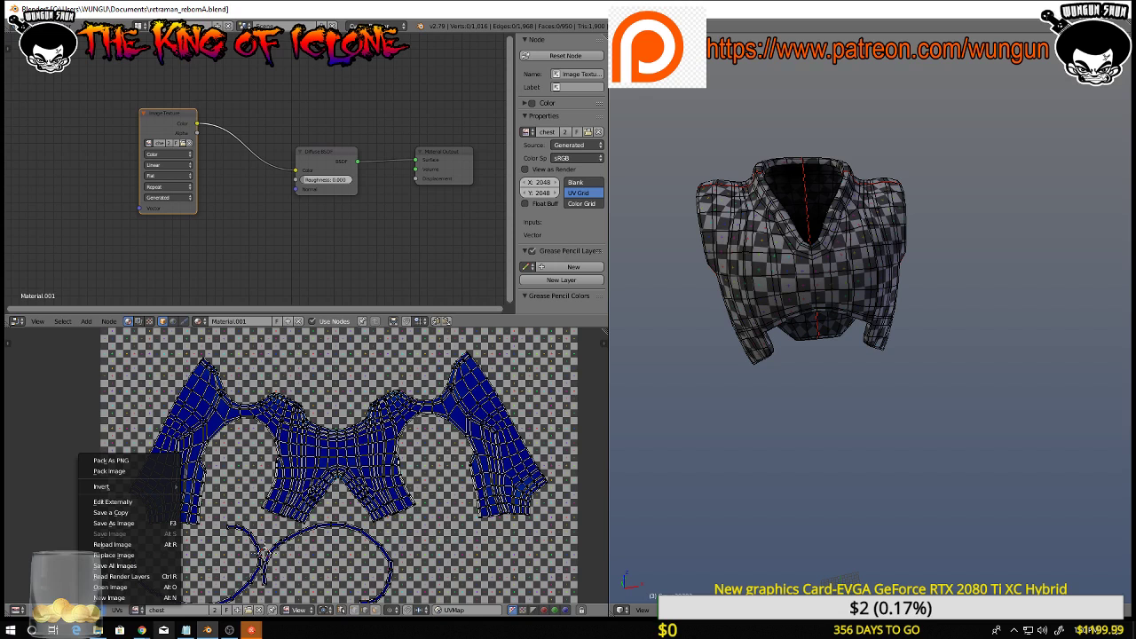
left_click(126, 522)
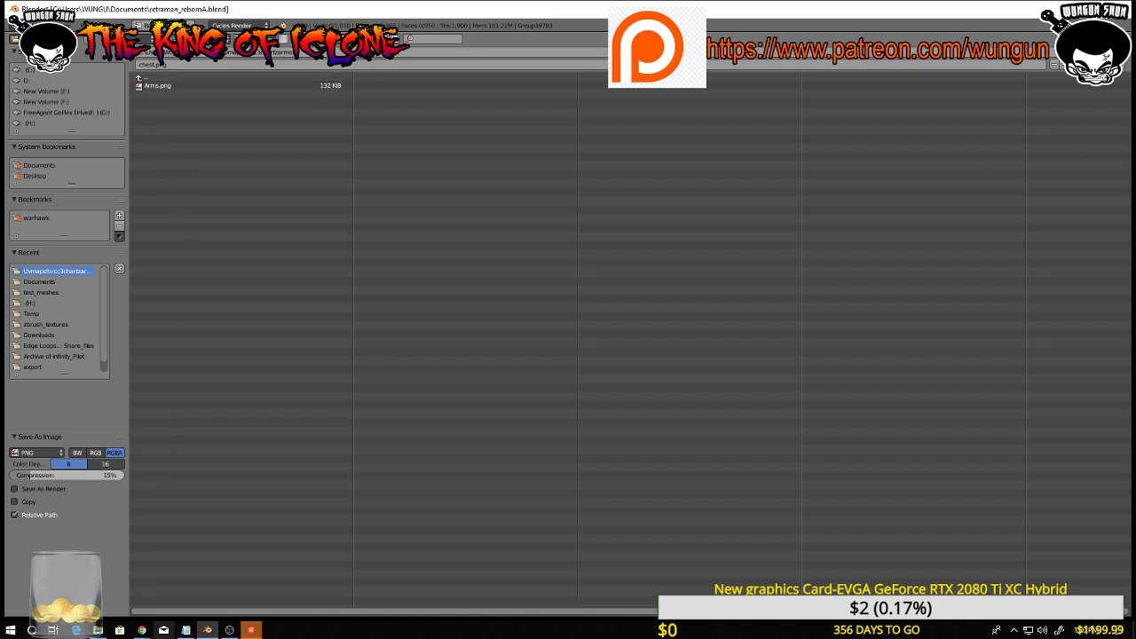
left_click(1096, 53)
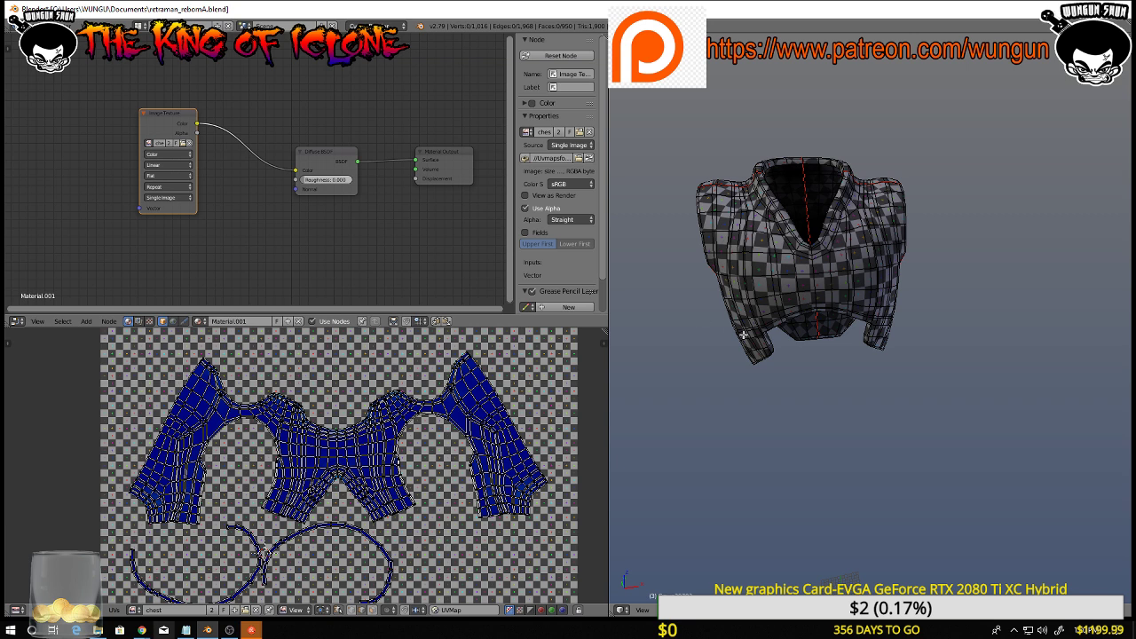
middle_click_drag(808, 340, 717, 359)
middle_click_drag(634, 341, 777, 329)
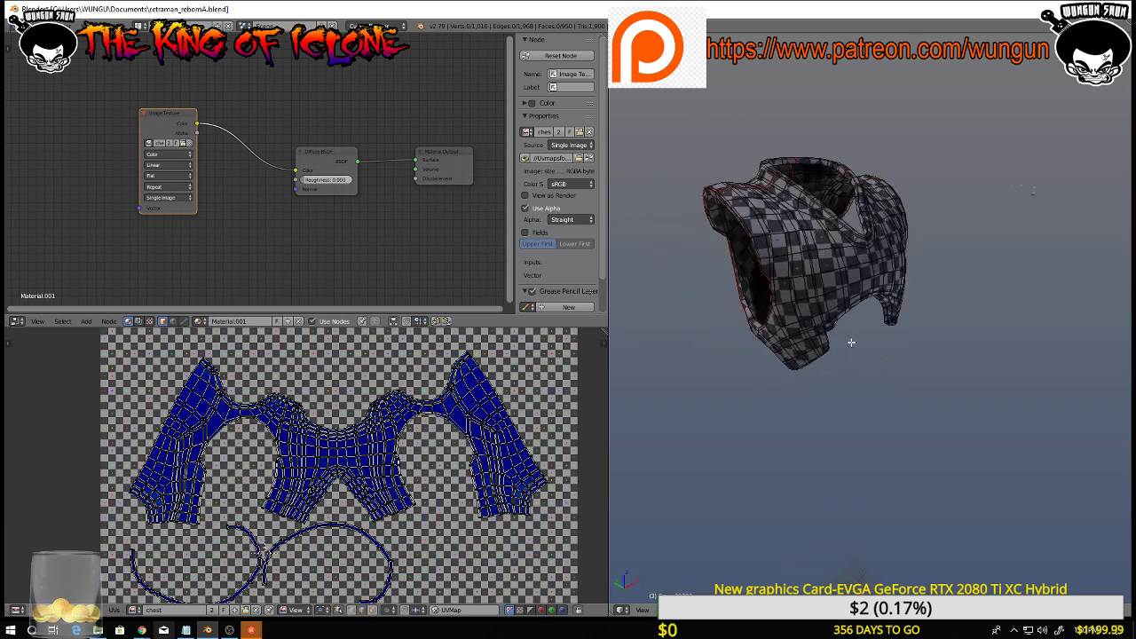
Examine the chest piece's checker pattern and existing seams from the back, front and underside, in both Object Mode and Edit Mode
middle_click_drag(852, 342, 1034, 335)
scroll(919, 337, "down", 3)
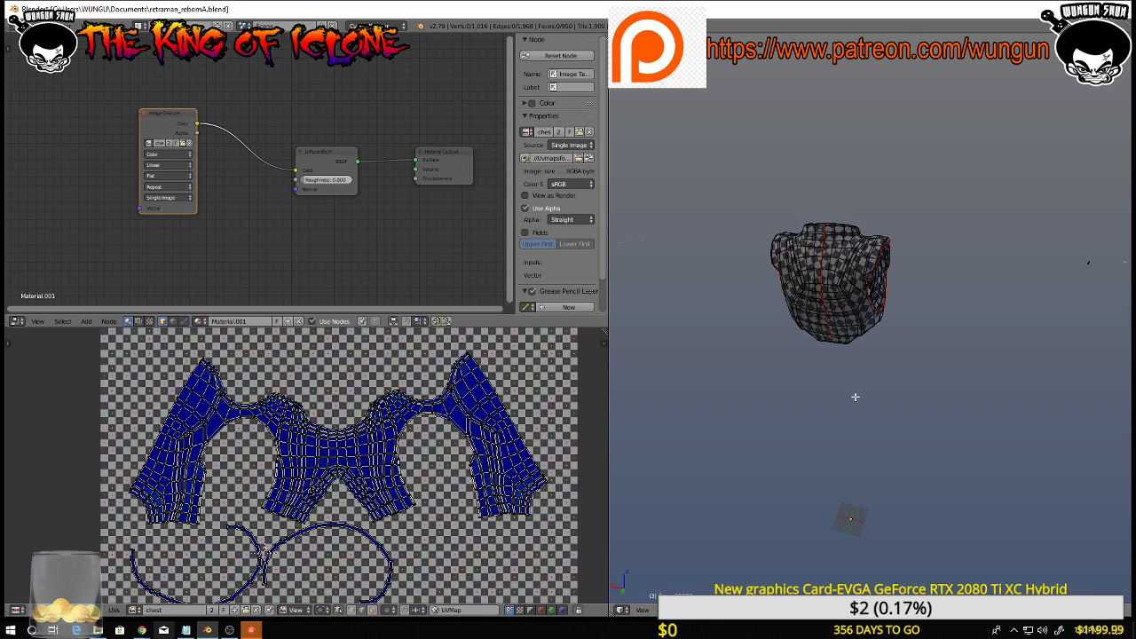
middle_click_drag(854, 397, 916, 397)
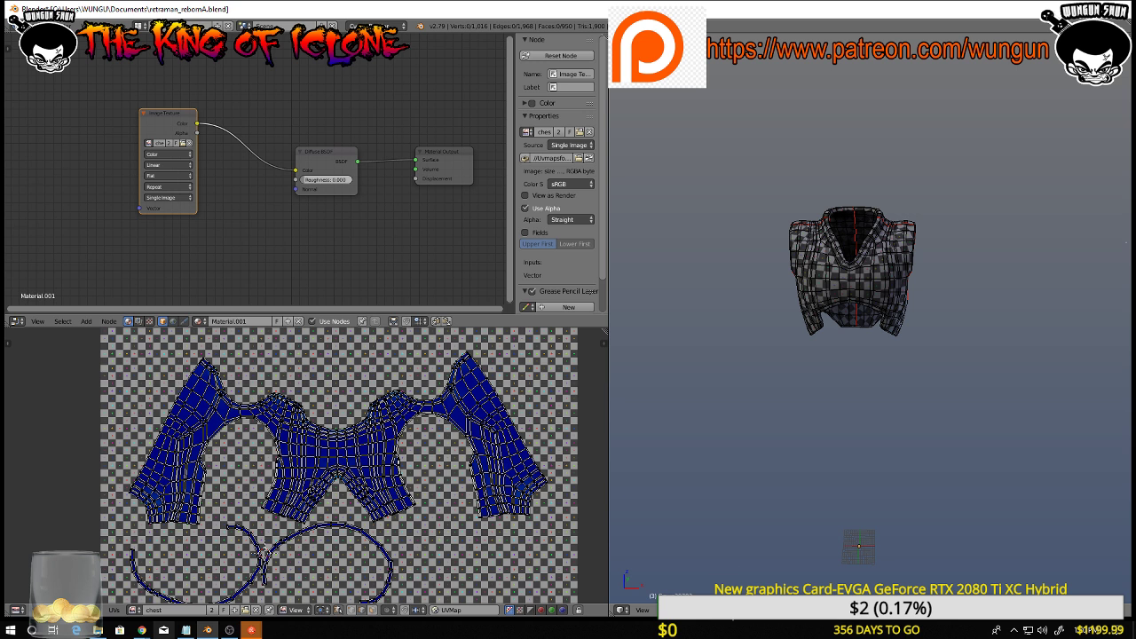
key("Tab")
middle_click_drag(811, 497, 847, 405)
scroll(847, 405, "up", 3)
middle_click_drag(853, 321, 895, 474)
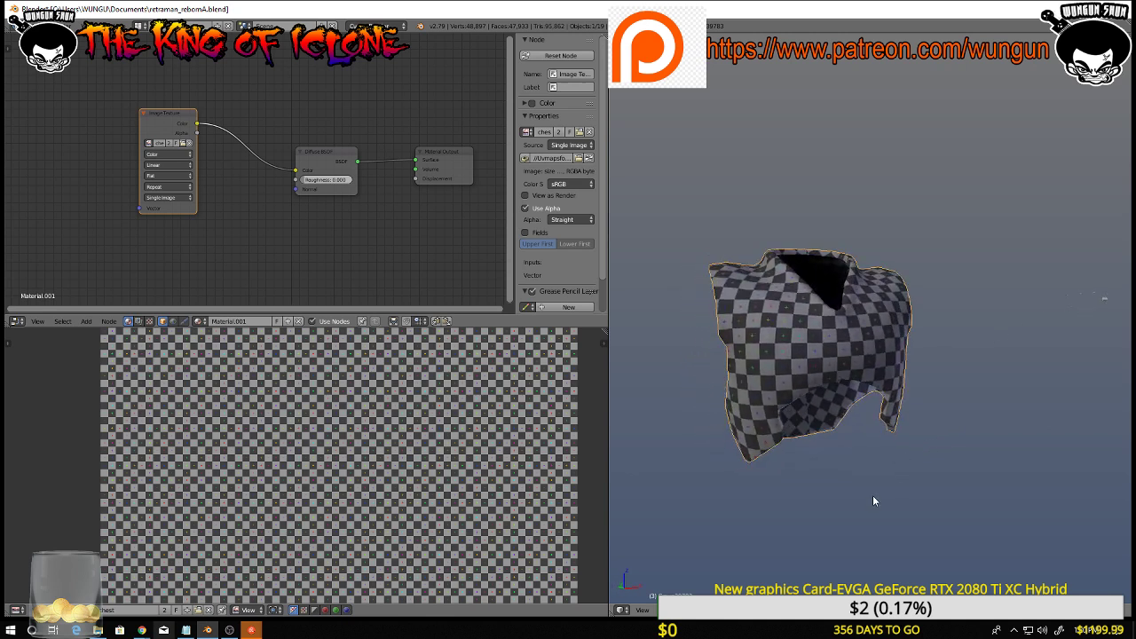
key("Tab")
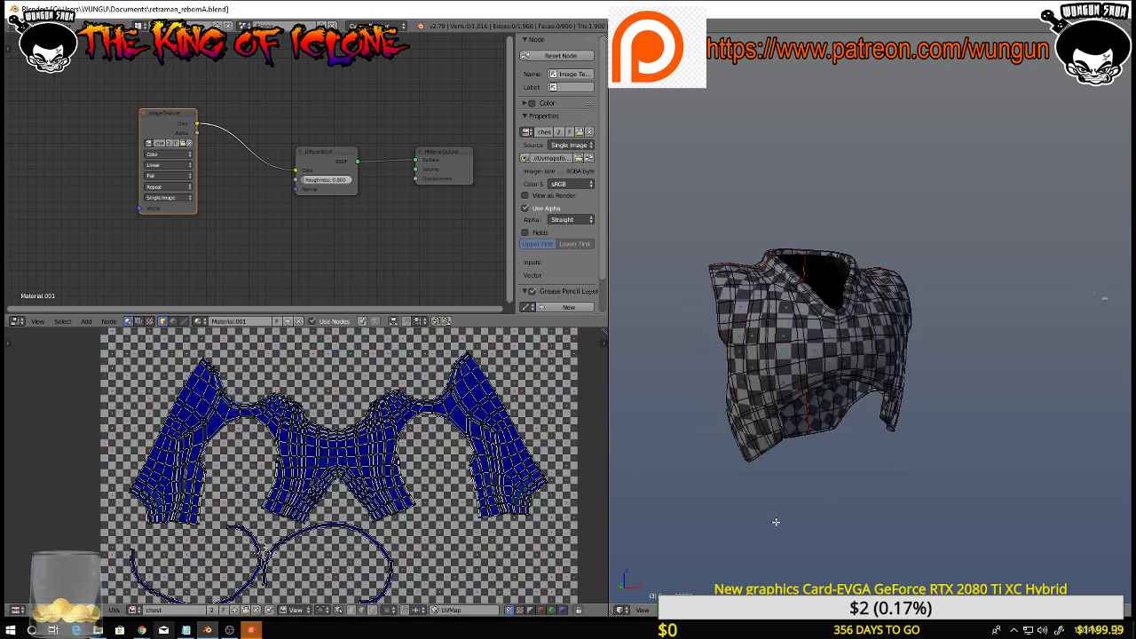
middle_click_drag(775, 522, 780, 327)
scroll(817, 370, "up", 5)
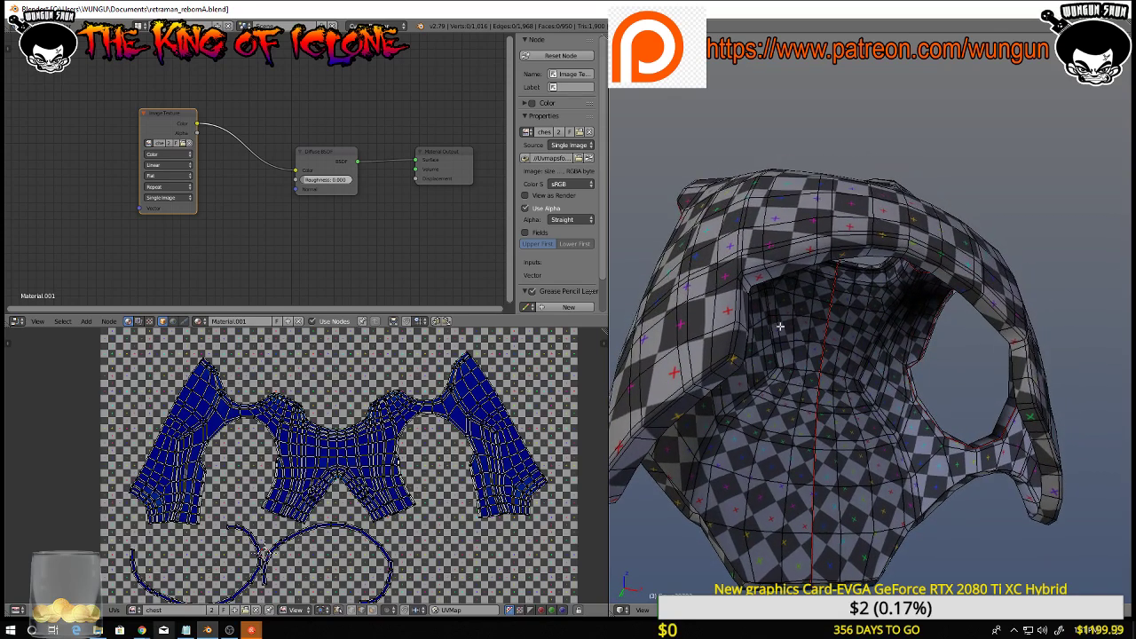
Select the full edge loop around the outer rim of the chest piece's lower opening
right_click(775, 266)
middle_click_drag(776, 287, 788, 301)
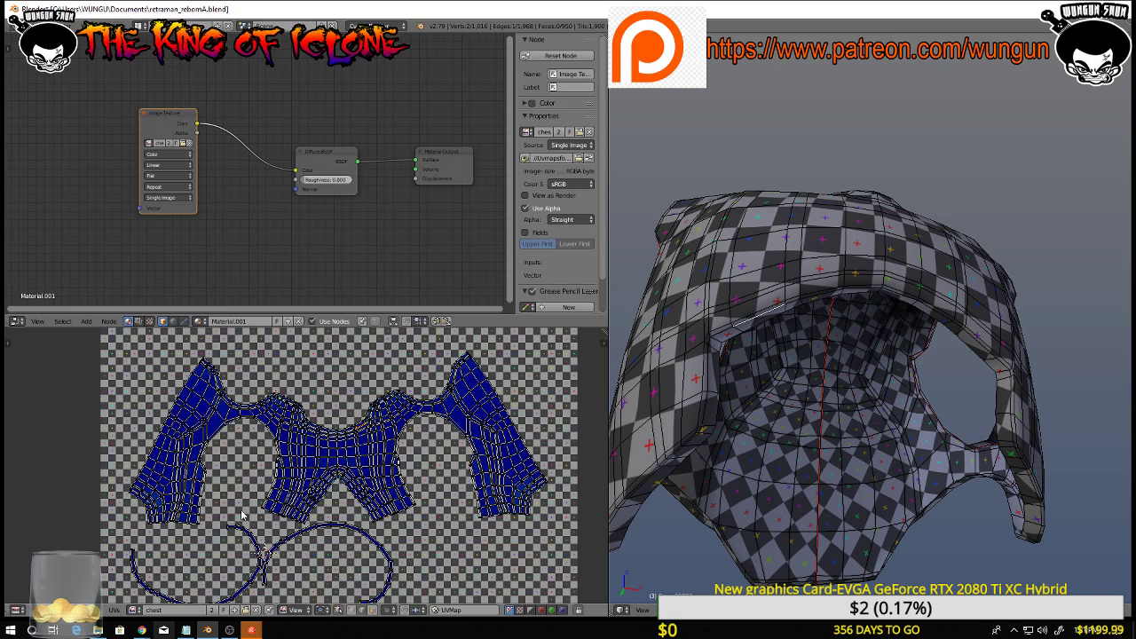
scroll(327, 522, "down", 1)
scroll(329, 523, "up", 2)
scroll(330, 524, "down", 1)
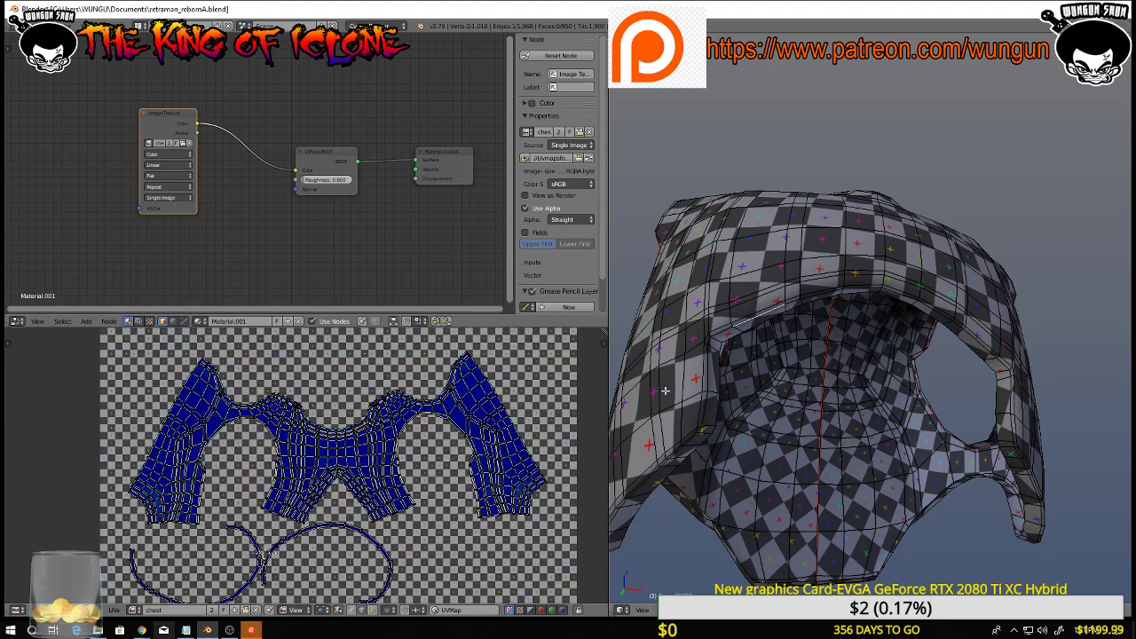
middle_click_drag(732, 375, 787, 233)
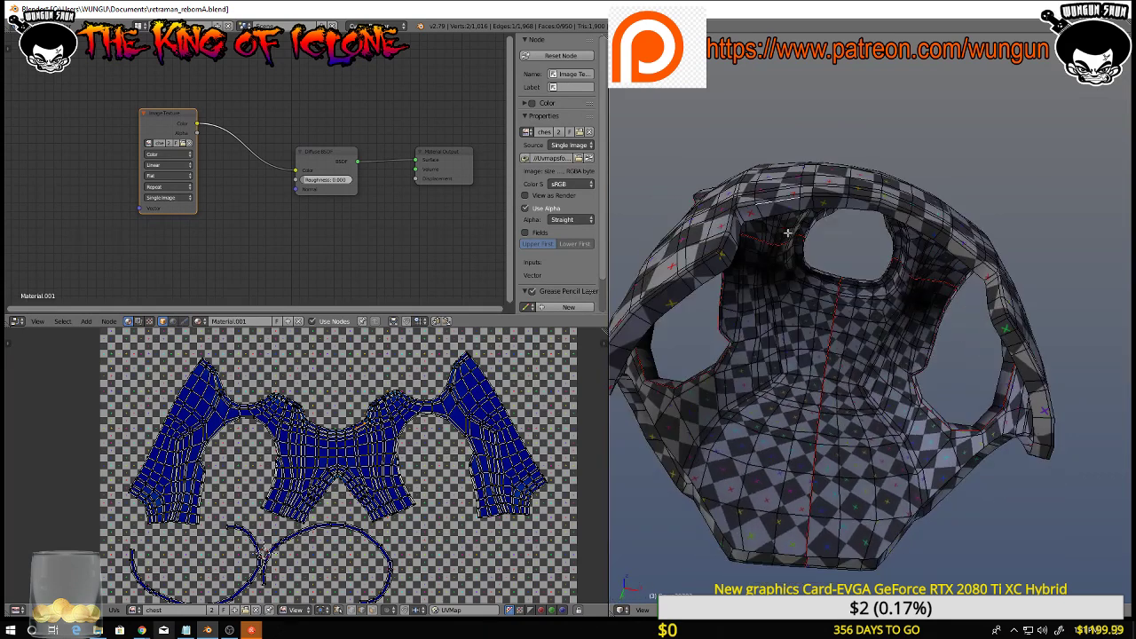
right_click(818, 199, "alt")
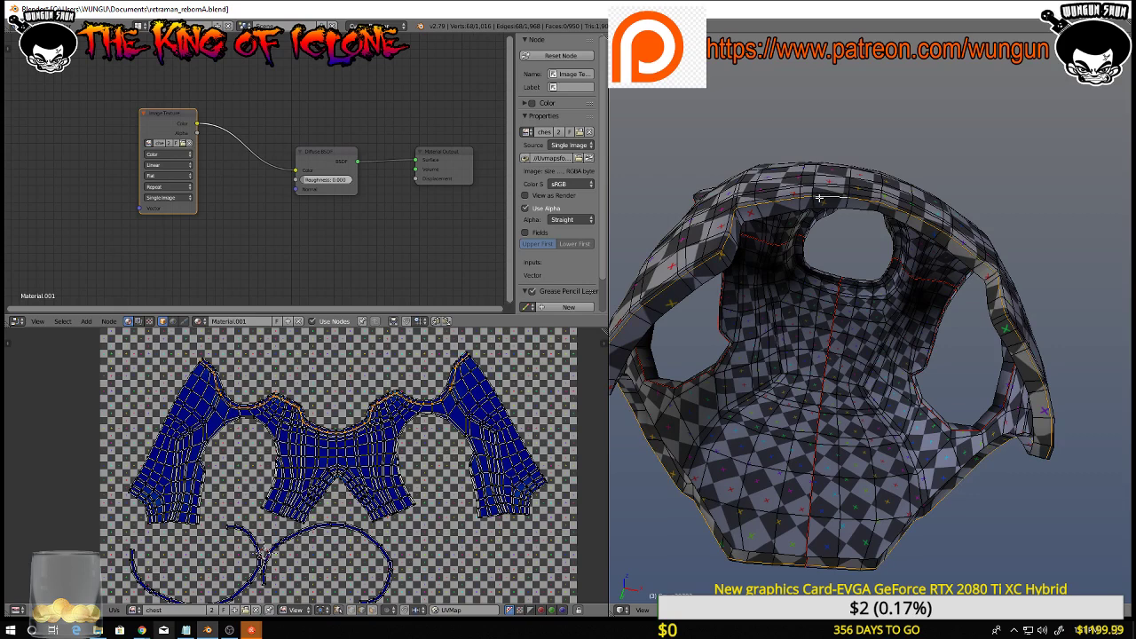
Add the vertical edges between one armhole and the lower rim to the edge selection
middle_click_drag(815, 264, 949, 304)
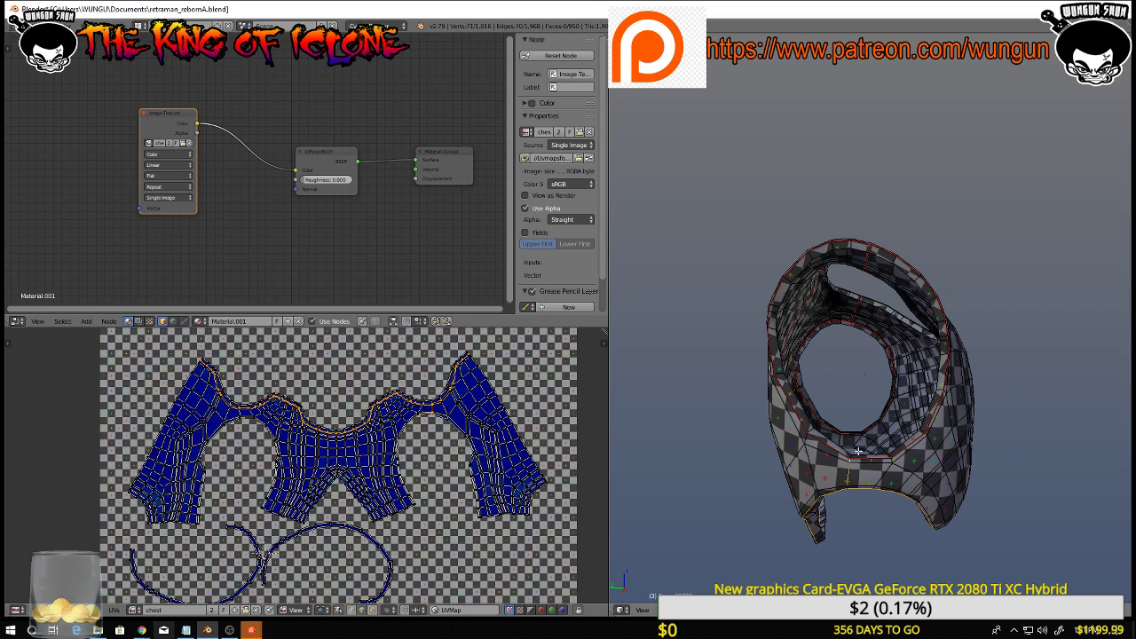
middle_click_drag(858, 451, 637, 430)
scroll(763, 437, "down", 6)
middle_click_drag(837, 441, 950, 388)
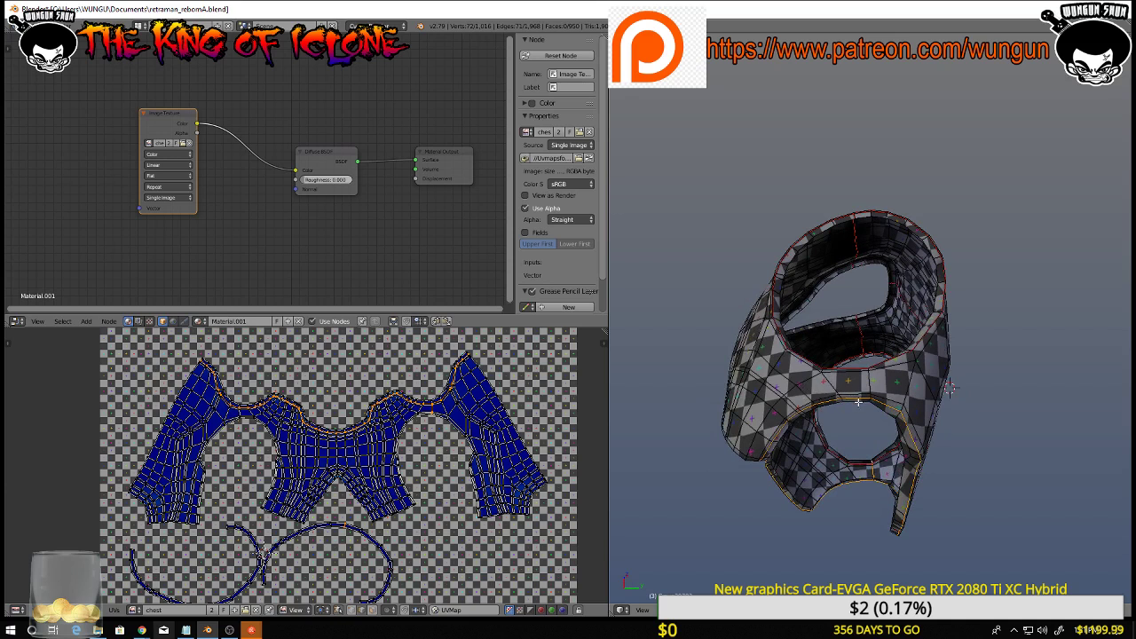
scroll(859, 401, "up", 5)
scroll(860, 391, "down", 4)
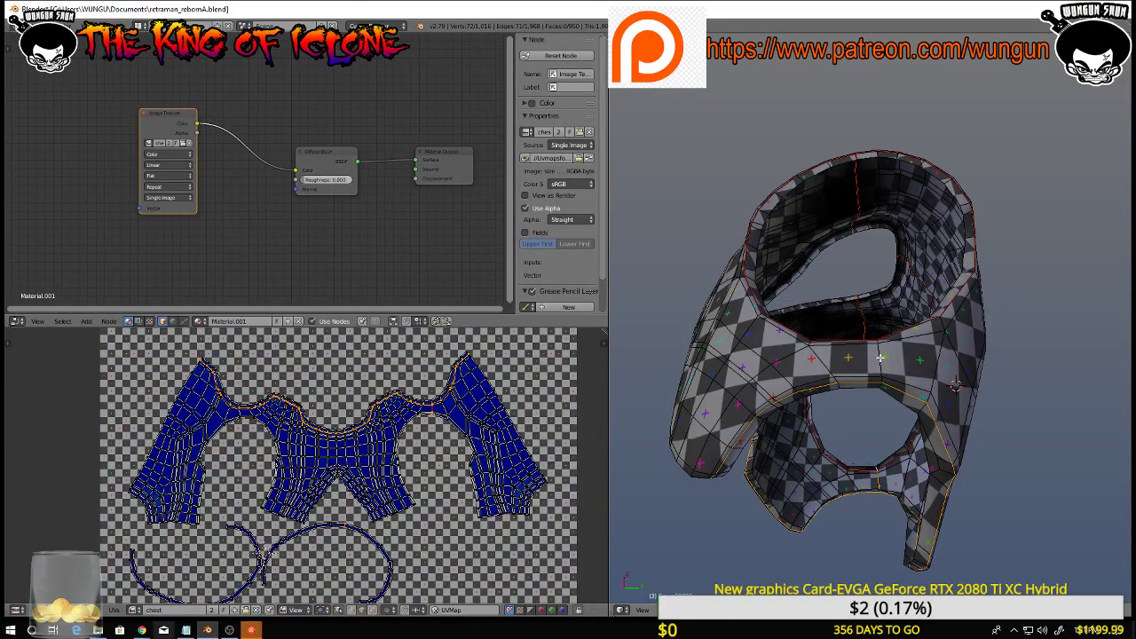
middle_click_drag(872, 362, 891, 384)
right_click(876, 330, "shift")
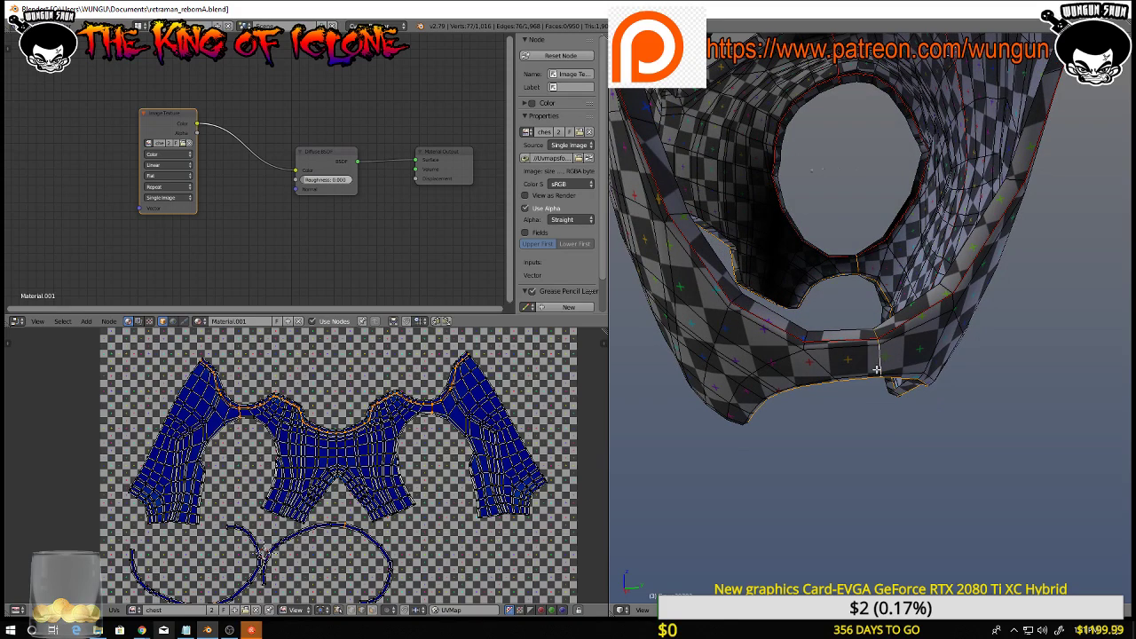
Extend the edge selection with the vertical edge under the opposite armhole, down to the lower rim
middle_click_drag(877, 370, 999, 351)
scroll(983, 356, "down", 6)
middle_click_drag(900, 368, 691, 409)
scroll(865, 461, "up", 5)
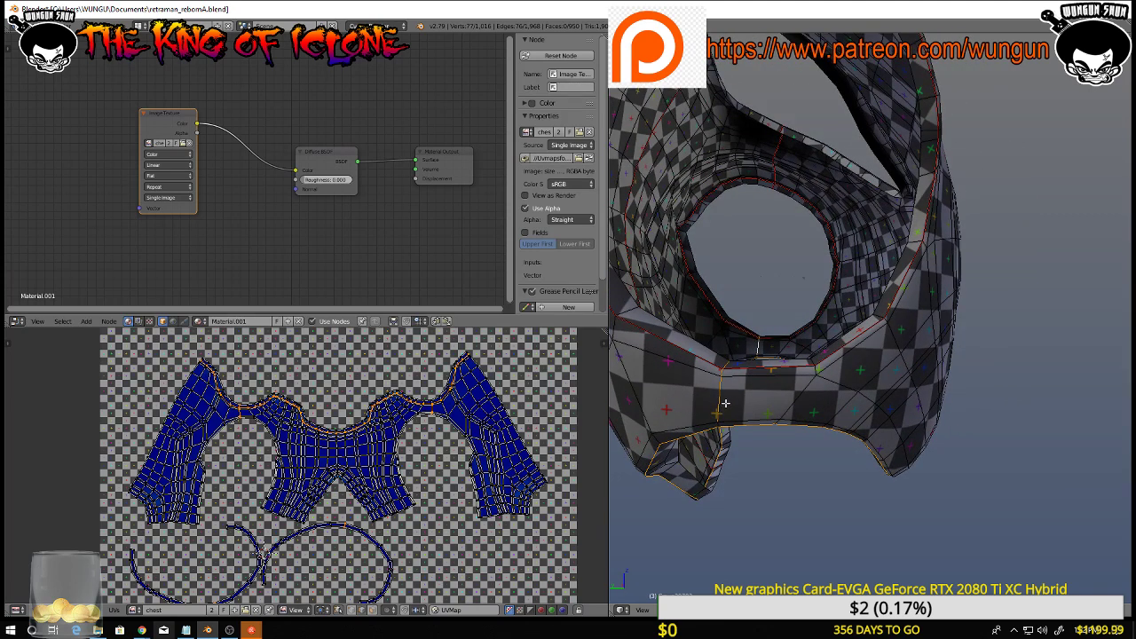
right_click(721, 402, "shift")
Mark the selected lower rim and underarm edges as UV seams
scroll(726, 431, "down", 5)
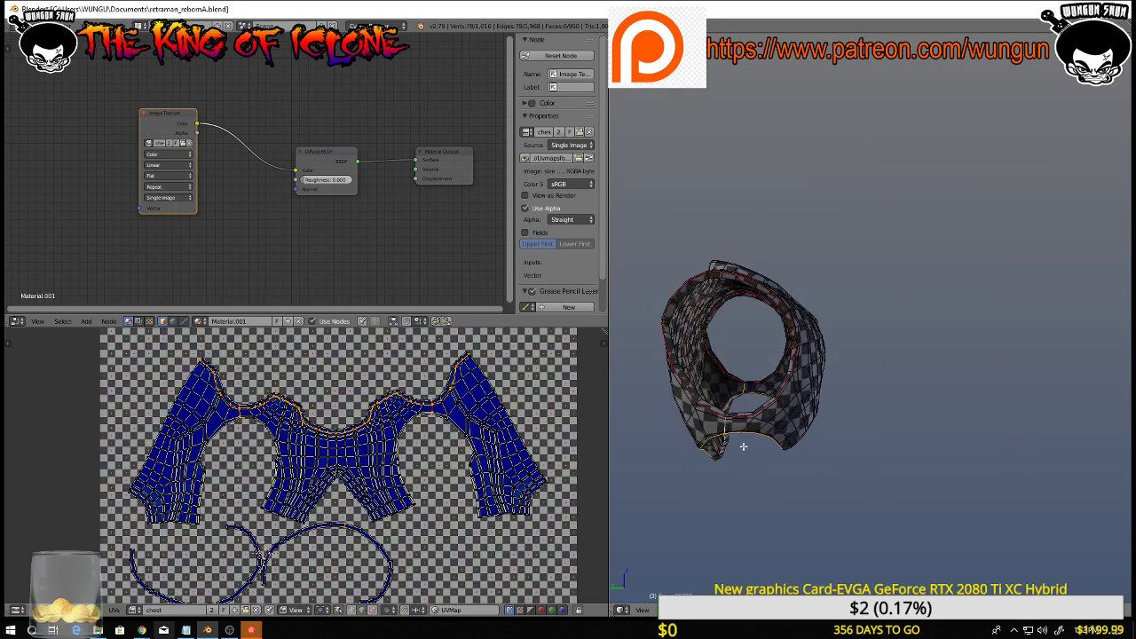
middle_click_drag(743, 457, 762, 445)
key("ctrl+e")
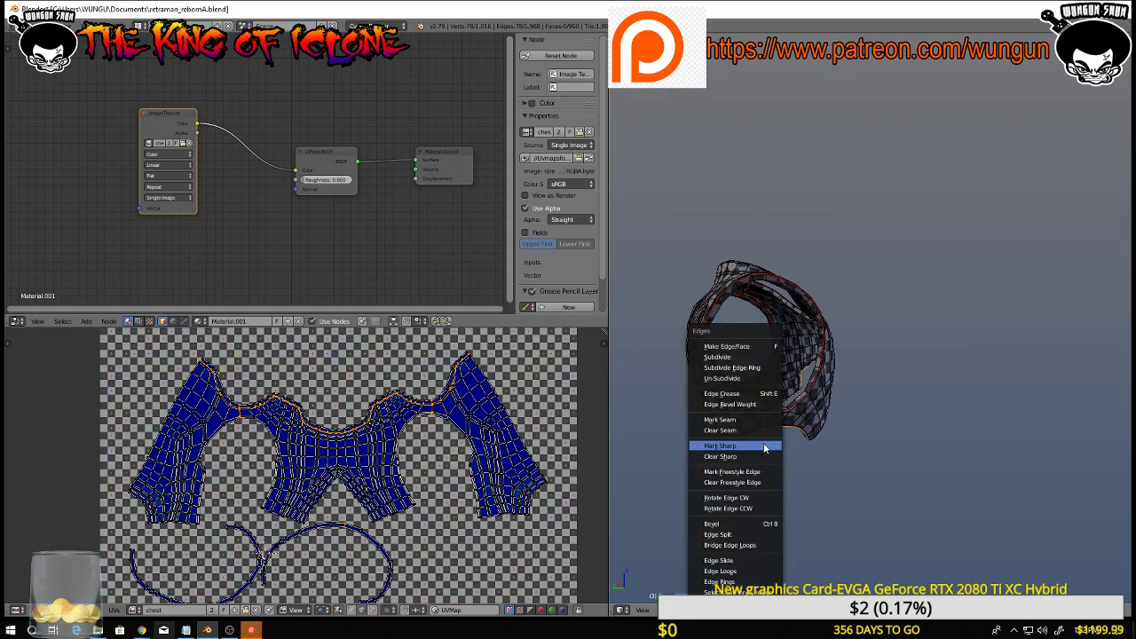
left_click(750, 420)
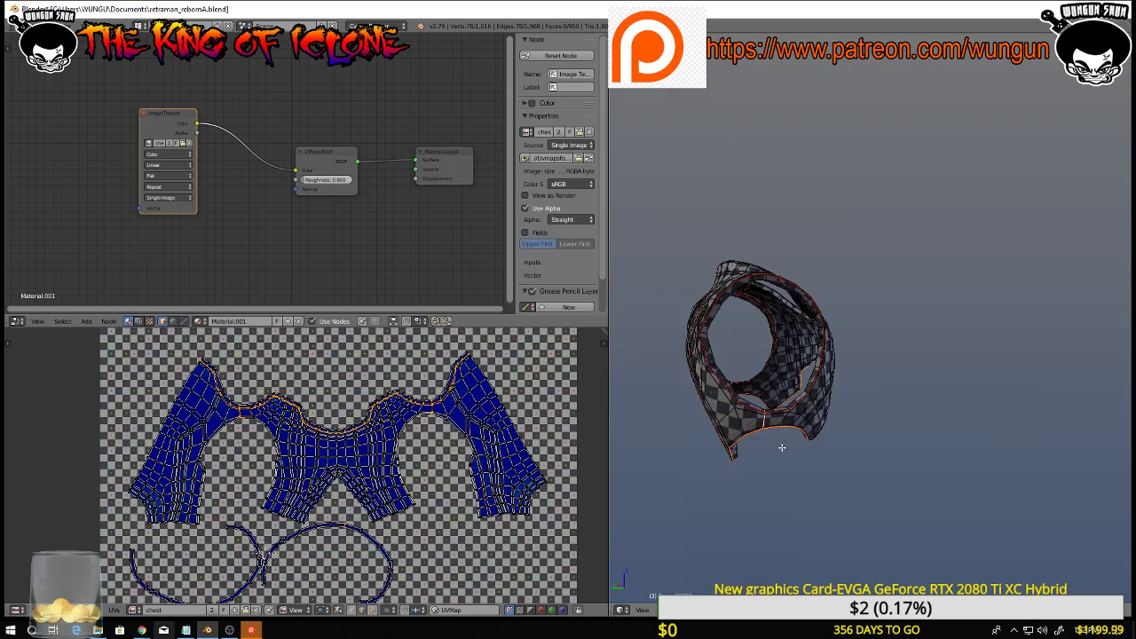
Select the whole chest mesh and unwrap it again along its seams
middle_click_drag(782, 447, 848, 395)
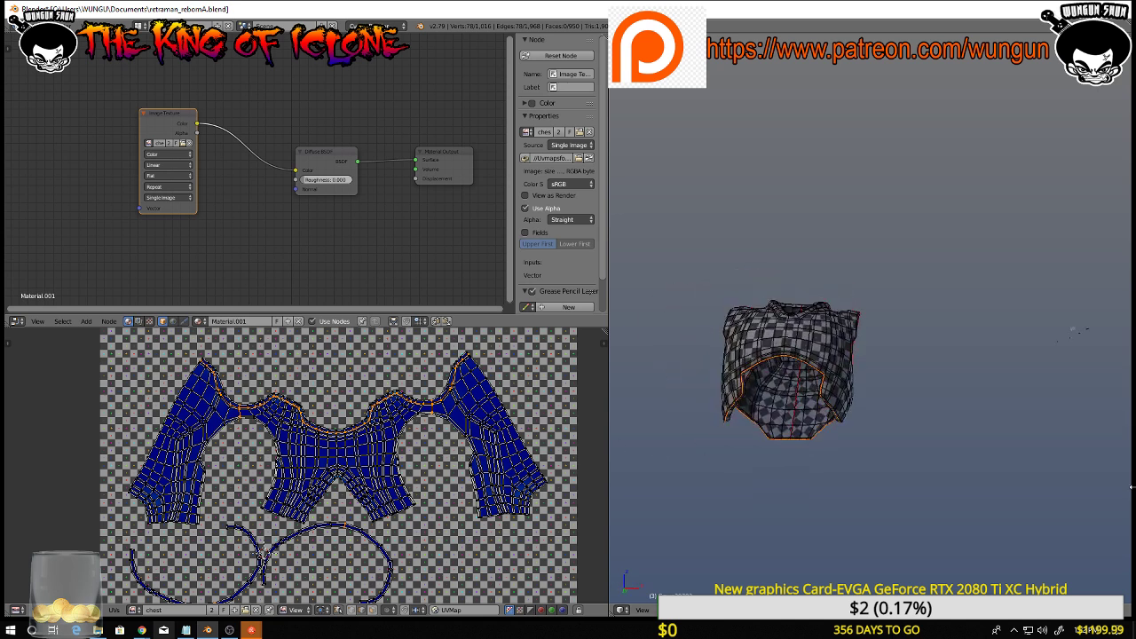
key("a")
key("a")
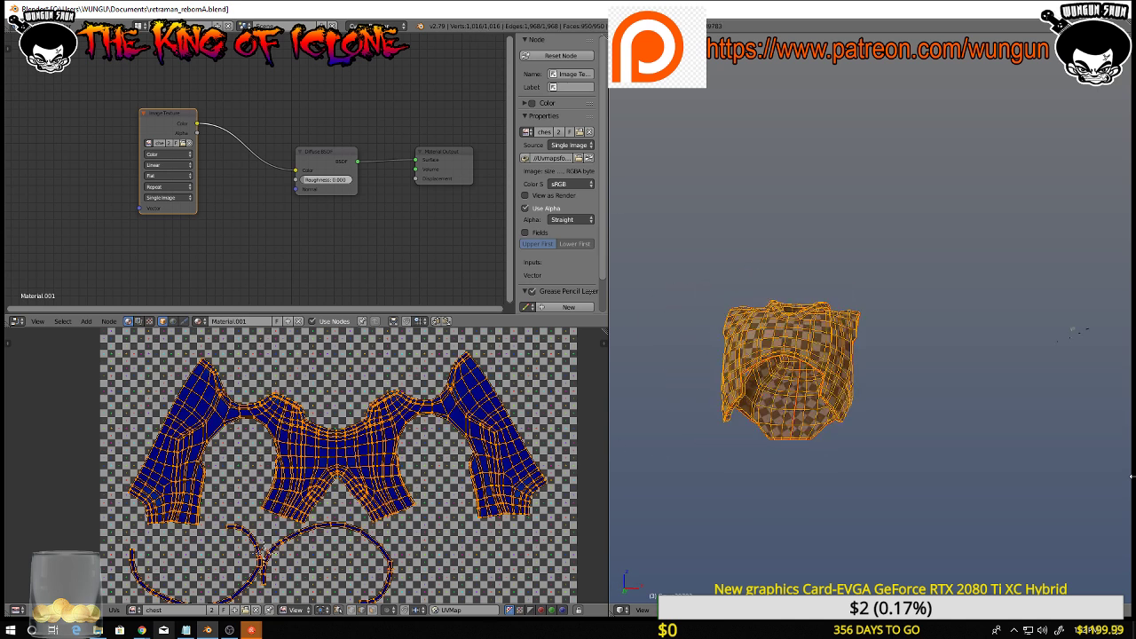
middle_click_drag(918, 363, 901, 422)
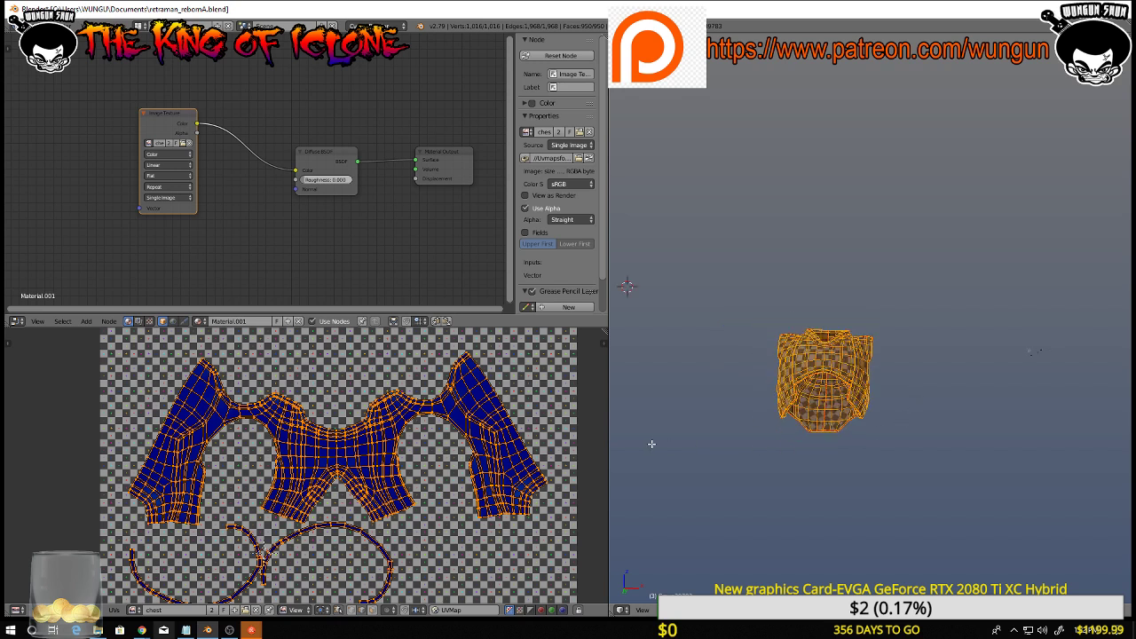
scroll(588, 464, "down", 1)
scroll(586, 466, "up", 1)
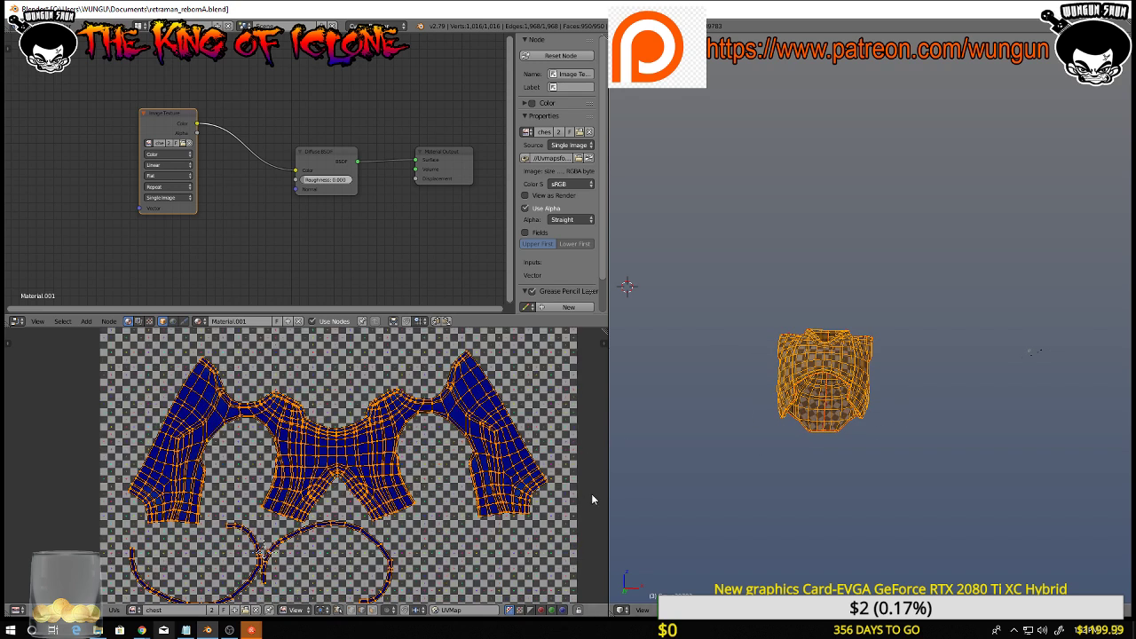
scroll(584, 496, "down", 1)
middle_click_drag(575, 495, 560, 459)
mouse_move(850, 481)
middle_mouse_down()
mouse_move(850, 504)
mouse_move(867, 471)
middle_mouse_up()
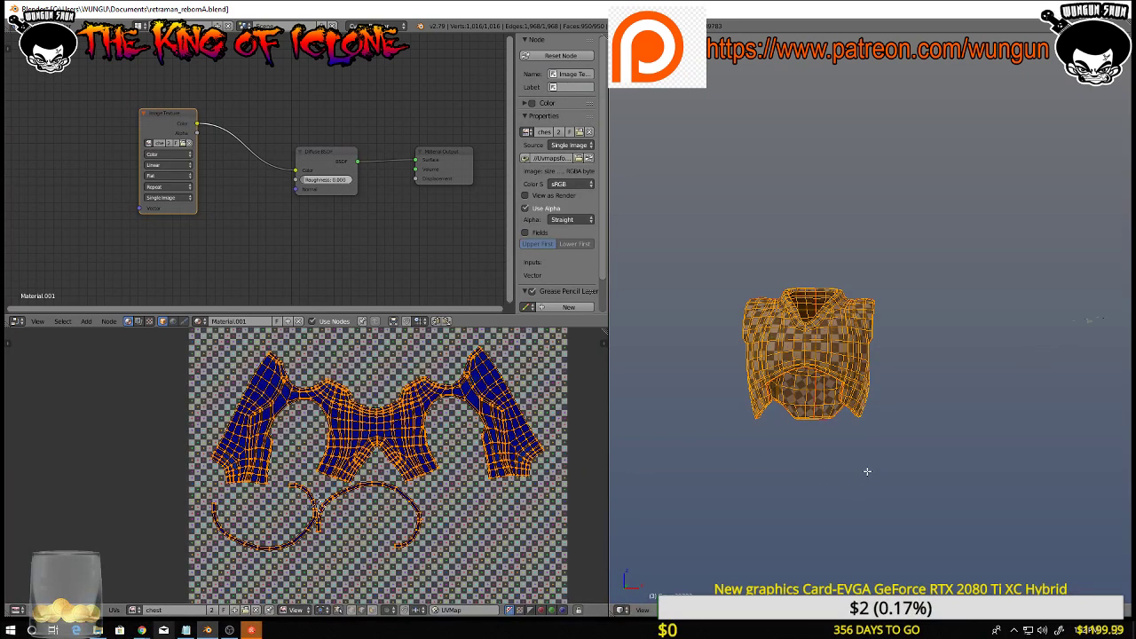
key("u")
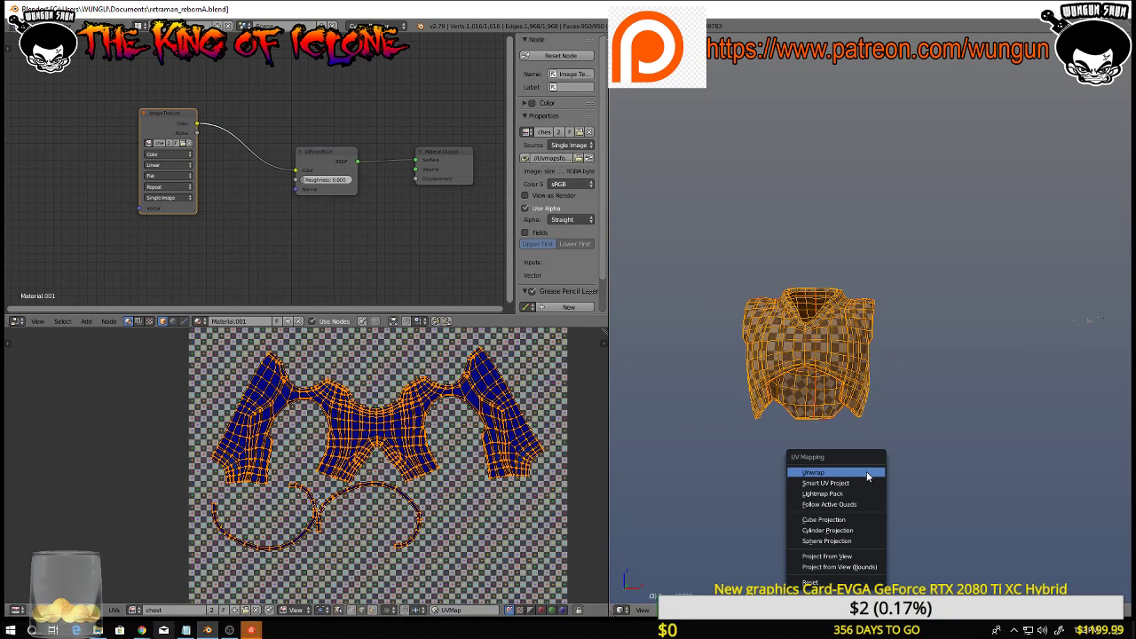
left_click(866, 471)
Deselect the mesh and examine the new UV islands and the checker pattern on the chest piece in Object Mode
scroll(542, 474, "down", 1)
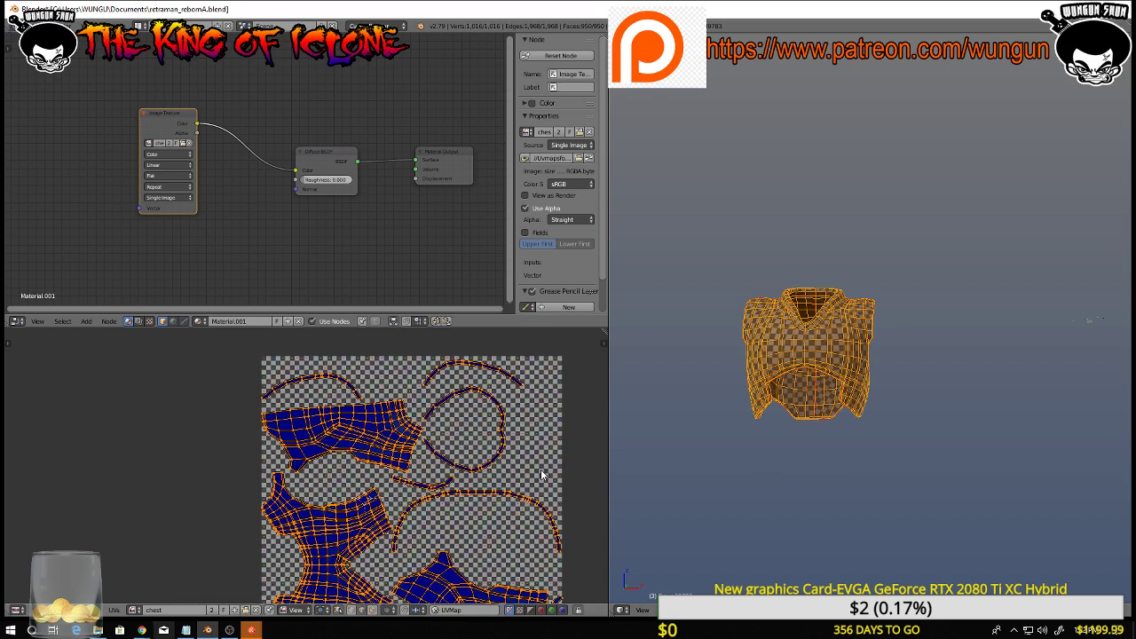
scroll(543, 474, "down", 1)
middle_click_drag(547, 474, 488, 425)
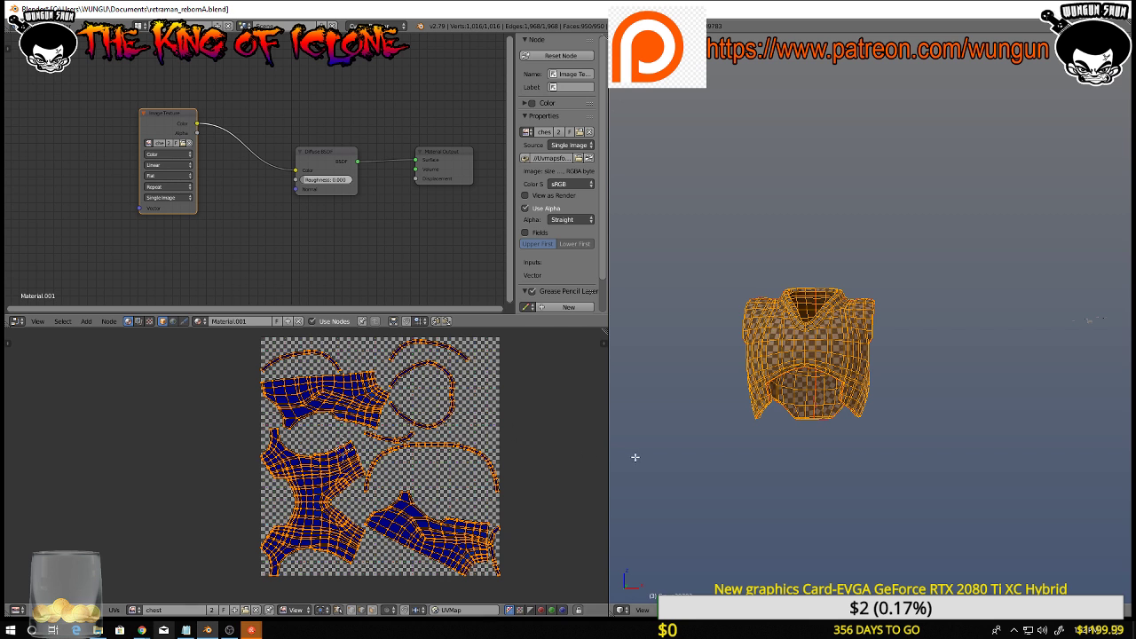
key("a")
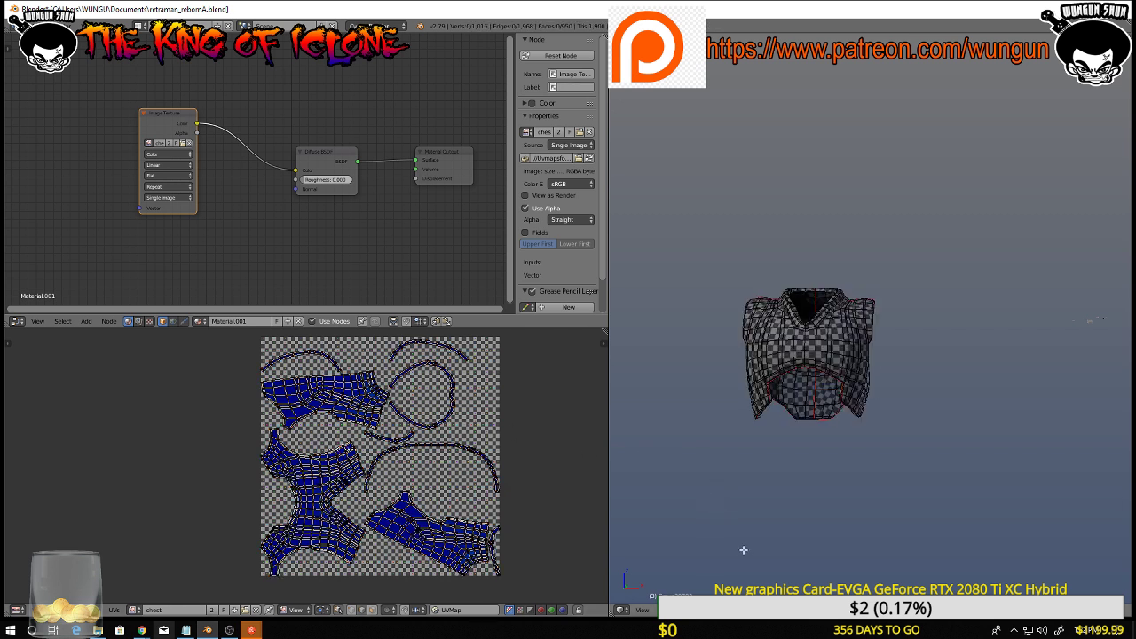
key("Tab")
scroll(781, 506, "up", 4)
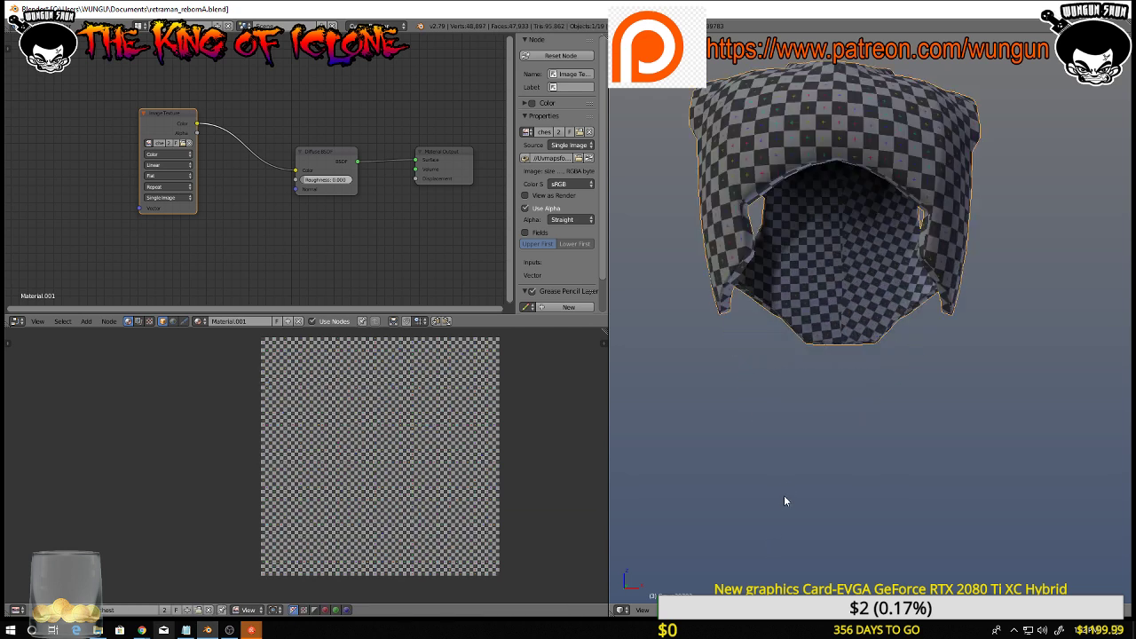
middle_click_drag(783, 496, 762, 431)
key("Tab")
scroll(806, 249, "up", 6)
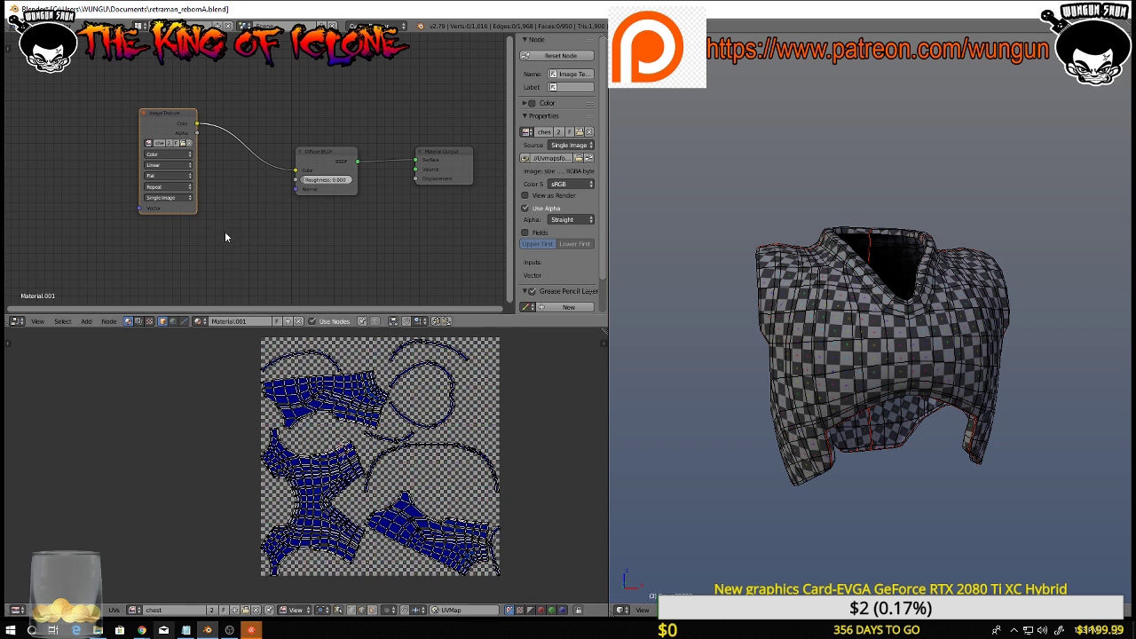
Move the Image Texture node slightly away from the Diffuse BSDF node and assign it the chest image
left_click_drag(175, 116, 156, 120)
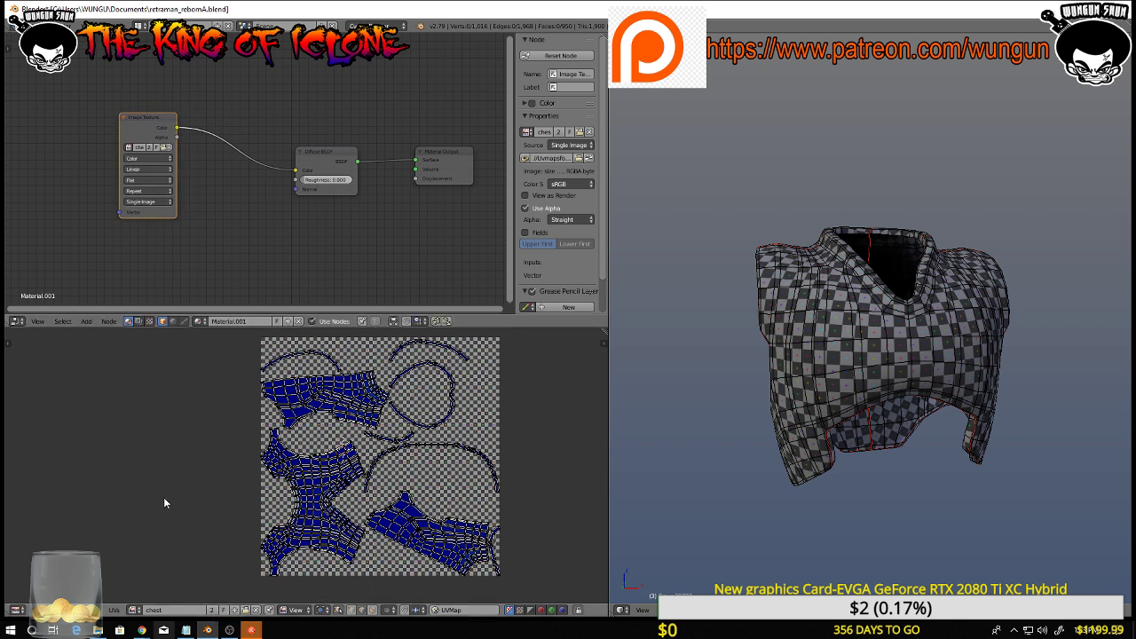
left_click(129, 147)
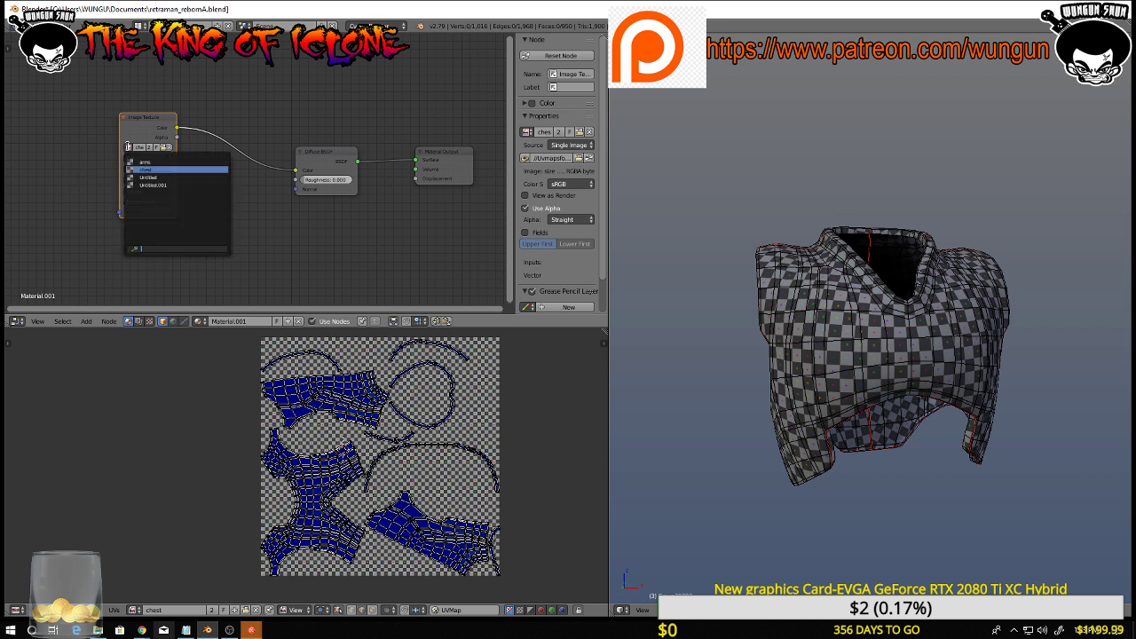
left_click(147, 169)
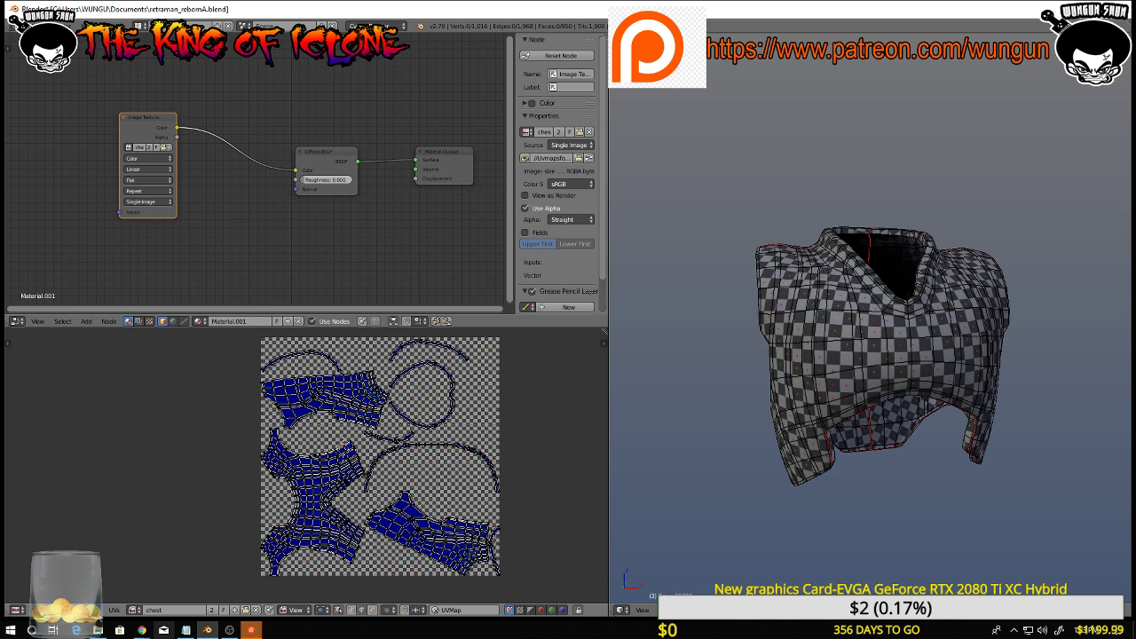
Save the chest checker image as chest.png, overwriting the existing file
left_click(114, 610)
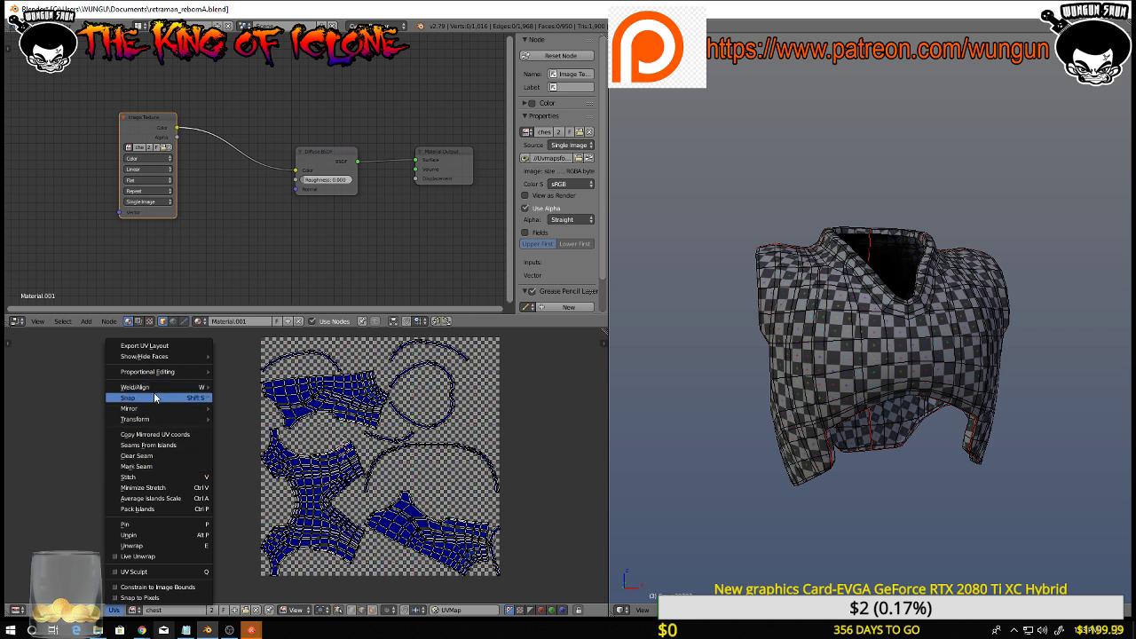
mouse_move(100, 610)
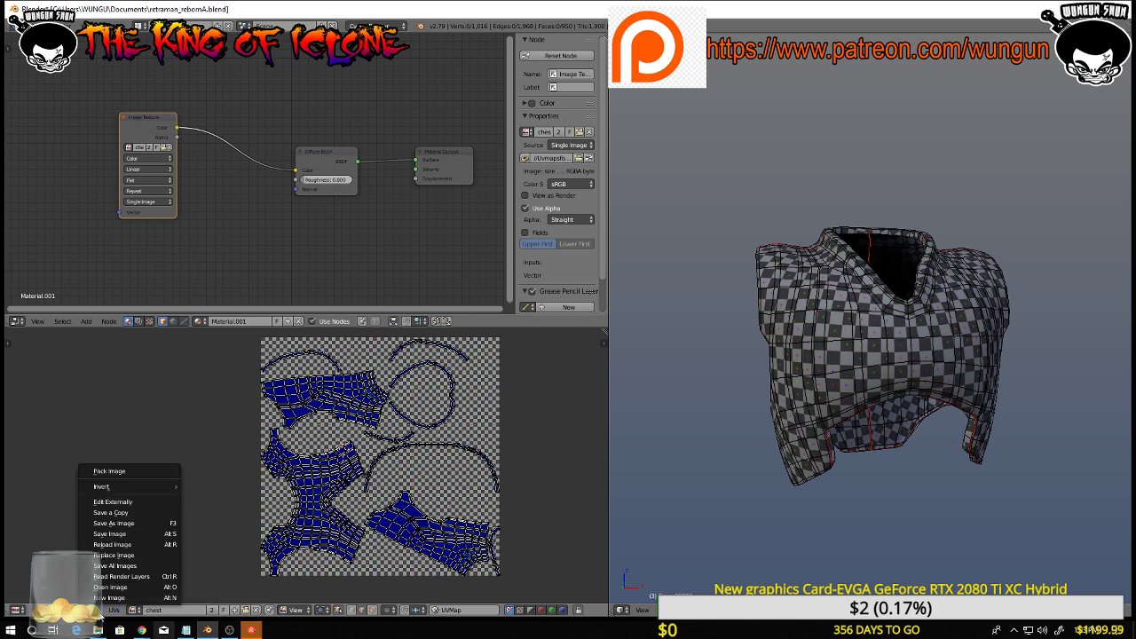
left_click(140, 526)
left_click(177, 94)
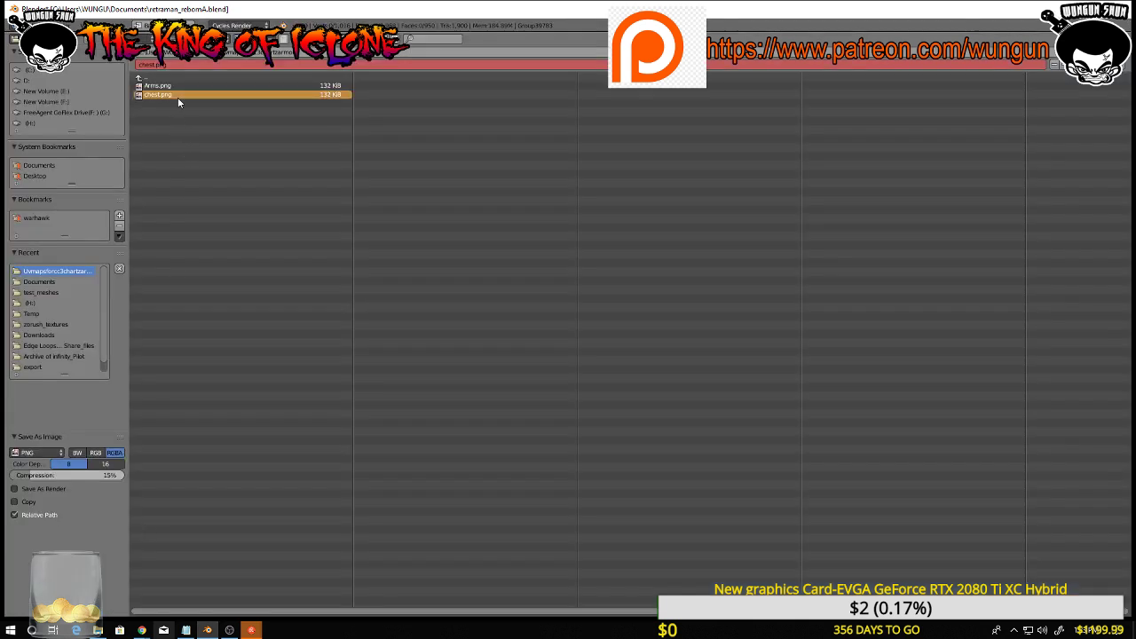
left_click(1091, 53)
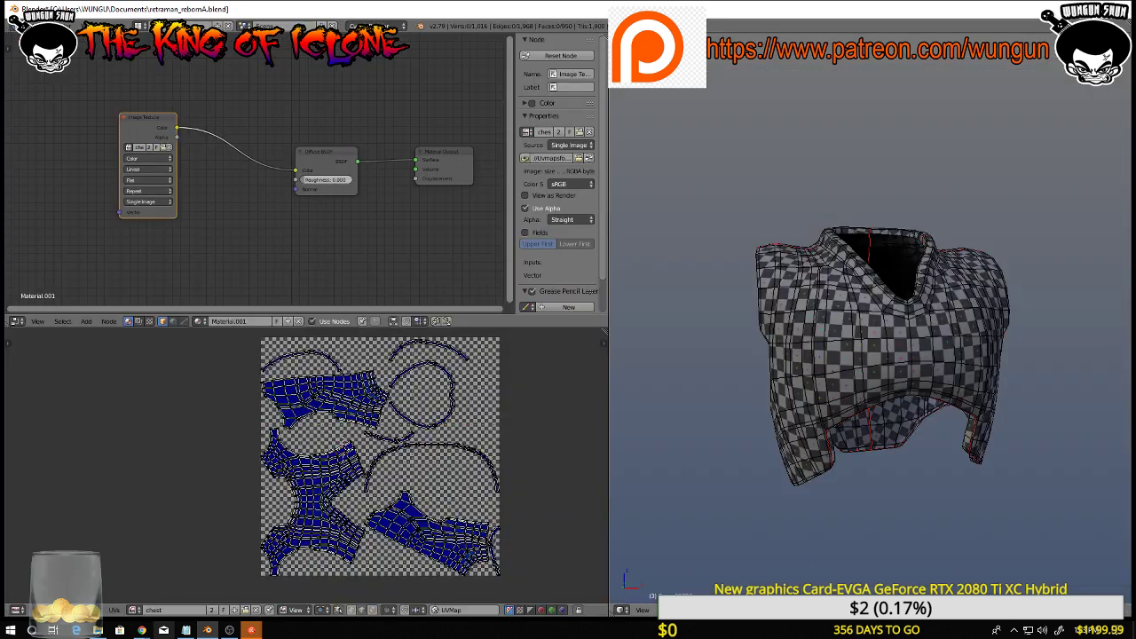
Examine the checker pattern on the chest piece in Object Mode from several angles
mouse_move(713, 313)
middle_mouse_down()
mouse_move(705, 355)
mouse_move(686, 361)
mouse_move(737, 317)
mouse_move(720, 323)
middle_mouse_up()
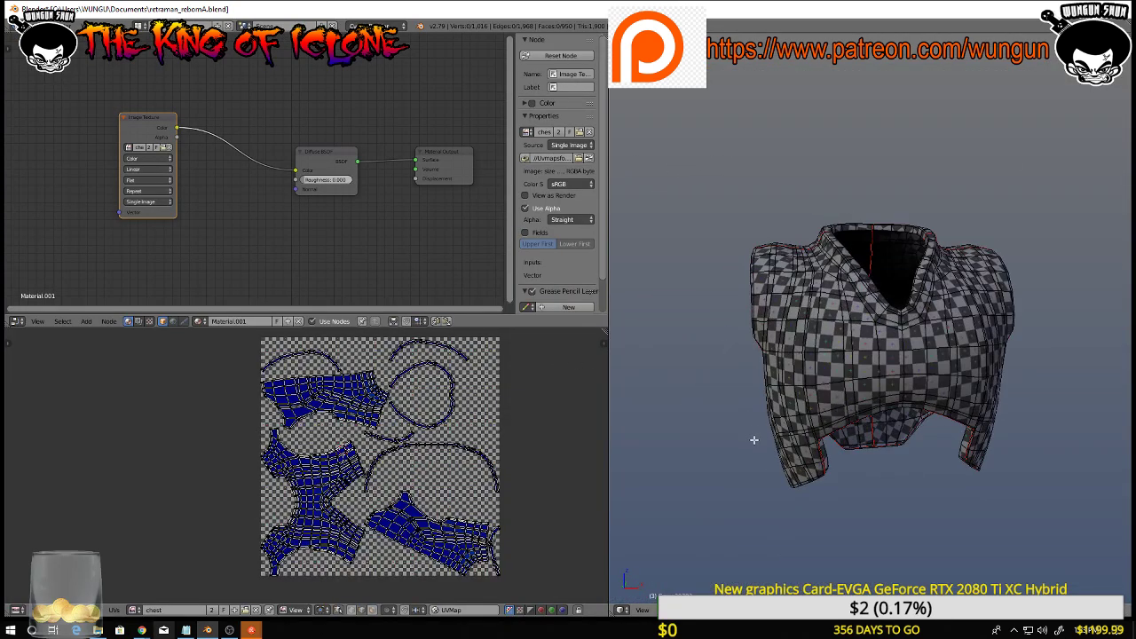
key("Tab")
middle_click_drag(787, 413, 711, 358)
middle_click_drag(697, 355, 815, 430)
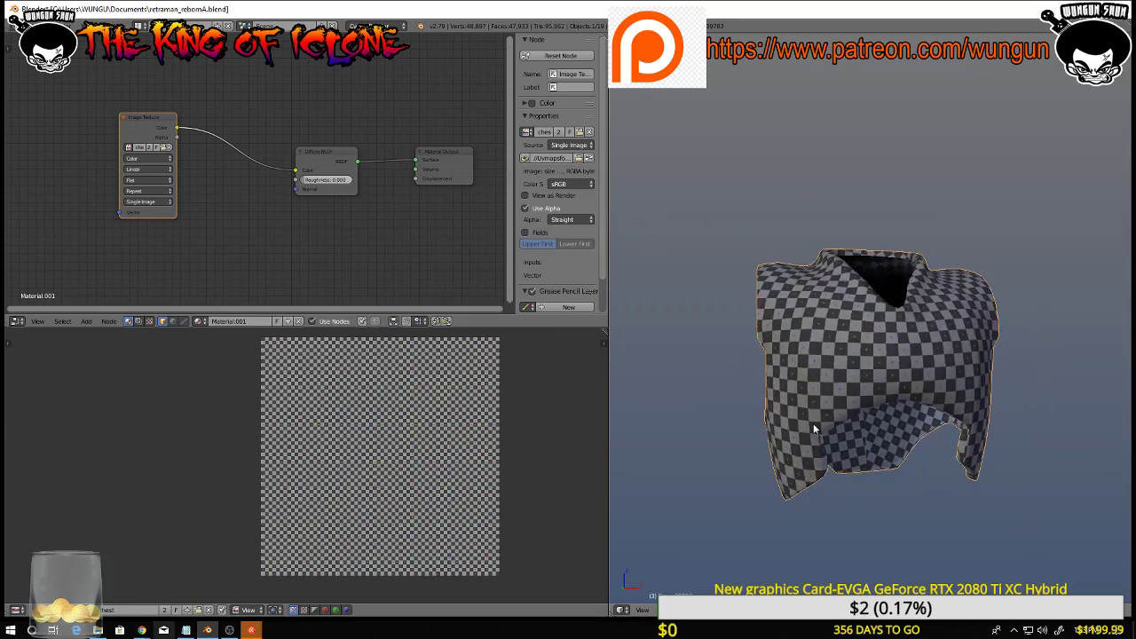
middle_click_drag(897, 438, 948, 446)
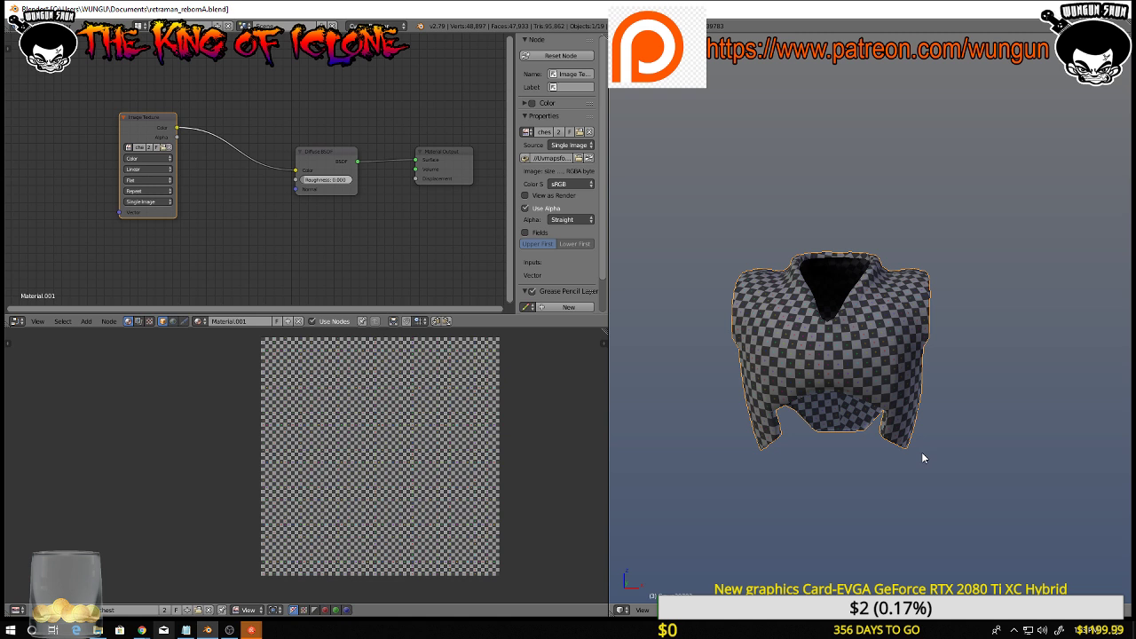
Reveal all hidden parts of the character and hide the checkered chest piece and arm pieces
key("alt+h")
scroll(931, 418, "down", 2)
right_click(888, 427)
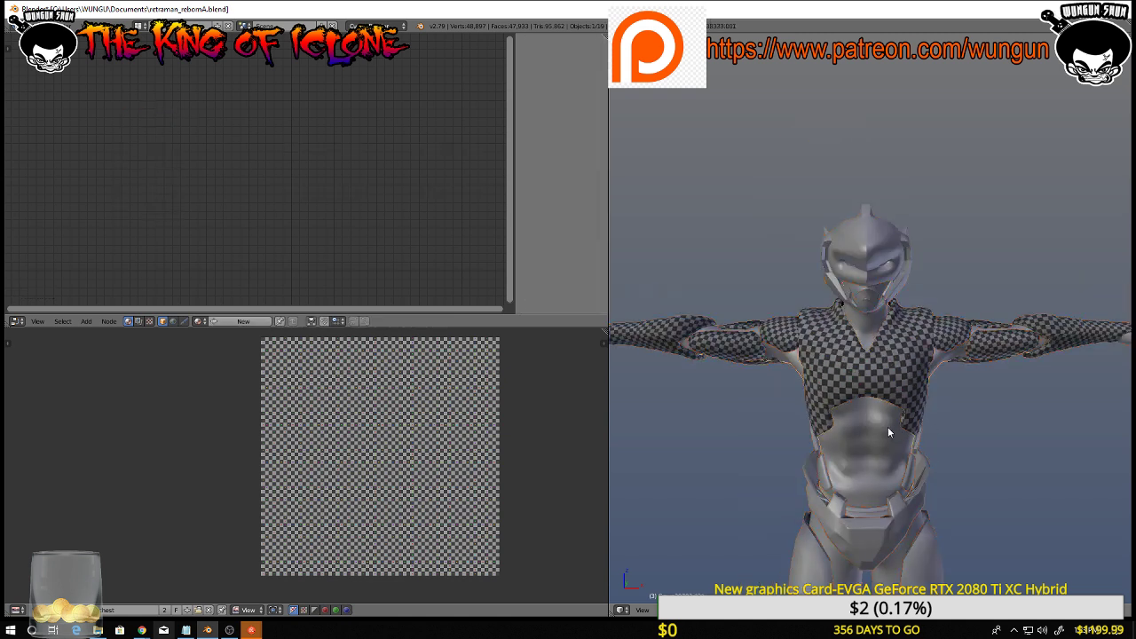
right_click(900, 382)
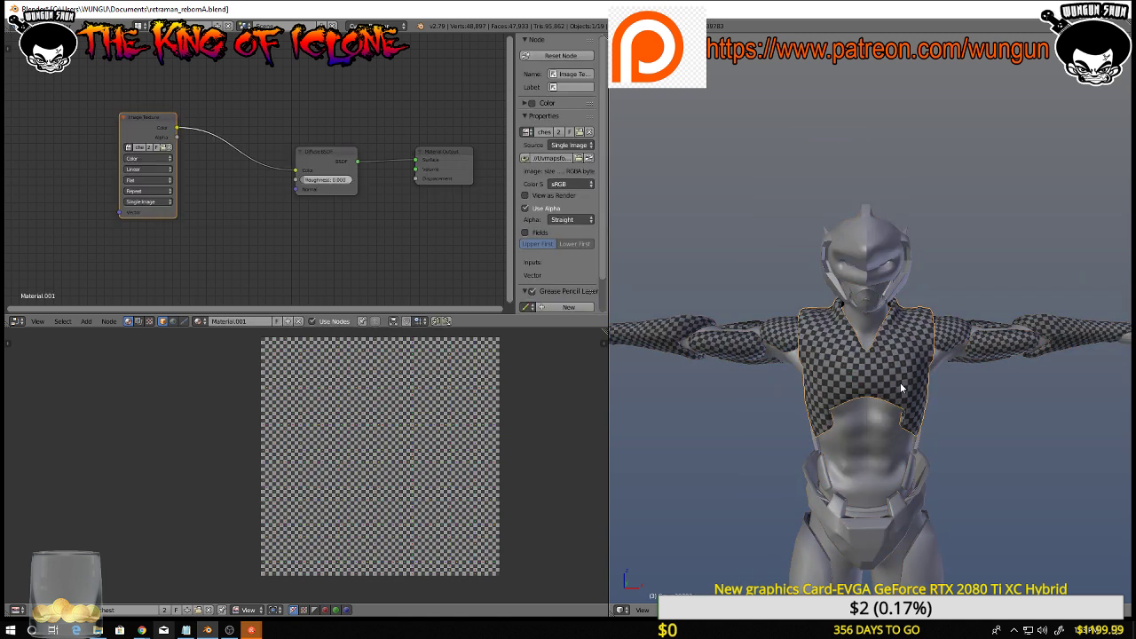
key("h")
right_click(966, 340)
key("h")
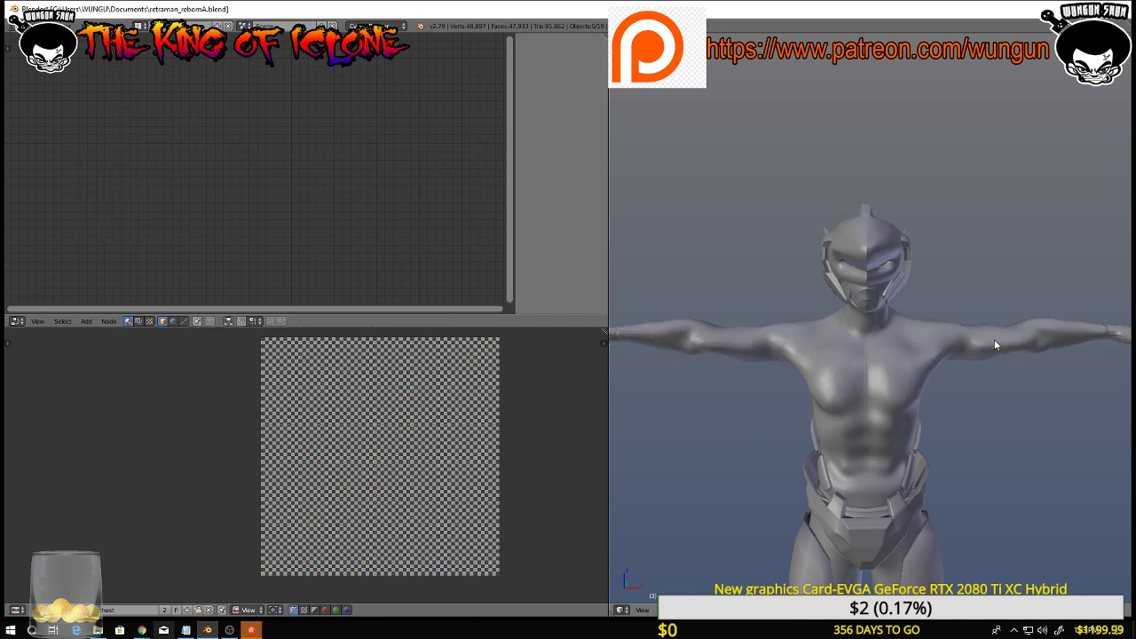
Hide the helmet pieces covering the character's head
right_click(994, 341)
right_click(893, 280)
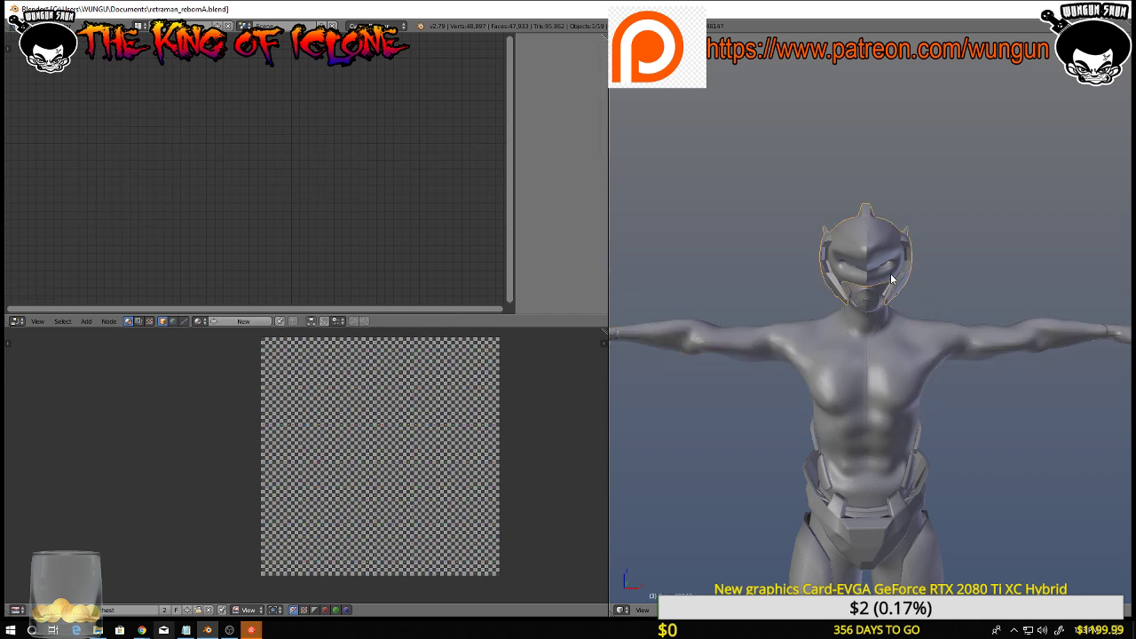
key("h")
right_click(883, 280)
key("h")
right_click(883, 280)
key("h")
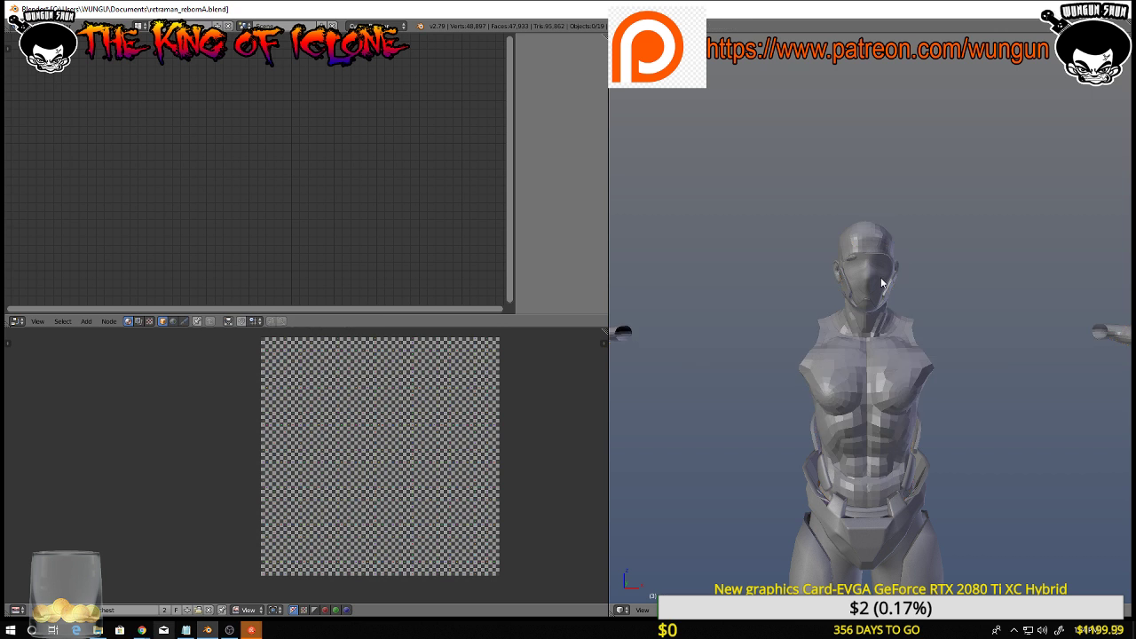
key("ctrl+z")
Hide the face mask and the face piece beneath it, keeping the body mesh visible
right_click(882, 284)
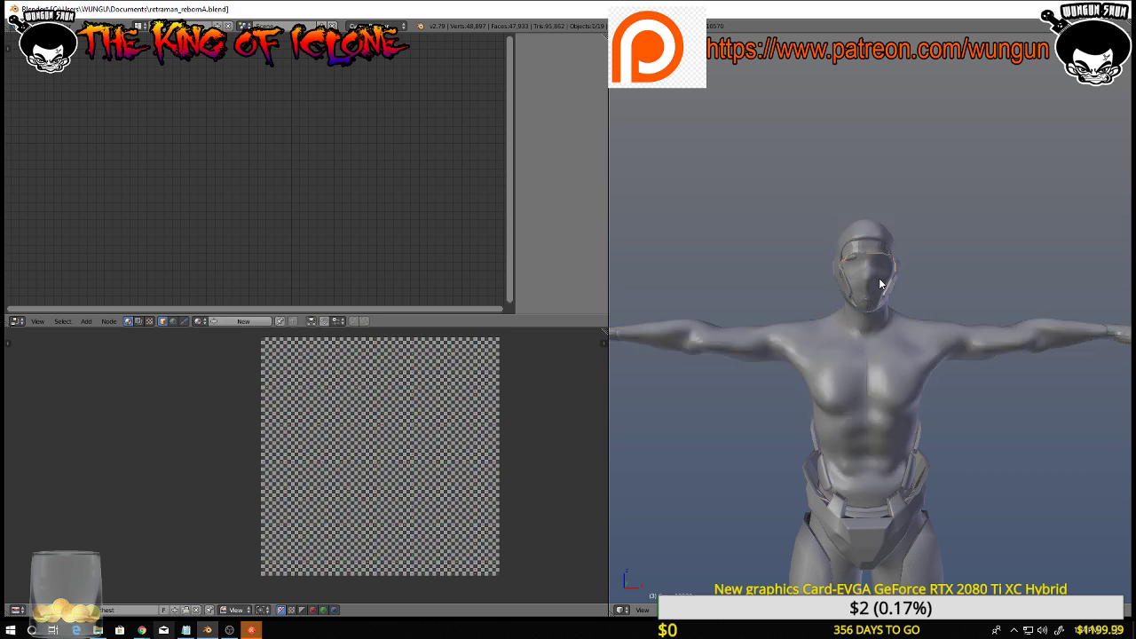
key("h")
right_click(881, 284)
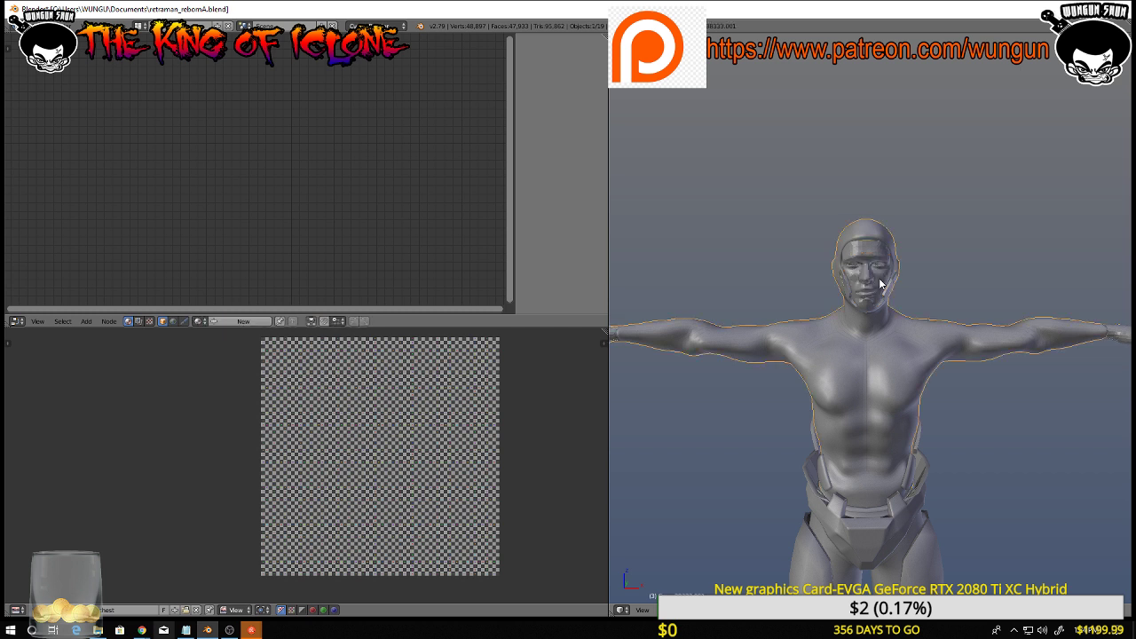
key("h")
key("alt+h")
right_click(877, 291)
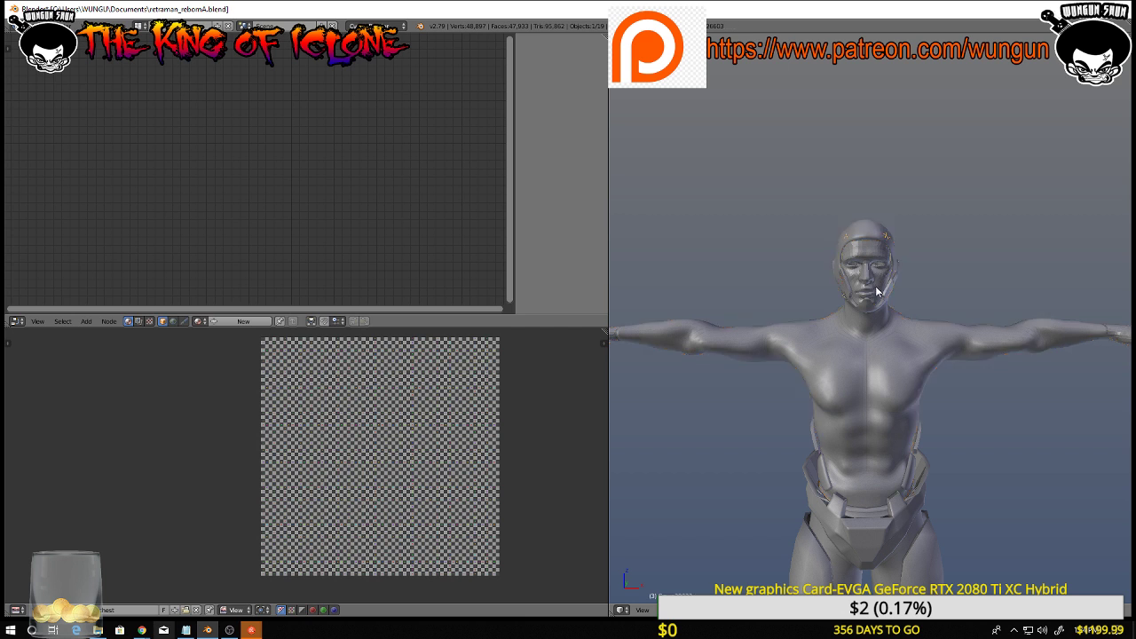
key("h")
Hide the belt piece at the back of the waist and the smooth trousers mesh
scroll(955, 492, "down", 2)
middle_click_drag(955, 492, 843, 463)
middle_click_drag(931, 466, 842, 436)
scroll(926, 438, "up", 2)
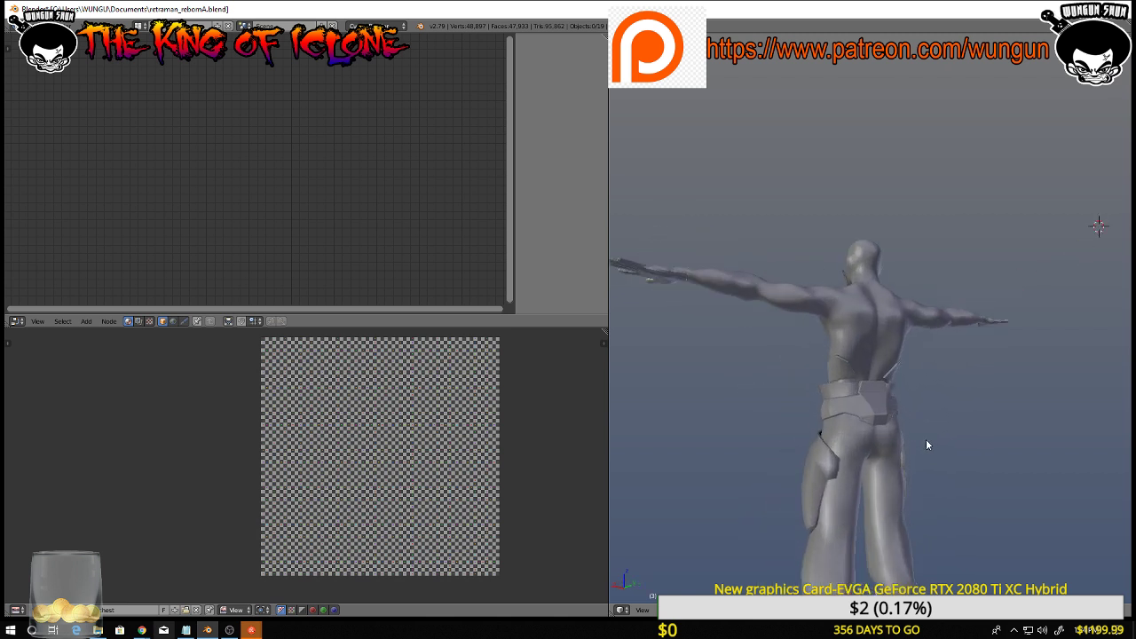
right_click(875, 415)
key("h")
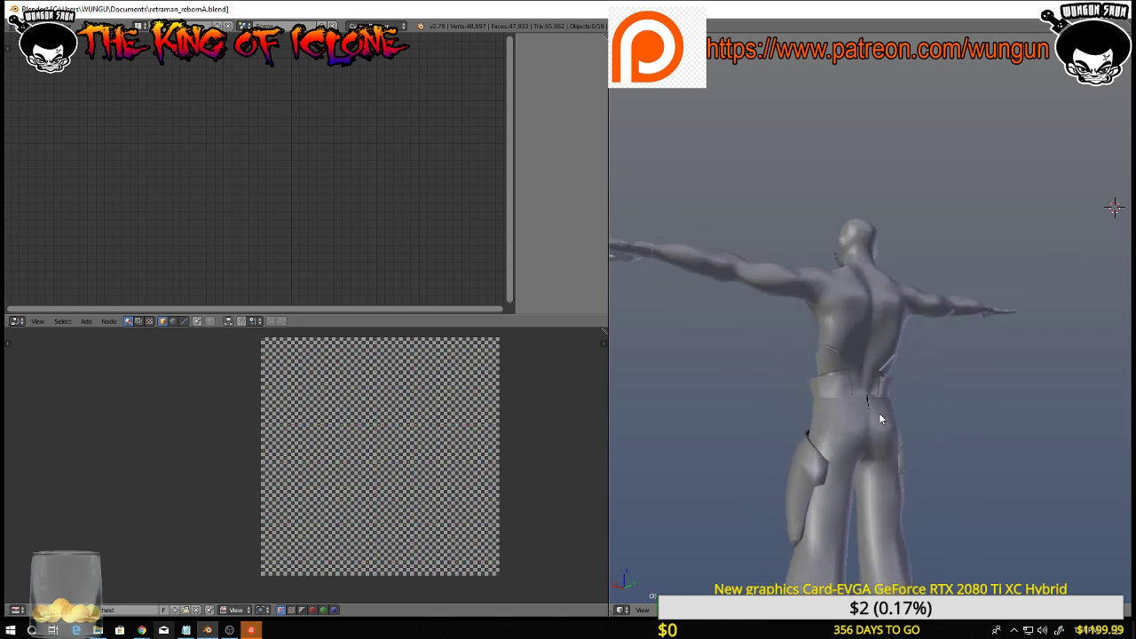
right_click(879, 416)
middle_click_drag(879, 417, 854, 427)
key("h")
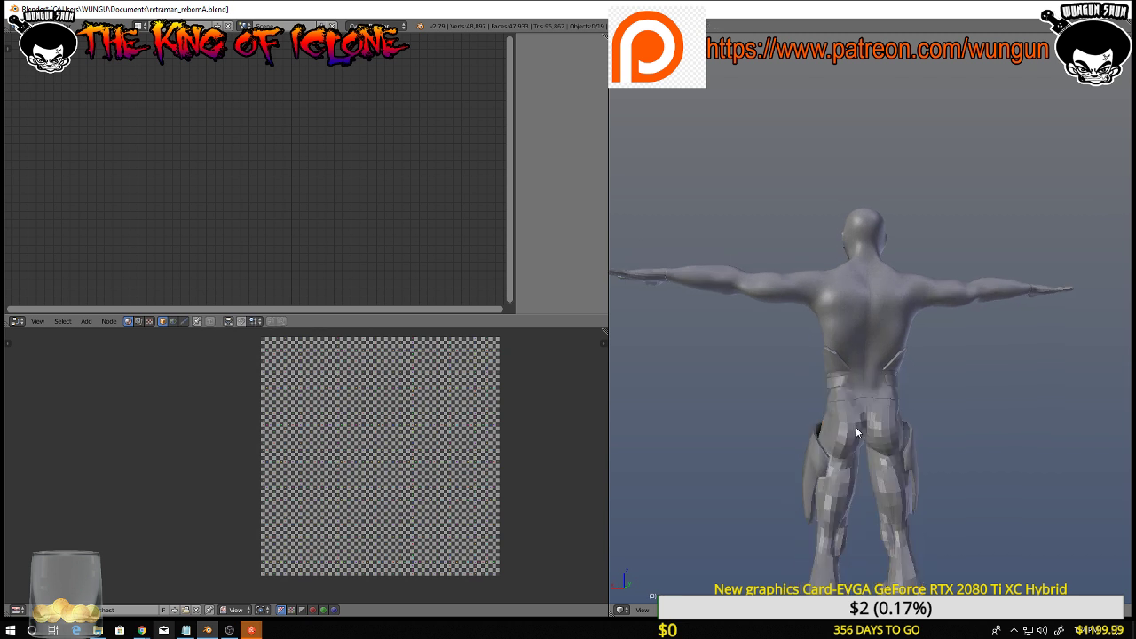
Hide the remaining waist pieces and the low-poly body mesh around the hips and legs
right_click(843, 371)
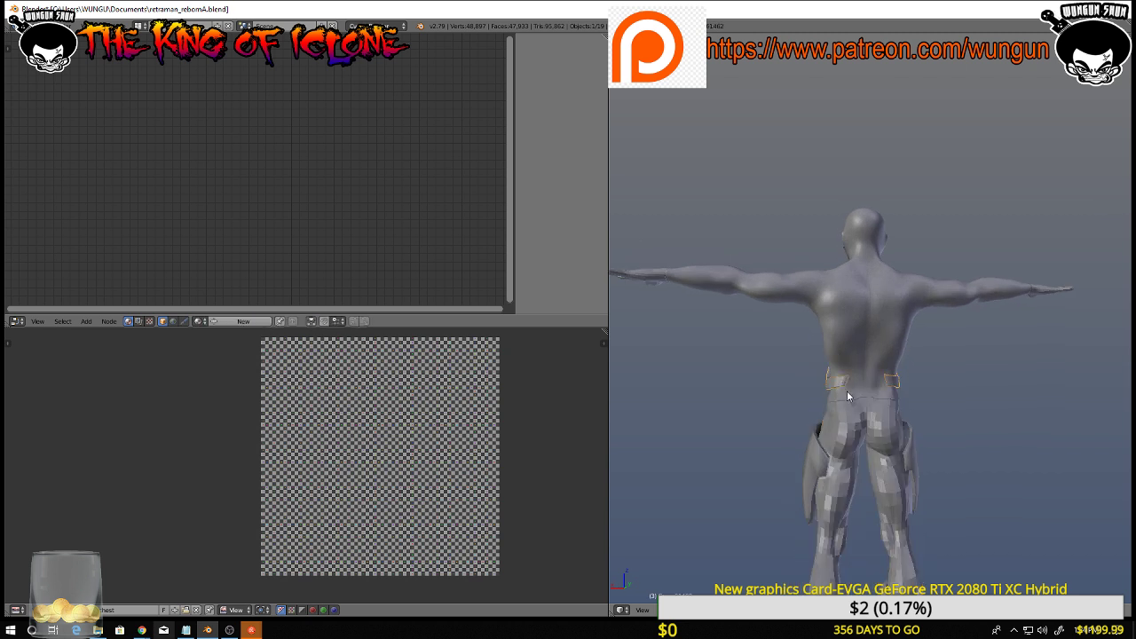
right_click(853, 410)
middle_click_drag(854, 415, 1024, 441)
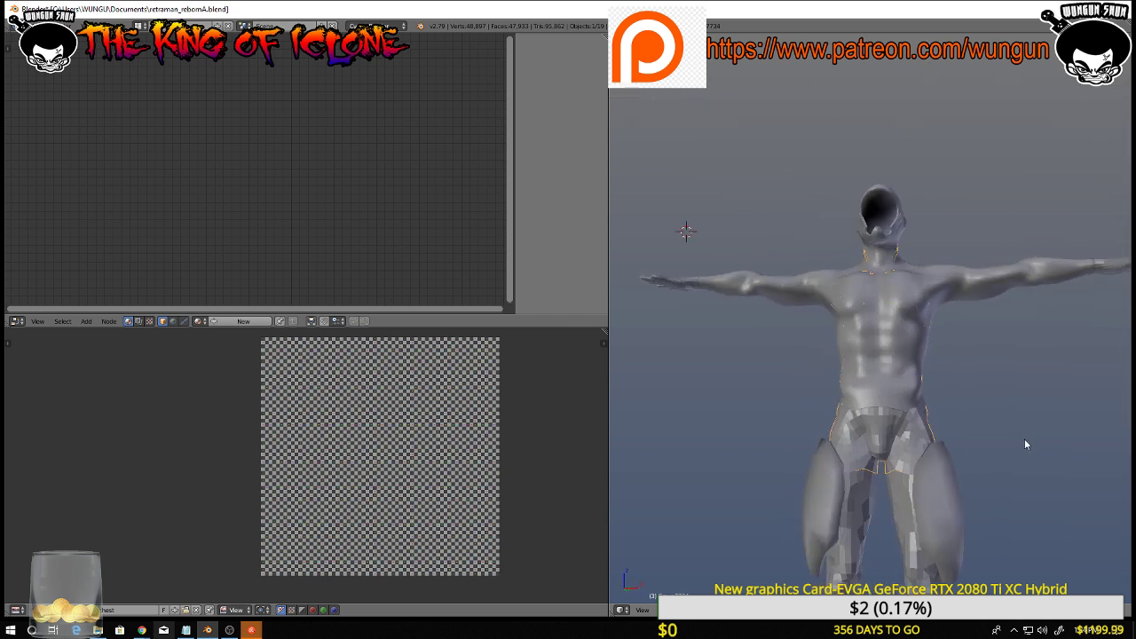
key("h")
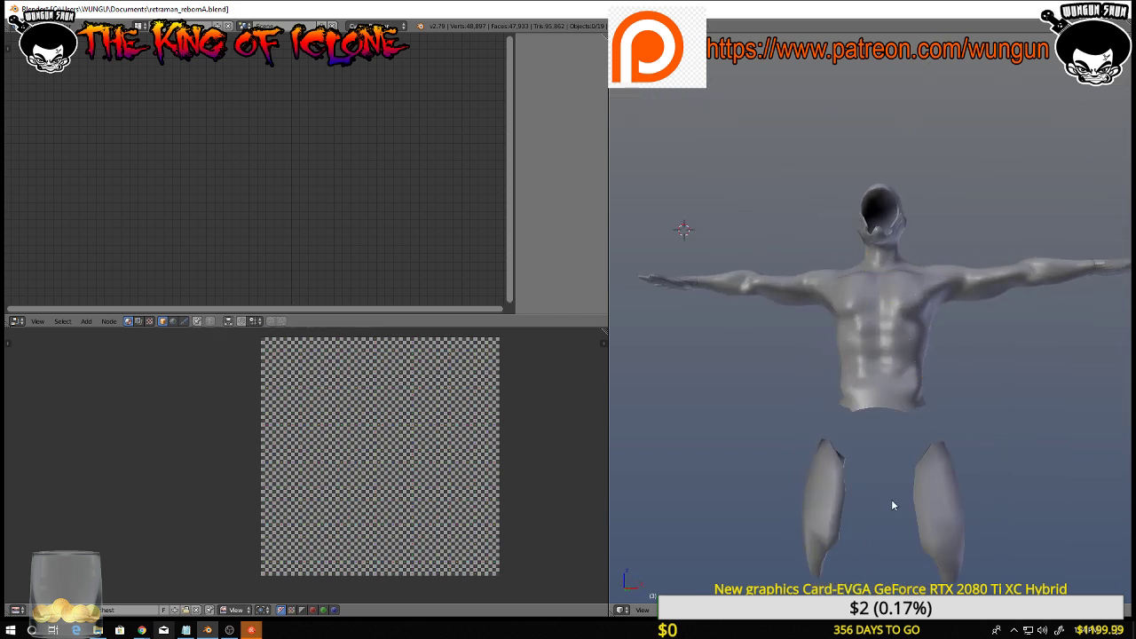
Select the boots and show their object properties in the 3D view
scroll(893, 508, "down", 4)
middle_click_drag(926, 553, 904, 432, "shift")
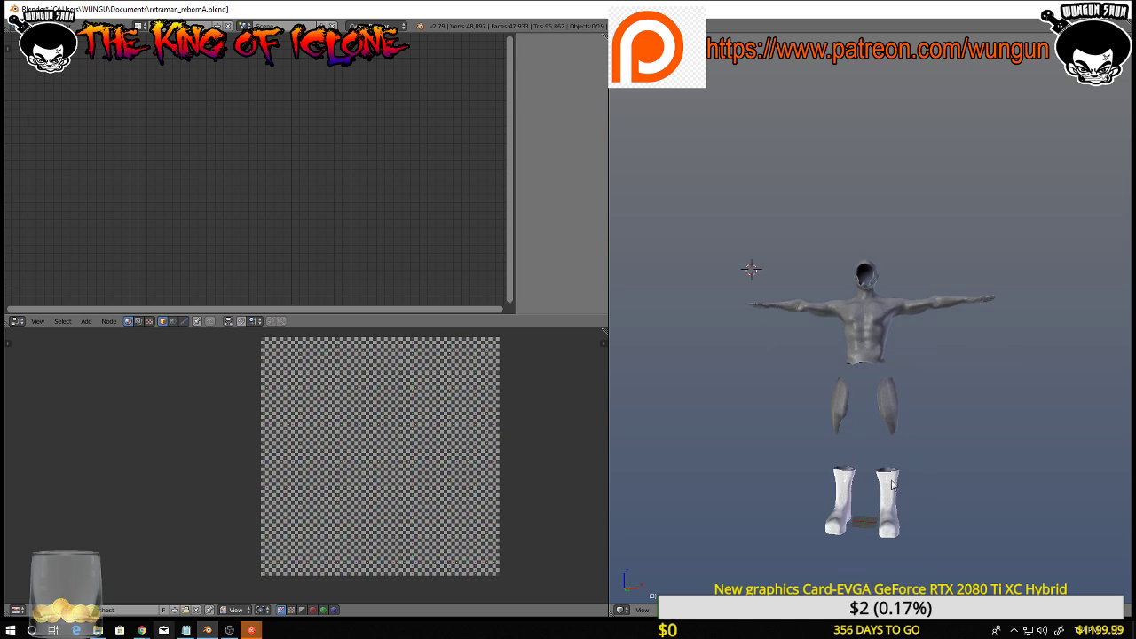
right_click(891, 486)
key("n")
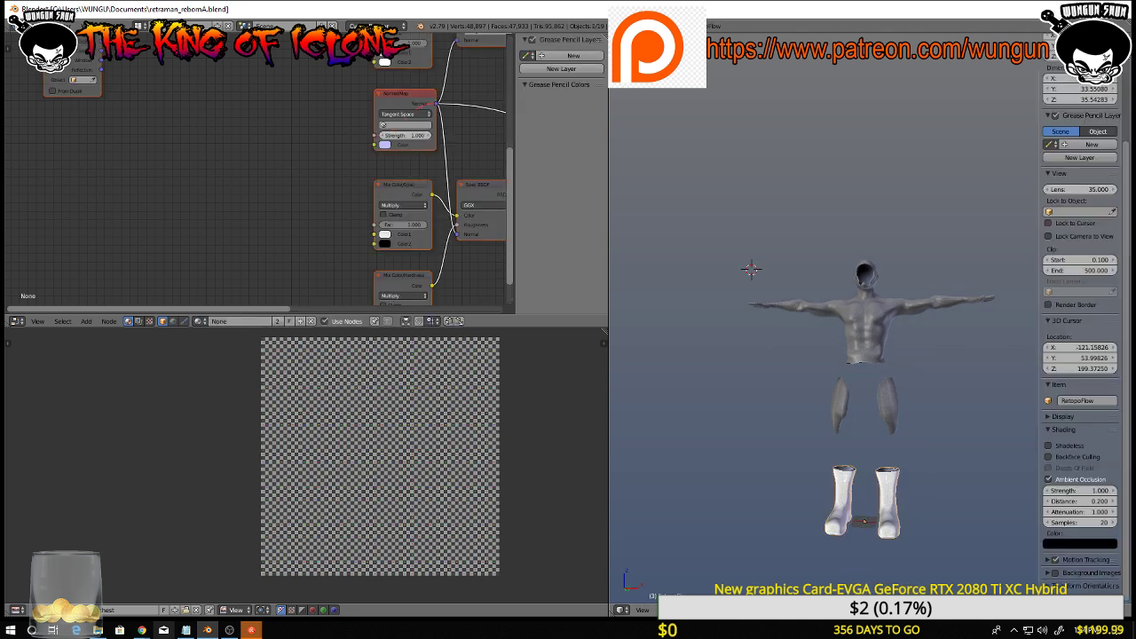
Look over the node tree of the boots' material and unlink that material from the boots
middle_click_drag(343, 160, 312, 273)
middle_click_drag(323, 220, 127, 308)
scroll(359, 236, "down", 5)
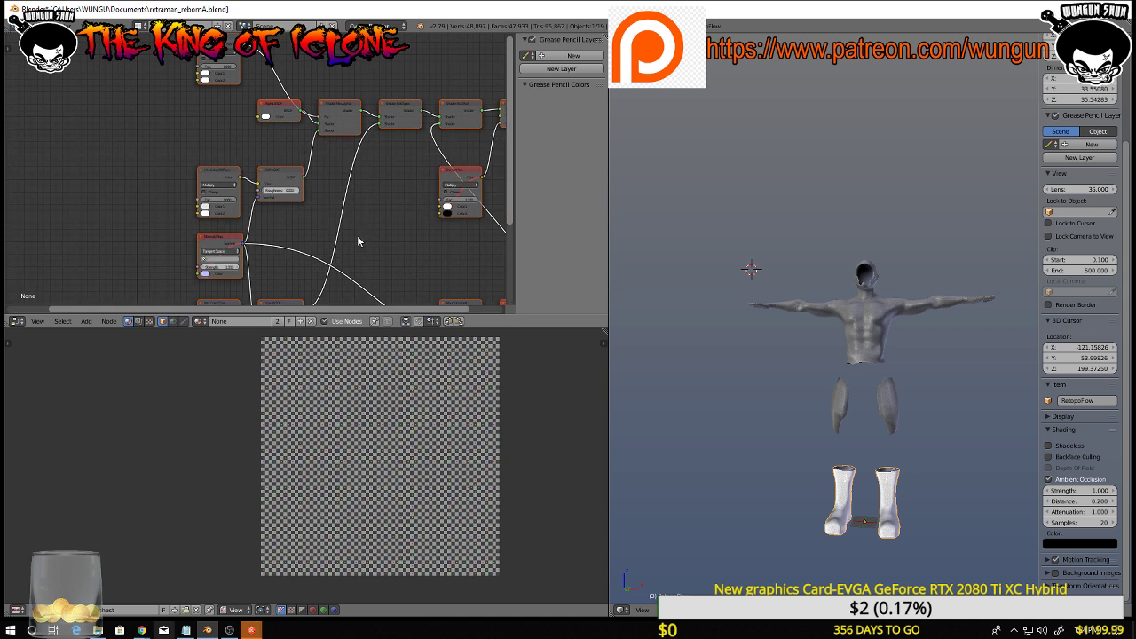
scroll(358, 237, "down", 2)
middle_click_drag(359, 236, 360, 139)
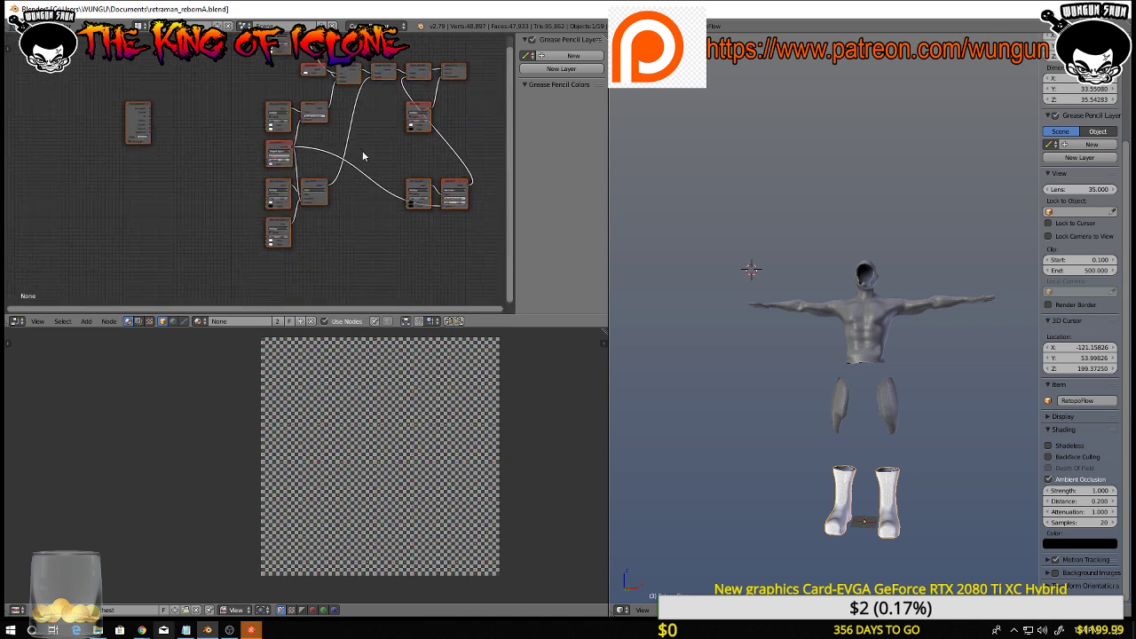
scroll(362, 156, "up", 1)
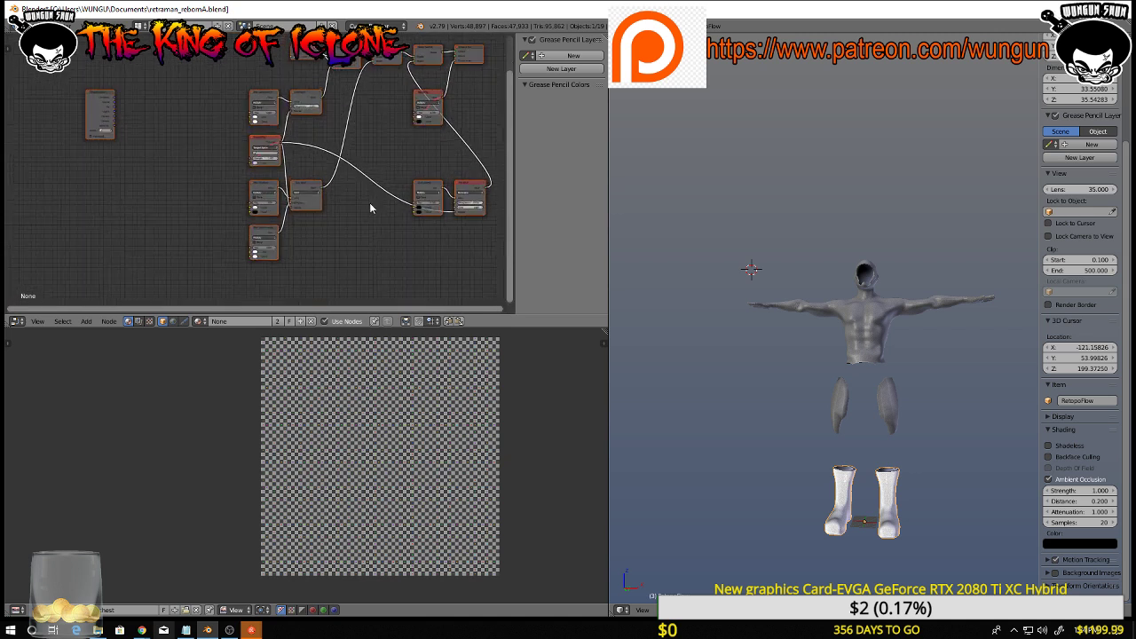
left_click(300, 321)
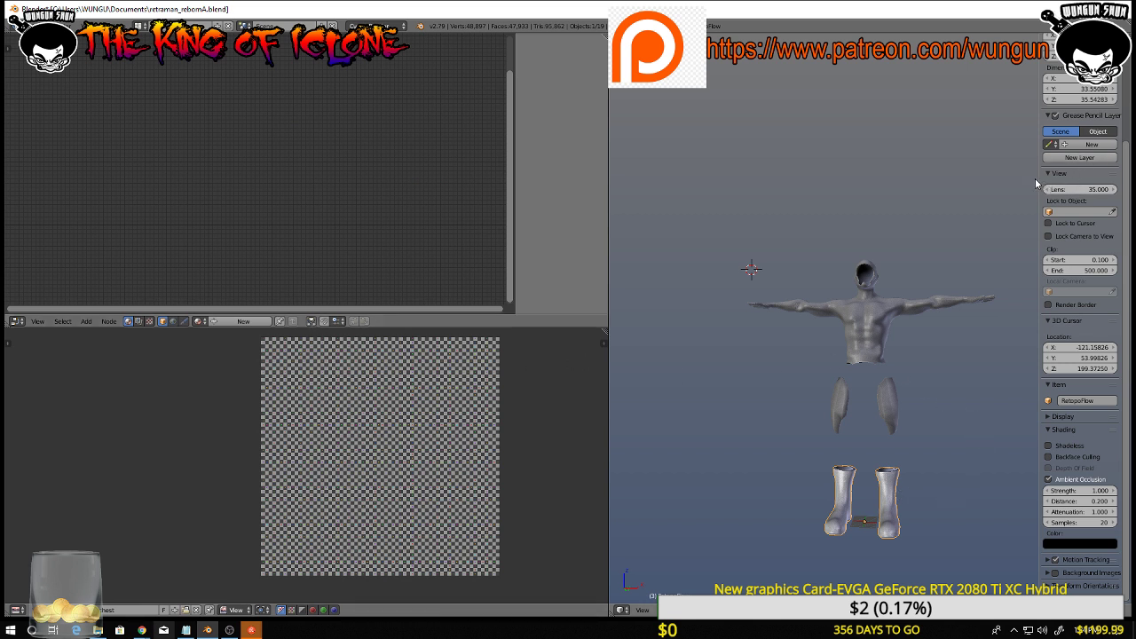
Widen the 3D view's properties sidebar and split off a new area set to the Properties editor
left_click_drag(1039, 178, 949, 186)
scroll(1028, 181, "up", 4)
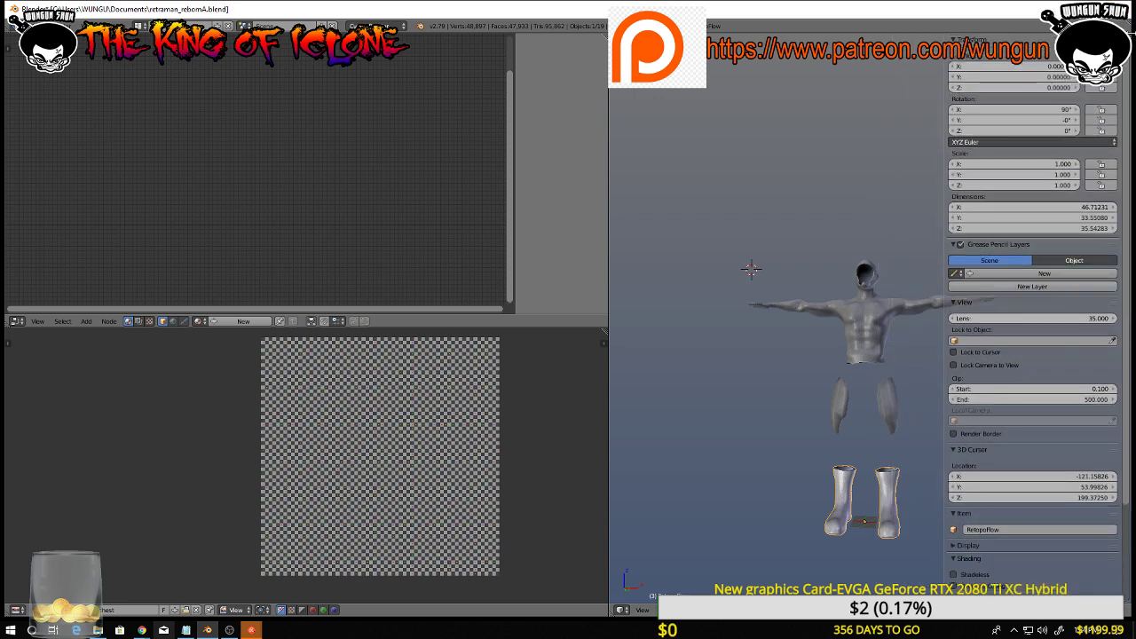
left_click_drag(1135, 187, 1064, 187)
left_click_drag(1064, 53, 895, 319)
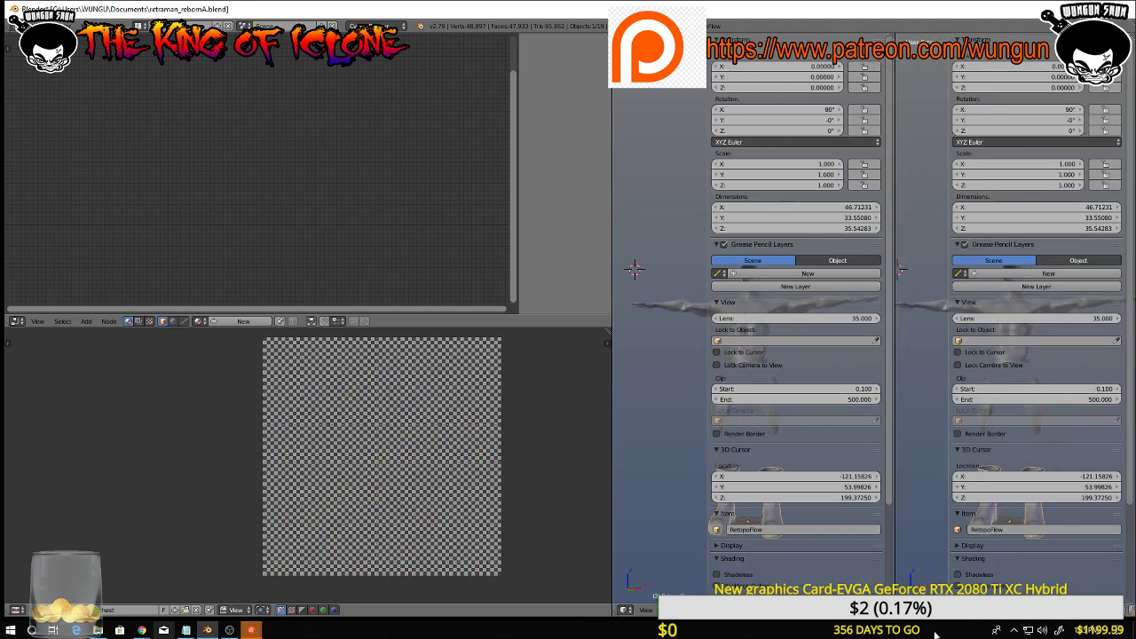
left_click(903, 610)
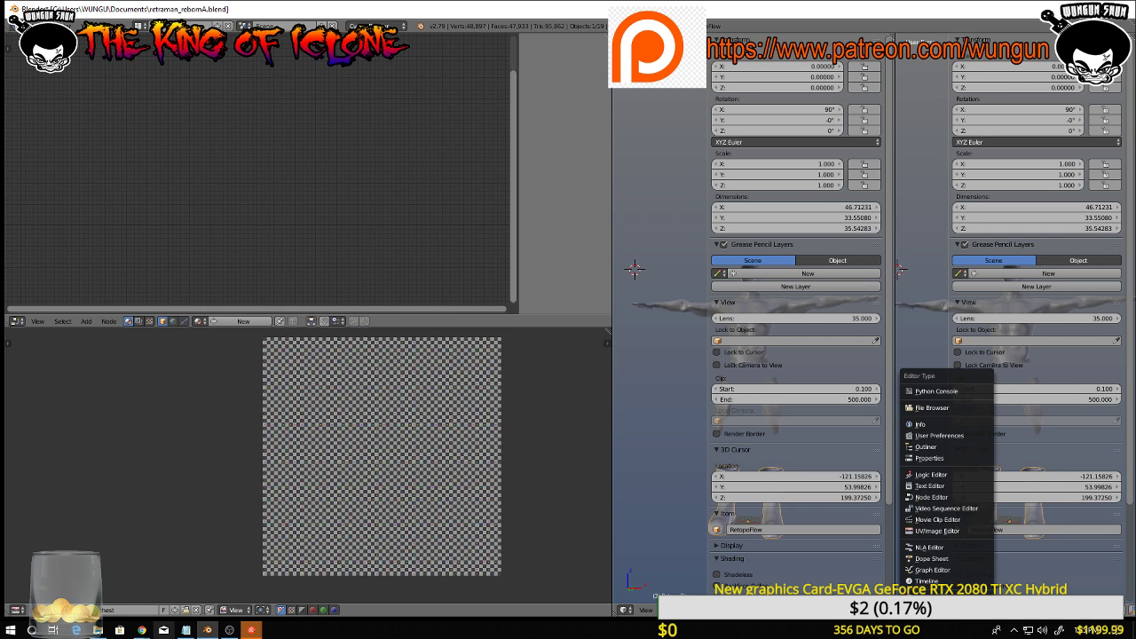
left_click(941, 458)
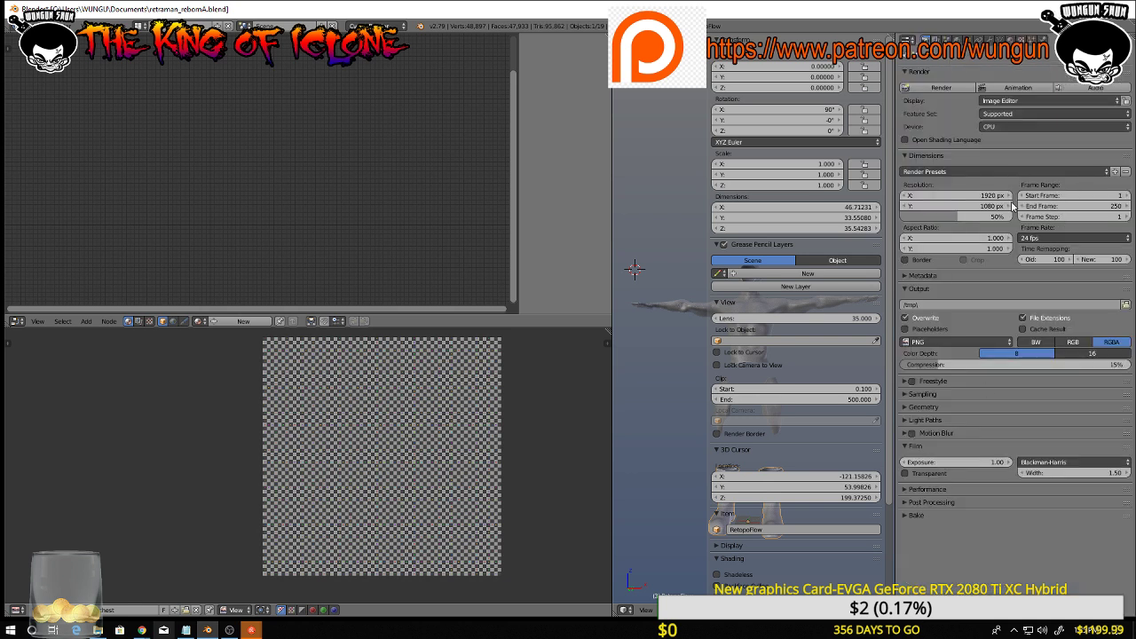
Remove the boots' empty material slot and merge the Properties area back into the 3D view
left_click(1010, 40)
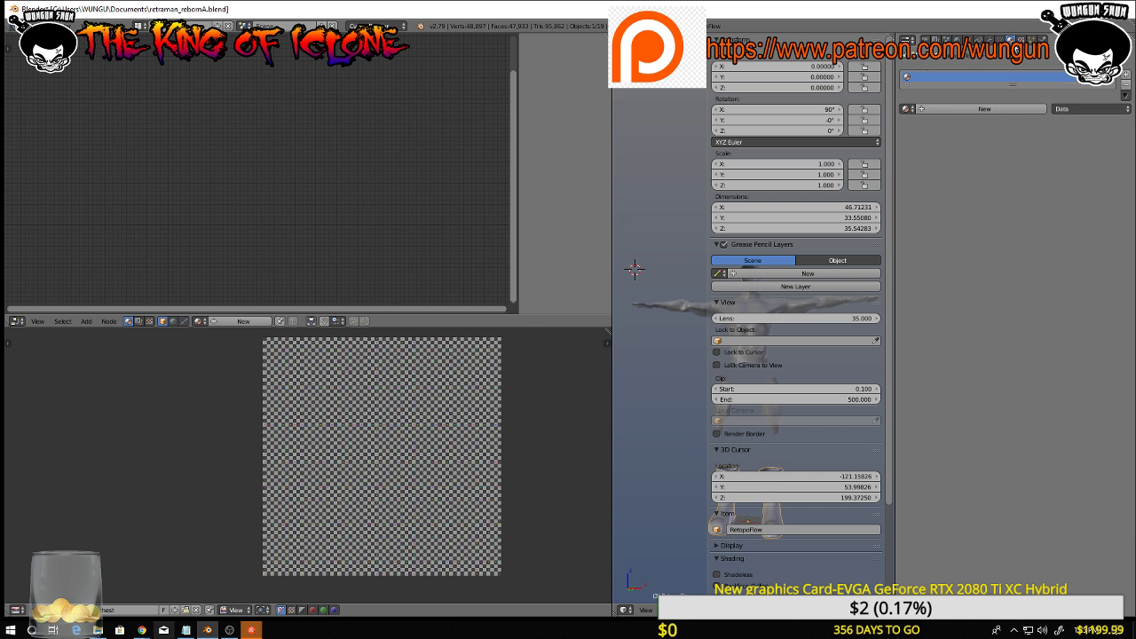
left_click(1126, 87)
left_click(1022, 40)
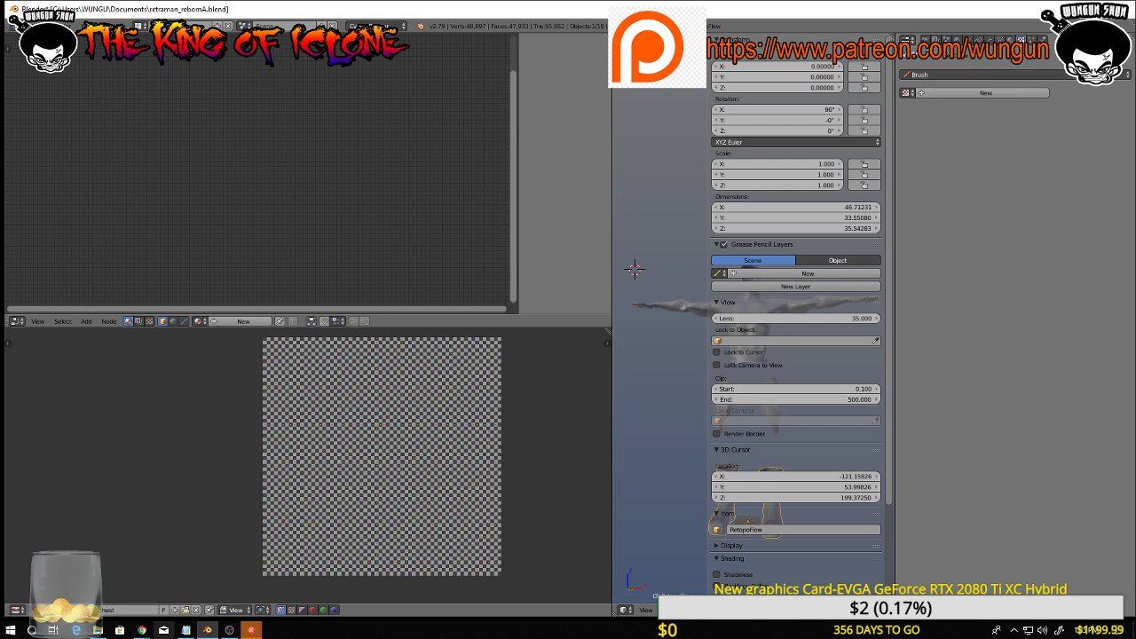
left_click(1010, 39)
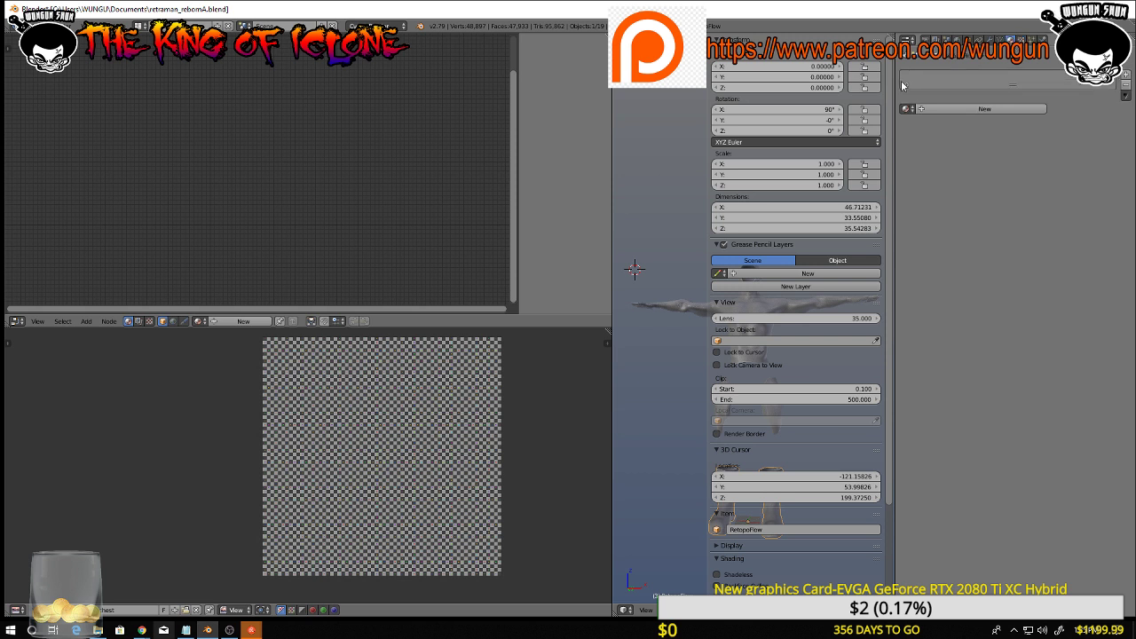
mouse_move(897, 91)
left_mouse_down()
mouse_move(1030, 40)
mouse_move(1076, 41)
left_mouse_up()
Look through the 3D view's Shading settings and expand the Display settings
scroll(1001, 515, "down", 4)
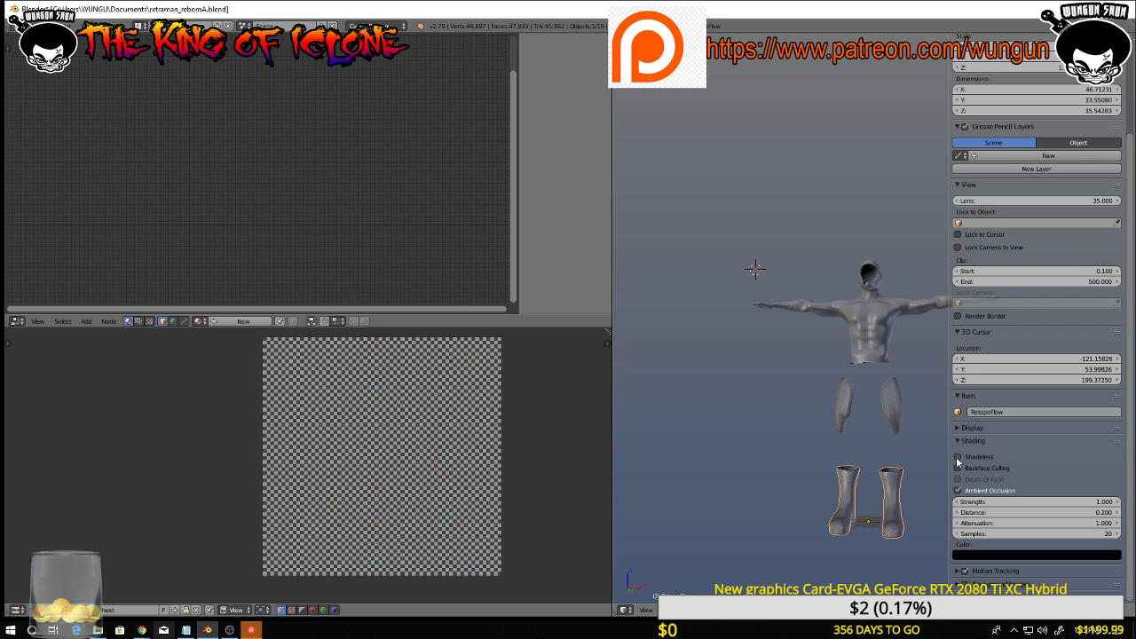
scroll(1003, 486, "up", 1)
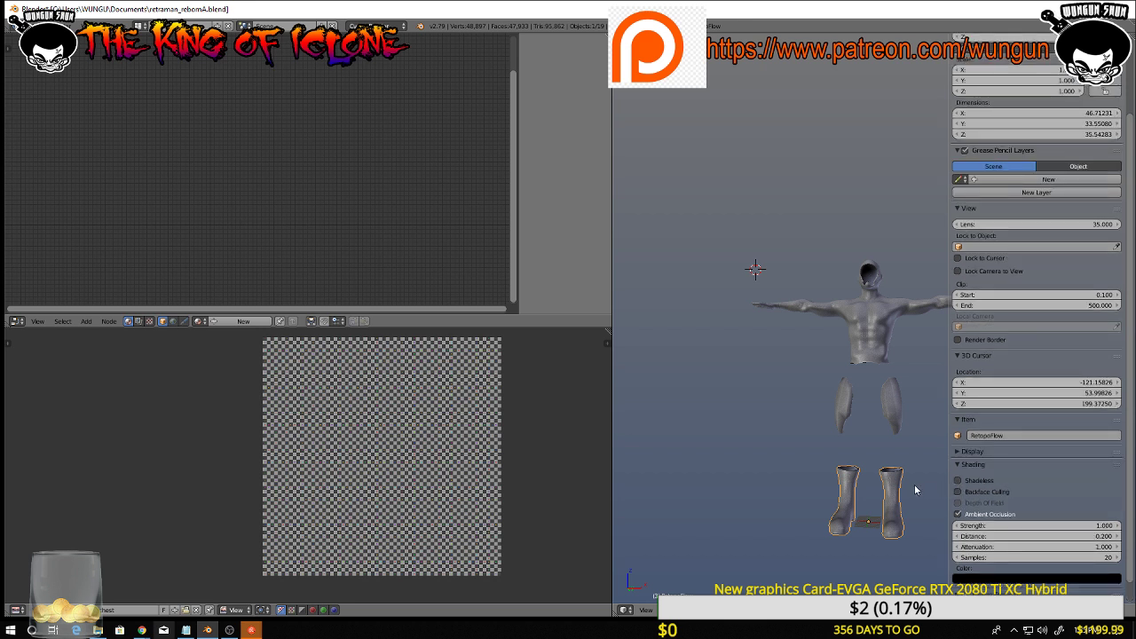
scroll(1045, 498, "down", 1)
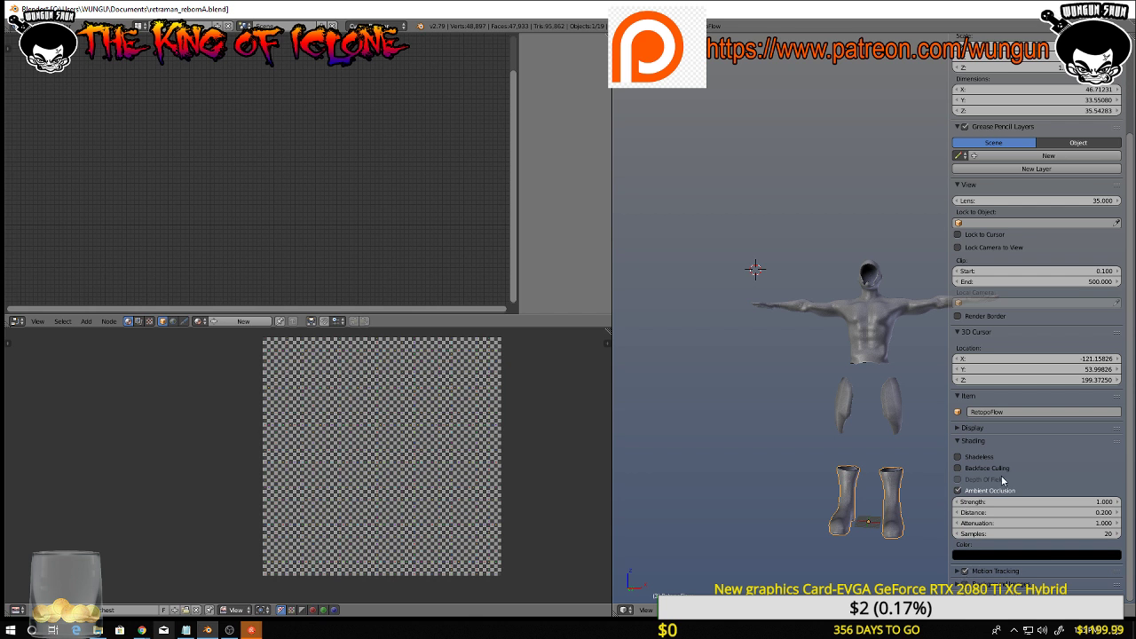
left_click(961, 429)
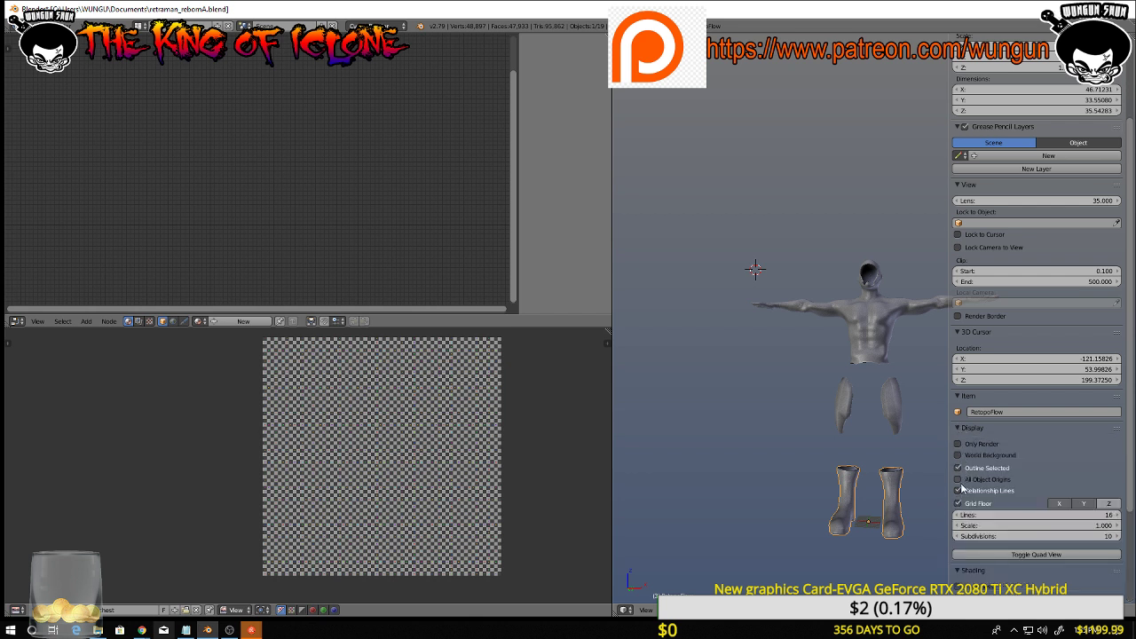
scroll(918, 438, "up", 4)
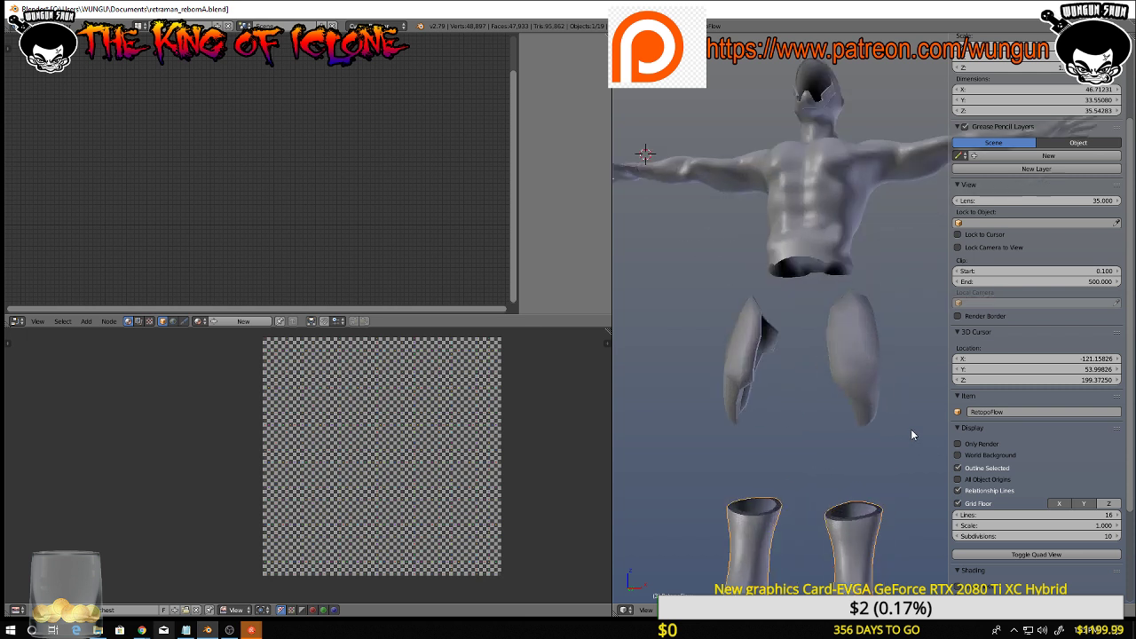
Select the thigh pieces, the torso and the boots in turn to compare how they are shaded
scroll(911, 429, "up", 3)
right_click(903, 402)
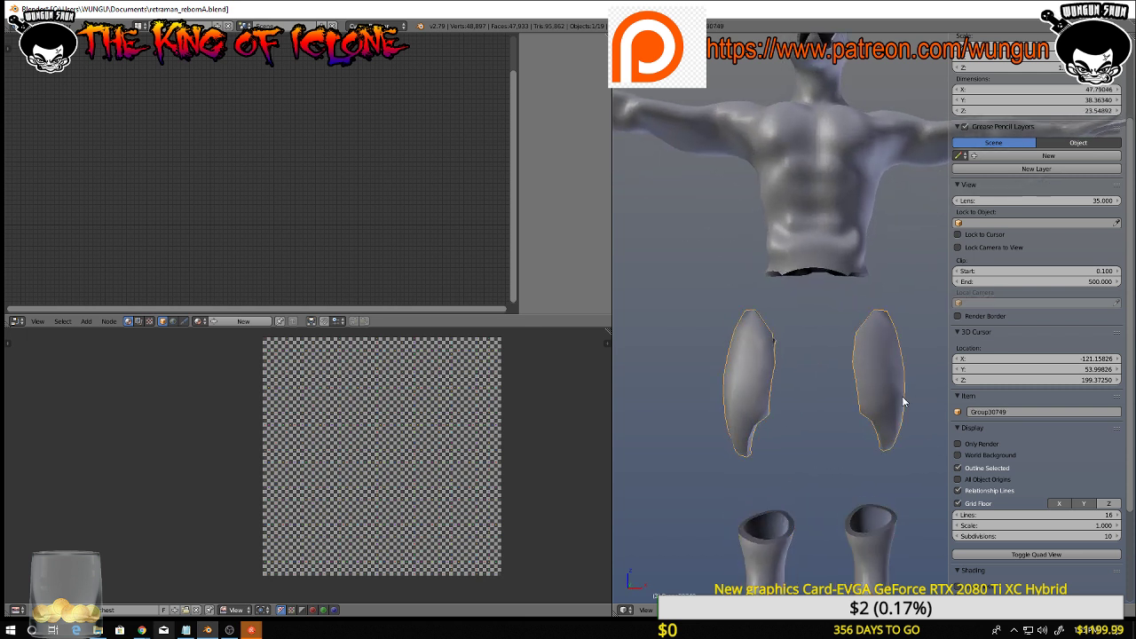
right_click(847, 259)
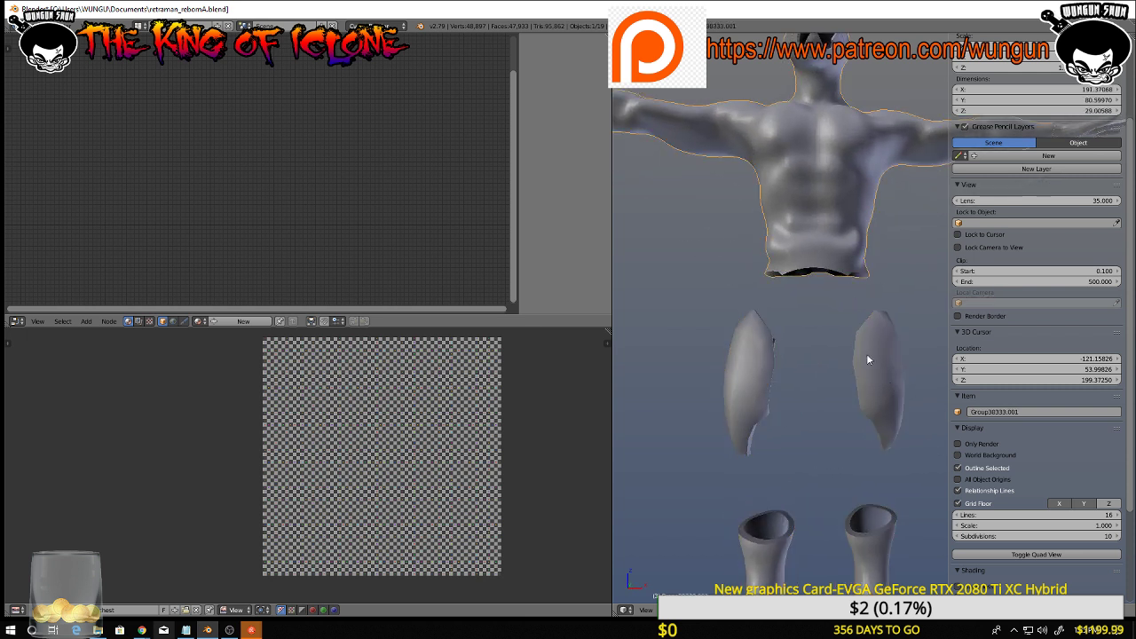
right_click(884, 532)
scroll(930, 462, "down", 3)
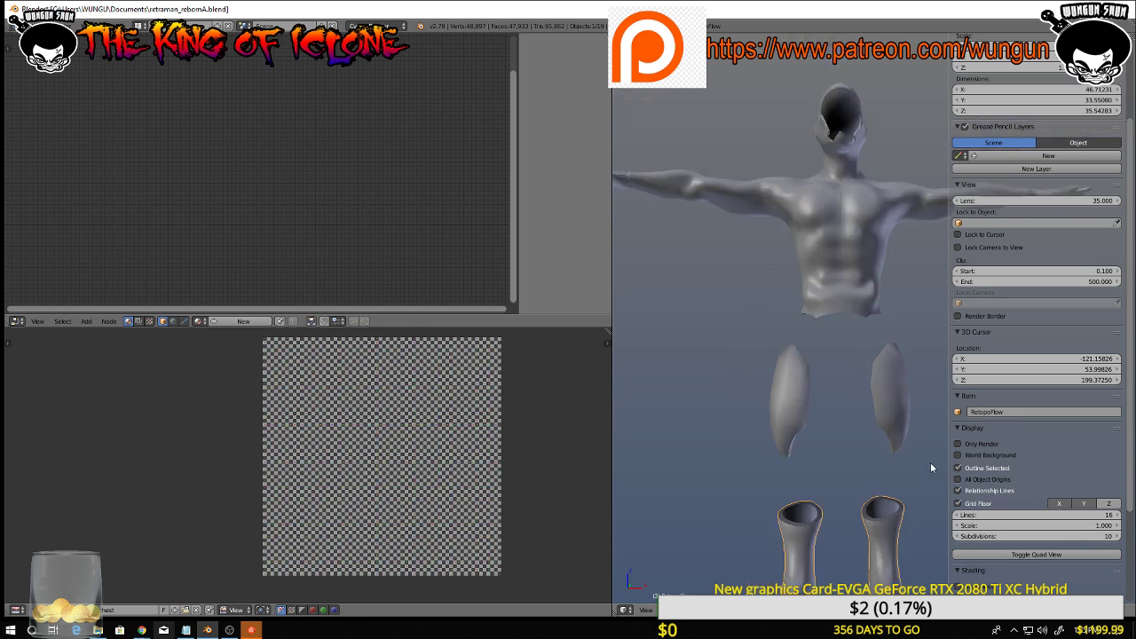
middle_click_drag(931, 458, 913, 414)
Try the viewport's Shadeless option on the costume pieces and turn it back off
scroll(1019, 490, "down", 5)
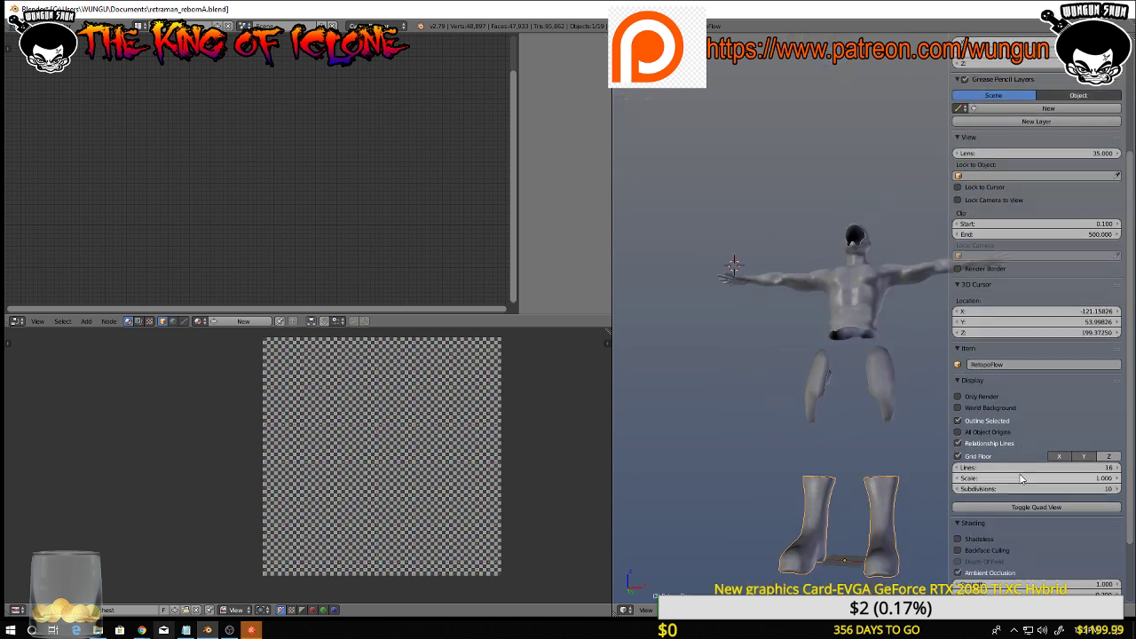
scroll(963, 502, "down", 2)
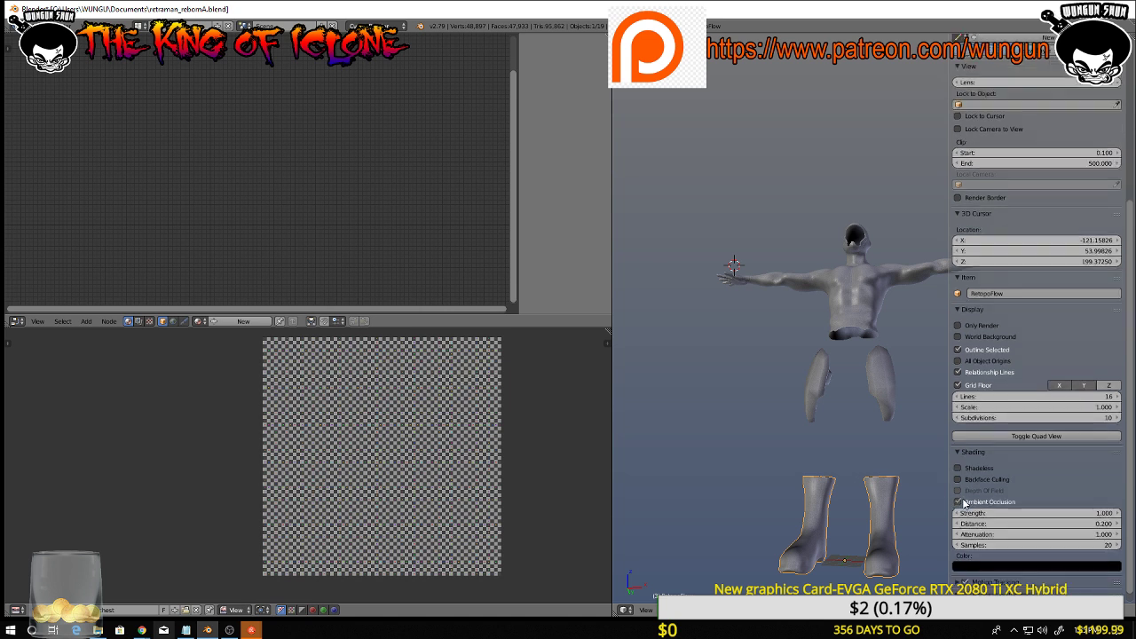
left_click(958, 456)
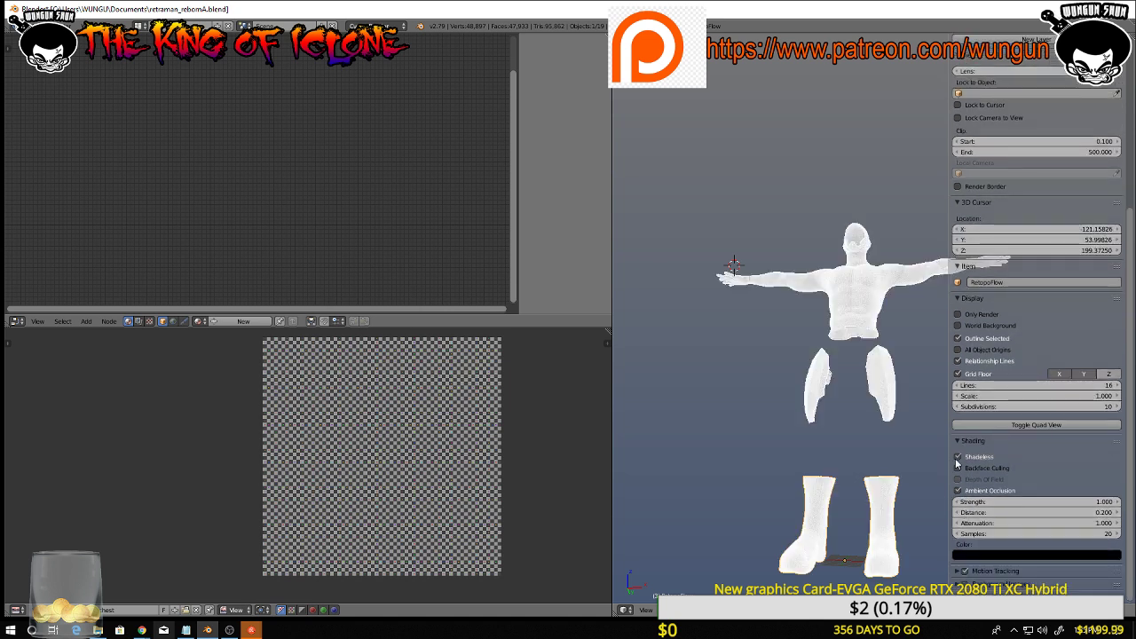
left_click(958, 457)
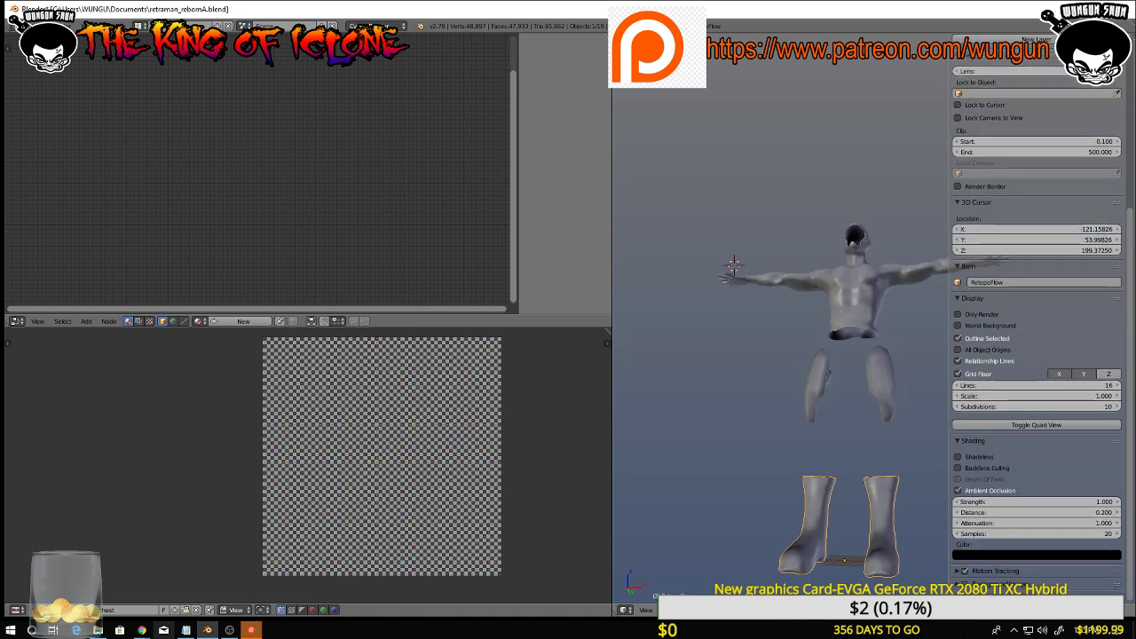
Set the viewport shading to Solid and collapse the 3D view's properties sidebar
key("z")
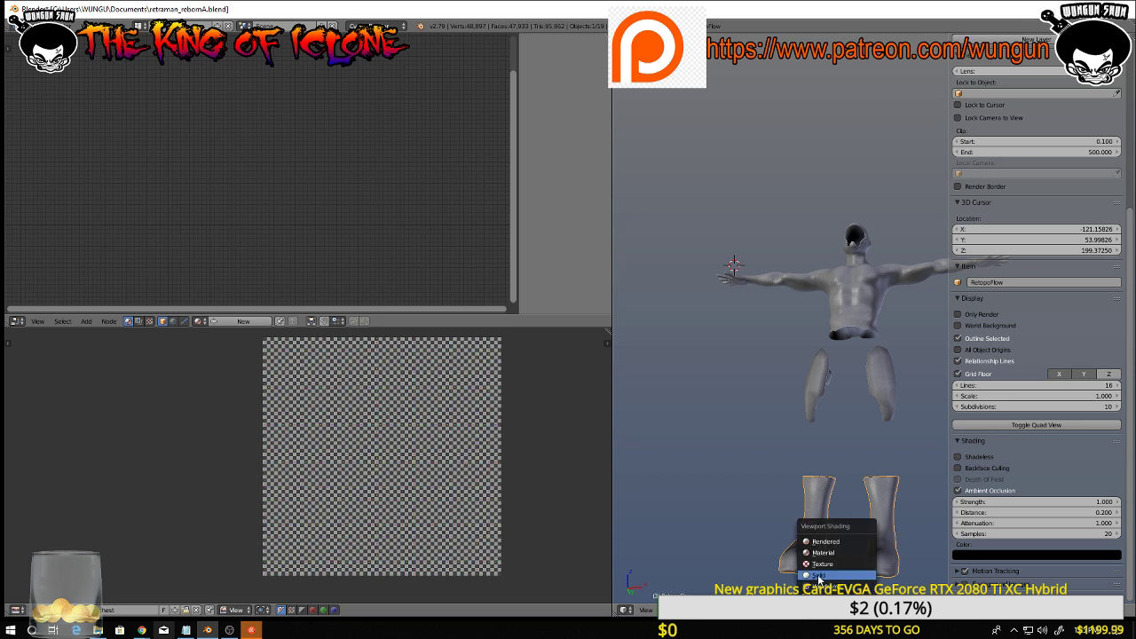
left_click(819, 576)
mouse_move(903, 478)
middle_mouse_down()
mouse_move(912, 464)
mouse_move(923, 480)
mouse_move(938, 463)
middle_mouse_up()
left_click_drag(948, 396, 1131, 436)
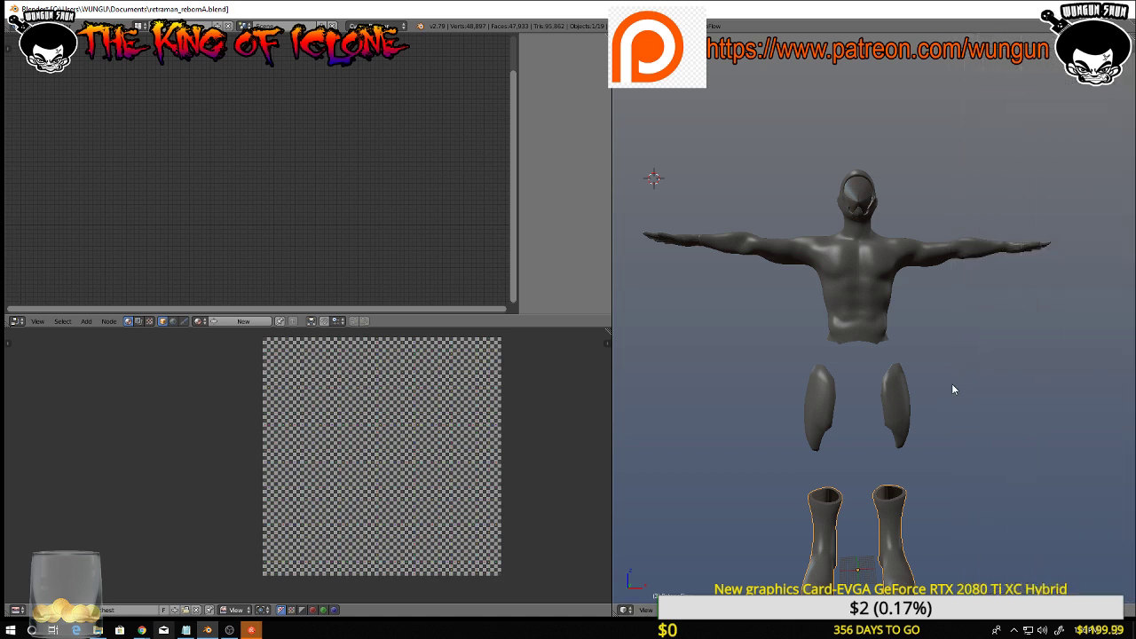
Hide the thigh pieces and the boots so that the upper body is isolated
scroll(952, 384, "up", 1)
scroll(953, 384, "down", 1)
middle_click_drag(953, 377, 958, 351)
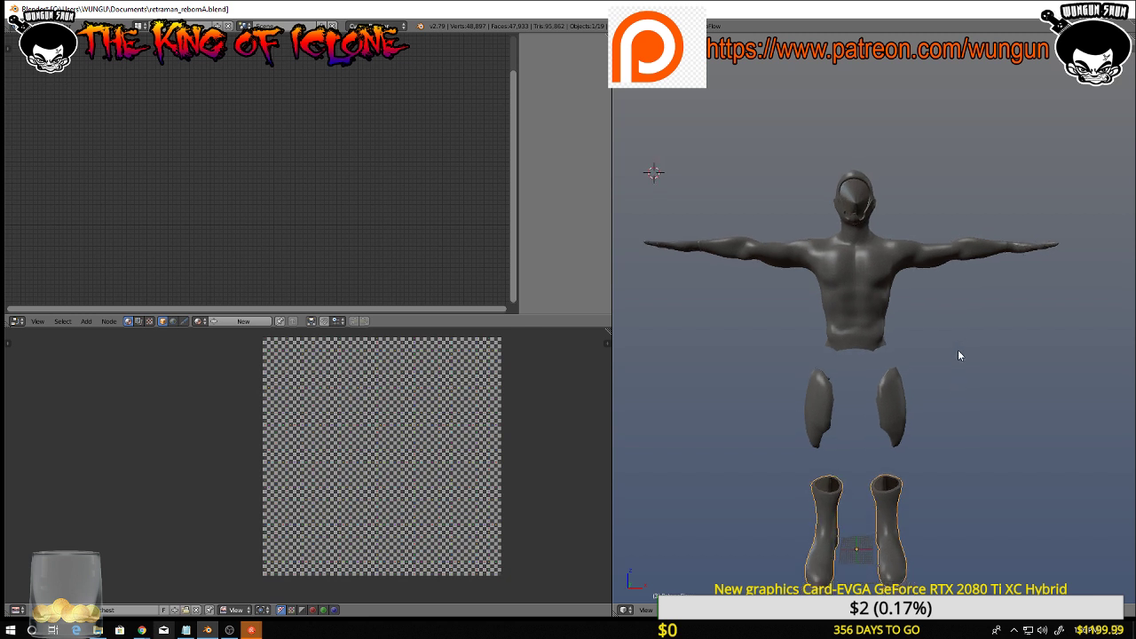
right_click(897, 382)
key("h")
right_click(881, 513)
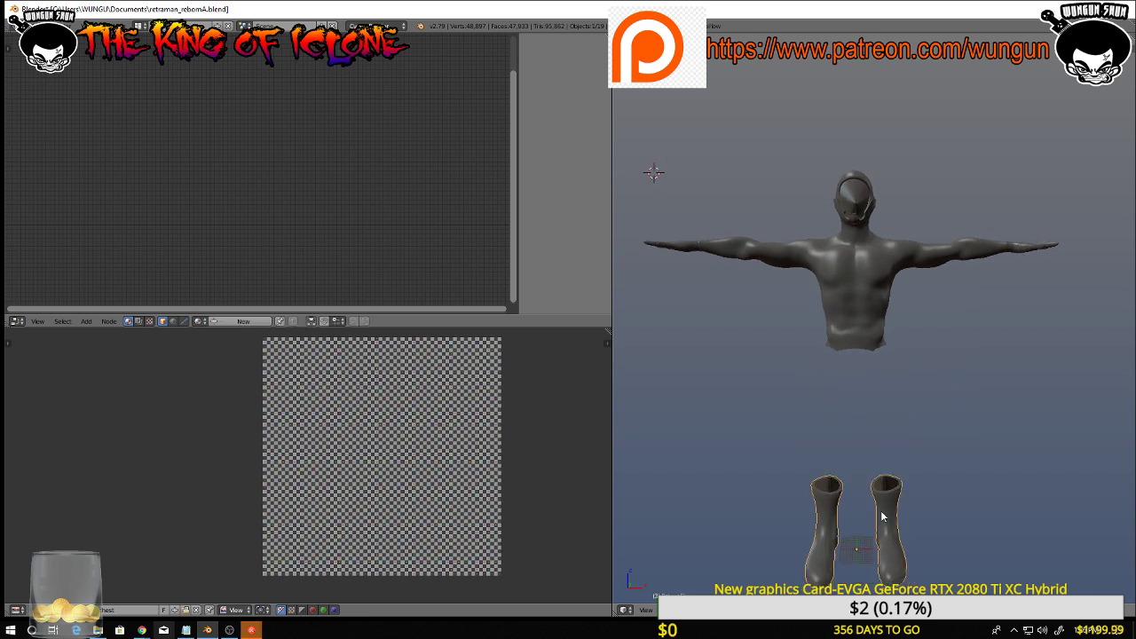
key("h")
Check the upper body's mesh in Edit Mode, return to Object Mode and hide the jaw guard on the face
right_click(884, 313)
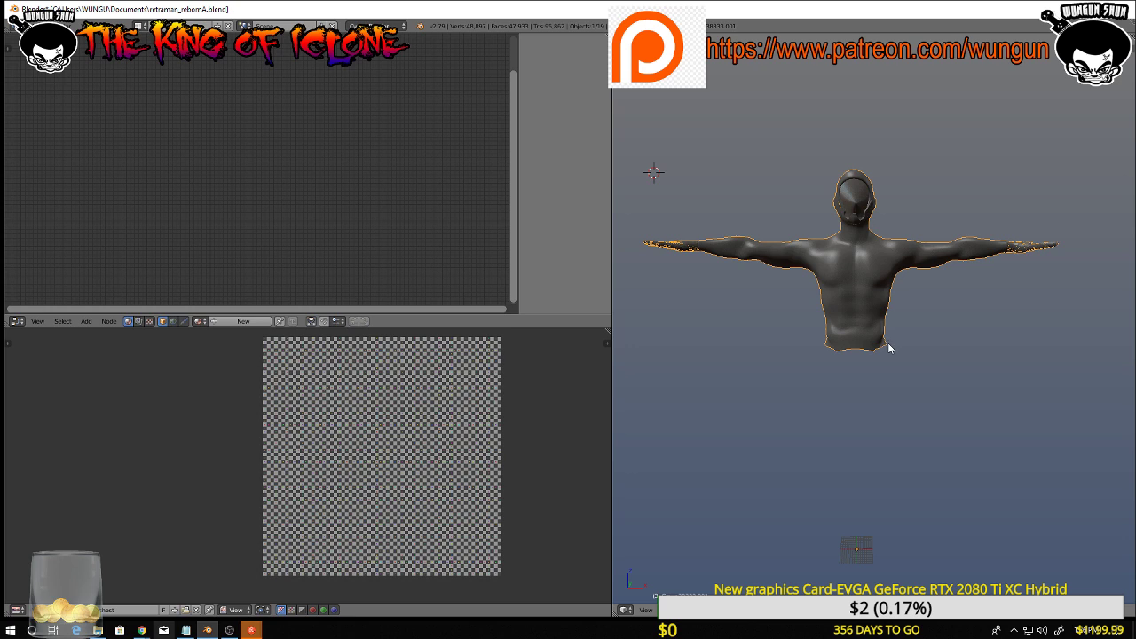
key("Tab")
scroll(889, 348, "up", 2)
scroll(890, 348, "up", 2)
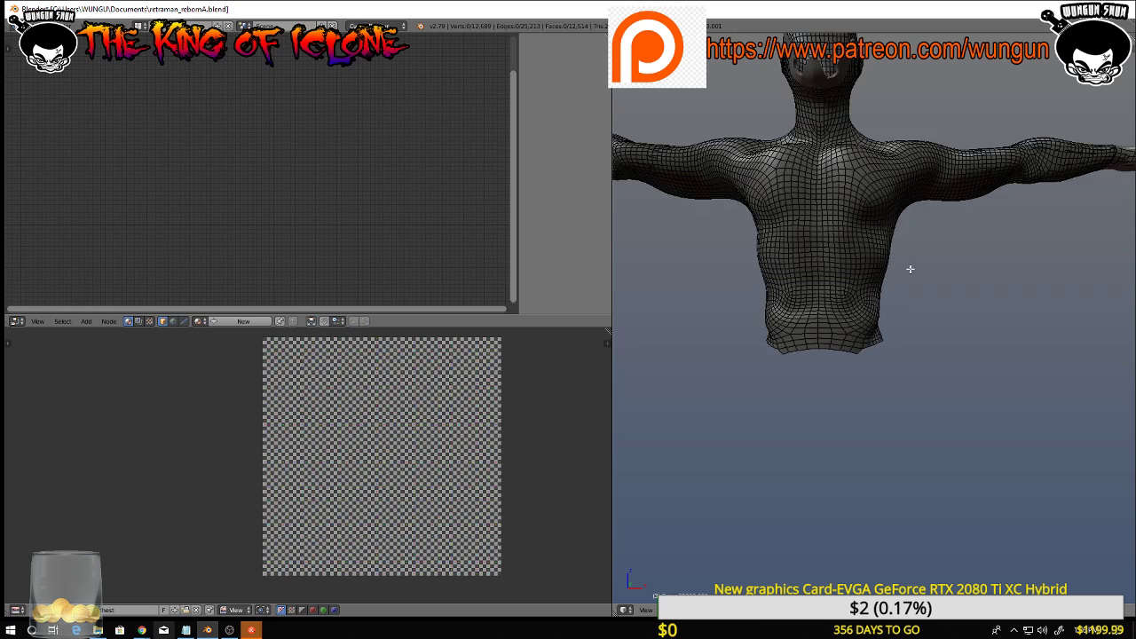
middle_click_drag(910, 269, 859, 311)
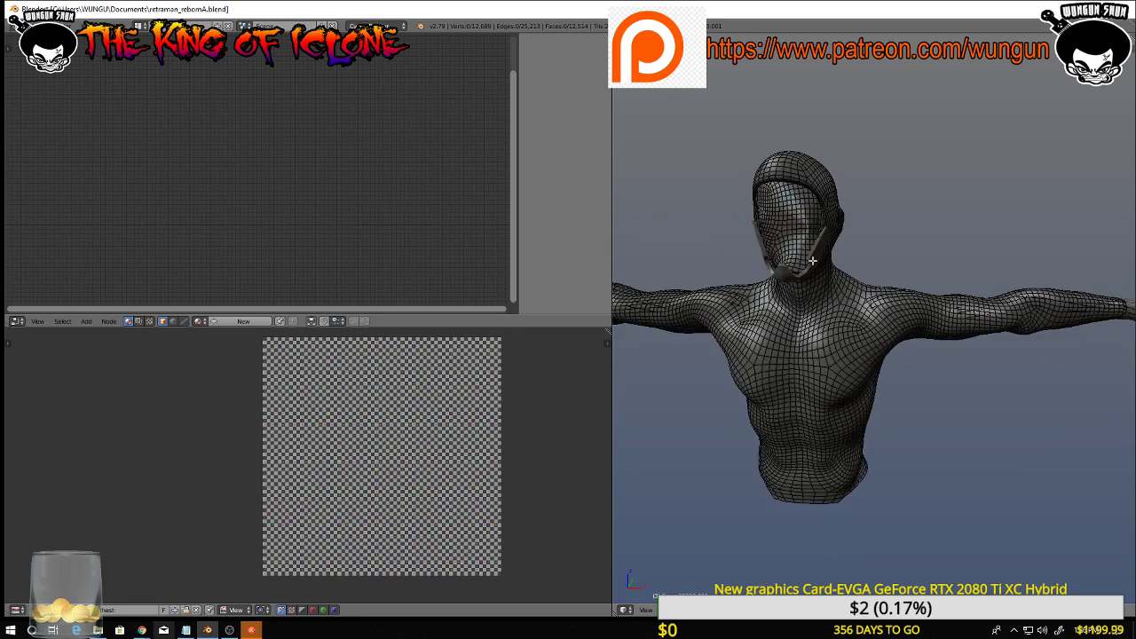
key("Tab")
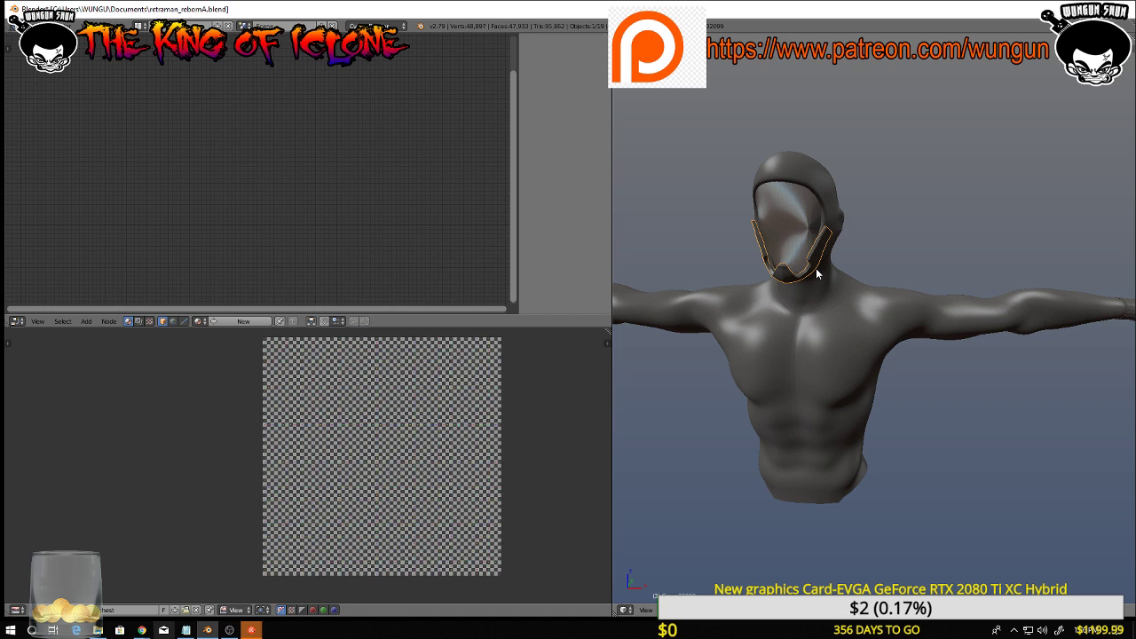
key("h")
Open the upper body's mesh in Edit Mode and examine its topology around the shoulders, arms and back
right_click(849, 304)
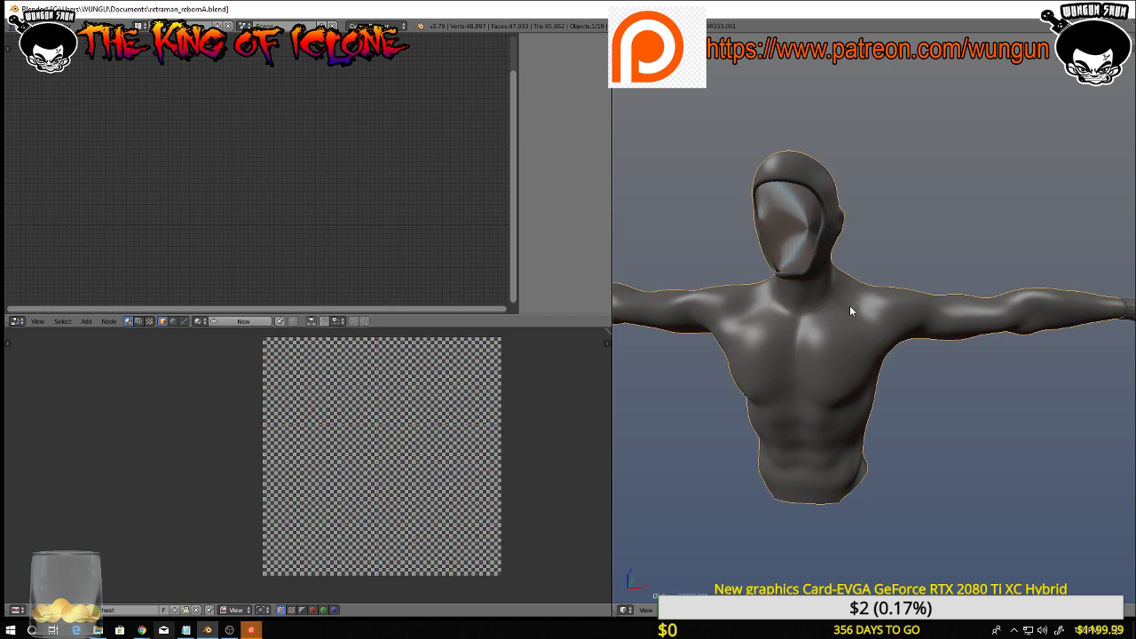
key("Tab")
scroll(892, 304, "up", 5)
middle_click_drag(898, 303, 1132, 279)
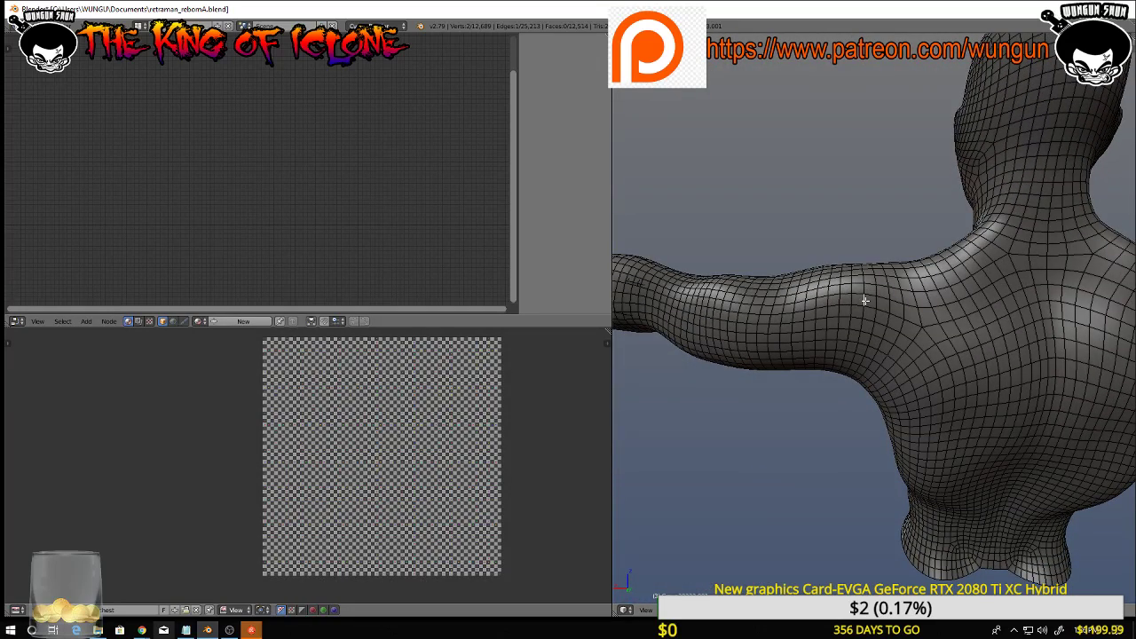
middle_click_drag(864, 300, 913, 357)
scroll(1049, 303, "down", 6)
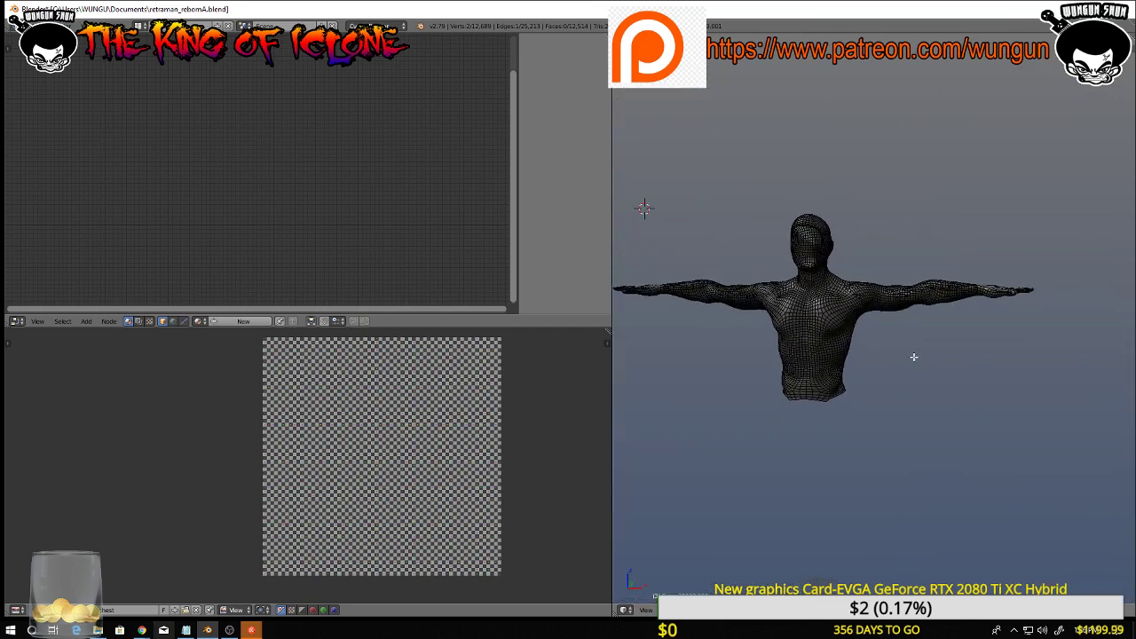
Show the upper body mesh as a wireframe in front view
key("KP_1")
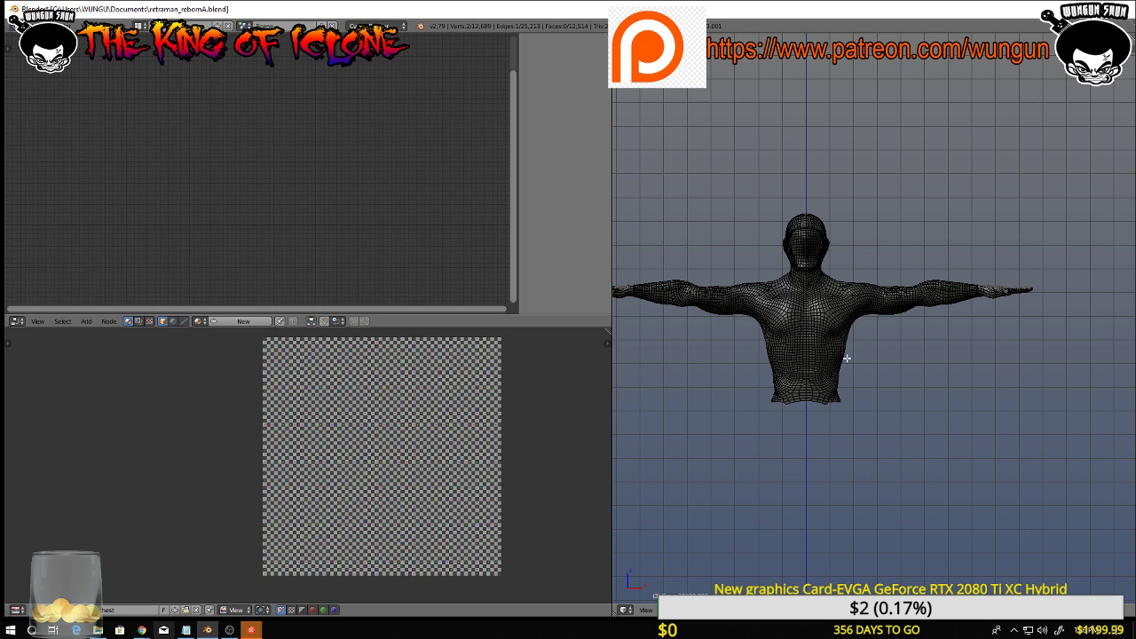
key("z")
scroll(848, 397, "up", 5)
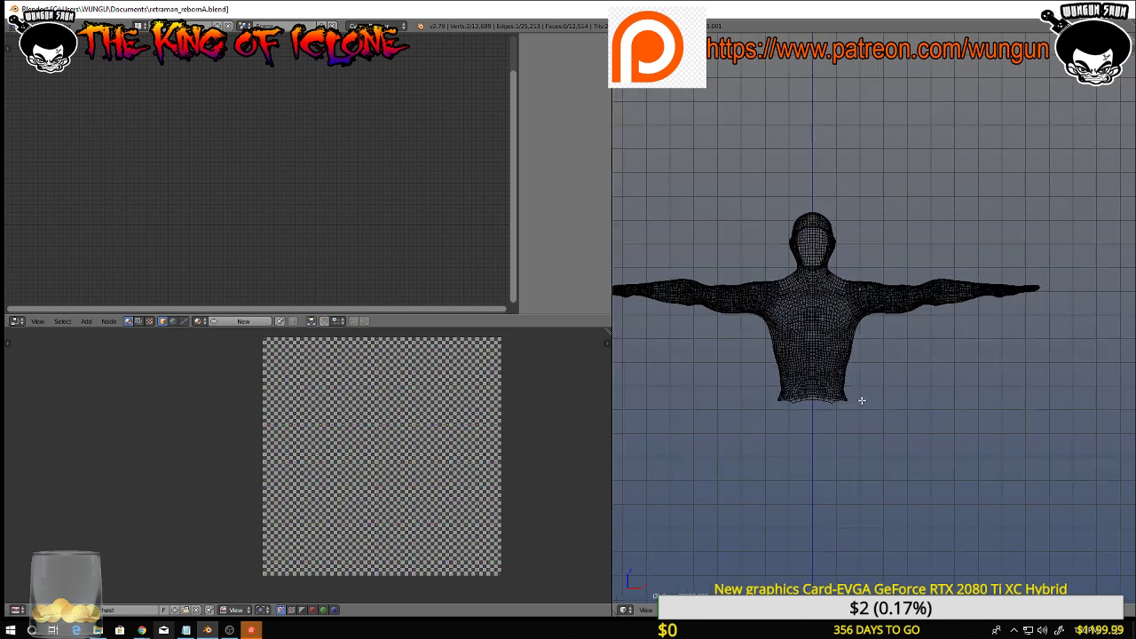
scroll(867, 393, "down", 4)
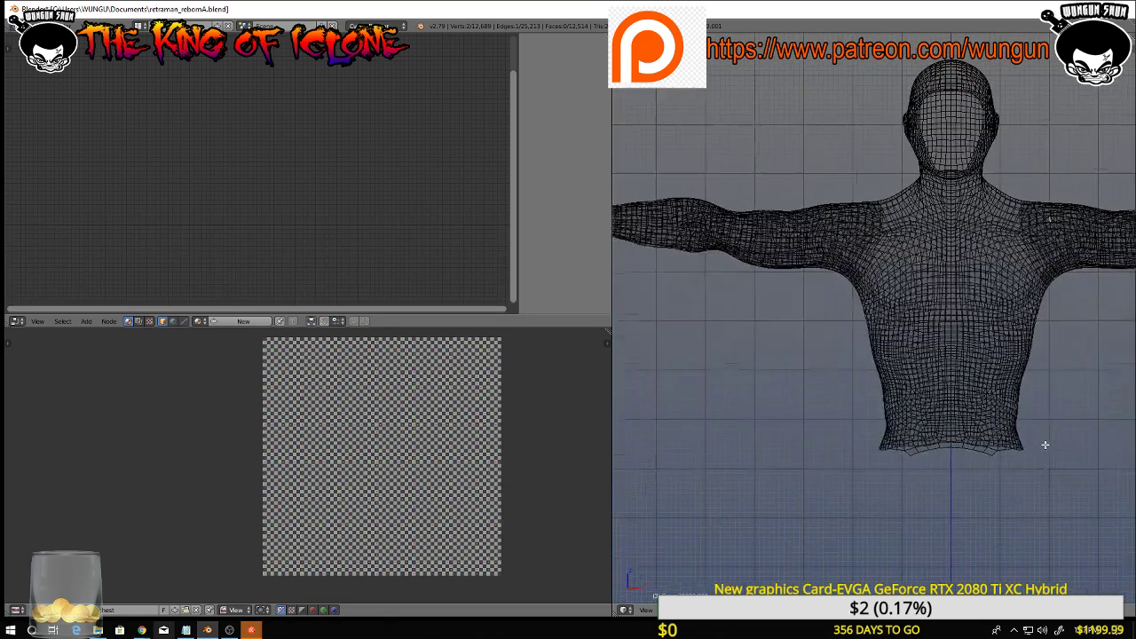
scroll(789, 406, "up", 5)
middle_click_drag(792, 409, 895, 420)
key("KP_1")
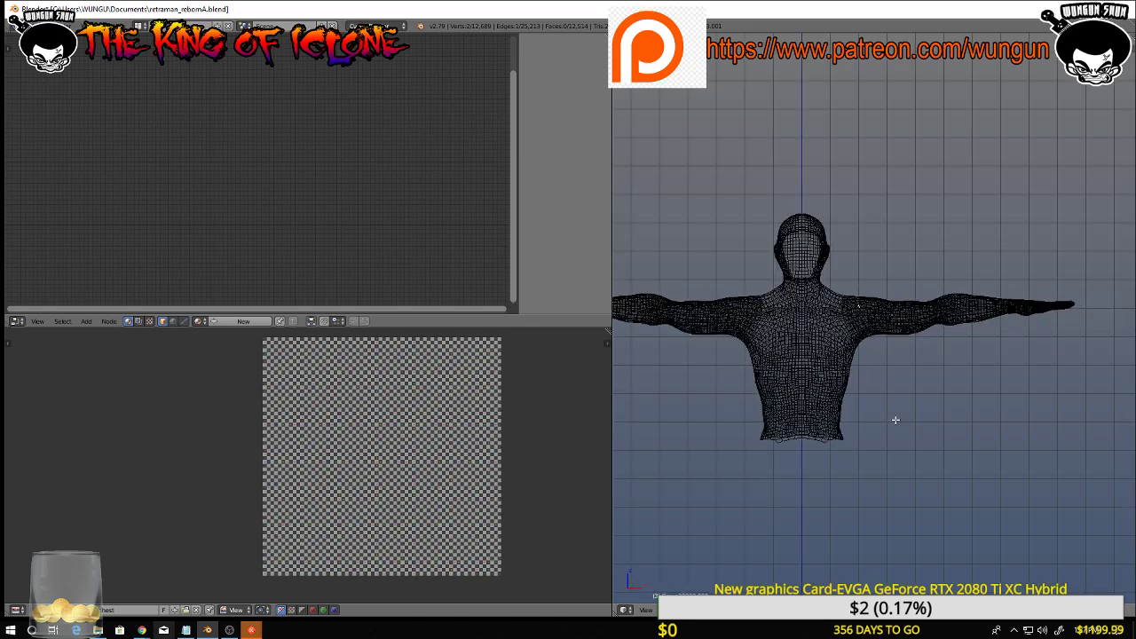
Box-select the character's right half of the upper body up to the centre line and delete its vertices
scroll(844, 421, "up", 4)
middle_click_drag(858, 421, 1046, 502, "shift")
scroll(1045, 503, "down", 3)
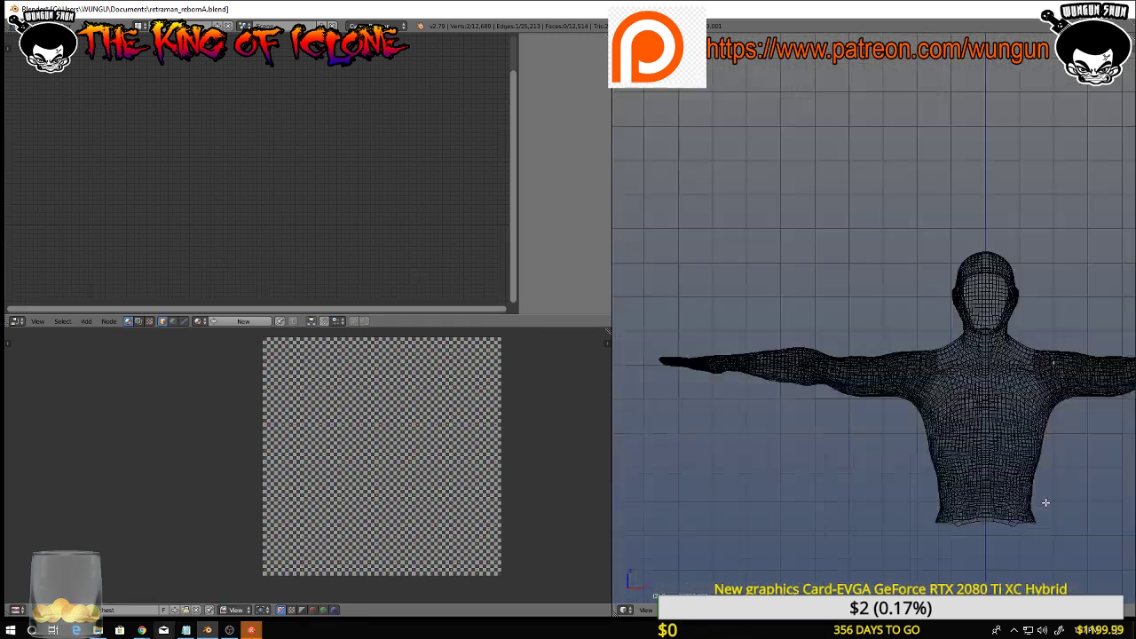
scroll(1045, 503, "down", 1)
key("b")
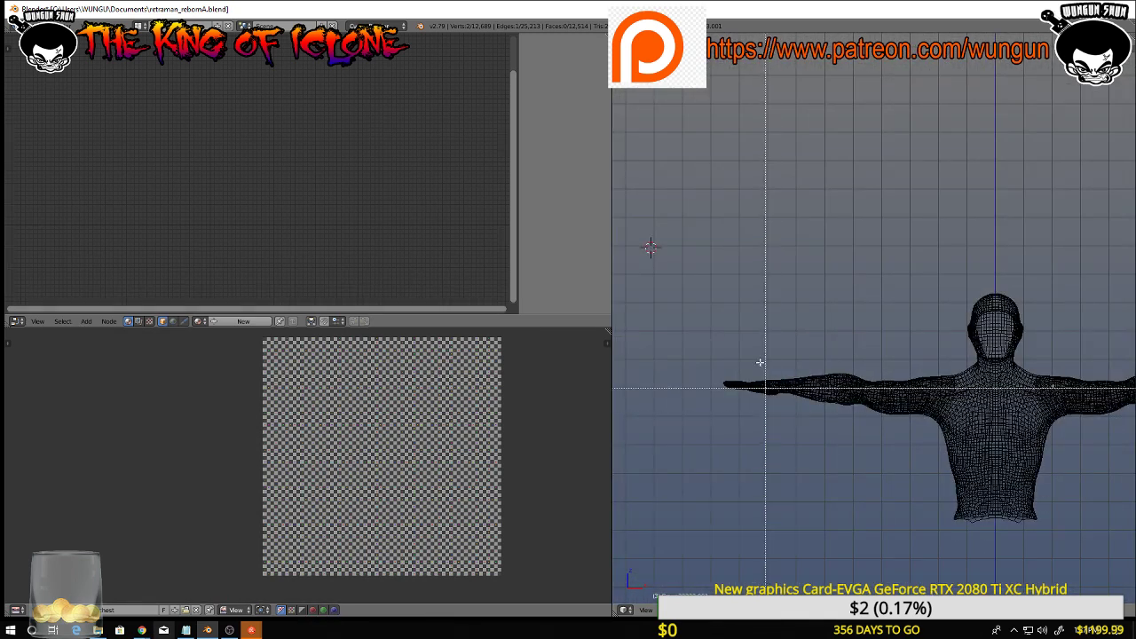
left_click_drag(685, 215, 993, 572)
scroll(1026, 539, "up", 4)
scroll(1018, 490, "up", 3)
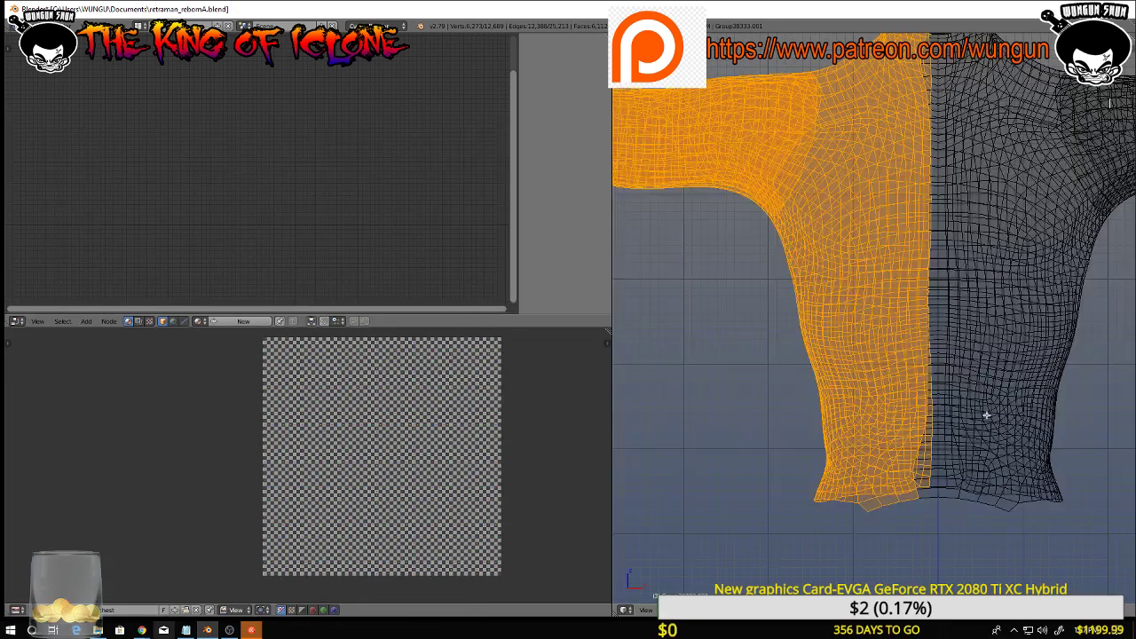
scroll(984, 426, "up", 5, "shift")
scroll(1000, 421, "down", 8, "shift")
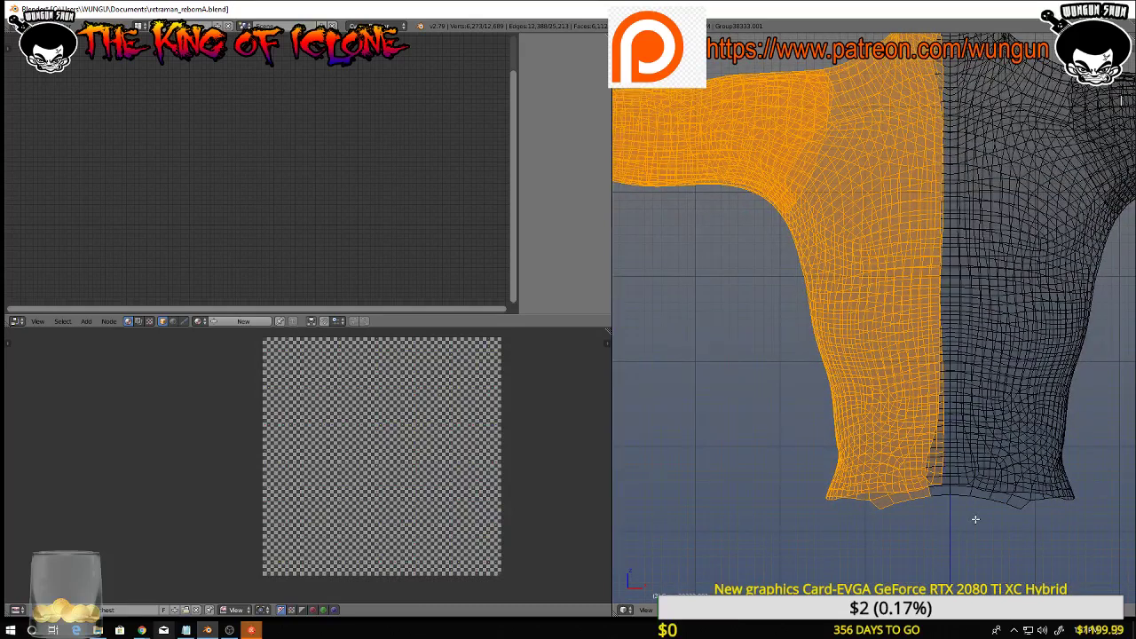
key("x")
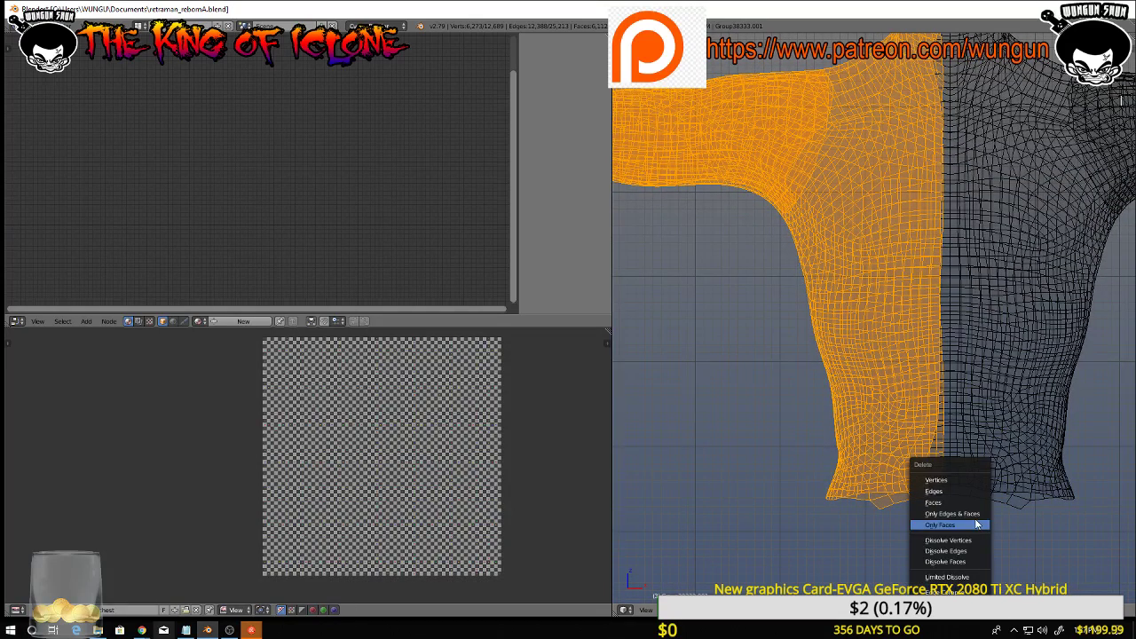
left_click(963, 482)
Select one of the open centre-line edge loops along the cut of the remaining half body
middle_click_drag(959, 475, 841, 602, "shift")
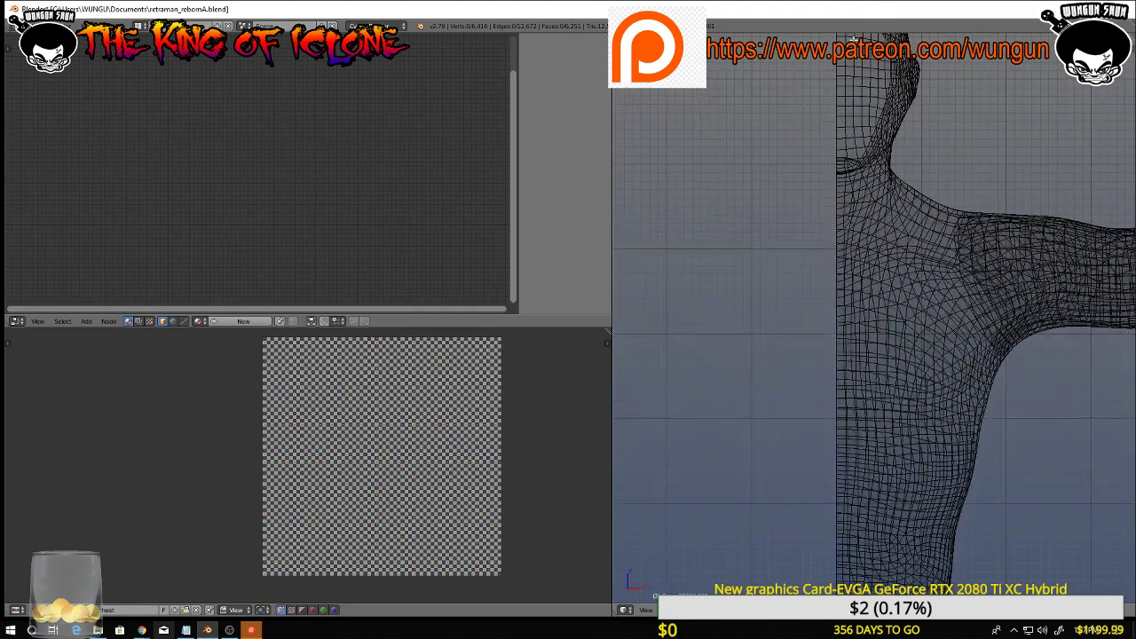
scroll(987, 152, "down", 5)
middle_click_drag(1068, 271, 1007, 426, "shift")
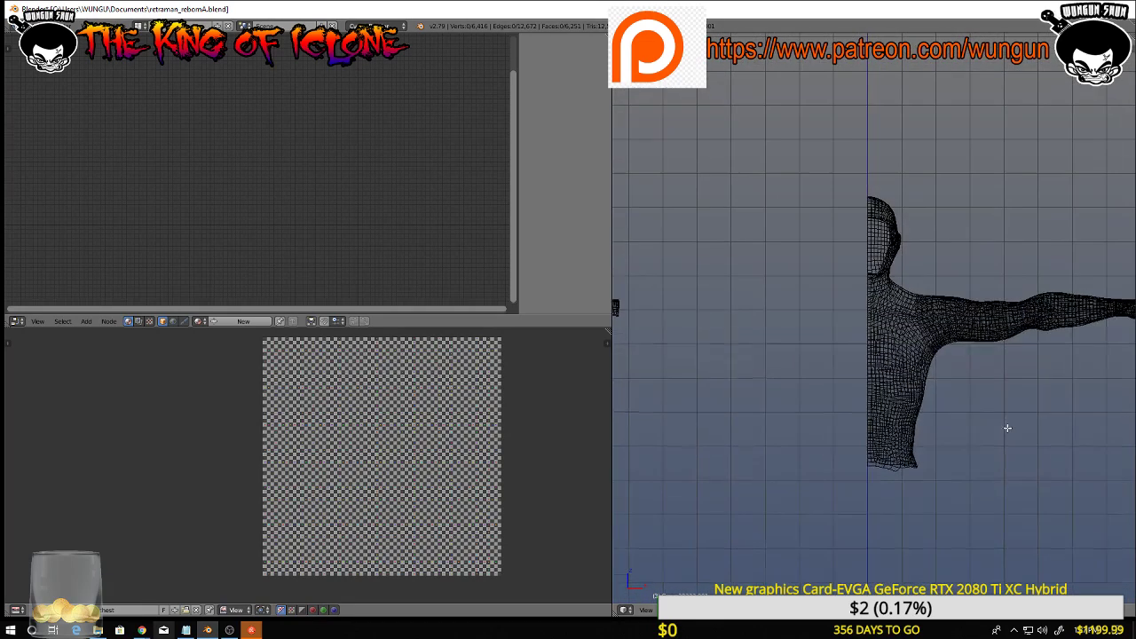
key("ctrl+Tab")
left_click(1003, 431)
scroll(838, 364, "up", 4)
scroll(835, 367, "up", 2)
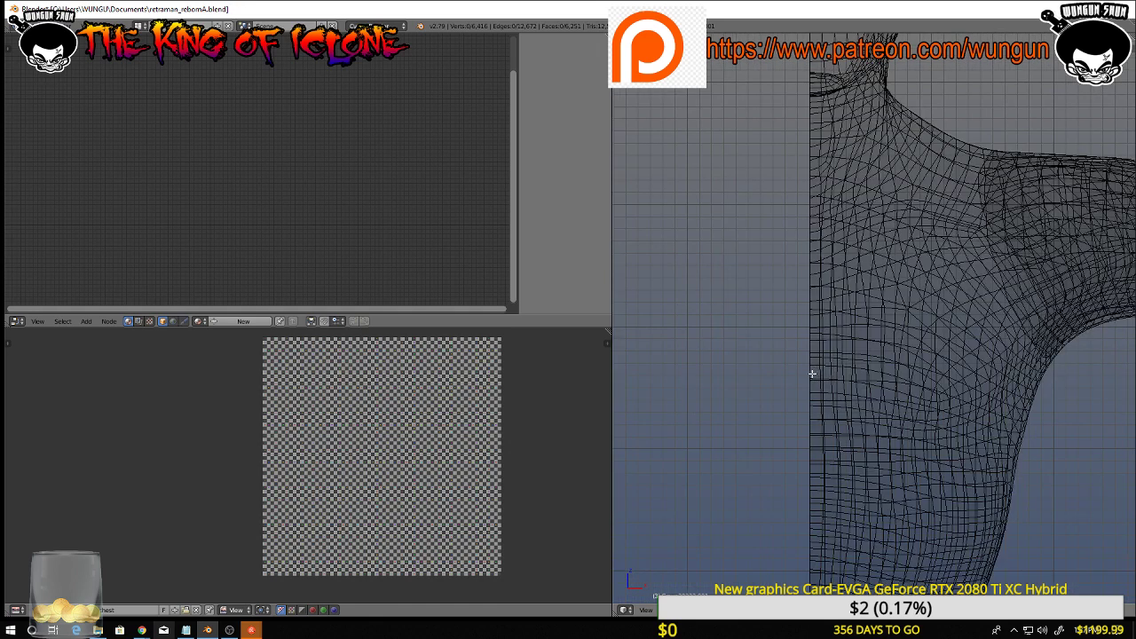
right_click(809, 375, "alt")
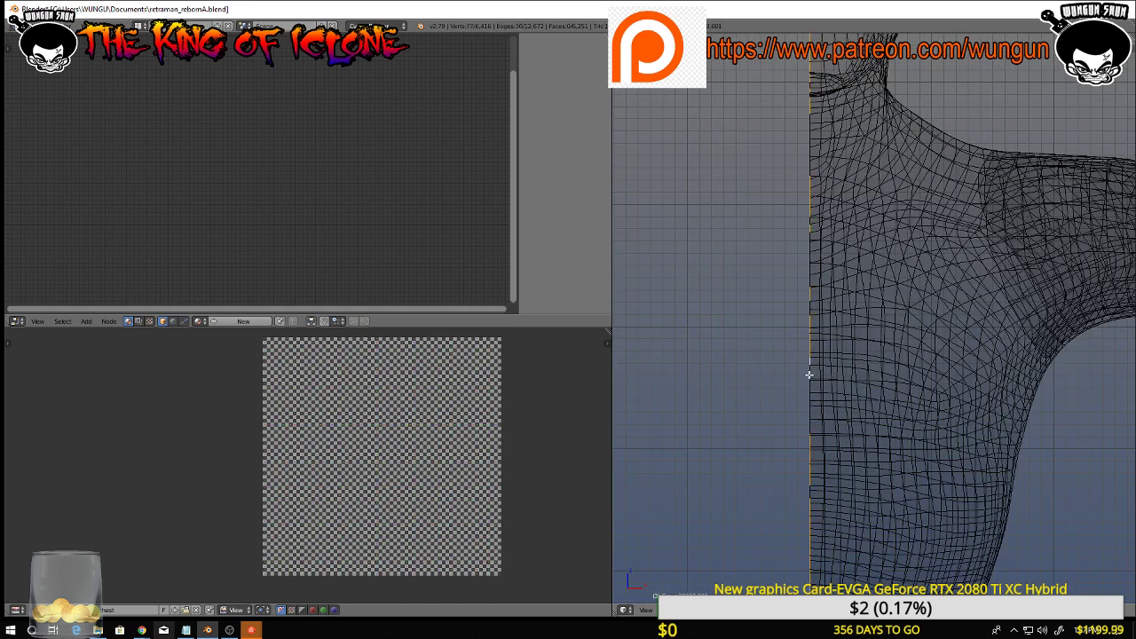
Add the other open centre-line edge loop, running down the head, neck and torso, to the selection and return to front view
scroll(809, 374, "down", 6)
scroll(856, 370, "up", 5)
middle_click_drag(856, 370, 1021, 425)
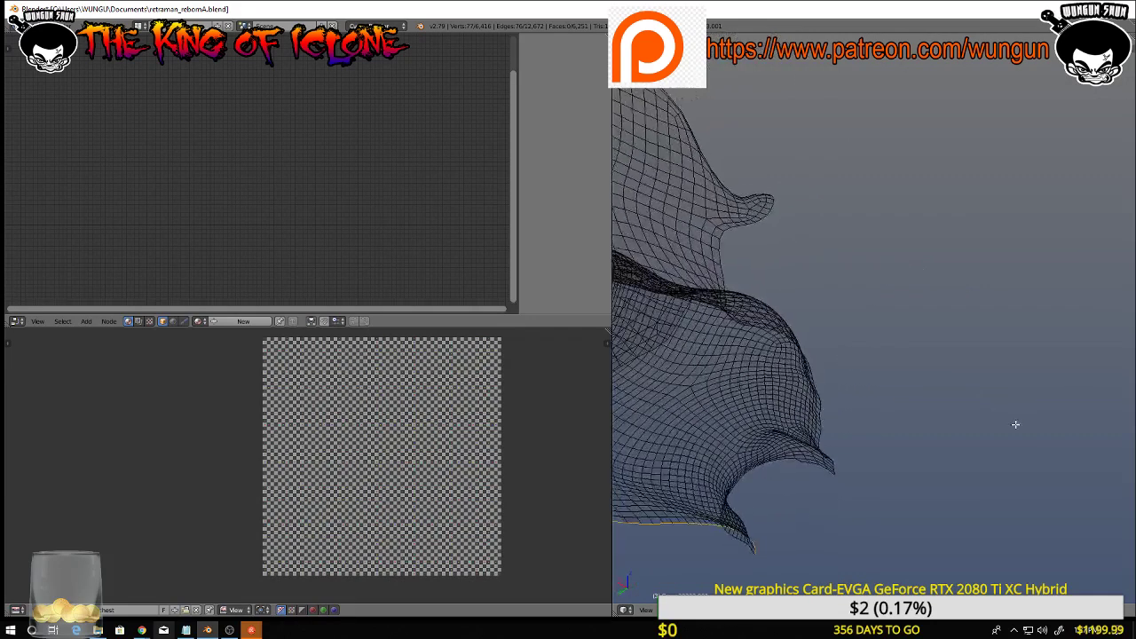
right_click(727, 229, "alt+shift")
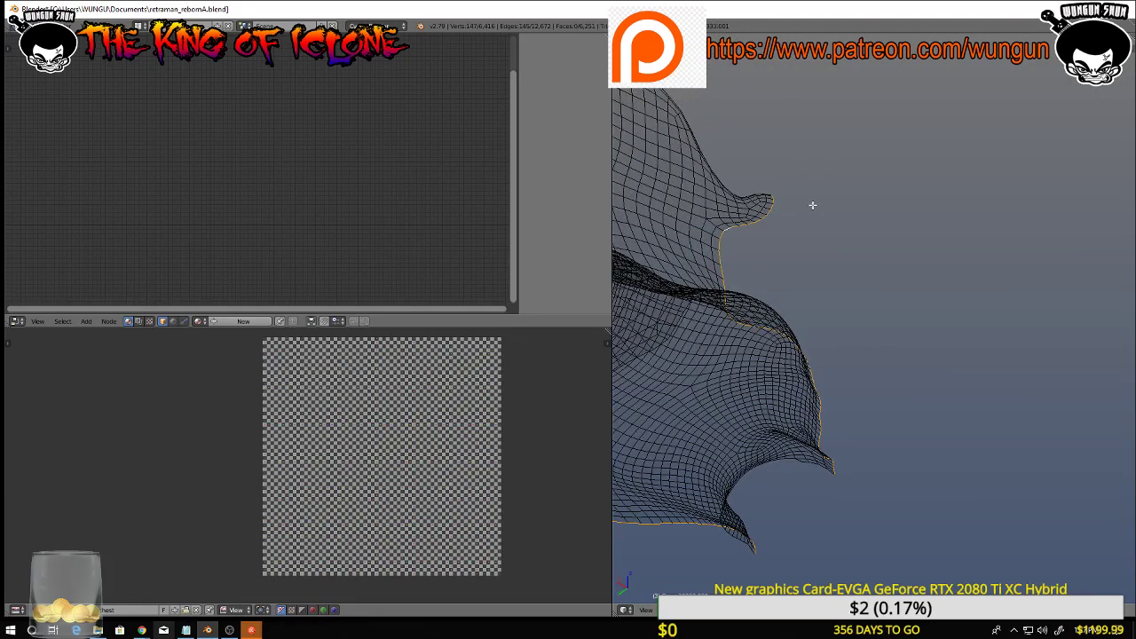
middle_click_drag(812, 205, 660, 169)
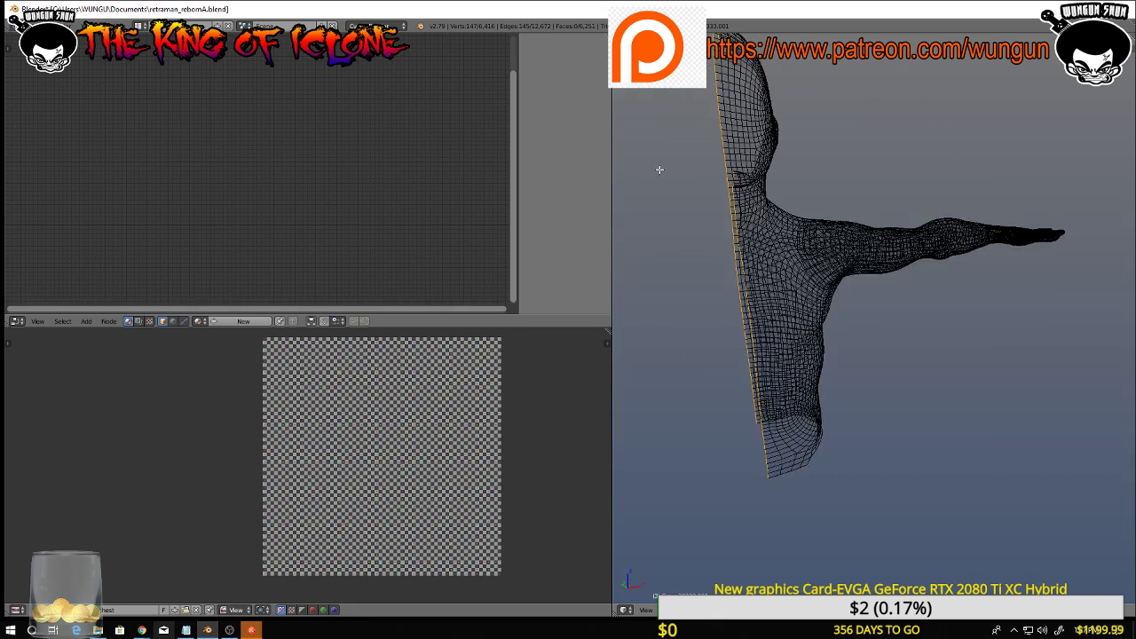
scroll(844, 144, "down", 3)
key("KP_1")
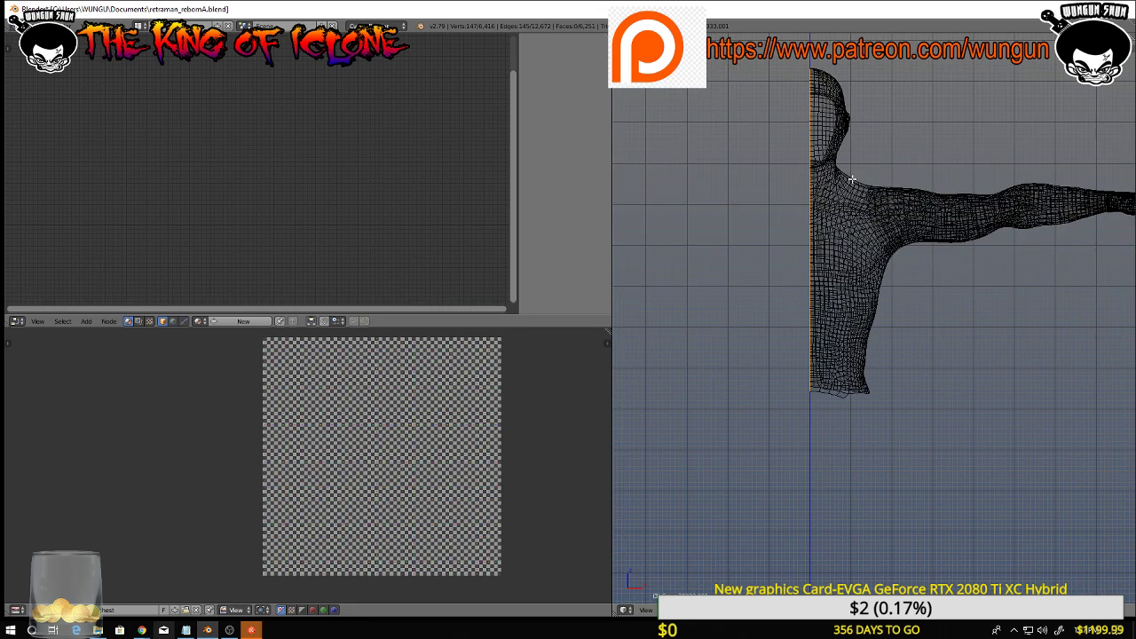
Move the selected centre-line edge loops slightly away from the centre line along X
scroll(877, 486, "down", 6)
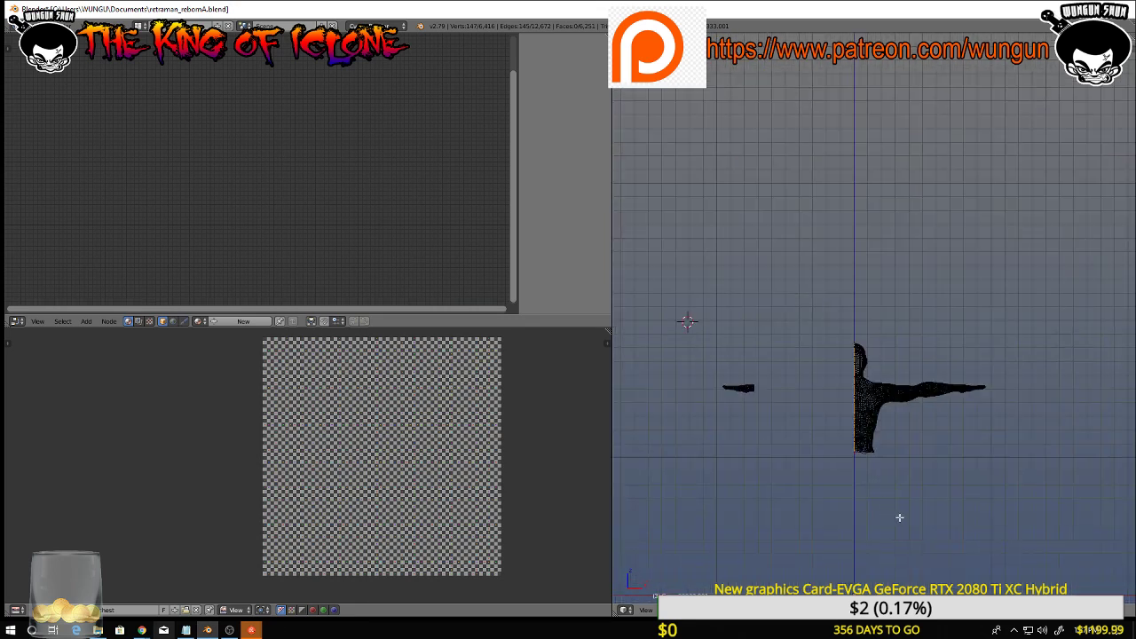
middle_click_drag(902, 512, 854, 411, "shift")
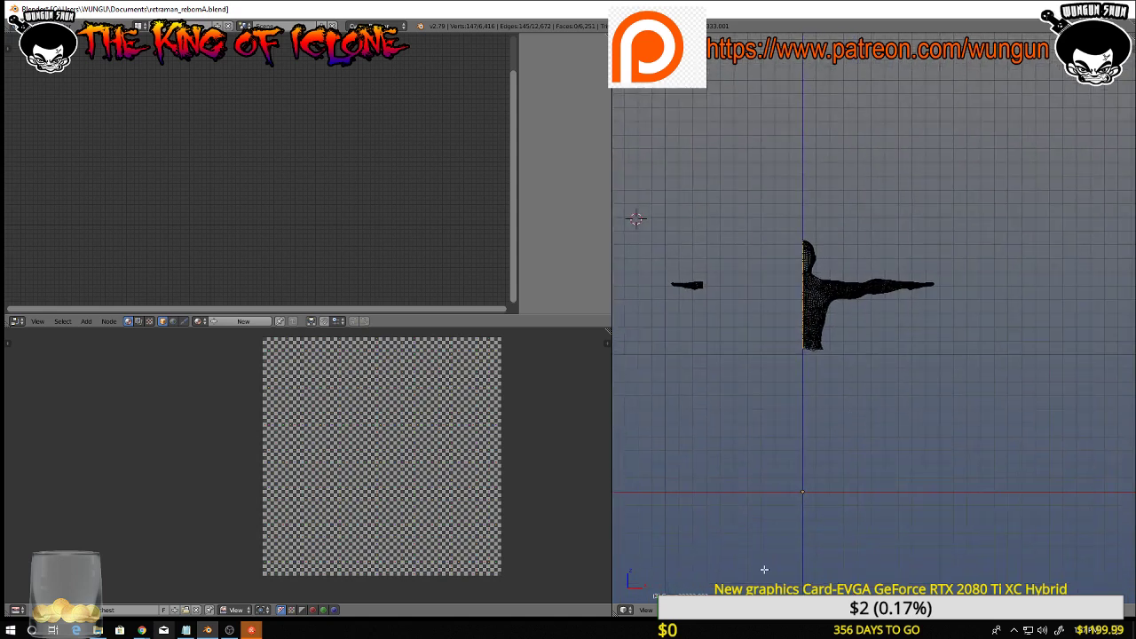
key("ctrl+space")
scroll(824, 301, "up", 8)
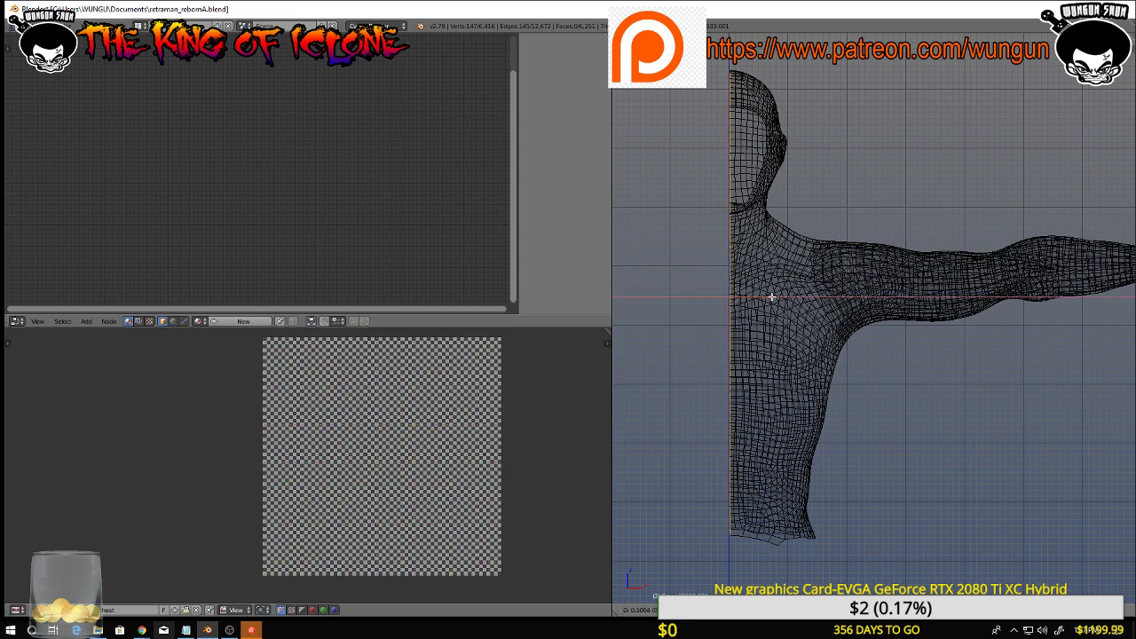
left_click_drag(772, 296, 780, 297)
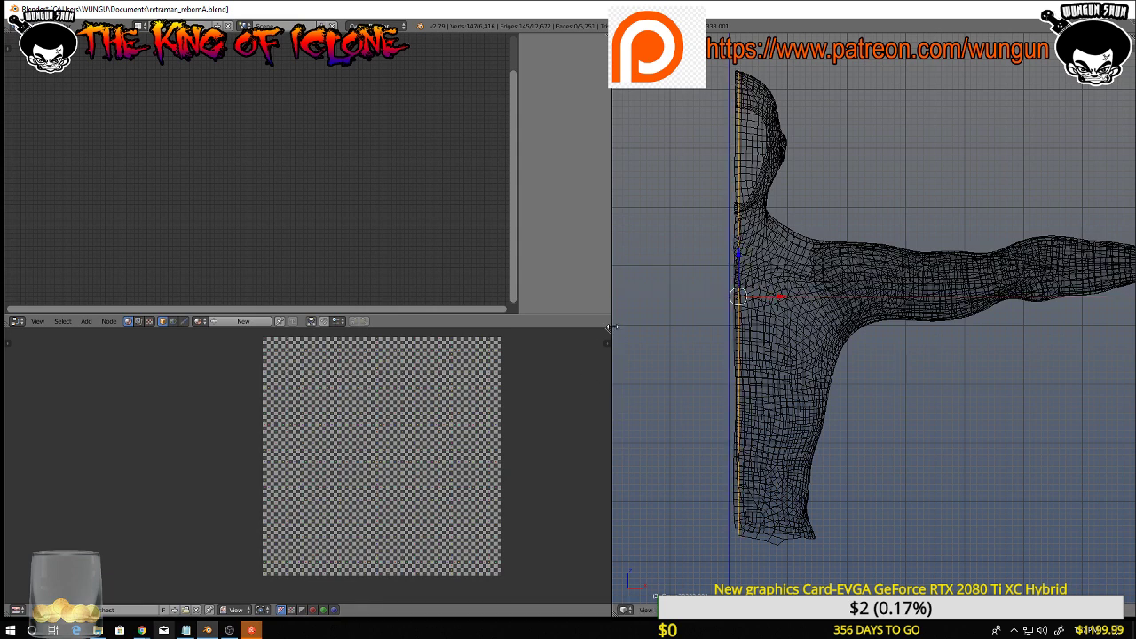
Widen the 3D view and frame the half body with its full arm
left_click_drag(613, 327, 364, 326)
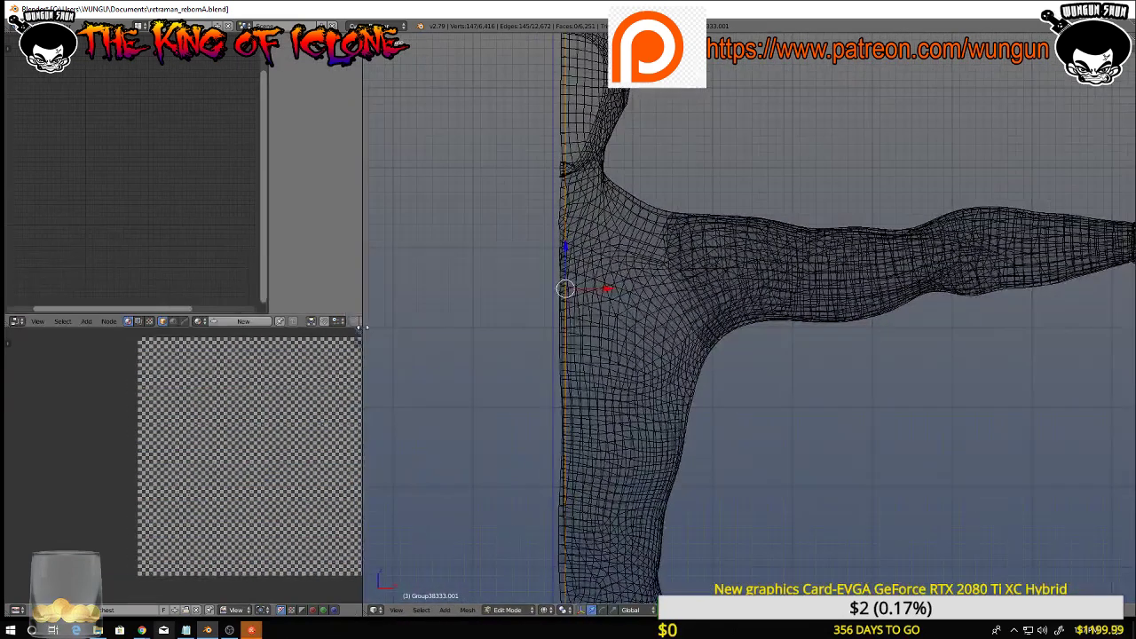
scroll(947, 393, "down", 5)
middle_click_drag(1027, 394, 814, 429, "shift")
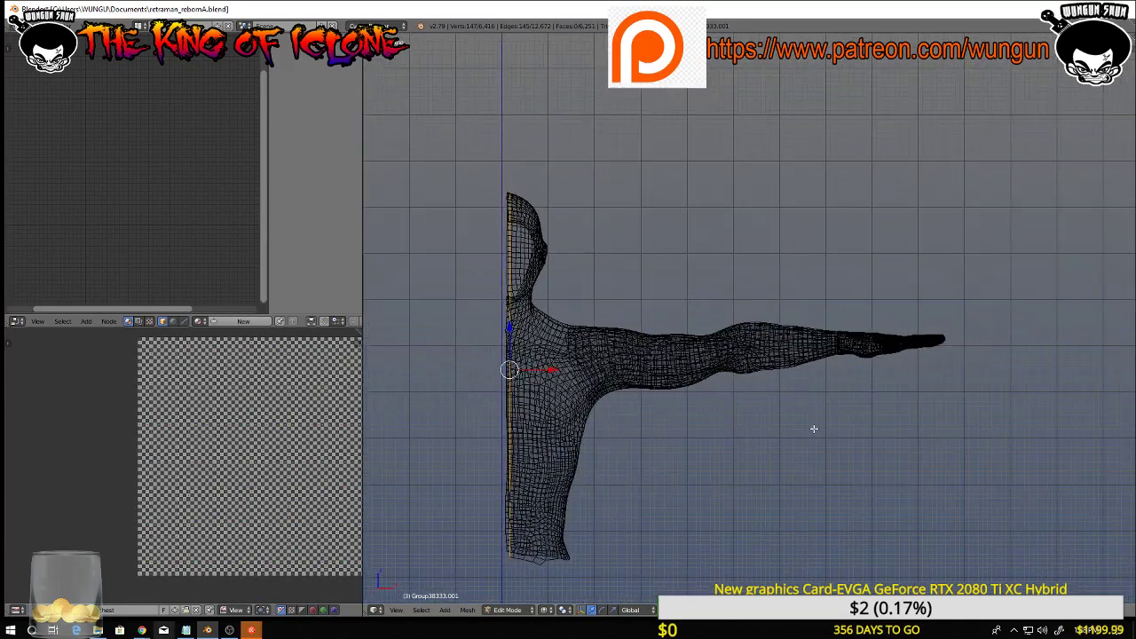
key("n")
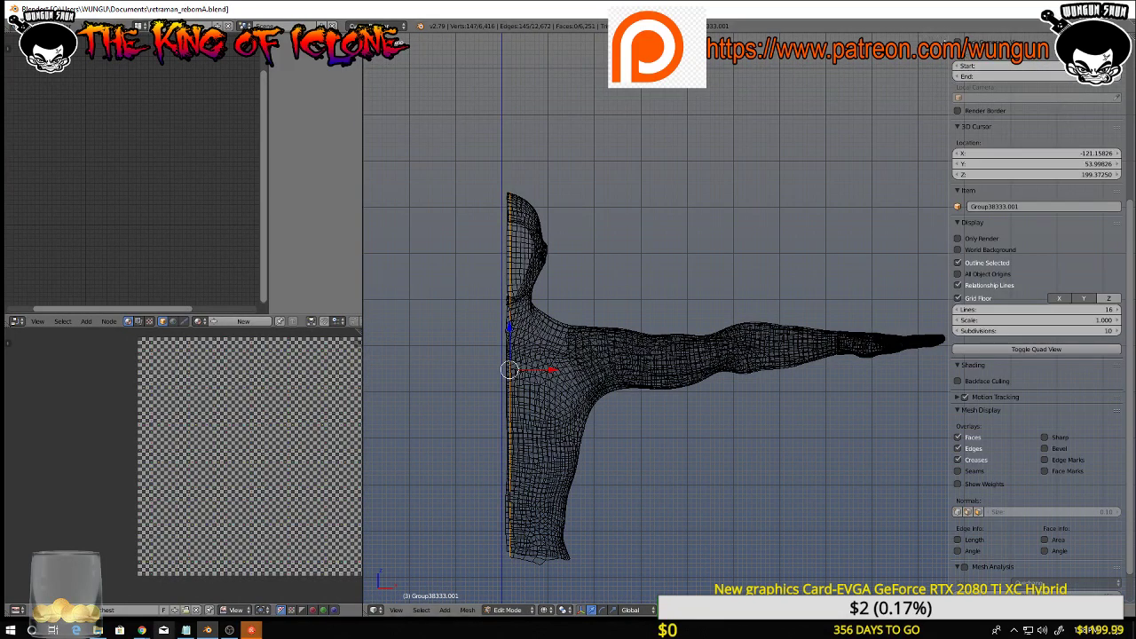
key("n")
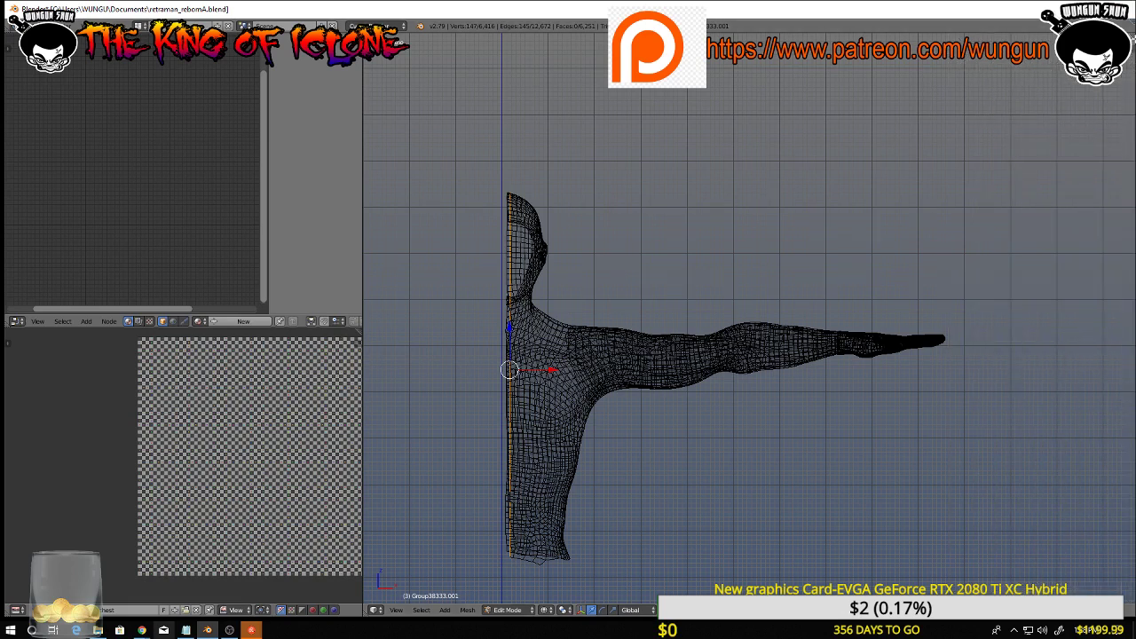
Split the 3D view vertically and turn the new area into a Properties editor
left_click_drag(1133, 37, 884, 58)
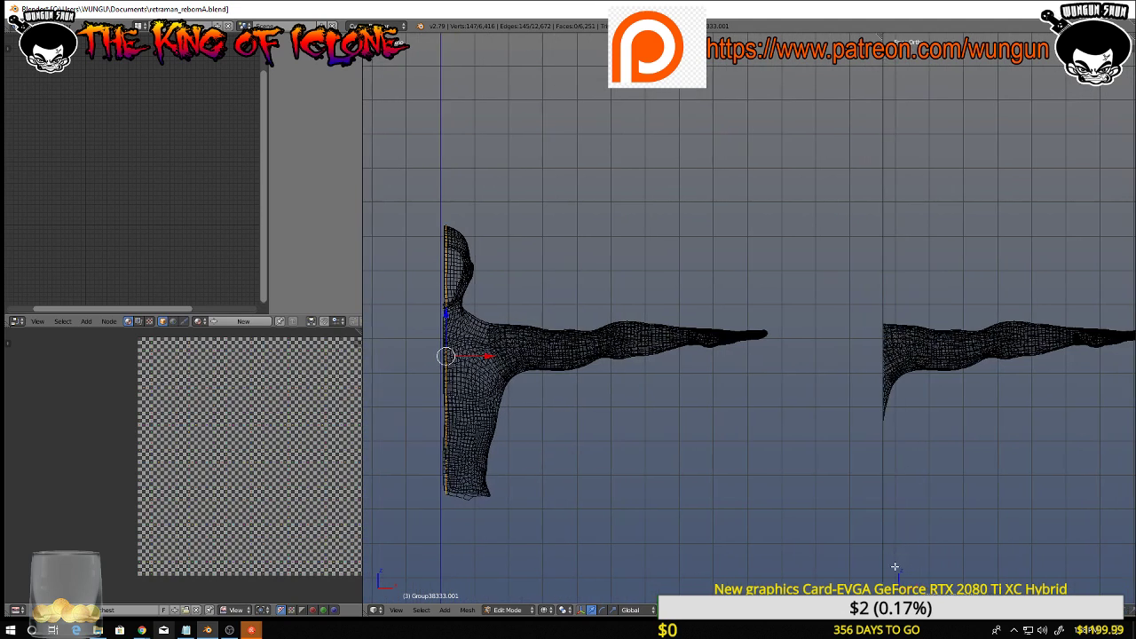
left_click(896, 610)
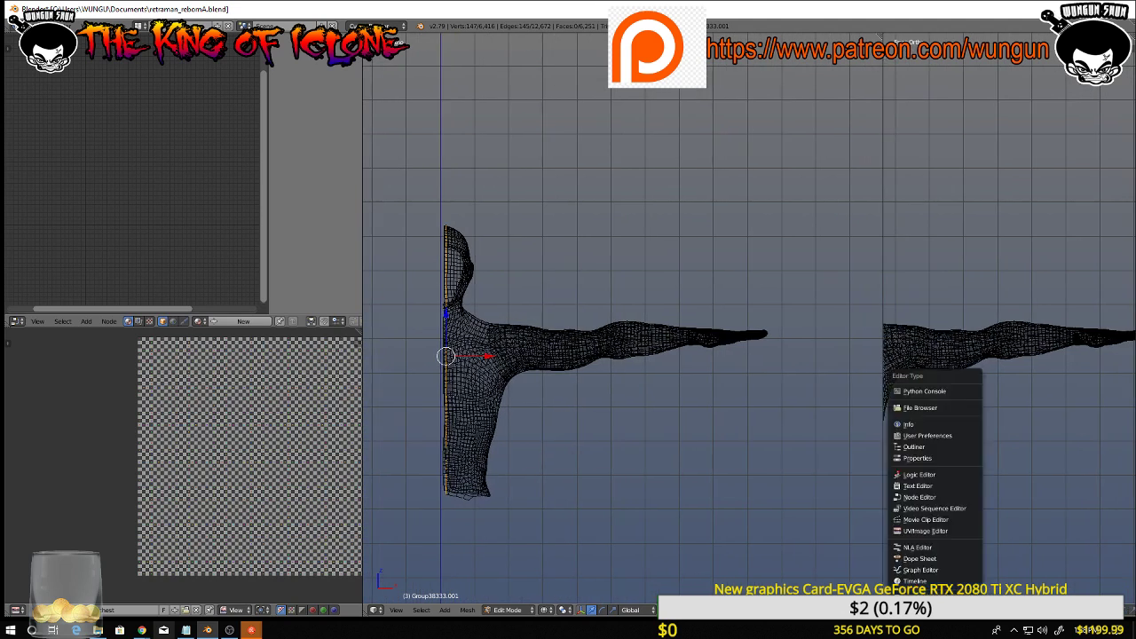
left_click(916, 460)
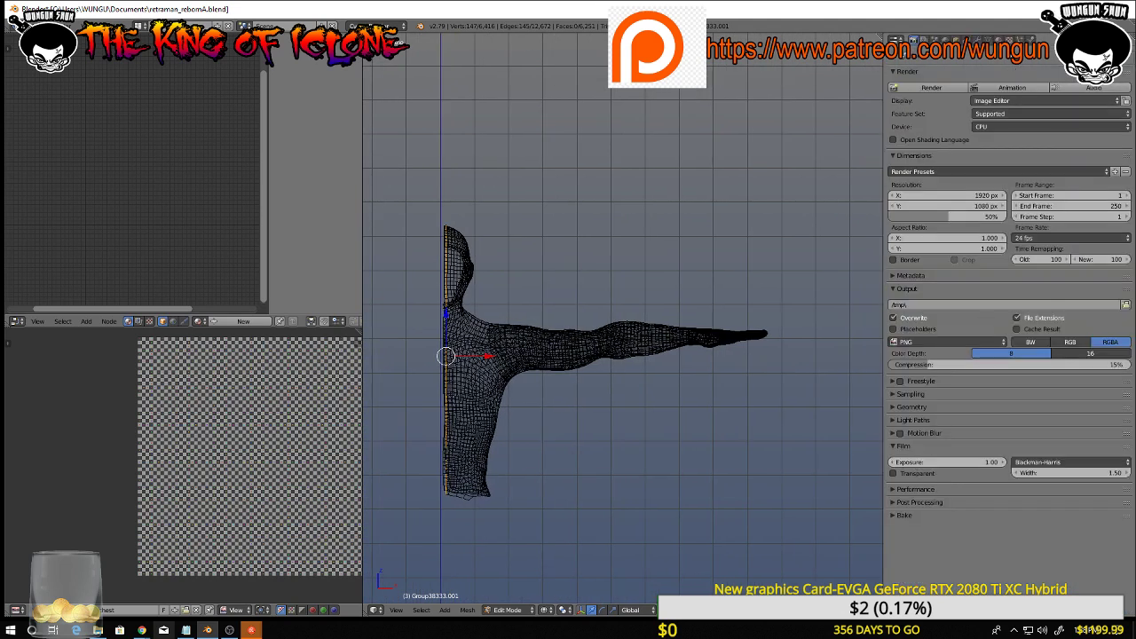
Add a Mirror modifier to the half body, mirroring it across X
left_click(980, 39)
left_click(957, 75)
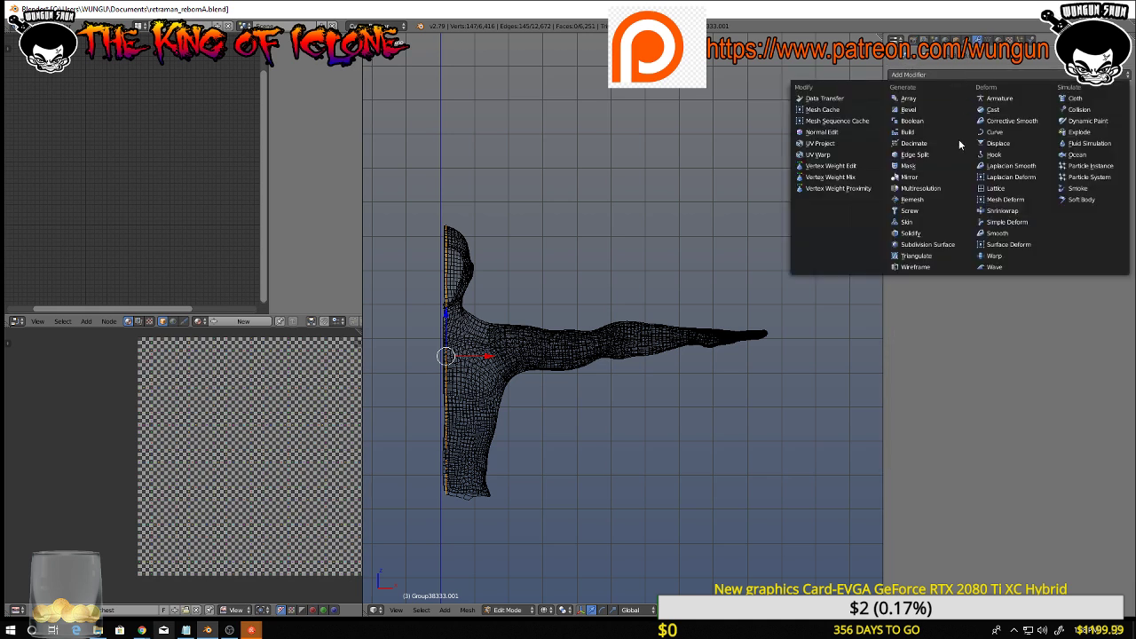
left_click(925, 179)
middle_click_drag(581, 236, 394, 167, "shift")
scroll(727, 231, "up", 4)
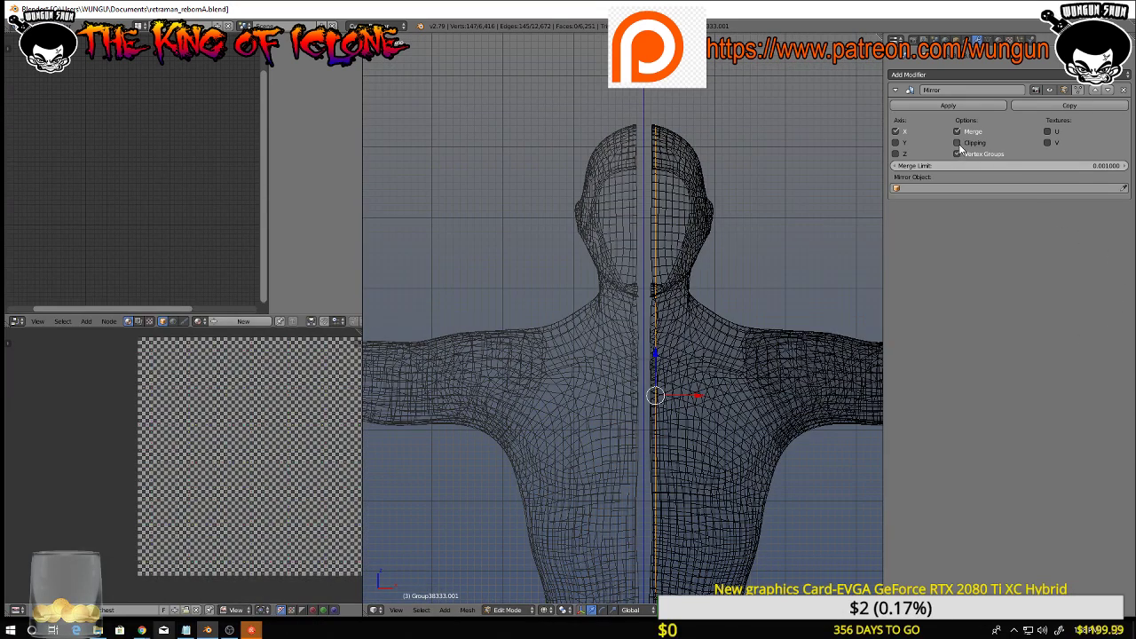
With Clipping enabled, move the open edge loops onto the centre line and show the mirror result on the edit cage
left_click_drag(700, 399, 647, 398)
scroll(734, 259, "down", 3)
middle_click_drag(779, 251, 711, 243, "shift")
left_click(1078, 92)
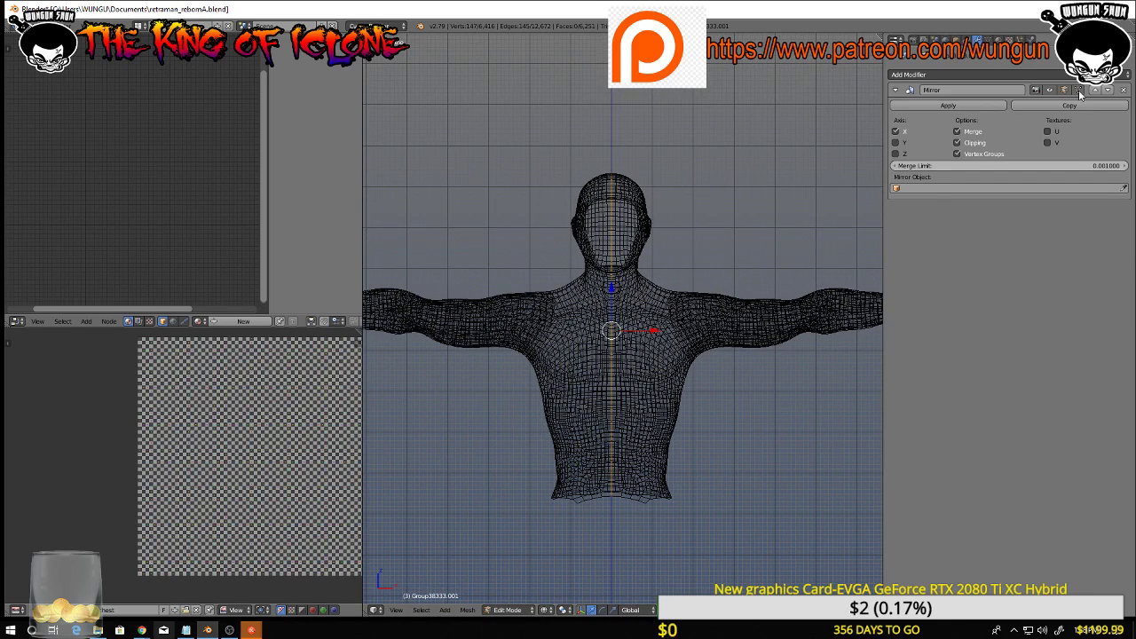
Show the mirrored body in solid shading and widen the 3D view by narrowing the Properties editor
key("z")
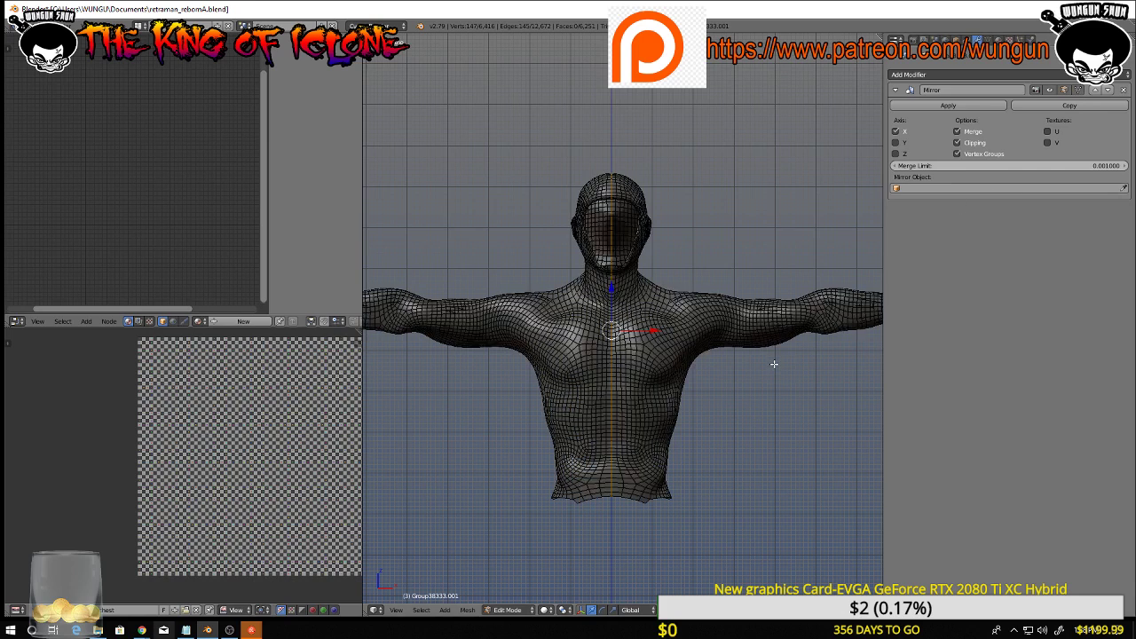
scroll(774, 366, "up", 3)
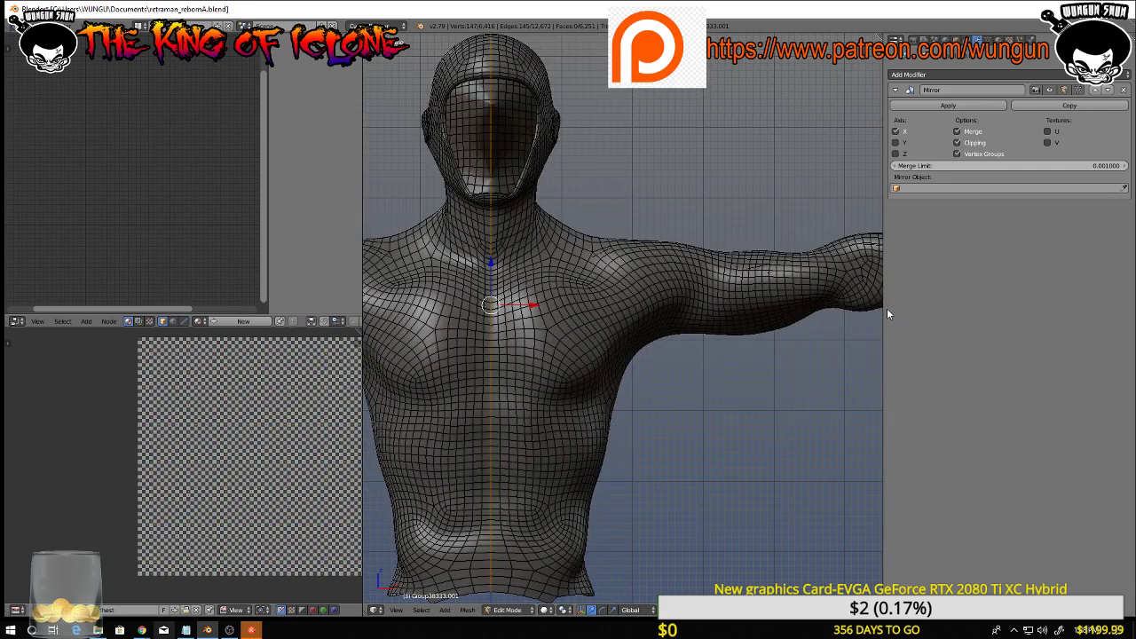
key("n")
scroll(885, 358, "up", 2)
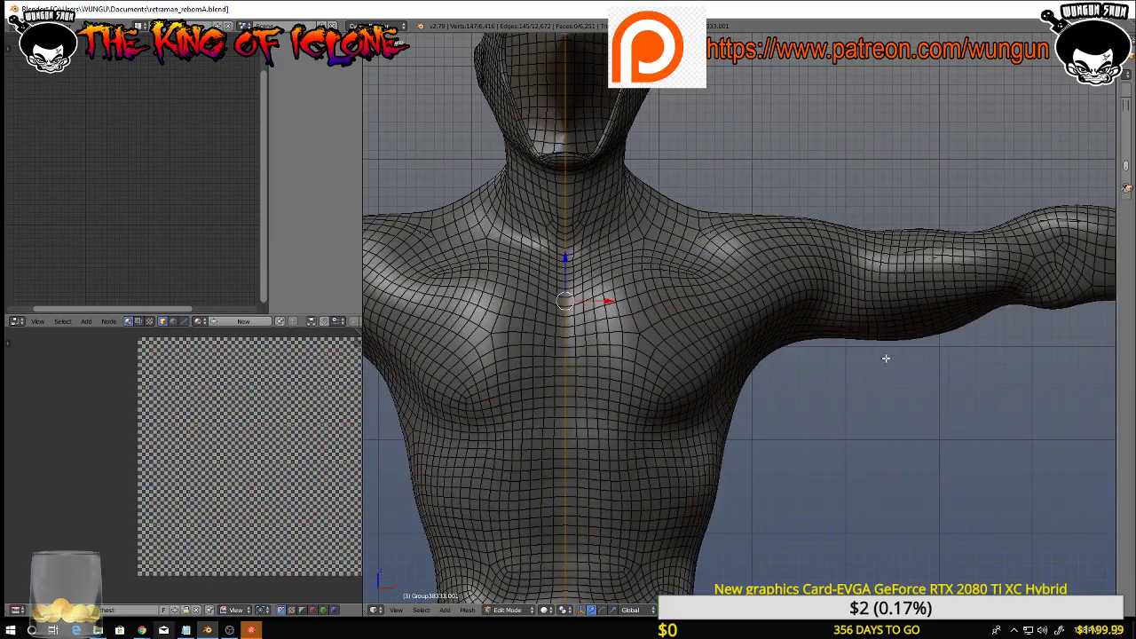
Select the linked overlapping geometry along the arm, hand and back of the shoulder and delete its vertices
middle_click_drag(885, 358, 871, 277)
scroll(728, 283, "up", 2)
scroll(706, 285, "down", 3)
scroll(801, 284, "down", 8)
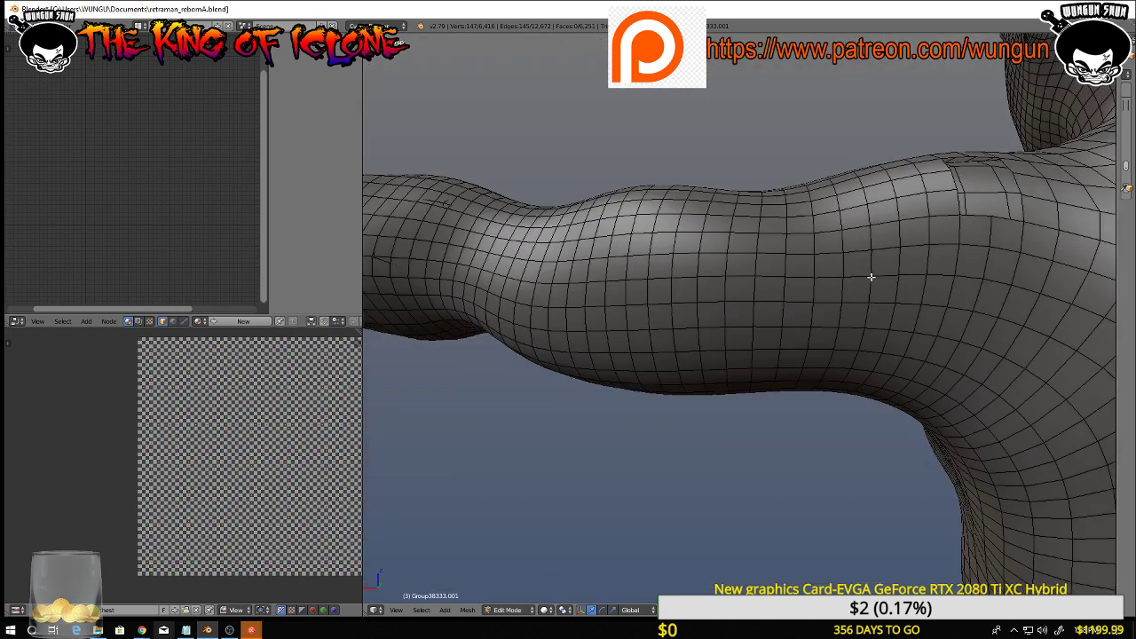
middle_click_drag(965, 262, 925, 225)
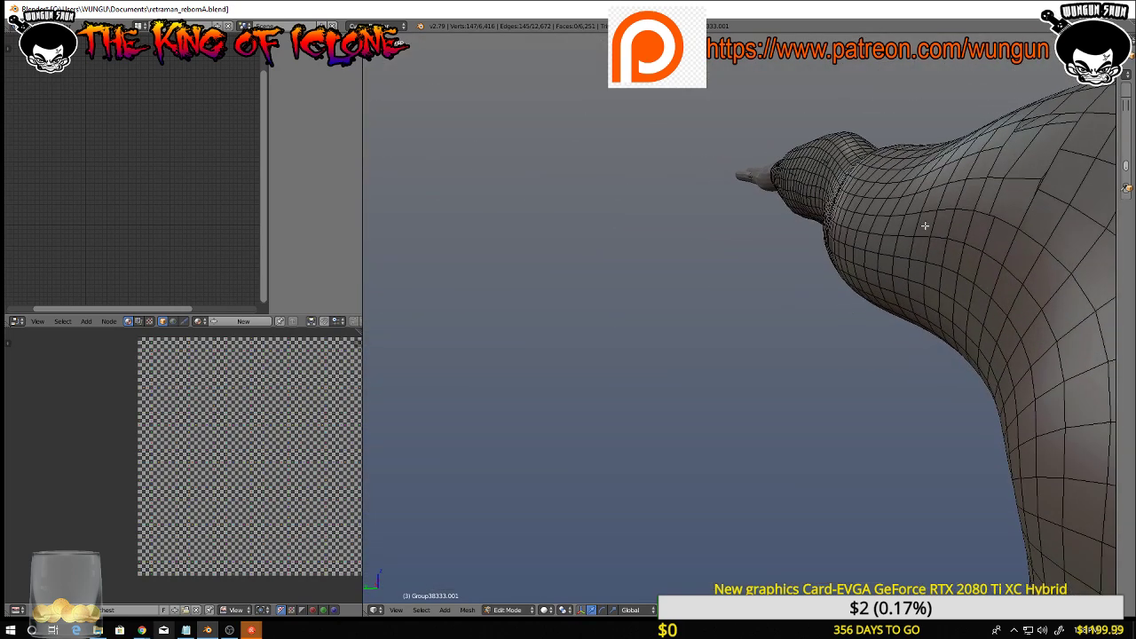
right_click(1012, 176)
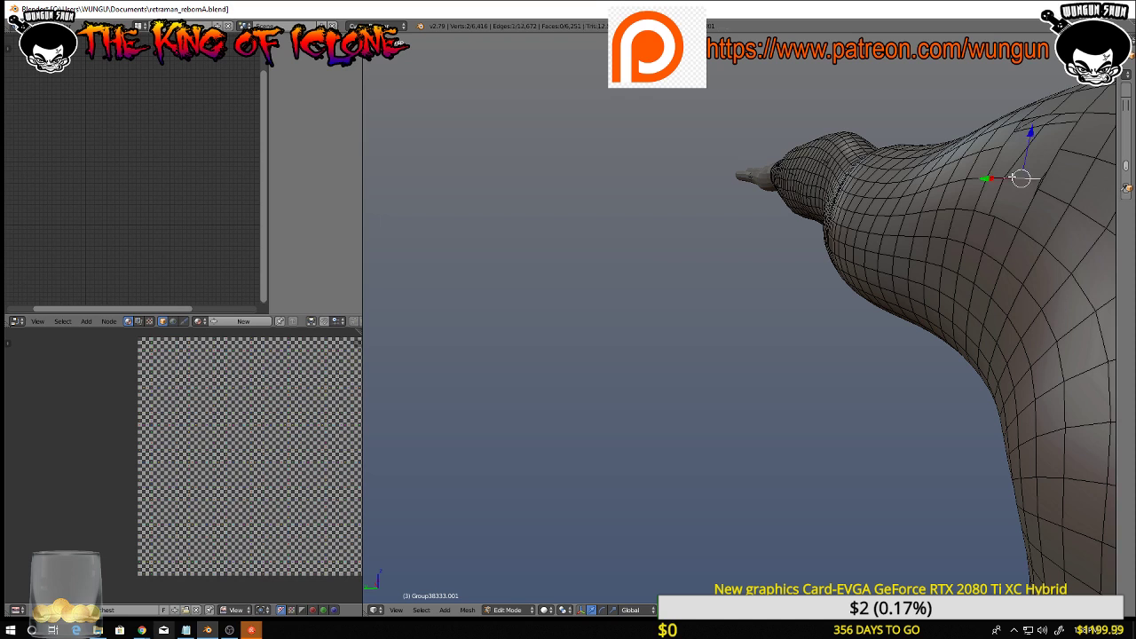
right_click(1012, 178, "alt")
middle_click_drag(1011, 178, 926, 379)
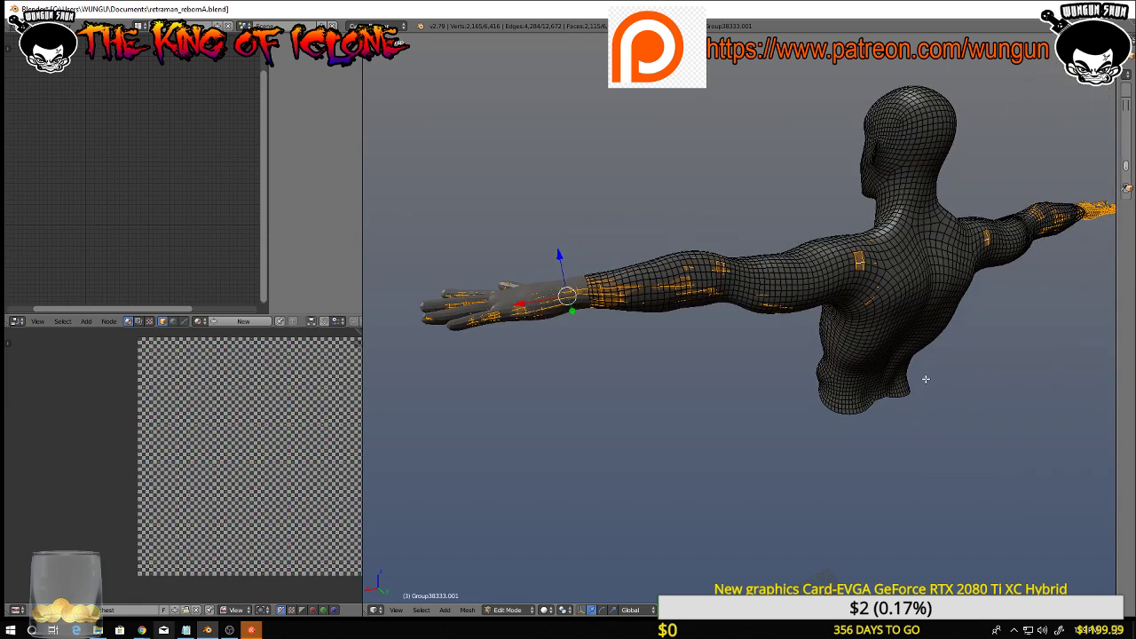
key("x")
left_click(925, 379)
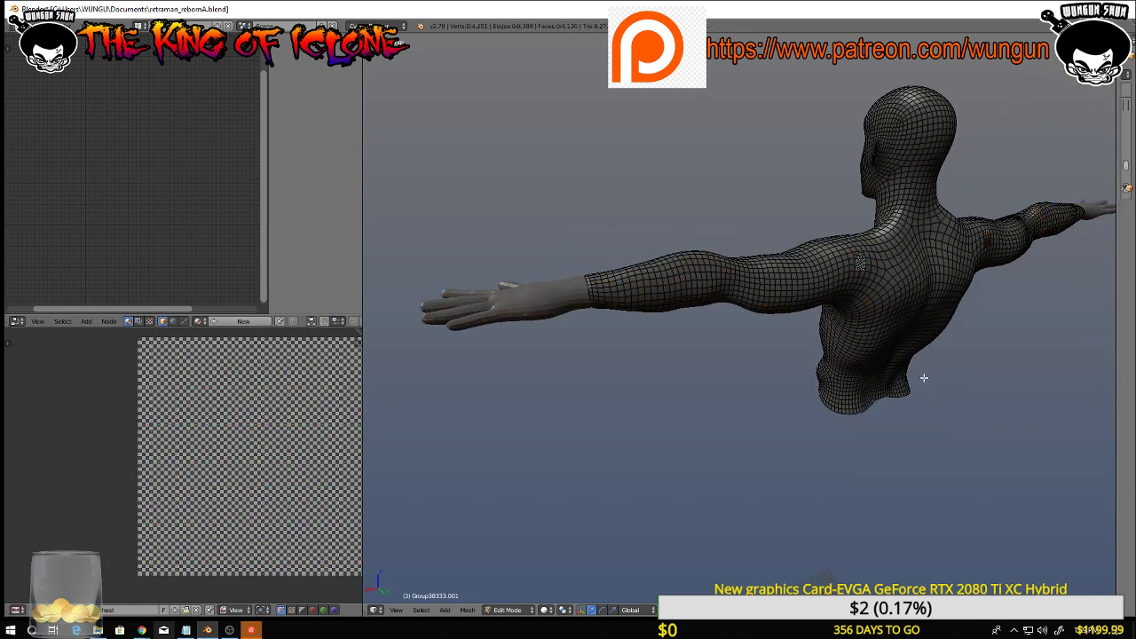
Select the edges bordering the rectangular hole at the back of the upper arm and fill it with one face
middle_click_drag(793, 385, 763, 384)
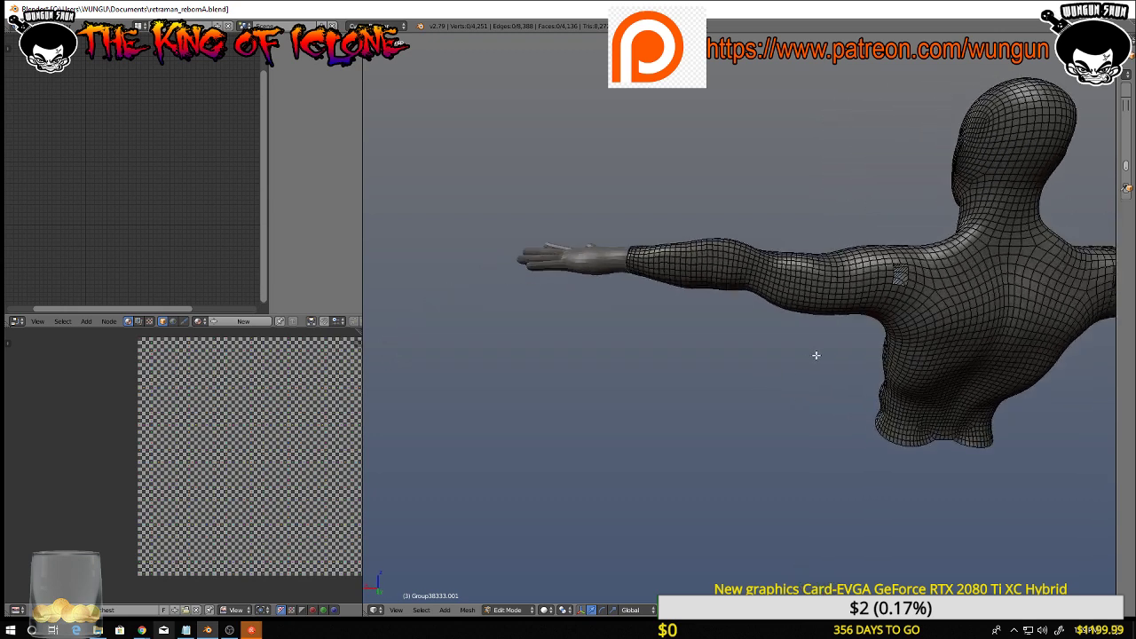
middle_click_drag(817, 355, 688, 393, "shift")
scroll(770, 289, "up", 10)
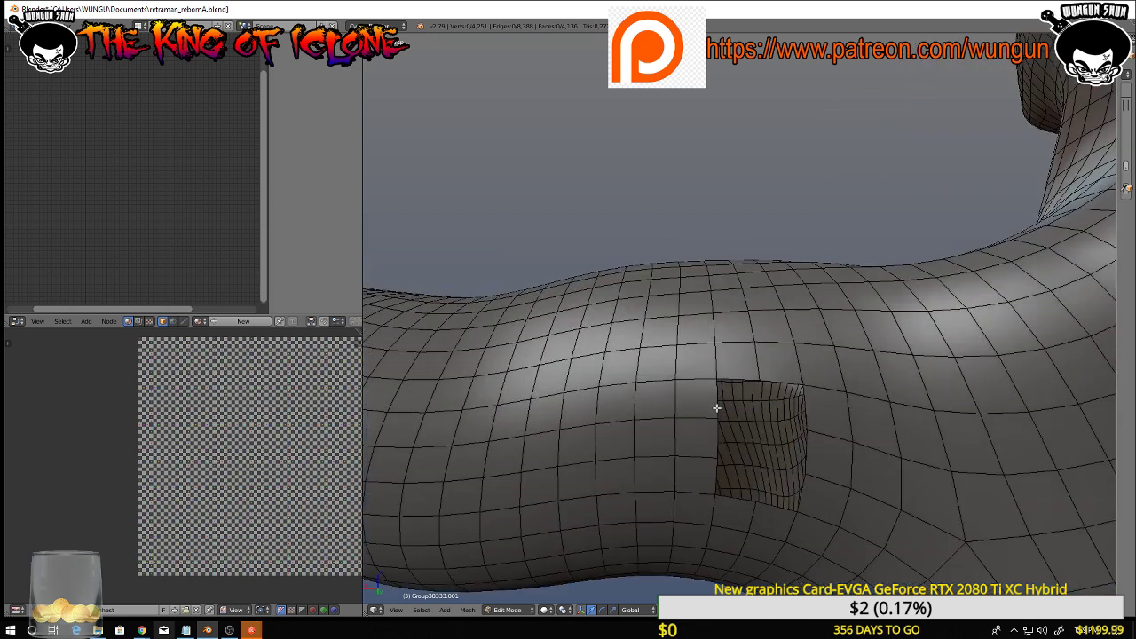
right_click(717, 404)
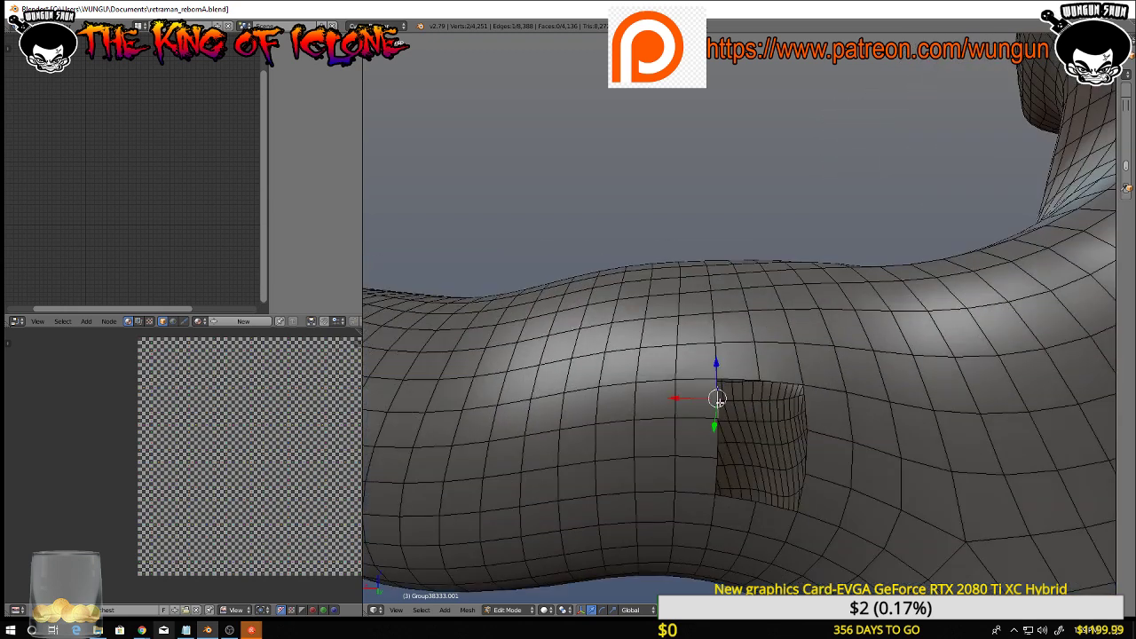
right_click(761, 379)
right_click(808, 412, "shift")
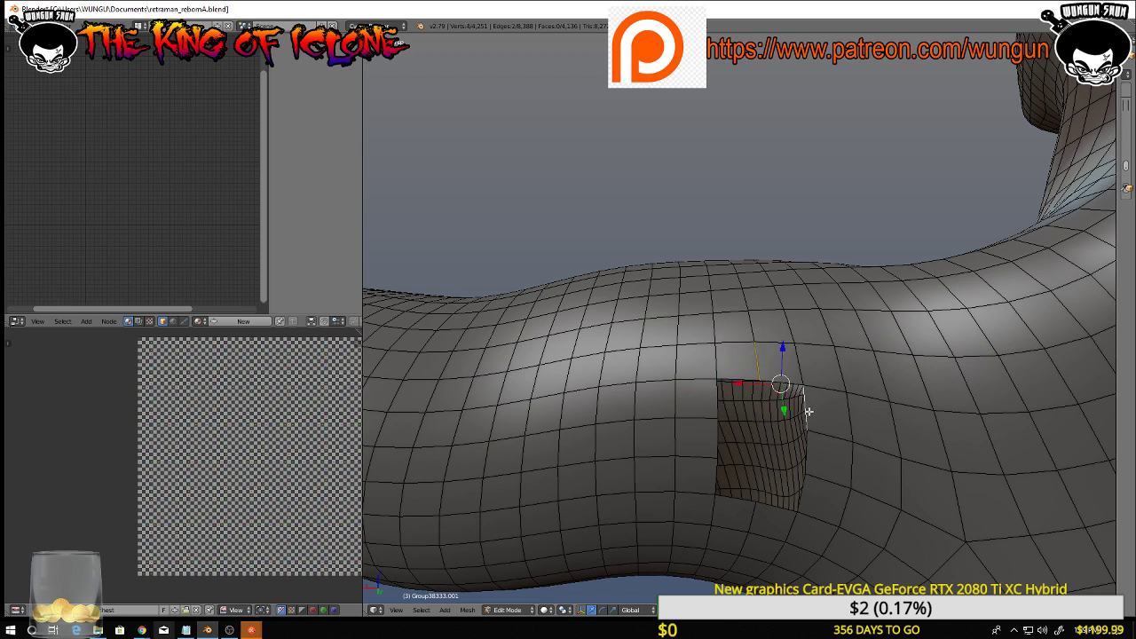
right_click(809, 456, "shift")
right_click(804, 502, "shift")
right_click(789, 513, "shift")
right_click(746, 508, "shift")
right_click(714, 490, "shift")
right_click(717, 442, "shift")
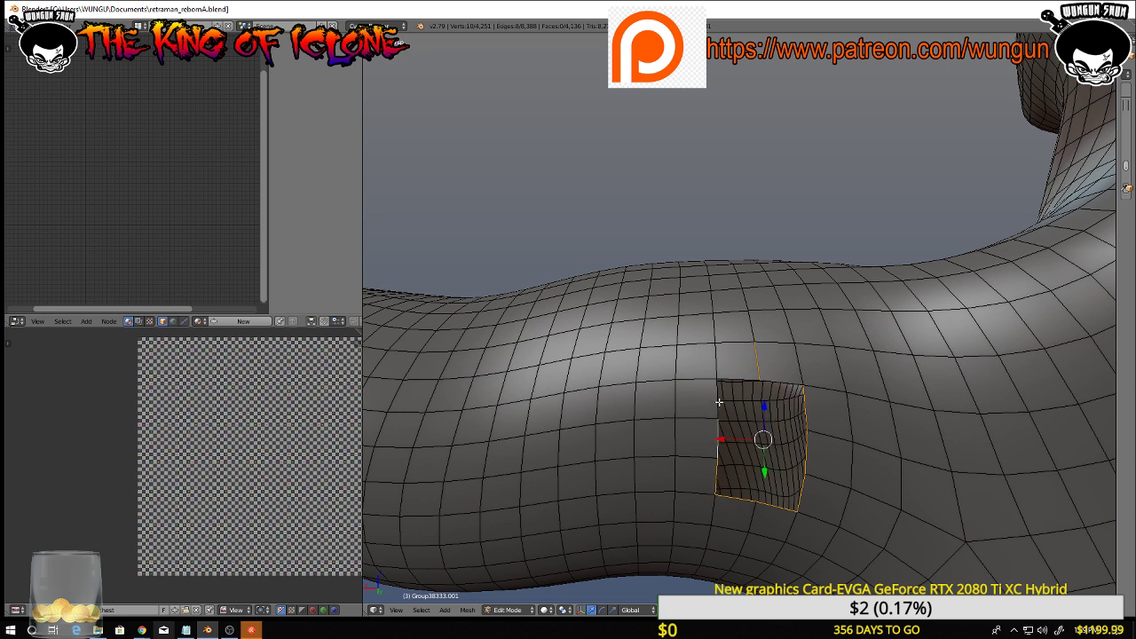
right_click(719, 402, "shift")
right_click(740, 380, "shift")
right_click(768, 380, "shift")
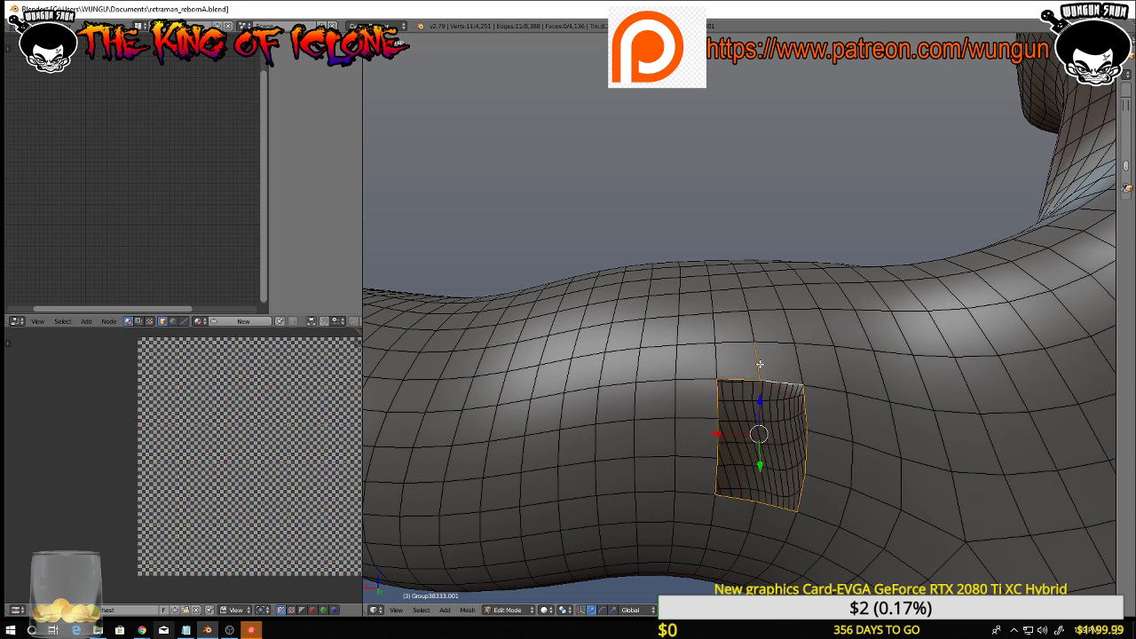
right_click(760, 364, "shift")
key("f")
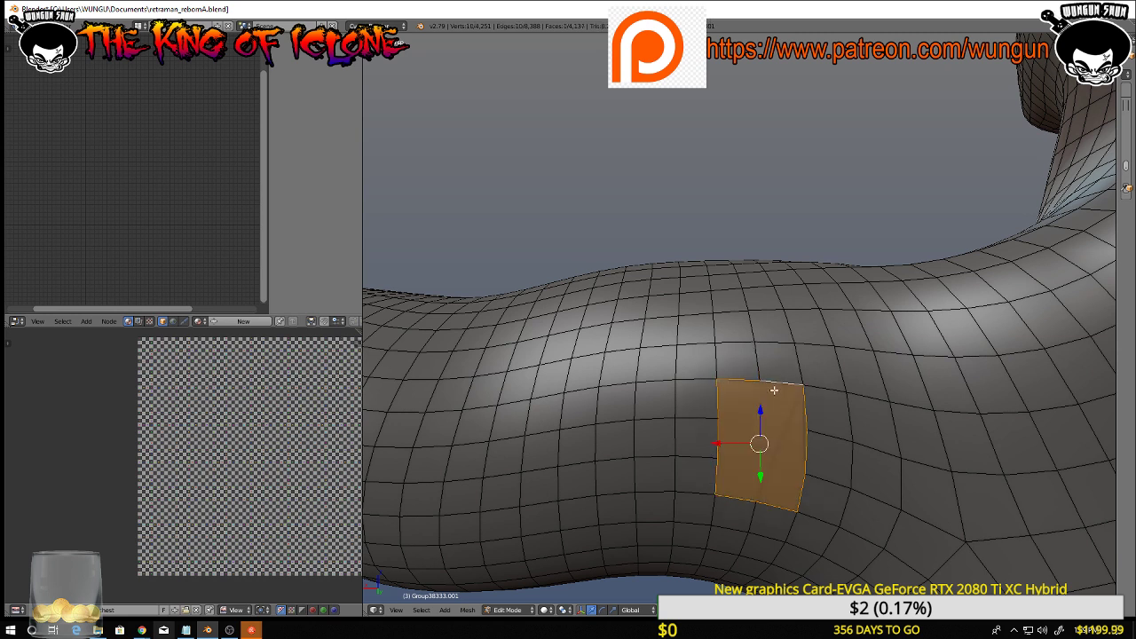
In vertex select mode, join the middle vertices of the filled patch's upper and lower borders with an edge
middle_click_drag(772, 390, 772, 423)
key("ctrl+Tab")
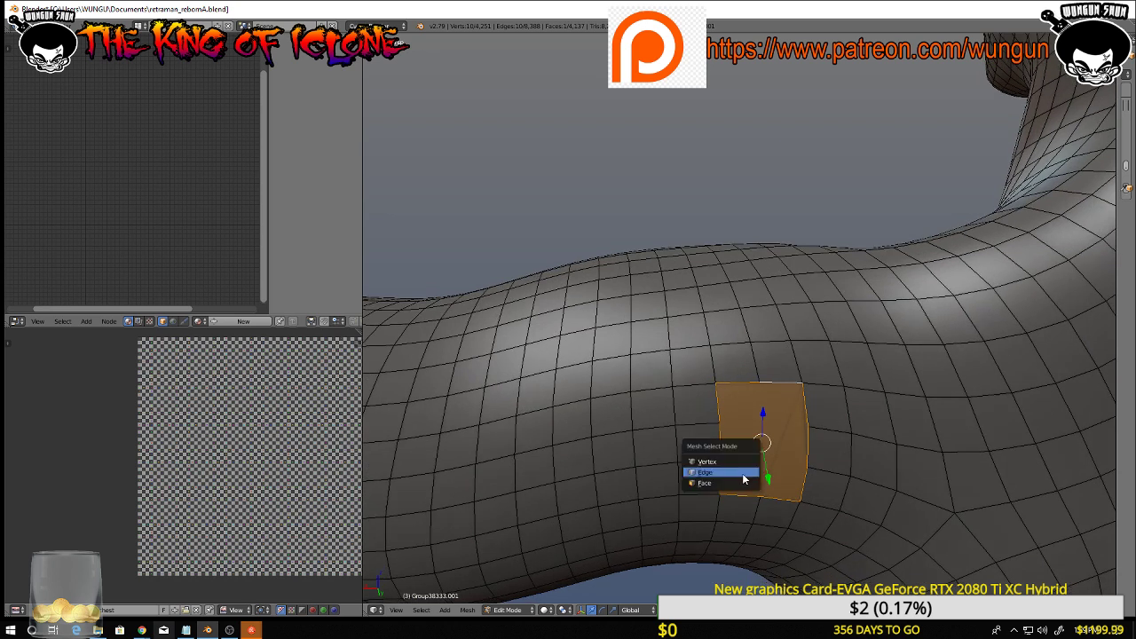
left_click(732, 462)
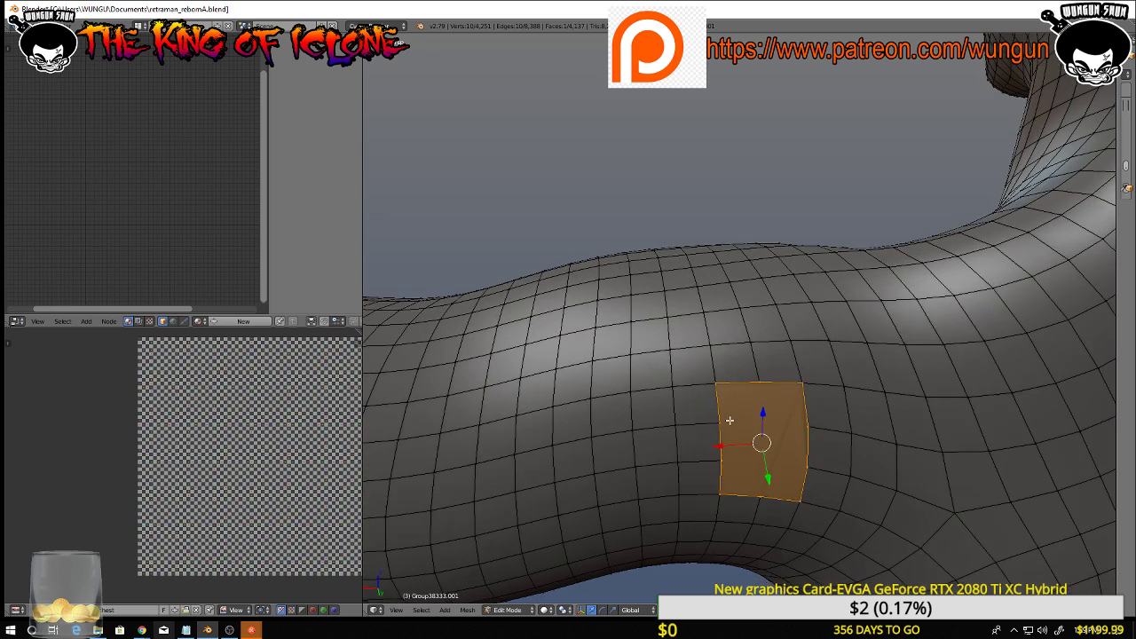
right_click(720, 422)
right_click(751, 392)
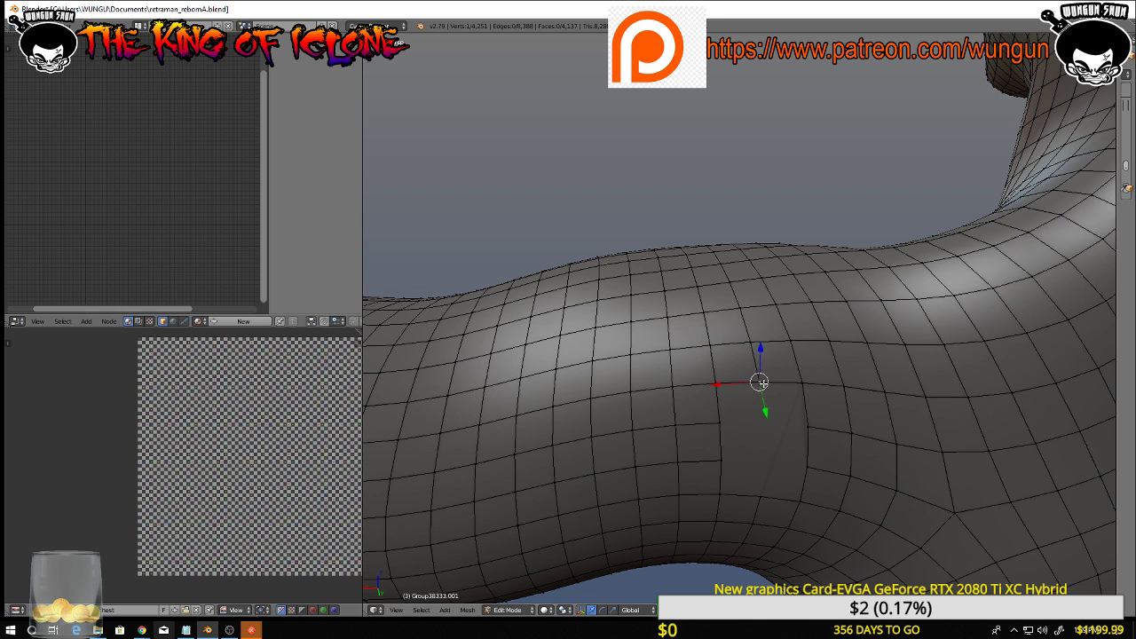
right_click(759, 495)
key("f")
Connect the two opposite pairs of side vertices across the patch to divide it into quads
right_click(807, 426)
right_click(717, 424, "shift")
key("j")
right_click(727, 462)
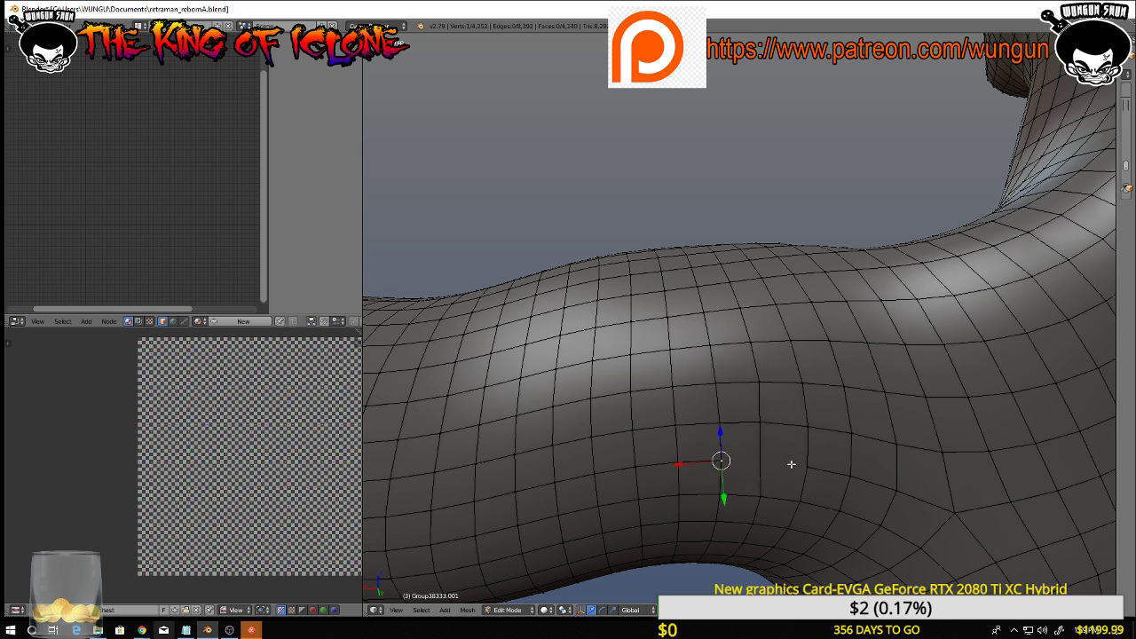
right_click(806, 465, "shift")
key("j")
Select two neighbouring edge loops around the upper arm near the shoulder, forming a ring of faces
scroll(759, 394, "down", 2)
right_click(787, 399)
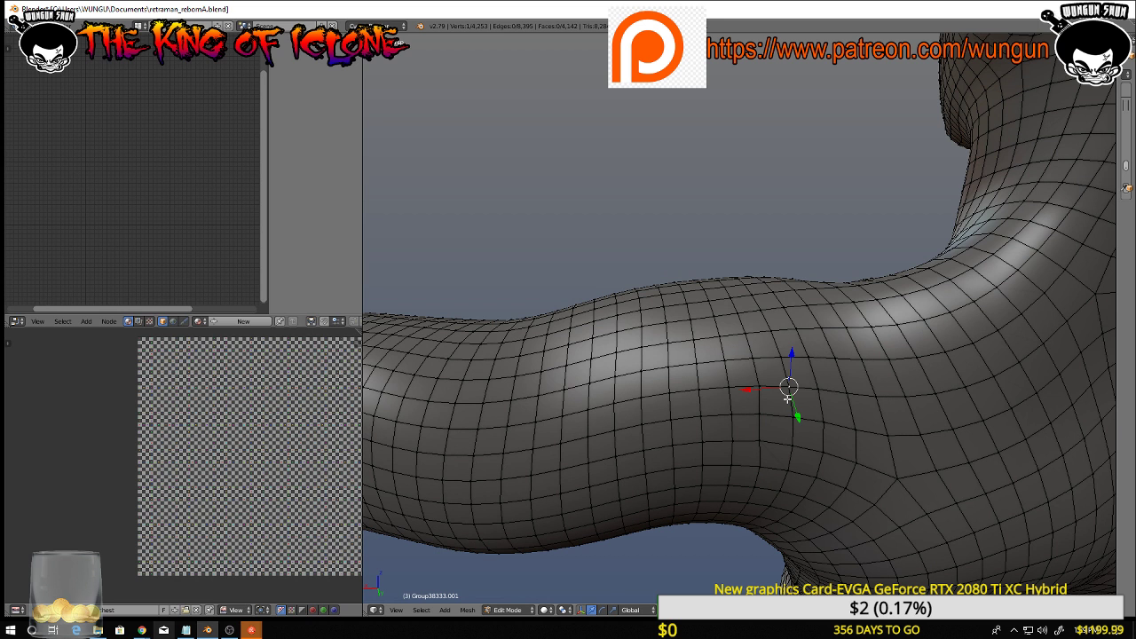
right_click(787, 399, "alt")
right_click(818, 402, "alt+shift")
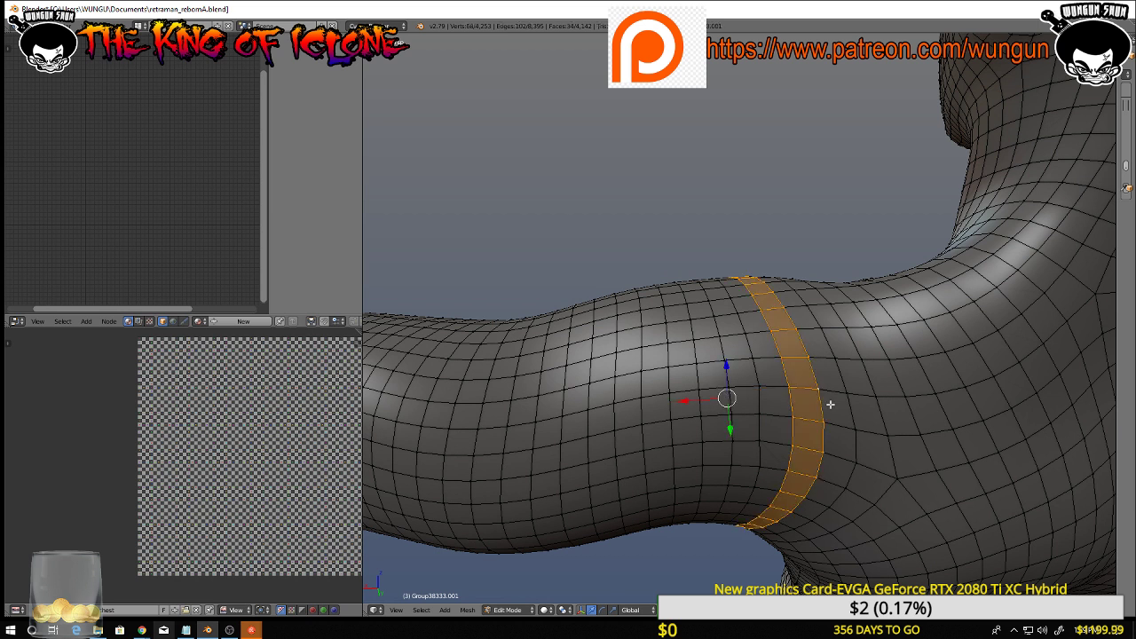
Try shifting the selected face ring closer to the shoulder by adding inner edge loops and dropping the outer ones
right_click(847, 404, "alt+shift")
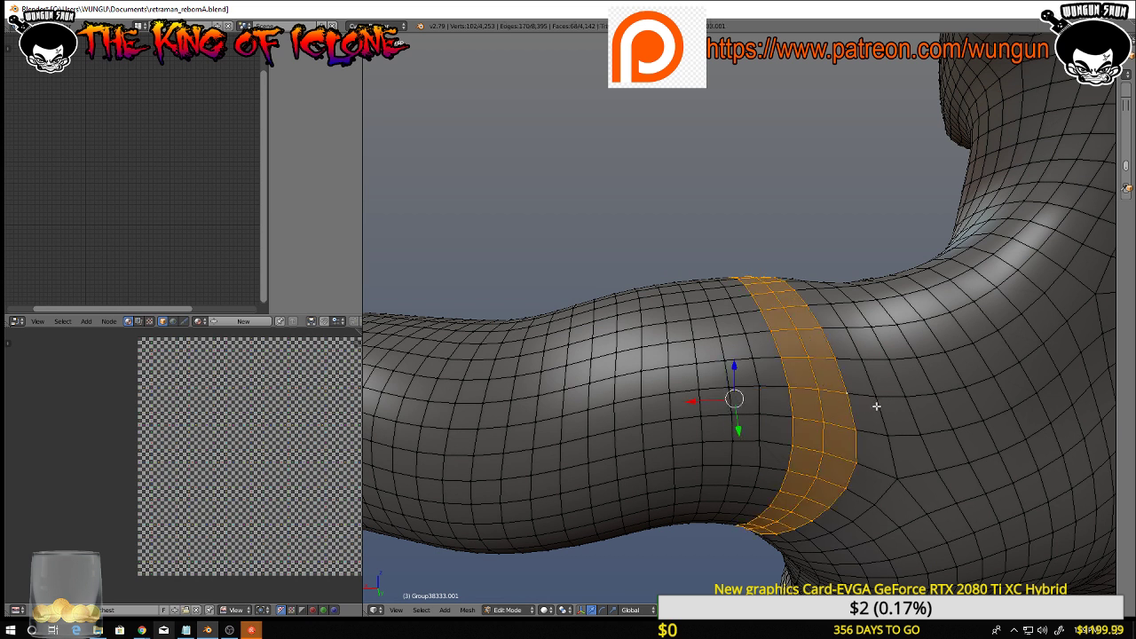
right_click(876, 406, "alt+shift")
middle_click_drag(870, 413, 830, 395)
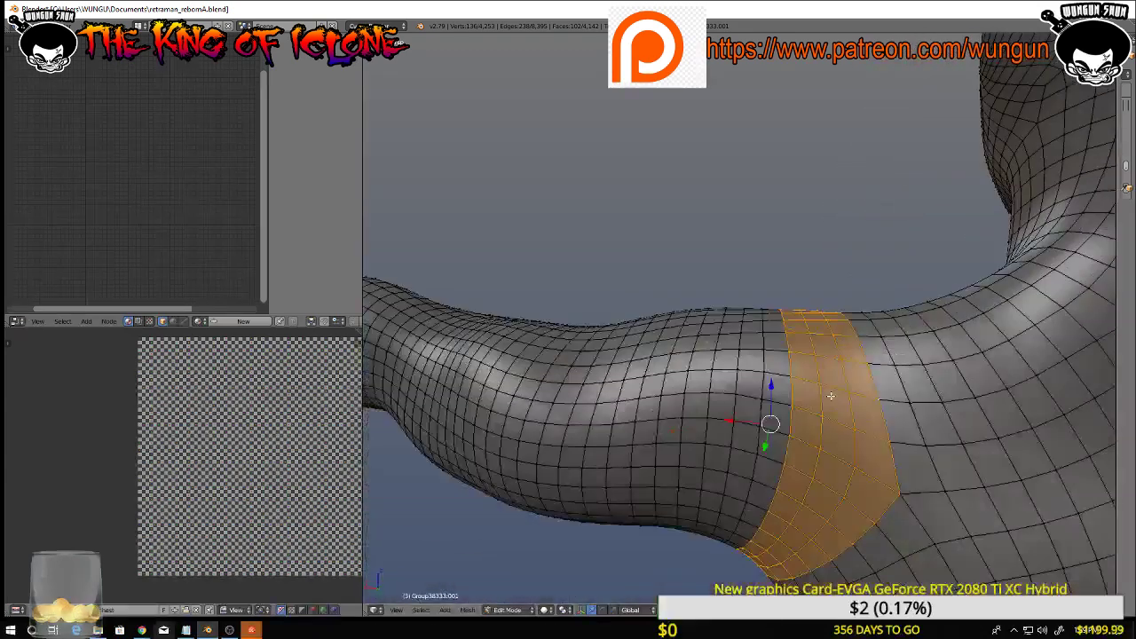
right_click(819, 401, "alt+shift")
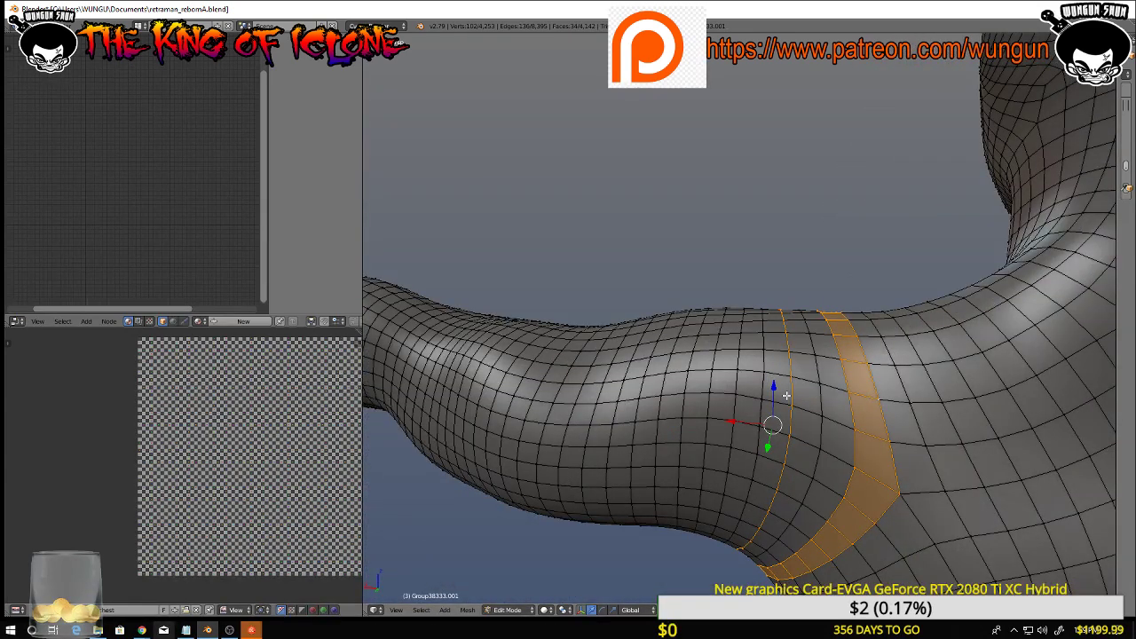
right_click(789, 393, "alt+shift")
scroll(815, 397, "down", 7)
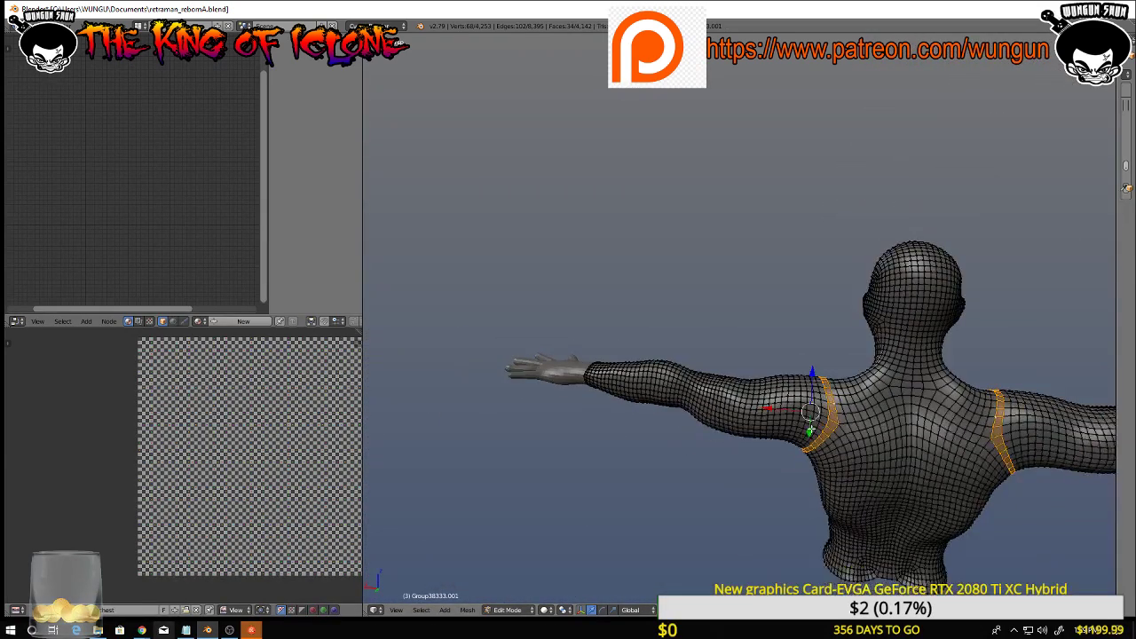
middle_click_drag(815, 399, 1050, 392)
middle_click_drag(554, 291, 535, 295)
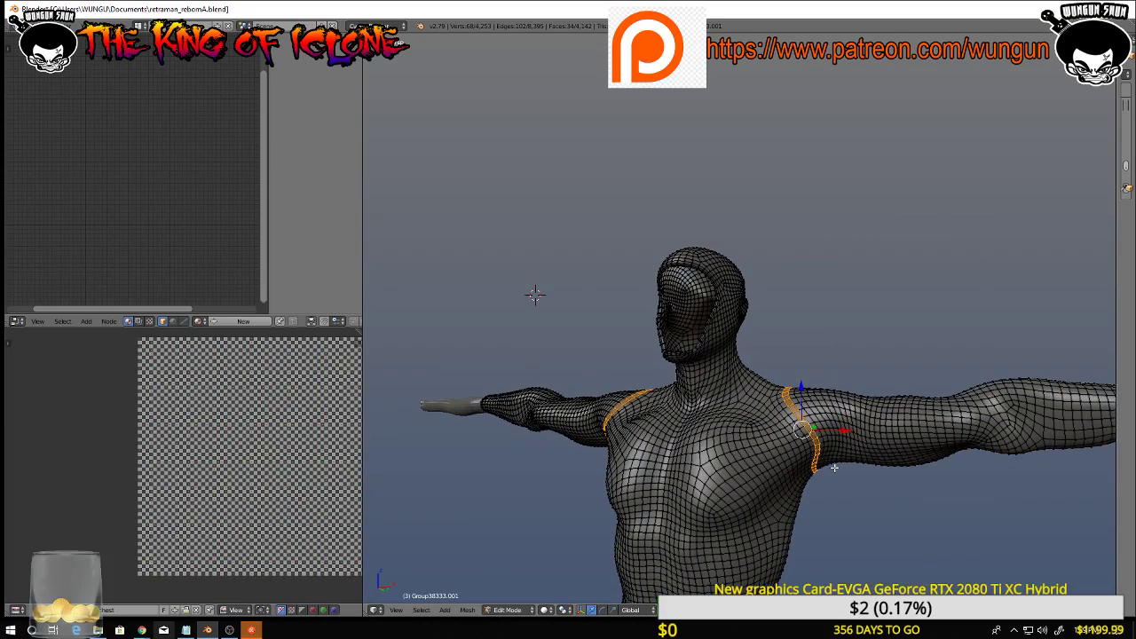
middle_click_drag(835, 467, 612, 493)
scroll(734, 502, "up", 3)
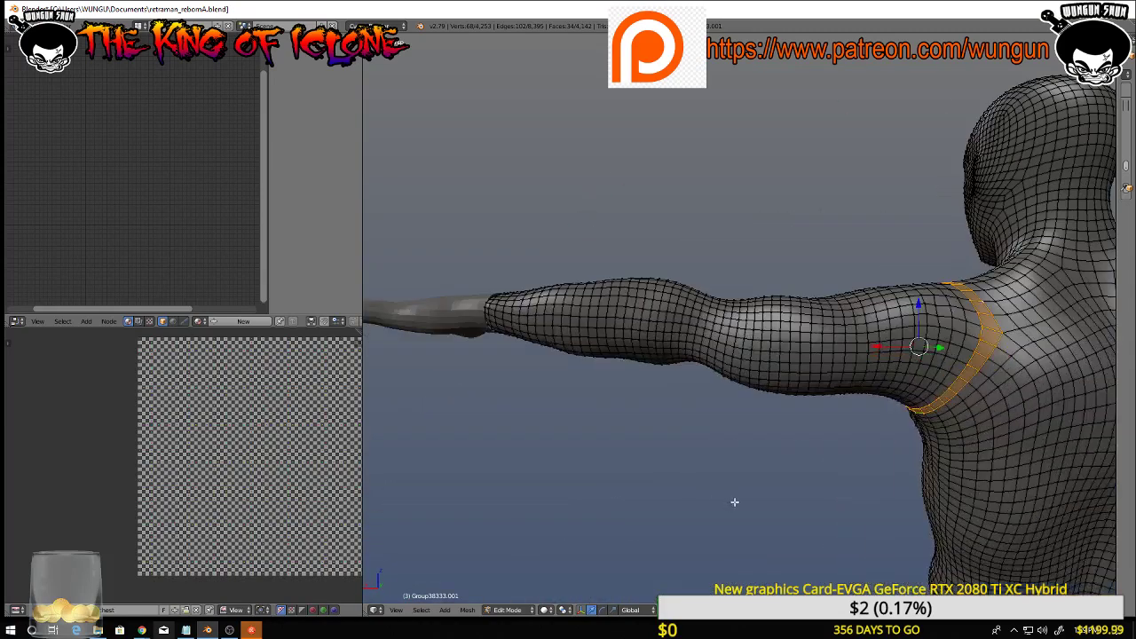
Select only a single edge loop around the arm where it meets the shoulder
right_click(972, 346, "alt")
scroll(909, 361, "down", 3)
middle_click_drag(861, 413, 1032, 346)
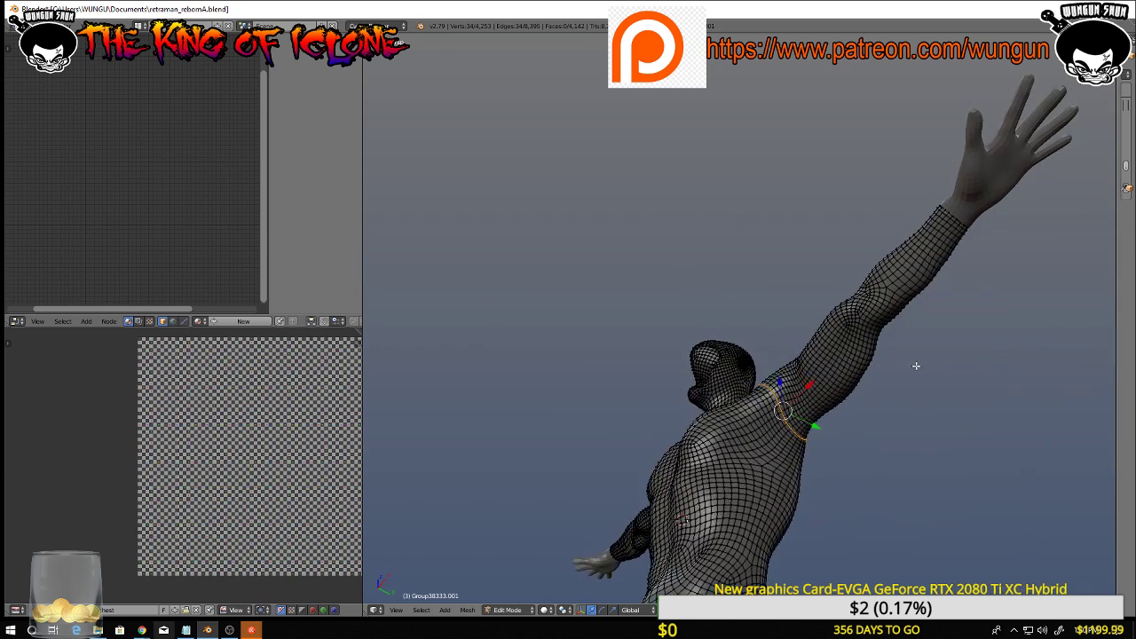
middle_click_drag(916, 366, 884, 387)
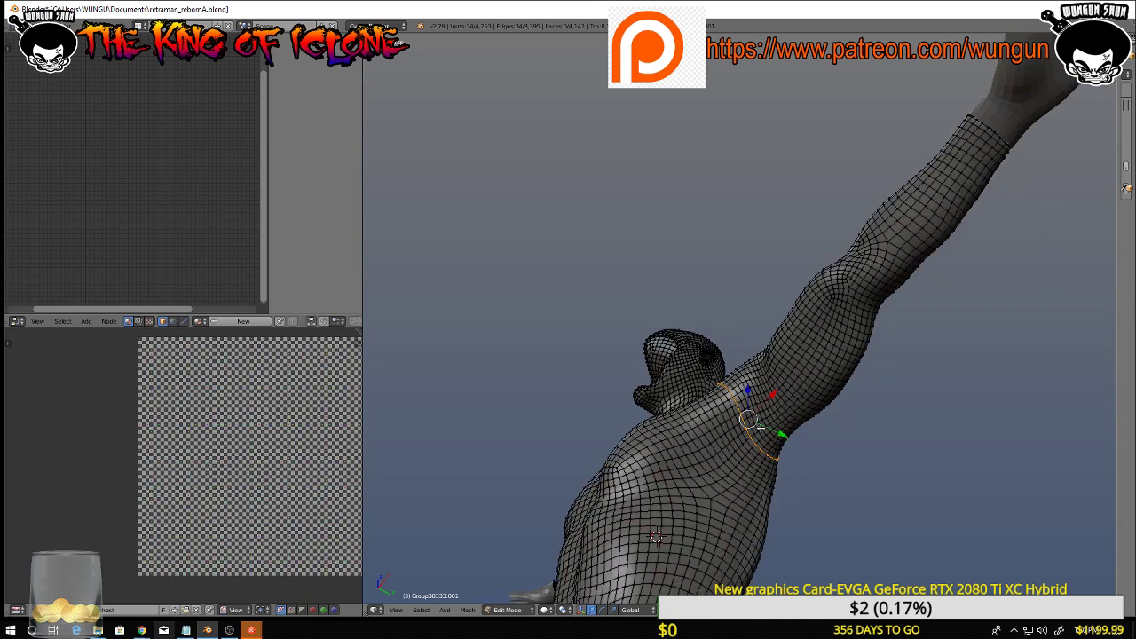
Try adding lengthwise arm loops to the shoulder loop selection, and deselect them again
right_click(755, 433, "alt+shift")
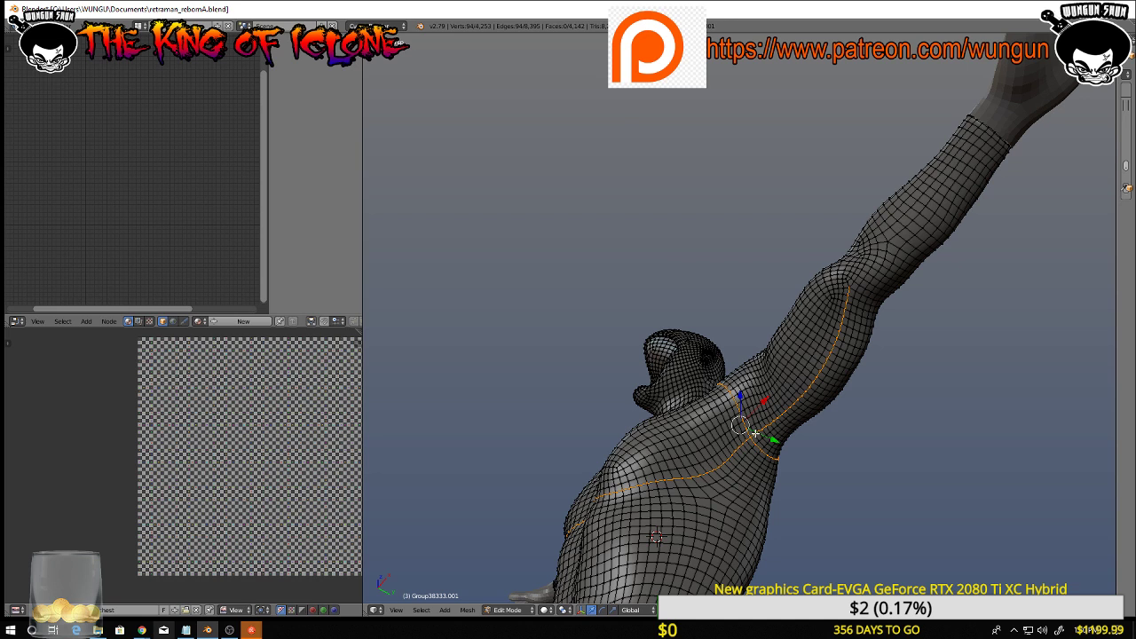
right_click(754, 434, "alt+shift")
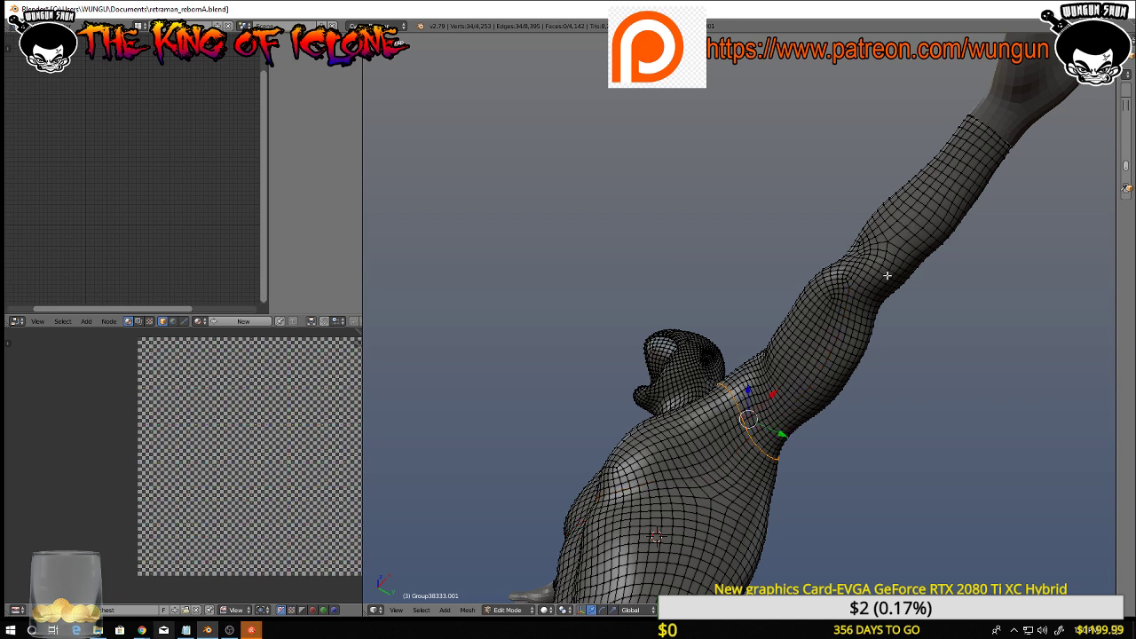
middle_click_drag(886, 275, 901, 269)
scroll(902, 269, "up", 1)
scroll(770, 411, "up", 2)
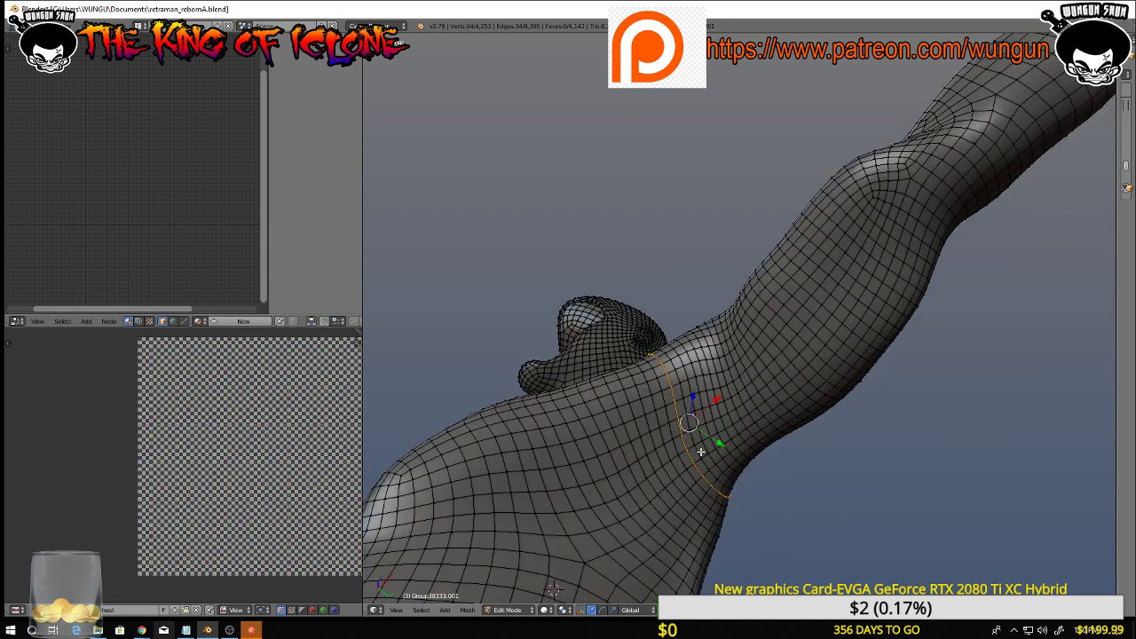
key("ctrl+Tab")
left_click(715, 417, "alt+shift")
middle_click_drag(715, 417, 727, 427)
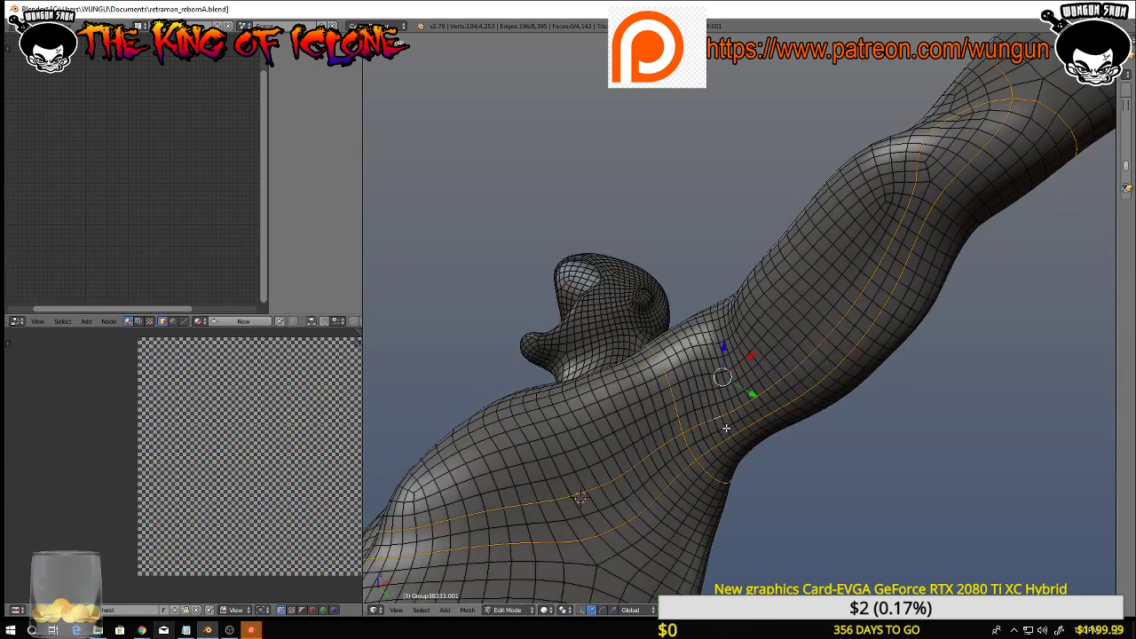
left_click(723, 427, "alt+shift")
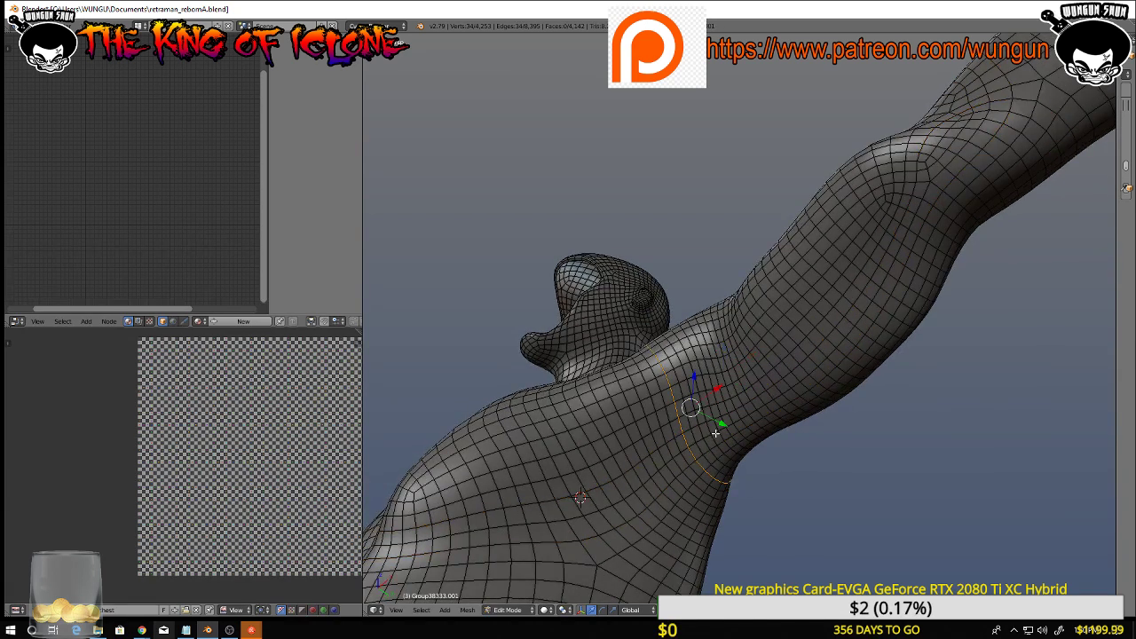
Extend the selection from the shoulder loop vertex by vertex along the lower side of the upper arm
right_click(692, 444, "shift")
right_click(699, 440, "shift")
right_click(707, 437, "shift")
right_click(719, 431, "shift")
right_click(729, 427, "shift")
scroll(728, 428, "up", 2)
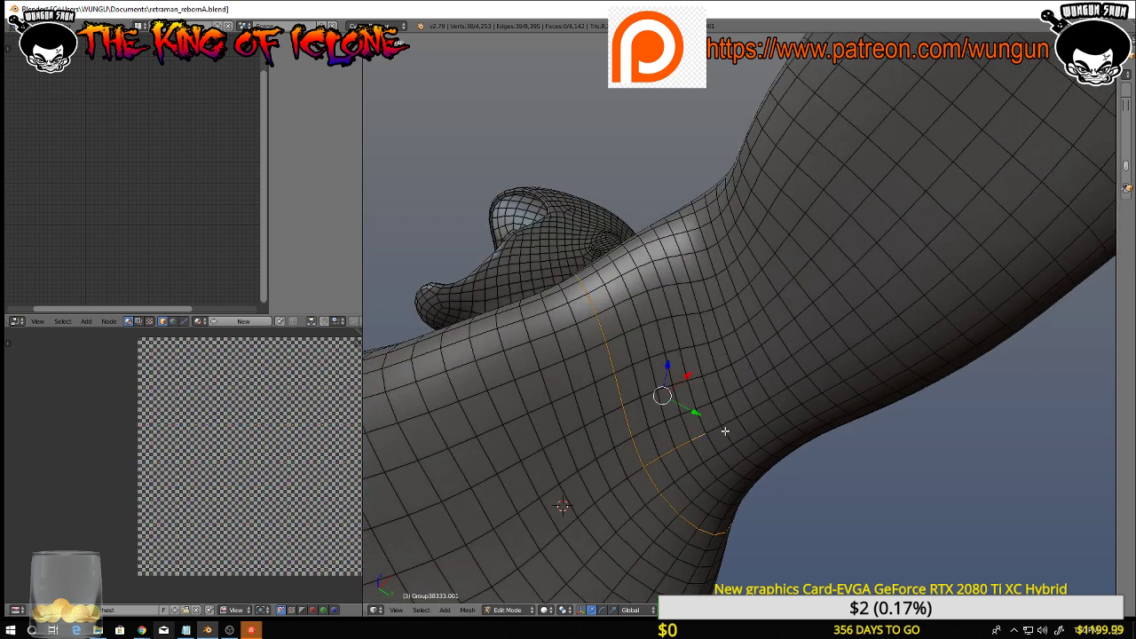
right_click(718, 429, "shift")
right_click(725, 425, "shift")
left_click(761, 404, "alt+shift")
left_click(778, 393, "alt+shift")
middle_click_drag(777, 394, 806, 415)
left_click(792, 391, "alt+shift")
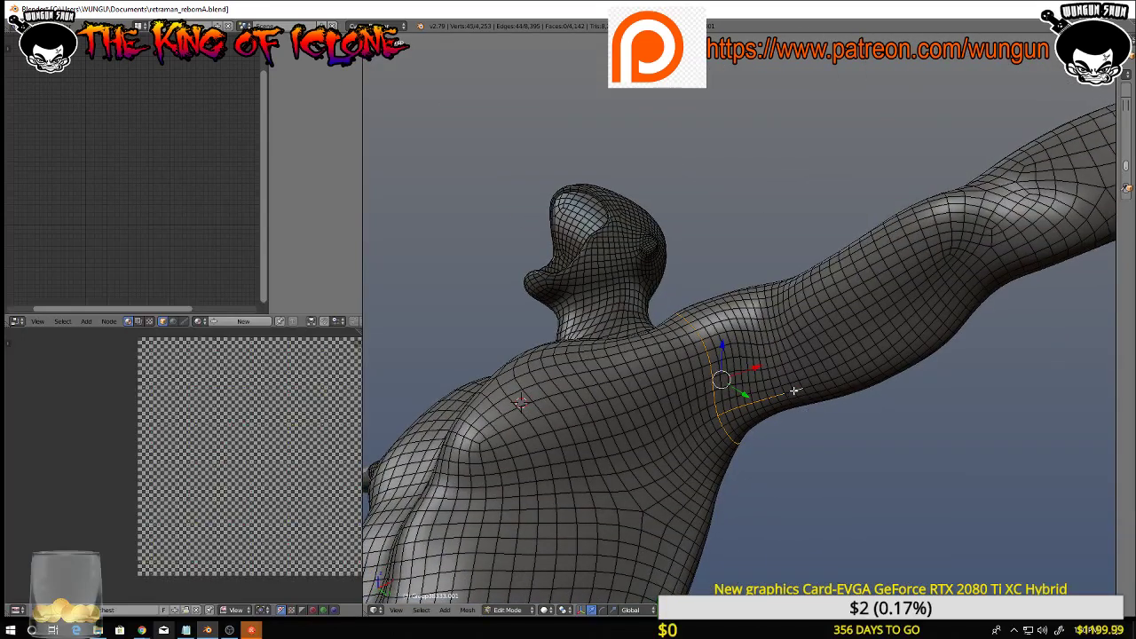
left_click(819, 382, "alt+shift")
left_click(827, 380, "alt+shift")
left_click(835, 377, "alt+shift")
left_click(845, 372, "alt+shift")
left_click(855, 366, "alt+shift")
middle_click_drag(874, 367, 772, 424)
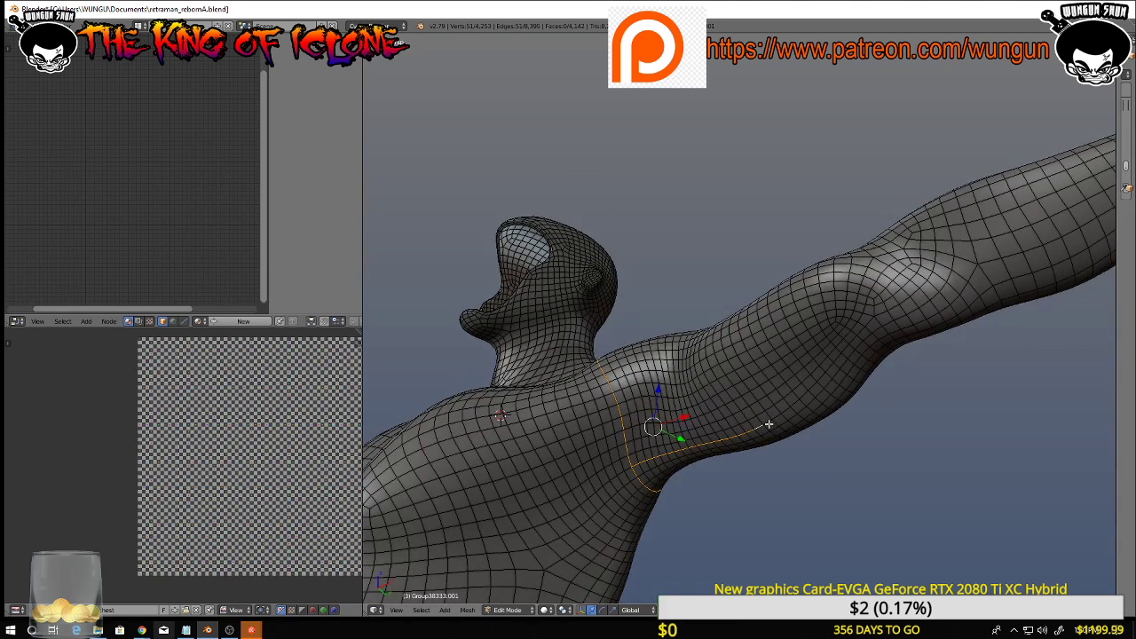
Continue the lengthwise vertex path along the rest of the upper arm to the elbow
left_click(779, 415, "alt+shift")
left_click(781, 413, "alt+shift")
left_click(785, 410, "alt+shift")
left_click(791, 405, "alt+shift")
left_click(797, 399, "alt+shift")
right_click(798, 395, "shift")
left_click(800, 399, "alt+shift")
left_click(807, 393, "alt+shift")
left_click(816, 383, "alt+shift")
left_click(822, 374, "alt+shift")
left_click(830, 369, "alt+shift")
middle_click_drag(870, 359, 898, 336)
left_click(840, 352, "alt+shift")
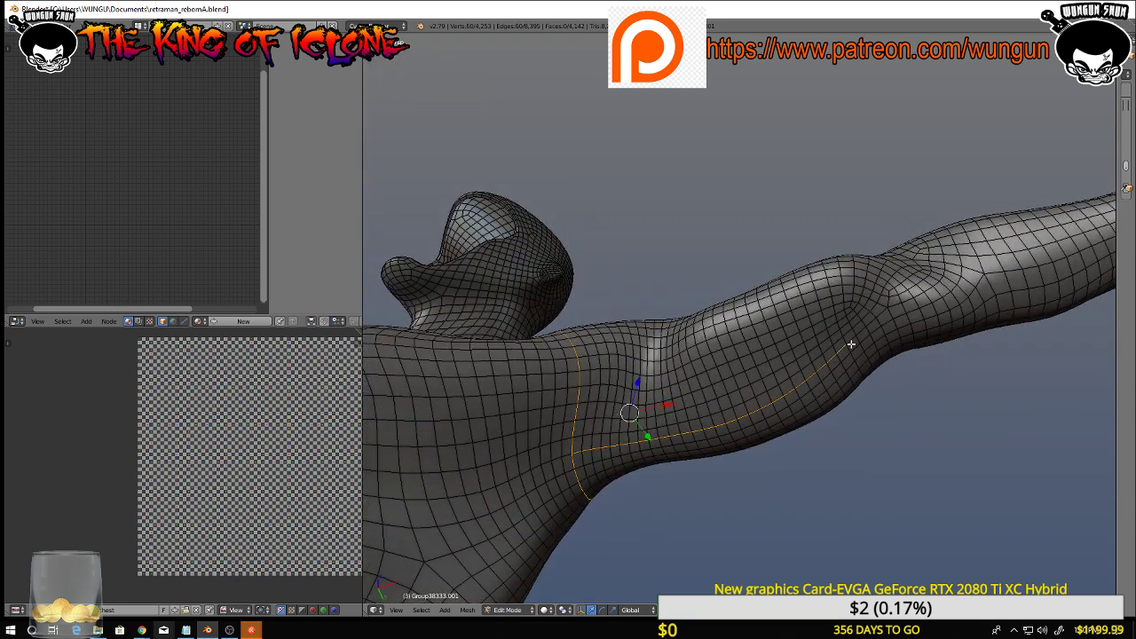
left_click(852, 341, "alt+shift")
left_click(861, 333, "alt+shift")
left_click(872, 326, "alt+shift")
left_click(883, 313, "alt+shift")
left_click(891, 312, "alt+shift")
left_click(899, 315, "alt+shift")
middle_click_drag(903, 322, 984, 265)
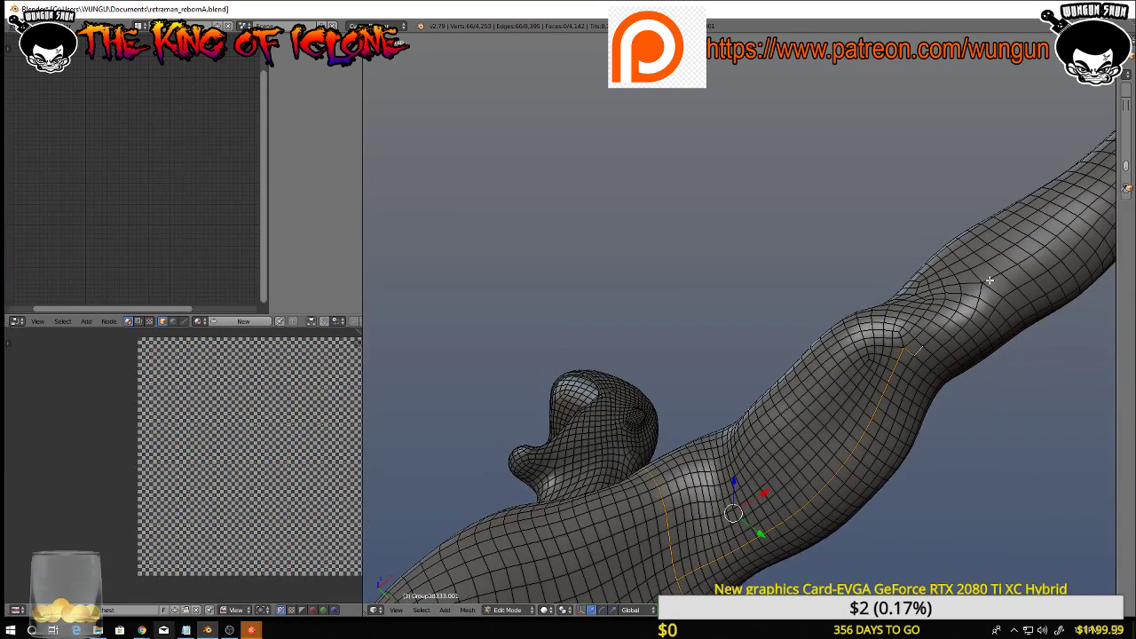
Start a new vertex path selection on the forearm and run it back past the elbow onto the upper arm
right_click(987, 284)
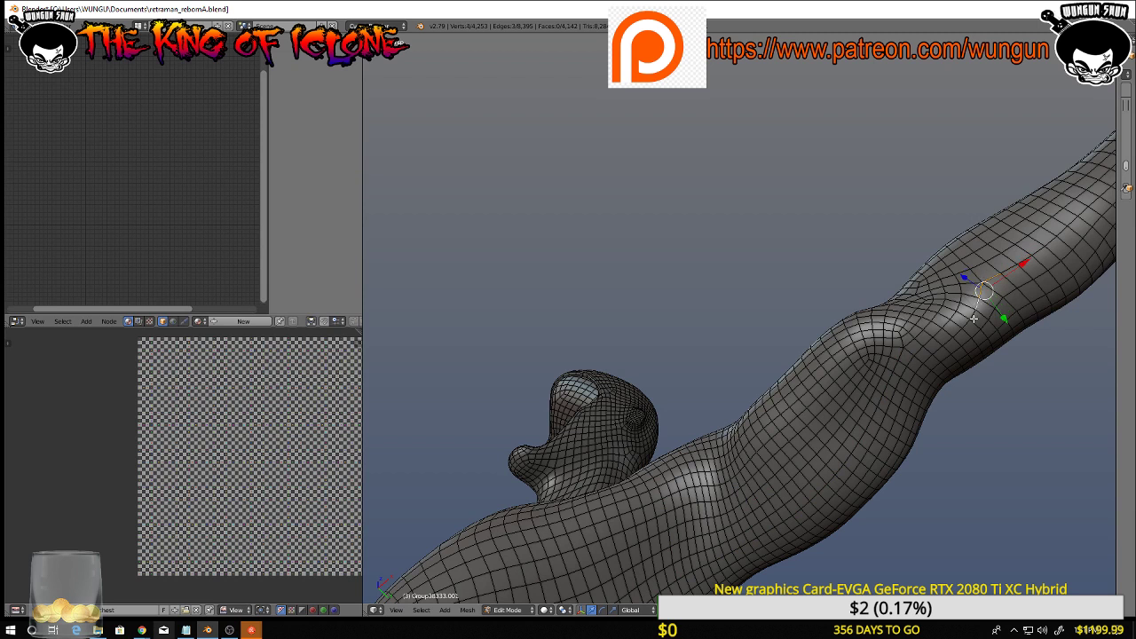
right_click(973, 319, "shift")
right_click(967, 325, "shift")
right_click(957, 334, "shift")
right_click(950, 341, "shift")
right_click_drag(950, 341, 940, 349)
right_click(926, 362, "shift")
right_click(920, 371, "shift")
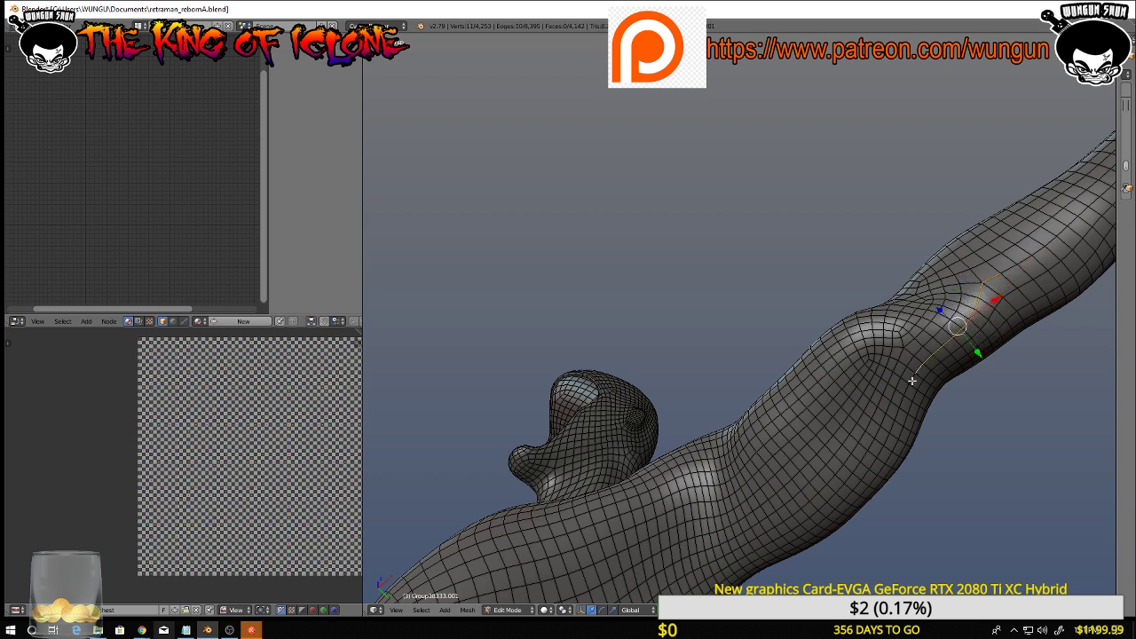
right_click(913, 382, "shift")
right_click(909, 391, "shift")
right_click(902, 410, "ctrl")
right_click(897, 421, "ctrl")
right_click(890, 433, "ctrl")
right_click(884, 441, "ctrl")
Undo the vertex path selections back to only the edge loop around the shoulder
key("ctrl+z")
key("ctrl+z")
key("ctrl+z")
key("ctrl+z")
key("ctrl+z")
key("ctrl+z")
key("ctrl+z")
key("ctrl+z")
key("ctrl+z")
key("ctrl+z")
key("ctrl+z")
key("ctrl+z")
key("ctrl+z")
key("ctrl+z")
key("ctrl+z")
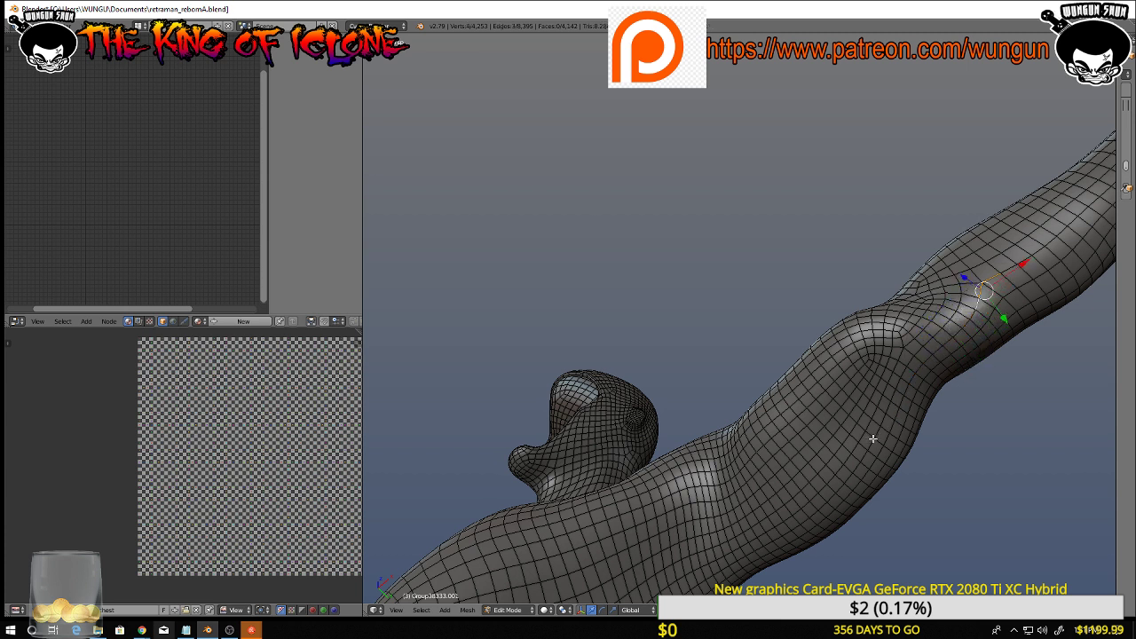
key("ctrl+z")
key("ctrl+z")
key("ctrl+z")
key("ctrl+z")
key("ctrl+z")
key("ctrl+z")
key("ctrl+z")
key("ctrl+z")
key("ctrl+z")
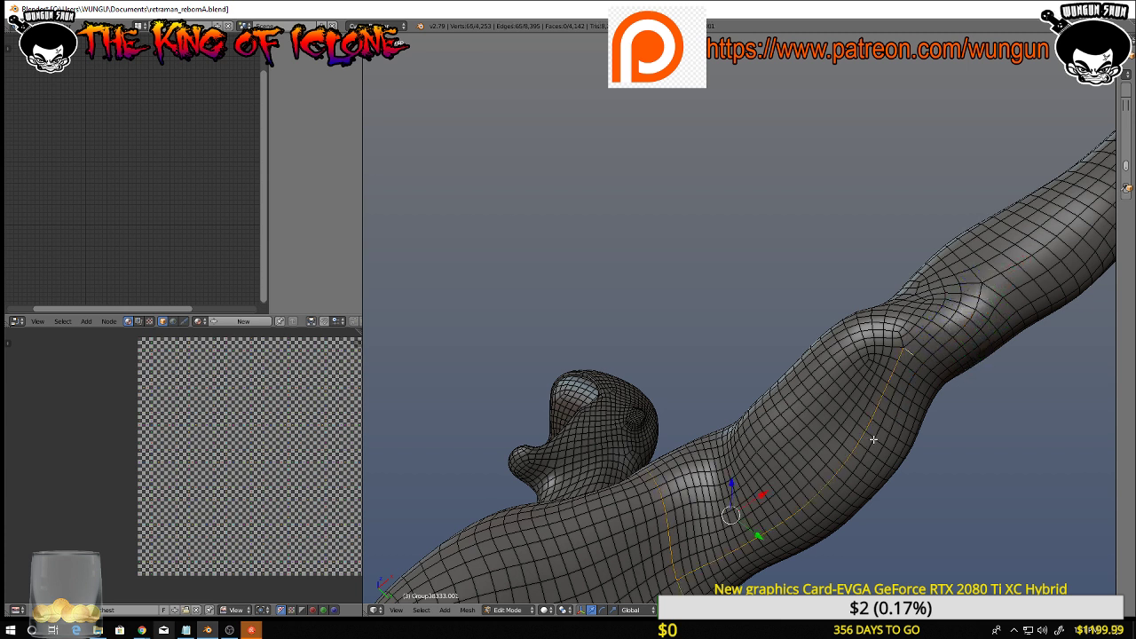
key("ctrl+z")
key("ctrl+z")
key("ctrl+z")
key("ctrl+z")
key("ctrl+z")
key("ctrl+z")
key("ctrl+z")
Mark the shoulder edge loop as a seam and deselect everything
key("ctrl+e")
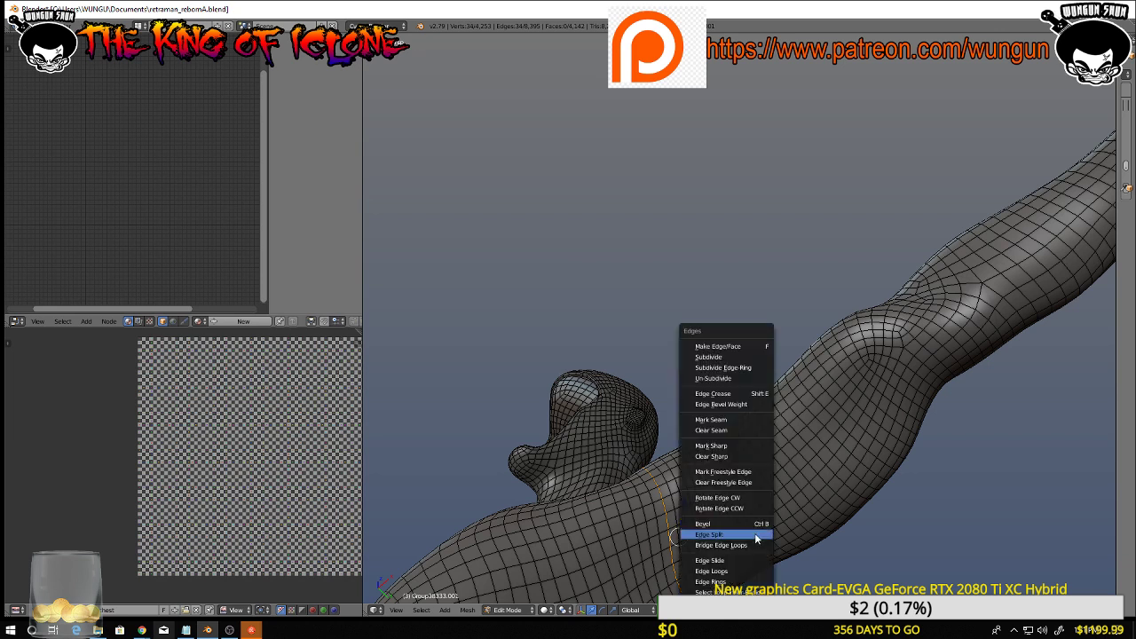
left_click(740, 420)
middle_click_drag(736, 473, 906, 324)
key("a")
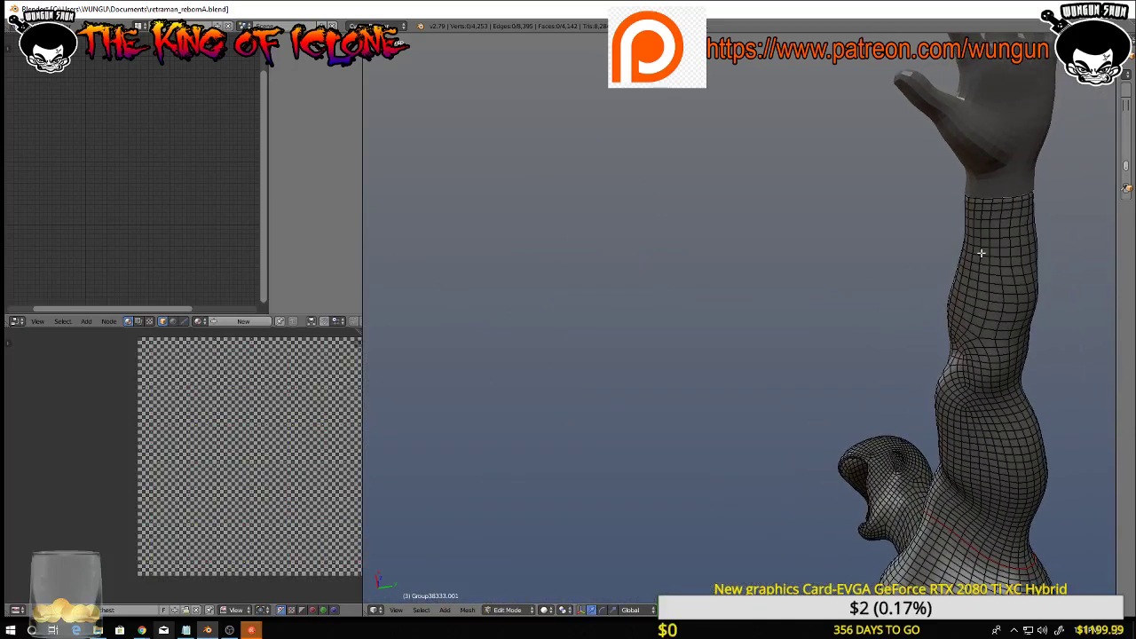
Select the lengthwise edge loop running from the wrist, and use circle select to deselect its stretch down the torso
right_click(1013, 210, "alt")
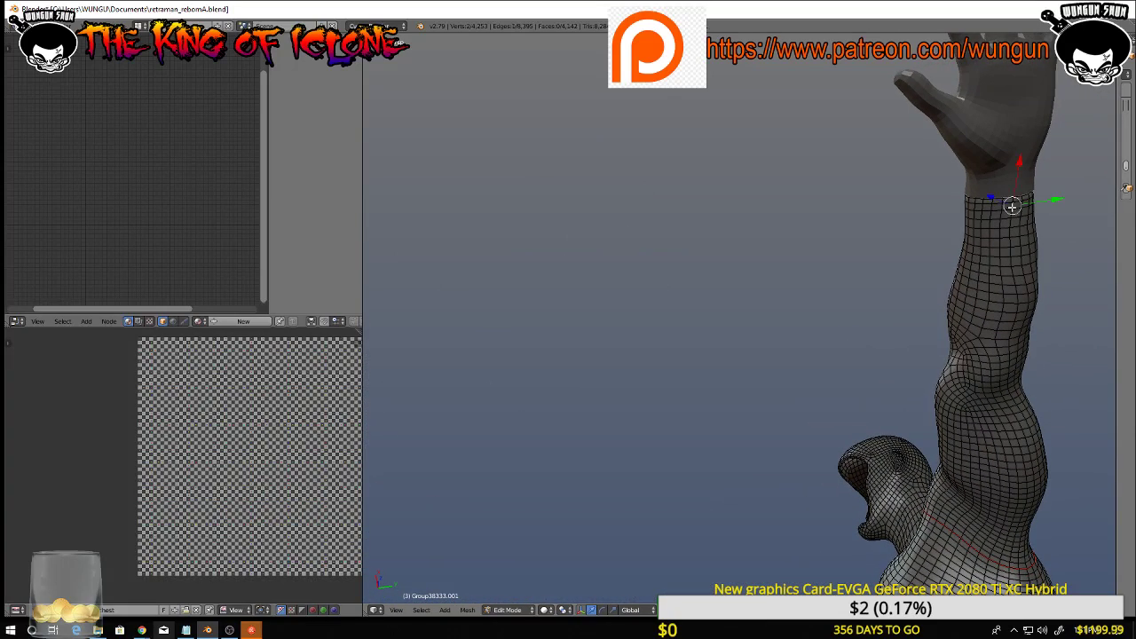
right_click(1012, 208, "alt")
middle_click_drag(1018, 371, 849, 327)
middle_click_drag(931, 209, 968, 204)
key("c")
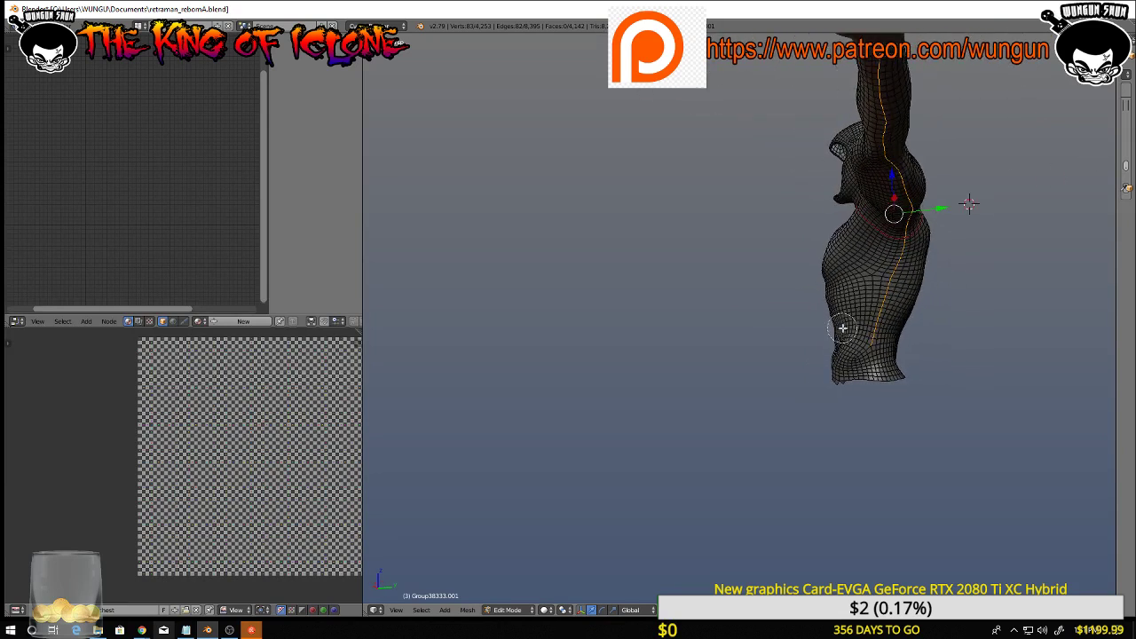
mouse_move(855, 330)
middle_mouse_down()
mouse_move(885, 325)
mouse_move(911, 254)
middle_mouse_up()
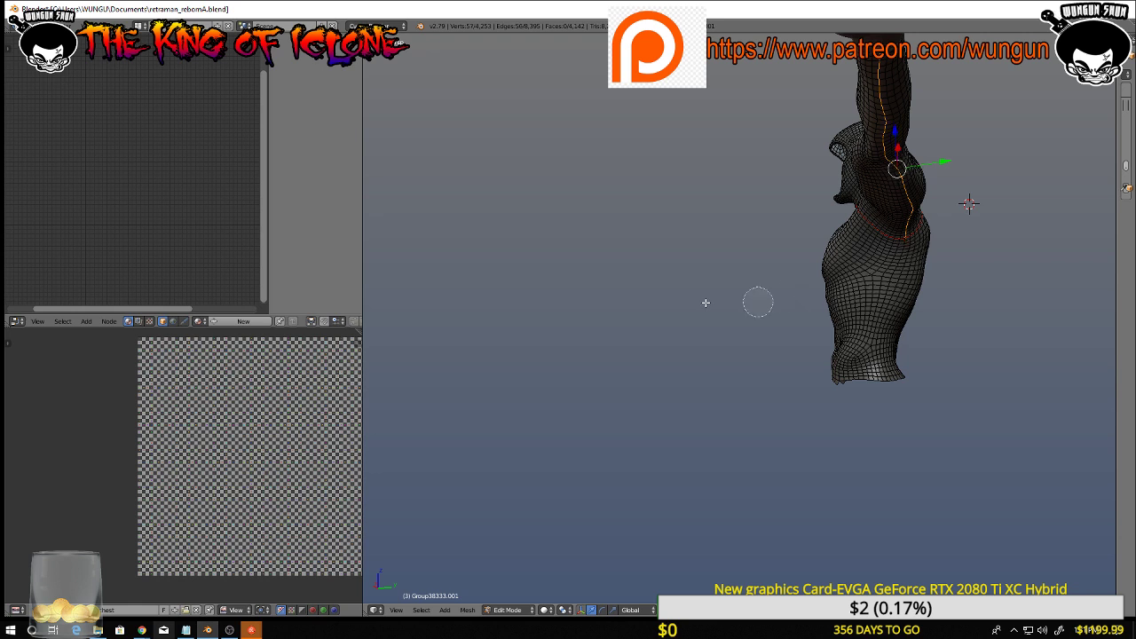
key("Escape")
Add the neck edge loop and the lengthwise loop running along the arms, over the shoulders and head, to the selection
mouse_move(707, 305)
middle_mouse_down()
mouse_move(807, 341)
mouse_move(743, 302)
mouse_move(870, 472)
mouse_move(885, 456)
middle_mouse_up()
scroll(854, 314, "up", 3)
scroll(854, 314, "up", 4)
middle_click_drag(816, 147, 680, 174)
right_click(679, 105, "alt+shift")
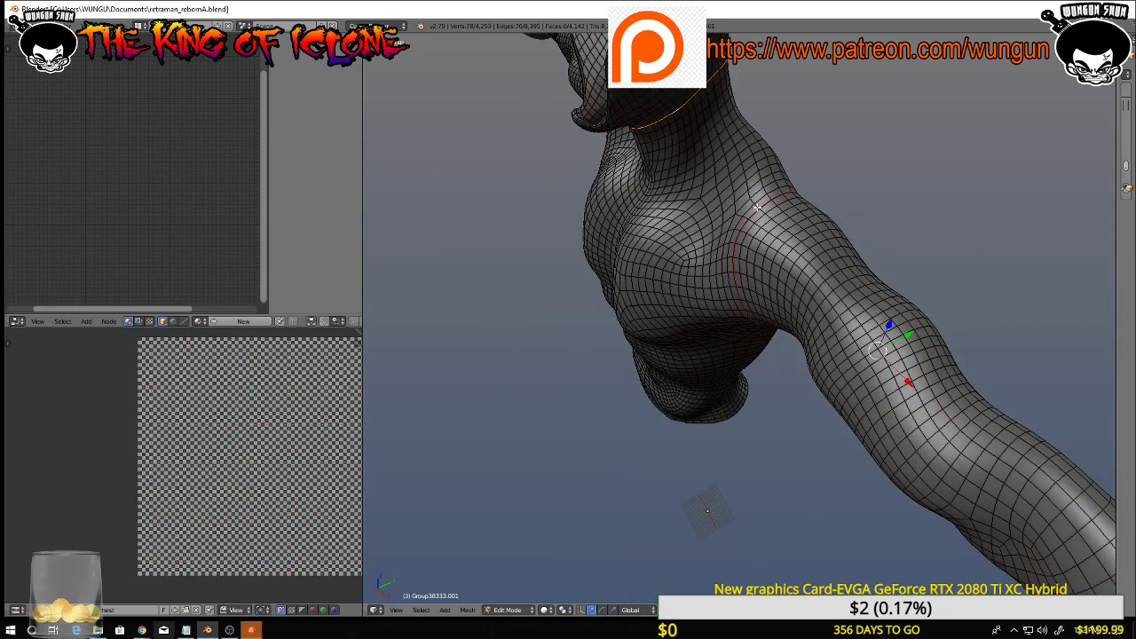
right_click(755, 206, "shift")
right_click(753, 200, "alt+shift")
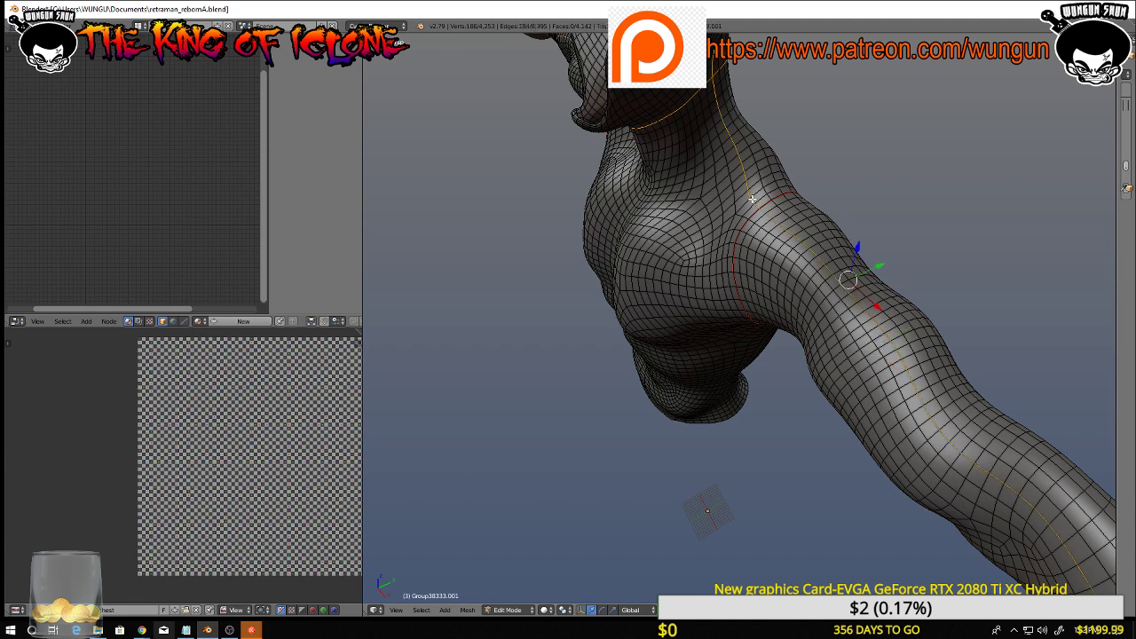
middle_click_drag(759, 204, 789, 233)
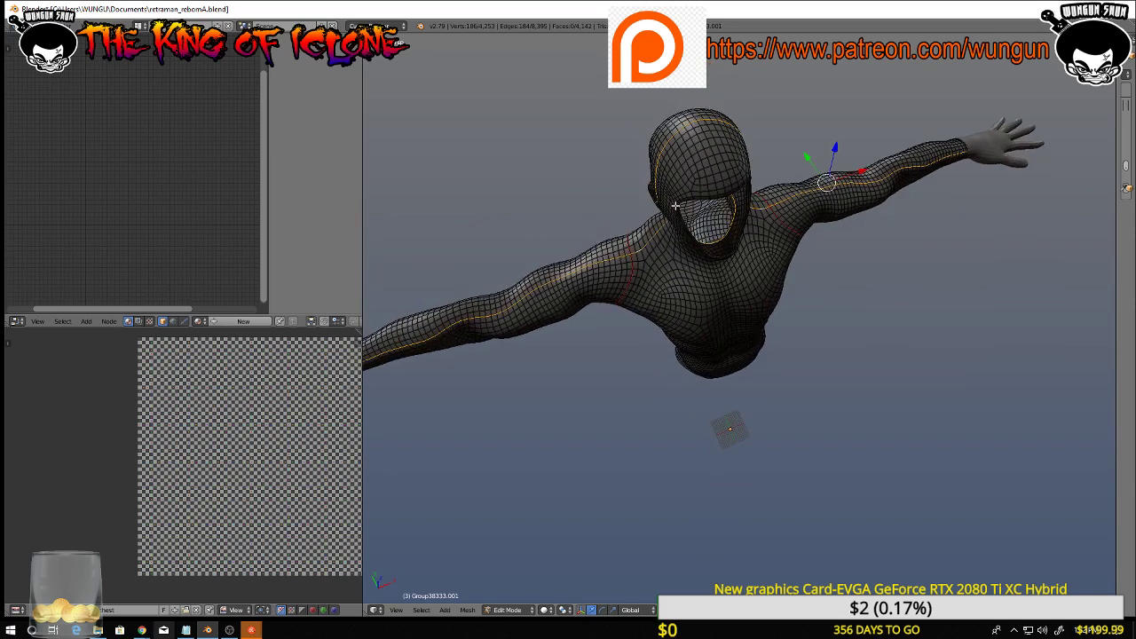
Use circle select to remove the loop's stretches over the head and near the shoulder from the selection
key("c")
mouse_move(674, 158)
middle_mouse_down()
mouse_move(676, 138)
mouse_move(649, 249)
middle_mouse_up()
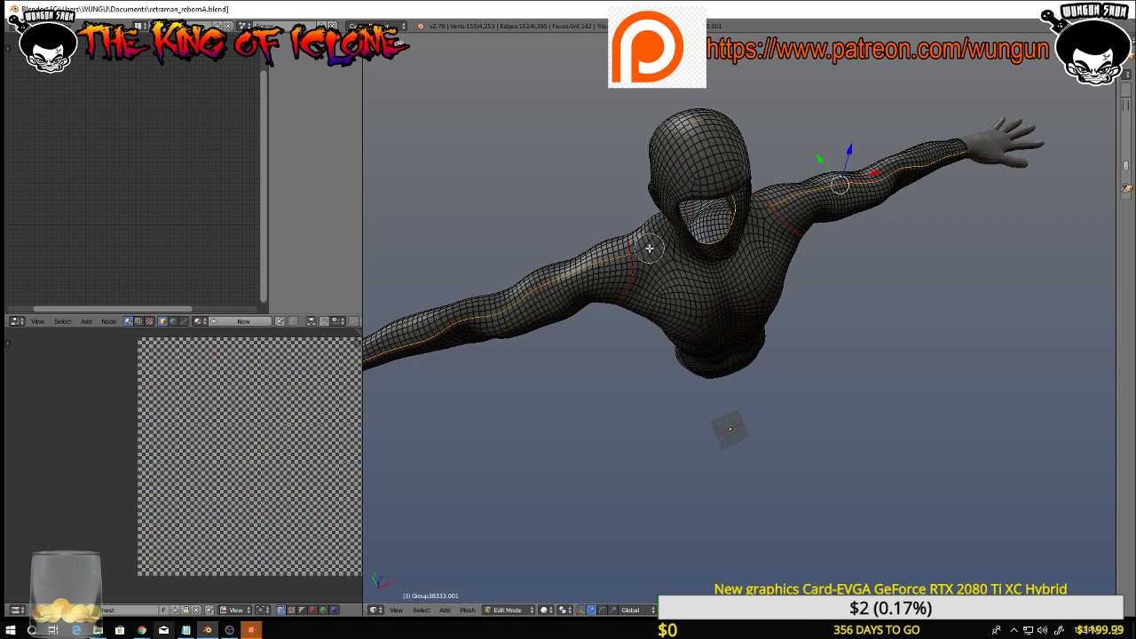
right_click(932, 339)
key("x")
key("c")
middle_click(700, 122)
right_click(853, 301)
Use circle select to deselect the remaining loop edges around the ear above the neck loop
middle_click_drag(857, 295, 749, 254)
scroll(799, 234, "up", 3)
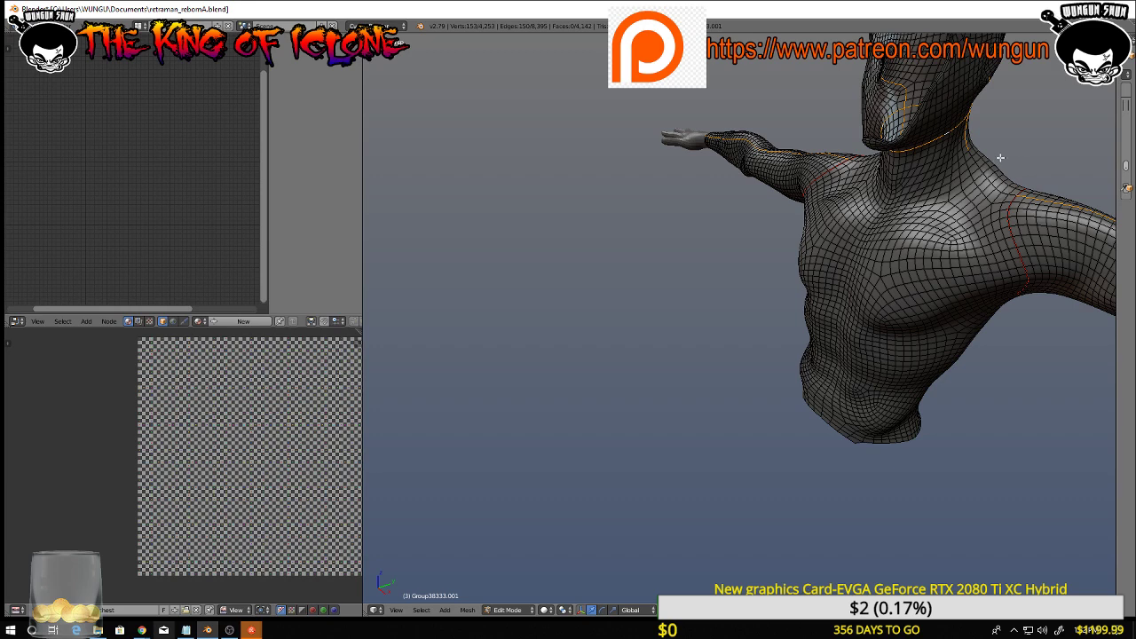
middle_click_drag(1001, 157, 545, 195)
key("c")
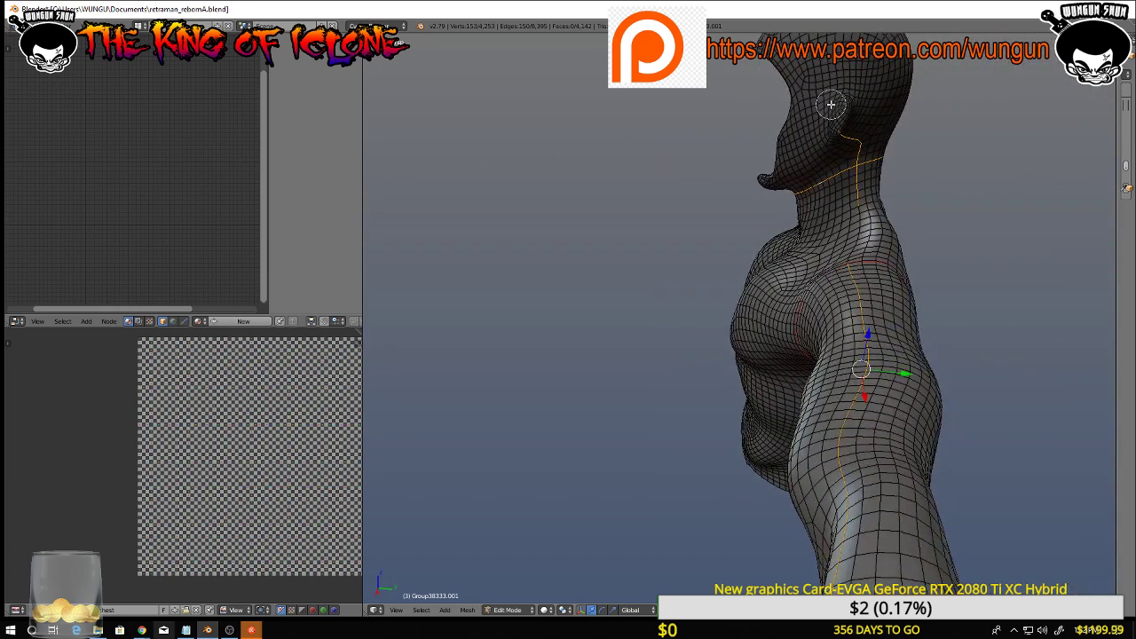
middle_click_drag(833, 109, 852, 144)
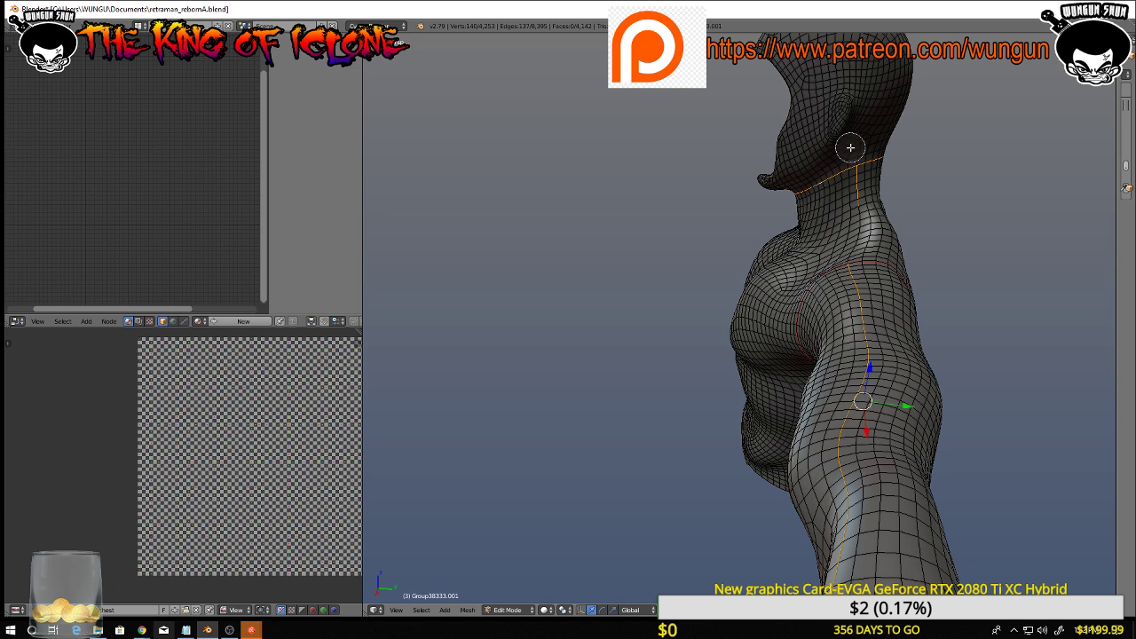
key("Escape")
middle_click_drag(959, 160, 950, 163)
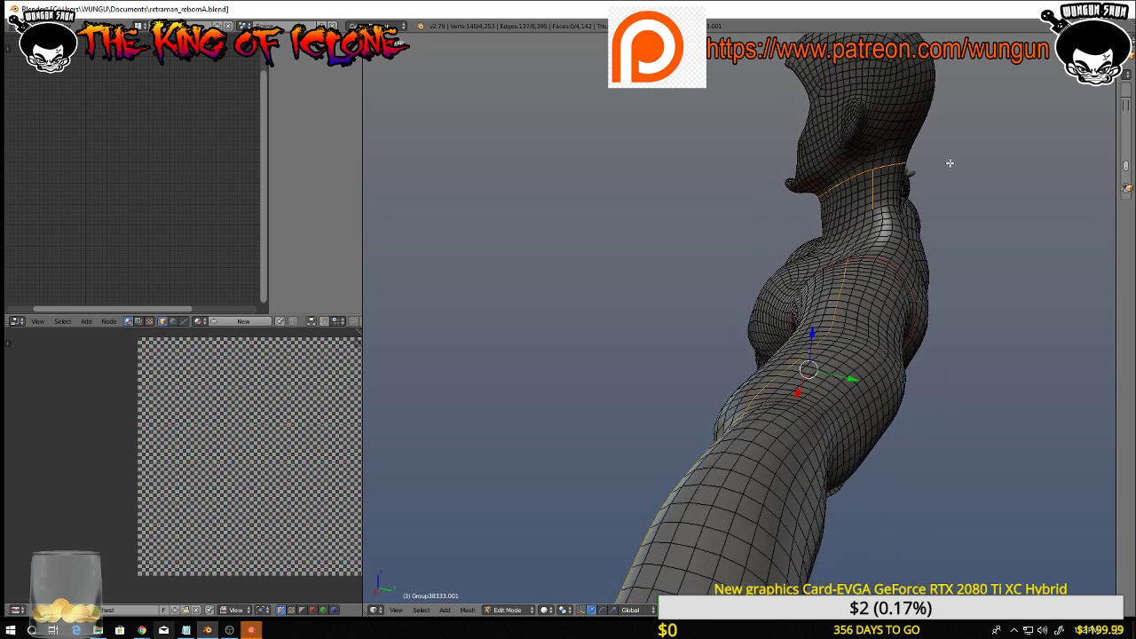
Select a fresh edge path running under the jaw, up behind both ears and across the back of the neck
right_click(893, 139)
scroll(906, 148, "up", 2)
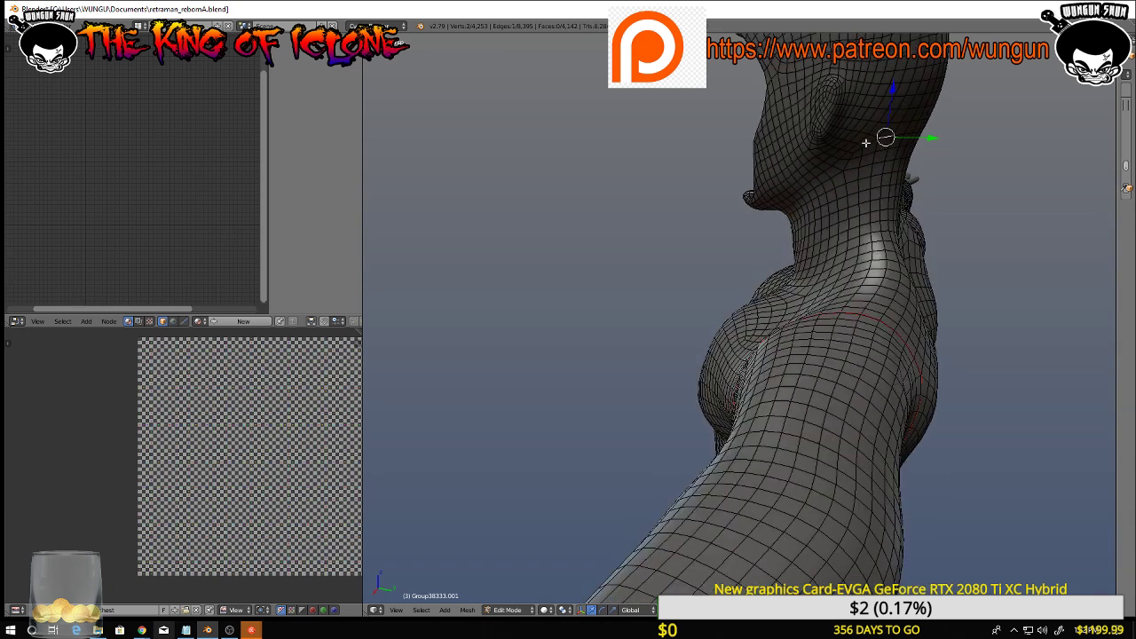
right_click(864, 145, "ctrl")
right_click(846, 164, "shift")
right_click(837, 176, "alt+shift")
middle_click_drag(800, 195, 654, 192)
right_click(753, 214, "alt+shift")
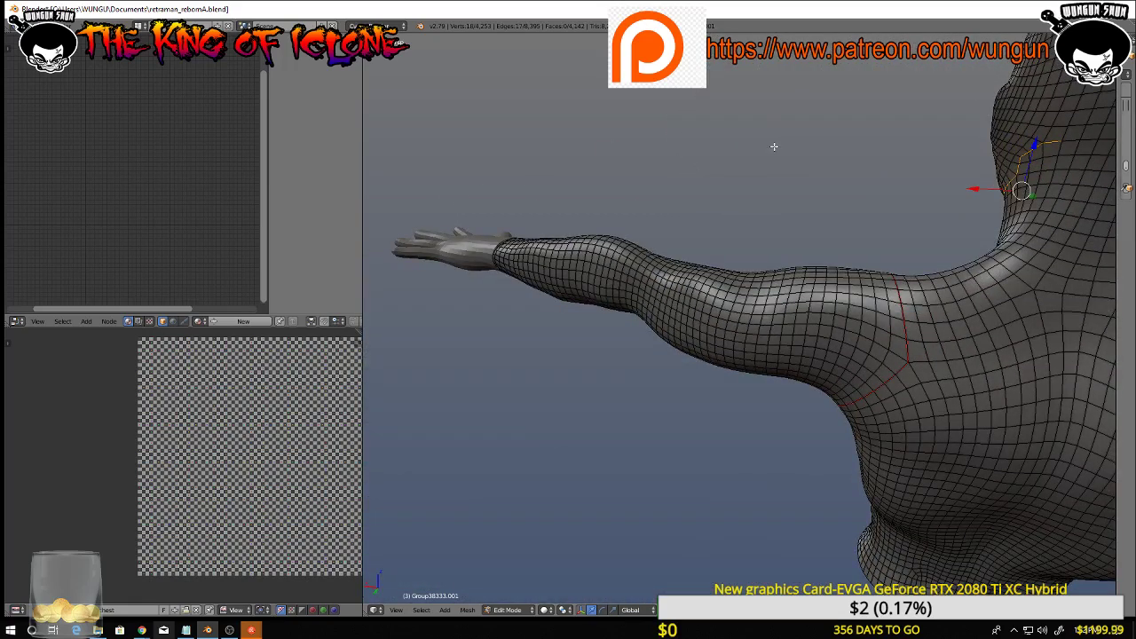
middle_click_drag(774, 147, 694, 181)
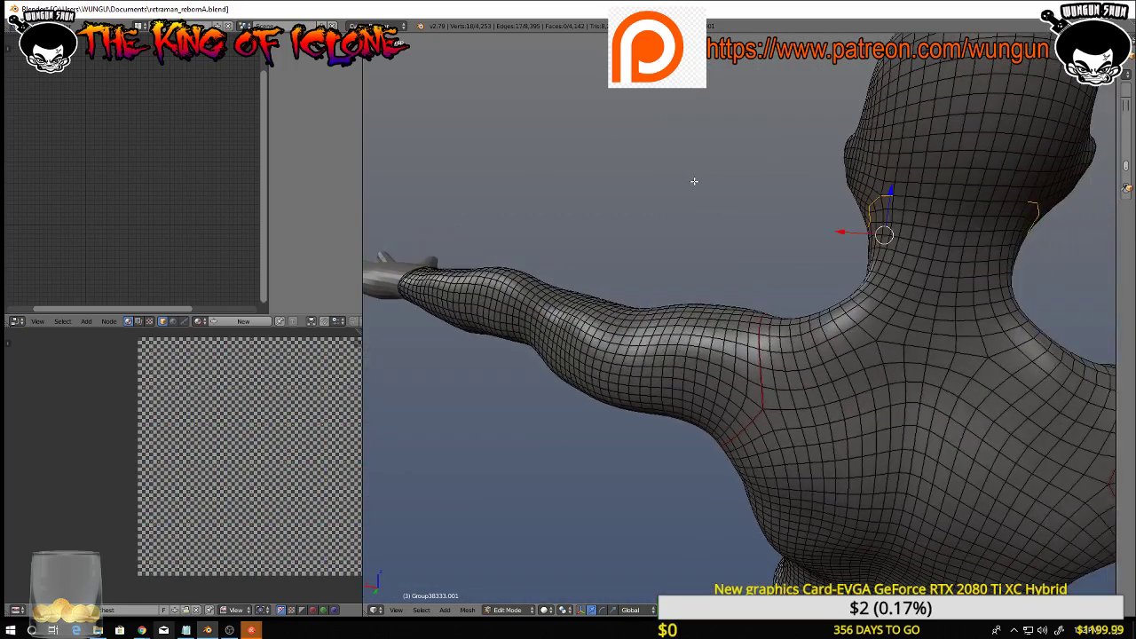
right_click(924, 196, "ctrl")
right_click(960, 204, "shift")
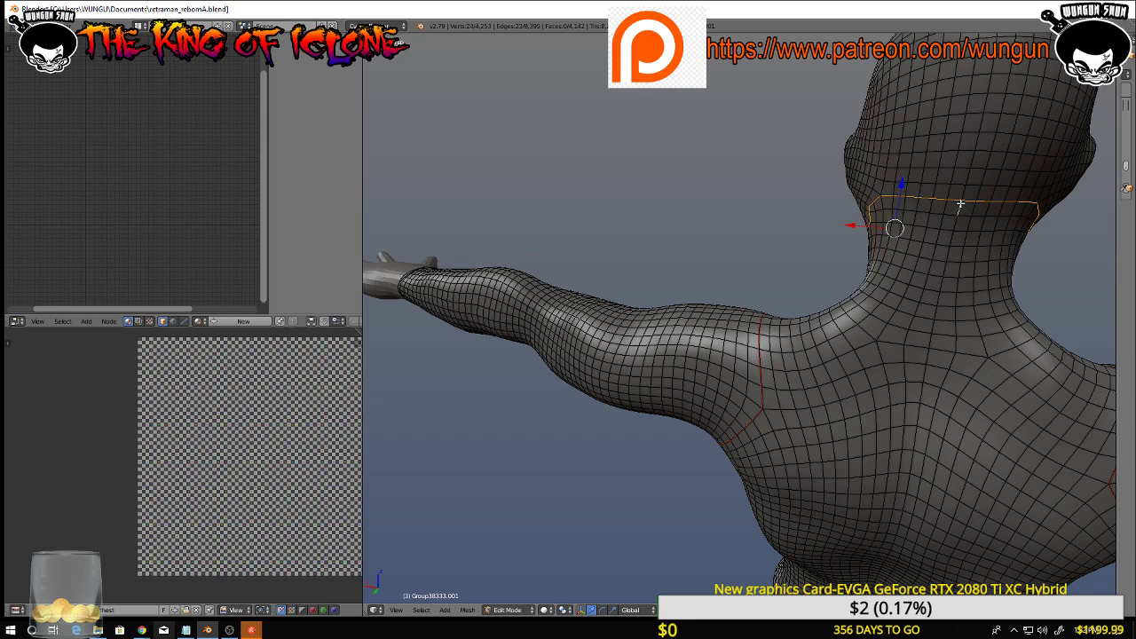
Add the centre edge loop running over the head and down the spine to the selection
right_click(955, 226, "alt+shift")
scroll(955, 229, "down", 4)
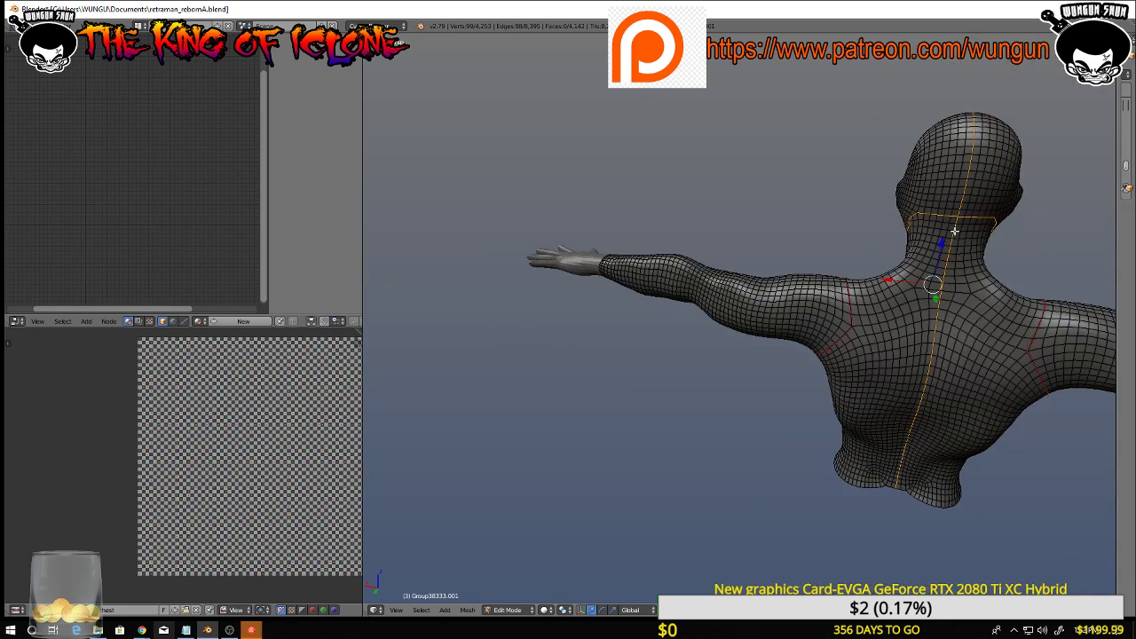
mouse_move(955, 231)
middle_mouse_down()
mouse_move(994, 229)
mouse_move(978, 232)
middle_mouse_up()
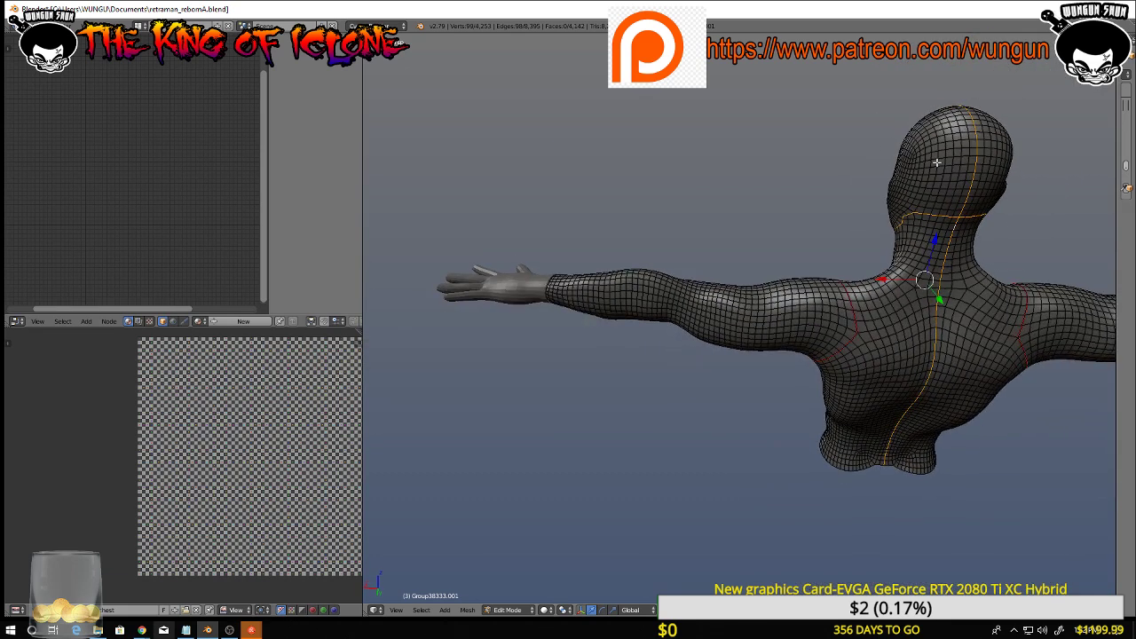
middle_click_drag(937, 163, 1033, 105)
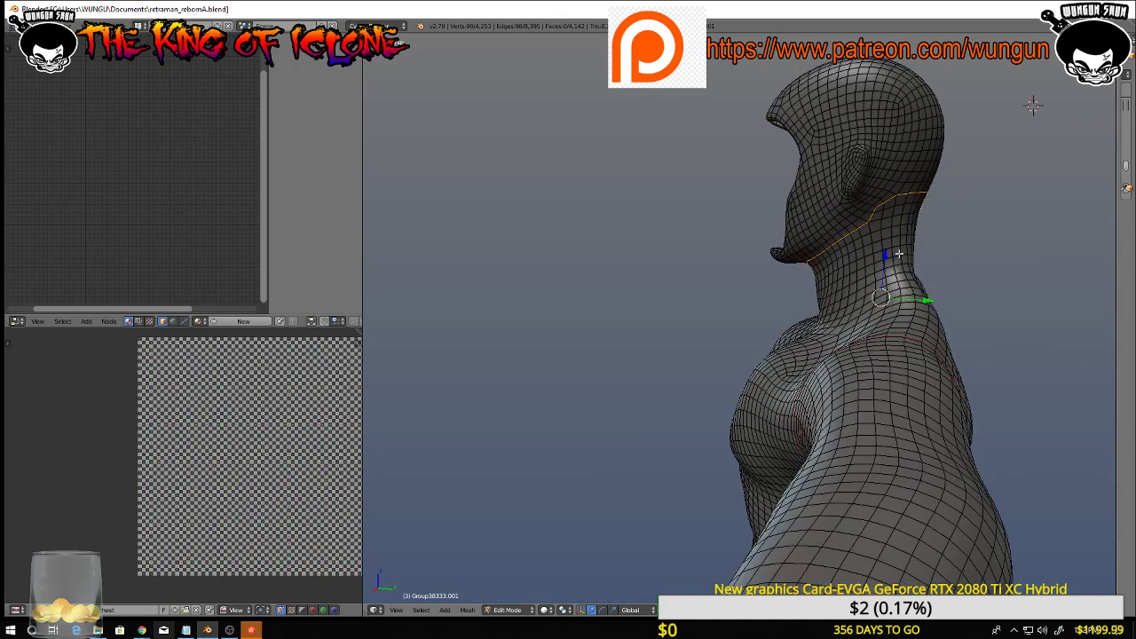
Try to add the edge line running down the side of the neck beneath the ear to the selection
right_click(874, 244, "alt+shift")
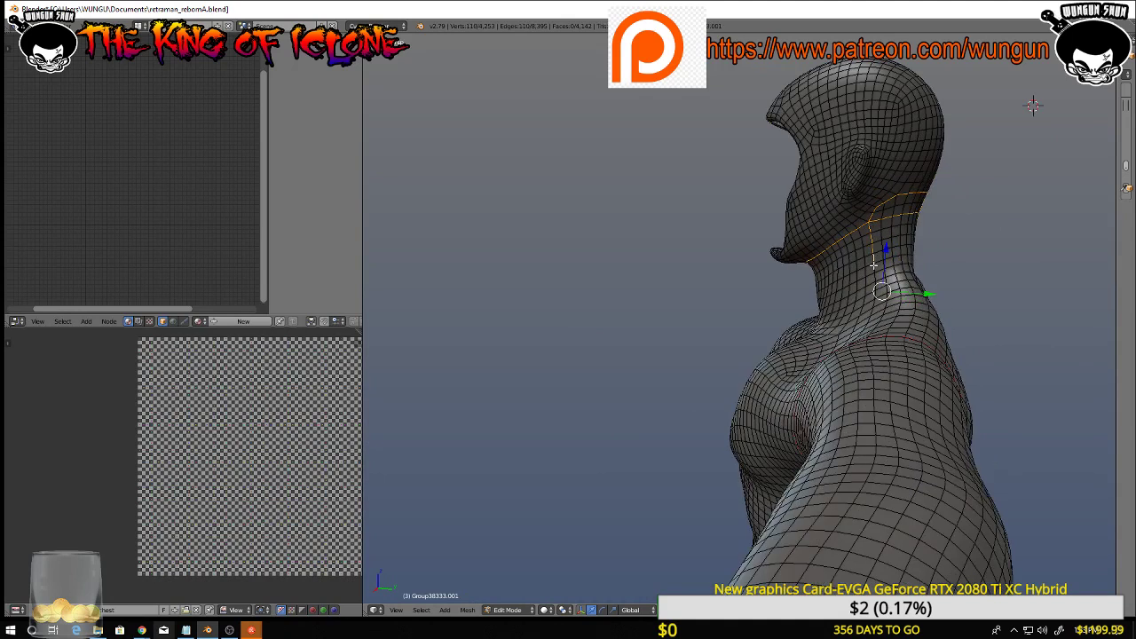
middle_click_drag(873, 272, 882, 301)
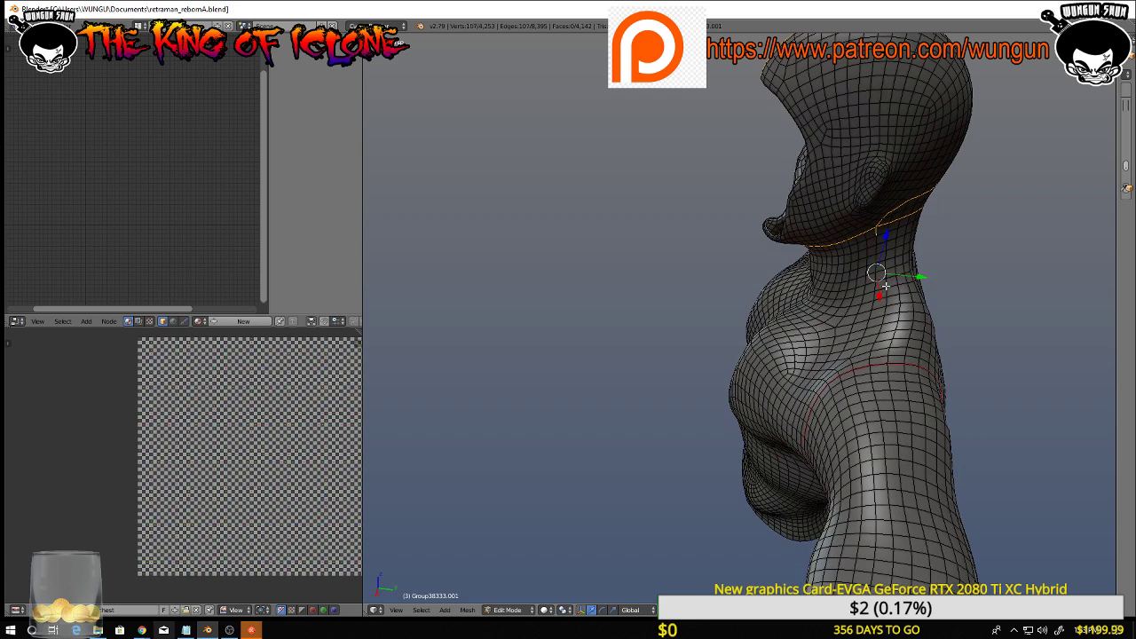
key("ctrl+z")
mouse_move(886, 286)
middle_mouse_down()
mouse_move(825, 238)
mouse_move(869, 227)
mouse_move(884, 270)
middle_mouse_up()
right_click(869, 227, "alt")
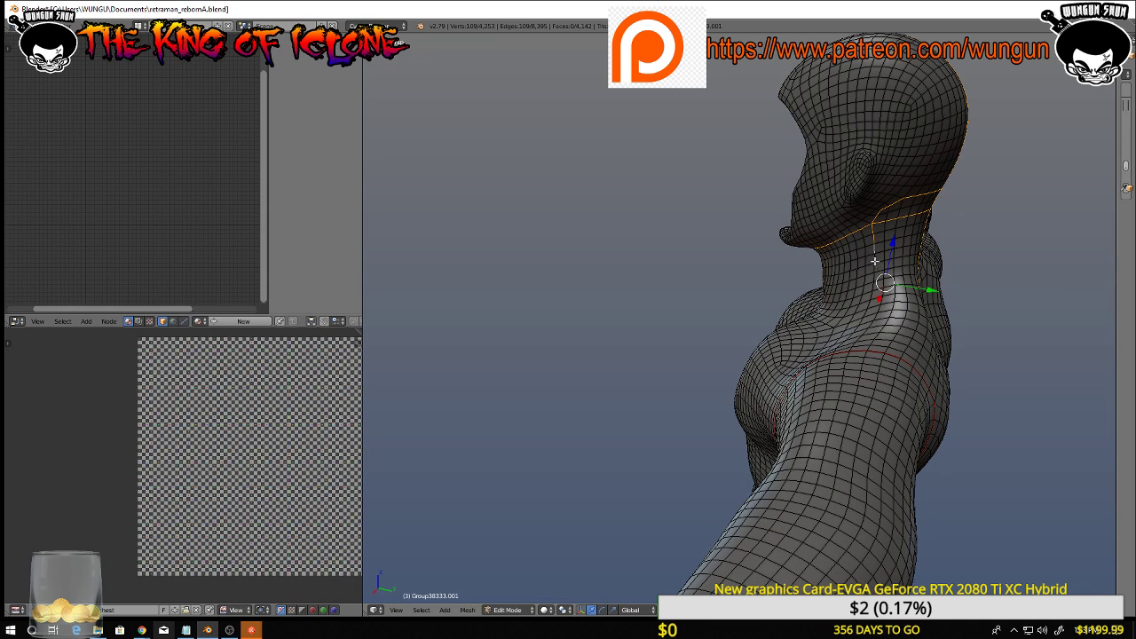
right_click(877, 278, "shift")
right_click(875, 286, "shift")
right_click(874, 296, "shift")
middle_click_drag(875, 299, 892, 306)
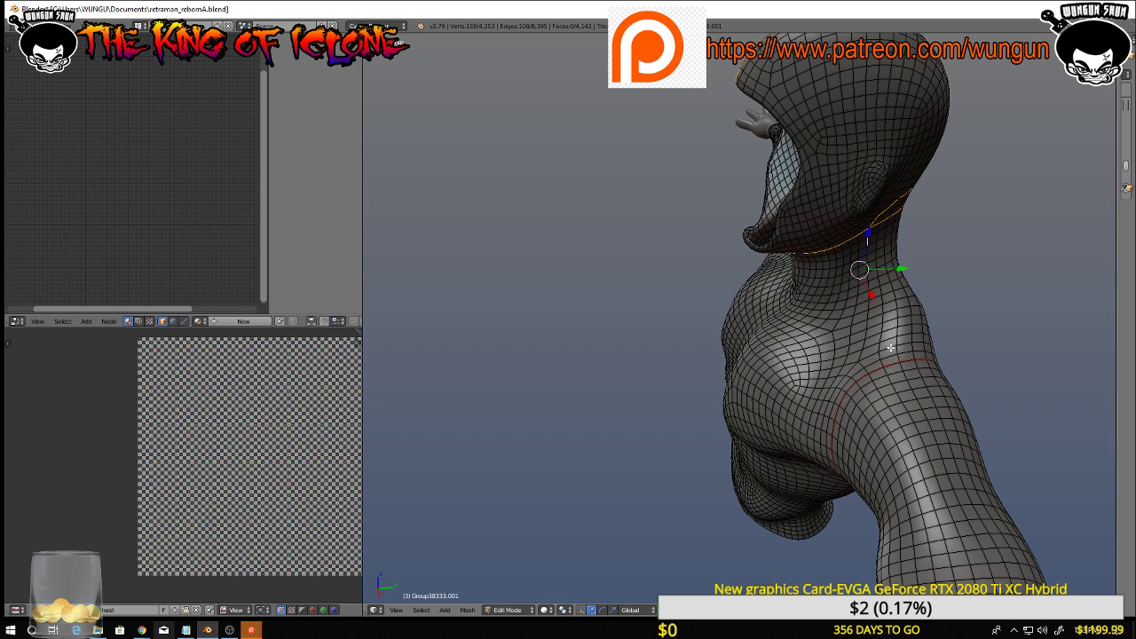
middle_click_drag(890, 348, 815, 245)
right_click(899, 226, "alt+shift")
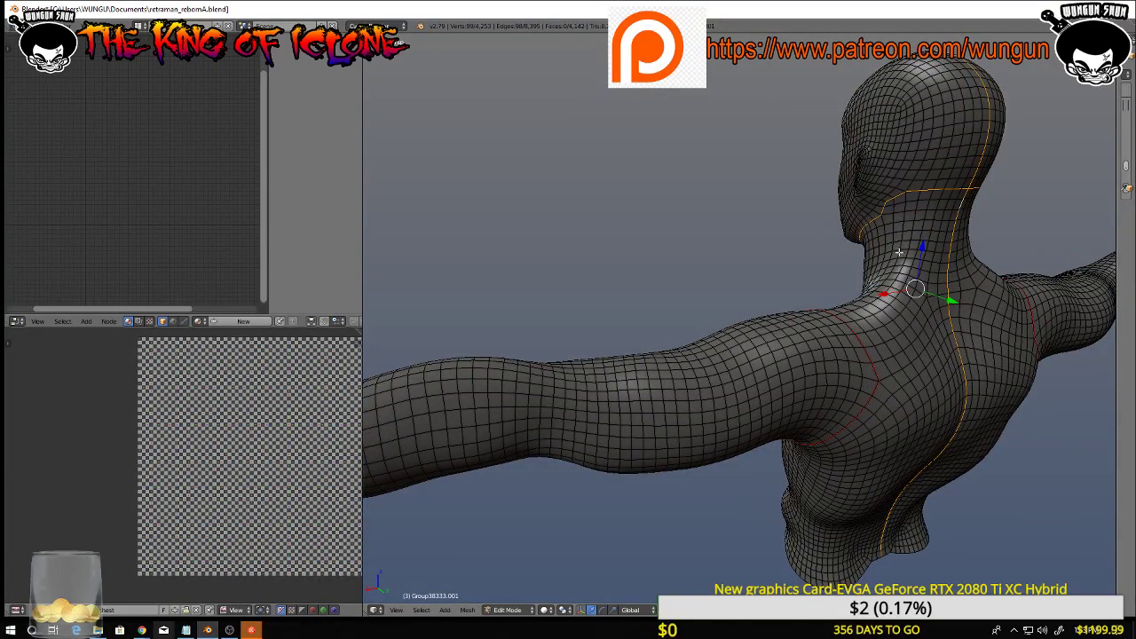
middle_click_drag(899, 252, 924, 260)
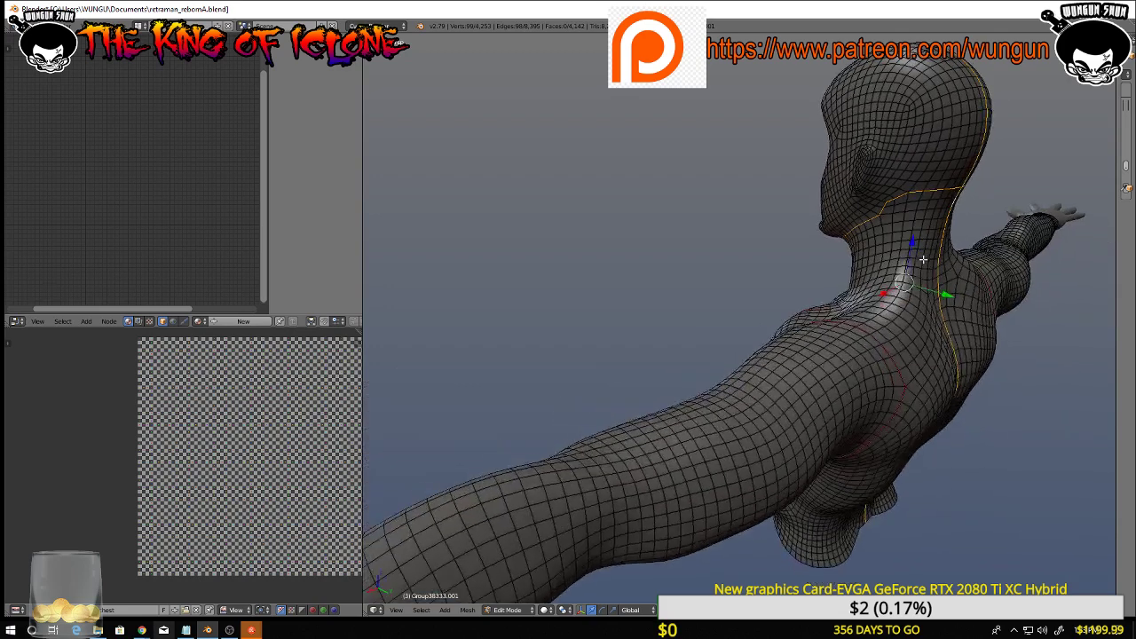
Add the edge line from behind the ear down the neck to the shoulder, and deselect its stray horizontal edges across the nape
middle_click_drag(858, 324, 876, 277)
right_click(853, 316, "alt+shift")
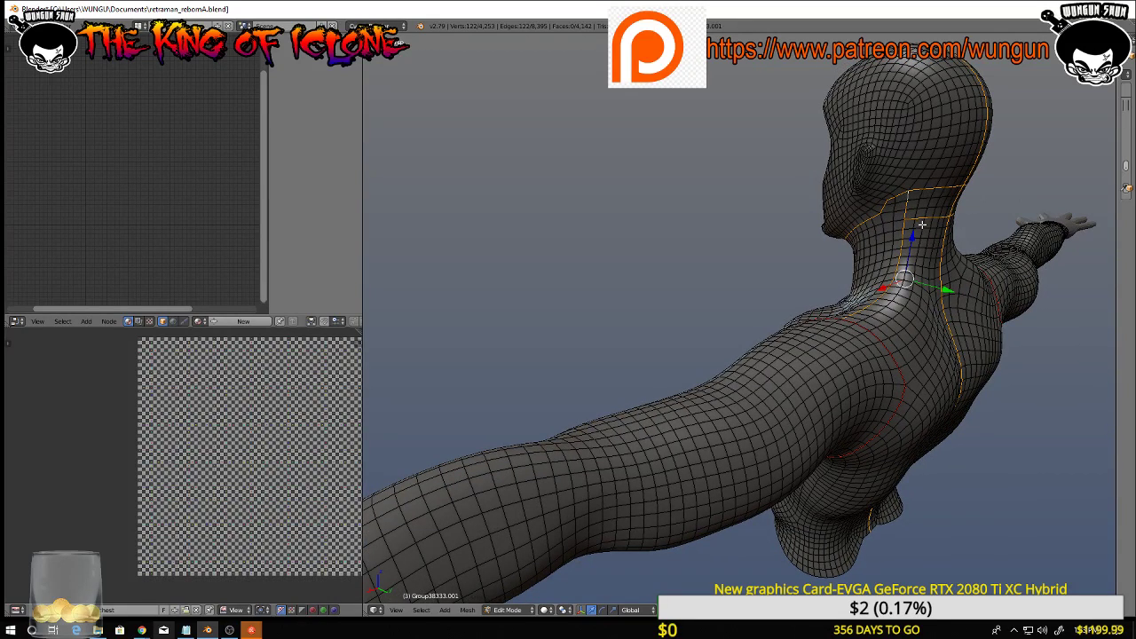
middle_click(926, 223)
right_click(938, 223)
middle_click_drag(938, 222, 884, 229)
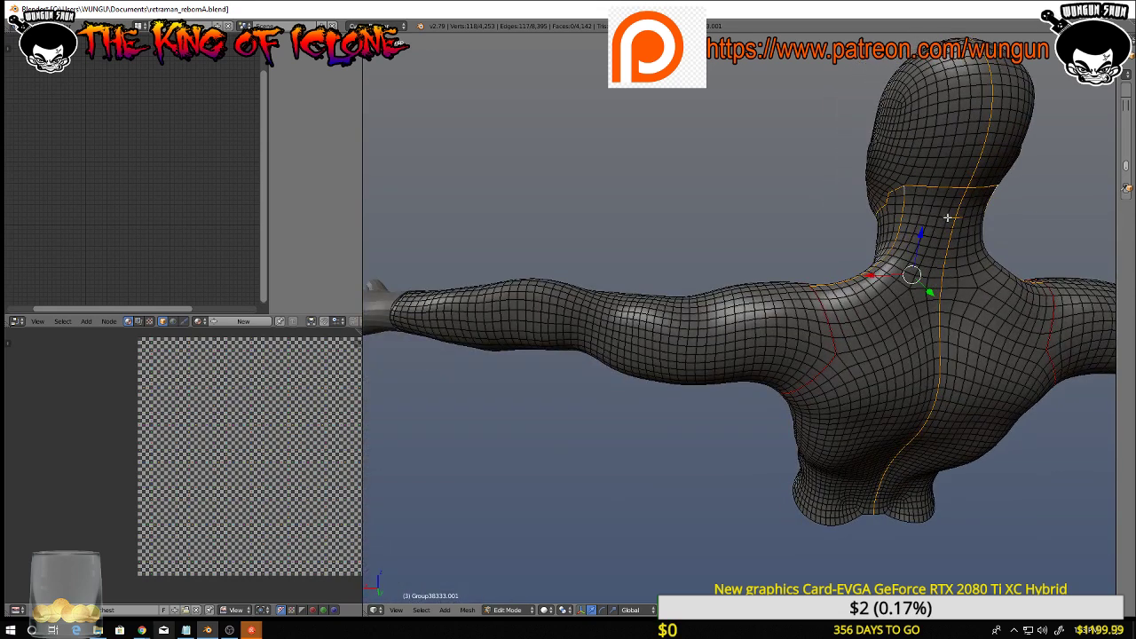
right_click(948, 219, "shift")
right_click(949, 218, "shift")
Try to add the edges around the top and front of the ear to the selection
middle_click_drag(950, 218, 866, 333)
scroll(916, 251, "up", 6)
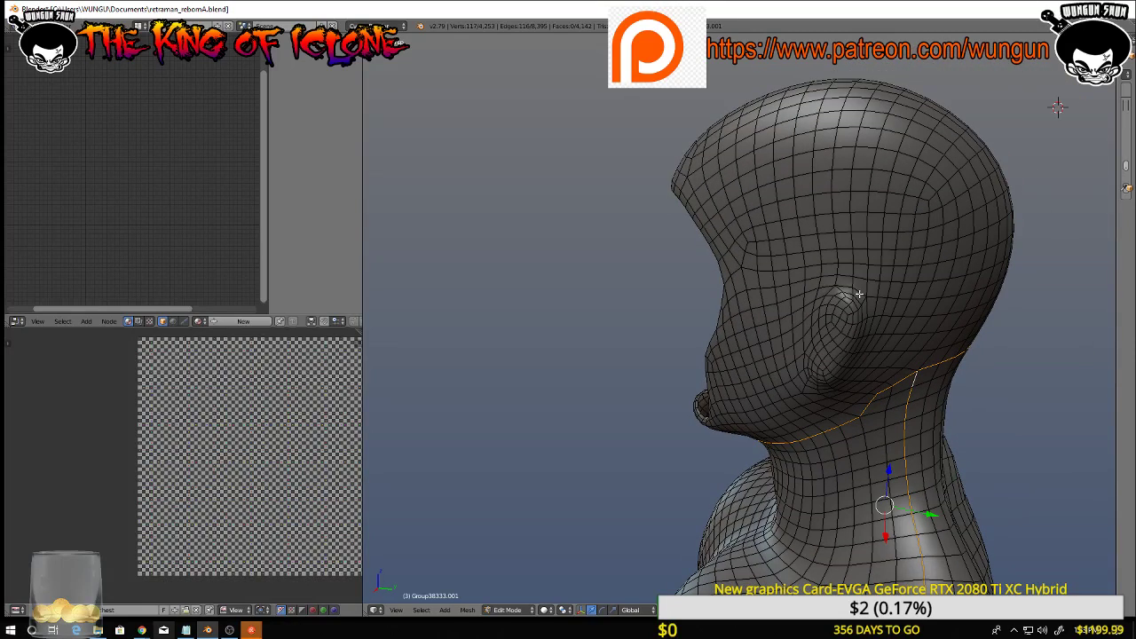
right_click(860, 294, "shift")
right_click(844, 287, "shift")
right_click(831, 291, "shift")
right_click(822, 304, "shift")
right_click(815, 311, "shift")
right_click(812, 321, "shift")
right_click(812, 335, "shift")
right_click(809, 347, "shift")
right_click(806, 361, "shift")
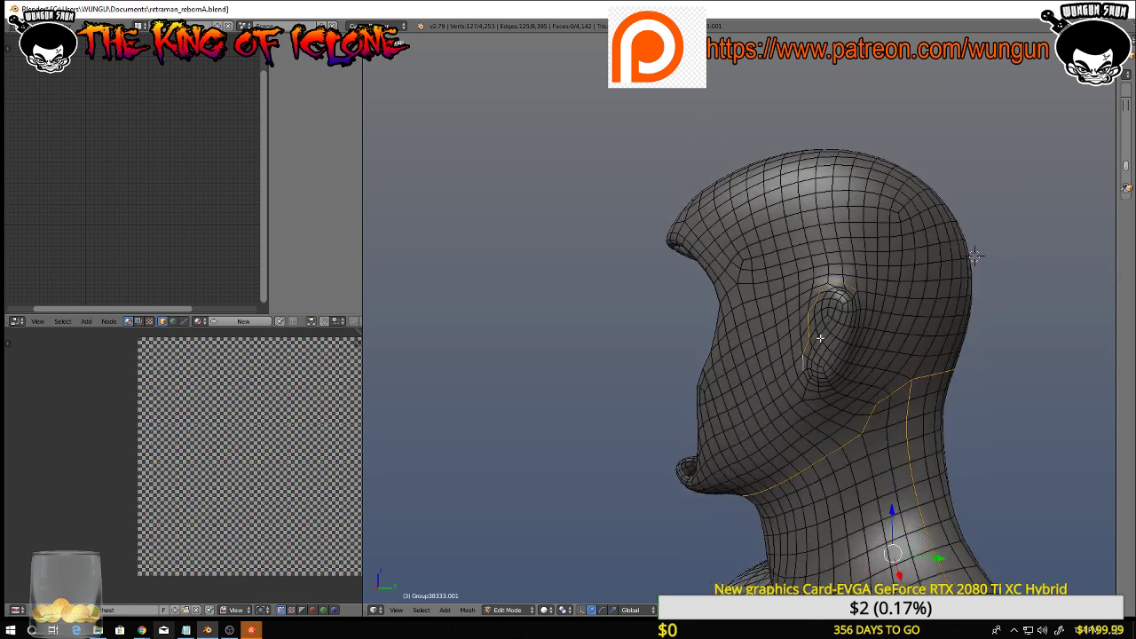
Extend the ear selection around the lobe and up the lower back edge of the ear
key("KP_8")
right_click(807, 377, "shift")
right_click(817, 386, "shift")
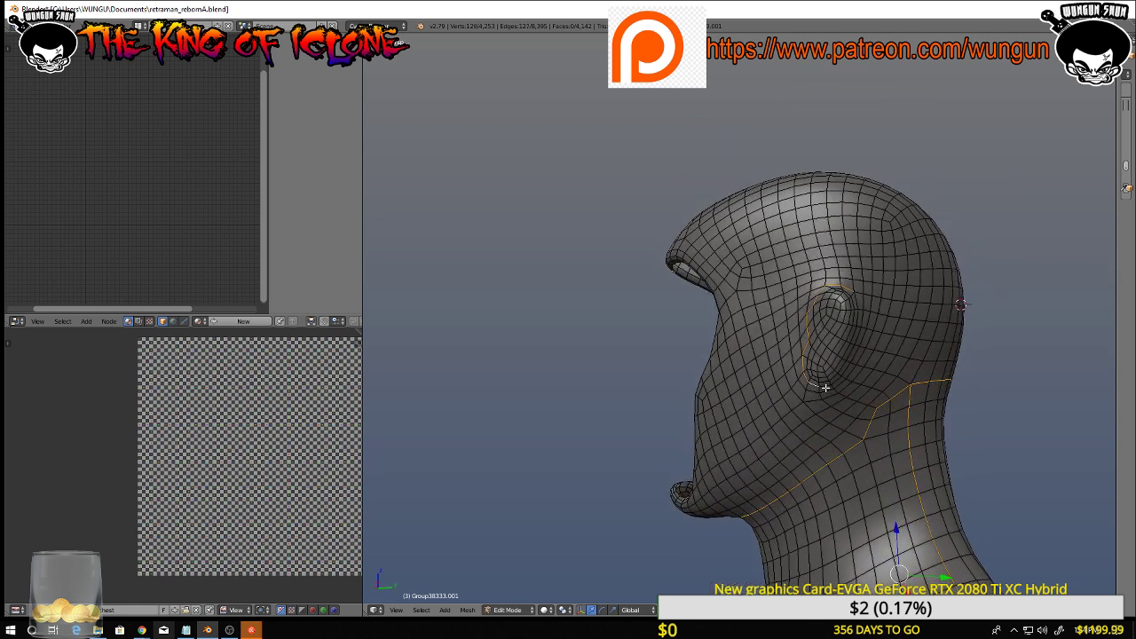
right_click(829, 384, "shift")
right_click(839, 377, "shift")
right_click(845, 365, "shift")
right_click(856, 352, "shift")
right_click(865, 336, "shift")
Try to close the selected ring along the back of the ear up to its top
middle_click_drag(866, 336, 843, 344)
right_click(865, 329, "shift")
right_click(857, 329, "shift")
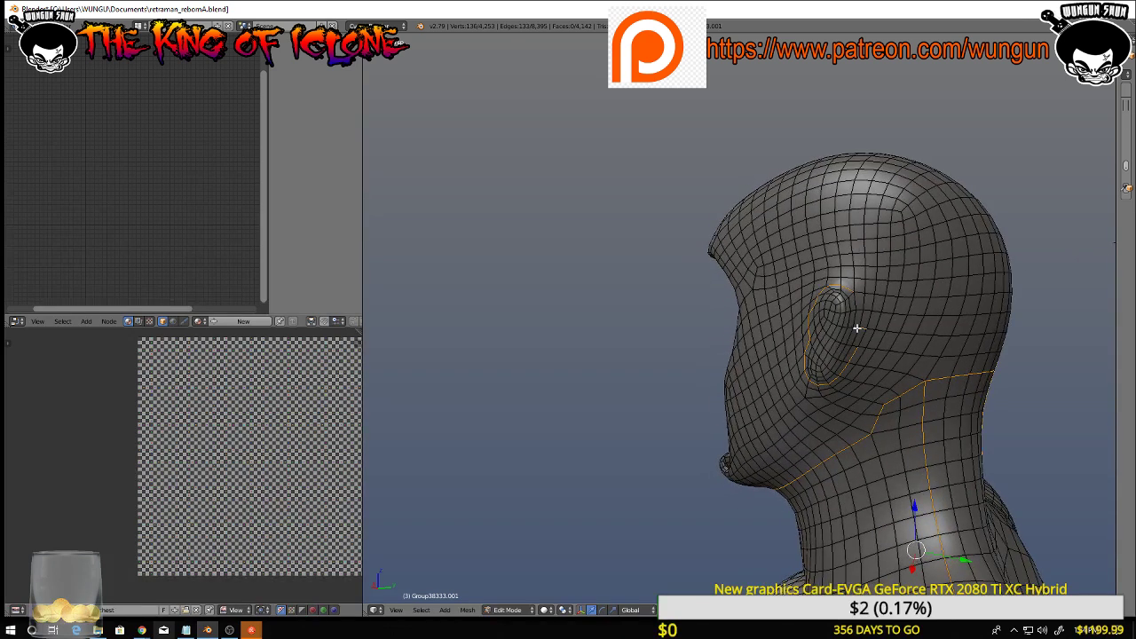
right_click(857, 302, "shift")
right_click(856, 335, "shift")
right_click(848, 355, "shift")
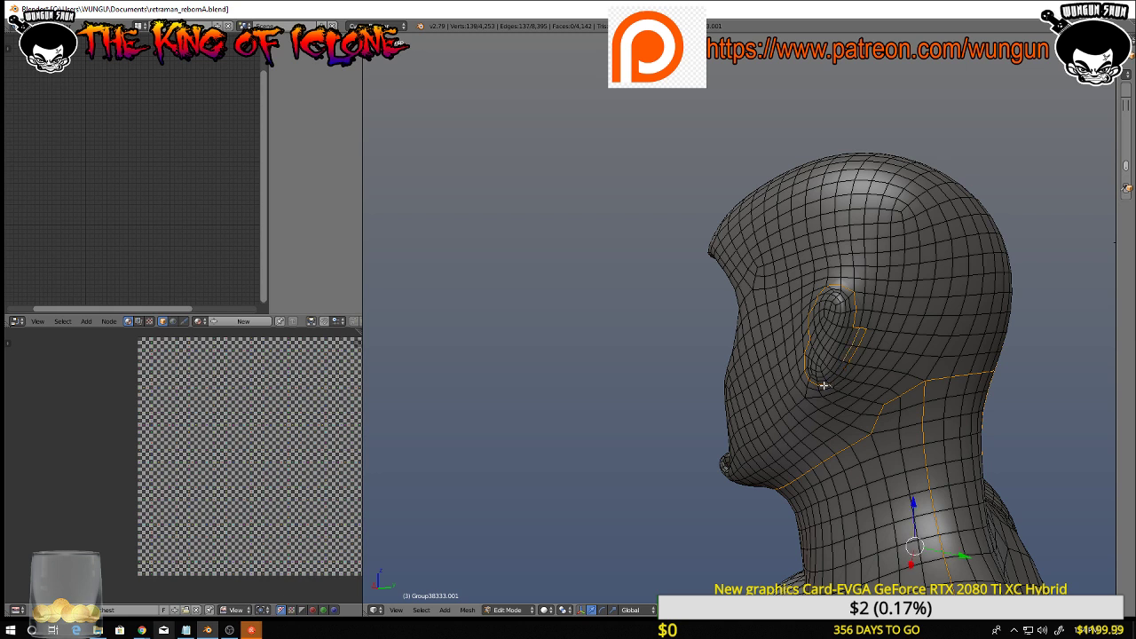
right_click(827, 387, "shift")
Use circle select to deselect the stray edges around the earlobe and behind the ear
scroll(827, 388, "up", 2)
key("c")
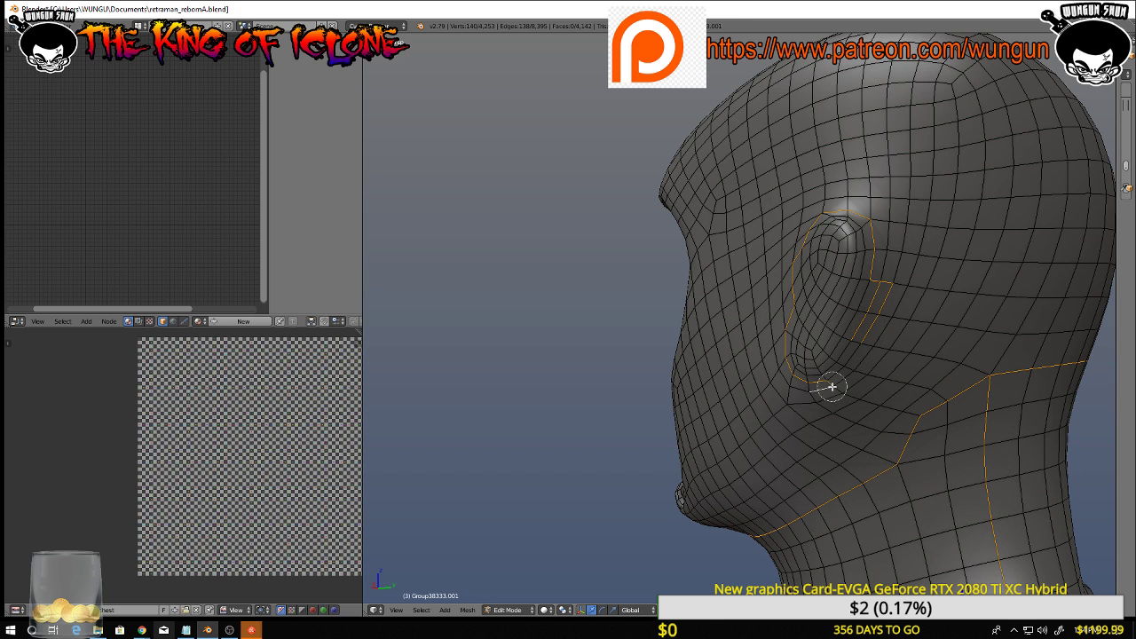
right_click(795, 380)
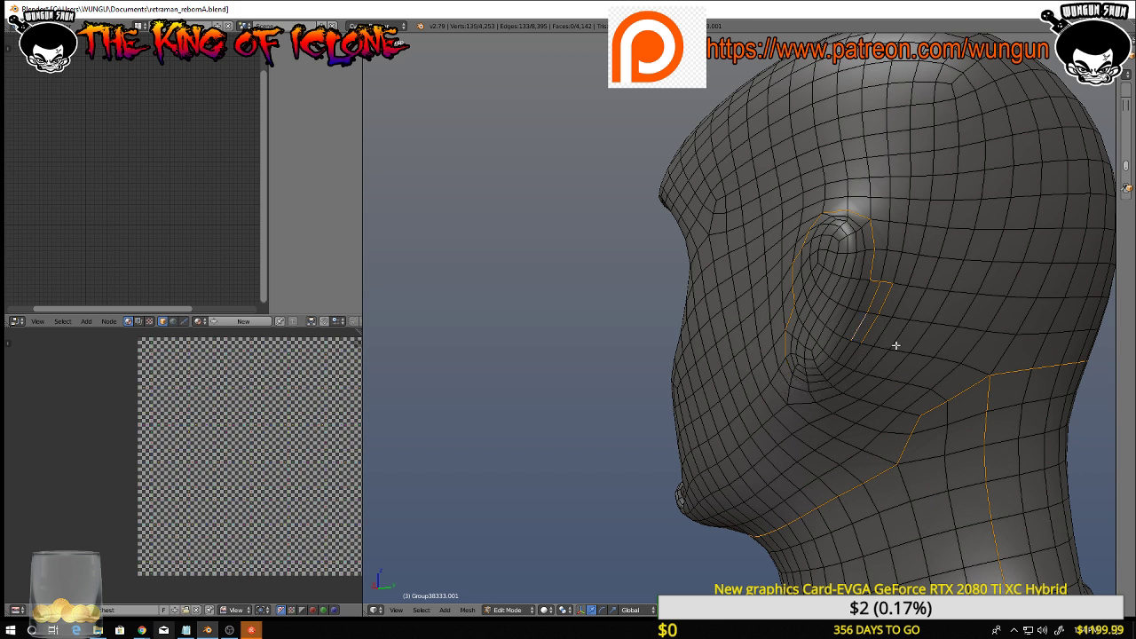
key("c")
mouse_move(888, 322)
middle_mouse_down()
mouse_move(893, 296)
mouse_move(881, 295)
mouse_move(860, 342)
middle_mouse_up()
key("Escape")
Select the shortest edge path down the back of the ear and around the lobe
right_click(853, 319, "ctrl")
right_click(829, 355, "ctrl")
right_click(793, 369, "ctrl")
middle_click_drag(793, 369, 874, 371)
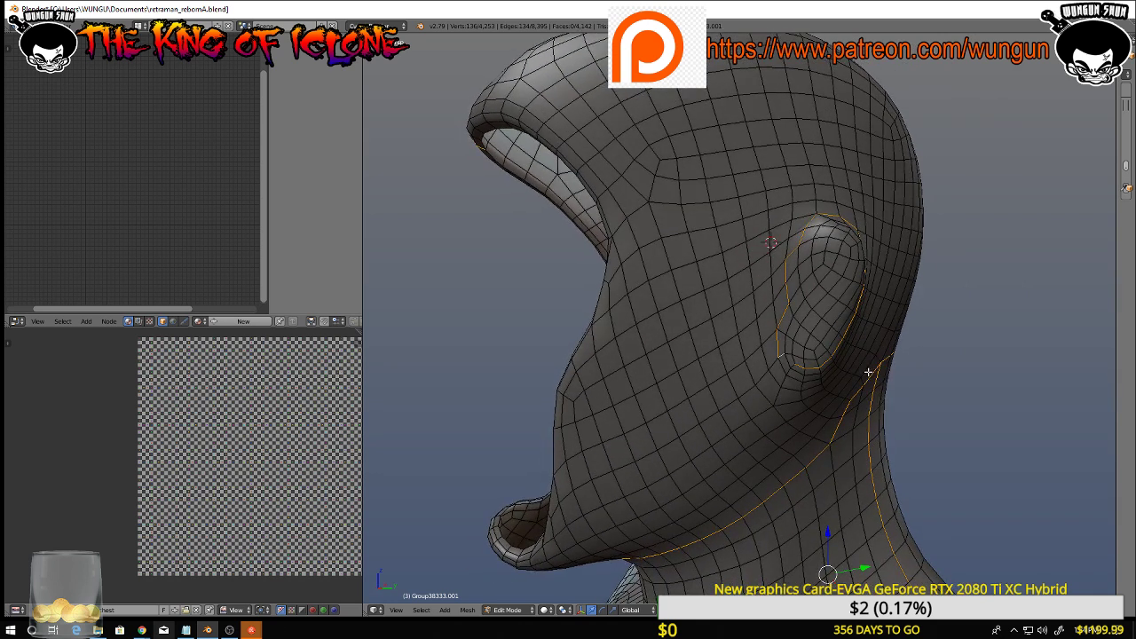
Use circle select to deselect all edges around the ear
key("c")
mouse_move(837, 352)
middle_mouse_down()
mouse_move(809, 336)
mouse_move(766, 342)
mouse_move(798, 236)
mouse_move(849, 261)
mouse_move(831, 357)
mouse_move(784, 349)
mouse_move(865, 265)
middle_mouse_up()
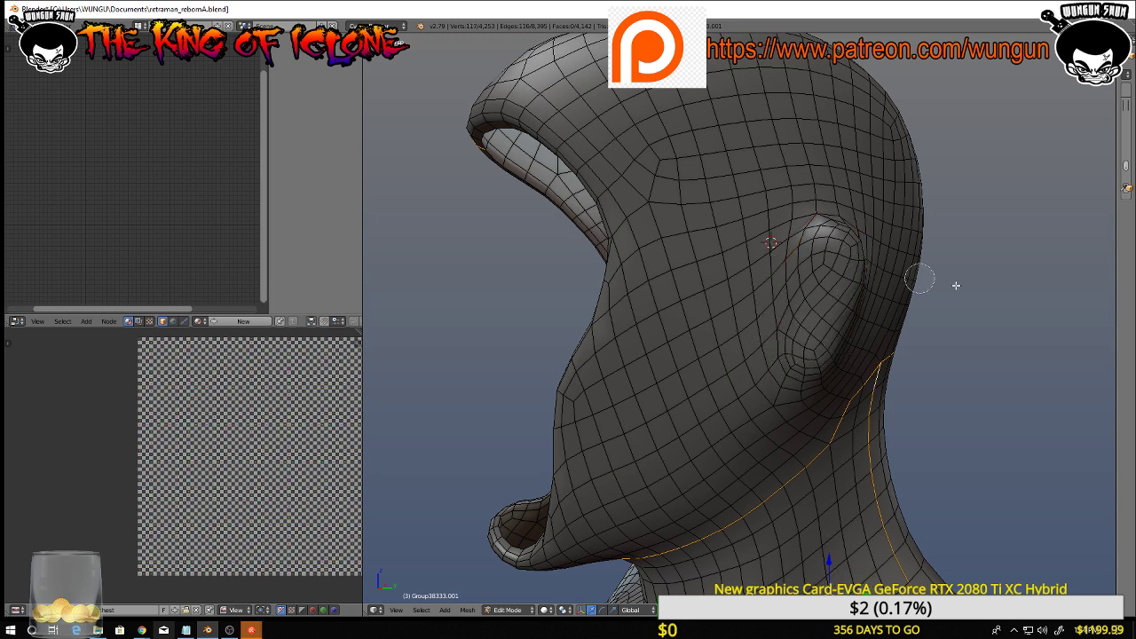
right_click(956, 284)
Mark the selected neck, shoulder and centre-line edges as a seam
mouse_move(1046, 304)
middle_mouse_down()
mouse_move(1016, 352)
mouse_move(1066, 358)
middle_mouse_up()
scroll(1015, 357, "down", 4)
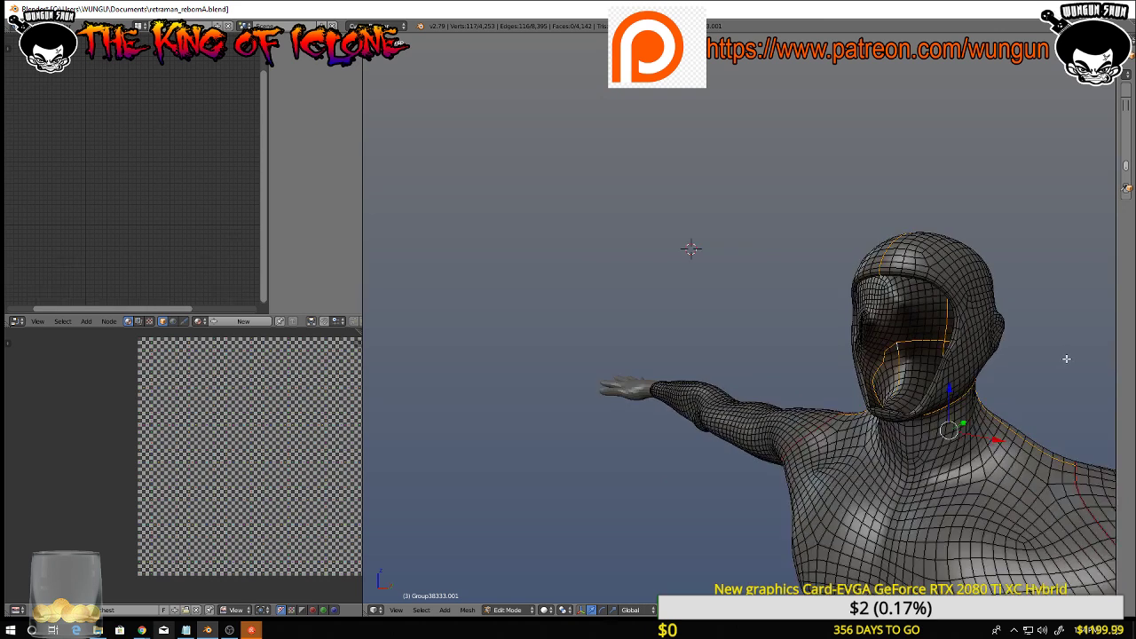
key("ctrl+e")
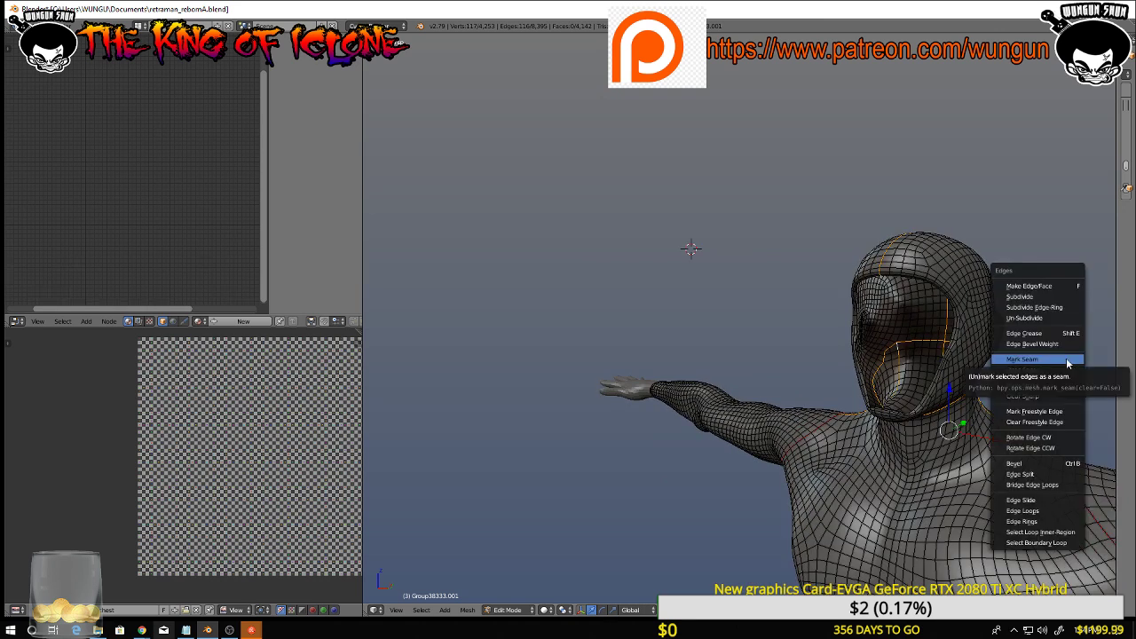
left_click(1068, 359)
Leave mesh editing and hide the hand object at the end of the arm
middle_click_drag(1047, 356, 718, 362)
scroll(1054, 358, "down", 4)
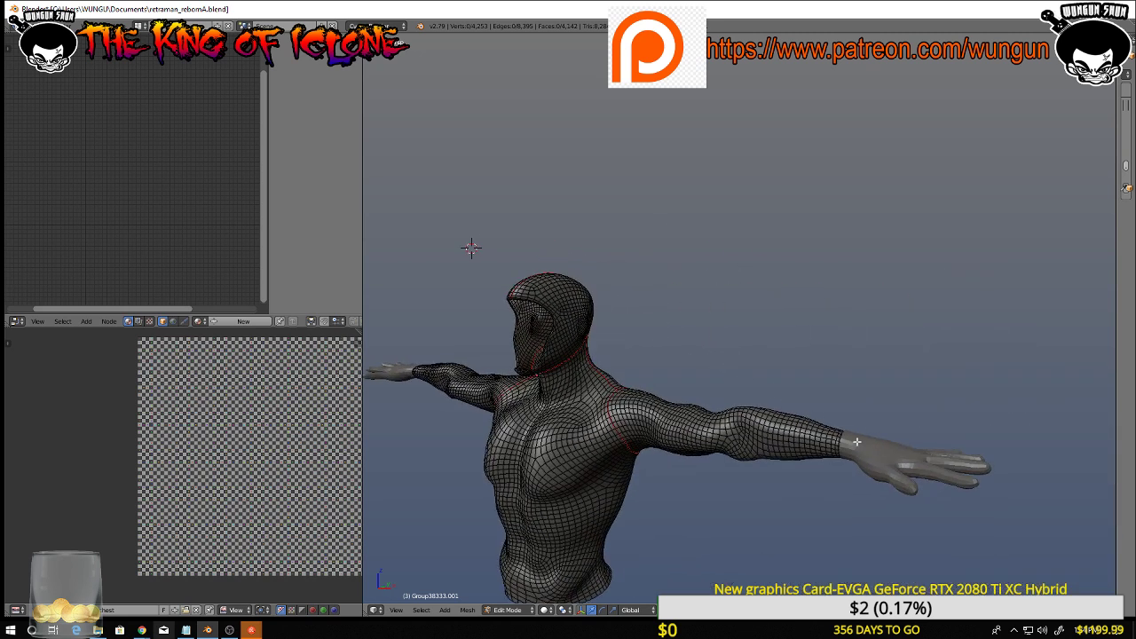
key("Tab")
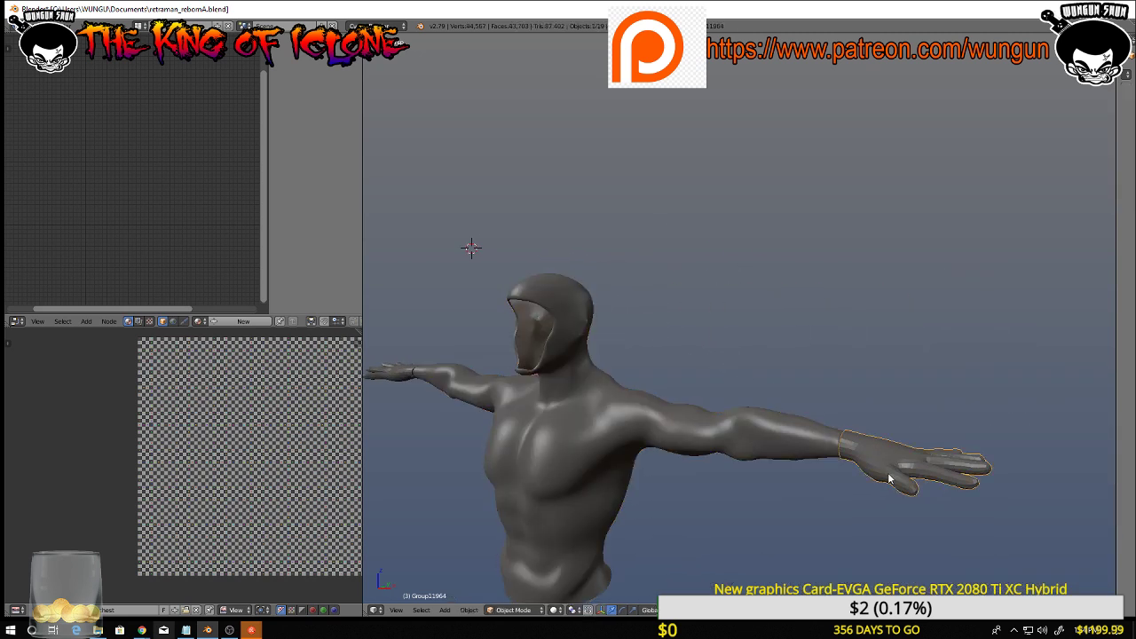
key("Delete")
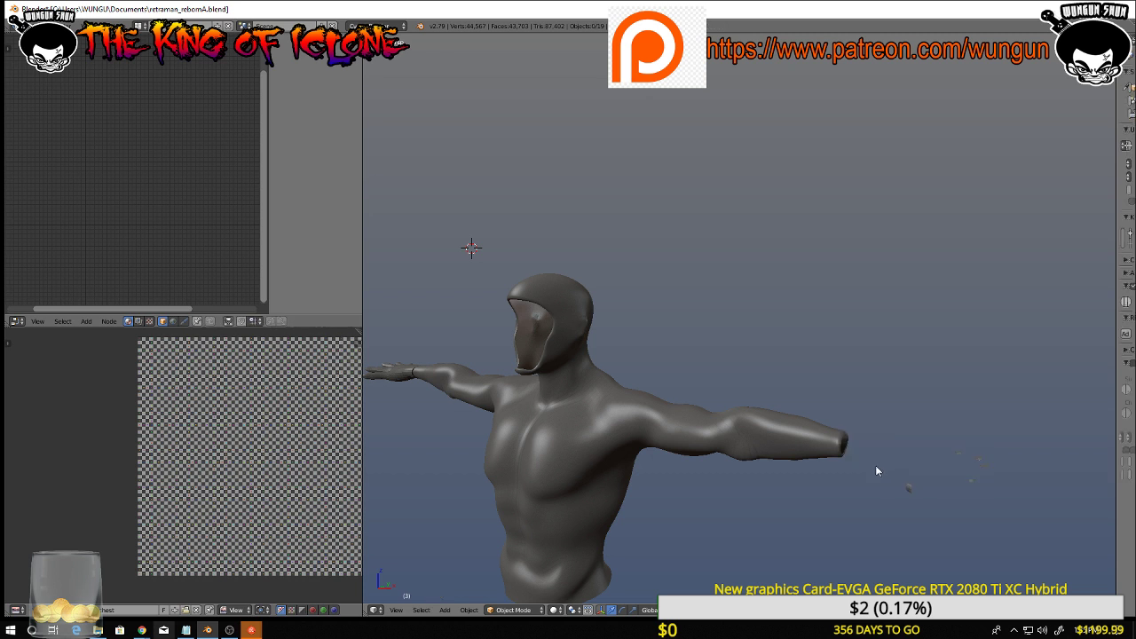
Reopen the body mesh for editing and mark the lengthwise edge loop under the arm and down the torso's side as a seam
middle_click_drag(891, 458, 757, 448)
right_click(730, 435)
key("Tab")
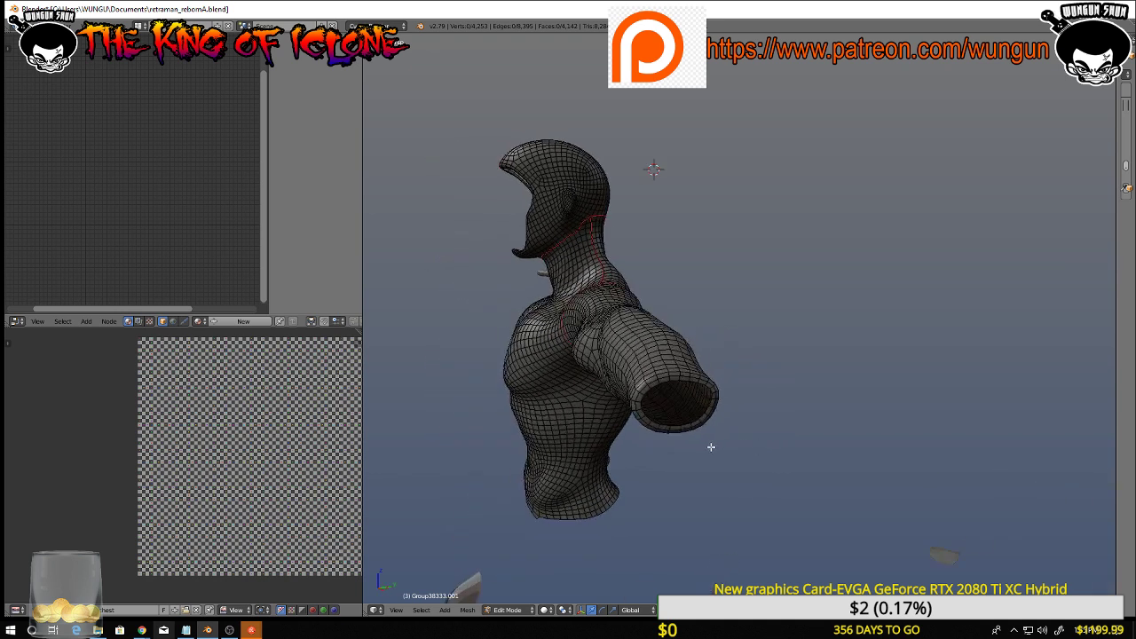
middle_click_drag(711, 447, 757, 346)
middle_click_drag(714, 376, 751, 291)
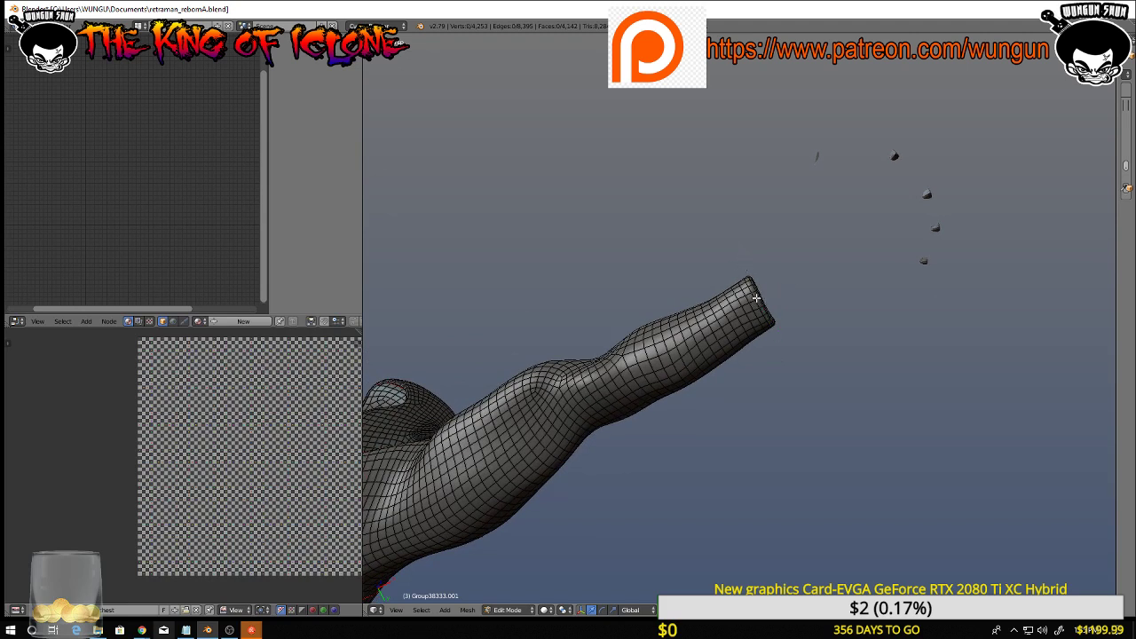
right_click(756, 299, "alt")
middle_click_drag(755, 298, 656, 411)
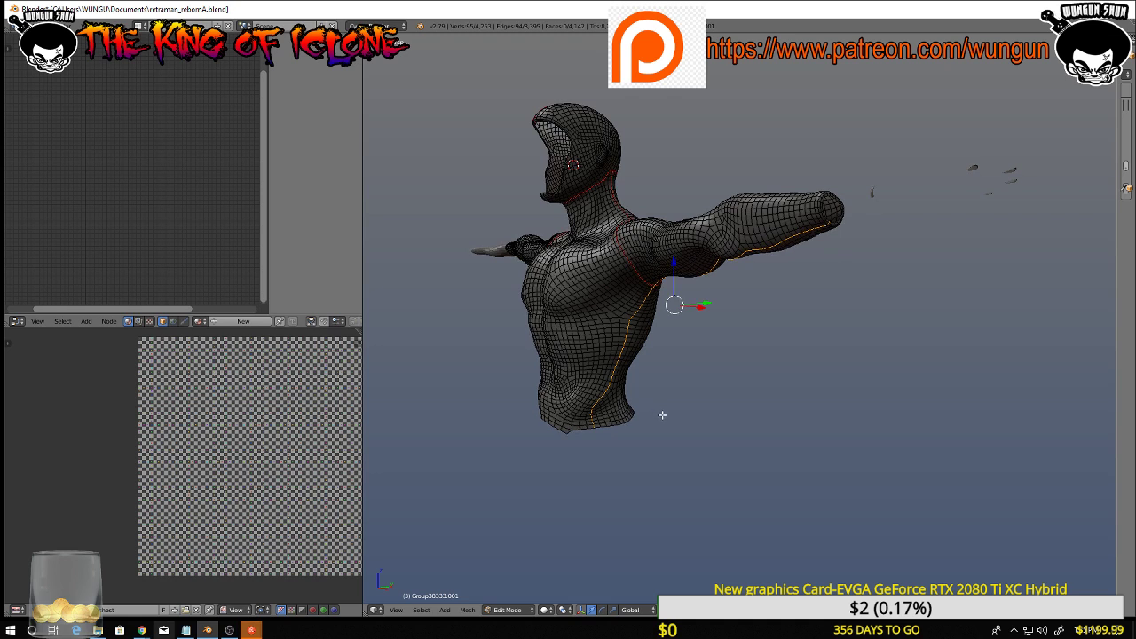
key("ctrl+e")
left_click(663, 419)
Mark the edge loop around the open end of the sleeve at the wrist as a seam
middle_click_drag(933, 279, 771, 380)
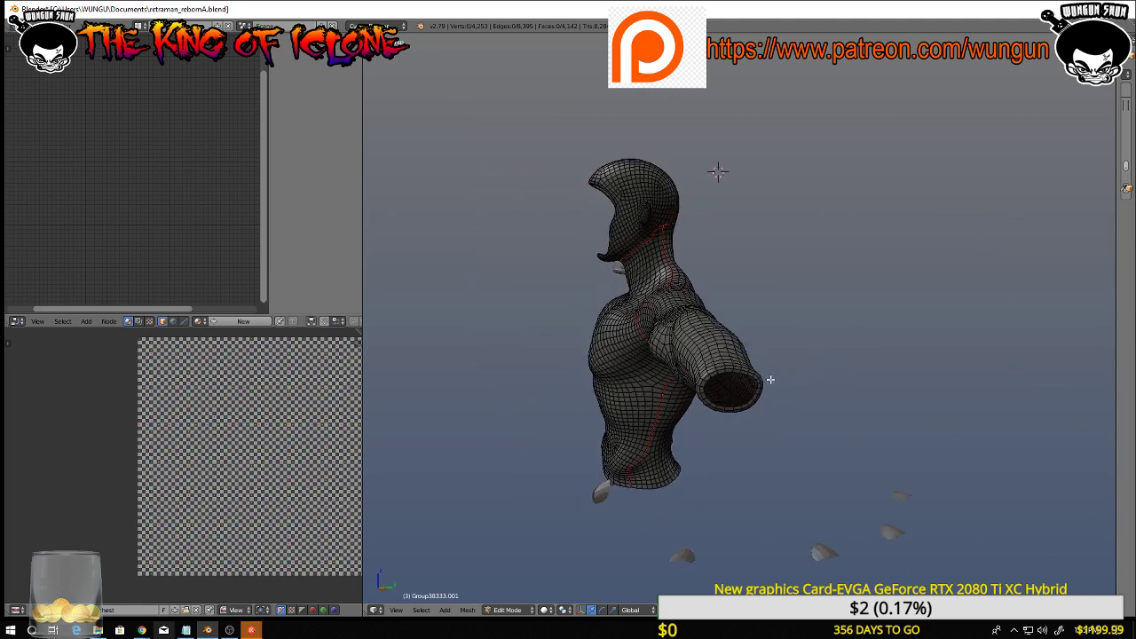
scroll(755, 380, "up", 2)
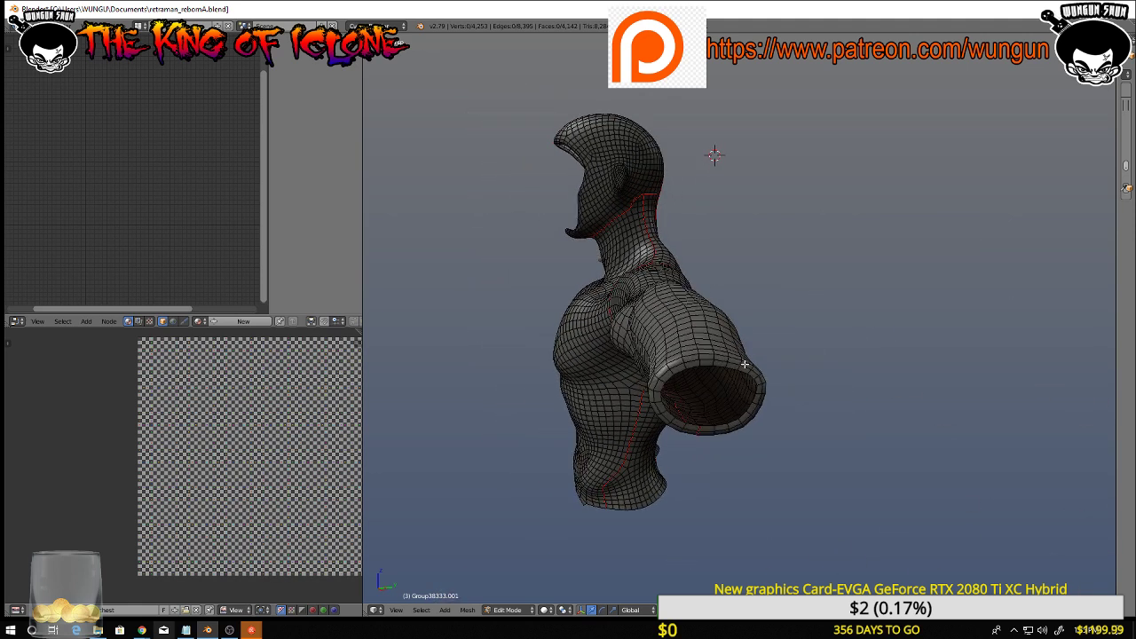
right_click(736, 361, "alt")
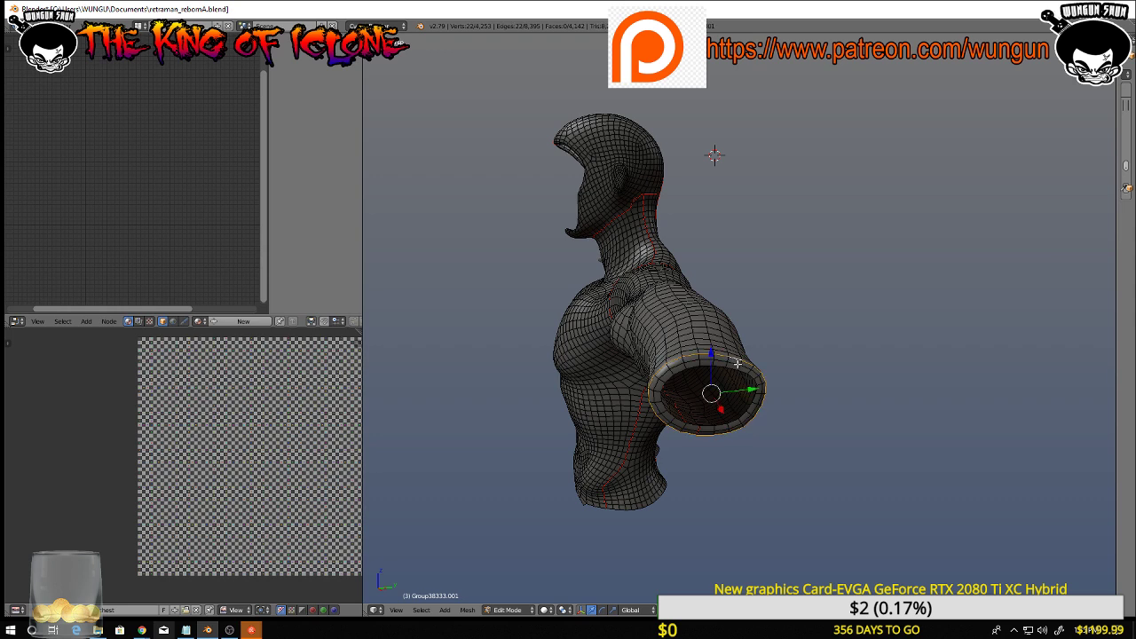
key("ctrl+e")
left_click(751, 380)
Select the edge loop around the hood's face opening and add the front centre line running down from the chin
scroll(731, 379, "down", 2)
middle_click_drag(724, 382, 813, 381)
middle_click_drag(684, 279, 774, 347, "shift")
scroll(786, 400, "up", 5)
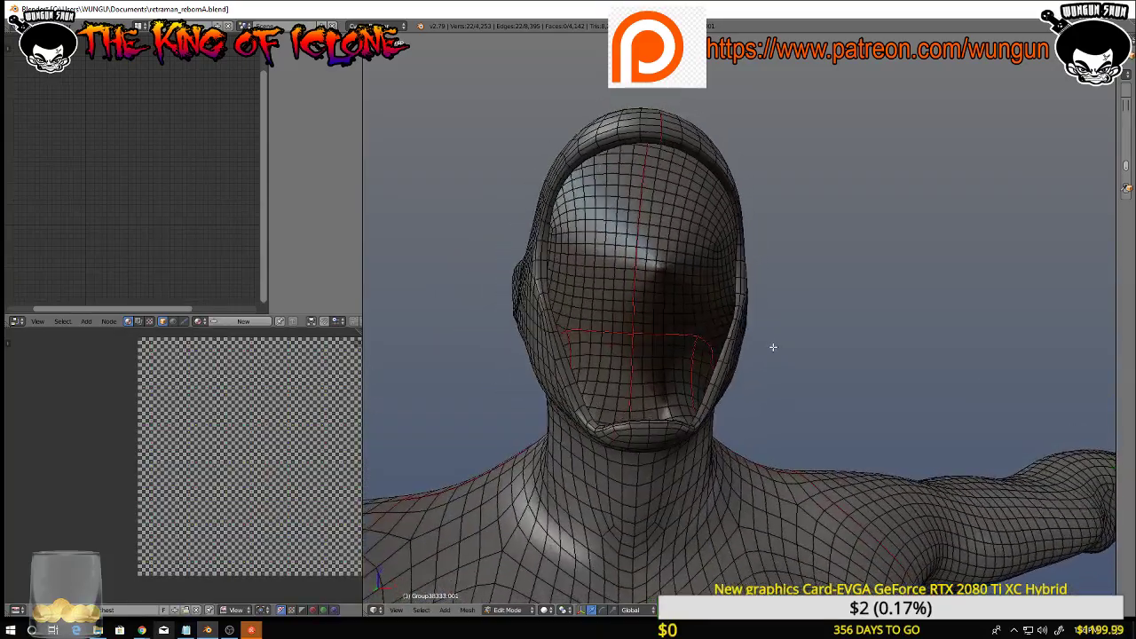
right_click(707, 161, "alt")
middle_click_drag(781, 254, 753, 308)
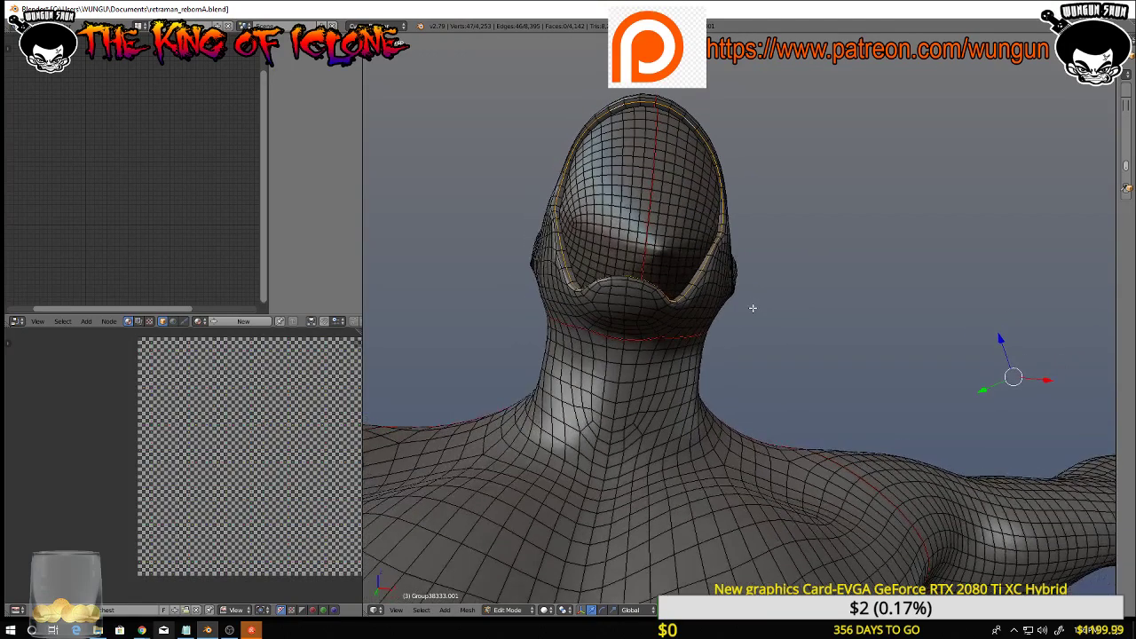
right_click(624, 309, "alt+shift")
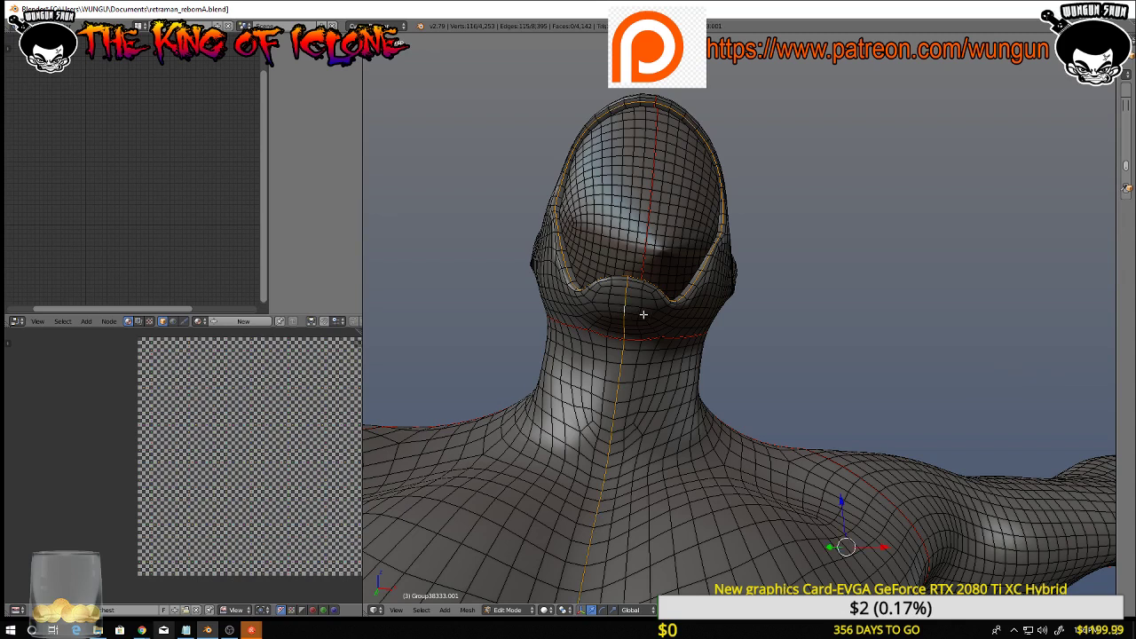
Use circle select to deselect the centre line down the neck and torso, leaving only its short section at the chin
scroll(637, 376, "down", 5)
scroll(641, 434, "up", 2)
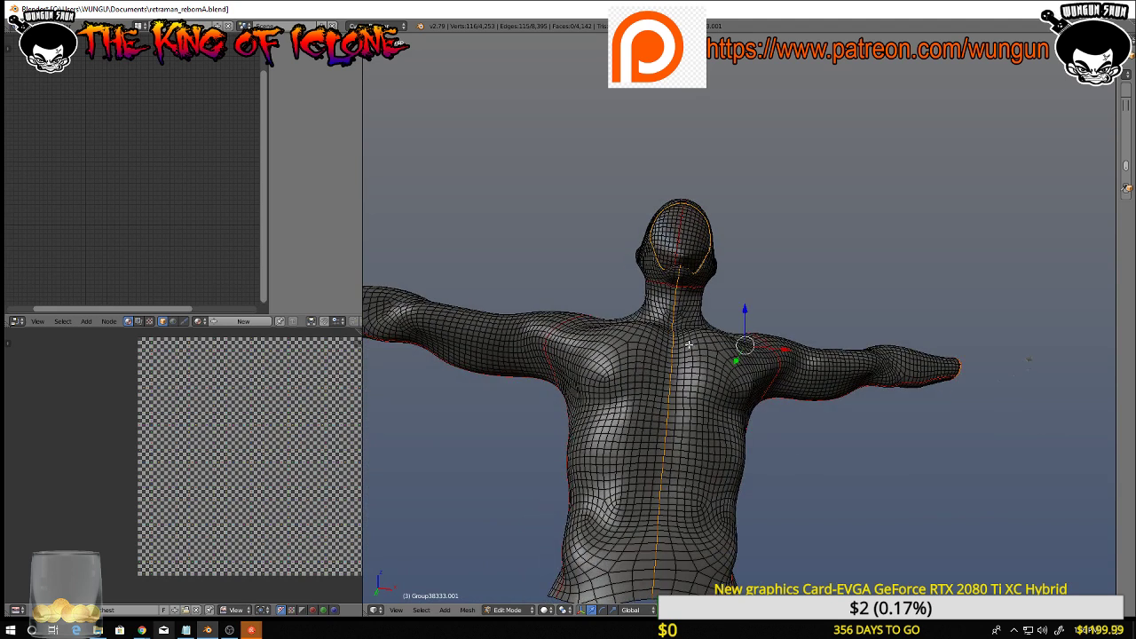
key("c")
mouse_move(680, 353)
middle_mouse_down()
mouse_move(672, 298)
mouse_move(649, 586)
middle_mouse_up()
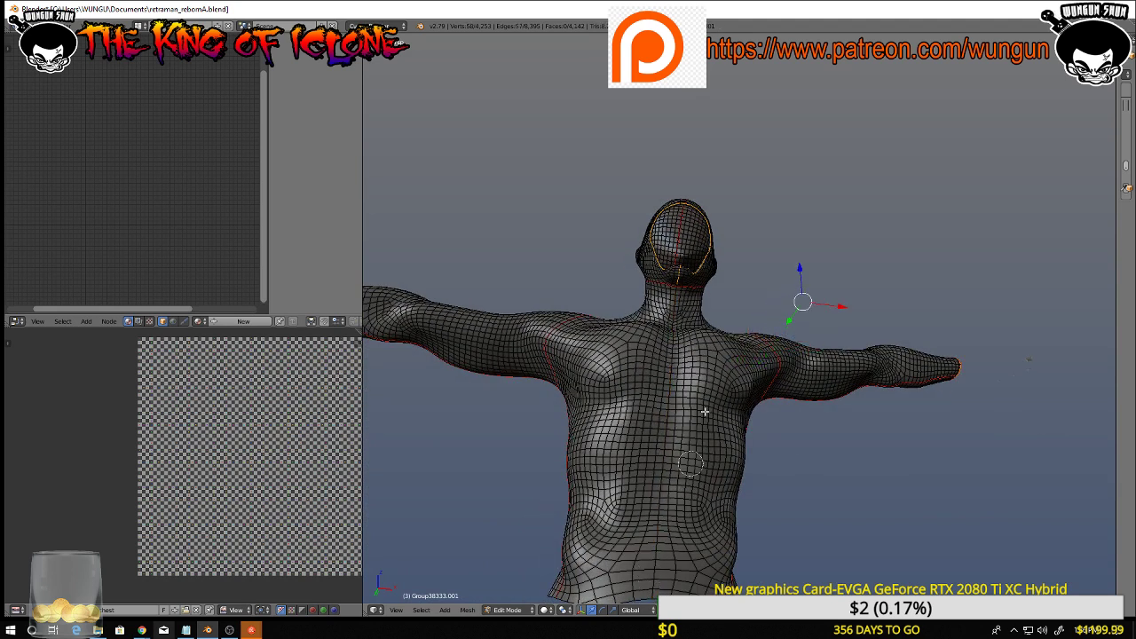
key("Escape")
Mark the selected face-opening loop and chin edges as a seam, then clear the selection
key("KP_Decimal")
middle_click_drag(704, 253, 709, 381)
key("ctrl+e")
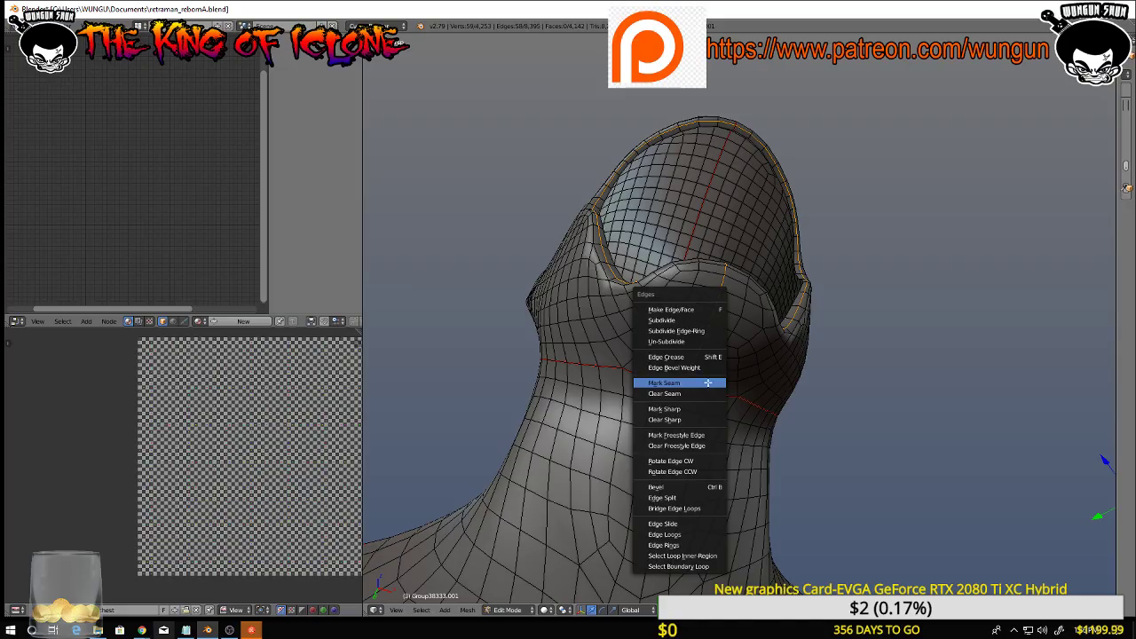
left_click(708, 382)
scroll(841, 345, "down", 4)
middle_click_drag(841, 345, 854, 393)
key("a")
Select the whole body mesh and unwrap it along the marked seams
scroll(865, 373, "down", 5)
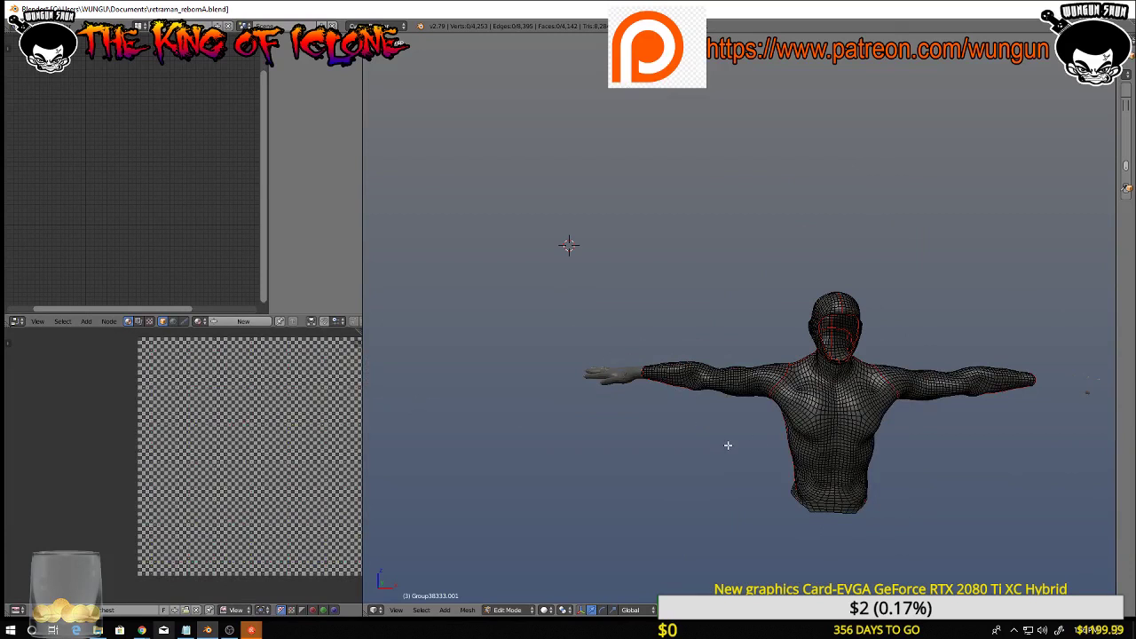
key("a")
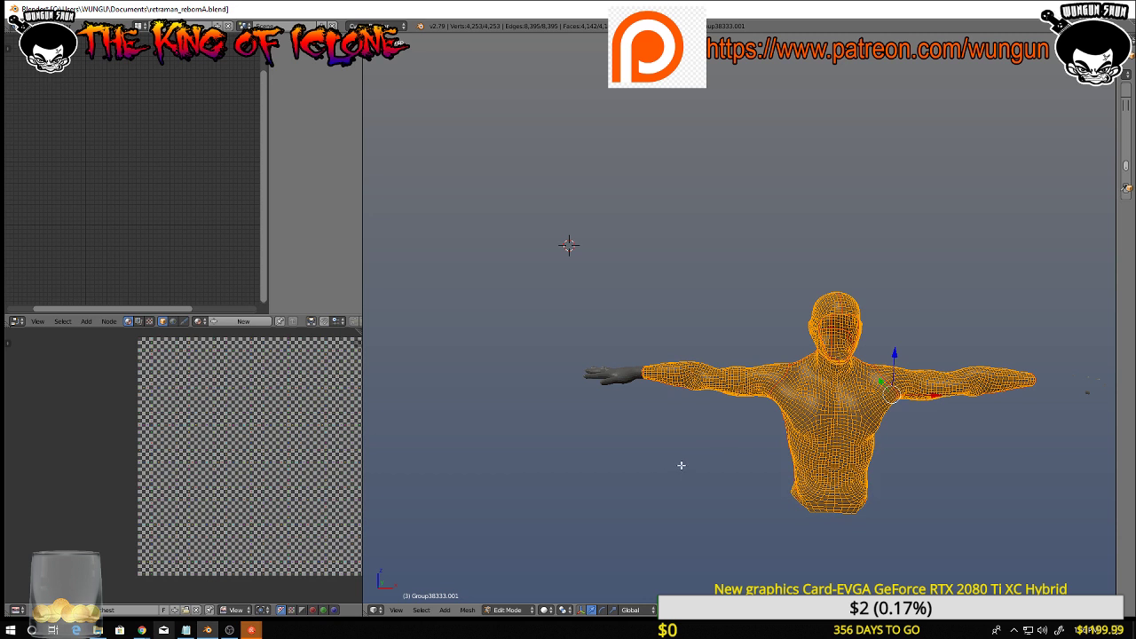
key("u")
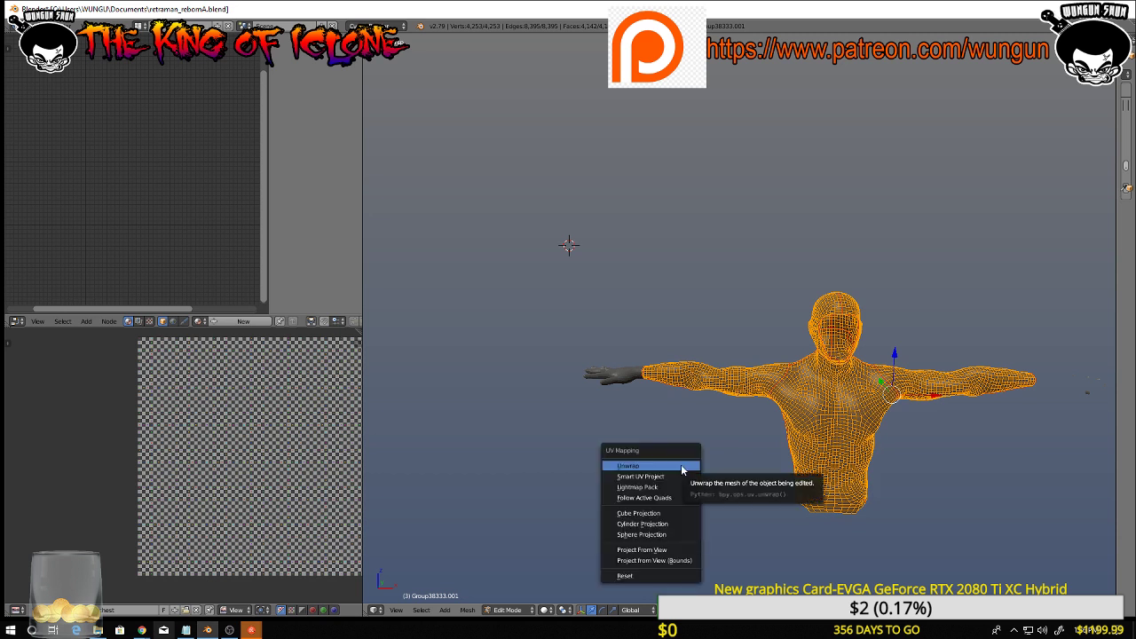
left_click(681, 465)
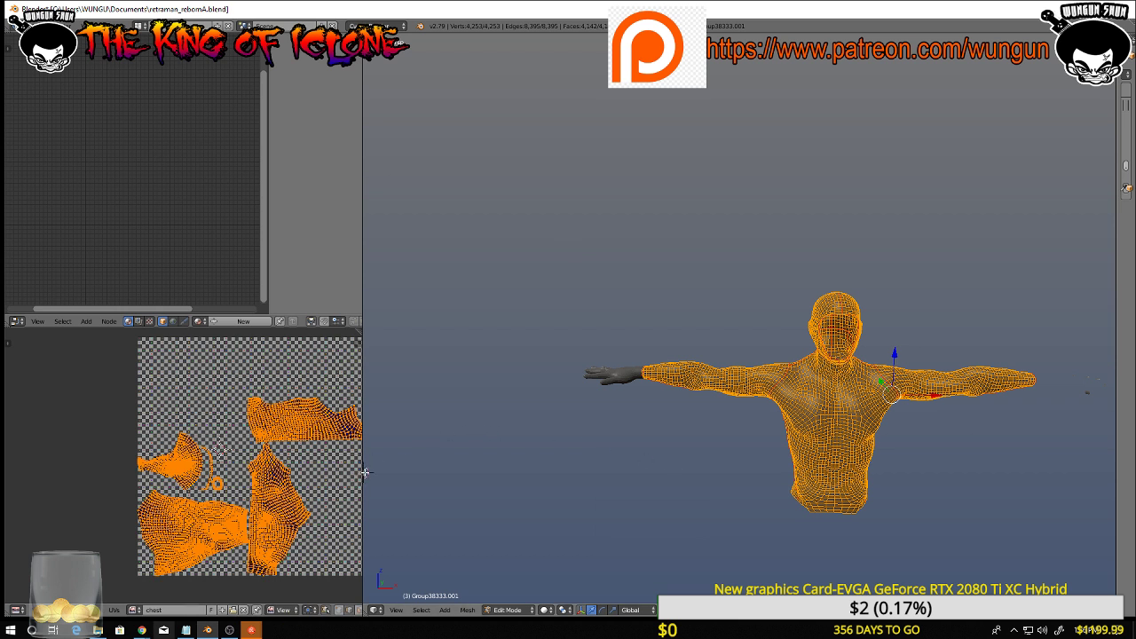
Unlink the chest image from the UV editor and undo the body mesh's unwrap
left_click(241, 611)
scroll(243, 498, "up", 6)
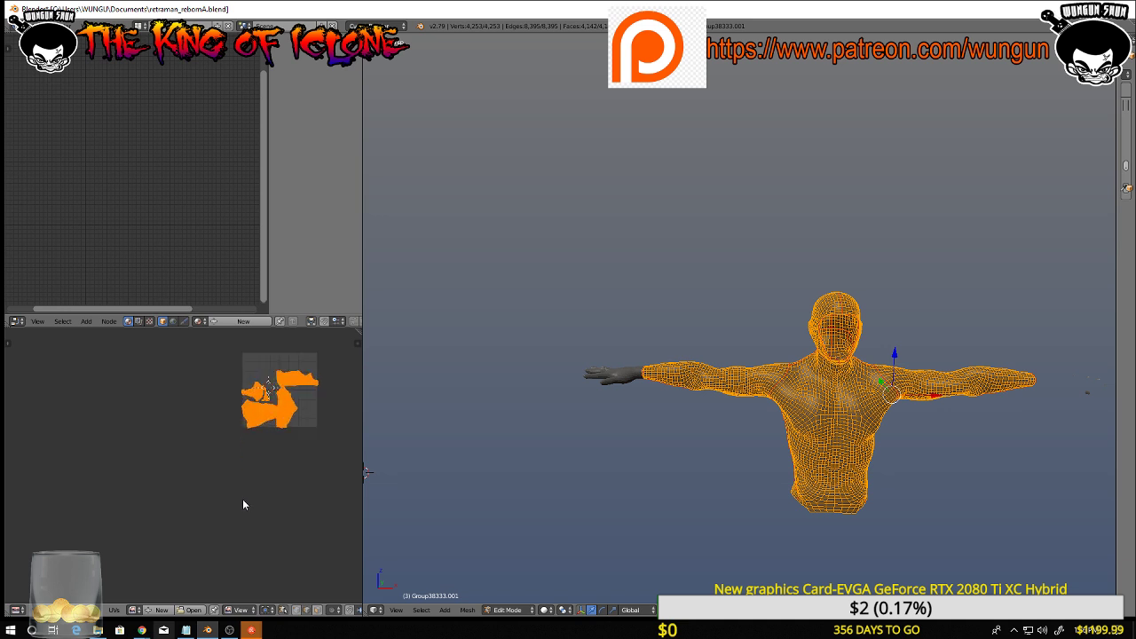
scroll(261, 436, "down", 2)
scroll(468, 484, "down", 1)
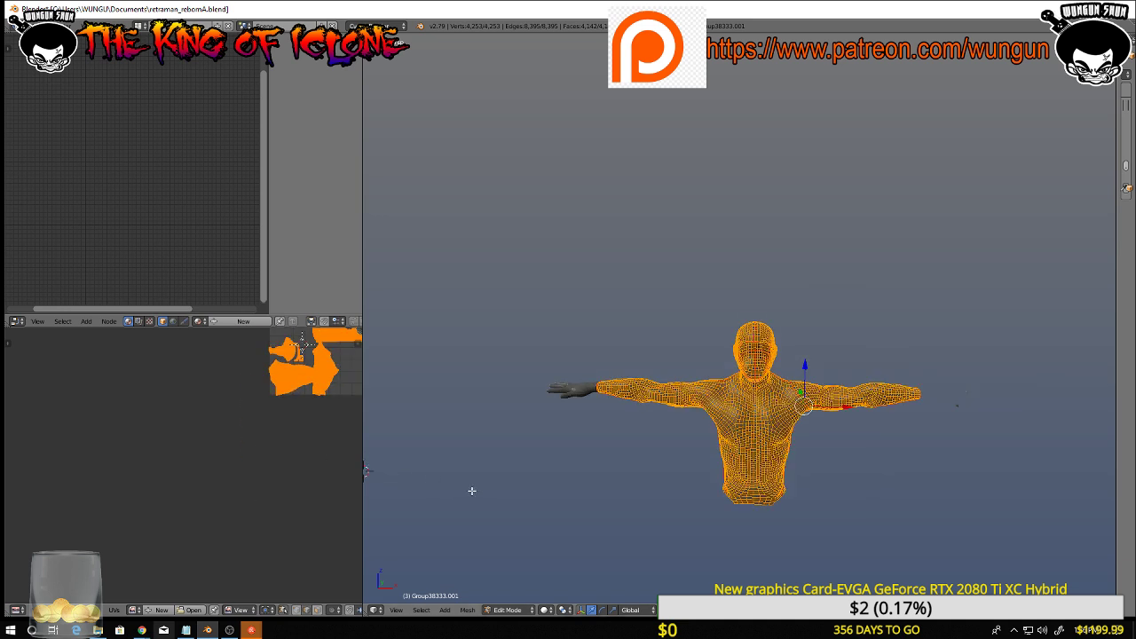
middle_click_drag(487, 481, 451, 483, "shift")
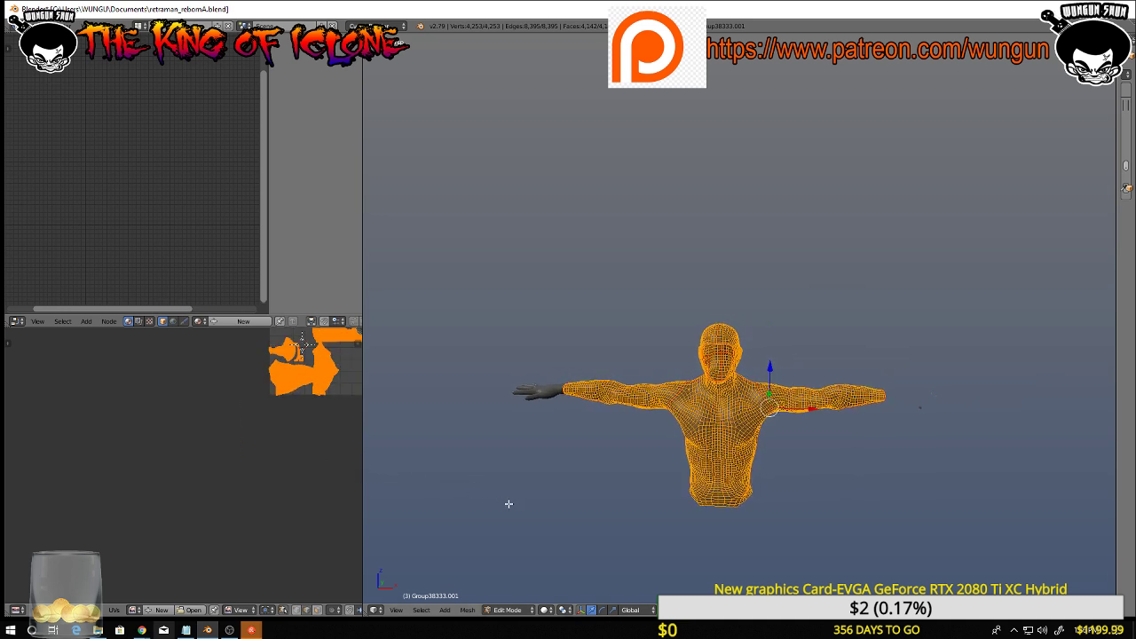
key("z")
key("z")
key("ctrl+z")
middle_click_drag(314, 429, 218, 528)
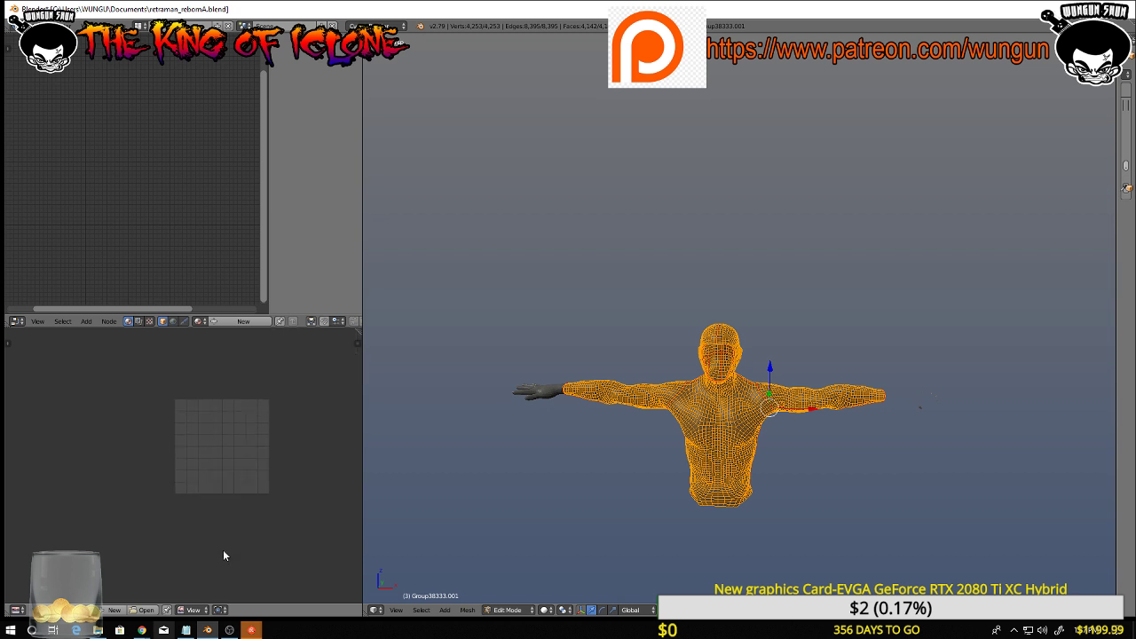
Create a new 2048 × 2048 px UV Grid image named undersuit
left_click(116, 611)
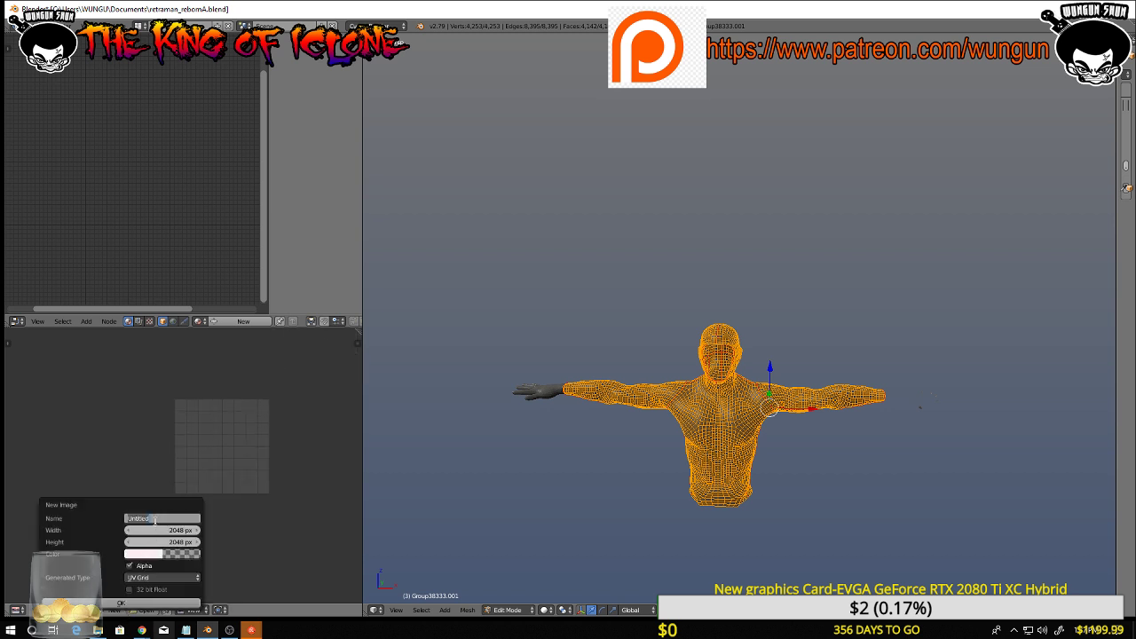
key("BackSpace")
type("undersuit")
key("Return")
left_click(120, 604)
Unwrap the fully selected body mesh onto the undersuit image and widen the UV editor area
scroll(189, 556, "down", 6)
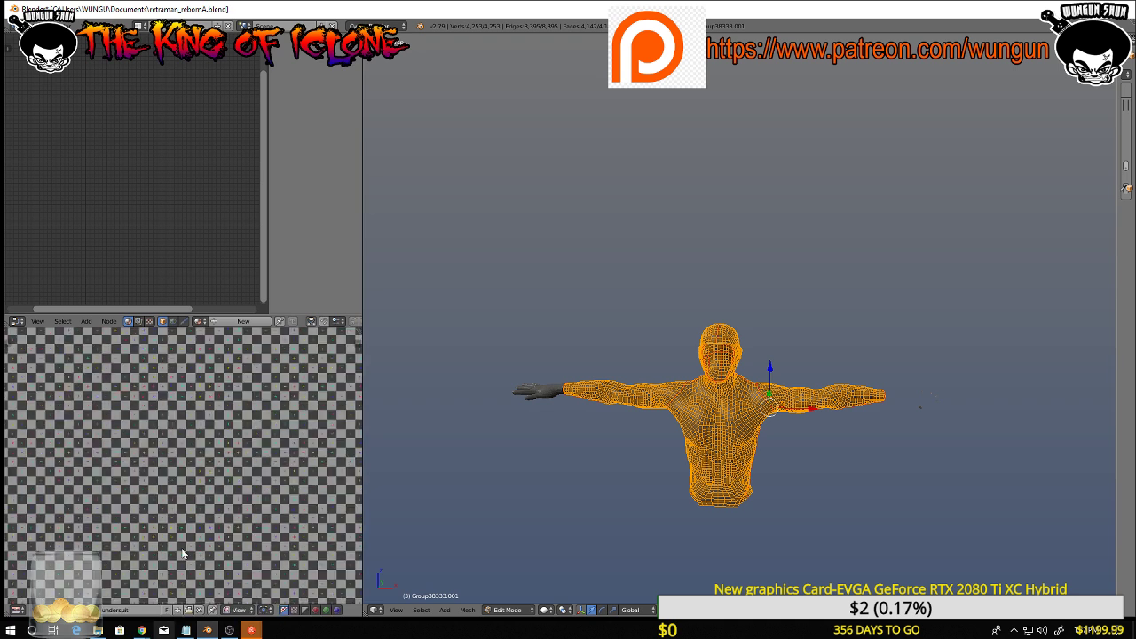
scroll(189, 554, "up", 2)
middle_click_drag(208, 528, 214, 502)
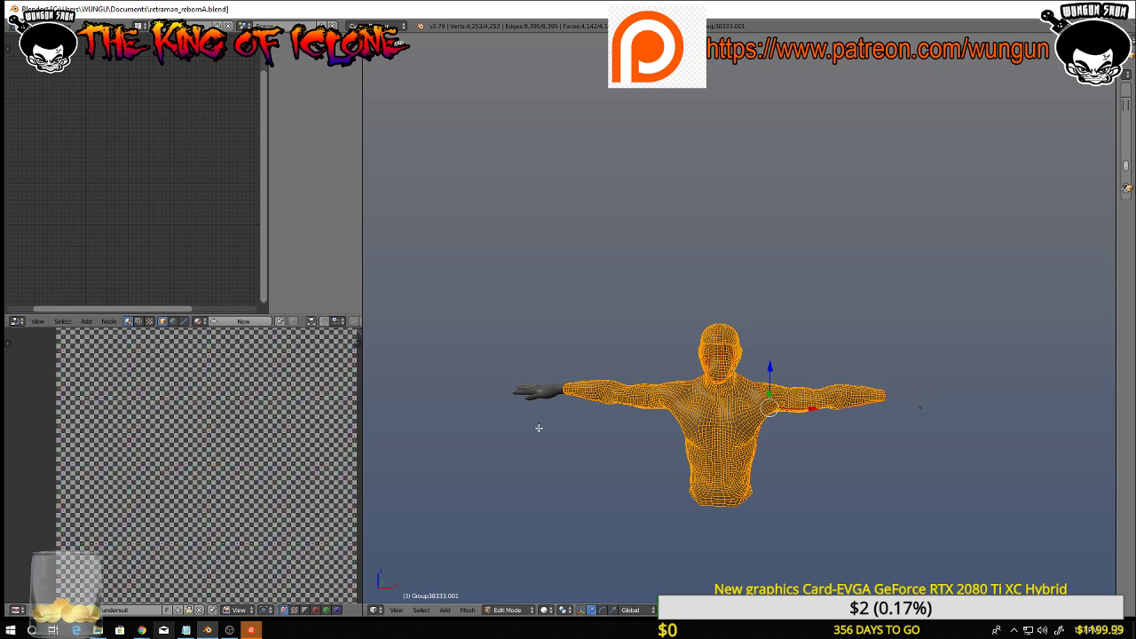
key("u")
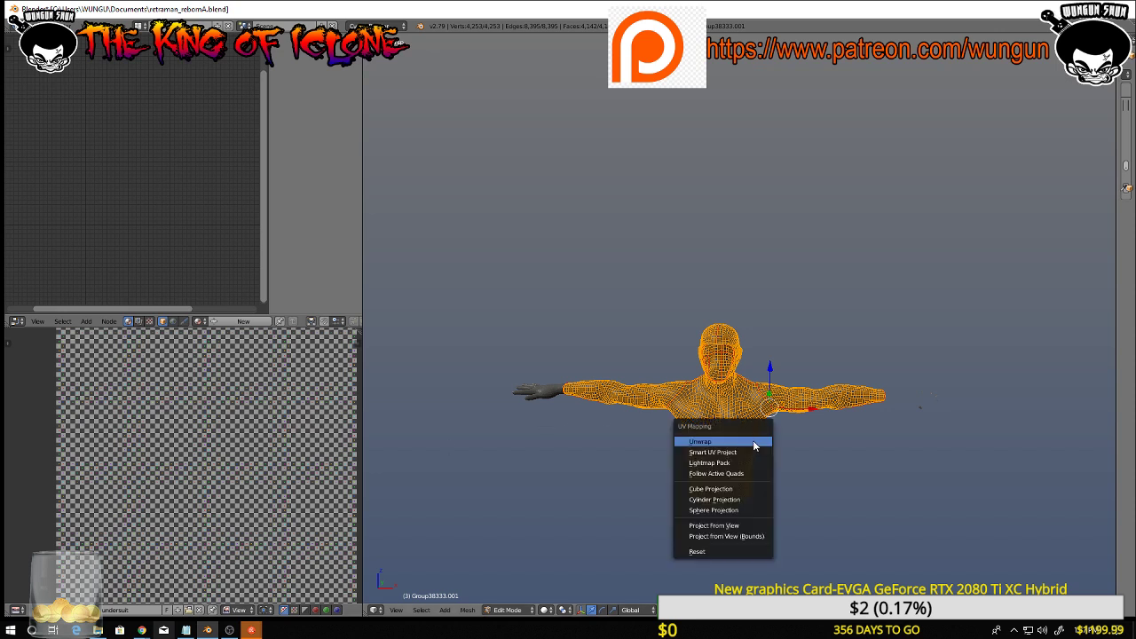
left_click(753, 441)
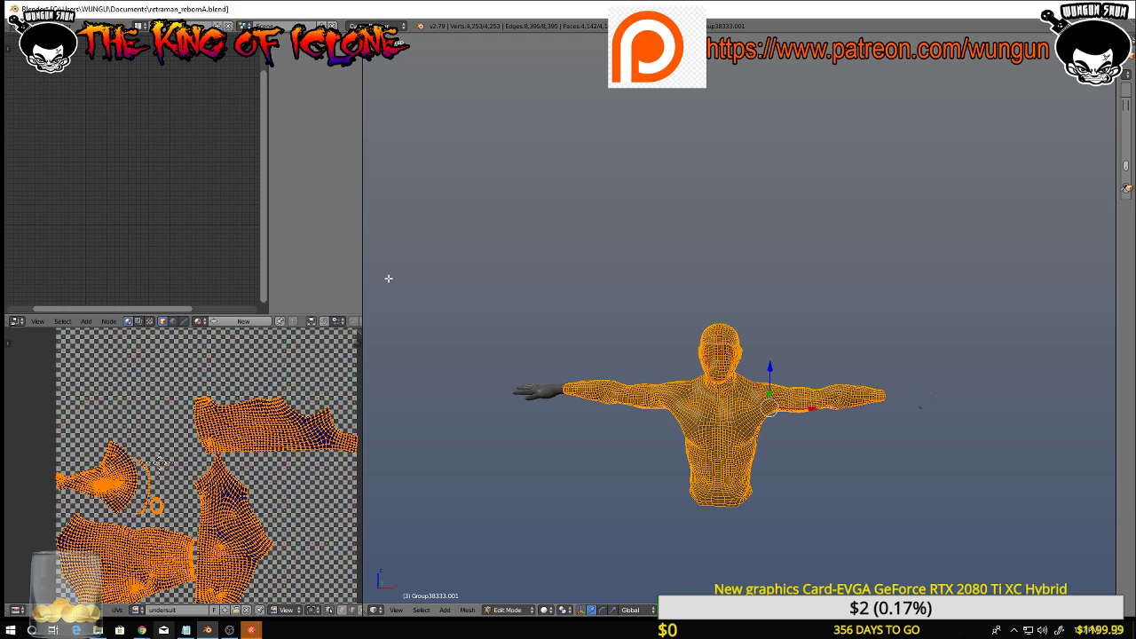
left_click_drag(362, 474, 572, 477)
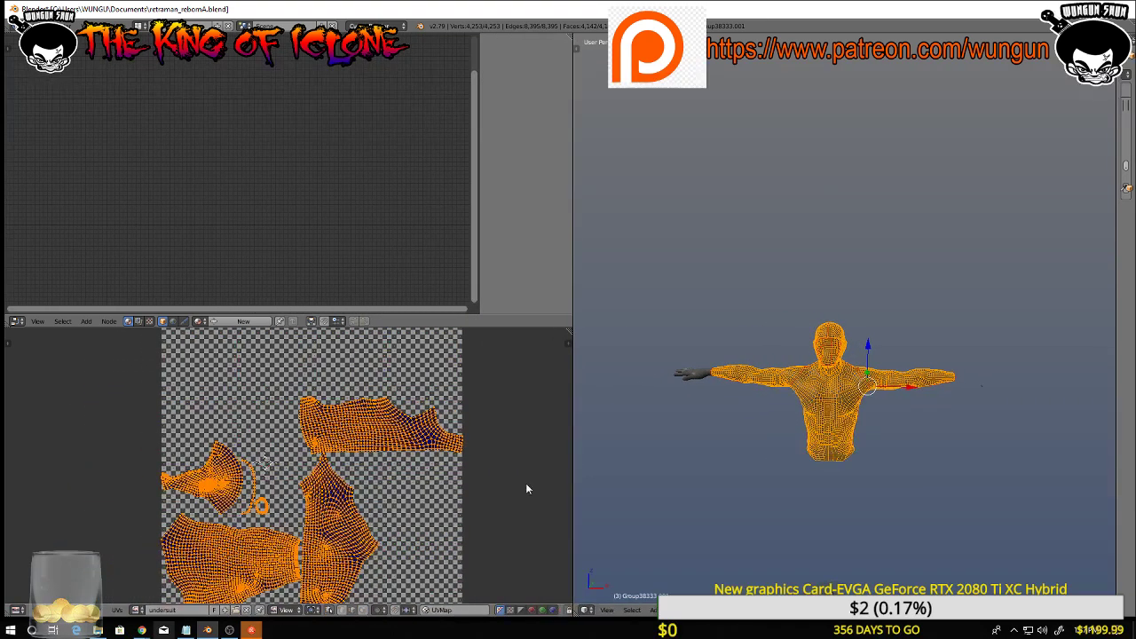
Deselect the mesh and examine the unwrapped head, rim, arm and torso UV islands up close
middle_click_drag(527, 488, 683, 332)
key("a")
scroll(517, 469, "up", 3)
middle_click_drag(112, 344, 187, 500)
scroll(297, 460, "up", 1)
scroll(296, 460, "up", 3)
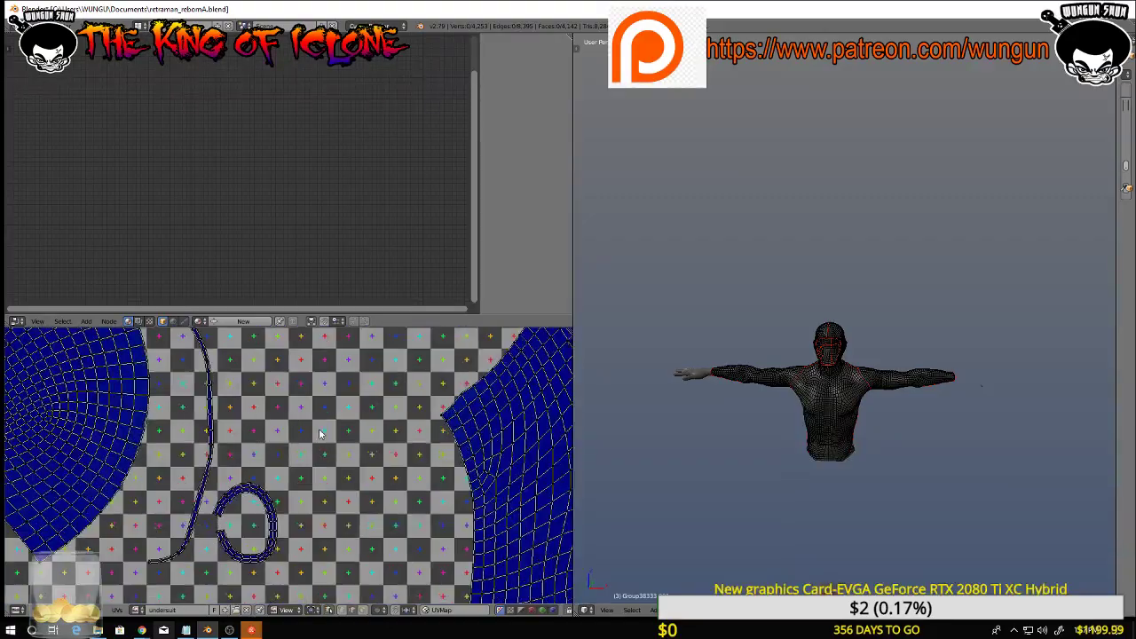
middle_click_drag(490, 337, 228, 595)
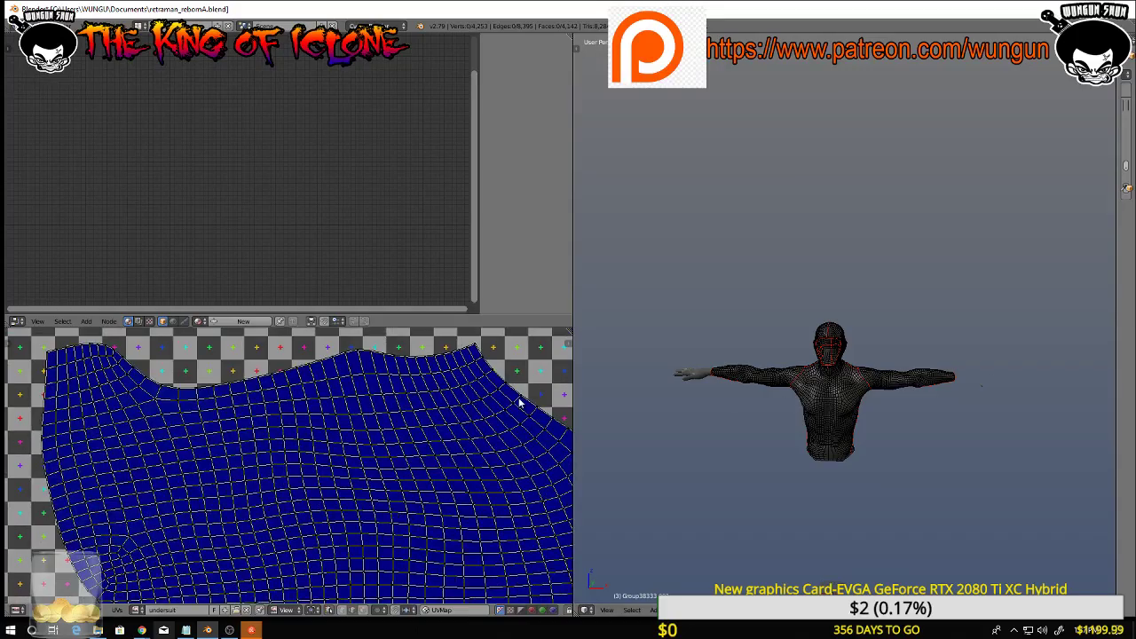
scroll(520, 400, "up", 1)
middle_click_drag(519, 392, 383, 546)
middle_click_drag(235, 535, 384, 344)
middle_click_drag(359, 500, 430, 401)
scroll(429, 401, "down", 6)
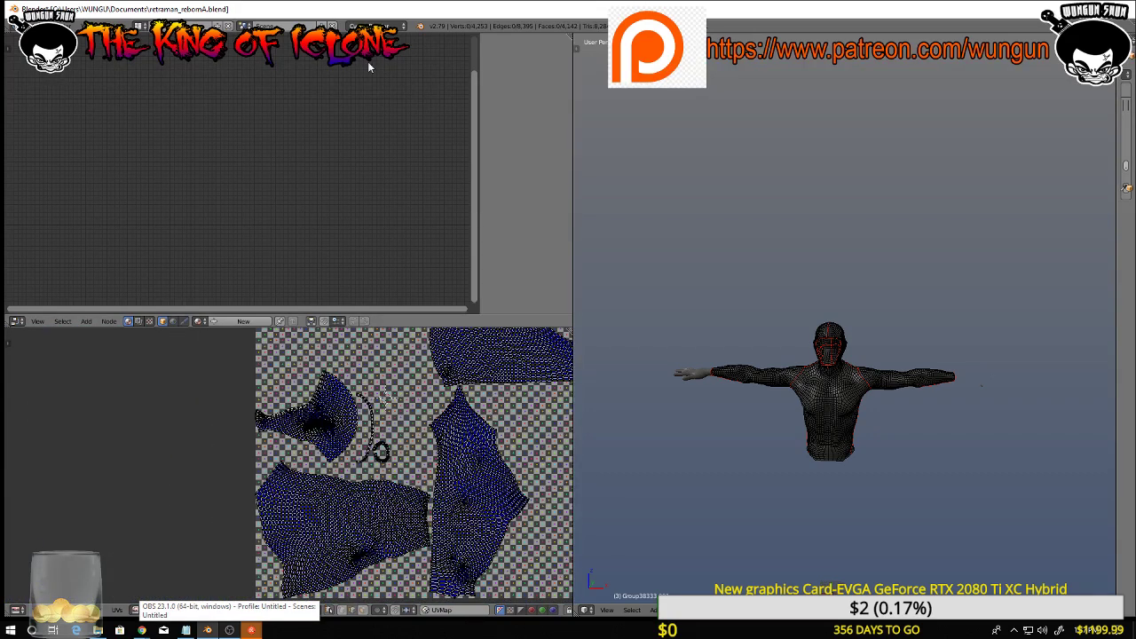
Create a new material for the body and place an Image Texture node before its Diffuse BSDF node
left_click(243, 321)
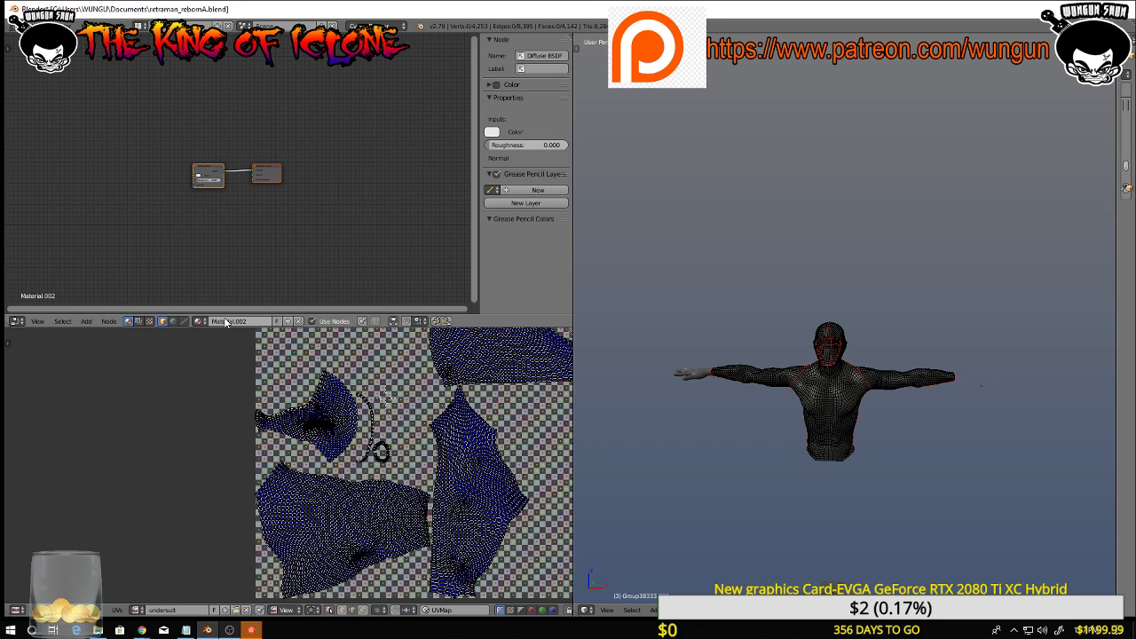
middle_click_drag(200, 204, 342, 244)
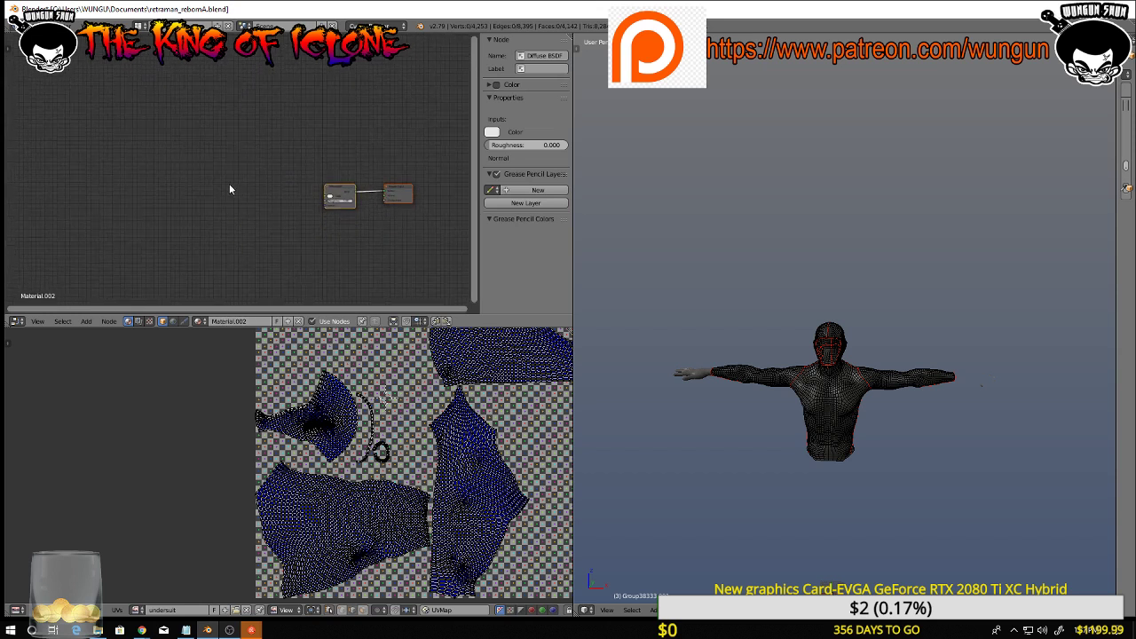
left_click(86, 320)
mouse_move(110, 277)
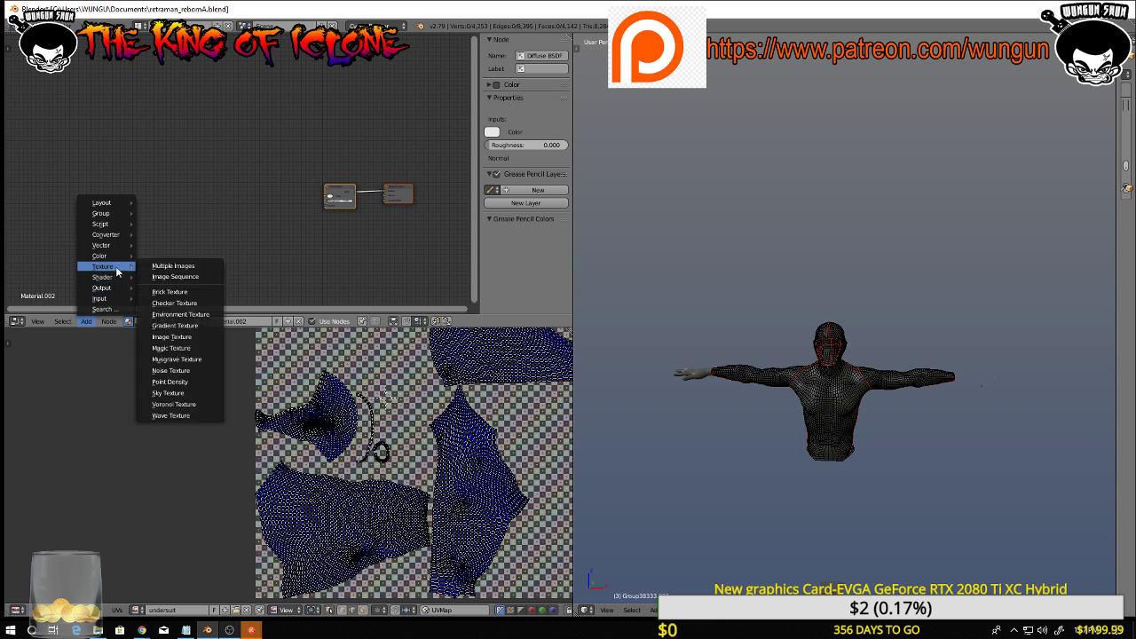
left_click(171, 338)
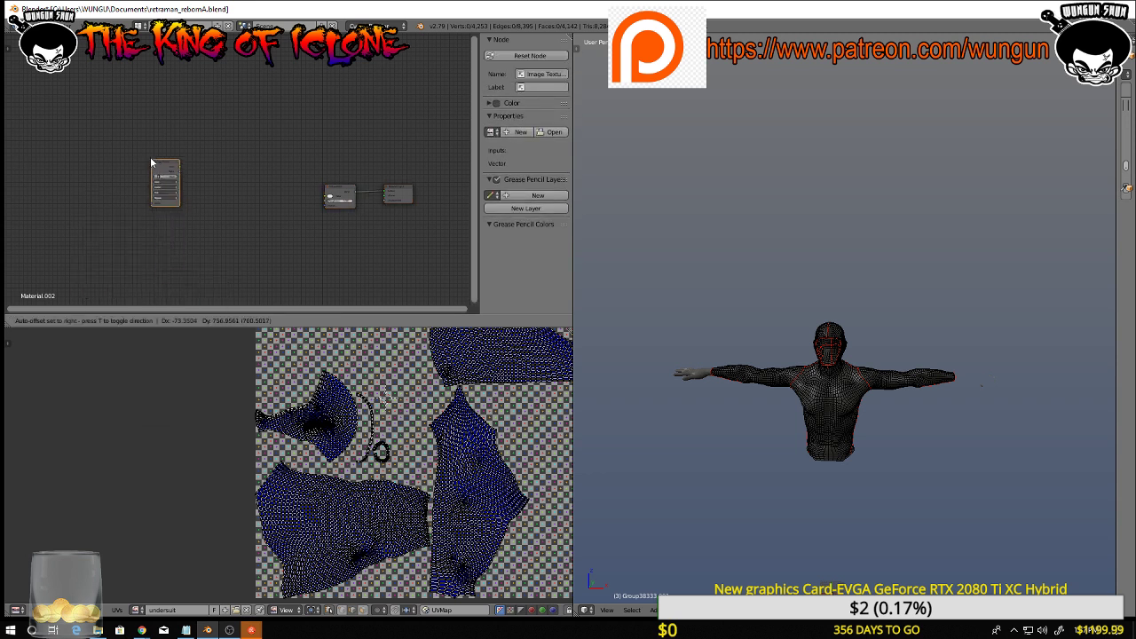
left_click(228, 213)
Assign the undersuit image to the Image Texture node and connect its Color output to the diffuse shader's Color input
scroll(228, 214, "up", 3)
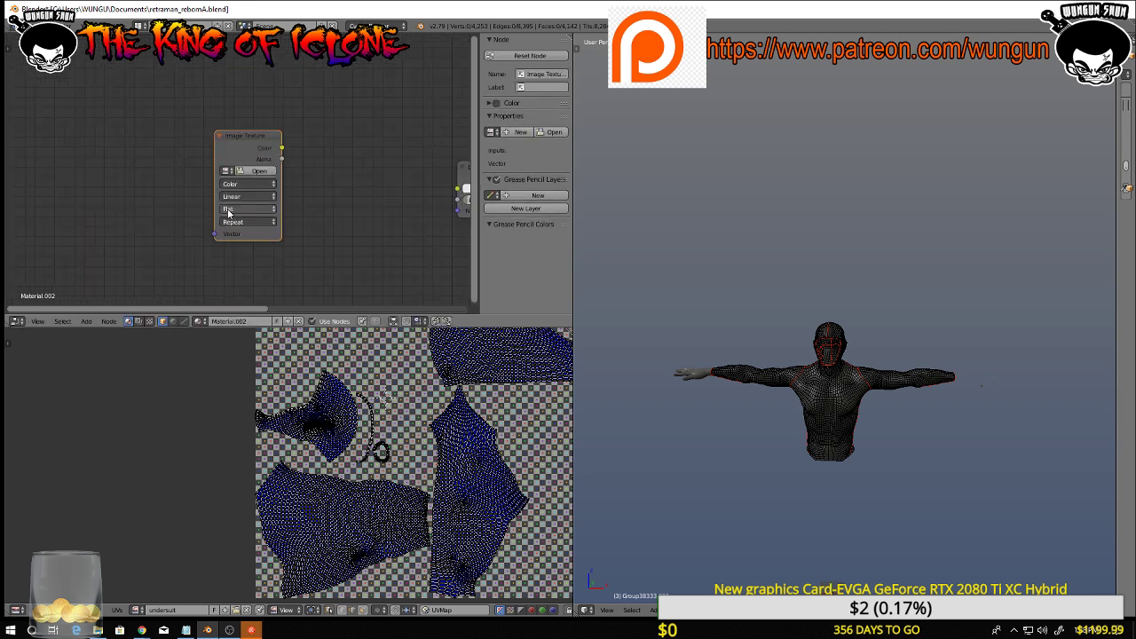
left_click(227, 170)
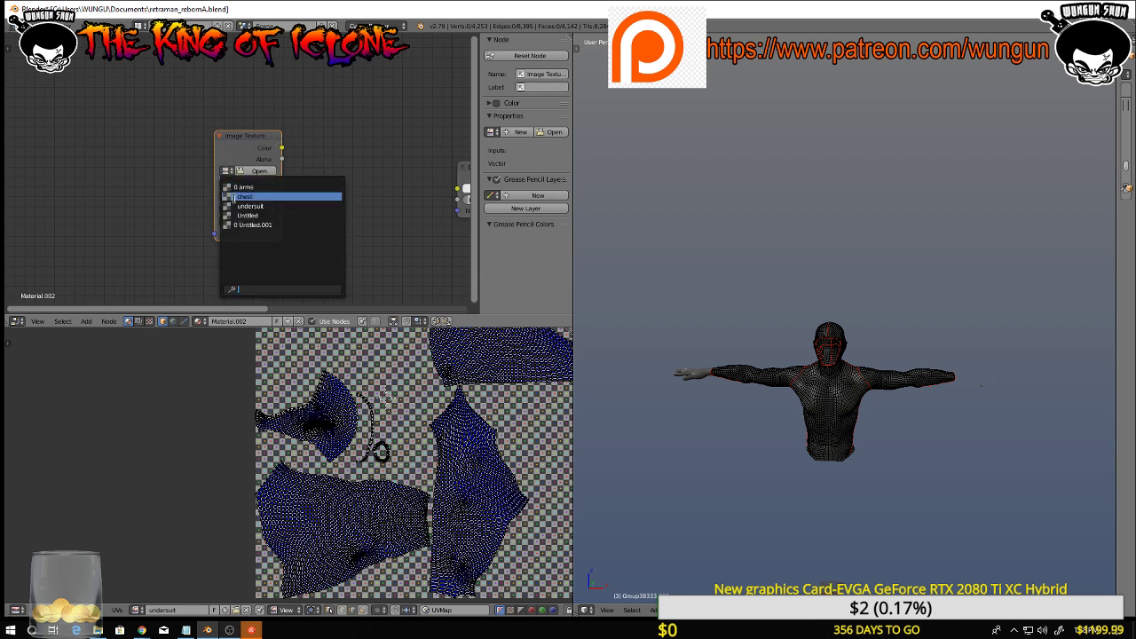
left_click(248, 205)
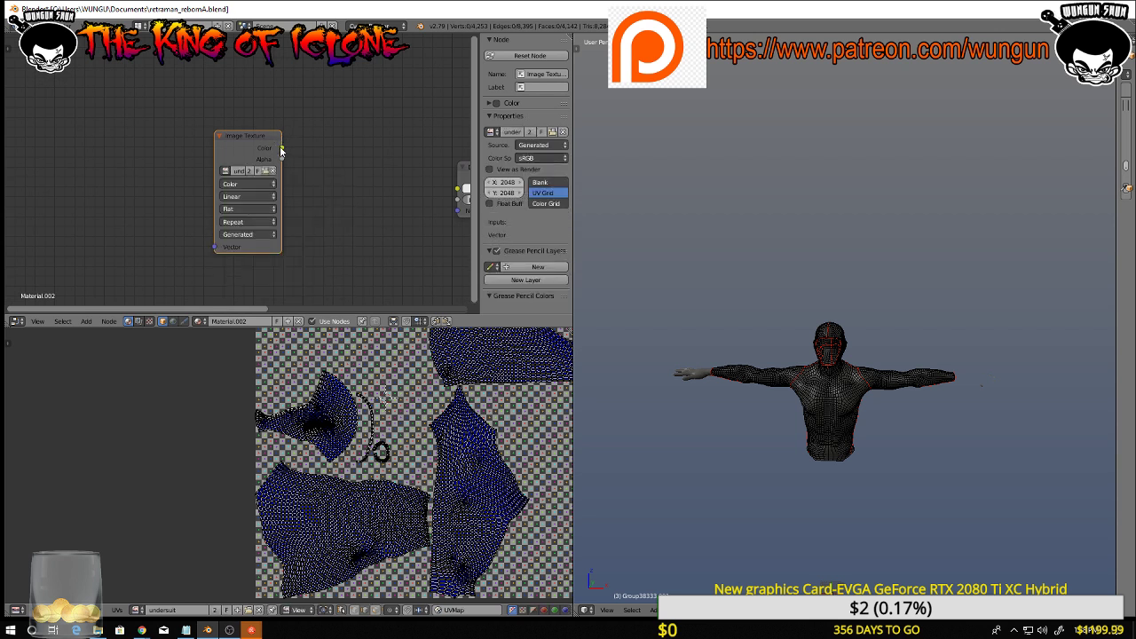
left_click_drag(281, 148, 457, 190)
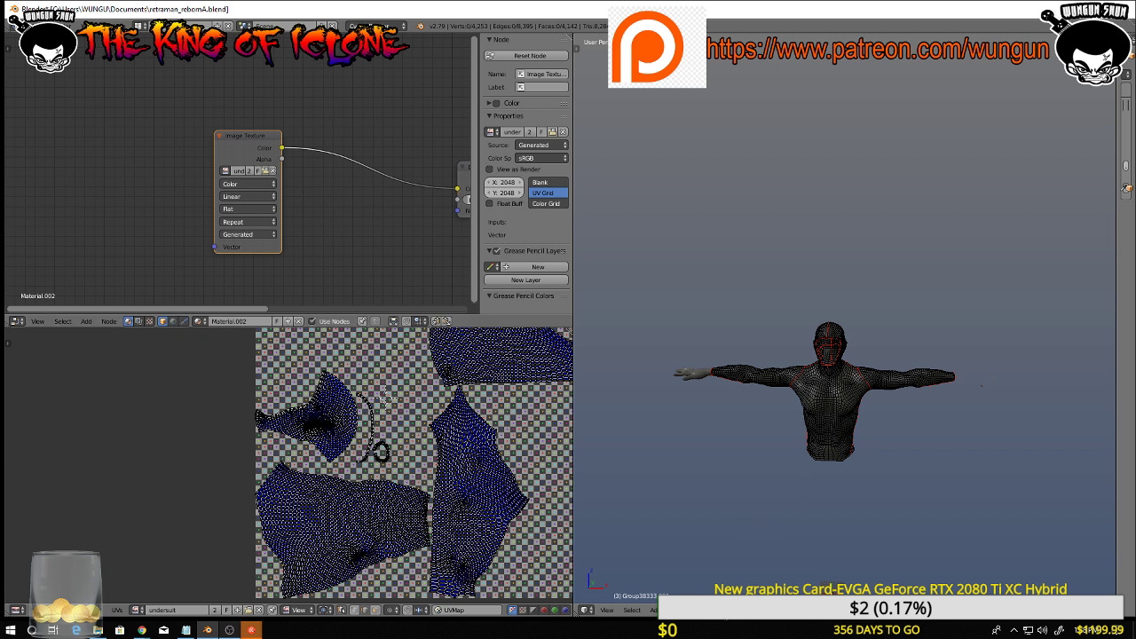
Set the viewport shading to Texture, leave mesh editing and hide the hand to inspect the checker pattern on the bodysuit
left_click(772, 610)
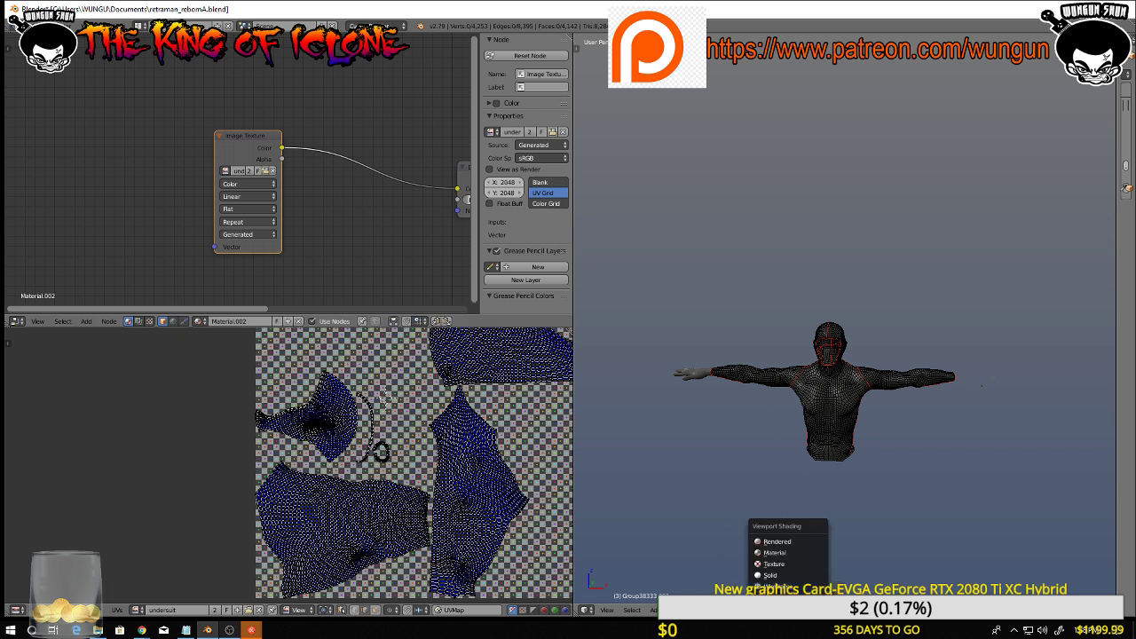
left_click(773, 564)
scroll(776, 495, "up", 3)
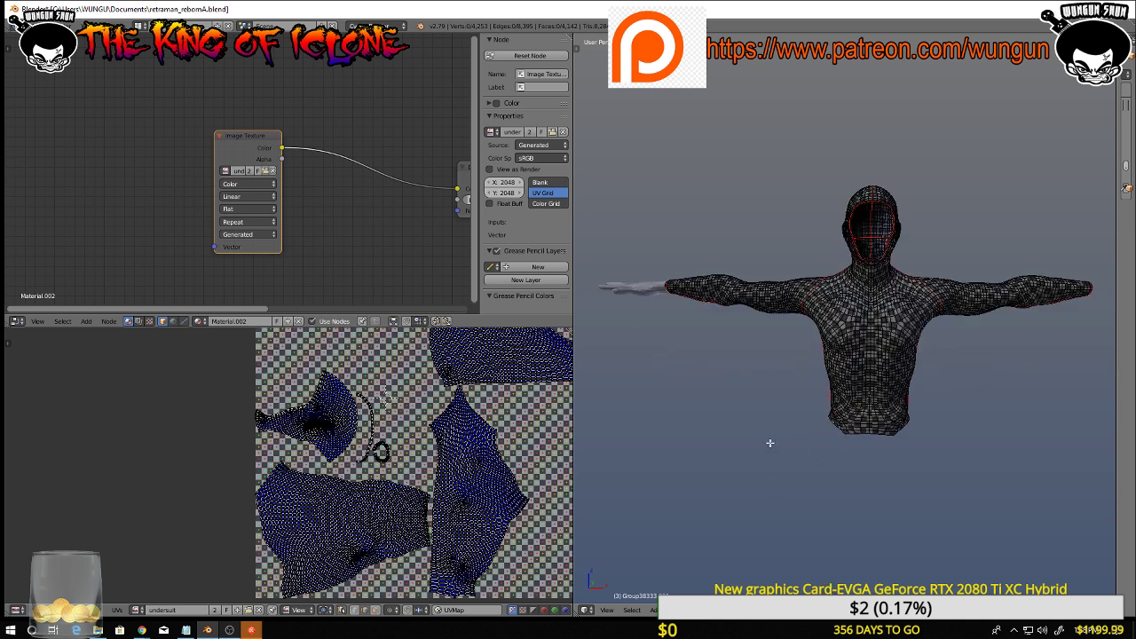
key("Tab")
right_click(650, 287)
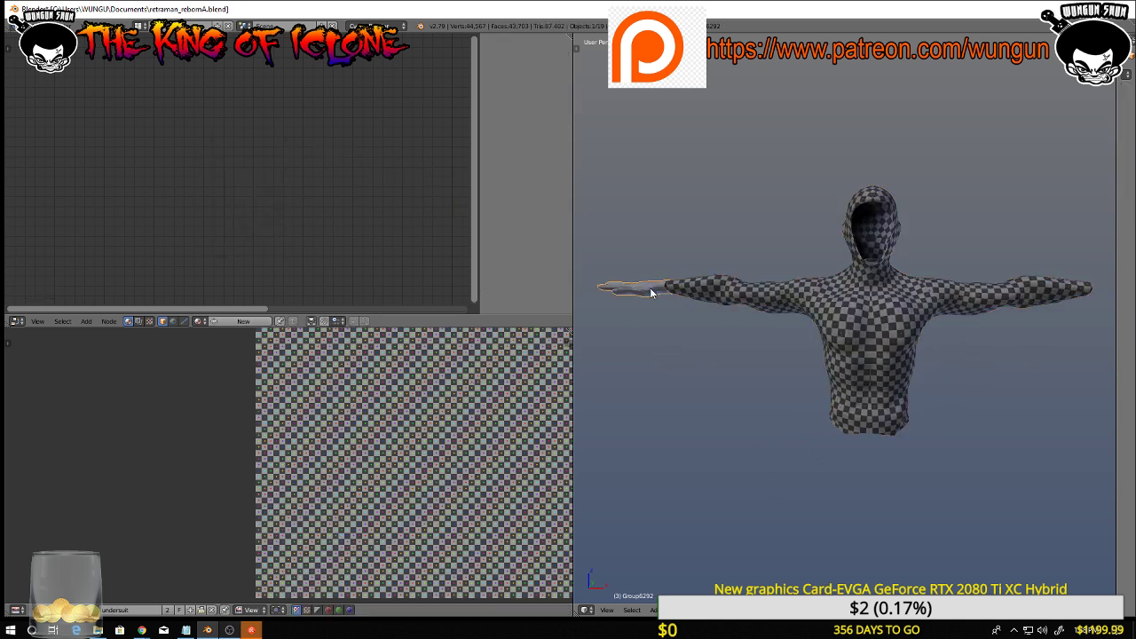
key("Delete")
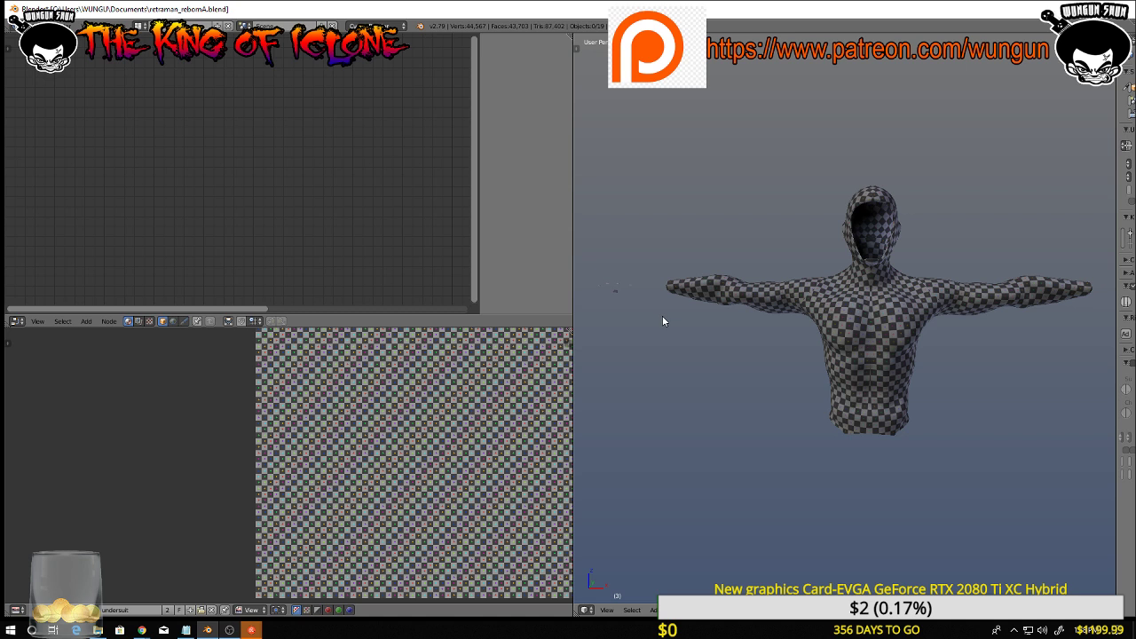
middle_click_drag(750, 322, 944, 454)
scroll(791, 347, "up", 3)
scroll(617, 405, "down", 2)
scroll(677, 414, "down", 3)
middle_click_drag(717, 464, 648, 490)
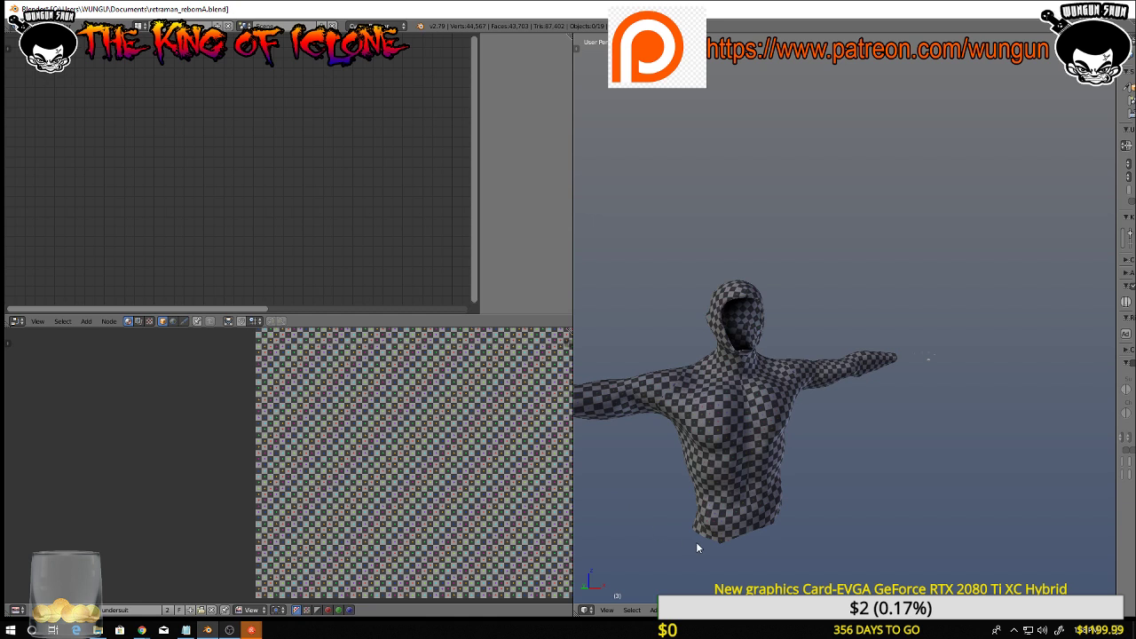
scroll(684, 487, "down", 3)
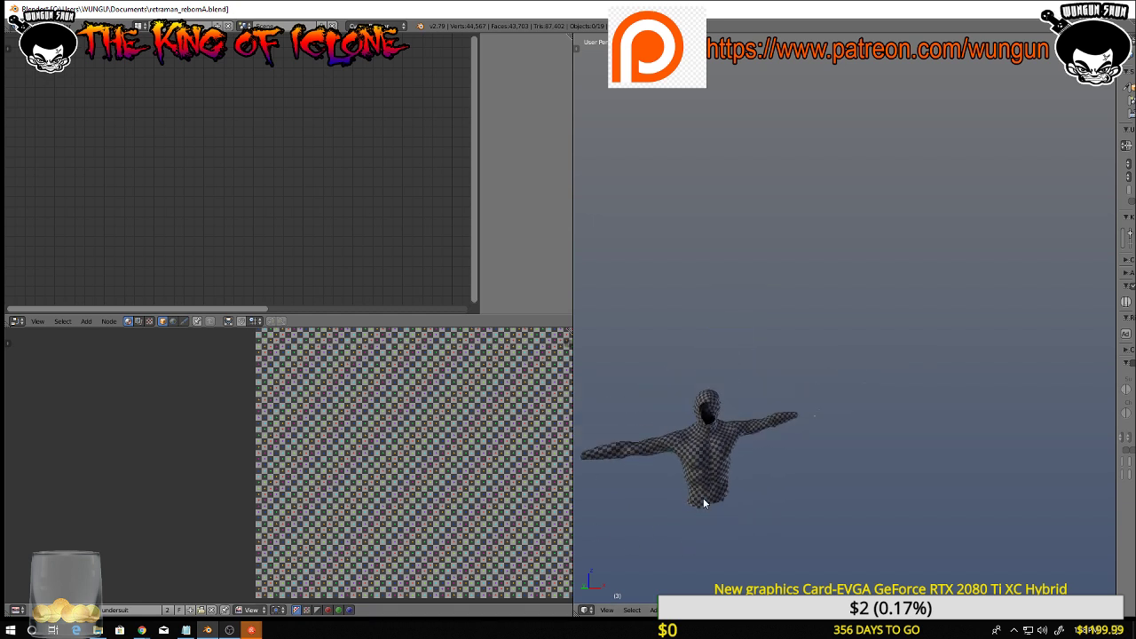
Reopen the bodysuit mesh for editing and save its UV grid image as undersuit.png
right_click(706, 495)
key("Tab")
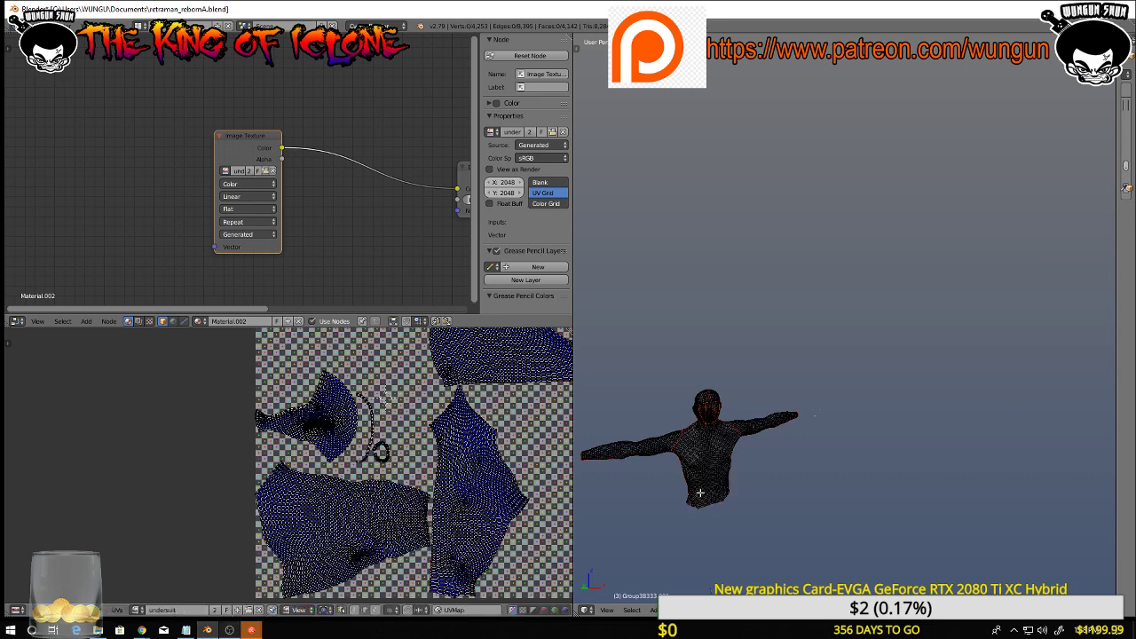
scroll(313, 483, "up", 4)
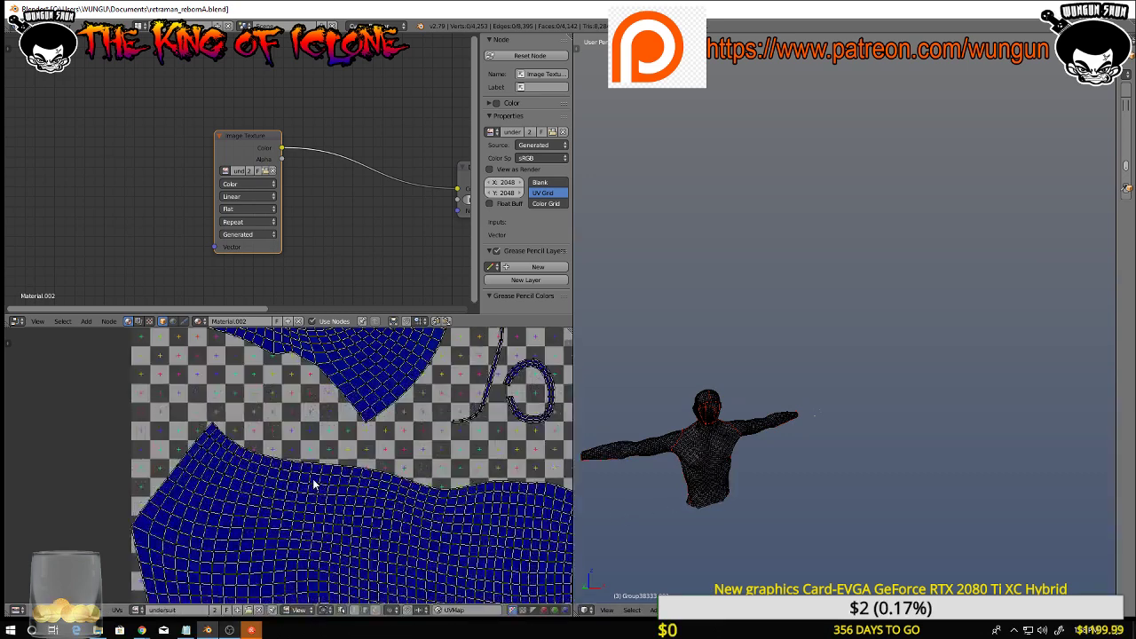
middle_click_drag(172, 388, 5, 533)
middle_click_drag(518, 503, 581, 301)
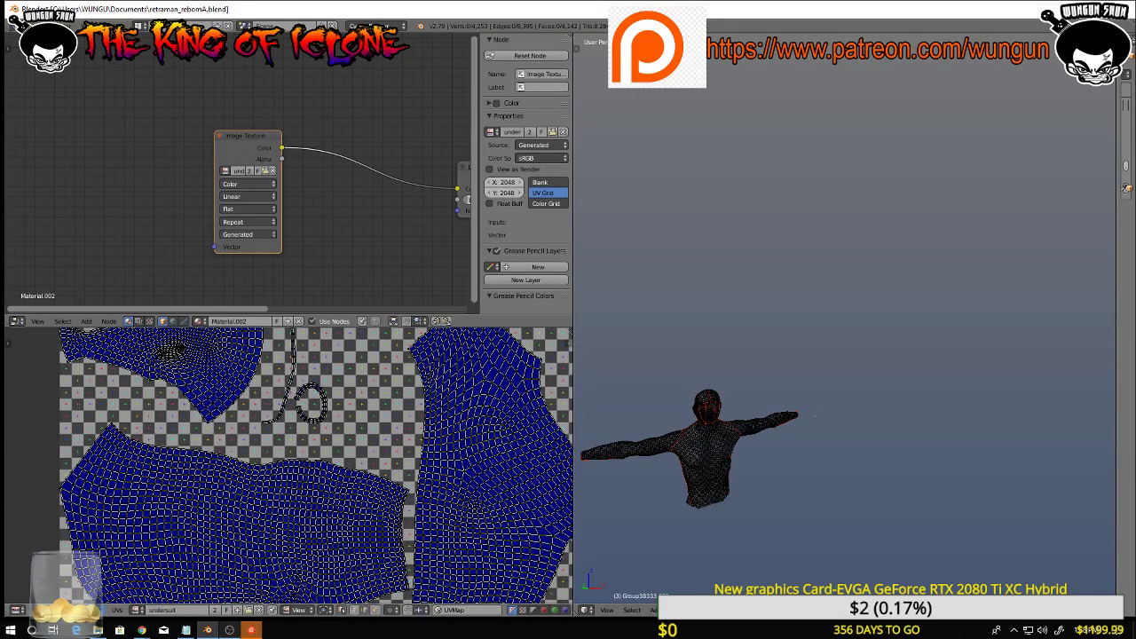
left_click(93, 609)
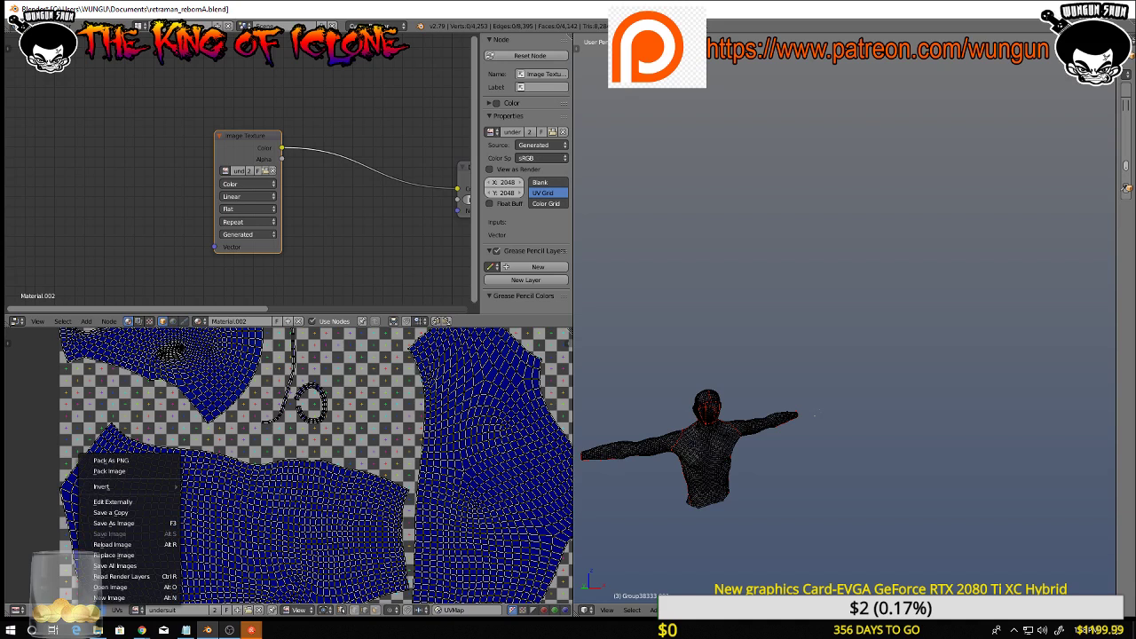
left_click(114, 523)
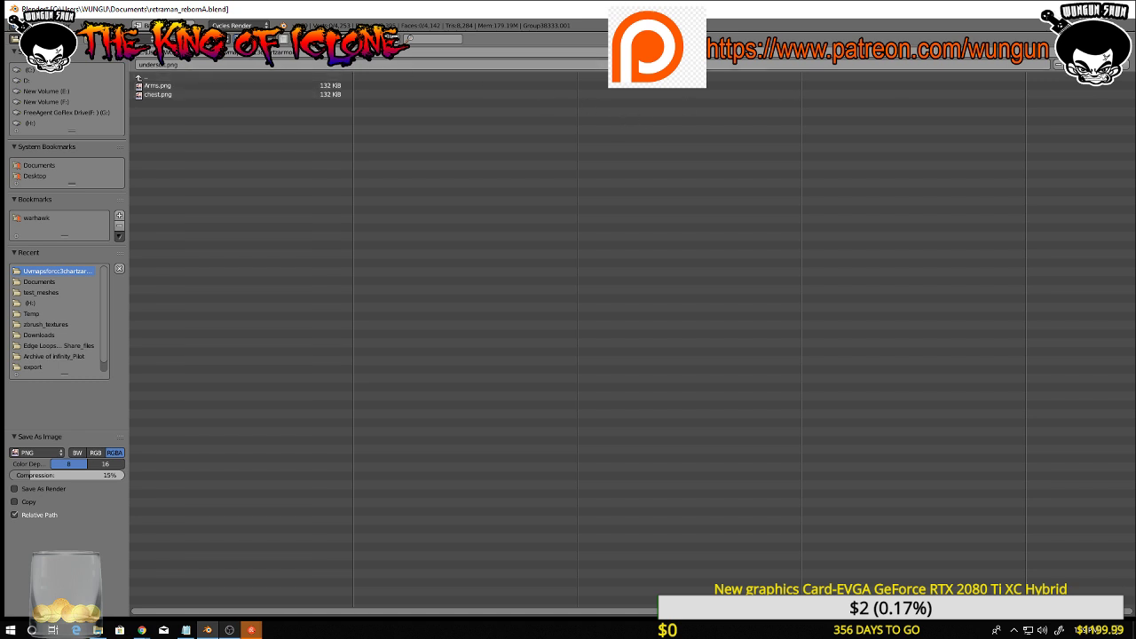
left_click(1091, 52)
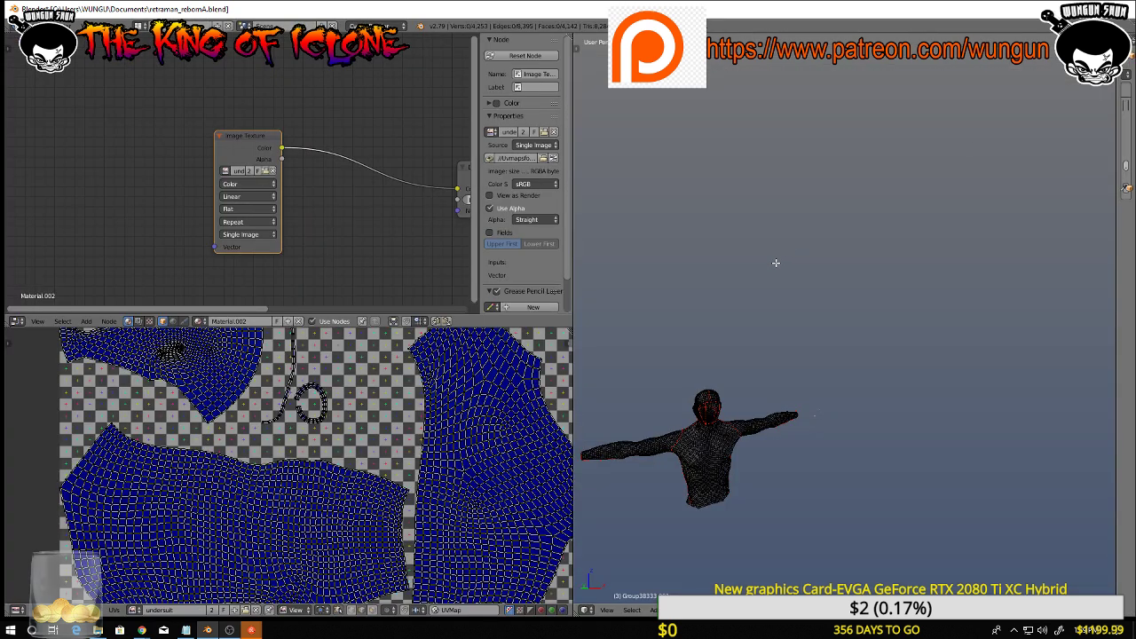
Leave mesh editing on the bodysuit and unhide all the other costume pieces
scroll(776, 263, "down", 2)
key("Tab")
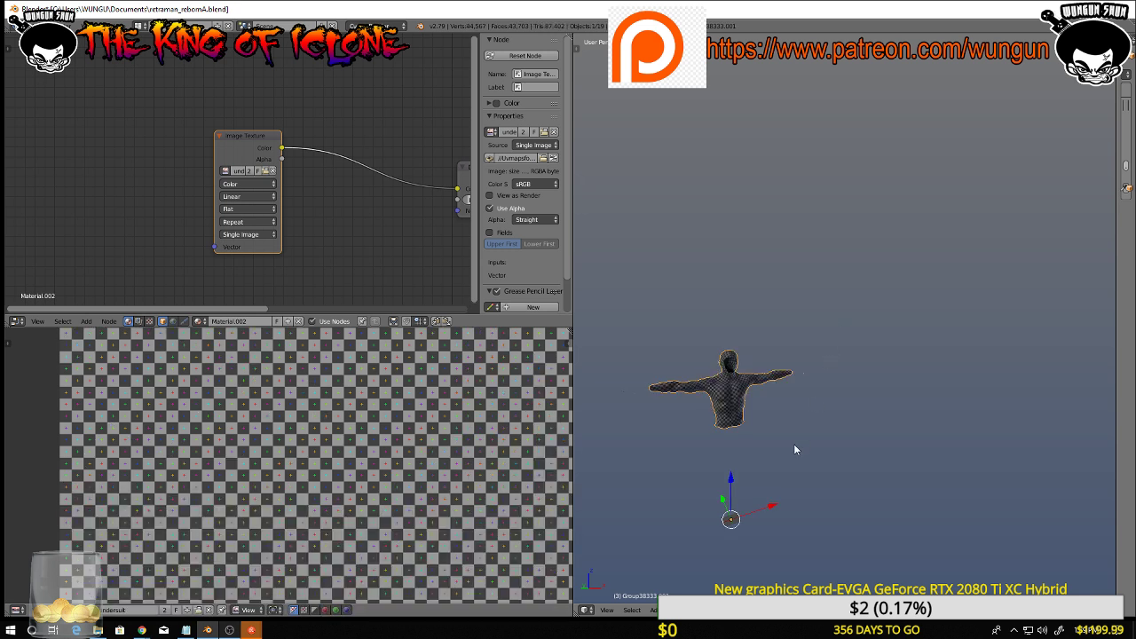
middle_click_drag(794, 443, 747, 448)
scroll(748, 448, "up", 6)
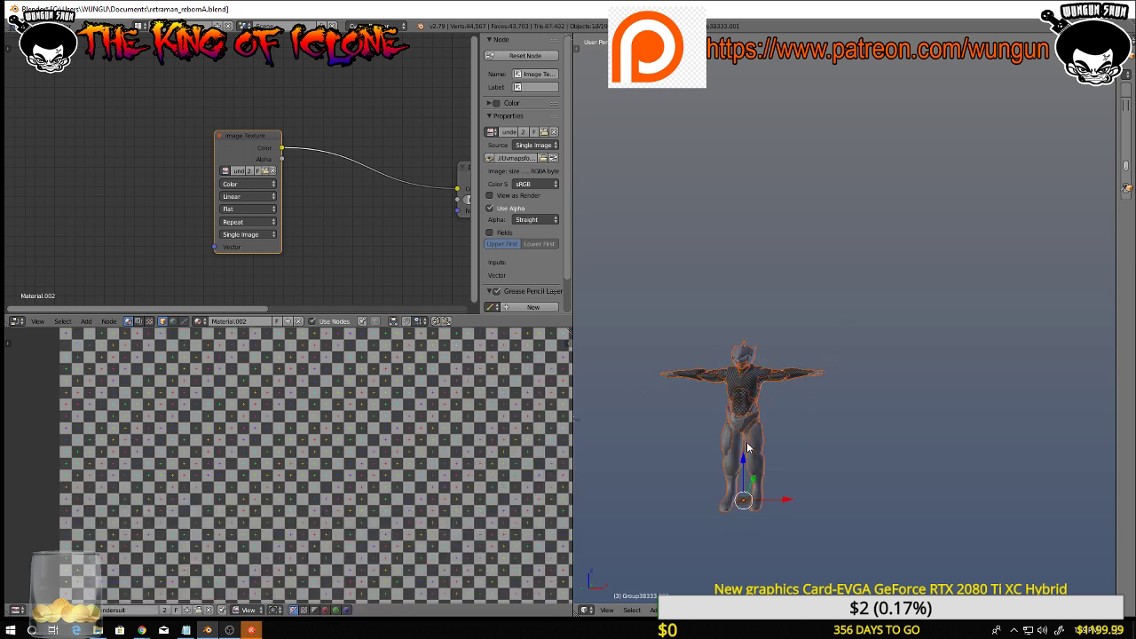
middle_click_drag(760, 414, 865, 311)
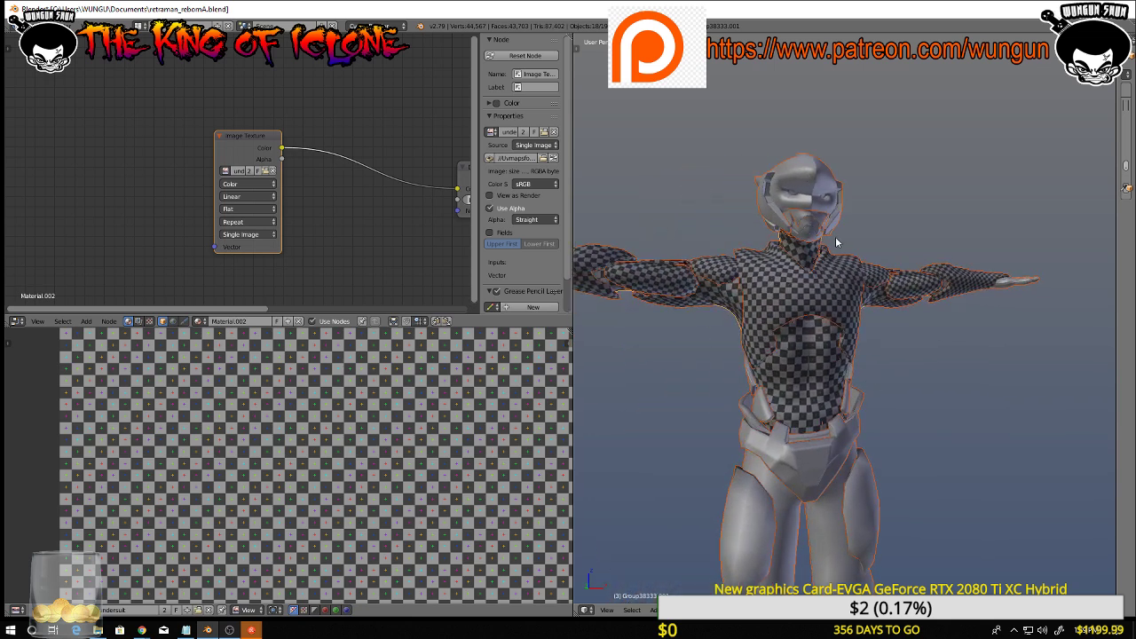
middle_click_drag(835, 236, 818, 429)
Hide the belt, the trousers and the faceted lower-body mesh beneath them
right_click(840, 411)
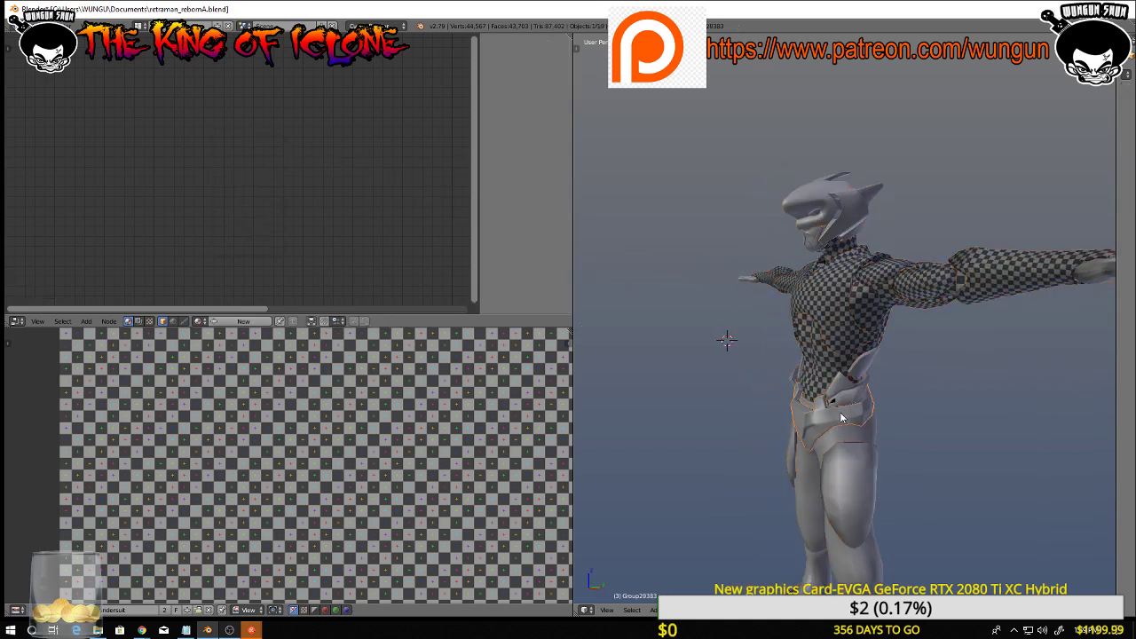
key("Delete")
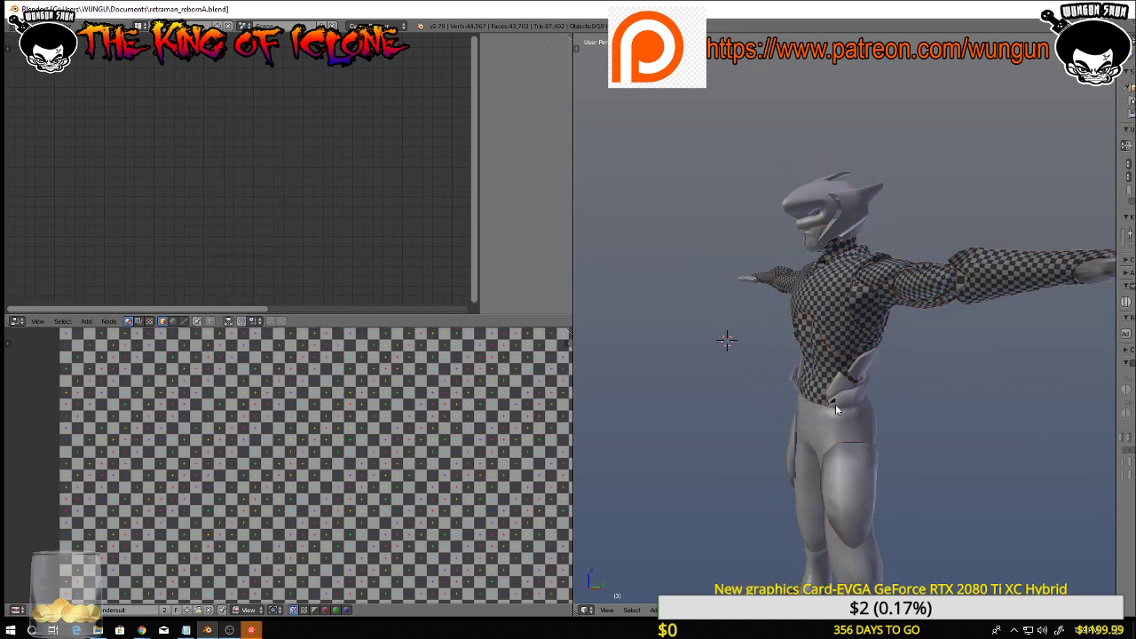
scroll(830, 410, "up", 5)
right_click(827, 413)
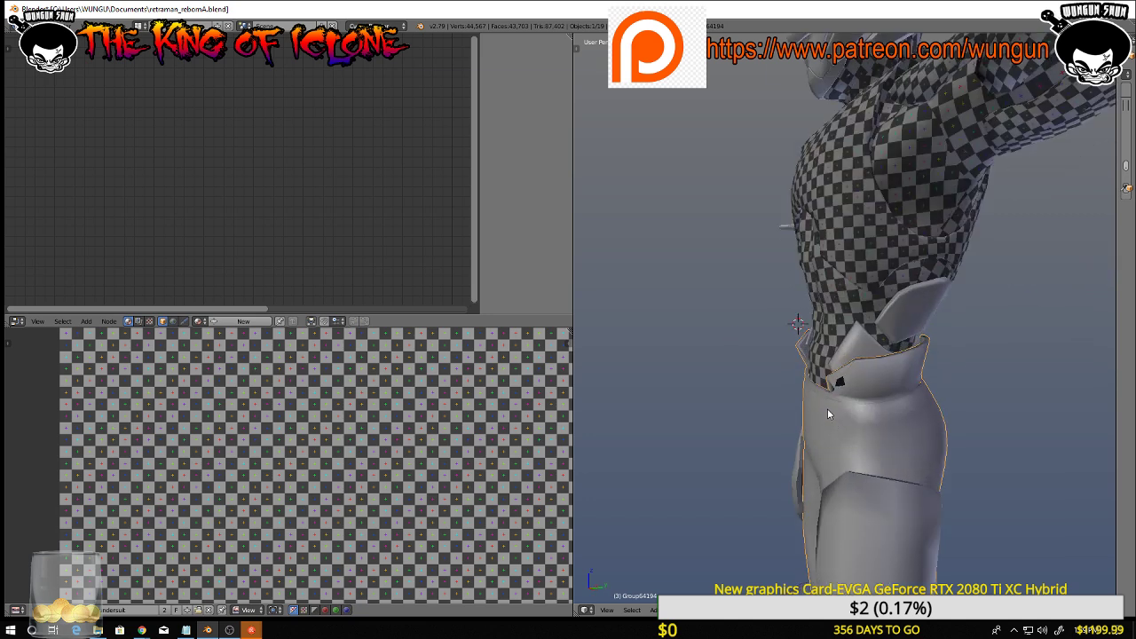
middle_click_drag(827, 413, 916, 396)
key("h")
right_click(860, 368)
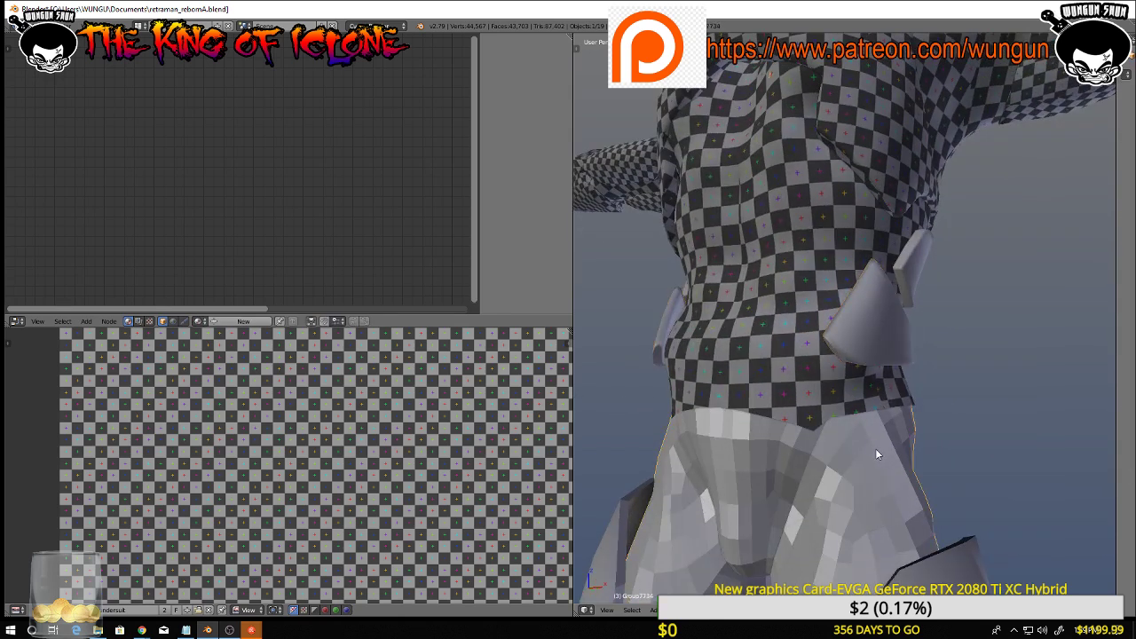
mouse_move(875, 454)
middle_mouse_down()
mouse_move(917, 459)
mouse_move(857, 463)
middle_mouse_up()
key("h")
Hide the front and rear hip guards and the bodysuit, and bring back all hidden pieces
right_click(863, 345)
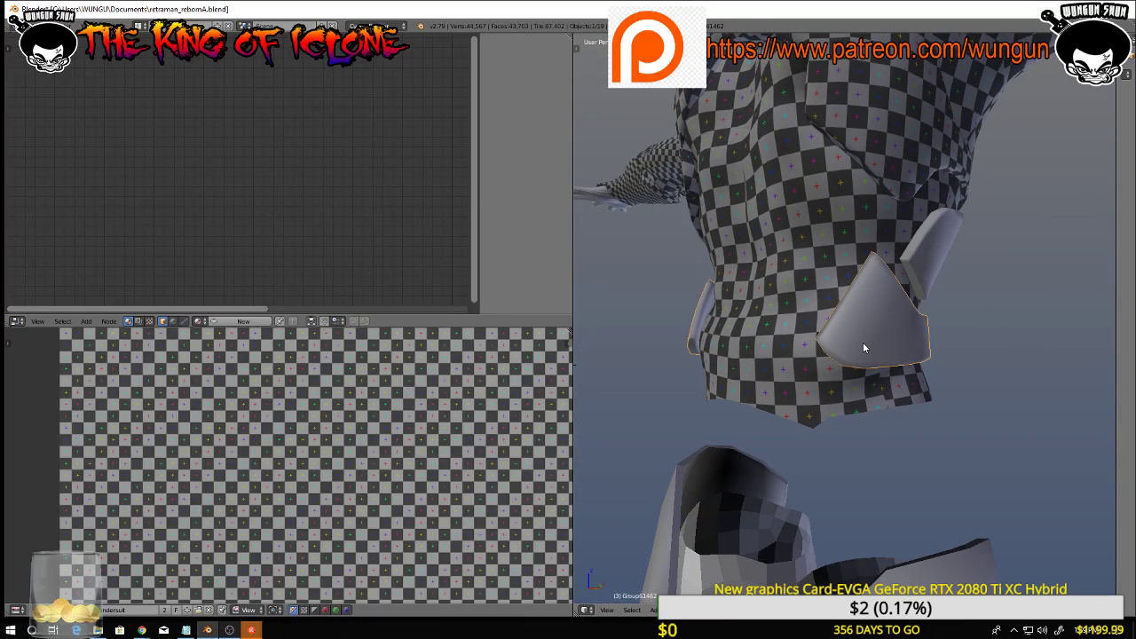
key("h")
right_click(925, 267)
key("h")
scroll(891, 286, "down", 3)
right_click(887, 288)
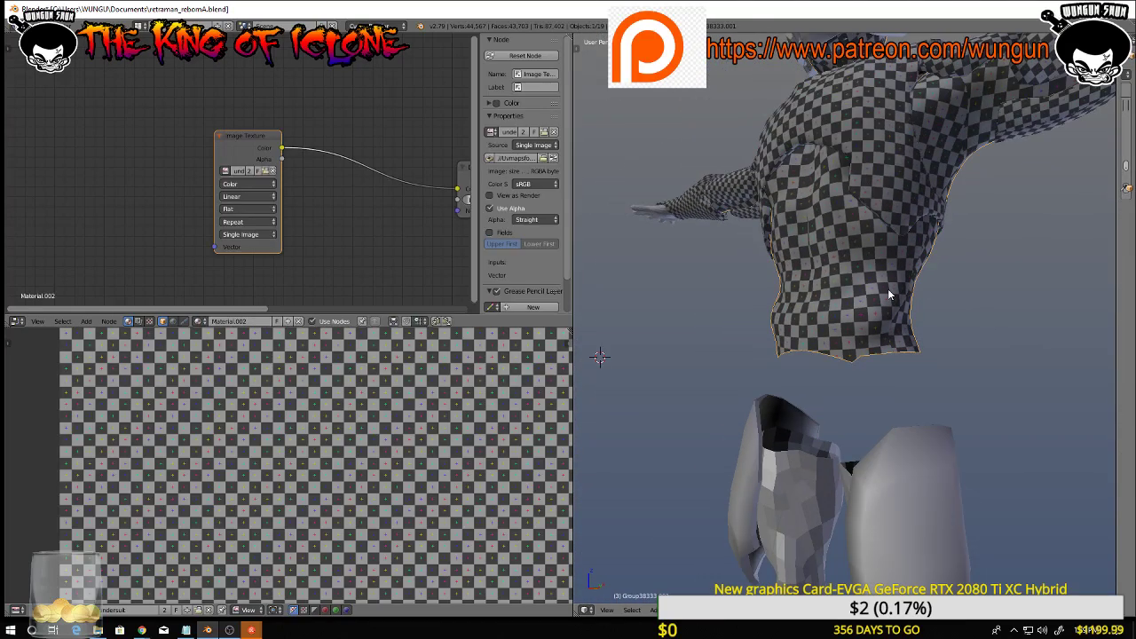
key("h")
right_click(892, 187)
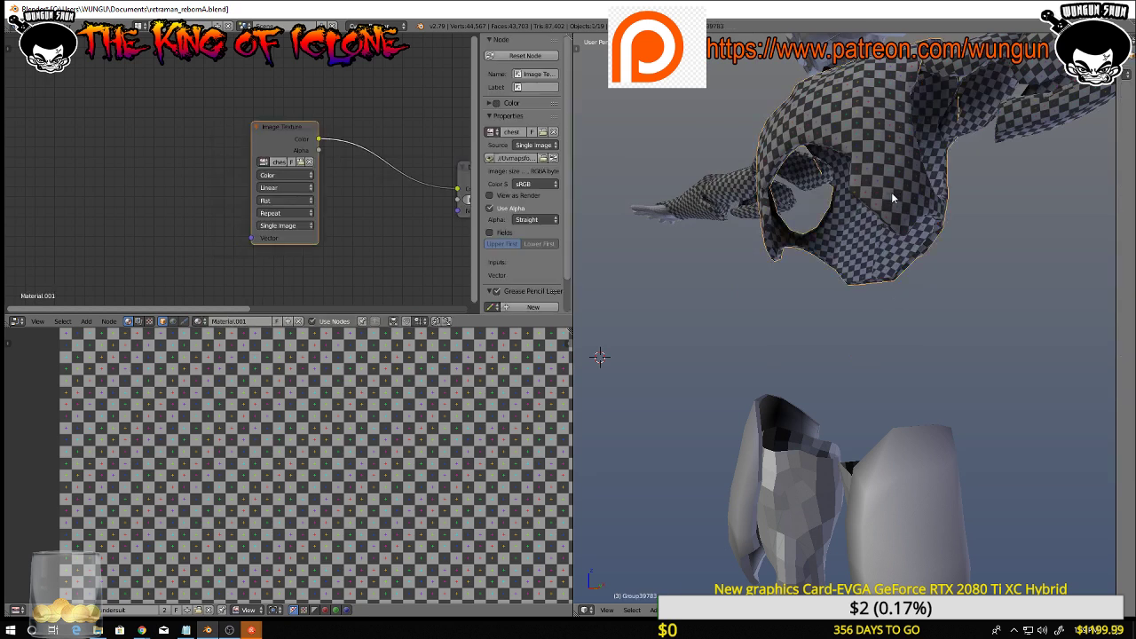
key("alt+h")
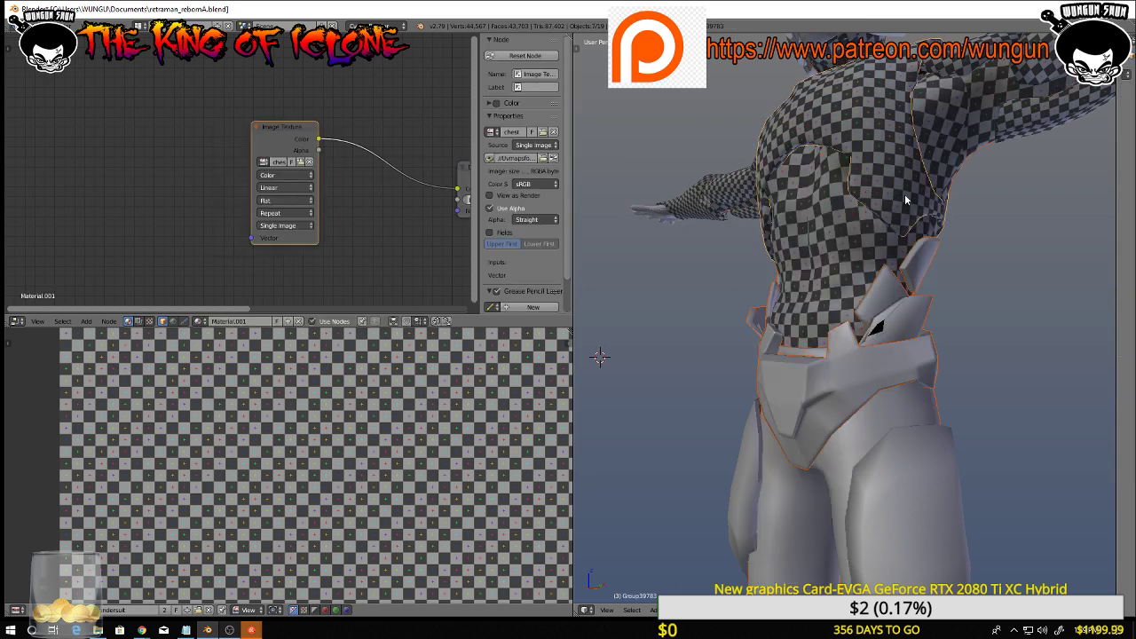
Hide the belt, the bodysuit and the front hip guards while keeping the trousers in view
right_click(844, 375)
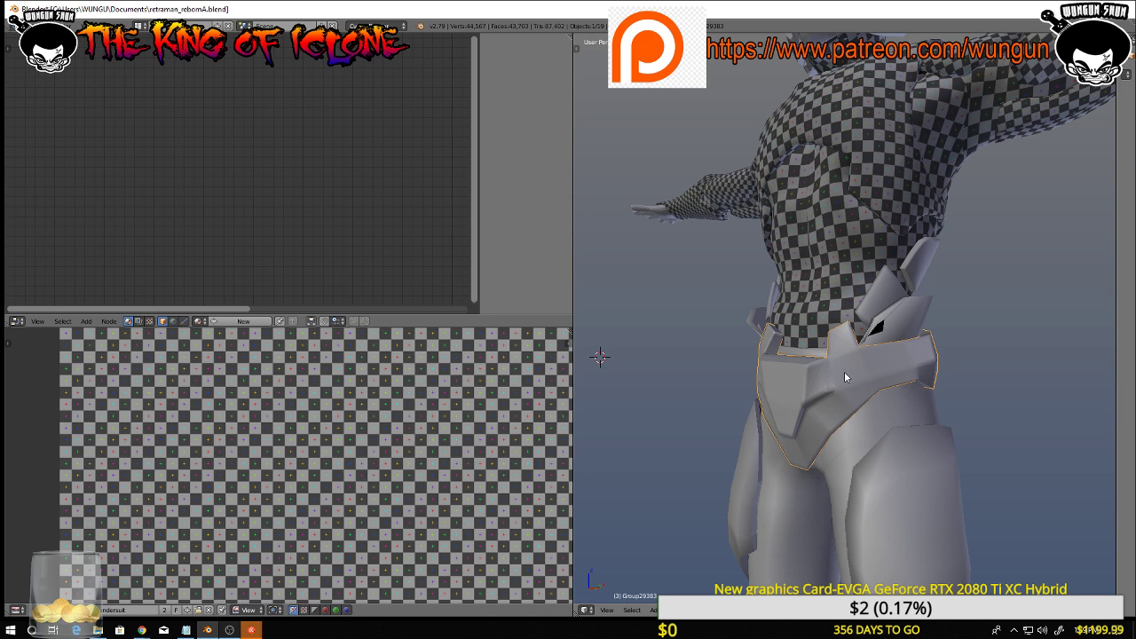
key("h")
right_click(801, 269)
key("h")
right_click(850, 292)
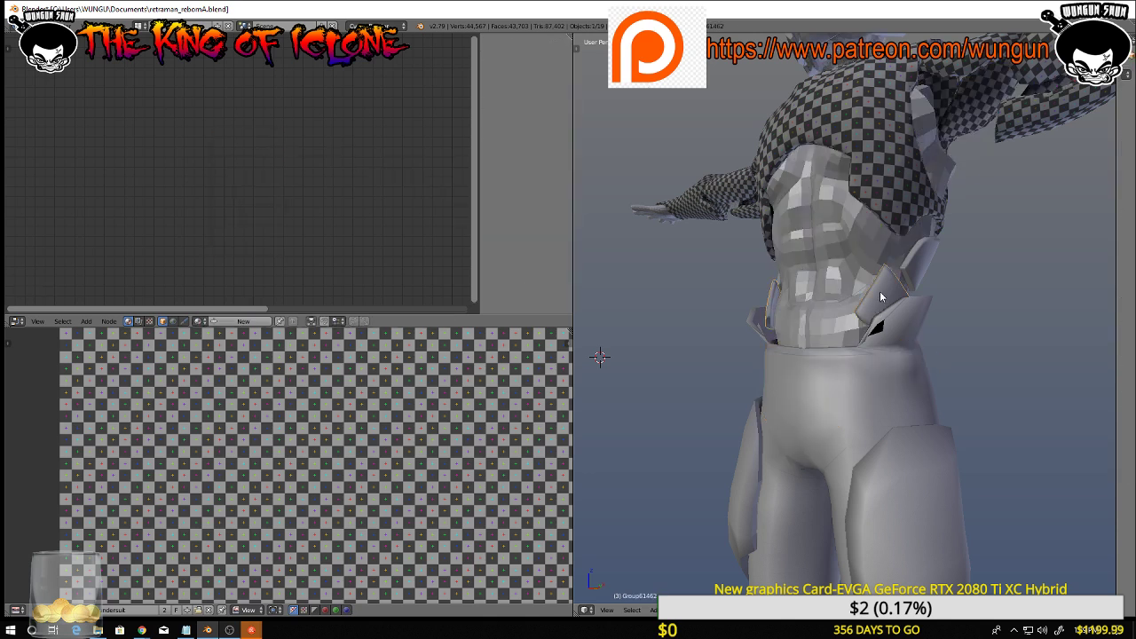
key("h")
Hide the rear hip guards, the chest armour, the arm armour and a piece at the helmet
right_click(915, 260)
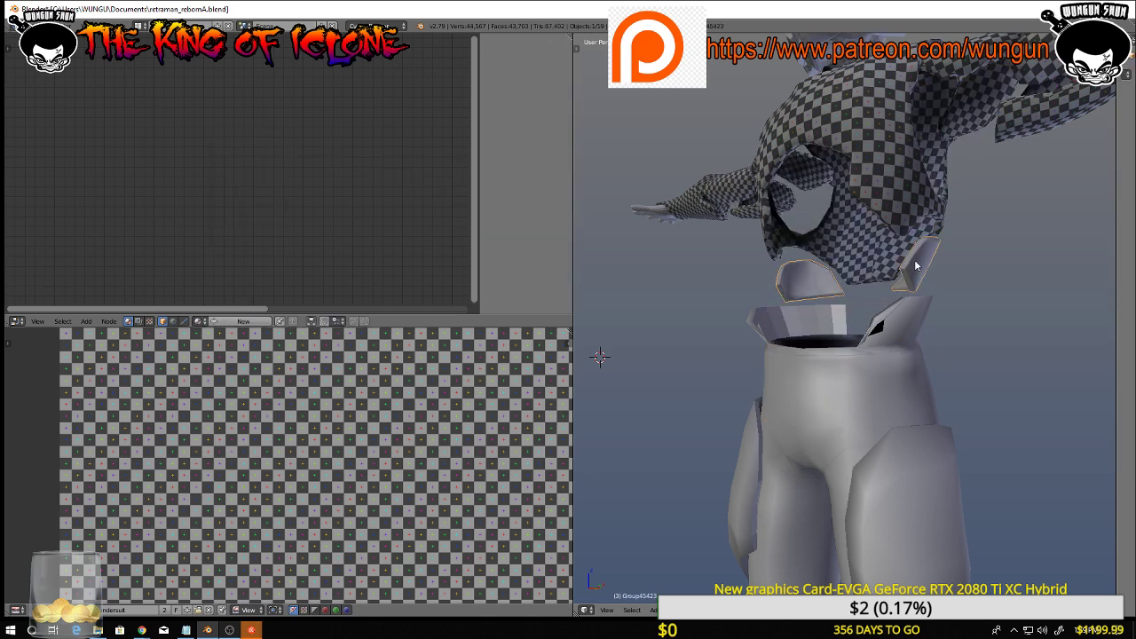
key("h")
right_click(913, 212)
key("h")
right_click(964, 118)
key("h")
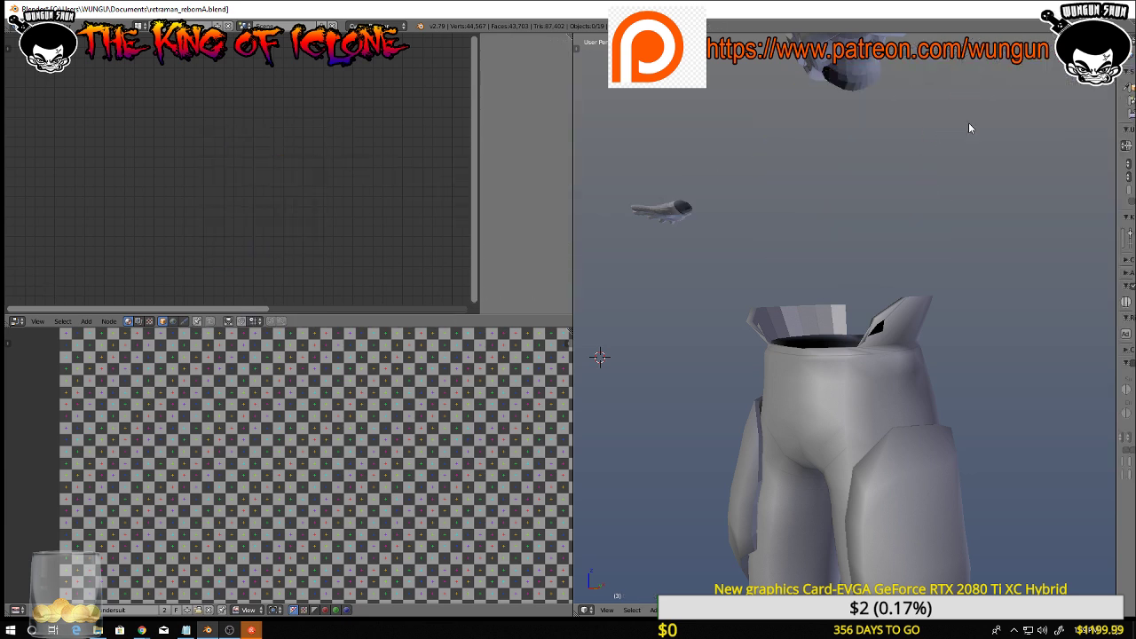
right_click(854, 81)
key("h")
Hide the thigh guards and boots, and delete the bare feet mesh below the trousers
scroll(883, 193, "down", 1)
middle_click_drag(883, 197, 887, 311)
right_click(886, 346)
key("h")
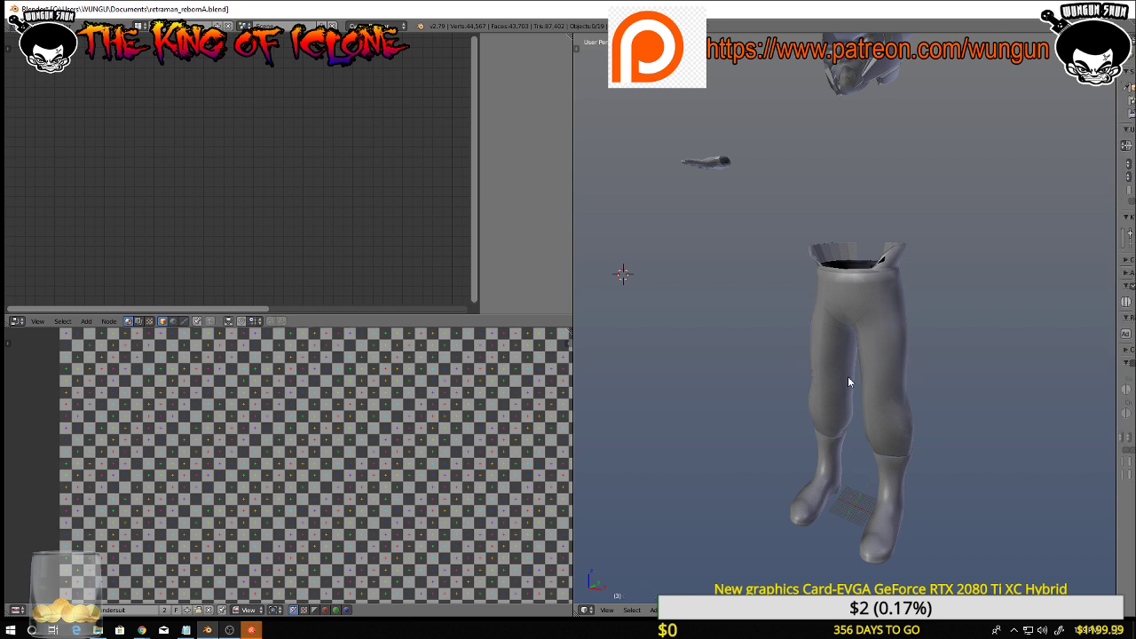
right_click(834, 472)
key("h")
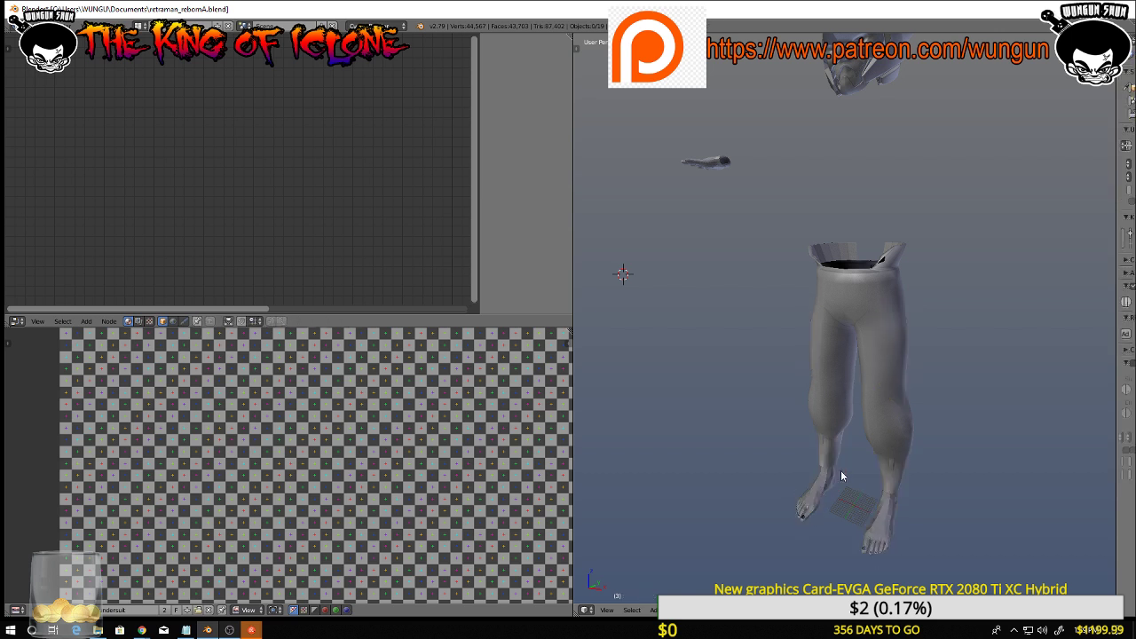
right_click(885, 508)
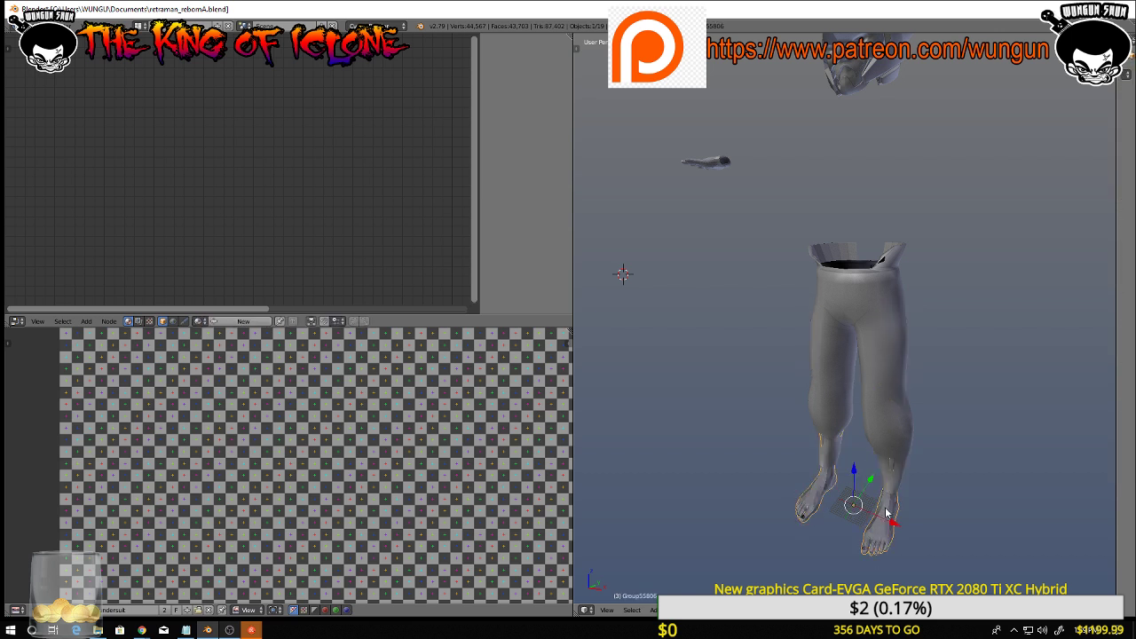
key("h")
Hide the hand pieces on both sides of the character
right_click(884, 386)
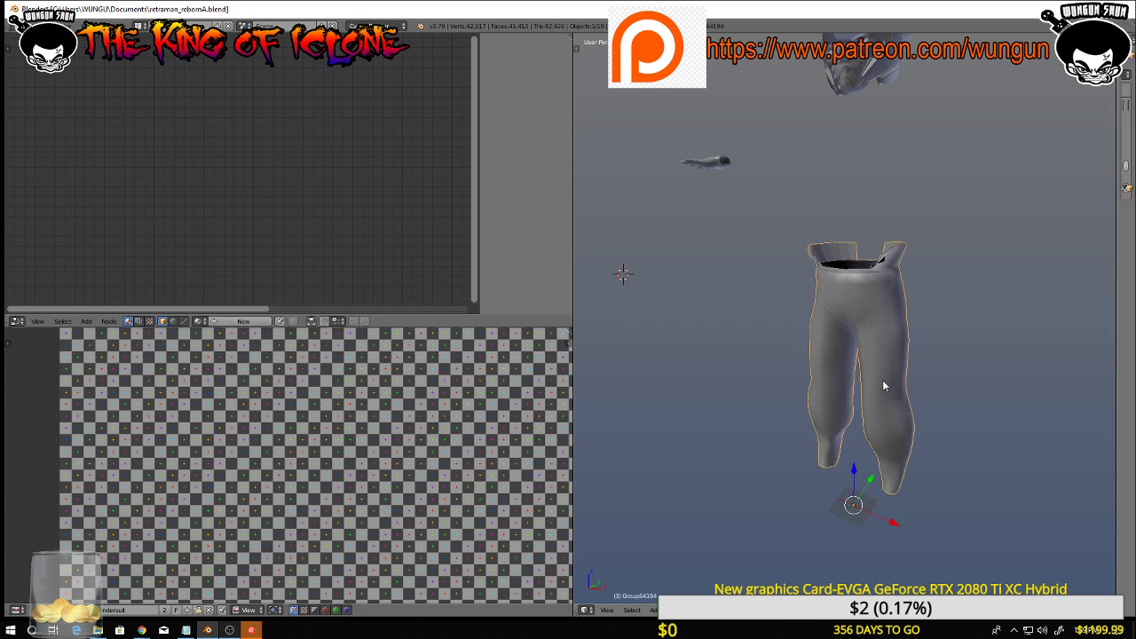
middle_click_drag(884, 386, 742, 155)
right_click(681, 166)
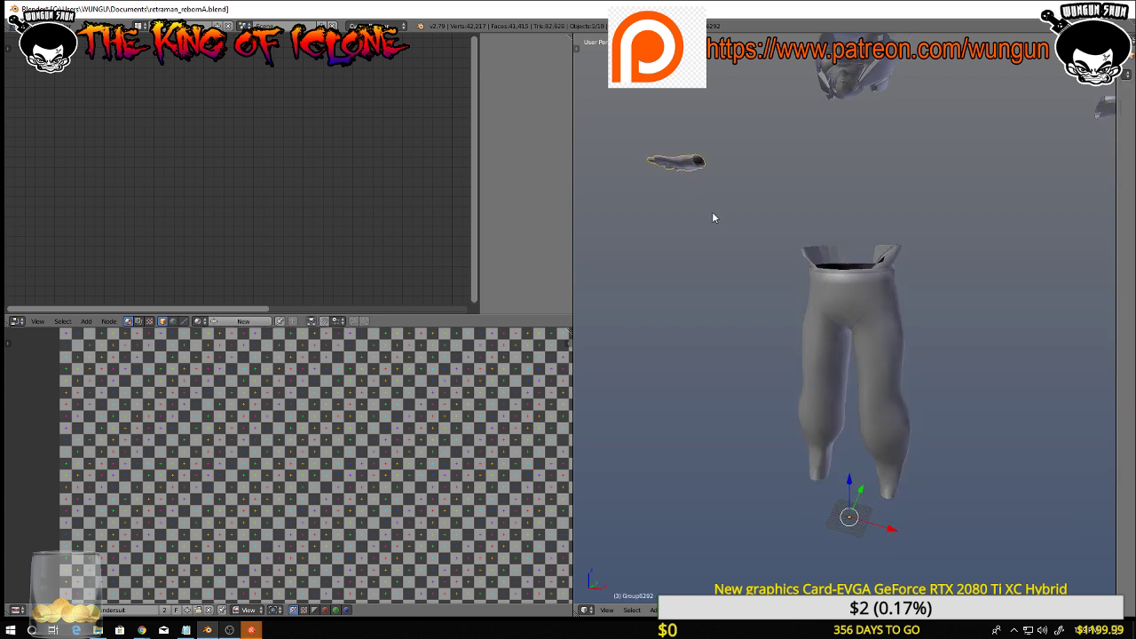
key("h")
right_click(1109, 107)
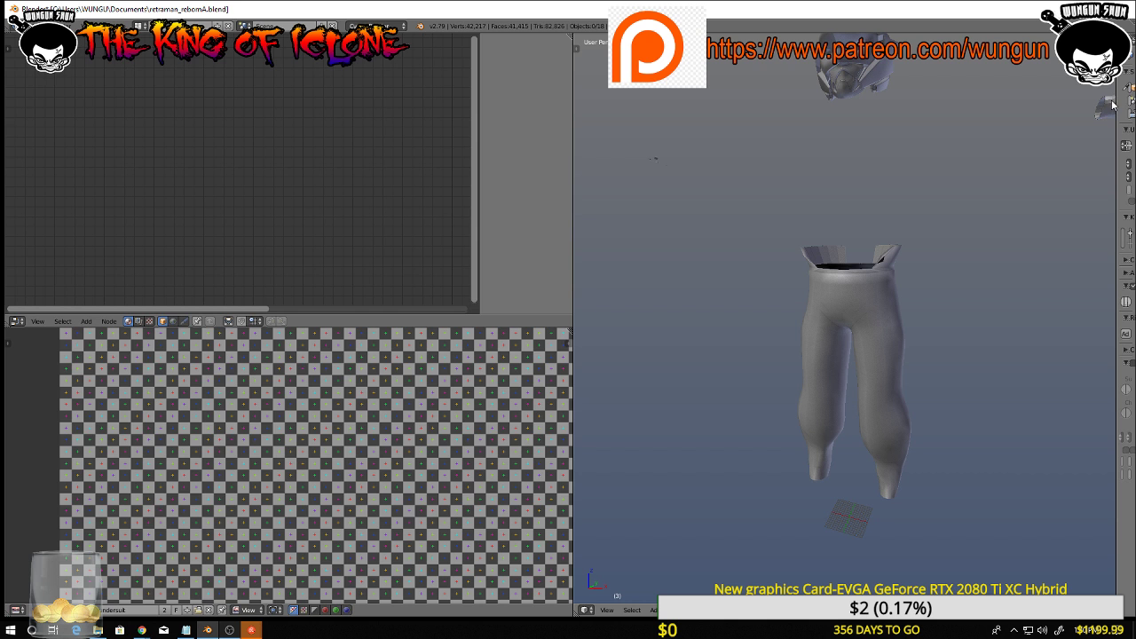
key("h")
Open the isolated trousers mesh for editing
scroll(1026, 201, "down", 3)
middle_click_drag(1027, 200, 989, 210)
right_click(965, 258)
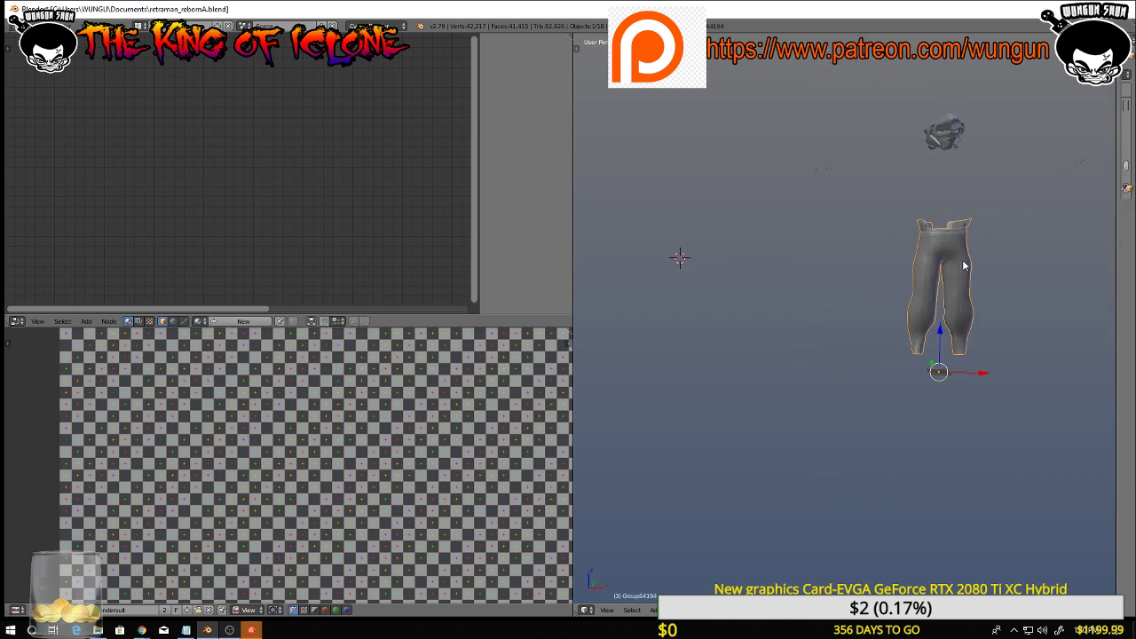
key("Tab")
scroll(997, 264, "up", 7)
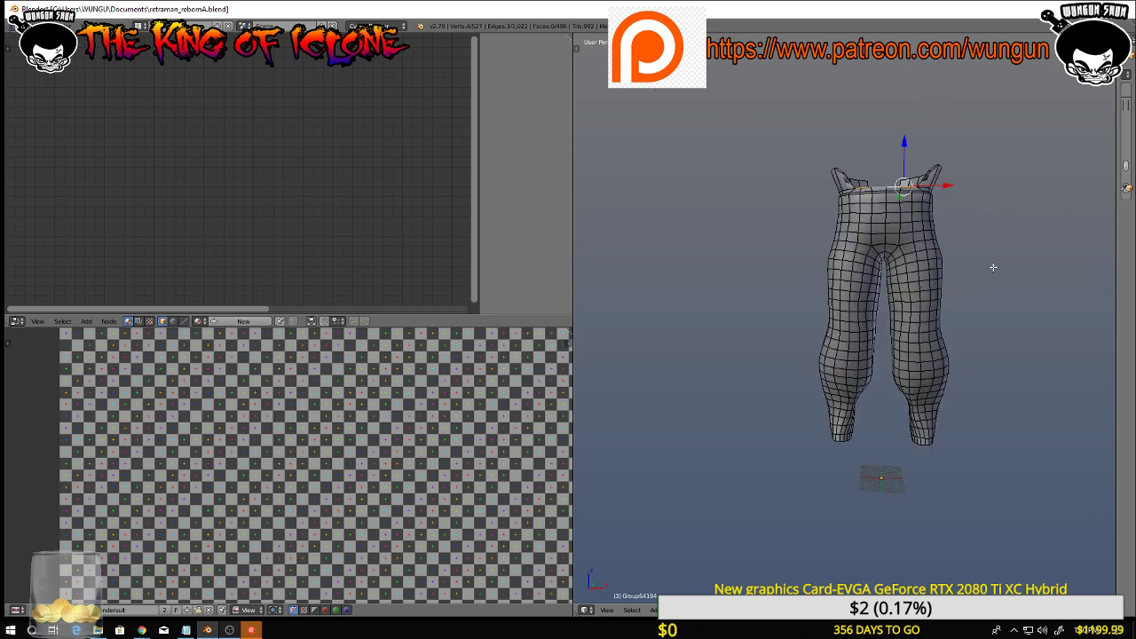
Select the dark face on the hip flap above the waistband and examine how it connects to the inner rim
middle_click_drag(934, 155, 928, 170)
middle_click_drag(915, 121, 920, 296, "shift")
scroll(918, 348, "up", 7)
mouse_move(742, 211)
middle_mouse_down()
mouse_move(769, 210)
mouse_move(645, 484)
mouse_move(654, 423)
mouse_move(737, 200)
middle_mouse_up()
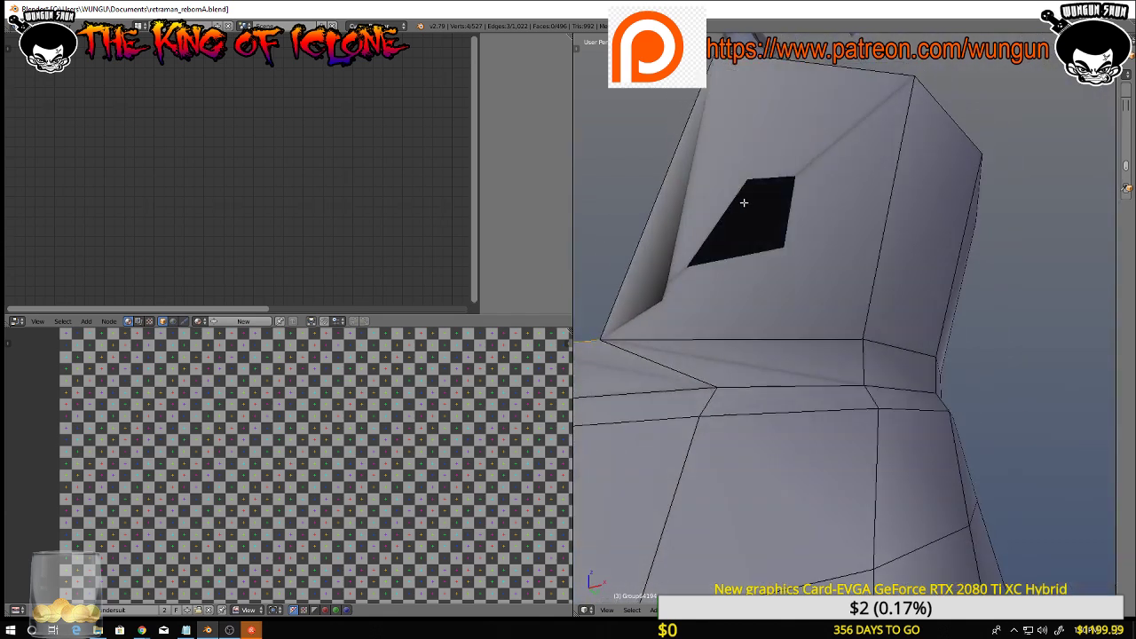
key("ctrl+Tab")
left_click(730, 213)
right_click(768, 196)
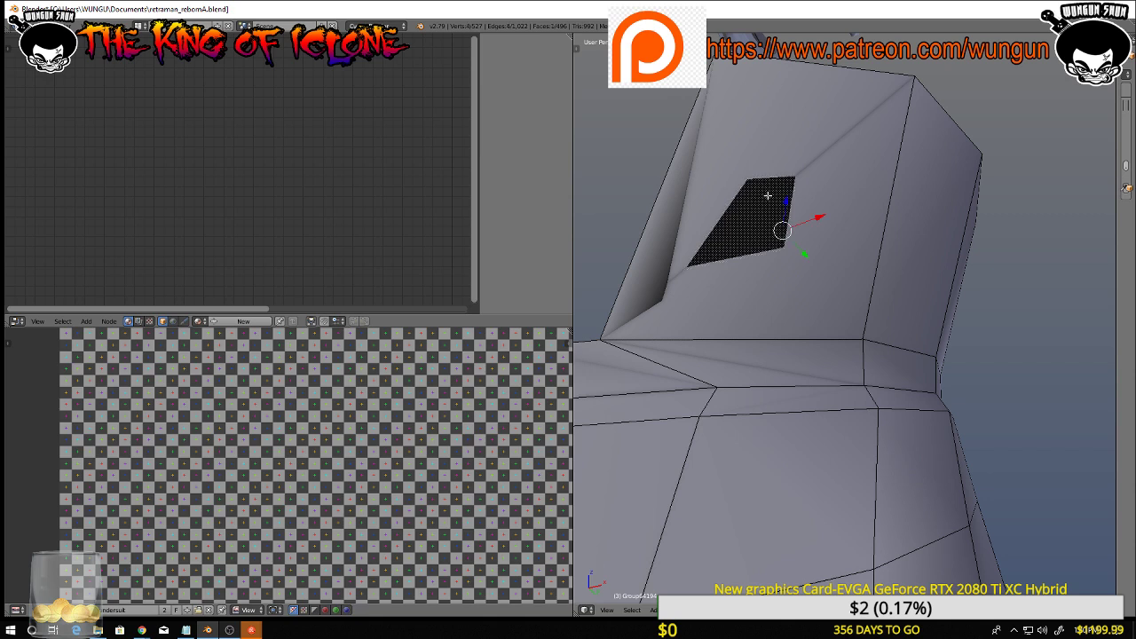
middle_click_drag(768, 196, 753, 263)
middle_click_drag(686, 279, 820, 260)
middle_click_drag(772, 218, 711, 304)
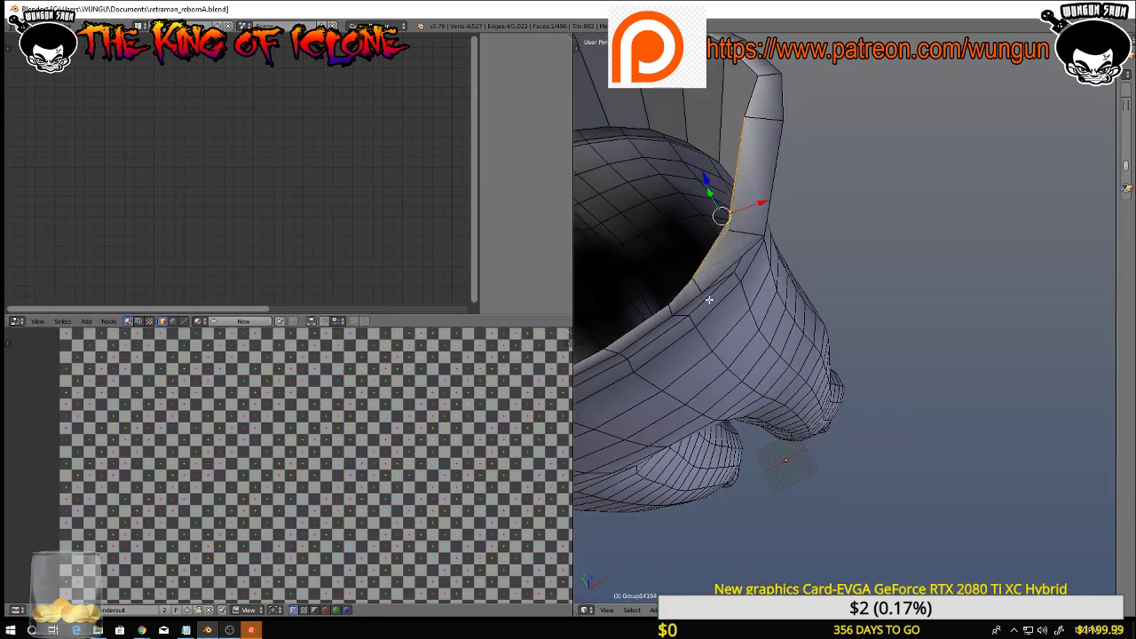
Move the single vertex on the inner rim at the base of the hip flap
key("ctrl+Tab")
left_click(689, 282)
right_click(691, 282)
key("g")
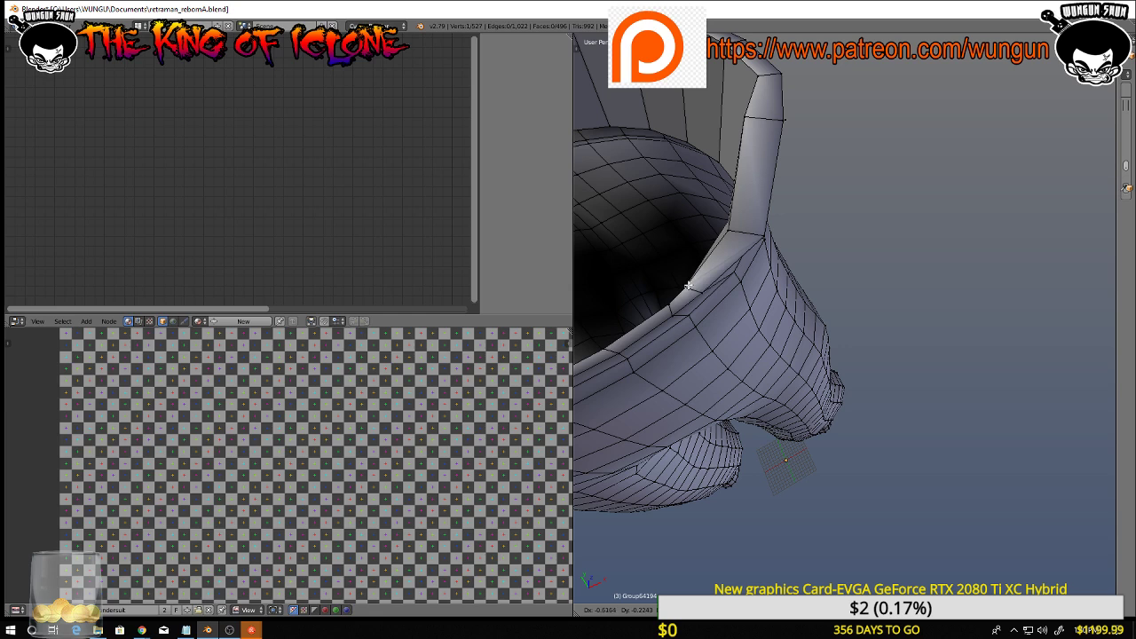
left_click(689, 285)
middle_click_drag(690, 282, 711, 191)
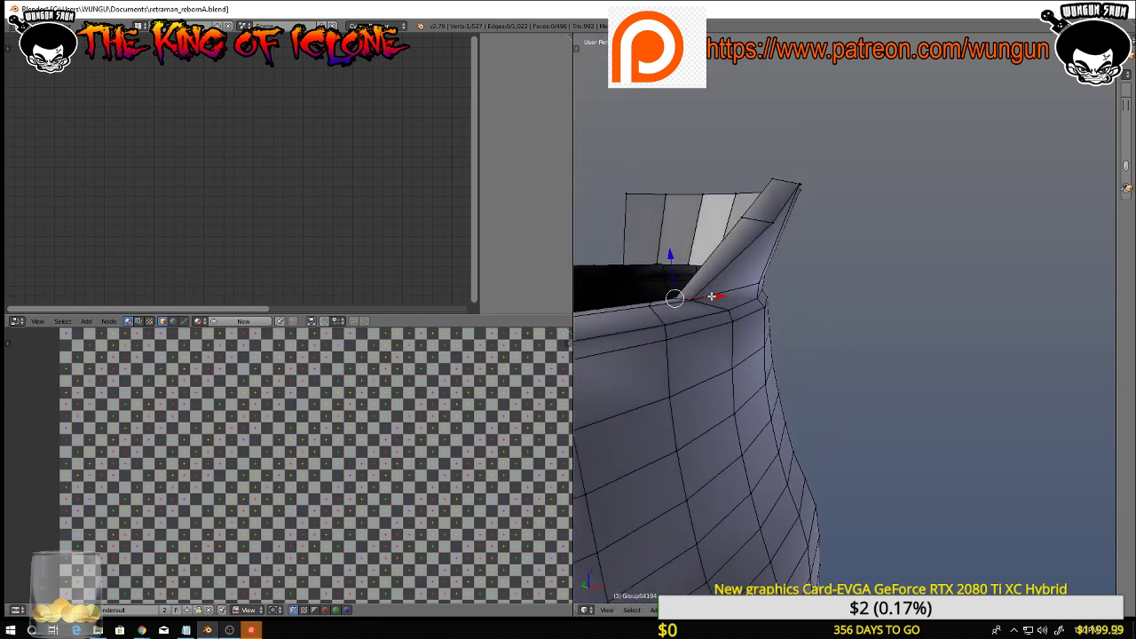
scroll(712, 297, "down", 3)
middle_click_drag(712, 296, 636, 303)
scroll(707, 346, "down", 2)
scroll(743, 325, "up", 4)
scroll(773, 311, "down", 4)
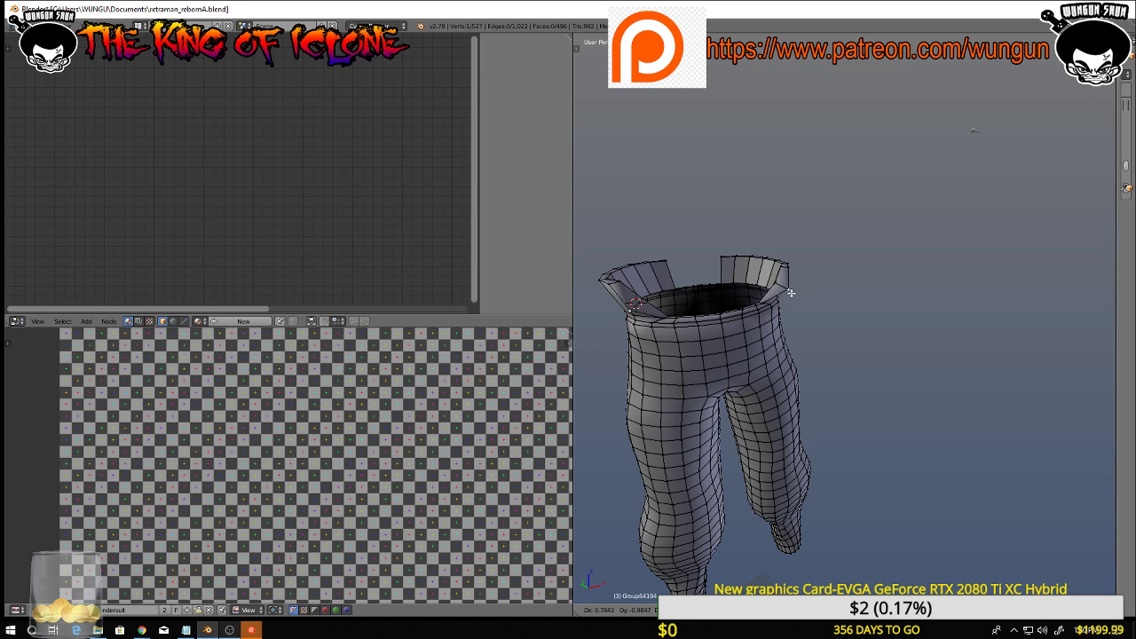
middle_click_drag(798, 307, 762, 299)
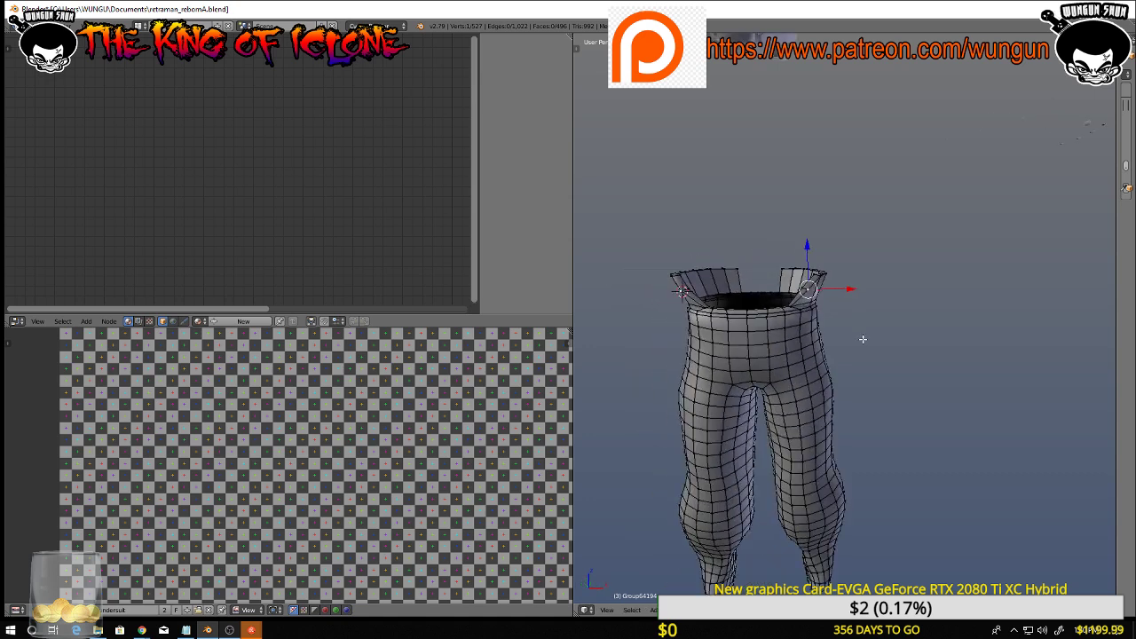
scroll(863, 338, "up", 4)
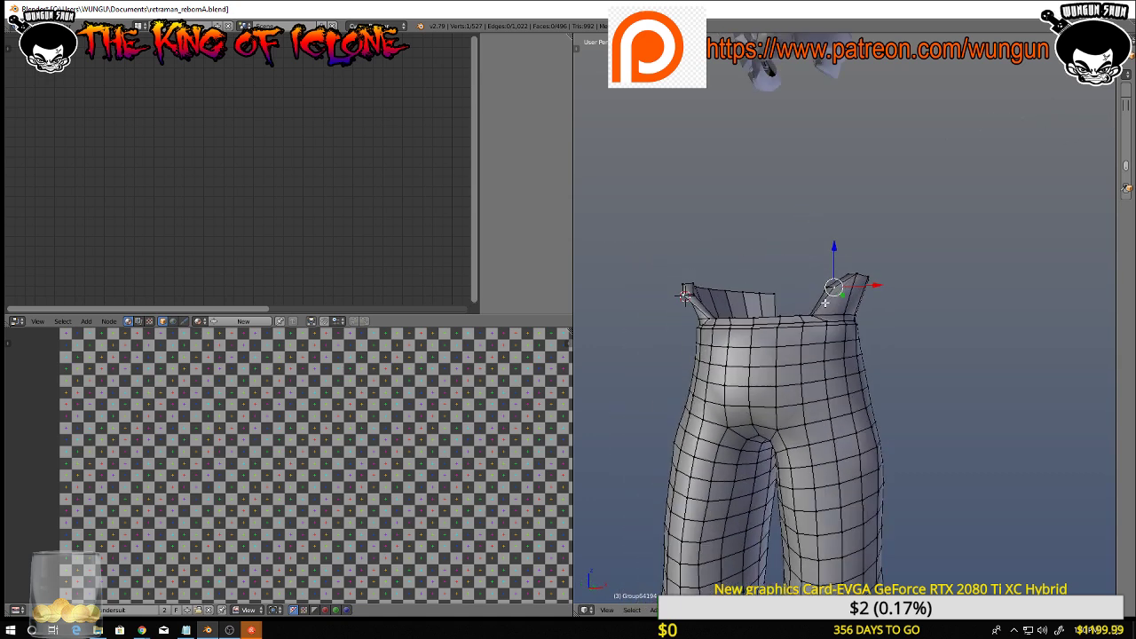
Turn off the Mirror modifier's viewport display so only the modelled half of the trousers shows
middle_click_drag(825, 304, 956, 419)
scroll(889, 421, "up", 3)
middle_click_drag(577, 425, 702, 373, "shift")
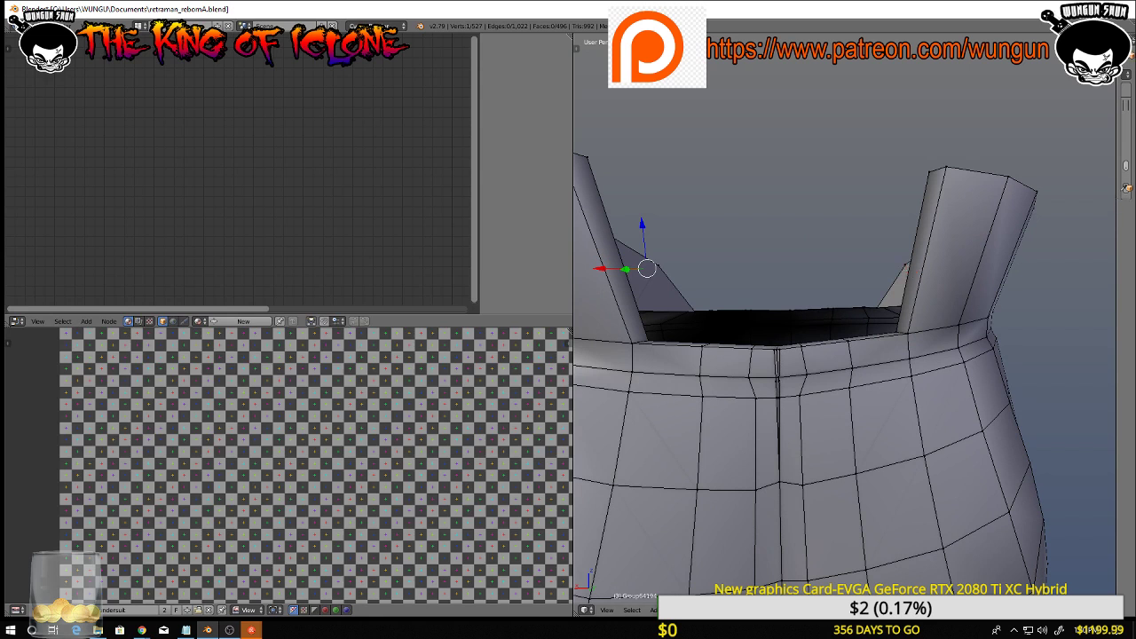
left_click_drag(1117, 168, 890, 142)
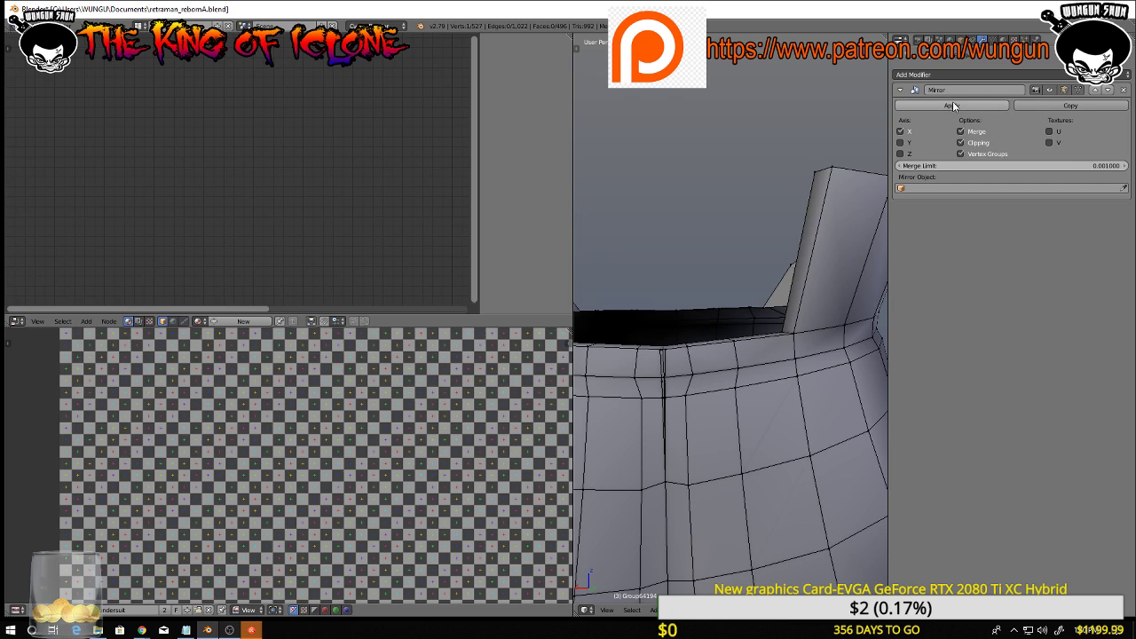
left_click(1050, 91)
Delete the three stray vertices sticking out at the rear centre of the waistband
scroll(683, 418, "down", 5)
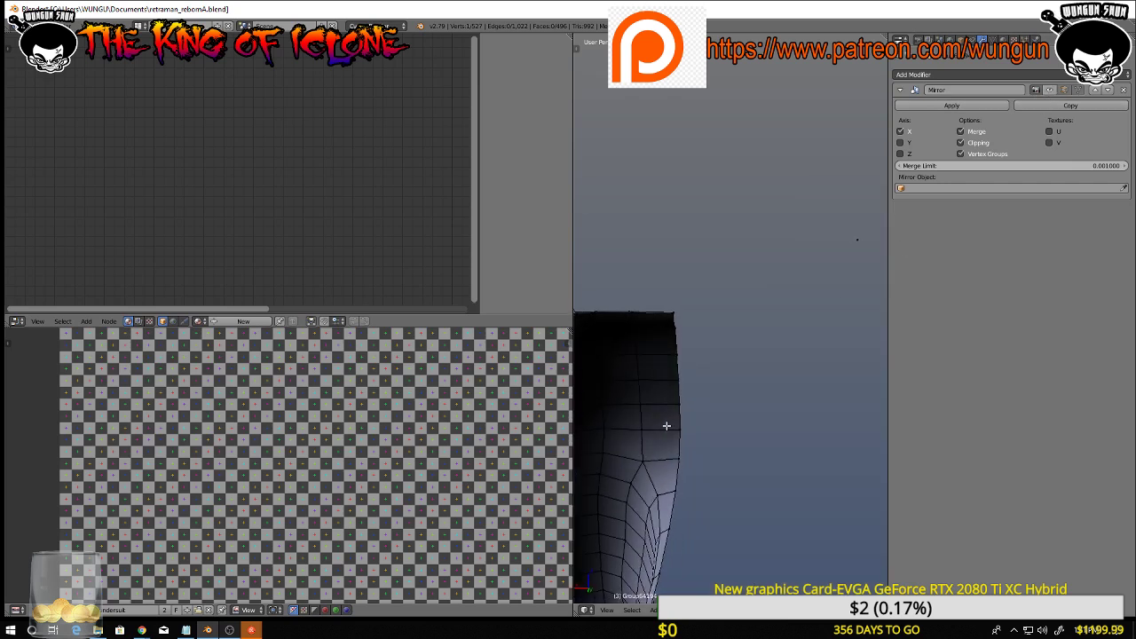
mouse_move(809, 384)
middle_mouse_down()
mouse_move(680, 400)
mouse_move(630, 382)
mouse_move(694, 367)
middle_mouse_up()
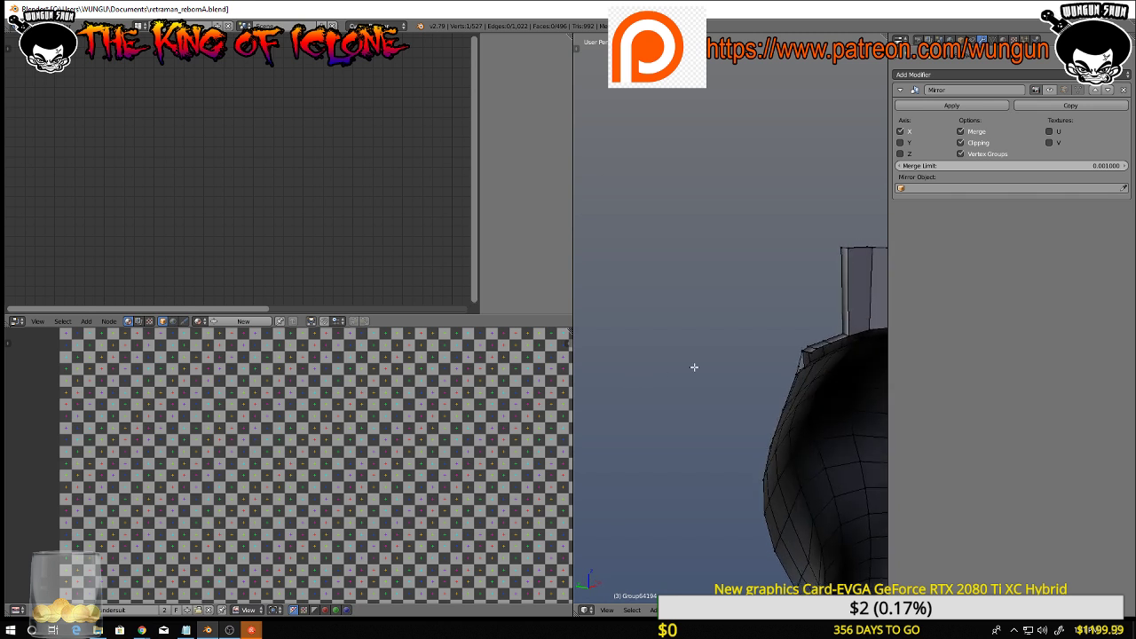
scroll(765, 379, "up", 5)
middle_click_drag(786, 359, 694, 386, "shift")
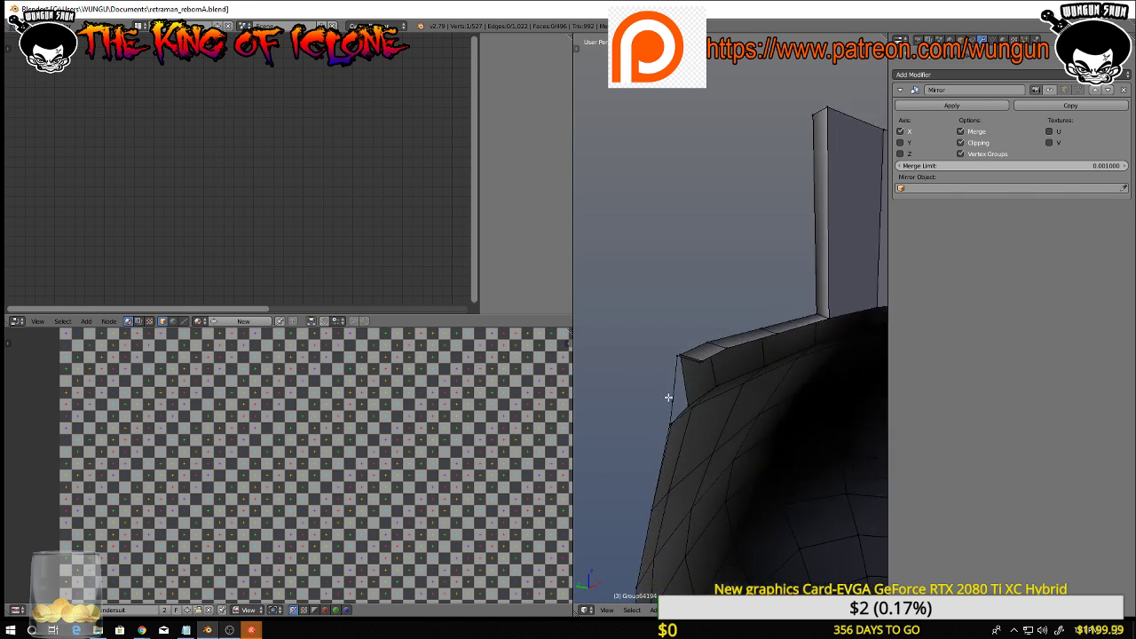
right_click(680, 359, "shift")
middle_click_drag(693, 369, 877, 380)
key("x")
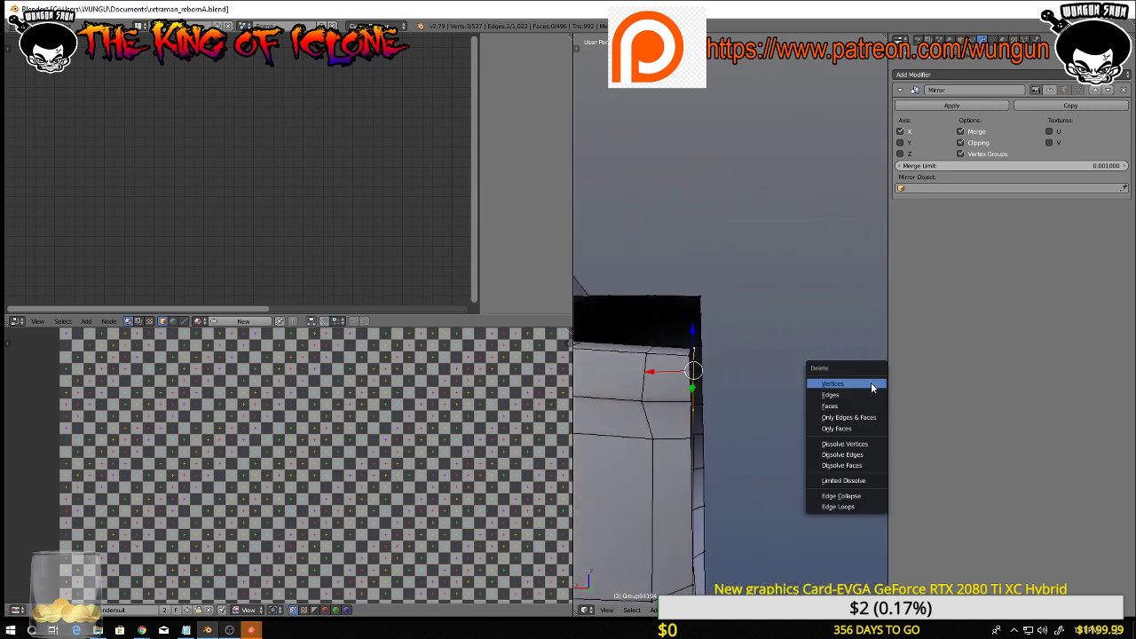
left_click(871, 381)
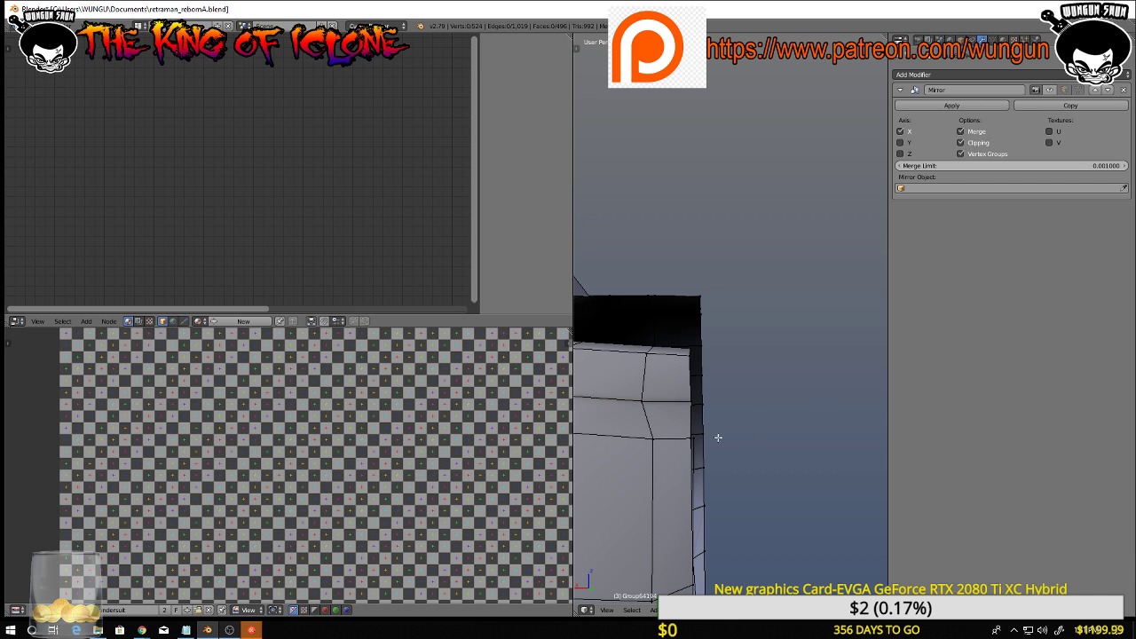
Try to delete two vertices on the rear centre edge just below the waistband, and undo the deletion
right_click(692, 439)
right_click(695, 454, "shift")
scroll(721, 459, "down", 4)
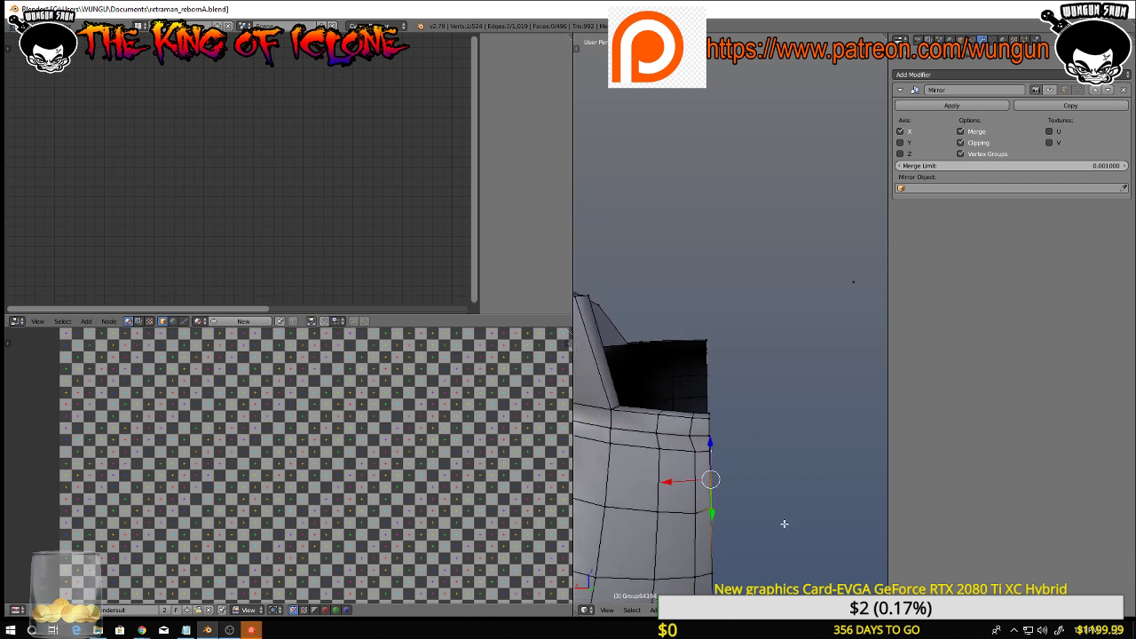
middle_click_drag(783, 522, 765, 367)
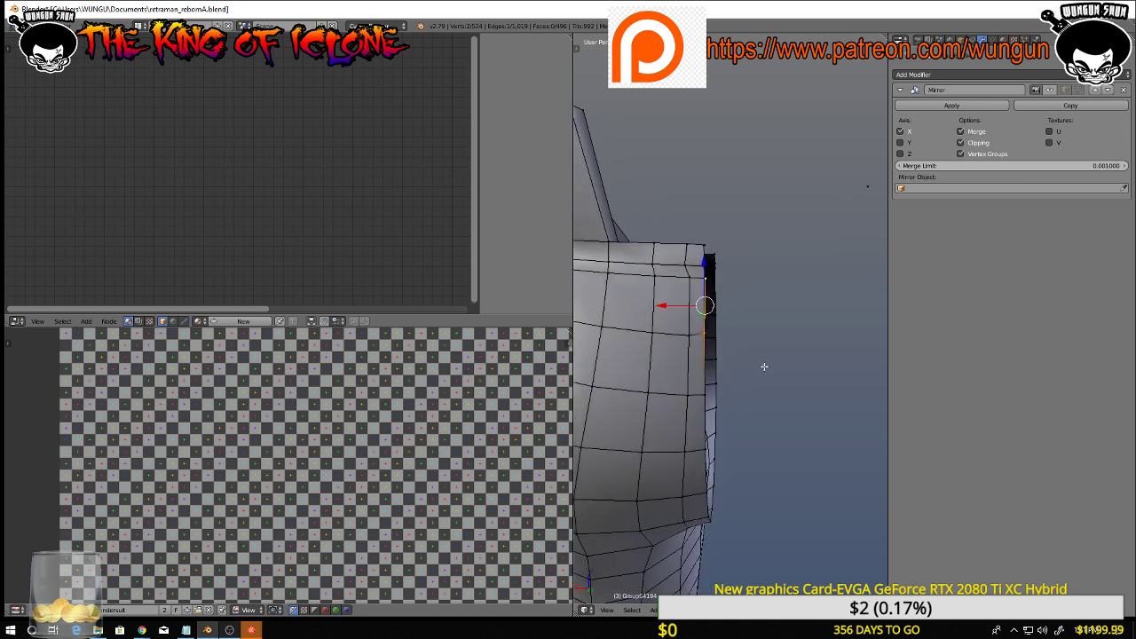
key("x")
left_click(764, 367)
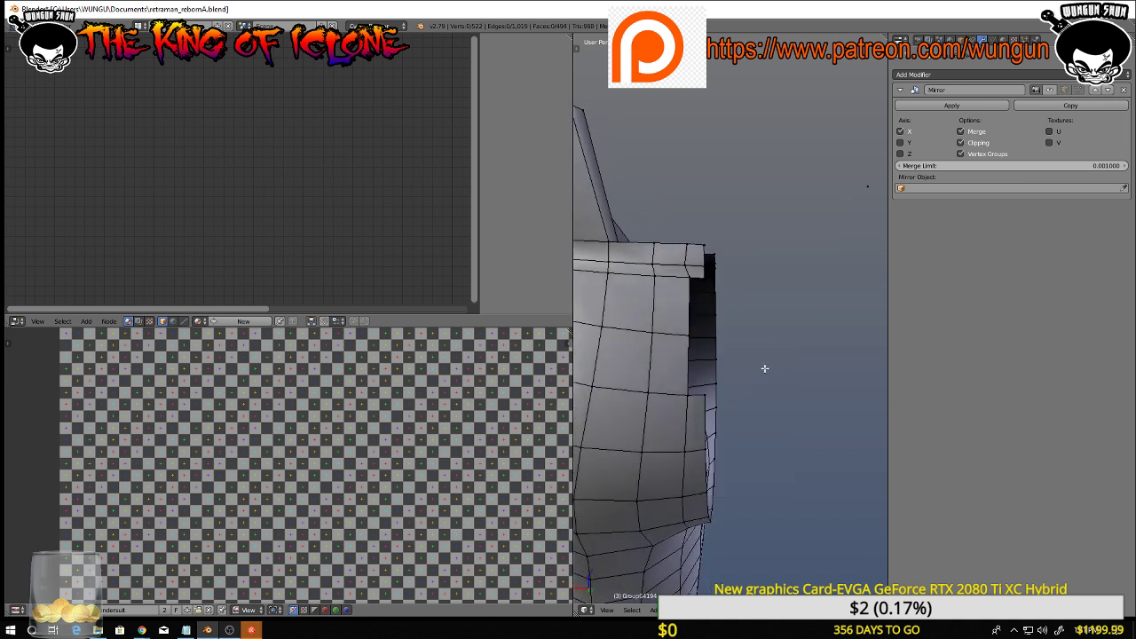
key("ctrl+z")
Pull the stray vertex below the rear waistband away from the centre edge along X and delete it
middle_click_drag(757, 370, 751, 370)
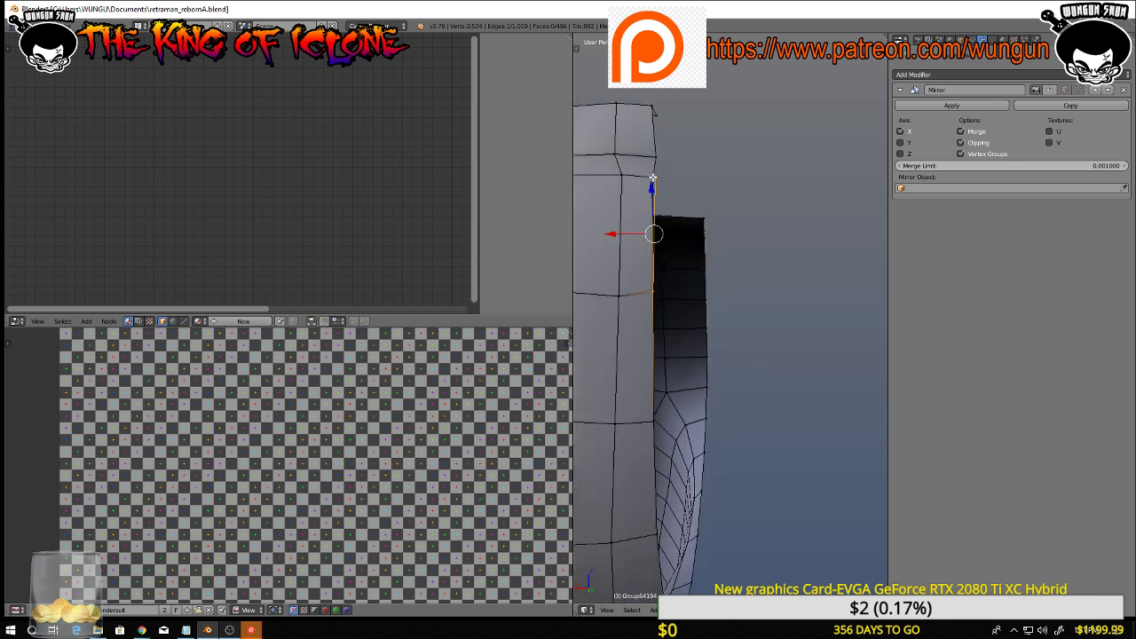
right_click(653, 177)
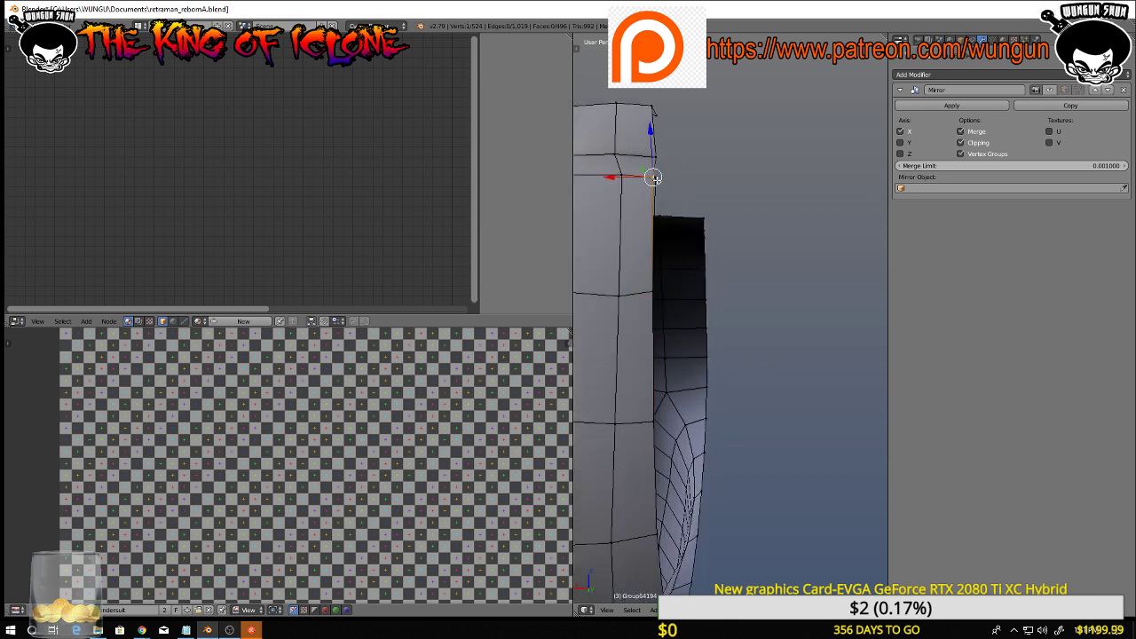
right_click(655, 180)
key("g")
key("x")
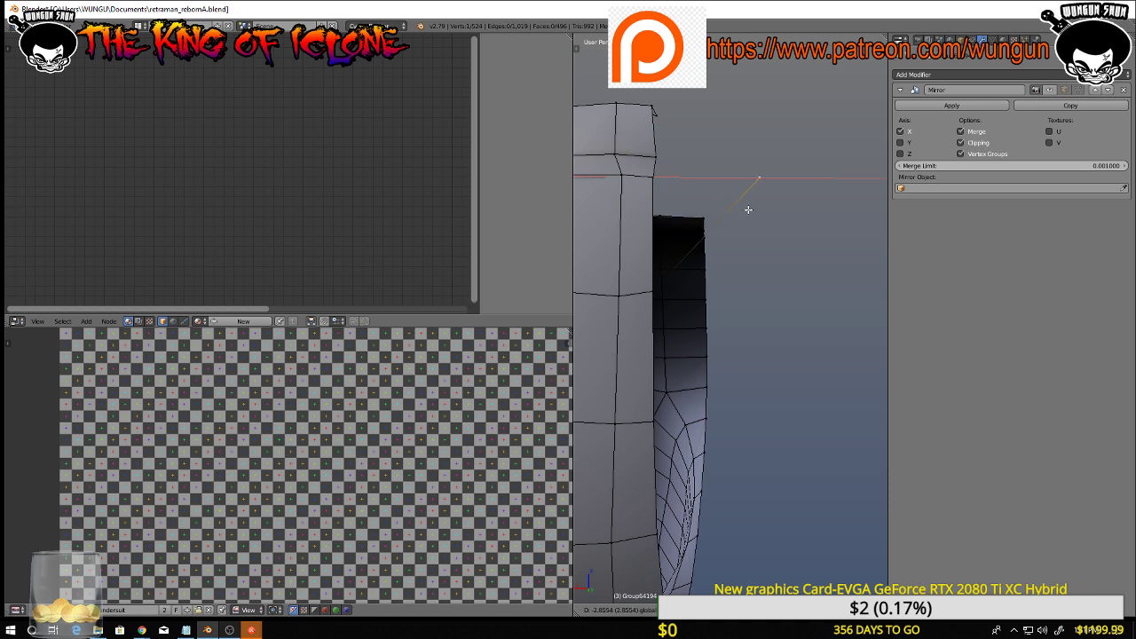
left_click(749, 210)
key("x")
left_click(788, 205)
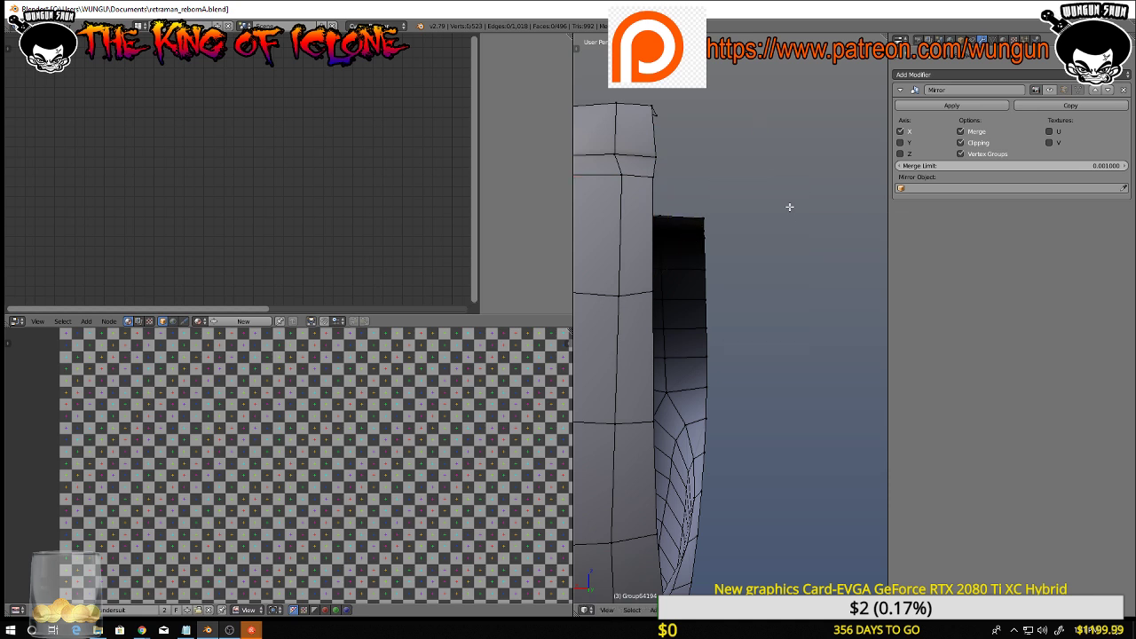
Run Remove Doubles on the whole trousers mesh and turn the Mirror modifier's viewport display back on
middle_click_drag(789, 203, 688, 280)
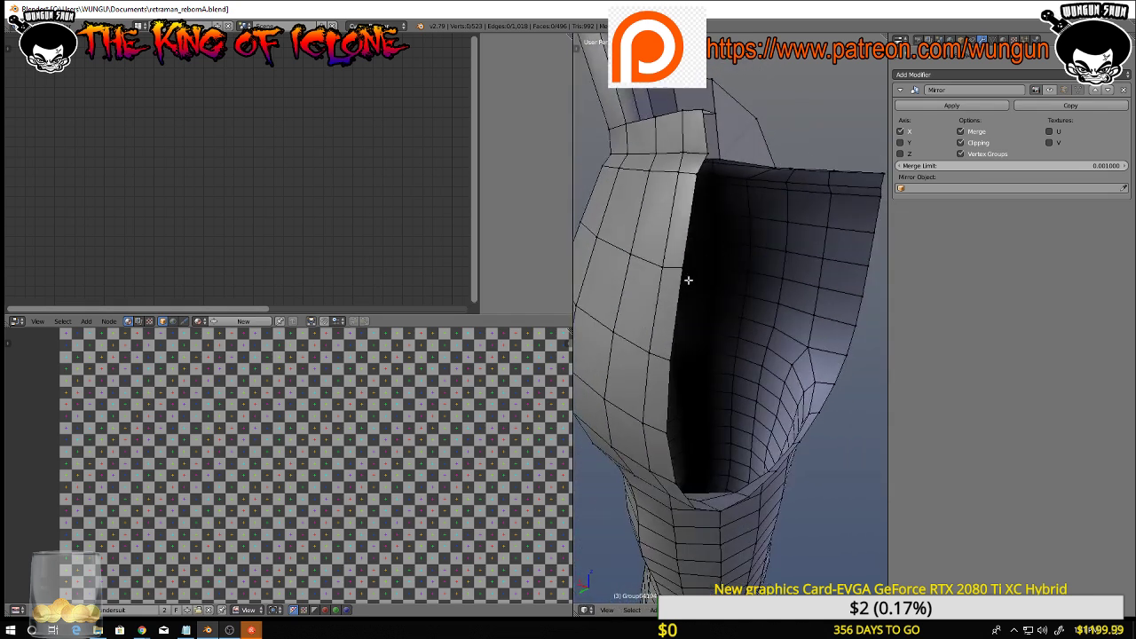
key("a")
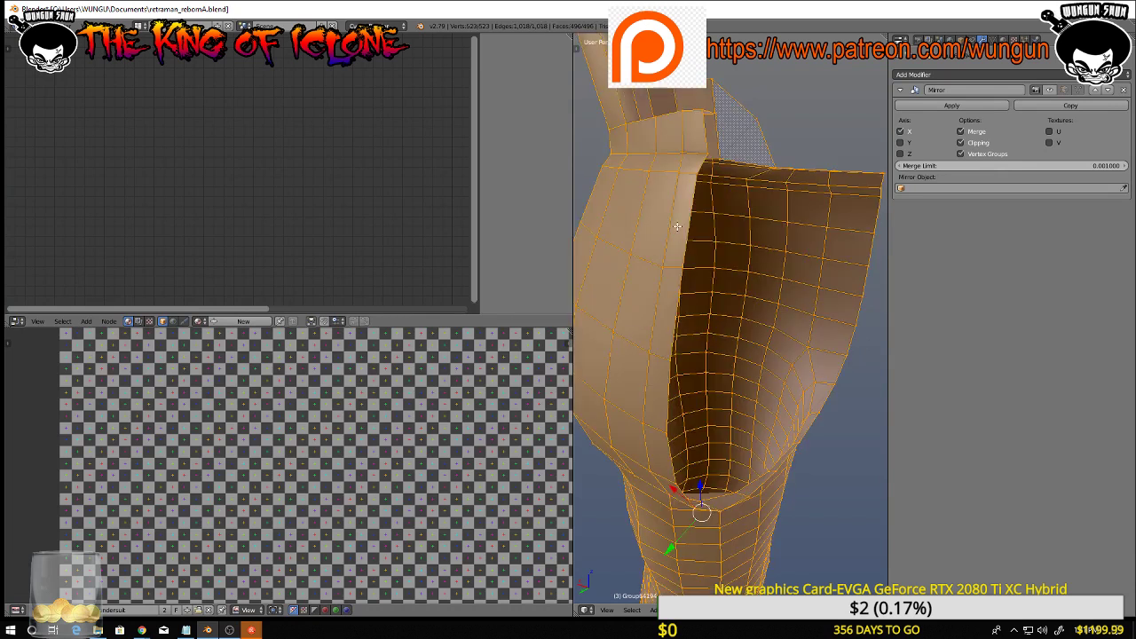
key("w")
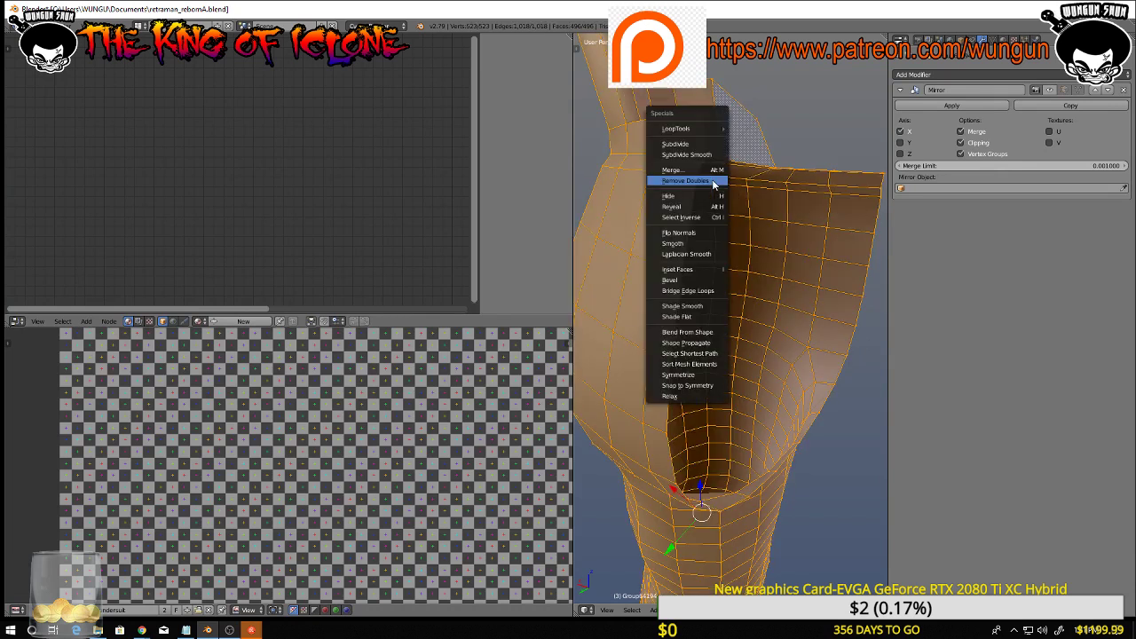
left_click(708, 181)
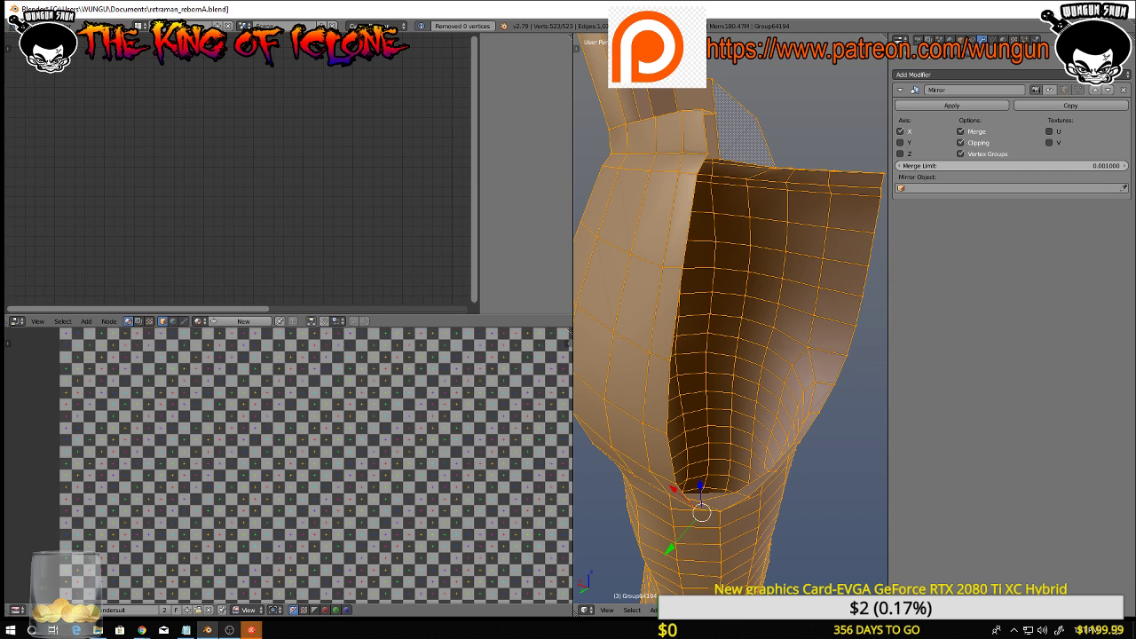
middle_click_drag(726, 65, 834, 308)
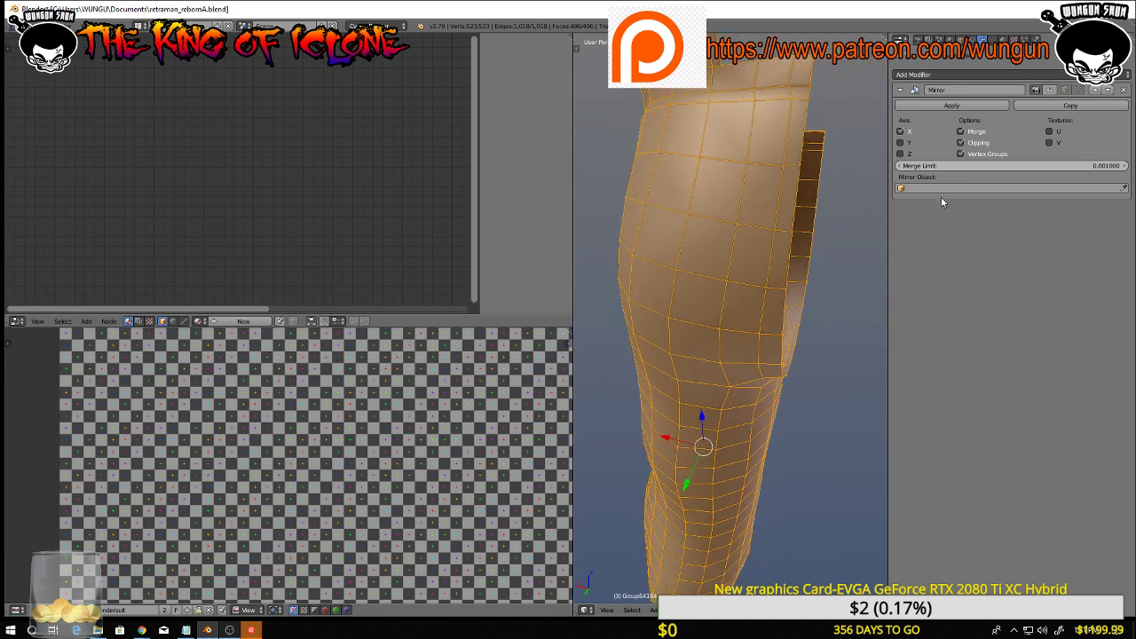
left_click(1052, 90)
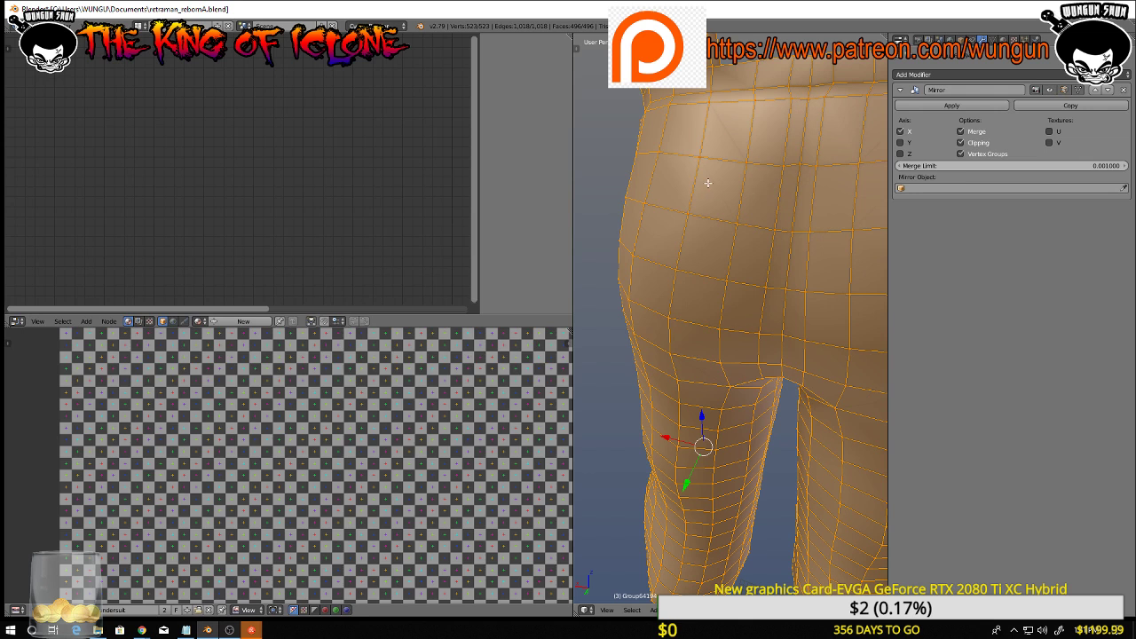
Select the centre edge loop running down the back of the trousers and through the crotch
middle_click_drag(767, 161, 799, 148)
right_click(799, 149)
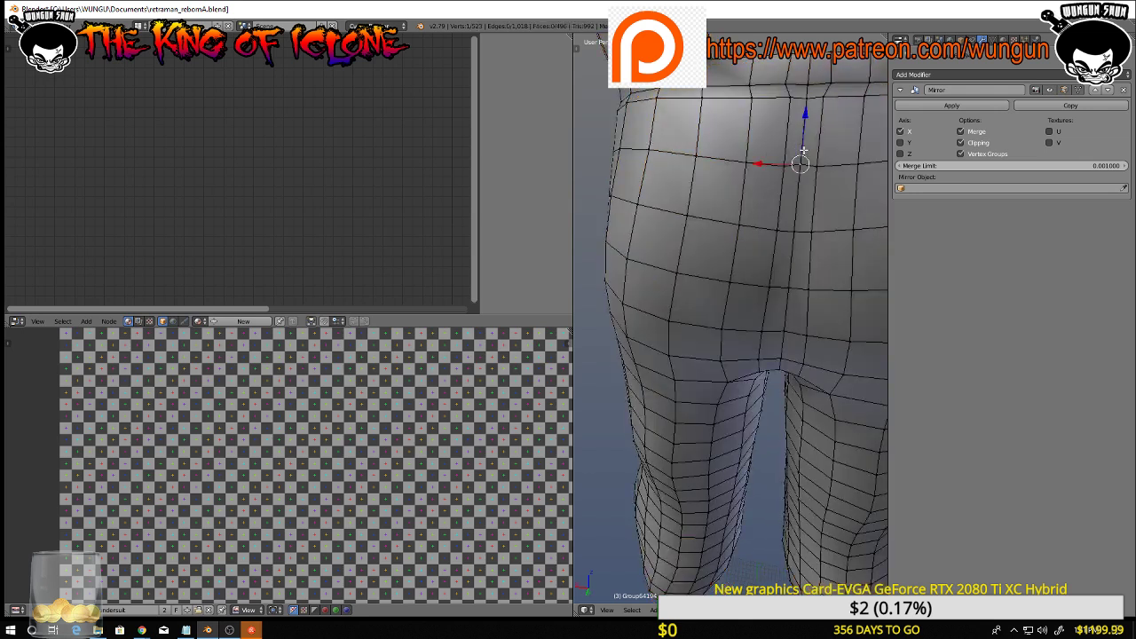
right_click(804, 151, "alt")
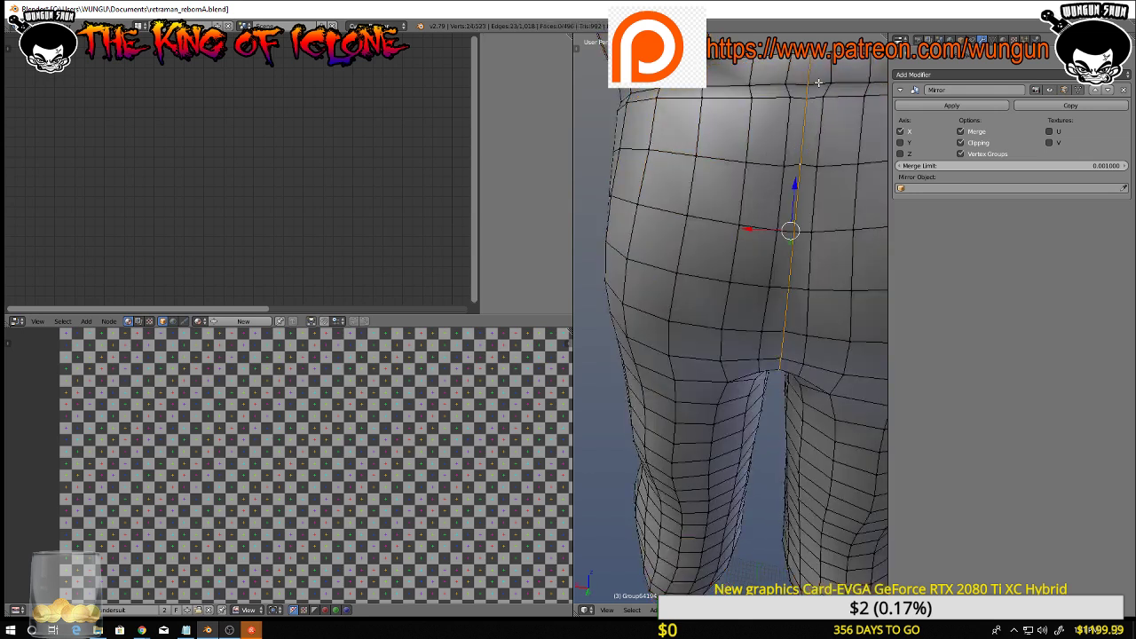
Examine the selected centre loop from the front, back and inside of the trousers for leftover geometry
scroll(805, 185, "down", 2)
left_click_drag(779, 212, 705, 208)
scroll(755, 233, "down", 2)
middle_click_drag(755, 234, 824, 253)
scroll(834, 174, "up", 3)
scroll(815, 195, "down", 4)
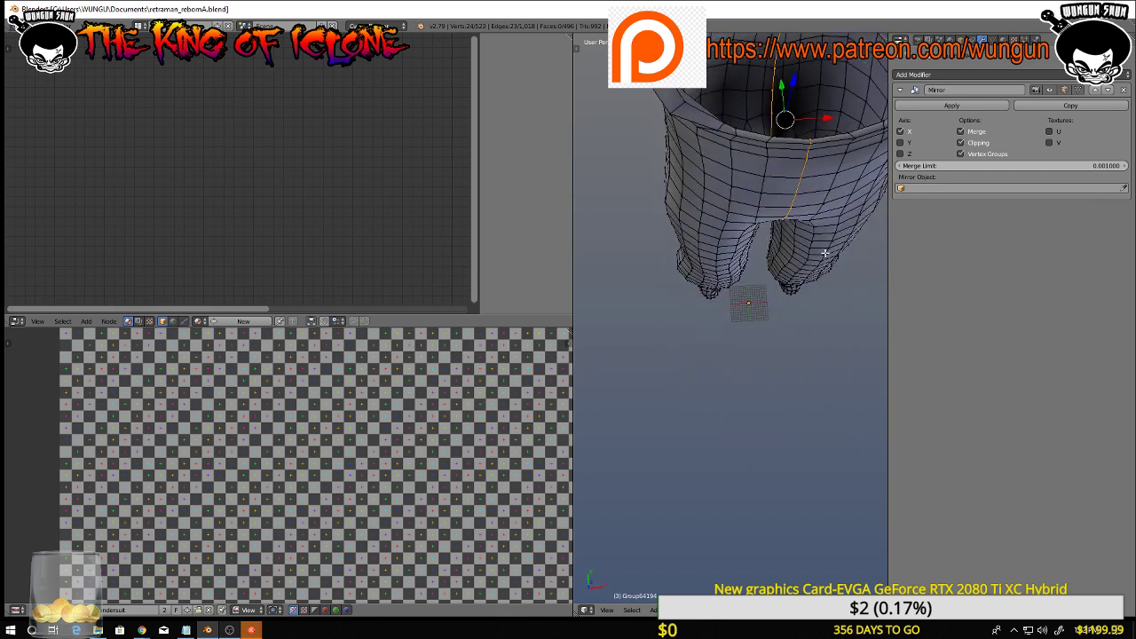
middle_click_drag(824, 153, 771, 424)
scroll(758, 308, "up", 5)
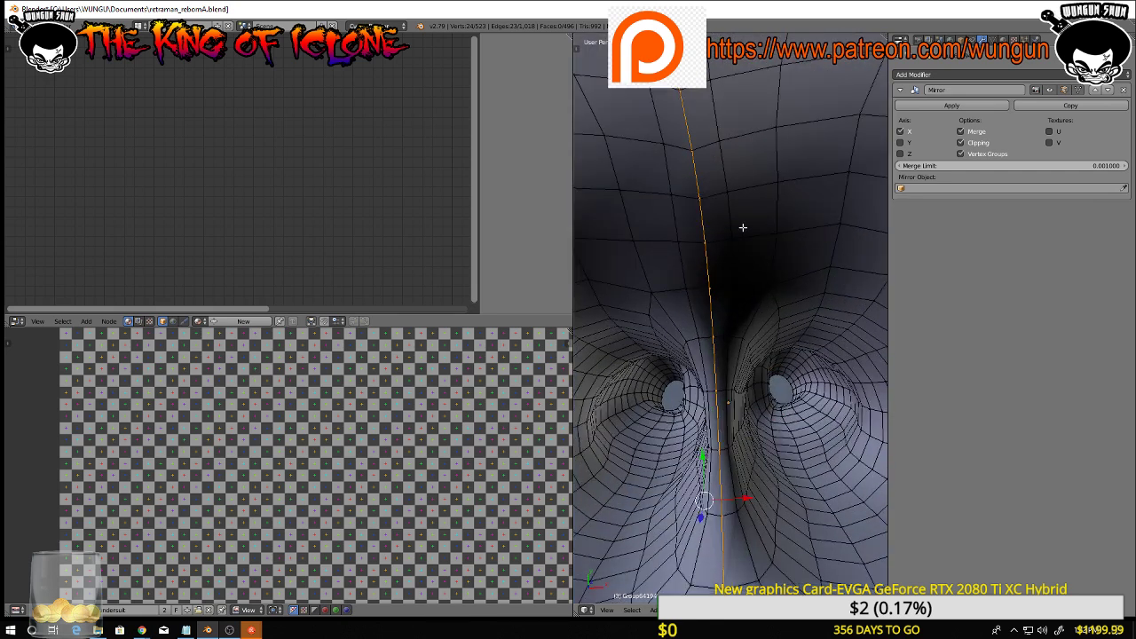
middle_click_drag(743, 227, 718, 272)
scroll(728, 312, "down", 10)
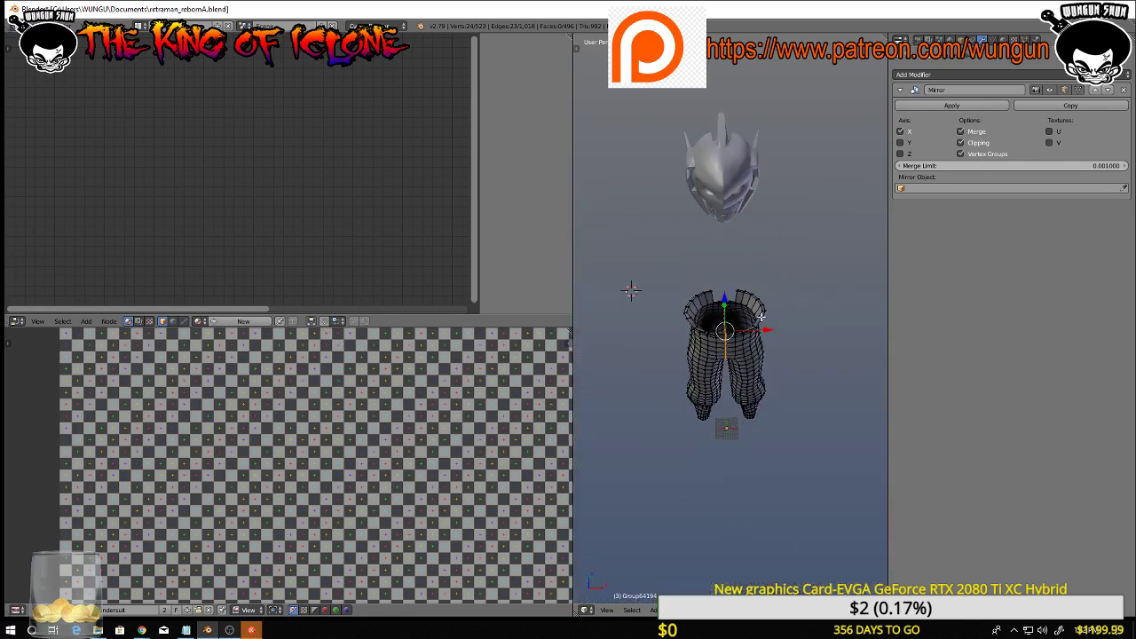
middle_click_drag(761, 316, 833, 265)
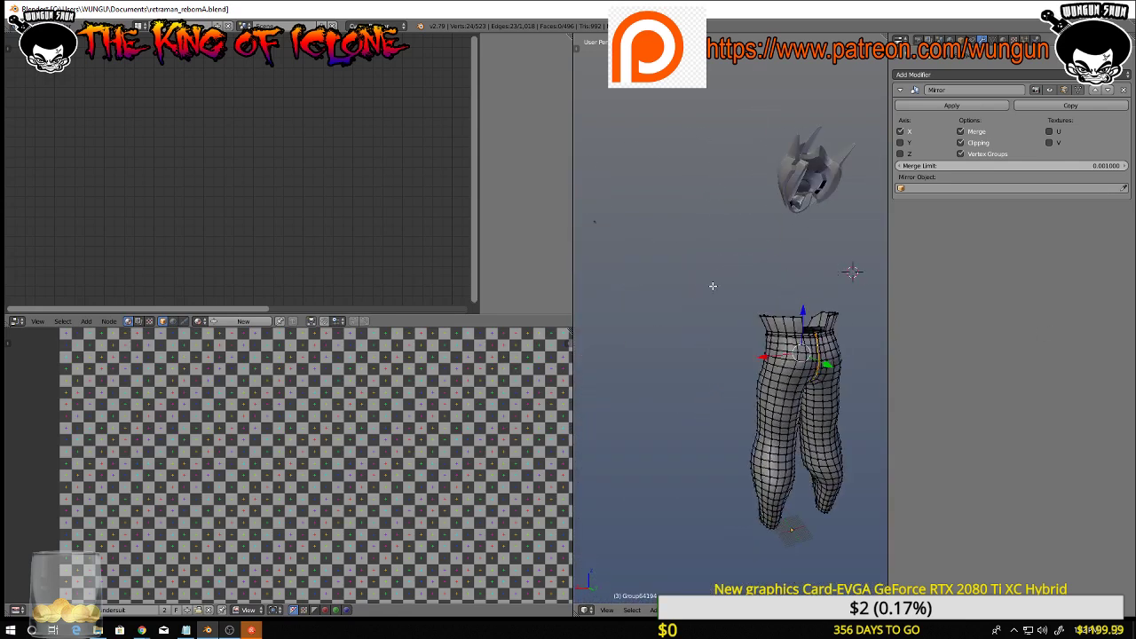
middle_click_drag(753, 317, 718, 242, "shift")
scroll(772, 287, "up", 7)
scroll(776, 287, "down", 4)
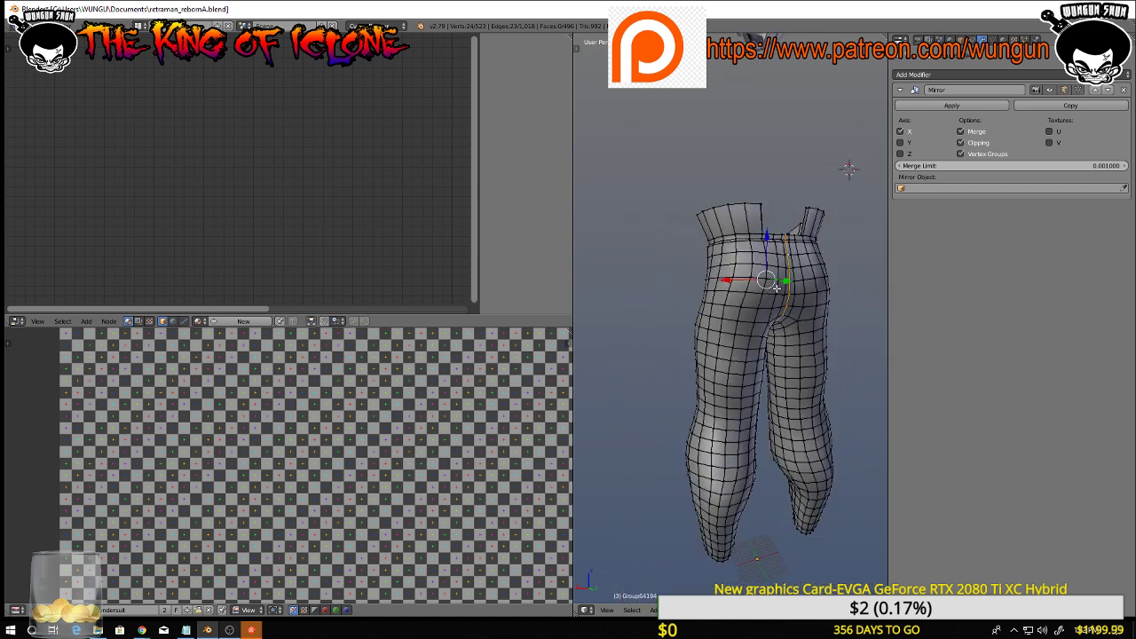
Select the rear centre edge loop of the trousers together with the edge loop around the upper thigh
scroll(782, 288, "down", 1)
middle_click_drag(822, 278, 615, 290)
middle_click_drag(646, 327, 667, 296)
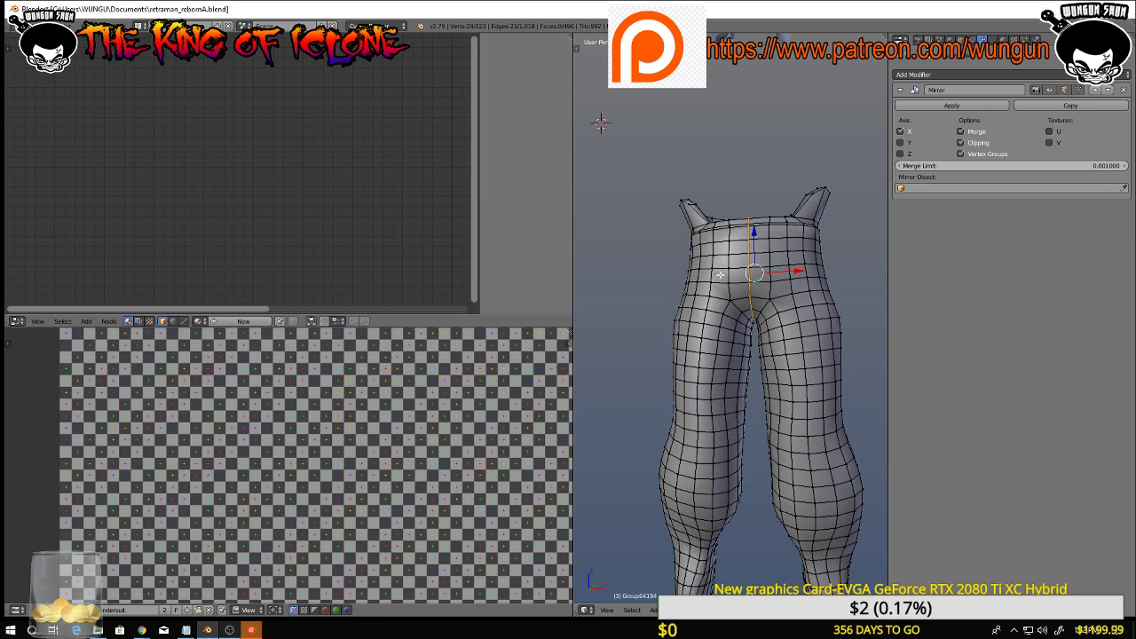
middle_click_drag(745, 250, 749, 227)
middle_click_drag(765, 272, 831, 289)
right_click(786, 318)
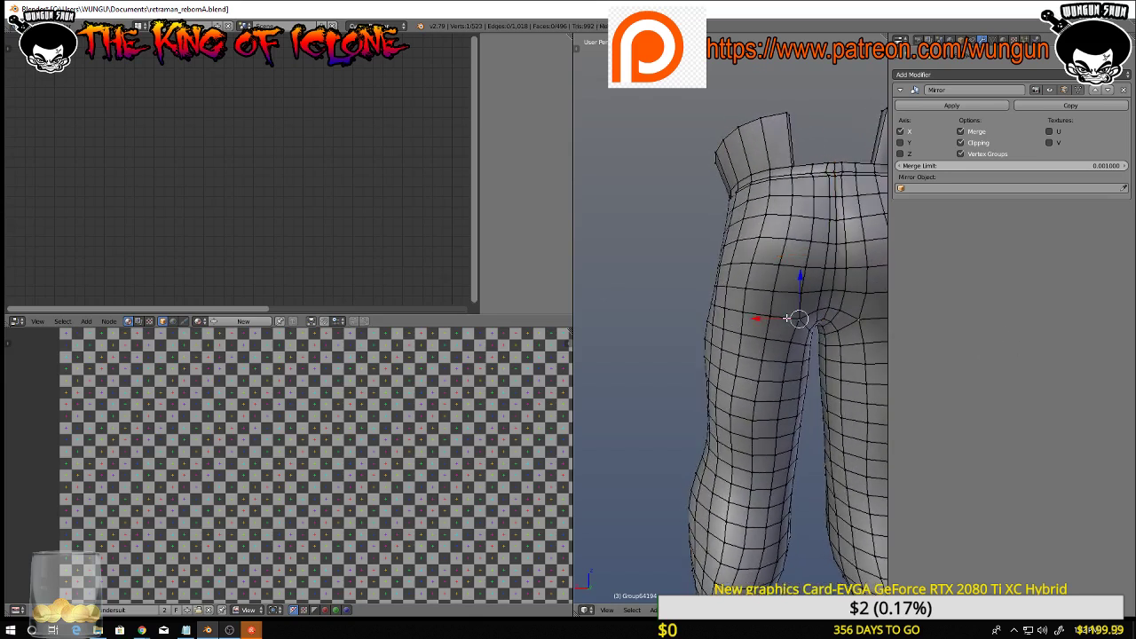
right_click(795, 319, "alt")
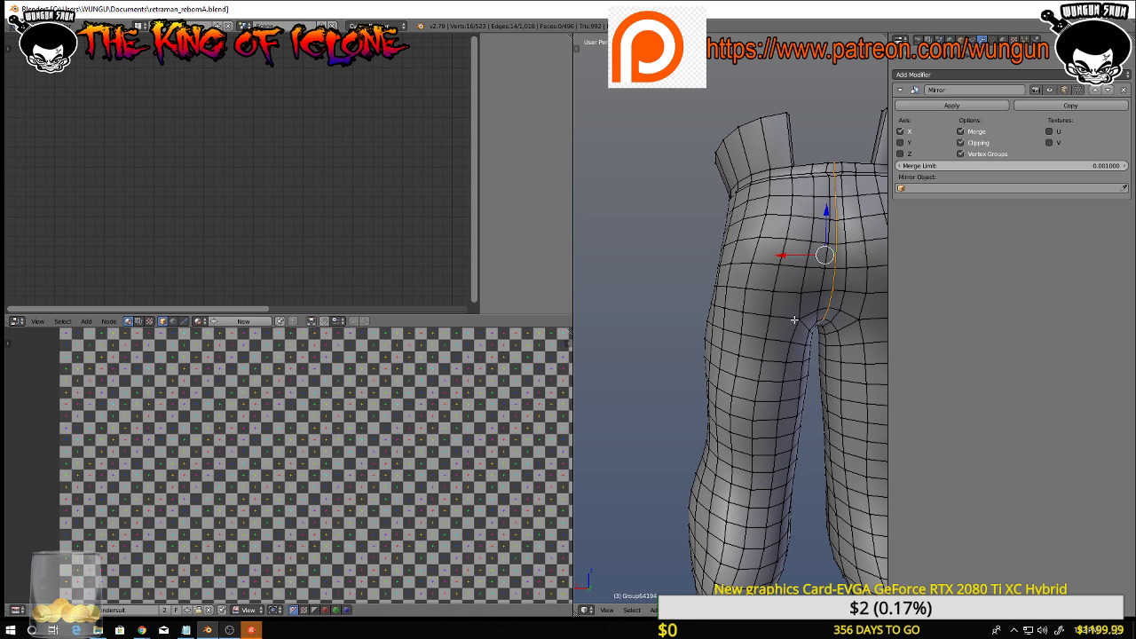
right_click(794, 319, "alt+shift")
Add the inseam edge loop running down the inner leg to the selection
middle_click_drag(848, 332, 842, 253)
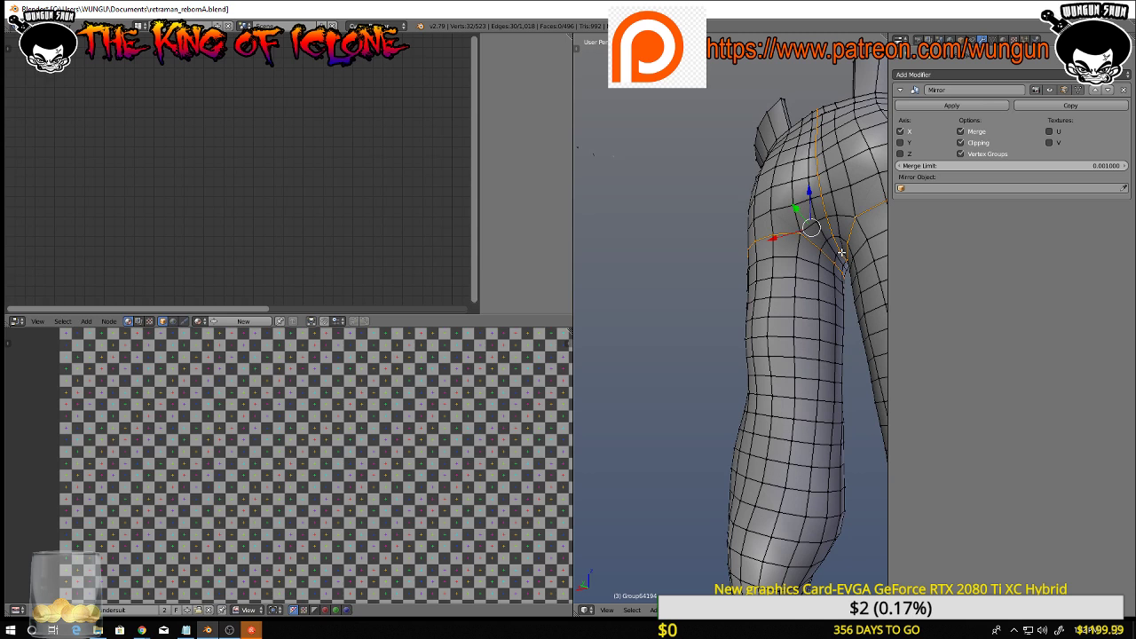
right_click(839, 256, "alt+shift")
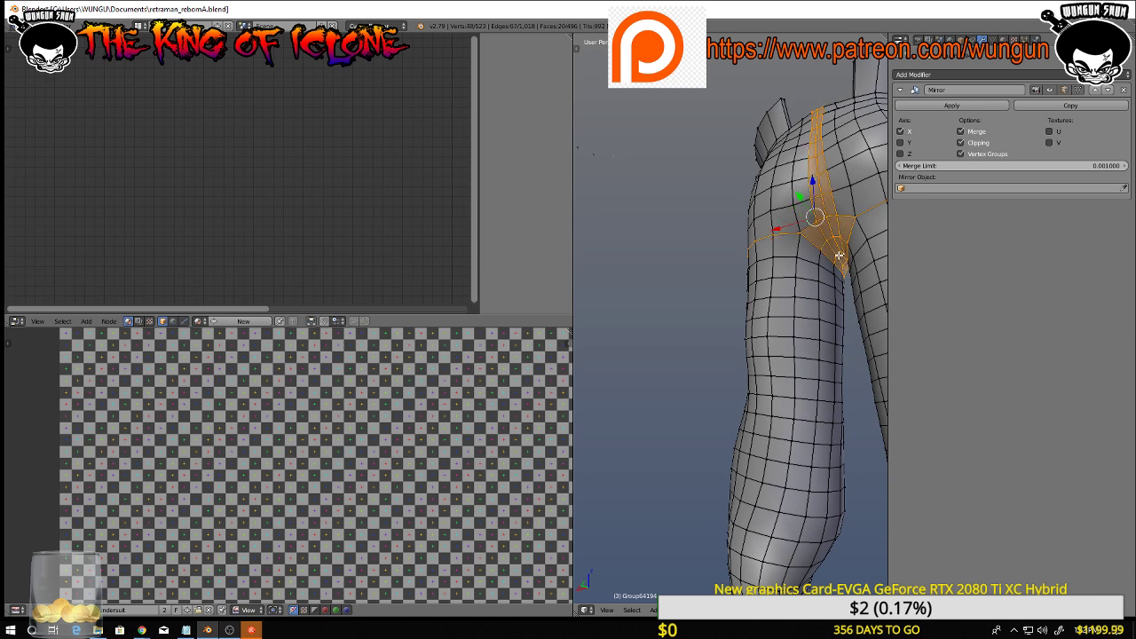
right_click(834, 272, "alt+shift")
right_click(835, 280, "alt+shift")
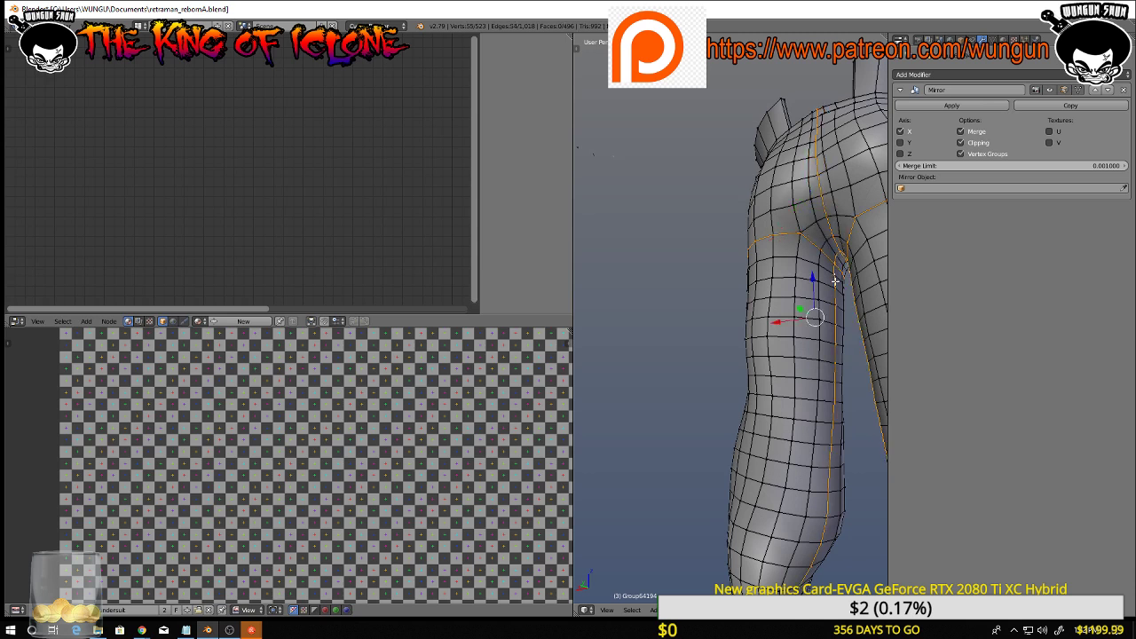
Mark the selected centre, thigh and inseam loops as seams
middle_click_drag(836, 282, 661, 304)
scroll(823, 317, "down", 4)
key("KP_4")
key("KP_4")
key("KP_4")
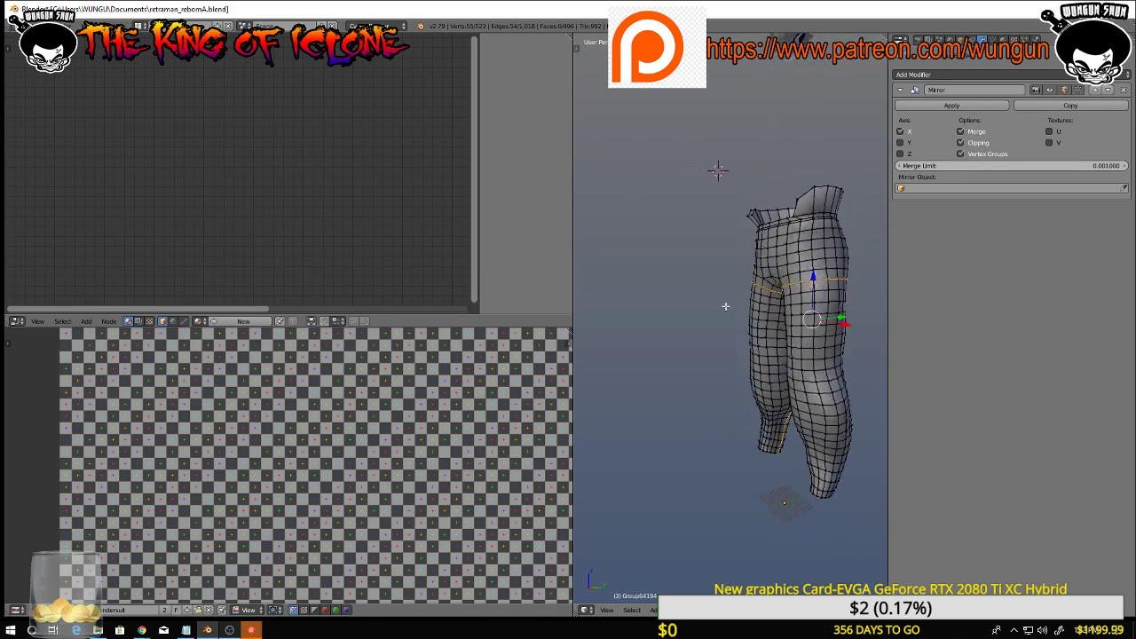
key("w")
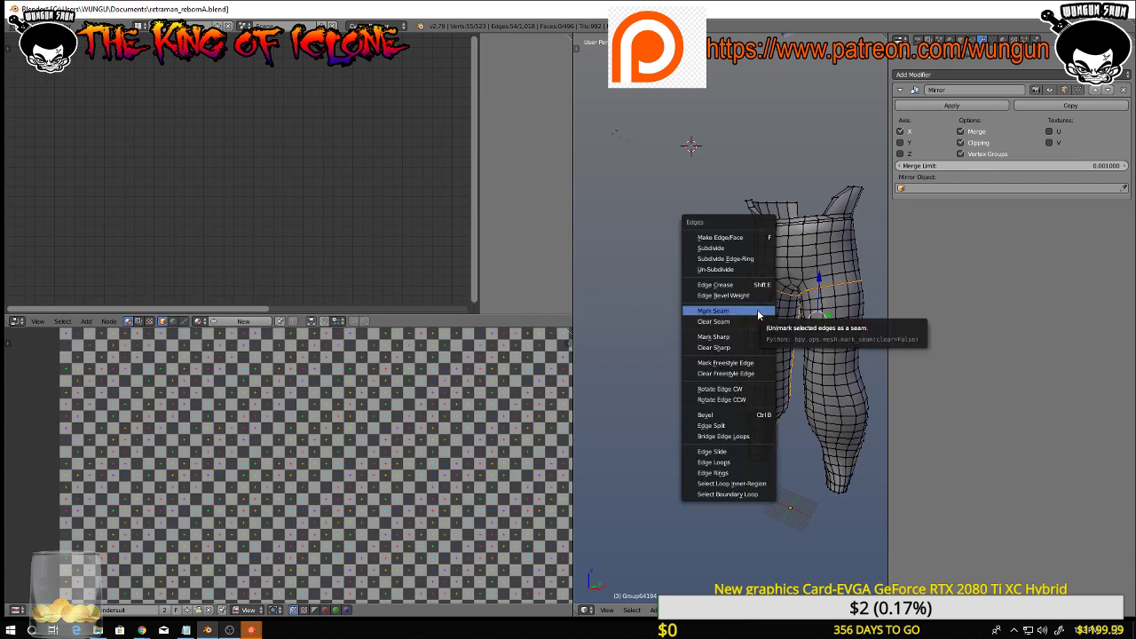
key("Escape")
Examine the marked seams on the trousers from all sides
key("KP_4")
key("KP_4")
key("KP_4")
key("KP_4")
key("KP_4")
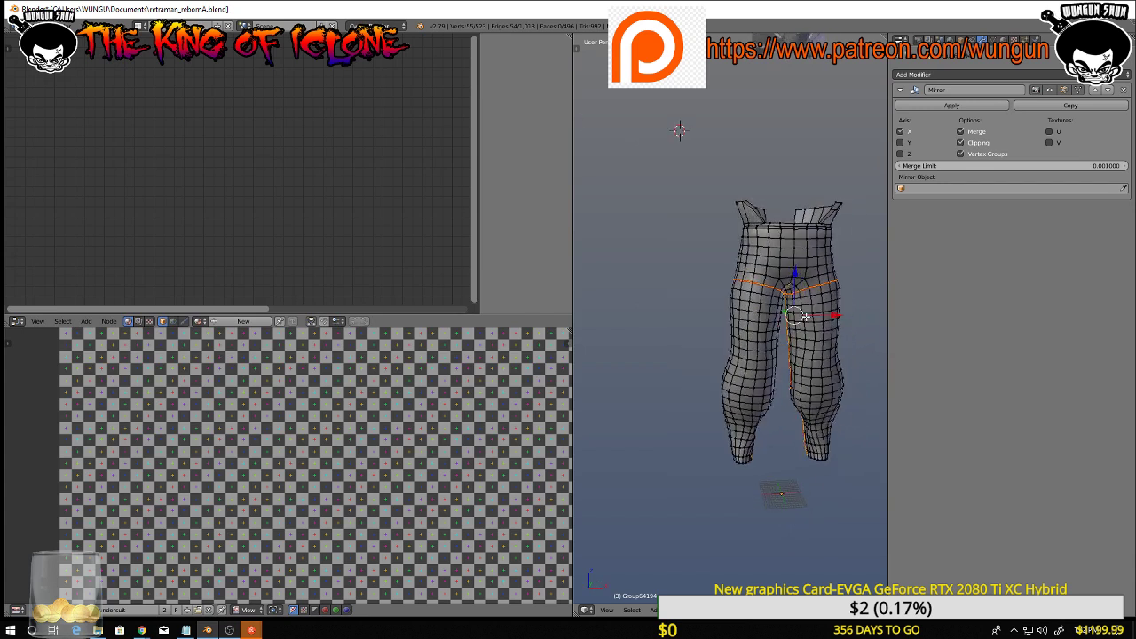
scroll(776, 323, "down", 3)
middle_click_drag(792, 314, 806, 357, "shift")
key("KP_4")
key("KP_4")
key("KP_4")
key("KP_4")
key("KP_4")
key("KP_4")
key("KP_4")
key("KP_4")
key("KP_4")
key("KP_4")
key("KP_4")
key("KP_4")
key("KP_4")
key("KP_4")
key("KP_4")
key("KP_4")
key("KP_4")
key("KP_4")
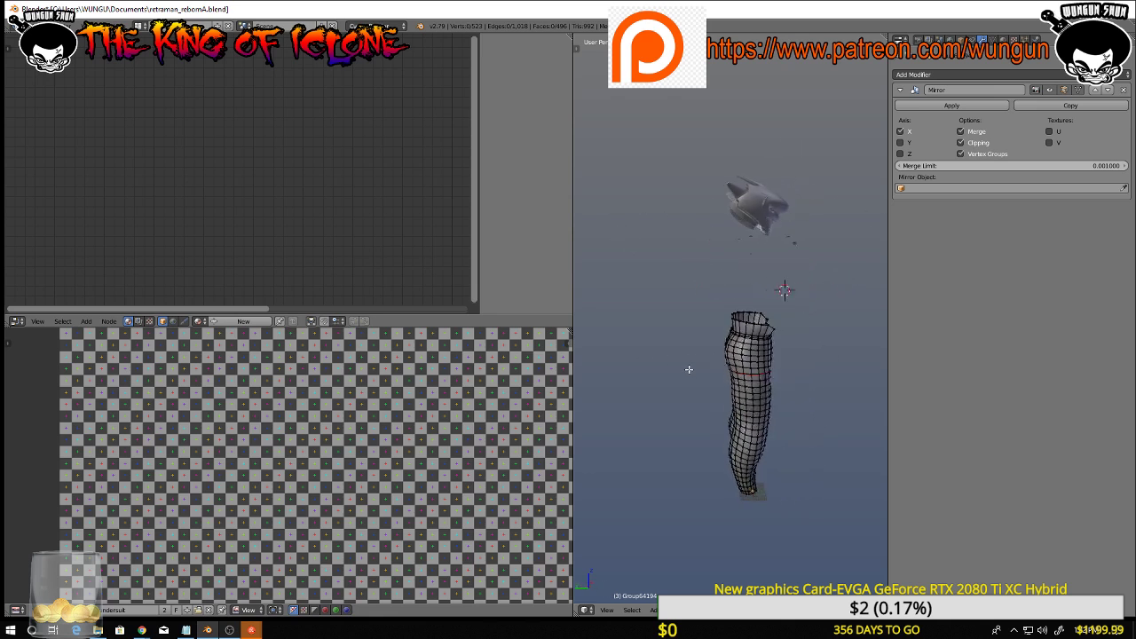
key("KP_4")
key("KP_4")
key("KP_4")
key("KP_4")
key("KP_4")
key("KP_4")
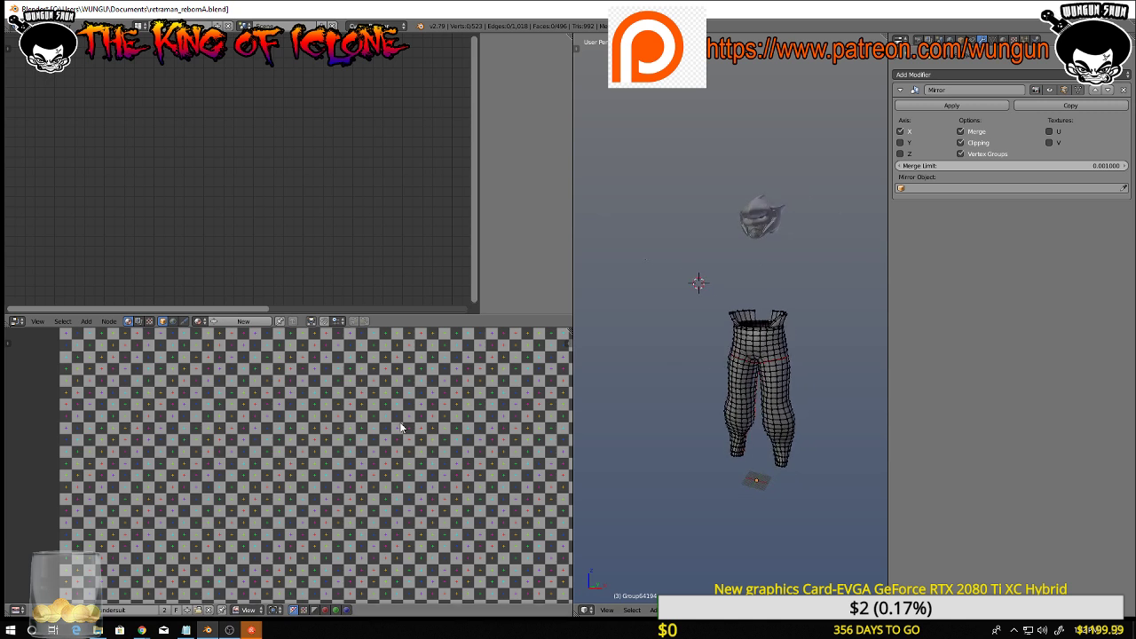
Unlink the current image from the UV editor and create a new 2048 px UV Grid image named pants
scroll(389, 433, "down", 3)
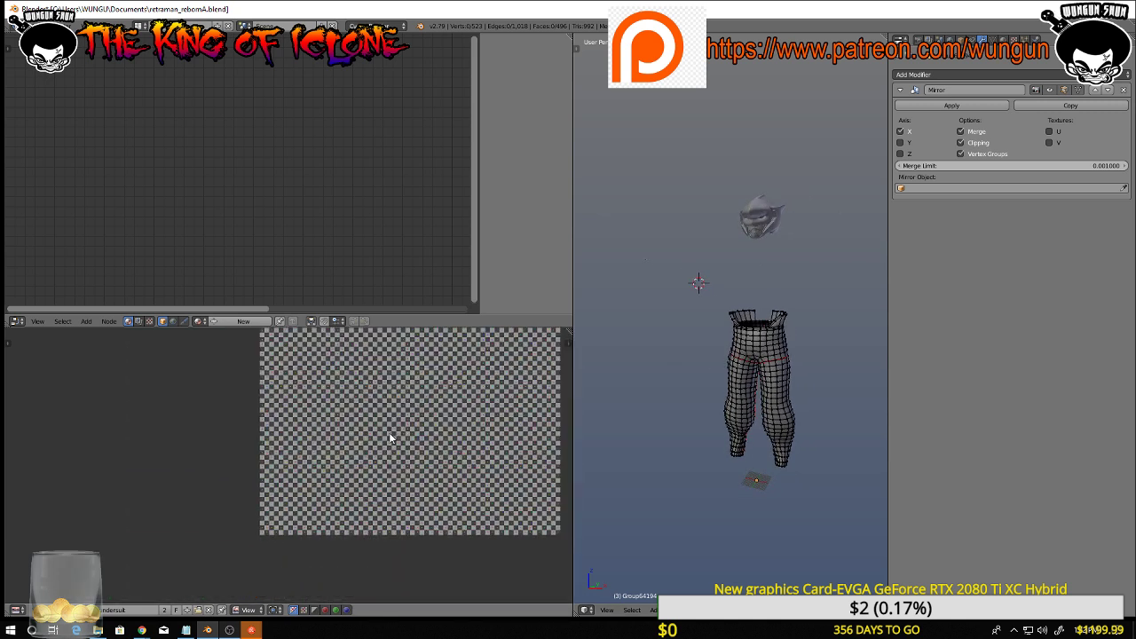
left_click(220, 610)
left_click(112, 611)
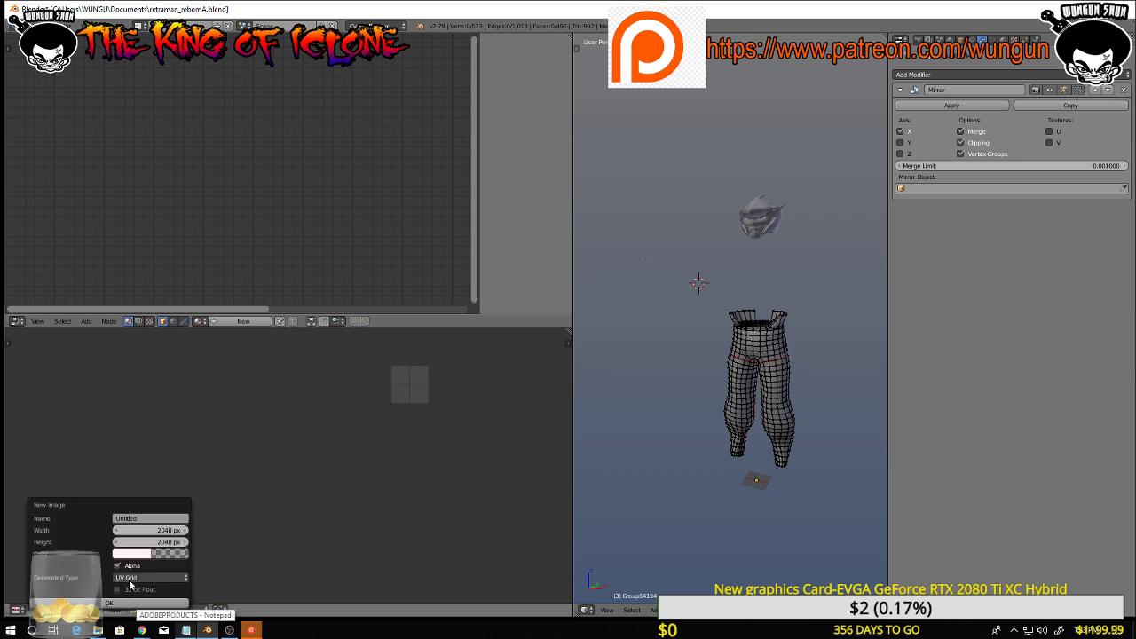
left_click(142, 519)
type("pants")
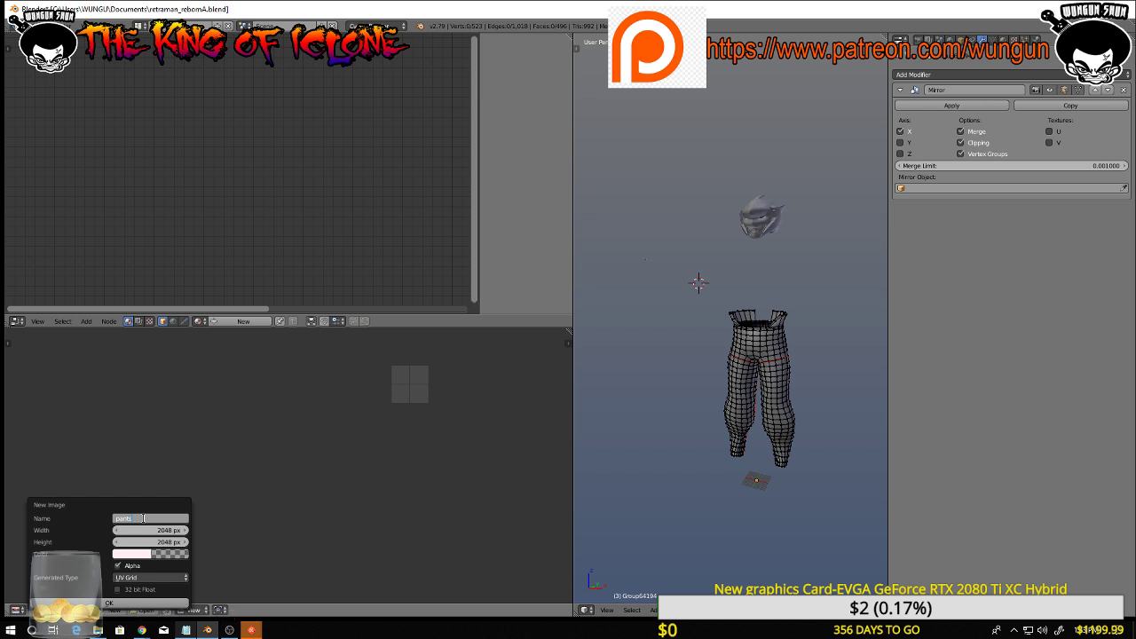
key("Return")
left_click(135, 605)
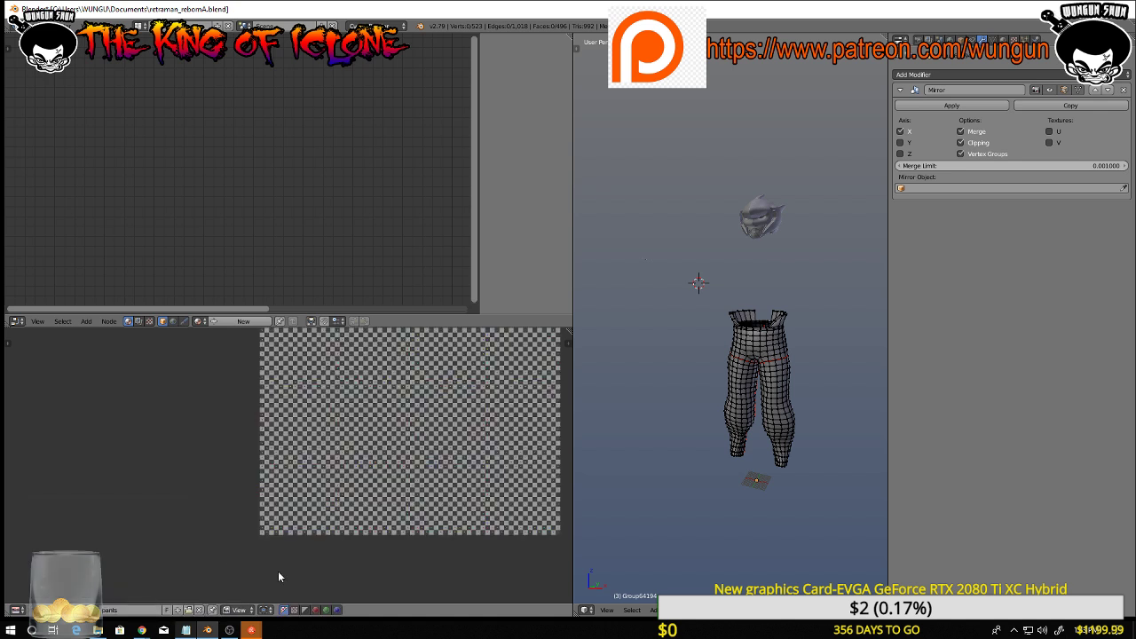
middle_click_drag(154, 445, 112, 489)
scroll(115, 489, "down", 1)
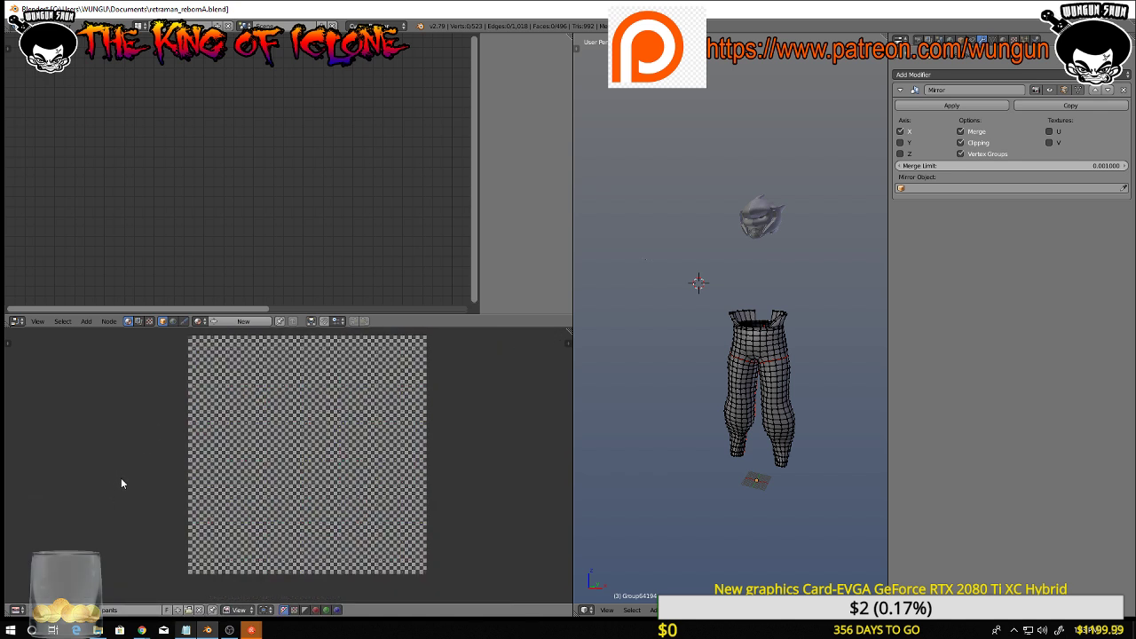
Select the whole trousers mesh and unwrap it onto the pants image
middle_click_drag(800, 390, 827, 388)
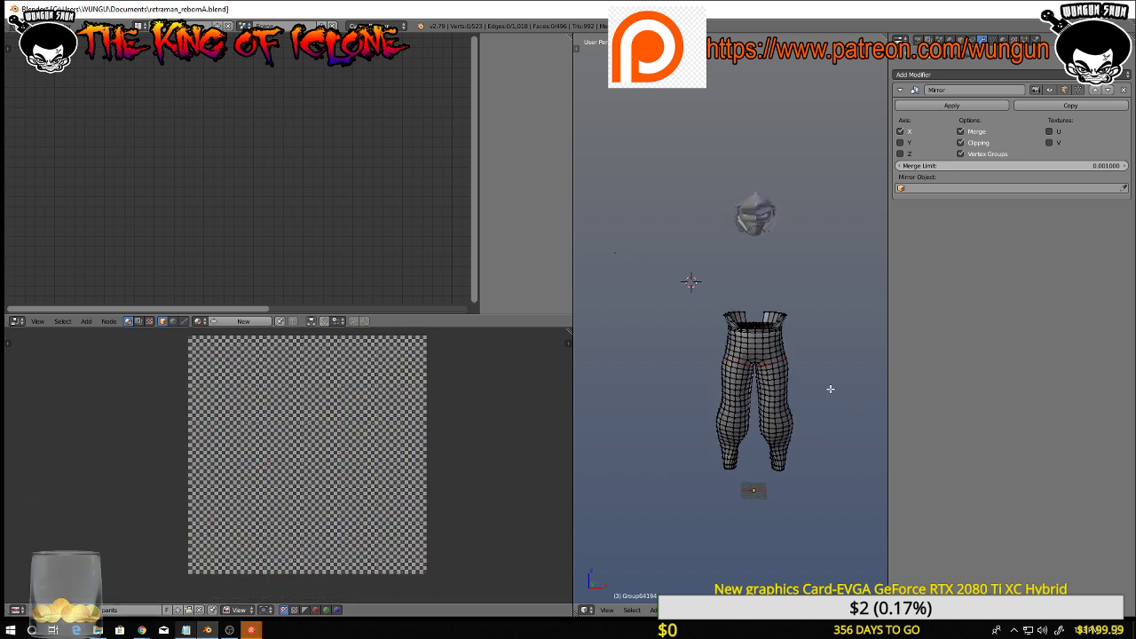
key("a")
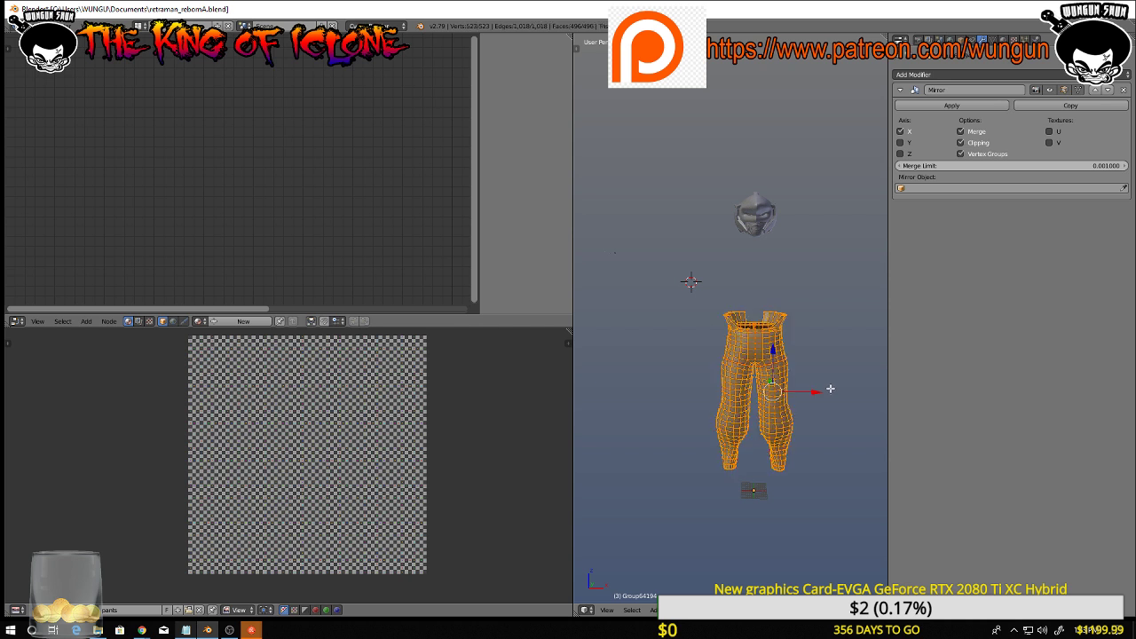
key("u")
left_click(832, 390)
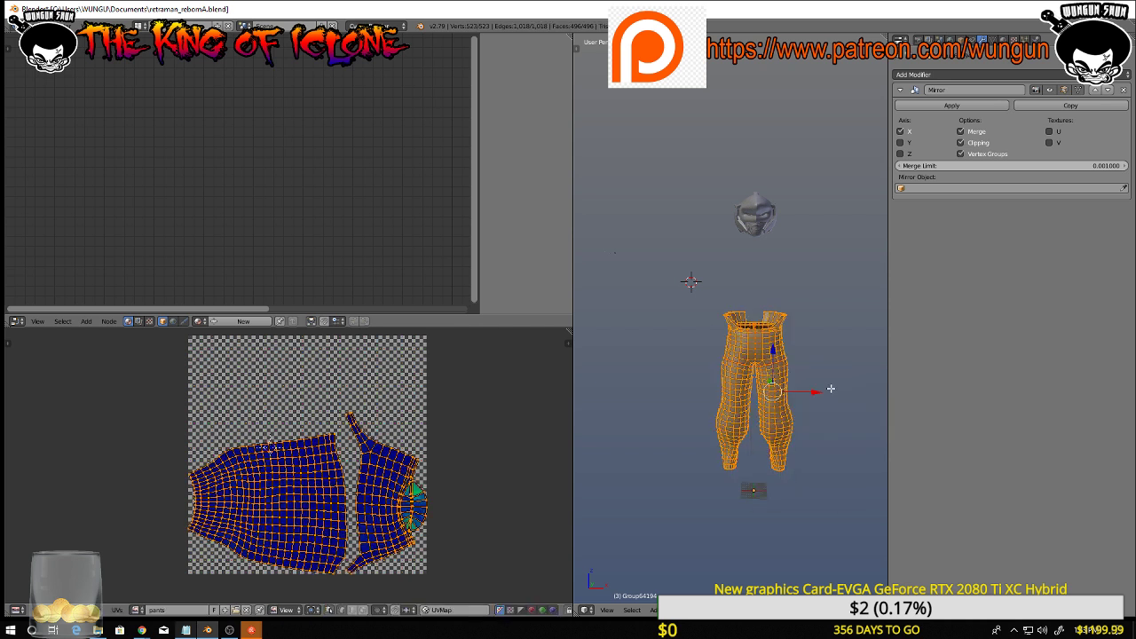
scroll(466, 492, "up", 4)
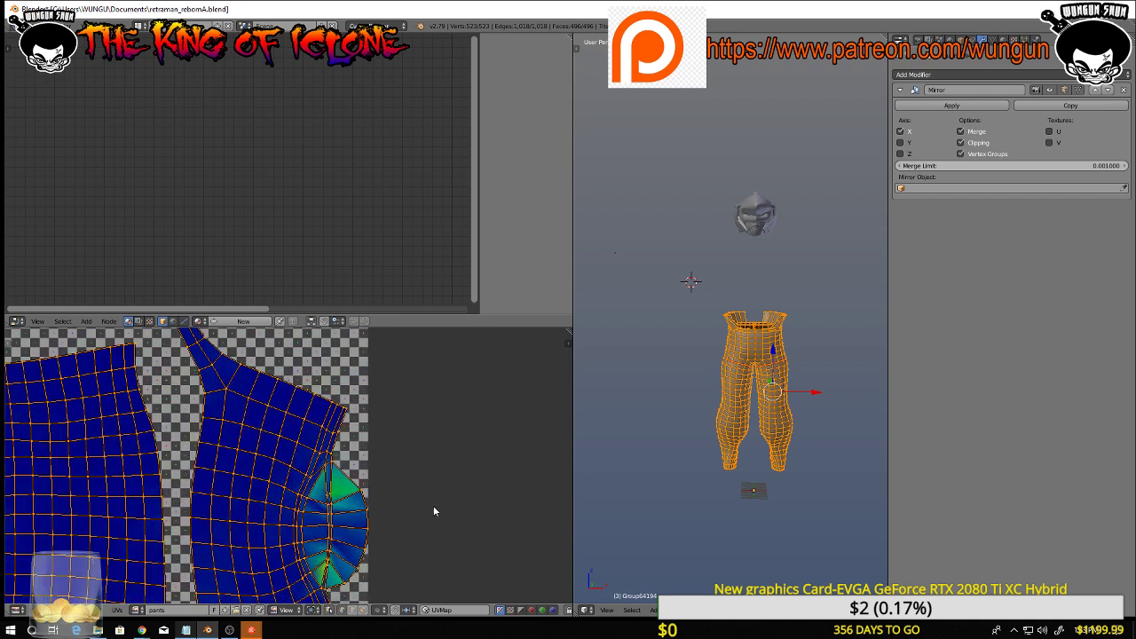
scroll(386, 485, "up", 1)
scroll(378, 482, "down", 3)
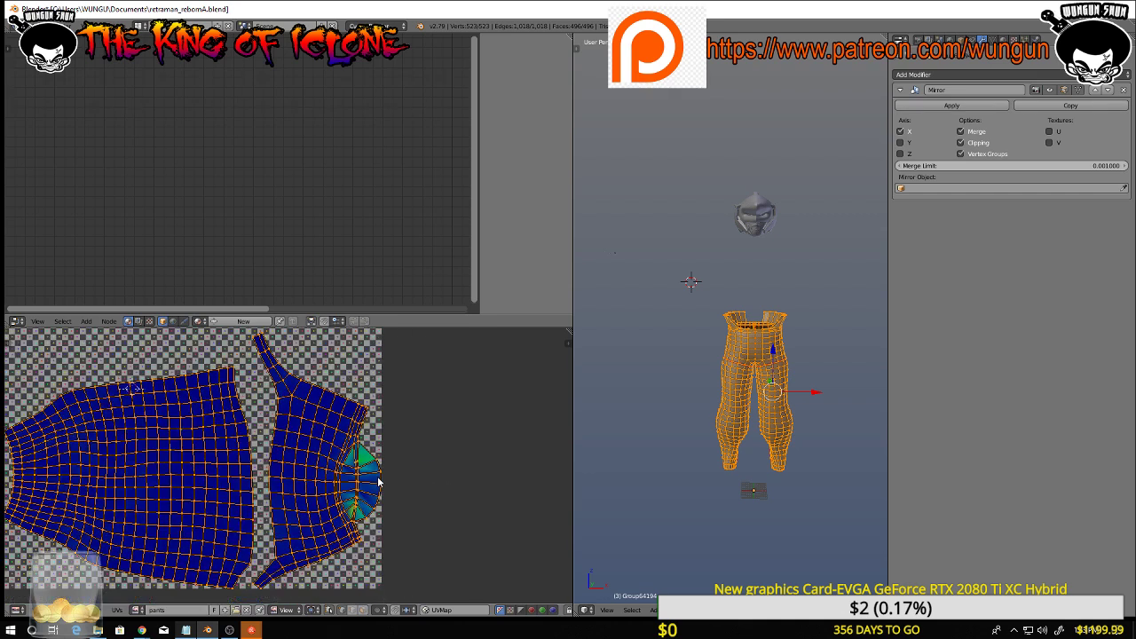
Clear the selection and select the edges around the waist opening and along the base of the raised waistband flap
scroll(754, 355, "up", 5)
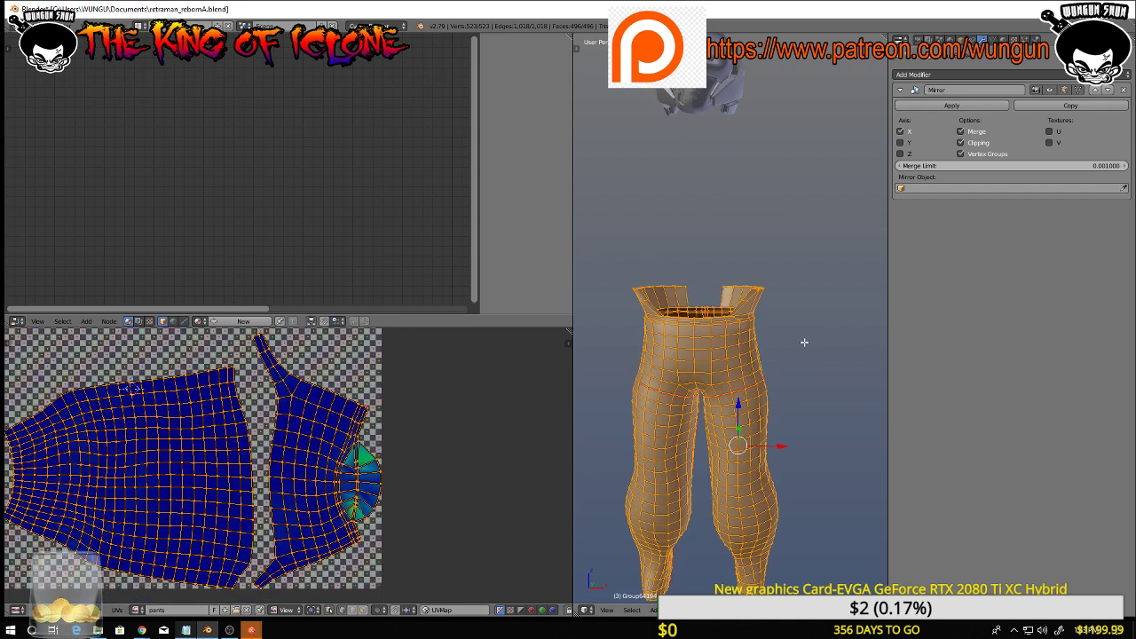
mouse_move(724, 302)
middle_mouse_down()
mouse_move(747, 350)
mouse_move(779, 331)
mouse_move(769, 339)
mouse_move(712, 290)
middle_mouse_up()
key("a")
scroll(777, 304, "up", 2)
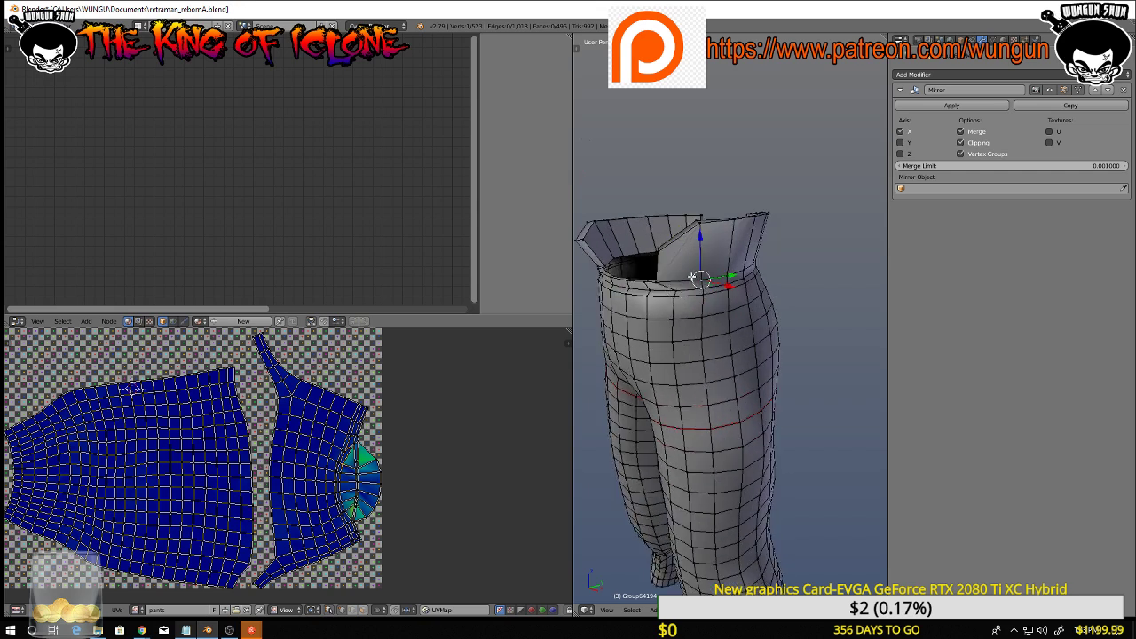
middle_click_drag(697, 279, 590, 281)
right_click(648, 309, "ctrl")
middle_click_drag(823, 273, 657, 271)
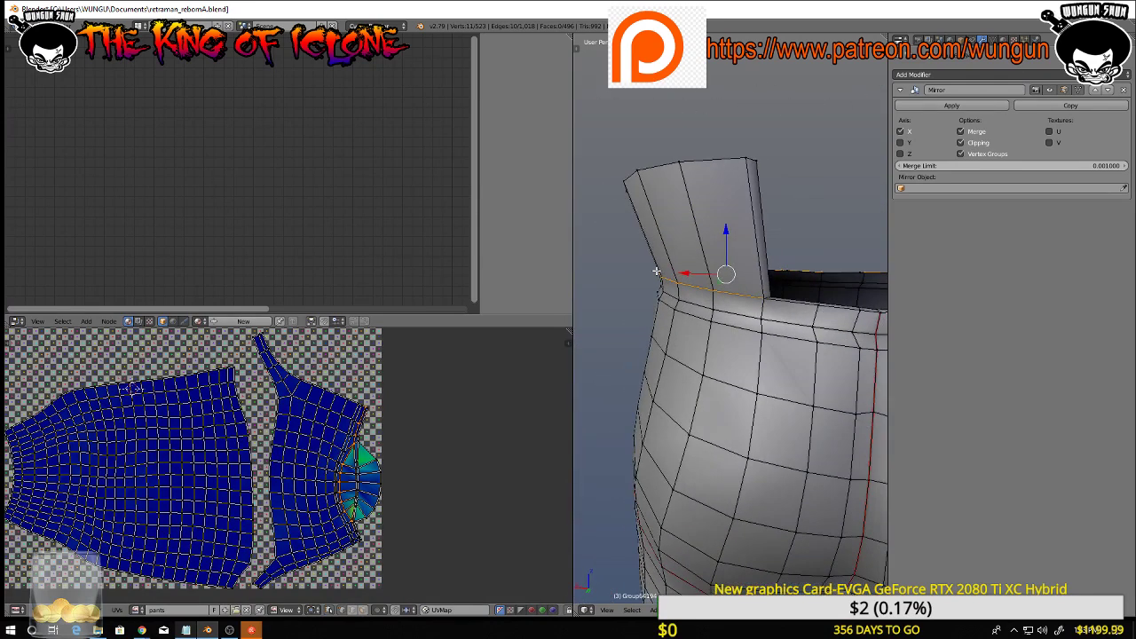
right_click(803, 303, "alt+shift")
scroll(794, 307, "down", 4)
middle_click_drag(794, 307, 704, 321)
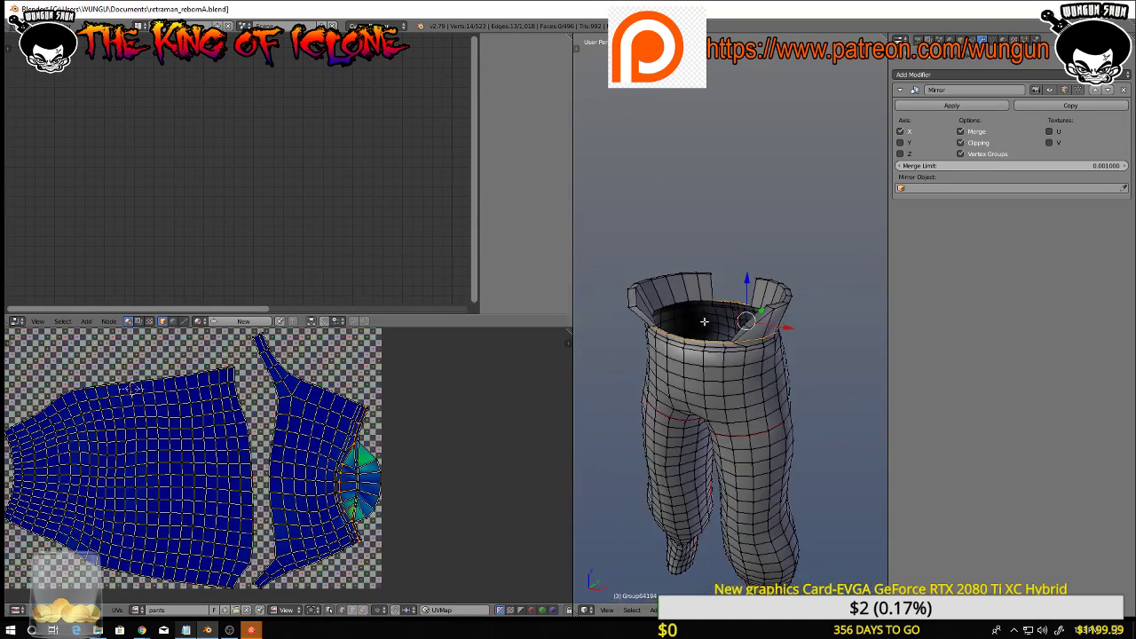
middle_click_drag(790, 356, 766, 392)
scroll(776, 384, "up", 2)
right_click(687, 387, "shift")
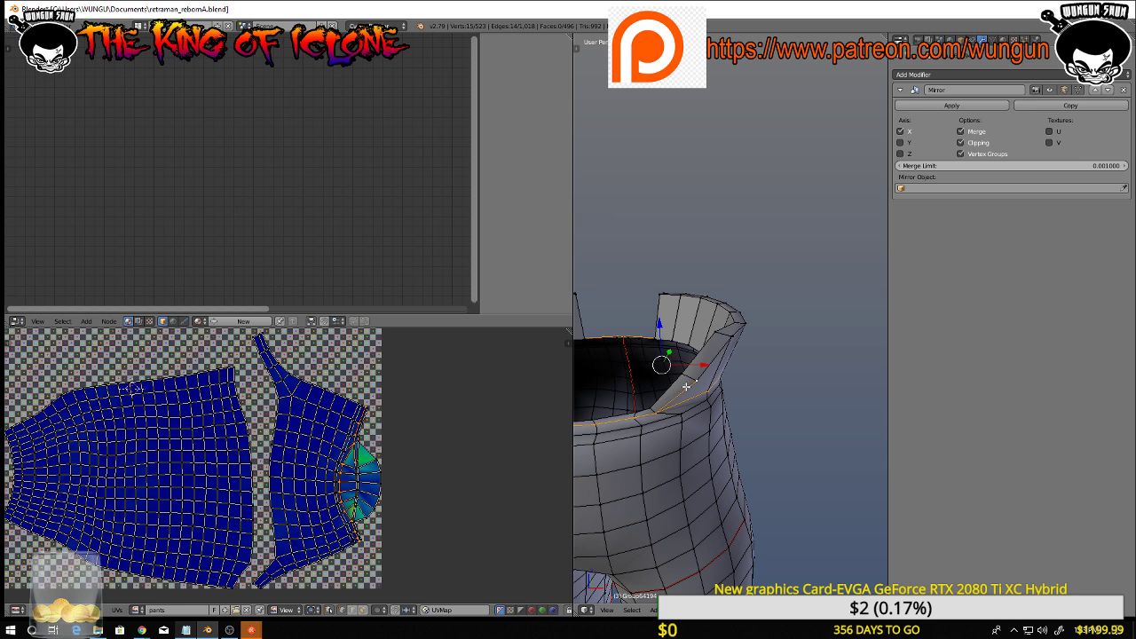
right_click(715, 353, "alt+shift")
middle_click_drag(752, 343, 701, 350)
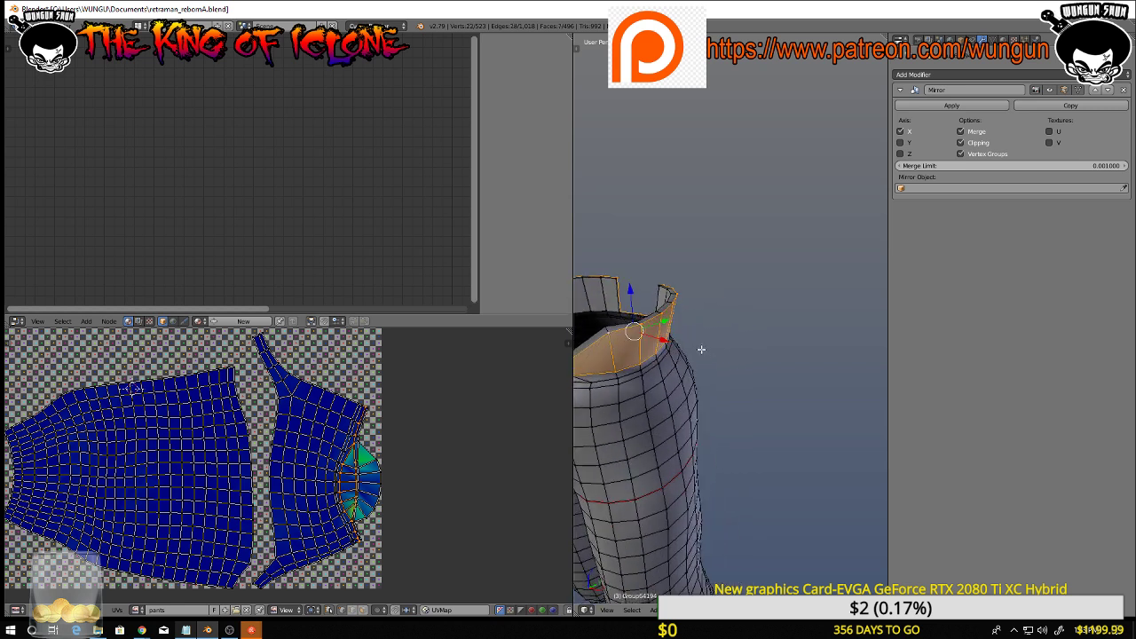
key("ctrl+z")
Switch to edge selection and add the upper rim and end edges of the raised waistband flap to the selection
key("ctrl+Tab")
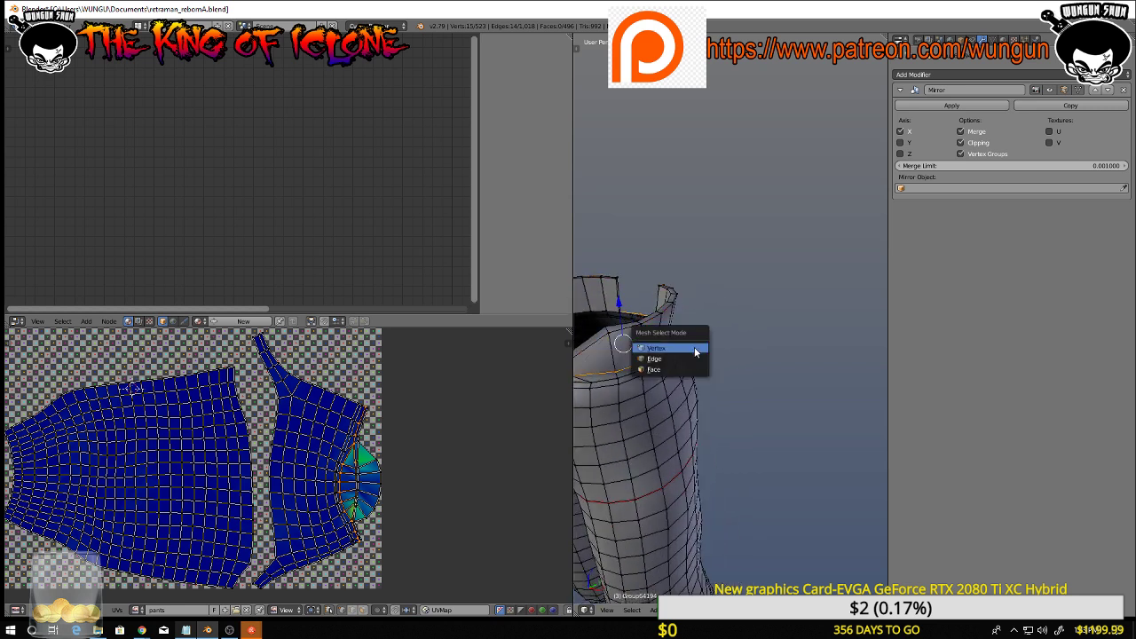
left_click(679, 360)
right_click(633, 328, "alt+shift")
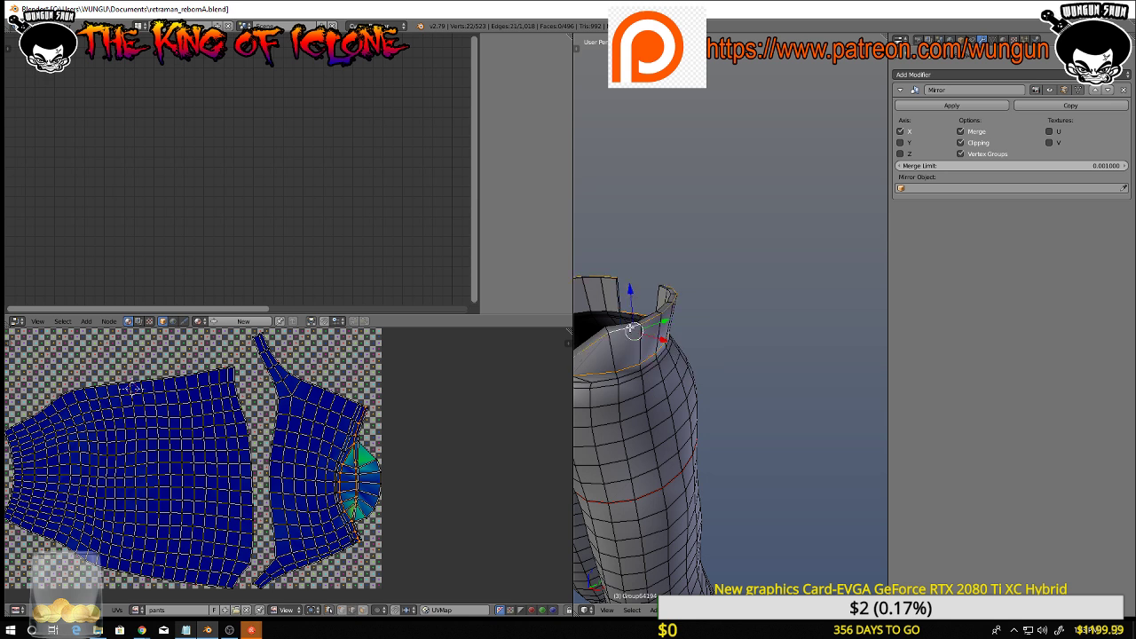
middle_click_drag(721, 330, 810, 342)
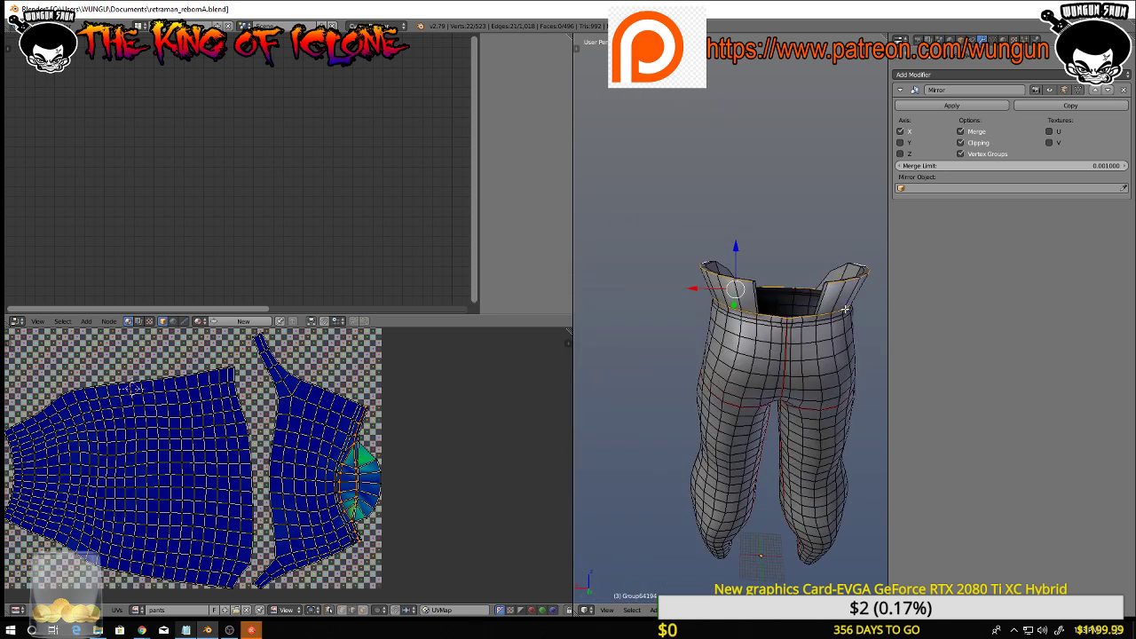
scroll(704, 285, "up", 5)
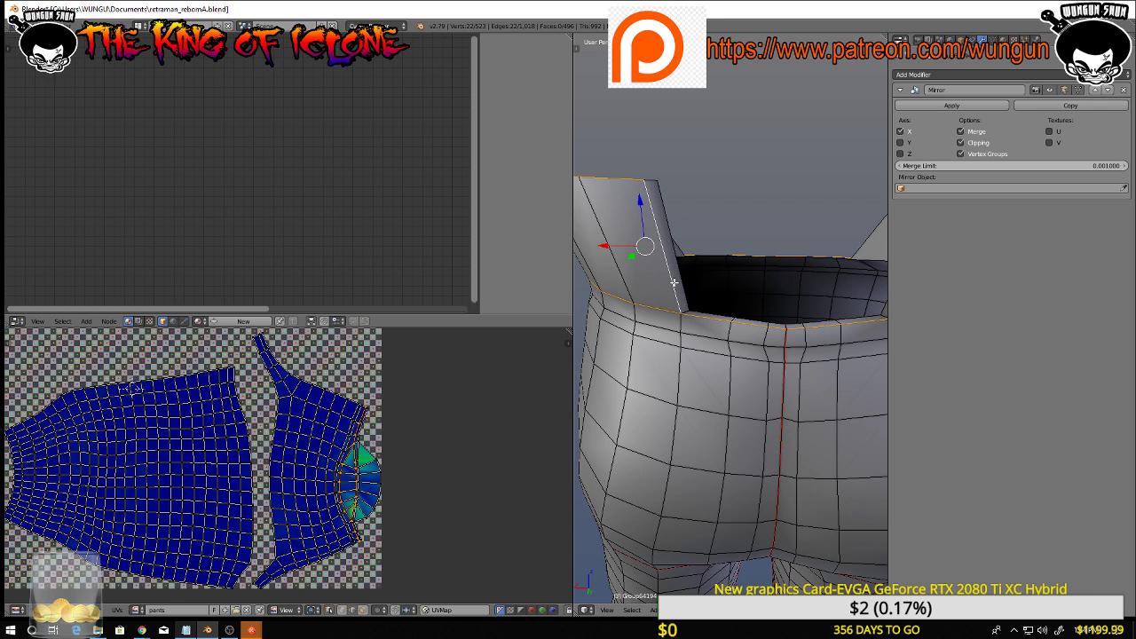
middle_click_drag(697, 299, 742, 371)
right_click(642, 378, "shift")
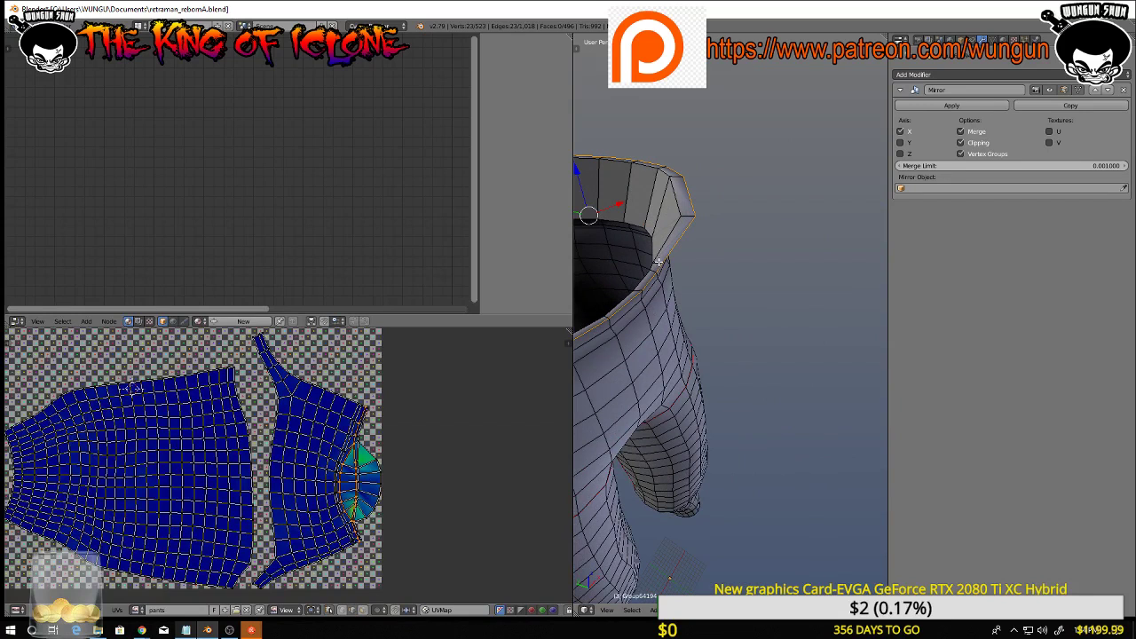
middle_click_drag(658, 263, 797, 319)
Mark the selected waist opening and waistband flap edges as seams and try unwrapping the selection
key("ctrl+e")
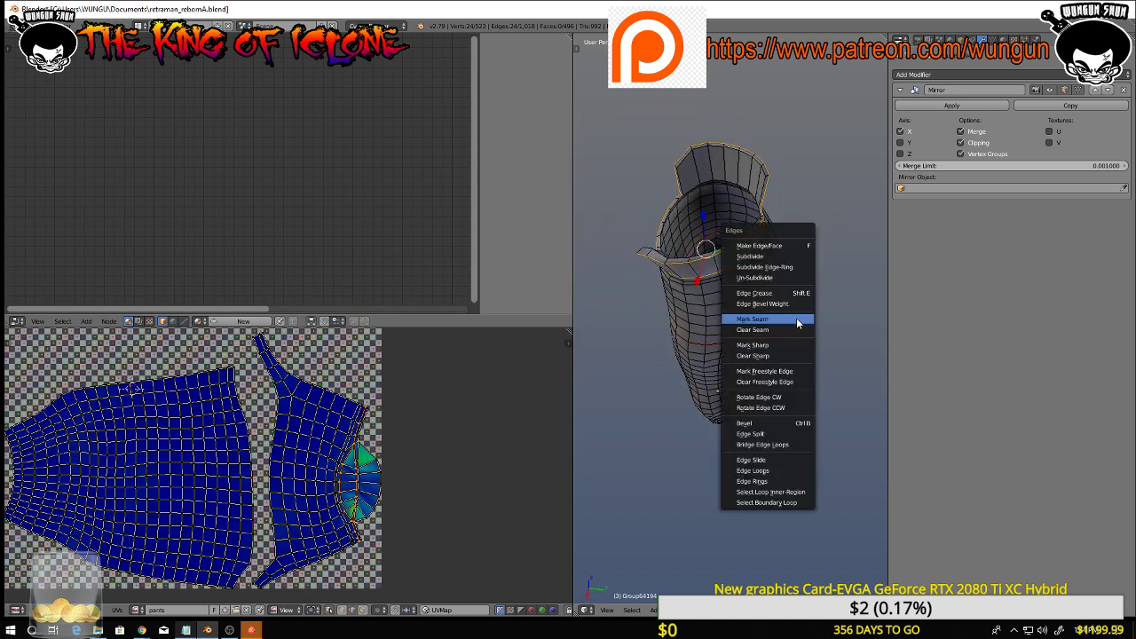
left_click(798, 321)
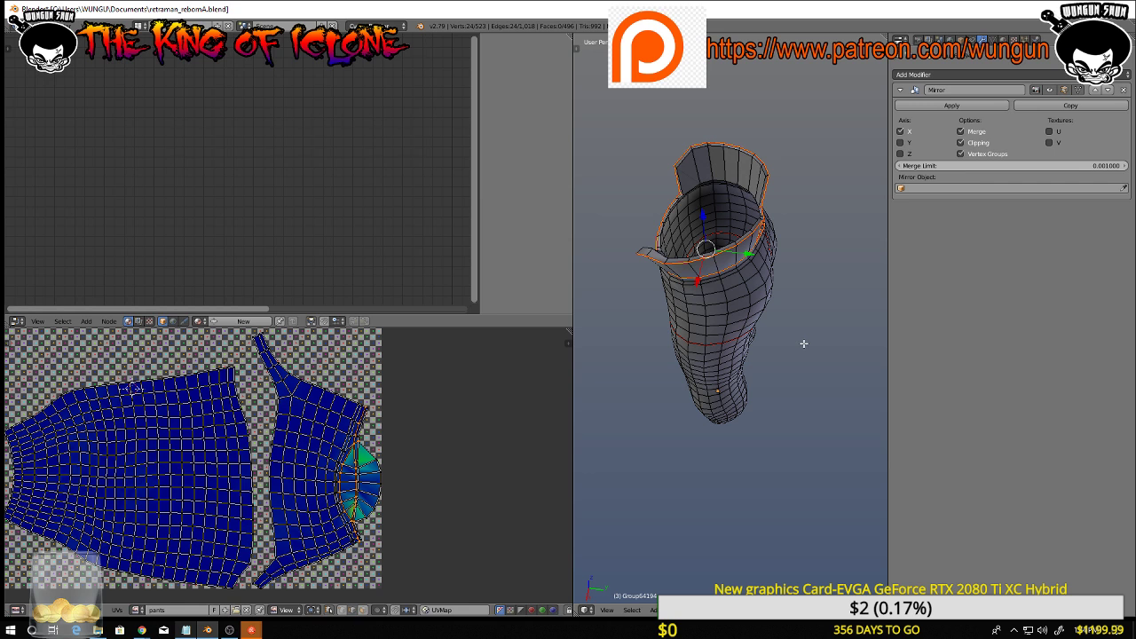
key("u")
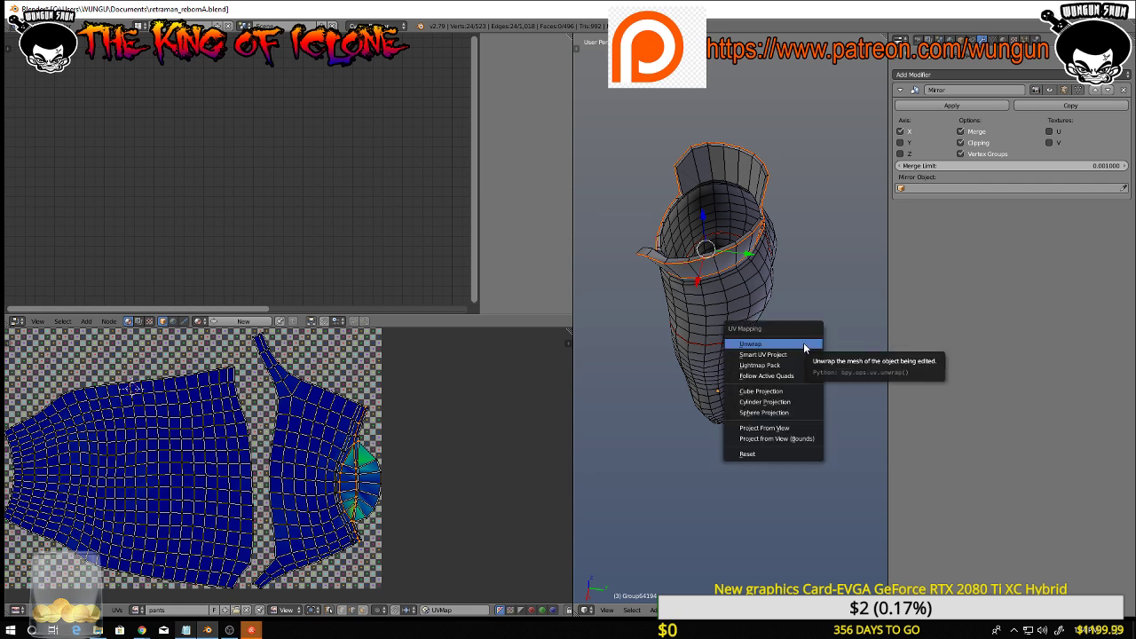
left_click(804, 344)
scroll(670, 358, "down", 3)
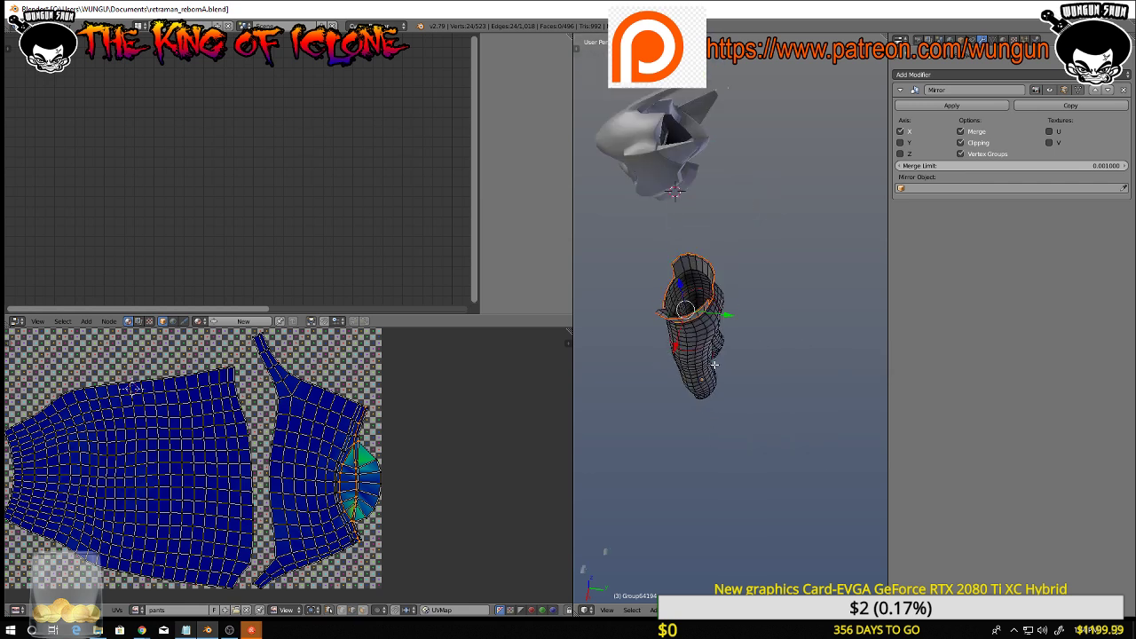
Select the whole trousers mesh and unwrap it again using the new waistband seams
key("a")
key("a")
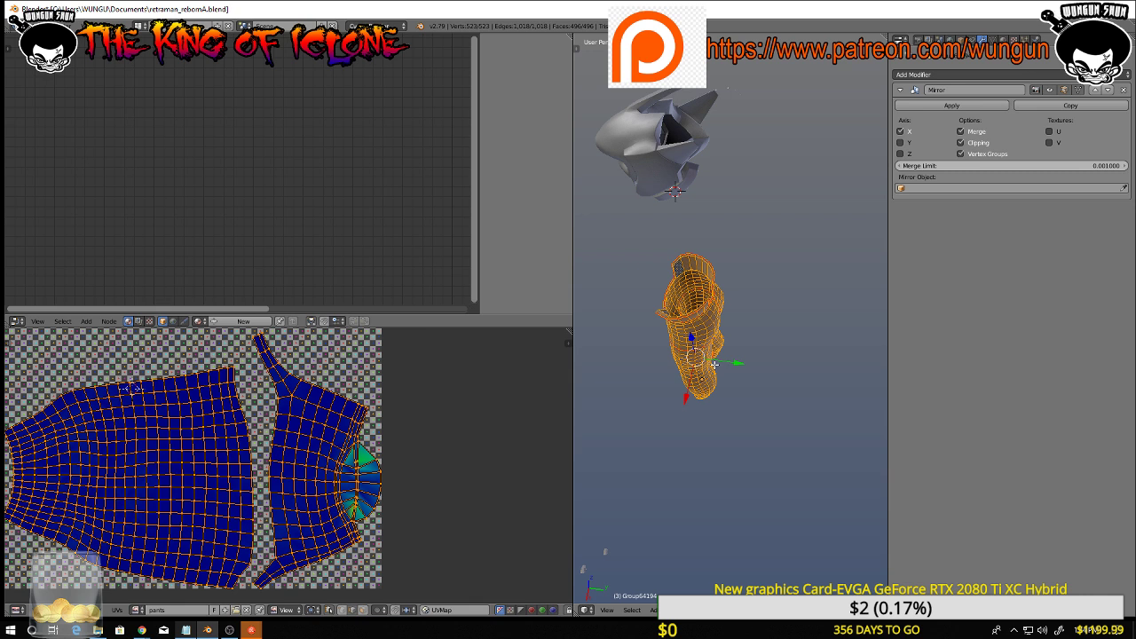
key("u")
left_click(716, 370)
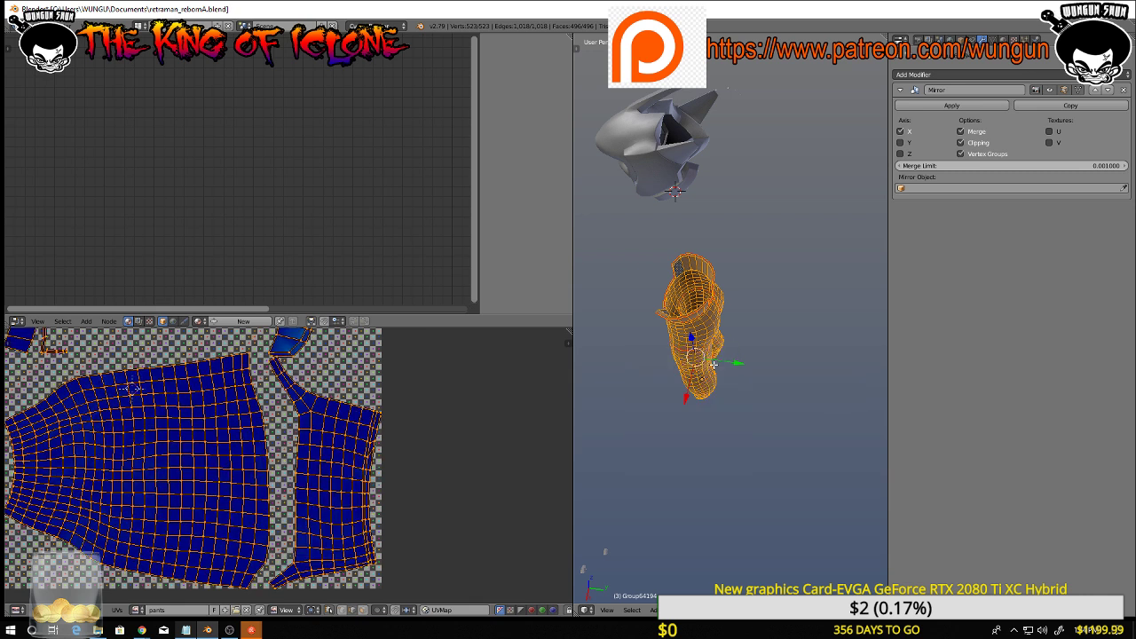
scroll(514, 392, "down", 2)
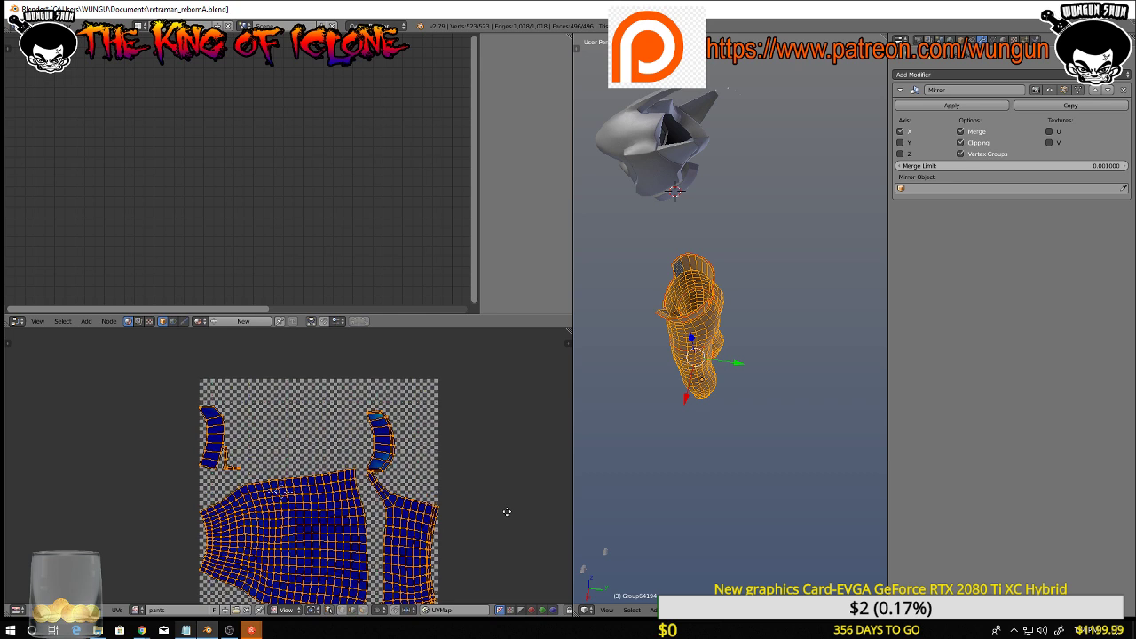
scroll(507, 503, "up", 2)
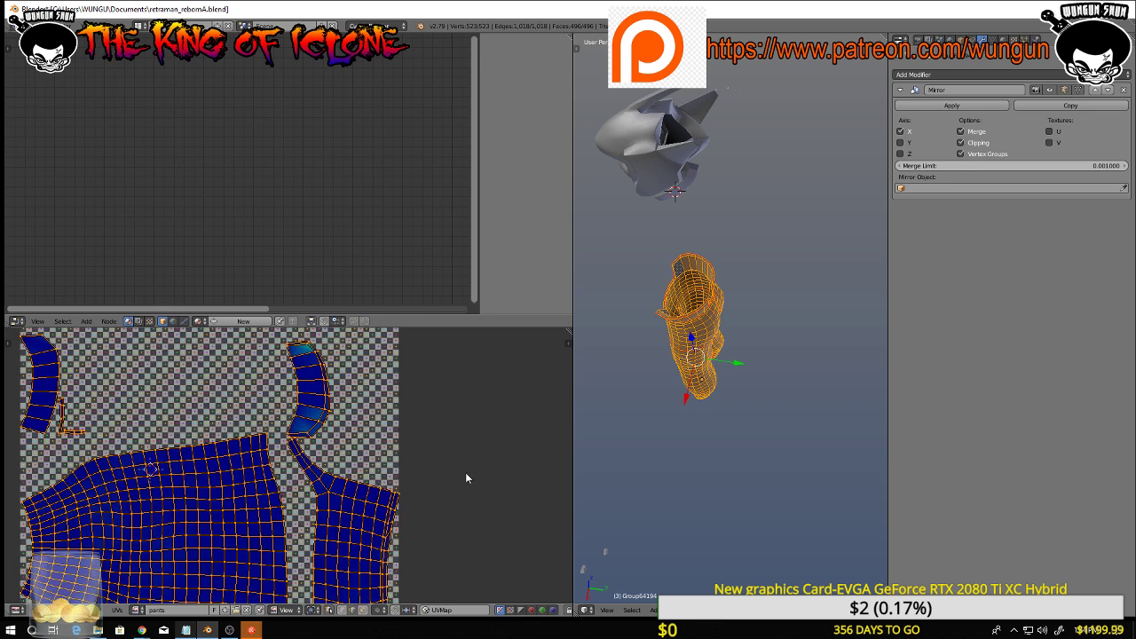
middle_click_drag(467, 477, 544, 362)
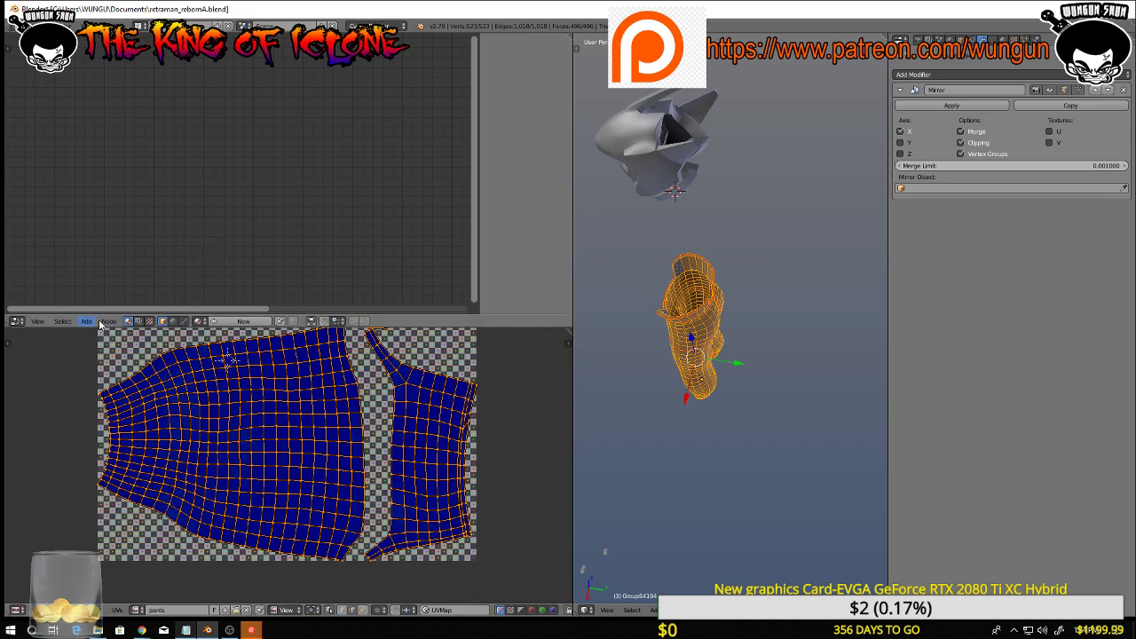
Create a new material for the trousers and add an Image Texture node beside its Diffuse BSDF node
left_click(242, 322)
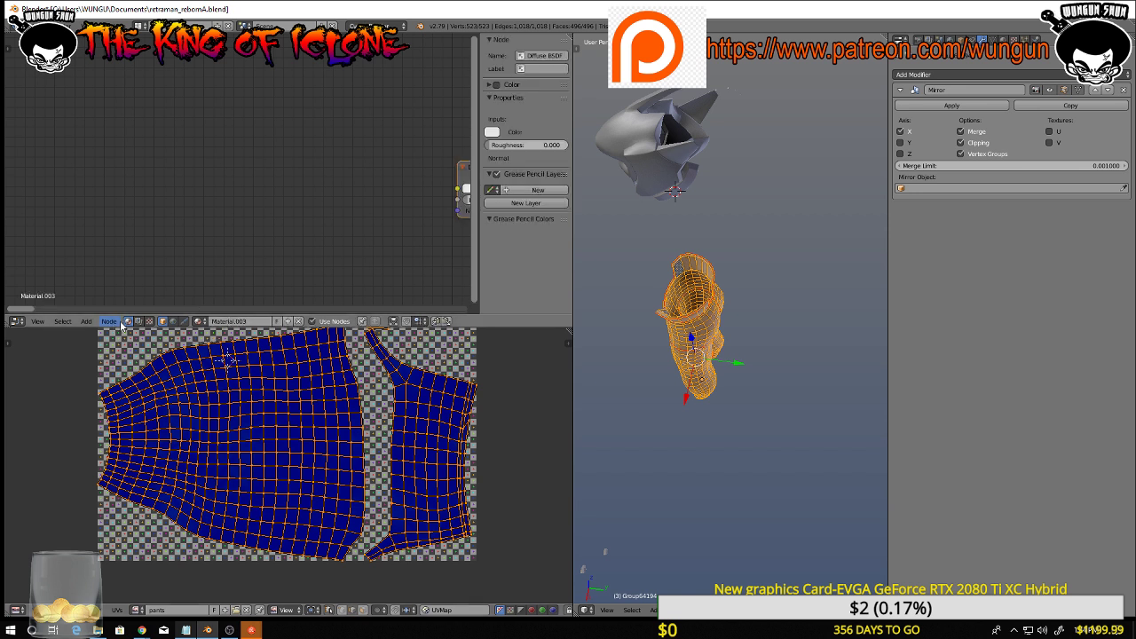
middle_click_drag(385, 216, 218, 200)
scroll(219, 202, "down", 3)
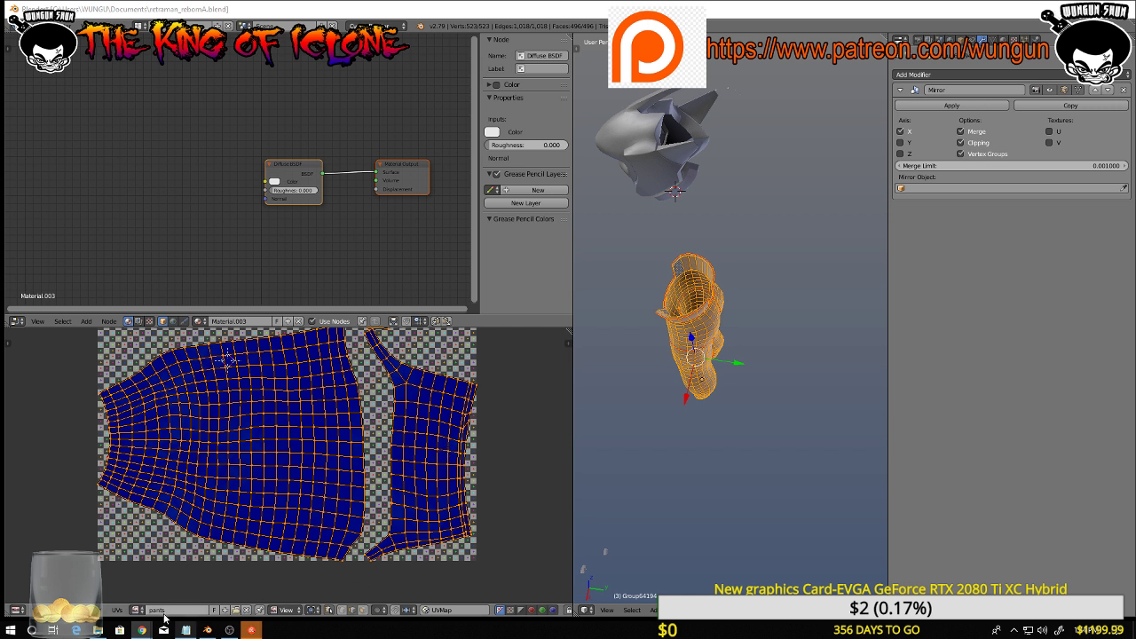
left_click(87, 322)
mouse_move(124, 271)
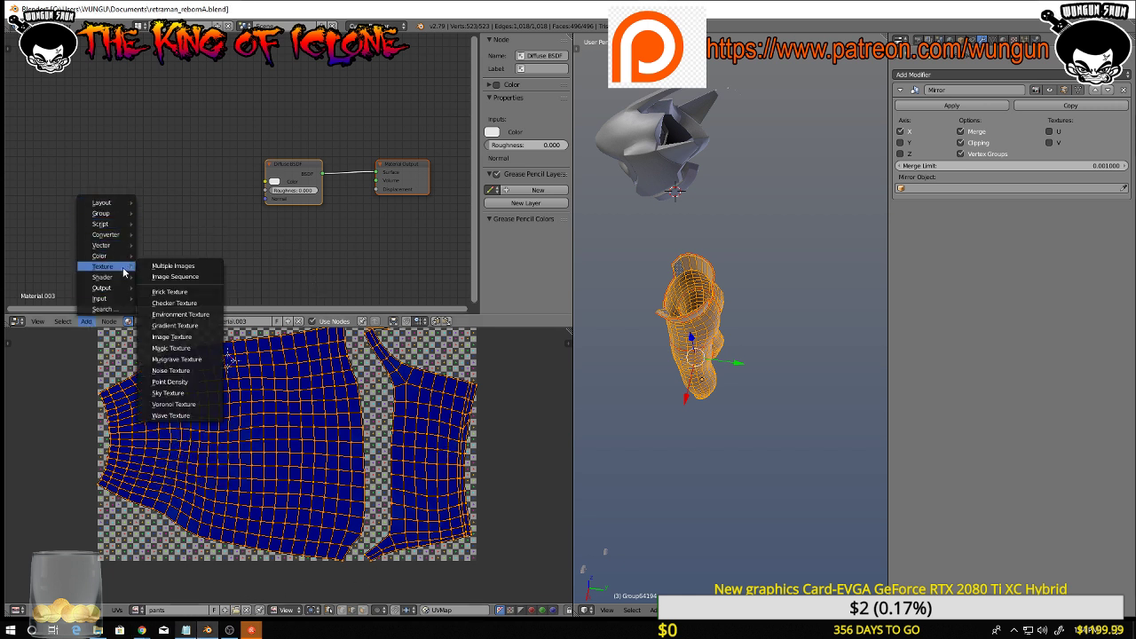
left_click(172, 337)
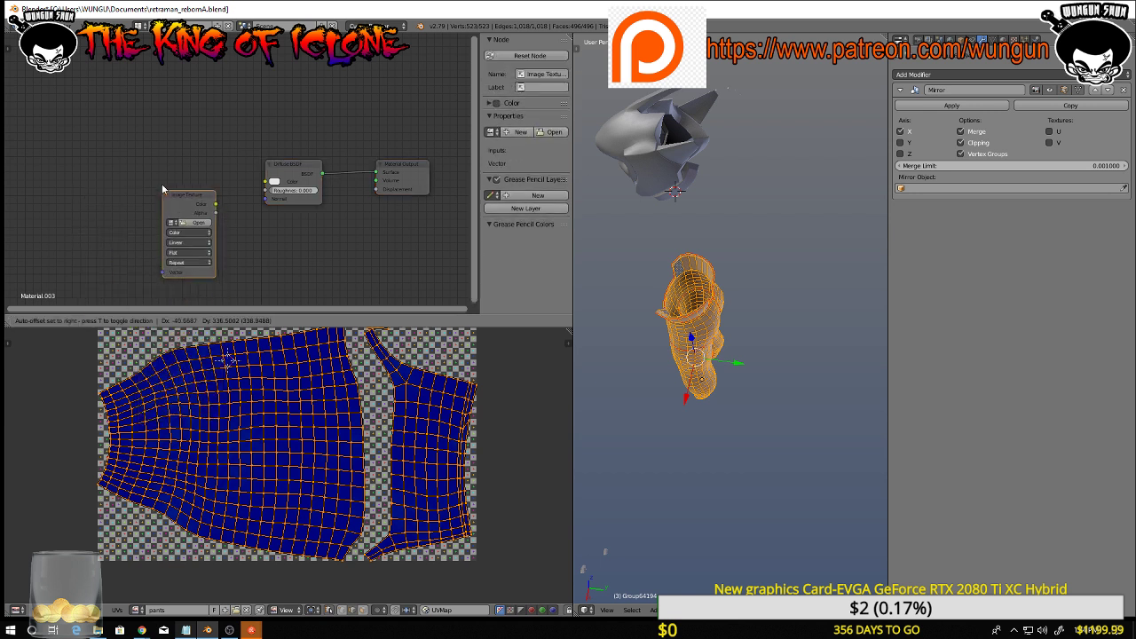
left_click(130, 137)
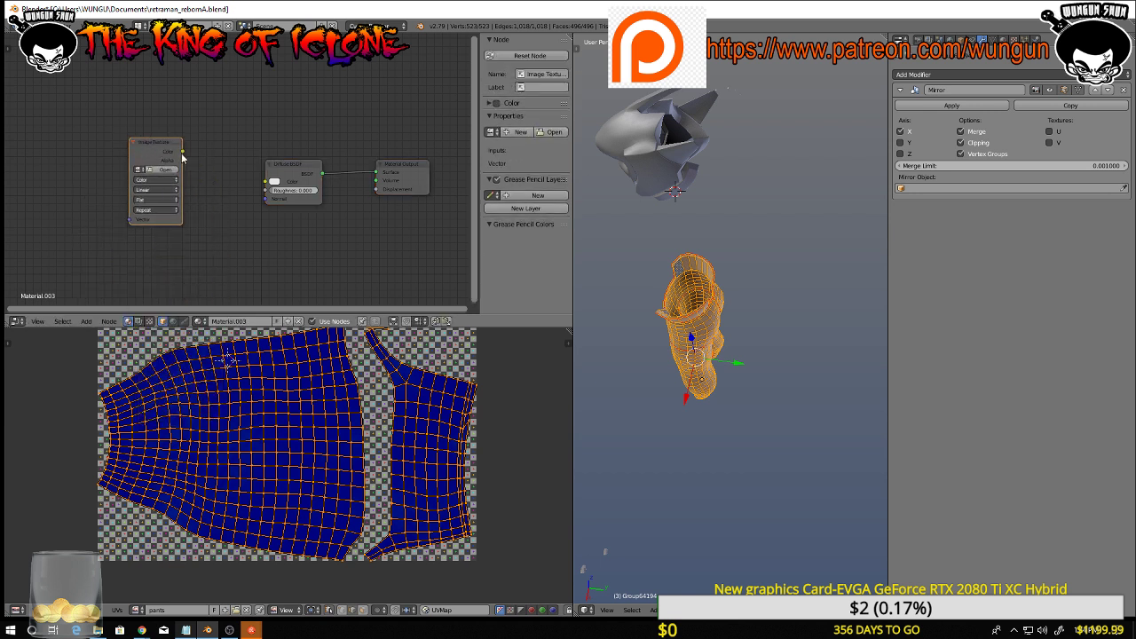
Connect the Image Texture's Color output to the Diffuse BSDF's Color input and assign the pants image to it
left_click_drag(183, 153, 265, 182)
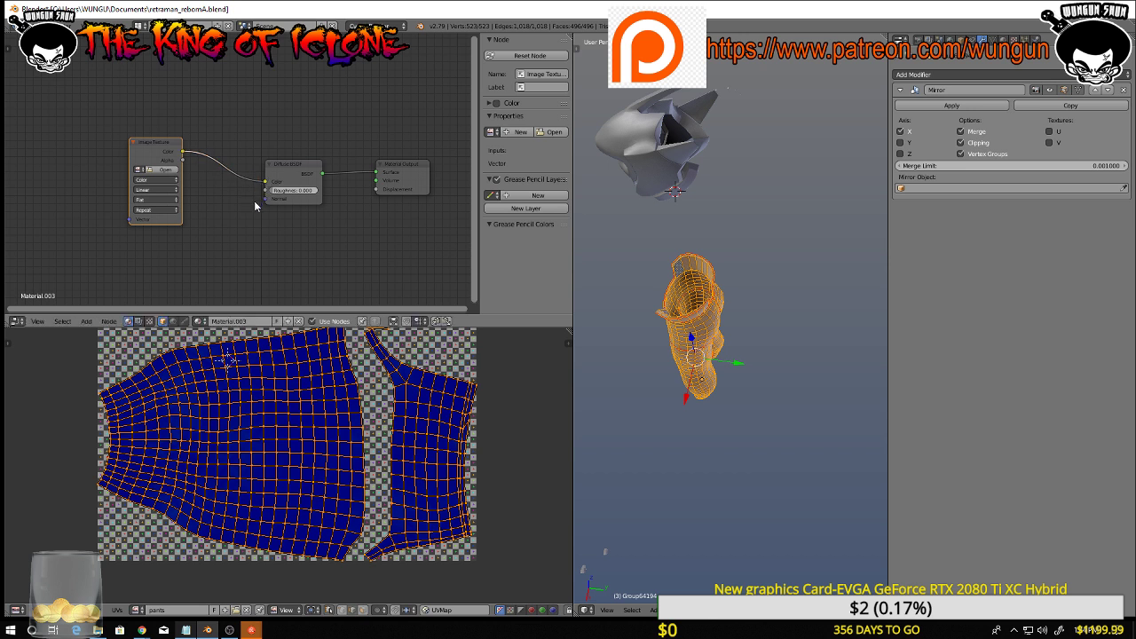
left_click(140, 170)
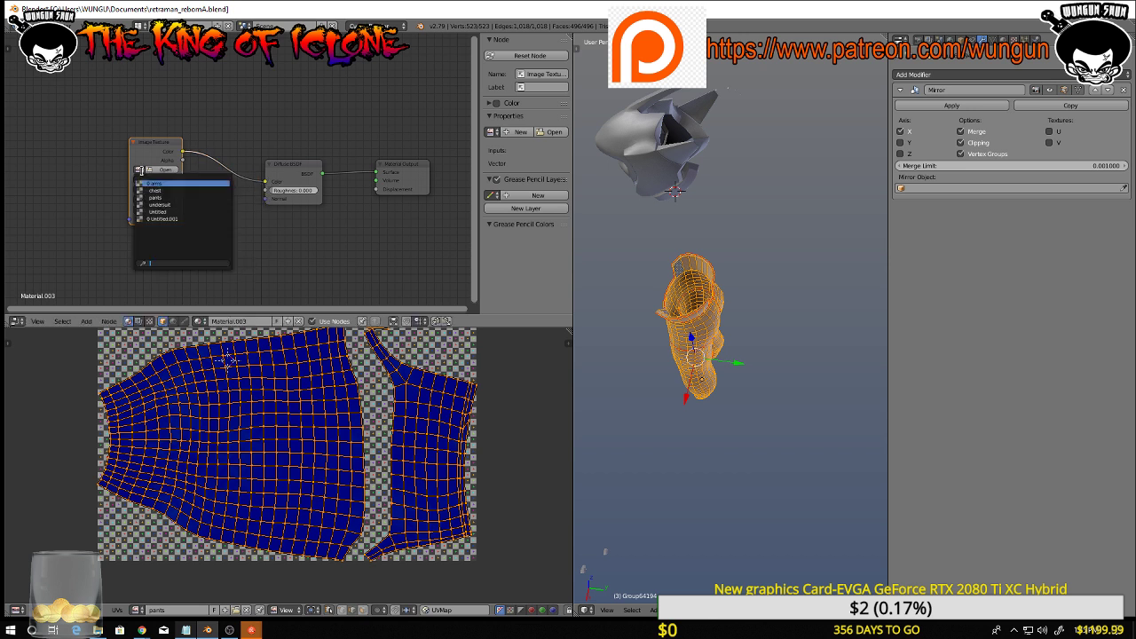
left_click(160, 197)
Deselect the mesh, return to Object Mode and examine the checker pattern on the trousers from several angles
middle_click_drag(746, 373, 936, 349)
key("a")
key("Tab")
scroll(785, 378, "up", 4)
scroll(771, 365, "down", 3)
middle_click_drag(787, 336, 590, 318, "shift")
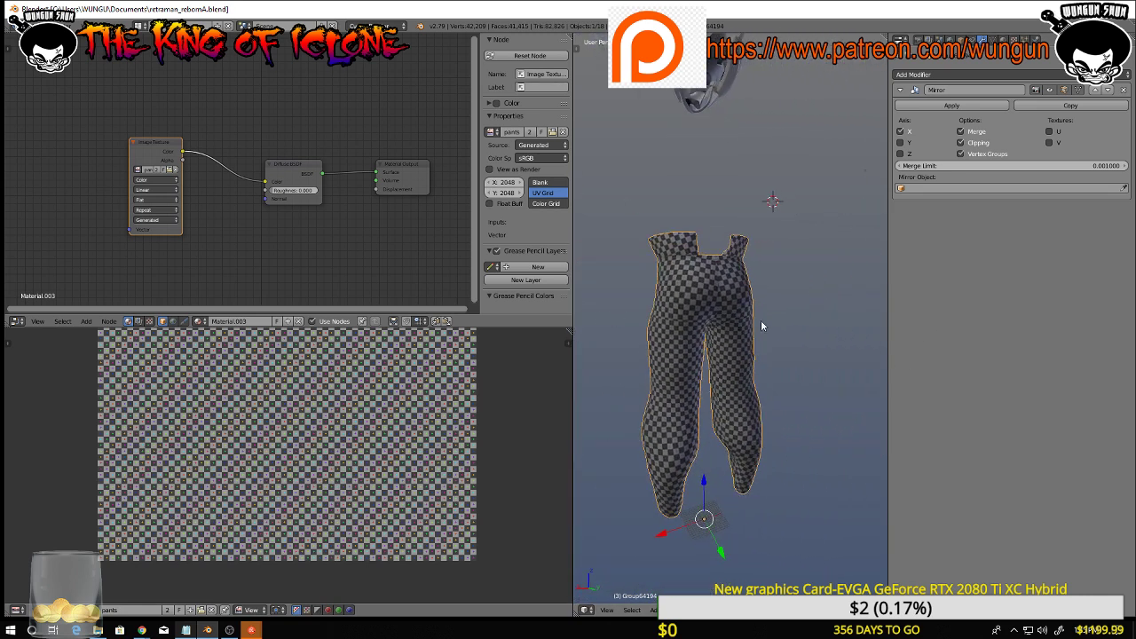
middle_click_drag(760, 320, 579, 317)
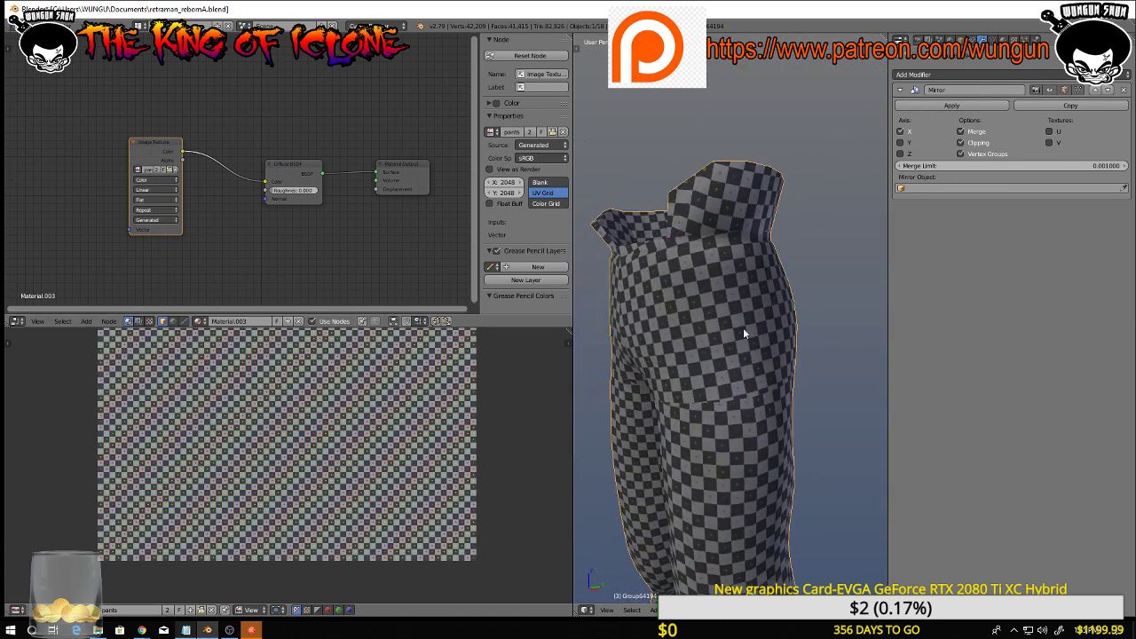
scroll(855, 364, "down", 4)
middle_click_drag(856, 369, 870, 382)
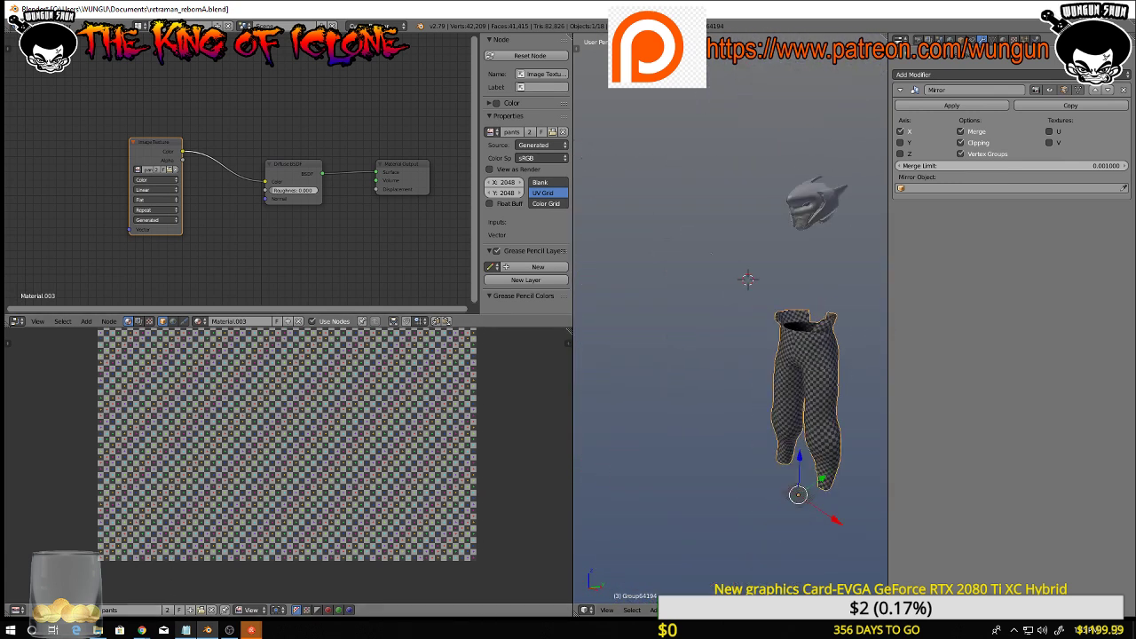
Save the UV grid image as pants.png alongside the other costume UV images
left_click(64, 610)
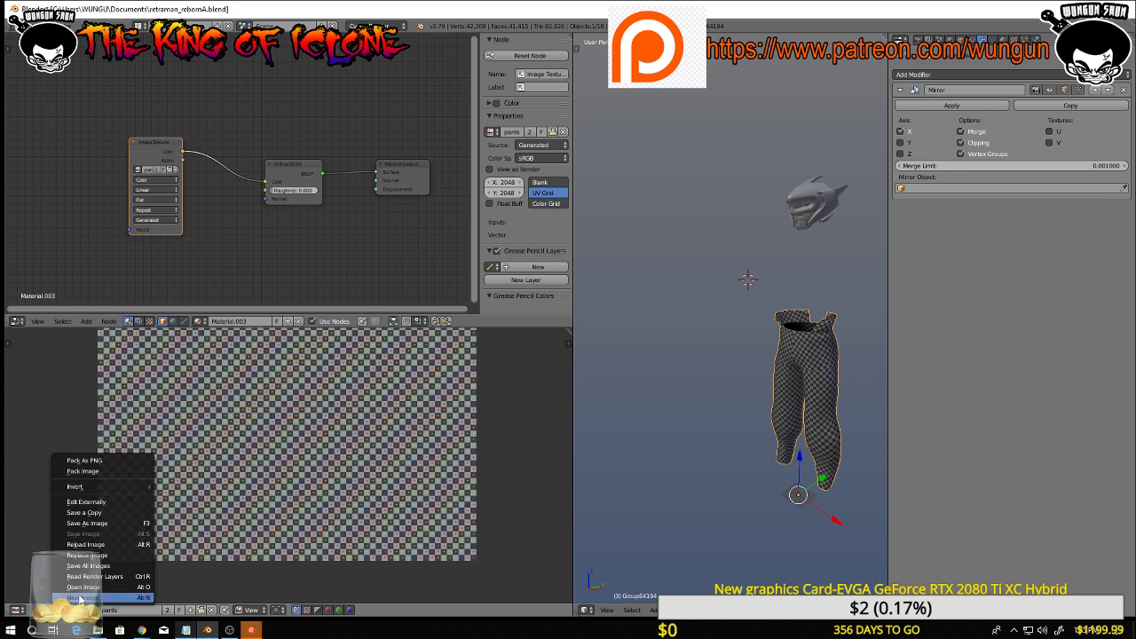
left_click(99, 528)
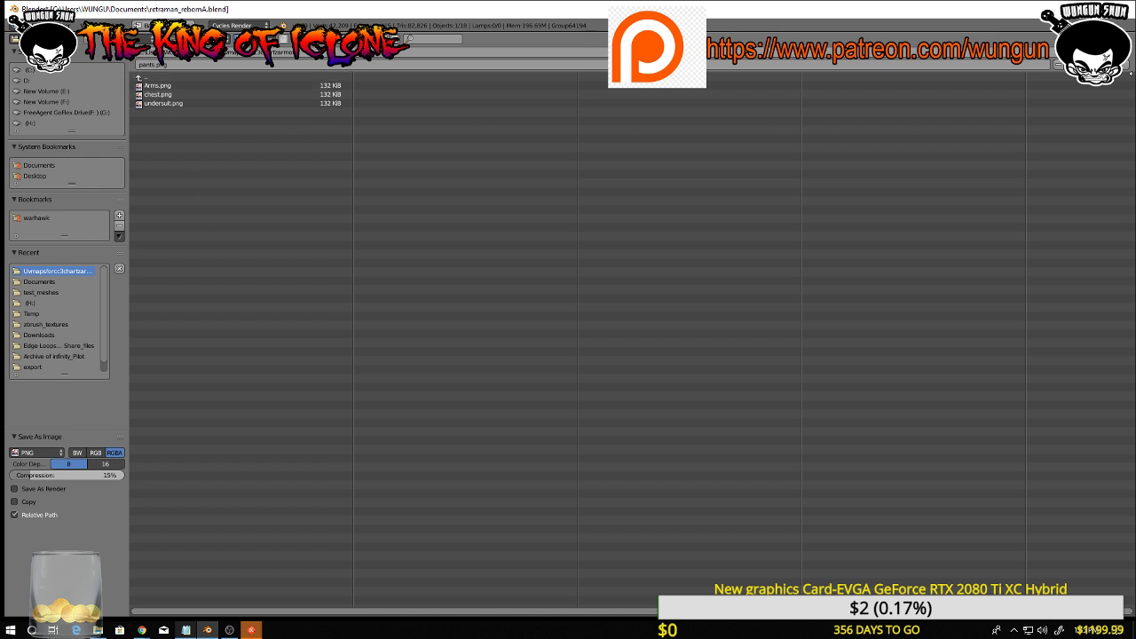
key("Return")
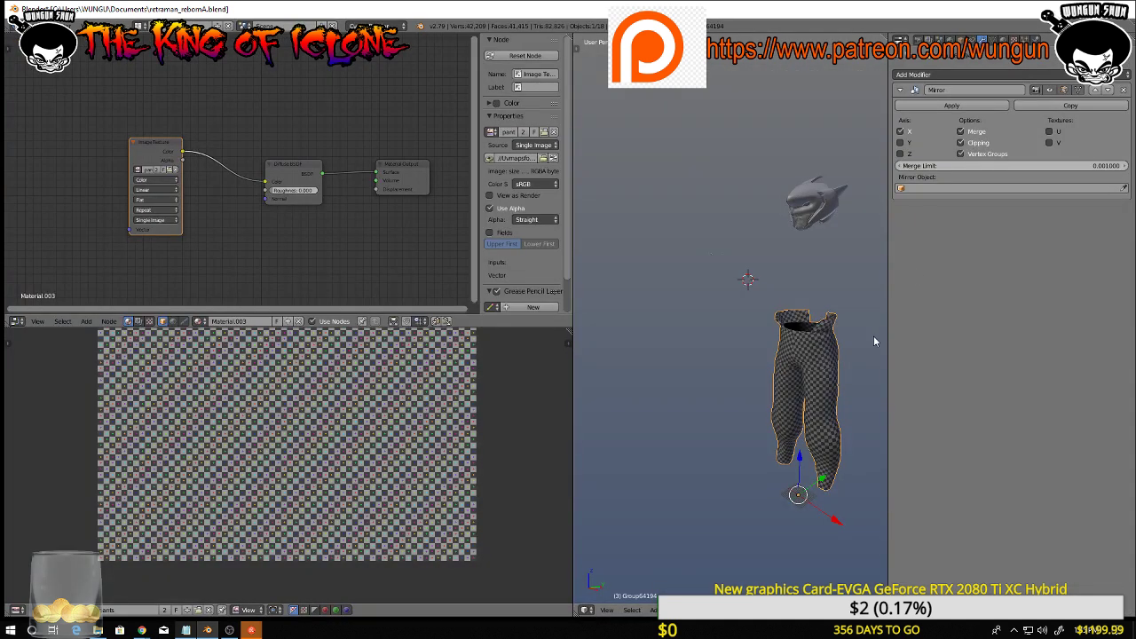
Unhide all the hidden costume and body objects around the trousers
middle_click_drag(875, 337, 783, 272)
scroll(777, 258, "up", 6)
scroll(777, 257, "down", 5)
scroll(784, 271, "down", 2)
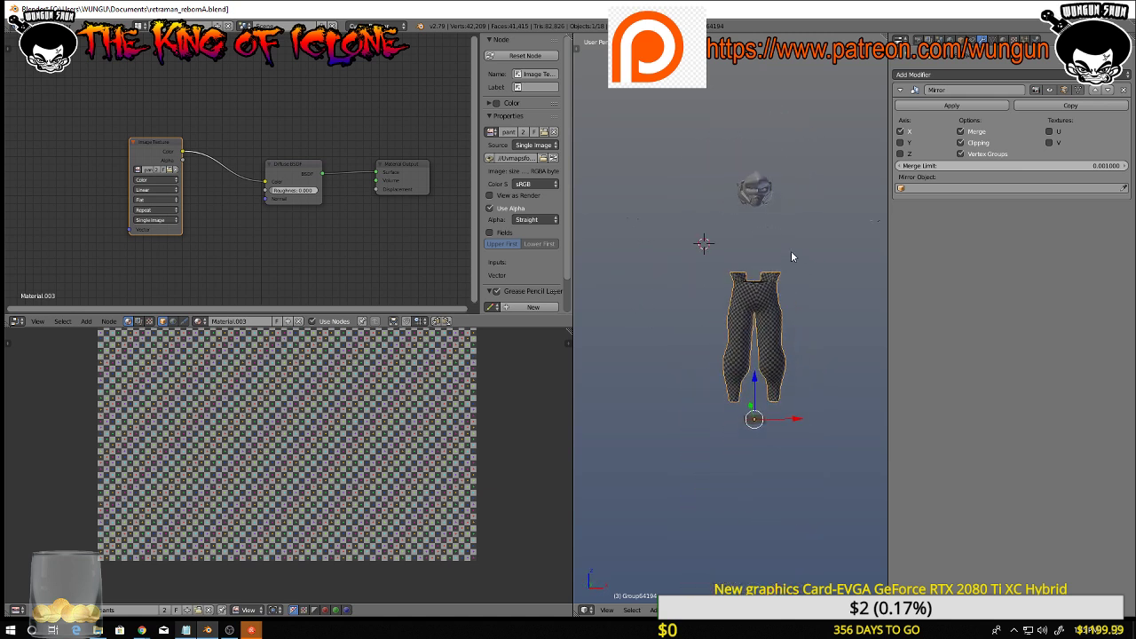
key("alt+h")
scroll(794, 254, "up", 4)
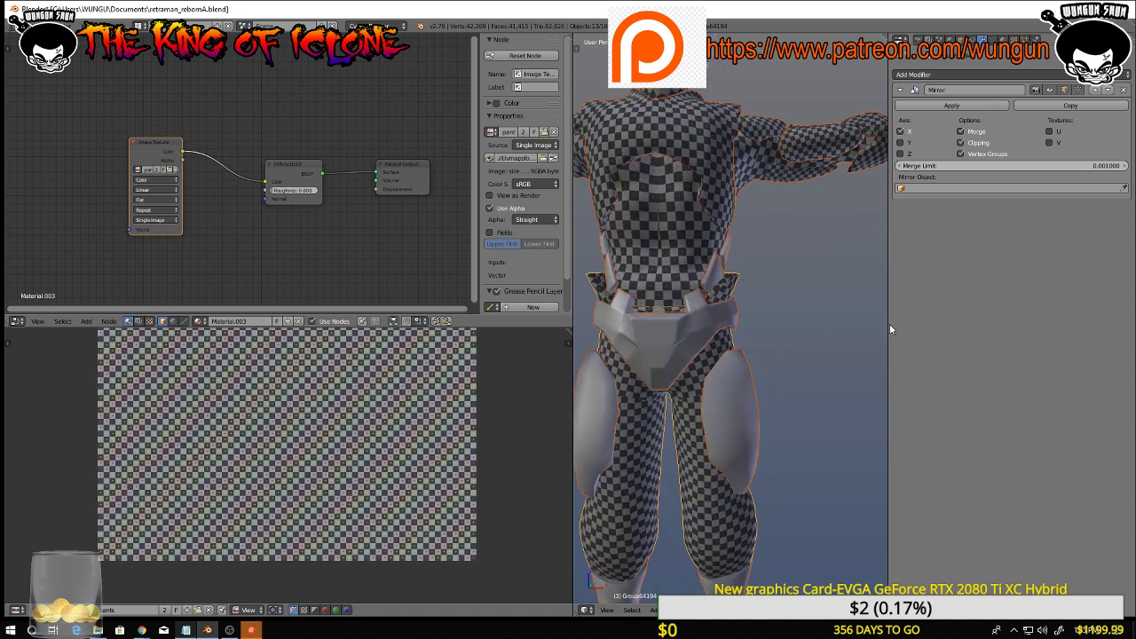
Widen the 3D view on both sides so the whole character fits
left_click_drag(890, 324, 1096, 341)
left_click_drag(574, 404, 364, 404)
mouse_move(815, 331)
middle_mouse_down()
mouse_move(937, 328)
mouse_move(797, 367)
mouse_move(758, 316)
mouse_move(801, 331)
middle_mouse_up()
Hide the checkered undersuit
right_click(735, 337)
right_click(735, 280)
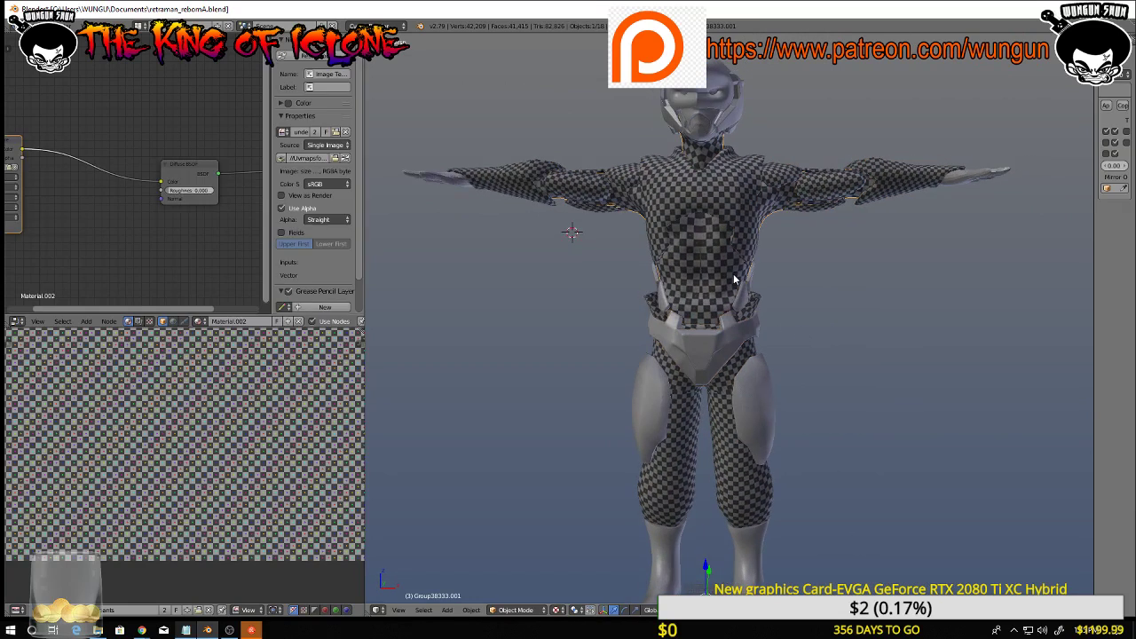
key("Delete")
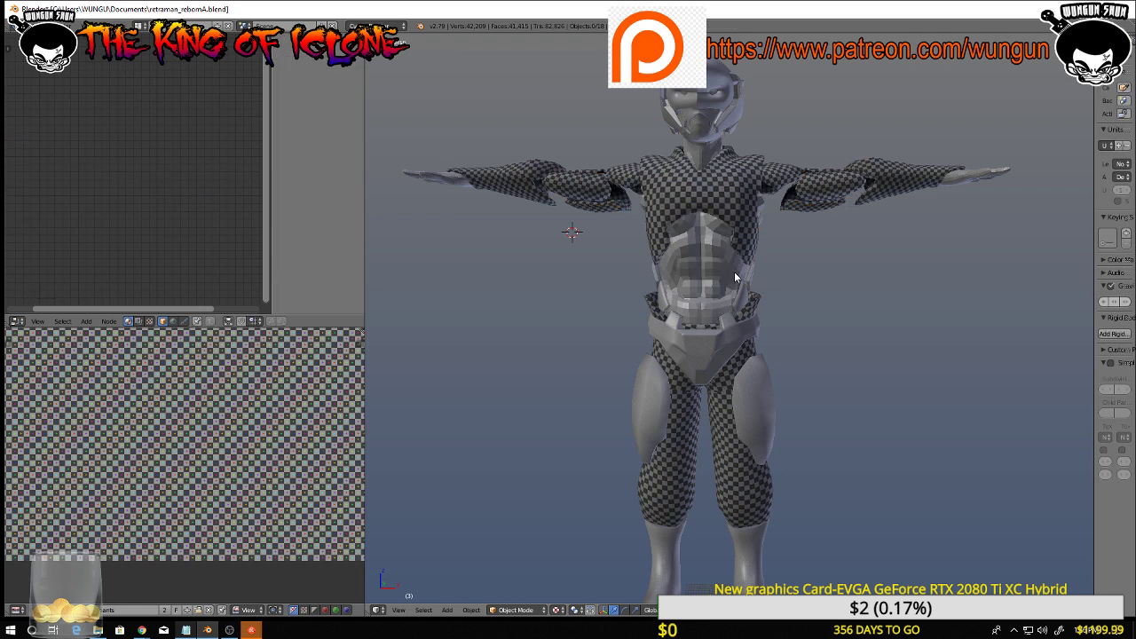
Delete the grey abdominal muscle piece from the torso
right_click(735, 278)
middle_click_drag(735, 278, 771, 290)
key("x")
left_click(811, 277)
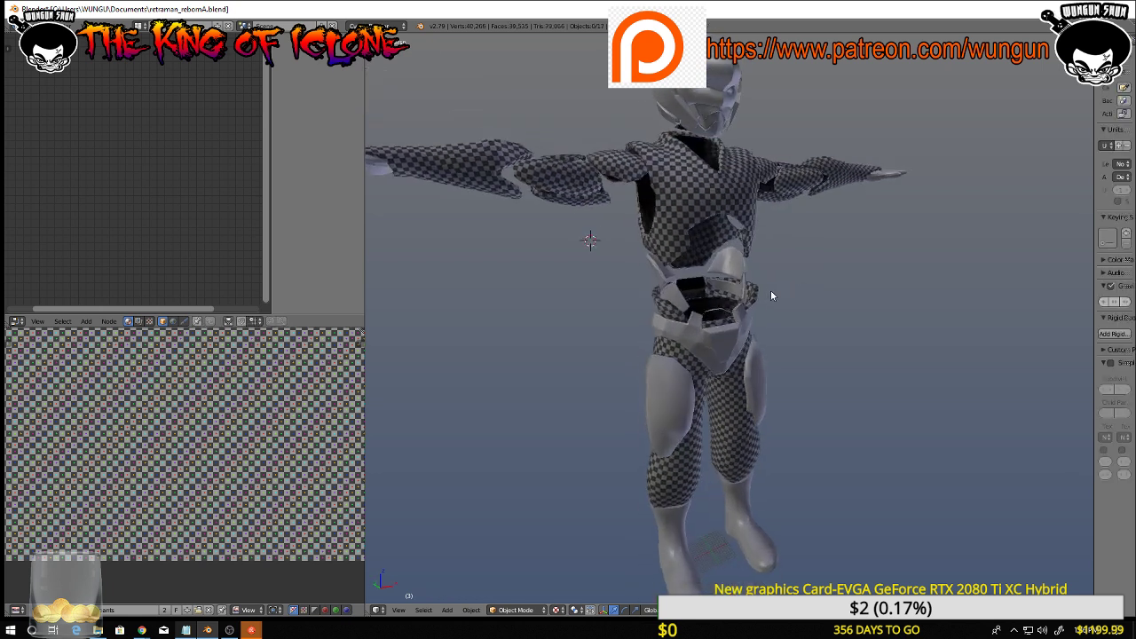
Hide the checkered chest piece and the checkered arm pieces
right_click(742, 226)
key("x")
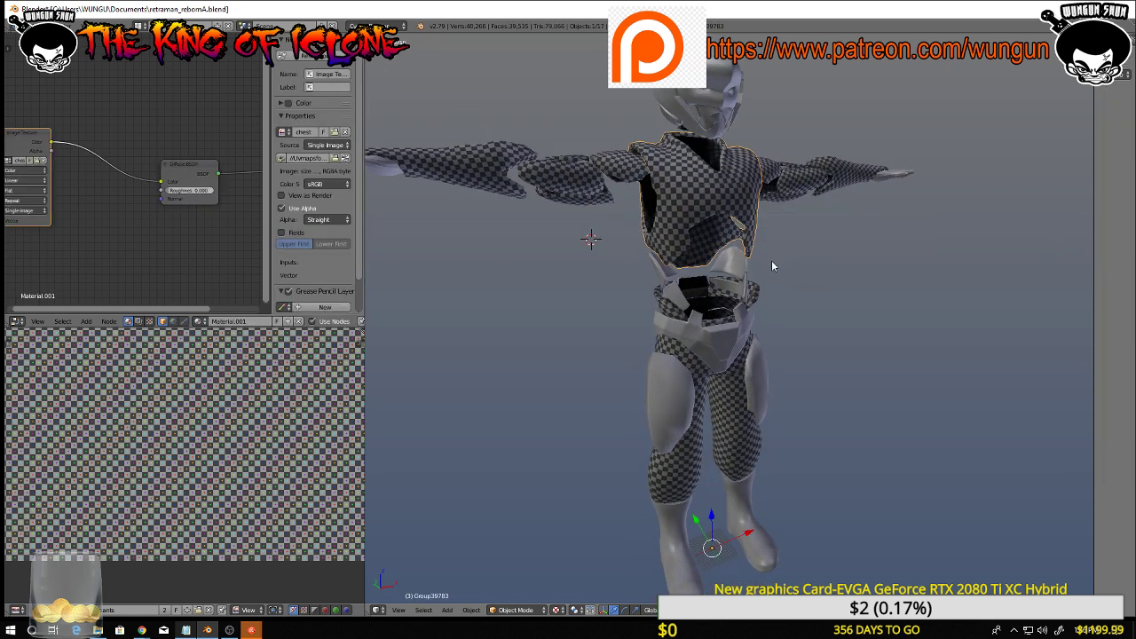
key("x")
left_click(745, 202)
right_click(630, 175)
key("h")
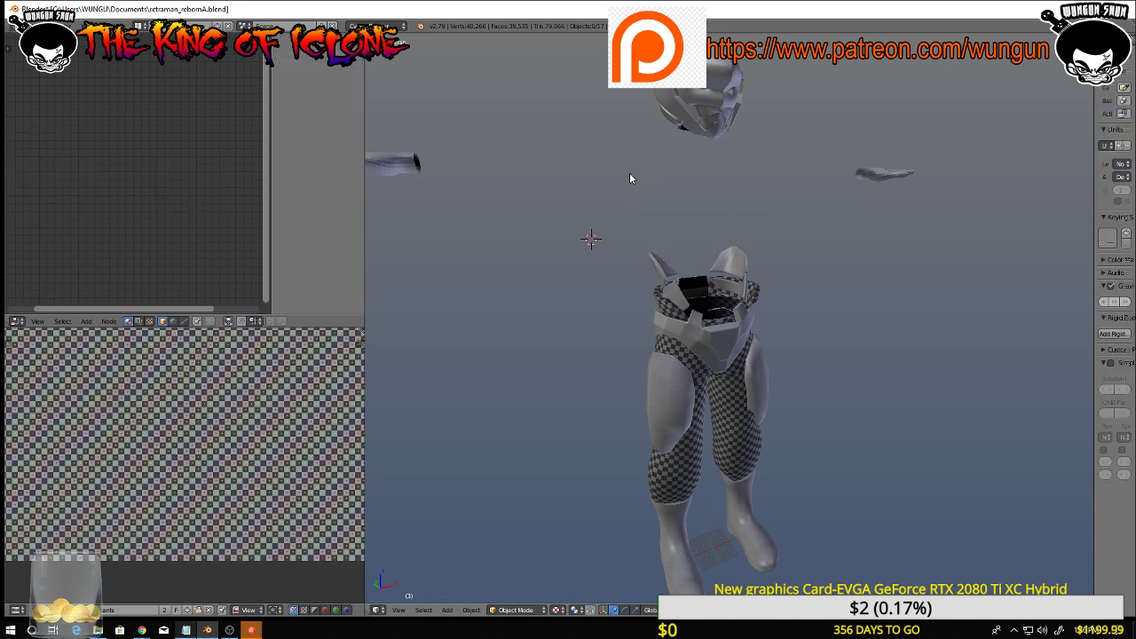
Hide the helmet and delete the head object beneath it
right_click(680, 98)
key("h")
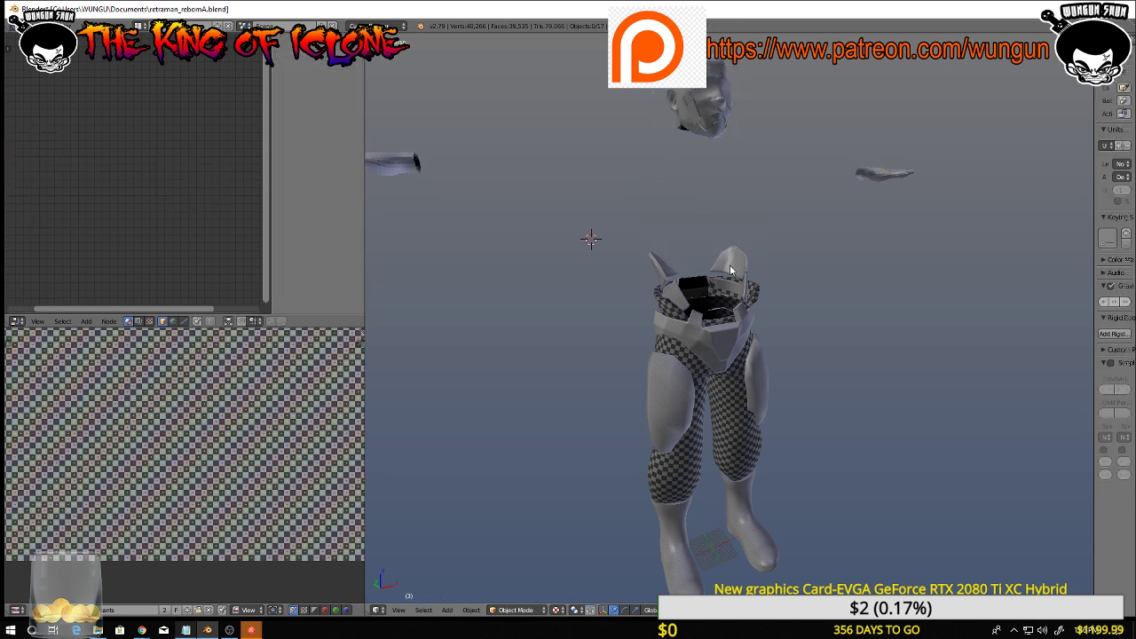
right_click(706, 99)
key("Delete")
right_click(706, 107)
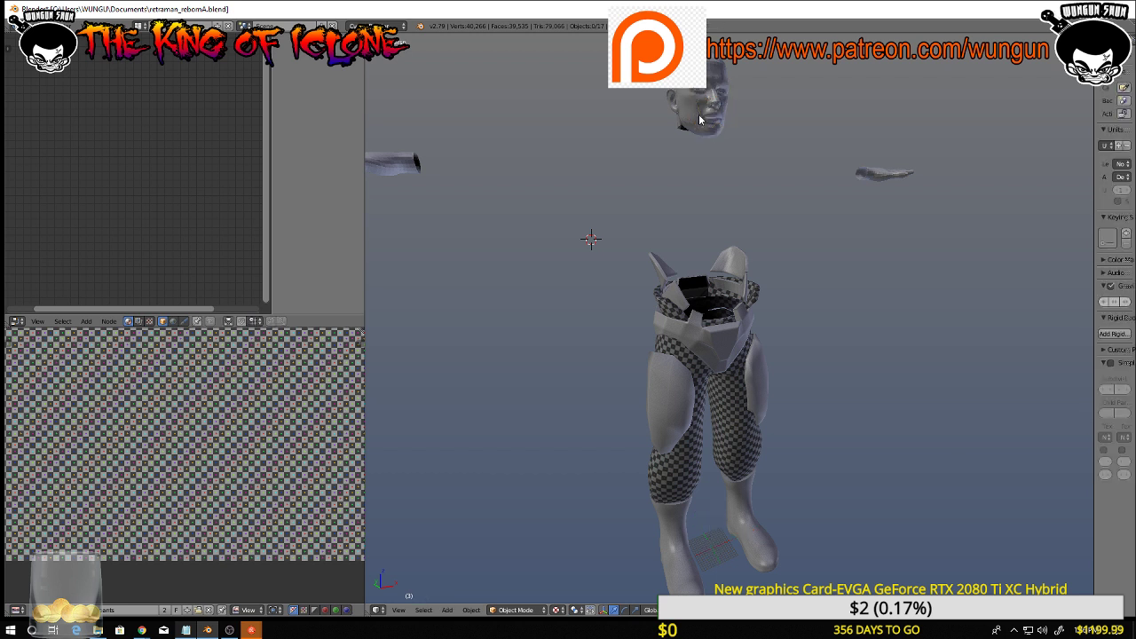
key("x")
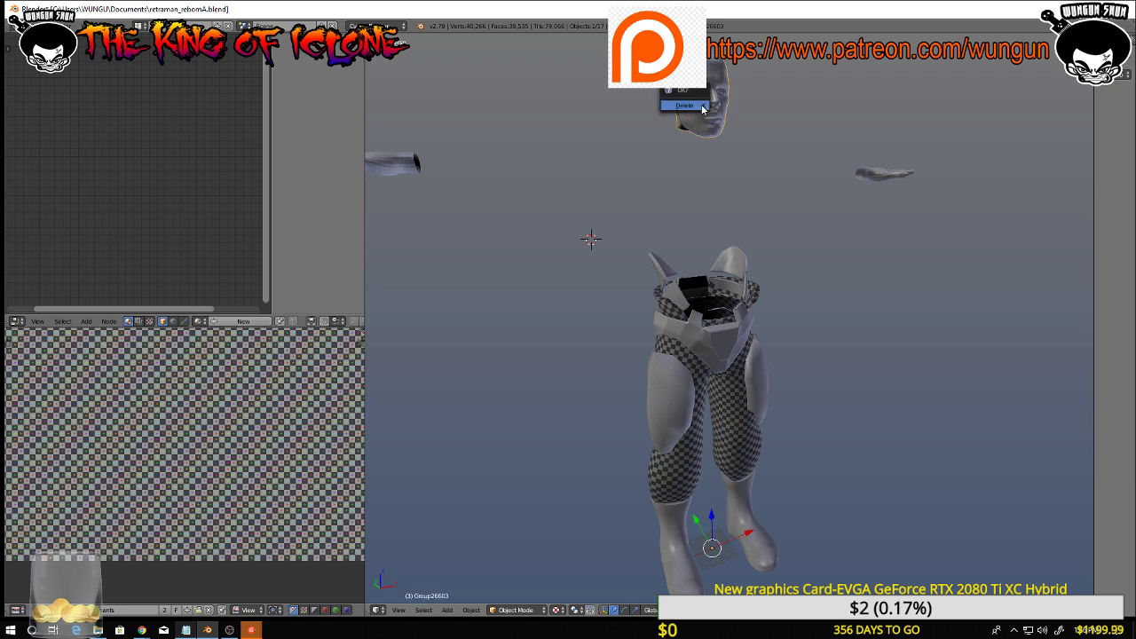
left_click(702, 110)
Hide both hand and forearm objects
right_click(897, 175)
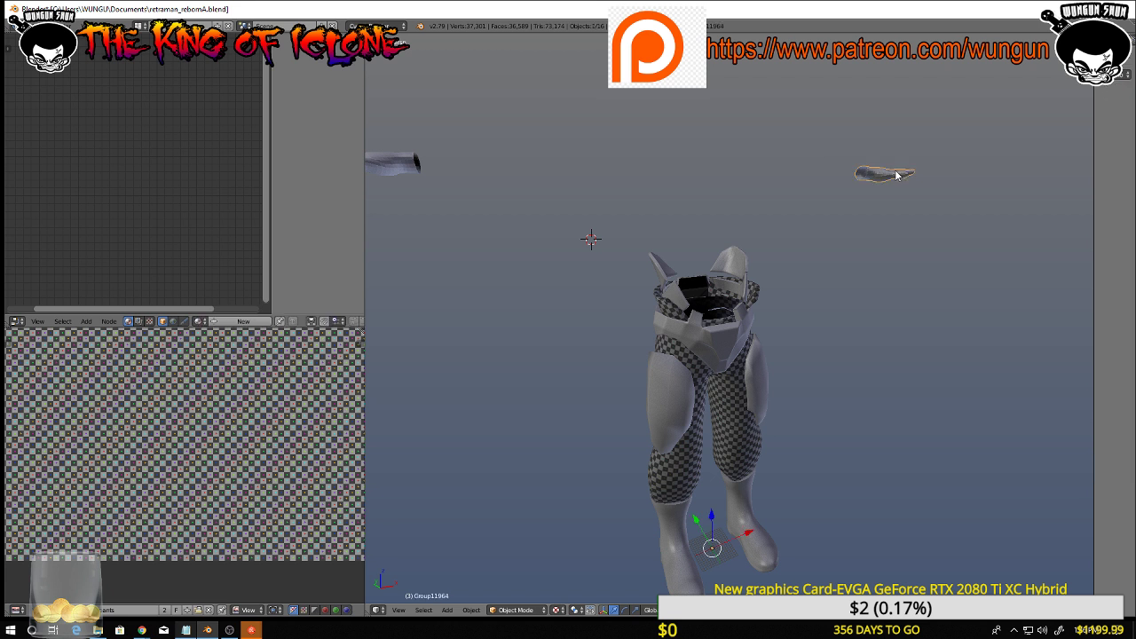
key("x")
left_click(898, 174)
right_click(416, 166)
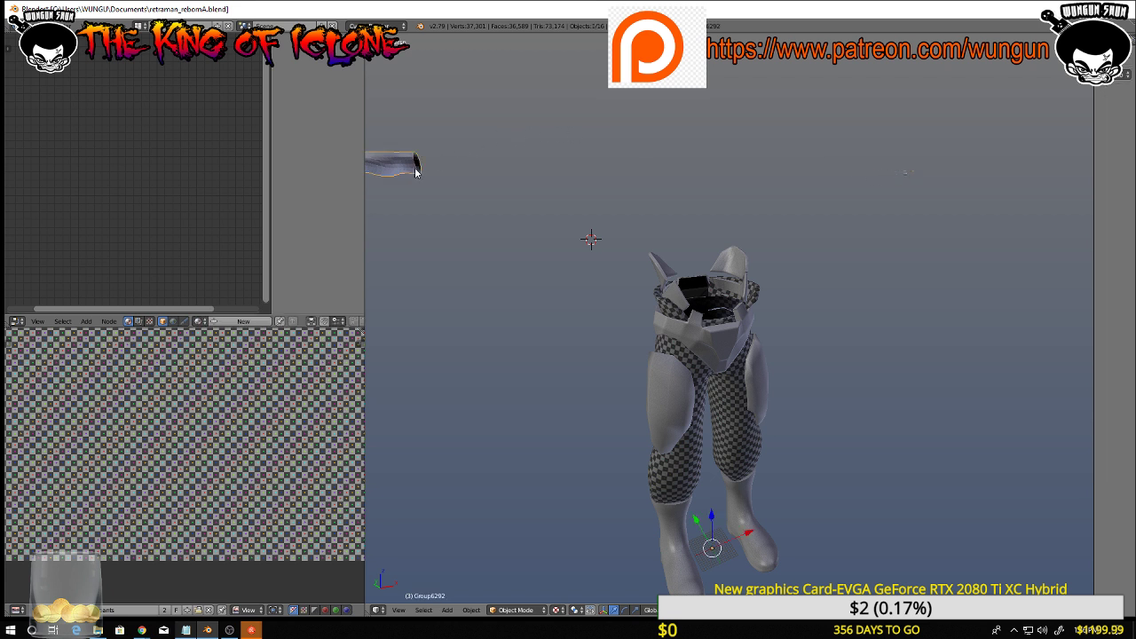
key("h")
Hide the pointed side plates rising above the belt
right_click(668, 271)
key("x")
left_click(667, 271)
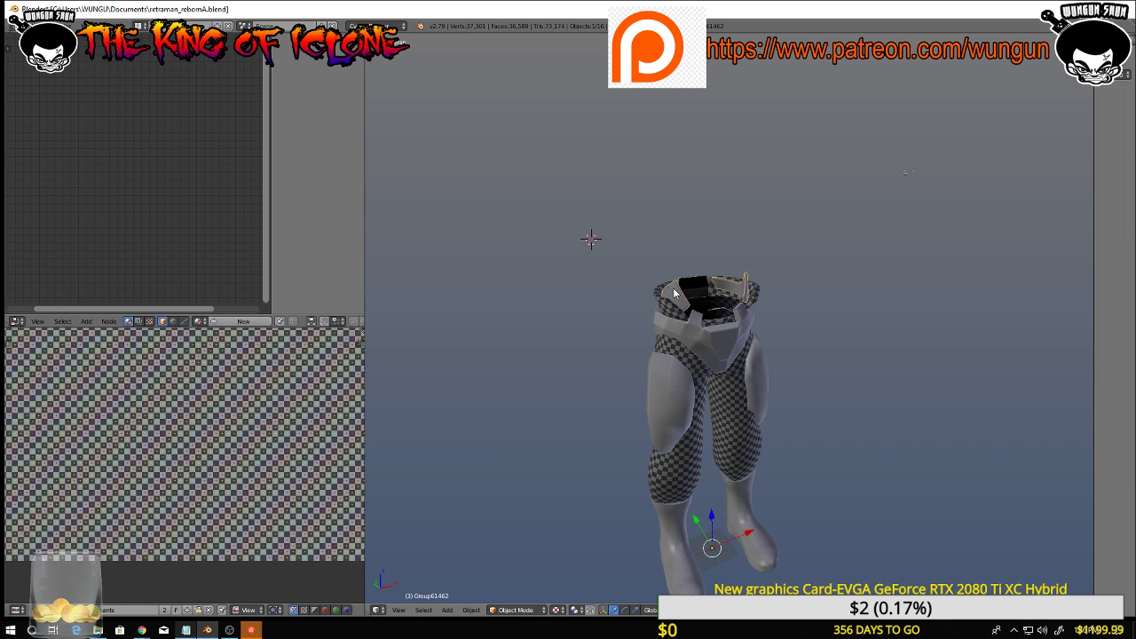
Hide the thigh guards and the boots on both legs
right_click(672, 373)
key("h")
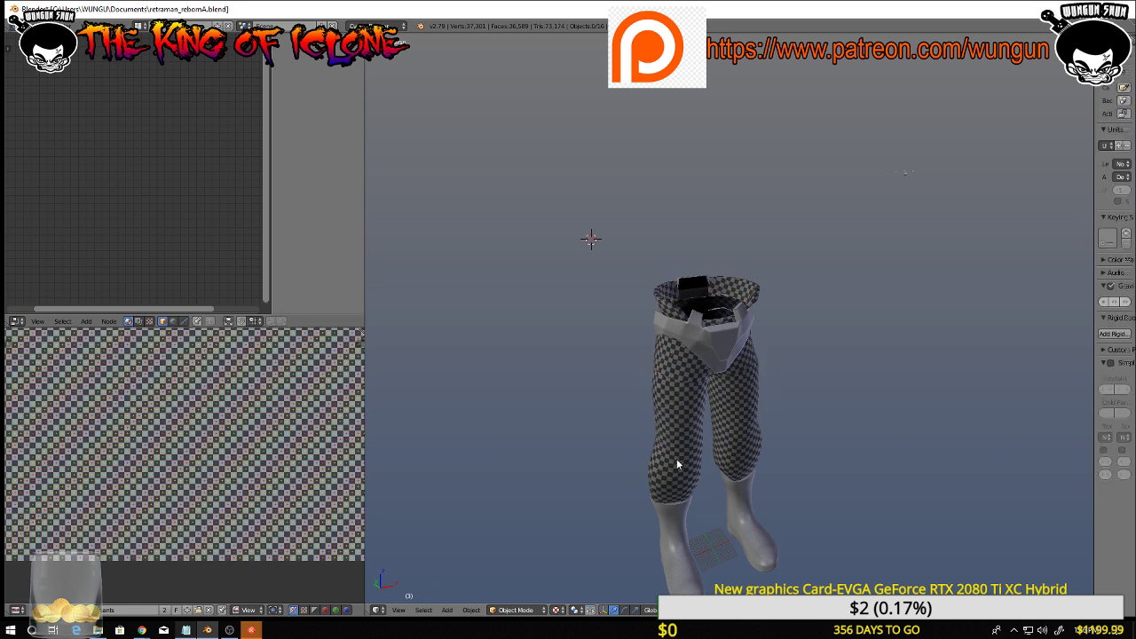
right_click(672, 525)
key("h")
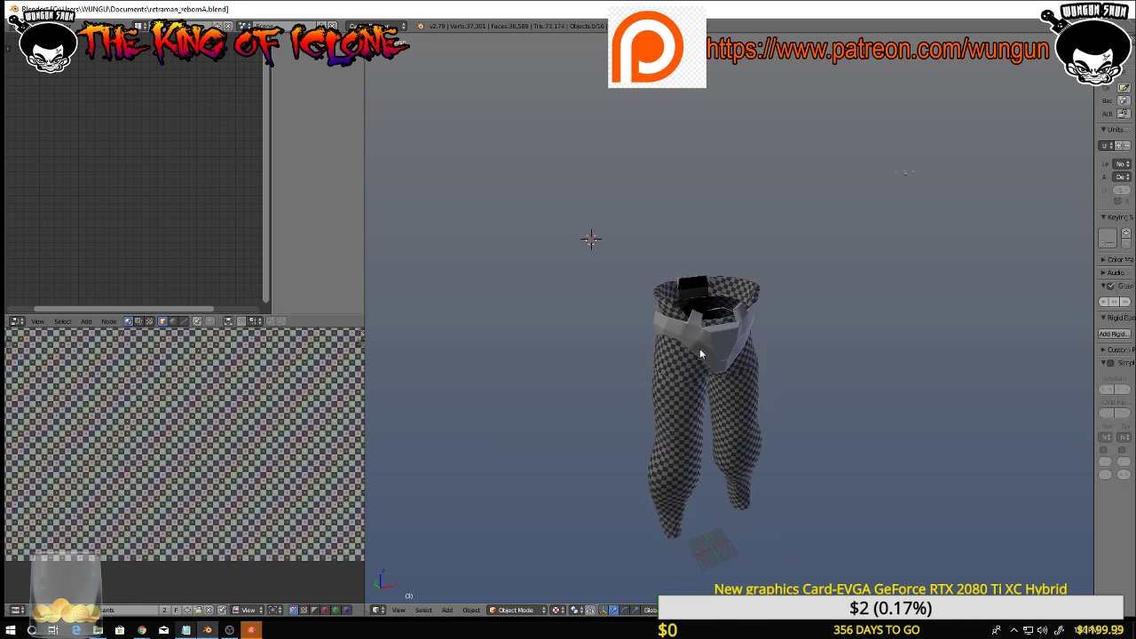
Delete the checkered trousers object, leaving the belt in place
right_click(663, 388)
key("x")
left_click(663, 388)
Open the belt mesh for editing around its raised rear block and widen the properties area beside the viewport
middle_click_drag(662, 384, 704, 281)
scroll(704, 280, "up", 6)
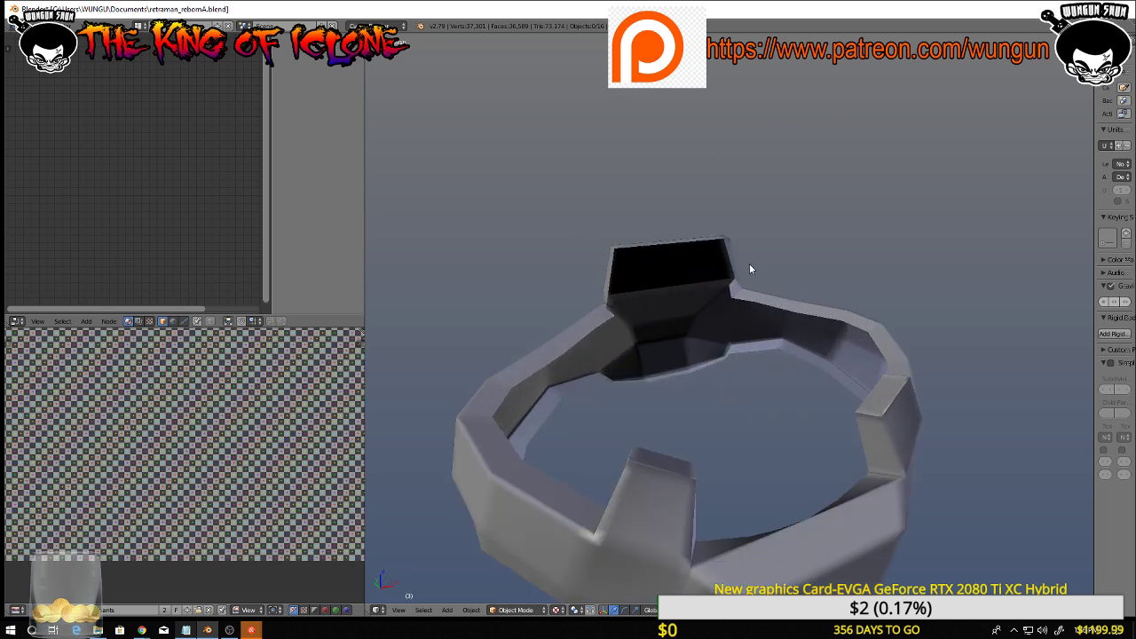
right_click(736, 293)
key("Tab")
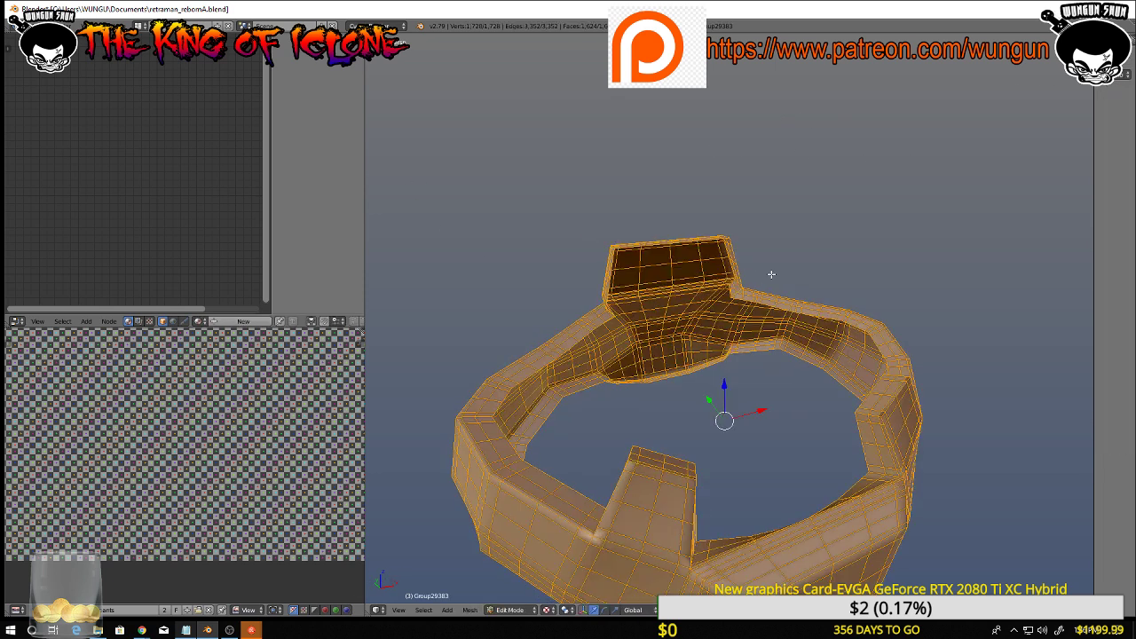
middle_click_drag(772, 274, 715, 255)
scroll(735, 241, "up", 5)
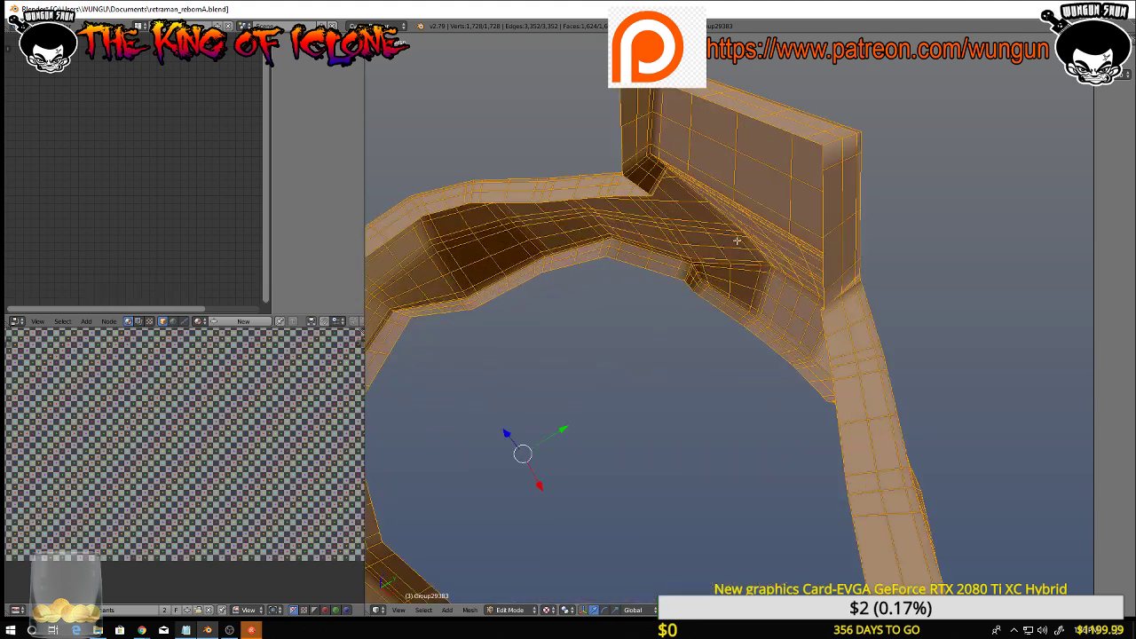
right_click(823, 189)
middle_click_drag(823, 189, 1065, 178)
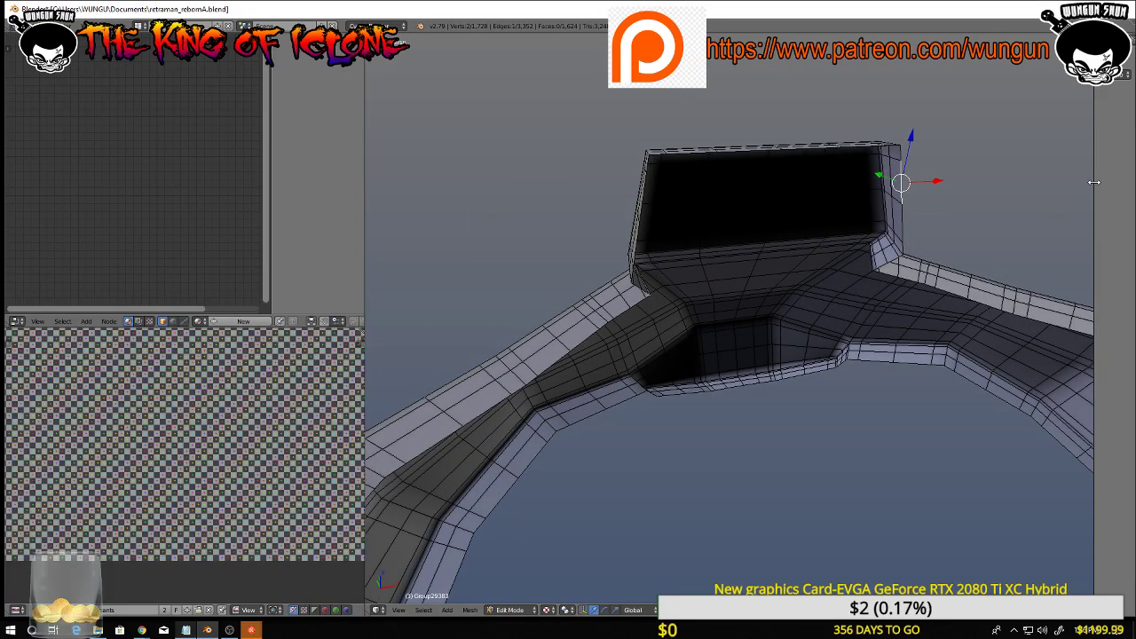
left_click_drag(1097, 178, 1018, 197)
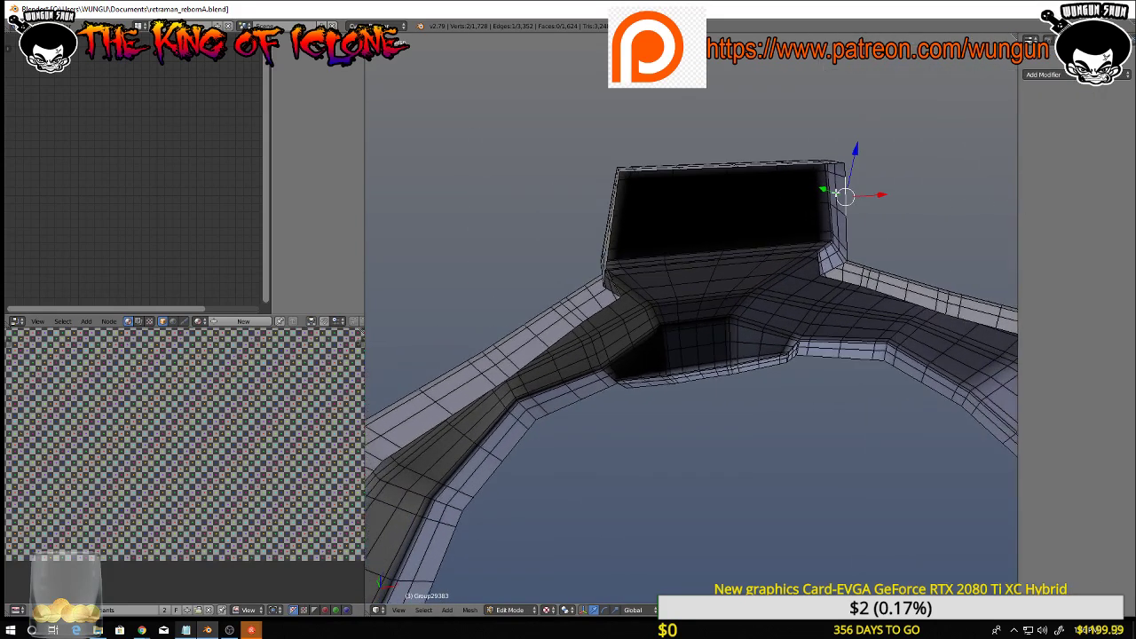
Fill a face between the two opposite vertical edges across the open inner side of the belt's raised rear block
middle_click_drag(867, 180, 769, 222)
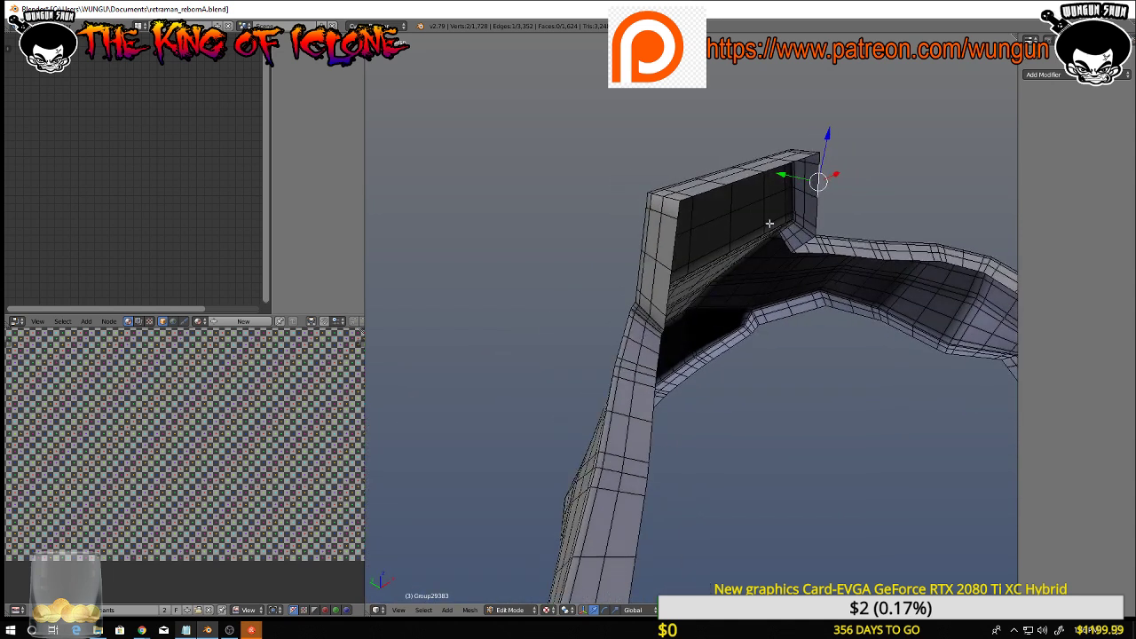
right_click(678, 238)
right_click(818, 188, "ctrl")
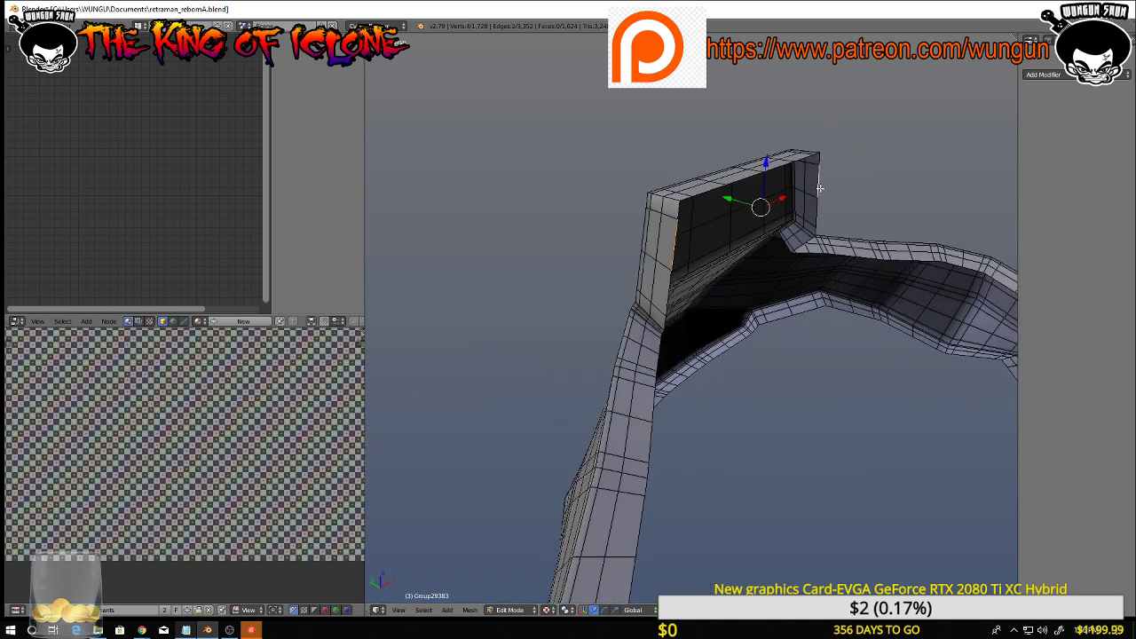
key("f")
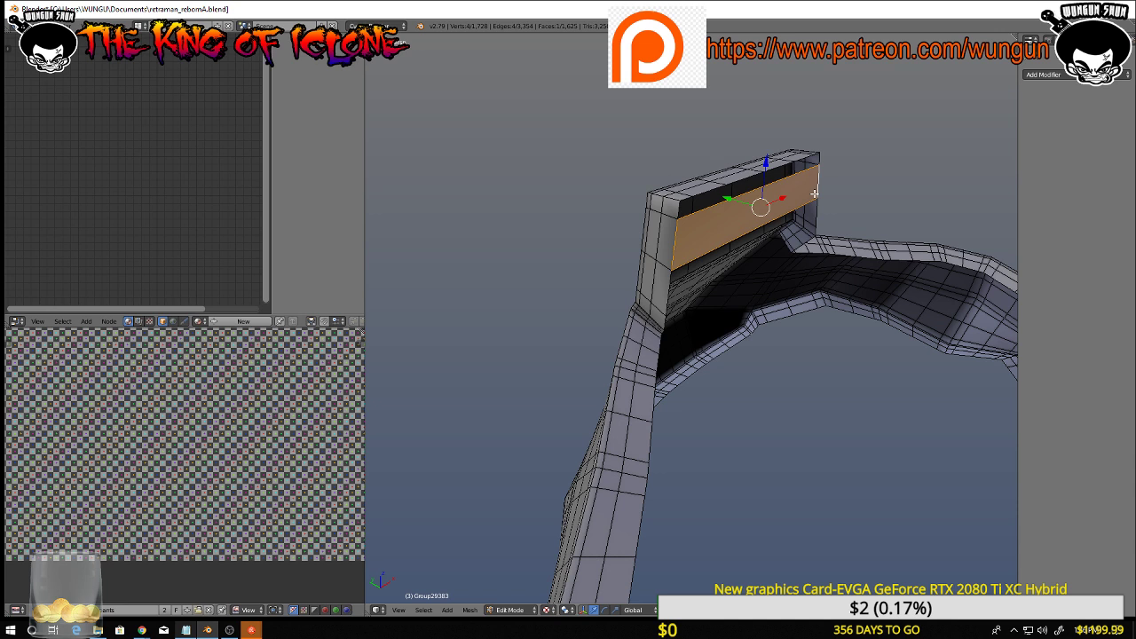
middle_click_drag(814, 193, 663, 245)
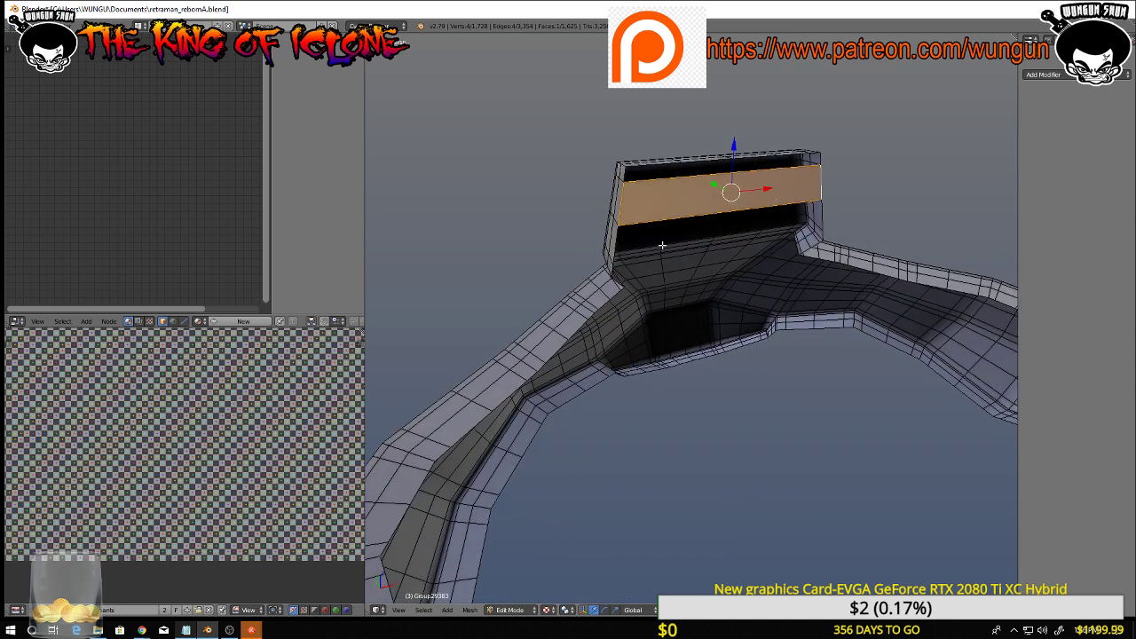
Fill two more faces below the existing strip, bridging the opposite side edges of the raised block's open front
right_click(612, 246)
right_click(823, 211, "shift")
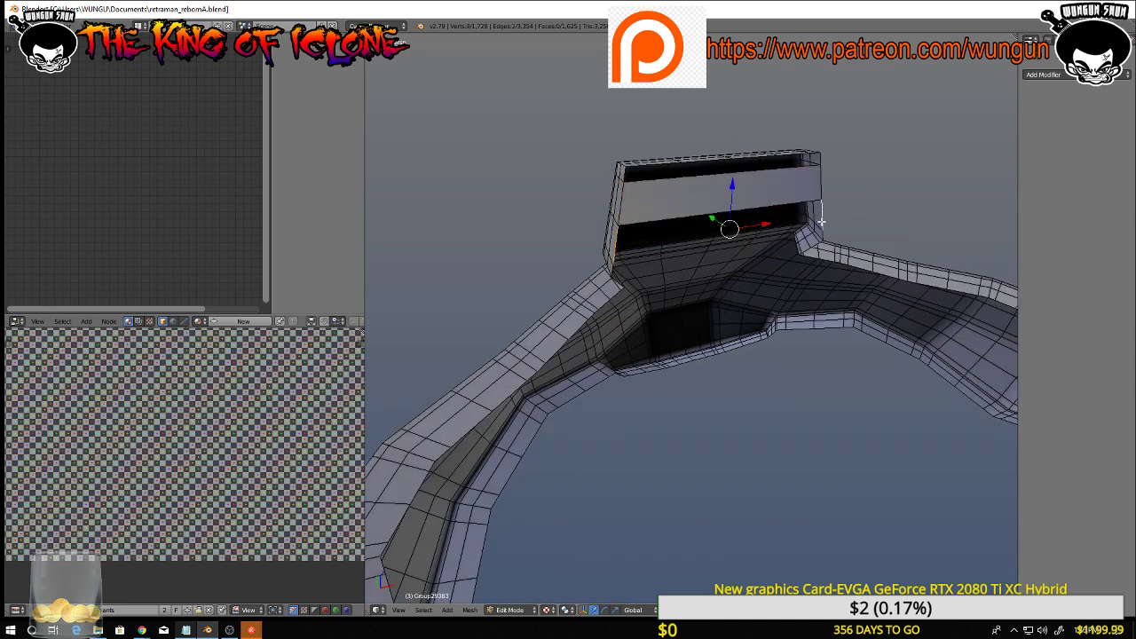
key("f")
middle_click_drag(814, 190, 813, 196)
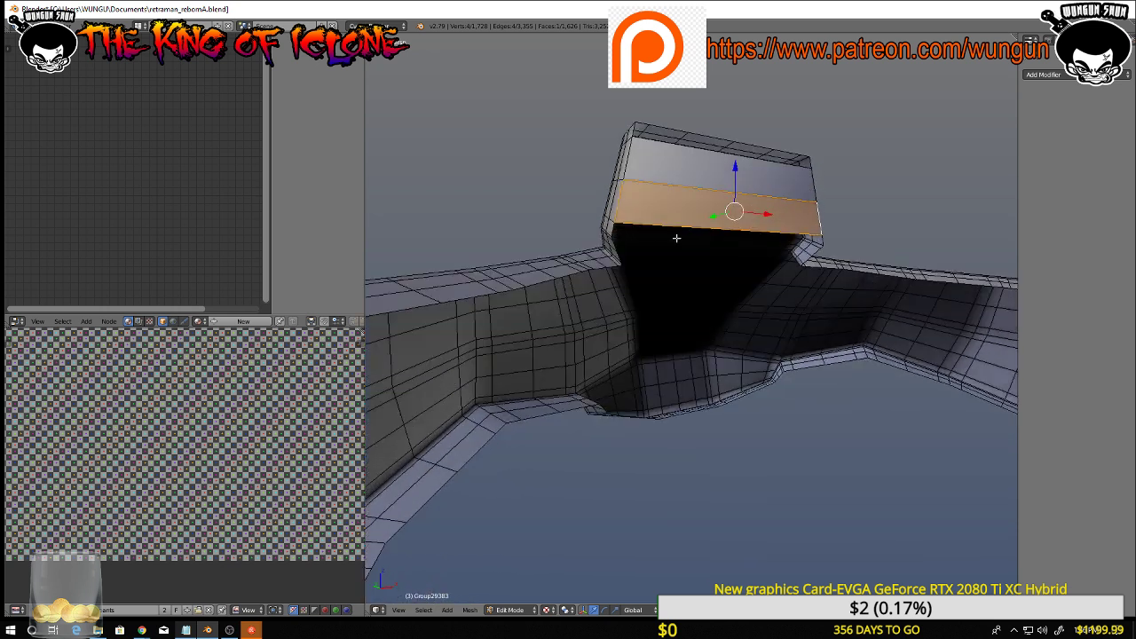
right_click(613, 230)
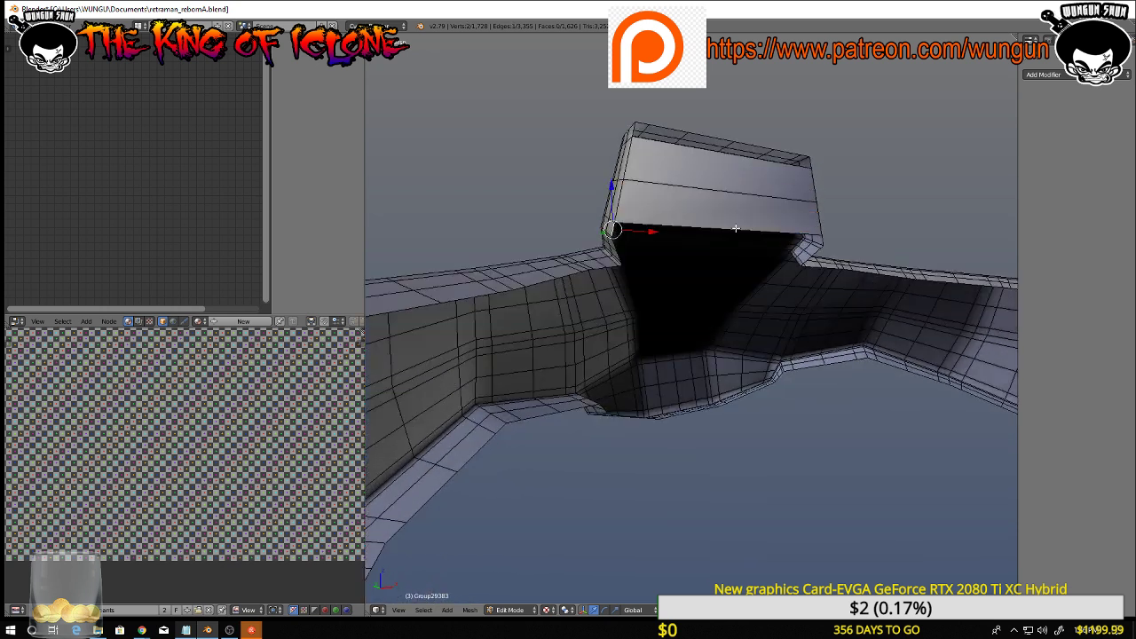
right_click(823, 237, "shift")
key("f")
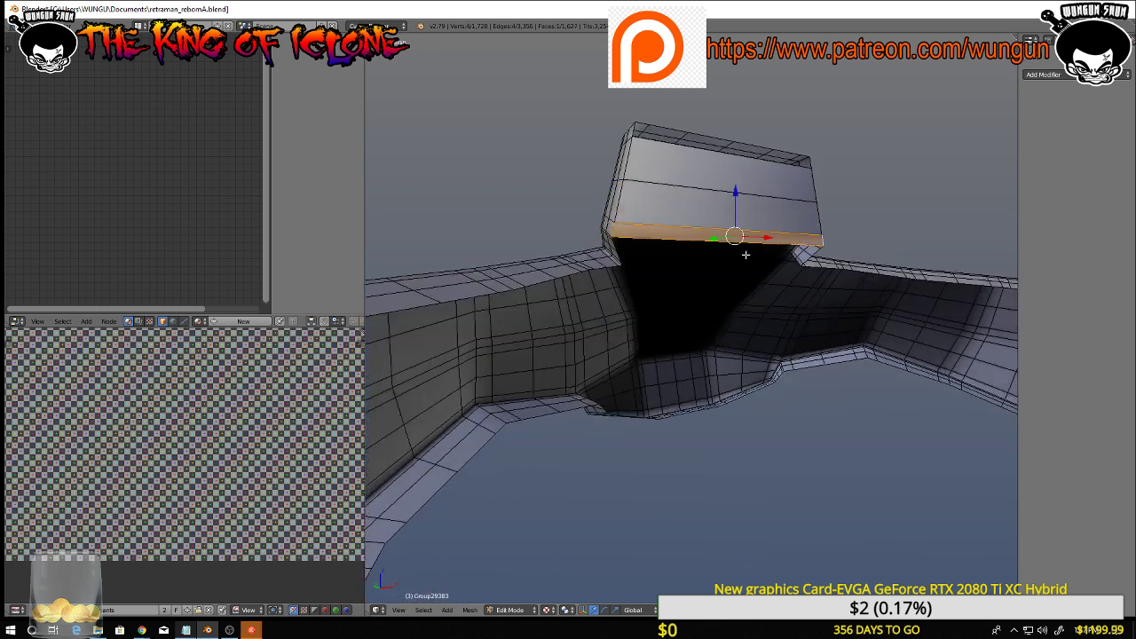
Select the opposing short edges at the block's lower front corners and fill a narrow face between them
scroll(733, 251, "up", 3)
scroll(541, 252, "down", 1)
mouse_move(542, 252)
middle_mouse_down()
mouse_move(563, 251)
mouse_move(535, 241)
middle_mouse_up()
right_click(498, 233)
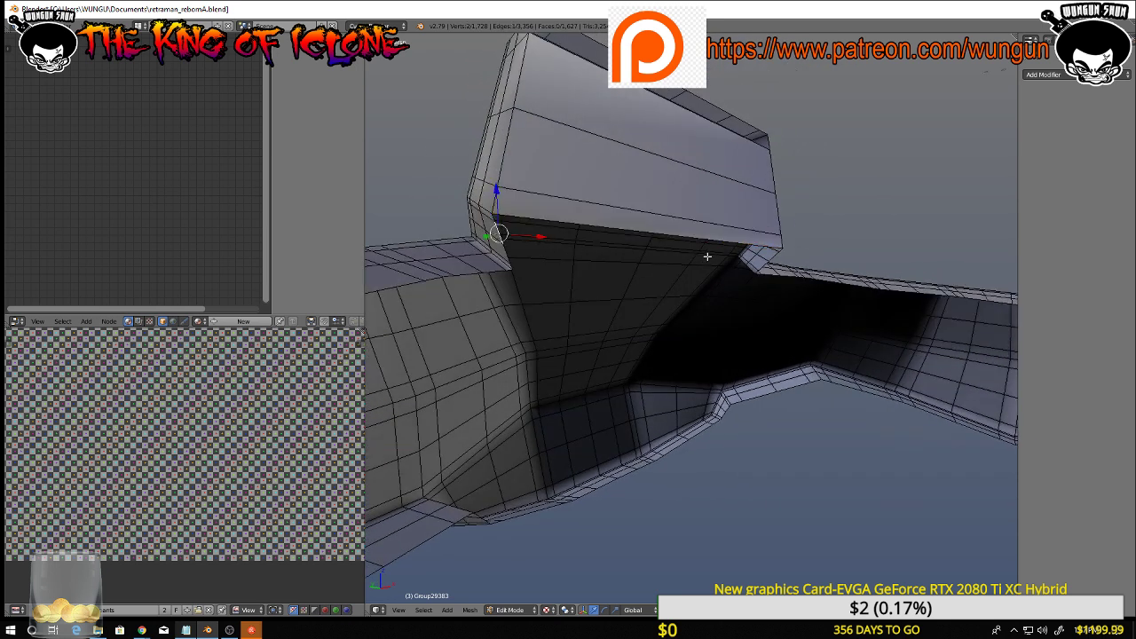
right_click(771, 256, "shift")
middle_click_drag(771, 255, 772, 256)
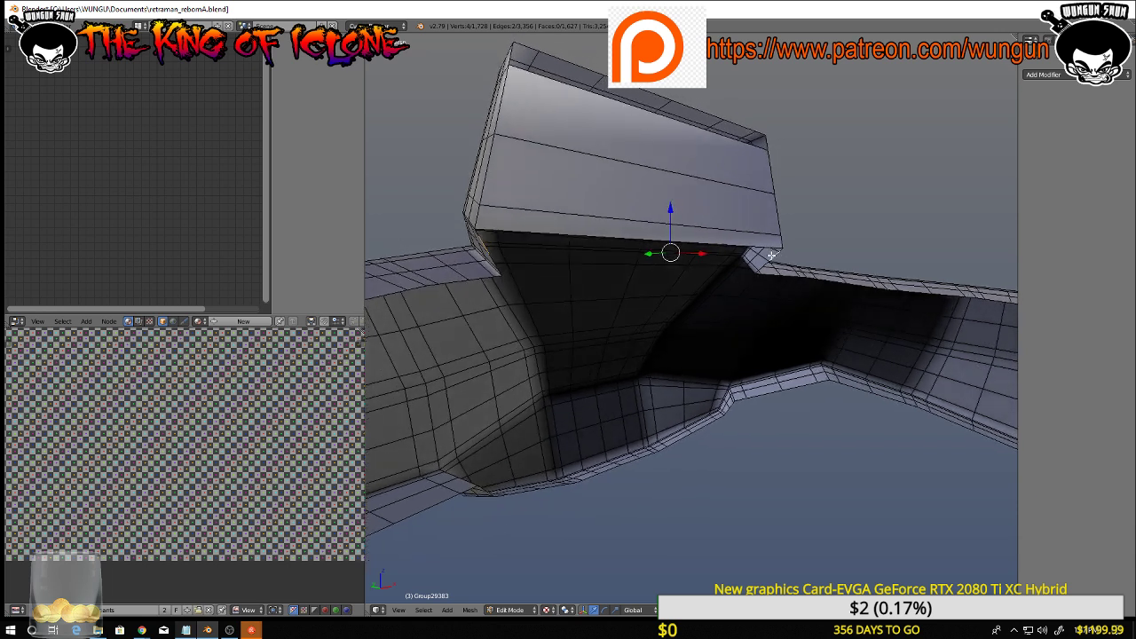
right_click(779, 252)
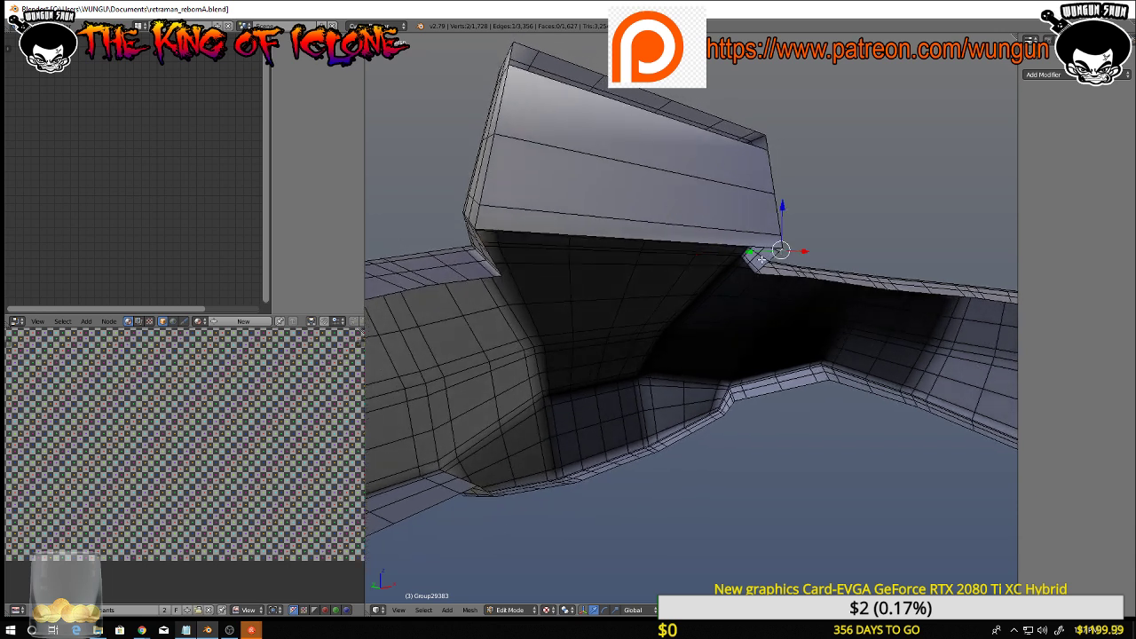
middle_click_drag(491, 238, 533, 235)
right_click(528, 233, "shift")
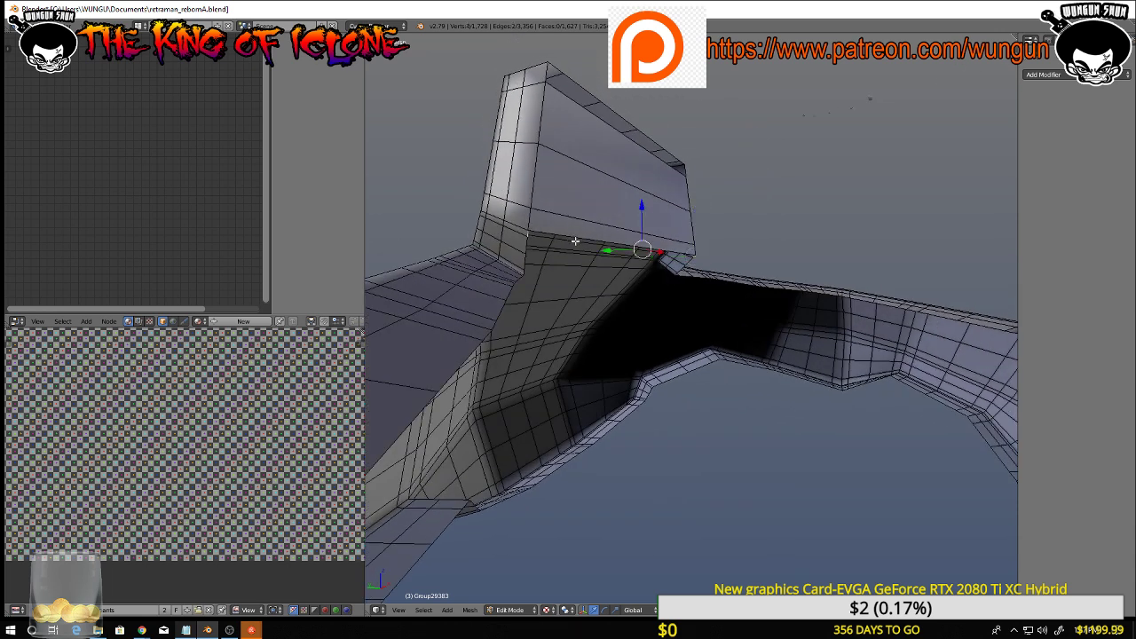
key("f")
Fill the next two strips on the block's underside, each bridging the matching edges of its two side walls
middle_click_drag(603, 254, 540, 240)
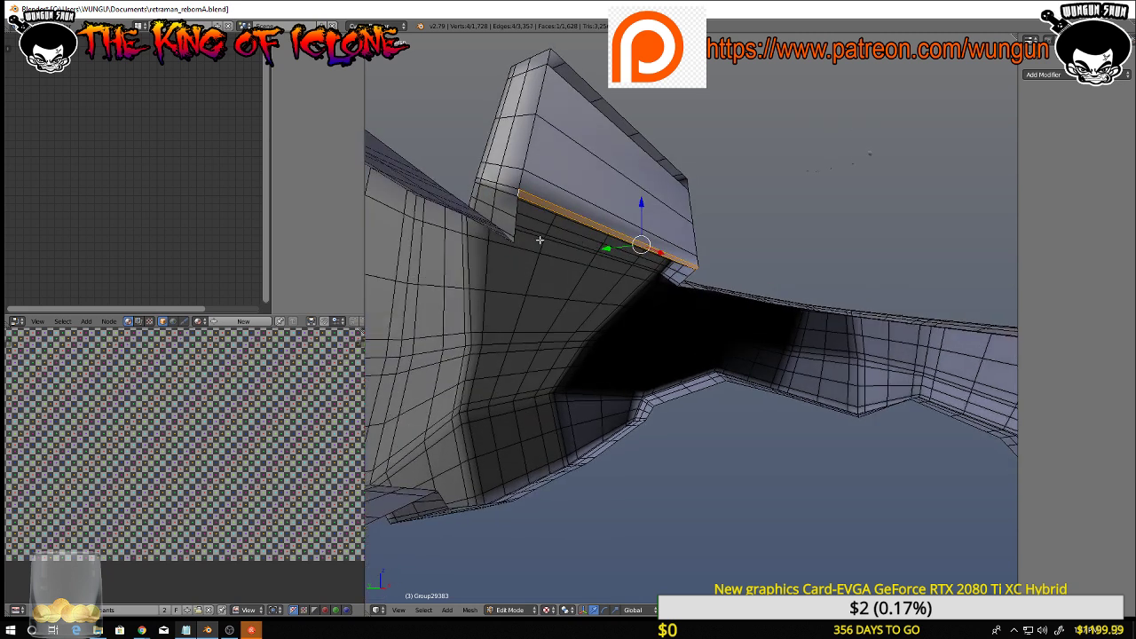
right_click(520, 206)
middle_click_drag(621, 231, 561, 234)
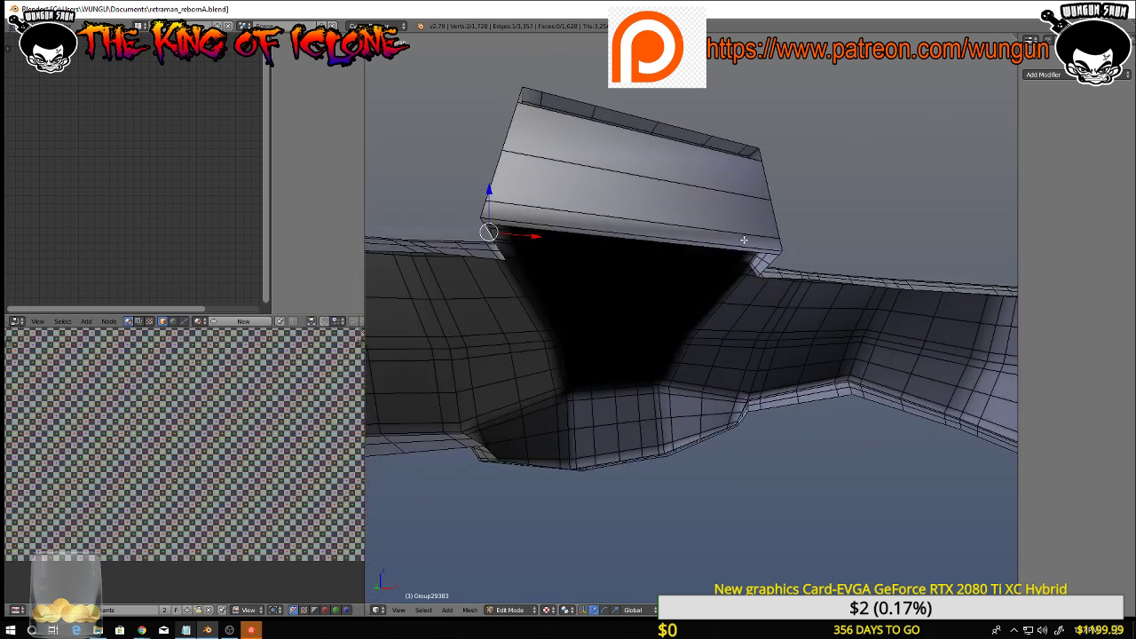
right_click(773, 260, "shift")
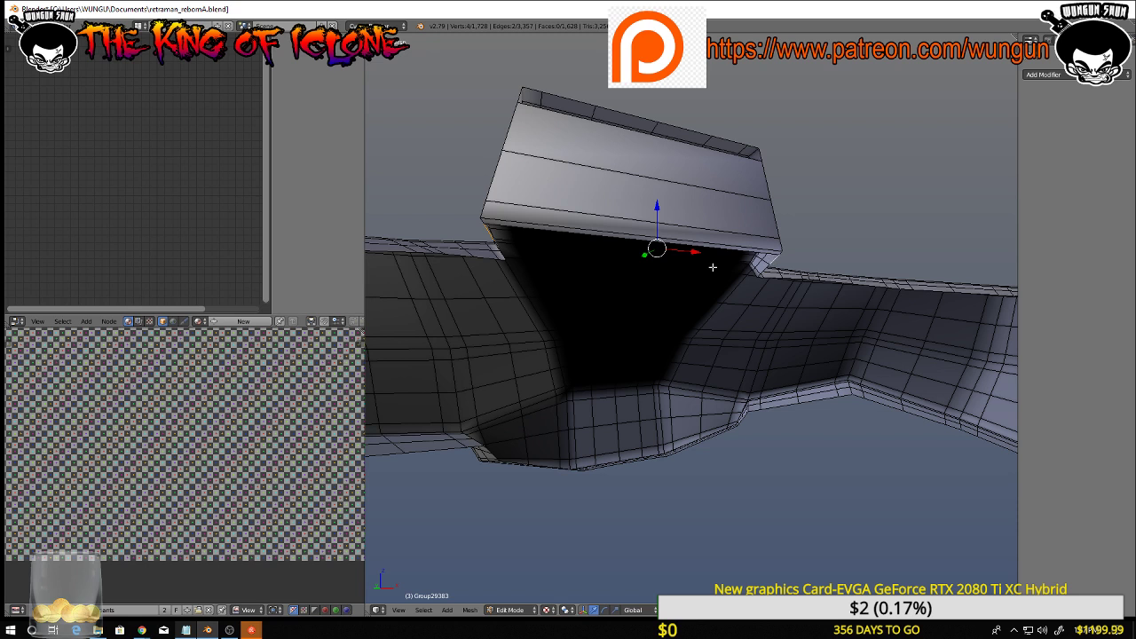
key("f")
middle_click_drag(713, 267, 600, 222)
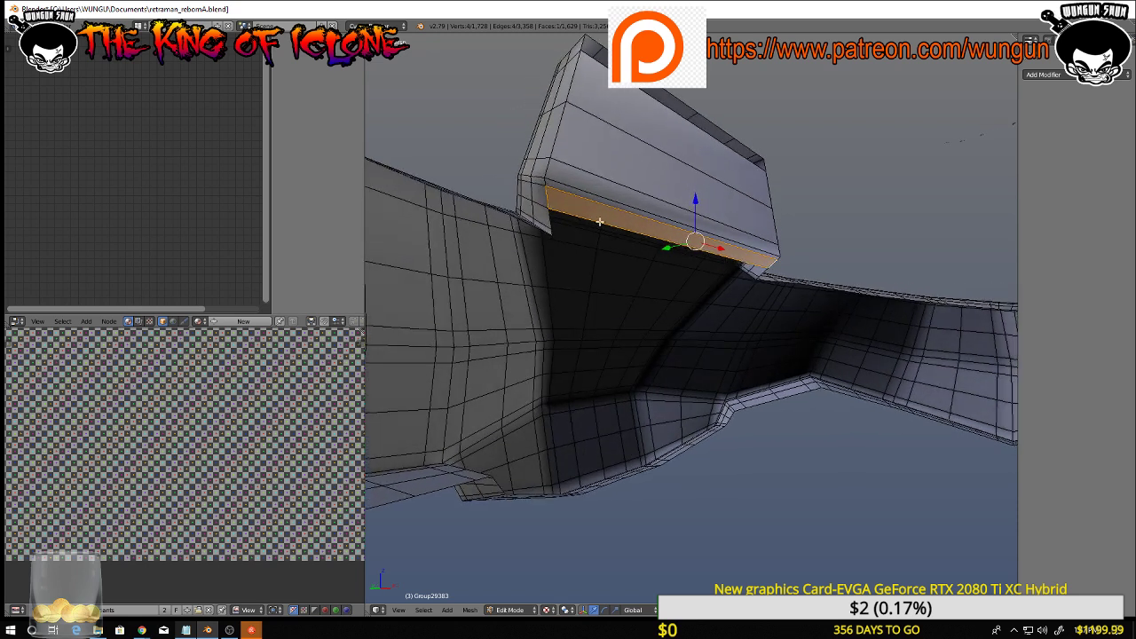
right_click(551, 217)
middle_click_drag(751, 252, 760, 268)
right_click(777, 275, "shift")
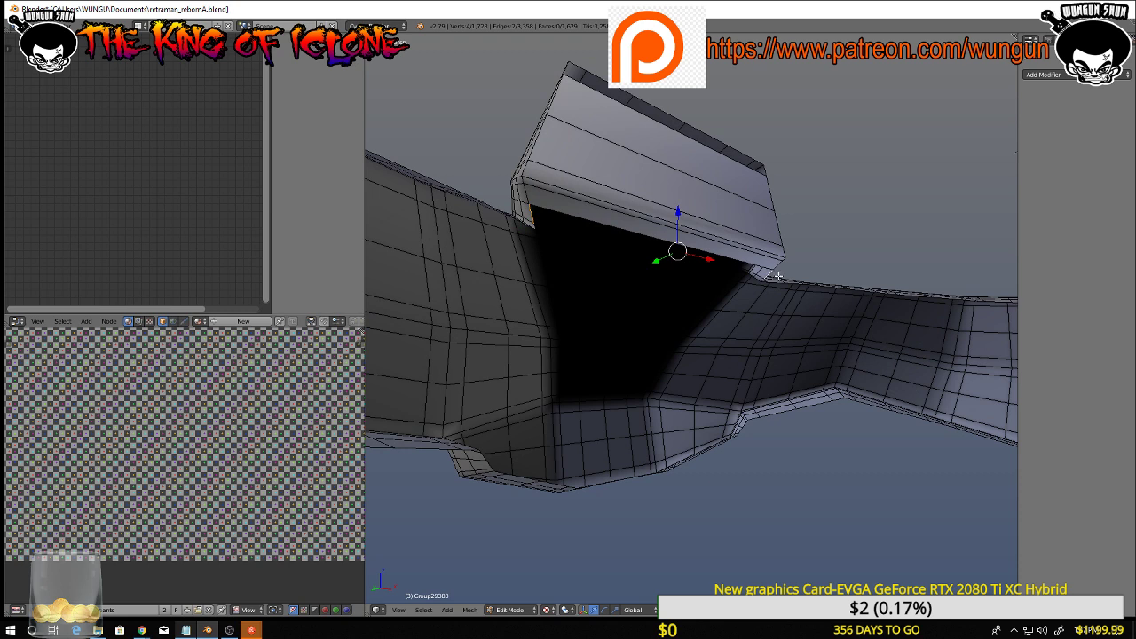
key("f")
Fill the last underside strips of the block down to where it meets the curved band
middle_click_drag(748, 267, 725, 260)
scroll(551, 260, "up", 3)
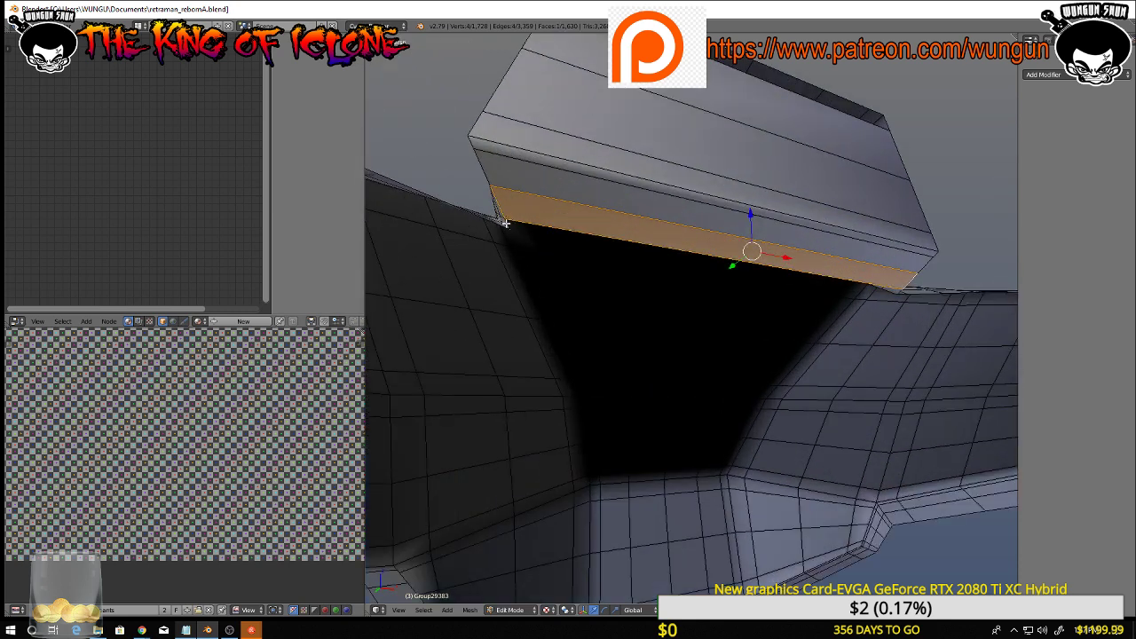
right_click(505, 224)
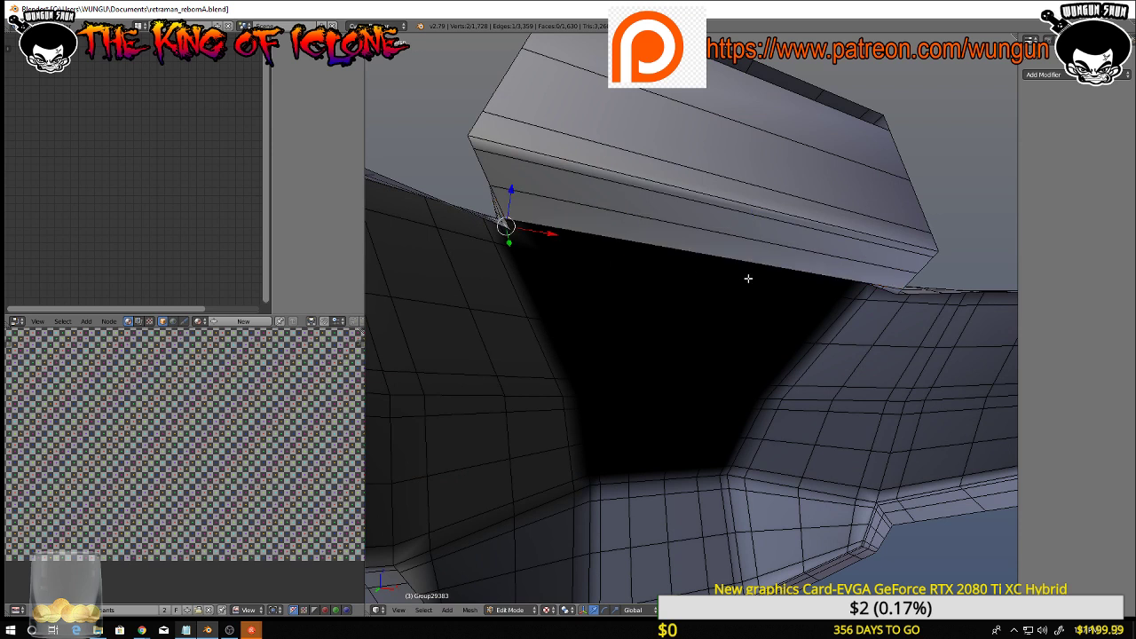
right_click(899, 291)
middle_click_drag(533, 218, 548, 241)
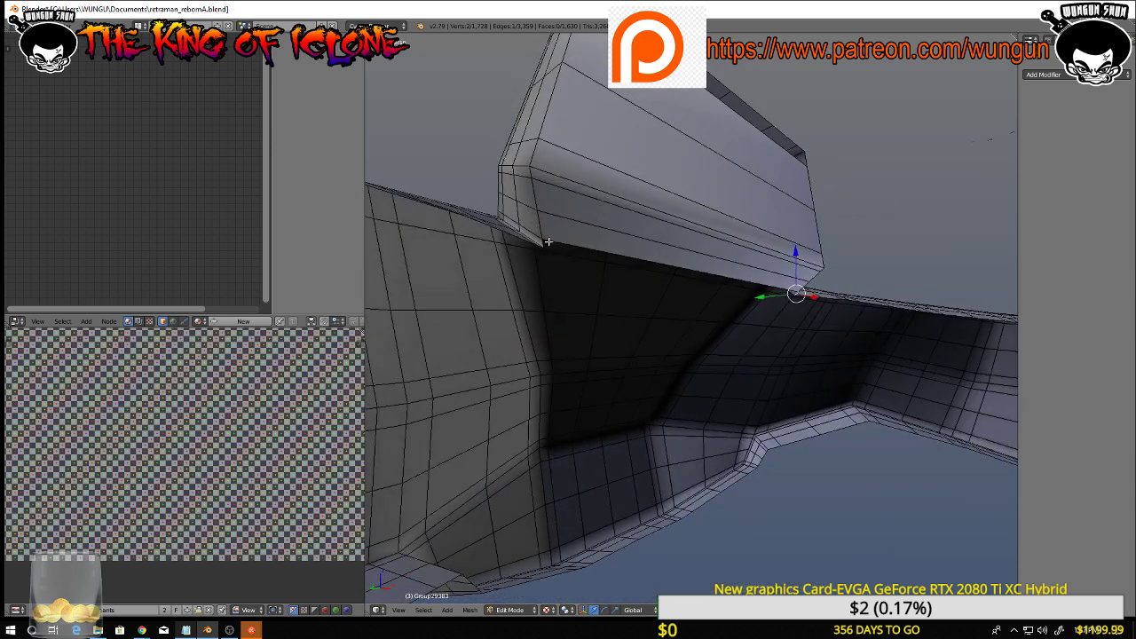
right_click(550, 246, "shift")
right_click(553, 239, "alt")
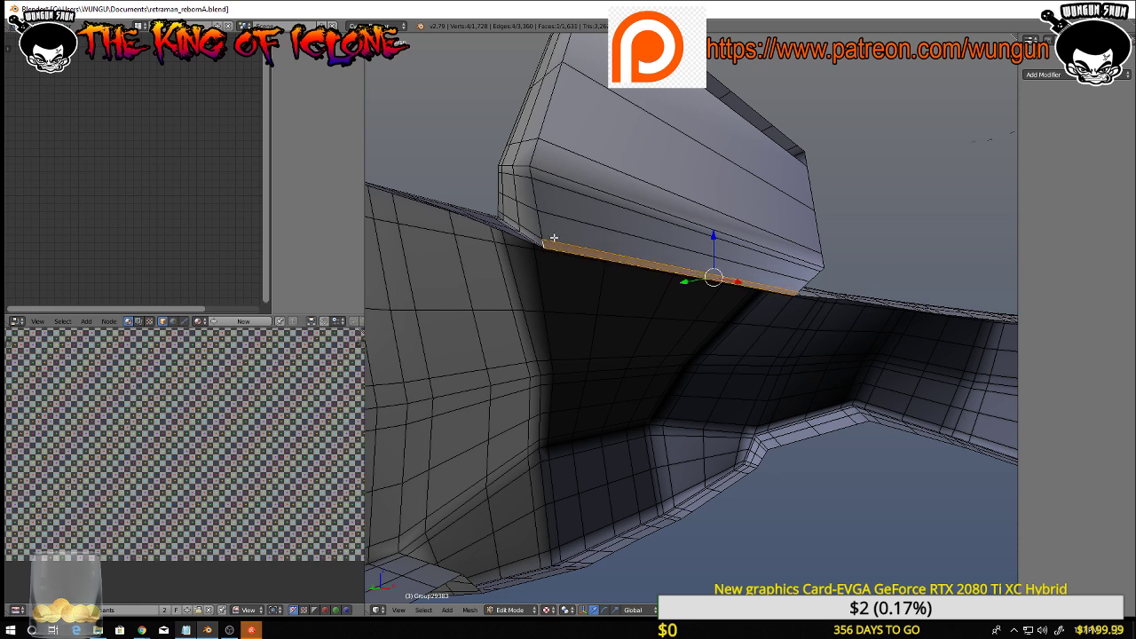
Add a vertical loop cut close to one end of the front panel and fill the corner face of the gap above it
middle_click_drag(620, 165, 516, 349)
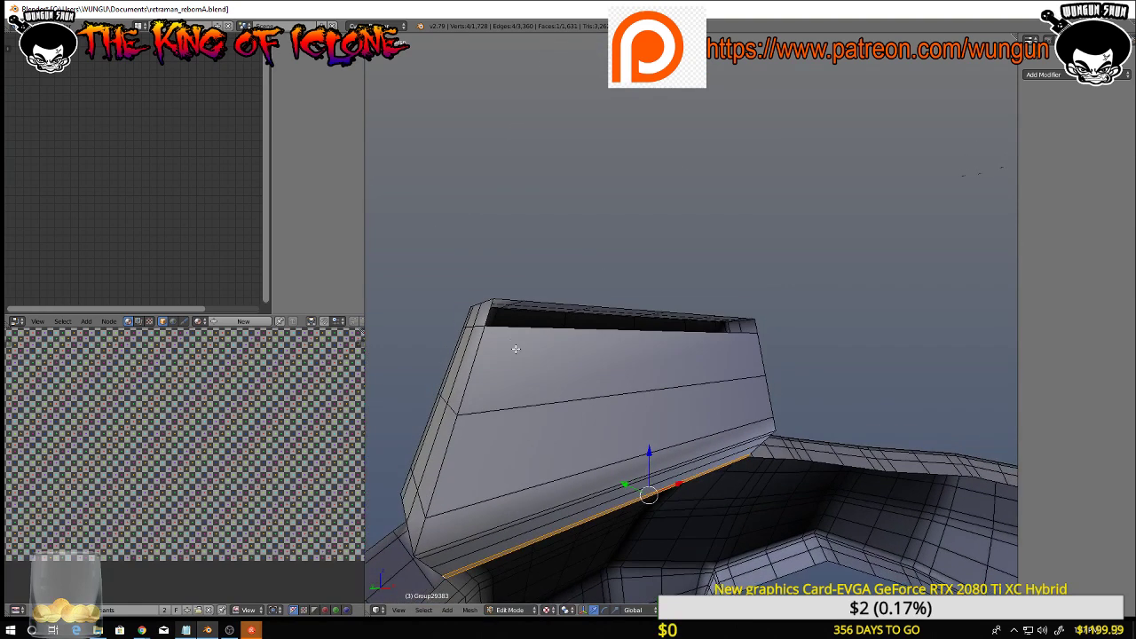
right_click(487, 310)
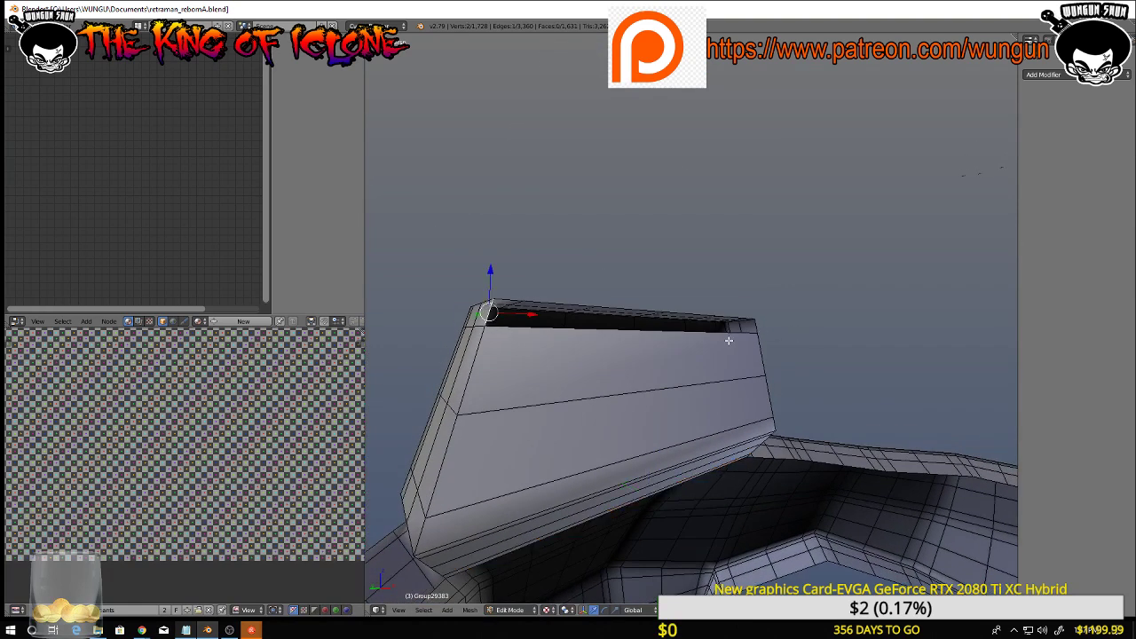
middle_click_drag(728, 340, 685, 388)
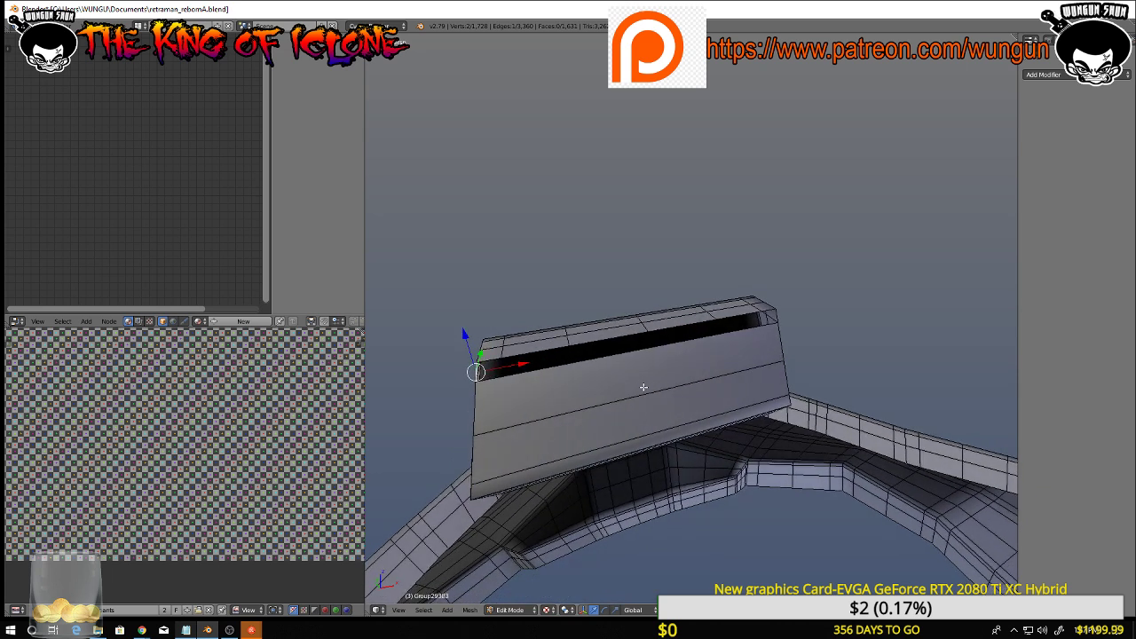
right_click(545, 380)
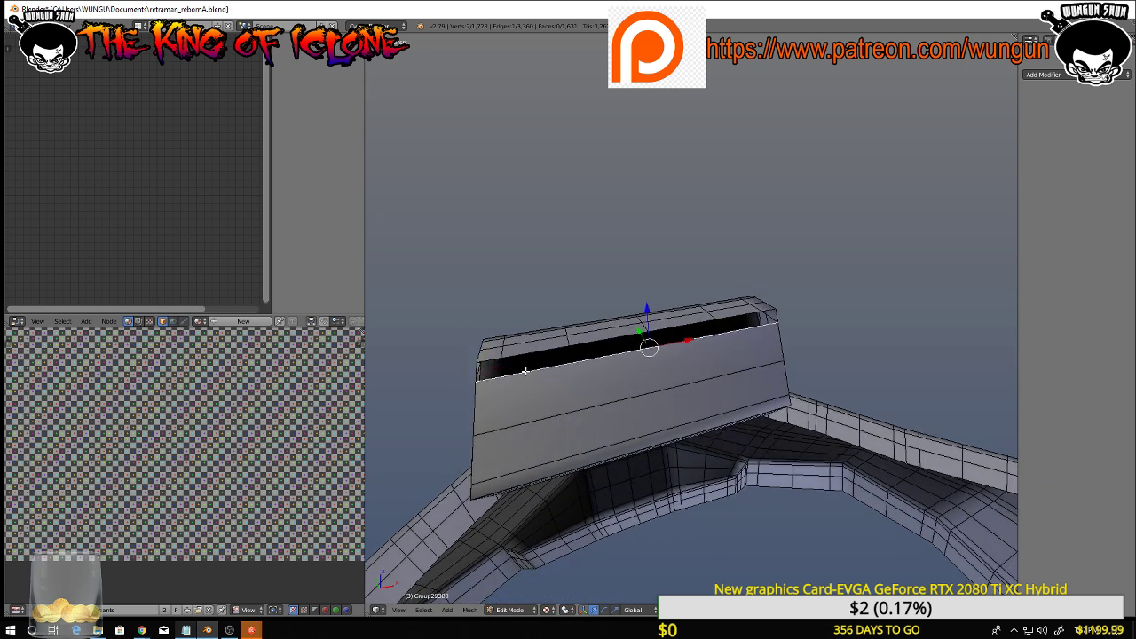
key("ctrl+r")
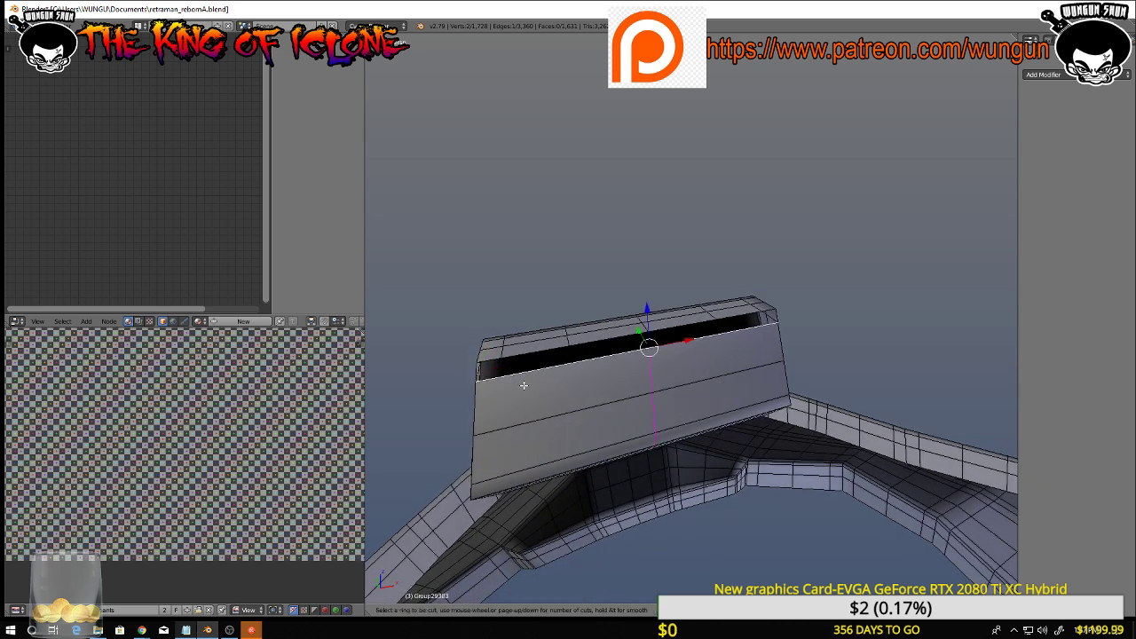
left_click(523, 385)
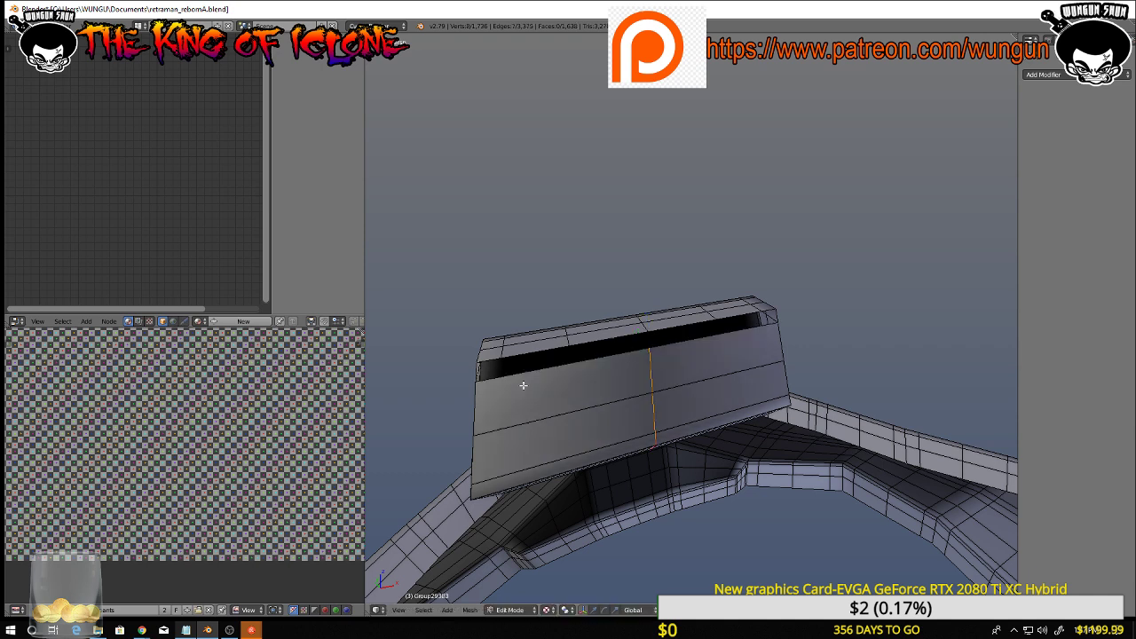
left_click(390, 399)
middle_click_drag(412, 369, 426, 349)
right_click(503, 346)
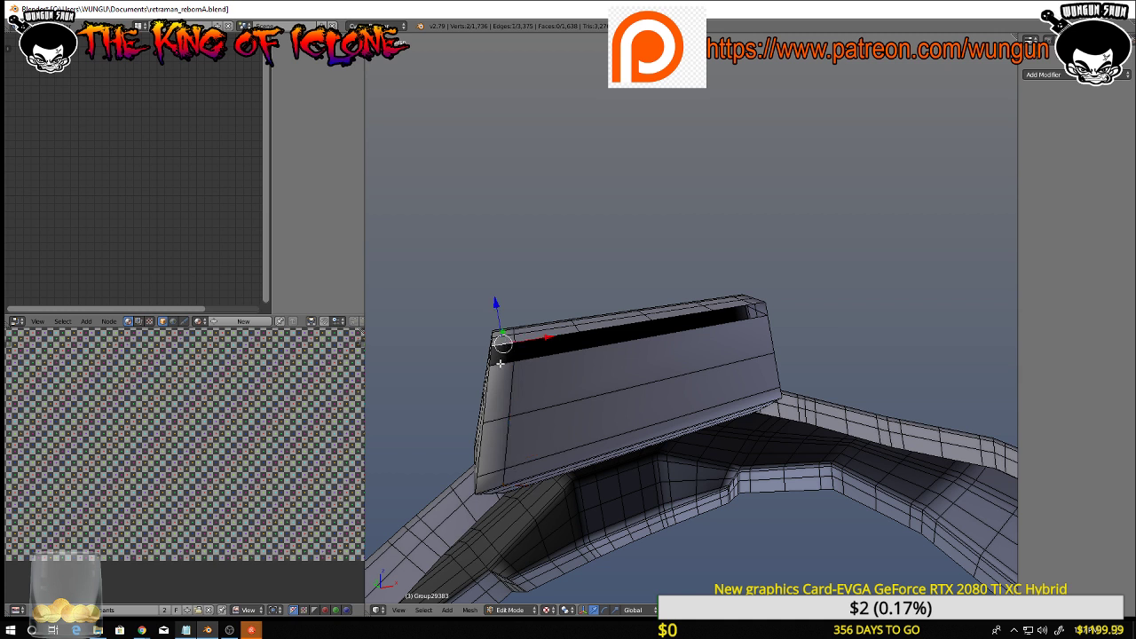
key("f")
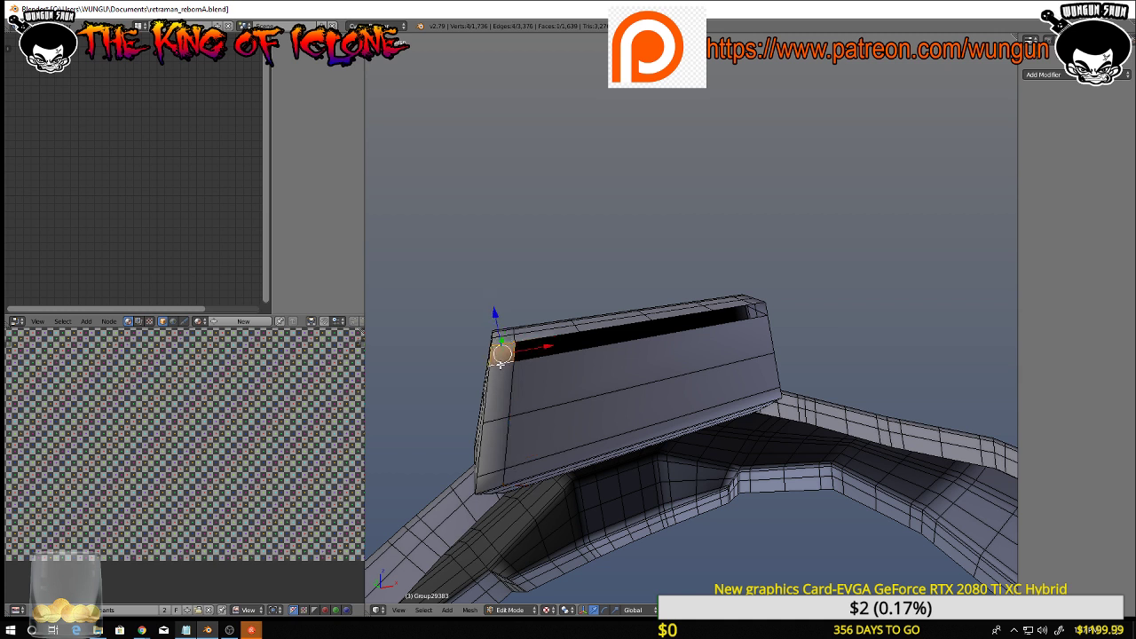
Add a second vertical loop cut aligned with the top's first cross edge and fill the adjoining gap face
key("ctrl+r")
left_click(622, 371)
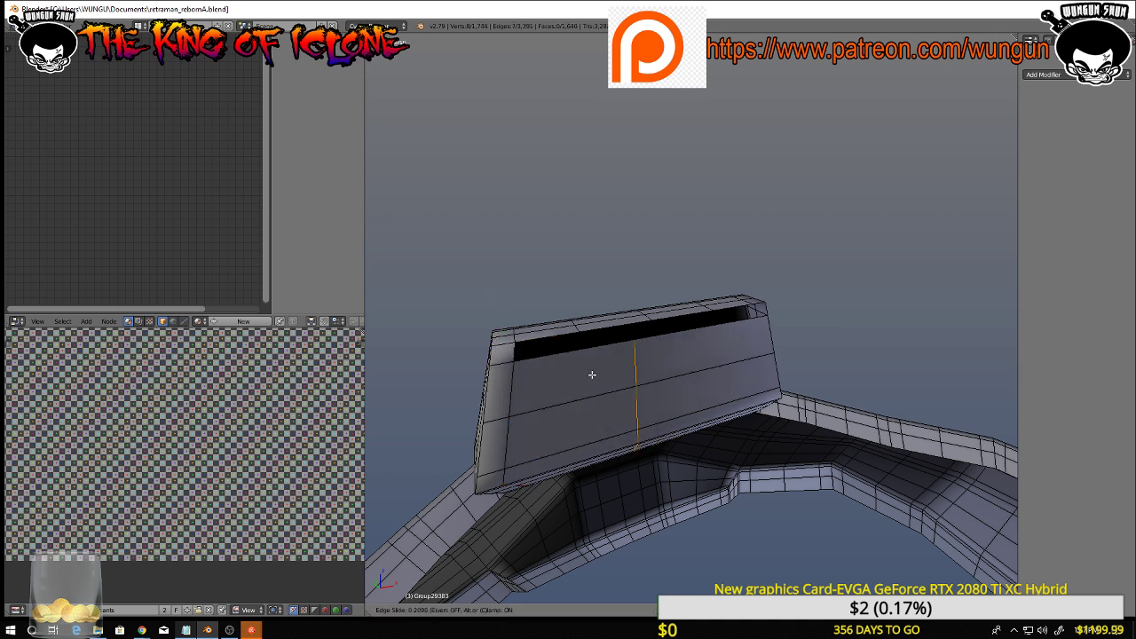
left_click(545, 385)
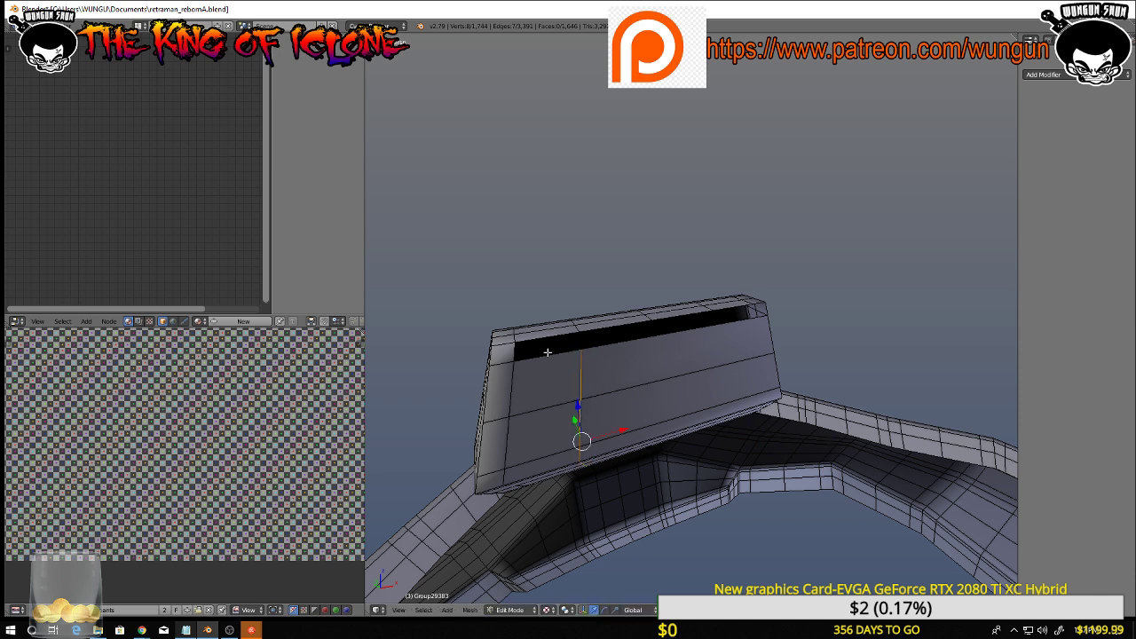
right_click(548, 353)
middle_click_drag(547, 354, 548, 366)
key("f")
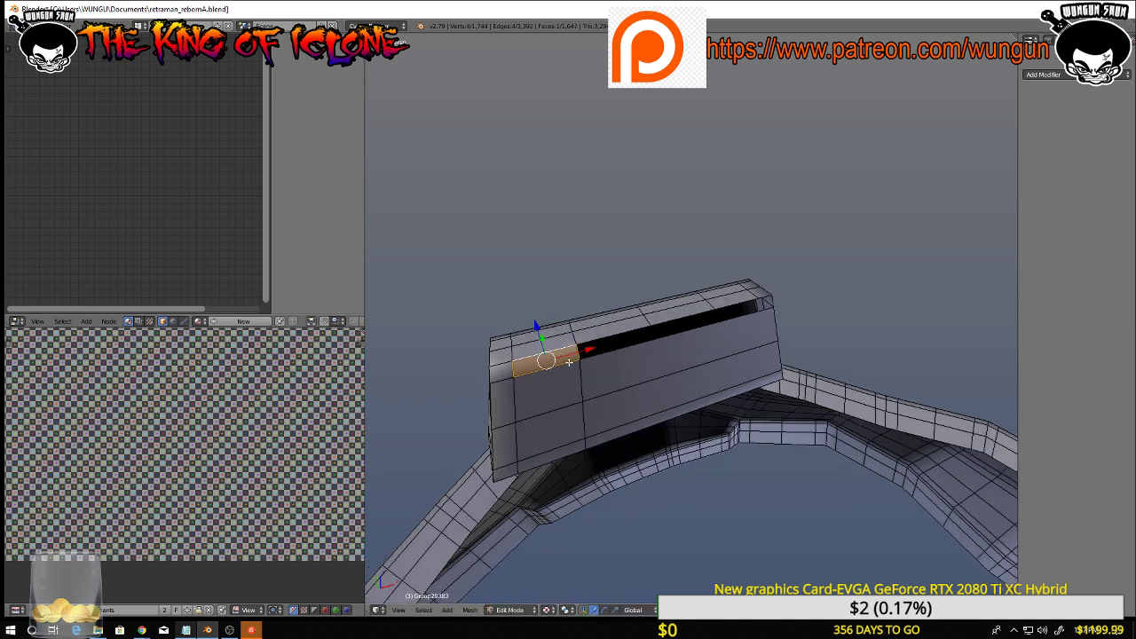
Add a vertical loop cut near the middle of the front panel and fill the gap face beside it
key("ctrl+r")
left_click(638, 351)
left_click(608, 358)
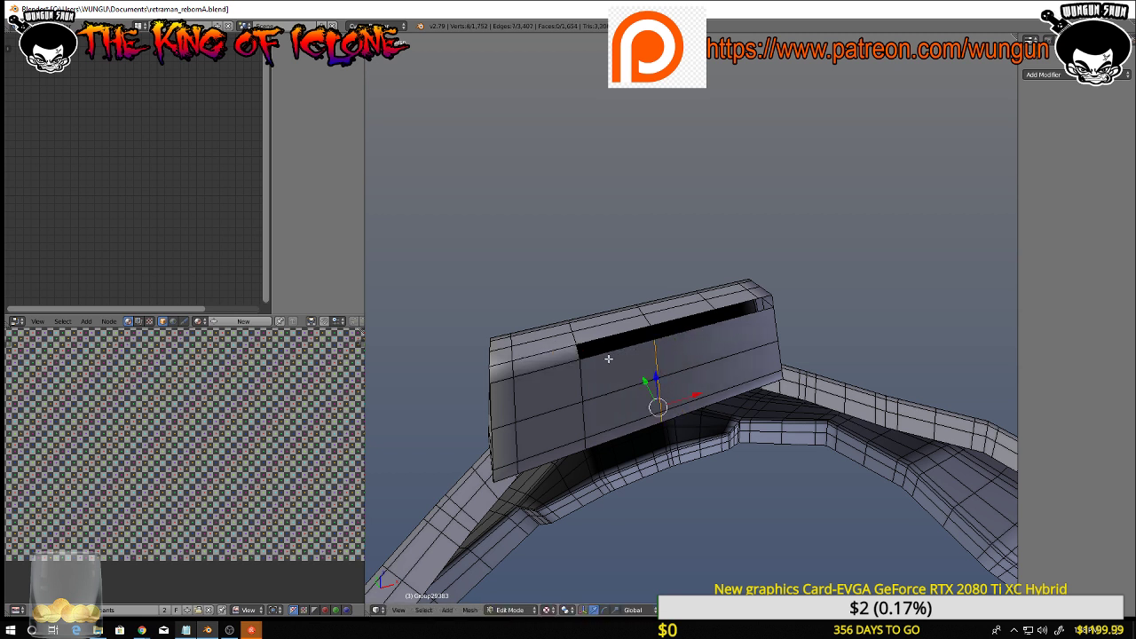
right_click(608, 342)
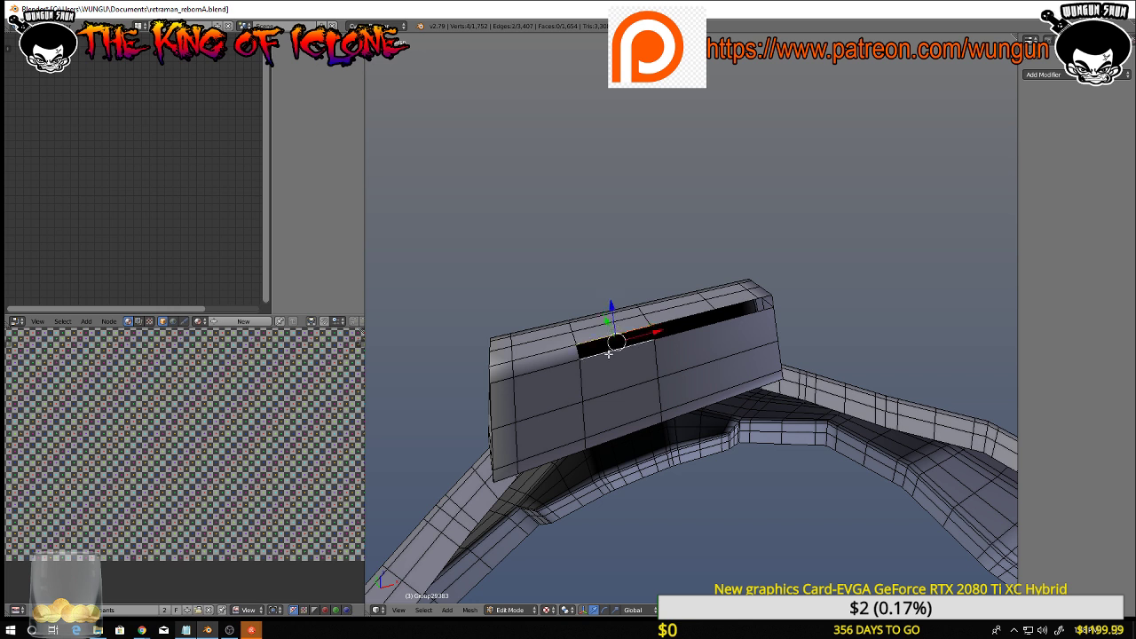
key("f")
Add a fourth vertical loop cut in the panel's remaining wide section and fill the gap face above that section
middle_click_drag(665, 350, 619, 351)
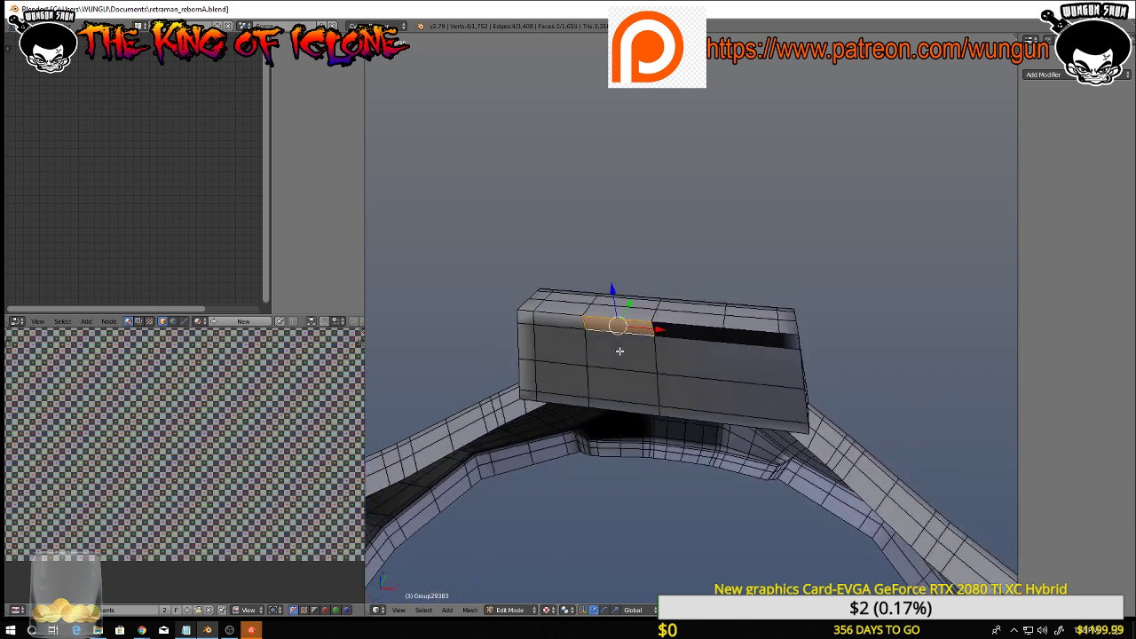
key("ctrl+r")
left_click(714, 362)
left_click(710, 361)
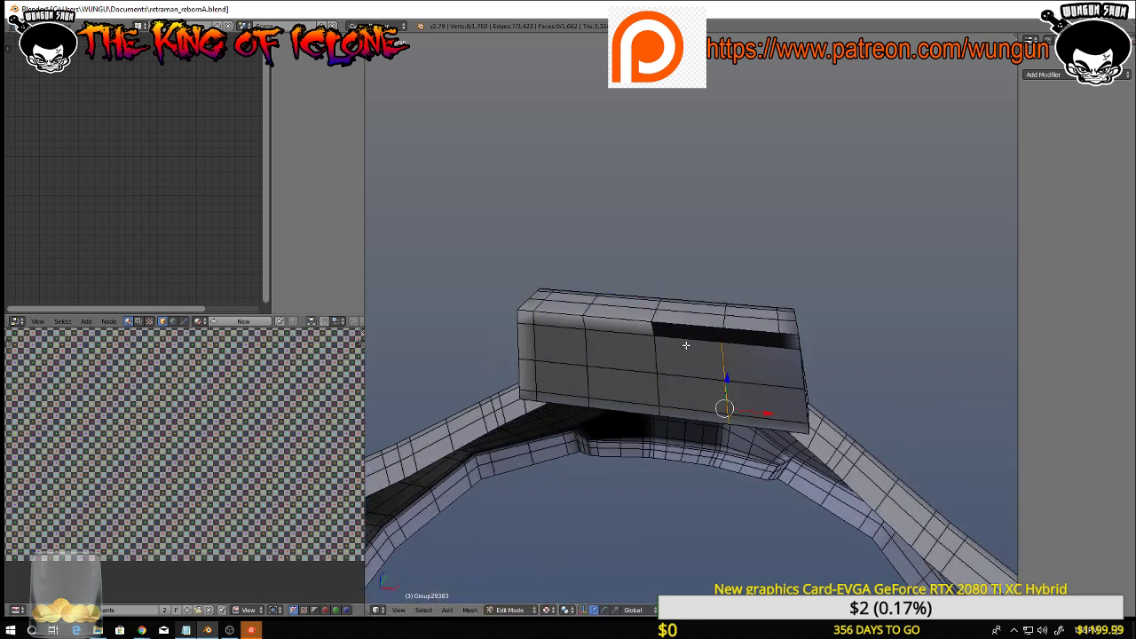
right_click(687, 341)
key("f")
Add a vertical loop cut near the far end of the front panel and fill the last two gap faces above it
middle_click_drag(700, 334, 721, 337)
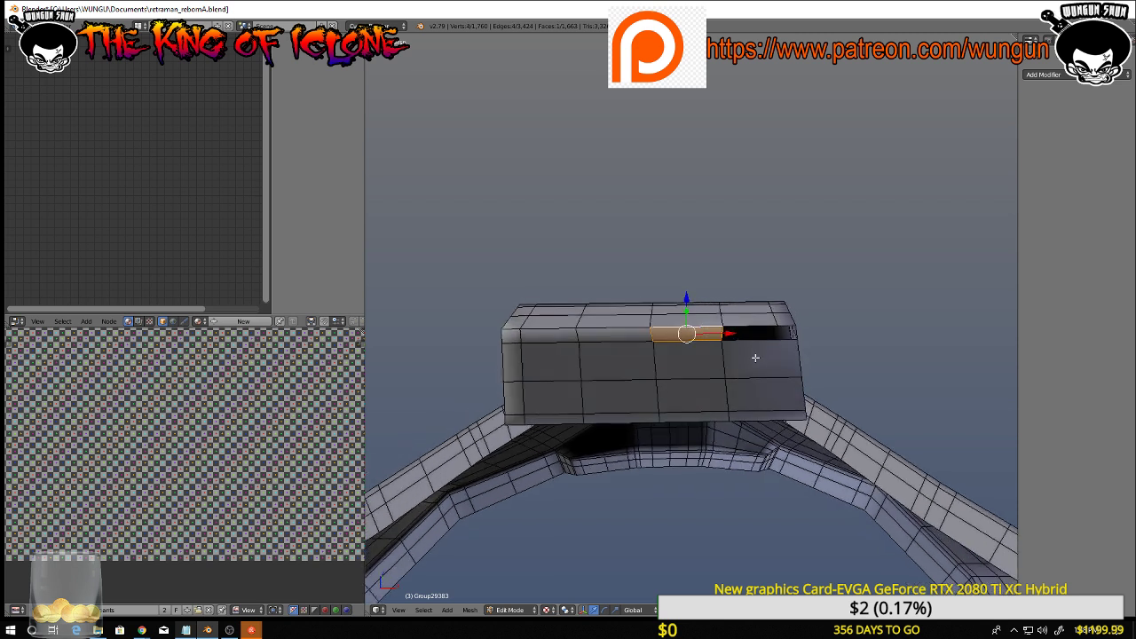
right_click(756, 343)
key("ctrl+r")
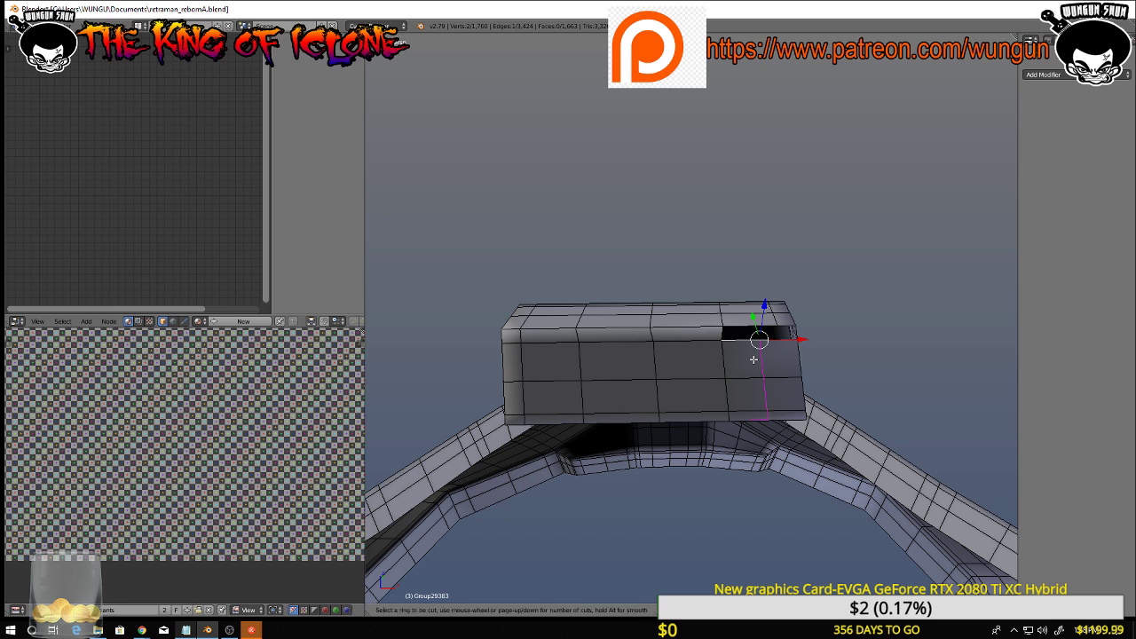
left_click(754, 359)
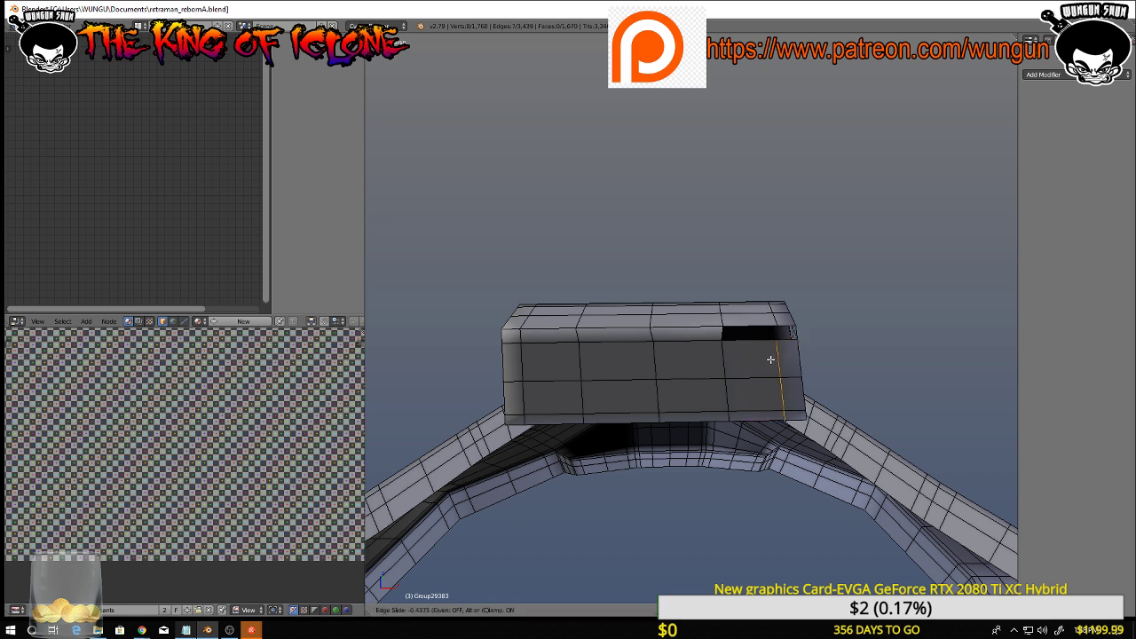
left_click(775, 358)
right_click(762, 340)
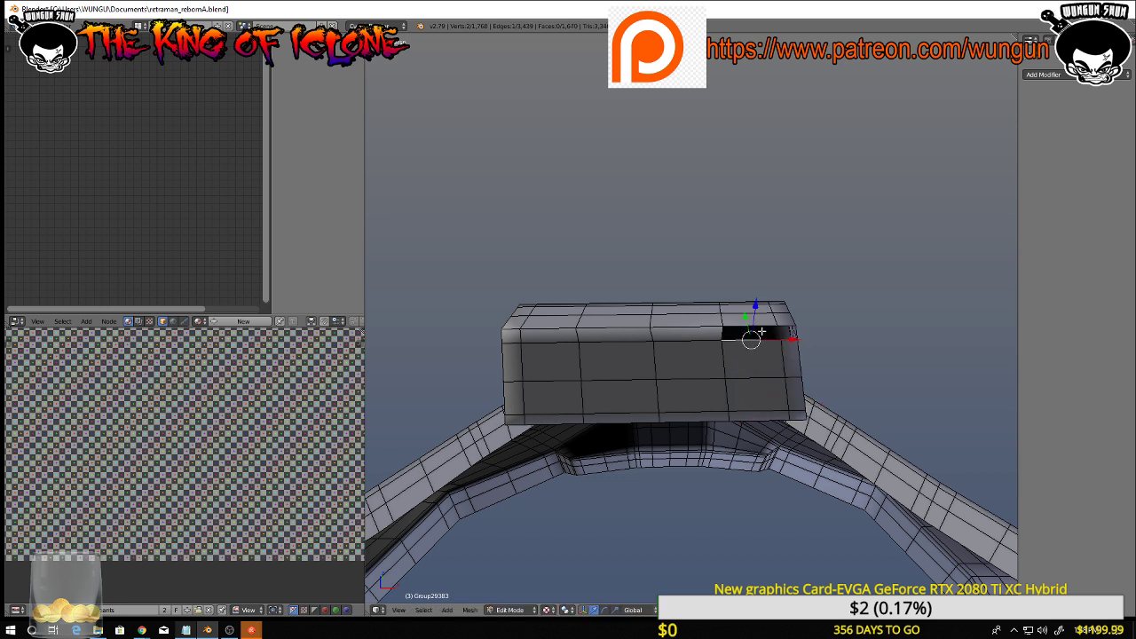
key("f")
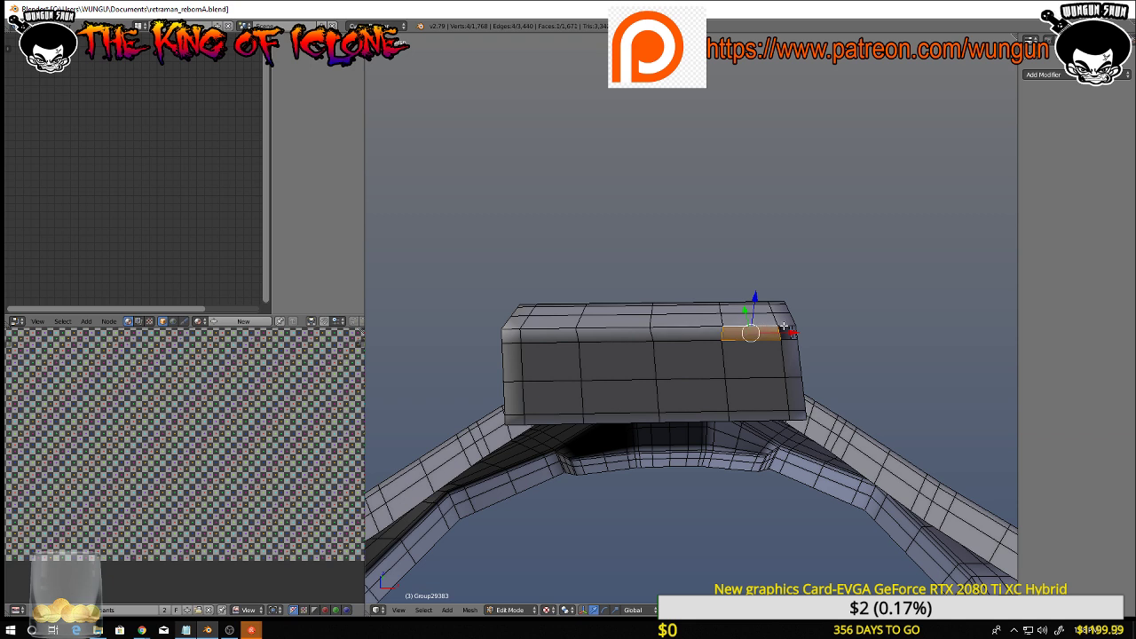
right_click(786, 330)
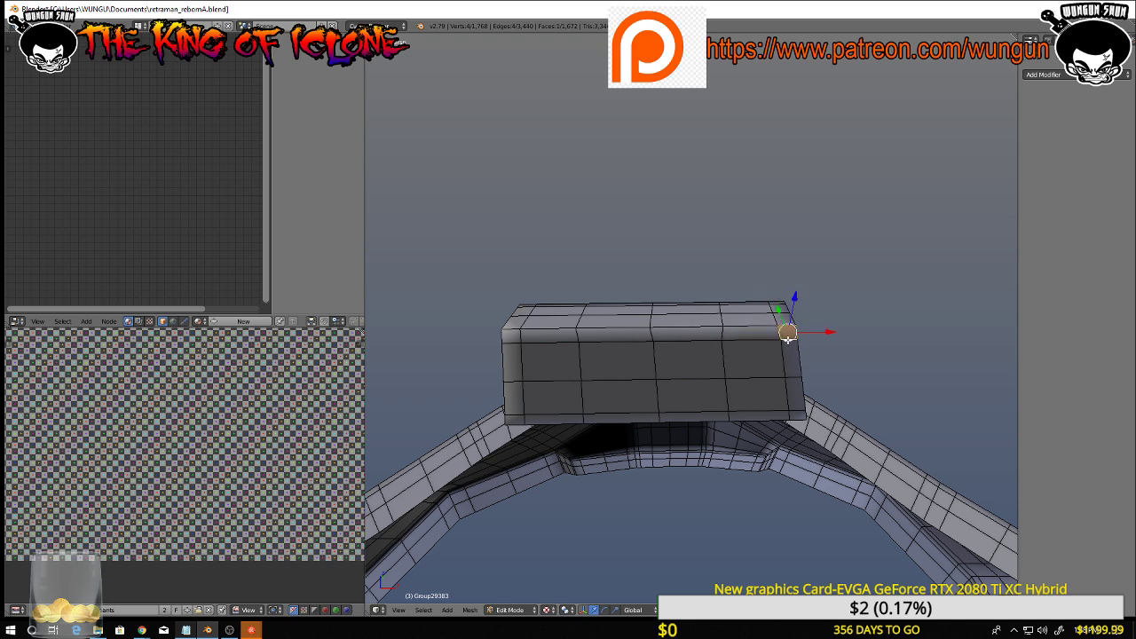
Inspect the closed block and the whole ring in Object Mode and Edit Mode for shading and remaining gaps
middle_click_drag(787, 333, 713, 307)
middle_click_drag(772, 336, 840, 399)
key("Tab")
key("Tab")
key("Tab")
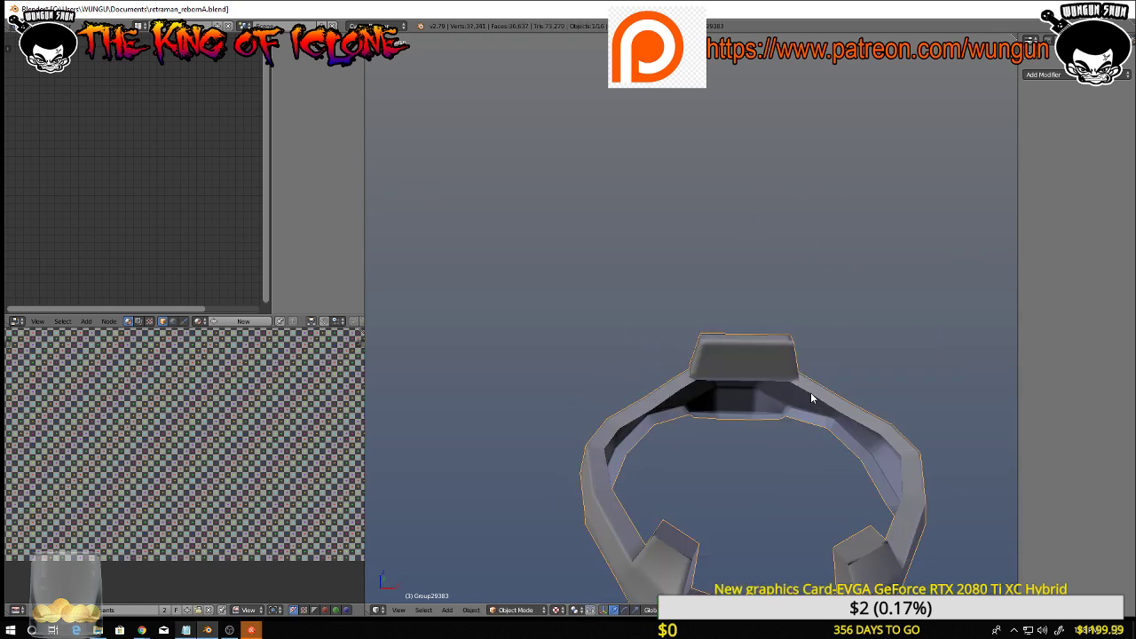
scroll(806, 390, "up", 3)
key("Tab")
middle_click_drag(815, 335, 755, 342)
scroll(818, 353, "down", 3)
scroll(770, 348, "up", 3)
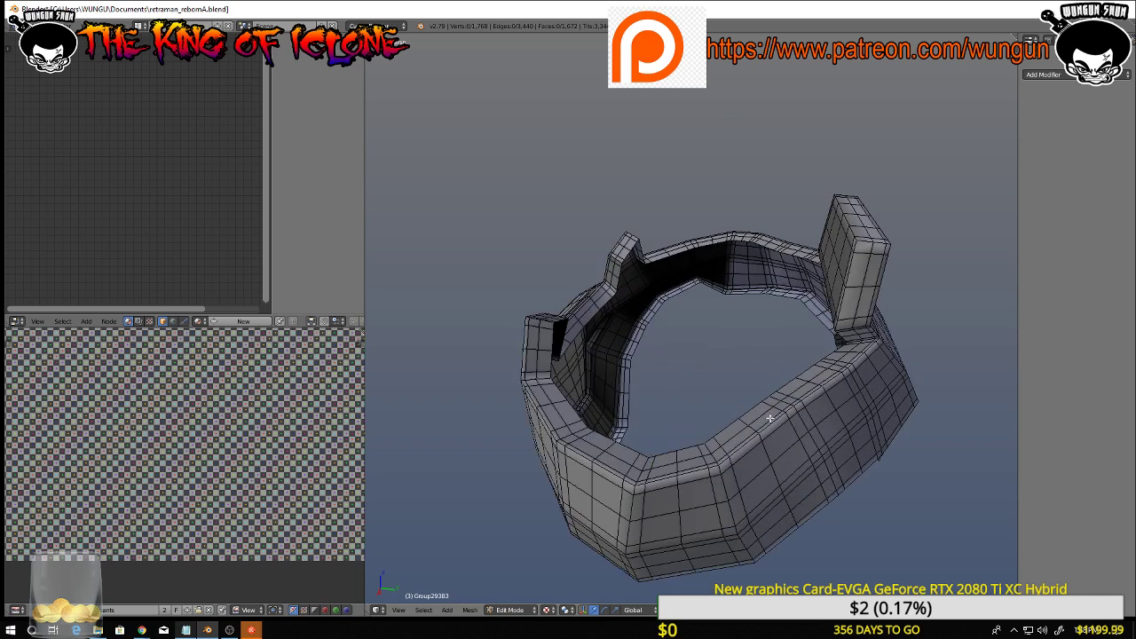
right_click(746, 445, "alt")
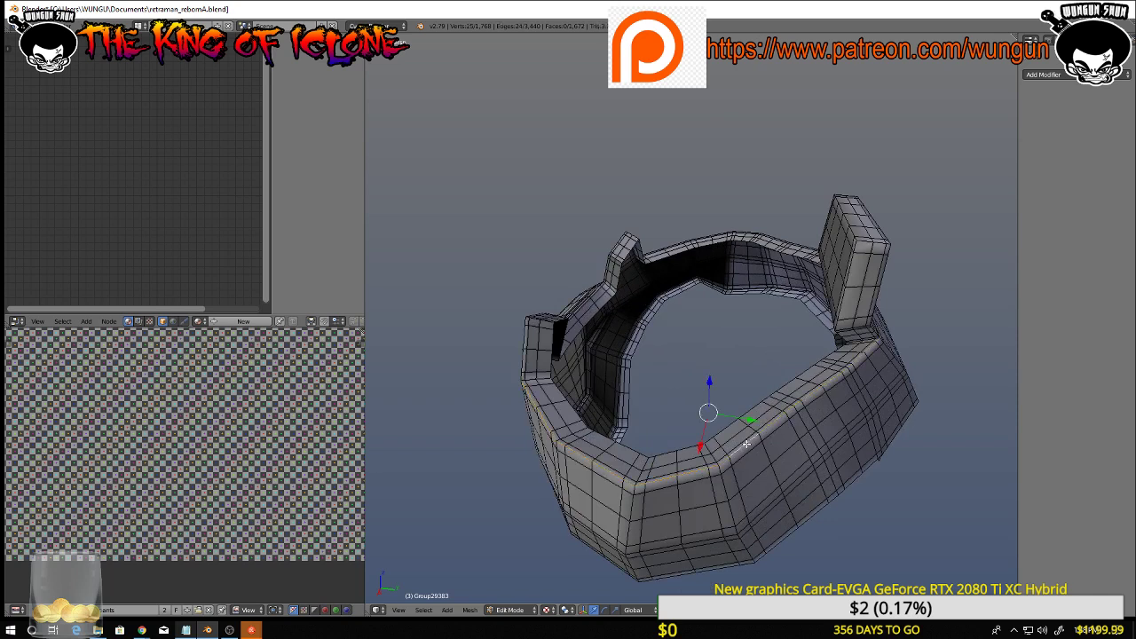
middle_click_drag(699, 398, 803, 371)
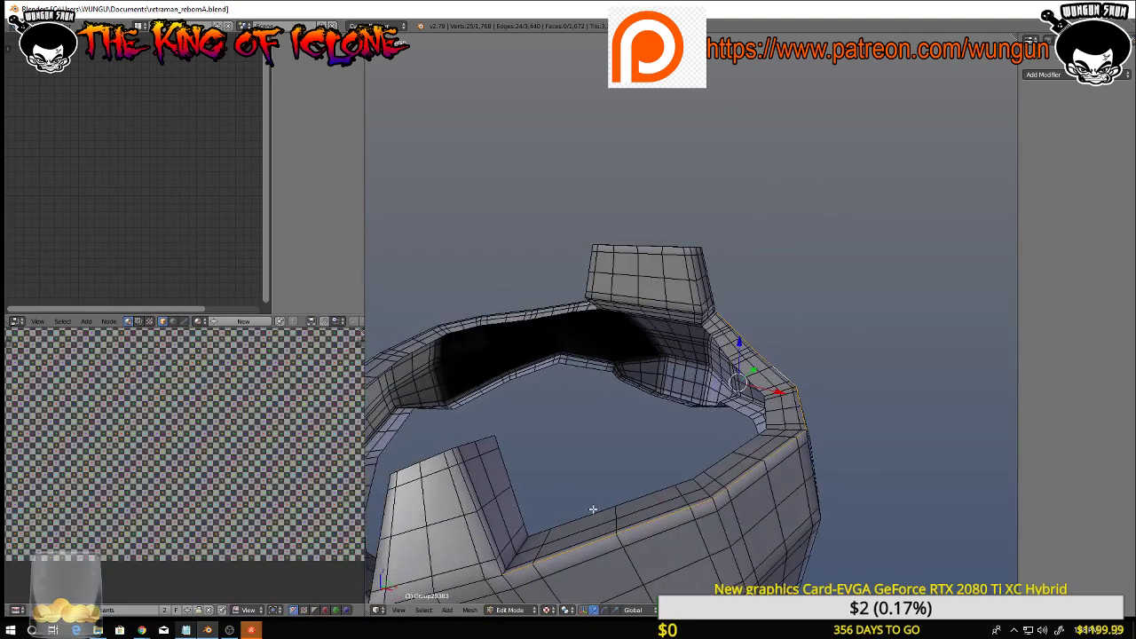
right_click(490, 535, "alt+shift")
middle_click_drag(499, 508, 678, 465)
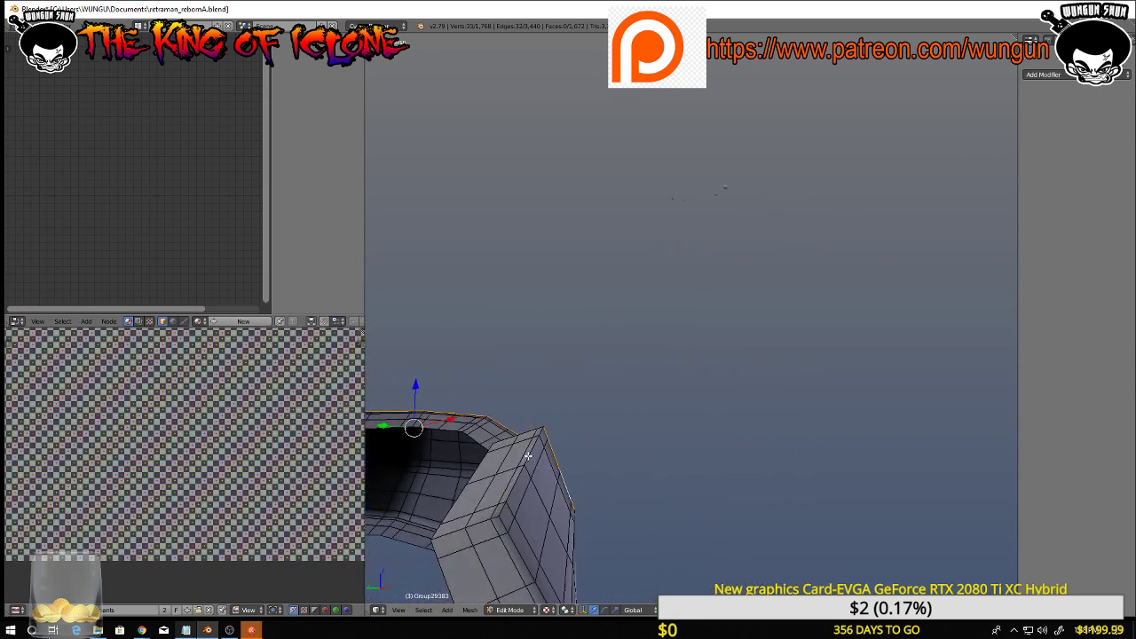
right_click(528, 457, "alt+shift")
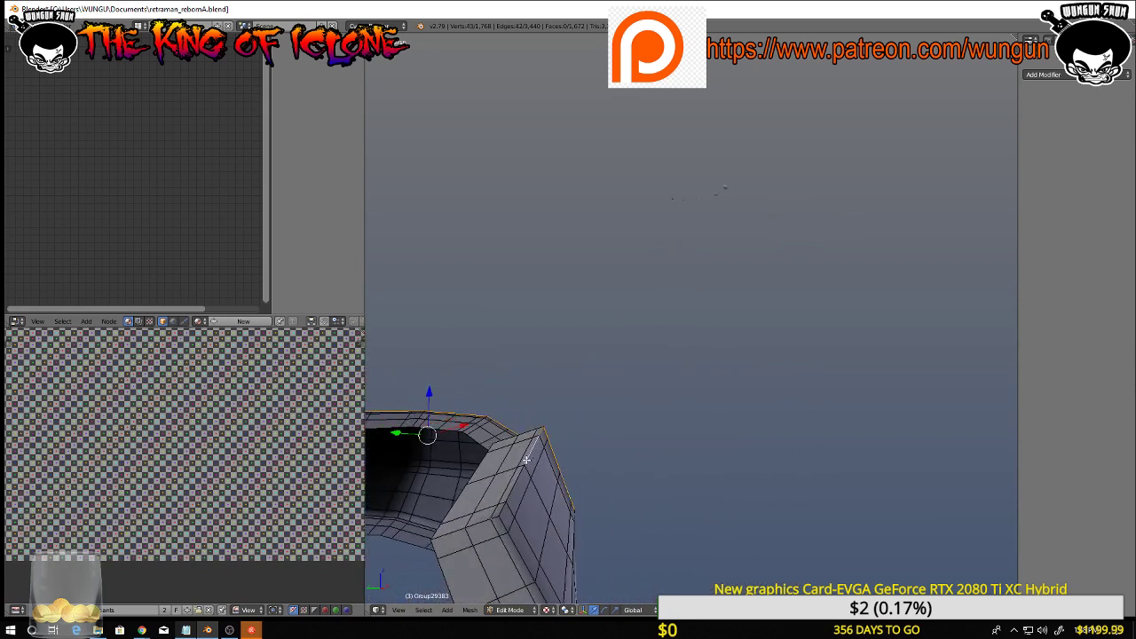
right_click(503, 520, "alt+shift")
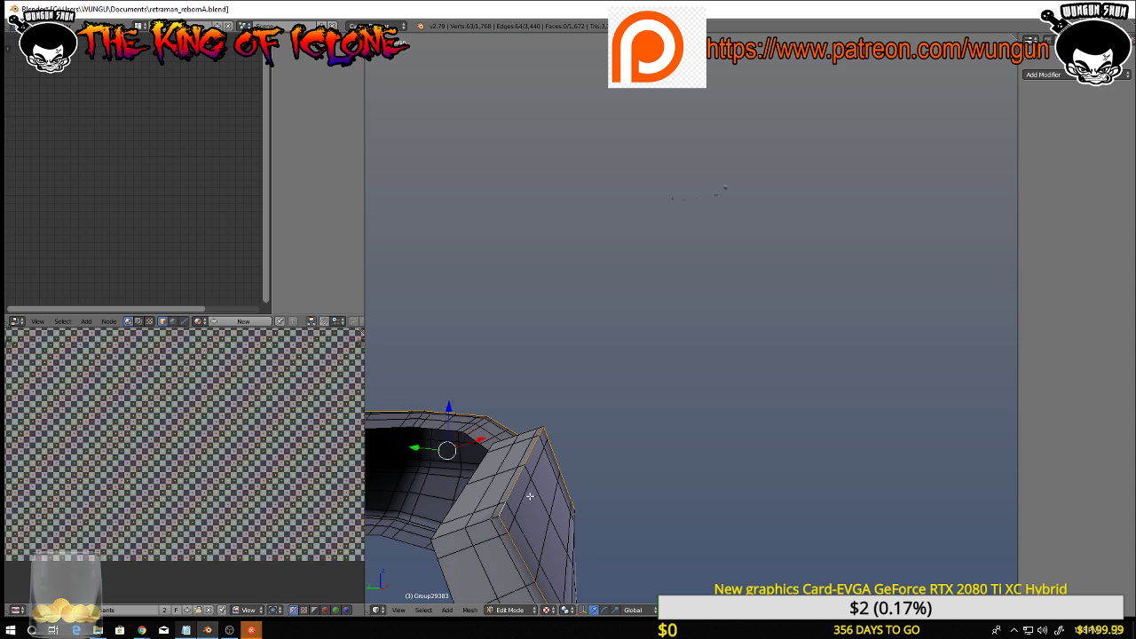
middle_click_drag(531, 498, 739, 352)
scroll(738, 352, "up", 4)
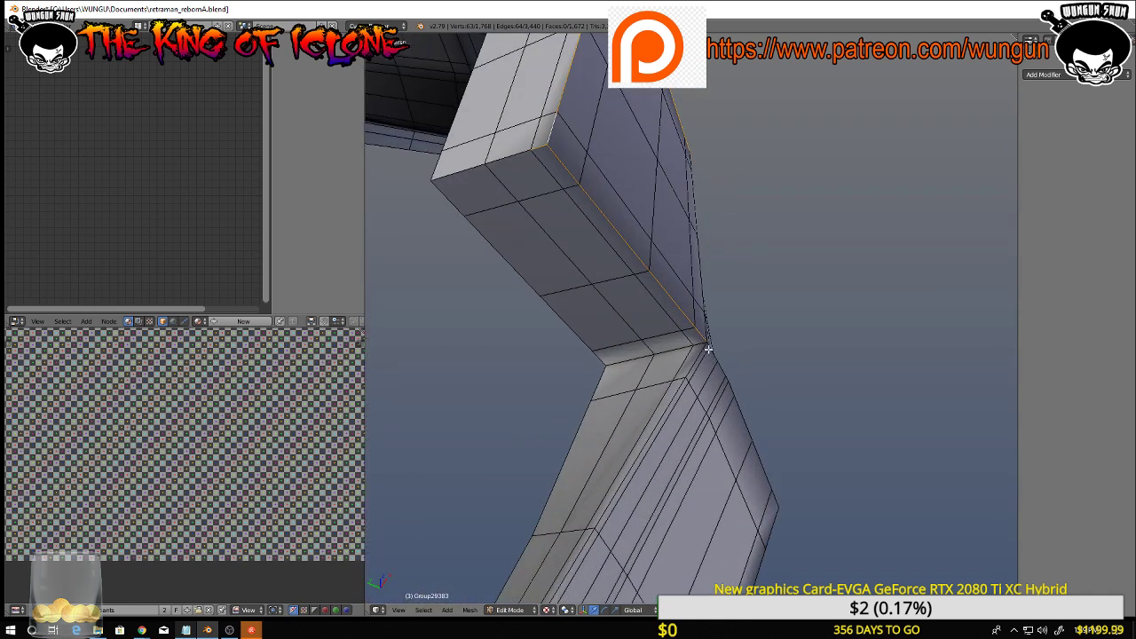
right_click(705, 350, "shift")
middle_click_drag(725, 349, 652, 323)
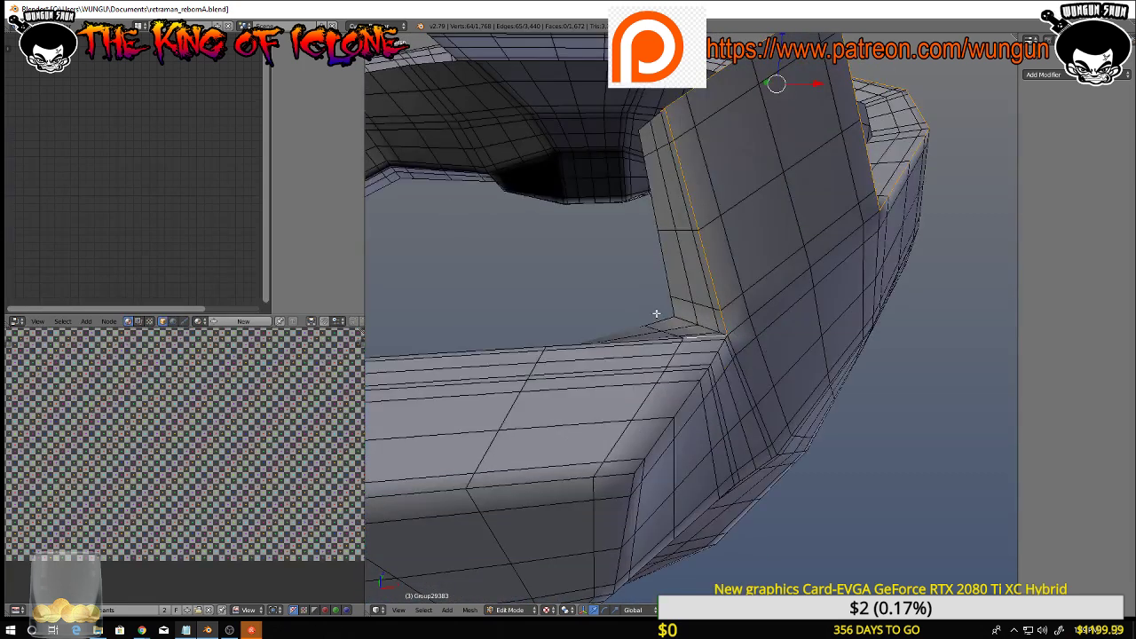
scroll(656, 313, "up", 2)
scroll(682, 328, "down", 5)
In front wireframe view, select all vertices on the negative X side of the mesh and delete that half's faces
key("KP_1")
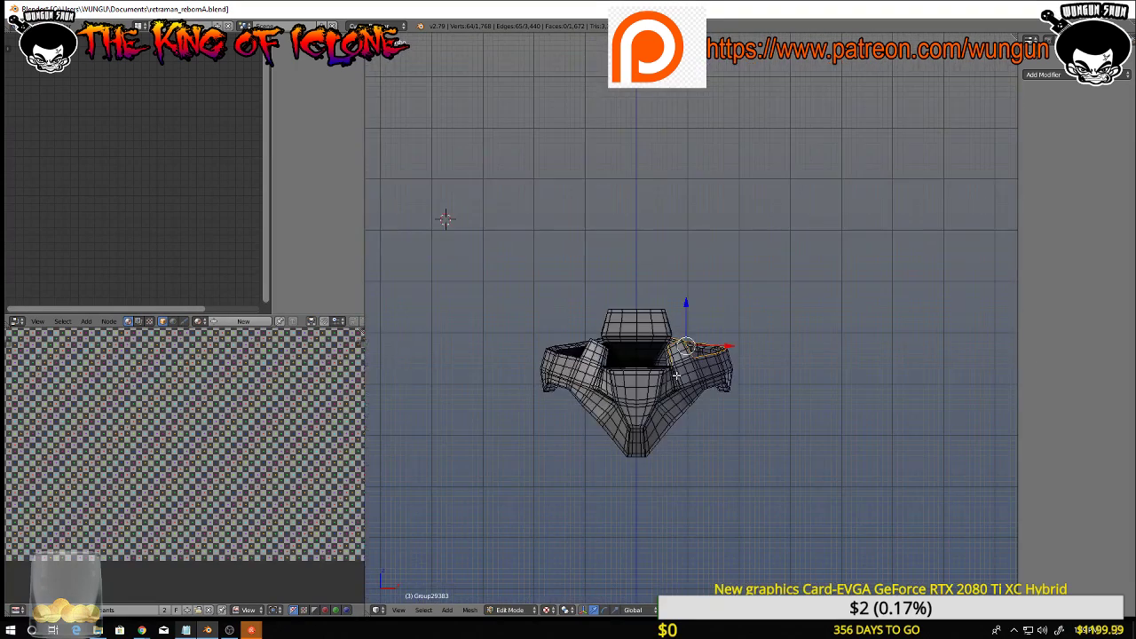
scroll(675, 373, "up", 1)
key("z")
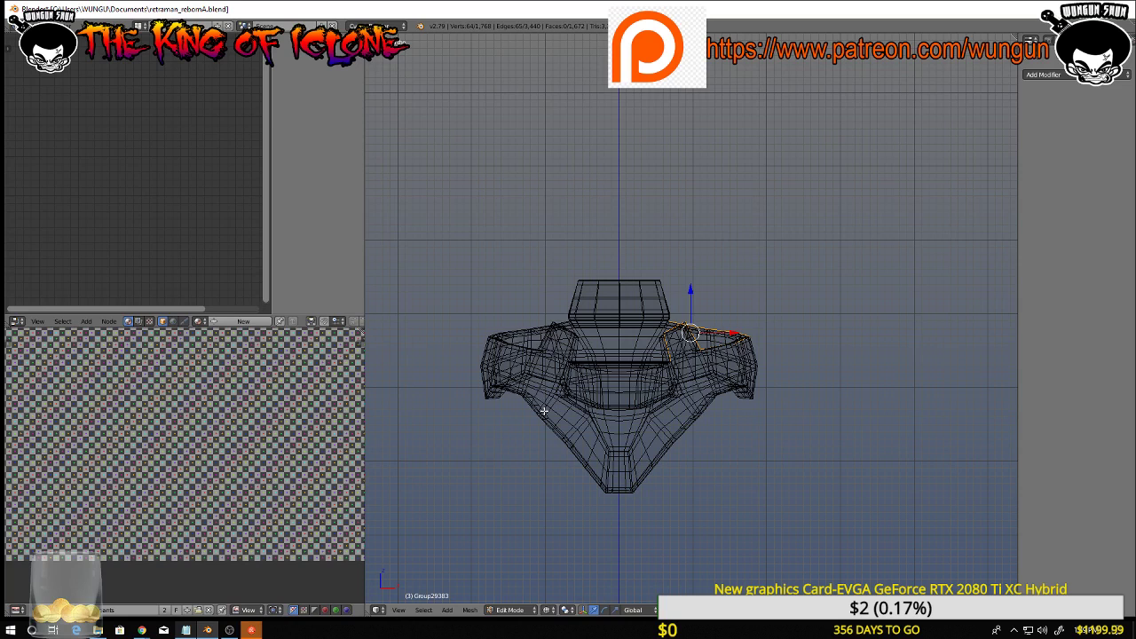
key("a")
key("b")
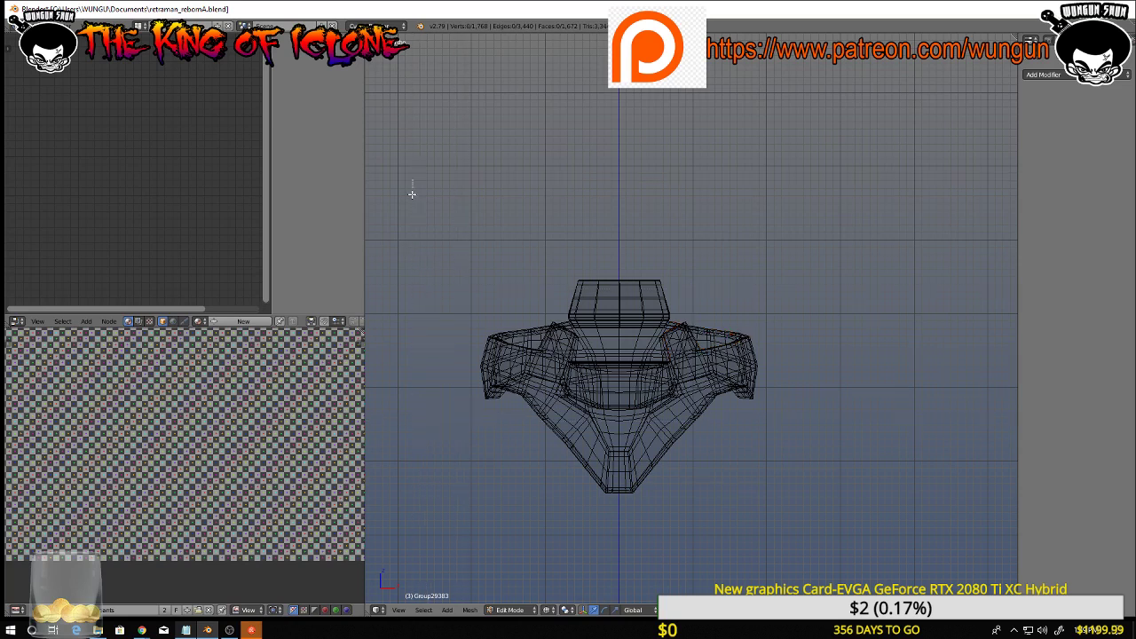
left_click_drag(411, 193, 554, 569)
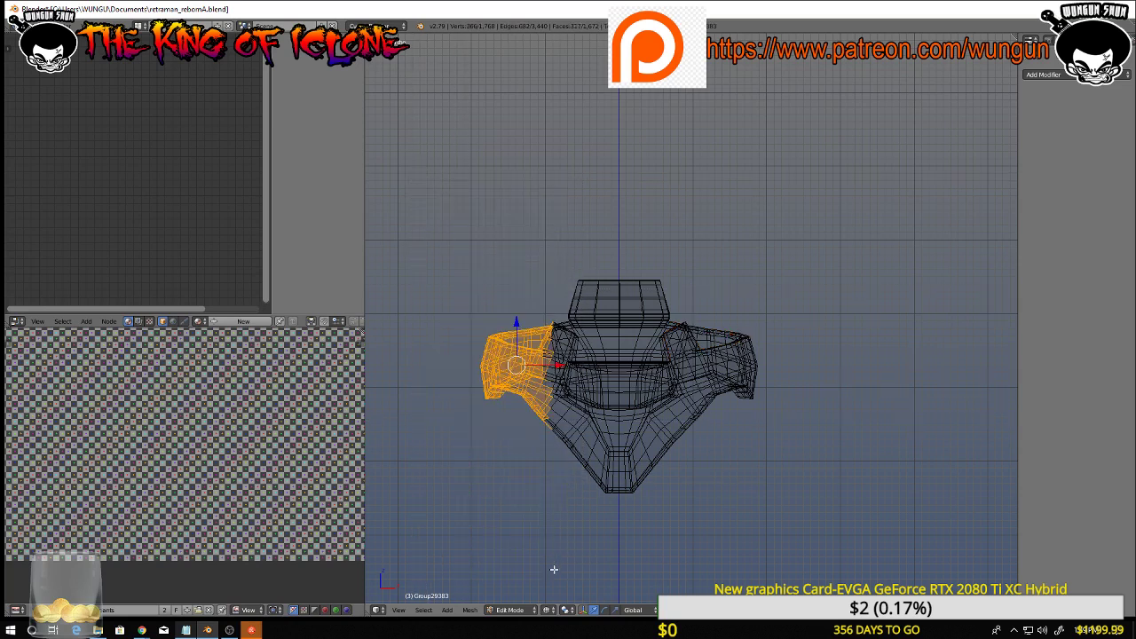
key("ctrl+Tab")
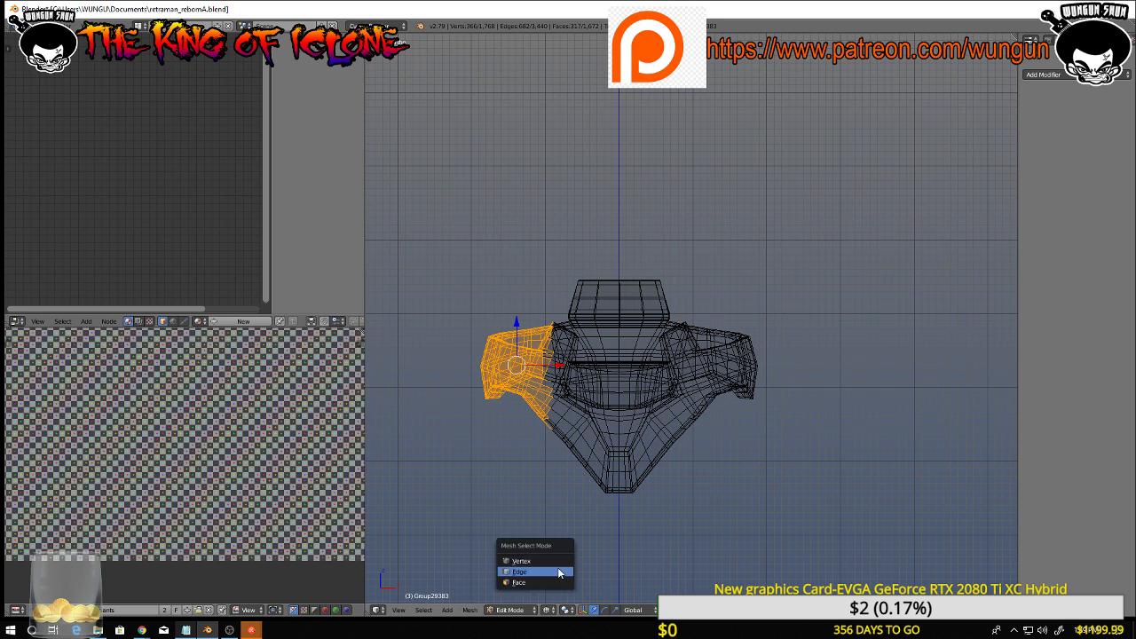
left_click(556, 565)
key("b")
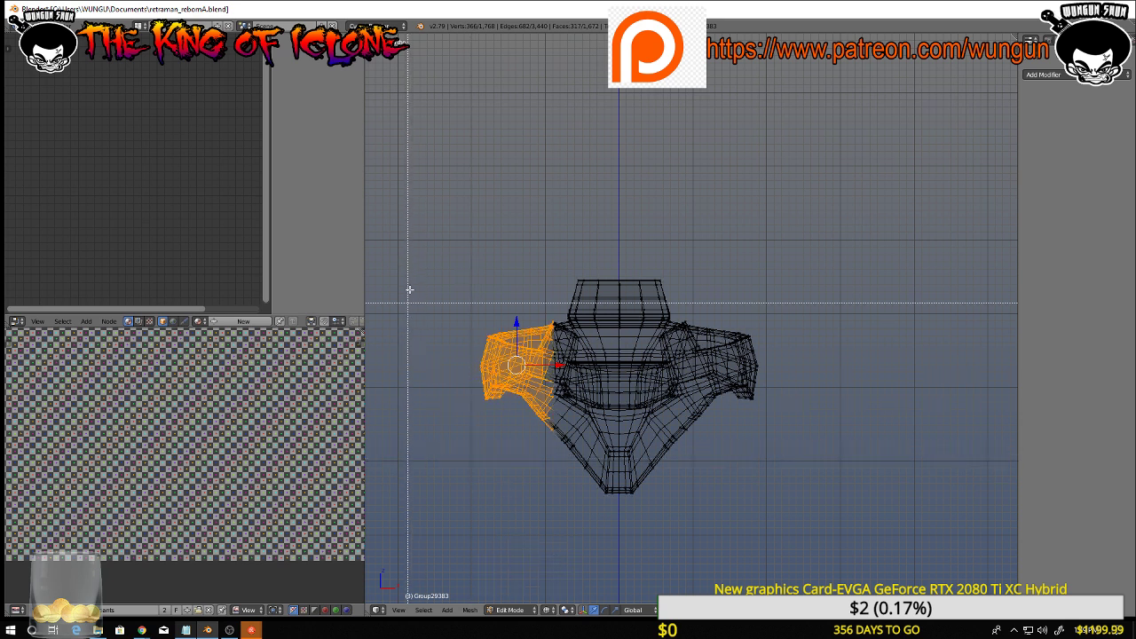
left_click_drag(432, 226, 617, 523)
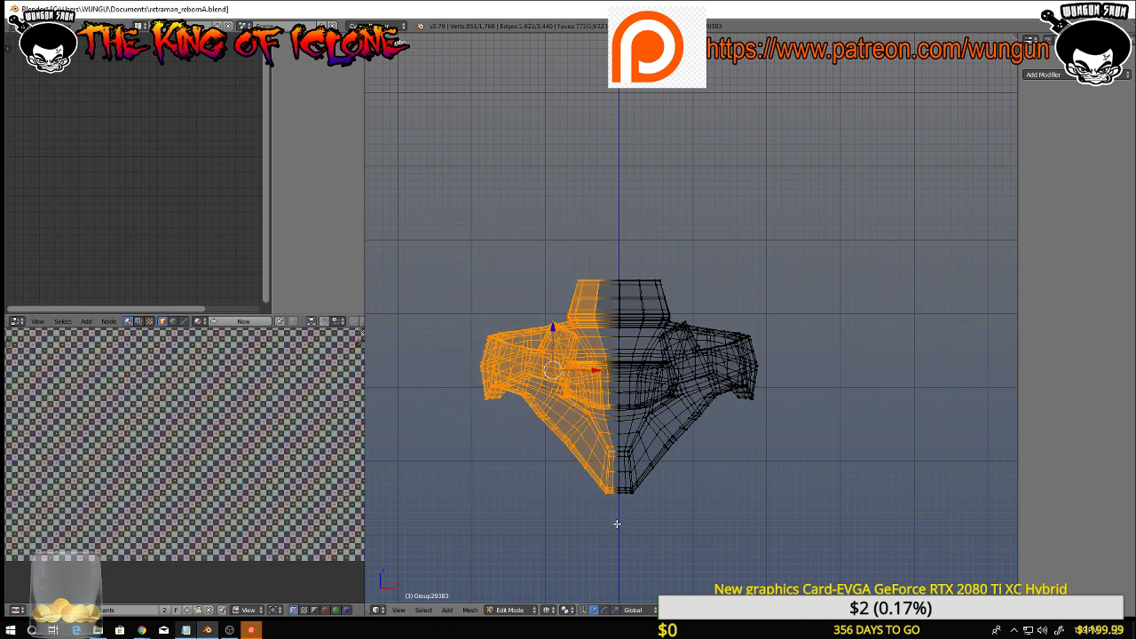
key("x")
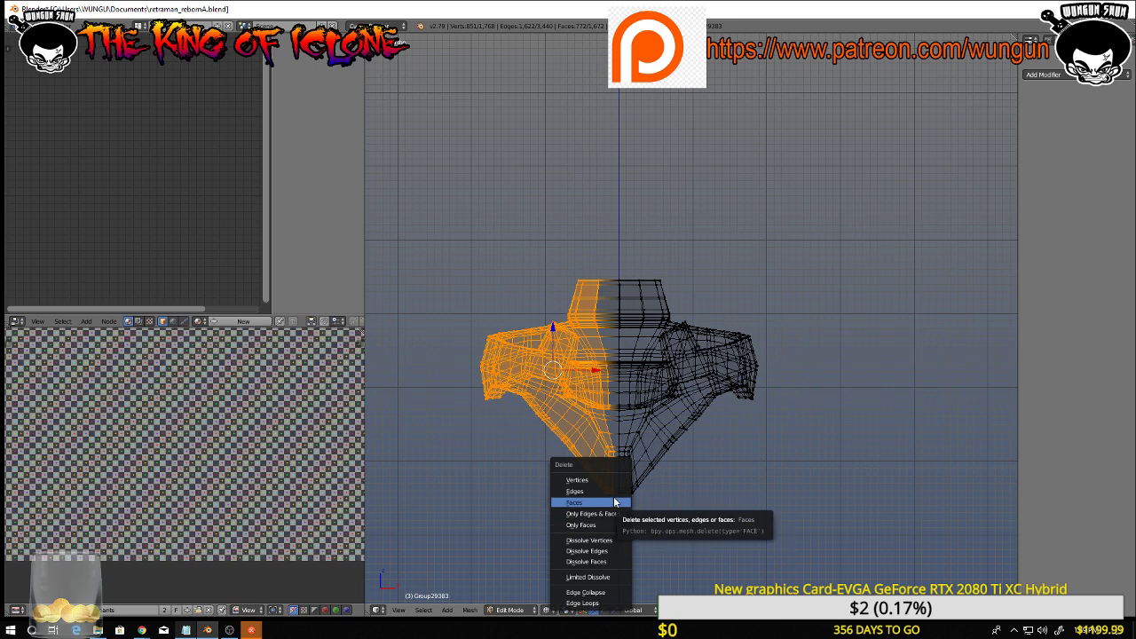
left_click(615, 503)
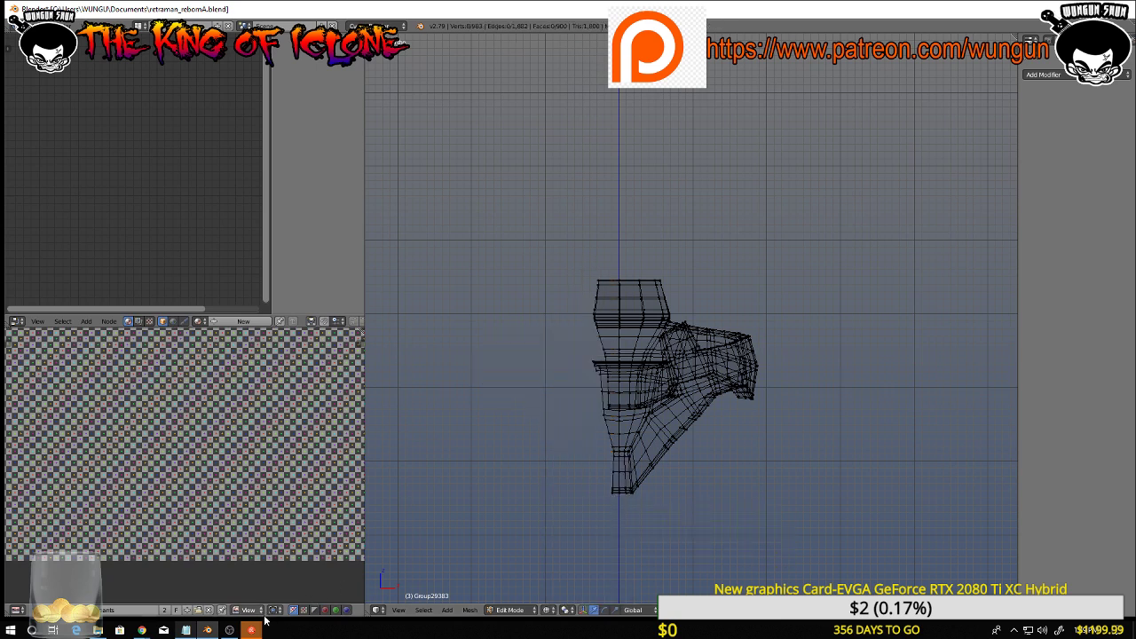
Switch to the Restream Chat software update prompt and install the 2.1.2-beta version
mouse_move(254, 628)
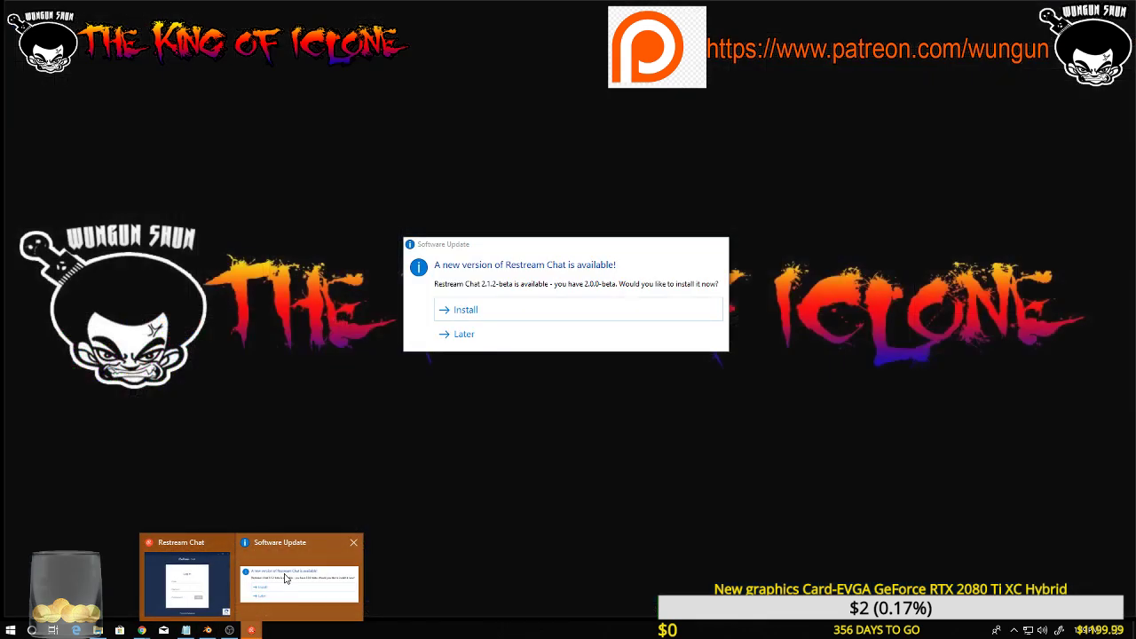
left_click(285, 578)
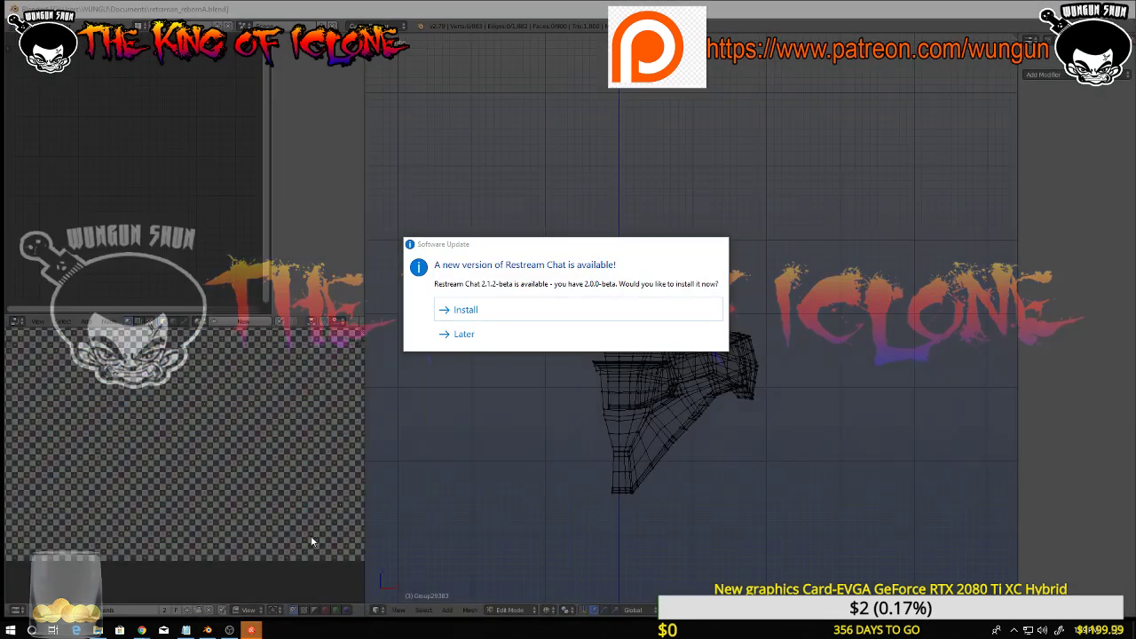
left_click(483, 315)
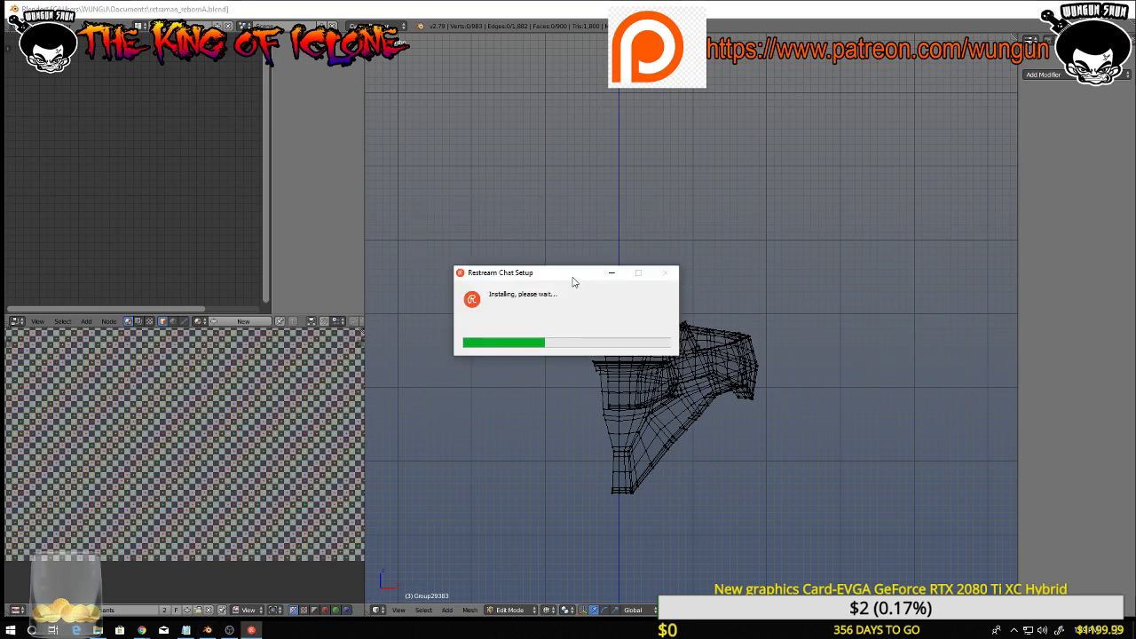
left_click_drag(576, 279, 413, 302)
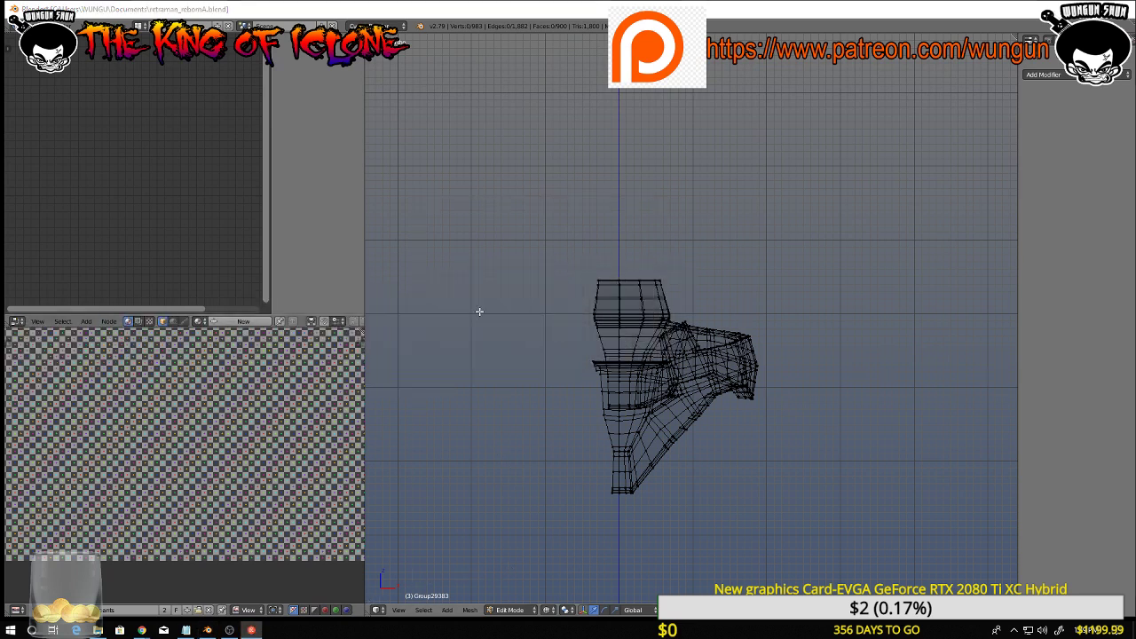
Delete the leftover vertices on the negative X side of the mesh's centre line
scroll(496, 308, "up", 2)
scroll(496, 308, "up", 1)
scroll(498, 308, "down", 1)
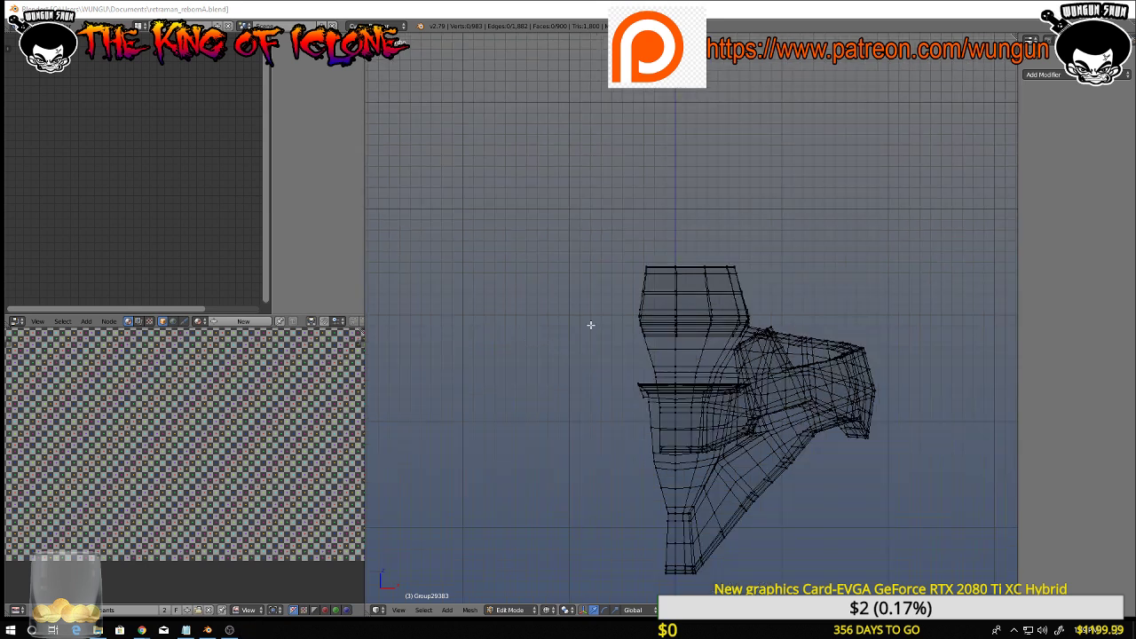
key("b")
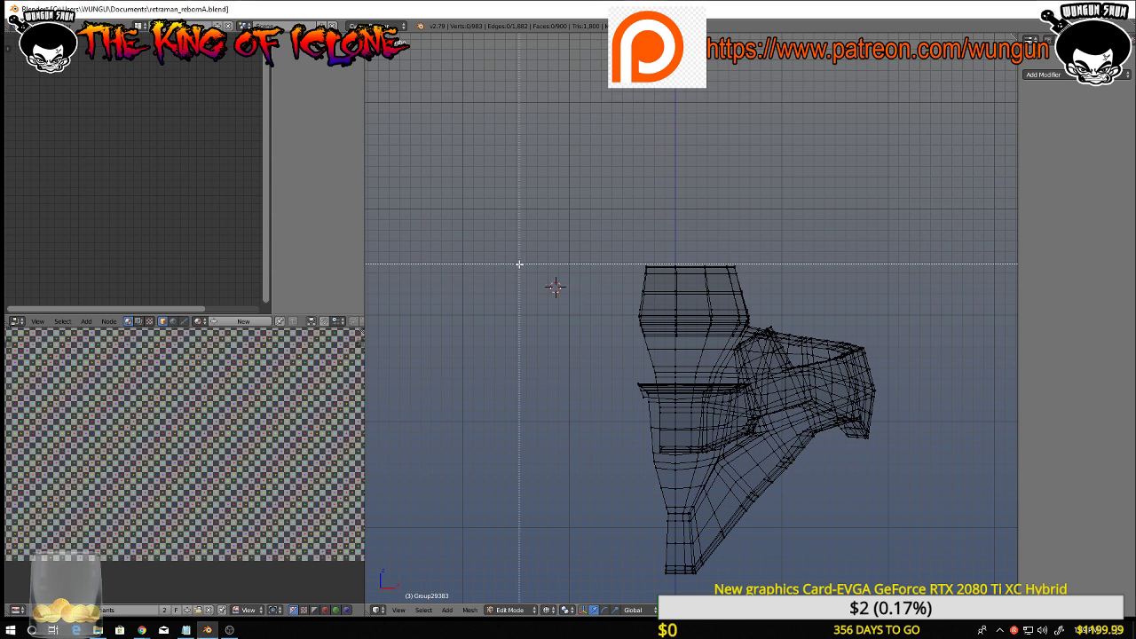
left_click_drag(530, 204, 672, 601)
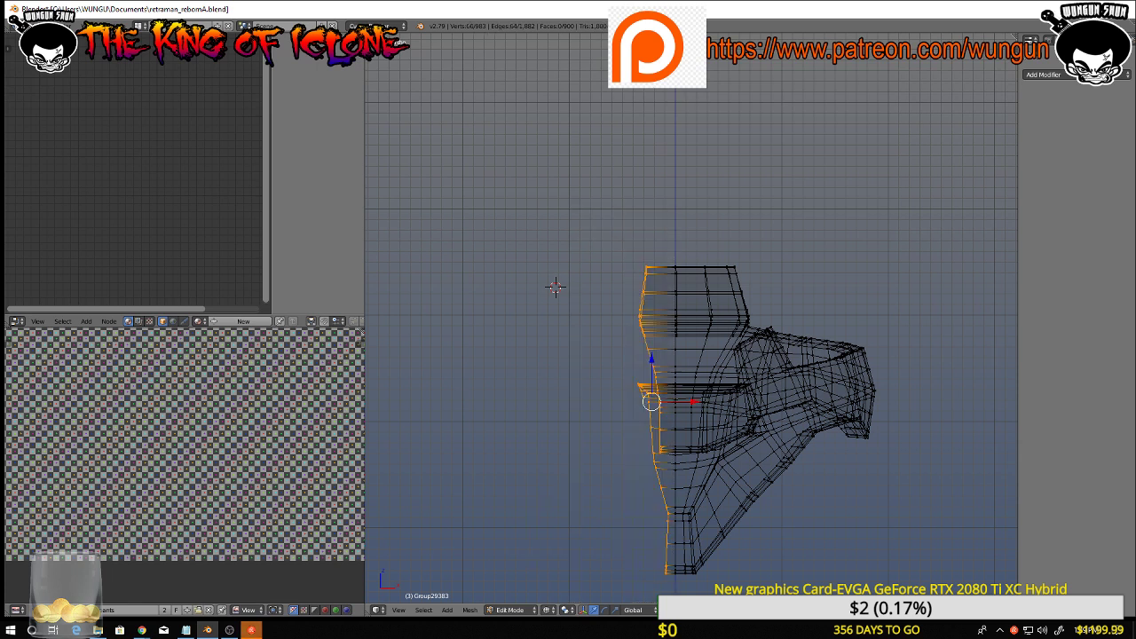
key("x")
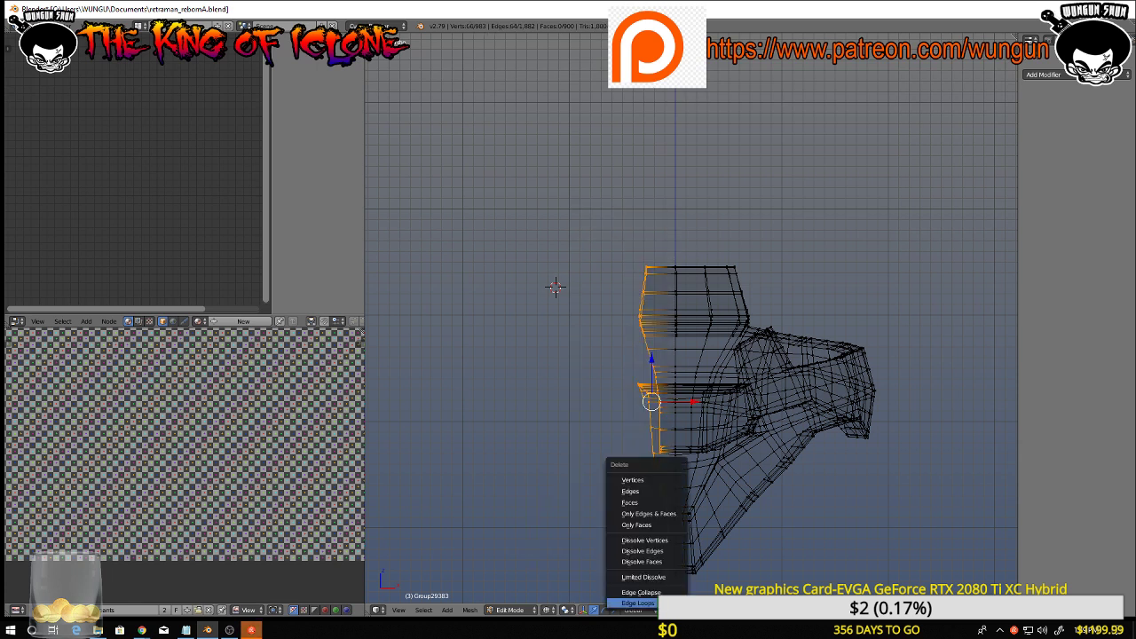
left_click(644, 480)
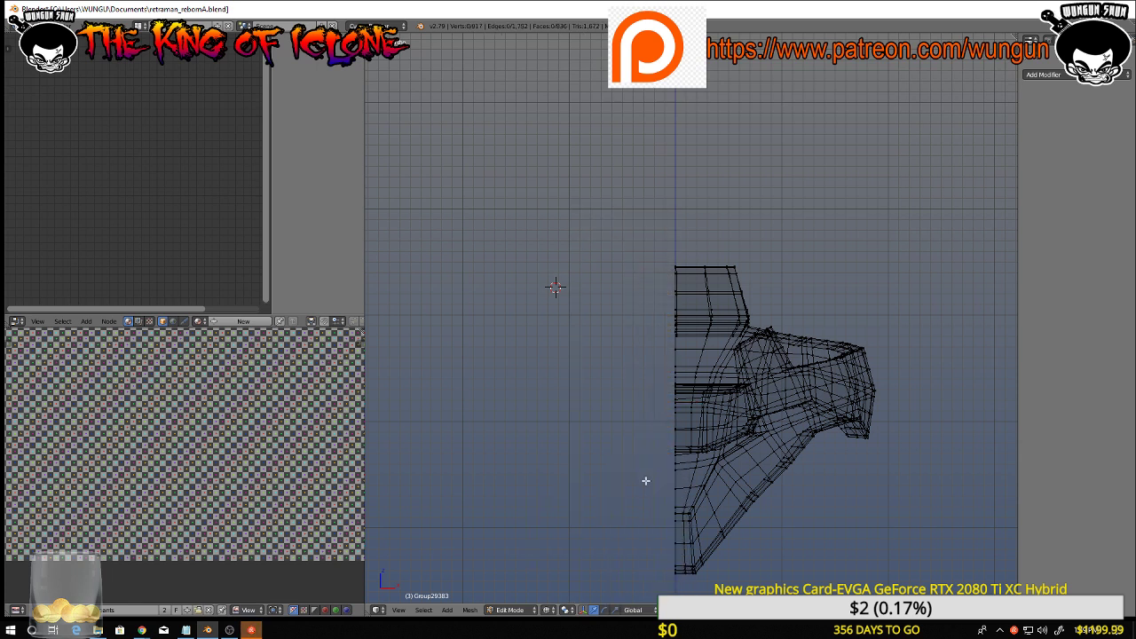
Select the open centre boundary edges on the front and rear parts and move them slightly in positive X
key("KP_5")
middle_click_drag(648, 480, 681, 430)
key("ctrl+Tab")
left_click(690, 521)
key("KP_1")
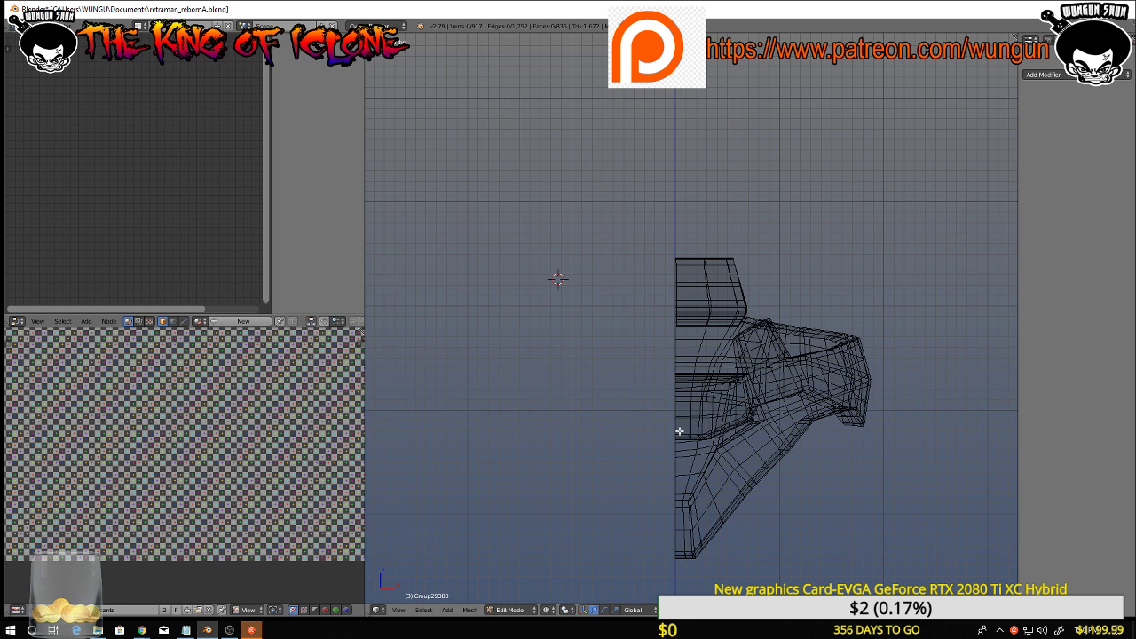
right_click(676, 300, "alt")
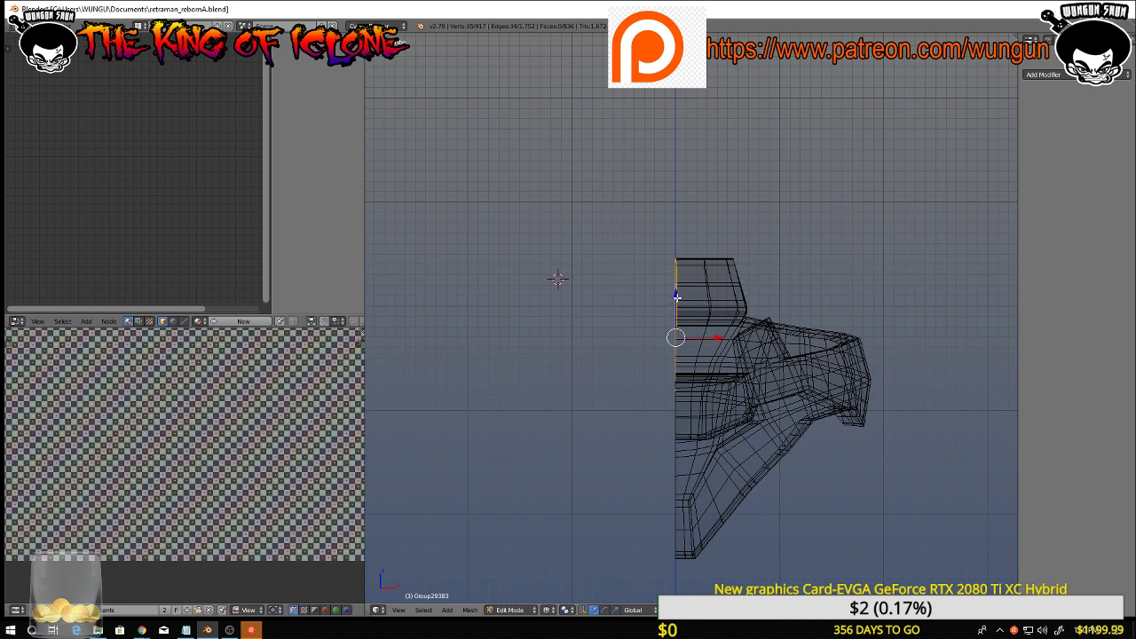
right_click(677, 465, "alt+shift")
mouse_move(623, 440)
middle_mouse_down()
mouse_move(741, 447)
mouse_move(633, 459)
middle_mouse_up()
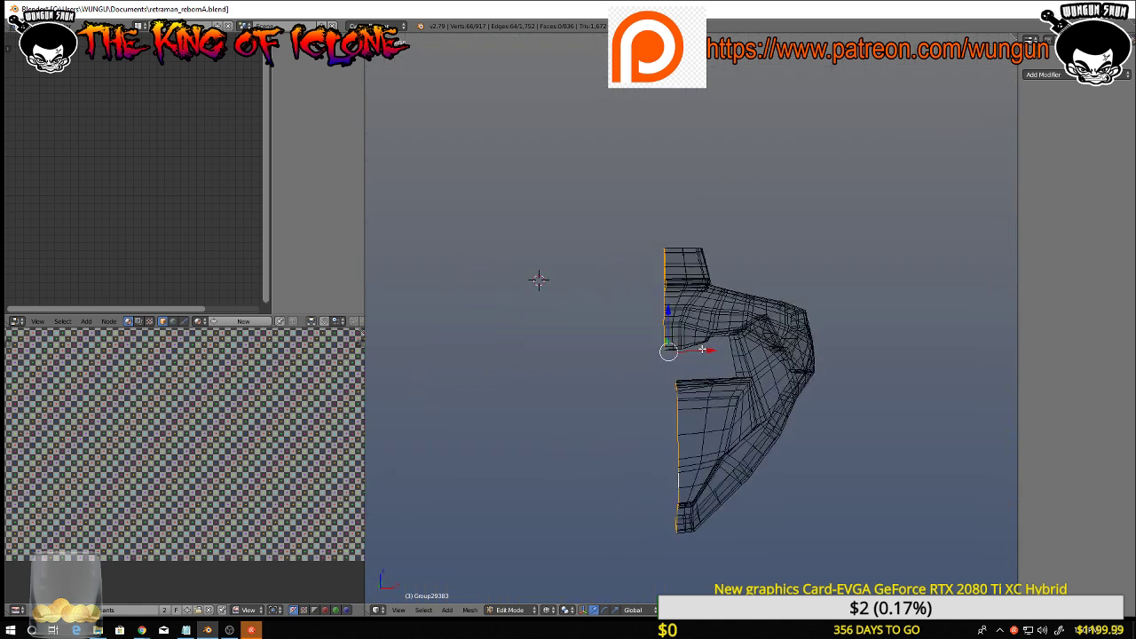
left_click_drag(701, 350, 711, 350)
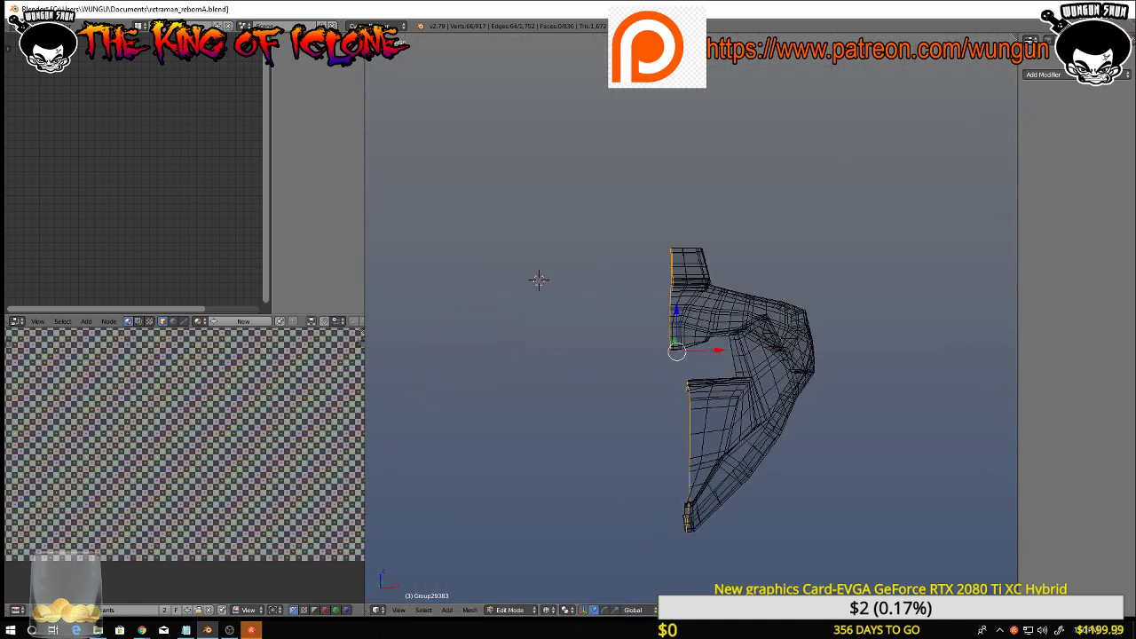
Add an X-axis Mirror modifier with Clipping and edit-cage display, then slide the centre boundaries together until they clip
left_click(1043, 75)
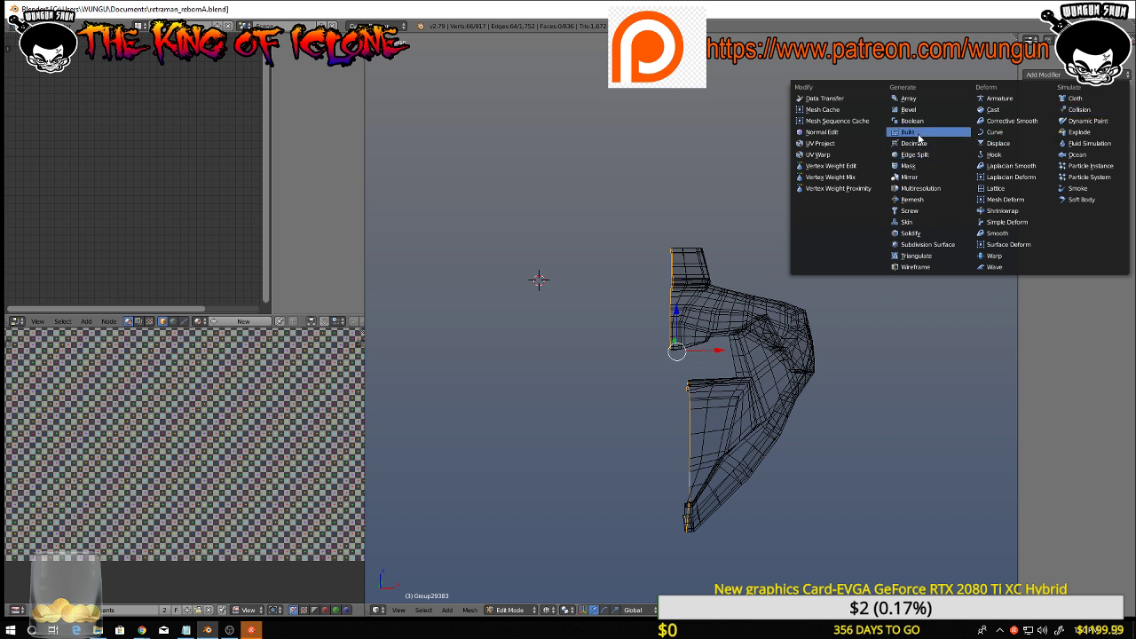
left_click(914, 178)
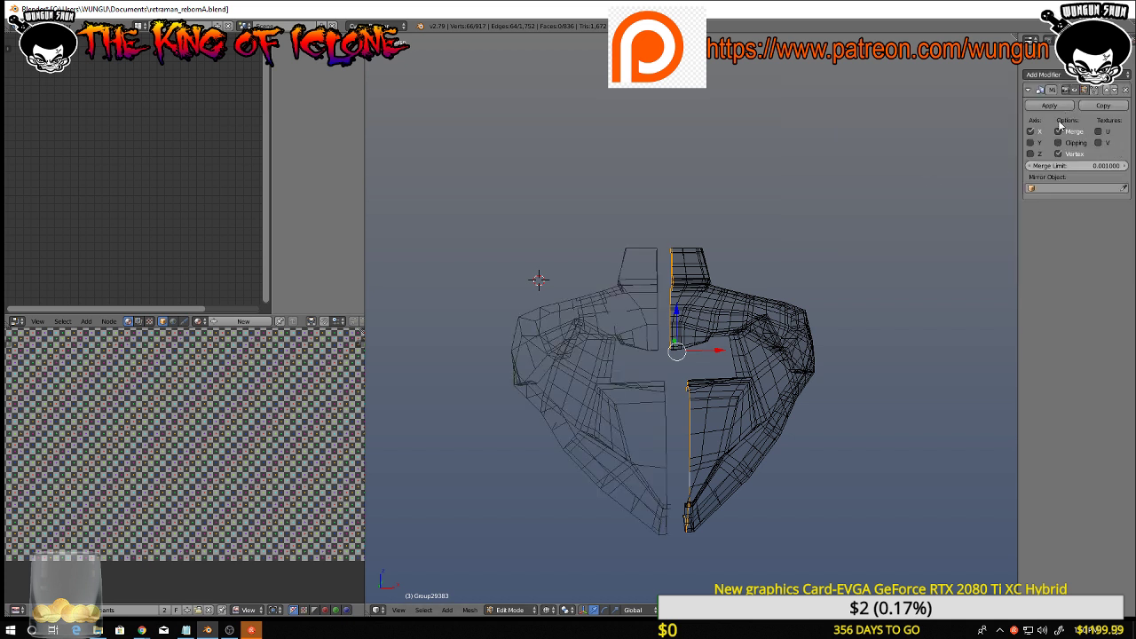
left_click(1058, 142)
left_click(1092, 90)
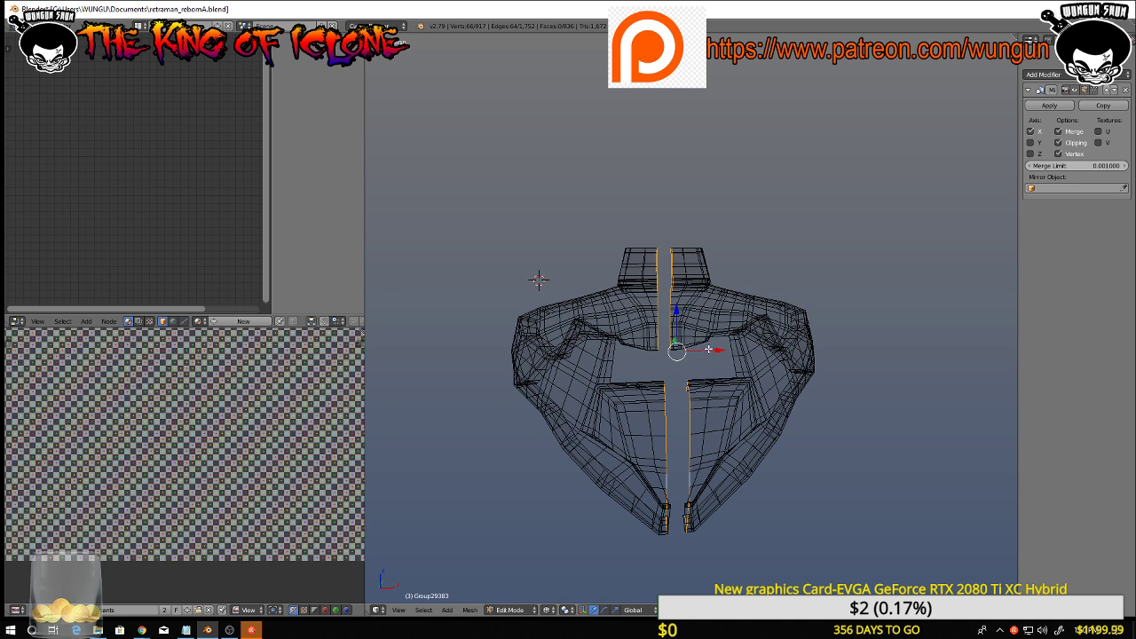
left_click_drag(708, 349, 646, 352)
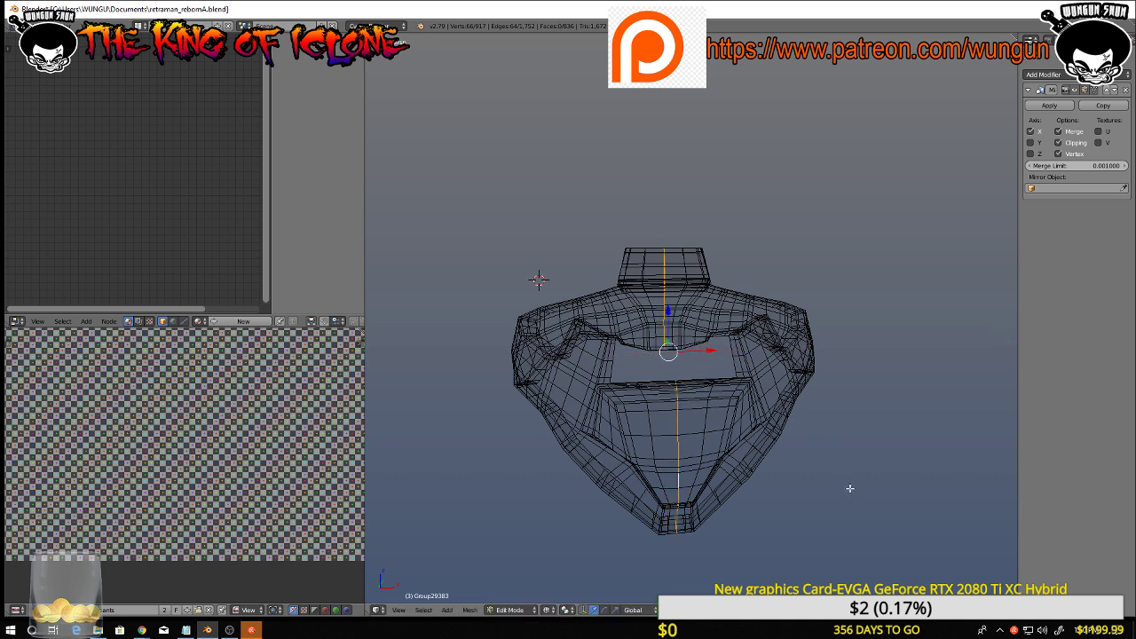
In solid view, select the upper outer edge loops along the front rim, around the raised side prong and onto the side rim
key("a")
mouse_move(806, 458)
middle_mouse_down()
mouse_move(817, 434)
mouse_move(798, 468)
mouse_move(818, 487)
mouse_move(843, 467)
mouse_move(444, 158)
mouse_move(781, 355)
mouse_move(784, 393)
mouse_move(846, 386)
mouse_move(861, 368)
mouse_move(796, 401)
middle_mouse_up()
key("z")
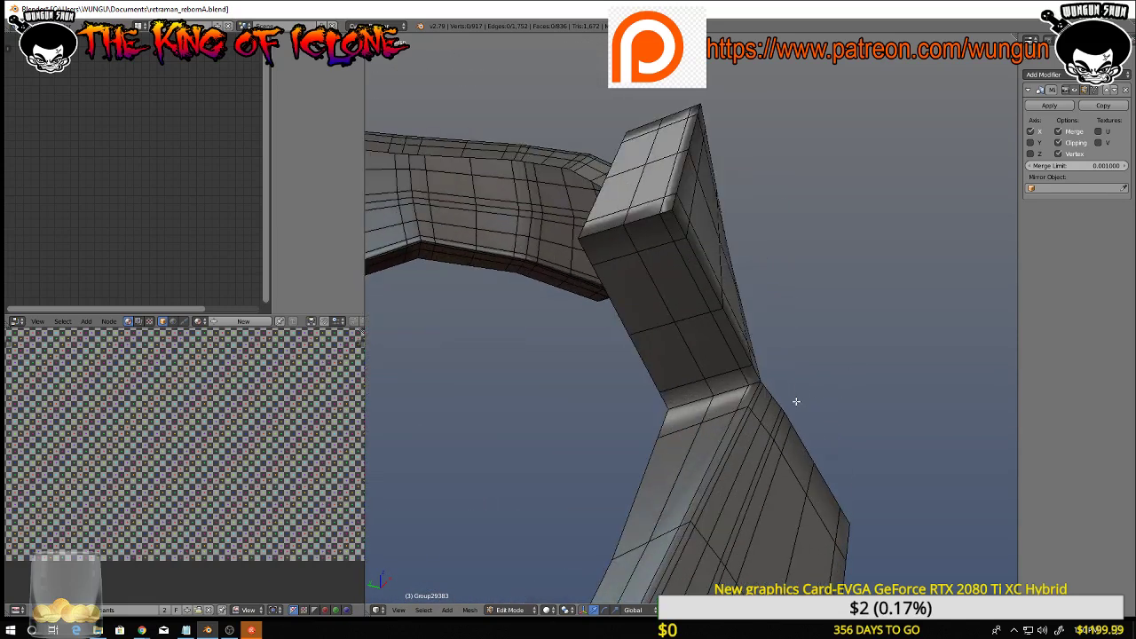
right_click(744, 414, "alt")
right_click(750, 360, "alt+shift")
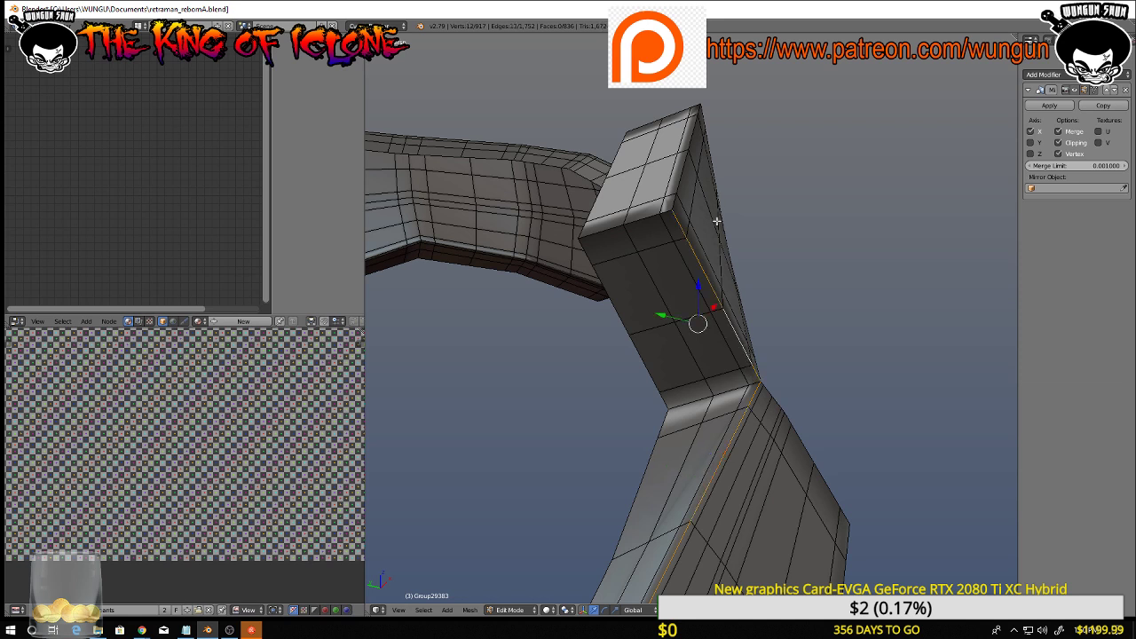
right_click(678, 174, "alt+shift")
middle_click_drag(710, 182, 613, 231)
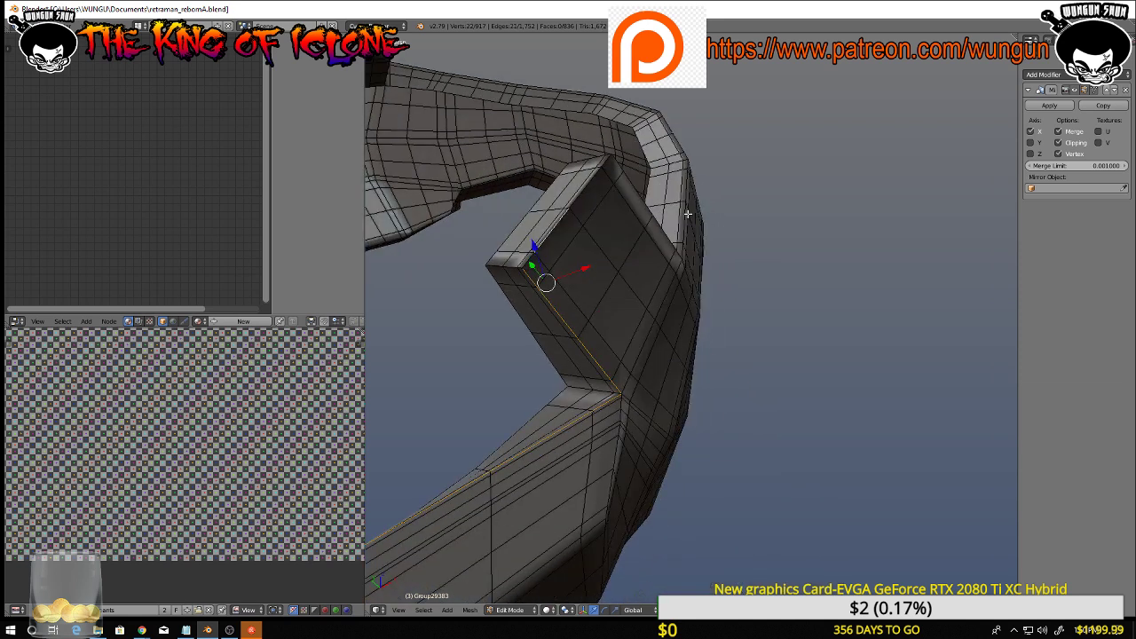
right_click(591, 189, "alt+shift")
middle_click_drag(591, 188, 801, 270)
middle_click_drag(735, 300, 683, 329)
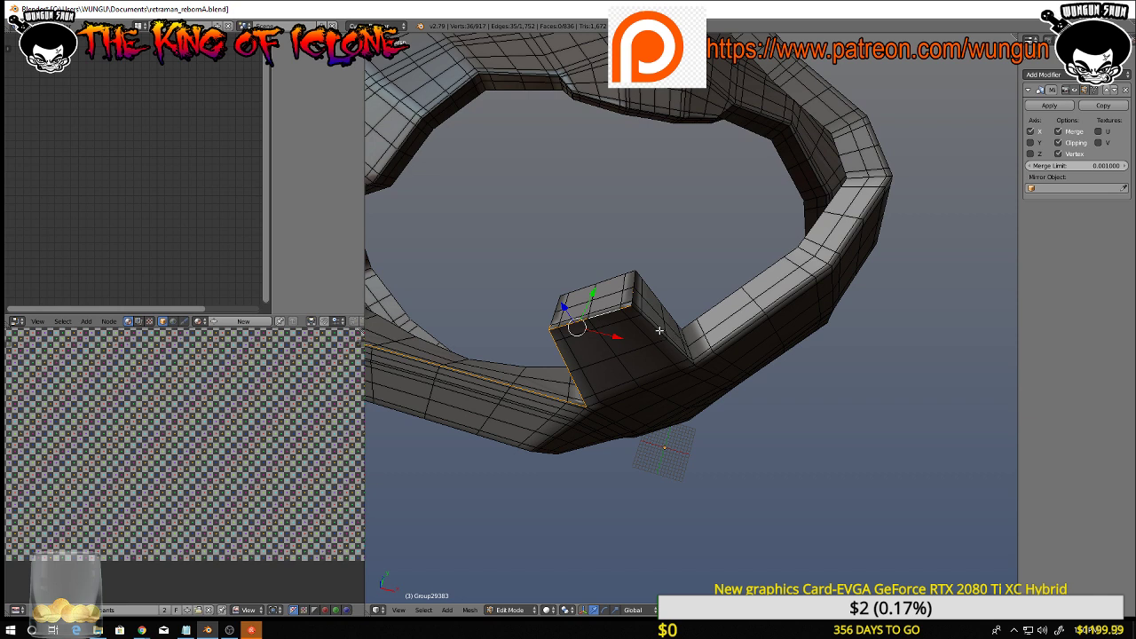
right_click(659, 330, "alt+shift")
right_click(704, 356, "alt+shift")
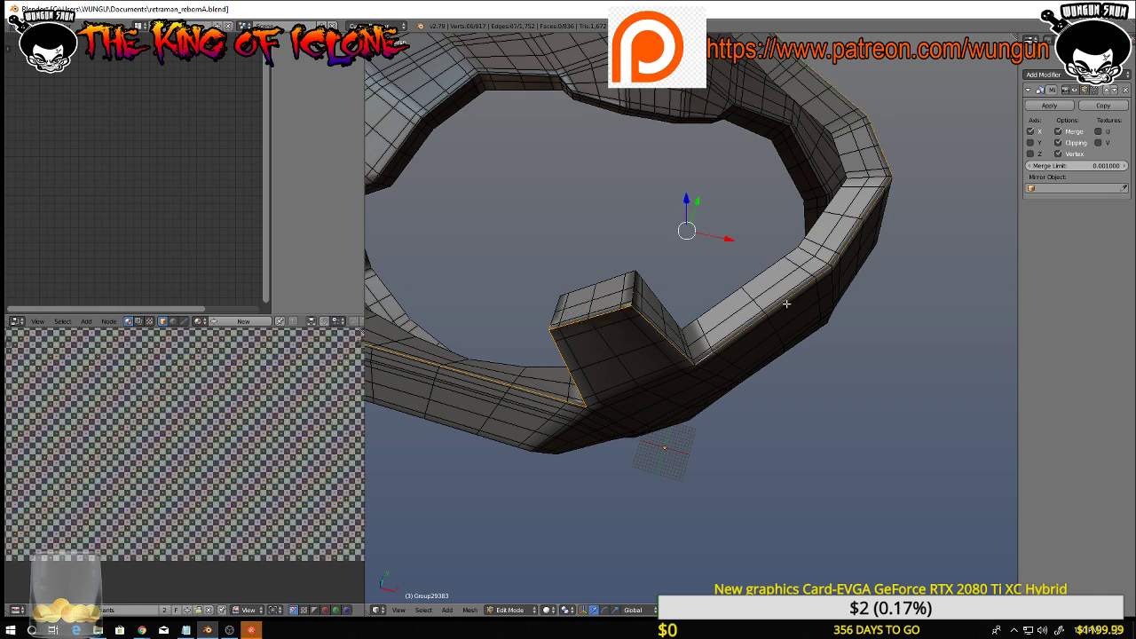
Add the rear block's outer border edges to the rim selection and mark the whole selection as a seam
middle_click_drag(854, 233, 626, 179)
middle_click_drag(438, 353, 442, 356)
mouse_move(643, 359)
middle_mouse_down()
mouse_move(678, 373)
mouse_move(639, 367)
mouse_move(684, 347)
mouse_move(625, 355)
middle_mouse_up()
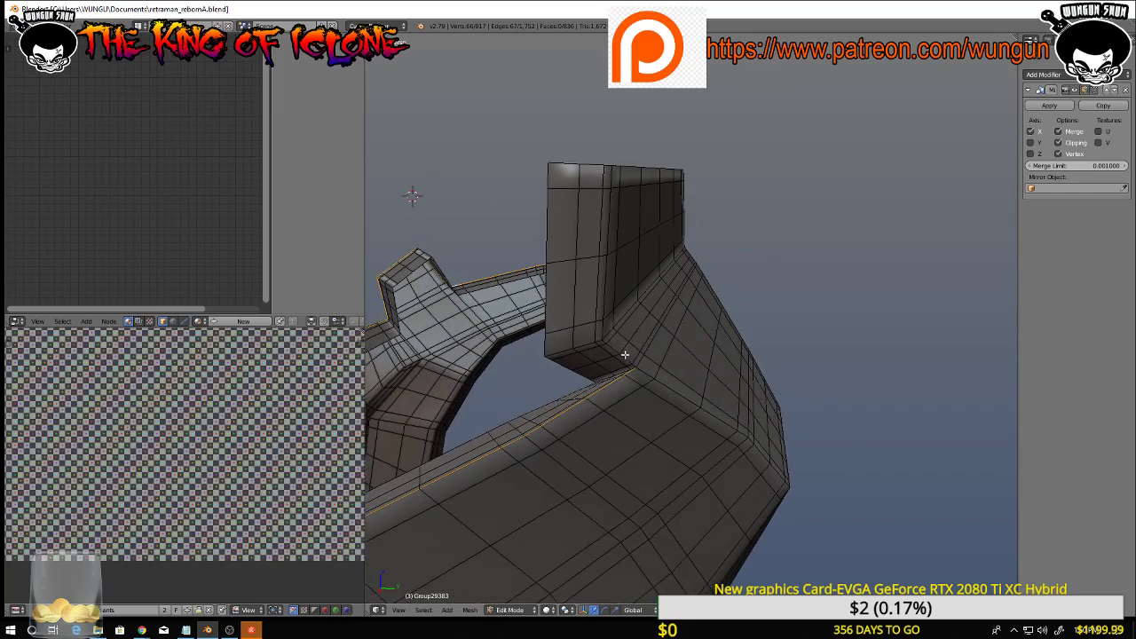
left_click(625, 356, "alt+shift")
middle_click_drag(719, 299, 621, 330)
left_click(663, 353, "alt+shift")
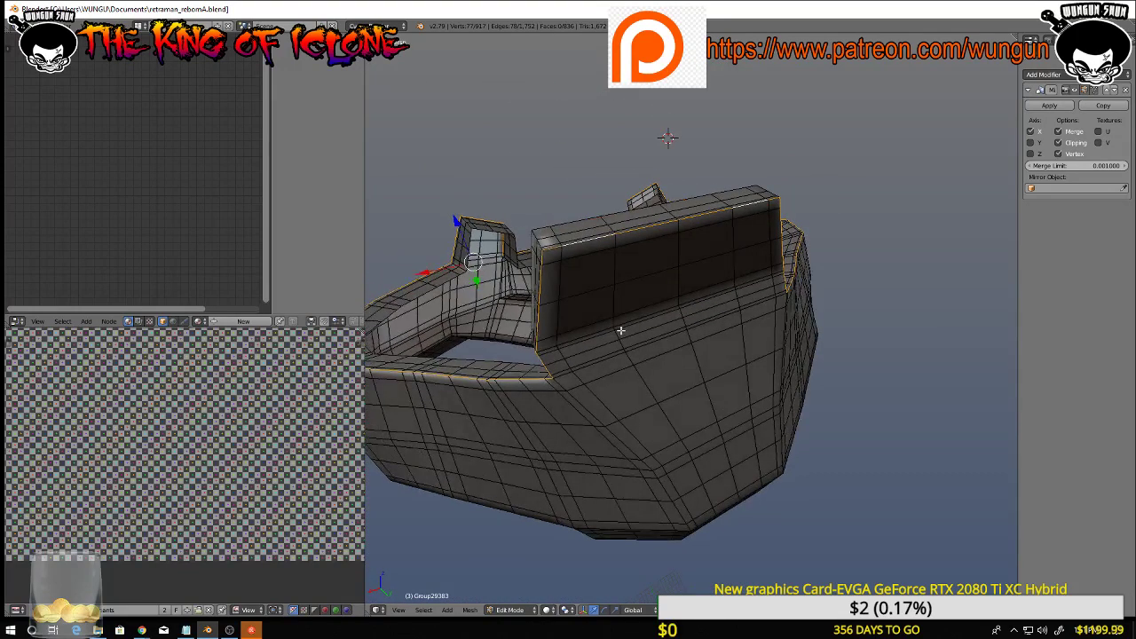
key("ctrl+e")
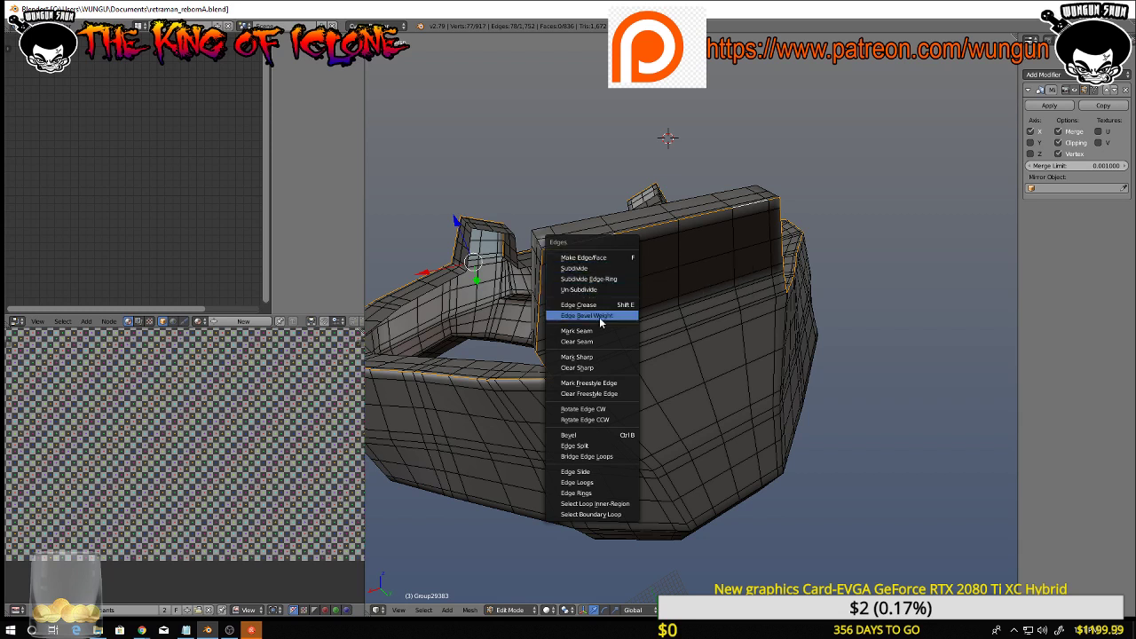
left_click(601, 331)
middle_click_drag(601, 328, 645, 308)
Mark the rear part's vertical centre edge loop as a seam
key("a")
right_click(646, 273, "alt")
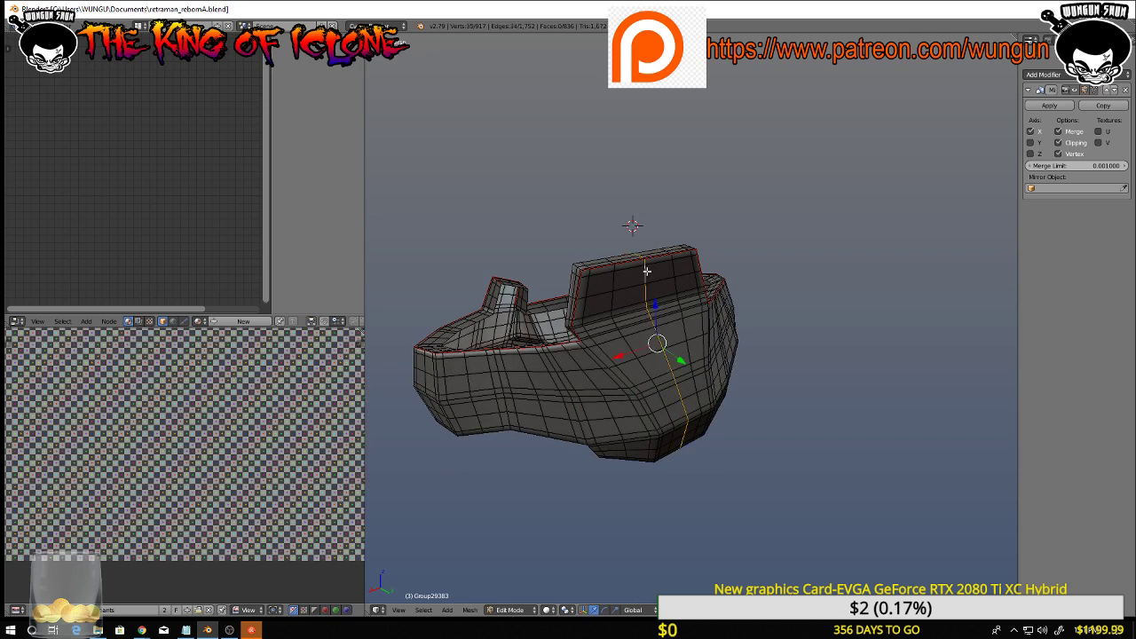
key("ctrl+e")
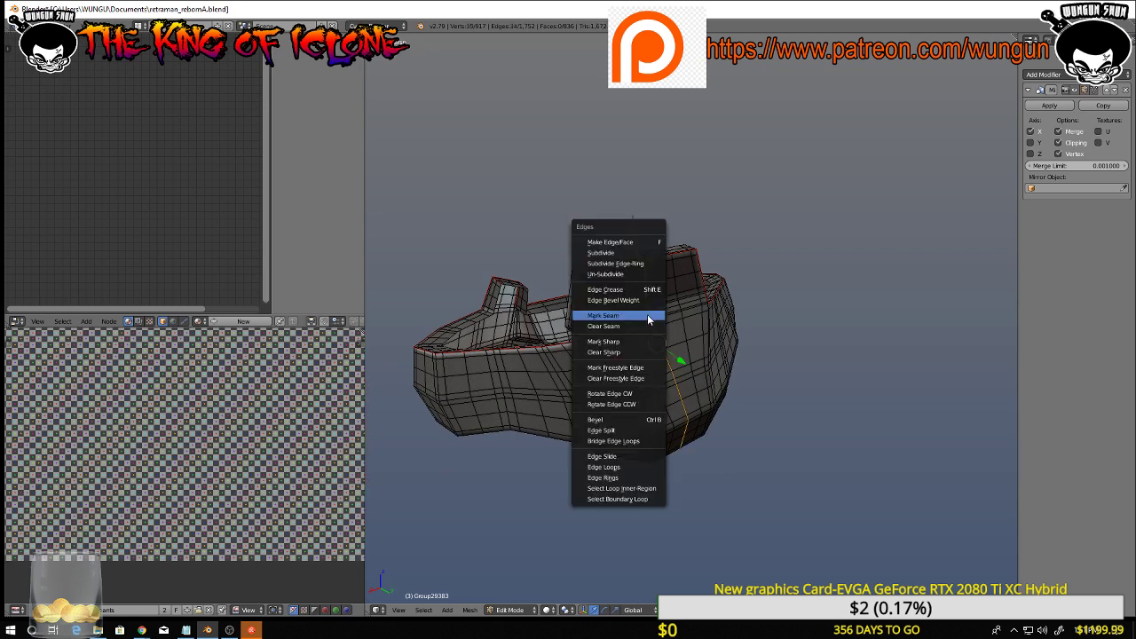
left_click(647, 314)
middle_click_drag(647, 314, 600, 317)
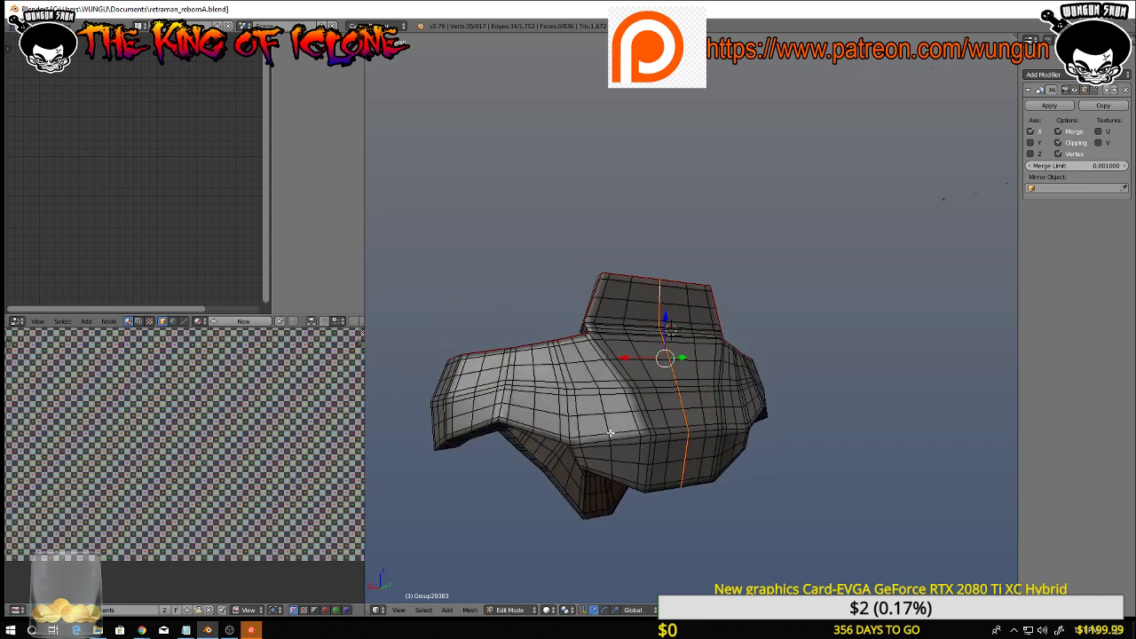
Mark the vertical edge loop beside the rear block, where the side meets the back, as a seam
right_click(598, 345, "alt")
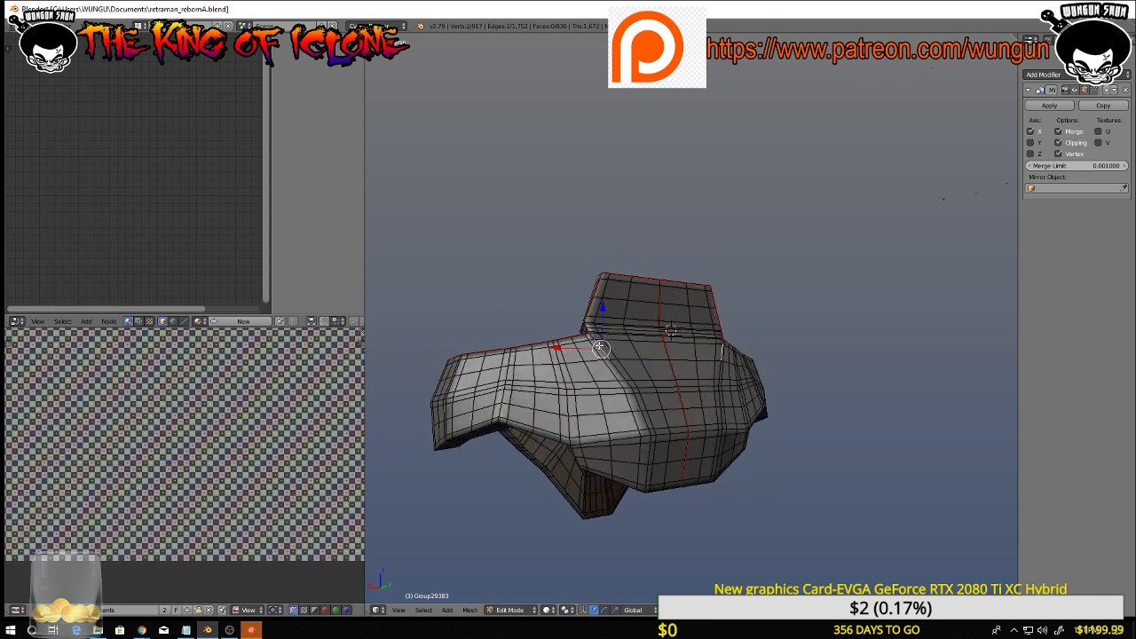
key("a")
right_click(600, 346, "alt")
middle_click_drag(610, 356, 694, 440)
key("ctrl+e")
left_click(648, 389)
key("a")
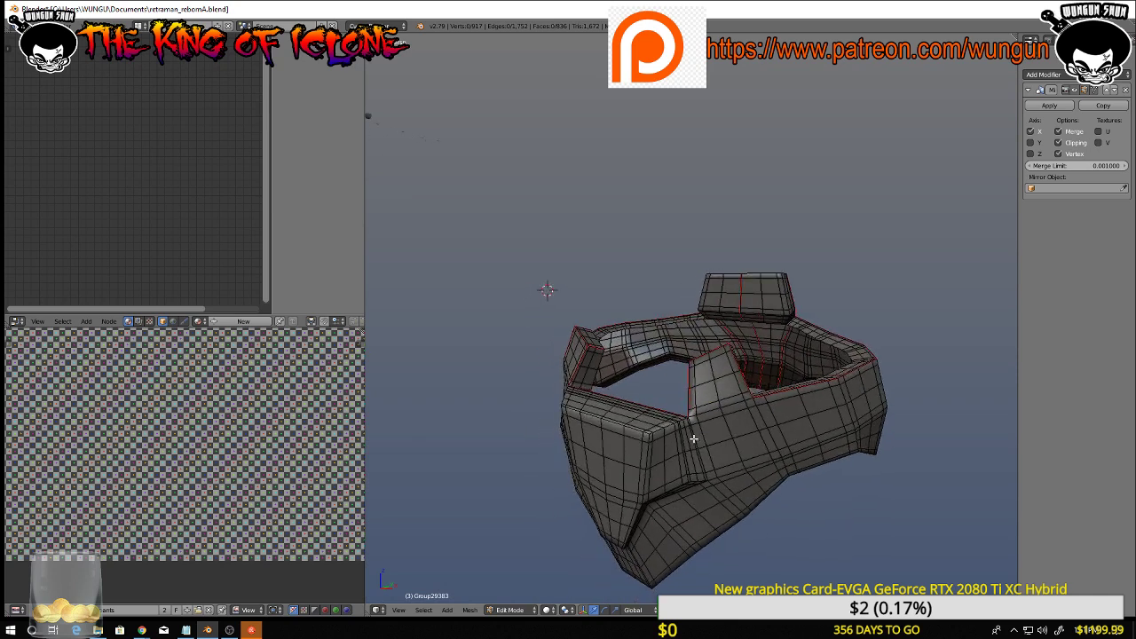
Mark the raised front plate's side and lower outline edges as a seam and save the file
scroll(694, 439, "up", 3)
right_click(671, 438, "alt")
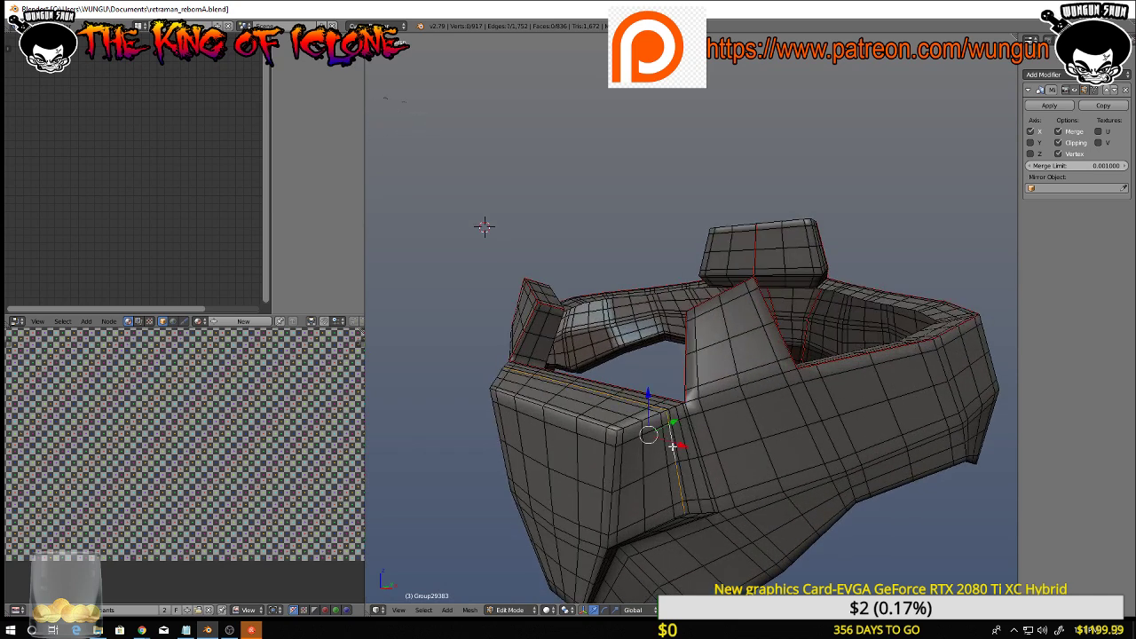
middle_click_drag(673, 446, 676, 392)
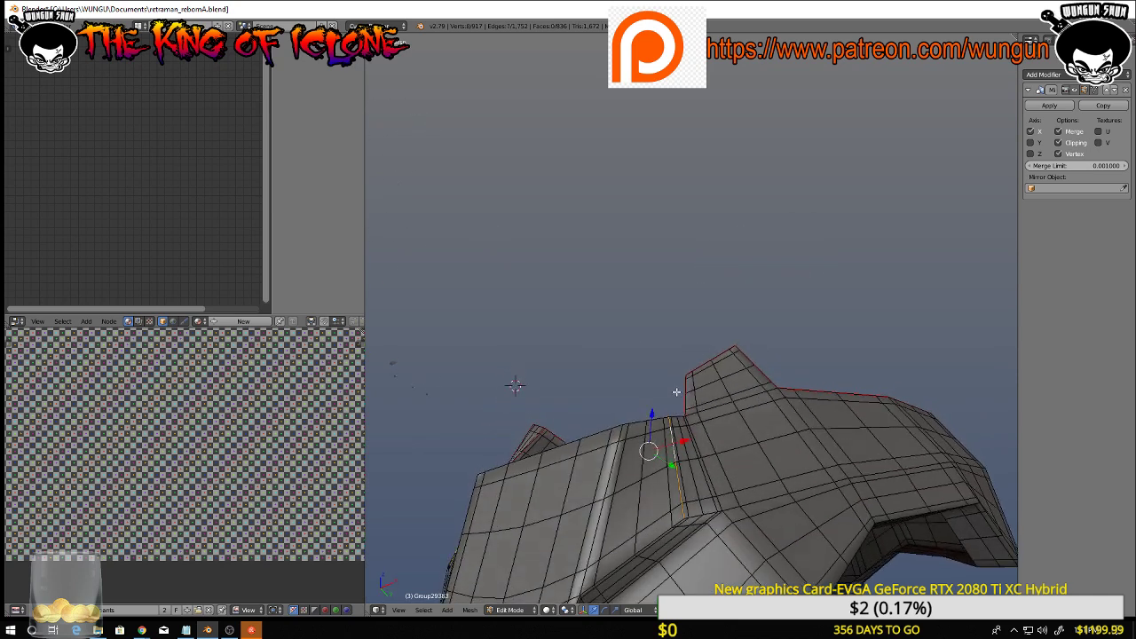
right_click(651, 543, "alt+shift")
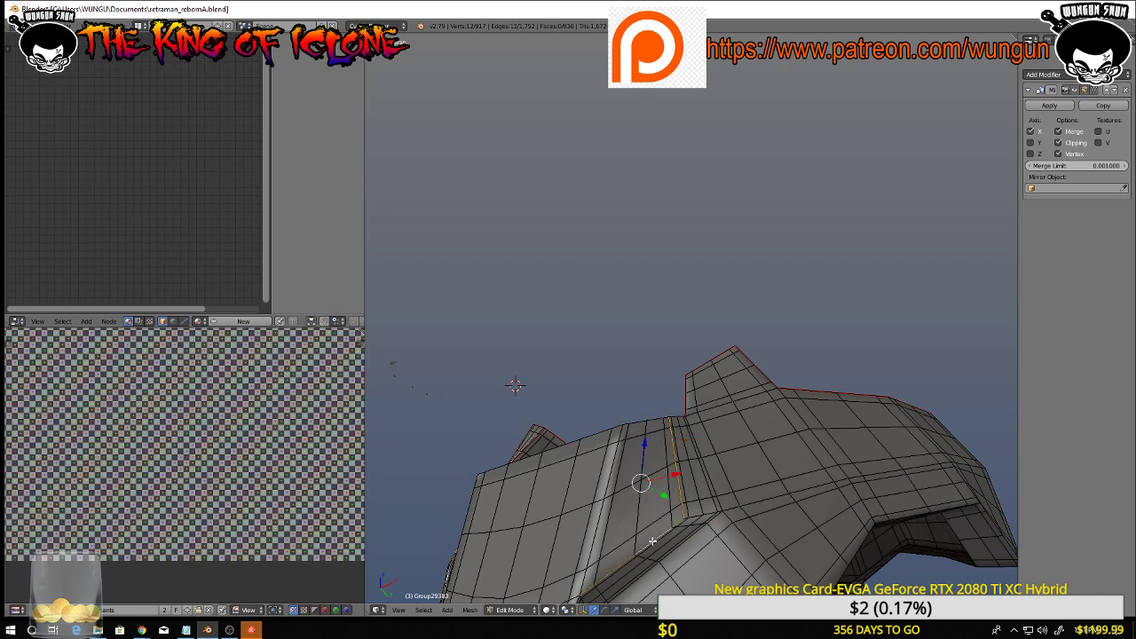
middle_click_drag(651, 541, 691, 338)
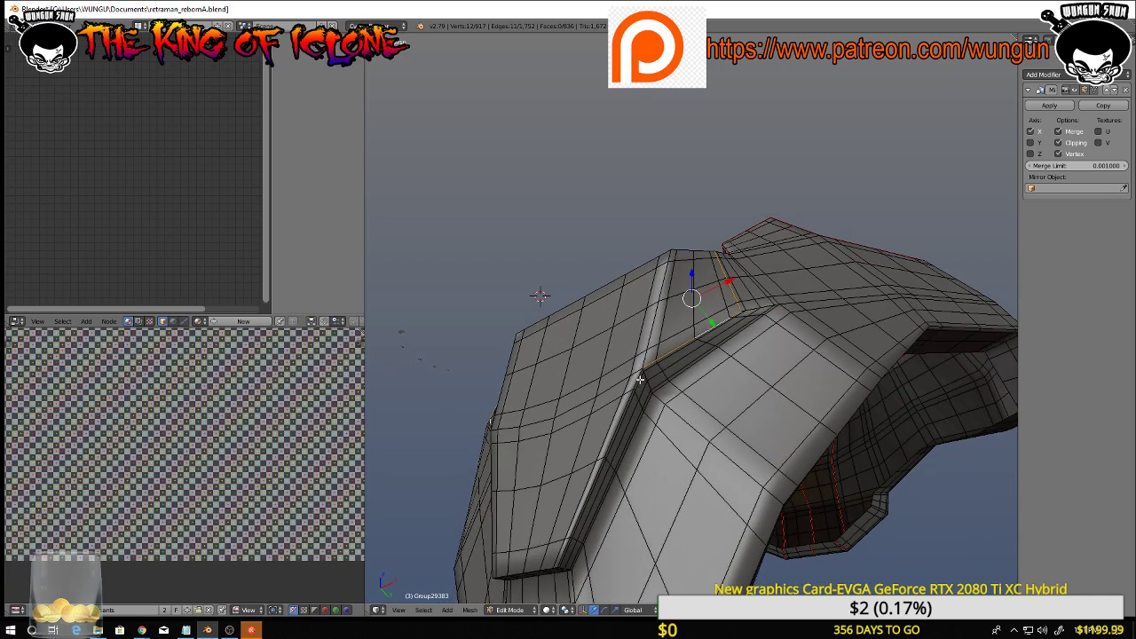
middle_click_drag(629, 428, 622, 449)
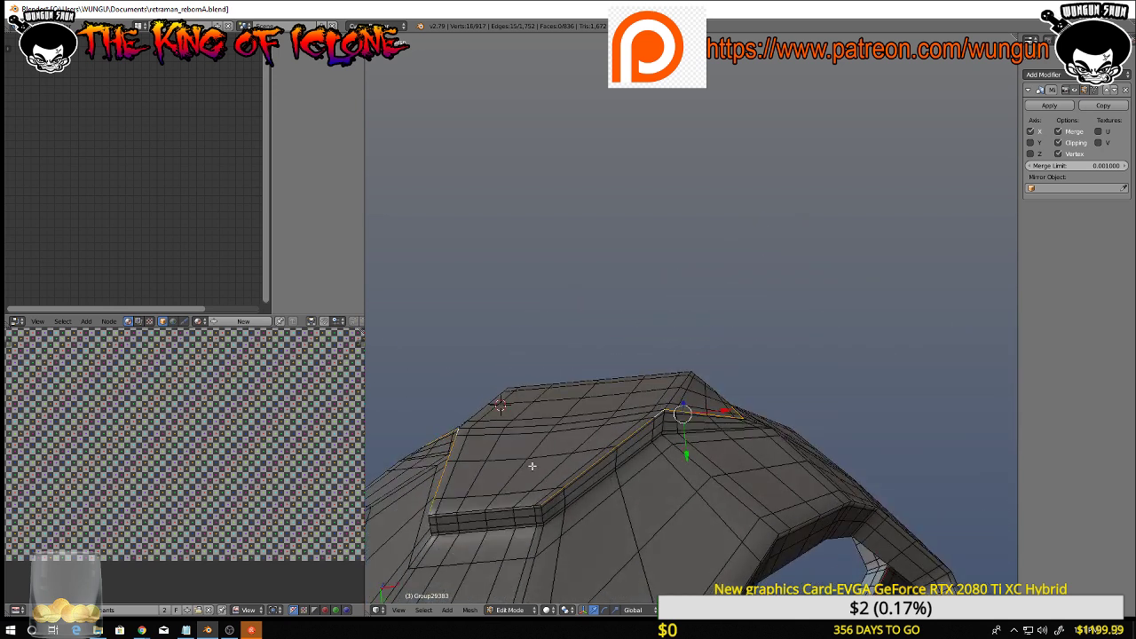
right_click(522, 505, "alt+shift")
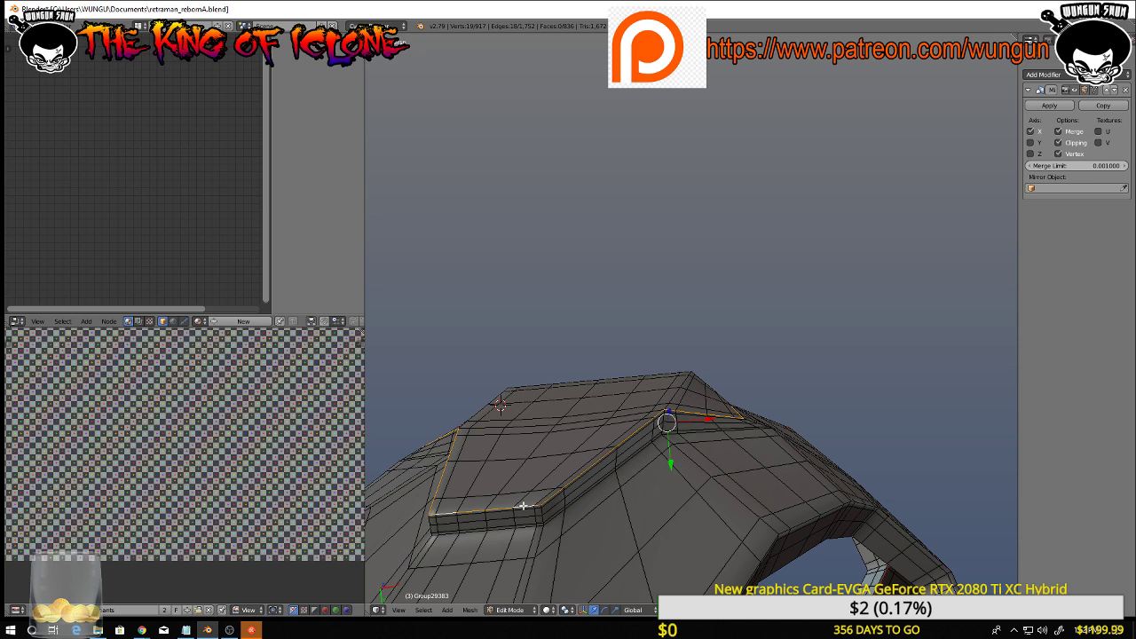
middle_click_drag(572, 492, 557, 549)
key("ctrl+e")
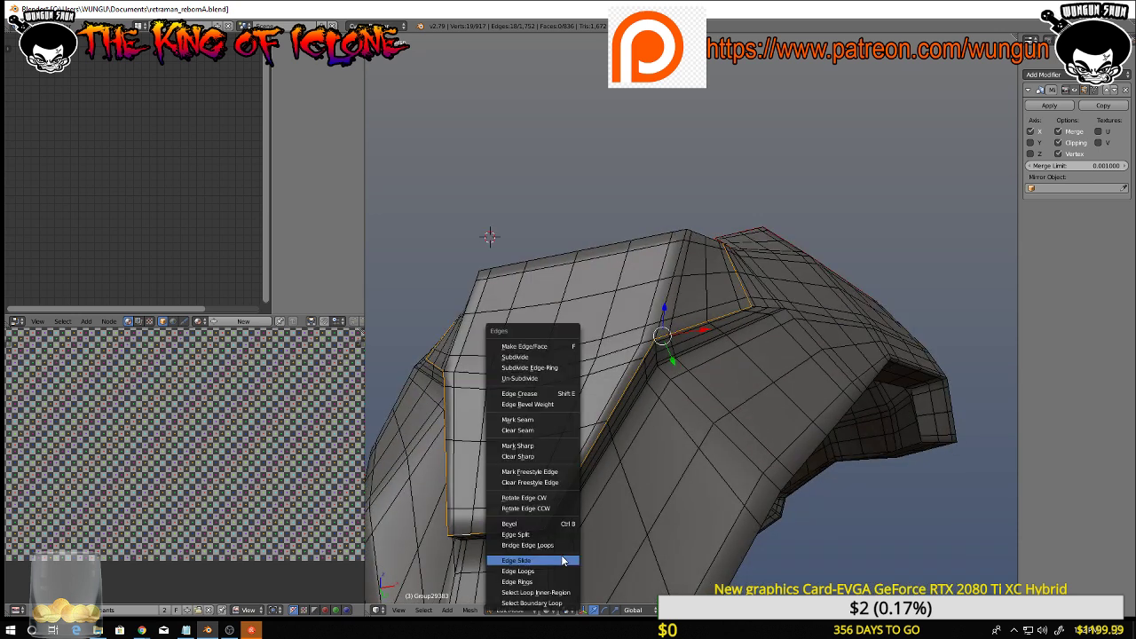
left_click(552, 420)
left_click(37, 26)
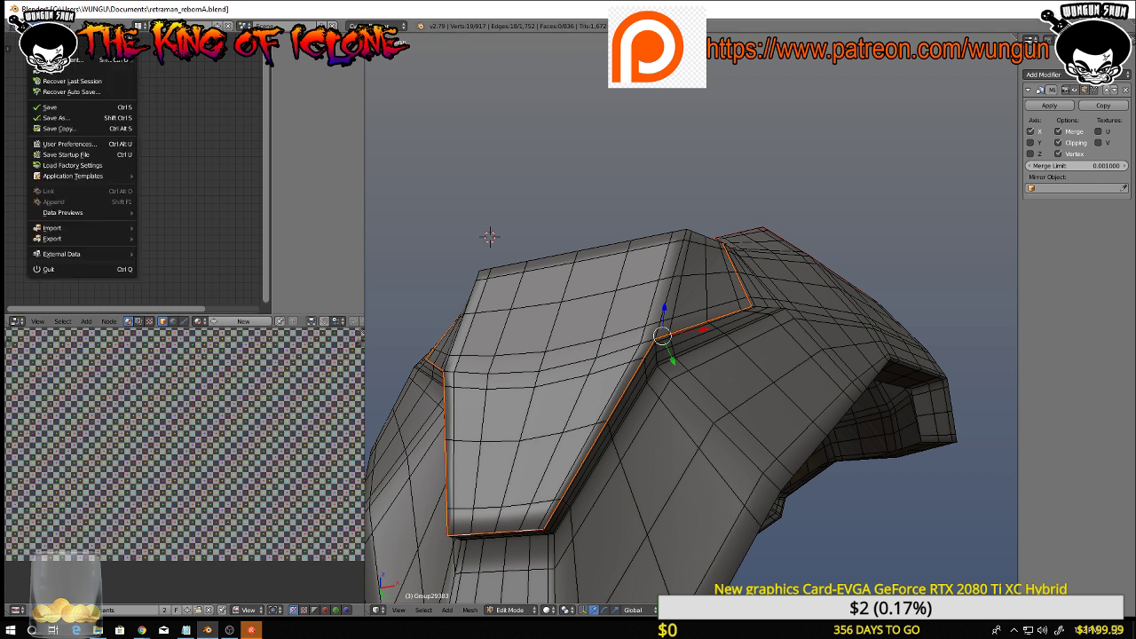
left_click(68, 107)
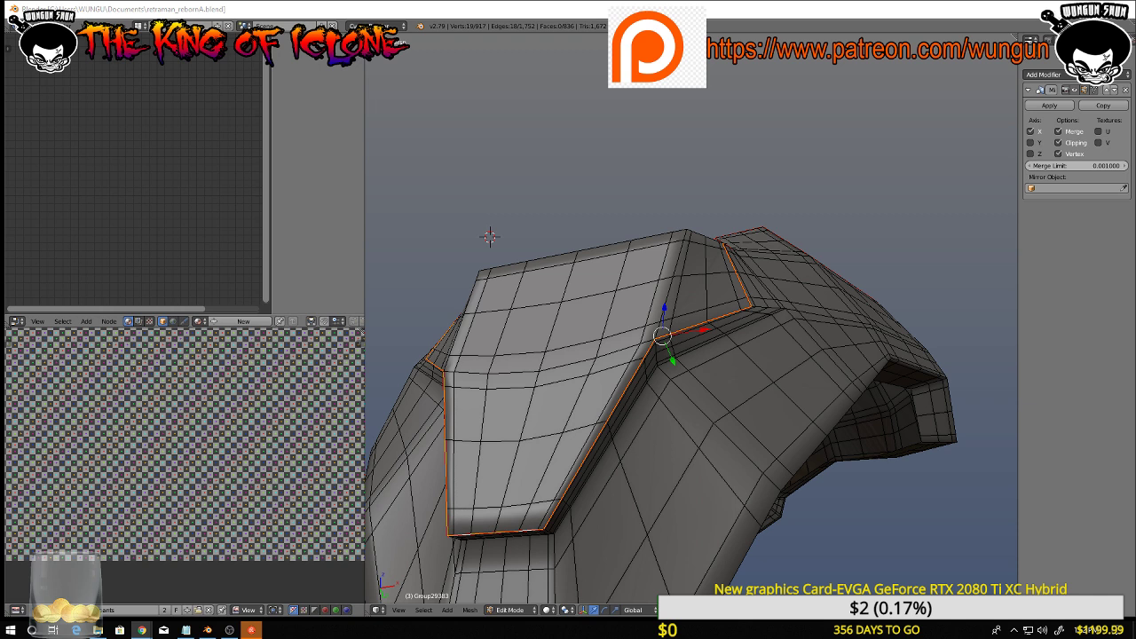
Check the seams around the front plate and its centre edge loop, and save the file
middle_click_drag(659, 266, 448, 452)
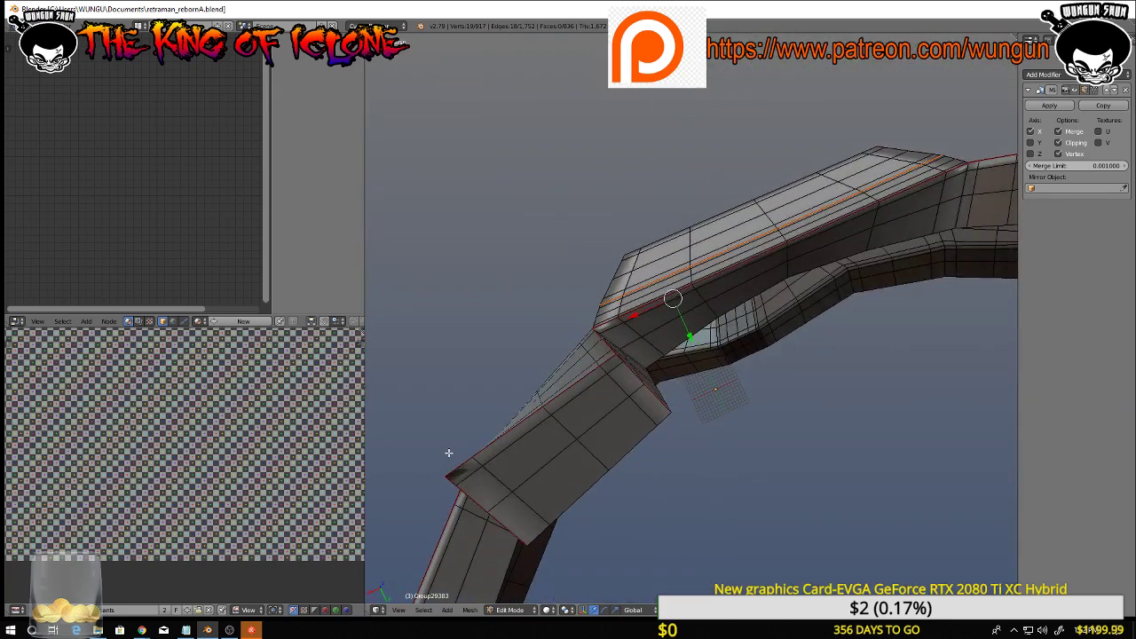
right_click(786, 238)
right_click(784, 237, "alt")
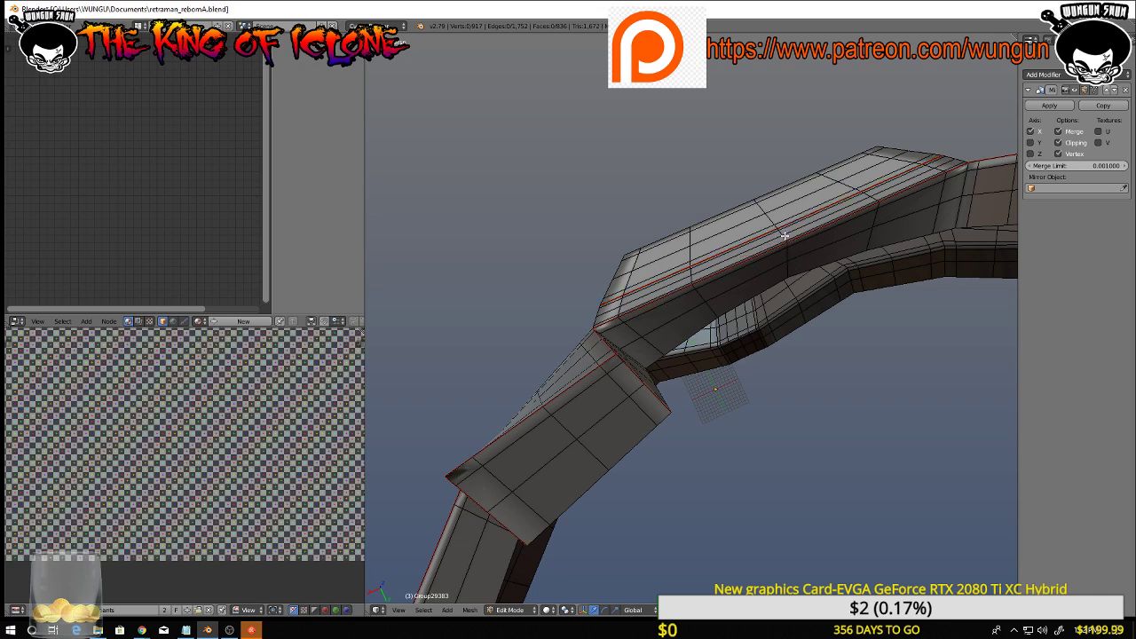
middle_click_drag(789, 259, 371, 172)
scroll(659, 242, "down", 3)
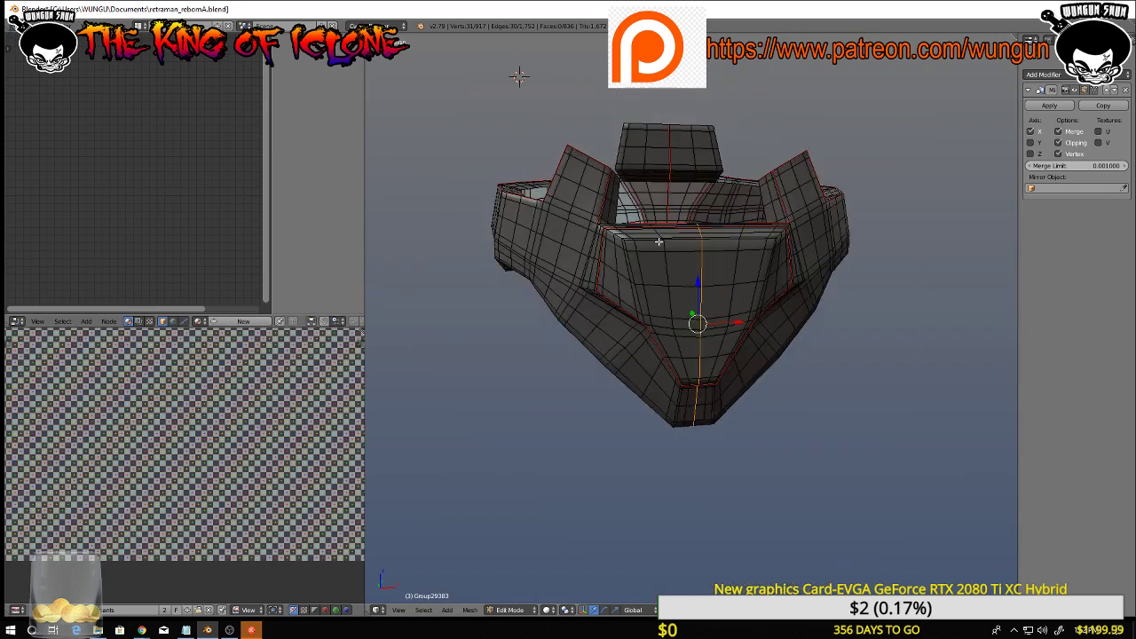
middle_click_drag(659, 242, 666, 243)
key("ctrl+s")
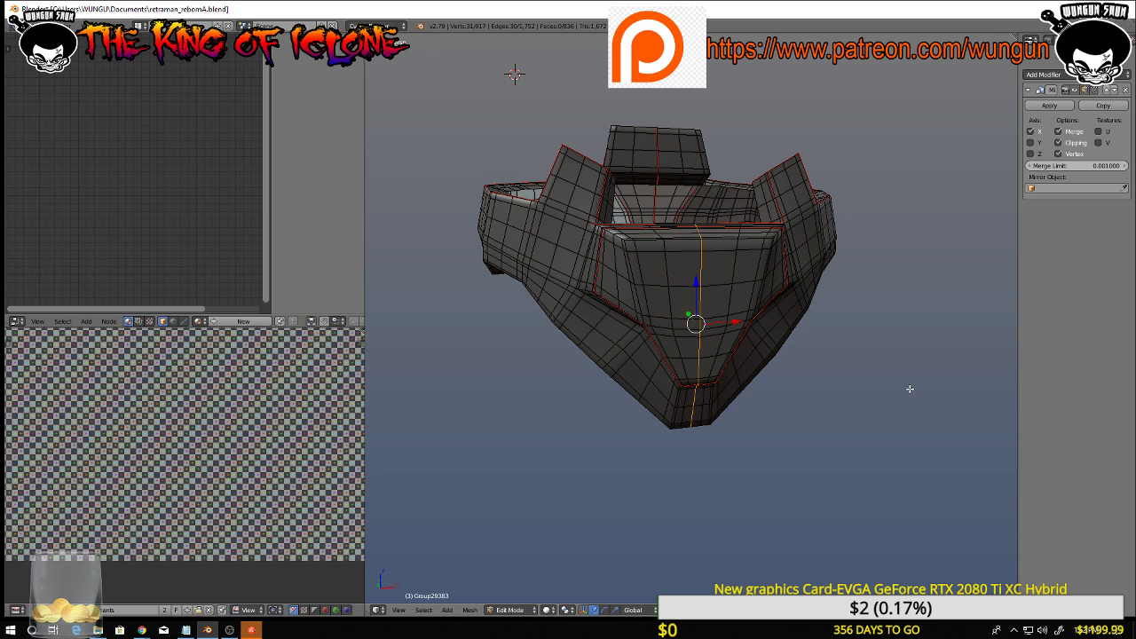
key("a")
middle_click_drag(839, 249, 768, 292)
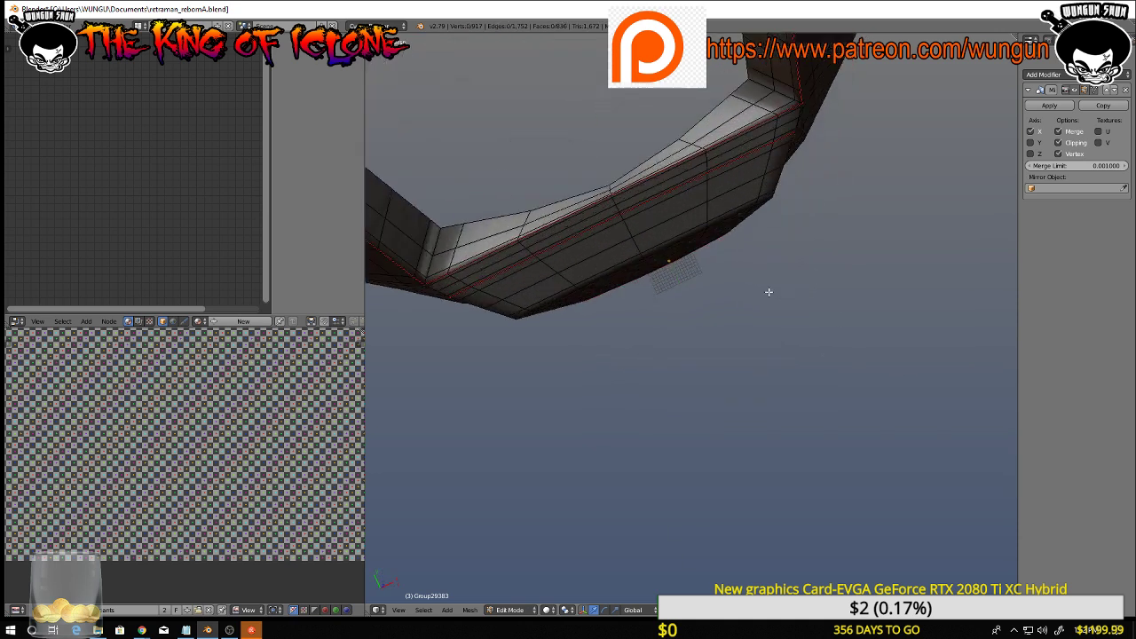
Mark the short centre edges across the front plate's upper ledge as a seam
middle_click_drag(648, 226, 760, 372)
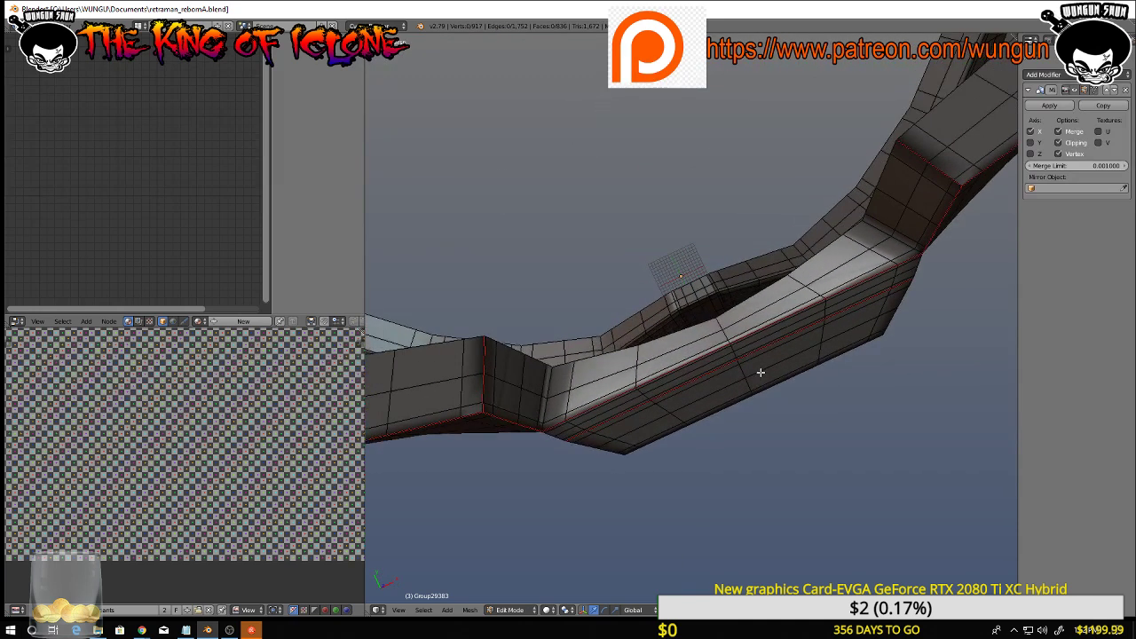
right_click(724, 332)
right_click(721, 325, "shift")
right_click(728, 339, "shift")
scroll(734, 335, "up", 4)
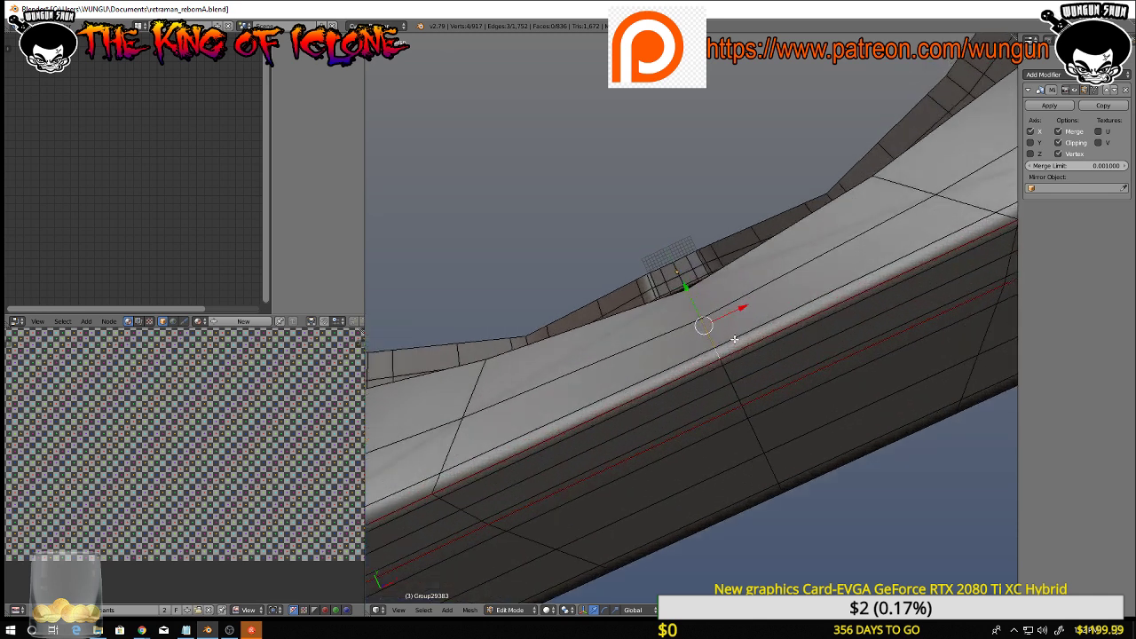
key("ctrl+e")
left_click(734, 340)
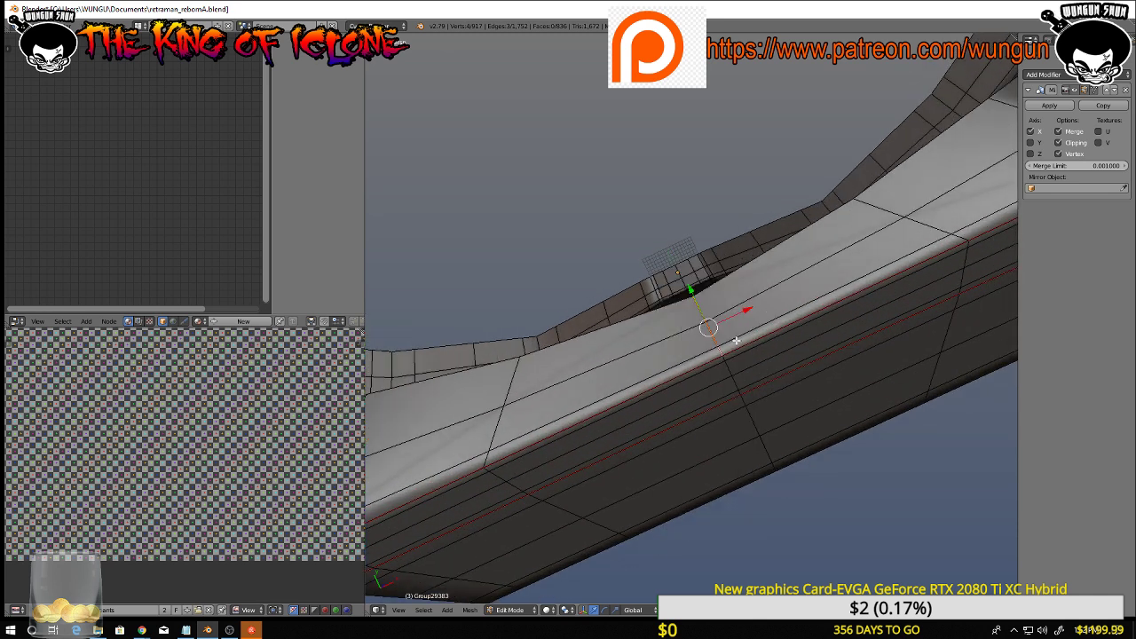
scroll(735, 340, "down", 5)
middle_click_drag(771, 365, 651, 170)
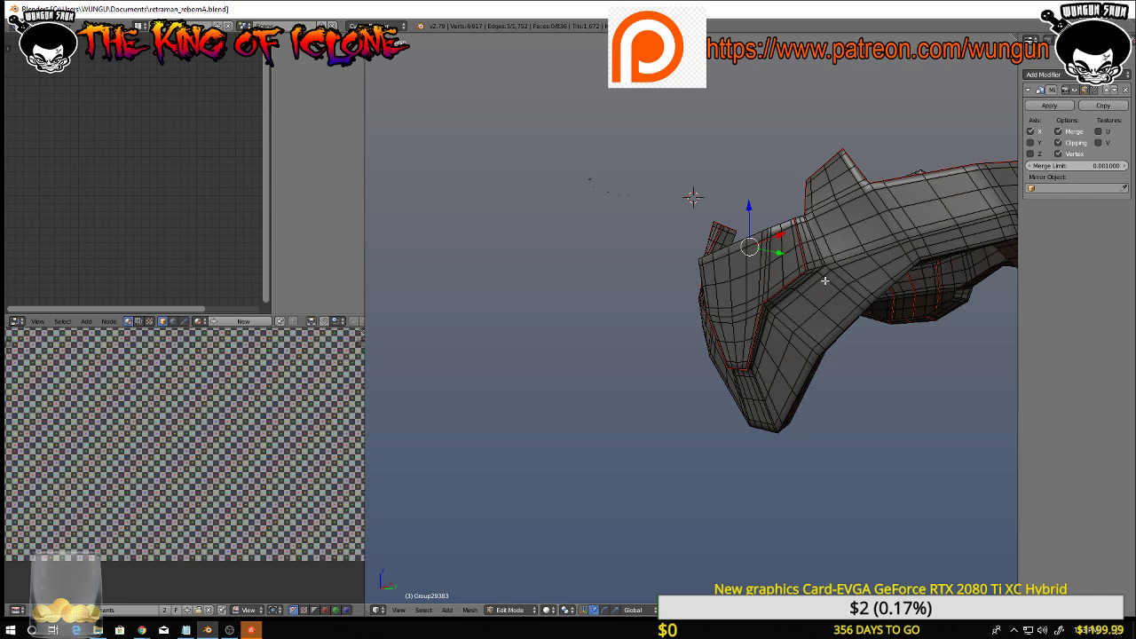
middle_click_drag(822, 279, 938, 414)
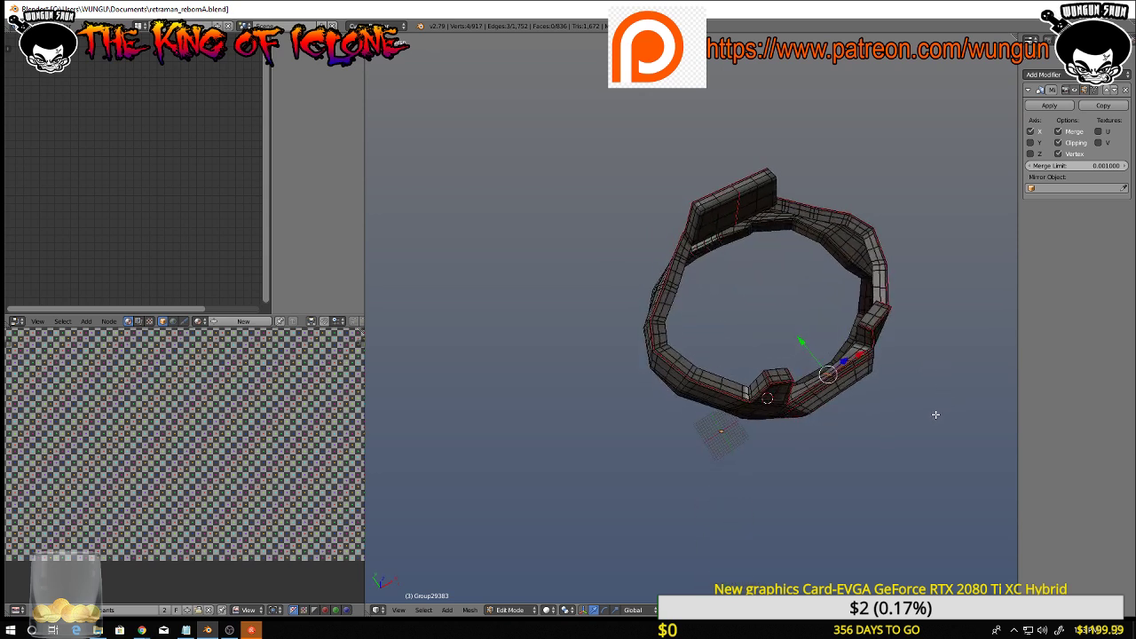
key("ctrl+e")
left_click(904, 411)
Select the entire half mesh and unwrap it along the marked seams
key("a")
key("a")
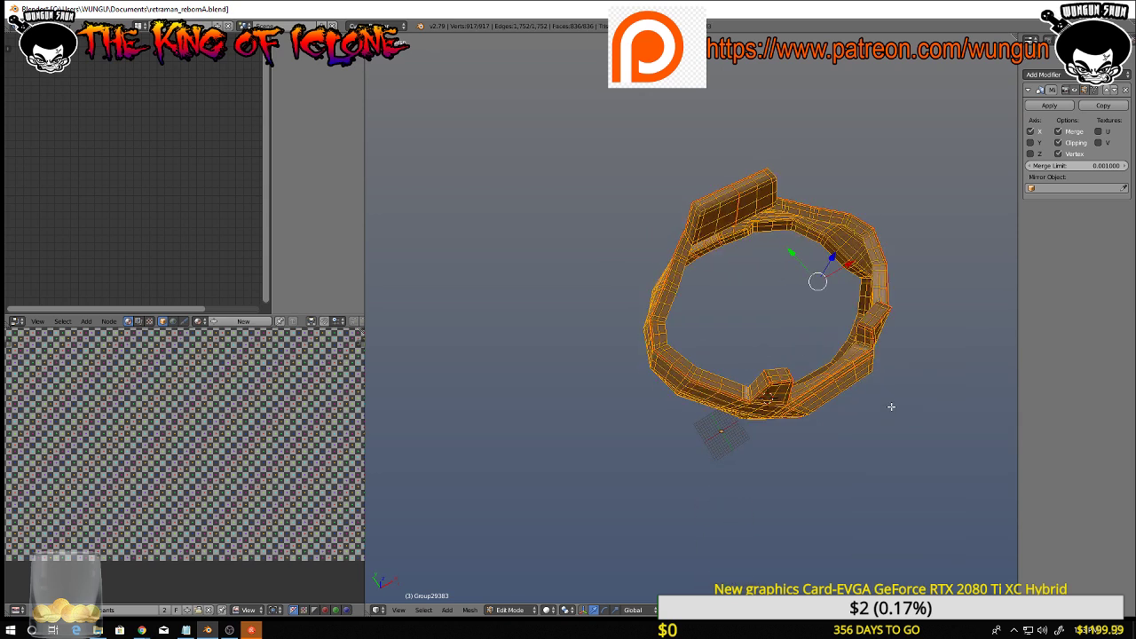
key("u")
left_click(581, 432)
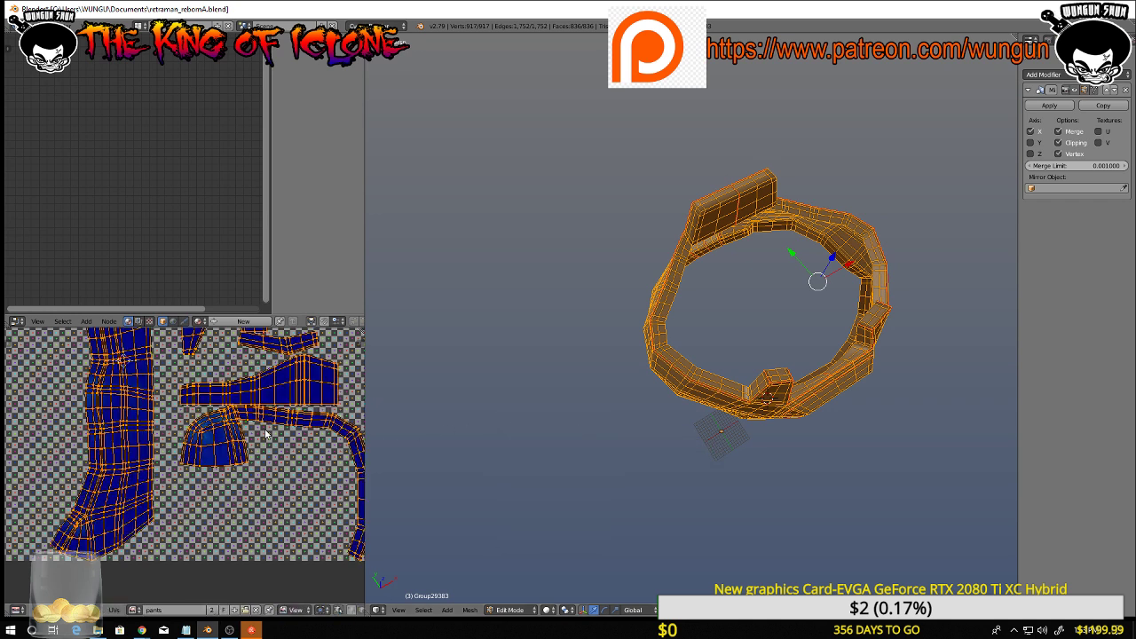
Enlarge the UV editor and examine the unwrapped islands for layout and distortion
middle_click_drag(265, 432, 25, 364)
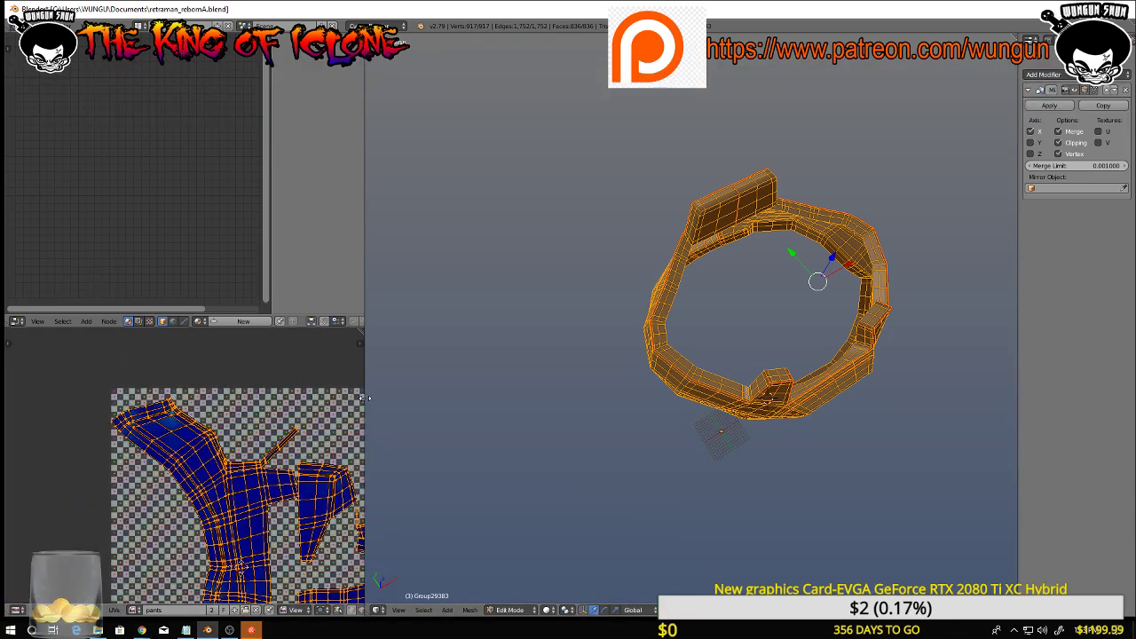
left_click_drag(363, 399, 728, 398)
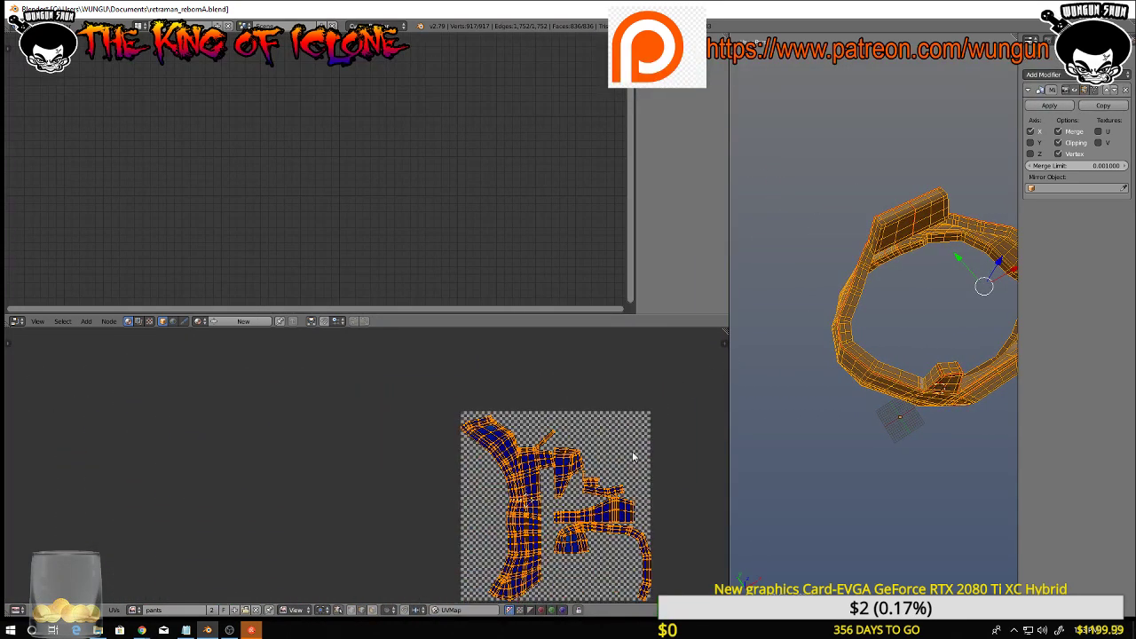
middle_click_drag(634, 456, 573, 470)
scroll(555, 377, "up", 3)
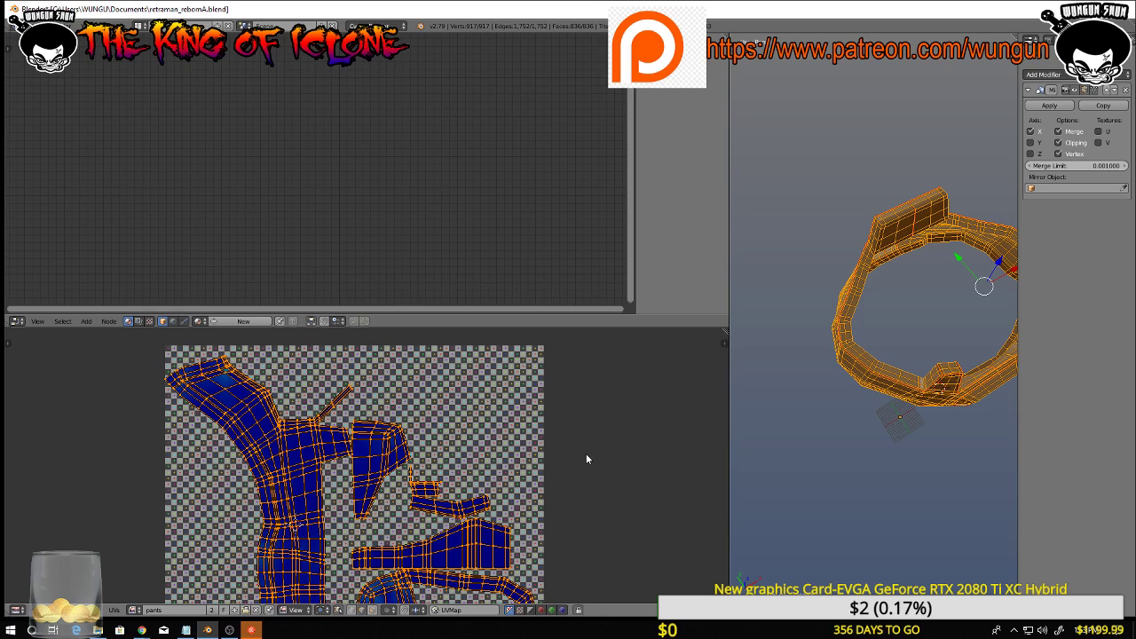
middle_click_drag(586, 462, 604, 358)
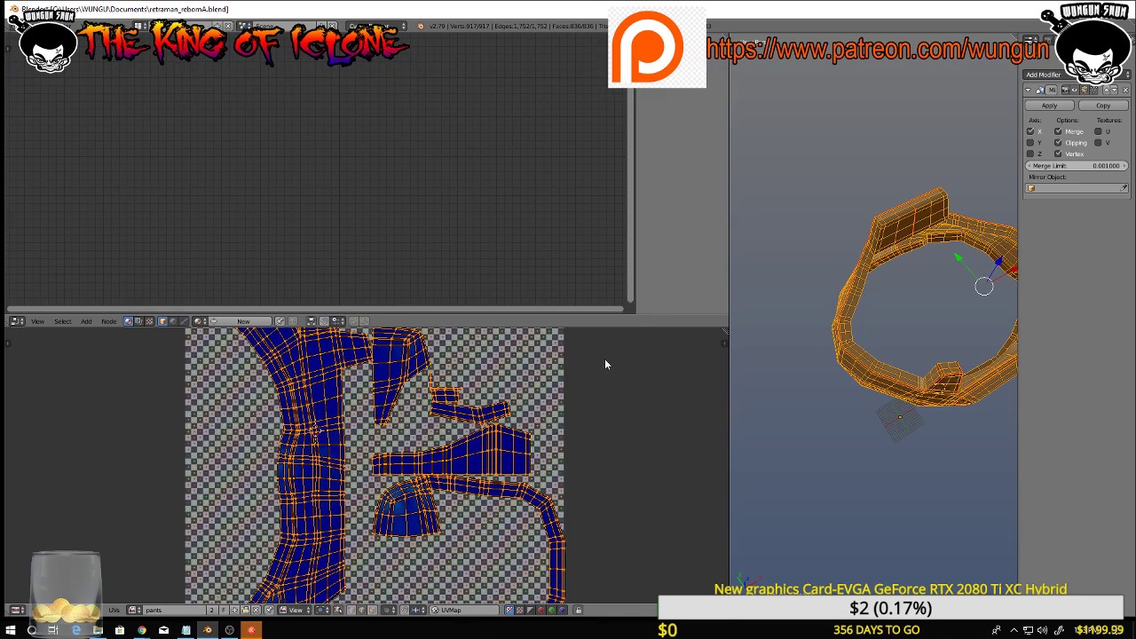
key("a")
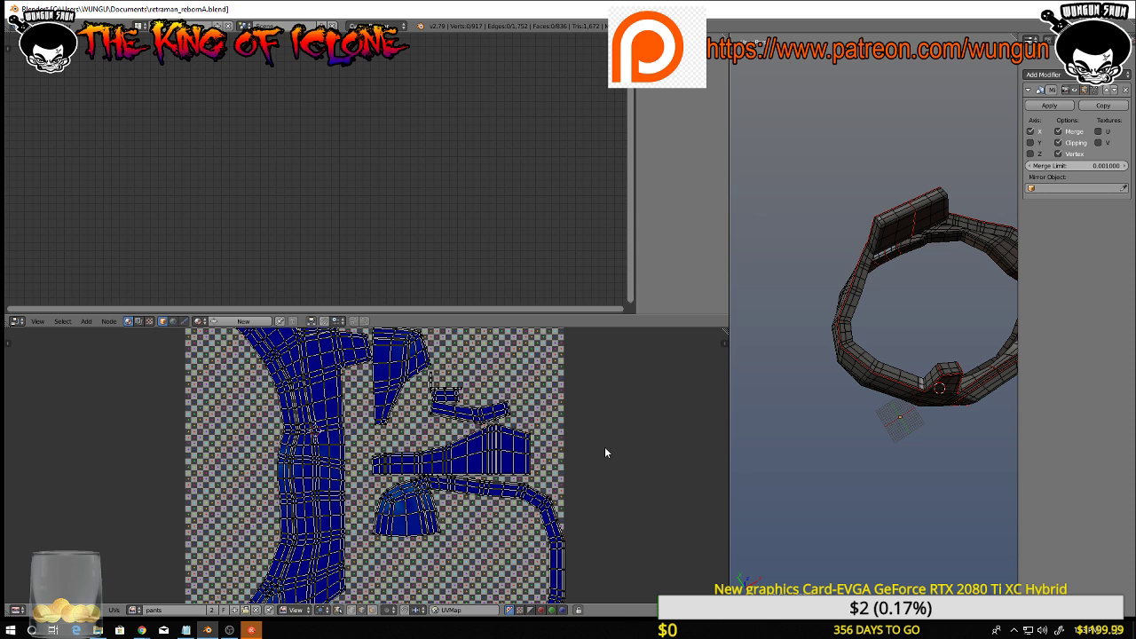
scroll(604, 447, "down", 2)
scroll(604, 447, "up", 1)
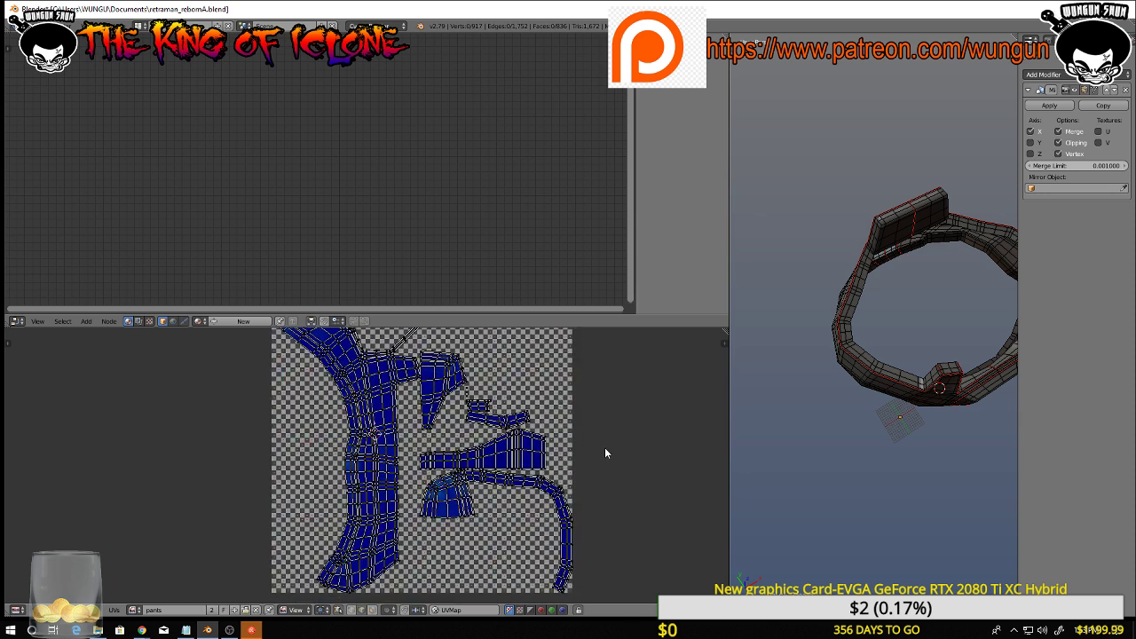
Unlink the pants image from the selected mesh and create a new 2048 px UV Grid image named Belt
key("a")
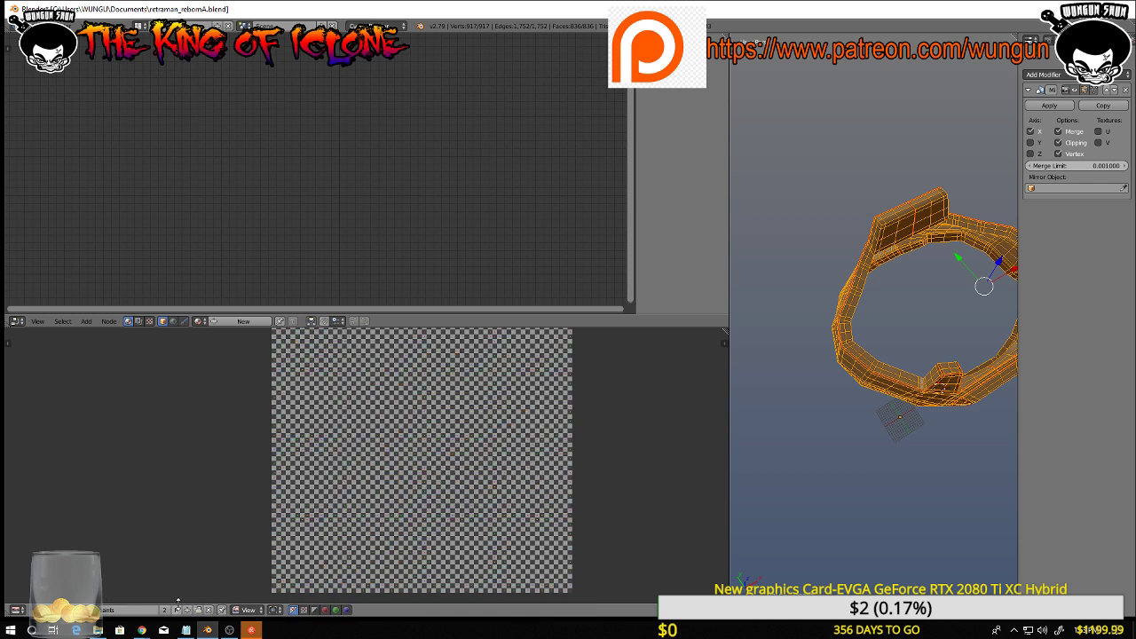
left_click(209, 611)
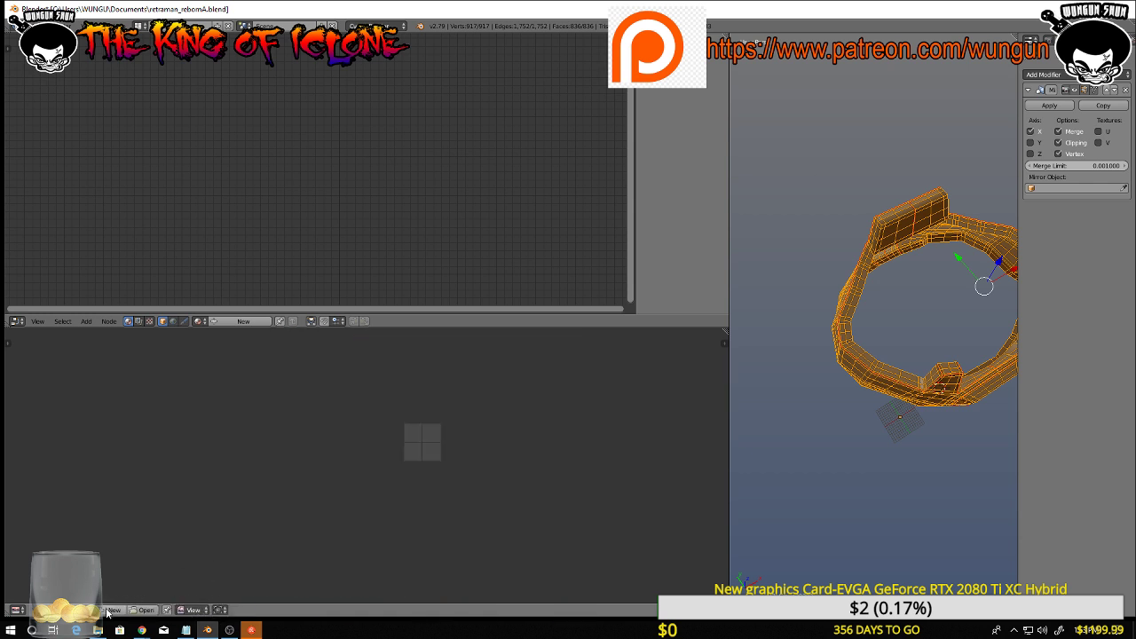
left_click(111, 610)
left_click(147, 517)
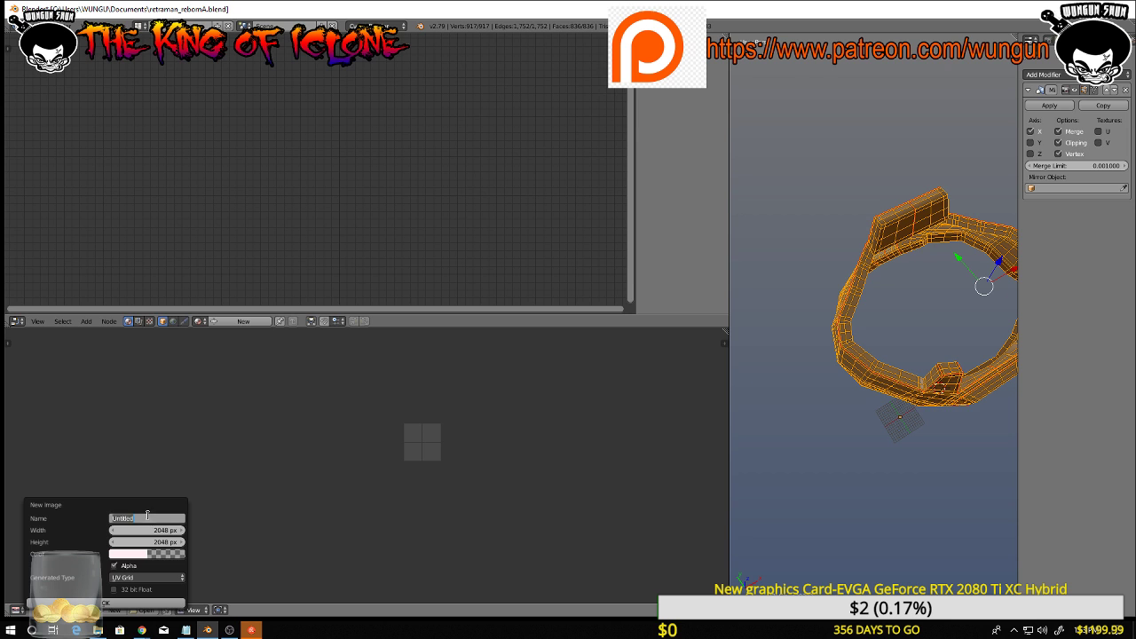
key("BackSpace")
left_click(129, 604)
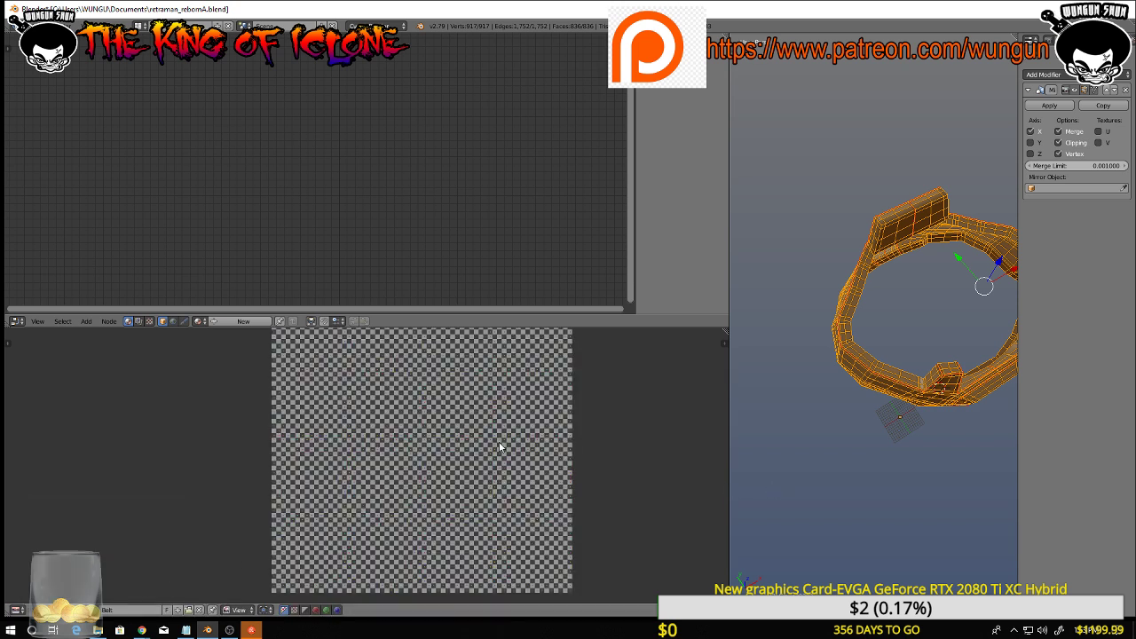
Mark the edge loop around the rear block's upper and side edge as a seam
middle_click_drag(500, 449, 465, 476)
middle_click_drag(966, 447, 850, 423)
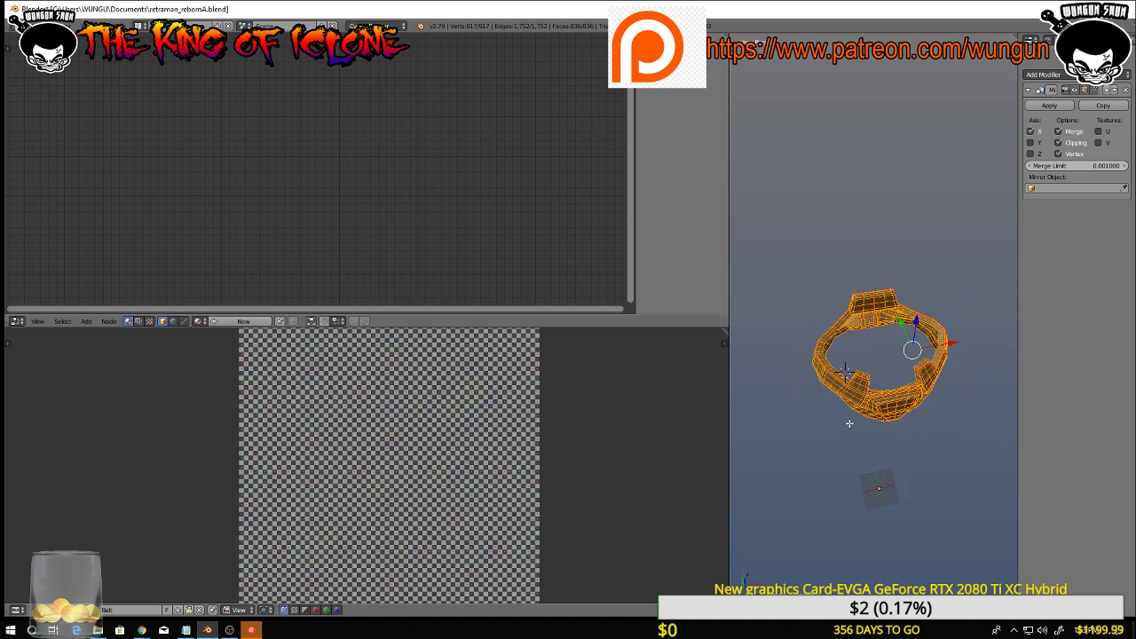
key("a")
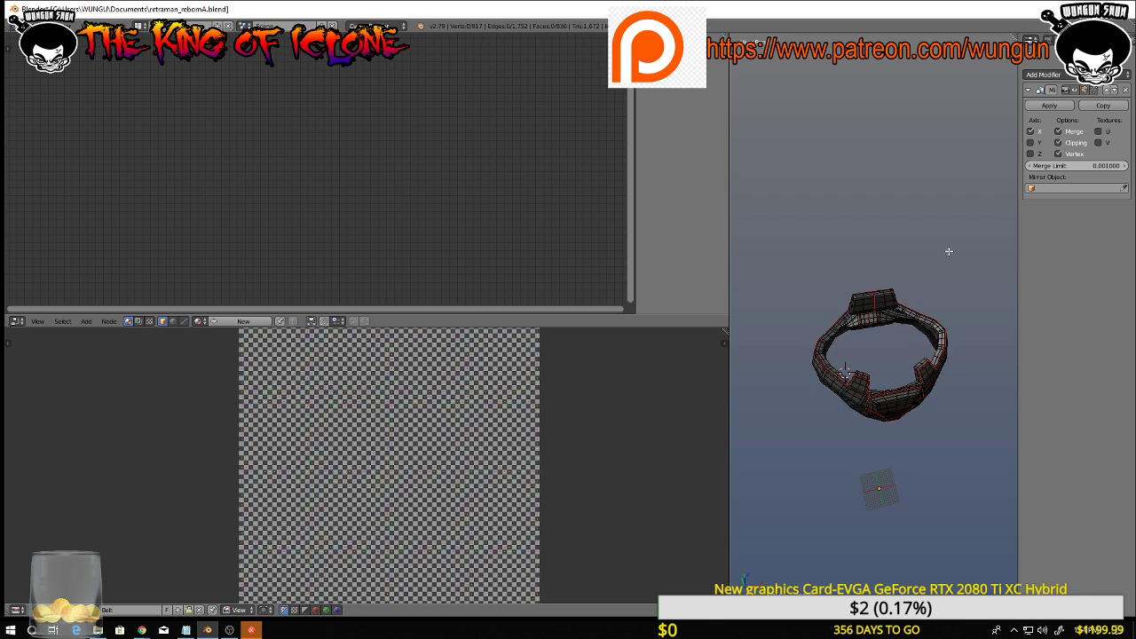
scroll(933, 299, "up", 5)
middle_click_drag(970, 337, 860, 316)
right_click(857, 317)
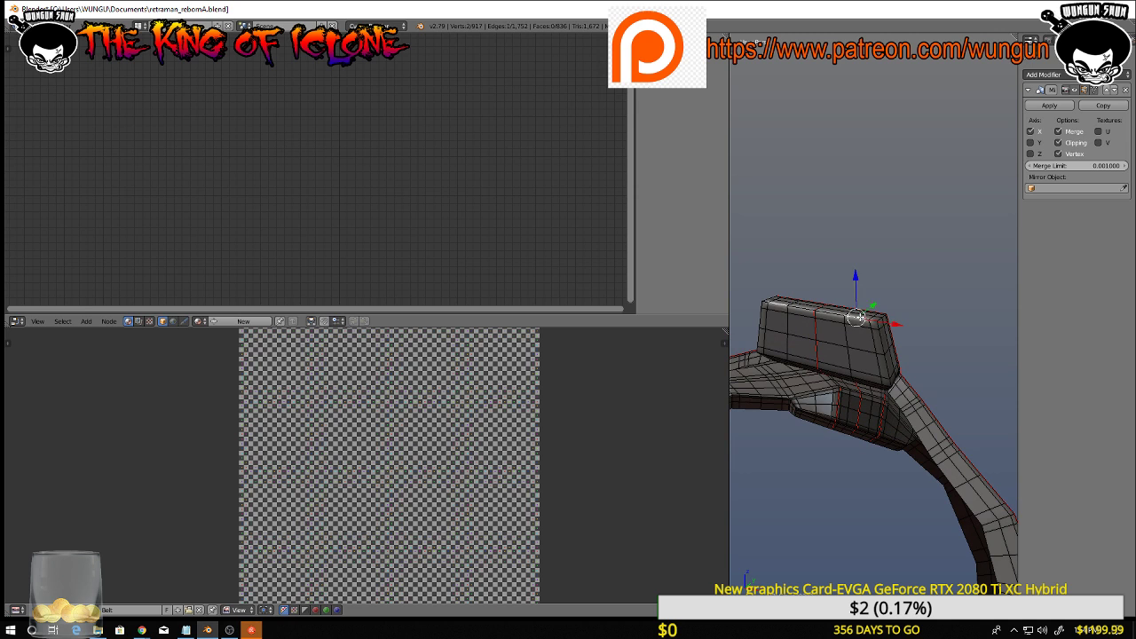
key("a")
right_click(861, 317, "alt")
mouse_move(922, 352)
middle_mouse_down()
mouse_move(901, 352)
mouse_move(946, 293)
mouse_move(865, 317)
mouse_move(786, 298)
mouse_move(924, 320)
mouse_move(951, 309)
mouse_move(953, 287)
mouse_move(977, 269)
mouse_move(931, 355)
mouse_move(891, 346)
mouse_move(897, 379)
mouse_move(733, 373)
mouse_move(930, 341)
mouse_move(928, 355)
middle_mouse_up()
right_click(896, 336, "alt")
key("ctrl+e")
left_click(945, 317)
scroll(928, 355, "down", 5)
Select the entire mesh, enlarge the 3D view and unwrap the mesh onto the Belt image
key("a")
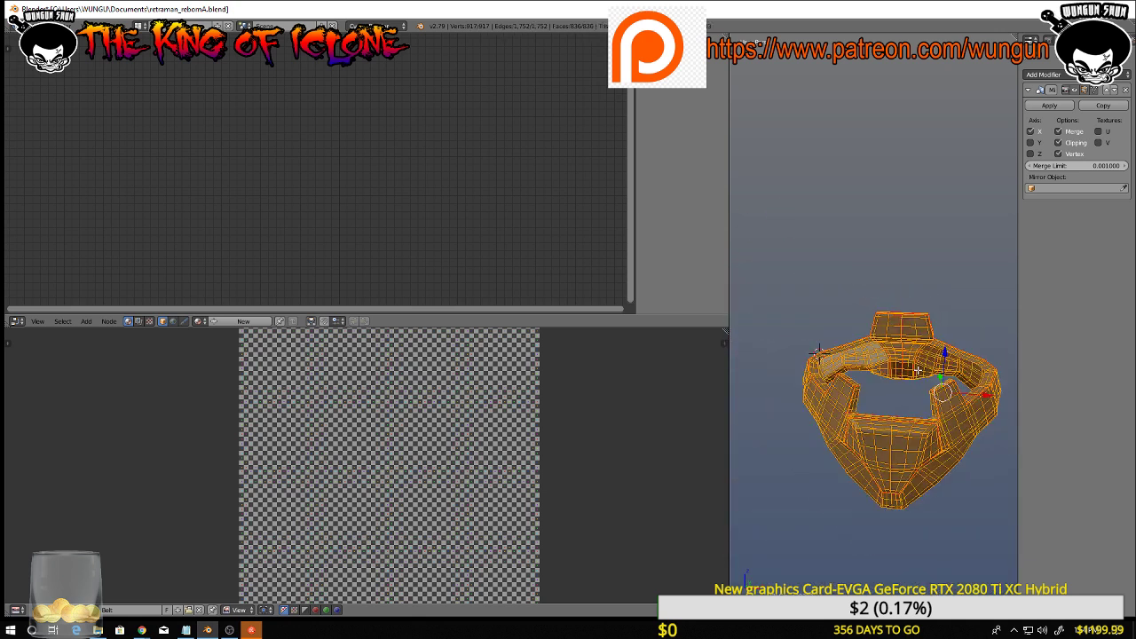
scroll(574, 456, "down", 1)
scroll(576, 457, "down", 1)
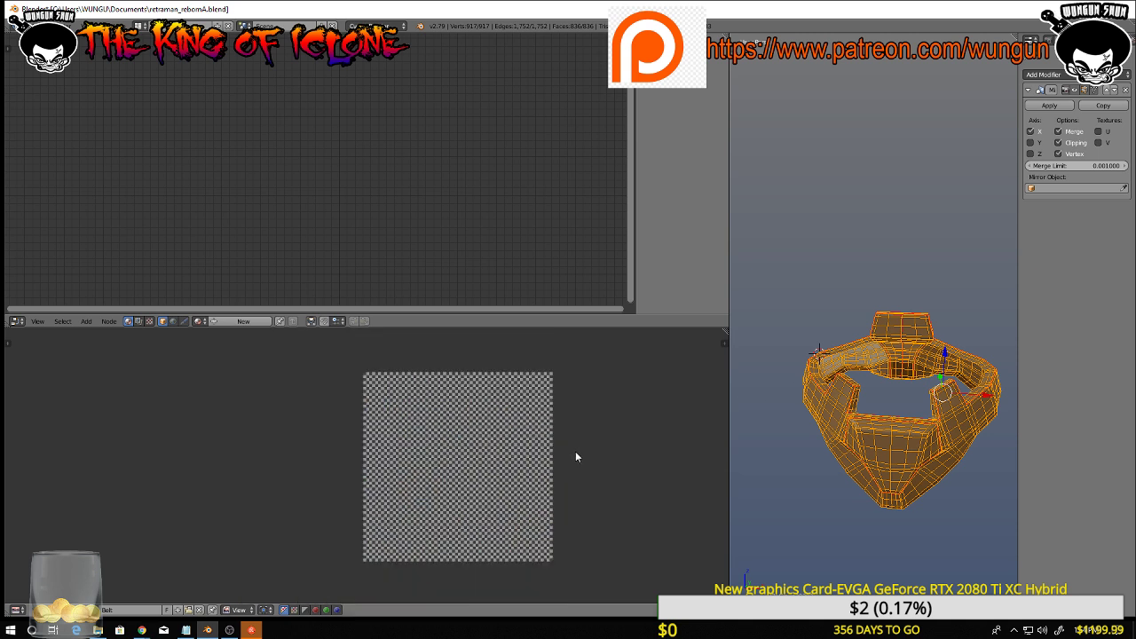
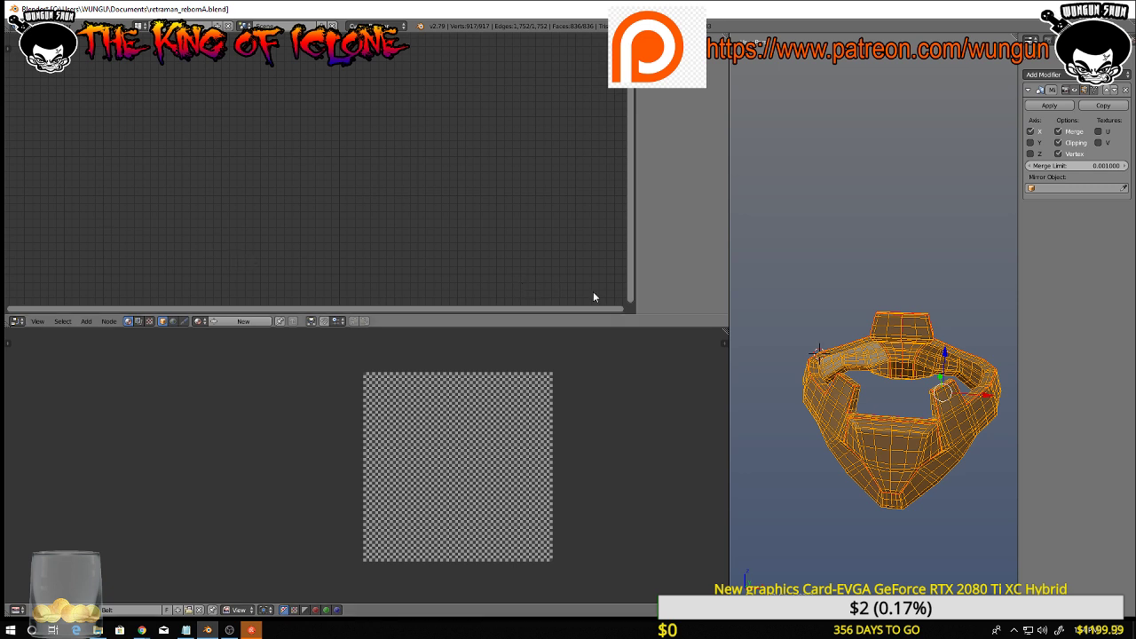
left_click_drag(727, 308, 405, 318)
middle_click_drag(548, 366, 568, 309)
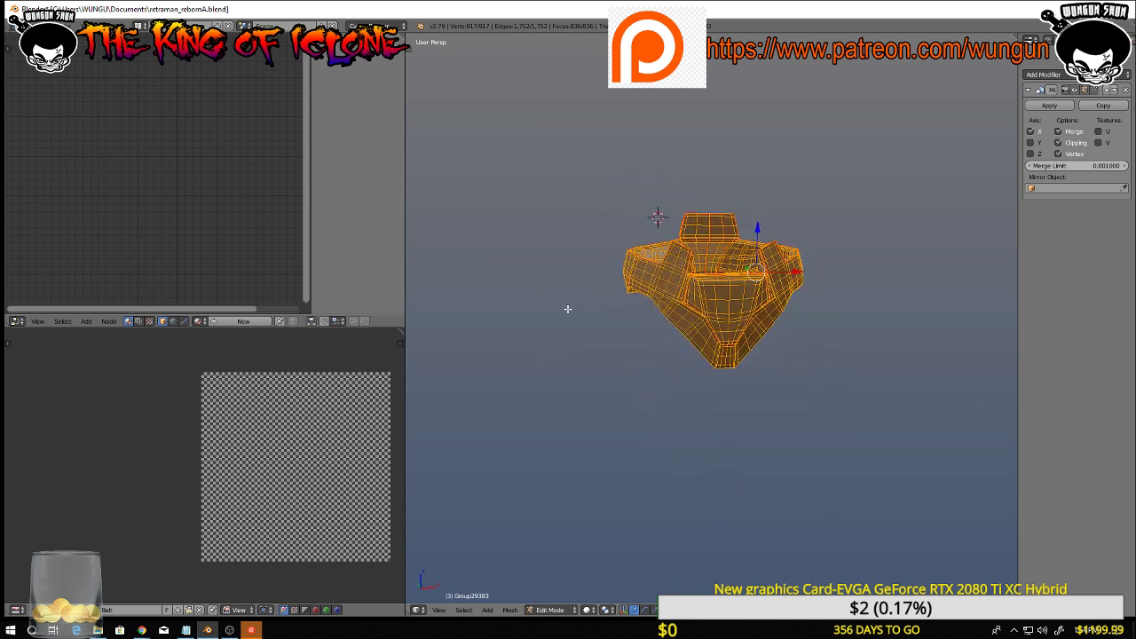
key("u")
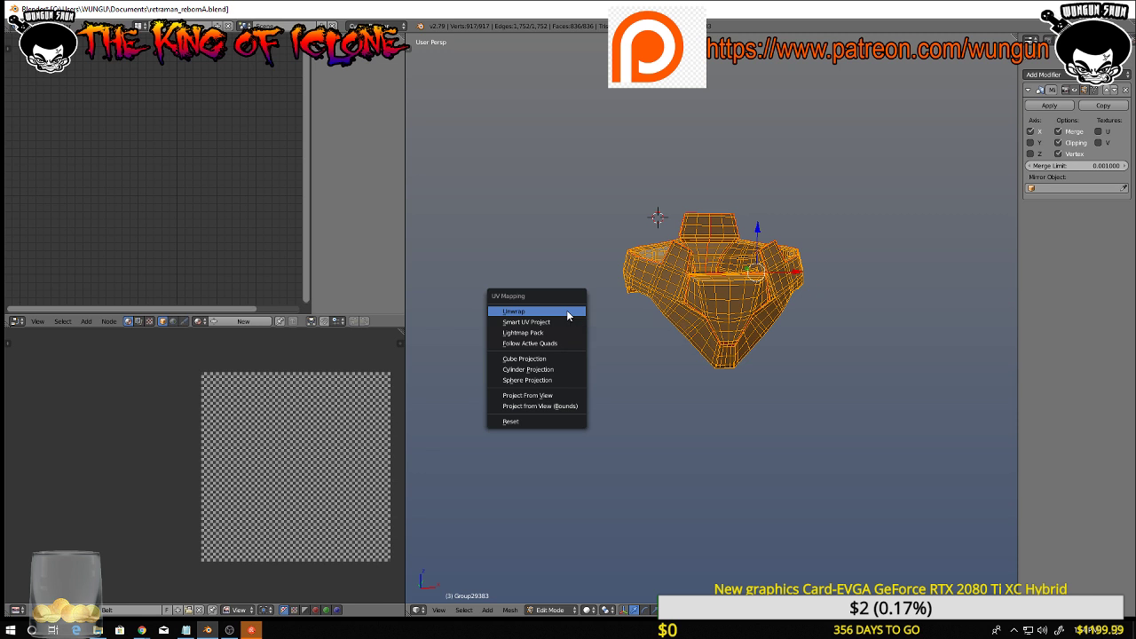
left_click(558, 312)
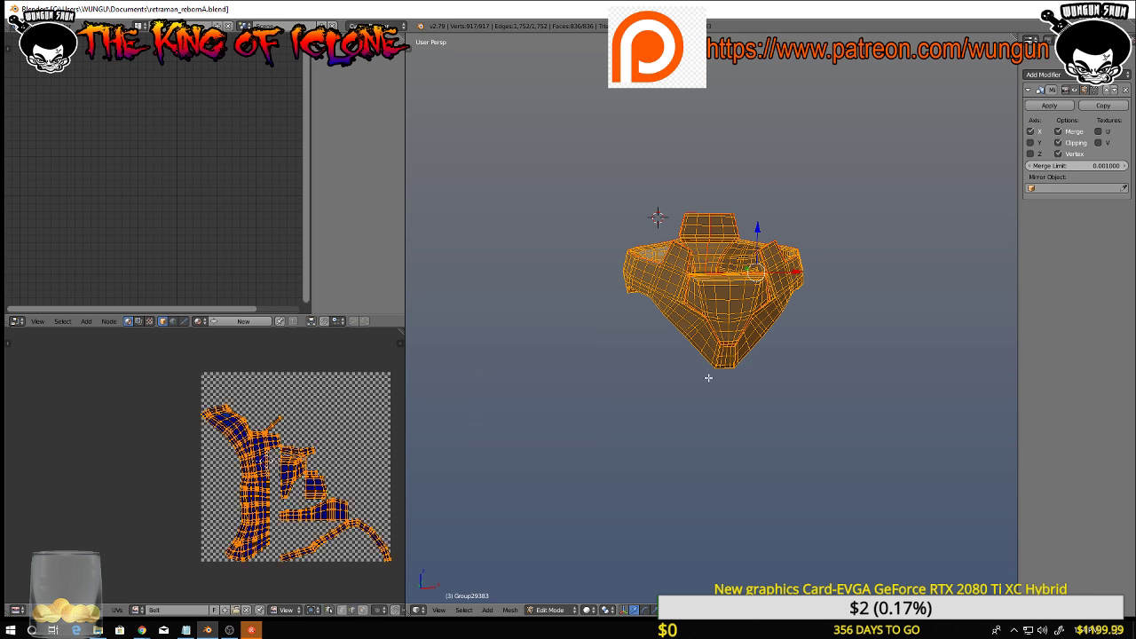
Switch to Object Mode and apply the Mirror modifier to the belt mesh
key("Tab")
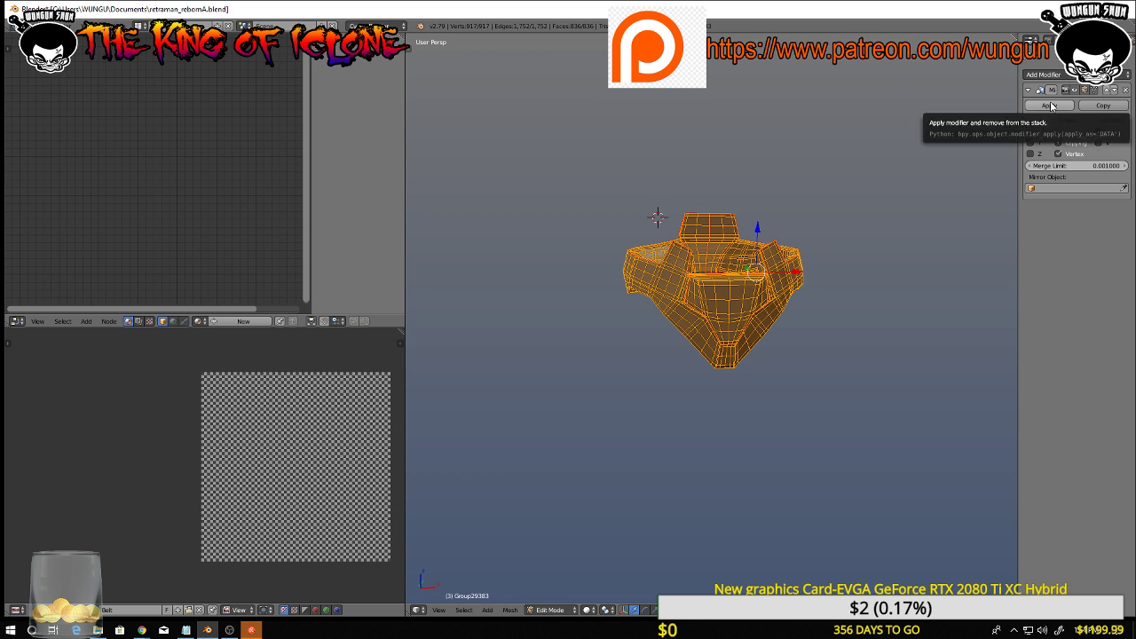
left_click(826, 317)
key("Tab")
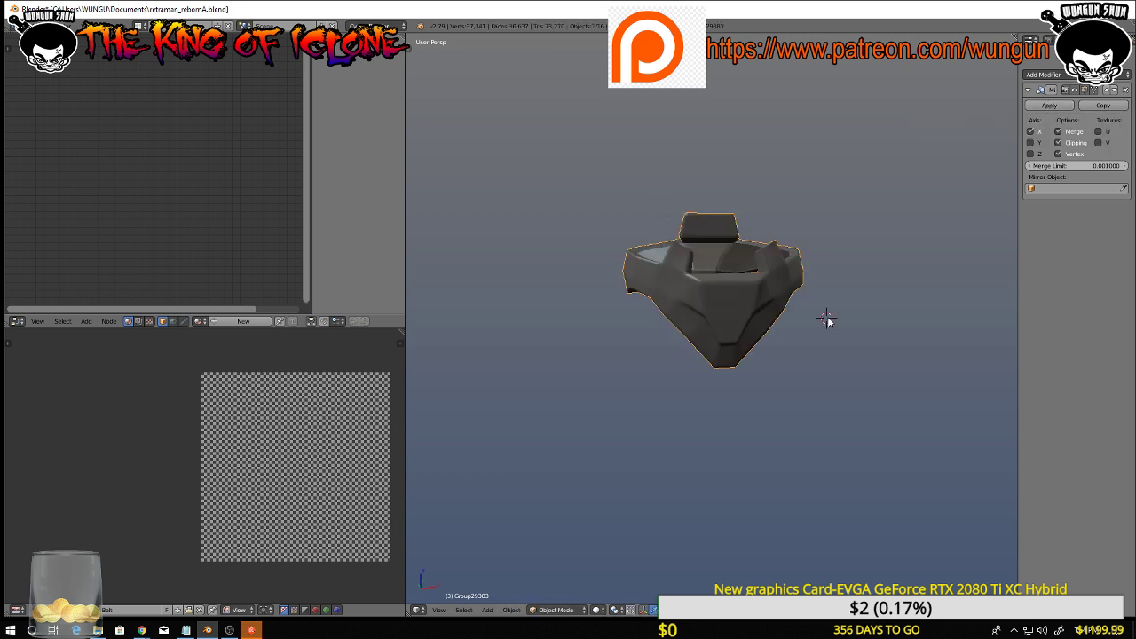
left_click(1057, 105)
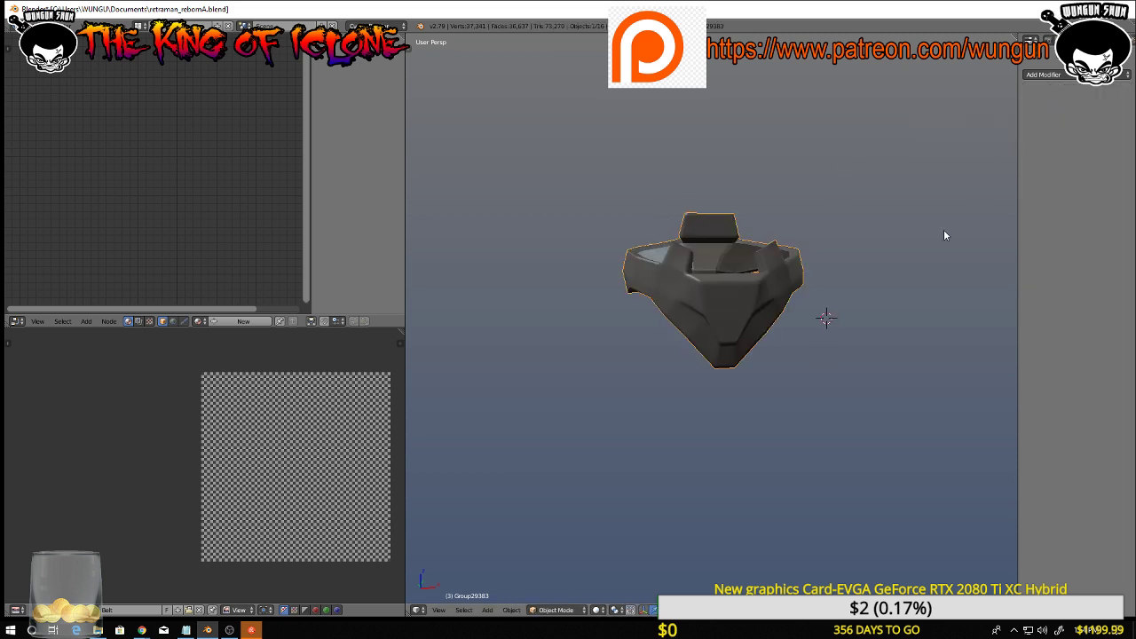
Unwrap the complete mirrored mesh onto the Belt image in Edit Mode and inspect its islands
key("Tab")
middle_click_drag(751, 408, 750, 416)
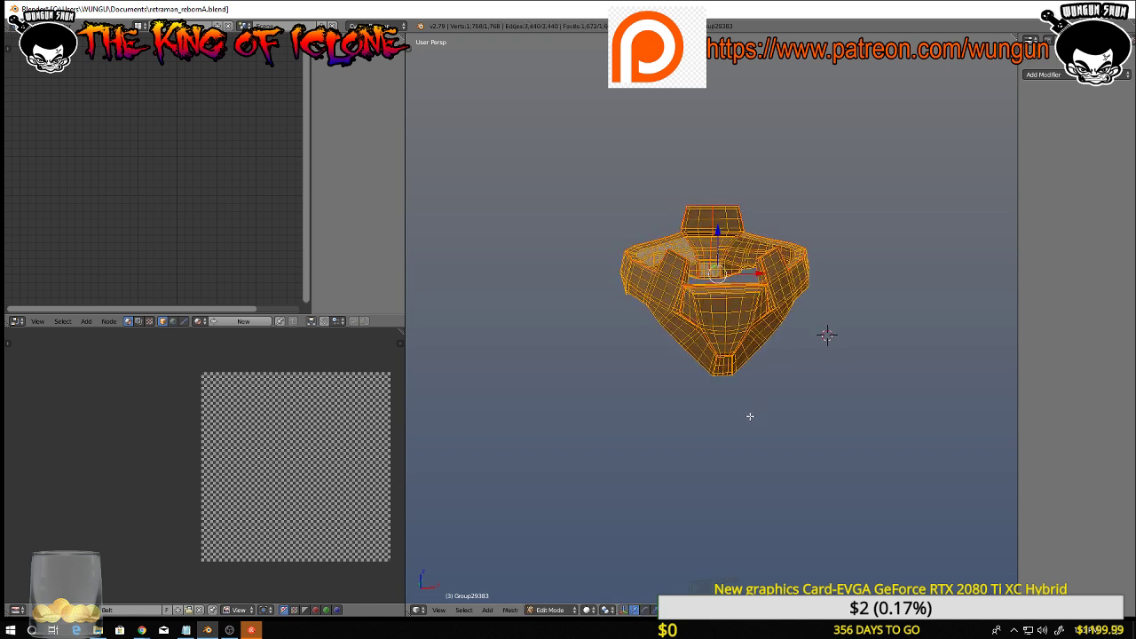
key("u")
left_click(751, 419)
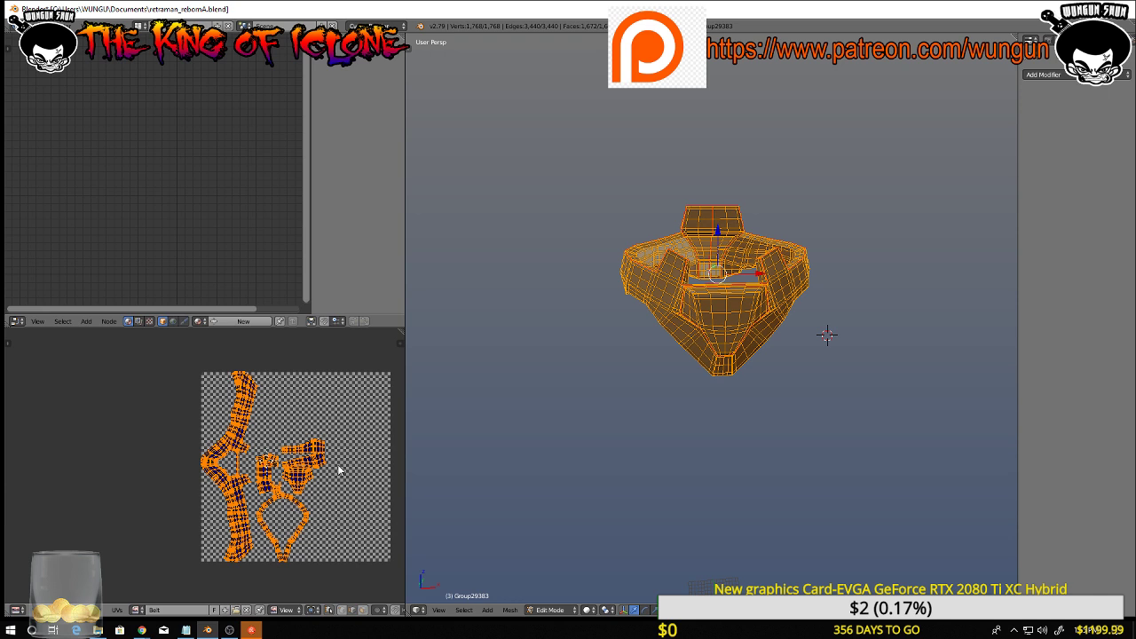
key("a")
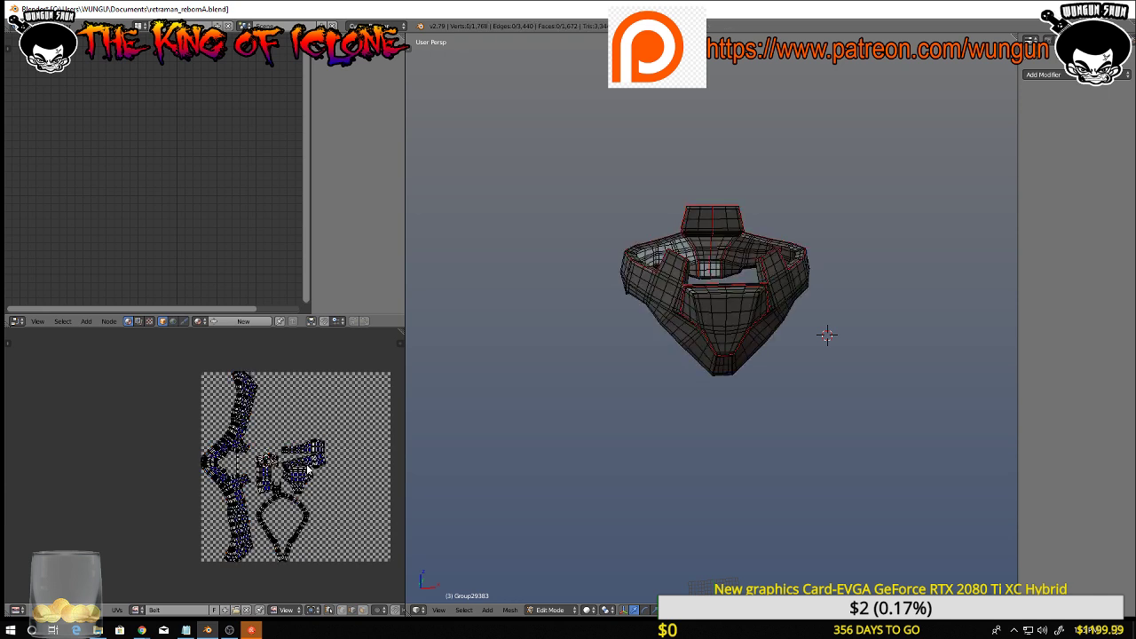
scroll(302, 470, "up", 3)
scroll(302, 471, "down", 3)
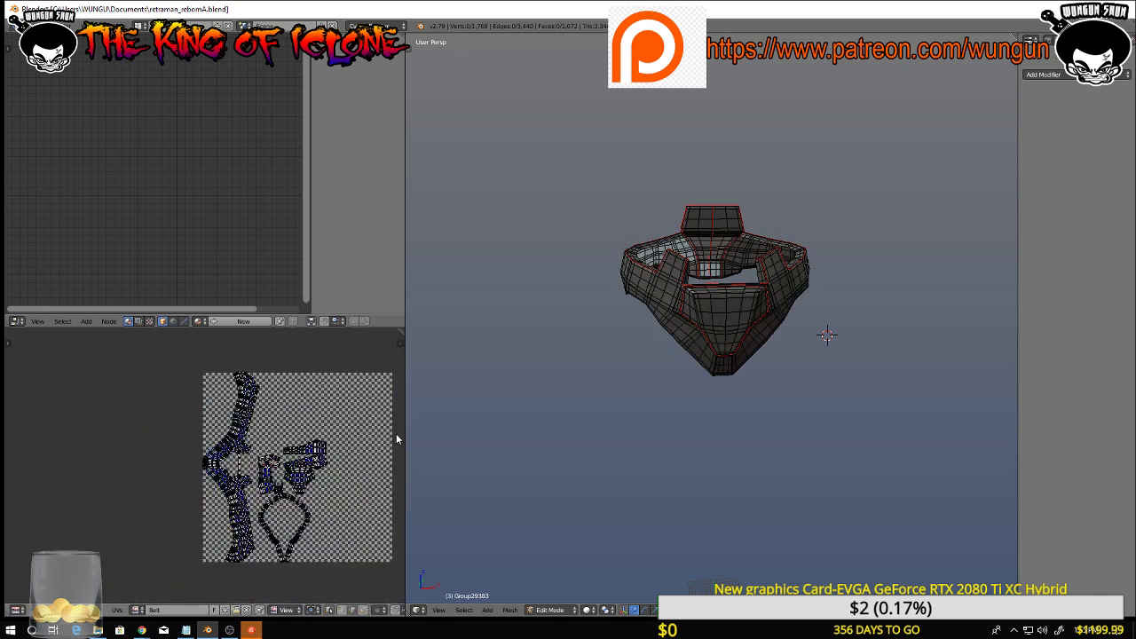
Widen the UV editor, select all belt UV islands, scale them down slightly and shift them toward the middle of the image
left_click_drag(403, 432, 669, 457)
key("a")
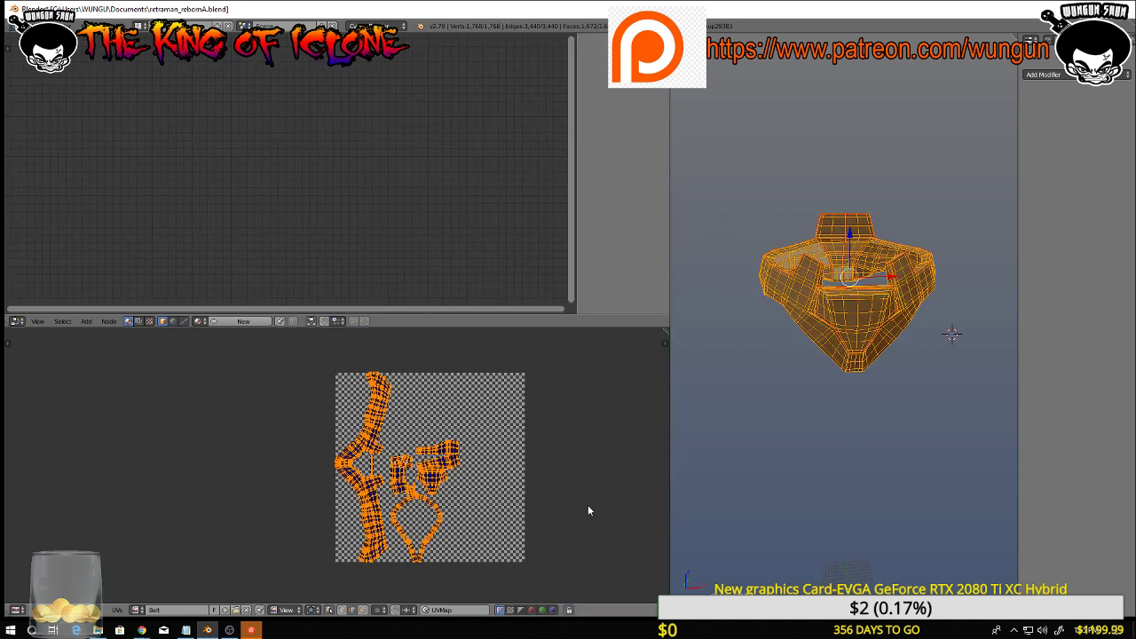
key("s")
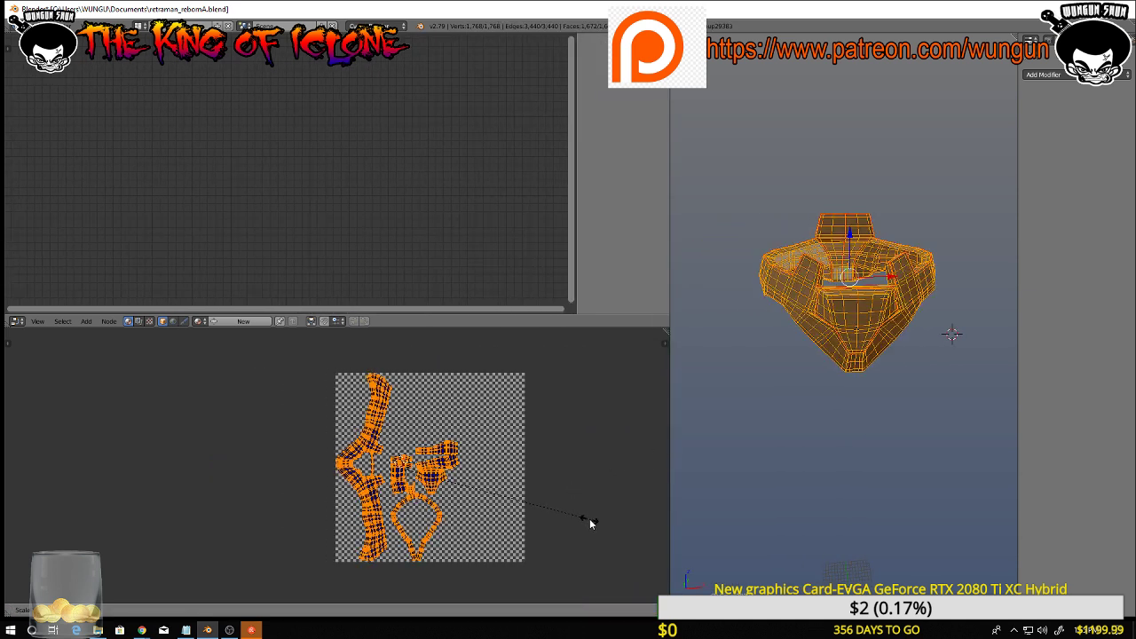
left_click(558, 522)
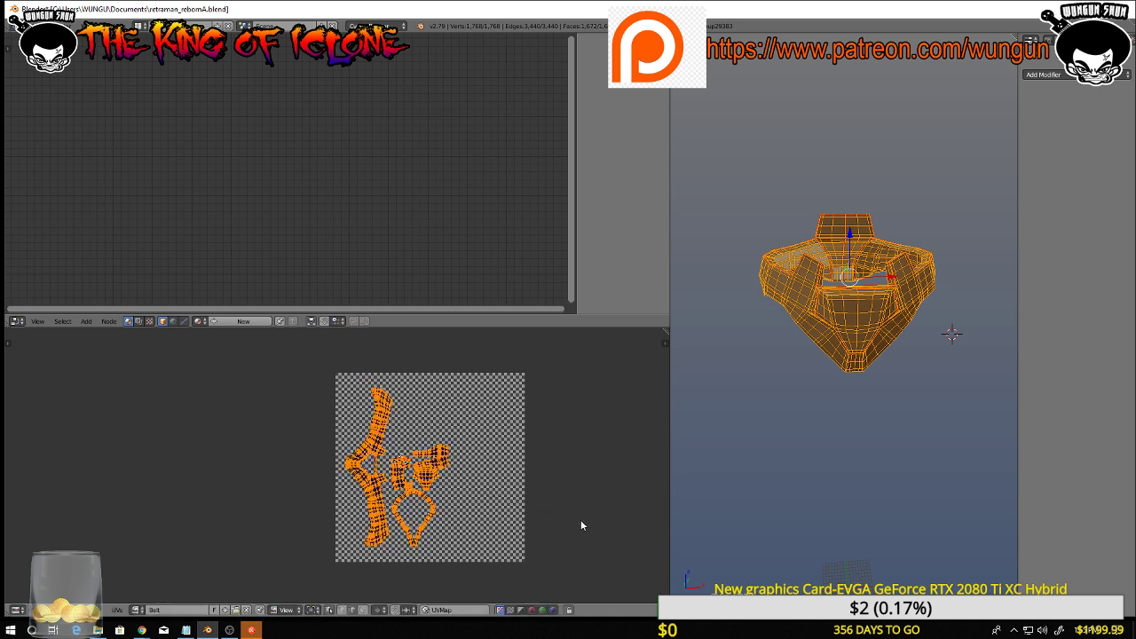
key("g")
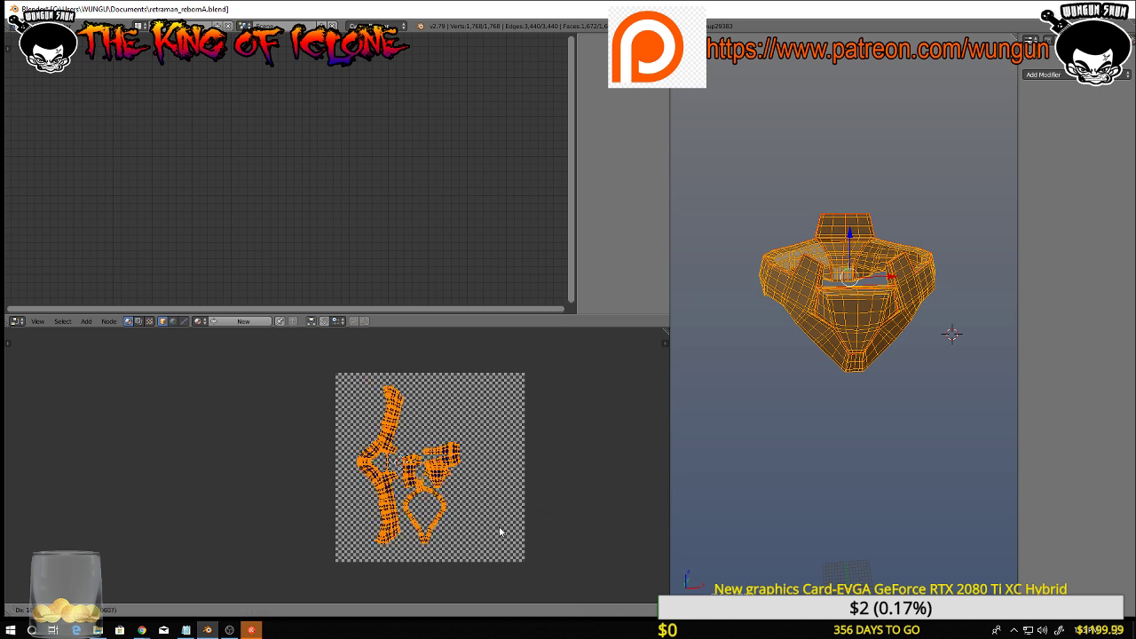
left_click(557, 532)
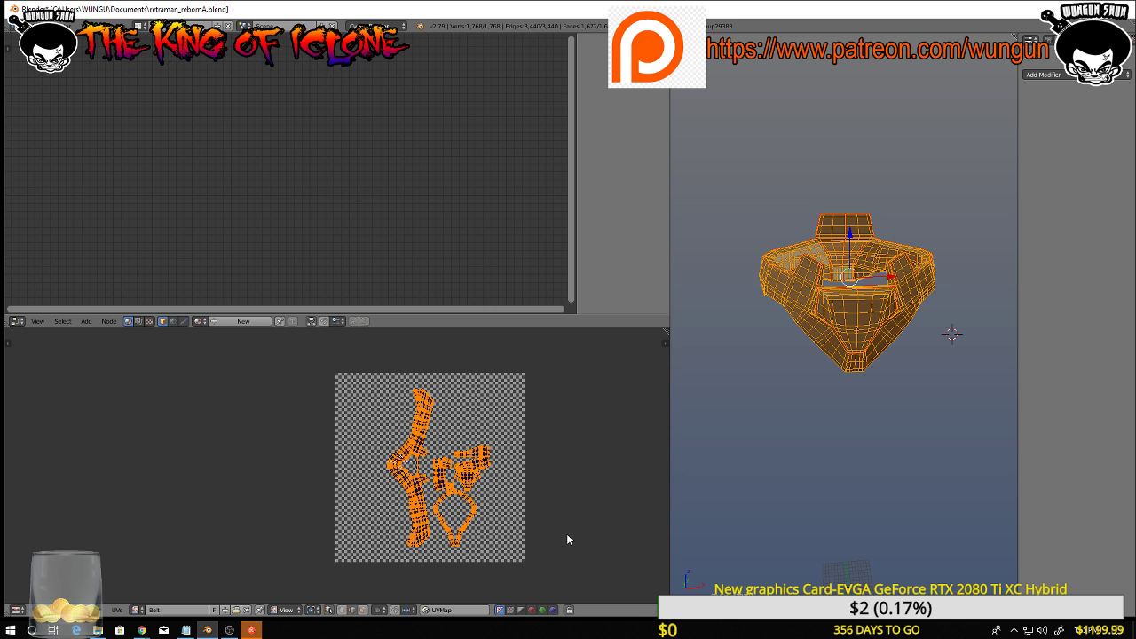
Rotate all belt UV islands about a quarter turn counter-clockwise so the long strip lies horizontally, and center them on the image
key("r")
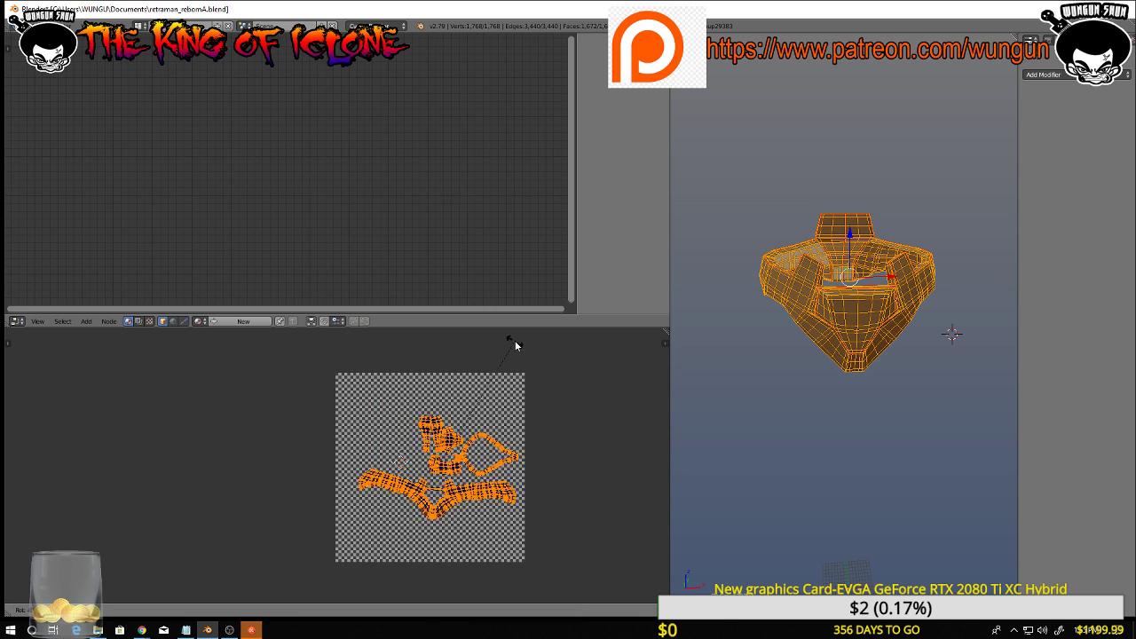
left_click(511, 597)
scroll(548, 511, "up", 2)
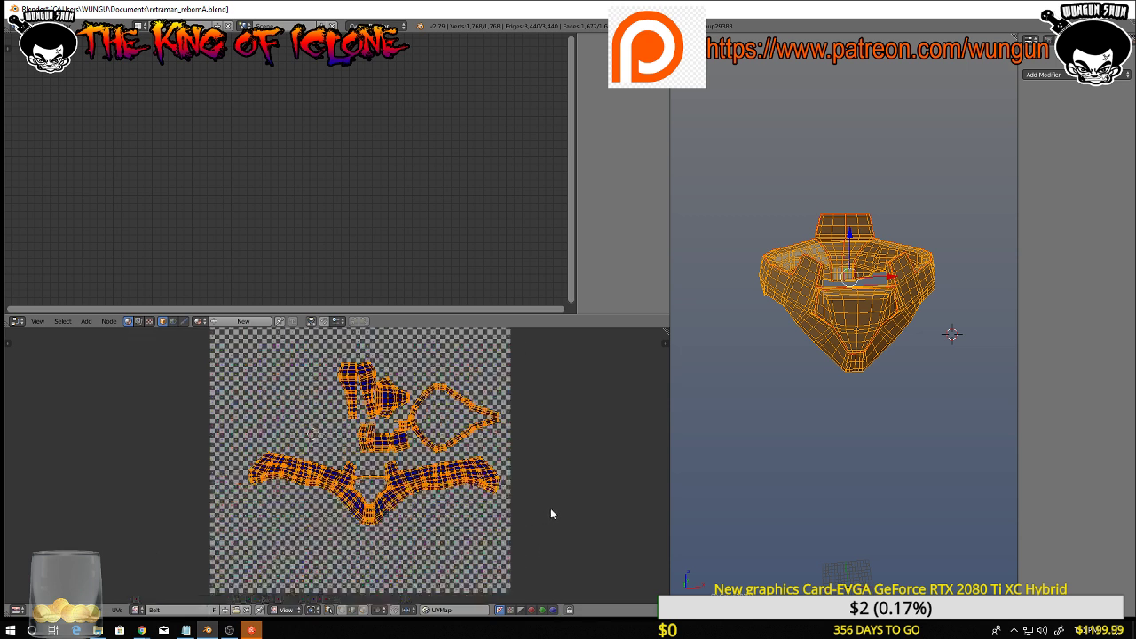
key("g")
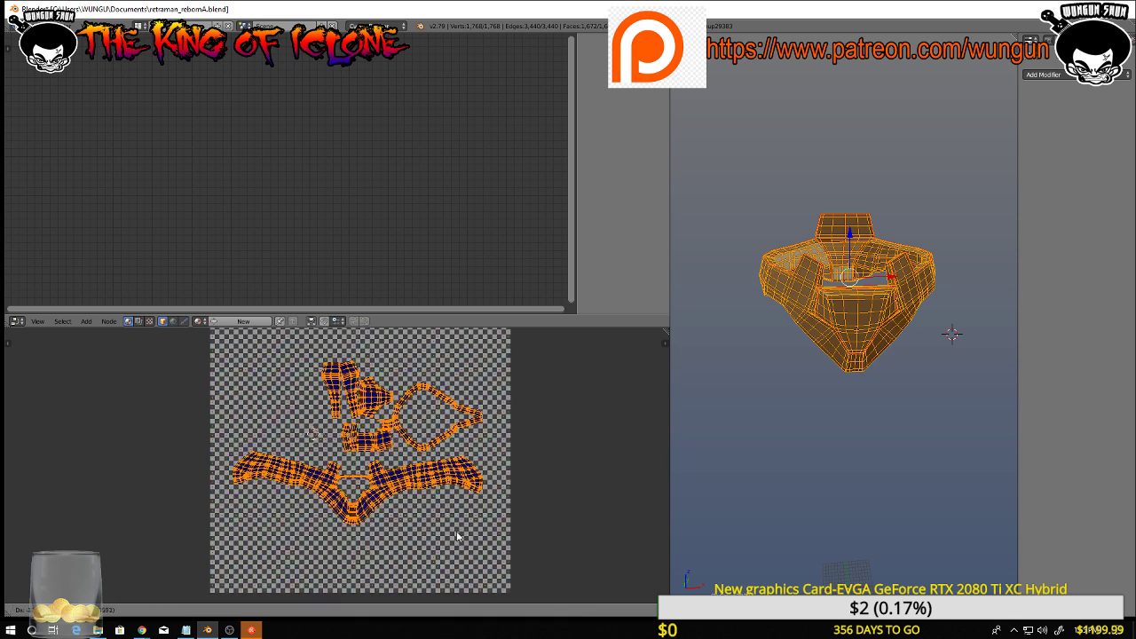
left_click(506, 535)
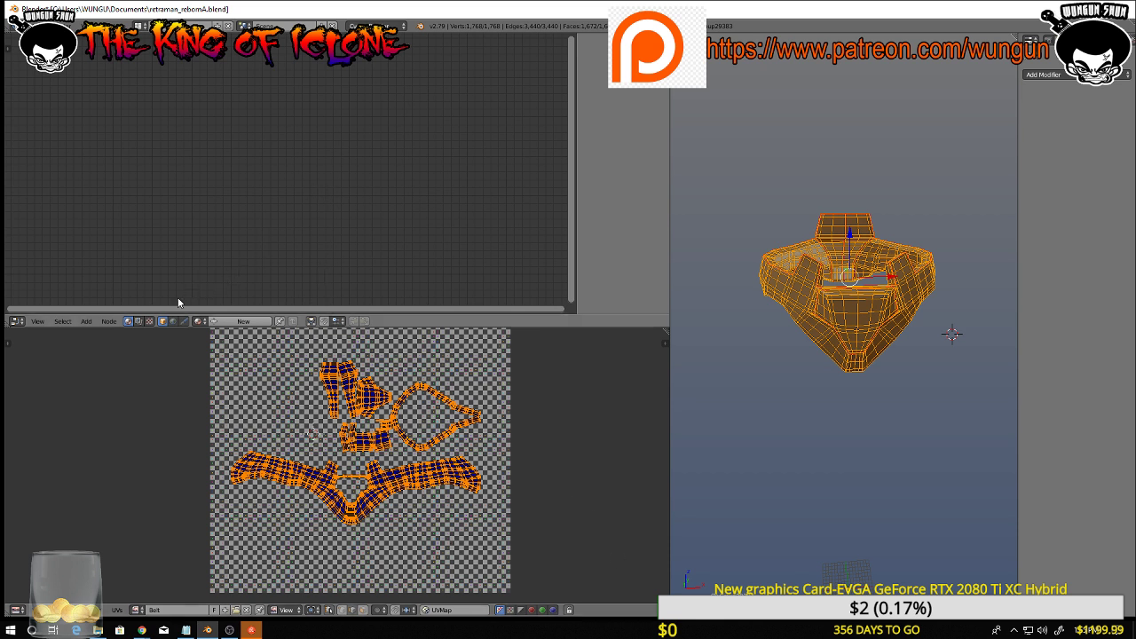
Create a new material for the belt and place an Image Texture node beside its Diffuse BSDF node
left_click(242, 322)
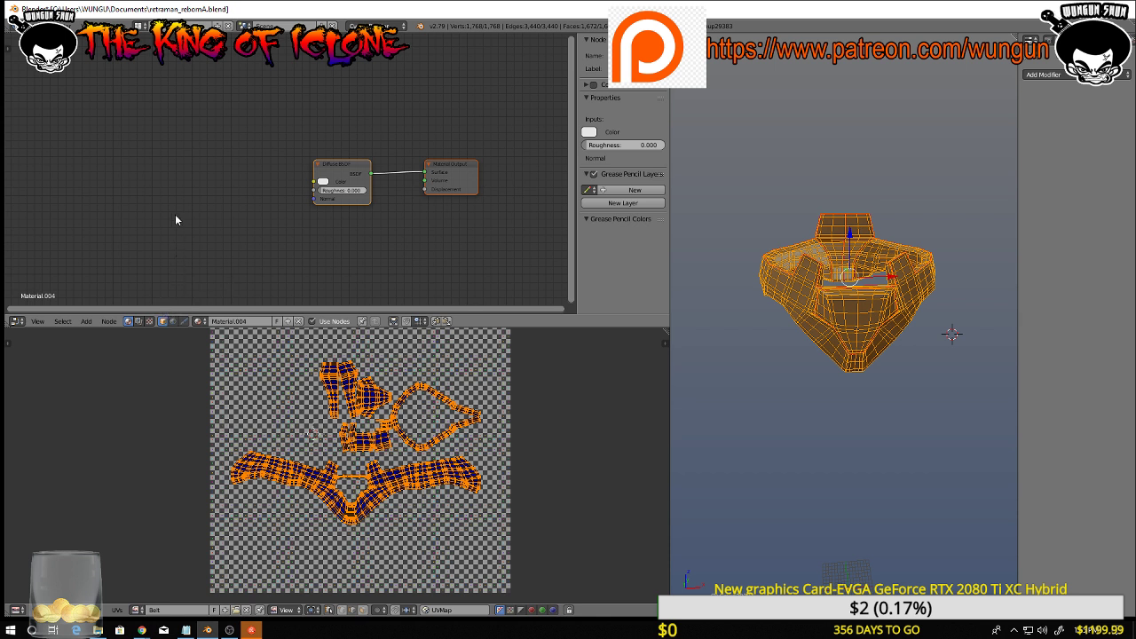
left_click(87, 321)
mouse_move(99, 267)
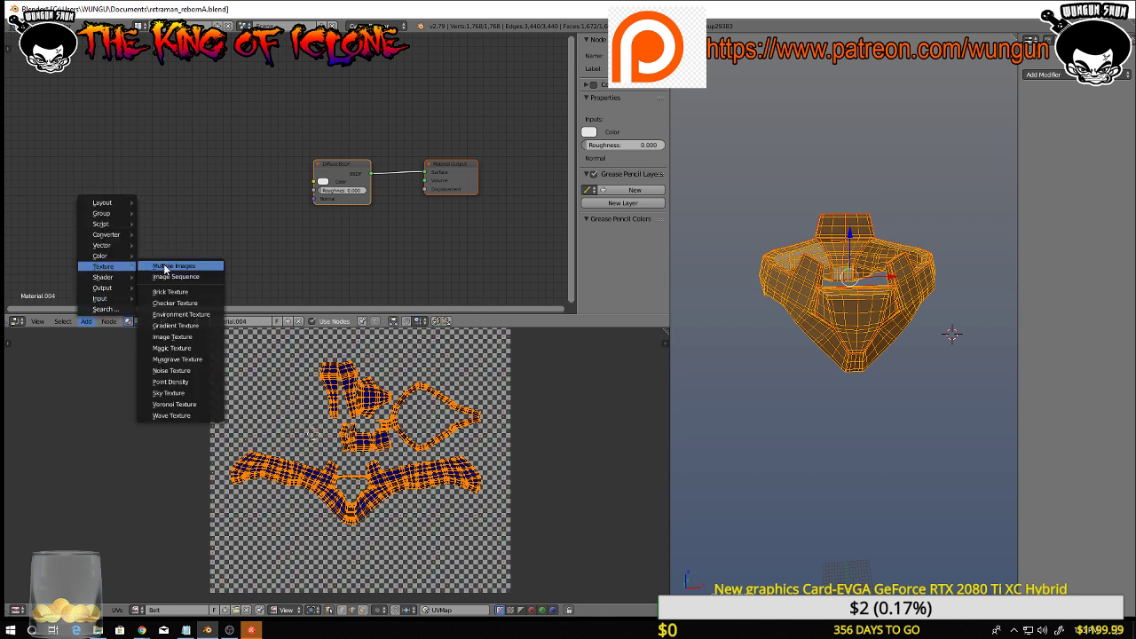
left_click(188, 340)
left_click(202, 142)
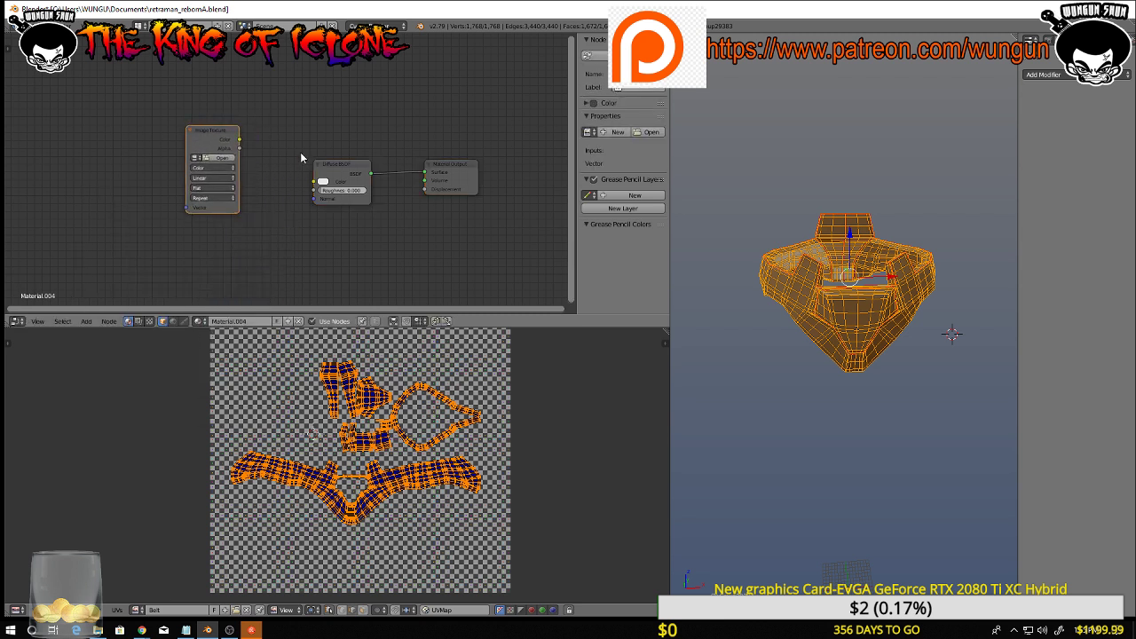
Link the Image Texture's Color output to the Diffuse BSDF's Color input and assign the Belt image to the texture node
left_click_drag(240, 139, 315, 182)
left_click(197, 159)
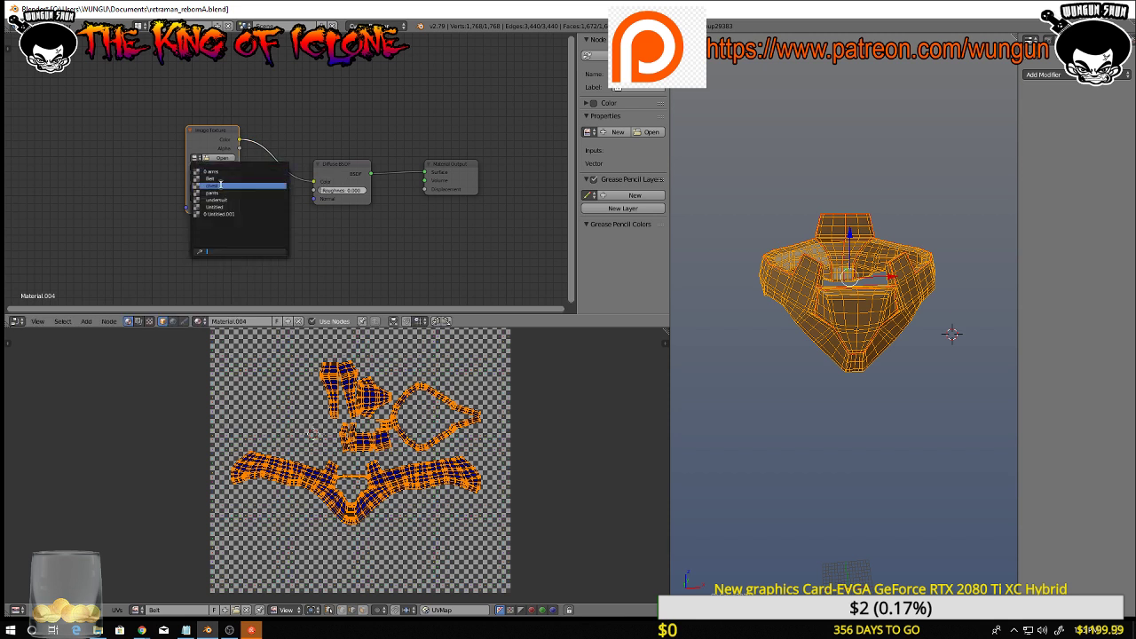
left_click(213, 178)
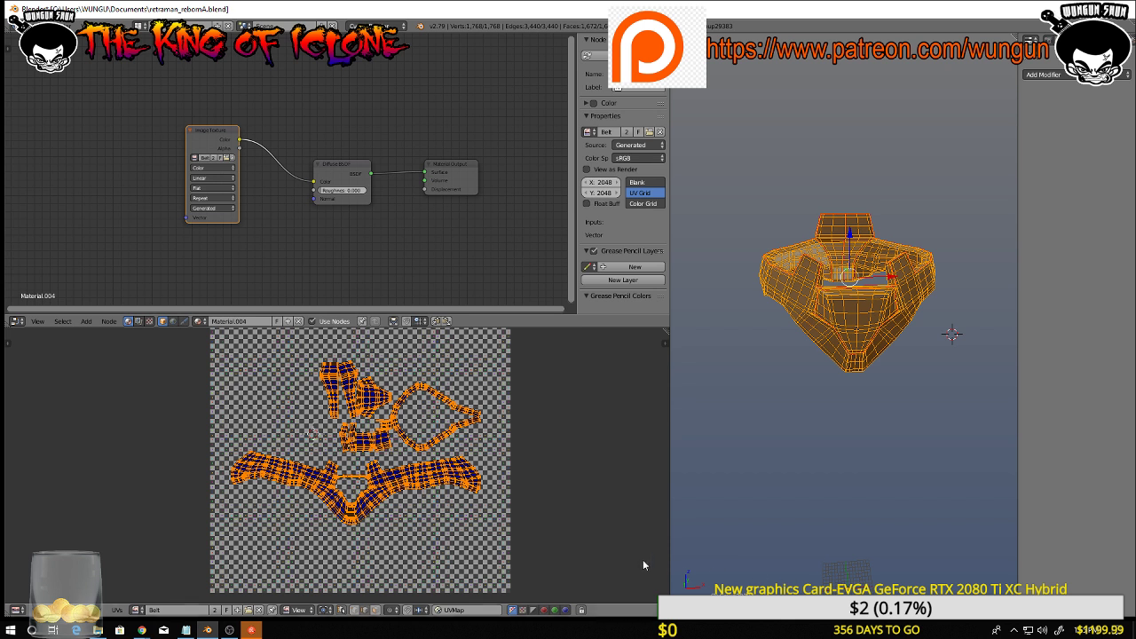
Examine the belt in Object Mode and Edit Mode, up close and from the side, for the checker texture
key("Tab")
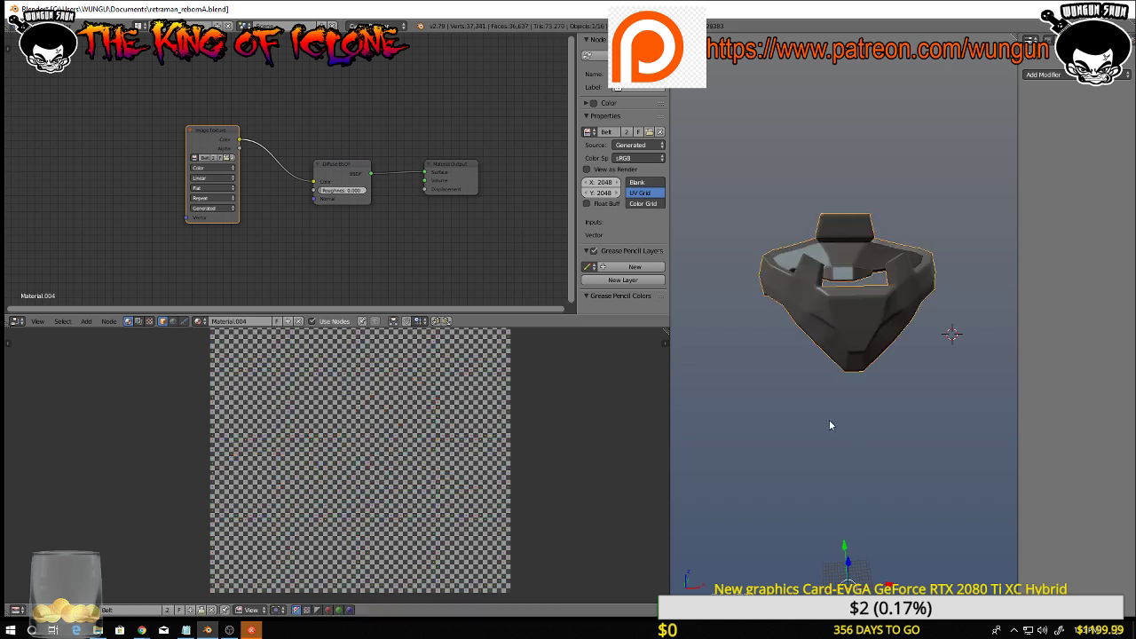
scroll(830, 326, "up", 2)
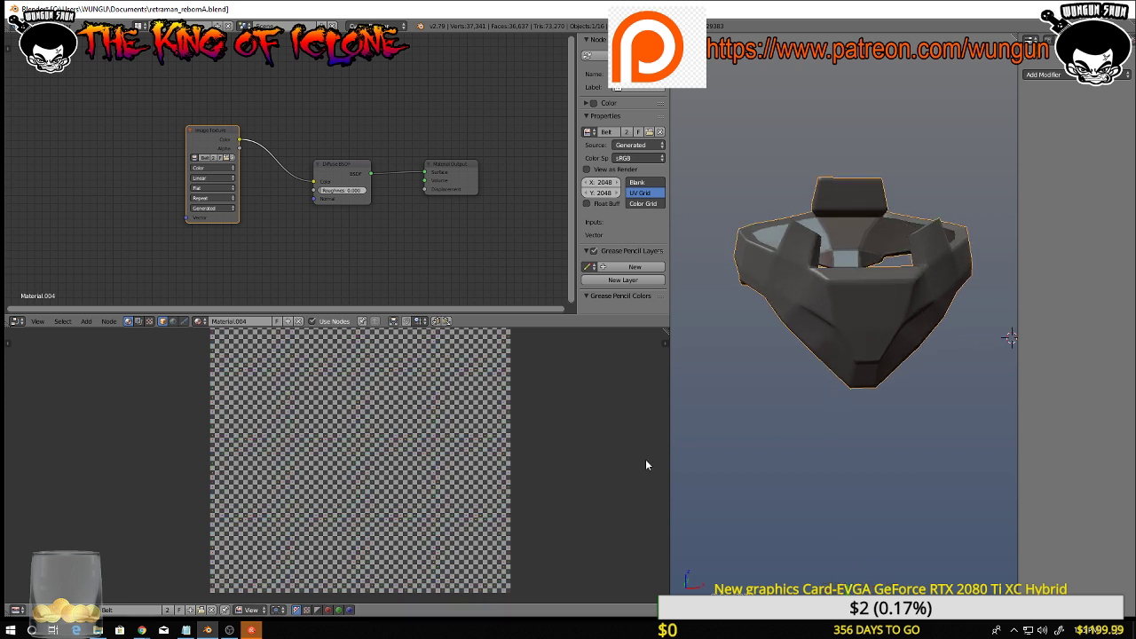
scroll(843, 355, "down", 2)
scroll(845, 369, "down", 2)
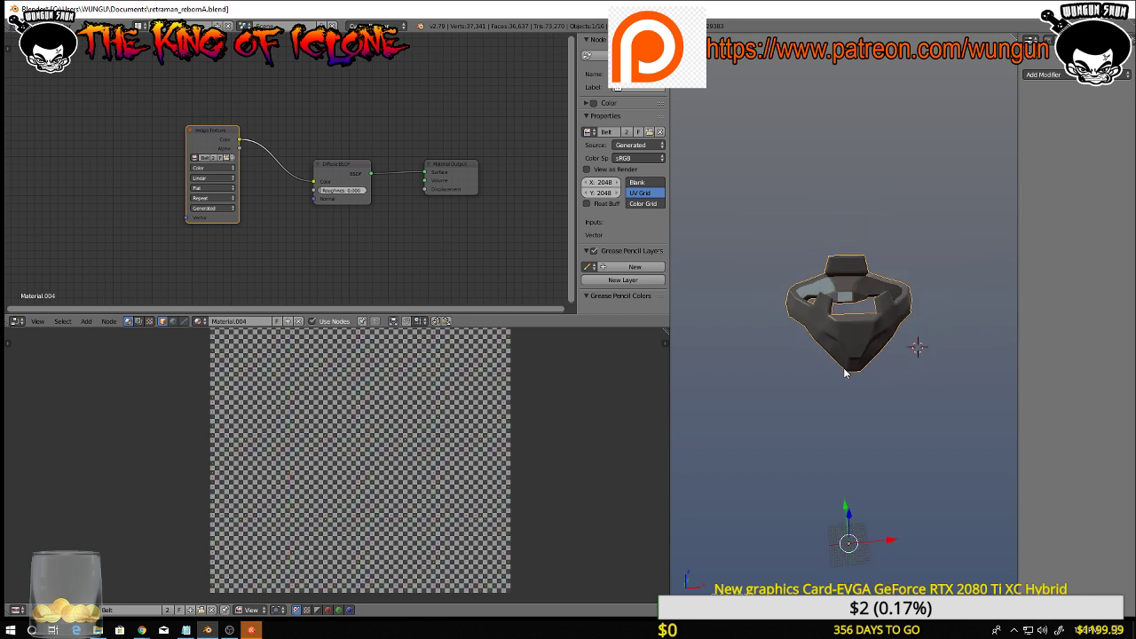
key("Tab")
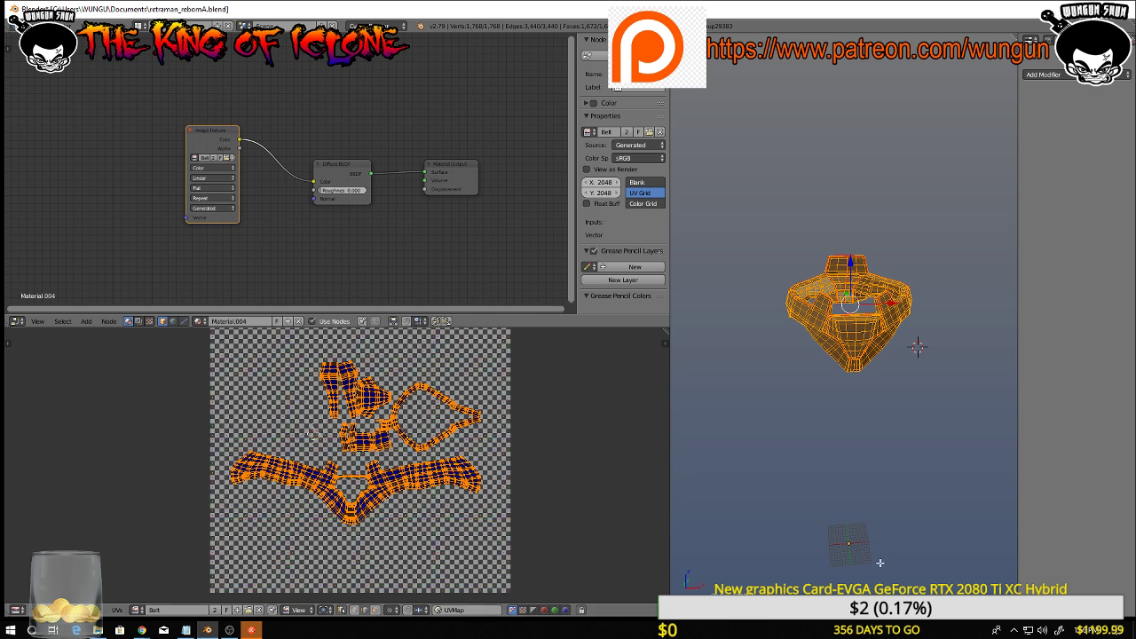
mouse_move(874, 391)
middle_mouse_down()
mouse_move(750, 402)
mouse_move(874, 374)
middle_mouse_up()
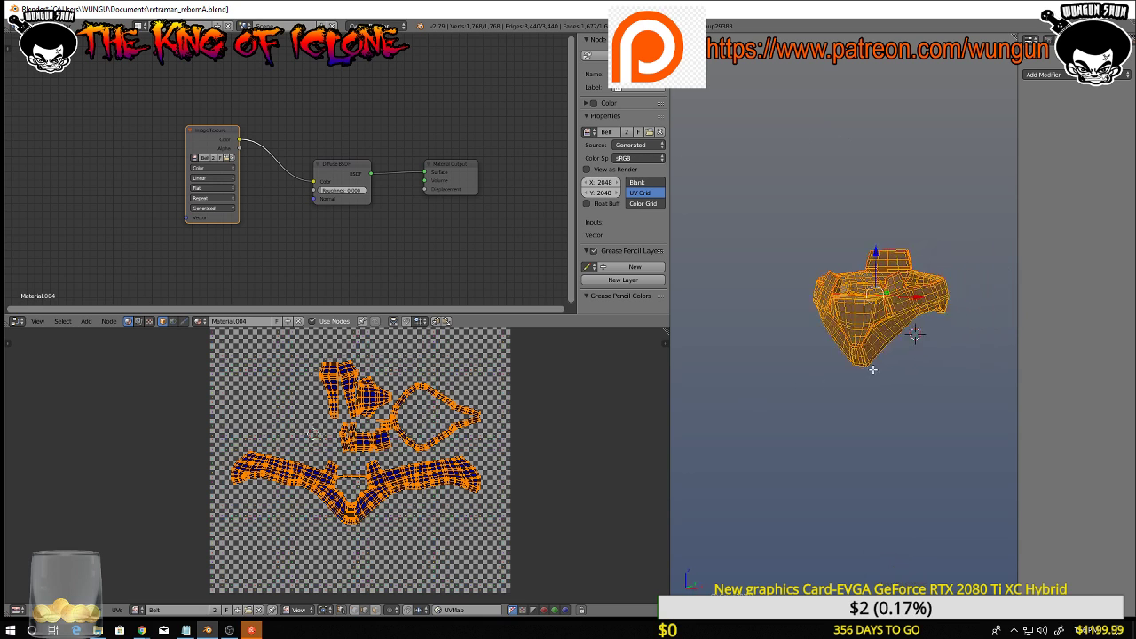
scroll(874, 374, "up", 5)
scroll(874, 374, "down", 3)
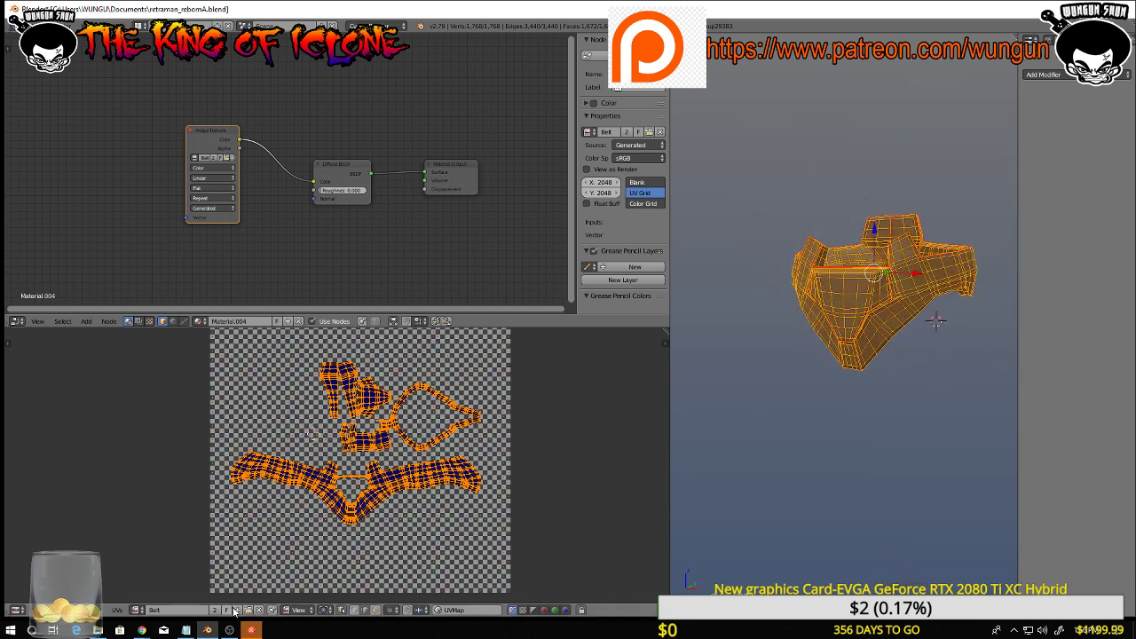
Try choosing the image again in the Image Texture node and check the belt mesh up close
left_click(196, 158)
left_click(211, 188)
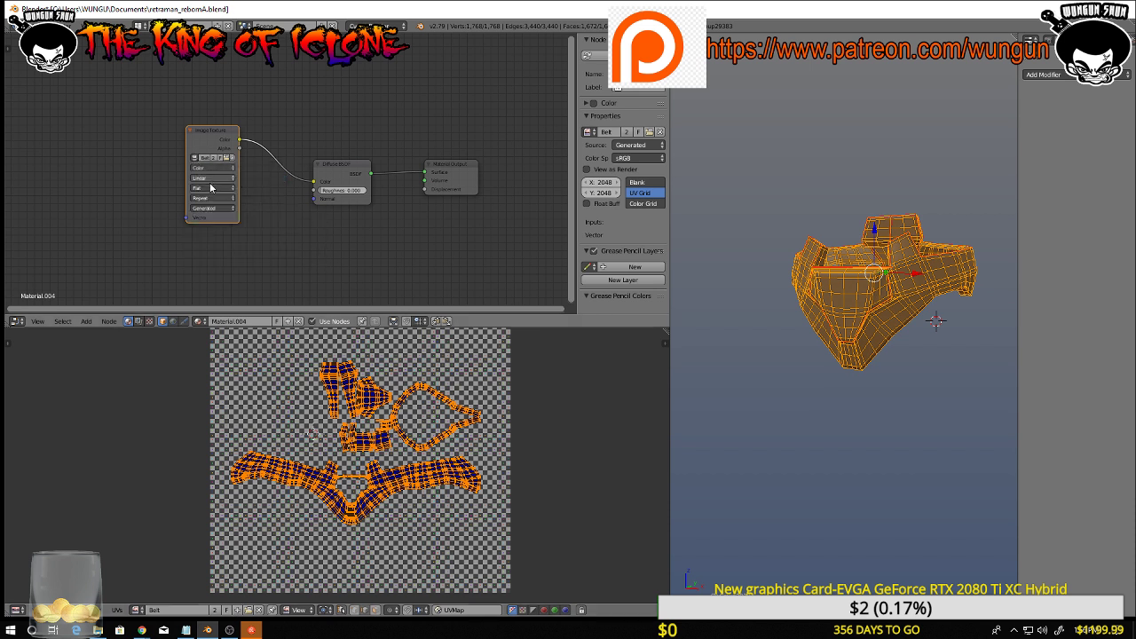
scroll(830, 434, "up", 3)
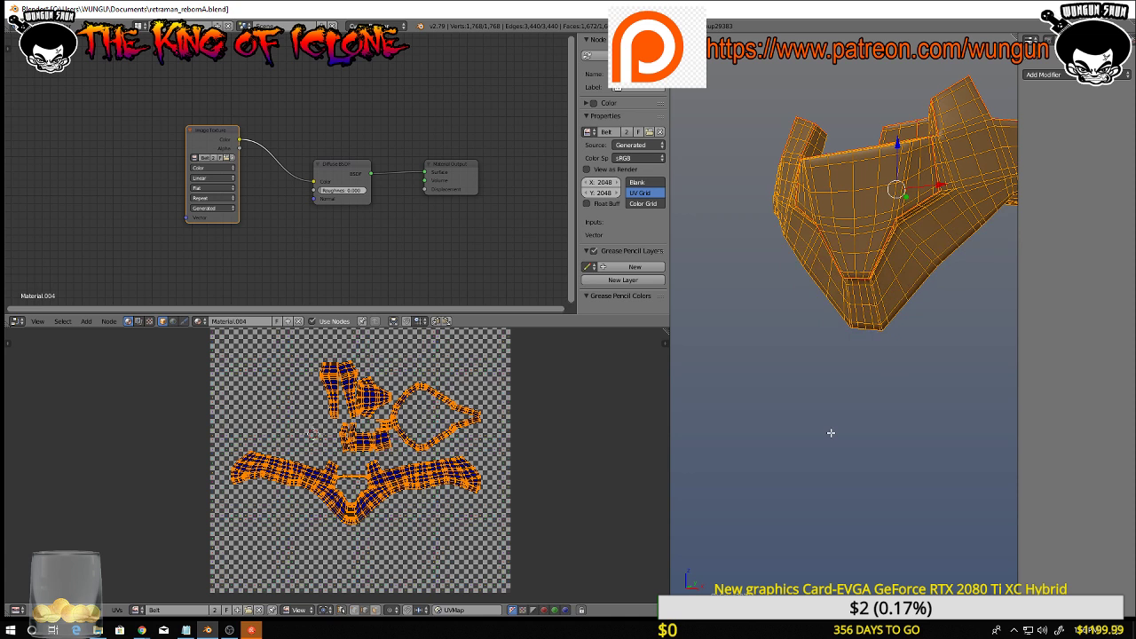
scroll(831, 434, "down", 3)
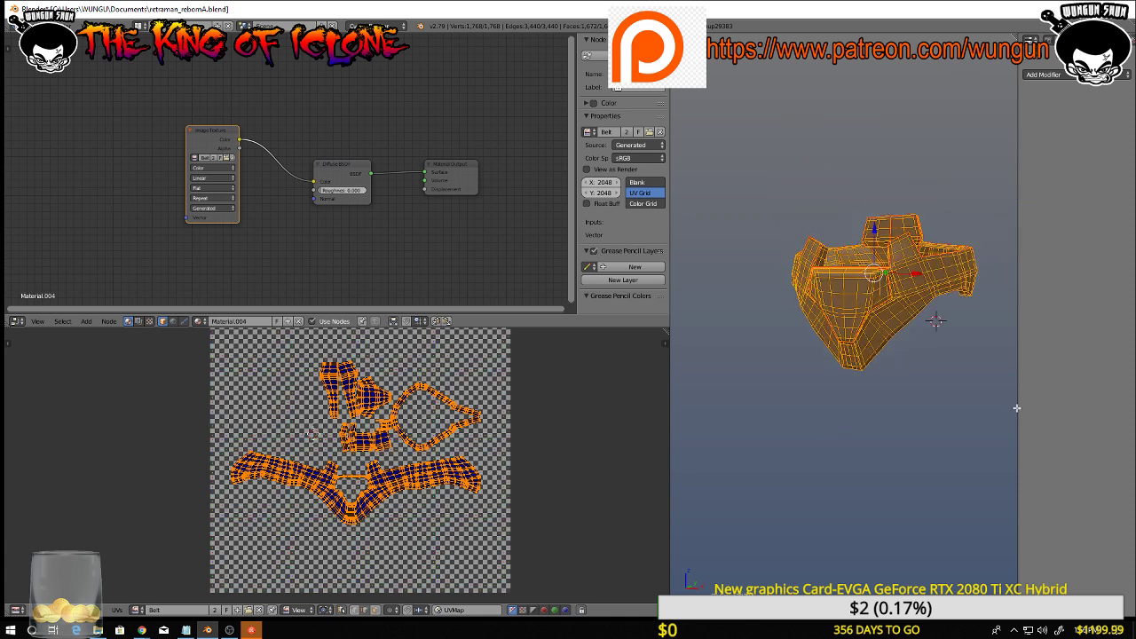
Turn off Matcap shading in the 3D view's display settings, view the belt from the front and hide the settings
mouse_move(1018, 407)
left_mouse_down()
mouse_move(1084, 407)
mouse_move(999, 404)
left_mouse_up()
key("n")
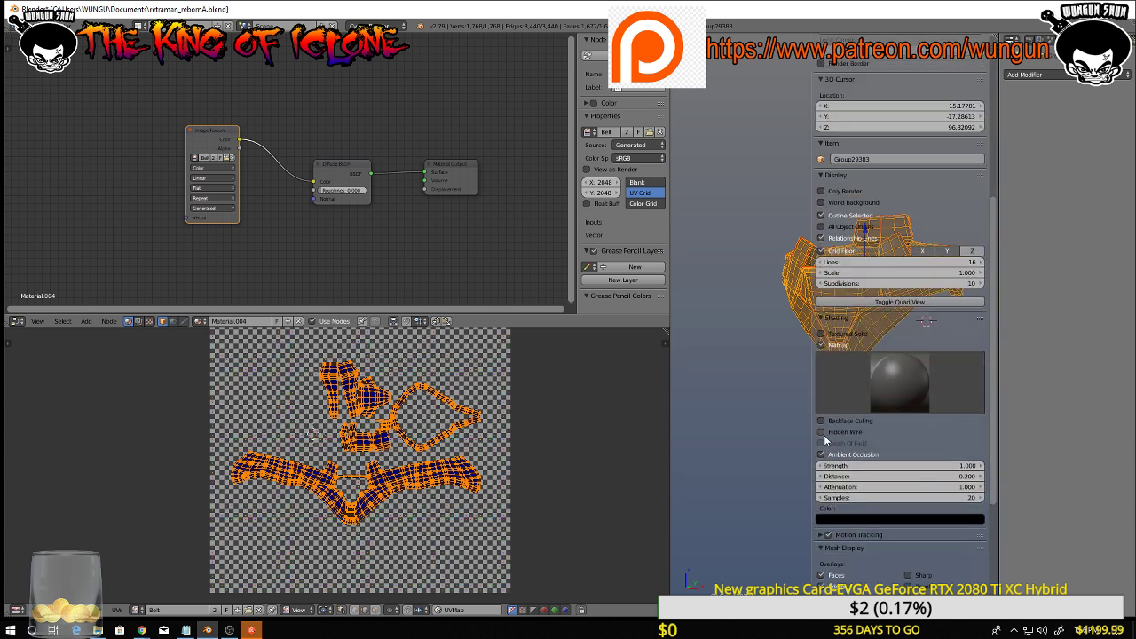
left_click(821, 345)
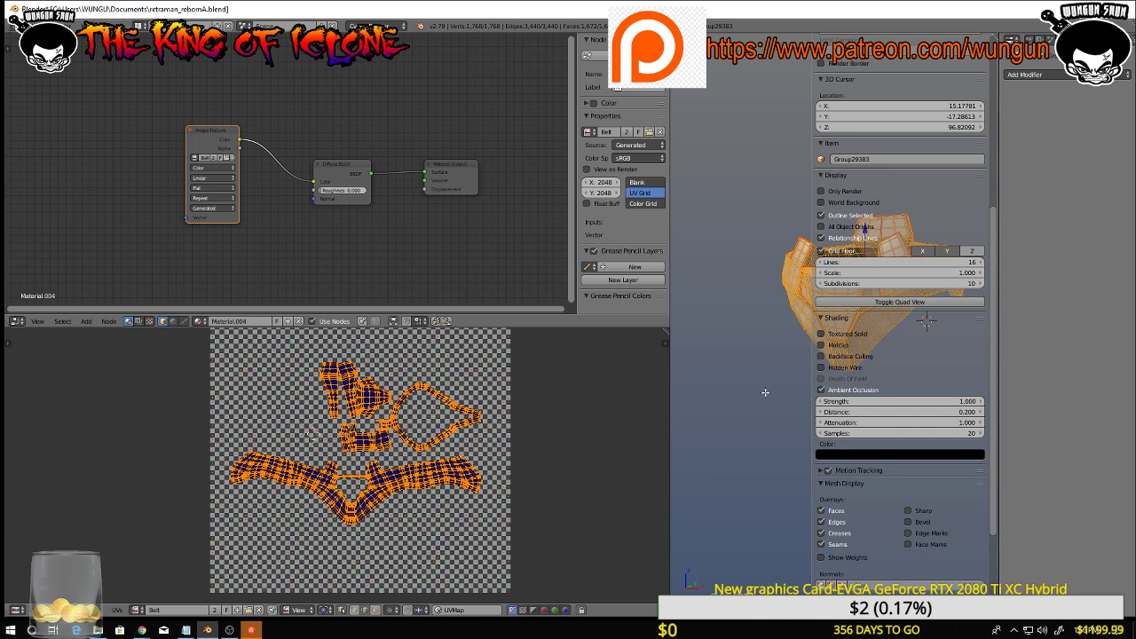
middle_click_drag(761, 394, 808, 389)
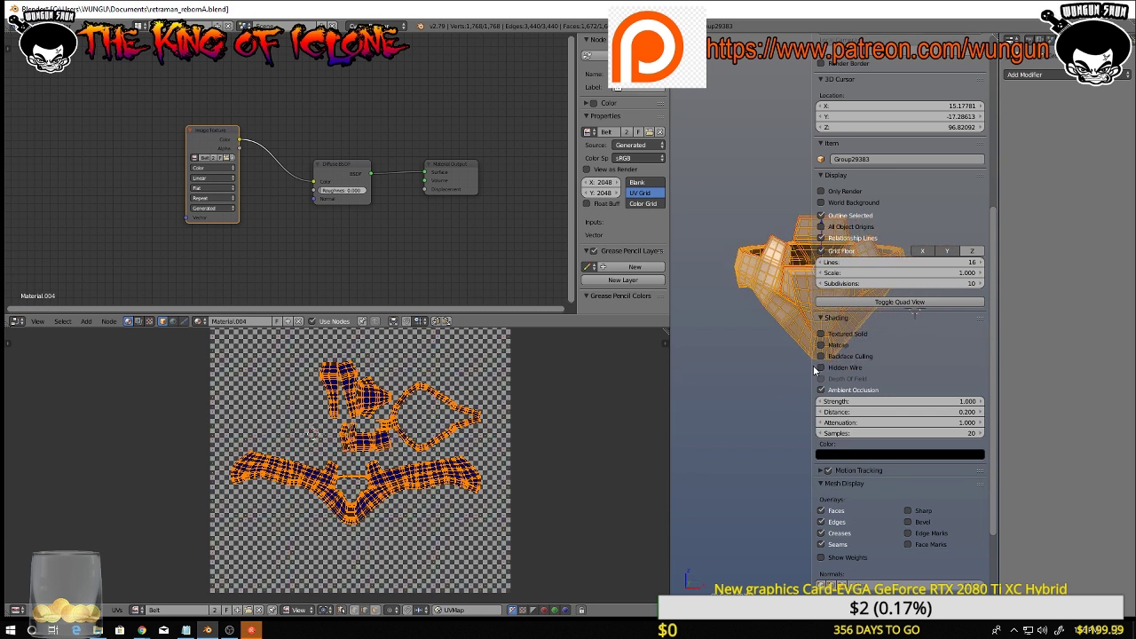
left_click_drag(812, 369, 1104, 357)
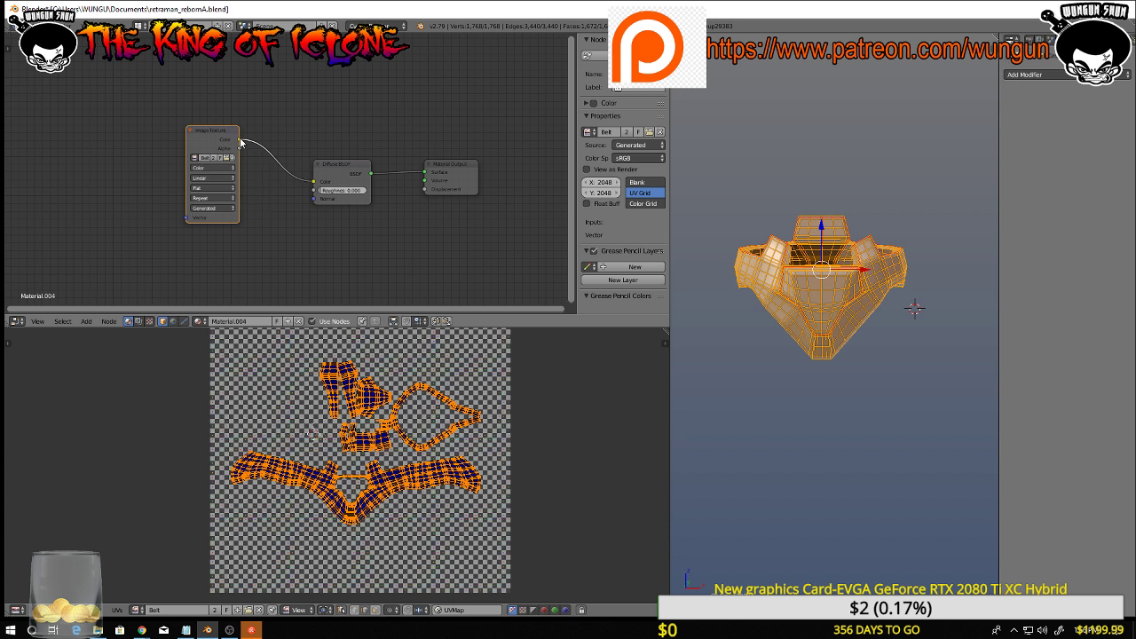
Relink the texture color to the Diffuse BSDF, switch the texture image to arms and back to Belt, and check the mesh
left_click_drag(241, 140, 310, 183)
left_click(196, 158)
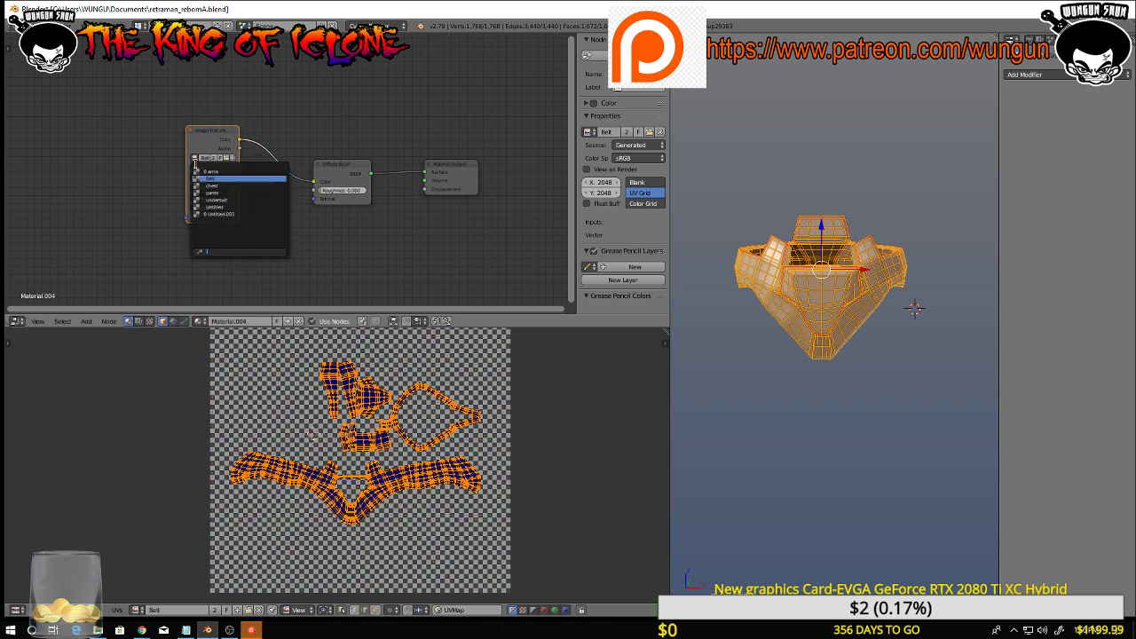
left_click(199, 171)
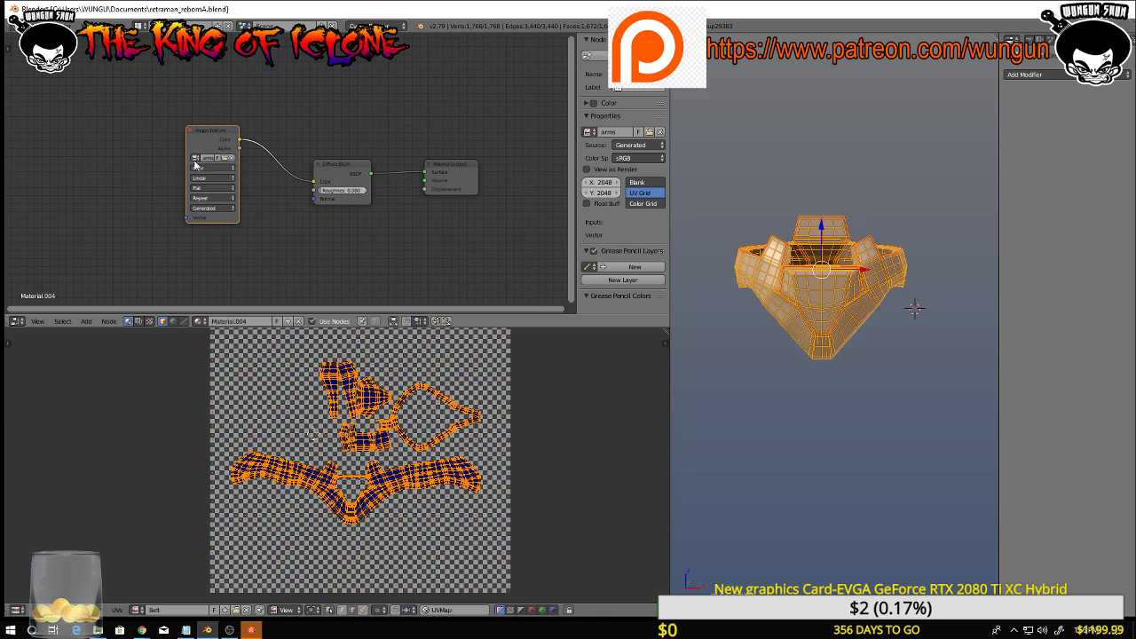
left_click(196, 158)
left_click(214, 181)
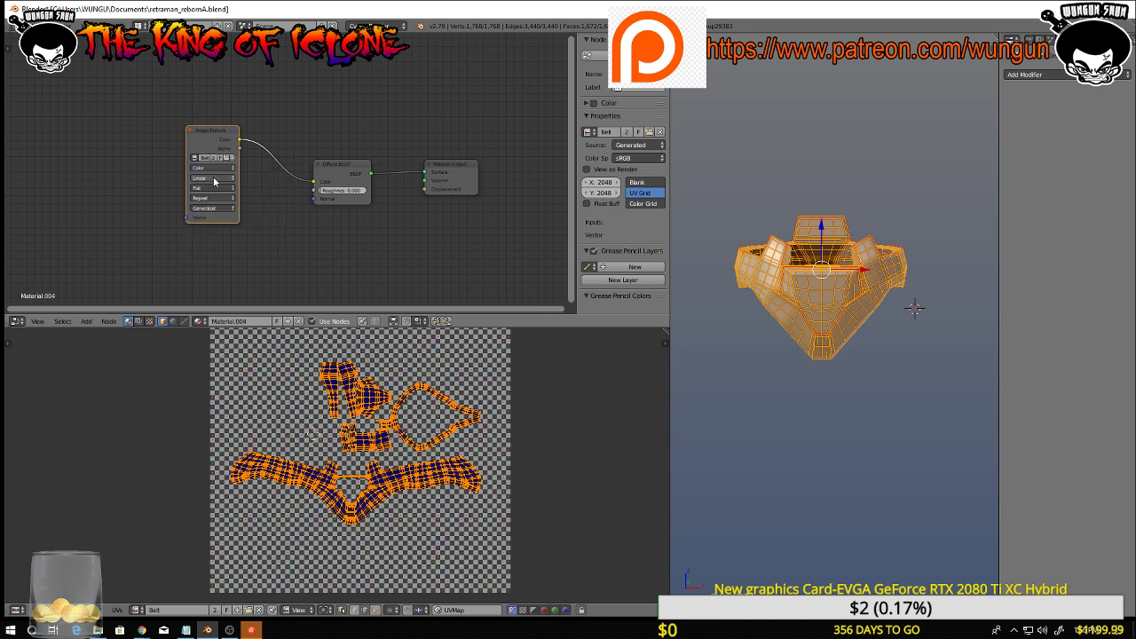
scroll(918, 343, "up", 3)
scroll(918, 343, "down", 2)
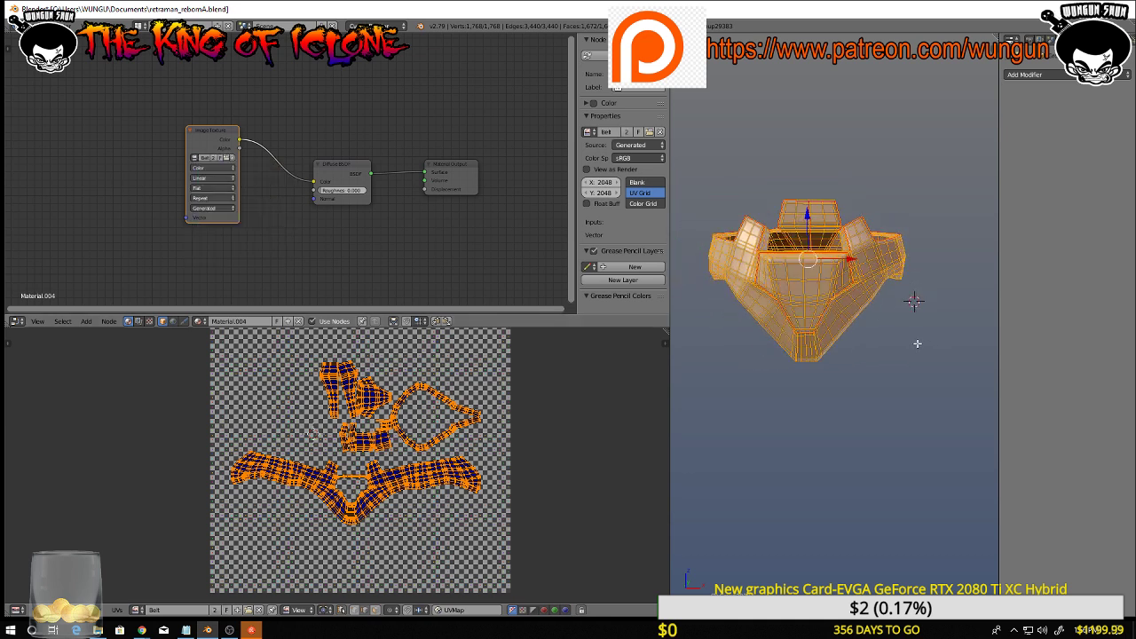
Inspect the shaded belt in Object Mode, return to Edit Mode and deselect the entire mesh
key("Tab")
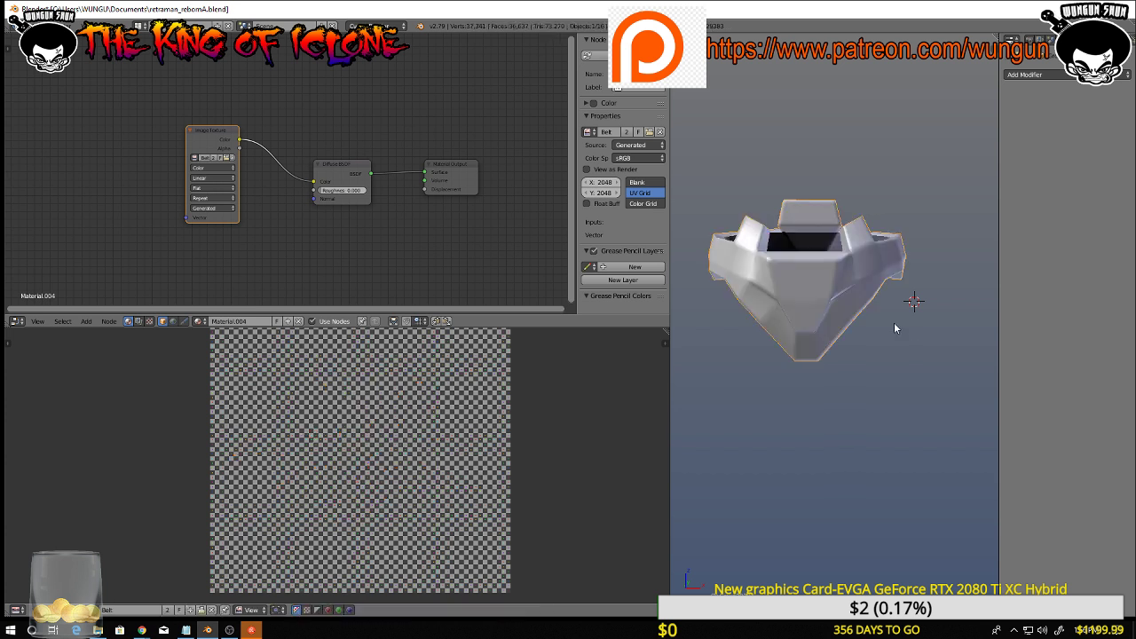
middle_click_drag(894, 322, 872, 334)
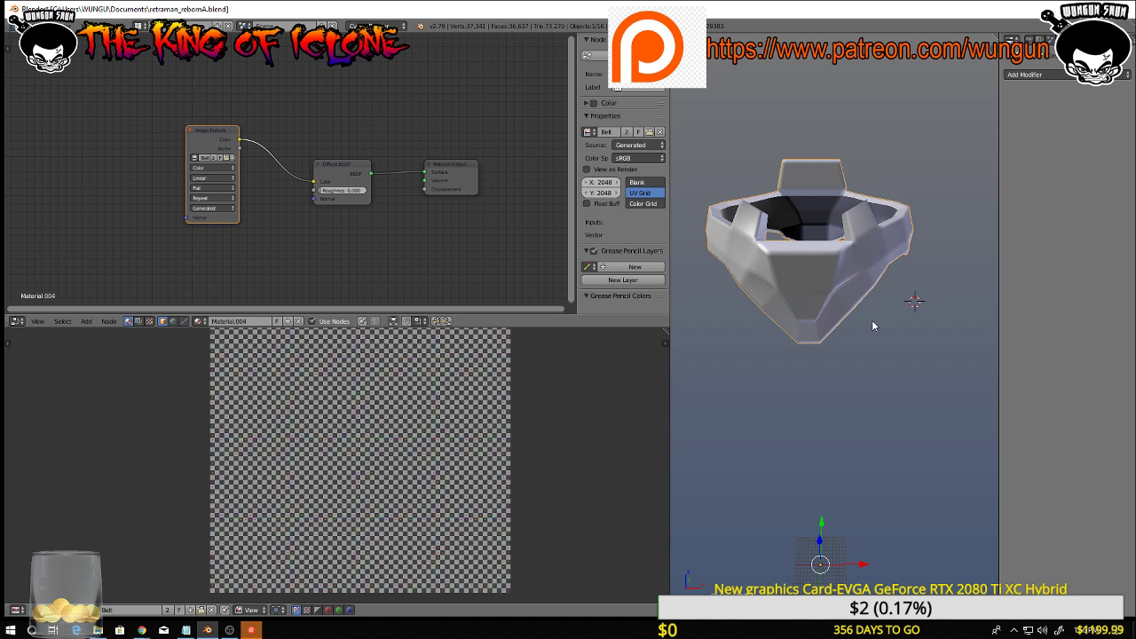
key("Tab")
key("a")
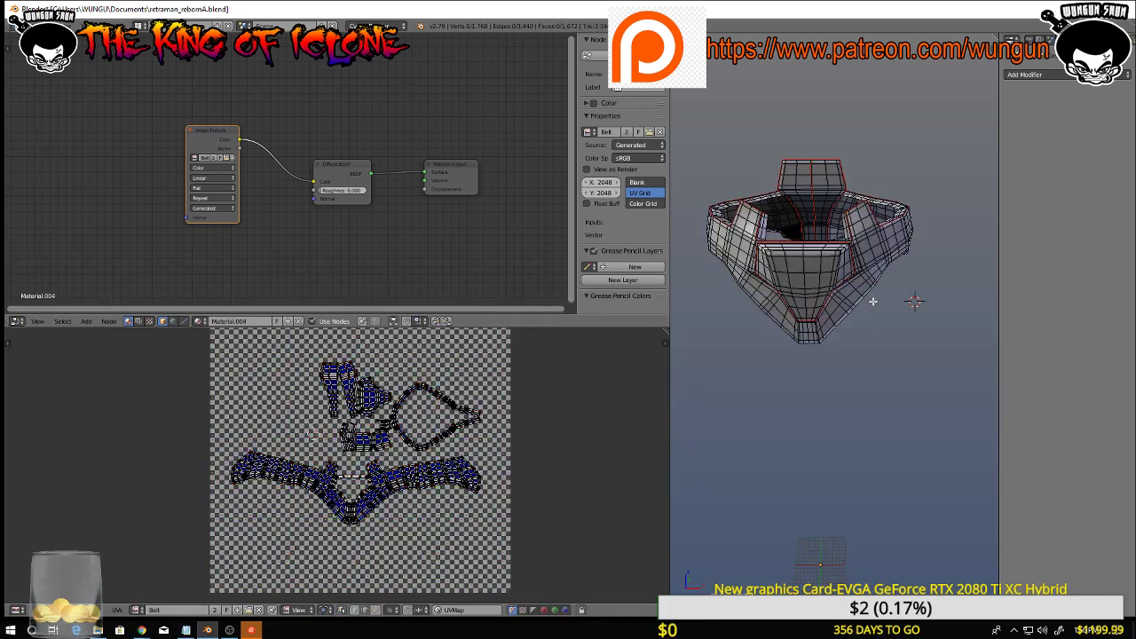
middle_click_drag(872, 302, 879, 312)
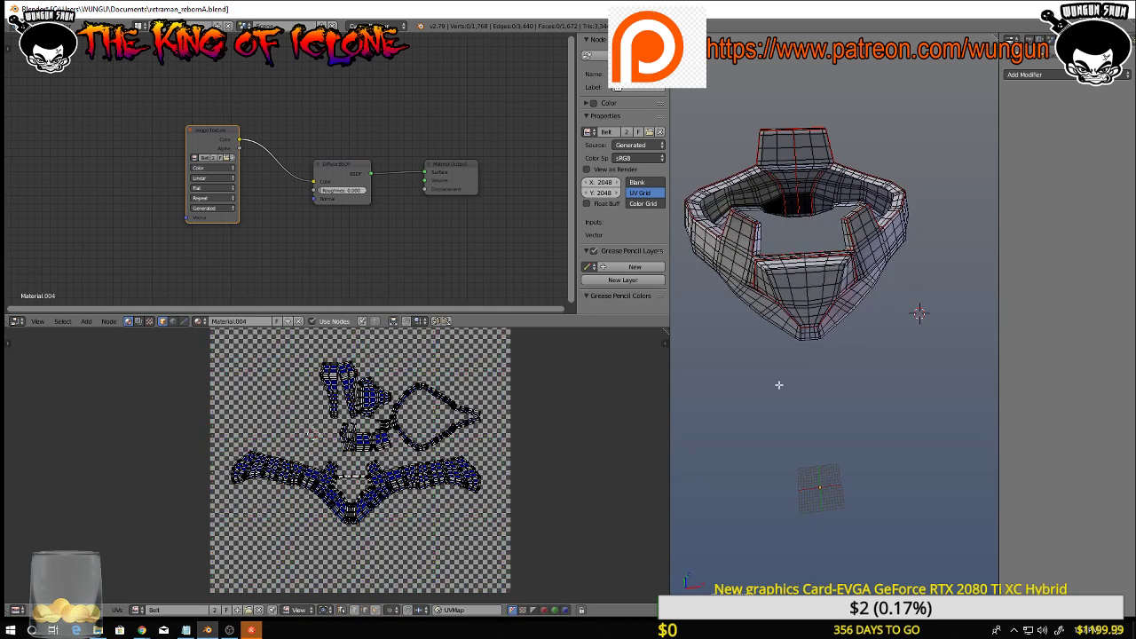
Unlink the Belt image from the UV editor and remove Material.004 from the belt mesh
right_click(473, 526)
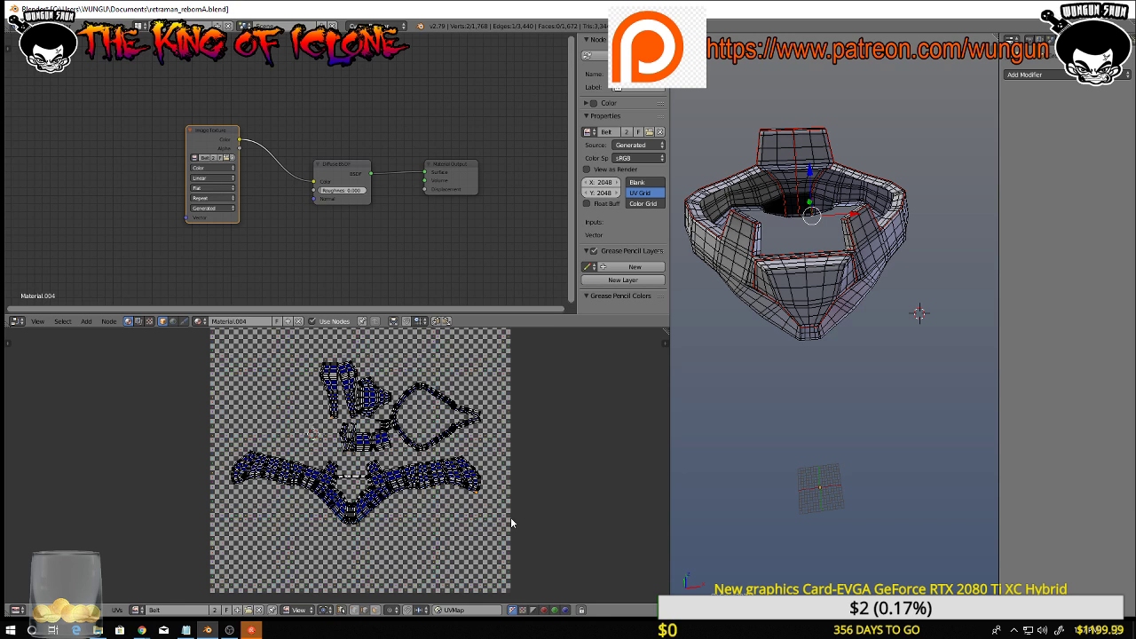
key("a")
key("a")
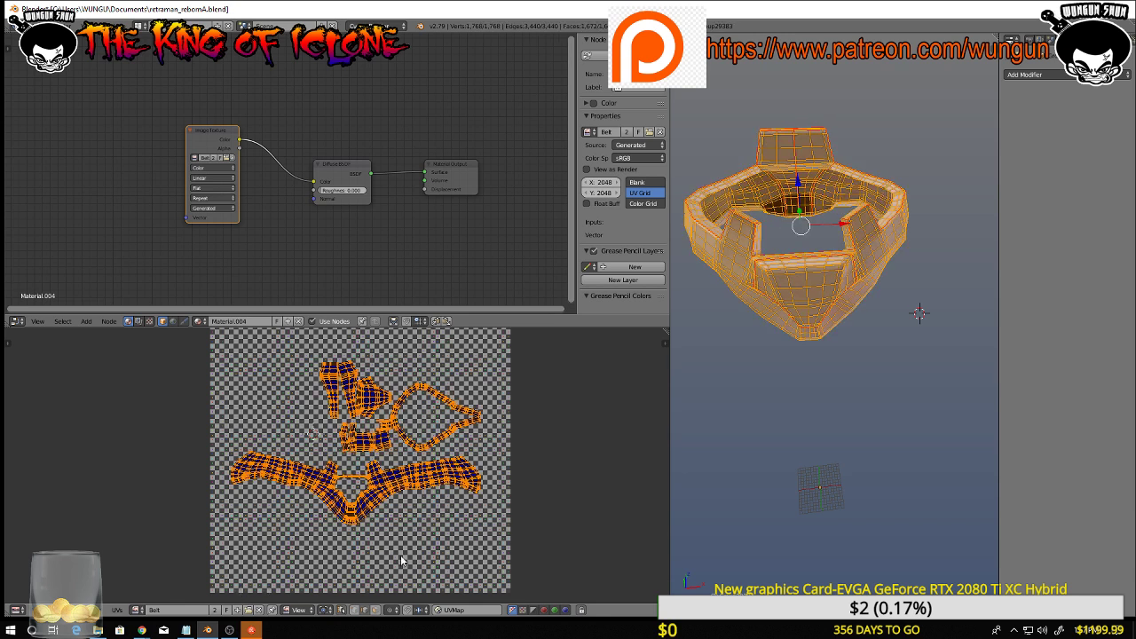
left_click(260, 610)
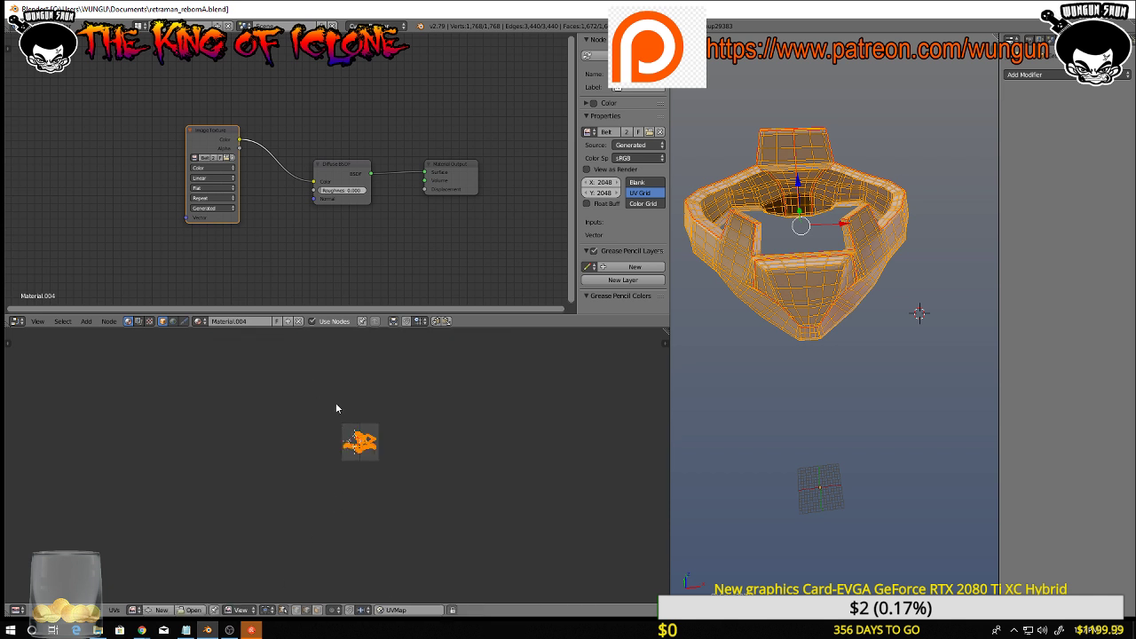
key("a")
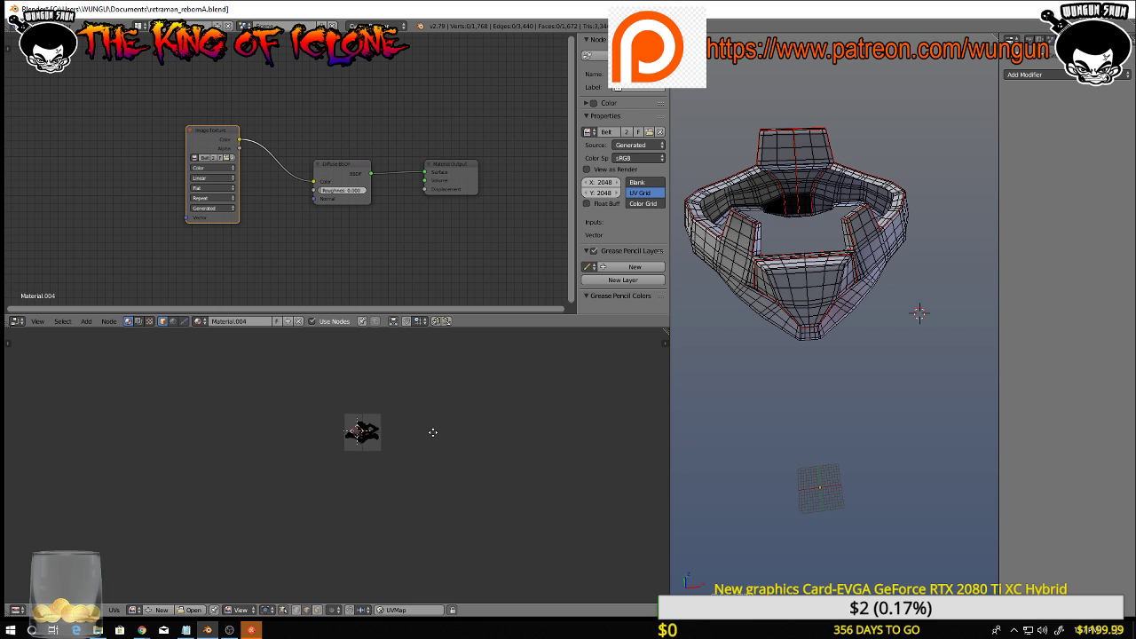
scroll(421, 453, "up", 5)
middle_click_drag(354, 423, 489, 485)
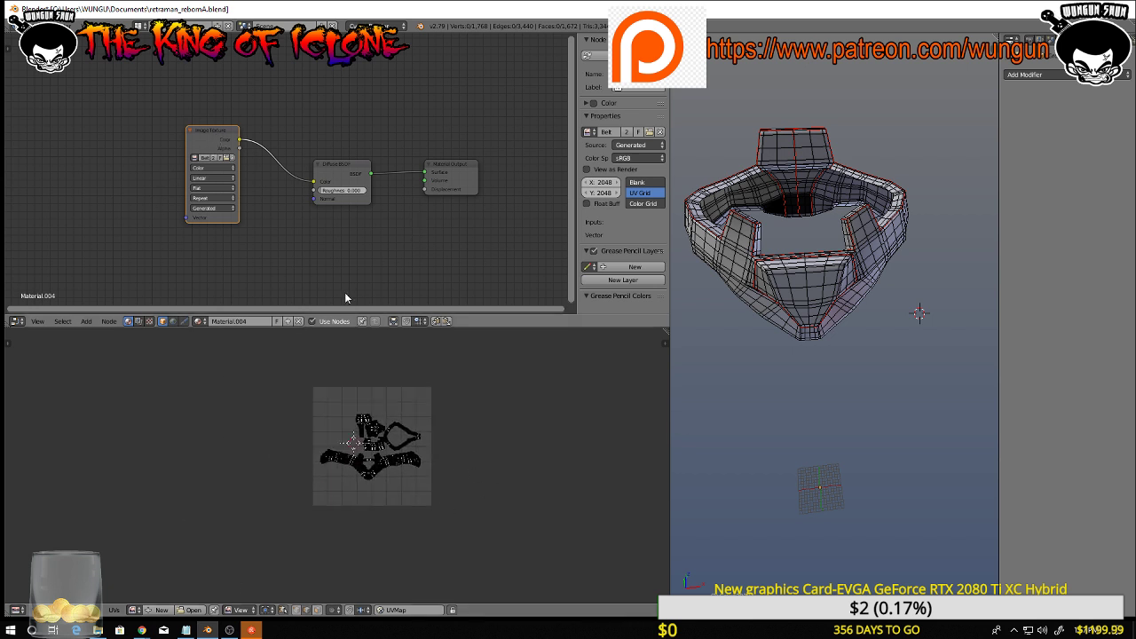
left_click(297, 321)
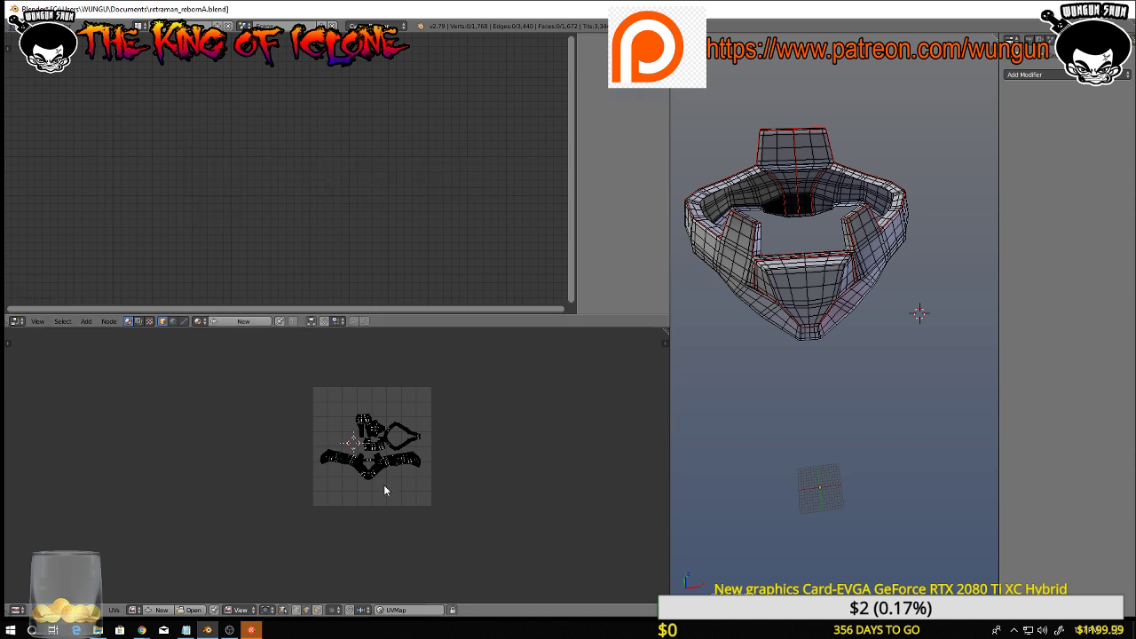
Create a new 2048 × 2048 px UV Grid image named belt2 in the UV editor
scroll(257, 538, "up", 4)
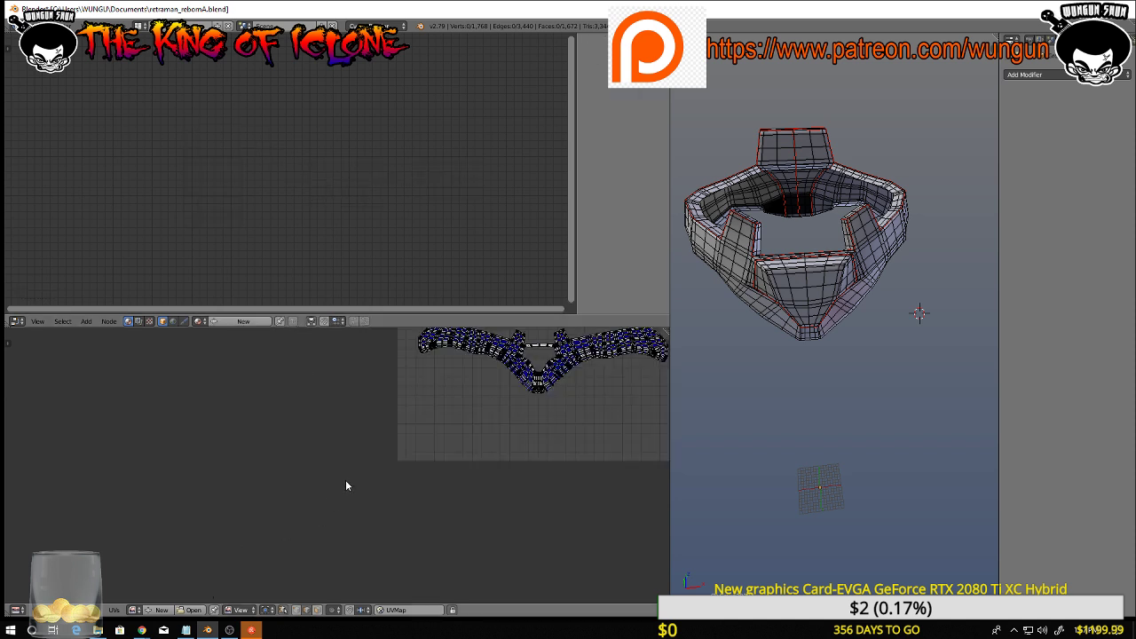
middle_click_drag(347, 487, 234, 535)
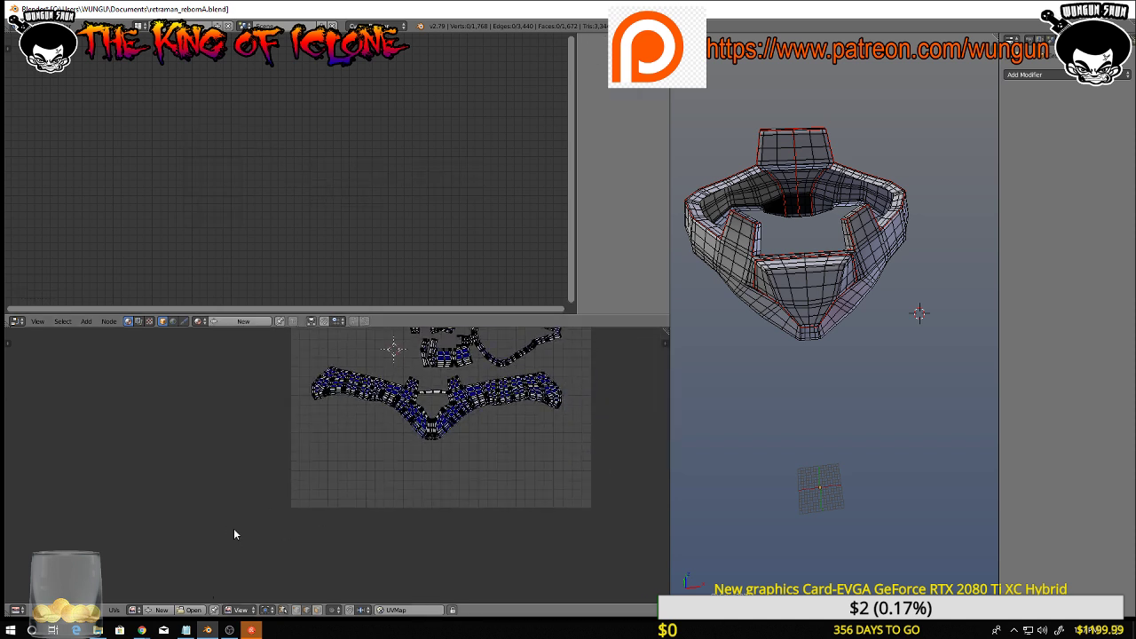
left_click(163, 611)
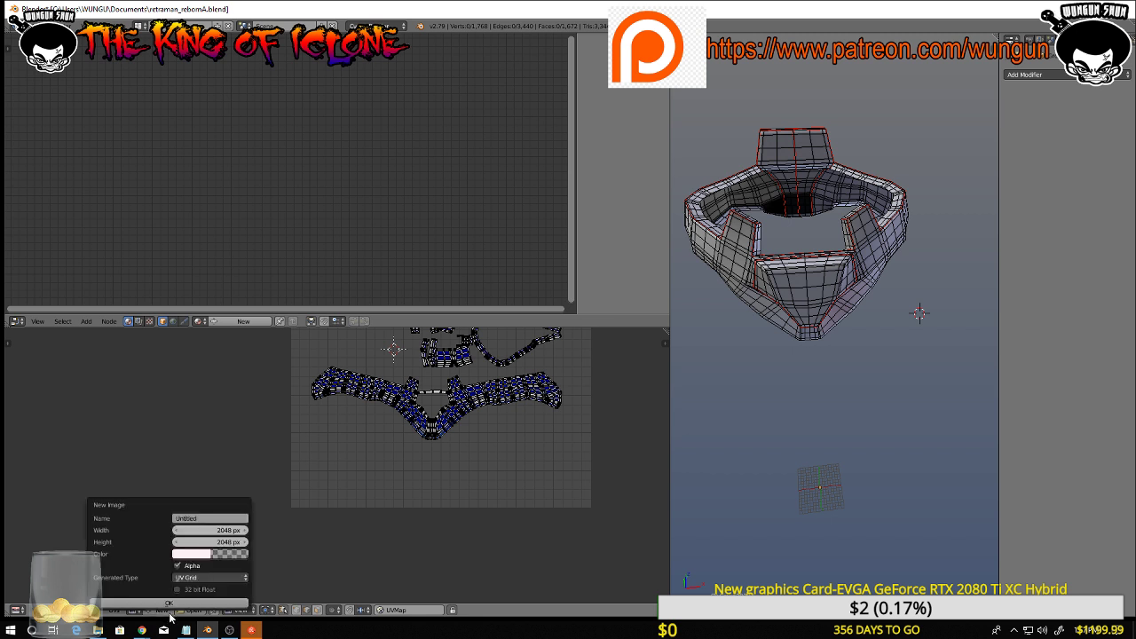
left_click(202, 518)
key("BackSpace")
left_click(203, 604)
scroll(284, 530, "down", 2)
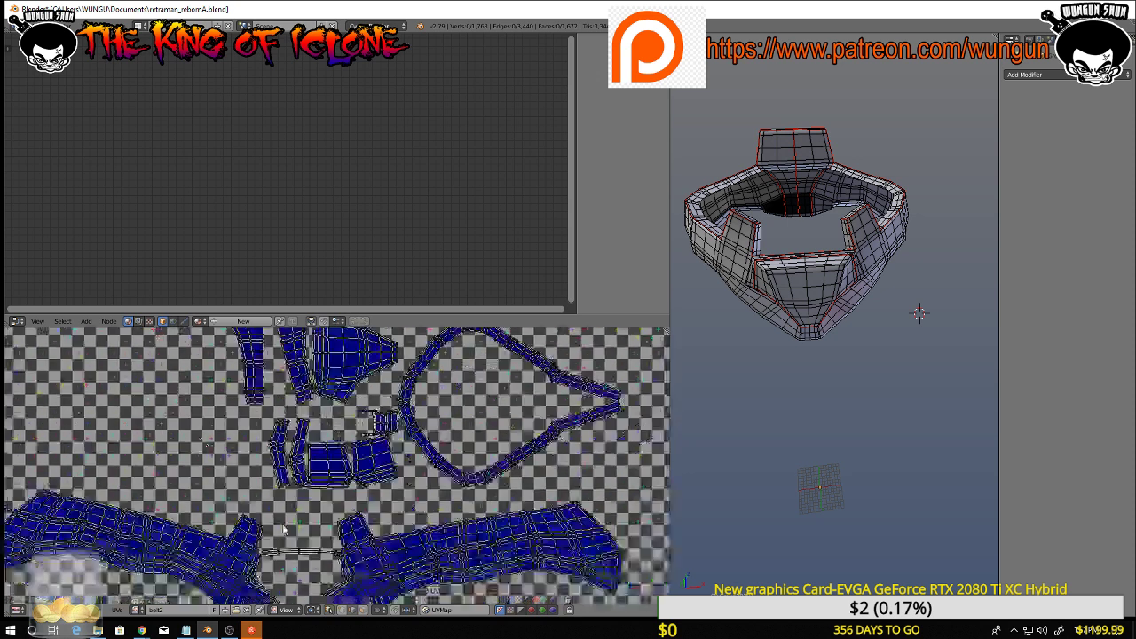
scroll(284, 529, "down", 2)
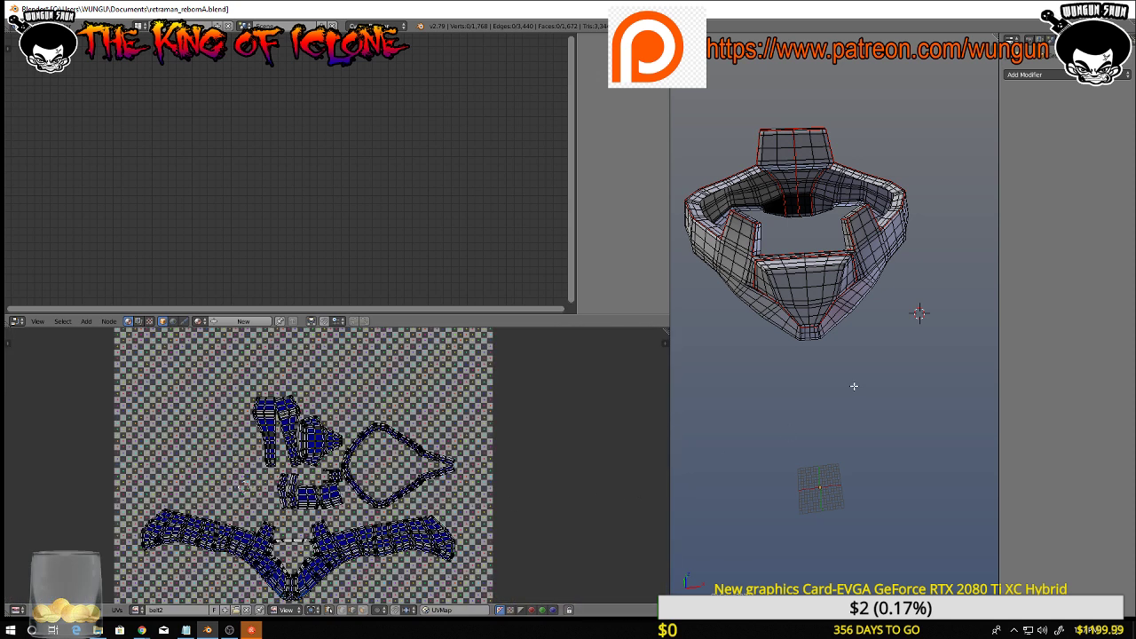
Select the entire belt mesh and unwrap it again onto the belt2 image
key("a")
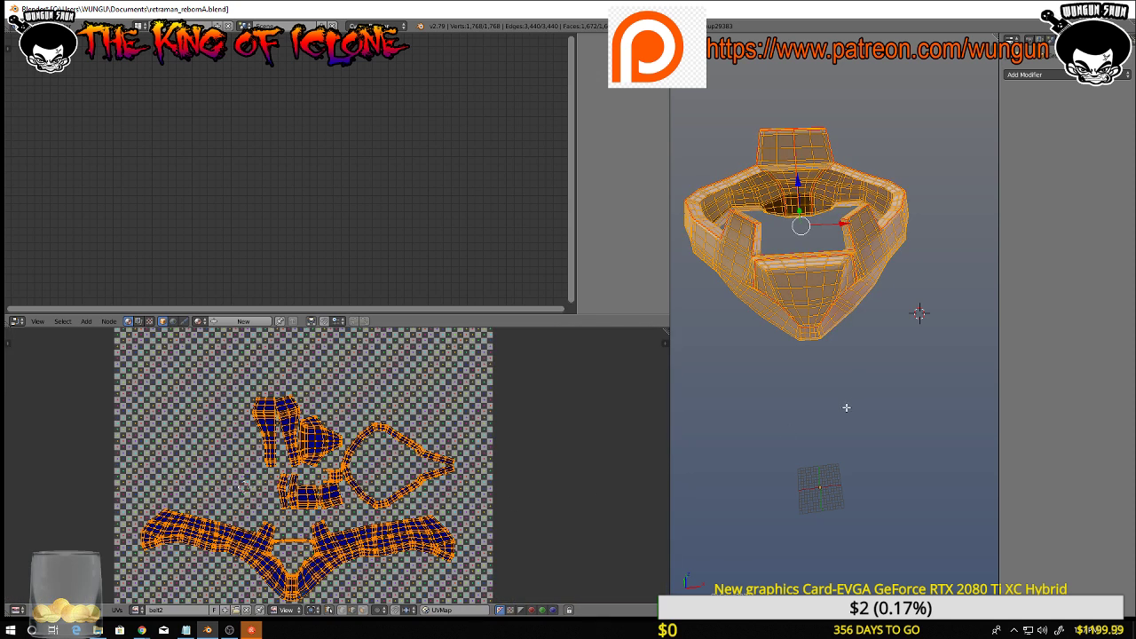
key("u")
left_click(846, 409)
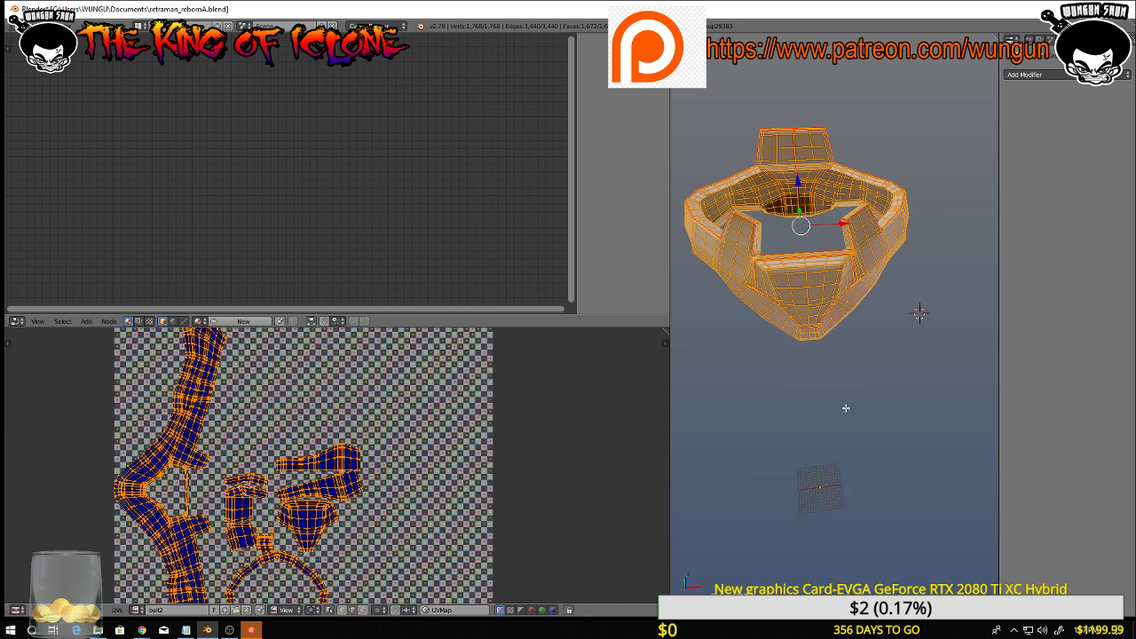
scroll(575, 477, "down", 2)
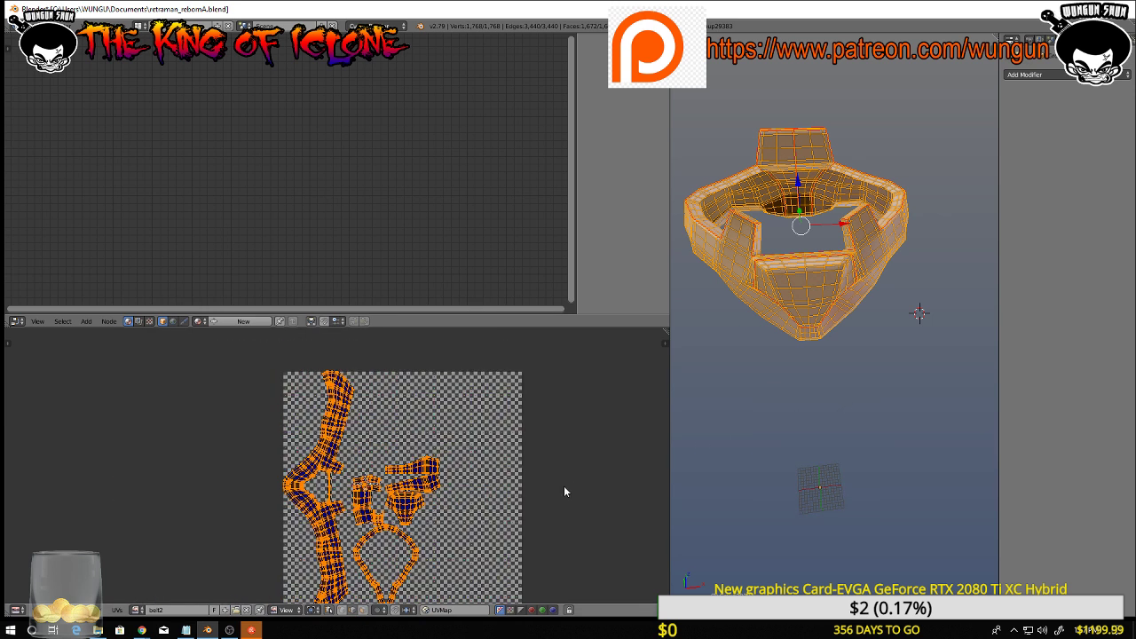
mouse_move(563, 471)
middle_mouse_down()
mouse_move(571, 432)
mouse_move(547, 482)
middle_mouse_up()
scroll(568, 461, "down", 1)
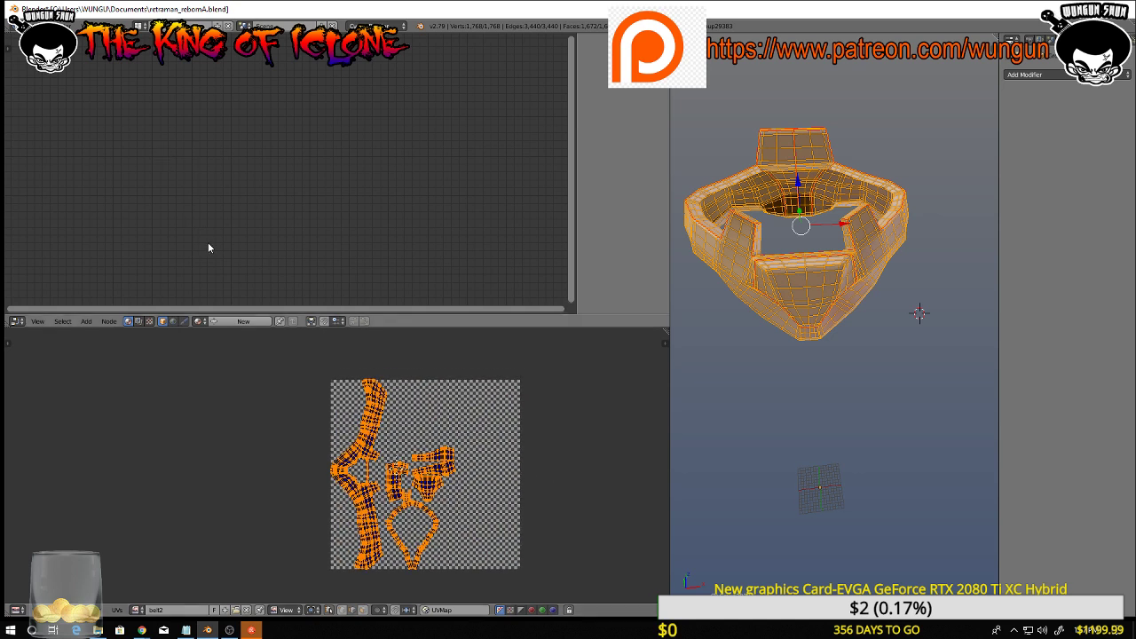
Create a new material for the belt and add an Image Texture node with its Color linked to the Diffuse BSDF color
left_click(229, 320)
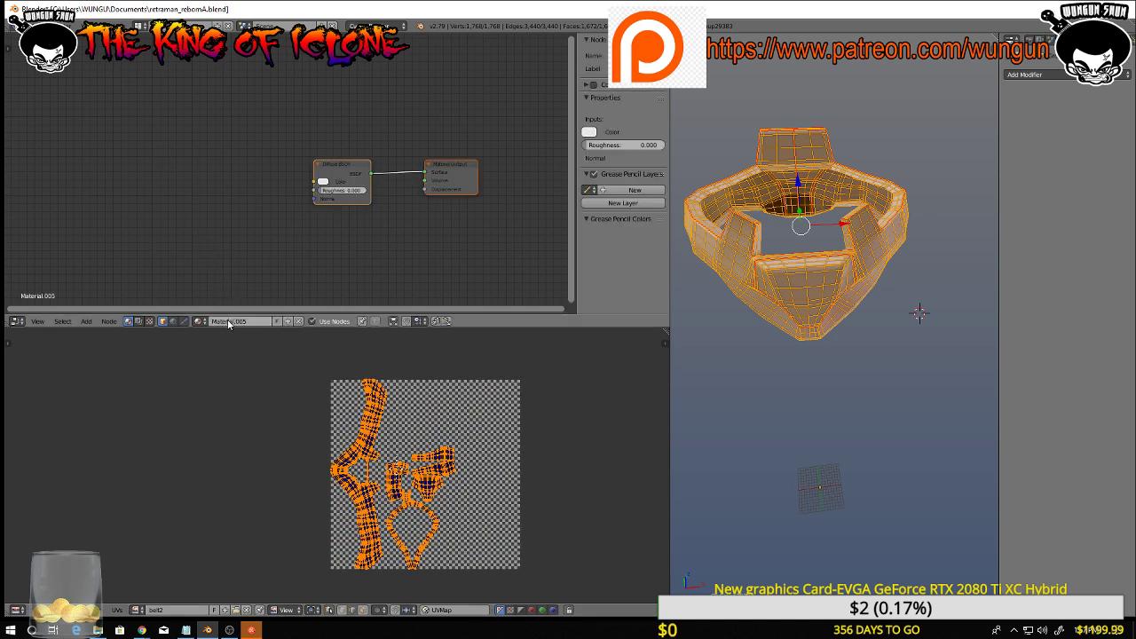
left_click(86, 322)
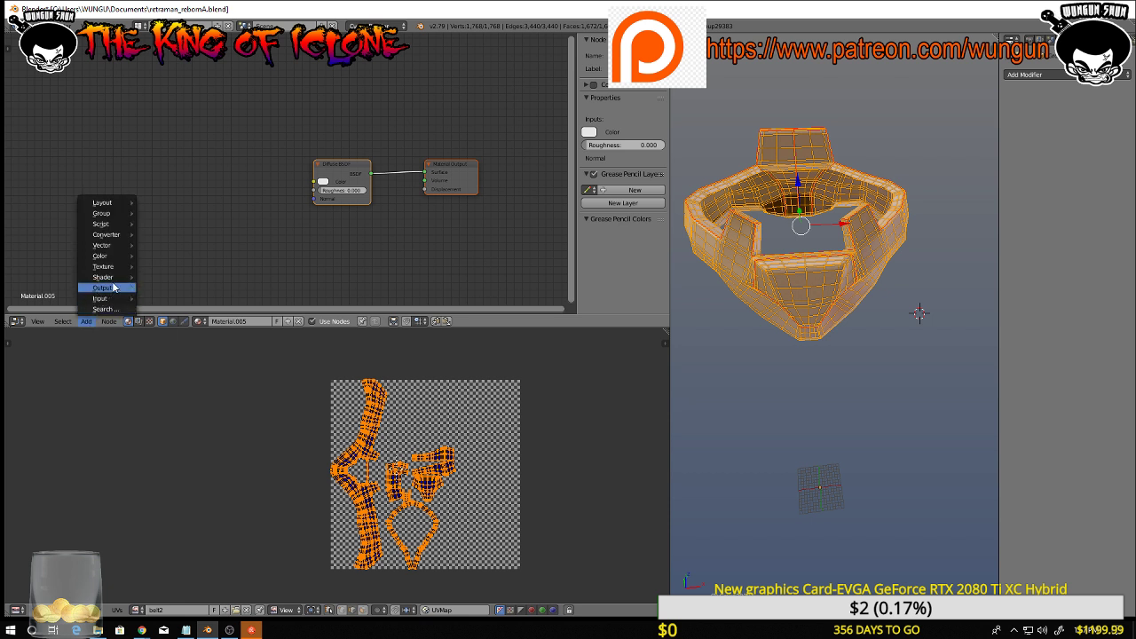
mouse_move(119, 271)
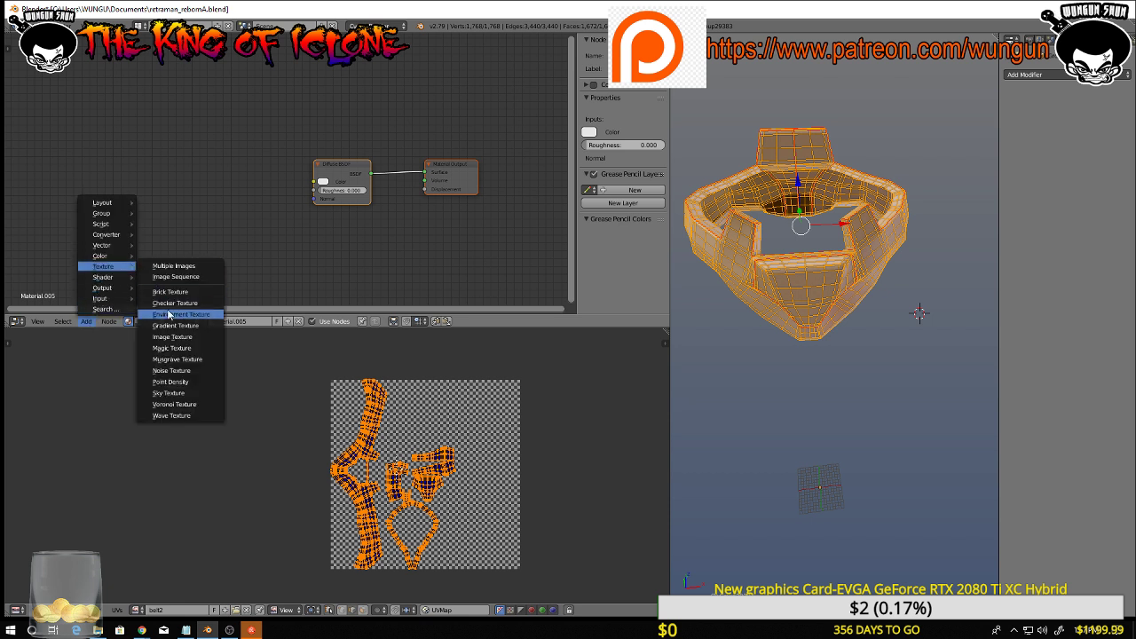
left_click(175, 337)
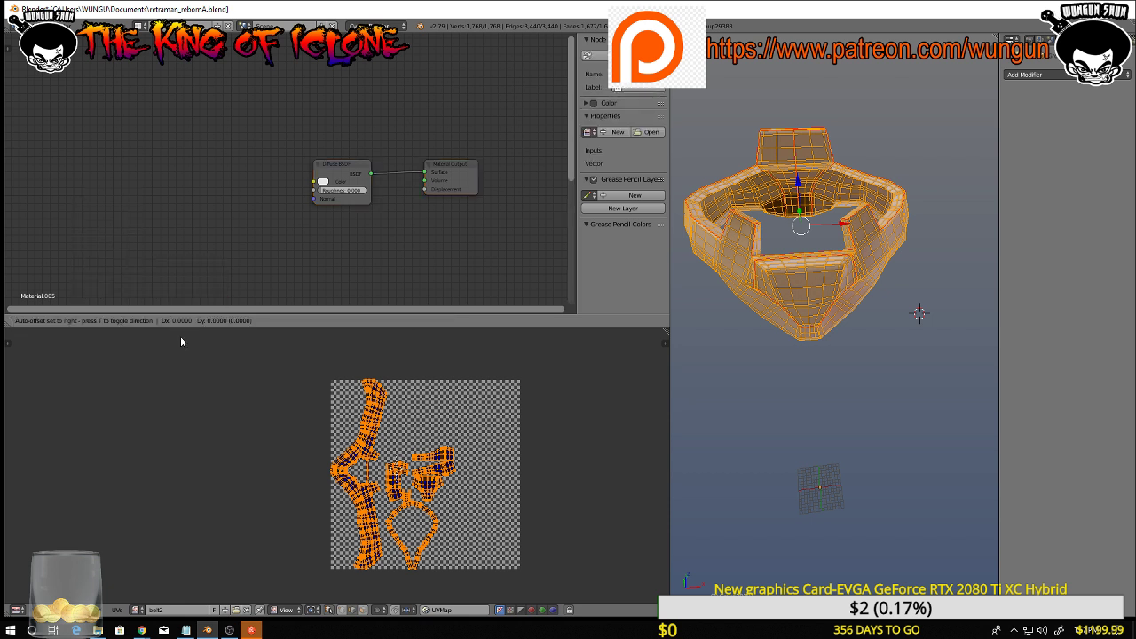
left_click(175, 132)
left_click_drag(227, 142, 313, 182)
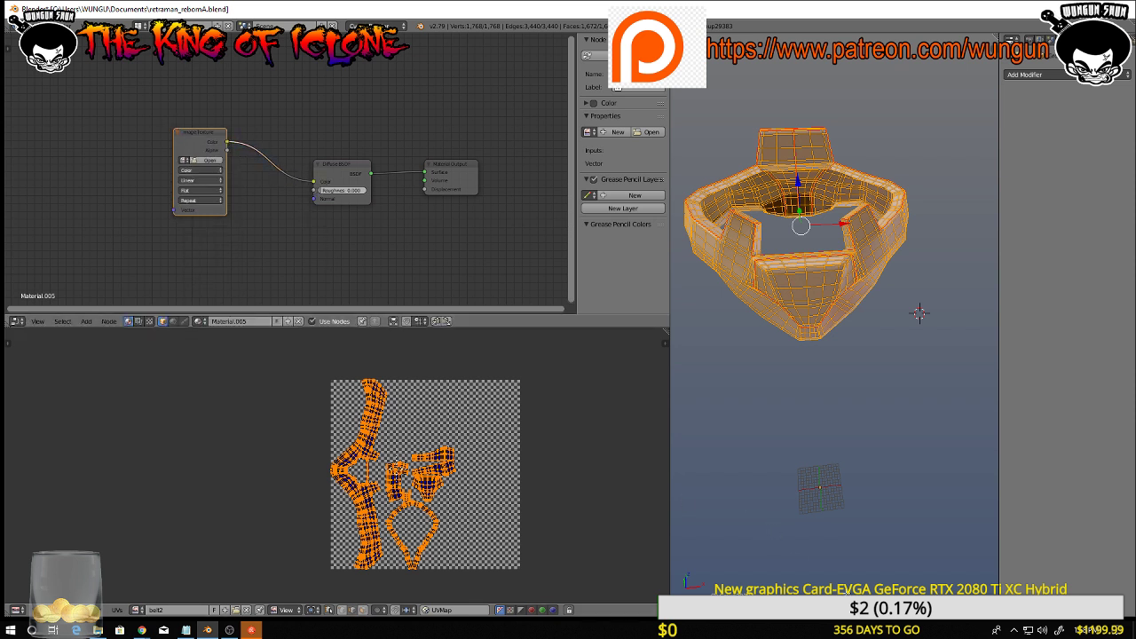
Set the viewport shading to Texture and assign the belt2 image to the Image Texture node
left_click(863, 611)
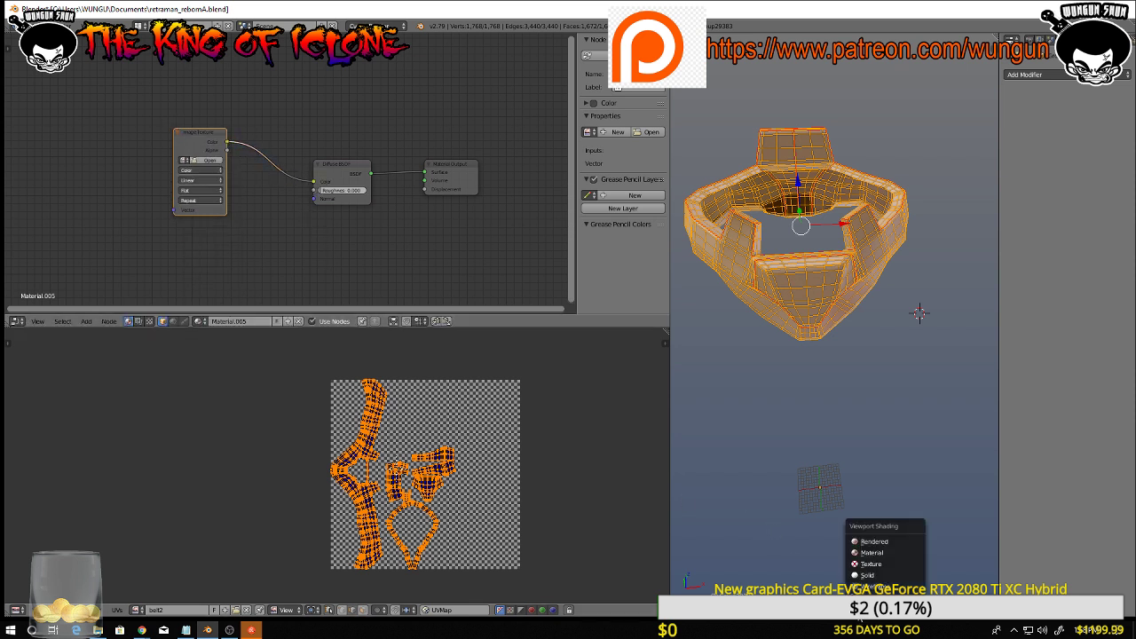
left_click(864, 566)
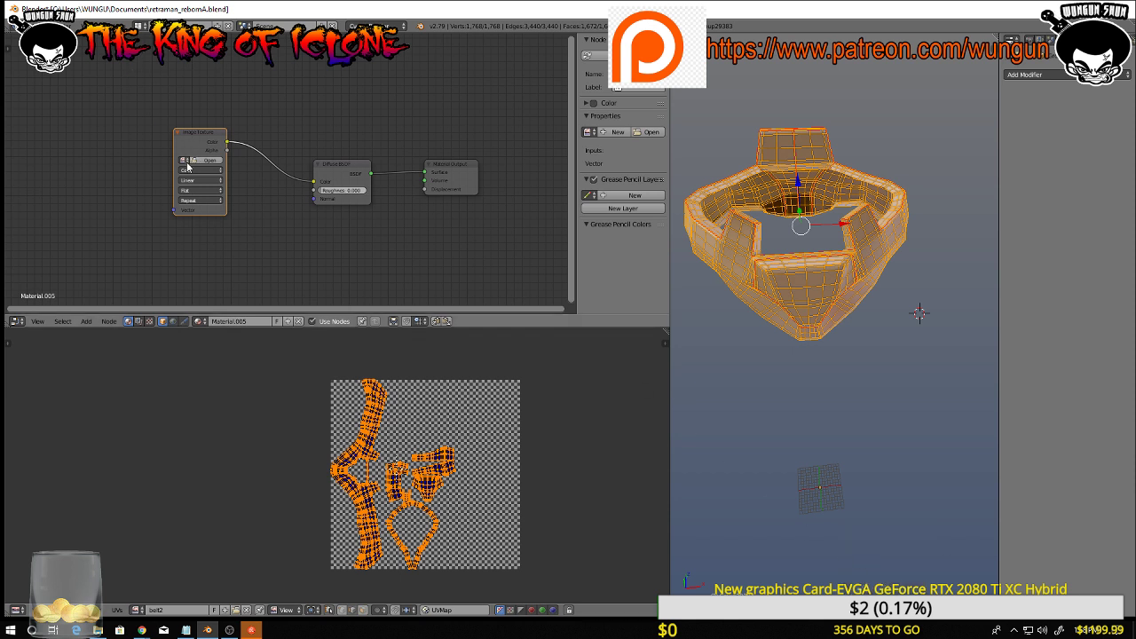
left_click(184, 161)
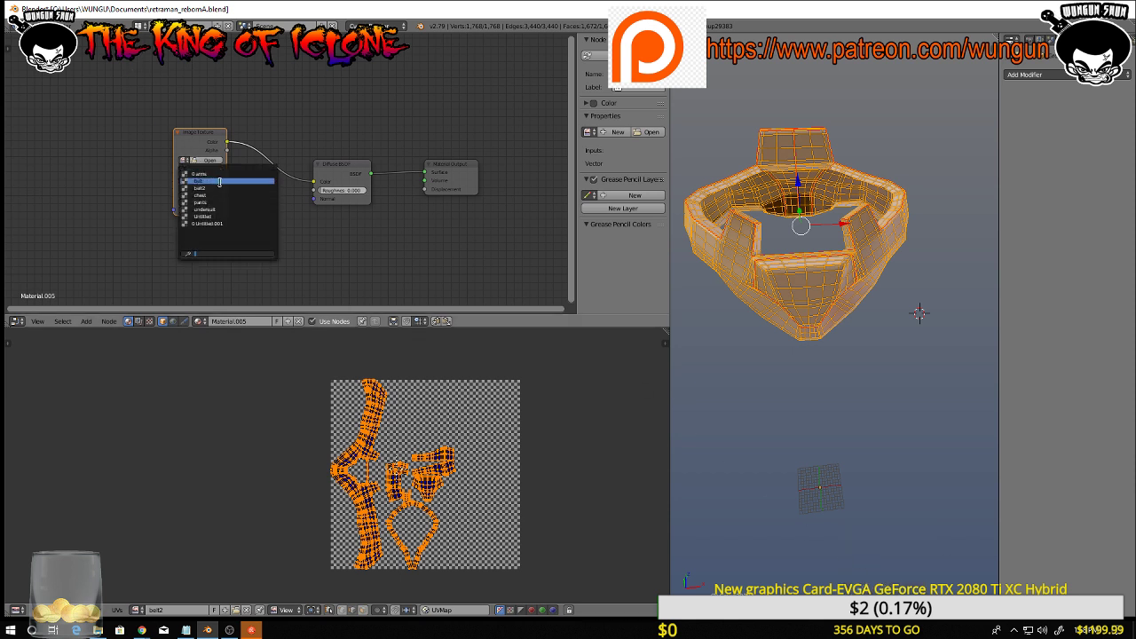
left_click(220, 188)
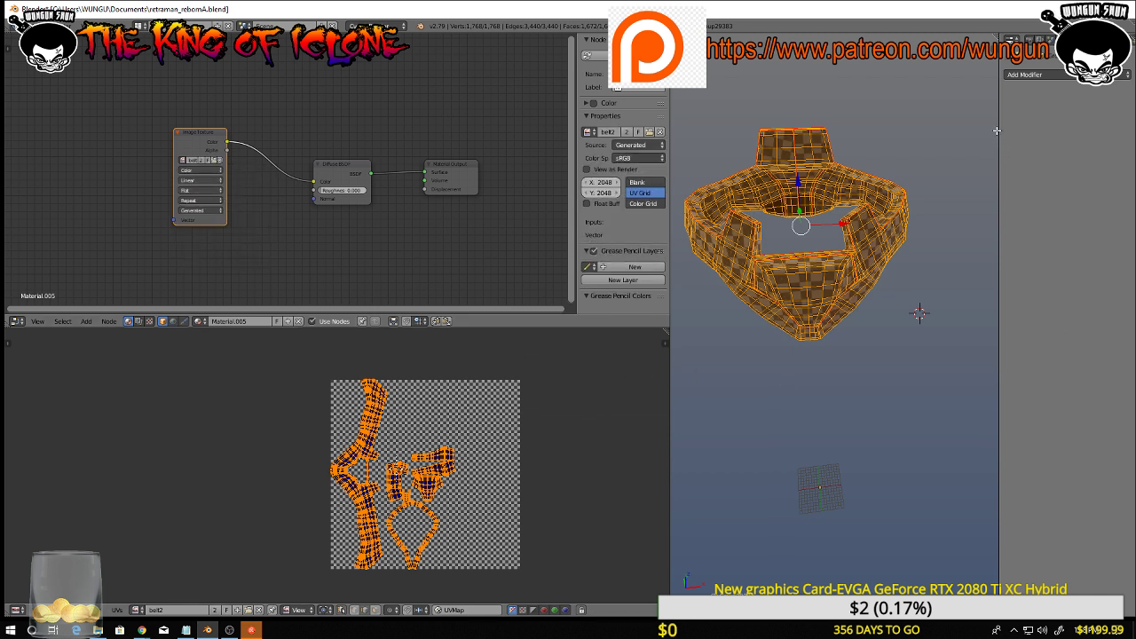
Widen the 3D view and inspect the checker texture all around the belt in Object Mode
left_click_drag(999, 136, 1091, 182)
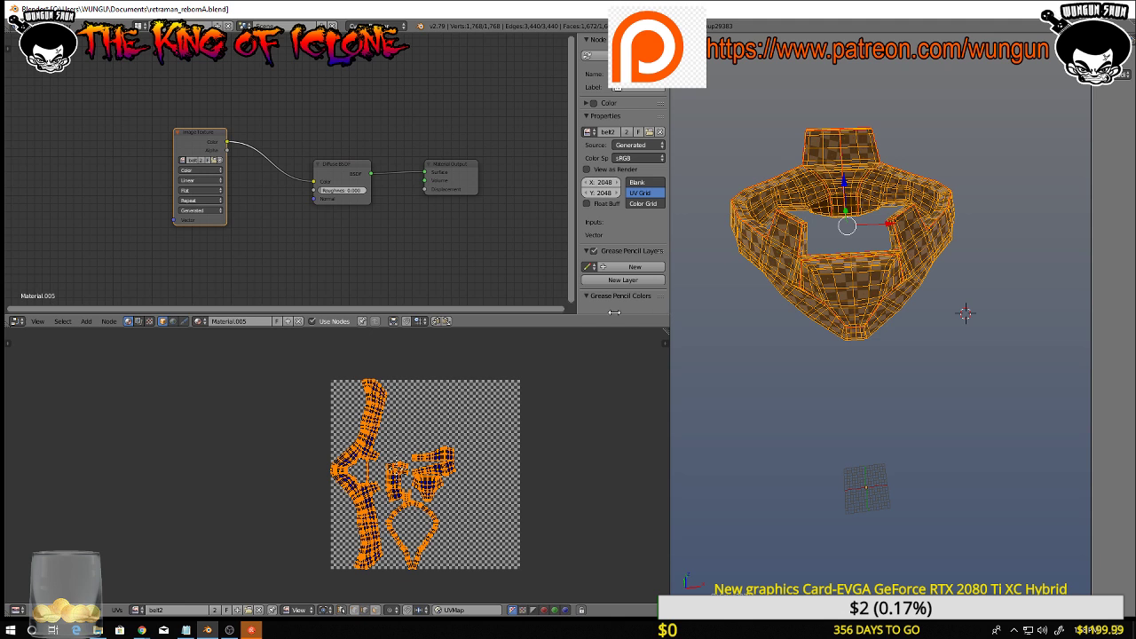
left_click_drag(669, 312, 410, 322)
middle_click_drag(851, 308, 802, 220)
key("a")
key("Tab")
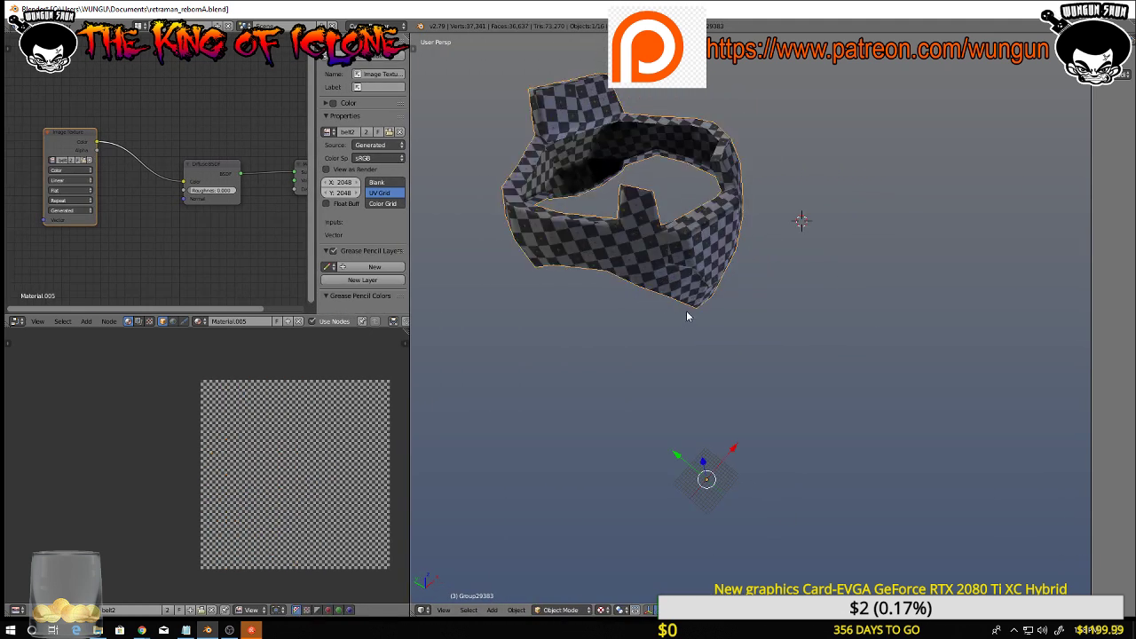
middle_click_drag(684, 318, 450, 278)
scroll(1051, 265, "up", 5)
middle_click_drag(1050, 259, 1071, 257)
scroll(1071, 257, "down", 6)
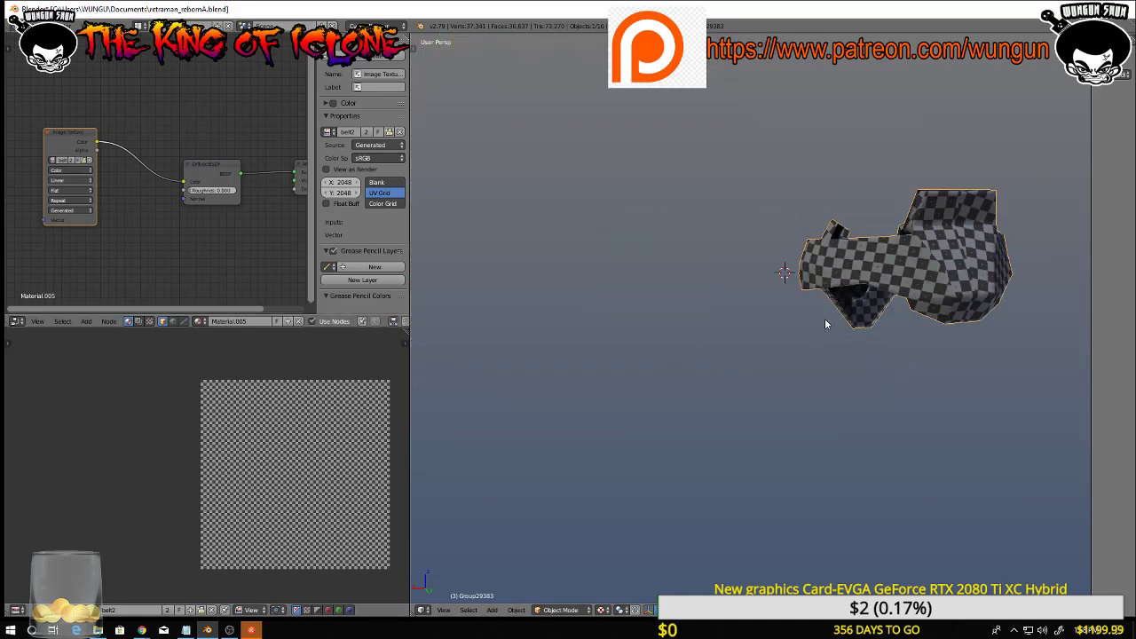
Return to Edit Mode, select all the belt's UV islands and rotate them a quarter turn counterclockwise so the long strip lies horizontally
key("Tab")
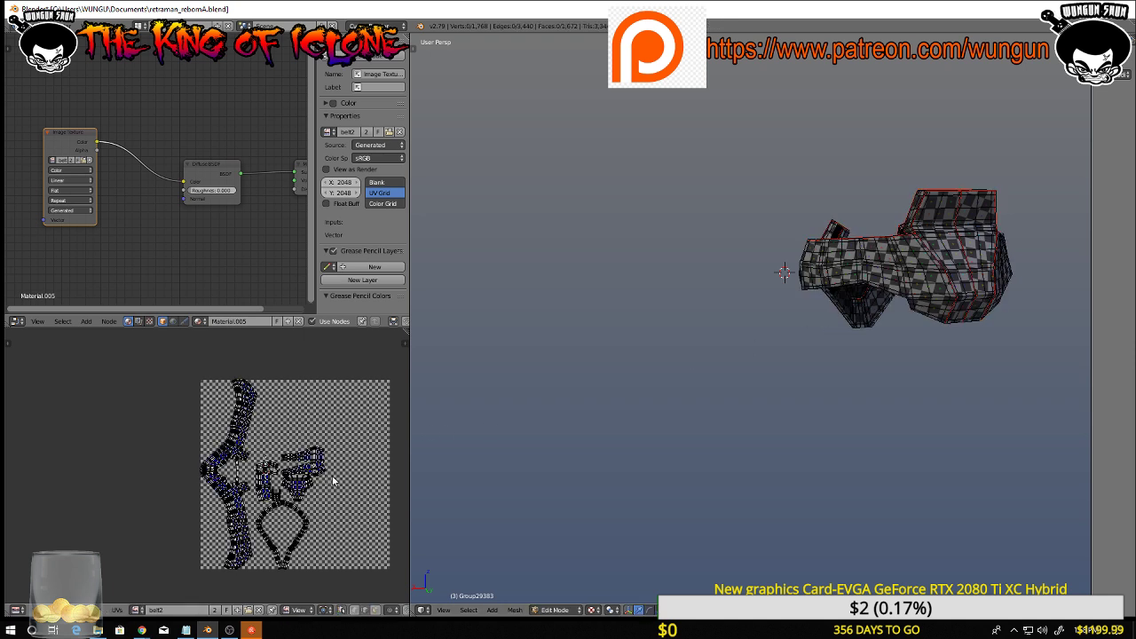
key("a")
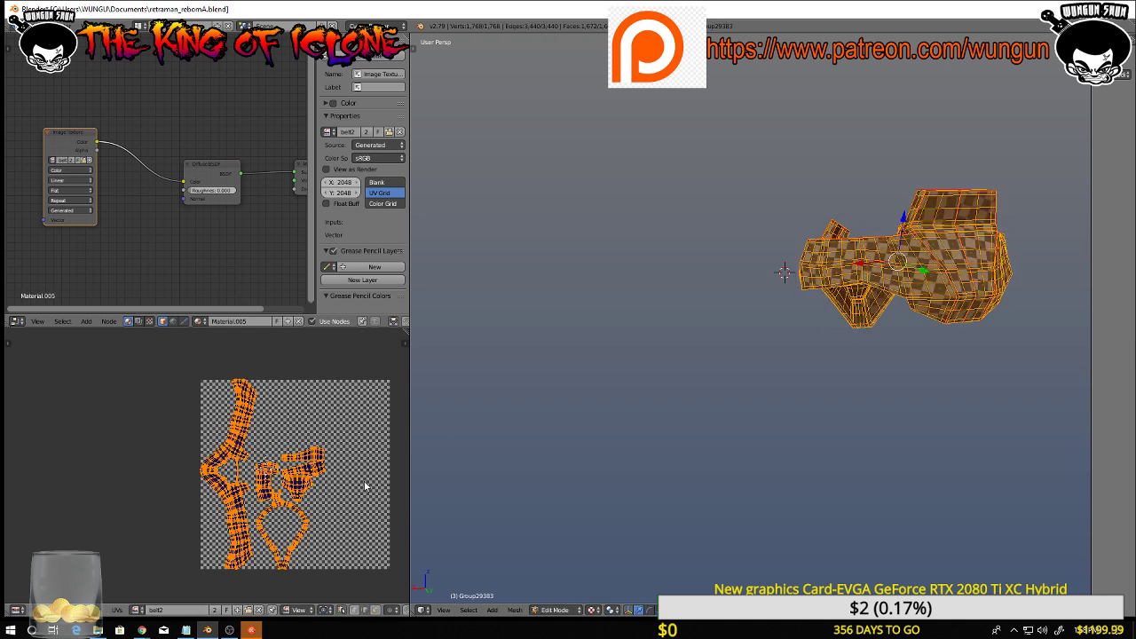
scroll(727, 406, "up", 3)
middle_click_drag(751, 358, 618, 492, "shift")
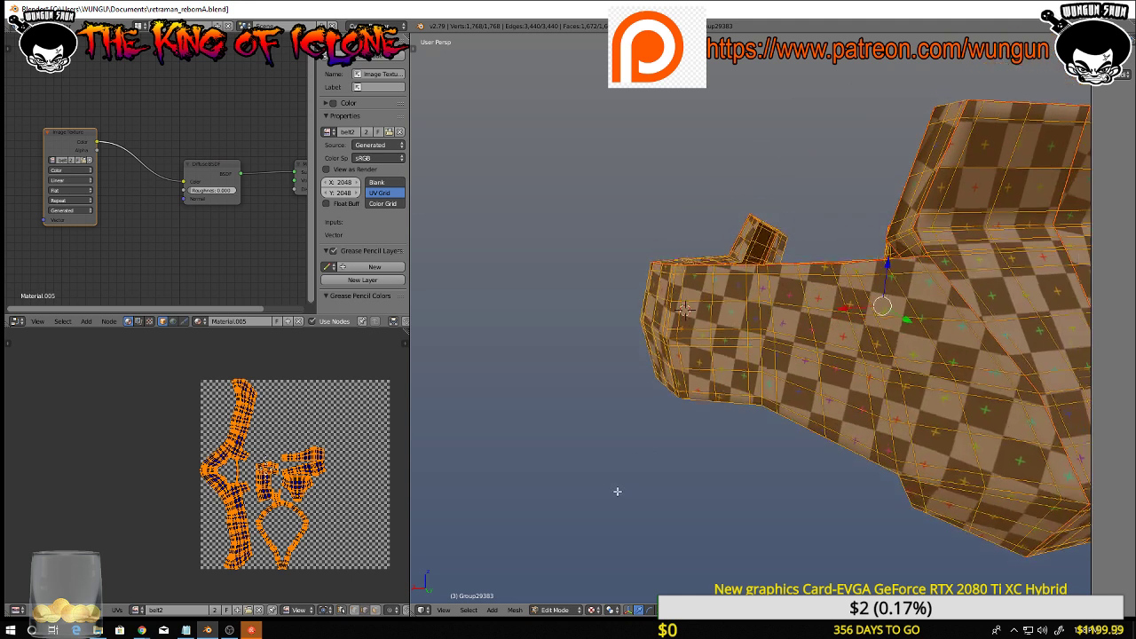
scroll(617, 491, "down", 3)
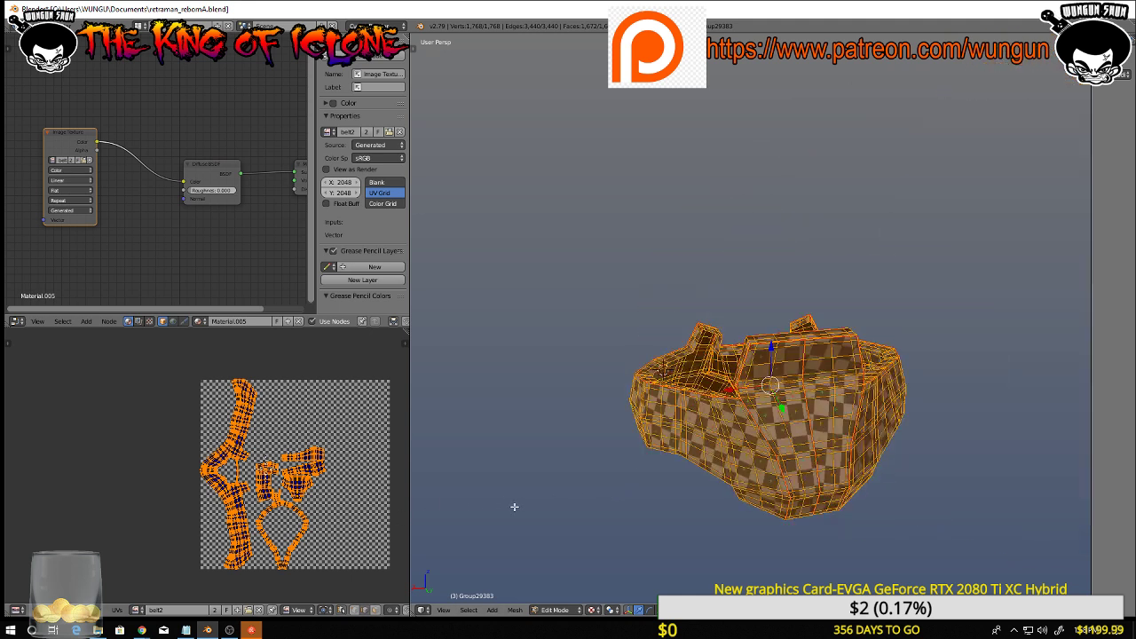
key("a")
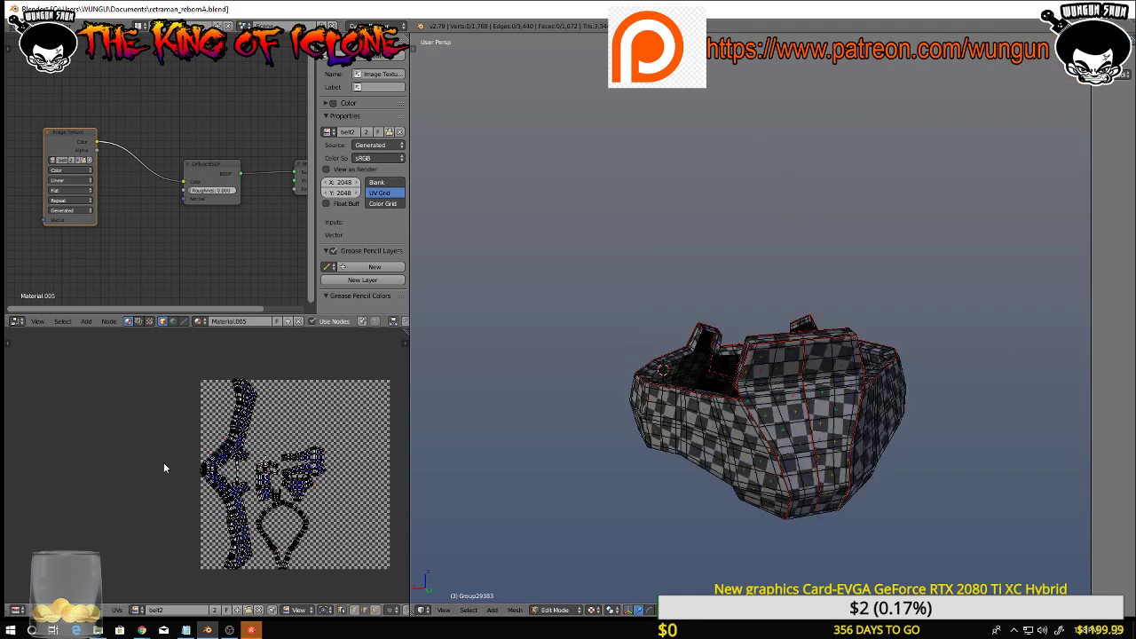
key("a")
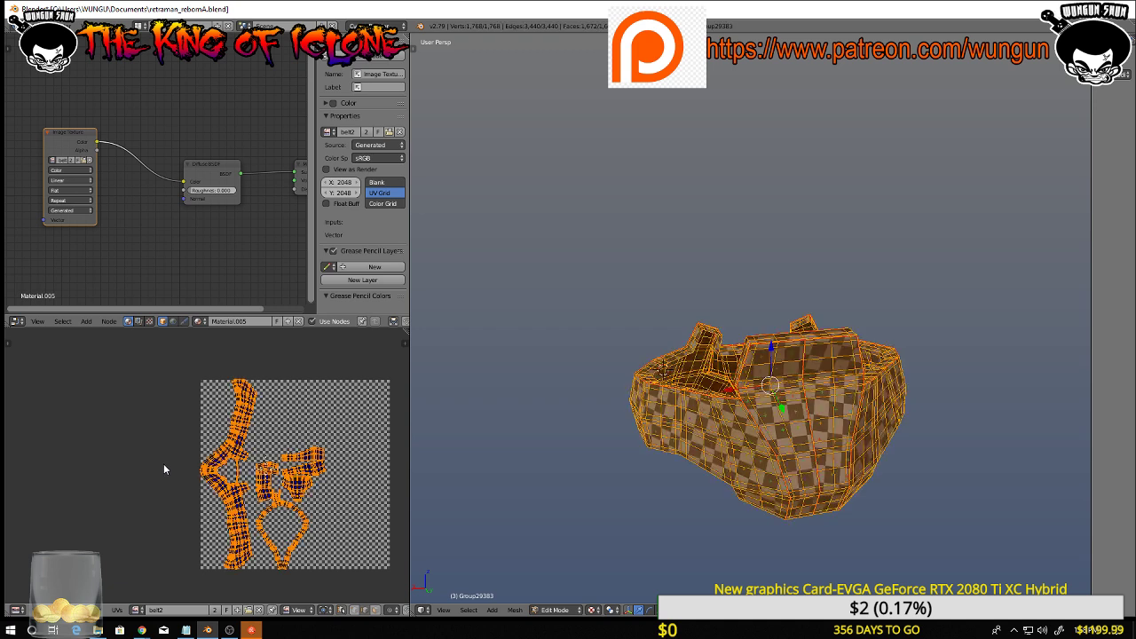
key("r")
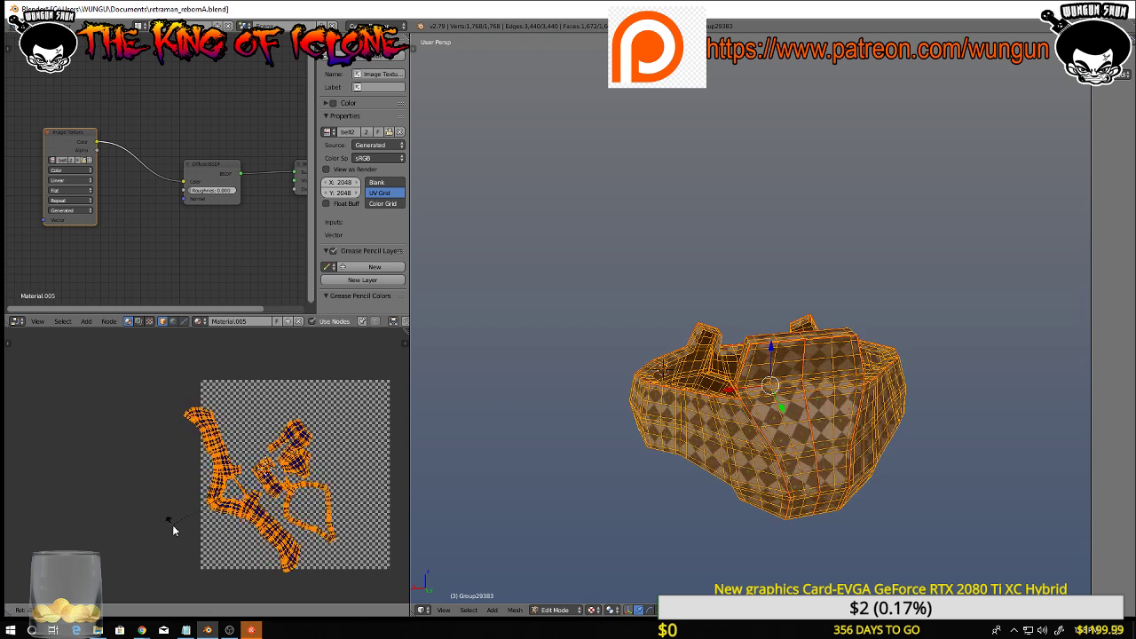
left_click(257, 561)
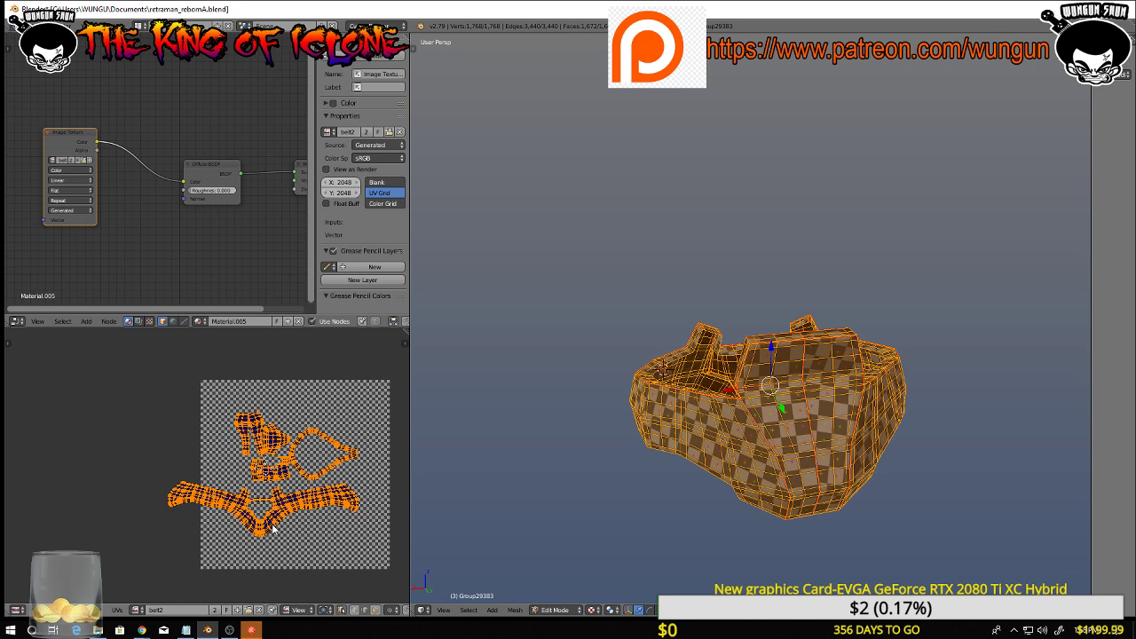
Move all the belt's UV islands inside the belt2 grid image, scale them down slightly, adjust their rotation and deselect them
key("g")
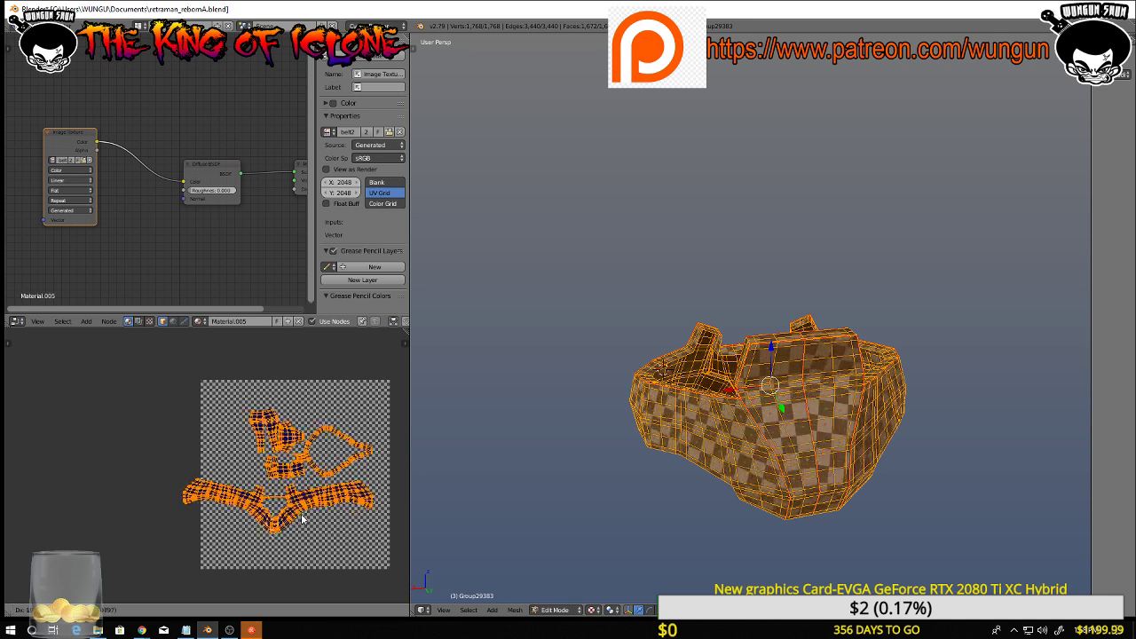
left_click(315, 518)
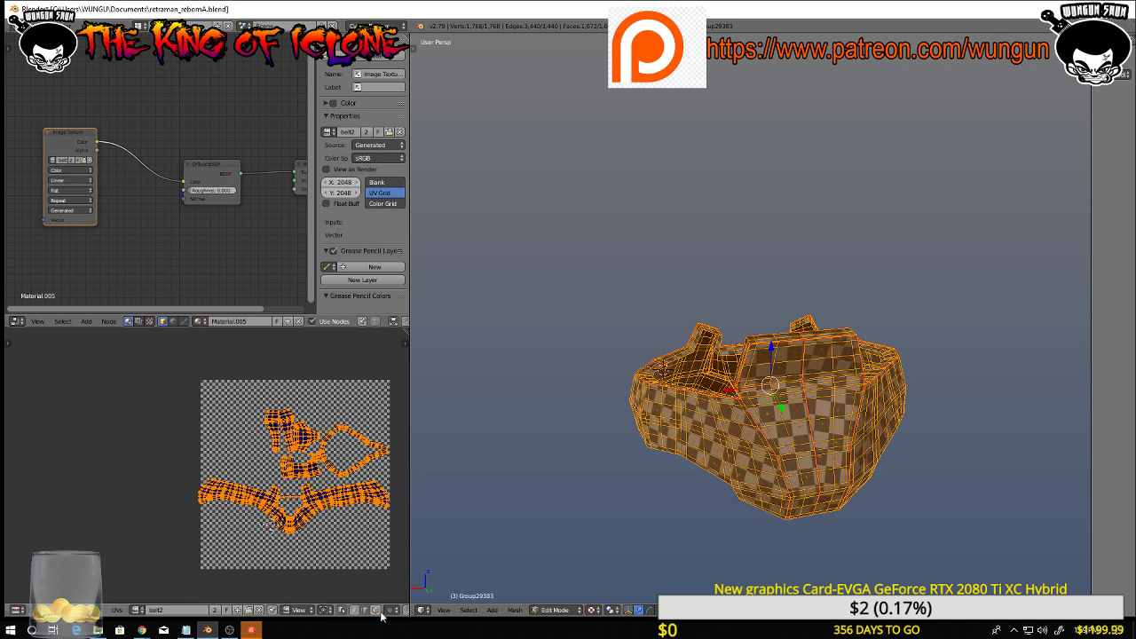
key("s")
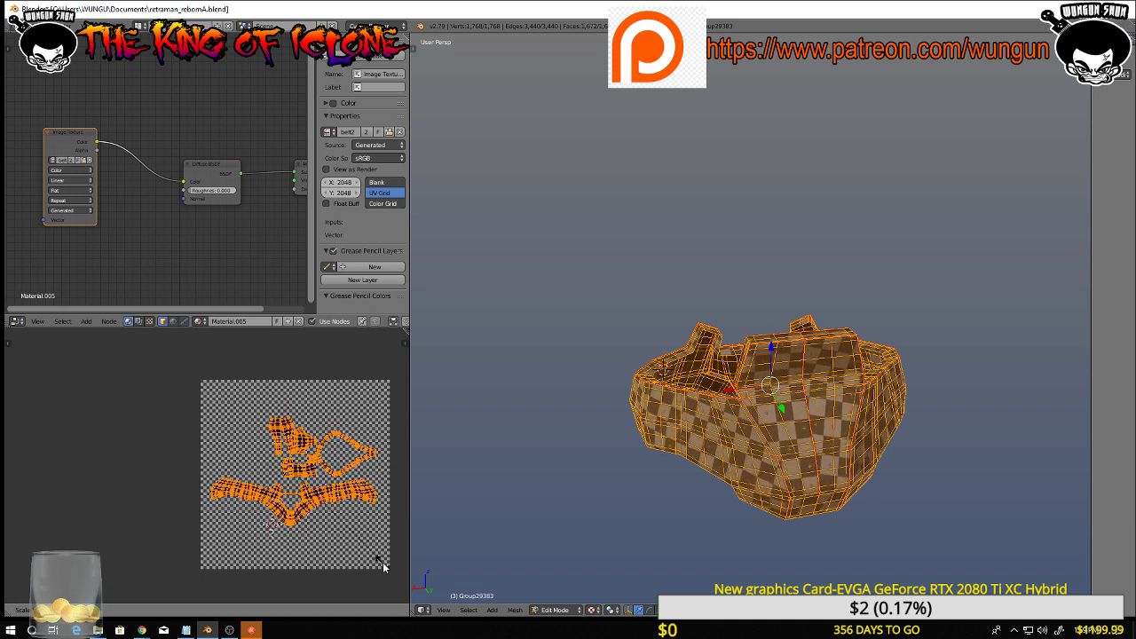
left_click(377, 561)
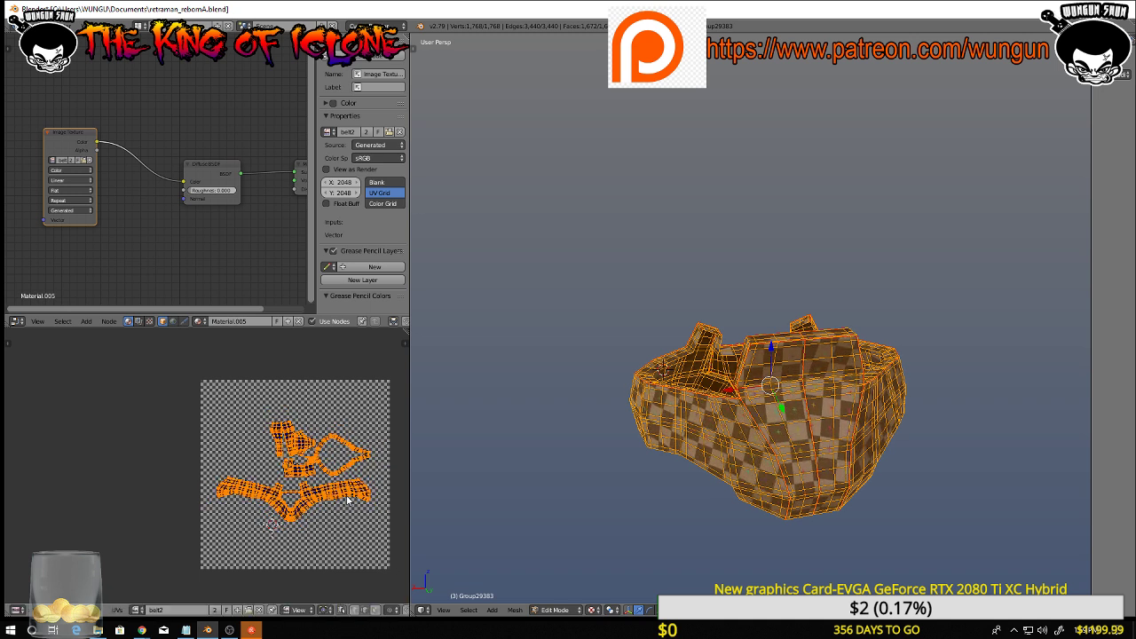
key("r")
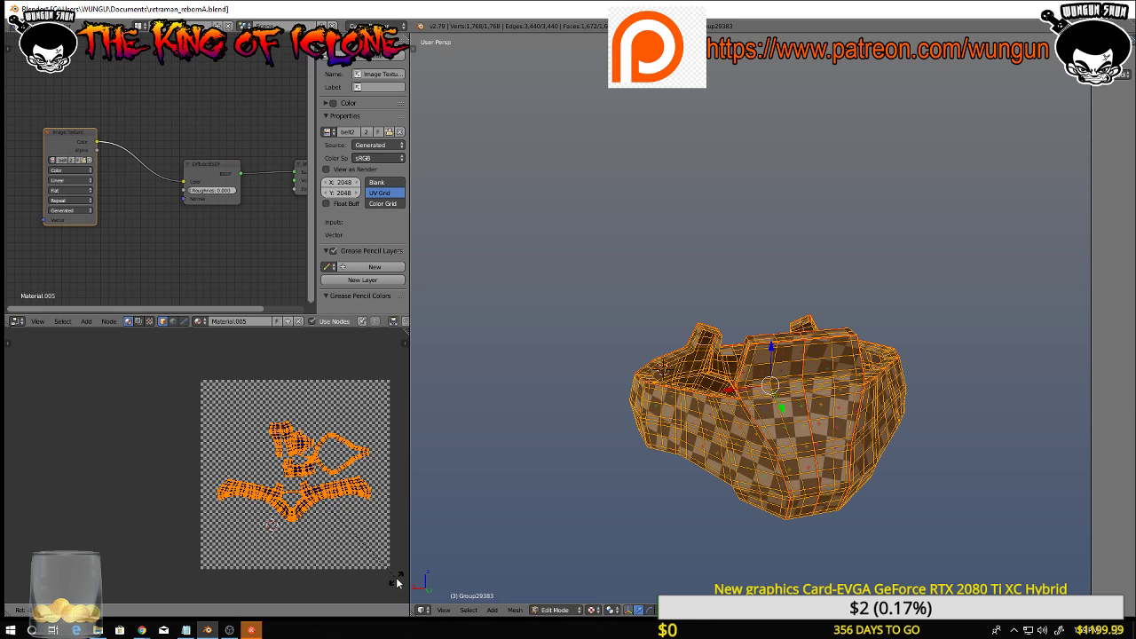
left_click(395, 577)
key("a")
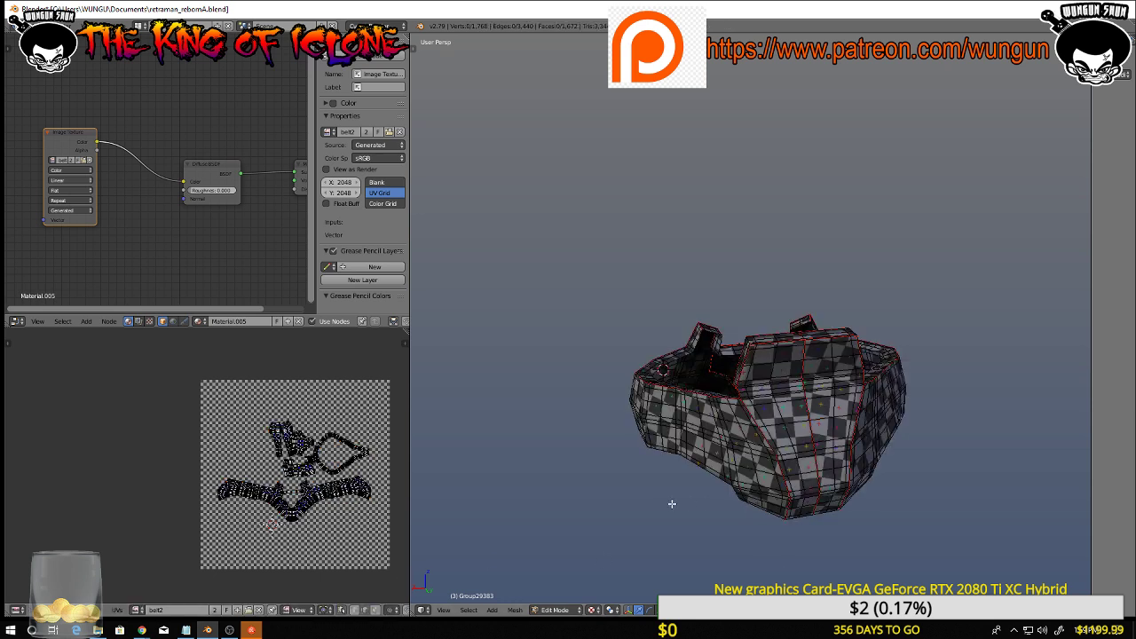
Return to Object Mode and inspect the checker texture on the belt from several sides
middle_click_drag(673, 505, 531, 479)
key("Tab")
middle_click_drag(641, 479, 447, 500)
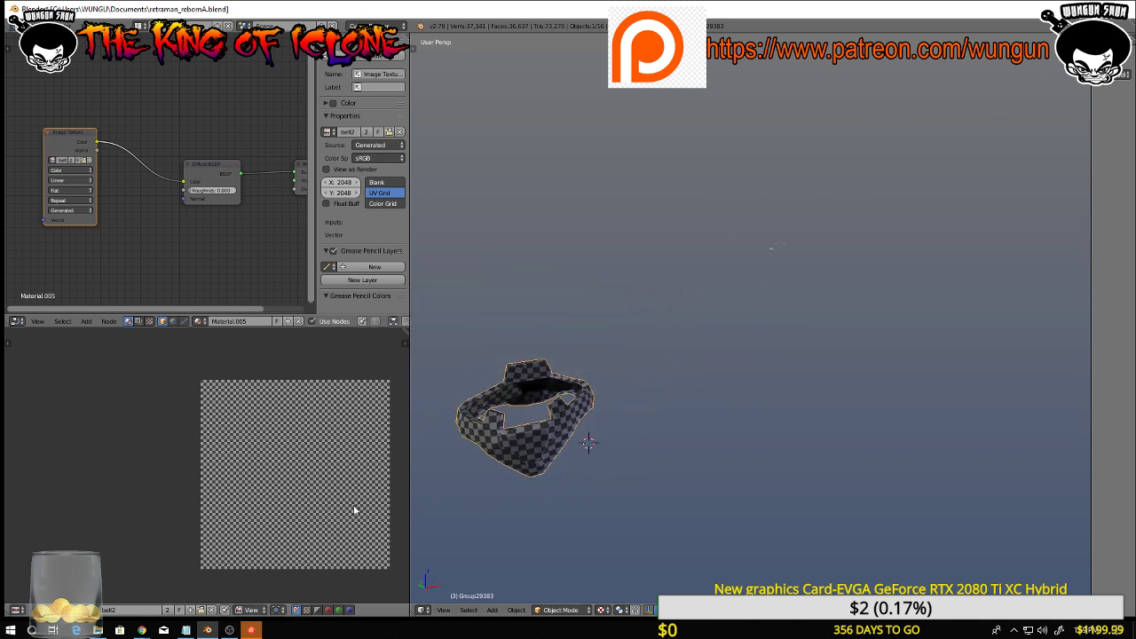
key("a")
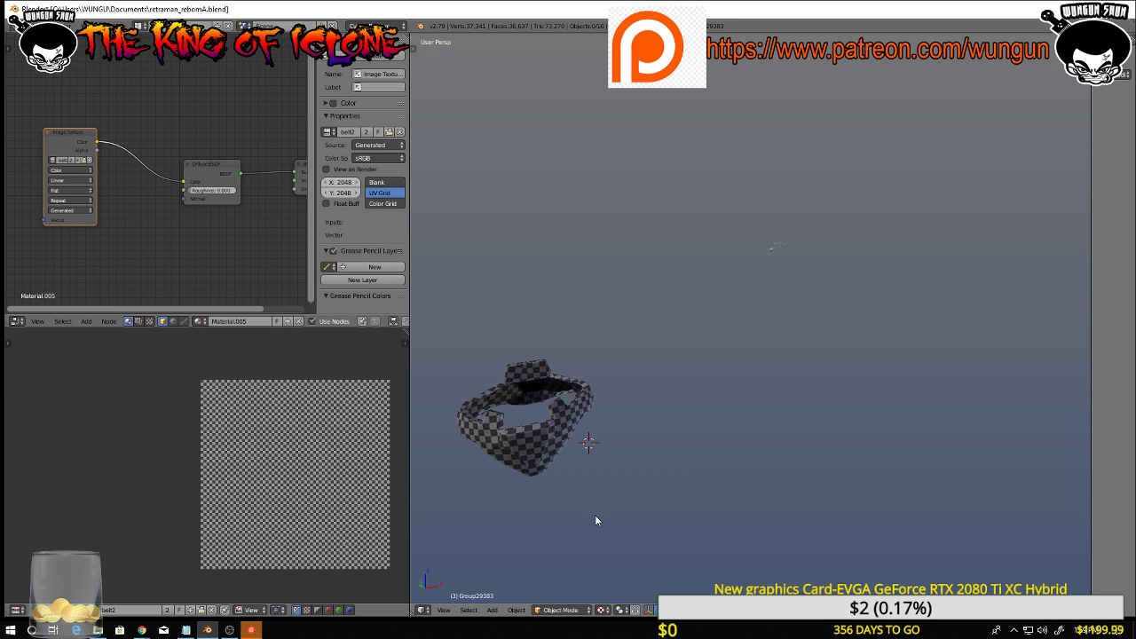
key("a")
middle_click_drag(572, 482, 611, 470)
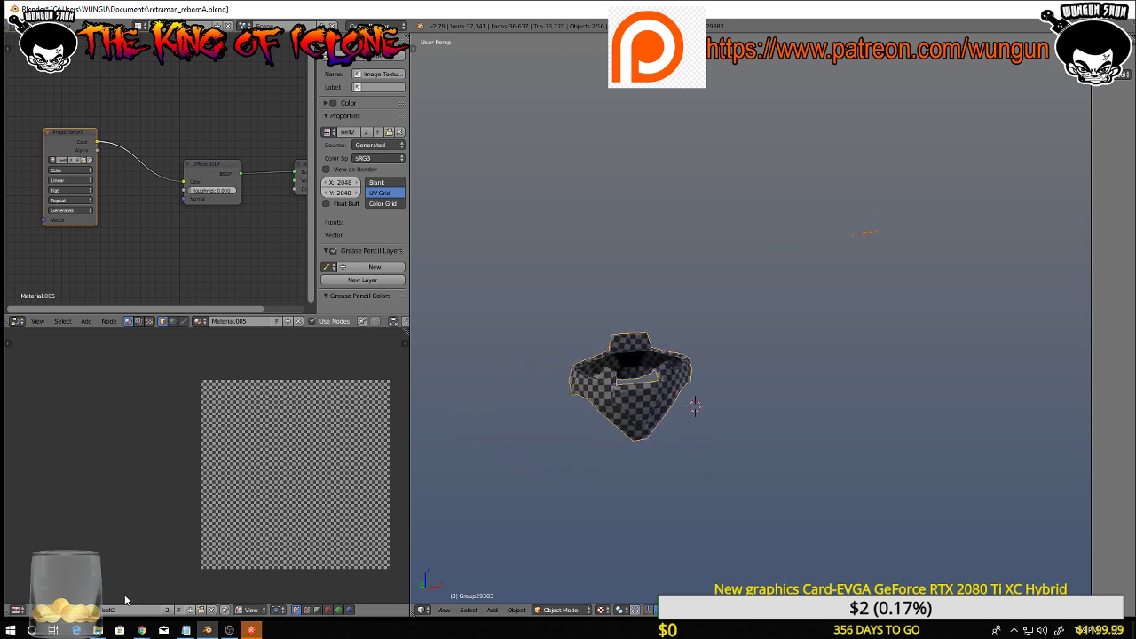
Save the belt2 image as belt2.png in PNG format with RGBA channels
left_click(58, 609)
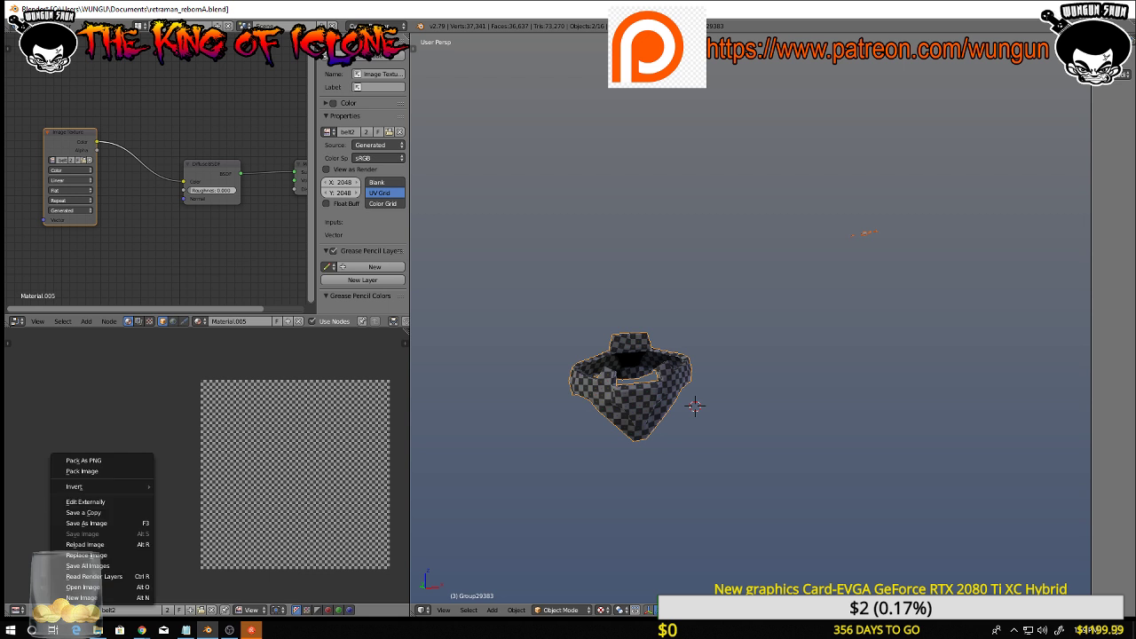
left_click(88, 526)
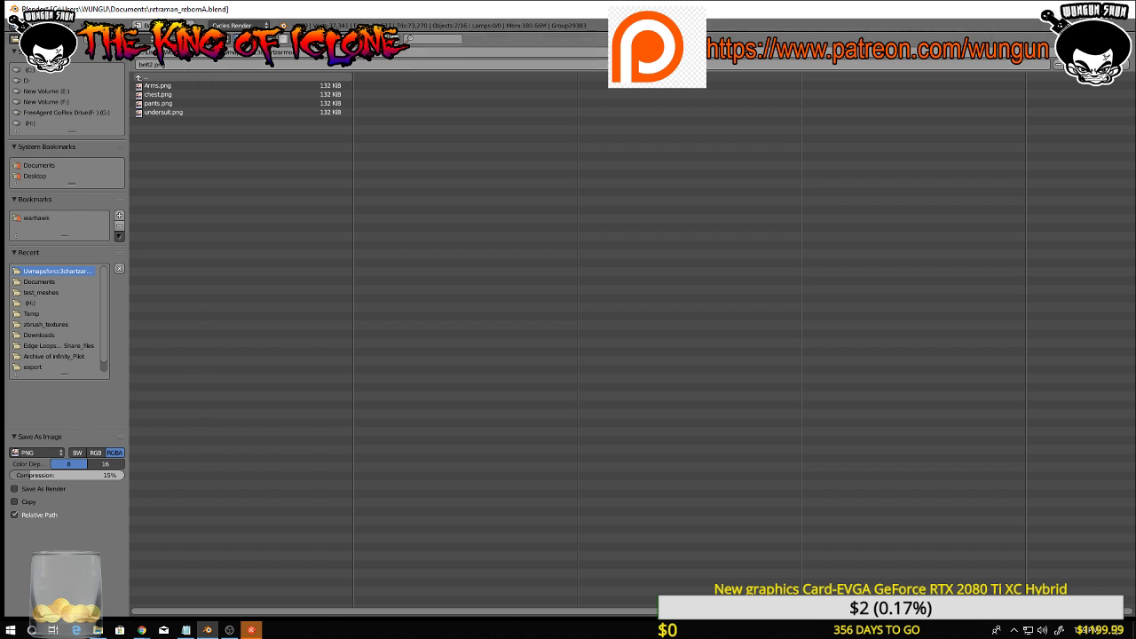
left_click(1096, 53)
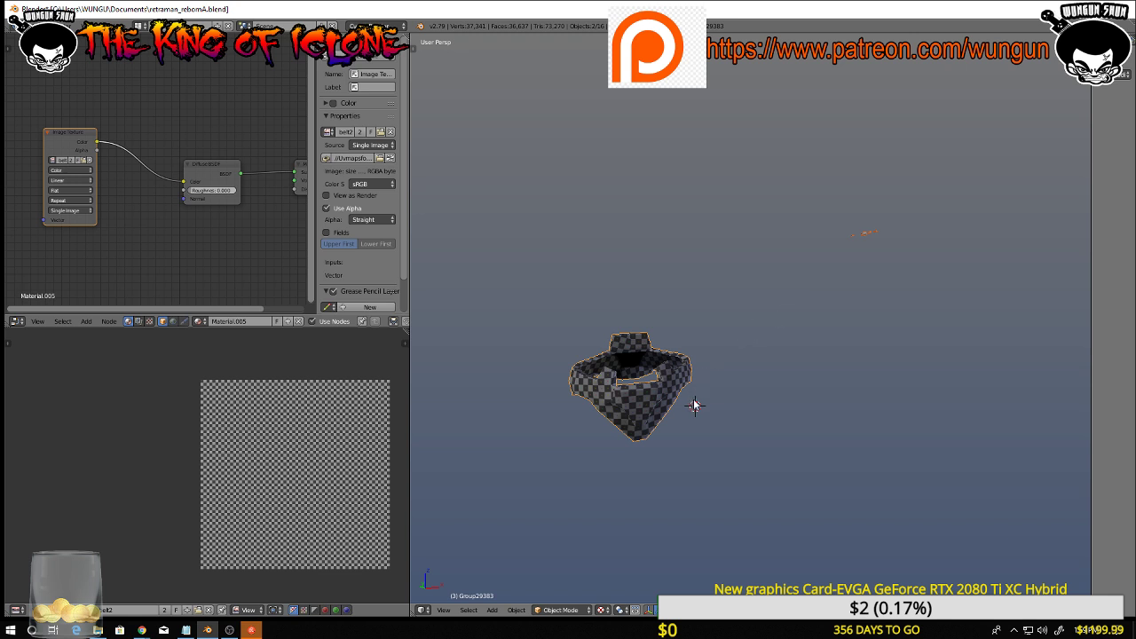
Unhide all parts of the character and examine the untextured thigh plates
key("alt+h")
middle_click_drag(744, 391, 936, 271)
scroll(765, 310, "up", 1)
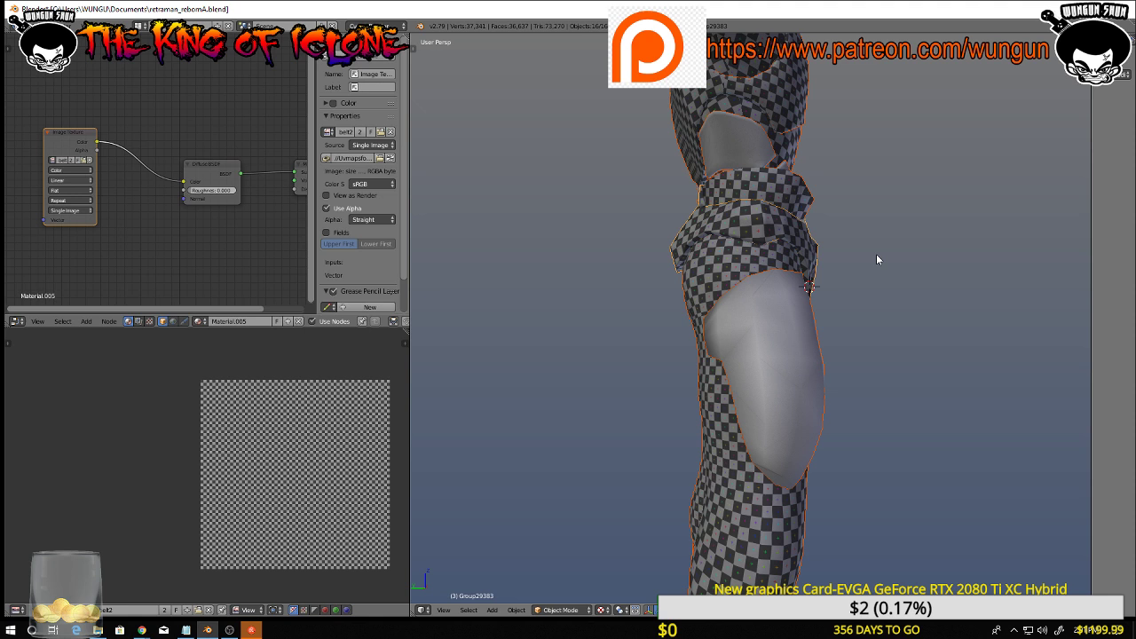
scroll(885, 286, "down", 5)
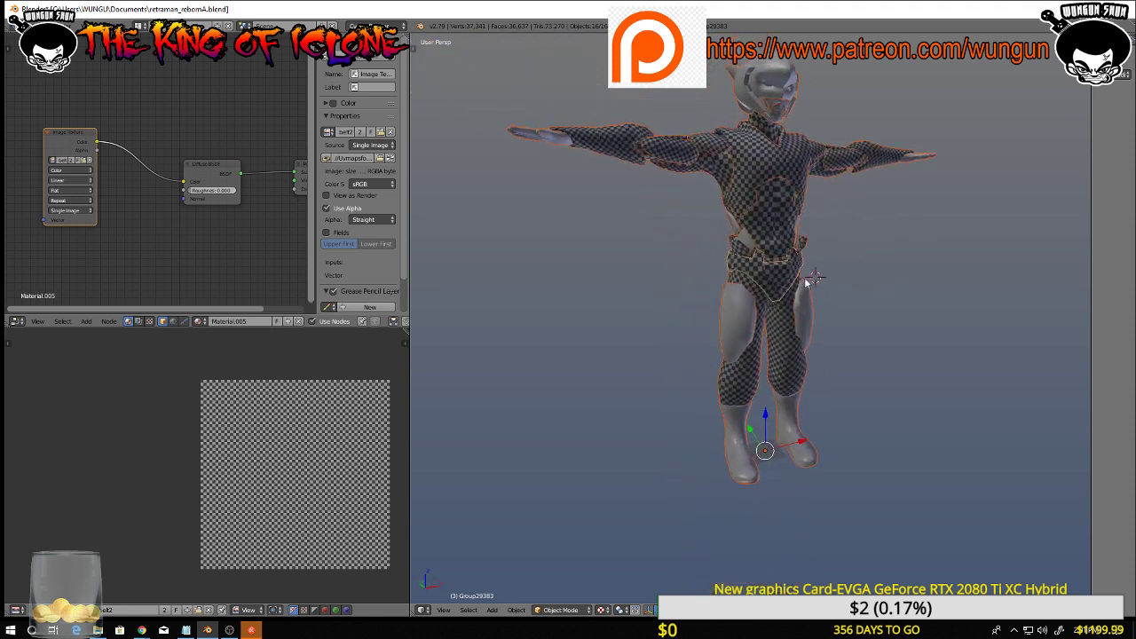
scroll(829, 293, "up", 3)
right_click(843, 321)
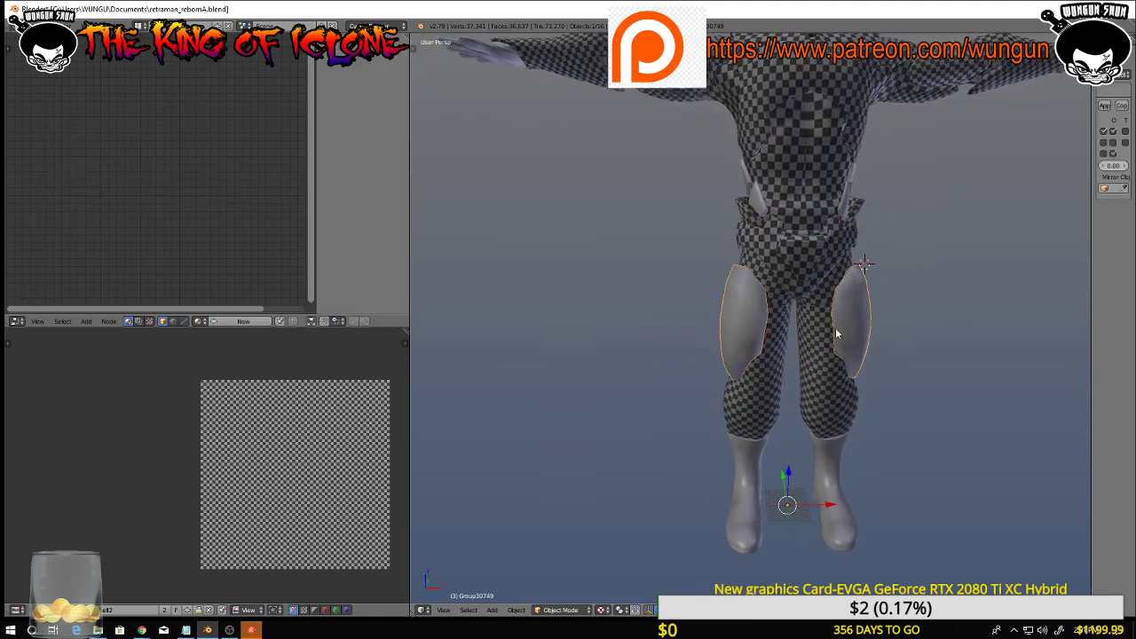
middle_click_drag(836, 327, 840, 331)
middle_click_drag(931, 308, 700, 379, "shift")
scroll(730, 370, "up", 4)
middle_click_drag(788, 323, 701, 253)
scroll(701, 251, "down", 4)
Hide the belt, undersuit, chest piece, pants and the side pieces at the waist
right_click(688, 248)
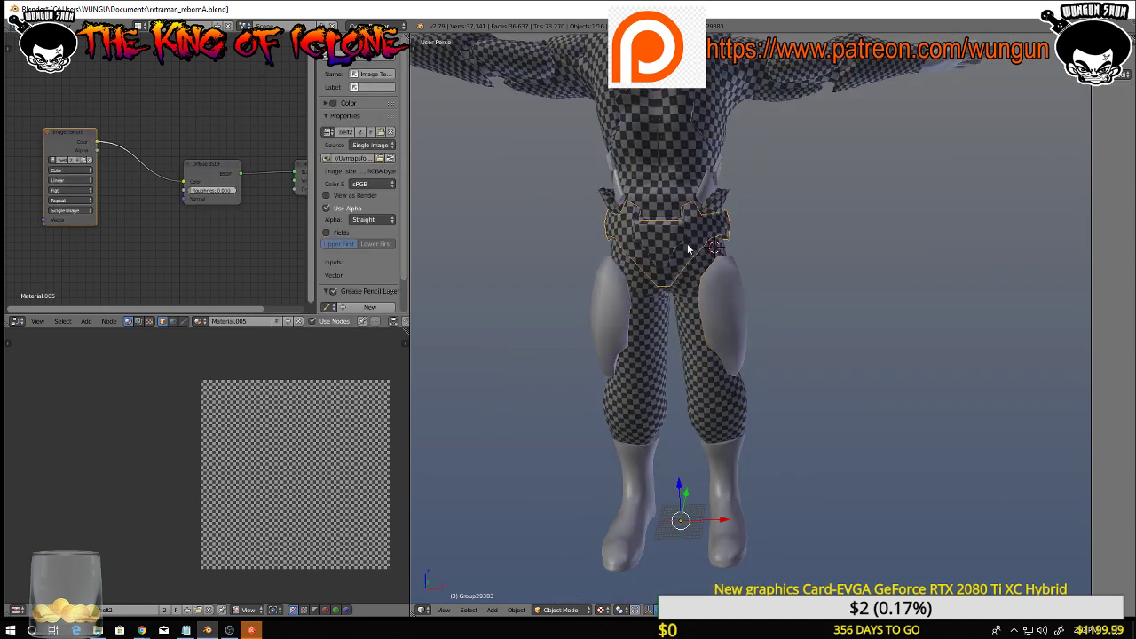
key("h")
right_click(669, 179)
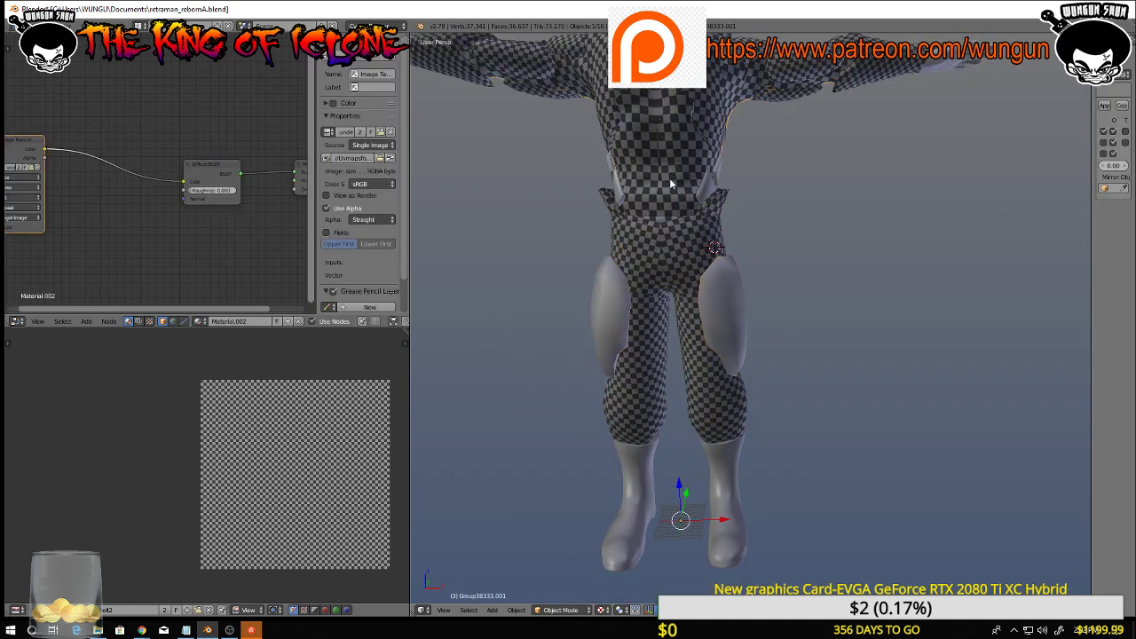
key("h")
right_click(705, 102)
key("Delete")
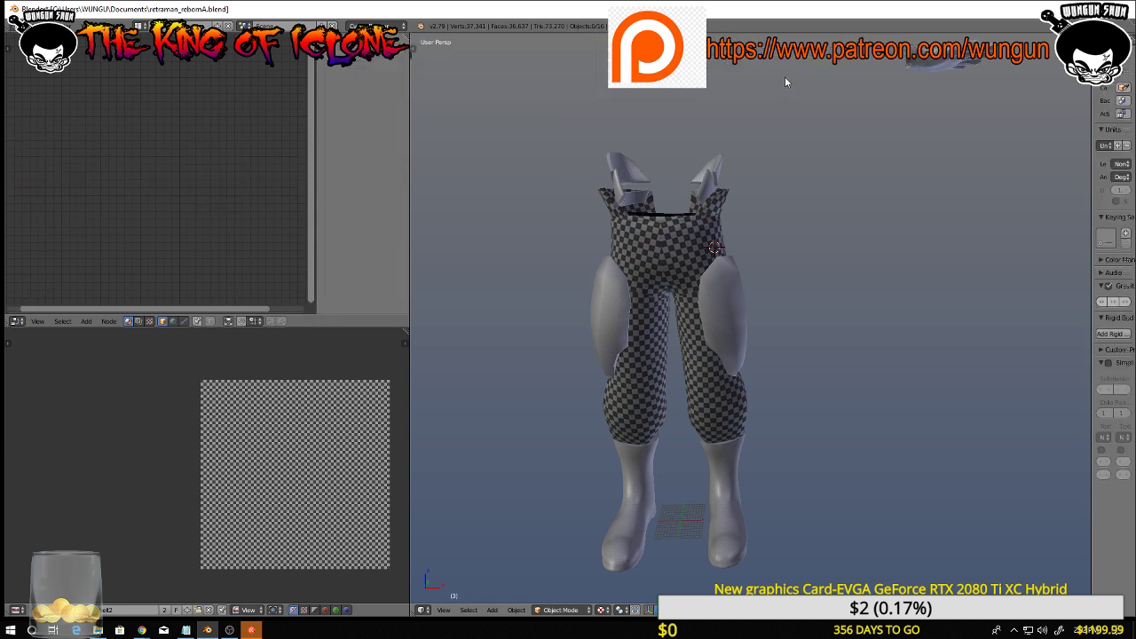
right_click(684, 251)
key("Delete")
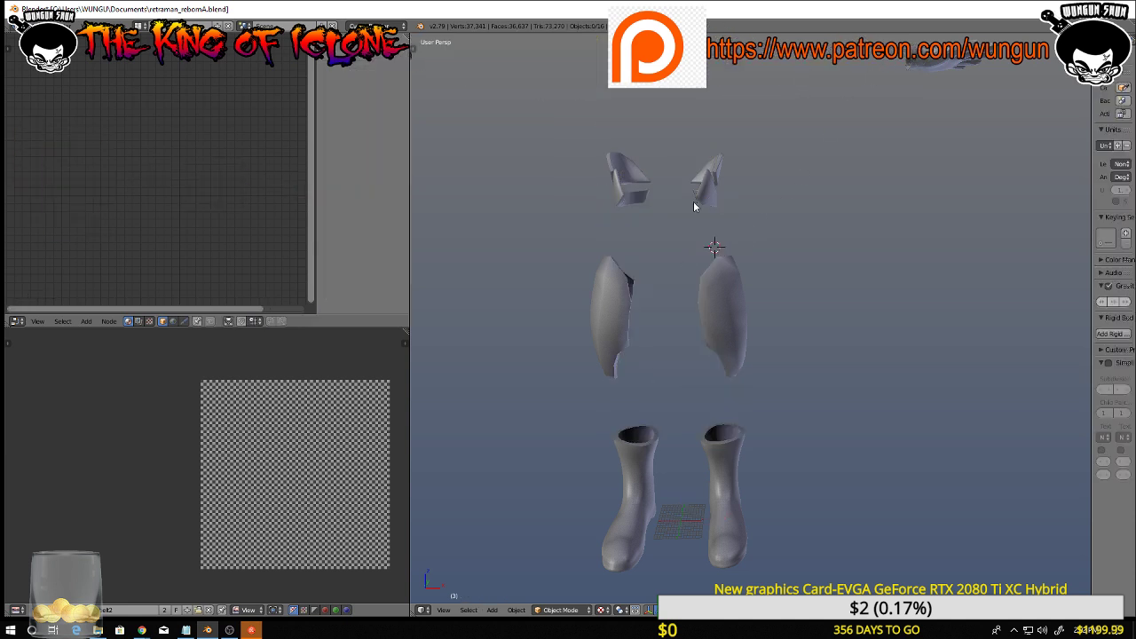
right_click(699, 197)
key("Delete")
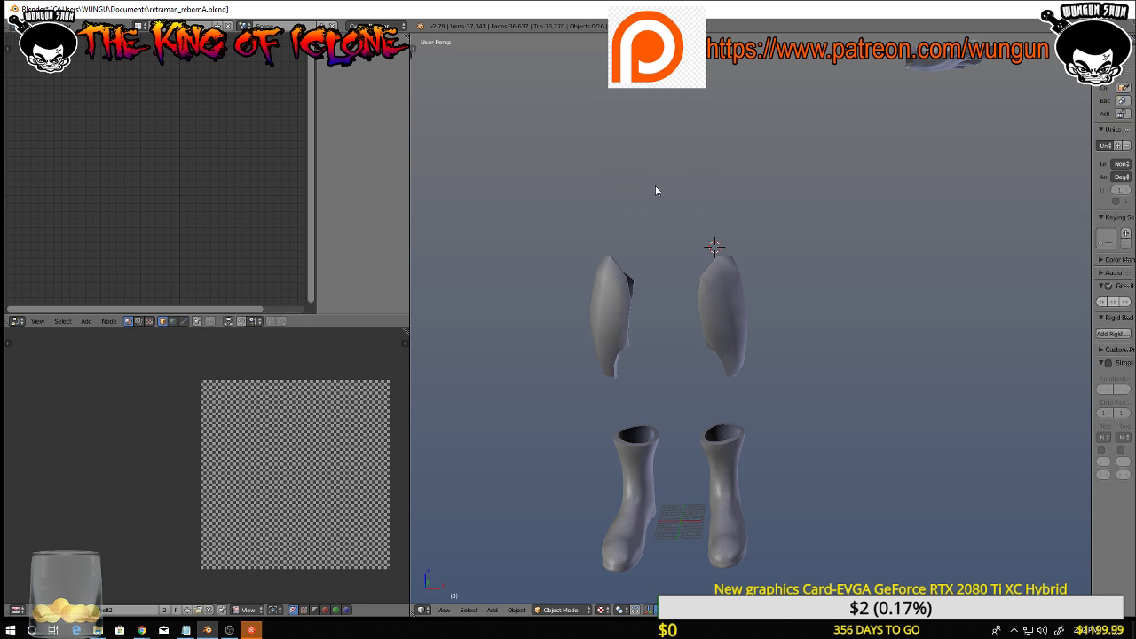
Examine the thigh plates from several sides and hide the pair of boots
right_click(717, 293)
middle_click_drag(717, 293, 669, 304)
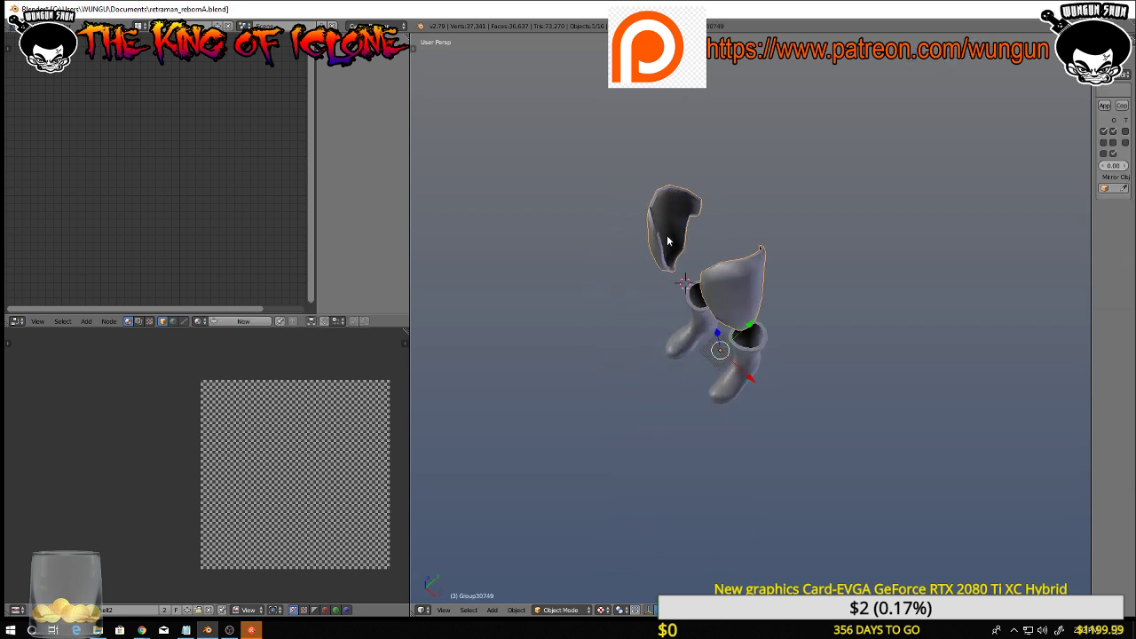
middle_click_drag(679, 259, 751, 346)
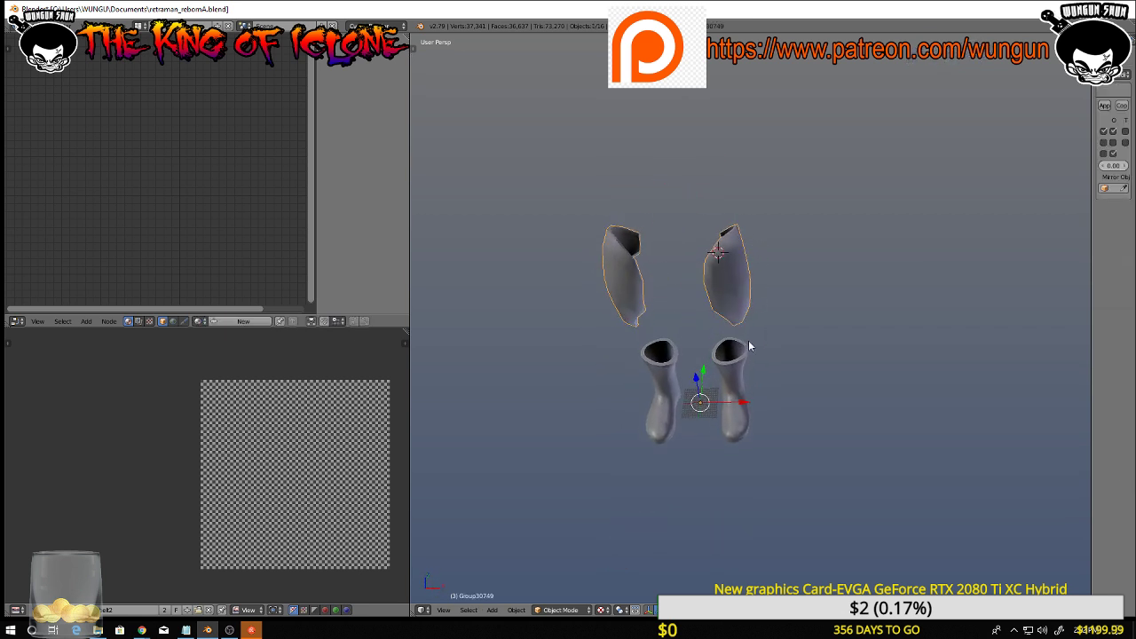
right_click(741, 369)
key("Delete")
scroll(811, 307, "down", 3)
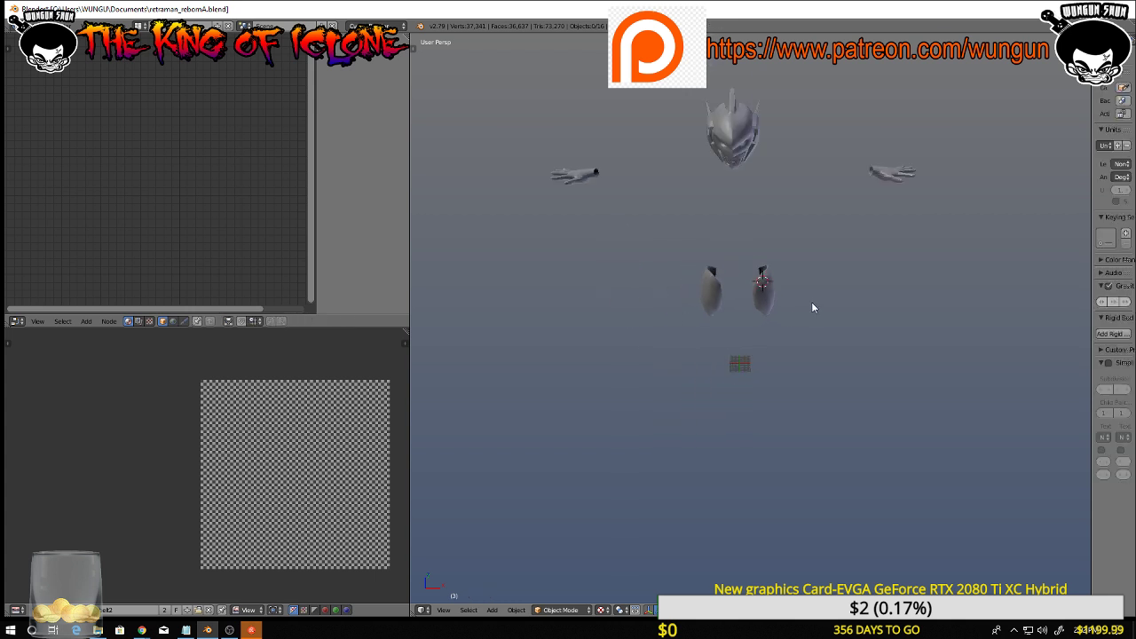
Hide the hands, the helmet and the face piece of the head
right_click(883, 177)
key("Delete")
right_click(593, 174)
key("Delete")
right_click(718, 150)
key("Delete")
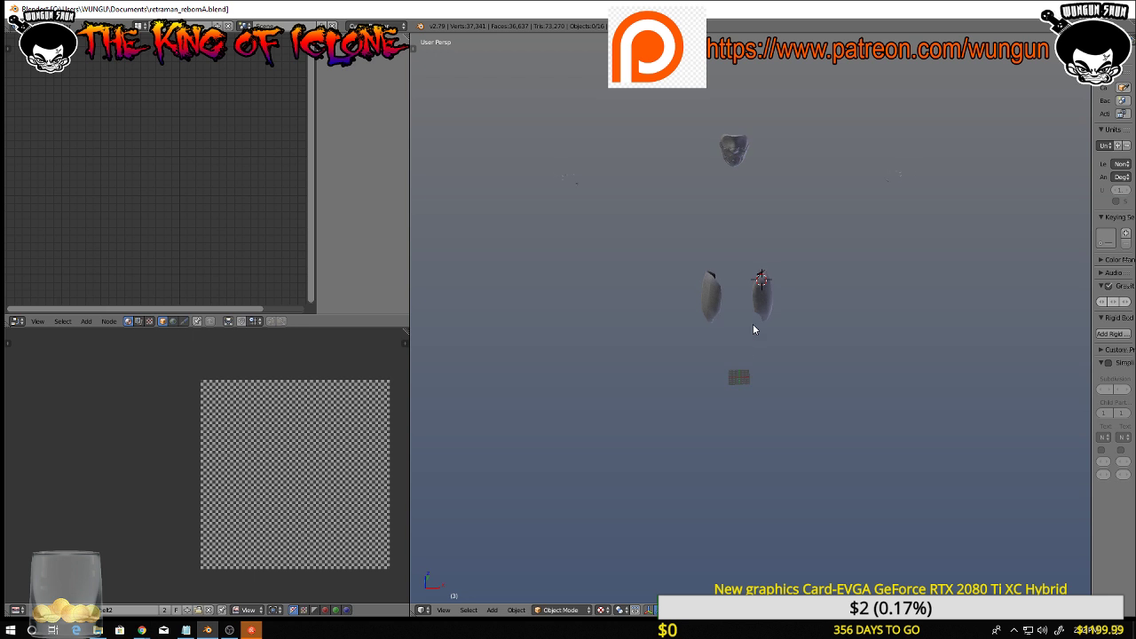
middle_click_drag(755, 324, 757, 227)
right_click(759, 310)
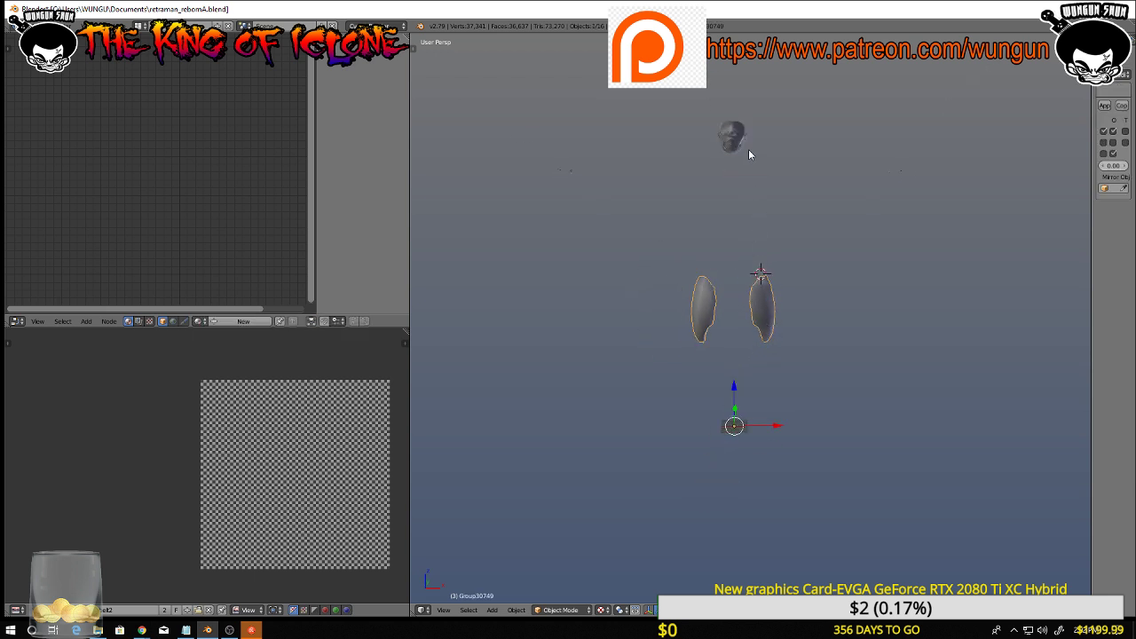
right_click(736, 142)
key("Delete")
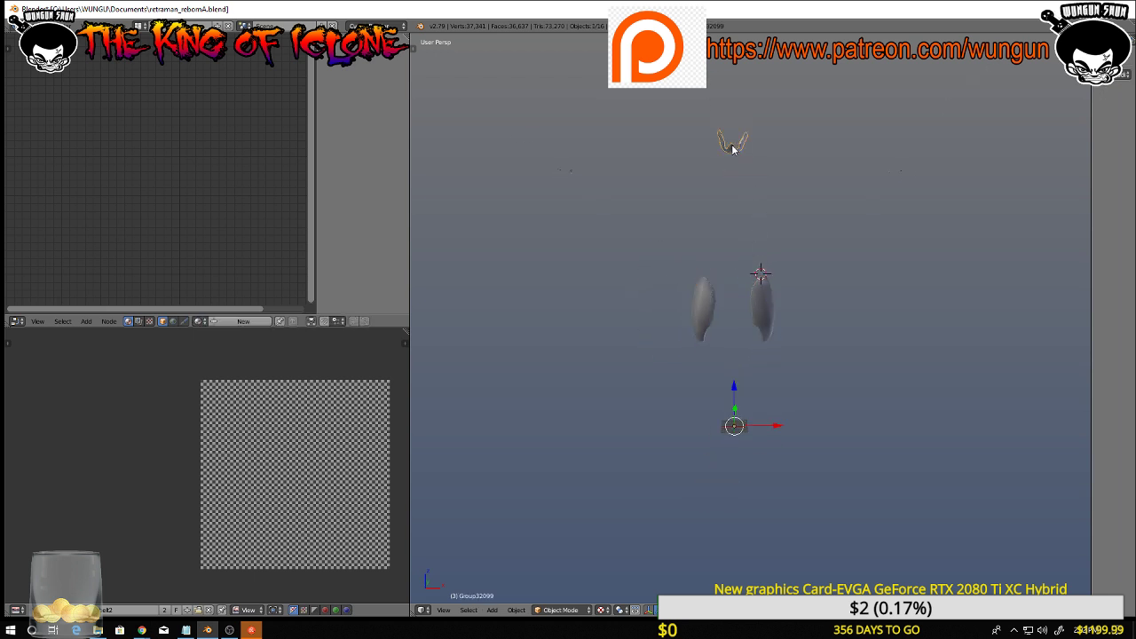
Select the thigh plates, widen the properties area to show their Mirror modifier and enter Edit Mode
right_click(755, 297)
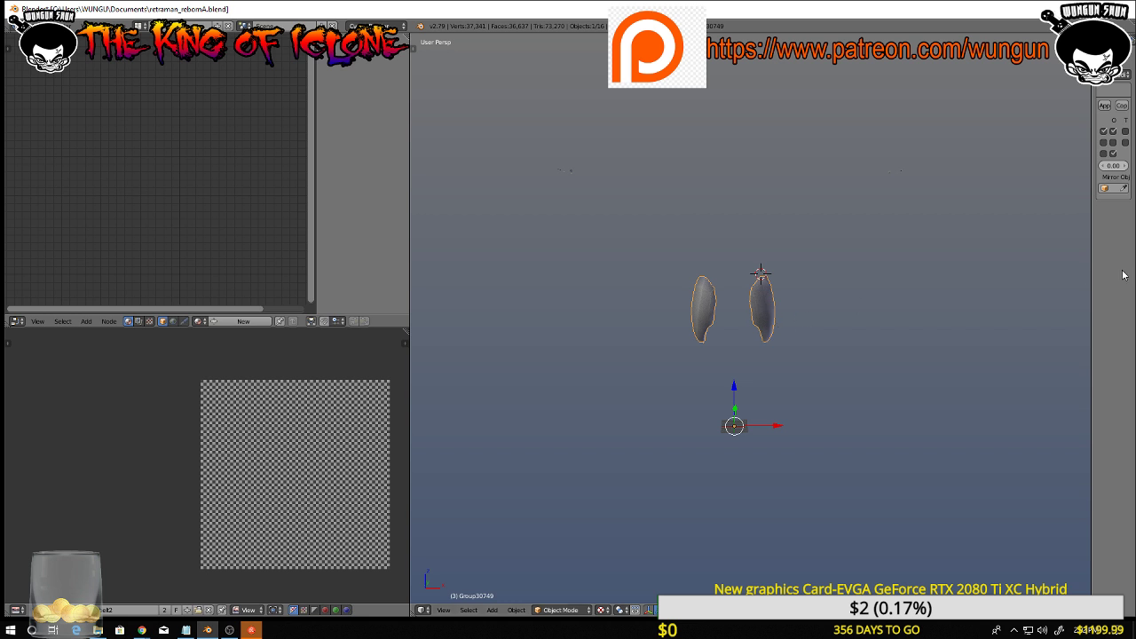
left_click_drag(1092, 288, 910, 324)
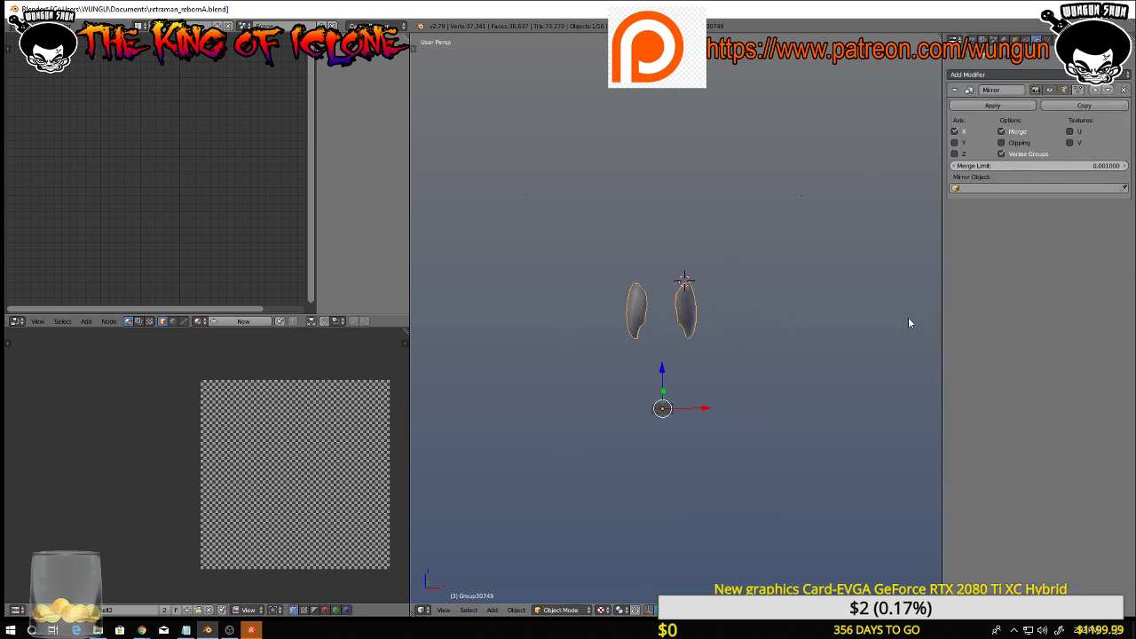
scroll(723, 321, "up", 7)
middle_click_drag(667, 239, 935, 252)
middle_click_drag(865, 209, 744, 223)
key("Tab")
scroll(802, 269, "up", 4)
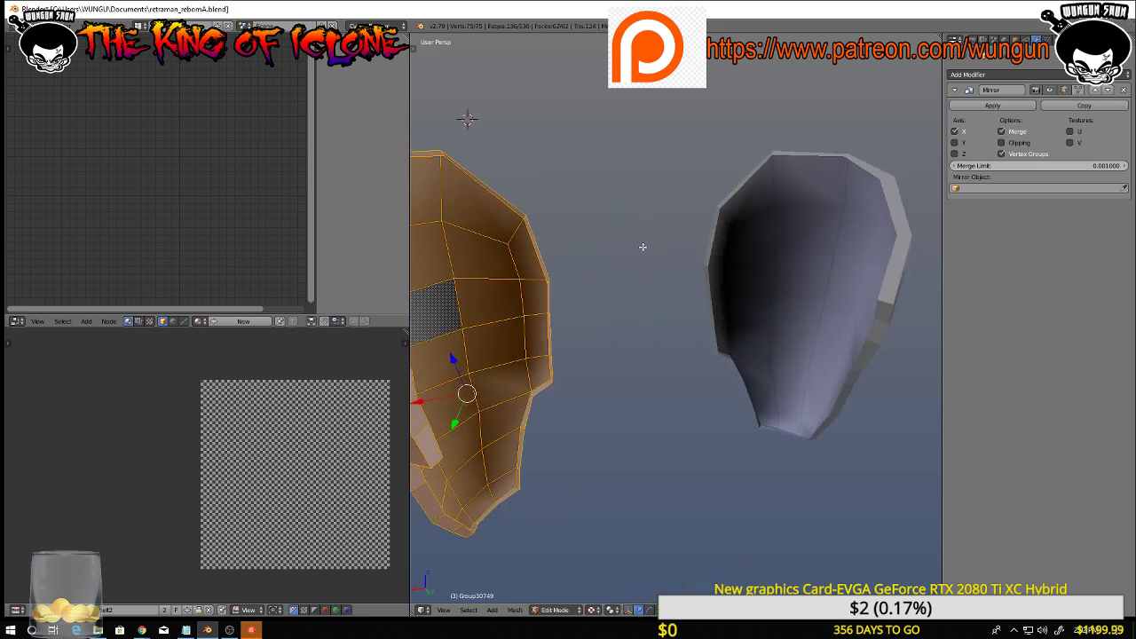
Select the edge loop along the thigh plate's upper rim and show the Mirror modifier's result on the edit cage
middle_click_drag(635, 260, 718, 302)
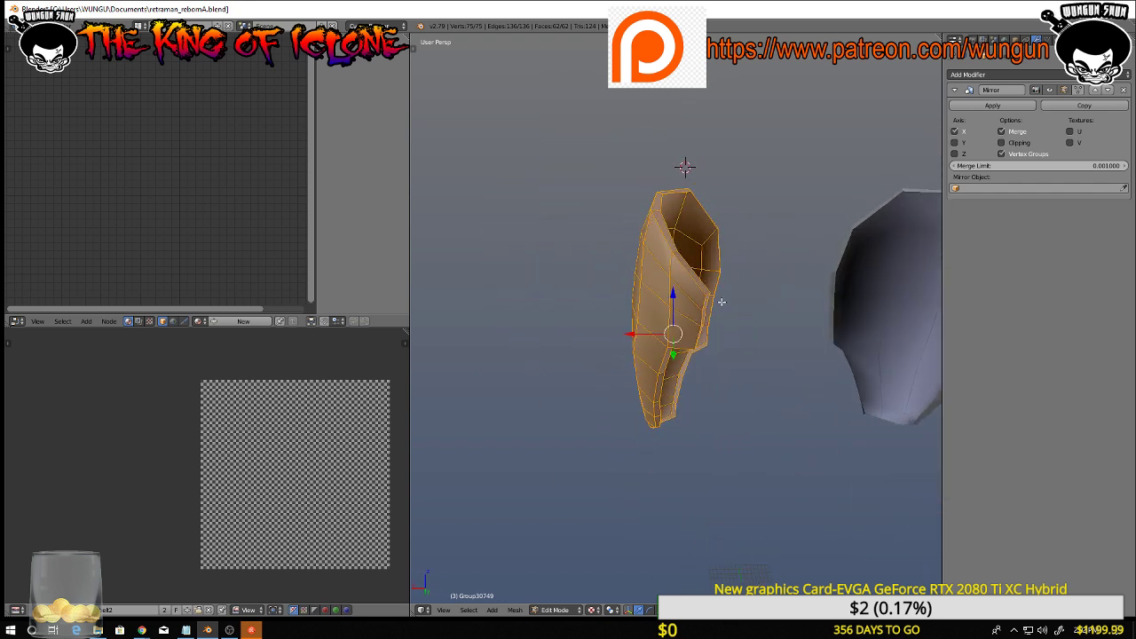
right_click(678, 264)
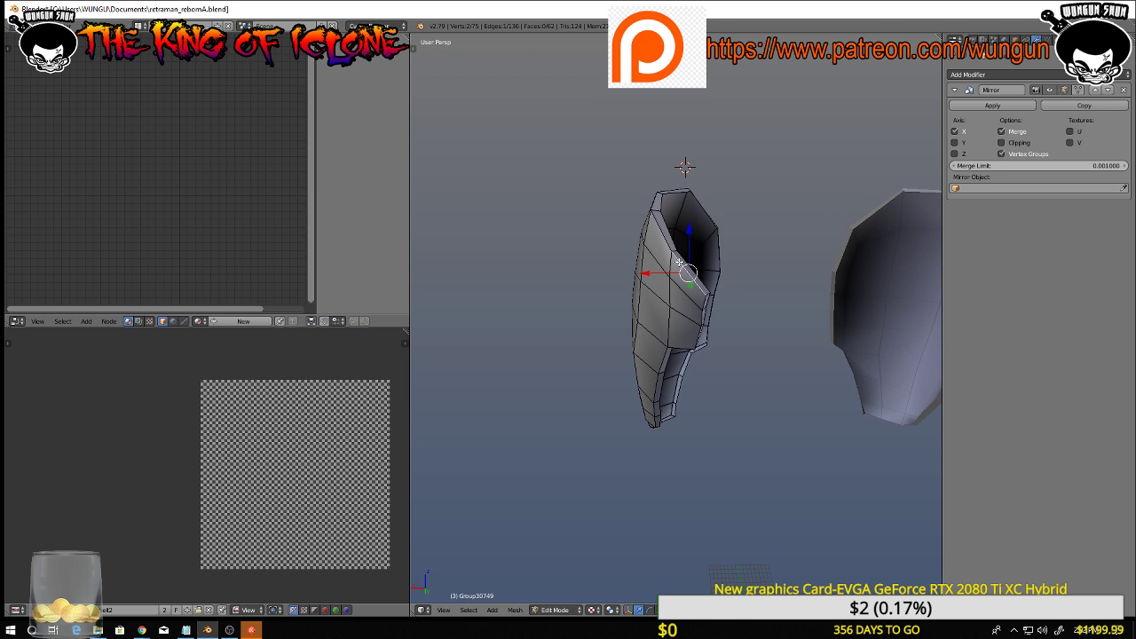
right_click(679, 262, "alt")
middle_click_drag(825, 246, 817, 241)
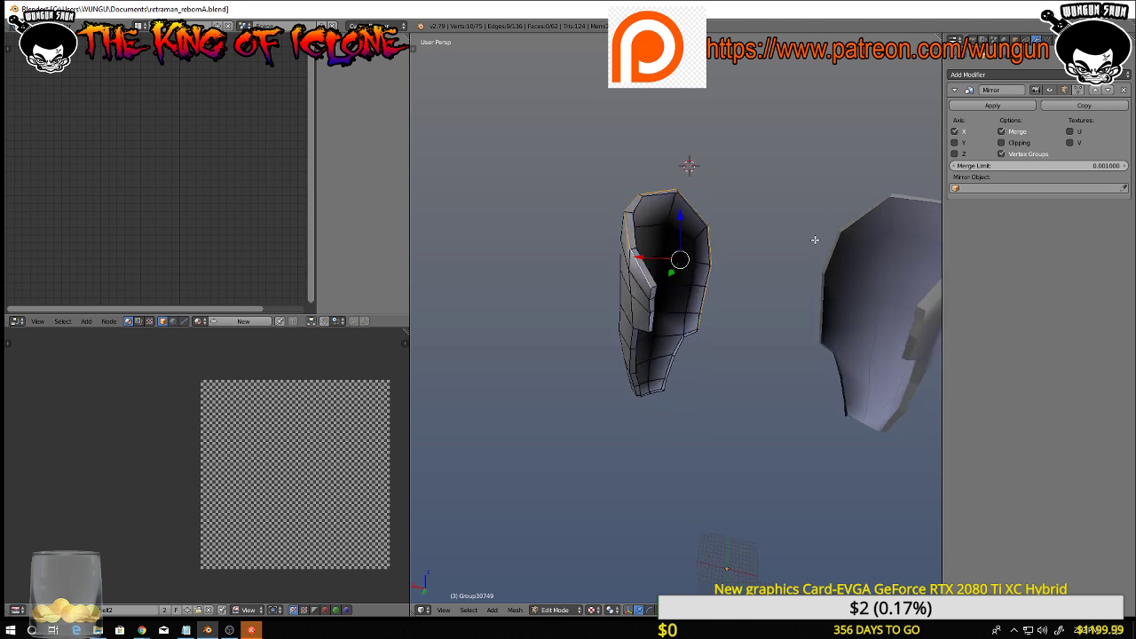
left_click(1075, 91)
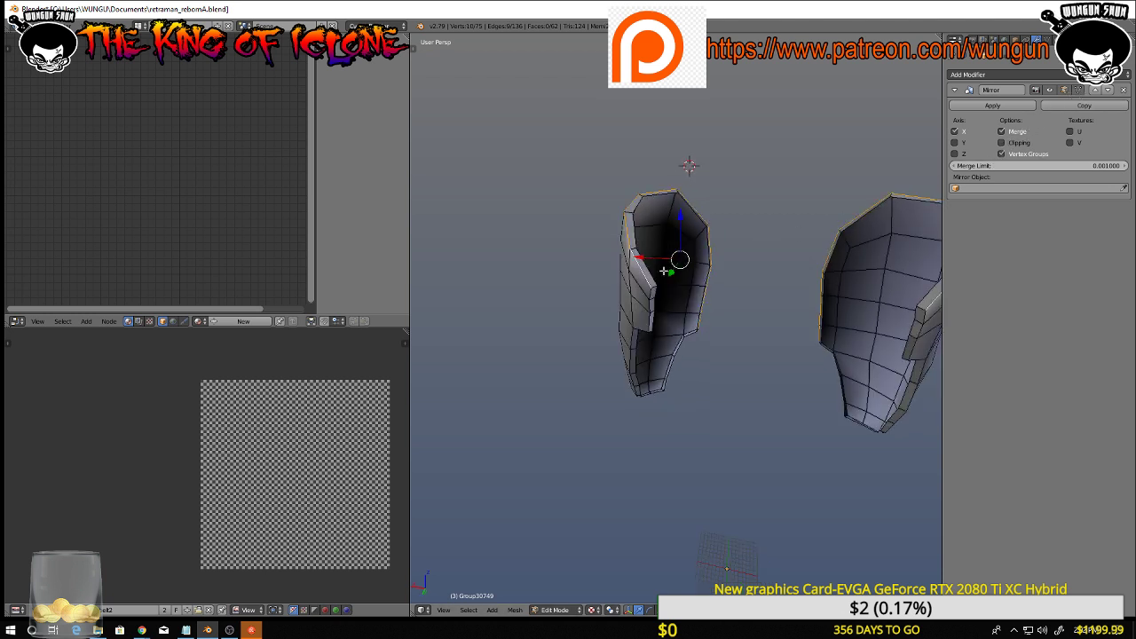
Extend the rim selection with the edge loop along the thigh plate's raised side section
right_click(649, 297, "alt+shift")
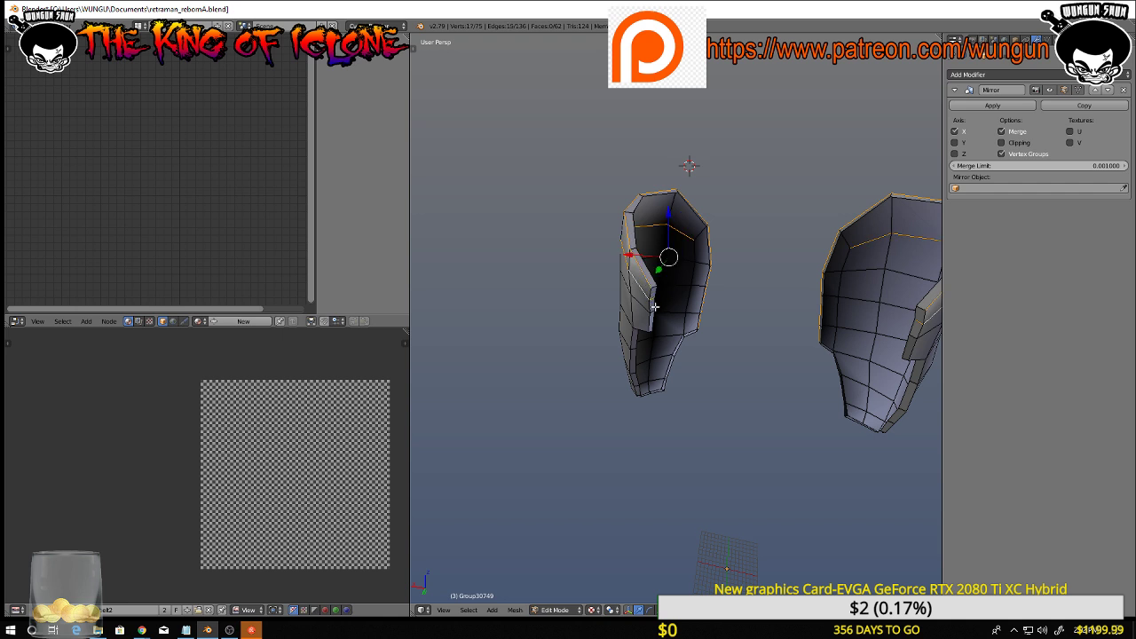
key("ctrl+z")
scroll(655, 307, "up", 4)
right_click(644, 308, "alt")
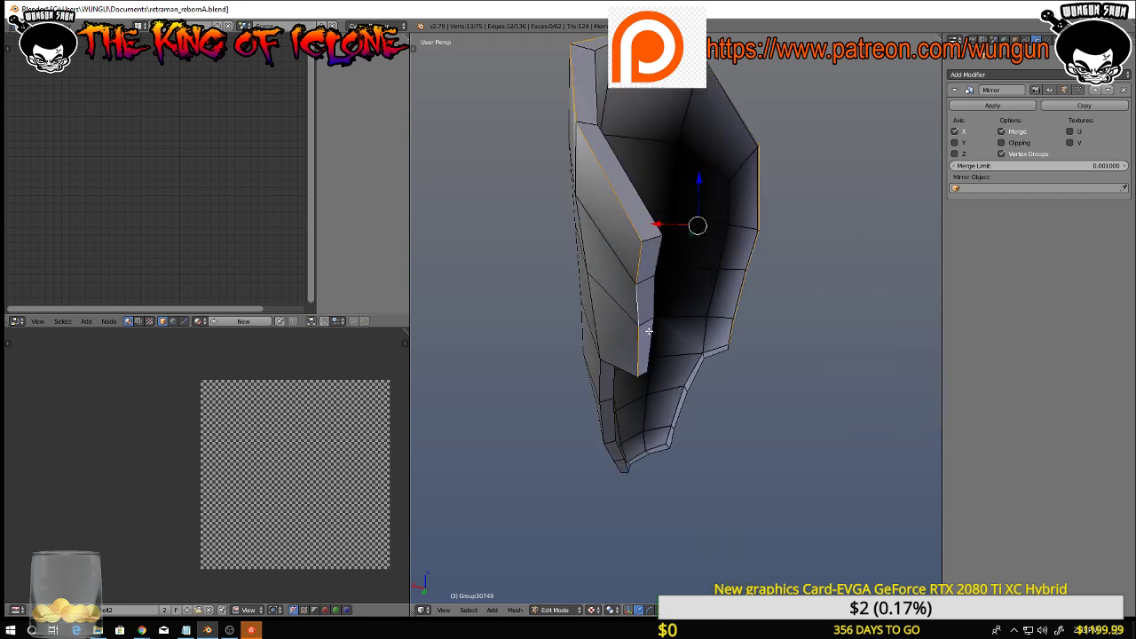
scroll(643, 308, "up", 4)
right_click(556, 465, "alt+shift")
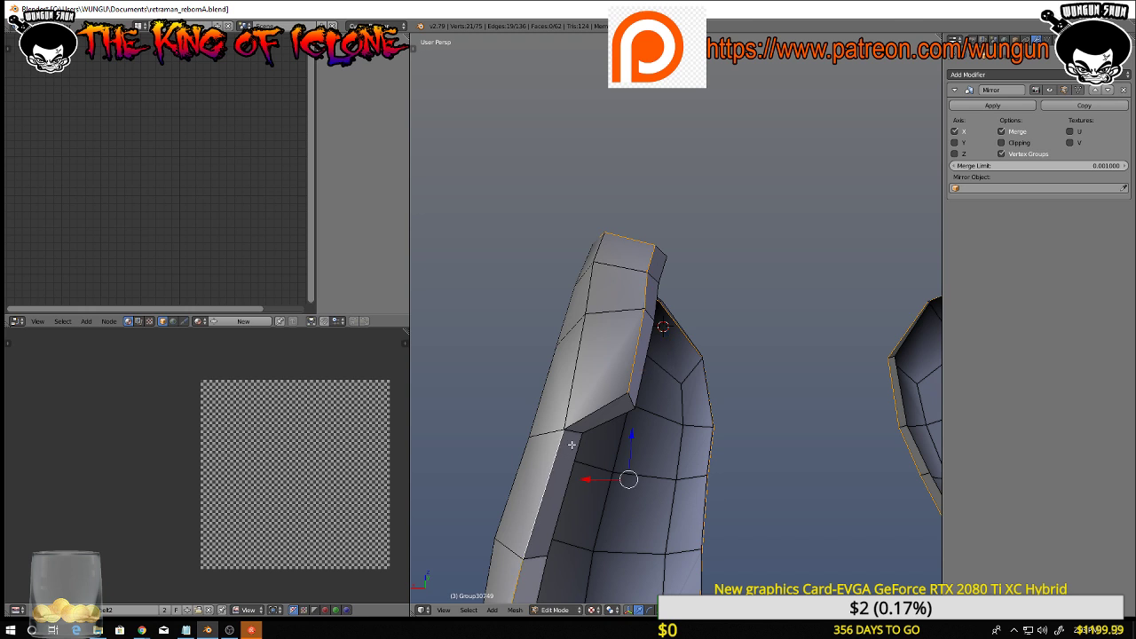
Add the edges along the notch and the lower side rim of the thigh plate to the selection
scroll(595, 421, "down", 4)
middle_click_drag(595, 421, 848, 420)
middle_click_drag(746, 176, 834, 87)
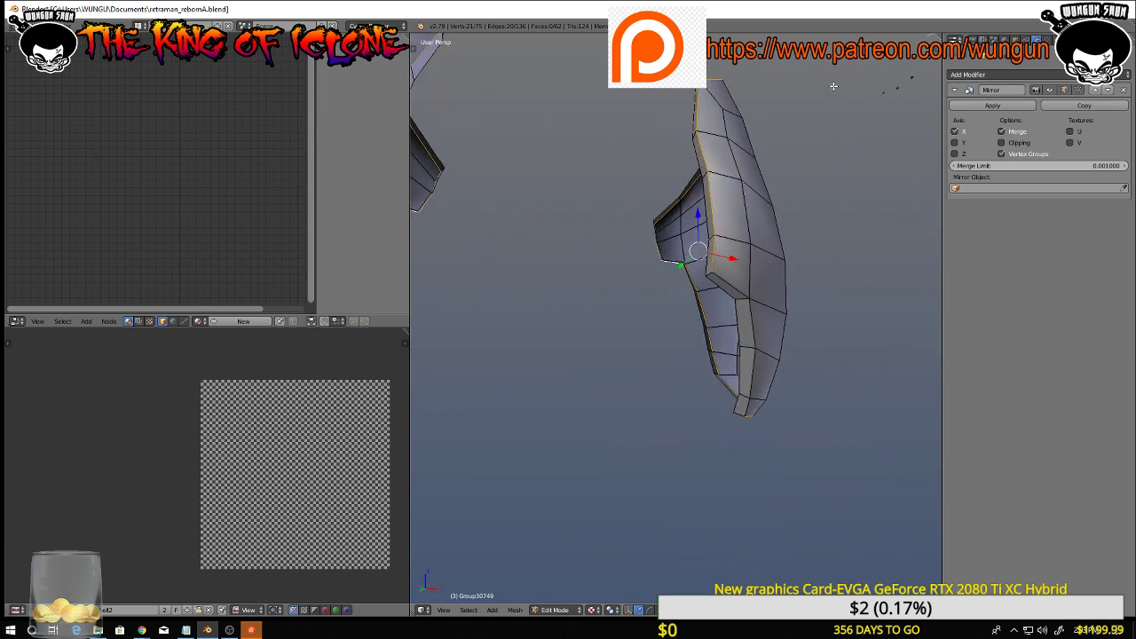
right_click(739, 292, "shift")
right_click(751, 326, "shift")
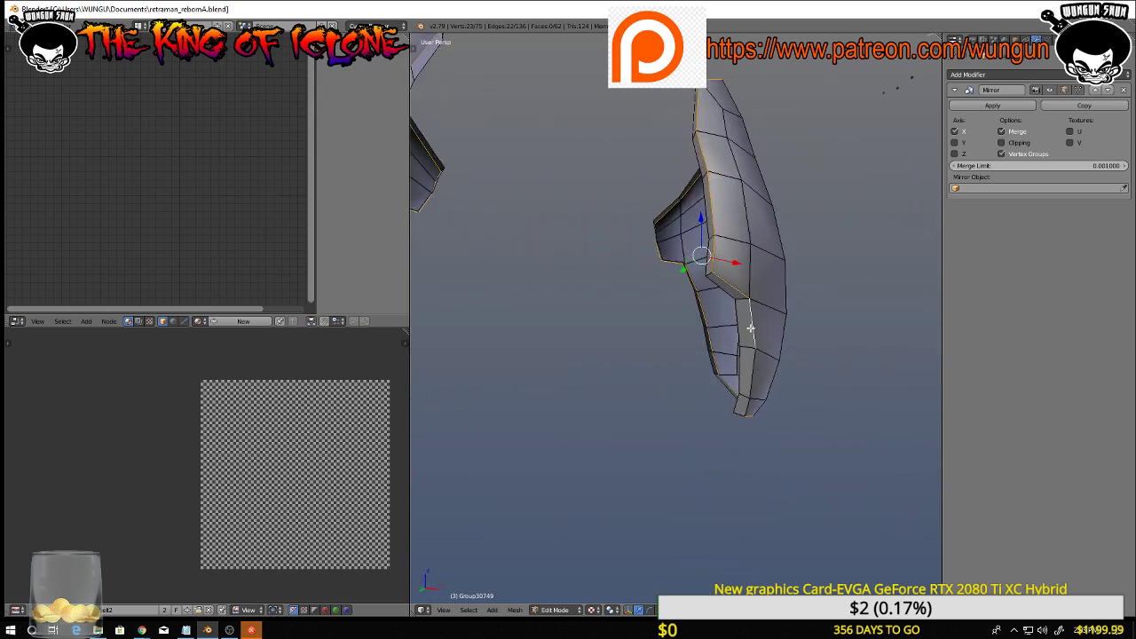
right_click(755, 367, "shift")
middle_click_drag(758, 380, 820, 356)
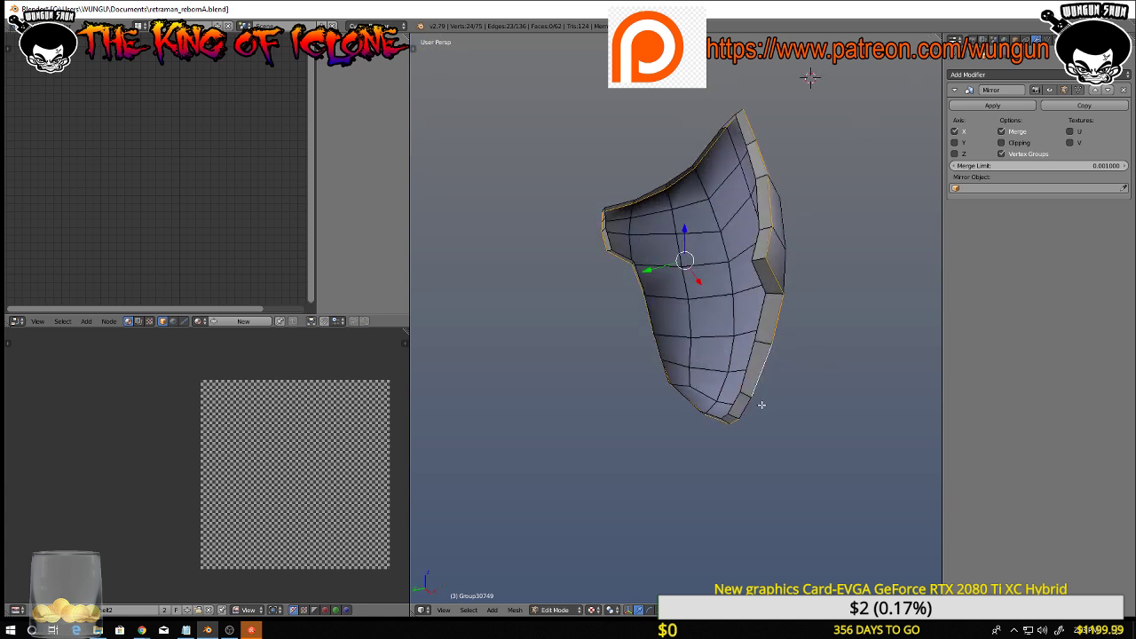
right_click(749, 408, "shift")
Add the last missing edge near the notch to complete the thigh plate's rim selection, and check it on both mirrored plates
middle_click_drag(745, 410, 802, 459)
scroll(800, 451, "up", 3)
scroll(726, 266, "down", 4)
middle_click_drag(734, 252, 658, 142)
right_click(648, 163, "shift")
scroll(720, 189, "down", 4)
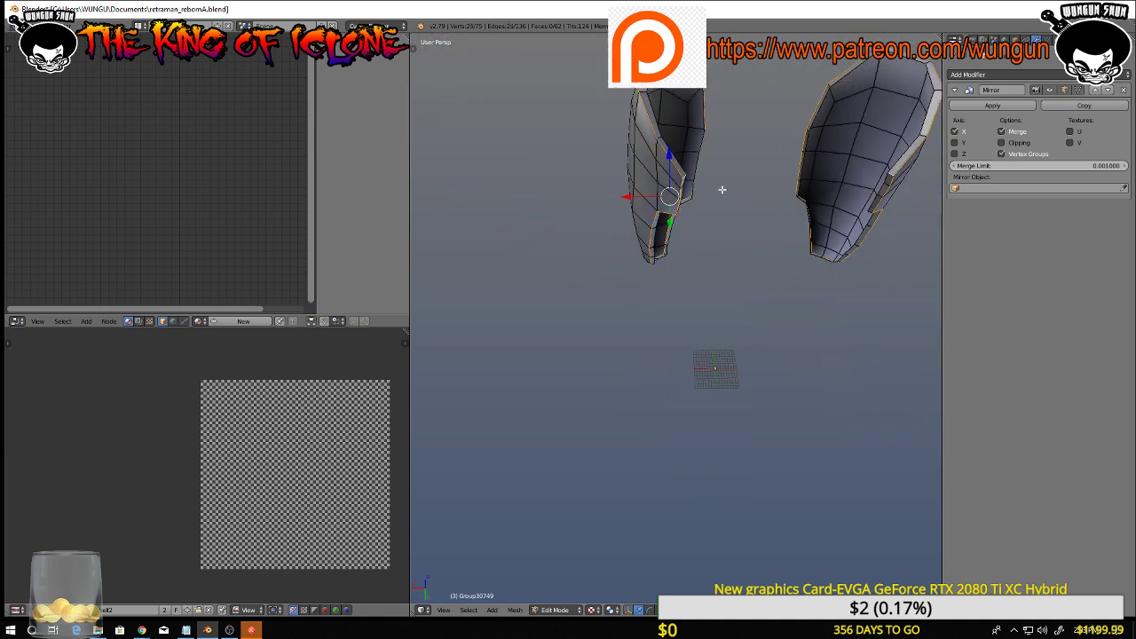
middle_click_drag(733, 209, 674, 233)
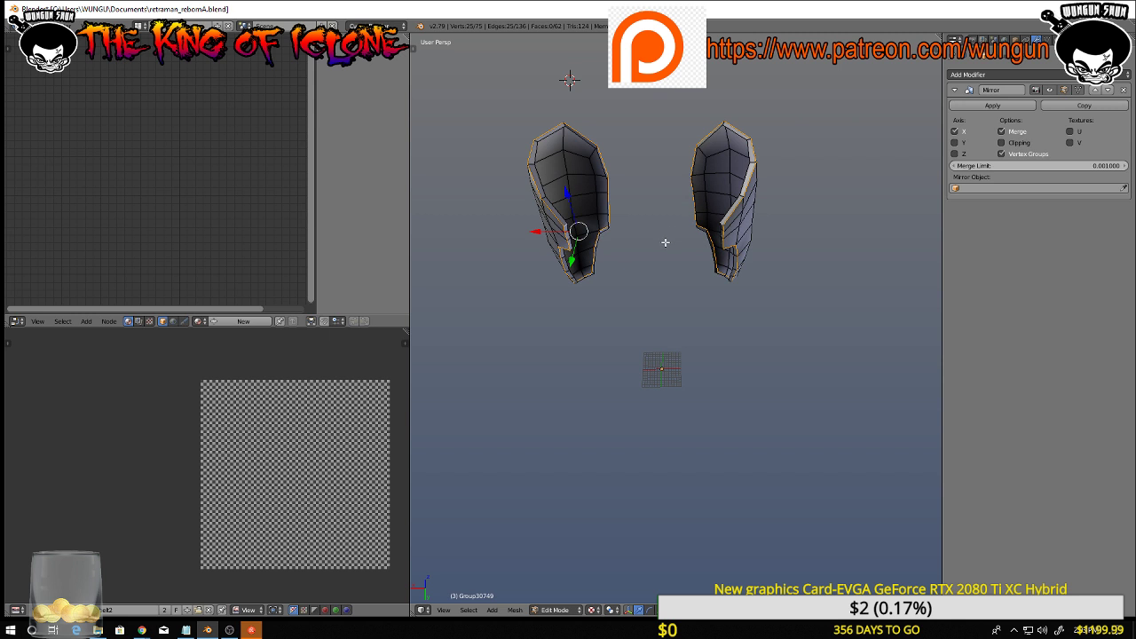
Mark the selected rim edges as a seam and select the whole thigh plate mesh
key("ctrl+e")
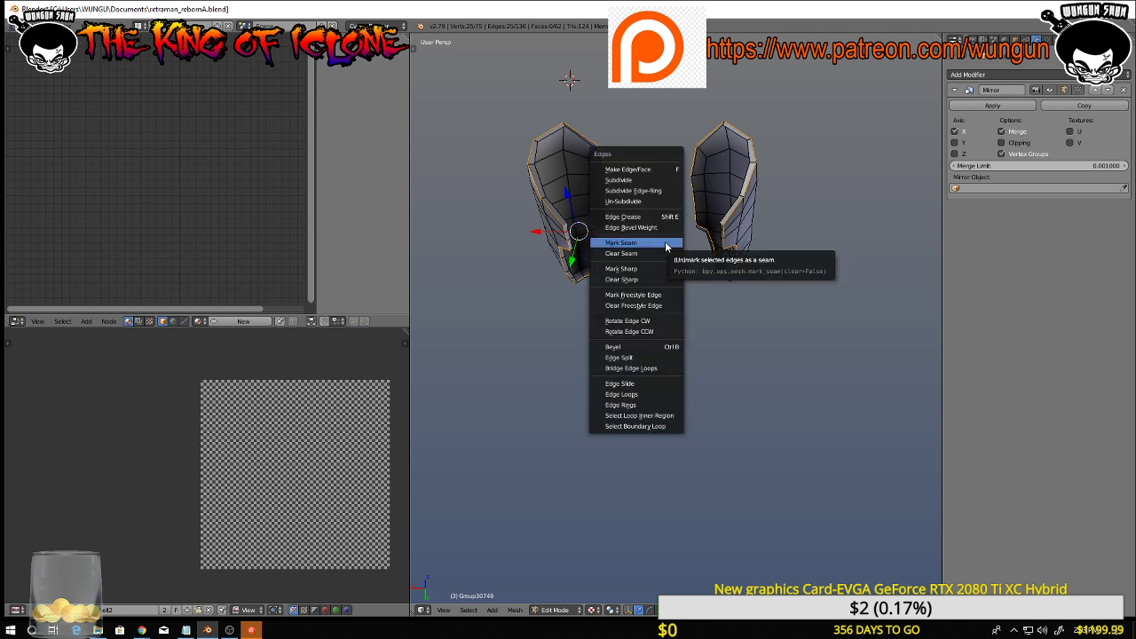
left_click(668, 239)
key("a")
key("a")
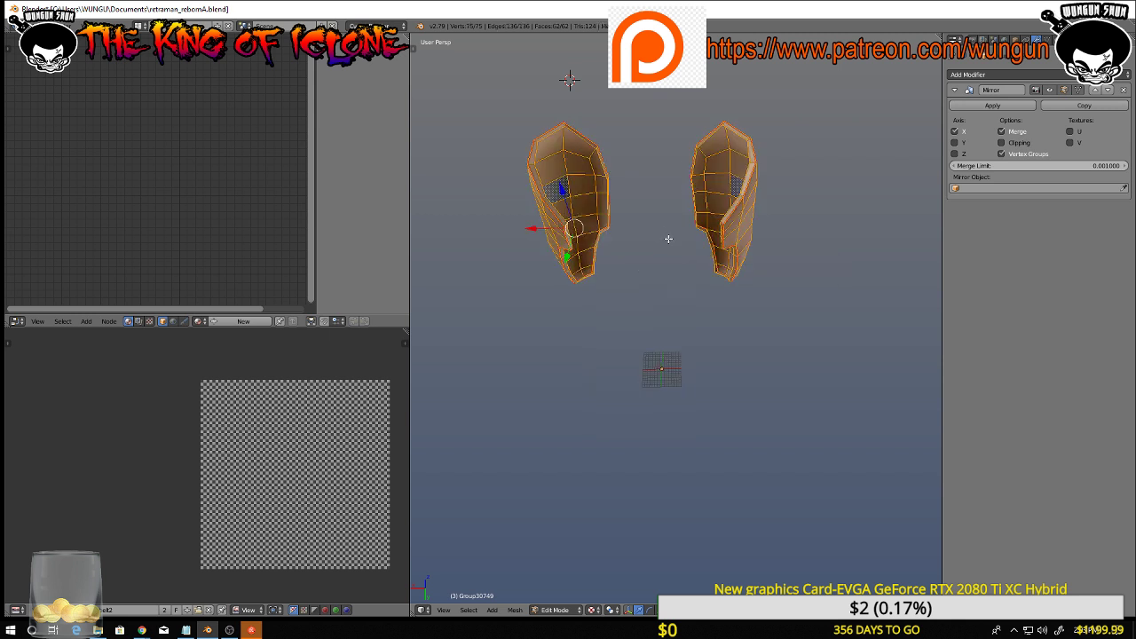
key("u")
left_click(599, 538)
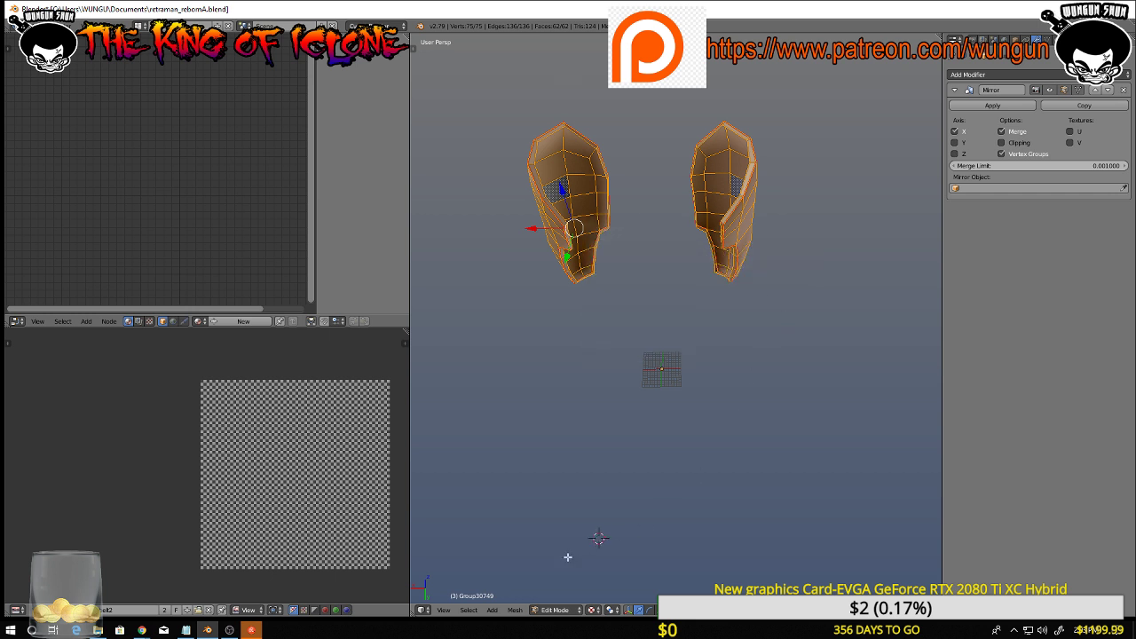
Unlink the belt2 image and create a 2048 x 2048 px UV Grid image named Leggguards
left_click(208, 610)
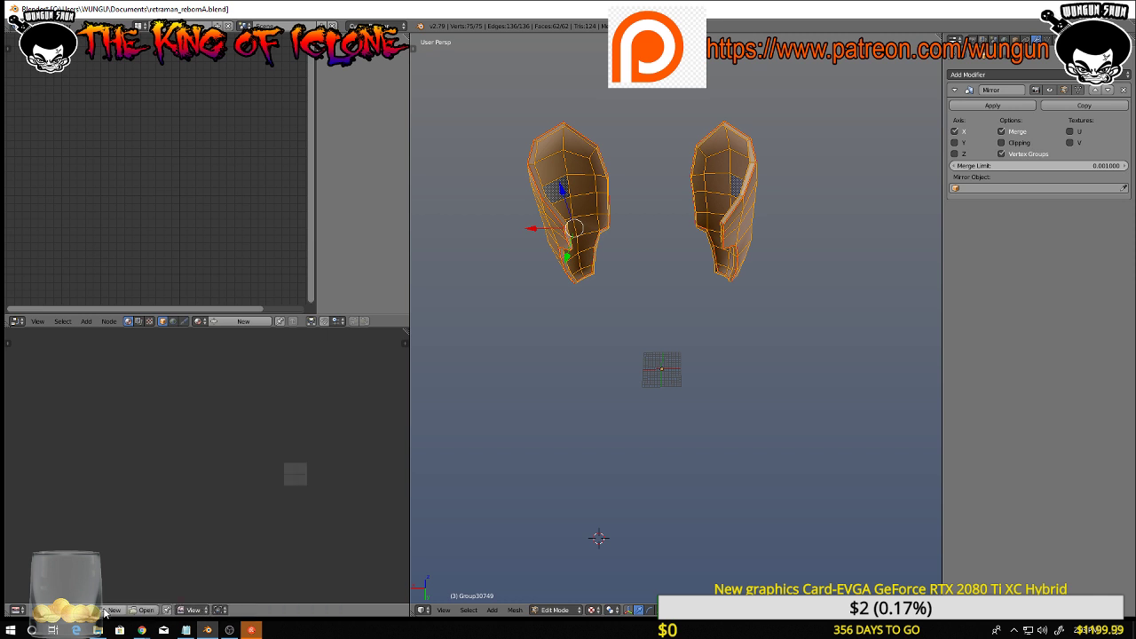
left_click(111, 610)
left_click(133, 518)
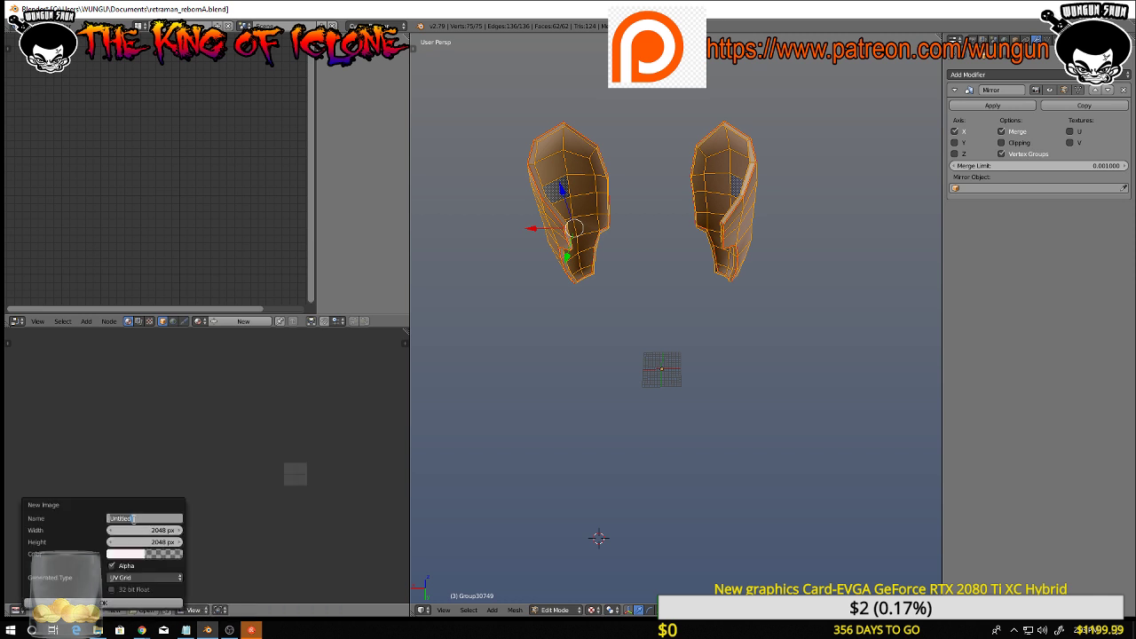
key("BackSpace")
left_click(120, 603)
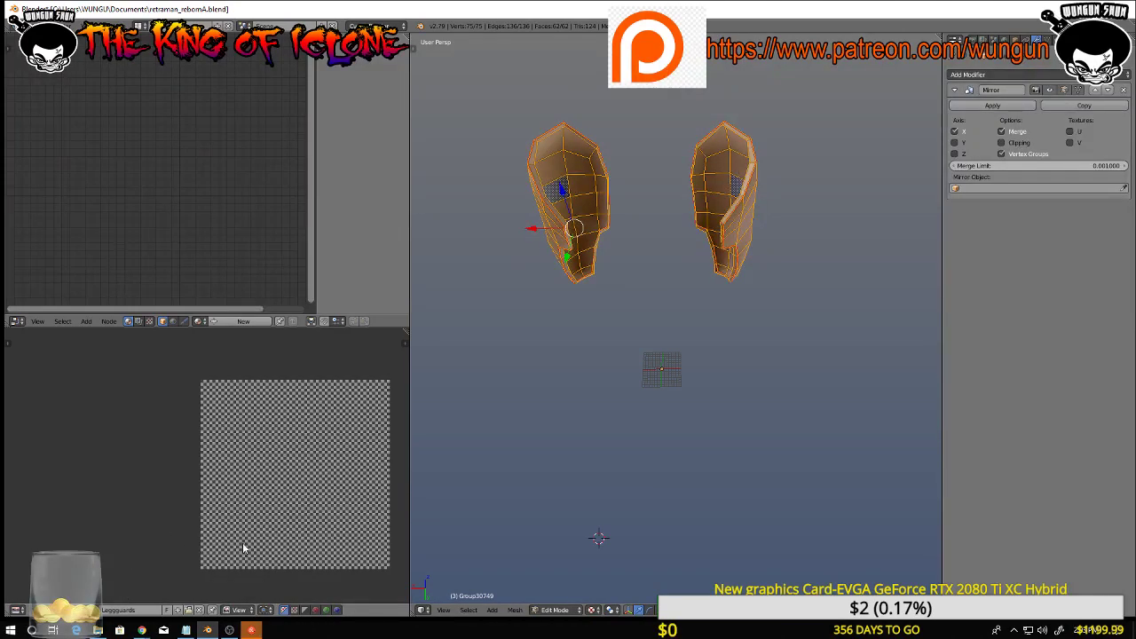
scroll(249, 533, "up", 3)
scroll(248, 515, "down", 3)
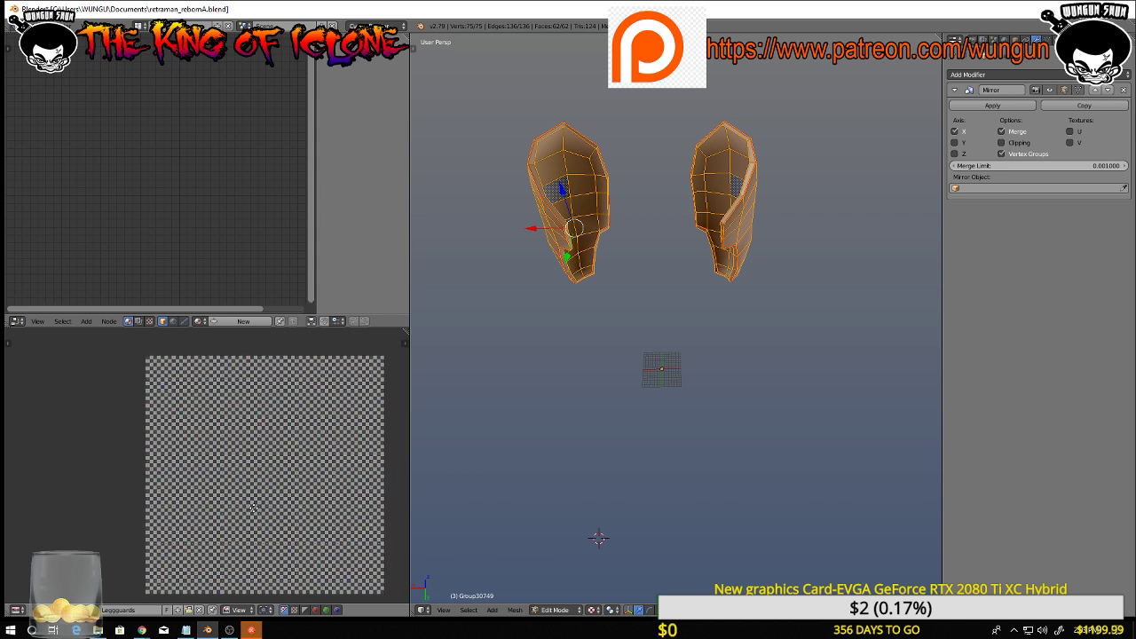
middle_click_drag(246, 505, 240, 508)
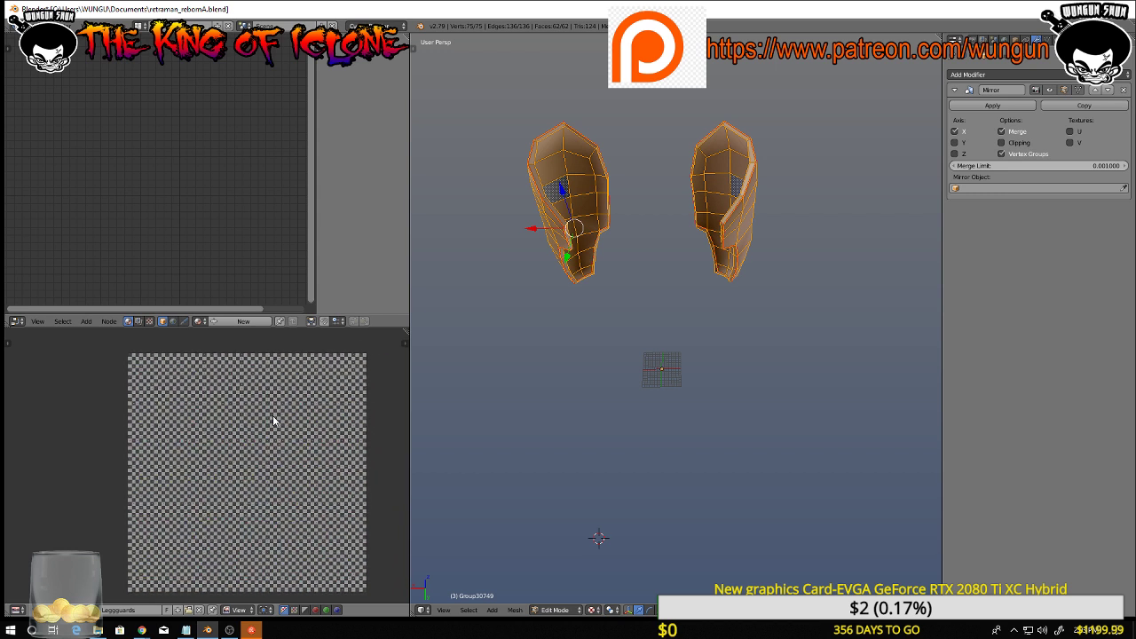
Try to unwrap the thigh plate with the Mirror modifier still unapplied
key("u")
left_click(706, 494)
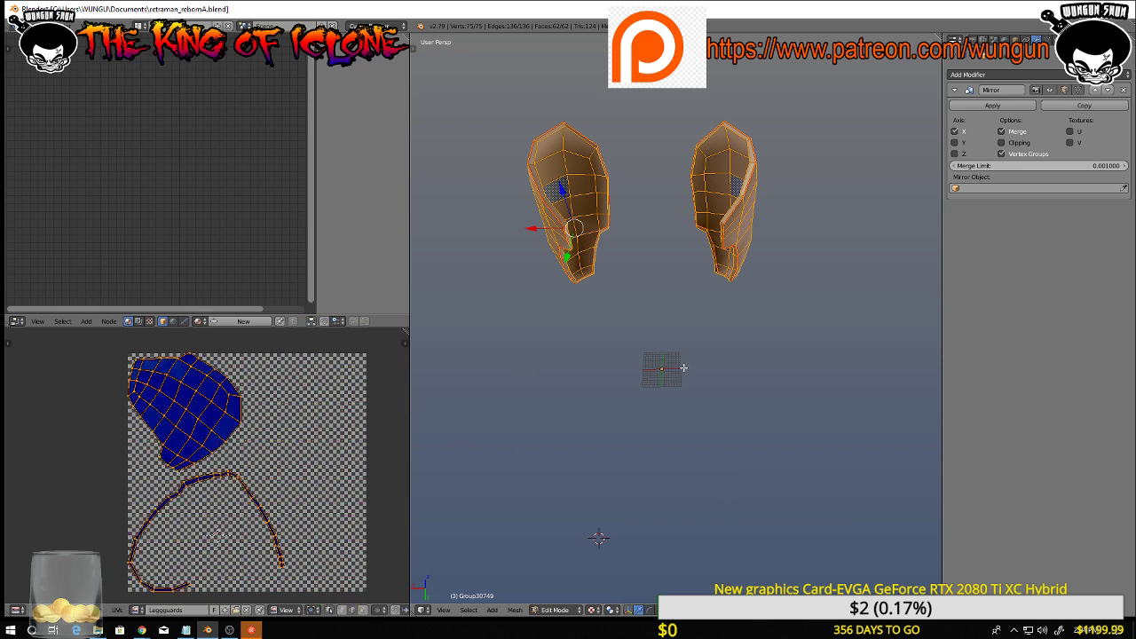
key("u")
Apply the thigh plates' Mirror modifier in Object Mode and return to Edit Mode
key("Tab")
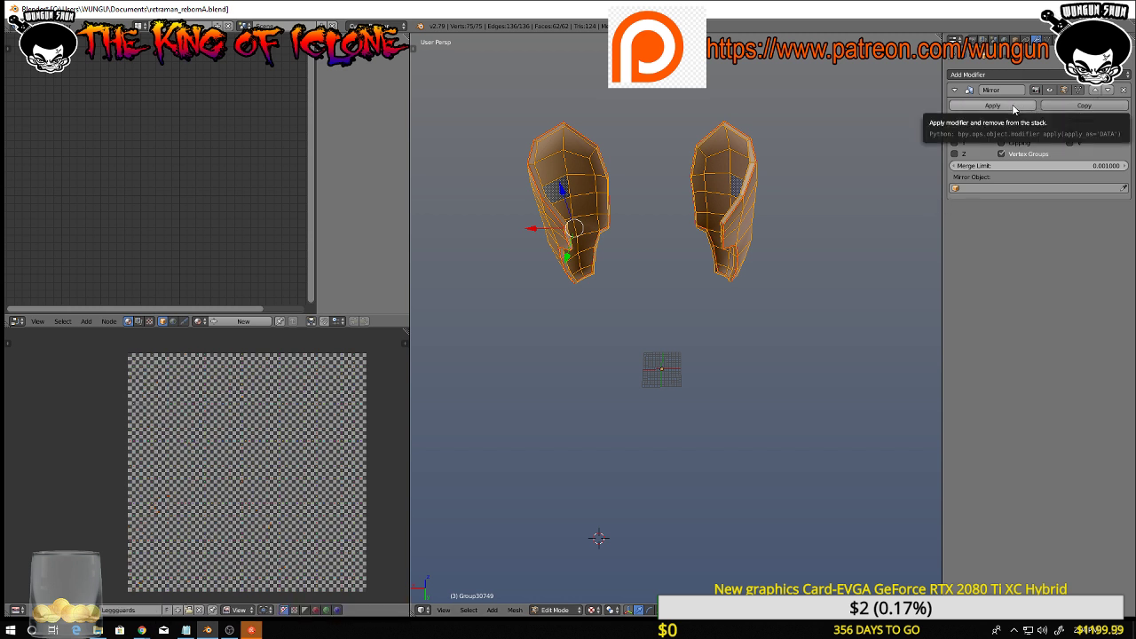
key("Tab")
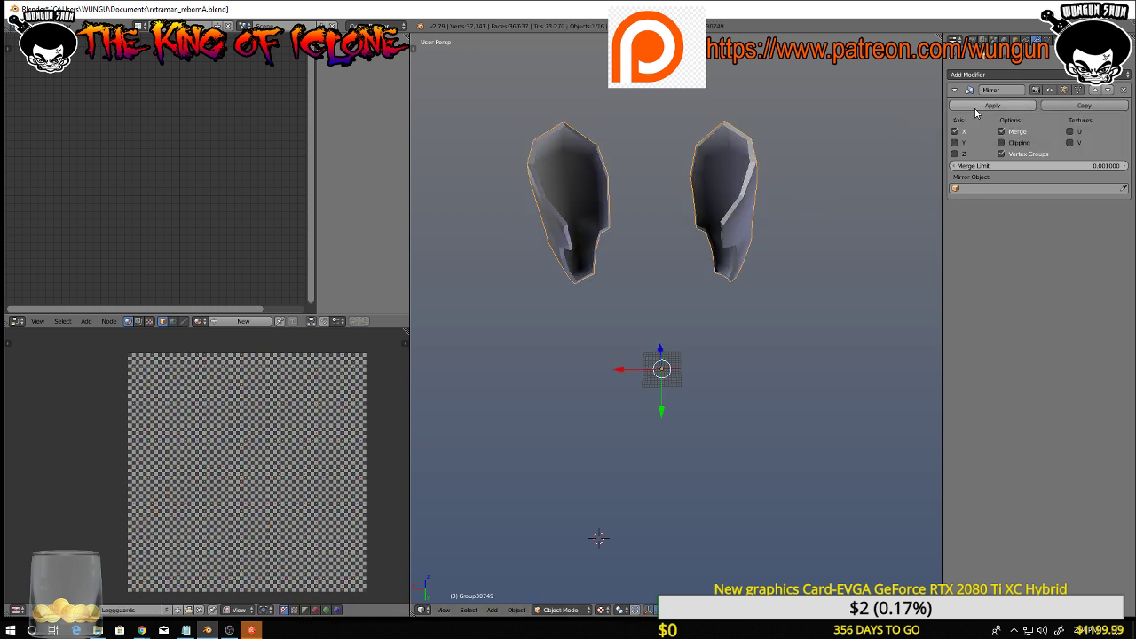
left_click(992, 105)
key("Tab")
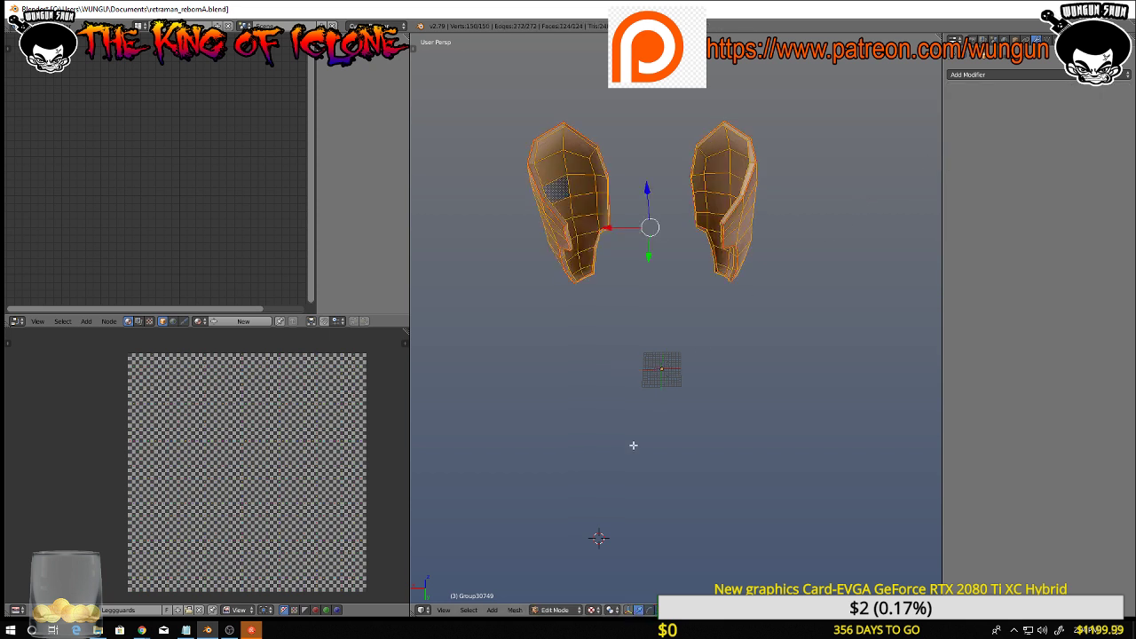
Unwrap both thigh plates along their seams and scale all UV islands down slightly inside the image area
key("u")
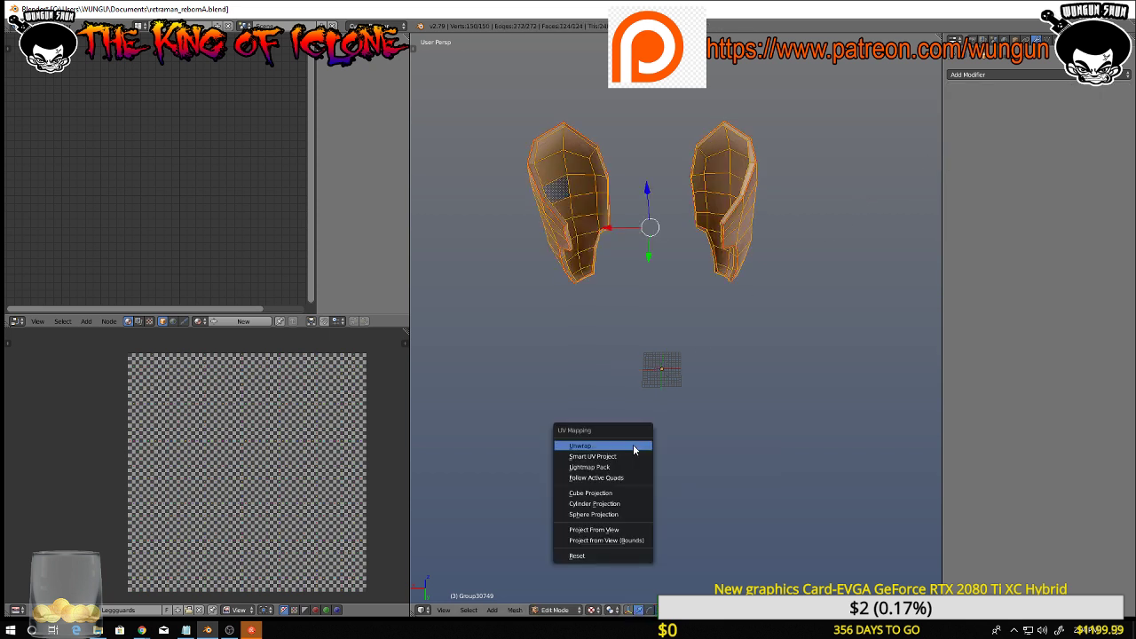
left_click(635, 450)
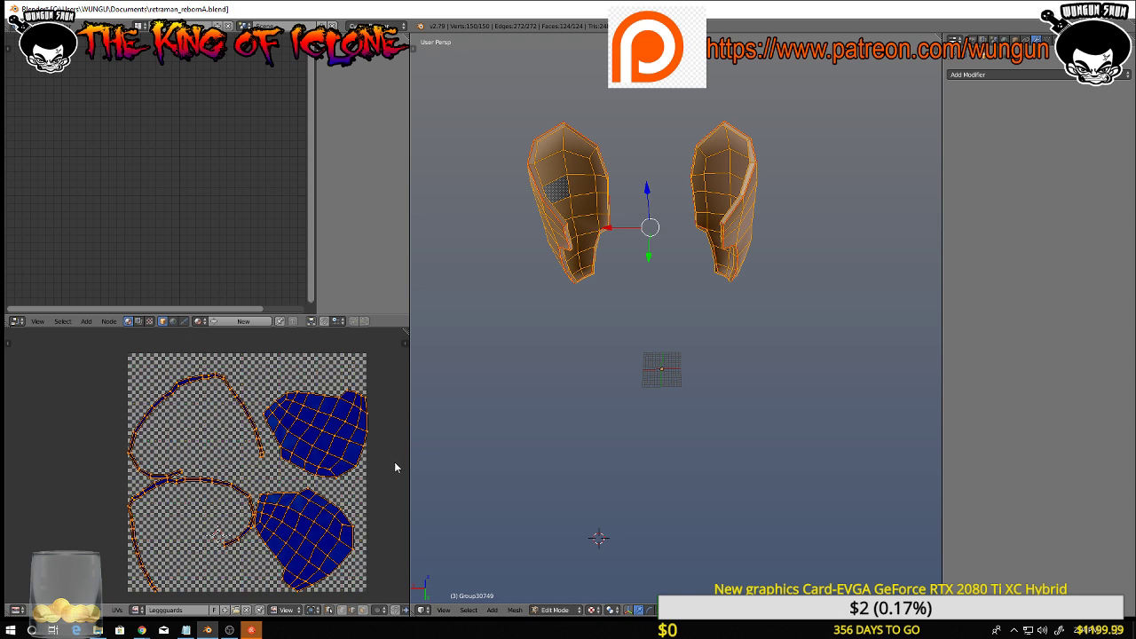
key("a")
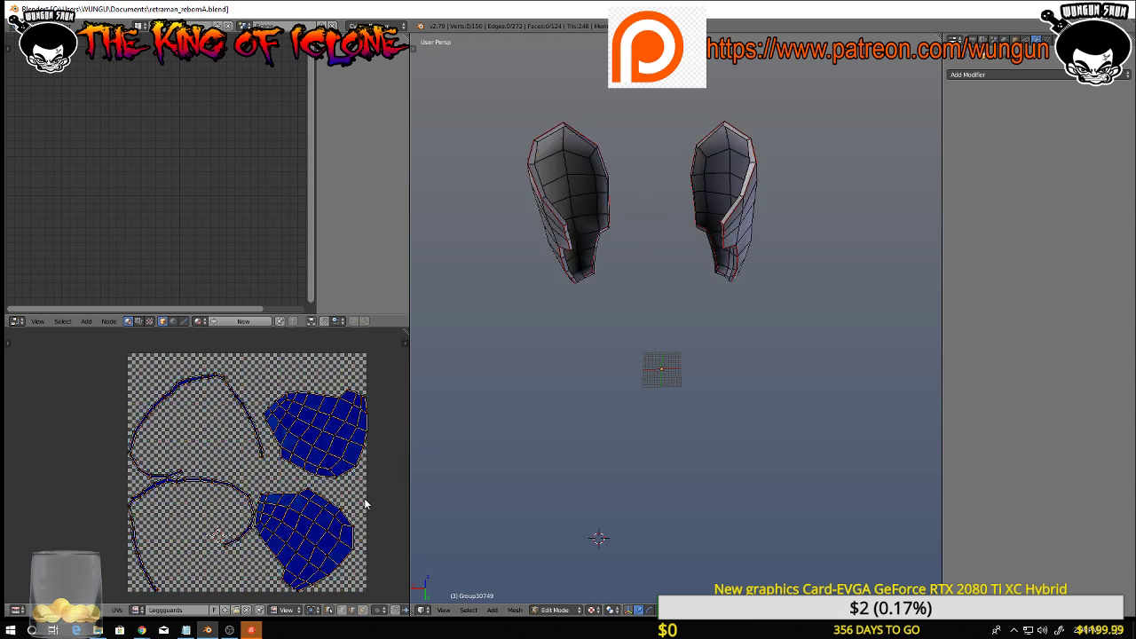
key("a")
key("s")
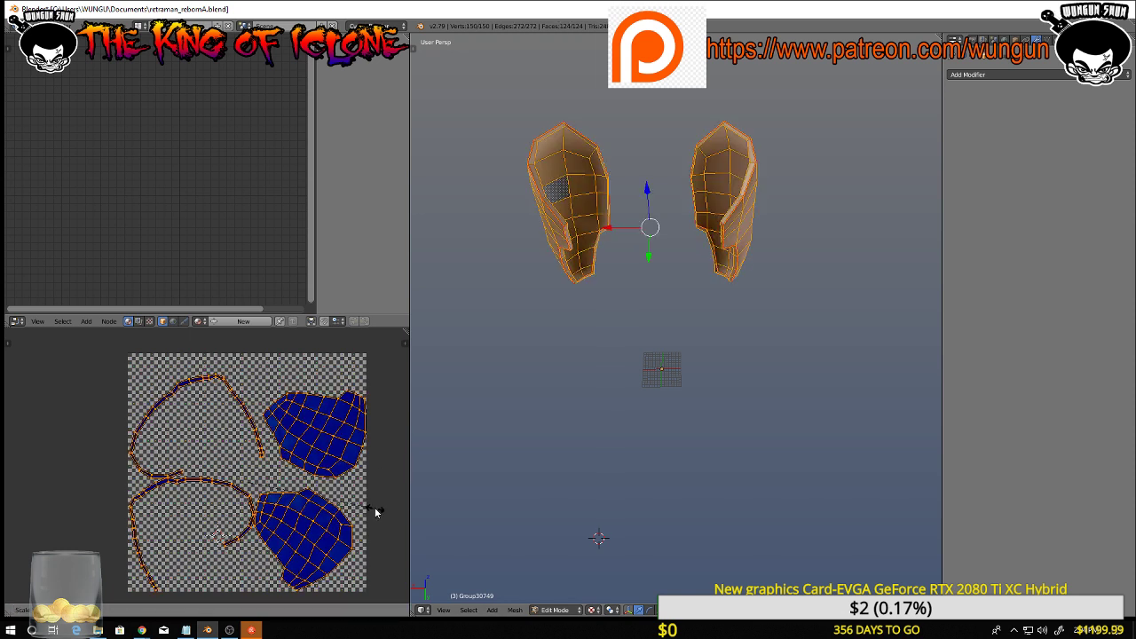
left_click(362, 508)
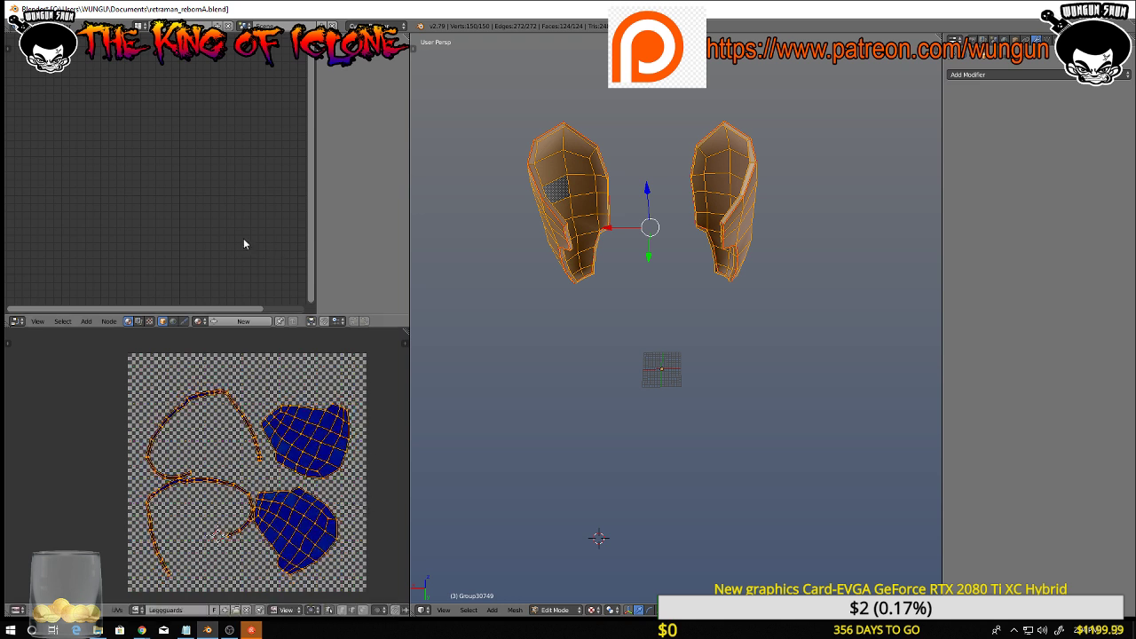
Create a new material for the thigh plates and feed an Image Texture node with the Leggguards image into the Diffuse BSDF color
left_click(229, 322)
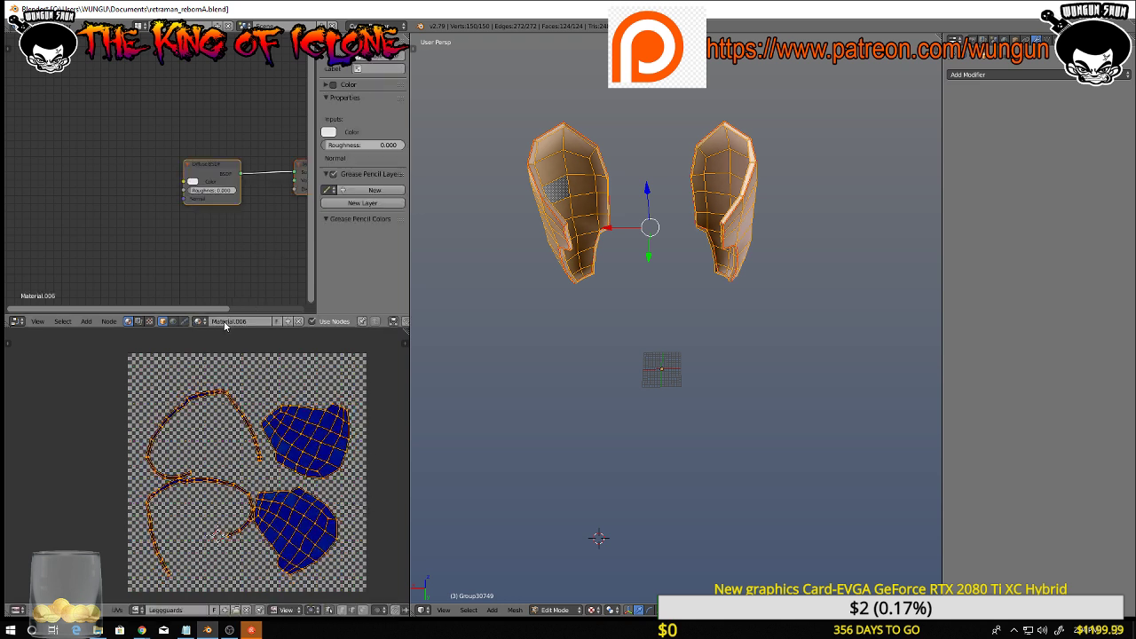
left_click(86, 321)
mouse_move(119, 270)
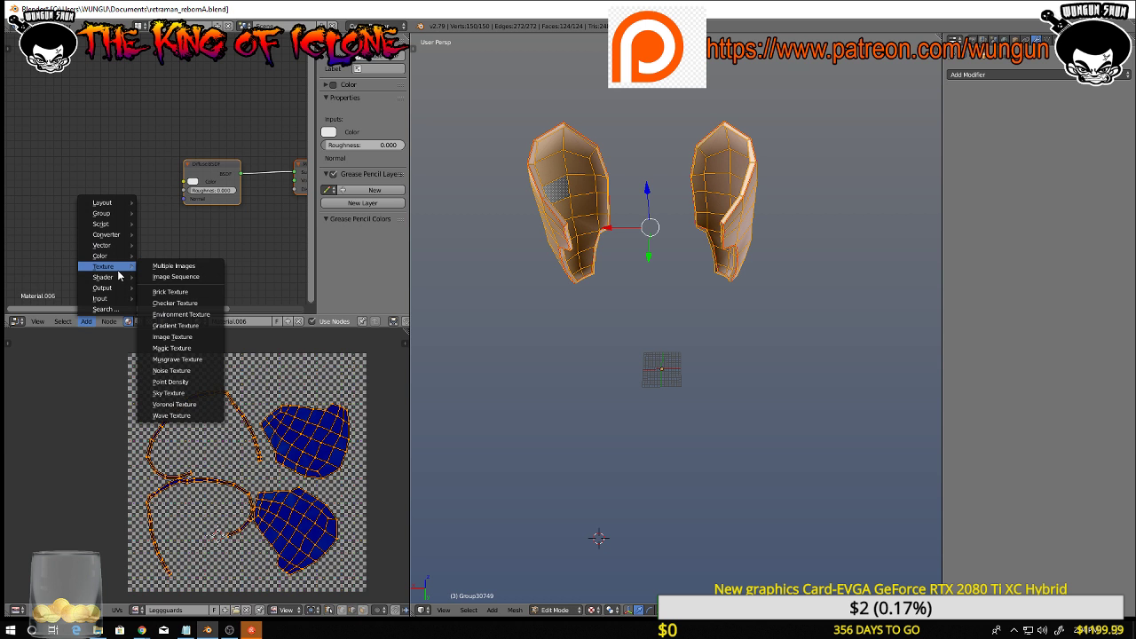
left_click(183, 339)
left_click(123, 150)
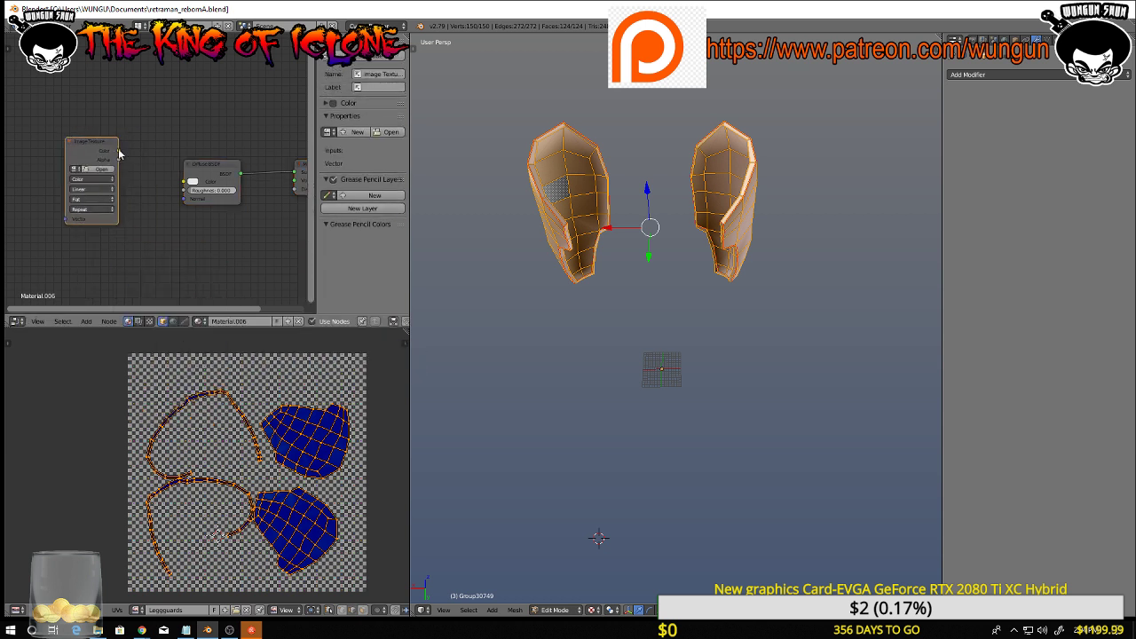
left_click_drag(118, 151, 182, 183)
left_click(77, 168)
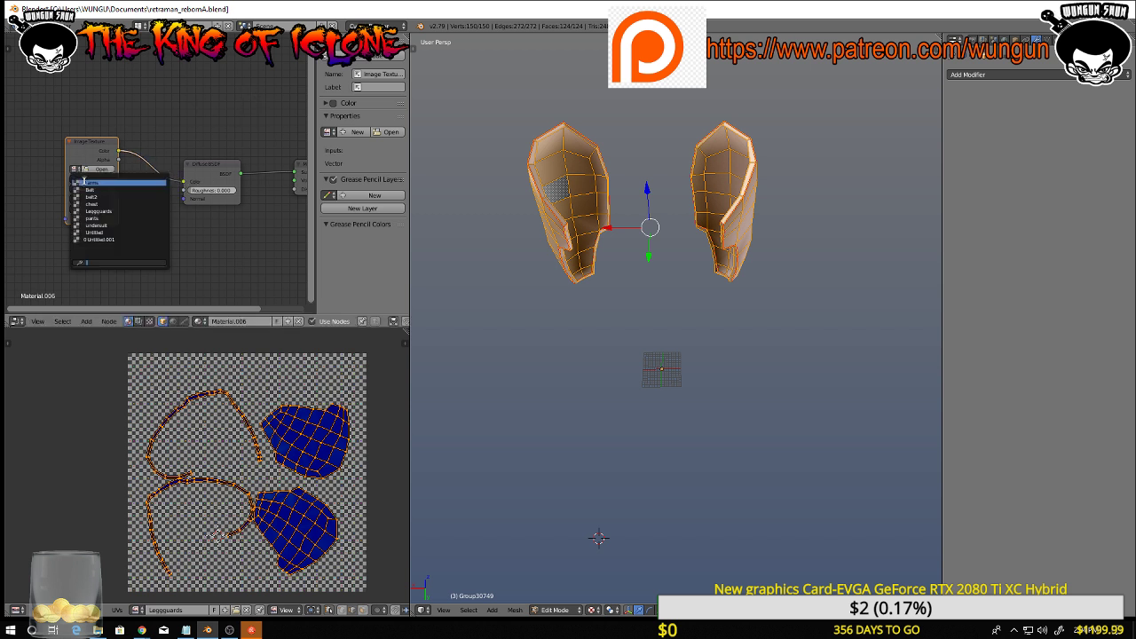
left_click(89, 211)
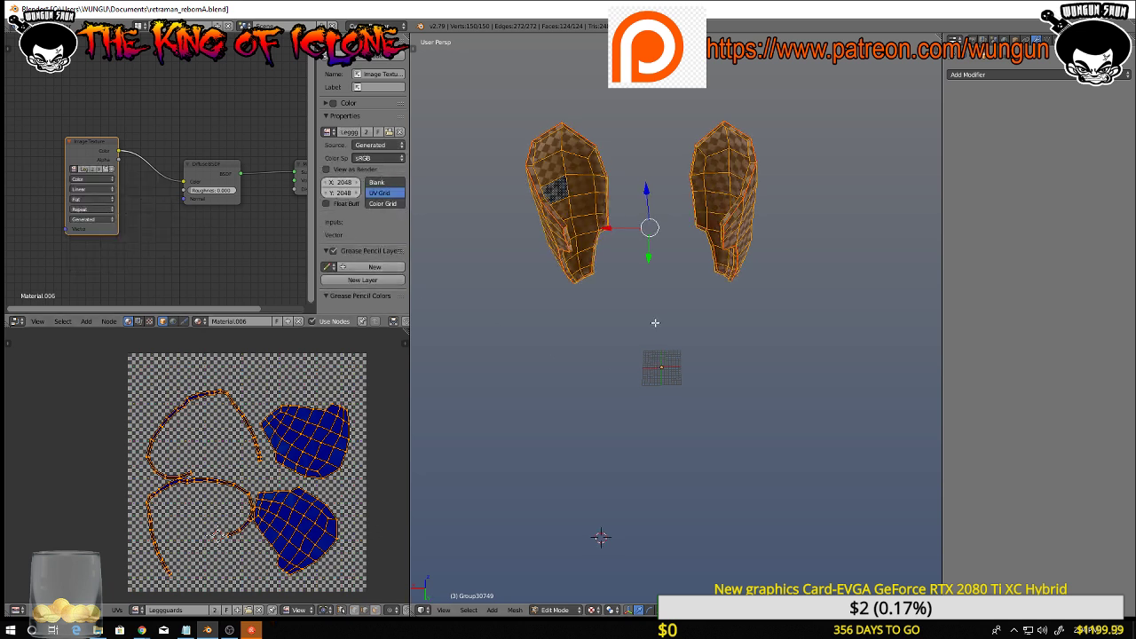
Examine the checker pattern on both thigh plates from several sides in Object Mode, and return to Edit Mode
middle_click_drag(655, 323, 826, 302)
key("Tab")
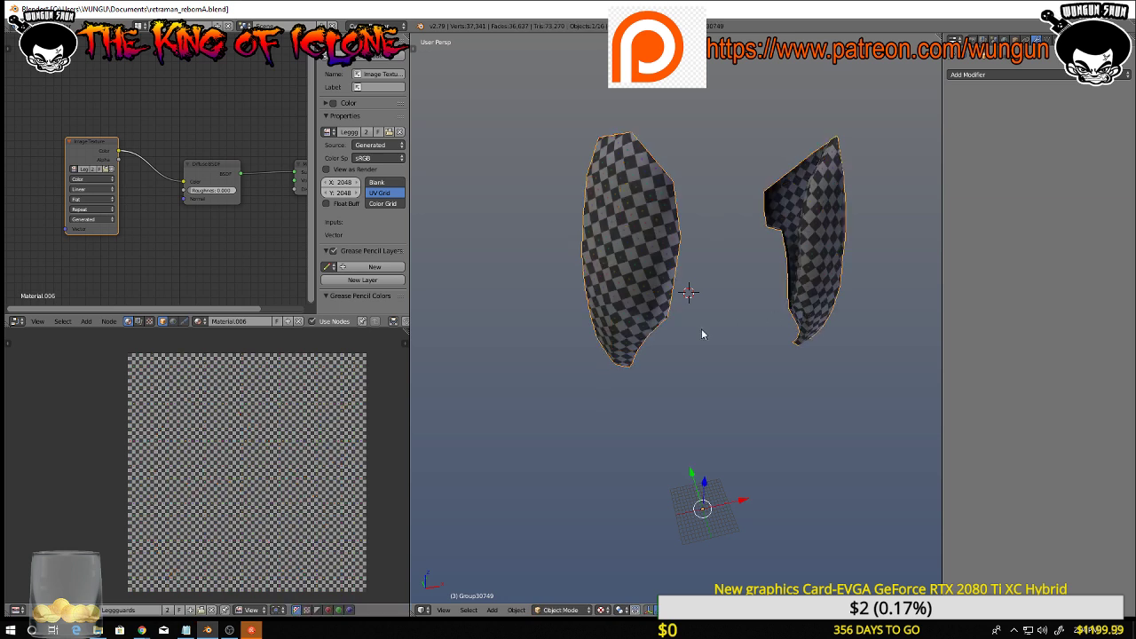
middle_click_drag(701, 329, 520, 354)
key("a")
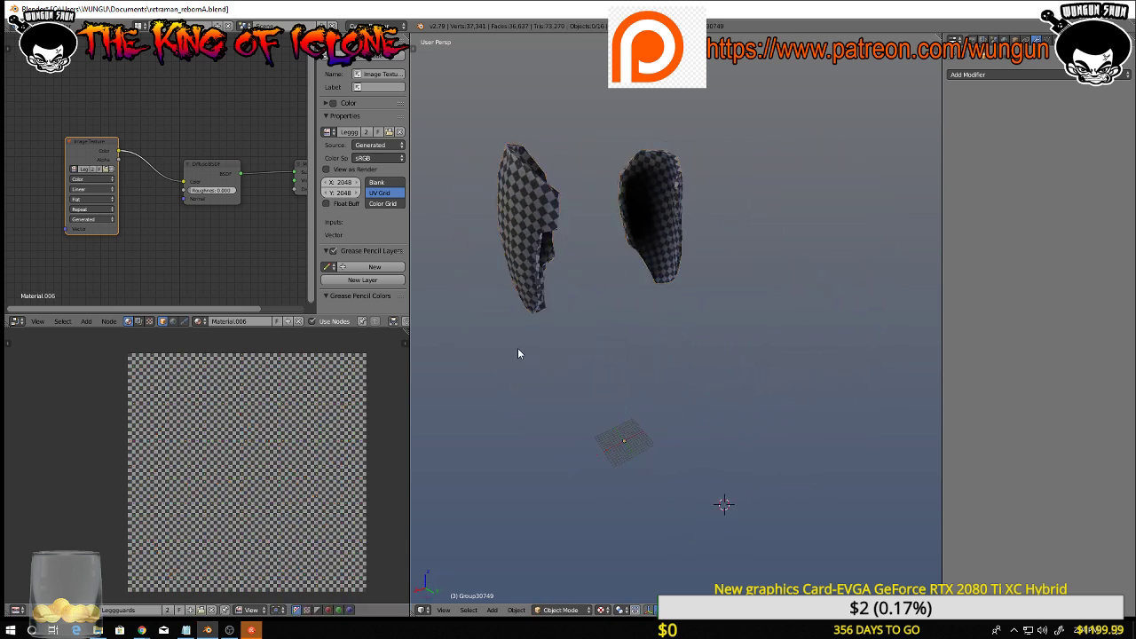
key("a")
key("a")
key("a")
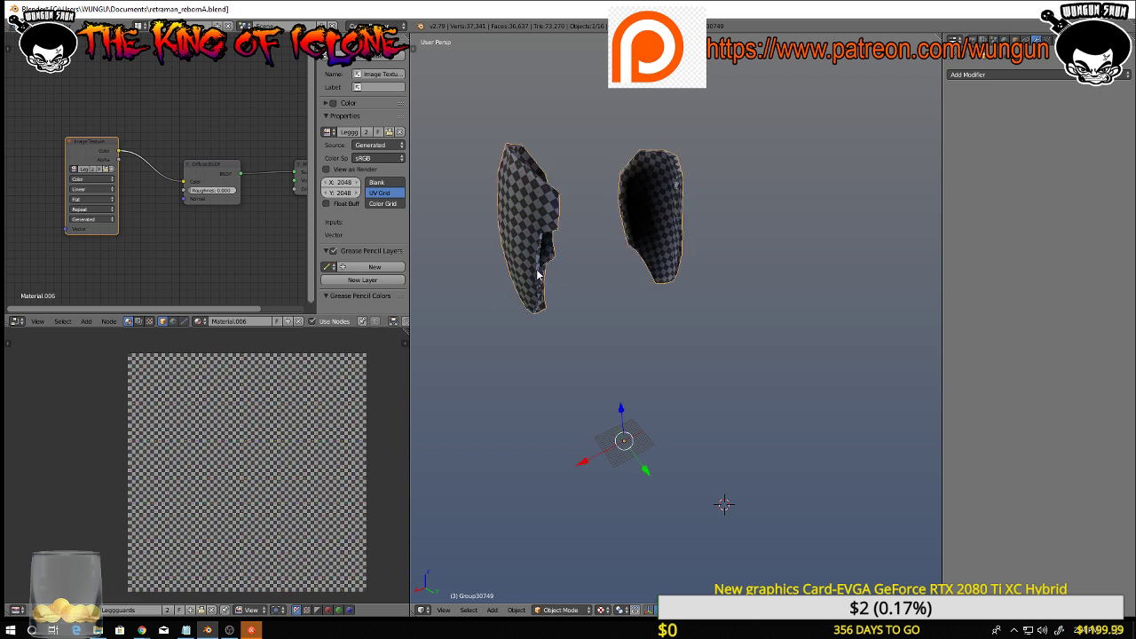
key("Tab")
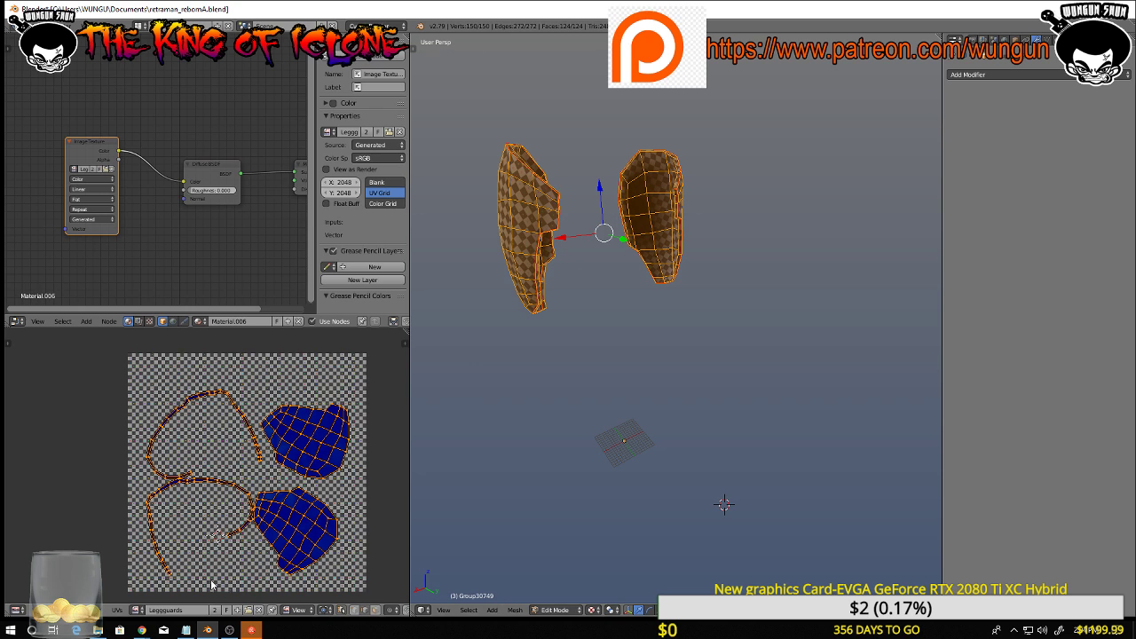
scroll(555, 367, "up", 3)
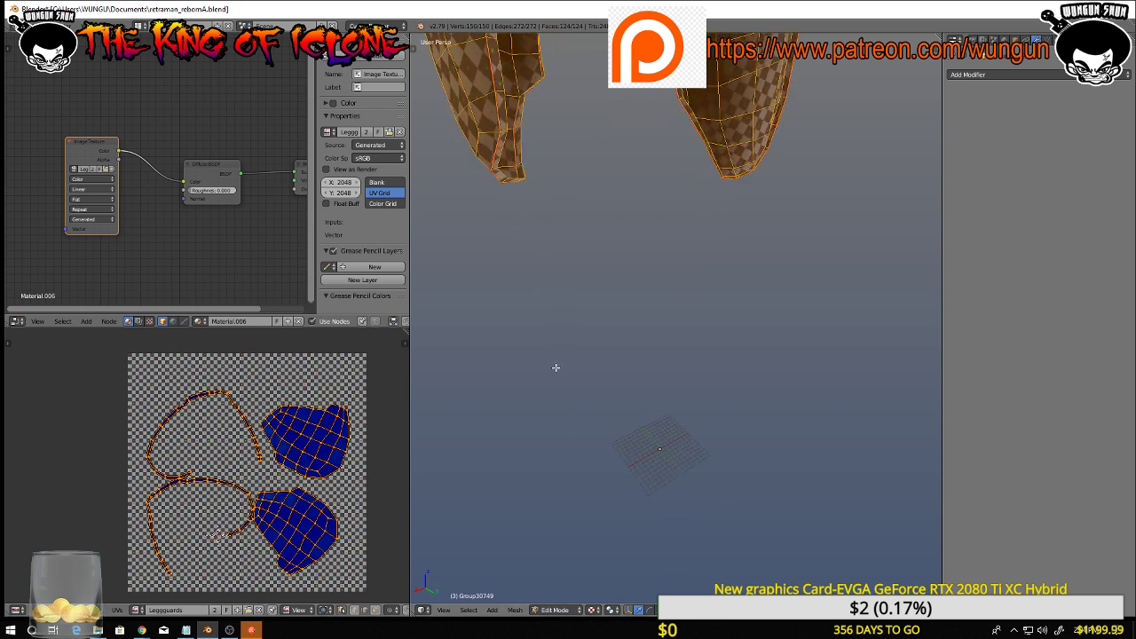
Save the thigh plates' UV grid image as Leggguards.png in the UV maps folder
middle_click_drag(588, 239, 731, 613, "shift")
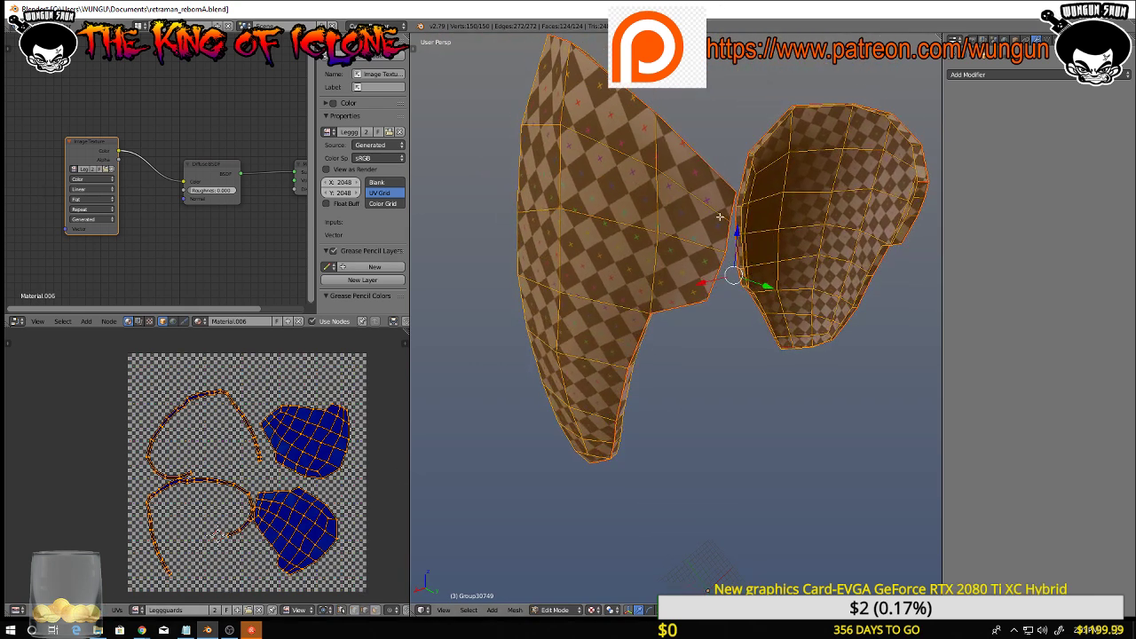
middle_click_drag(721, 247, 614, 222)
key("Tab")
middle_click_drag(690, 240, 718, 317)
scroll(718, 317, "down", 3)
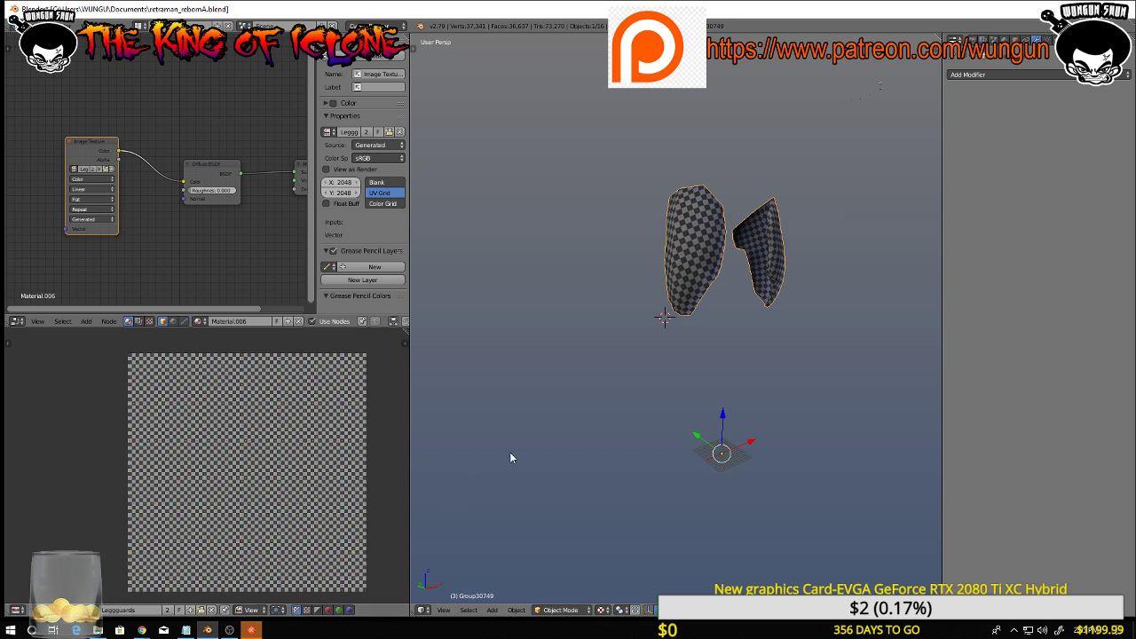
key("Tab")
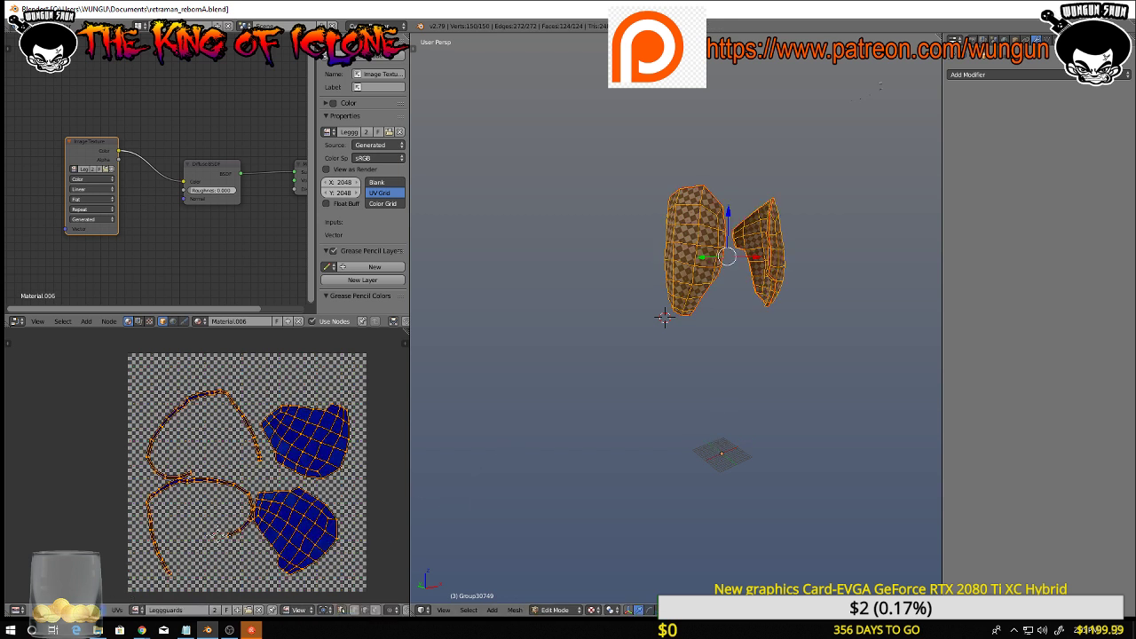
left_click(100, 610)
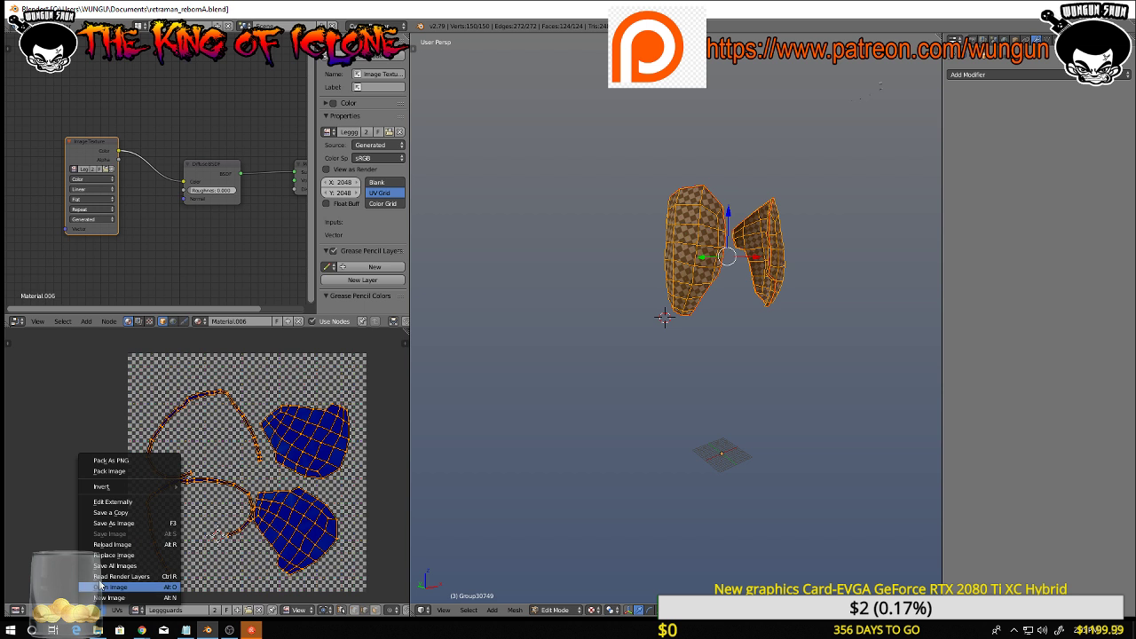
left_click(146, 526)
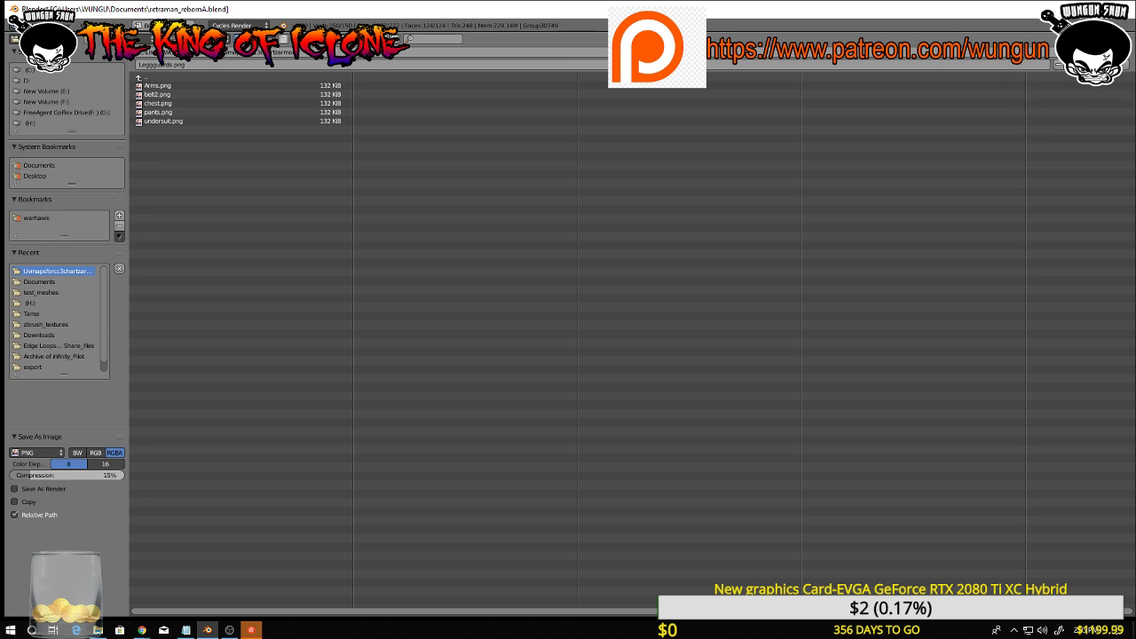
left_click(1097, 53)
Deselect the thigh plate mesh, return to Object Mode and unhide all parts of the character
key("a")
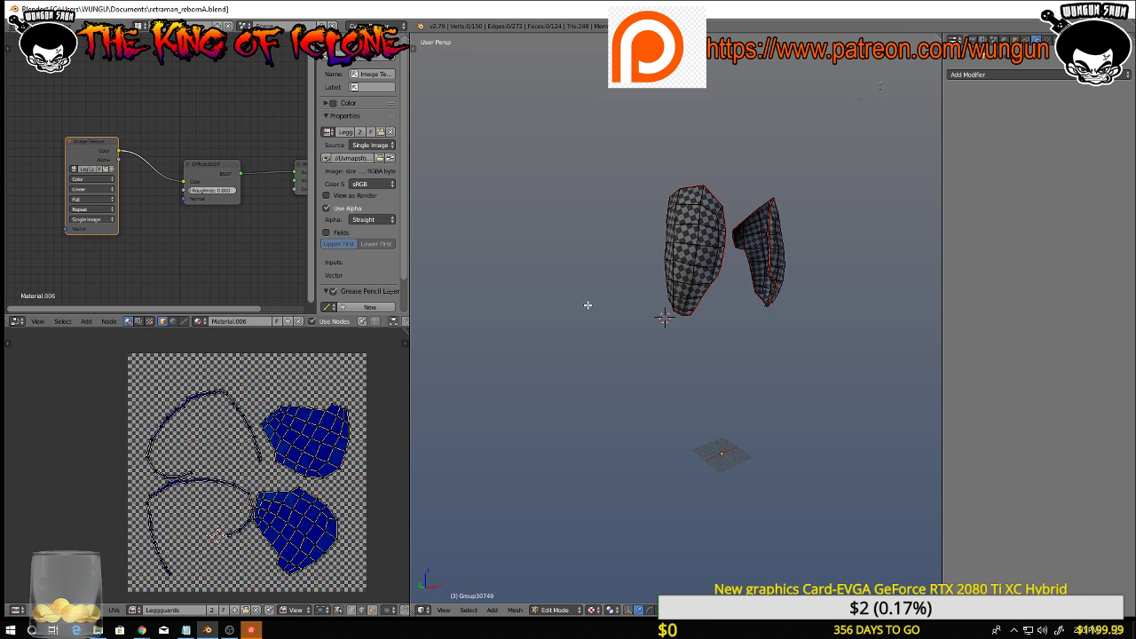
middle_click_drag(587, 305, 614, 324)
key("Tab")
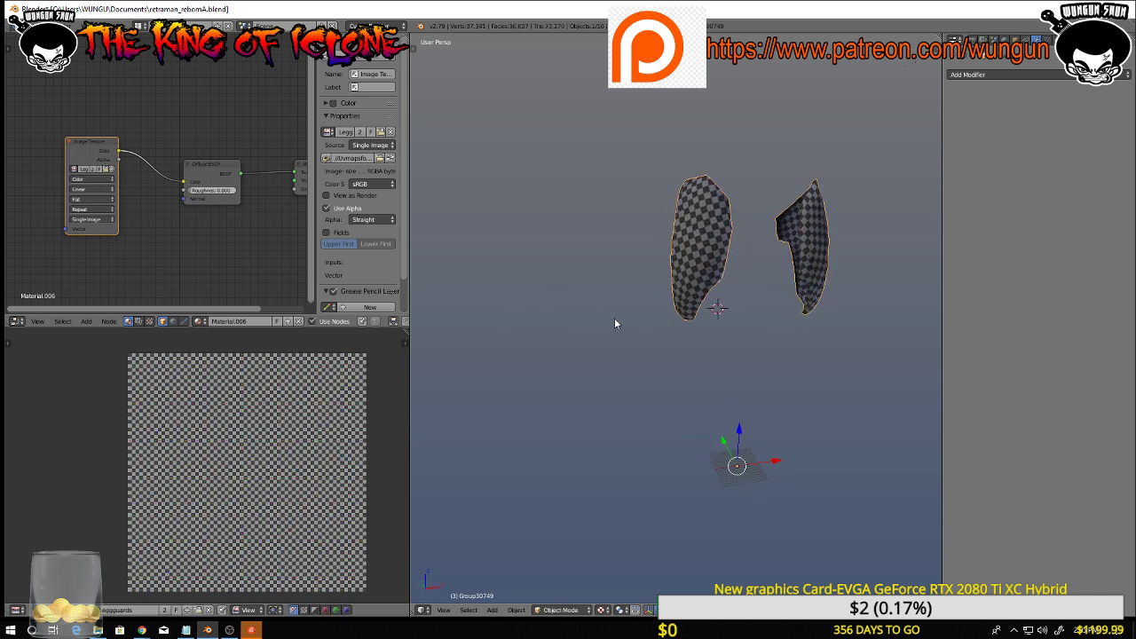
key("alt+h")
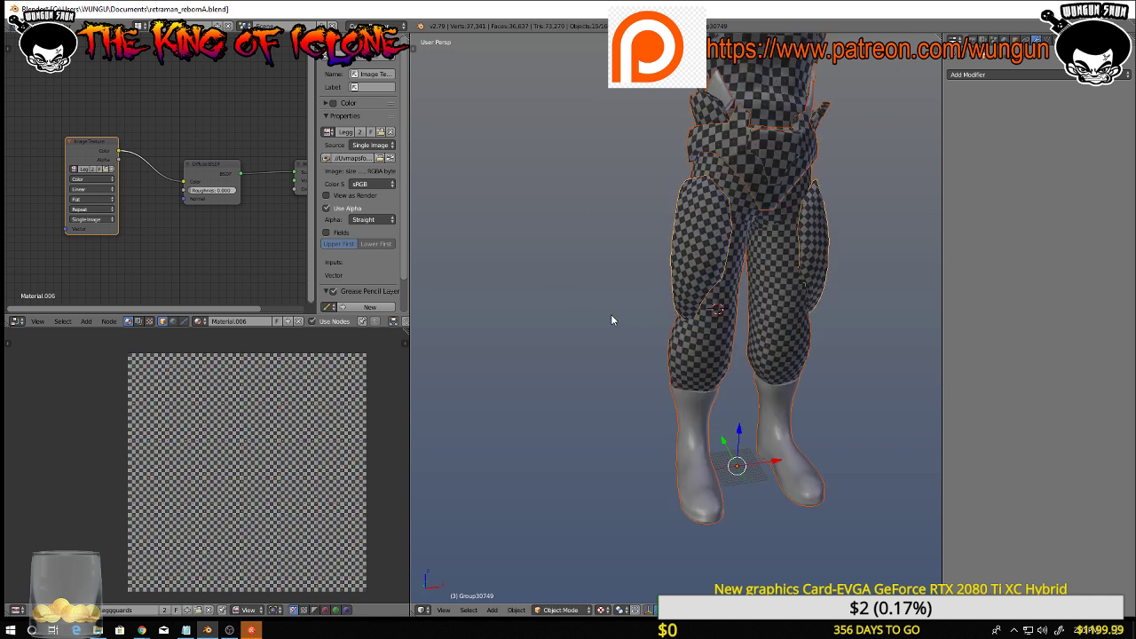
Hide the undersuit, the chest armor and the arm armor on the character's upper body
middle_click_drag(750, 193, 690, 436, "shift")
middle_click_drag(723, 397, 635, 339)
right_click(637, 333)
right_click(635, 330, "shift")
right_click(685, 308)
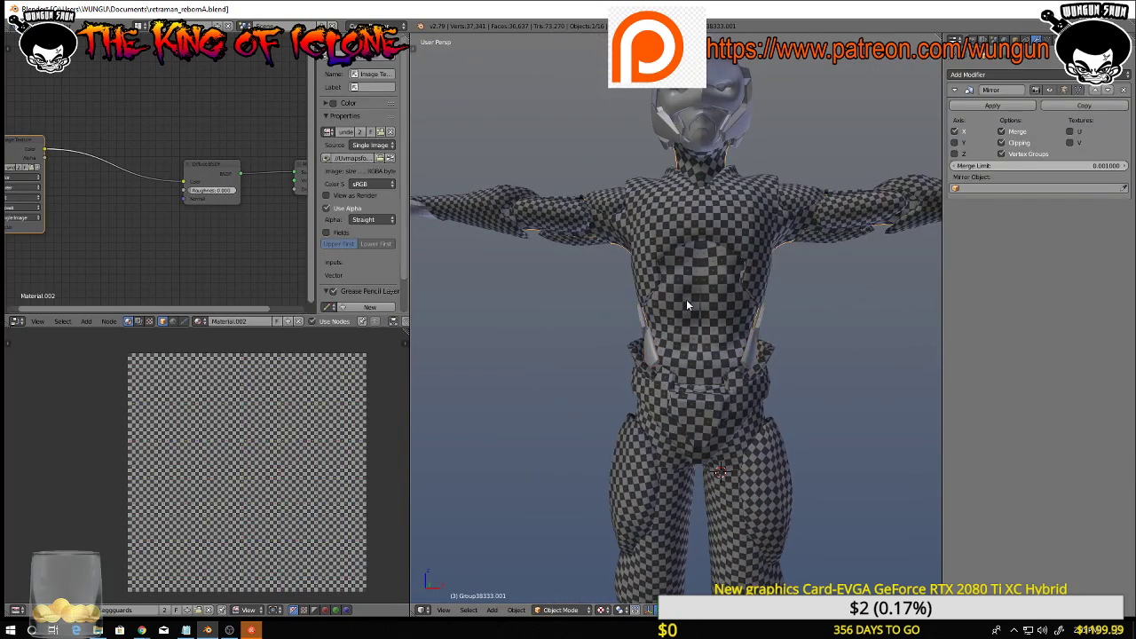
key("h")
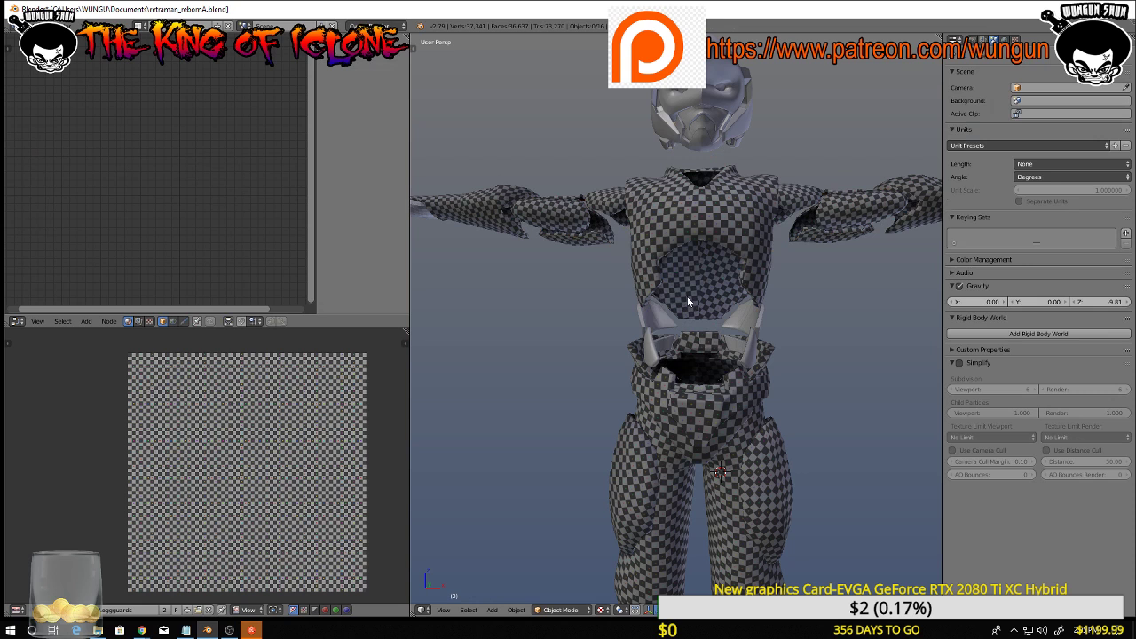
right_click(684, 219)
key("h")
right_click(572, 218)
key("Delete")
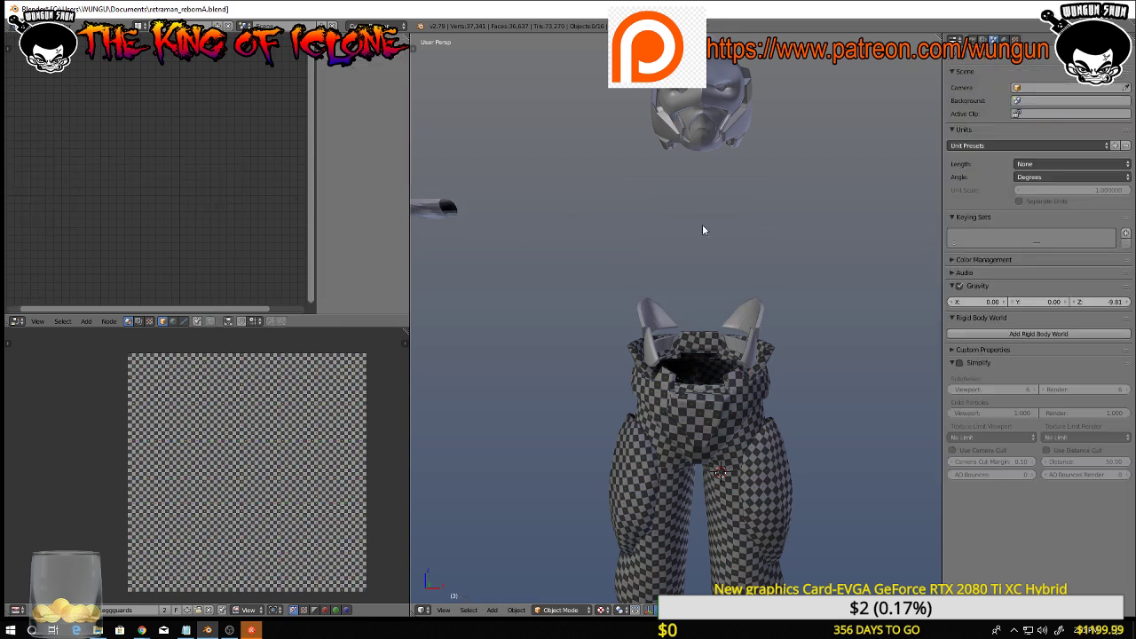
Hide the belt, the pants and both thigh plates
right_click(727, 396)
key("Delete")
right_click(738, 439)
key("Delete")
right_click(748, 452)
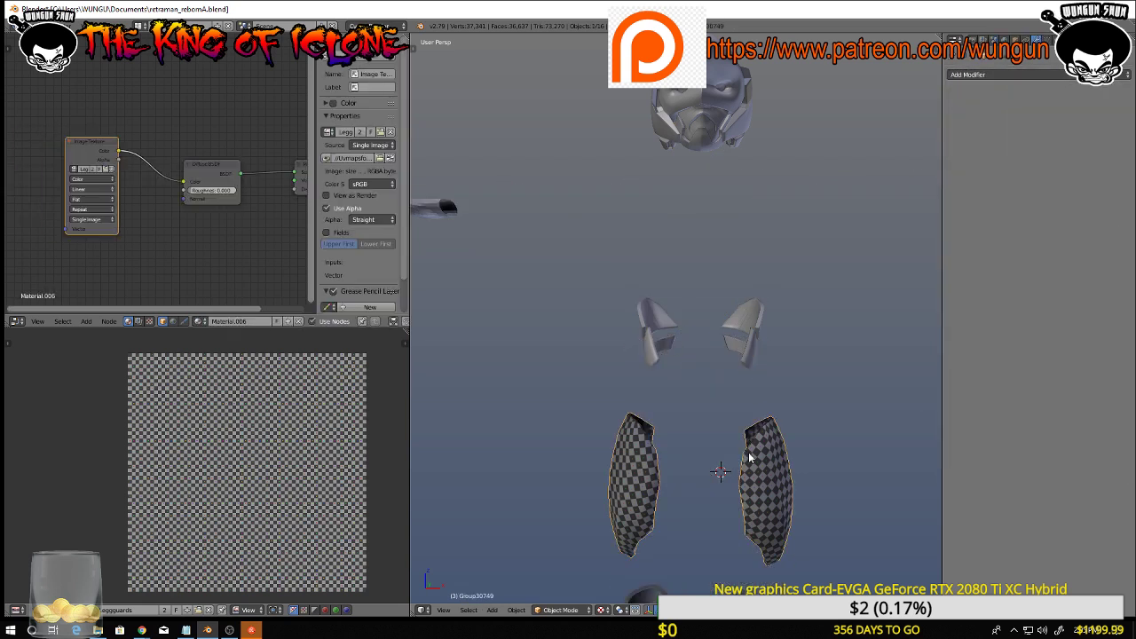
key("Delete")
Hide the helmet parts and the gloves so that only the waist side armor is left
key("Home")
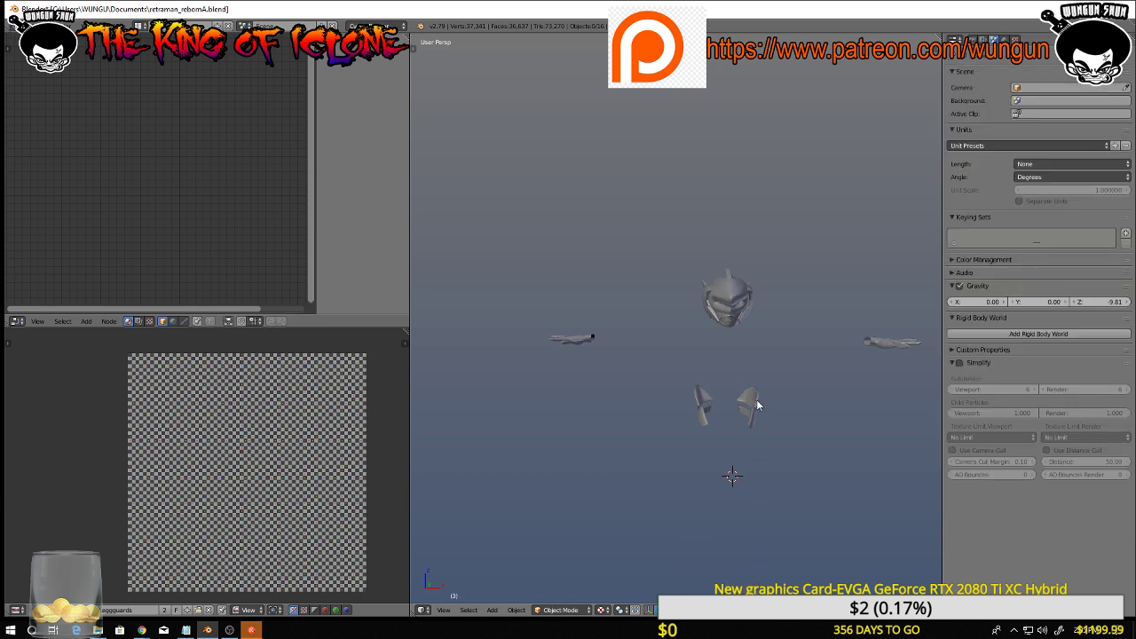
scroll(757, 402, "up", 3)
right_click(718, 247)
key("Delete")
right_click(718, 245)
key("Delete")
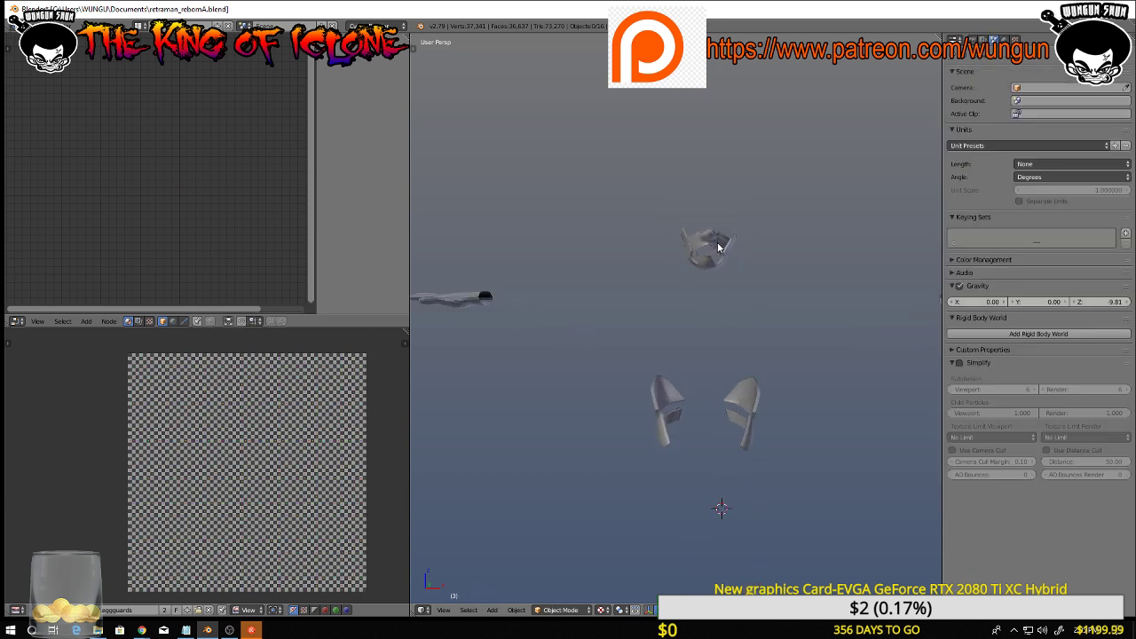
right_click(719, 249)
key("Delete")
right_click(488, 302)
key("Delete")
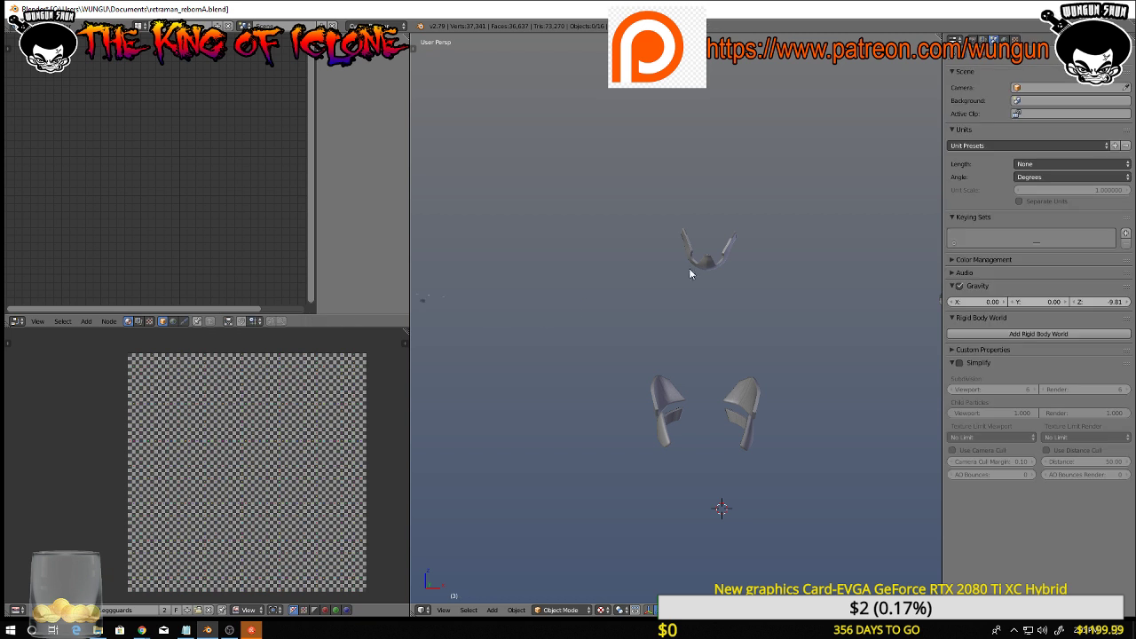
right_click(696, 268)
key("Delete")
scroll(719, 286, "down", 5)
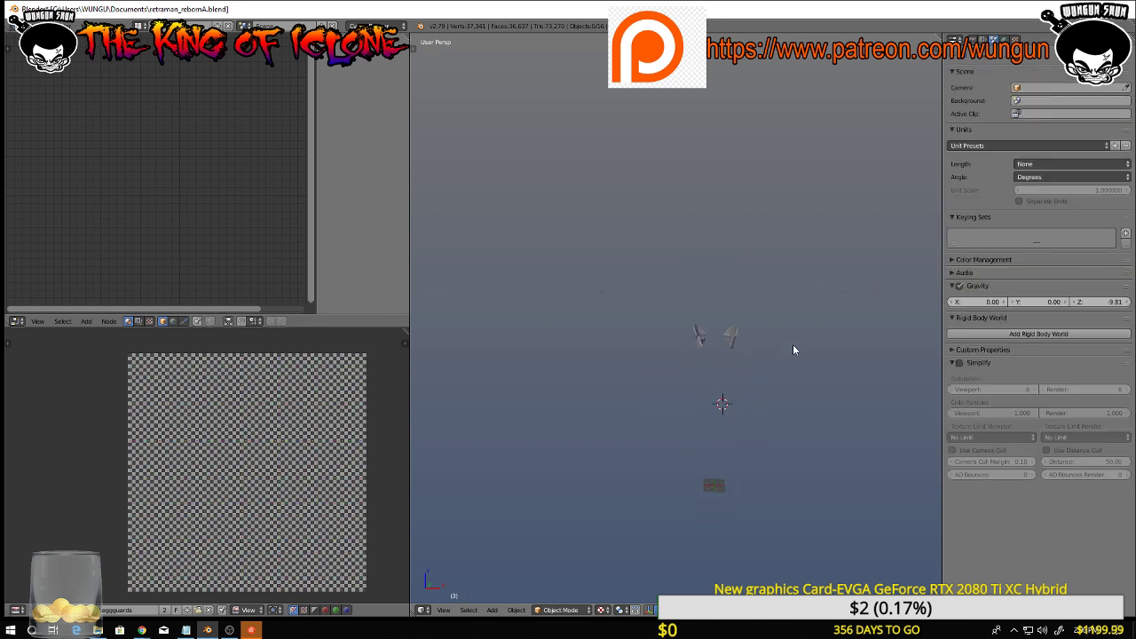
Switch the viewport to wireframe and select all of the remaining waist side armor objects
scroll(781, 355, "up", 5)
middle_click_drag(654, 290, 729, 290)
key("z")
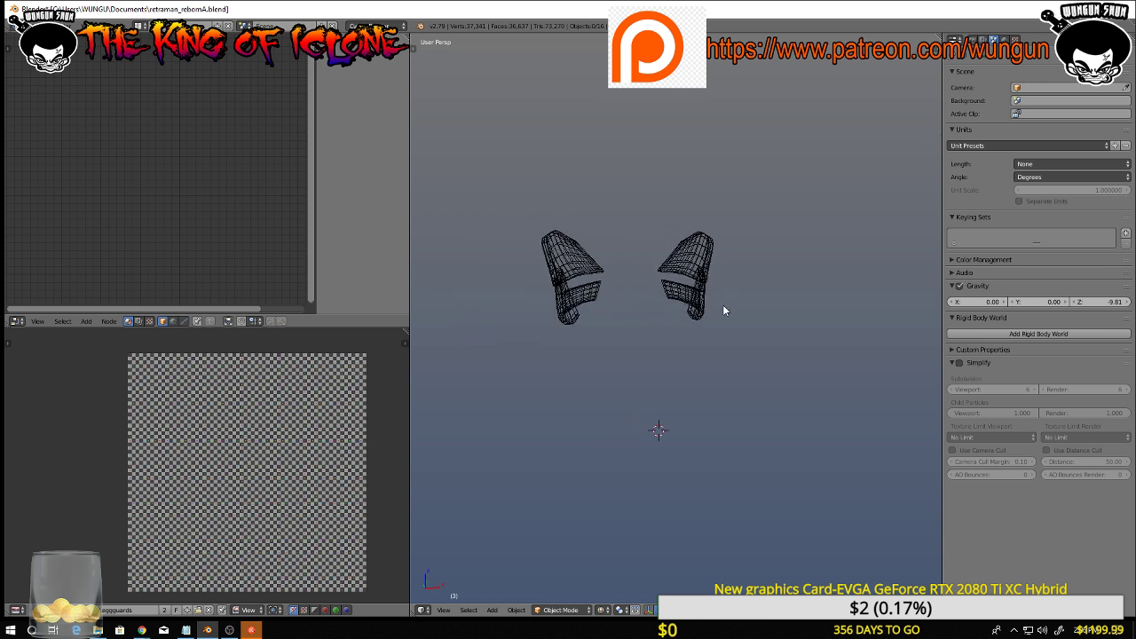
key("b")
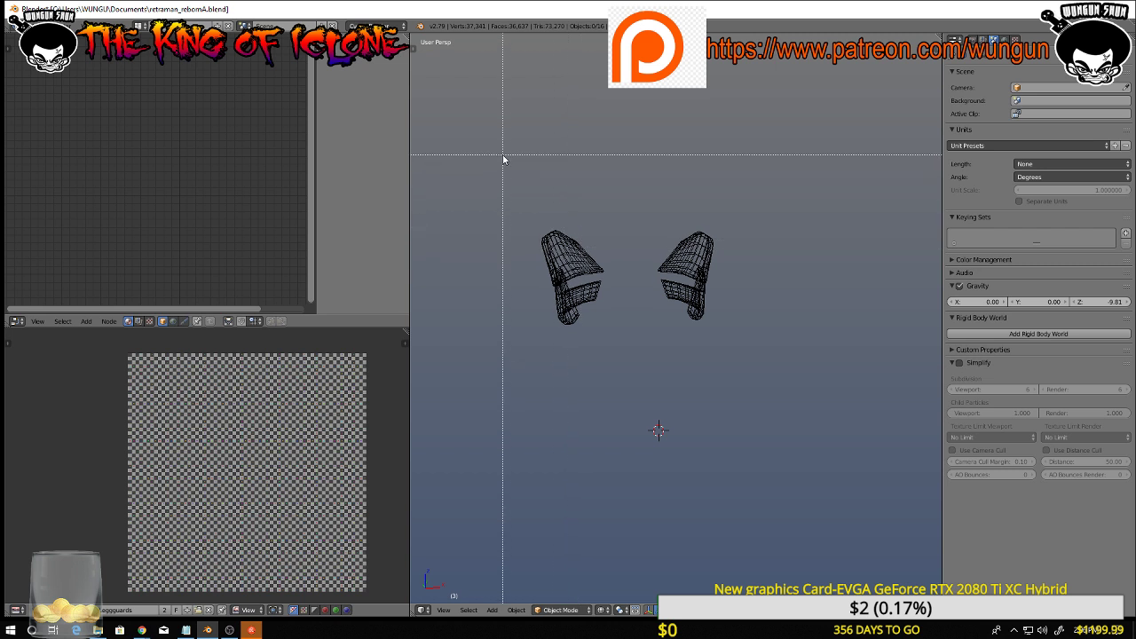
left_click_drag(505, 160, 619, 352)
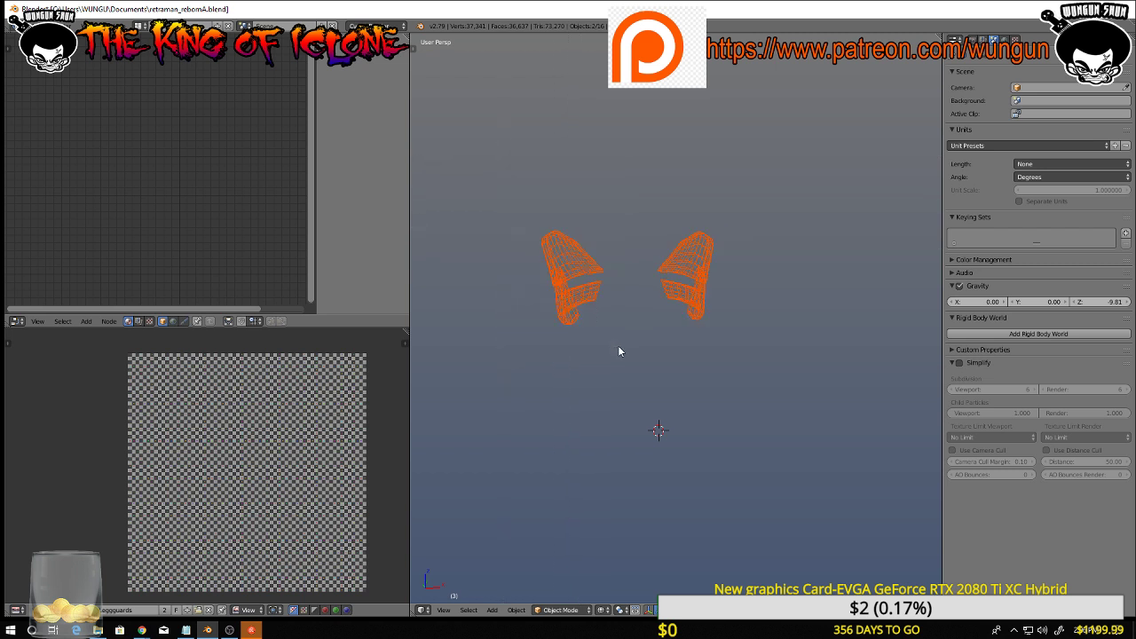
key("a")
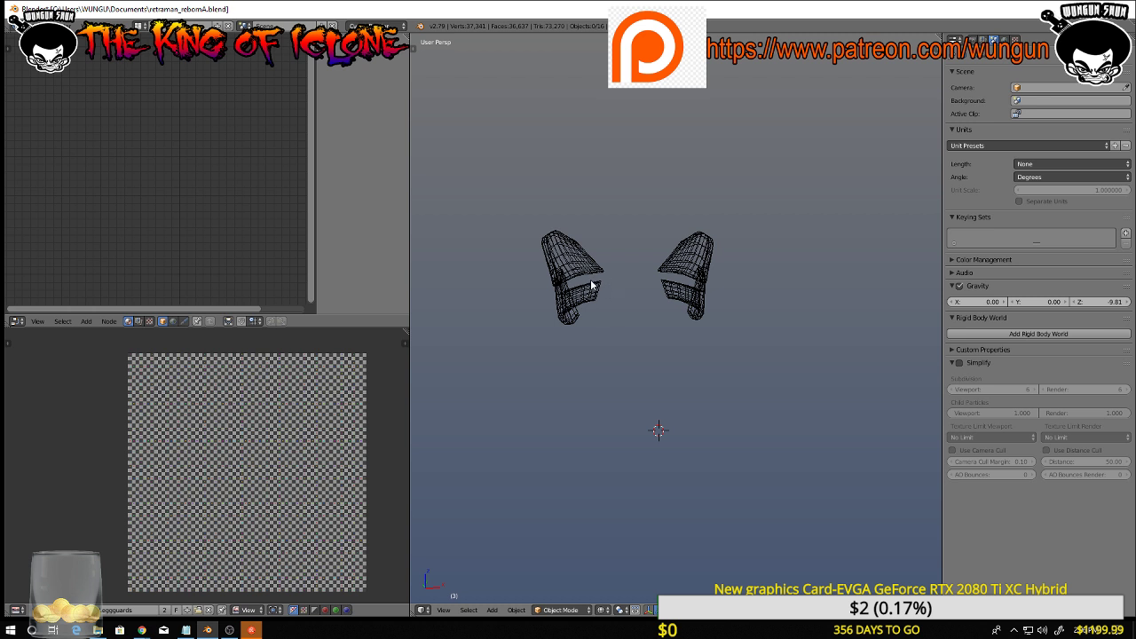
key("a")
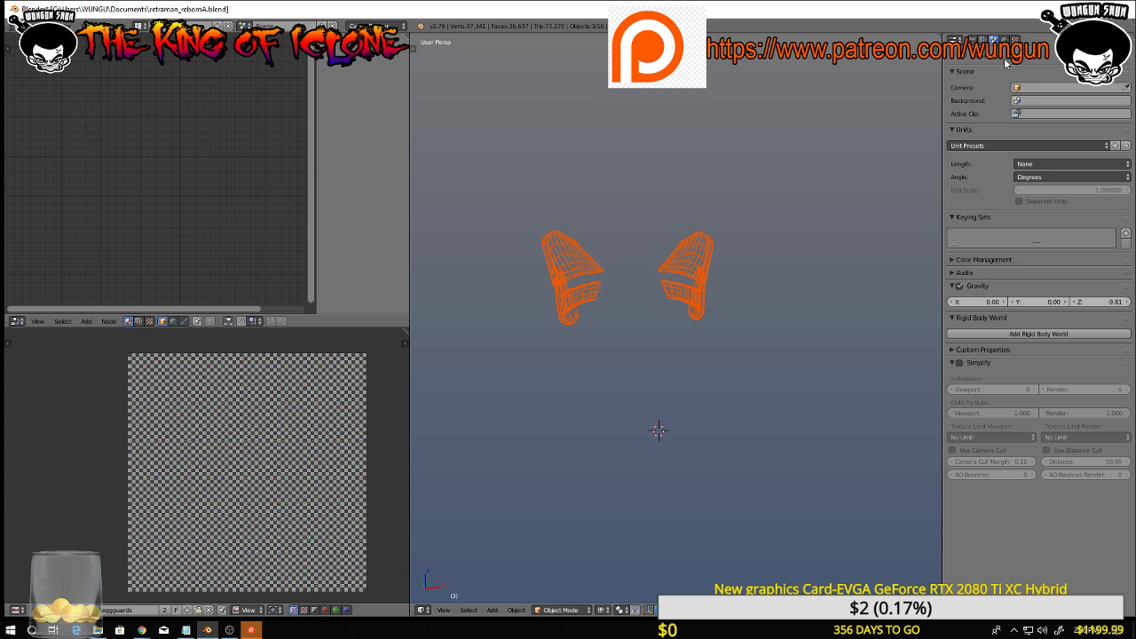
Check which upper and lower waist armor plates are separate objects, looking briefly at the lower pair in Edit Mode
right_click(709, 280)
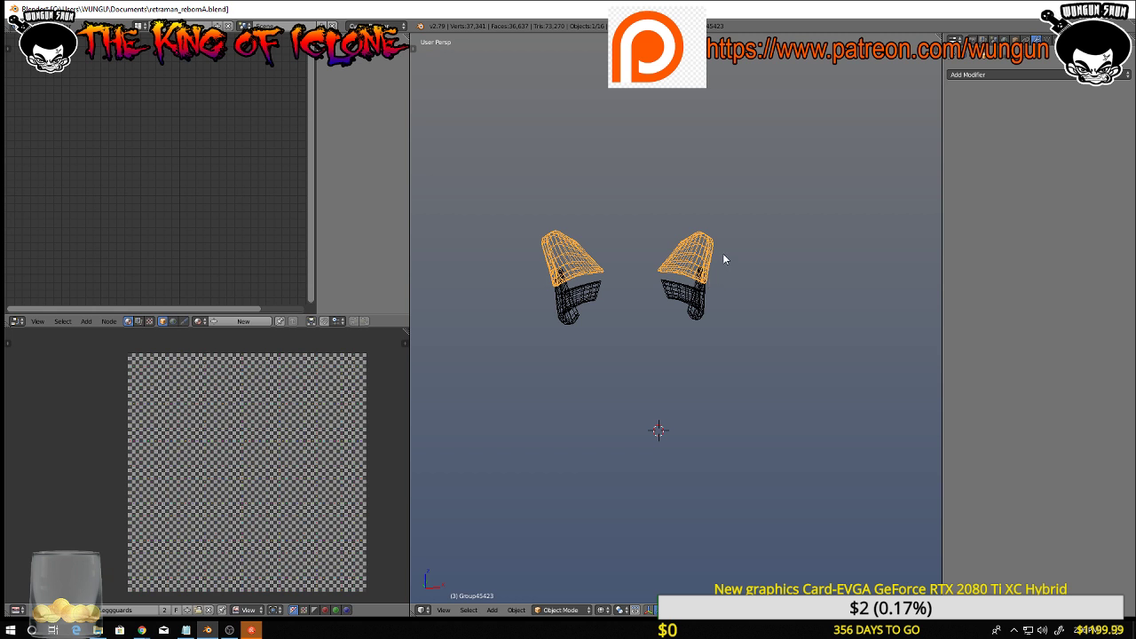
middle_click_drag(722, 256, 684, 285)
right_click(684, 288)
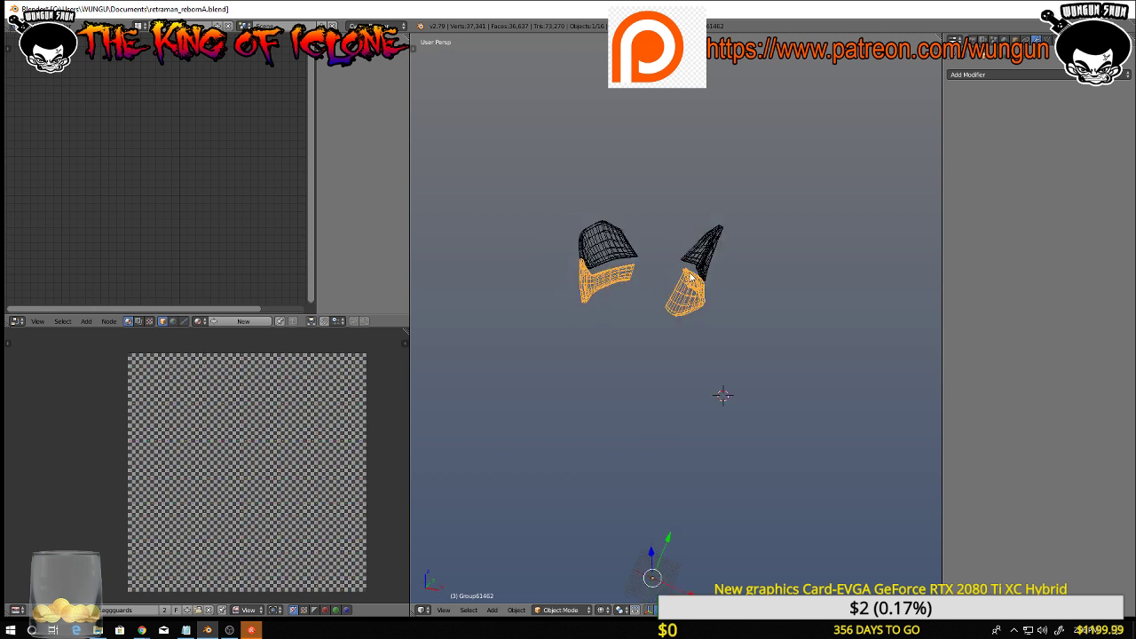
right_click(707, 262)
right_click(698, 280)
key("Tab")
right_click(701, 274)
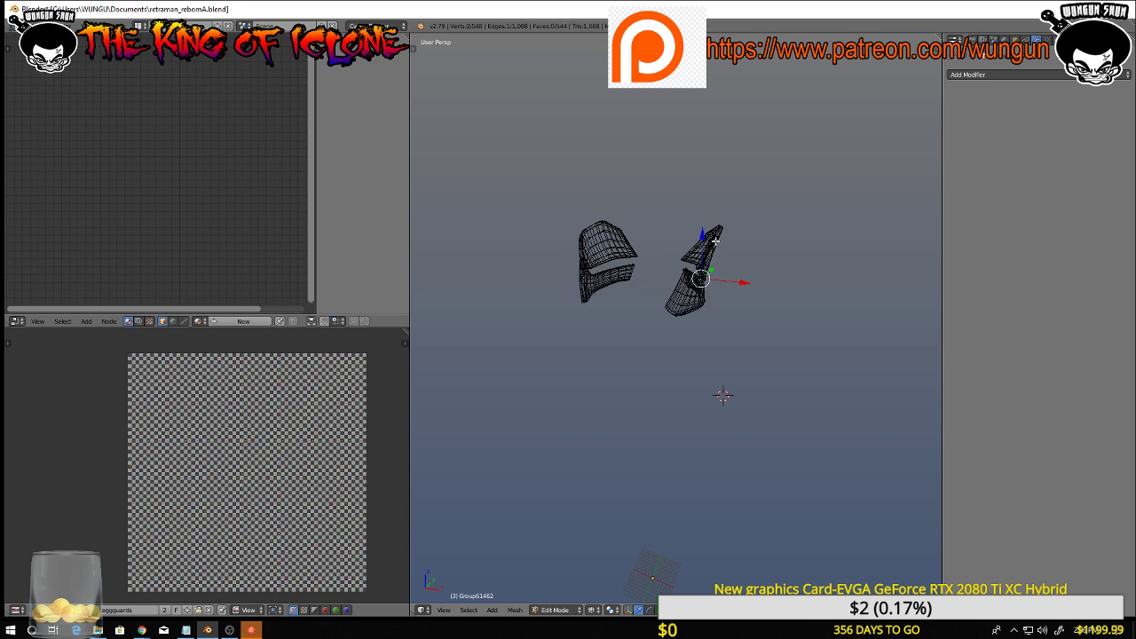
right_click(703, 248)
key("Tab")
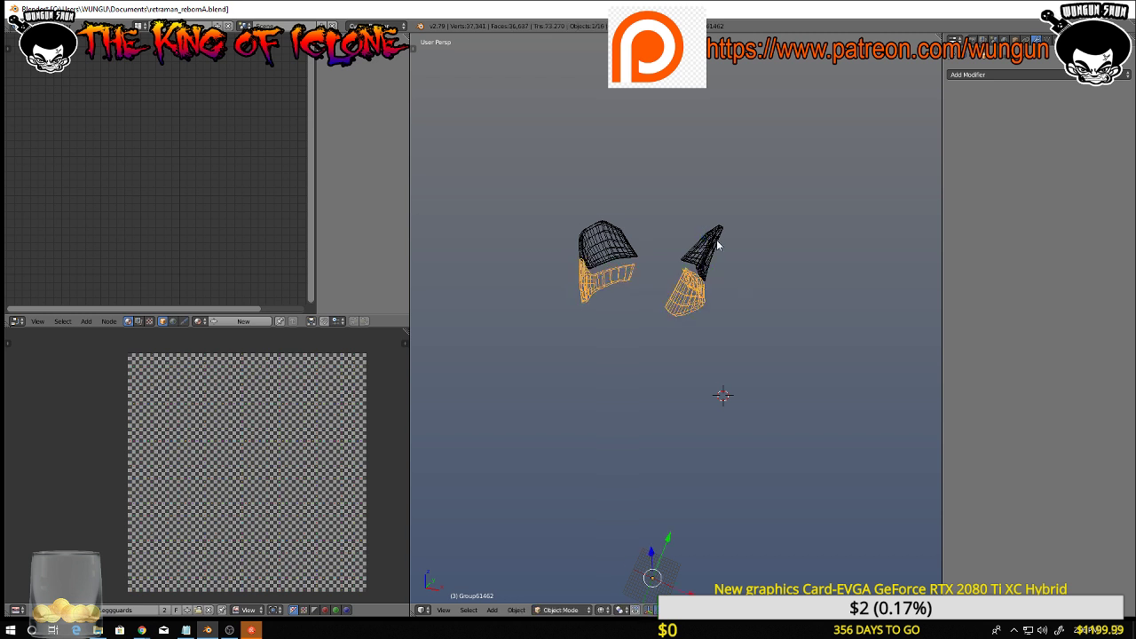
Join the three waist side armor objects into one mesh and enter Edit Mode
middle_click_drag(735, 245, 753, 248)
key("a")
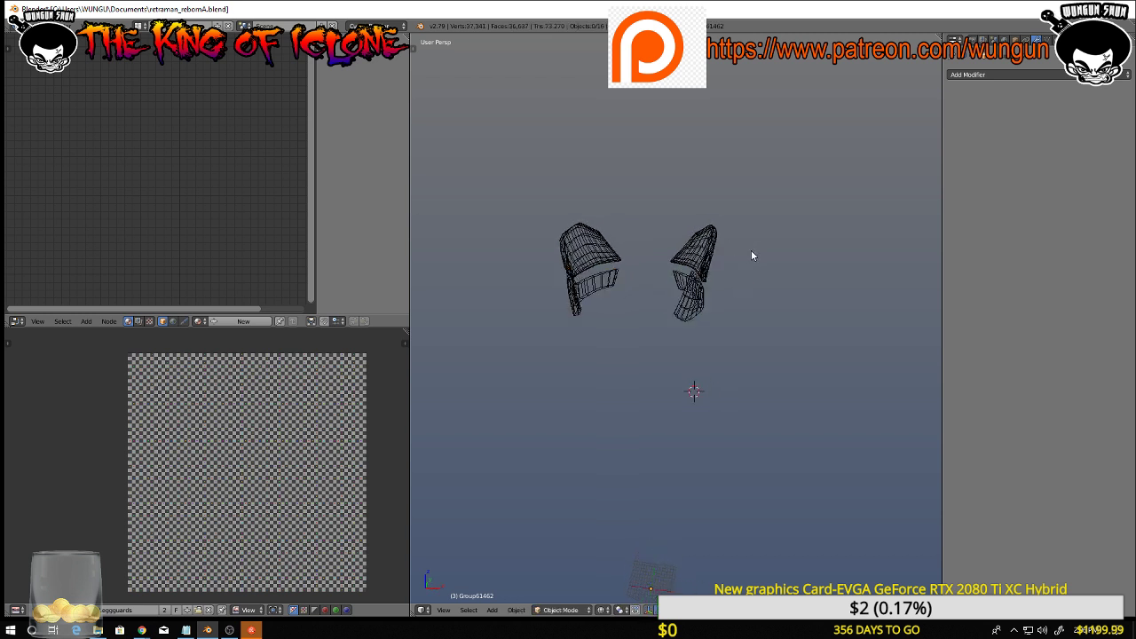
key("a")
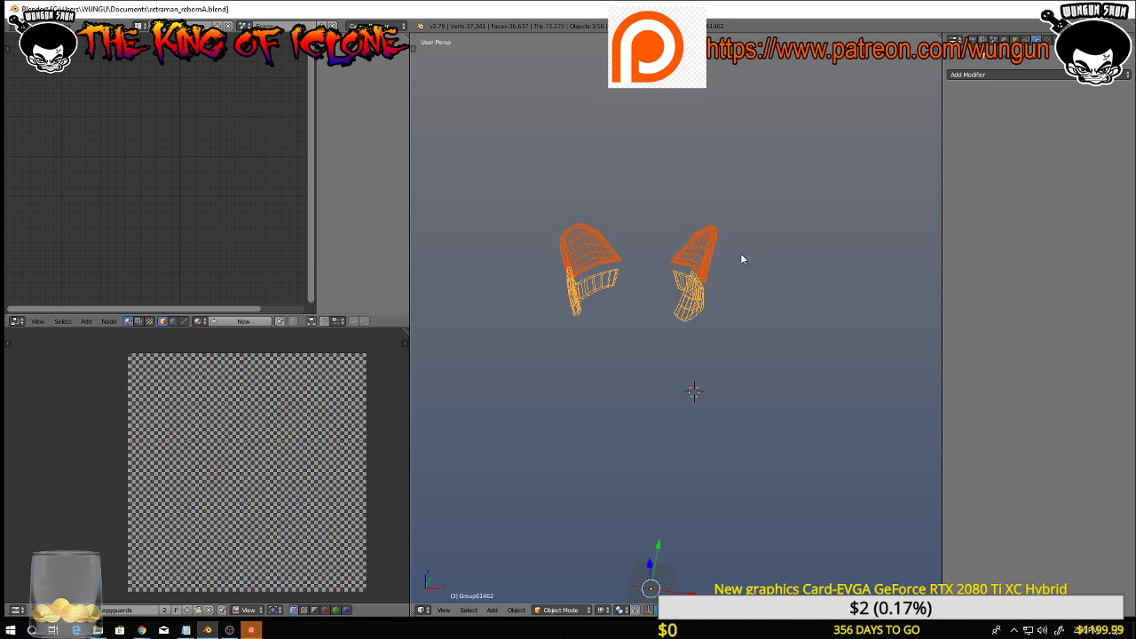
key("Tab")
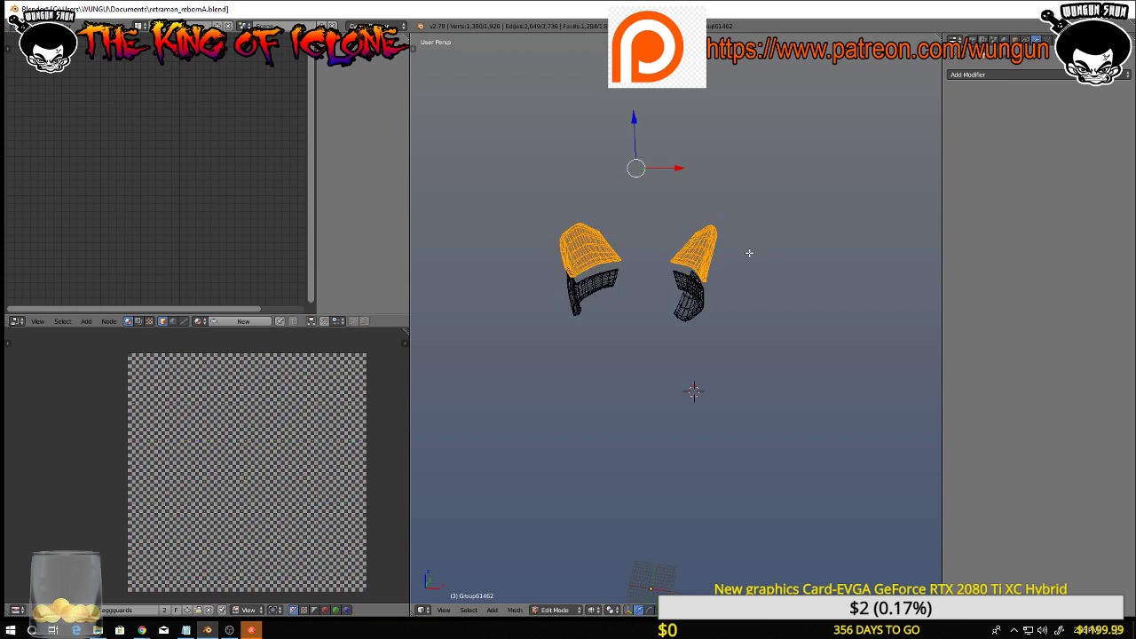
right_click(700, 288)
right_click(699, 246)
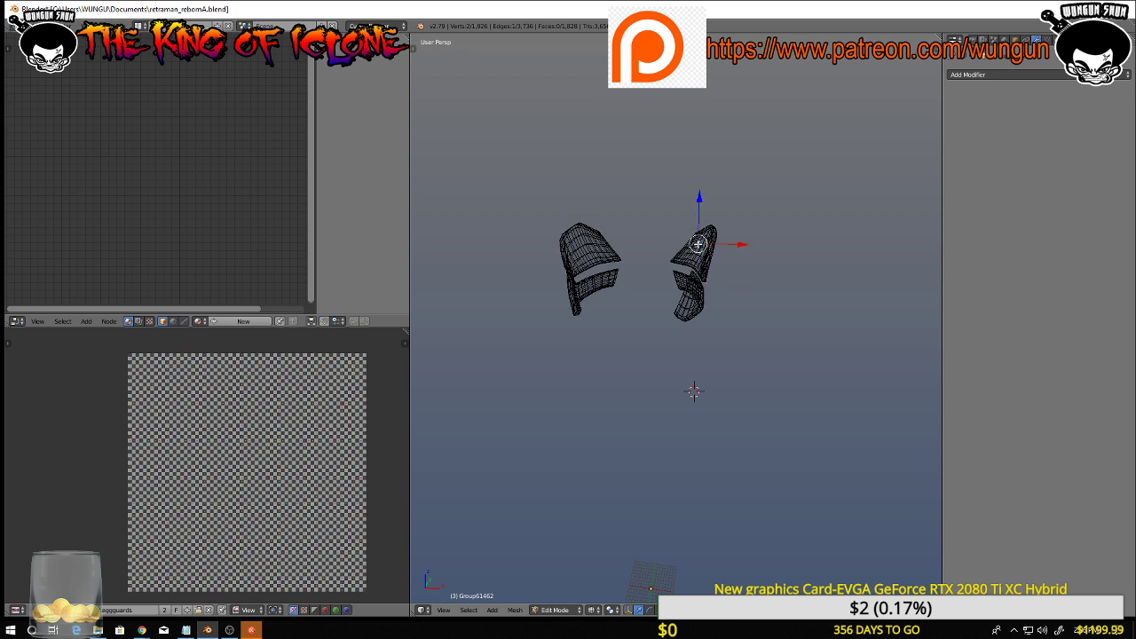
middle_click_drag(698, 246, 726, 275)
scroll(761, 289, "up", 2)
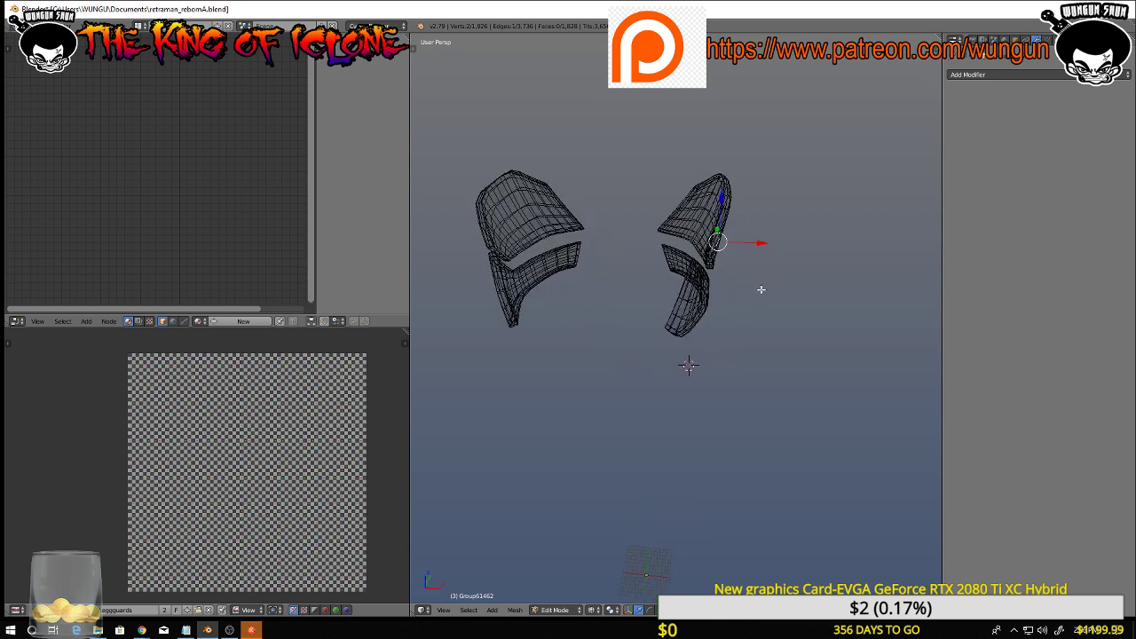
scroll(623, 258, "down", 3)
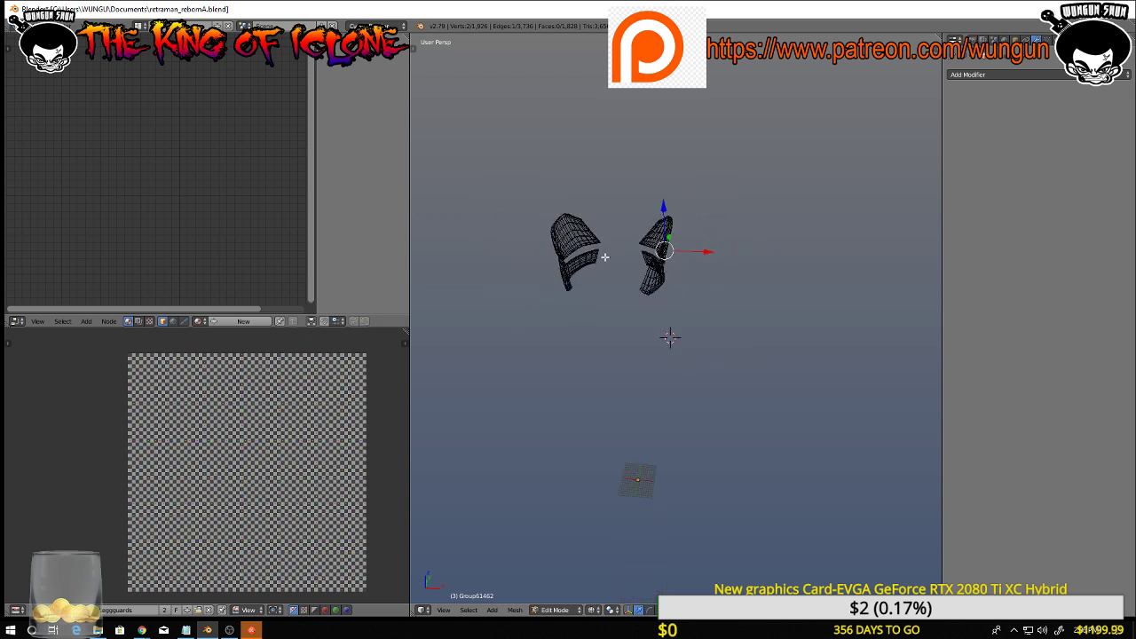
key("c")
mouse_move(601, 257)
left_mouse_down()
mouse_move(587, 231)
mouse_move(553, 266)
mouse_move(577, 251)
left_mouse_up()
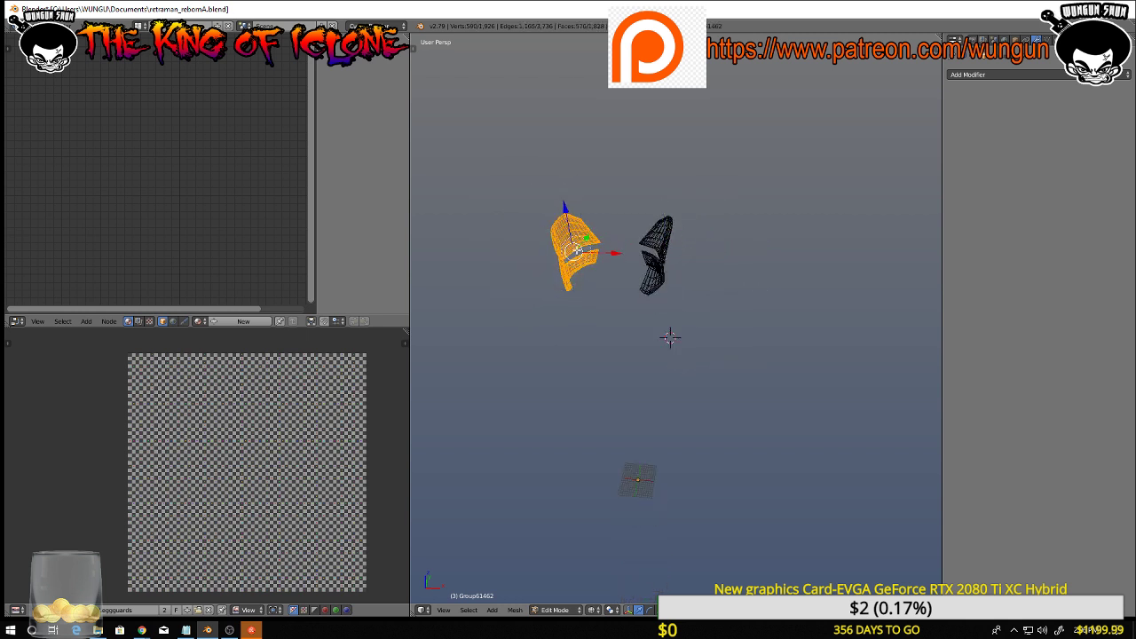
right_click(597, 257)
key("a")
key("a")
key("a")
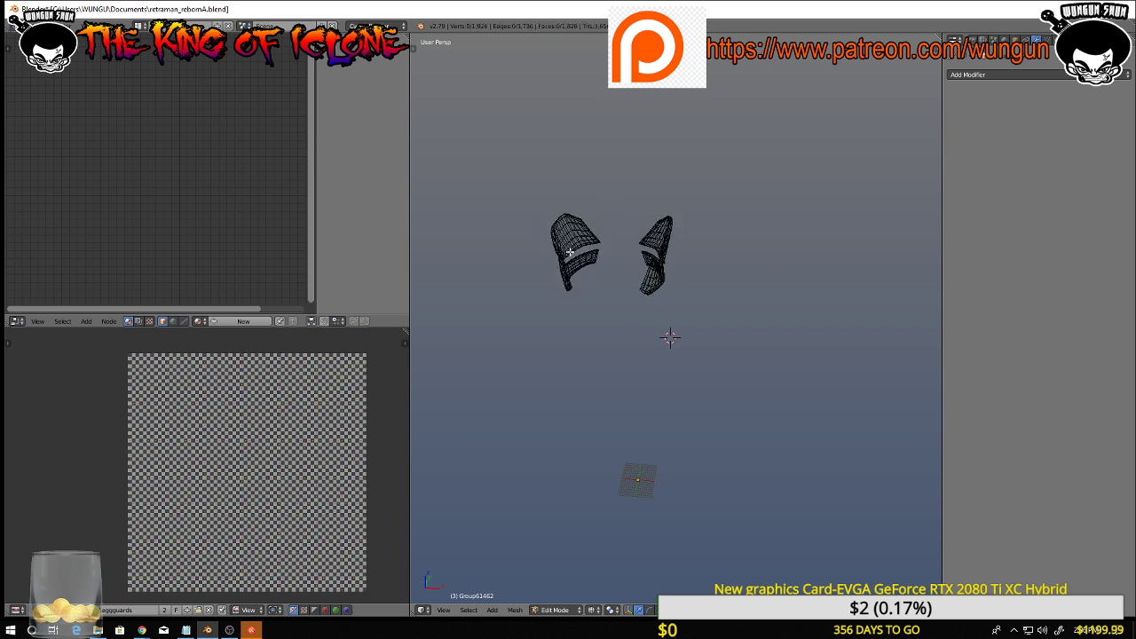
right_click(567, 246)
key("g")
left_click(579, 265)
key("ctrl+z")
Delete the vertices of the waist side armor on one side of the body, keeping only the opposite half
key("a")
key("c")
mouse_move(590, 266)
left_mouse_down()
mouse_move(581, 228)
mouse_move(569, 286)
mouse_move(596, 237)
left_mouse_up()
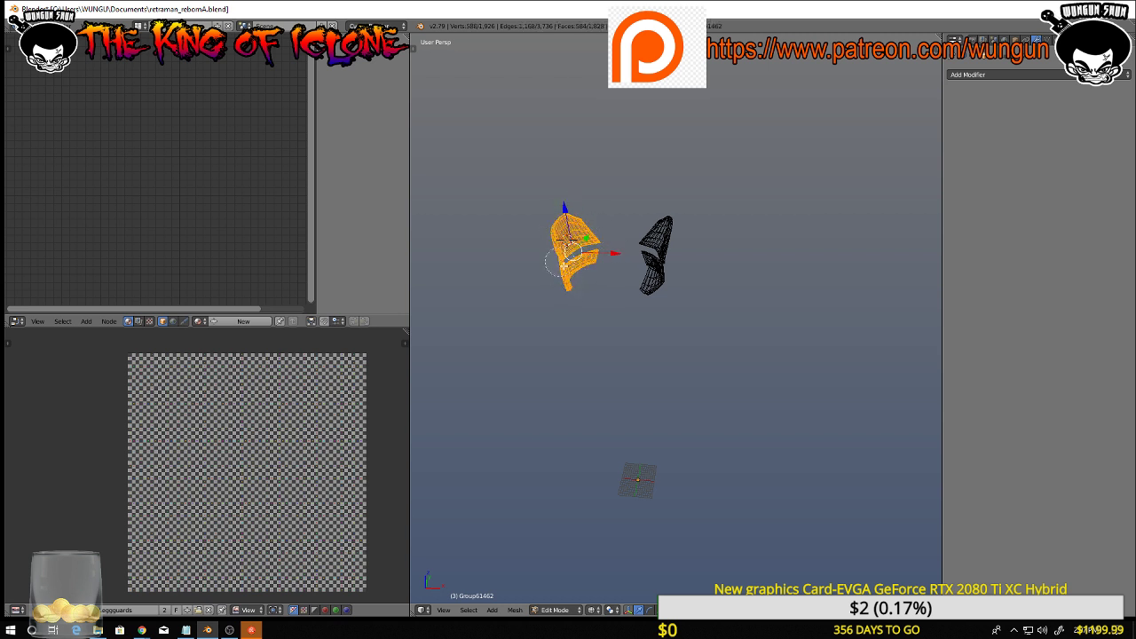
key("x")
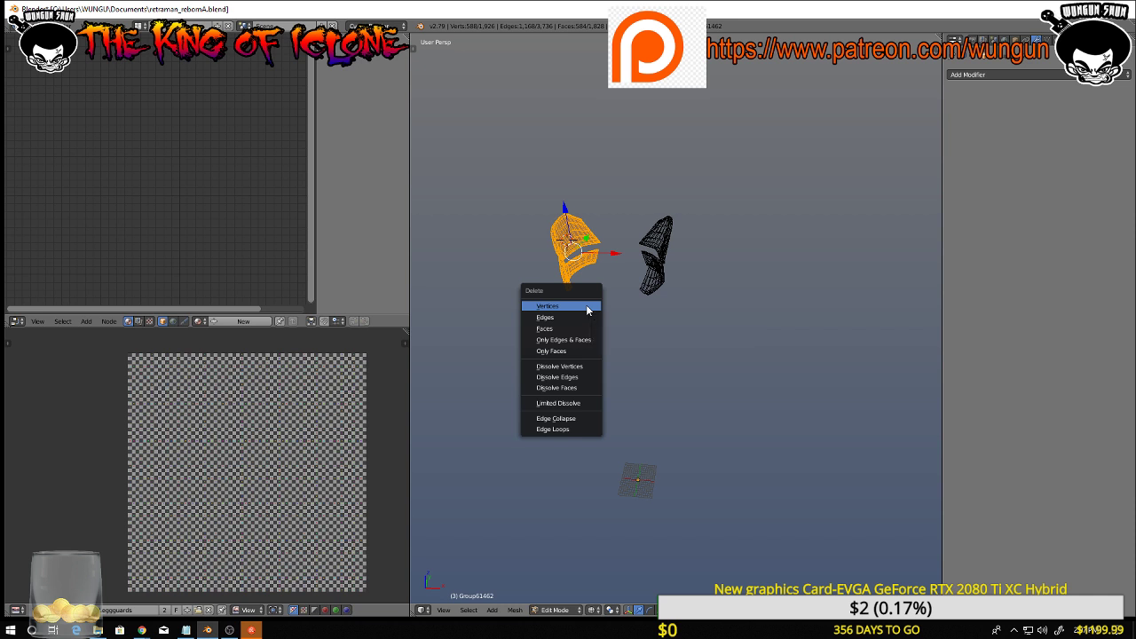
left_click(586, 310)
Add a Mirror modifier on the X axis and adjust the edit cage to the modifier result
left_click(1012, 79)
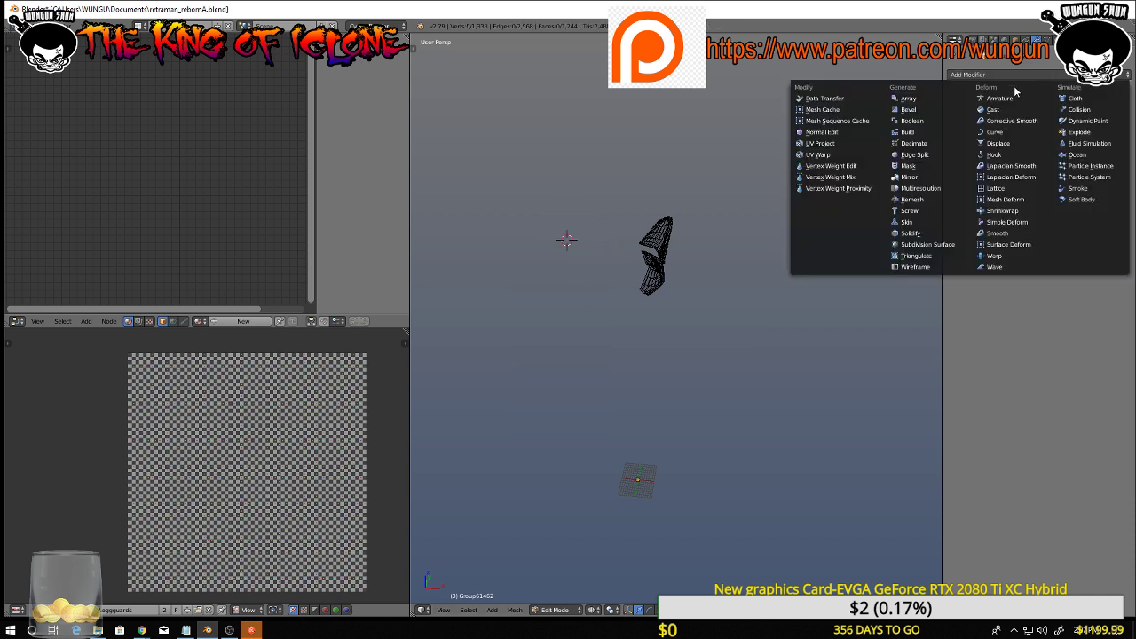
left_click(916, 178)
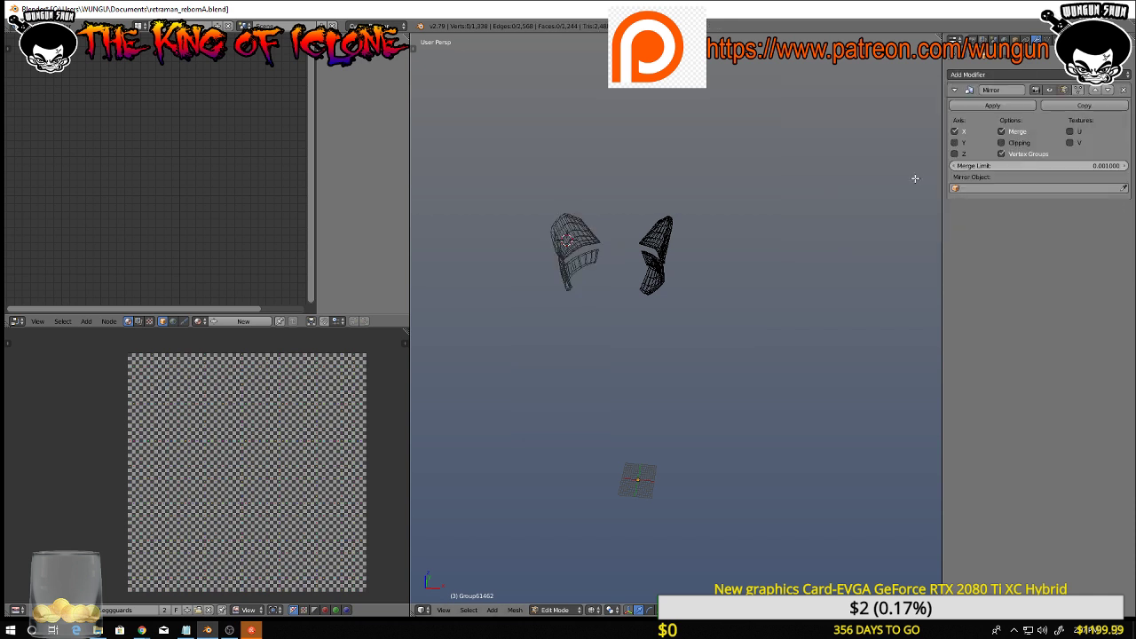
left_click(1079, 91)
Select the edge loop along the outer rim of the upper waist plate in solid shading
mouse_move(713, 273)
middle_mouse_down()
mouse_move(725, 272)
mouse_move(697, 264)
middle_mouse_up()
middle_click_drag(640, 242, 818, 305)
scroll(729, 336, "up", 4)
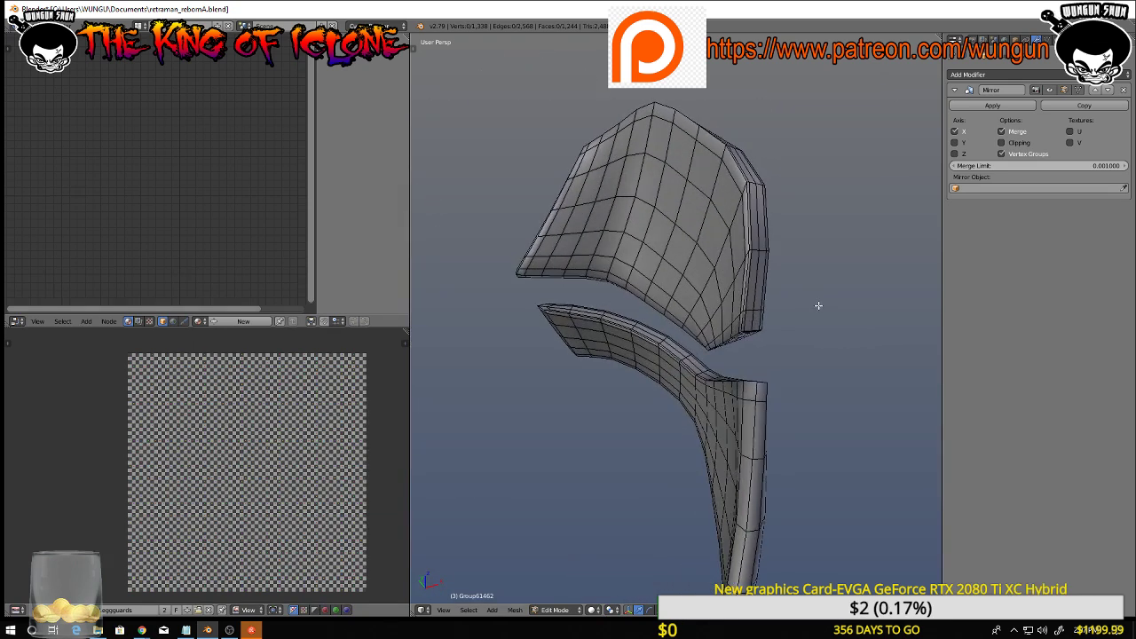
middle_click_drag(748, 274, 745, 249)
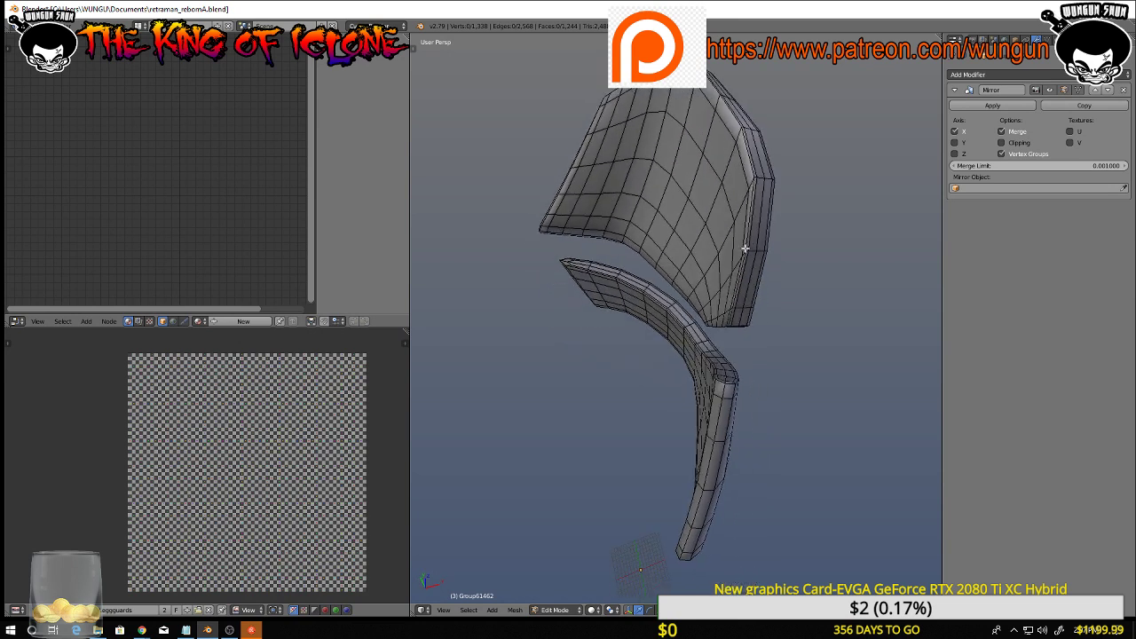
right_click(751, 229, "alt")
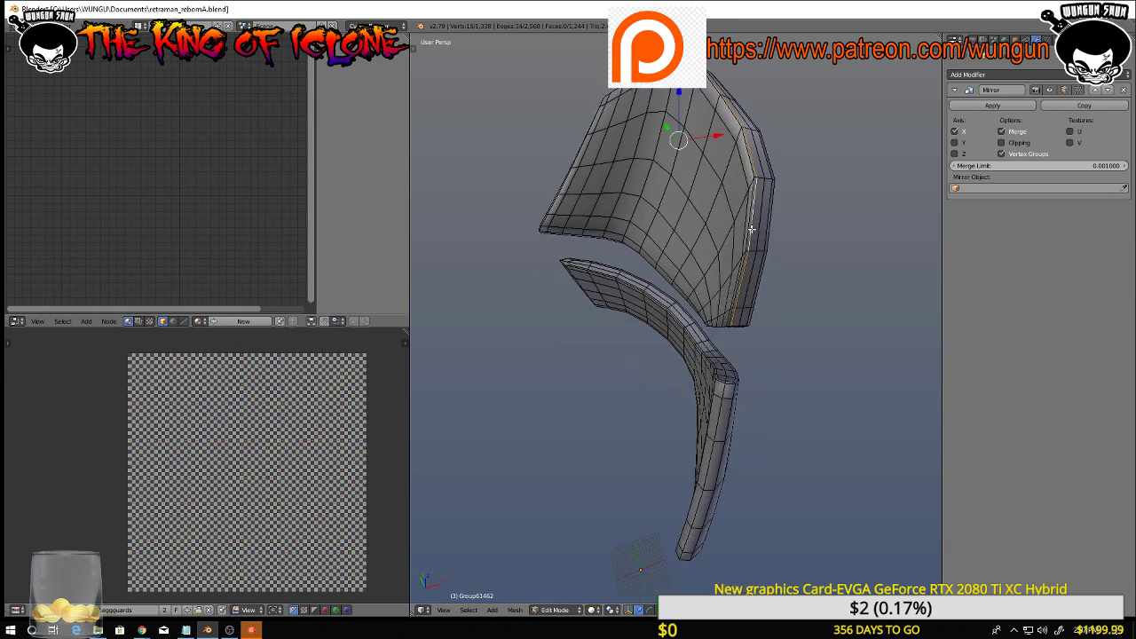
mouse_move(791, 227)
middle_mouse_down()
mouse_move(748, 234)
mouse_move(782, 236)
middle_mouse_up()
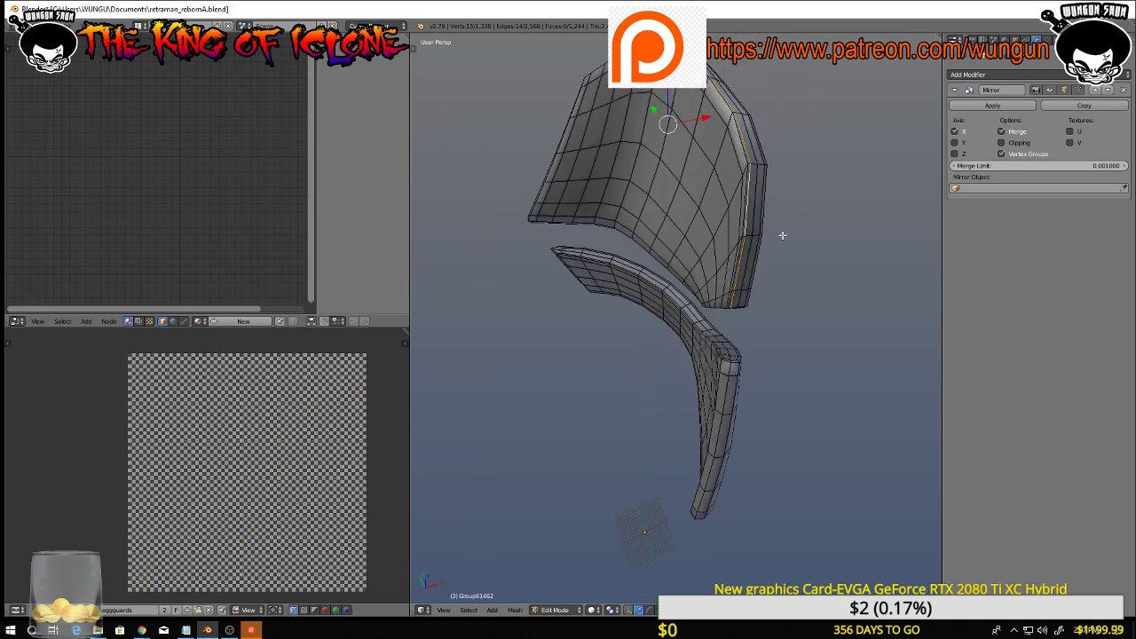
right_click(738, 258)
right_click(738, 258, "alt")
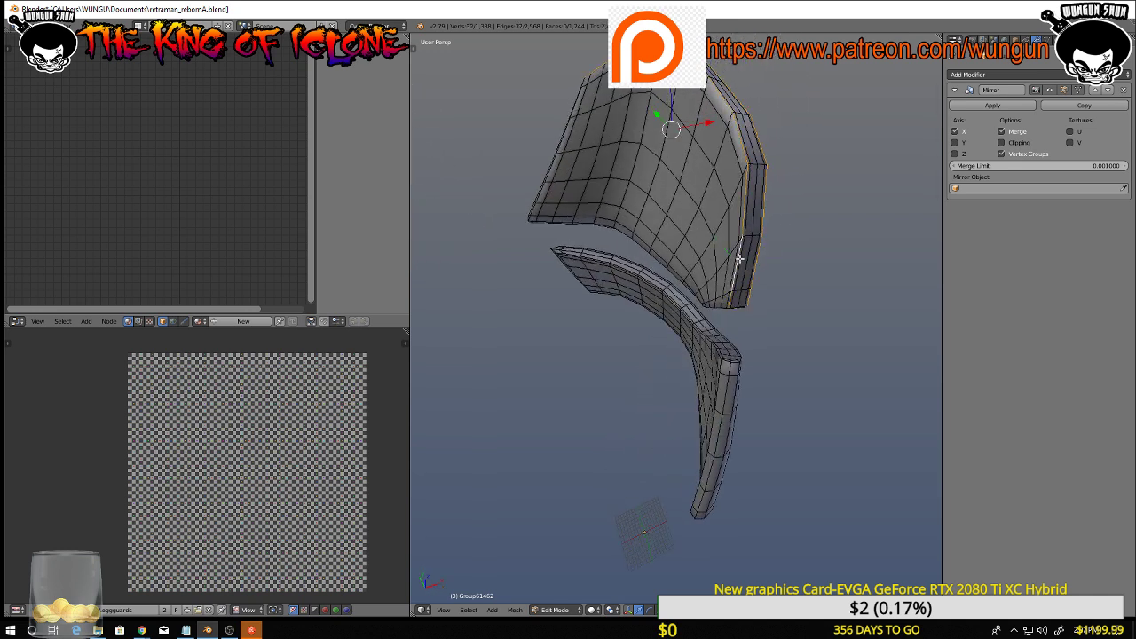
Add the upper plate's side border and lower rim edge loops to the selection
middle_click_drag(740, 258, 718, 266)
scroll(837, 238, "down", 3)
scroll(709, 273, "up", 3)
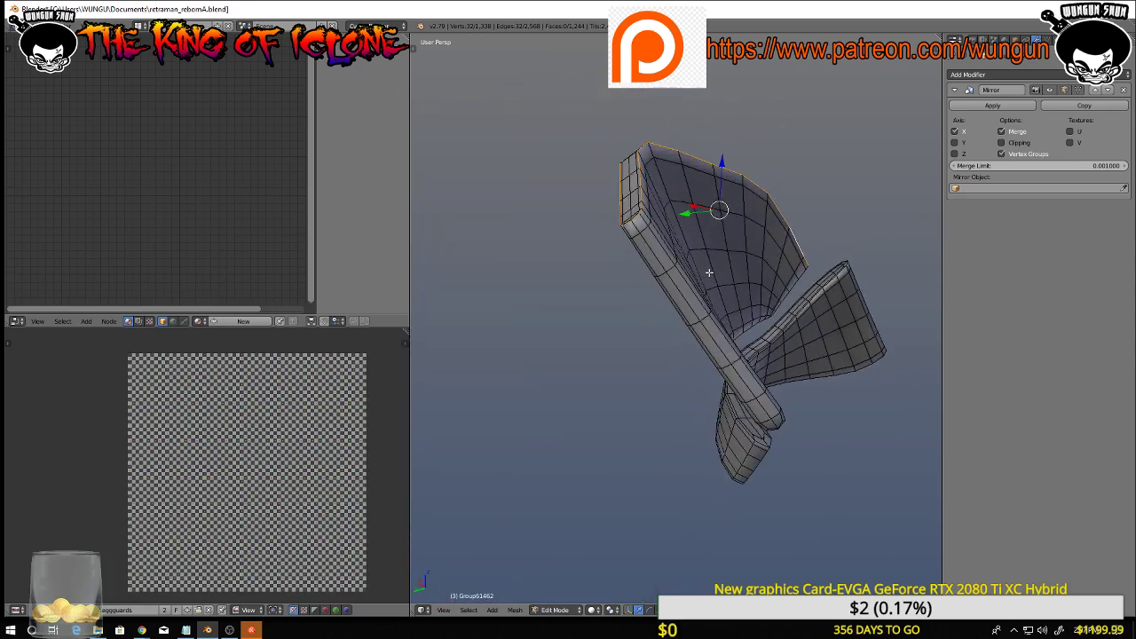
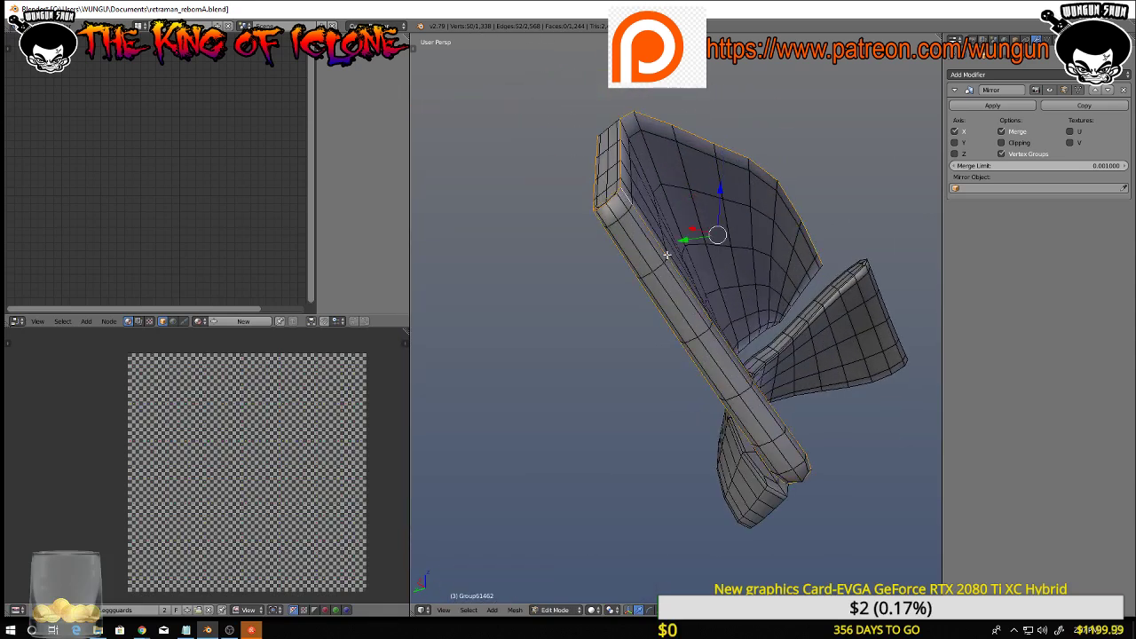
middle_click_drag(669, 252, 636, 327)
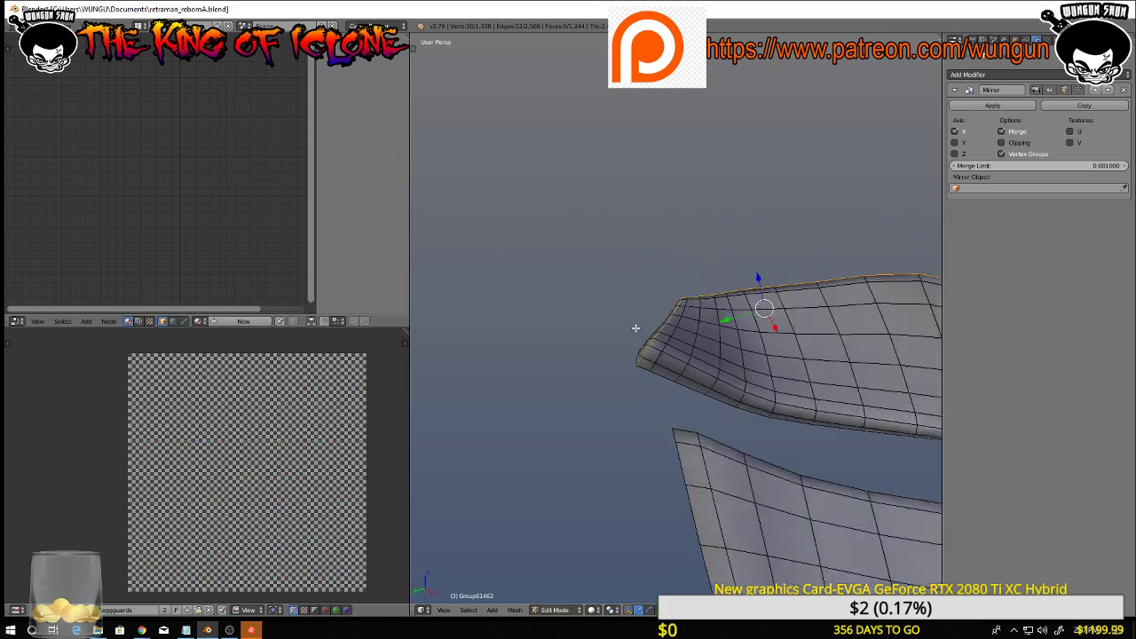
left_click(658, 351, "alt+shift")
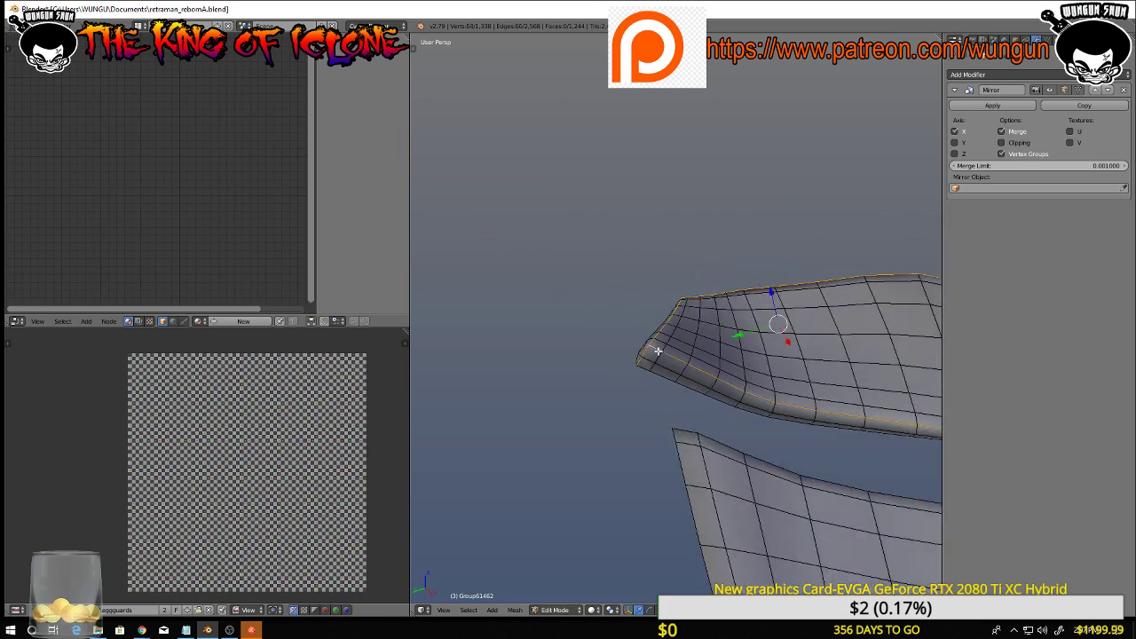
middle_click_drag(668, 362, 761, 357)
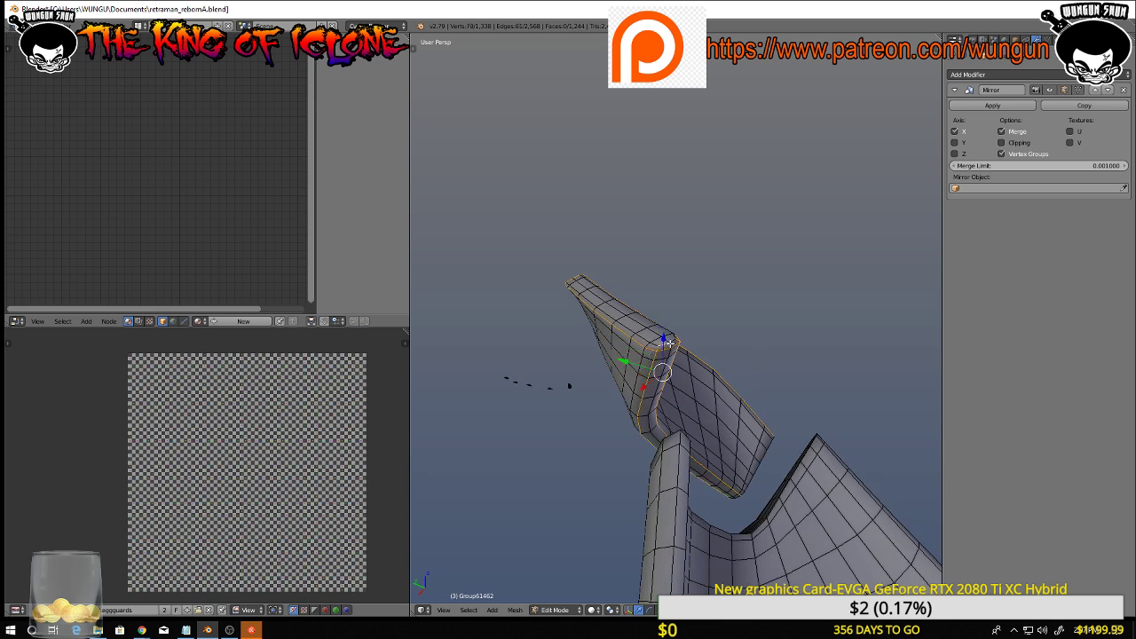
middle_click_drag(672, 340, 461, 304)
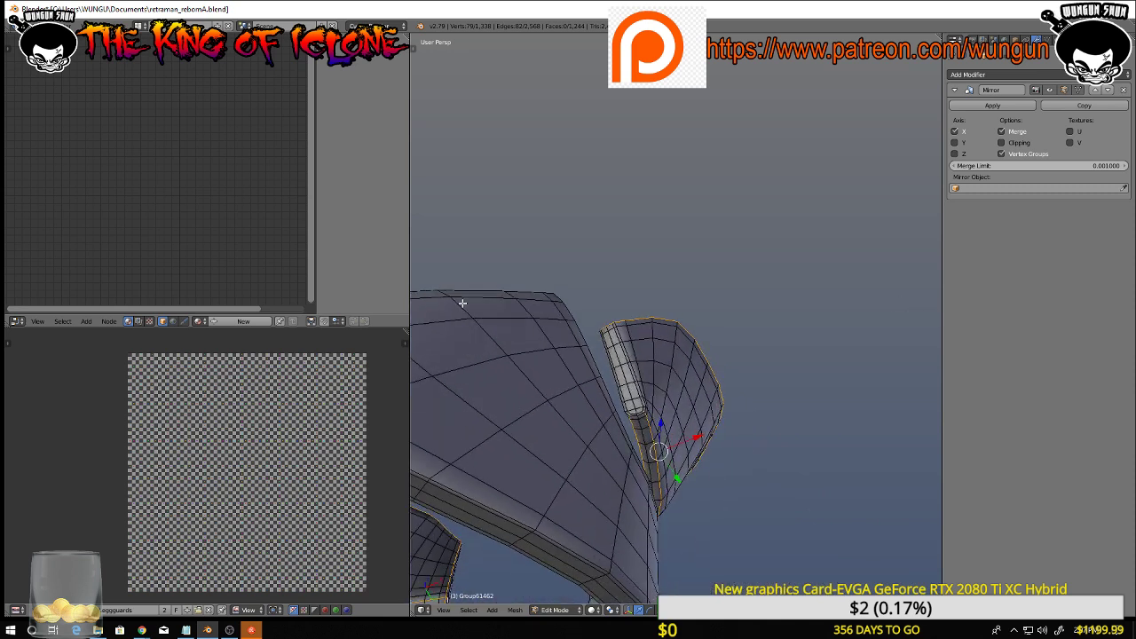
Complete the upper plate's rim selection by correcting the edges around its lower corner
middle_click_drag(618, 359, 598, 396)
middle_click_drag(619, 332, 637, 380)
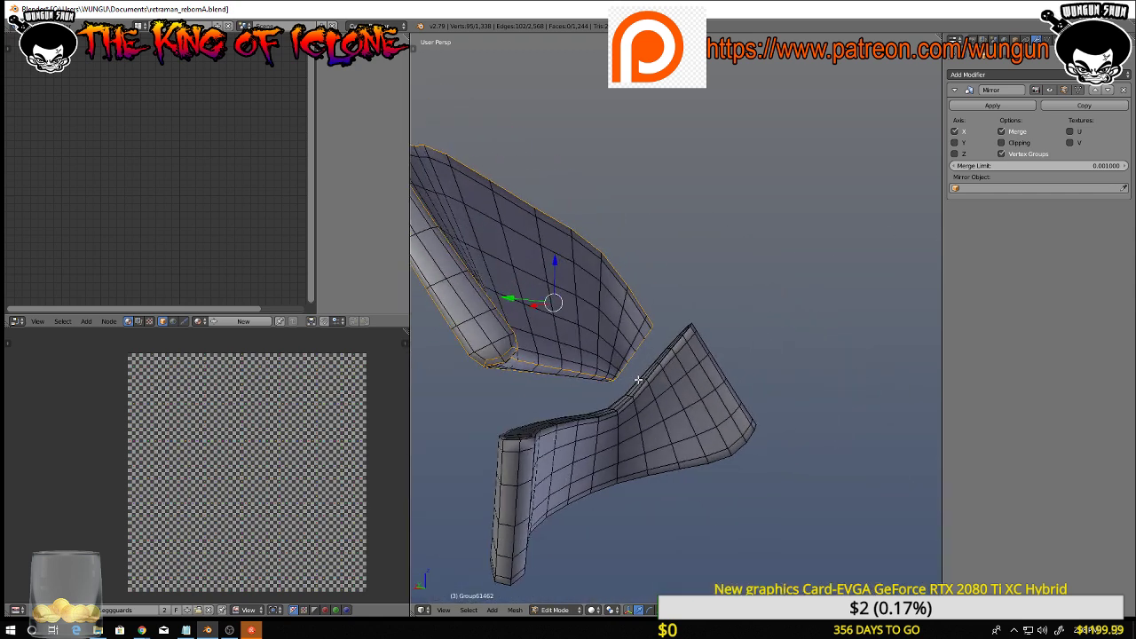
right_click(513, 349, "shift")
middle_click_drag(531, 358, 859, 315)
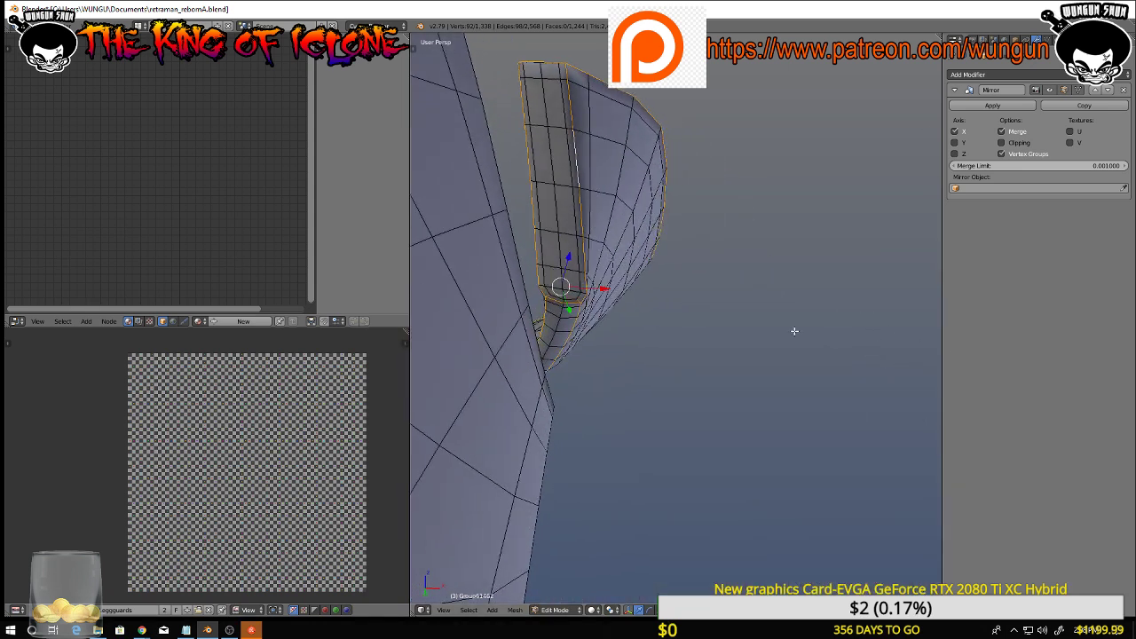
middle_click_drag(795, 331, 511, 293)
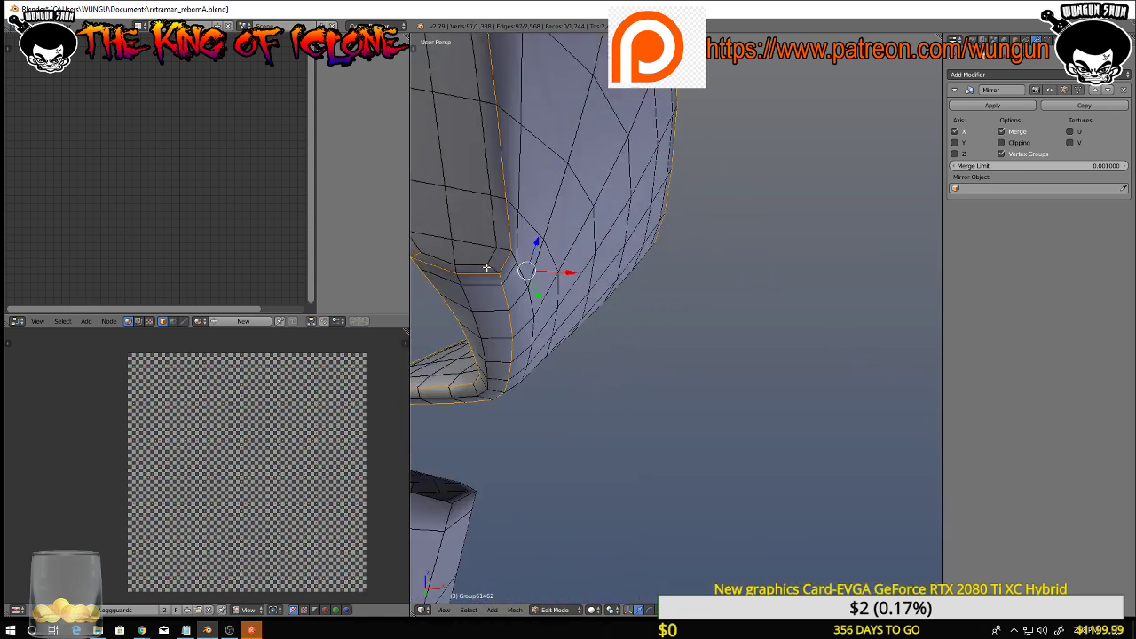
scroll(463, 268, "down", 2)
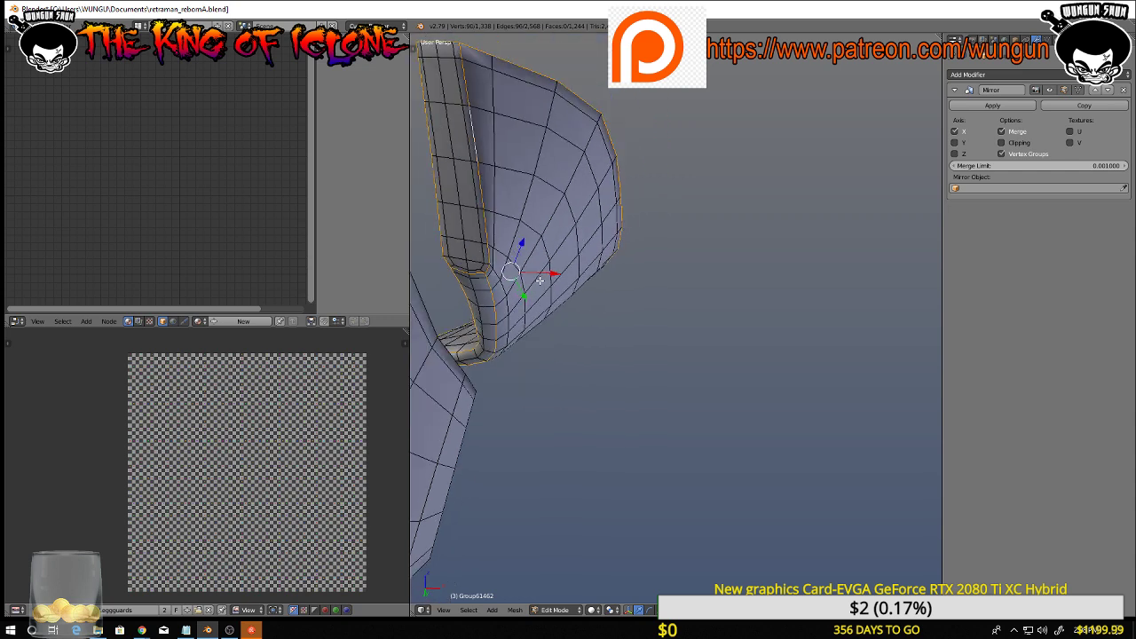
Mark the selected rim edges of the upper waist plate as a seam and inspect the corner
middle_click_drag(535, 282, 818, 378)
scroll(530, 317, "down", 4)
key("ctrl+e")
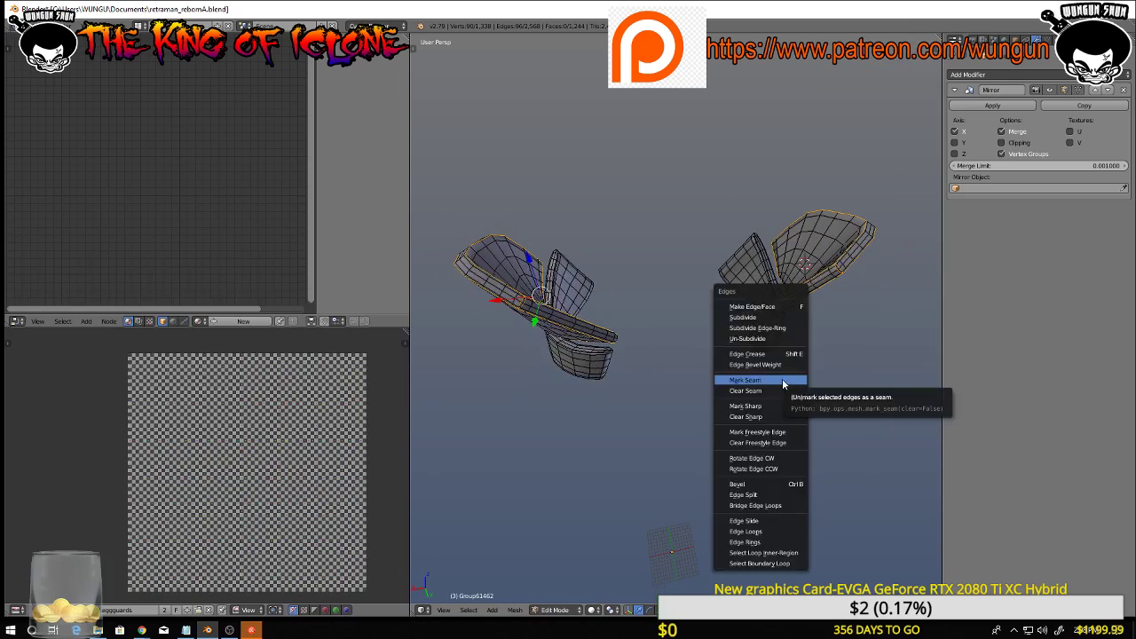
left_click(782, 378)
middle_click_drag(658, 355, 641, 309)
key("a")
scroll(637, 328, "up", 3)
scroll(637, 329, "down", 3)
scroll(596, 296, "up", 3)
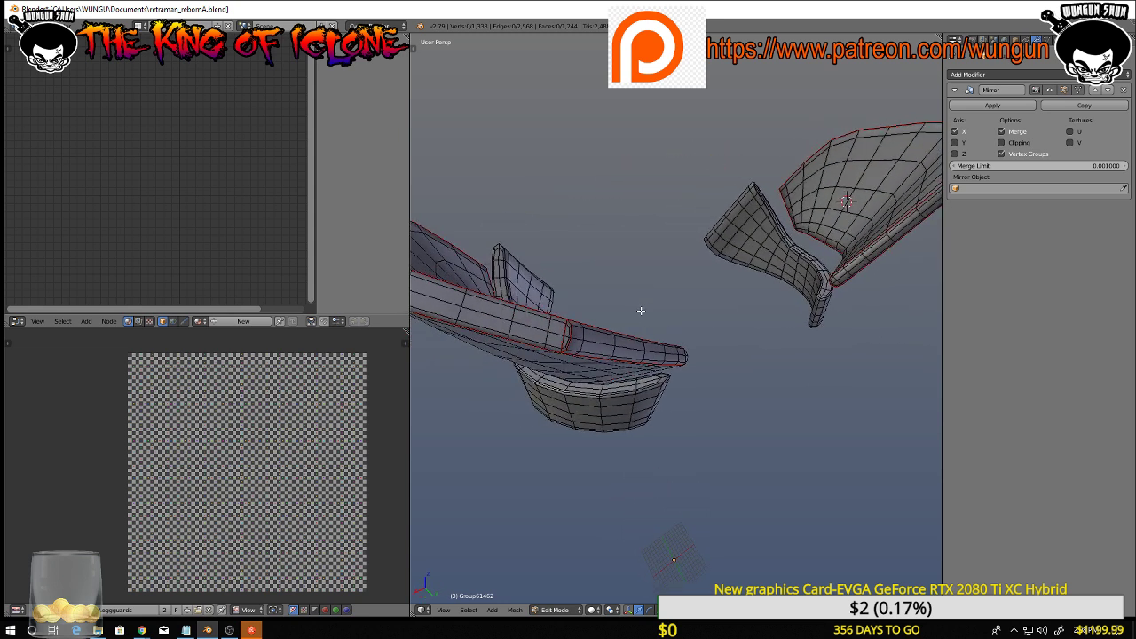
Restore the rim selection, reroute it straight across the plate's lower corner, and re-mark it as a seam
key("ctrl+z")
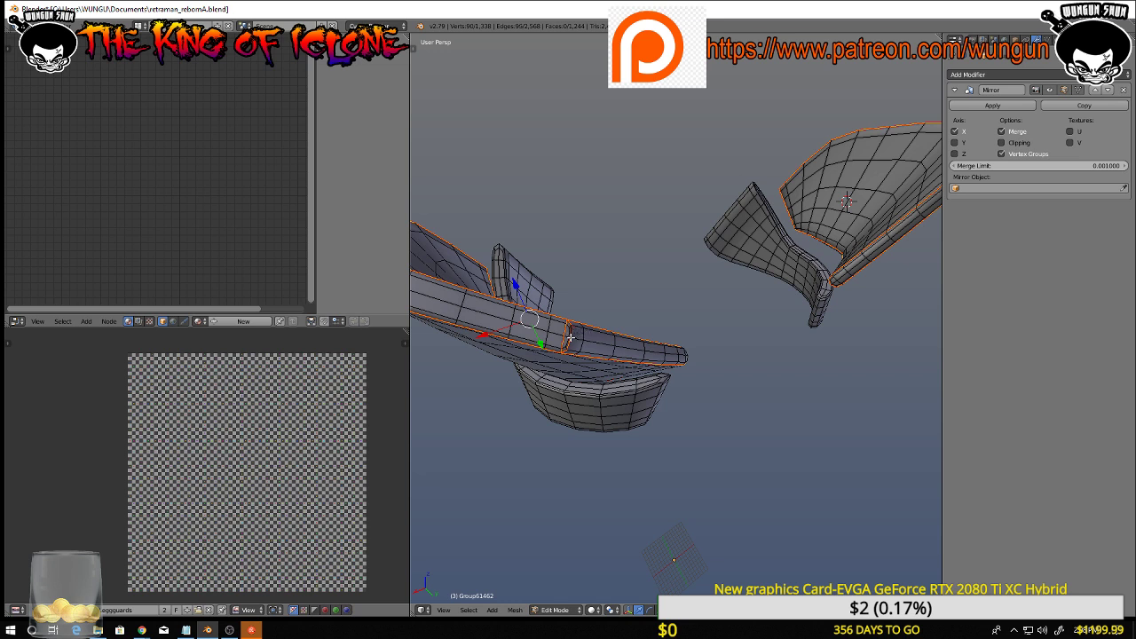
scroll(572, 338, "up", 4)
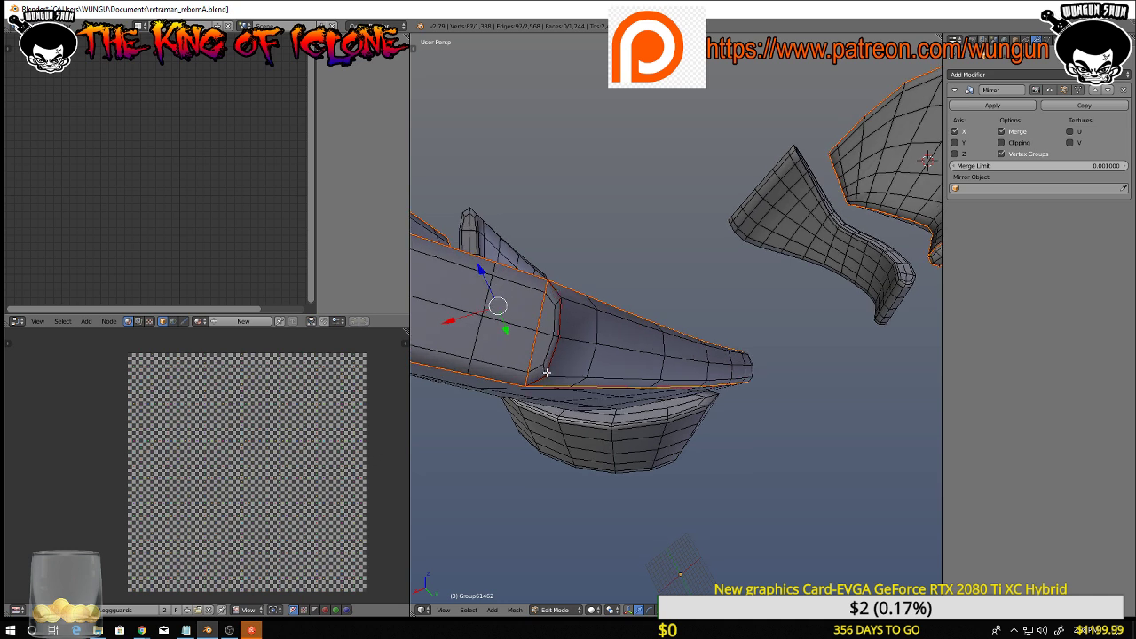
middle_click_drag(552, 351, 573, 351)
key("ctrl+e")
left_click(563, 360)
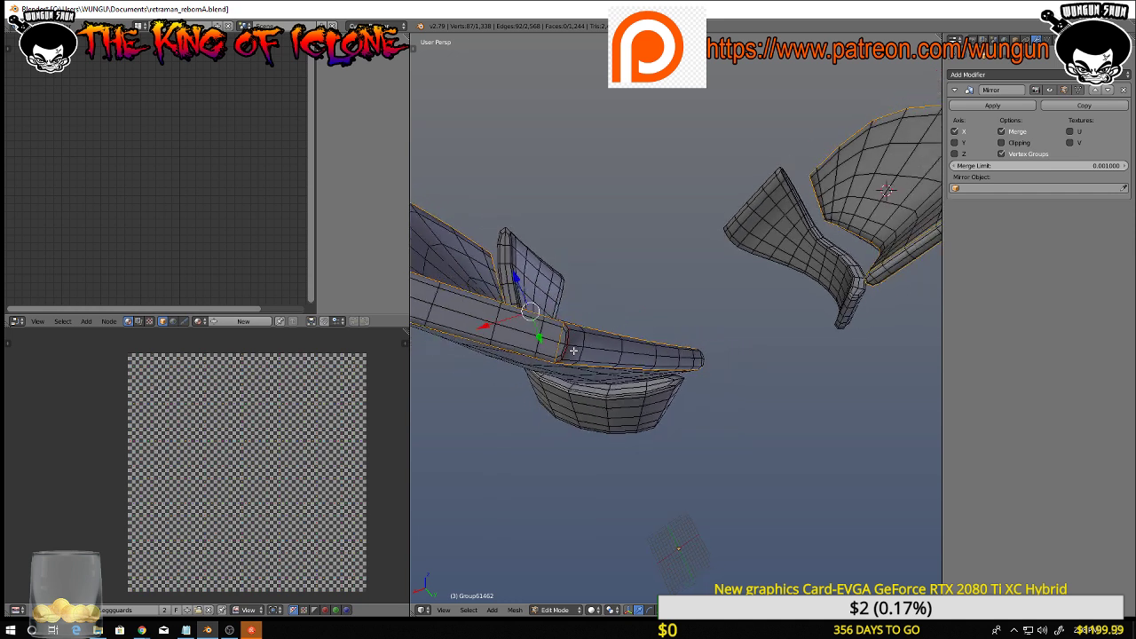
key("a")
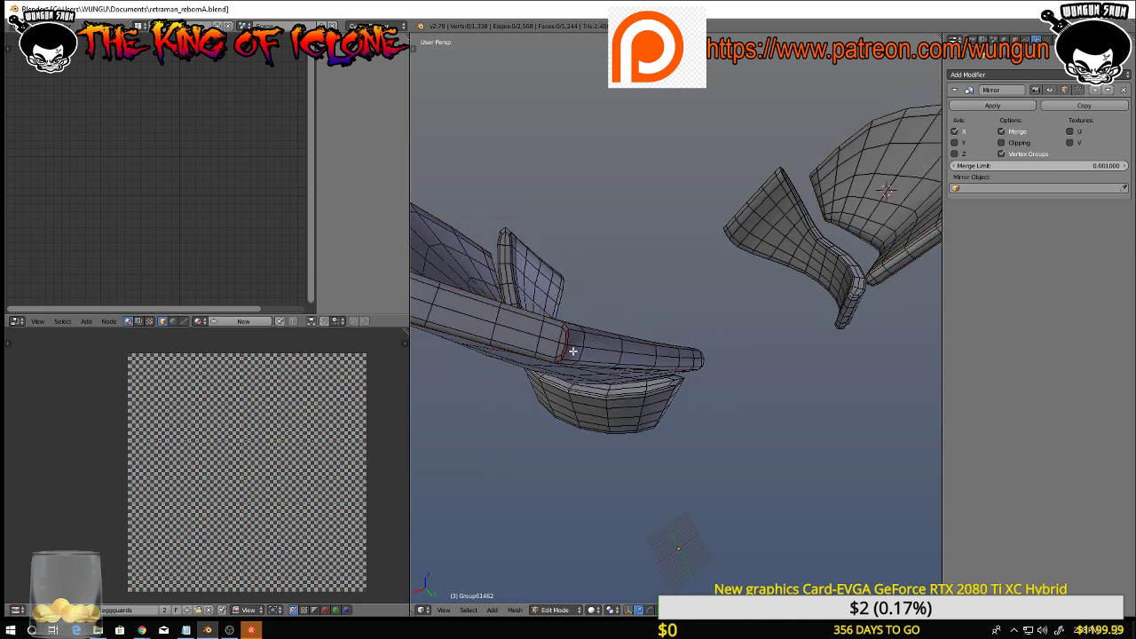
key("l")
right_click(568, 338)
right_click(578, 342, "alt")
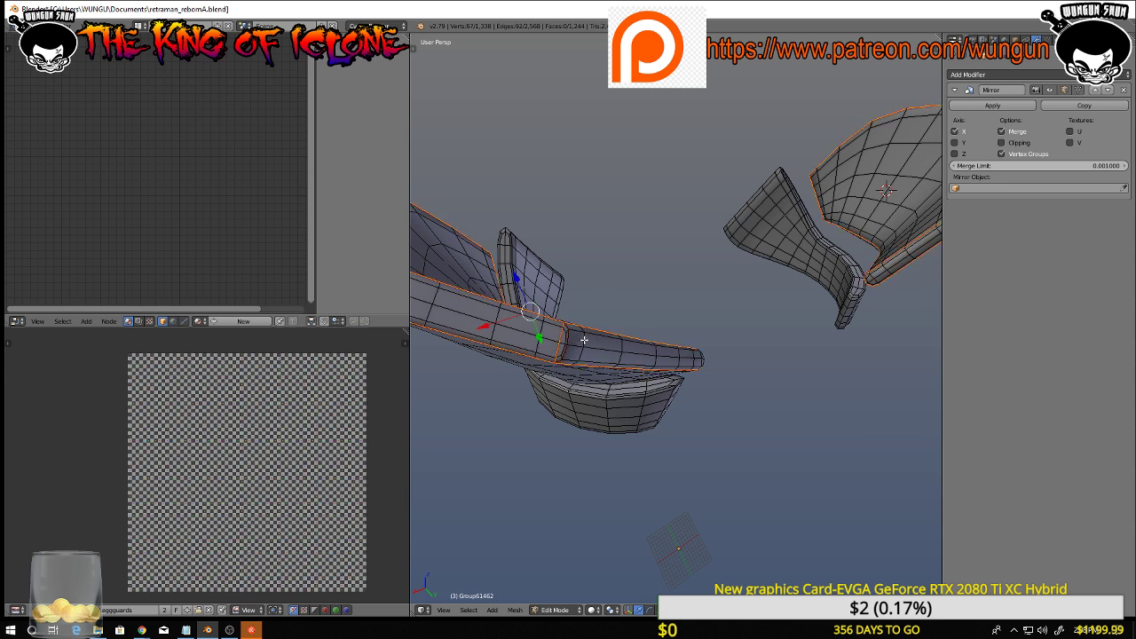
key("a")
Clear the seam from the leftover inner edges at the upper plate's lower corner
scroll(571, 339, "up", 3)
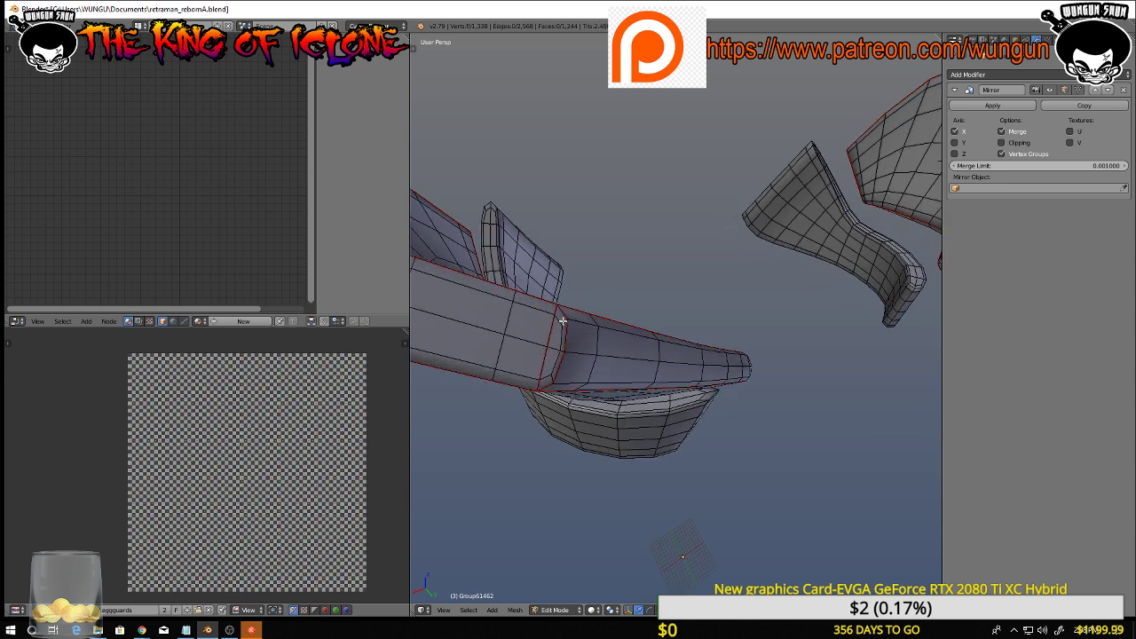
right_click(562, 314)
right_click(566, 331, "shift")
right_click(564, 358, "shift")
right_click(551, 385, "shift")
key("ctrl+e")
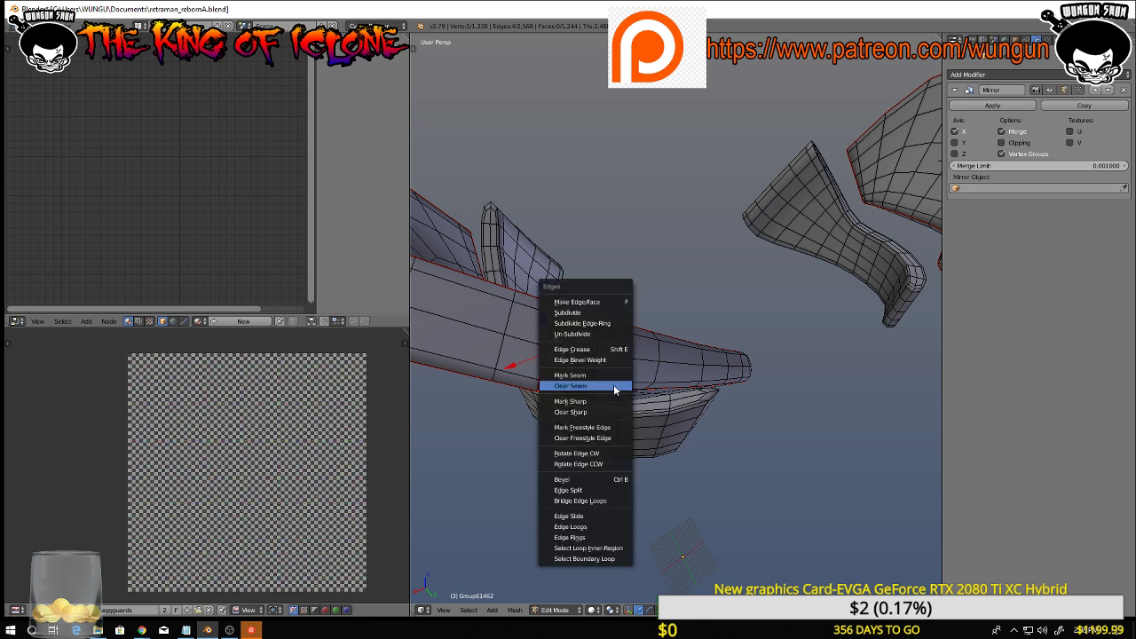
left_click(614, 384)
Select the edge loops along the lower waist plate's upper rim, narrow end and side border
middle_click_drag(613, 385, 653, 404)
scroll(706, 383, "up", 4)
scroll(699, 416, "down", 5)
scroll(675, 421, "up", 3)
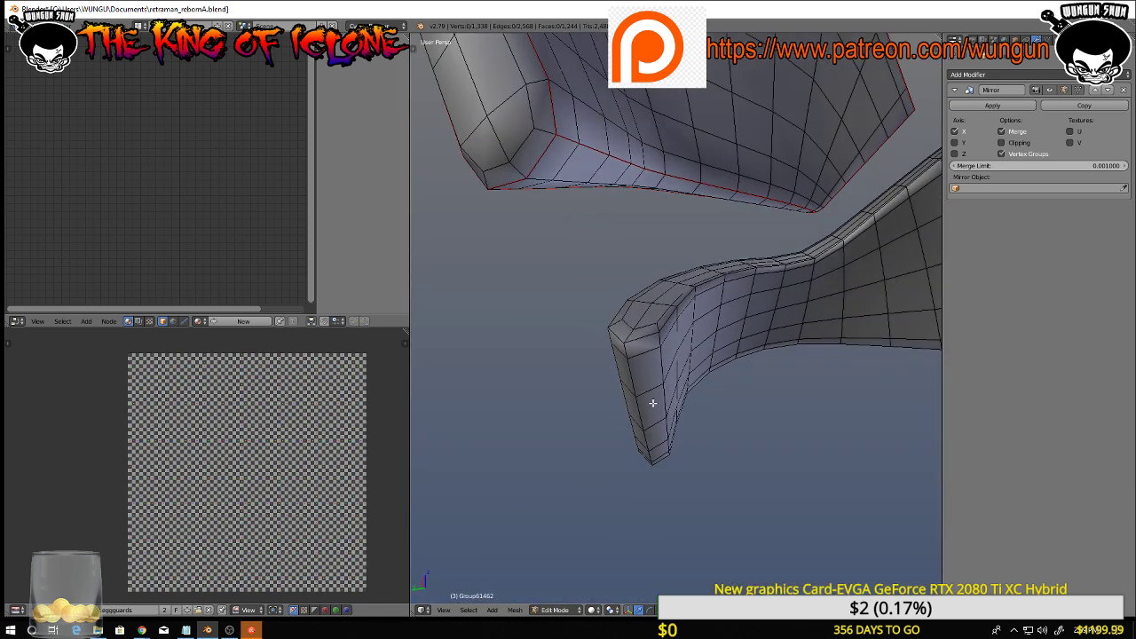
right_click(642, 338, "alt")
middle_click_drag(723, 331, 504, 392)
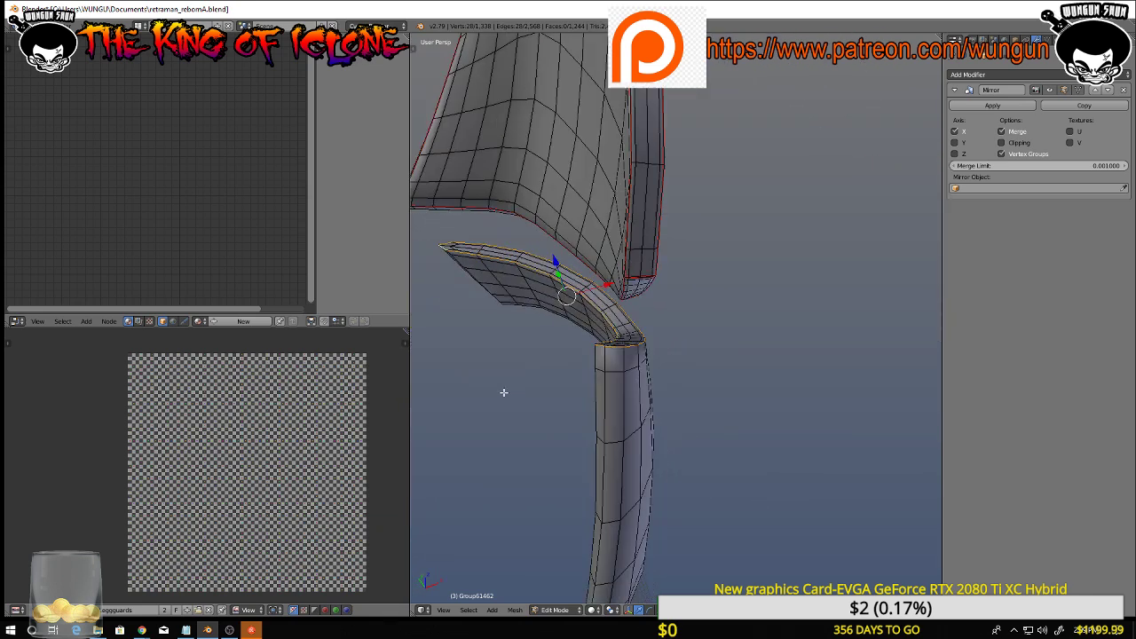
right_click(623, 361, "alt+shift")
middle_click_drag(618, 384, 655, 388)
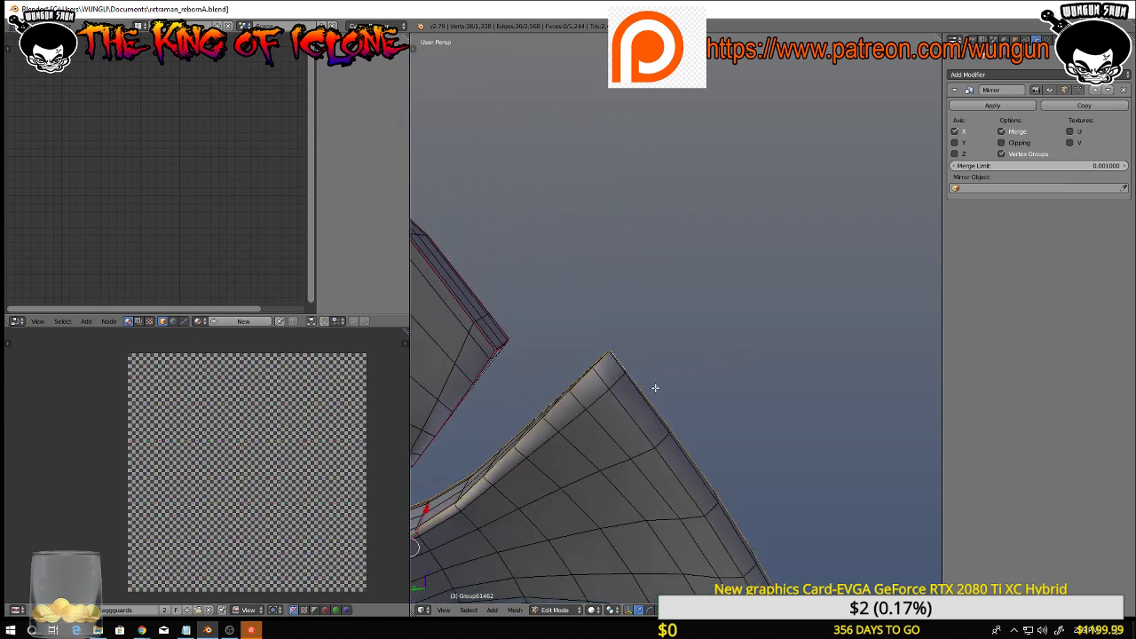
right_click(633, 411, "alt+shift")
middle_click_drag(666, 432, 692, 266)
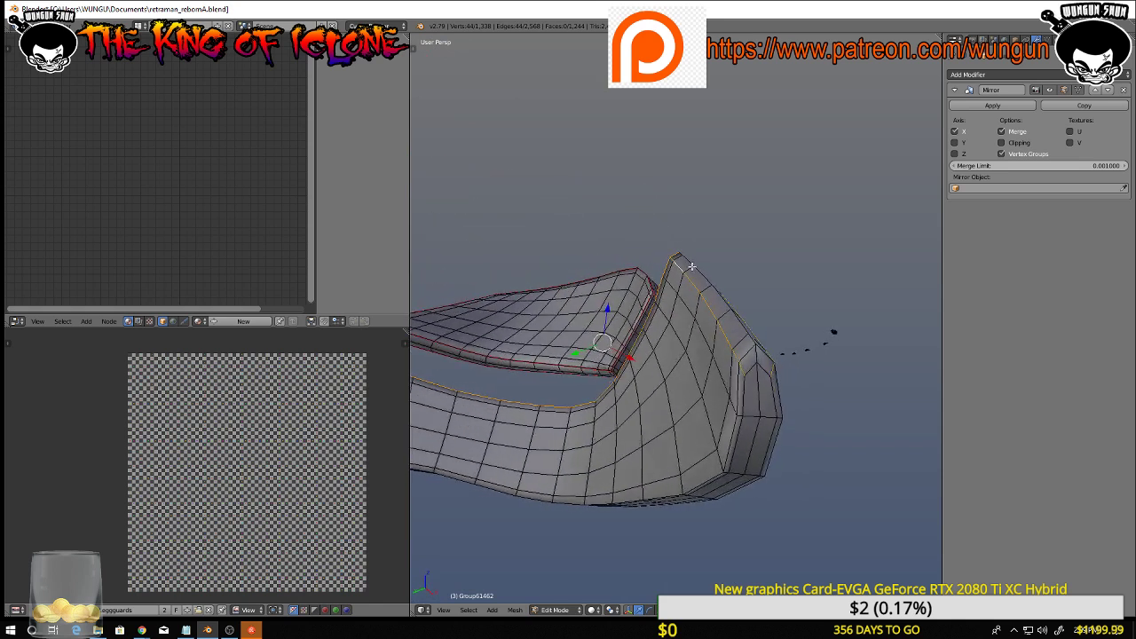
Try to add the edge loop around the lower plate's end and bottom rim to the selection
right_click(739, 375, "alt+shift")
right_click(747, 374, "shift")
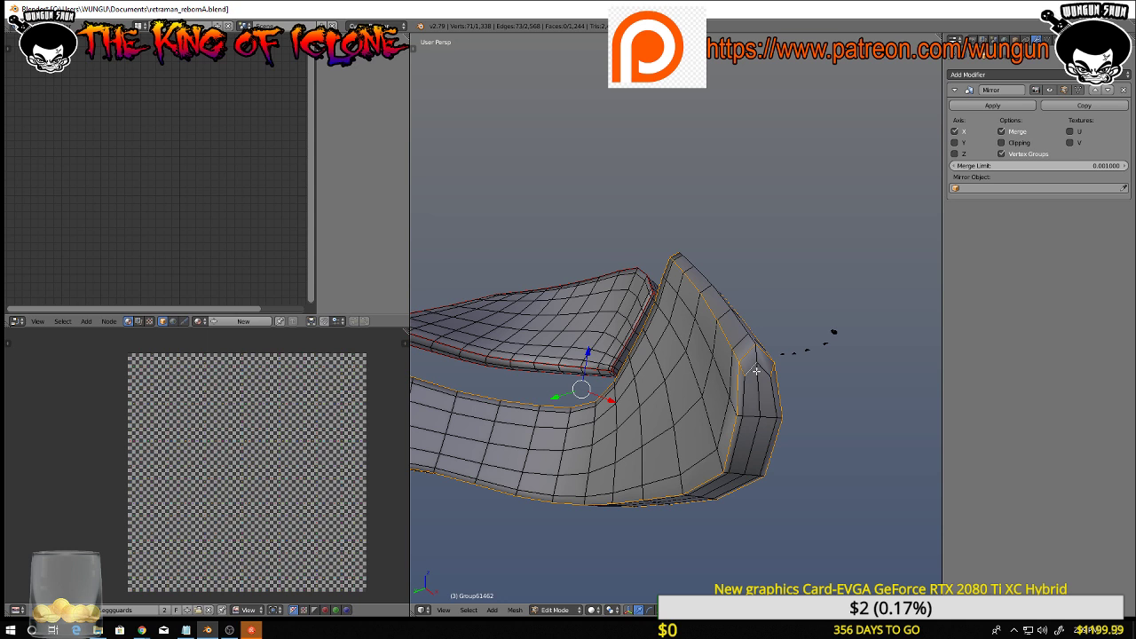
key("ctrl+z")
key("ctrl+z")
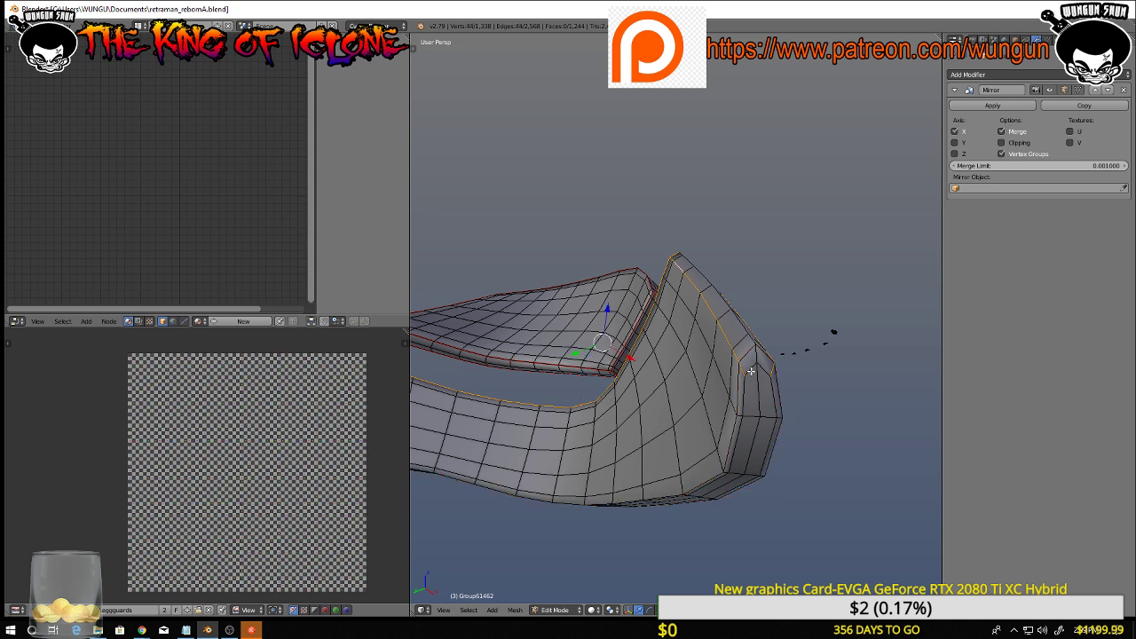
middle_click_drag(751, 371, 753, 380)
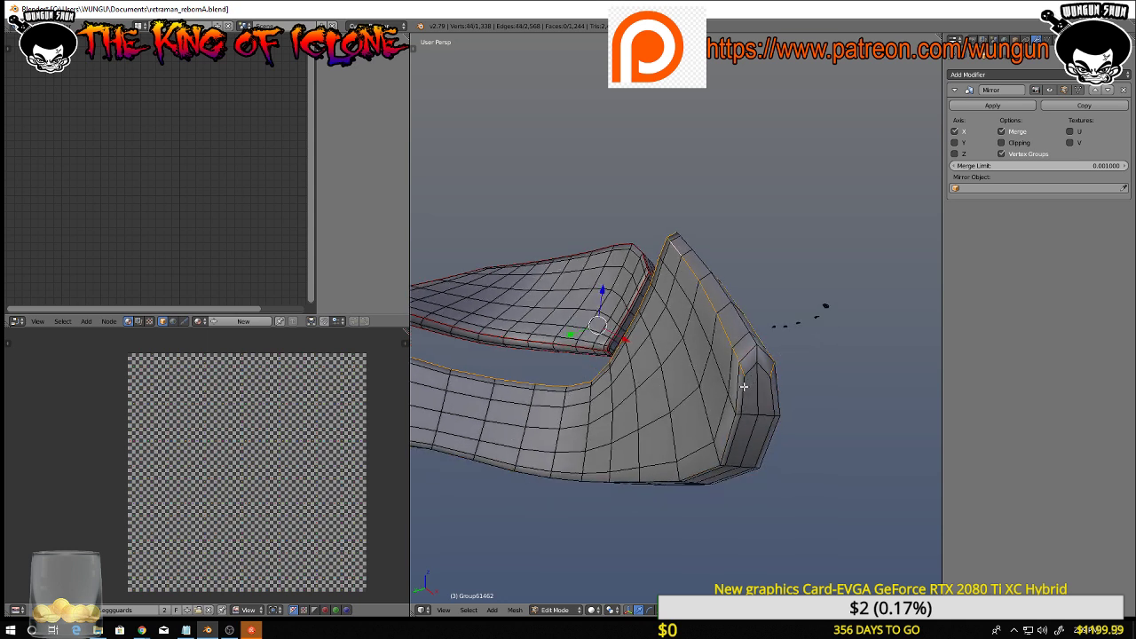
Add the edge loop around the lower waist plate's end and bottom rim, plus the short edges bridging its corner, to the selection
right_click(744, 386, "alt+shift")
key("ctrl+z")
right_click(737, 387, "alt+shift")
mouse_move(751, 371)
middle_mouse_down()
mouse_move(743, 386)
mouse_move(749, 376)
middle_mouse_up()
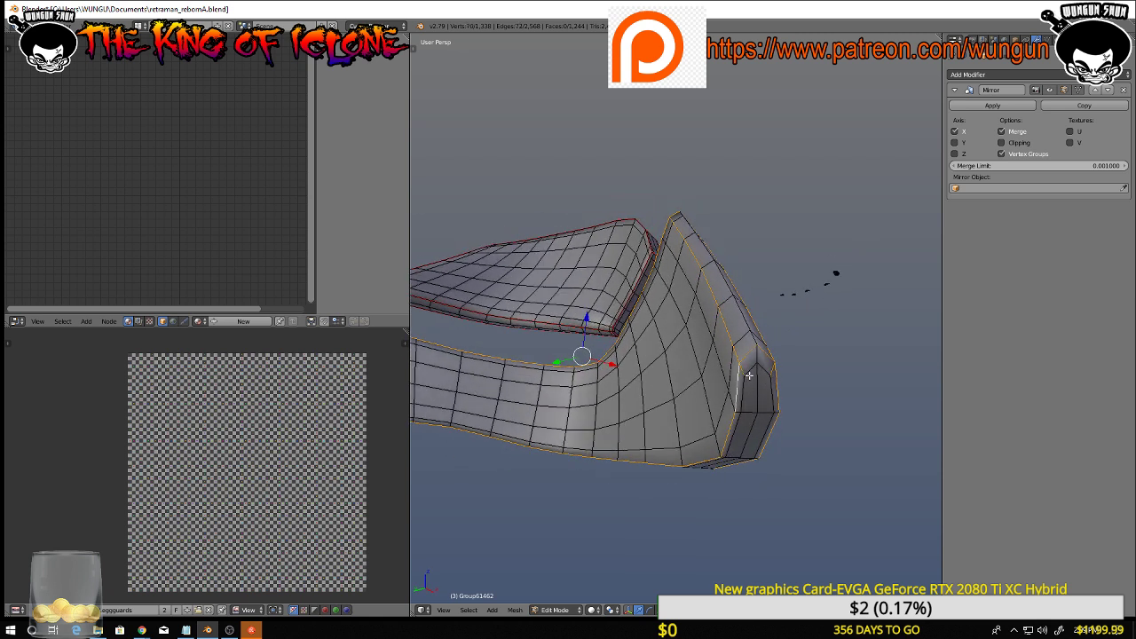
right_click(751, 373, "shift")
right_click(748, 370, "shift")
right_click(742, 373, "shift")
right_click(771, 369, "shift")
Add the edge loop along the plate's opposite end to complete the rim selection, and mark the selected edges as seams
middle_click_drag(768, 372, 653, 428)
scroll(753, 423, "down", 4)
scroll(678, 413, "up", 3)
right_click(495, 400, "alt+shift")
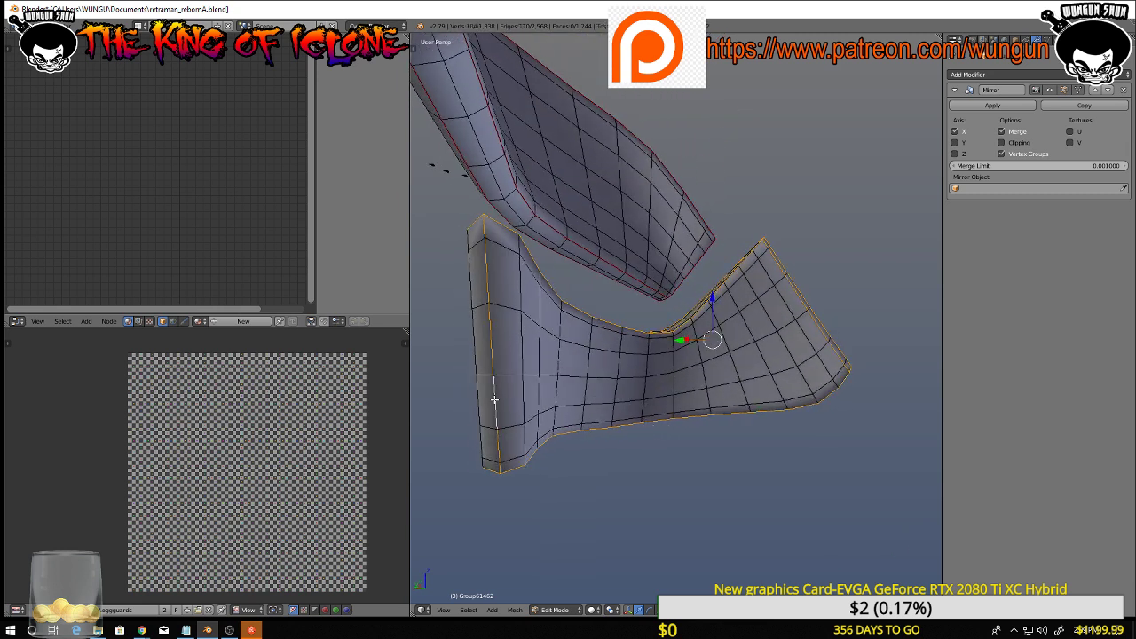
middle_click_drag(510, 396, 555, 408)
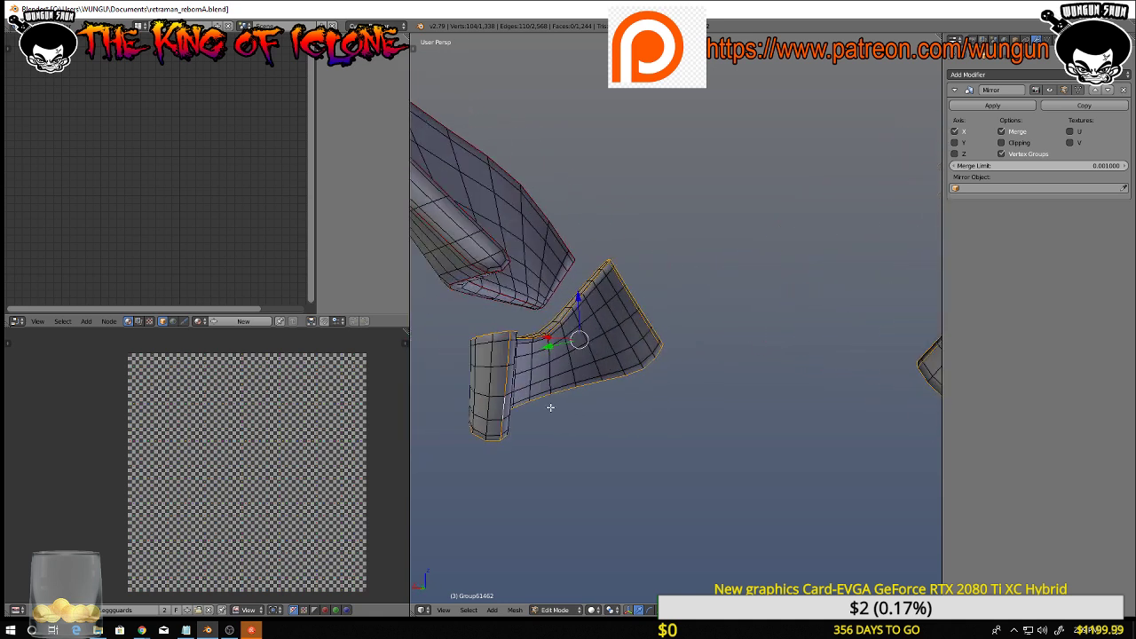
key("ctrl+e")
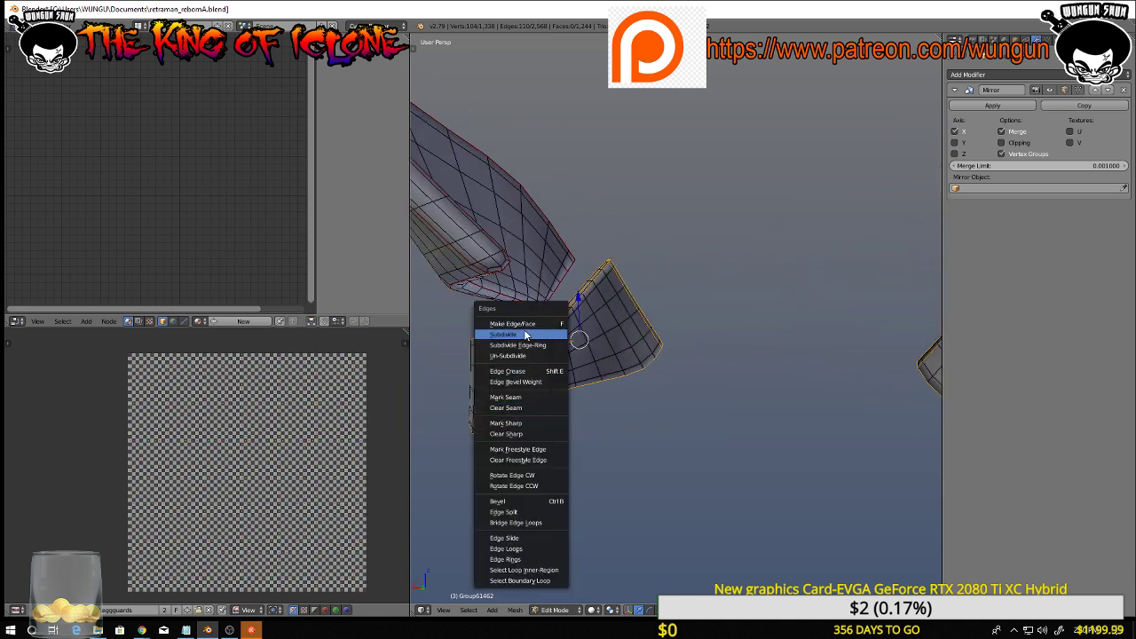
left_click(522, 407)
middle_click_drag(596, 396, 643, 386)
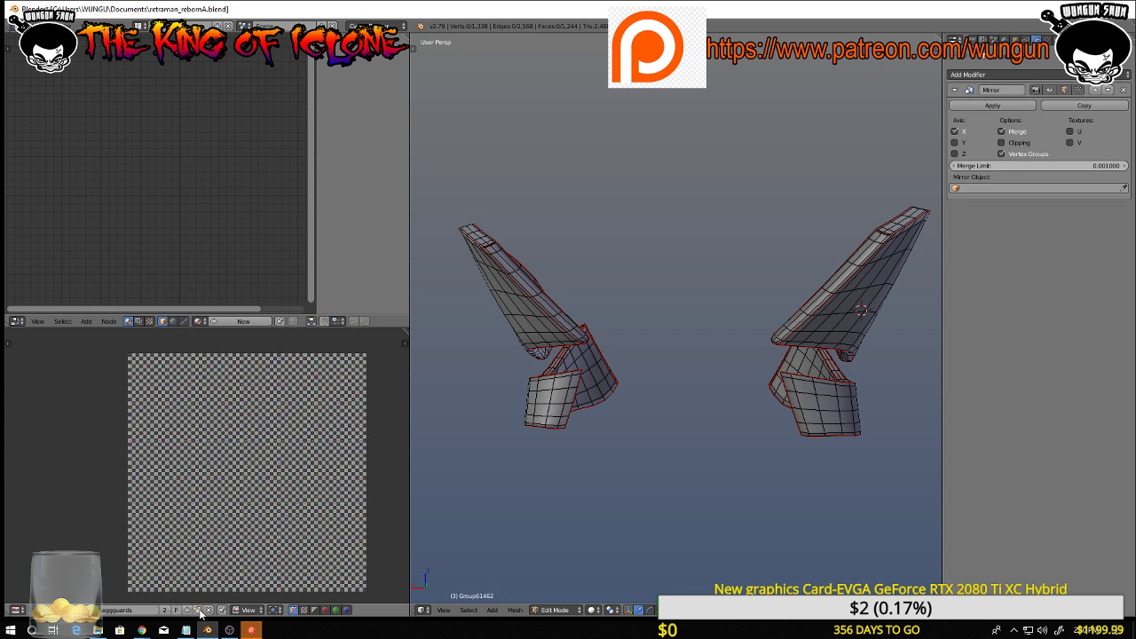
Unlink the current image and create a new 2048 x 2048 px UV Grid image named Torsoarmor
left_click(207, 611)
left_click(116, 611)
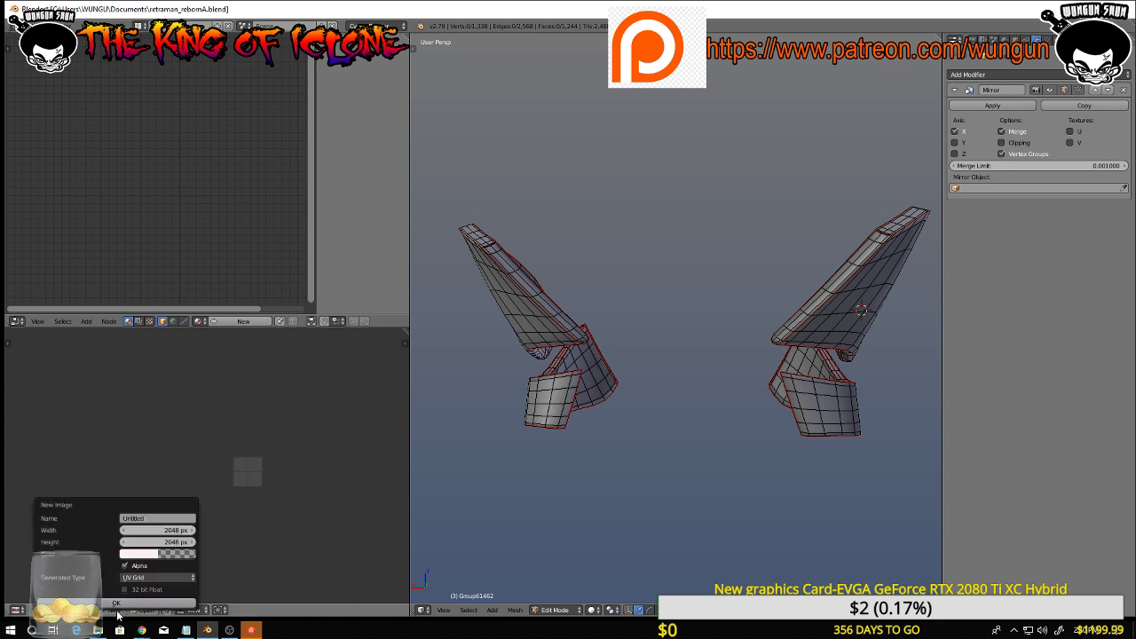
left_click(152, 519)
key("BackSpace")
key("Return")
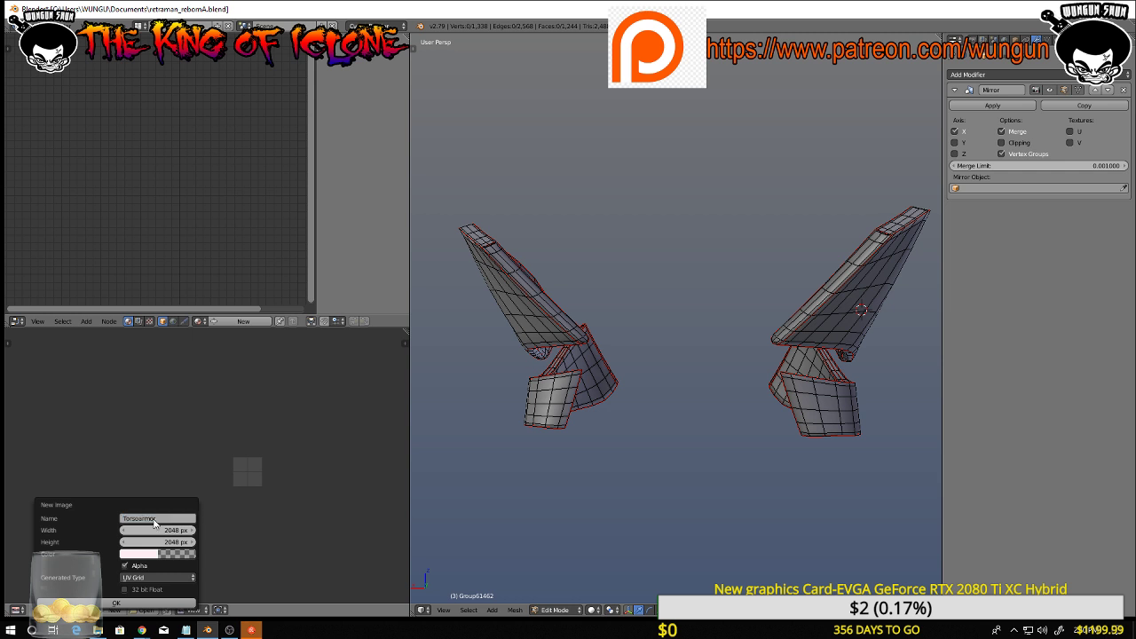
left_click(160, 604)
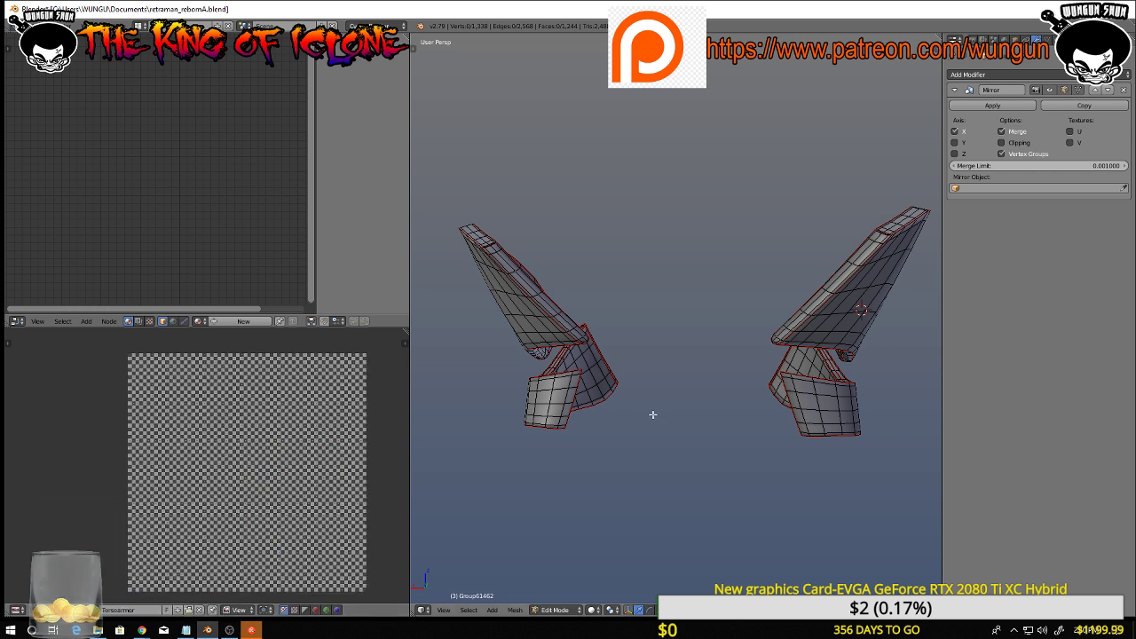
Select the whole waist armor mesh and unwrap it along its seams
key("a")
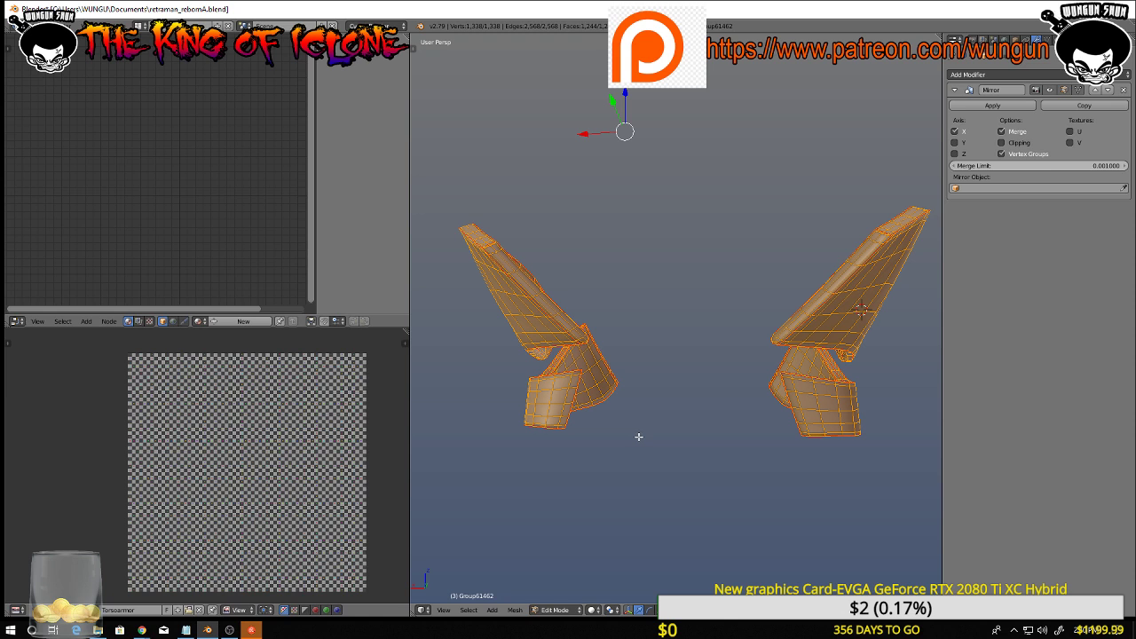
key("u")
left_click(639, 437)
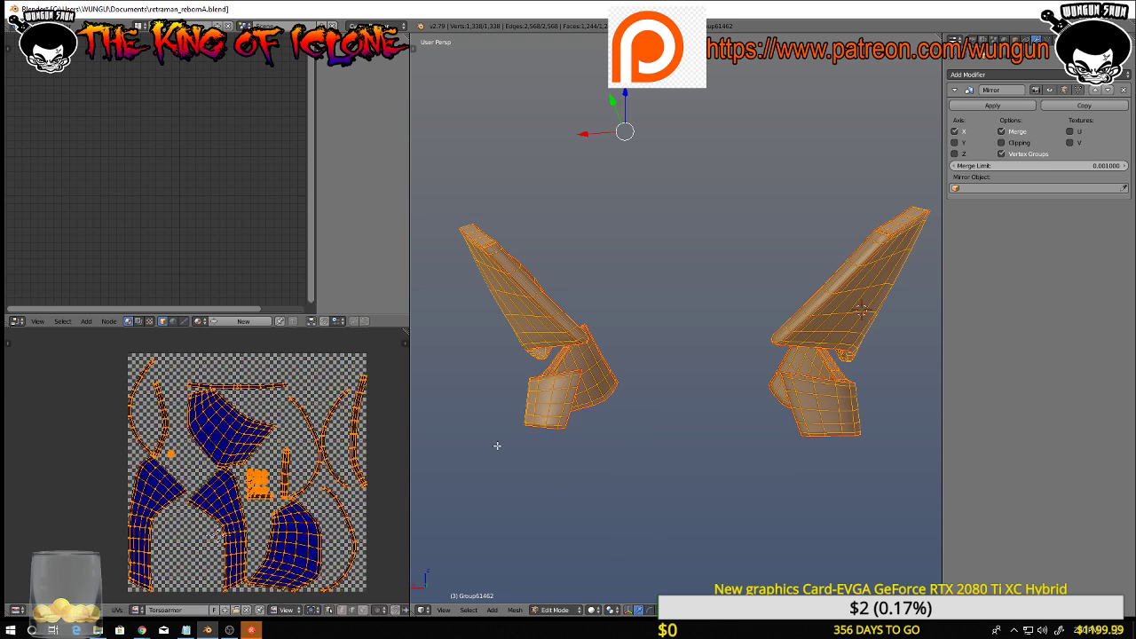
Enlarge the UV editor and examine the unwrapped islands, especially the cluster of small round ones
scroll(262, 461, "up", 3)
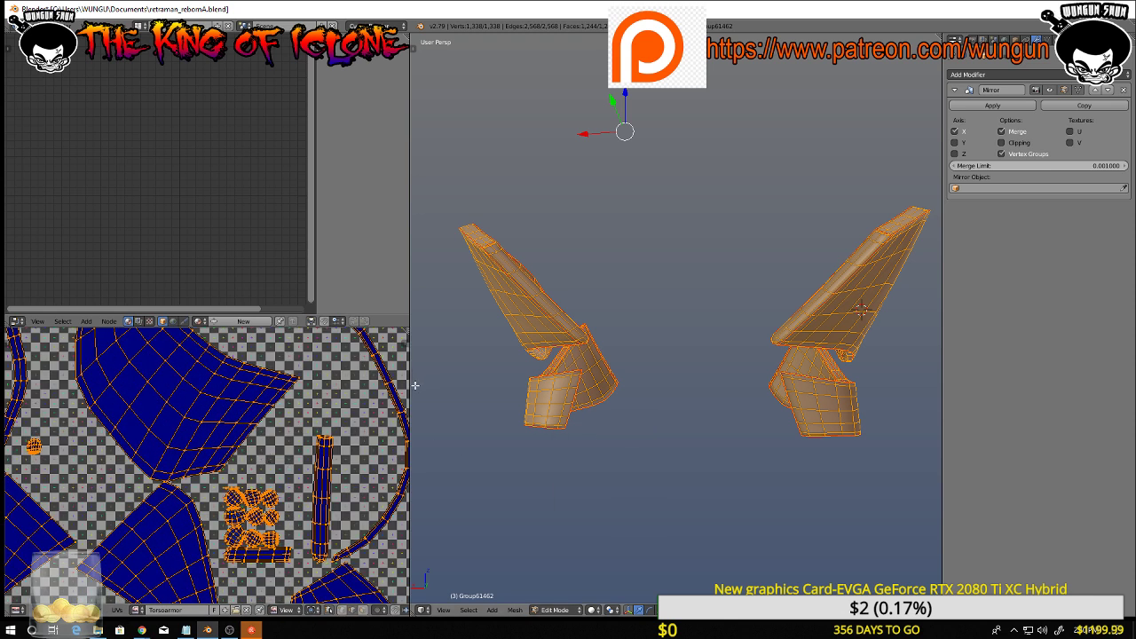
left_click_drag(410, 386, 726, 386)
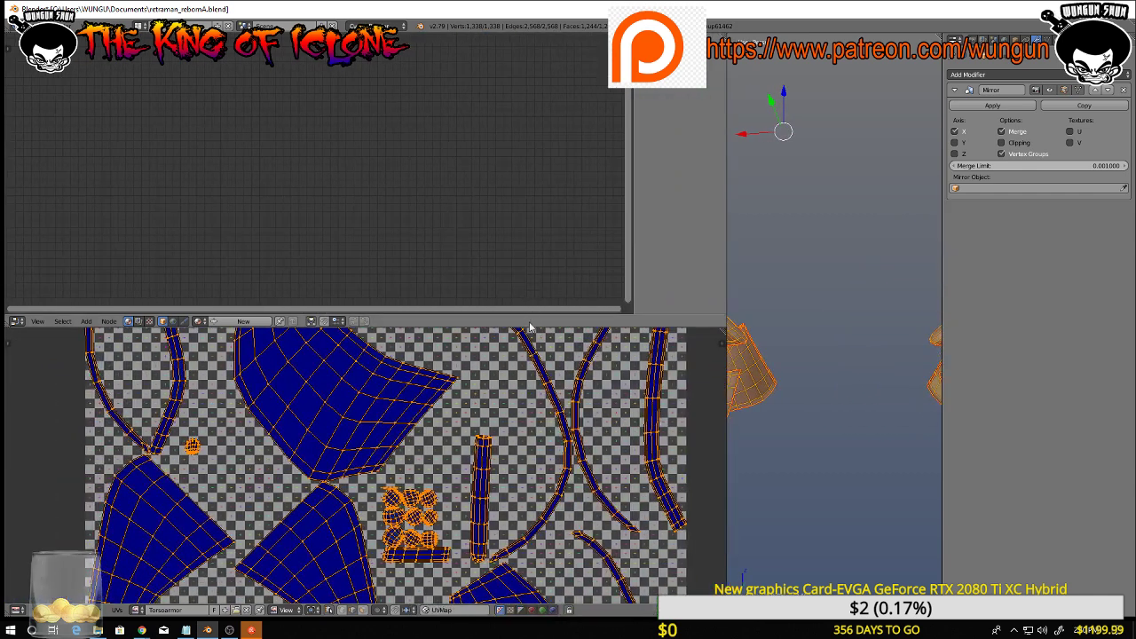
left_click_drag(526, 327, 524, 129)
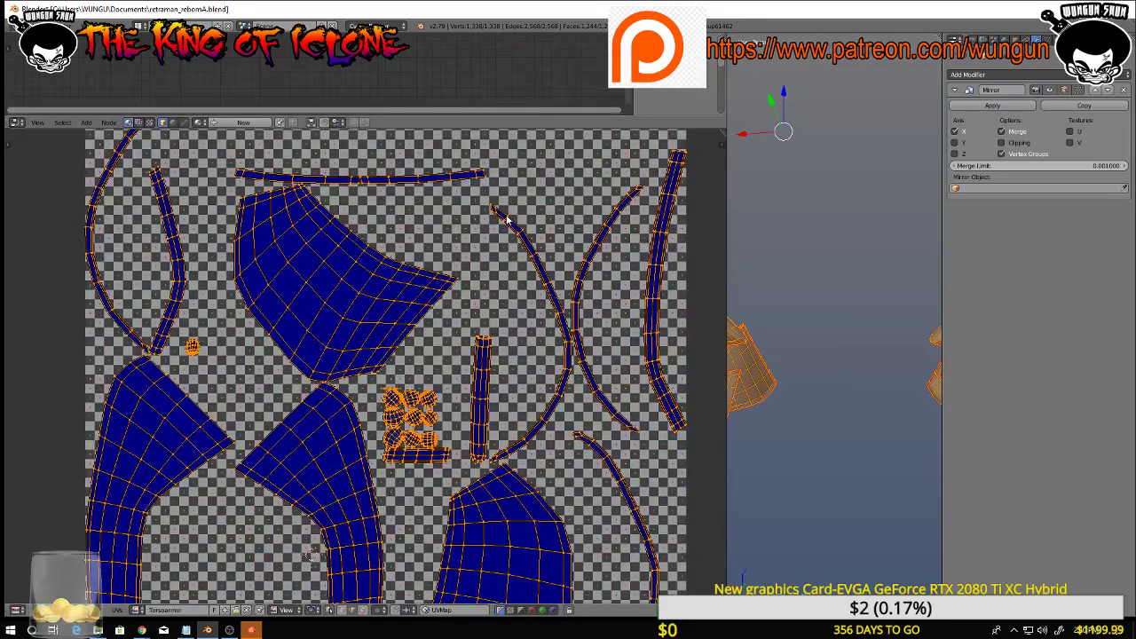
middle_click_drag(505, 218, 506, 609)
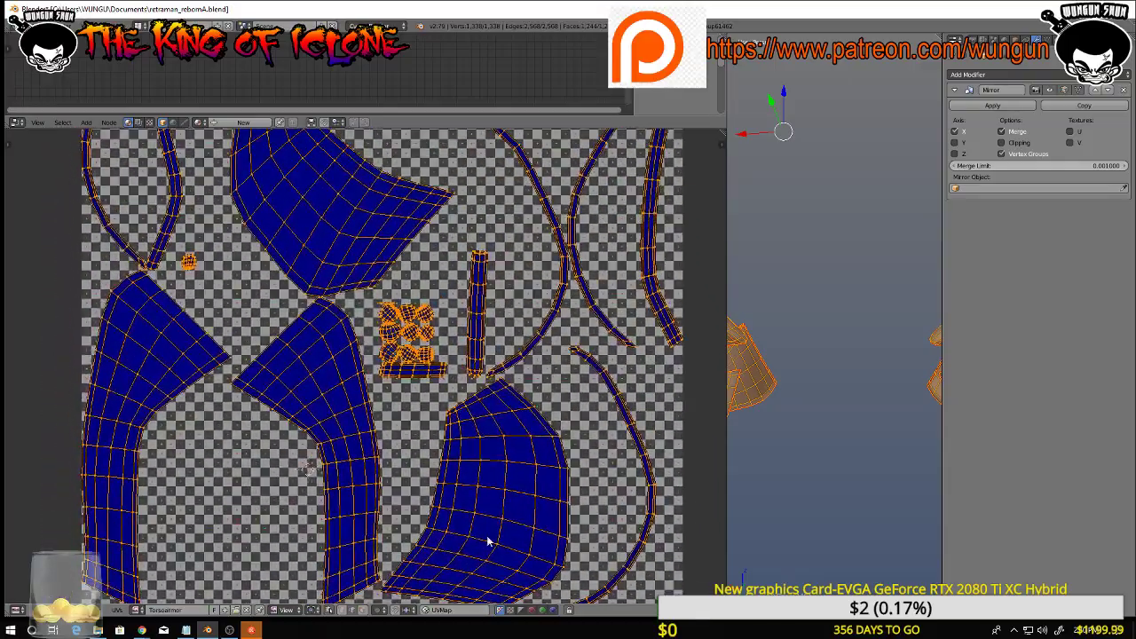
scroll(488, 537, "up", 4)
scroll(342, 397, "up", 1)
middle_click_drag(344, 397, 492, 321)
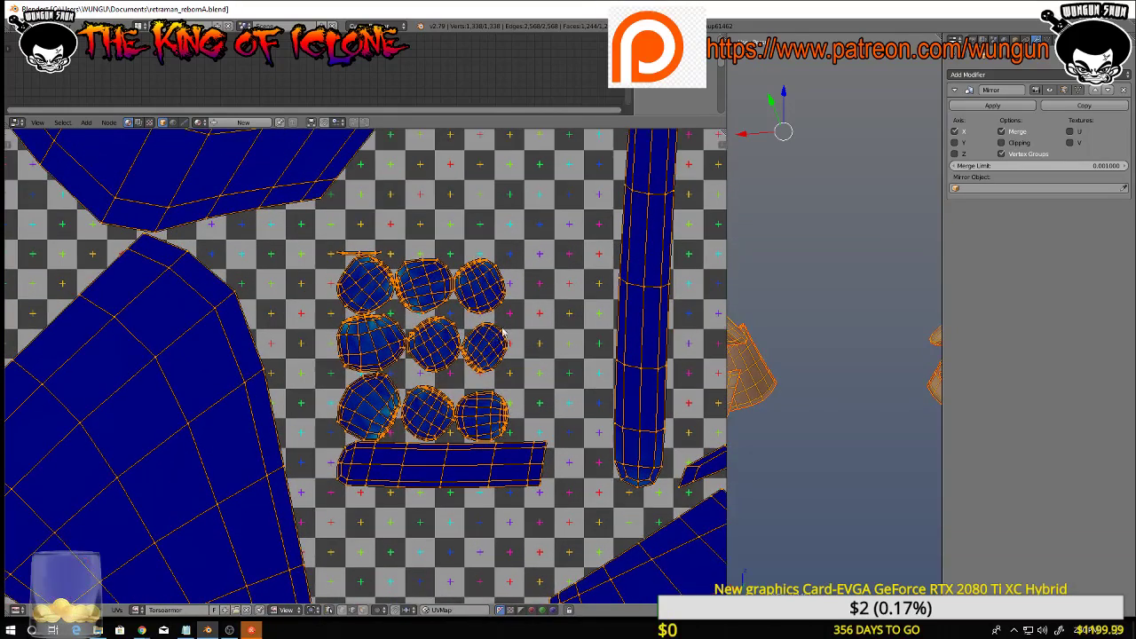
scroll(494, 323, "up", 3)
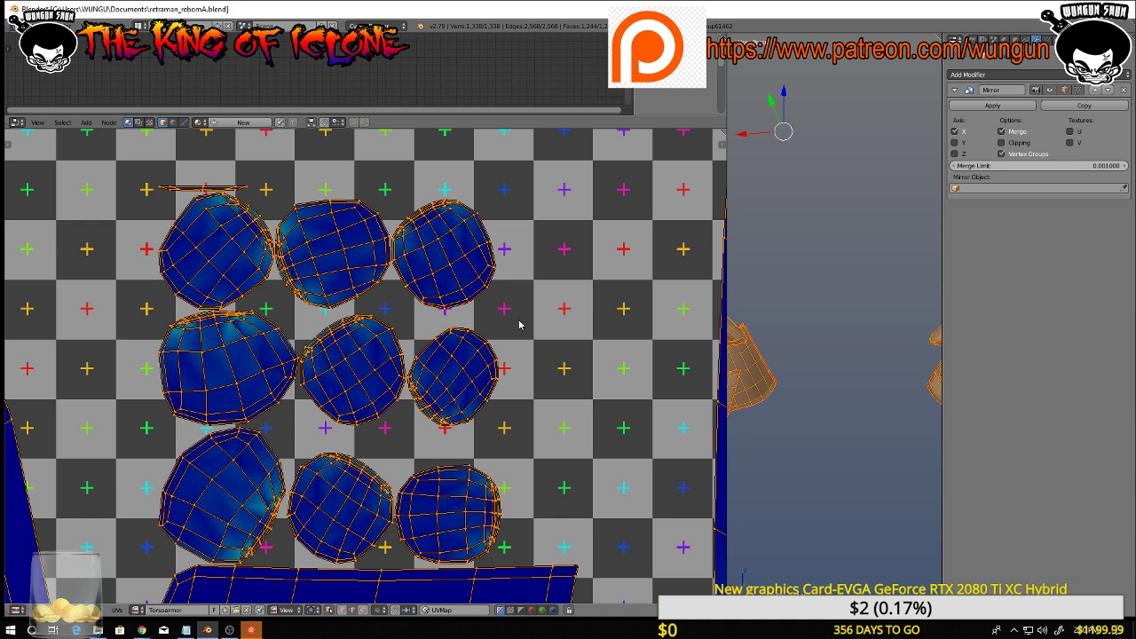
middle_click_drag(88, 253, 232, 348)
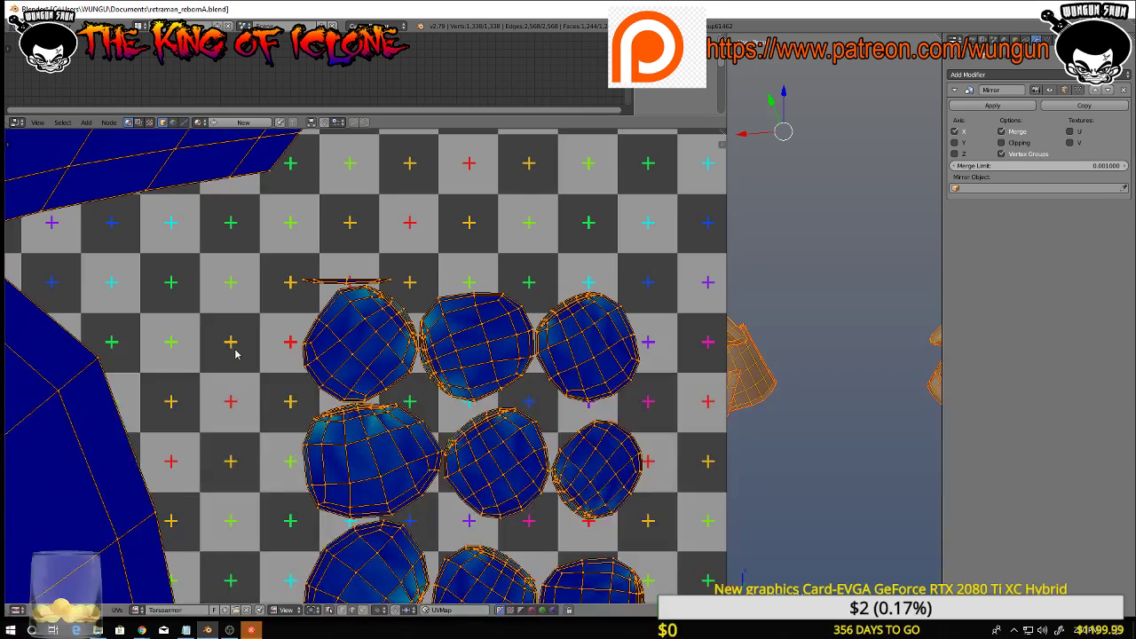
scroll(237, 354, "up", 4)
scroll(350, 333, "down", 10)
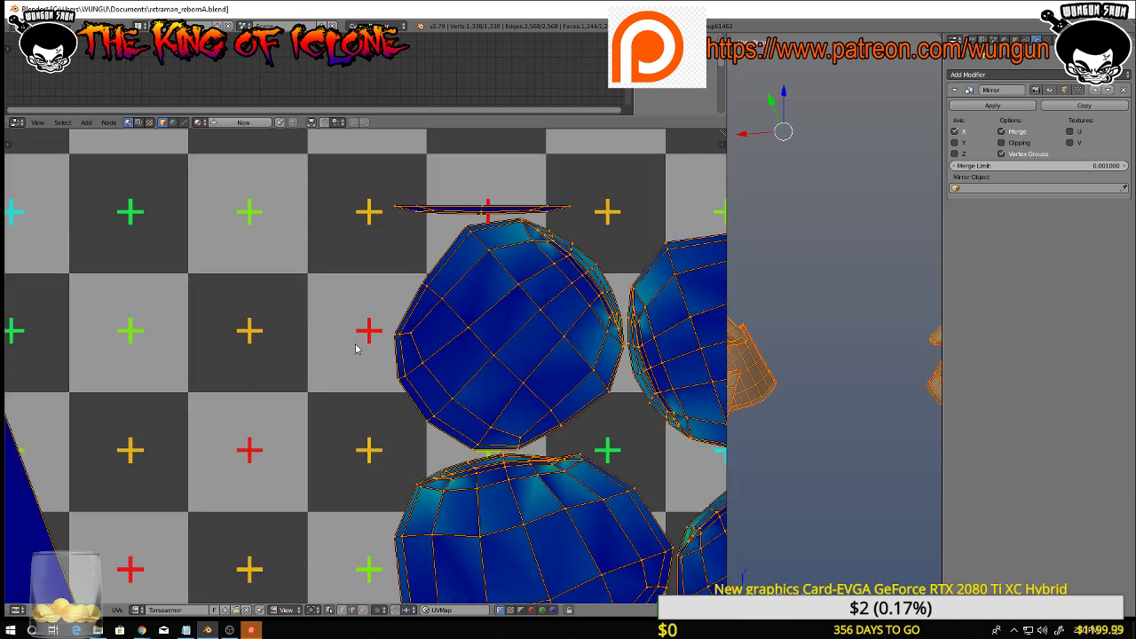
scroll(480, 403, "up", 2)
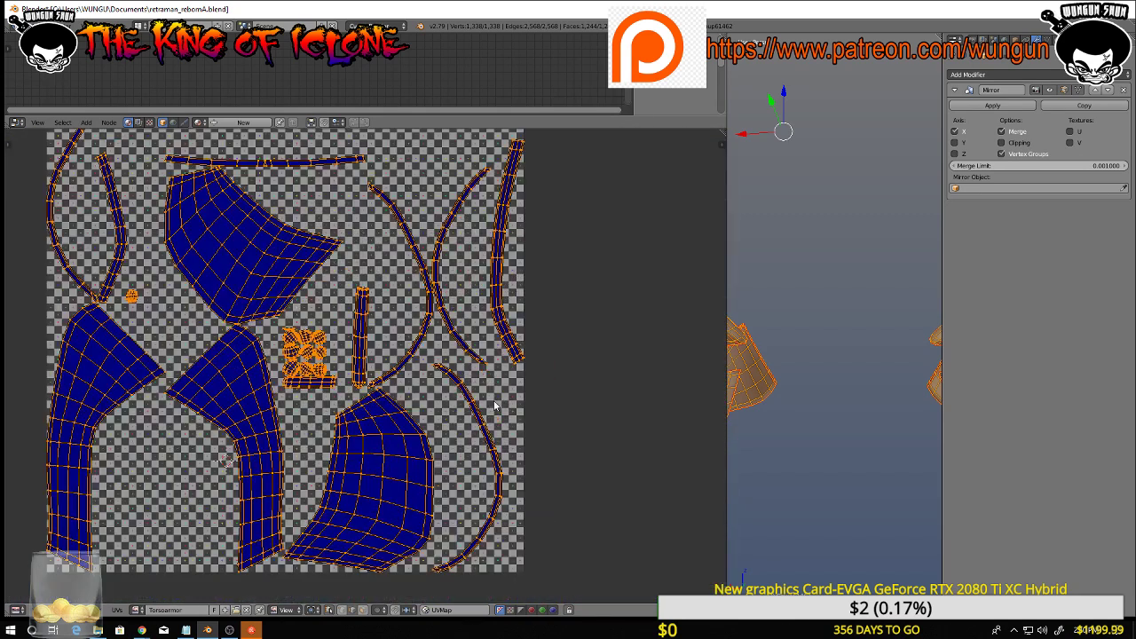
Scale all UV islands down slightly so they leave a margin inside the grid image, and deselect them
scroll(484, 404, "down", 1)
key("a")
key("a")
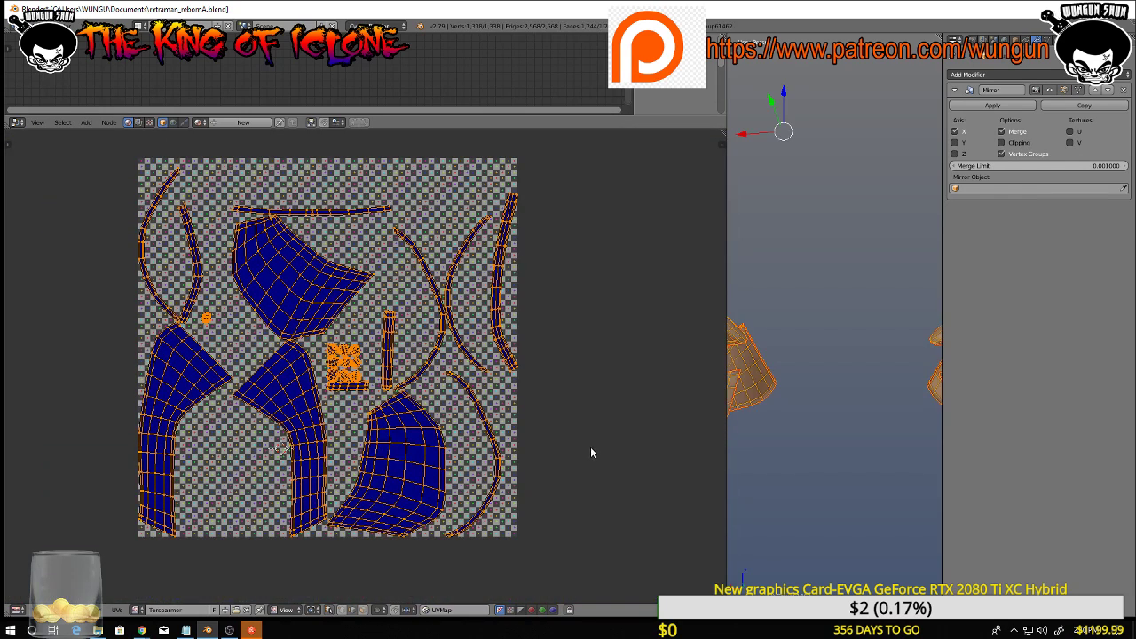
key("s")
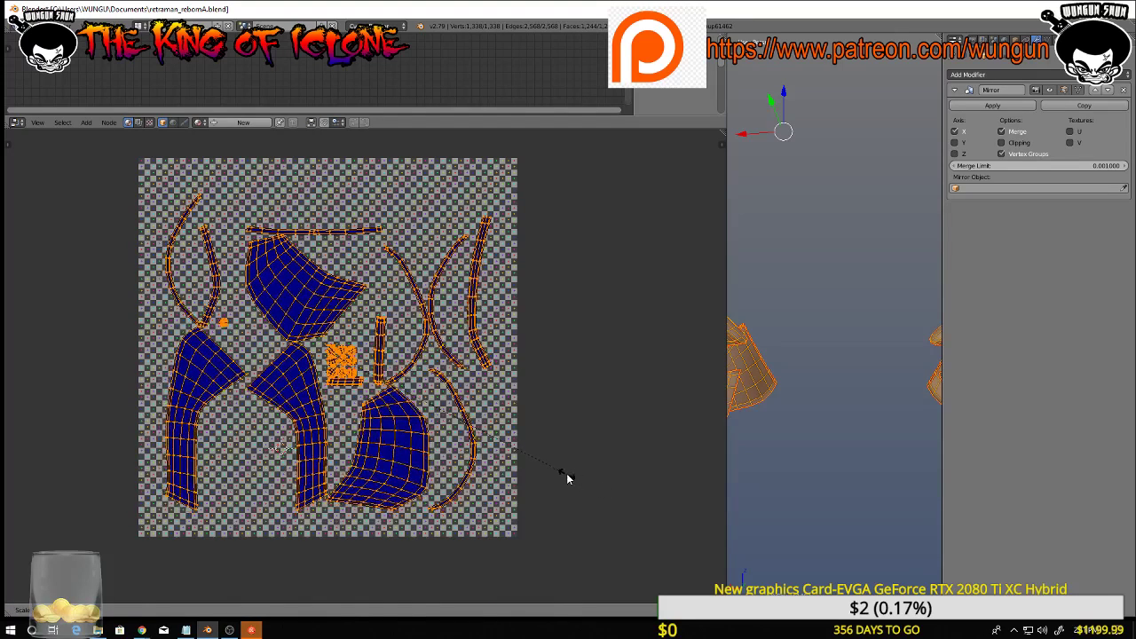
left_click(568, 476)
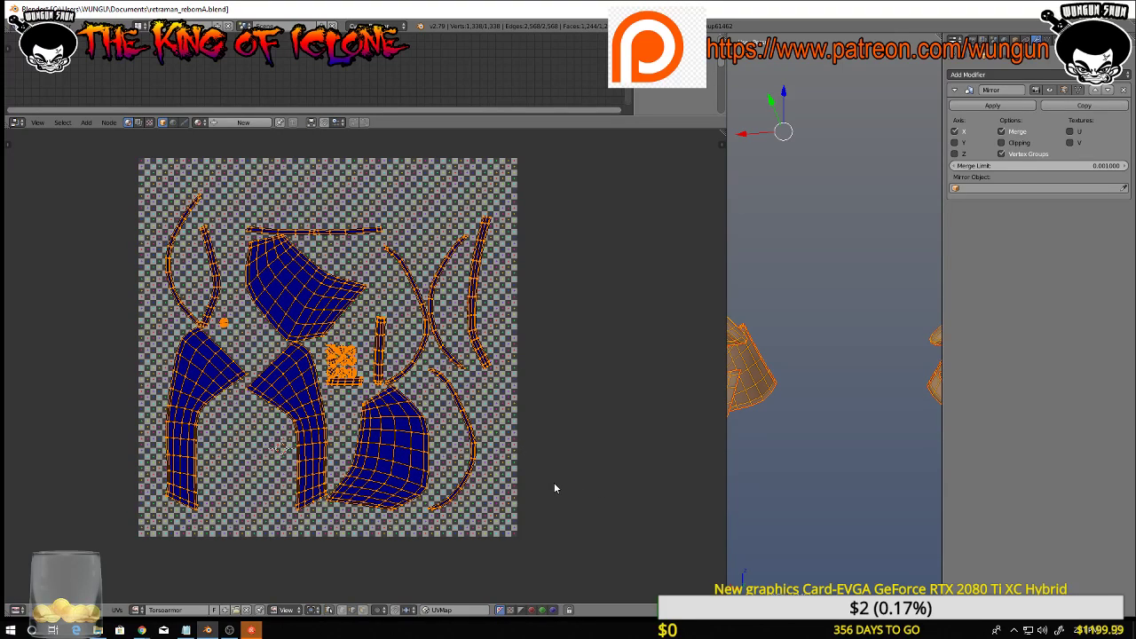
key("a")
scroll(553, 482, "down", 2)
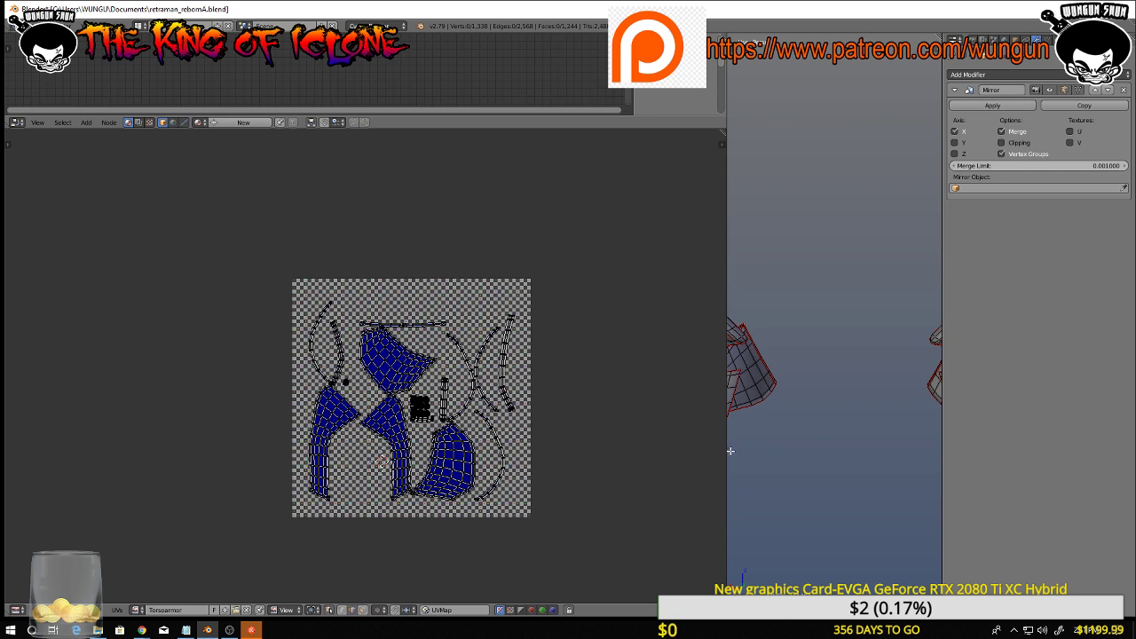
Resize the editor areas to enlarge the 3D view and node editor, and create a new node material for the waist armor
left_click_drag(726, 453, 557, 453)
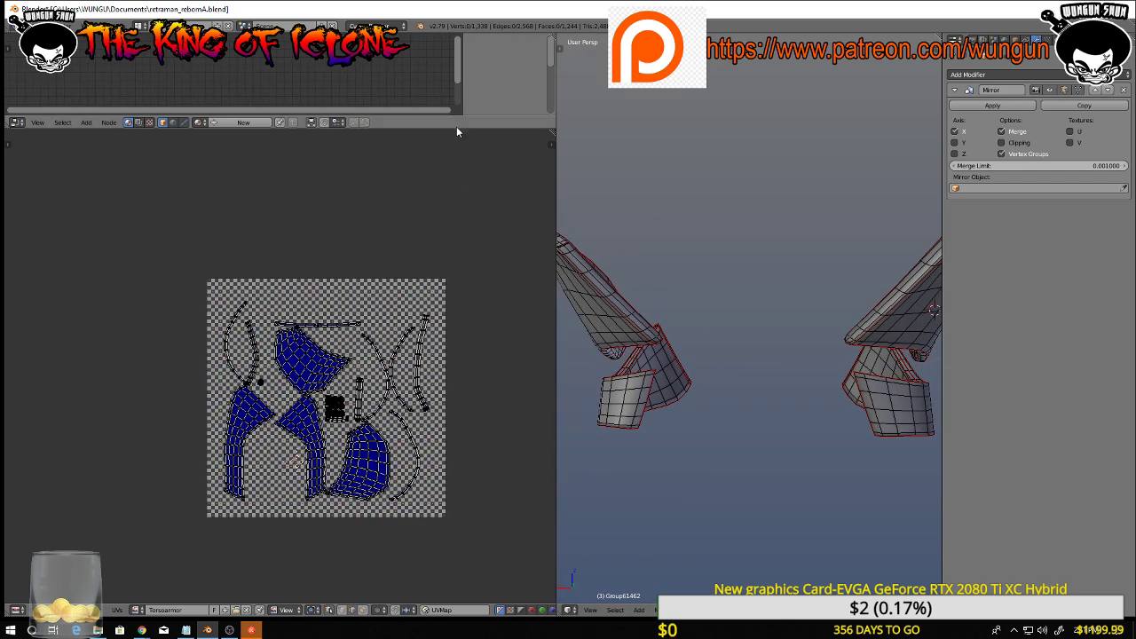
left_click_drag(458, 128, 466, 273)
left_click_drag(462, 214, 503, 216)
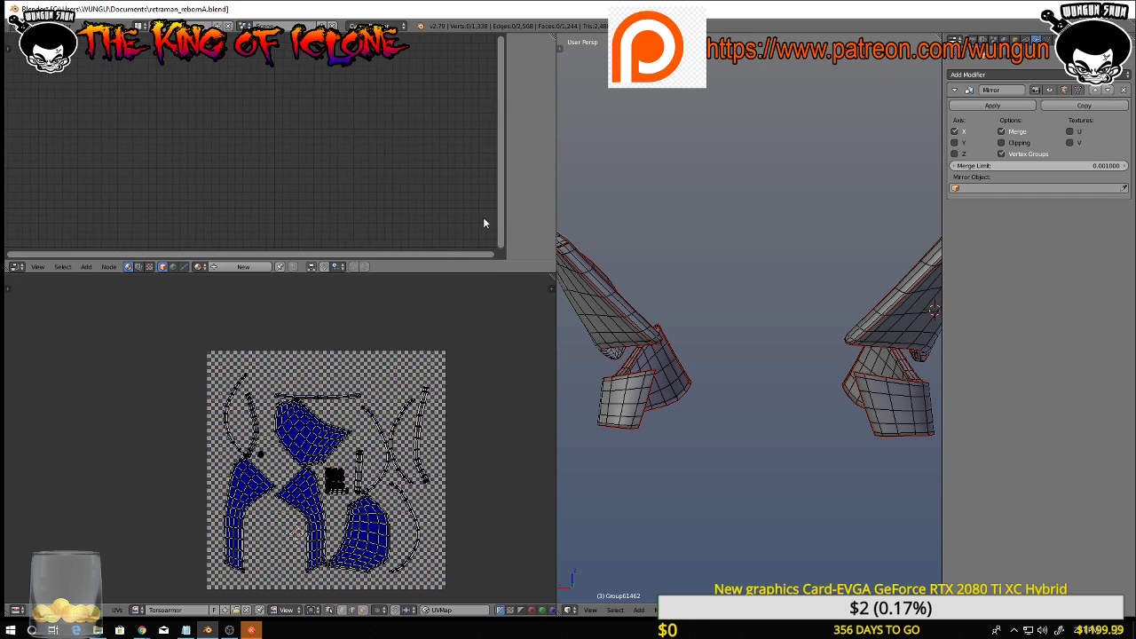
left_click(247, 266)
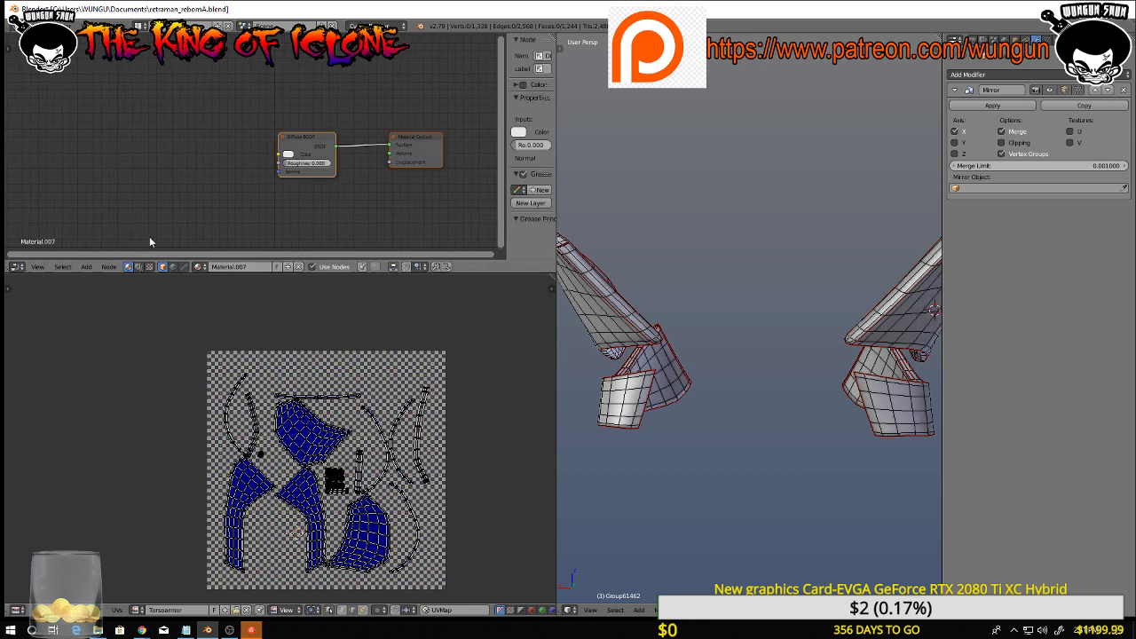
Add an Image Texture node using the Torsoarmor image and connect its Color output to the Diffuse BSDF's Color input
left_click(88, 268)
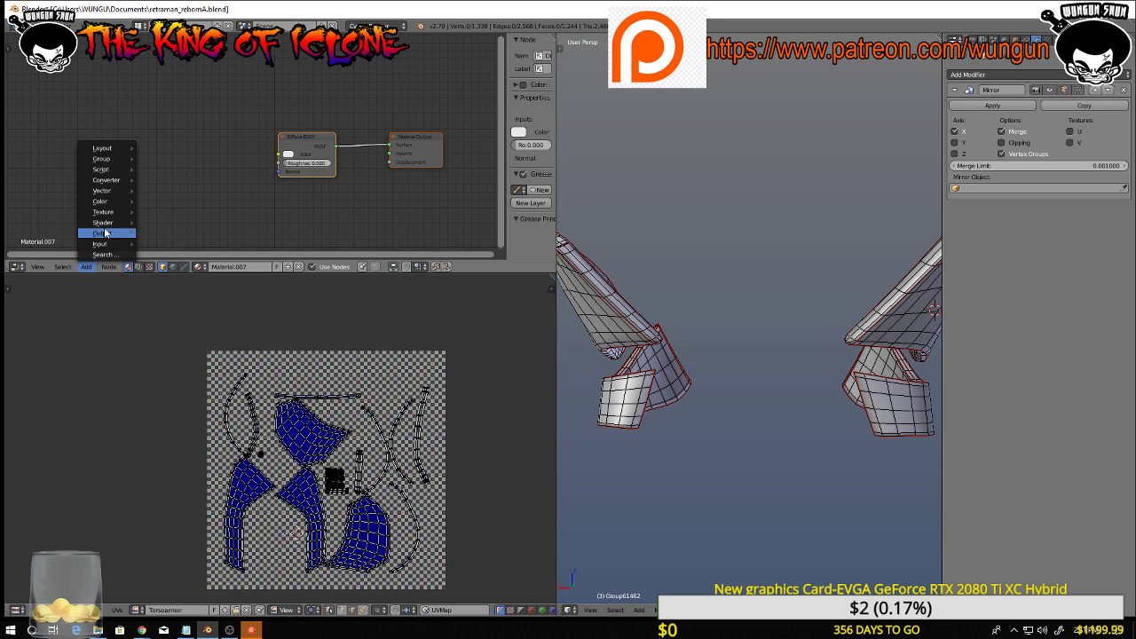
mouse_move(114, 213)
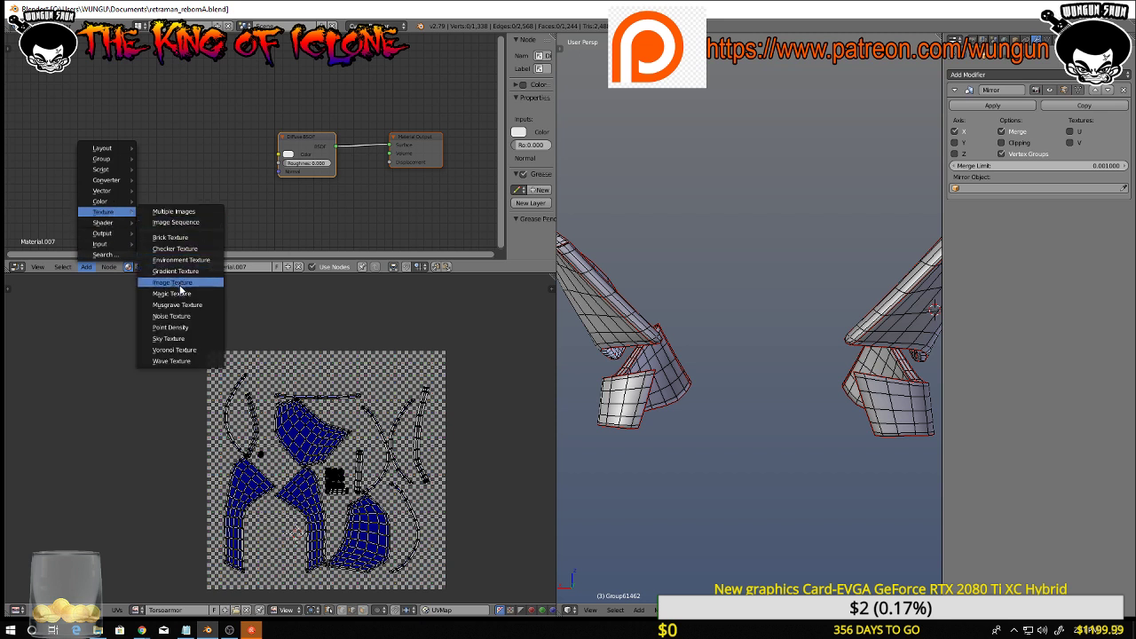
left_click(172, 282)
left_click(151, 118)
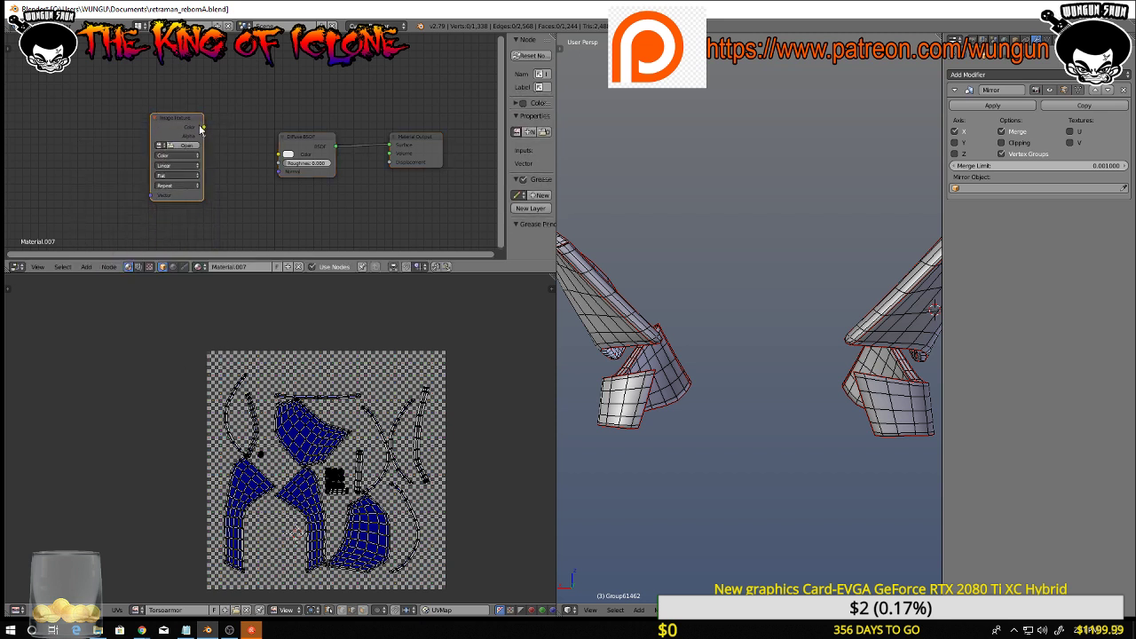
left_click_drag(203, 130, 281, 156)
left_click(160, 145)
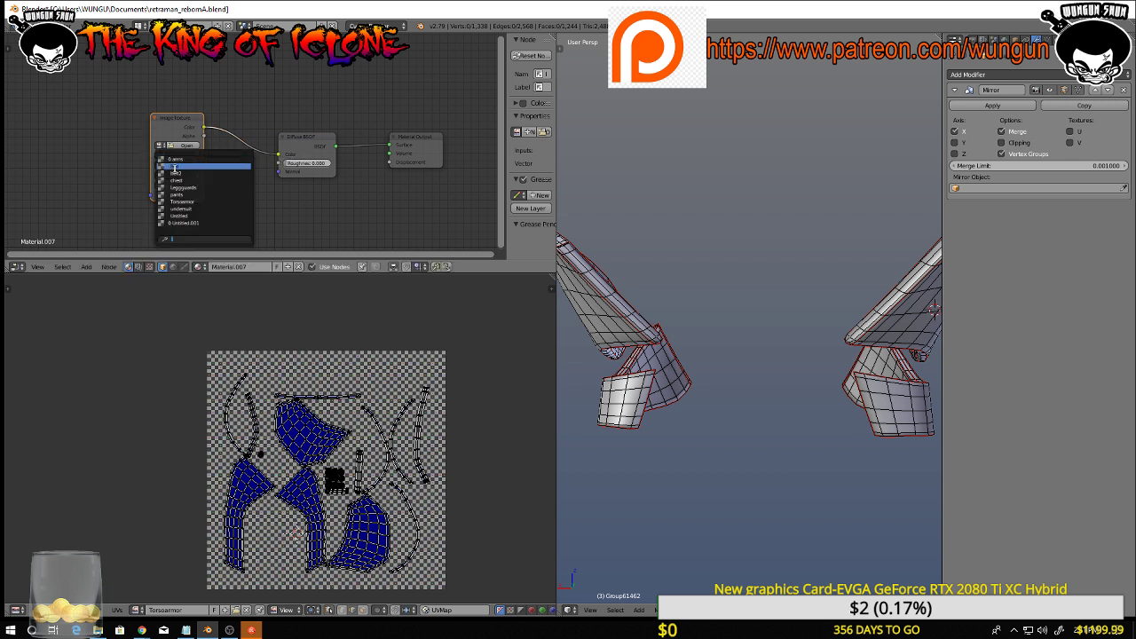
left_click(205, 202)
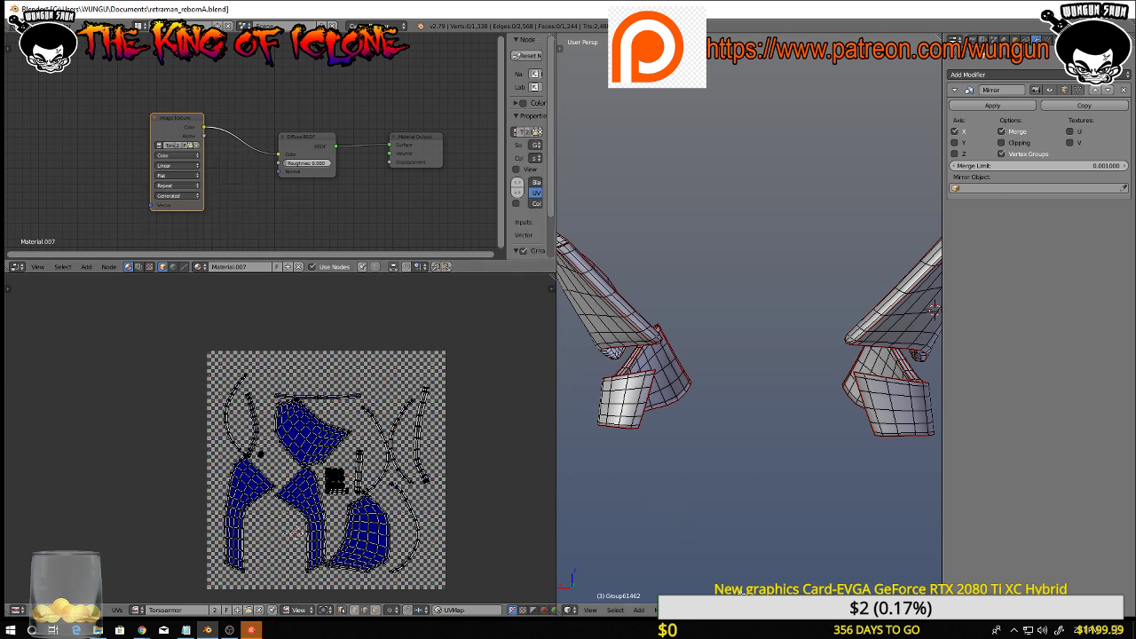
Display the checker texture on the waist armor in the 3D view, inspect its distribution, and return to Object Mode
left_click(751, 610)
left_click(754, 566)
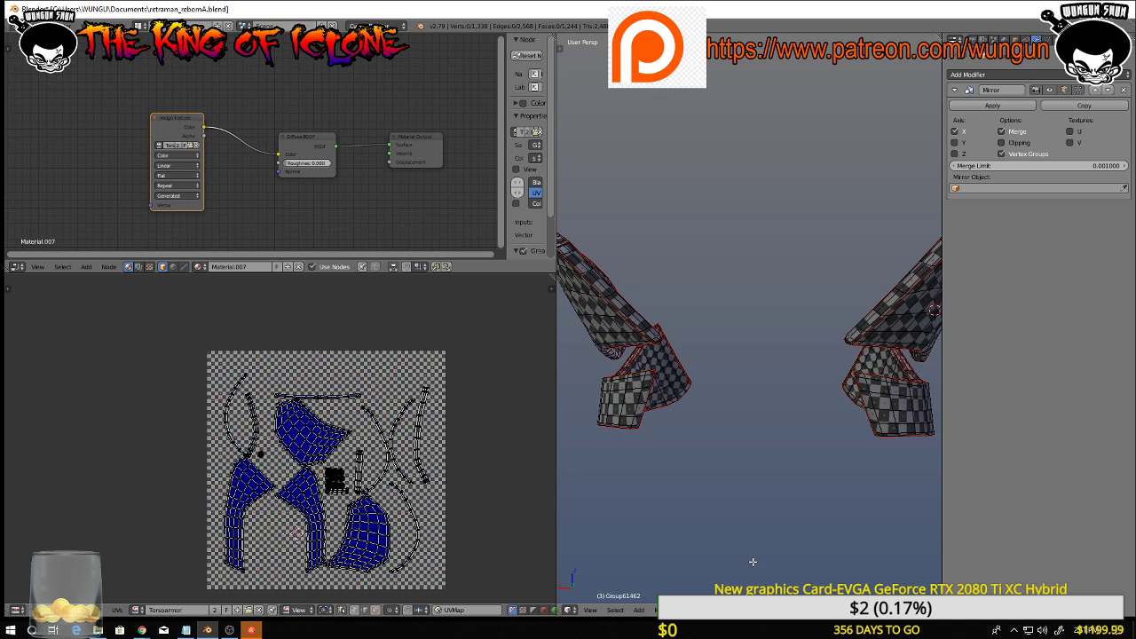
middle_click_drag(736, 420, 710, 426)
key("a")
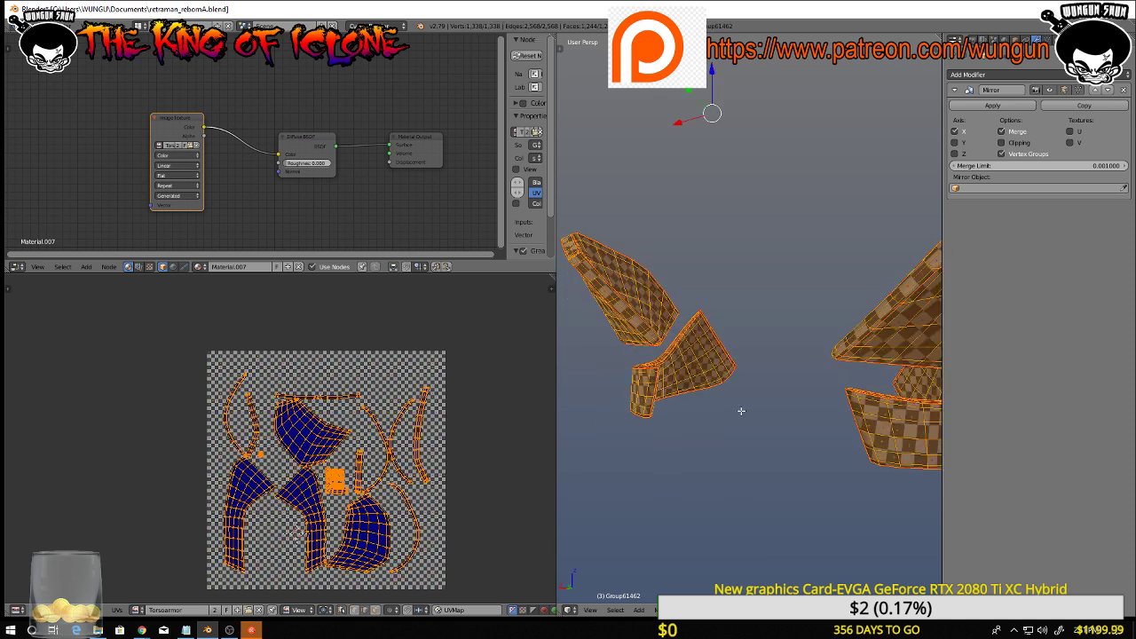
middle_click_drag(761, 397, 826, 393)
key("a")
key("Tab")
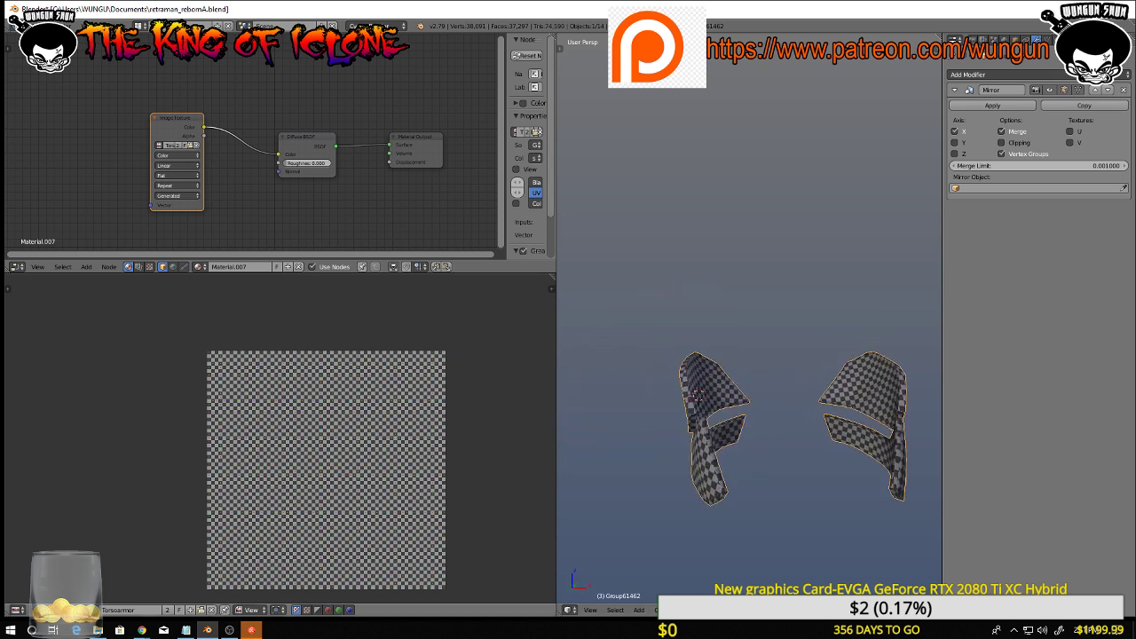
Save the checker grid image as a PNG file named Torsoarmor.png
left_click(78, 610)
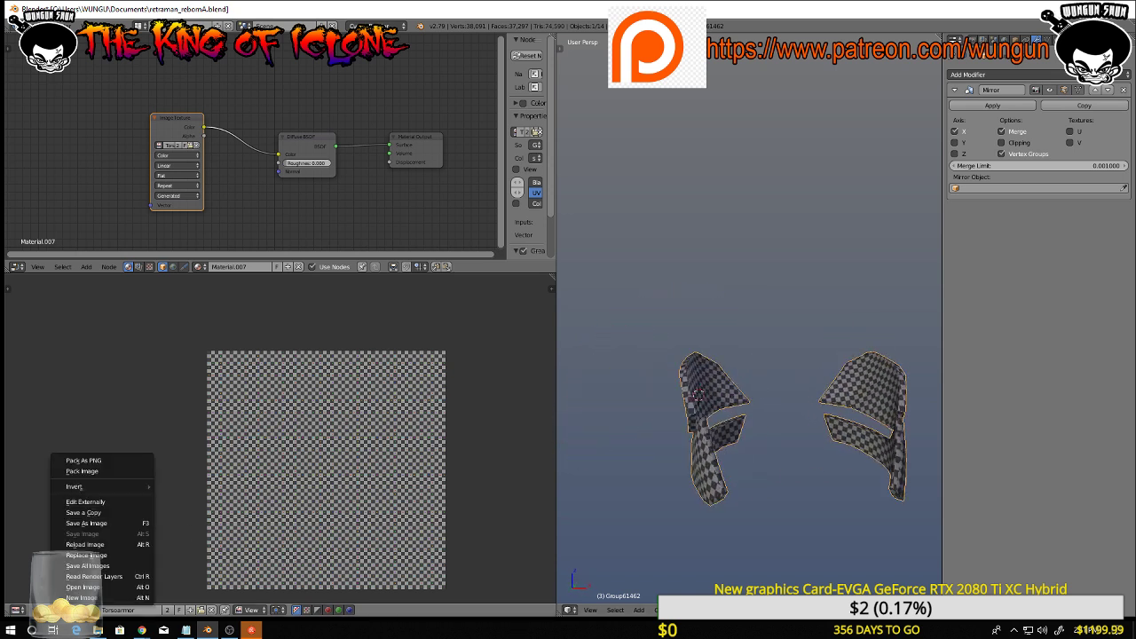
left_click(99, 524)
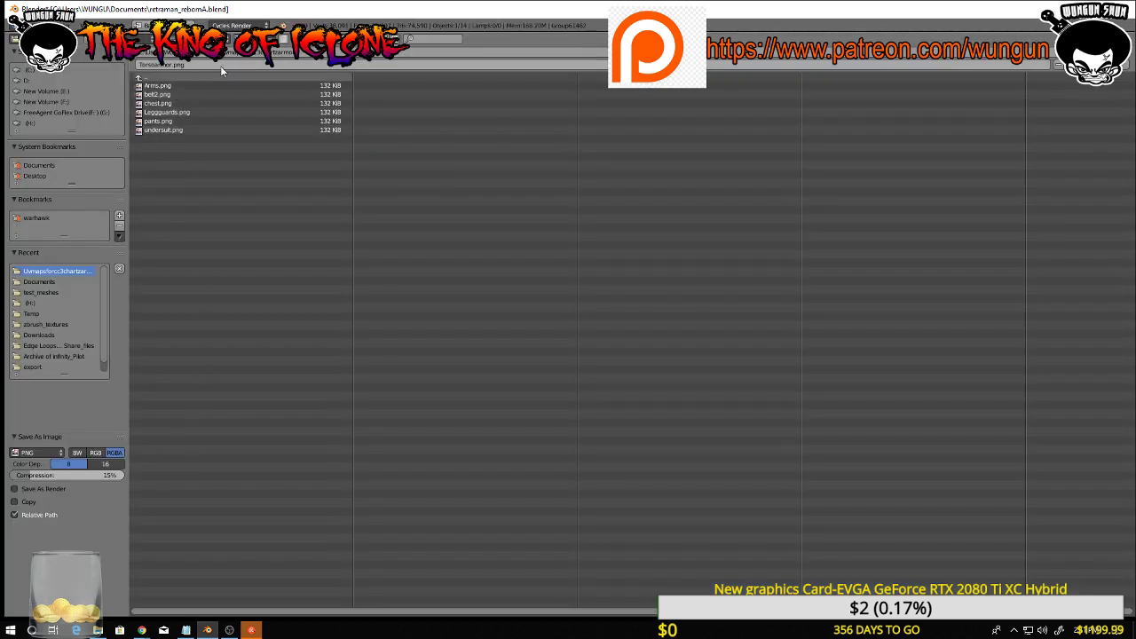
left_click(1094, 52)
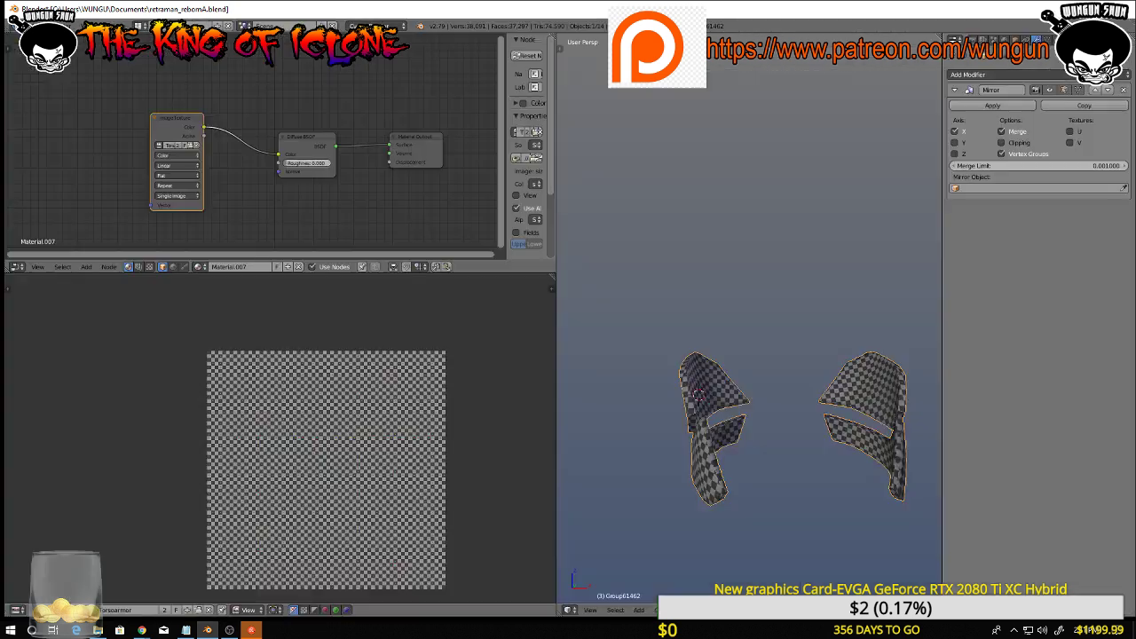
Widen the 3D view, reveal all hidden character parts and inspect the checker pattern across the whole figure
scroll(626, 404, "down", 2)
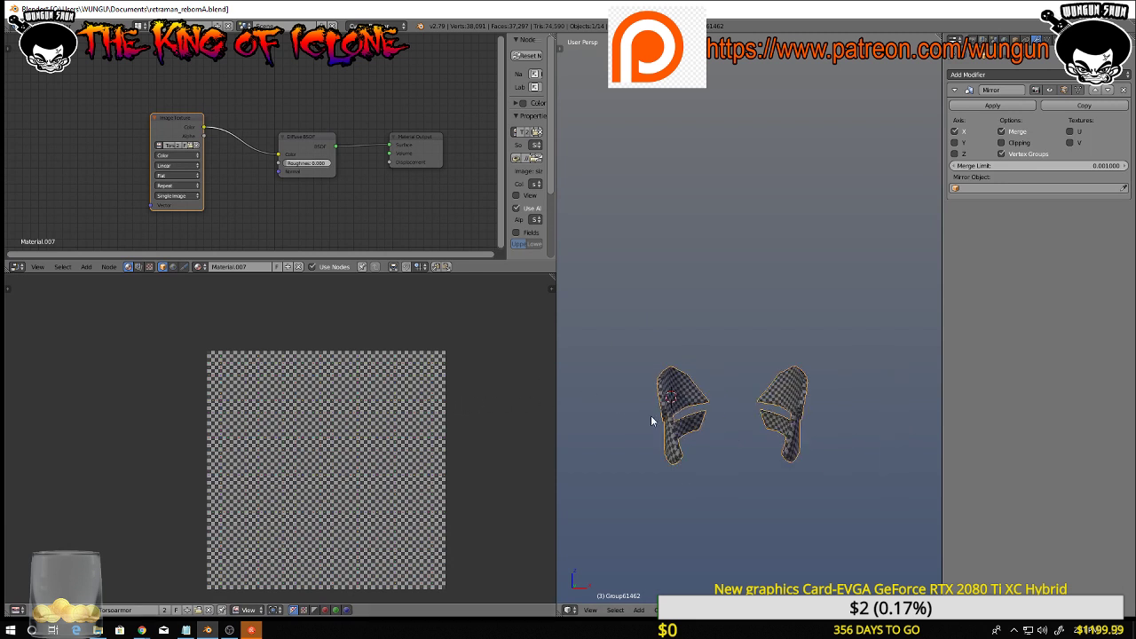
middle_click_drag(651, 416, 718, 364)
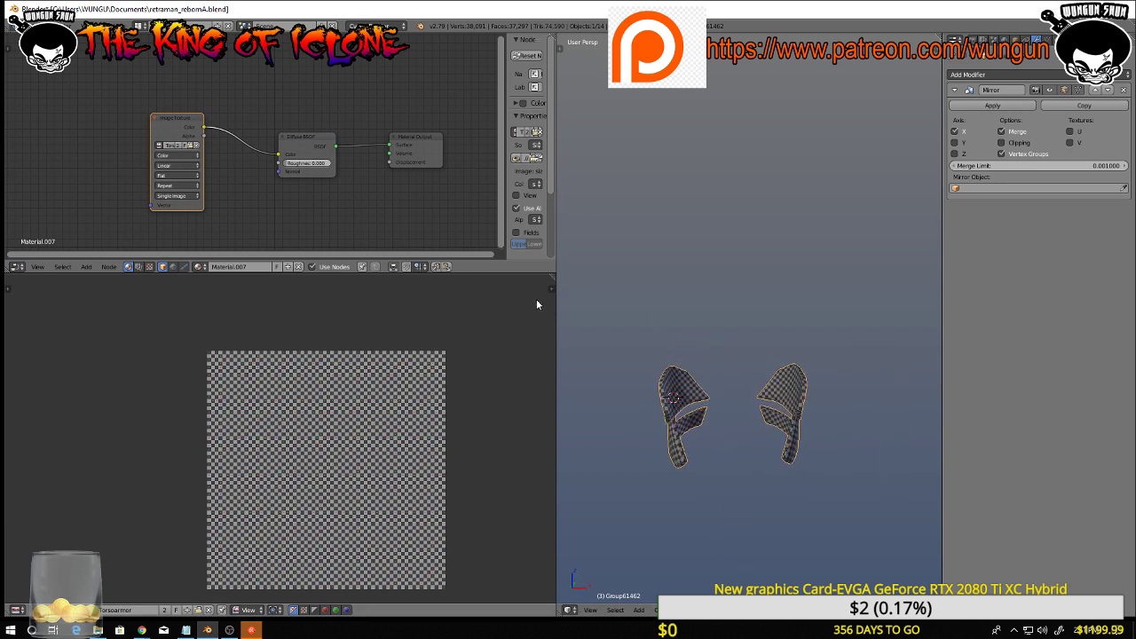
left_click_drag(558, 309, 311, 320)
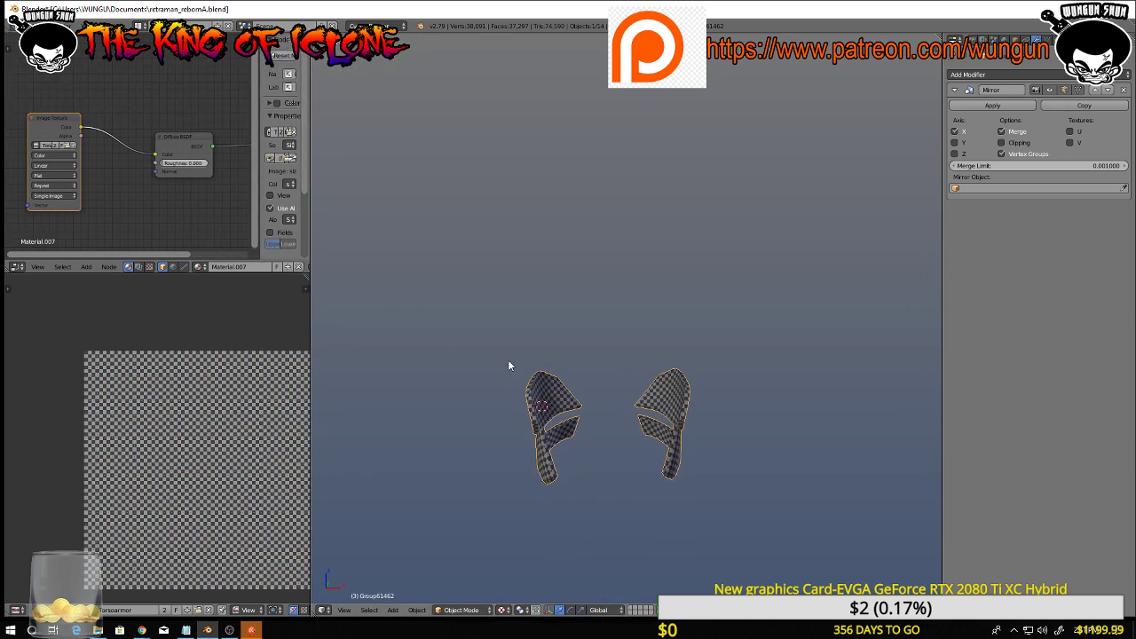
scroll(619, 444, "up", 2)
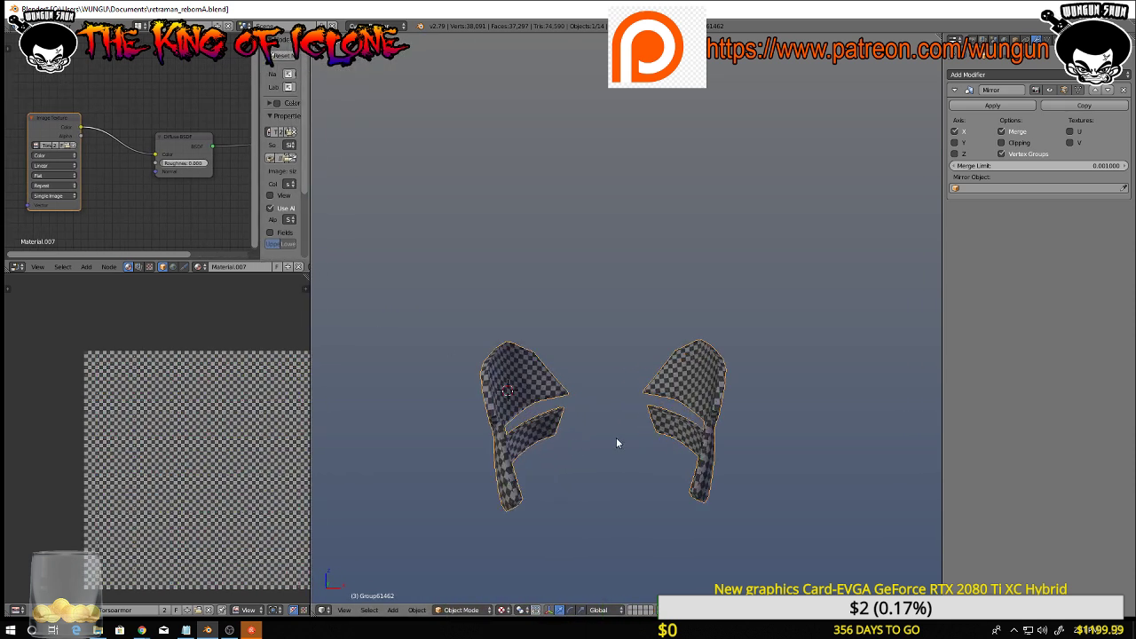
key("w")
key("alt+h")
scroll(725, 362, "down", 4)
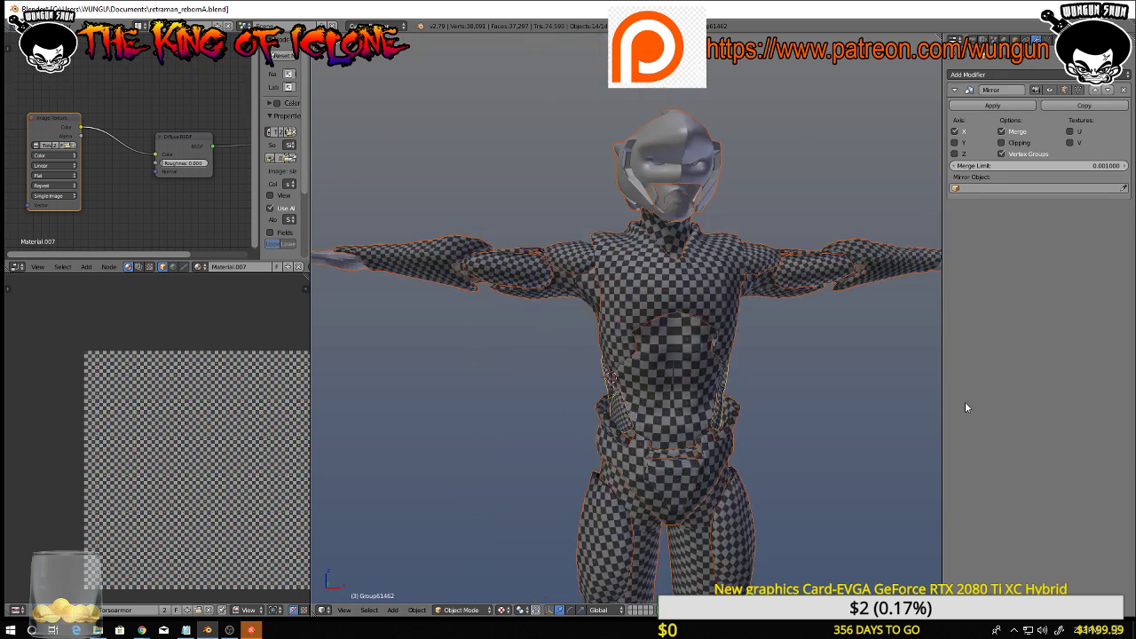
middle_click_drag(806, 395, 764, 124, "shift")
middle_click_drag(743, 168, 635, 384)
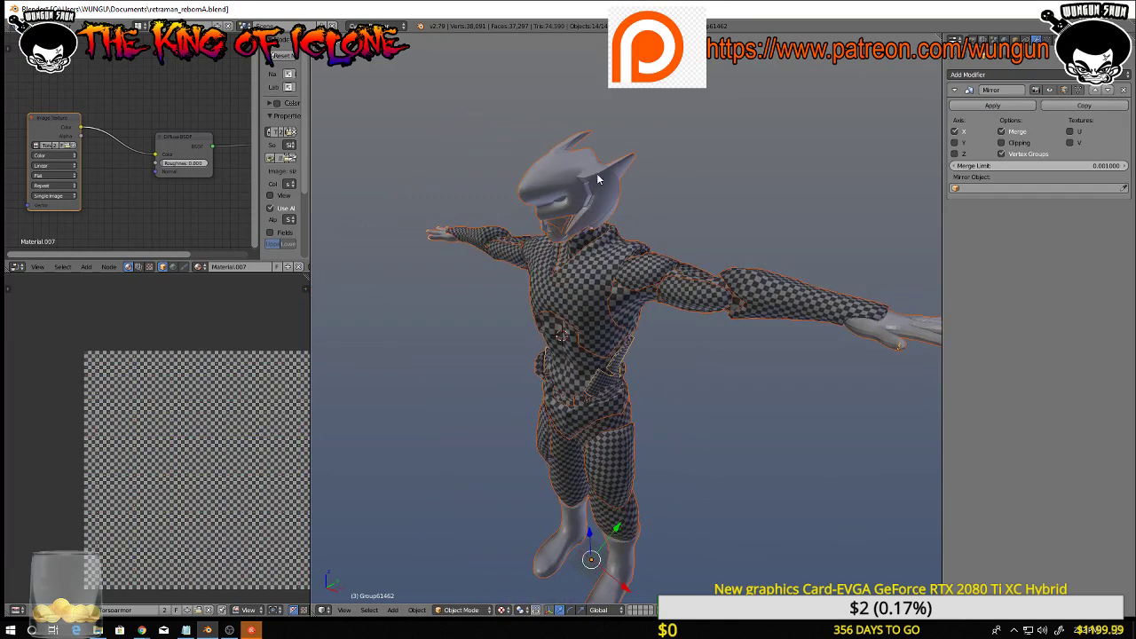
Hide the checker-textured torso, arm, waist and leg parts that are already unwrapped
right_click(606, 280)
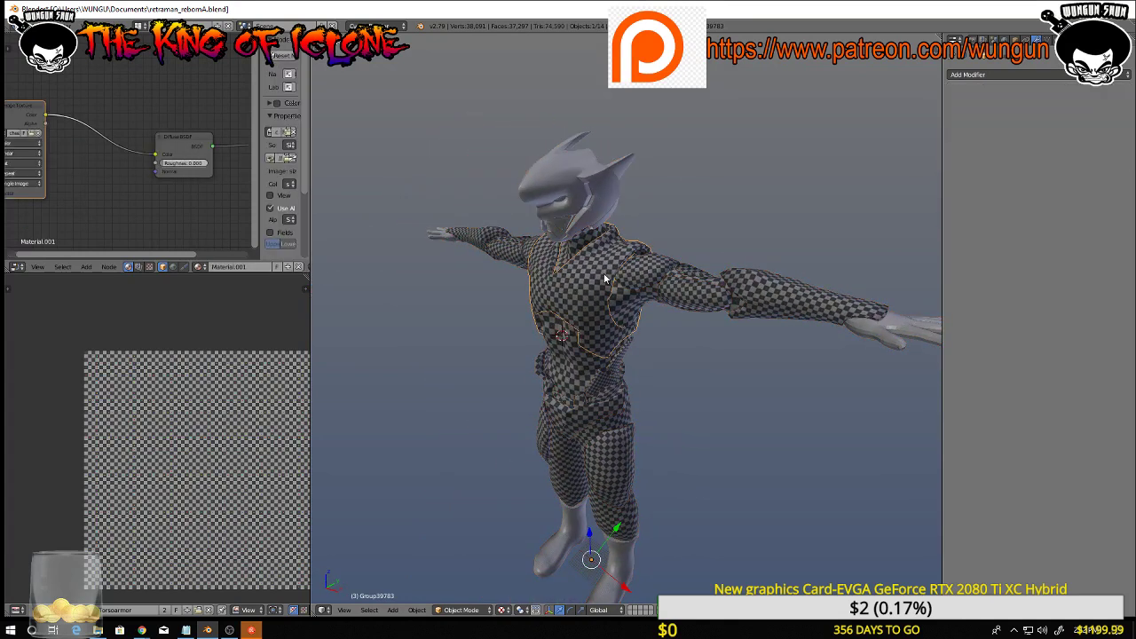
key("h")
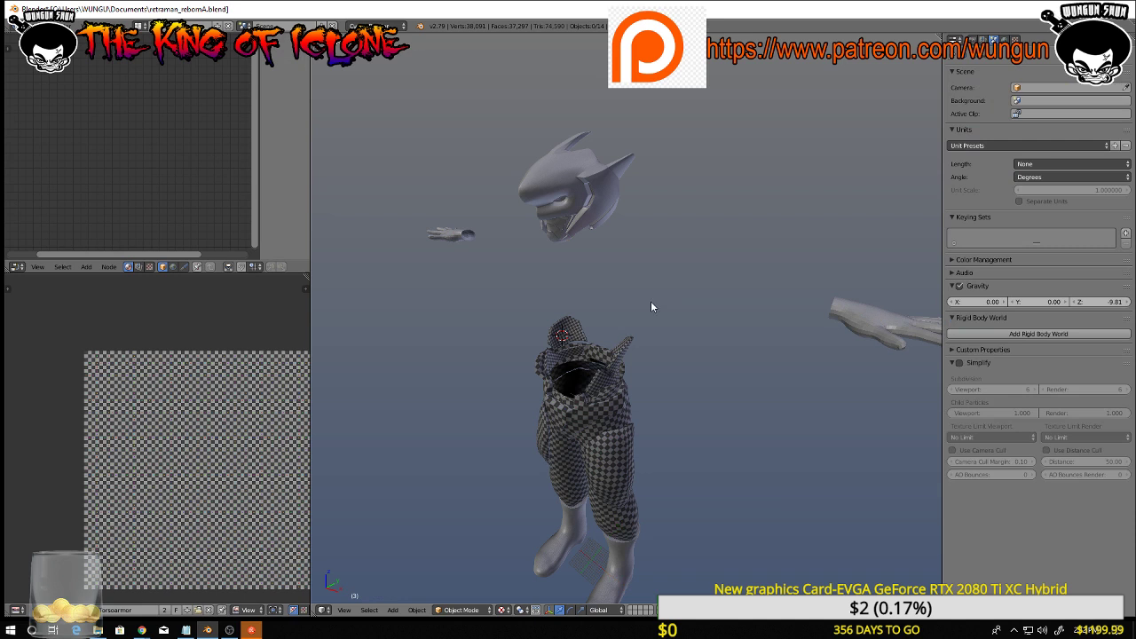
right_click(592, 400)
key("h")
right_click(602, 382)
key("h")
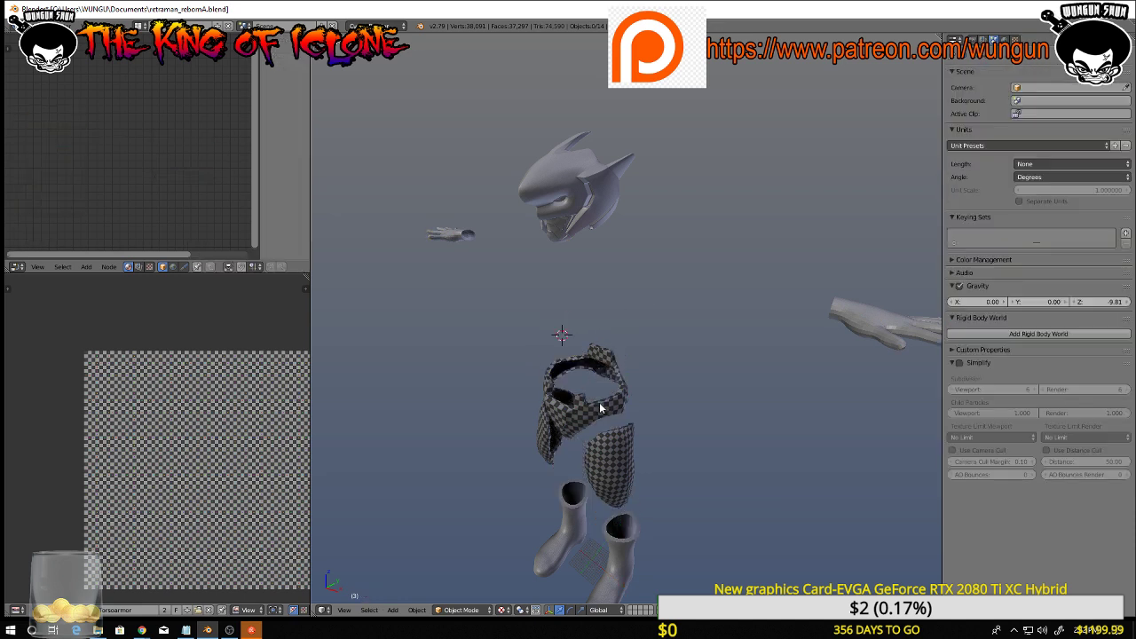
right_click(597, 404)
key("h")
right_click(609, 449)
key("h")
Hide the boots and both hands so that only the helmet and face parts remain visible
right_click(571, 506)
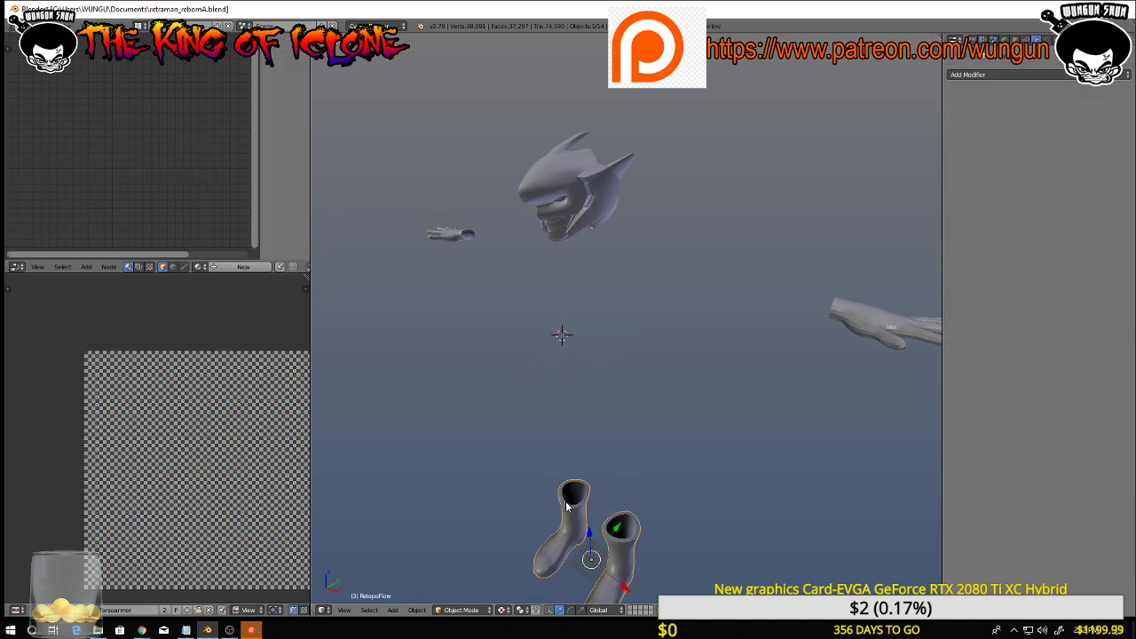
key("h")
right_click(887, 324)
key("h")
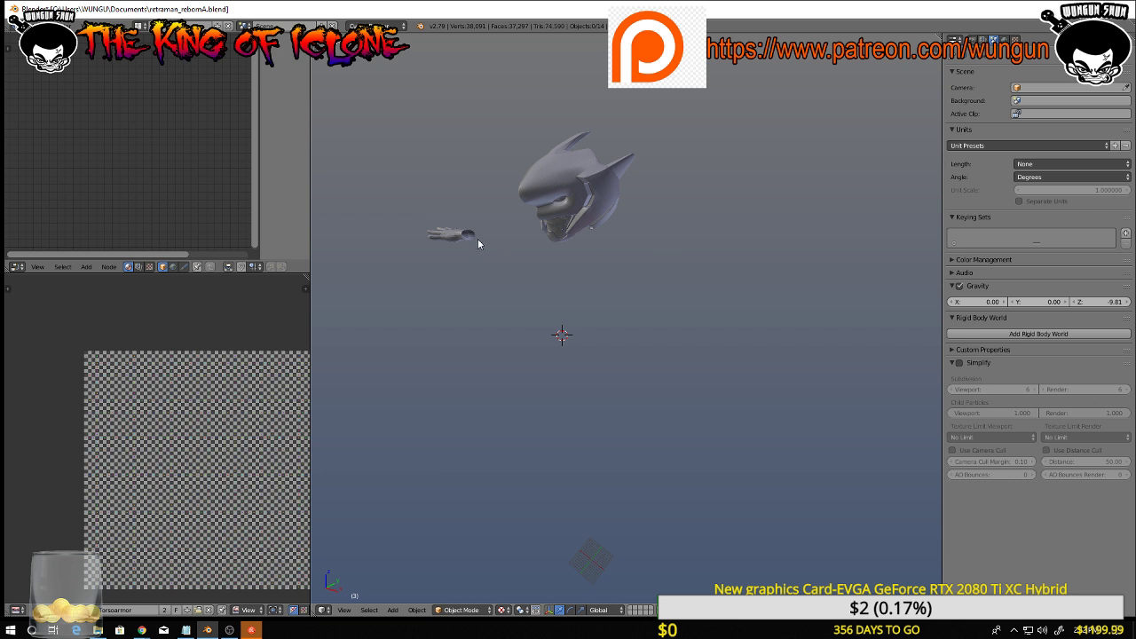
right_click(448, 235)
key("h")
Select the outer helmet shell and open its mesh in Edit Mode
middle_click_drag(494, 221, 798, 246)
scroll(711, 284, "up", 4)
right_click(706, 278)
key("Tab")
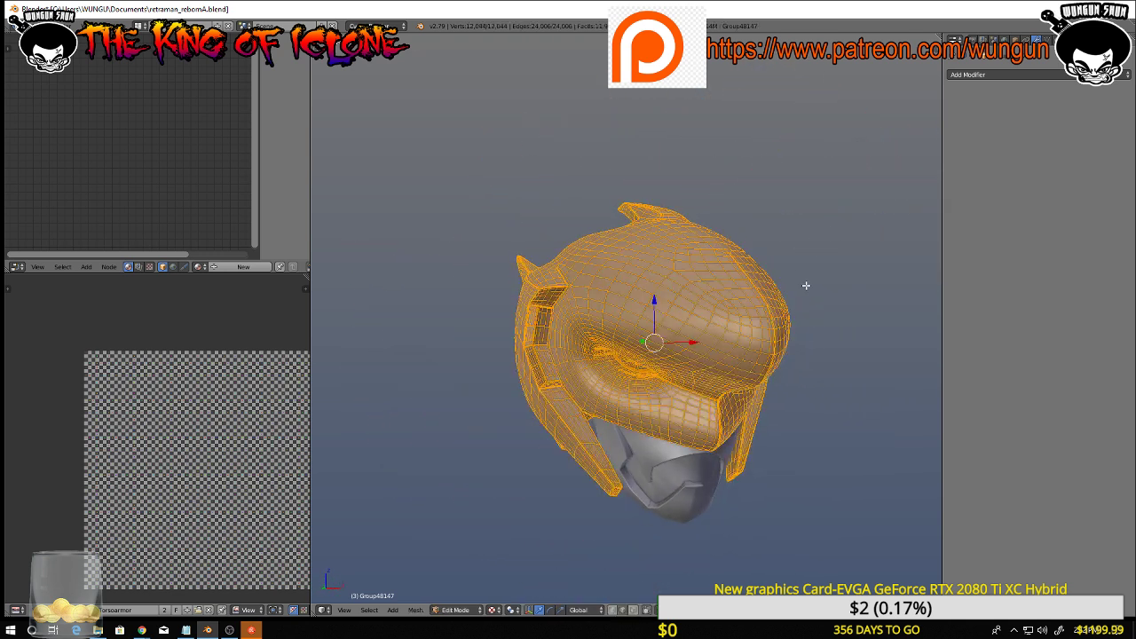
Leave mesh editing on the helmet and hide the face-guard, inner face and chin pieces beneath it
middle_click_drag(806, 285, 768, 346)
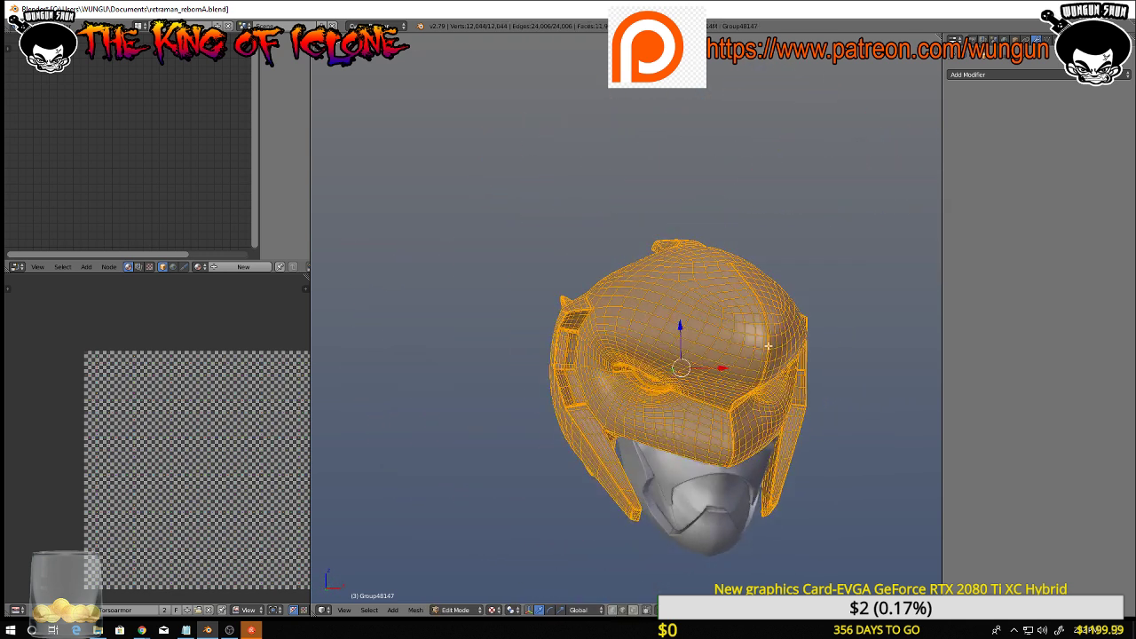
right_click(682, 479)
key("Tab")
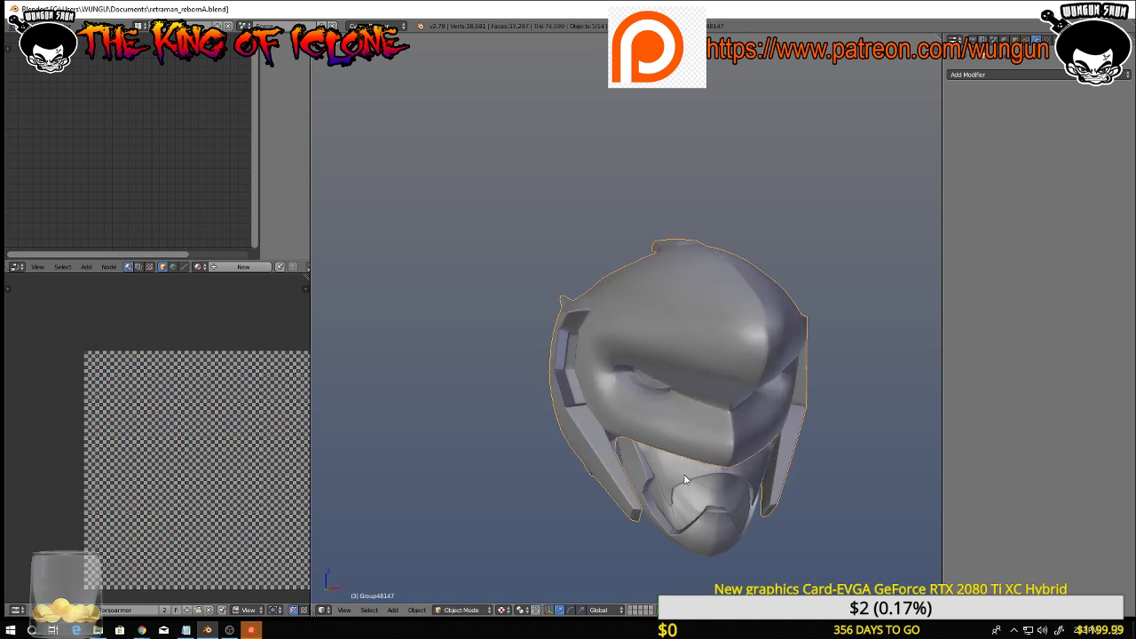
right_click(686, 480)
key("z")
key("z")
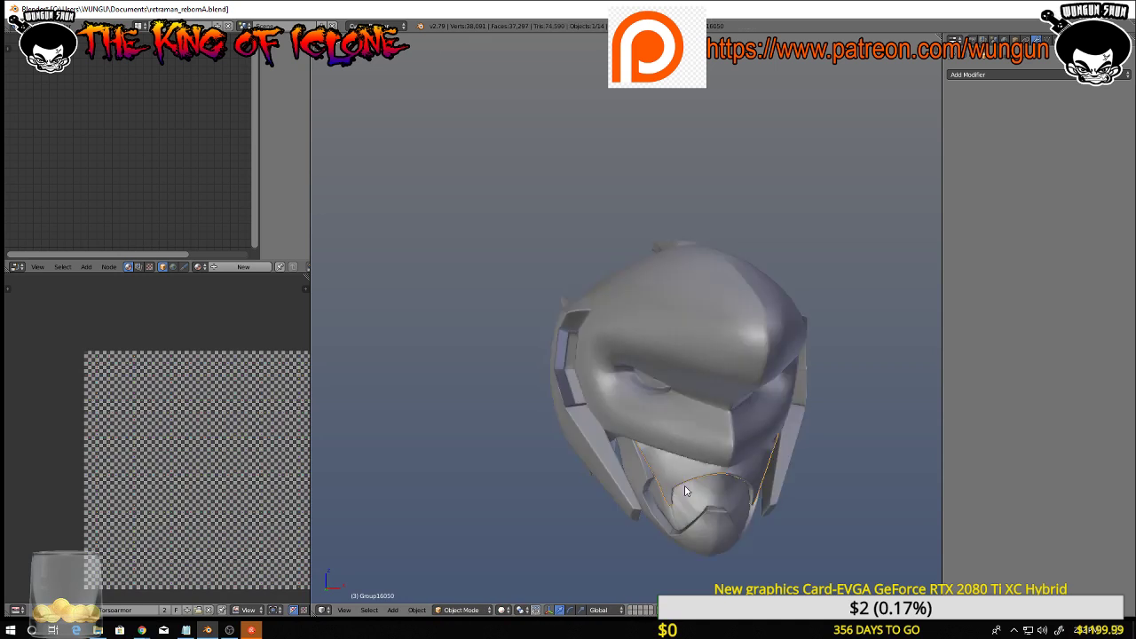
key("h")
right_click(685, 486)
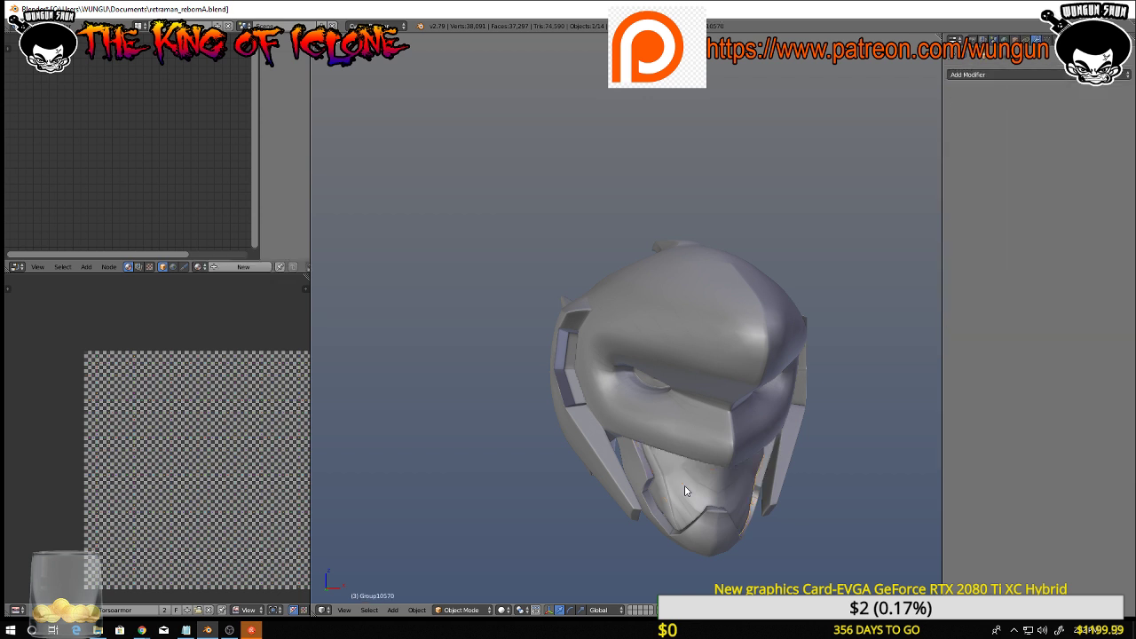
key("h")
right_click(674, 527)
middle_click_drag(675, 531, 667, 459)
key("h")
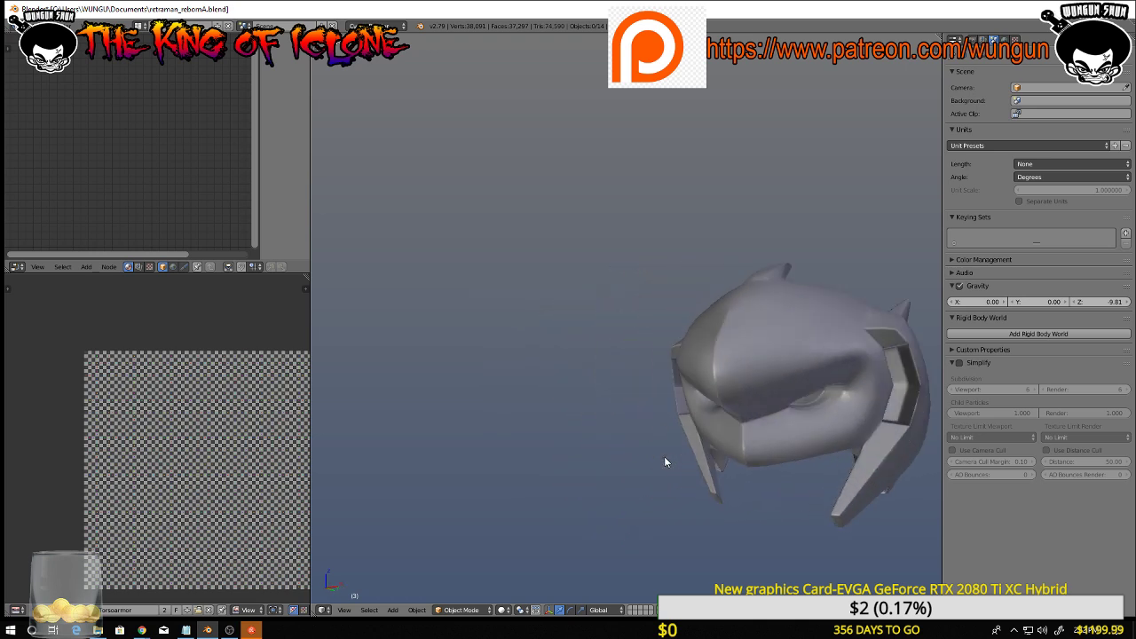
Select the two edge loops flanking the helmet's centre ridge and dissolve their vertices
right_click(756, 400)
key("Tab")
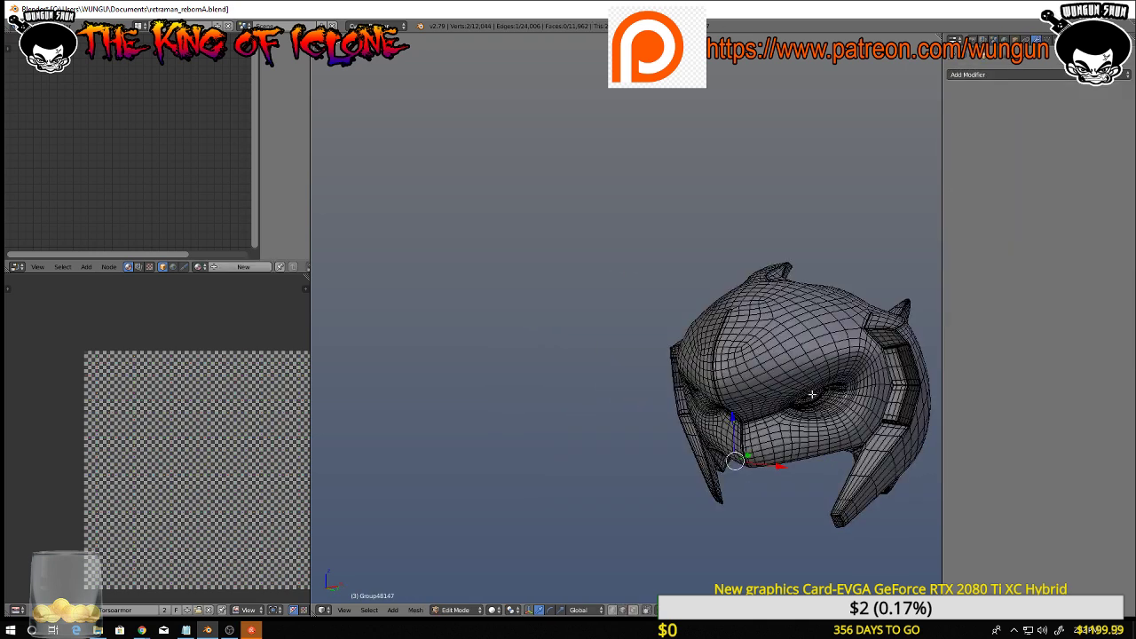
middle_click_drag(756, 404, 645, 380)
scroll(631, 447, "up", 5)
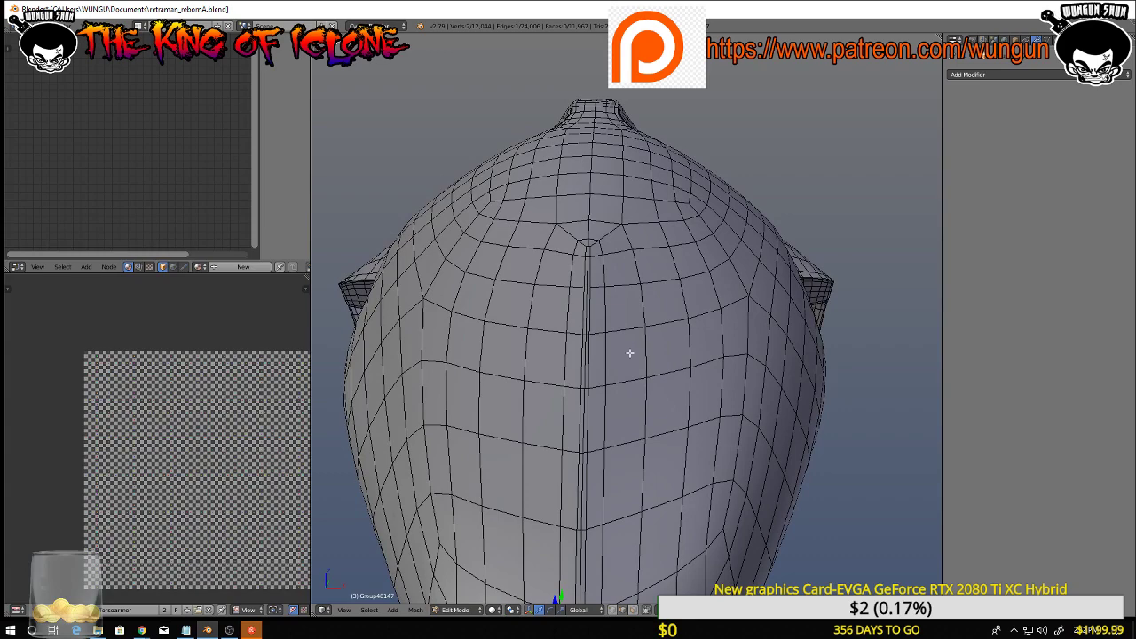
middle_click_drag(604, 266, 609, 364)
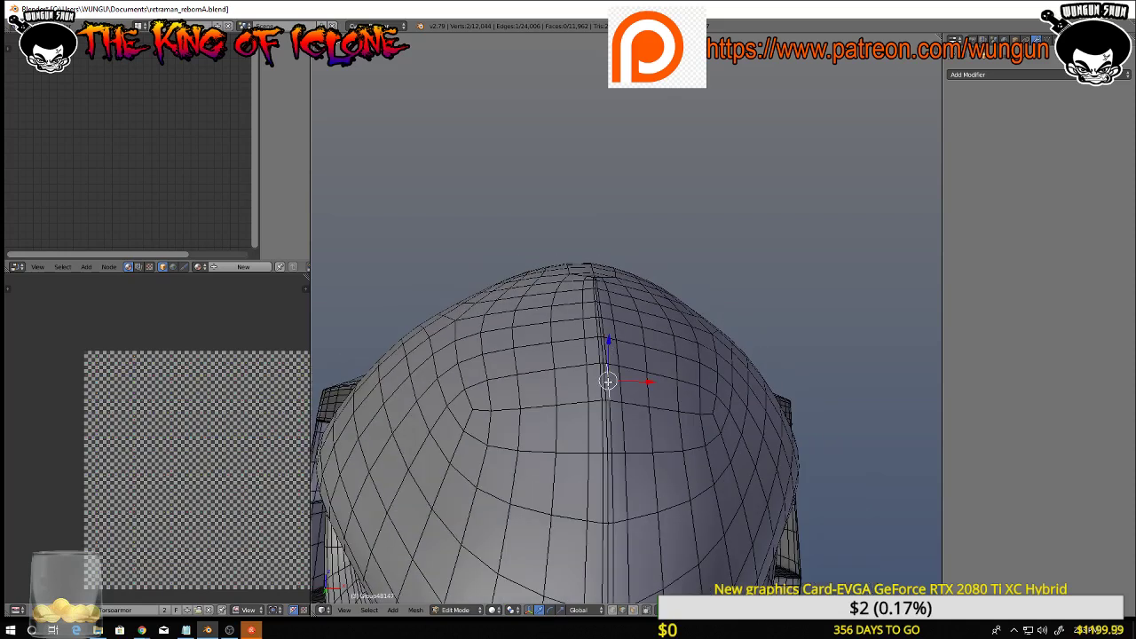
right_click(608, 382, "alt")
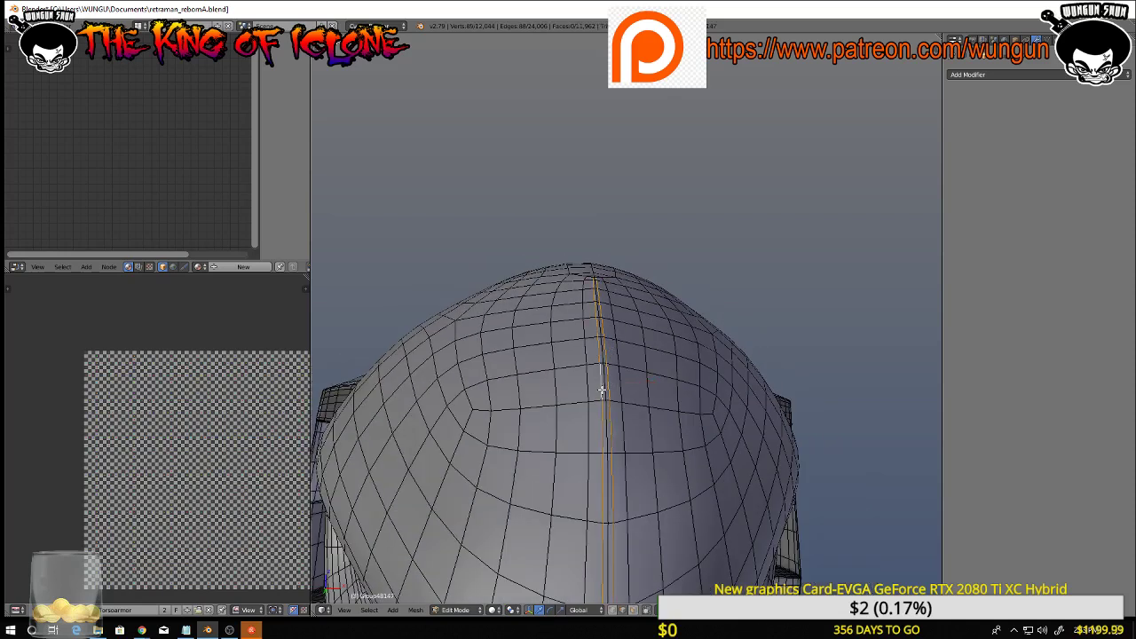
middle_click_drag(602, 391, 610, 102)
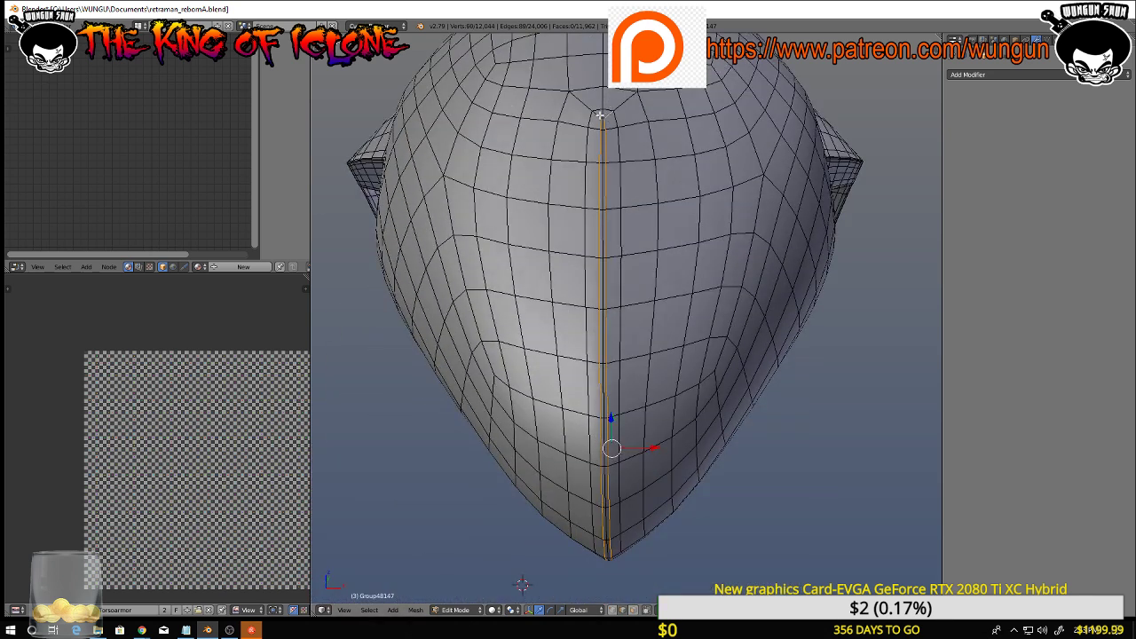
scroll(615, 117, "up", 2)
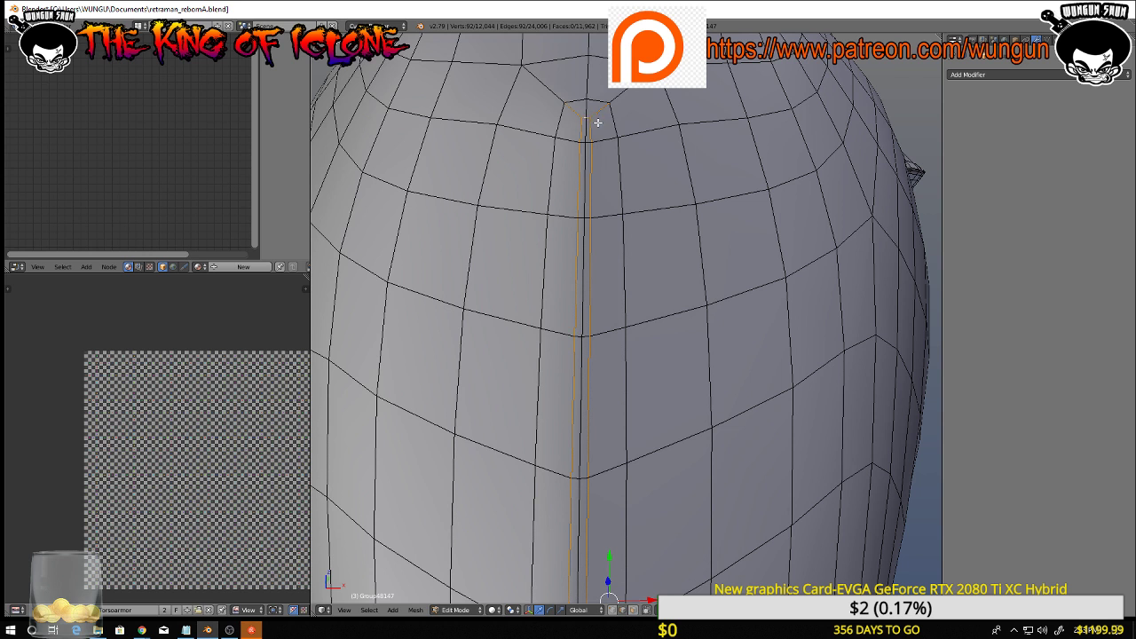
key("x")
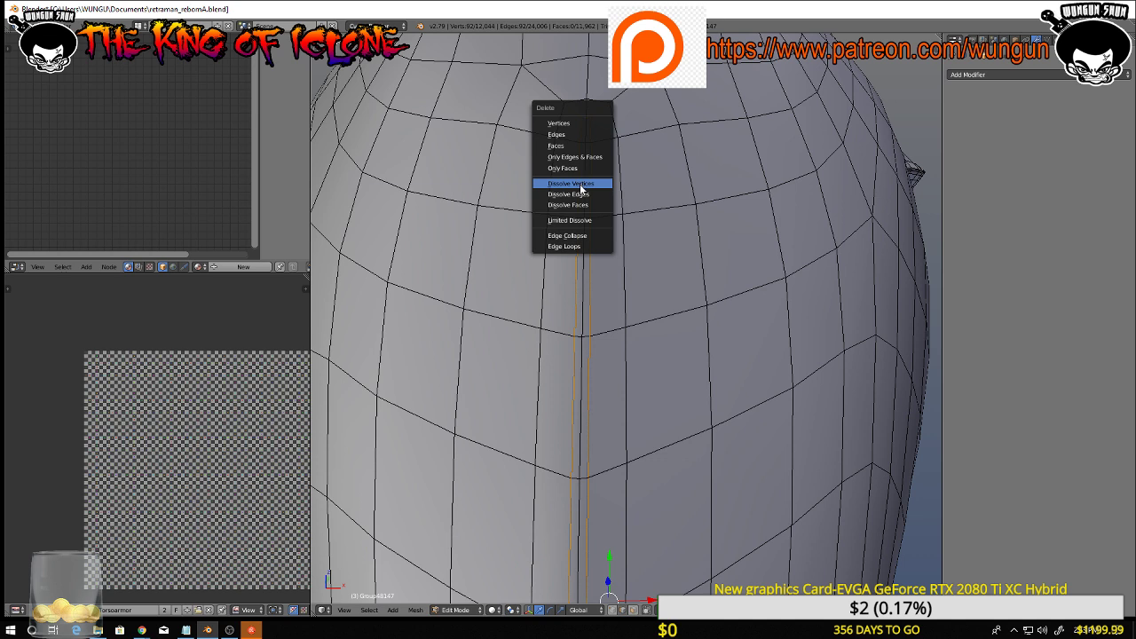
left_click(580, 185)
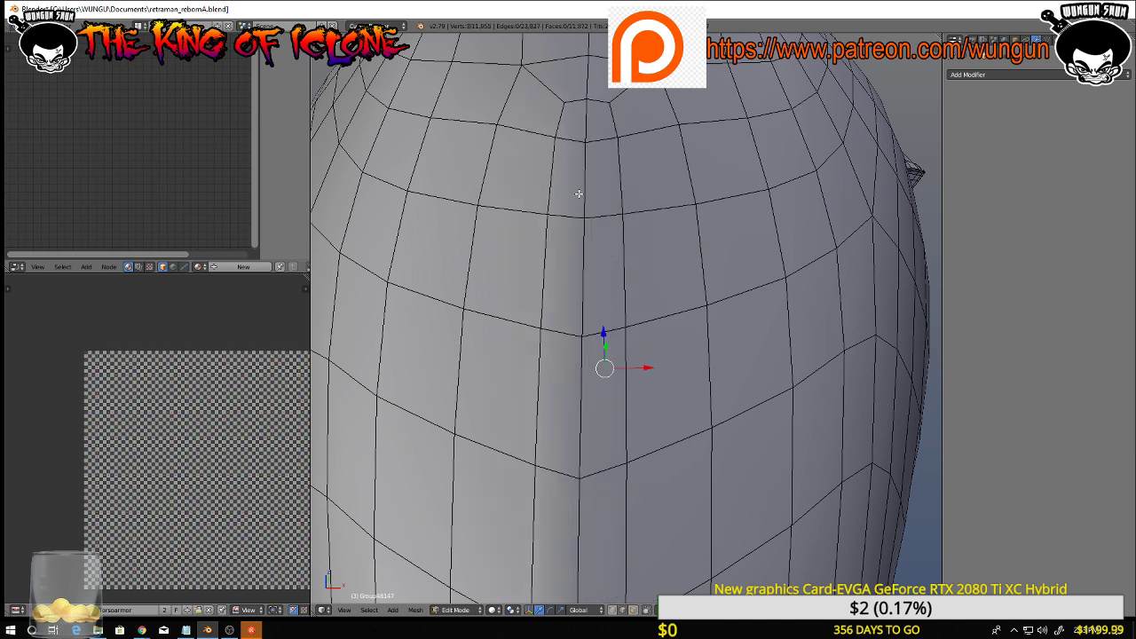
Examine the helmet's shaded surface around the centre ridge in Object Mode, returning to Edit Mode
scroll(621, 178, "down", 5)
middle_click_drag(664, 190, 652, 391)
key("Tab")
key("Tab")
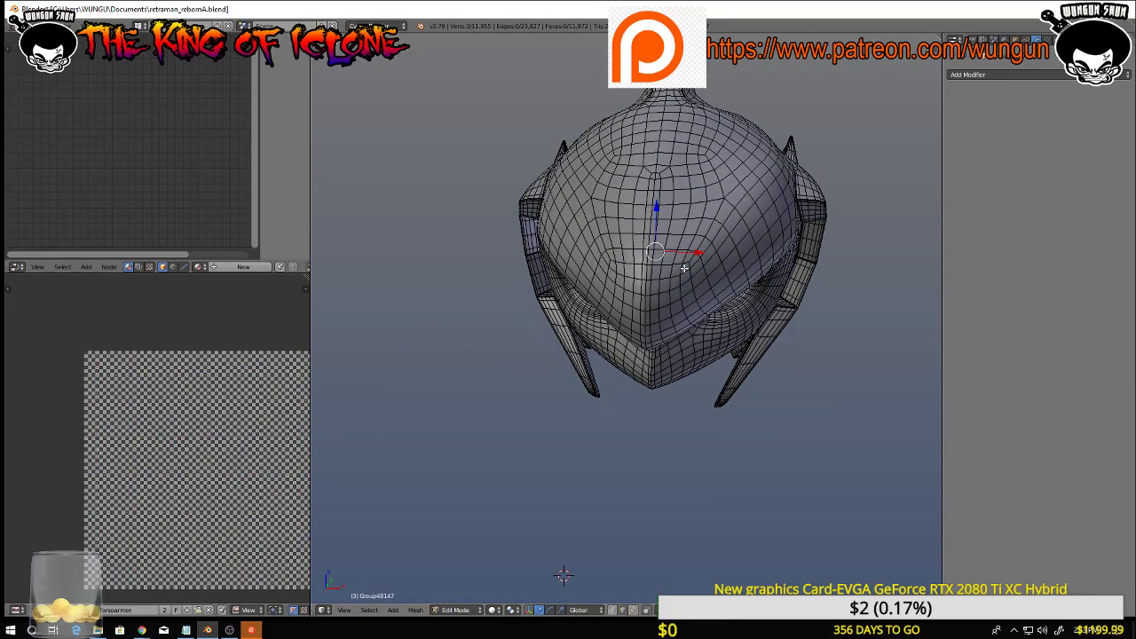
key("Tab")
middle_click_drag(685, 268, 638, 290)
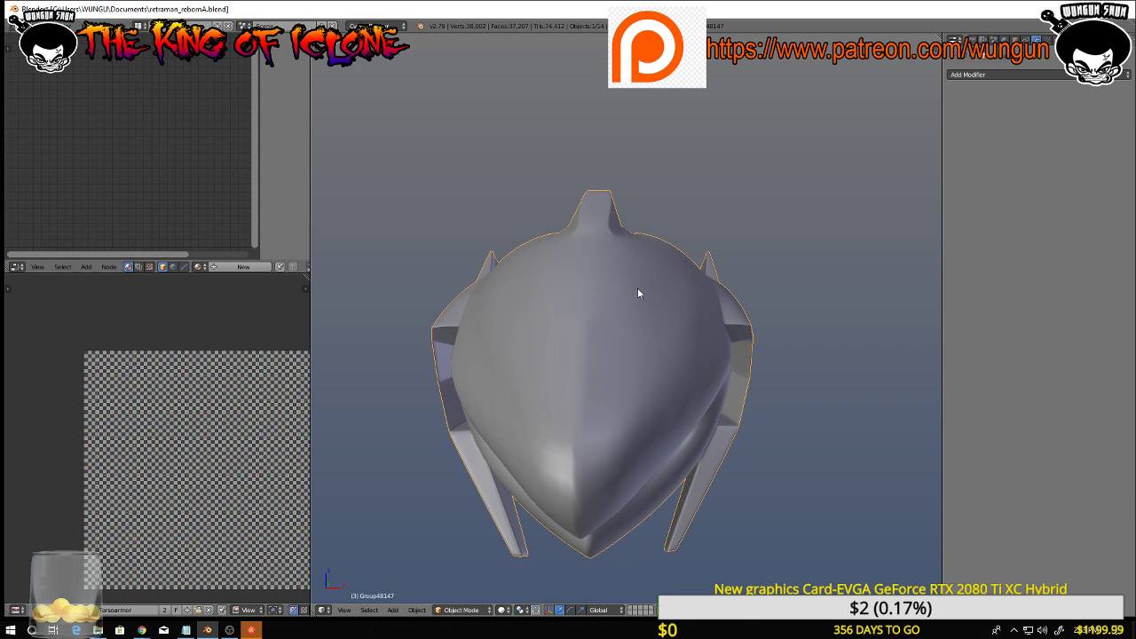
key("Tab")
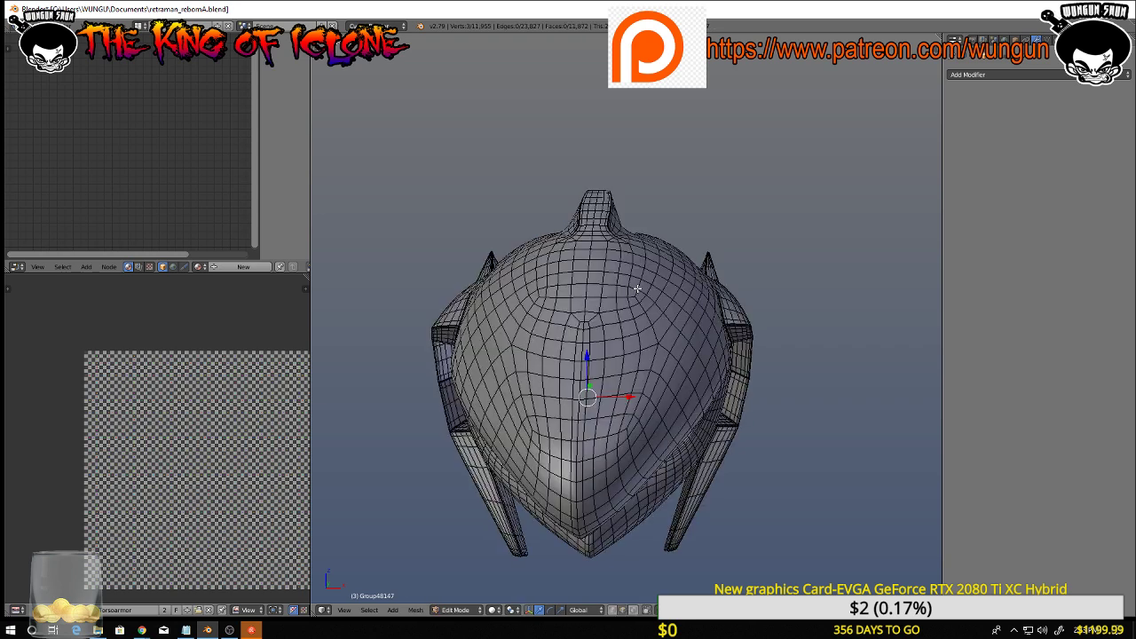
Select the edge loop along the upper border of the helmet's side recess and add the adjoining loop to the selection
middle_click_drag(627, 287, 662, 353)
scroll(689, 348, "up", 3)
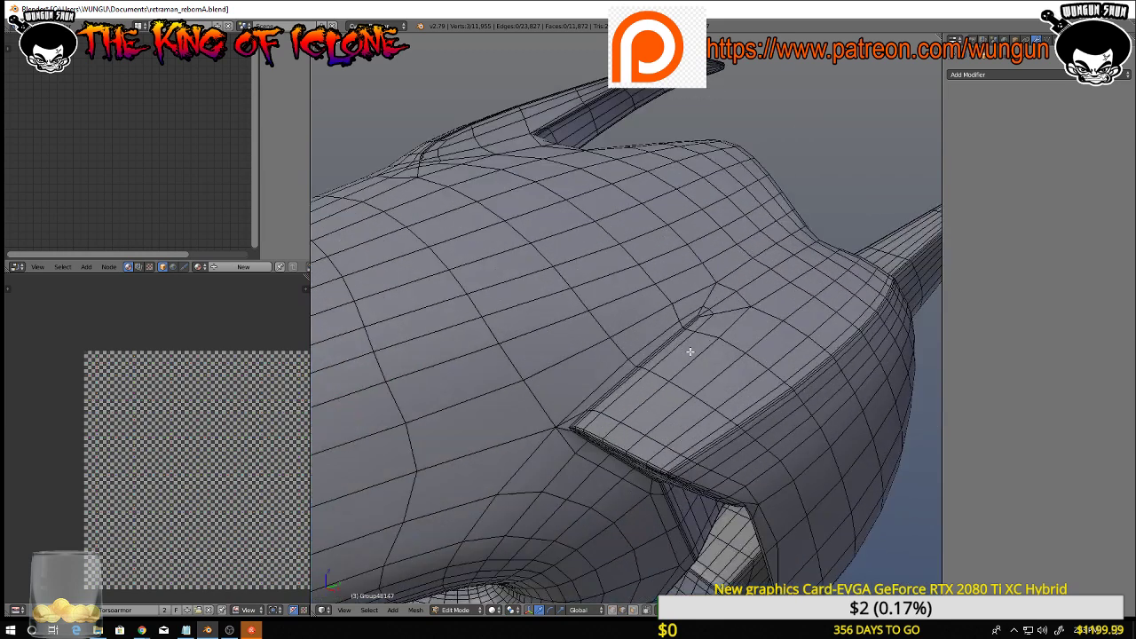
scroll(689, 348, "down", 3)
scroll(696, 346, "down", 2)
scroll(702, 343, "up", 4)
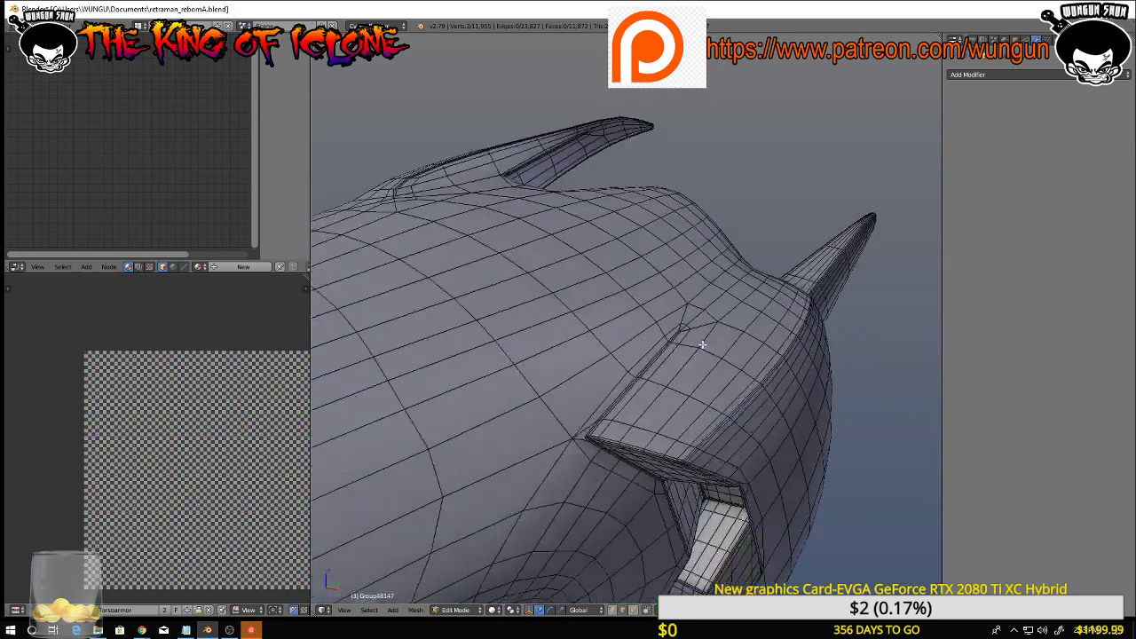
scroll(711, 346, "down", 1)
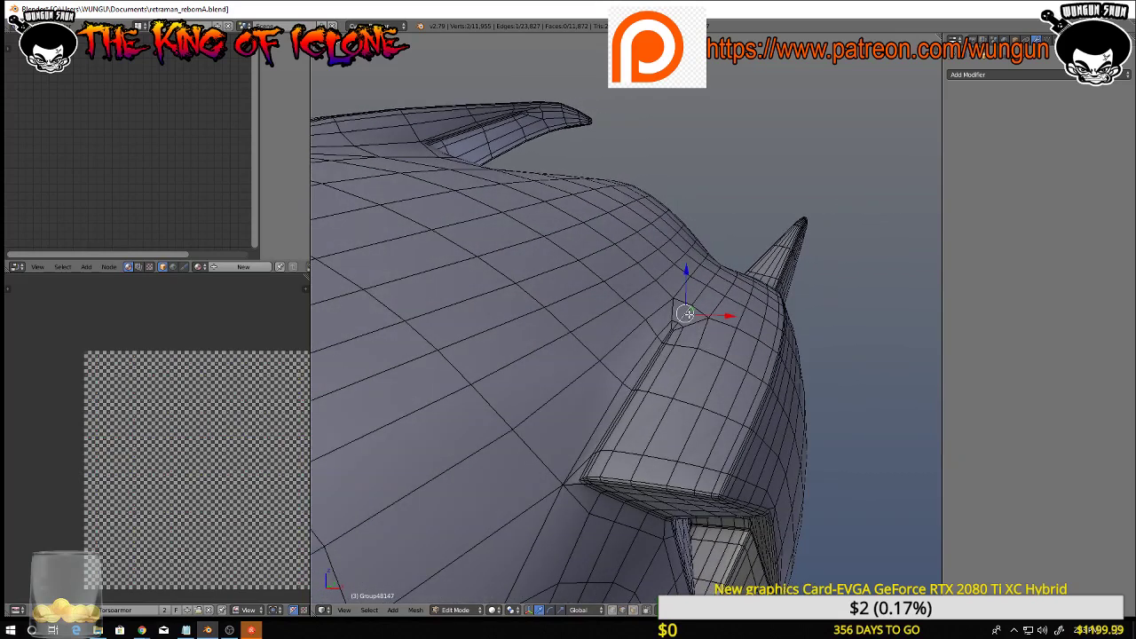
right_click(688, 315, "alt")
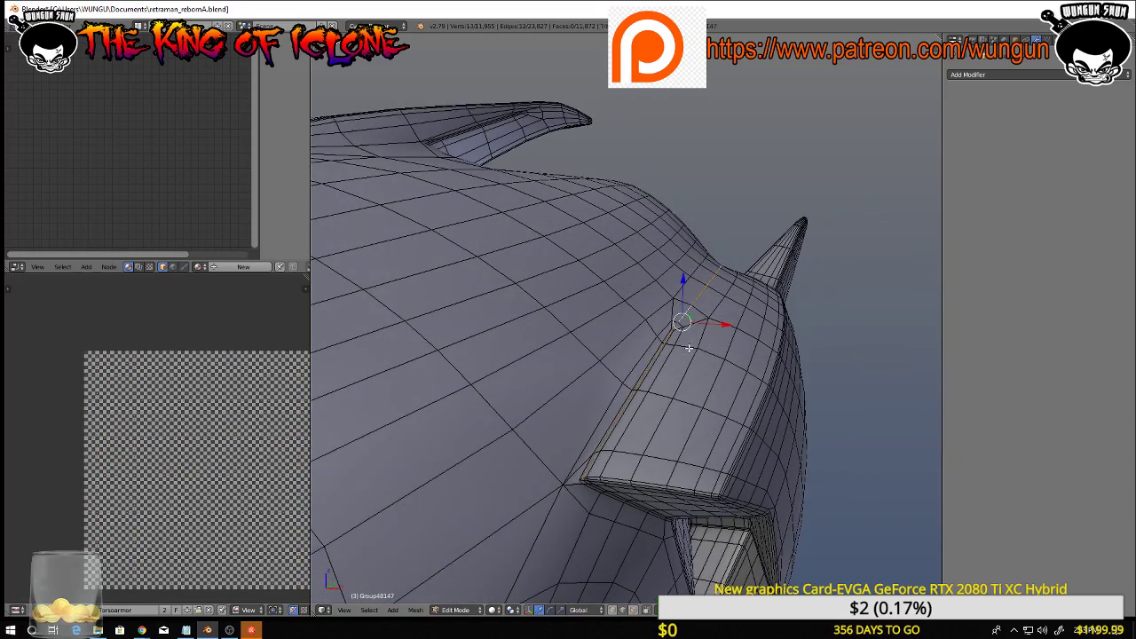
middle_click_drag(689, 348, 559, 432)
right_click(542, 373, "alt+shift")
Deselect the loop vertices running into the recess's inner walls, keeping the edges along the upper outer rim
middle_click_drag(640, 440, 580, 381)
middle_click_drag(664, 422, 618, 322)
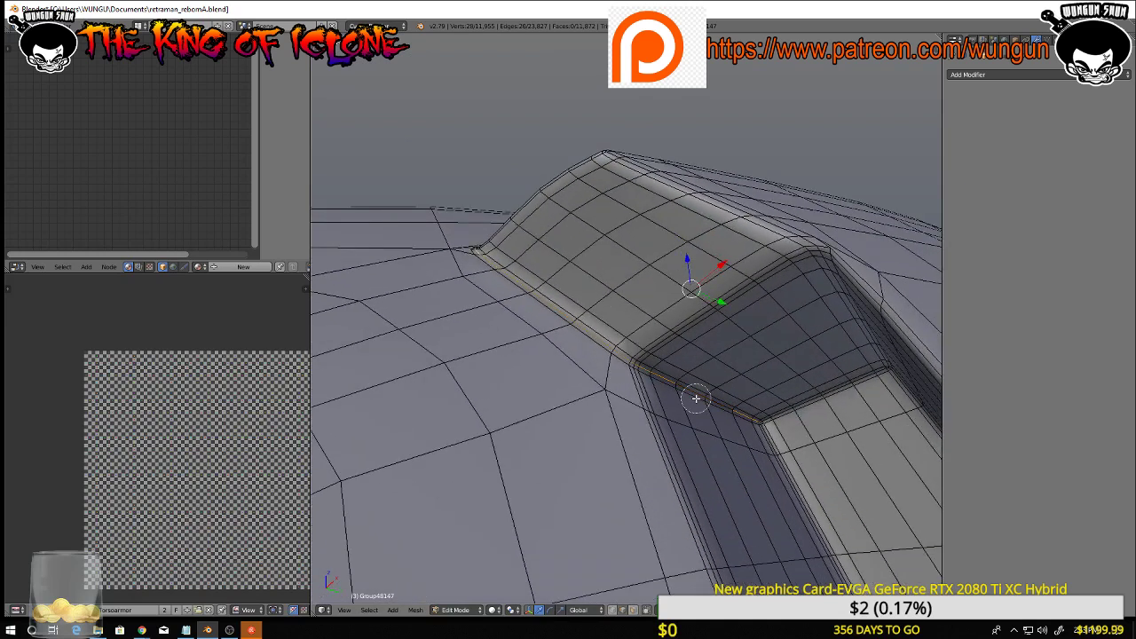
mouse_move(696, 399)
middle_mouse_down()
mouse_move(659, 369)
mouse_move(759, 416)
mouse_move(739, 435)
mouse_move(748, 441)
mouse_move(726, 389)
middle_mouse_up()
scroll(731, 431, "down", 5)
scroll(726, 388, "up", 2)
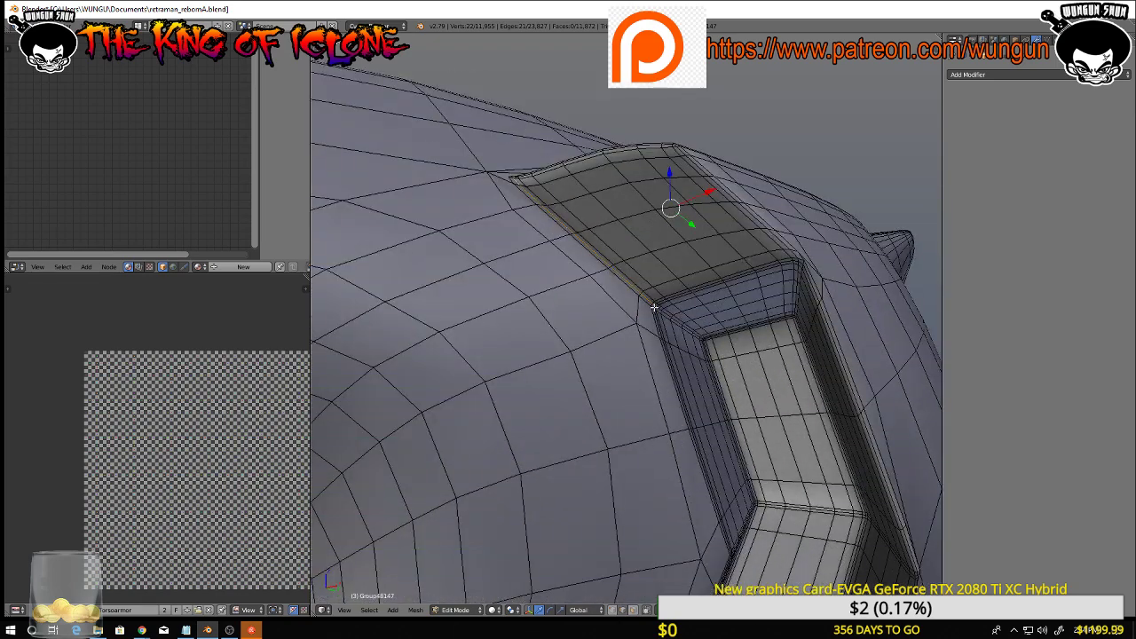
middle_click_drag(650, 303, 642, 312)
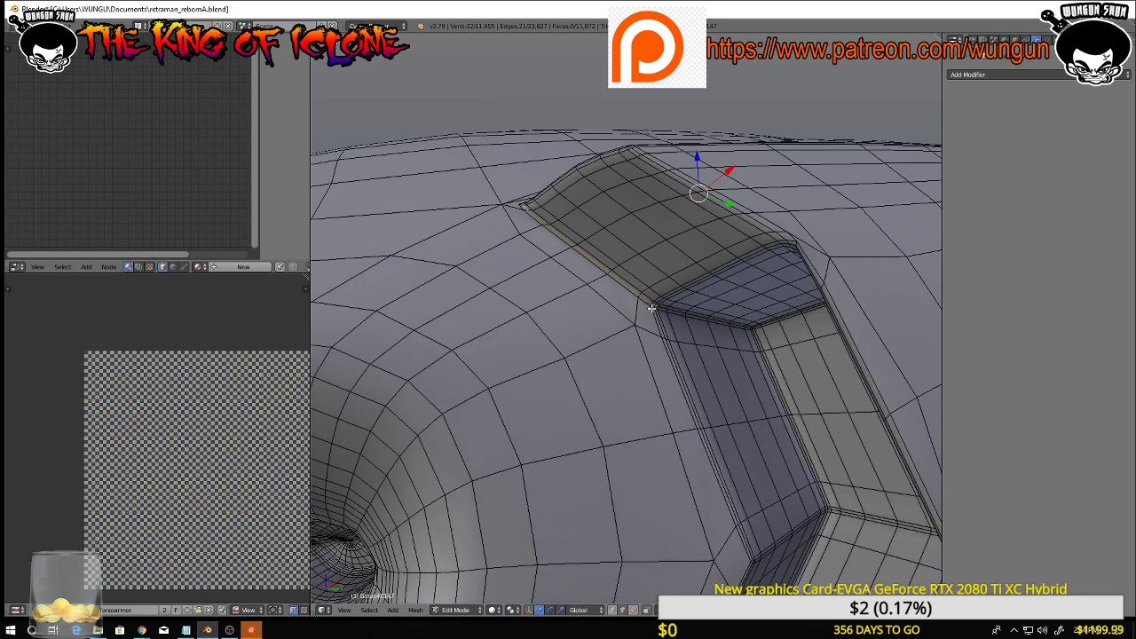
Extend the selection with the loop around the recess's upper opening and deselect its rear portion
right_click(651, 308, "alt")
middle_click_drag(686, 371, 686, 300)
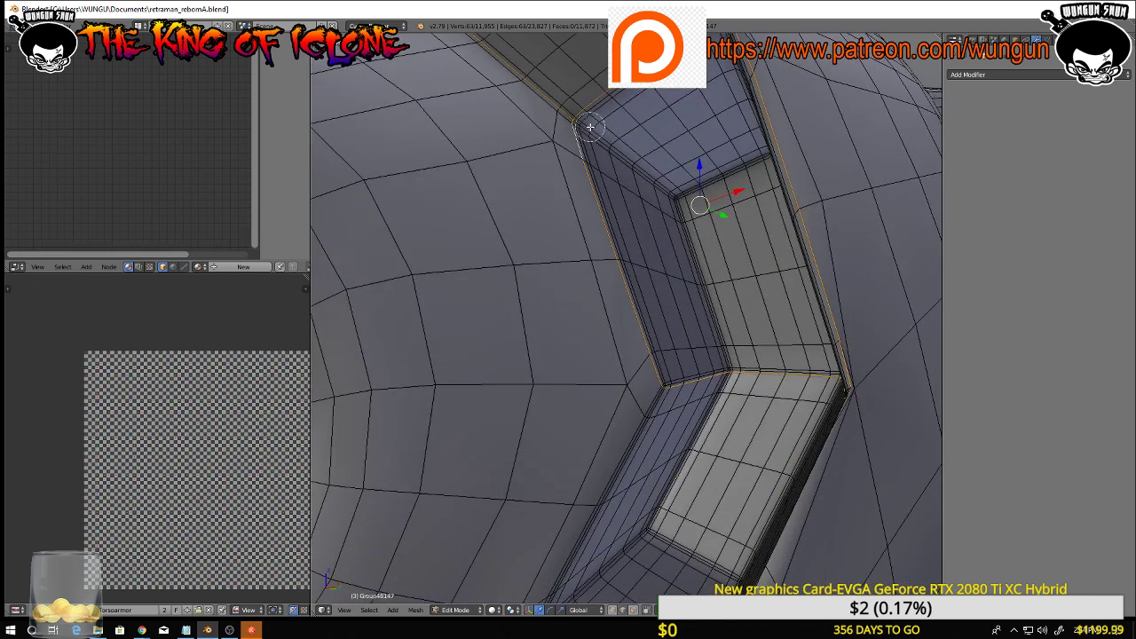
middle_click_drag(608, 139, 688, 306)
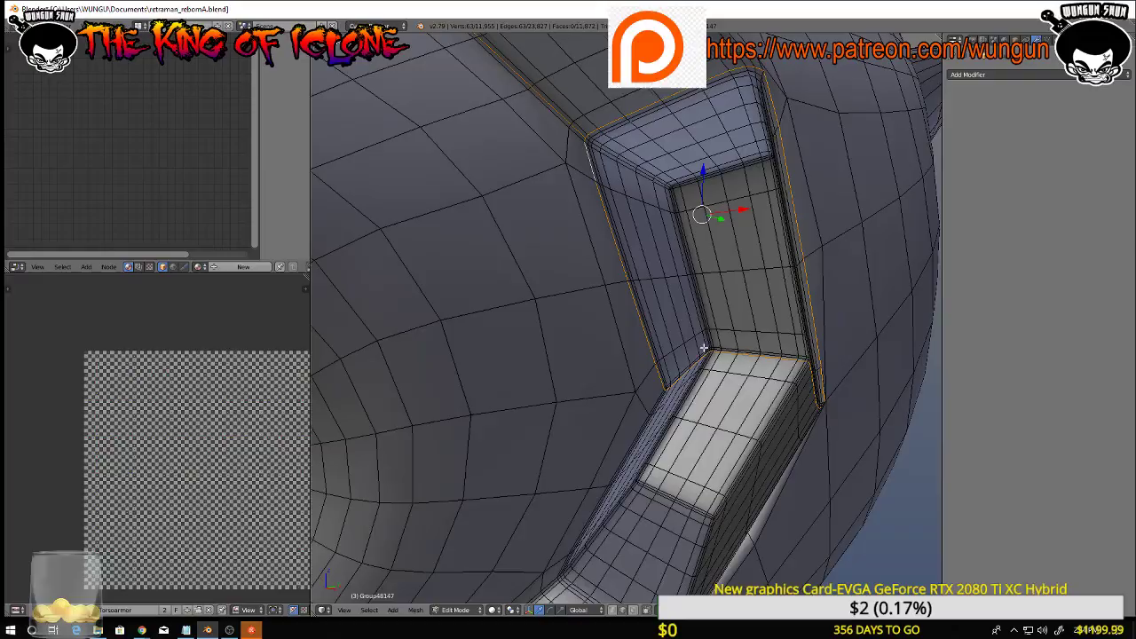
scroll(703, 348, "down", 6)
mouse_move(703, 348)
middle_mouse_down()
mouse_move(676, 344)
mouse_move(645, 382)
mouse_move(487, 394)
mouse_move(621, 418)
mouse_move(613, 497)
mouse_move(583, 571)
mouse_move(759, 266)
mouse_move(662, 263)
middle_mouse_up()
key("c")
mouse_move(745, 343)
middle_mouse_down()
mouse_move(754, 404)
mouse_move(696, 392)
middle_mouse_up()
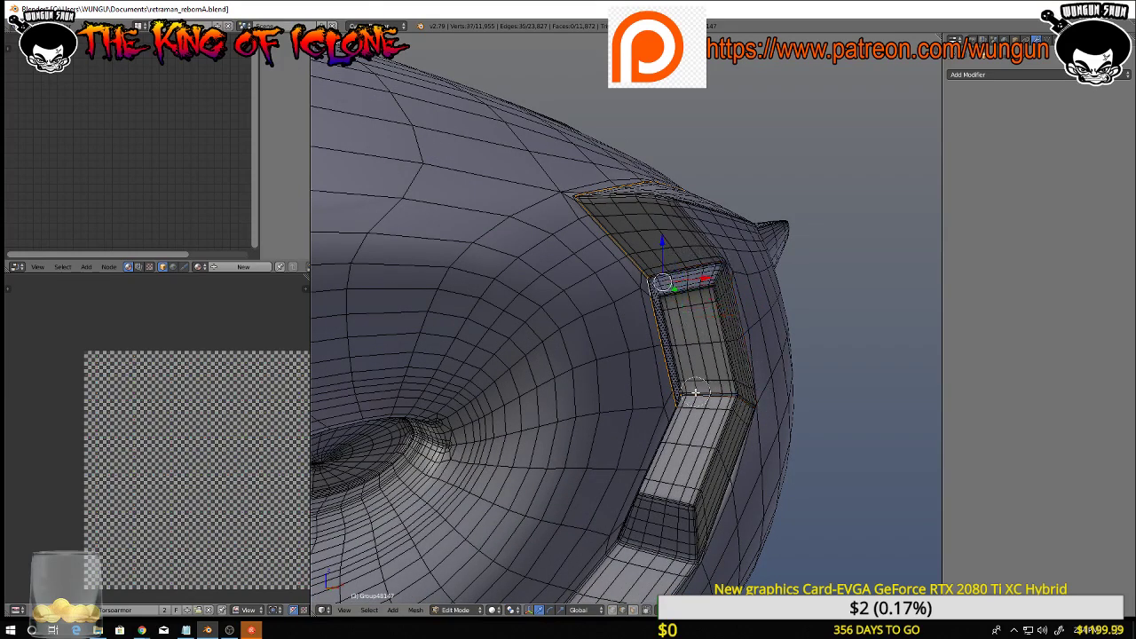
Deselect the remaining vertices crossing the recess at its middle bend, leaving the front rim selected
middle_click_drag(822, 434, 780, 441)
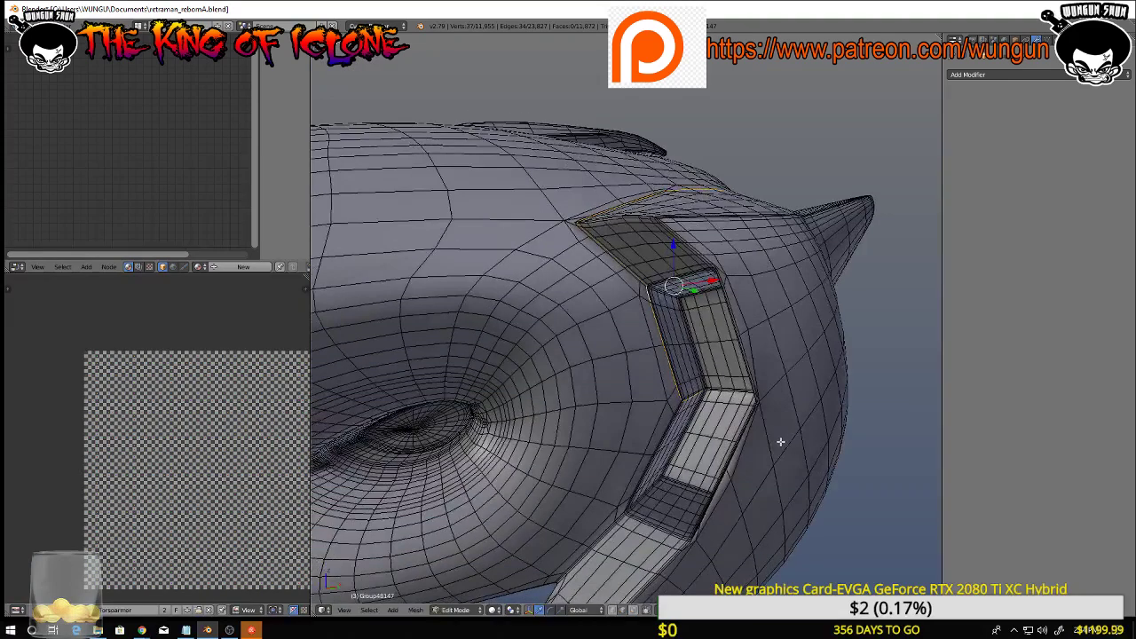
scroll(780, 441, "up", 4)
key("c")
middle_click_drag(657, 356, 595, 356)
middle_click(592, 359)
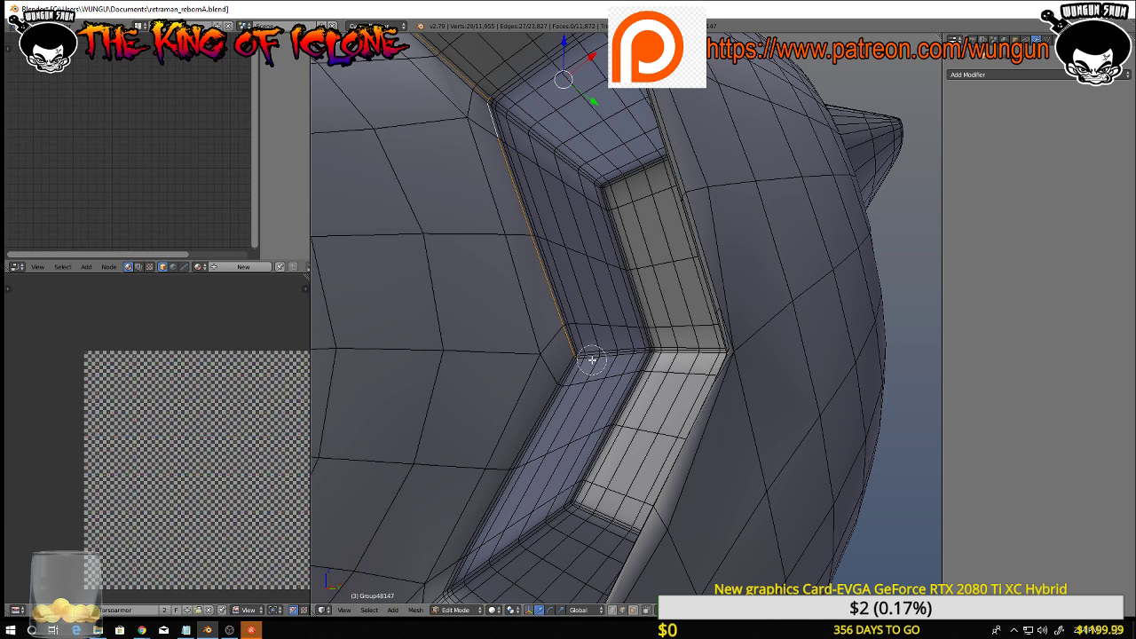
middle_click(591, 360)
right_click(601, 364)
Add the front rim loop below the recess's middle bend to the selection and remove its unwanted vertices
scroll(595, 369, "up", 2)
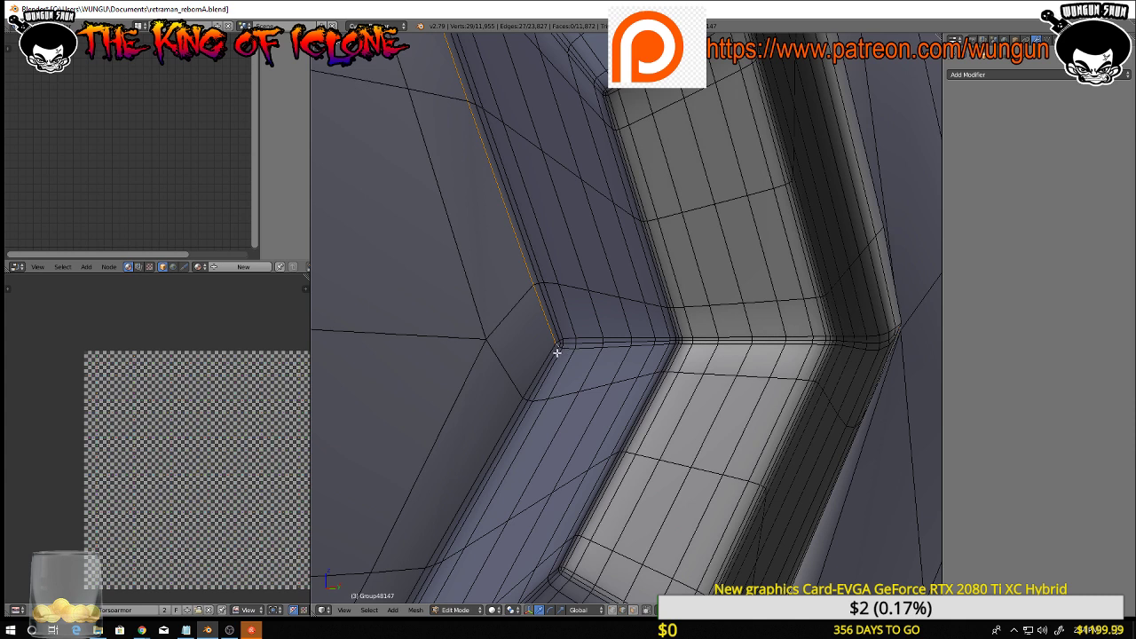
right_click(557, 353, "alt+shift")
scroll(563, 356, "down", 4)
scroll(571, 358, "up", 4)
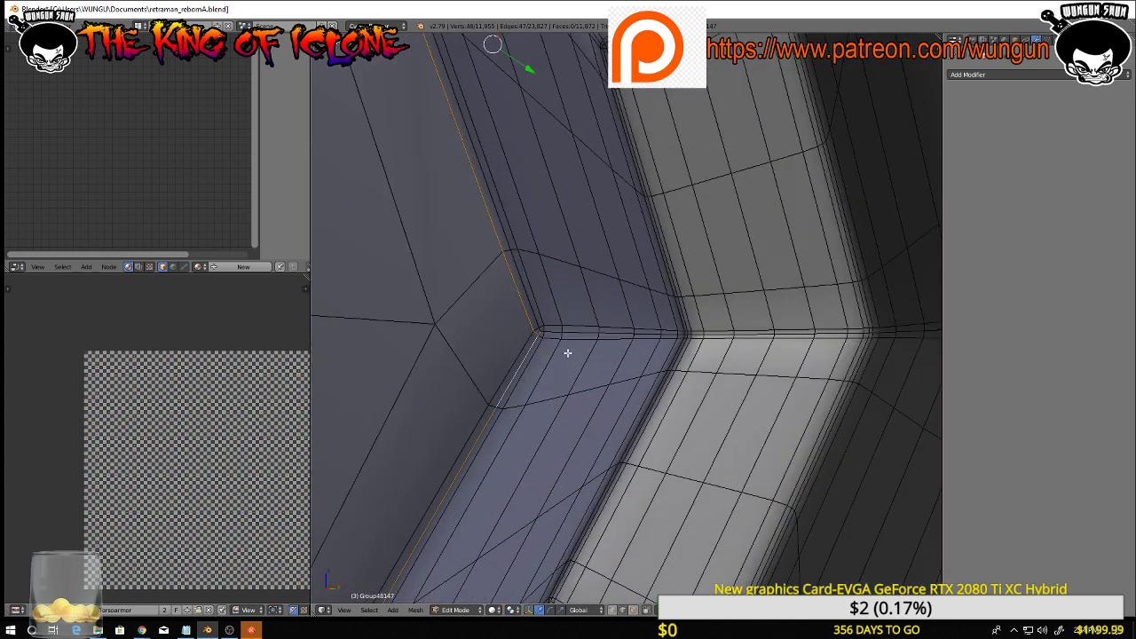
key("c")
middle_click(556, 333)
key("Escape")
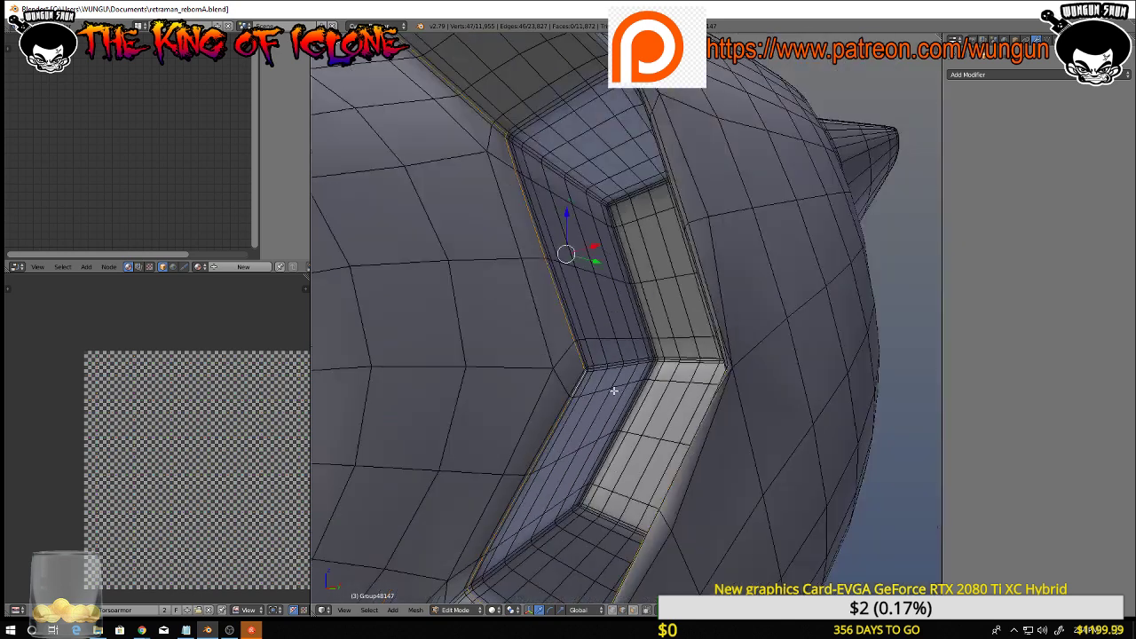
scroll(616, 393, "down", 5)
mouse_move(648, 345)
middle_mouse_down()
mouse_move(745, 345)
mouse_move(800, 314)
mouse_move(712, 525)
mouse_move(624, 502)
mouse_move(633, 500)
mouse_move(602, 477)
middle_mouse_up()
key("c")
key("Escape")
Add the rim loop at the recess's lower corner and deselect the vertices running along its inner wall
scroll(649, 513, "up", 2)
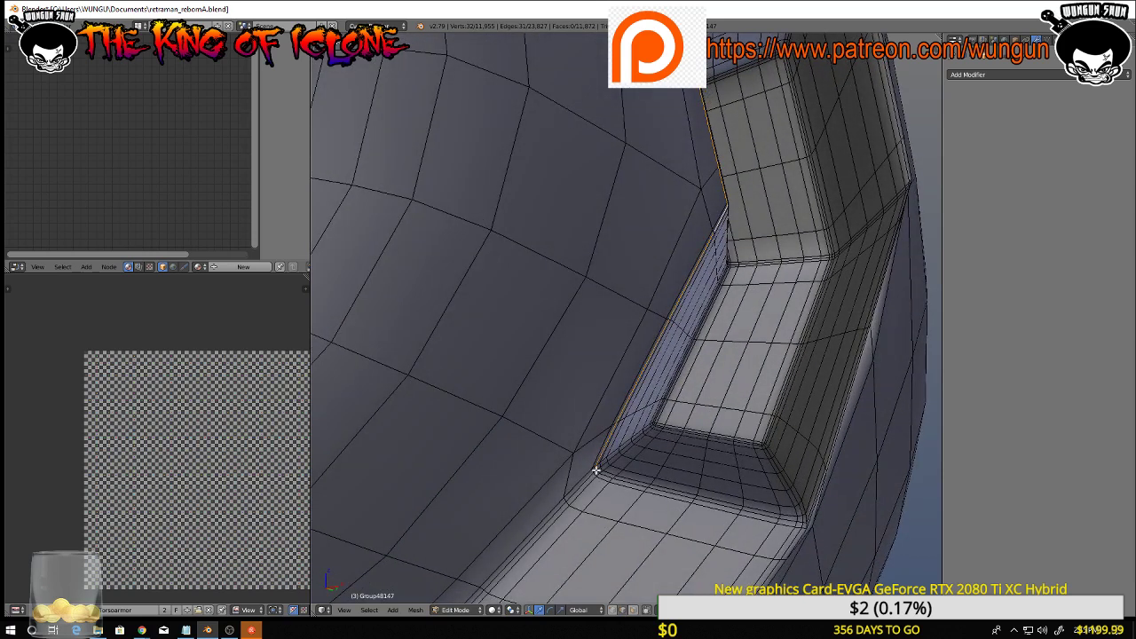
right_click(588, 476, "alt+shift")
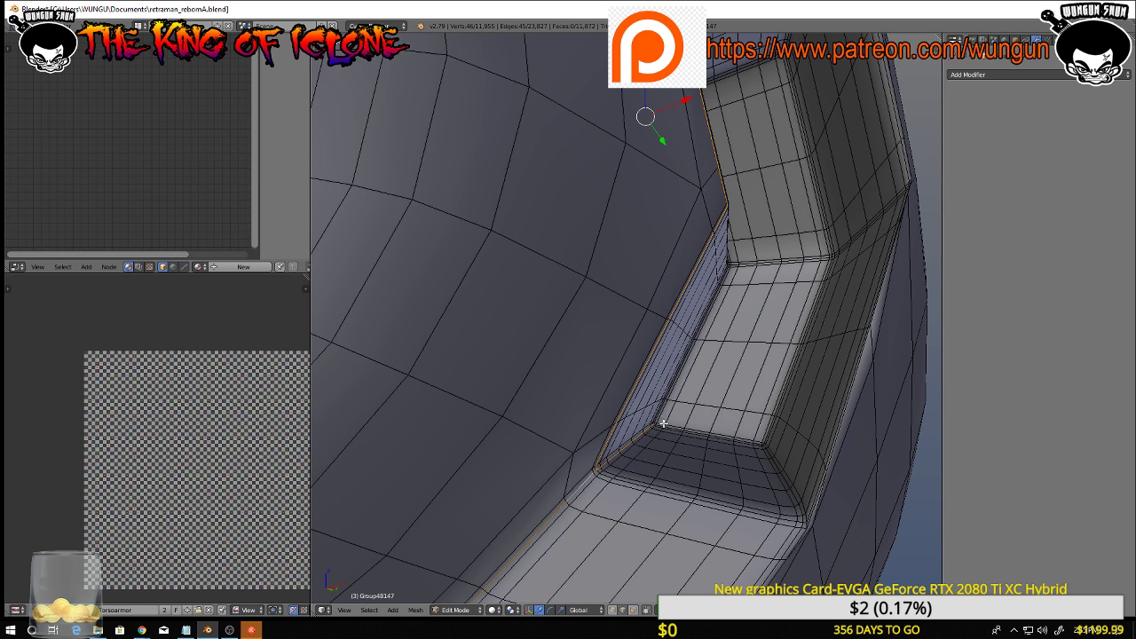
key("c")
mouse_move(661, 426)
middle_mouse_down()
mouse_move(614, 470)
mouse_move(749, 335)
mouse_move(833, 325)
middle_mouse_up()
right_click(615, 471)
Extend the selection with the edge line crossing the underside of the helmet's side notch and mark the selected edges as a seam
scroll(627, 481, "down", 5)
scroll(713, 373, "up", 6)
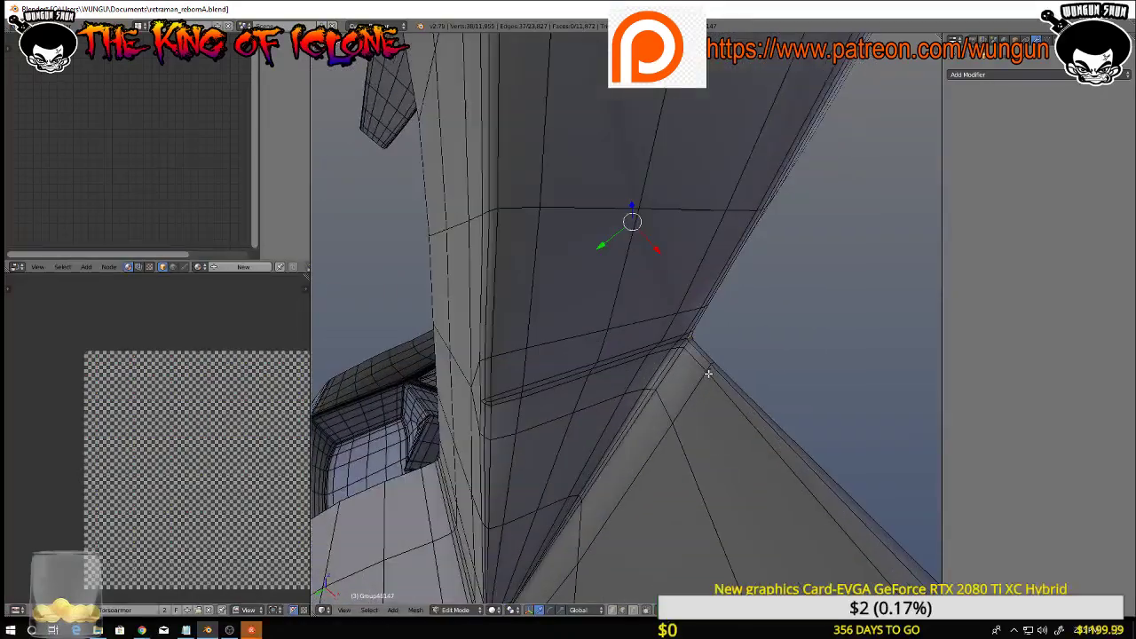
right_click(660, 328, "alt+shift")
middle_click_drag(546, 368, 638, 372)
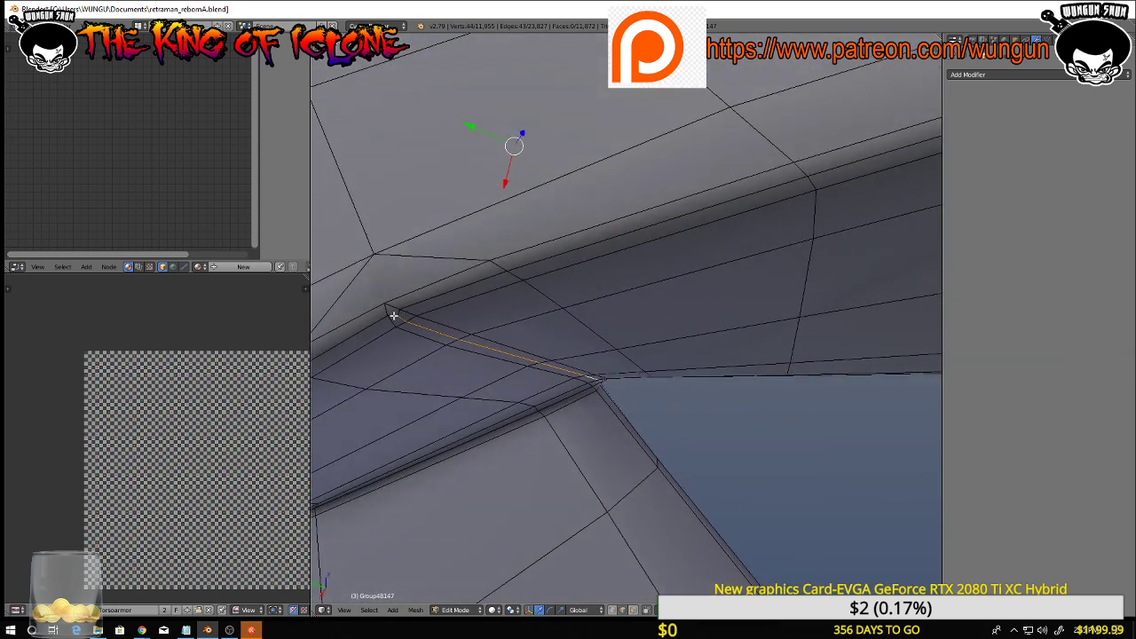
scroll(396, 315, "down", 3)
middle_click_drag(401, 316, 444, 308)
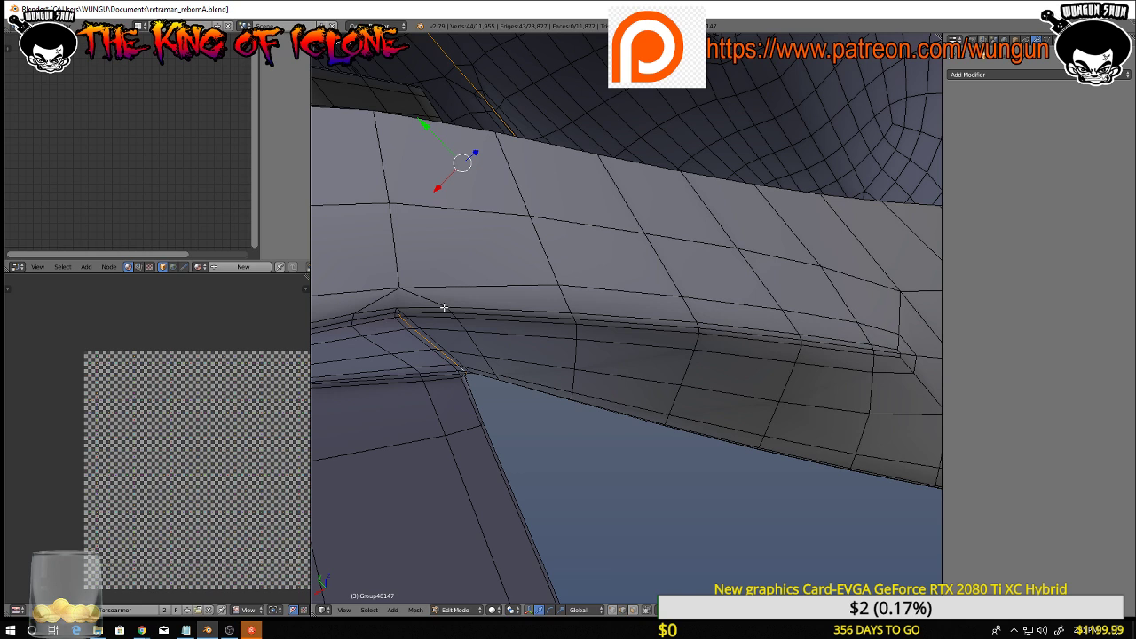
middle_click_drag(423, 303, 439, 319)
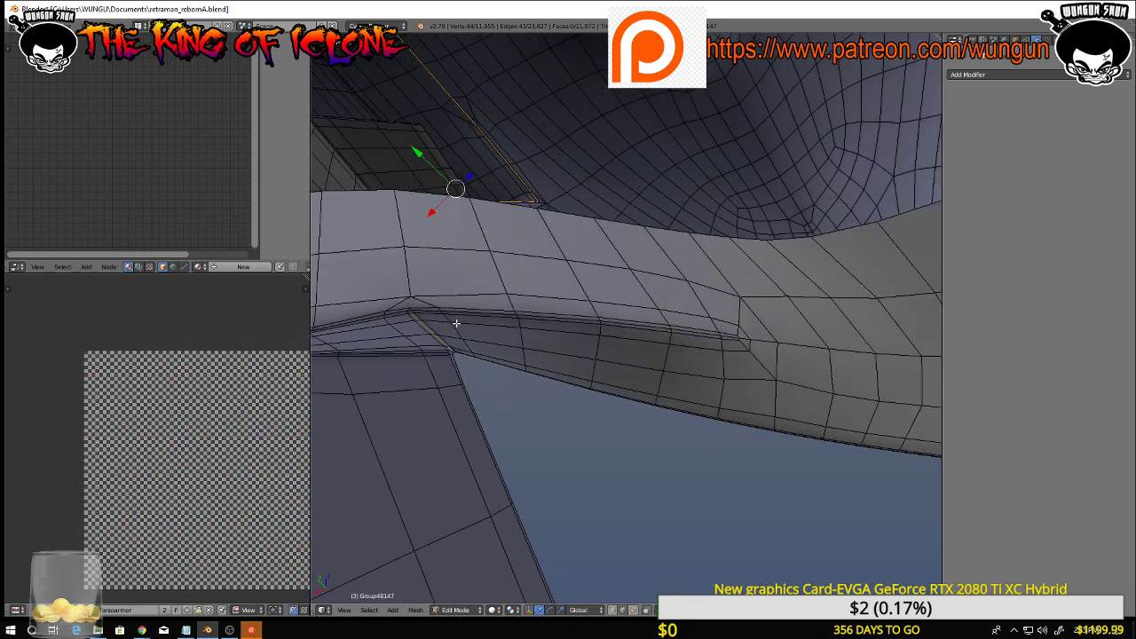
key("ctrl+e")
left_click(429, 320)
middle_click_drag(430, 320, 425, 317)
Try to connect the vertices at the upper corner of the notch with new edges in vertex selection mode
key("ctrl+Tab")
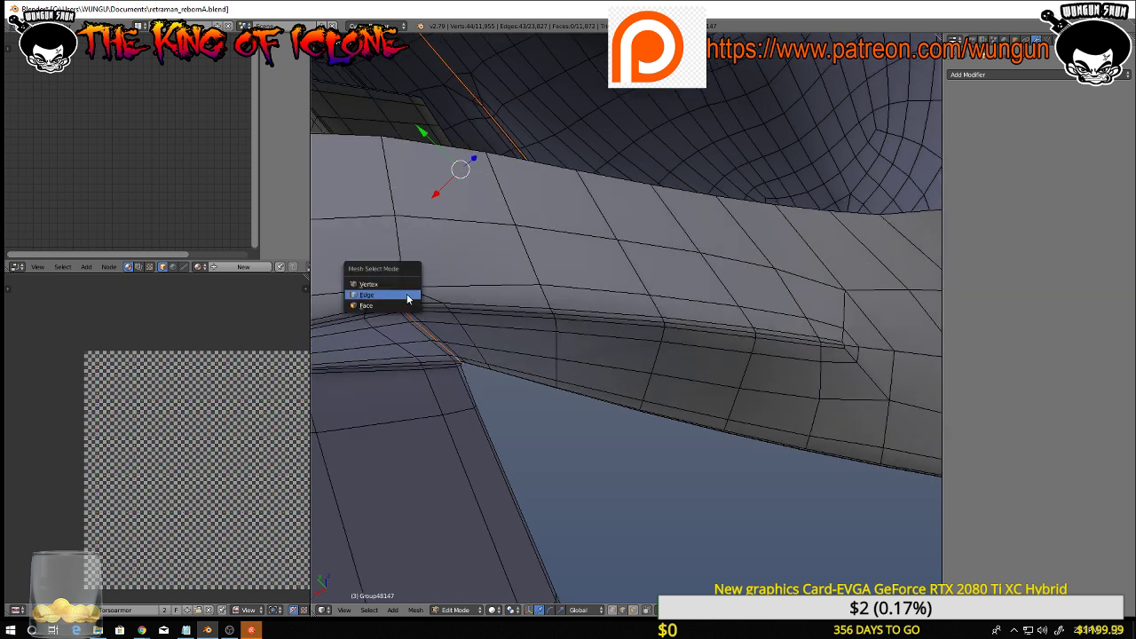
left_click(380, 285)
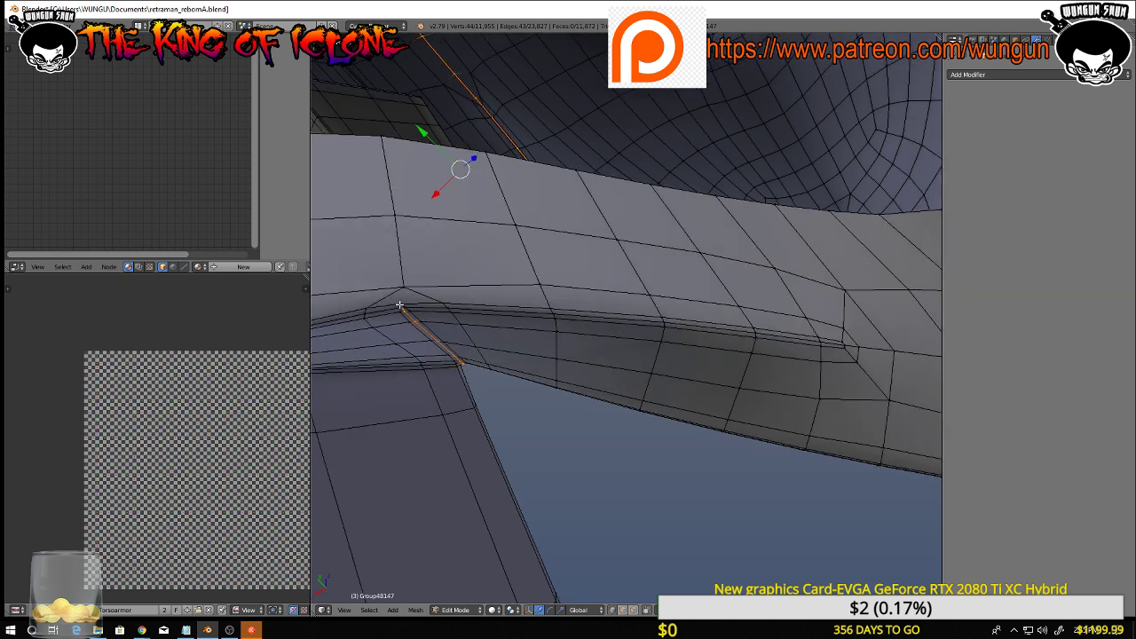
right_click(402, 296)
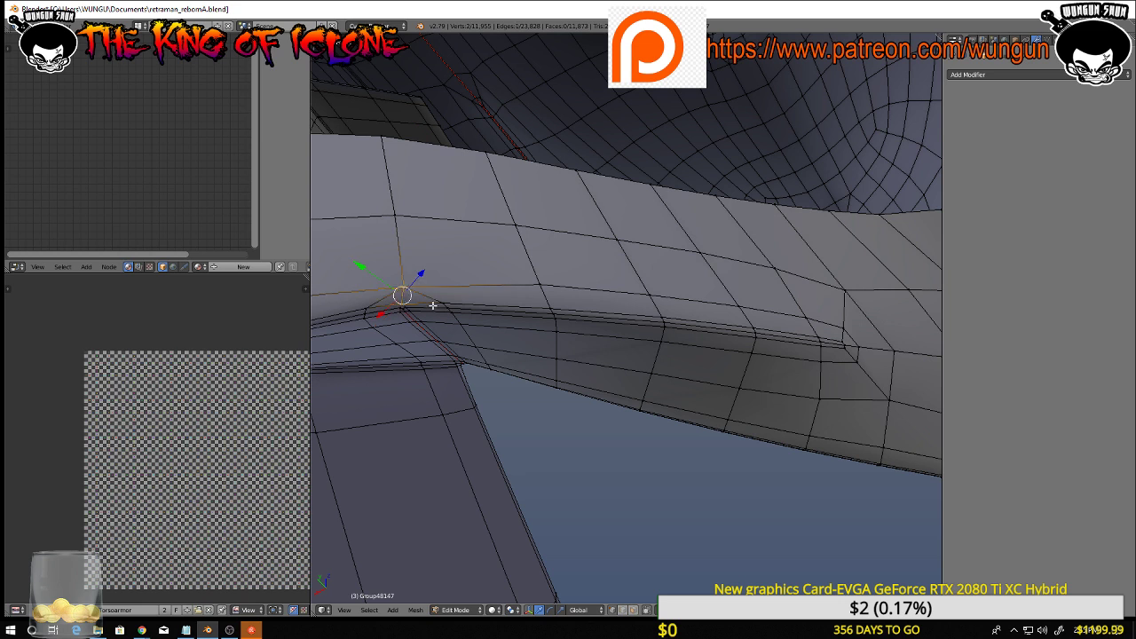
key("a")
scroll(424, 314, "up", 2)
middle_click_drag(398, 302, 430, 297)
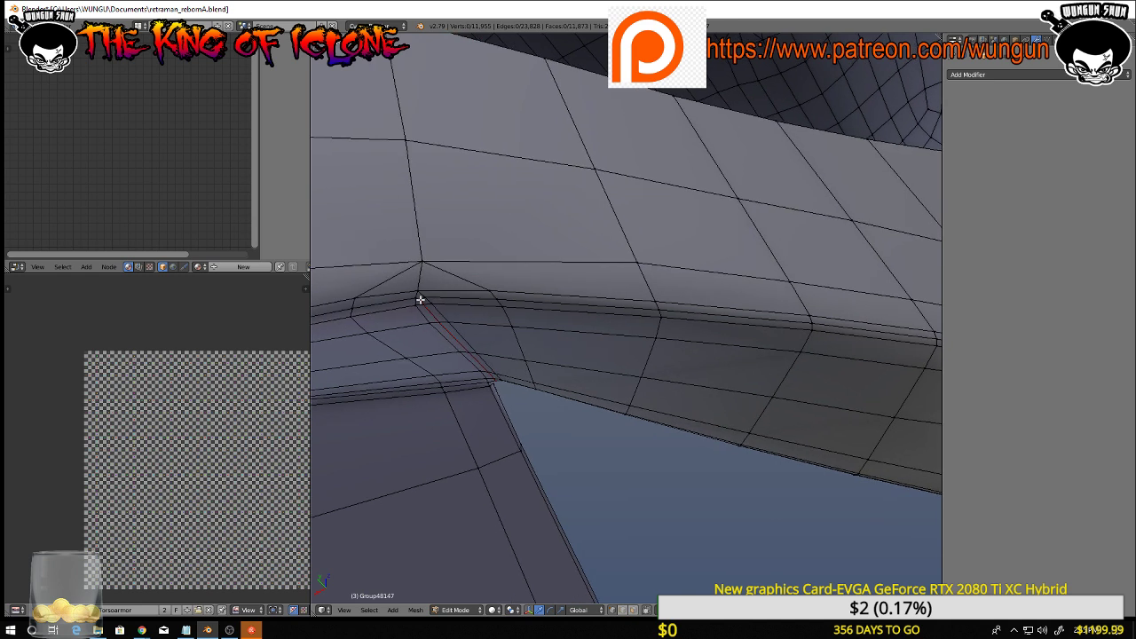
right_click(420, 300)
right_click(418, 292)
scroll(424, 306, "up", 2)
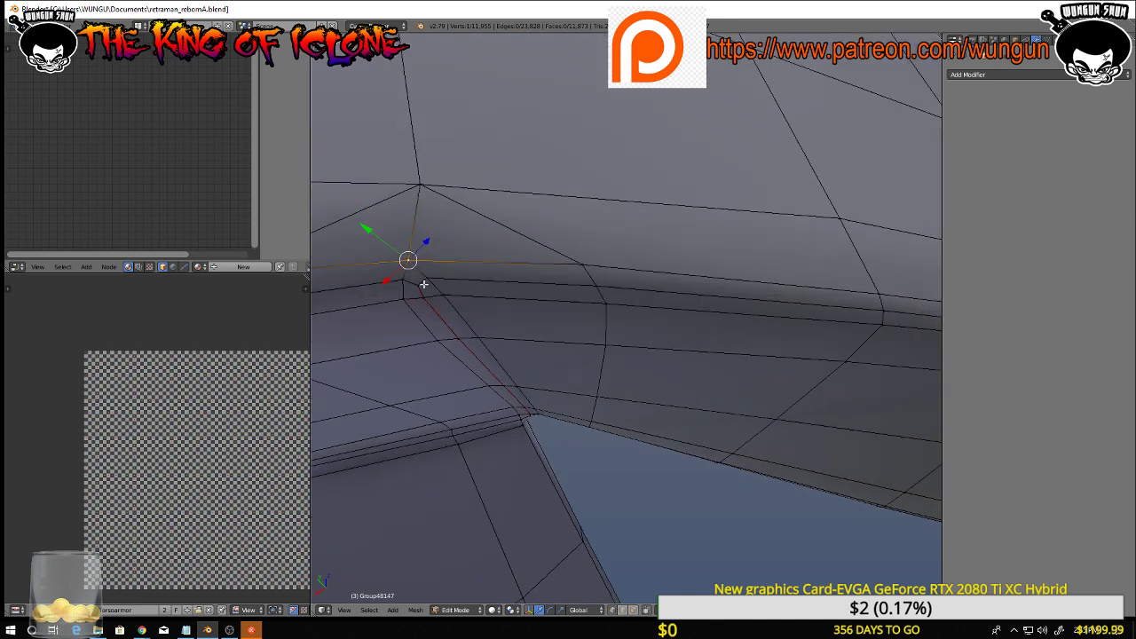
right_click(420, 286, "shift")
right_click(420, 286)
right_click(410, 264, "shift")
right_click(426, 181, "shift")
scroll(434, 203, "down", 3)
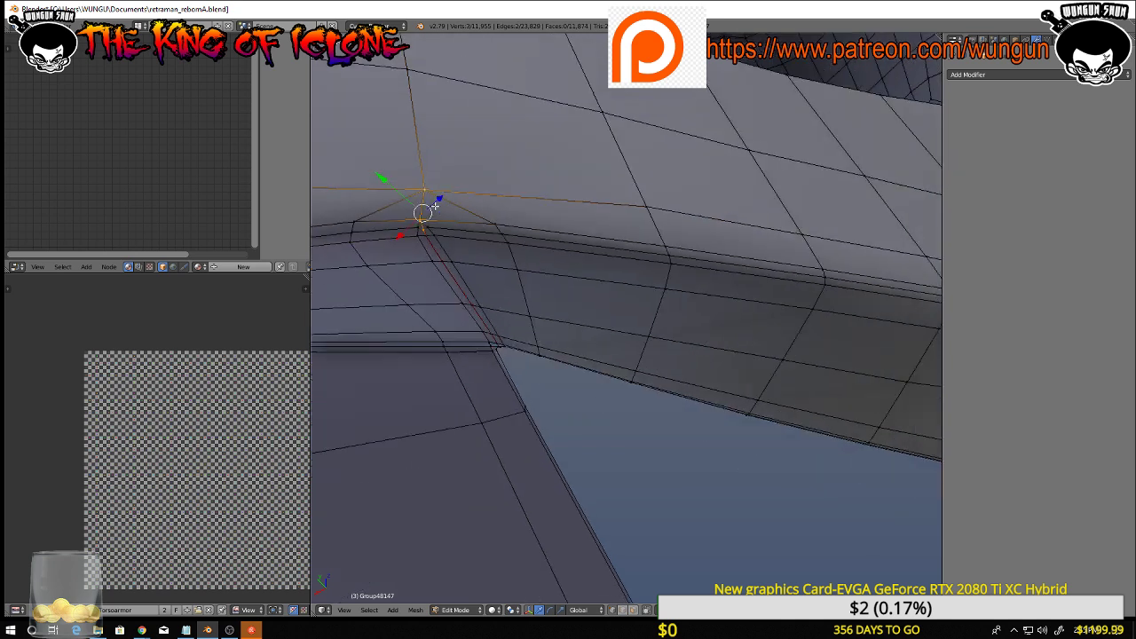
middle_click_drag(439, 161, 707, 366)
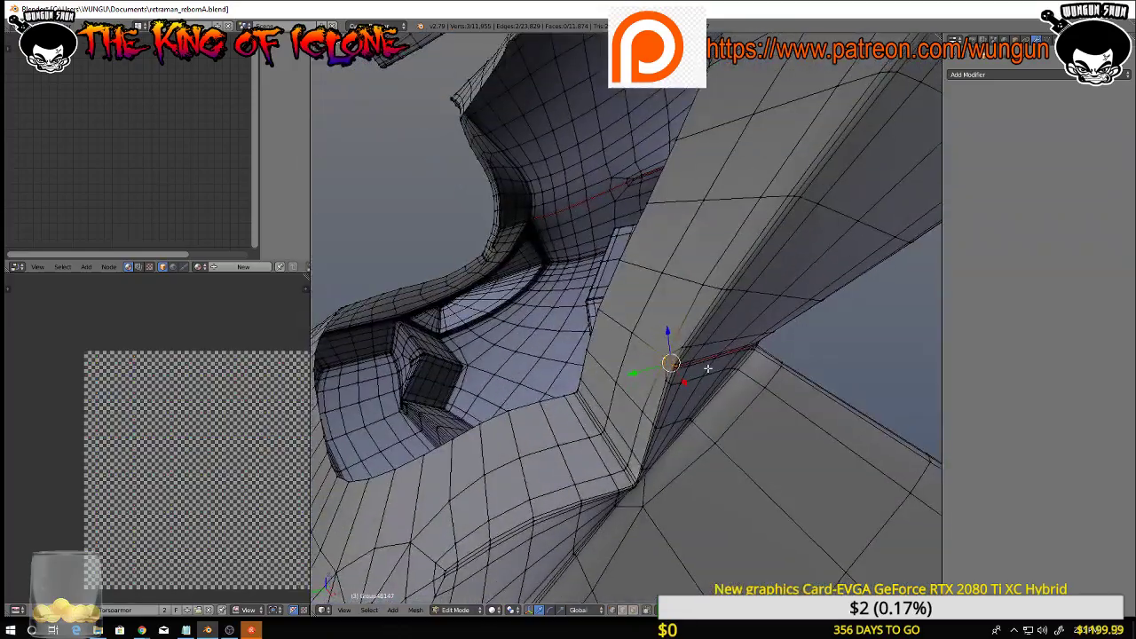
Undo the vertex connections at the notch's upper corner
key("ctrl+z")
key("ctrl+z")
key("ctrl+z")
key("ctrl+z")
key("ctrl+z")
Deselect the edges running across the underside of the notch
right_click(710, 368, "alt")
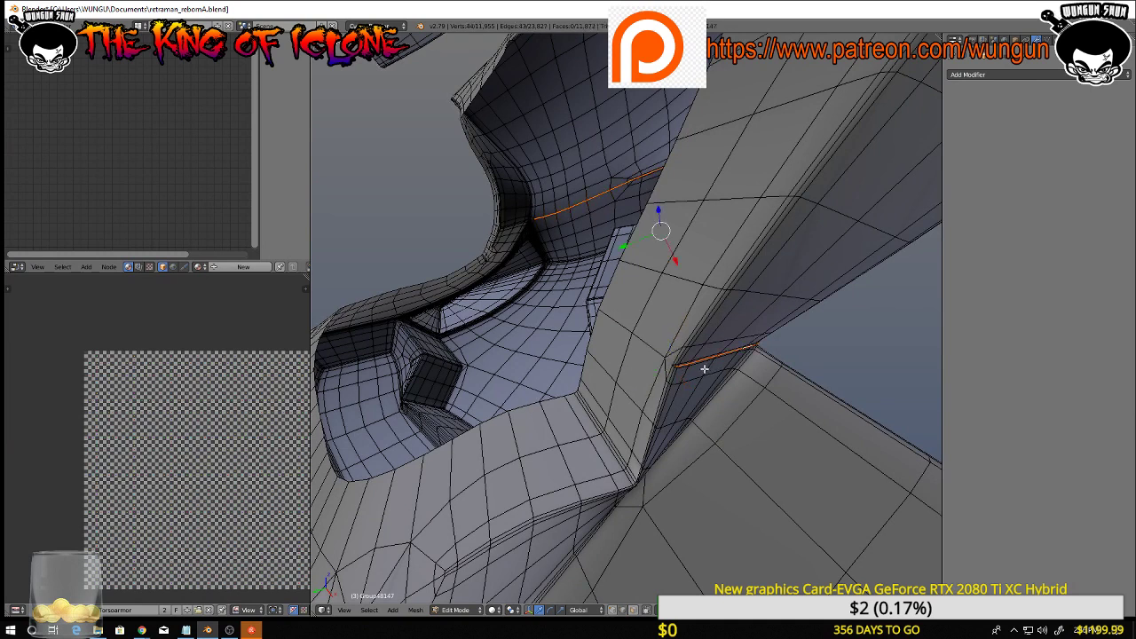
mouse_move(705, 369)
middle_mouse_down()
mouse_move(679, 374)
mouse_move(698, 365)
middle_mouse_up()
key("c")
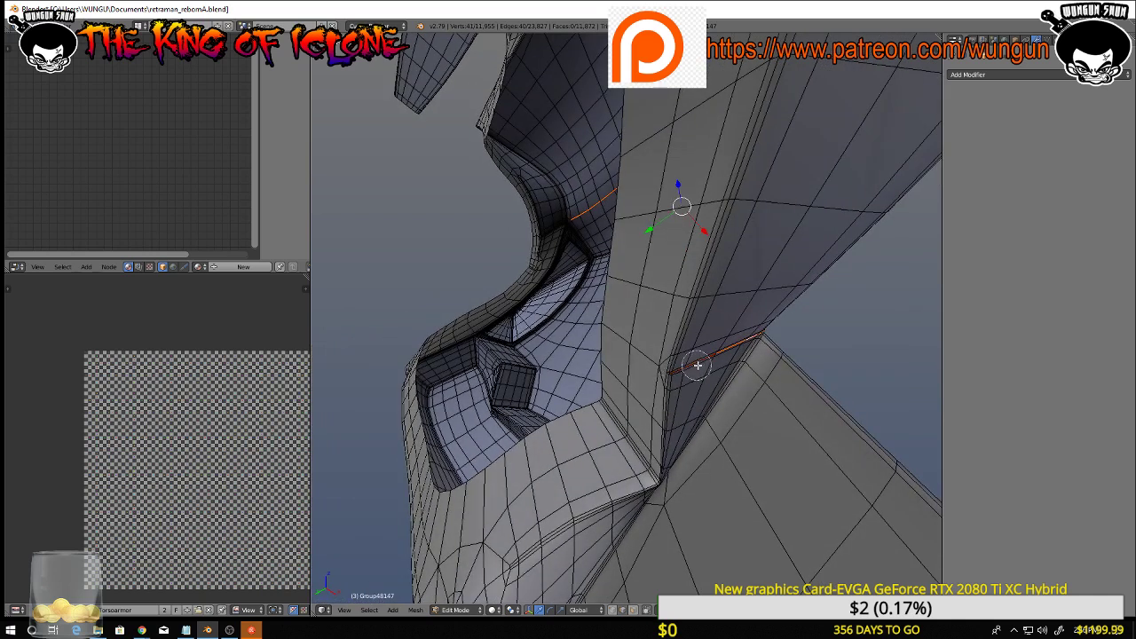
left_click_drag(697, 365, 719, 355)
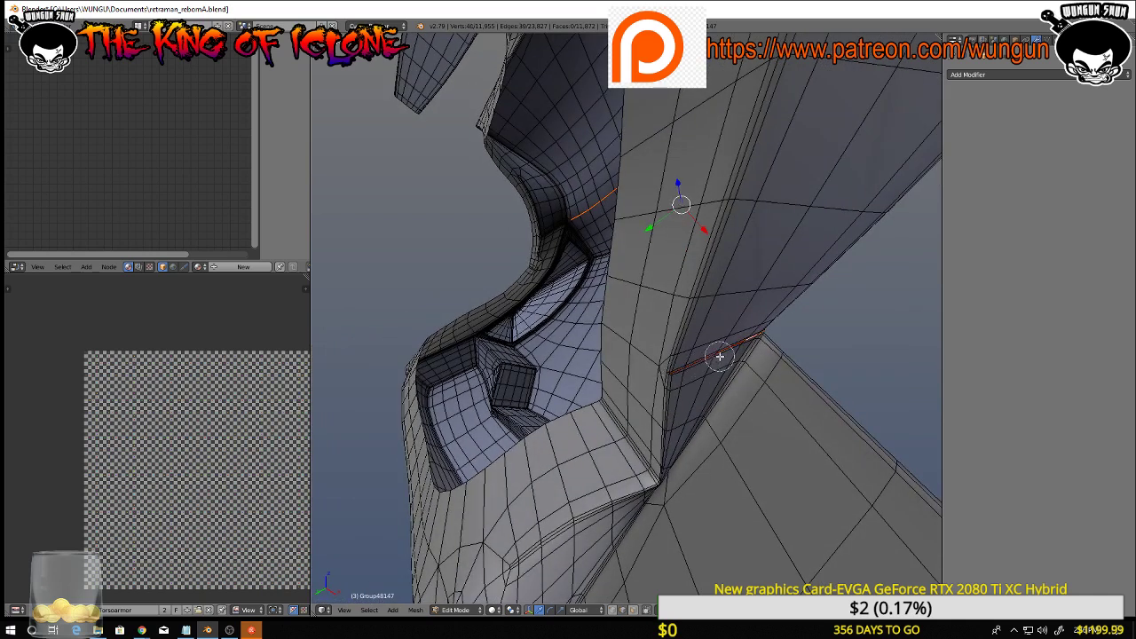
right_click(719, 357, "shift")
right_click(719, 358, "shift")
Add the edge line along the fold beneath the notch to the selection and mark the selected edges as a seam
middle_click_drag(719, 358, 794, 334)
right_click(835, 254, "shift")
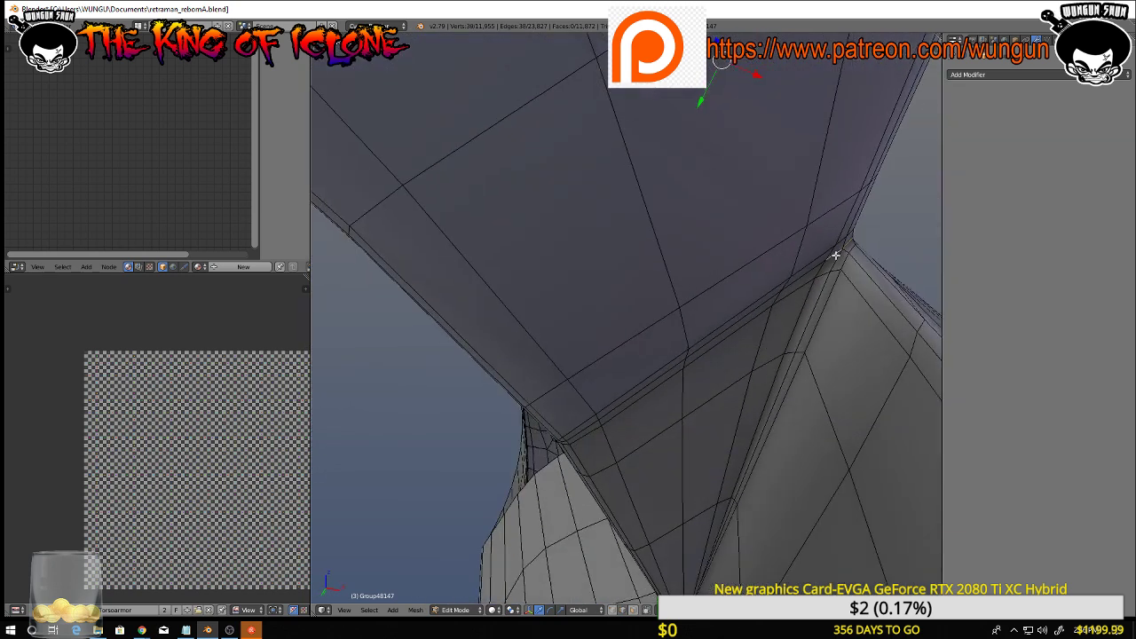
right_click(832, 264, "shift")
right_click(831, 276, "alt+shift")
middle_click_drag(818, 336, 345, 289)
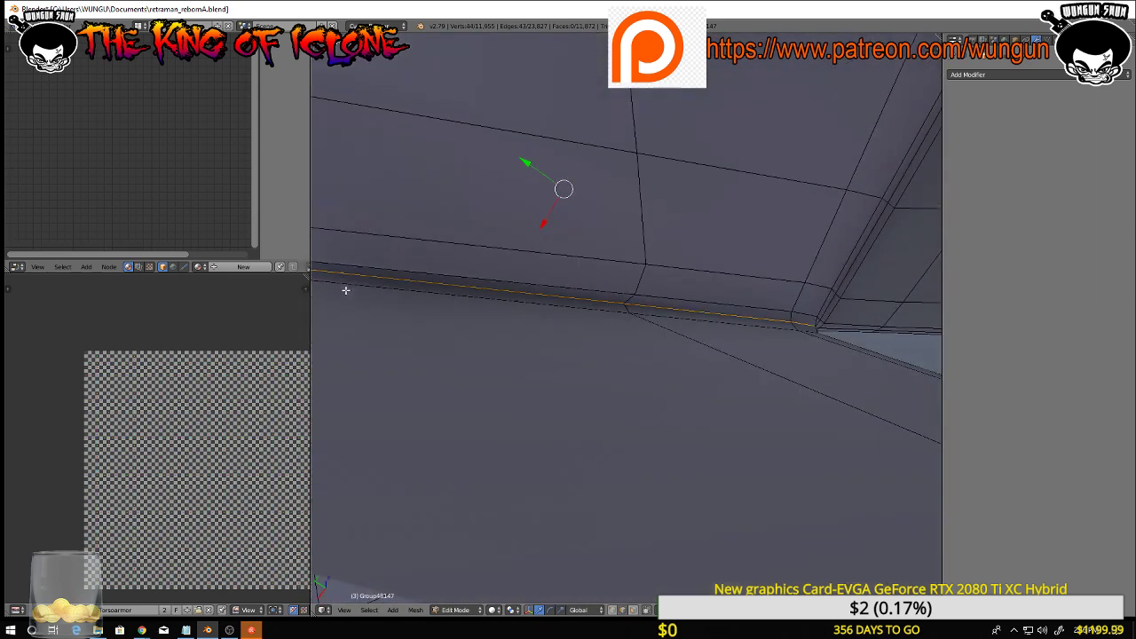
scroll(47, 299, "down", 5)
scroll(518, 345, "down", 4)
mouse_move(474, 340)
middle_mouse_down()
mouse_move(538, 340)
mouse_move(572, 325)
mouse_move(513, 290)
mouse_move(485, 375)
mouse_move(470, 384)
mouse_move(461, 349)
middle_mouse_up()
scroll(460, 348, "up", 5)
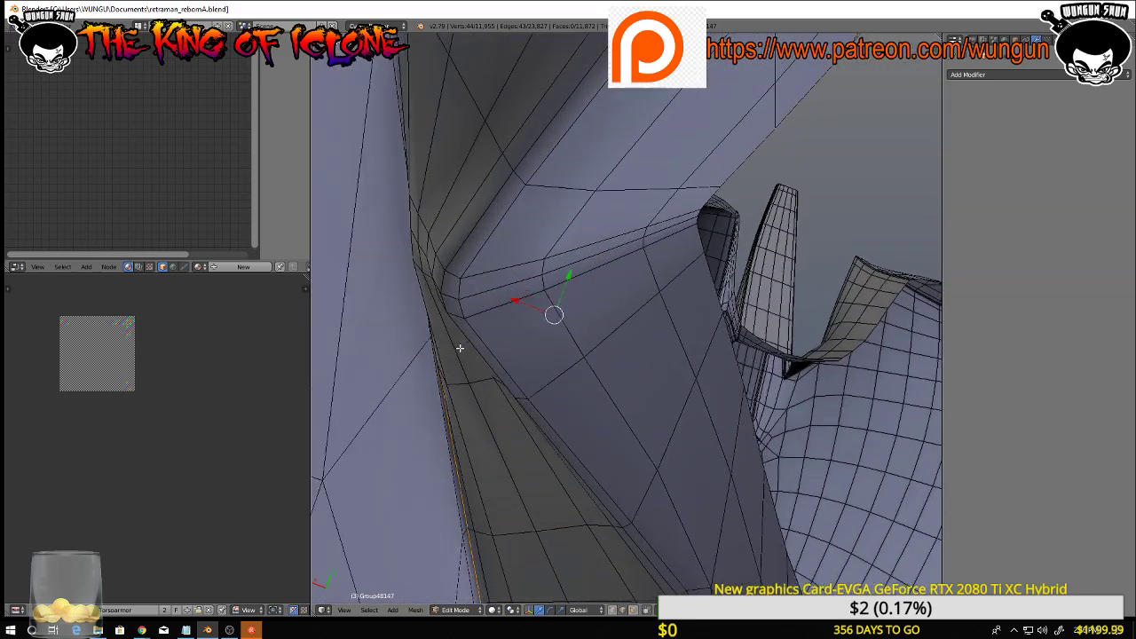
scroll(460, 349, "down", 1)
middle_click_drag(461, 355, 482, 337)
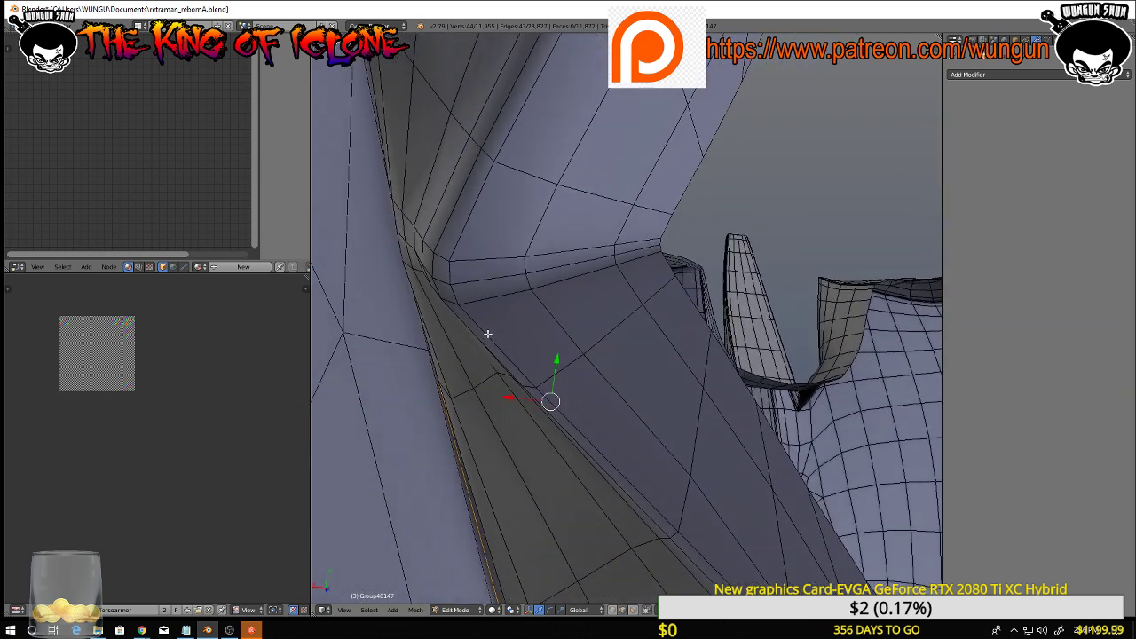
key("ctrl+e")
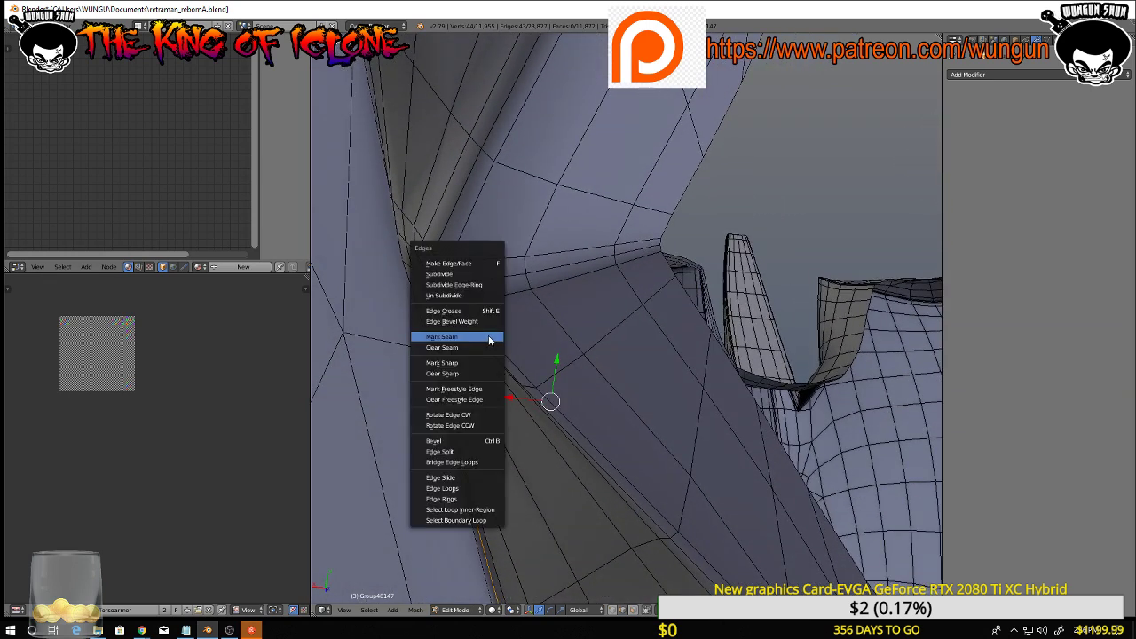
left_click(487, 335)
Try to circle-select the clustered vertices at the tight corner where the cheek guard meets the helmet
mouse_move(421, 274)
middle_mouse_down()
mouse_move(393, 347)
mouse_move(413, 255)
middle_mouse_up()
right_click(403, 247)
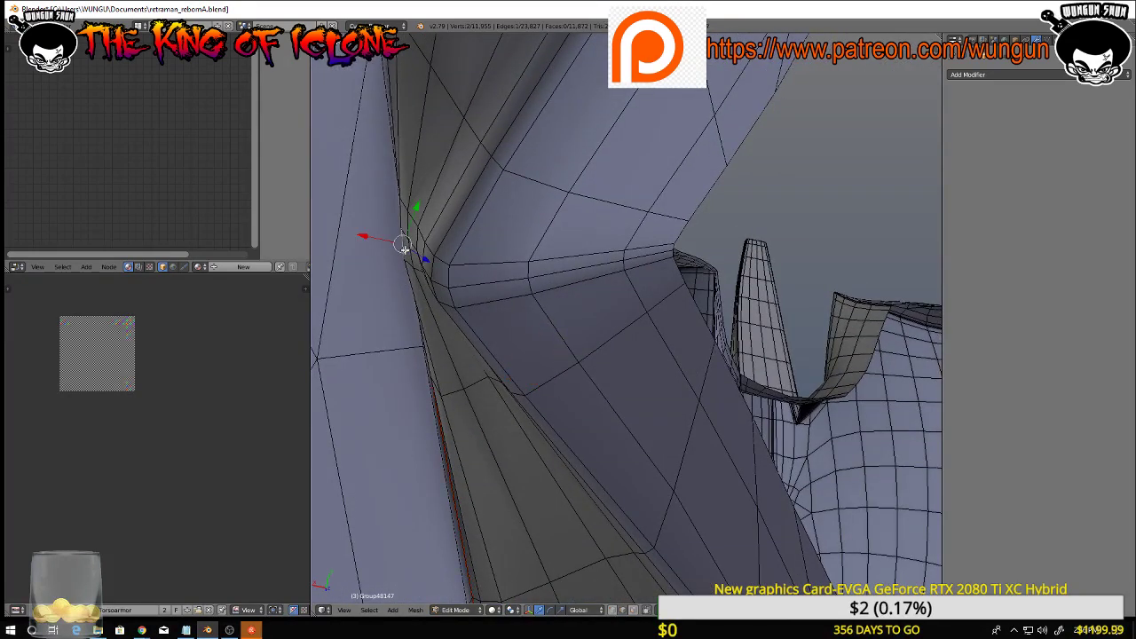
middle_click_drag(403, 248, 443, 299)
key("c")
mouse_move(439, 300)
left_mouse_down()
mouse_move(418, 241)
mouse_move(435, 308)
left_mouse_up()
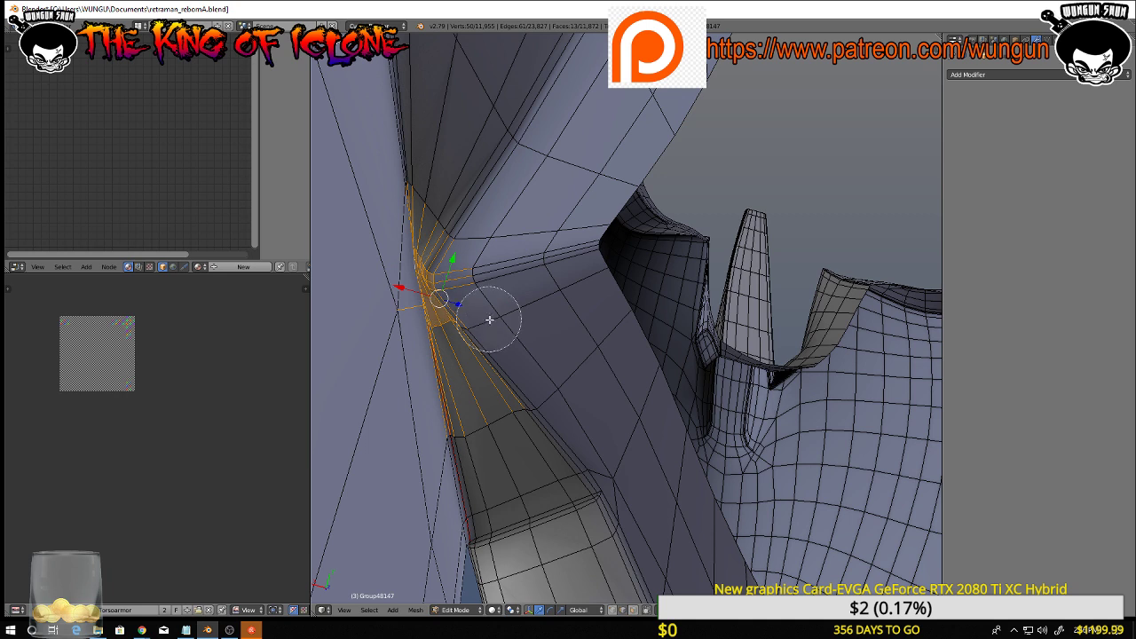
middle_click_drag(495, 319, 500, 354)
scroll(499, 356, "down", 6)
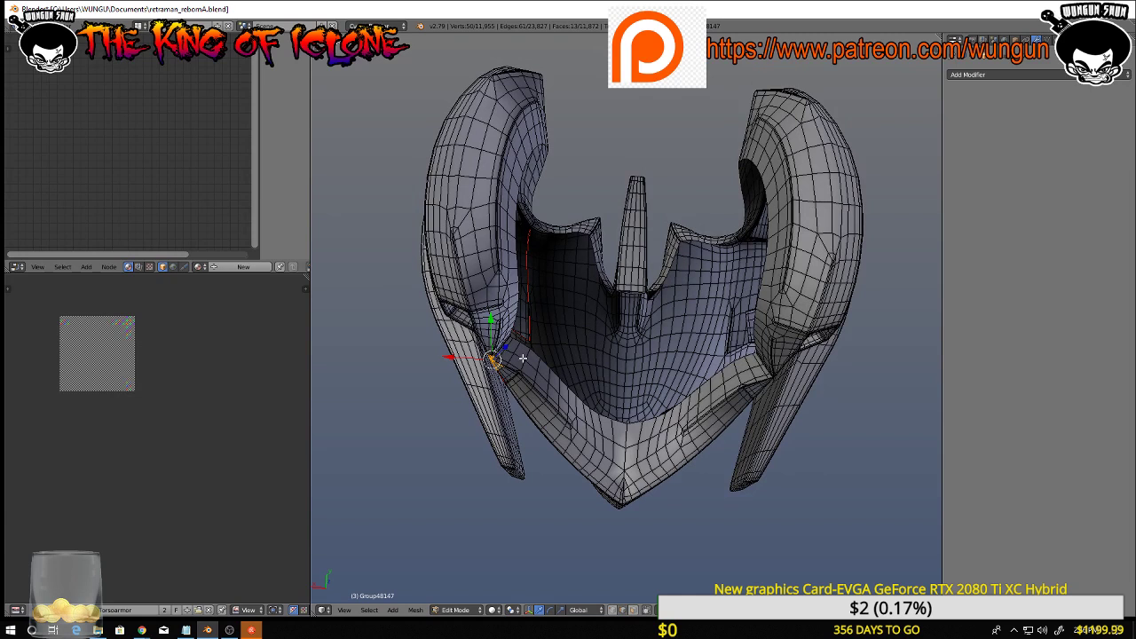
key("ctrl+z")
In front wireframe view, box-select all vertices of the helmet's negative X half up to the centre line and delete them
key("KP_1")
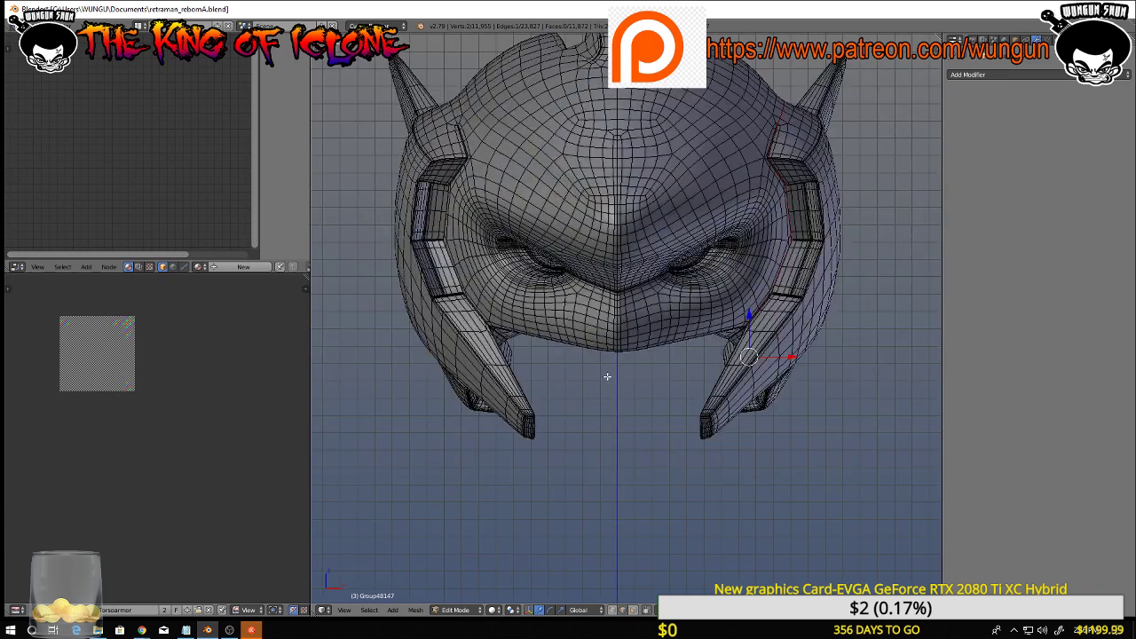
scroll(591, 361, "down", 2)
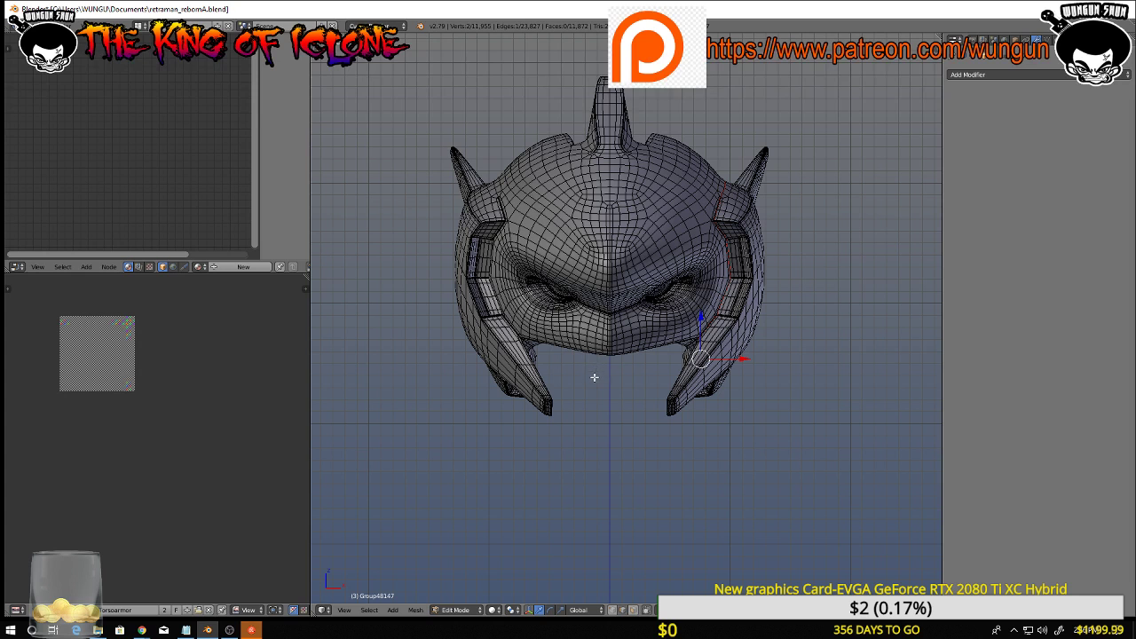
key("z")
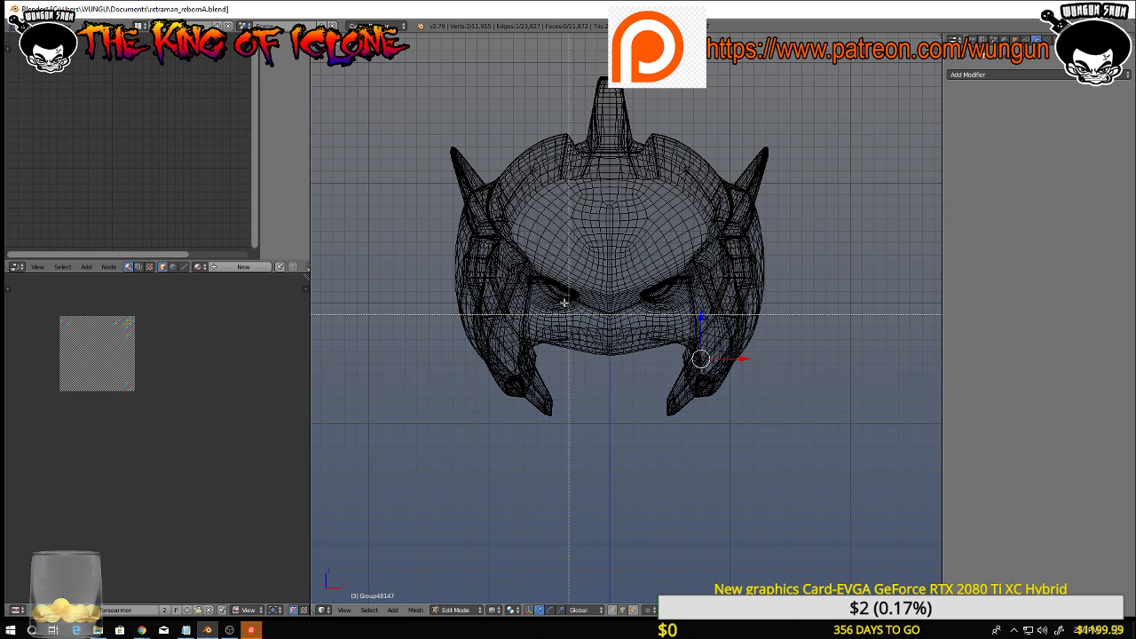
left_click_drag(415, 38, 562, 445)
key("ctrl+Tab")
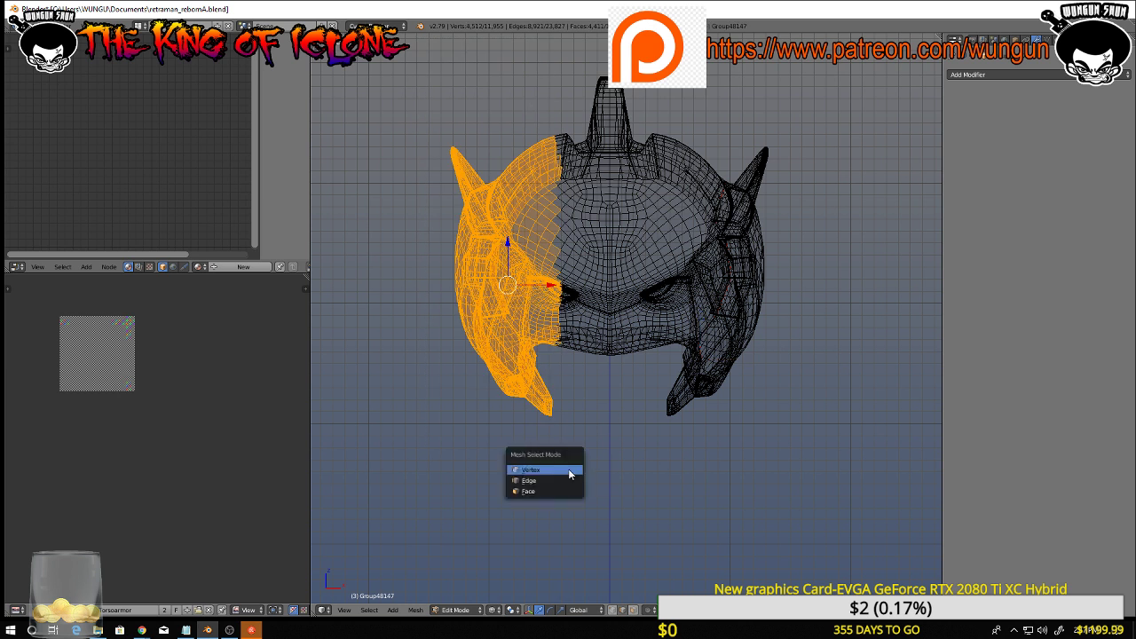
left_click(565, 472)
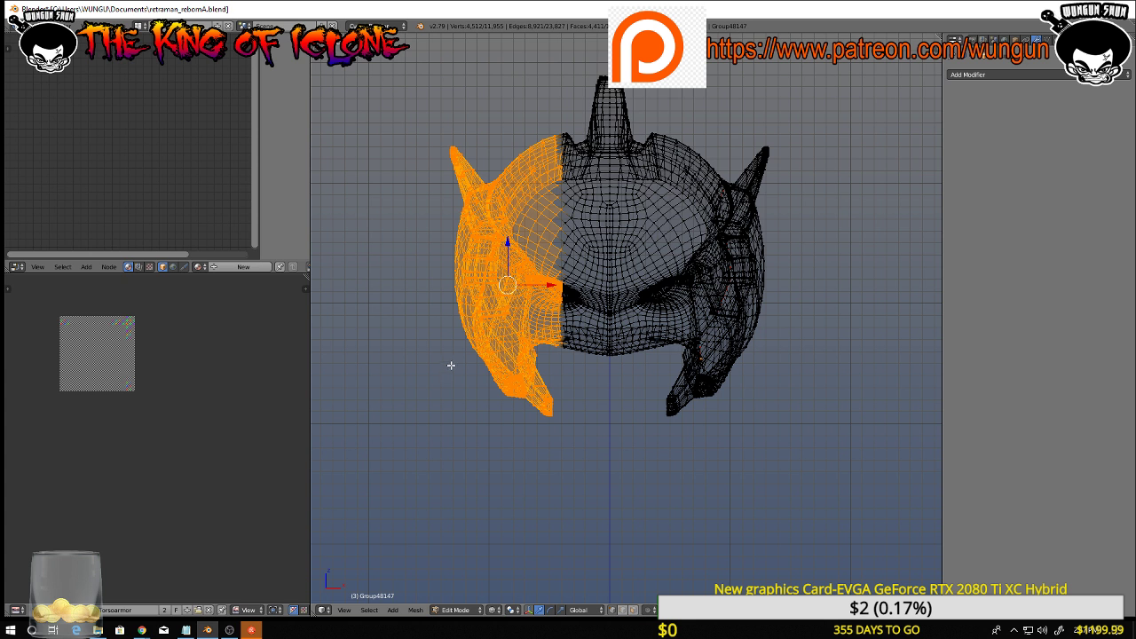
key("b")
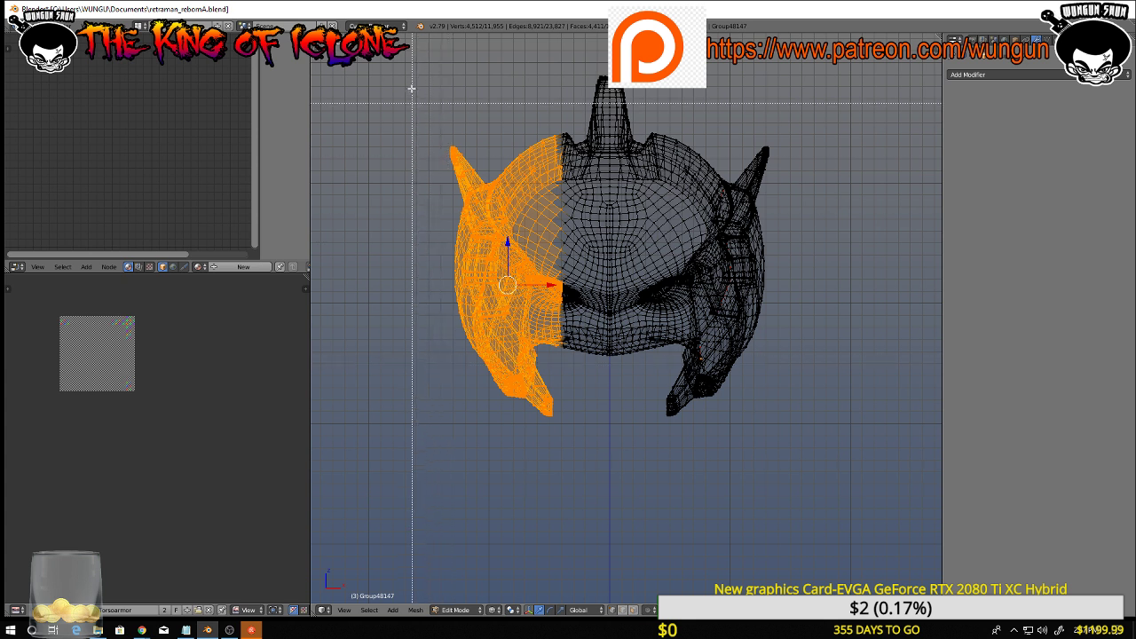
left_click_drag(418, 38, 609, 447)
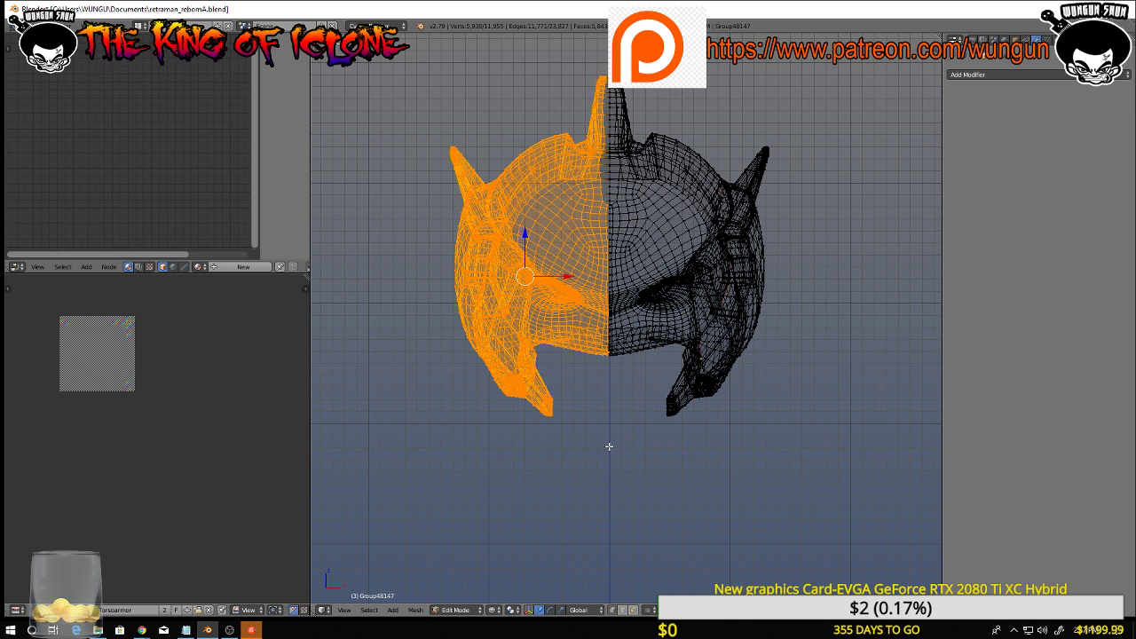
scroll(609, 446, "up", 4)
scroll(610, 444, "down", 6)
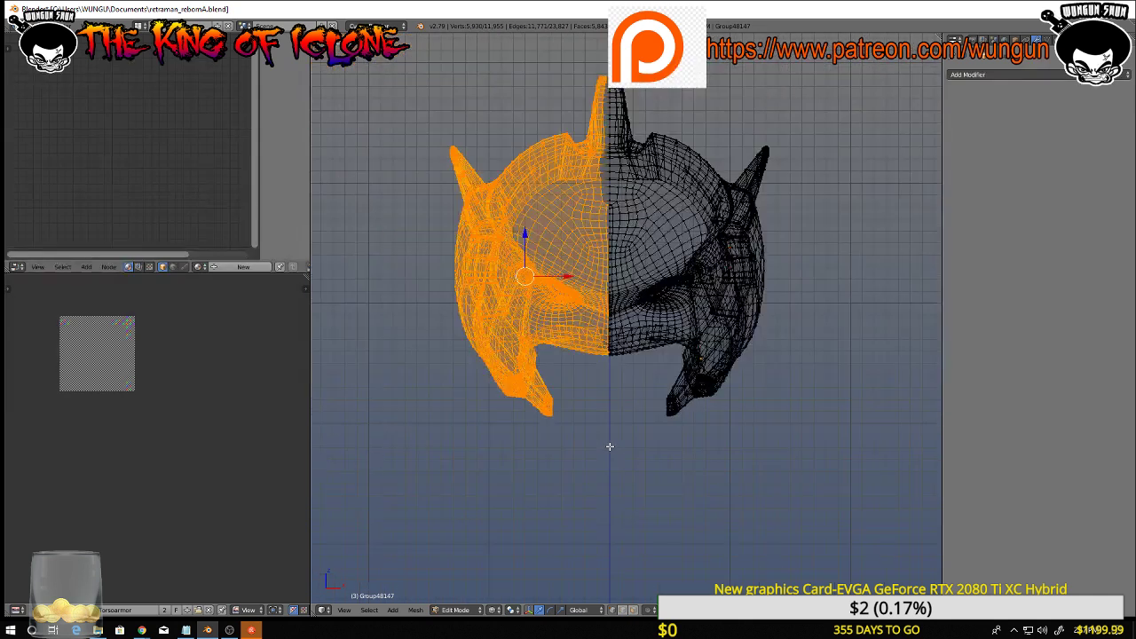
key("x")
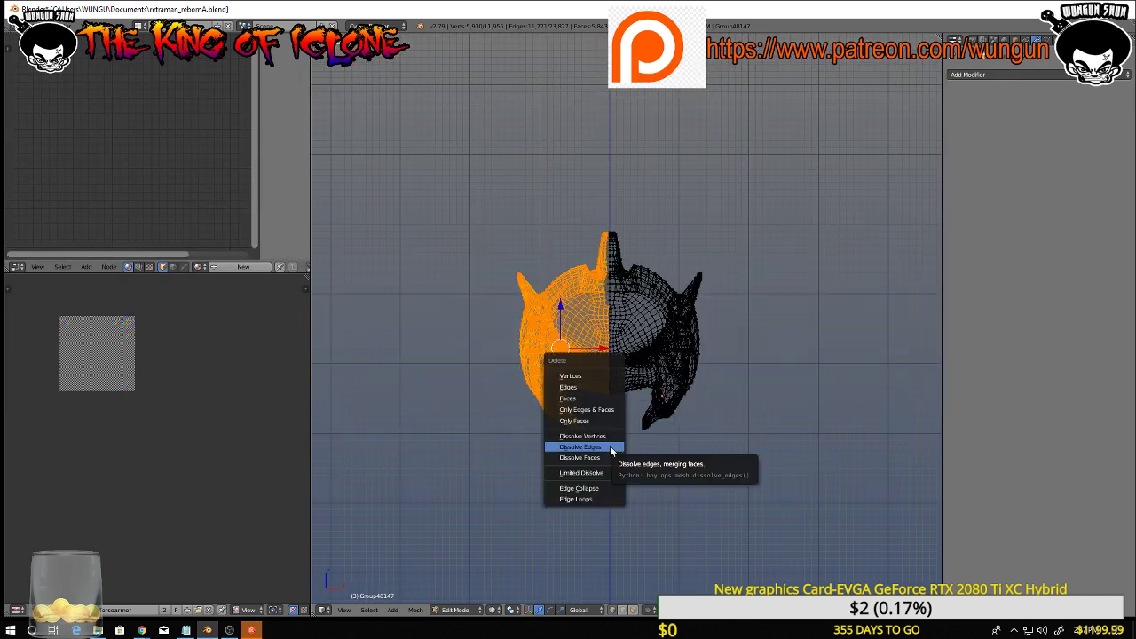
left_click(571, 376)
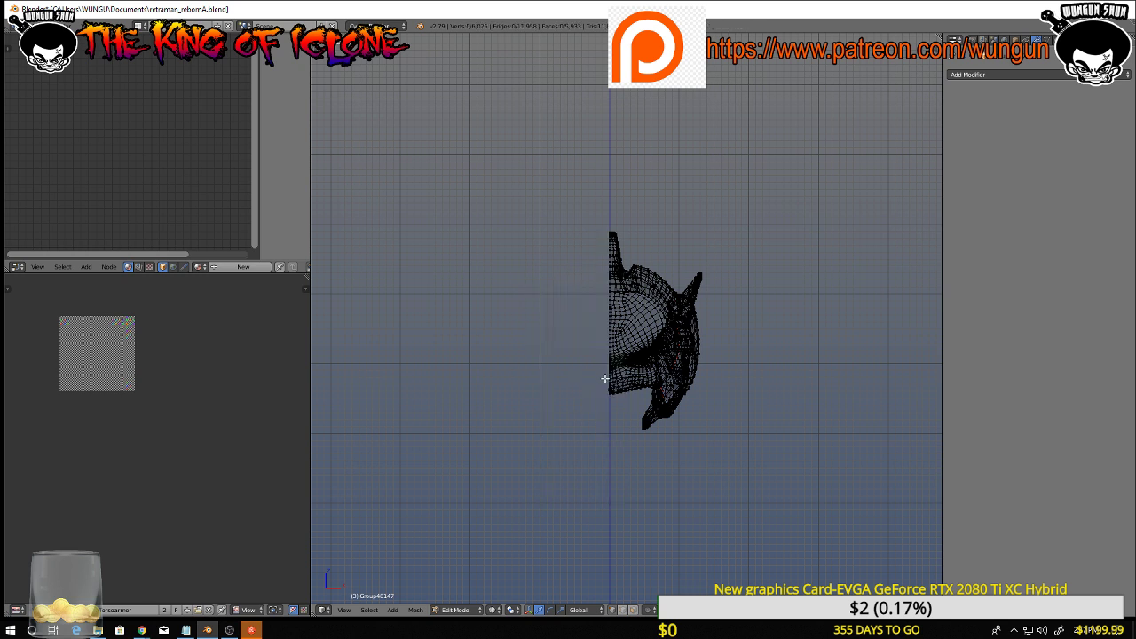
Switch to edge selection mode and select the edge loop along the remaining half's centre line
scroll(608, 379, "up", 5)
scroll(608, 379, "up", 1)
key("ctrl+Tab")
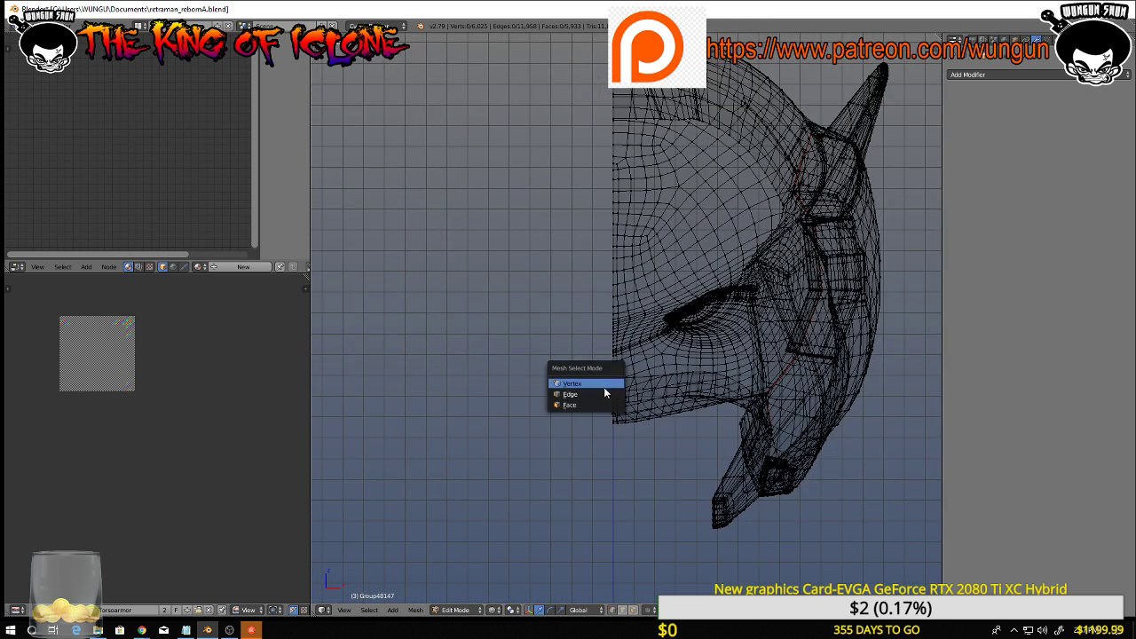
left_click(604, 392)
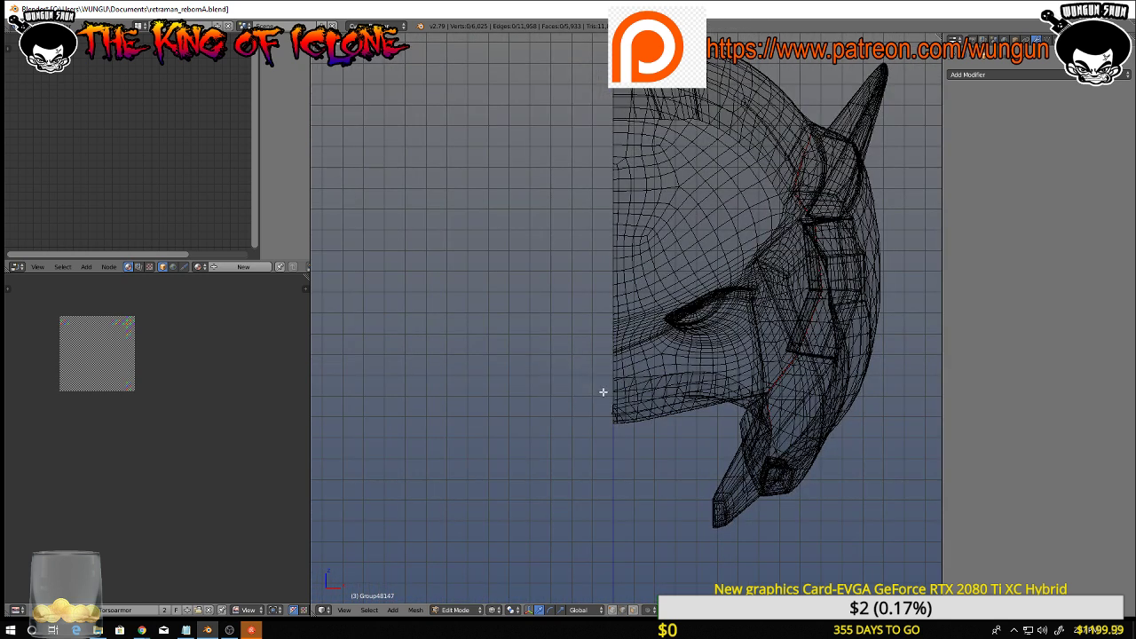
right_click(613, 147, "alt")
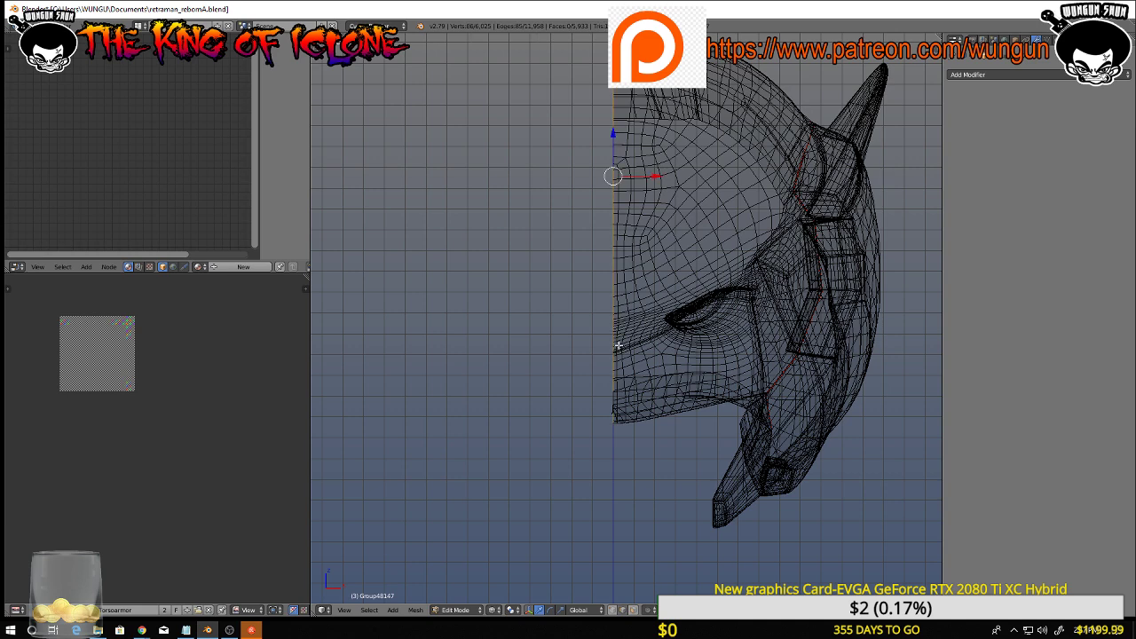
Add the remaining centre-line edges to the selection and shift the selected edges slightly along X, away from the centre
middle_click_drag(618, 346, 785, 323)
scroll(693, 396, "up", 3)
middle_click_drag(609, 442, 569, 349)
right_click(554, 329, "alt+shift")
middle_click_drag(569, 373, 449, 461)
scroll(566, 376, "down", 4)
scroll(457, 460, "down", 5)
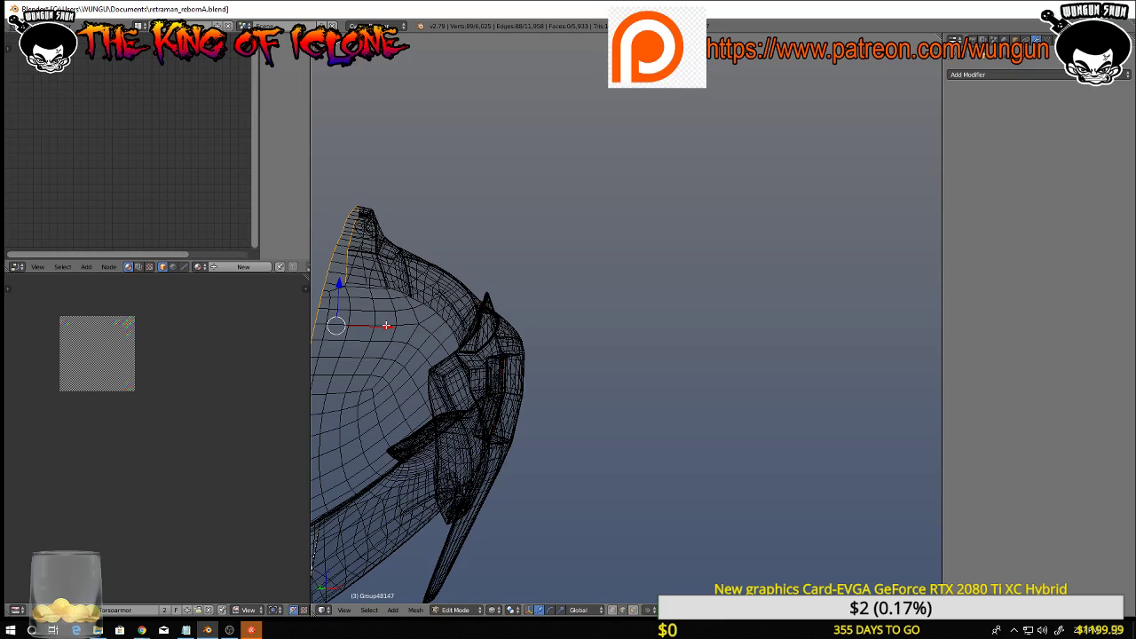
left_click_drag(386, 326, 397, 340)
middle_click_drag(441, 379, 510, 372)
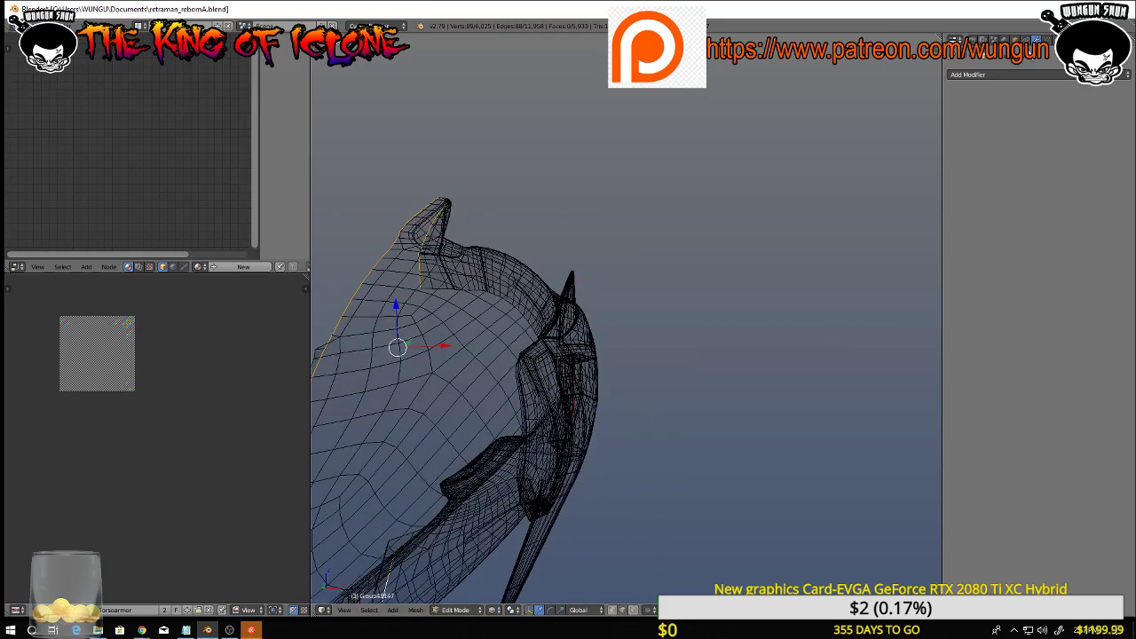
Add a Mirror modifier across X with clipping enabled and its edit cage displayed, and show the helmet in solid shading
left_click(1024, 74)
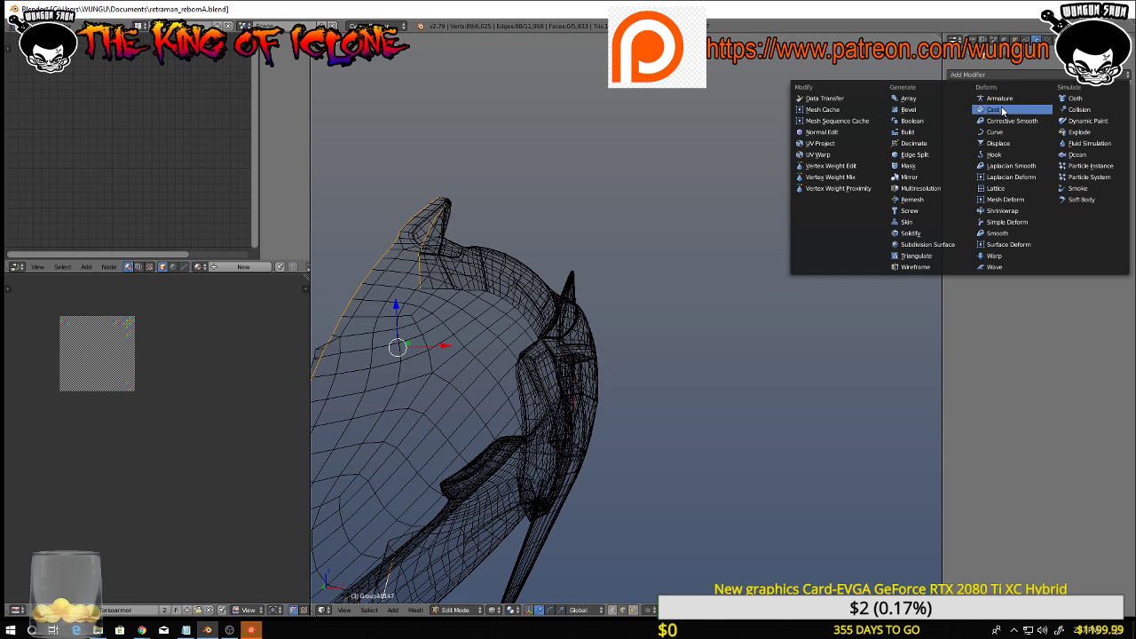
left_click(919, 180)
mouse_move(736, 284)
middle_mouse_down()
mouse_move(786, 260)
mouse_move(719, 284)
middle_mouse_up()
key("z")
scroll(720, 284, "down", 4)
scroll(786, 250, "down", 2)
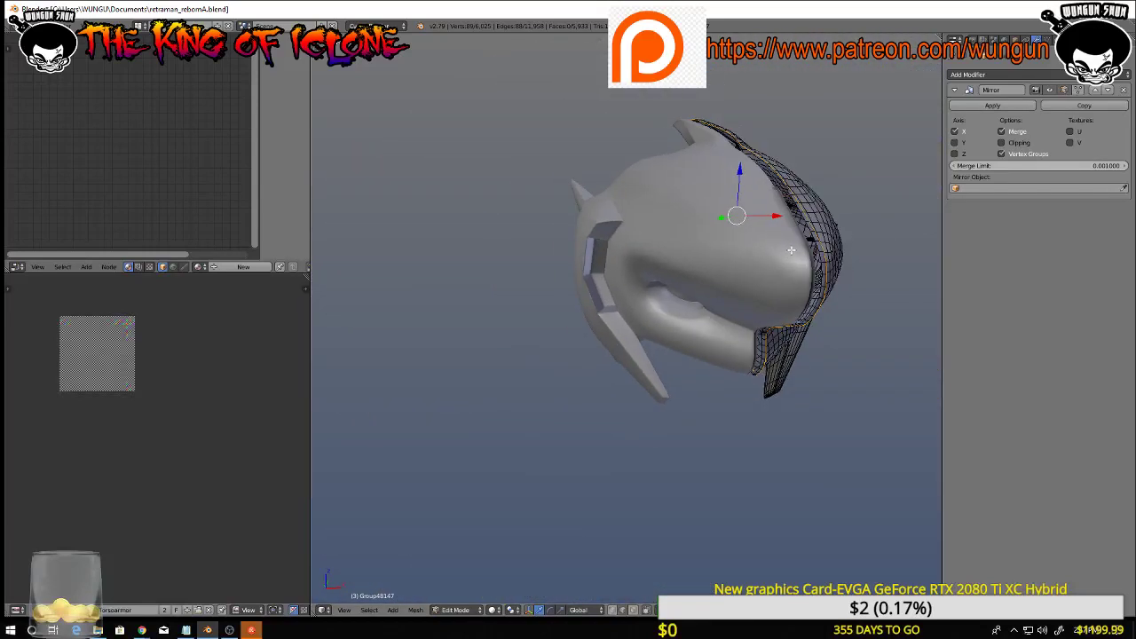
middle_click_drag(789, 251, 786, 248)
left_click(1080, 90)
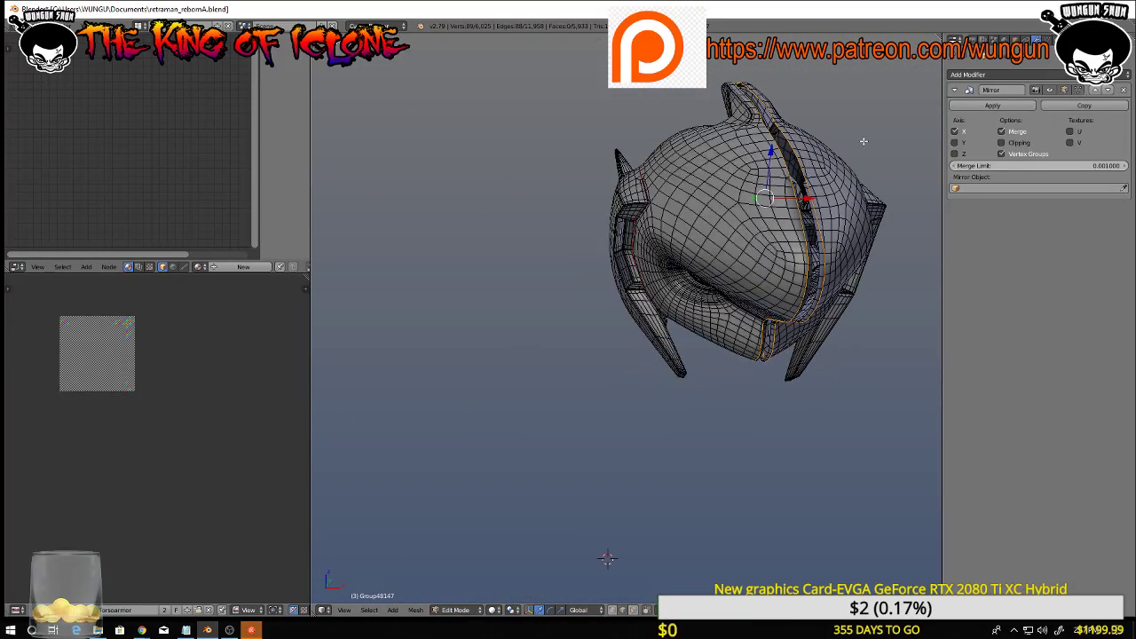
Move the selected centre-line edges along X until both mirrored halves meet and close the gap
scroll(652, 426, "up", 4)
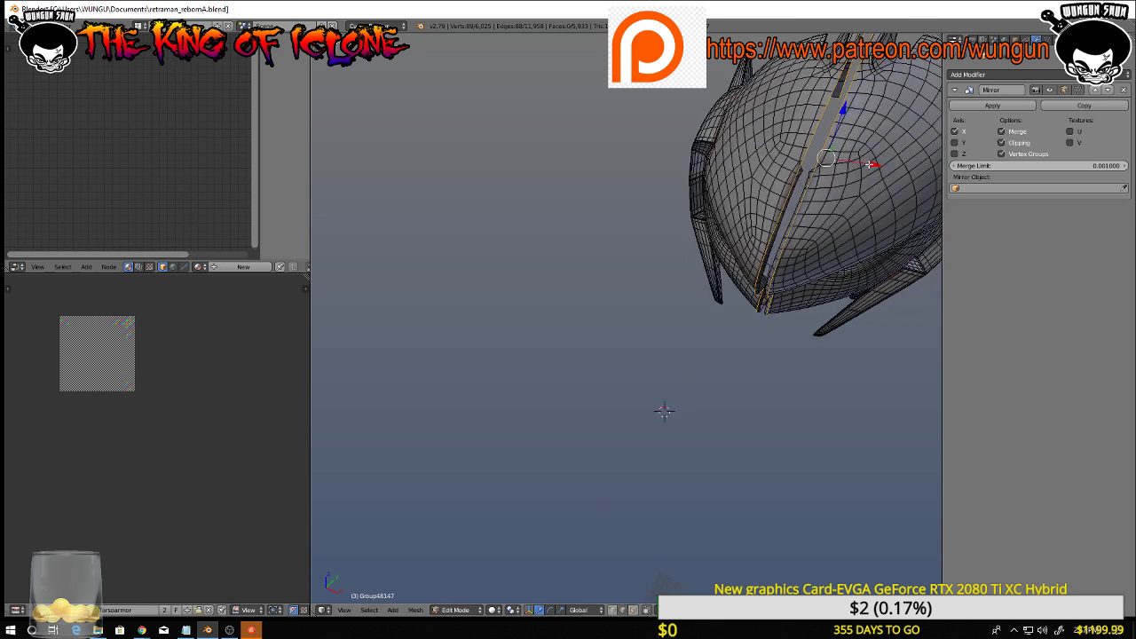
left_click_drag(870, 164, 439, 138)
middle_click_drag(644, 177, 714, 36)
scroll(714, 37, "down", 3)
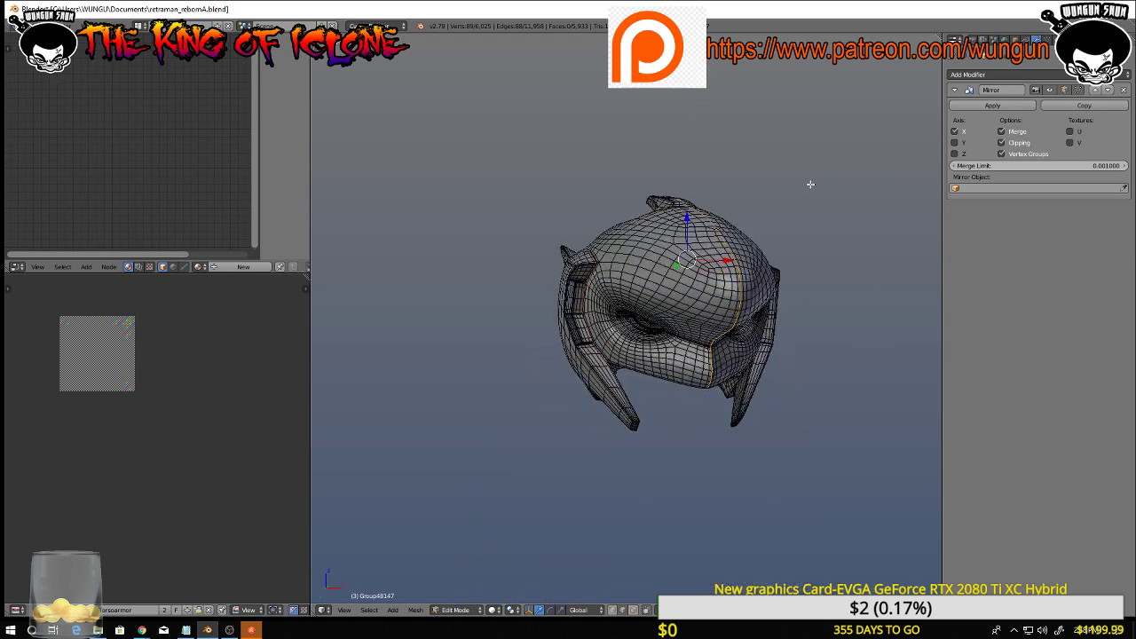
Try to circle-select the clustered edges at the tight corner where the cheek guard meets the helmet
middle_click_drag(811, 184, 622, 257)
scroll(757, 269, "up", 3)
middle_click_drag(757, 269, 756, 337)
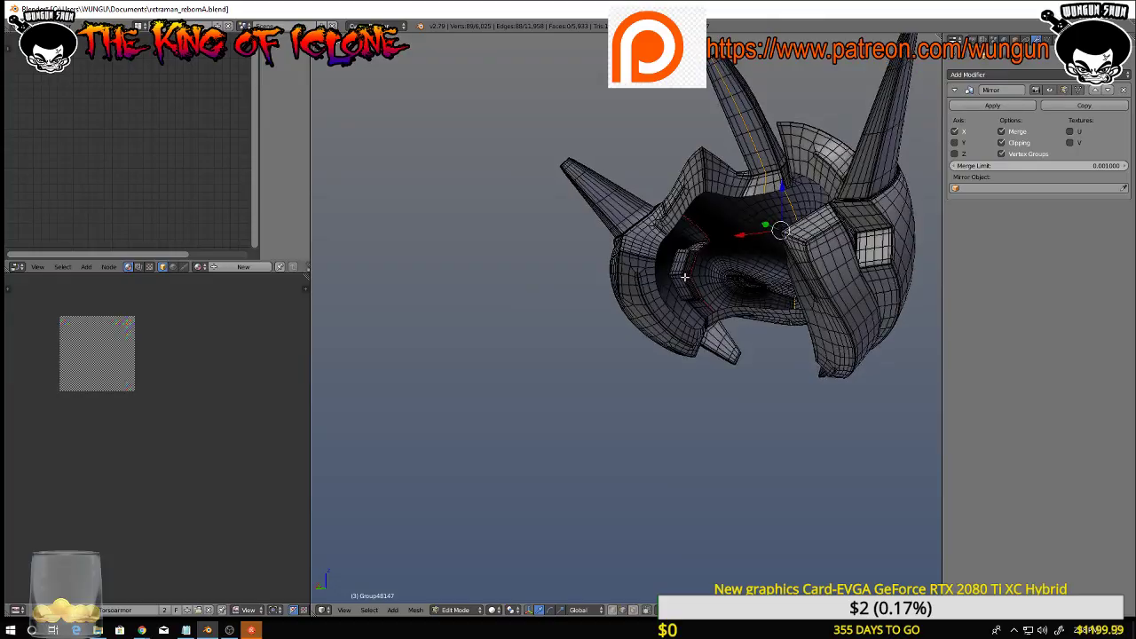
scroll(684, 277, "up", 5)
middle_click_drag(683, 275, 531, 211)
scroll(545, 204, "down", 3)
scroll(736, 307, "up", 2)
middle_click_drag(736, 306, 738, 332)
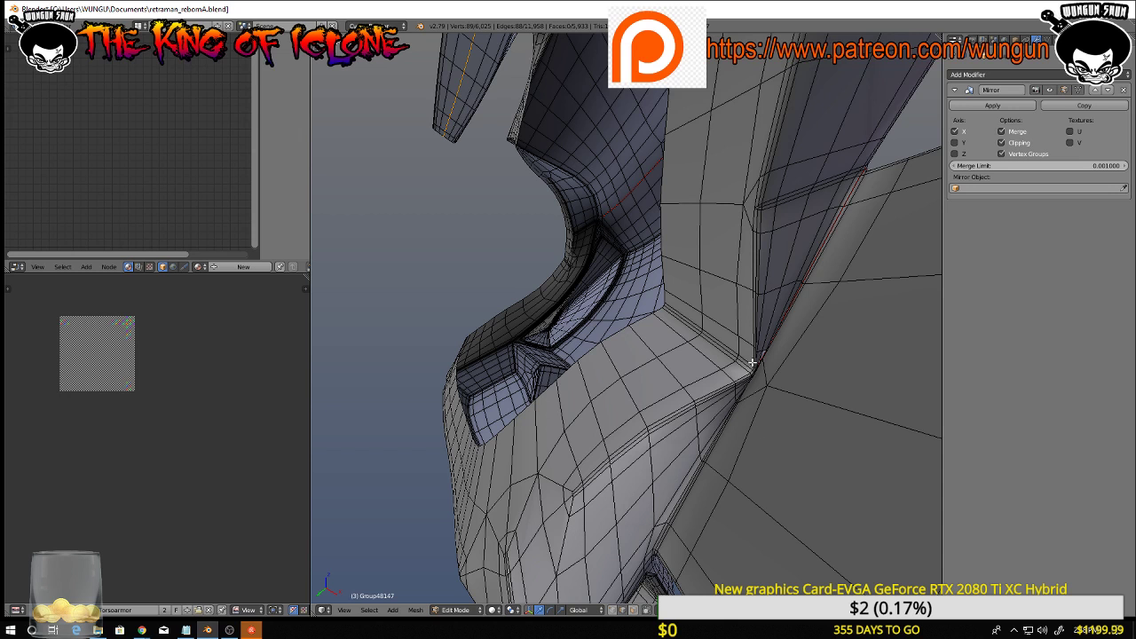
left_click_drag(755, 367, 752, 361)
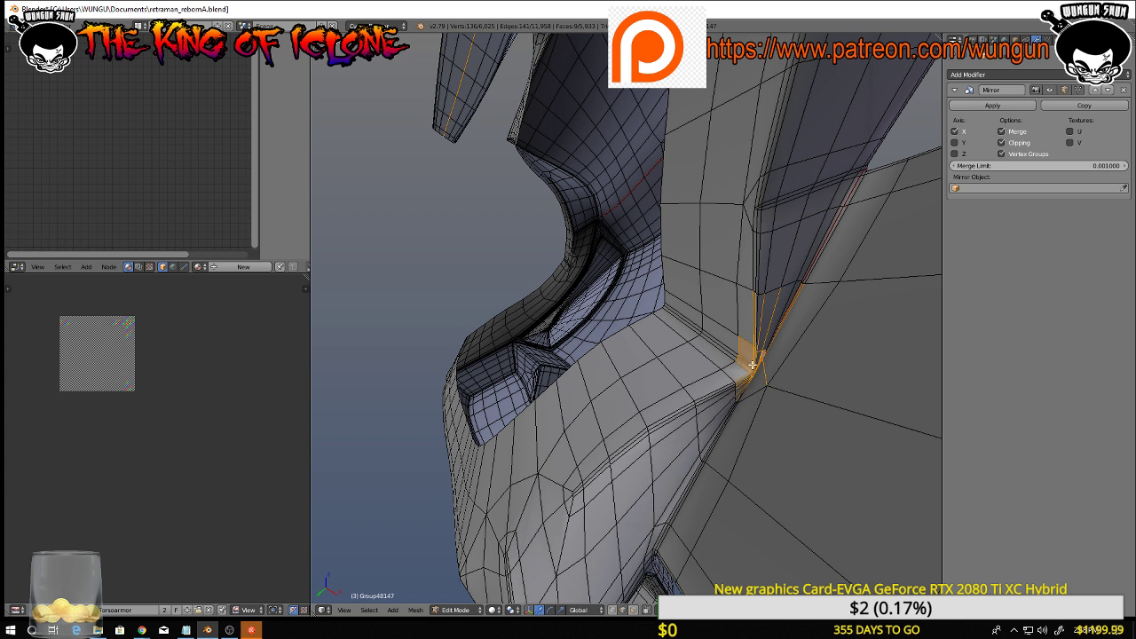
Switch to face selection mode, clear the selection and circle-select the clustered faces at the tight corner
key("ctrl+Tab")
left_click(748, 376)
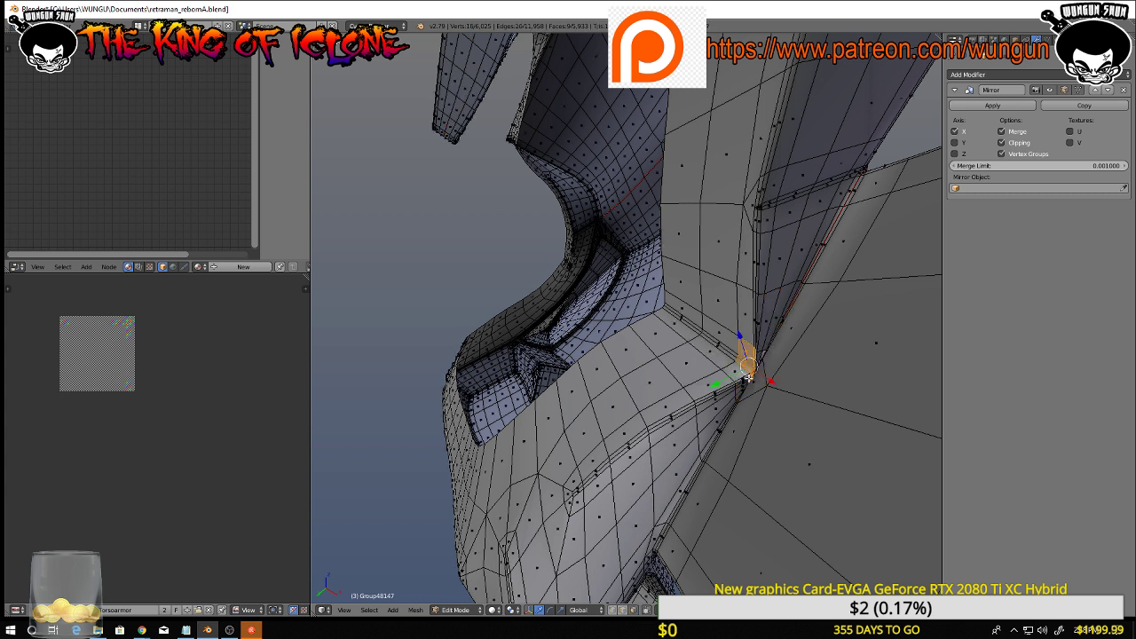
key("a")
key("c")
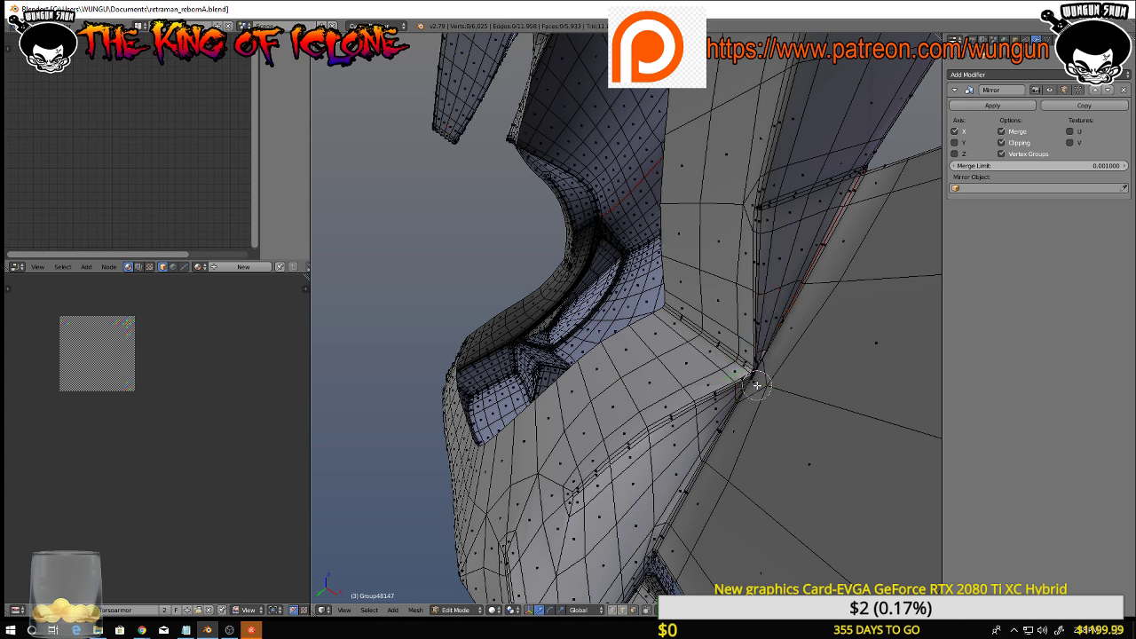
left_click_drag(757, 385, 758, 362)
key("l")
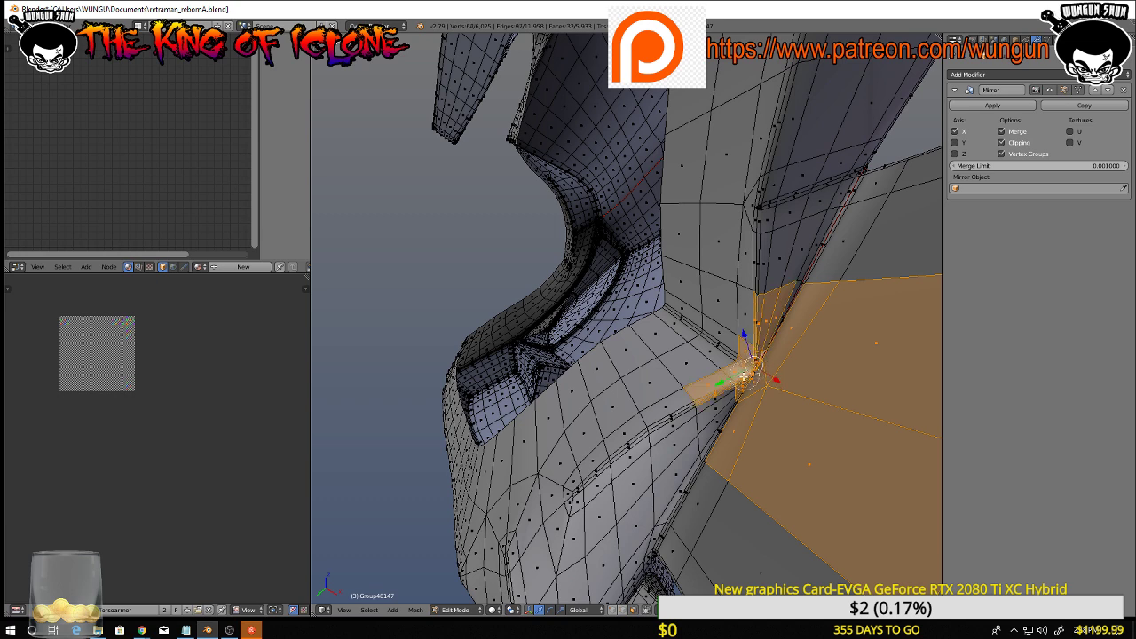
Refine the corner face selection on the cheek guard and remove stray faces picked away from the corner
middle_click_drag(740, 380, 793, 419)
key("shift+l")
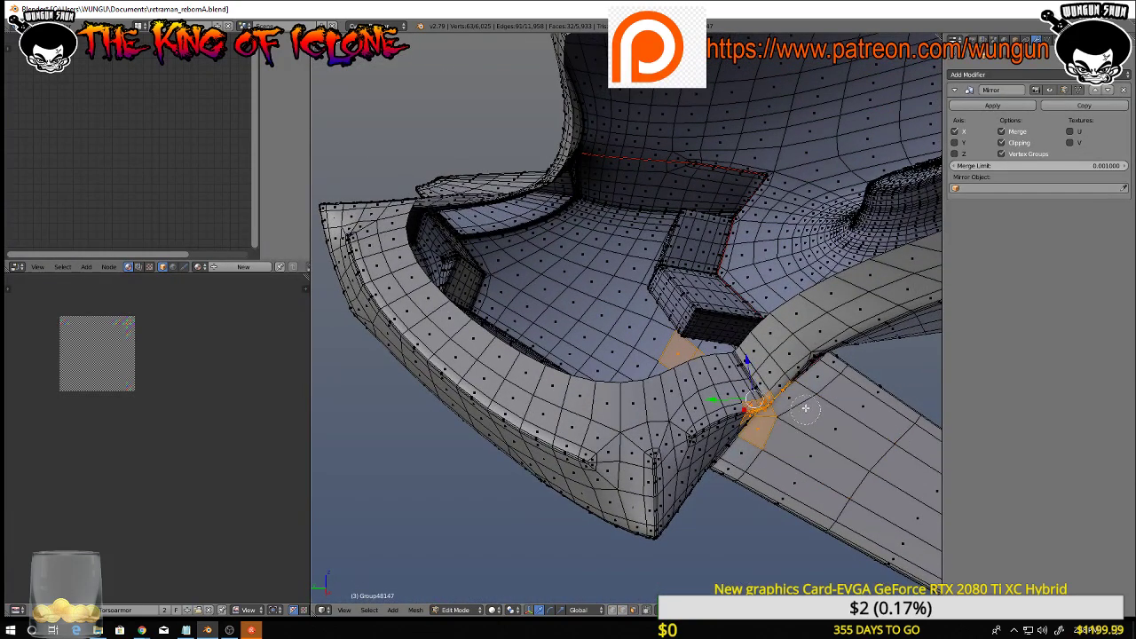
key("shift+l")
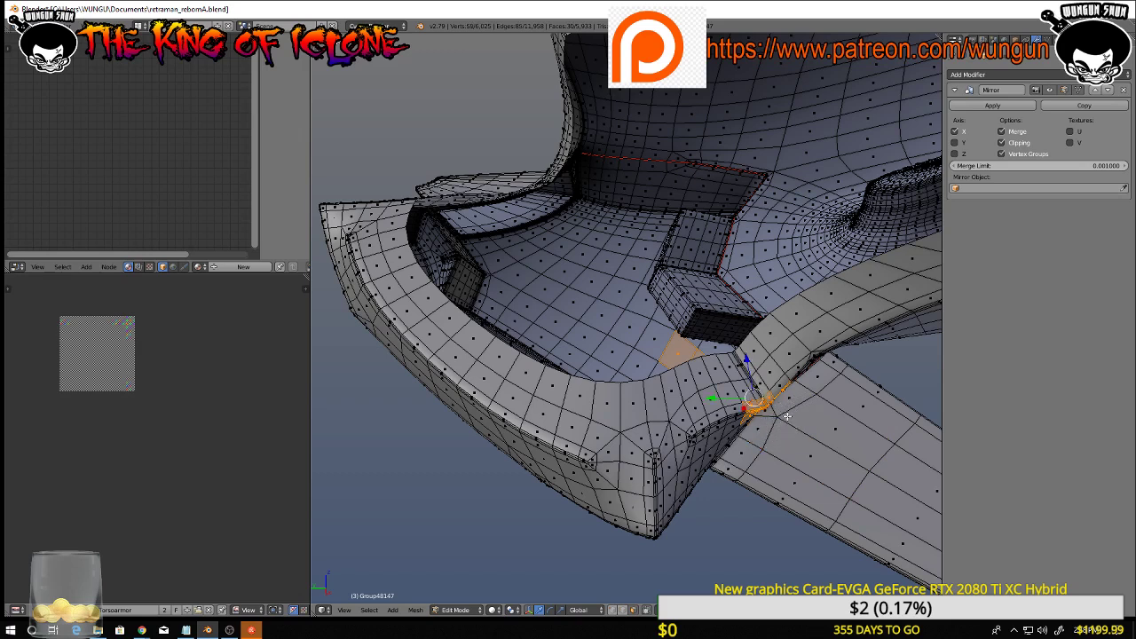
key("l")
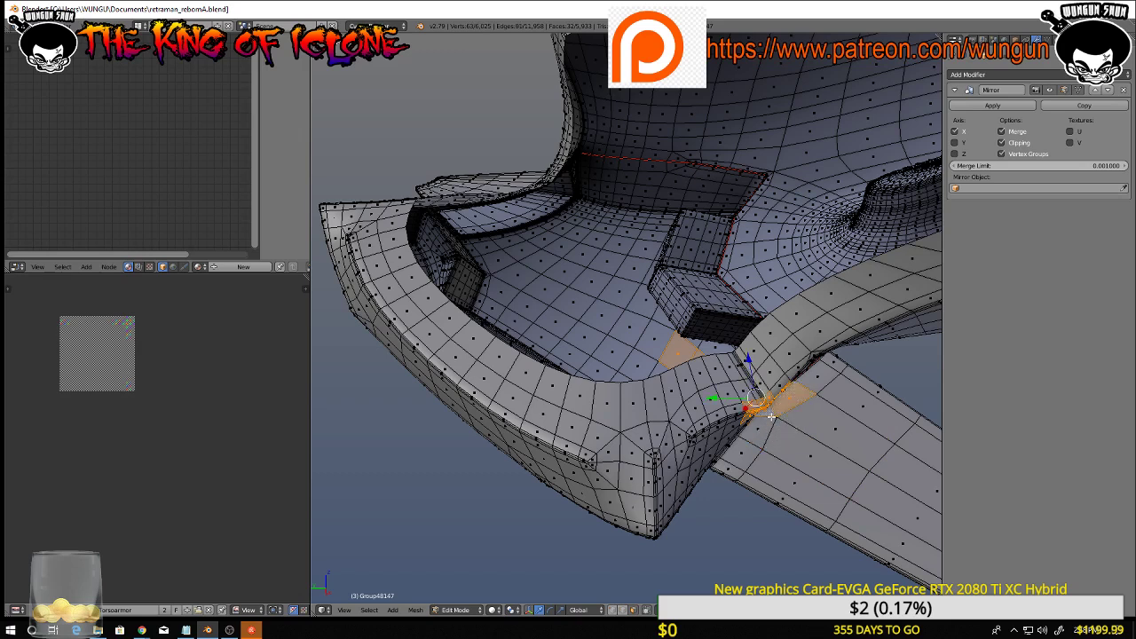
middle_click_drag(771, 417, 414, 378)
right_click(766, 269, "shift")
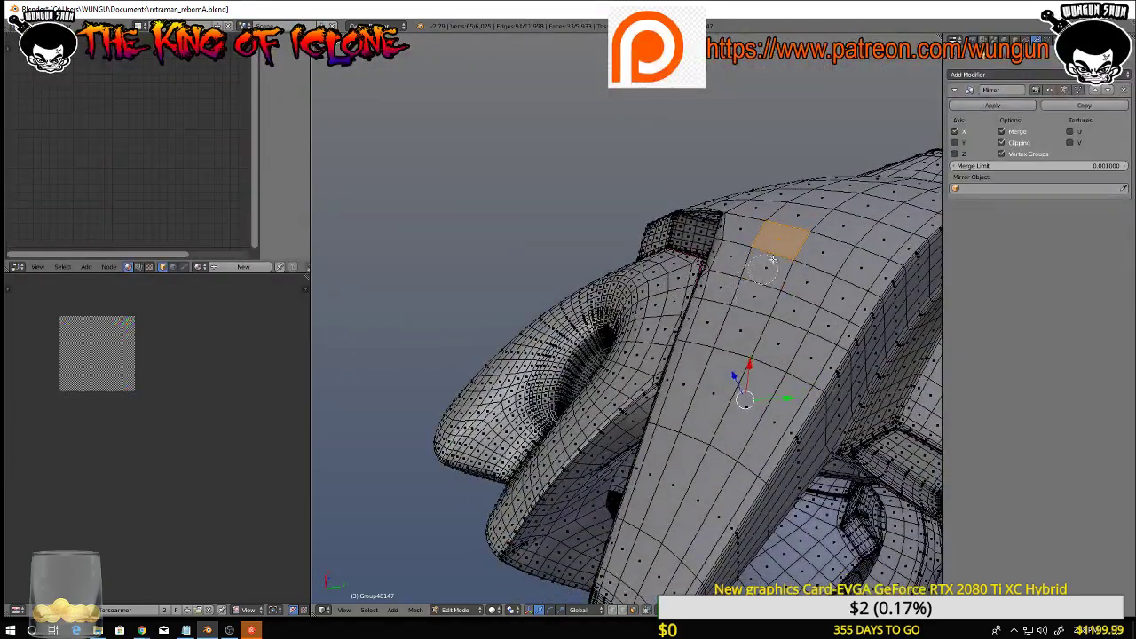
right_click(783, 241, "shift")
Relax the selected faces at the tight corner three times
middle_click_drag(789, 235, 678, 358)
scroll(677, 357, "up", 4)
scroll(769, 350, "up", 2)
scroll(759, 357, "down", 5)
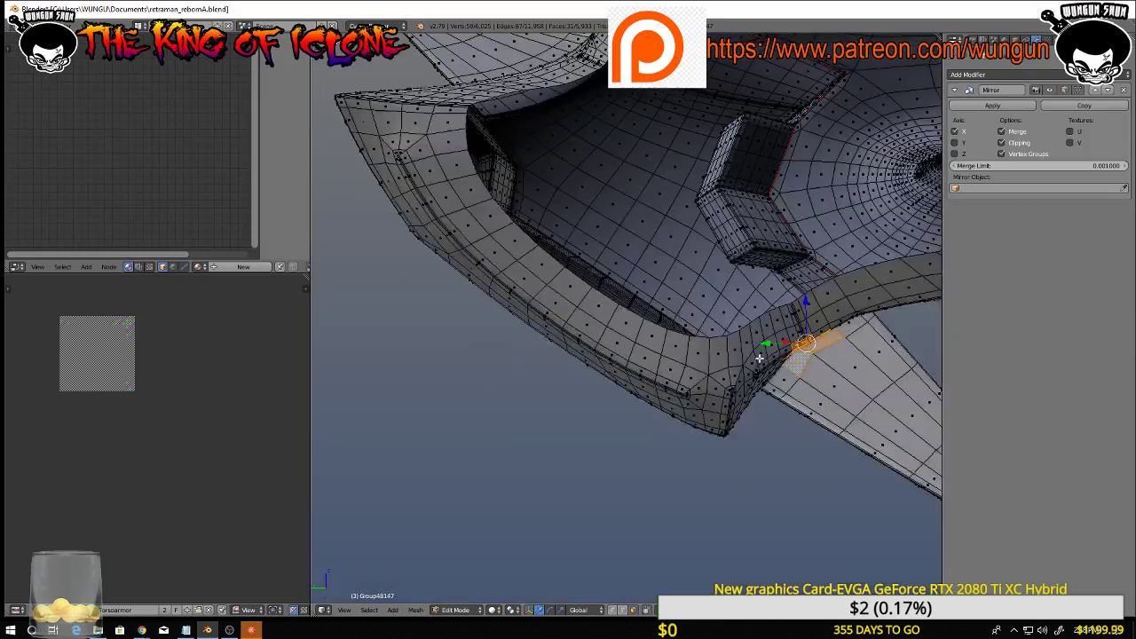
middle_click_drag(783, 341, 715, 277, "shift")
scroll(733, 347, "up", 5)
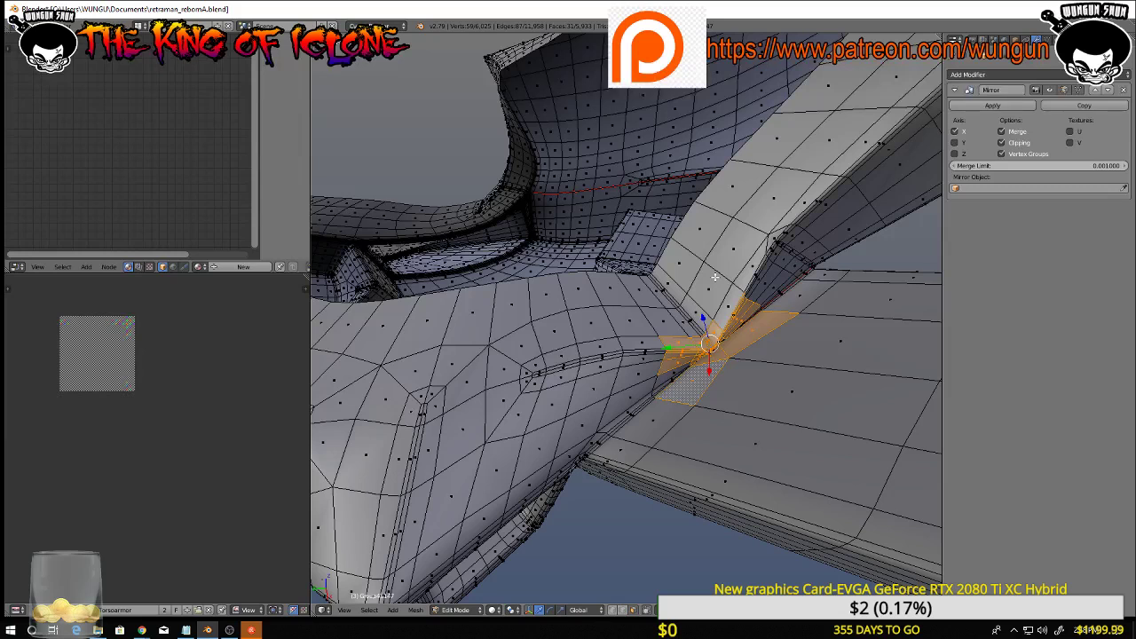
key("w")
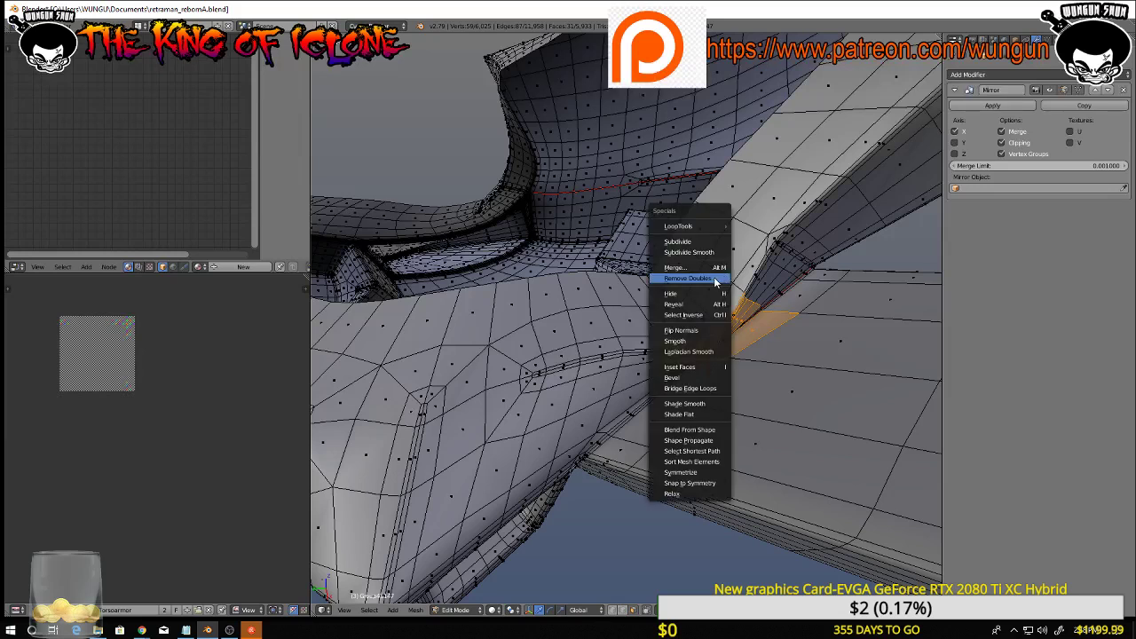
left_click(686, 491)
key("w")
left_click(687, 490)
key("w")
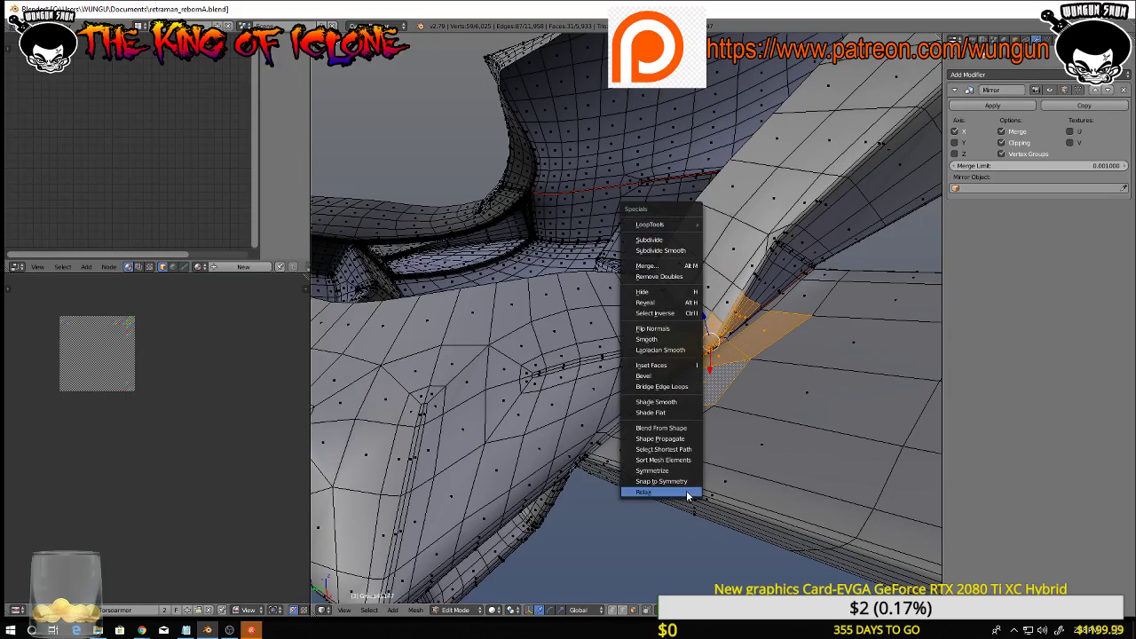
left_click(687, 491)
Apply Smooth Vertex about 18 times to the selected corner faces to spread the pinched geometry apart
scroll(742, 358, "up", 7)
middle_click_drag(736, 358, 671, 375)
key("w")
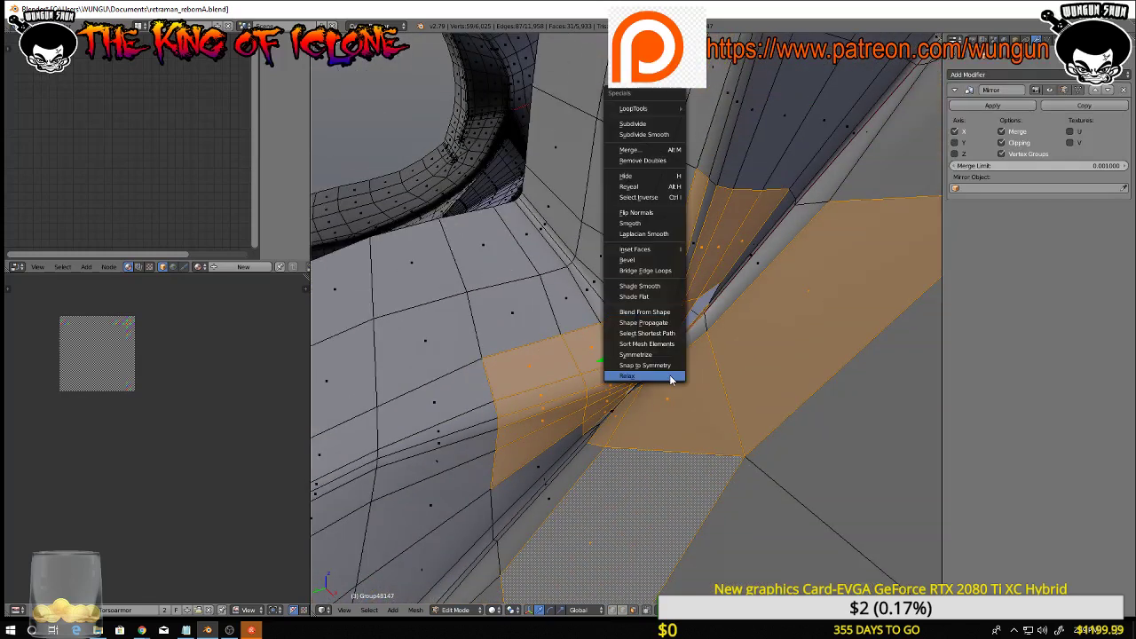
left_click(654, 322)
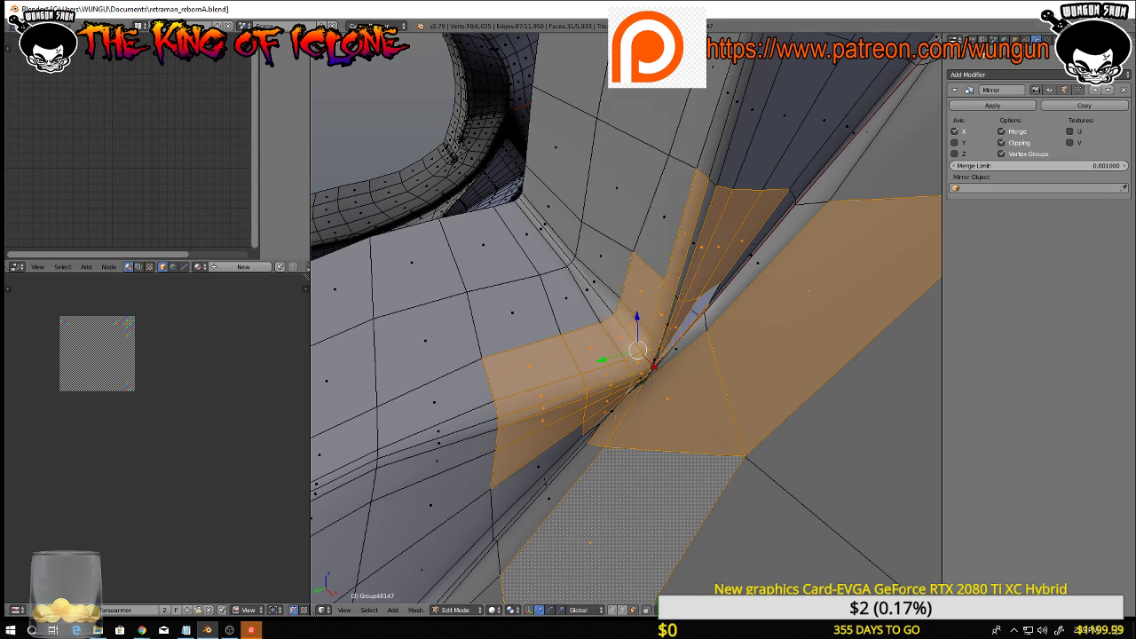
key("t")
left_click(354, 163)
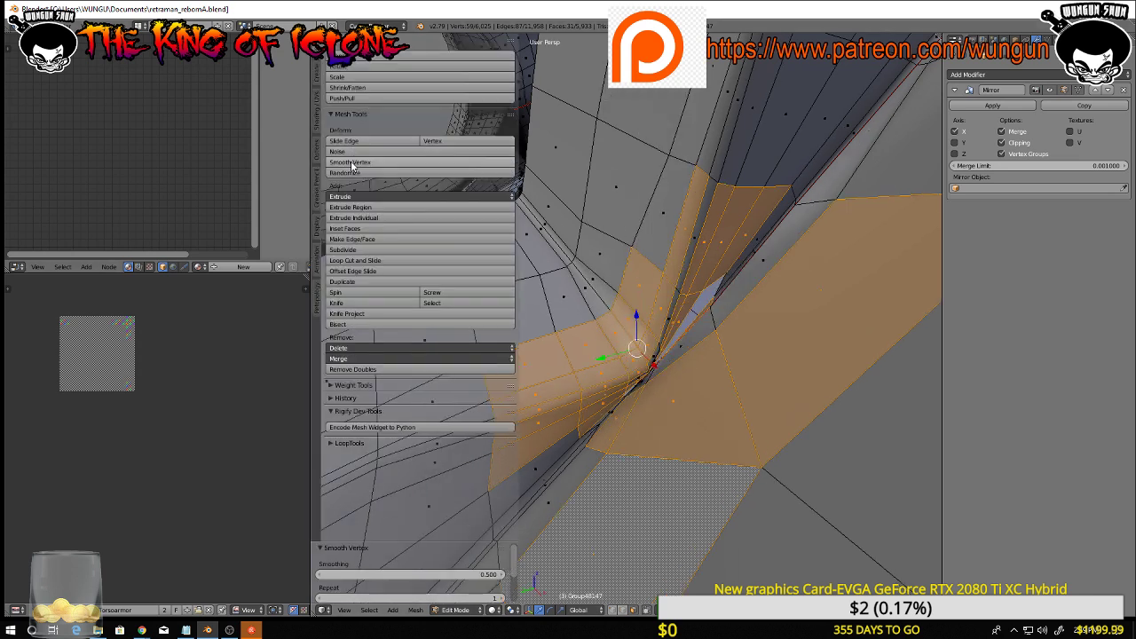
left_click(353, 166)
left_click(354, 166)
left_click(354, 166)
left_click(353, 166)
left_click(353, 166)
left_click(354, 166)
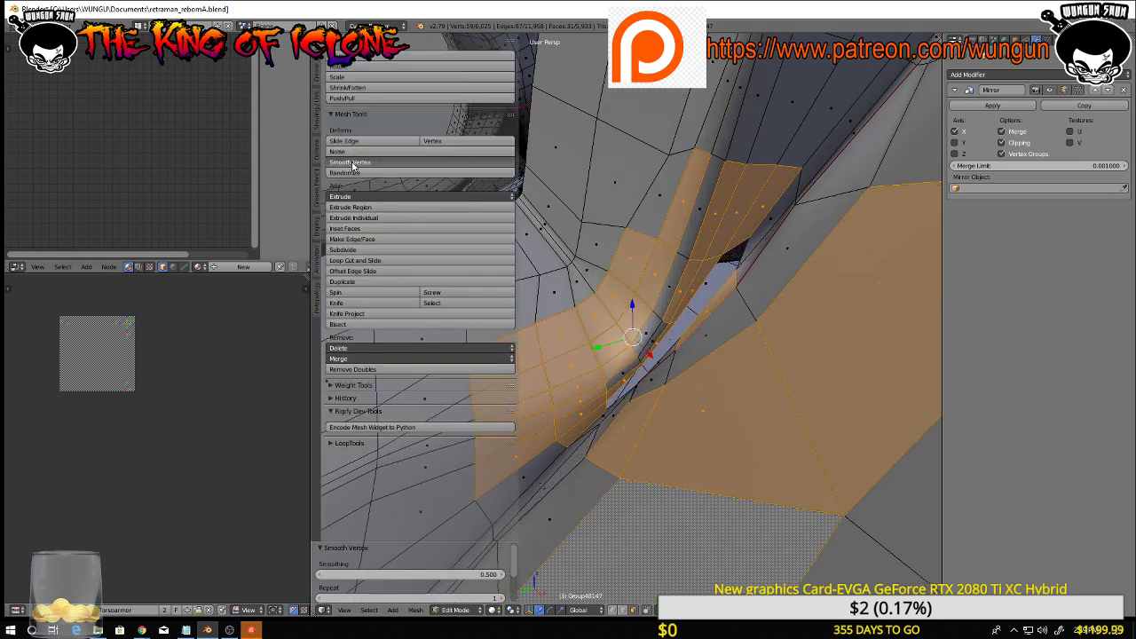
left_click(353, 166)
left_click(353, 166)
left_click(353, 166)
left_click(353, 166)
left_click(353, 166)
left_click(354, 166)
left_click(353, 166)
left_click(353, 166)
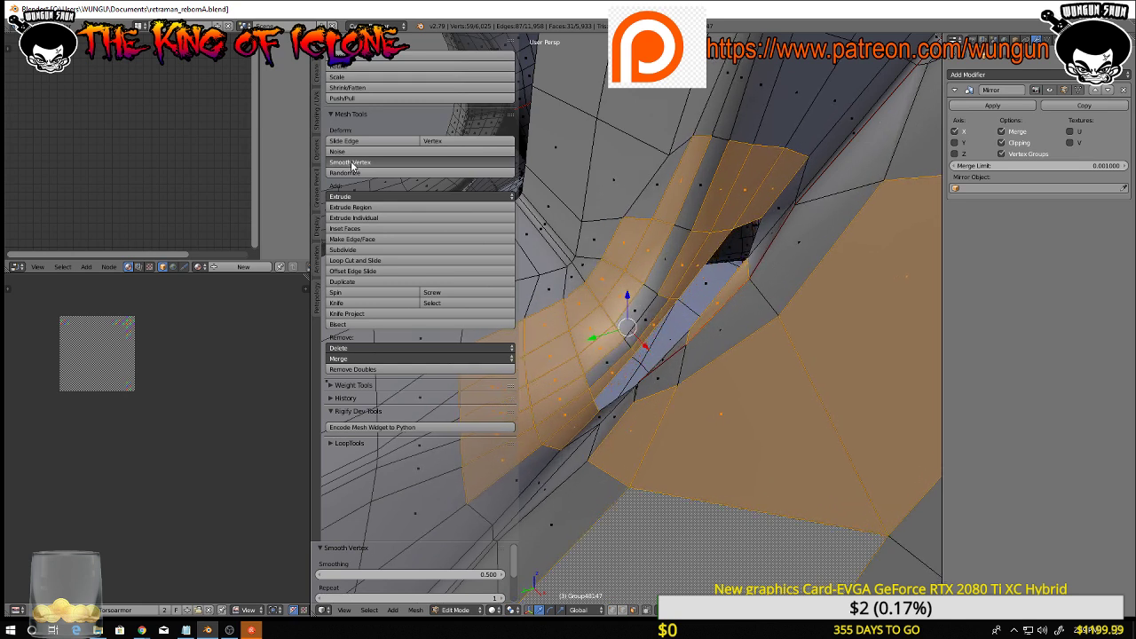
left_click(354, 166)
left_click(353, 166)
left_click(353, 166)
Inspect the smoothed corner in Object Mode and return to Edit Mode
mouse_move(573, 238)
middle_mouse_down()
mouse_move(616, 286)
mouse_move(590, 247)
middle_mouse_up()
scroll(685, 260, "down", 7)
middle_click_drag(721, 286, 684, 300)
key("Tab")
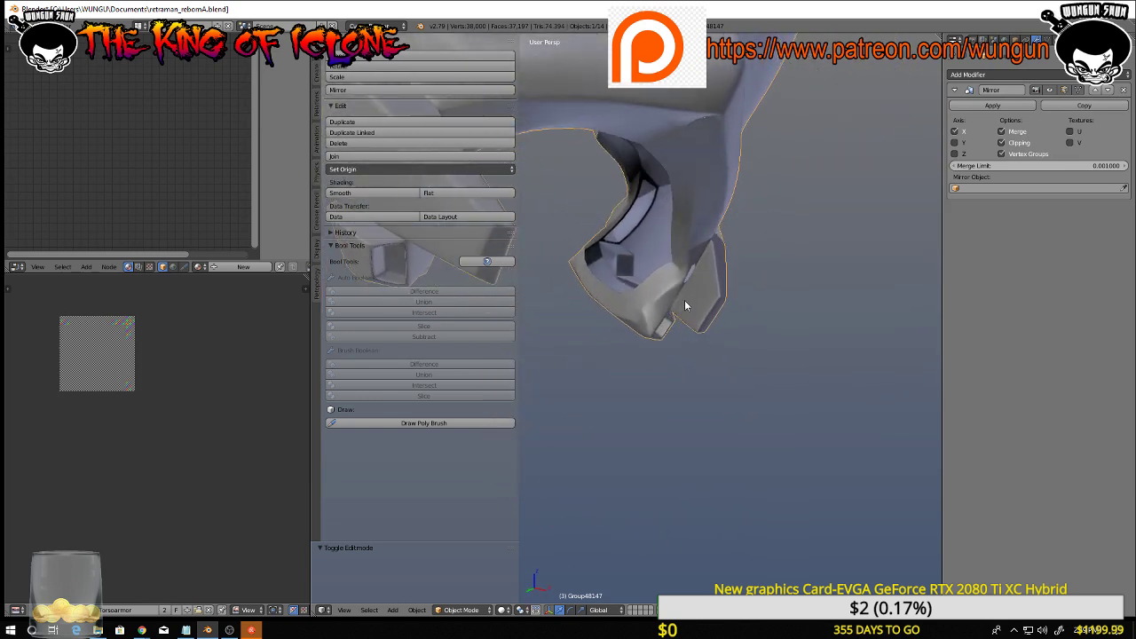
key("Tab")
Add the unselected faces in the narrow strip along the inner side of the corner gap to the selection
scroll(685, 279, "up", 12)
scroll(683, 278, "down", 1)
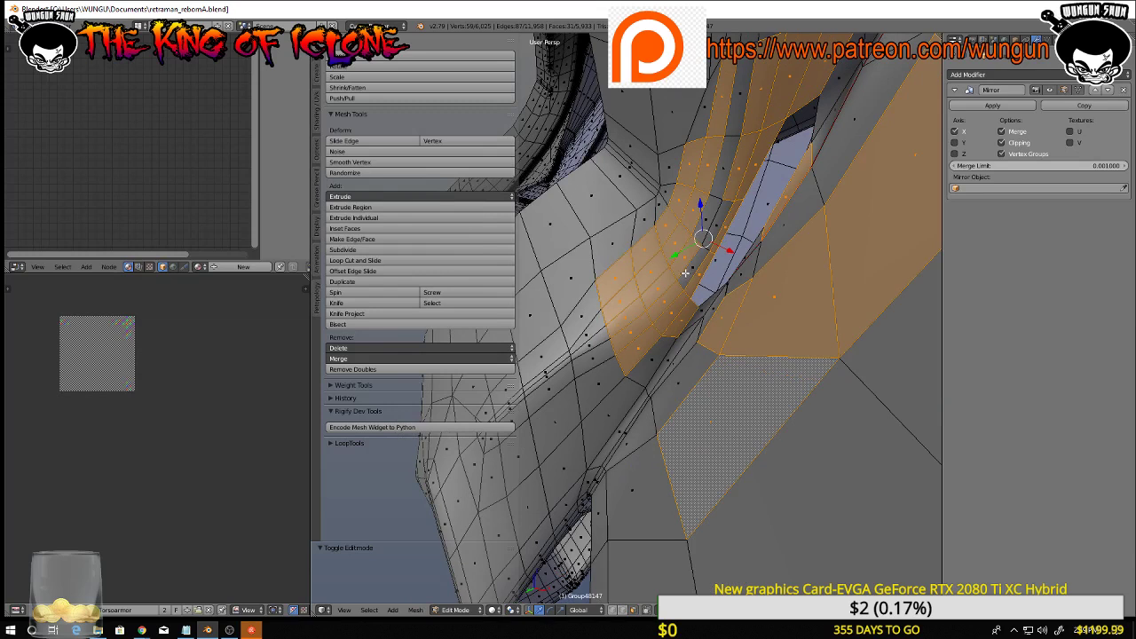
right_click(690, 270, "shift")
right_click(714, 220, "shift")
right_click(713, 209, "shift")
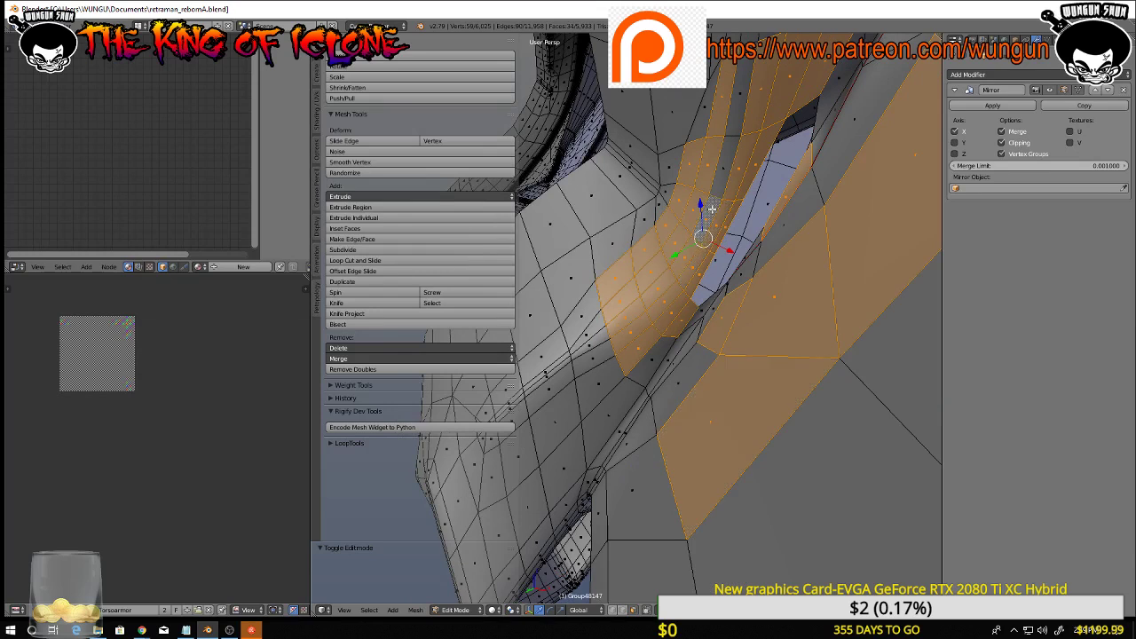
right_click(722, 169, "shift")
right_click(739, 113, "shift")
Add the remaining faces bordering the lower and upper ends of the corner gap to the selection
middle_click_drag(769, 245, 799, 269)
right_click(751, 232, "shift")
right_click(682, 275, "shift")
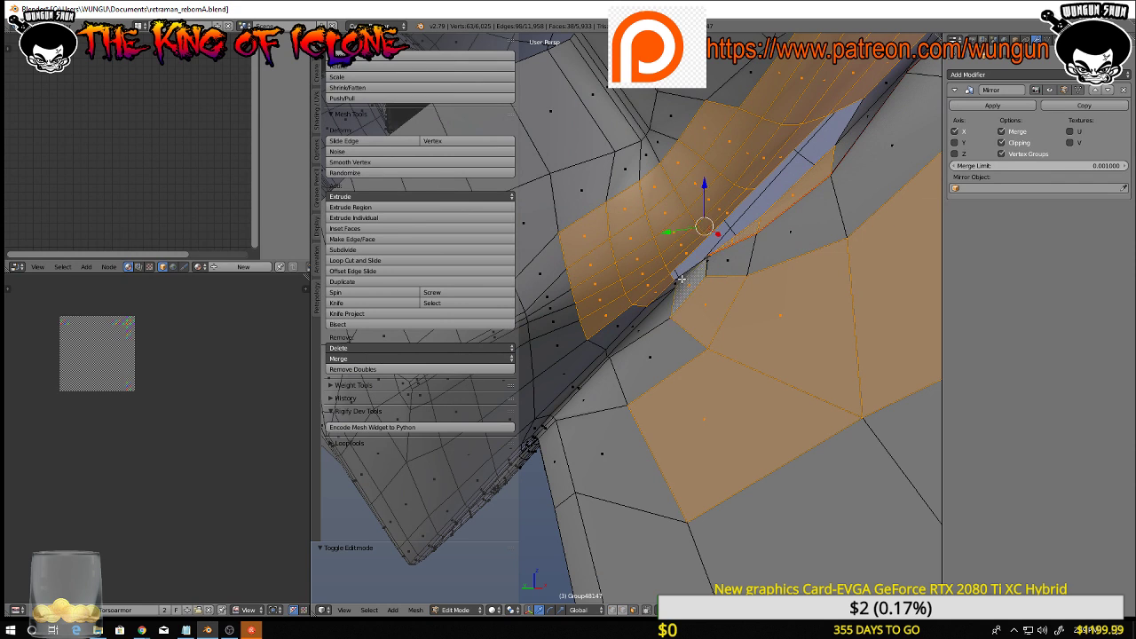
right_click(677, 281, "shift")
right_click(719, 266, "shift")
right_click(657, 318, "shift")
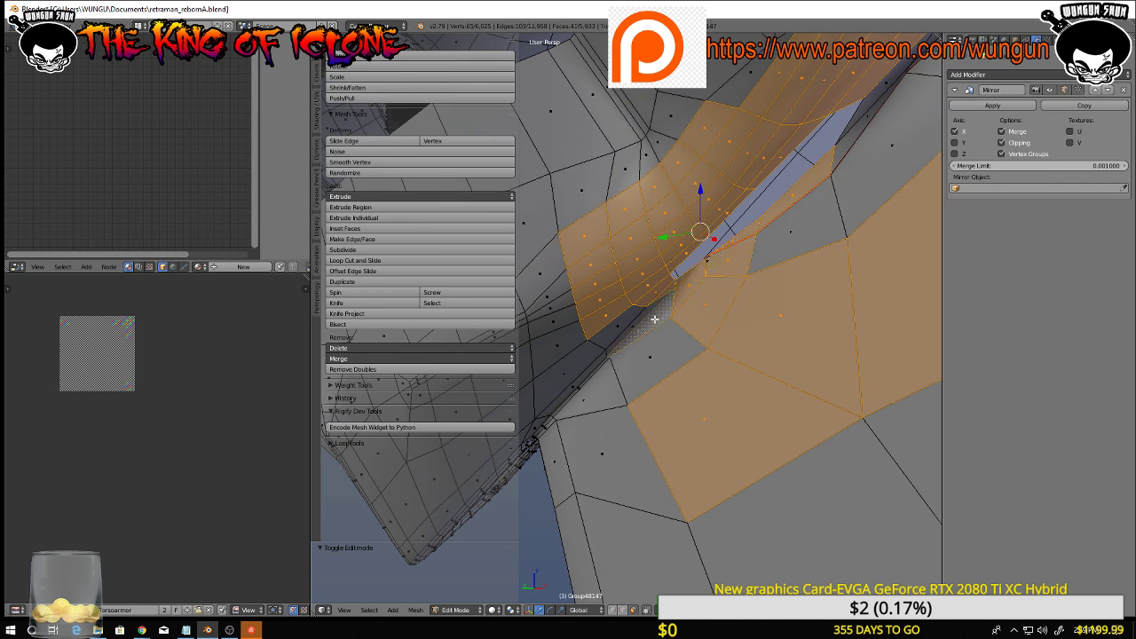
right_click(644, 316, "shift")
right_click(629, 317, "shift")
middle_click_drag(777, 194, 723, 205)
right_click(724, 180, "shift")
right_click(729, 165, "shift")
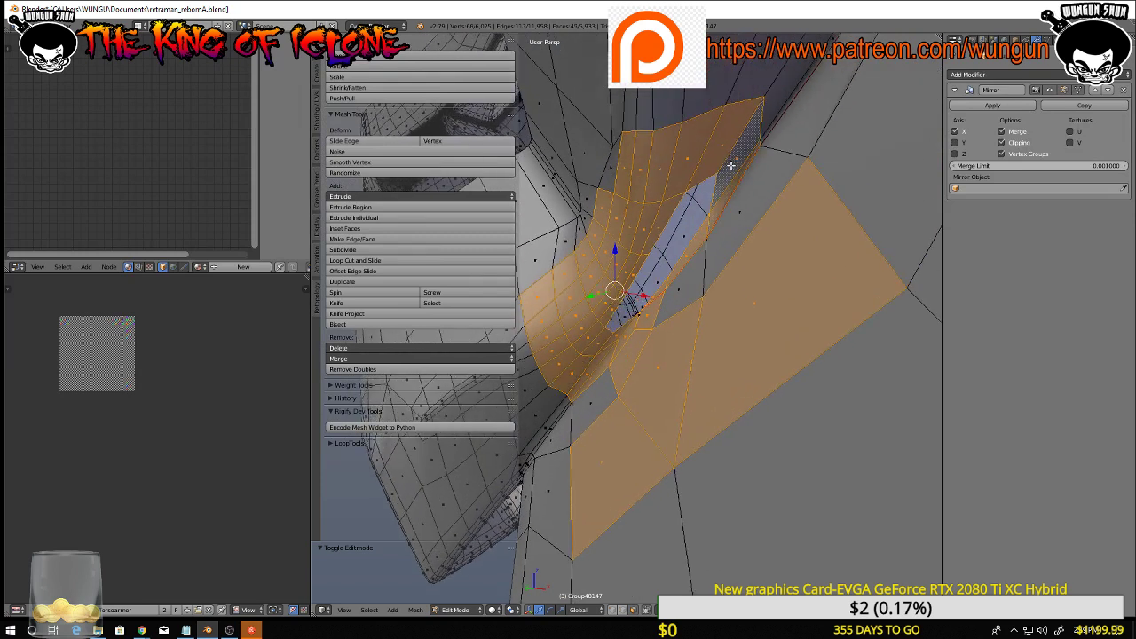
Apply Smooth Vertex five times to the enlarged face selection around the corner gap
scroll(730, 165, "down", 4)
left_click(461, 164)
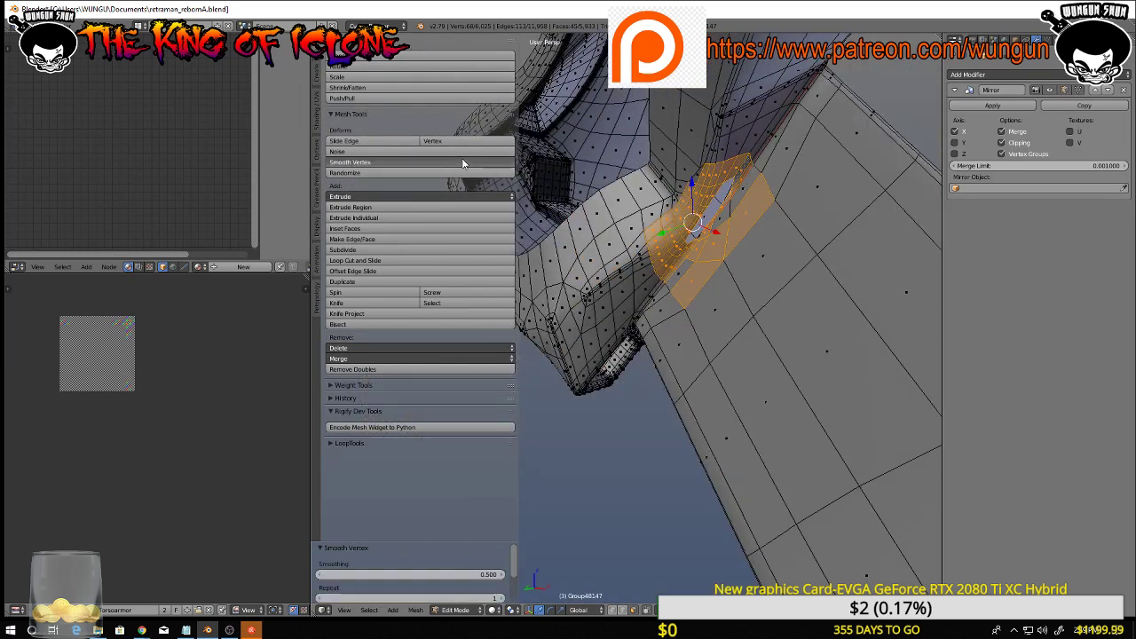
left_click(461, 163)
left_click(462, 163)
left_click(463, 164)
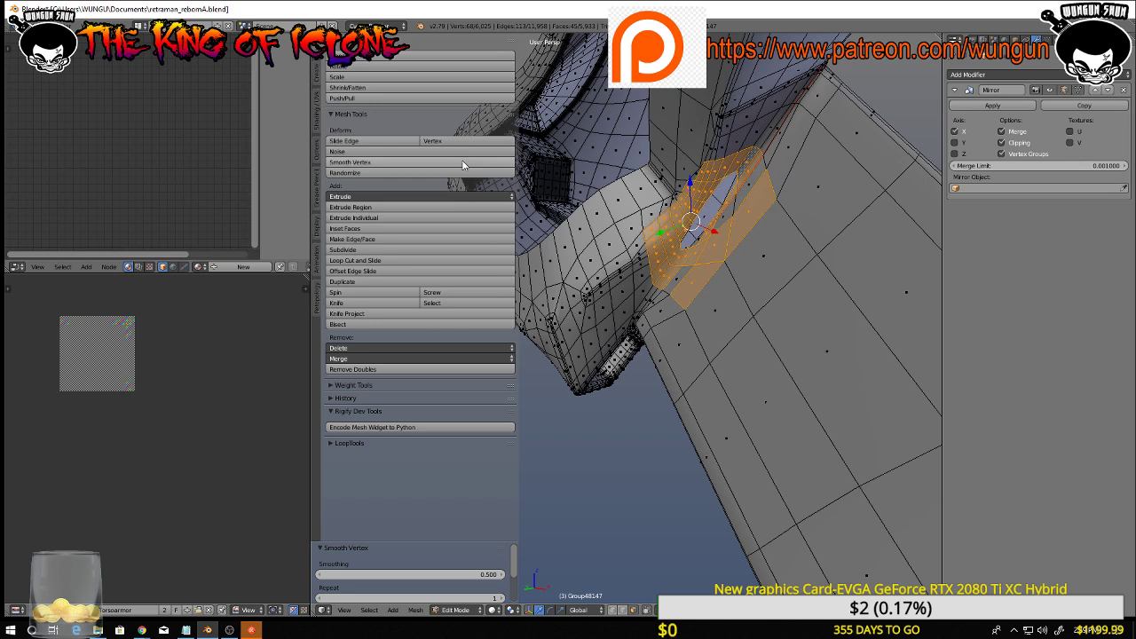
left_click(463, 164)
middle_click_drag(755, 229, 720, 184)
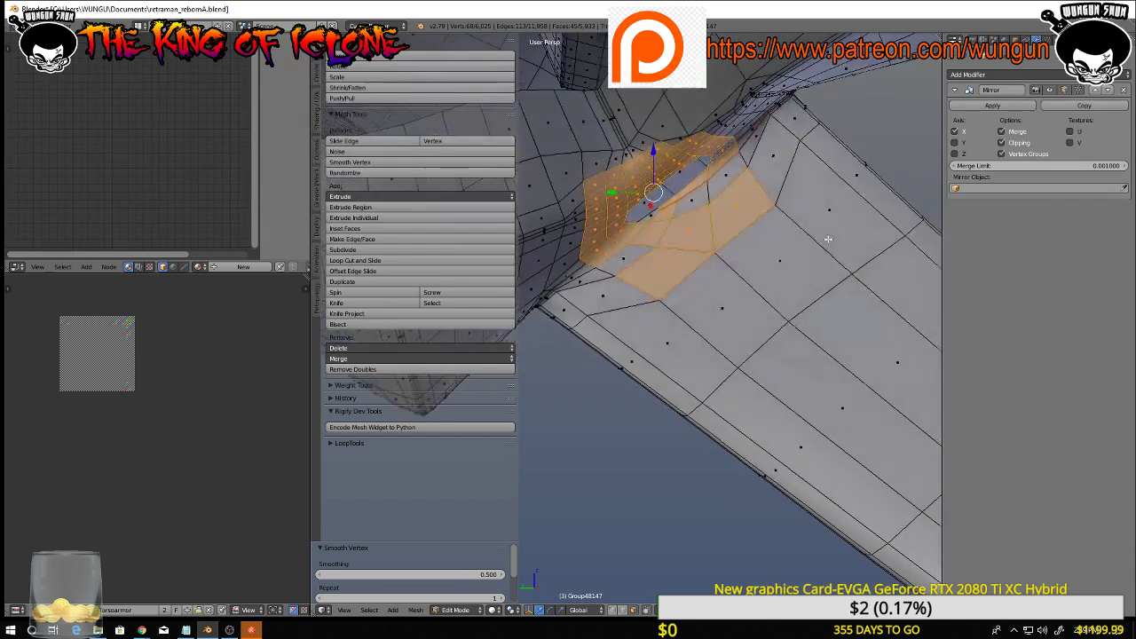
Add the unselected faces on the outer side of the corner gap, apply Smooth Vertex once more, and clear the selection
right_click(720, 184, "shift")
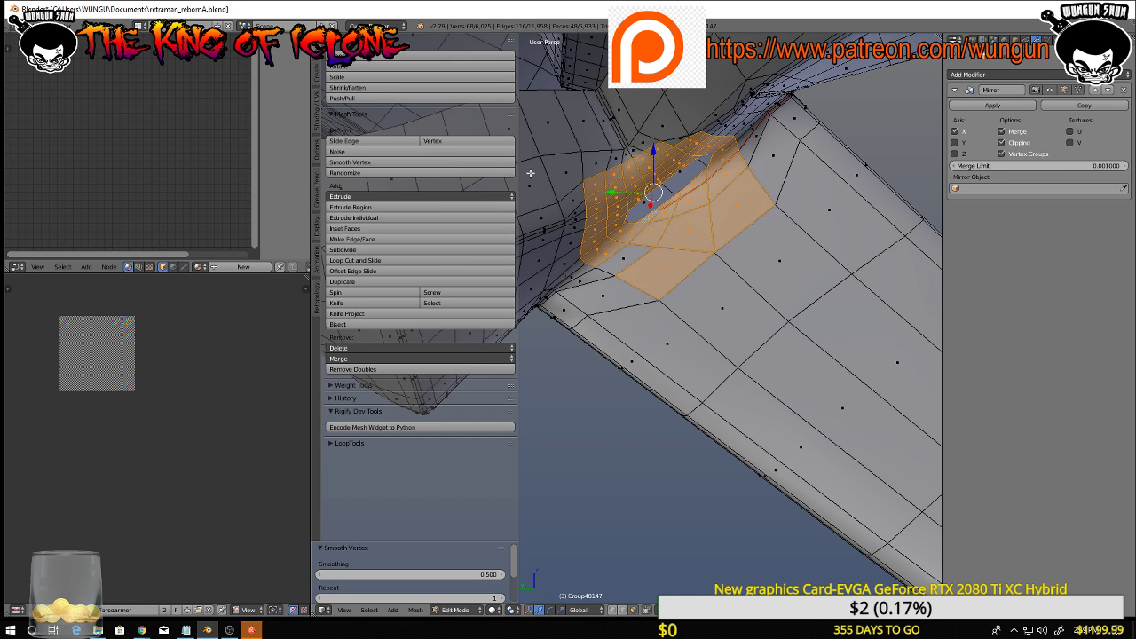
left_click(411, 161)
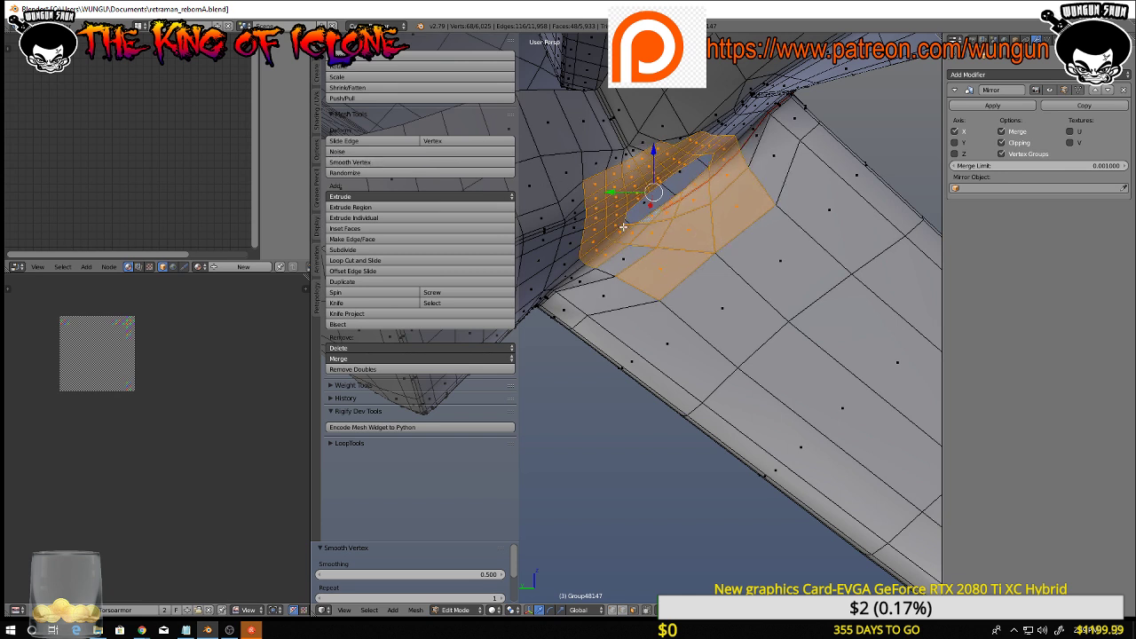
key("a")
Switch to edge selection and fill the middle of the corner gap with a face between its two opposite edges
middle_click_drag(634, 230, 825, 269)
scroll(707, 171, "up", 3)
right_click(761, 257)
right_click(771, 257, "shift")
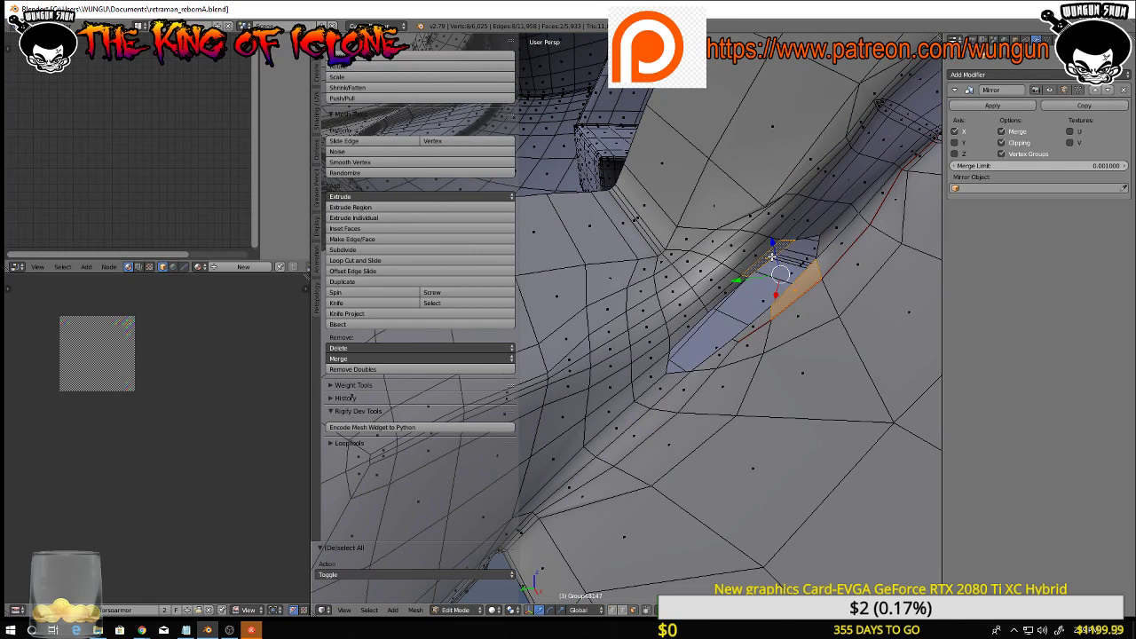
key("ctrl+Tab")
left_click(770, 250)
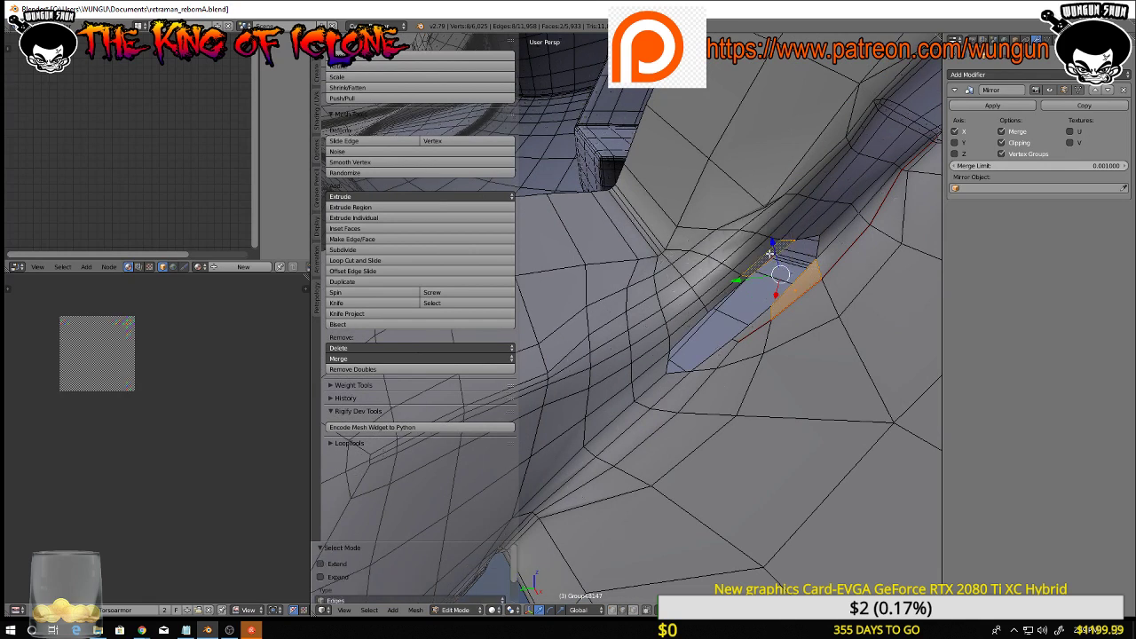
middle_click_drag(770, 254, 798, 272)
scroll(799, 258, "down", 3)
right_click(776, 217)
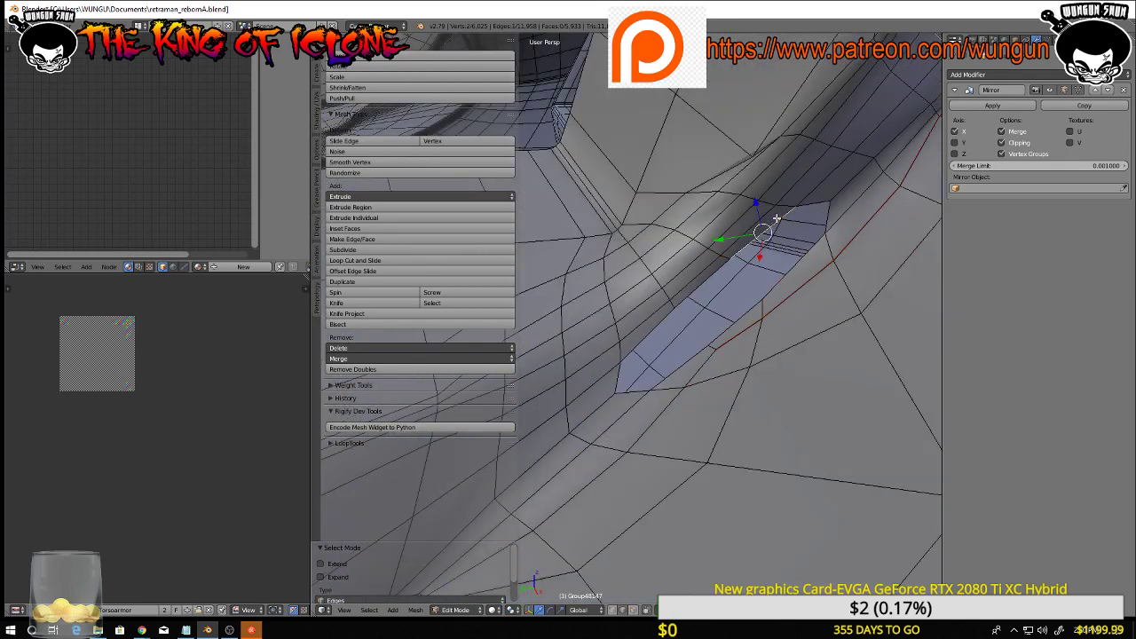
right_click(708, 279)
right_click(735, 325)
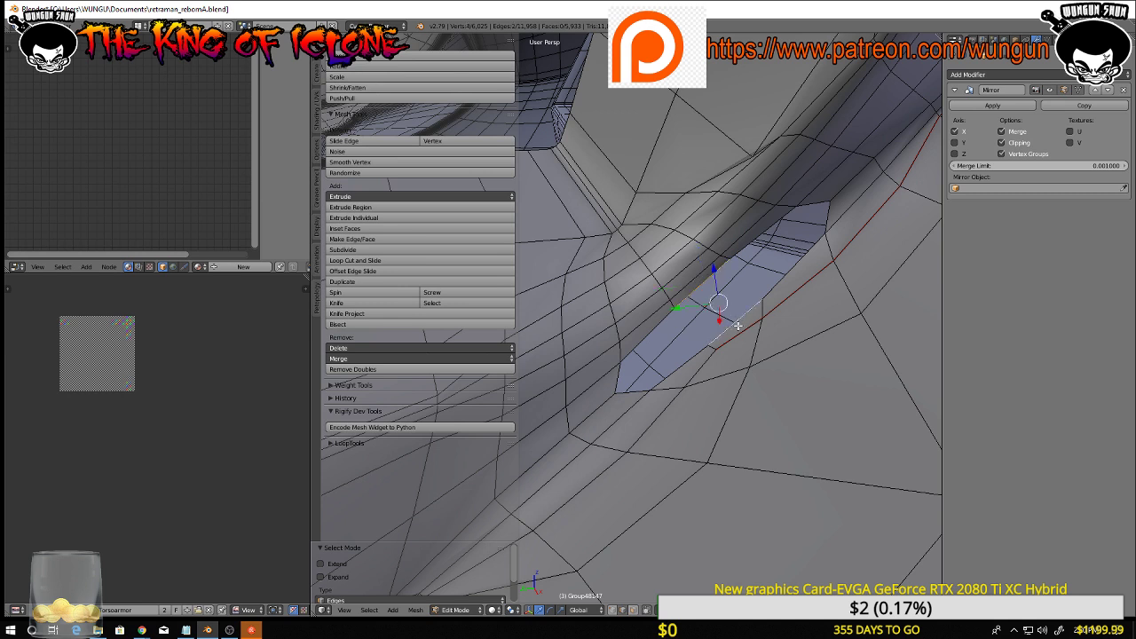
key("f")
Fill the lower end of the corner gap with a face built from its boundary edges
middle_click_drag(735, 327, 709, 332)
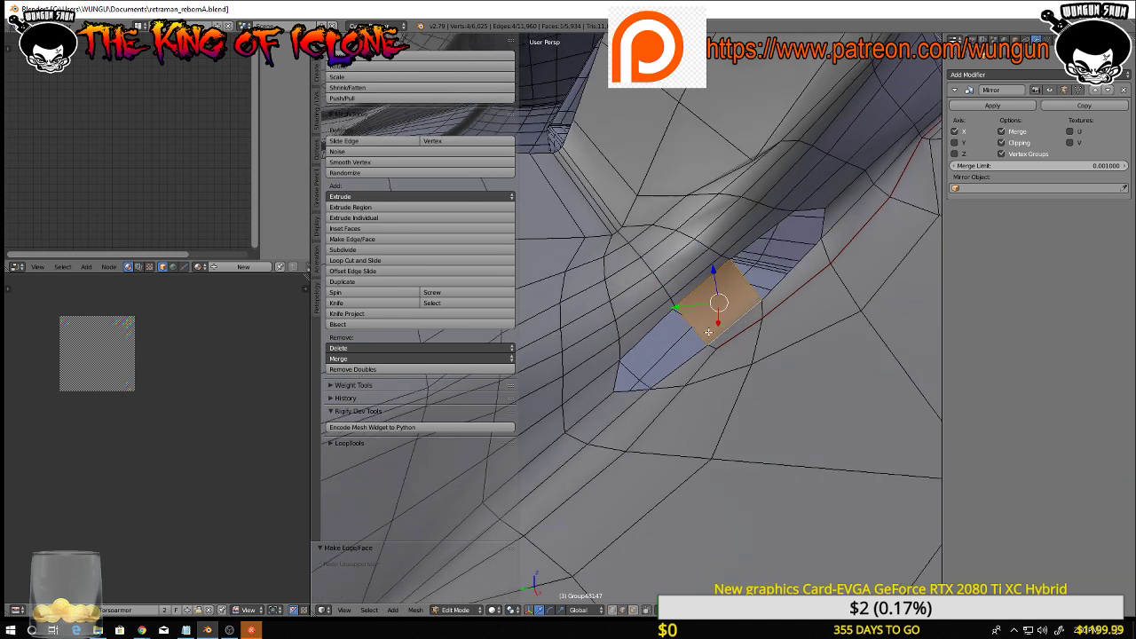
right_click(649, 333)
right_click(622, 376, "shift")
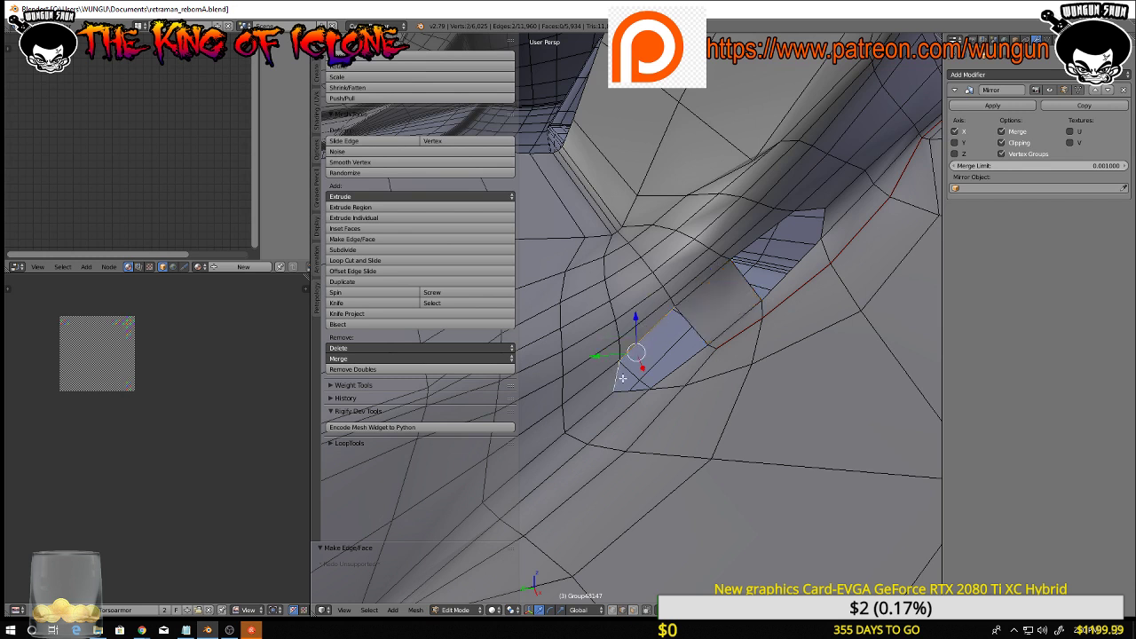
right_click(680, 372, "shift")
key("f")
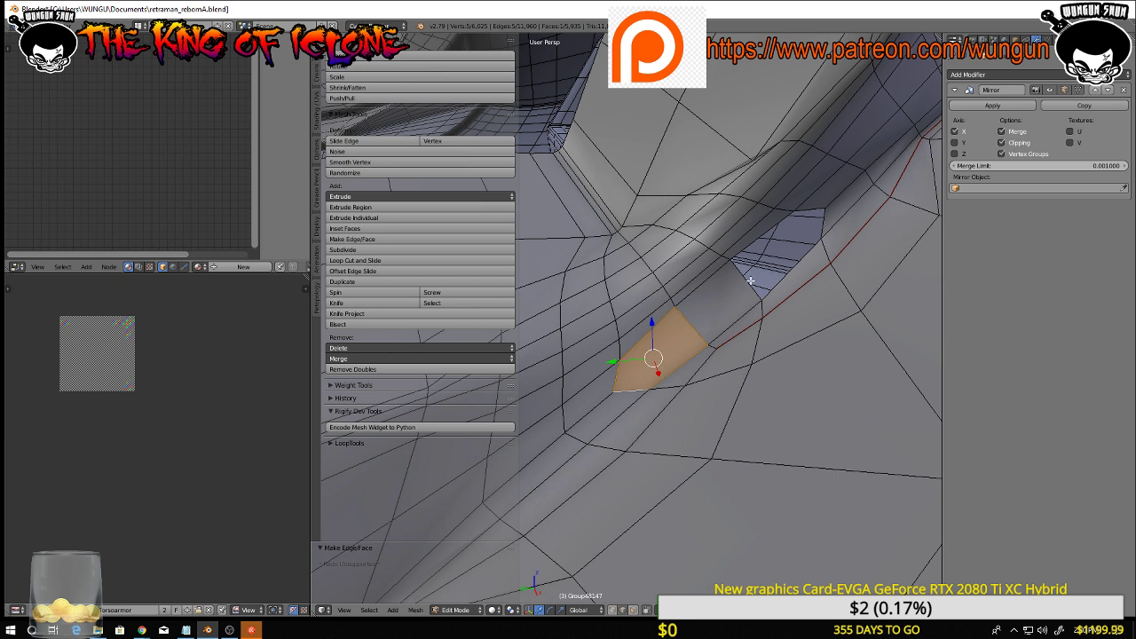
Fill the remaining upper opening of the corner gap with a face built from its boundary edges
middle_click_drag(750, 280, 742, 260)
right_click(664, 244, "shift")
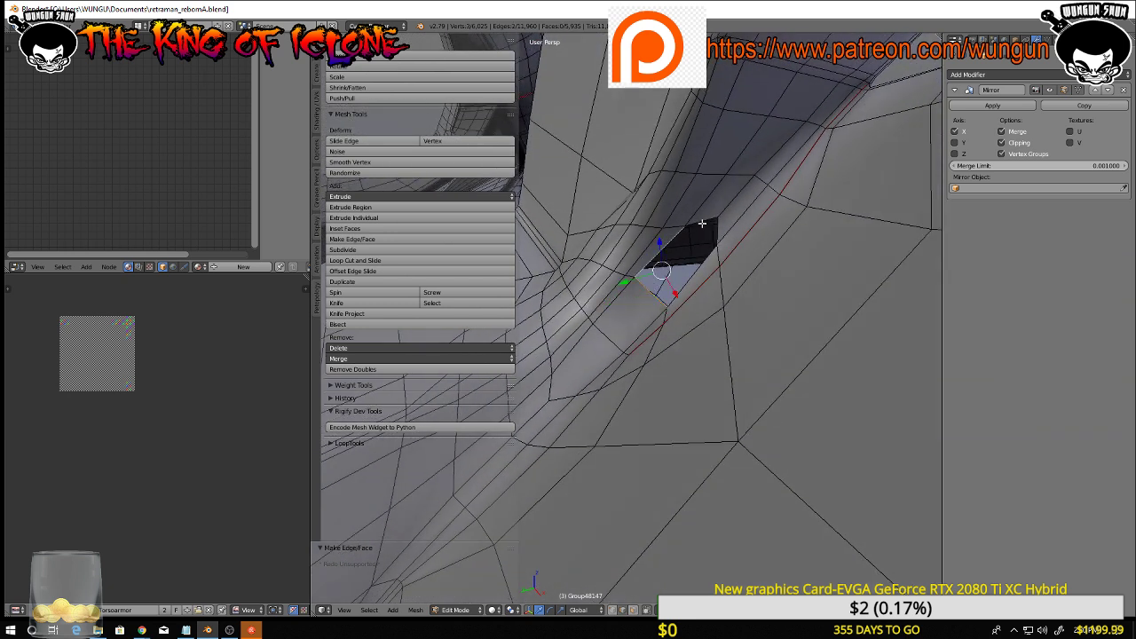
right_click(703, 224, "shift")
right_click(710, 258, "shift")
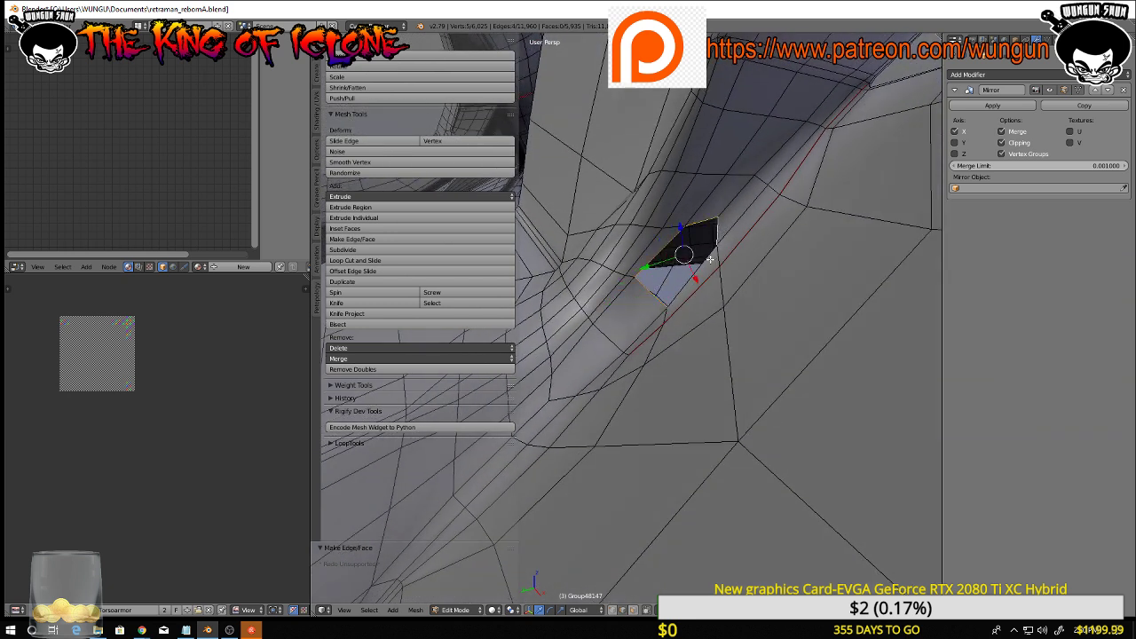
key("f")
Subdivide the upper cross edge of the filled patch and connect its midpoint to the vertex at the patch's upper end
middle_click_drag(710, 289, 769, 272)
right_click(704, 310)
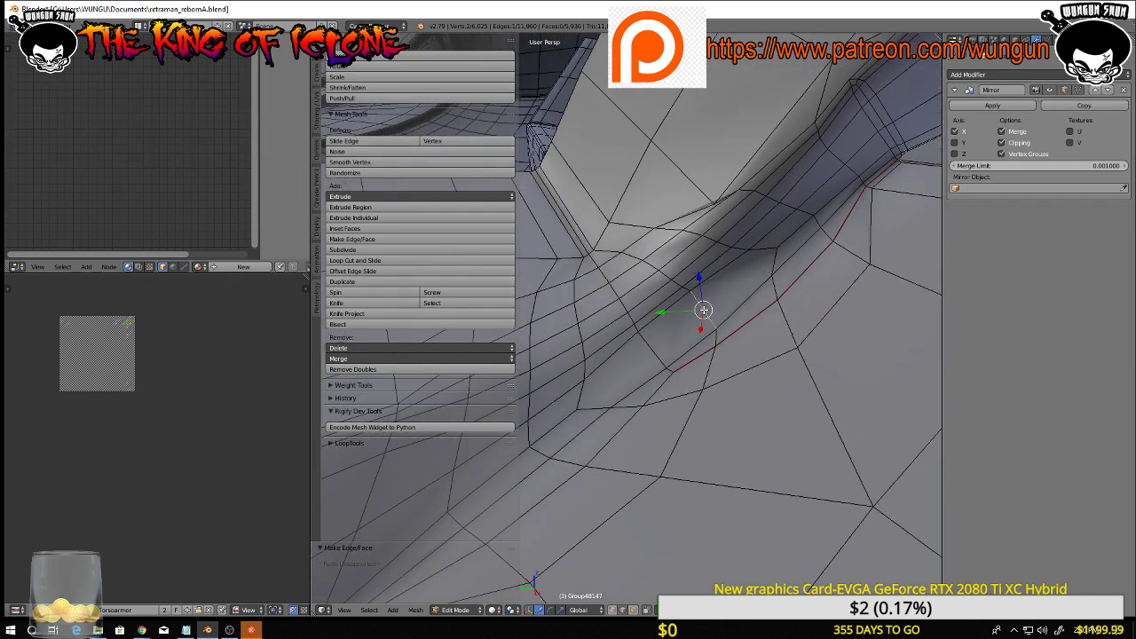
key("w")
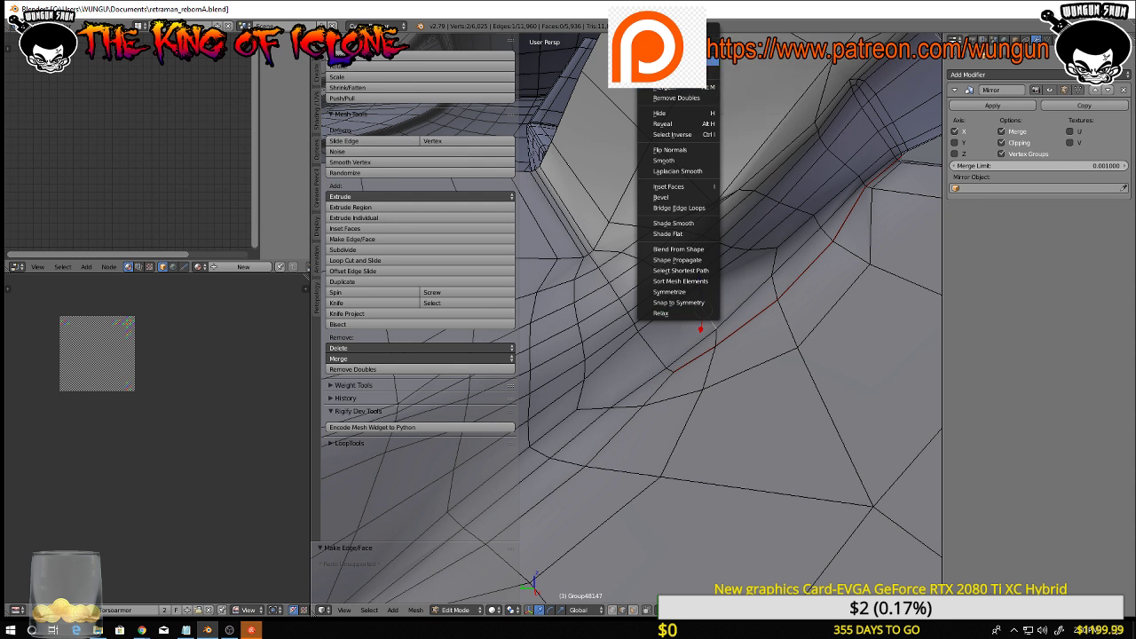
left_click(706, 60)
key("ctrl+Tab")
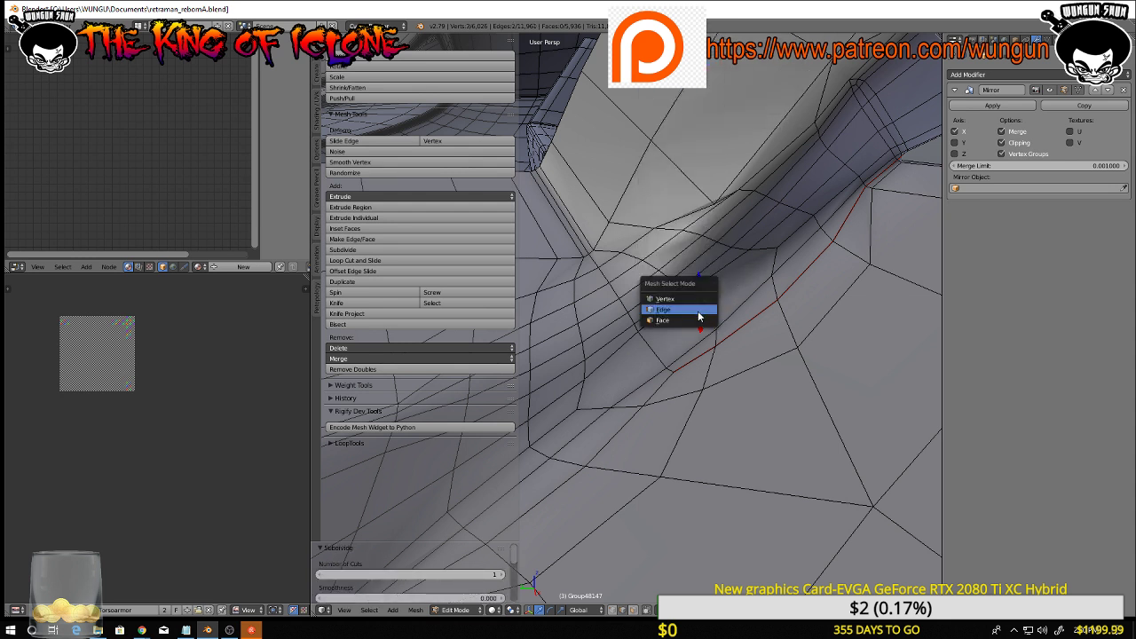
left_click(687, 295)
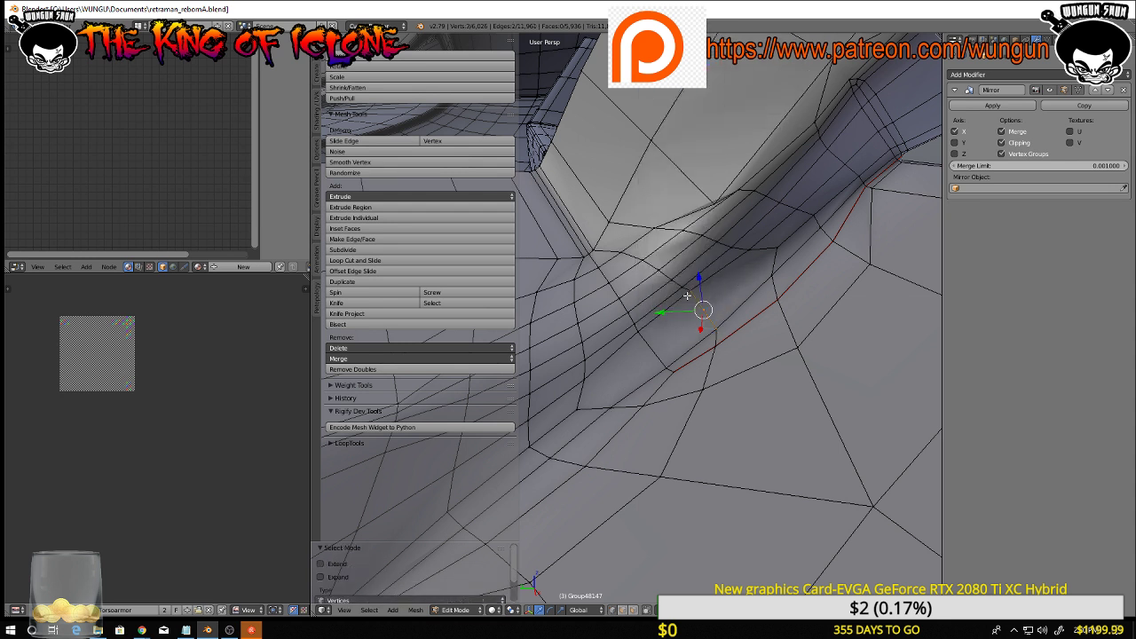
right_click(777, 246, "shift")
key("j")
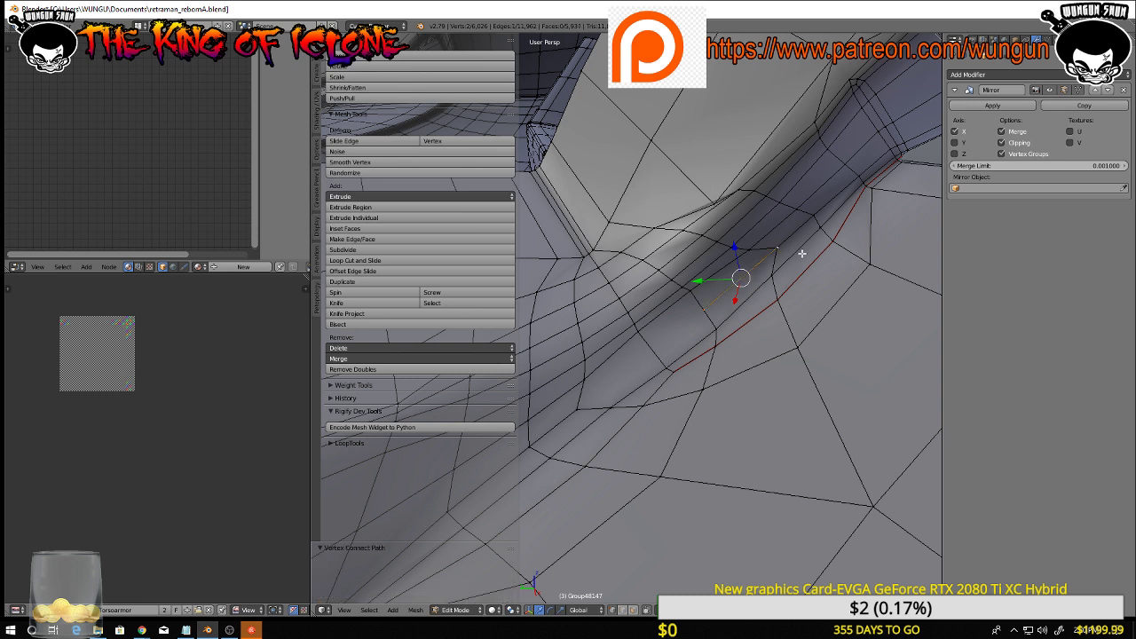
Subdivide the patch's lower cross edge and connect its midpoint to the upper midpoint and to the vertex at the lower tip
right_click(644, 344)
right_click(666, 370, "shift")
key("w")
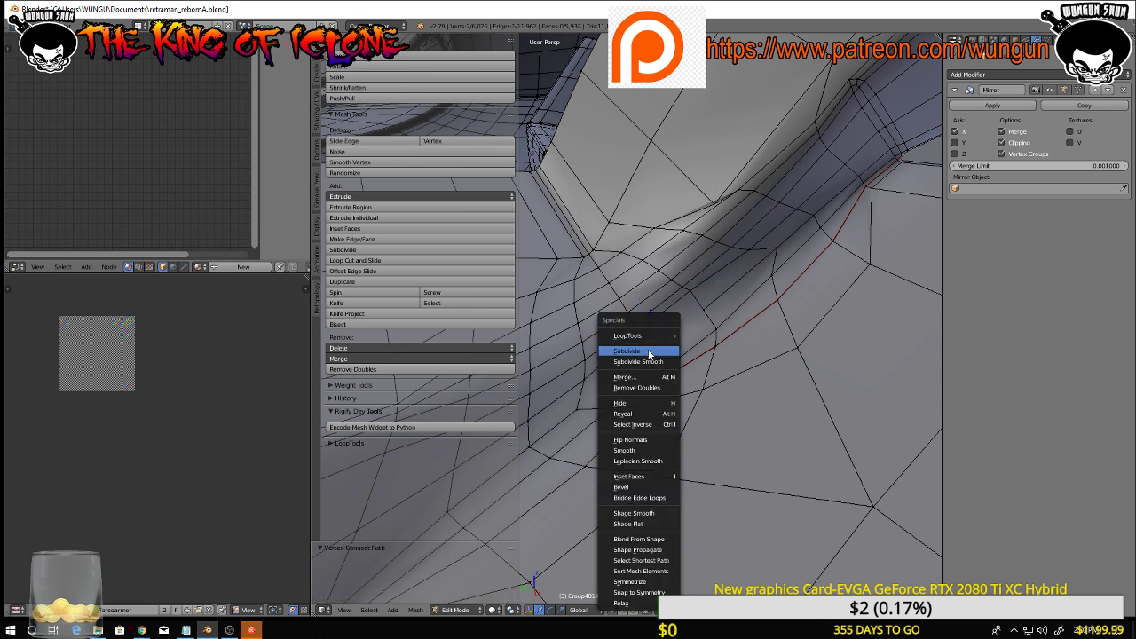
left_click(650, 352)
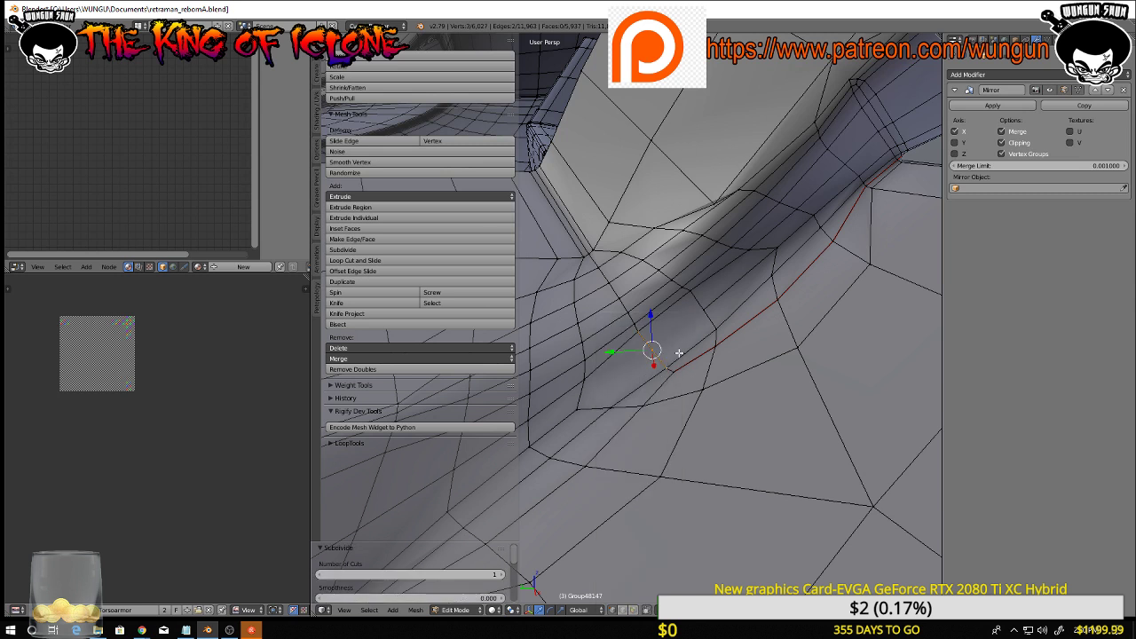
right_click(703, 312, "shift")
key("j")
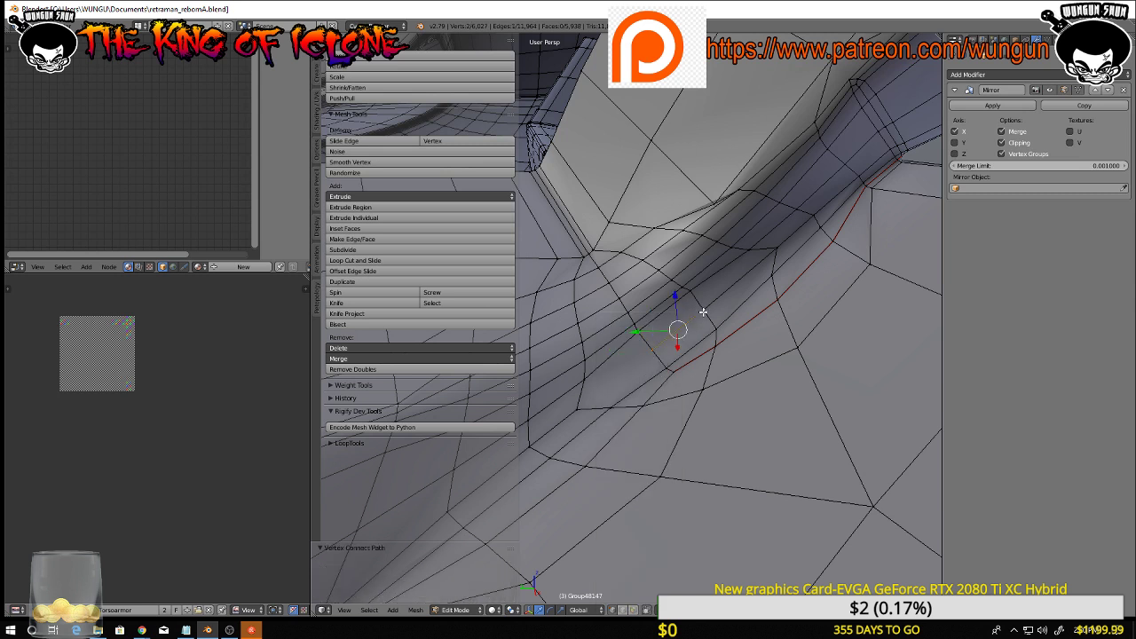
key("a")
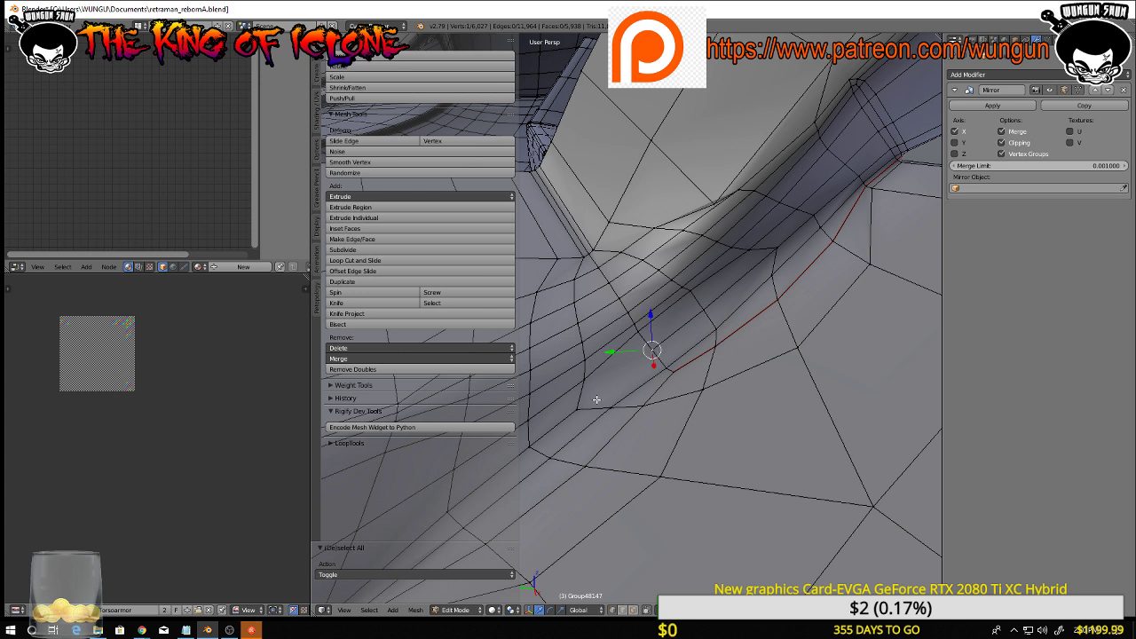
right_click(580, 409, "shift")
key("j")
Inspect the filled corner in Object Mode from several distances and angles, and return to Edit Mode
middle_click_drag(579, 410, 720, 388)
scroll(755, 332, "down", 4)
key("Tab")
scroll(715, 390, "down", 5)
middle_click_drag(902, 390, 760, 379)
scroll(710, 377, "up", 8)
key("Tab")
Brush-select the mesh region covering the filled patch and the surrounding cheek guard corner
mouse_move(751, 384)
left_mouse_down()
mouse_move(748, 367)
mouse_move(713, 393)
left_mouse_up()
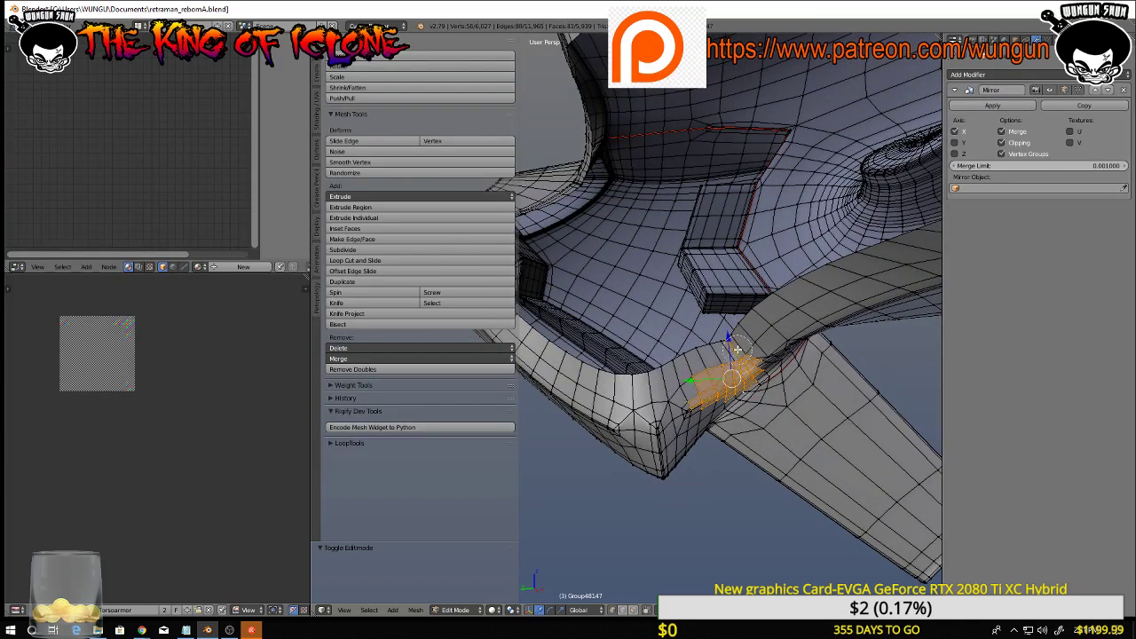
mouse_move(750, 343)
left_mouse_down()
mouse_move(771, 345)
mouse_move(685, 413)
left_mouse_up()
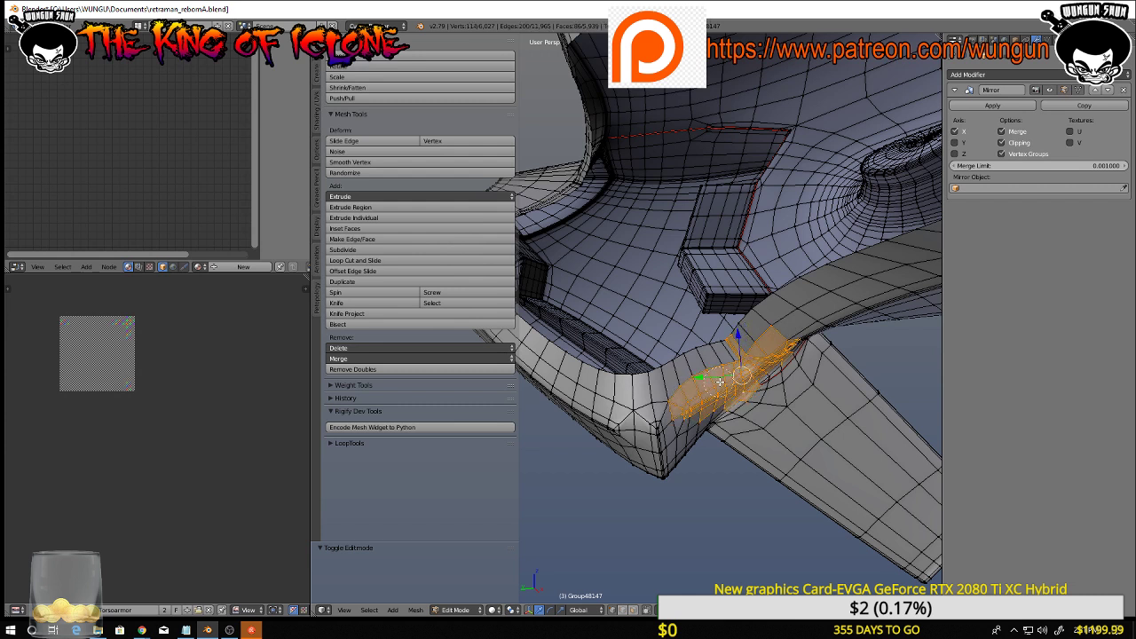
left_click_drag(722, 405, 799, 350)
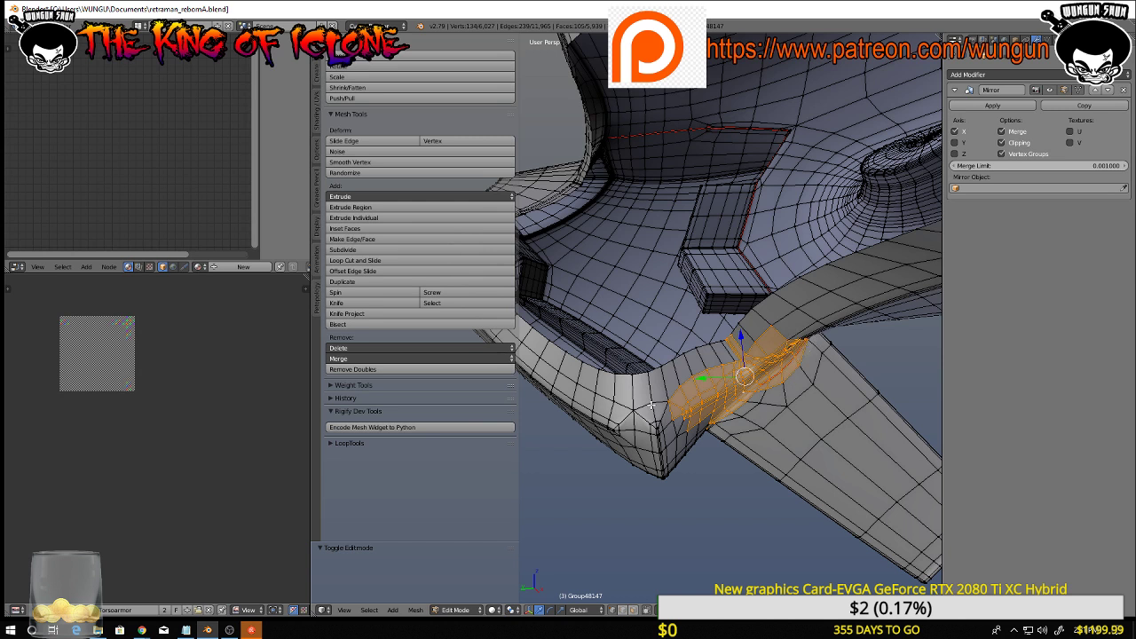
Try two Relax passes and two Smooth Vertex passes on the selected corner region, and undo the smoothing
key("w")
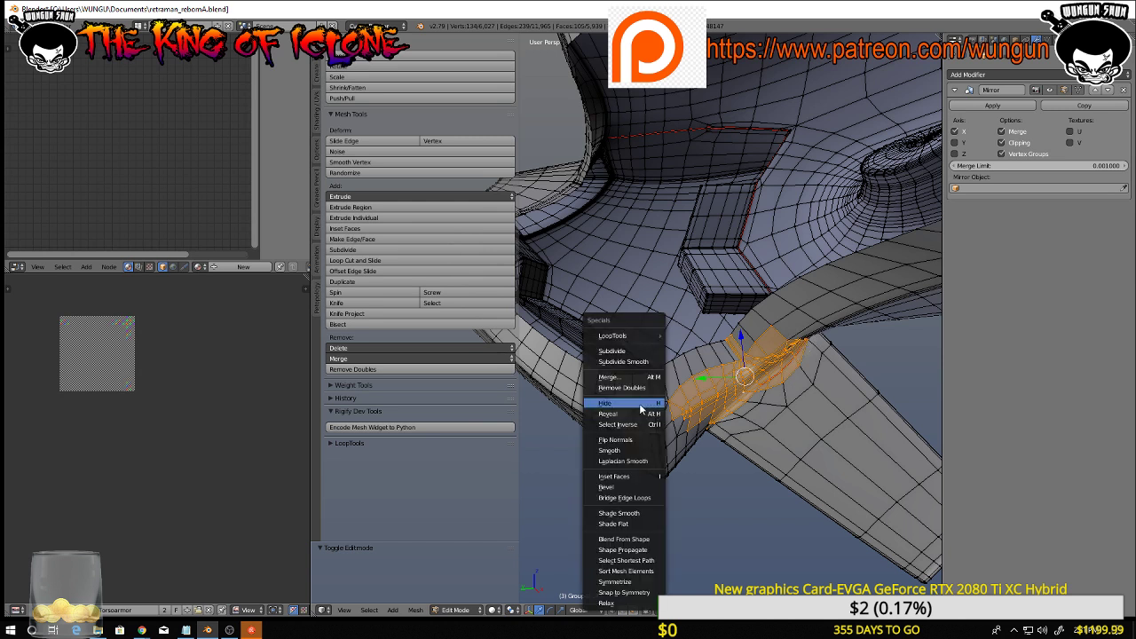
left_click(606, 602)
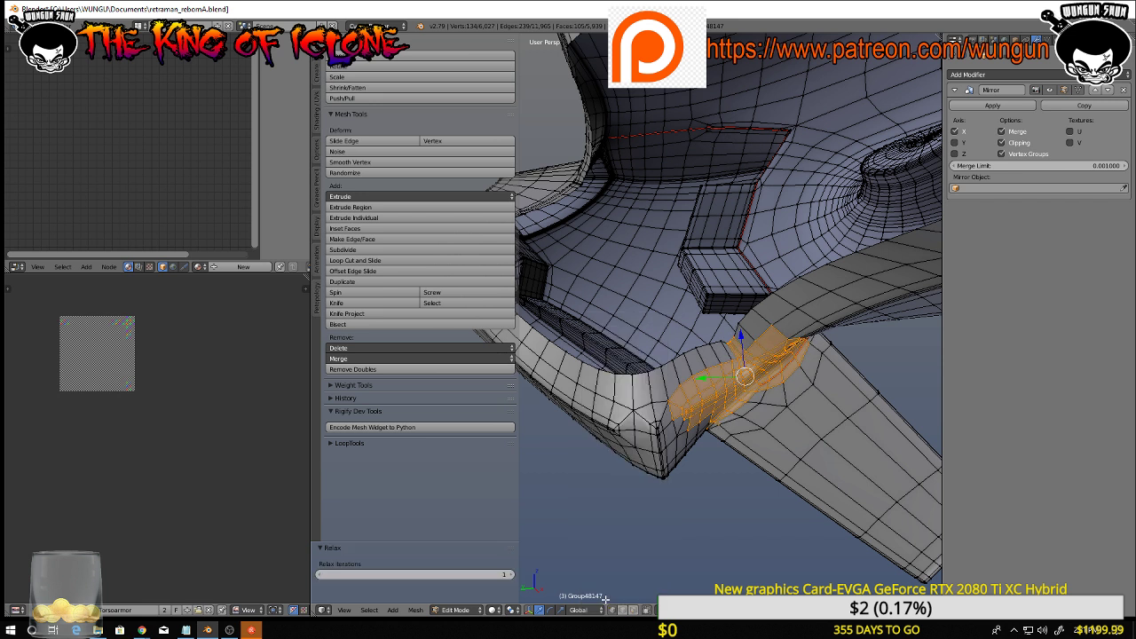
key("w")
left_click(607, 603)
left_click(391, 162)
left_click(391, 166)
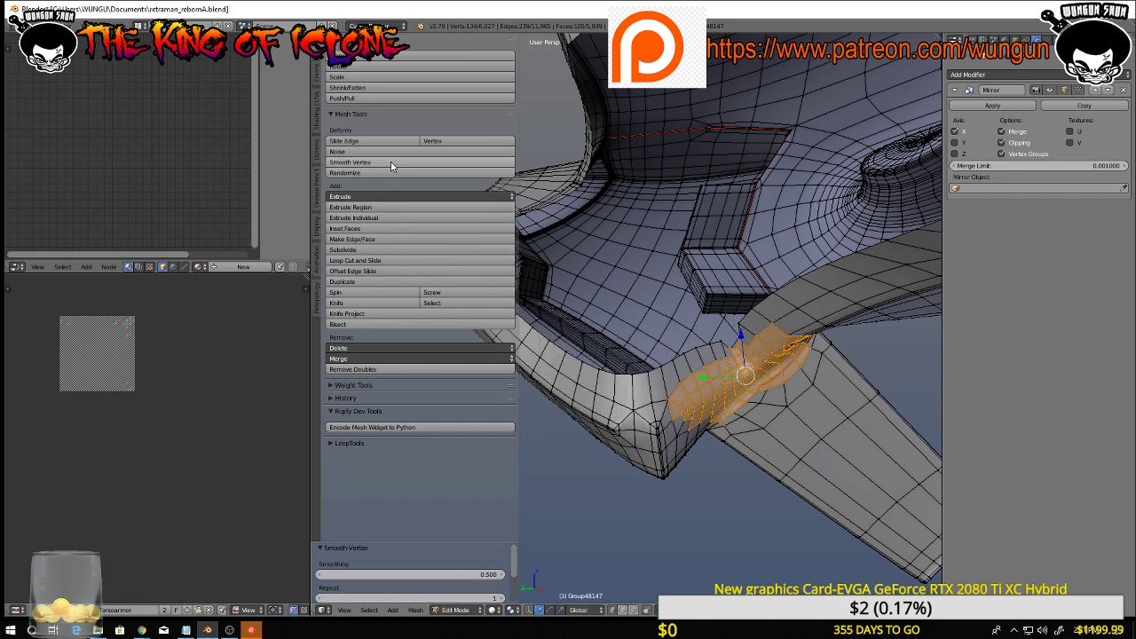
key("ctrl+z")
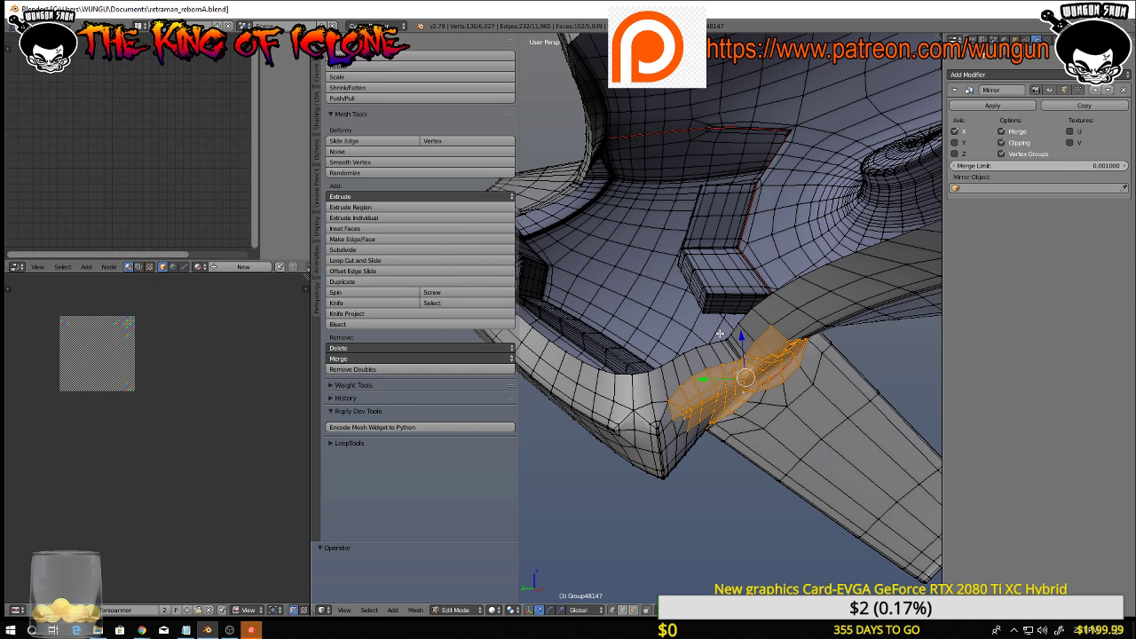
Apply Smooth Vertex twice to the selected region around the cheek guard corner
left_click(387, 163)
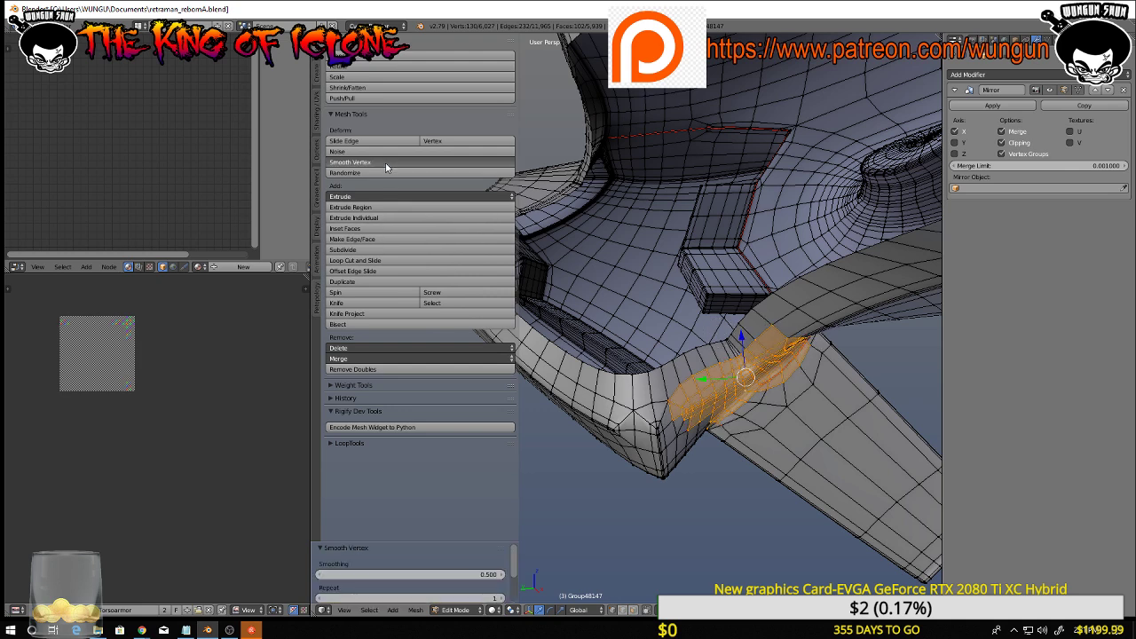
left_click(387, 167)
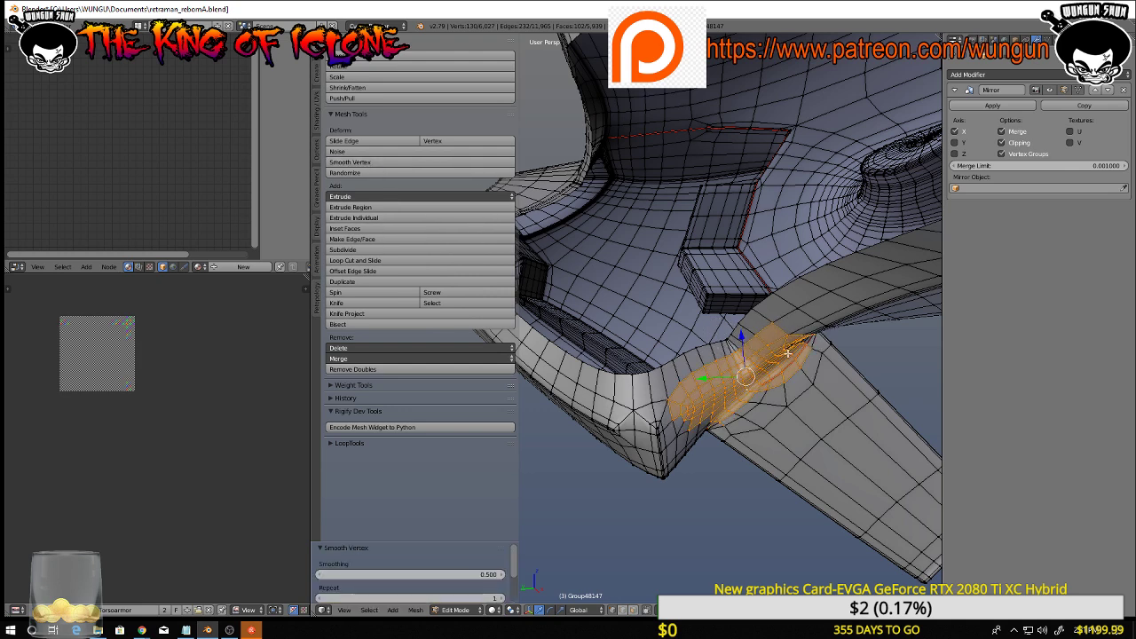
Switch to face selection and add the unselected faces inside the narrow crease of the cheek guard corner to the selected region
middle_click_drag(812, 325, 695, 291)
scroll(796, 336, "up", 3)
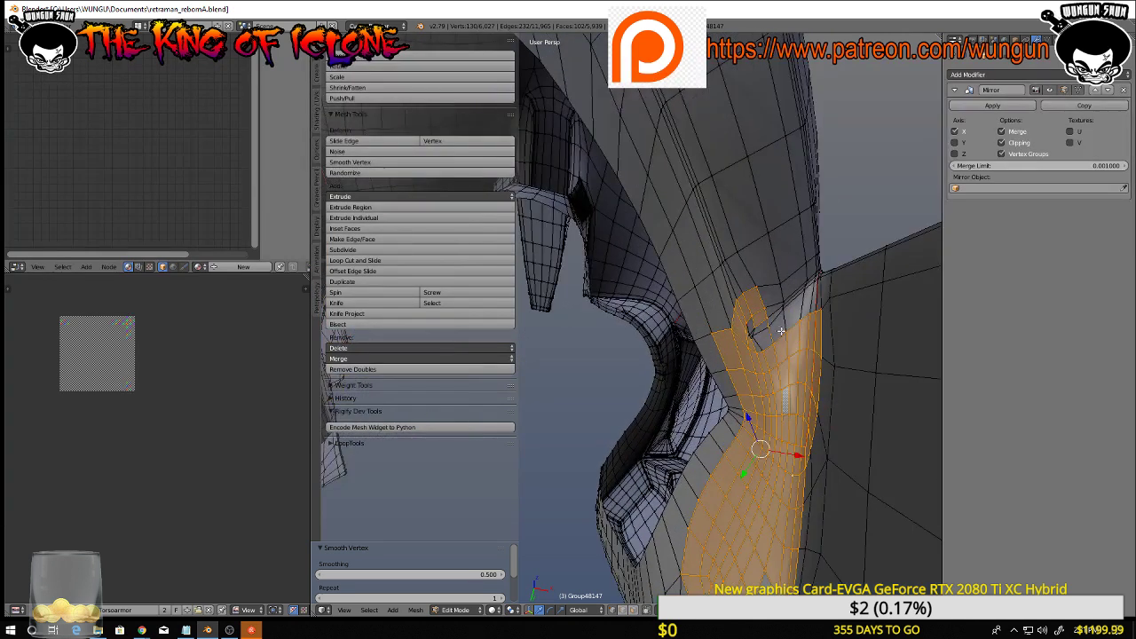
key("ctrl+Tab")
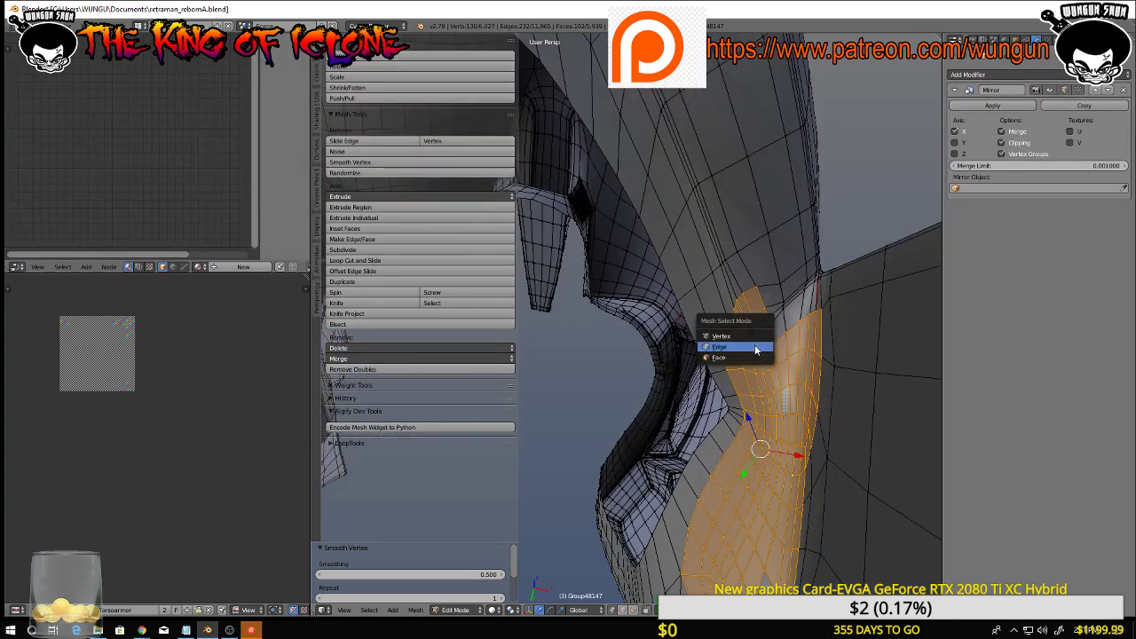
left_click(754, 357)
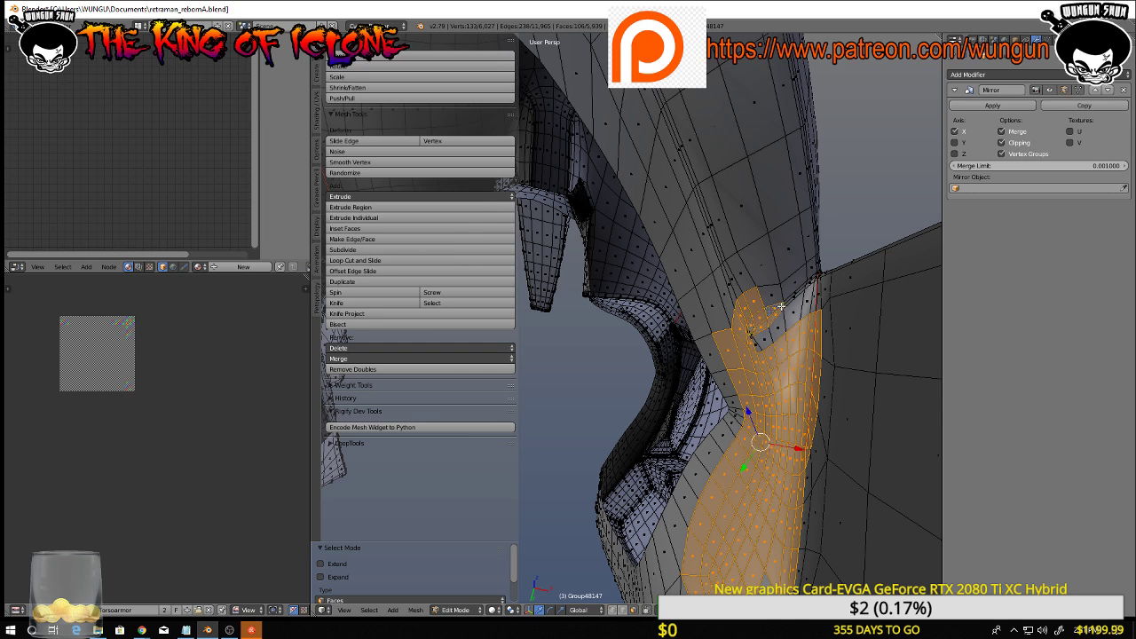
scroll(780, 306, "up", 2)
right_click(804, 288, "shift")
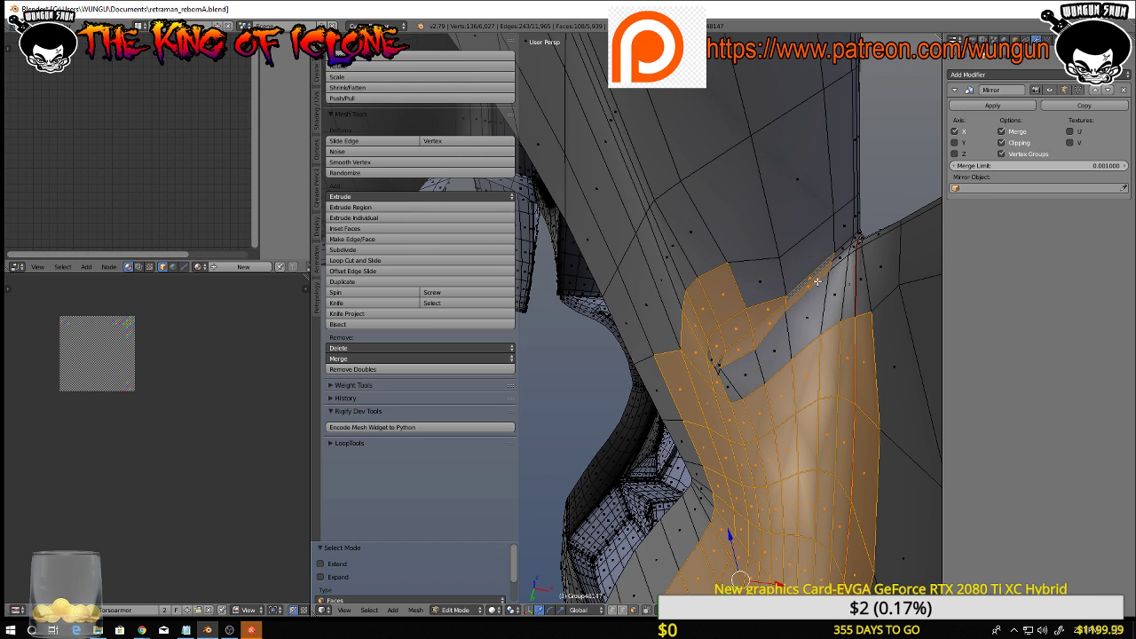
right_click(838, 293, "shift")
right_click(815, 316, "shift")
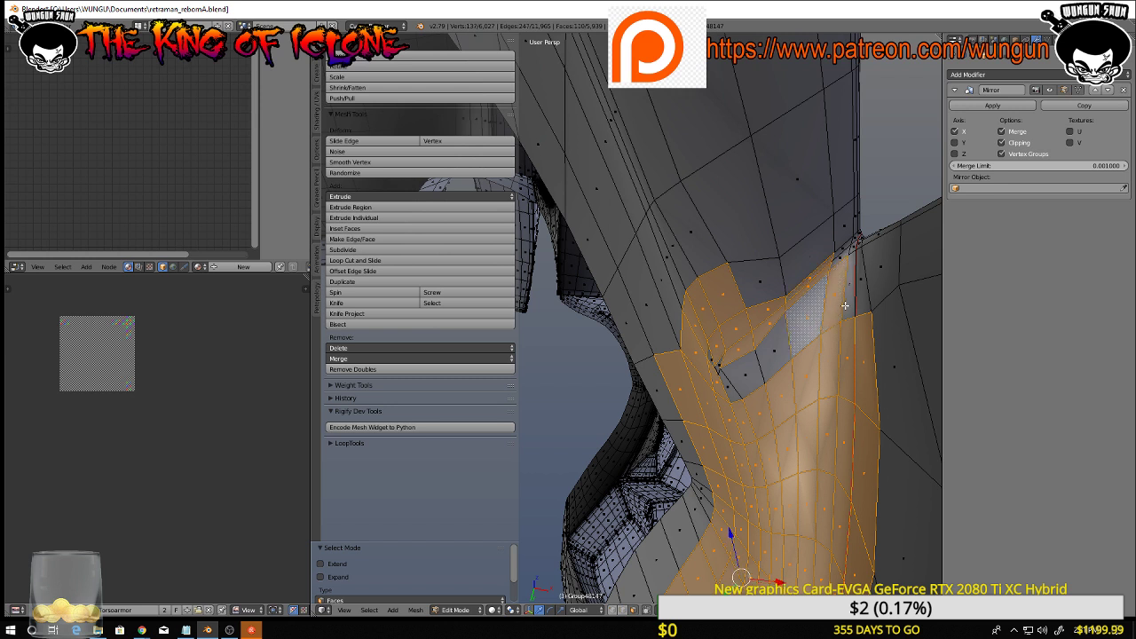
right_click(781, 341, "shift")
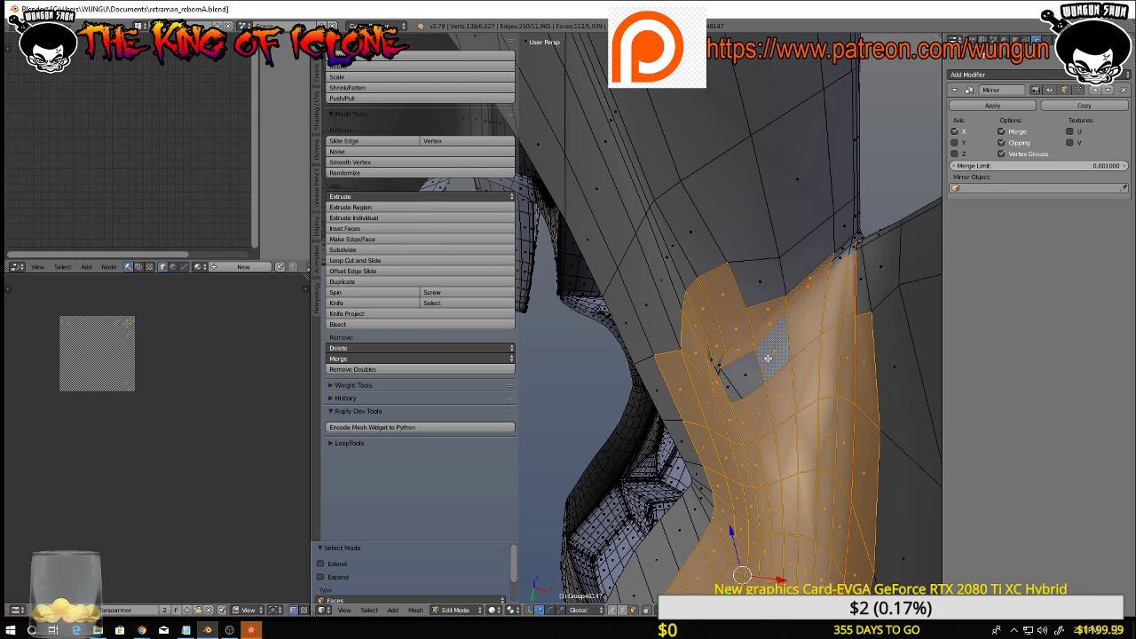
right_click(742, 382, "shift")
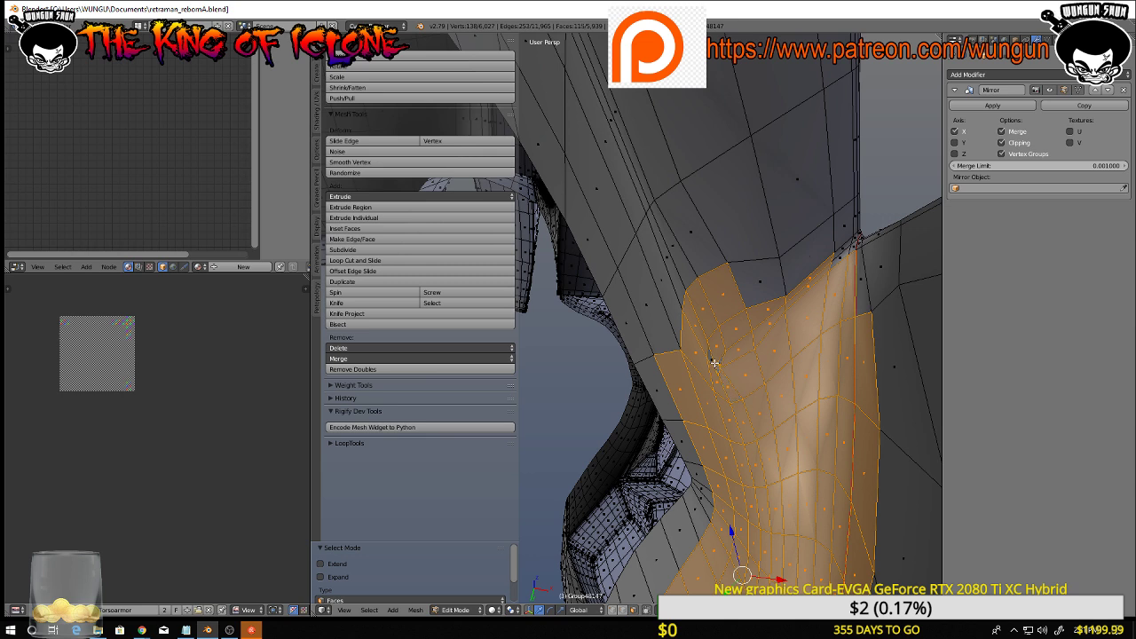
Add the remaining faces at the crease's far end to the selection and apply Smooth Vertex to the region
middle_click_drag(767, 335, 766, 290)
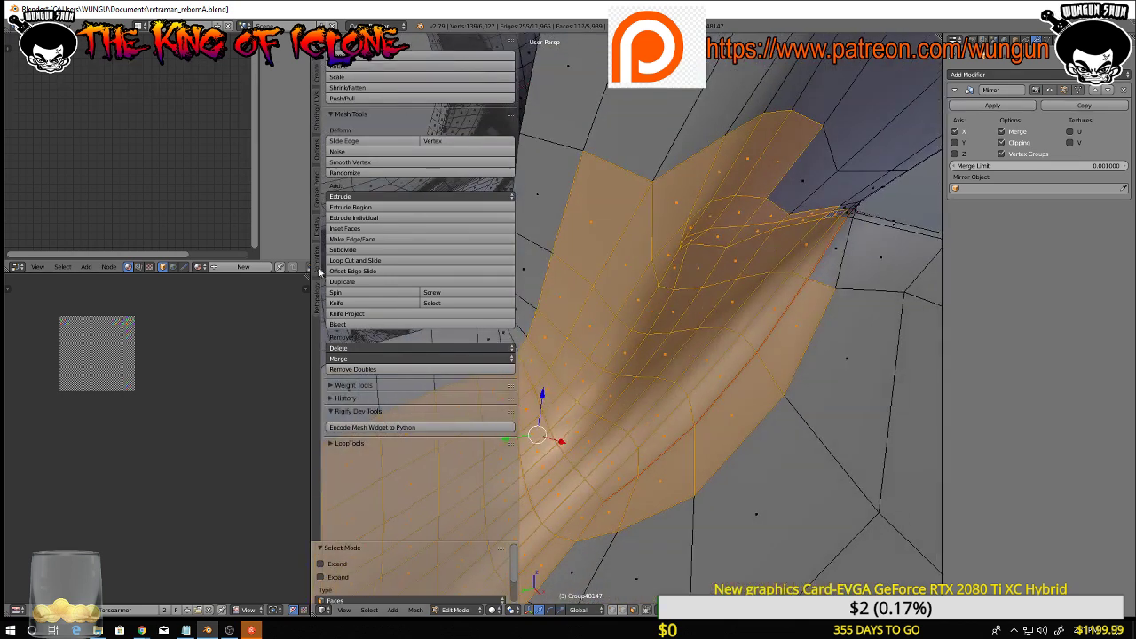
right_click(812, 193, "shift")
right_click(842, 195, "shift")
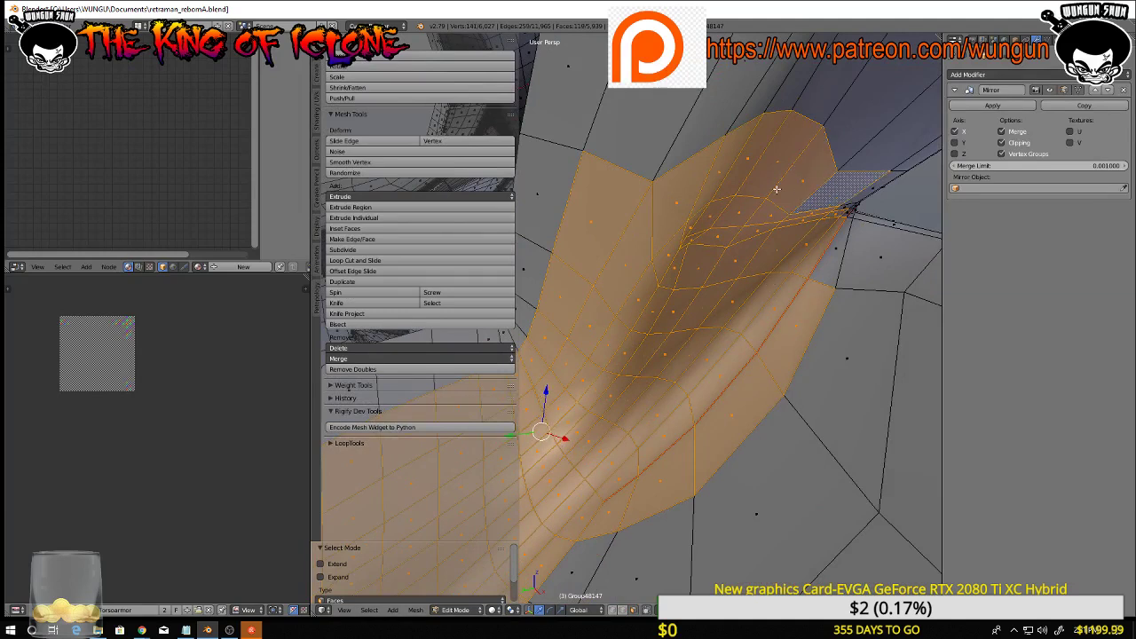
scroll(728, 203, "down", 5)
middle_click_drag(776, 186, 711, 200)
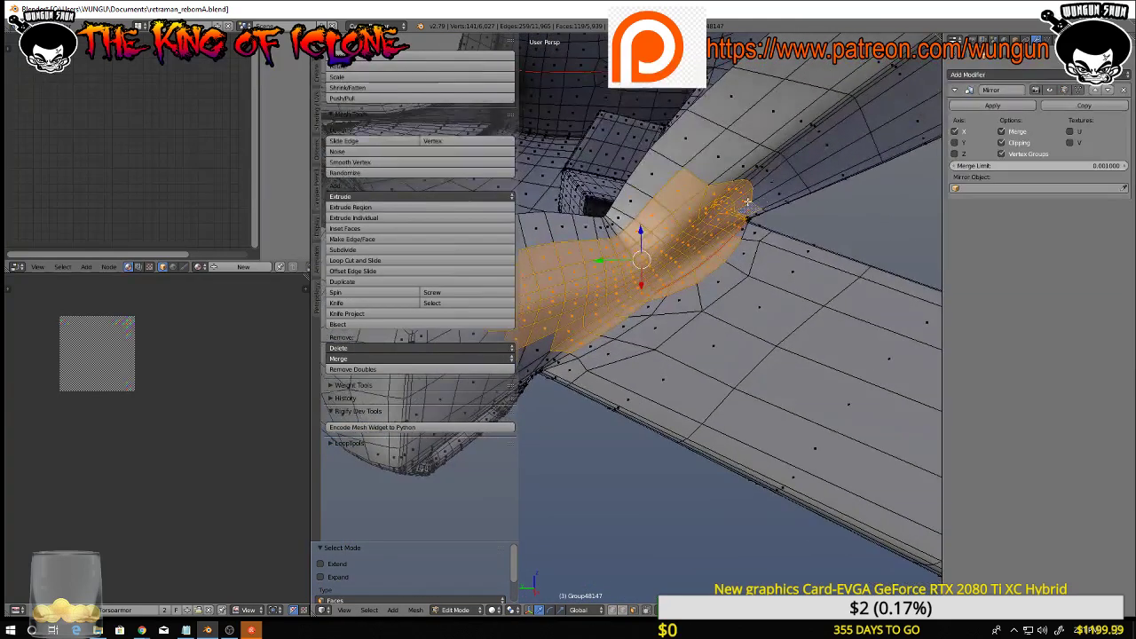
left_click(395, 163)
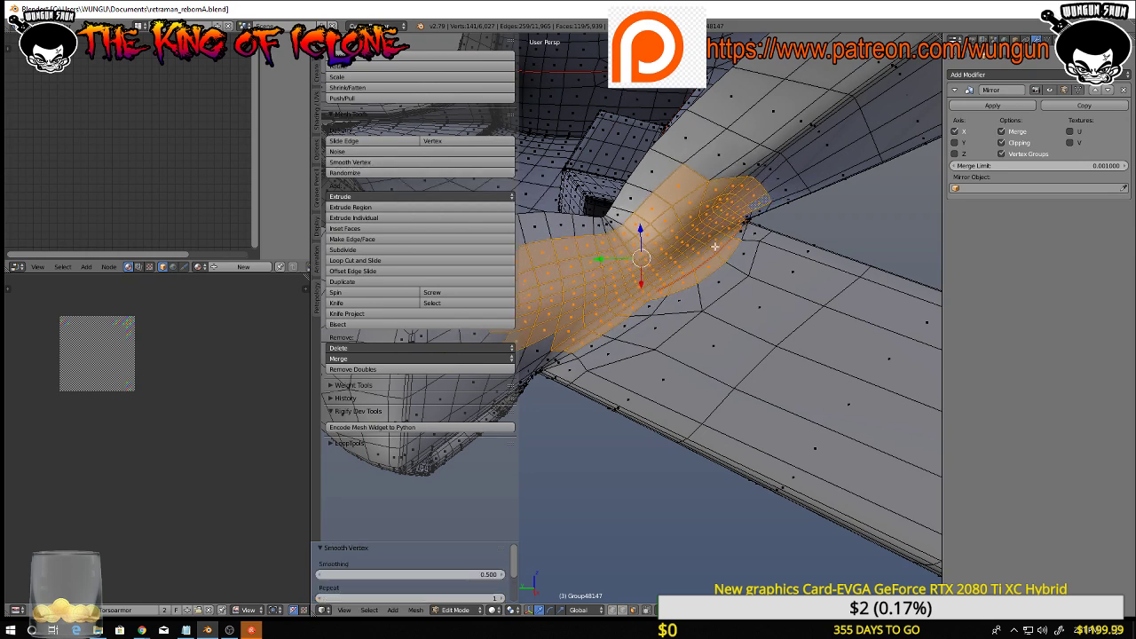
Inspect the smoothed corner from several angles, deselect everything, and check the surface in Object Mode before returning to Edit Mode
middle_click_drag(621, 222, 711, 344)
scroll(710, 348, "up", 6)
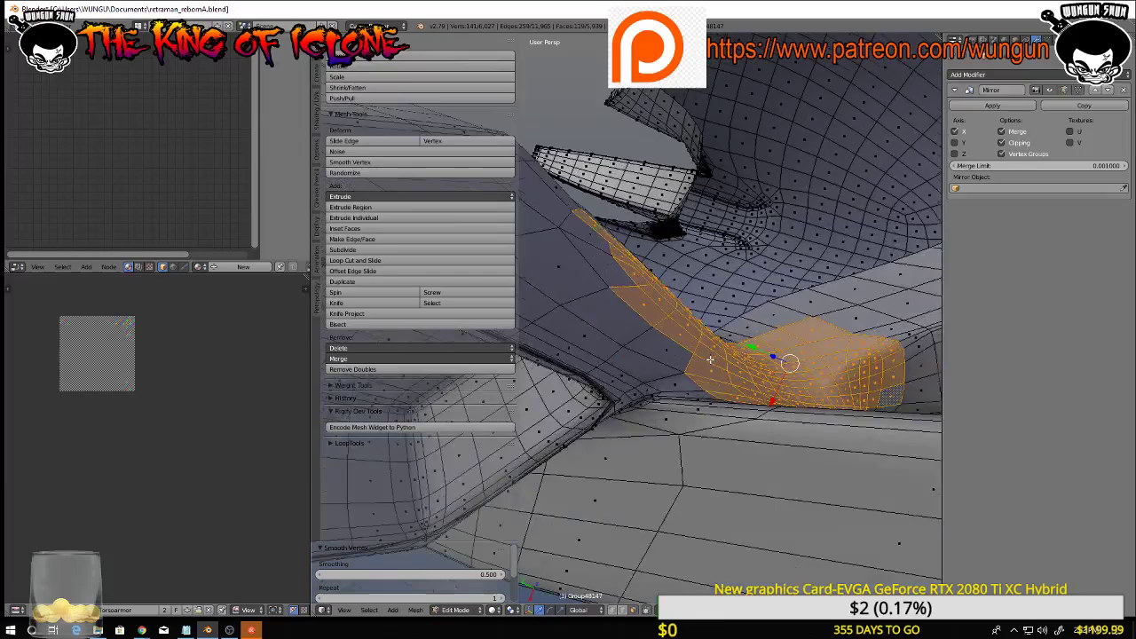
mouse_move(649, 449)
middle_mouse_down()
mouse_move(721, 429)
mouse_move(715, 376)
mouse_move(661, 445)
middle_mouse_up()
scroll(662, 445, "down", 7)
mouse_move(723, 421)
middle_mouse_down()
mouse_move(700, 500)
mouse_move(735, 439)
mouse_move(648, 434)
mouse_move(723, 460)
mouse_move(718, 413)
mouse_move(723, 447)
mouse_move(677, 477)
mouse_move(761, 431)
mouse_move(652, 417)
mouse_move(777, 436)
mouse_move(504, 477)
mouse_move(722, 477)
mouse_move(778, 465)
mouse_move(737, 484)
mouse_move(788, 480)
mouse_move(728, 479)
mouse_move(857, 460)
mouse_move(840, 463)
middle_mouse_up()
key("a")
key("Tab")
key("Tab")
Switch to edge selection, select the edge path along the groove beneath the raised block, and undo the last selection extension
key("ctrl+Tab")
left_click(716, 477)
scroll(789, 479, "down", 3)
scroll(755, 471, "up", 4)
middle_click_drag(725, 464, 959, 458)
middle_click_drag(762, 418, 719, 436)
middle_click_drag(843, 409, 729, 434)
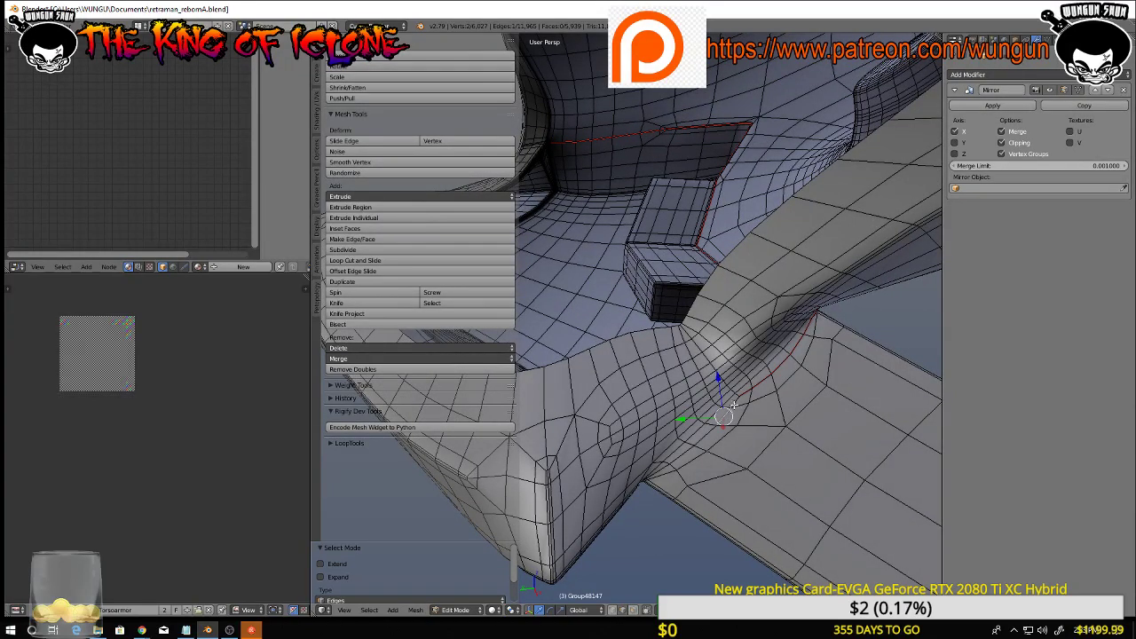
middle_click_drag(708, 432, 816, 323)
scroll(681, 367, "down", 10)
scroll(748, 341, "up", 5)
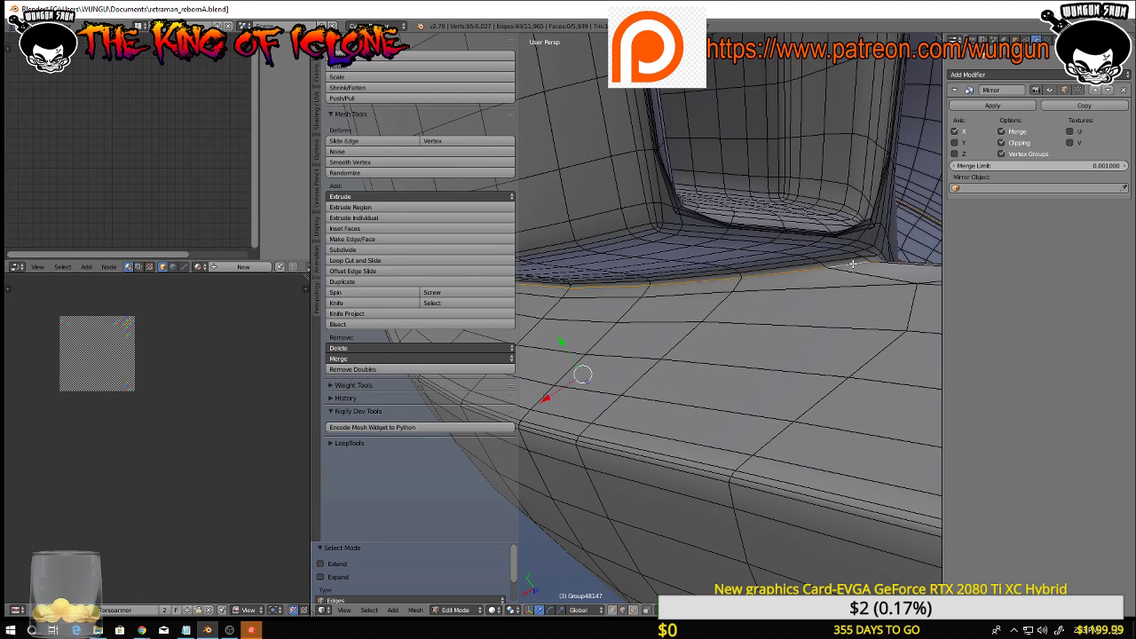
key("ctrl+z")
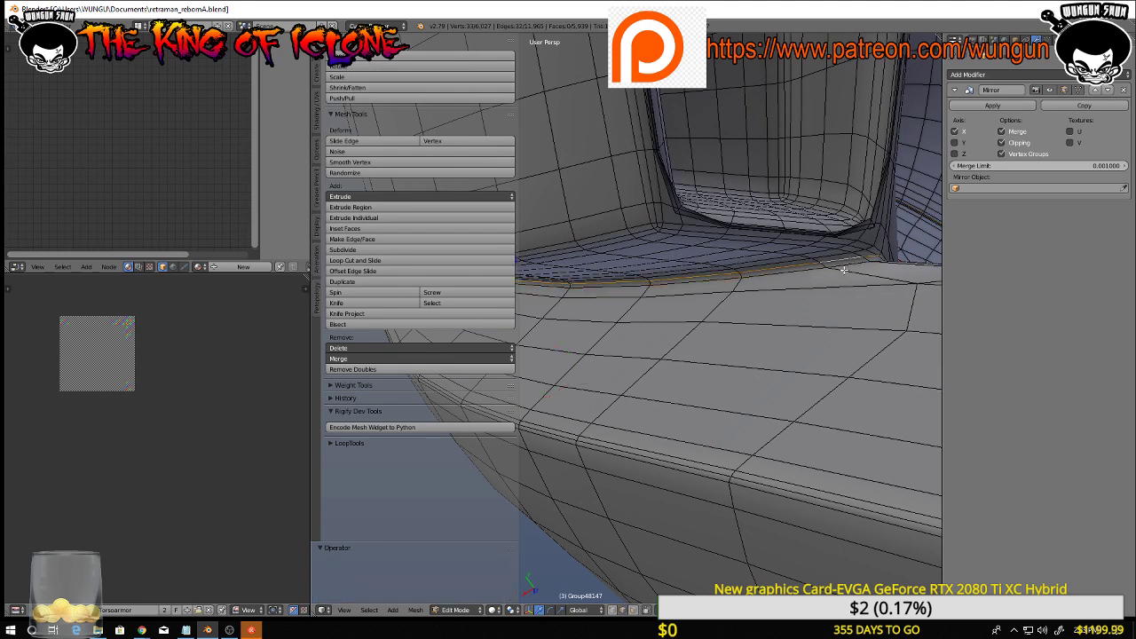
Extend the edge selection around the front corner of the groove below the raised block
scroll(844, 270, "down", 2)
middle_click_drag(870, 259, 858, 307)
scroll(858, 307, "down", 5)
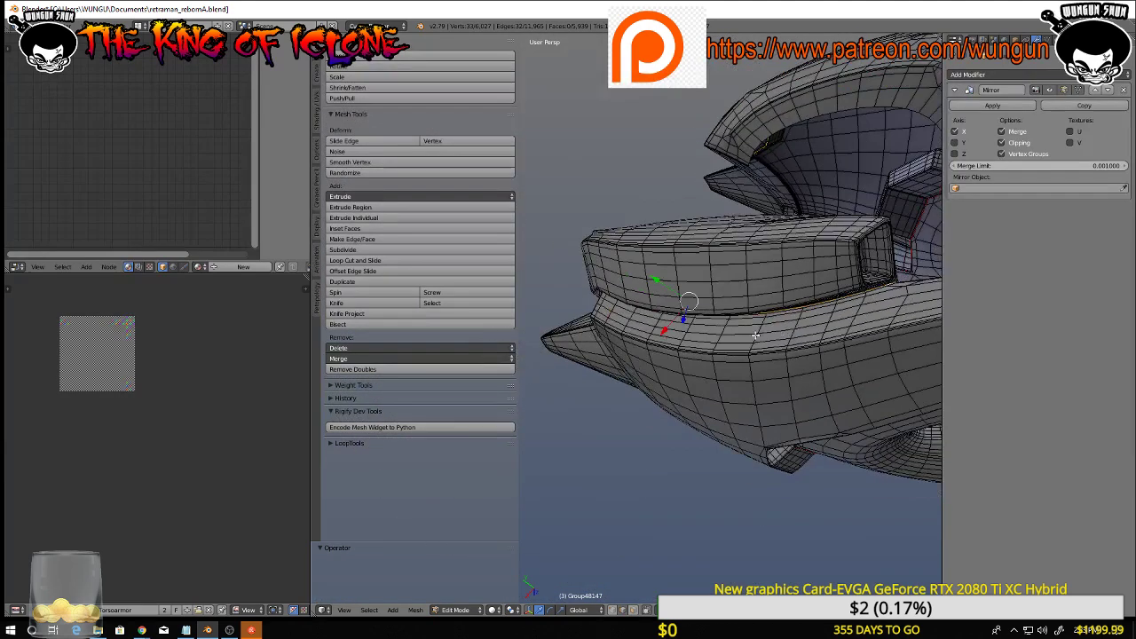
middle_click_drag(755, 335, 713, 315)
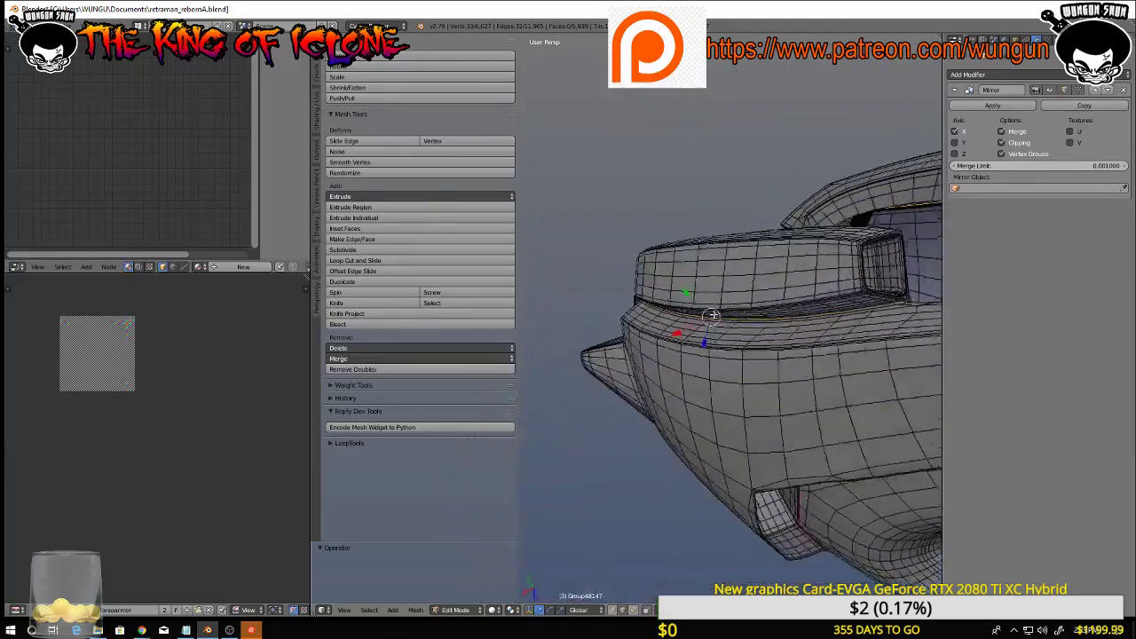
middle_click_drag(799, 266, 767, 334)
middle_click_drag(654, 483, 796, 351)
scroll(743, 361, "up", 5)
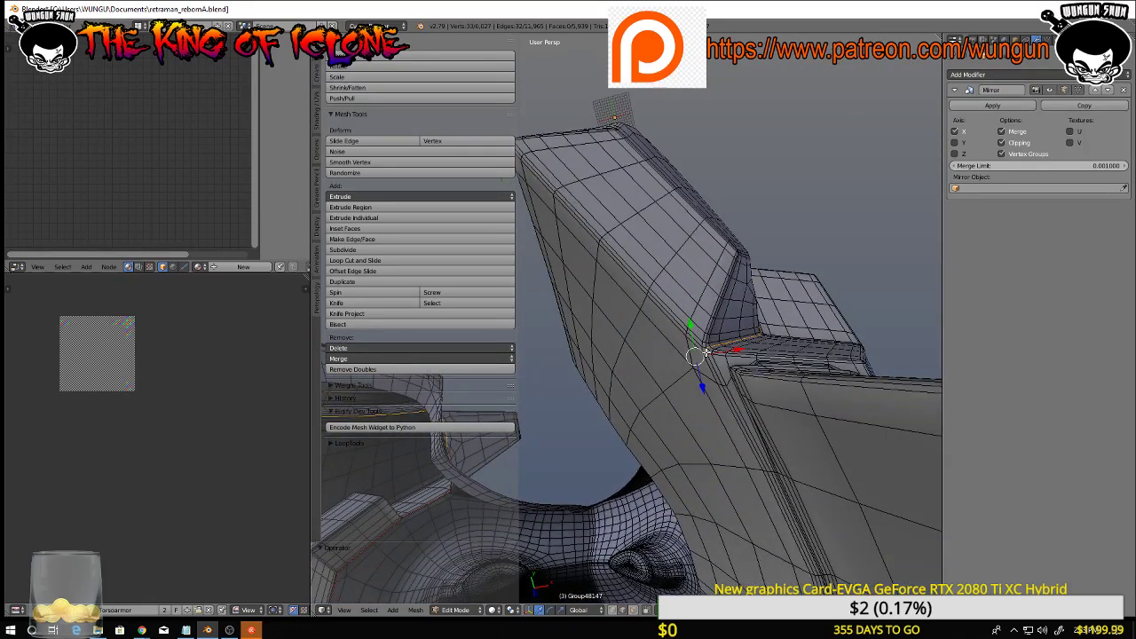
scroll(707, 352, "up", 3)
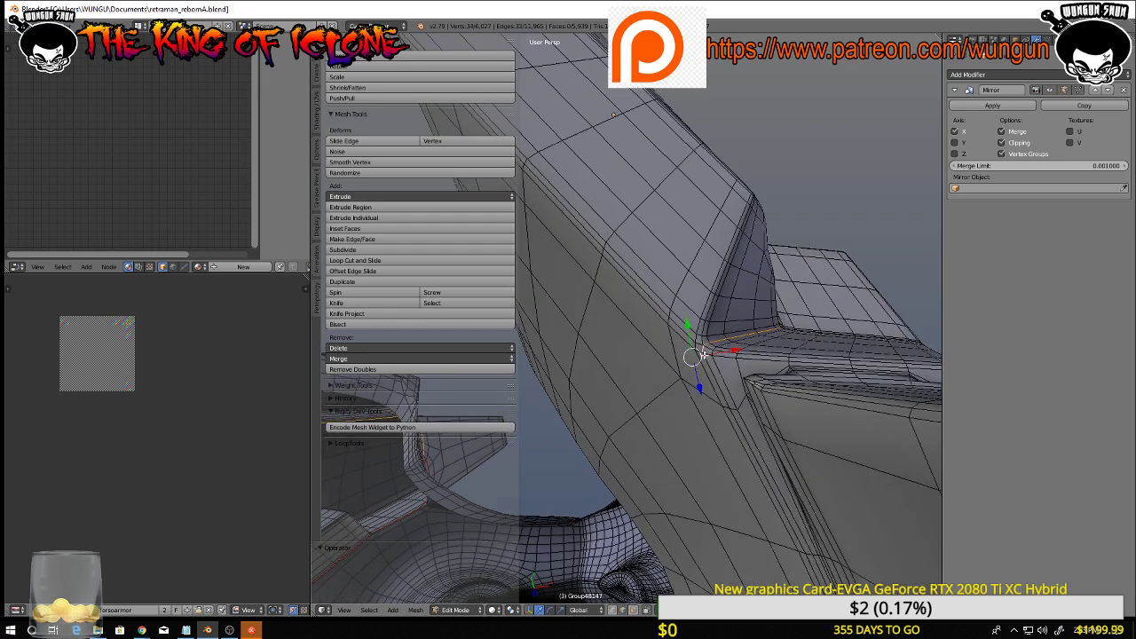
Extend the edge selection along the curved rim down to the long spike's base and mark it as a seam
scroll(721, 385, "down", 4)
middle_click_drag(742, 408, 609, 379)
scroll(619, 368, "down", 2)
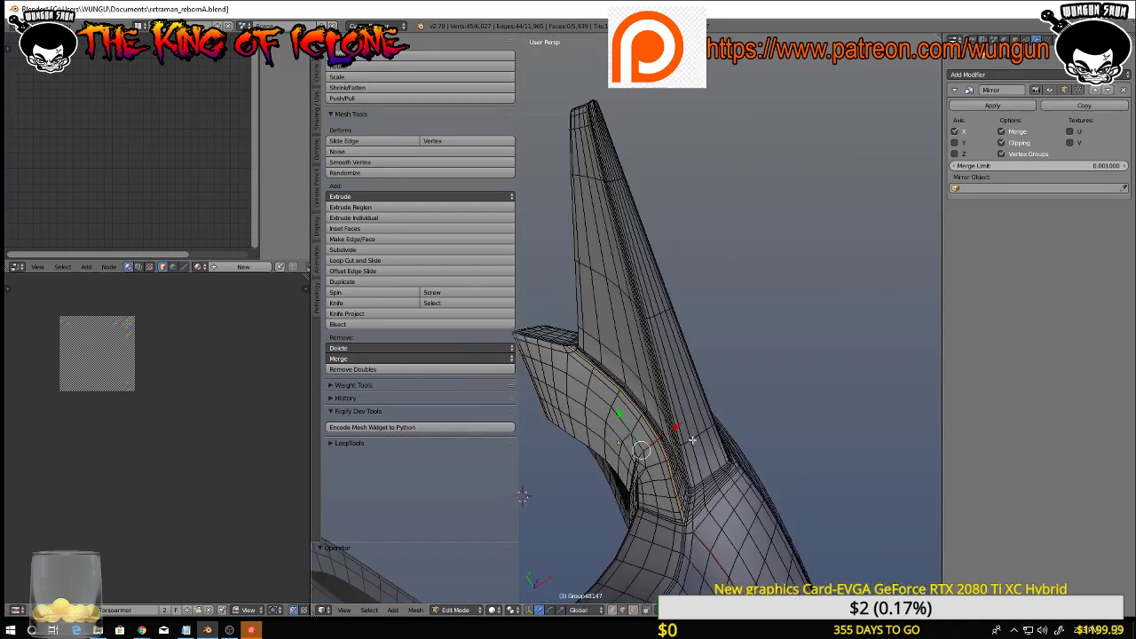
scroll(523, 496, "up", 5)
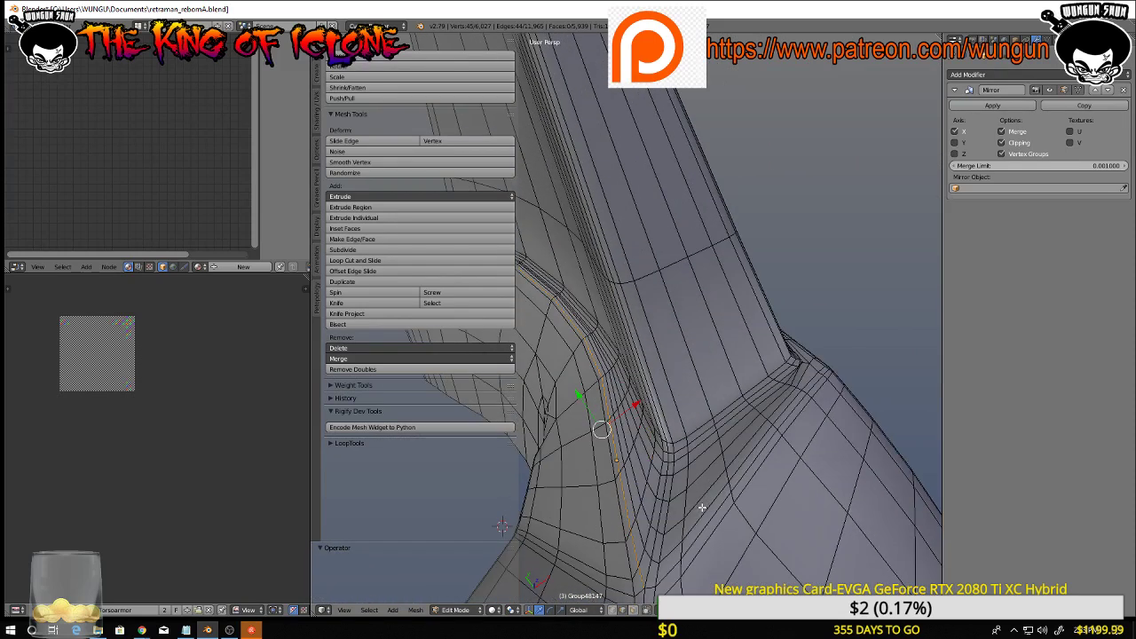
middle_click_drag(682, 523, 696, 455)
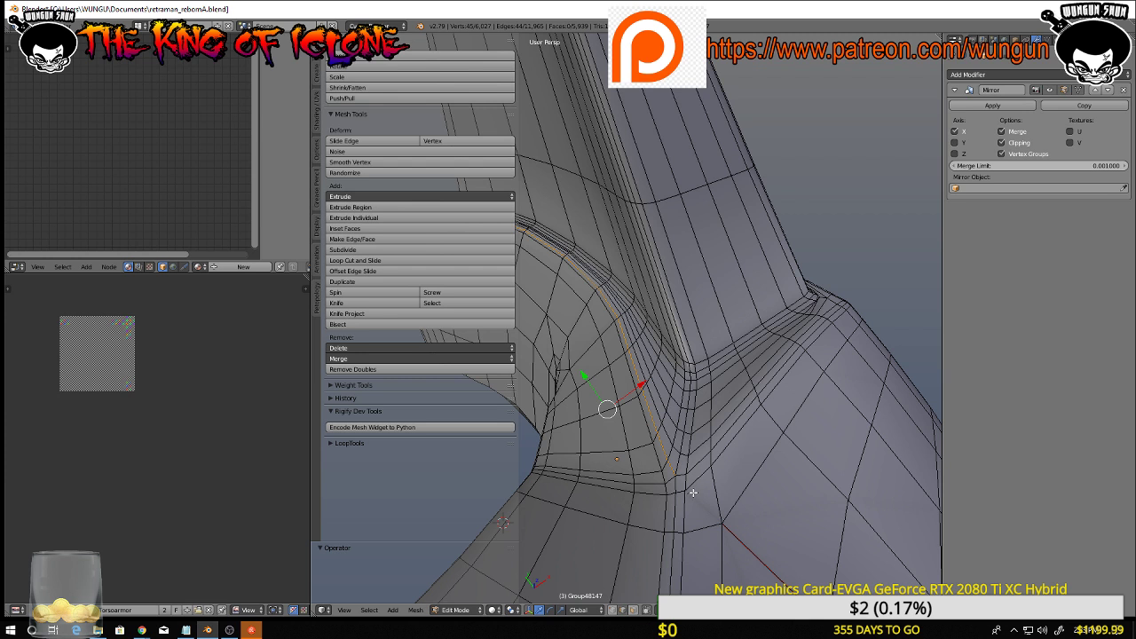
key("ctrl+e")
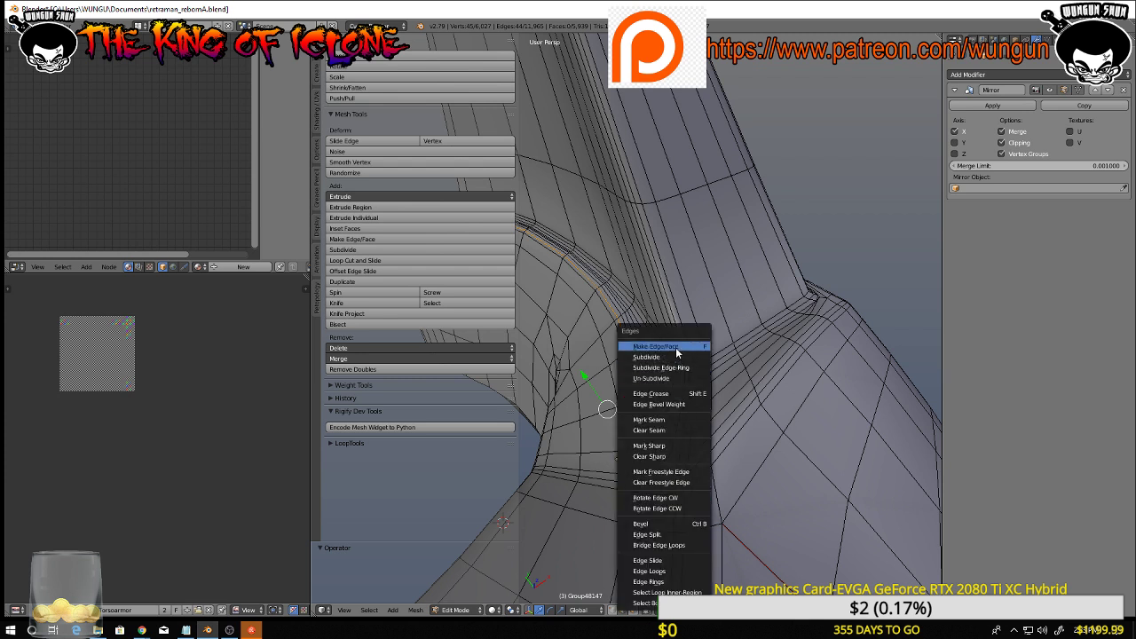
left_click(672, 419)
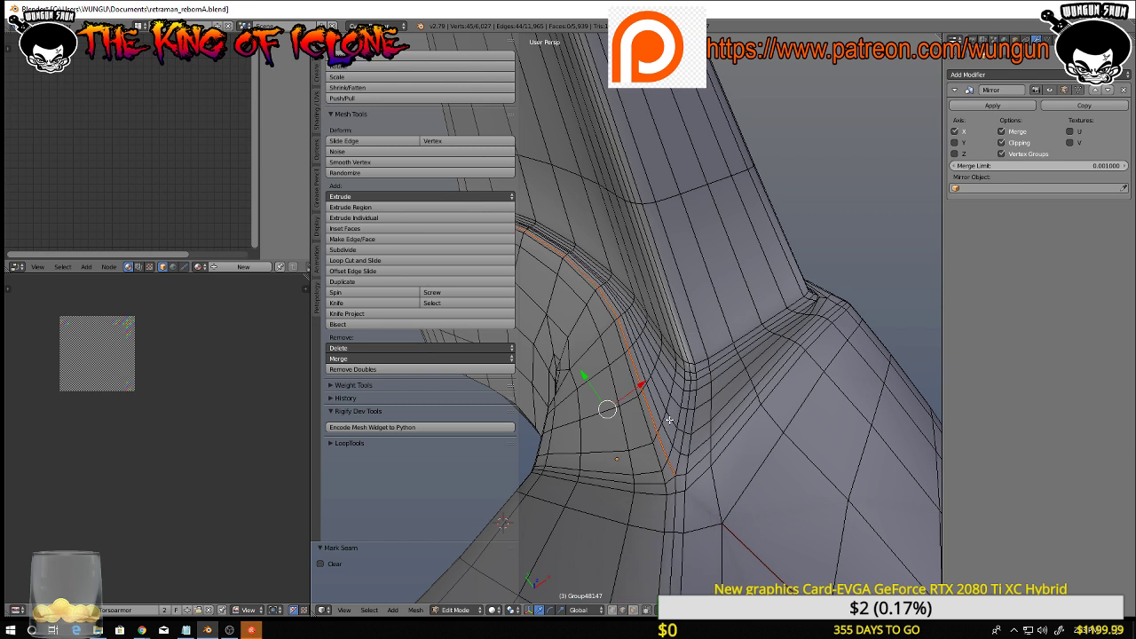
Switch to vertex selection and connect the new seam's end vertex to the end of the existing seam with Vertex Connect Path
right_click(677, 472)
key("ctrl+Tab")
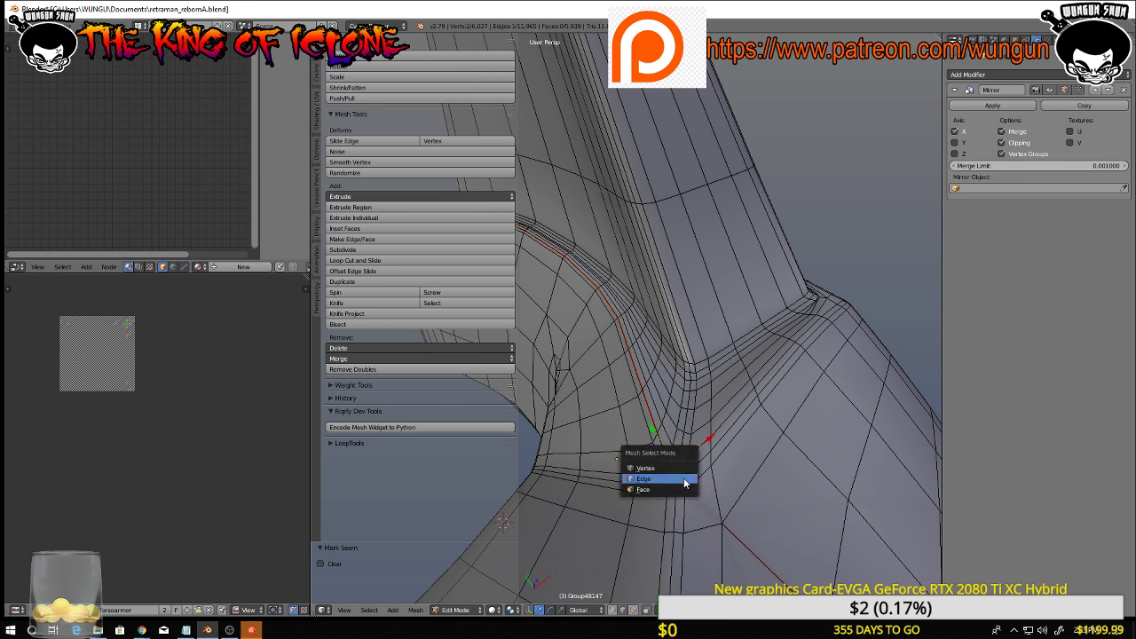
left_click(672, 469)
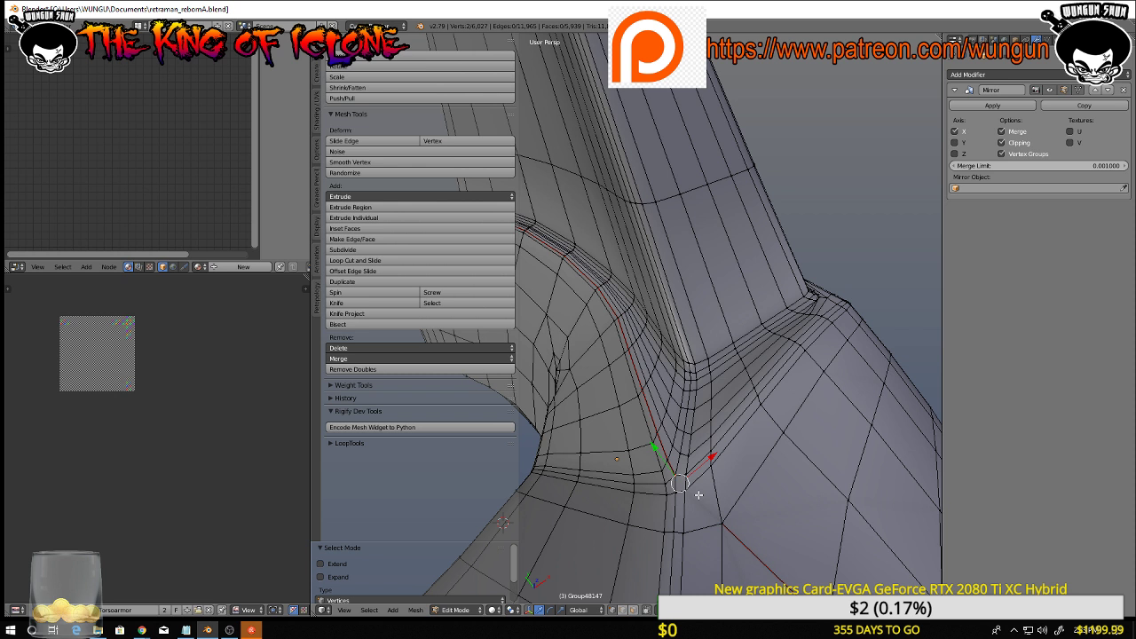
key("j")
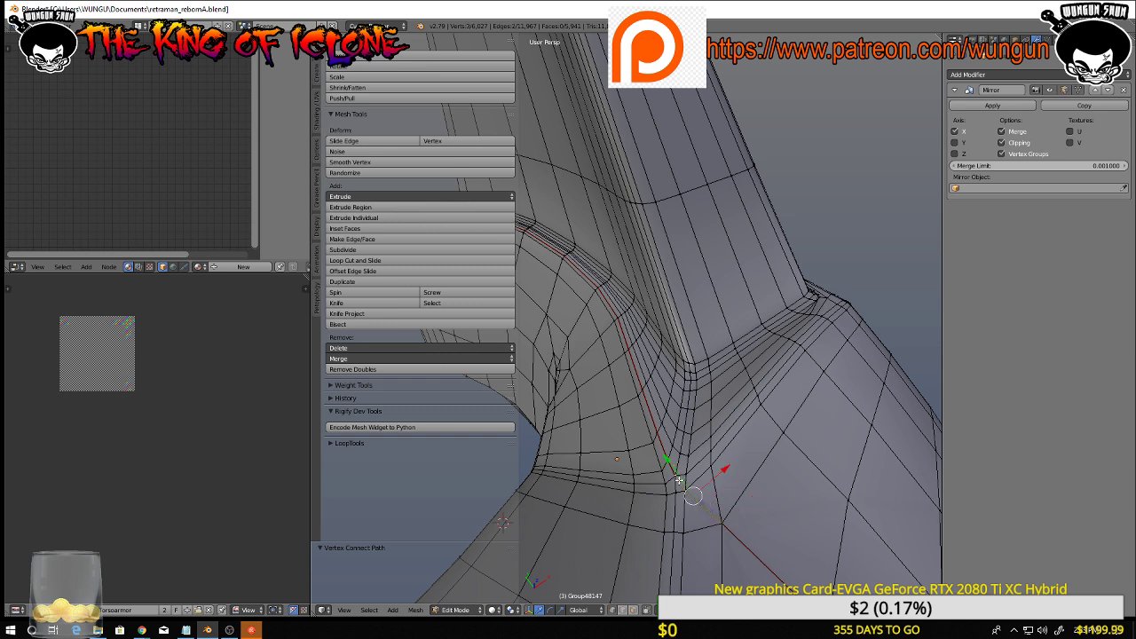
Mark the newly connected edges between the two seams as a seam and deselect everything
scroll(703, 504, "down", 3)
middle_click_drag(703, 503, 694, 508)
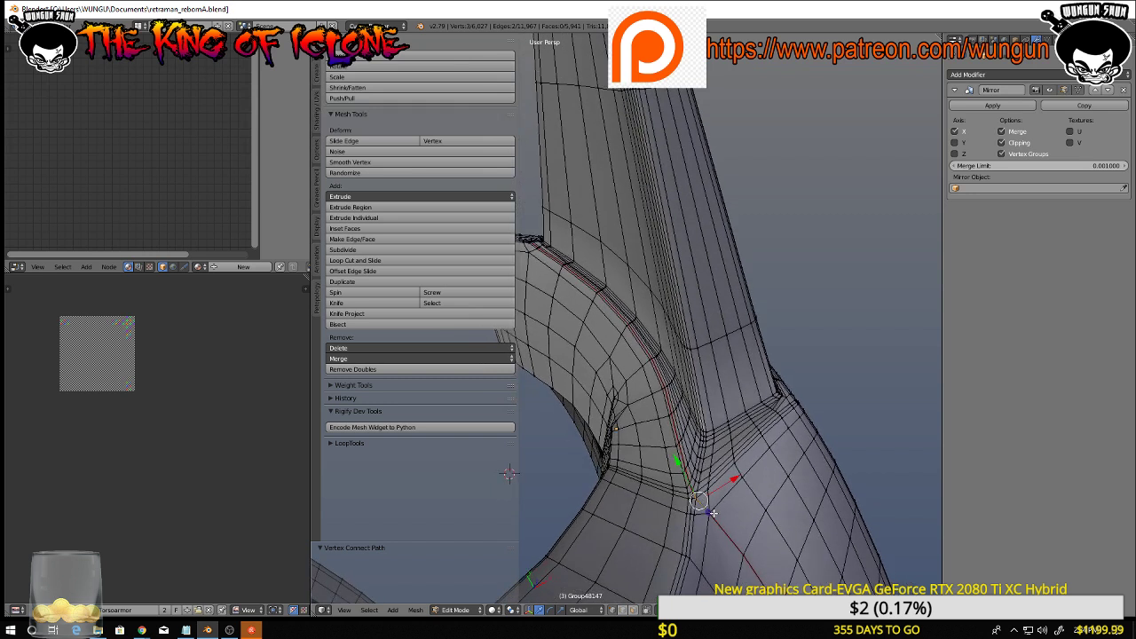
key("ctrl+e")
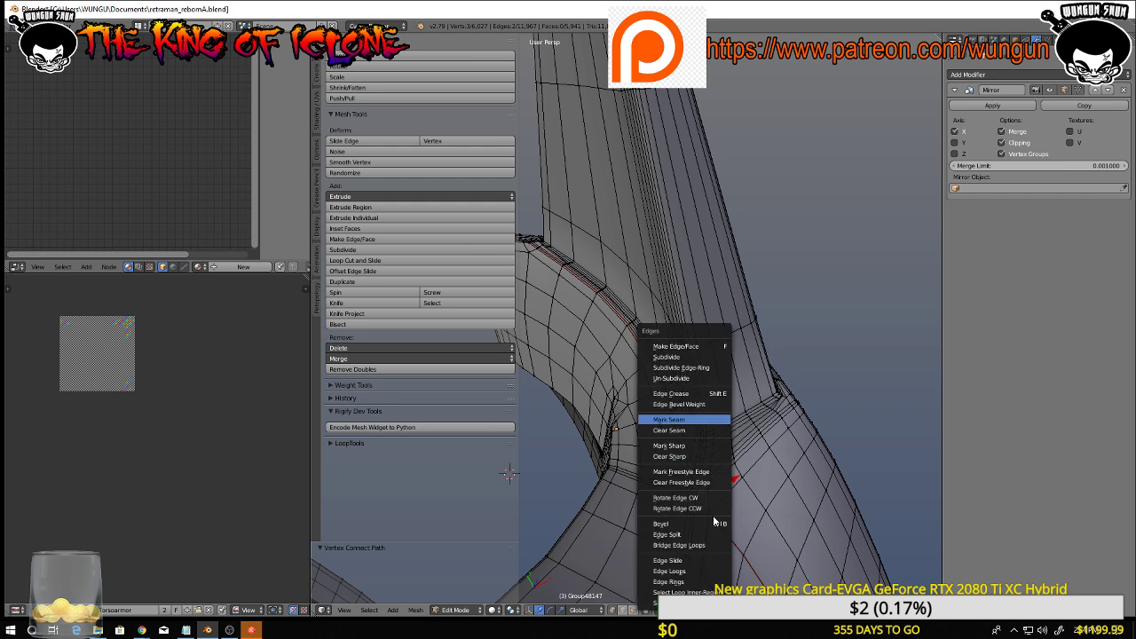
left_click(702, 452)
middle_click_drag(774, 513, 637, 460)
key("a")
Examine the corner of the groove where the large tapered spike's base meets the helmet shell
scroll(739, 516, "down", 2)
scroll(753, 513, "down", 5)
middle_click_drag(745, 530, 619, 381)
scroll(682, 401, "up", 2)
middle_click_drag(664, 403, 648, 460)
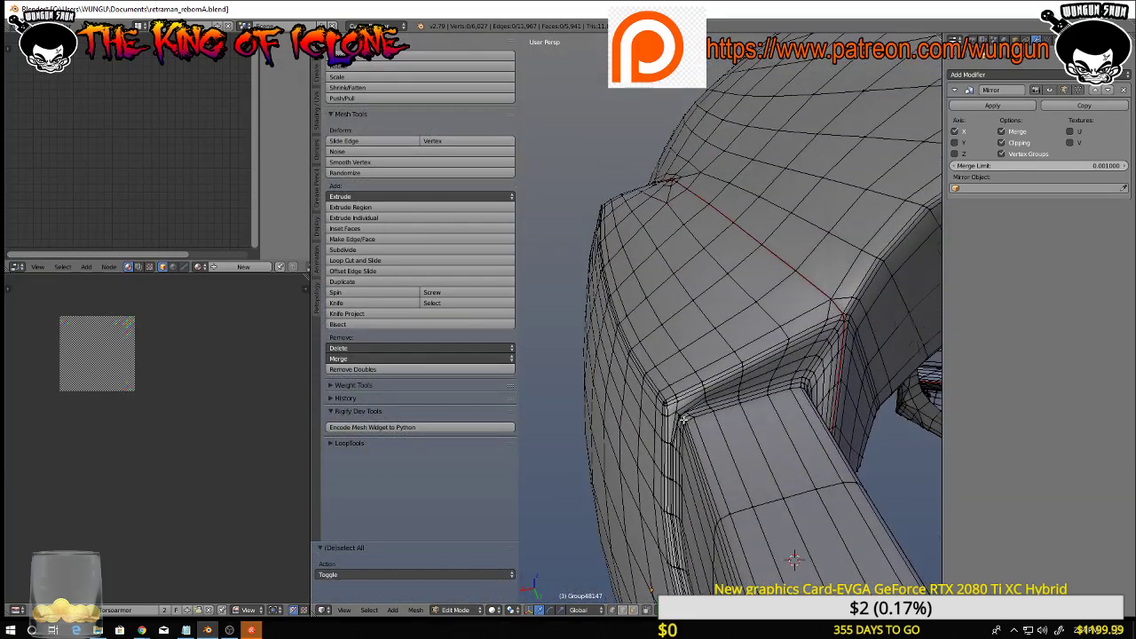
scroll(683, 419, "up", 4)
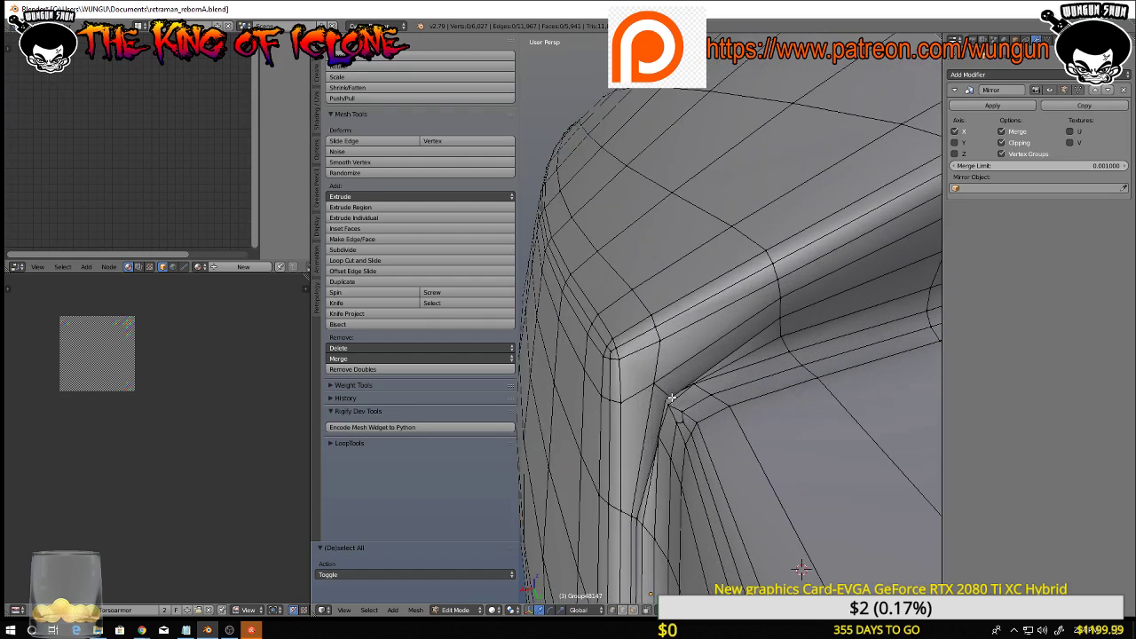
scroll(675, 399, "down", 6)
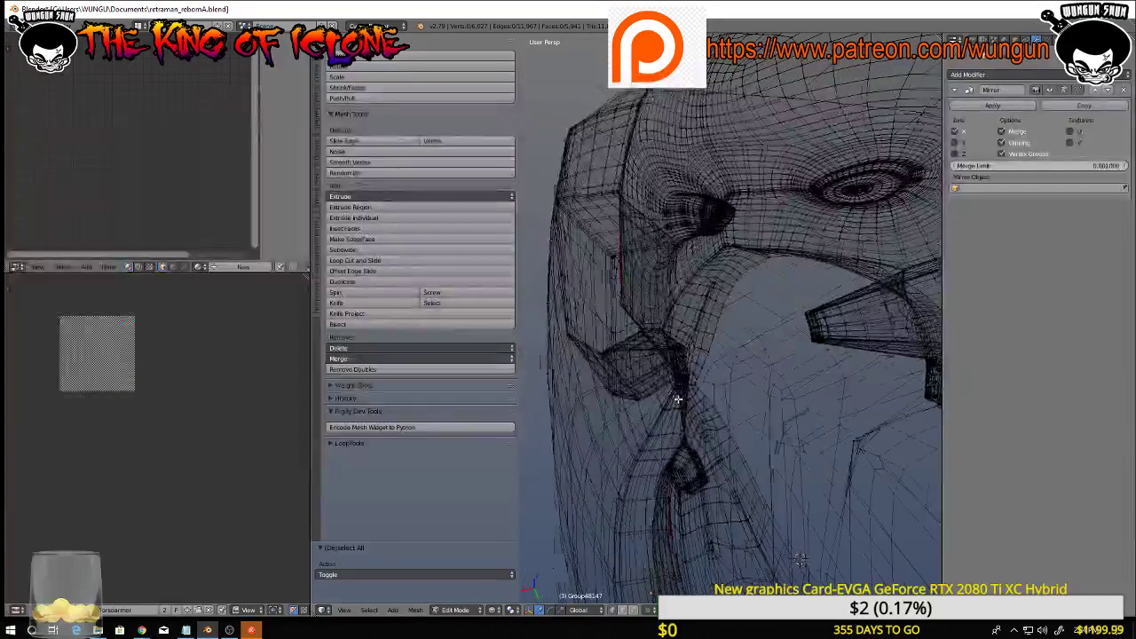
scroll(680, 401, "up", 6)
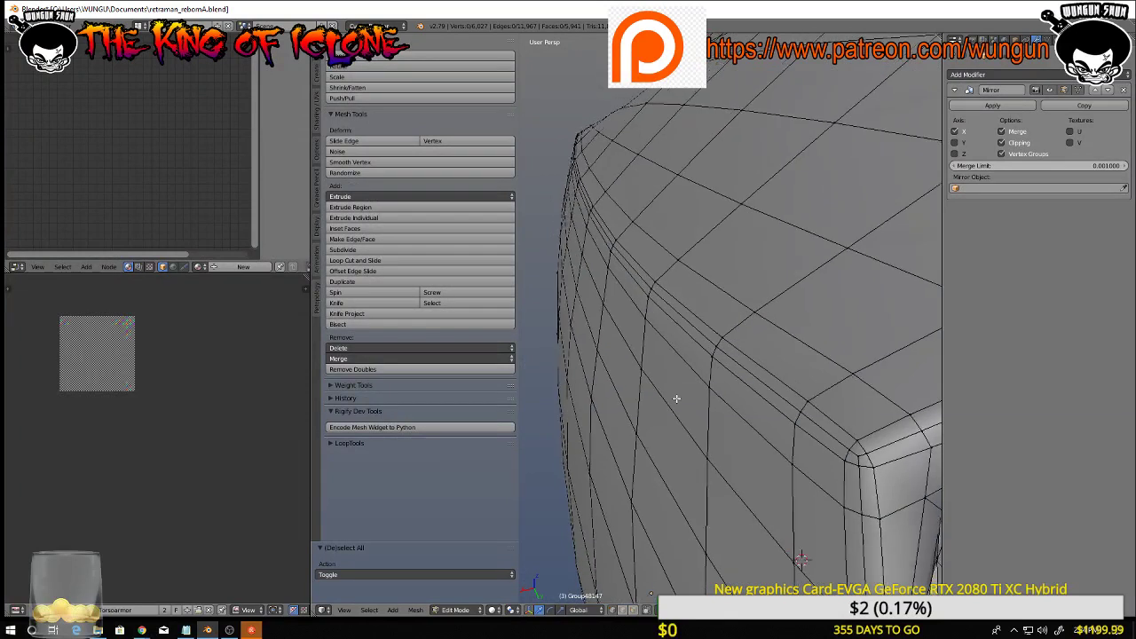
Try smoothing the vertices around the groove corner at the spike's base with Smooth Vertex, then undo it
mouse_move(680, 398)
middle_mouse_down()
mouse_move(655, 388)
mouse_move(697, 408)
middle_mouse_up()
scroll(778, 464, "down", 3)
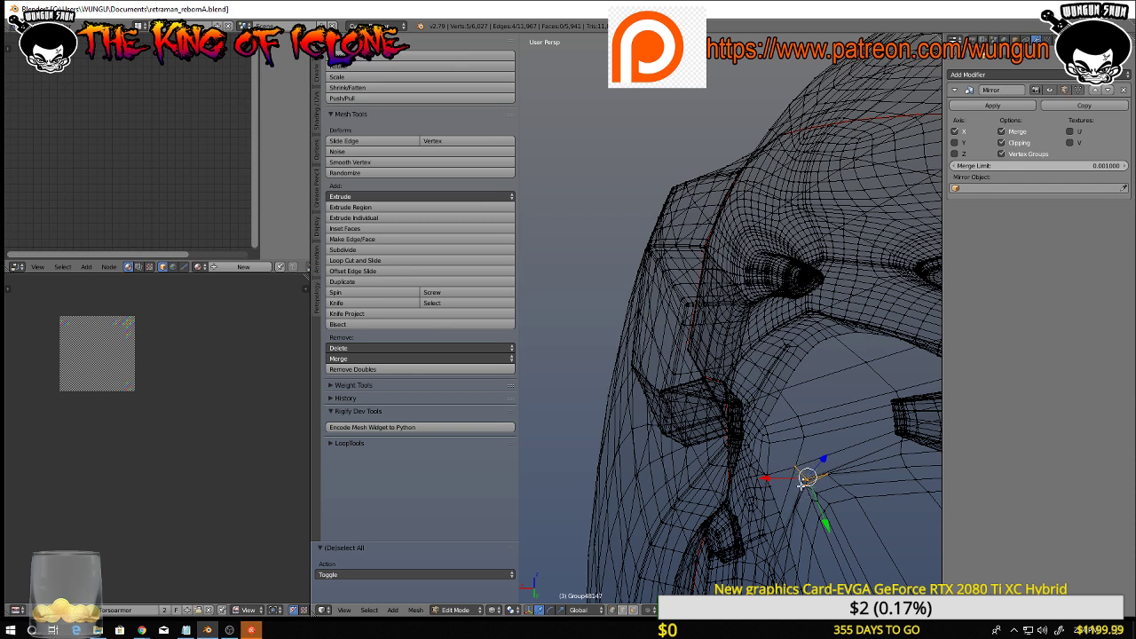
scroll(803, 482, "up", 3)
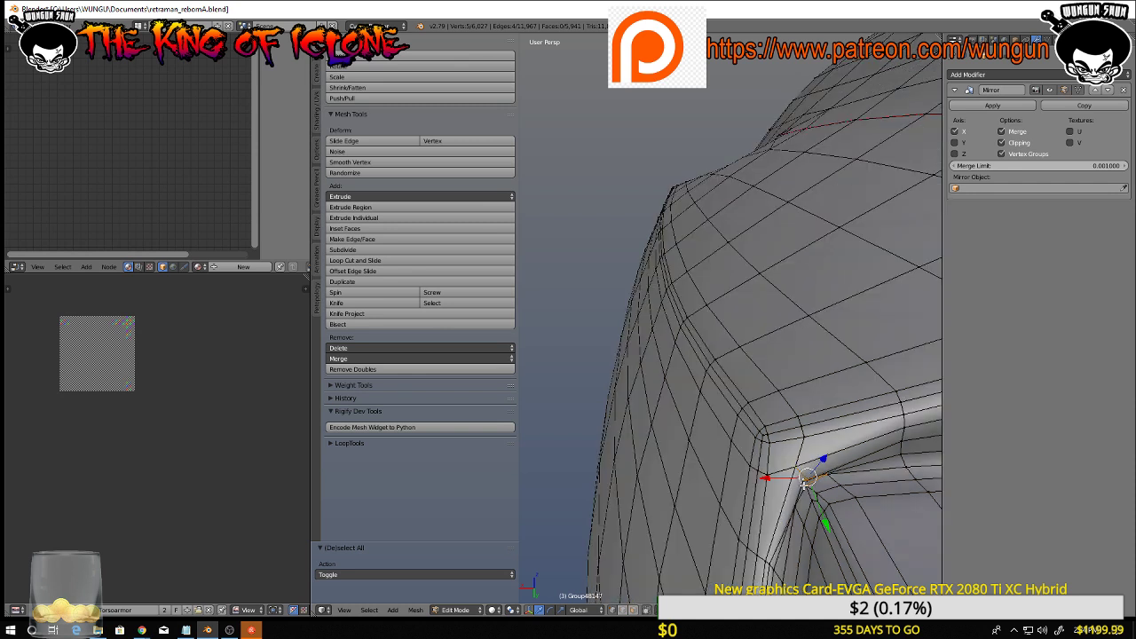
left_click_drag(806, 484, 847, 463)
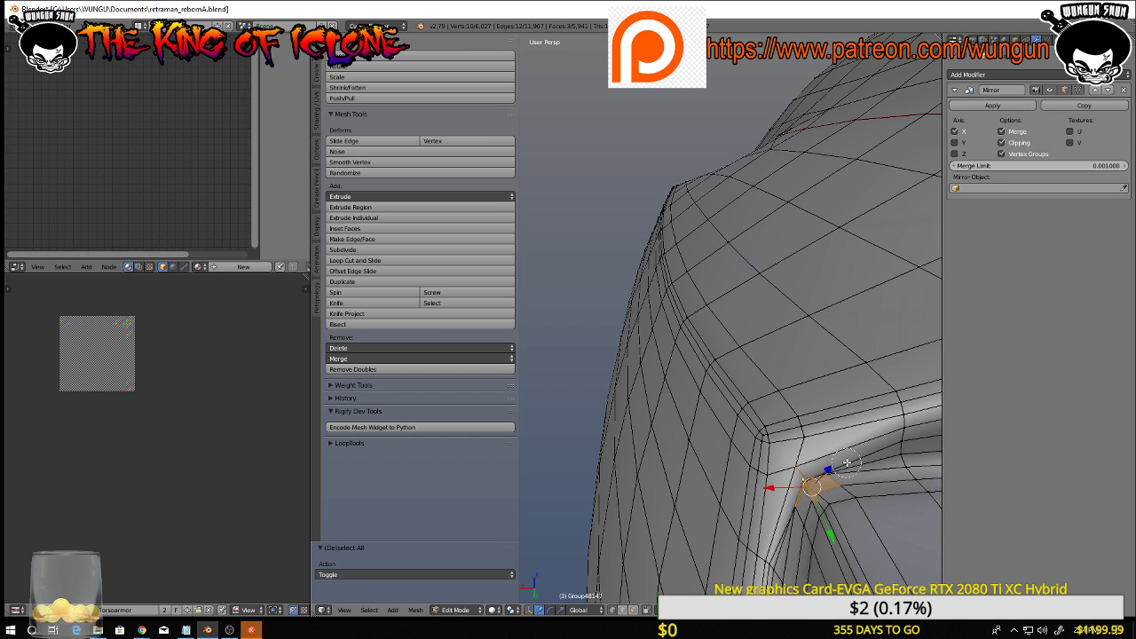
mouse_move(786, 530)
left_mouse_down()
mouse_move(806, 516)
mouse_move(772, 461)
mouse_move(762, 557)
mouse_move(799, 530)
mouse_move(795, 506)
left_mouse_up()
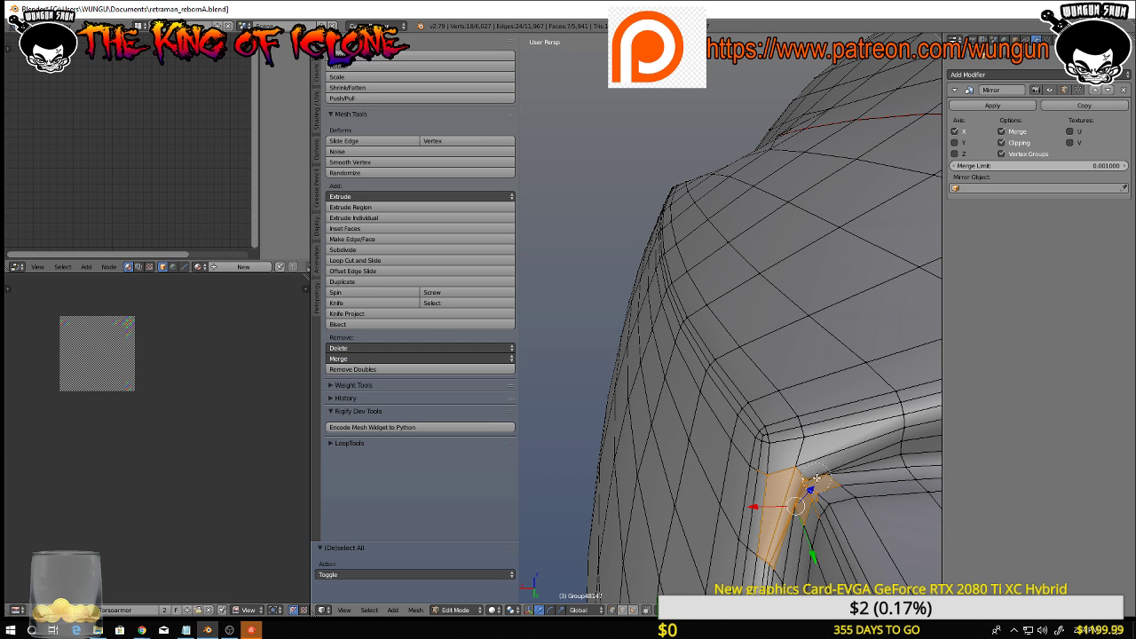
left_click(374, 163)
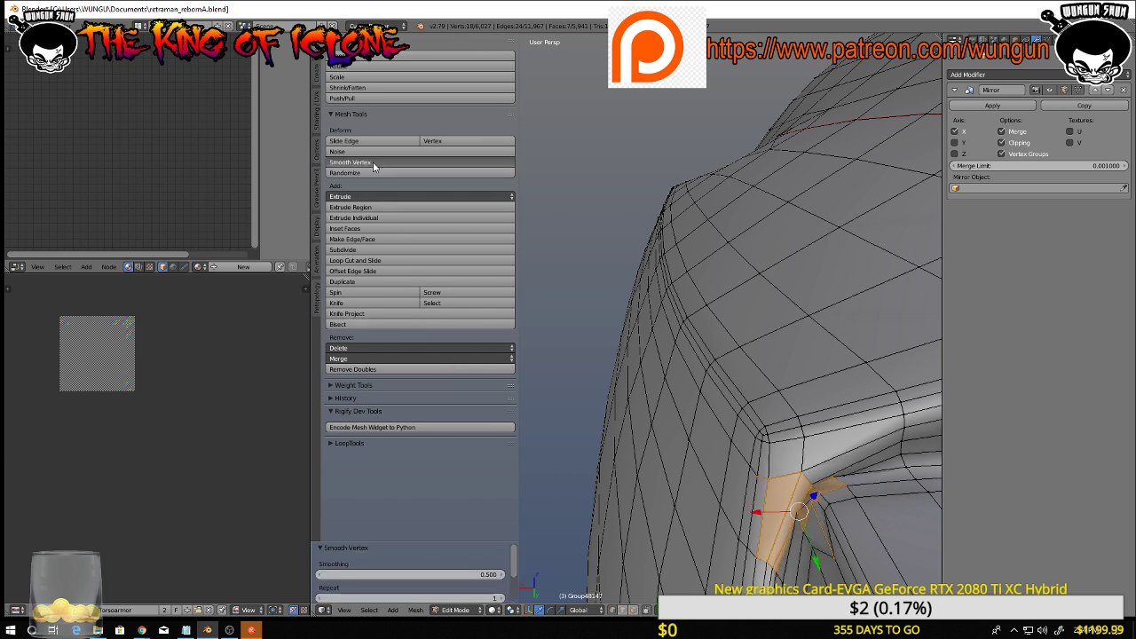
key("ctrl+z")
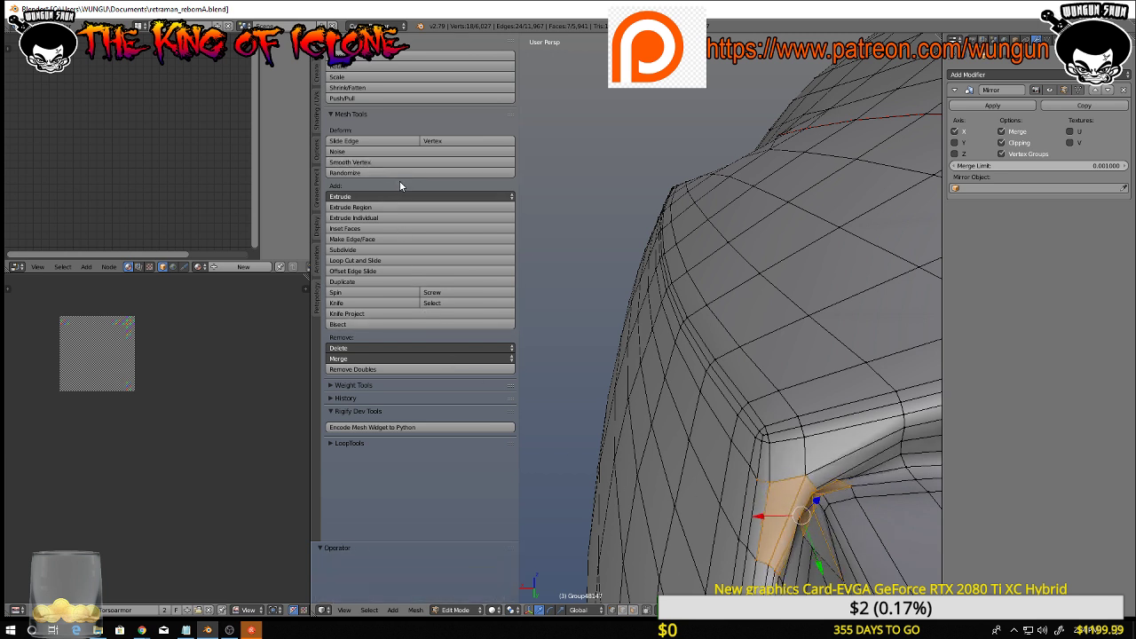
key("ctrl+z")
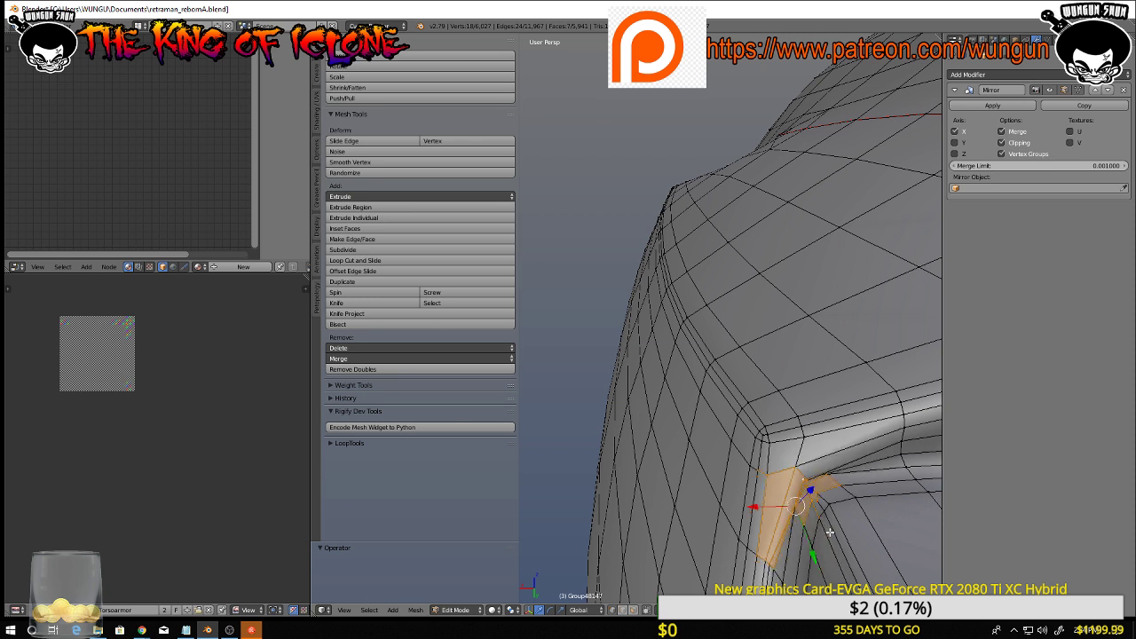
Deselect some of the corner vertices, try Smooth Vertex on the smaller selection, and undo it
mouse_move(830, 531)
middle_mouse_down()
mouse_move(830, 494)
mouse_move(811, 515)
middle_mouse_up()
right_click(806, 528)
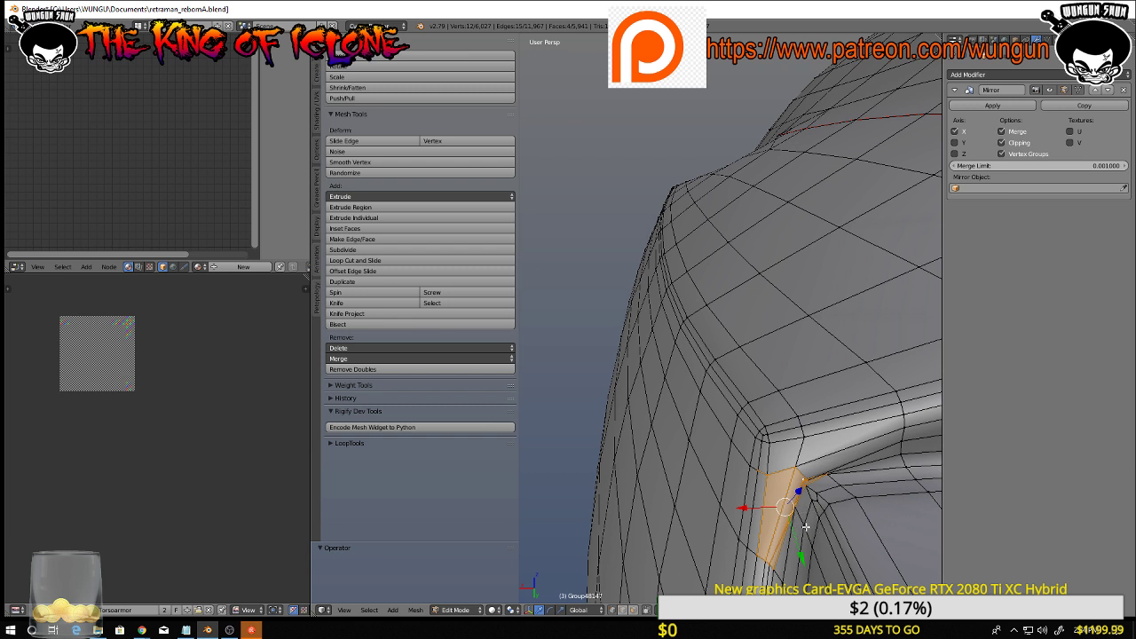
left_click(356, 162)
key("ctrl+z")
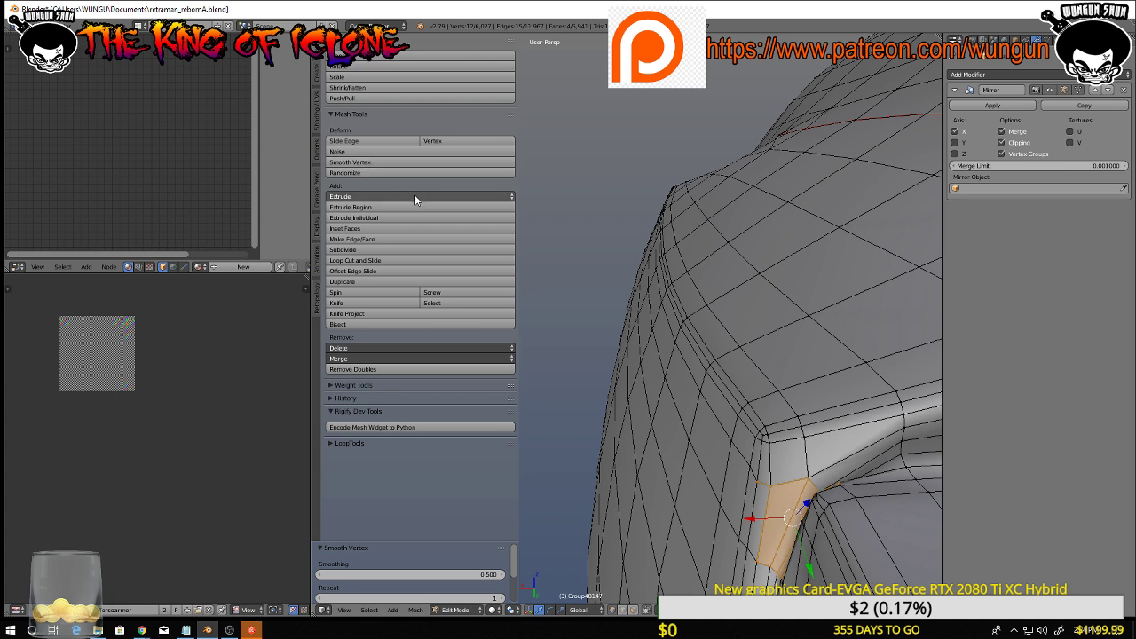
key("ctrl+z")
key("ctrl+z")
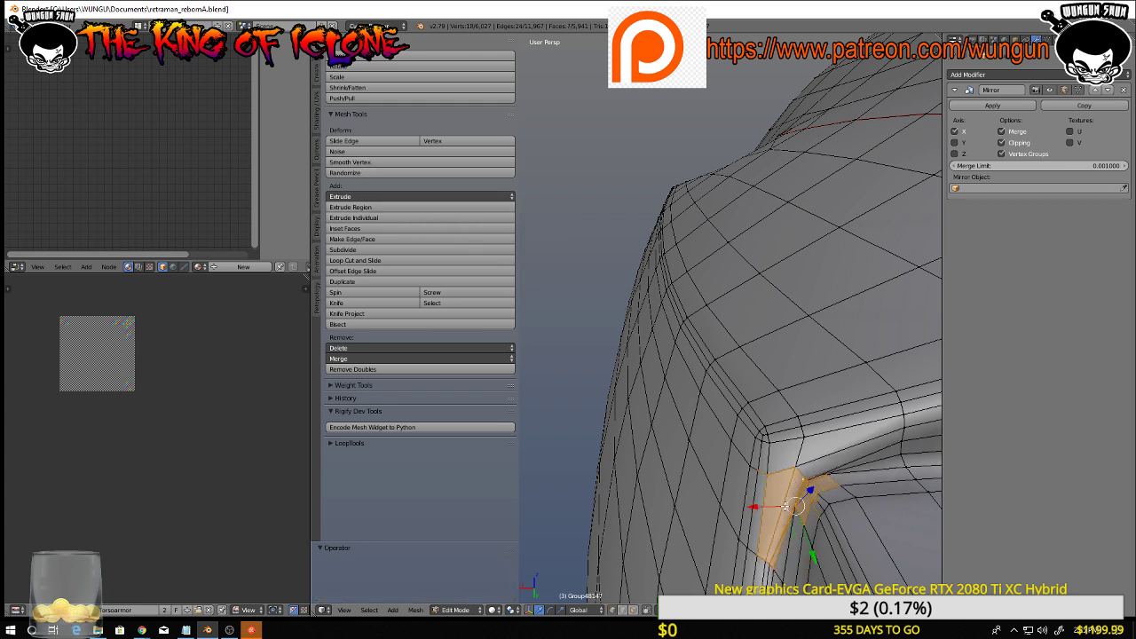
key("g")
right_click(765, 497)
middle_click_drag(778, 495, 776, 531)
right_click(778, 553)
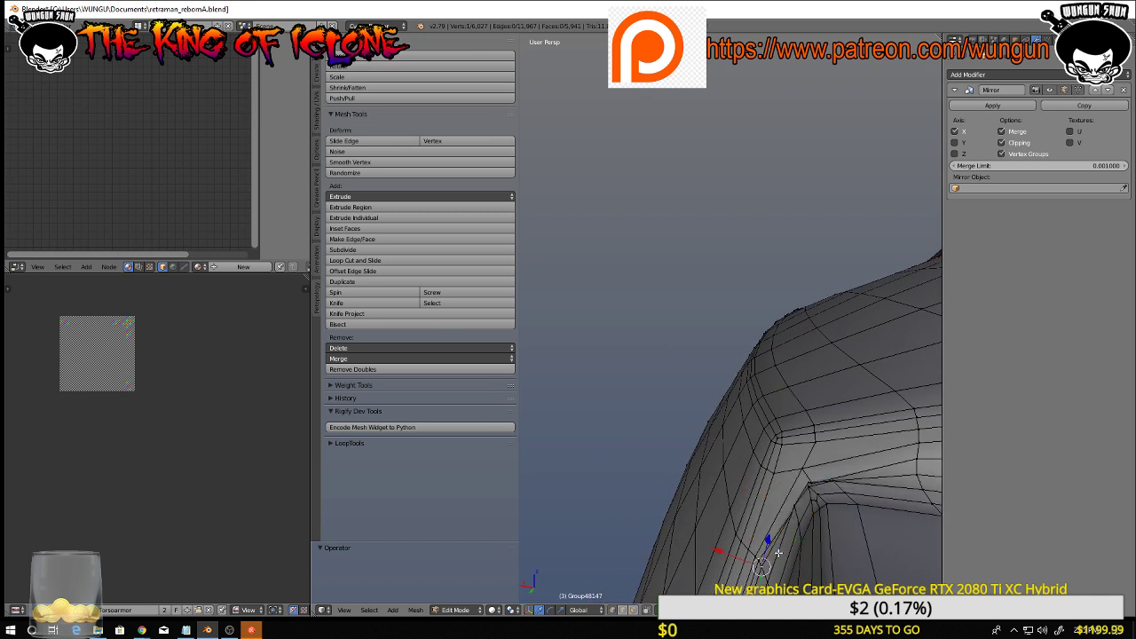
middle_click_drag(789, 528, 796, 499)
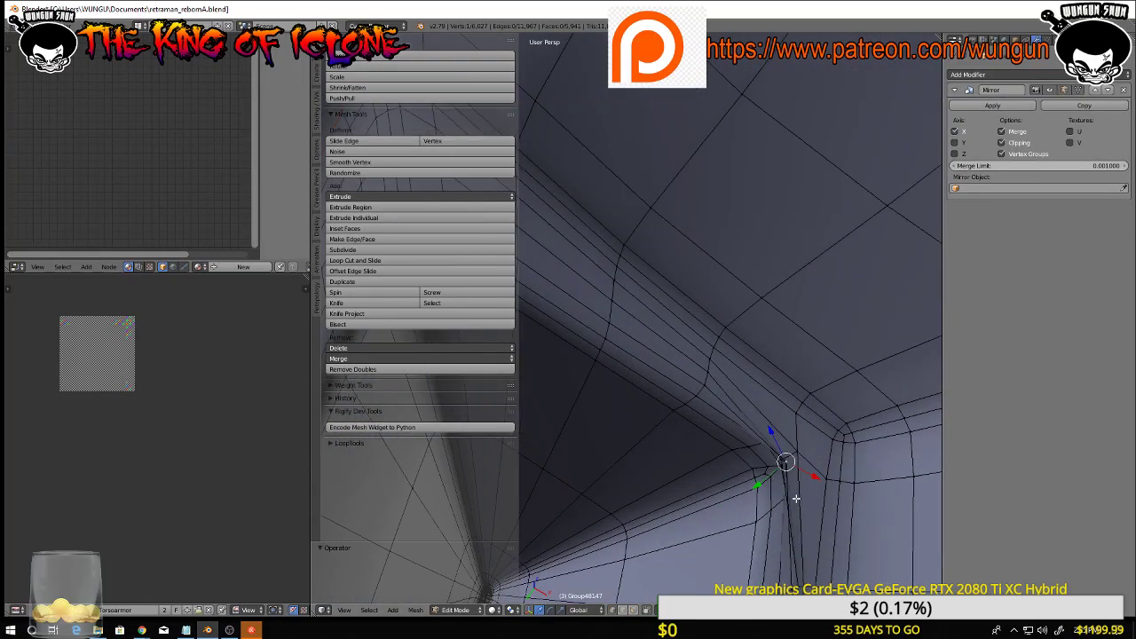
key("c")
left_click_drag(787, 468, 775, 442)
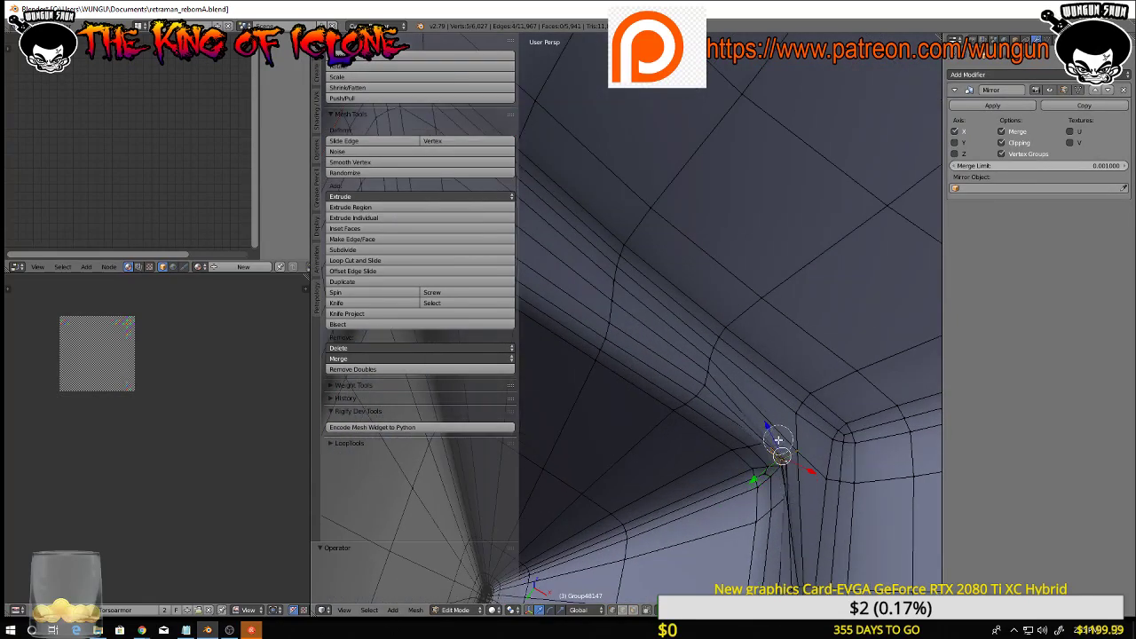
right_click(770, 439)
Switch to face selection, select the faces around the groove corner at the spike's base, and relax them three times
key("ctrl+Tab")
left_click(737, 463)
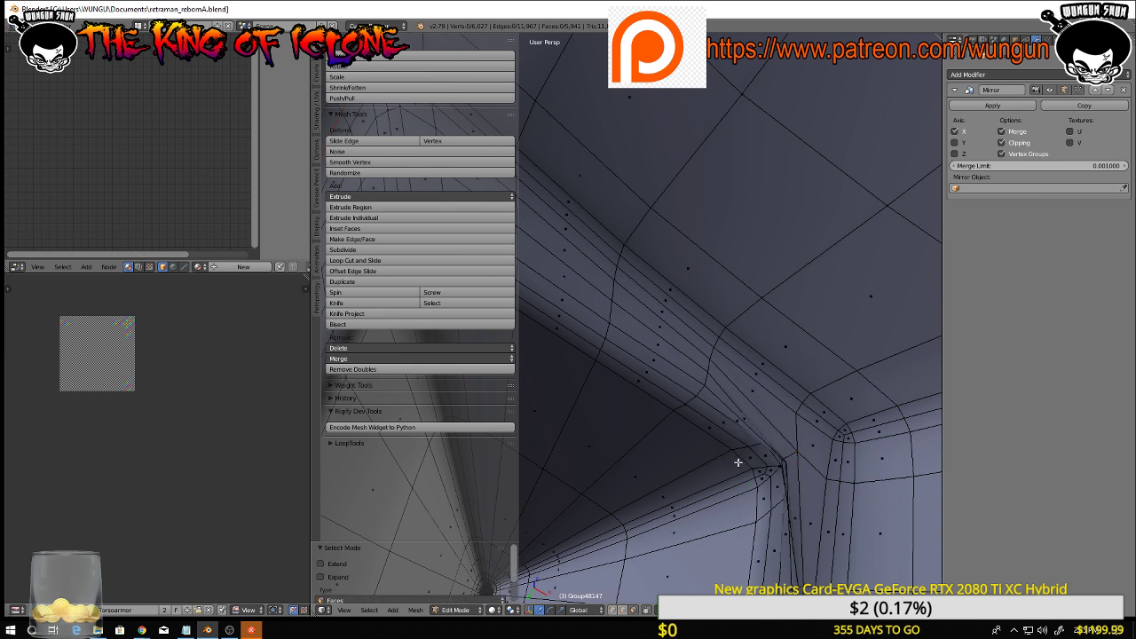
key("c")
mouse_move(802, 462)
left_mouse_down()
mouse_move(766, 419)
mouse_move(769, 468)
mouse_move(758, 441)
mouse_move(802, 493)
mouse_move(780, 527)
left_mouse_up()
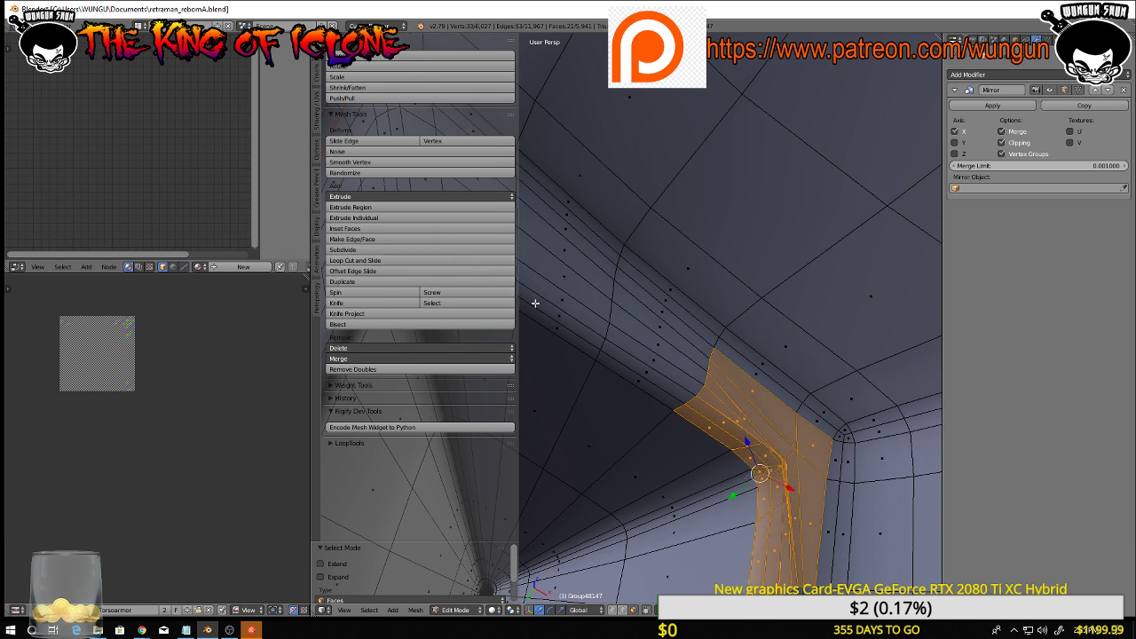
key("w")
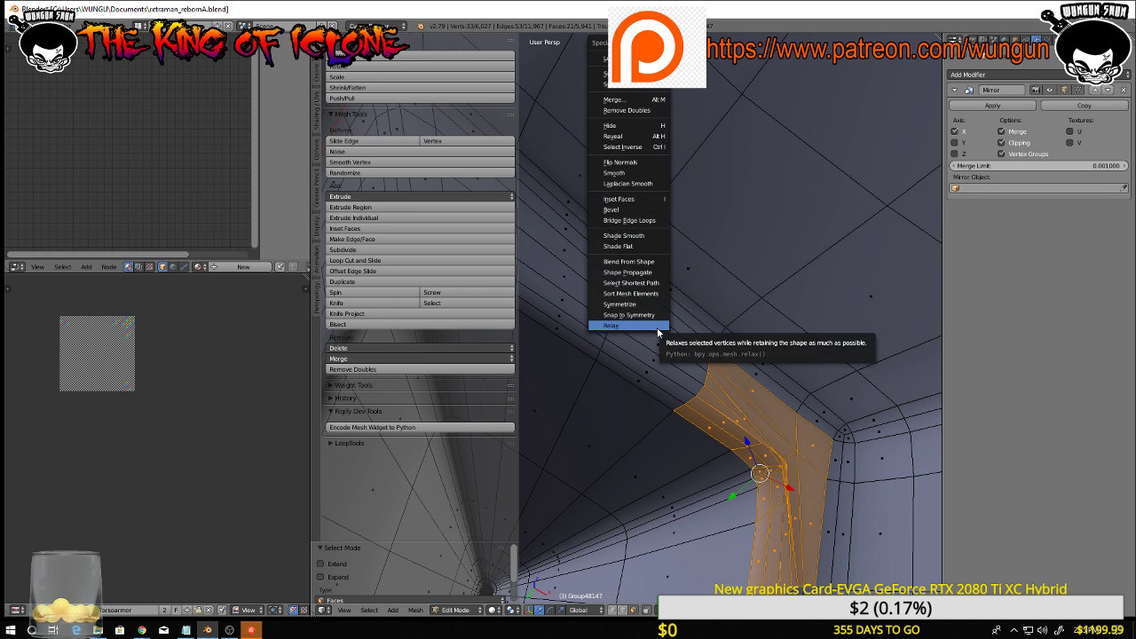
left_click(621, 326)
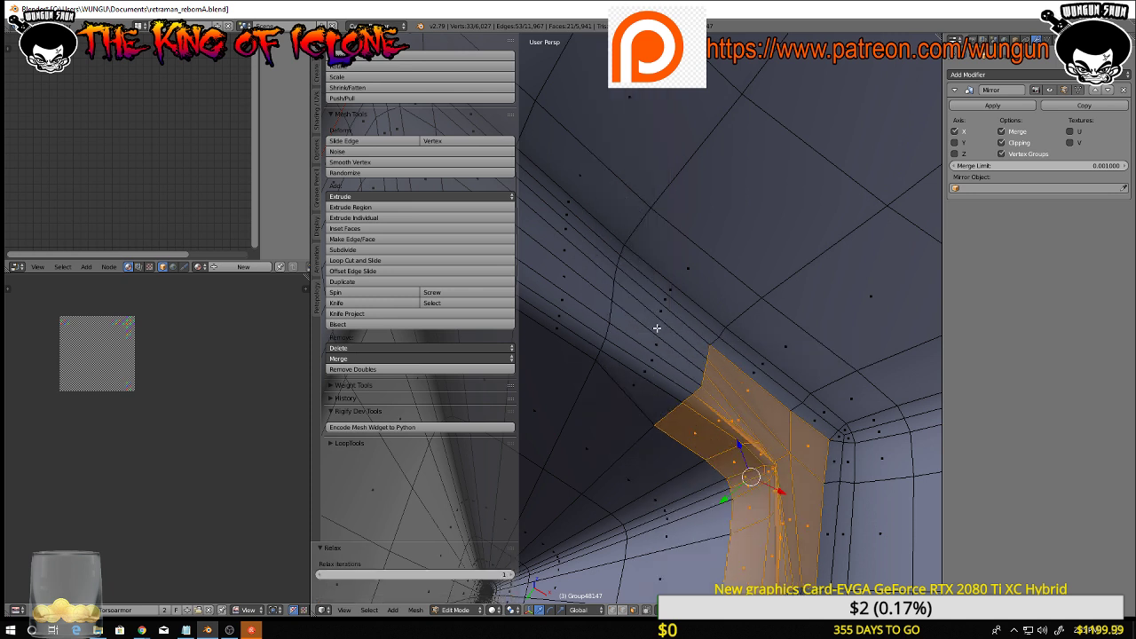
key("w")
left_click(694, 353)
key("w")
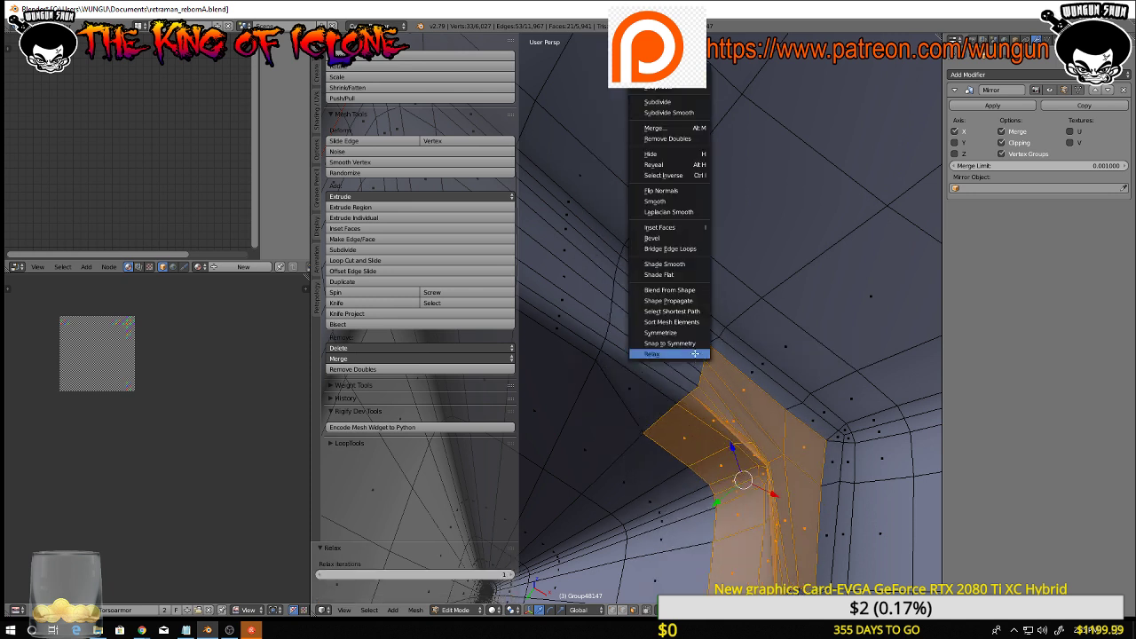
left_click(695, 353)
Smooth the selected corner faces twice with Smooth Vertex and clear the selection
middle_click_drag(695, 353, 388, 489)
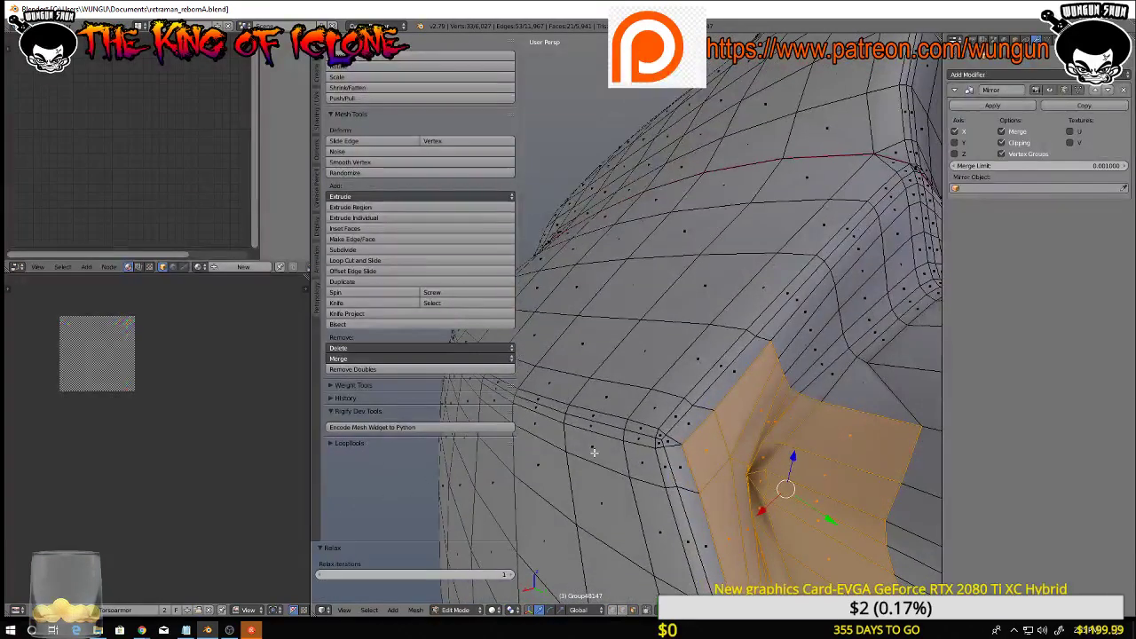
left_click(368, 164)
left_click(370, 167)
scroll(761, 312, "down", 7)
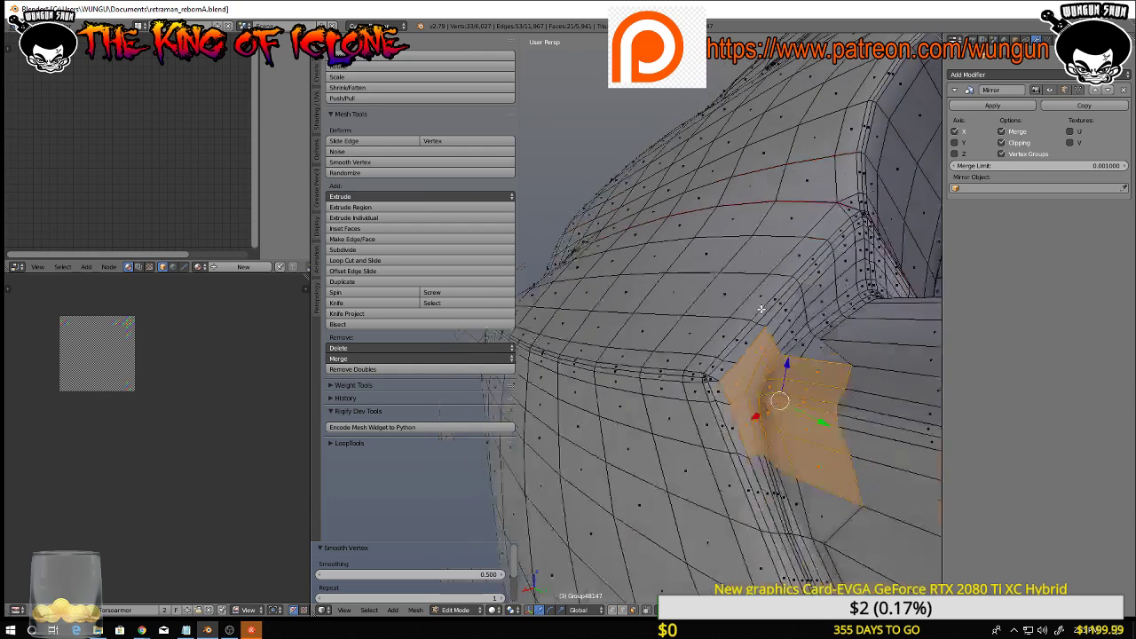
mouse_move(761, 313)
middle_mouse_down()
mouse_move(757, 322)
mouse_move(777, 324)
middle_mouse_up()
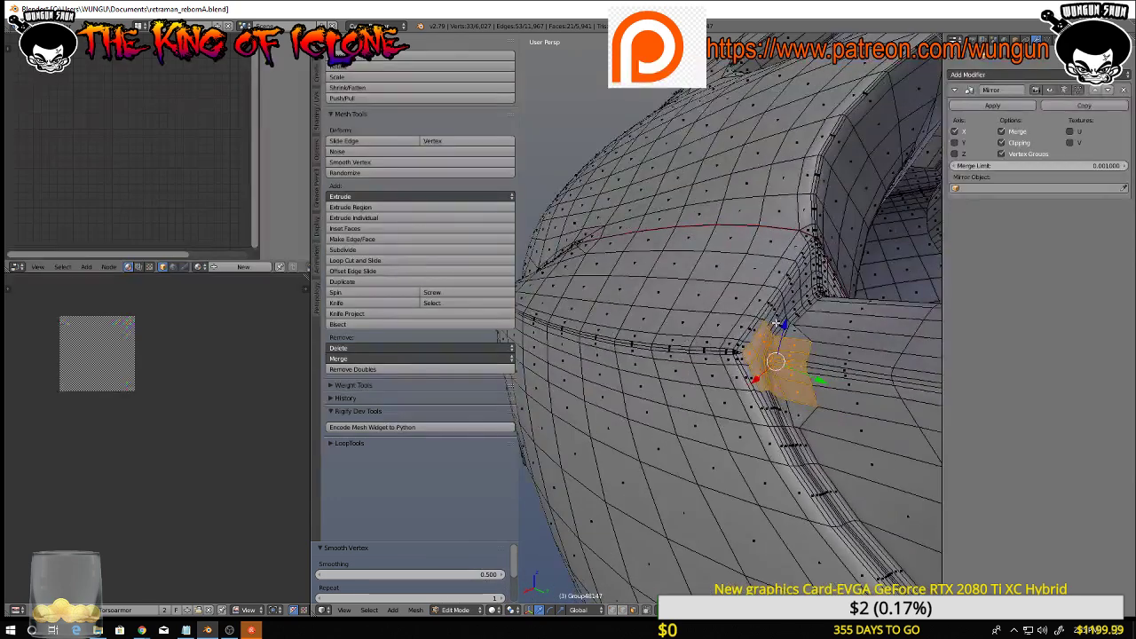
scroll(782, 347, "up", 3)
key("a")
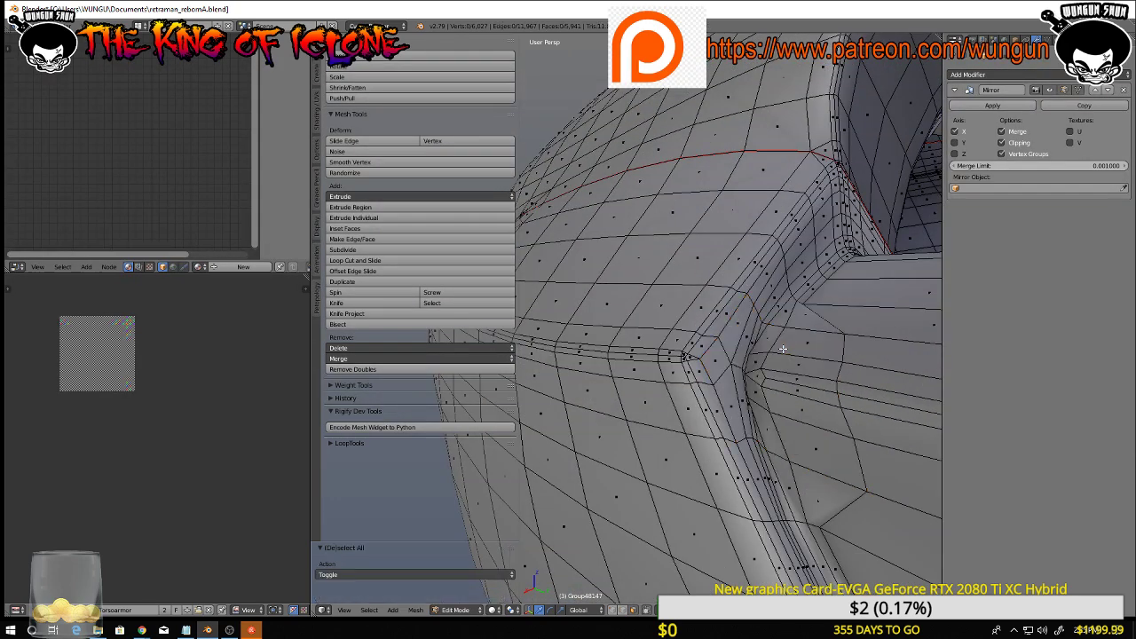
Undo the relaxing and smoothing of the groove corner's faces and deselect everything
scroll(783, 350, "down", 3)
key("Tab")
middle_click_drag(783, 350, 734, 334)
key("Tab")
scroll(804, 367, "up", 4)
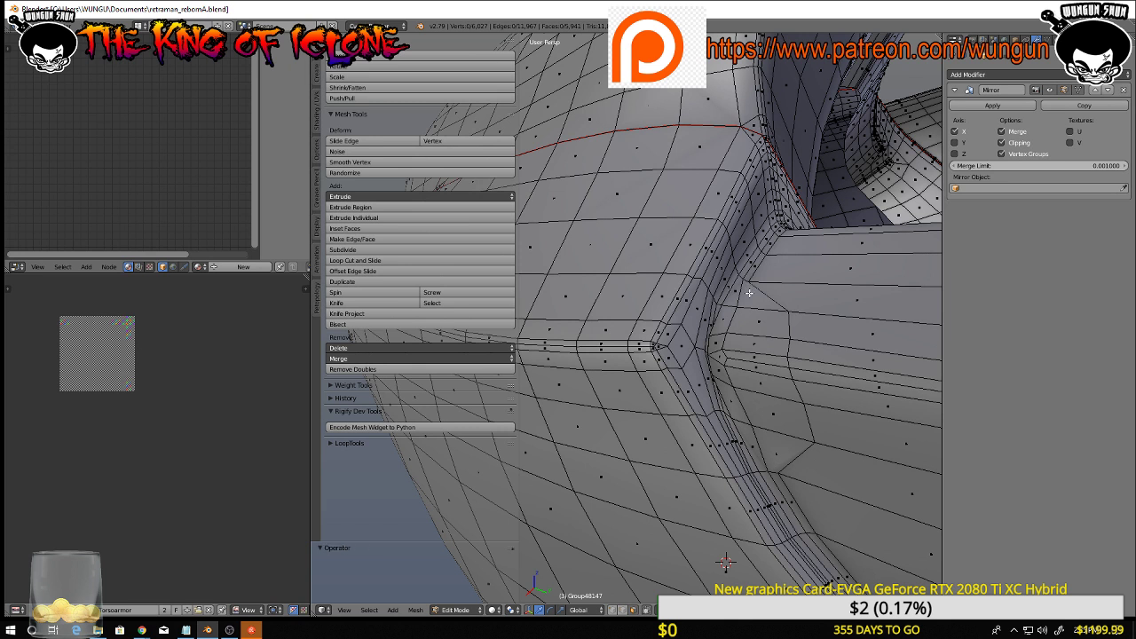
key("ctrl+z")
key("ctrl+z")
key("ctrl+z")
key("ctrl+z")
key("ctrl+z")
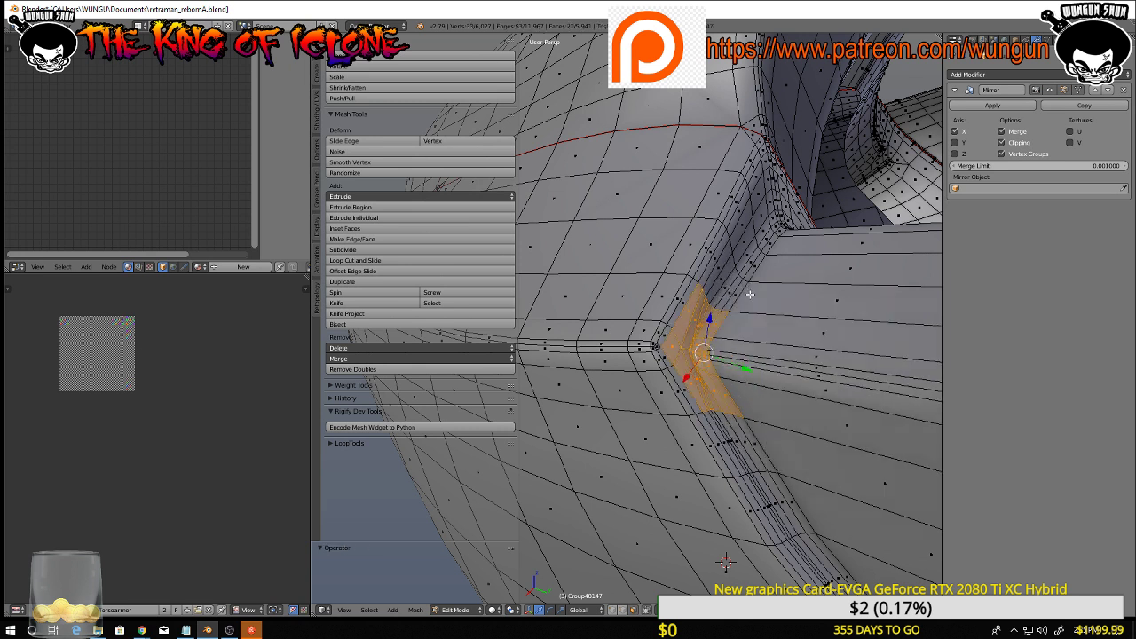
key("a")
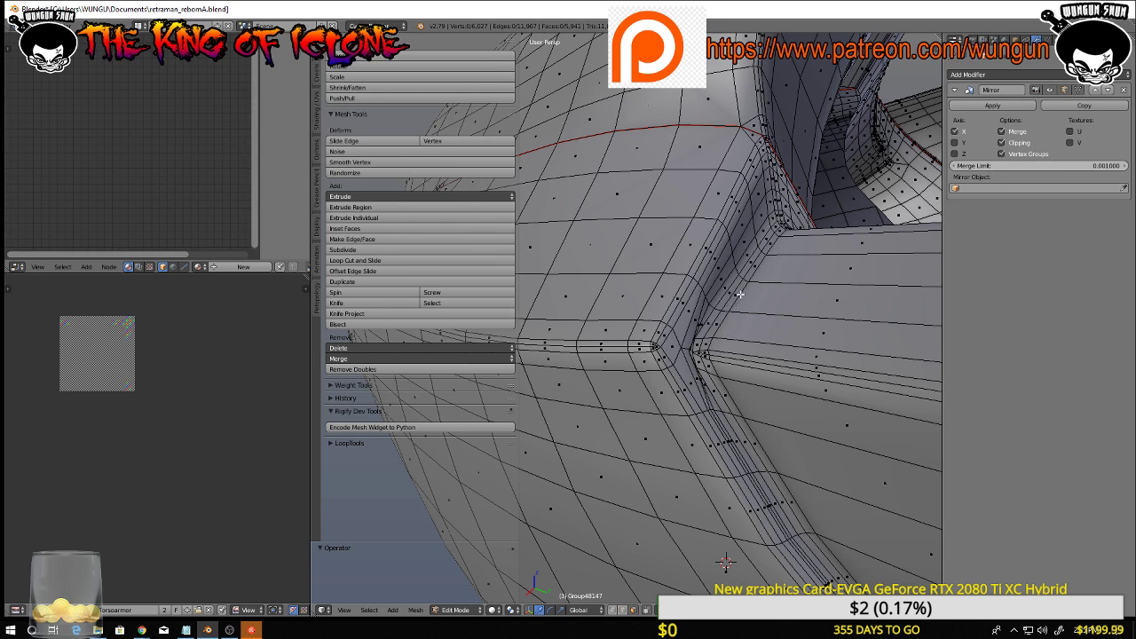
Switch to edge selection and select the edge loop running around the base of the large spike
key("ctrl+Tab")
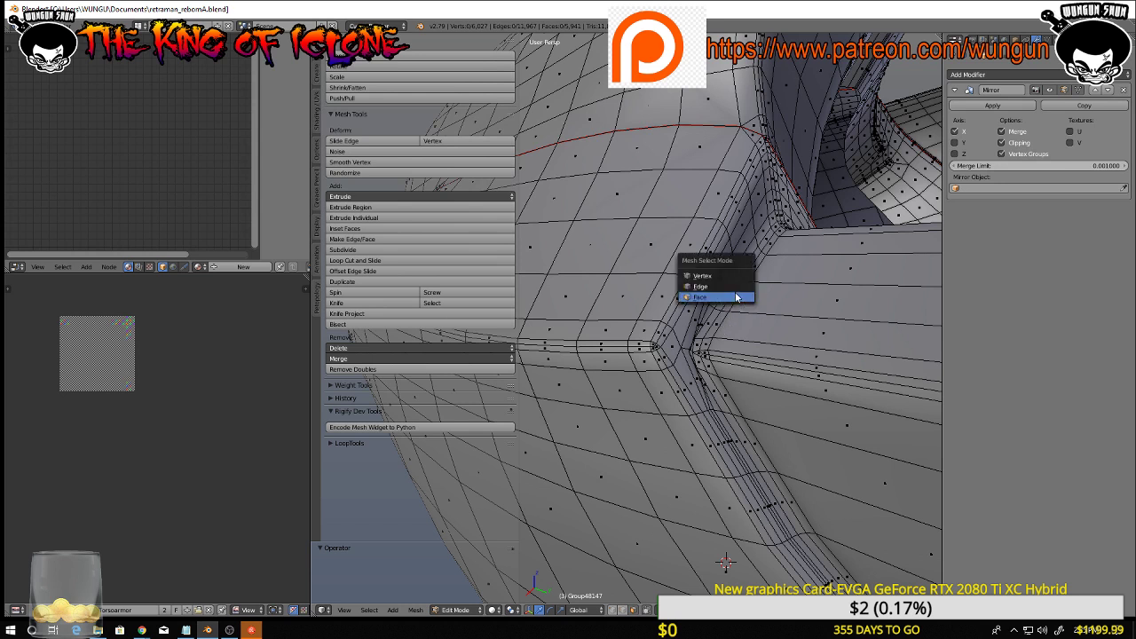
left_click(738, 287)
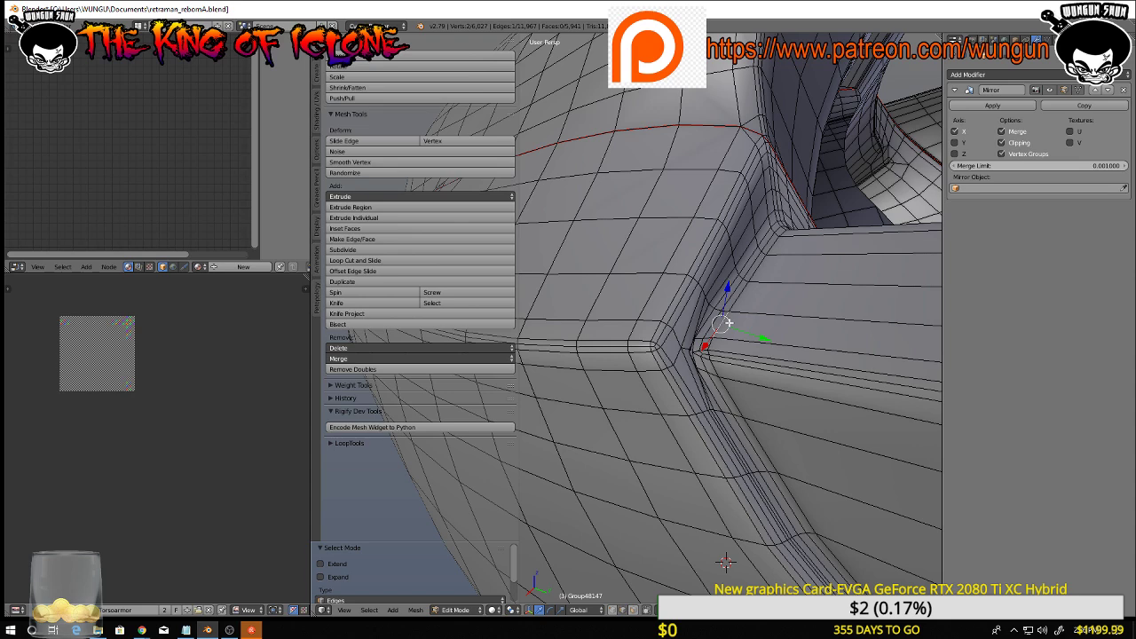
right_click(731, 300, "alt")
scroll(744, 333, "down", 4)
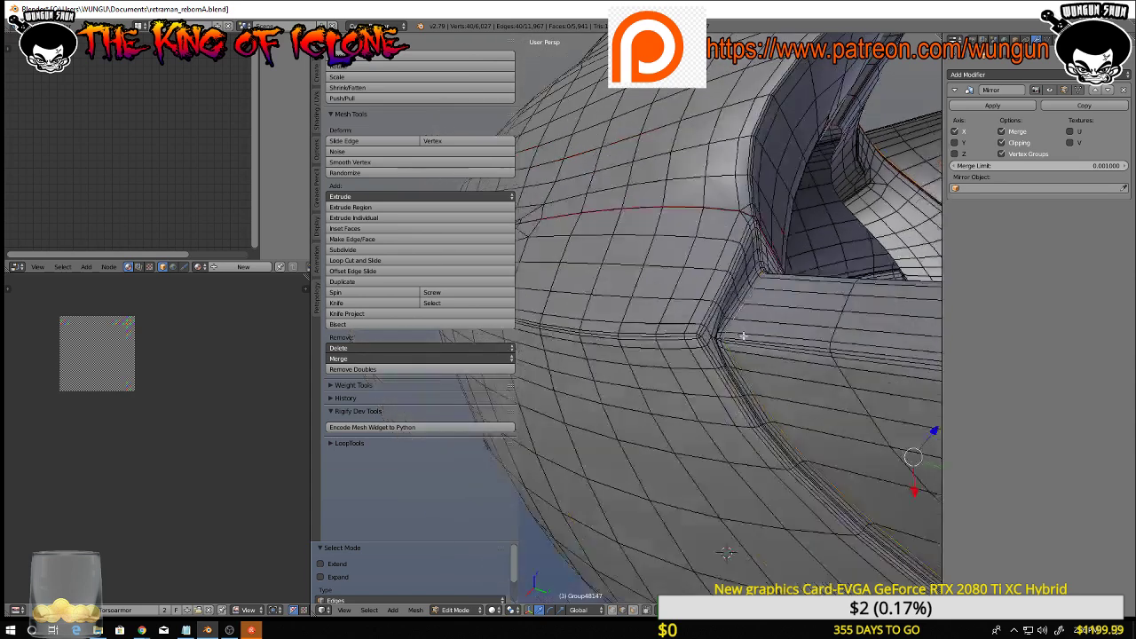
middle_click_drag(746, 335, 574, 280, "shift")
scroll(788, 289, "down", 3)
scroll(741, 322, "down", 4)
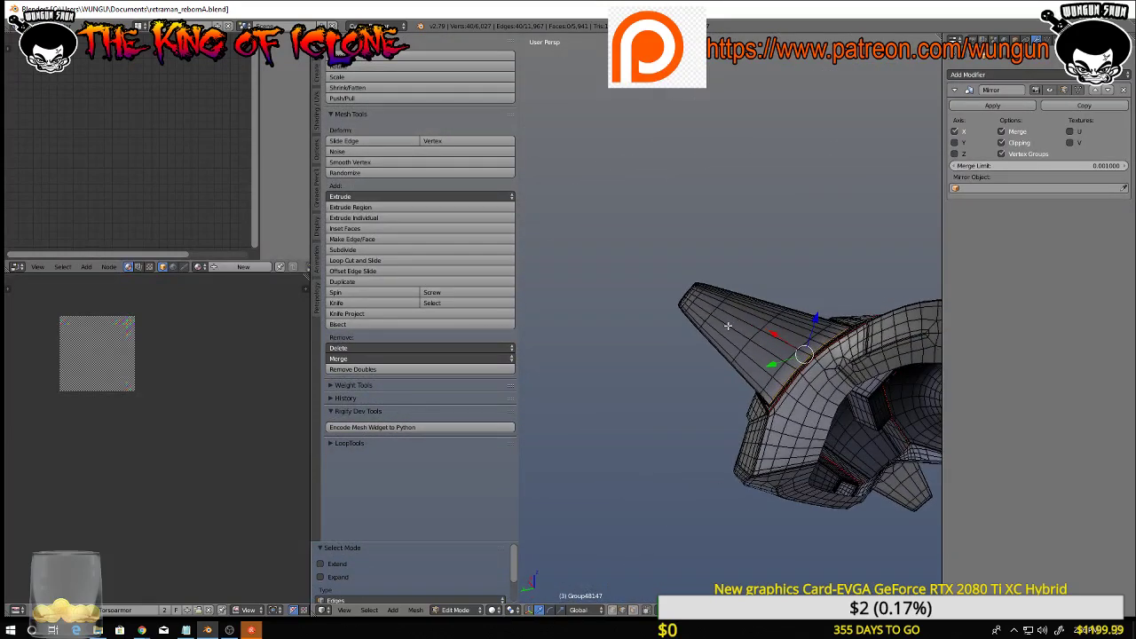
Add the lengthwise edge loop running from the large spike's base toward its tip to the selection
scroll(787, 366, "up", 3)
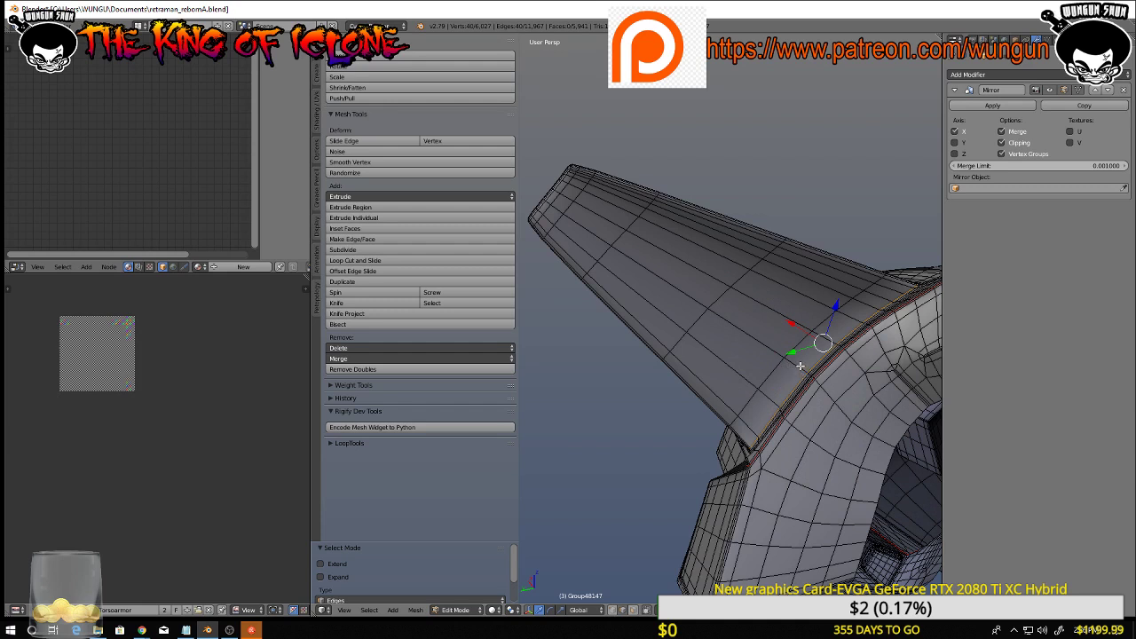
right_click(800, 366, "alt+shift")
scroll(800, 368, "down", 5)
middle_click_drag(800, 368, 832, 402)
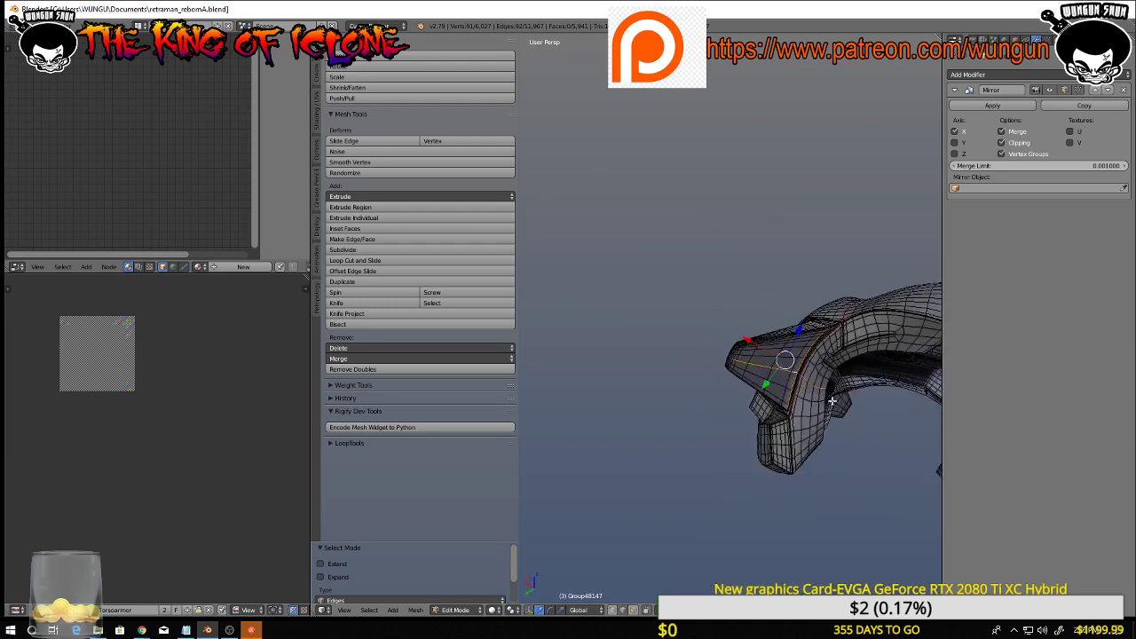
Mark the large spike's selected base and lengthwise loops as seams and deselect everything
key("ctrl+e")
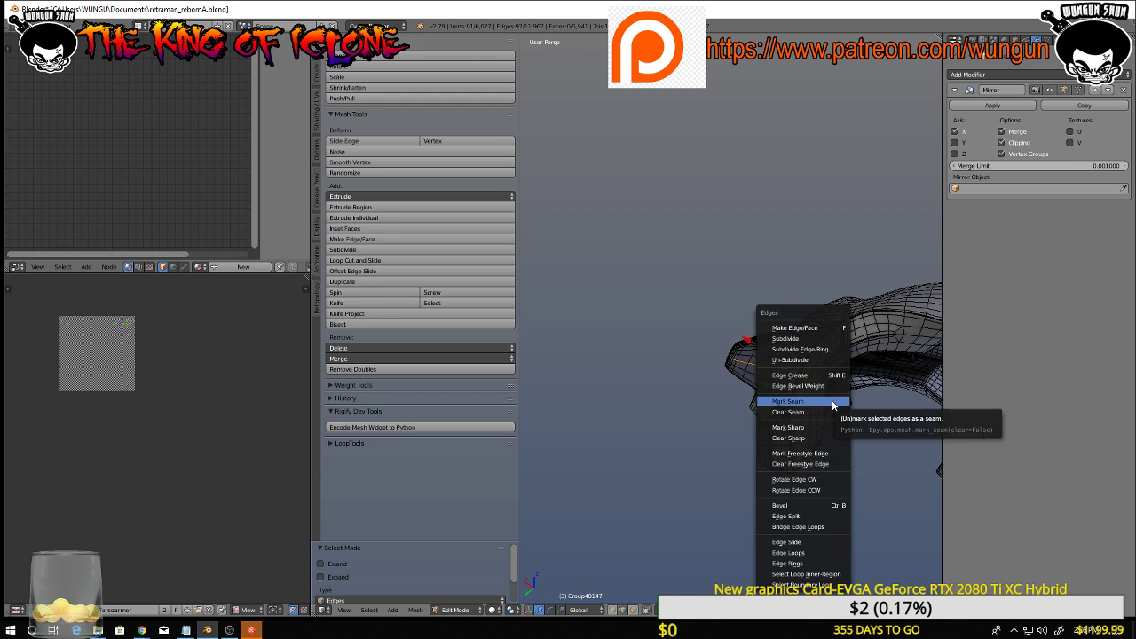
left_click(826, 400)
key("a")
Select the edge loop along the helmet's rim and add the loop continuing along the underside of the top spike
middle_click_drag(764, 408, 847, 414)
middle_click_drag(740, 403, 707, 367)
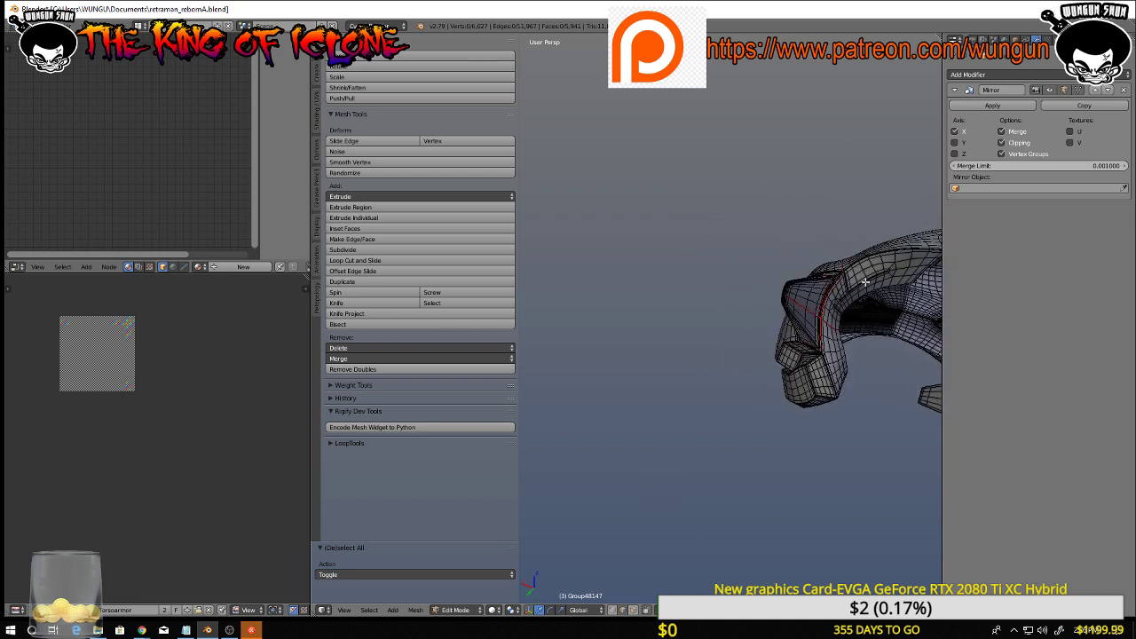
middle_click_drag(866, 281, 726, 435)
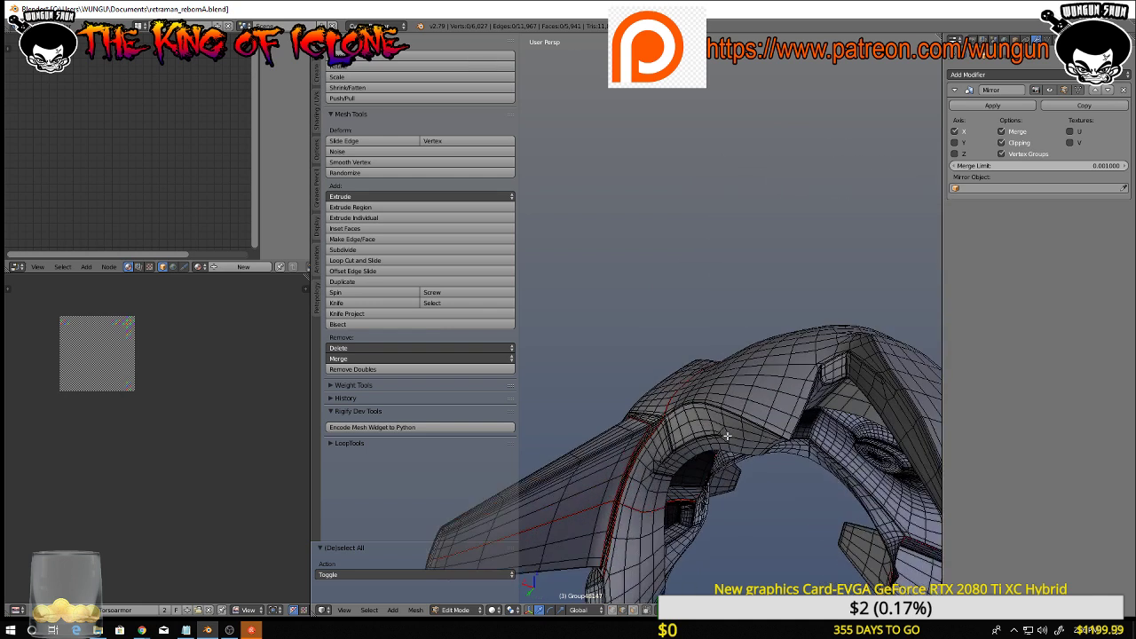
right_click(772, 432, "alt")
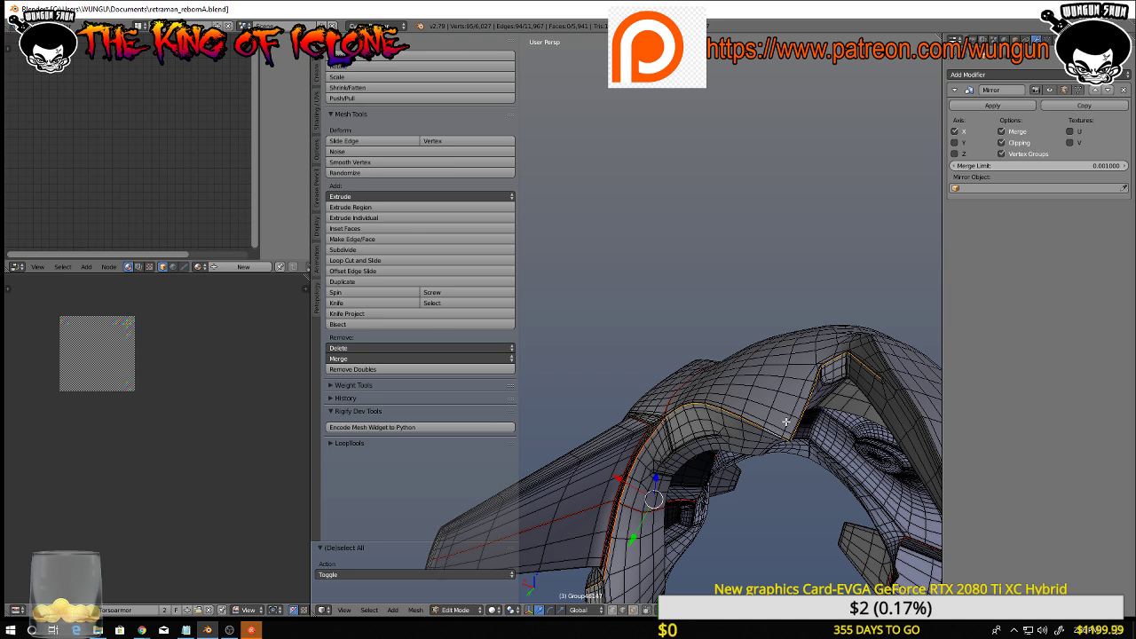
middle_click_drag(785, 423, 777, 398)
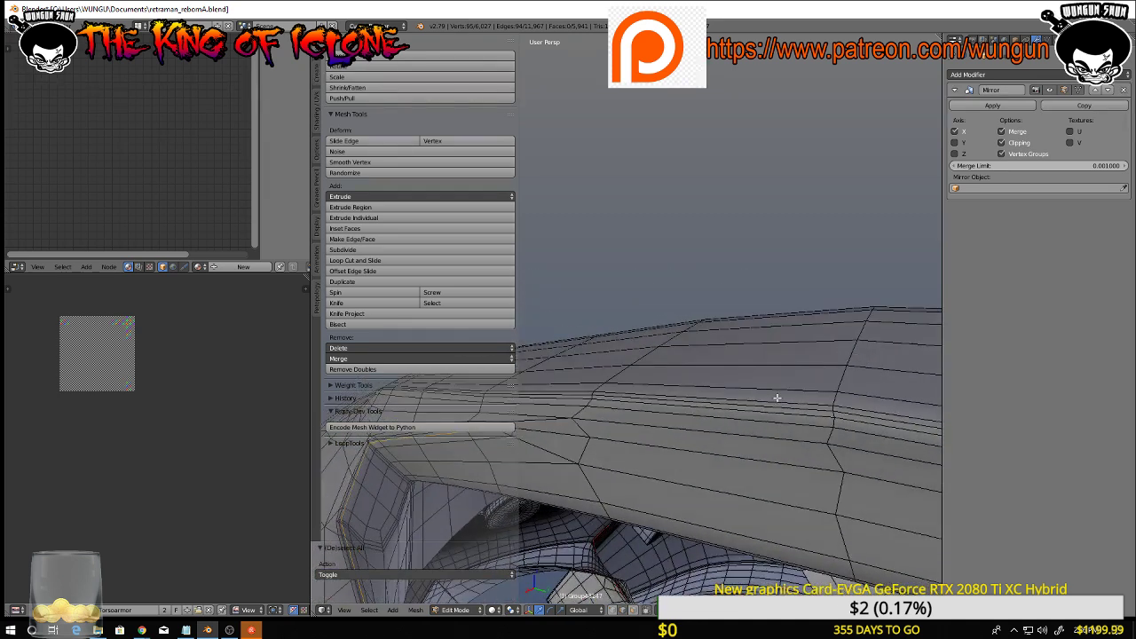
middle_click_drag(686, 424, 802, 383)
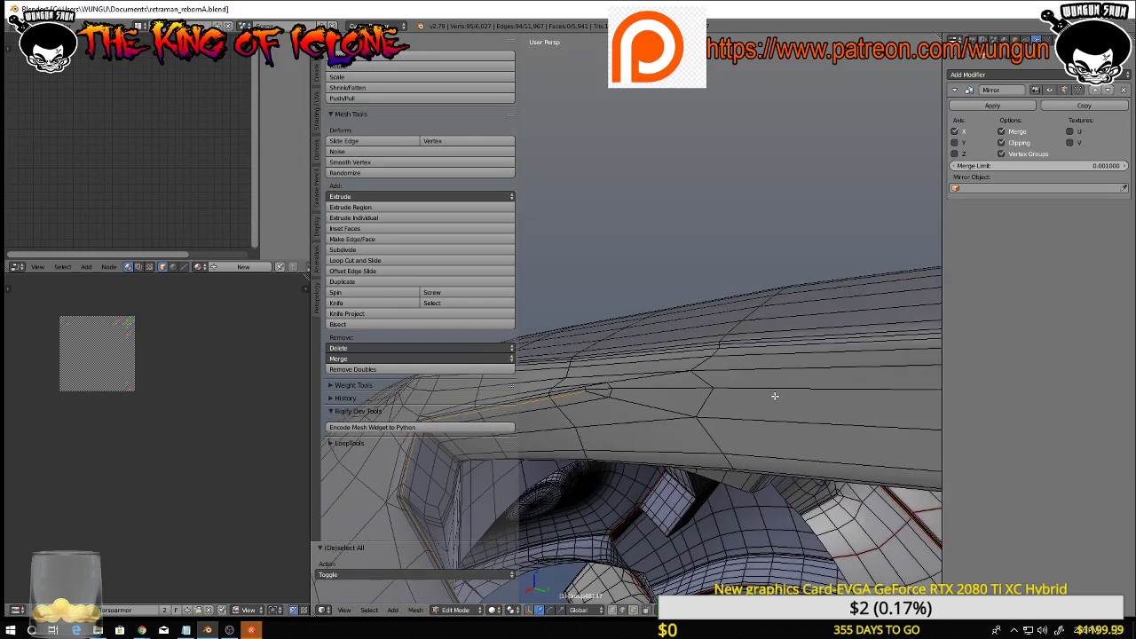
right_click(715, 418, "alt+shift")
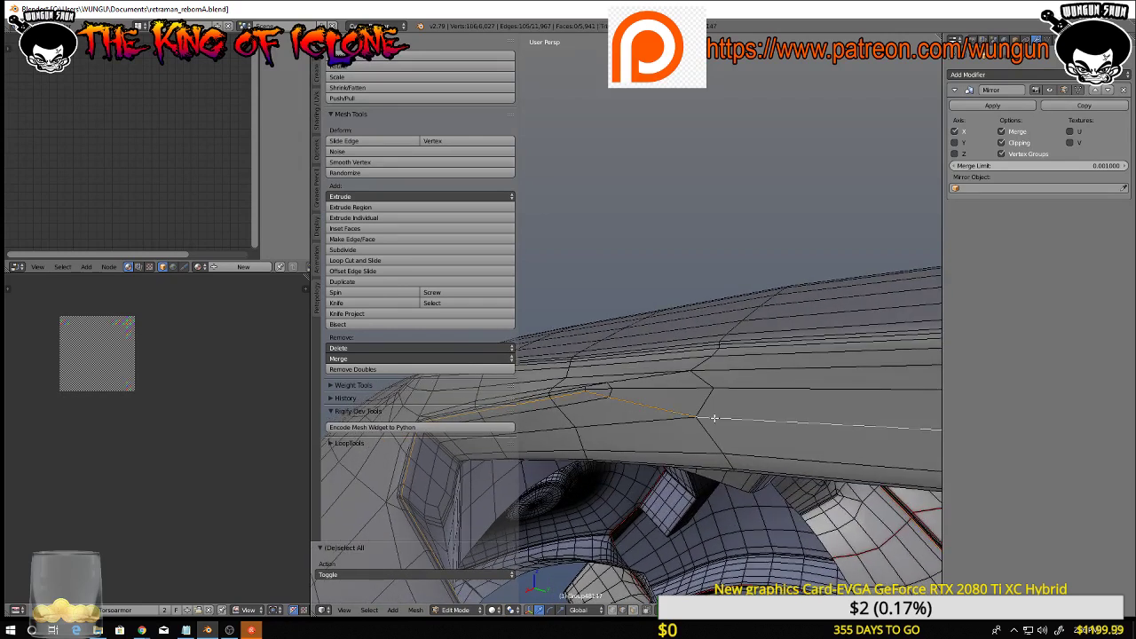
Extend the selection with the edges curving around the front of the top spike's base
middle_click_drag(729, 418, 774, 478)
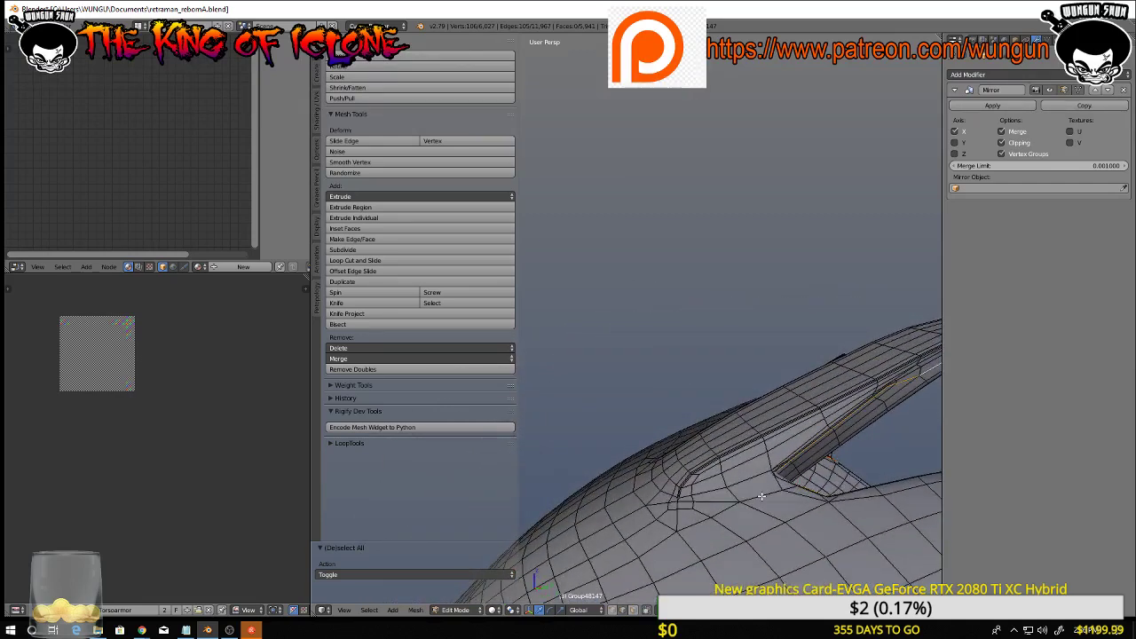
middle_click_drag(719, 502, 787, 502)
right_click(674, 539, "shift")
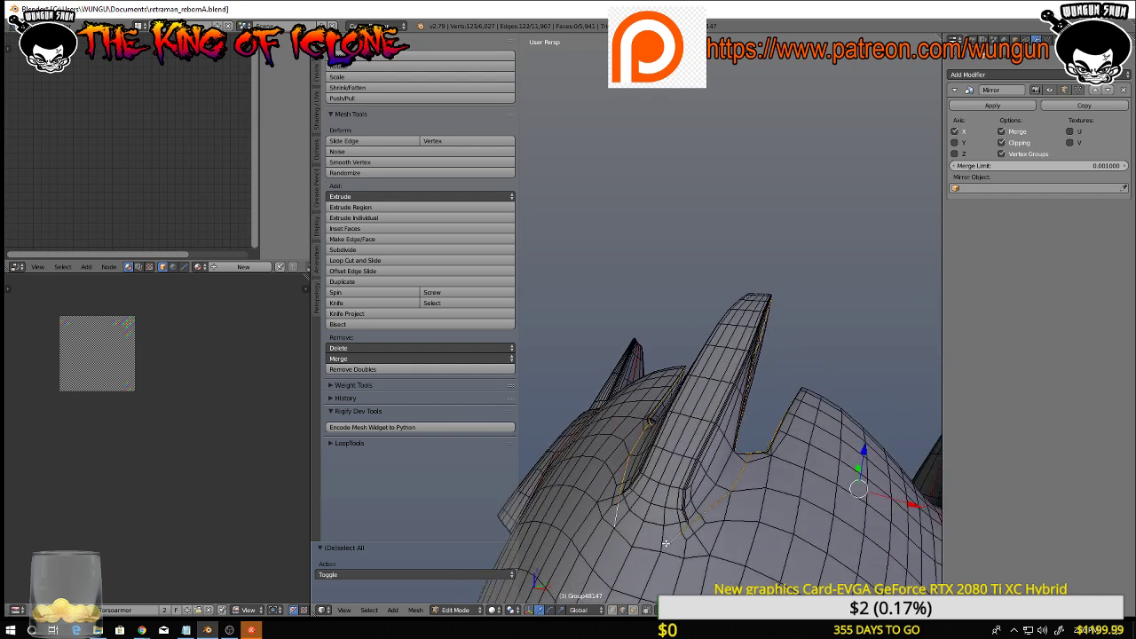
right_click(651, 548, "ctrl")
Add the lengthwise edge loop along the top spike's side and the short edges connecting it to the base selection
middle_click_drag(650, 549, 591, 541)
right_click(692, 479, "alt+shift")
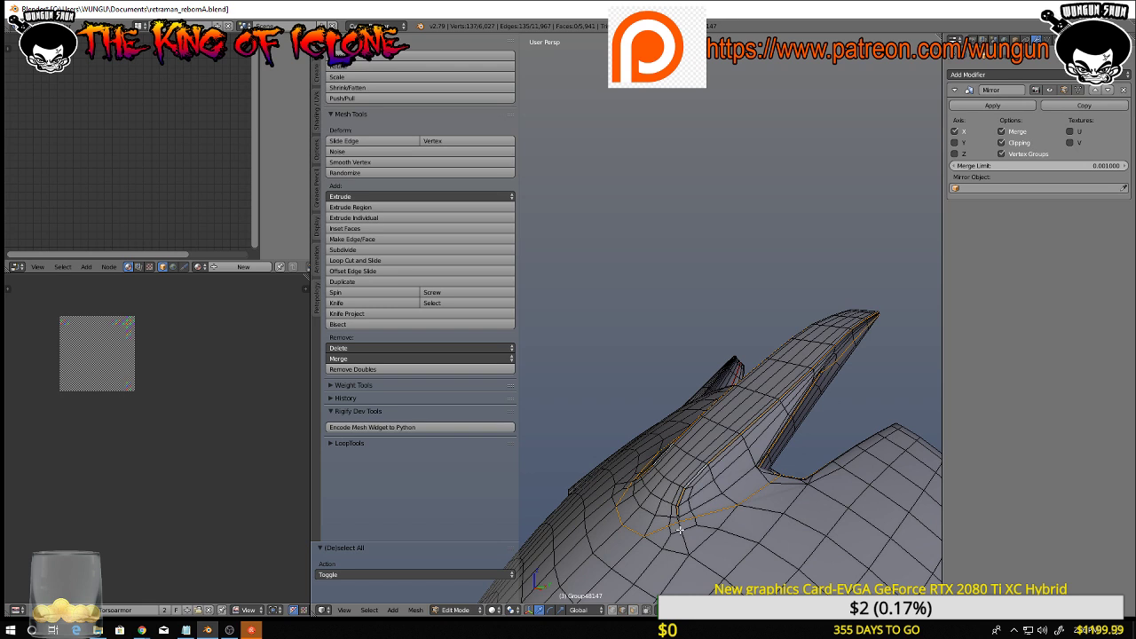
scroll(682, 533, "up", 6)
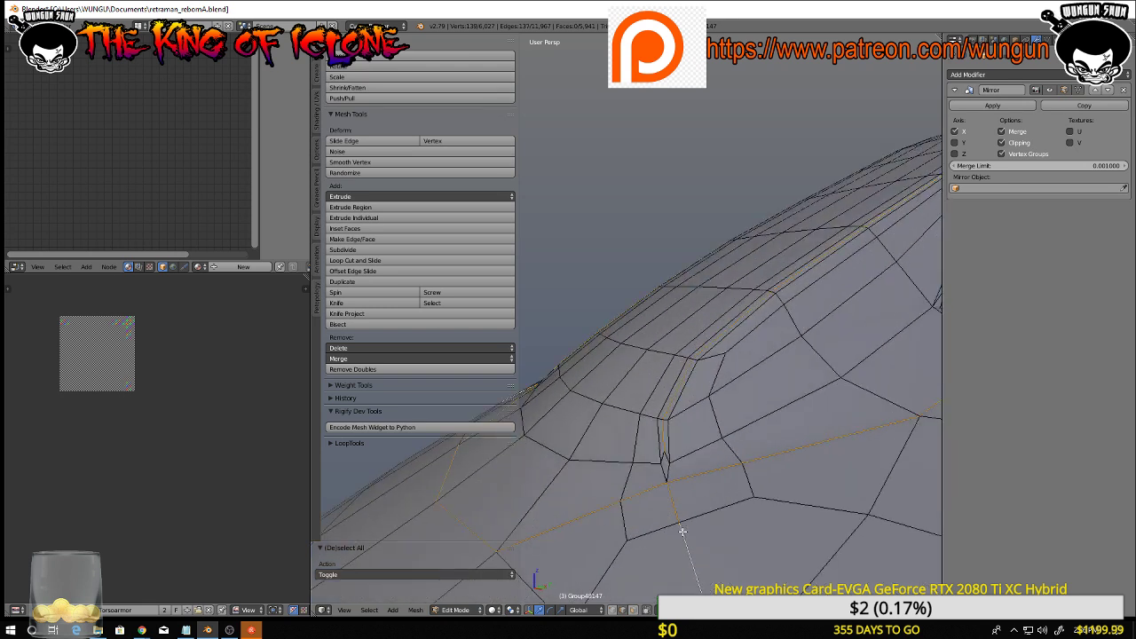
right_click(659, 424, "ctrl")
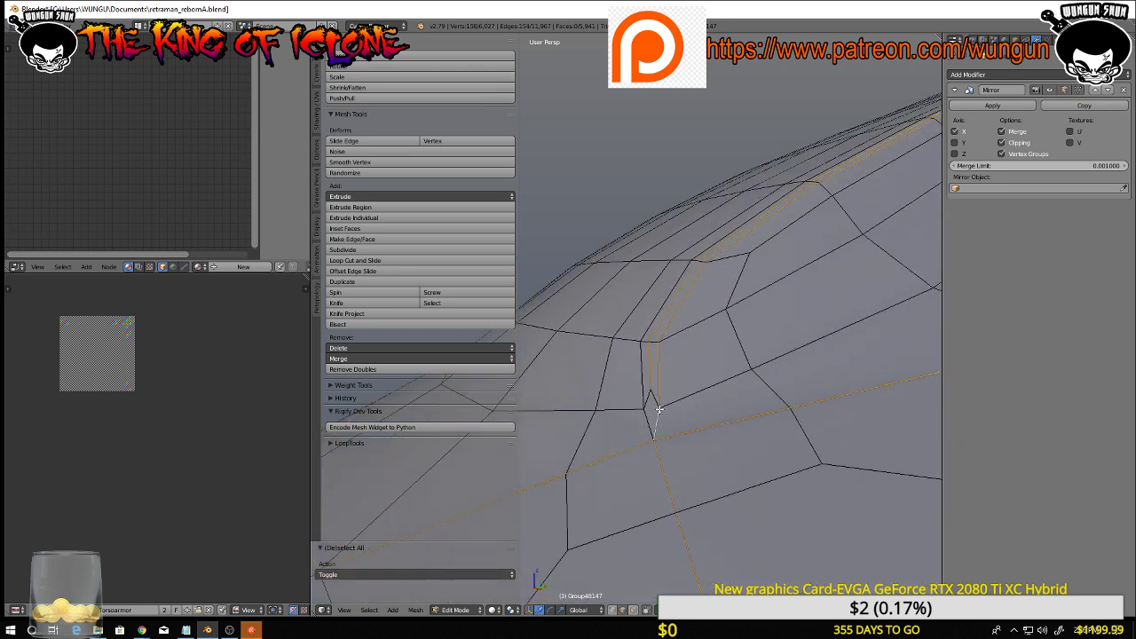
key("ctrl+z")
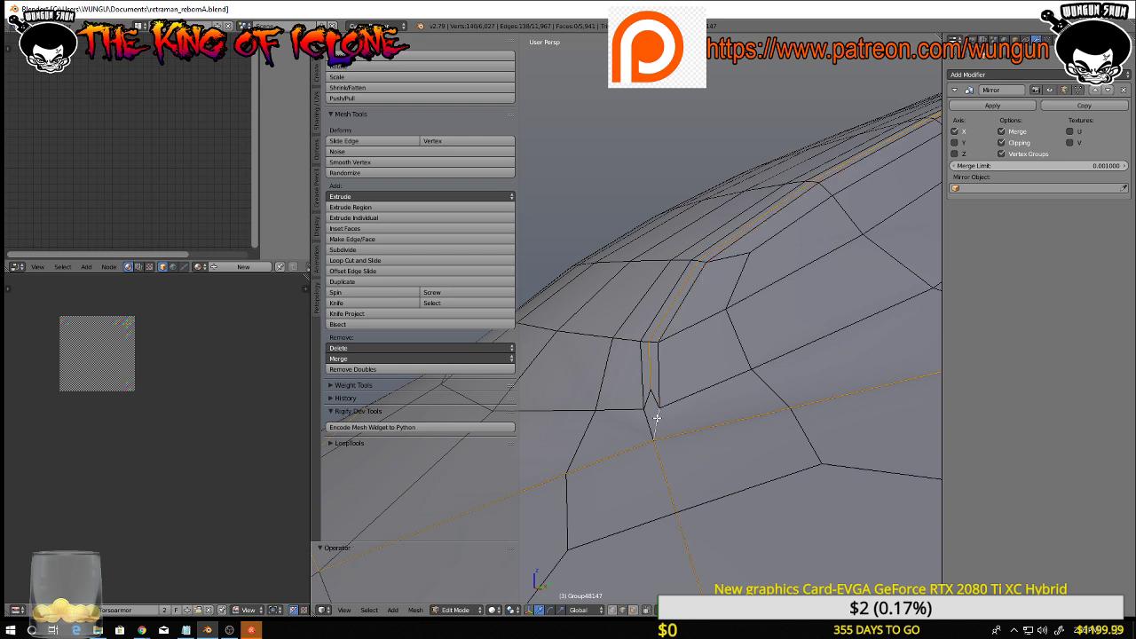
scroll(652, 401, "down", 6)
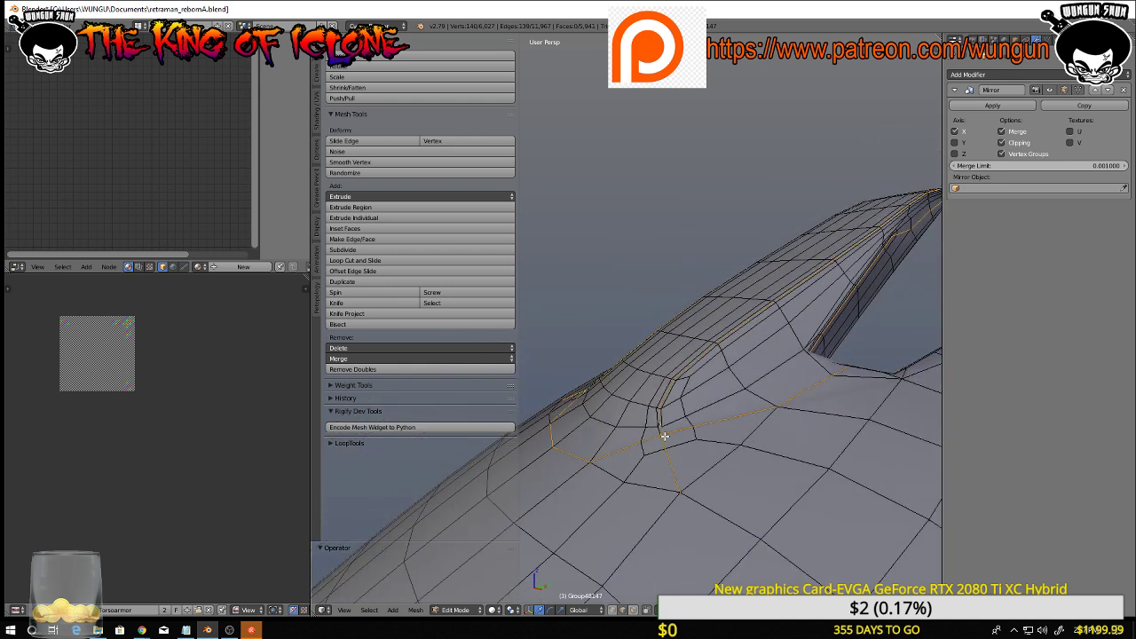
Add the edge loop at the top spike's tip and adjust the selection of the individual tip edges
middle_click_drag(686, 445, 807, 553)
right_click(788, 553, "alt+shift")
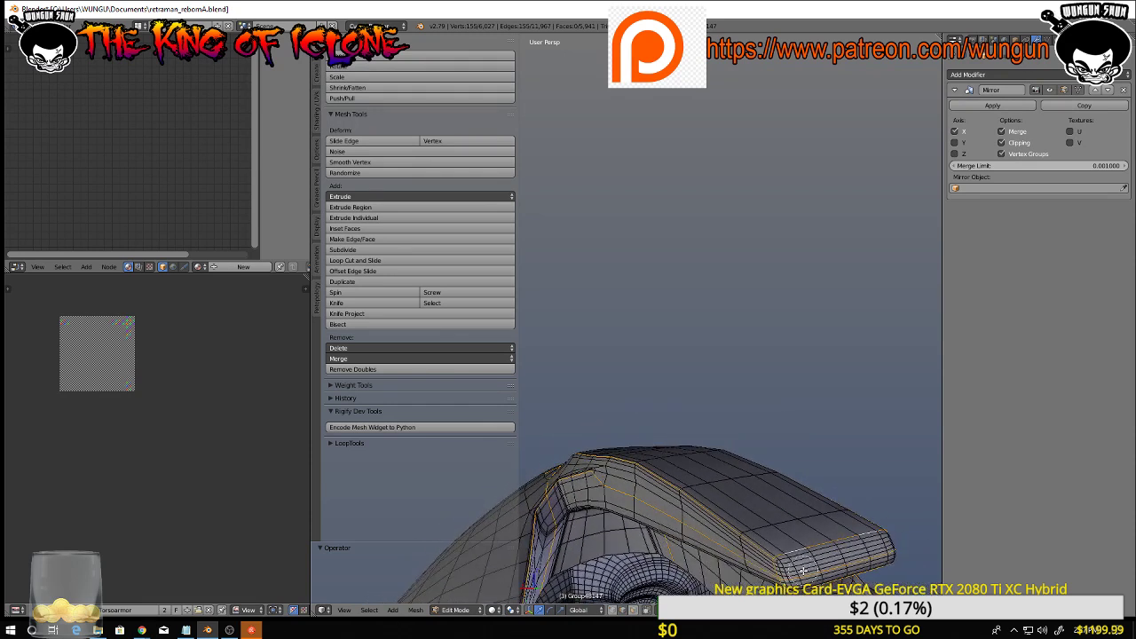
right_click(801, 573, "shift")
right_click(818, 571, "shift")
right_click(838, 565, "shift")
right_click(854, 563, "shift")
middle_click_drag(854, 563, 769, 461)
scroll(783, 447, "up", 3)
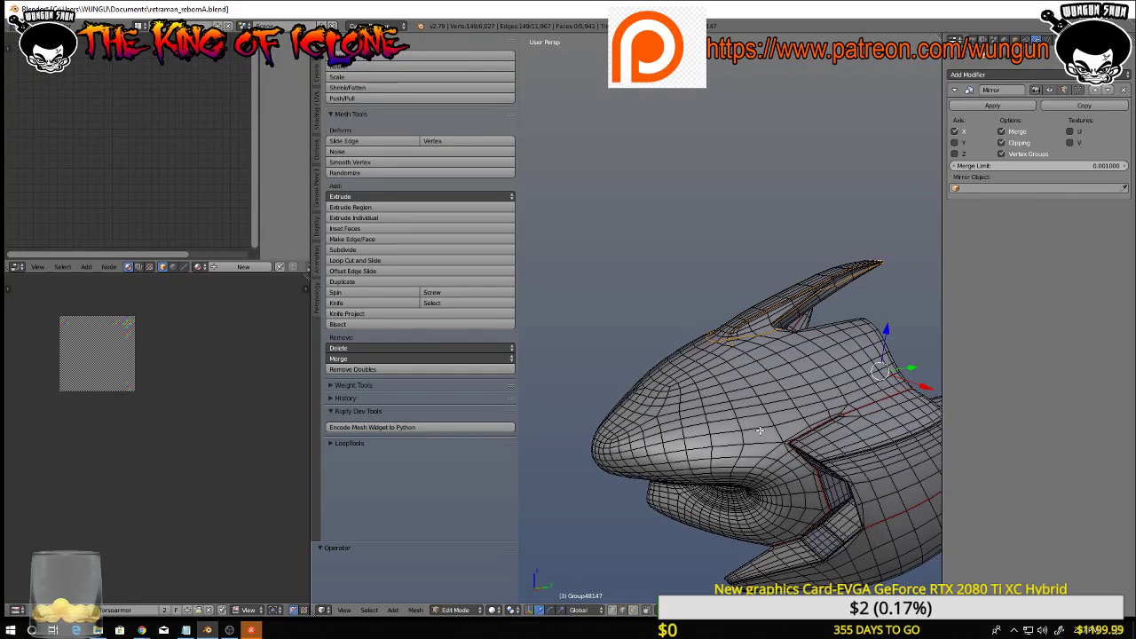
Add the front-to-back edge loop along the helmet's side, mark the whole selection as a seam and deselect everything
right_click(760, 431, "alt+shift")
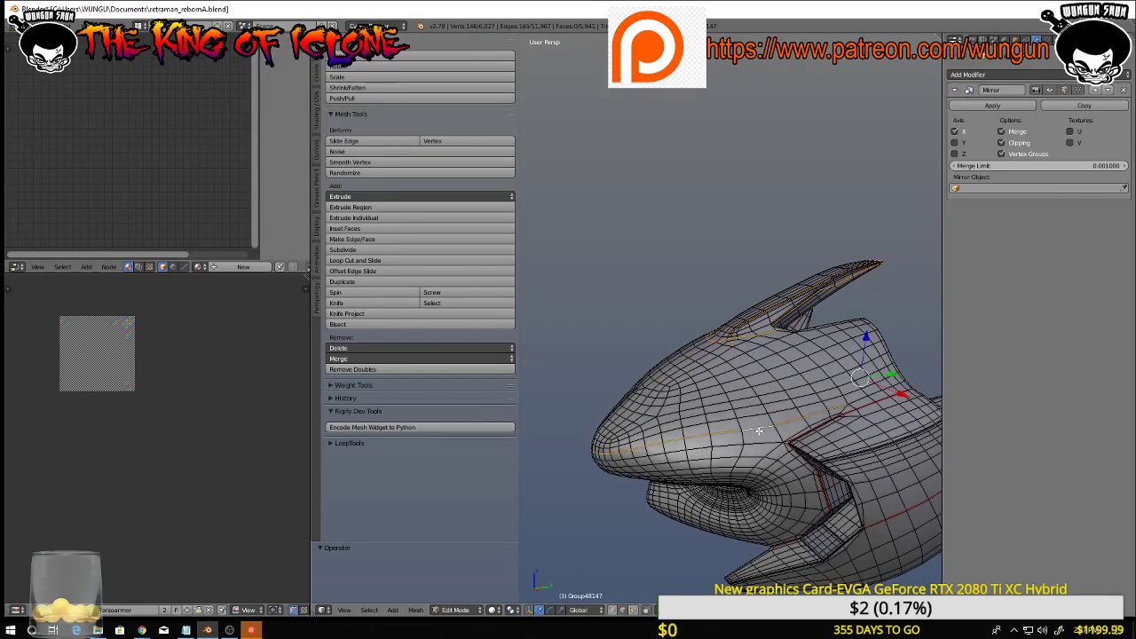
key("ctrl+e")
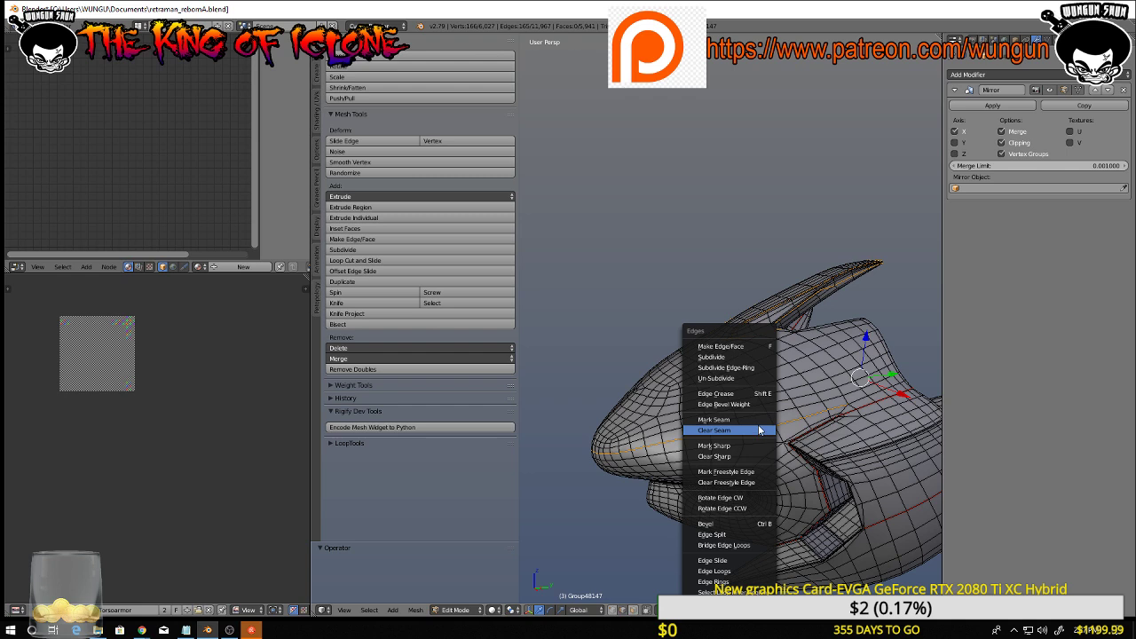
left_click(754, 420)
mouse_move(755, 420)
middle_mouse_down()
mouse_move(783, 424)
mouse_move(791, 375)
mouse_move(771, 434)
middle_mouse_up()
key("a")
Select the inner edge loop around the eye and add the outer edge loop around the eye socket
middle_click_drag(748, 454, 746, 443)
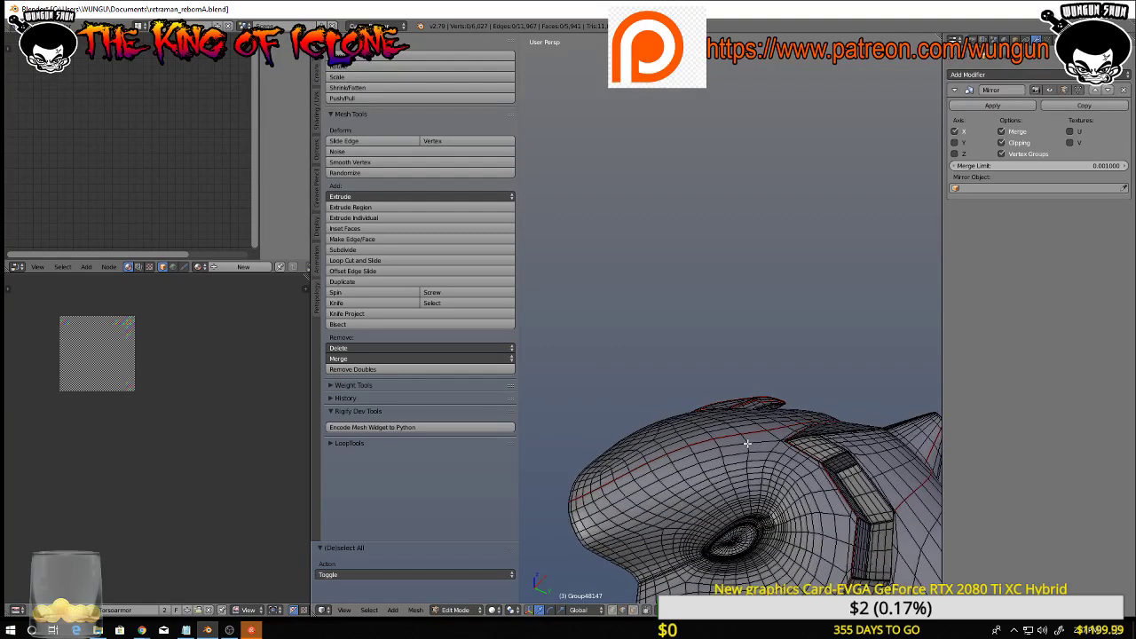
middle_click_drag(752, 483, 775, 457)
scroll(775, 457, "up", 8)
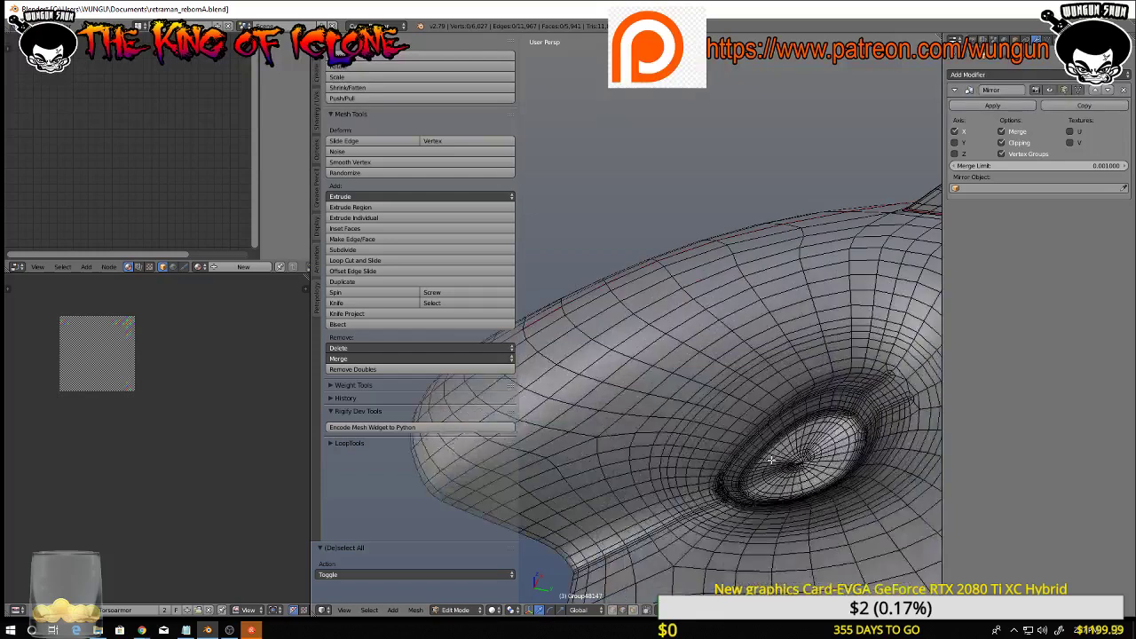
right_click(756, 432, "alt")
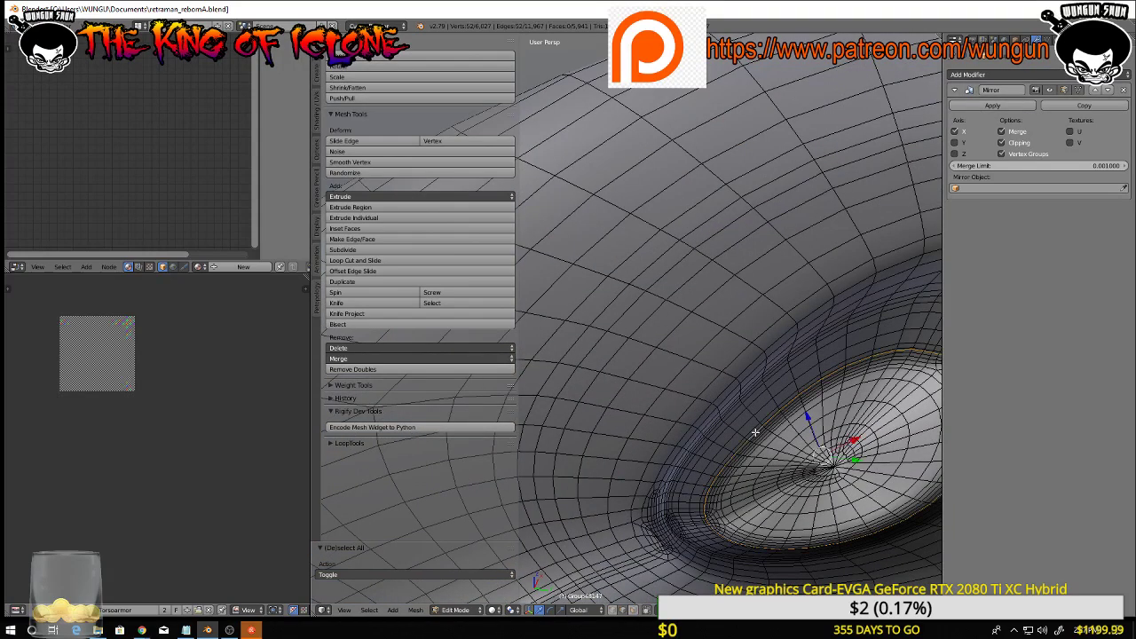
right_click(727, 385, "alt+shift")
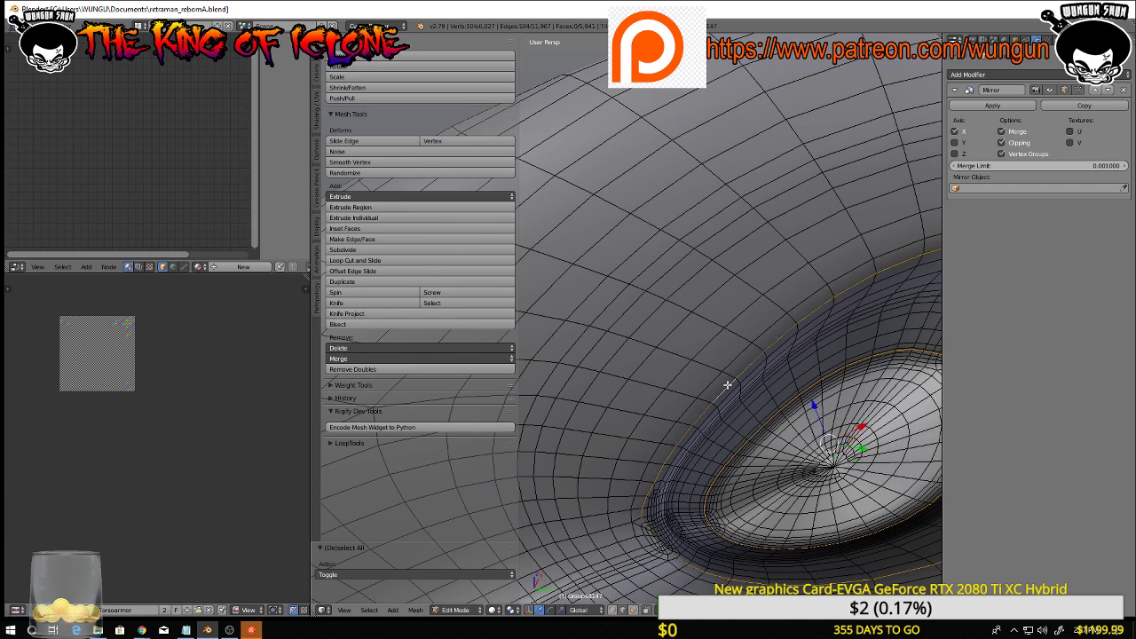
scroll(729, 389, "down", 6)
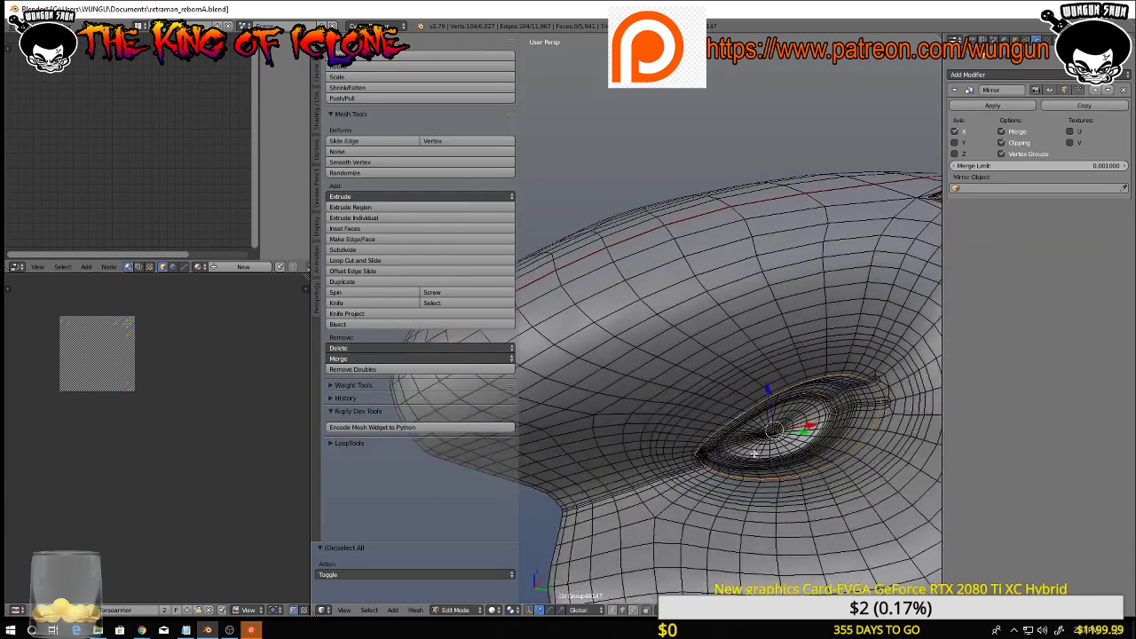
Add the edge loop along the lower rim of the face to the selection
middle_click_drag(766, 467, 819, 450)
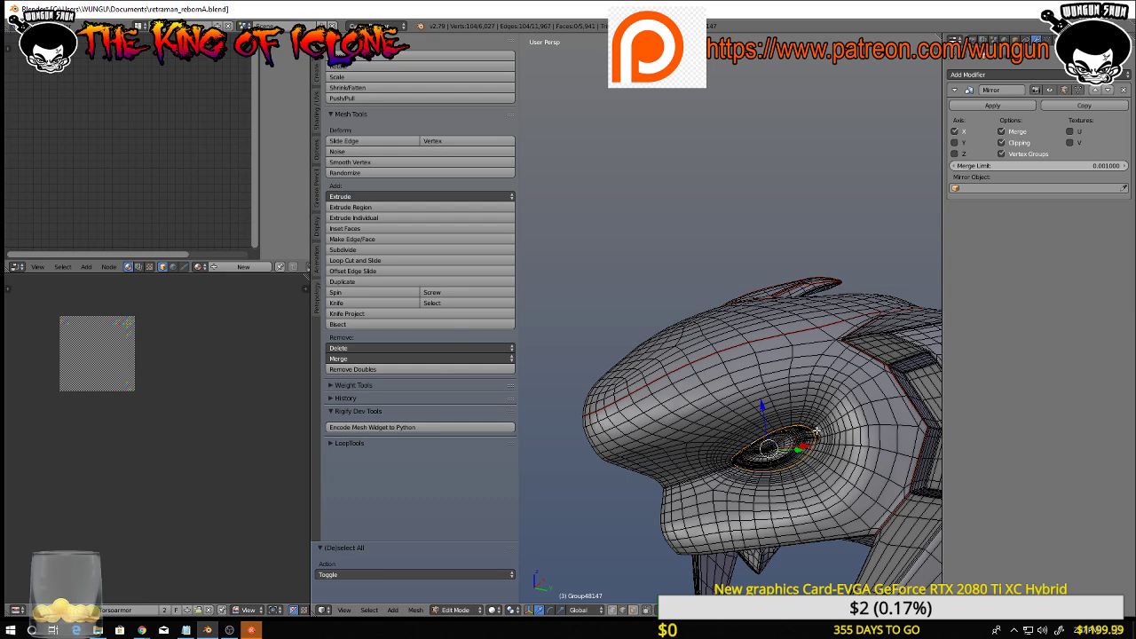
middle_click_drag(816, 431, 893, 380)
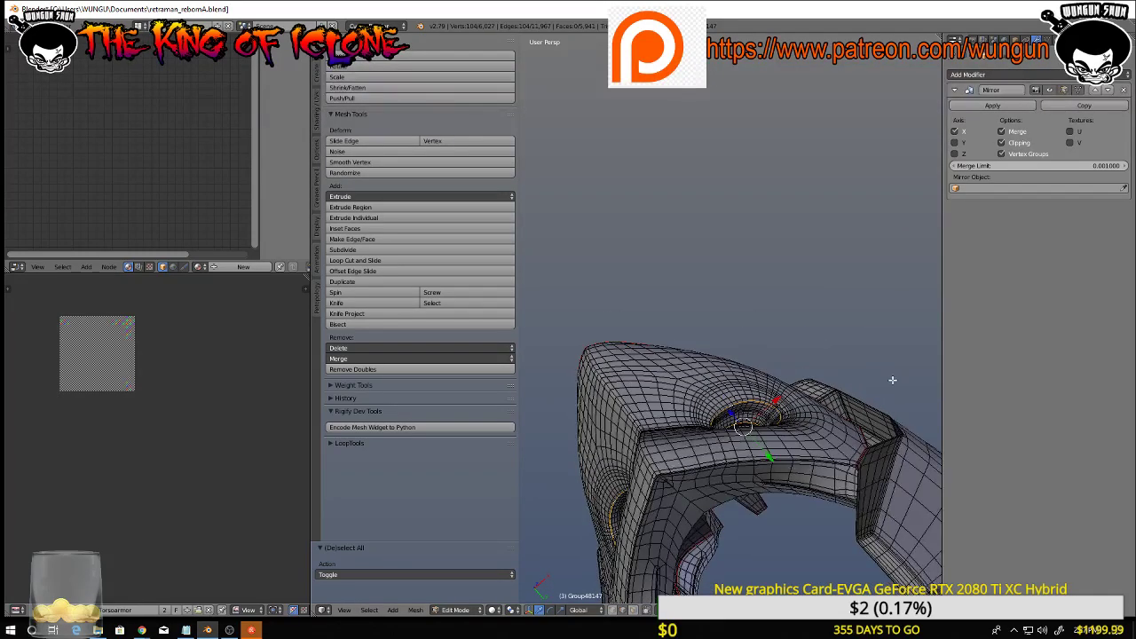
scroll(863, 427, "up", 3)
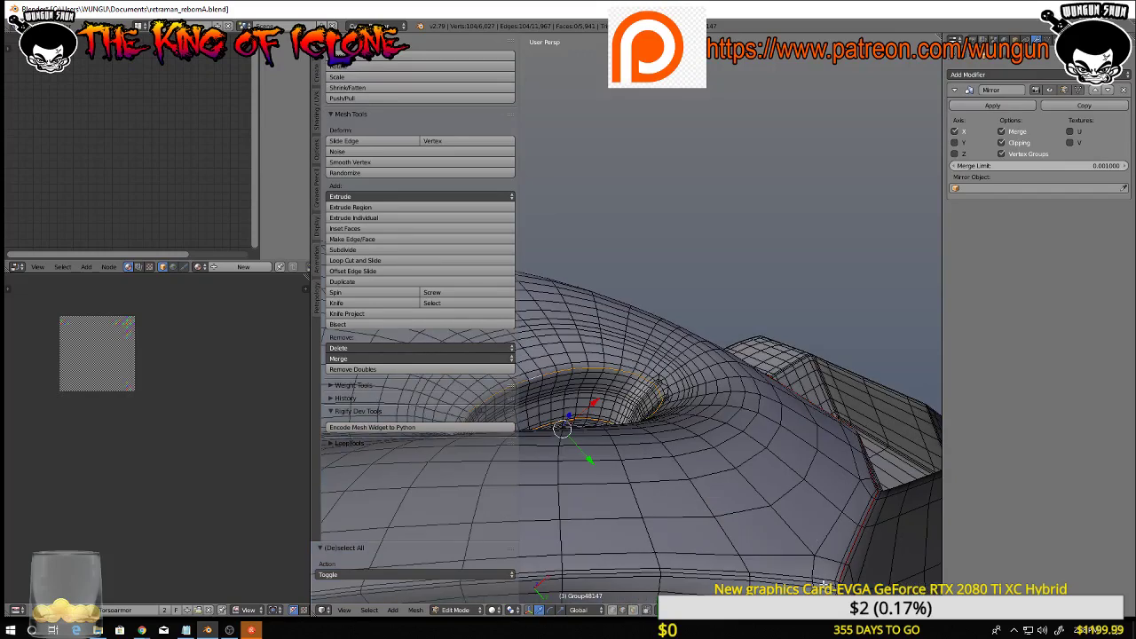
middle_click_drag(824, 584, 799, 572)
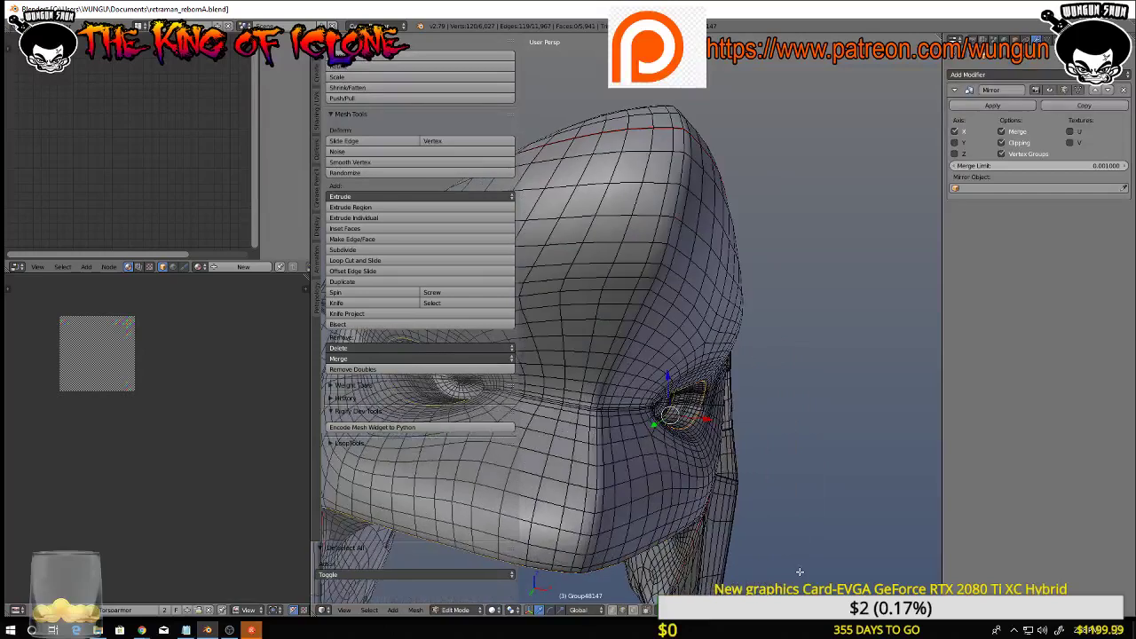
Try adding the vertical edge loop down the centre of the face to the selection
scroll(723, 523, "down", 5)
scroll(705, 508, "up", 2)
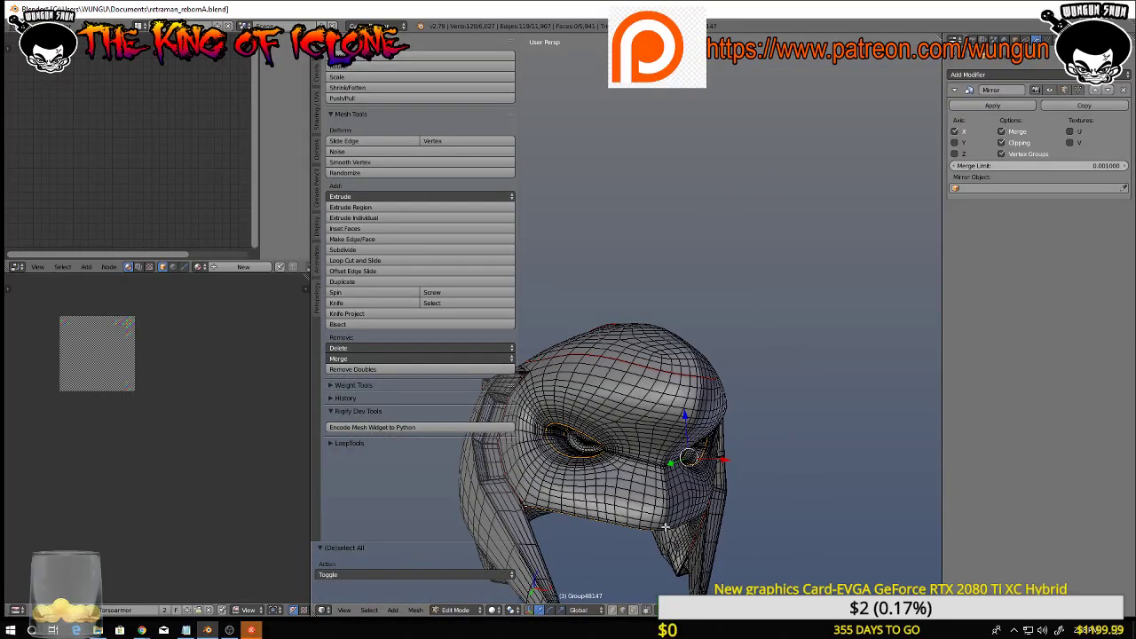
middle_click_drag(663, 527, 711, 396)
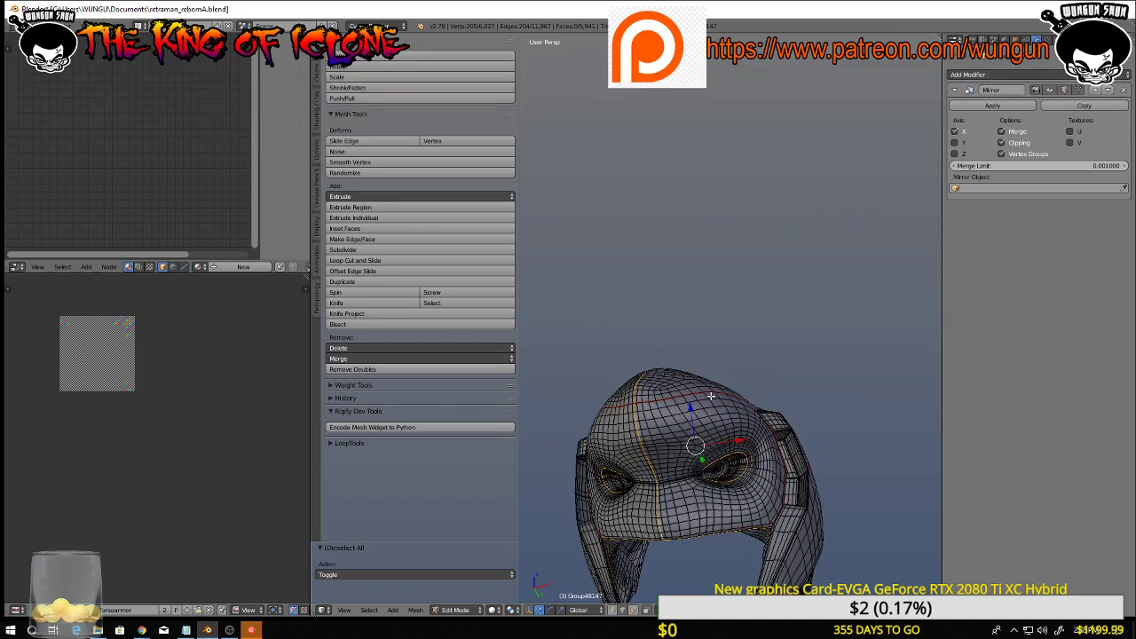
key("shift+s")
key("ctrl+z")
Add the edge loop running from the eye socket up over the top of the head to the selection
middle_click_drag(830, 312, 805, 338)
scroll(799, 358, "up", 4)
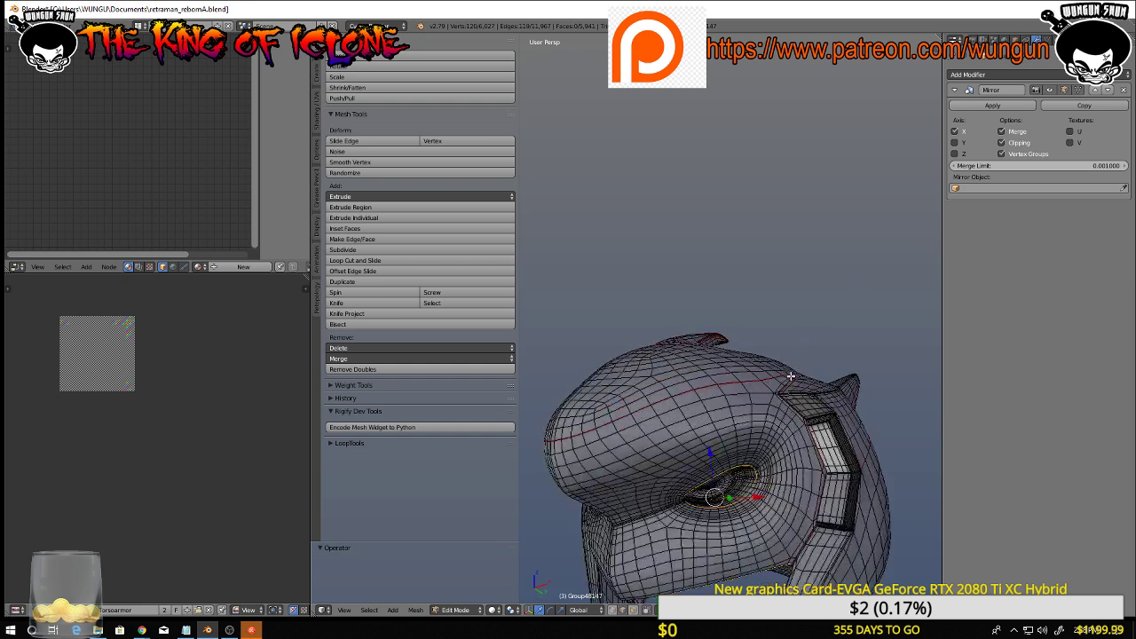
right_click(723, 456, "alt+shift")
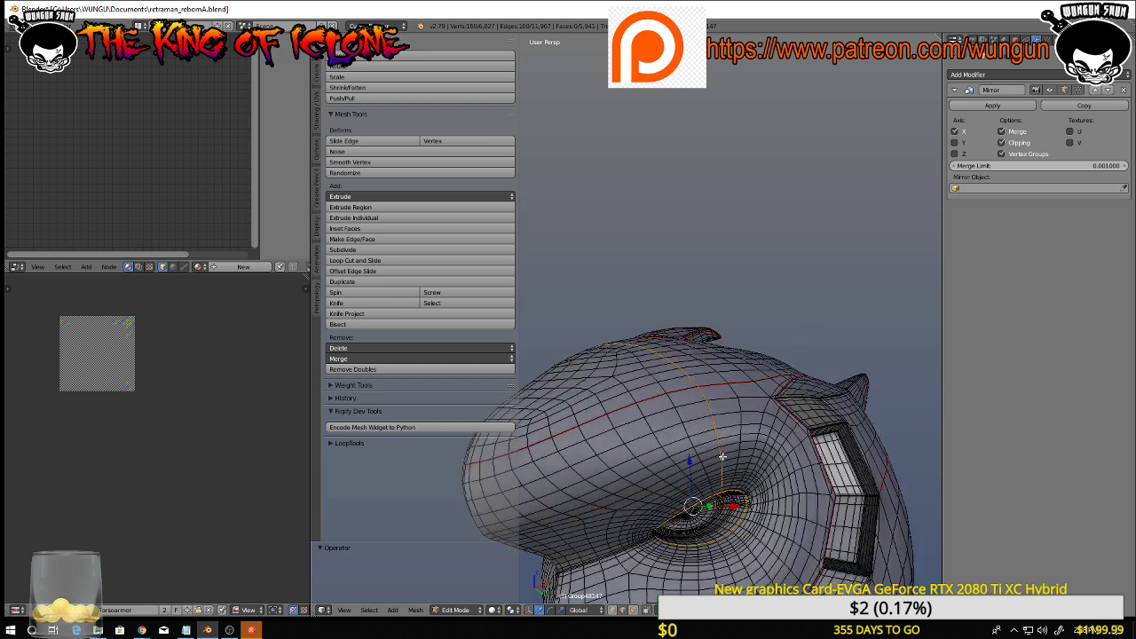
middle_click_drag(728, 463, 728, 525)
scroll(728, 525, "down", 5)
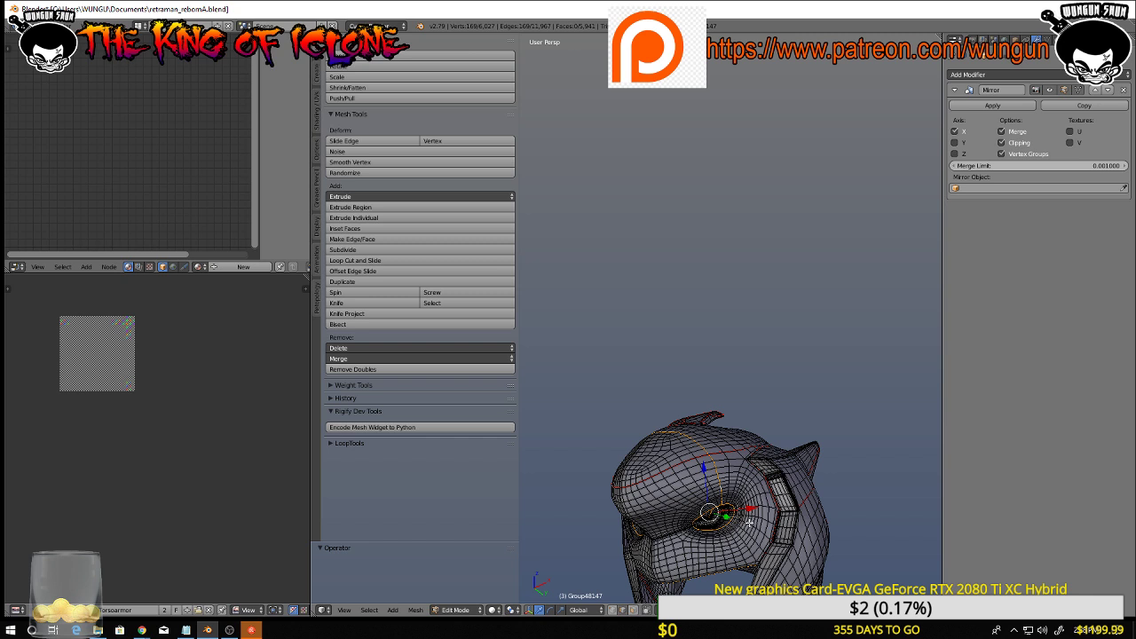
Add the edge line running from the outer corner of the eye socket back to the side recess to the selection
middle_click_drag(750, 525, 707, 545)
scroll(721, 511, "up", 4)
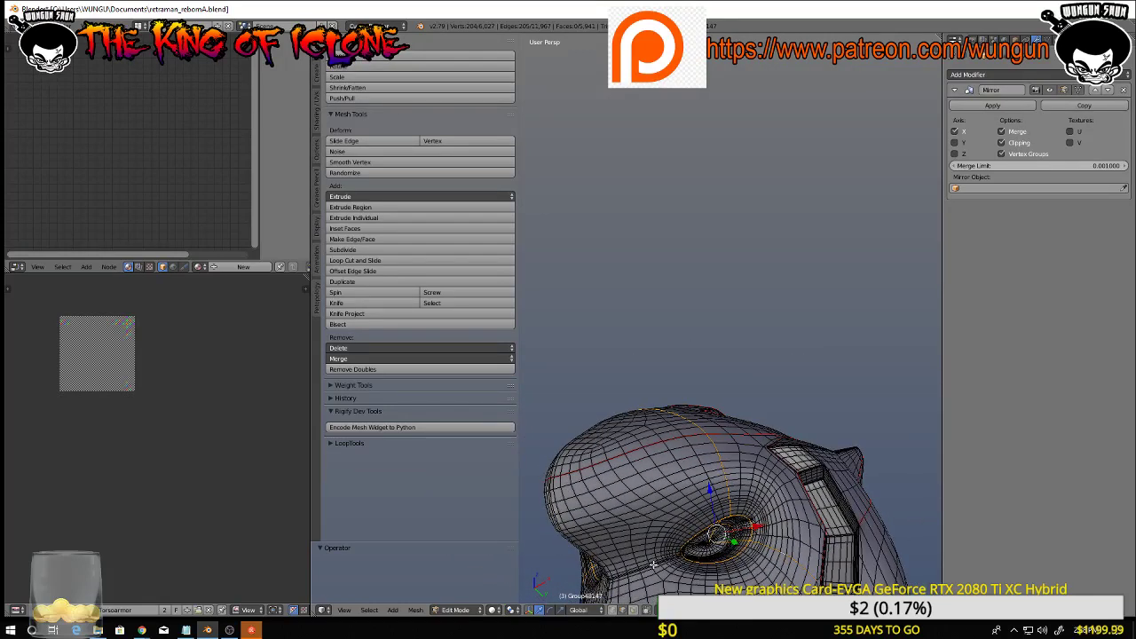
scroll(729, 524, "down", 3)
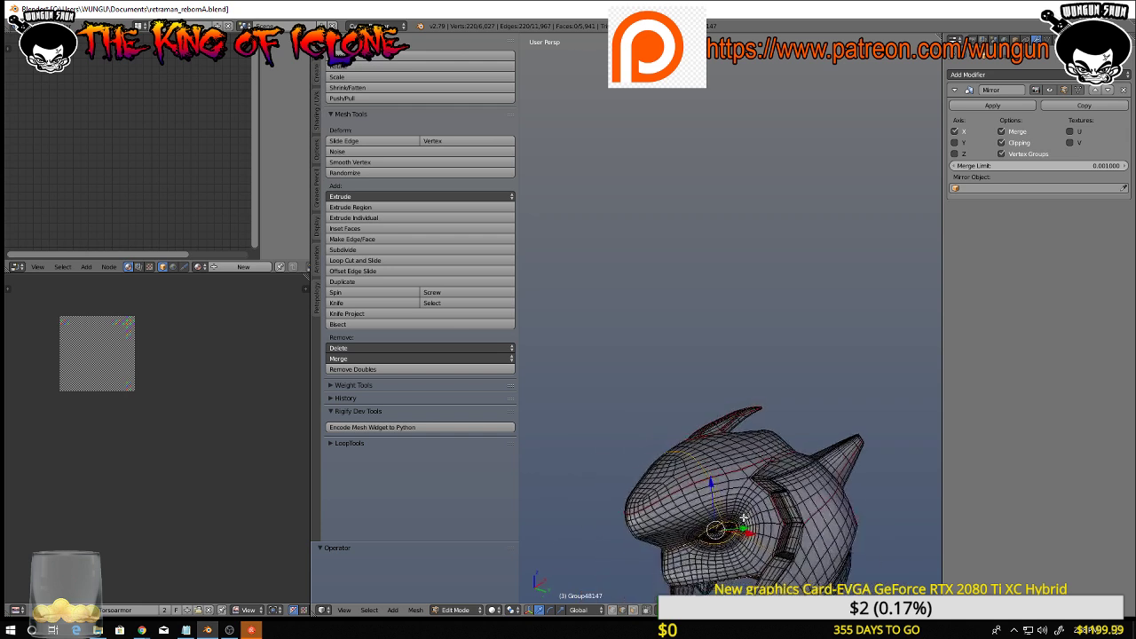
middle_click_drag(744, 518, 757, 537)
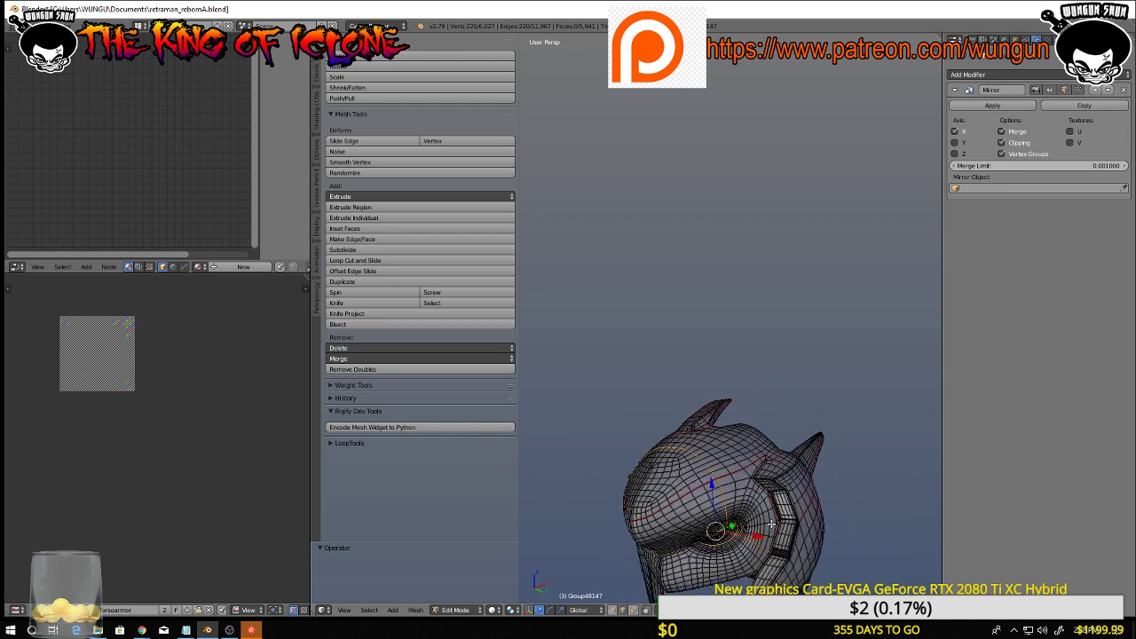
Add the edge loop around the rim of the upper section of the side recess to the selection
scroll(799, 507, "up", 3)
scroll(799, 507, "up", 2)
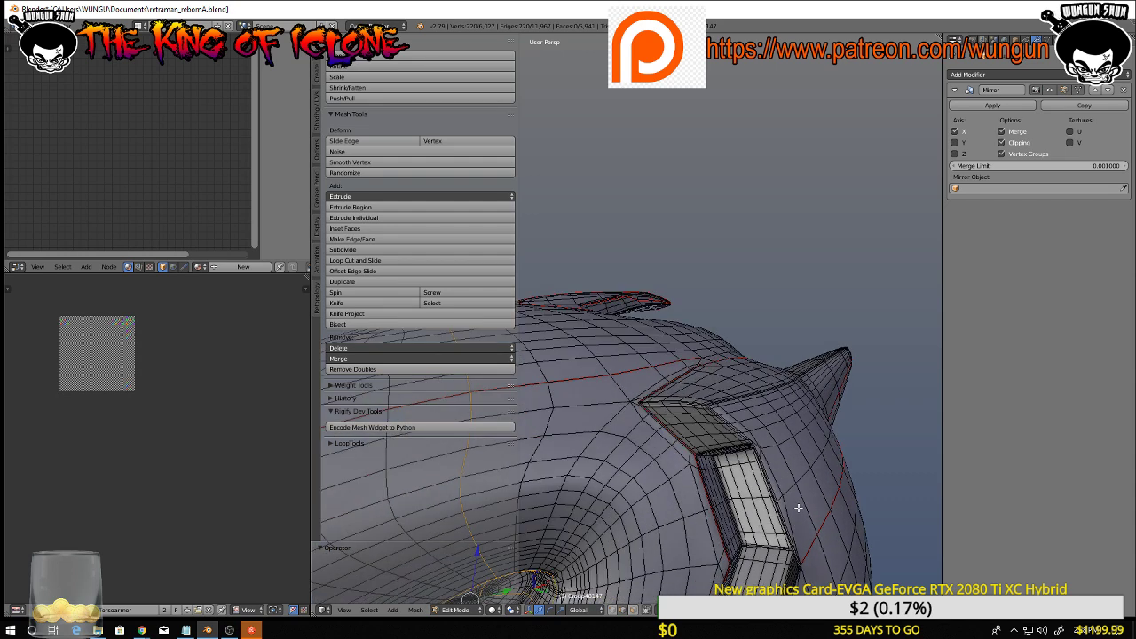
middle_click_drag(798, 508, 799, 485)
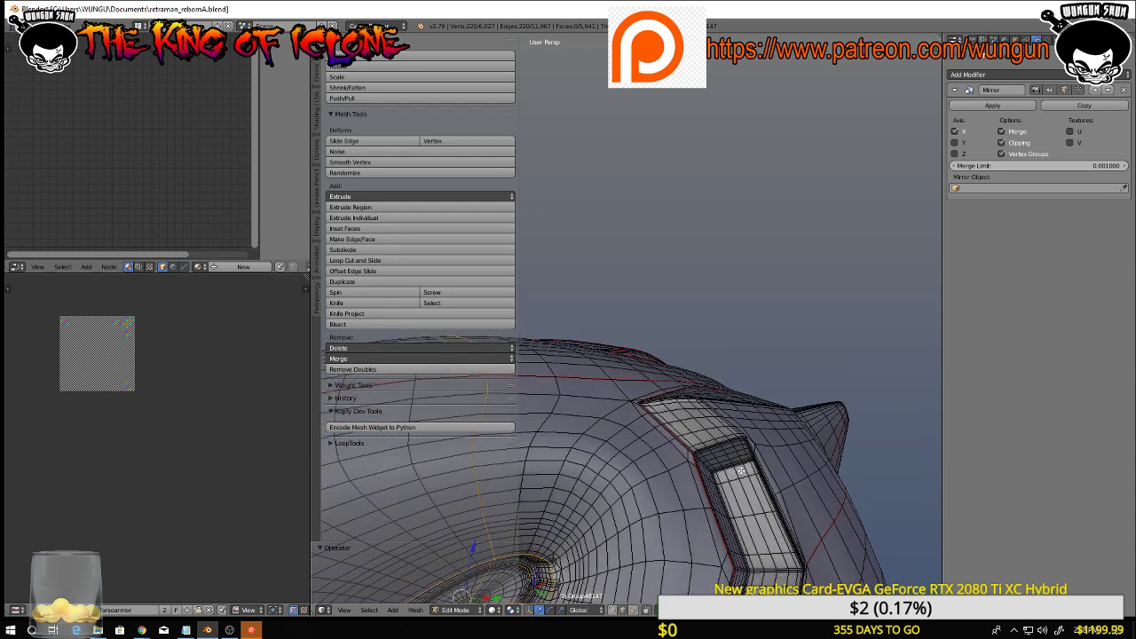
scroll(721, 462, "up", 5)
left_click(678, 411, "alt")
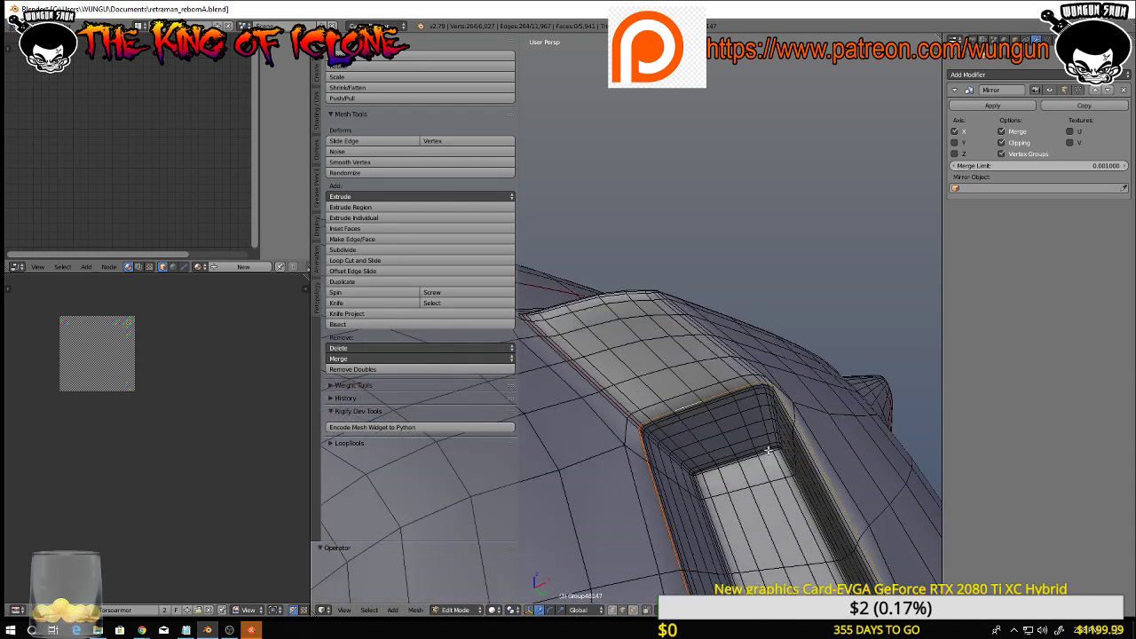
Add the edge loop around the rim of the lower section of the side recess to the selection
scroll(770, 452, "down", 5)
middle_click_drag(820, 513, 809, 466)
scroll(803, 433, "up", 5)
scroll(802, 433, "up", 2)
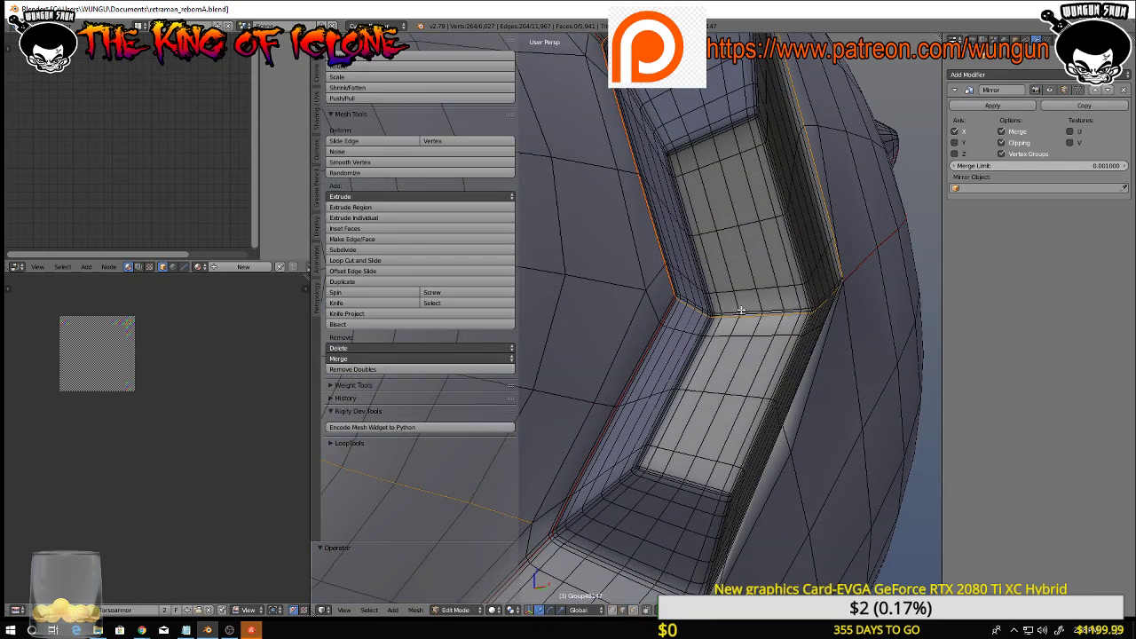
mouse_move(814, 314)
middle_mouse_down()
mouse_move(837, 316)
mouse_move(776, 316)
mouse_move(705, 288)
middle_mouse_up()
right_click(833, 314, "alt+shift")
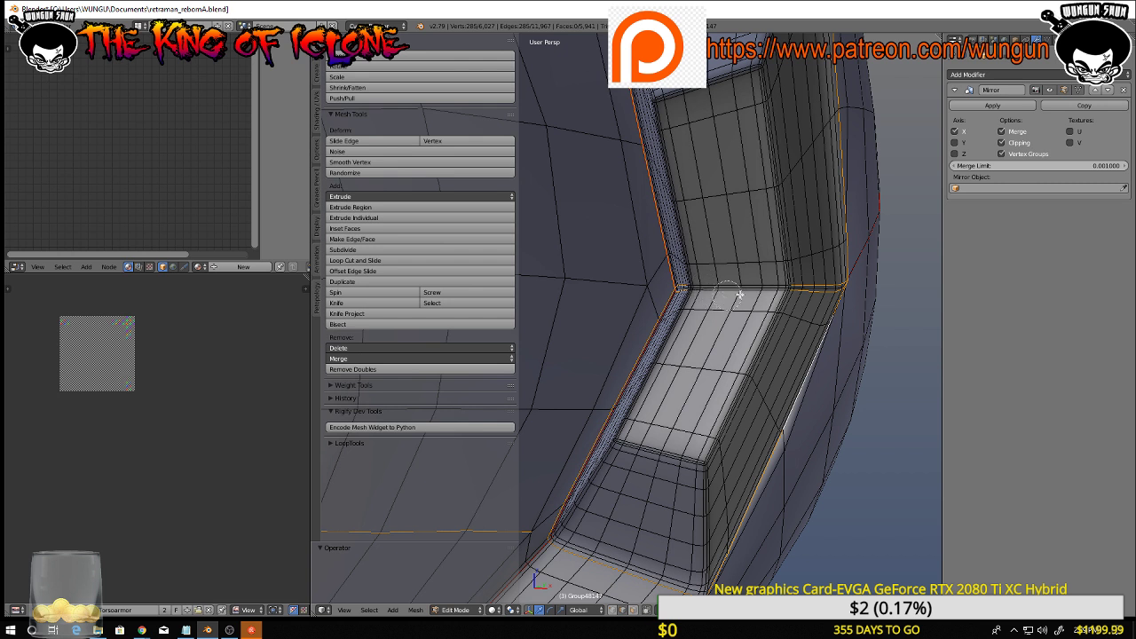
Deselect the edges crossing the side recess at the bend between its upper and lower sections
middle_click_drag(790, 285, 824, 282)
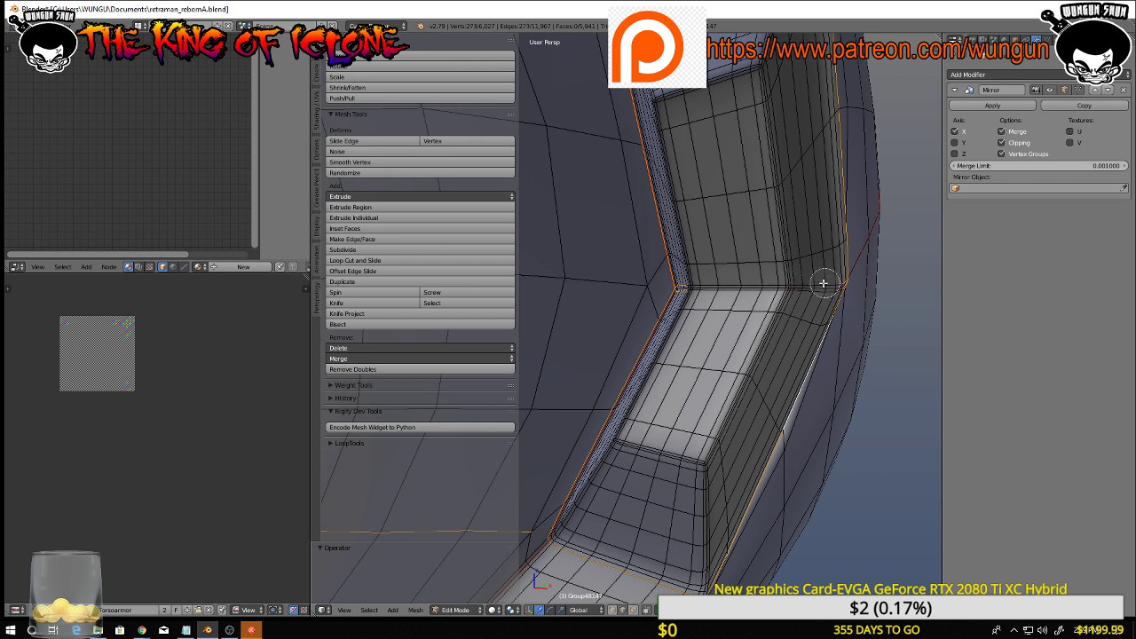
left_click(692, 289)
right_click(692, 290, "alt+shift")
middle_click(690, 289)
middle_click(829, 281)
right_click(817, 282)
middle_click_drag(816, 282, 711, 303)
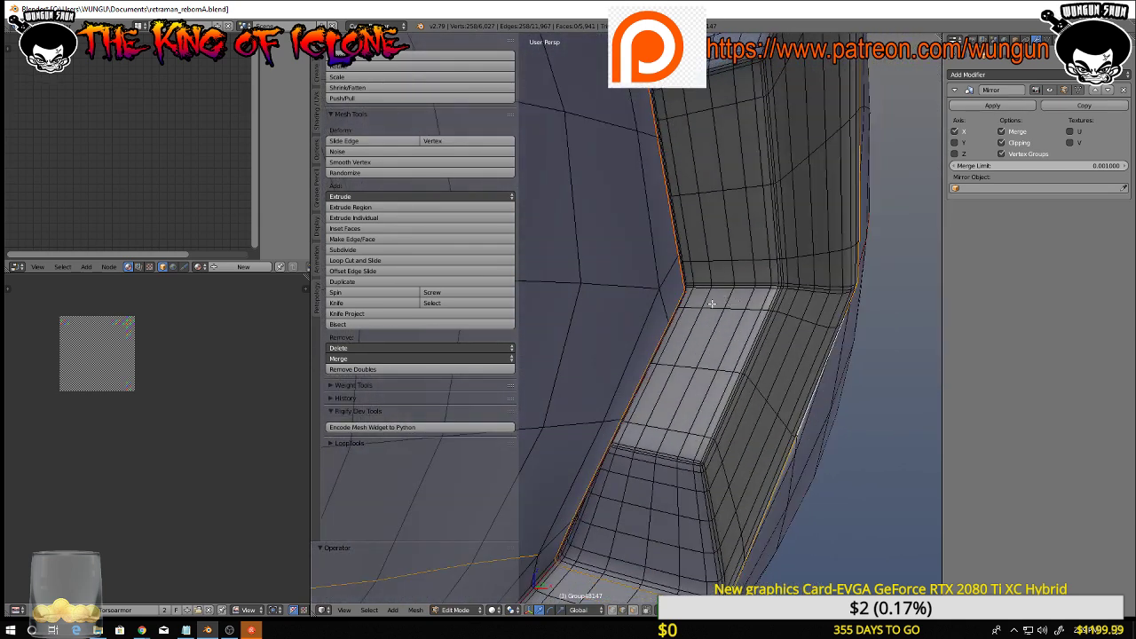
Add the edge loop around the floor of the side recess and mark all selected edges as seams
scroll(708, 447, "up", 3)
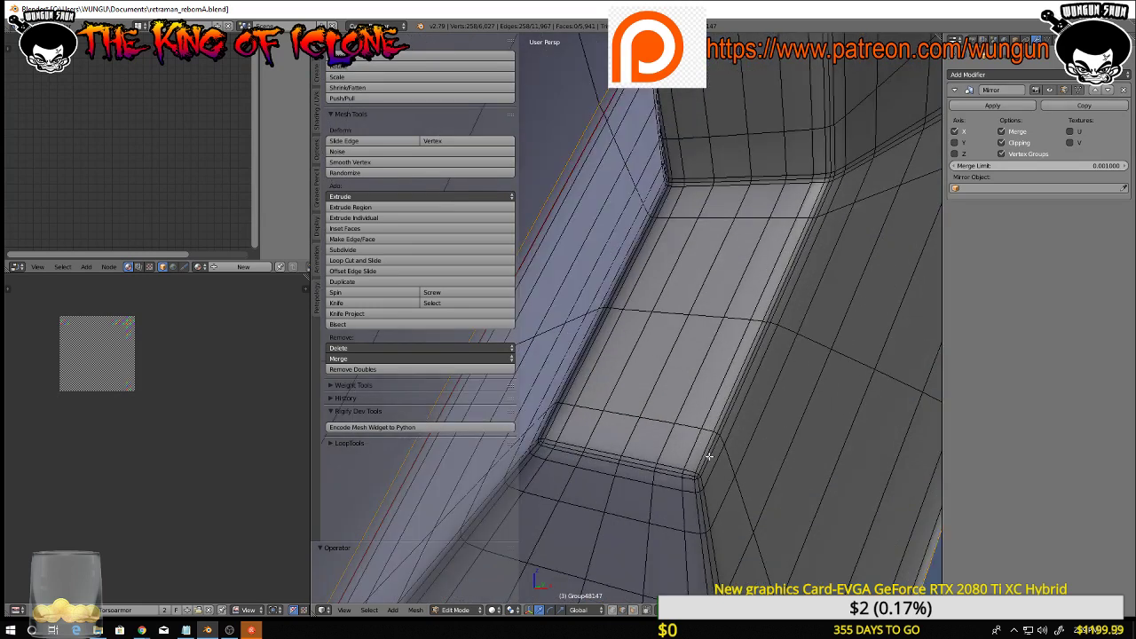
scroll(710, 448, "down", 5)
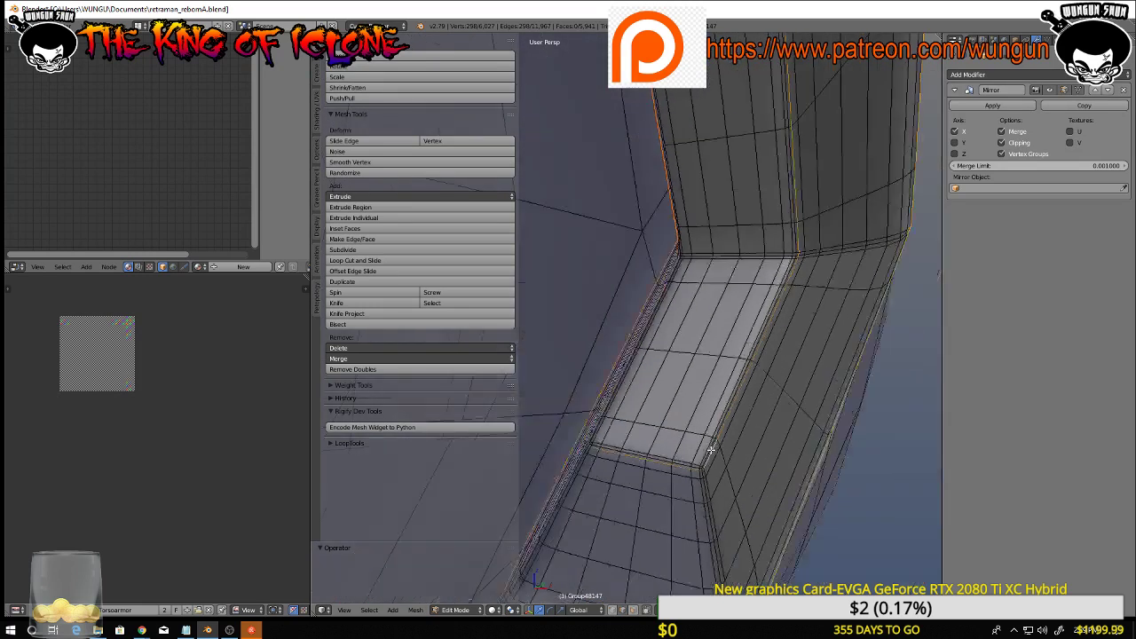
middle_click_drag(698, 419, 698, 406)
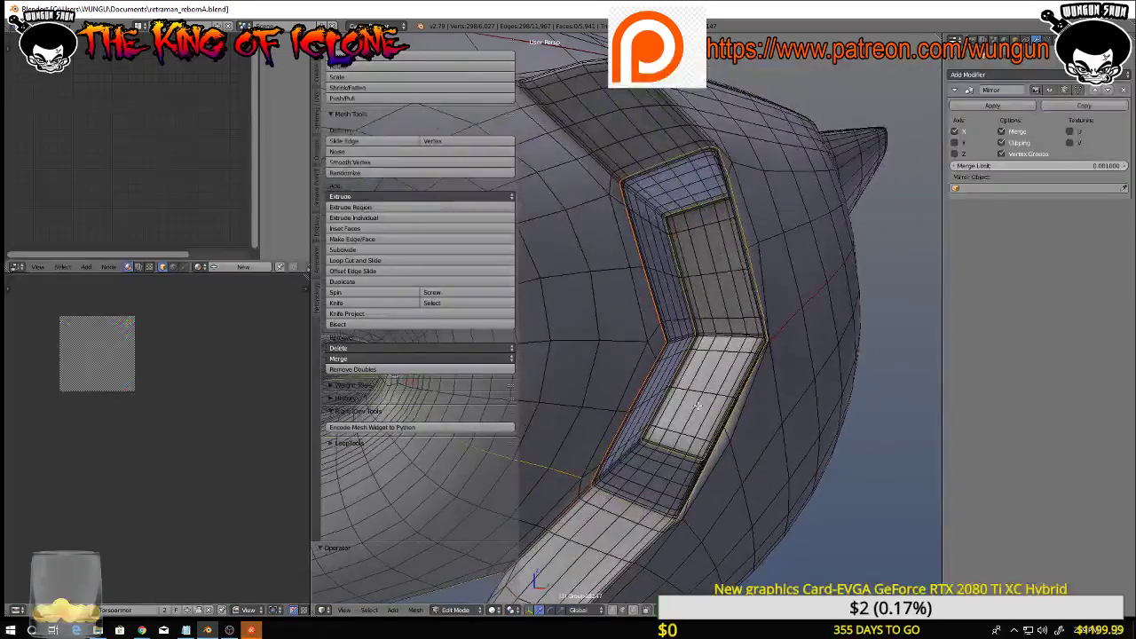
middle_click_drag(718, 482, 855, 310)
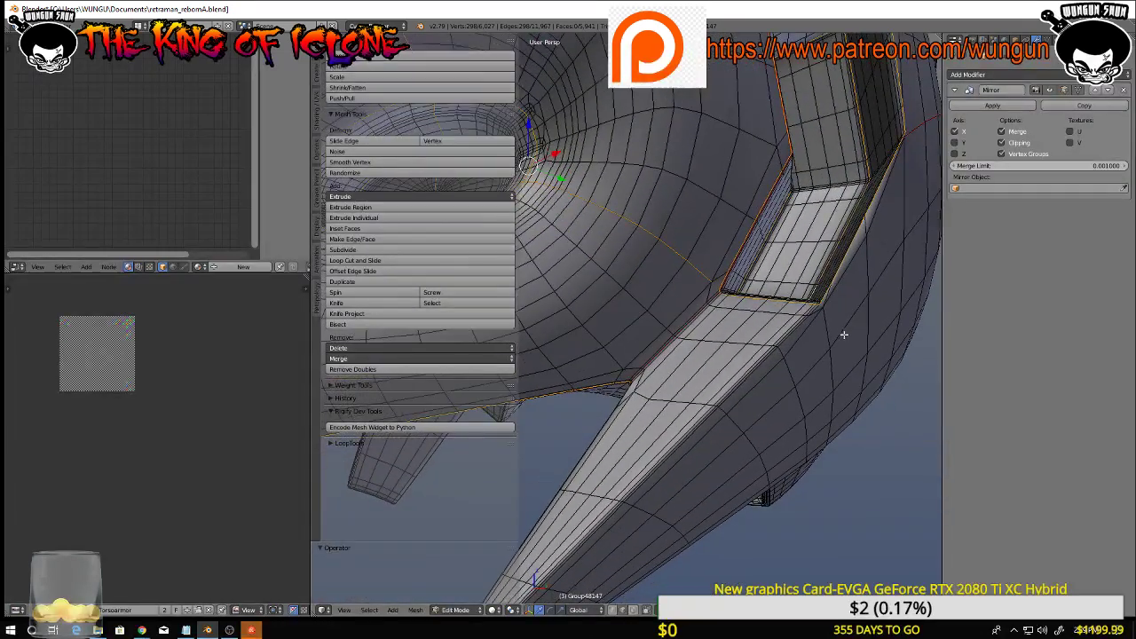
key("ctrl+e")
left_click(836, 366)
Mark the short edges joining the eye seam to the seam at the recess's lower corner as seams, and deselect everything
middle_click_drag(833, 371, 771, 353)
right_click(689, 266)
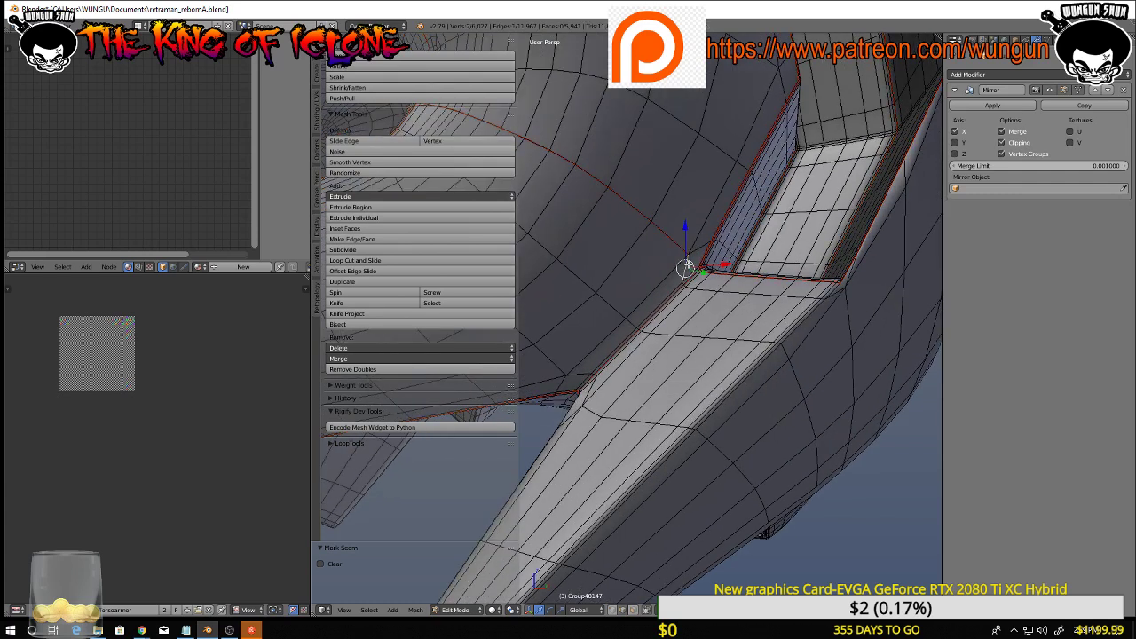
scroll(688, 272, "up", 3)
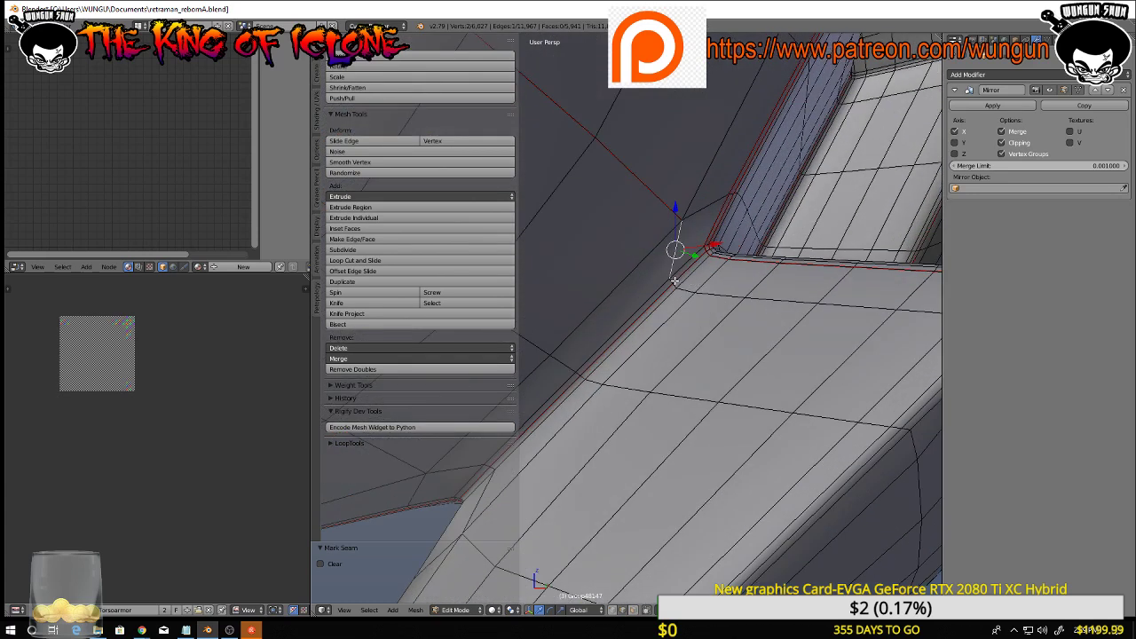
right_click(673, 281, "shift")
key("ctrl+e")
left_click(704, 295)
key("a")
scroll(716, 315, "down", 6)
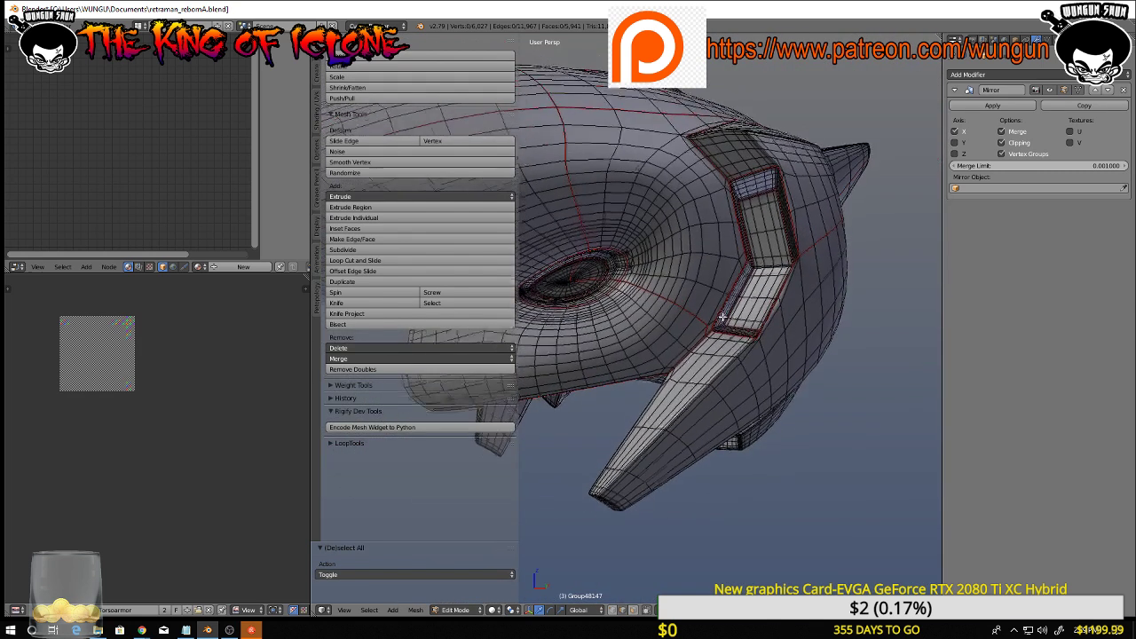
Select the short edge linking the upper end of the recess rim to the seam along the head and mark it as a seam
middle_click_drag(723, 321, 686, 376)
middle_click_drag(846, 118, 822, 172)
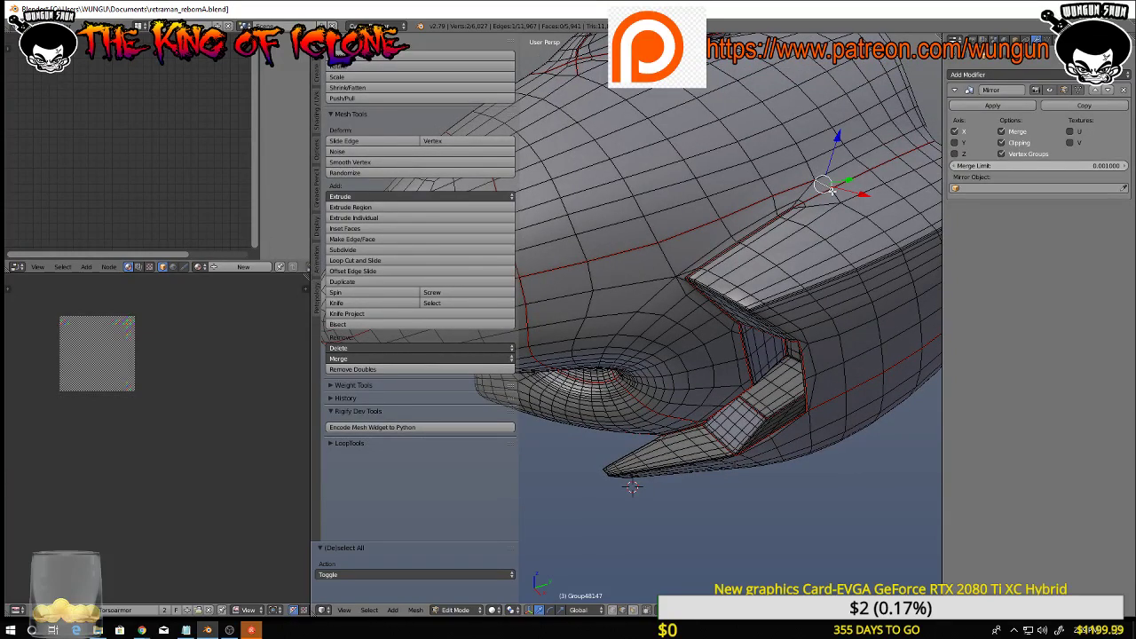
key("ctrl+e")
left_click(832, 190)
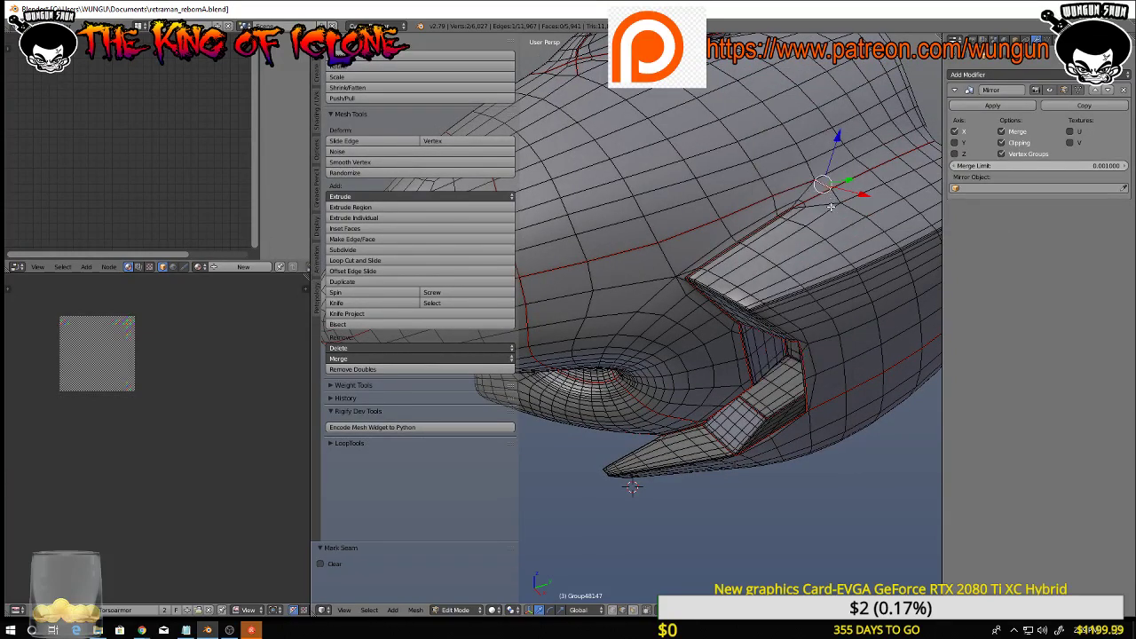
Select the edge loop running from the base of the central top spike down the side of the head
scroll(831, 207, "down", 7)
middle_click_drag(831, 207, 793, 254)
scroll(830, 172, "up", 3)
middle_click_drag(830, 172, 822, 211, "shift")
scroll(814, 220, "up", 2)
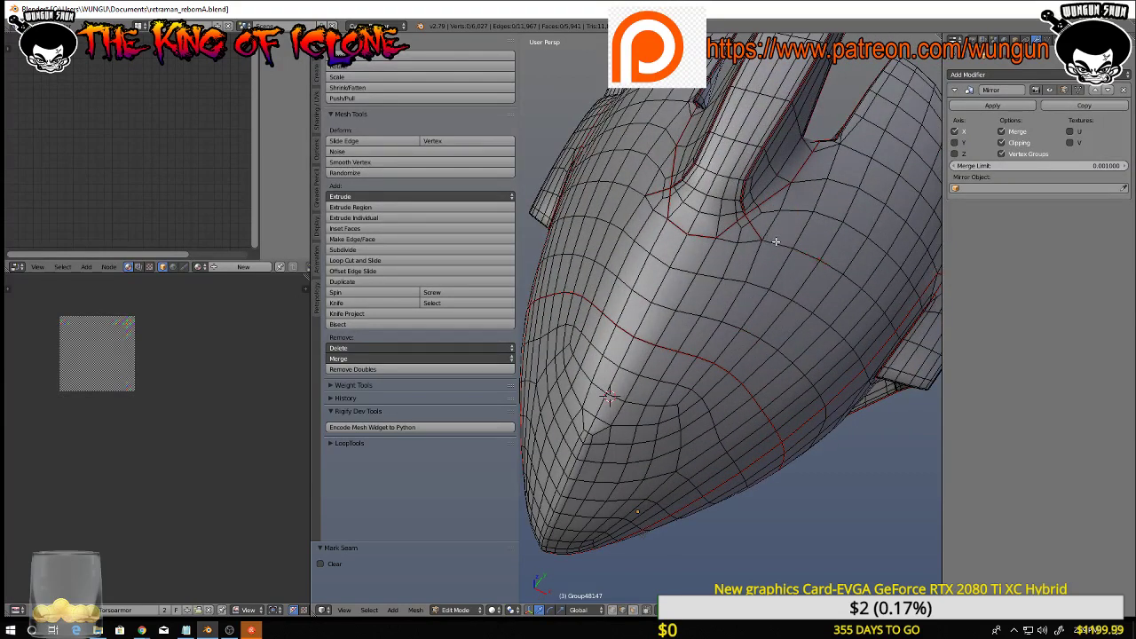
right_click(776, 241, "alt")
middle_click_drag(803, 245, 774, 230)
scroll(776, 234, "down", 3)
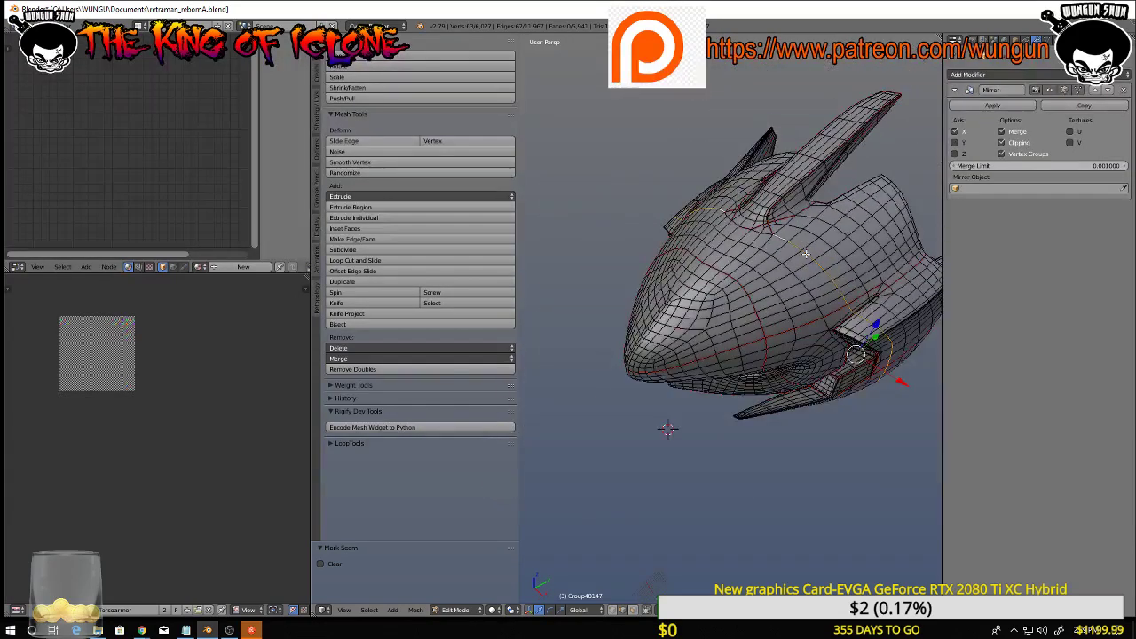
Reduce the selected loop with circle select to the stretch between the top spike and the side of the helmet
mouse_move(830, 282)
middle_mouse_down()
mouse_move(744, 242)
mouse_move(806, 381)
mouse_move(794, 302)
middle_mouse_up()
right_click(807, 385)
middle_click_drag(803, 408, 794, 372)
mouse_move(812, 425)
middle_mouse_down()
mouse_move(860, 502)
mouse_move(794, 420)
middle_mouse_up()
right_click(861, 503)
key("c")
mouse_move(840, 491)
middle_mouse_down()
mouse_move(861, 499)
mouse_move(866, 533)
mouse_move(917, 446)
mouse_move(820, 384)
middle_mouse_up()
Add the narrow edge loop along the border of the rear side groove to the selection, undoing a wrong loop pick
right_click(863, 499)
scroll(869, 413, "up", 3)
right_click(824, 368, "alt+shift")
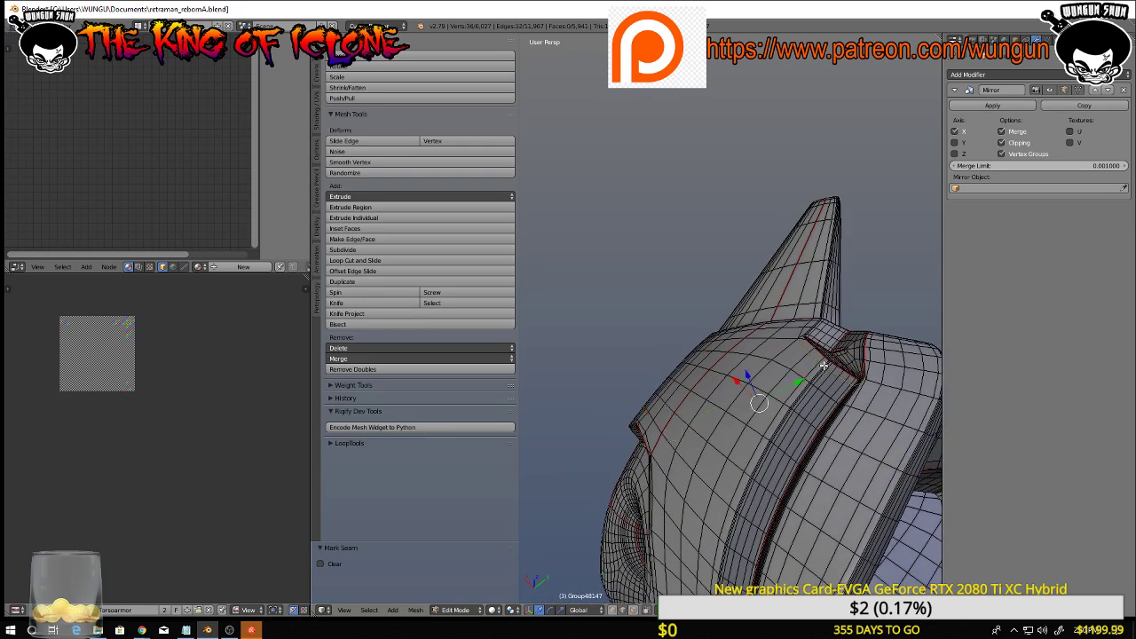
key("ctrl+z")
scroll(827, 364, "up", 4)
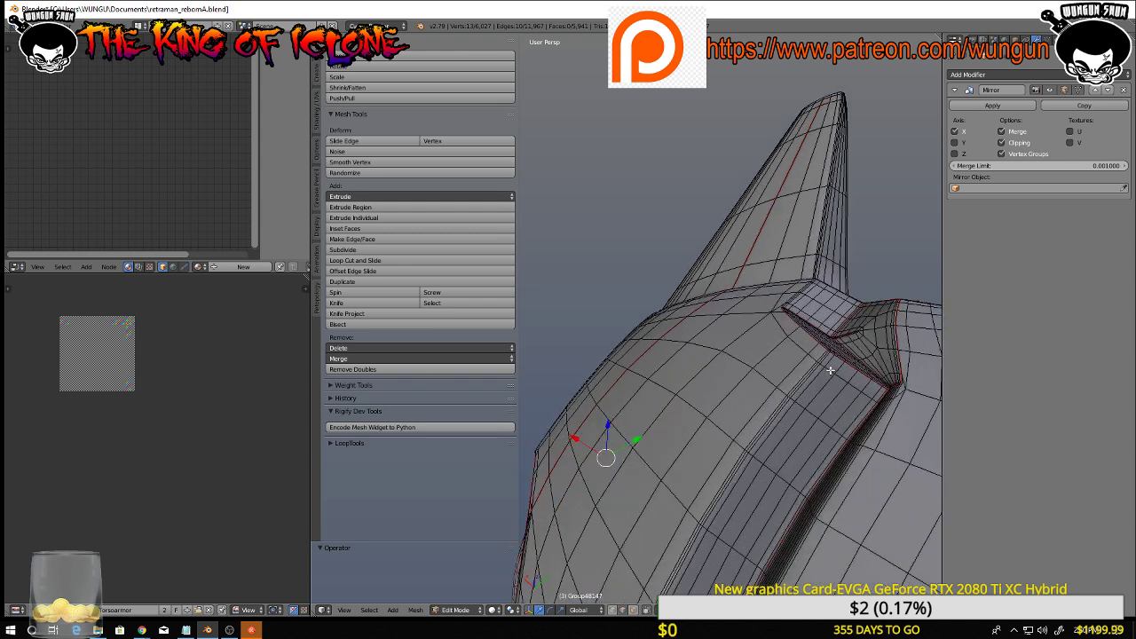
right_click(827, 338, "alt+shift")
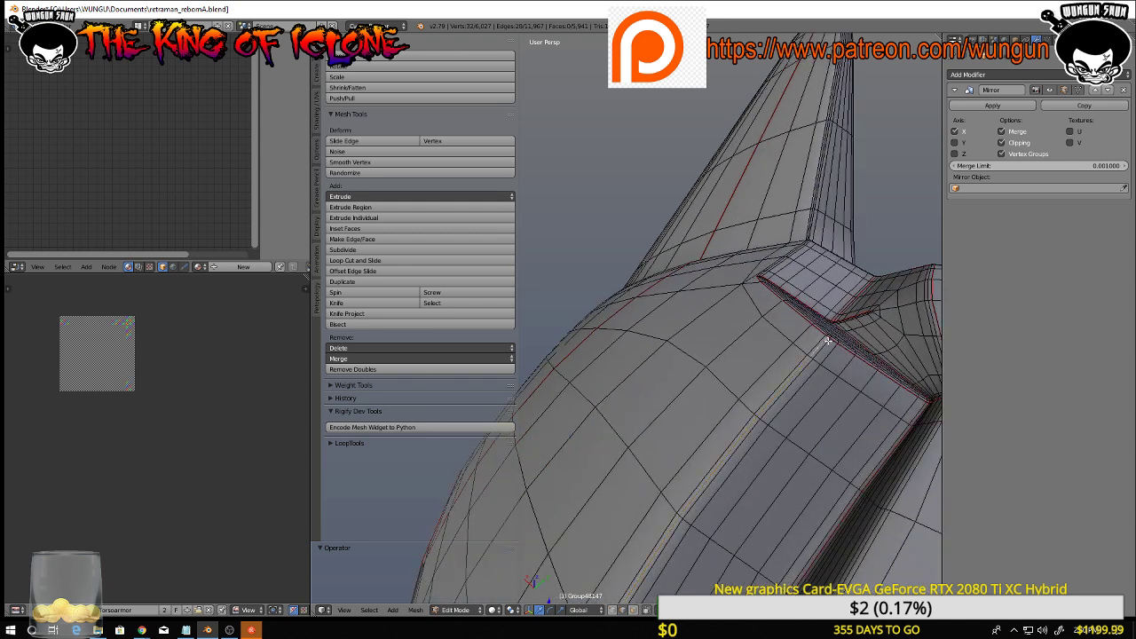
Add the edge loop around the end face of the cheek guard to the selection
scroll(822, 373, "down", 3)
mouse_move(820, 410)
middle_mouse_down()
mouse_move(789, 390)
mouse_move(750, 453)
mouse_move(875, 272)
mouse_move(857, 306)
mouse_move(924, 427)
mouse_move(840, 400)
mouse_move(856, 344)
mouse_move(824, 416)
middle_mouse_up()
scroll(875, 272, "down", 4)
scroll(828, 374, "up", 4)
scroll(824, 416, "up", 3)
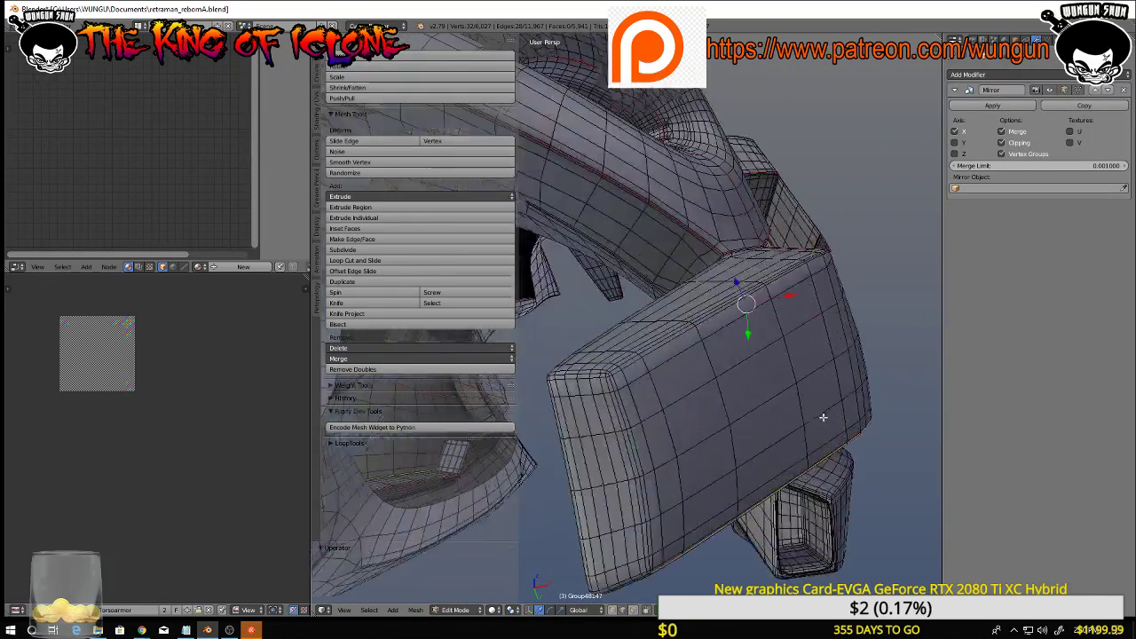
middle_click_drag(731, 470, 762, 440)
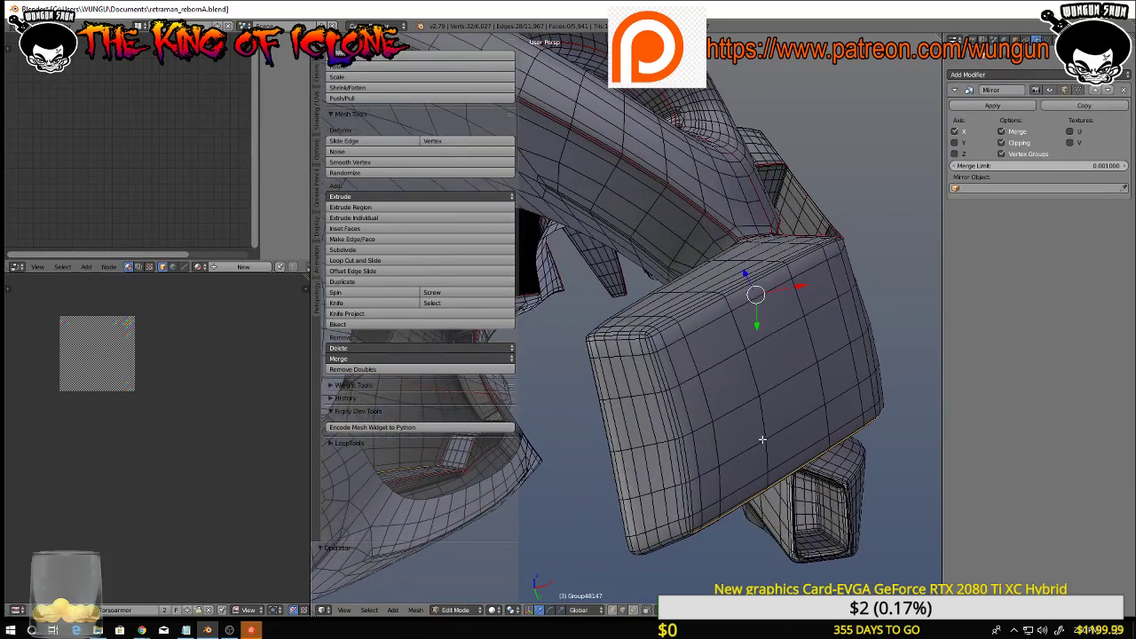
left_click(693, 521, "alt+shift")
mouse_move(670, 340)
middle_mouse_down()
mouse_move(672, 375)
mouse_move(666, 353)
middle_mouse_up()
Try adding the long edge loop along the upper outer edge of the cheek guard to the selection
left_click(661, 335, "alt+shift")
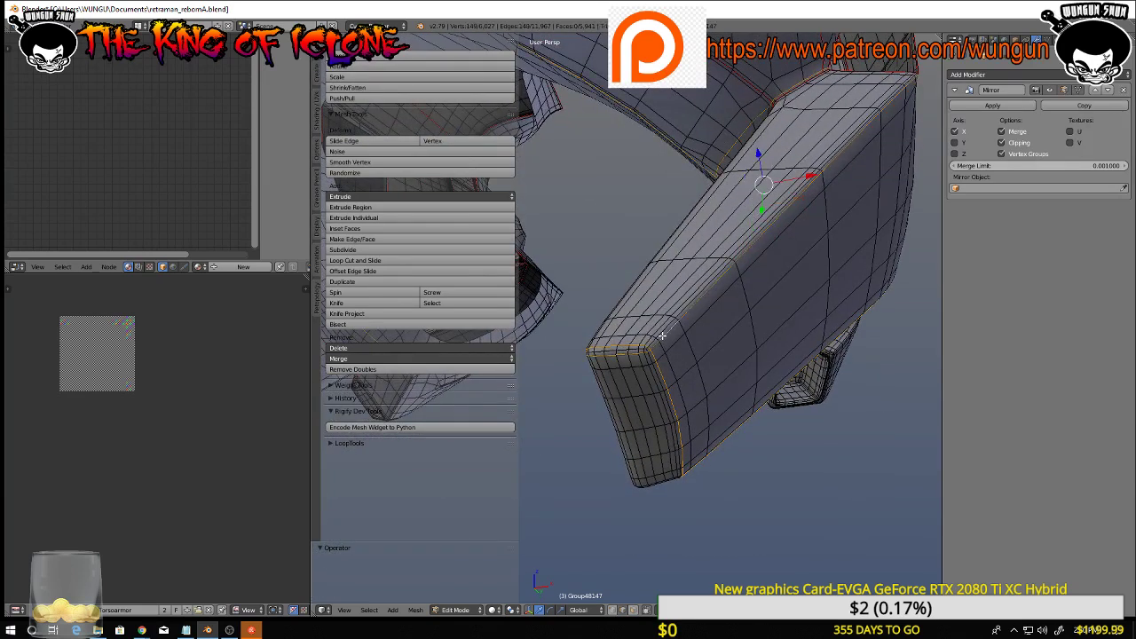
left_click(669, 334, "alt+shift")
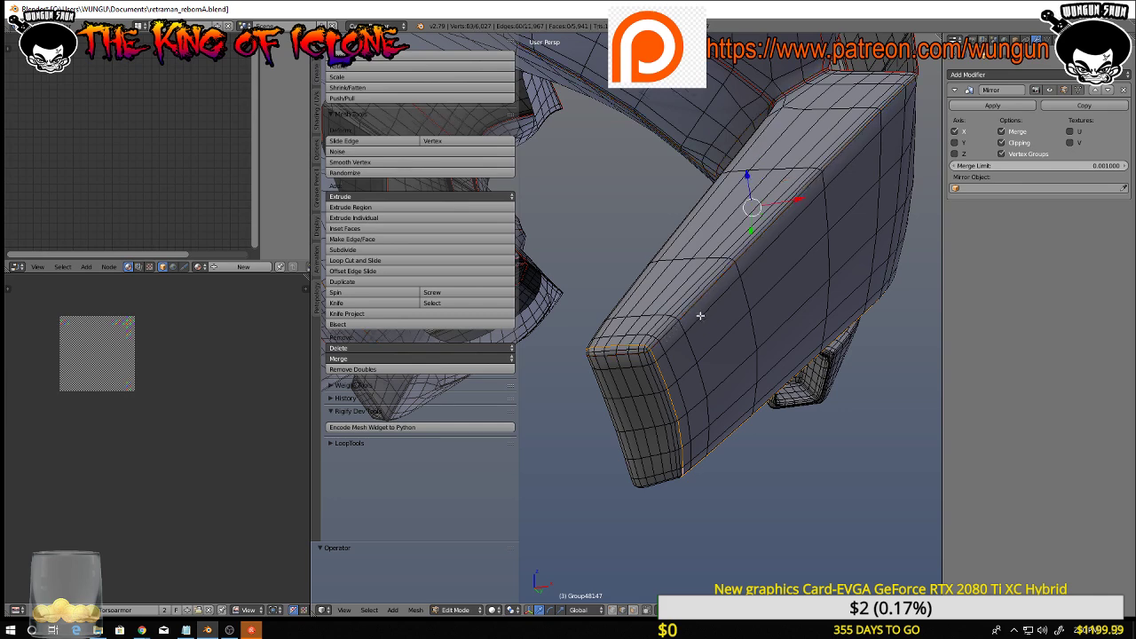
middle_click_drag(700, 316, 577, 559)
middle_click_drag(735, 337, 567, 569, "shift")
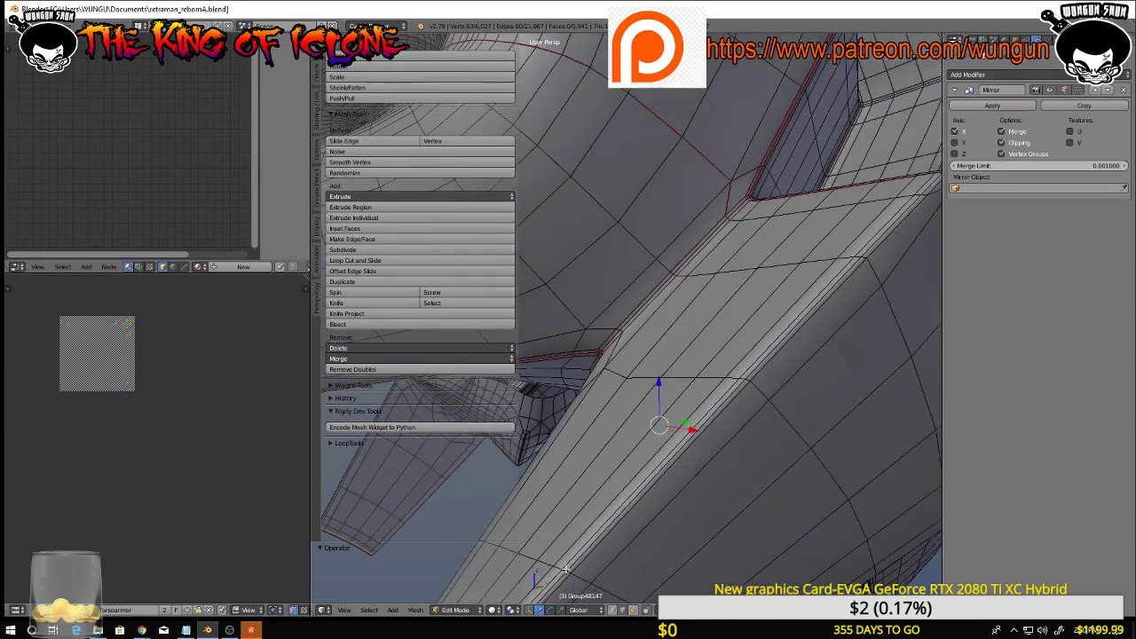
middle_click_drag(683, 468, 628, 560)
scroll(707, 495, "up", 2)
middle_click_drag(713, 492, 744, 431)
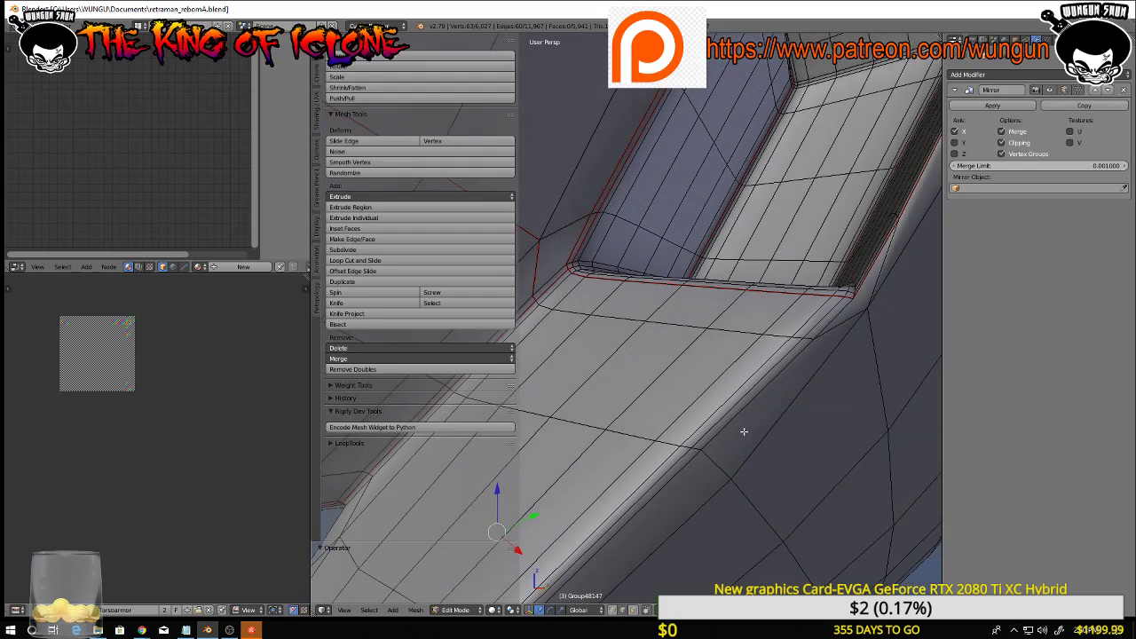
right_click(768, 386, "alt+shift")
scroll(764, 396, "down", 6)
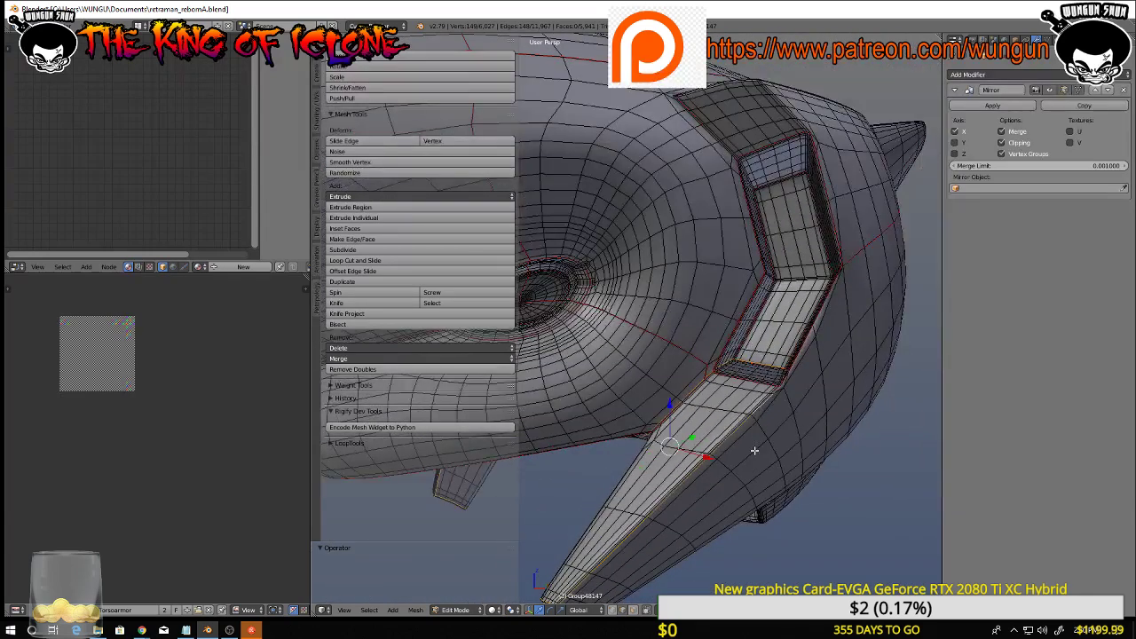
mouse_move(755, 451)
middle_mouse_down()
mouse_move(826, 401)
mouse_move(778, 419)
mouse_move(734, 459)
mouse_move(737, 438)
middle_mouse_up()
key("ctrl+z")
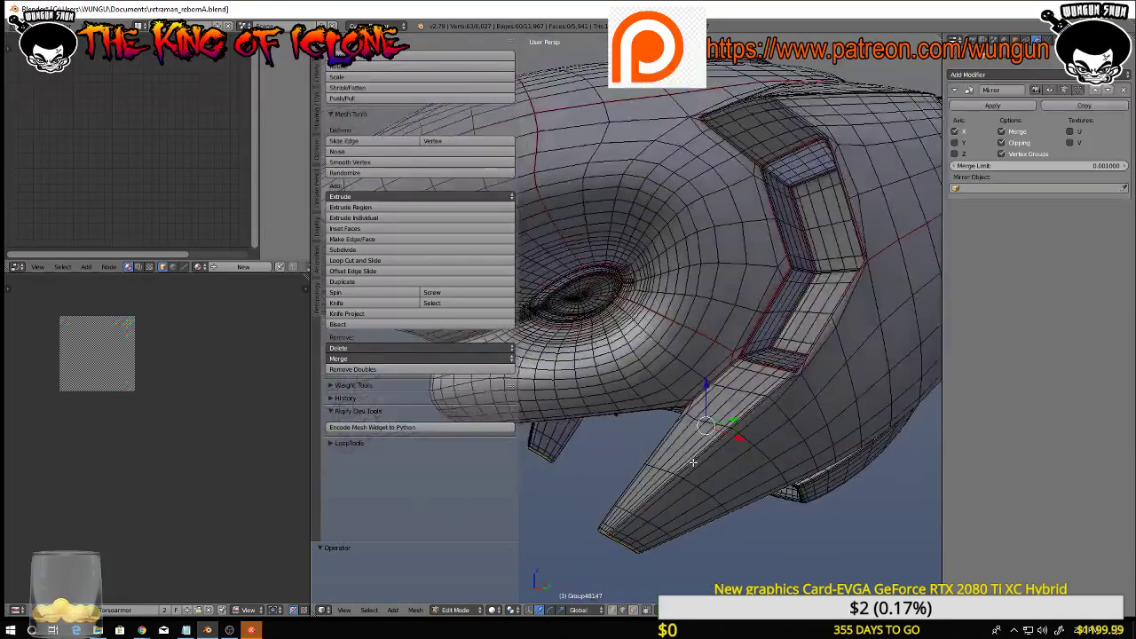
Add the edges along the upper stretch of the cheek guard's outer front edge, starting at the side recess, to the selection
scroll(749, 426, "up", 3)
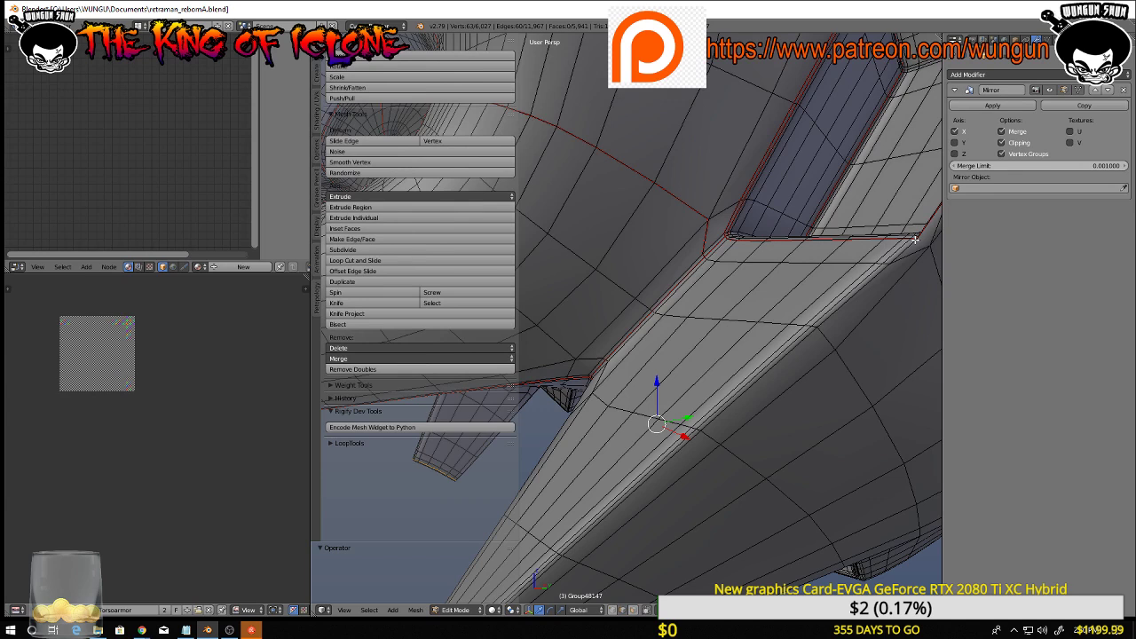
scroll(915, 239, "down", 3)
middle_click_drag(890, 287, 794, 279)
scroll(767, 280, "up", 3)
right_click(784, 242, "shift")
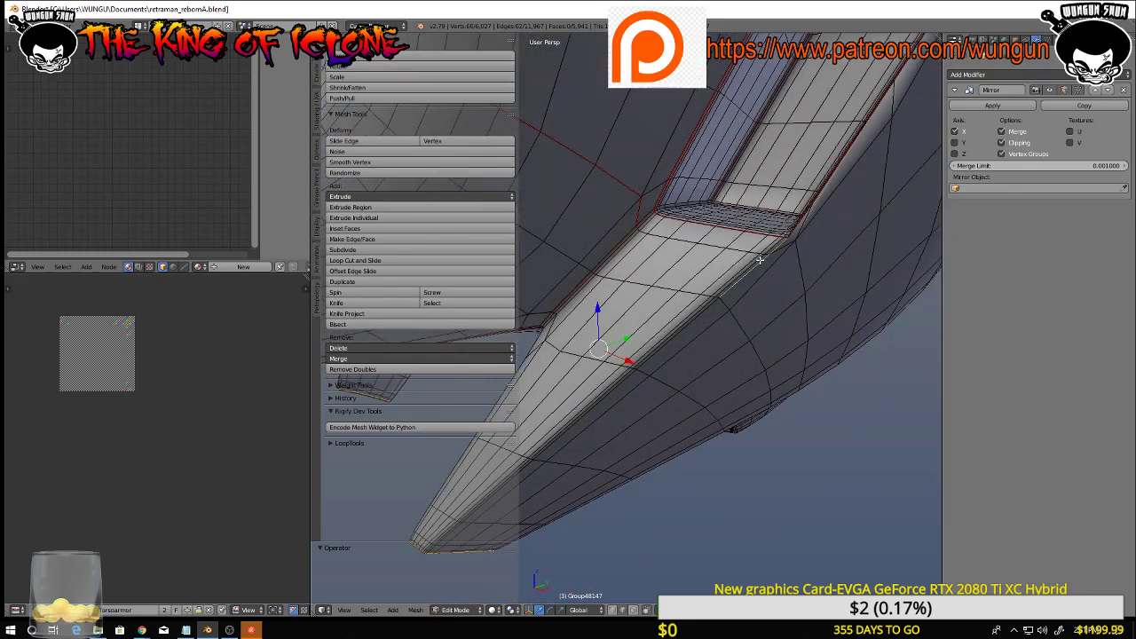
right_click(643, 363, "shift")
right_click(635, 375, "shift")
Extend the selection along the cheek guard's outer front edge down to its end face
middle_click_drag(639, 387, 727, 303)
right_click(719, 311, "shift")
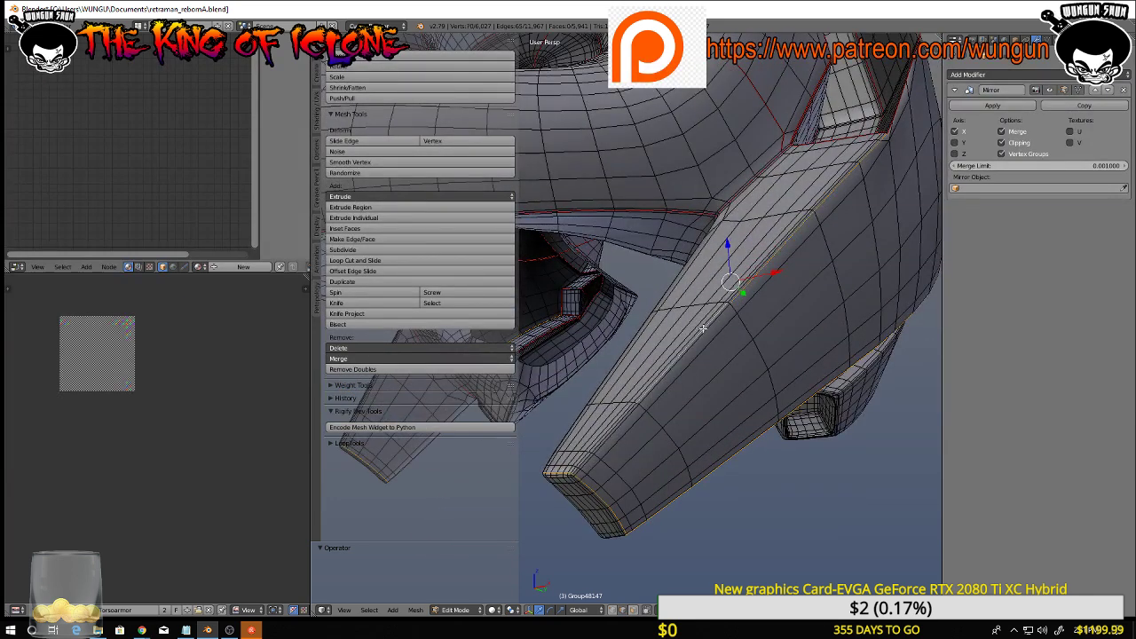
right_click(721, 317, "shift")
right_click(723, 315, "shift")
right_click(627, 421, "shift")
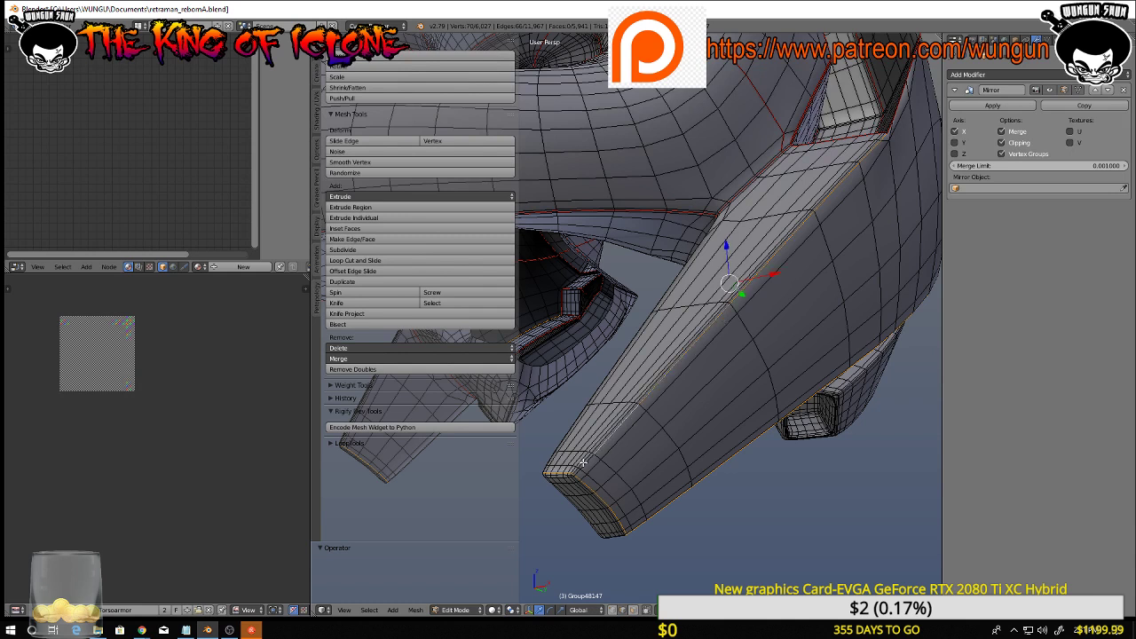
right_click(584, 463, "shift")
Add the uppermost edges along the cheek guard's inner front edge, starting where it meets the helmet, to the selection
middle_click_drag(578, 470, 729, 464)
scroll(732, 394, "up", 2)
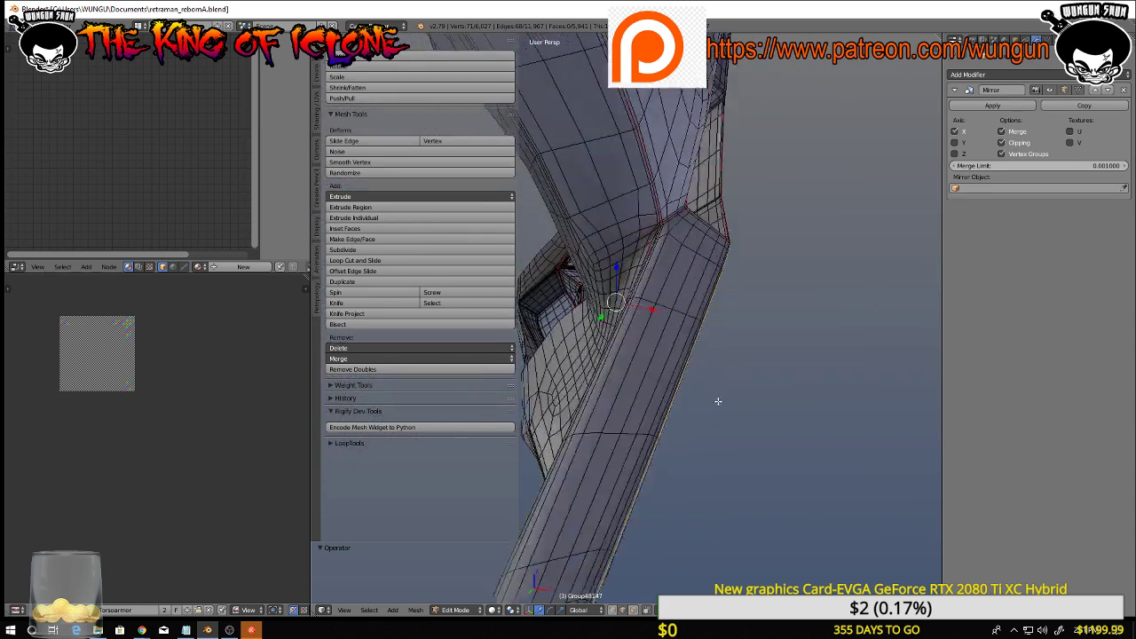
middle_click_drag(718, 400, 740, 338)
mouse_move(683, 293)
middle_mouse_down()
mouse_move(810, 417)
mouse_move(698, 295)
mouse_move(685, 257)
mouse_move(690, 274)
middle_mouse_up()
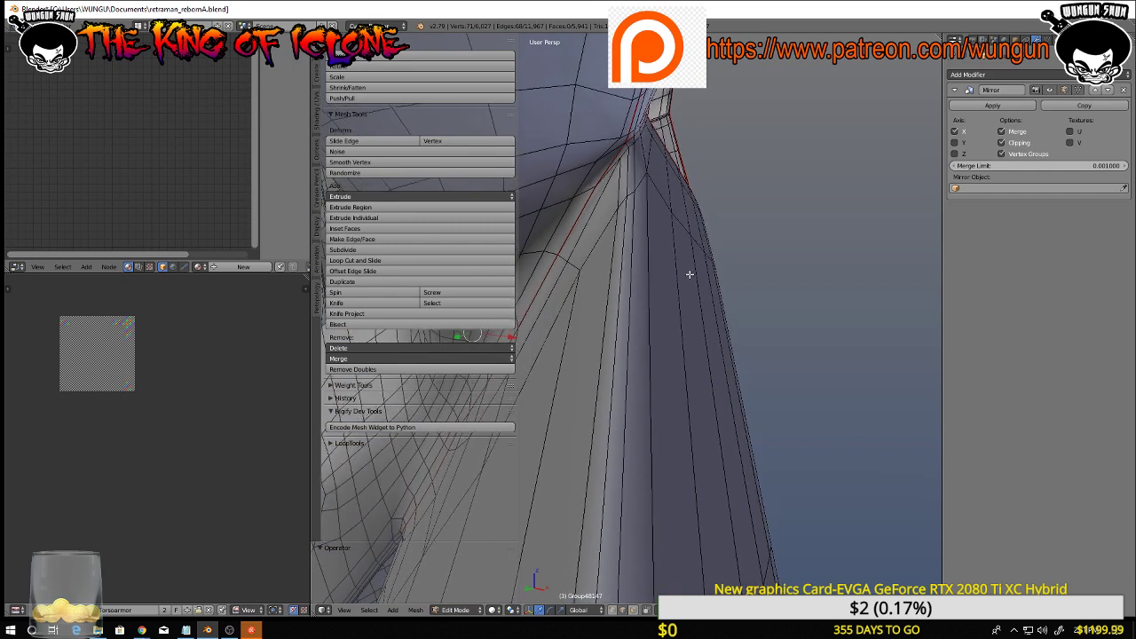
right_click(630, 146, "shift")
right_click(631, 170, "shift")
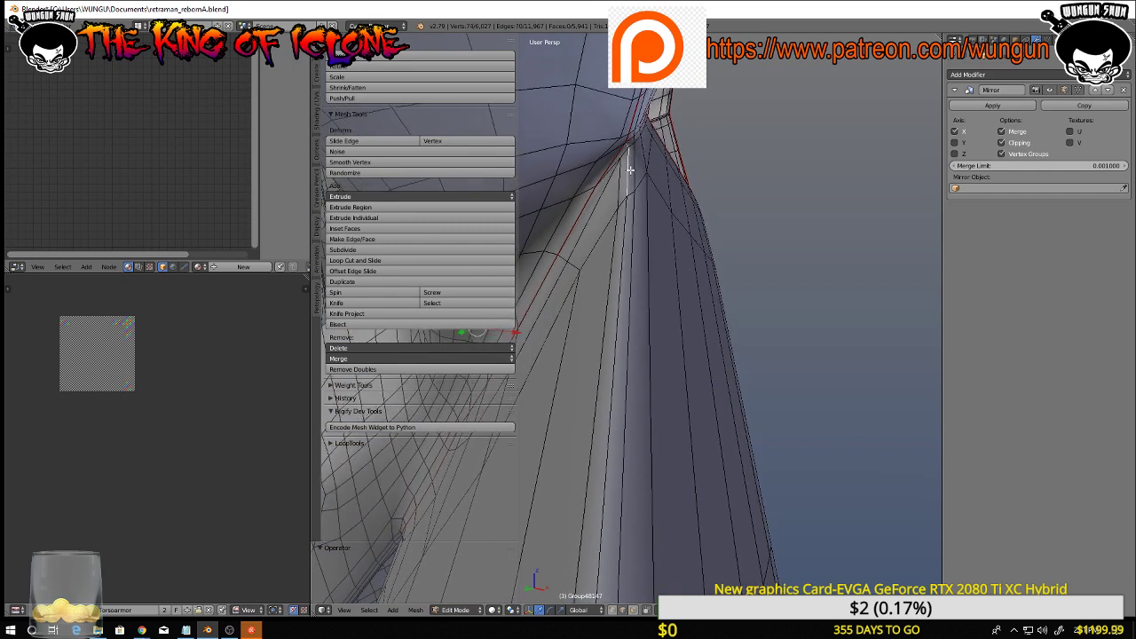
right_click(629, 238, "shift")
Extend the selection along the cheek guard's inner front edge down to its tip
scroll(643, 310, "down", 5)
middle_click_drag(643, 326, 700, 323)
scroll(700, 325, "up", 3)
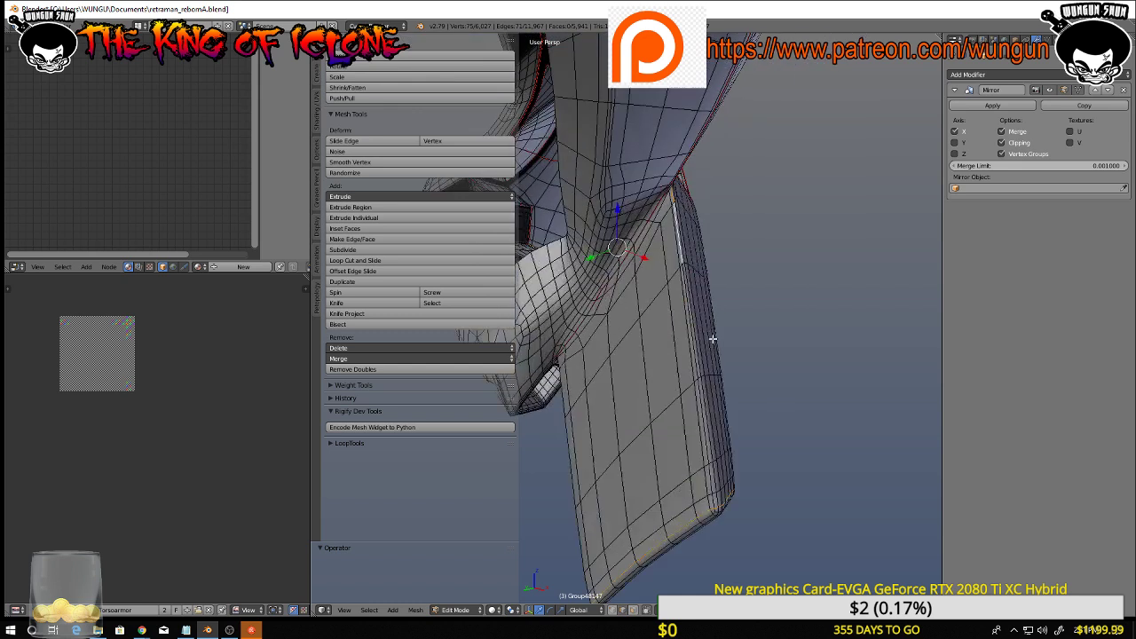
right_click(684, 305, "shift")
right_click(689, 321, "shift")
right_click(693, 373, "shift")
right_click(702, 468, "shift")
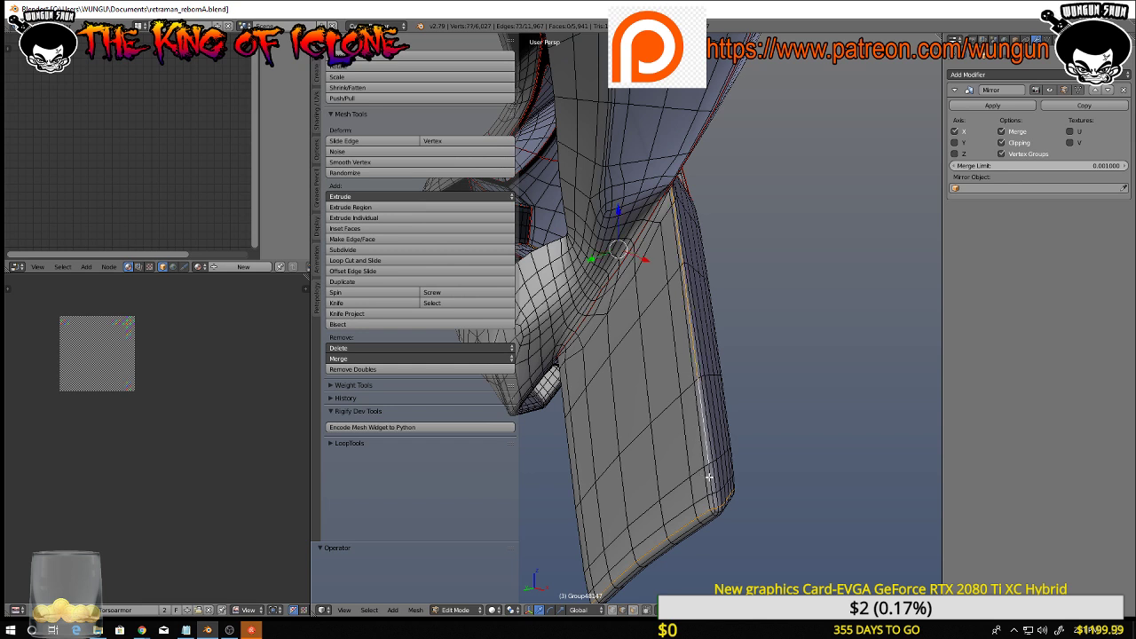
right_click(711, 486, "shift")
Mark the selected cheek guard edges as seams, clear the selection and save the file
middle_click_drag(746, 403, 655, 423)
key("ctrl+e")
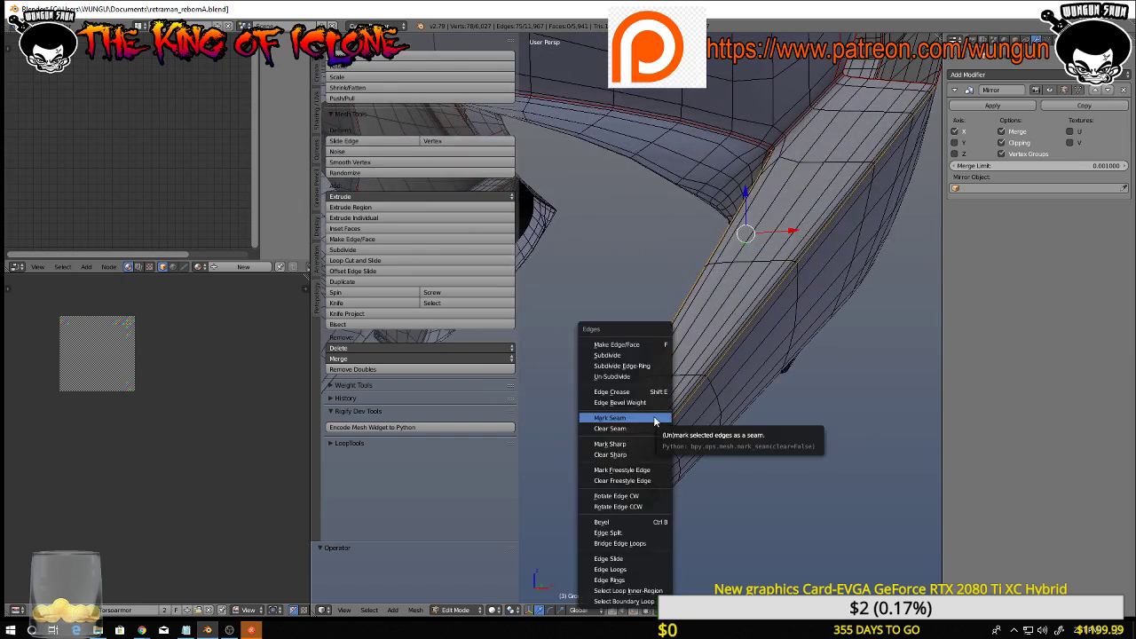
left_click(656, 422)
key("a")
scroll(662, 387, "down", 5)
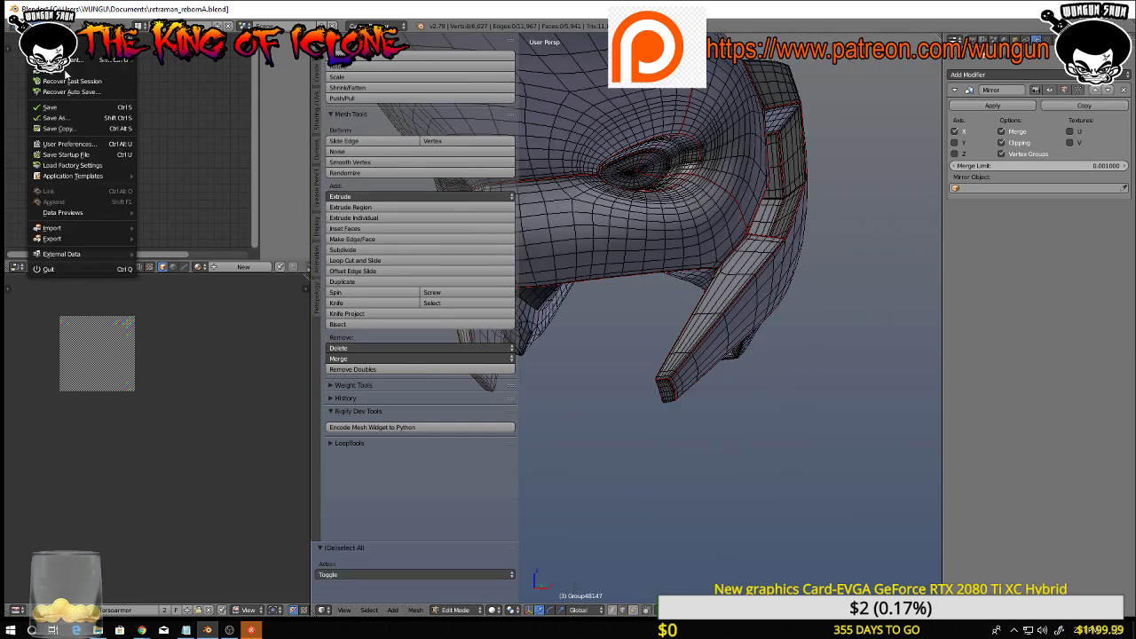
left_click(34, 26)
left_click(83, 112)
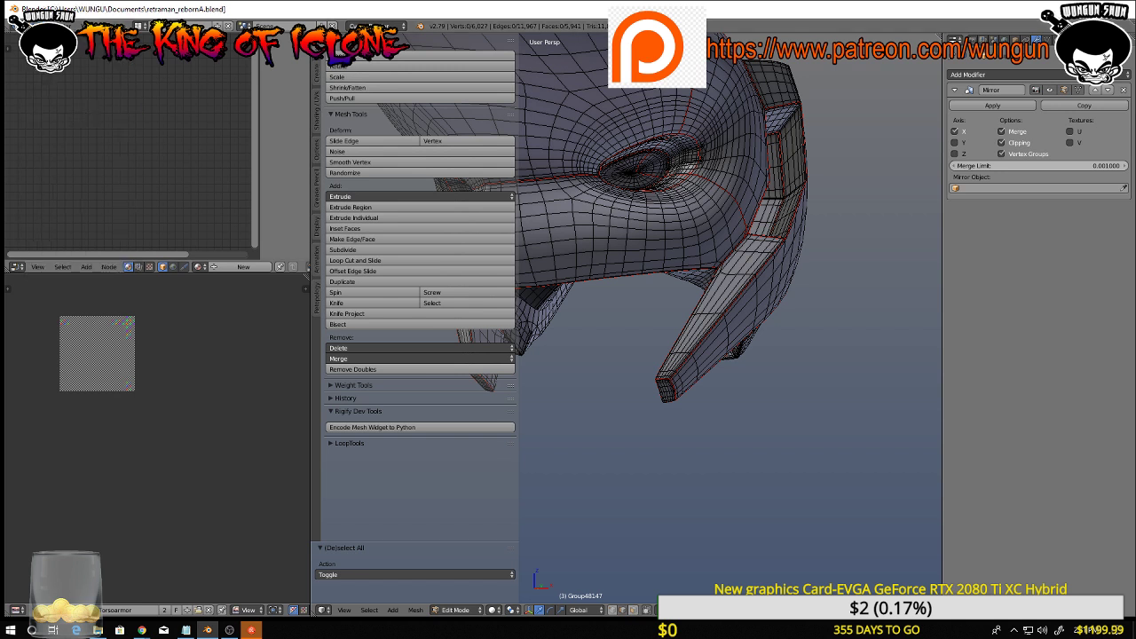
key("alt+Tab")
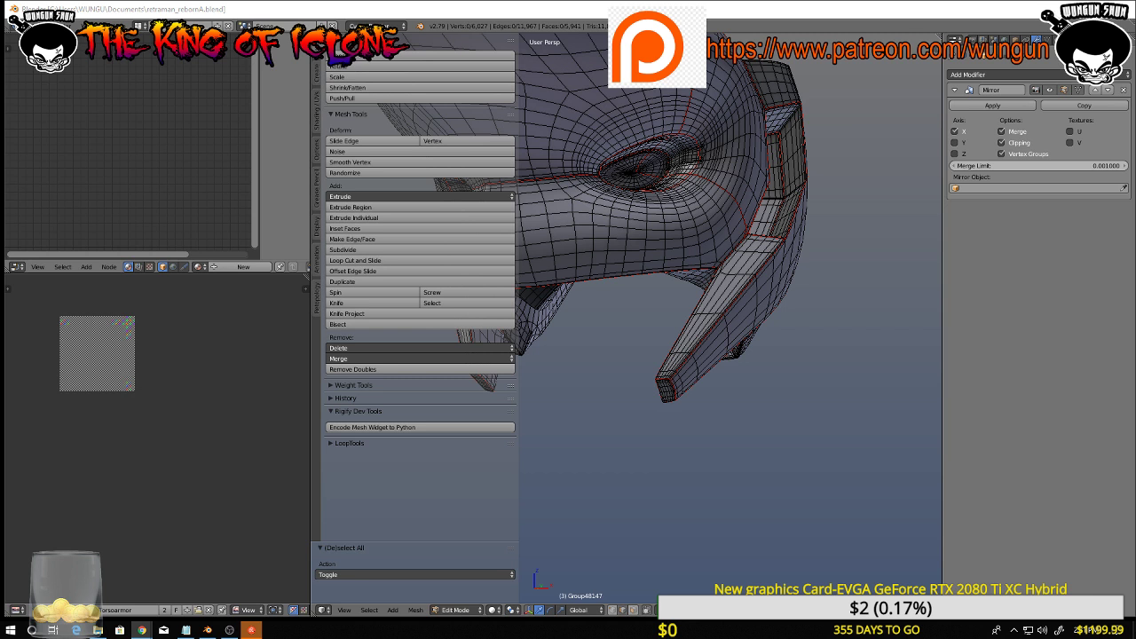
left_click(249, 632)
left_click_drag(554, 87, 0, 120)
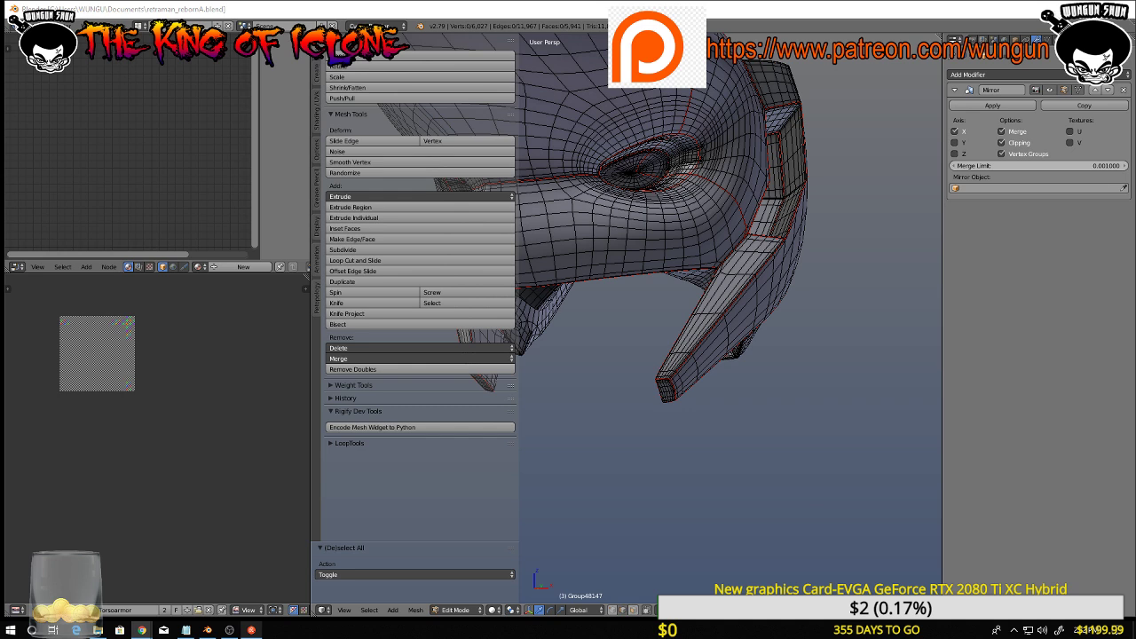
Select the edges along the cheek guard's inner rear edge, starting where the guard joins the helmet
scroll(860, 309, "down", 3)
middle_click_drag(807, 295, 776, 295)
scroll(744, 274, "up", 2)
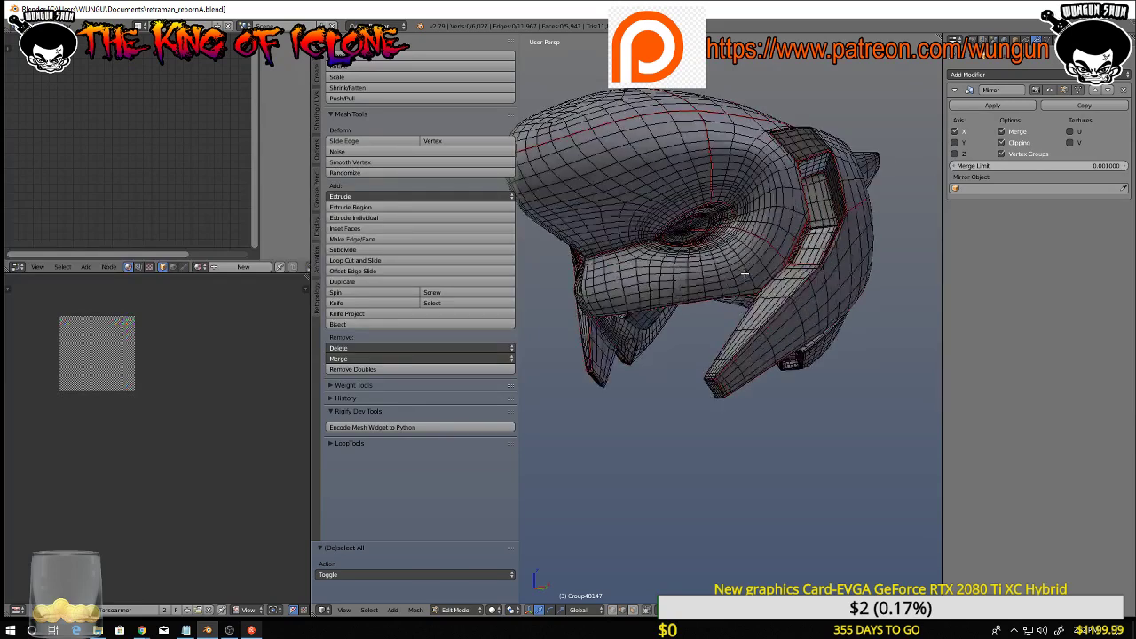
middle_click_drag(705, 268, 909, 191)
scroll(693, 260, "up", 3)
scroll(694, 260, "down", 4)
middle_click_drag(743, 357, 700, 343)
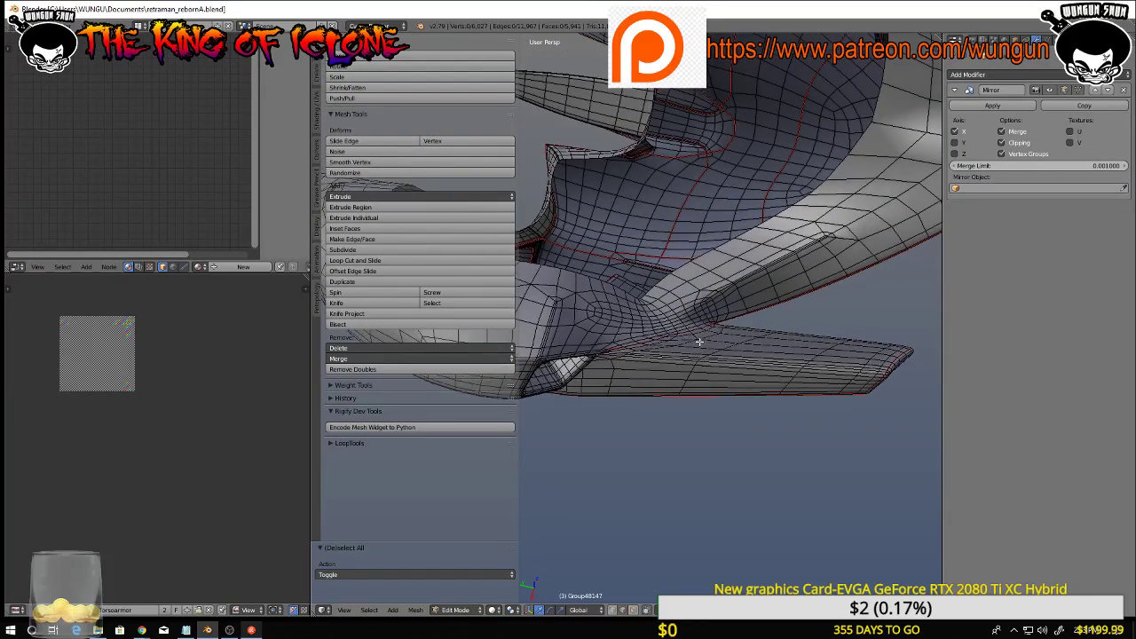
scroll(667, 361, "up", 1)
right_click(593, 351)
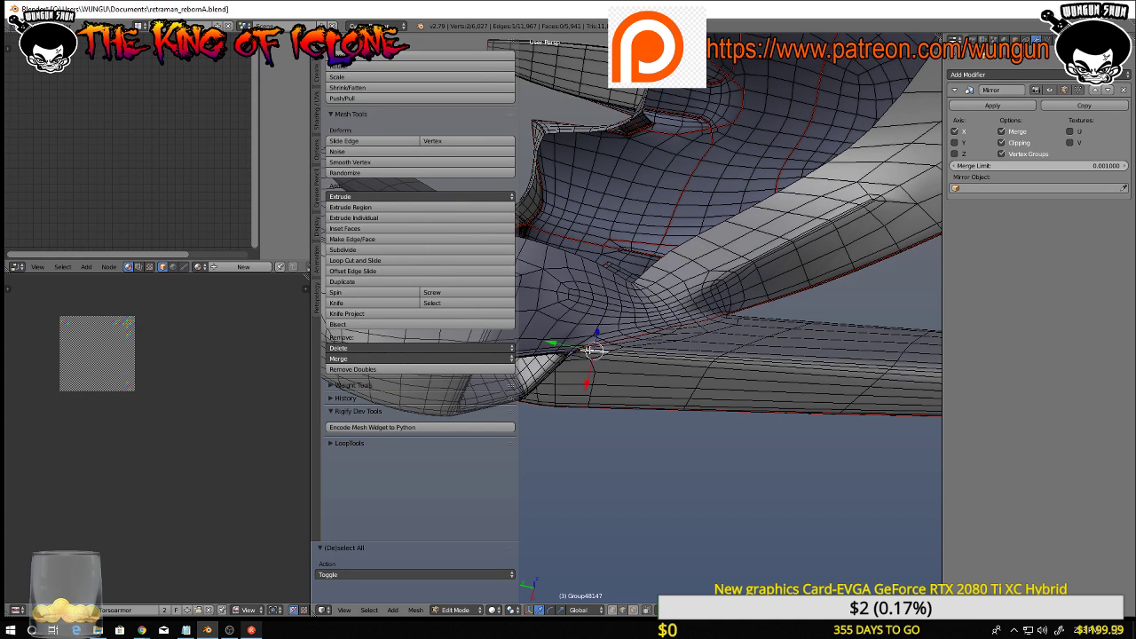
right_click(644, 352, "shift")
middle_click_drag(646, 354, 697, 409)
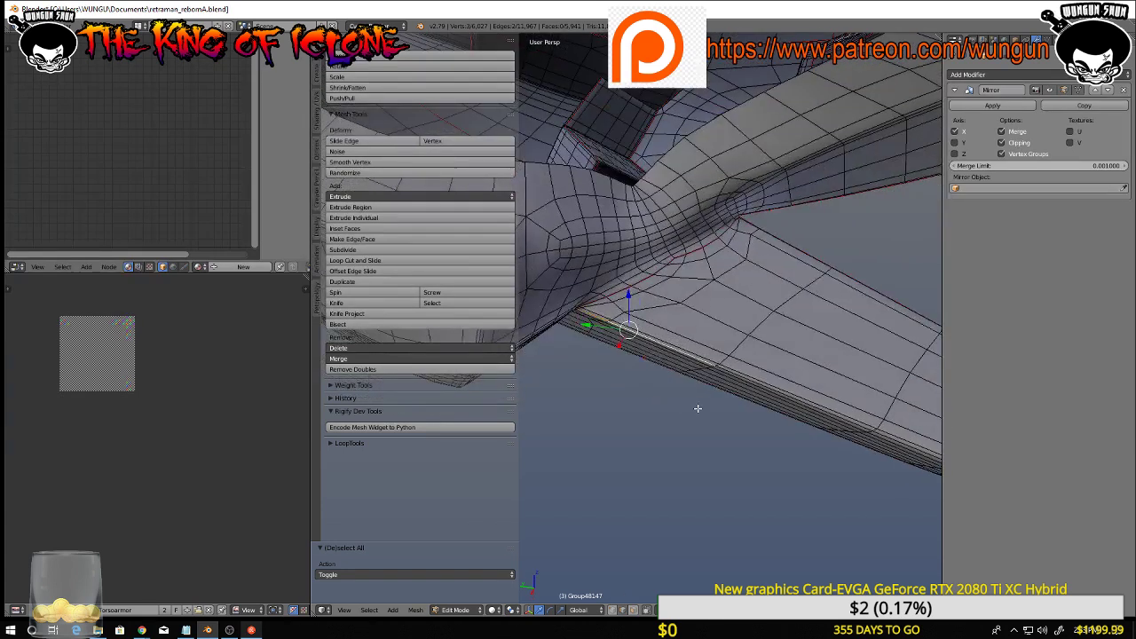
right_click(726, 371, "shift")
middle_click_drag(727, 369, 688, 337)
scroll(613, 345, "up", 6)
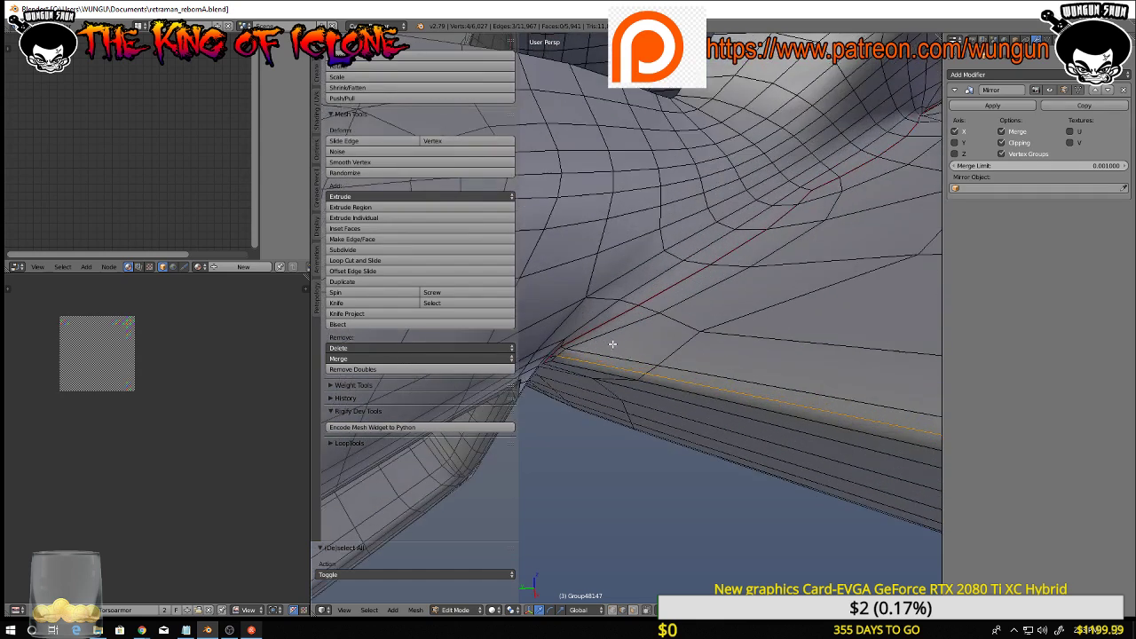
mouse_move(603, 371)
middle_mouse_down()
mouse_move(664, 375)
mouse_move(651, 358)
mouse_move(597, 370)
middle_mouse_up()
right_click(631, 357, "shift")
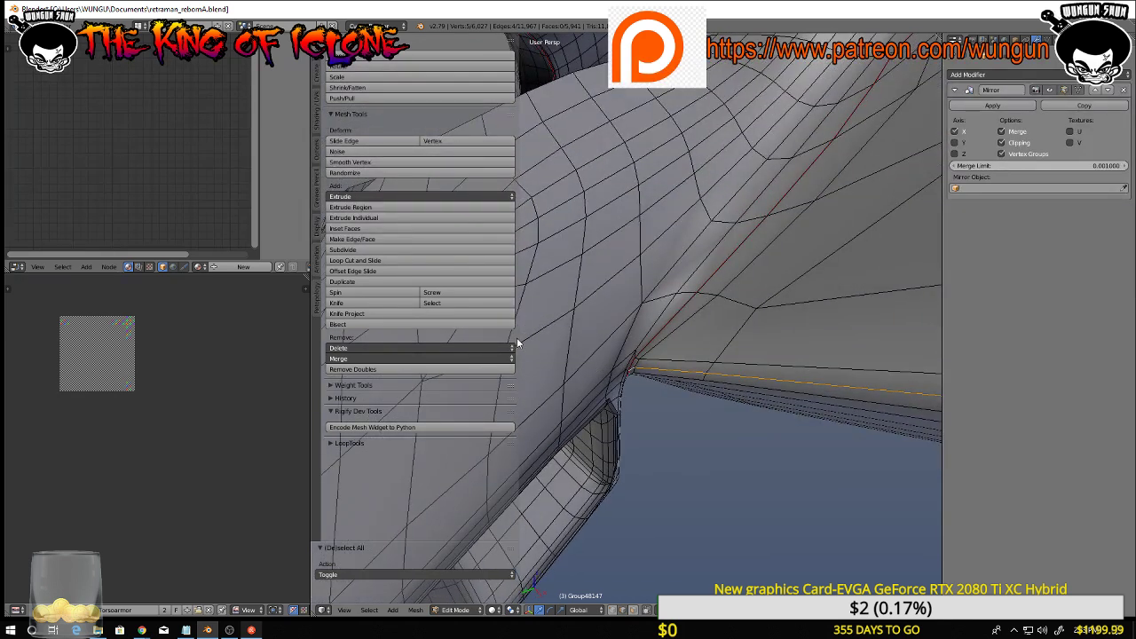
Collapse the tool shelf to widen the 3D view
left_click_drag(516, 463, 288, 480)
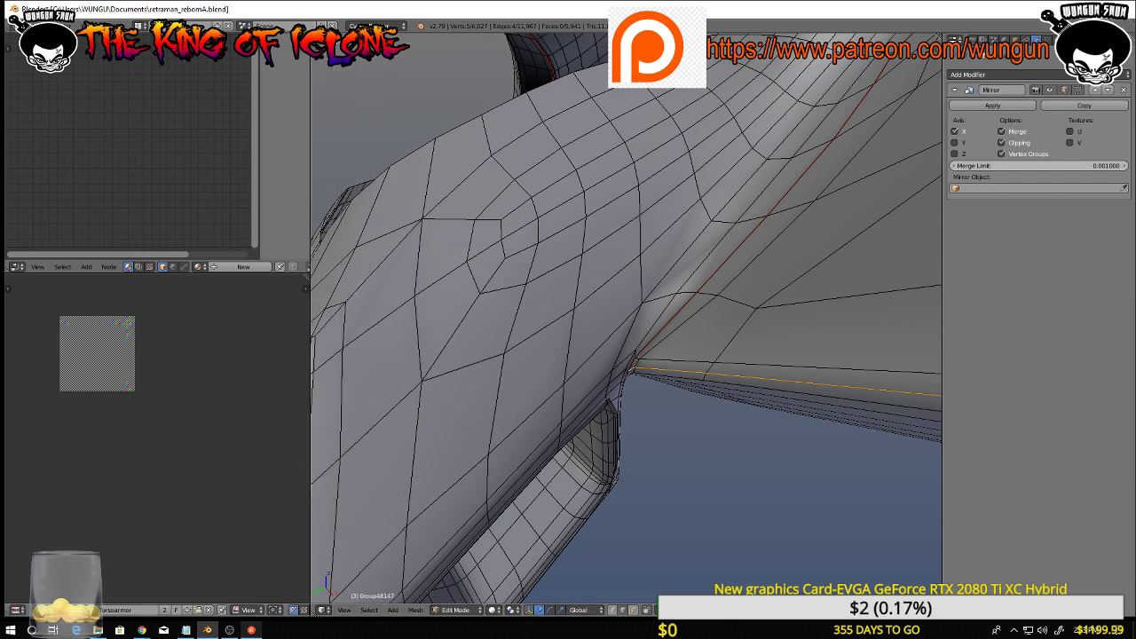
left_click(141, 630)
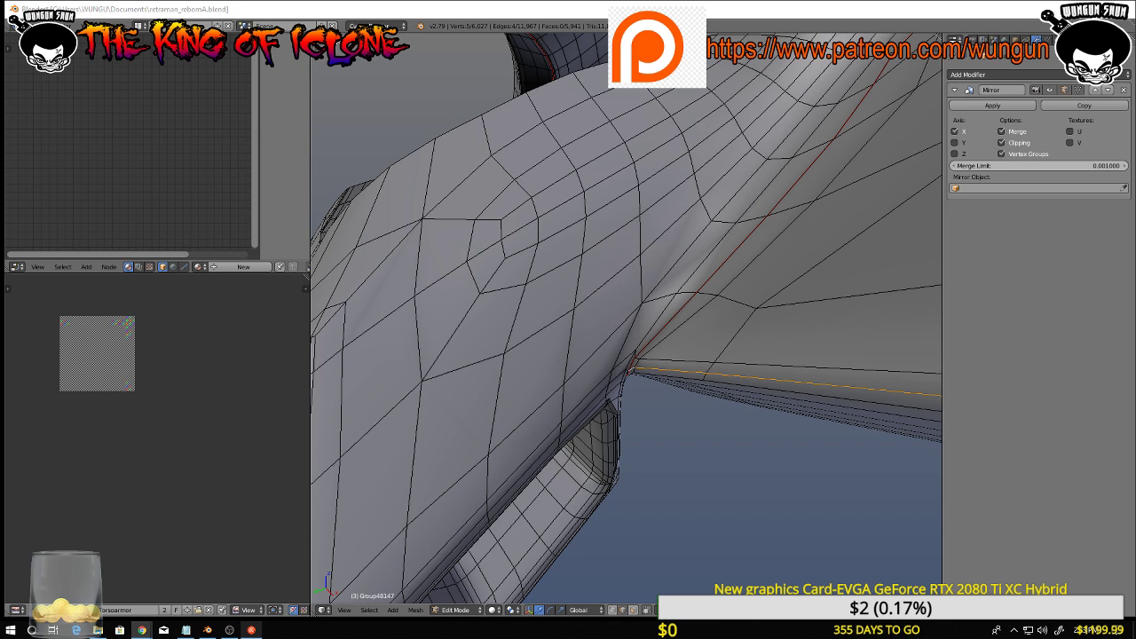
Extend the selection along the cheek guard's inner rear edge to the seam around its end face
scroll(627, 374, "down", 4)
middle_click_drag(745, 393, 673, 414)
scroll(685, 417, "up", 5)
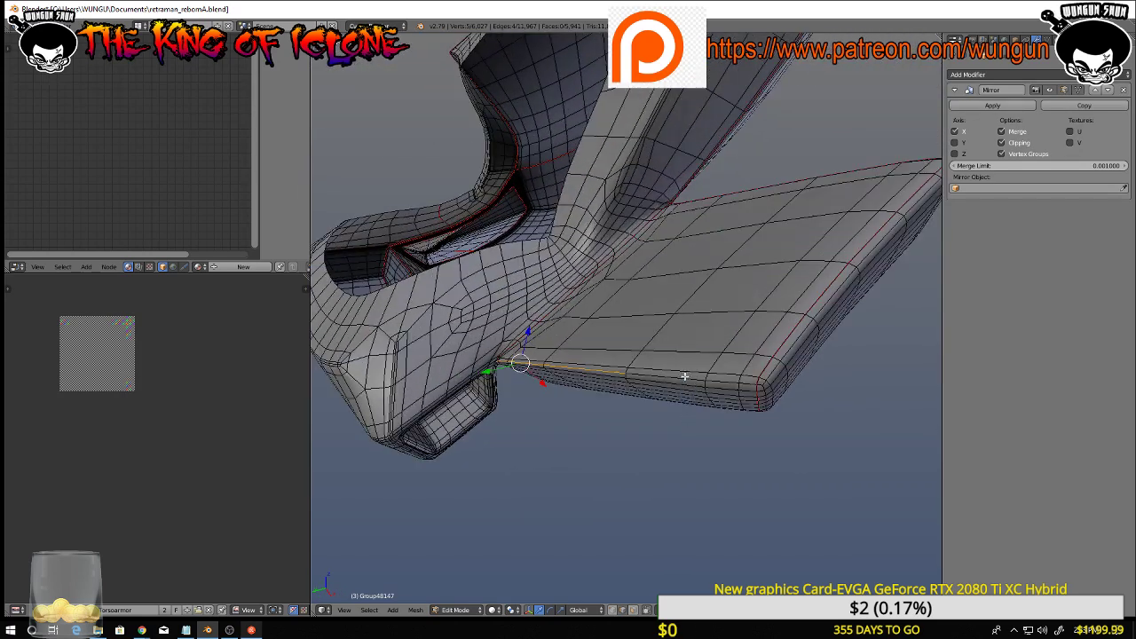
right_click(685, 378, "shift")
right_click(730, 385, "shift")
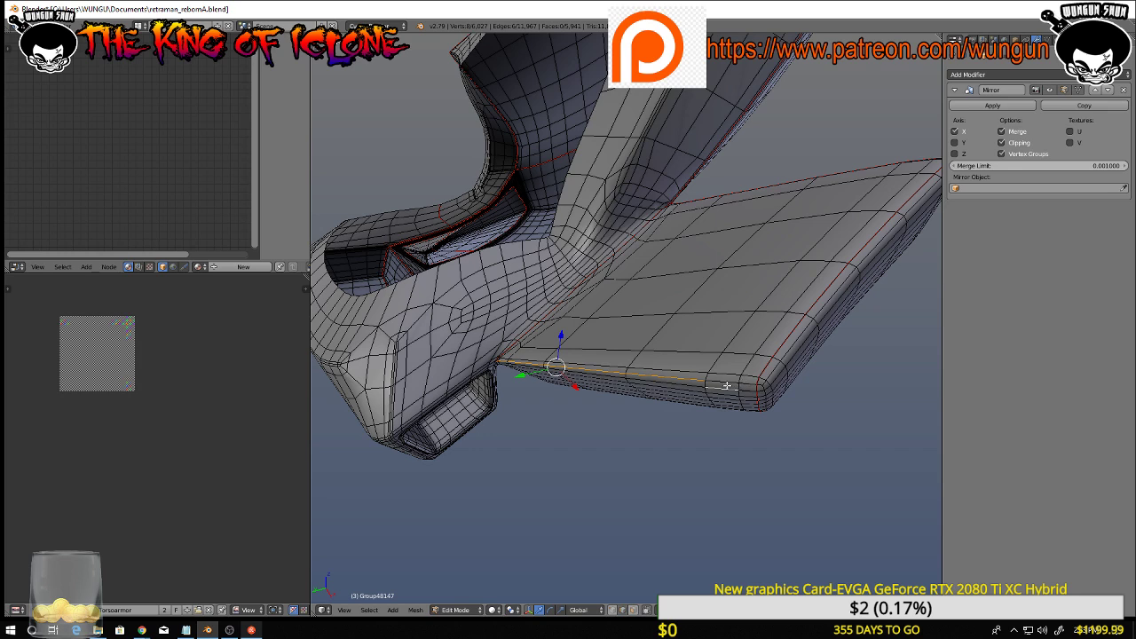
right_click(749, 382, "shift")
Continue the selection from the base of the cheek guard onto the upper border of the block with the recessed opening
middle_click_drag(770, 387, 751, 320)
scroll(746, 328, "down", 5)
middle_click_drag(718, 426, 744, 374)
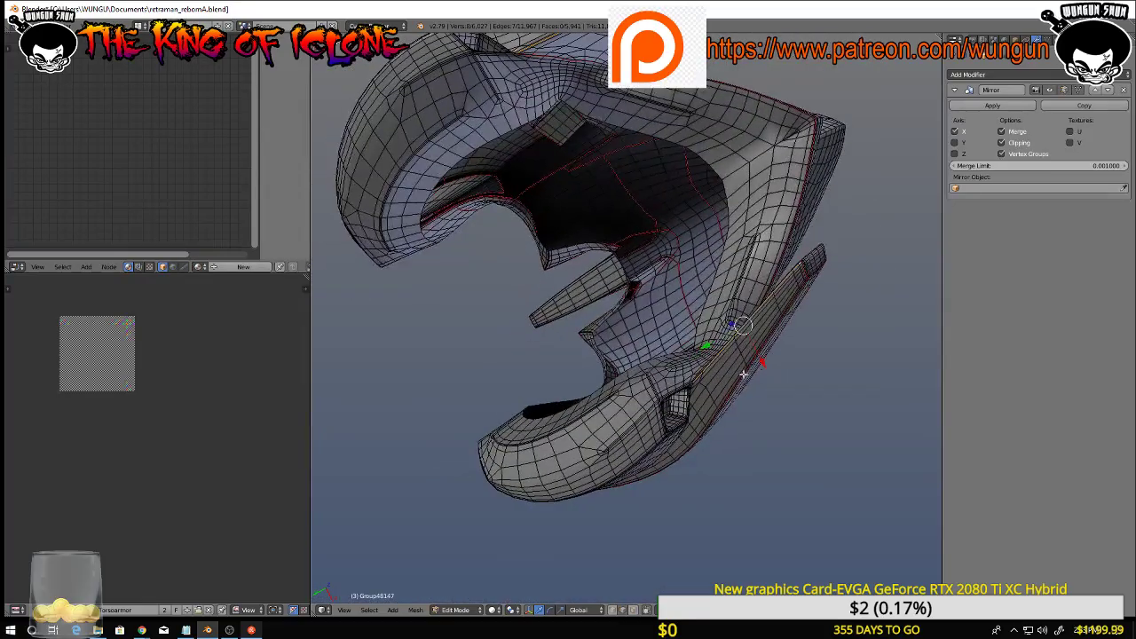
scroll(712, 399, "up", 8)
middle_click_drag(675, 394, 612, 421)
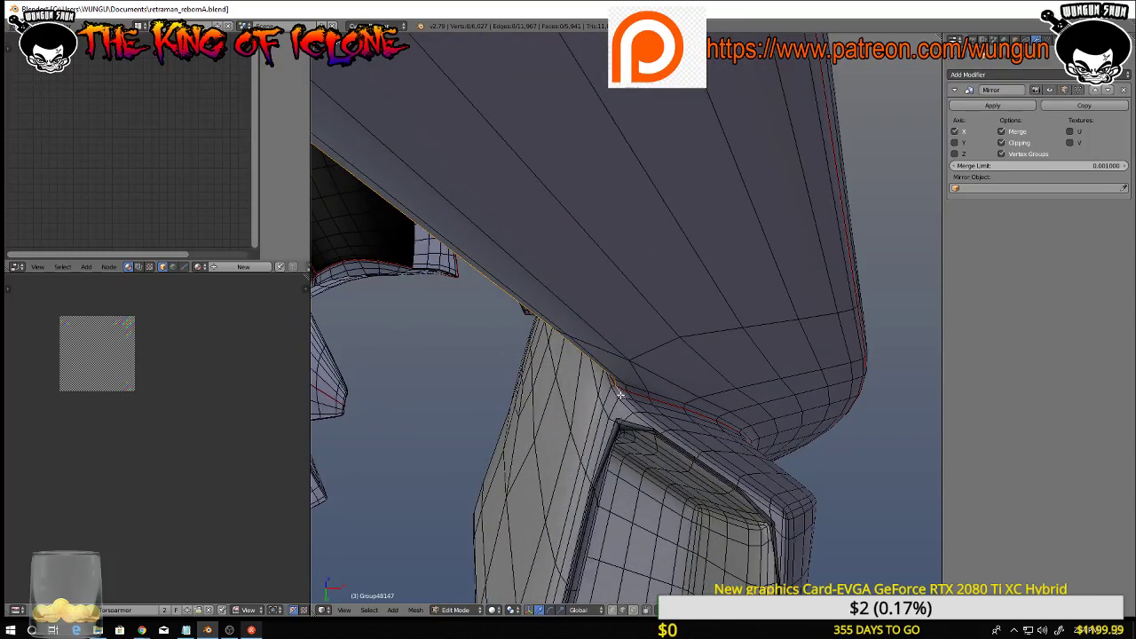
right_click(633, 406, "shift")
right_click(655, 423, "shift")
right_click(675, 437, "shift")
middle_click_drag(673, 436, 703, 459)
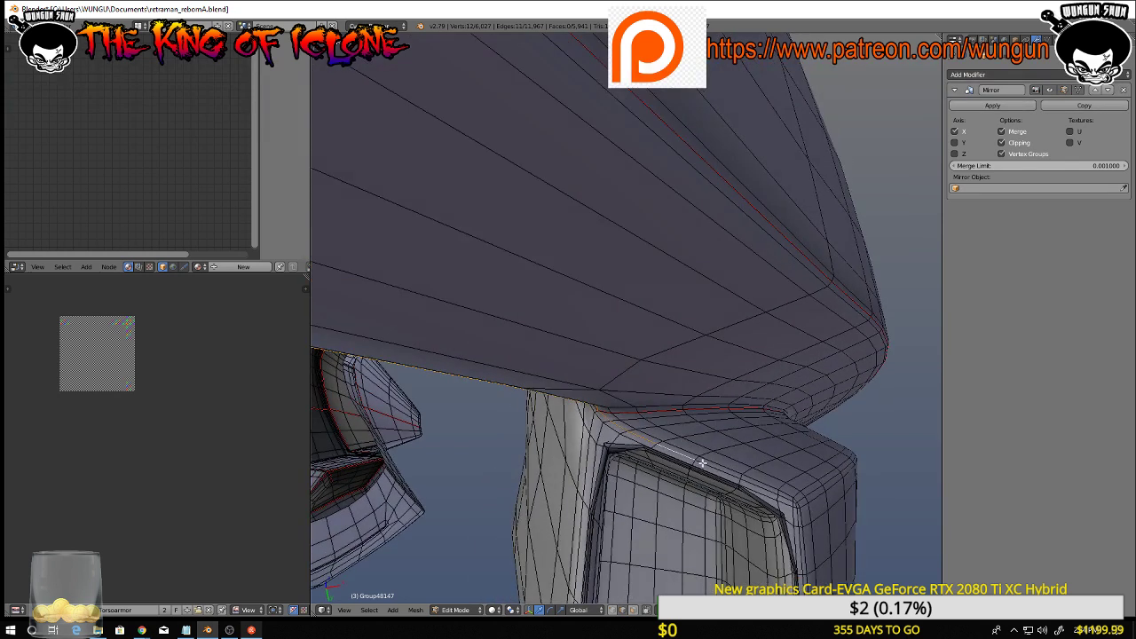
Extend the selection along the upper border above the recessed opening and around its outer corner
right_click(744, 480, "ctrl")
right_click(757, 485, "shift")
right_click(789, 497, "shift")
middle_click_drag(789, 496, 654, 423)
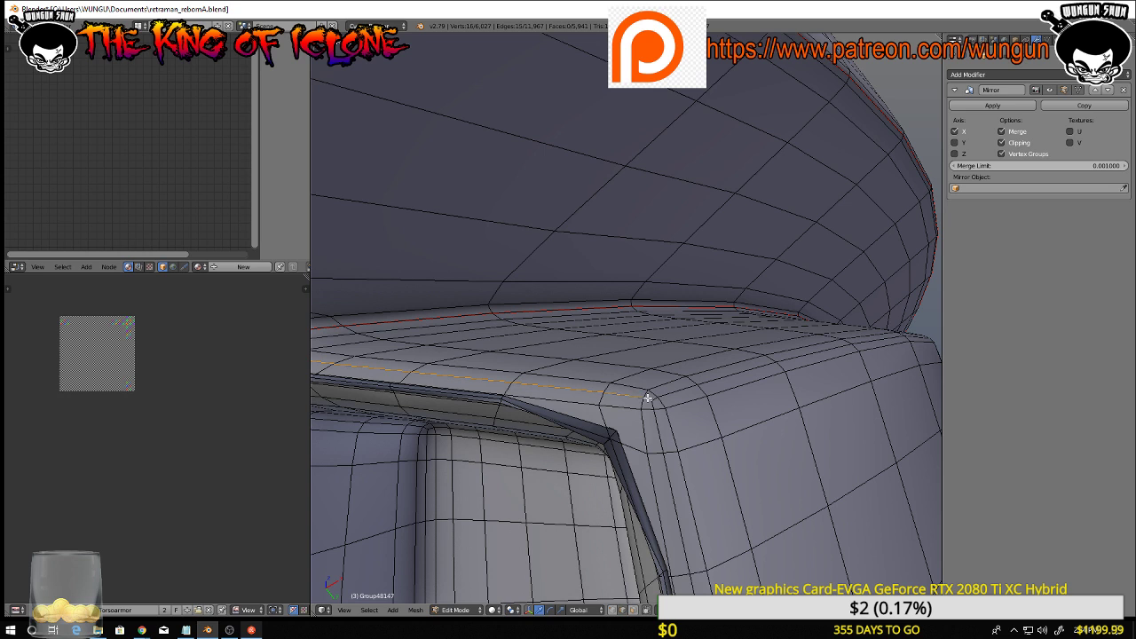
right_click(654, 417, "shift")
scroll(666, 451, "down", 3)
middle_click_drag(669, 456, 617, 297)
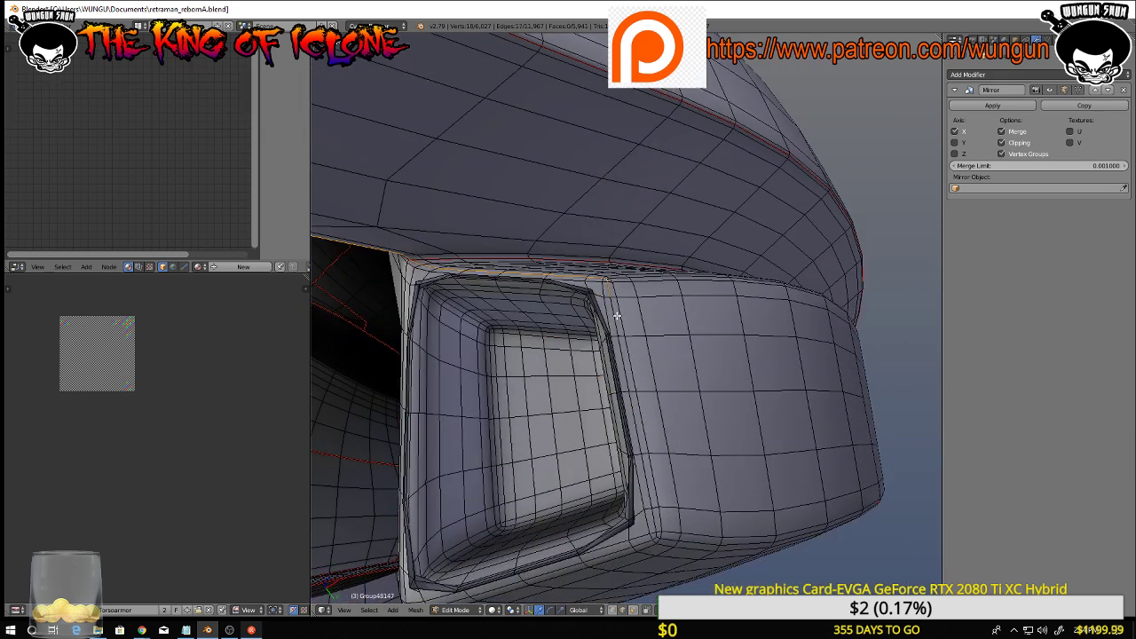
Extend the selection down the outer side of the recessed opening and around the lower outer corner
right_click(624, 353, "shift")
right_click(642, 440, "shift")
right_click(649, 469, "shift")
mouse_move(649, 469)
middle_mouse_down()
mouse_move(685, 470)
mouse_move(658, 455)
middle_mouse_up()
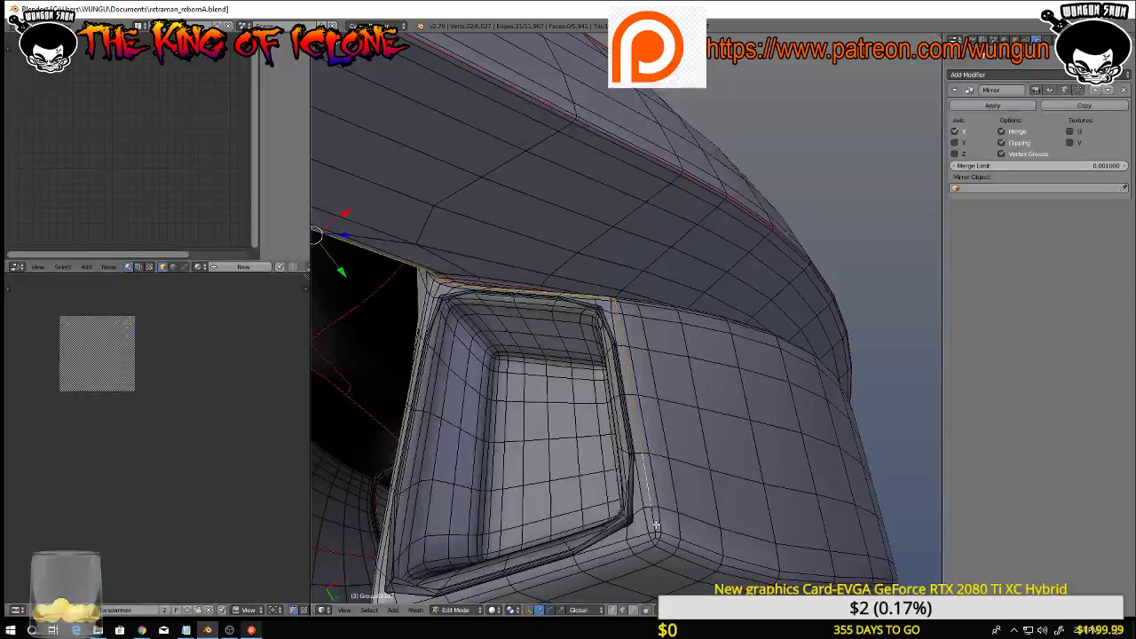
right_click(655, 528, "shift")
right_click(656, 537, "shift")
right_click(655, 539, "shift")
right_click(642, 544, "shift")
right_click(618, 549, "shift")
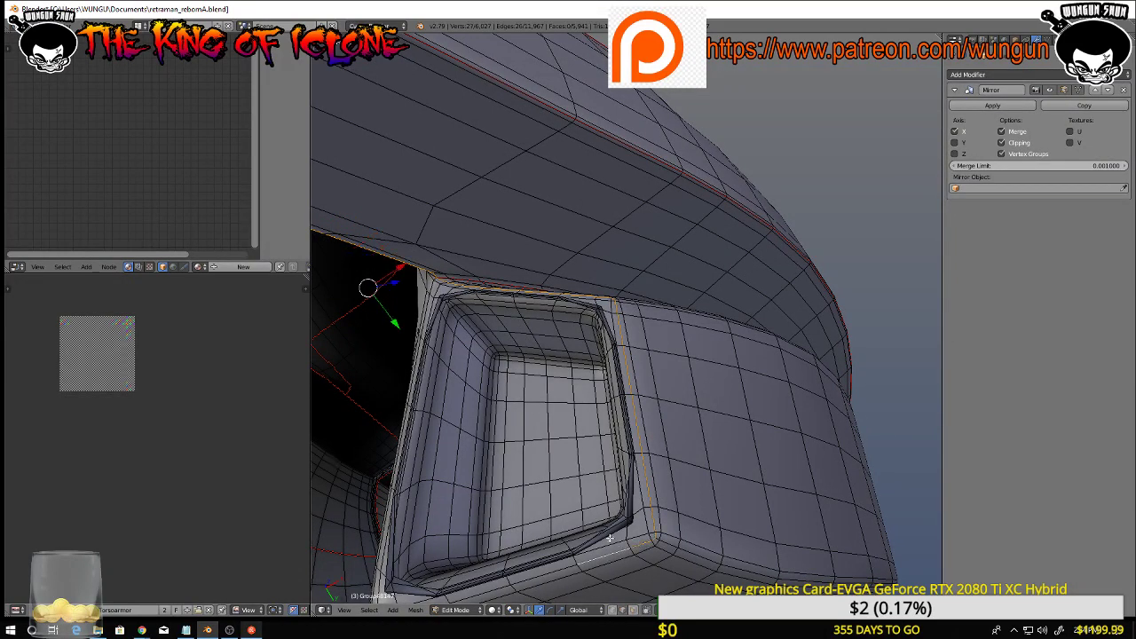
Add the edges along the lower border of the recessed opening, up to its inner corner, to the selection
middle_click_drag(612, 542, 586, 545)
right_click(546, 530, "shift")
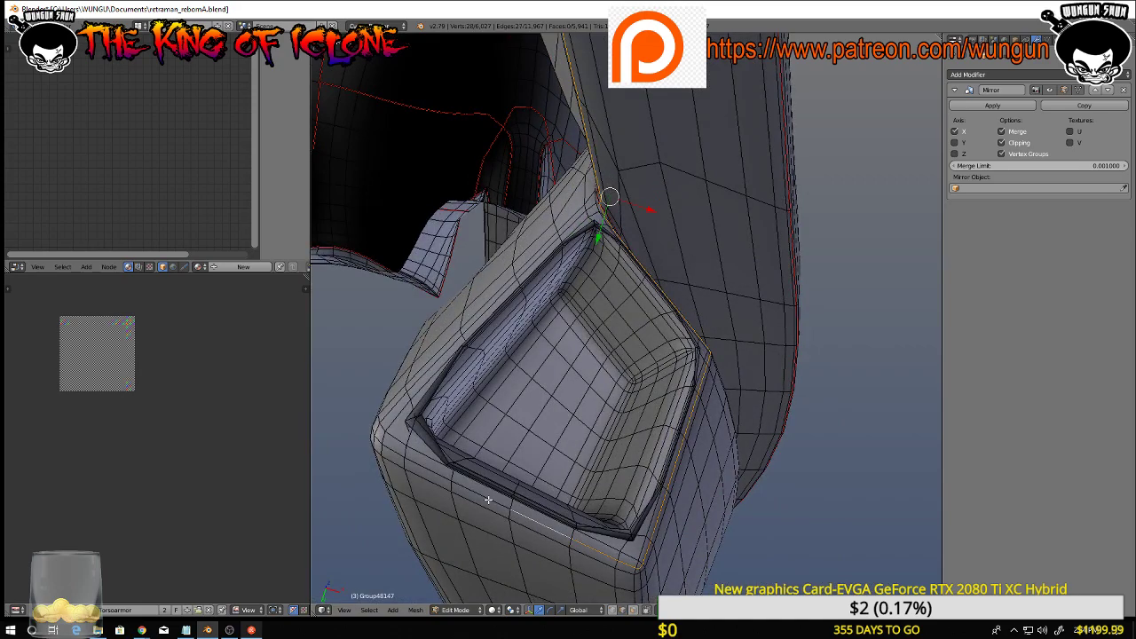
right_click(476, 486, "shift")
middle_click_drag(465, 462, 519, 465)
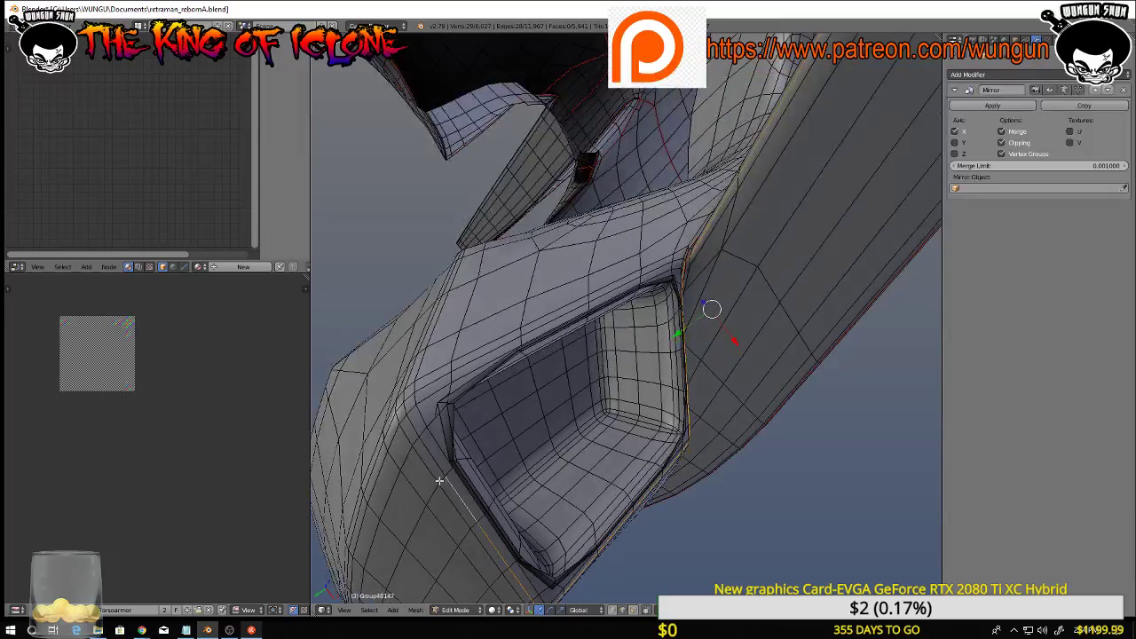
right_click(434, 459, "shift")
right_click(413, 428, "shift")
Extend the edge selection up the remaining side of the recessed opening and onto its upper border, and clear the whole selection
middle_click_drag(413, 429, 432, 455)
right_click(413, 412, "shift")
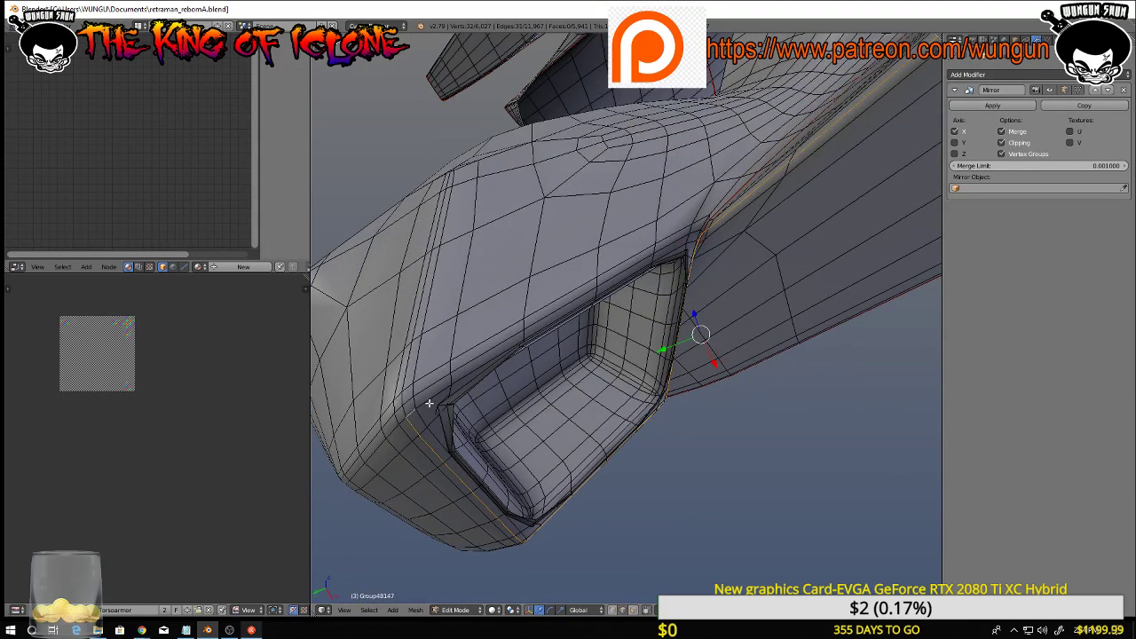
right_click(435, 401, "shift")
right_click(493, 364, "shift")
middle_click_drag(493, 364, 476, 293)
scroll(466, 311, "up", 3)
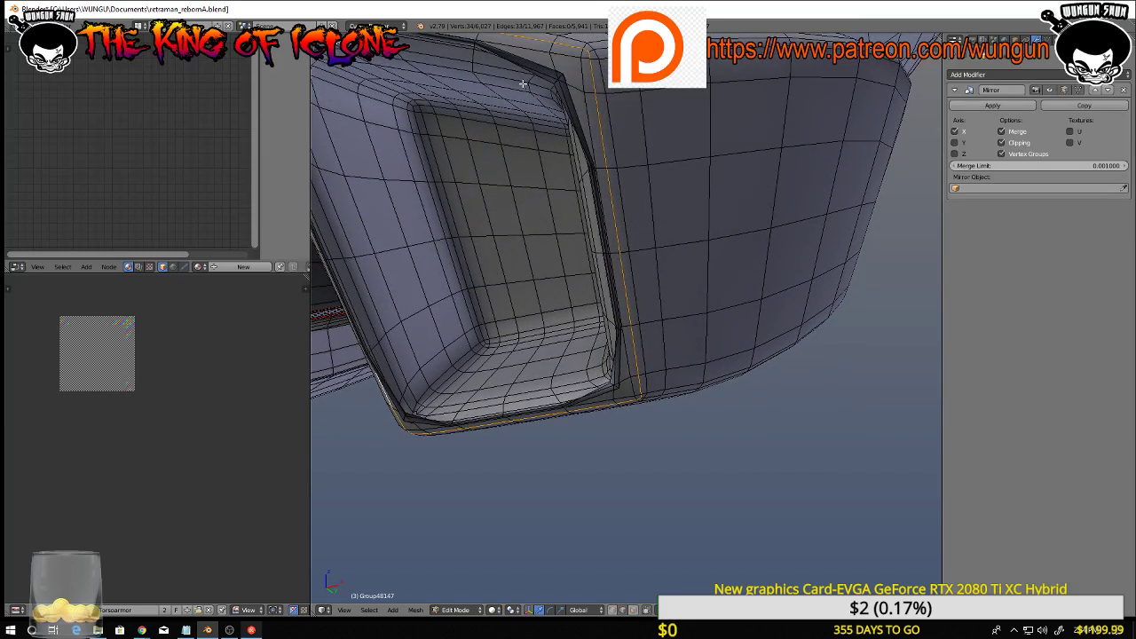
middle_click_drag(519, 85, 523, 127)
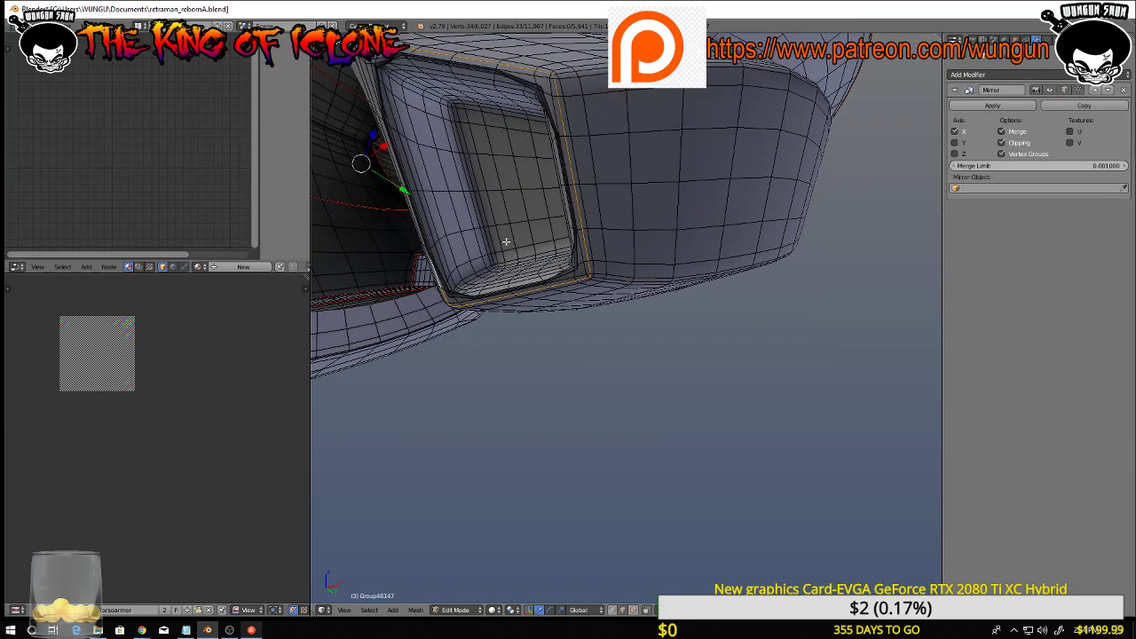
key("a")
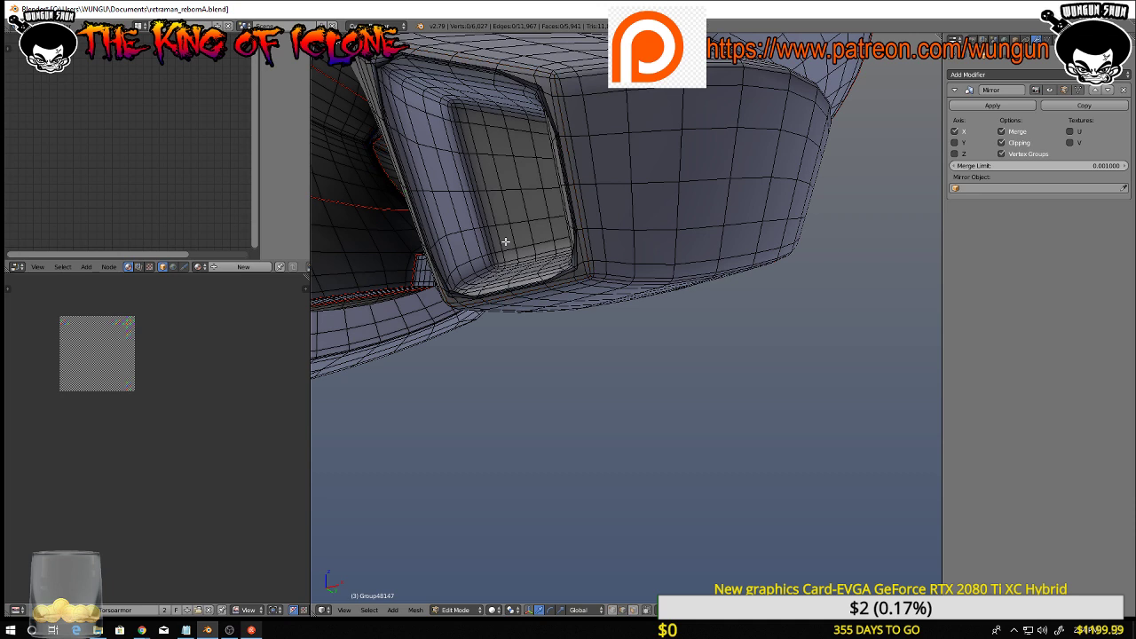
Switch to face selection and brush-select the faces around the rim and inner walls of the recessed opening
scroll(512, 233, "down", 4)
mouse_move(543, 197)
middle_mouse_down()
mouse_move(544, 218)
mouse_move(571, 188)
mouse_move(560, 187)
middle_mouse_up()
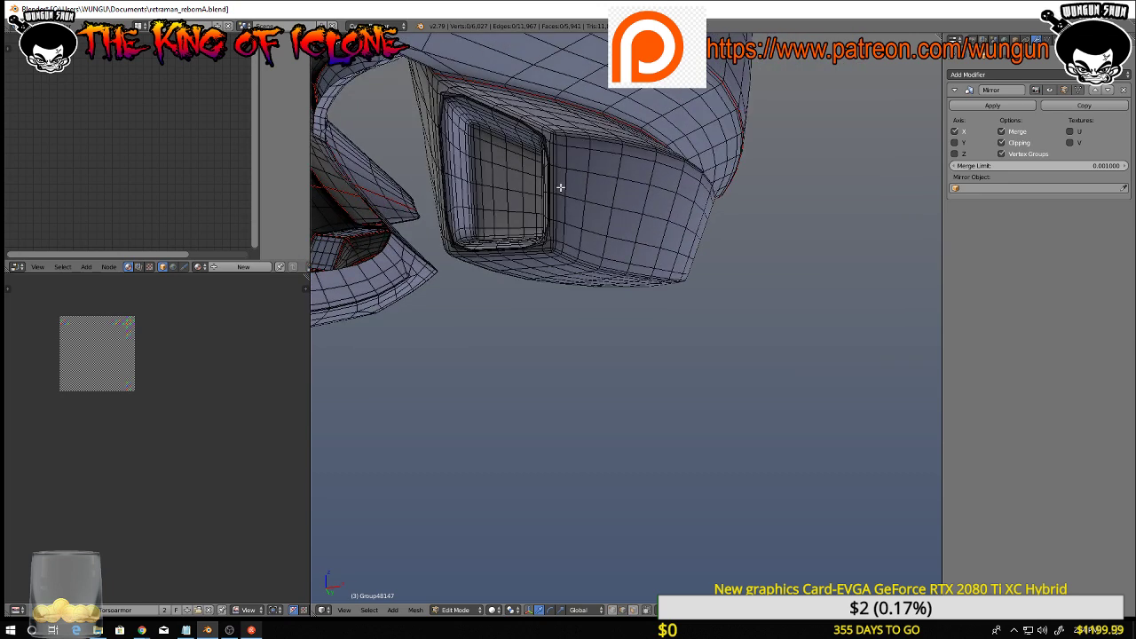
key("ctrl+Tab")
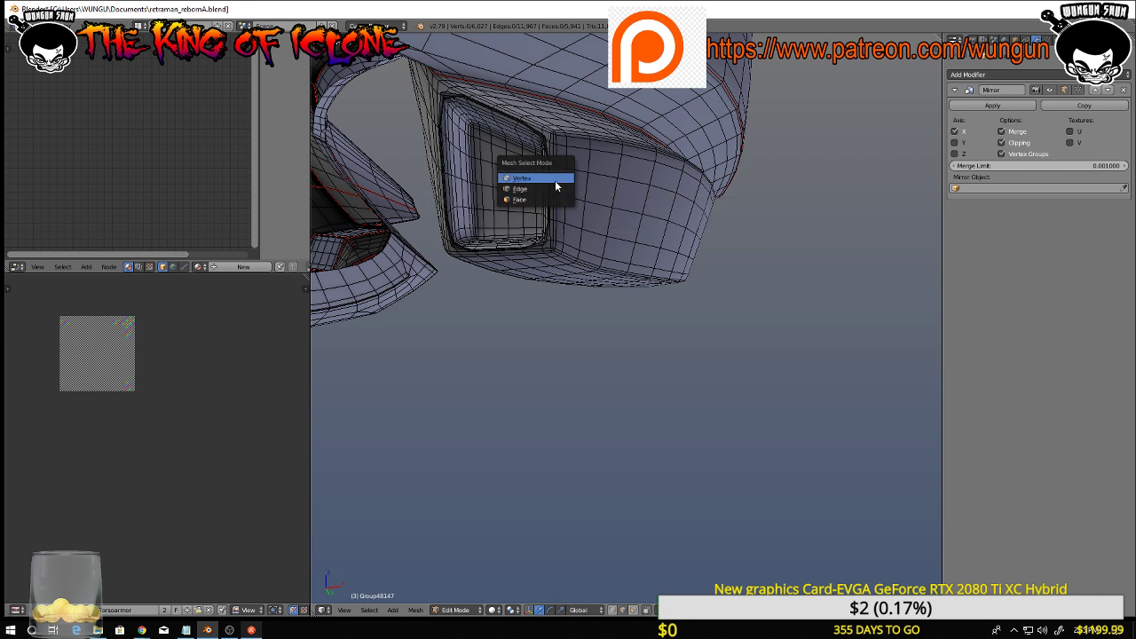
left_click(553, 200)
middle_click_drag(552, 199, 554, 188)
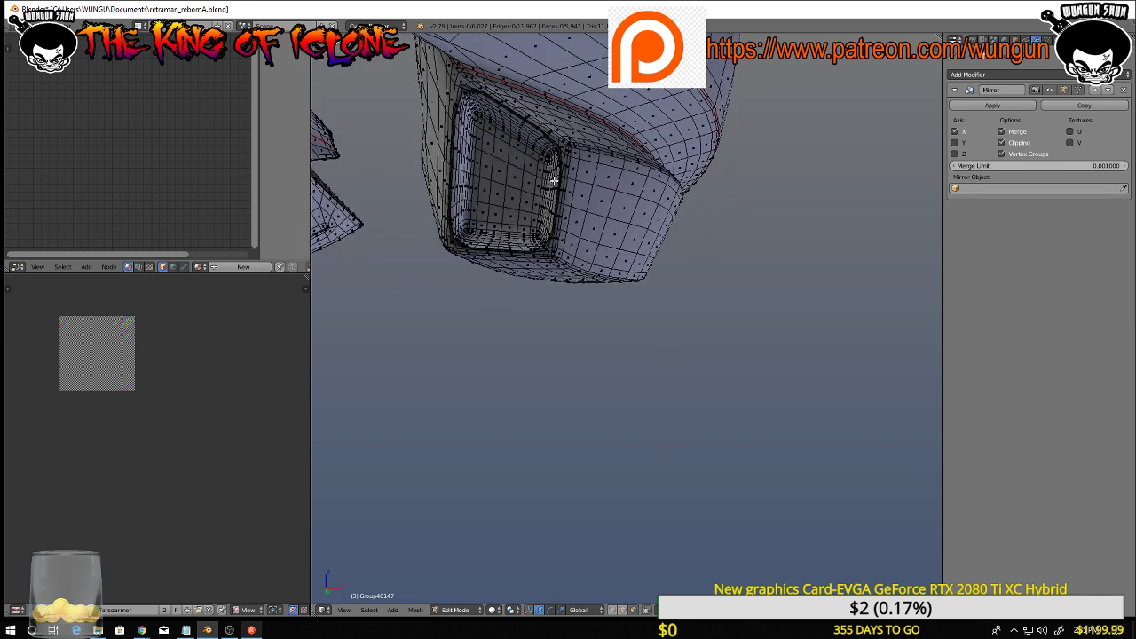
key("c")
mouse_move(554, 181)
left_mouse_down()
mouse_move(527, 123)
mouse_move(500, 104)
mouse_move(457, 124)
mouse_move(453, 191)
mouse_move(484, 244)
mouse_move(556, 234)
mouse_move(568, 199)
left_mouse_up()
mouse_move(589, 201)
middle_mouse_down()
mouse_move(580, 214)
mouse_move(589, 206)
mouse_move(564, 151)
mouse_move(497, 119)
mouse_move(448, 120)
middle_mouse_up()
mouse_move(578, 183)
middle_mouse_down()
mouse_move(589, 243)
mouse_move(617, 298)
mouse_move(664, 213)
middle_mouse_up()
key("Escape")
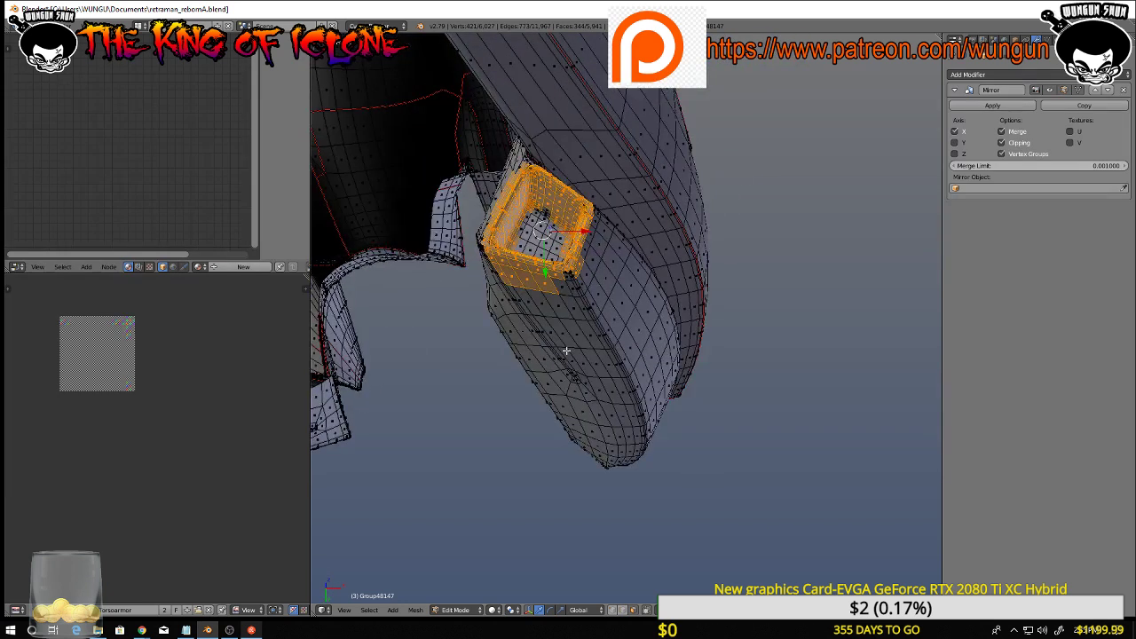
Remove the faces on the block's outer side just below the recessed opening from the selection
key("c")
middle_click_drag(562, 284, 514, 286)
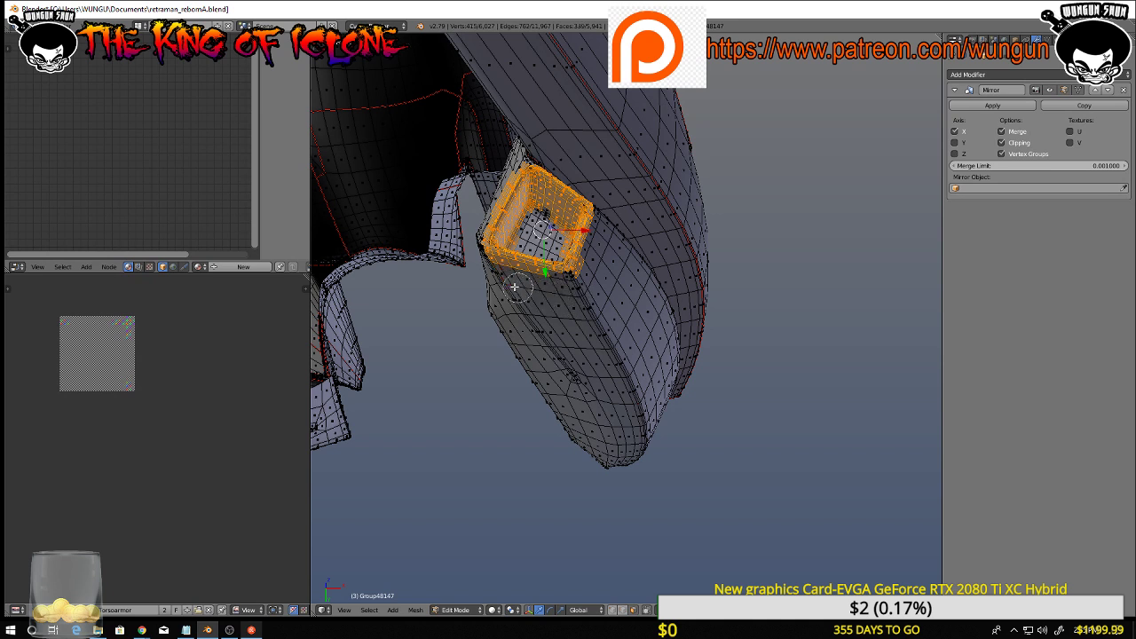
key("Escape")
middle_click_drag(436, 287, 460, 366)
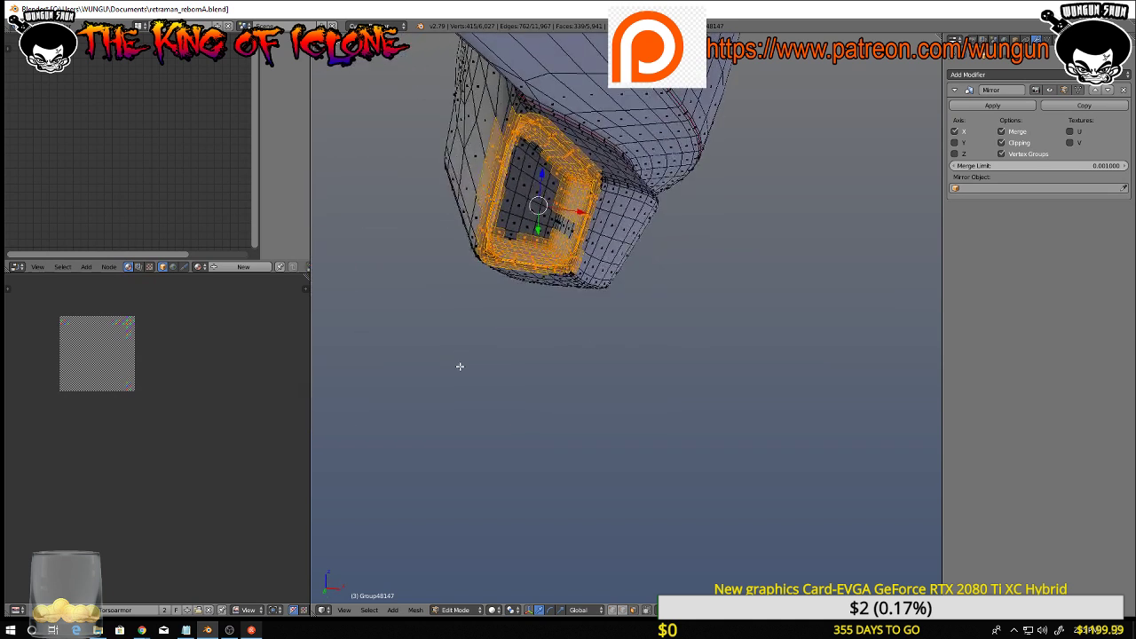
Relax the selected faces around the recessed opening three times, check the shape in Object Mode, and clear the selection
key("w")
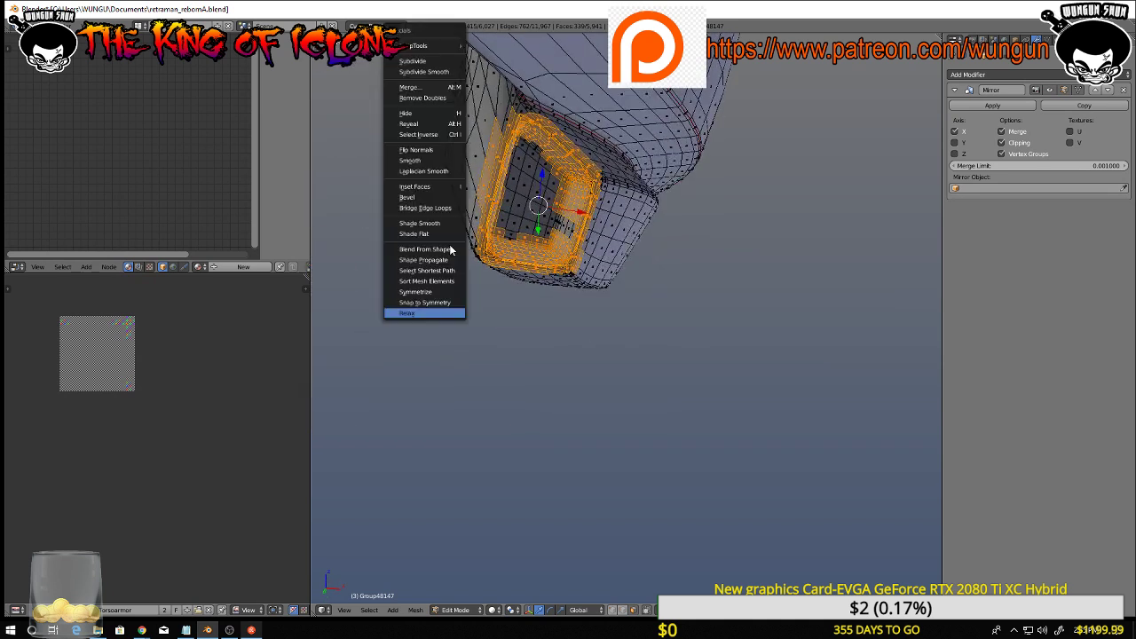
left_click(427, 309)
key("w")
left_click(427, 309)
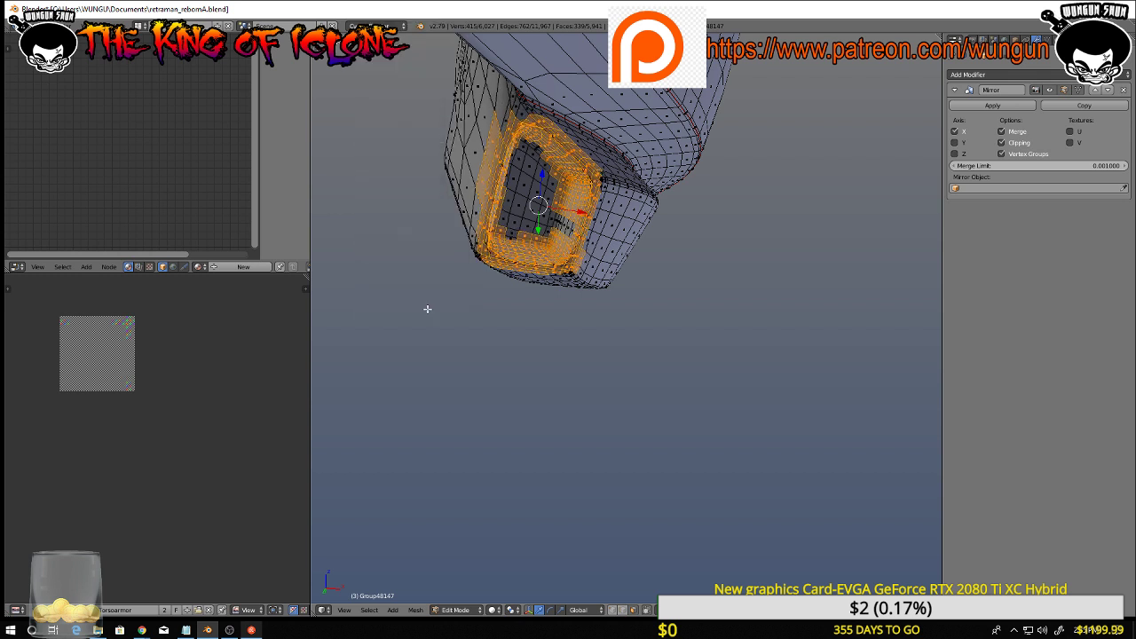
key("w")
left_click(430, 311)
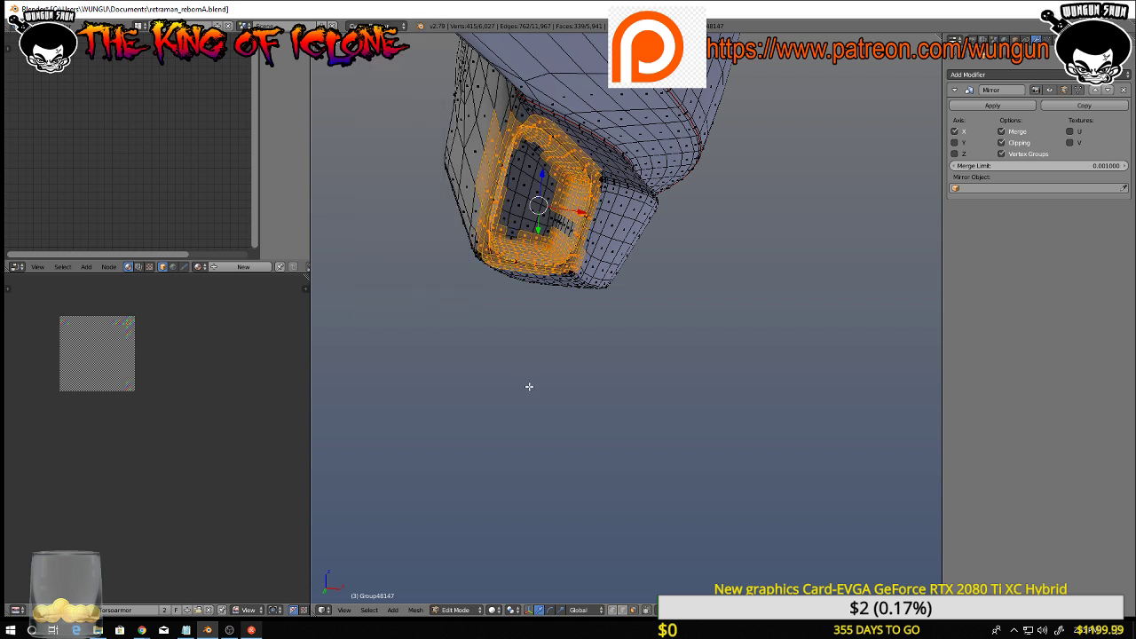
key("Tab")
mouse_move(537, 352)
middle_mouse_down()
mouse_move(540, 325)
mouse_move(476, 353)
mouse_move(546, 330)
mouse_move(535, 294)
mouse_move(532, 358)
middle_mouse_up()
key("Tab")
key("a")
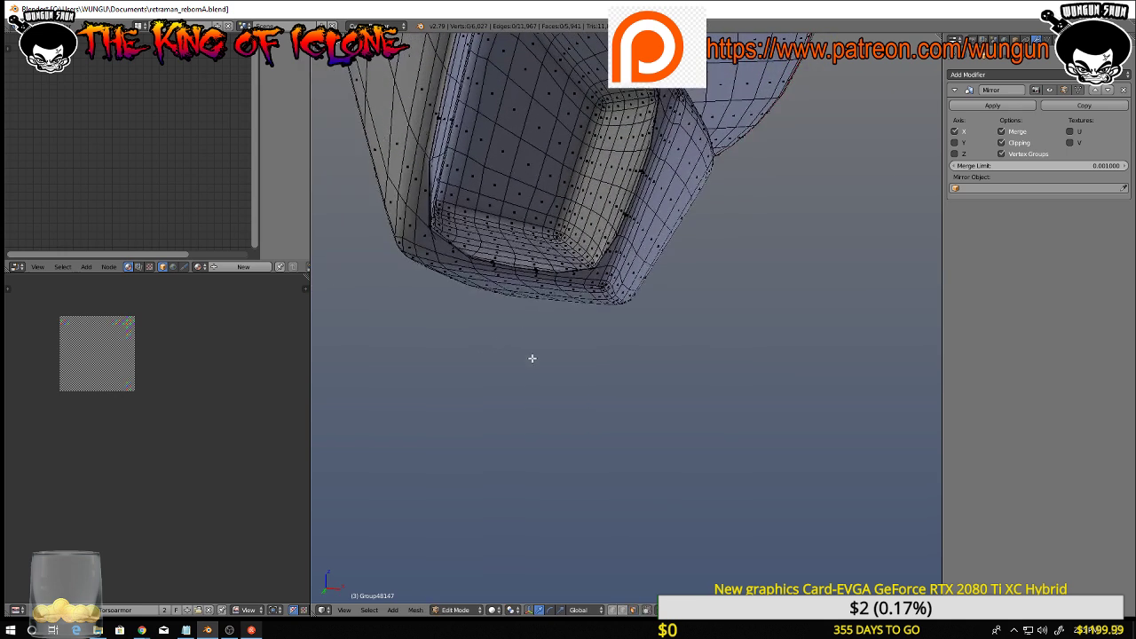
Restore the face selection around the recessed opening, apply Smooth Vertex to it, and inspect the block in Object Mode
key("ctrl+z")
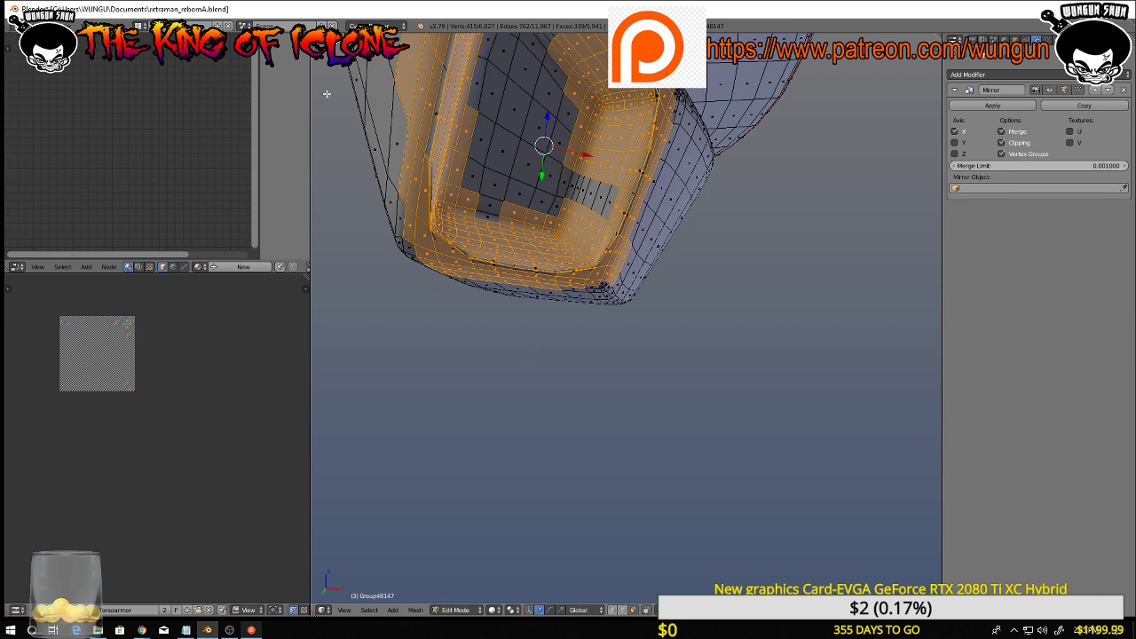
key("t")
left_click(368, 165)
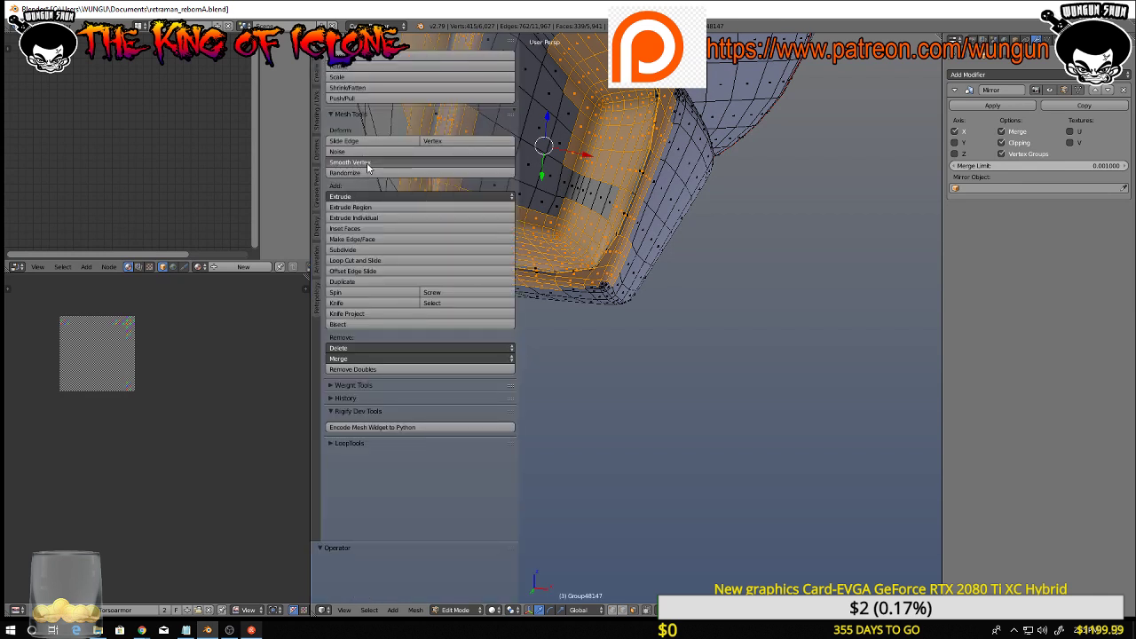
left_click(368, 165)
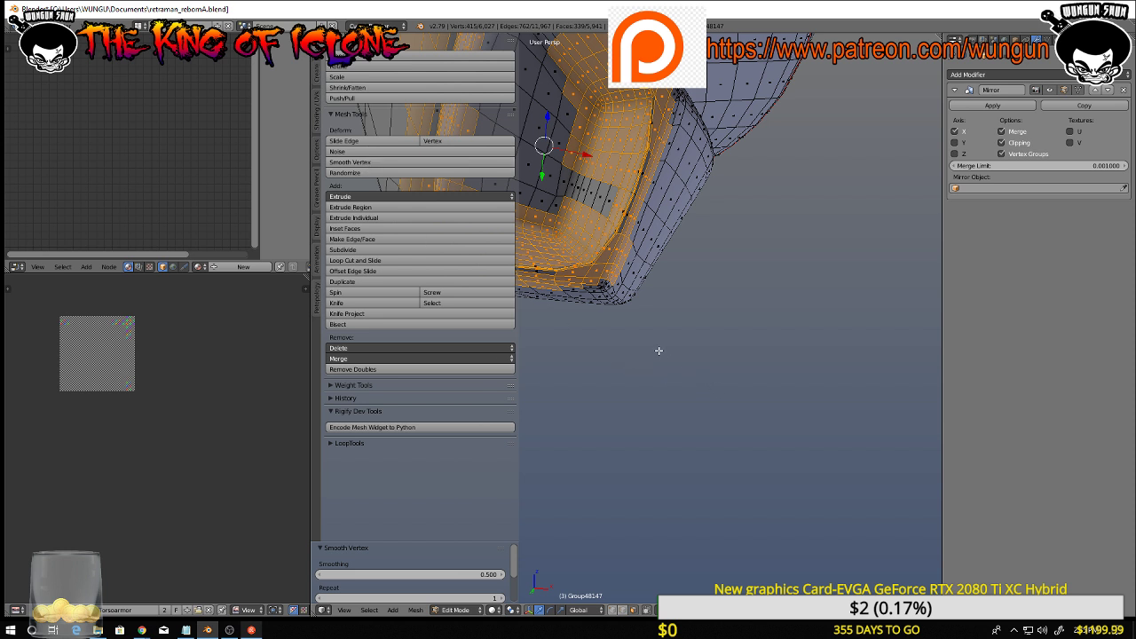
key("Tab")
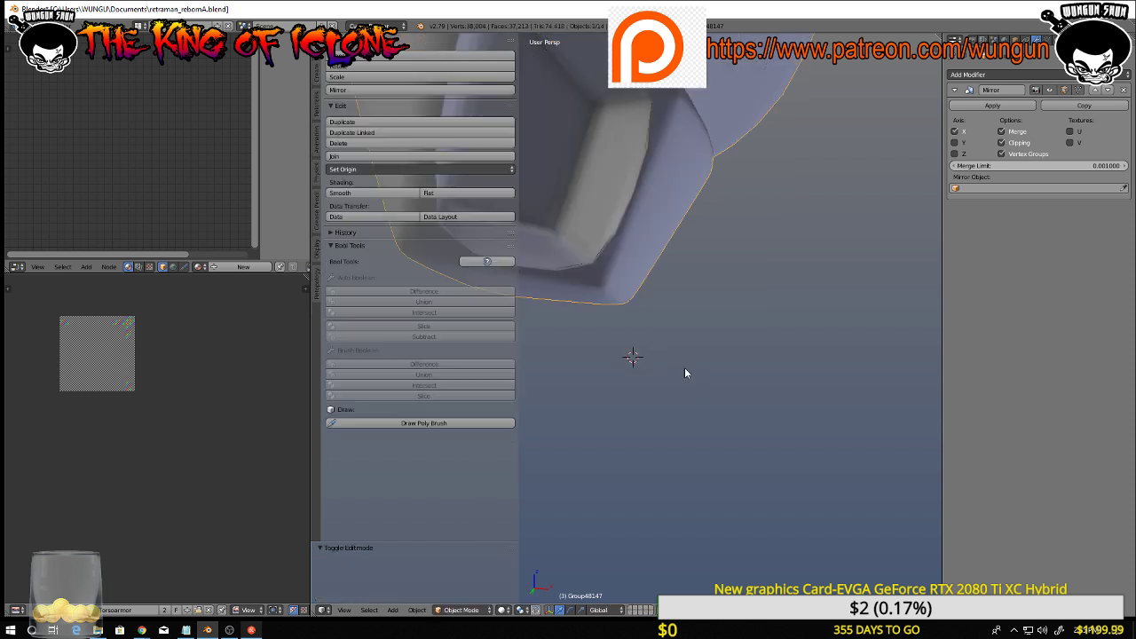
middle_click_drag(662, 318, 643, 341)
key("Tab")
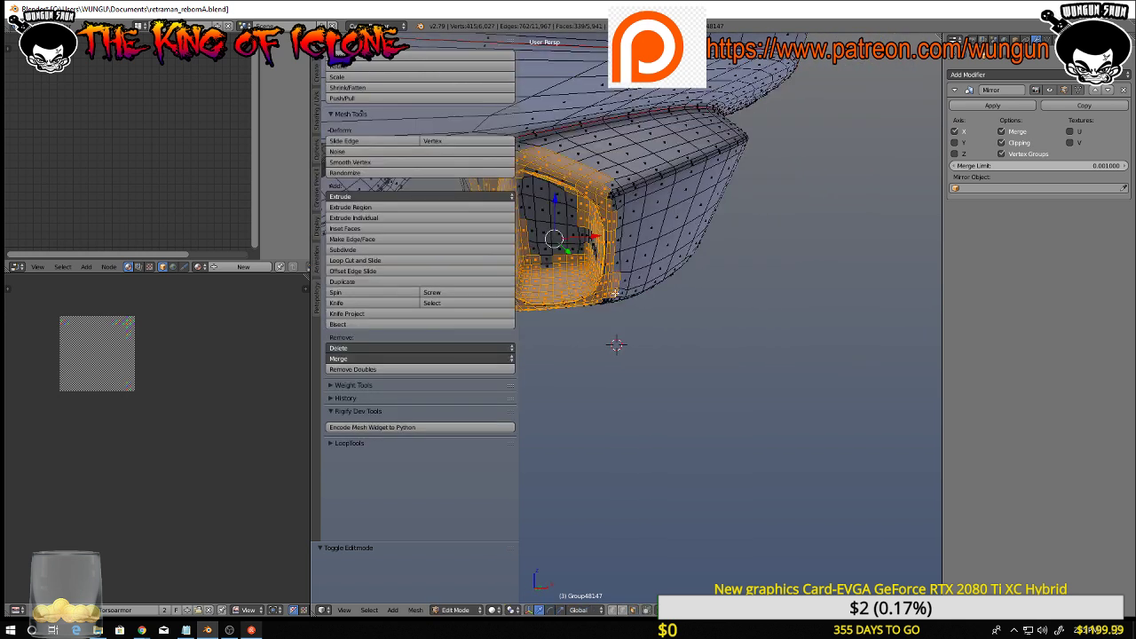
middle_click_drag(606, 302, 684, 333)
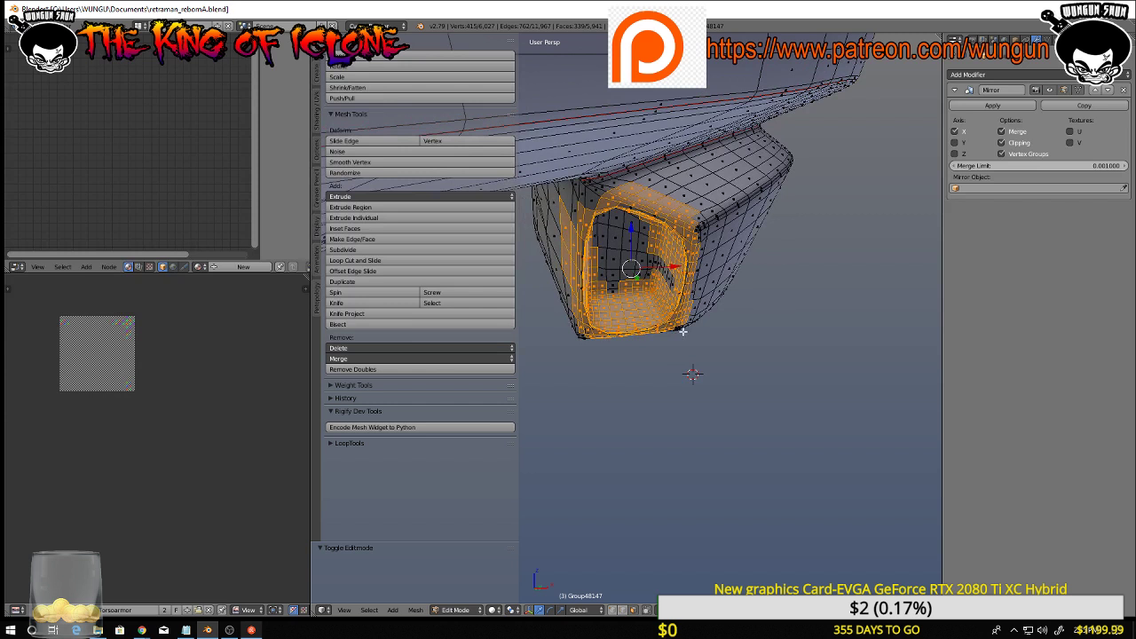
Add the faces inside the recess and along its outer side to the selection and relax them four times
mouse_move(660, 272)
left_mouse_down()
mouse_move(630, 228)
mouse_move(592, 256)
left_mouse_up()
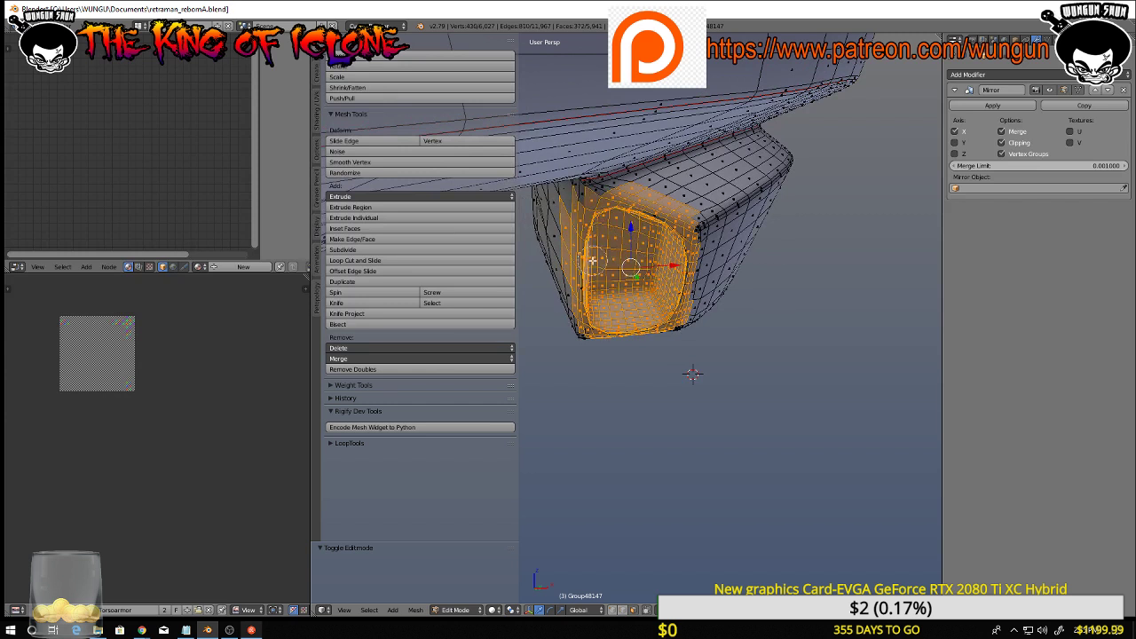
mouse_move(680, 251)
left_mouse_down()
mouse_move(661, 330)
mouse_move(581, 329)
left_mouse_up()
key("w")
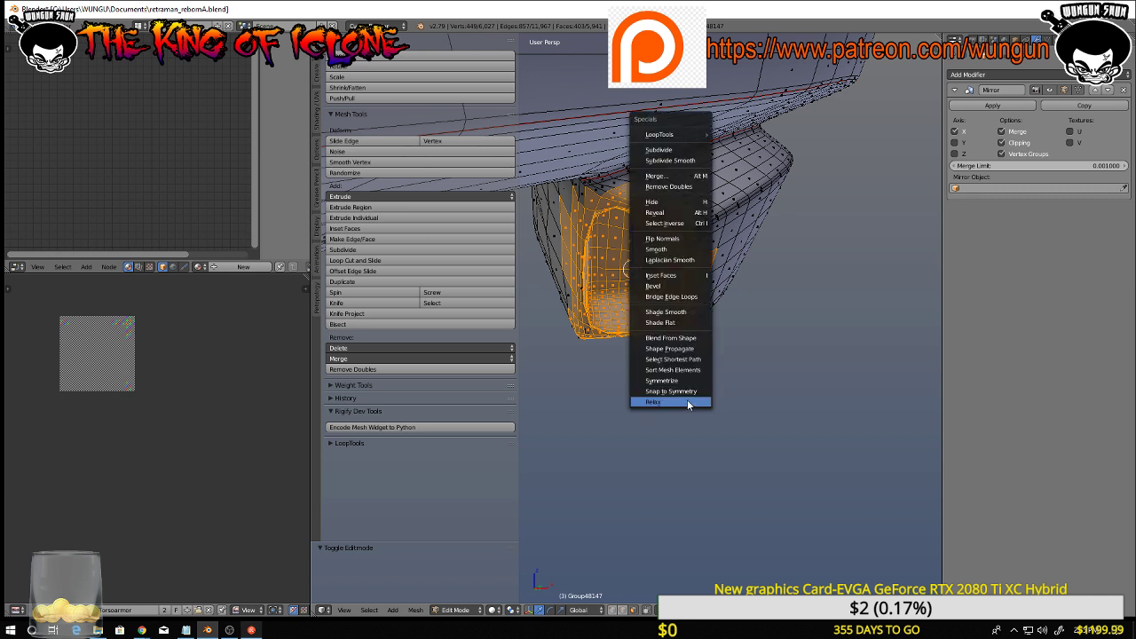
left_click(687, 399)
key("w")
left_click(687, 399)
key("w")
left_click(687, 400)
key("w")
left_click(687, 400)
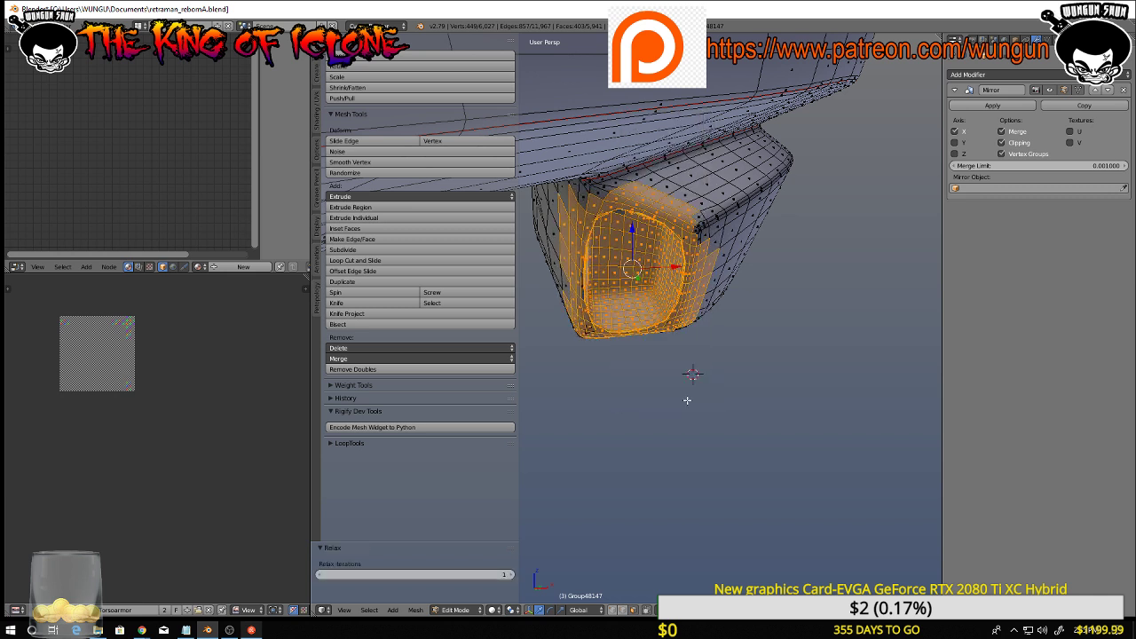
Clear the selection, switch to edge selection, and try selecting the pointed corner of the block from inside the helmet
key("a")
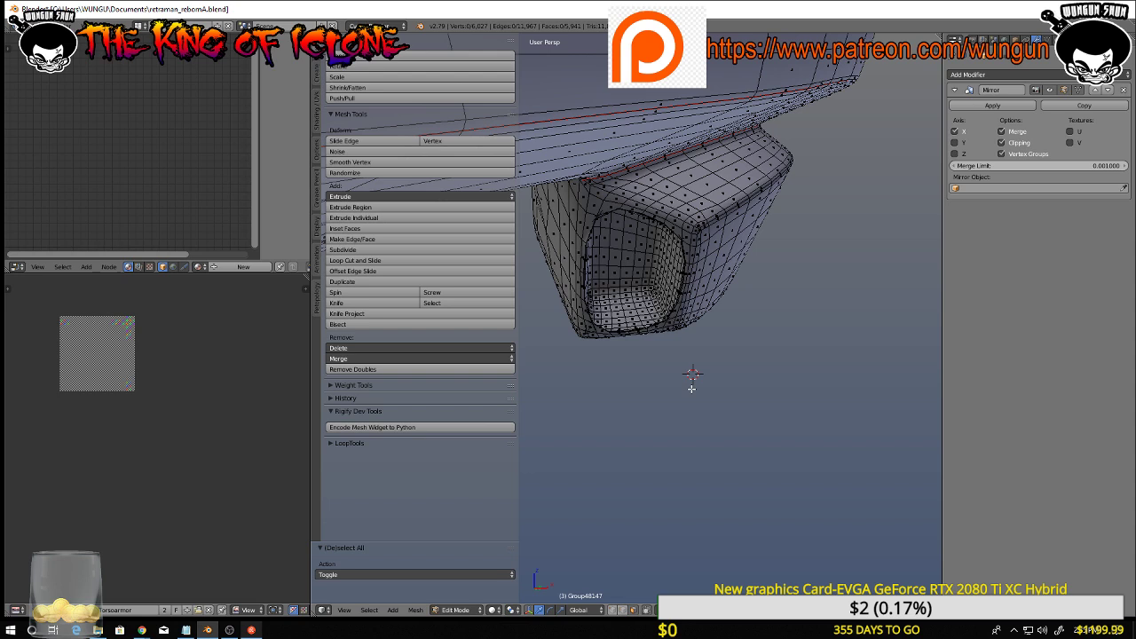
middle_click_drag(693, 389, 861, 499)
key("ctrl+Tab")
left_click(668, 357)
scroll(774, 307, "up", 3)
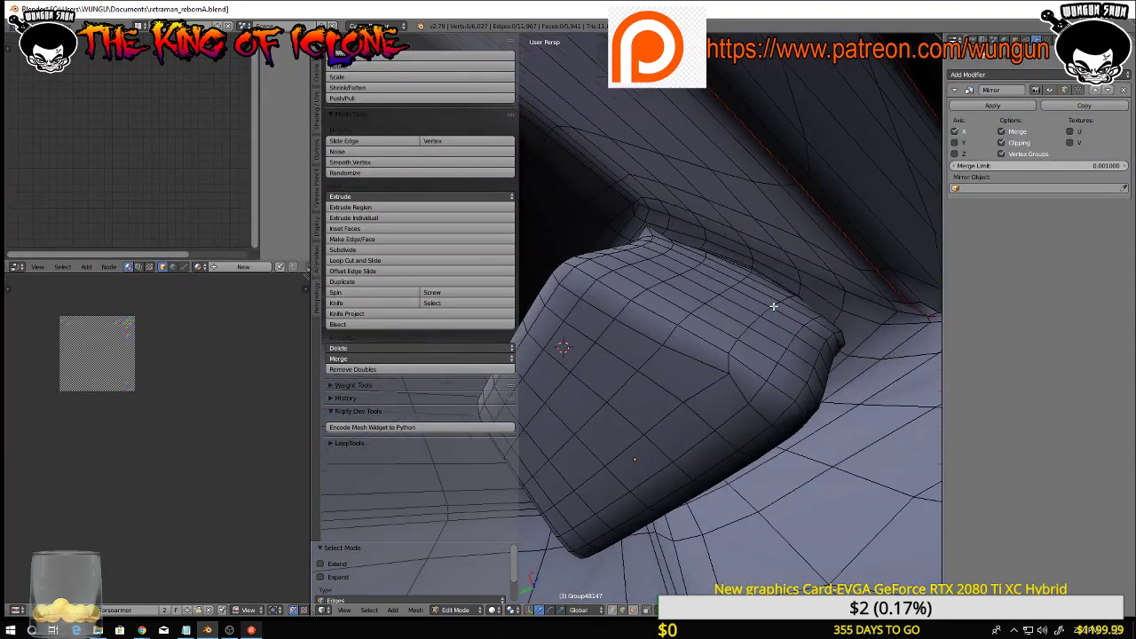
middle_click_drag(764, 287, 757, 325)
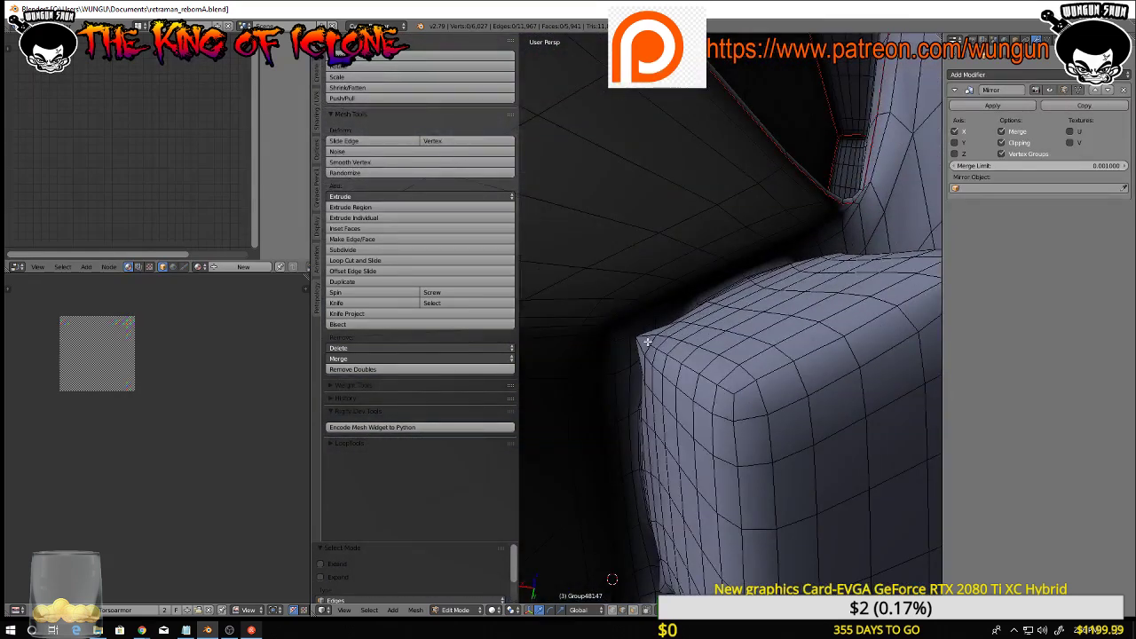
left_click_drag(648, 342, 639, 400)
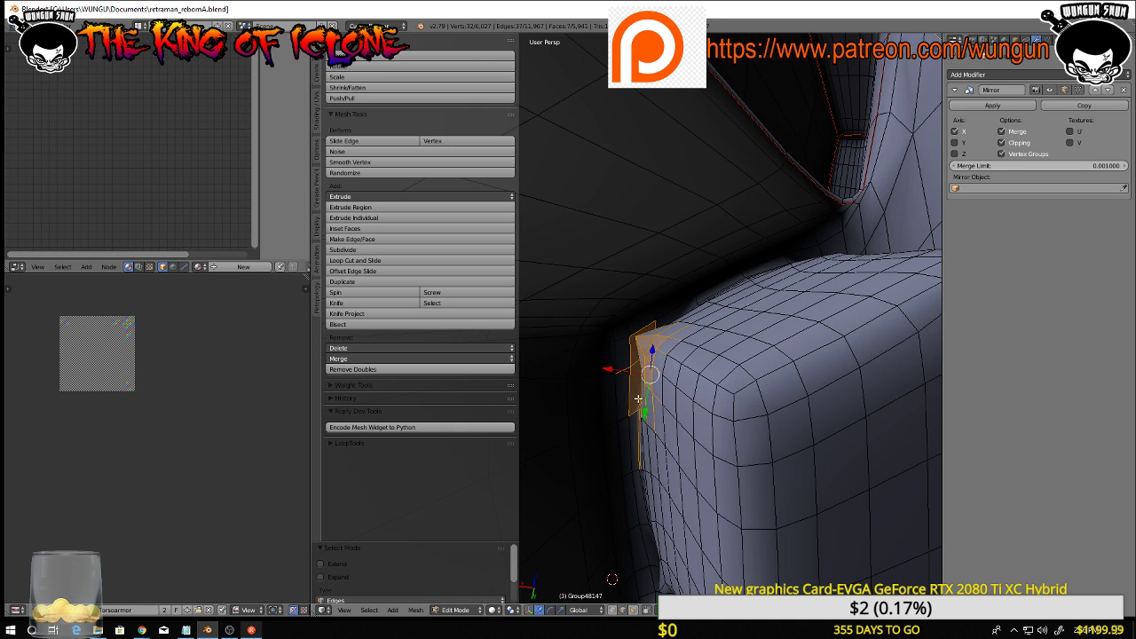
Undo the corner selection and the last relax passes, back to the earlier face selection around the opening
key("ctrl+z")
key("ctrl+z")
key("ctrl+z")
key("ctrl+z")
key("ctrl+z")
key("ctrl+z")
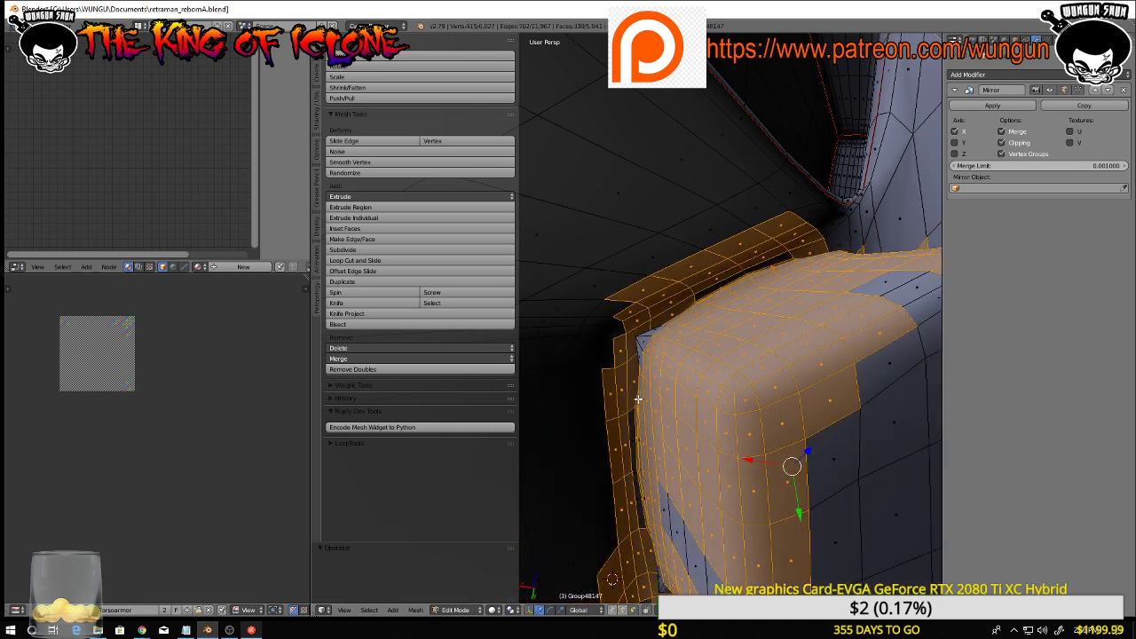
Add the unselected faces at the block's pointed corner and down its adjoining edge to the face selection
middle_click_drag(647, 343, 668, 326)
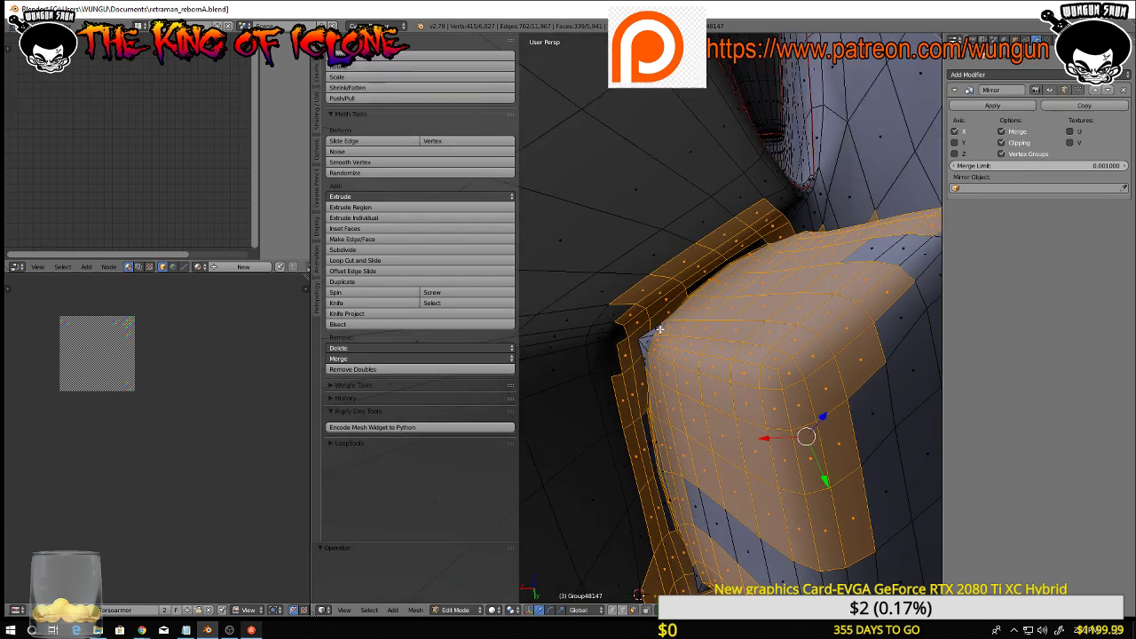
key("c")
mouse_move(654, 332)
left_mouse_down()
mouse_move(642, 374)
mouse_move(683, 506)
left_mouse_up()
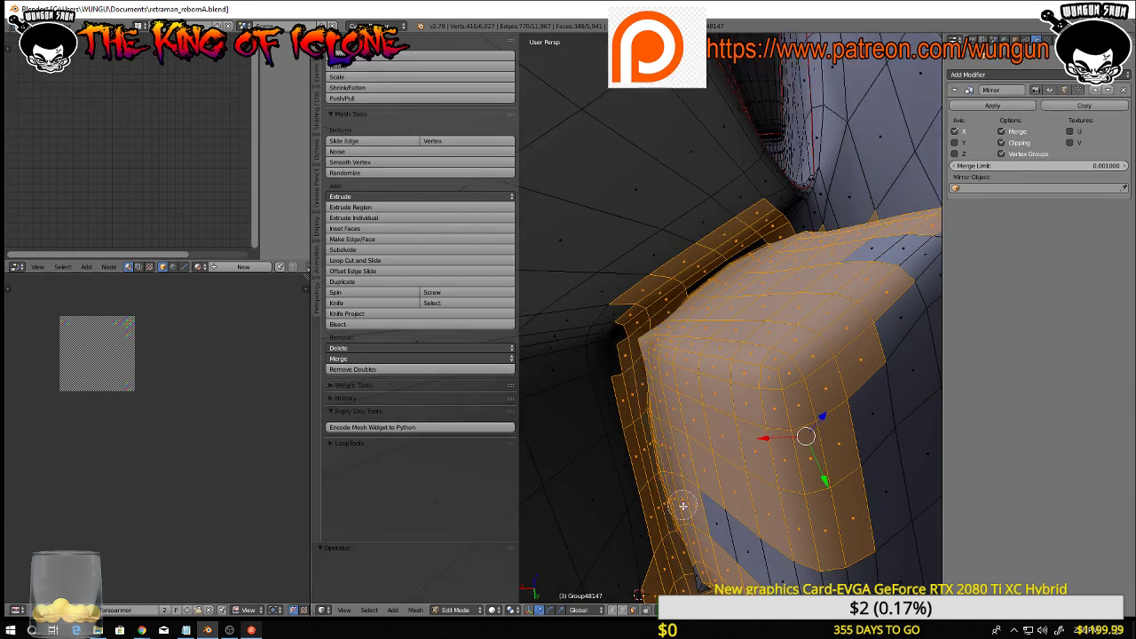
right_click(684, 505)
Switch to wireframe display and add the missed faces along the upper rim of the recess to the selection
key("z")
middle_click_drag(687, 451, 644, 392)
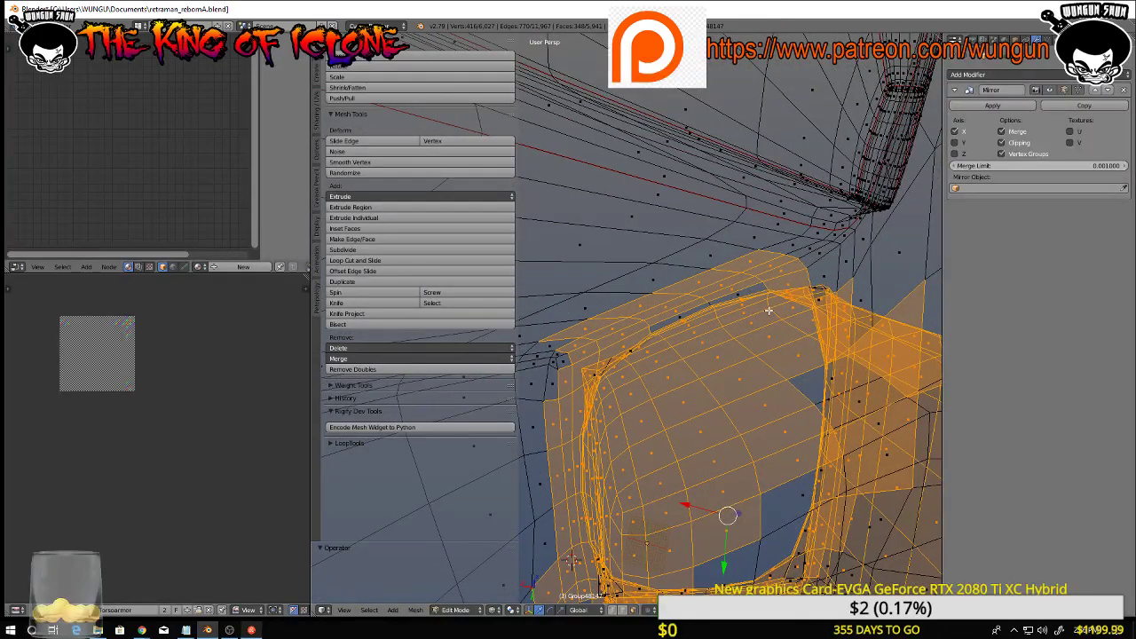
key("c")
left_click(732, 302)
left_click_drag(719, 304, 657, 331)
key("Escape")
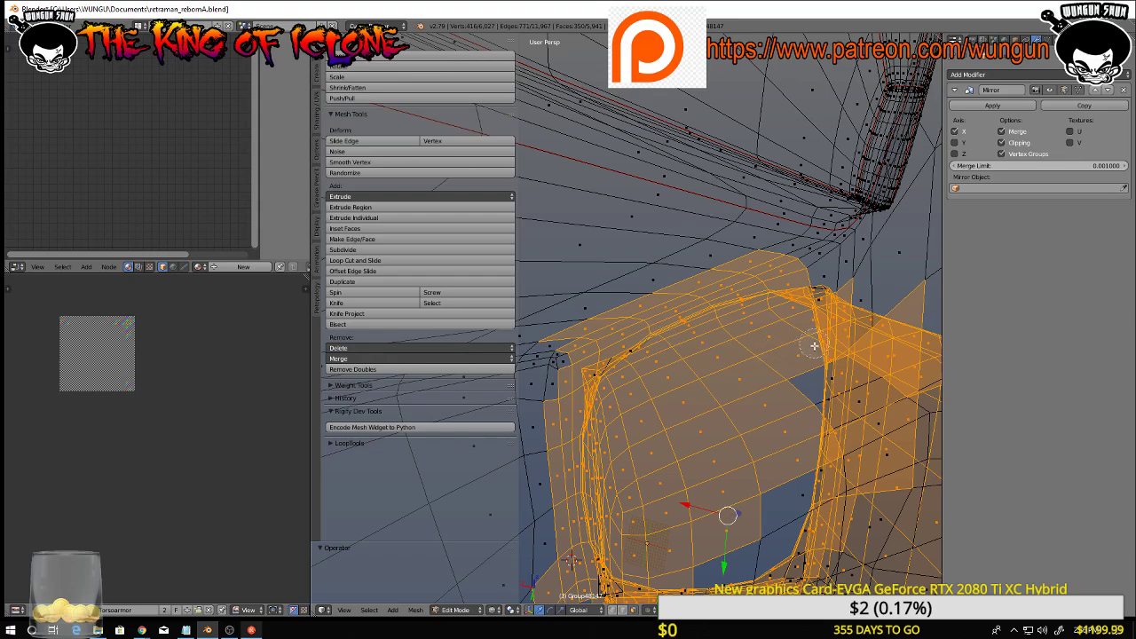
Add the missed faces along the sides and lower rim of the recessed opening to the face selection
middle_click_drag(814, 397, 730, 360)
middle_click_drag(675, 401, 846, 388)
mouse_move(849, 411)
left_mouse_down()
mouse_move(744, 581)
mouse_move(775, 514)
left_mouse_up()
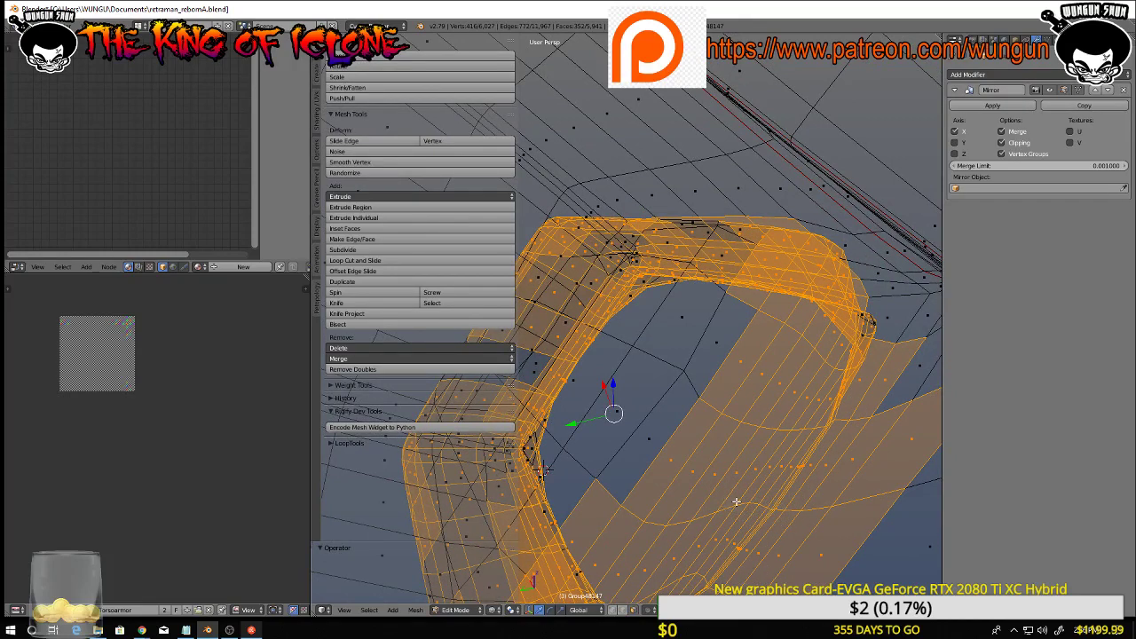
middle_click_drag(736, 502, 862, 514)
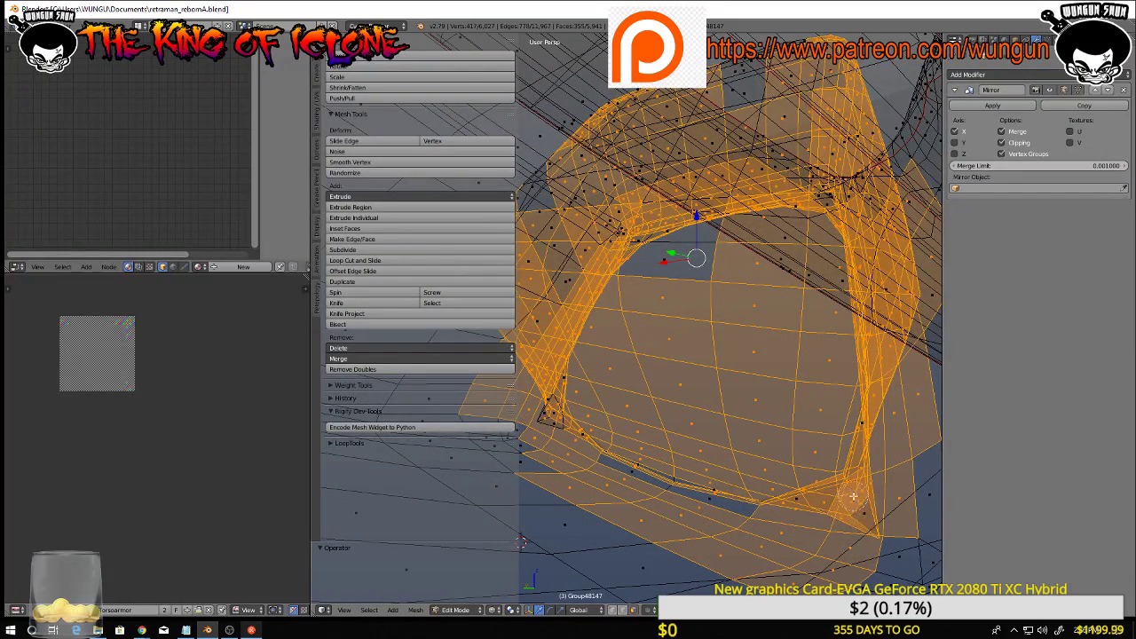
middle_click_drag(595, 437, 737, 528)
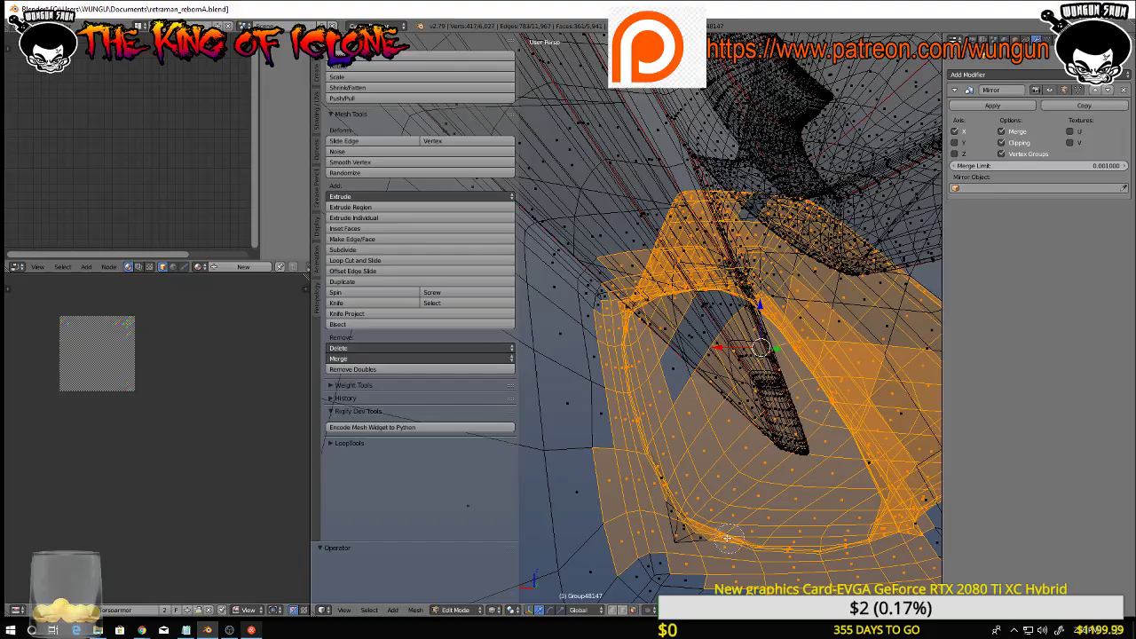
mouse_move(667, 497)
middle_mouse_down()
mouse_move(665, 517)
mouse_move(696, 394)
mouse_move(811, 437)
mouse_move(804, 467)
mouse_move(816, 469)
mouse_move(793, 467)
middle_mouse_up()
Return to solid display and add the recess's inner faces to the selection with Circle Select
scroll(761, 410, "down", 8)
key("z")
scroll(815, 455, "up", 5)
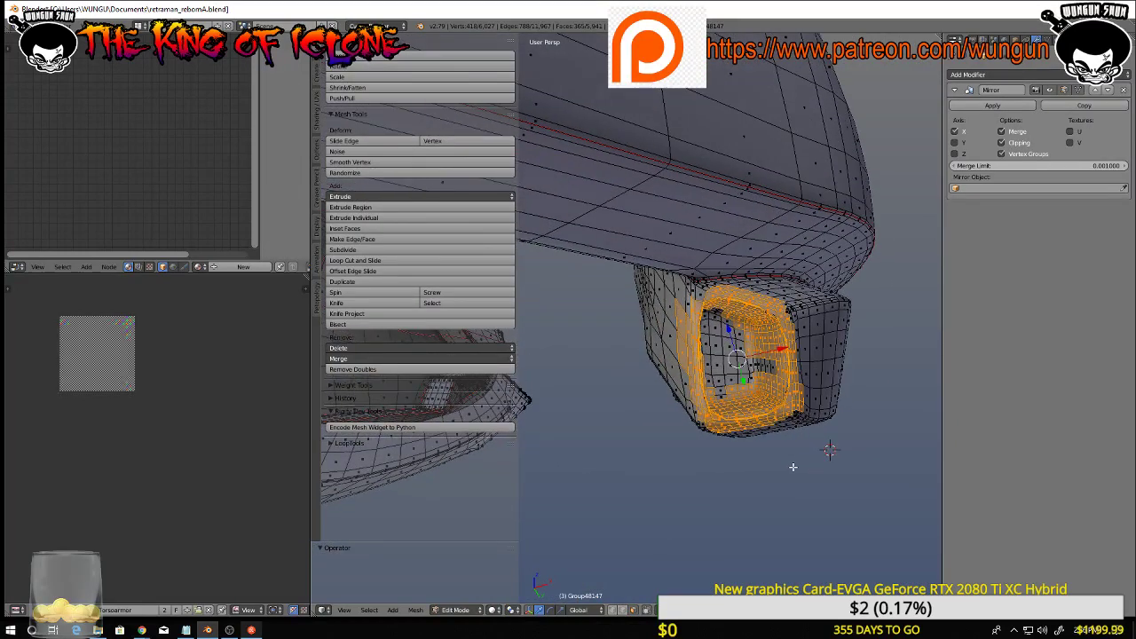
key("c")
mouse_move(771, 371)
left_mouse_down()
mouse_move(728, 342)
mouse_move(729, 312)
mouse_move(715, 349)
mouse_move(724, 397)
mouse_move(744, 399)
left_mouse_up()
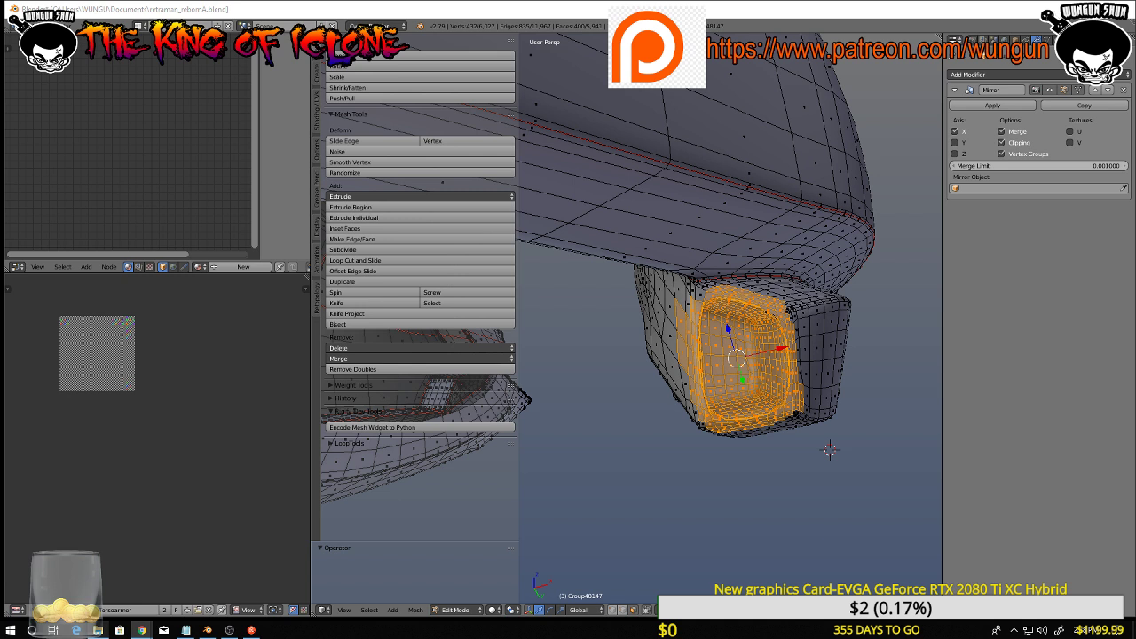
Apply Relax and Smooth Vertex once each to the selected faces around the opening, and clear the selection
middle_click_drag(723, 323, 774, 344)
scroll(729, 329, "up", 3)
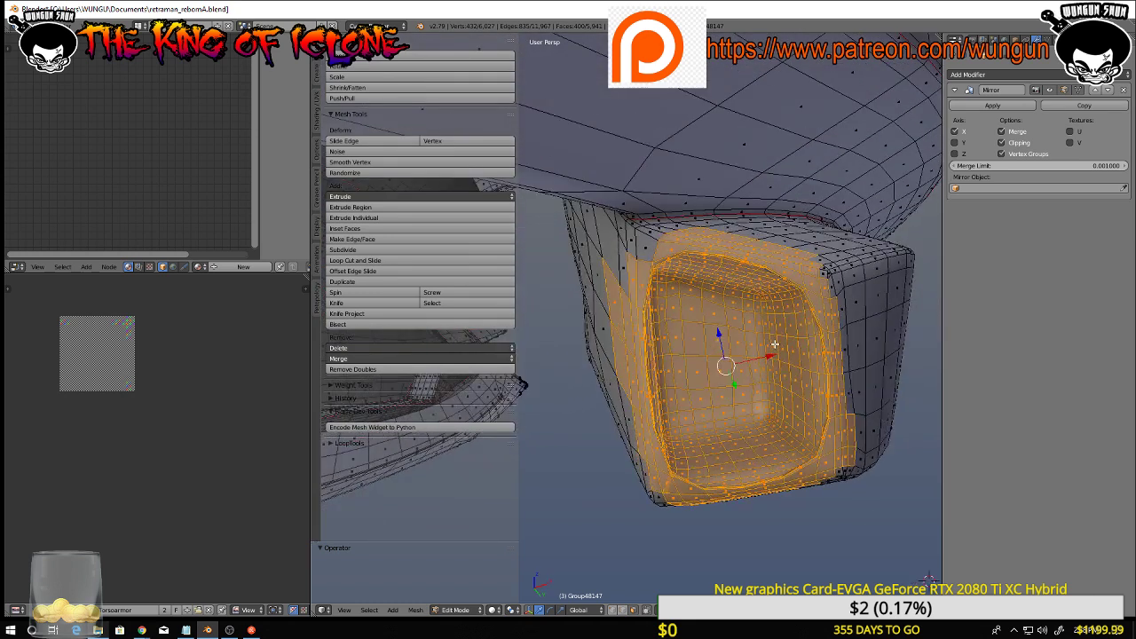
key("w")
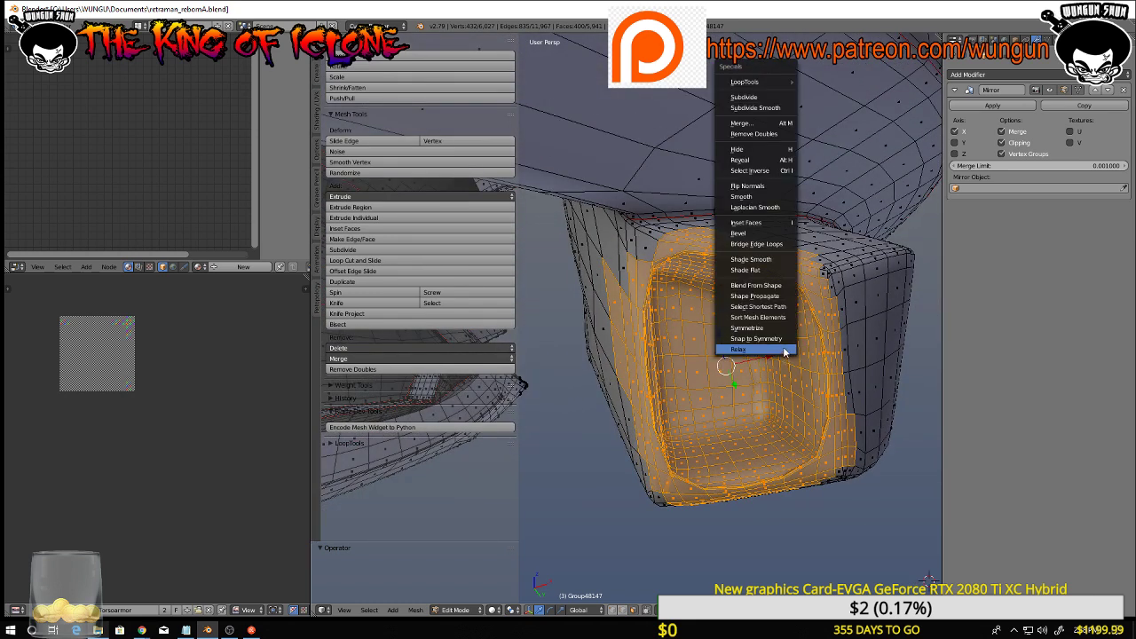
left_click(785, 353)
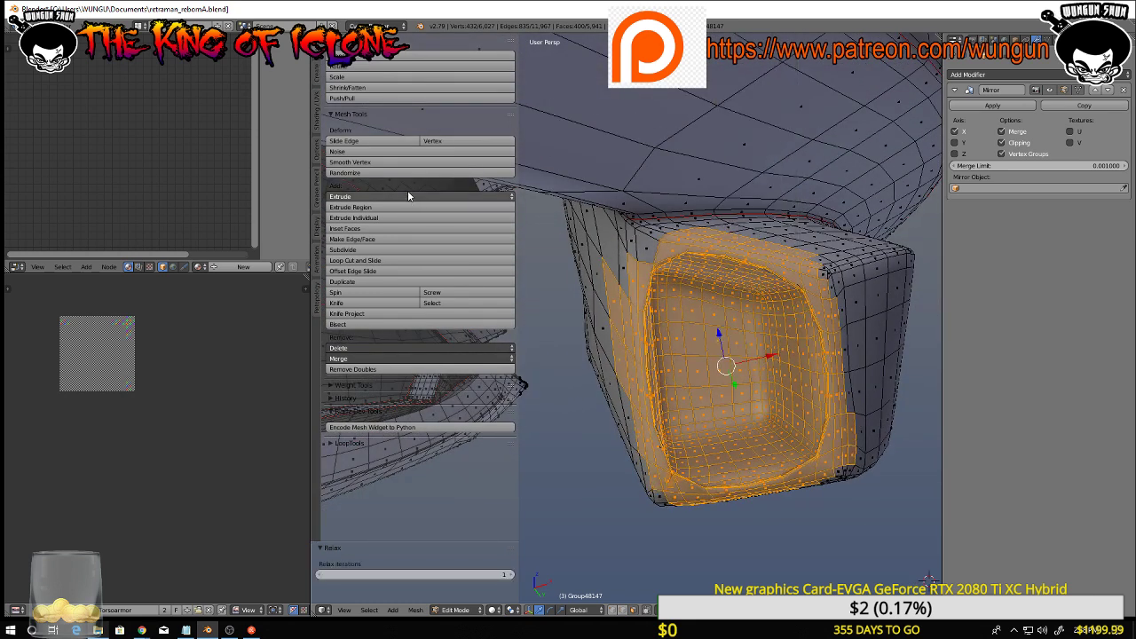
left_click(380, 163)
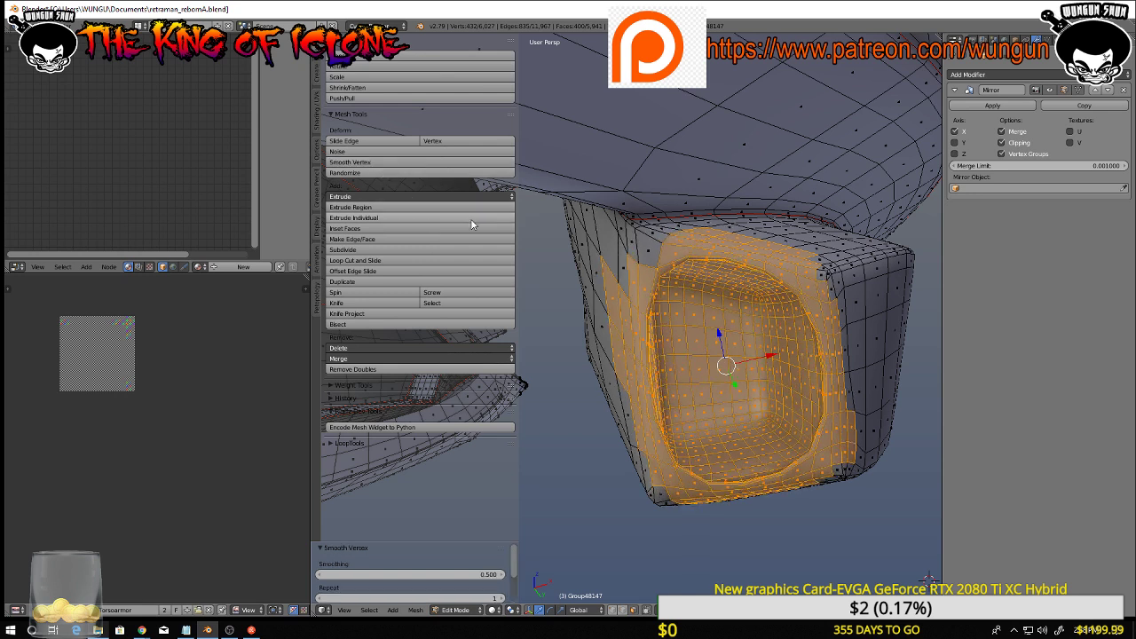
key("a")
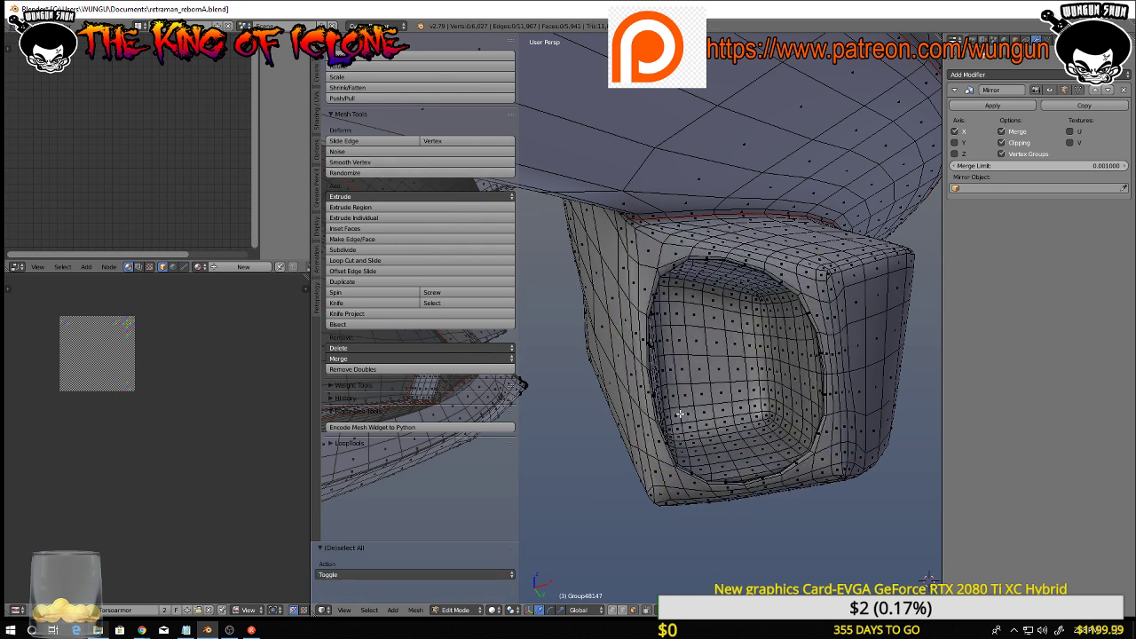
Switch to edge selection and select the edge run along the lower rim of the opening
key("Tab")
middle_click_drag(688, 413, 791, 458)
scroll(679, 423, "down", 5)
key("Tab")
scroll(652, 459, "up", 6)
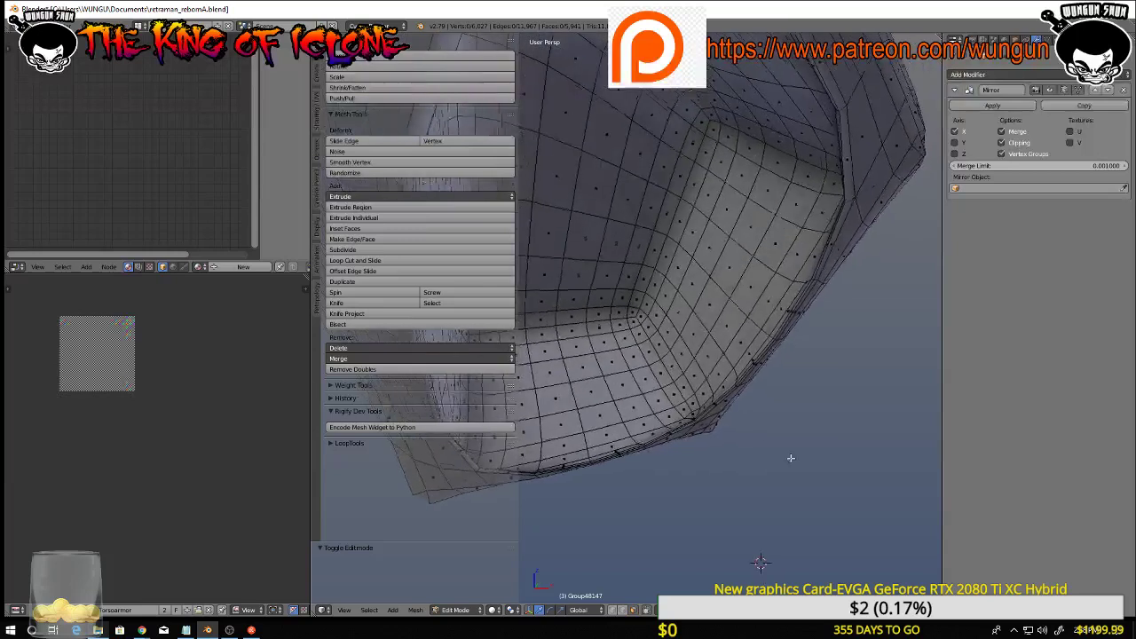
scroll(720, 406, "up", 3)
middle_click_drag(723, 406, 758, 416)
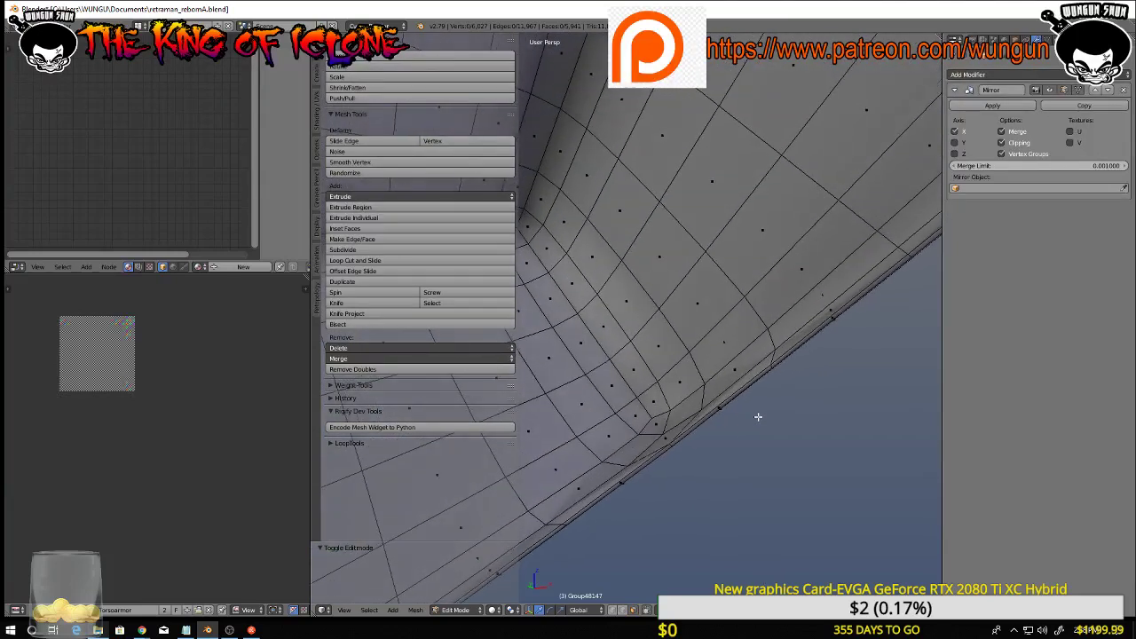
key("ctrl+Tab")
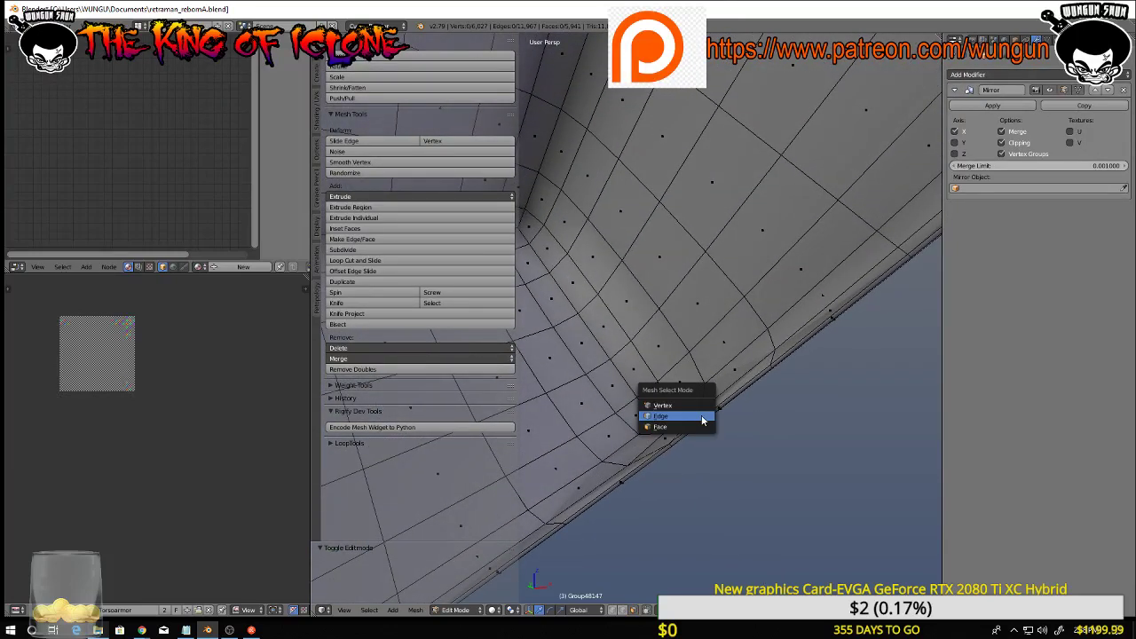
left_click(701, 419)
right_click(706, 417, "alt")
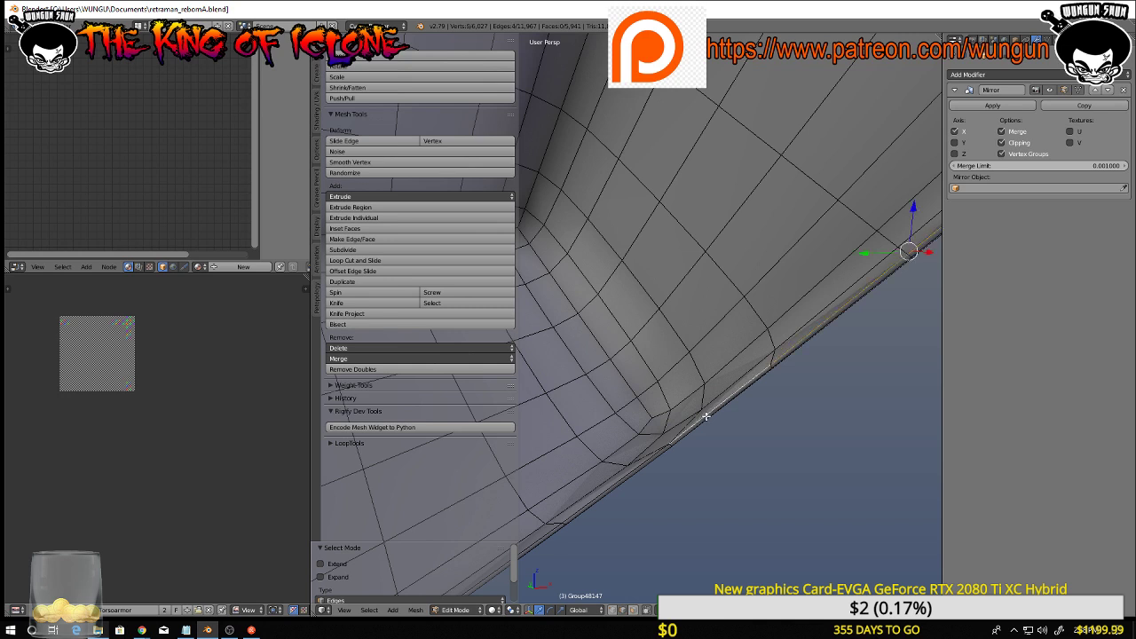
right_click(660, 447, "alt")
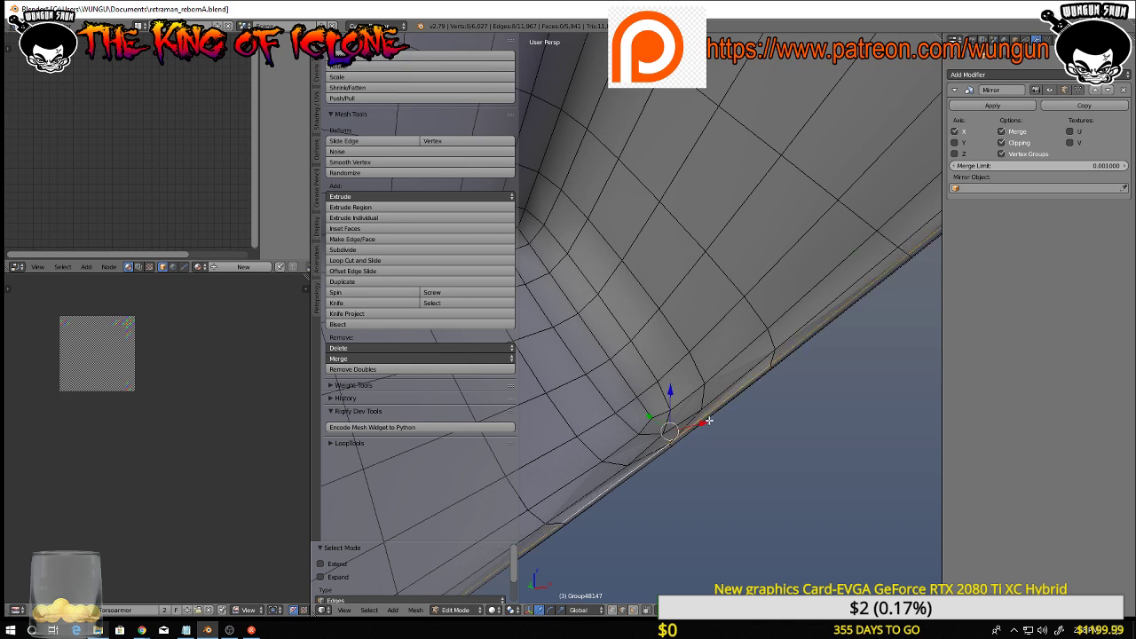
Extend the edge selection around the remaining sides and corners of the opening to complete the rim loop
scroll(731, 524, "down", 5)
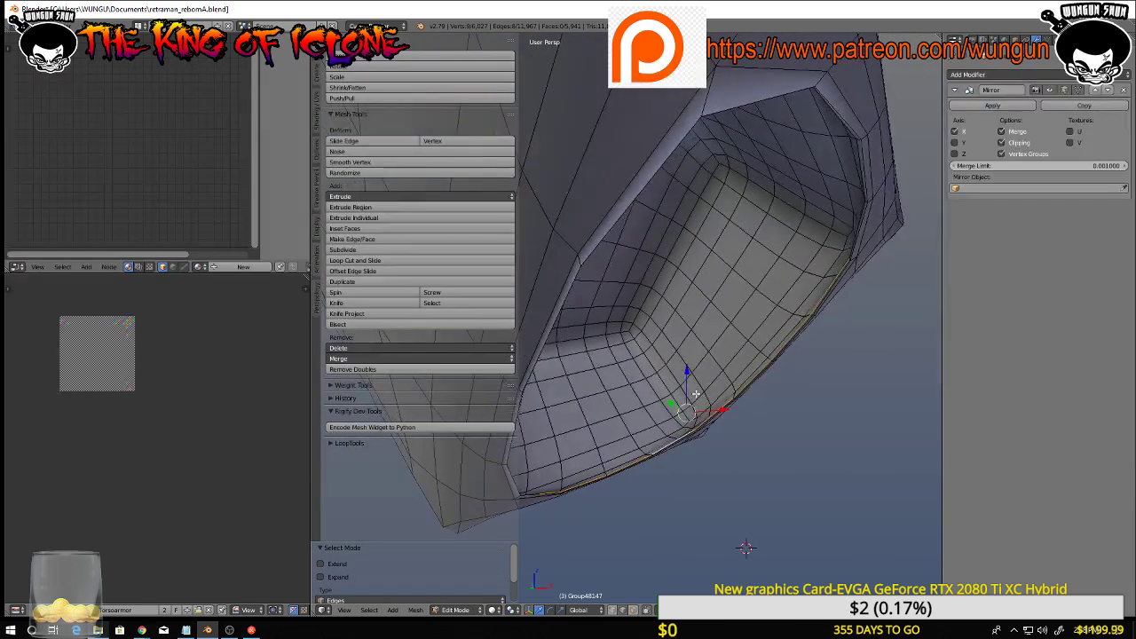
middle_click_drag(696, 393, 715, 389)
middle_click_drag(622, 215, 625, 164)
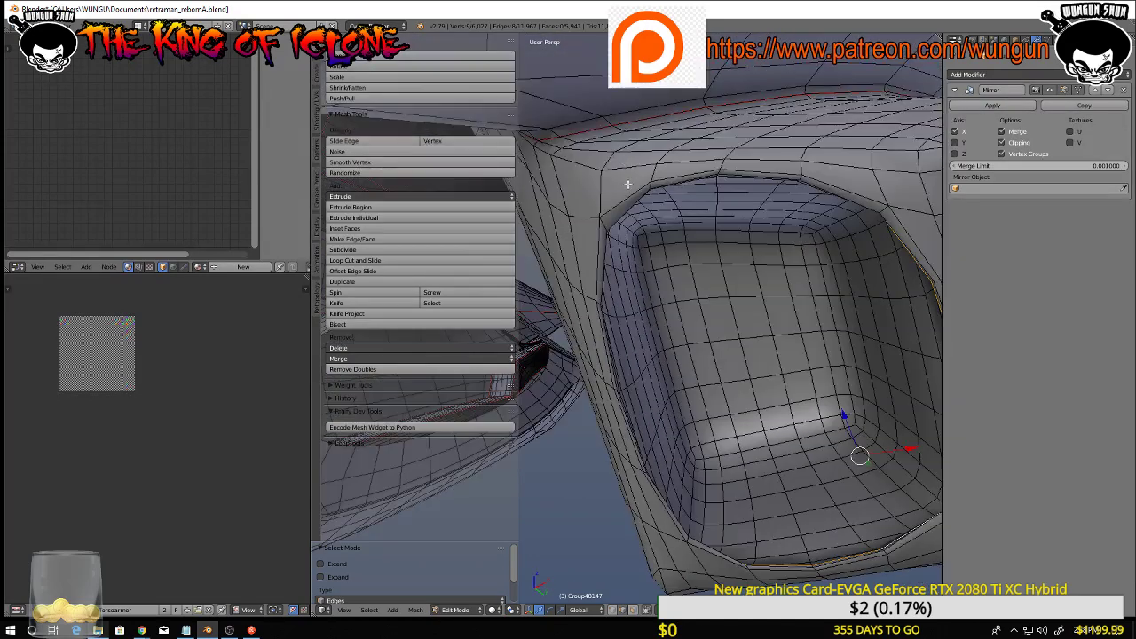
middle_click_drag(629, 206, 586, 364)
middle_click_drag(607, 442, 592, 463)
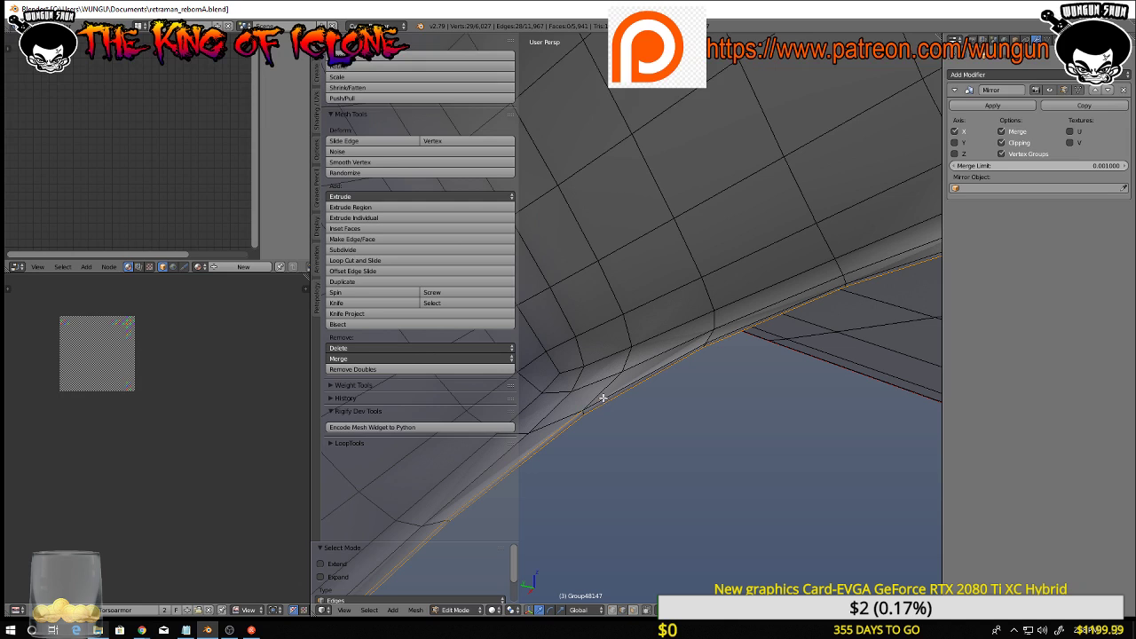
middle_click_drag(607, 399, 568, 333)
right_click(679, 346, "alt+shift")
right_click(684, 353, "alt+shift")
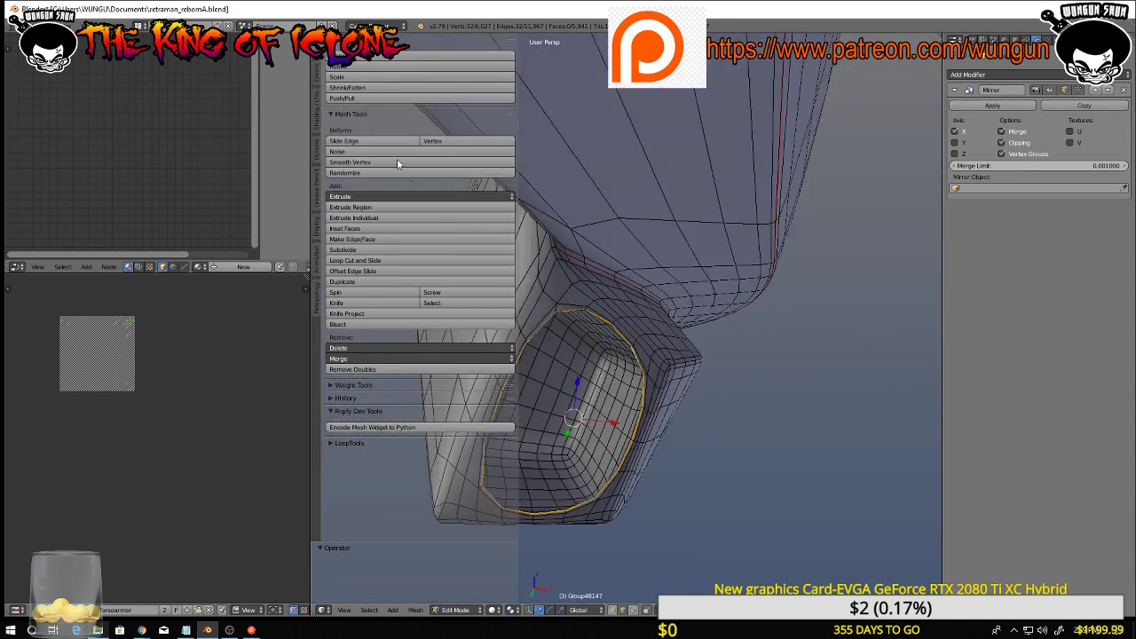
Apply Smooth Vertex to the opening's rim loop and scale it down to about 0.83
left_click(387, 162)
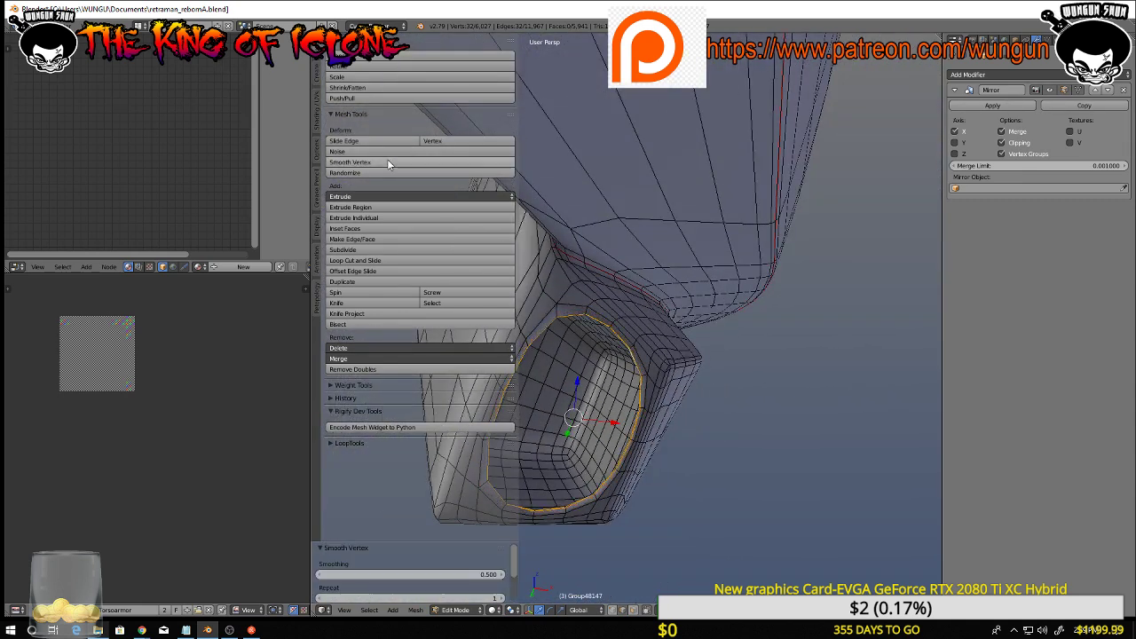
middle_click_drag(687, 328, 532, 337)
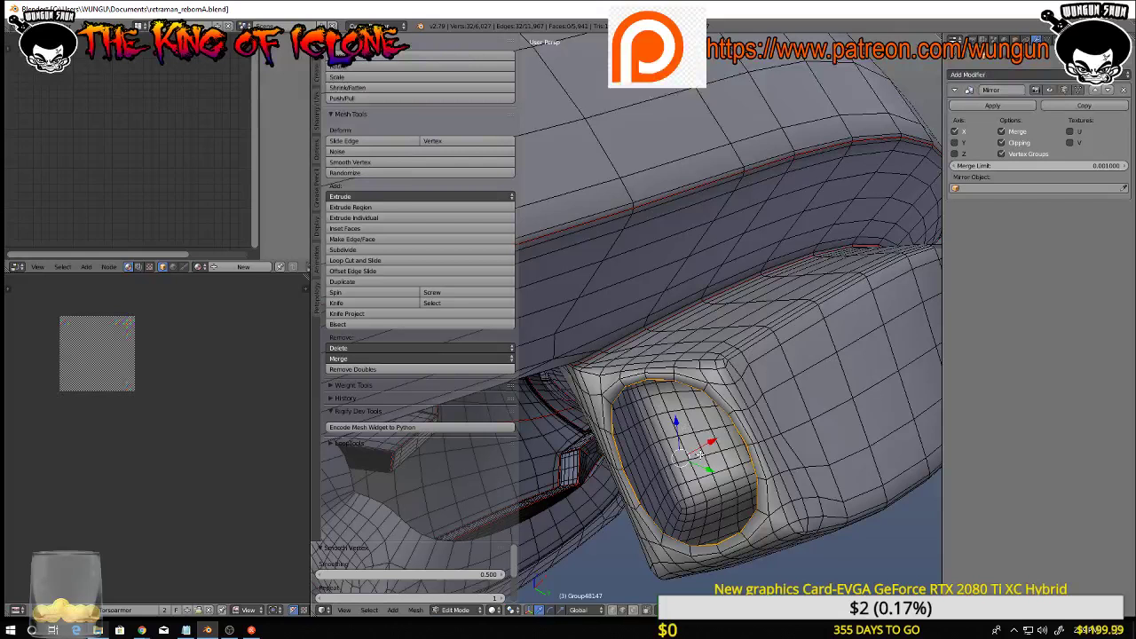
key("s")
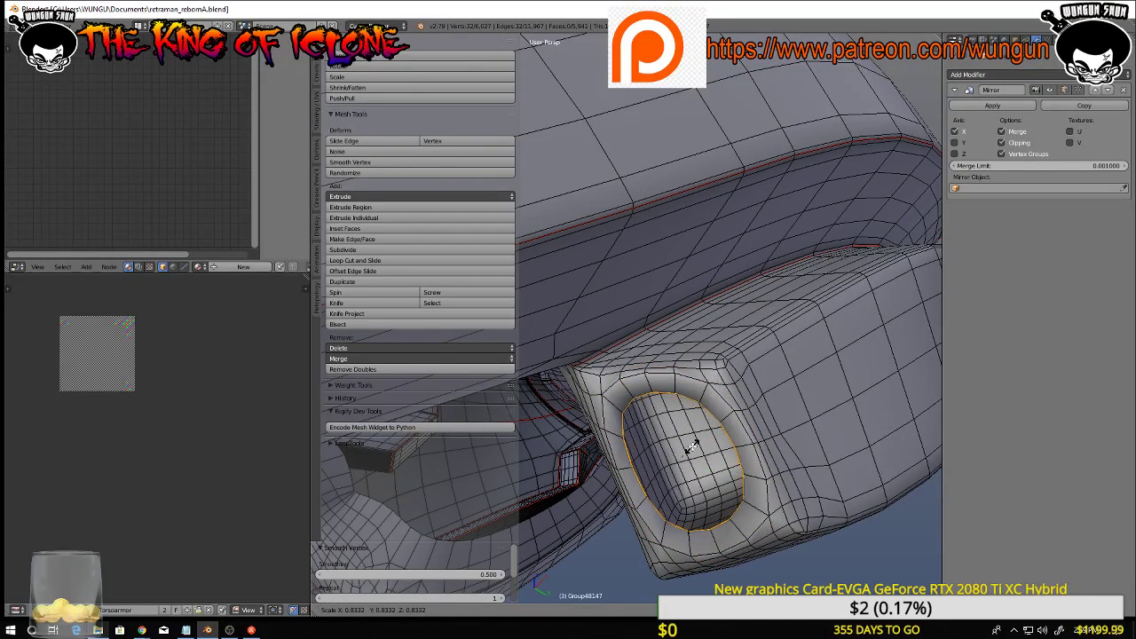
left_click(693, 445)
Inspect the shaded opening in Object Mode, return to Edit Mode, and scale the rim loop up slightly
middle_click_drag(692, 444, 749, 434)
key("Tab")
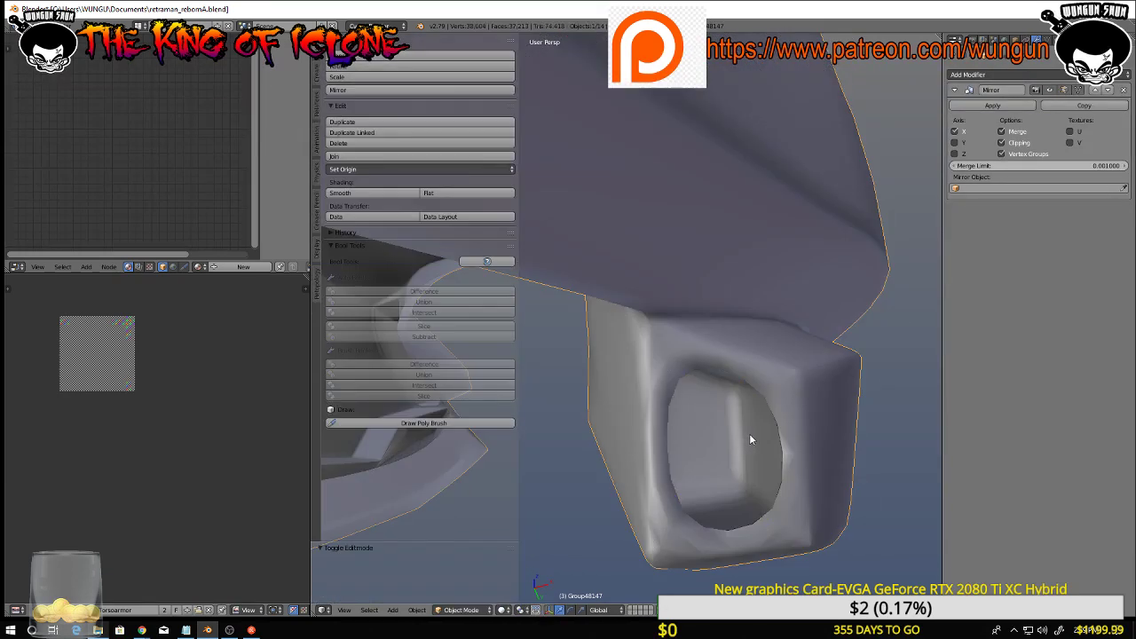
scroll(749, 434, "up", 3)
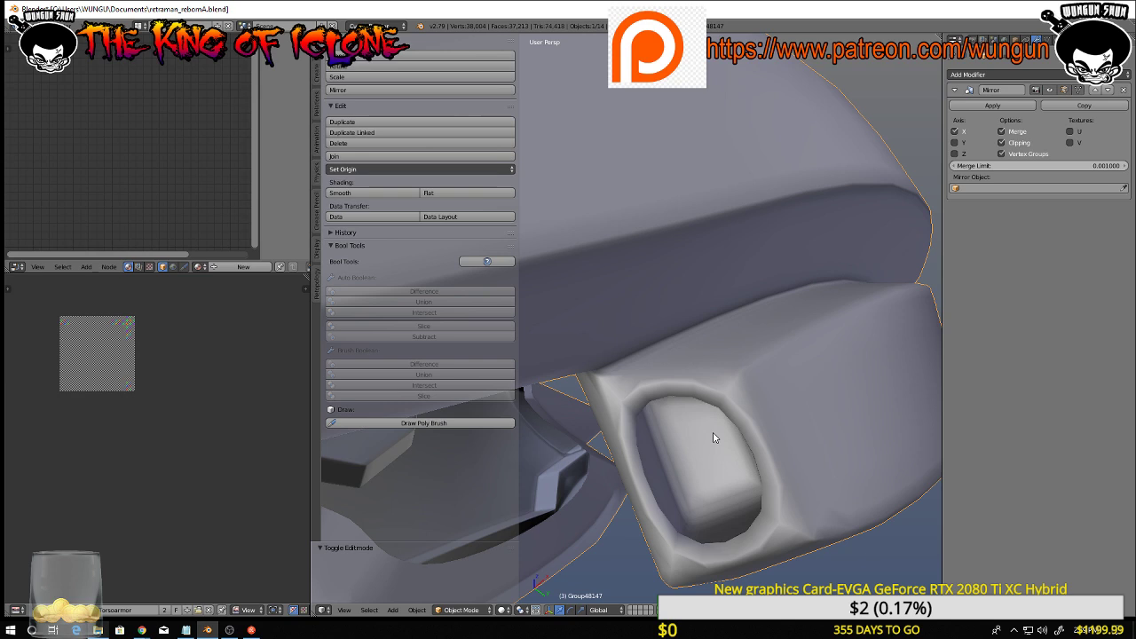
key("Tab")
middle_click_drag(718, 432, 760, 432)
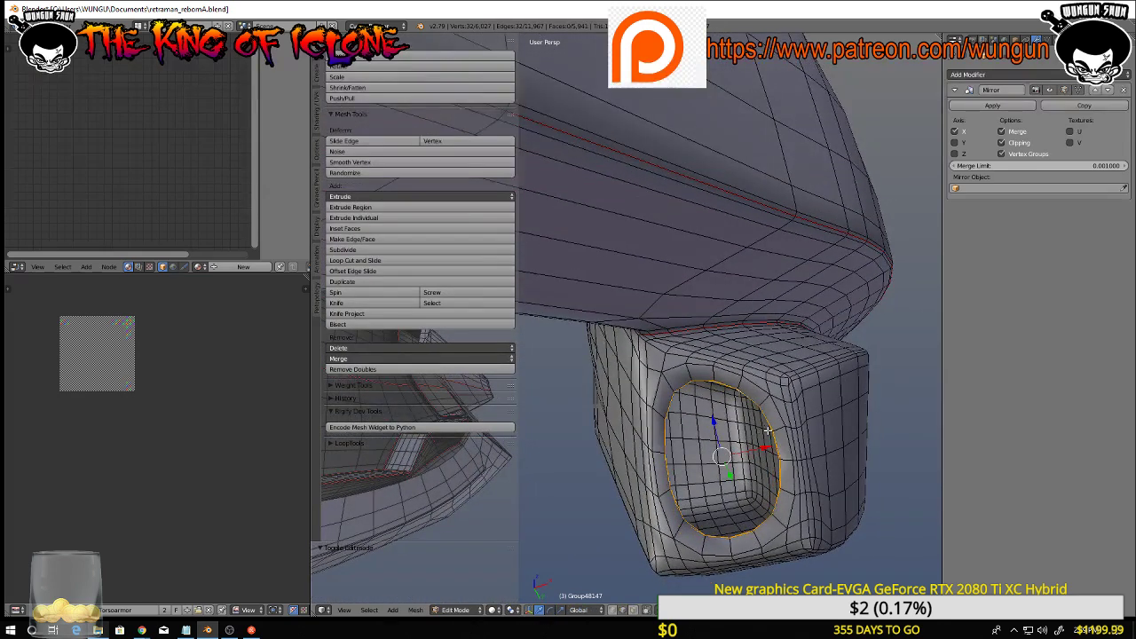
scroll(768, 431, "up", 2)
key("s")
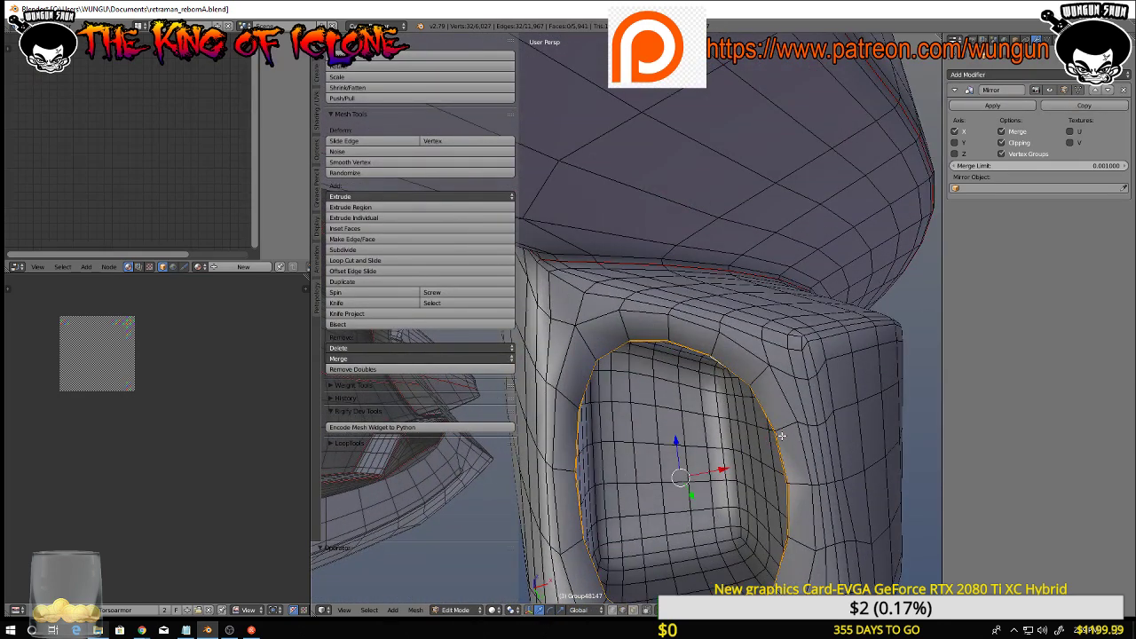
middle_click_drag(786, 411, 789, 423)
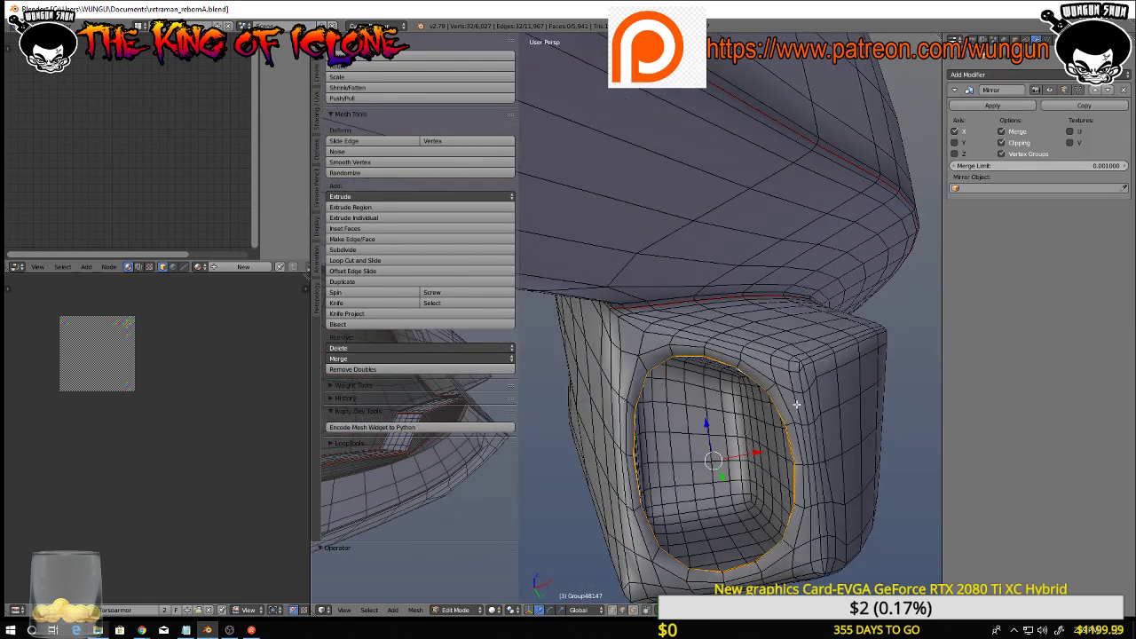
Try adding a loop cut around the block across the upper part of the opening
left_click(795, 402, "alt")
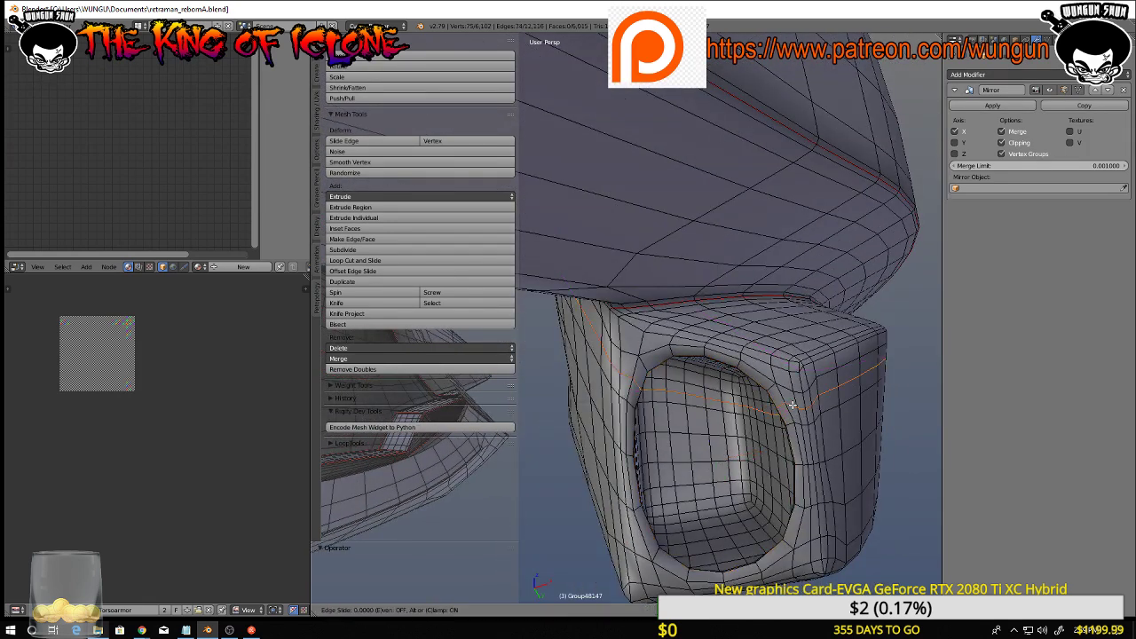
key("g")
key("g")
left_click(797, 401)
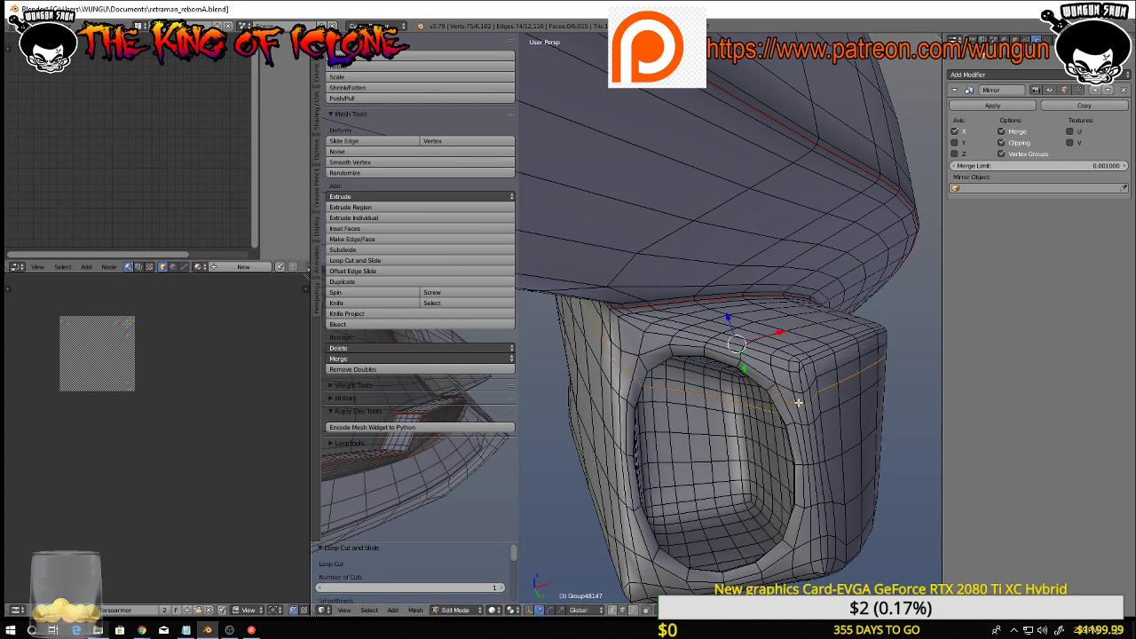
key("ctrl+z")
Clear the selection, and select the edge loops along the block's upper front edge and the adjoining vertical corner edge
key("a")
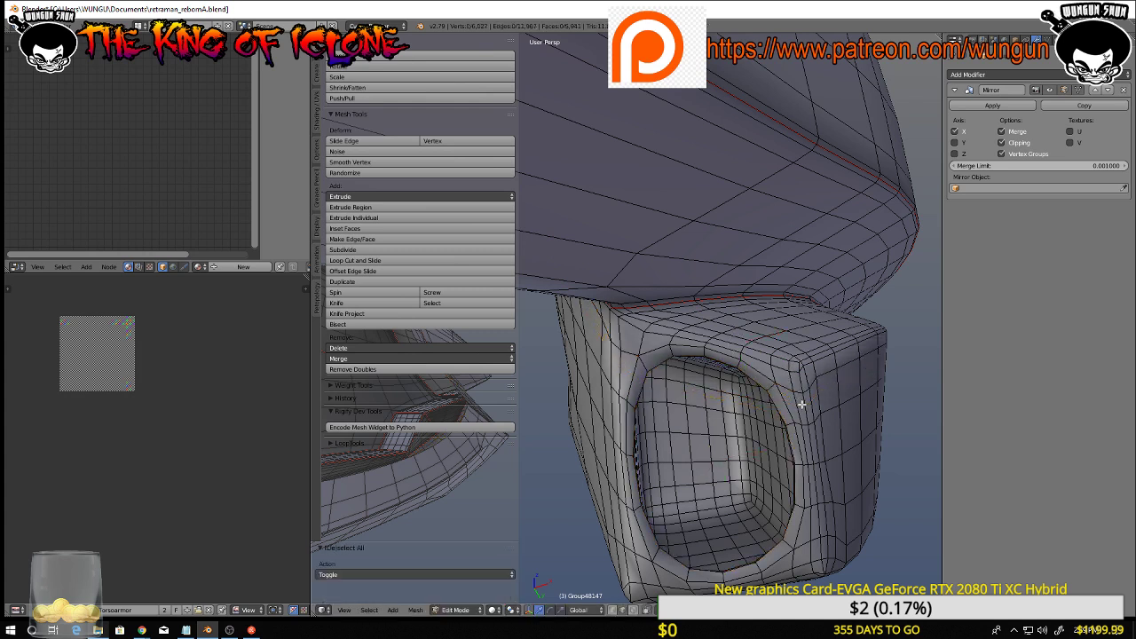
mouse_move(802, 405)
middle_mouse_down()
mouse_move(782, 428)
mouse_move(725, 434)
mouse_move(852, 432)
mouse_move(799, 442)
mouse_move(808, 418)
mouse_move(784, 385)
mouse_move(793, 393)
middle_mouse_up()
key("Tab")
scroll(807, 406, "down", 9)
scroll(799, 442, "up", 6)
key("Tab")
middle_click_drag(617, 289, 626, 290)
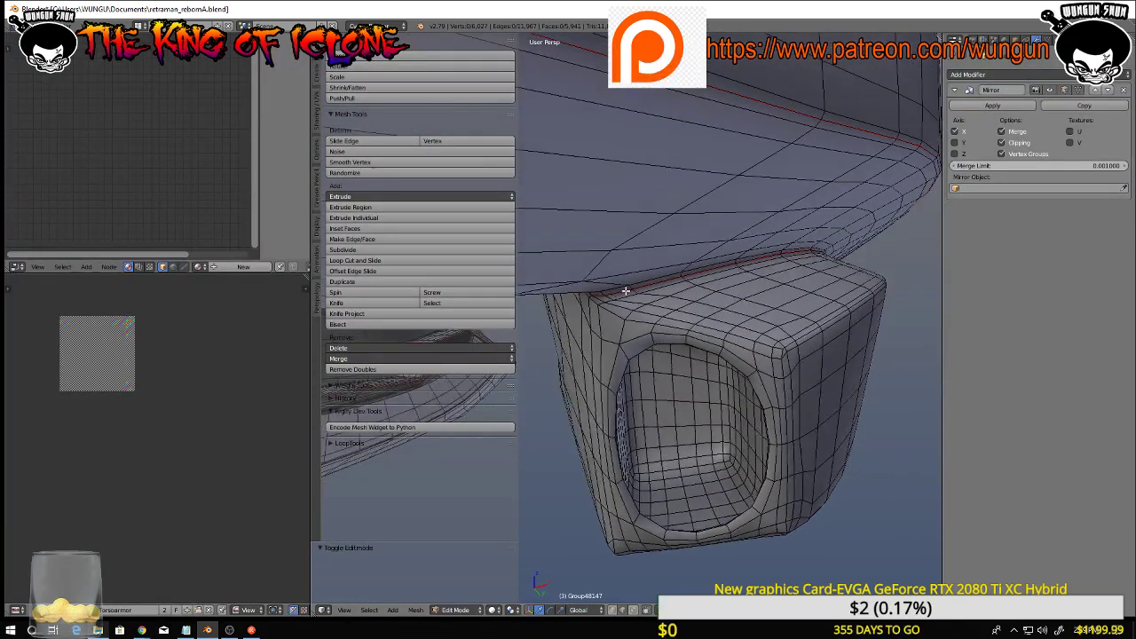
right_click(617, 305, "alt")
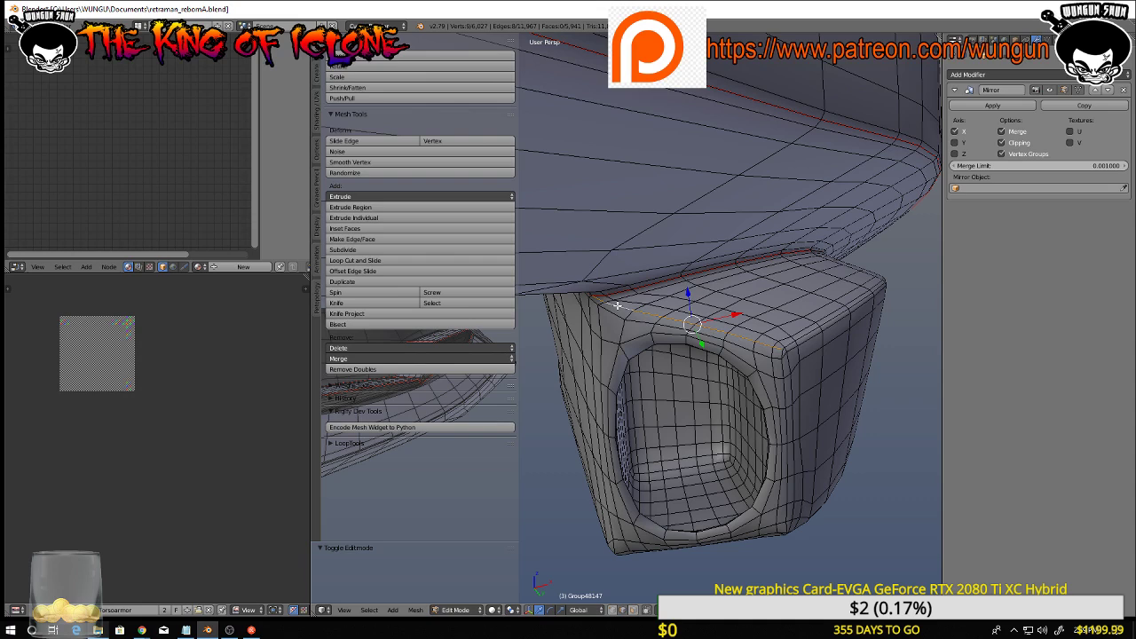
middle_click_drag(624, 307, 684, 369)
scroll(629, 395, "up", 4)
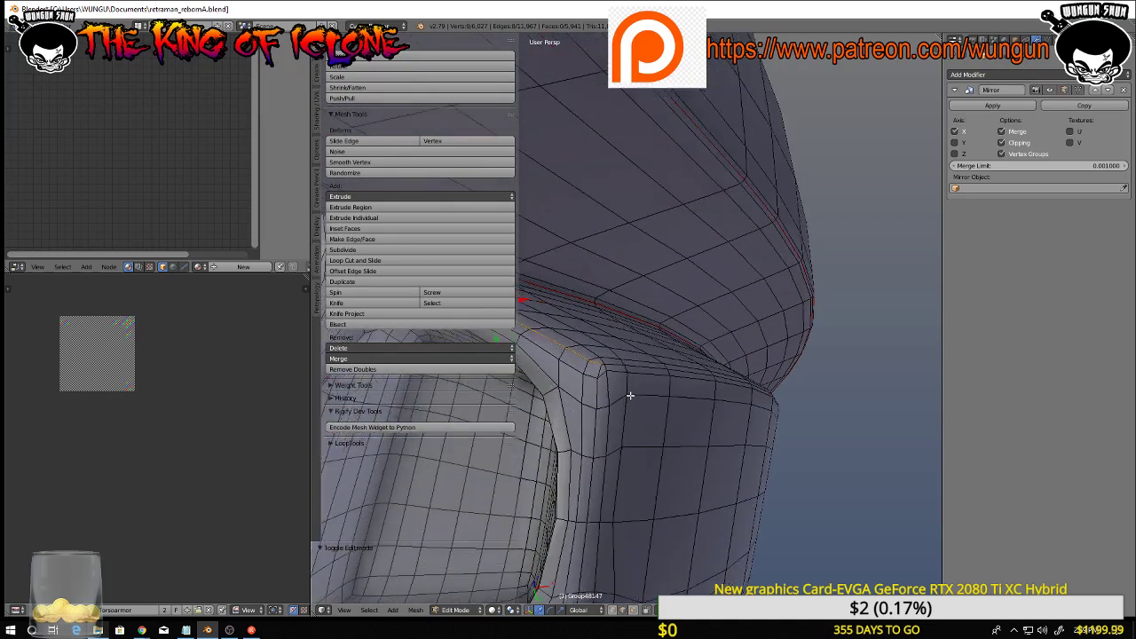
right_click(598, 373, "alt+shift")
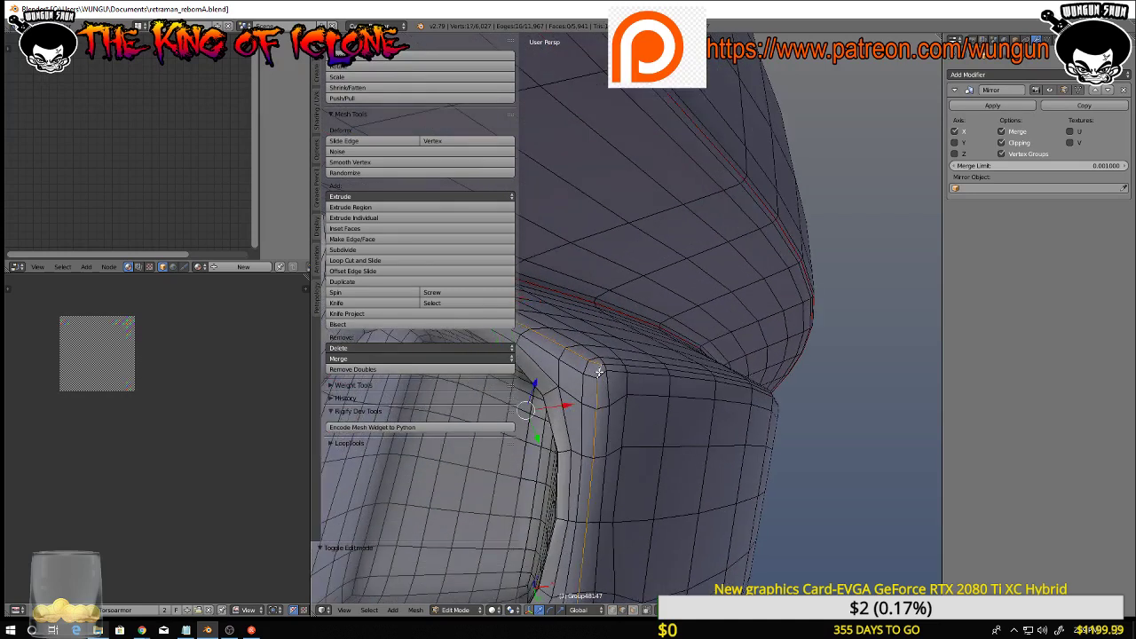
scroll(612, 417, "down", 3)
middle_click_drag(621, 453, 699, 398)
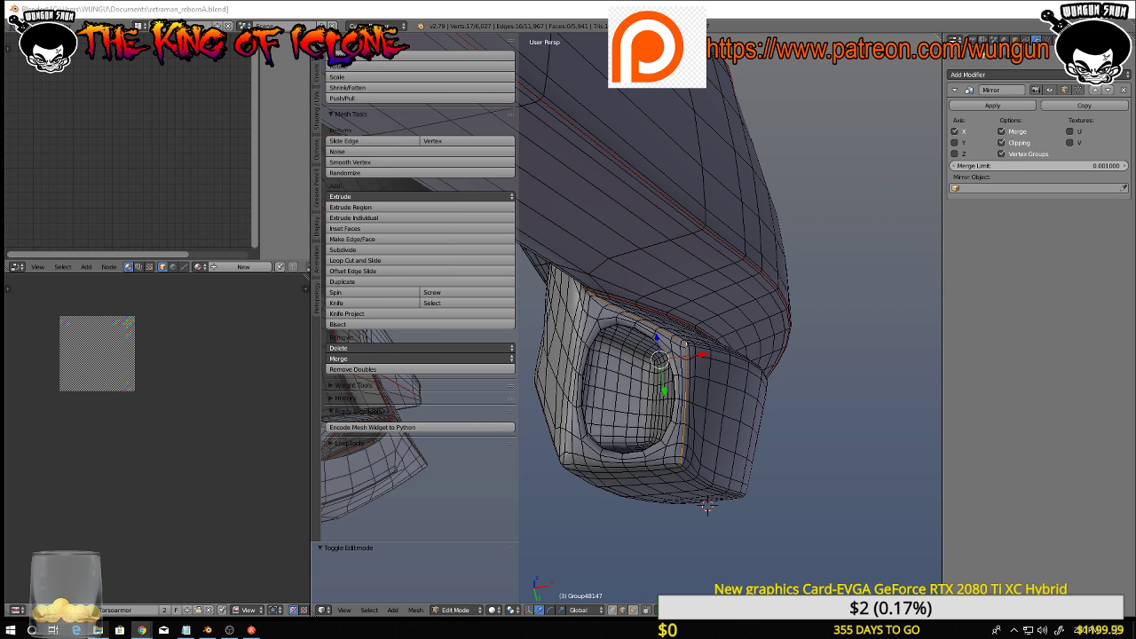
Add the edge loops along the block's lower front edge and its opposite vertical corner edge to the selection
middle_click_drag(627, 506, 639, 485)
scroll(638, 485, "up", 4)
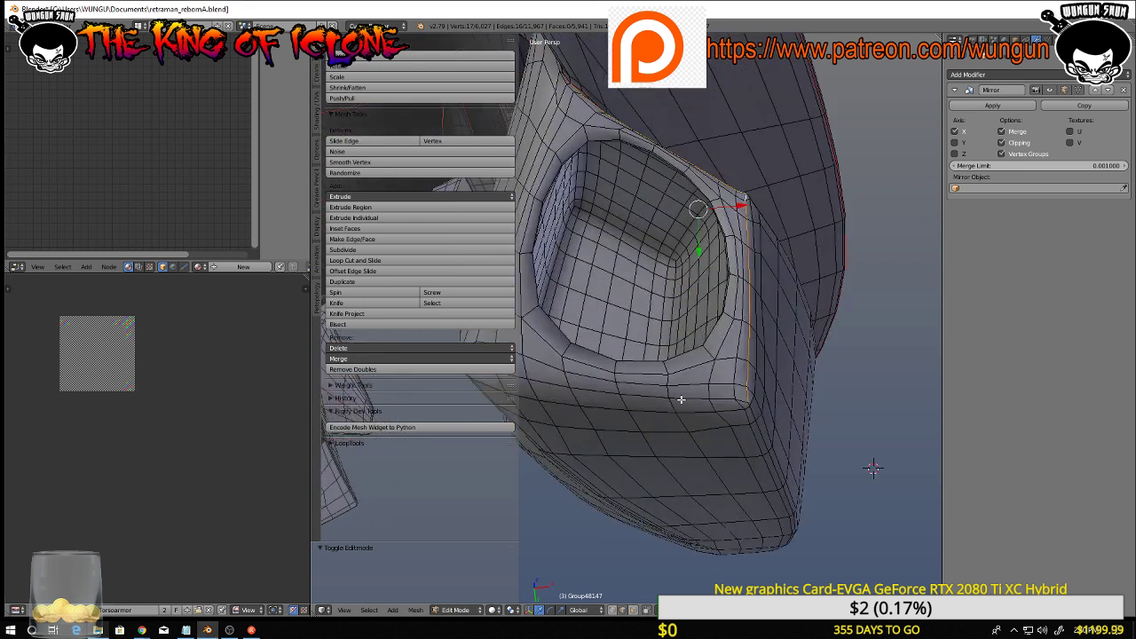
middle_click_drag(681, 400, 722, 449)
middle_click_drag(668, 187, 651, 175)
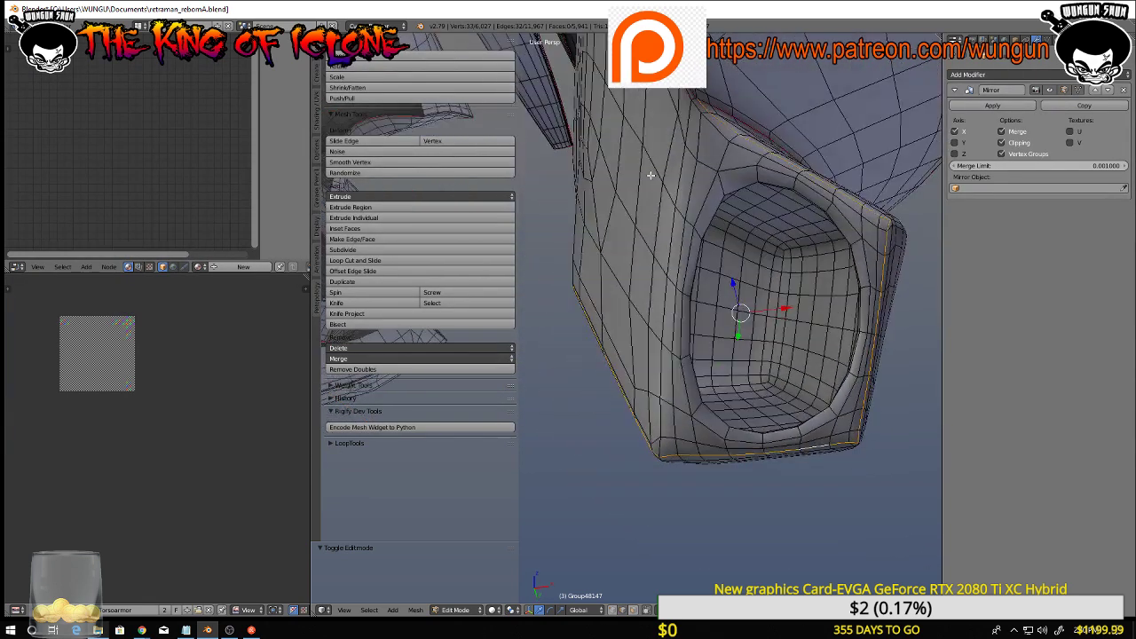
right_click(694, 108, "shift")
right_click(695, 108, "alt+shift")
right_click(689, 108, "alt+shift")
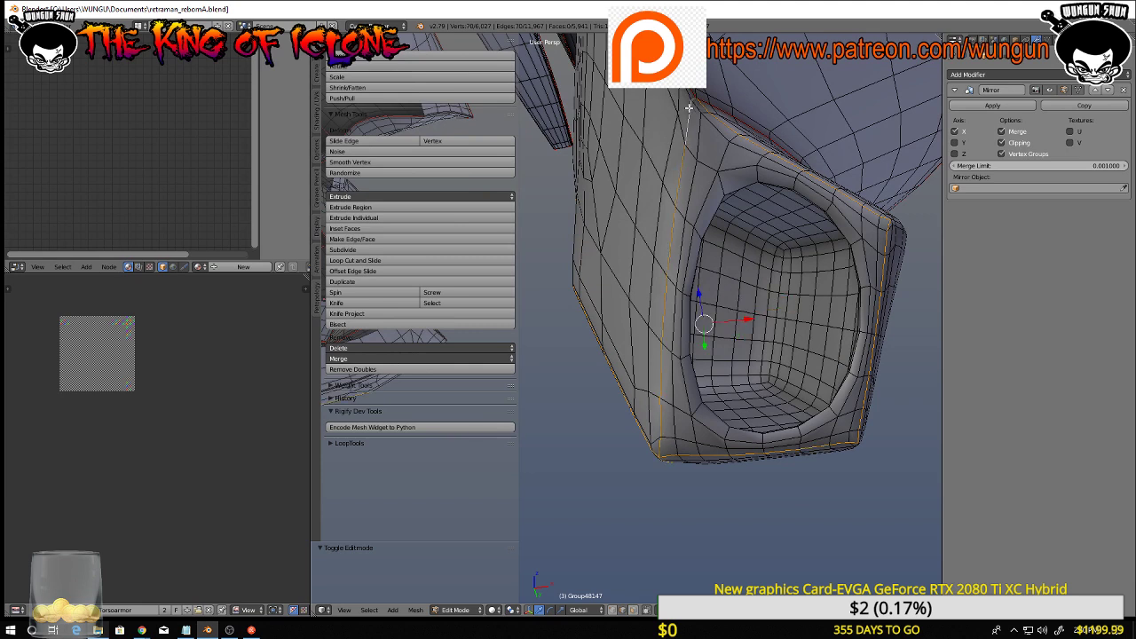
Deselect the stray edges on the cheek's inner side and add the edge loop along the block's long outer side
middle_click_drag(694, 168, 917, 482)
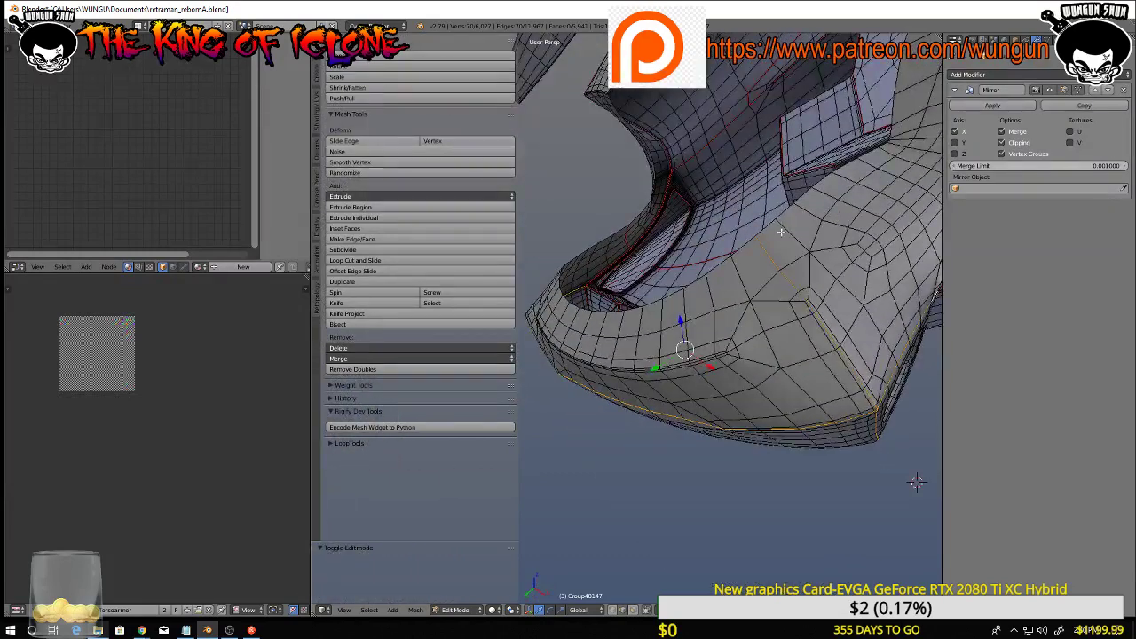
mouse_move(769, 237)
middle_mouse_down()
mouse_move(838, 360)
mouse_move(794, 388)
mouse_move(818, 382)
mouse_move(736, 407)
mouse_move(772, 396)
middle_mouse_up()
right_click(854, 383)
scroll(825, 380, "down", 7)
scroll(781, 441, "up", 7)
middle_click_drag(791, 470, 792, 376)
scroll(769, 365, "up", 5)
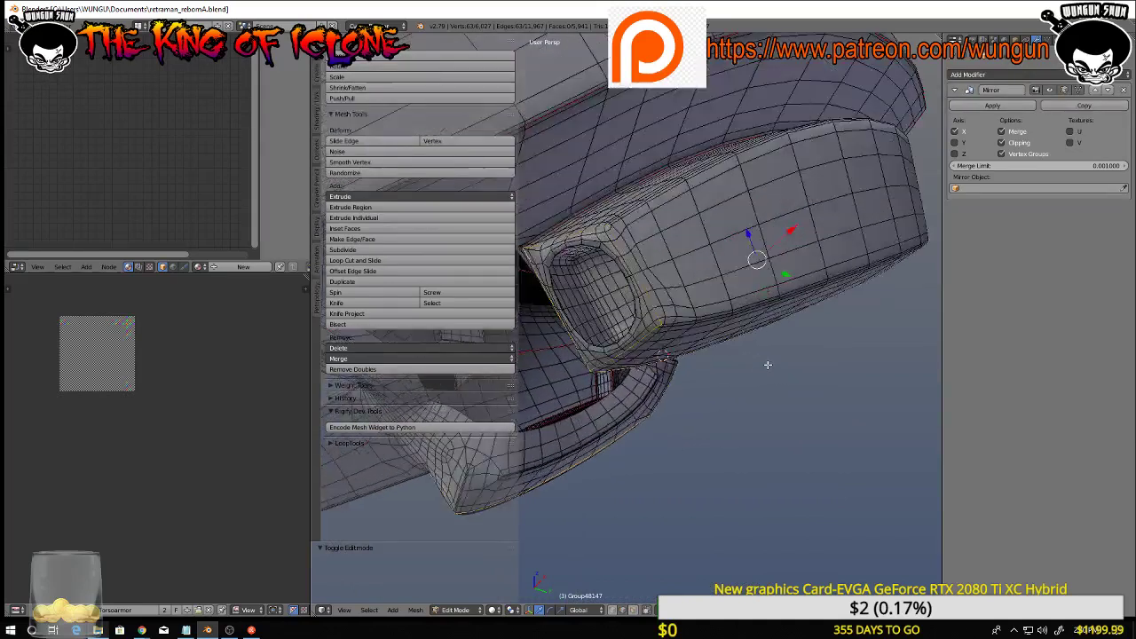
left_click(696, 305, "alt+shift")
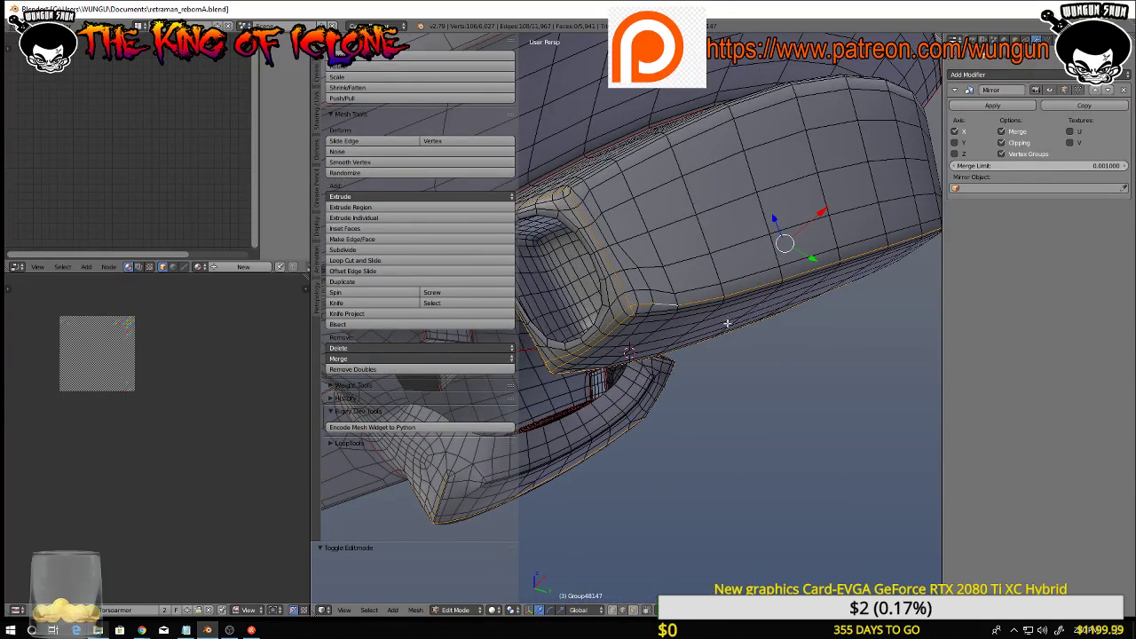
Circle-deselect the surplus edges around the recessed opening's lower rim and along the block's adjoining side
middle_click(620, 308)
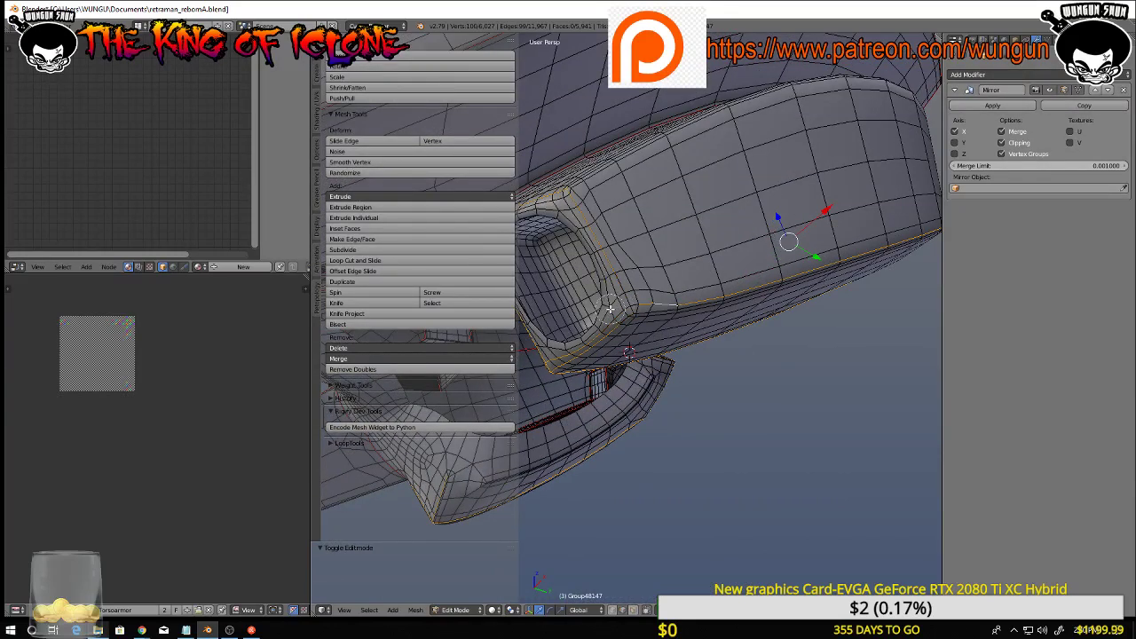
middle_click(581, 328)
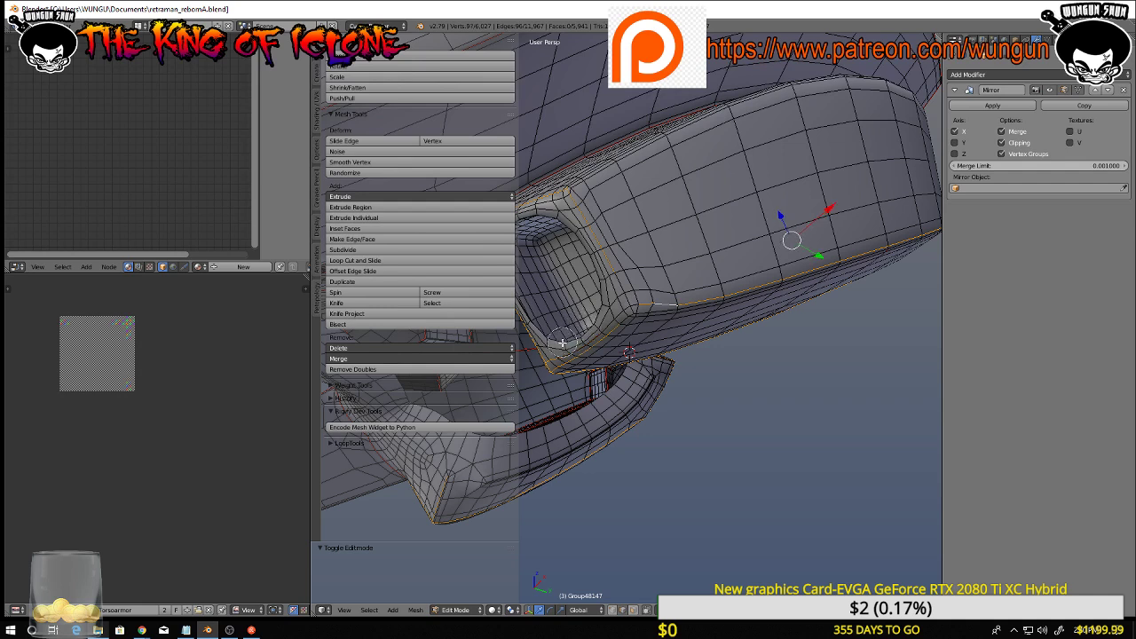
middle_click(557, 347)
right_click(580, 347)
mouse_move(680, 384)
middle_mouse_down()
mouse_move(820, 332)
mouse_move(835, 343)
mouse_move(786, 385)
mouse_move(854, 373)
middle_mouse_up()
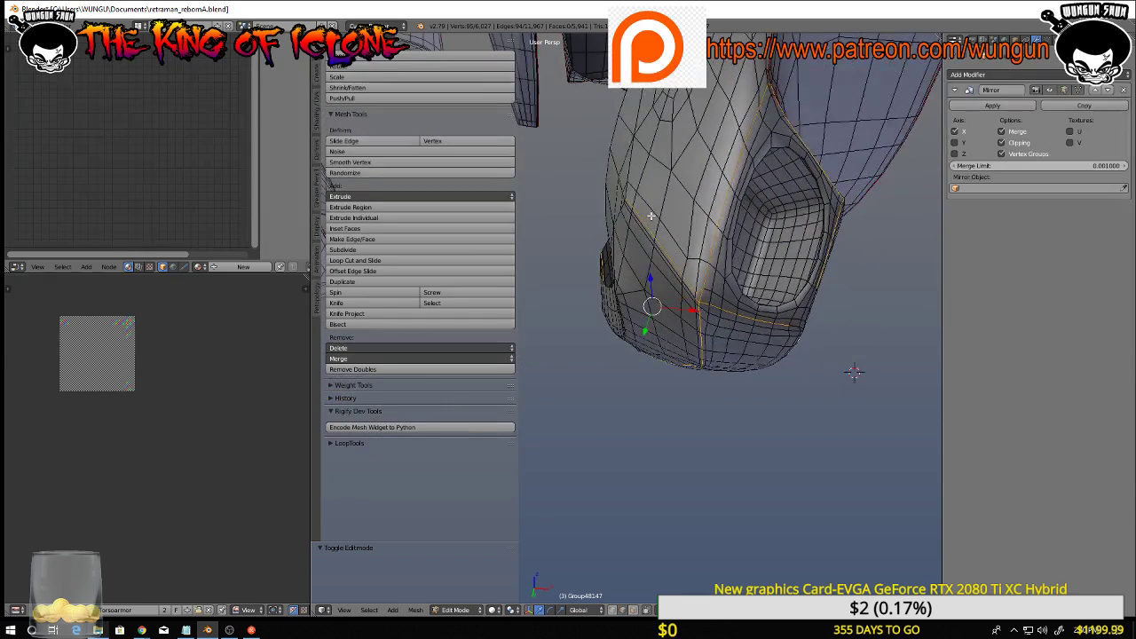
key("c")
middle_click(644, 246)
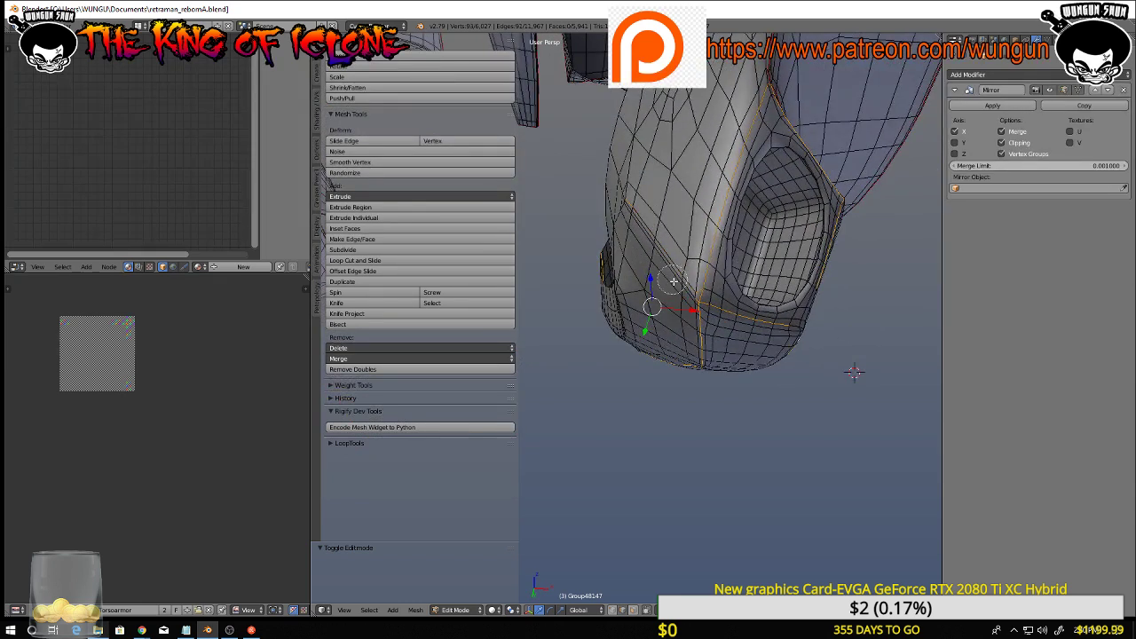
middle_click(623, 197)
right_click(624, 198)
Complete the edge selection at the block's lower front corner and mark the selected edges as seams
mouse_move(624, 198)
middle_mouse_down()
mouse_move(680, 236)
mouse_move(704, 199)
mouse_move(702, 233)
mouse_move(685, 248)
mouse_move(689, 214)
middle_mouse_up()
middle_click_drag(689, 204, 738, 203)
scroll(738, 202, "up", 5)
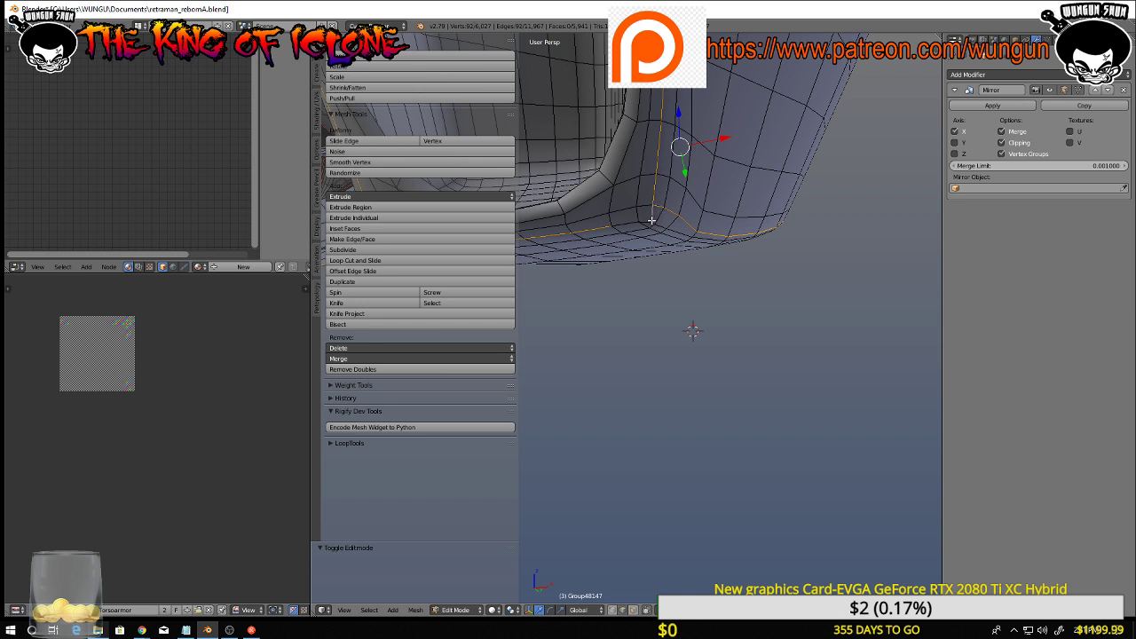
mouse_move(693, 330)
middle_mouse_down()
mouse_move(675, 253)
mouse_move(687, 246)
mouse_move(626, 355)
mouse_move(711, 370)
mouse_move(663, 339)
mouse_move(753, 317)
mouse_move(689, 342)
middle_mouse_up()
key("ctrl+e")
left_click(675, 239)
Add the edge run crossing the inner side of the cheek to the selection and mark it as a seam
scroll(663, 339, "down", 5)
scroll(654, 284, "up", 6)
scroll(643, 285, "down", 5)
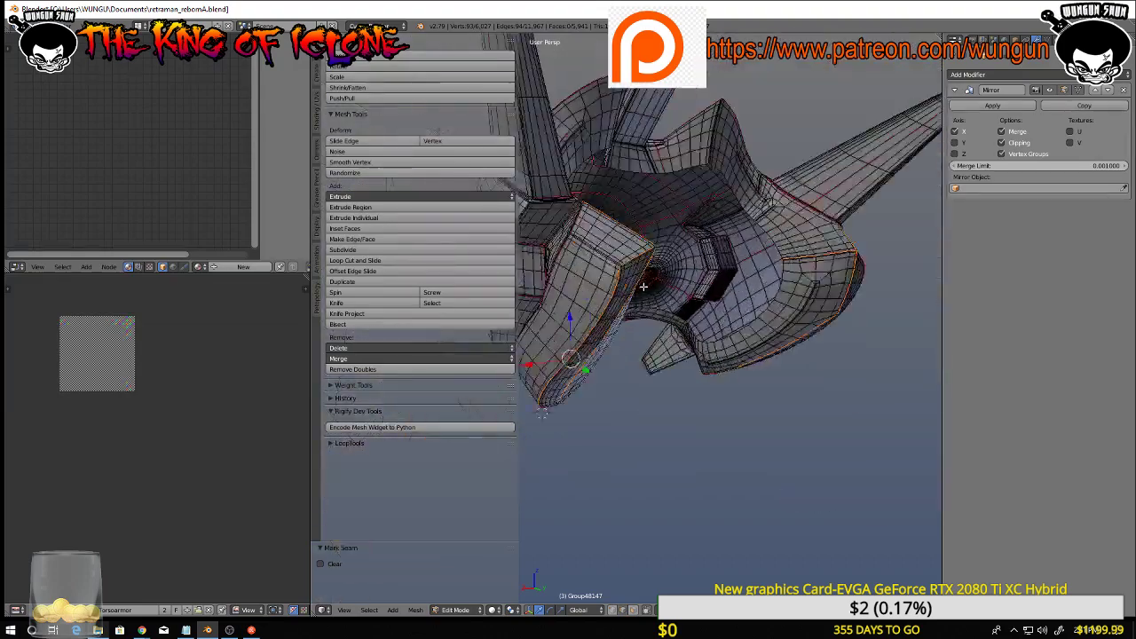
scroll(642, 284, "up", 2)
middle_click_drag(642, 285, 608, 324)
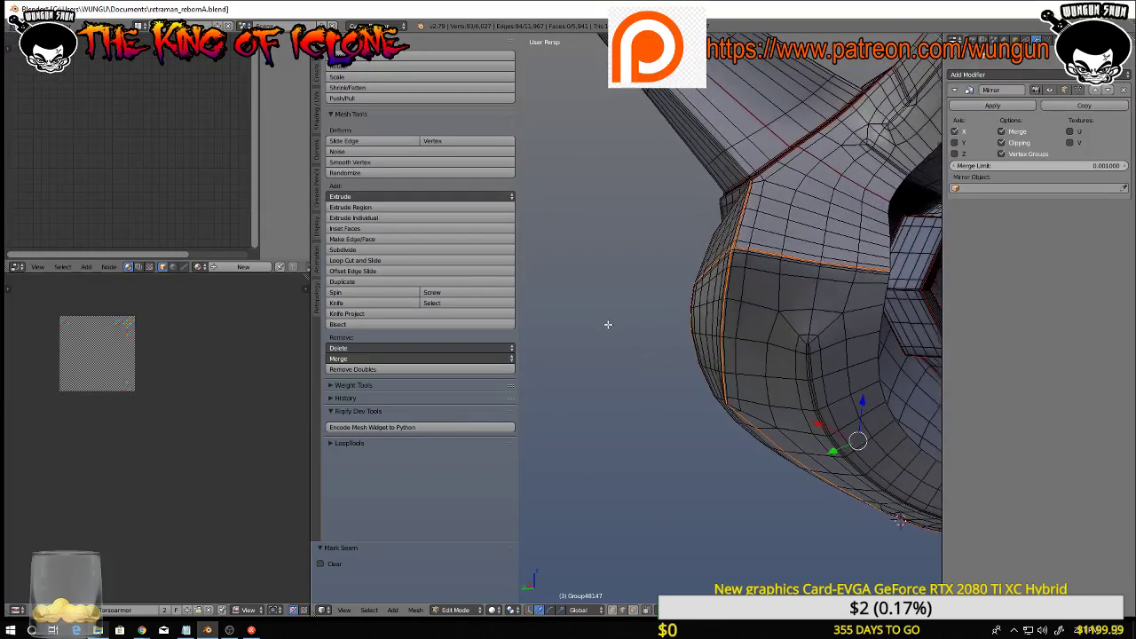
right_click(772, 255, "shift")
mouse_move(771, 255)
middle_mouse_down()
mouse_move(770, 316)
mouse_move(791, 256)
middle_mouse_up()
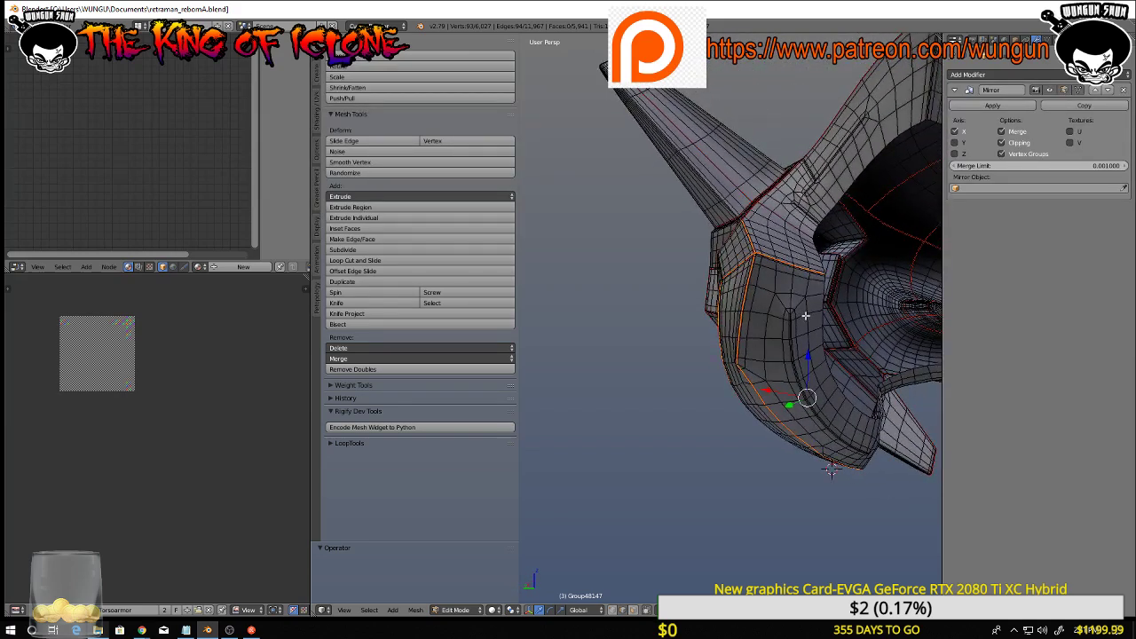
middle_click_drag(805, 315, 795, 229)
key("ctrl+e")
left_click(862, 333)
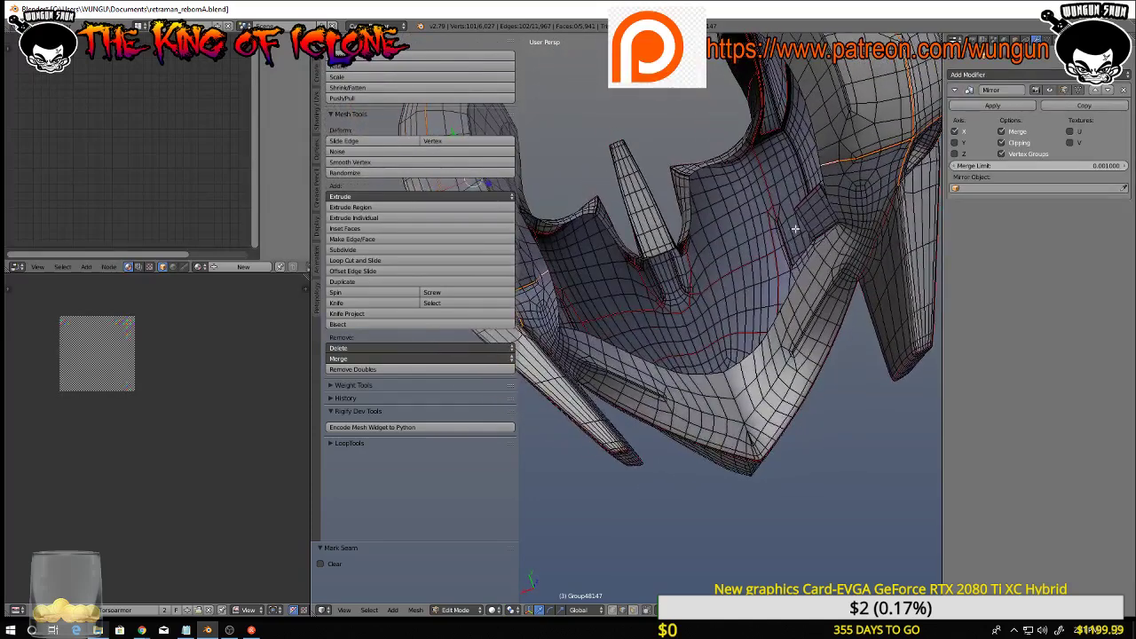
Undo the unwanted loop selection, select the short edge run at the jaw guard's inner corner, and mark it as a seam
scroll(835, 229, "up", 2)
right_click(844, 224, "alt+shift")
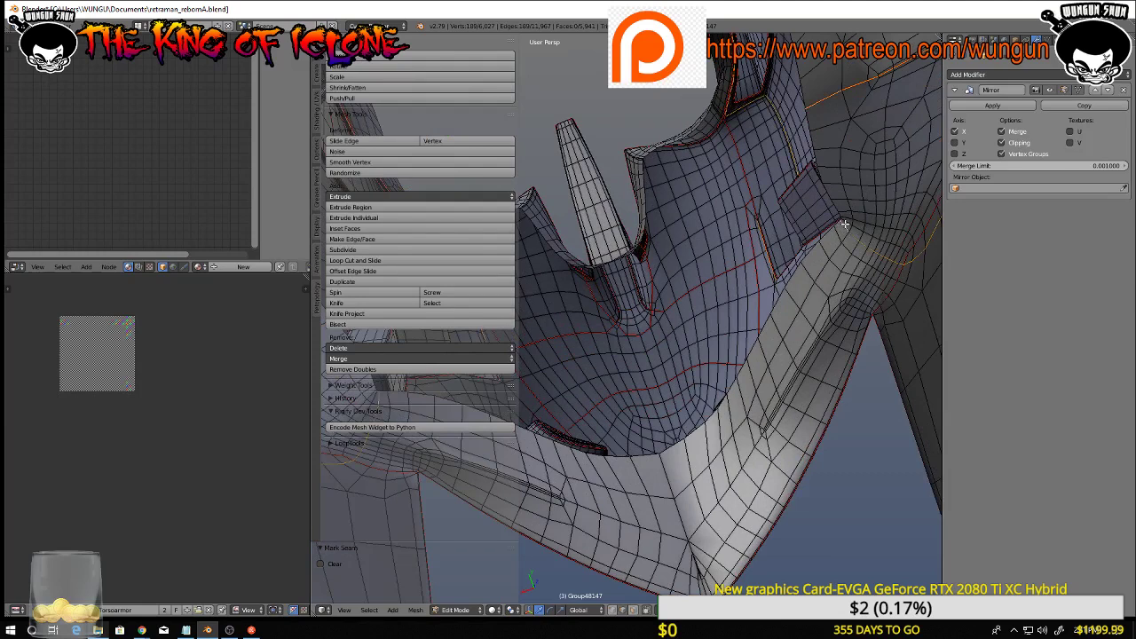
right_click(856, 231, "alt+shift")
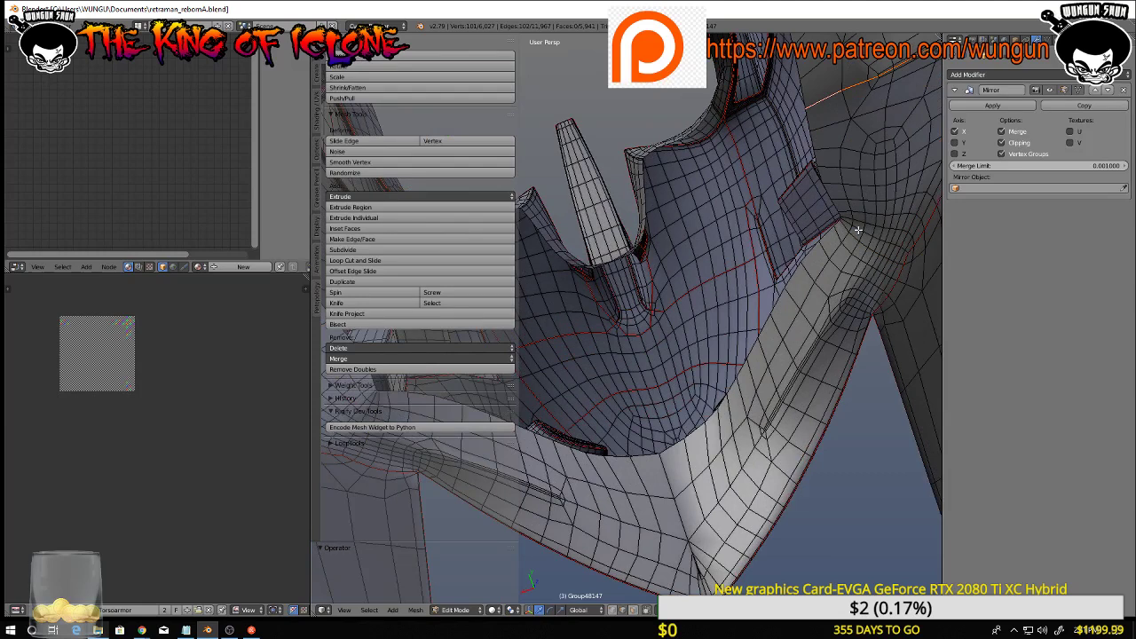
mouse_move(857, 229)
middle_mouse_down()
mouse_move(848, 232)
mouse_move(859, 235)
middle_mouse_up()
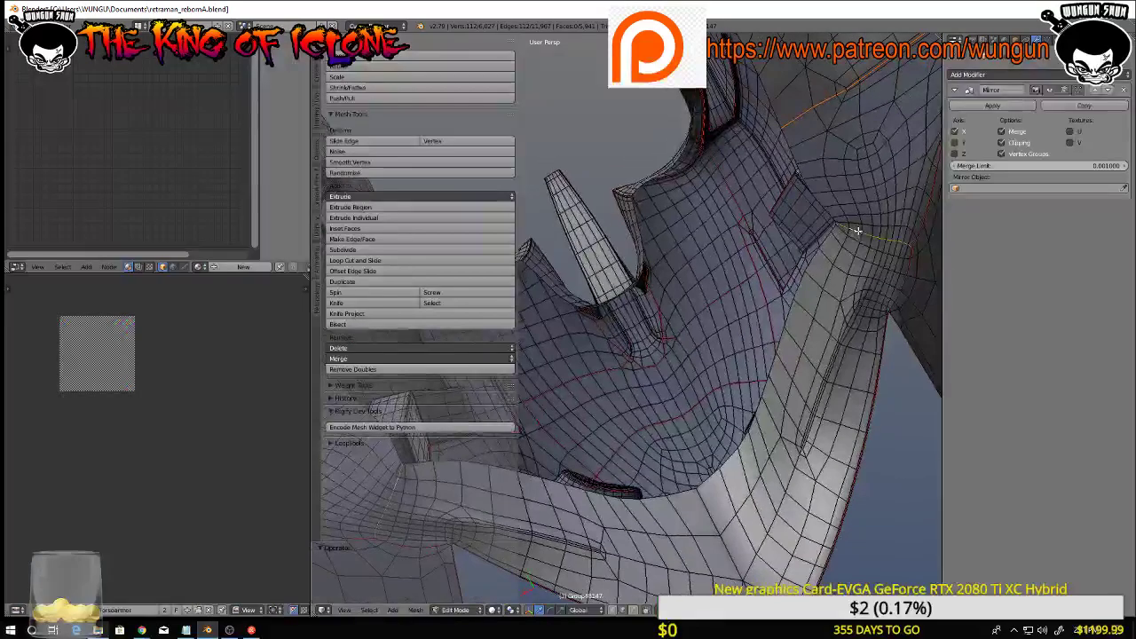
key("ctrl+e")
left_click(852, 231)
Clear the selection and inspect the marked seams around the jaw guard and the side fin's base
scroll(837, 291, "down", 6)
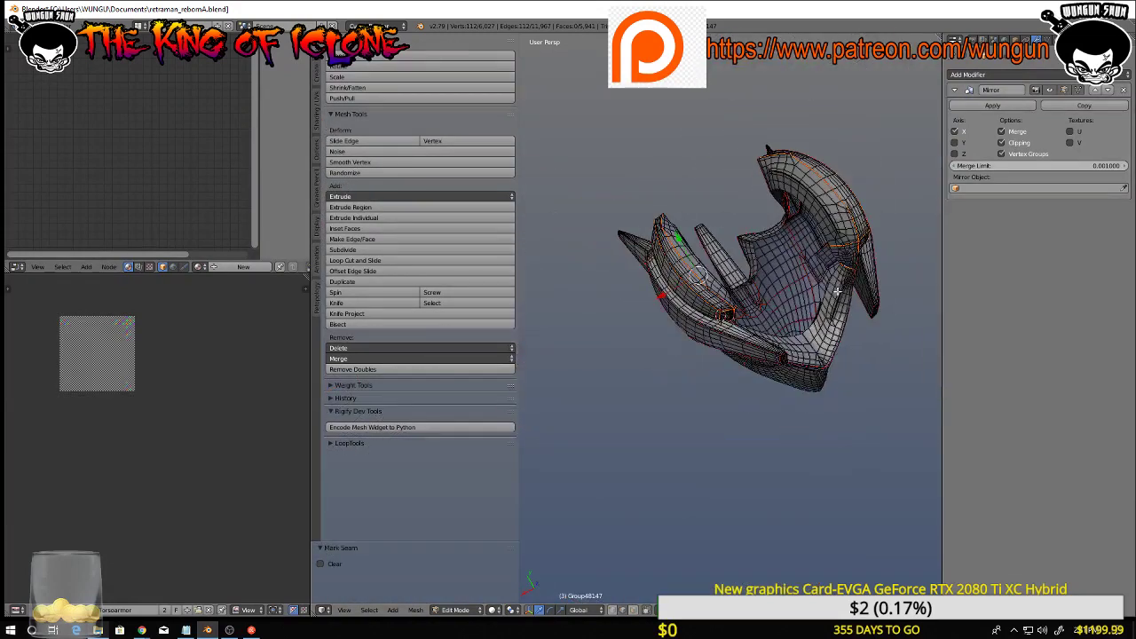
key("a")
middle_click_drag(834, 340, 799, 328)
scroll(741, 283, "up", 8)
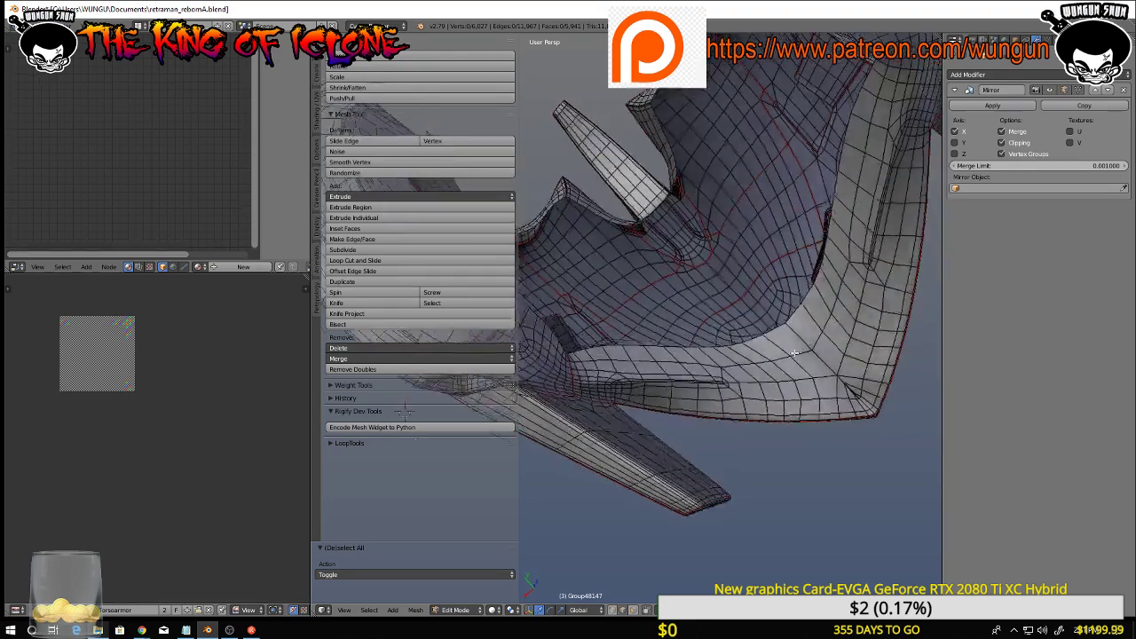
scroll(741, 282, "down", 8)
middle_click_drag(829, 348, 875, 311)
scroll(771, 314, "up", 8)
middle_click_drag(803, 295, 780, 356)
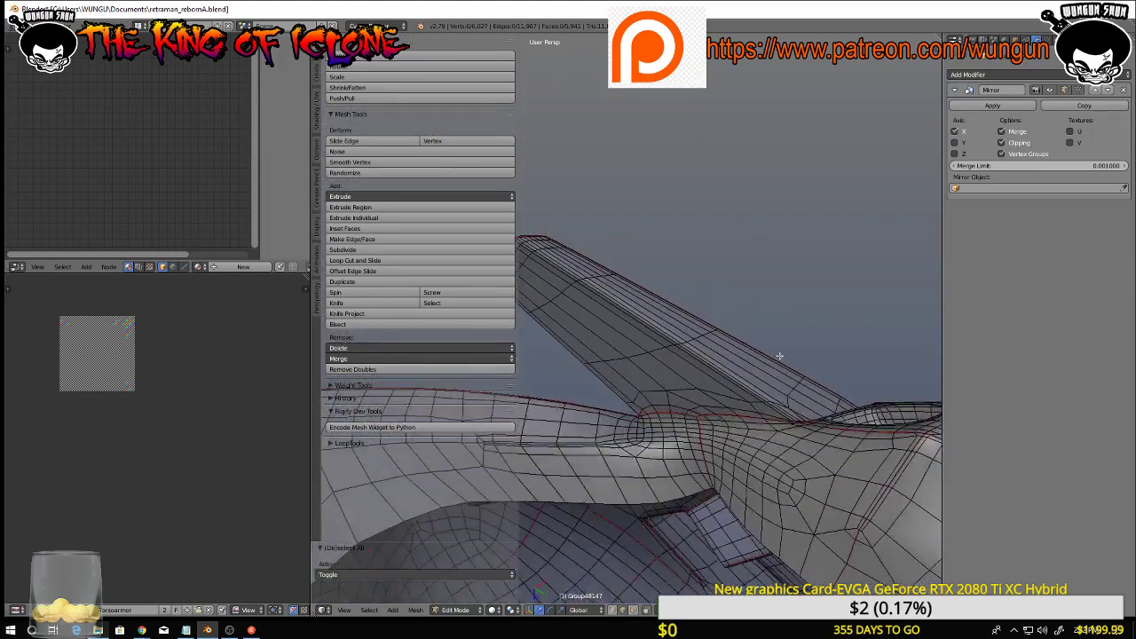
Select the edge loop where the side fin meets the helmet, drop the extra edge, and mark the loop as a seam
right_click(787, 414, "alt")
middle_click_drag(771, 394, 837, 384)
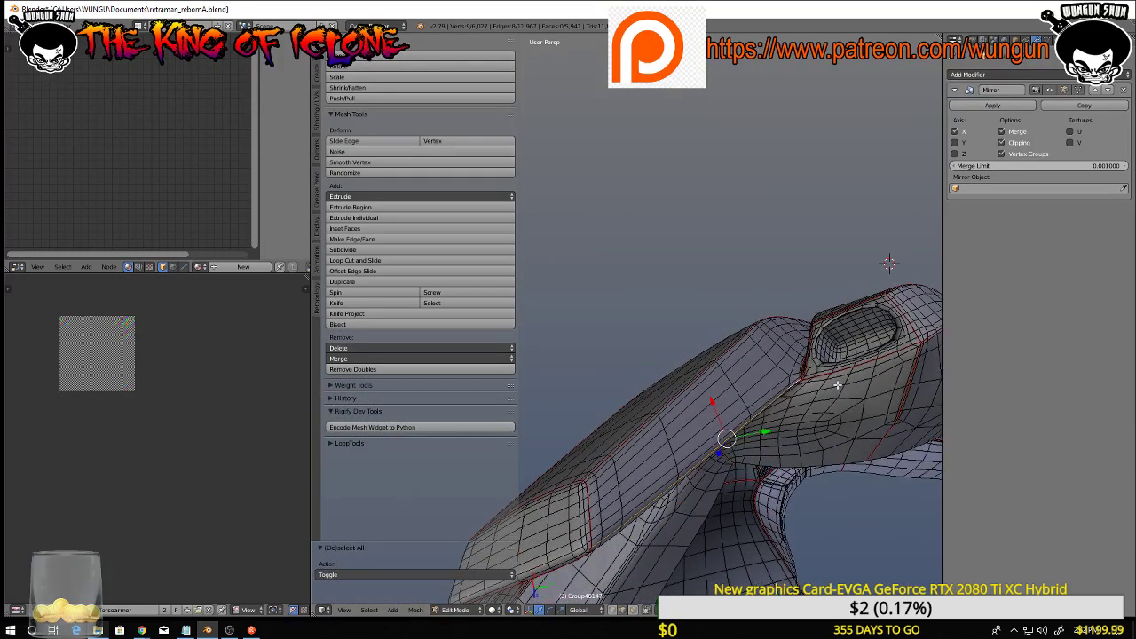
right_click(588, 548, "shift")
key("ctrl+z")
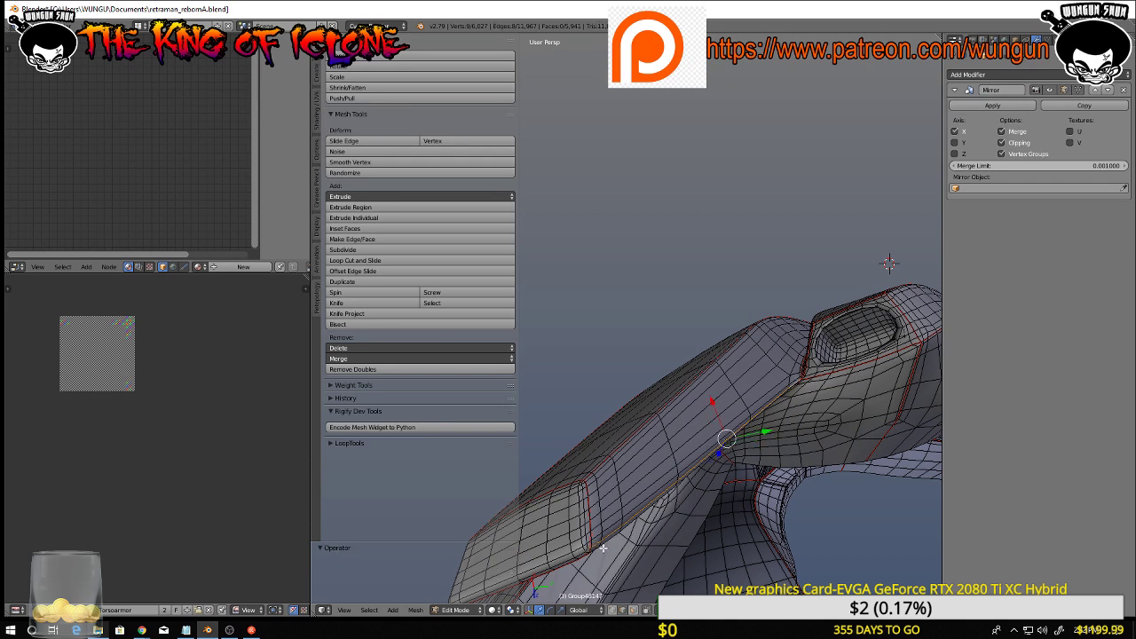
key("ctrl+z")
key("ctrl+e")
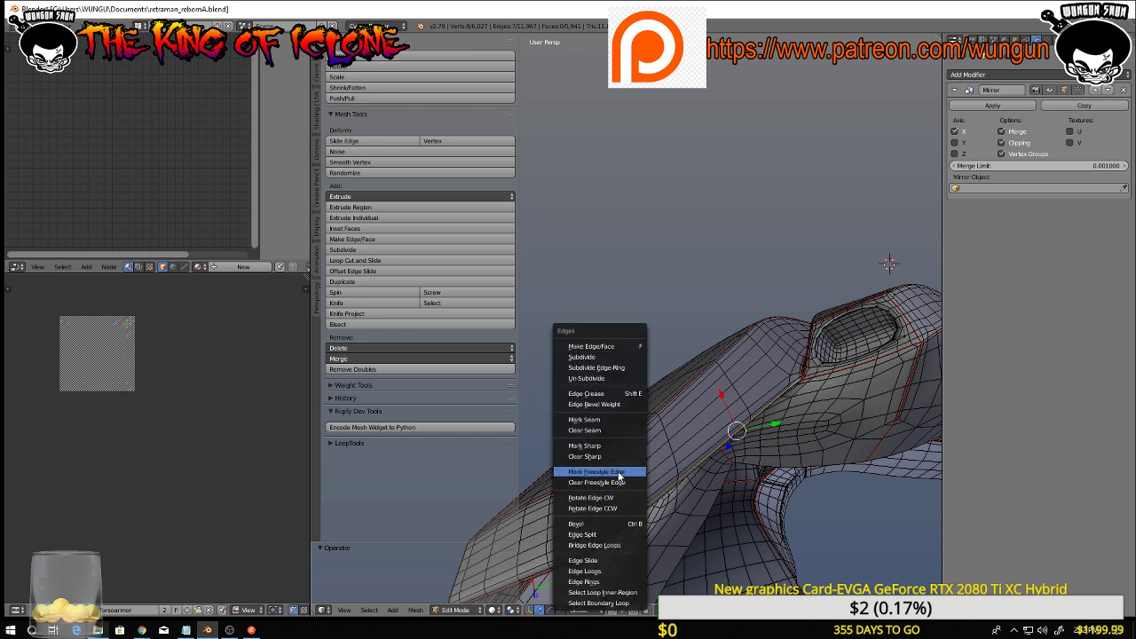
left_click(618, 421)
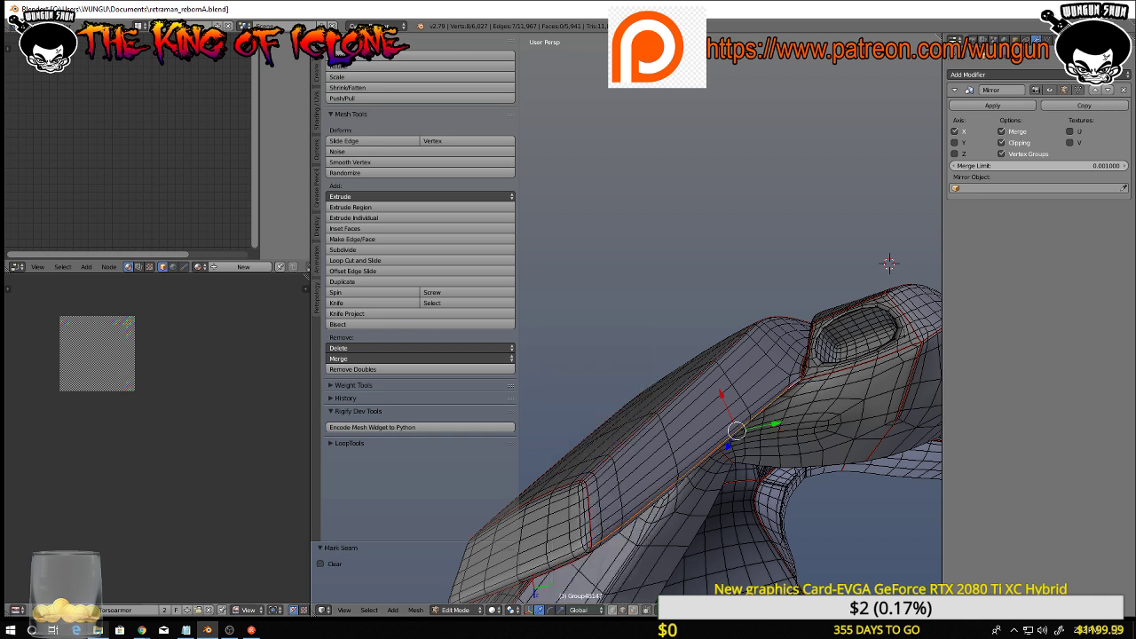
Select the edge loops along the fin's outer border and down the peaked ridge of the helmet's side
key("alt+Tab")
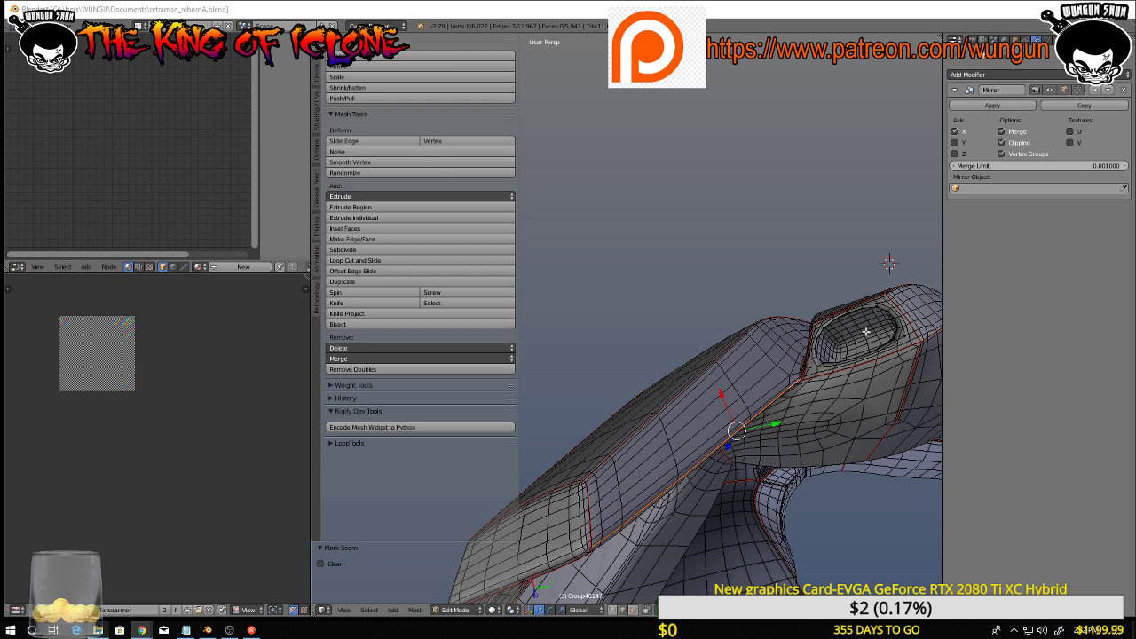
middle_click_drag(722, 186, 551, 311)
scroll(773, 413, "down", 5)
scroll(719, 412, "up", 3)
scroll(703, 410, "up", 4)
middle_click_drag(666, 214, 799, 414)
right_click(760, 365, "alt")
scroll(781, 441, "down", 4)
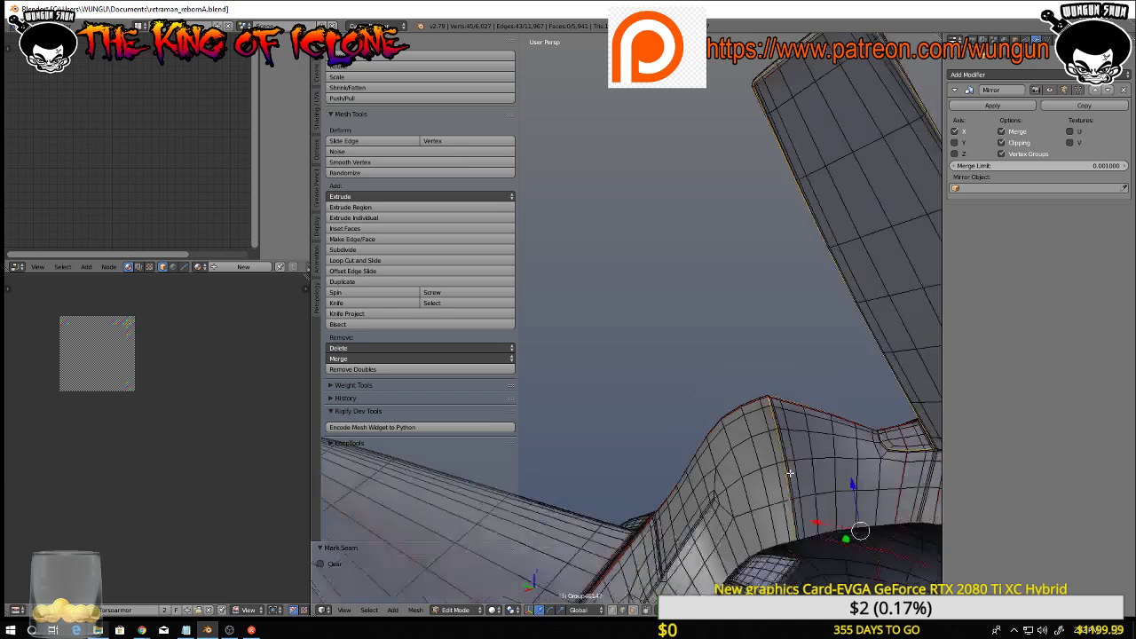
middle_click_drag(788, 464, 724, 324)
scroll(757, 400, "up", 5)
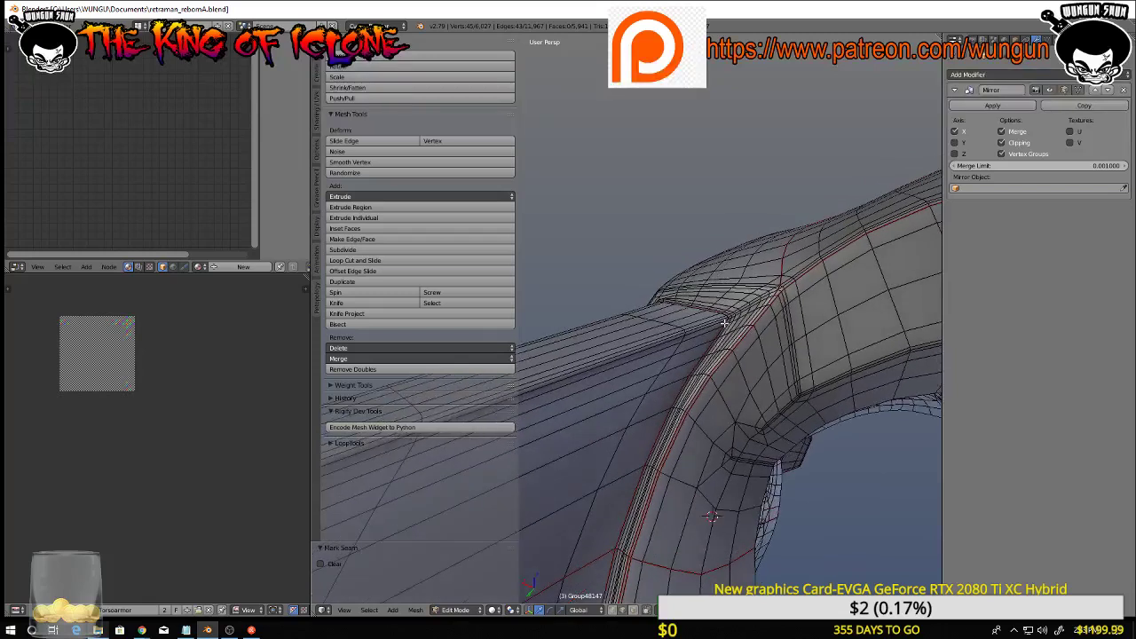
Select the edge loop running along the long spike's border from its joint with the curved ring toward the tip
right_click(723, 321, "alt")
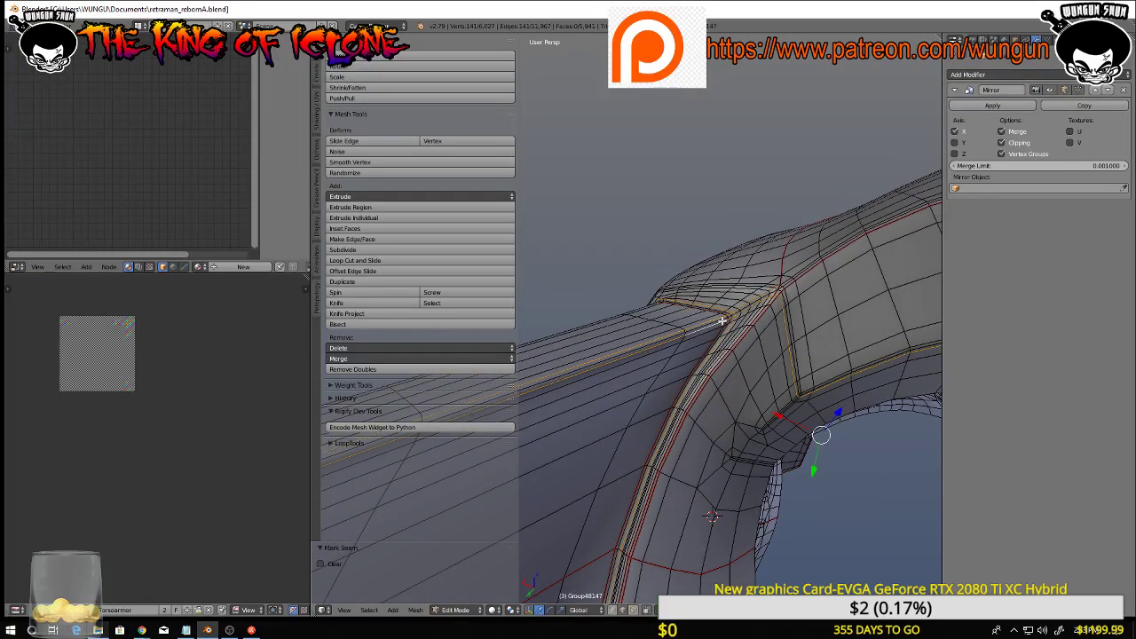
key("ctrl+z")
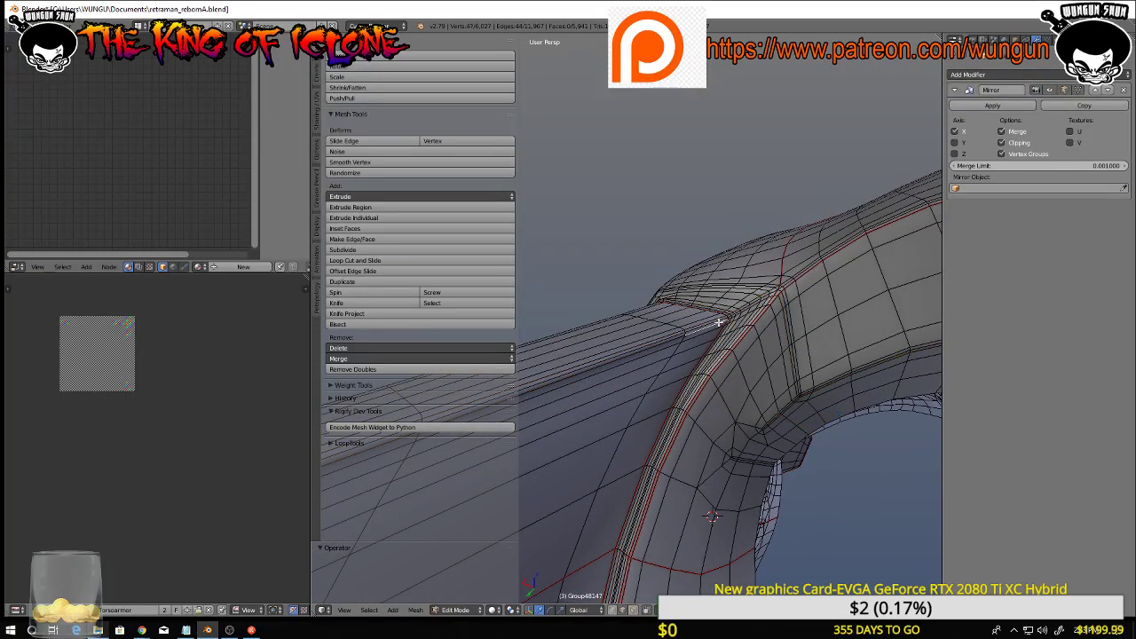
middle_click_drag(718, 333, 720, 349)
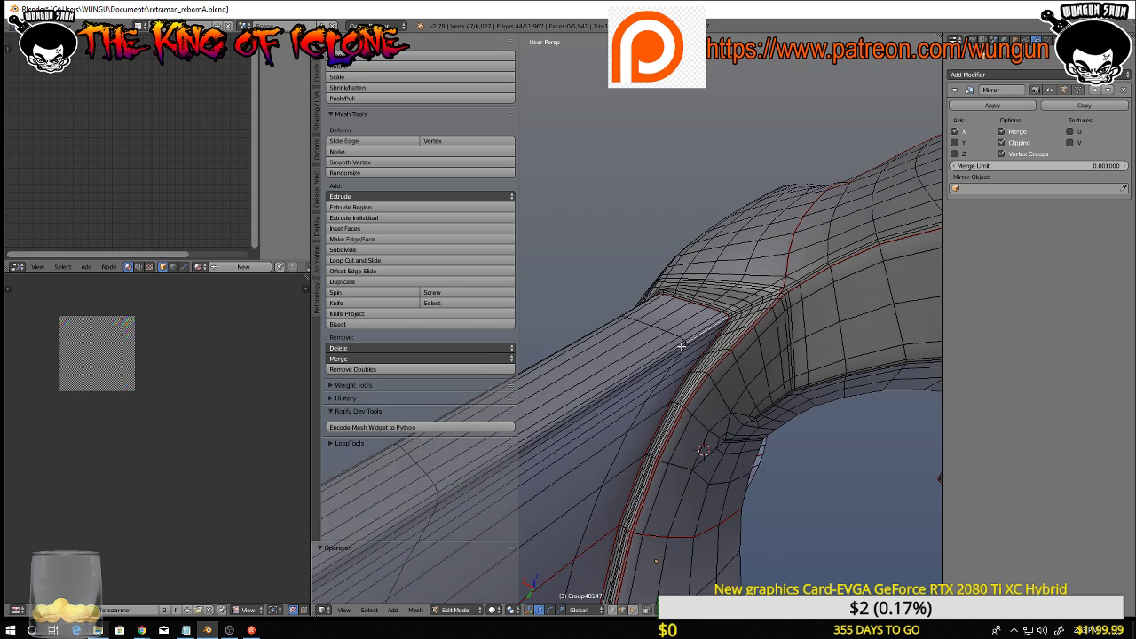
right_click(680, 346, "alt")
middle_click_drag(681, 346, 738, 317)
middle_click_drag(632, 443, 575, 369)
left_click(623, 454, "alt+shift")
scroll(668, 423, "down", 4)
scroll(631, 348, "up", 5)
middle_click_drag(632, 348, 703, 311)
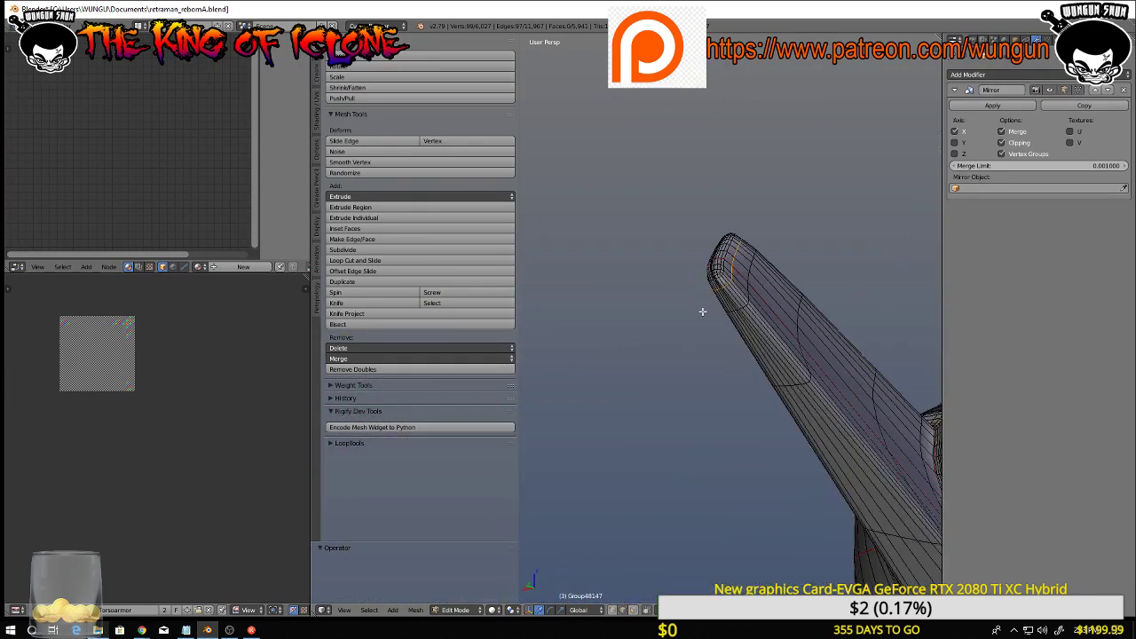
right_click(739, 290, "alt+shift")
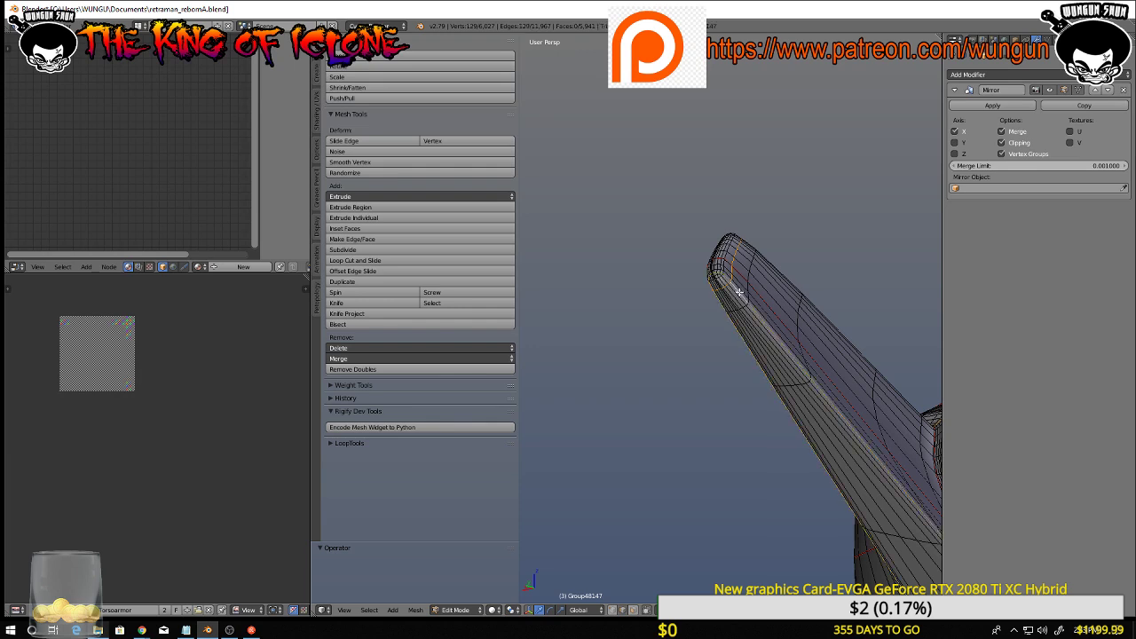
scroll(746, 360, "down", 5)
middle_click_drag(751, 375, 788, 410)
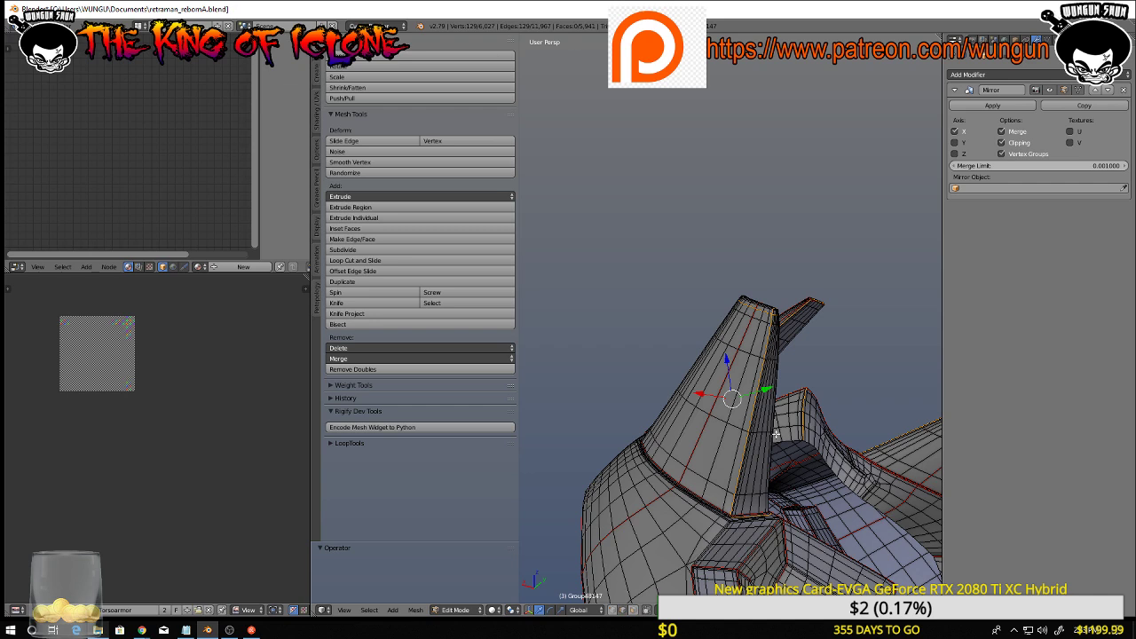
right_click(768, 438, "alt+shift")
scroll(763, 444, "up", 3)
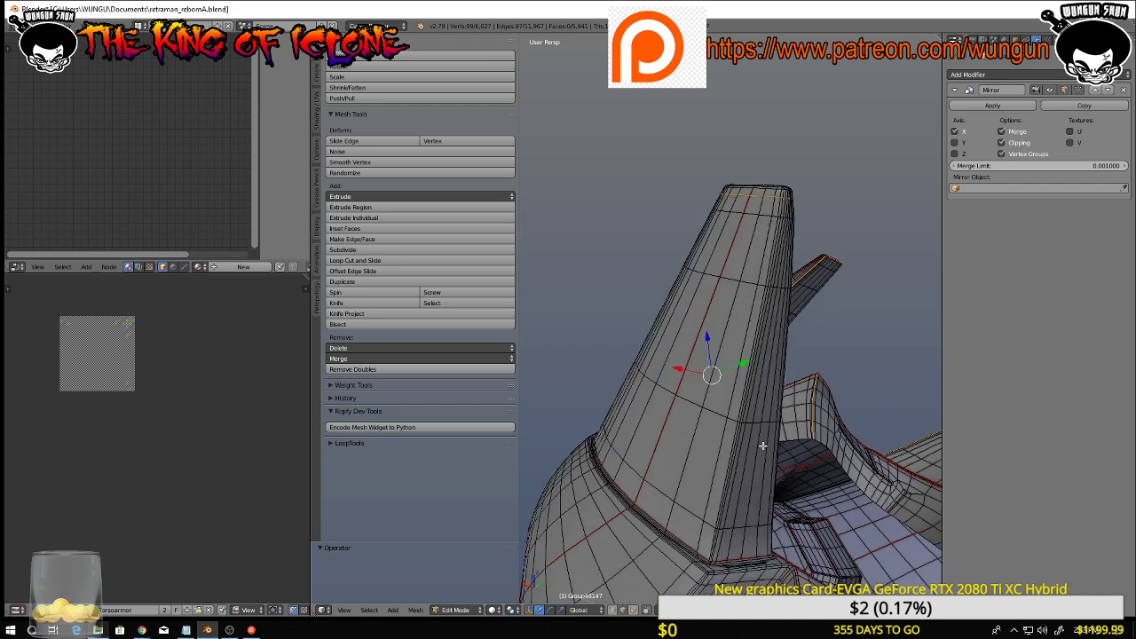
Extend the edge-loop selection along the long spike's underside and around its rounded tip
middle_click_drag(762, 447, 678, 508)
left_click(725, 465, "alt+shift")
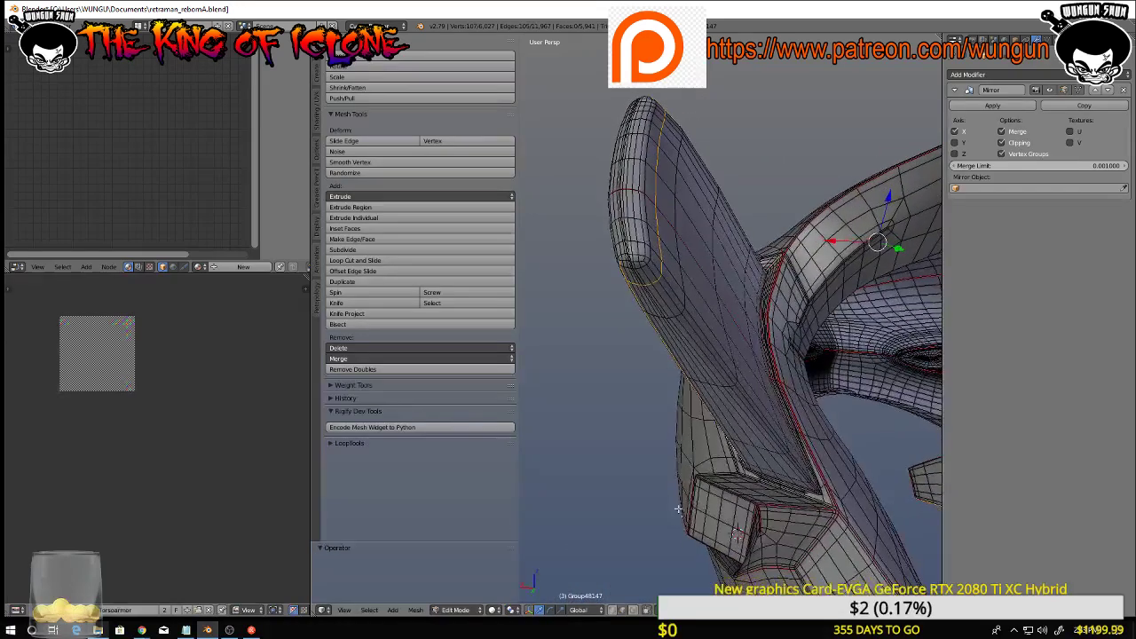
left_click(655, 273, "alt+shift")
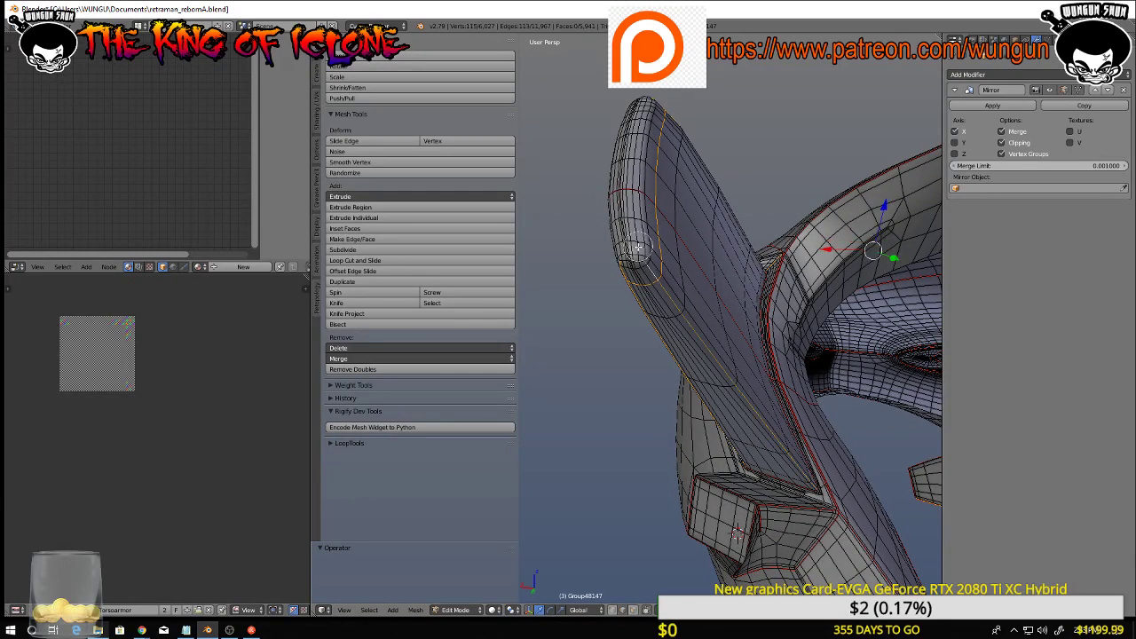
mouse_move(638, 248)
middle_mouse_down()
mouse_move(634, 257)
mouse_move(656, 265)
mouse_move(710, 261)
mouse_move(695, 296)
mouse_move(714, 294)
mouse_move(704, 308)
middle_mouse_up()
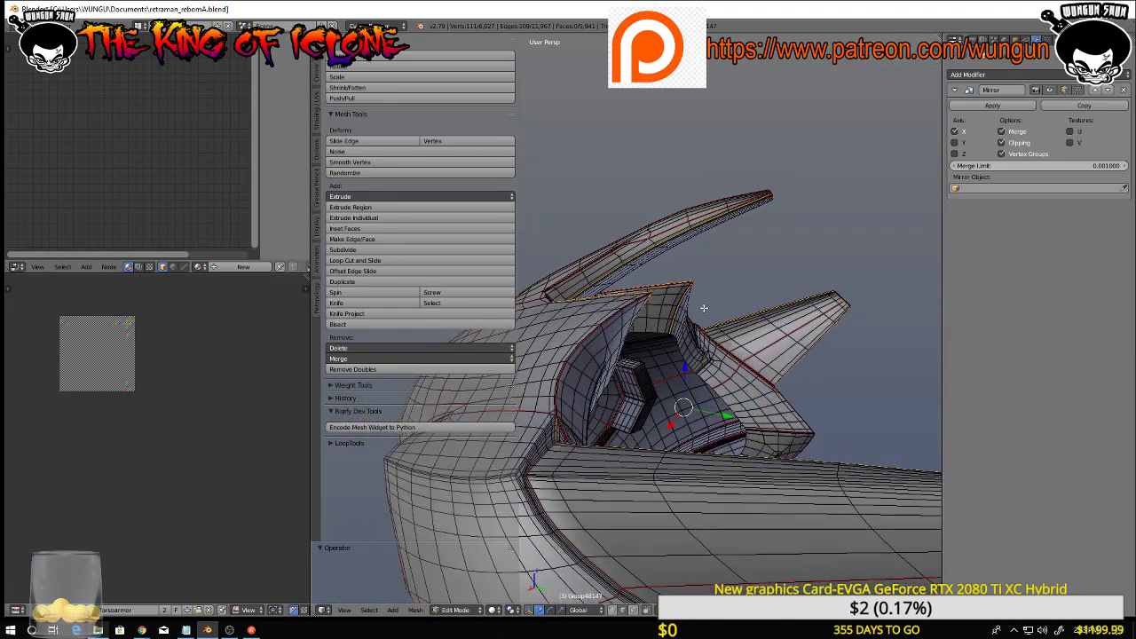
left_click(562, 477, "alt+shift")
left_click(566, 477, "alt+shift")
left_click(573, 479, "alt+shift")
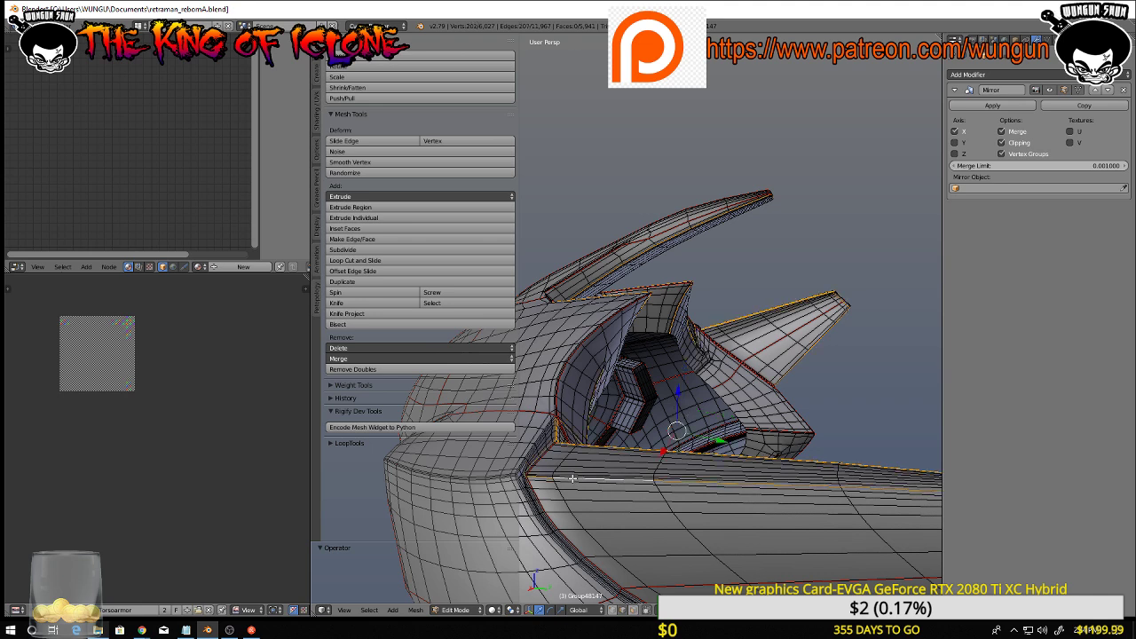
left_click(577, 474, "alt+shift")
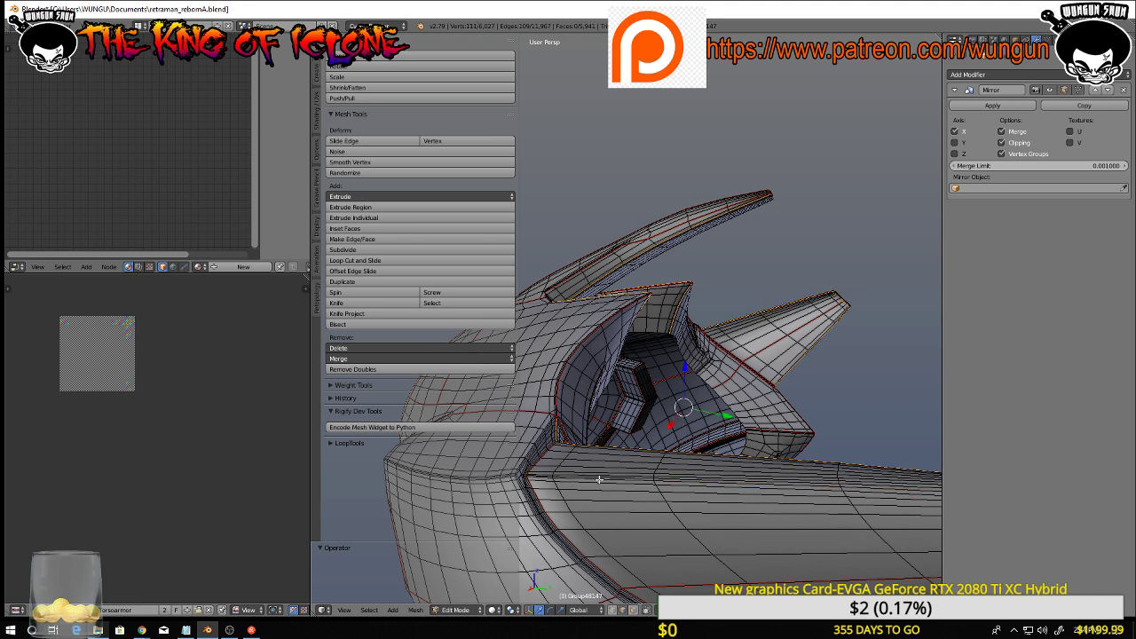
Try to mark the selected edge loop along the spike's border, including its corner at the base, as a seam
middle_click_drag(599, 479, 717, 567)
scroll(724, 435, "up", 3)
middle_click_drag(724, 435, 787, 449)
scroll(800, 449, "up", 3)
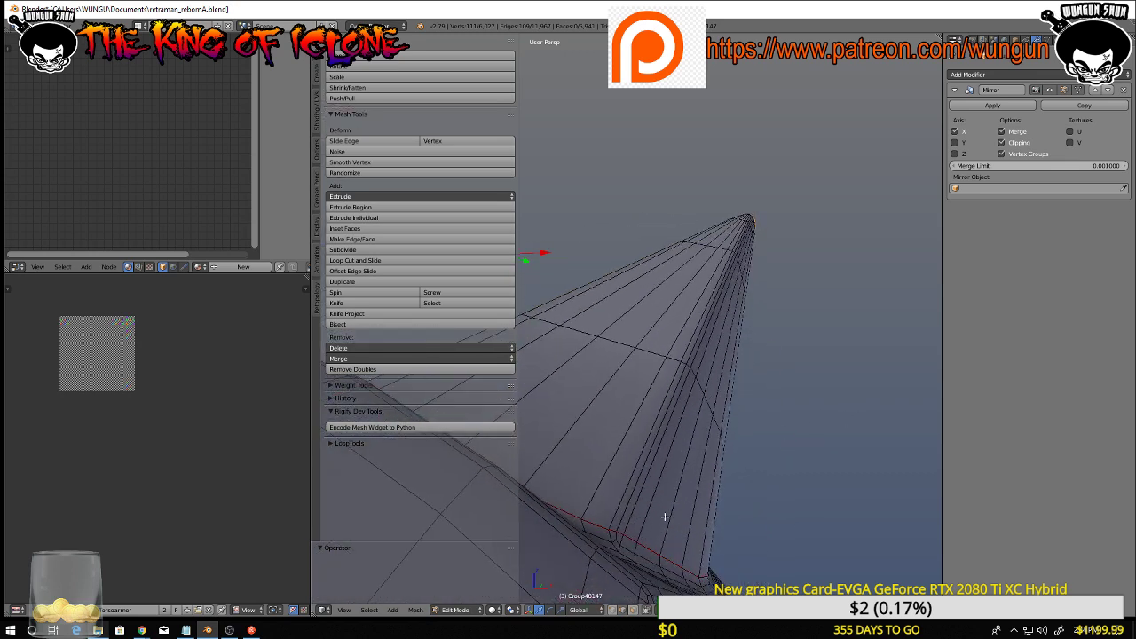
middle_click_drag(665, 515, 628, 484)
left_click(571, 528, "alt+shift")
right_click(685, 465, "alt+shift")
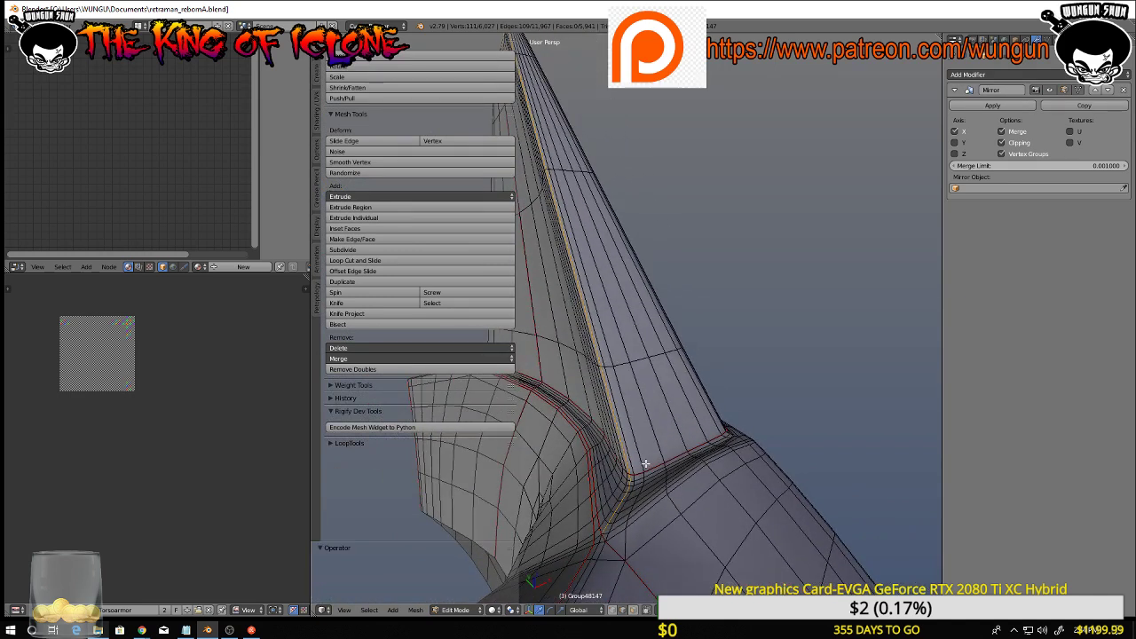
key("ctrl+e")
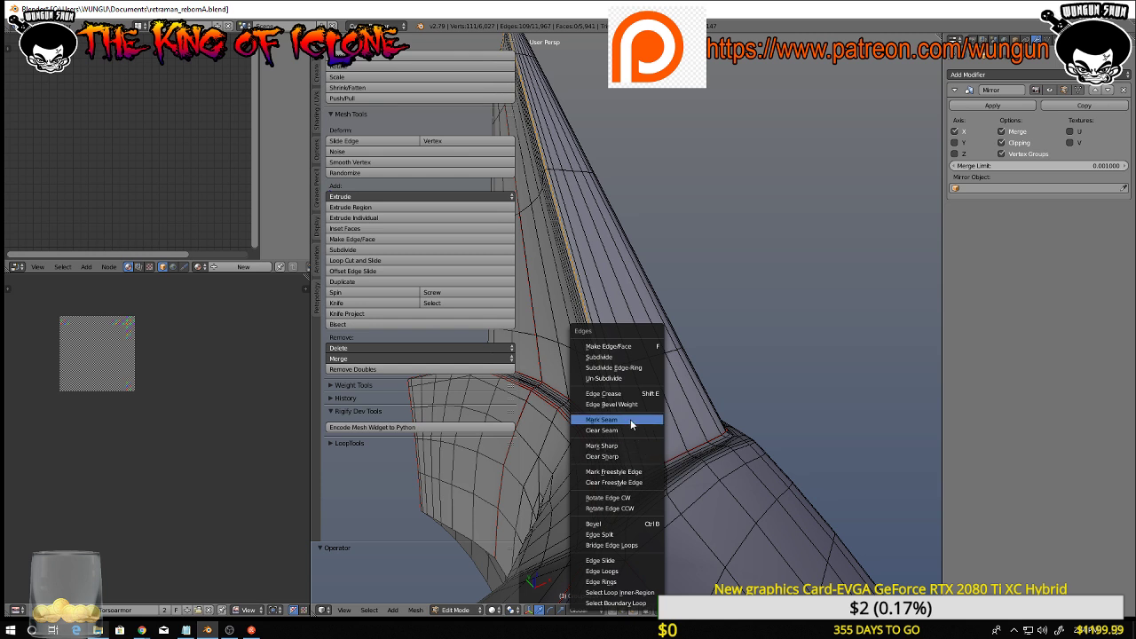
left_click(631, 424)
middle_click_drag(672, 400, 733, 409)
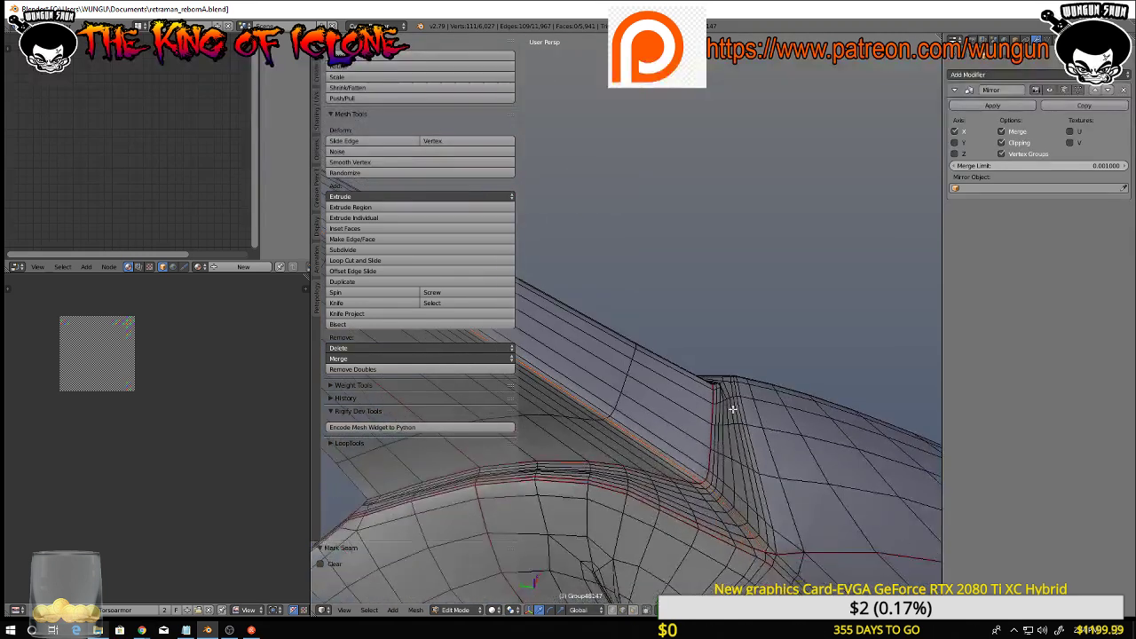
key("ctrl+z")
Remove the excess corner edges at the spike's base from the selection with Circle Select, and mark the remaining border loop as a seam
key("c")
middle_click_drag(752, 532, 718, 494)
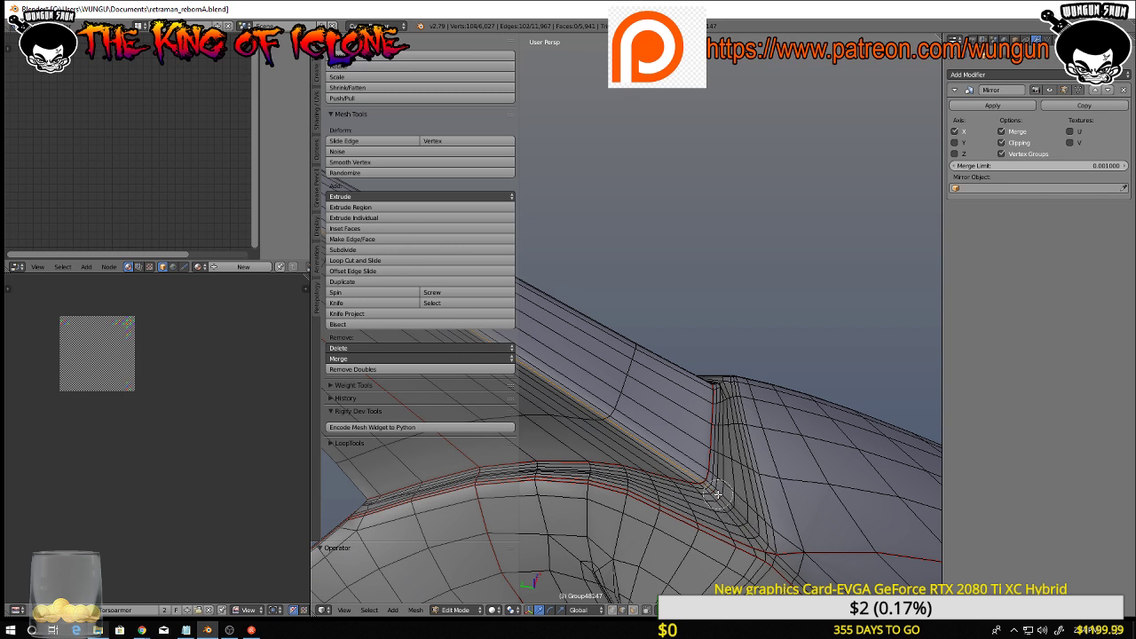
right_click(718, 494)
key("ctrl+e")
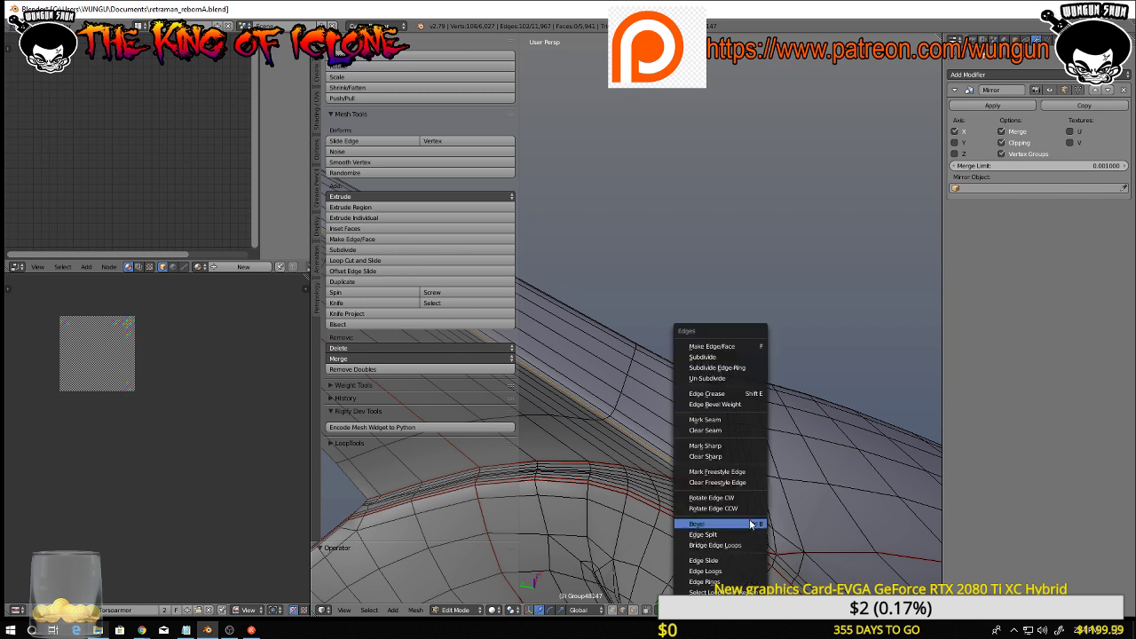
left_click(744, 420)
middle_click_drag(804, 513, 770, 522)
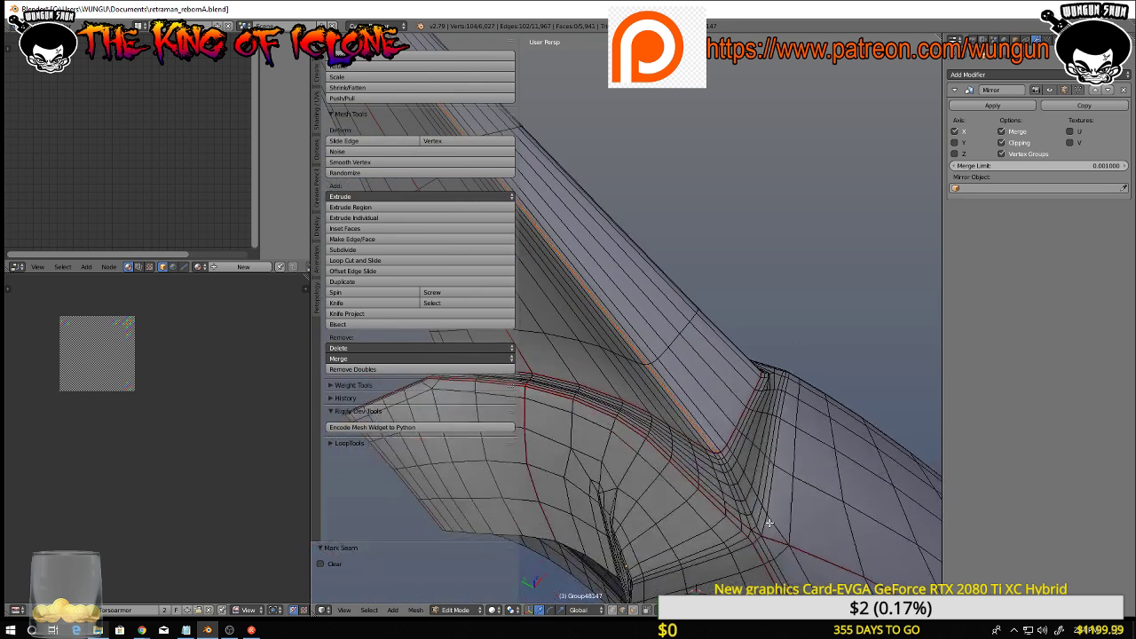
key("a")
Select the lengthwise edges along the spike's outer ridge from its base to the cross seam near the tip, and mark them as a seam
middle_click_drag(786, 480, 508, 423)
middle_click_drag(592, 473, 575, 451)
right_click(566, 463)
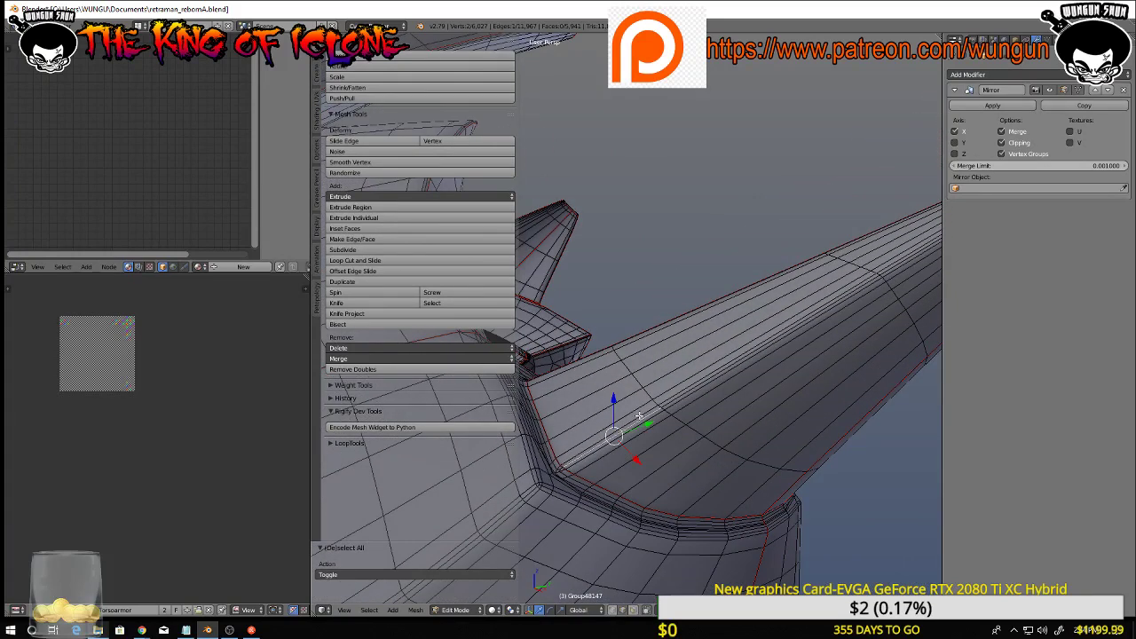
middle_click_drag(700, 393, 637, 507)
right_click(636, 508, "alt")
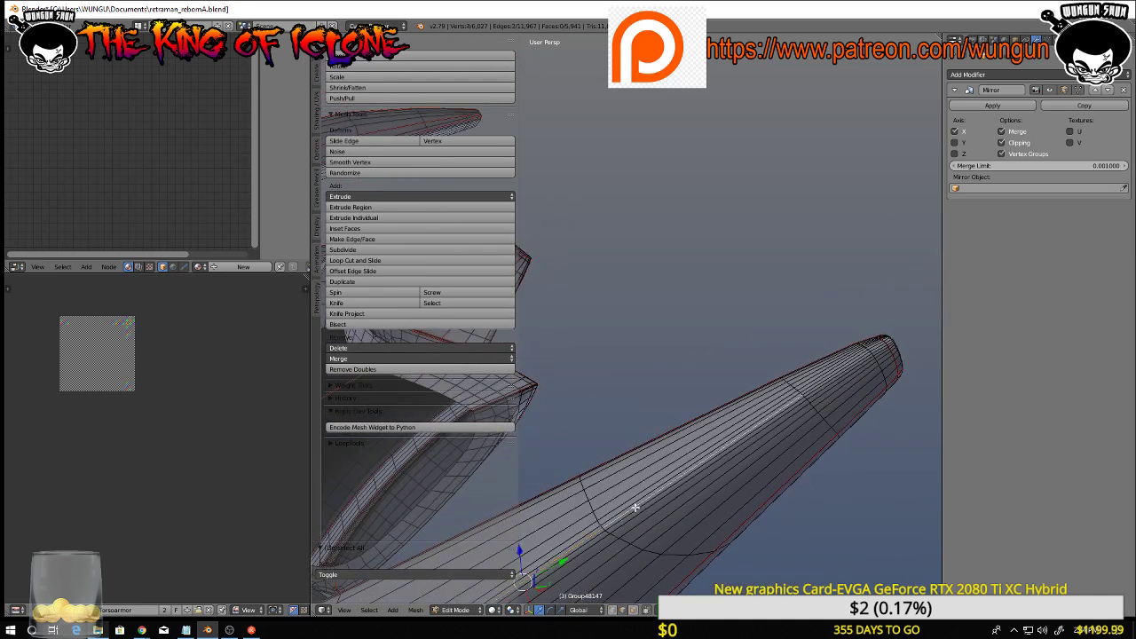
middle_click_drag(743, 448, 636, 479)
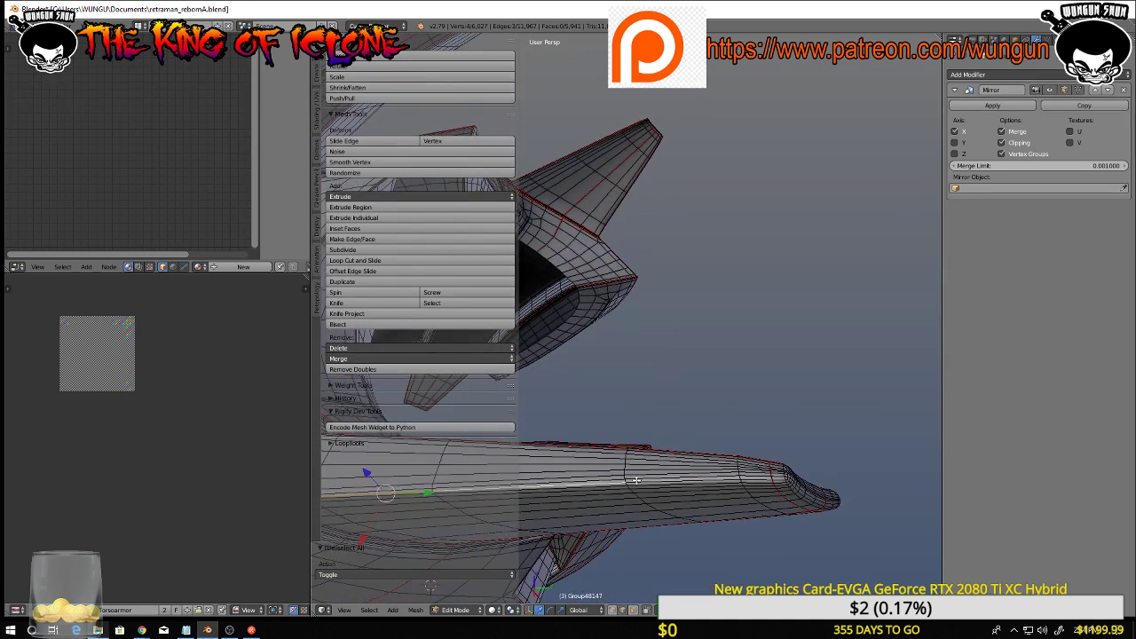
right_click(726, 482, "alt")
right_click(744, 480, "alt+shift")
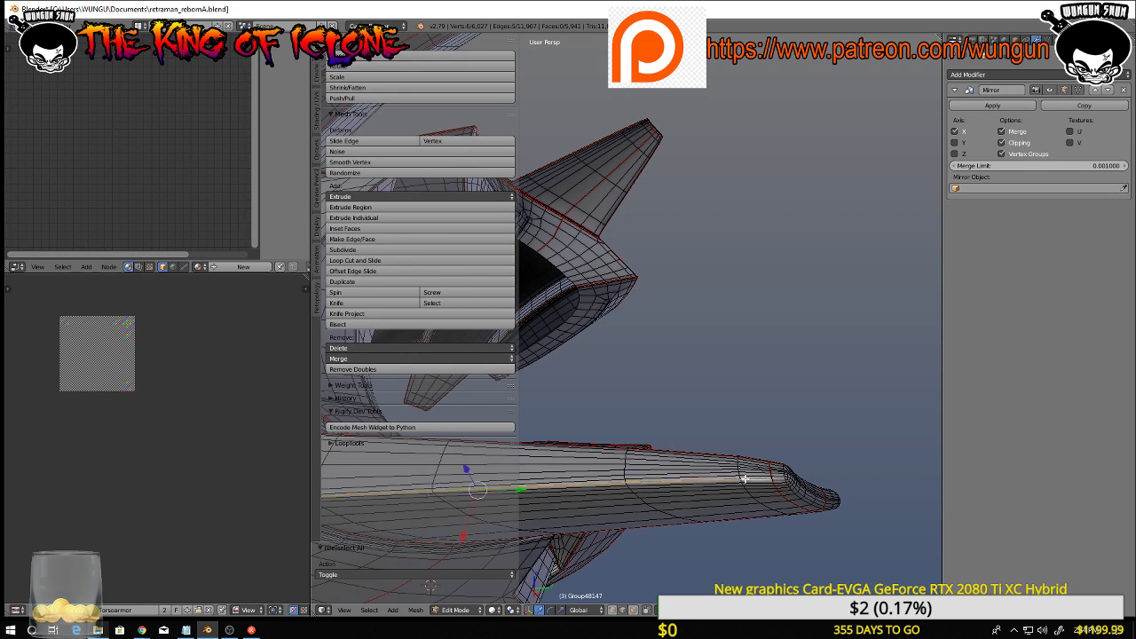
middle_click_drag(782, 482, 778, 455)
key("ctrl+e")
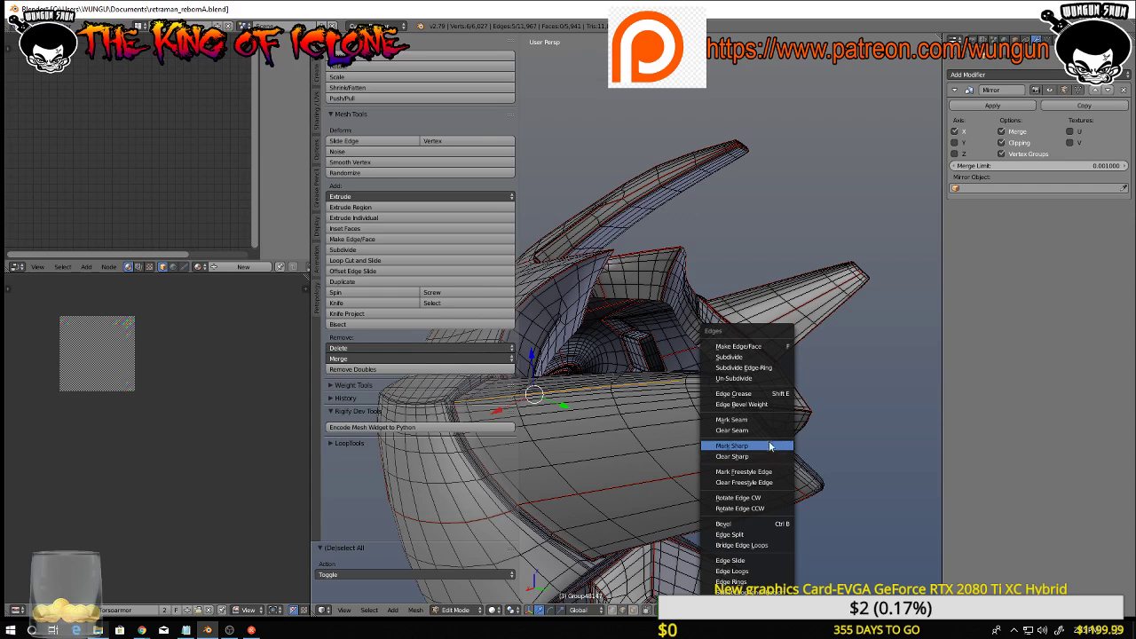
left_click(767, 420)
key("a")
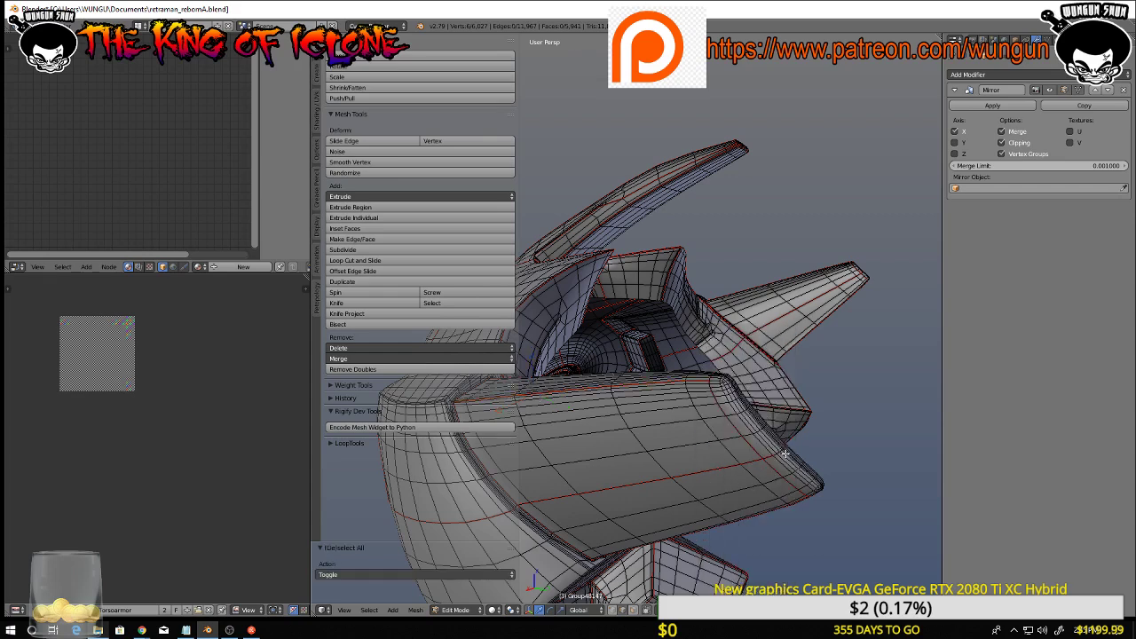
Select the crosswise seam edges over the spike's rounded side near the tip, and clear the seam from them
mouse_move(785, 454)
middle_mouse_down()
mouse_move(753, 440)
mouse_move(796, 450)
middle_mouse_up()
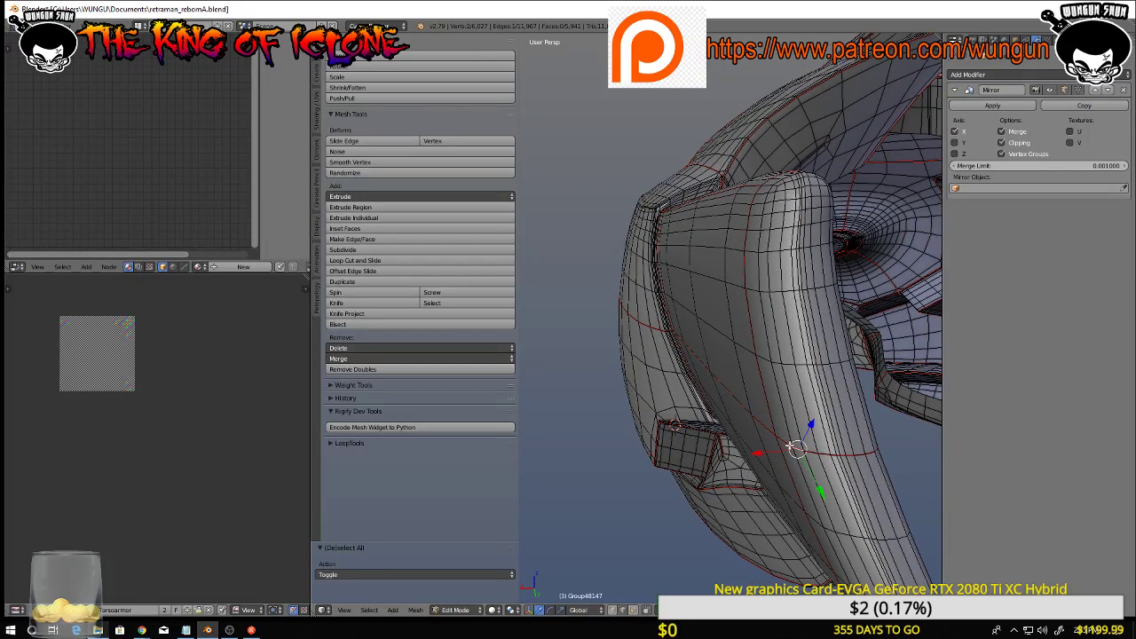
middle_click_drag(848, 455, 800, 459)
right_click(861, 456, "shift")
right_click(853, 454, "shift")
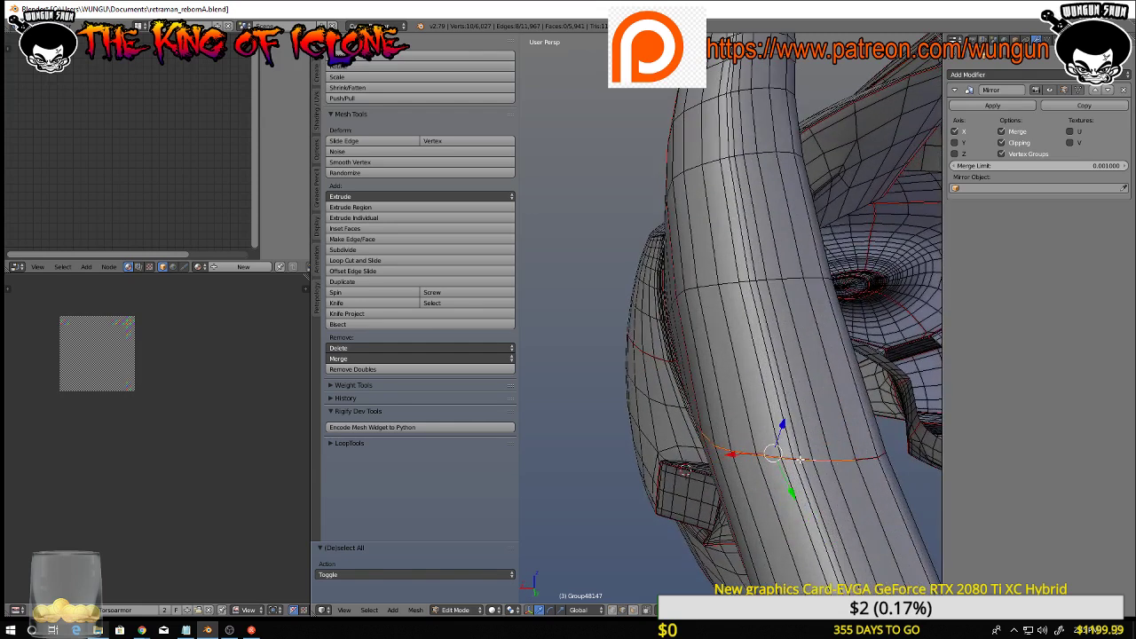
right_click(868, 461, "ctrl")
middle_click_drag(868, 461, 781, 462)
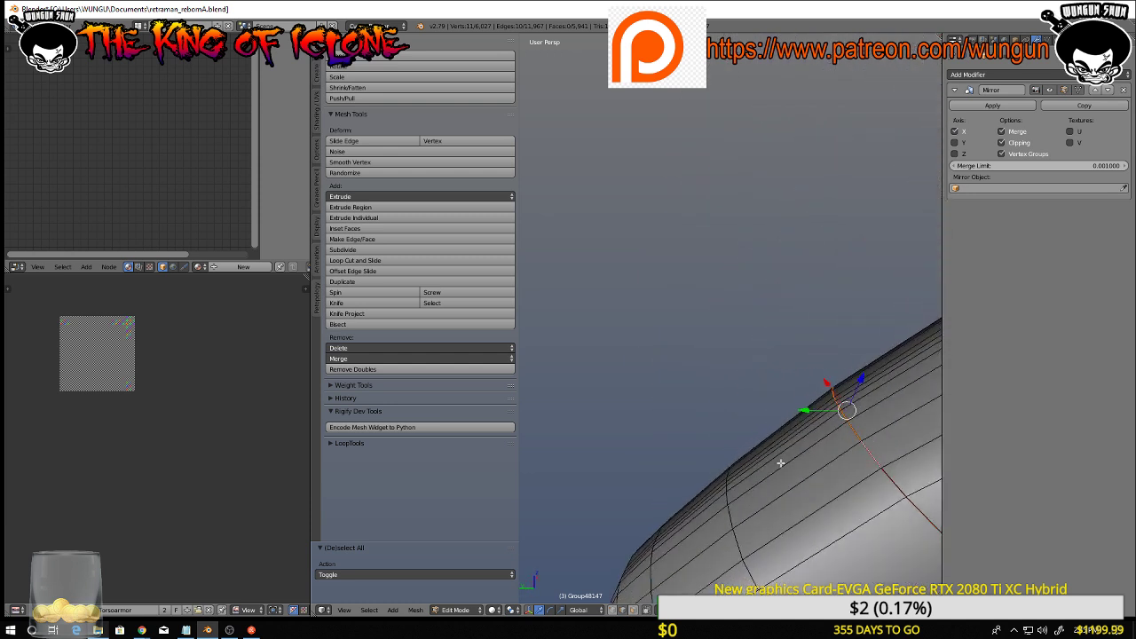
right_click(885, 472, "shift")
middle_click_drag(887, 478, 768, 406)
right_click(779, 415, "shift")
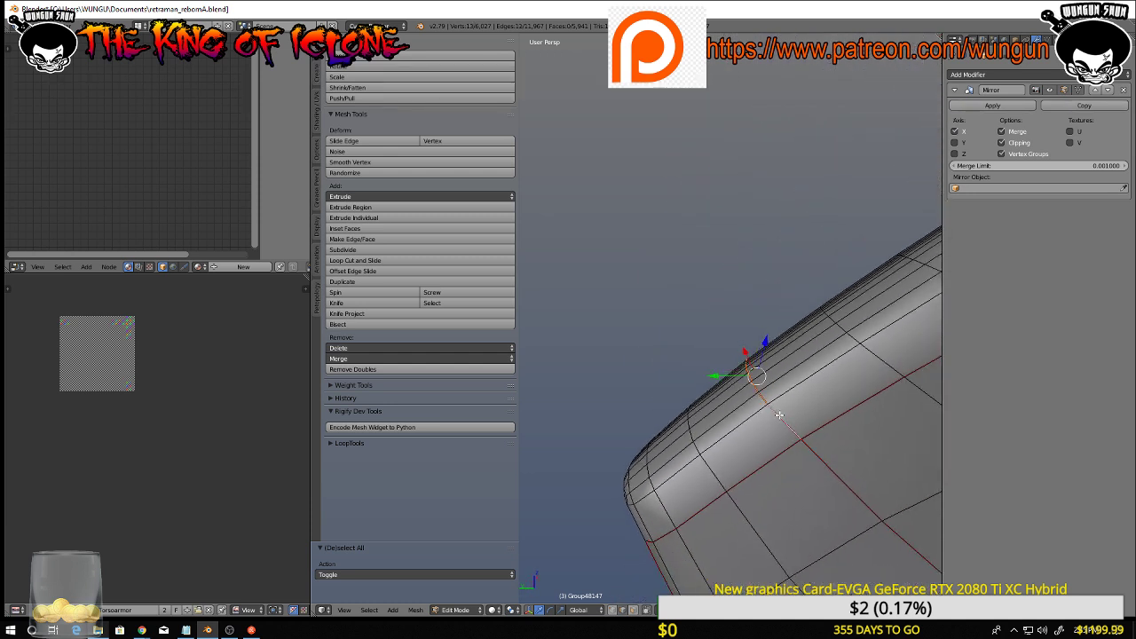
key("ctrl+e")
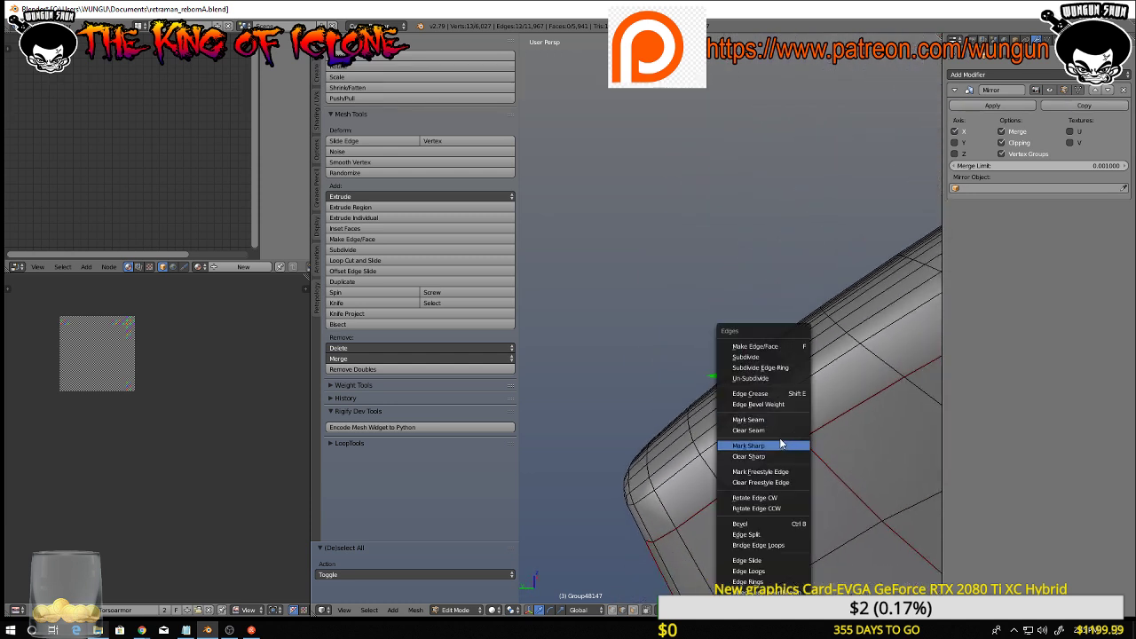
left_click(770, 430)
mouse_move(812, 434)
middle_mouse_down()
mouse_move(829, 449)
mouse_move(807, 434)
middle_mouse_up()
key("a")
Examine the seams around the spikes, the curved ring and the recessed panel above the inner opening
scroll(804, 437, "down", 4)
scroll(888, 461, "down", 5)
middle_click_drag(908, 467, 251, 454)
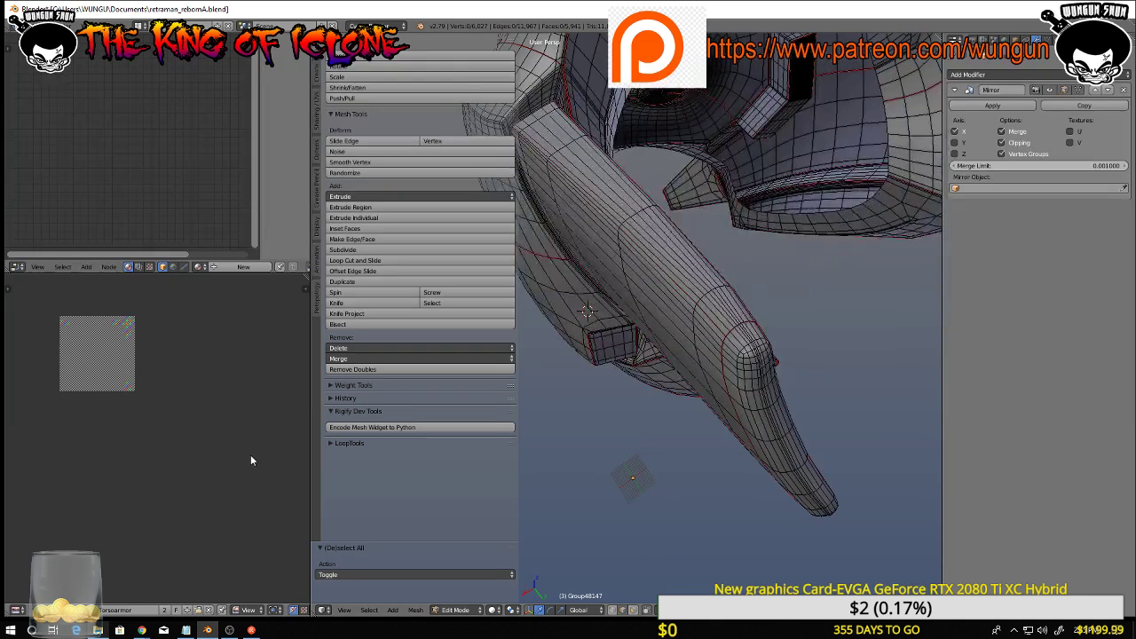
scroll(600, 388, "down", 4)
middle_click_drag(600, 388, 887, 290)
scroll(676, 385, "down", 3)
middle_click_drag(779, 453, 507, 406)
scroll(673, 432, "up", 6)
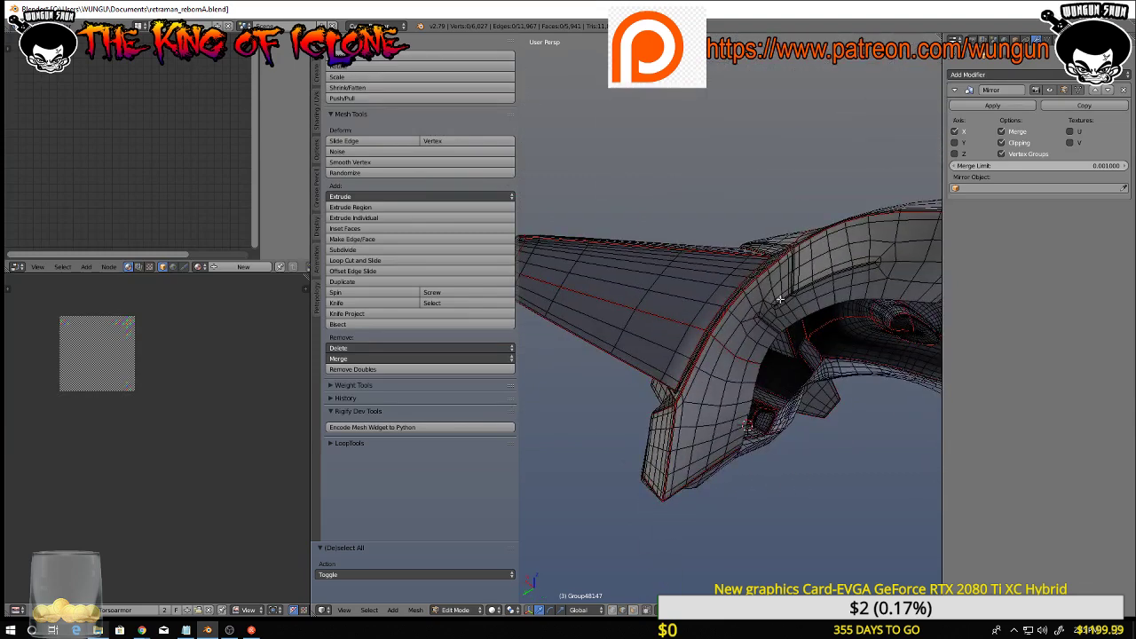
scroll(785, 283, "up", 5)
middle_click_drag(784, 283, 747, 269)
scroll(836, 197, "up", 3)
scroll(864, 228, "down", 3)
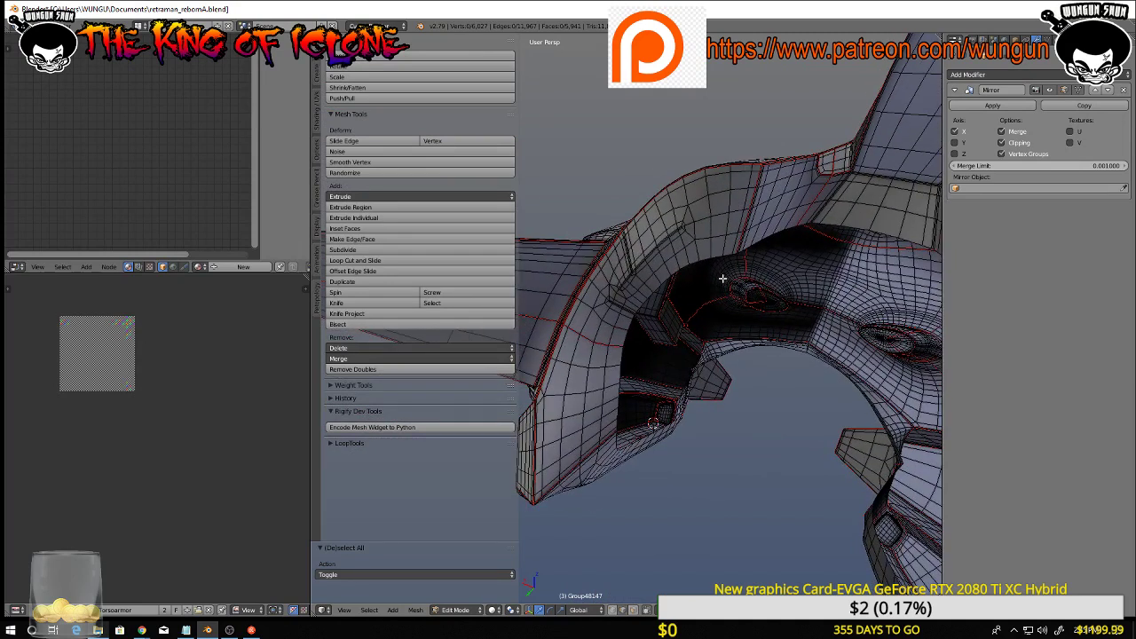
scroll(701, 282, "down", 5)
scroll(712, 294, "up", 4)
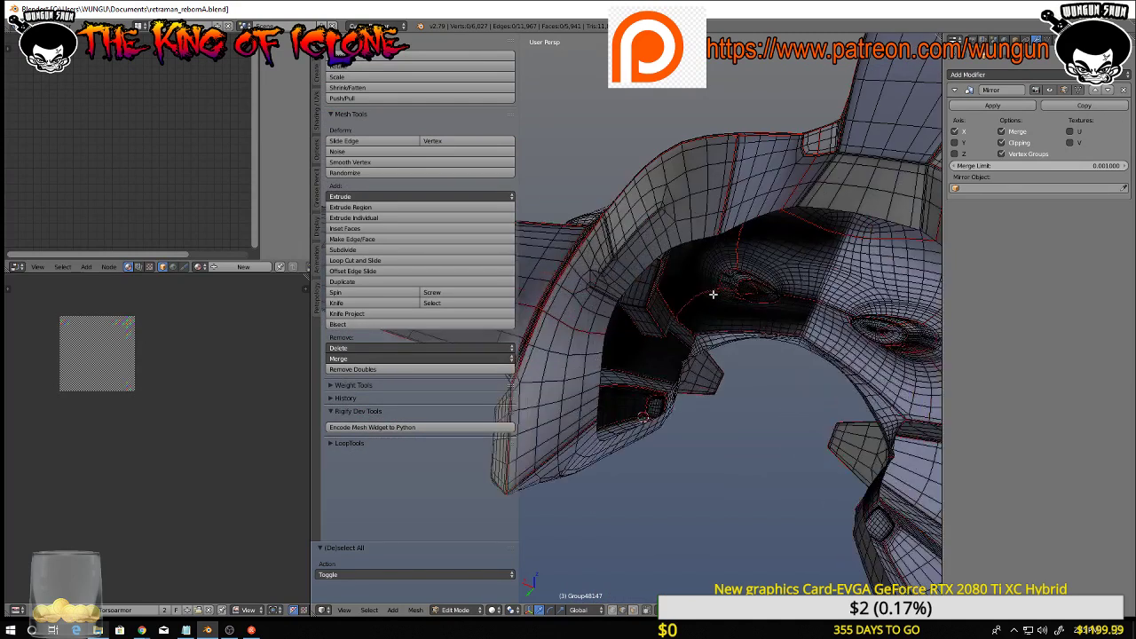
mouse_move(713, 293)
middle_mouse_down()
mouse_move(684, 294)
mouse_move(721, 292)
mouse_move(728, 308)
middle_mouse_up()
scroll(860, 226, "up", 3)
middle_click_drag(860, 227, 850, 196)
scroll(845, 202, "up", 4)
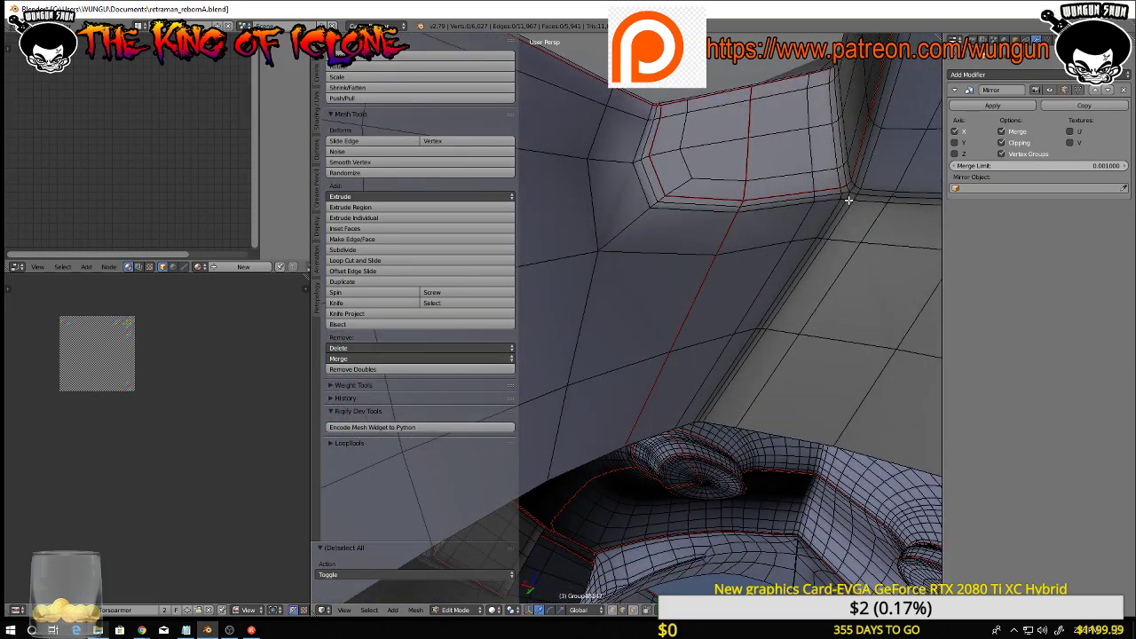
Select the entire spiked armor mesh
scroll(848, 203, "down", 6)
middle_click_drag(848, 204, 337, 262)
key("a")
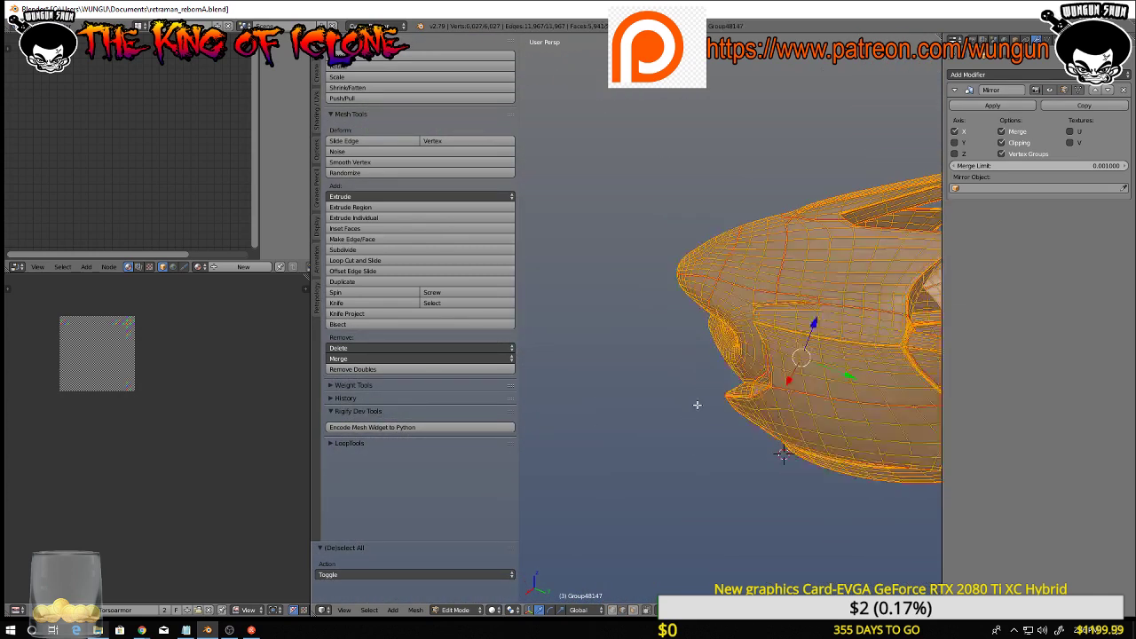
scroll(697, 406, "down", 6)
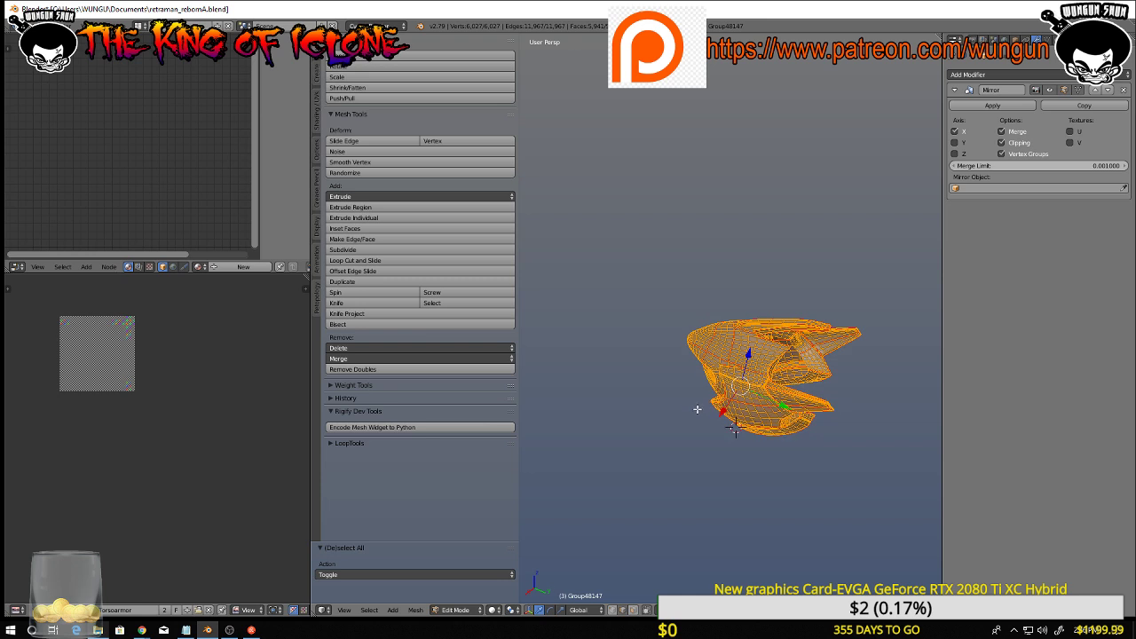
middle_click_drag(698, 409, 792, 386)
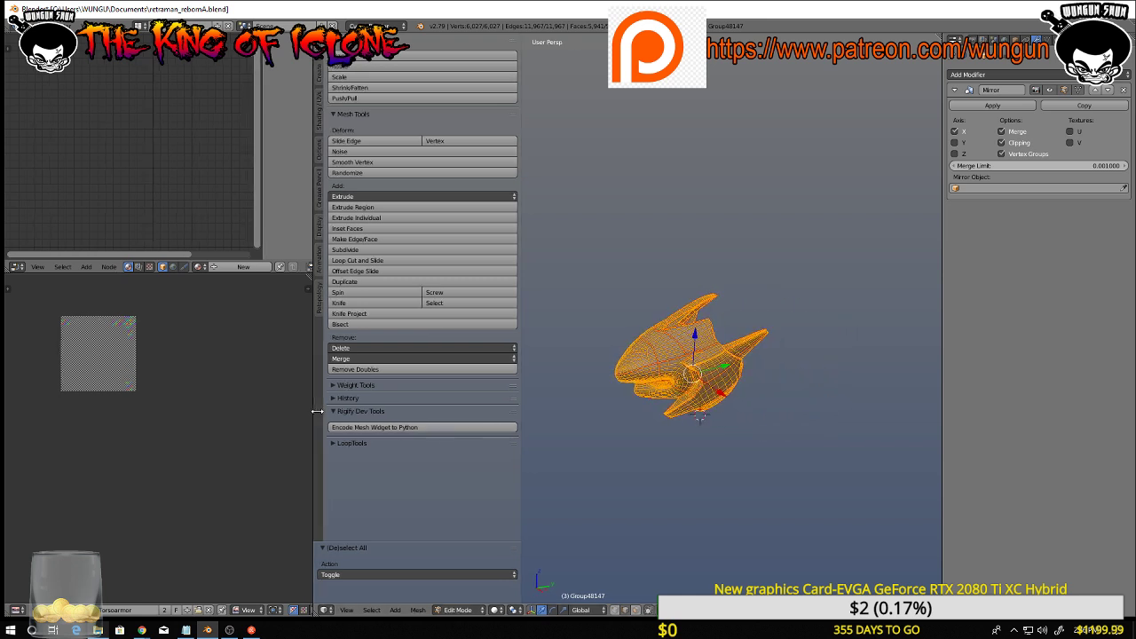
Widen the image editor and unwrap the selected armor mesh along its seams
left_click_drag(312, 413, 577, 414)
scroll(336, 374, "up", 3)
scroll(336, 369, "up", 2)
middle_click_drag(314, 367, 579, 471)
scroll(512, 451, "up", 2)
scroll(511, 450, "down", 2)
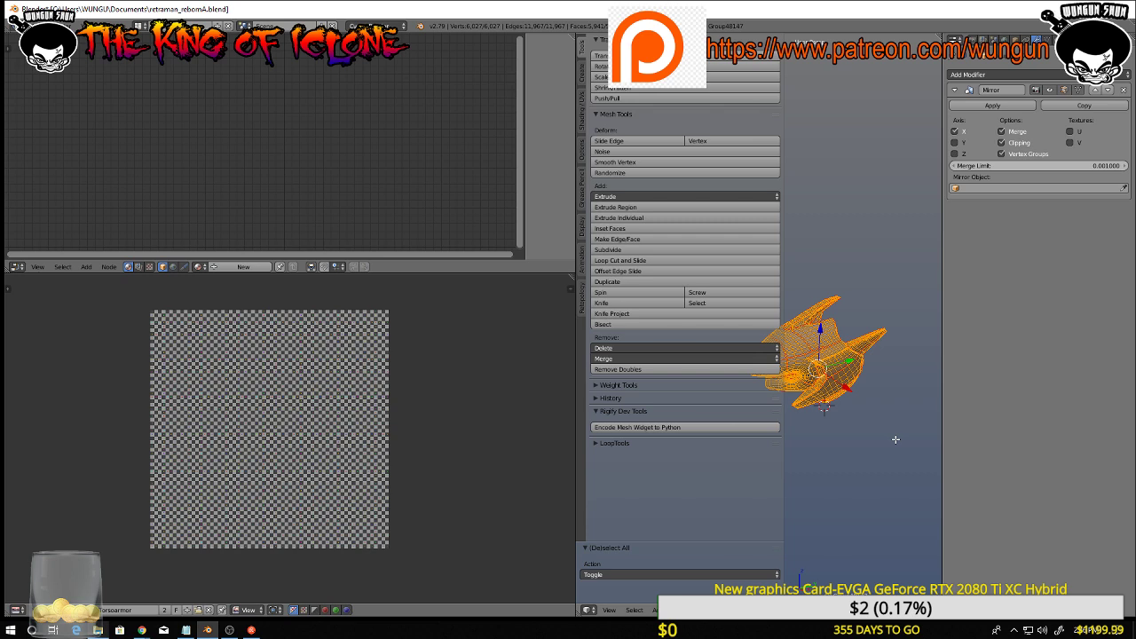
key("u")
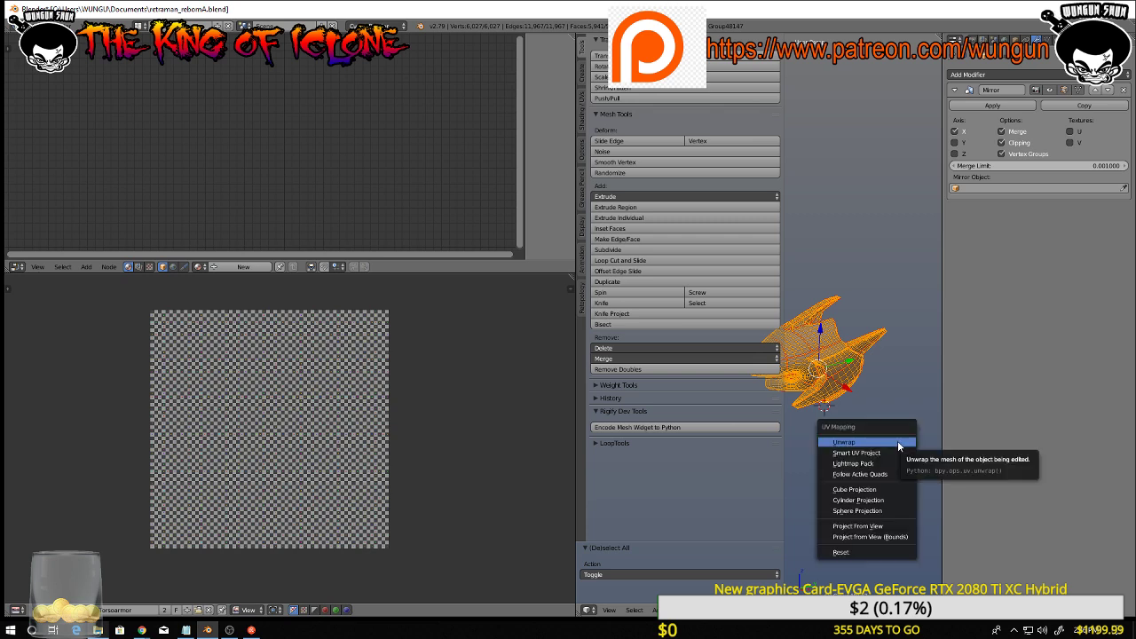
left_click(900, 442)
Examine the stretching in the oval ring island and the strips and panels around it in the UV layout
scroll(408, 433, "up", 3)
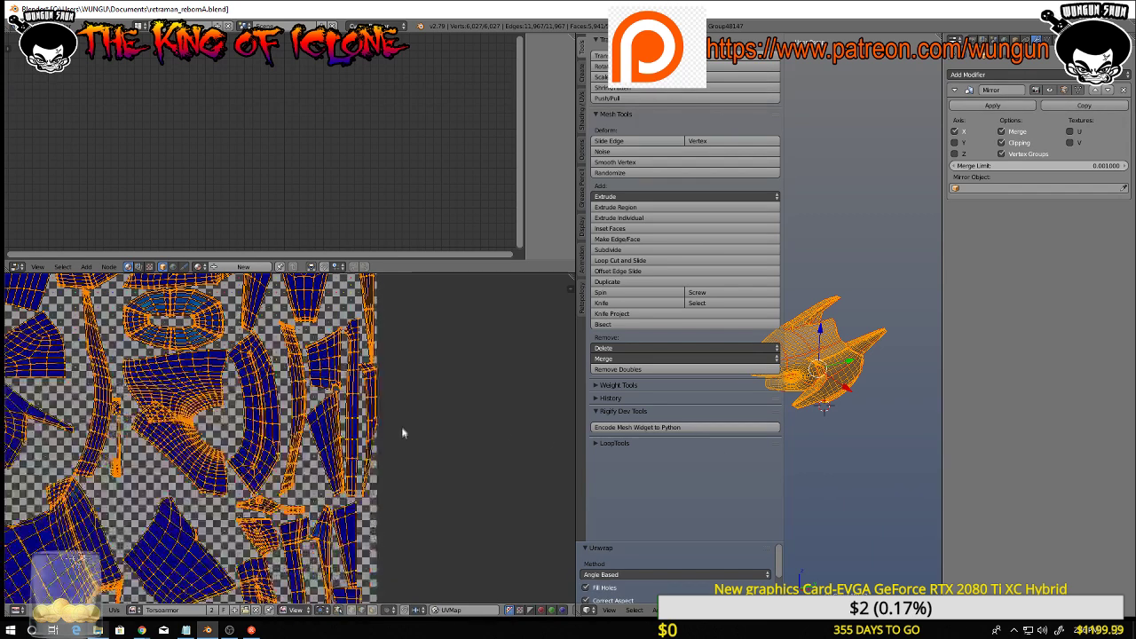
scroll(401, 433, "up", 3)
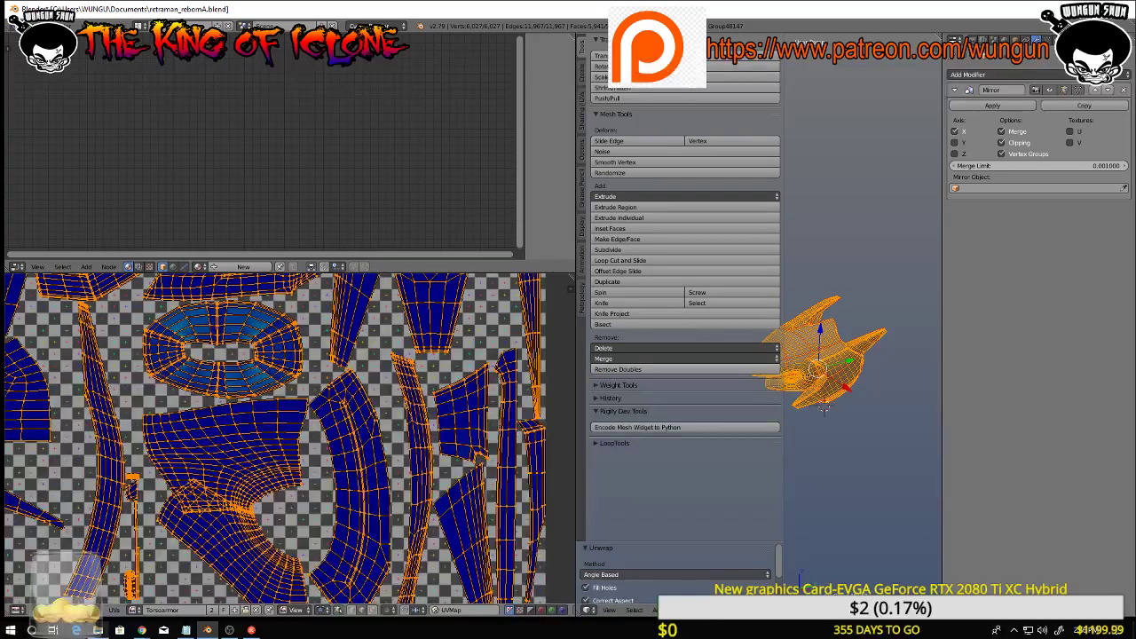
scroll(352, 426, "up", 3)
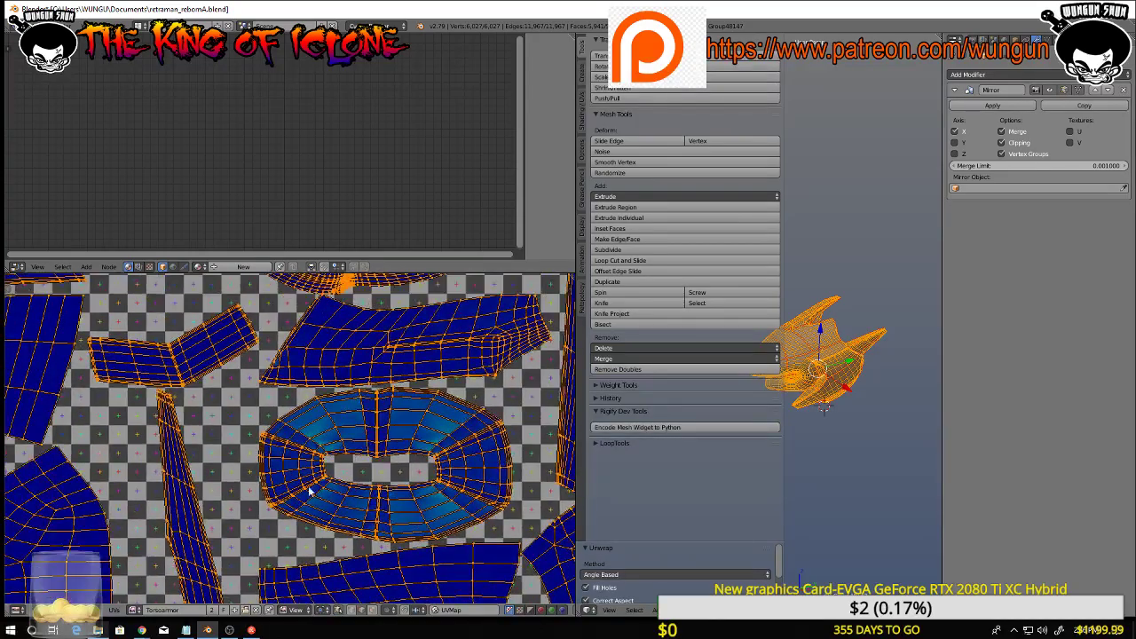
scroll(270, 437, "up", 2)
middle_click_drag(489, 486, 601, 516)
middle_click_drag(204, 438, 118, 471)
scroll(153, 481, "up", 3)
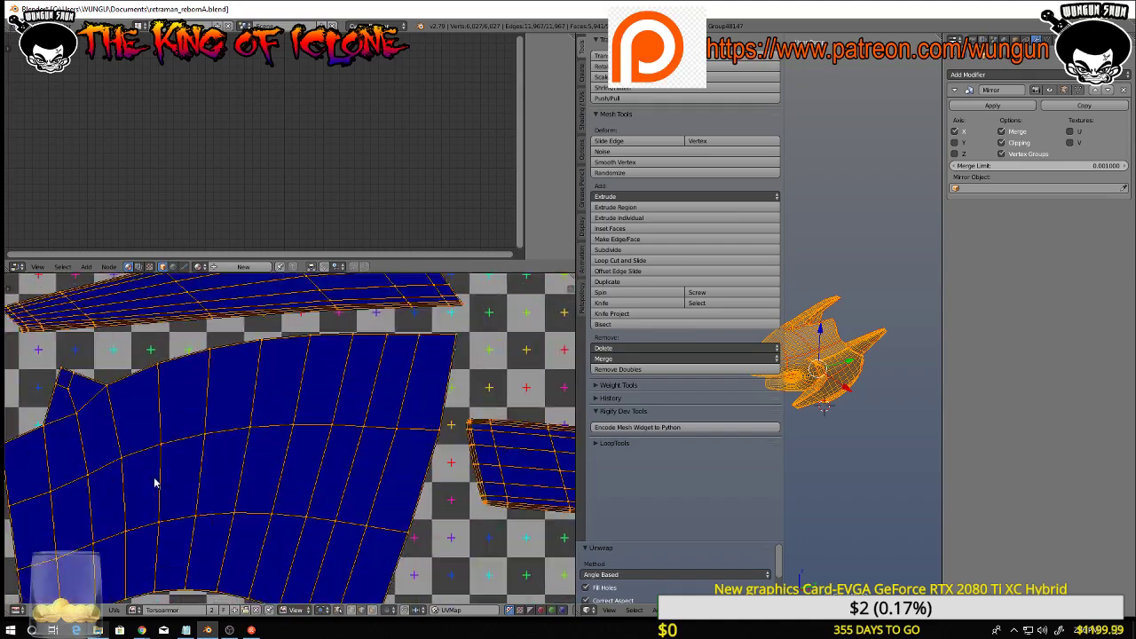
middle_click_drag(256, 470, 17, 503)
middle_click_drag(411, 460, 168, 294)
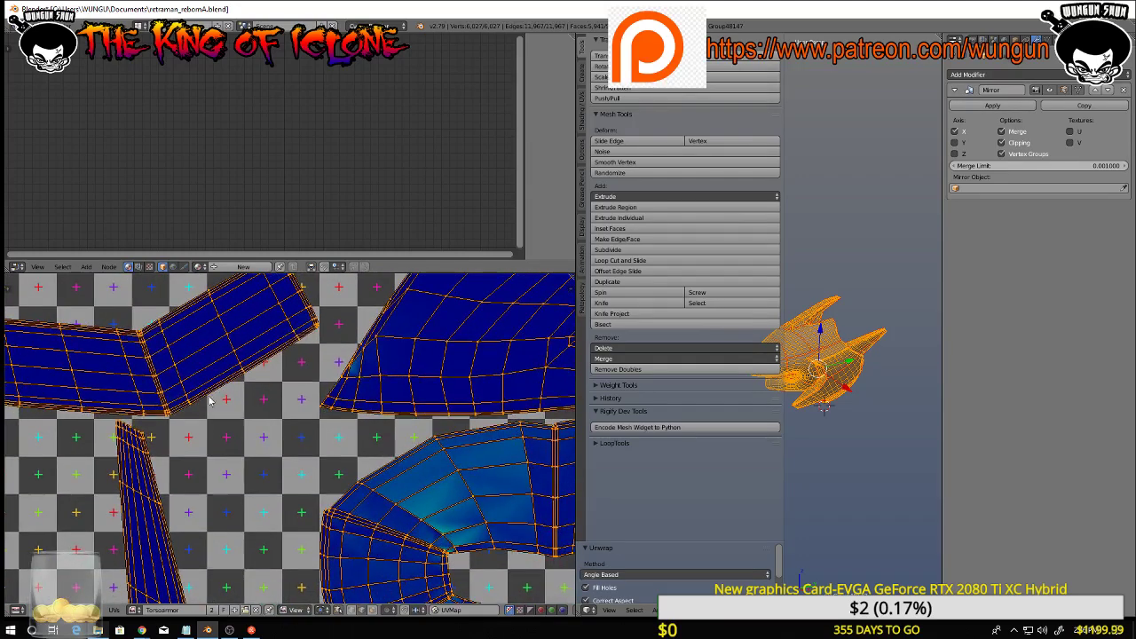
middle_click_drag(453, 485, 331, 408)
scroll(388, 469, "down", 3)
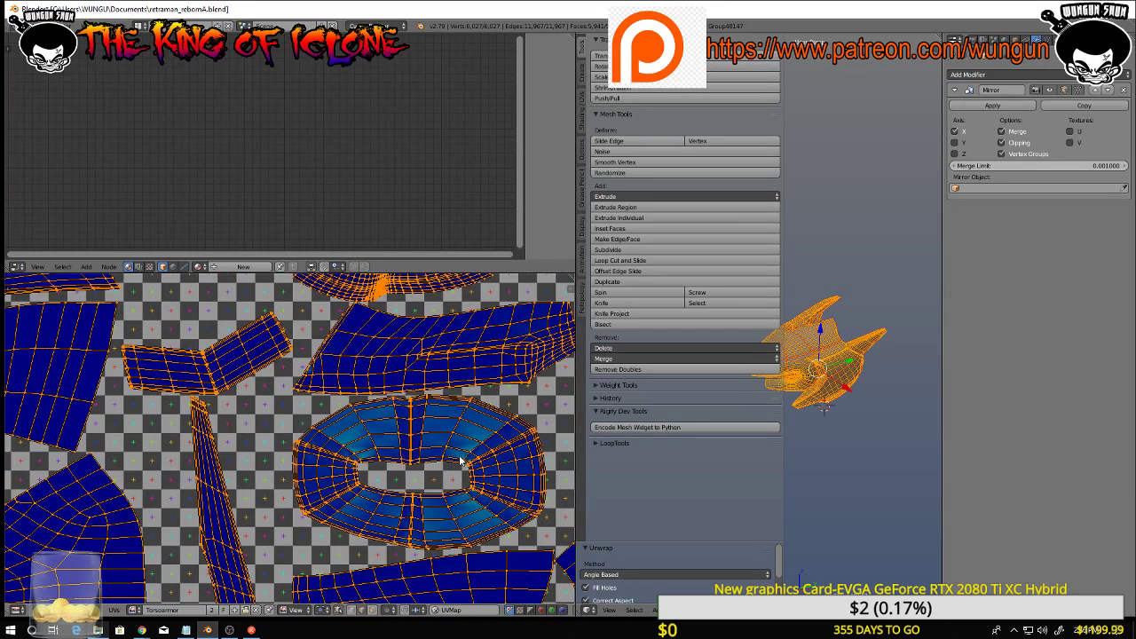
Examine the narrow strips and large pointed panels in the lower part of the UV layout
middle_click_drag(458, 464, 258, 277)
middle_click_drag(331, 591, 256, 353)
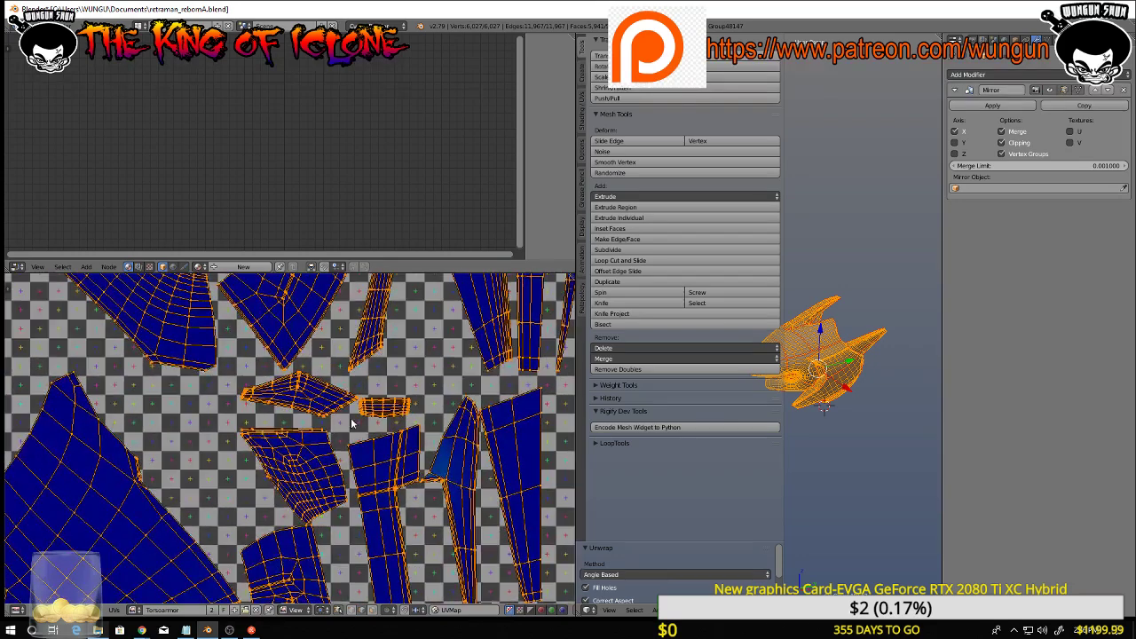
middle_click_drag(338, 568, 252, 357)
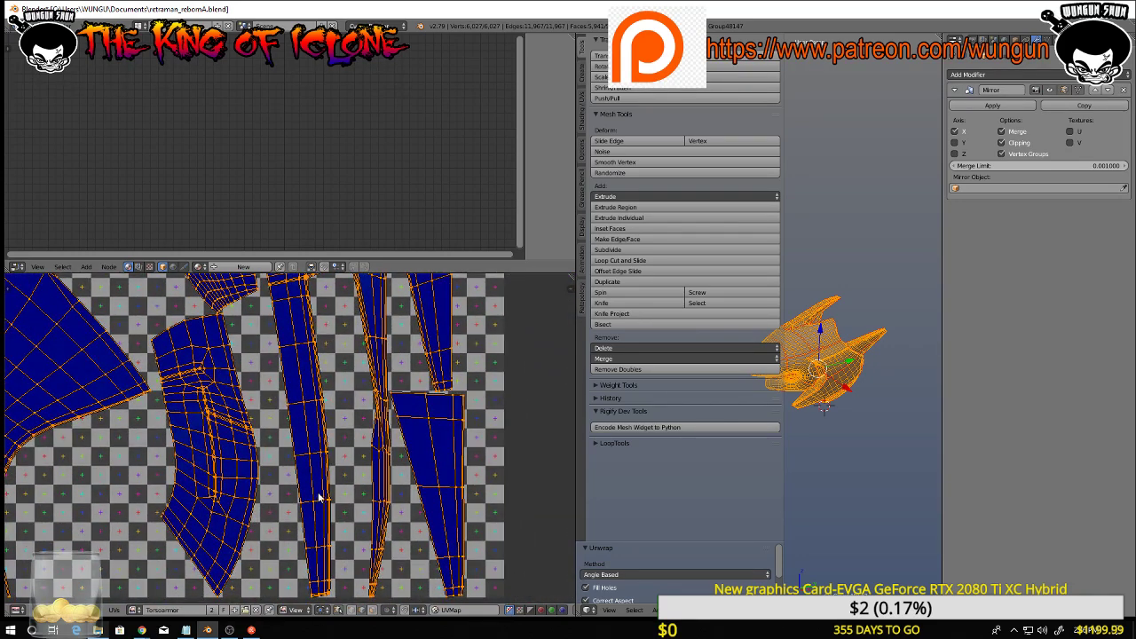
middle_click_drag(319, 497, 328, 539)
scroll(399, 523, "up", 3)
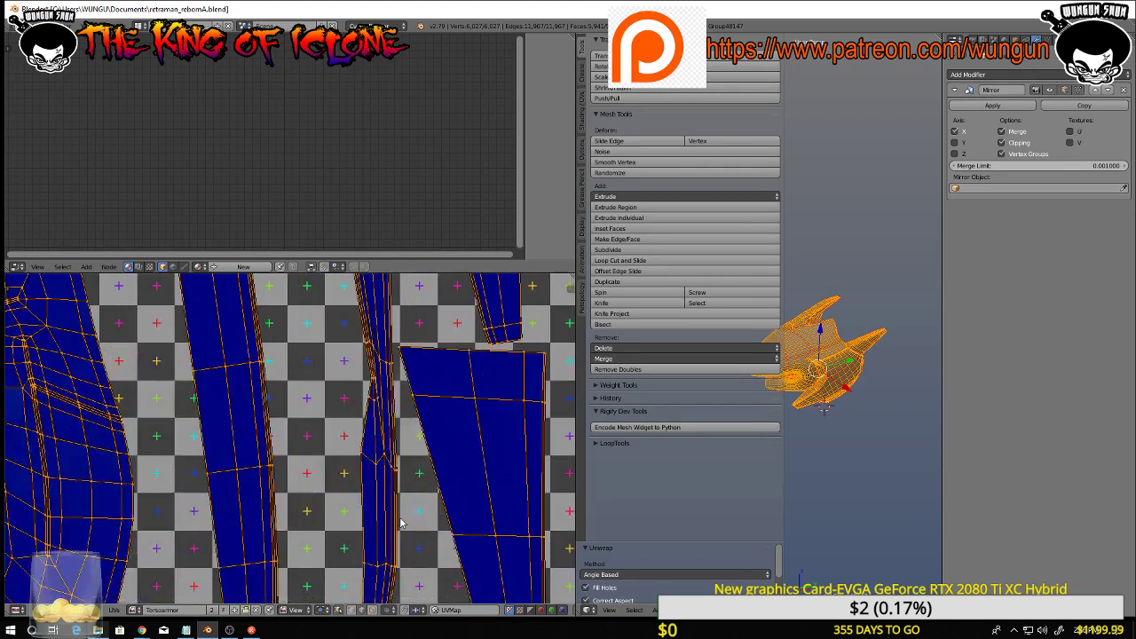
scroll(400, 523, "up", 3)
middle_click_drag(399, 396, 450, 579)
middle_click_drag(335, 459, 91, 477)
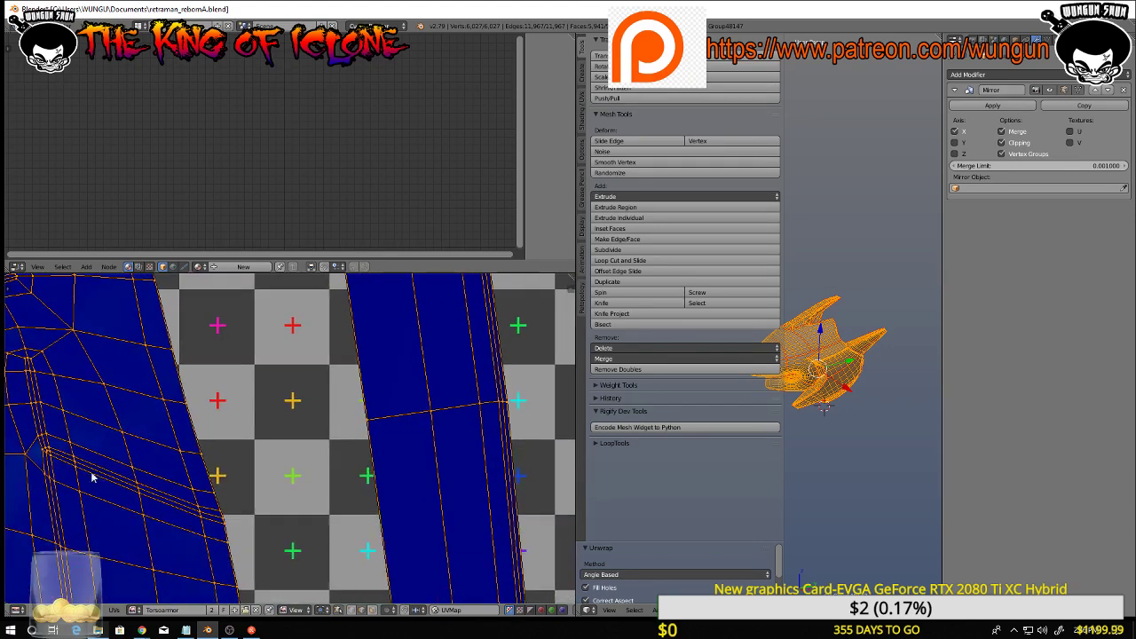
scroll(149, 497, "down", 4)
scroll(194, 509, "up", 2)
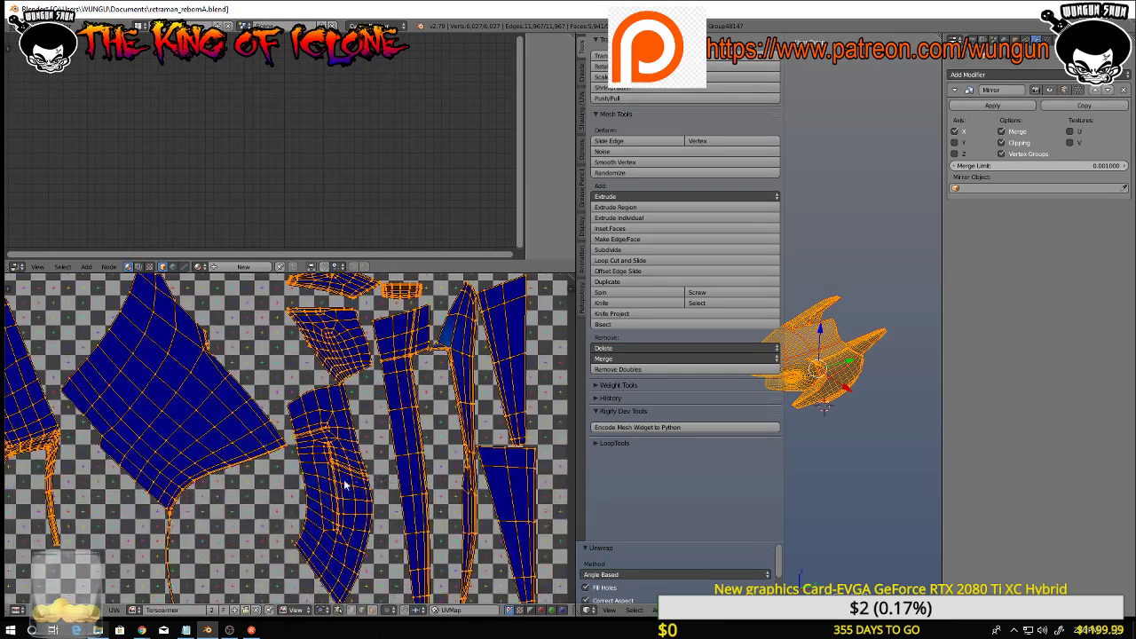
scroll(290, 483, "up", 4)
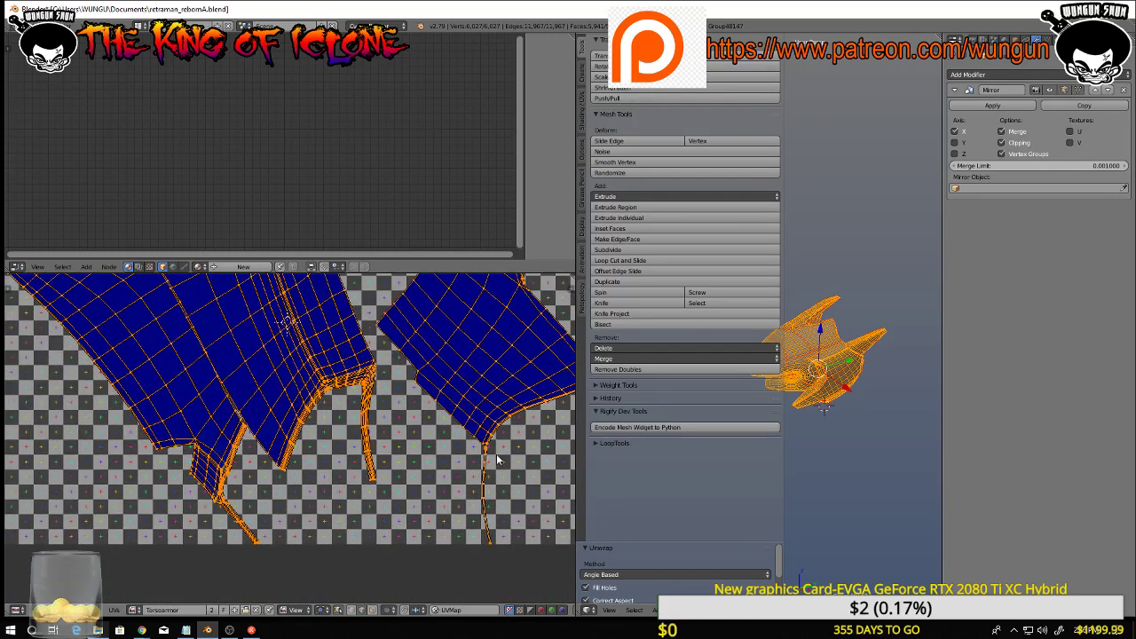
scroll(434, 463, "down", 2)
middle_click_drag(329, 368, 441, 545)
scroll(369, 465, "down", 4)
scroll(369, 468, "down", 1)
middle_click_drag(368, 468, 296, 495)
scroll(365, 485, "up", 2)
scroll(427, 490, "down", 2)
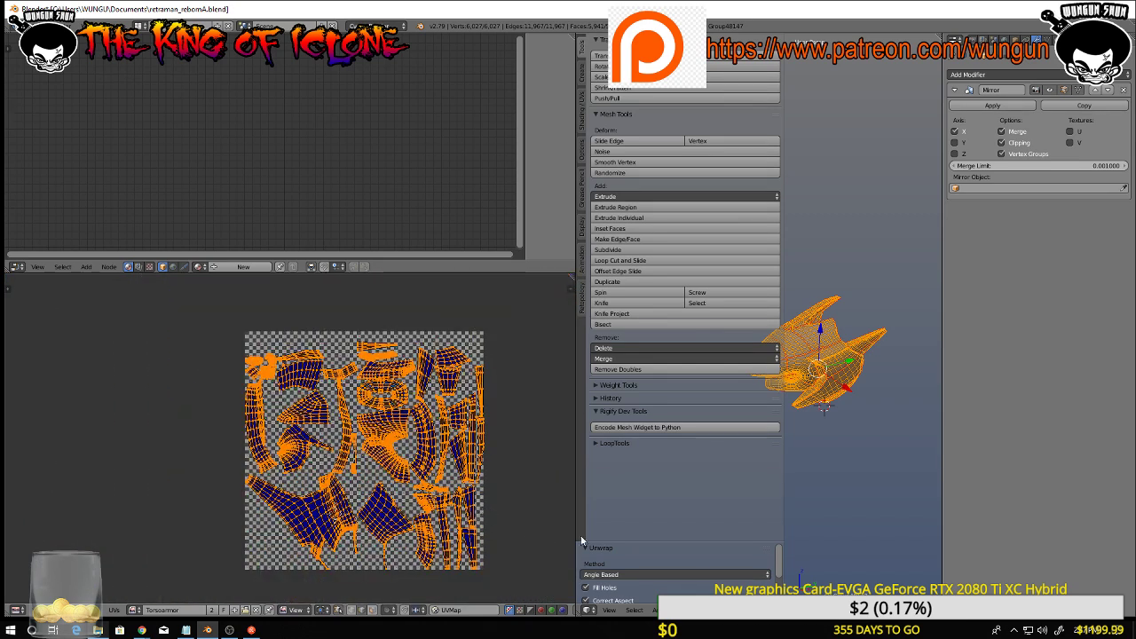
Unlink the Torsoarmor image and create a new 2048 x 2048 px UV Grid image named HeadArmor
key("a")
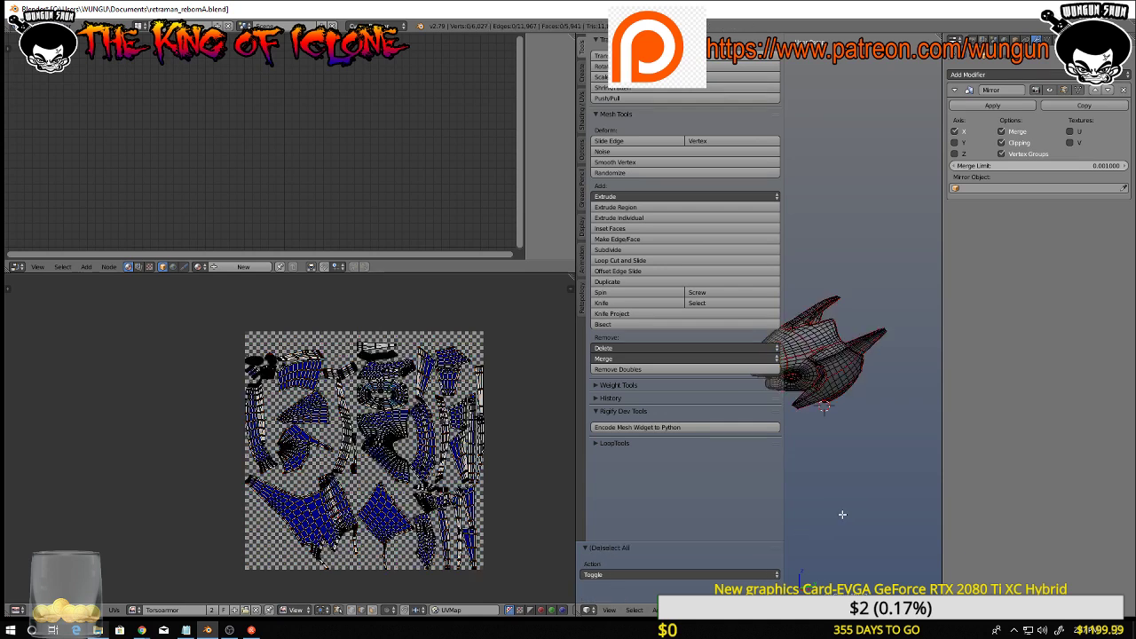
key("a")
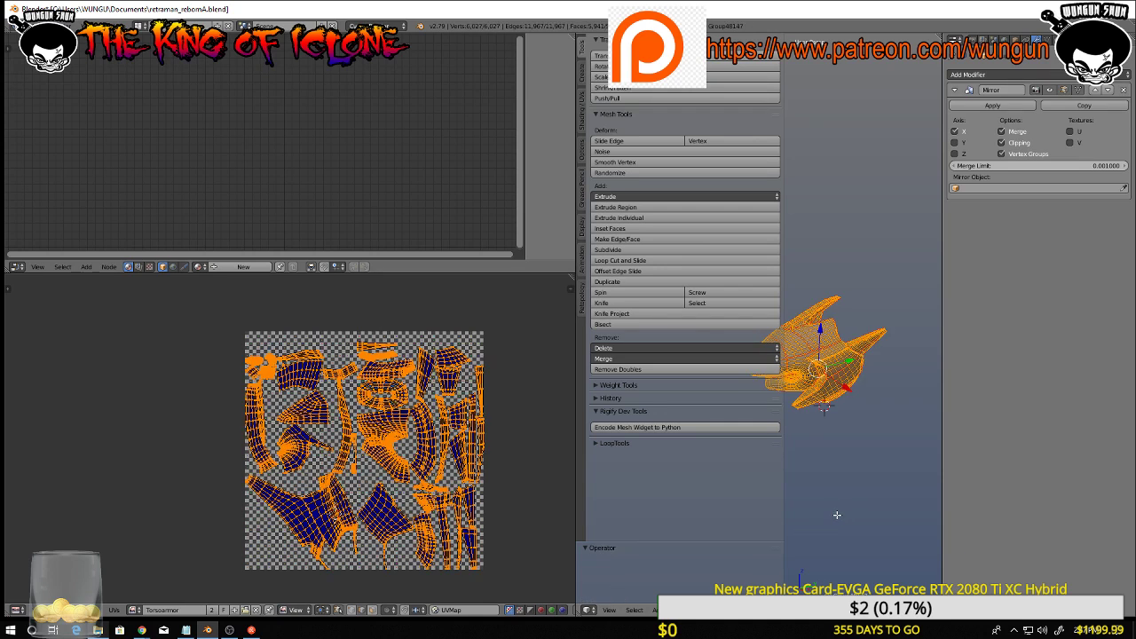
key("Tab")
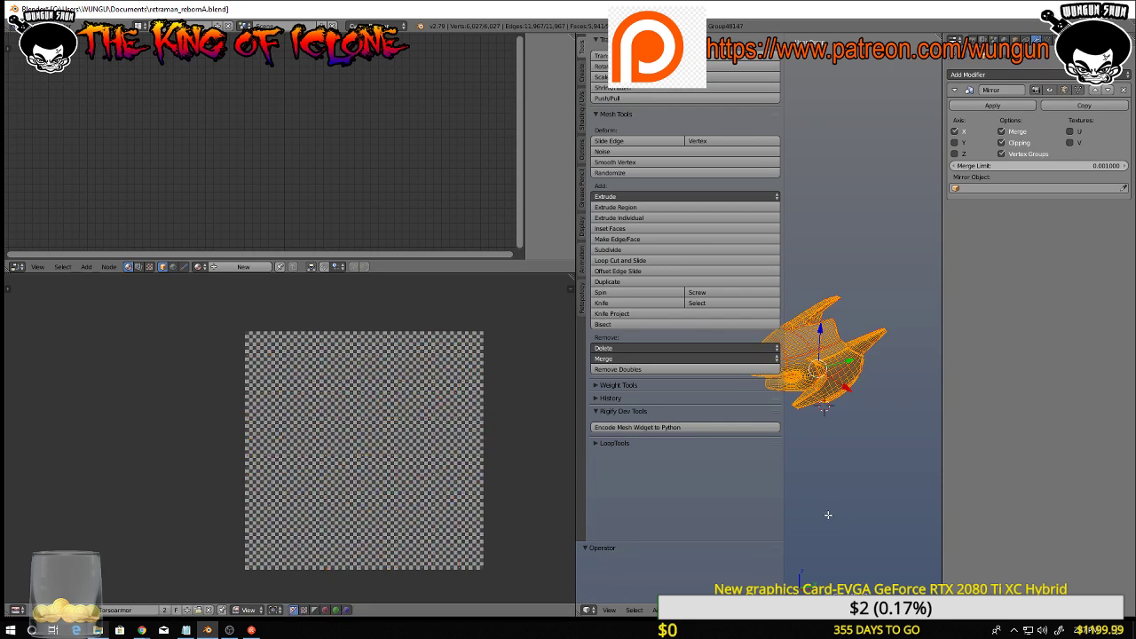
left_click(205, 611)
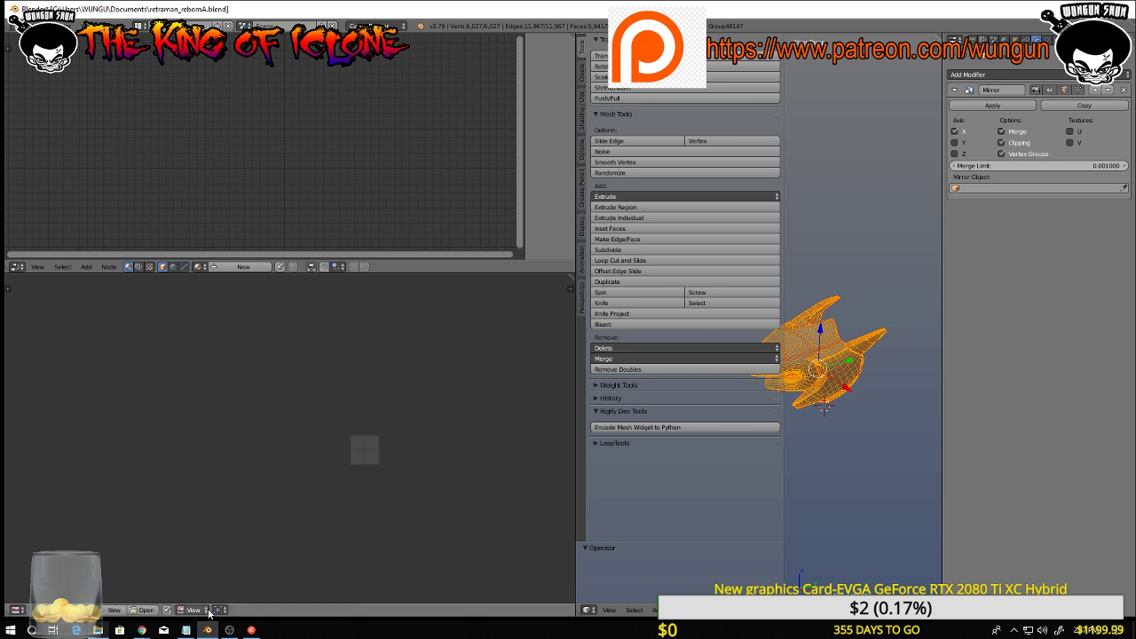
left_click(118, 611)
left_click(138, 518)
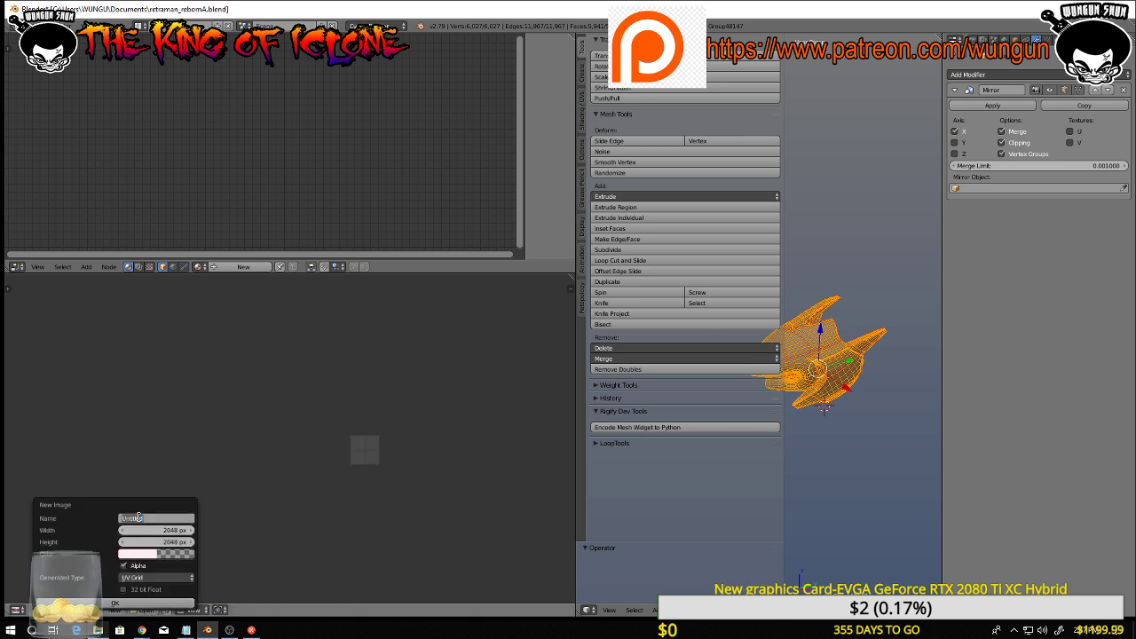
key("BackSpace")
key("Return")
left_click(151, 604)
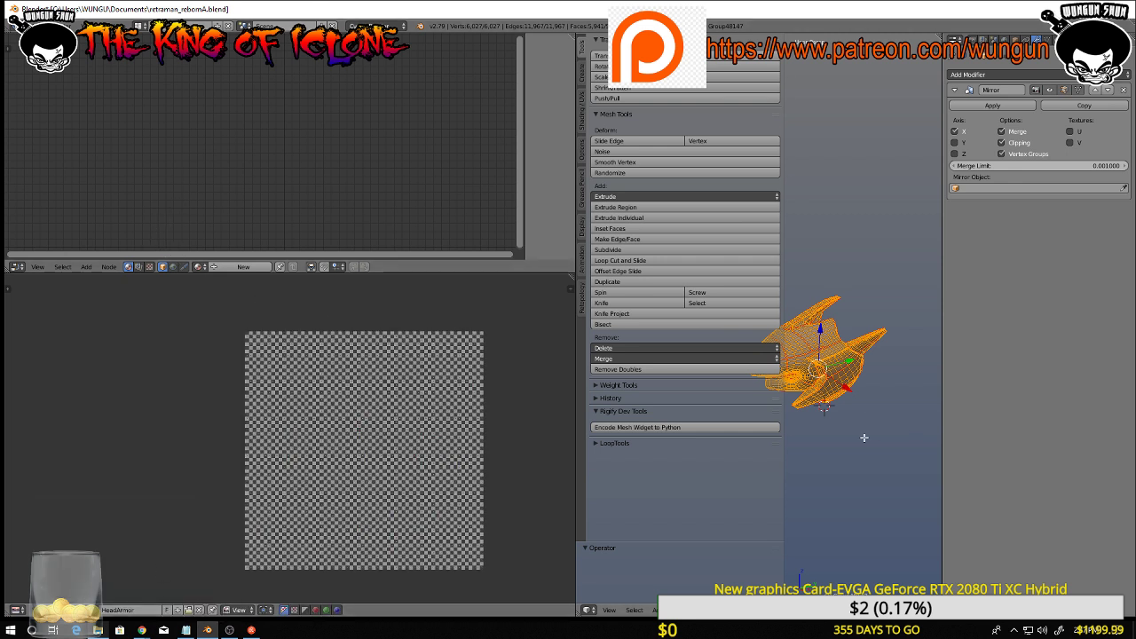
Unwrap the whole mesh with Smart UV Project at angle limit 66 and island margin 0, and clear the selection
key("u")
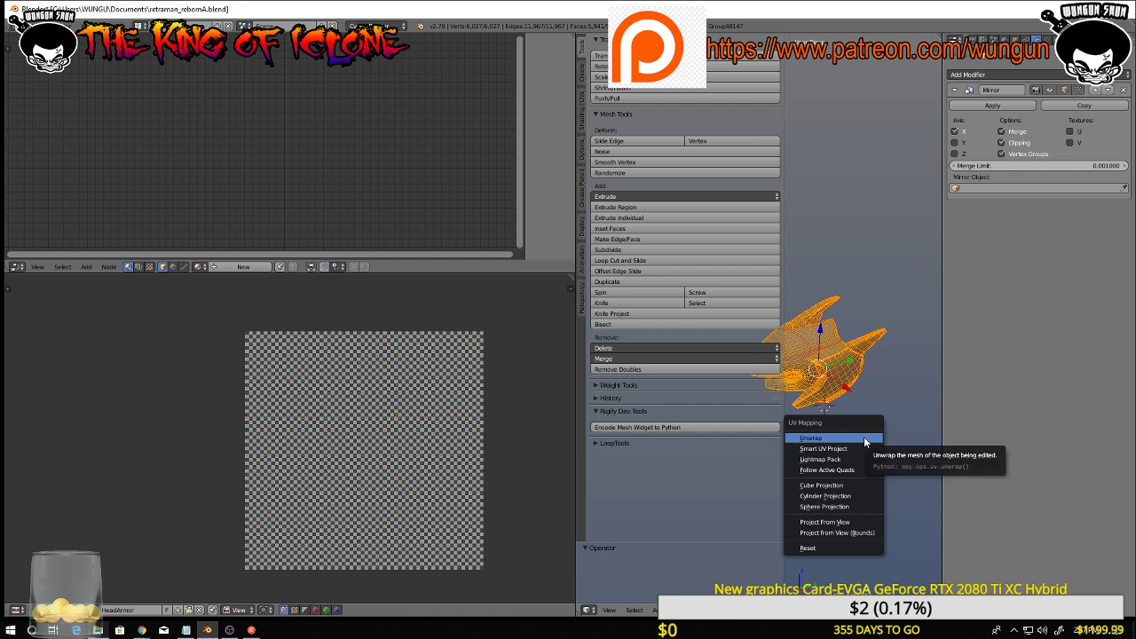
left_click(861, 452)
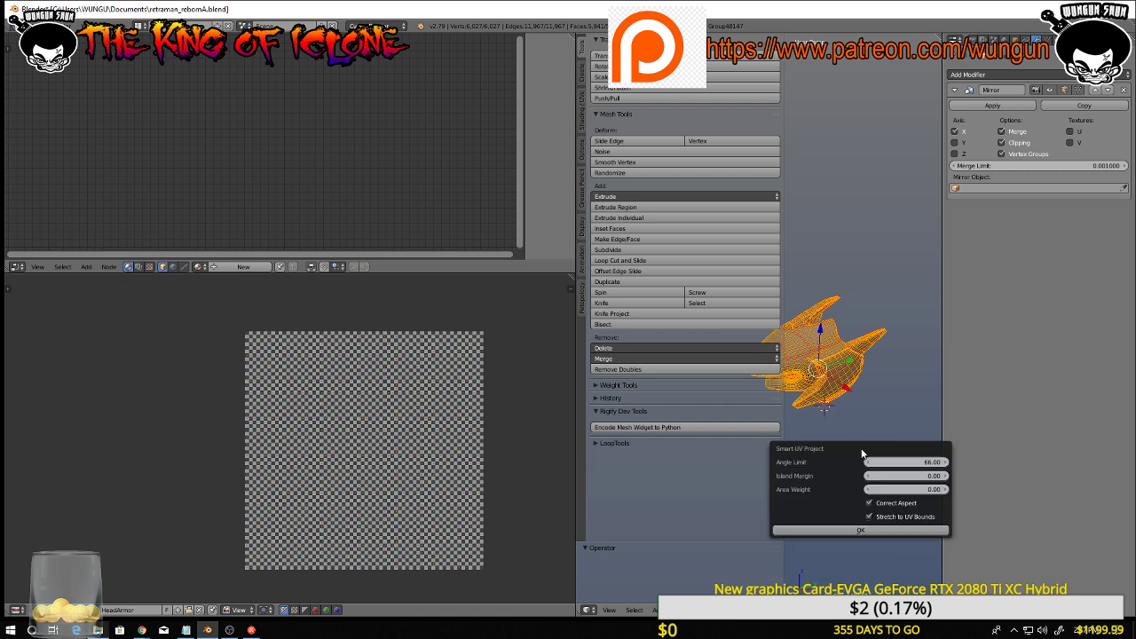
left_click(873, 532)
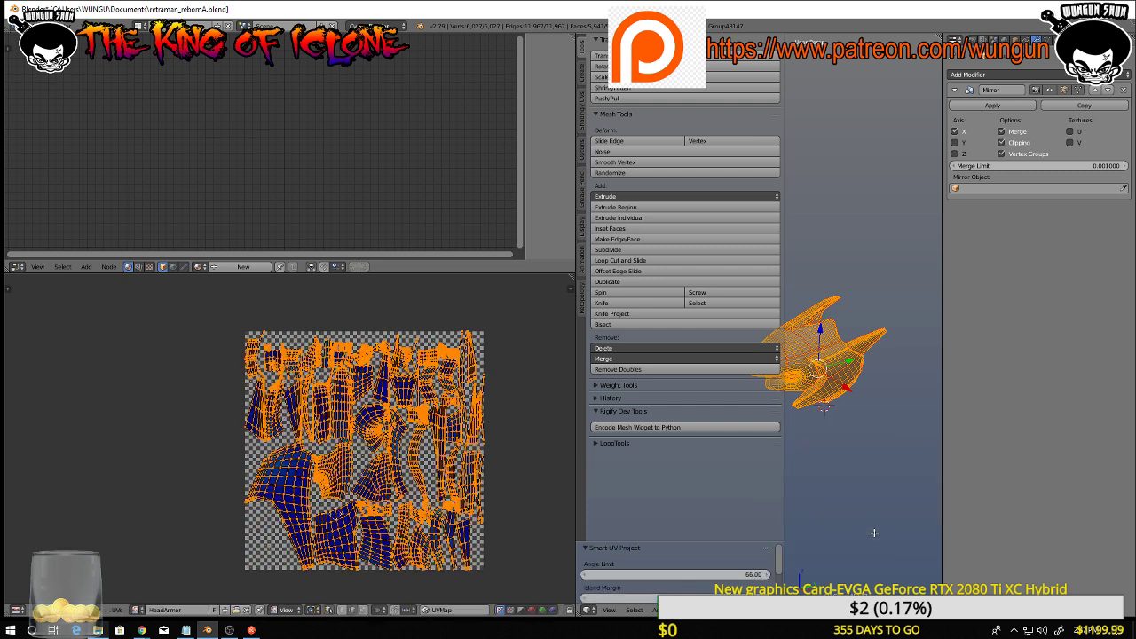
key("a")
Select an edge beside the green, stretched faces in the UV layout and narrow the tool shelf to enlarge the 3D view
scroll(470, 464, "up", 4)
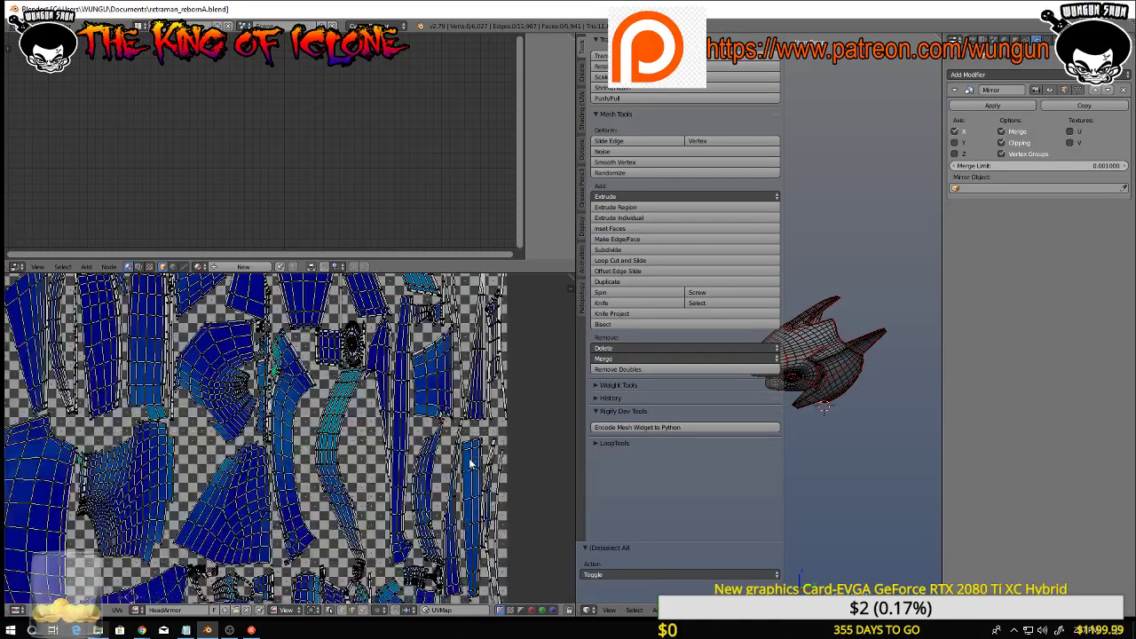
middle_click_drag(502, 427, 551, 455)
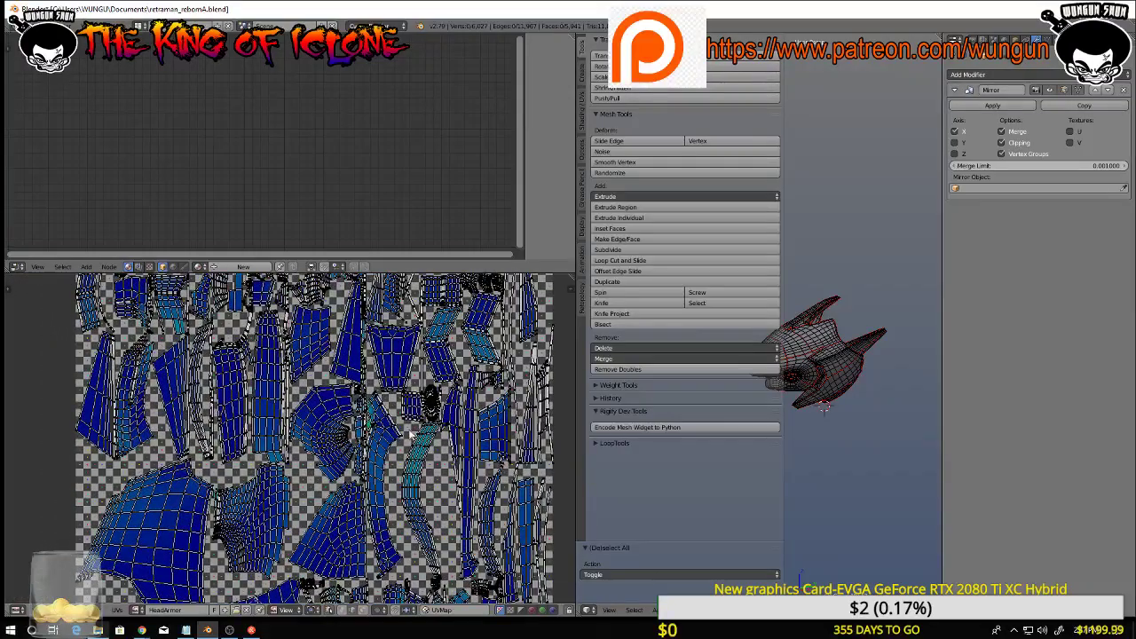
scroll(362, 446, "up", 5)
right_click(352, 447)
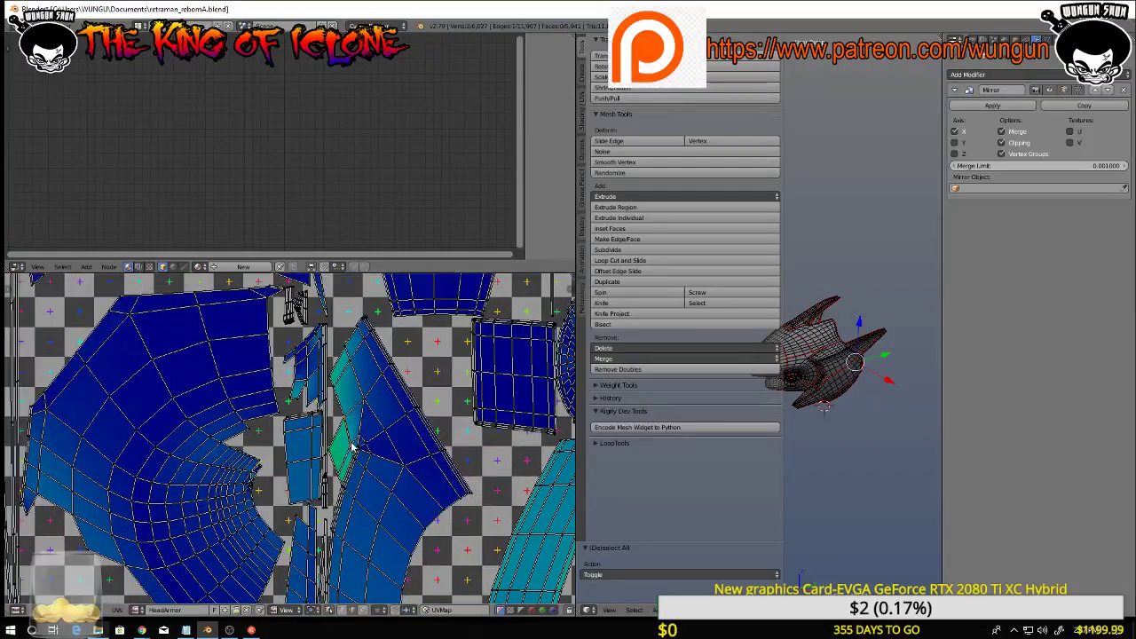
scroll(907, 426, "up", 4)
middle_click_drag(828, 300, 794, 349)
left_click_drag(783, 364, 637, 379)
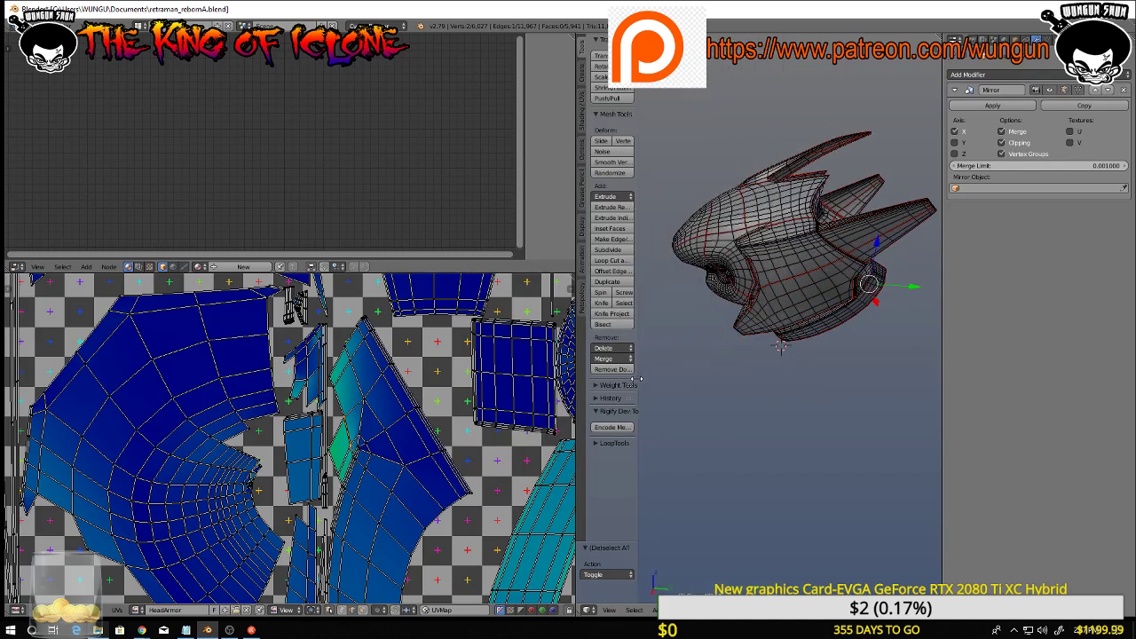
Select the chain of edges from the outer seam across the curved side panel to the start of its raised ridge
scroll(826, 333, "up", 6)
middle_click_drag(830, 332, 733, 343)
scroll(799, 343, "down", 4)
scroll(702, 324, "up", 4)
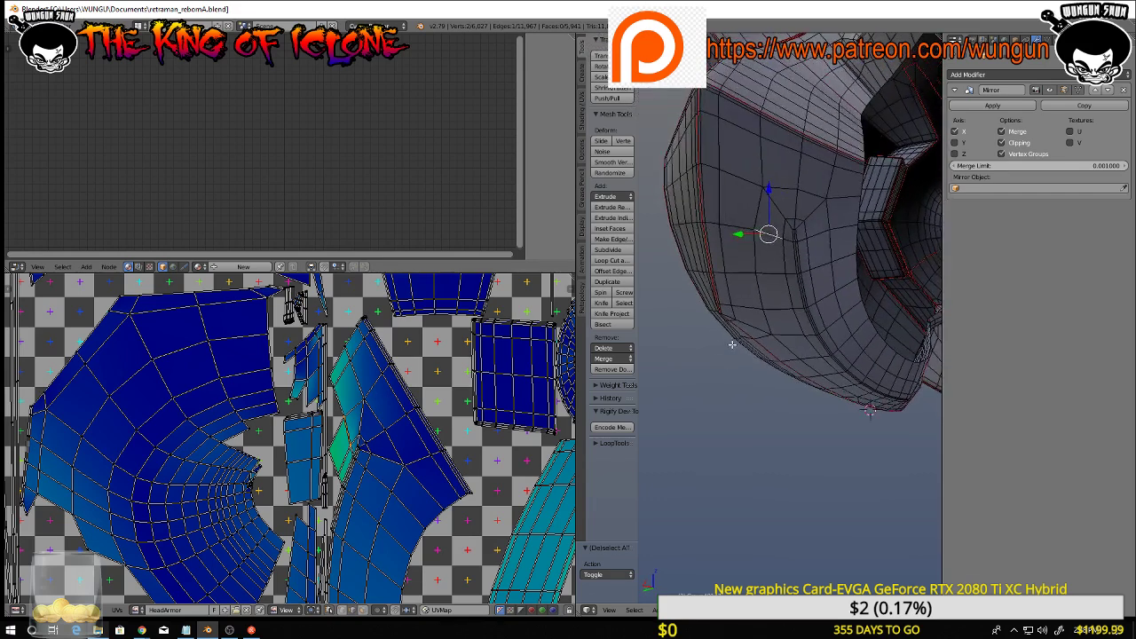
middle_click_drag(782, 238, 758, 222)
right_click(761, 196)
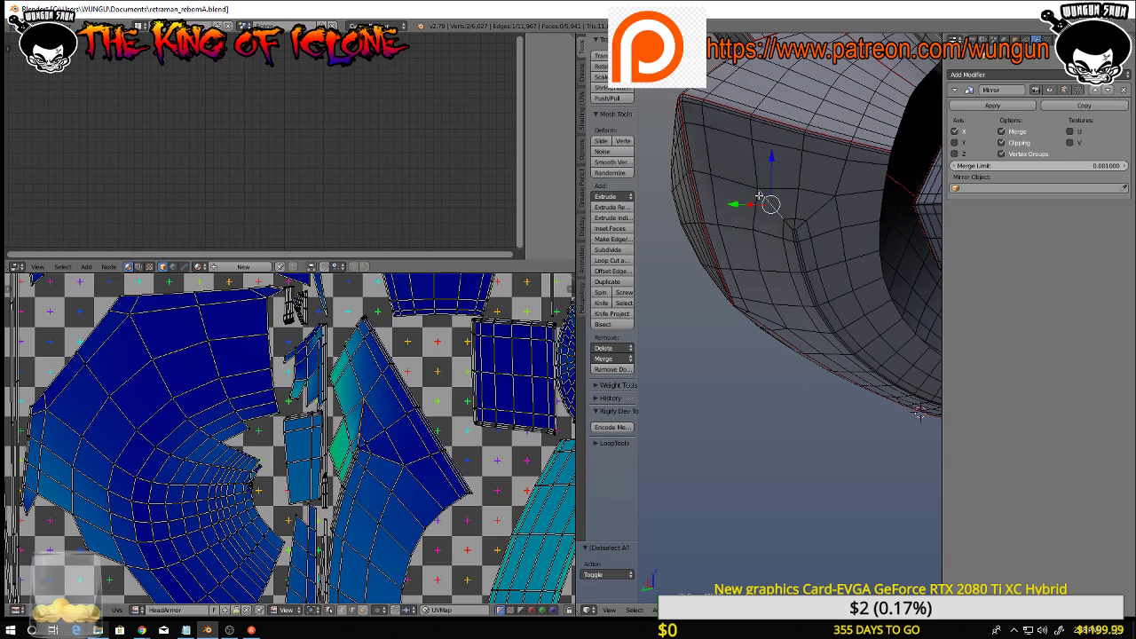
right_click(747, 189, "shift")
right_click(701, 174, "shift")
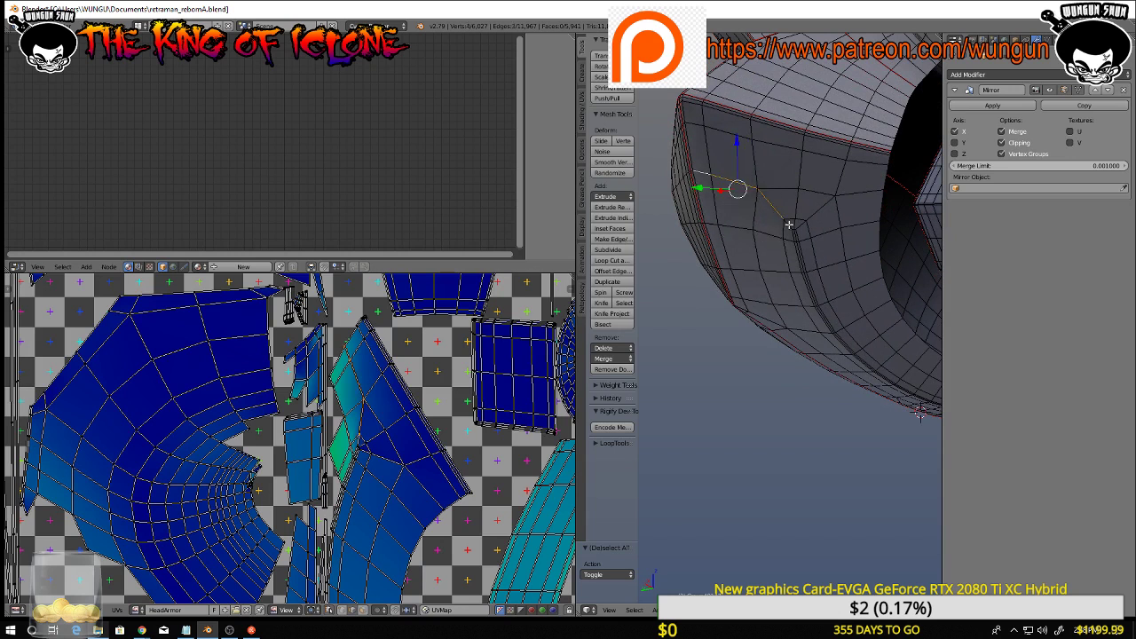
right_click(775, 208, "shift")
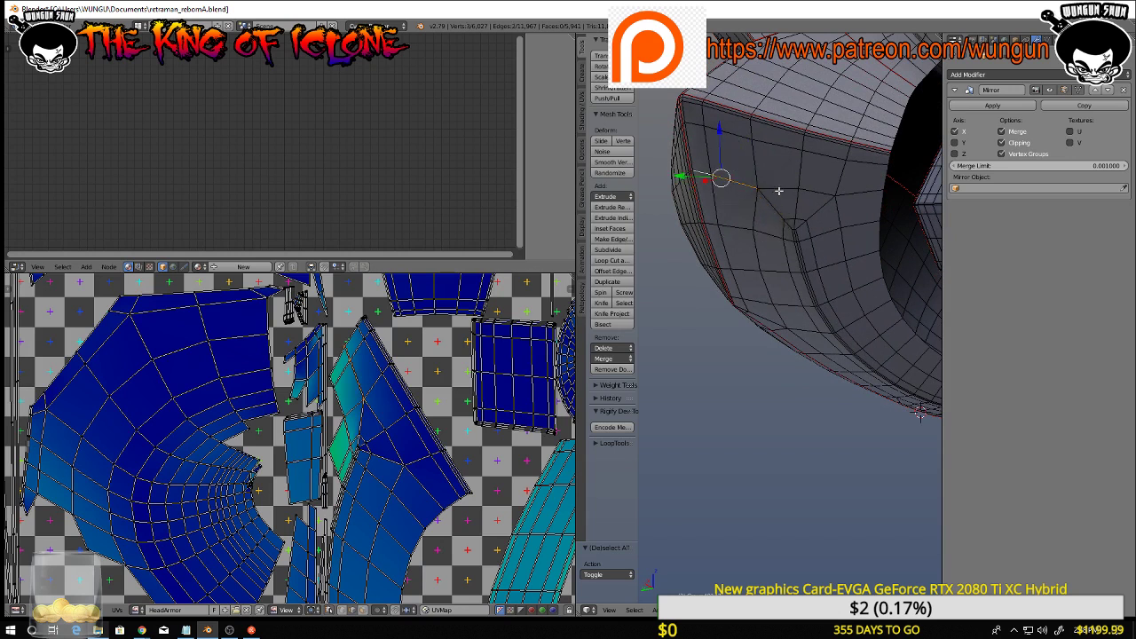
right_click(796, 222, "shift")
right_click(790, 229, "shift")
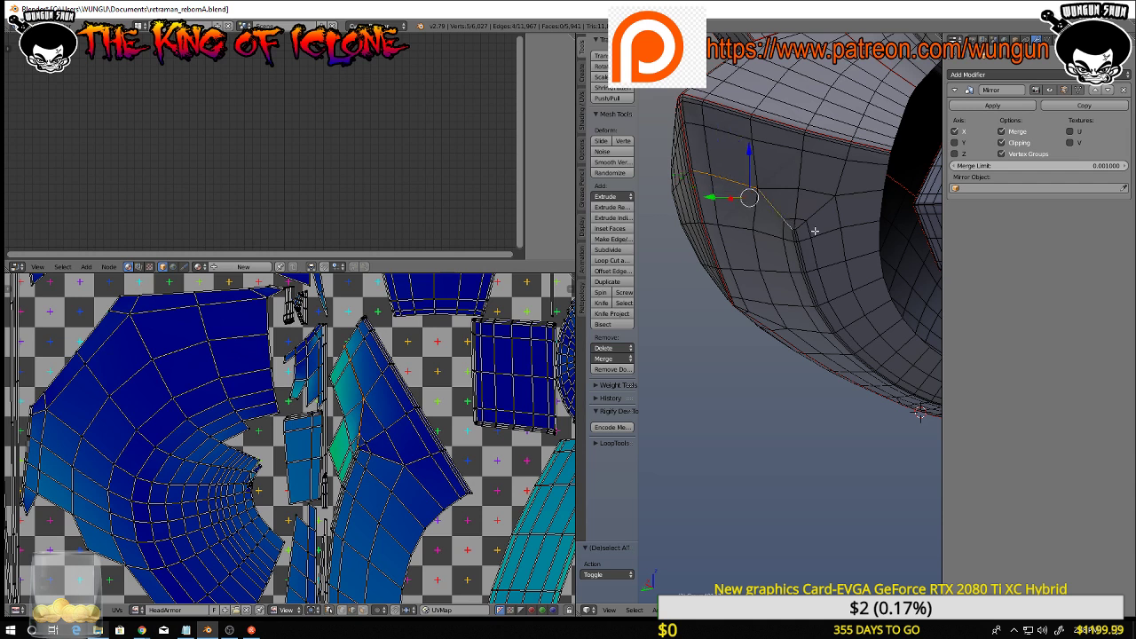
Extend the edge chain from the ridge's start to the rim of the opening, mark it as a seam, and clear the selection
scroll(797, 233, "up", 3)
right_click(773, 227, "shift")
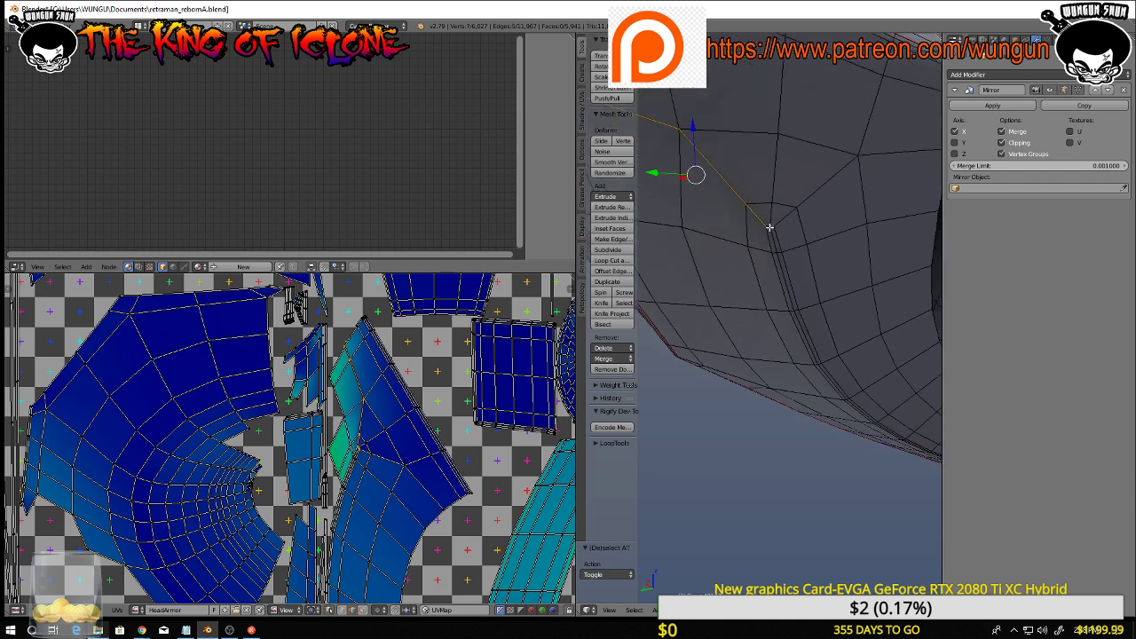
right_click(789, 218, "shift")
right_click(816, 193, "shift")
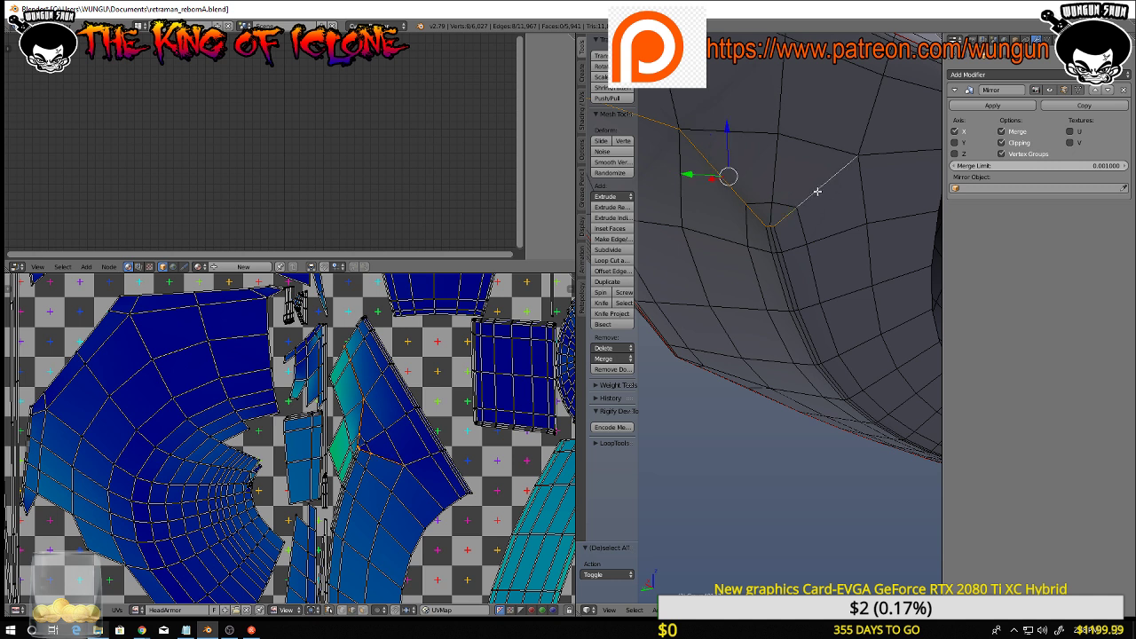
scroll(832, 206, "down", 4)
middle_click_drag(833, 207, 799, 231)
scroll(797, 231, "down", 1)
right_click(816, 209, "shift")
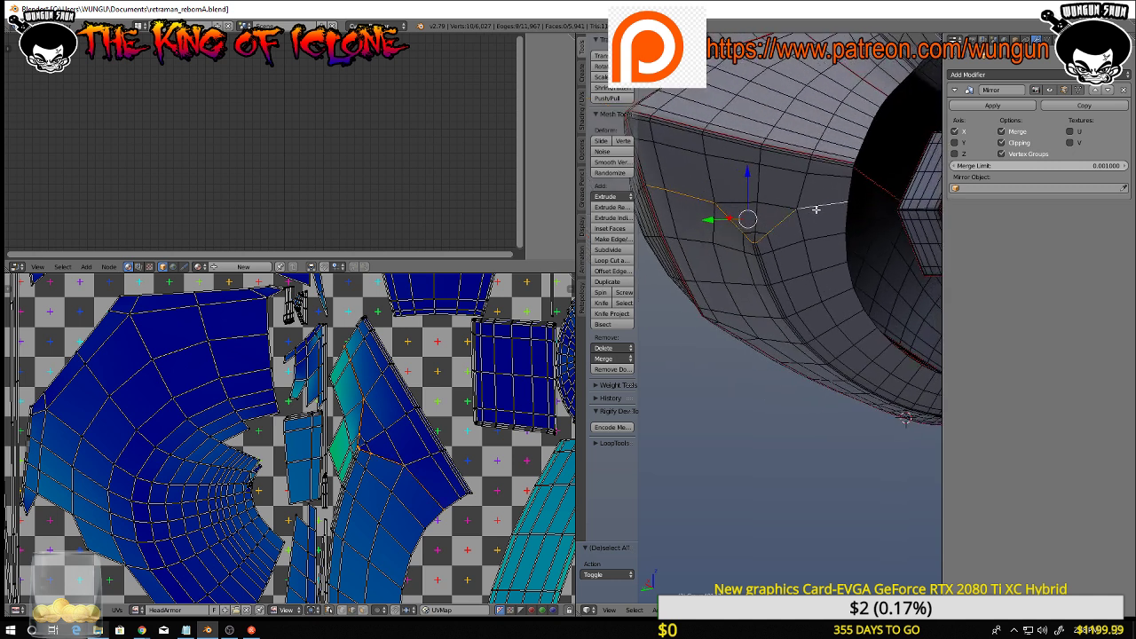
scroll(827, 242, "down", 2)
middle_click_drag(815, 335, 810, 336)
key("ctrl+e")
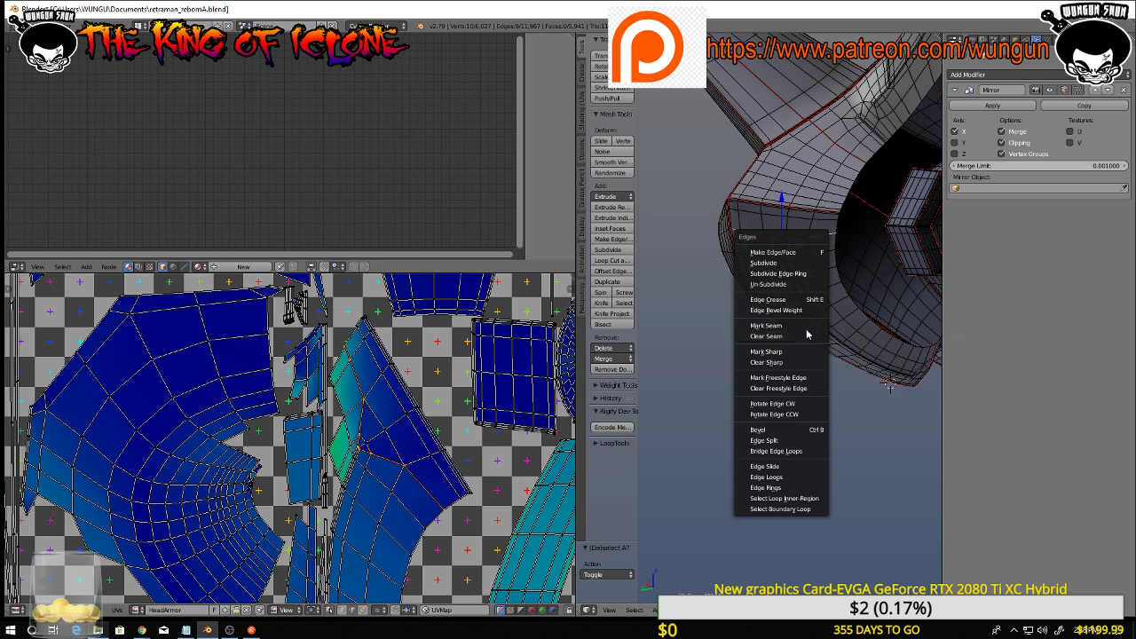
left_click(807, 330)
middle_click_drag(813, 350, 815, 344)
key("a")
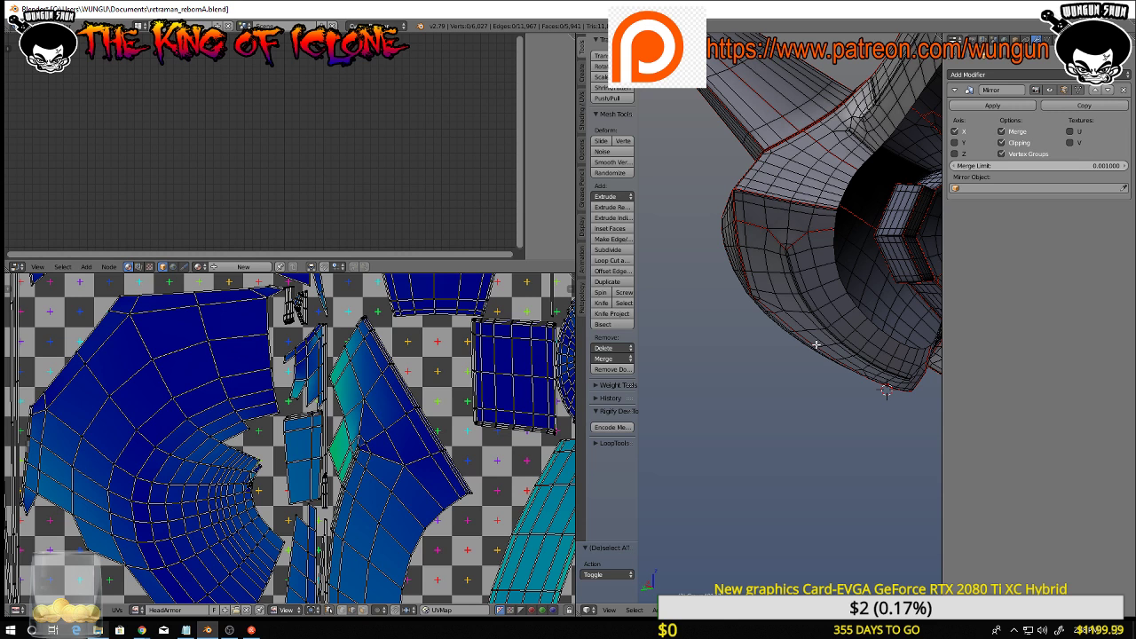
Locate the green faces and the teal curved strip of the UV layout on the head armor by selecting their edges
right_click(351, 363)
middle_click_drag(722, 333, 715, 348)
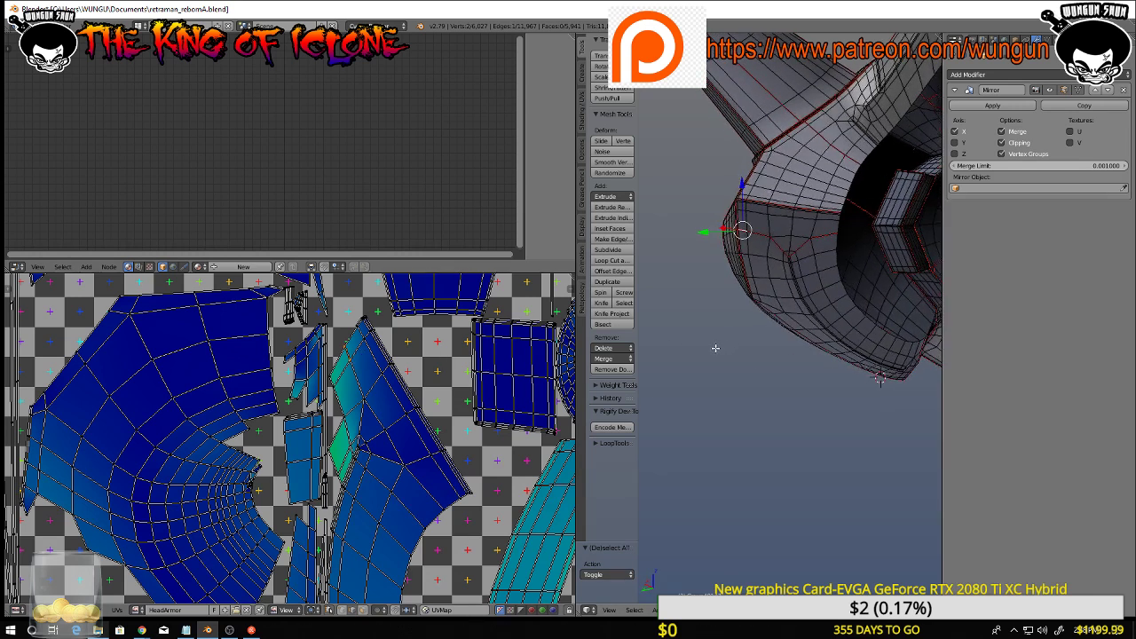
middle_click_drag(472, 446, 343, 302)
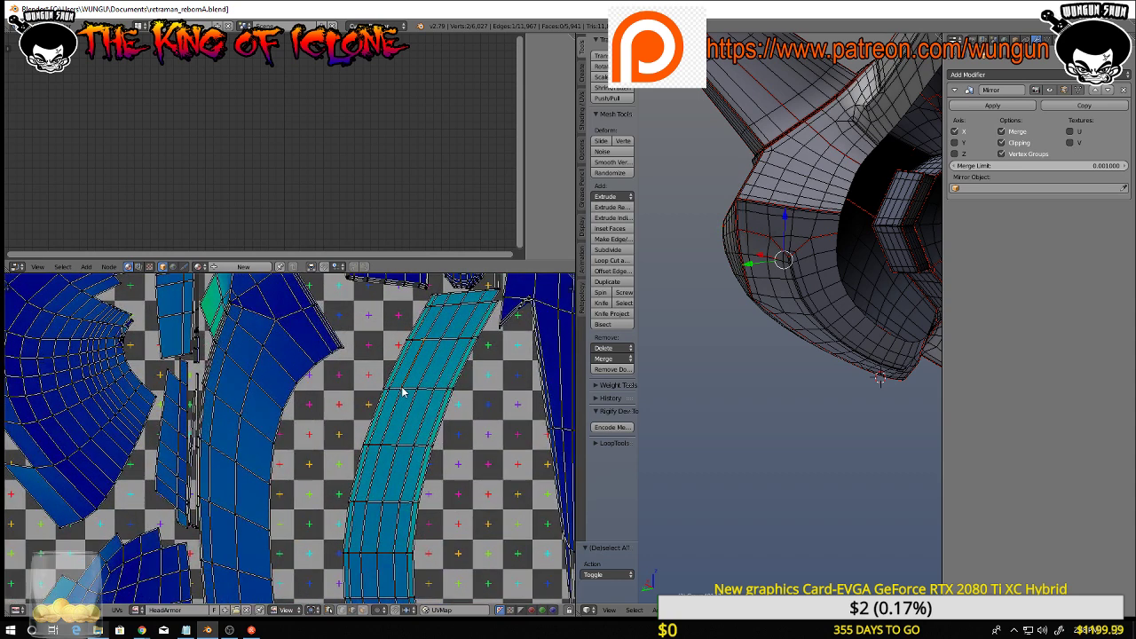
middle_click_drag(763, 421, 924, 412)
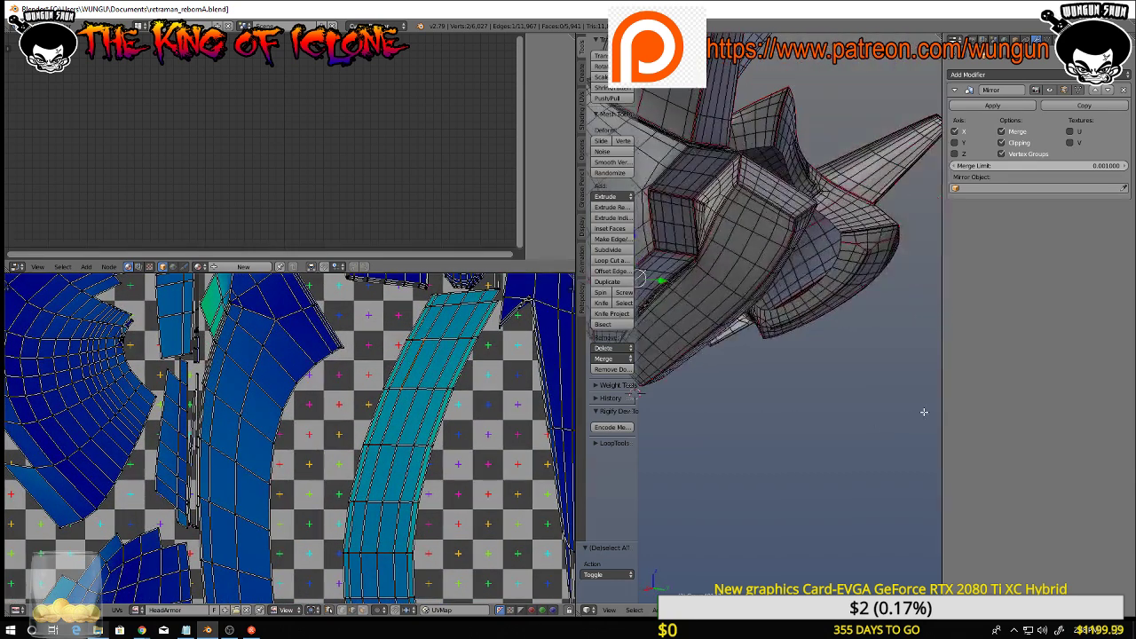
middle_click_drag(843, 380, 737, 365)
scroll(467, 376, "down", 5)
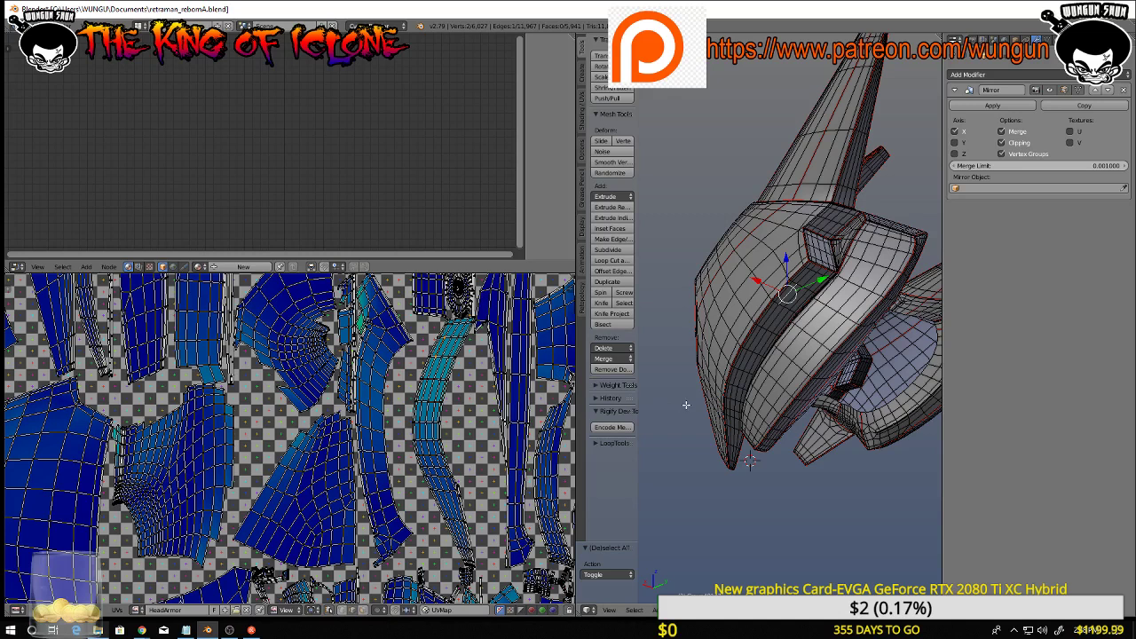
scroll(690, 410, "up", 3)
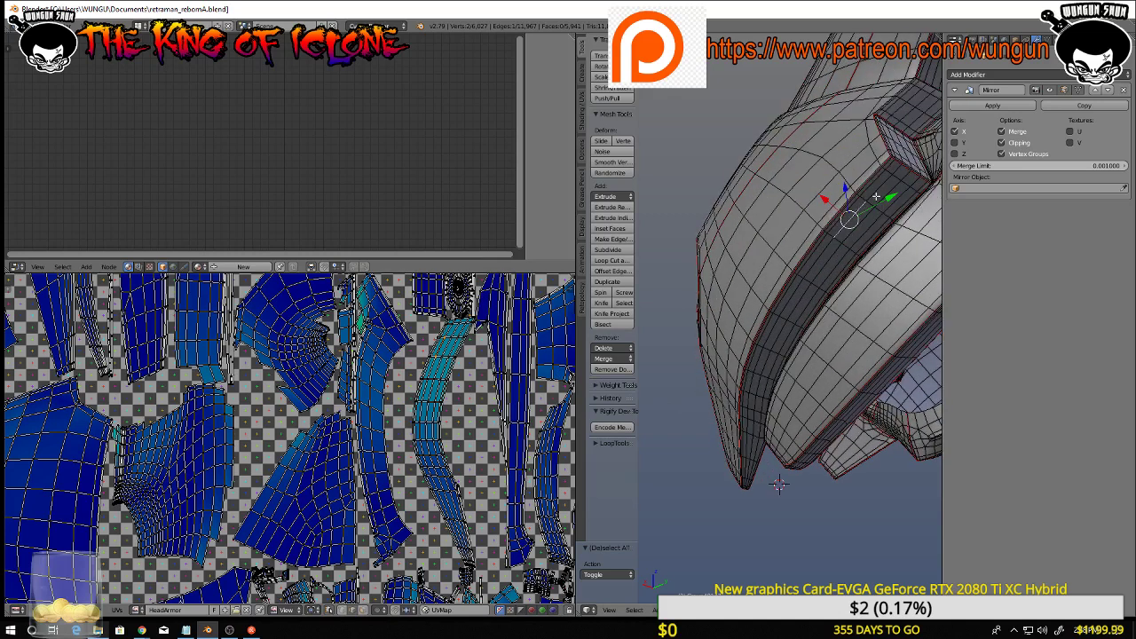
middle_click_drag(778, 484, 828, 404)
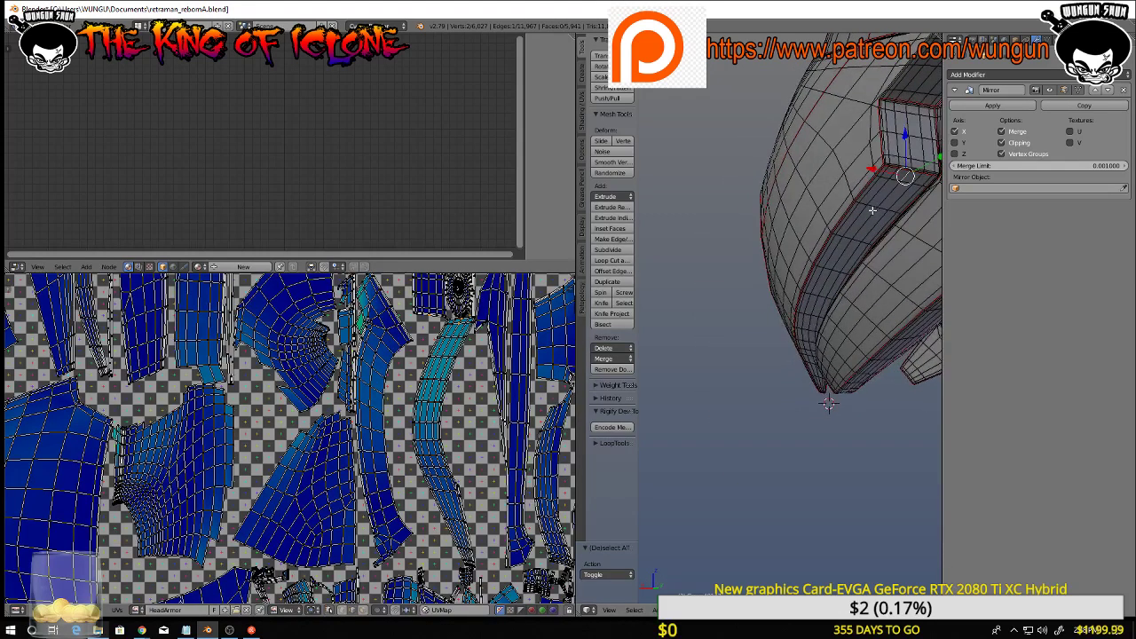
Select the edge loop running lengthwise through the dark recessed strip on the side of the head armor
right_click(891, 199, "alt")
scroll(885, 207, "down", 6)
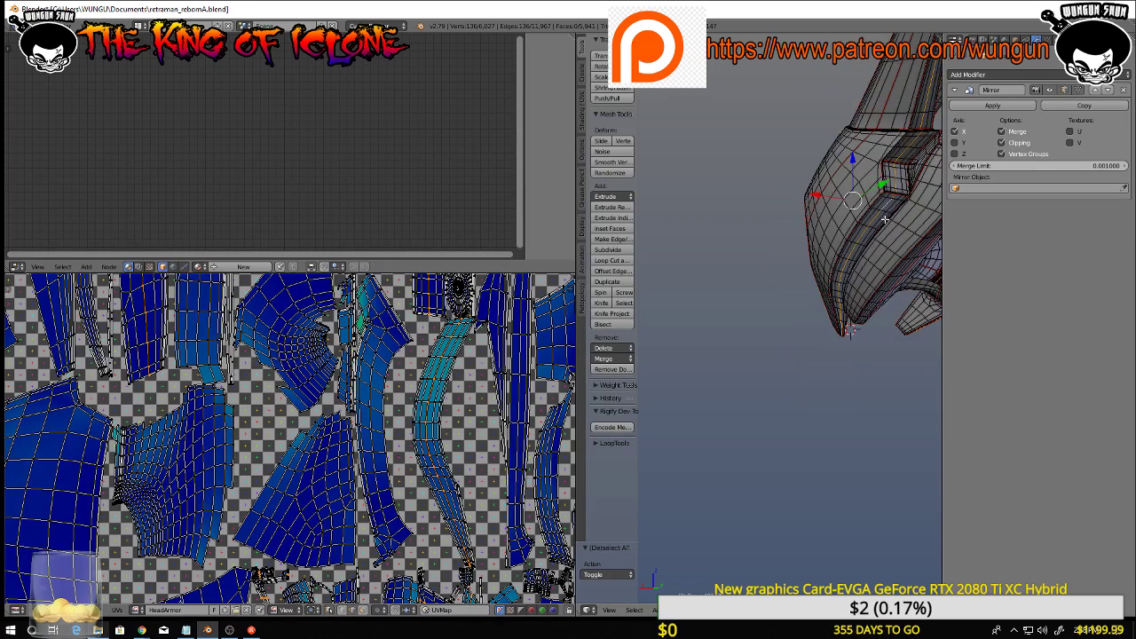
scroll(874, 213, "up", 4)
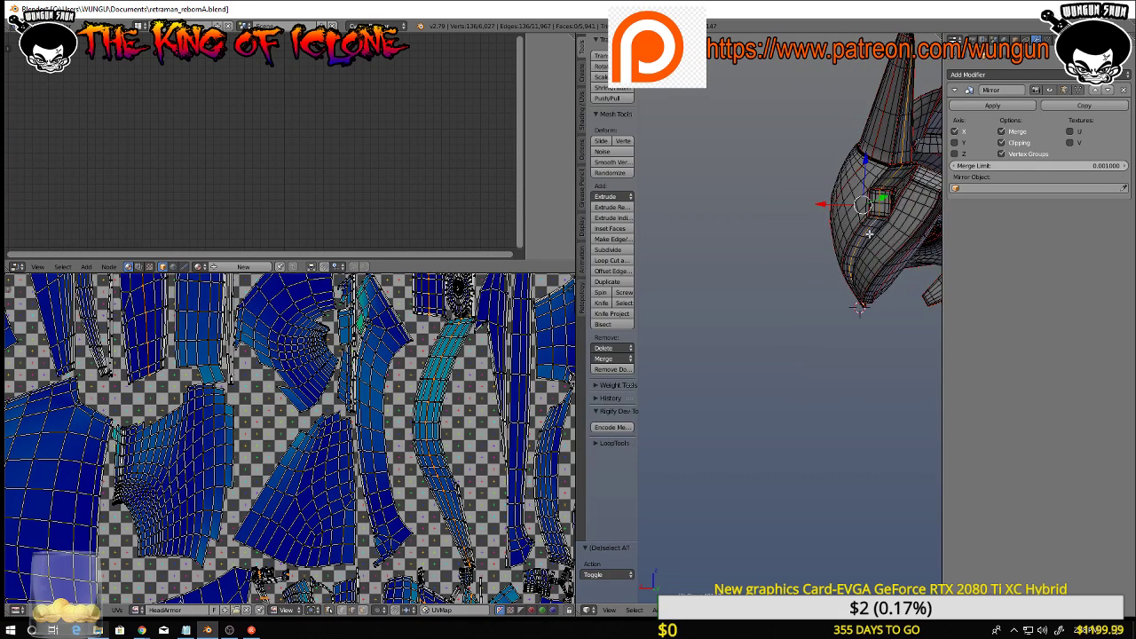
middle_click_drag(874, 213, 833, 221)
scroll(774, 332, "down", 6)
scroll(791, 220, "up", 3)
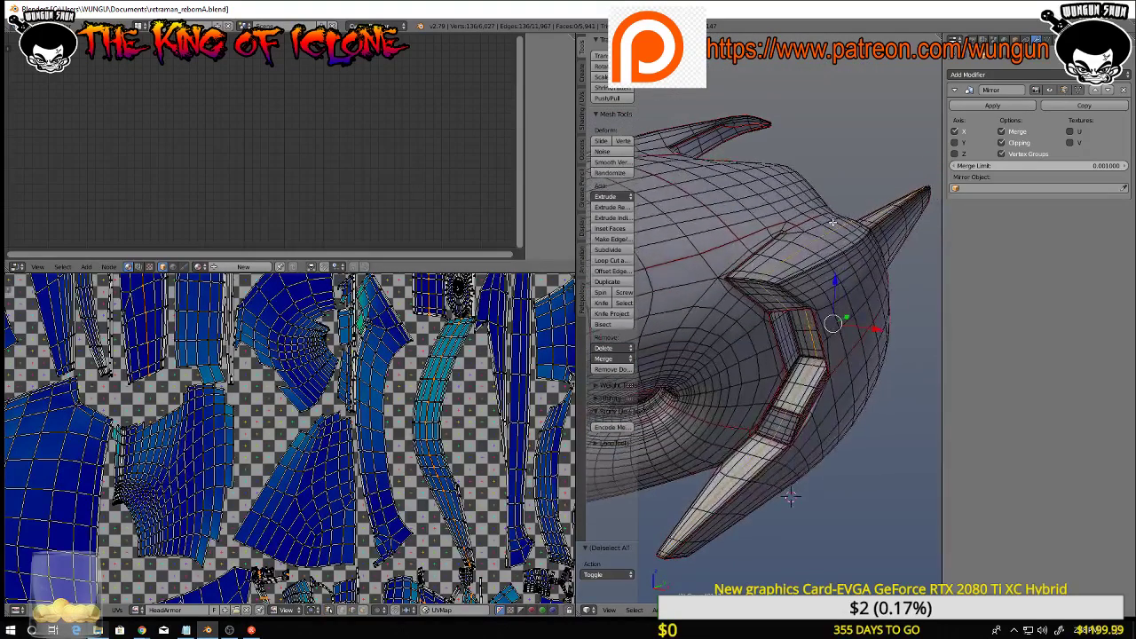
Undo a first loop addition on the ledge above the recess, and add the edges along the ledge's front border to the selection
right_click(791, 277, "alt+shift")
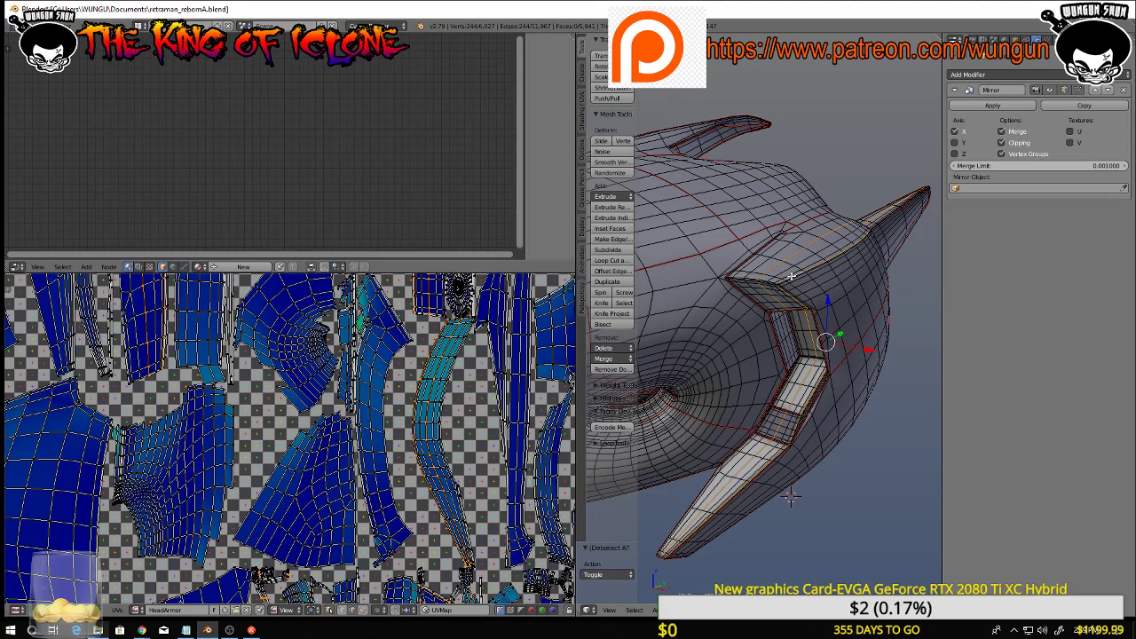
key("ctrl+z")
scroll(763, 296, "up", 3)
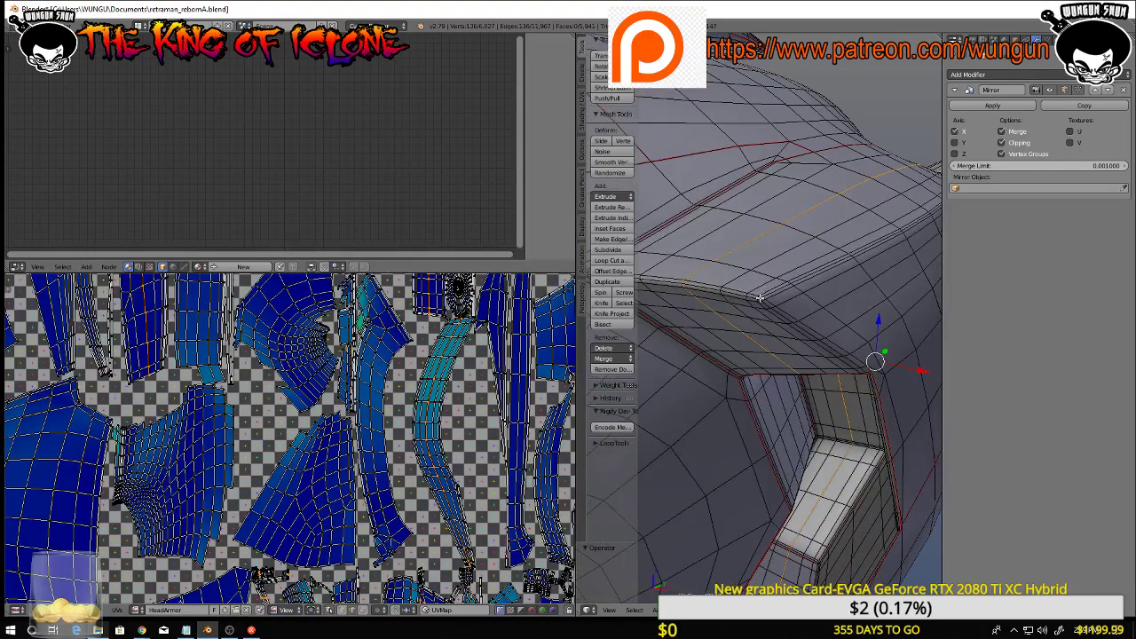
left_click(753, 298, "alt+shift")
right_click(767, 295, "alt+shift")
scroll(769, 292, "down", 4)
middle_click_drag(782, 275, 804, 312)
middle_click_drag(823, 271, 753, 319)
scroll(763, 312, "up", 2)
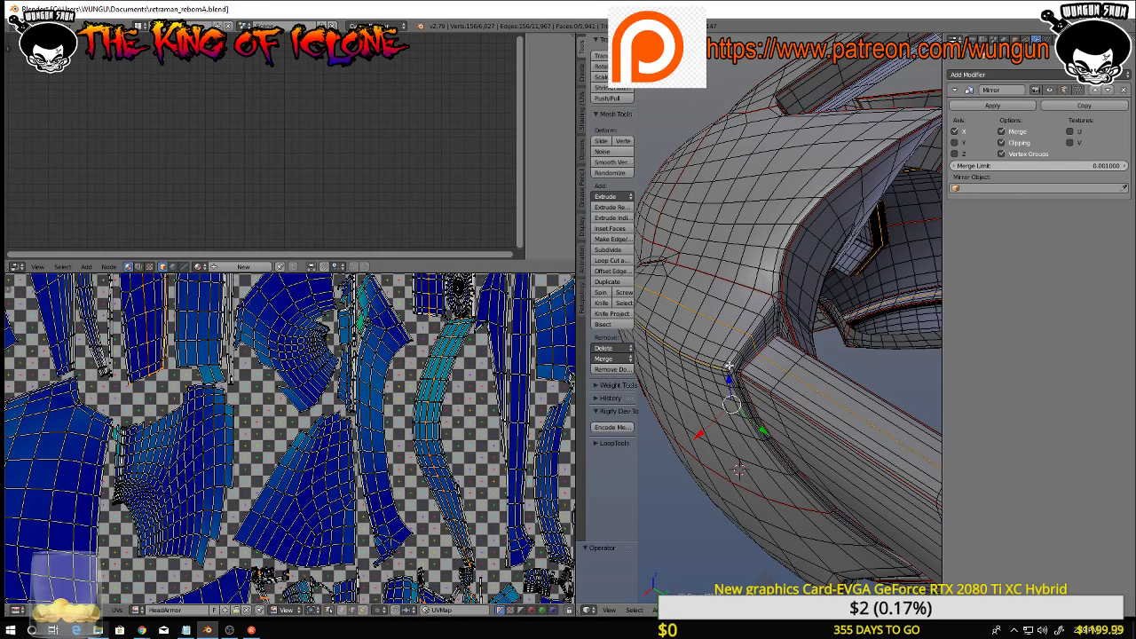
Refine the selected edges around the corner where the ledge meets the base of the side spike
scroll(742, 354, "up", 2)
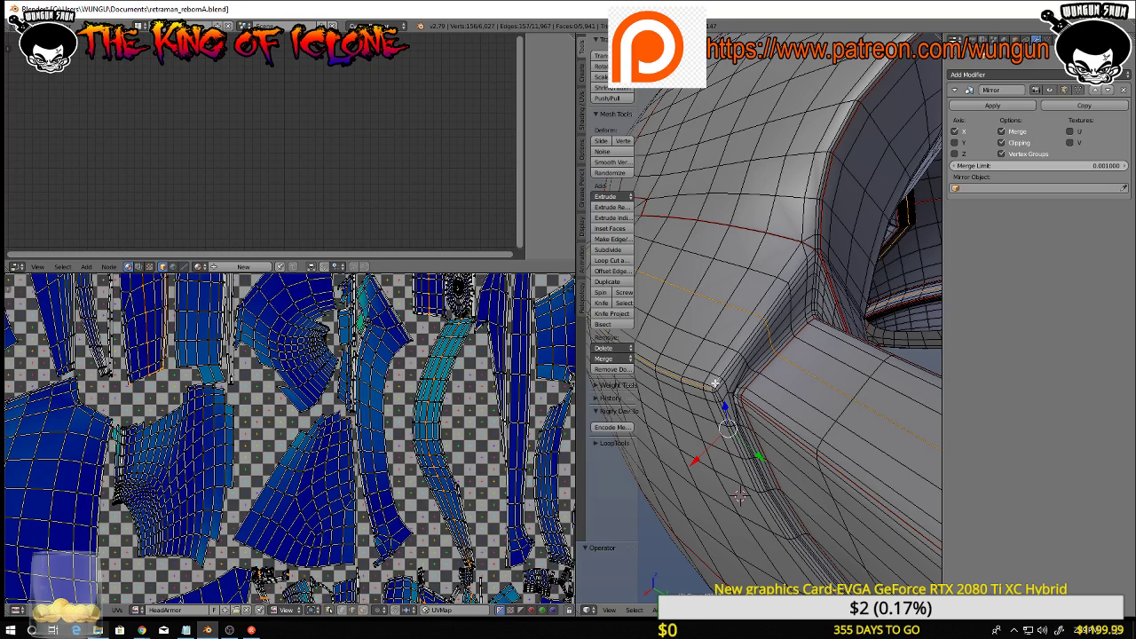
right_click(782, 287, "shift")
right_click(803, 264, "shift")
middle_click_drag(869, 243, 843, 245)
middle_click_drag(758, 340, 759, 341)
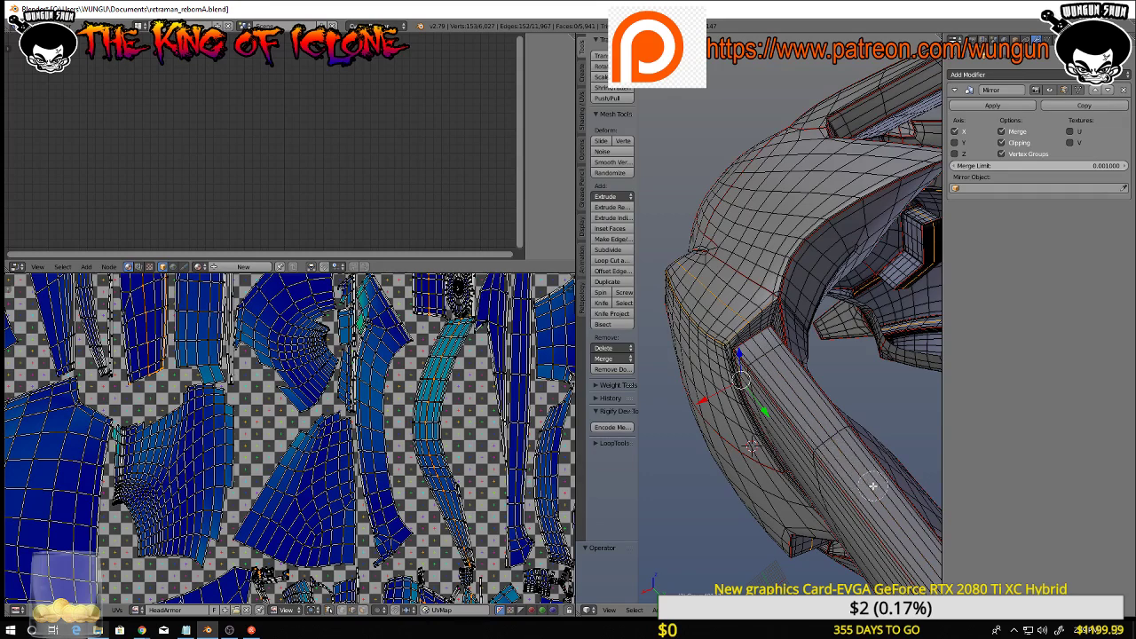
Remove the surplus edges along the side spike from the selection and mark the remaining edges as seams
middle_click_drag(805, 410, 797, 377)
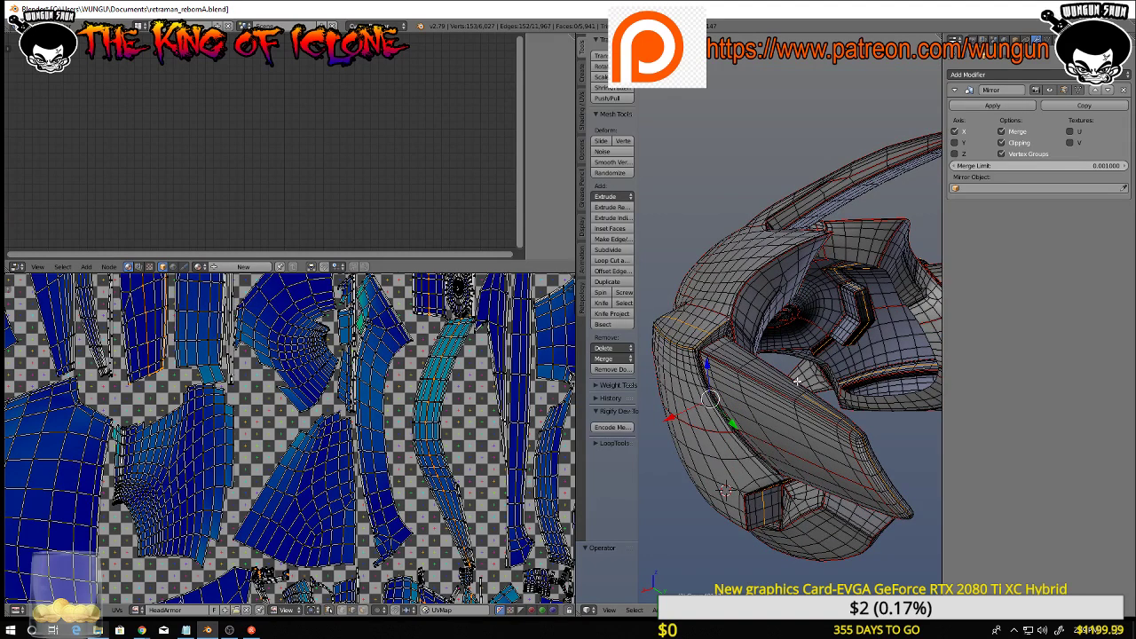
right_click(859, 433, "alt+shift")
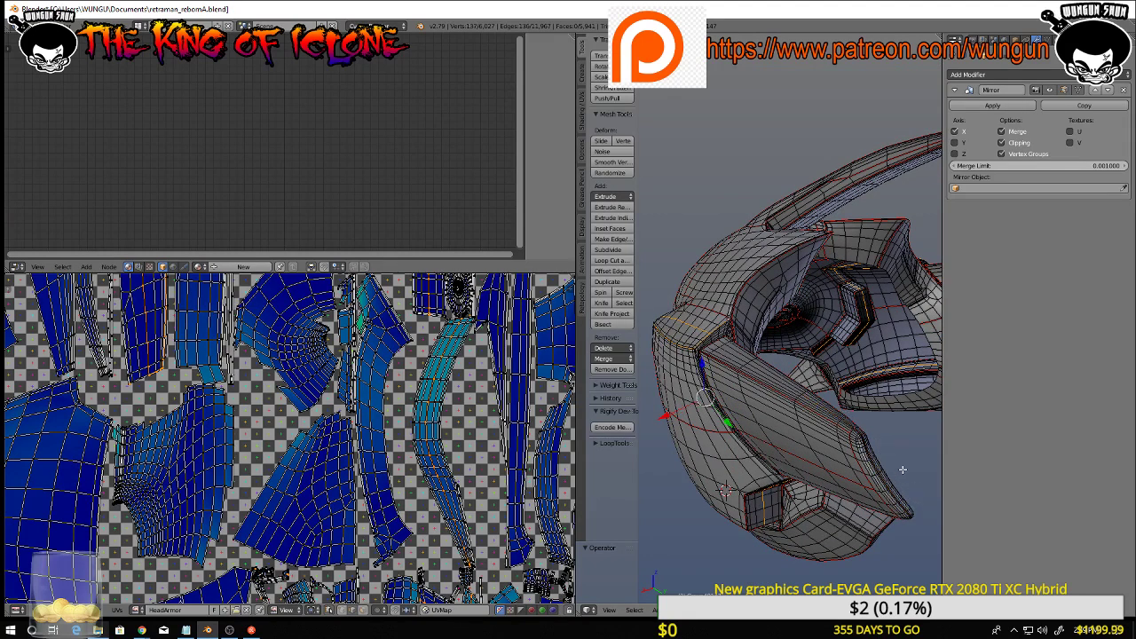
mouse_move(903, 468)
middle_mouse_down()
mouse_move(818, 279)
mouse_move(809, 490)
mouse_move(929, 418)
mouse_move(869, 492)
mouse_move(869, 510)
middle_mouse_up()
key("c")
scroll(808, 489, "up", 3)
scroll(839, 479, "down", 8)
key("ctrl+e")
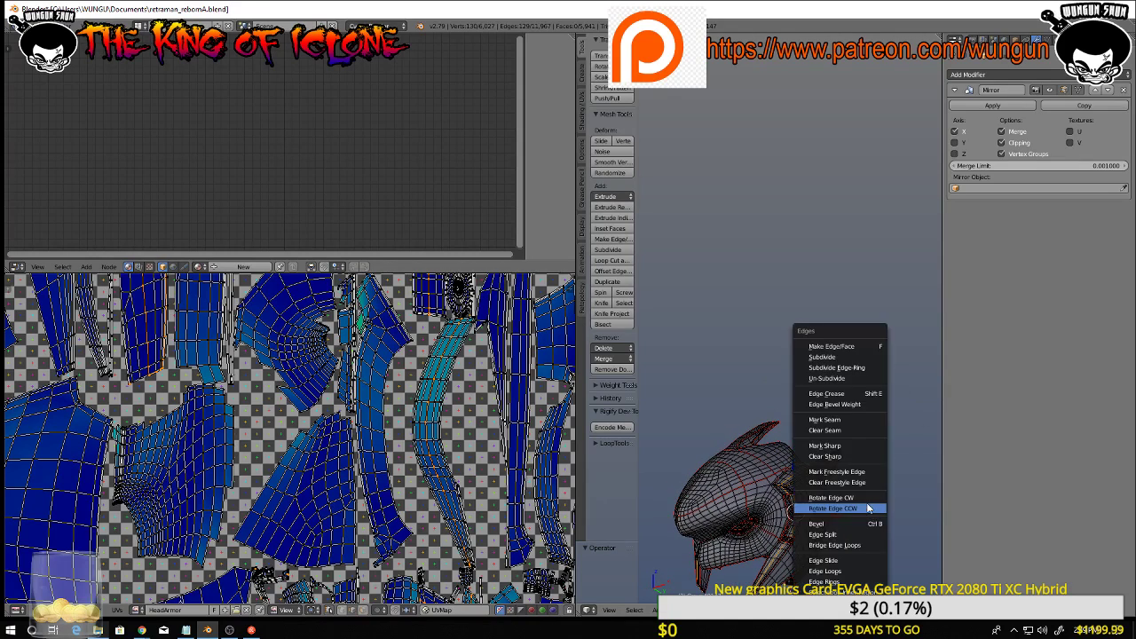
left_click(852, 425)
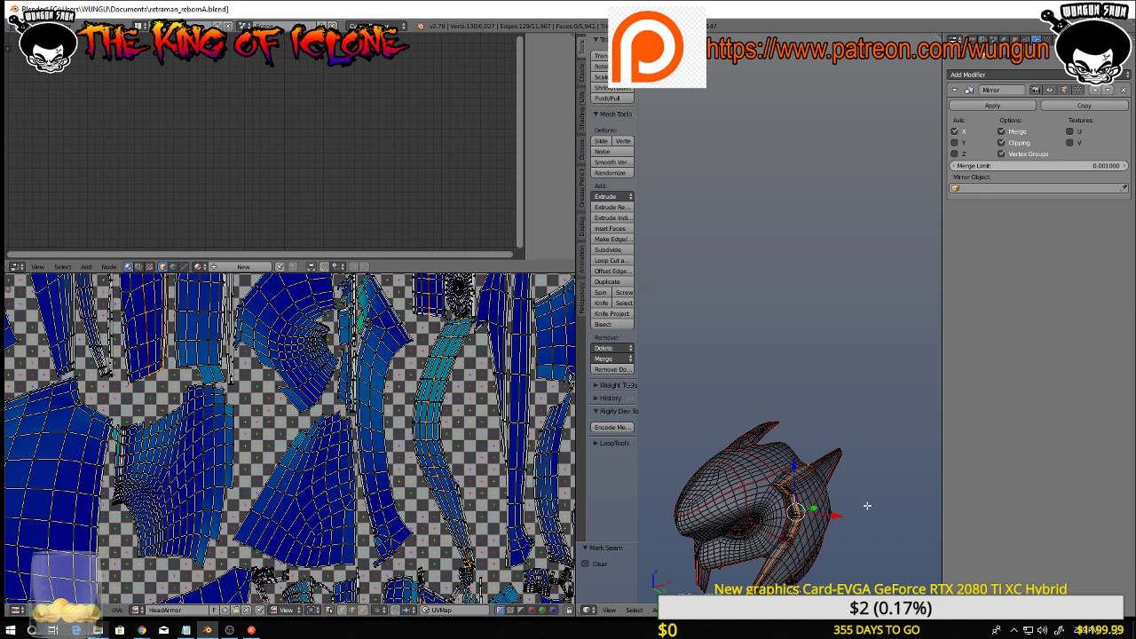
Unwrap the whole mesh with Smart UV Project at angle limit 66 and island margin 0, and clear the selection
key("a")
key("a")
scroll(388, 415, "down", 5)
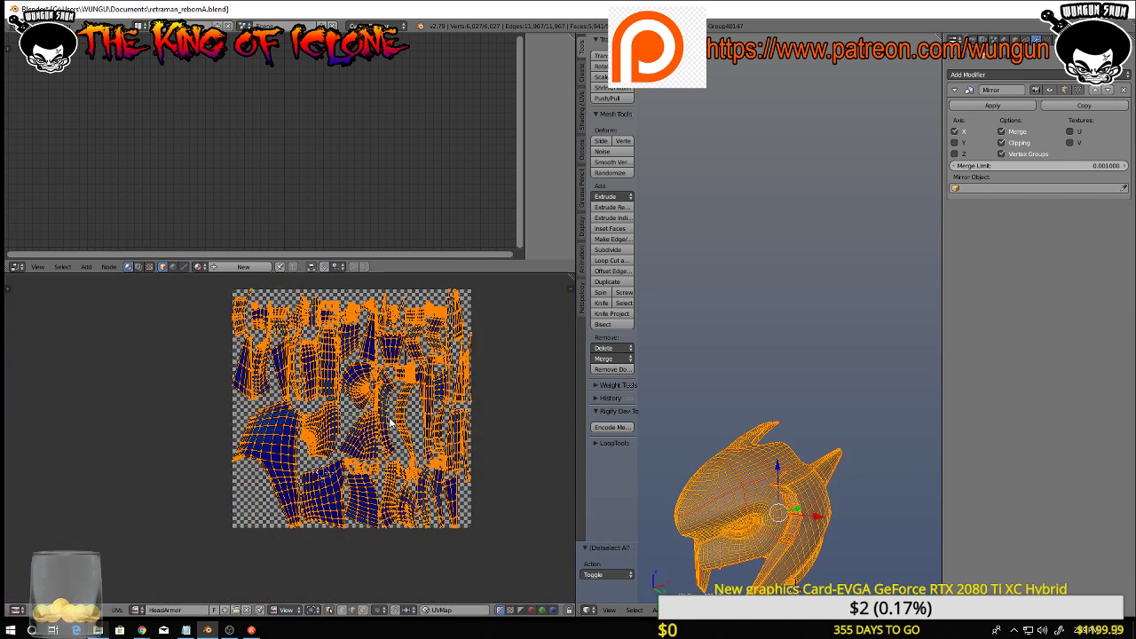
key("u")
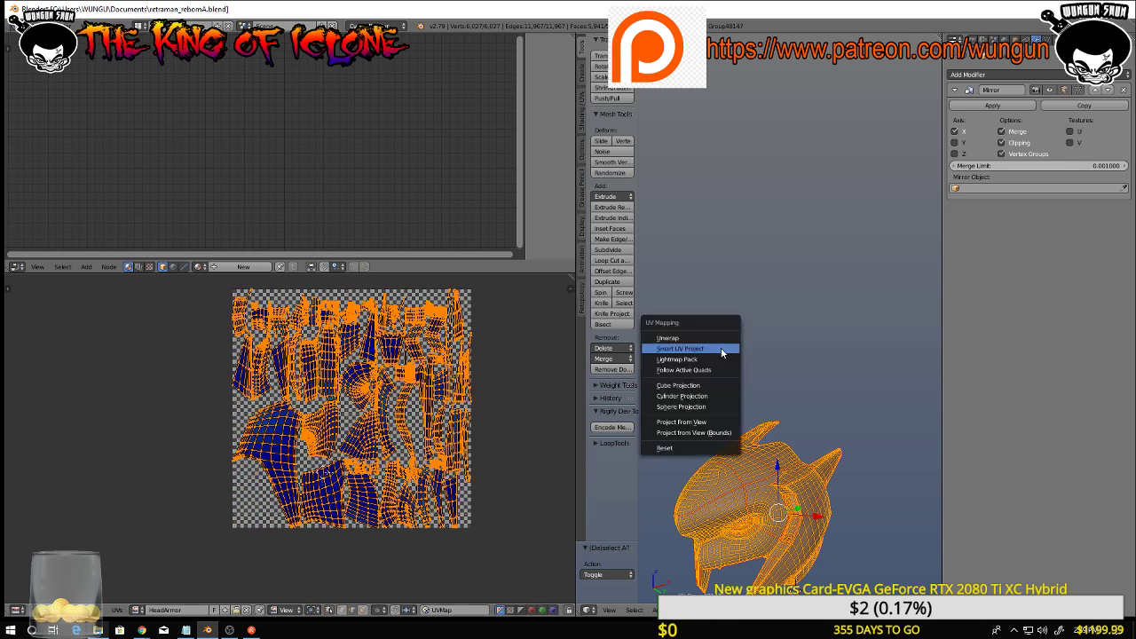
left_click(711, 347)
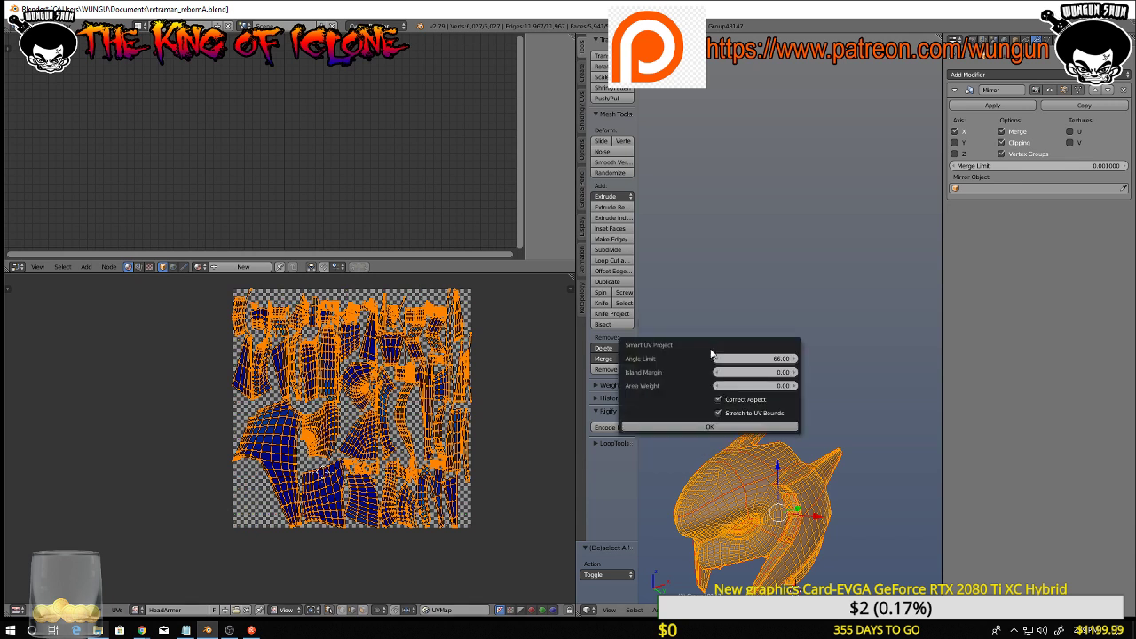
left_click(699, 428)
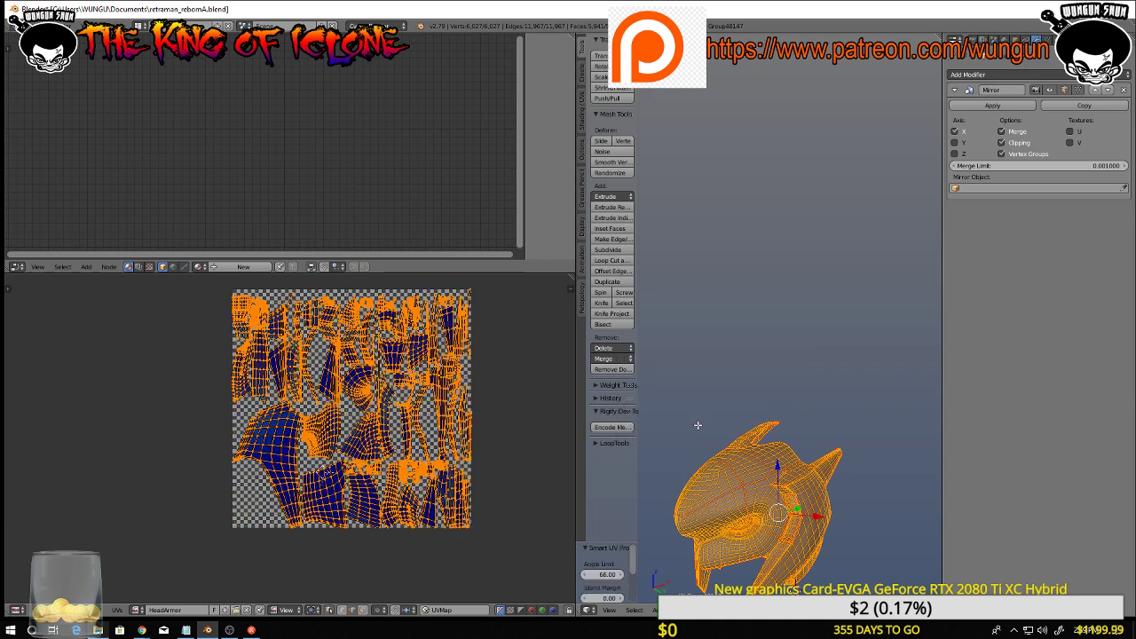
key("a")
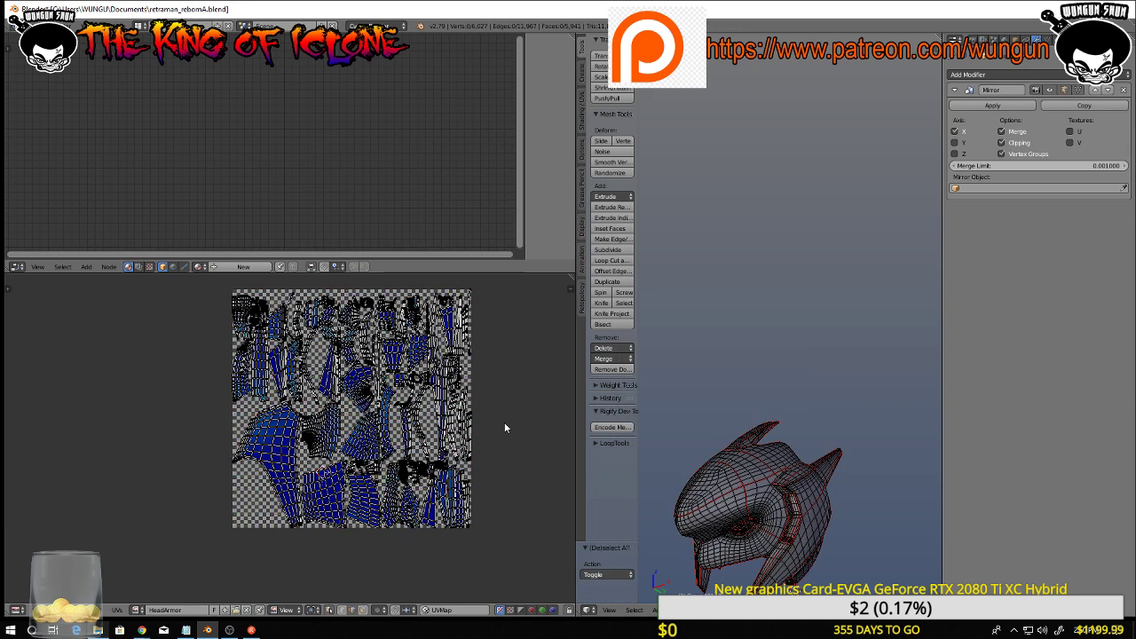
Select the whole head armor mesh, unwrap it along its marked seams with the Angle Based method, and clear the selection
scroll(504, 421, "up", 3)
middle_click_drag(505, 422, 534, 431)
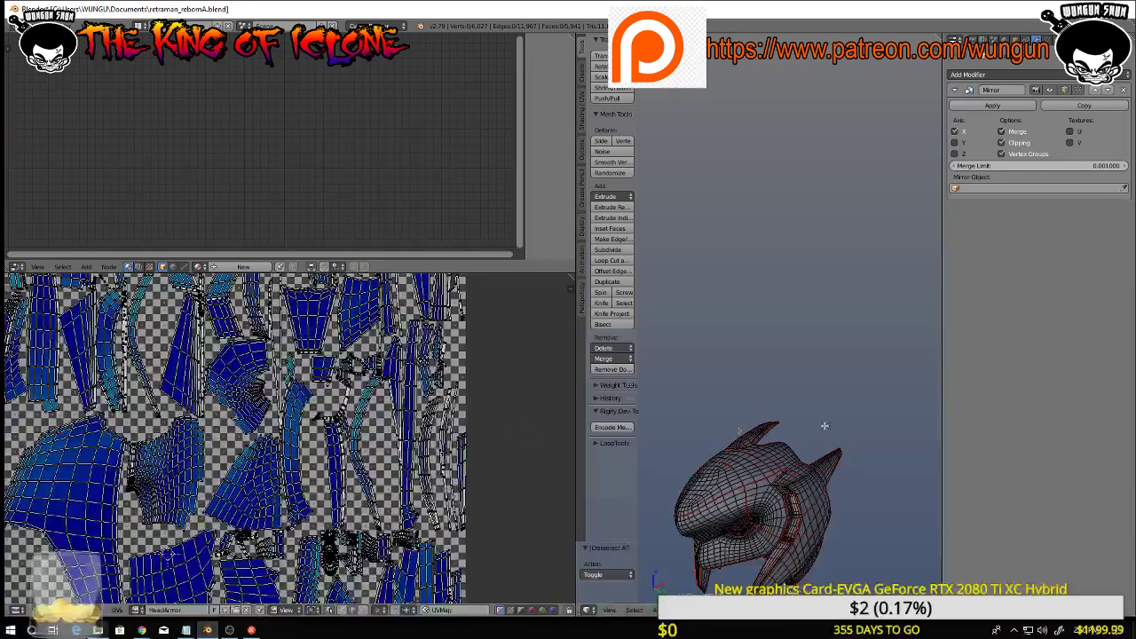
key("u")
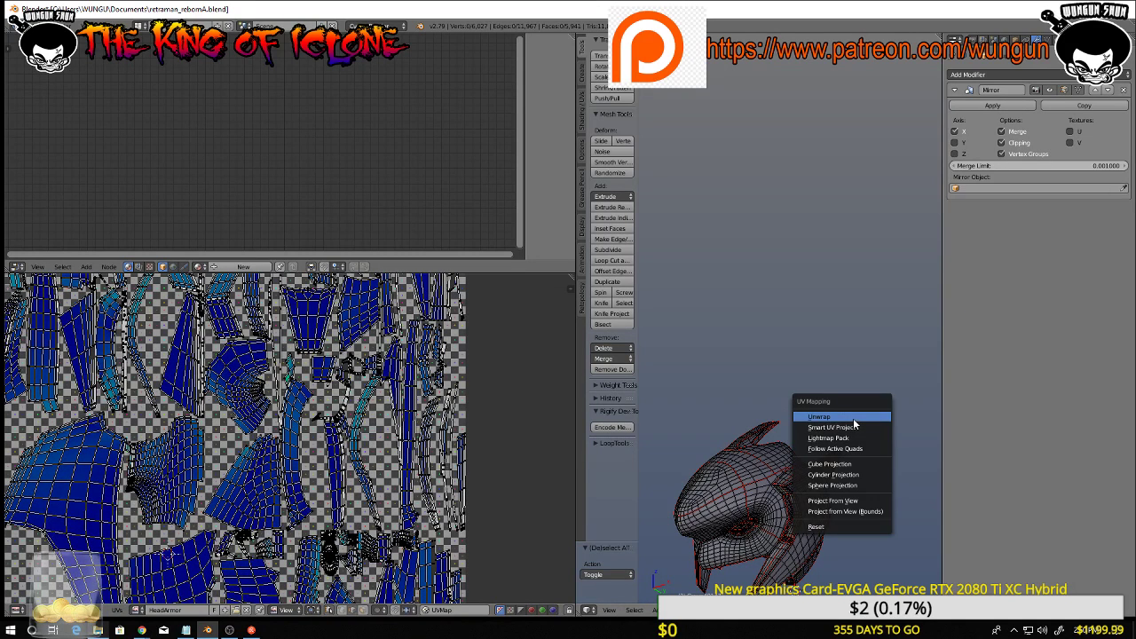
left_click(821, 418)
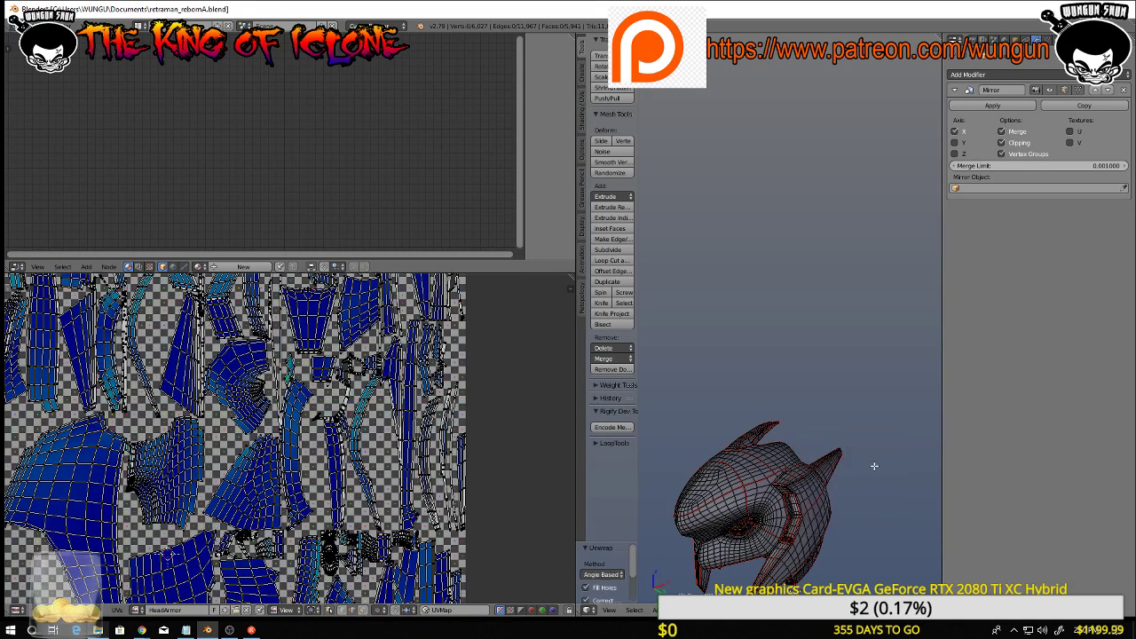
key("a")
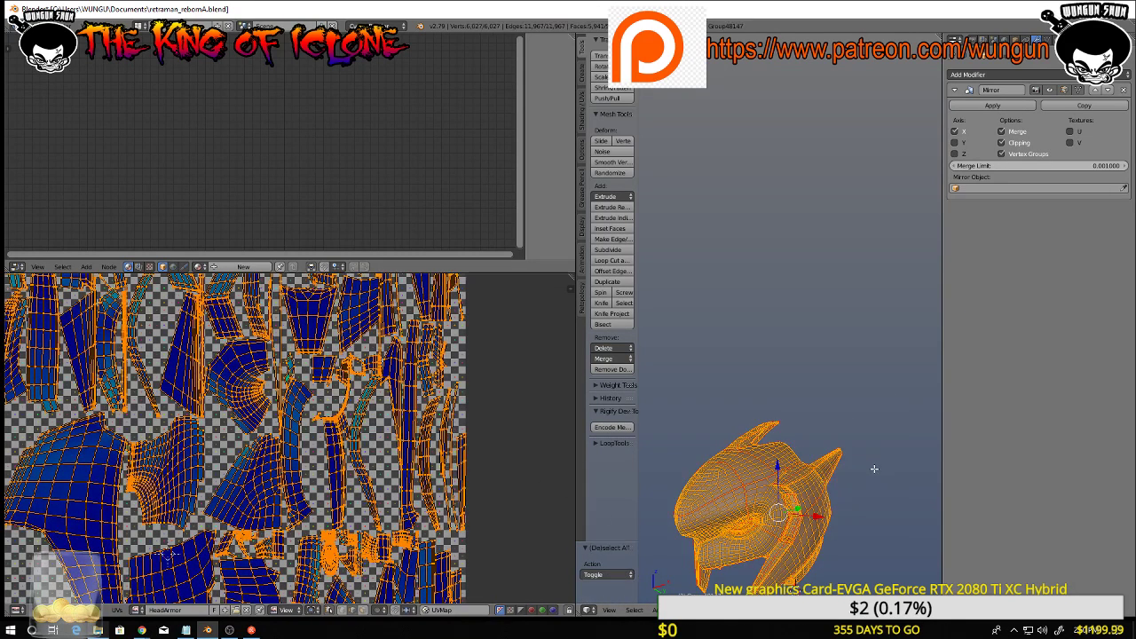
key("u")
left_click(822, 470)
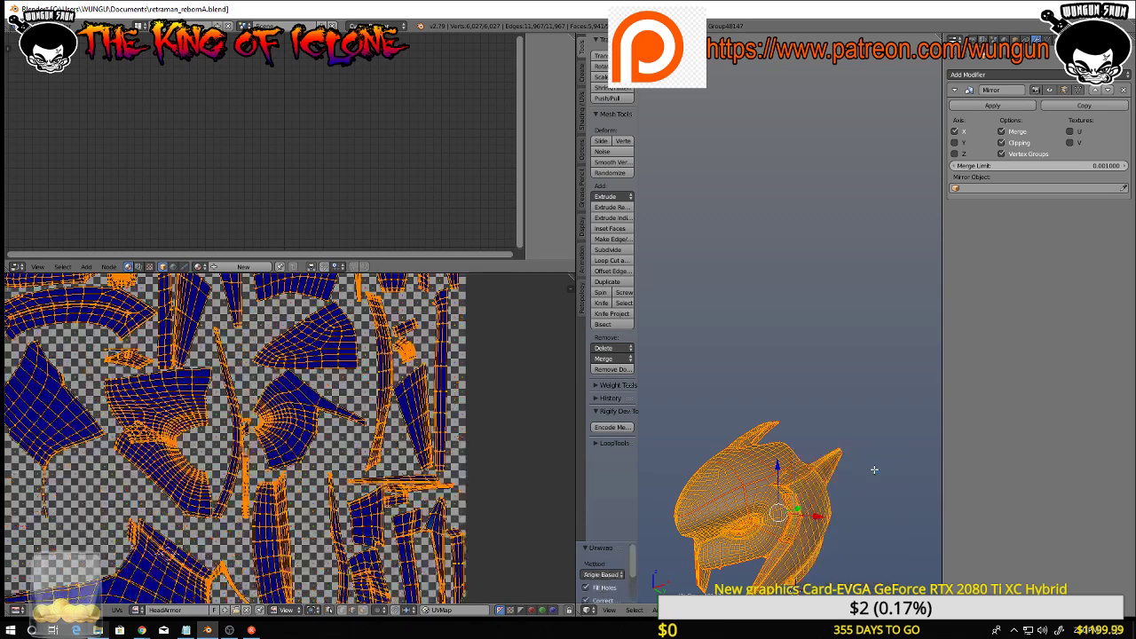
scroll(439, 437, "down", 3)
key("a")
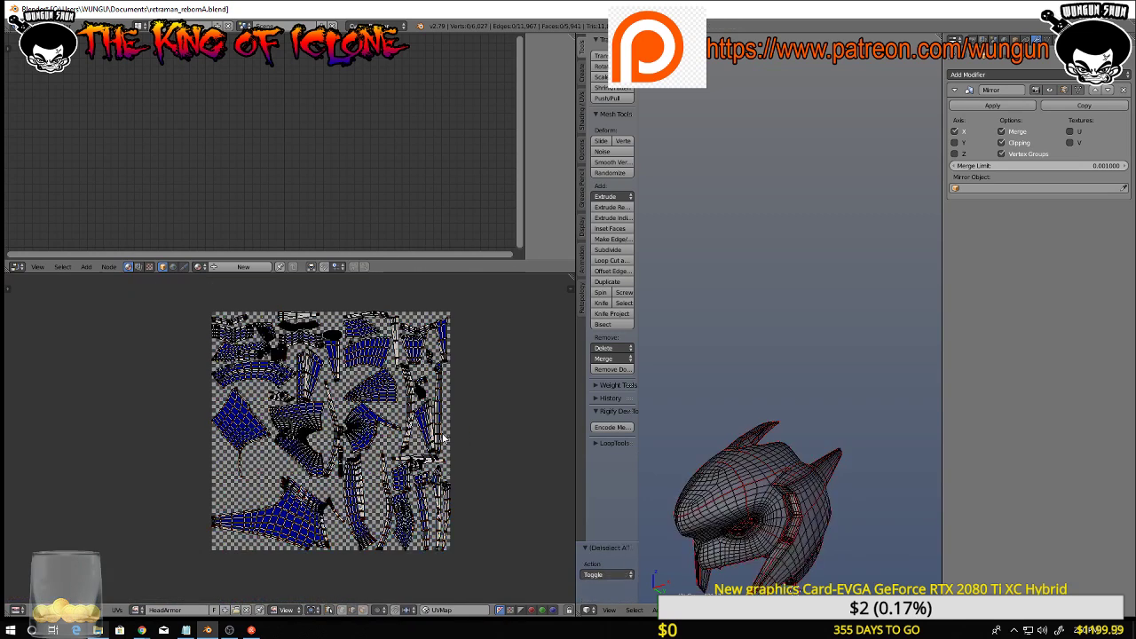
Scale all UV islands down to about 0.907 so they sit inside the HeadArmor image border, and clear the selection
scroll(445, 436, "up", 3)
middle_click_drag(460, 379, 530, 436)
scroll(530, 441, "down", 3)
middle_click_drag(527, 483, 471, 464)
key("a")
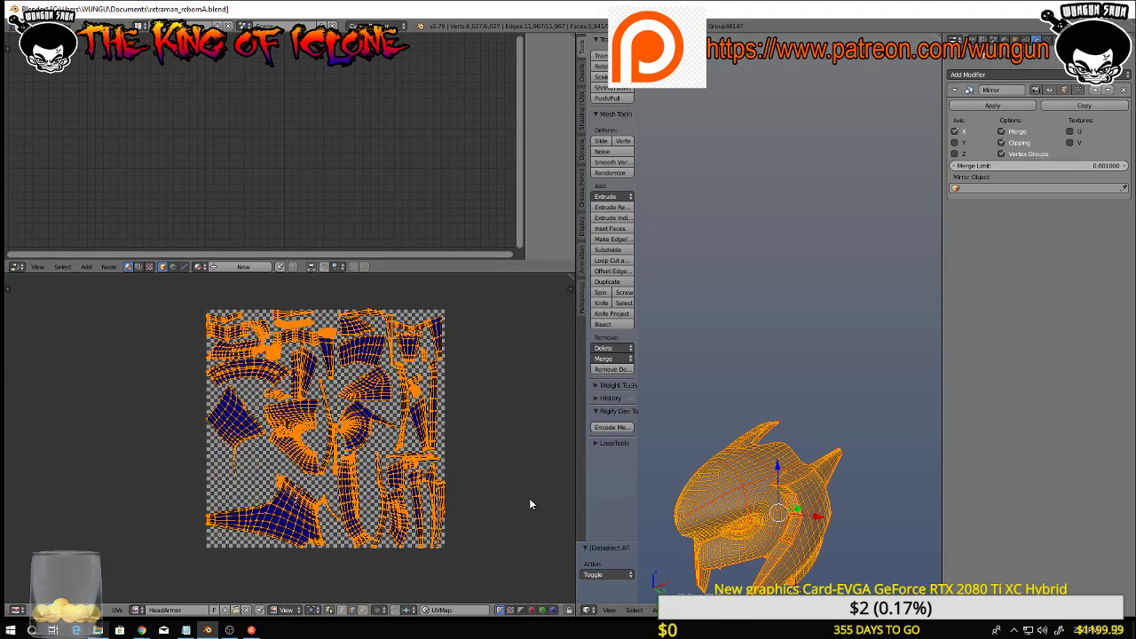
key("s")
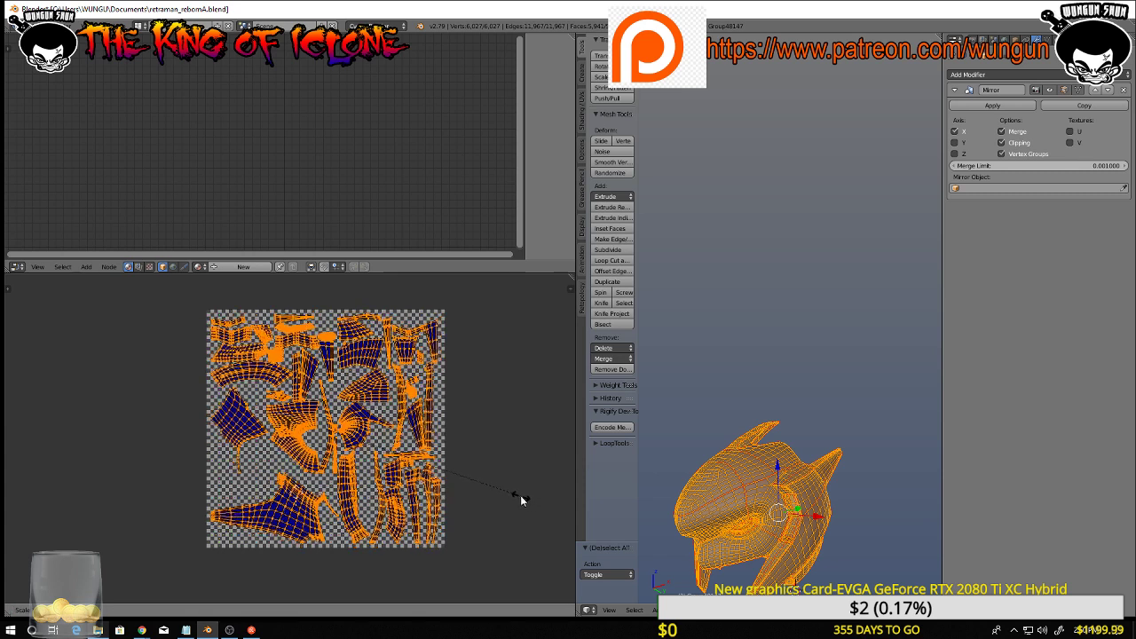
left_click(511, 499)
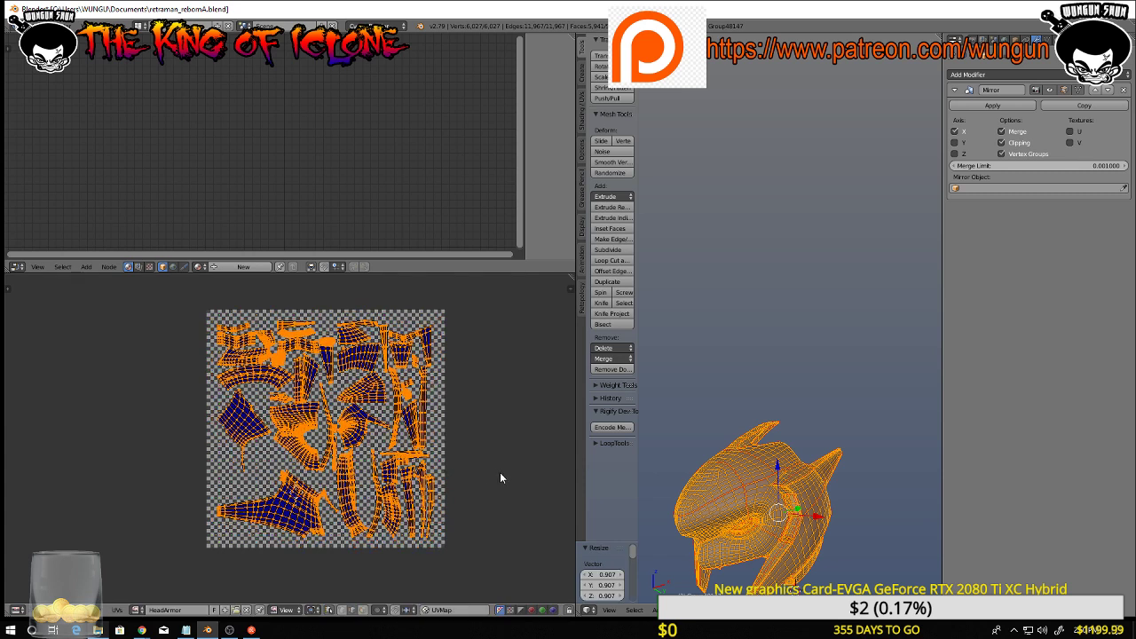
key("a")
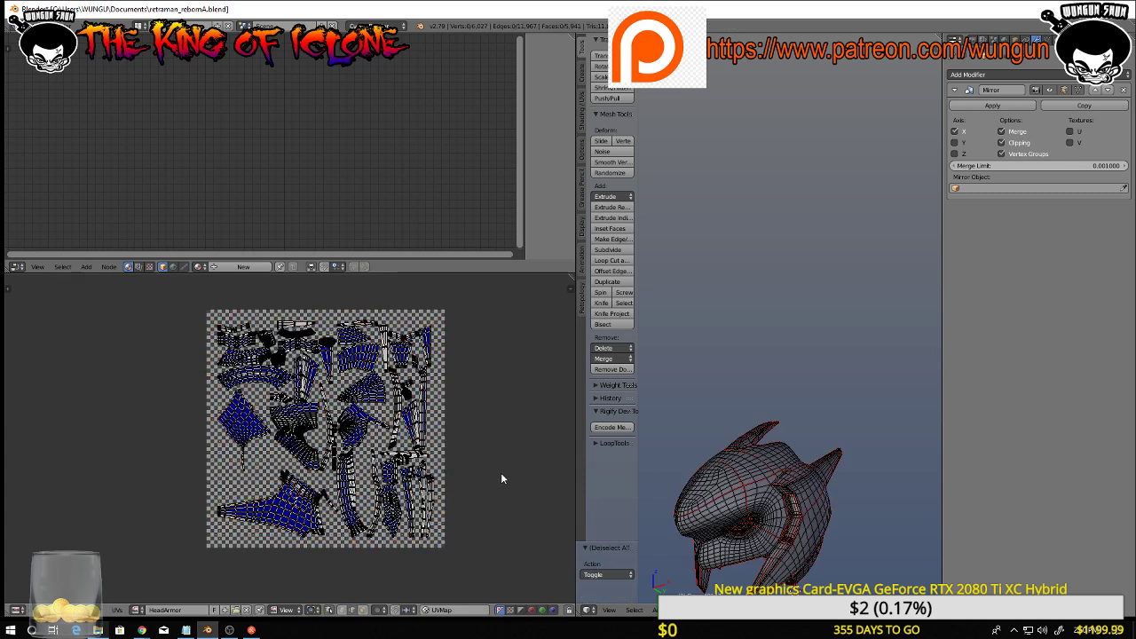
Create a new material for the head armor and place an Image Texture node before the Diffuse BSDF node
left_click(234, 267)
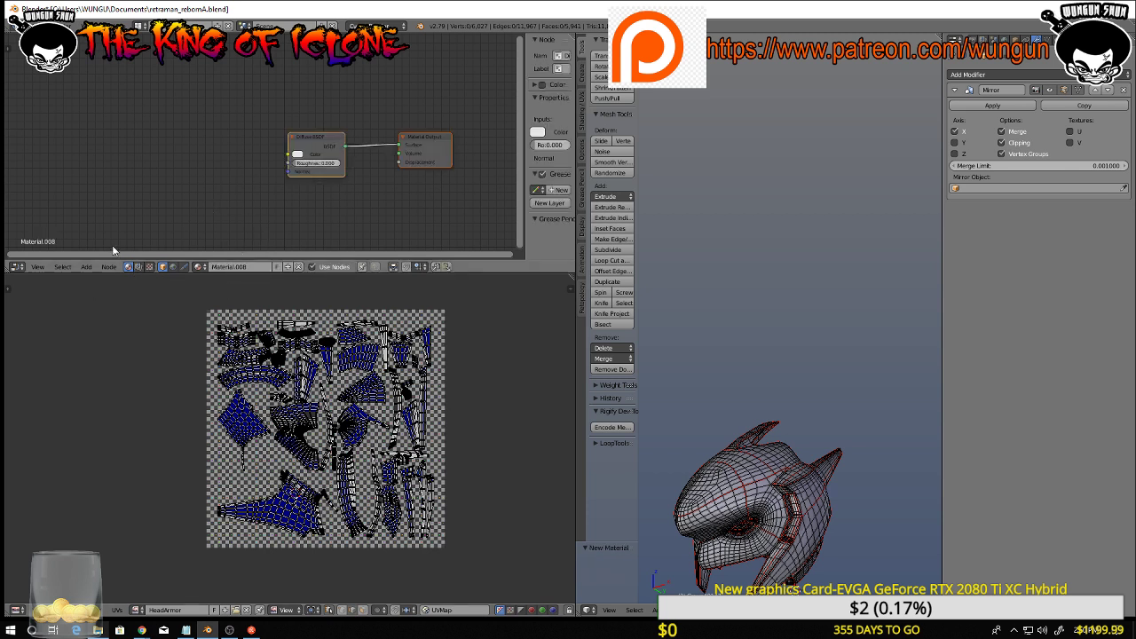
left_click(85, 268)
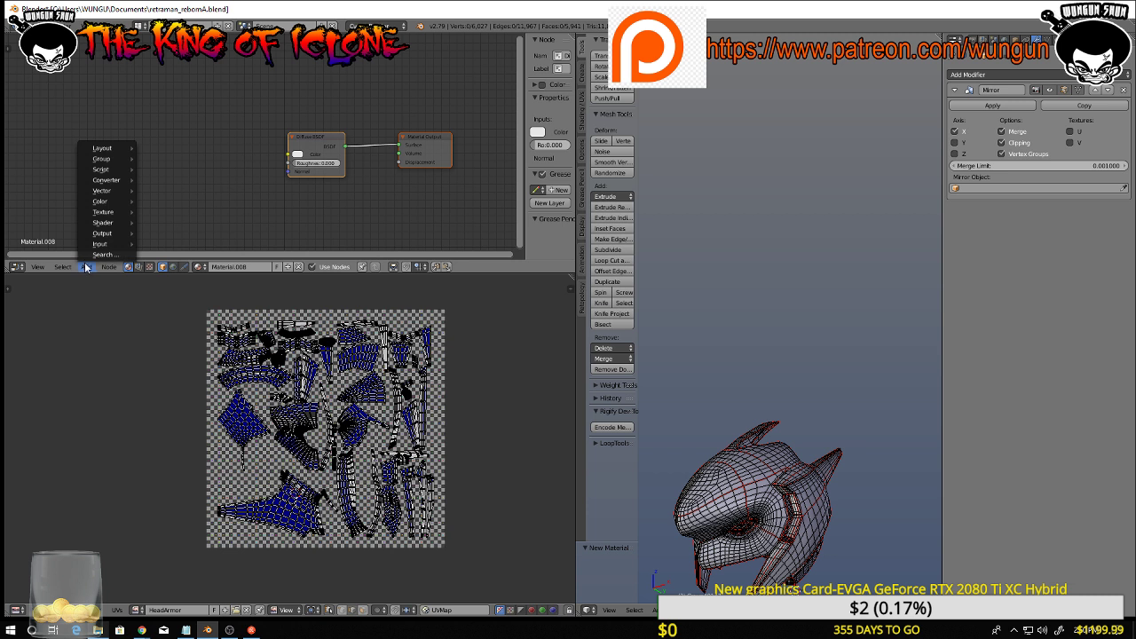
mouse_move(103, 212)
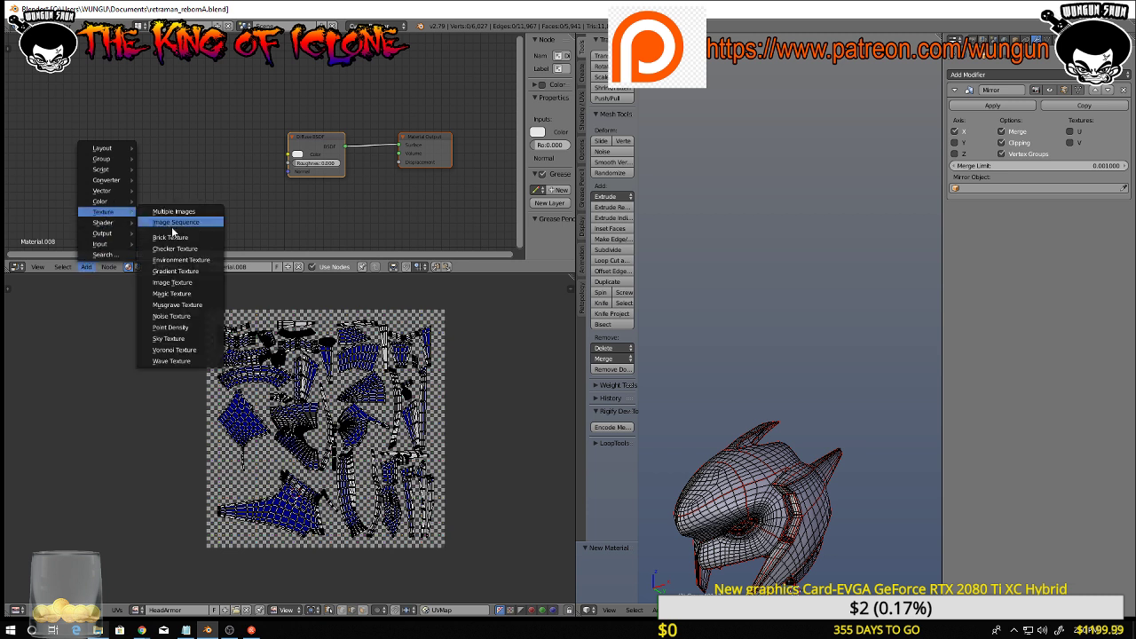
left_click(172, 282)
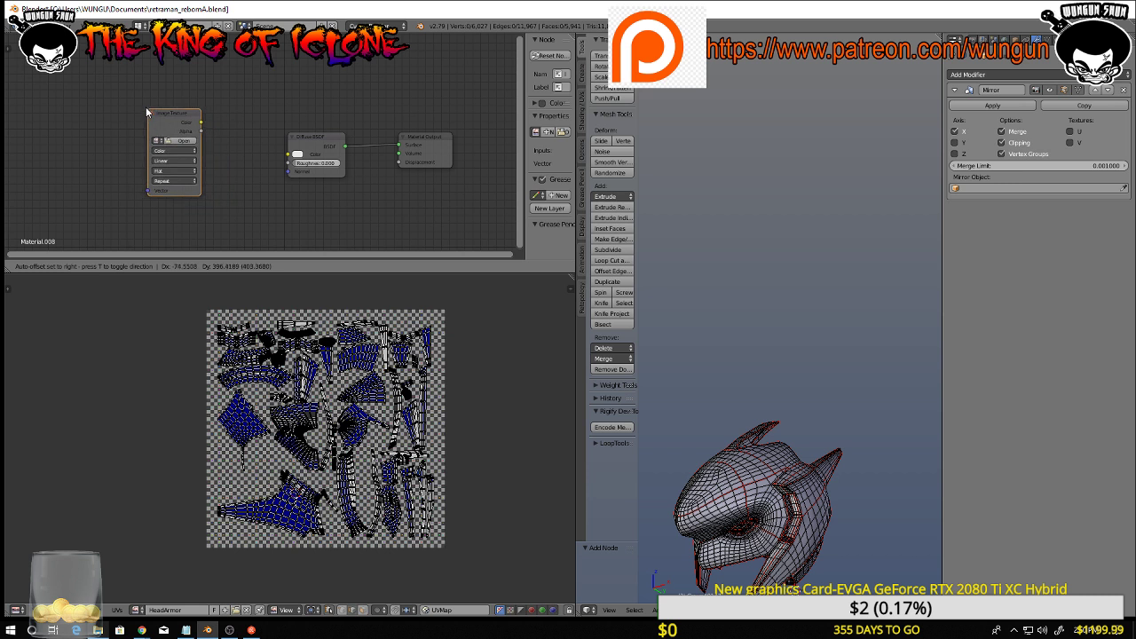
left_click(189, 136)
scroll(203, 169, "up", 1)
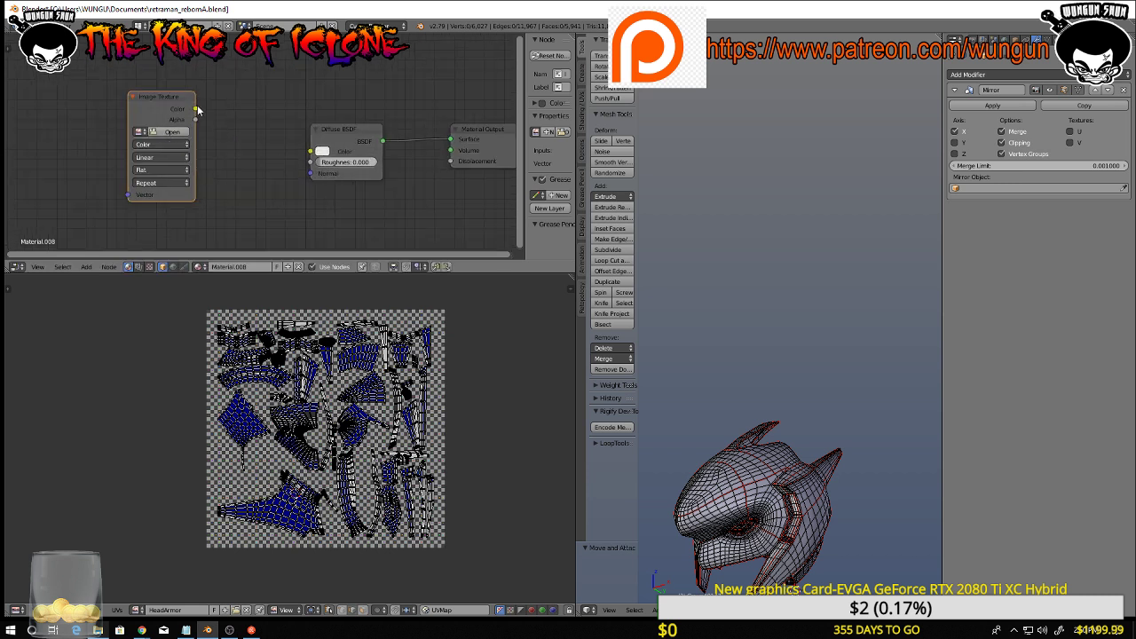
Link the image texture's Color output to the Diffuse BSDF Color input and assign the HeadArmor image to the texture node
left_click_drag(195, 110, 310, 152)
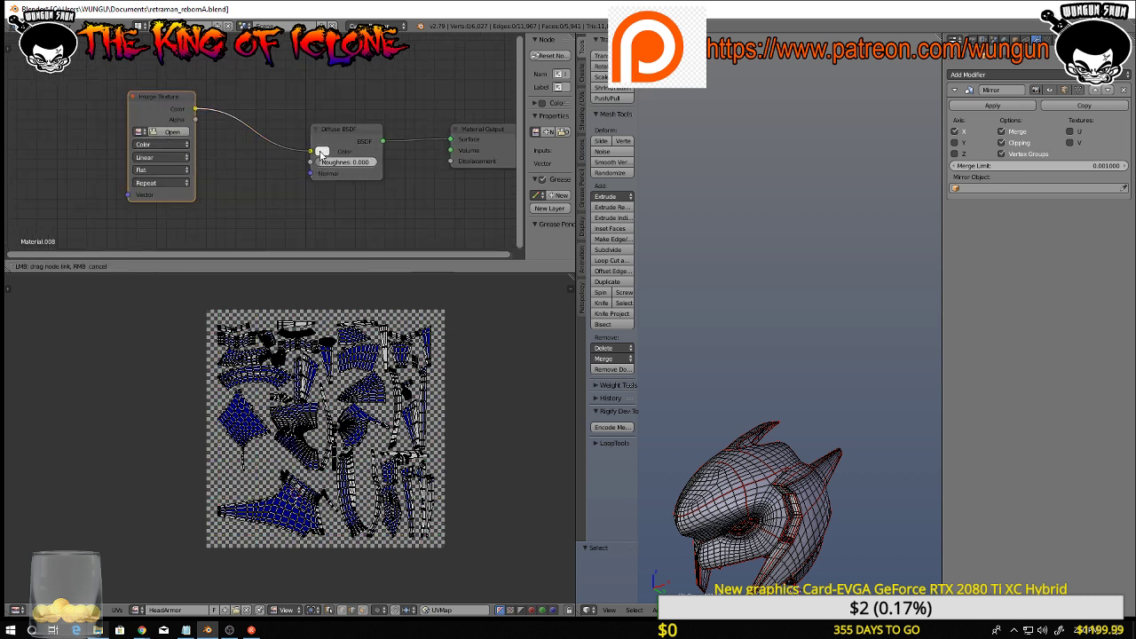
left_click(139, 131)
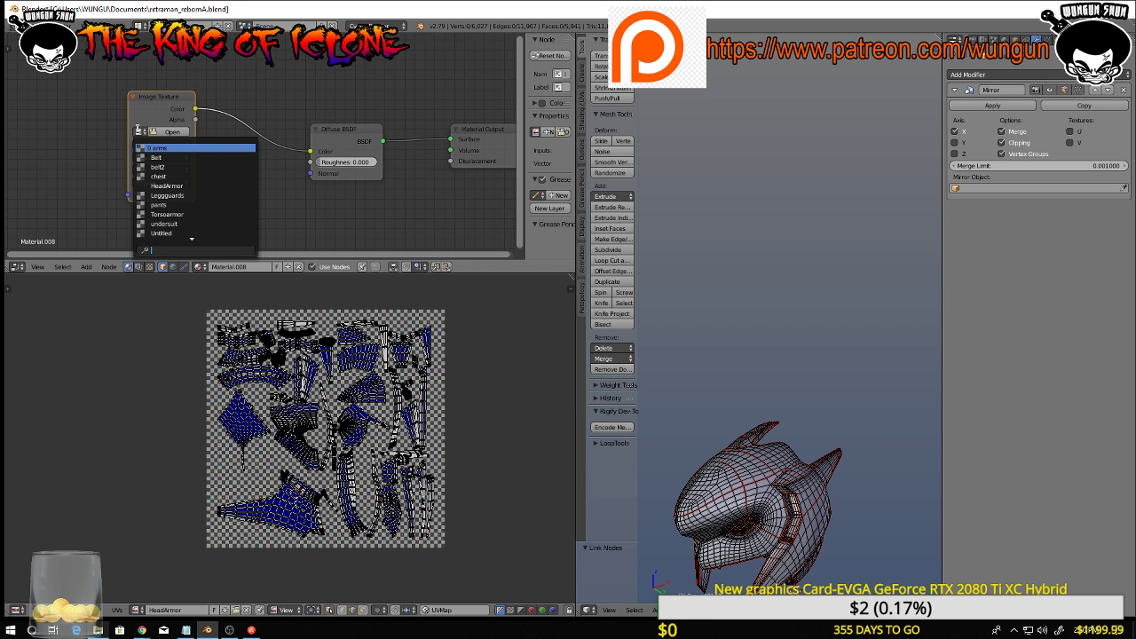
left_click(170, 187)
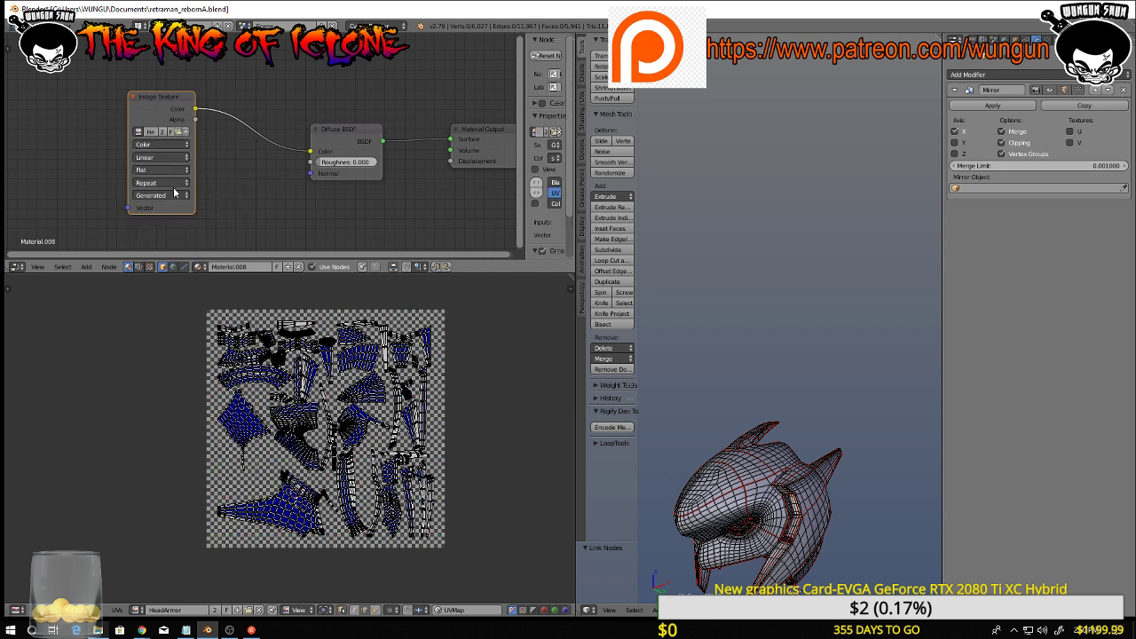
scroll(299, 215, "down", 1)
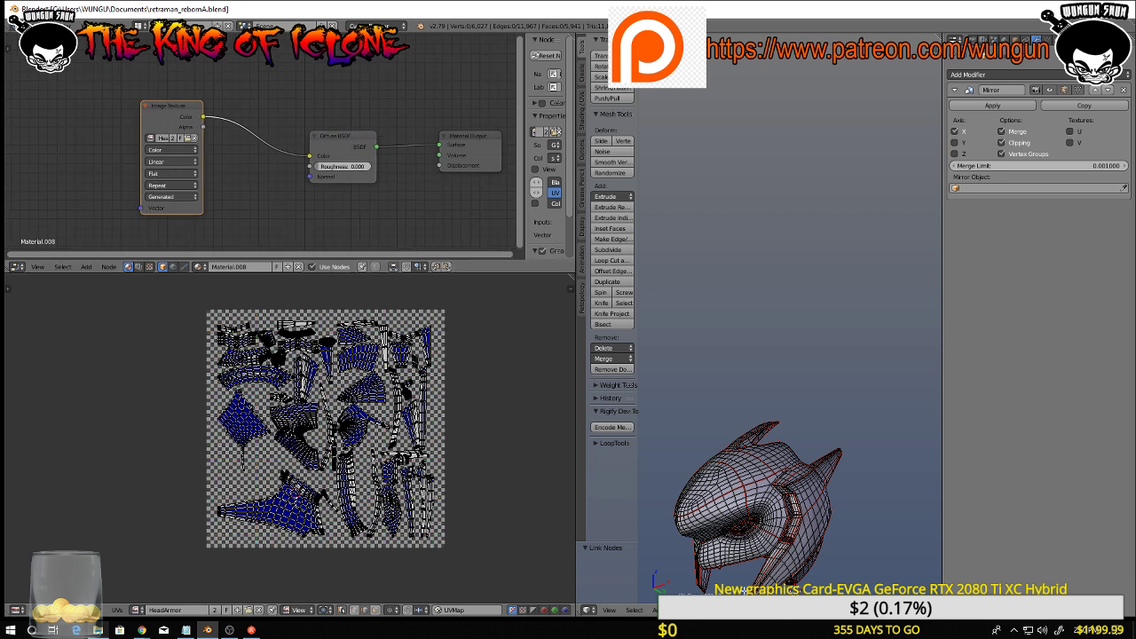
Show the texture in the 3D view, leave Edit Mode, and inspect the checker pattern on the head armor for stretching
left_click(760, 610)
left_click(769, 559)
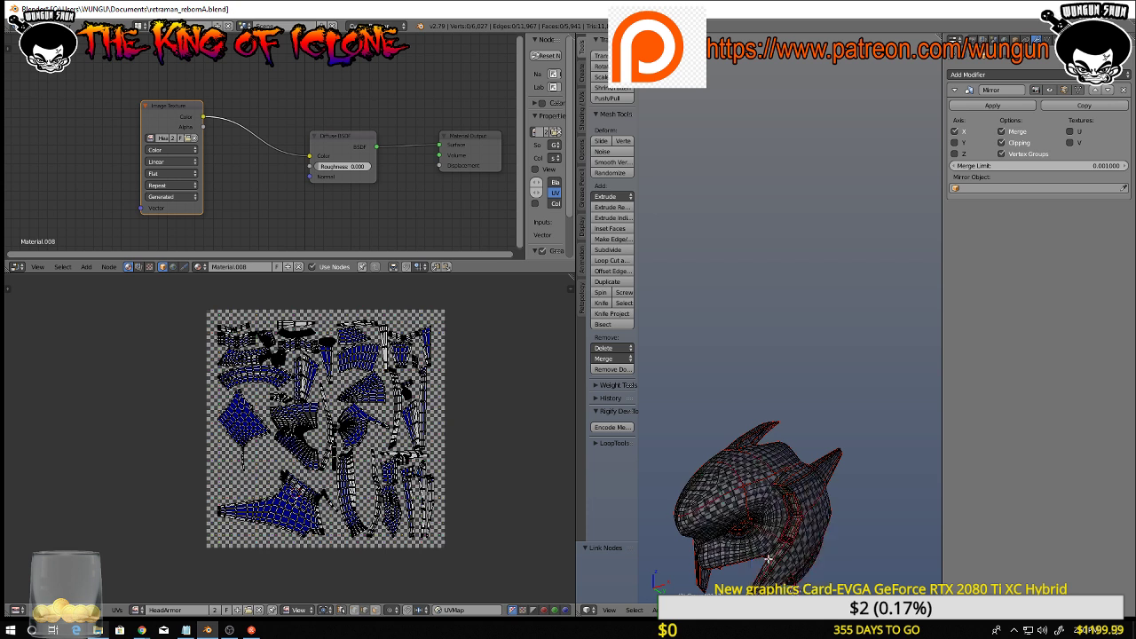
middle_click_drag(816, 475, 781, 486)
key("Tab")
middle_click_drag(785, 429, 749, 355)
scroll(749, 355, "up", 8)
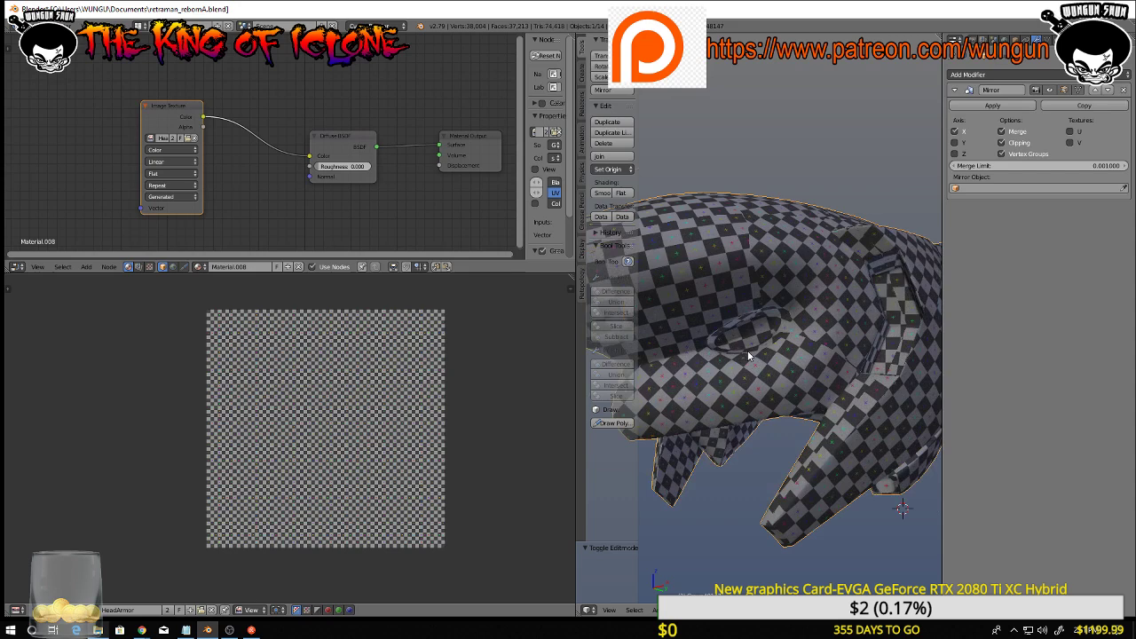
mouse_move(672, 366)
middle_mouse_down()
mouse_move(820, 347)
mouse_move(858, 356)
mouse_move(870, 372)
mouse_move(757, 388)
middle_mouse_up()
scroll(756, 387, "down", 3)
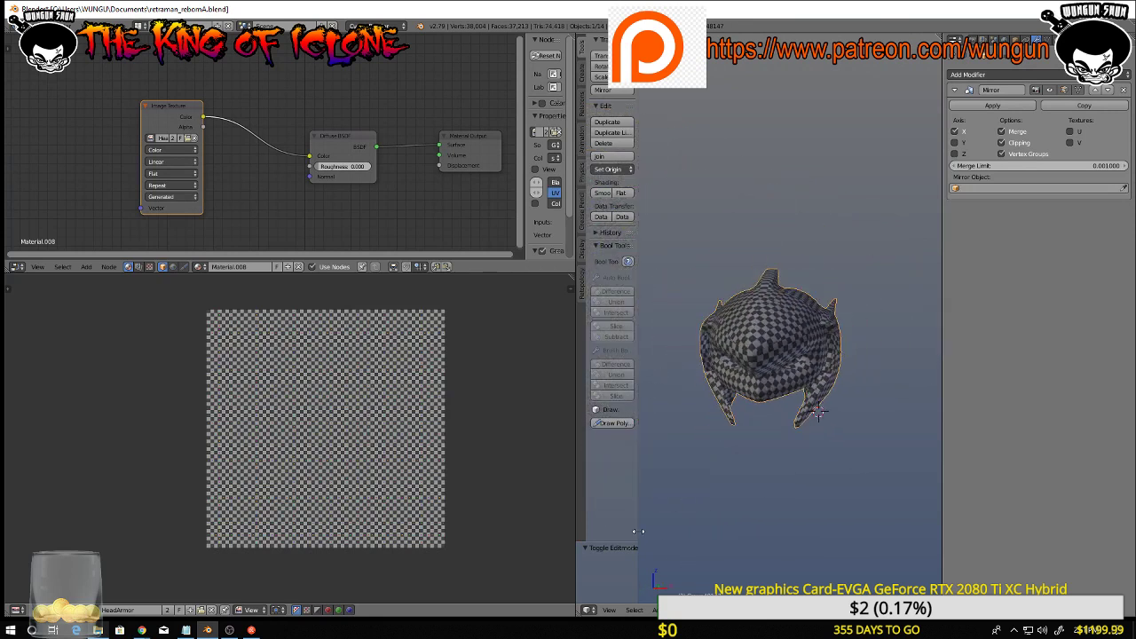
Widen the 3D view and reveal all hidden parts of the character
left_click_drag(637, 530, 308, 491)
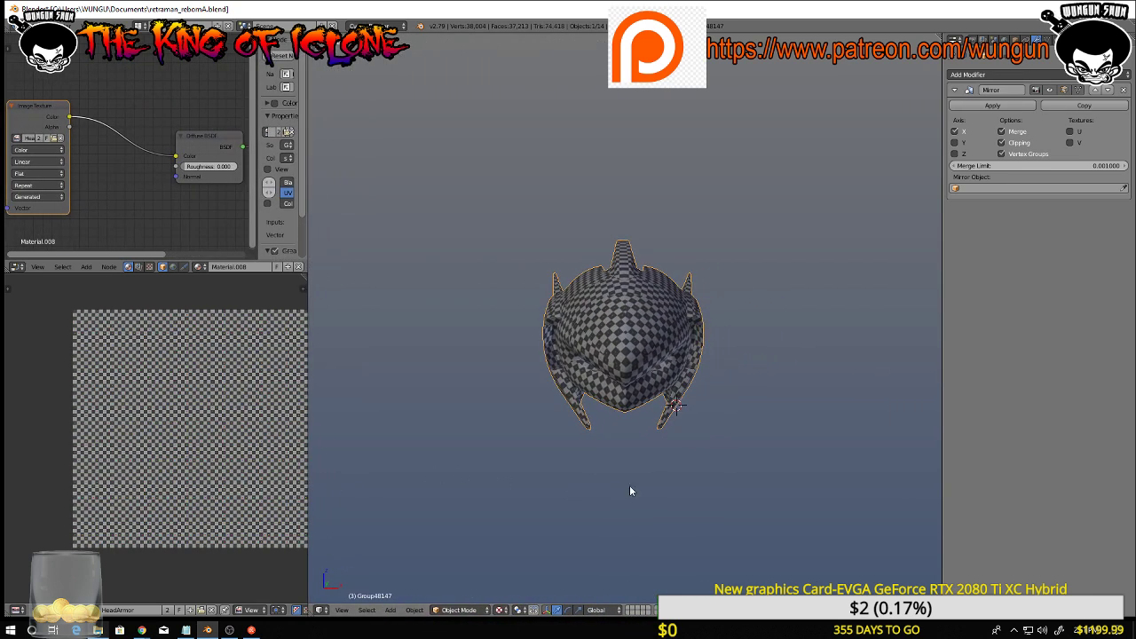
middle_click_drag(630, 491, 641, 357)
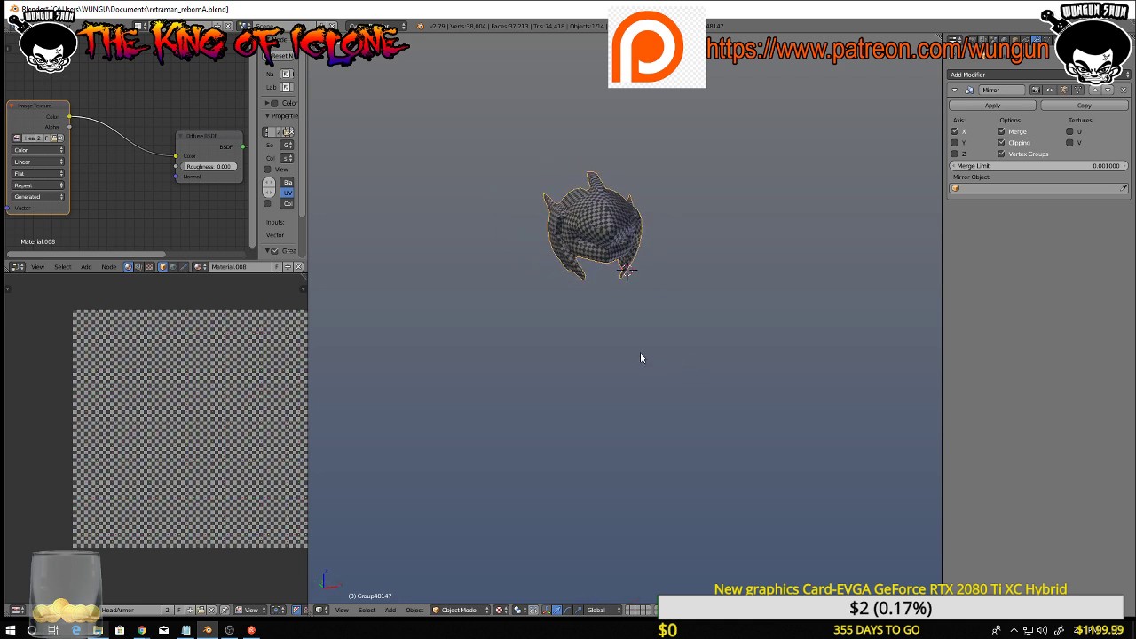
key("alt+h")
mouse_move(748, 349)
middle_mouse_down()
mouse_move(704, 365)
mouse_move(733, 386)
mouse_move(684, 267)
mouse_move(736, 345)
middle_mouse_up()
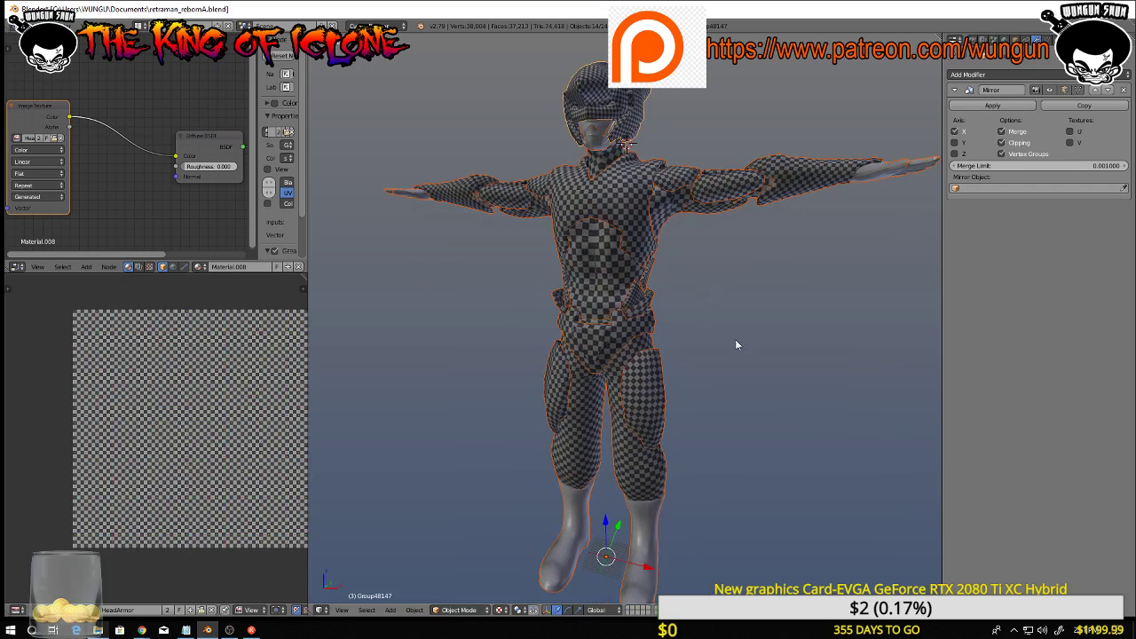
Set the viewport shading to Solid and look over the full armored character up to the head
left_click(501, 610)
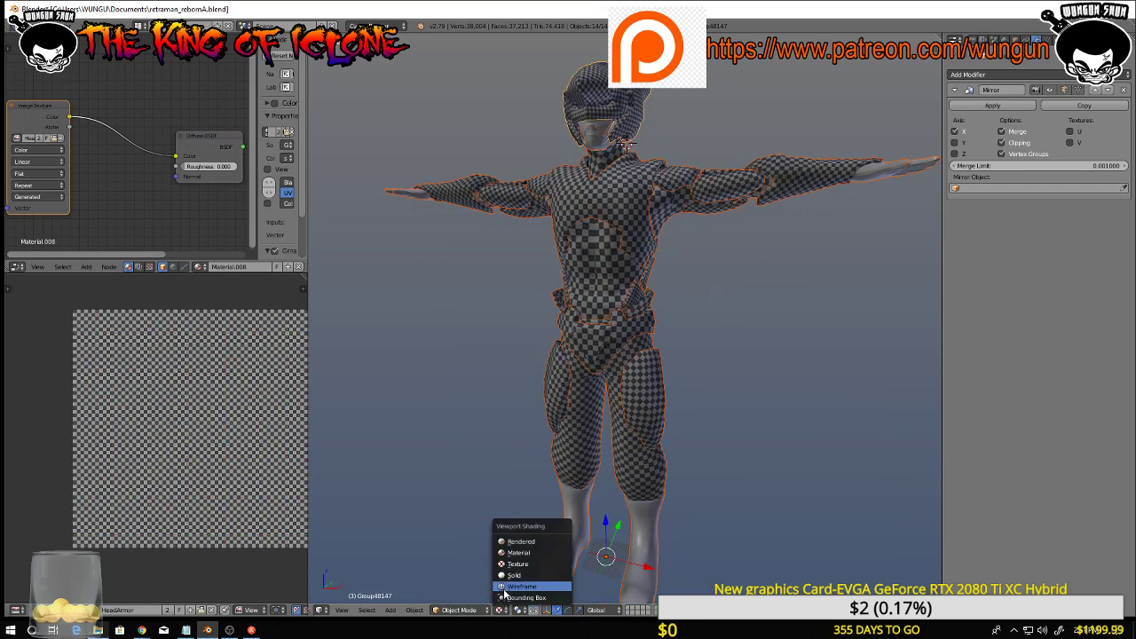
left_click(513, 576)
middle_click_drag(637, 449, 582, 447)
scroll(794, 386, "down", 3)
middle_click_drag(794, 386, 593, 213)
scroll(681, 415, "up", 4)
Hide the head armor and the undersuit body, and select the remaining piece around the head
right_click(609, 189)
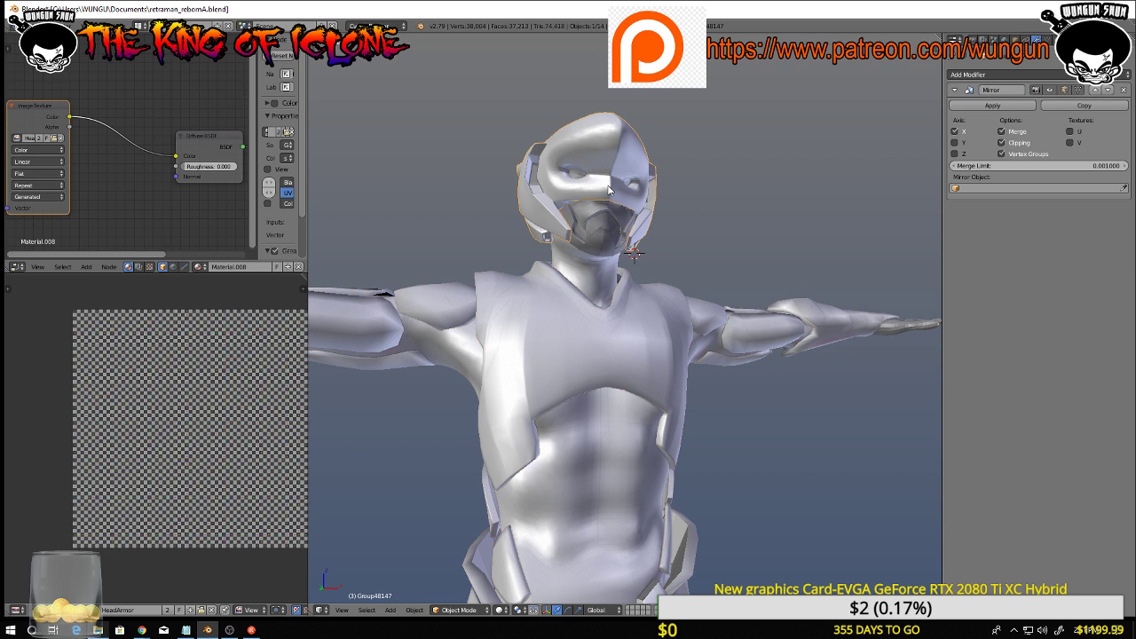
scroll(608, 190, "down", 2)
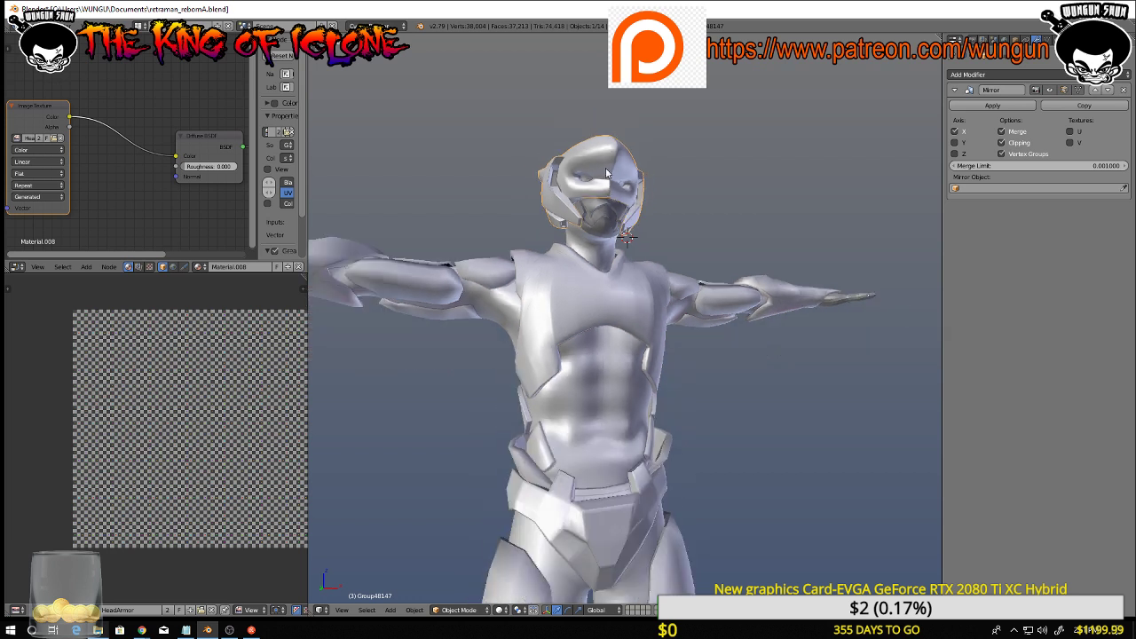
right_click(607, 170)
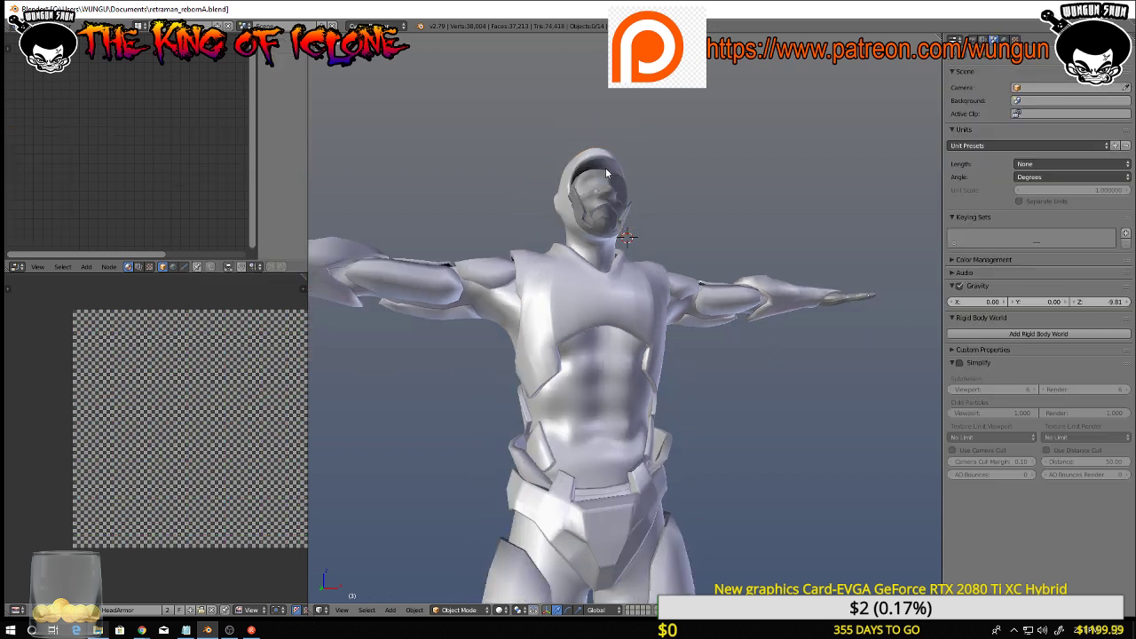
right_click(565, 198)
key("h")
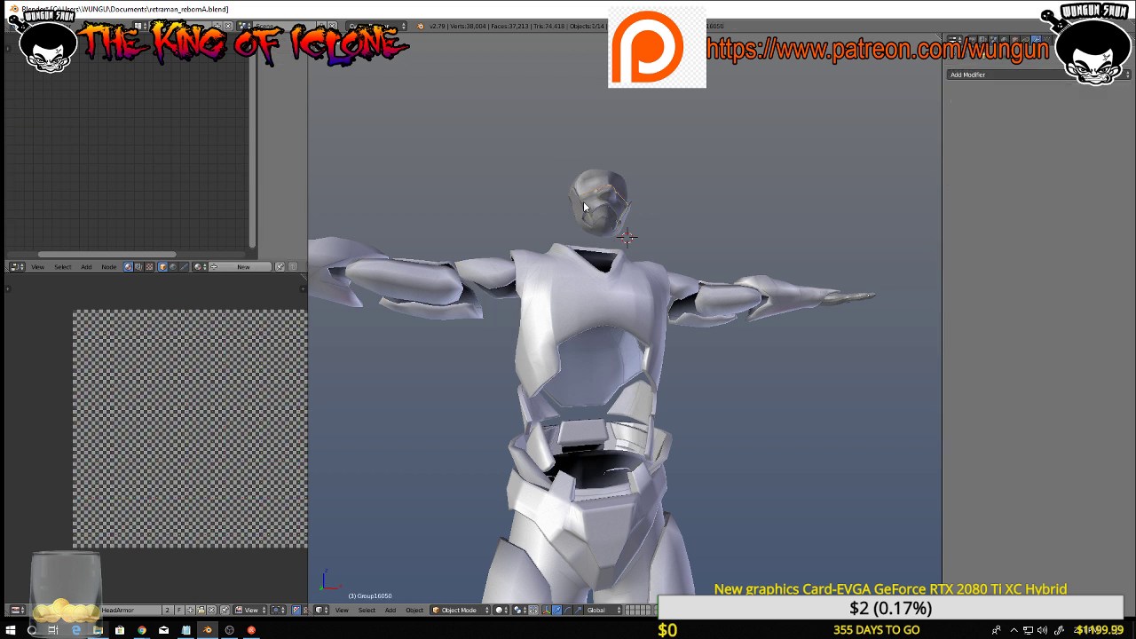
right_click(586, 201)
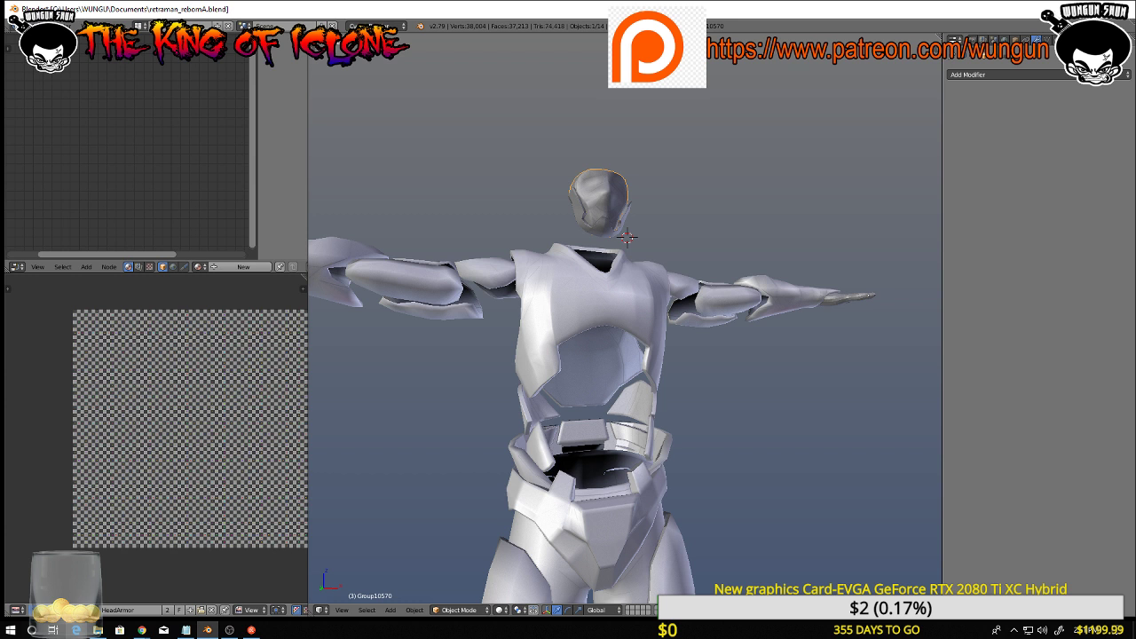
Save the HeadArmor UV grid image as HeadArmor.png in the folder with the other armor images
left_click(71, 610)
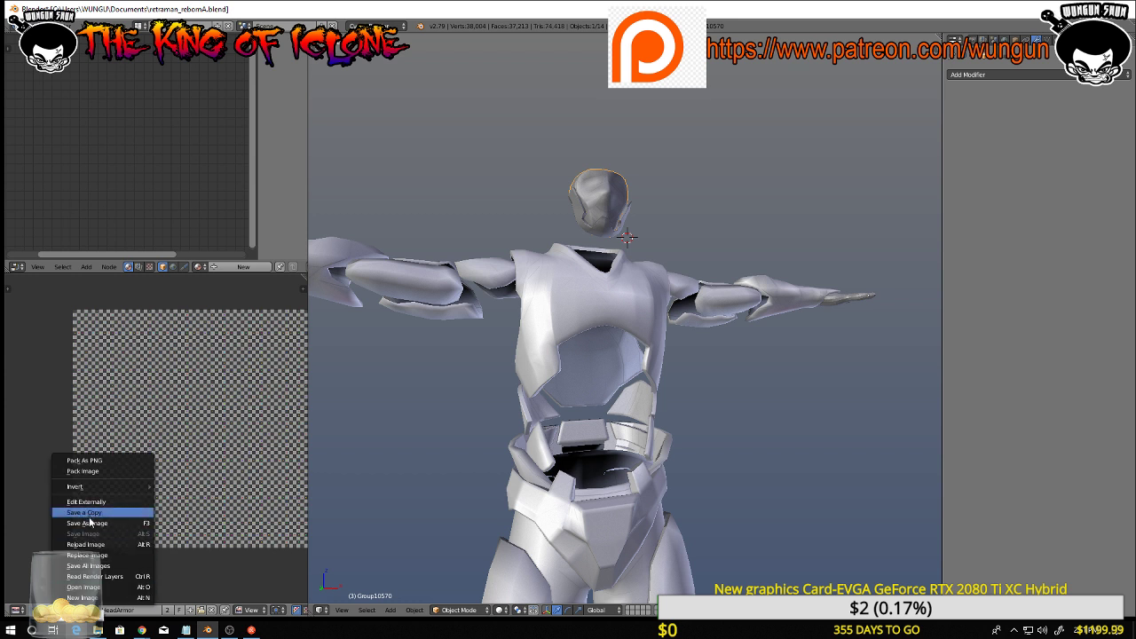
left_click(89, 524)
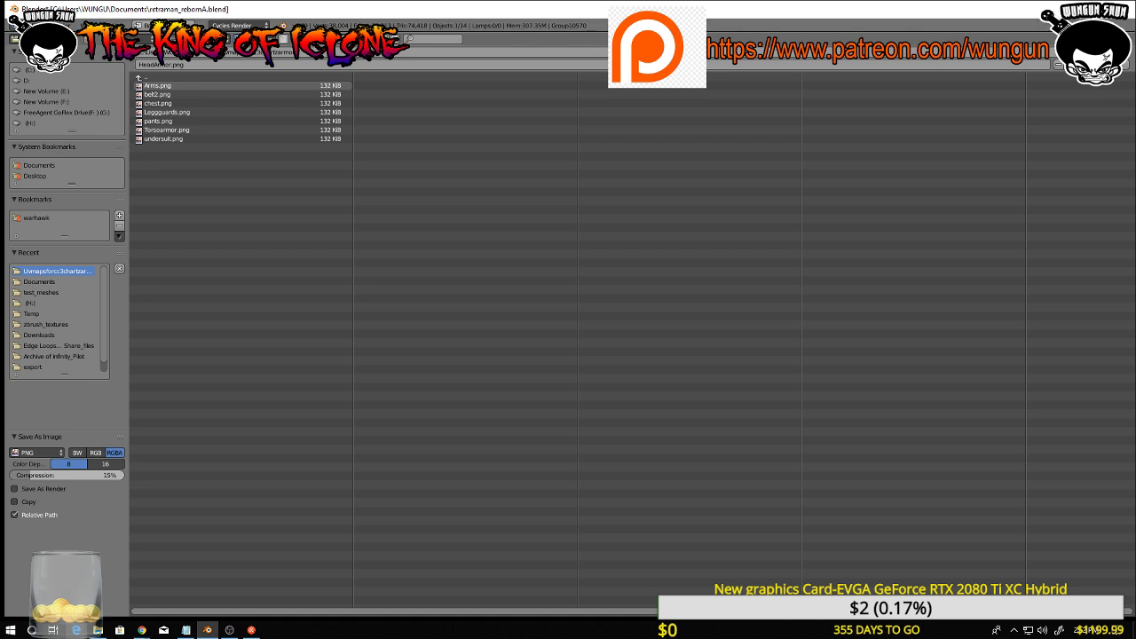
left_click(1092, 52)
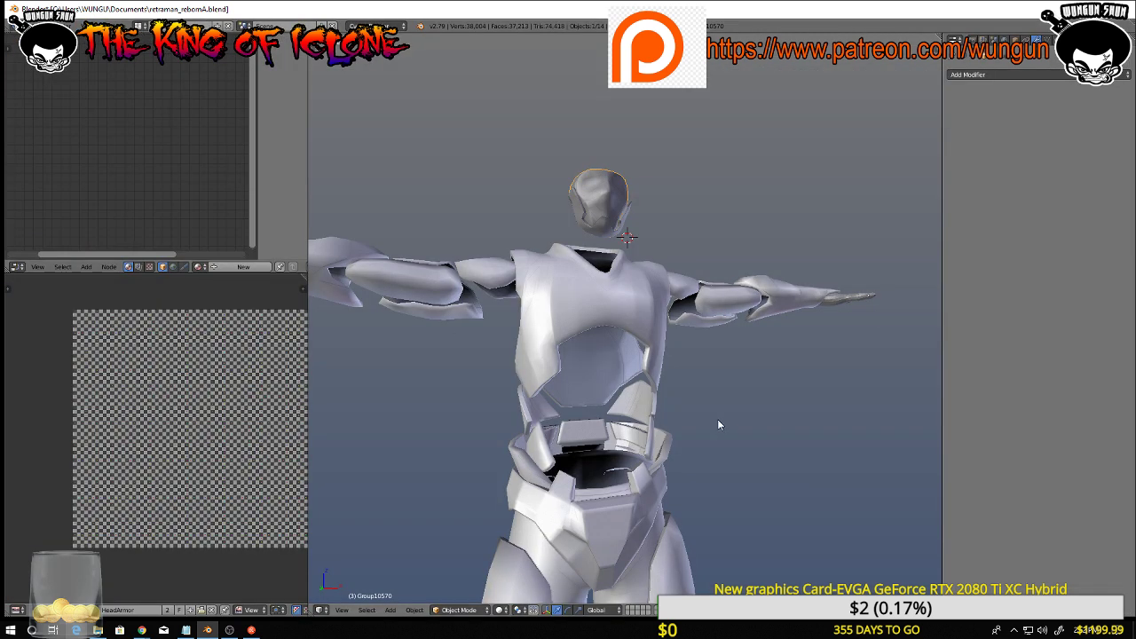
middle_click_drag(717, 420, 704, 443)
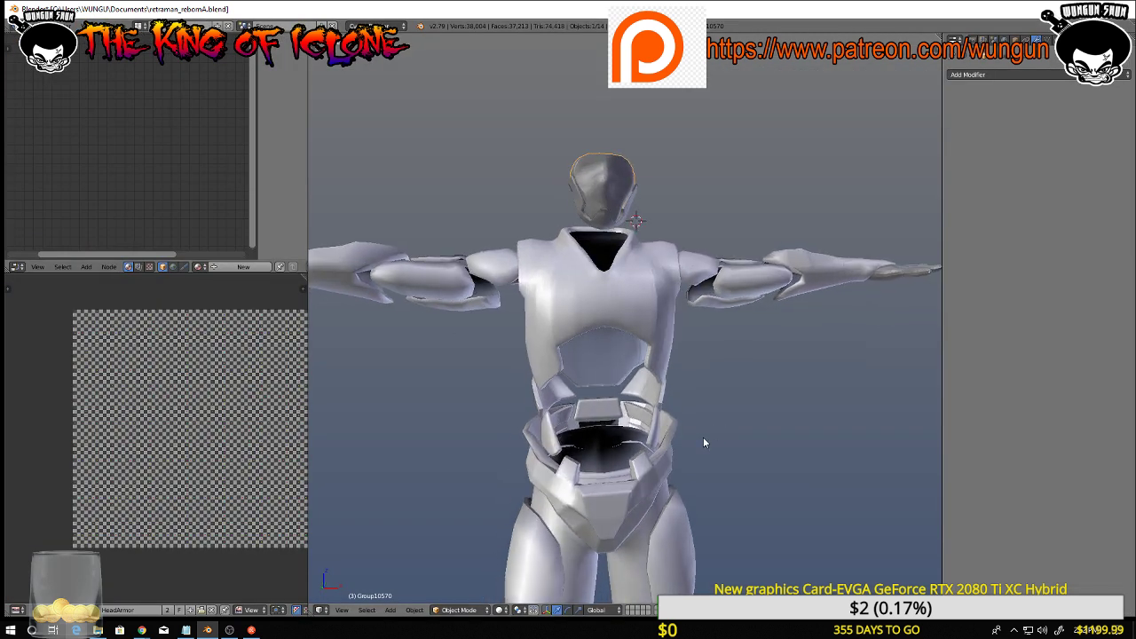
Reveal all hidden parts, select the head armor, and open its mesh for editing with its UV layout shown
key("alt+h")
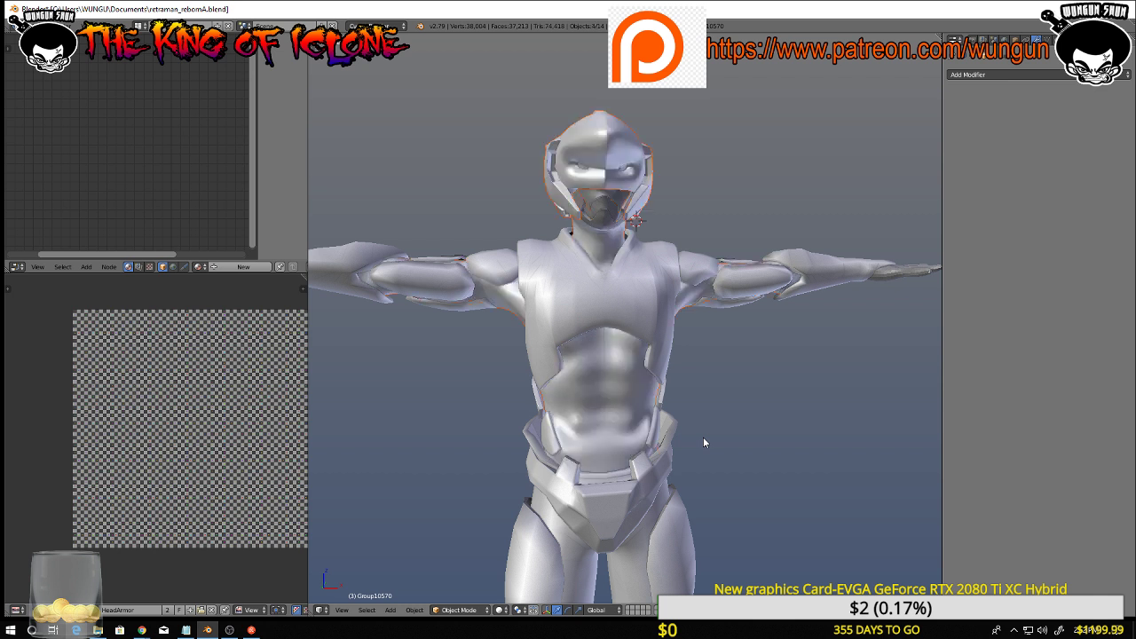
right_click(612, 160)
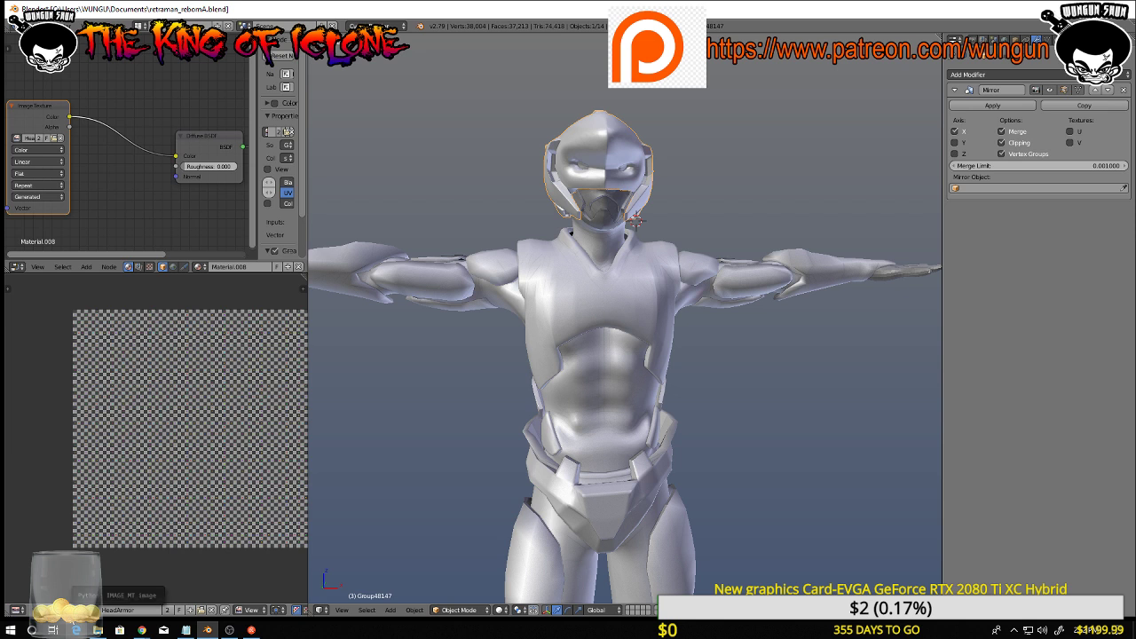
key("Tab")
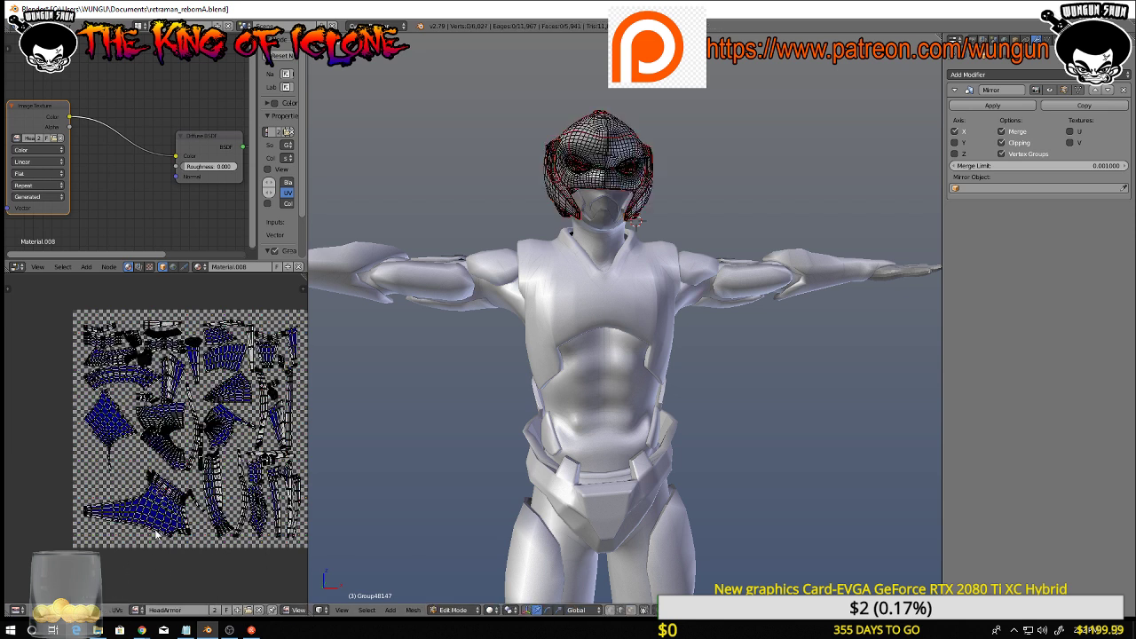
Examine the head armor's mesh and seams from the side, three-quarter and front views
middle_click_drag(382, 406, 384, 462)
scroll(385, 461, "down", 2)
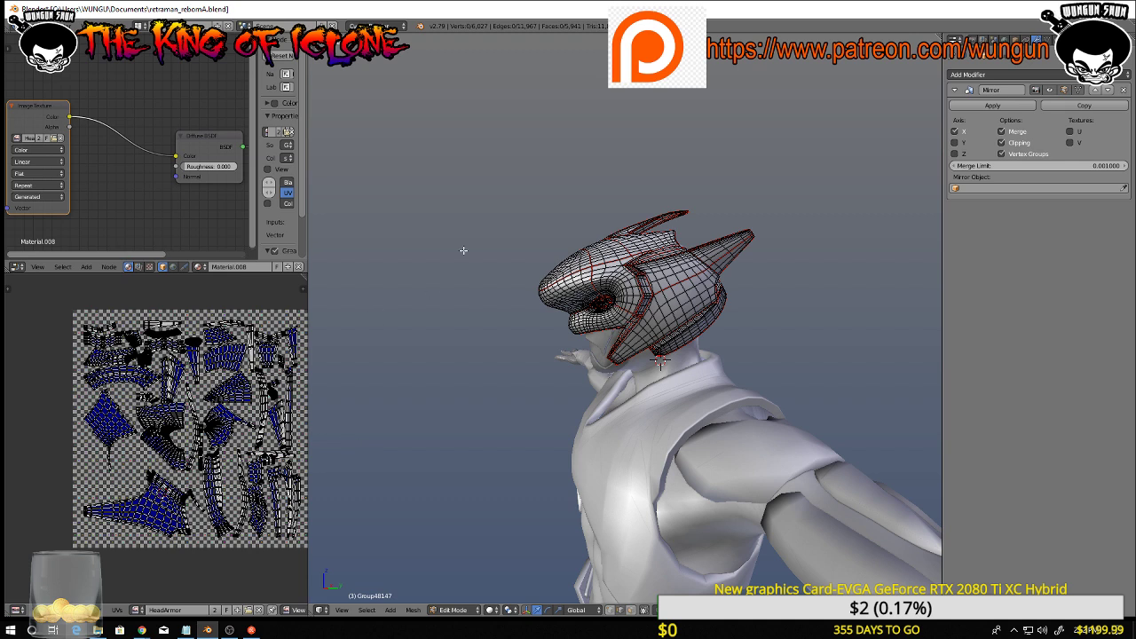
mouse_move(463, 250)
middle_mouse_down()
mouse_move(523, 256)
mouse_move(525, 274)
mouse_move(466, 271)
mouse_move(455, 257)
mouse_move(459, 270)
mouse_move(464, 248)
mouse_move(480, 252)
middle_mouse_up()
scroll(455, 256, "up", 4)
scroll(455, 257, "down", 4)
scroll(456, 259, "up", 2)
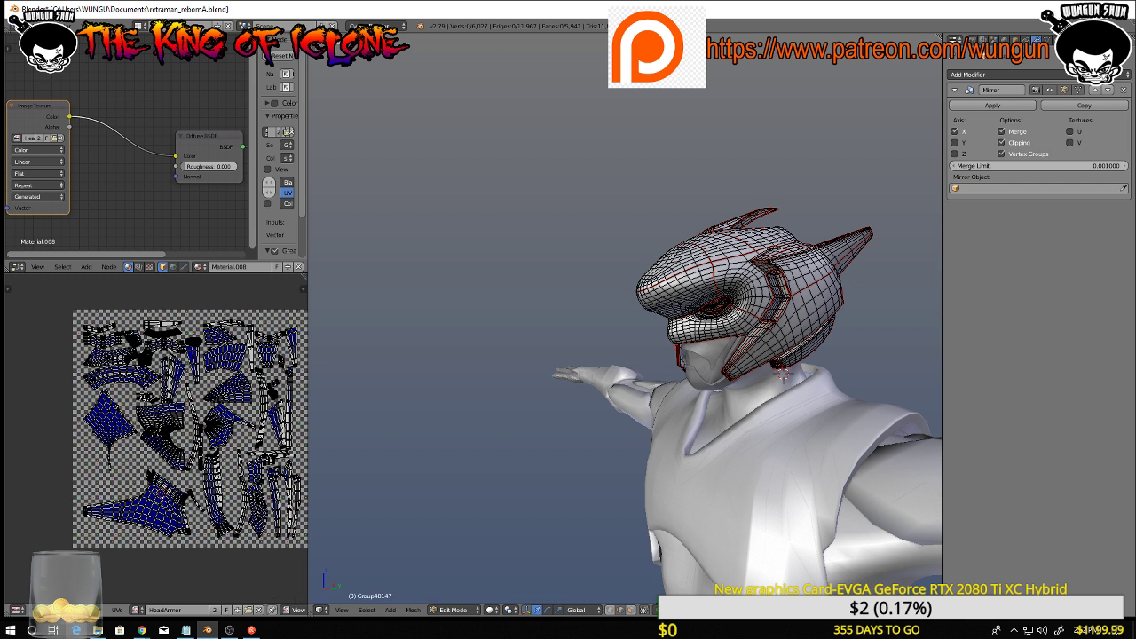
key("alt+Tab")
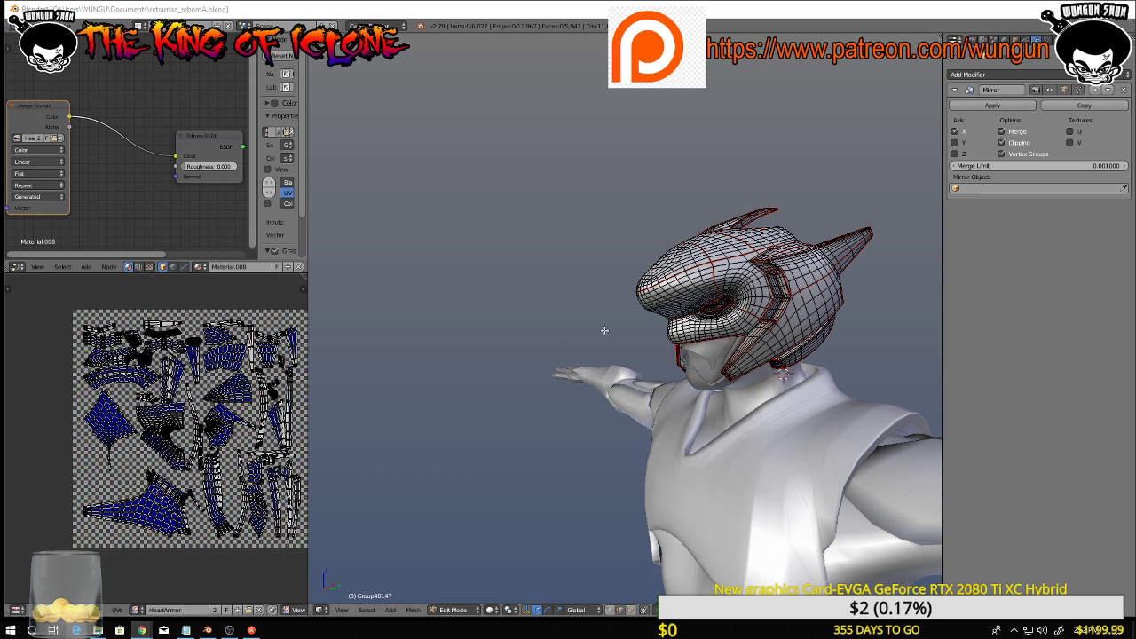
middle_click_drag(602, 311, 693, 322)
scroll(693, 322, "down", 2)
middle_click_drag(802, 283, 718, 210, "shift")
middle_click_drag(717, 211, 754, 304)
scroll(715, 236, "up", 6)
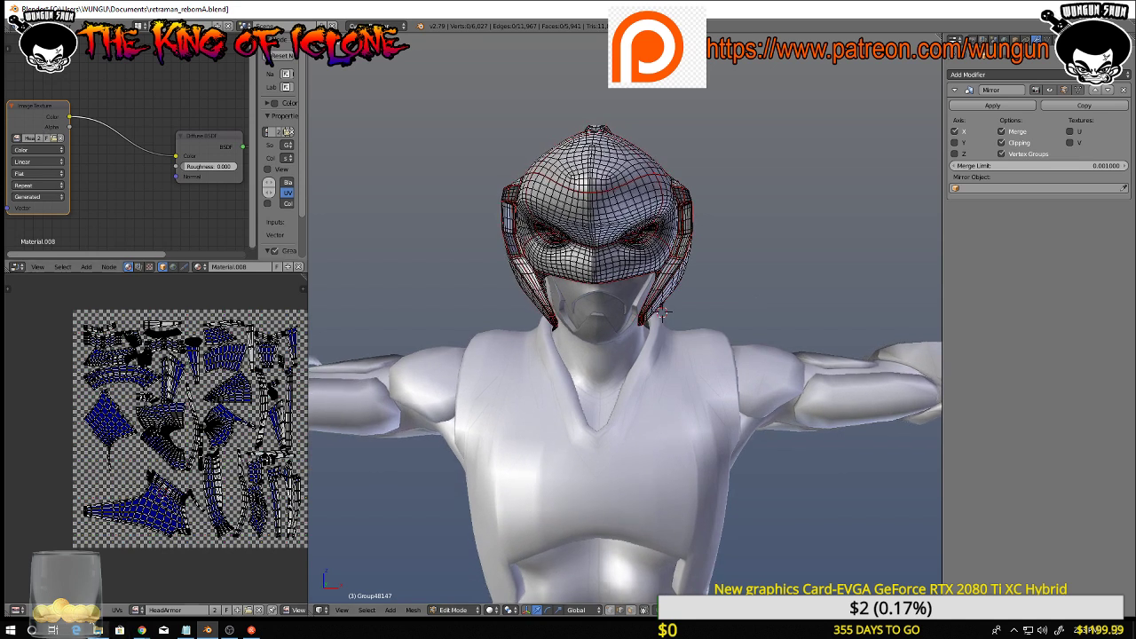
Save the HeadArmor grid image as HeadArmor.png beside the other armor images, and save the Blender file
left_click(91, 610)
left_click(99, 610)
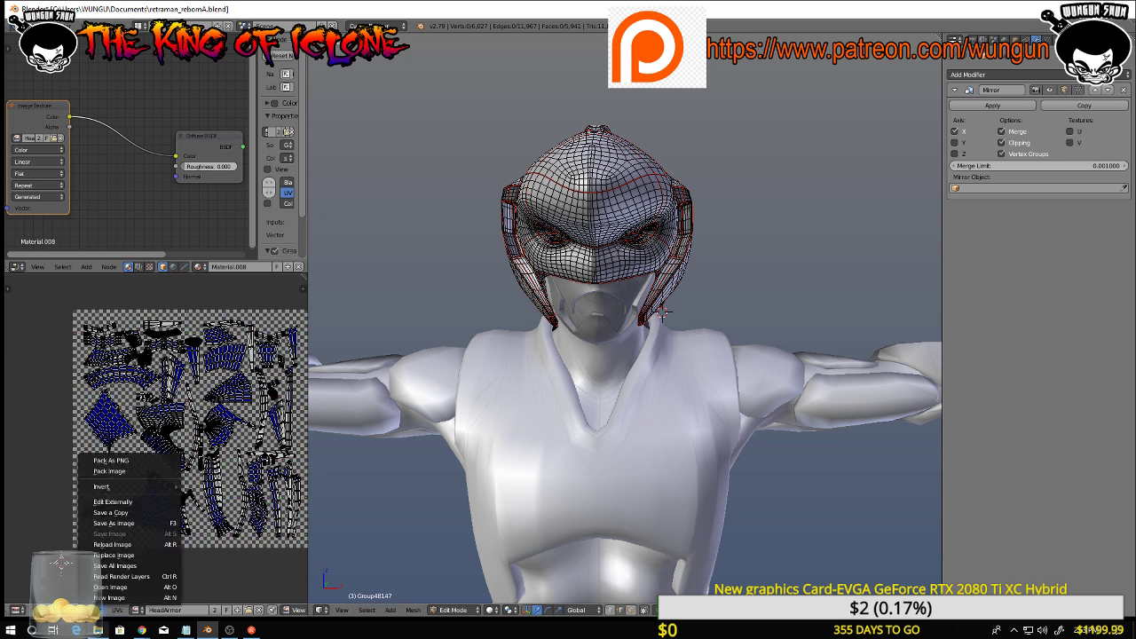
left_click(127, 524)
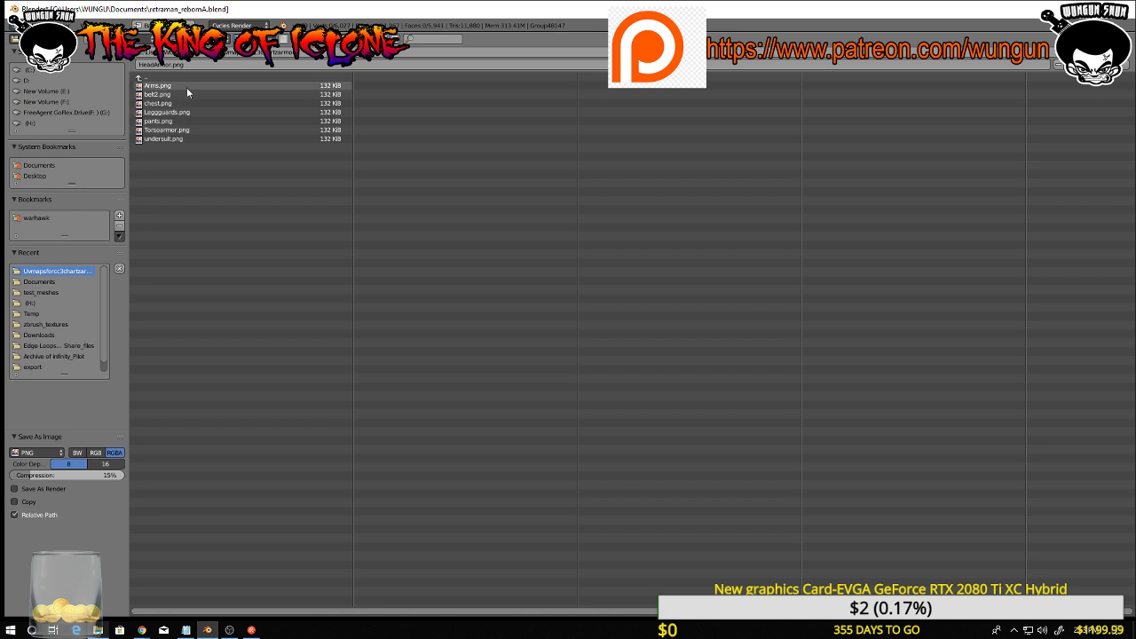
left_click(1098, 53)
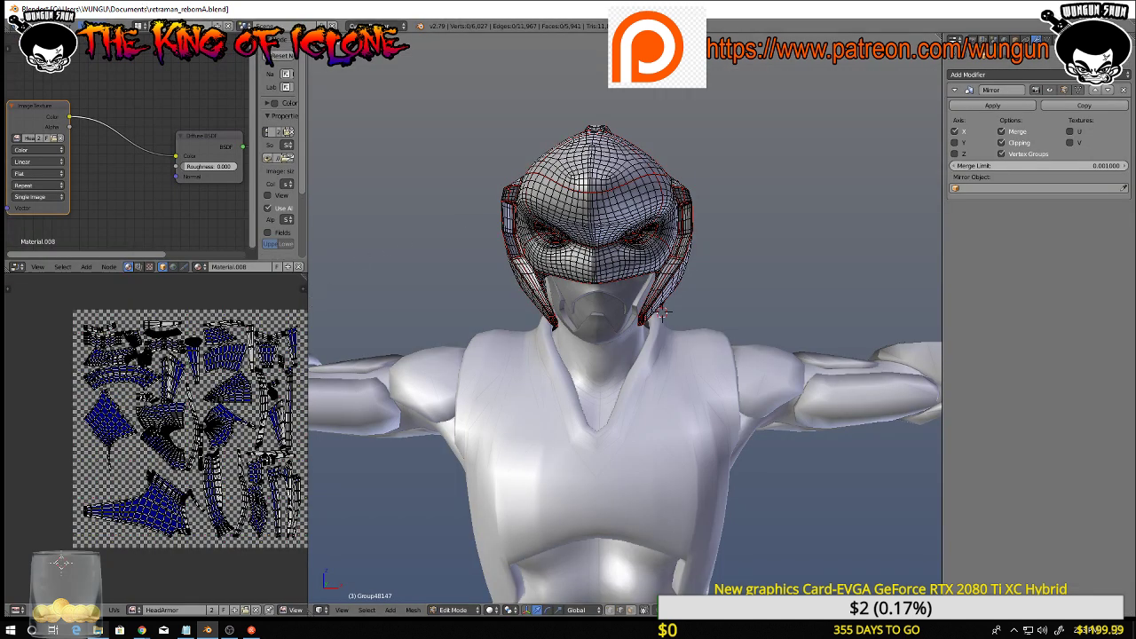
left_click(31, 26)
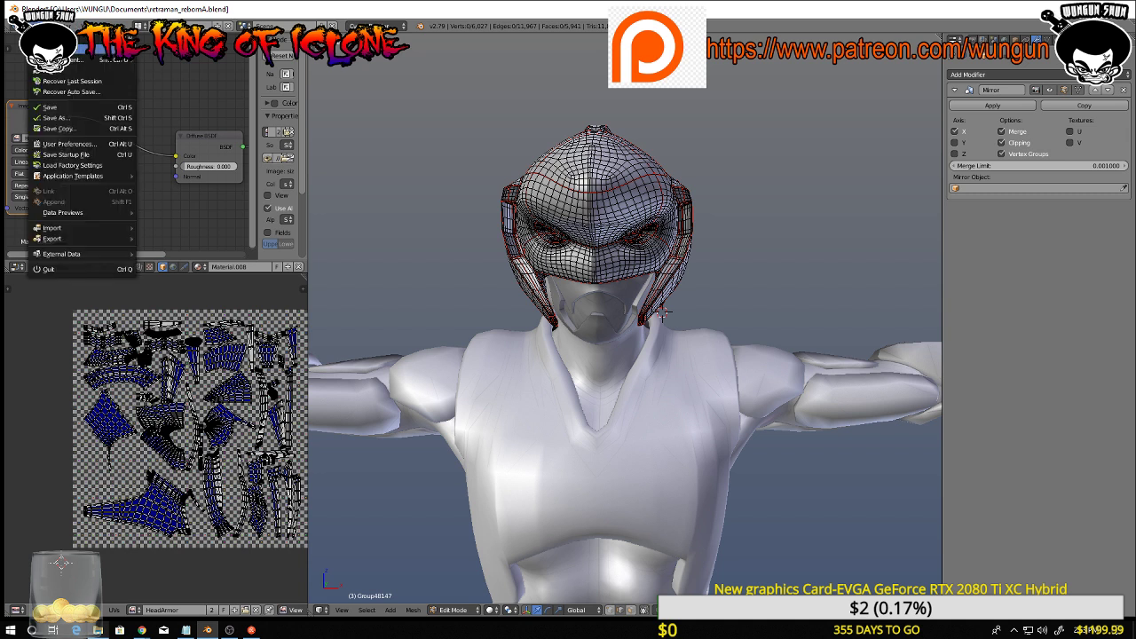
left_click(62, 110)
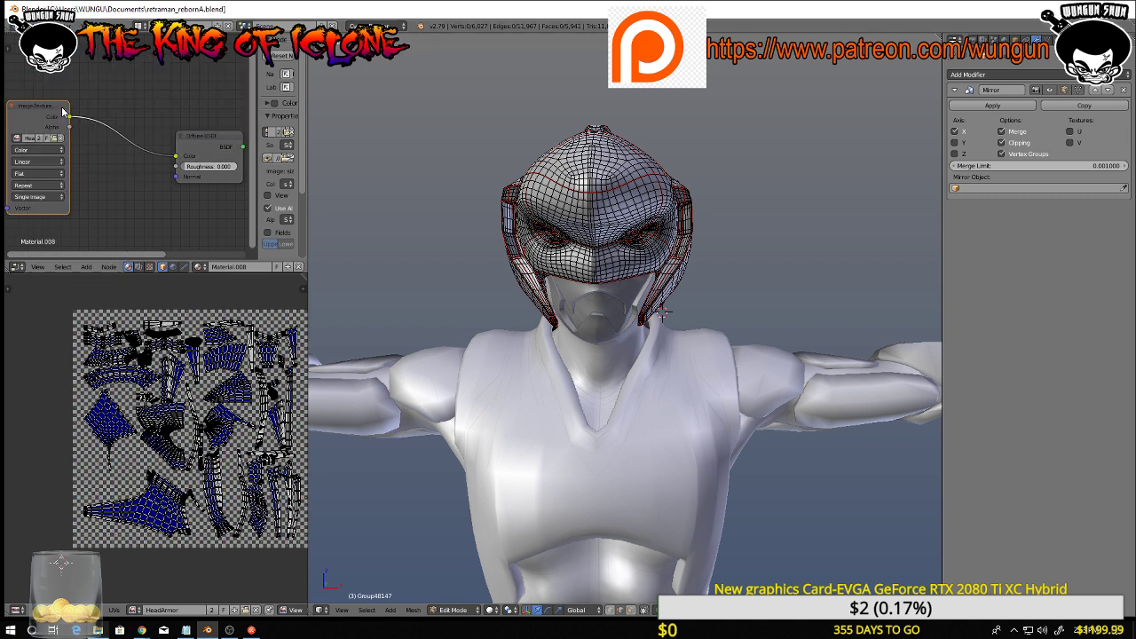
Look over the torso, legs and arms of the armored character, and return the head armor to Object Mode
scroll(801, 265, "down", 1)
middle_click_drag(798, 345, 764, 214)
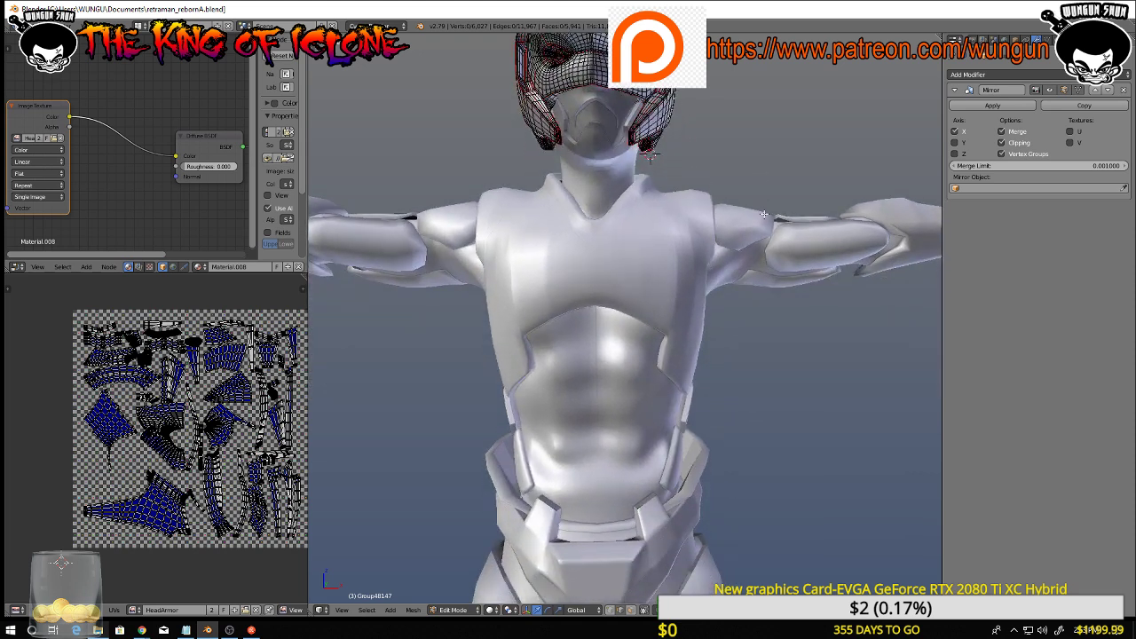
middle_click_drag(780, 318, 714, 196)
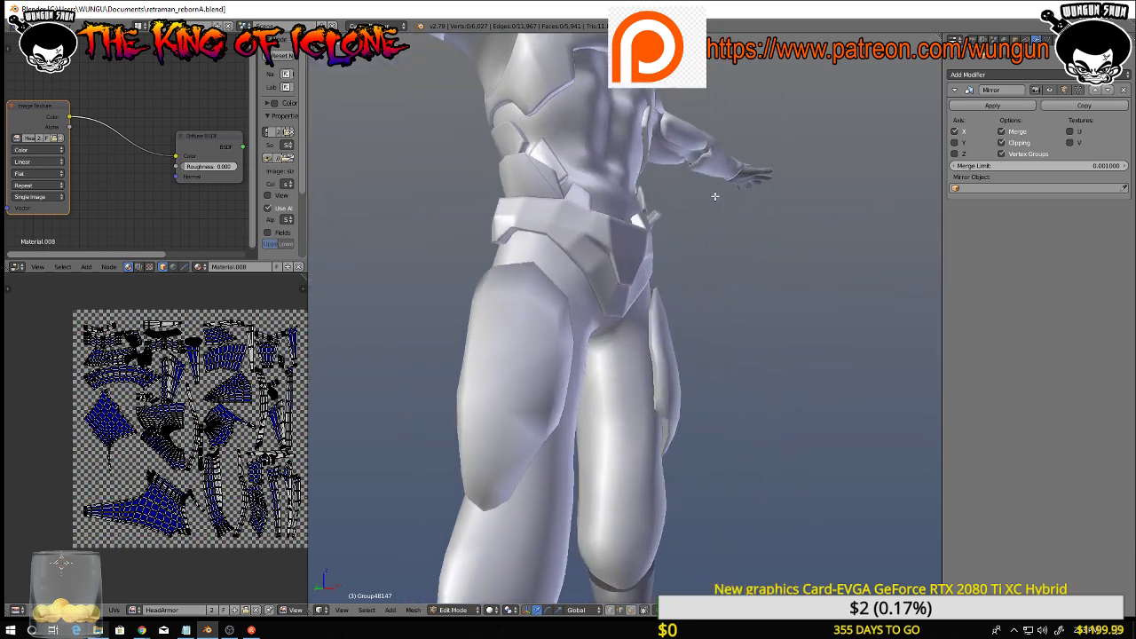
scroll(718, 267, "down", 3)
middle_click_drag(718, 267, 615, 297)
middle_click_drag(691, 251, 570, 405, "shift")
middle_click_drag(639, 331, 680, 326)
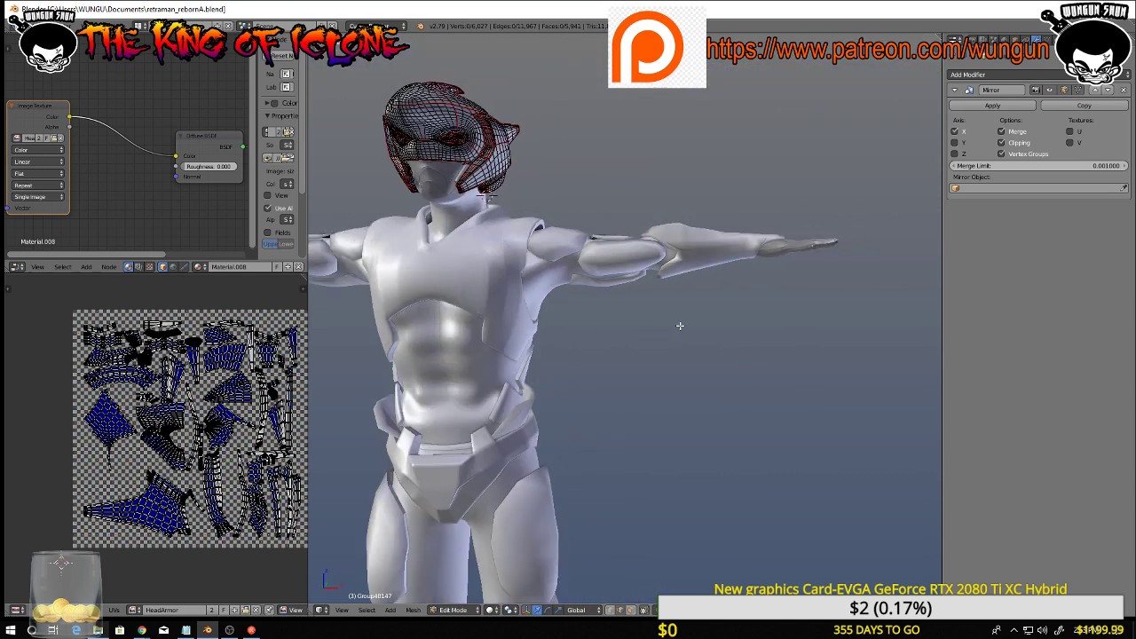
middle_click_drag(602, 322, 719, 370, "shift")
key("Tab")
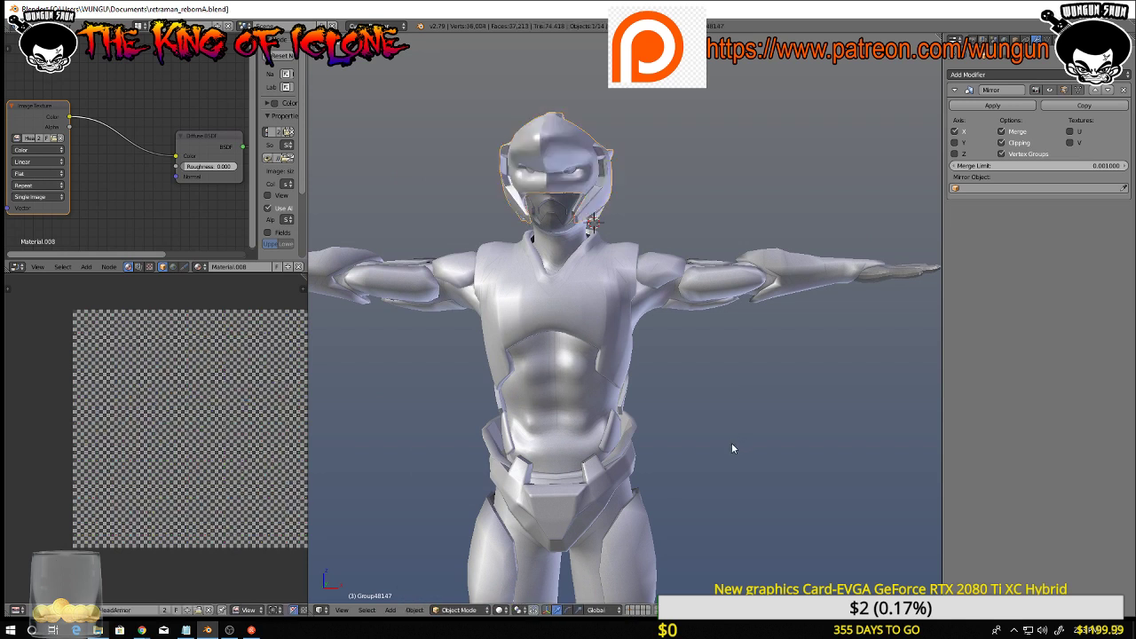
Hide the head armor, the undersuit body, the chest armor and the arm armor
middle_click_drag(665, 320, 600, 193)
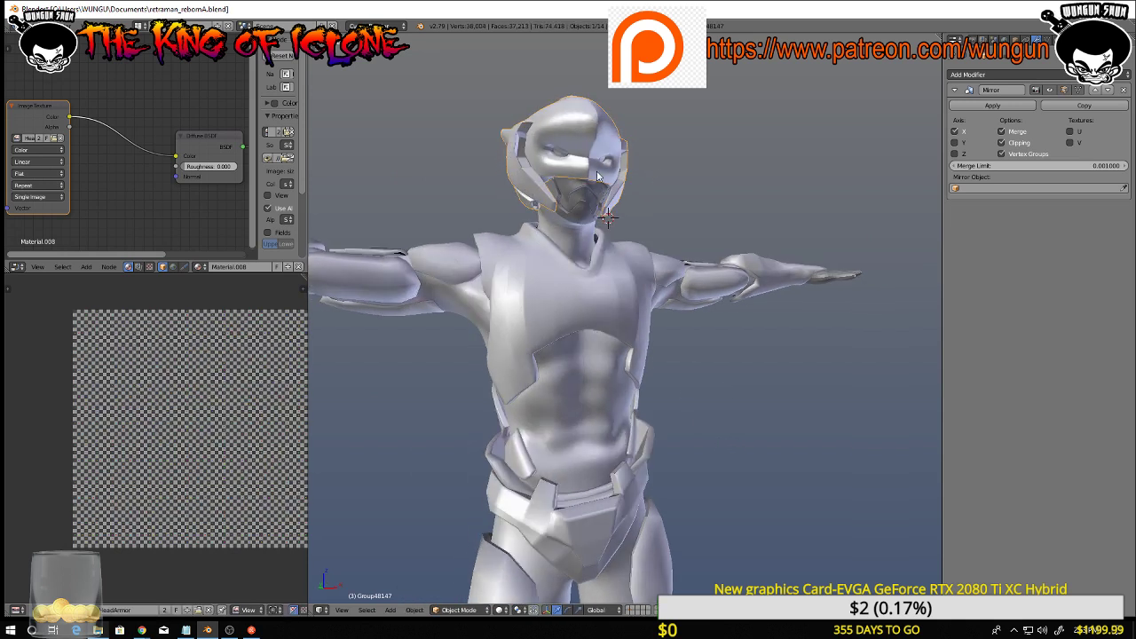
key("Delete")
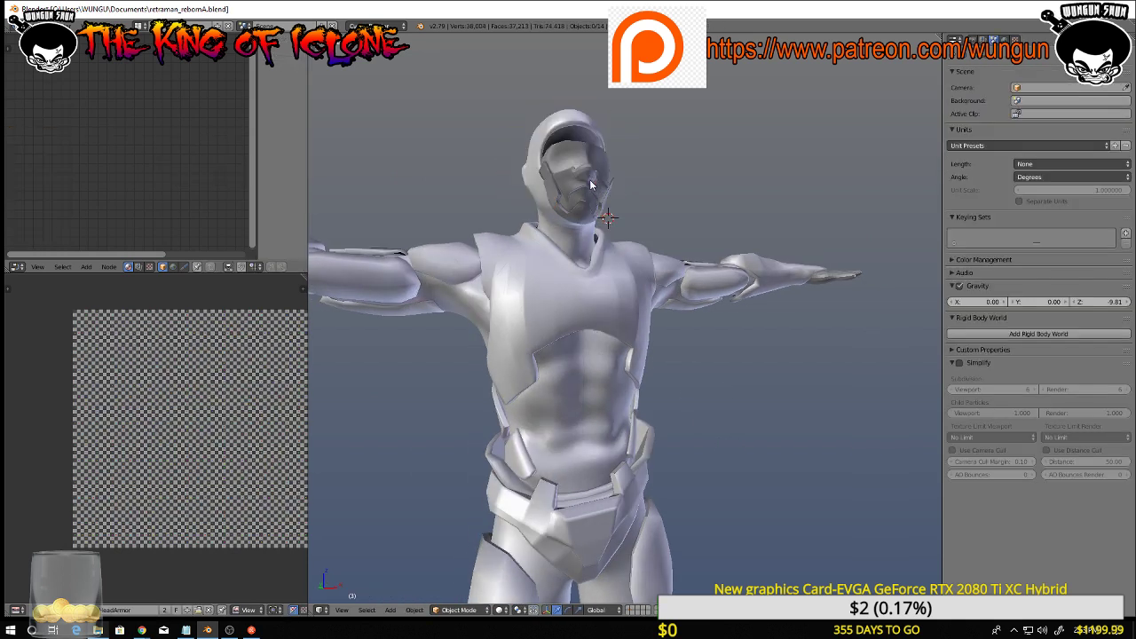
right_click(578, 257)
key("h")
right_click(548, 285)
key("h")
right_click(696, 286)
key("h")
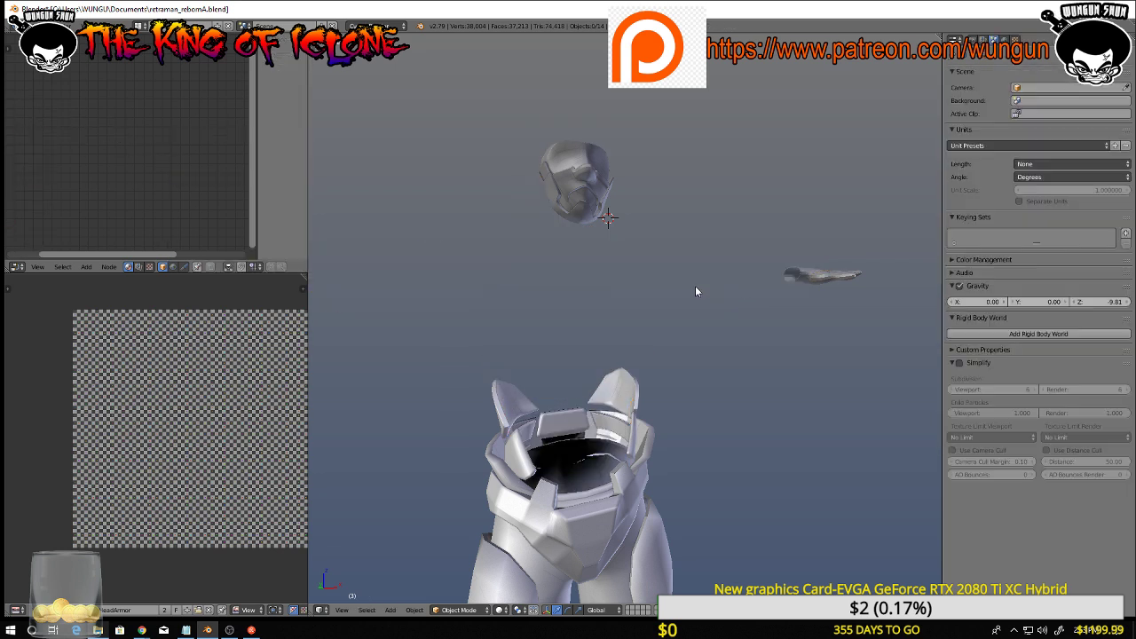
Hide the torso side armor, the visible hand, the belt and the pants
right_click(633, 410)
key("Delete")
right_click(834, 282)
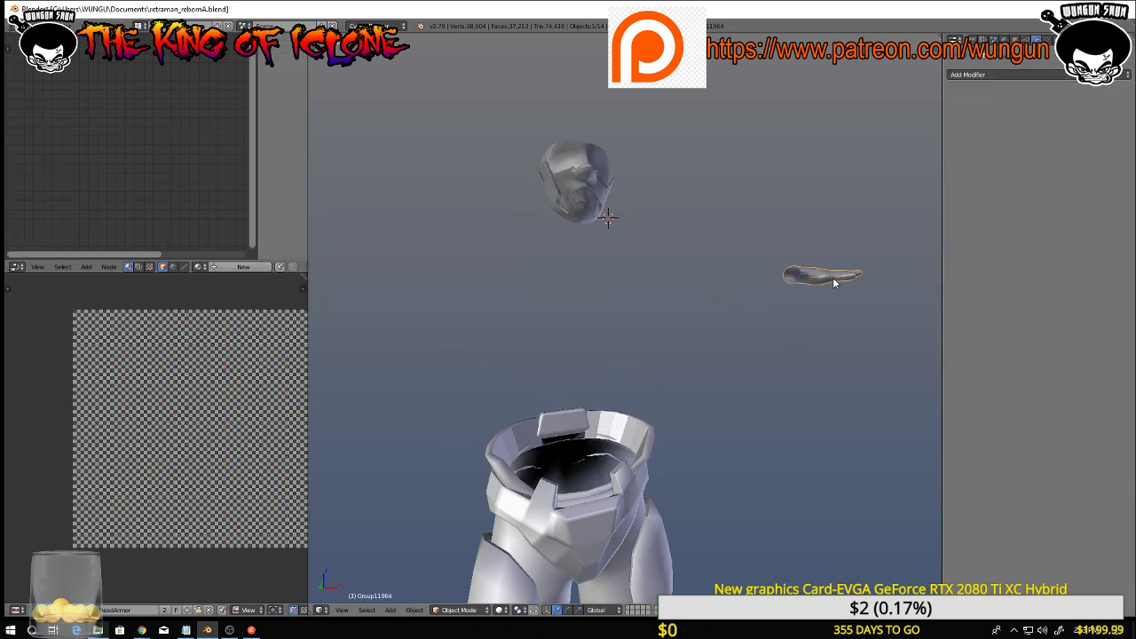
key("h")
right_click(628, 489)
key("h")
right_click(632, 485)
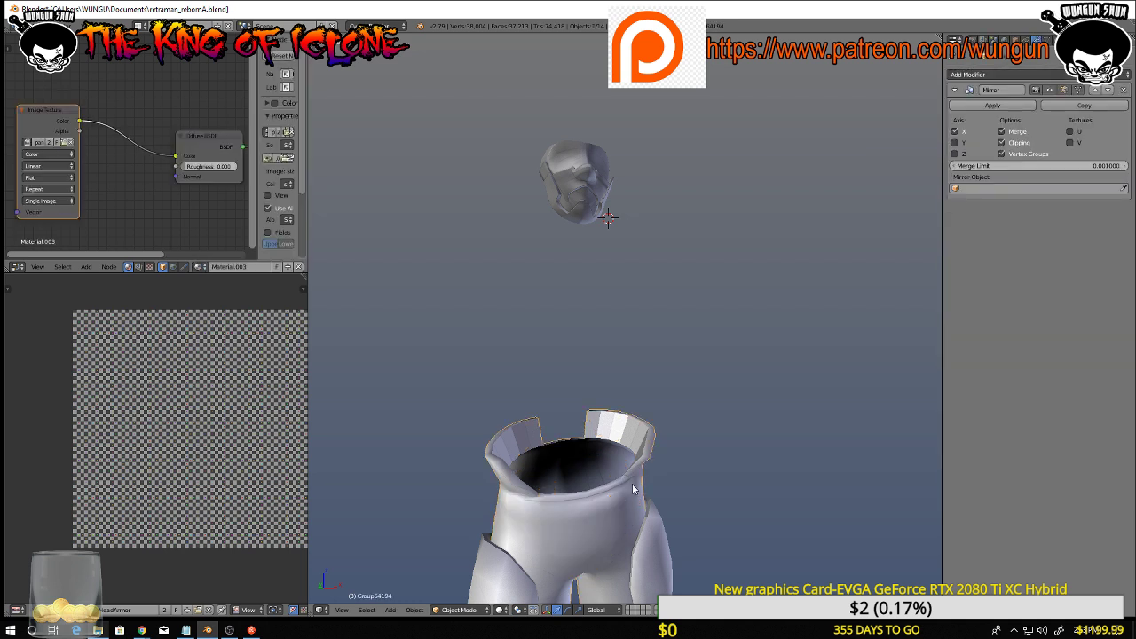
key("h")
Hide the leg guards, the boots and the remaining hand so only the face parts are left
scroll(637, 484, "down", 5)
right_click(653, 511)
key("h")
right_click(635, 582)
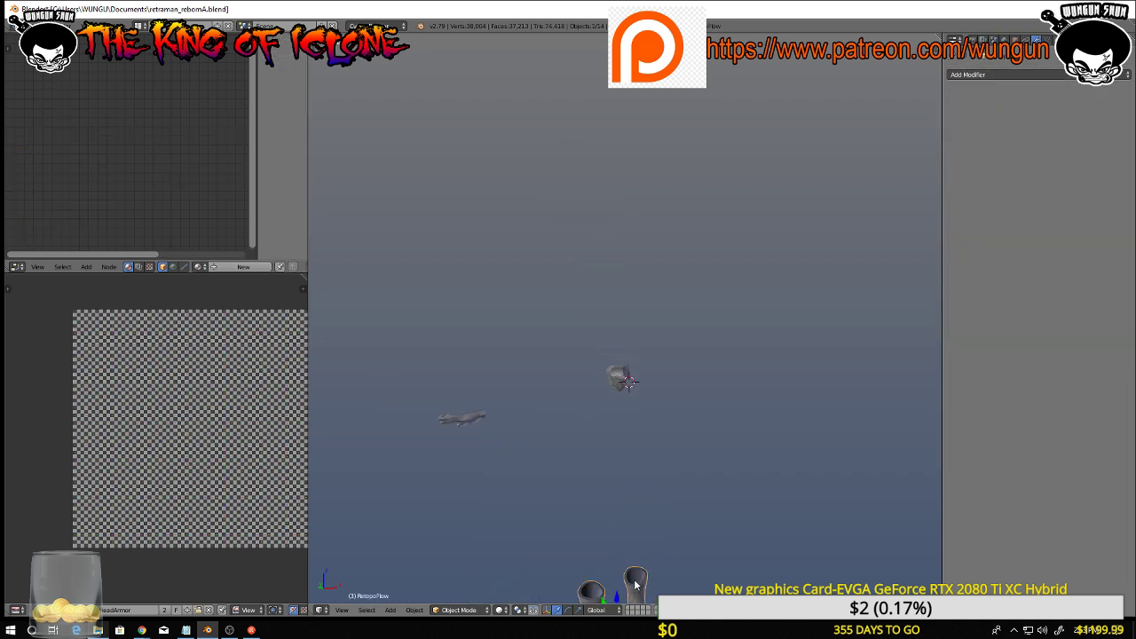
key("Delete")
right_click(466, 419)
key("Delete")
Hide the inner face shell behind the mouth guard
scroll(577, 400, "up", 5)
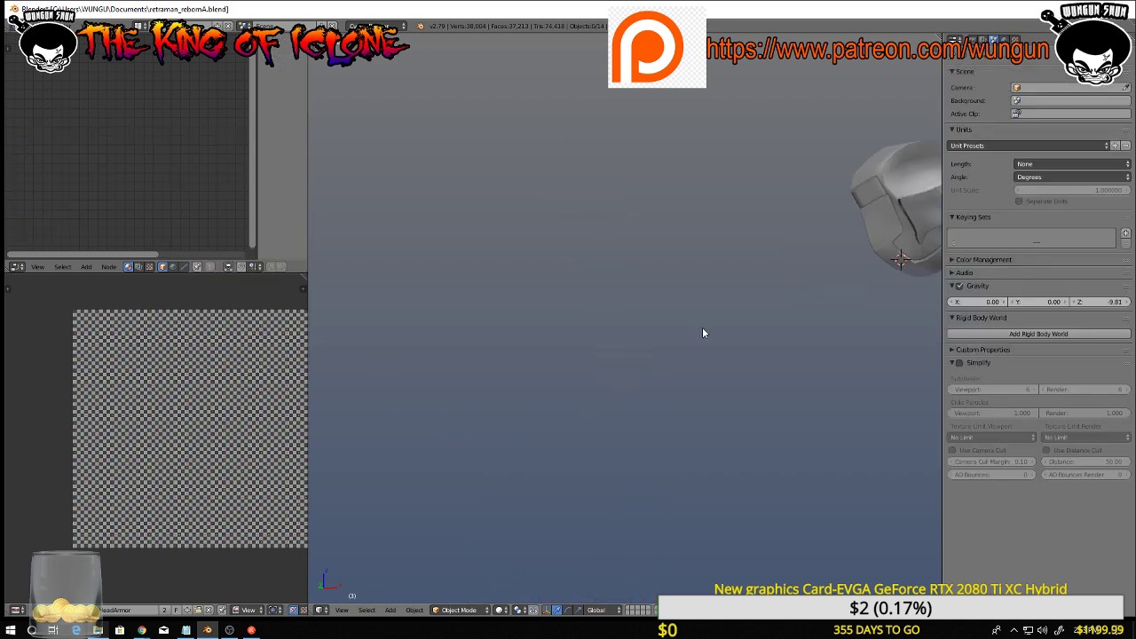
middle_click_drag(801, 269, 609, 334)
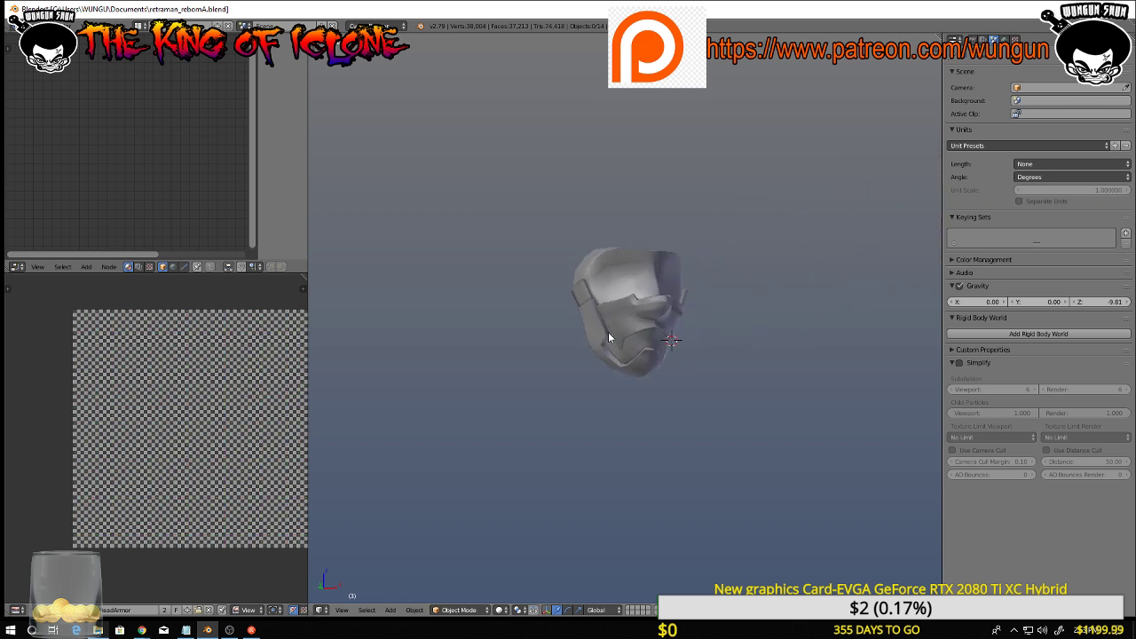
right_click(624, 276)
key("Delete")
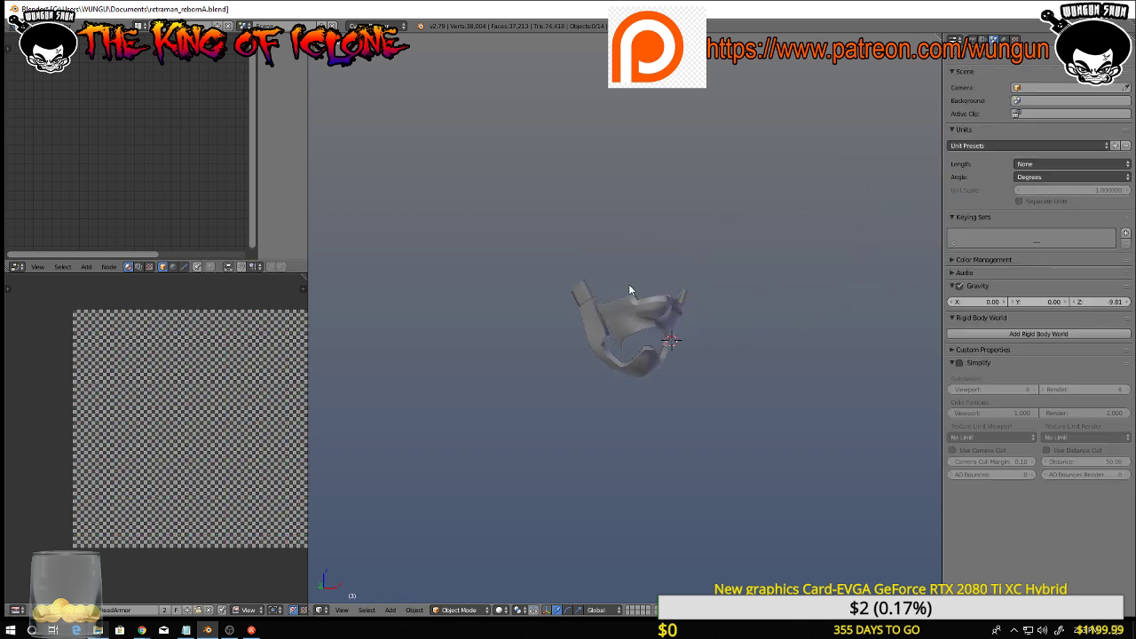
Open the mouth guard's mesh for editing in a front wireframe view and deselect all its geometry
mouse_move(622, 328)
middle_mouse_down()
mouse_move(612, 330)
mouse_move(746, 317)
mouse_move(776, 355)
mouse_move(817, 372)
mouse_move(625, 349)
mouse_move(618, 329)
mouse_move(639, 337)
middle_mouse_up()
right_click(612, 330)
right_click(604, 328, "shift")
key("Tab")
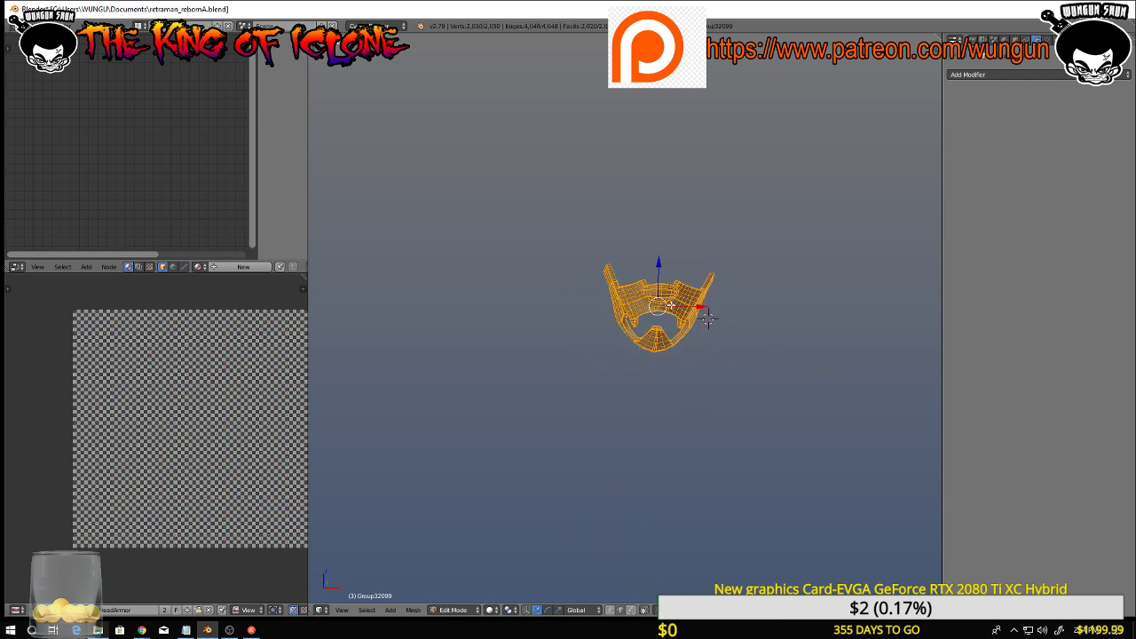
key("KP_1")
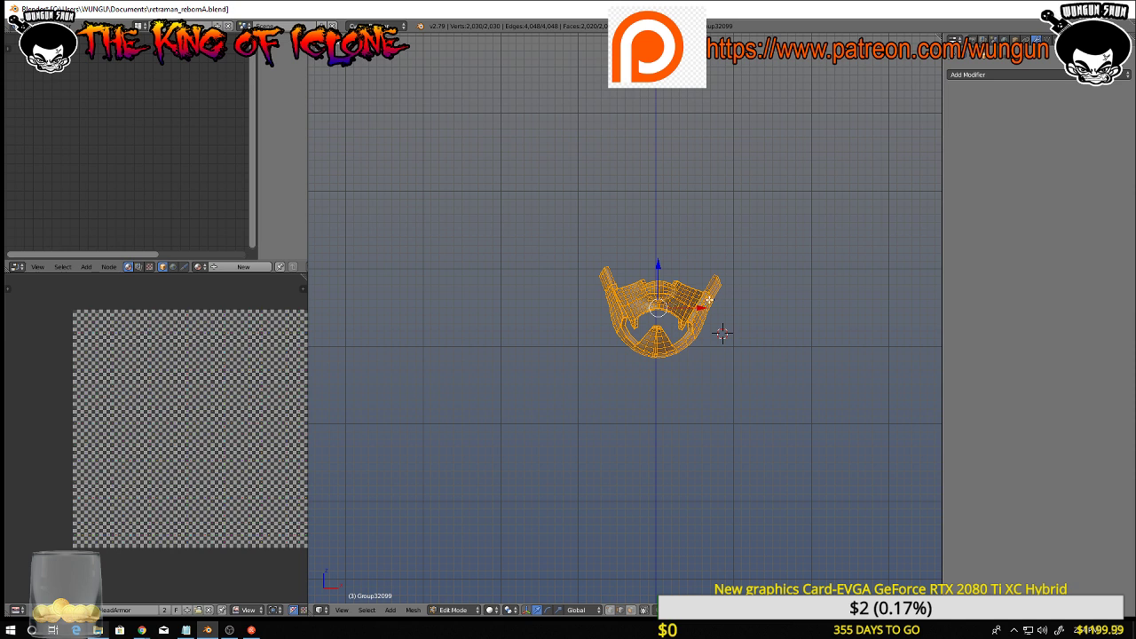
scroll(710, 302, "up", 6)
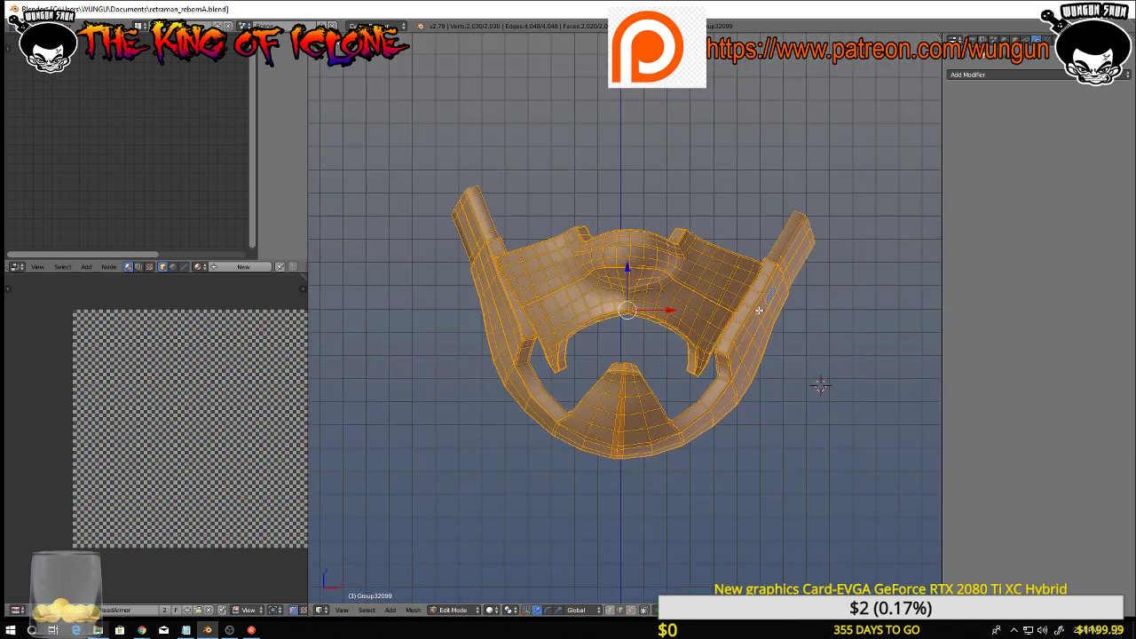
scroll(755, 315, "down", 5)
key("a")
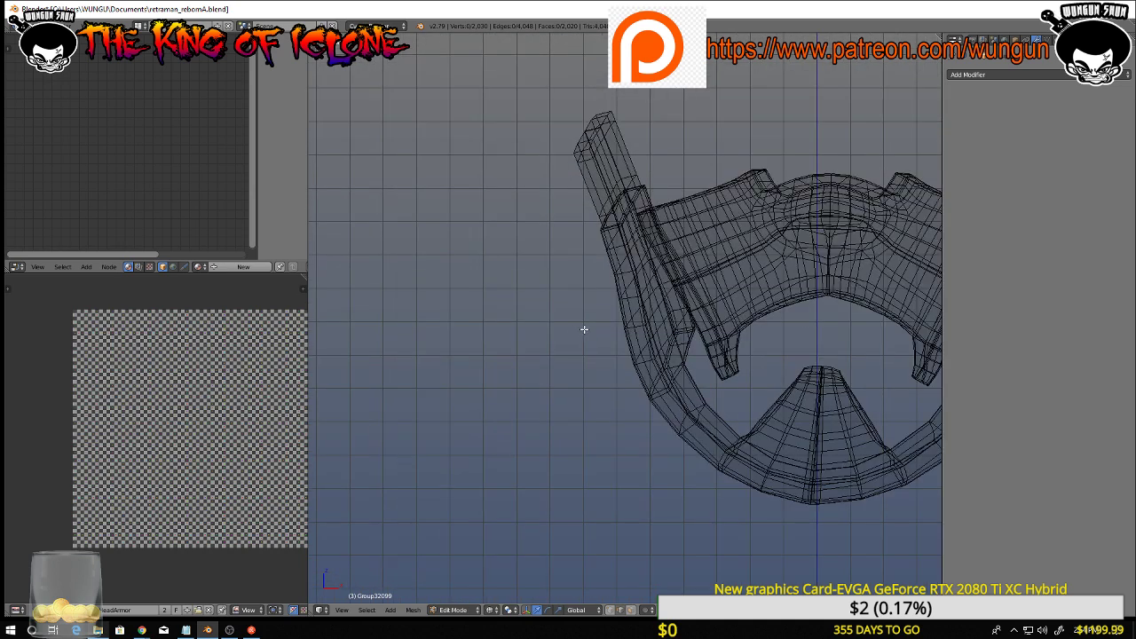
Select the vertical center edge line running down the nose bridge of the mouth guard
middle_click_drag(655, 313, 485, 409, "shift")
scroll(704, 322, "up", 5)
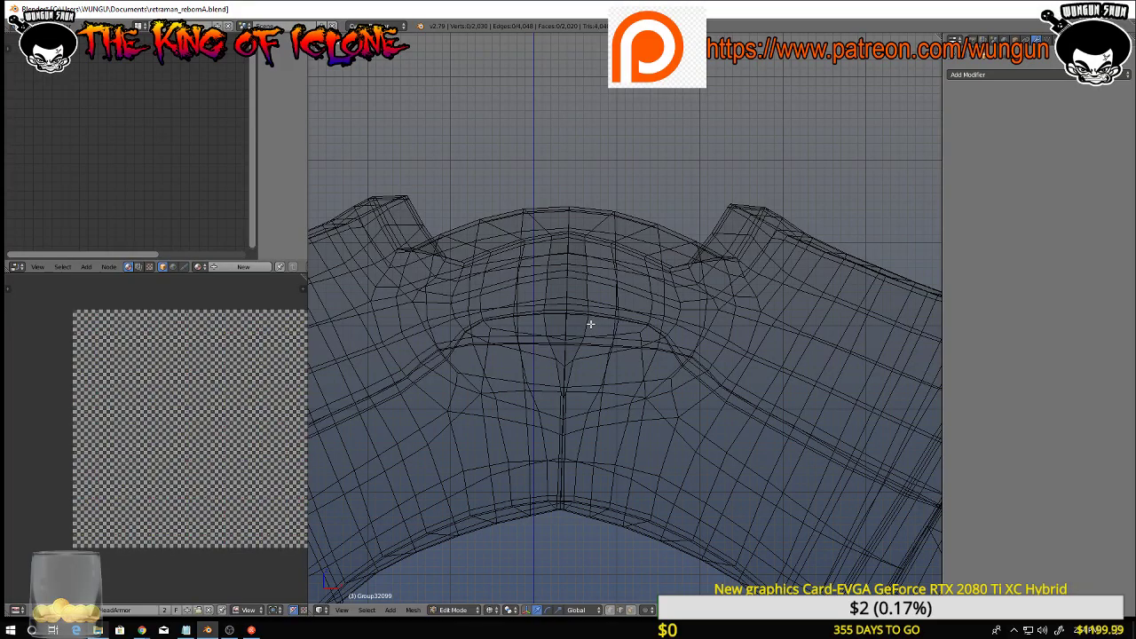
middle_click_drag(591, 327, 857, 381)
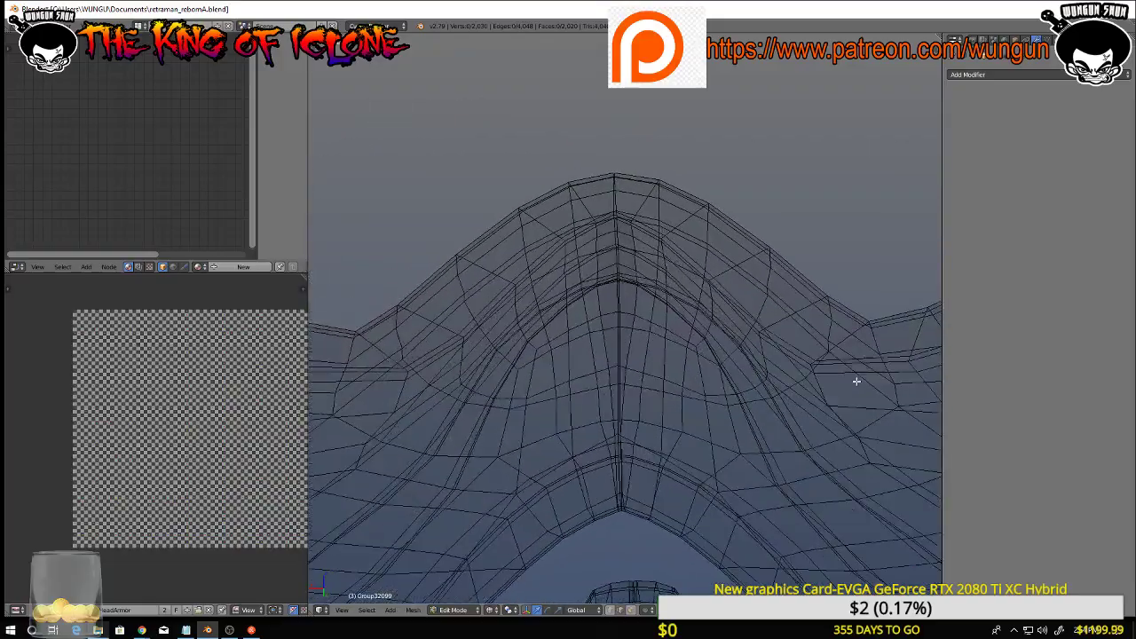
right_click(618, 194, "alt")
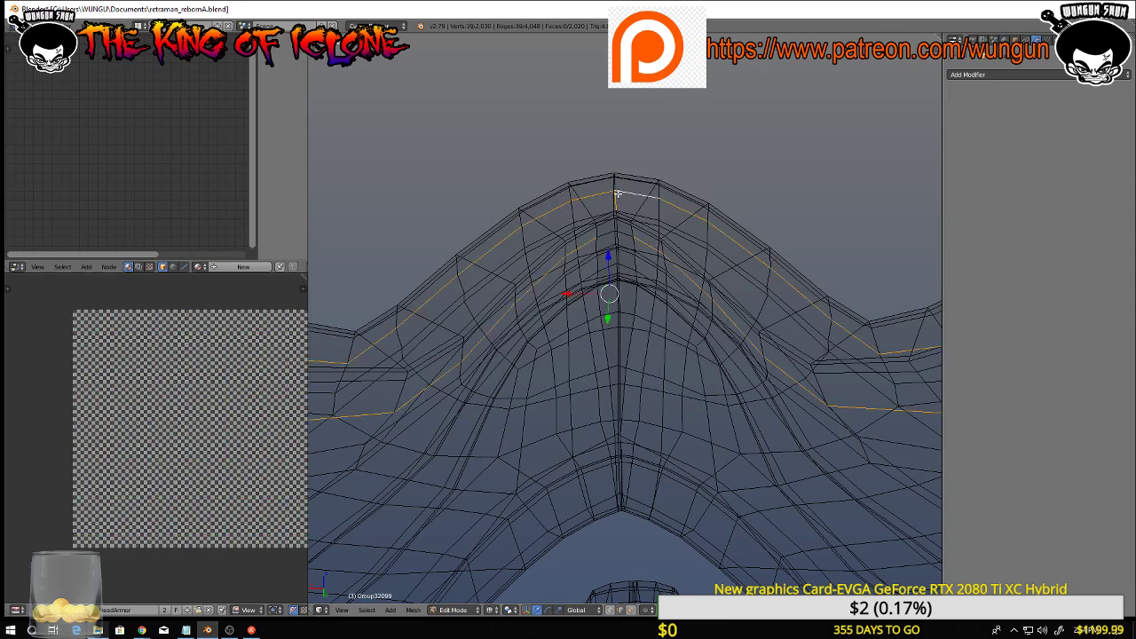
right_click(615, 194)
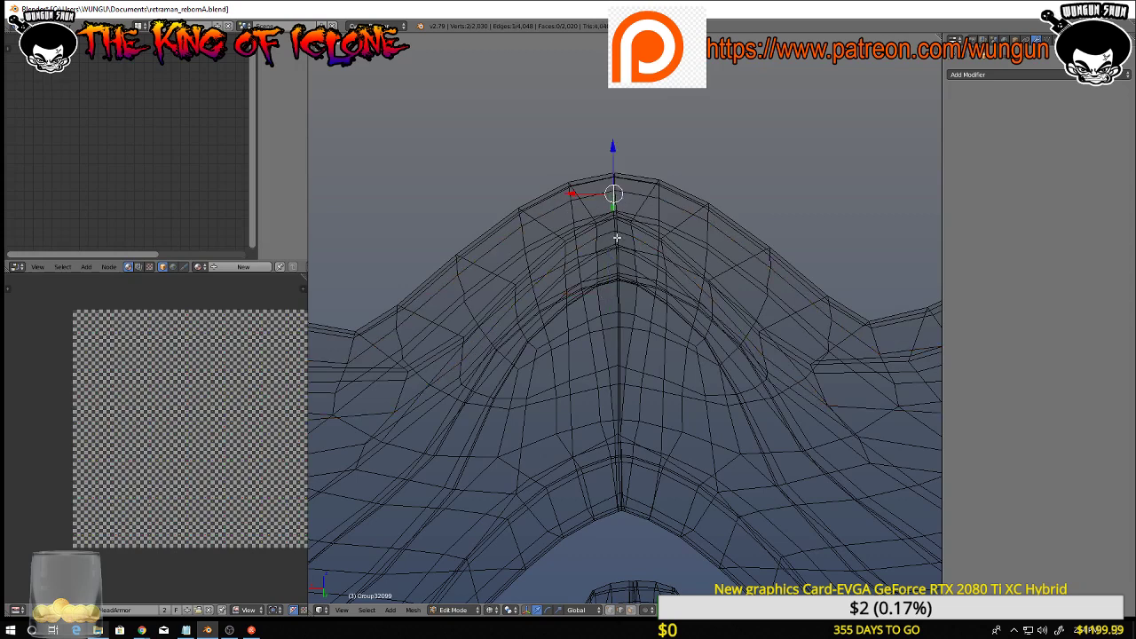
mouse_move(617, 238)
middle_mouse_down()
mouse_move(590, 266)
mouse_move(437, 288)
mouse_move(619, 243)
middle_mouse_up()
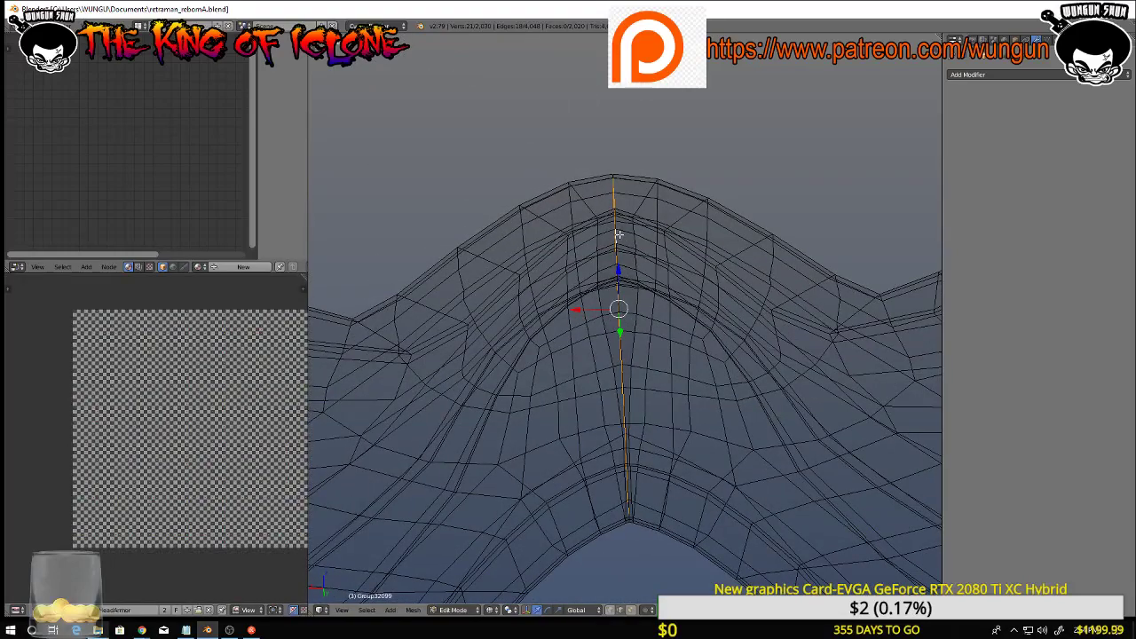
scroll(631, 324, "down", 5)
middle_click_drag(631, 324, 888, 292)
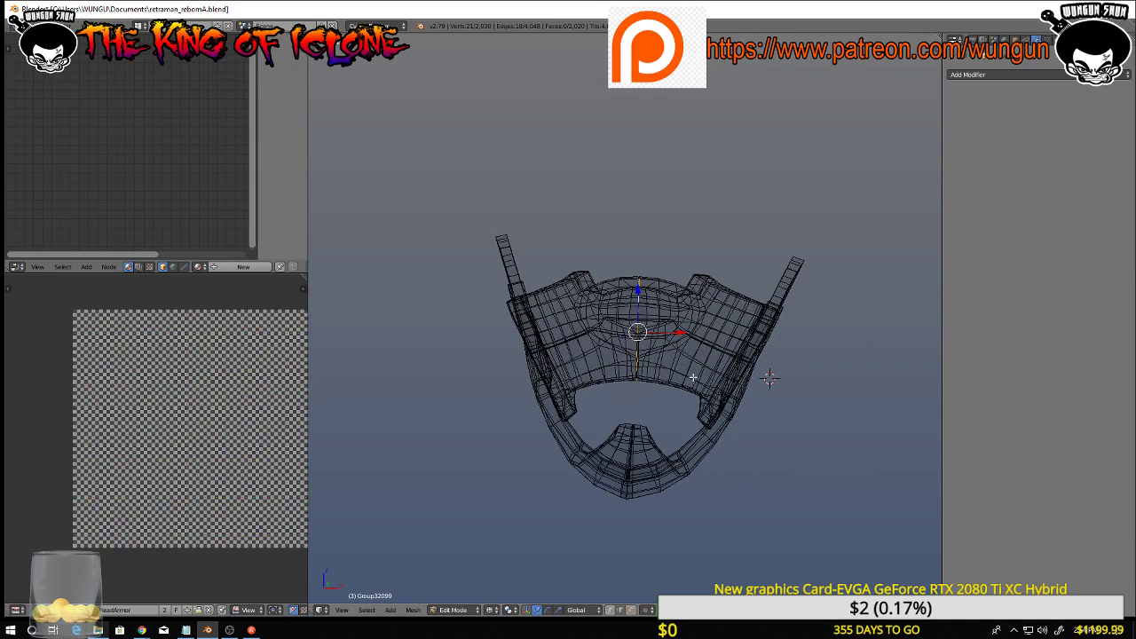
Clear the selected center edge line on the mouth guard and switch mesh selection to face mode
scroll(693, 380, "up", 2)
scroll(680, 381, "up", 3)
scroll(586, 325, "down", 2)
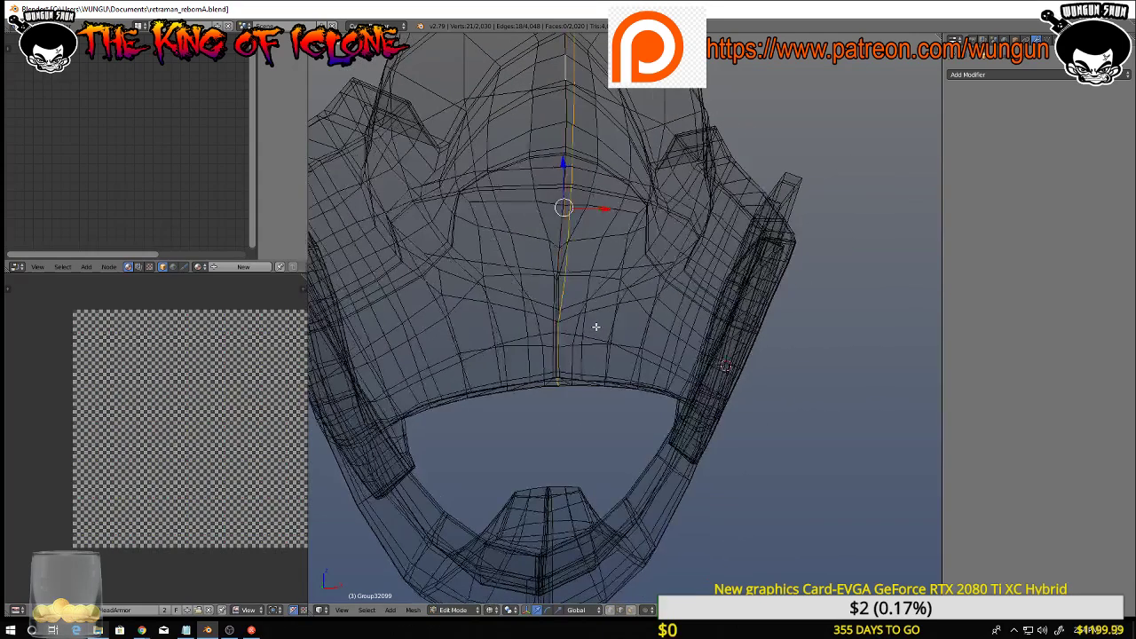
scroll(582, 330, "down", 2)
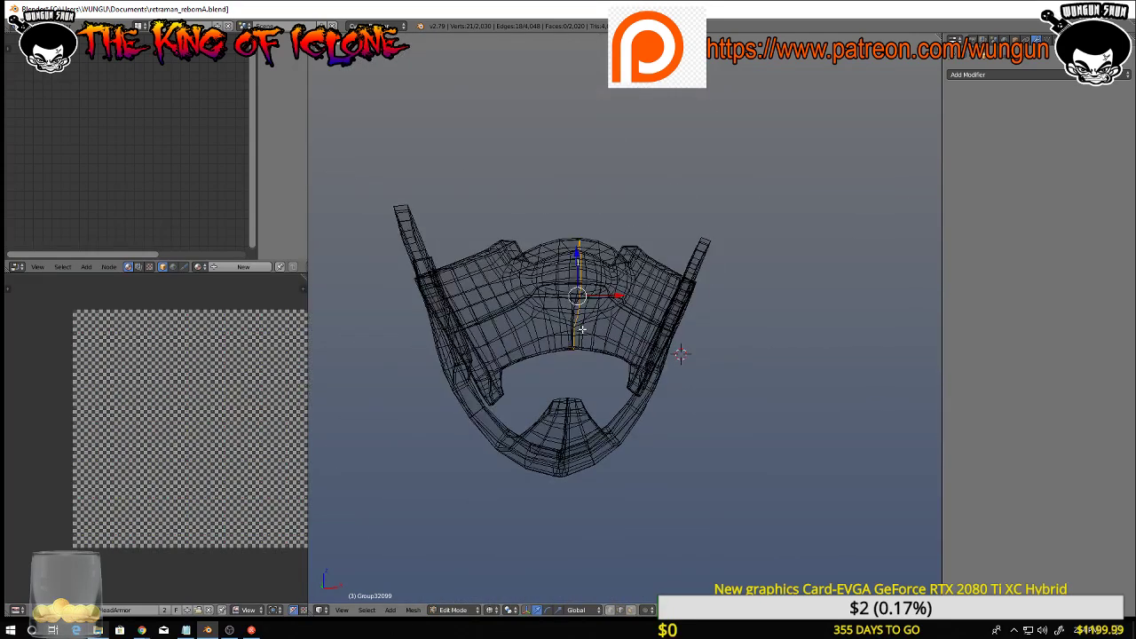
middle_click_drag(582, 277, 820, 298)
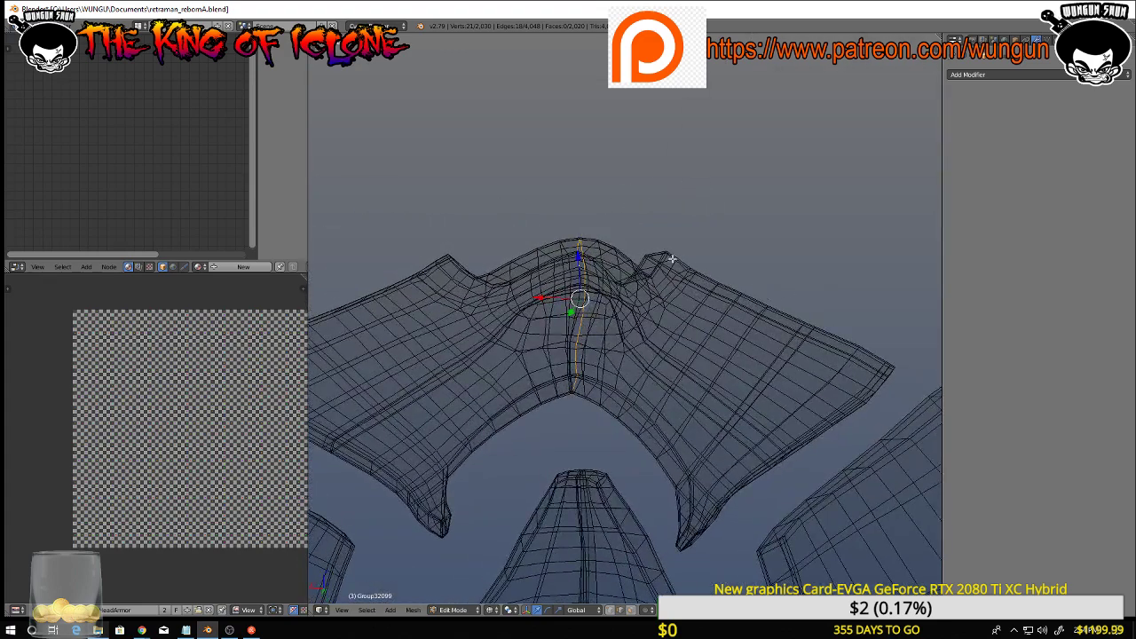
scroll(655, 262, "up", 4)
middle_click_drag(649, 257, 666, 252)
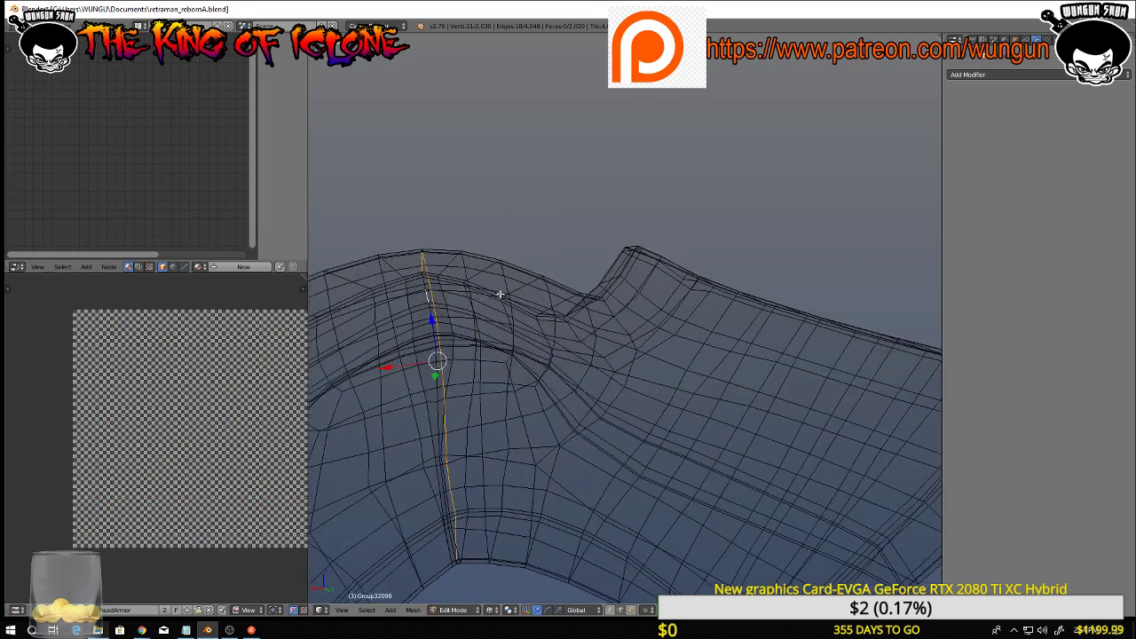
middle_click_drag(500, 294, 587, 276)
key("a")
key("ctrl+Tab")
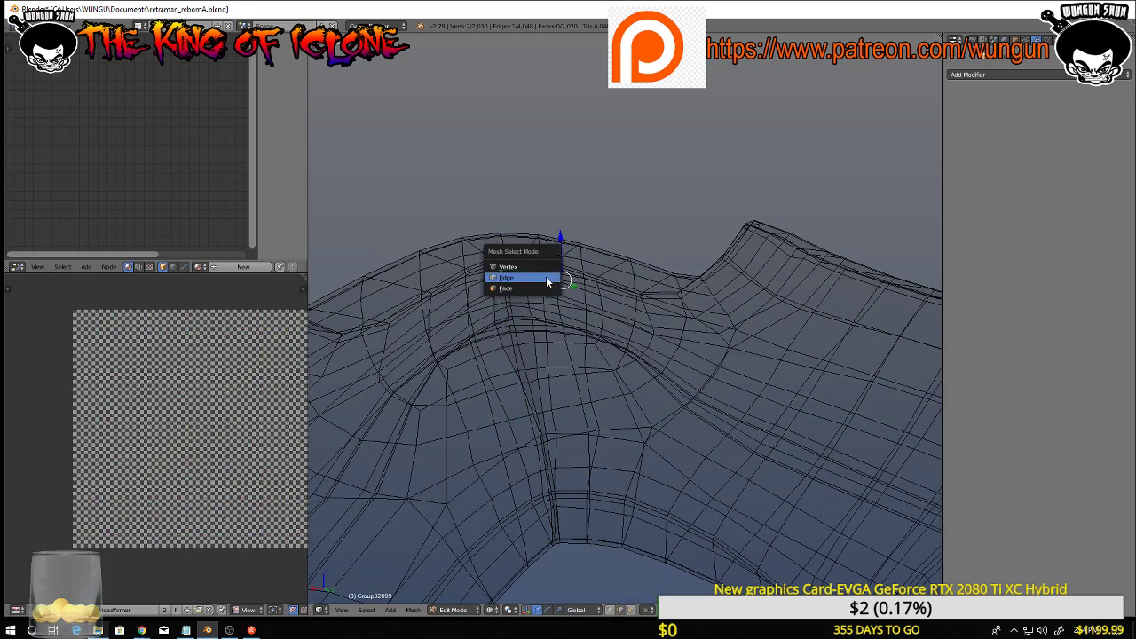
left_click(532, 287)
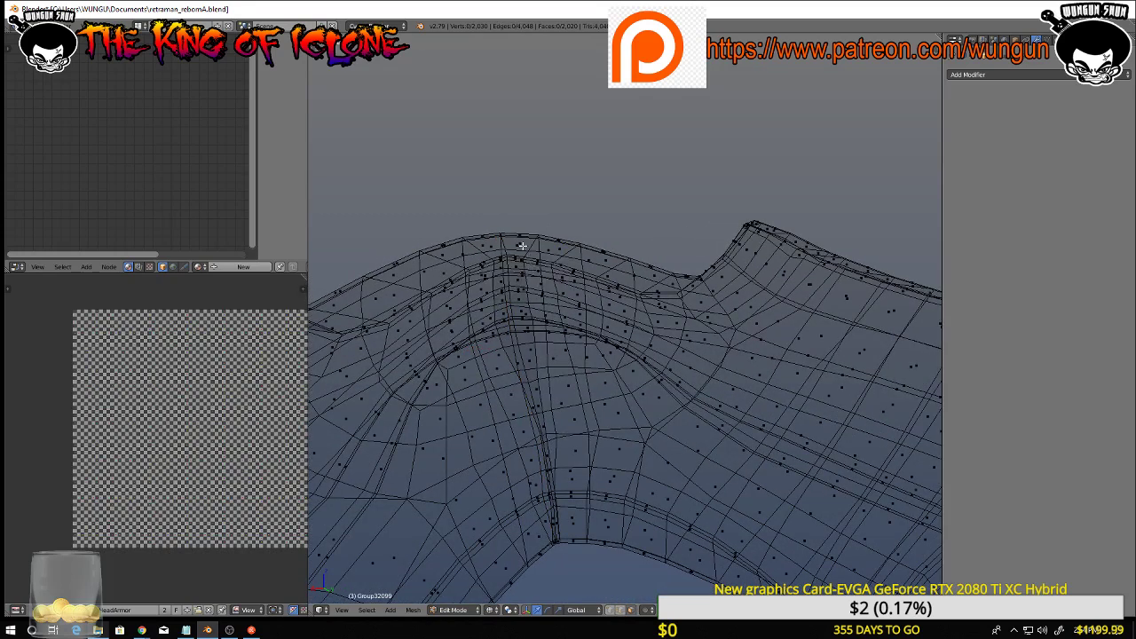
Delete the two neighbouring face loops running down the center of the mouth guard's nose bridge
right_click(522, 246, "alt")
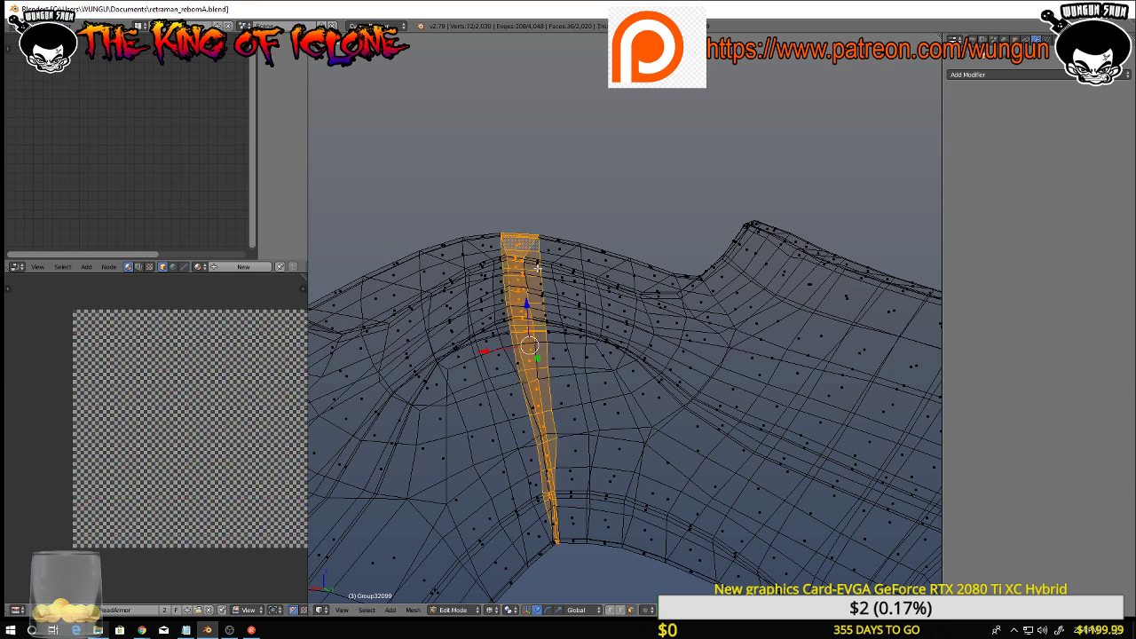
middle_click_drag(538, 267, 544, 292)
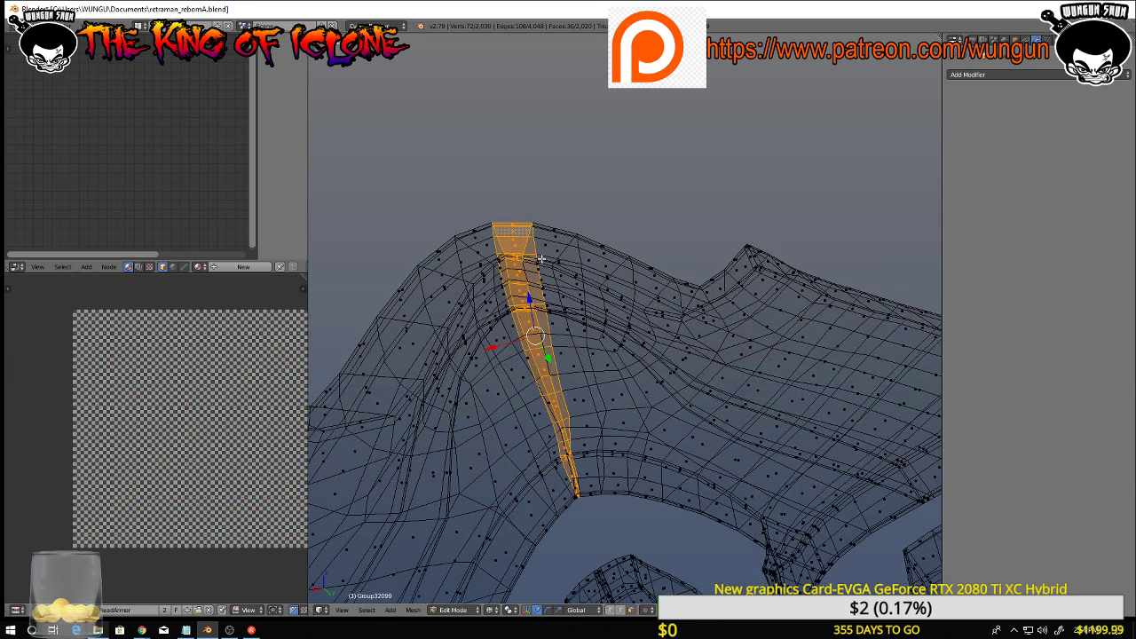
key("x")
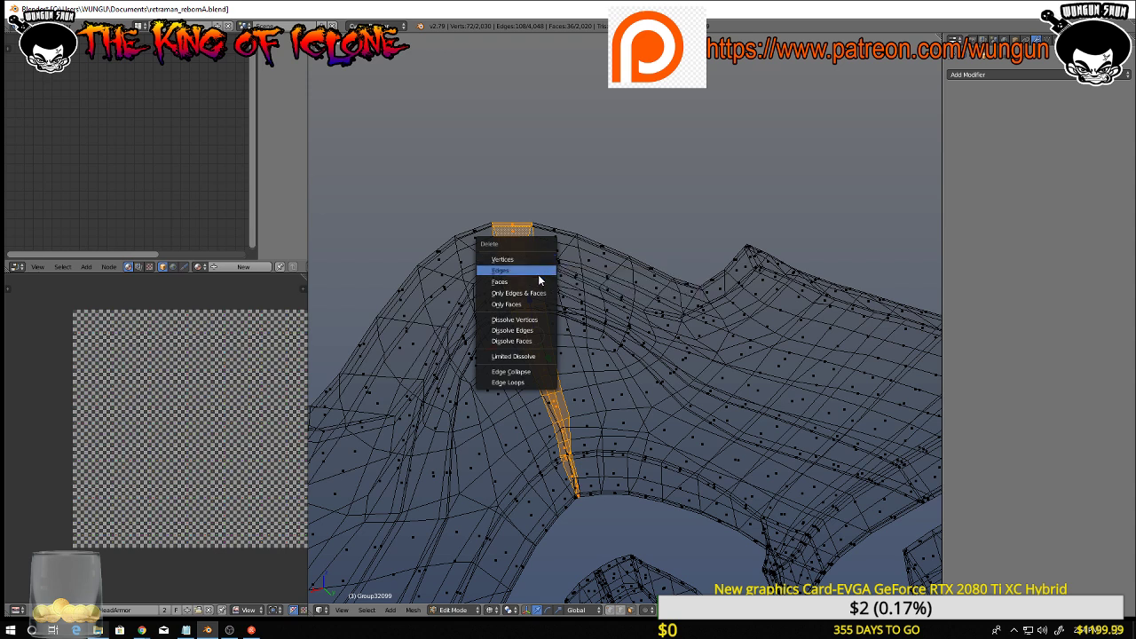
left_click(538, 282)
middle_click_drag(538, 281, 524, 264)
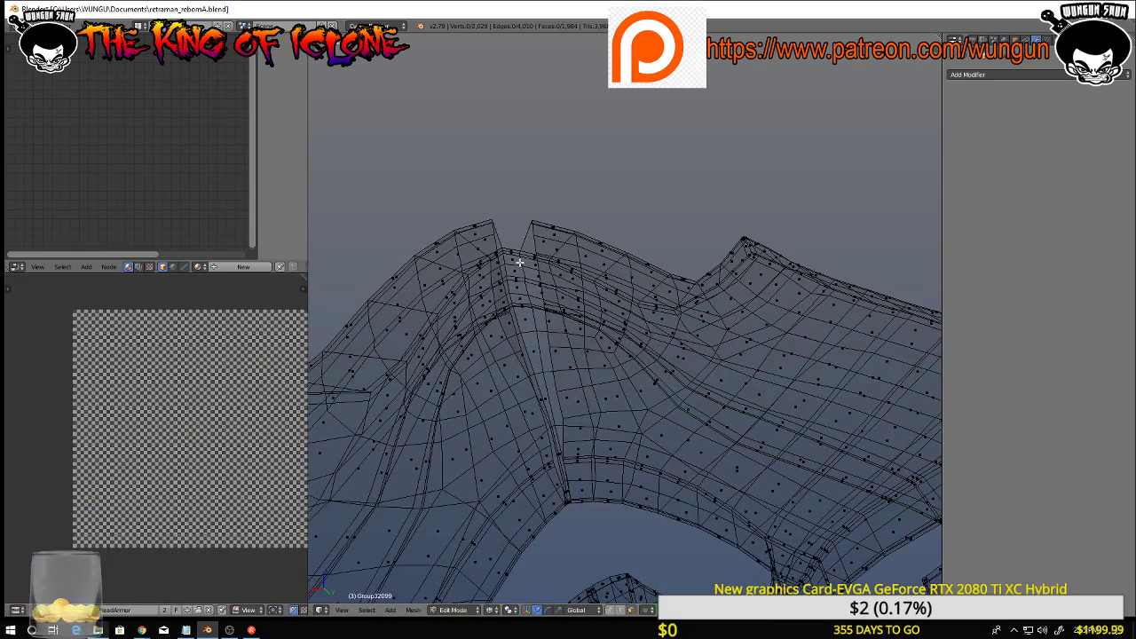
right_click(515, 262, "alt")
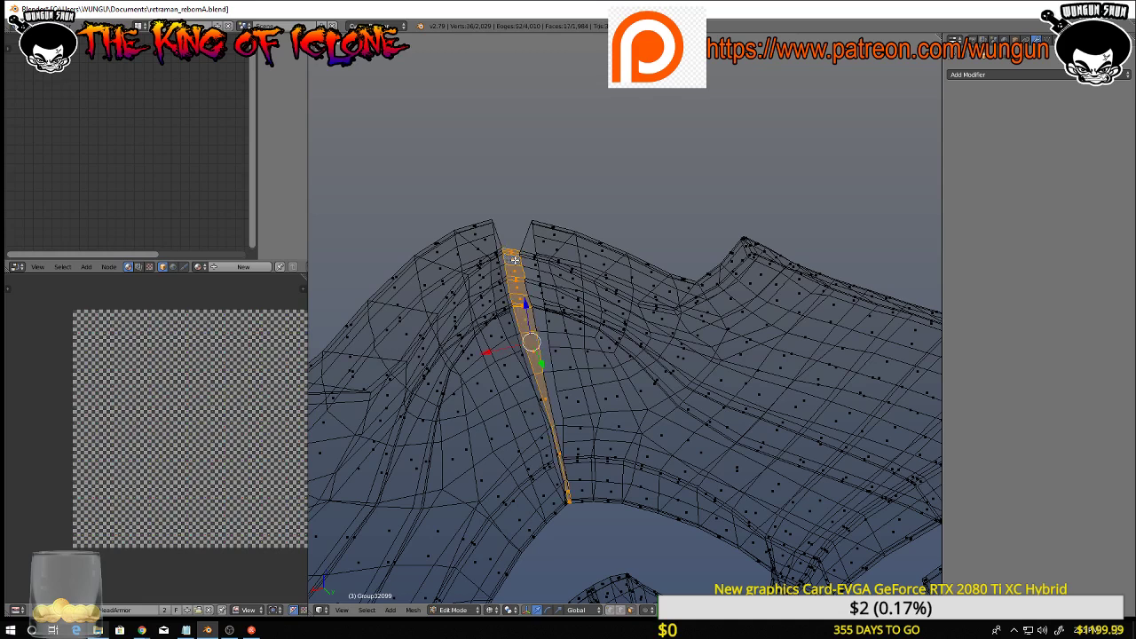
key("x")
left_click(516, 266)
middle_click_drag(528, 271, 527, 241)
Select all faces linked to the nose guard's left-hand half in front view and delete them
middle_click_drag(551, 299, 821, 290)
right_click(549, 343)
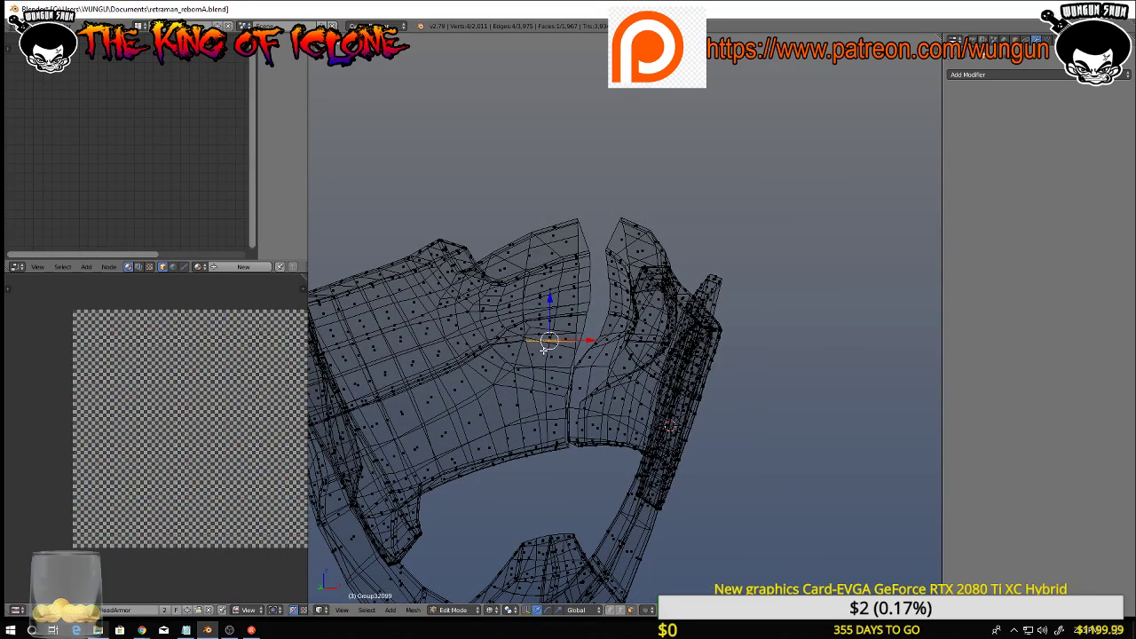
key("ctrl+l")
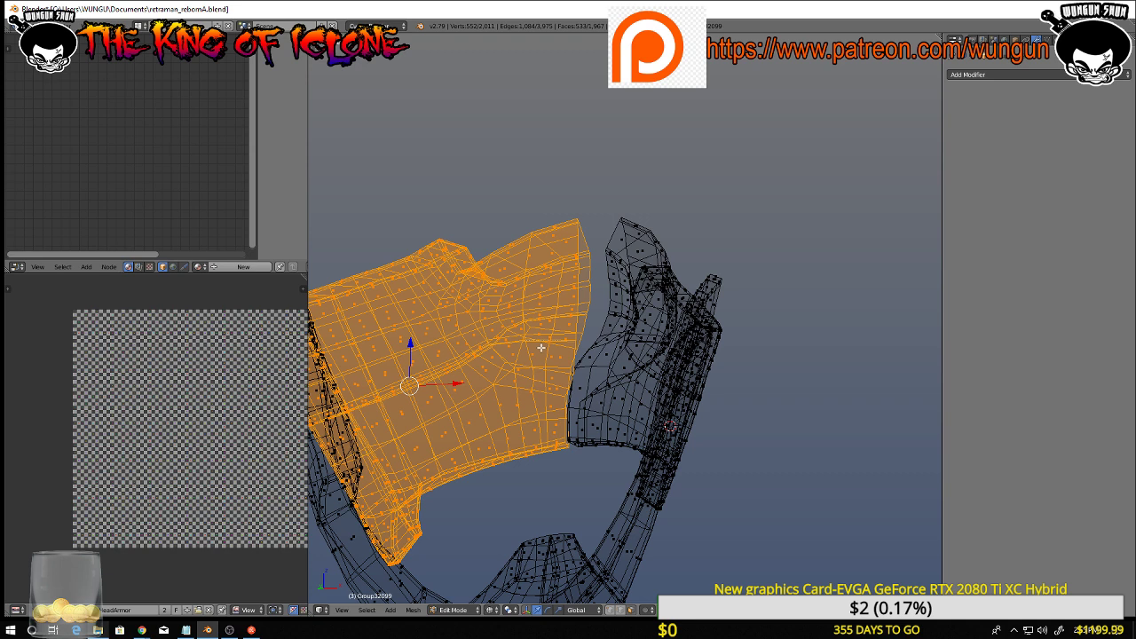
key("x")
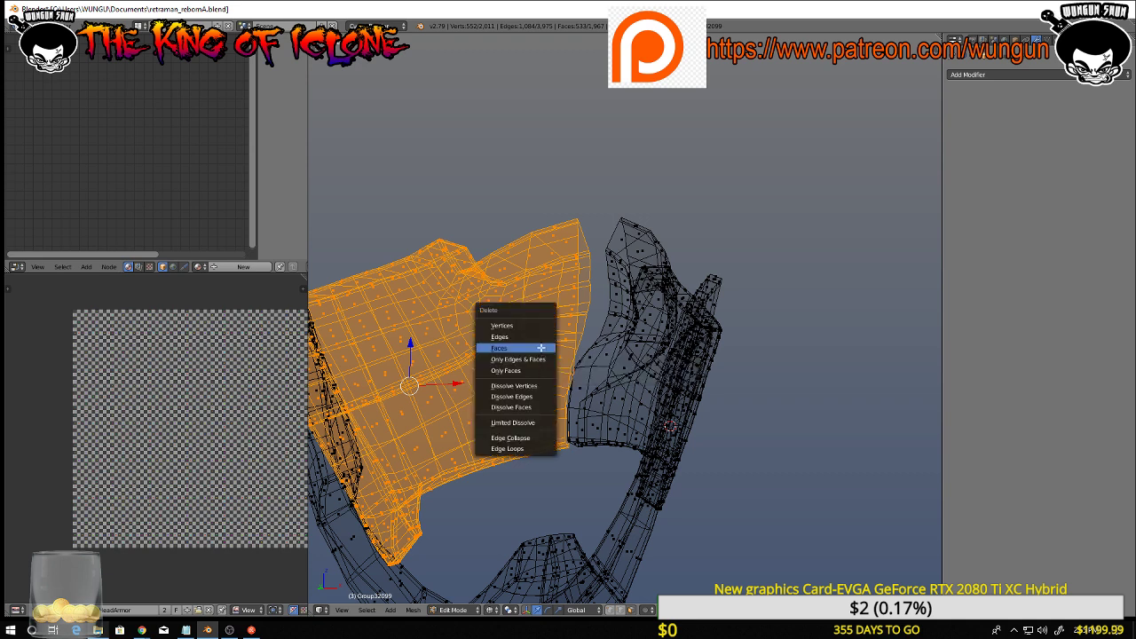
left_click(541, 347)
Delete the faces of the loop just left of the center line on the chin piece
middle_click_drag(541, 348, 590, 424)
scroll(582, 399, "up", 4)
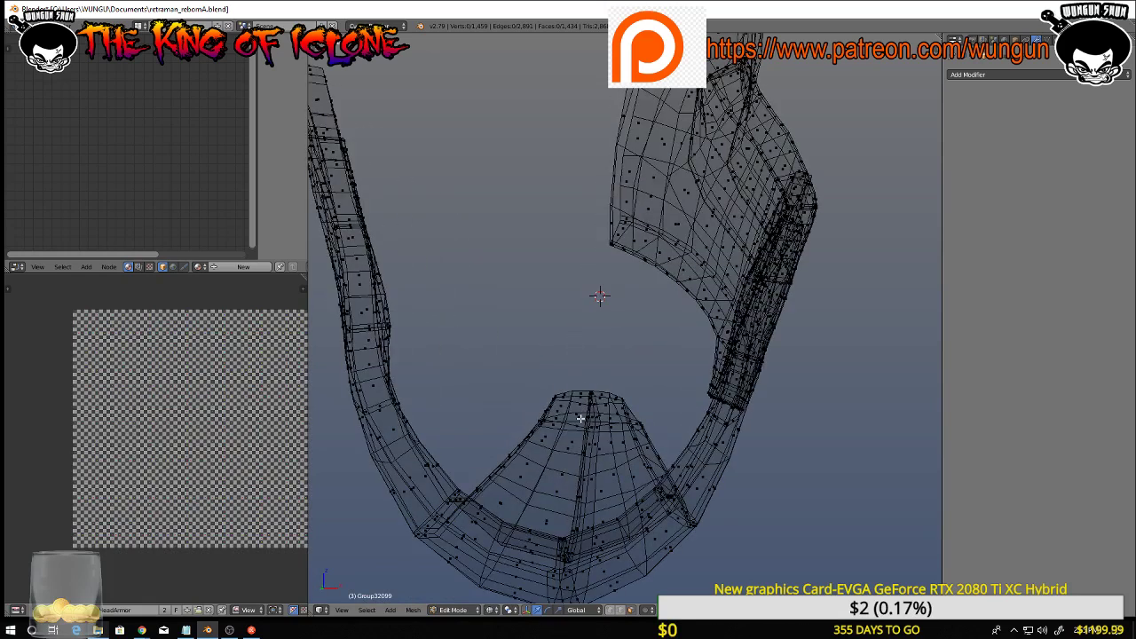
right_click(580, 416, "alt")
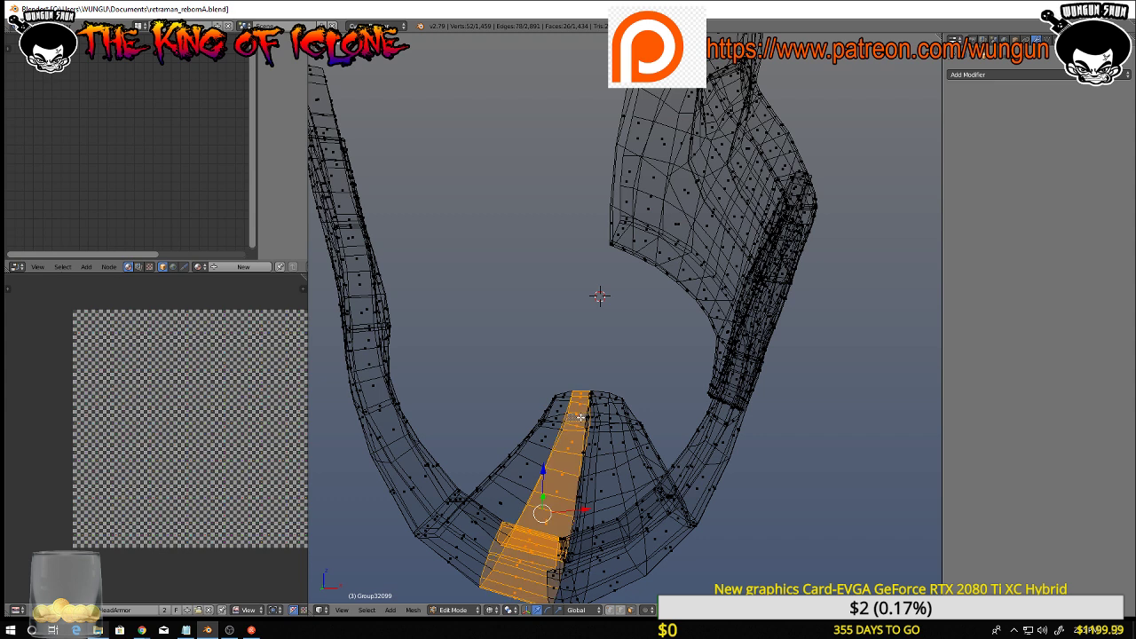
middle_click_drag(580, 417, 571, 423)
key("x")
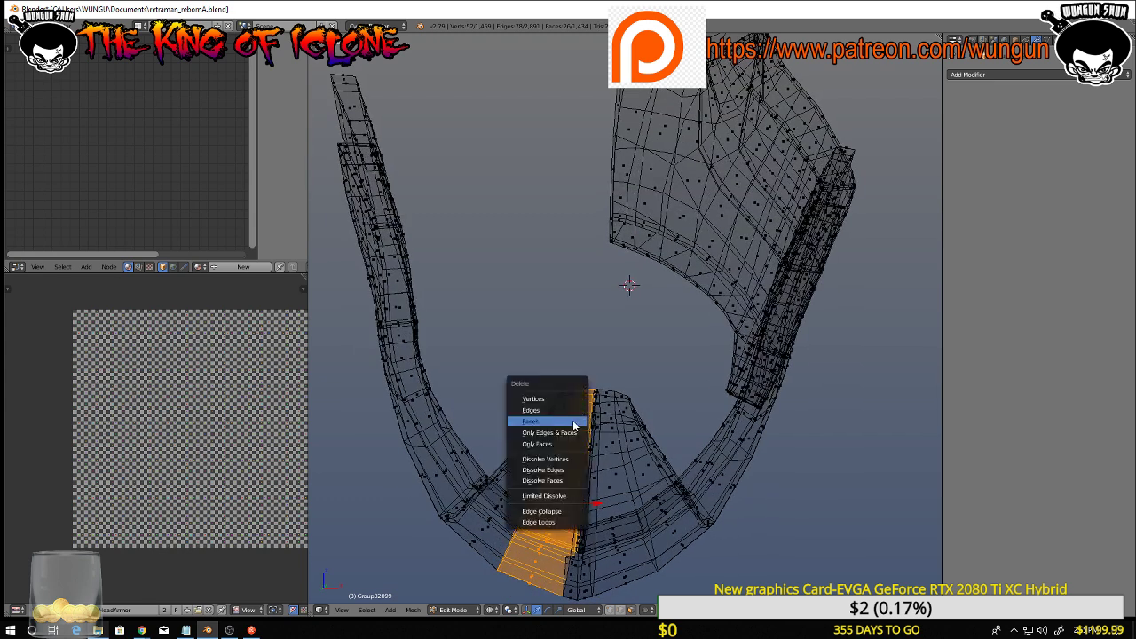
left_click(575, 422)
middle_click_drag(574, 418, 590, 417)
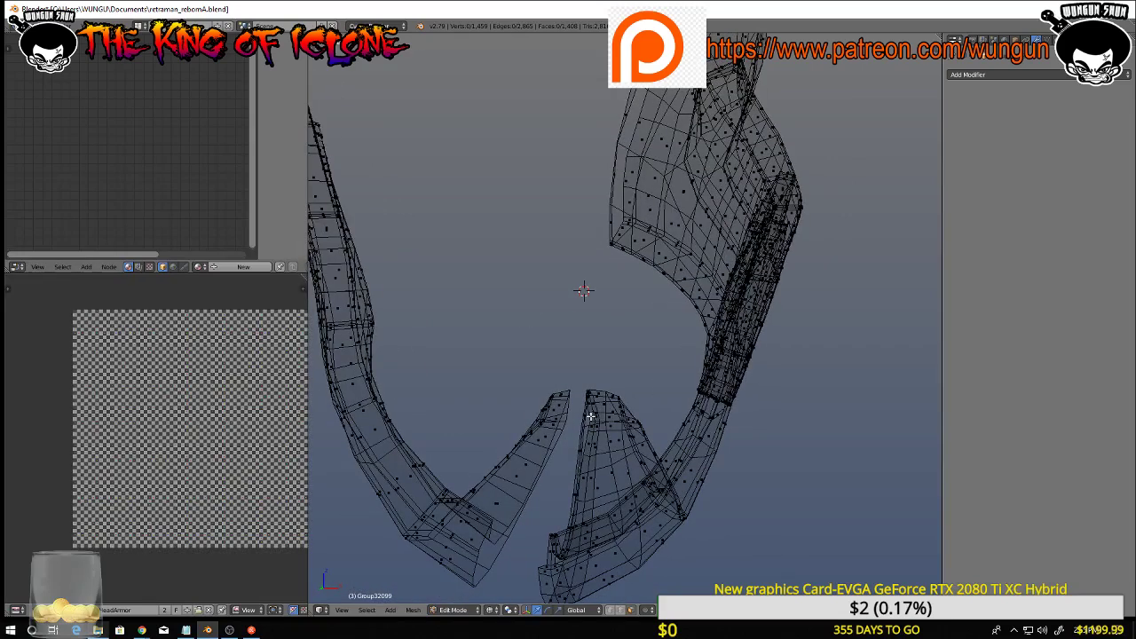
Delete the vertices of the narrow face loop along the center edge of the chin piece's right-hand half
key("KP_1")
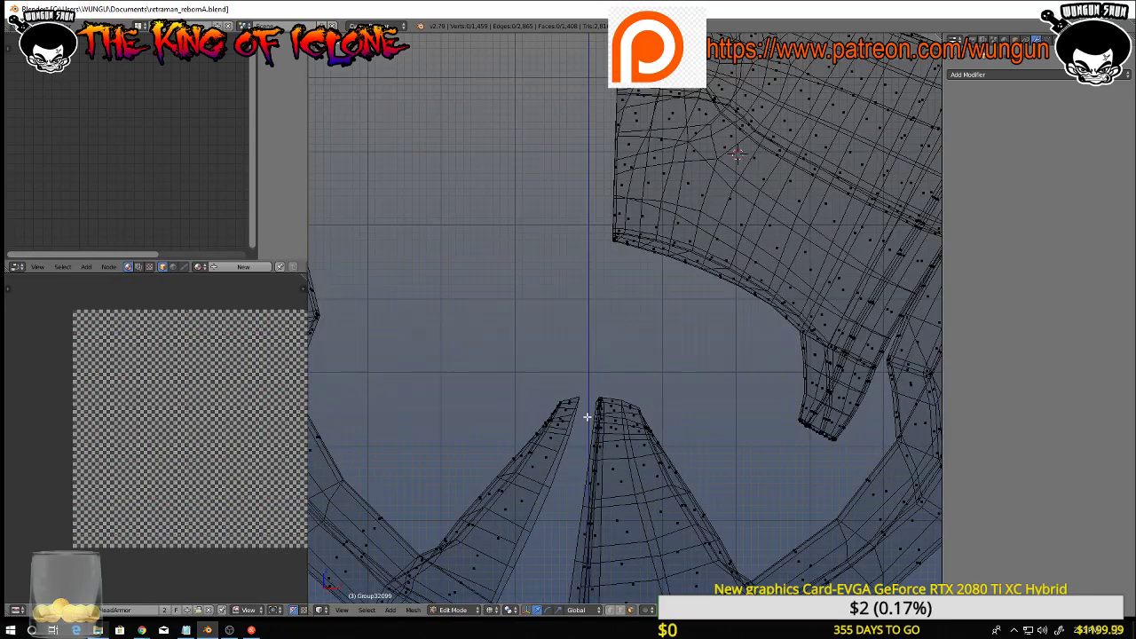
middle_click_drag(629, 406, 641, 249, "shift")
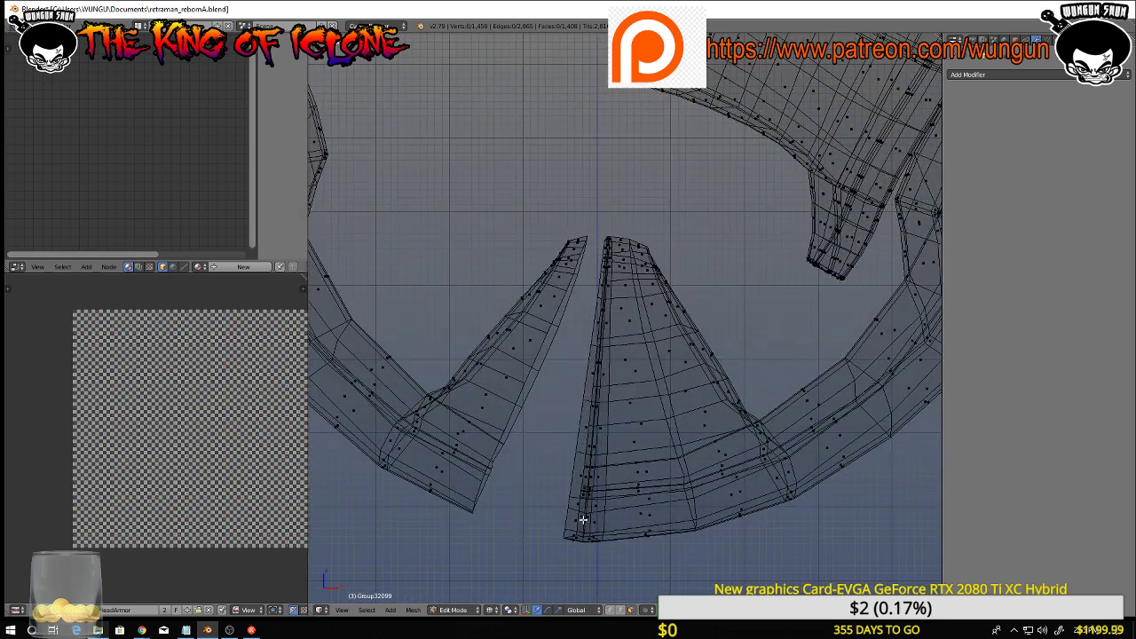
right_click(572, 526, "alt")
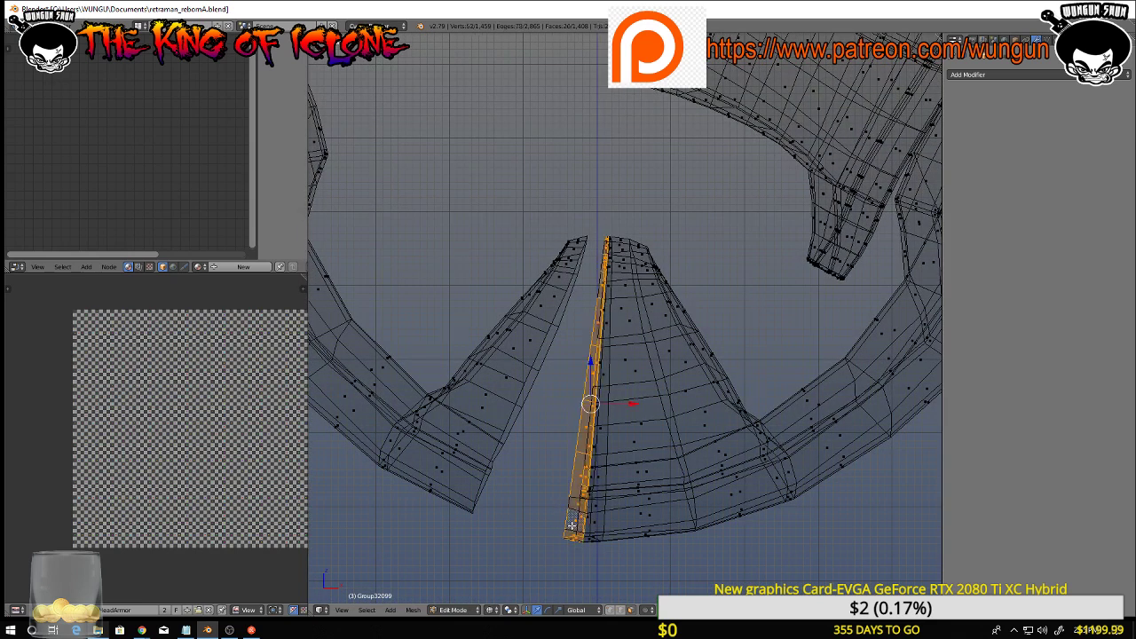
key("x")
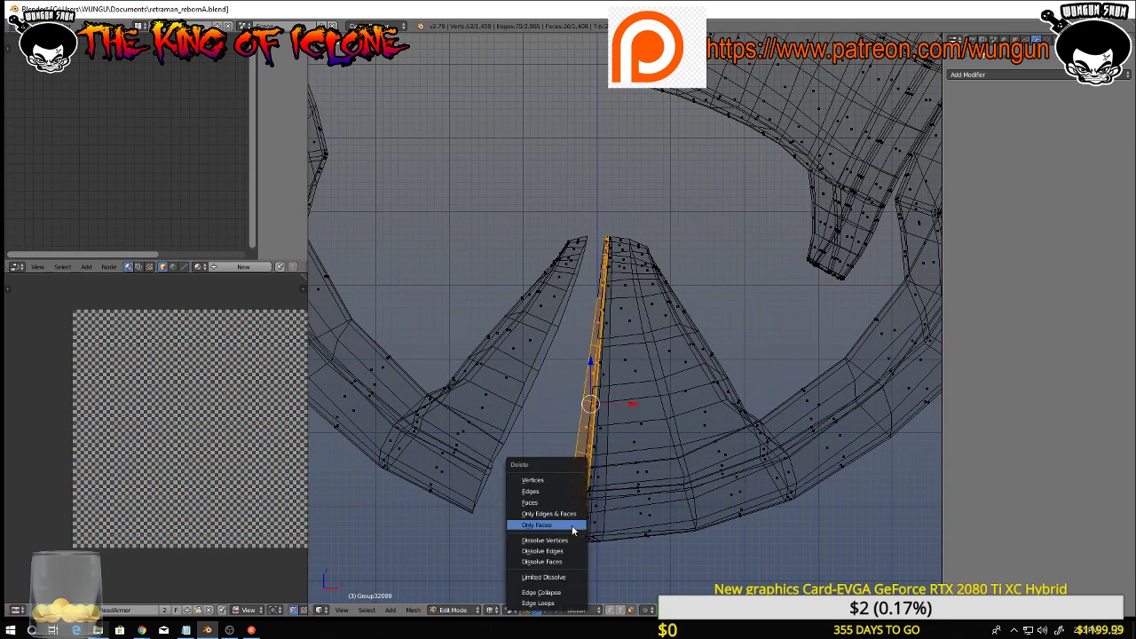
left_click(564, 479)
middle_click_drag(564, 480, 605, 477)
key("KP_1")
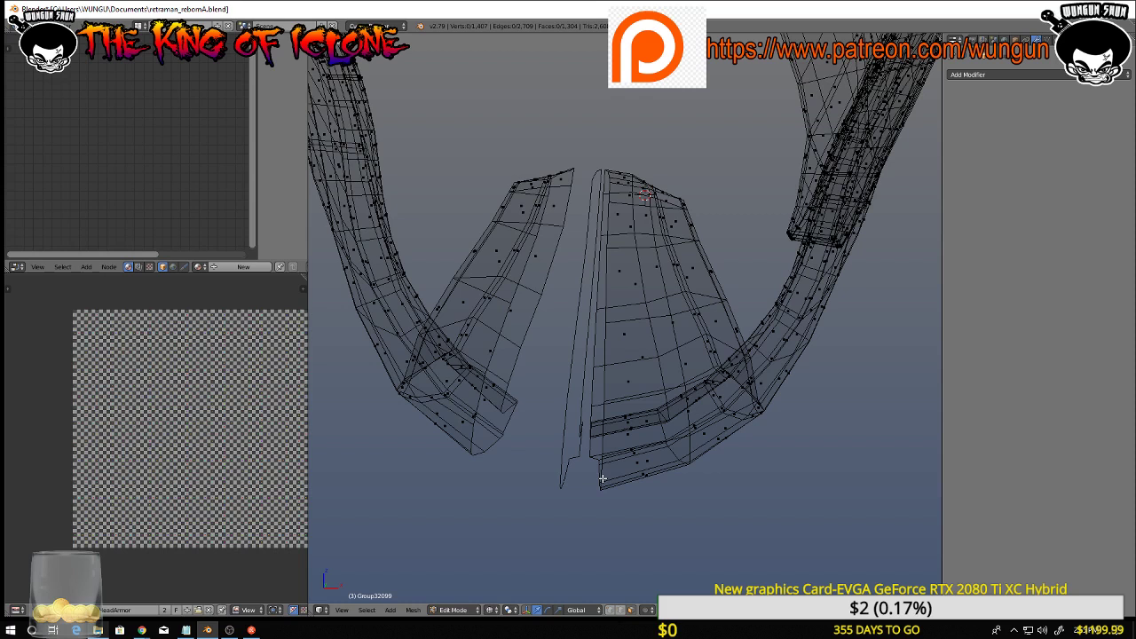
In edge select mode, delete the vertices of the loose edge loop left in the chin piece's center gap
key("ctrl+Tab")
left_click(559, 444)
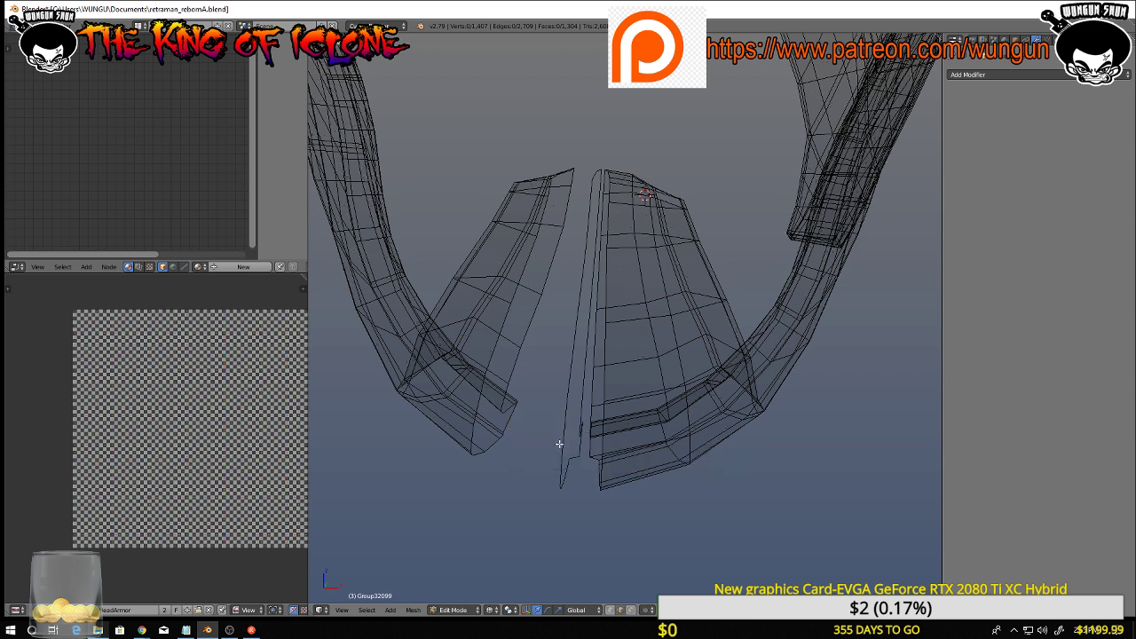
right_click(565, 435, "alt")
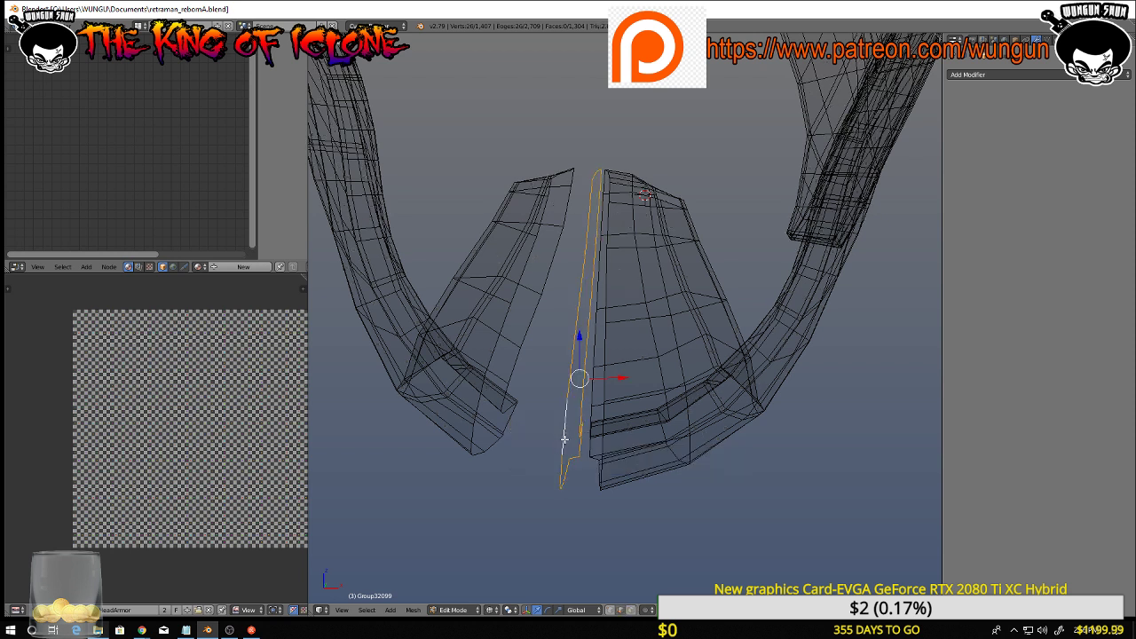
key("x")
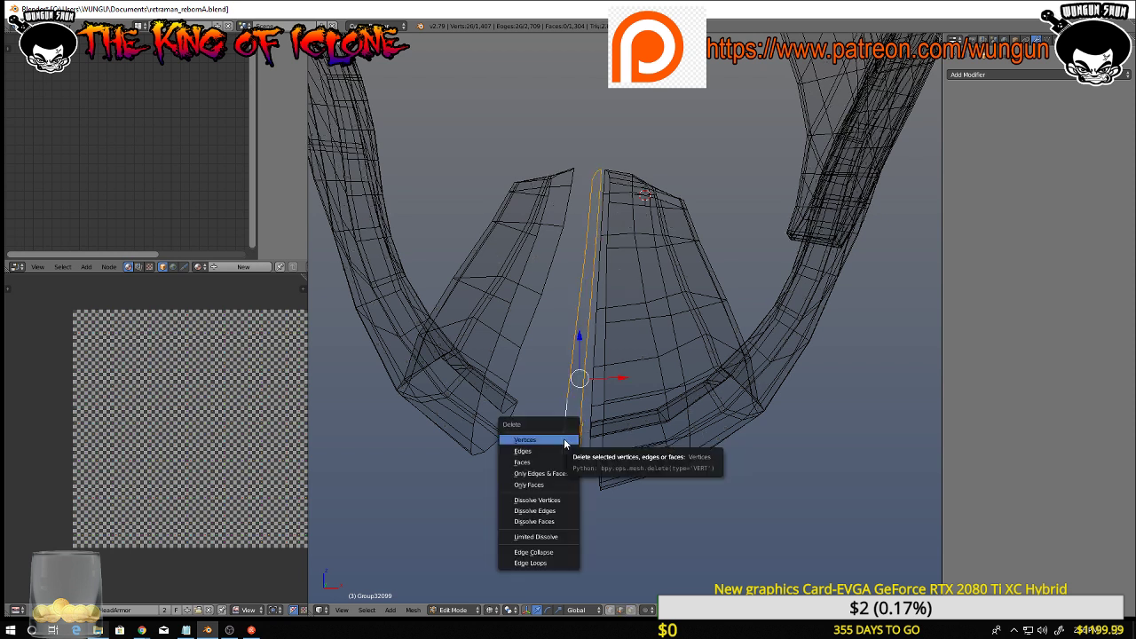
left_click(564, 438)
Select all geometry linked to the chin piece's left-hand half, including its strap, and delete it
right_click(472, 277)
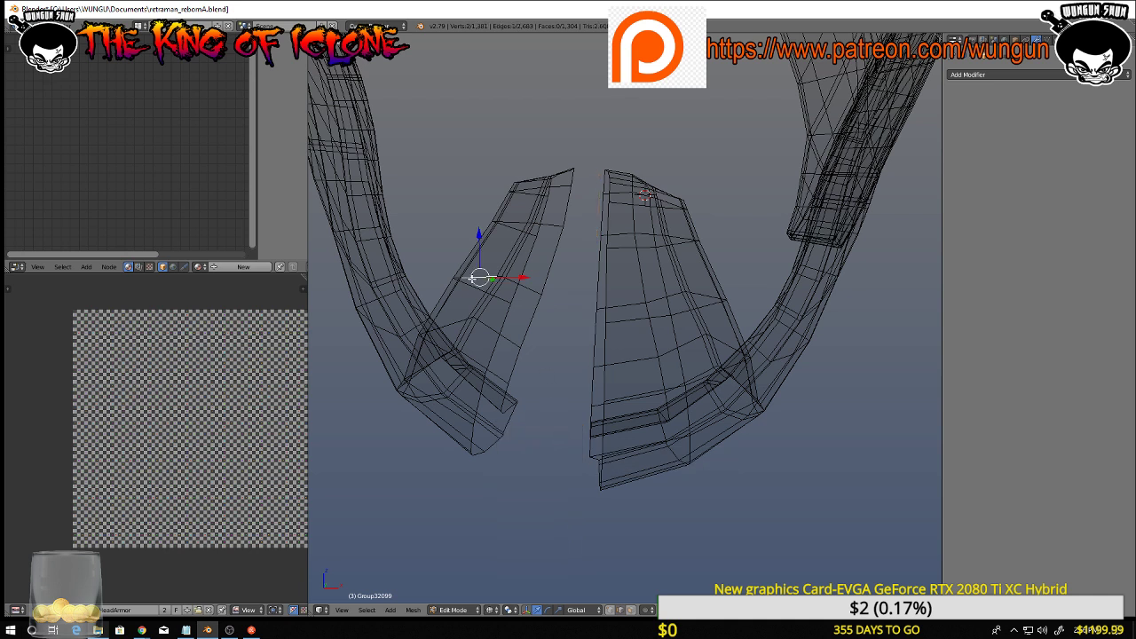
key("ctrl+l")
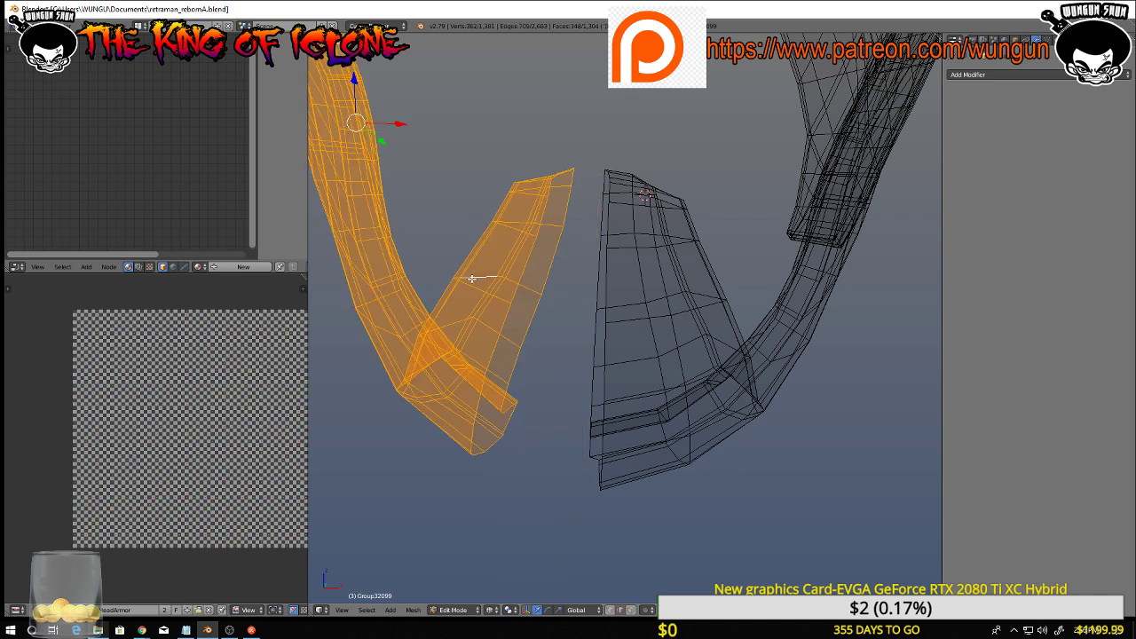
key("x")
left_click(472, 278)
Select the edge loops along the open center border of the remaining nose guard half
middle_click_drag(468, 276, 748, 321)
scroll(670, 297, "up", 3)
middle_click_drag(601, 307, 674, 387)
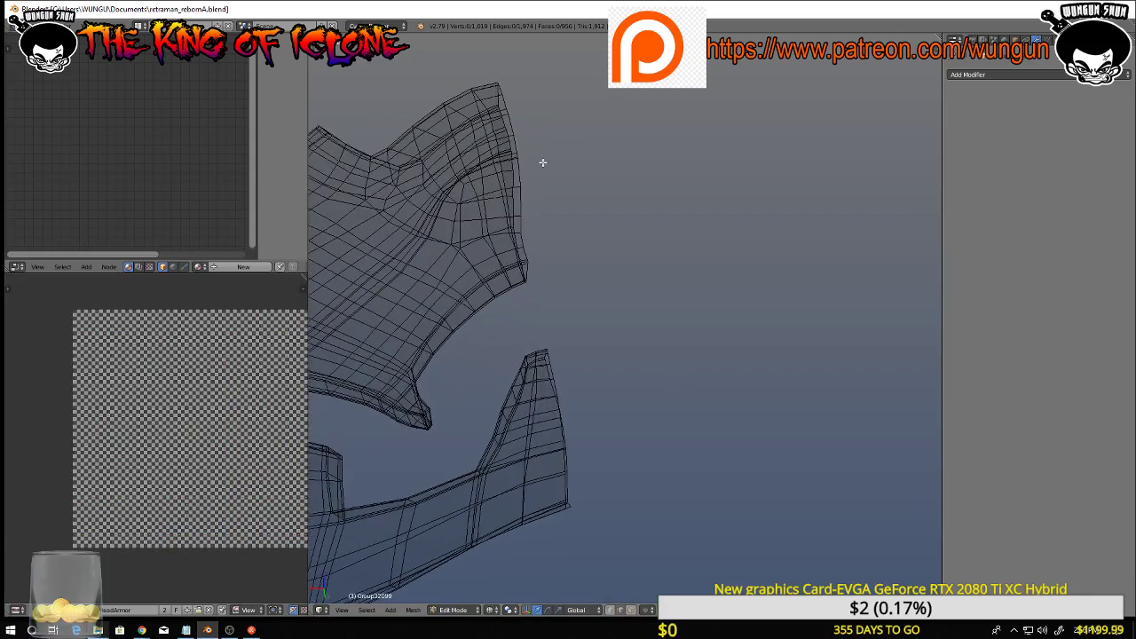
right_click(499, 99, "alt")
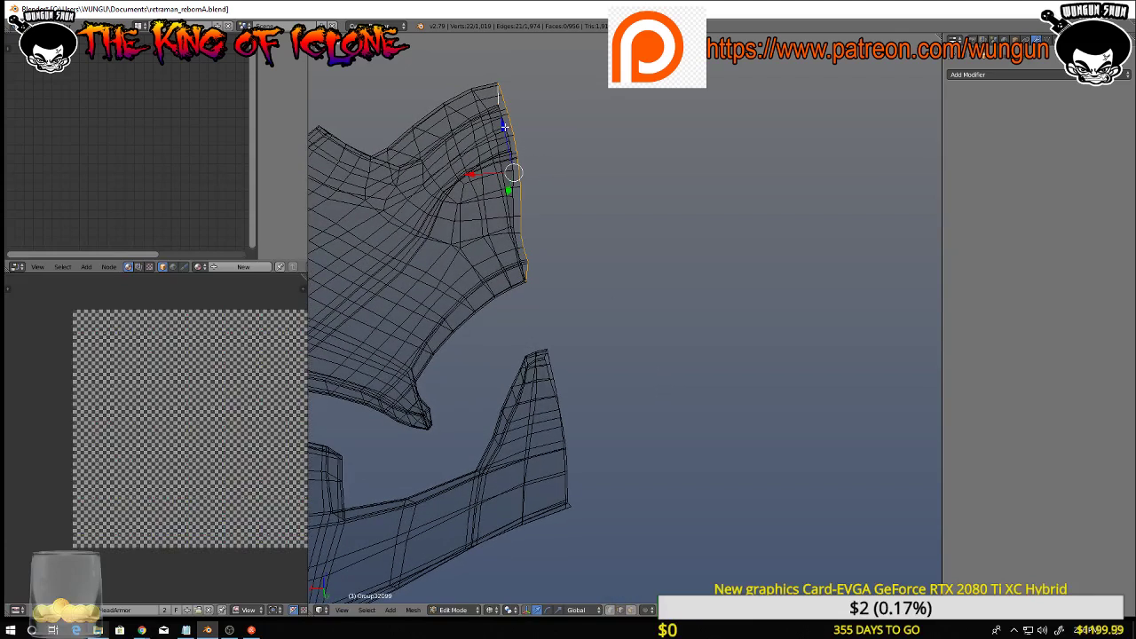
right_click(504, 127, "alt+shift")
right_click(511, 132, "alt+shift")
middle_click_drag(511, 133, 532, 176)
right_click(513, 126, "alt+shift")
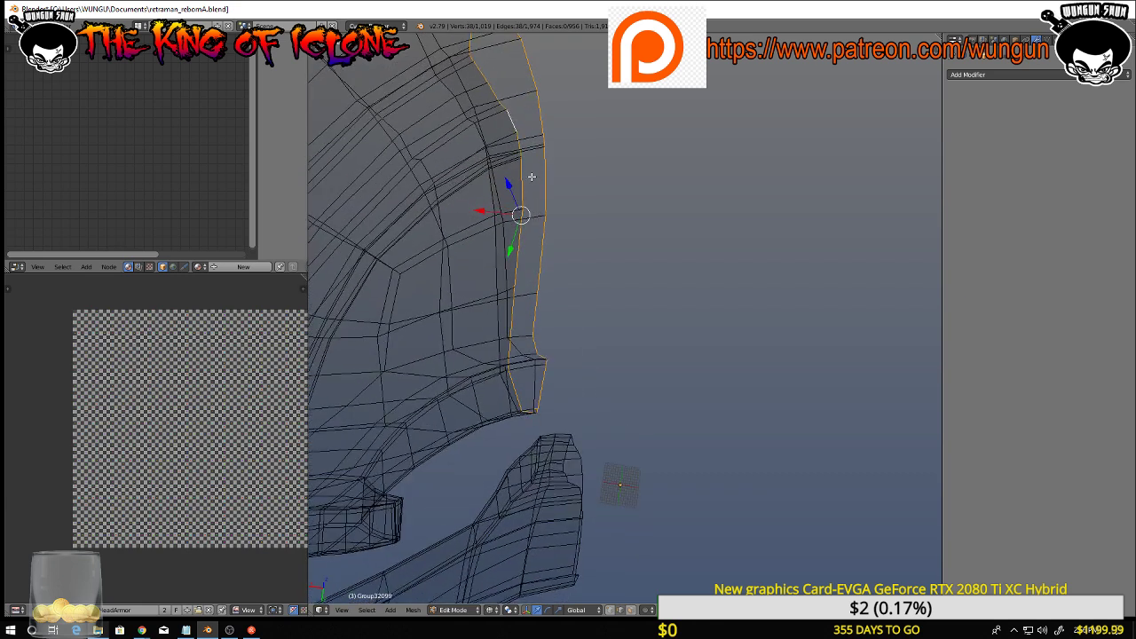
right_click(497, 259, "alt+shift")
middle_click_drag(497, 258, 540, 251)
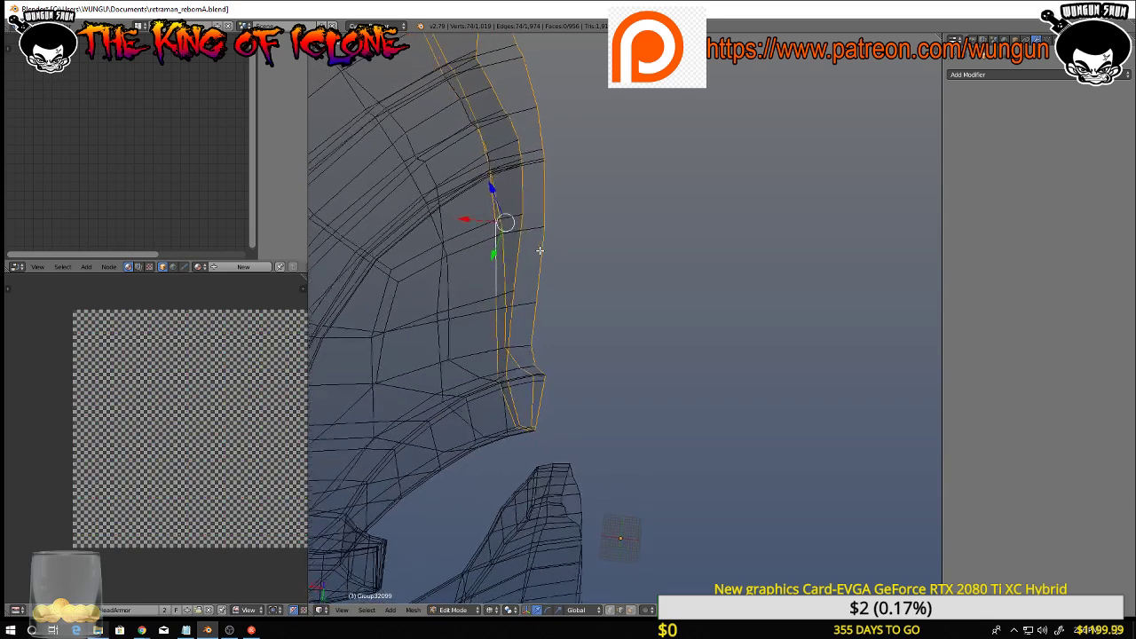
right_click(466, 108, "alt+shift")
Try to delete the selected edge loops along the nose guard's center border, and undo the deletion
middle_click_drag(515, 177, 443, 197)
key("x")
left_click(503, 142)
key("ctrl+z")
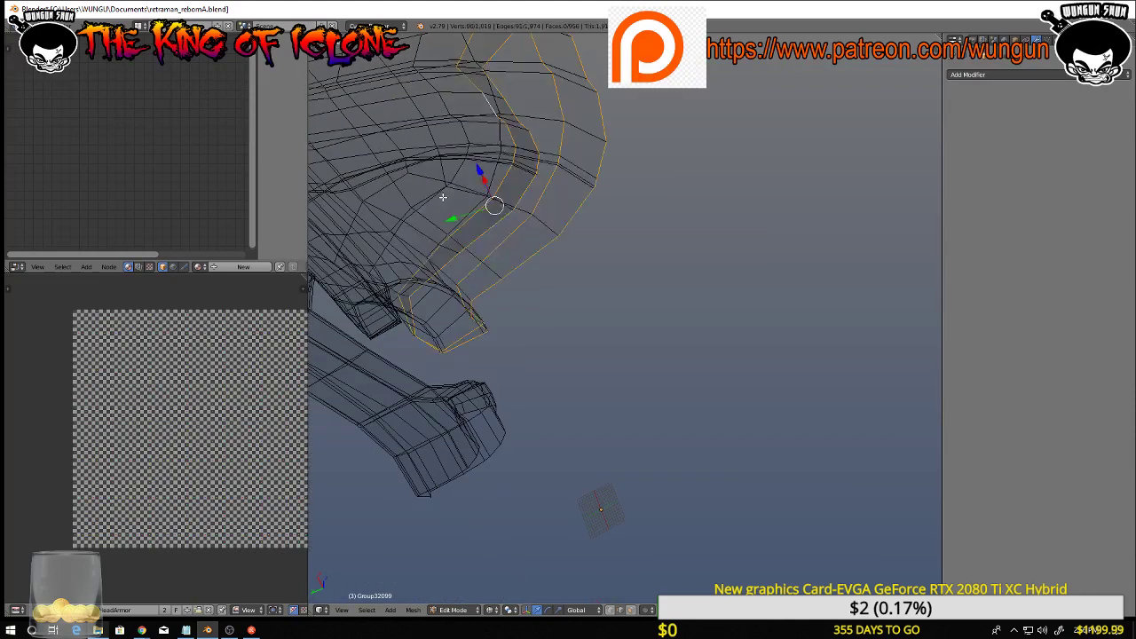
middle_click_drag(594, 281, 647, 243)
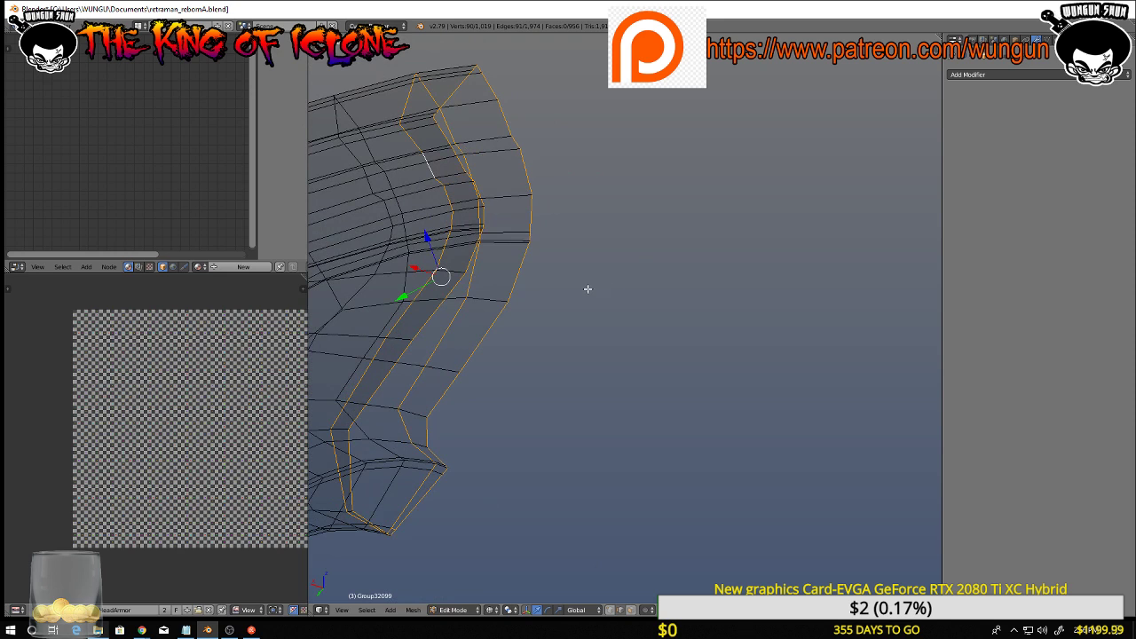
middle_click_drag(545, 292, 566, 283)
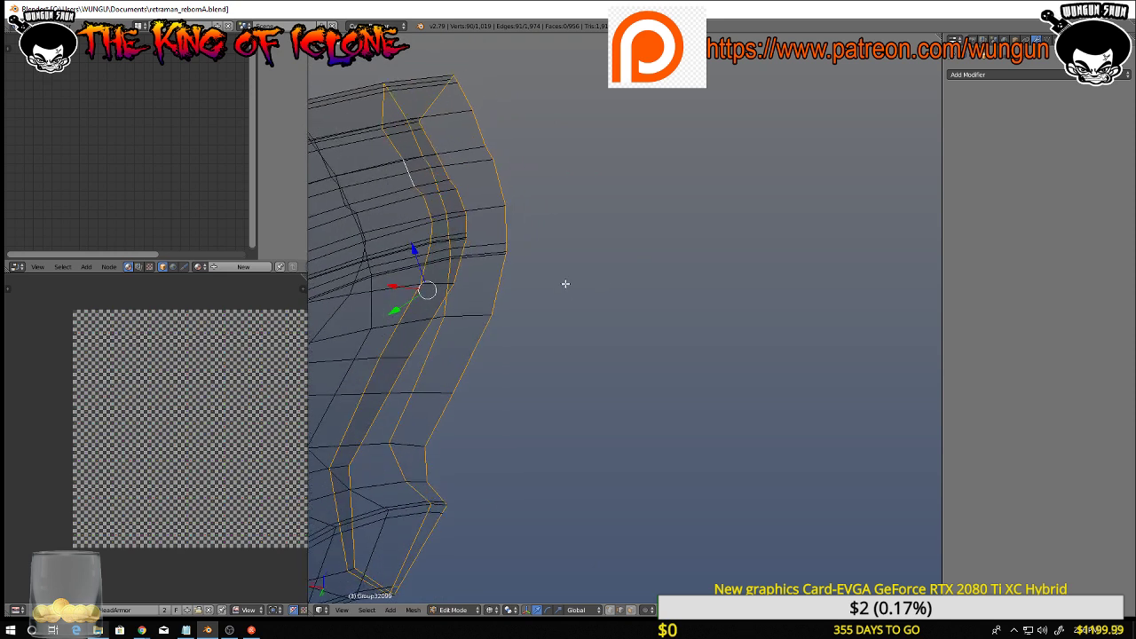
In face select mode, try to select the face loop along the nose guard's open center border, and clear the selection
right_click(428, 98, "alt+shift")
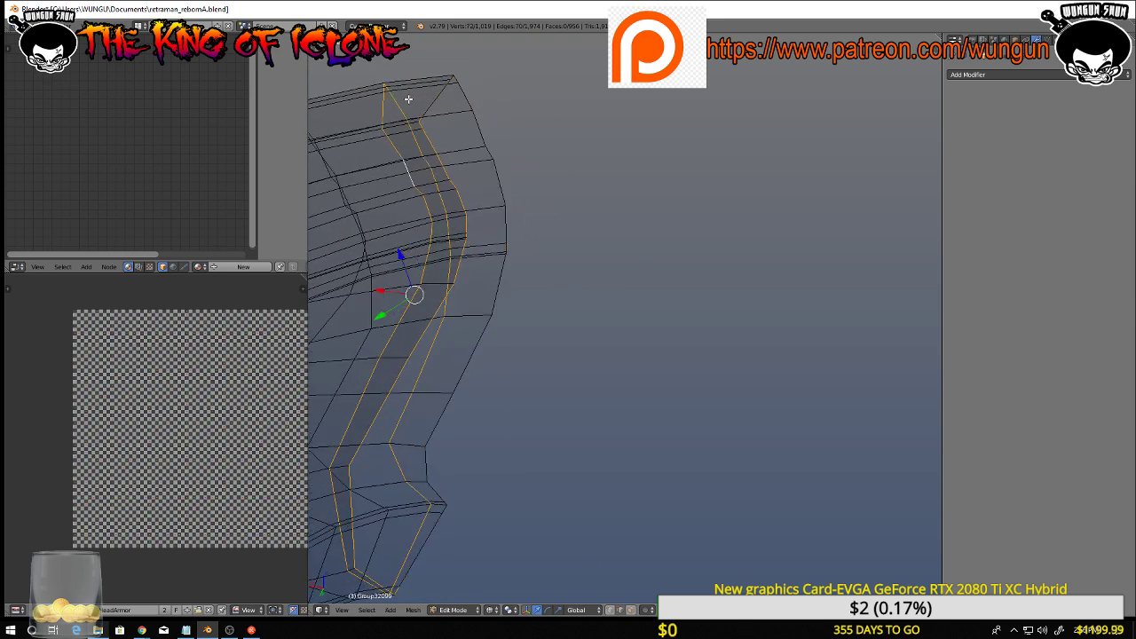
key("ctrl+Tab")
left_click(394, 111)
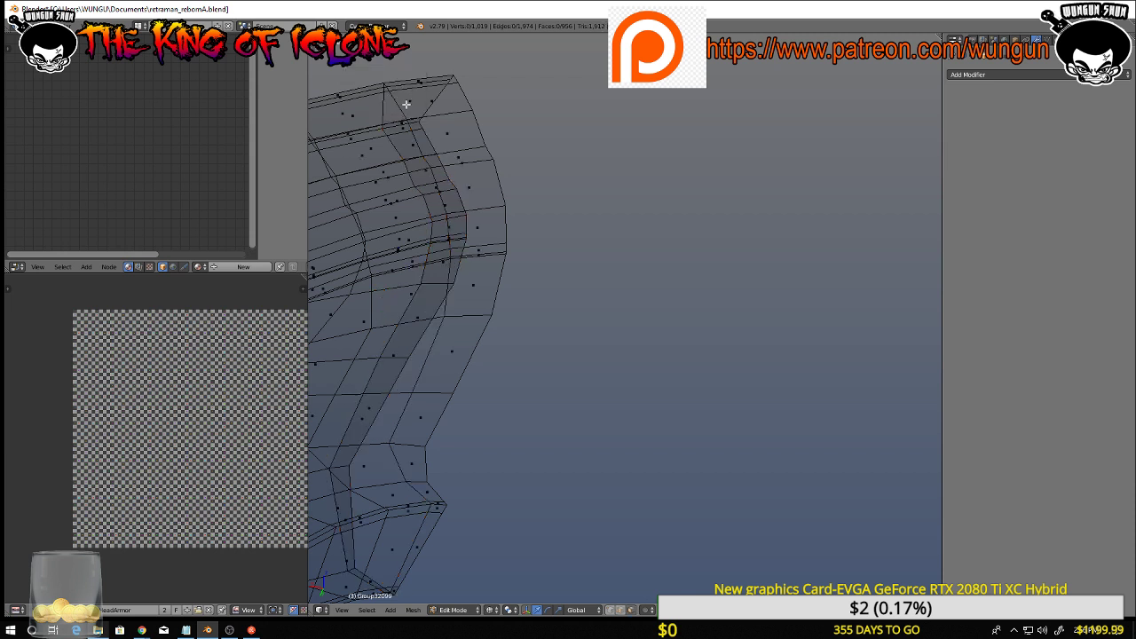
right_click(408, 104, "alt")
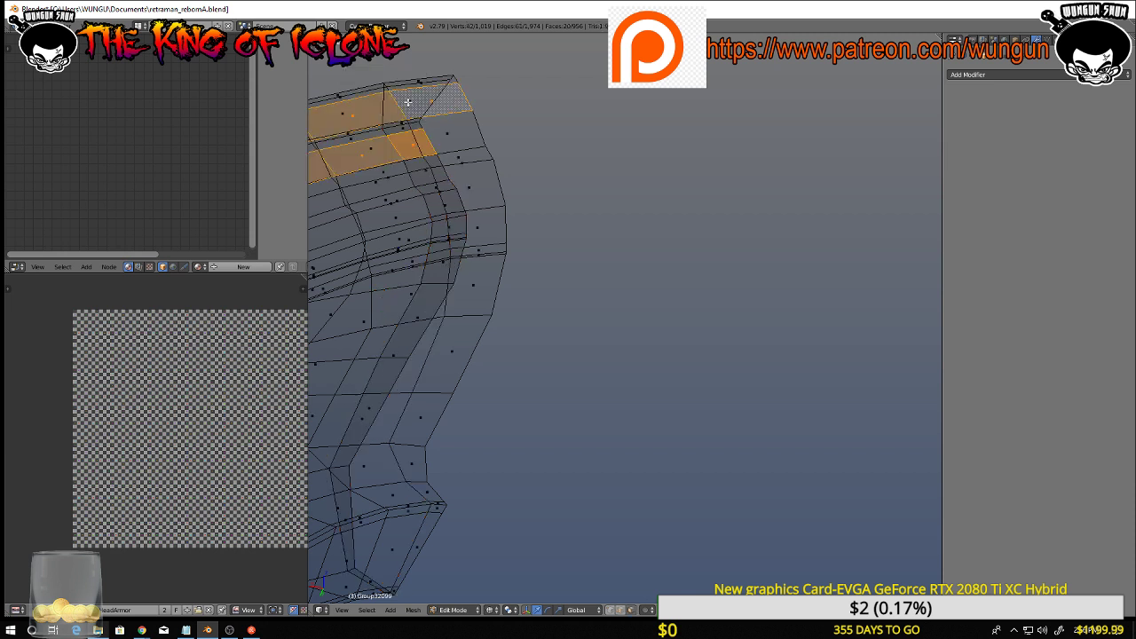
right_click(414, 141, "alt")
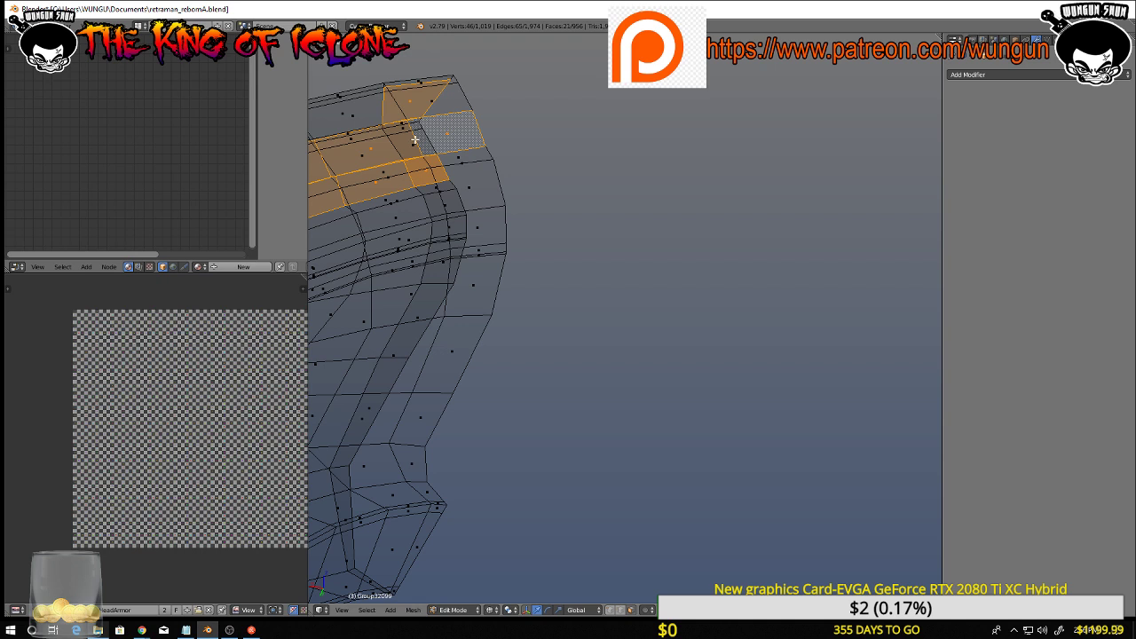
right_click(419, 98)
middle_click_drag(421, 96, 461, 120)
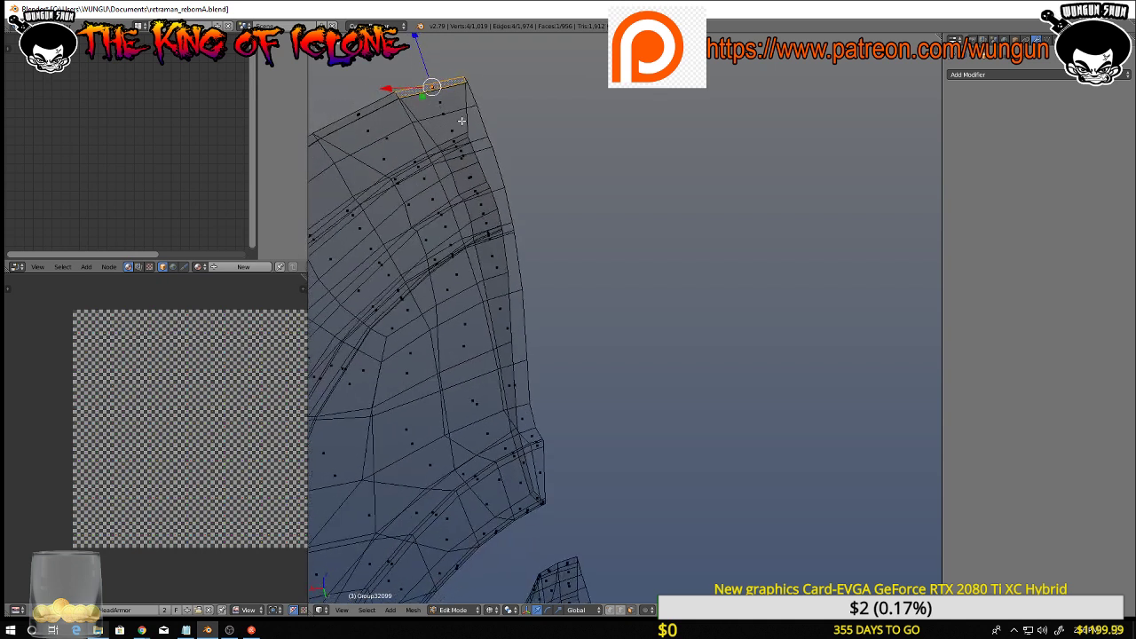
right_click(460, 126, "alt")
right_click(460, 132)
right_click(497, 165, "alt")
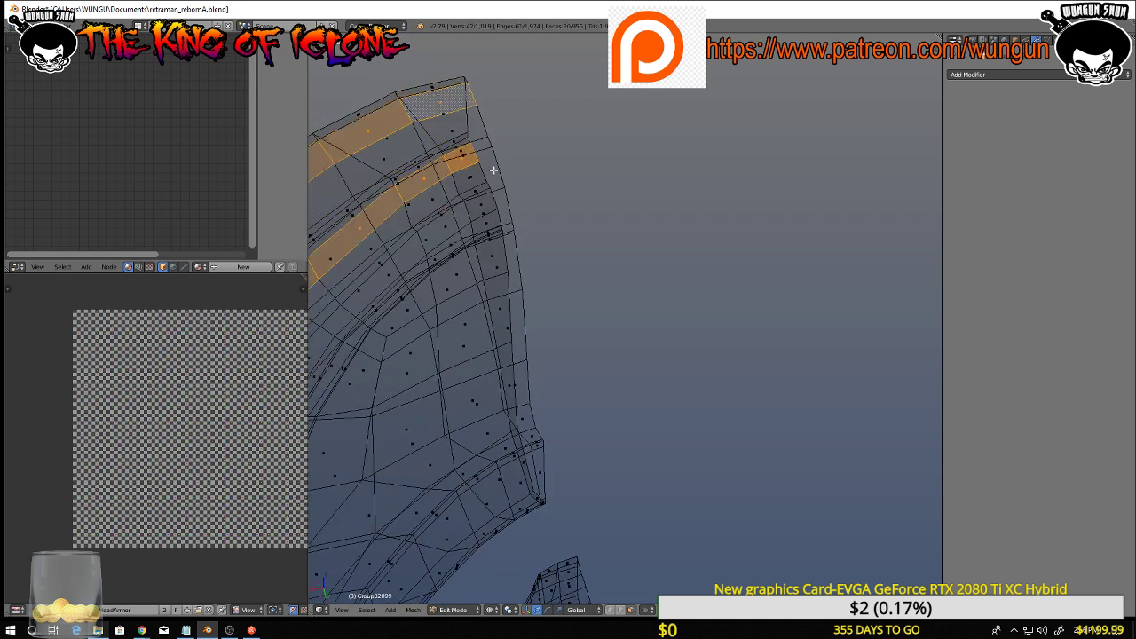
key("a")
In vertex select mode, select the edge loop next to the nose guard's open center border
key("ctrl+Tab")
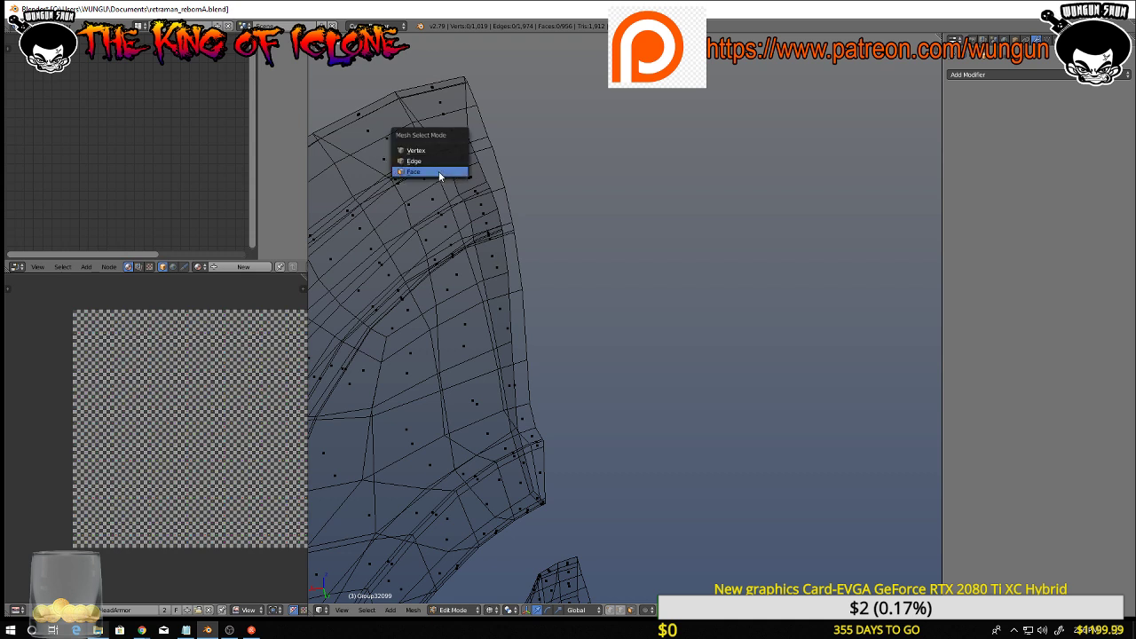
left_click(414, 152)
middle_click_drag(449, 179, 893, 129)
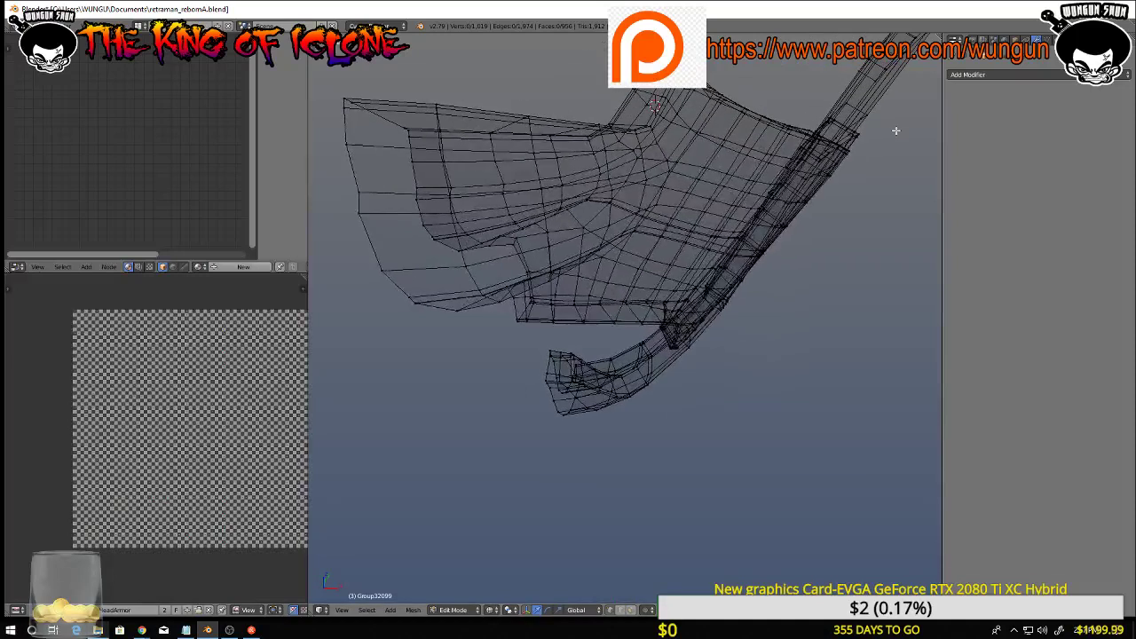
right_click(438, 130)
key("ctrl+l")
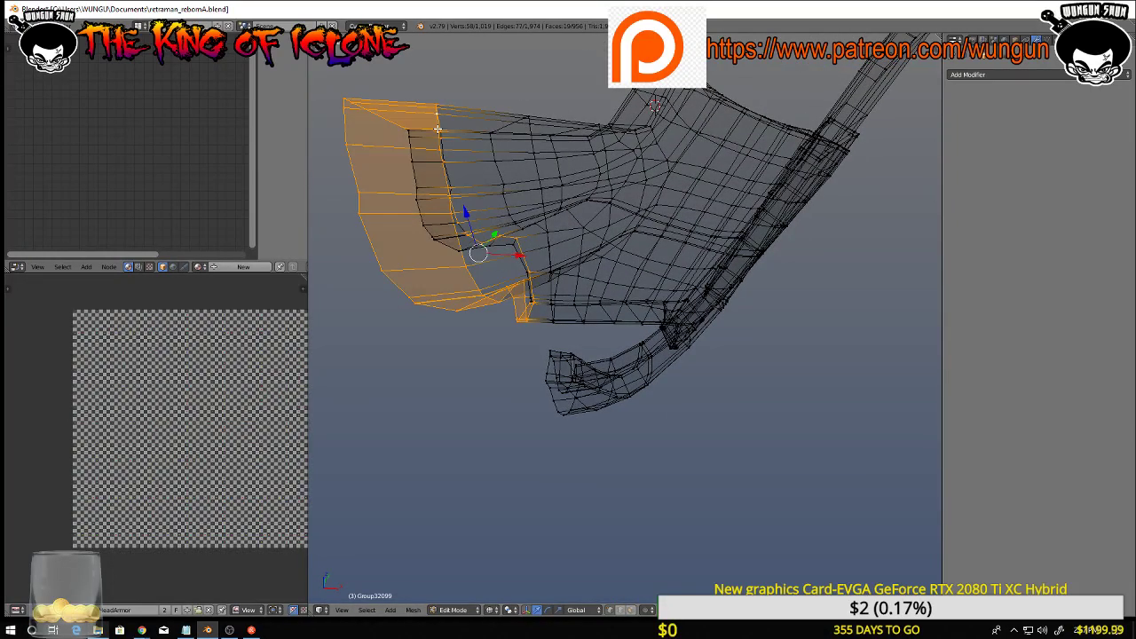
middle_click_drag(452, 187, 552, 256)
right_click(487, 302)
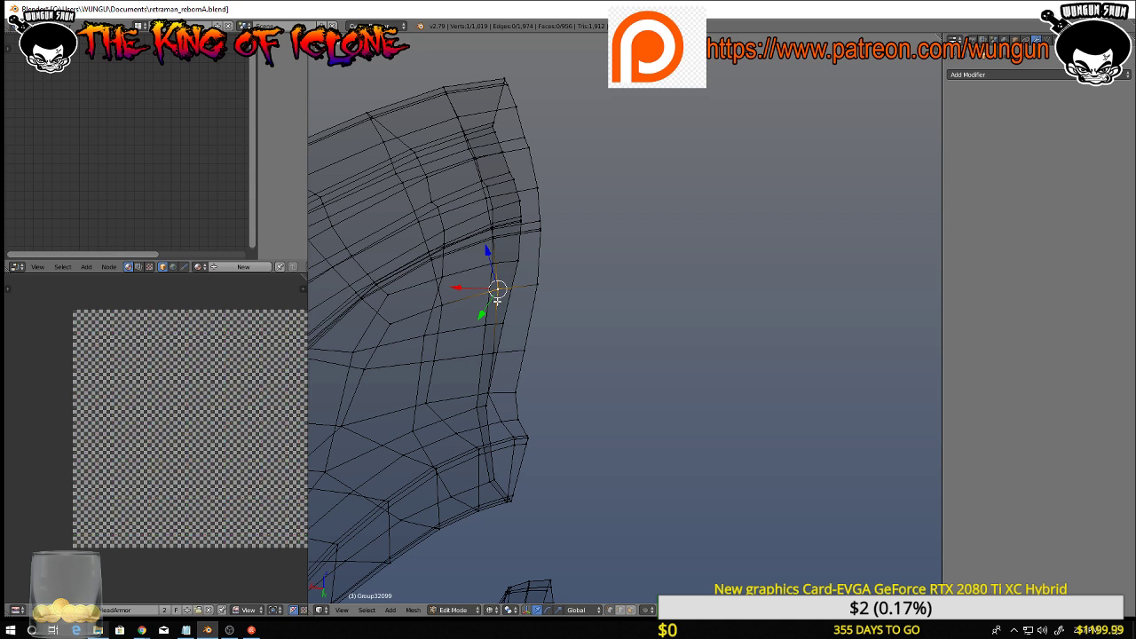
right_click(497, 302, "alt")
middle_click_drag(613, 254, 640, 245)
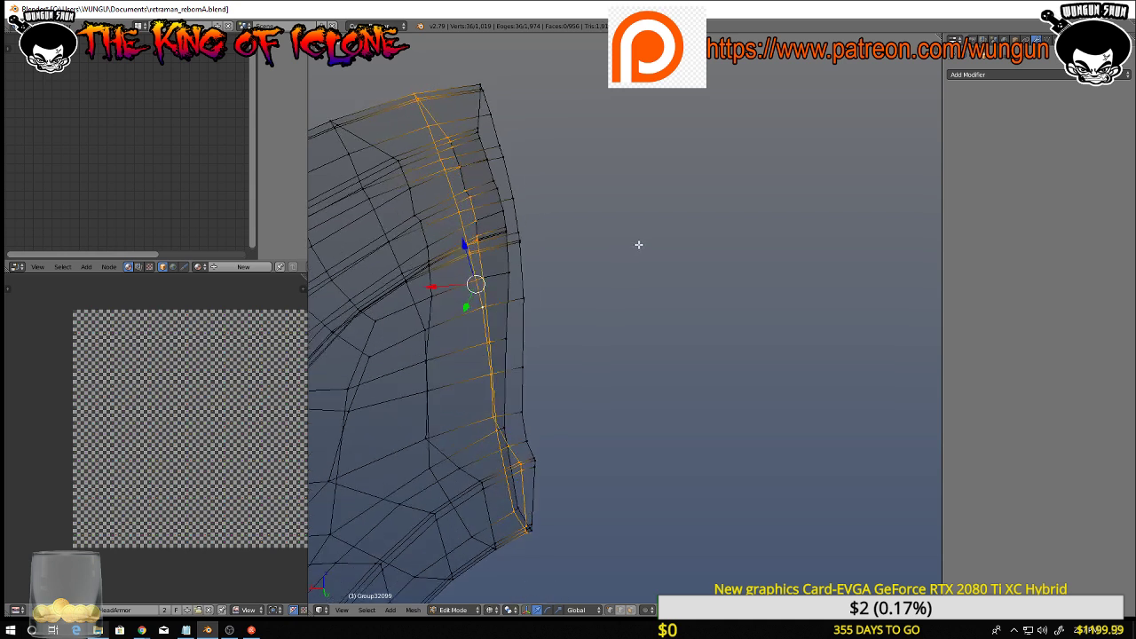
Try to edge-slide the selected loop onto the nose guard's center border, and undo the slide
key("g")
key("g")
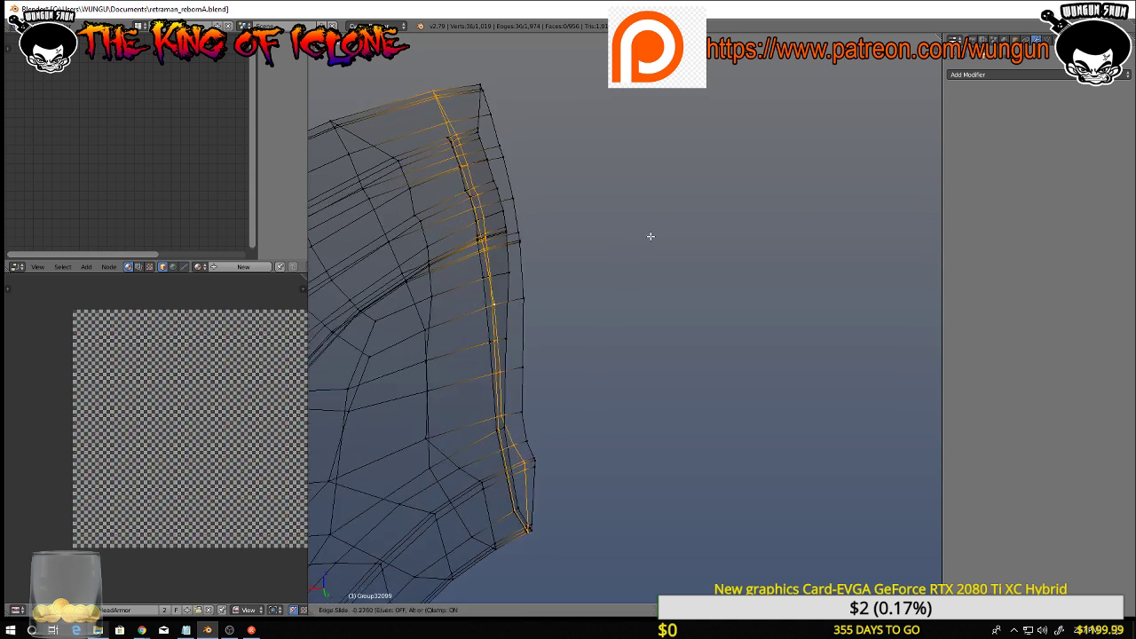
left_click(719, 236)
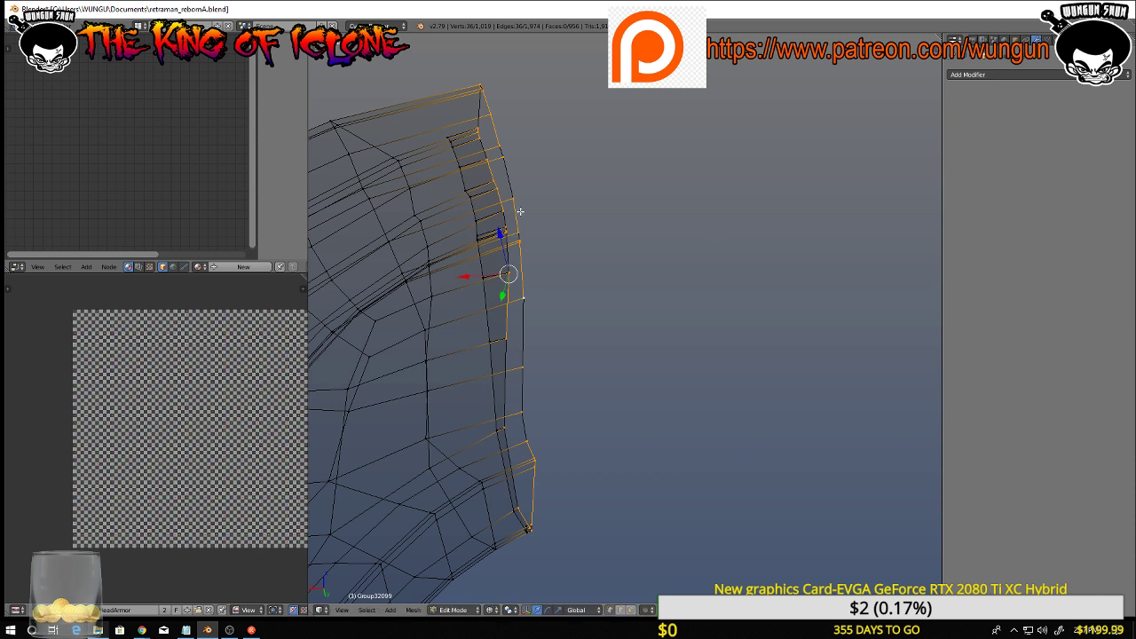
right_click(468, 180)
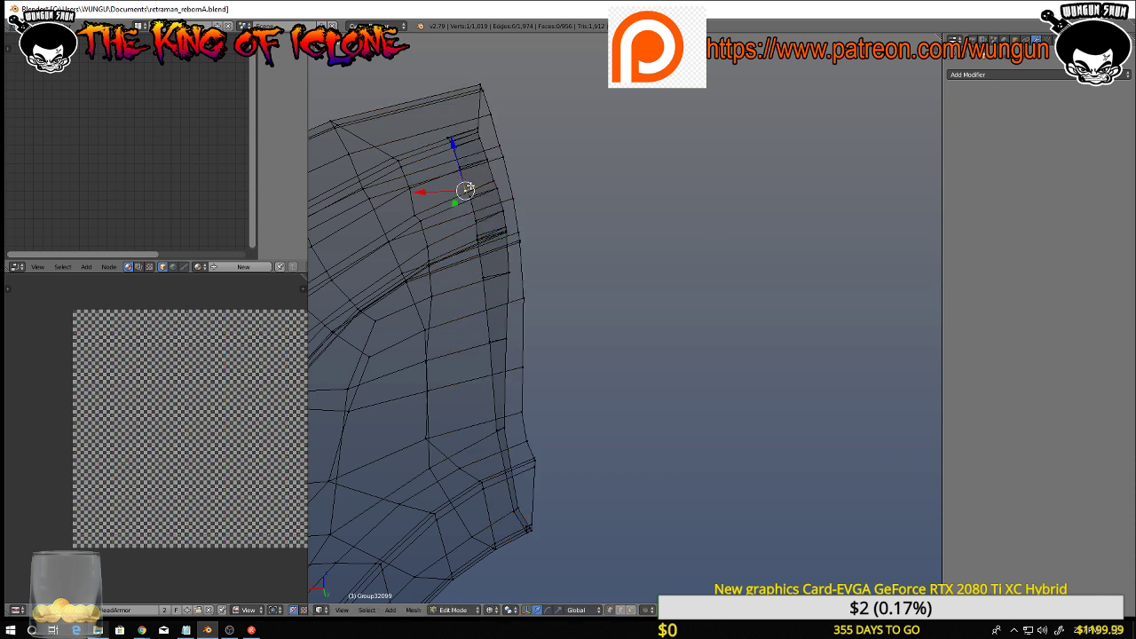
key("ctrl+z")
Add the adjacent second edge loop to the selection and edge-slide both fully onto the nose guard's center border, at -1.0000
right_click(470, 185, "alt")
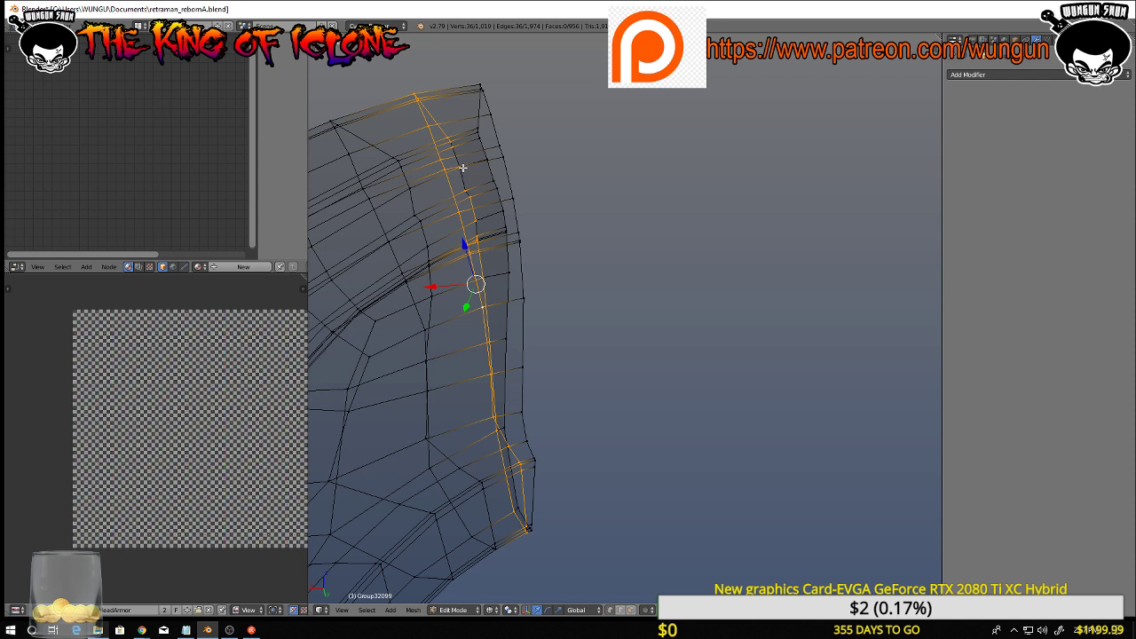
scroll(472, 182, "up", 3)
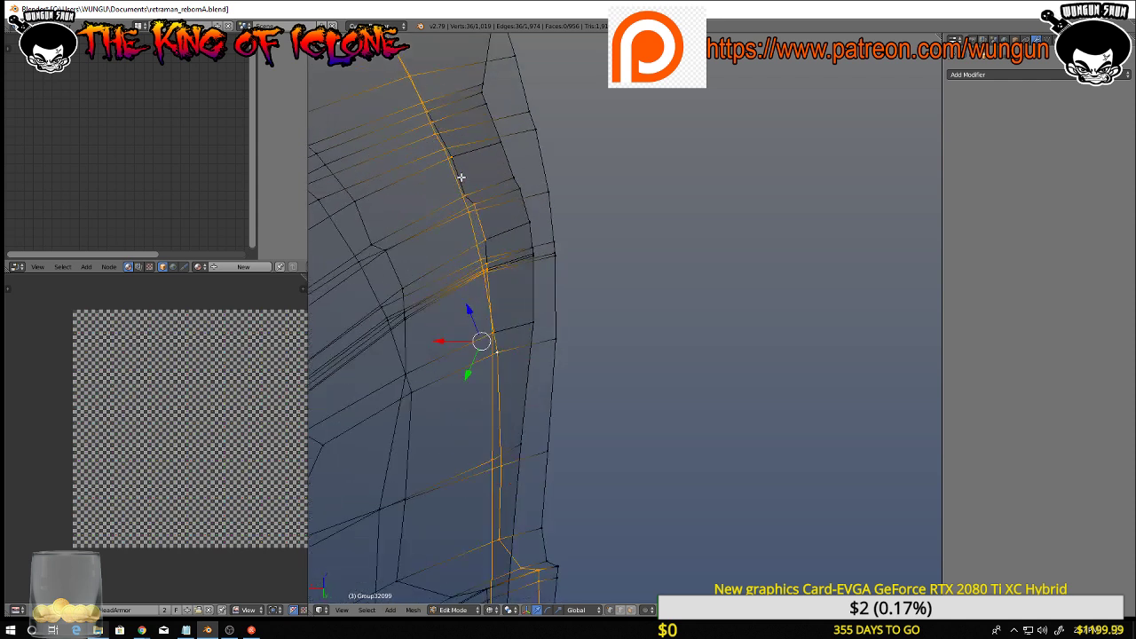
right_click(461, 179, "alt+shift")
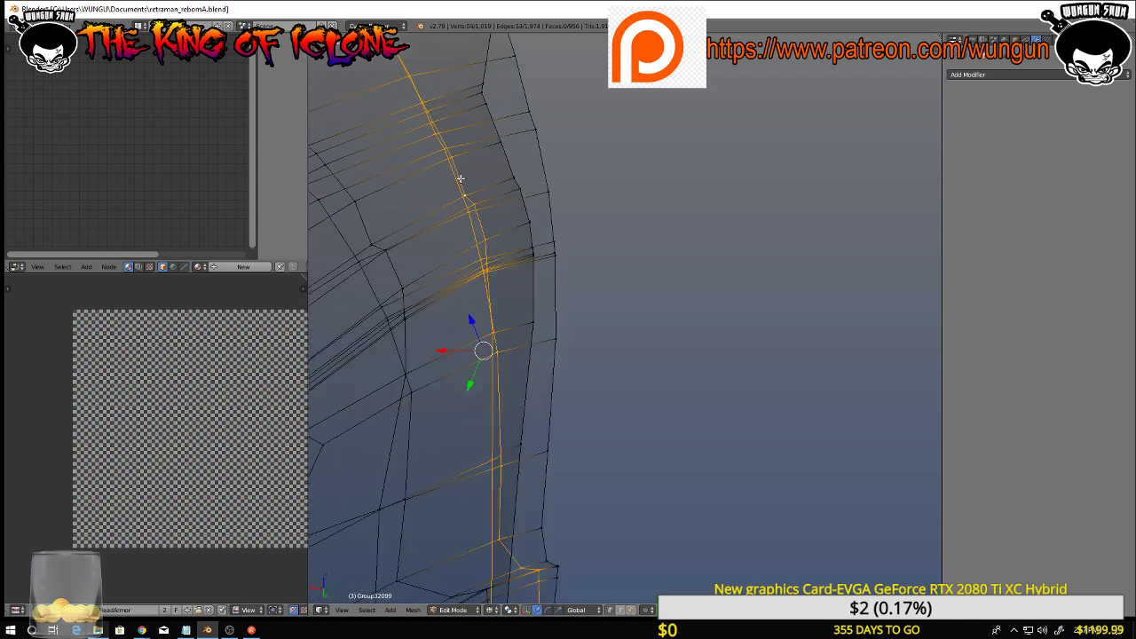
scroll(464, 184, "down", 3)
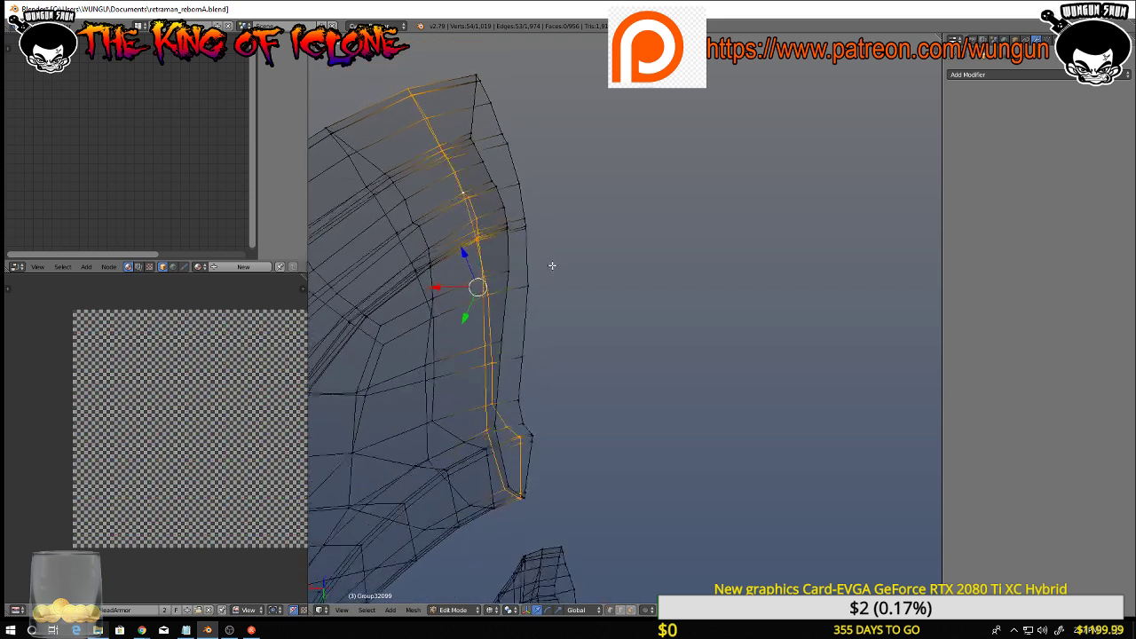
key("g")
key("g")
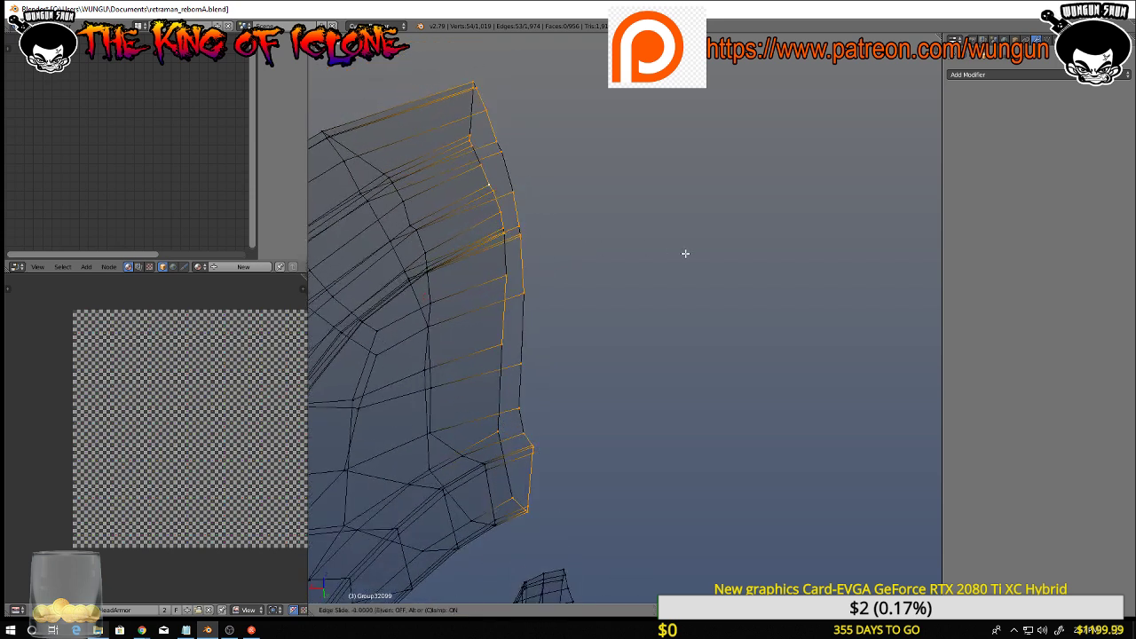
left_click(702, 254)
Select the whole mesh, remove its double vertices, and clear the selection
mouse_move(702, 255)
middle_mouse_down()
mouse_move(647, 287)
mouse_move(396, 213)
mouse_move(672, 208)
mouse_move(688, 244)
middle_mouse_up()
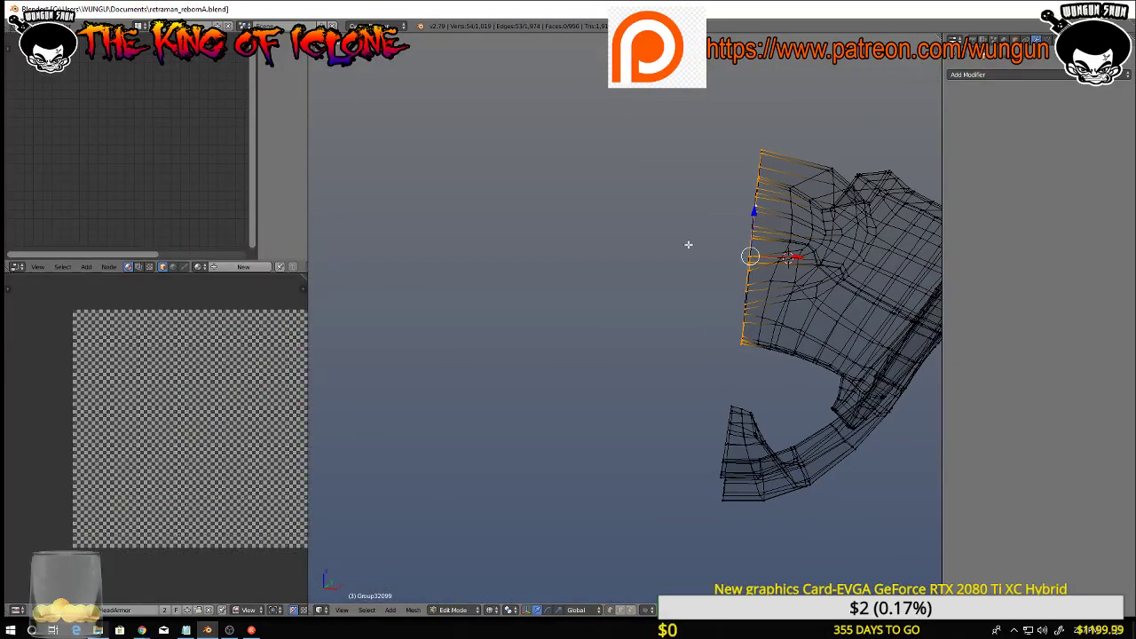
key("a")
key("a")
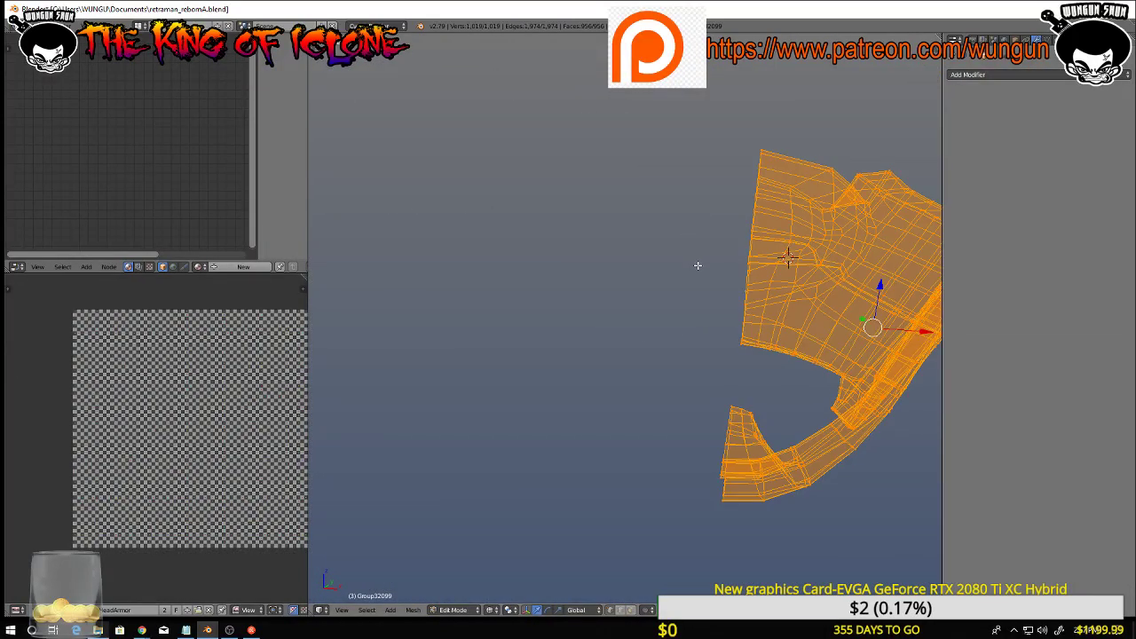
key("w")
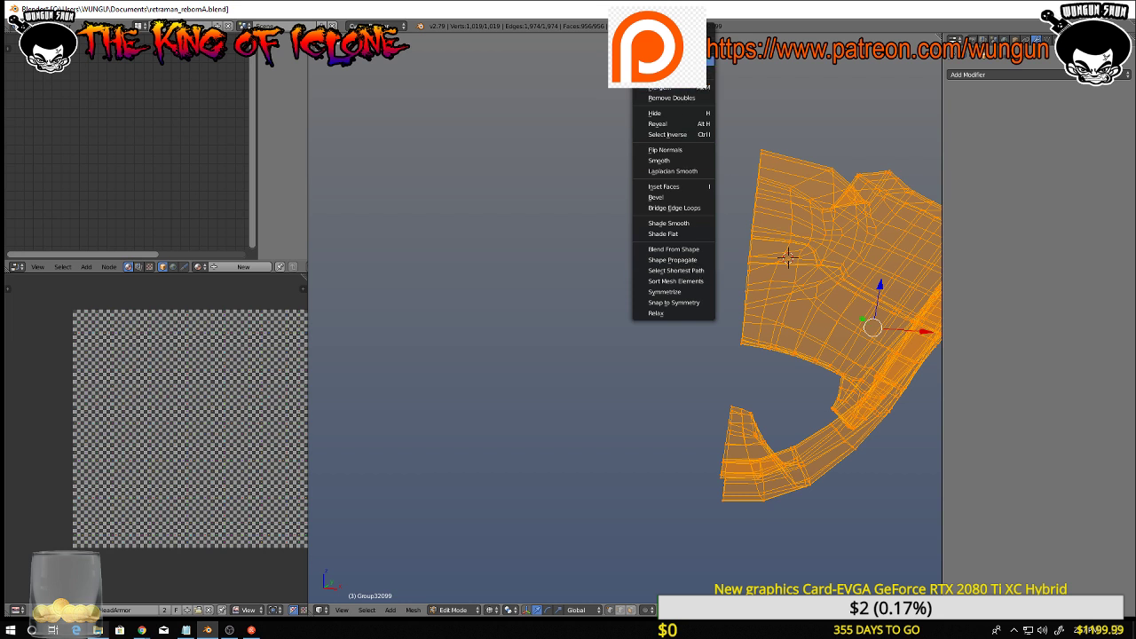
left_click(677, 98)
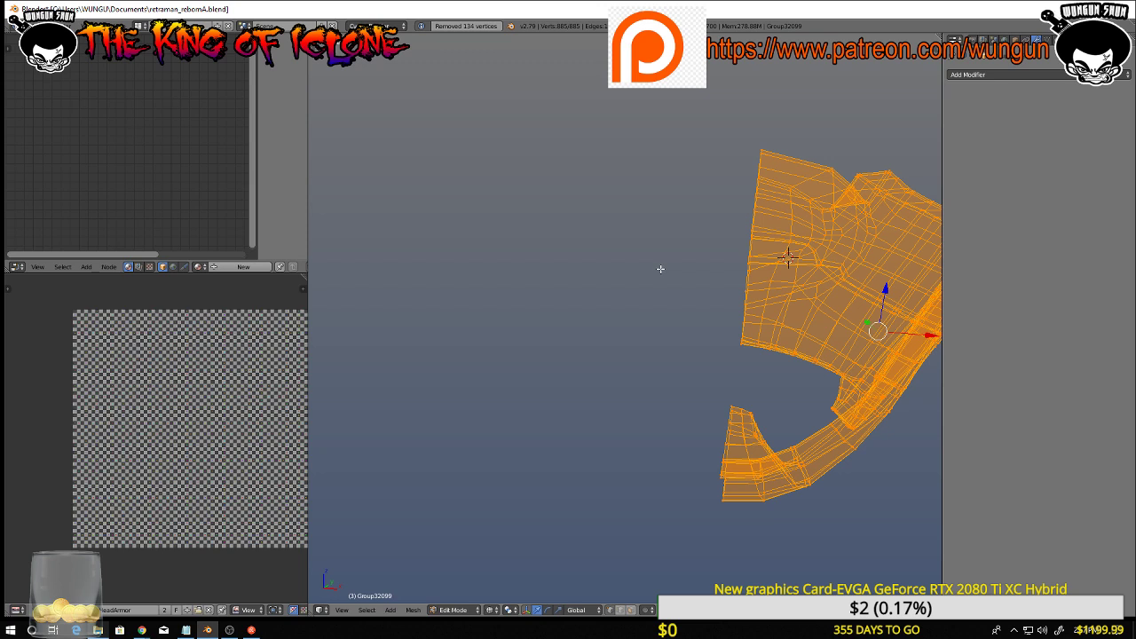
key("a")
Switch to solid shading and edge select mode, and select the edge loop around the nose guard's open center border
mouse_move(683, 223)
middle_mouse_down()
mouse_move(536, 190)
mouse_move(604, 277)
mouse_move(635, 296)
mouse_move(811, 312)
middle_mouse_up()
key("z")
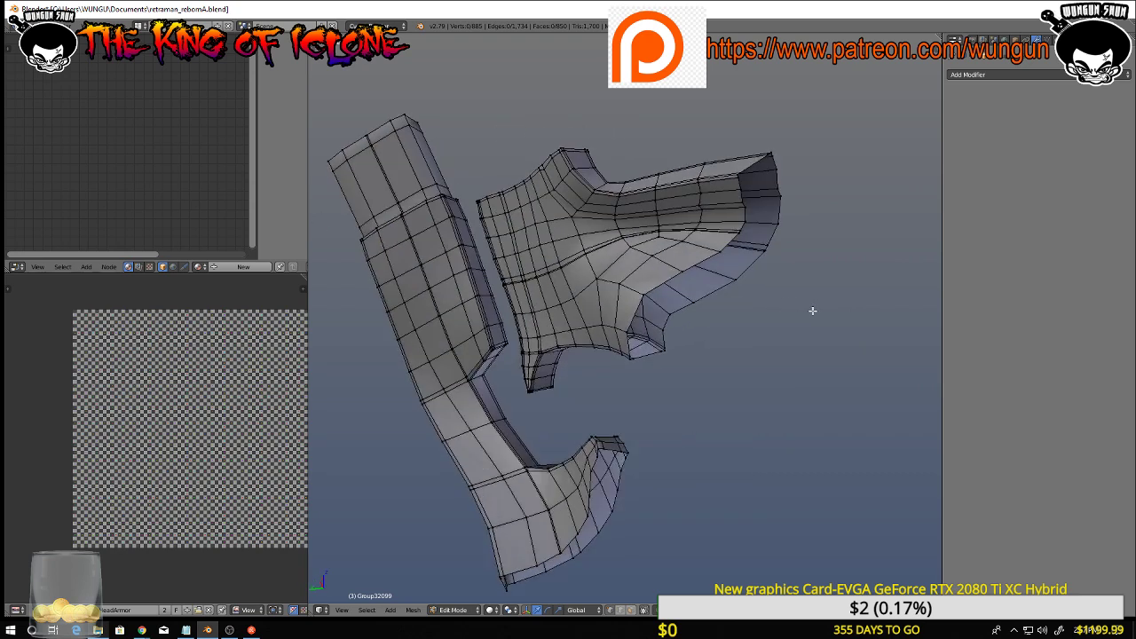
key("ctrl+Tab")
left_click(804, 323)
scroll(749, 191, "up", 5)
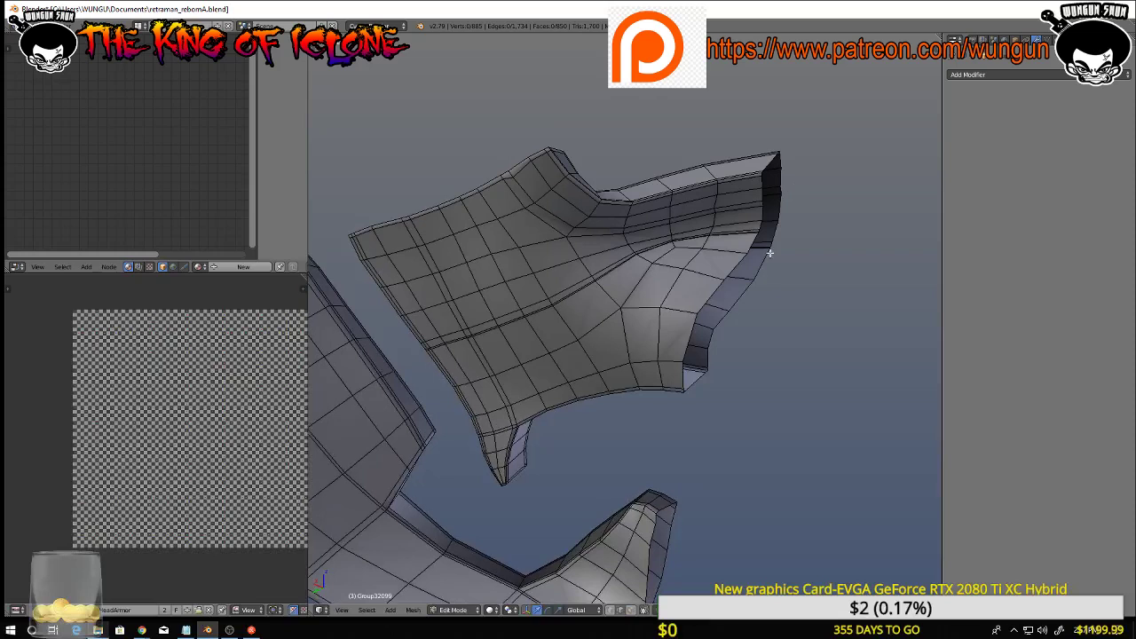
right_click(717, 289)
scroll(715, 265, "up", 4)
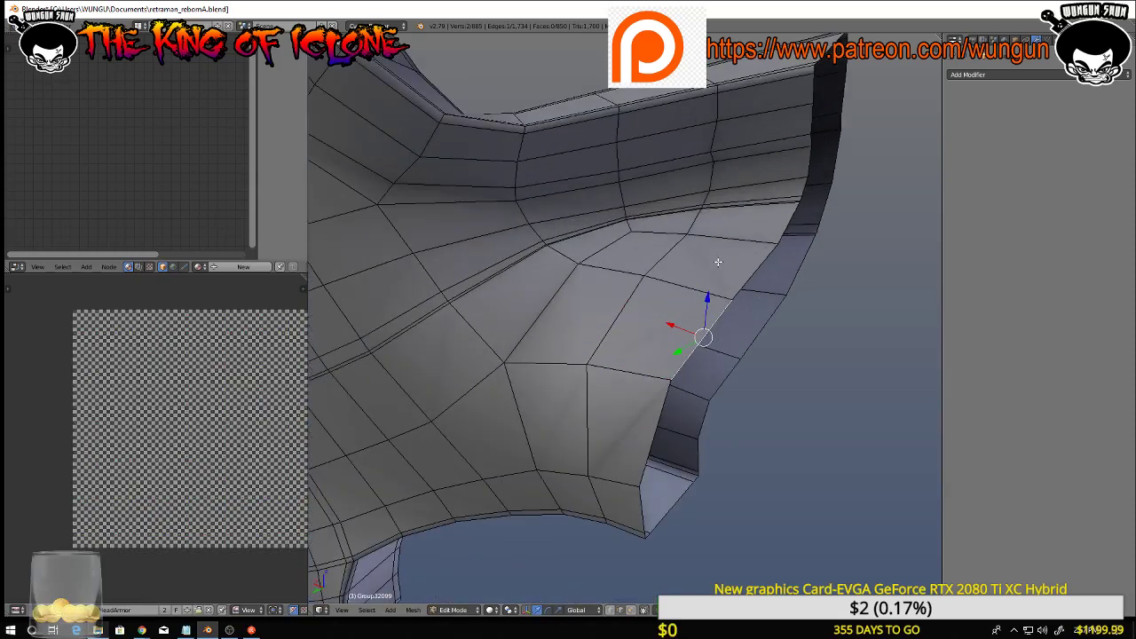
scroll(716, 266, "down", 3)
right_click(778, 304, "alt")
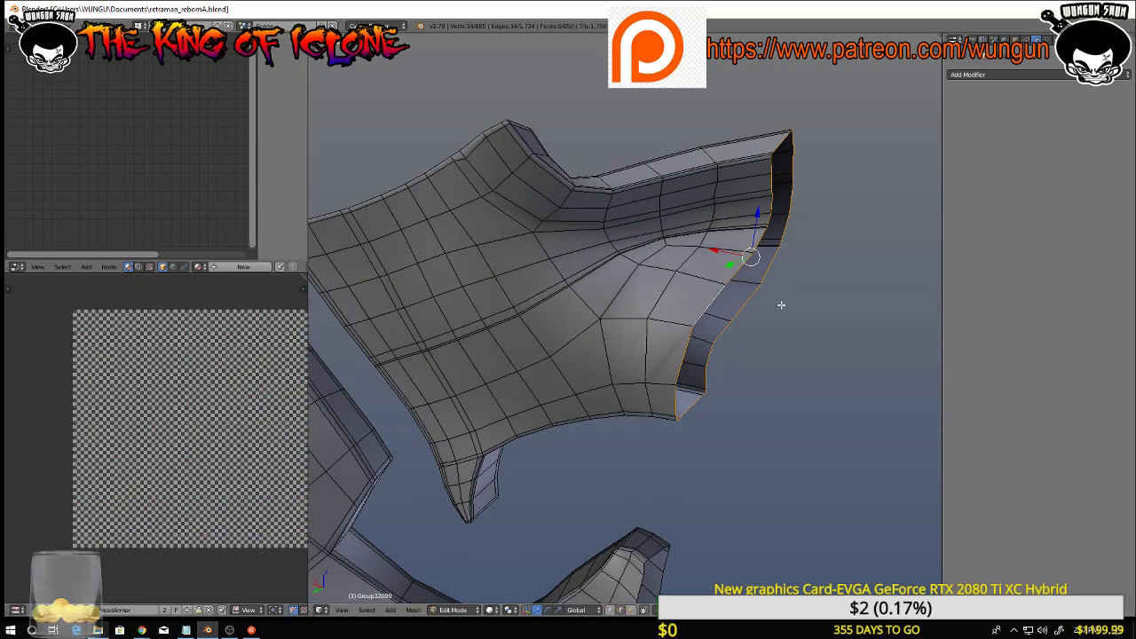
middle_click_drag(778, 304, 616, 238)
Align the view straight onto the mask and add a Mirror modifier to the head armor
key("KP_3")
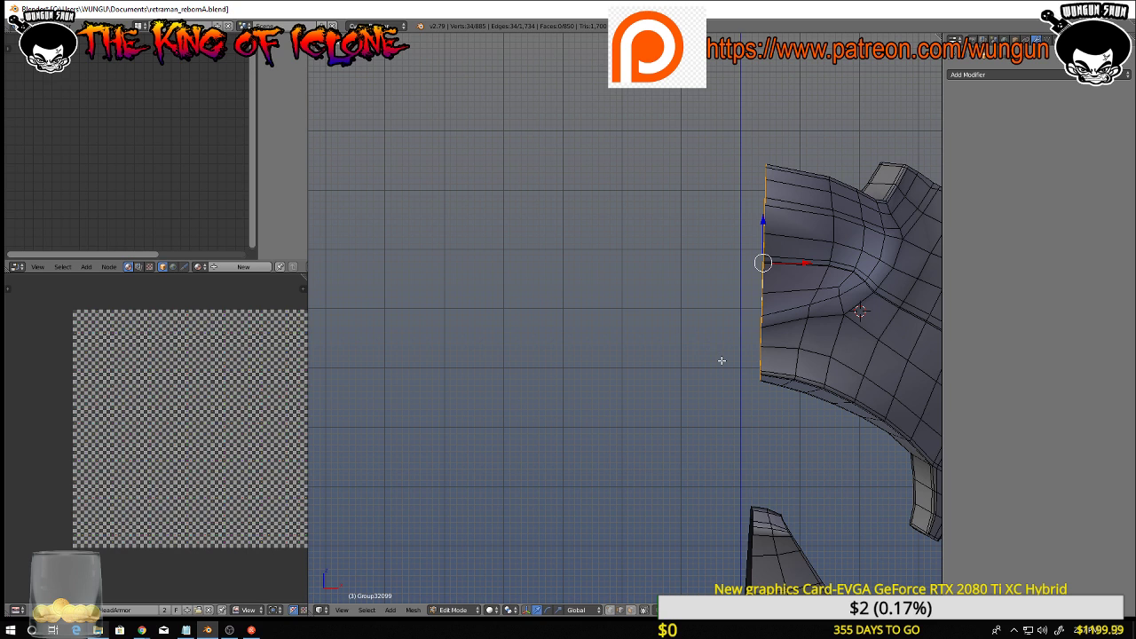
left_click(983, 75)
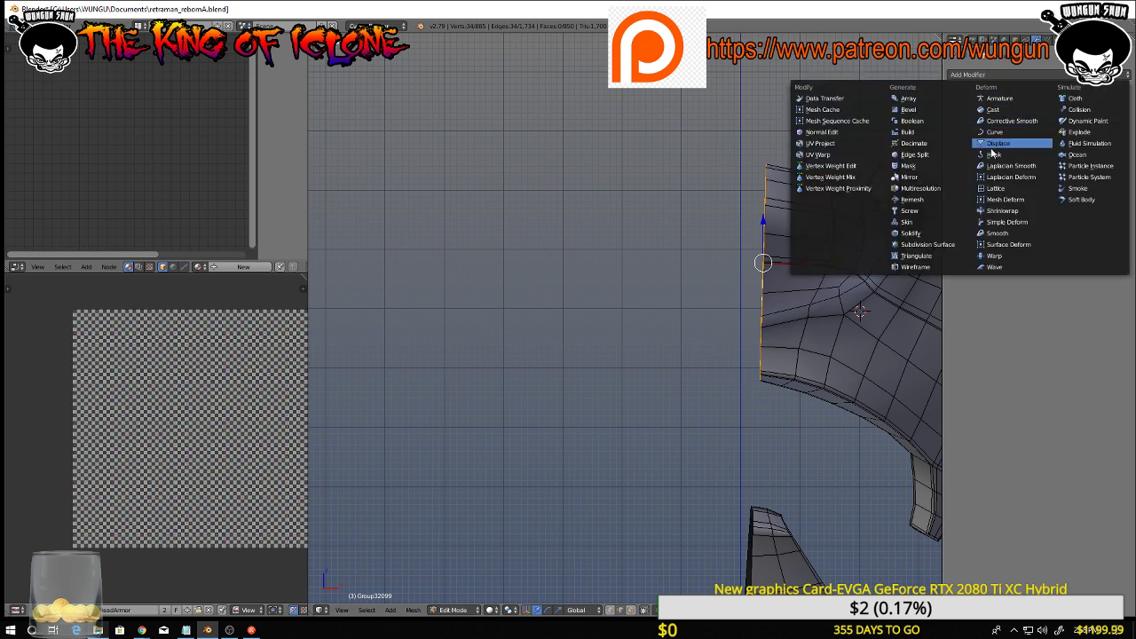
left_click(909, 176)
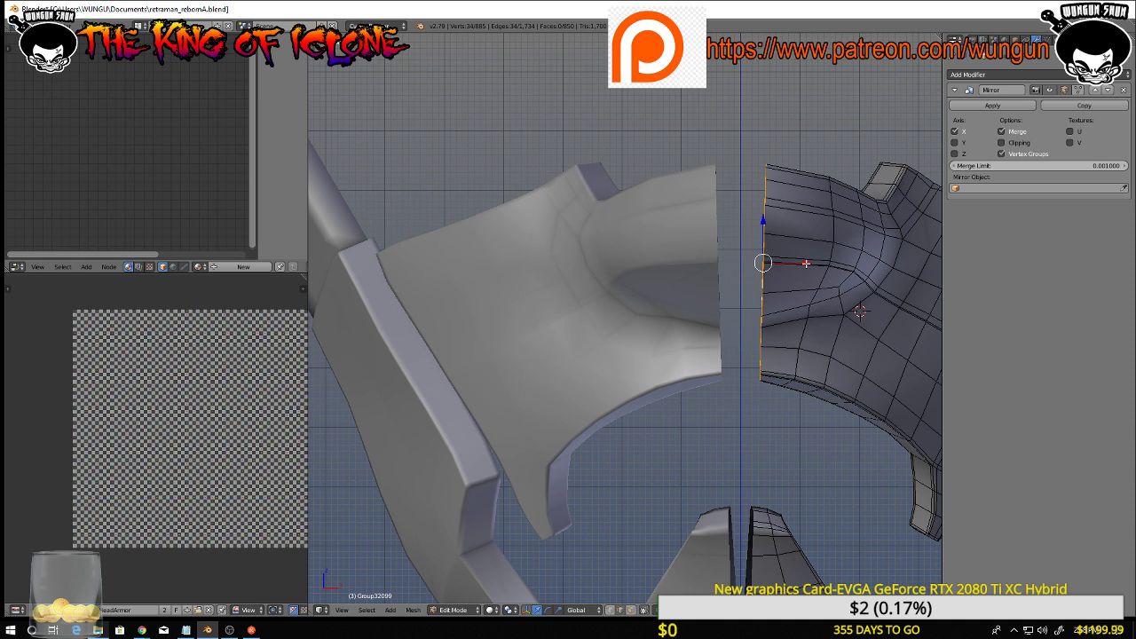
key("g")
key("x")
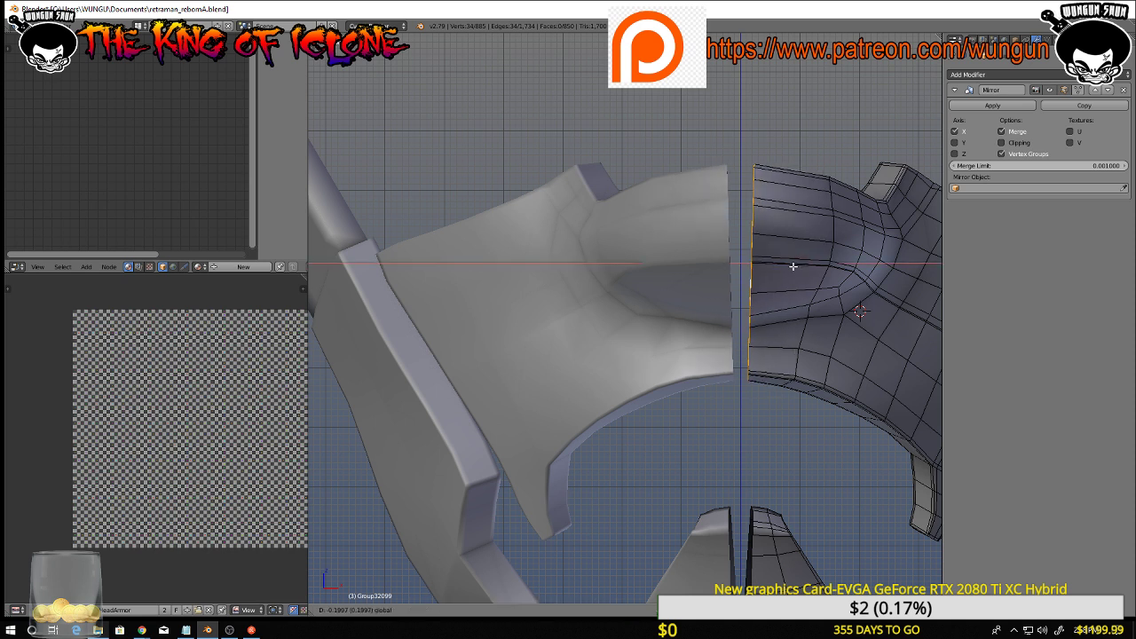
right_click(789, 267)
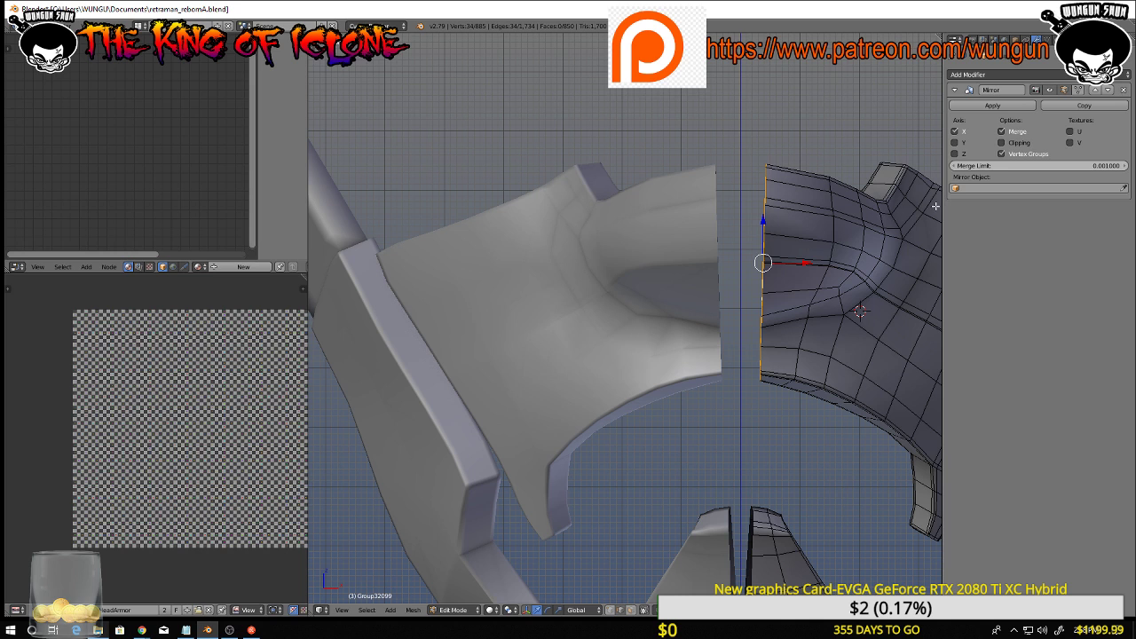
Enable the Mirror modifier's clipping and edit cage display, and extrude the nose guard's border loop to the center line
left_click(1078, 90)
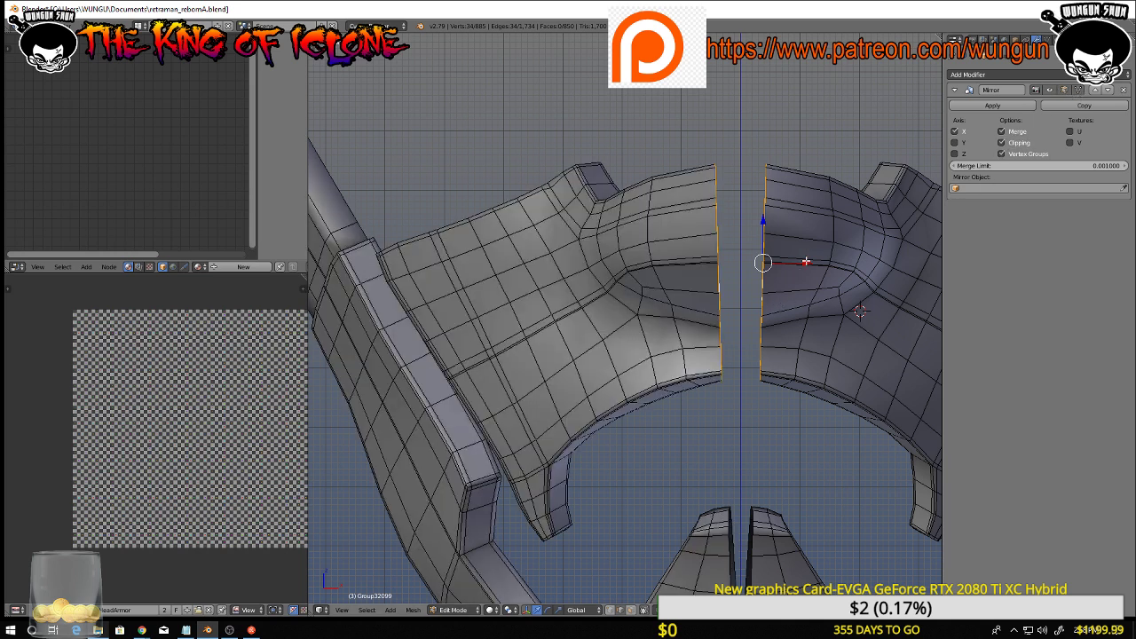
mouse_move(805, 262)
left_mouse_down()
mouse_move(779, 256)
mouse_move(816, 261)
mouse_move(758, 261)
mouse_move(822, 268)
left_mouse_up()
key("e")
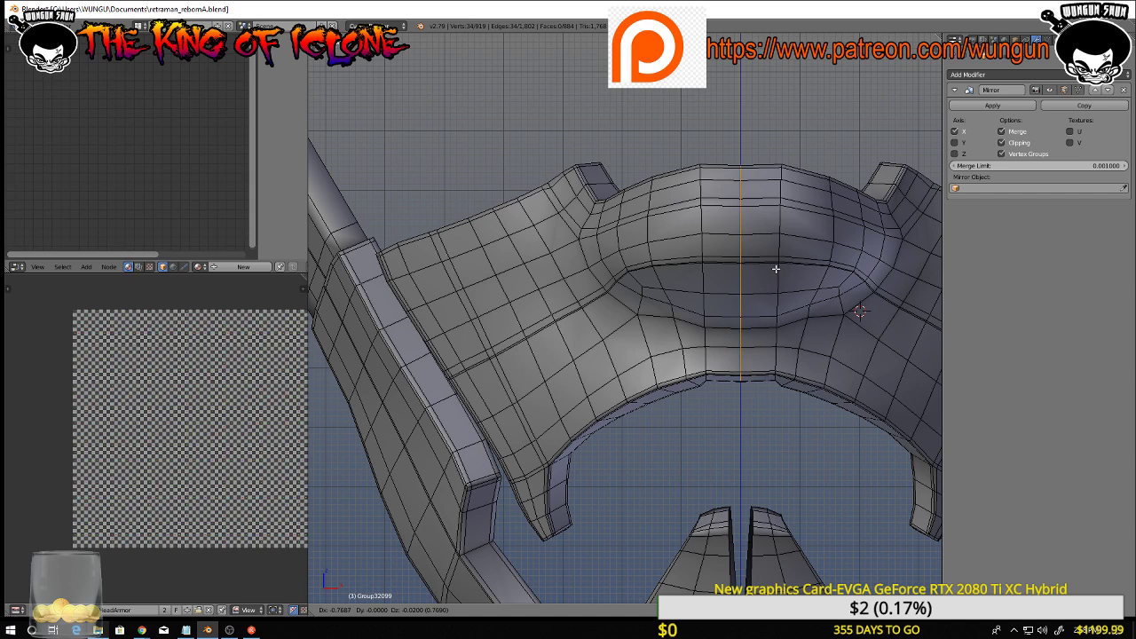
left_click(772, 263)
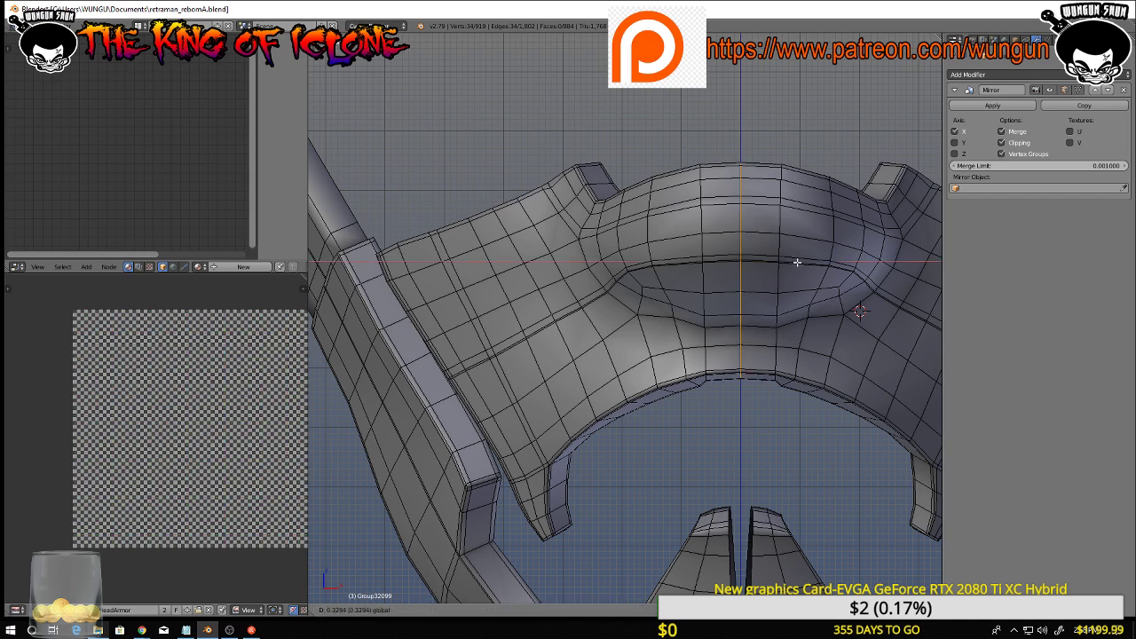
Turn off the Mirror modifier's clipping, select the chin piece's open center border loop, and move it away from the center line
middle_click_drag(759, 263, 844, 361)
left_click_drag(680, 242, 690, 245)
middle_click_drag(815, 255, 730, 280)
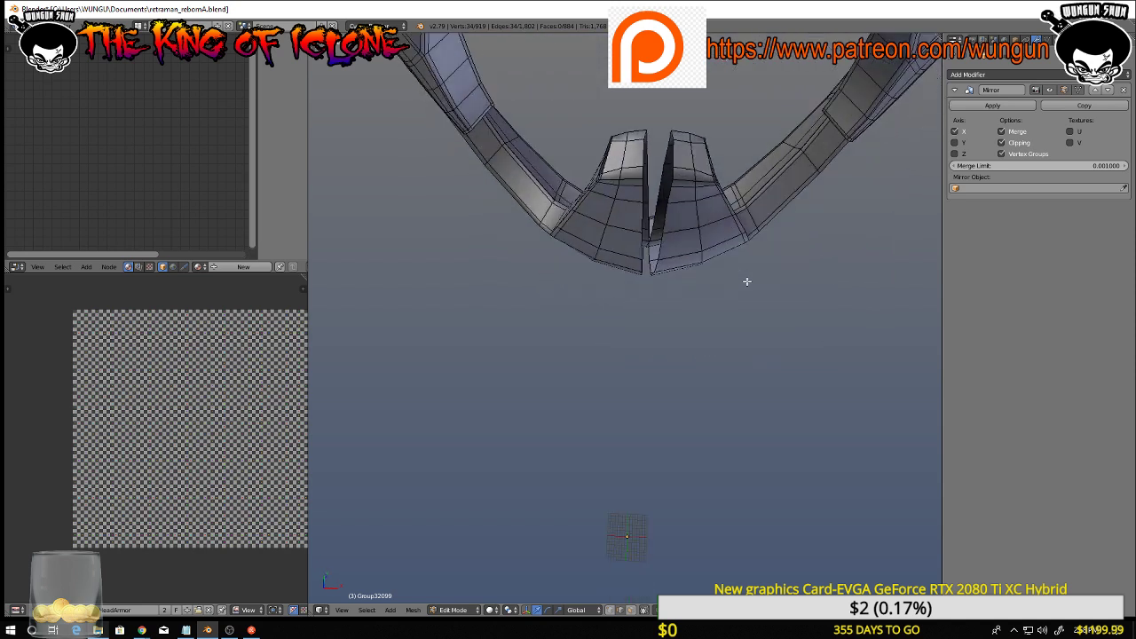
left_click(1002, 144)
right_click(668, 218, "alt")
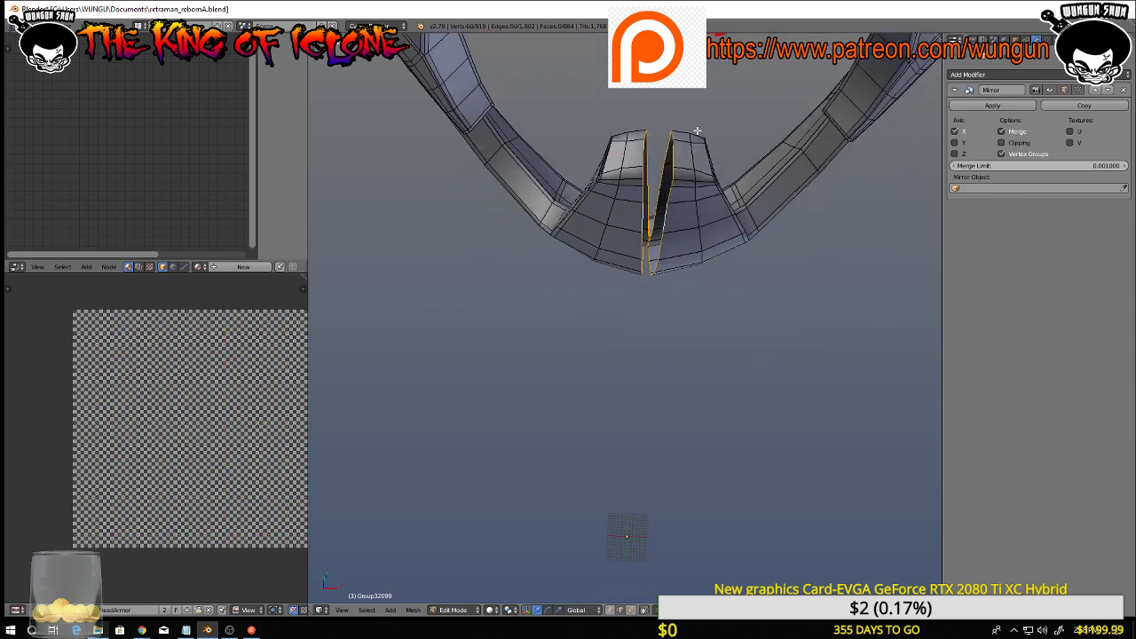
scroll(698, 132, "down", 3)
key("a")
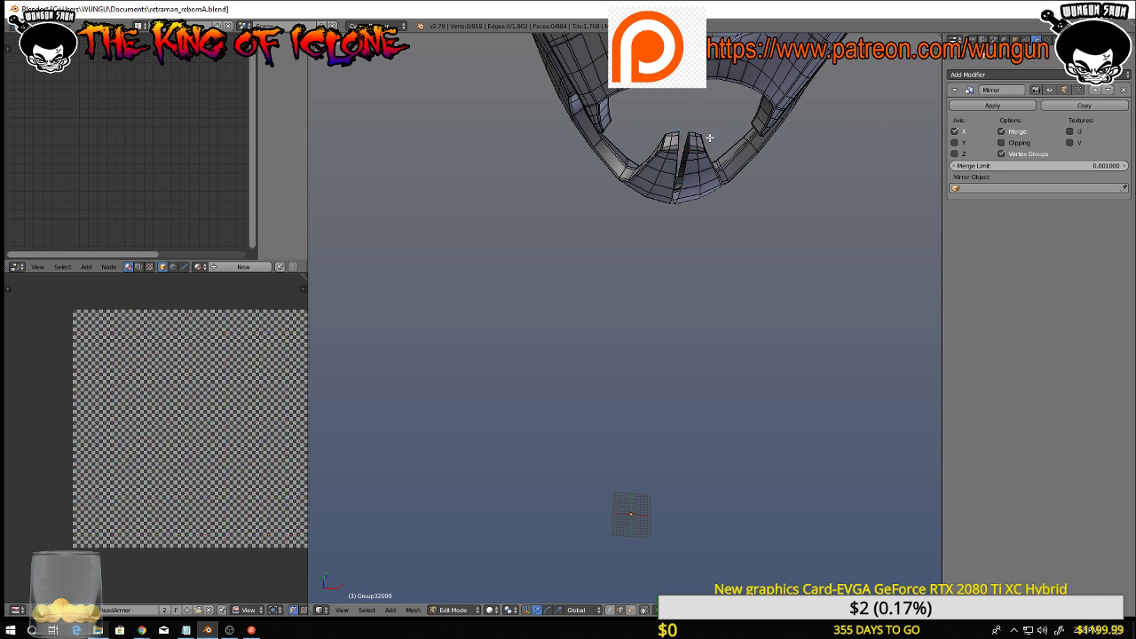
scroll(704, 160, "up", 3)
right_click(652, 180)
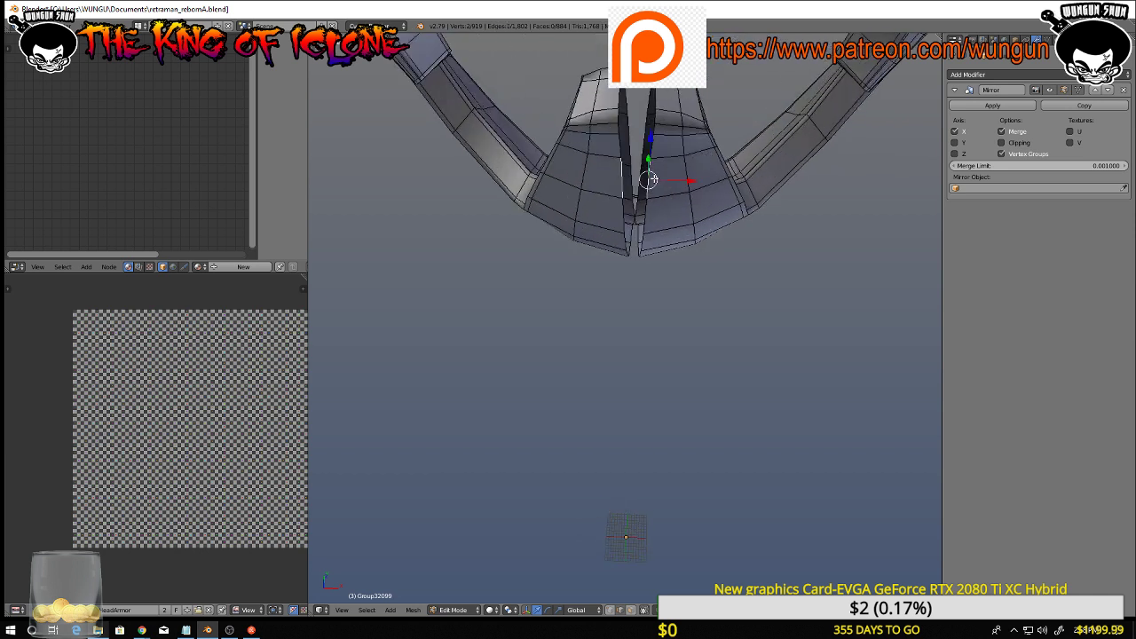
right_click(652, 179, "alt")
key("g")
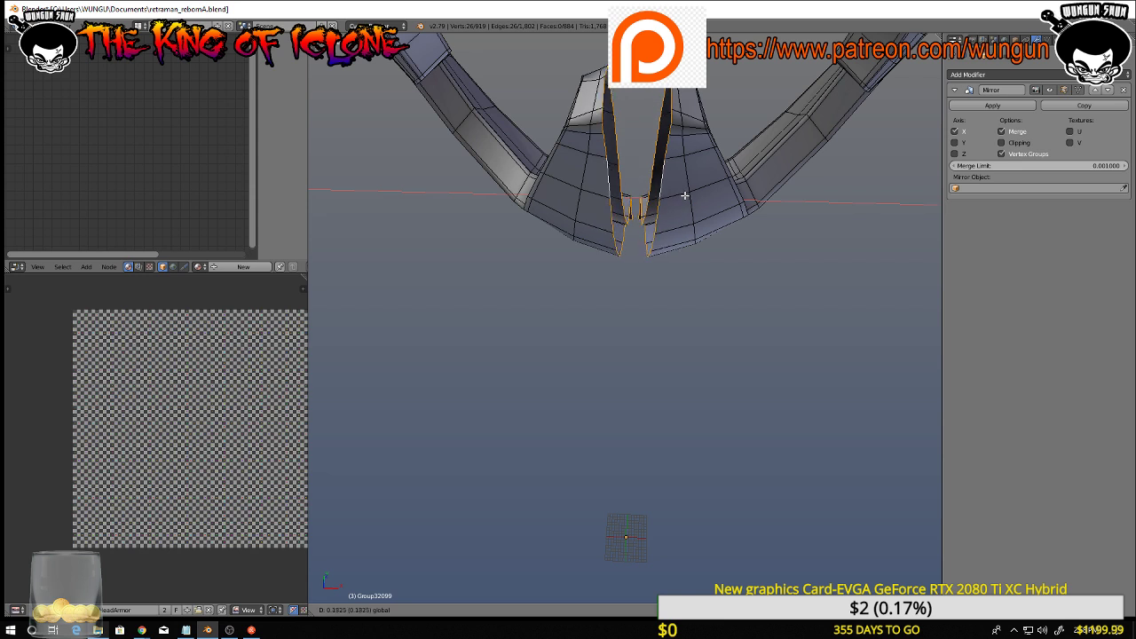
left_click(693, 201)
Turn the Mirror modifier's clipping back on and pull the chin piece's border loop along X onto the center line
middle_click_drag(693, 200, 695, 241)
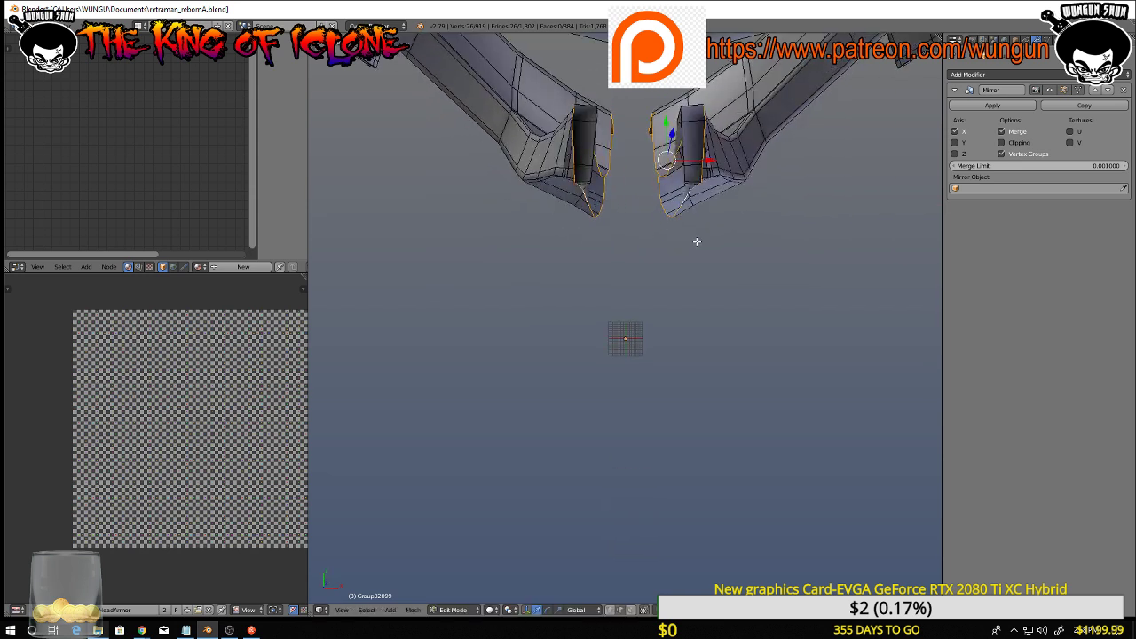
left_click(1002, 143)
left_click_drag(714, 157, 533, 158)
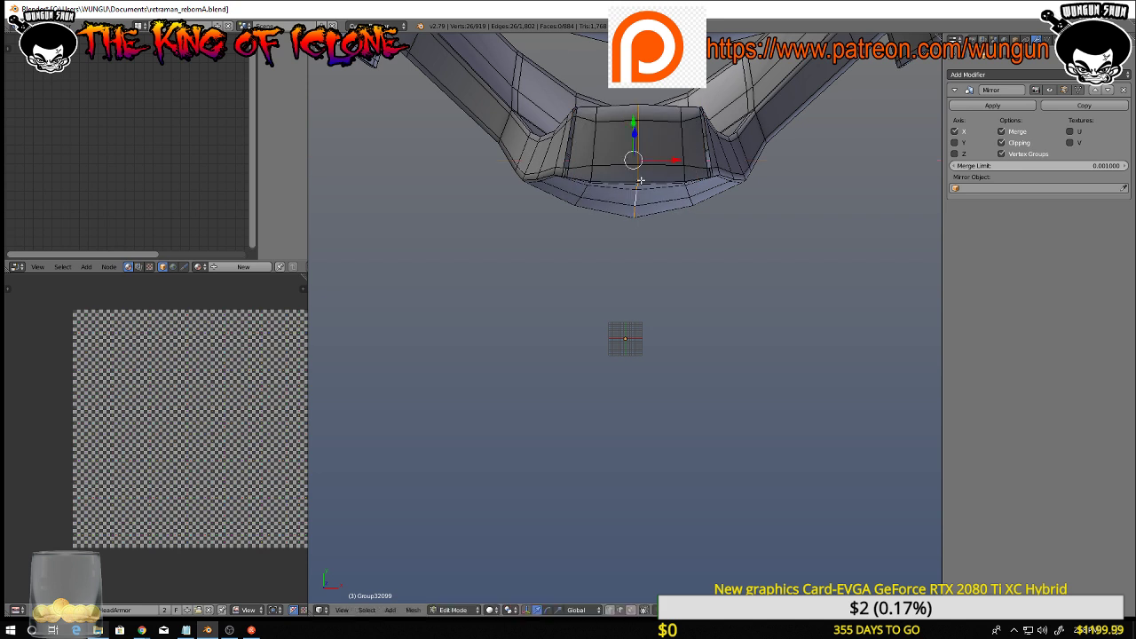
Add the edge loop along the mask's upper outer border to the current selection
scroll(646, 178, "down", 2)
scroll(647, 179, "down", 8)
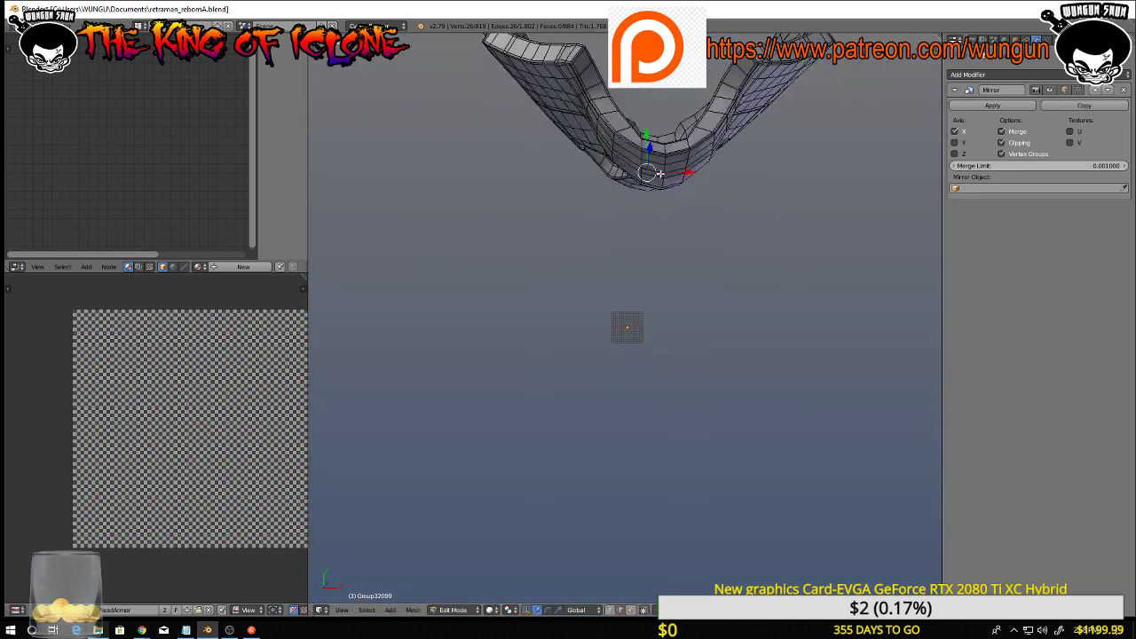
middle_click_drag(678, 188, 805, 95)
scroll(731, 170, "up", 9)
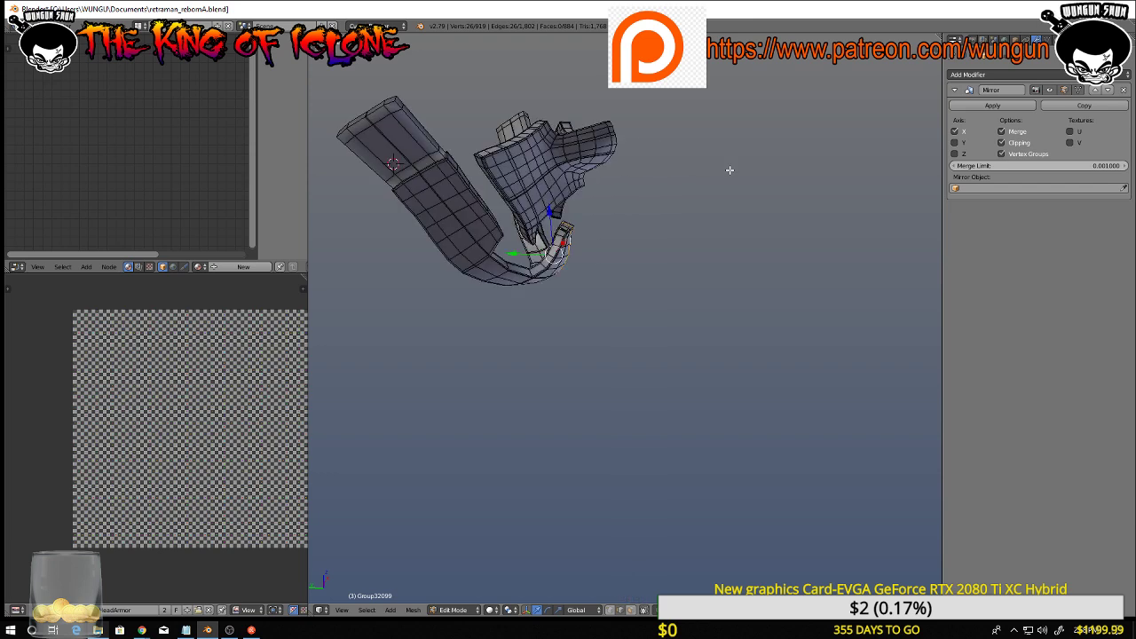
middle_click_drag(636, 187, 427, 244)
middle_click_drag(516, 231, 556, 203)
scroll(632, 193, "up", 3)
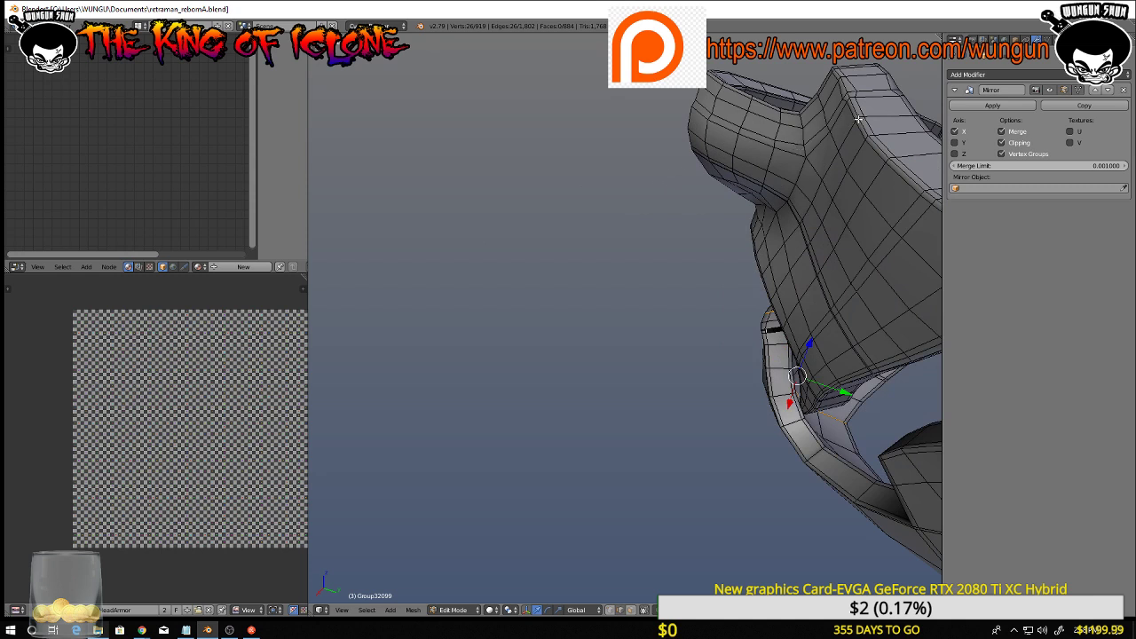
middle_click_drag(860, 119, 265, 105)
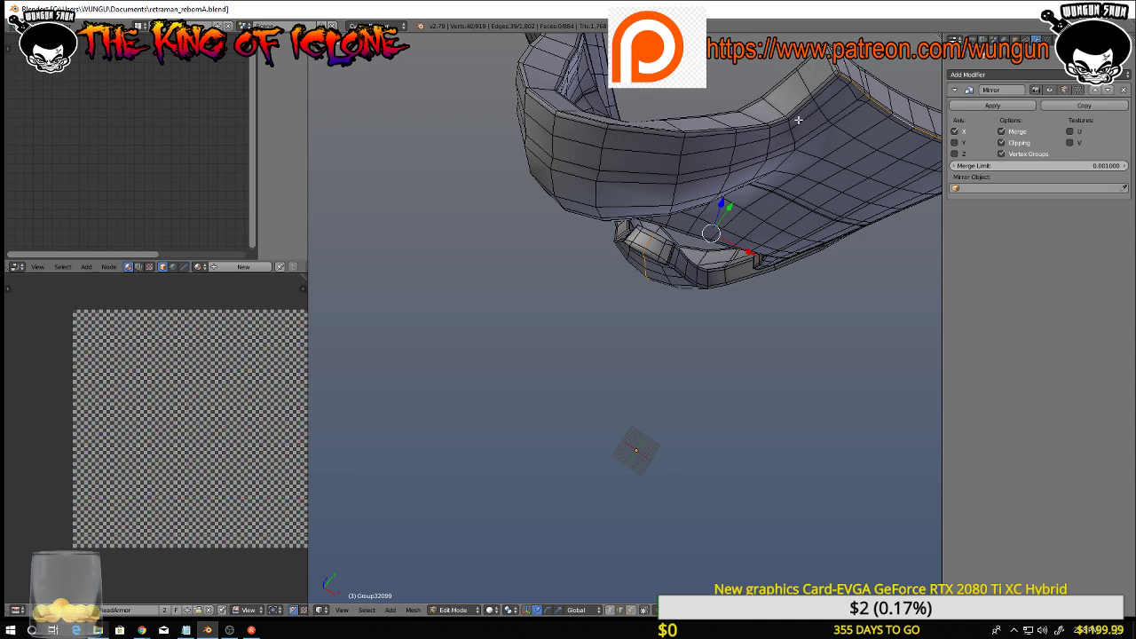
left_click(826, 84, "alt+shift")
middle_click_drag(801, 114, 888, 172)
scroll(892, 177, "up", 2)
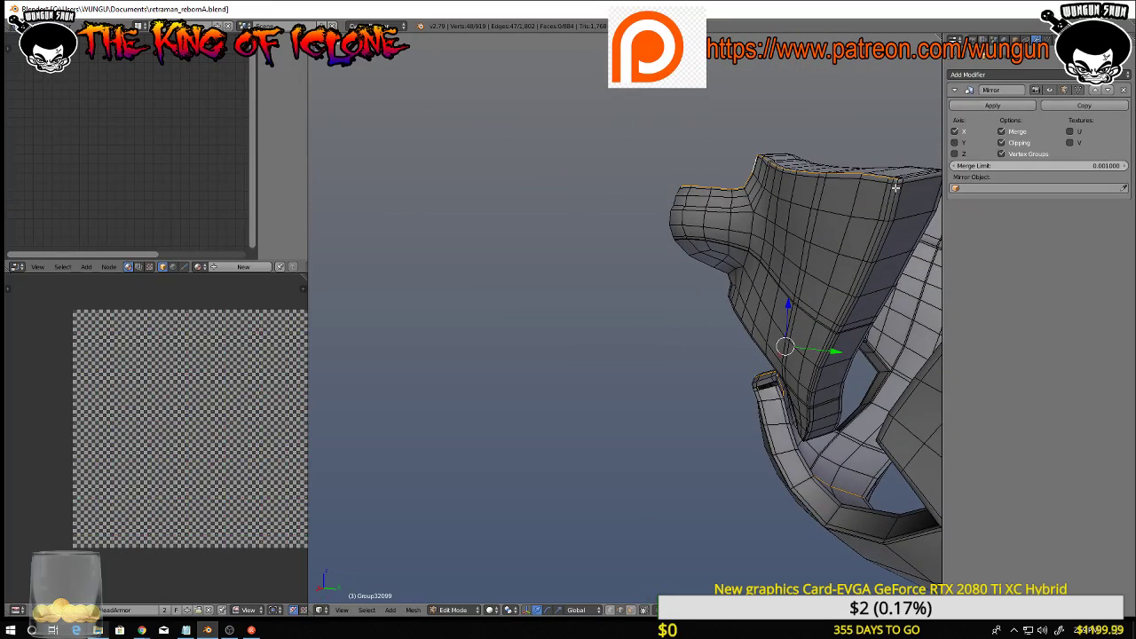
Extend the selection with the mask's outer side and lower border edges and the crease loop below the nose bulge
right_click(895, 190, "alt+shift")
middle_click_drag(876, 252, 700, 294)
right_click(901, 385, "alt+shift")
right_click(879, 387, "alt+shift")
right_click(747, 387, "alt+shift")
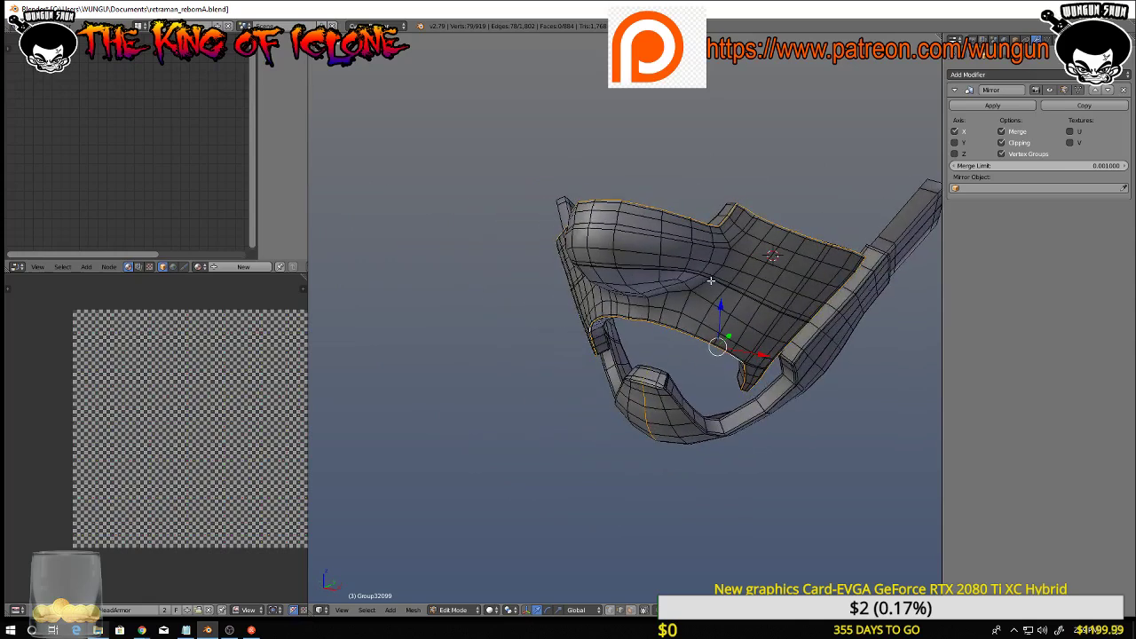
scroll(711, 281, "up", 3)
left_click(724, 281, "alt+shift")
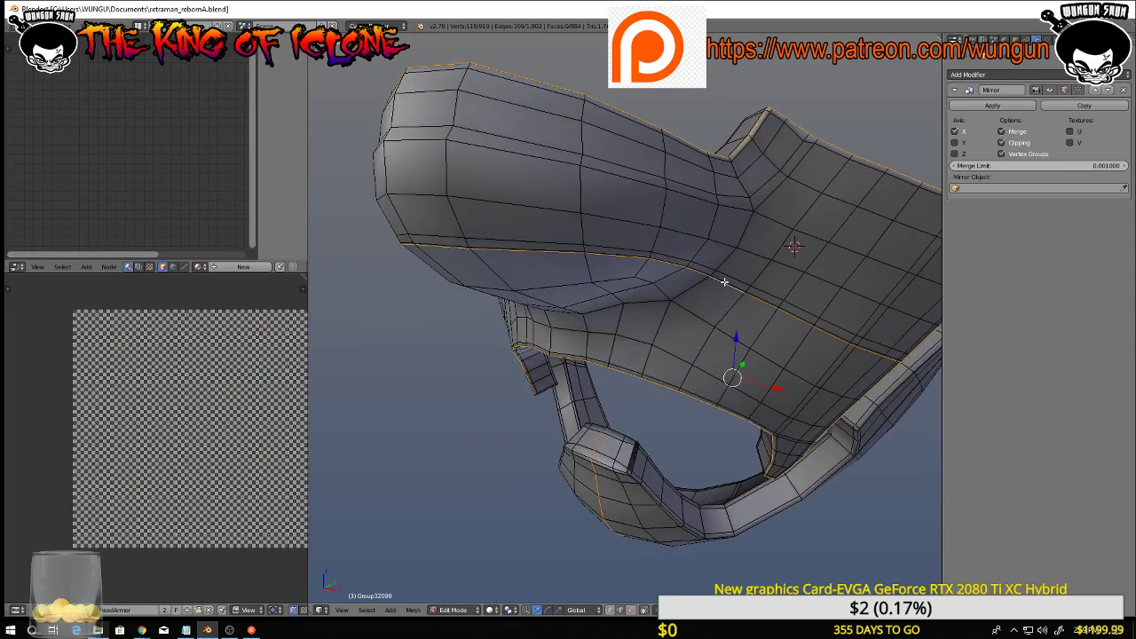
Add the center edge across the thickness of the mask's lower rim to the selection
middle_click_drag(715, 279, 672, 306)
scroll(733, 276, "down", 6)
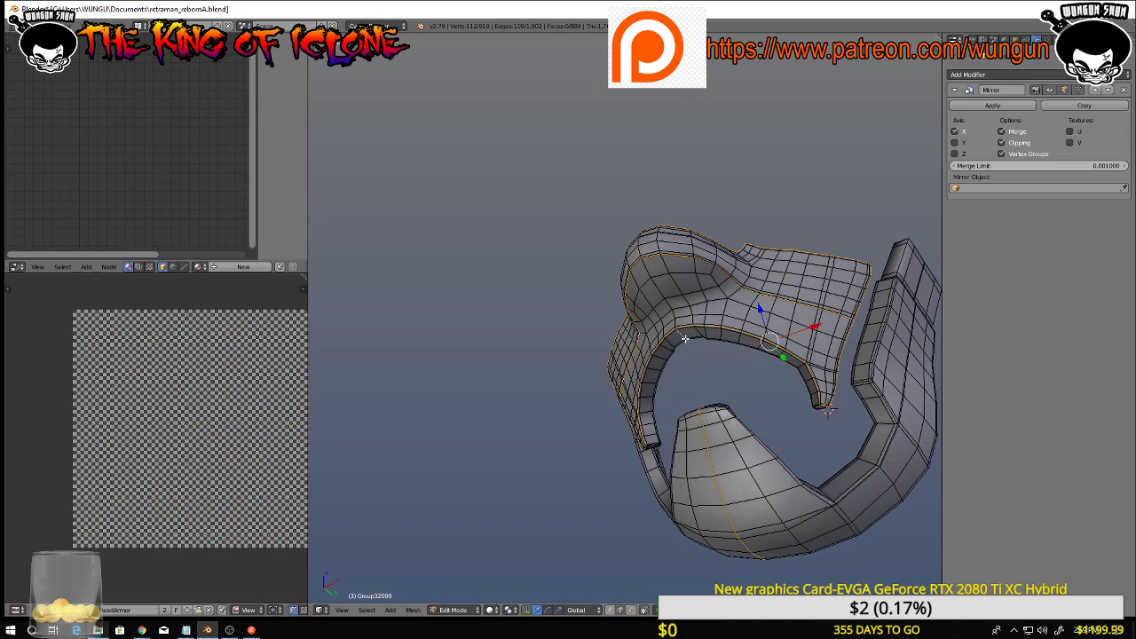
scroll(688, 340, "up", 5)
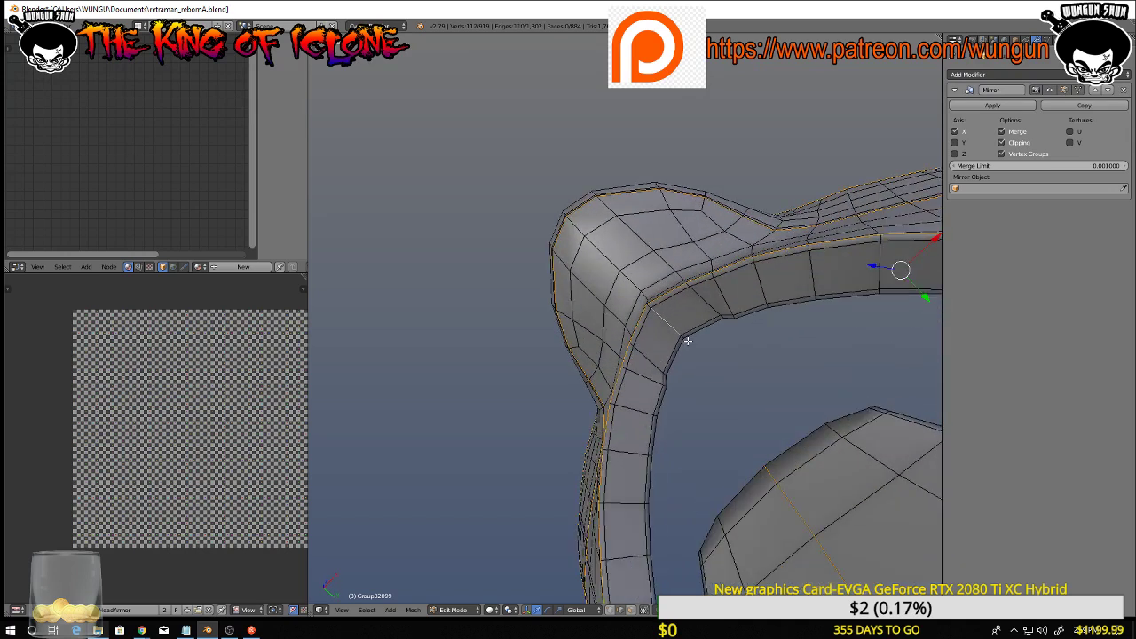
right_click(703, 337, "shift")
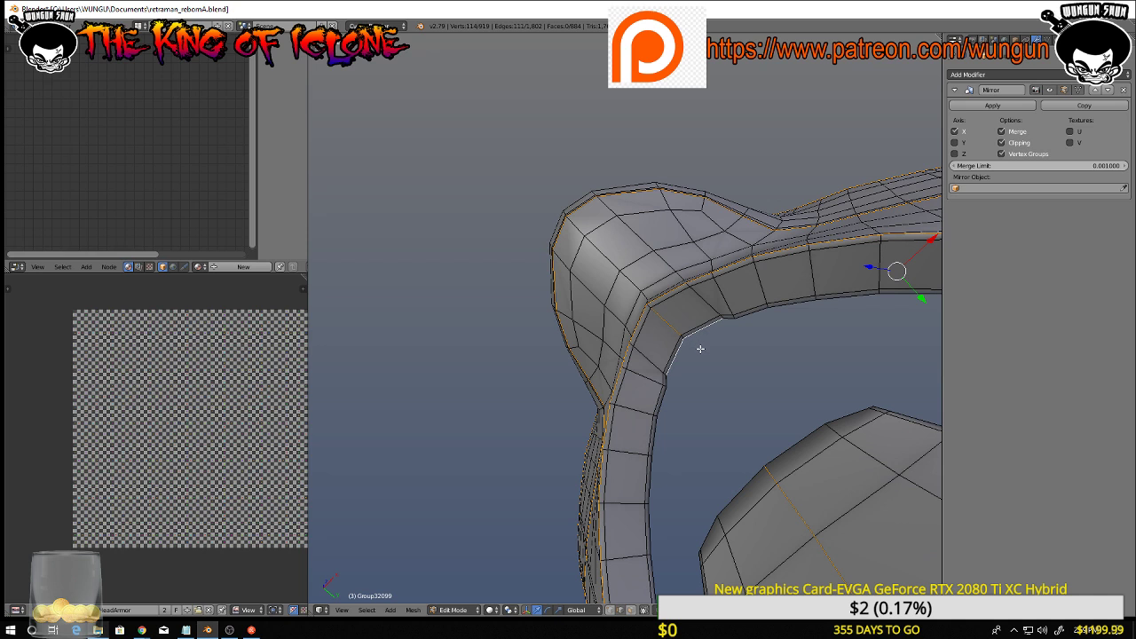
right_click(699, 348, "shift")
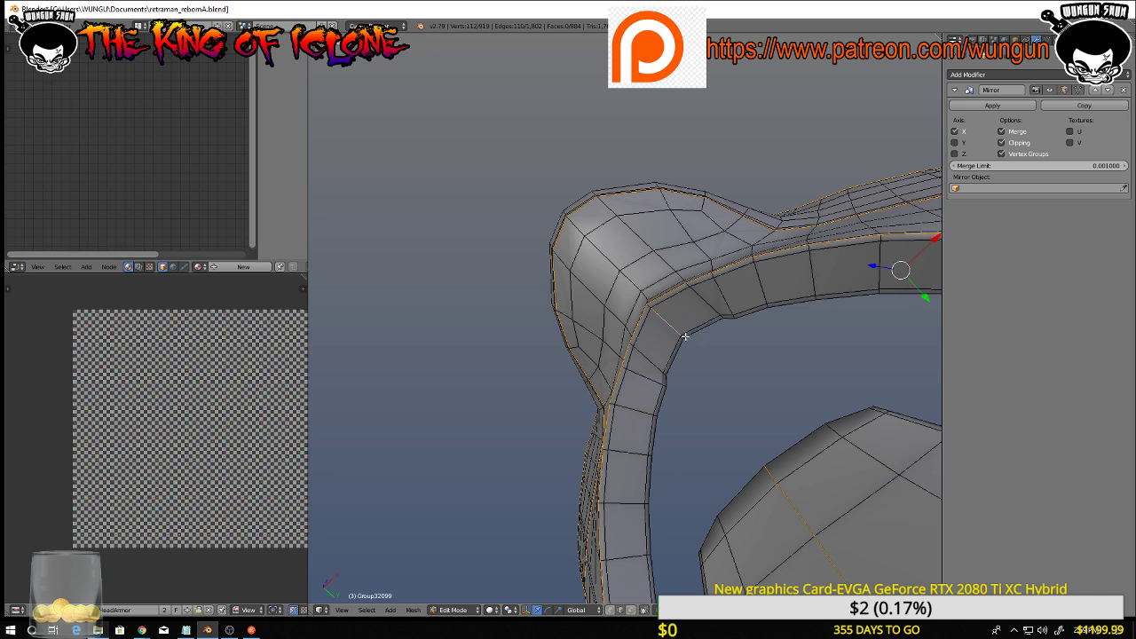
right_click(685, 337, "shift")
right_click(683, 343, "shift")
scroll(686, 345, "up", 2)
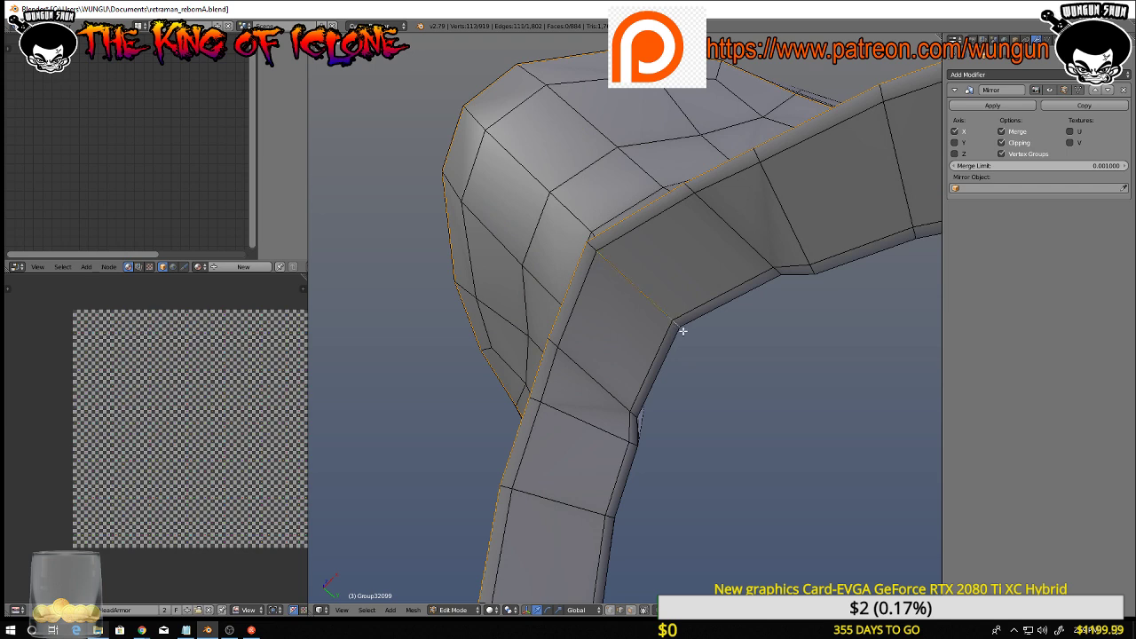
Add the mask's inner border edge loop and the corner edge at its lower side tip to the selection
scroll(683, 331, "down", 6)
middle_click_drag(689, 329, 573, 433)
middle_click_drag(667, 274, 604, 283)
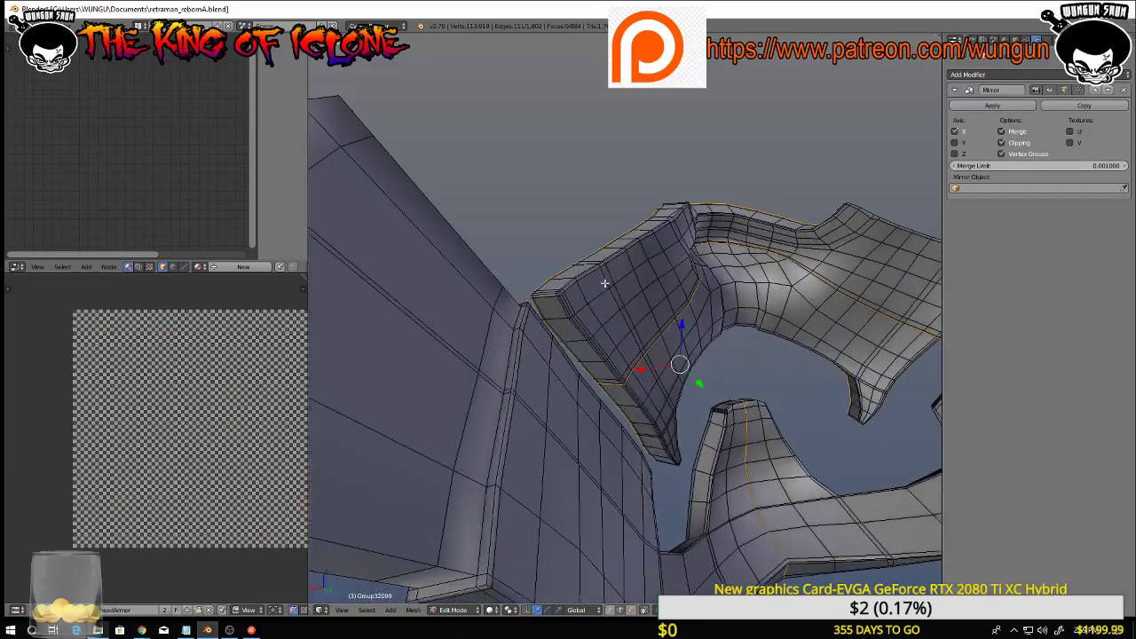
right_click(560, 302, "alt+shift")
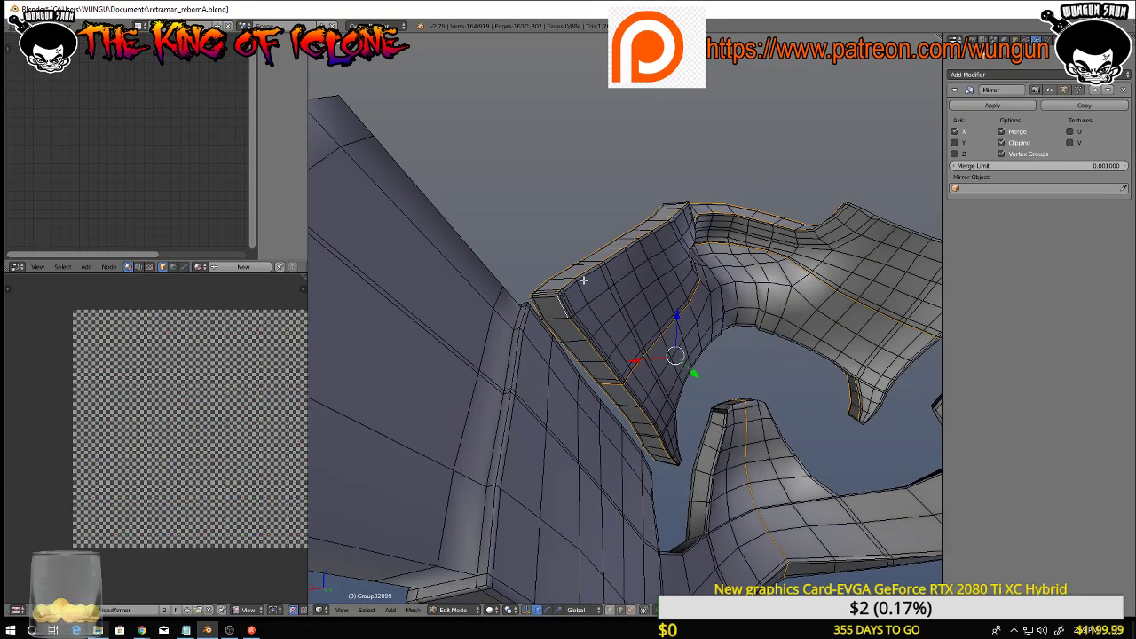
middle_click_drag(584, 280, 573, 307)
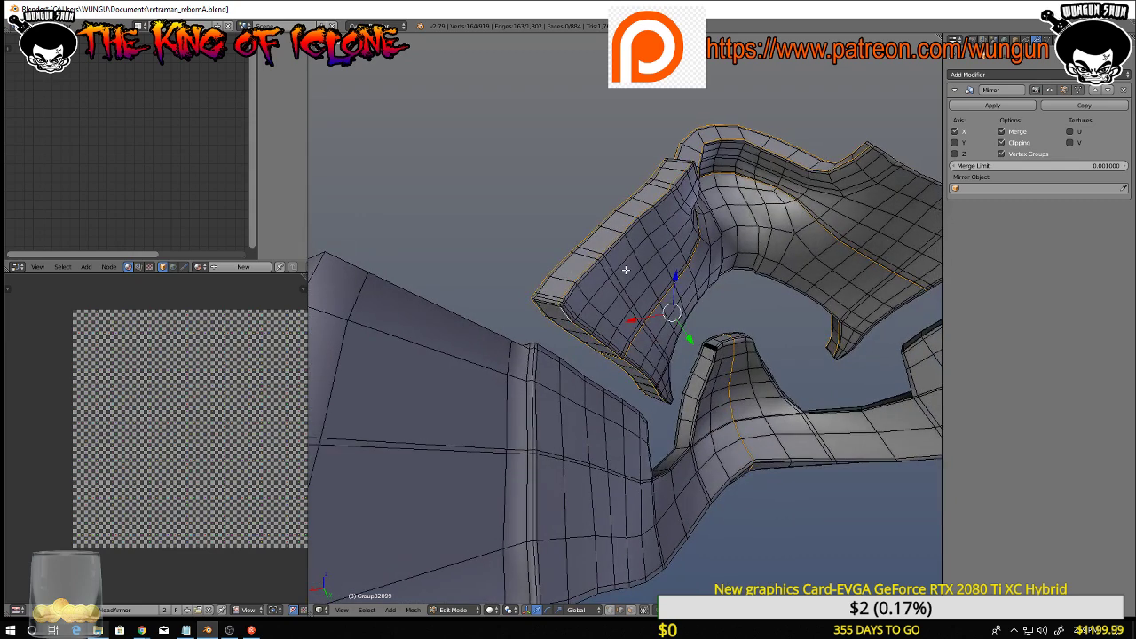
middle_click_drag(626, 269, 544, 126)
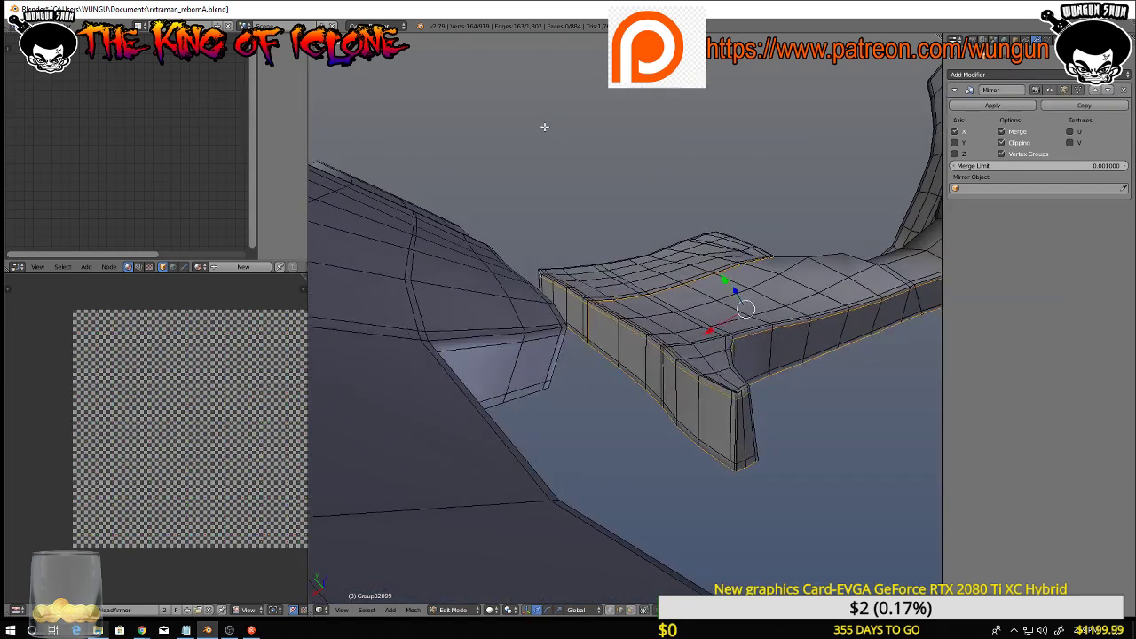
middle_click_drag(706, 318, 588, 241)
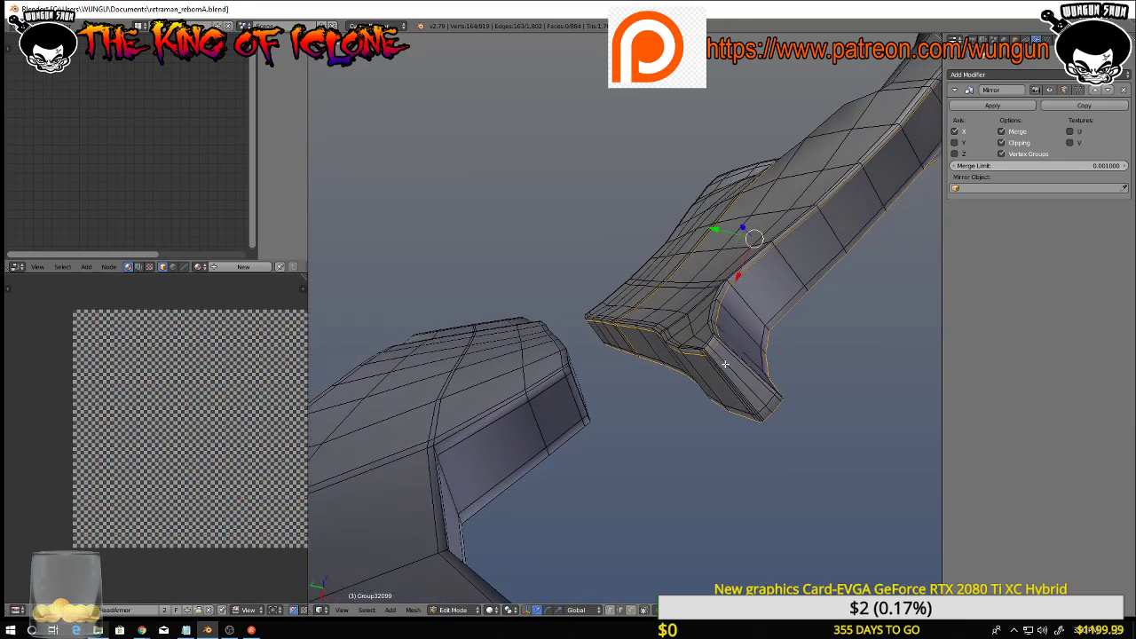
right_click(753, 388, "shift")
middle_click_drag(769, 408, 620, 580)
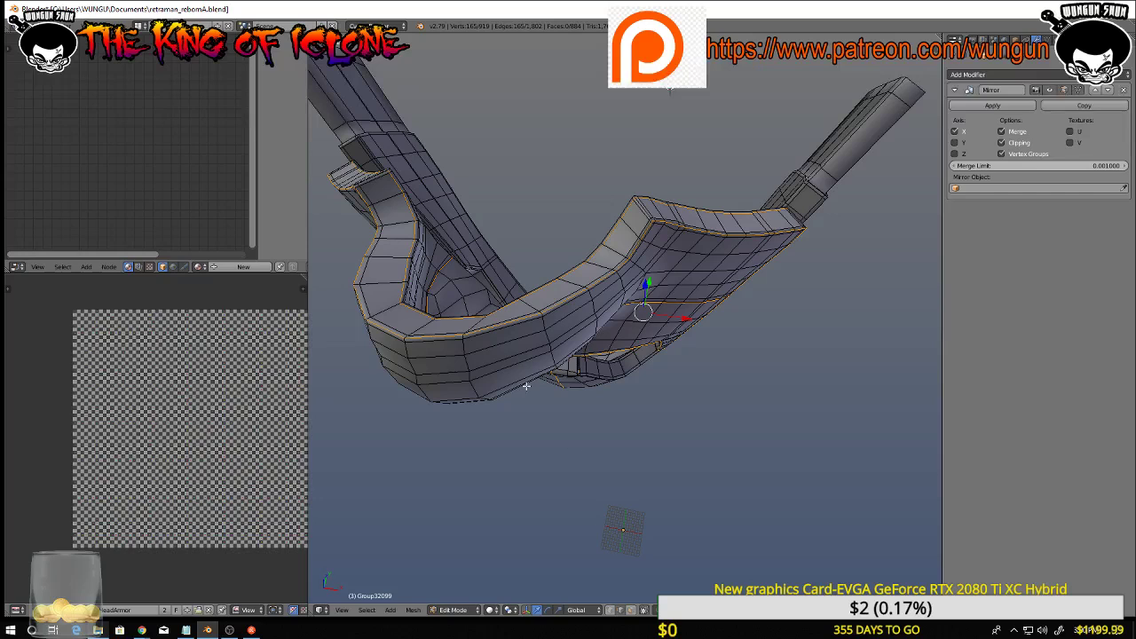
Add the center line edges on the inside of the mask, from the crease down to the lower rim
mouse_move(526, 386)
middle_mouse_down()
mouse_move(479, 280)
mouse_move(496, 337)
mouse_move(525, 373)
middle_mouse_up()
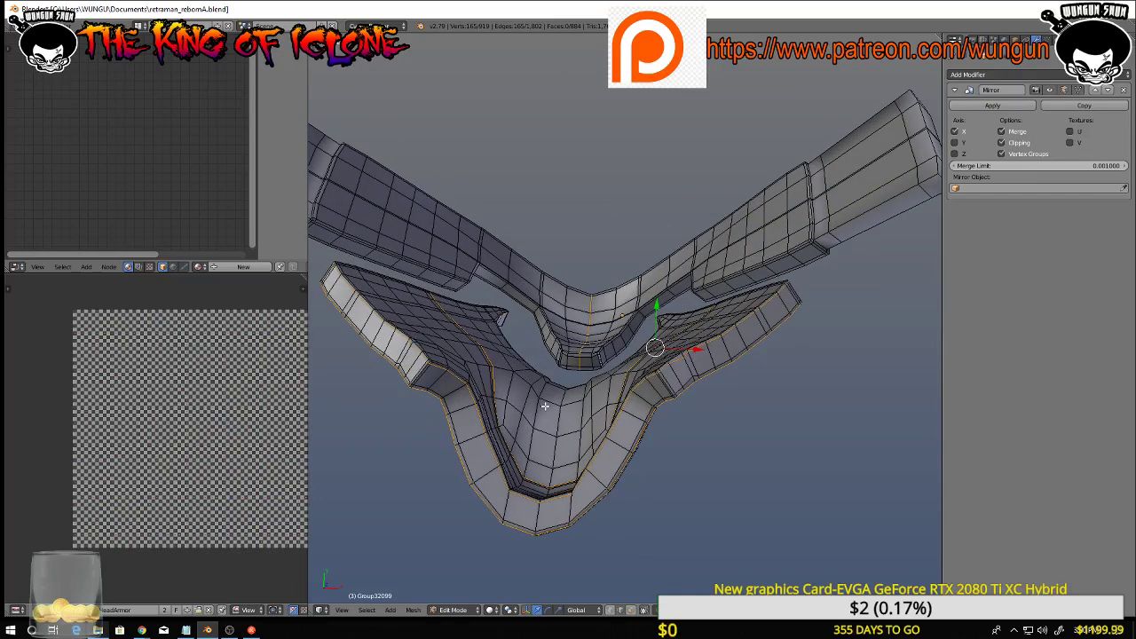
right_click(559, 449, "shift")
middle_click_drag(554, 474, 429, 334)
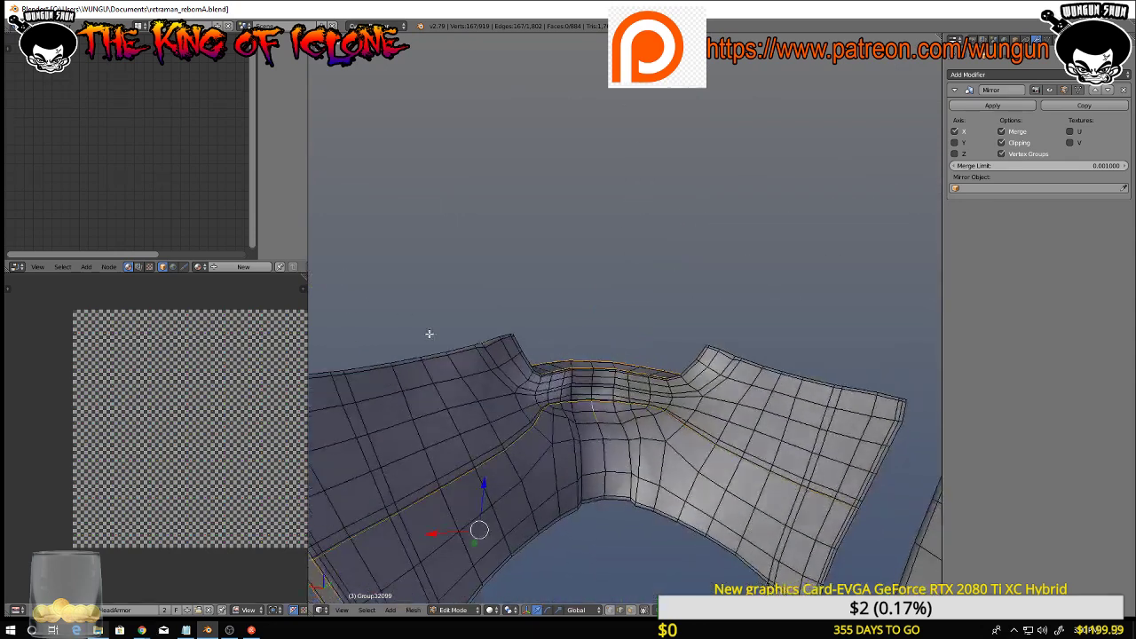
right_click(602, 439, "shift")
right_click(611, 470, "shift")
right_click(605, 486, "shift")
middle_click_drag(605, 485, 605, 396)
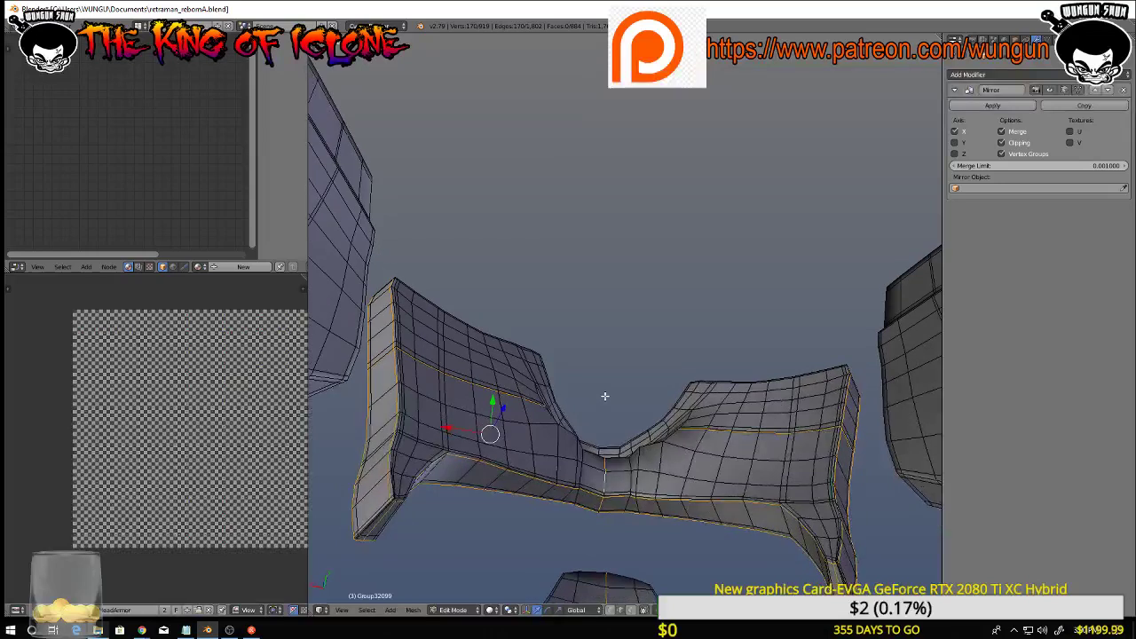
scroll(600, 470, "up", 3)
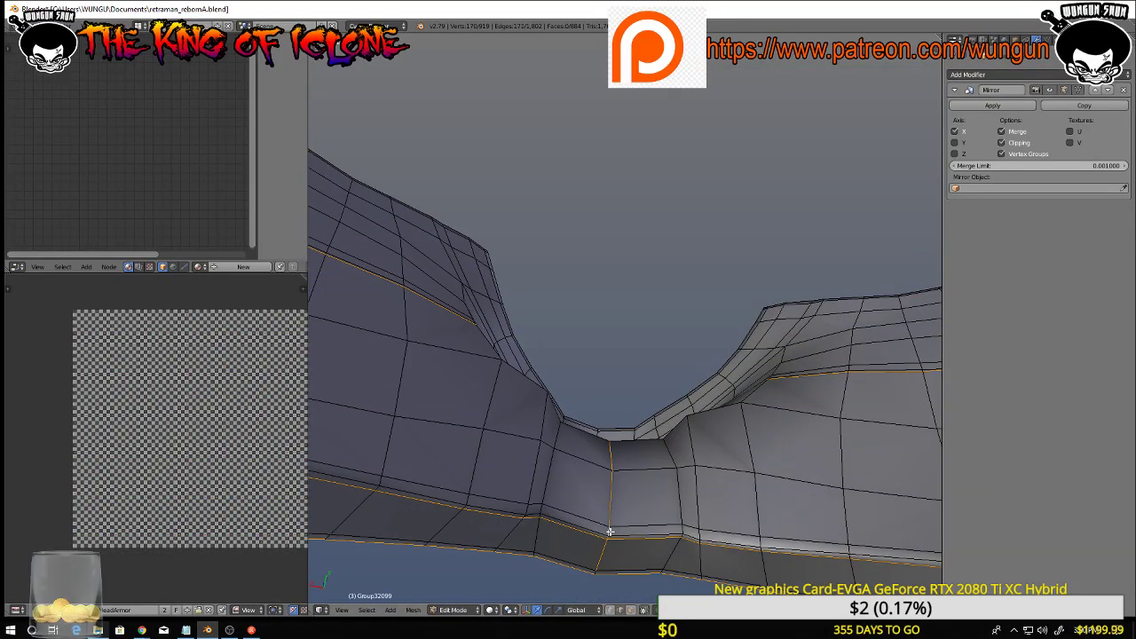
middle_click_drag(658, 476, 603, 165)
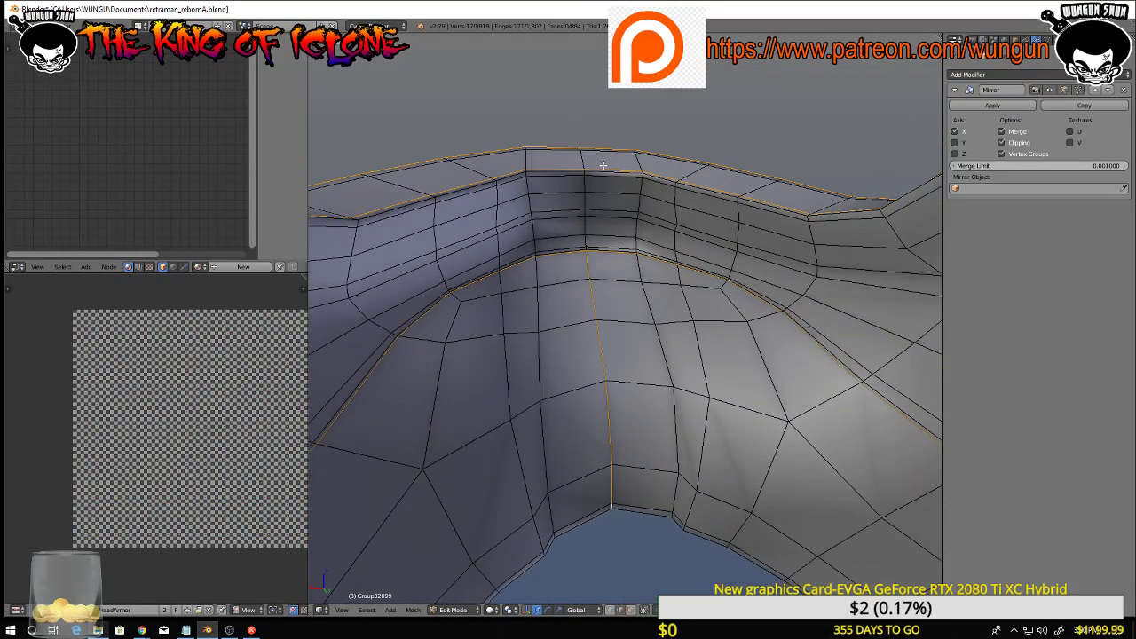
Add the remaining inner center line edges between the mask's crease and its upper rim
right_click(587, 219, "shift")
key("shift+z")
key("shift+z")
right_click(583, 234, "shift")
scroll(588, 253, "up", 2)
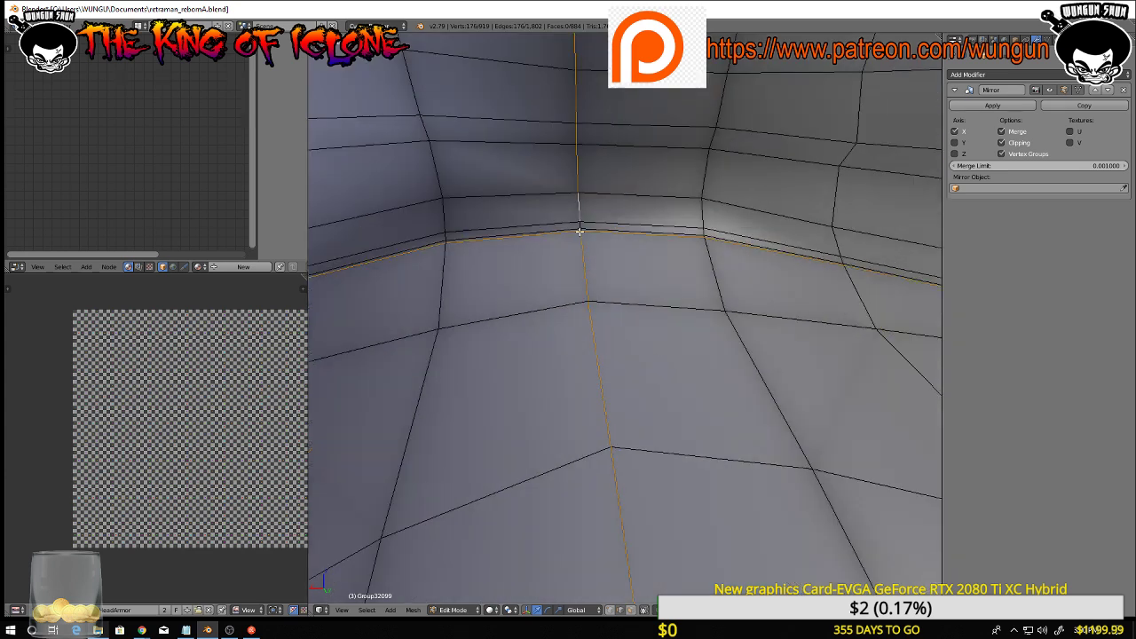
scroll(587, 237, "down", 6)
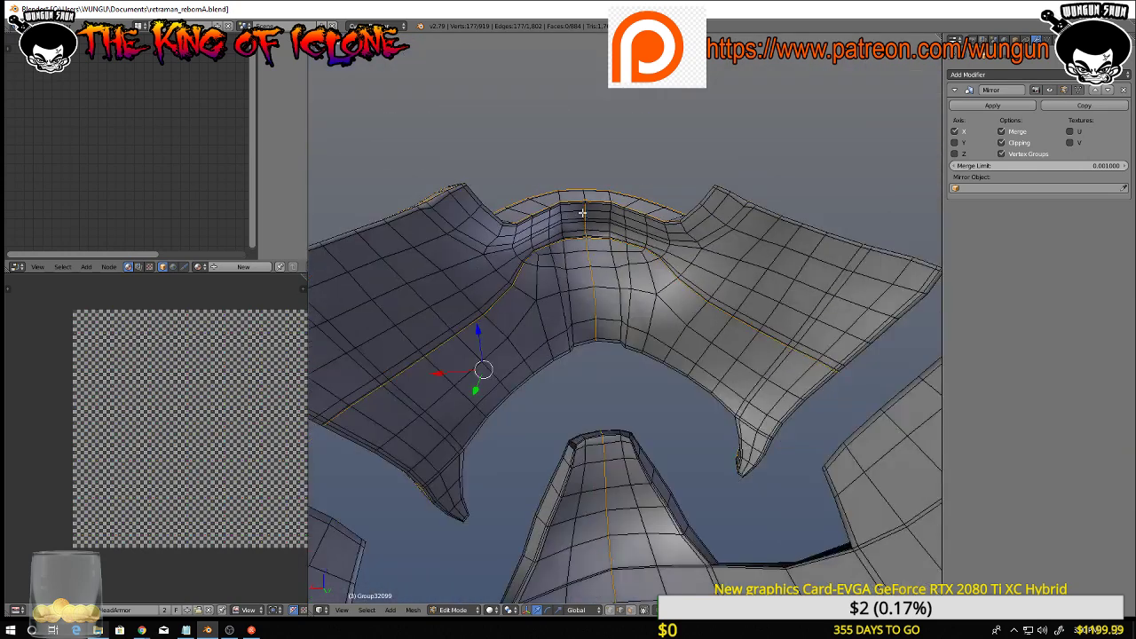
Add the center edge across the thickness of the mask's upper rim to the selection
middle_click_drag(587, 237, 844, 336)
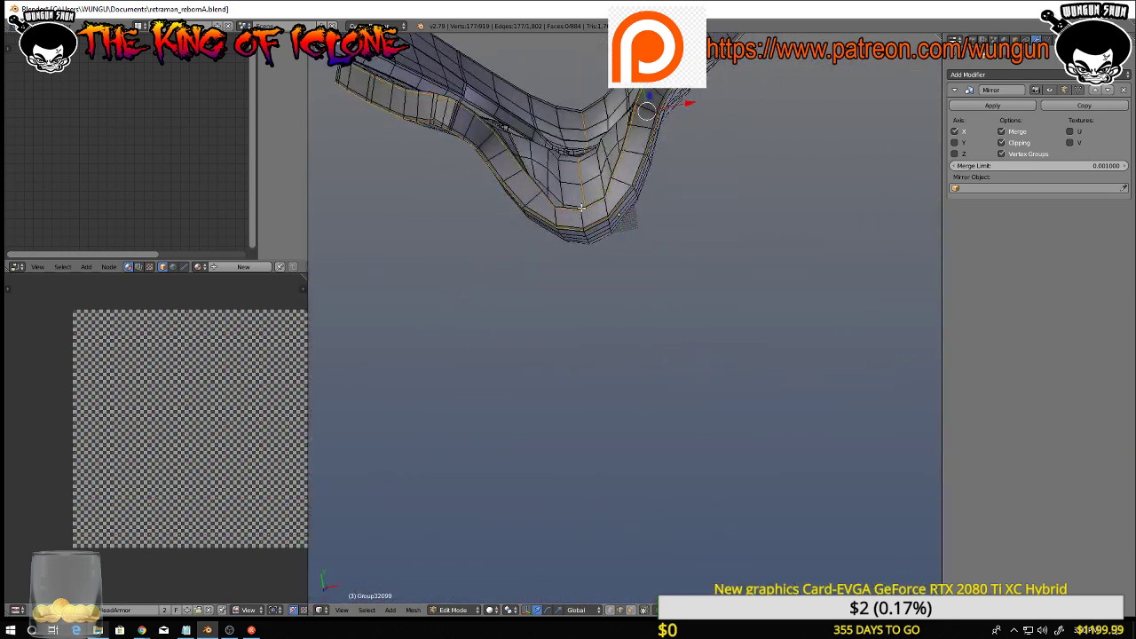
scroll(582, 207, "up", 2)
middle_click_drag(582, 214, 576, 248)
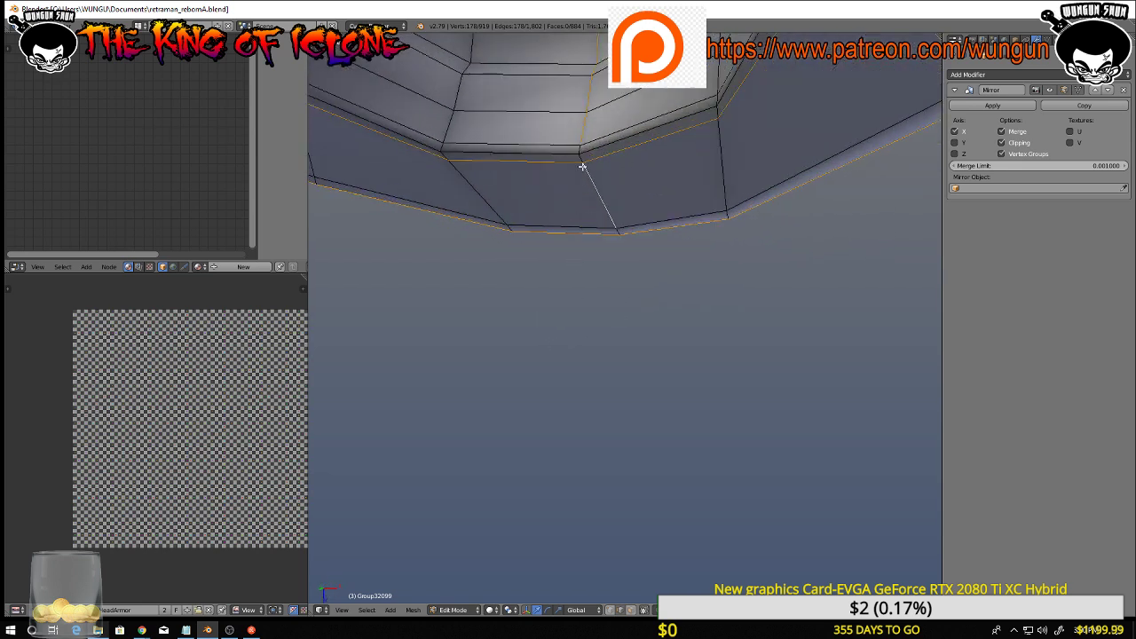
scroll(578, 149, "down", 3)
middle_click_drag(591, 177, 486, 162)
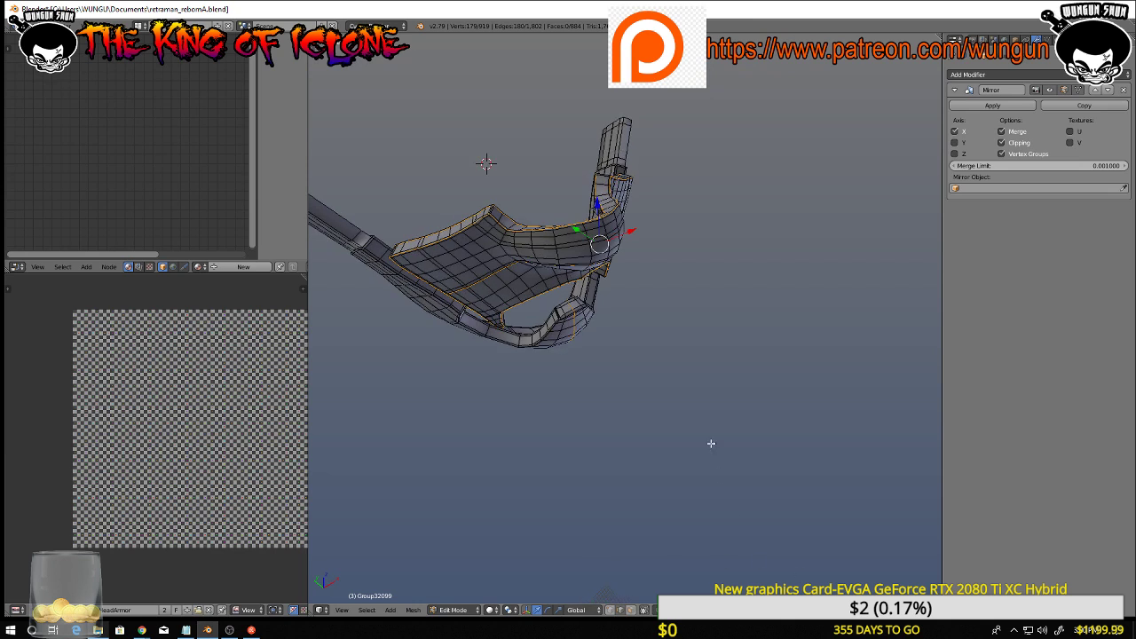
Add the edges around the base of the mask's nose bulge, where it meets the cheek, to the selection
middle_click_drag(677, 400, 567, 332)
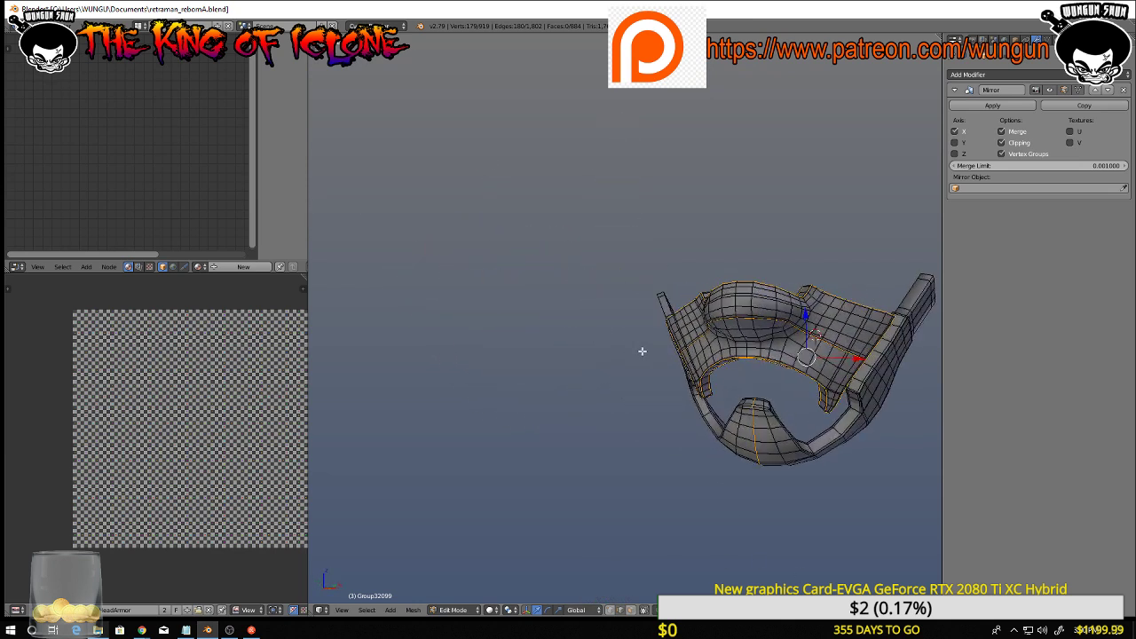
middle_click_drag(687, 344, 600, 430)
scroll(540, 370, "up", 4)
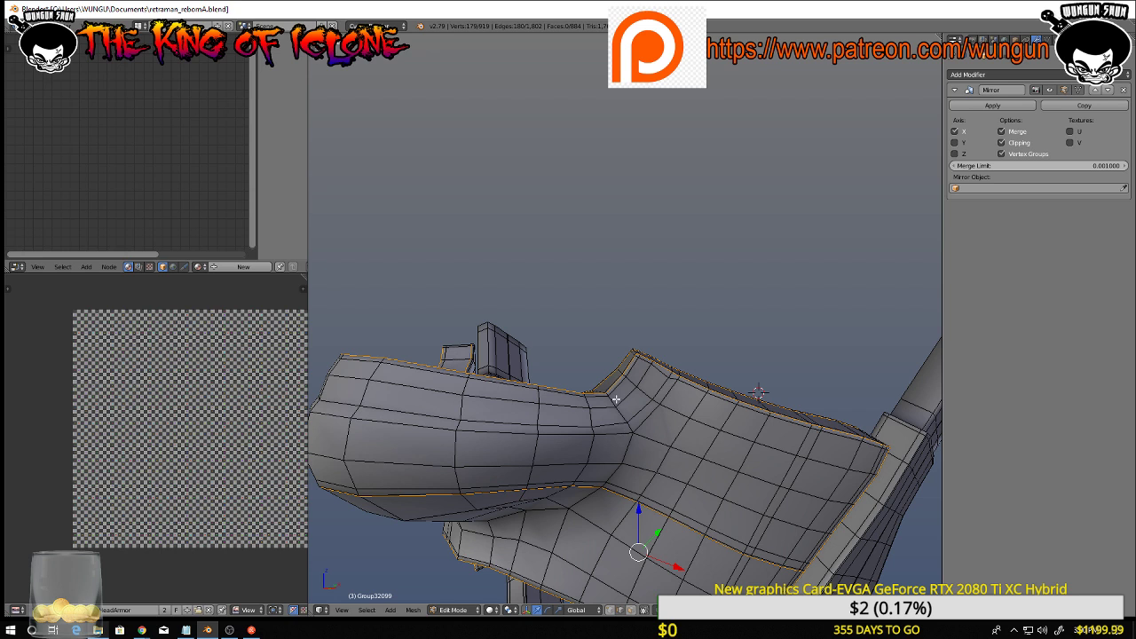
right_click(620, 412, "alt+shift")
middle_click_drag(612, 474, 537, 517)
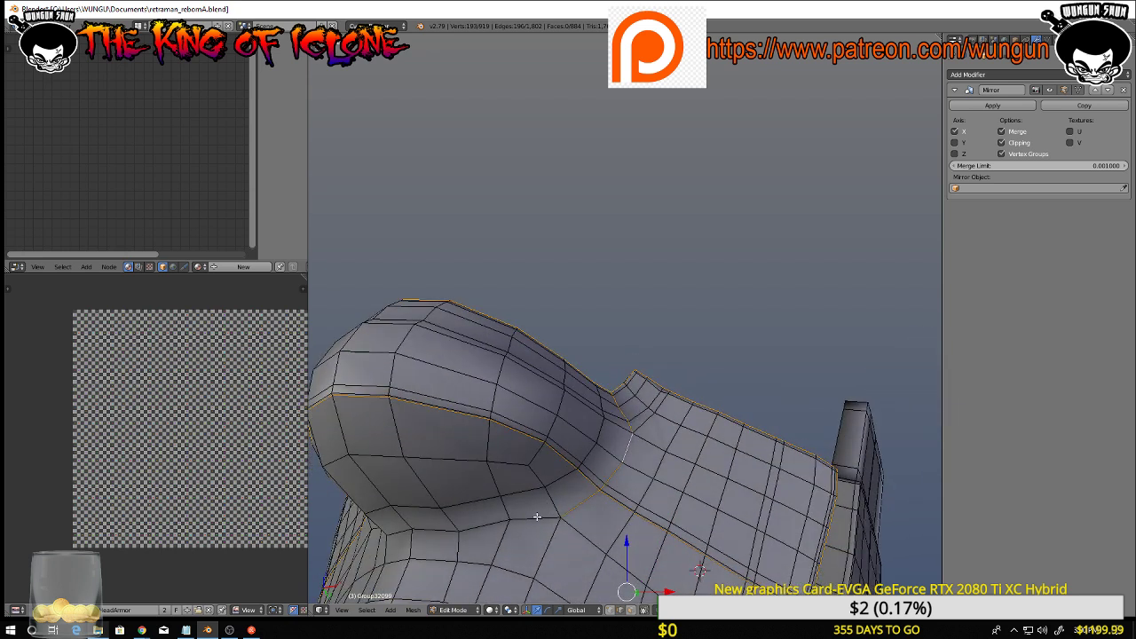
right_click(537, 519, "alt+shift")
scroll(531, 517, "down", 1)
middle_click_drag(532, 508, 498, 544)
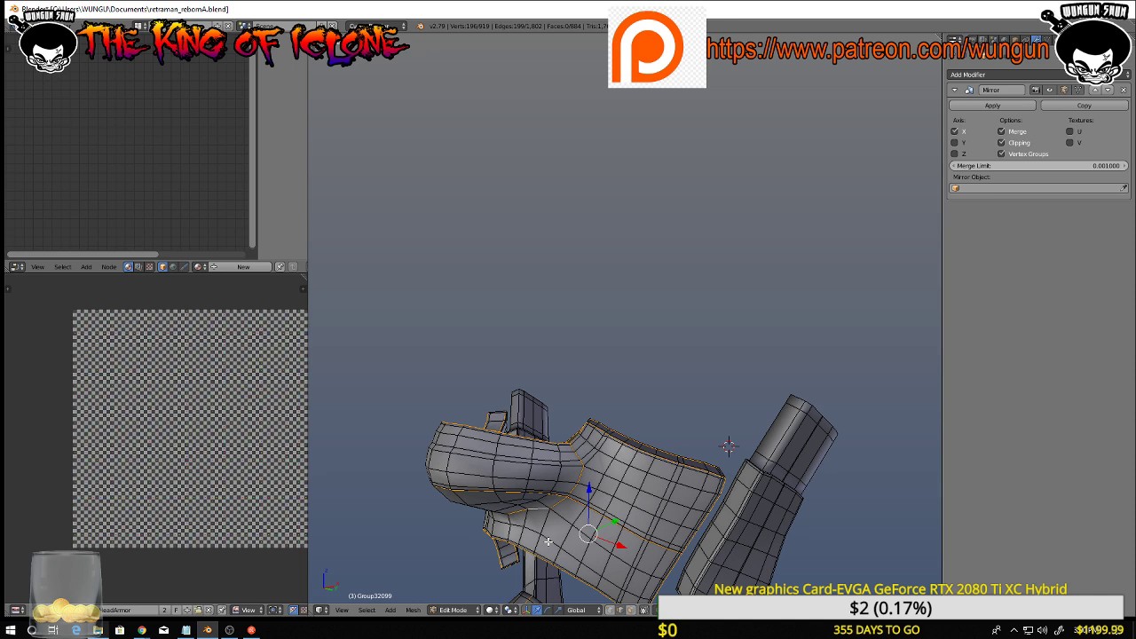
Mark the selected mask edges as seams and deselect everything
key("ctrl+e")
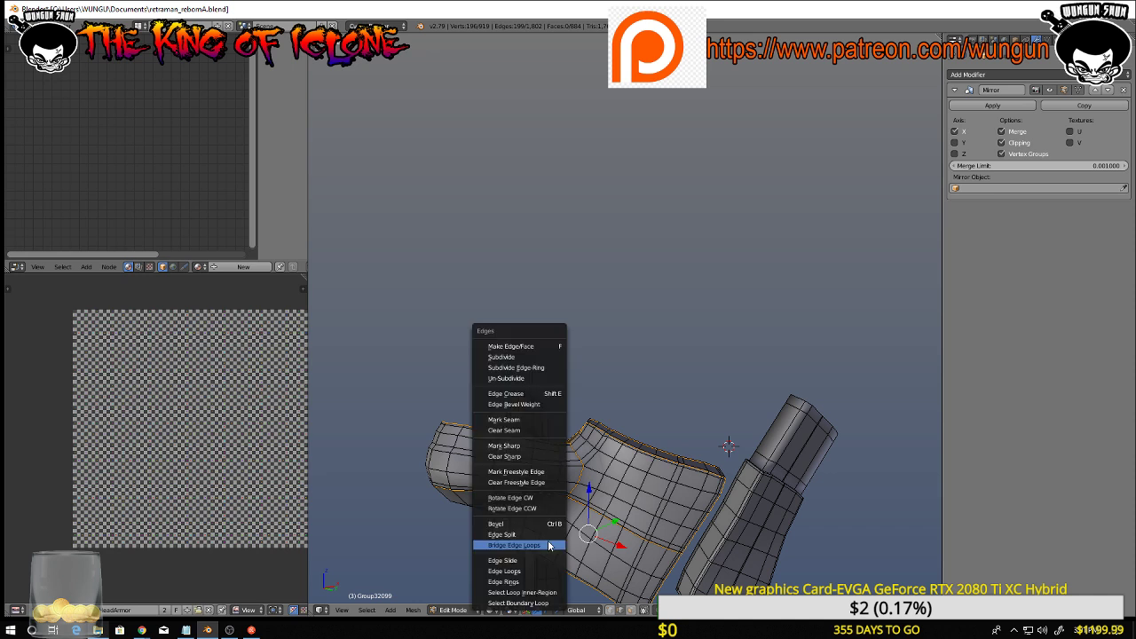
left_click(546, 418)
middle_click_drag(624, 382, 638, 301)
key("a")
scroll(619, 458, "down", 3)
scroll(638, 302, "up", 4)
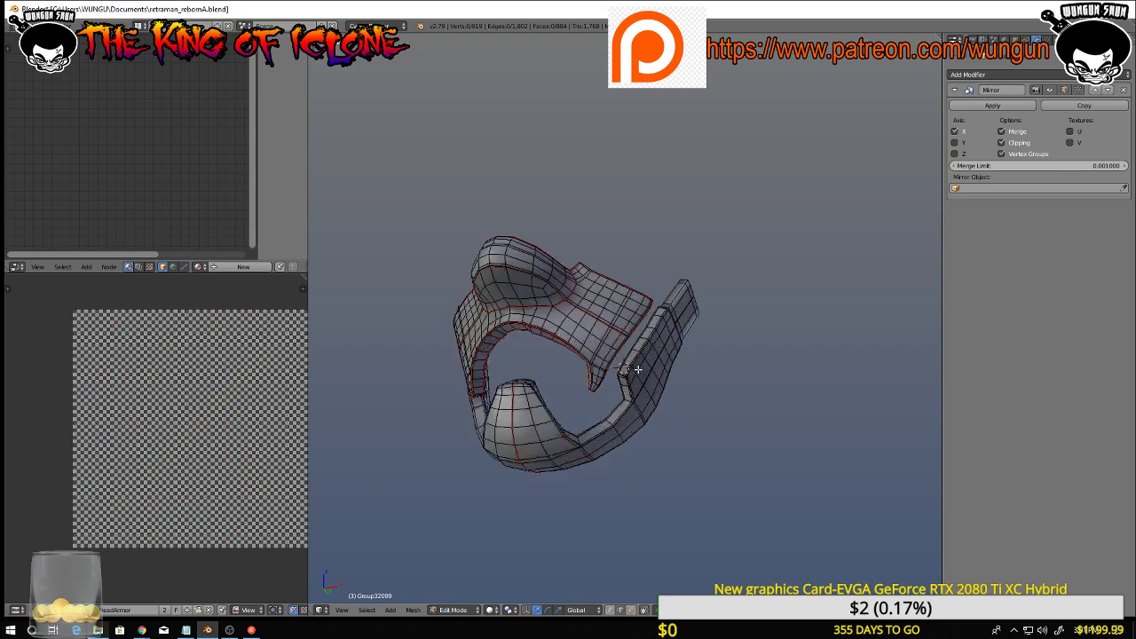
Select the outer edges along the upper rim of the chin guard's side
middle_click_drag(645, 360, 444, 371)
scroll(730, 381, "up", 3)
scroll(695, 406, "down", 5)
middle_click_drag(611, 481, 633, 450)
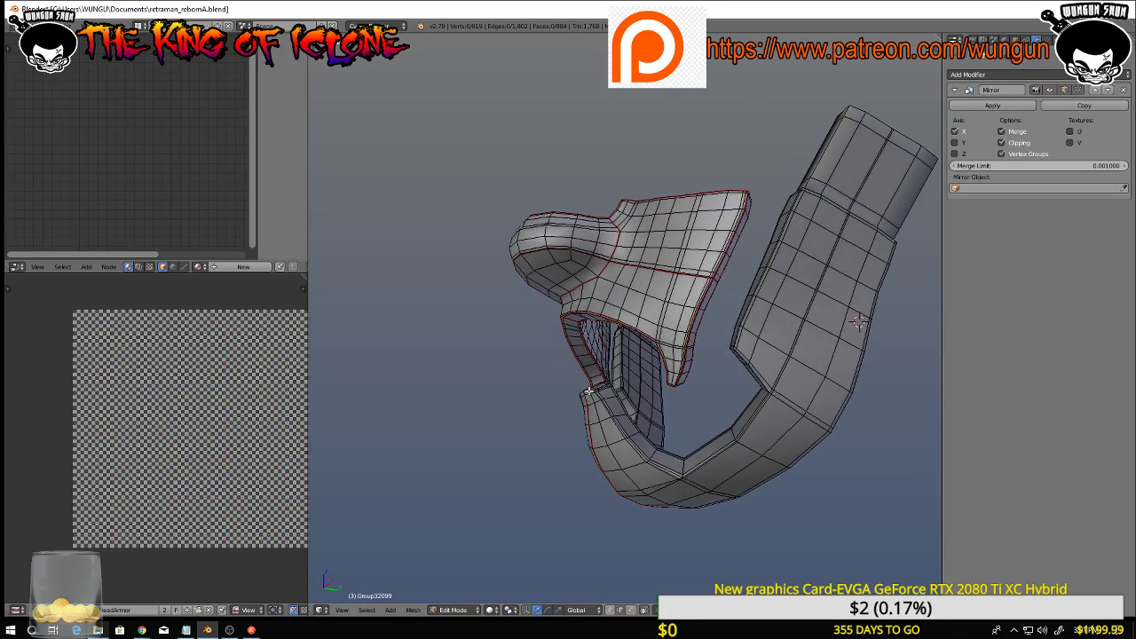
scroll(620, 424, "up", 4)
right_click(619, 425)
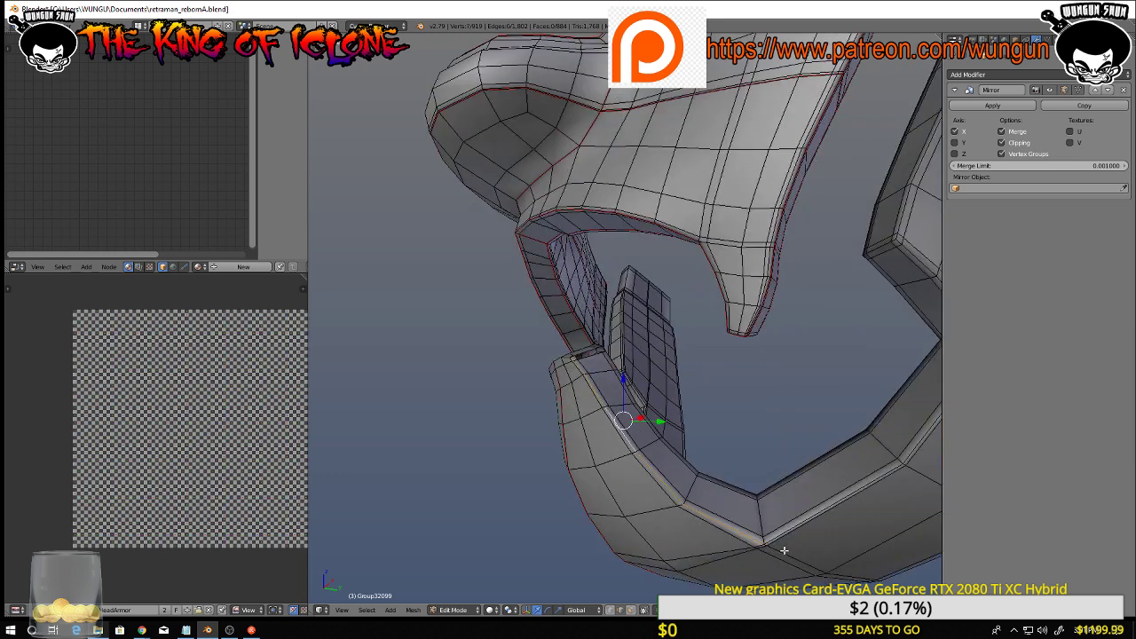
scroll(782, 547, "down", 4)
middle_click_drag(789, 523, 825, 346)
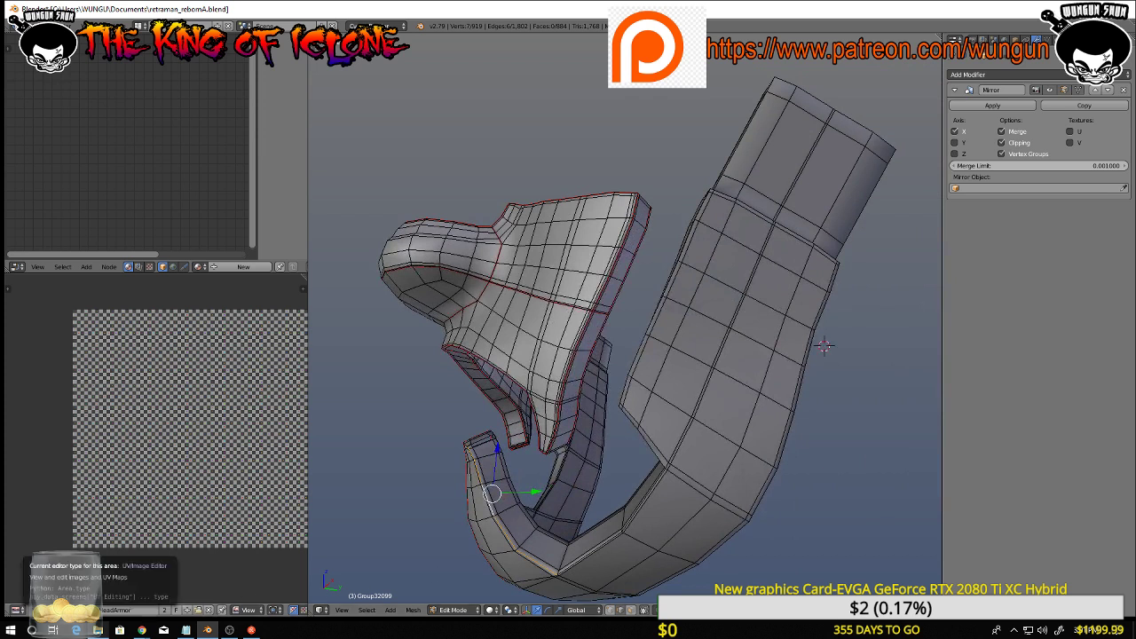
Extend the selection along the jaw strap's outer upper rim and up the notch below the side plate
key("alt+Tab")
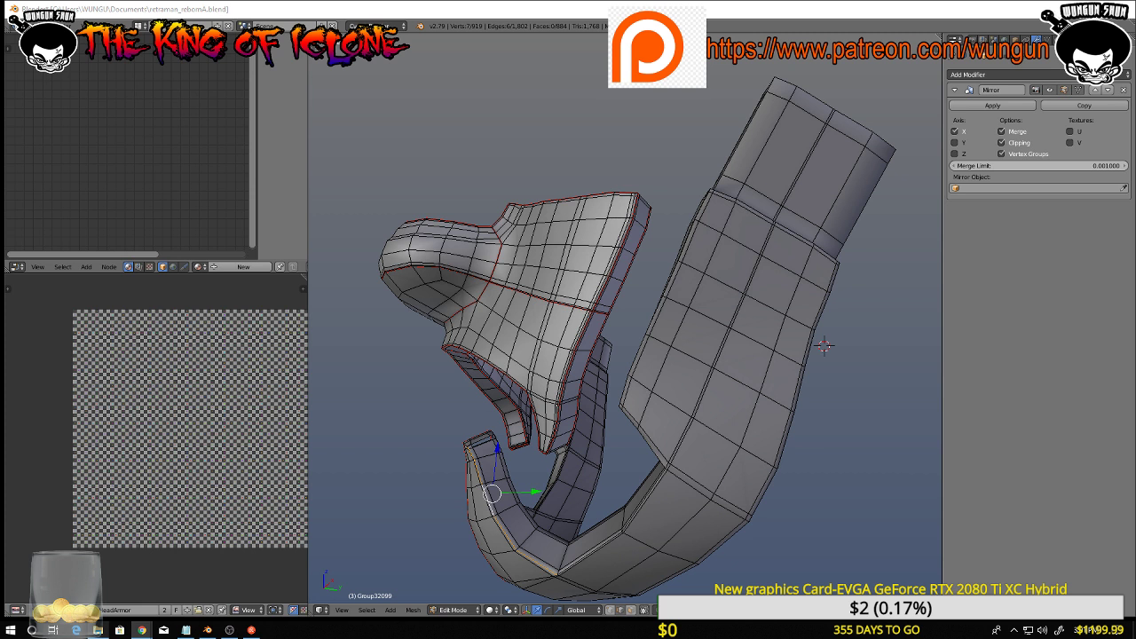
middle_click_drag(616, 481, 665, 406)
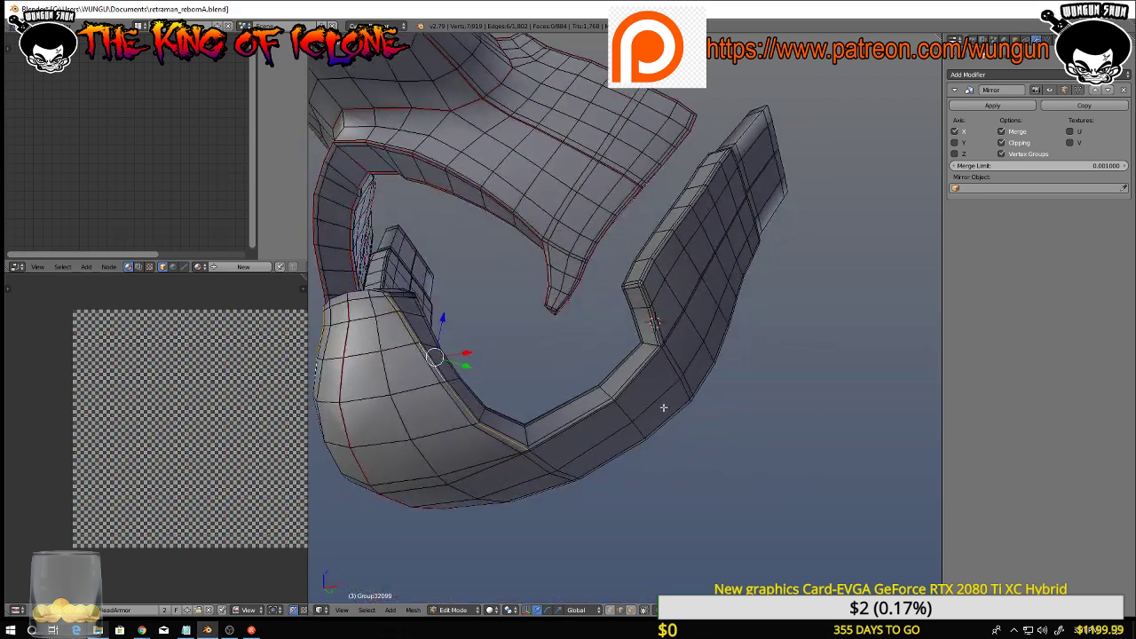
scroll(663, 407, "up", 3)
middle_click_drag(569, 444, 574, 451)
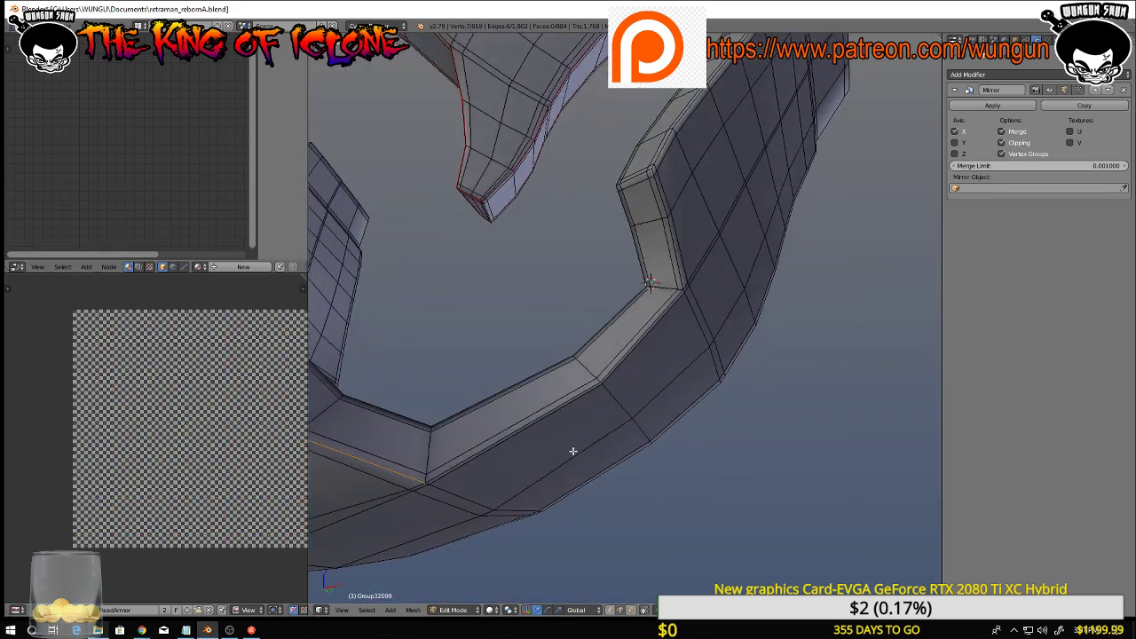
right_click(480, 449, "alt+shift")
middle_click_drag(643, 357, 589, 373)
middle_click_drag(641, 272, 695, 287)
scroll(704, 274, "down", 6)
scroll(693, 284, "up", 5)
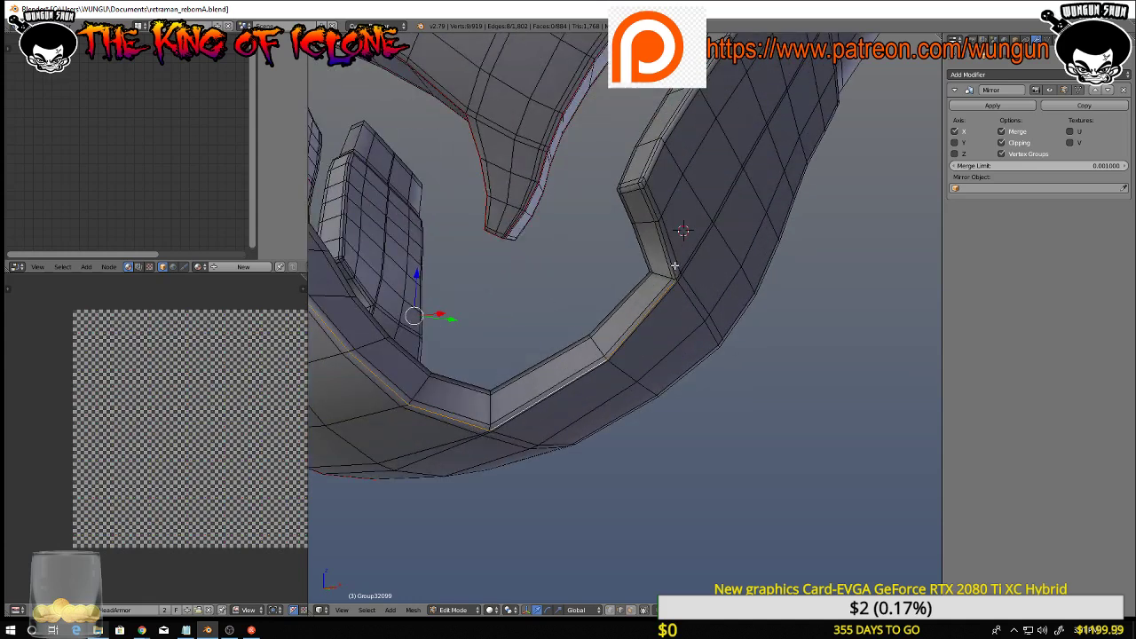
left_click(672, 264, "alt+shift")
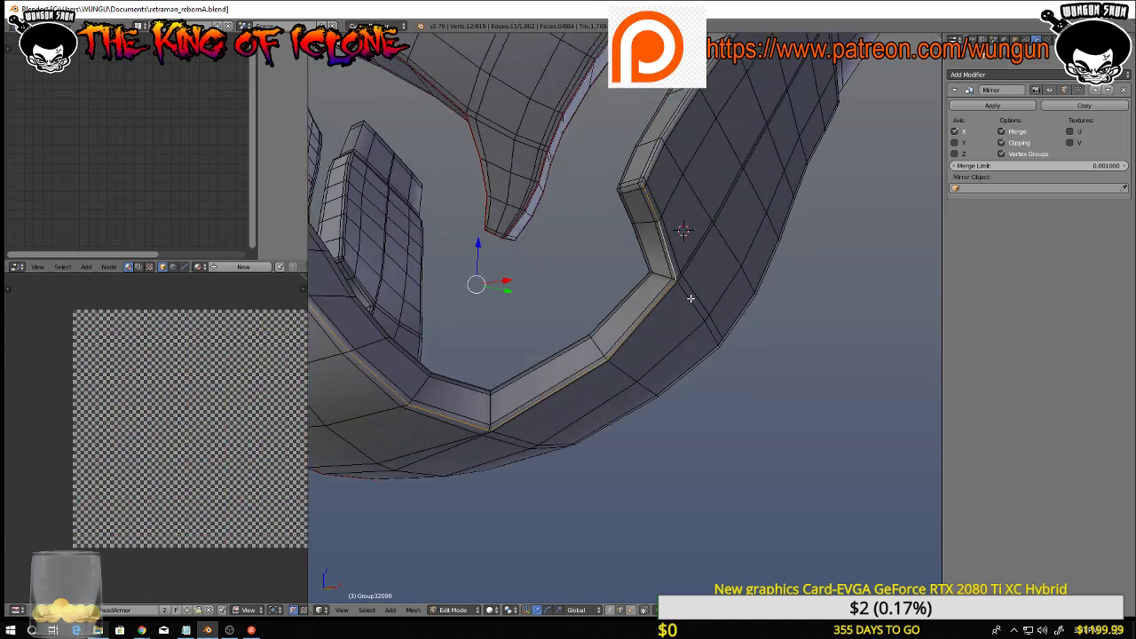
Add the edges across the jaw strap at the notch and the side plate's front rim to the selection
left_click(690, 298, "alt+shift")
middle_click_drag(691, 298, 450, 314)
scroll(536, 261, "down", 4)
middle_click_drag(535, 261, 586, 296)
scroll(551, 163, "up", 2)
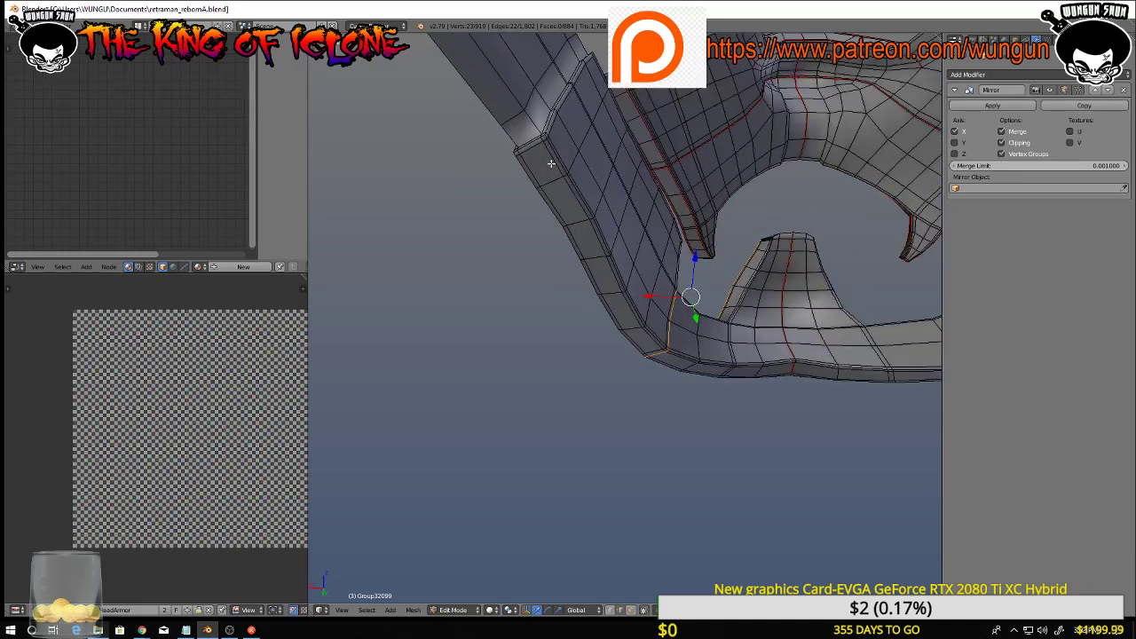
middle_click_drag(548, 146, 744, 172)
scroll(568, 206, "up", 3)
right_click(494, 254, "alt+shift")
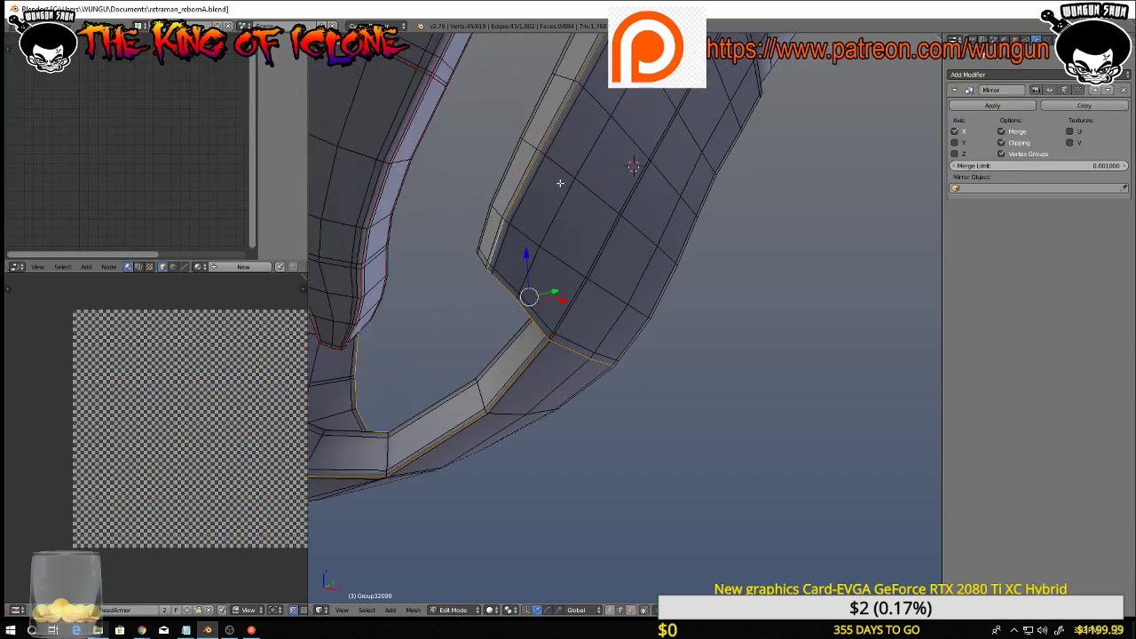
Add the side plate's upper border edges and the strap's rear rim edge loop to the selection
scroll(560, 183, "down", 4)
middle_click_drag(610, 185, 574, 98)
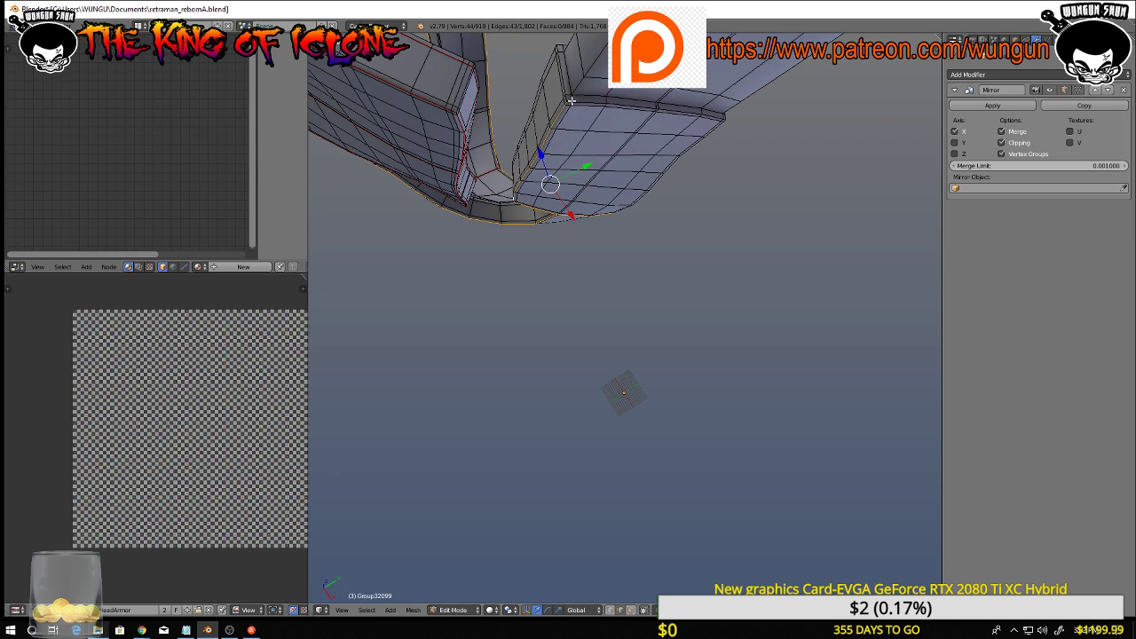
right_click(578, 102, "alt+shift")
middle_click_drag(708, 135, 580, 61)
middle_click_drag(697, 100, 706, 133)
right_click(701, 123, "alt+shift")
mouse_move(852, 270)
middle_mouse_down()
mouse_move(599, 117)
mouse_move(693, 332)
mouse_move(630, 358)
mouse_move(702, 357)
mouse_move(849, 260)
middle_mouse_up()
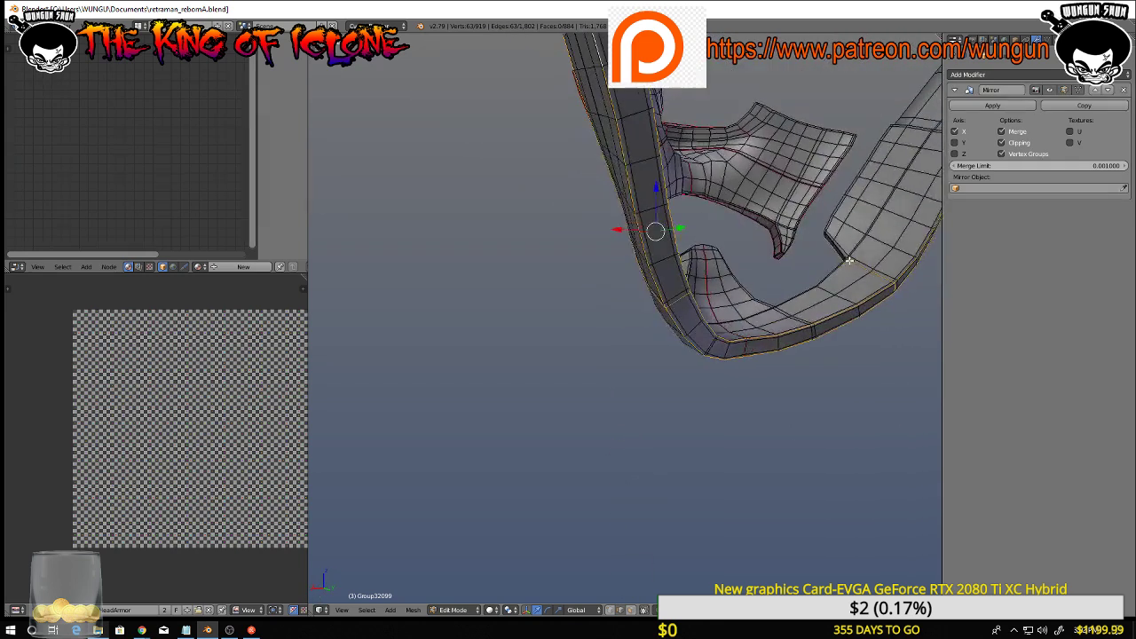
Add the two long rear edges of the upper block and the top edge joining them to the selection
middle_click_drag(644, 239, 631, 397)
right_click(759, 350, "shift")
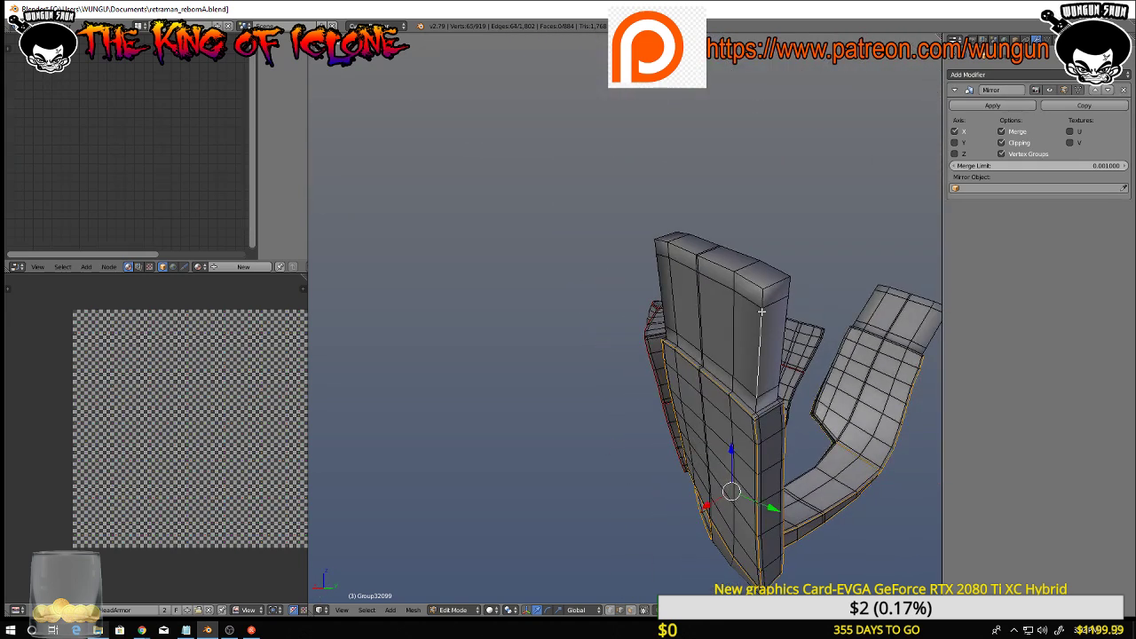
right_click(762, 296, "shift")
right_click(788, 285, "shift")
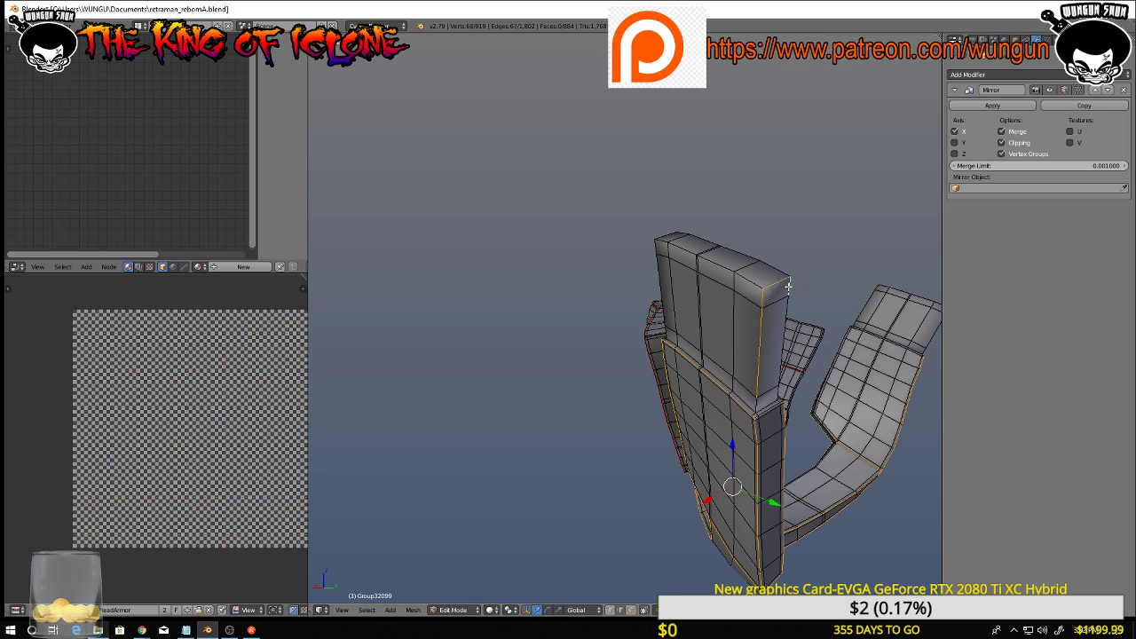
right_click(785, 327, "shift")
Add the short rear edges at the upper block's base, where it meets the side plate's step
middle_click_drag(787, 357, 611, 404)
scroll(594, 367, "up", 4)
right_click(607, 369, "shift")
right_click(617, 387, "shift")
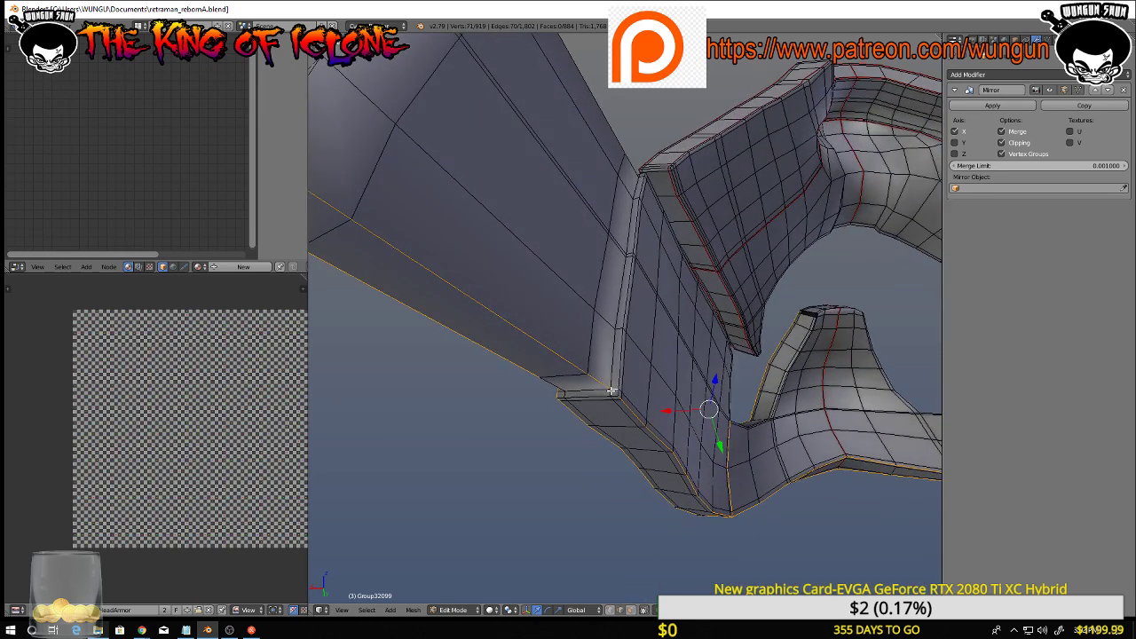
right_click(613, 392, "shift")
right_click(616, 390, "shift")
middle_click_drag(619, 405, 581, 425)
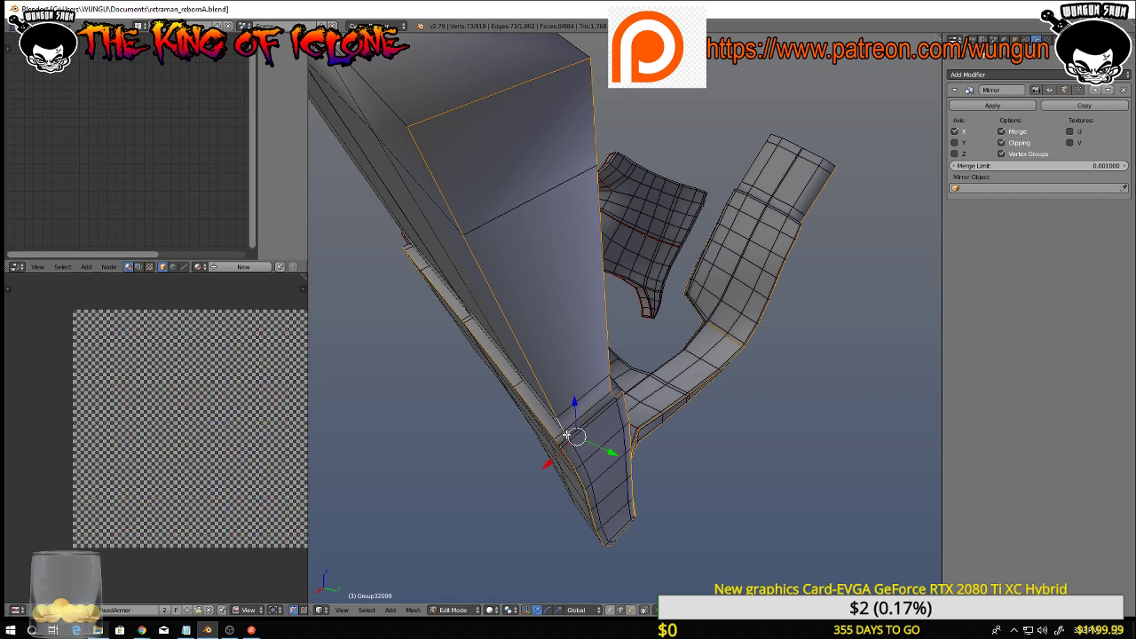
middle_click_drag(575, 433, 609, 382)
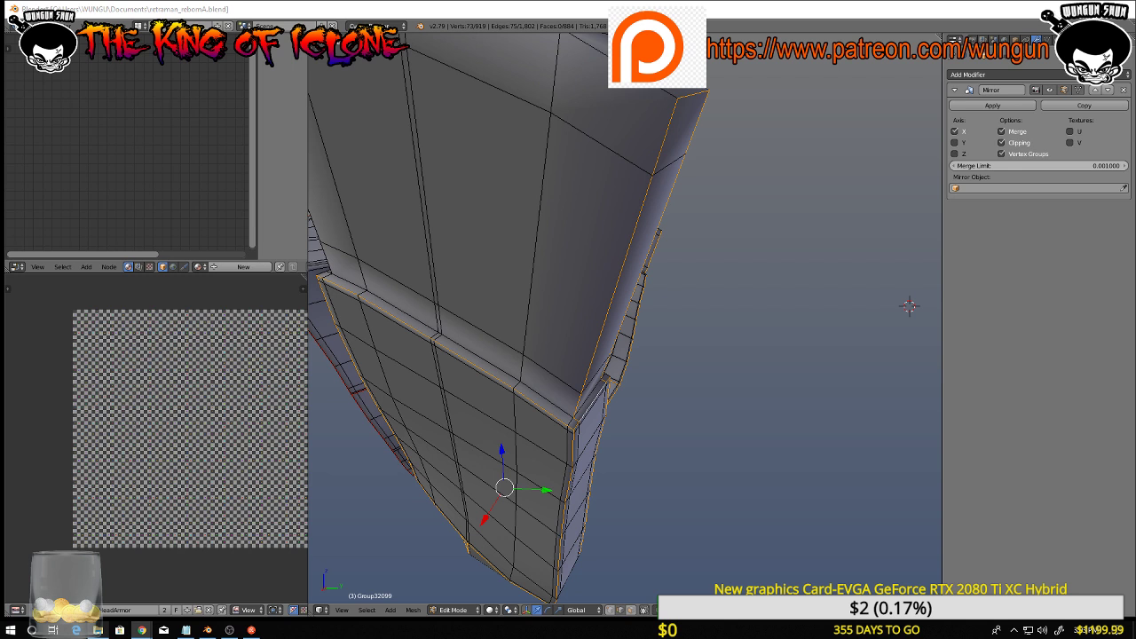
Add the outer top edges of the upper block and the edges down its front corner to the selection
middle_click_drag(909, 307, 781, 185)
right_click(577, 133, "shift")
middle_click_drag(575, 131, 536, 121)
right_click(499, 106, "shift")
right_click(425, 82, "shift")
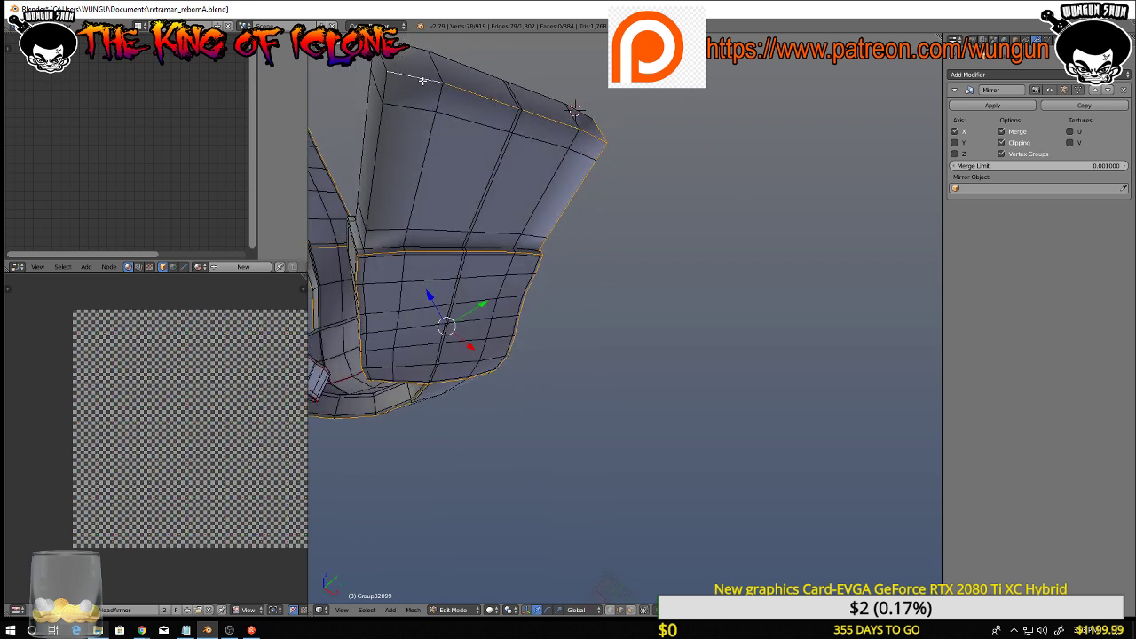
right_click(385, 83, "shift")
right_click(377, 133, "shift")
Add the lower front edges of the upper block and the short edges across the front of the step
middle_click_drag(377, 133, 497, 322)
right_click(370, 275, "shift")
right_click(367, 278, "shift")
right_click(482, 313, "shift")
right_click(479, 323, "shift")
right_click(498, 321, "shift")
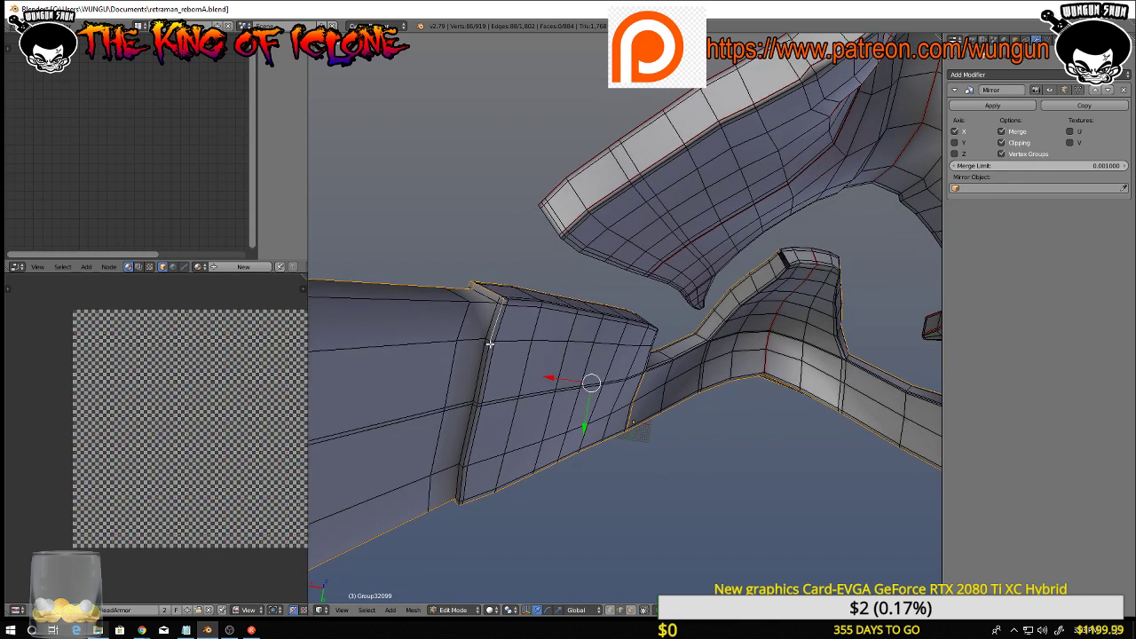
Add the edges along the inner side of the step between upper block and side plate, around to its rear
right_click(489, 344, "shift")
mouse_move(488, 398)
middle_mouse_down()
mouse_move(517, 371)
mouse_move(491, 394)
middle_mouse_up()
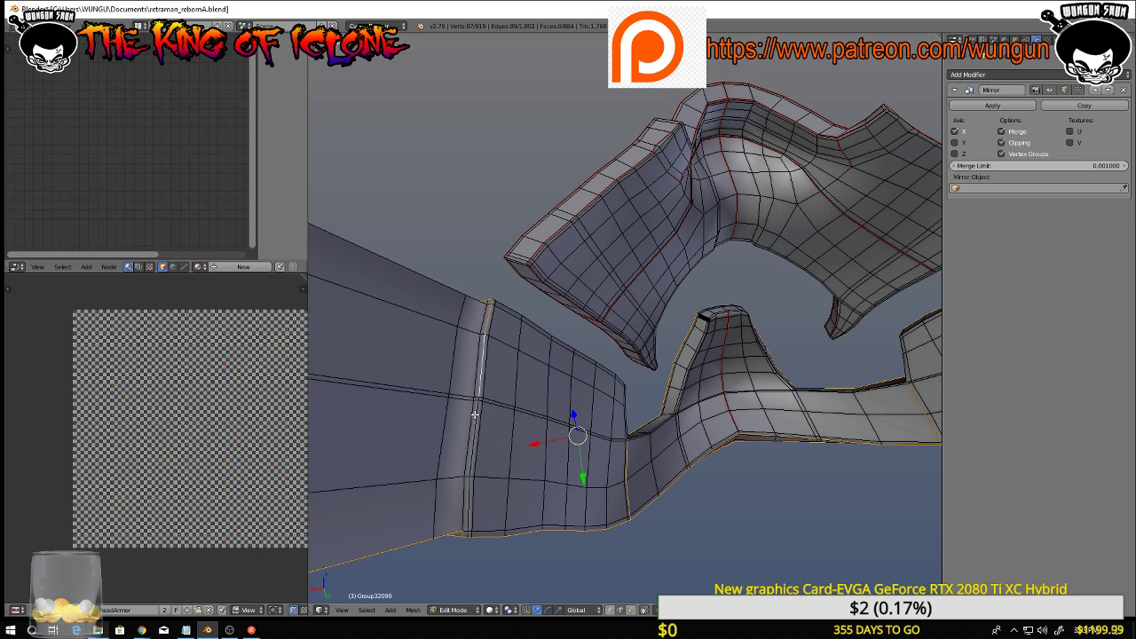
right_click(474, 423, "shift")
right_click(469, 484, "shift")
middle_click_drag(472, 483, 508, 427)
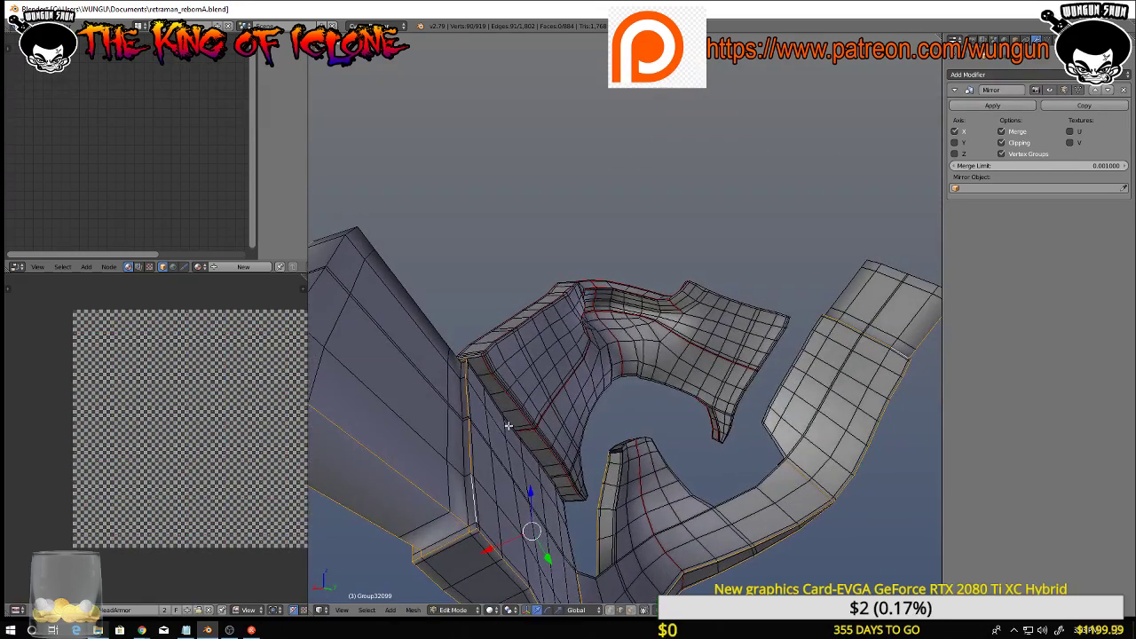
right_click(477, 524, "shift")
middle_click_drag(478, 525, 531, 492)
right_click(426, 550, "alt+shift")
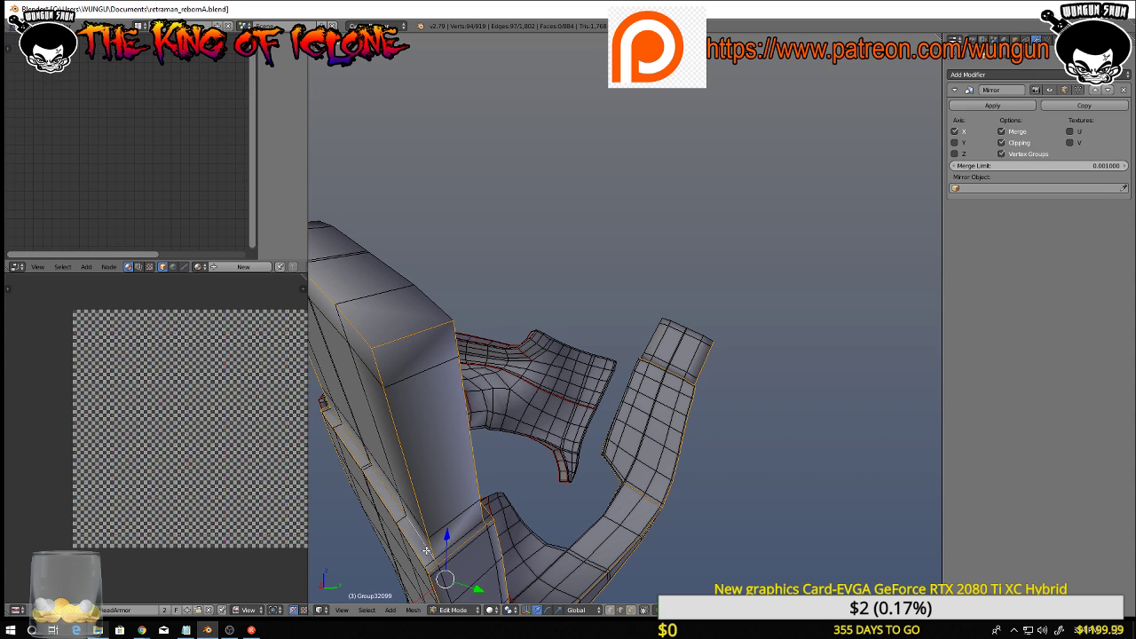
Deselect the stray edges across the rear of the step and reselect the single edge bordering the side plate
middle_click_drag(469, 527, 571, 346)
right_click(464, 538, "shift")
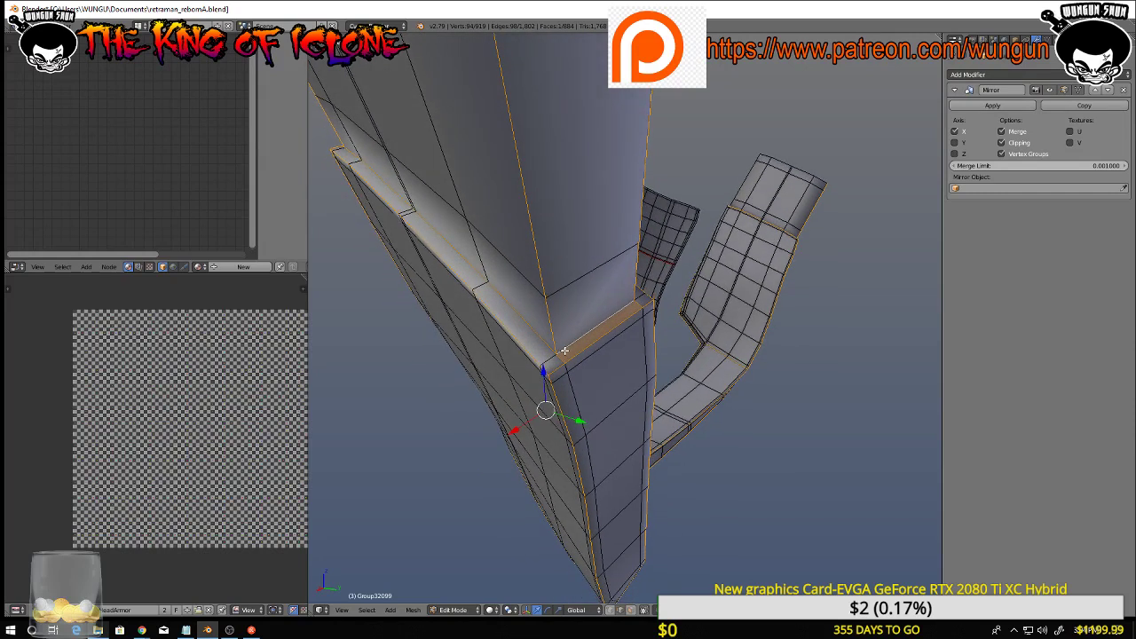
middle_click(573, 347)
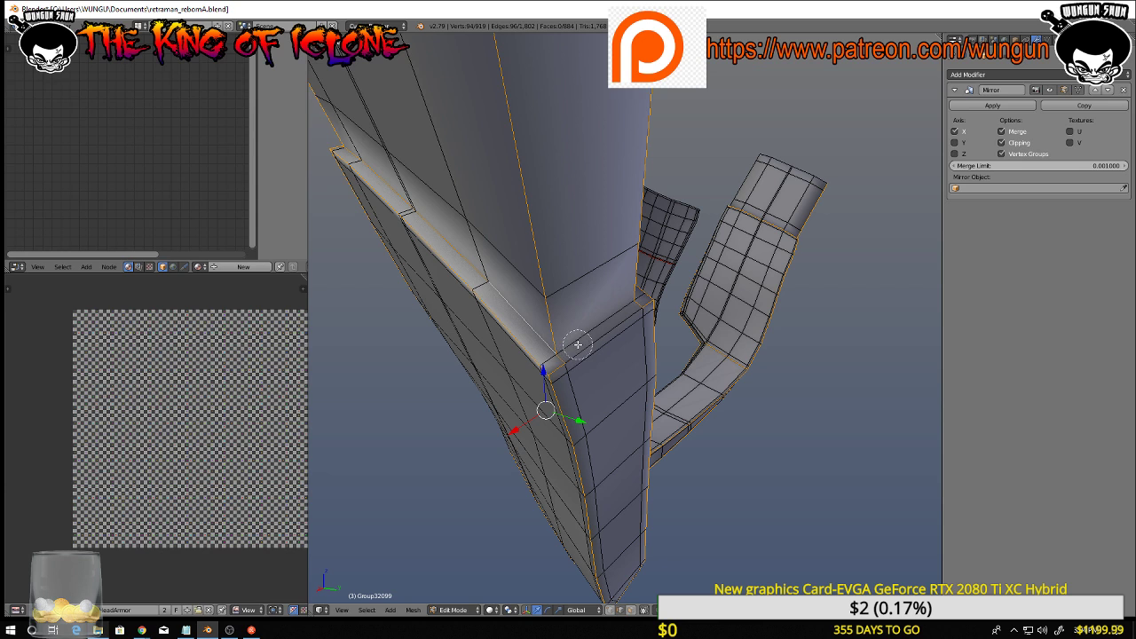
right_click(593, 337)
middle_click_drag(574, 362, 569, 361)
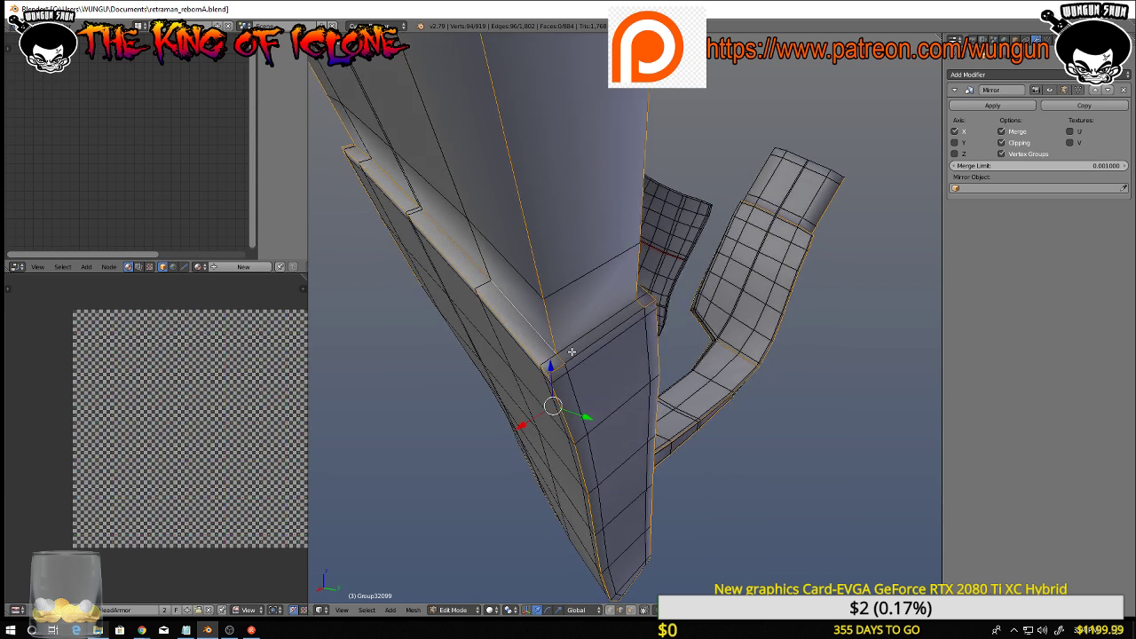
middle_click(573, 360)
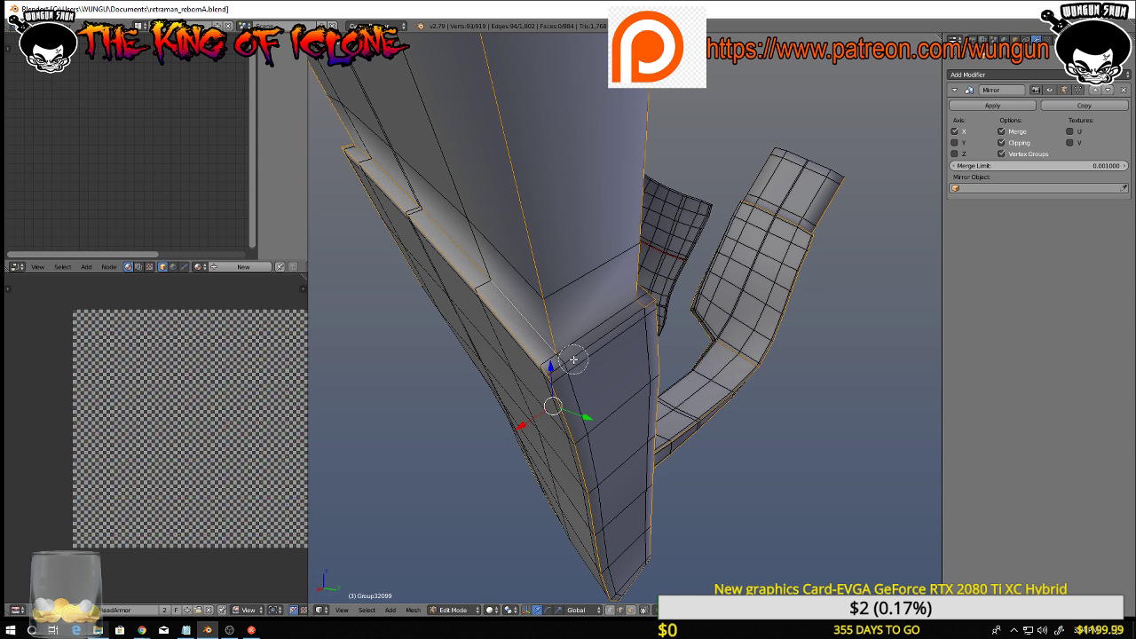
middle_click(641, 314)
right_click(645, 332)
right_click(577, 356, "shift")
Add the rear base edge of the upper block and the adjoining inner base edges to the selection
middle_click_drag(627, 323, 588, 358)
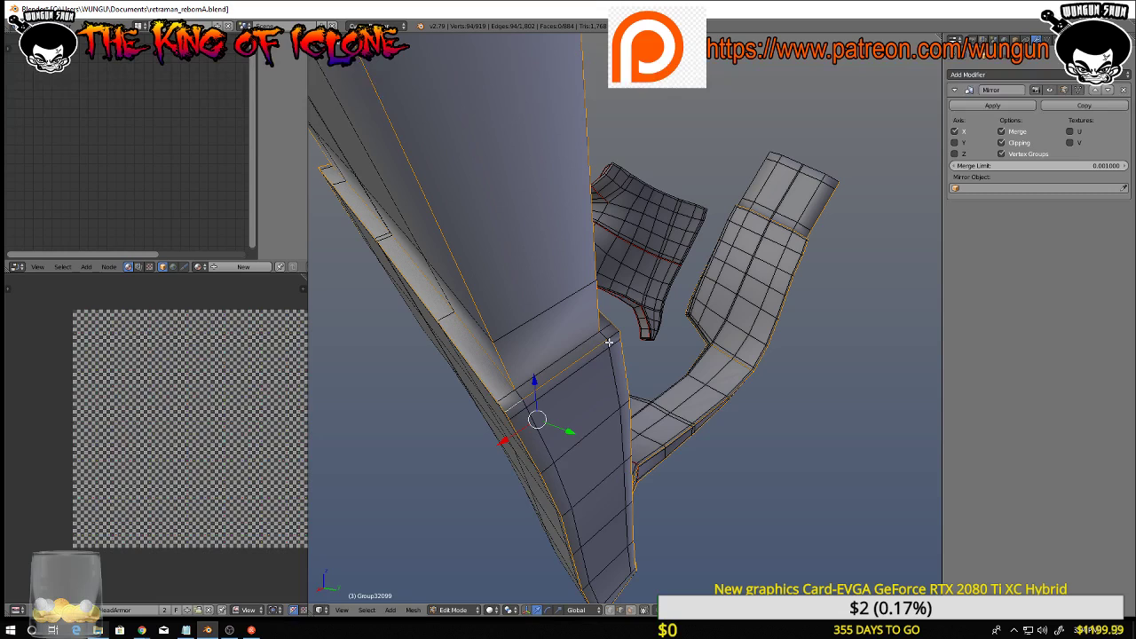
right_click(610, 337)
left_click(599, 343, "alt")
left_click(583, 343, "shift")
middle_click_drag(588, 341, 541, 365)
left_click(599, 303, "alt+shift")
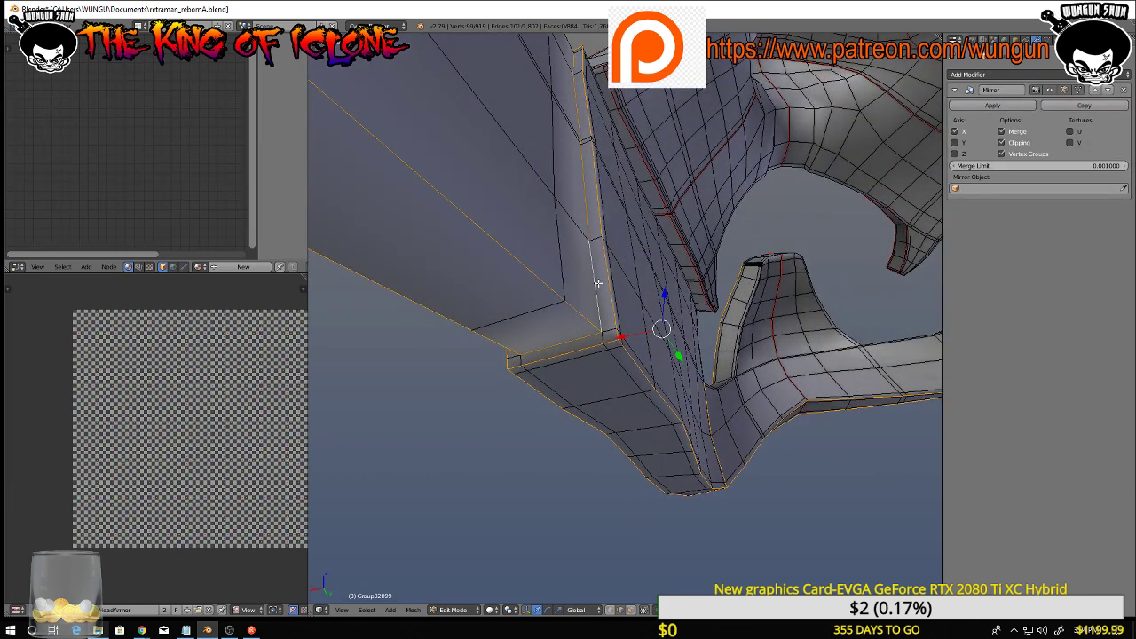
Add the remaining base edge on the inner side of the upper block to the selection
middle_click_drag(598, 284, 594, 385)
middle_click_drag(579, 222, 599, 459, "shift")
mouse_move(597, 245)
middle_mouse_down("shift")
mouse_move(638, 418)
mouse_move(661, 373)
mouse_move(639, 234)
mouse_move(698, 262)
middle_mouse_up("shift")
left_click(633, 219, "alt+shift")
scroll(644, 257, "down", 10)
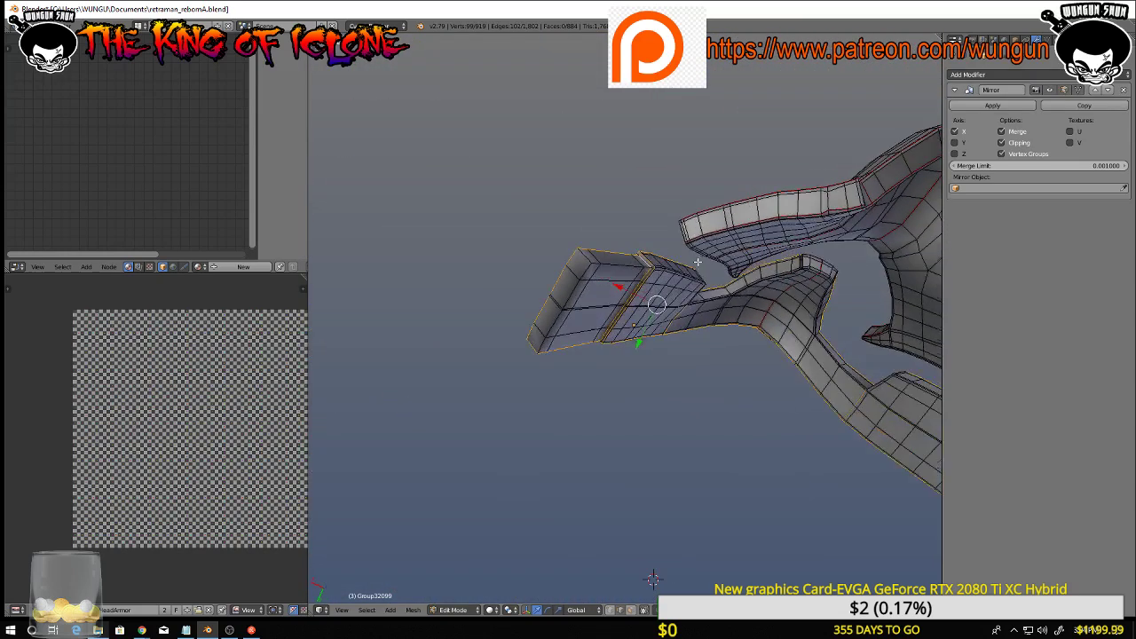
Add the edges around the far end face of the upper block to the seam selection
middle_click_drag(653, 578, 923, 82)
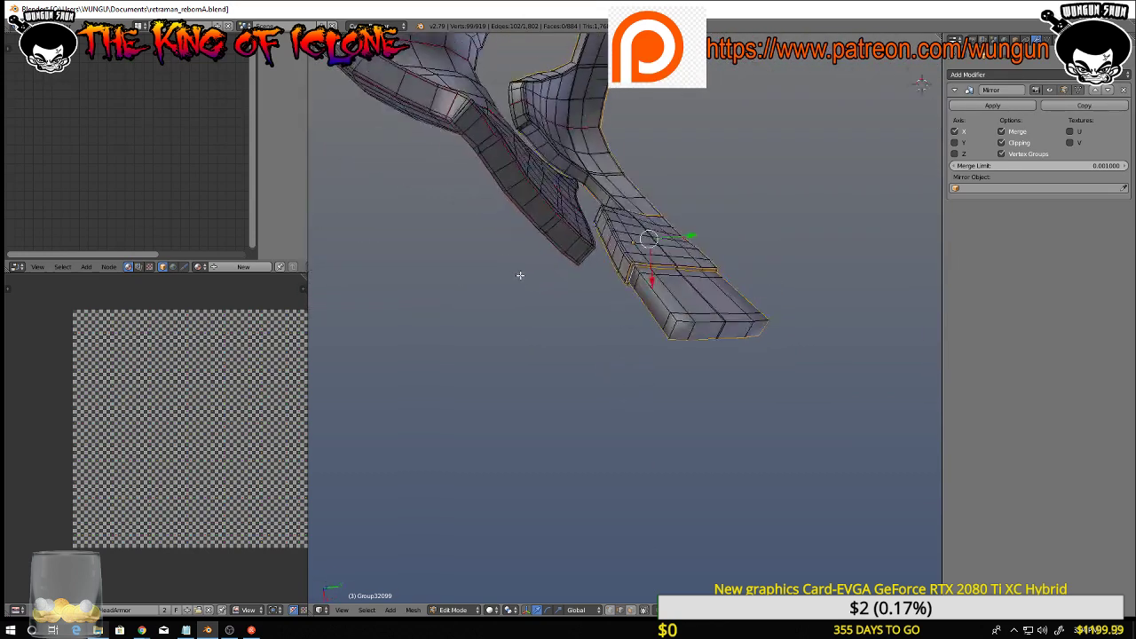
middle_click_drag(520, 275, 524, 281)
right_click(647, 280, "alt+shift")
right_click(702, 327, "shift")
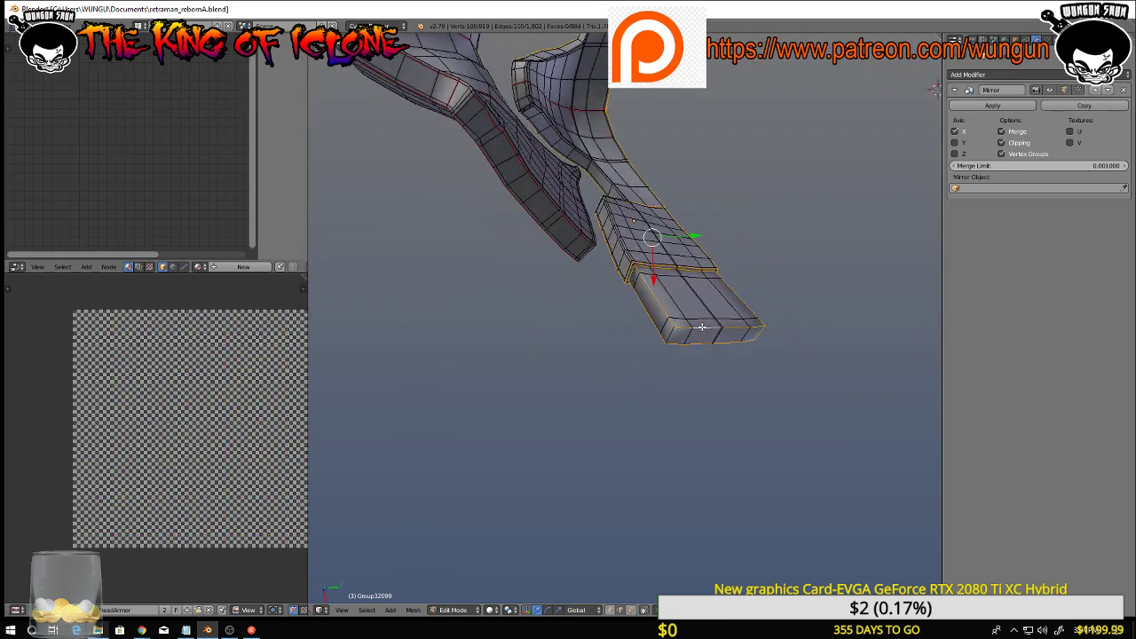
Add the narrow upright edge beside the step at the block's corner, deselecting the stray loop picked there
middle_click_drag(706, 327, 645, 319)
scroll(675, 371, "up", 3)
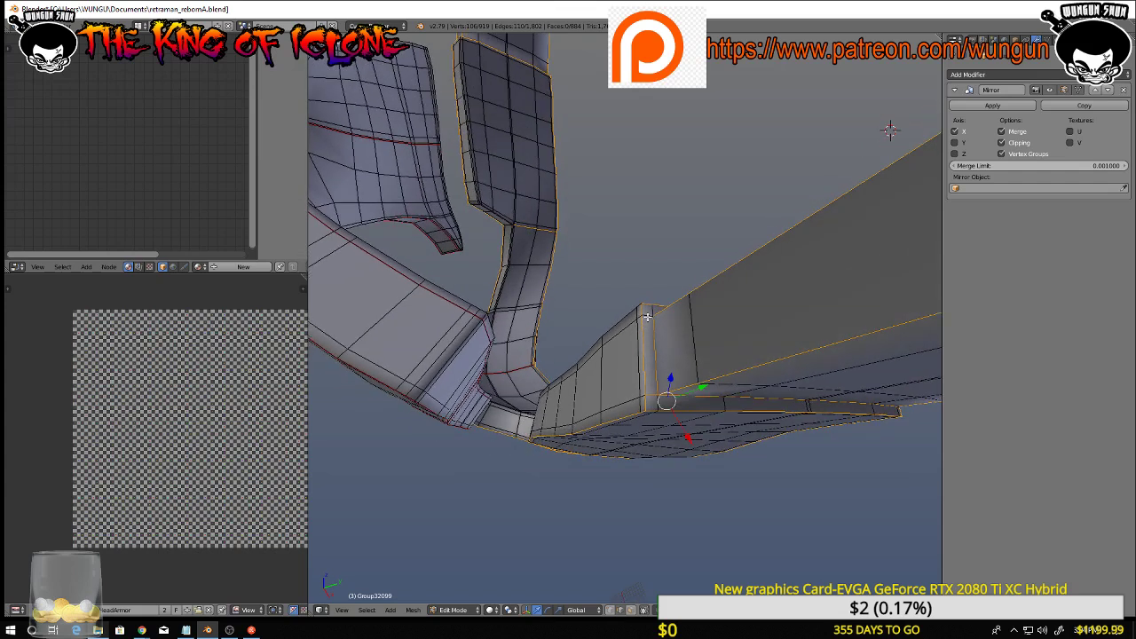
right_click(647, 317, "alt+shift")
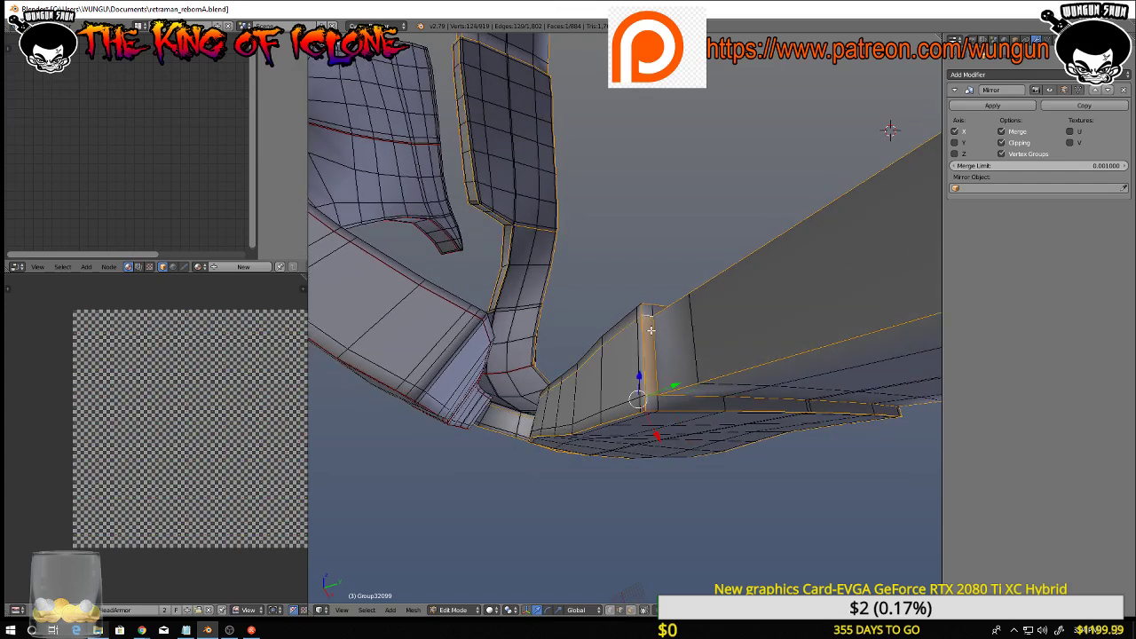
right_click(651, 328, "alt+shift")
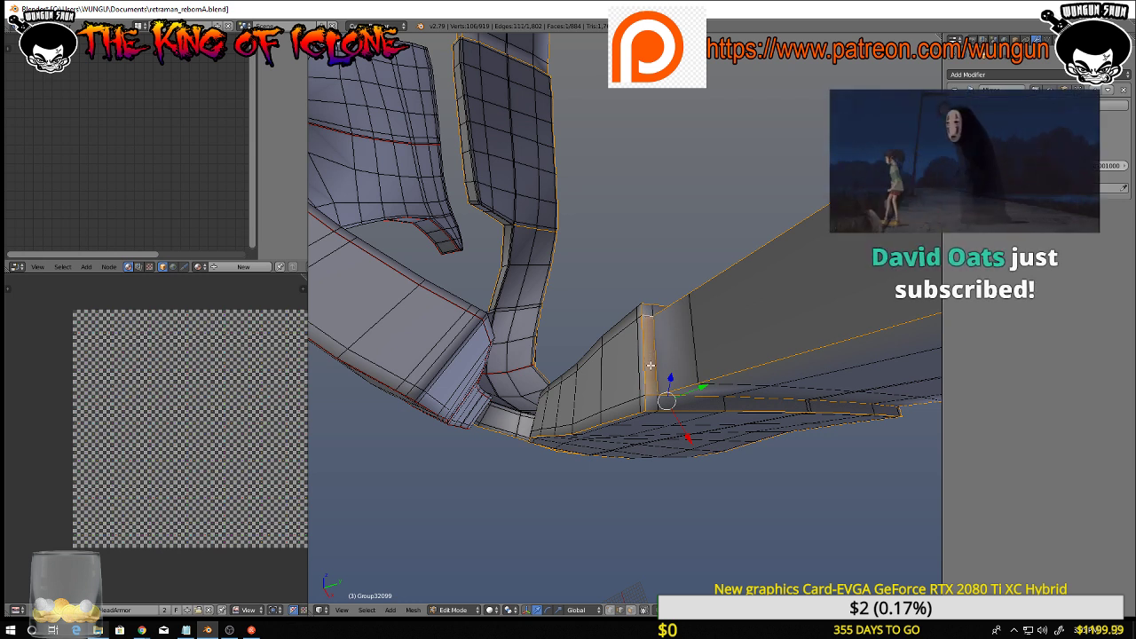
middle_click_drag(650, 367, 662, 403)
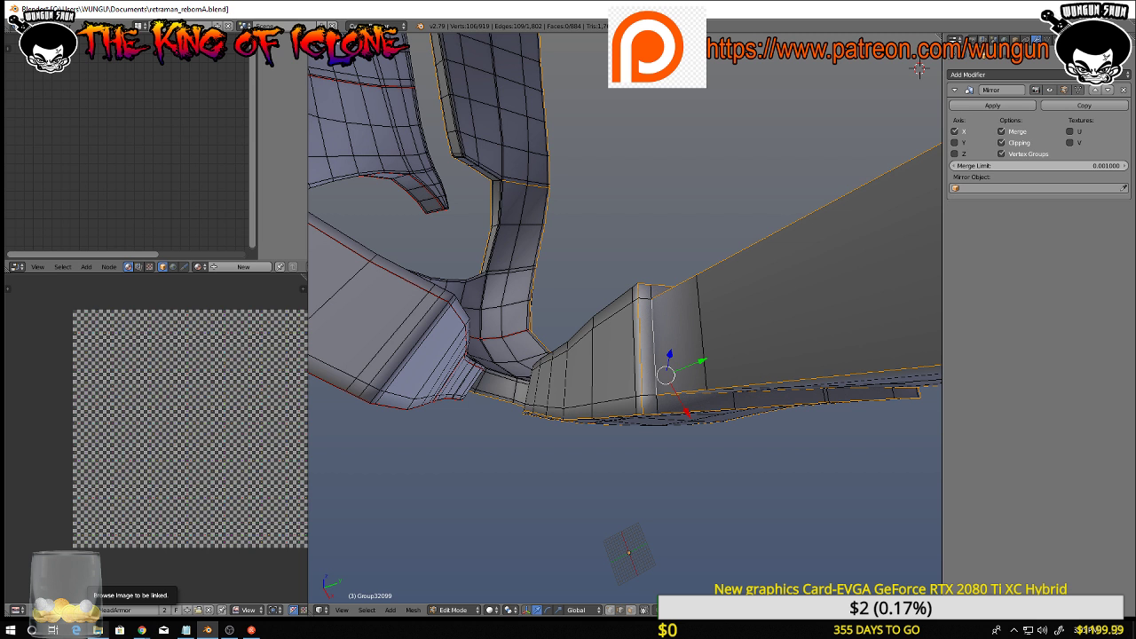
left_click(142, 630)
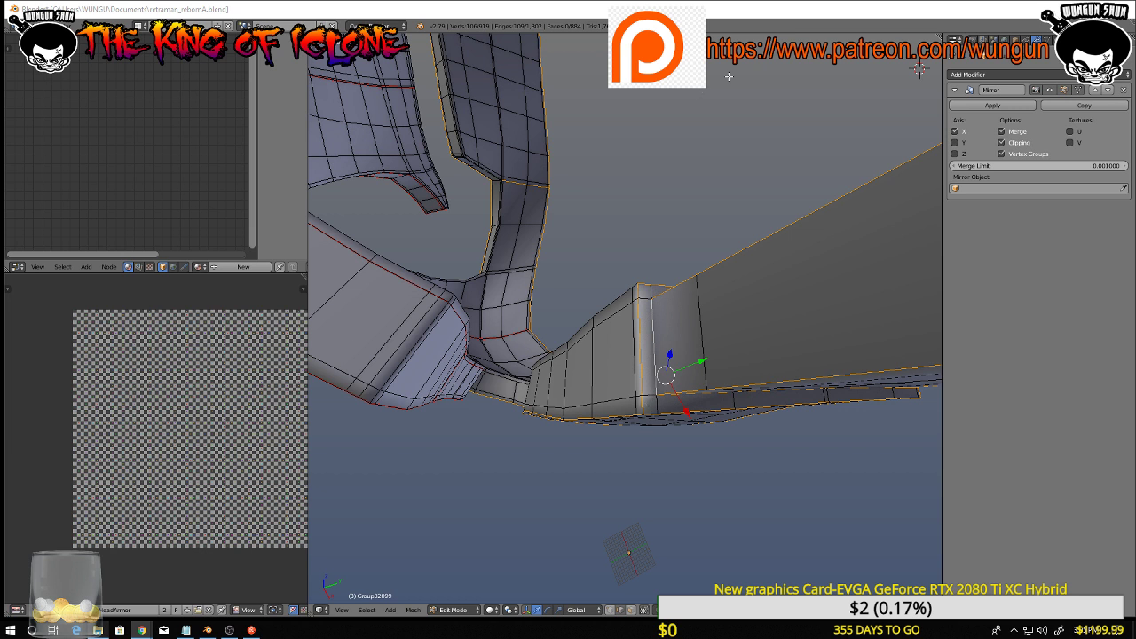
Mark the selected jaw strap and block edges as seams and clear the selection
key("ctrl+e")
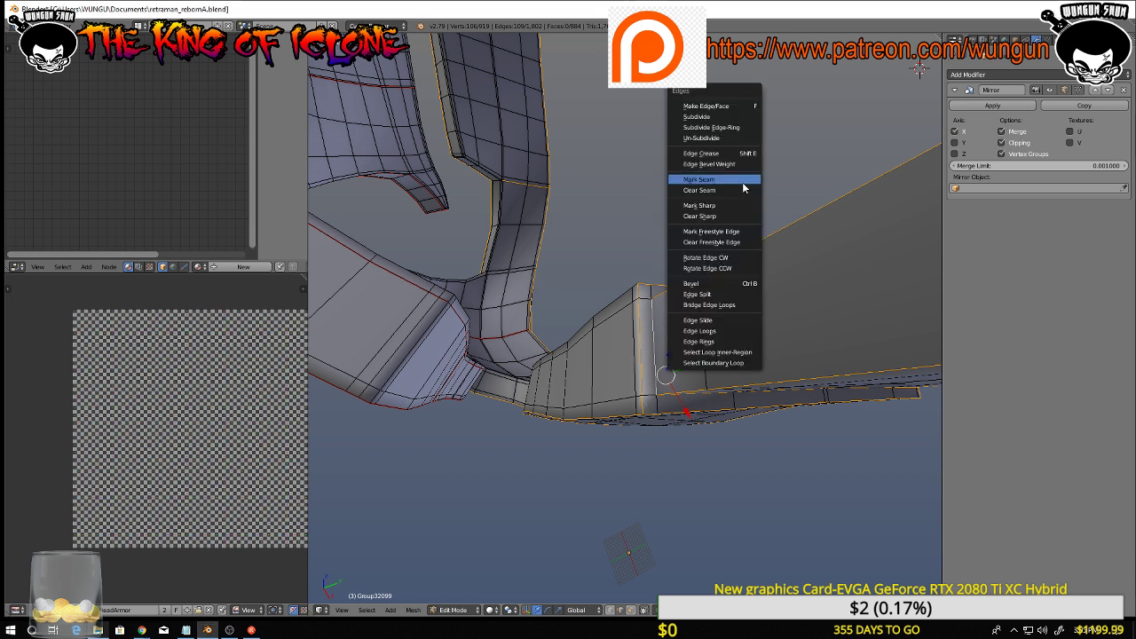
left_click(739, 181)
middle_click_drag(723, 282, 822, 204)
scroll(718, 300, "down", 4)
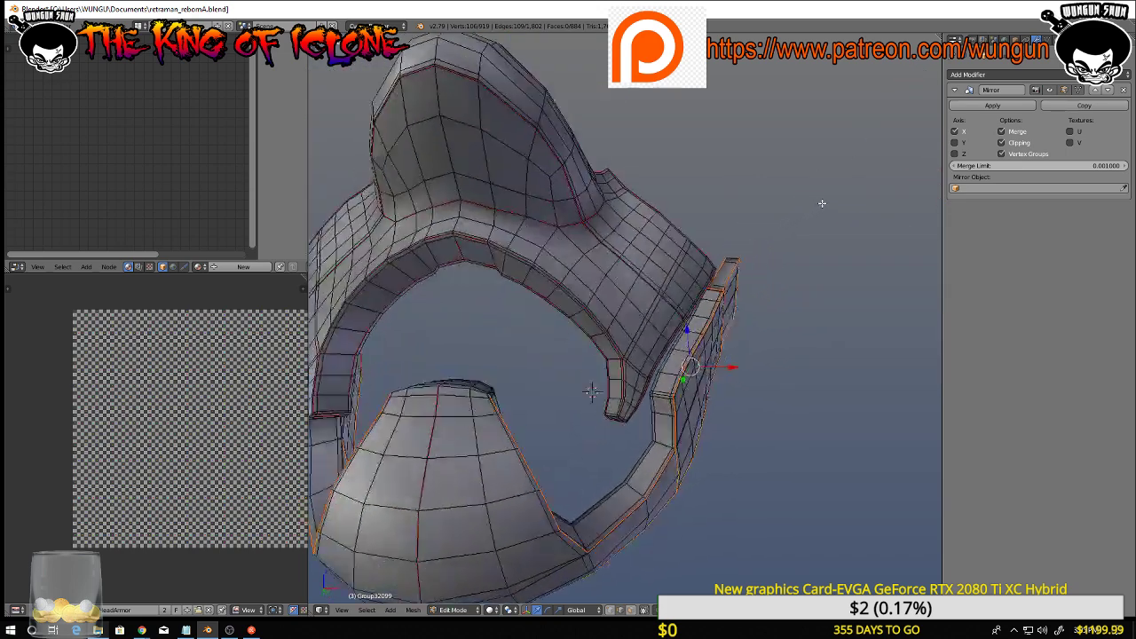
middle_click_drag(758, 266, 841, 334)
scroll(799, 425, "up", 2)
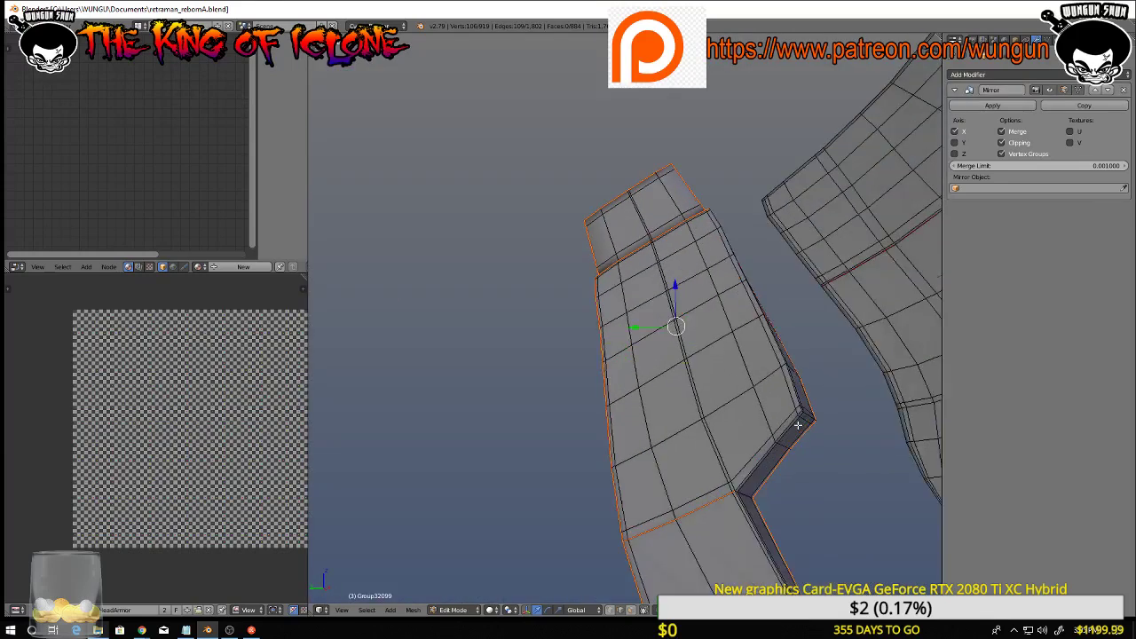
middle_click_drag(797, 425, 797, 435)
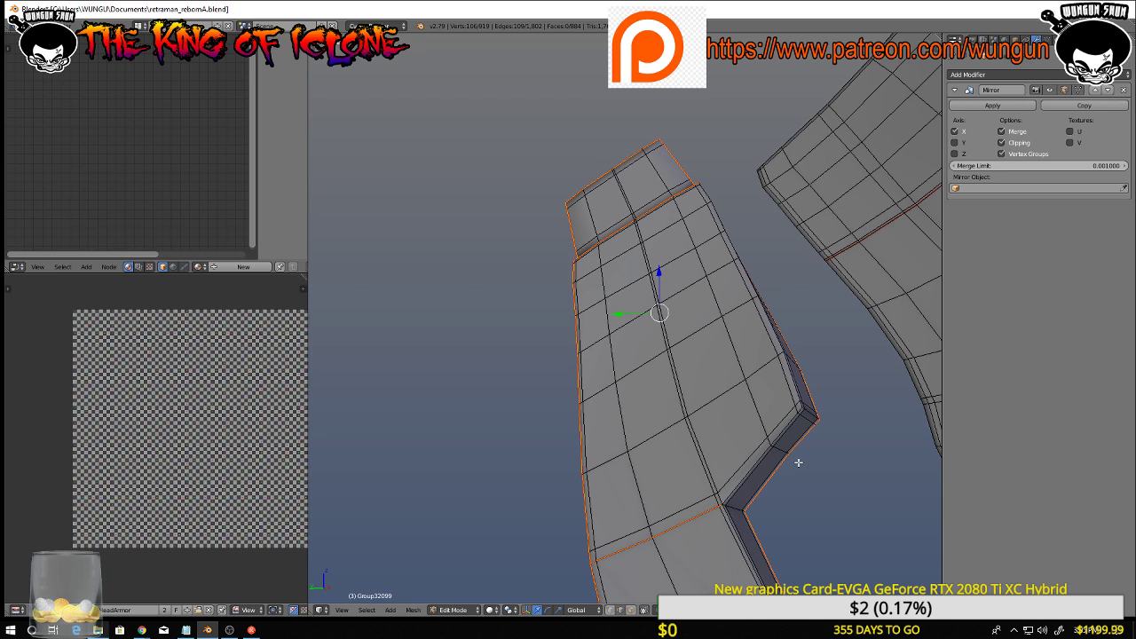
key("shift+a")
key("a")
middle_click_drag(836, 429, 824, 251)
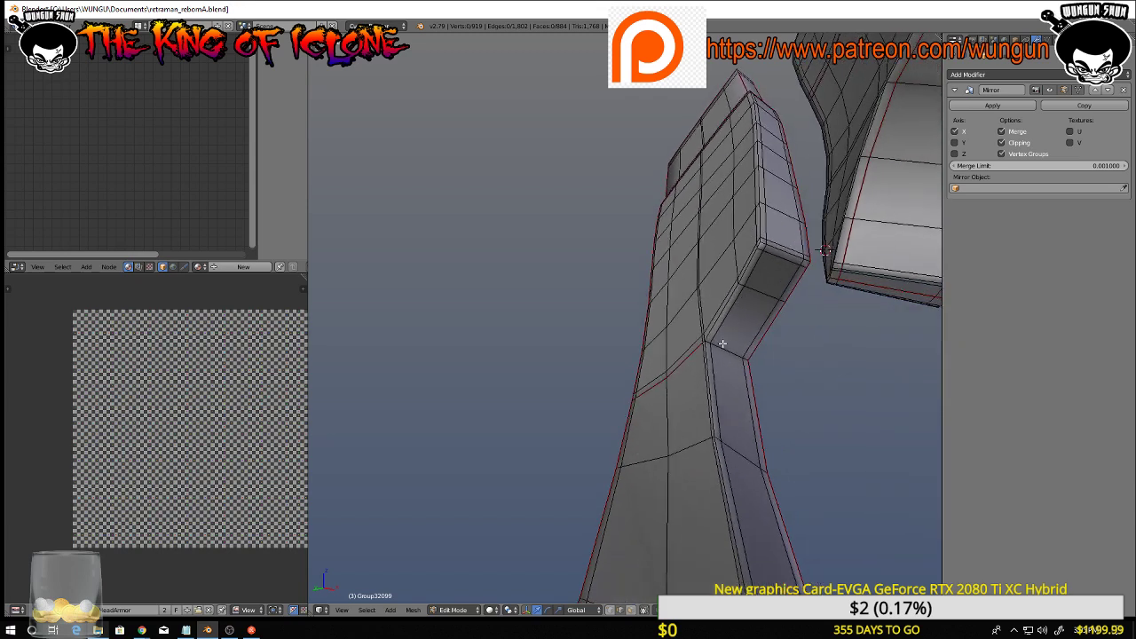
Select the edge loop along the jaw strap's inner rim and follow it round to the open gap on the chin piece
right_click(714, 352, "alt")
middle_click_drag(716, 290, 825, 435)
scroll(742, 342, "down", 4)
scroll(811, 424, "down", 8)
scroll(774, 441, "up", 9)
scroll(650, 406, "up", 4)
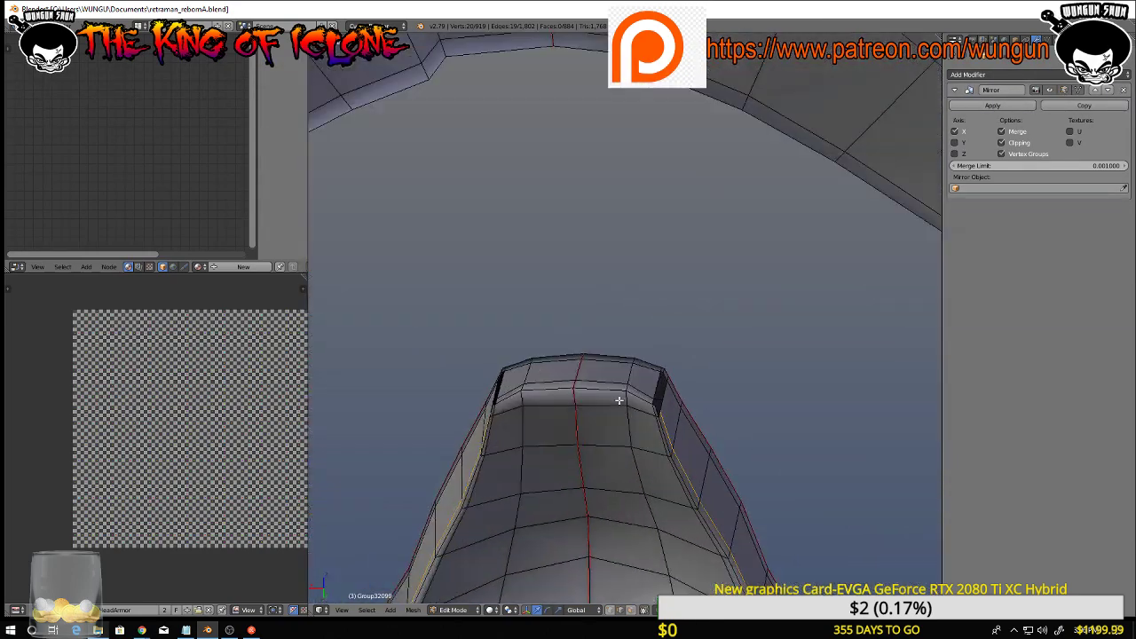
middle_click_drag(645, 401, 808, 348)
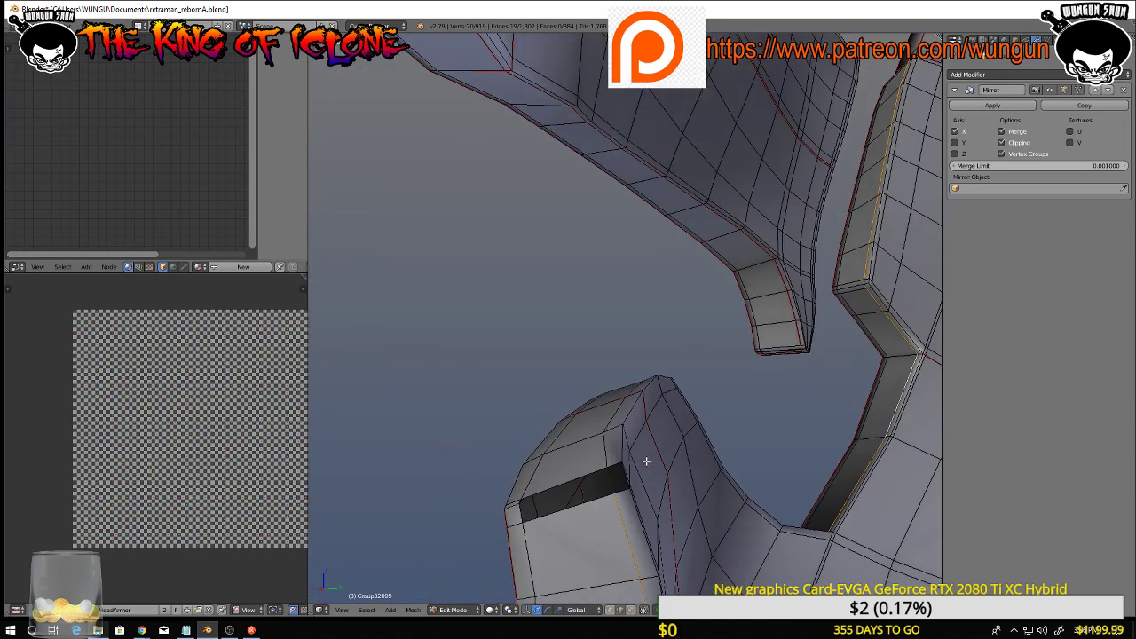
middle_click_drag(647, 462, 606, 512)
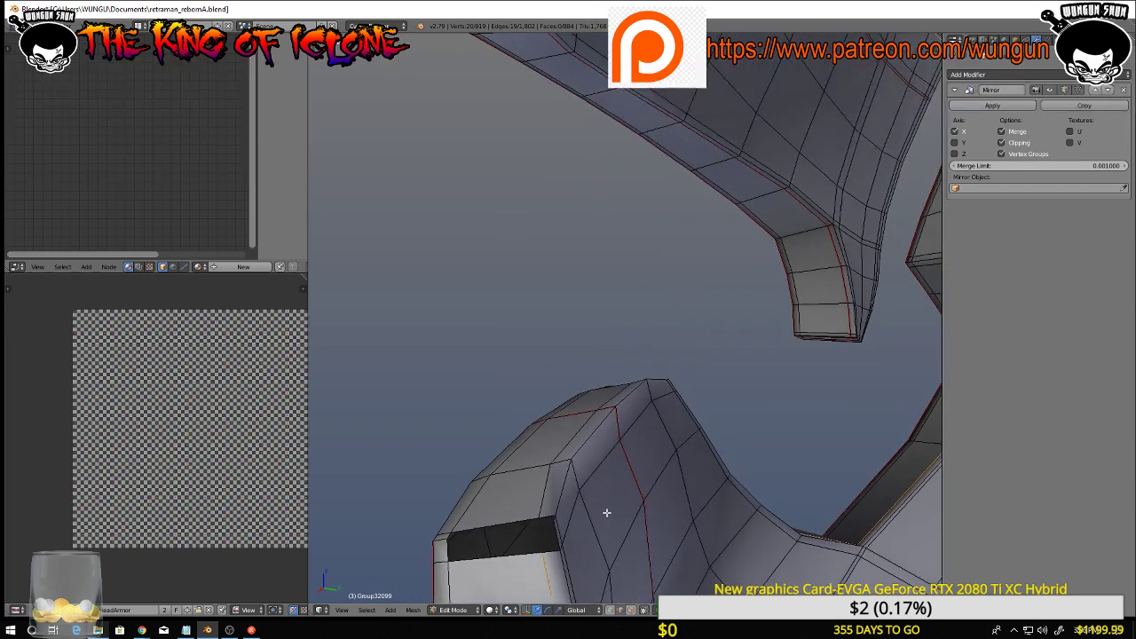
Fill the lower part of the chin piece's open gap with a face between its two short side edges
right_click(557, 533)
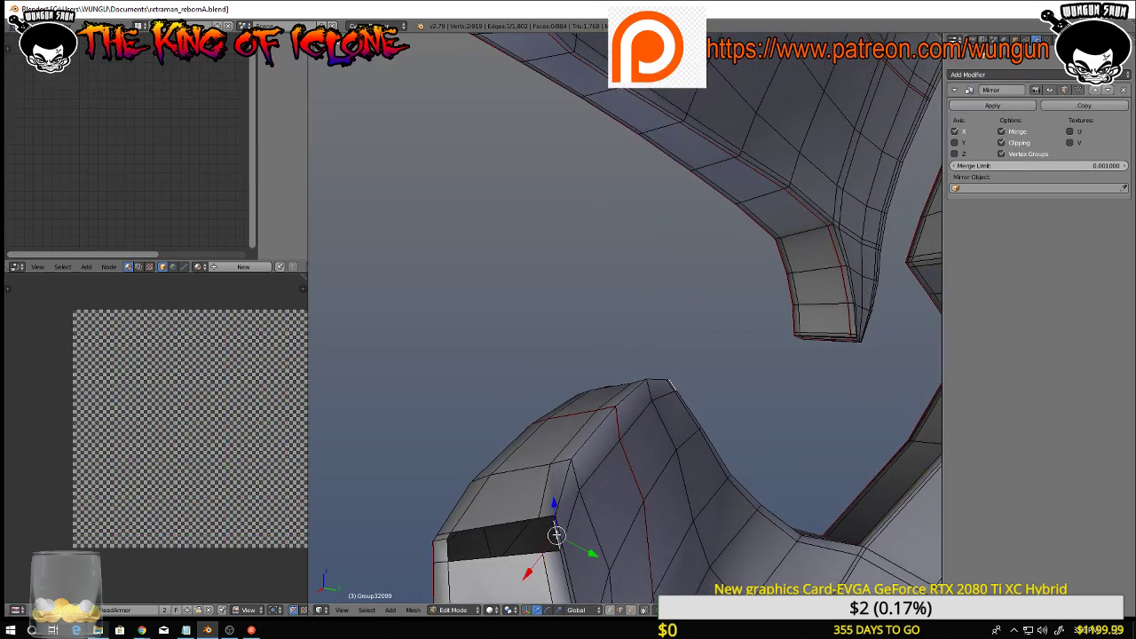
right_click(450, 554, "shift")
key("f")
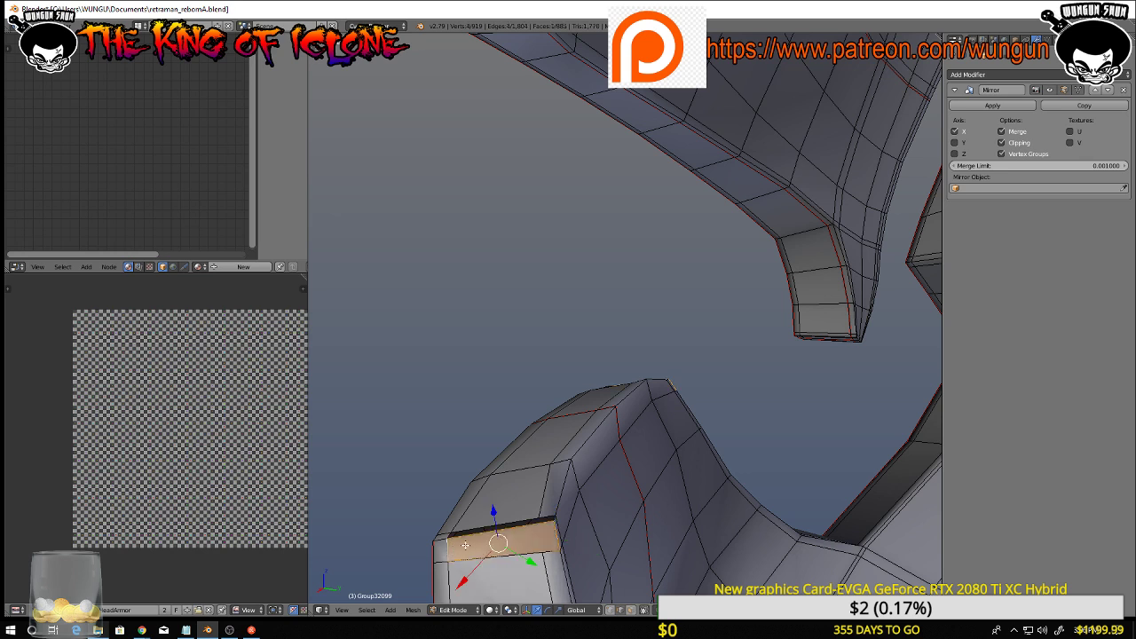
middle_click_drag(452, 550, 602, 539)
Try to close the remaining narrow slit above the new chin face with another face
right_click(630, 495)
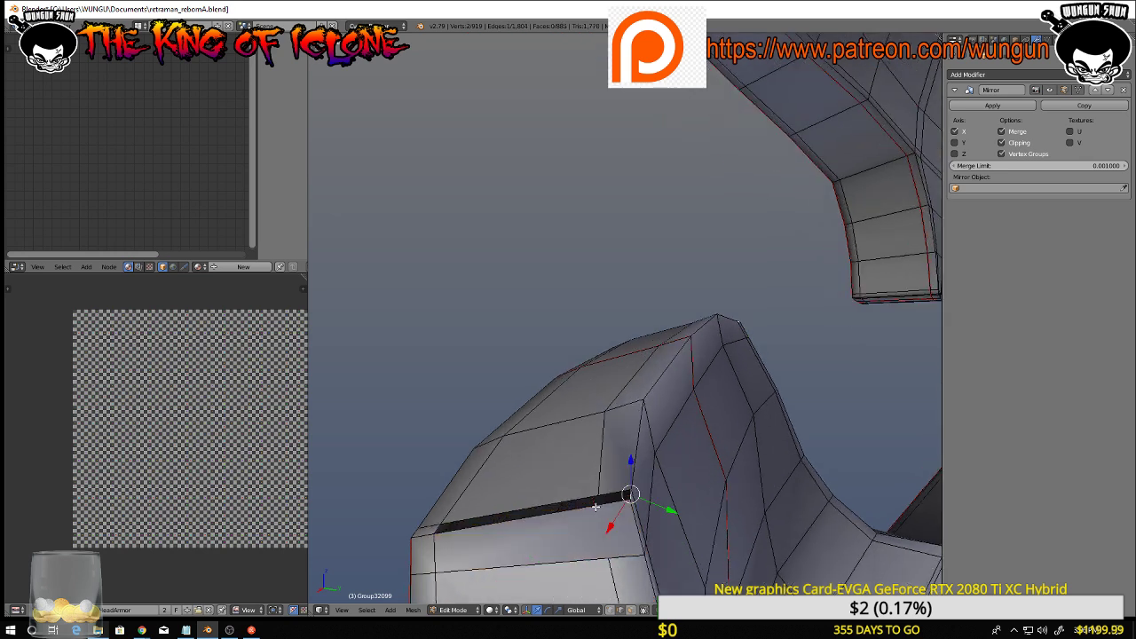
right_click(547, 549, "shift")
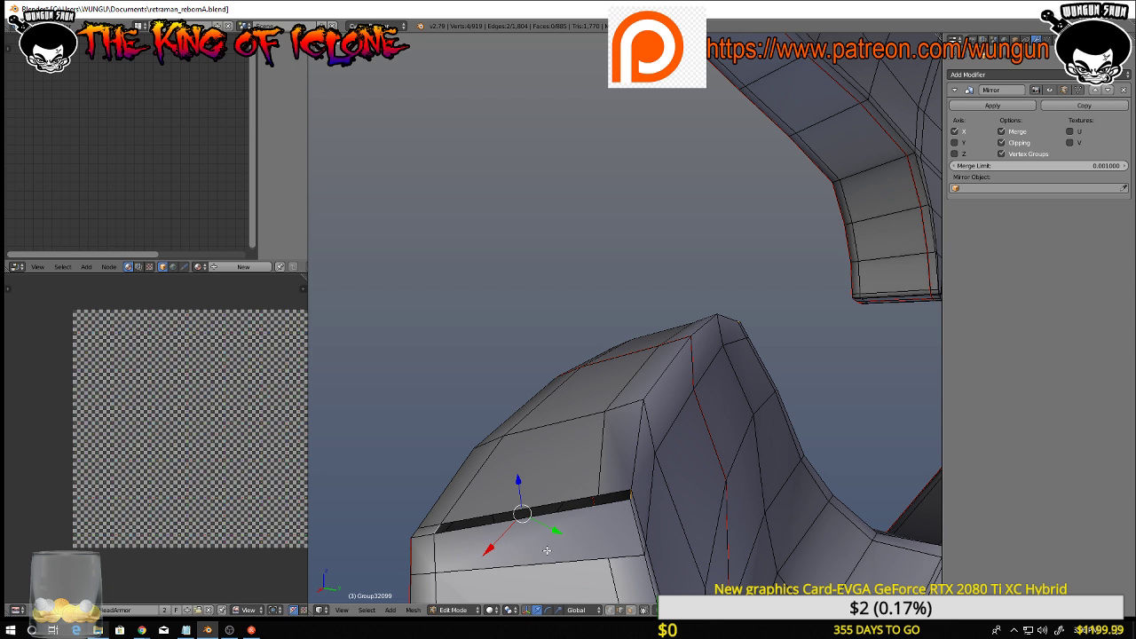
key("f")
middle_click_drag(547, 551, 574, 525)
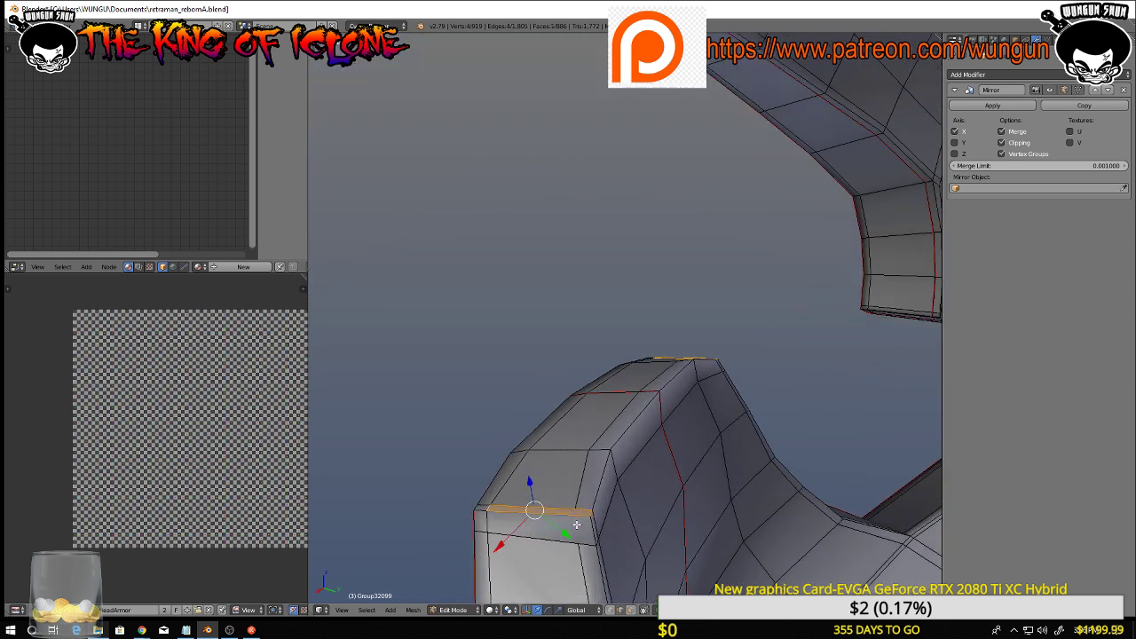
Try to subdivide the upper and lower long edges of the filled chin face
right_click(577, 514)
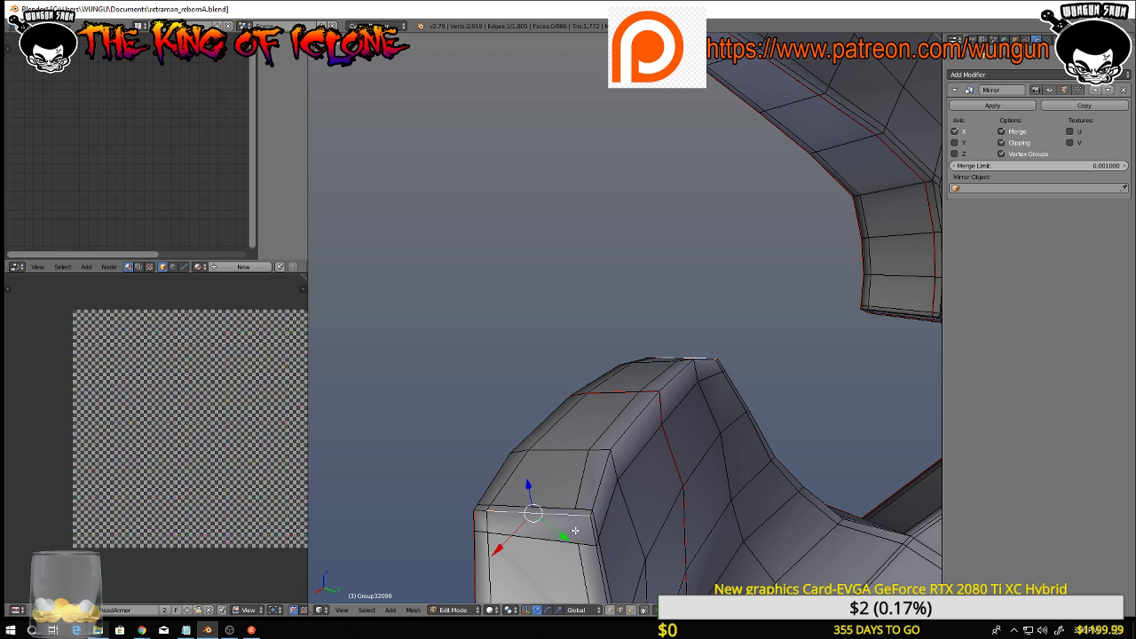
right_click(561, 545, "shift")
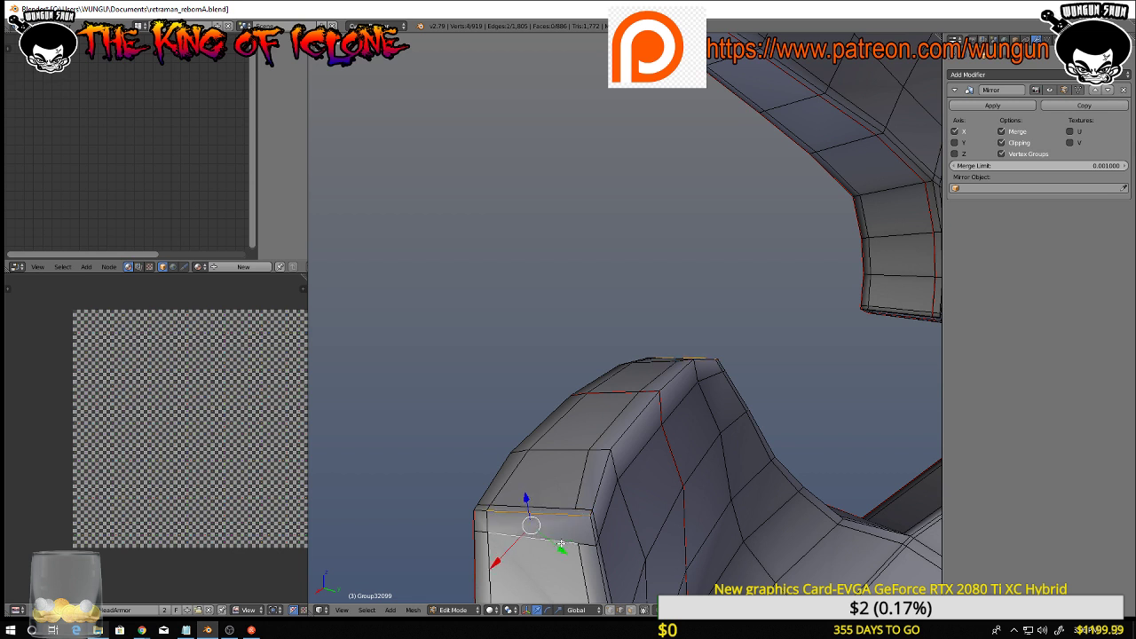
key("w")
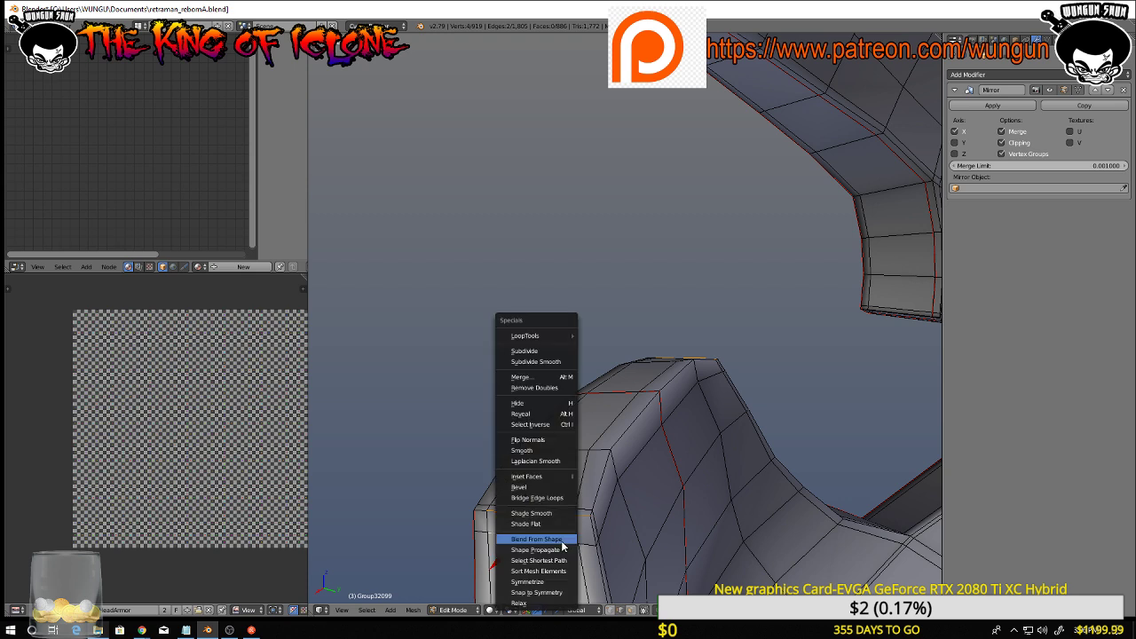
left_click(542, 353)
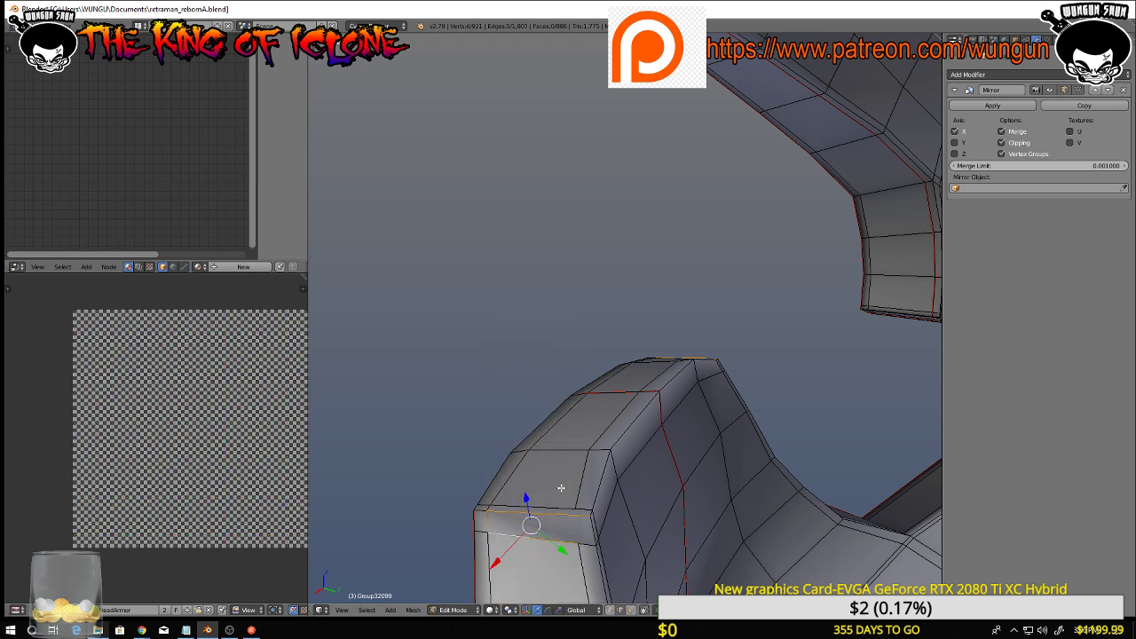
middle_click_drag(561, 487, 670, 445)
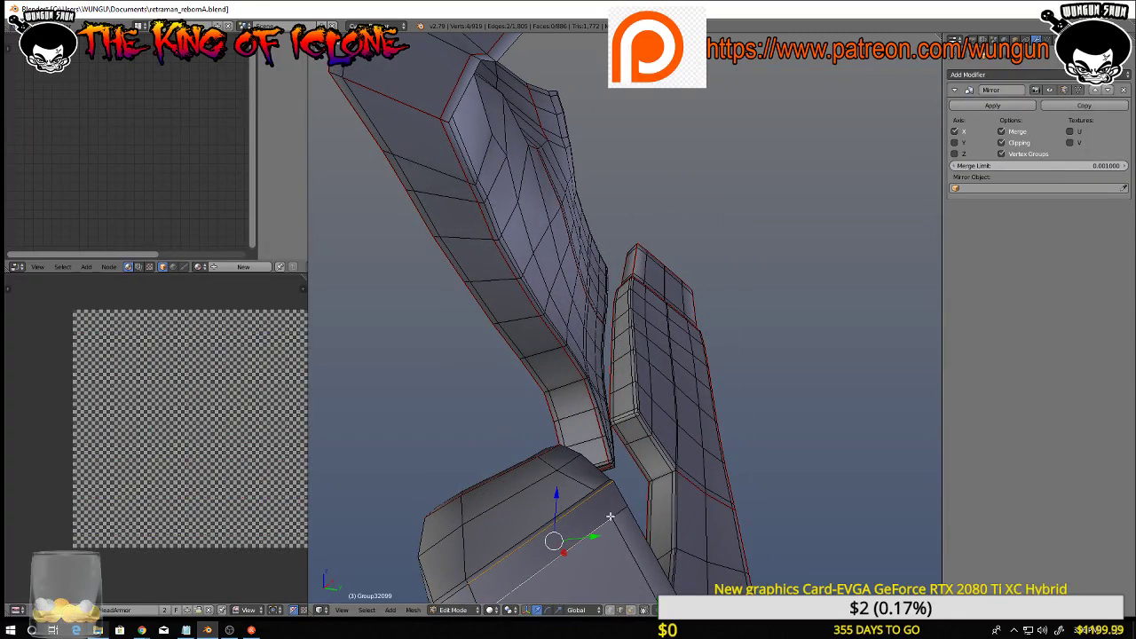
middle_click_drag(610, 518, 651, 433)
Try moving the two long edges, cancel the move, and undo back to before the narrow slit was filled
key("g")
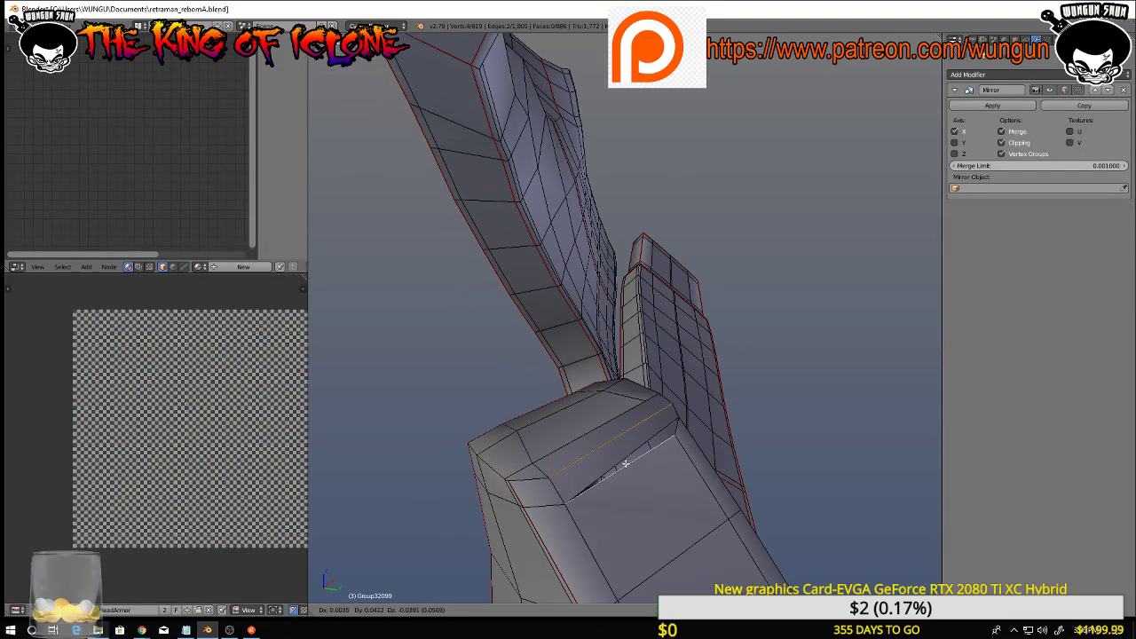
right_click(600, 455)
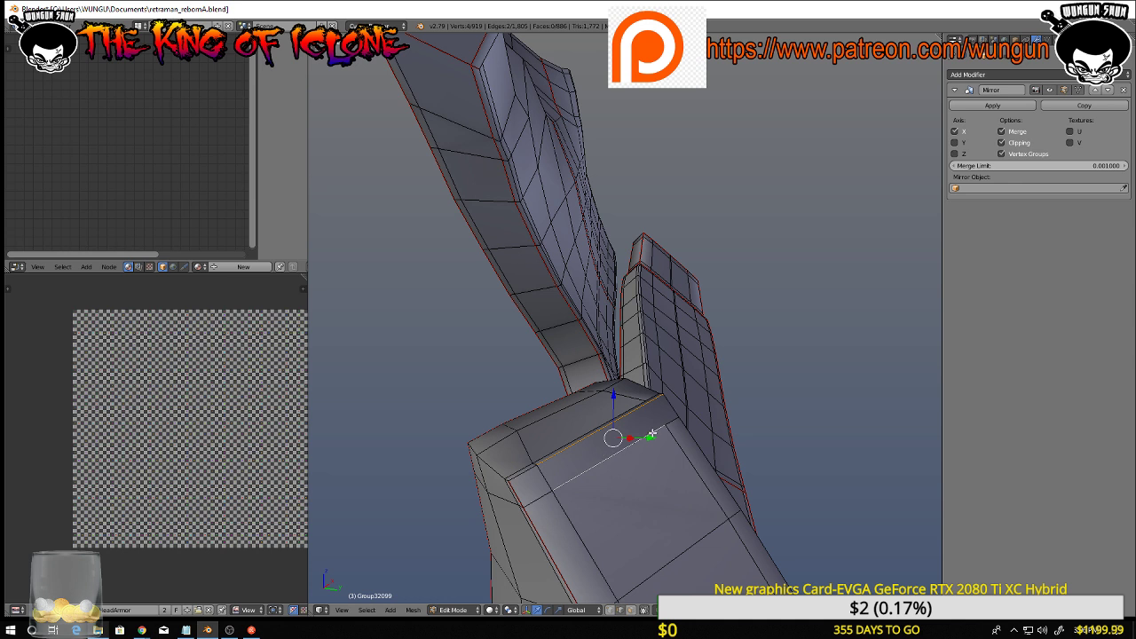
key("ctrl+z")
key("ctrl+z")
key("ctrl+z")
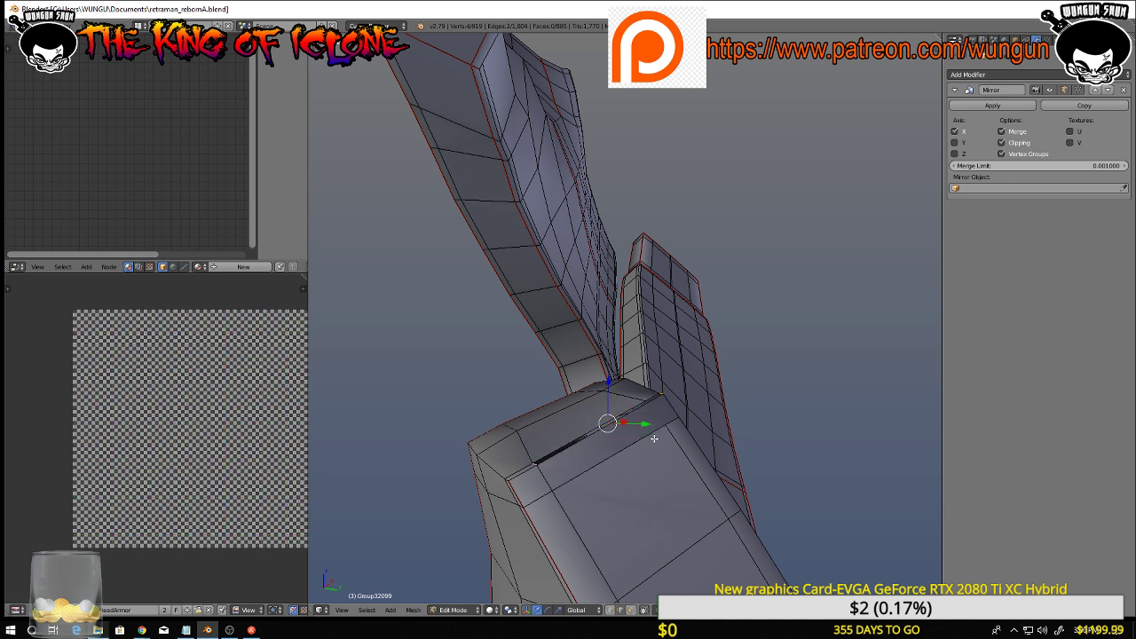
Subdivide the long lower edge of the narrow chin slit and change to vertex selection
middle_click_drag(661, 429, 644, 430)
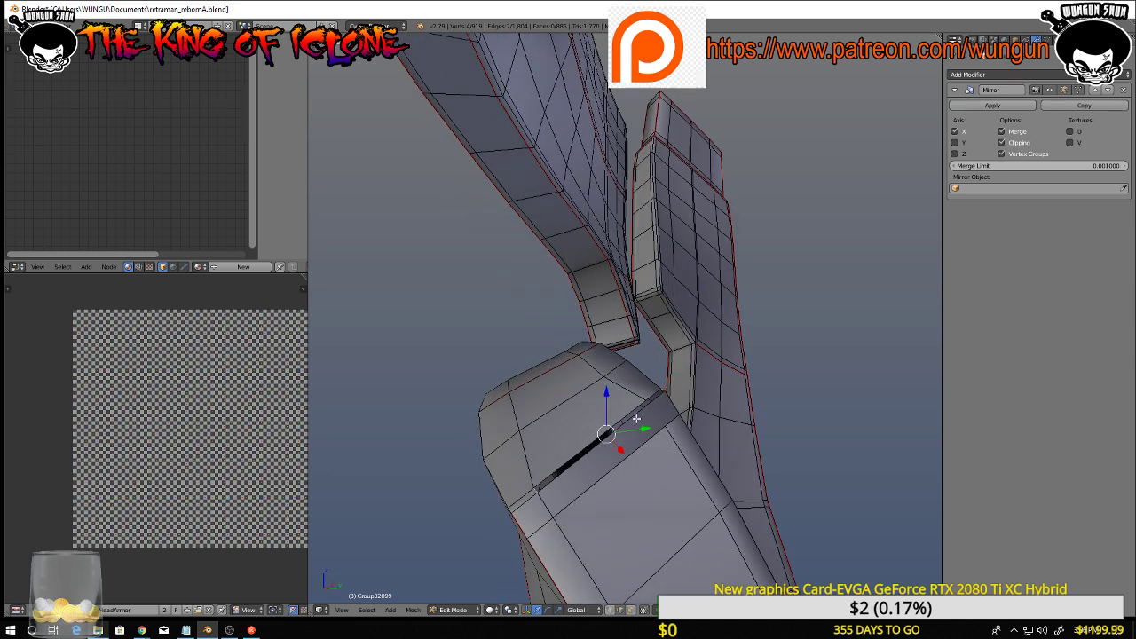
key("w")
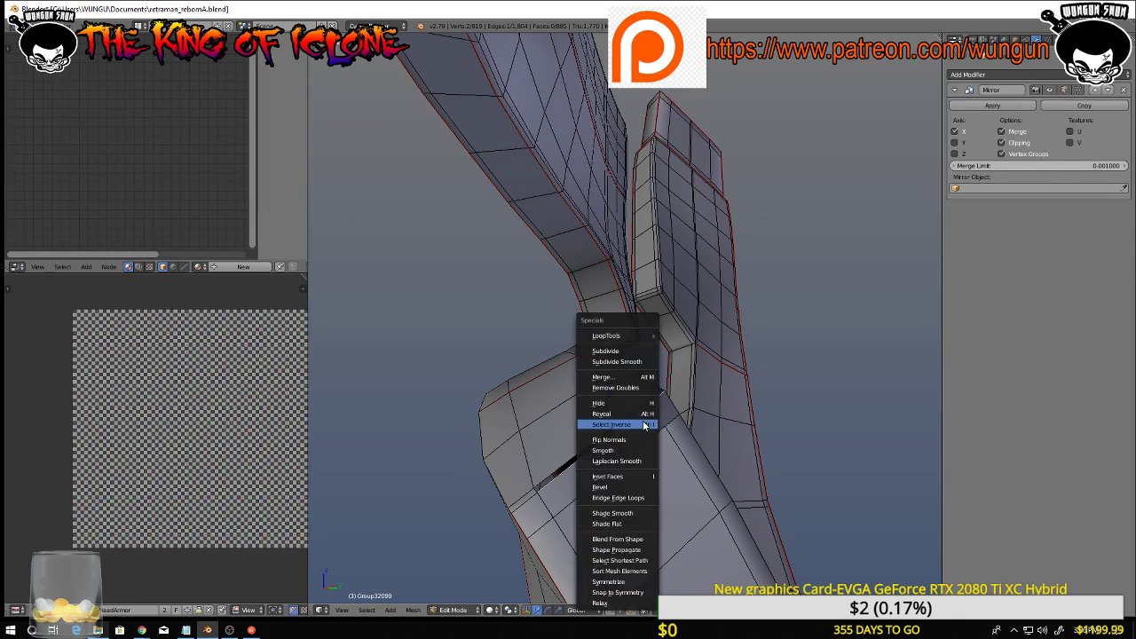
left_click(624, 349)
key("ctrl+Tab")
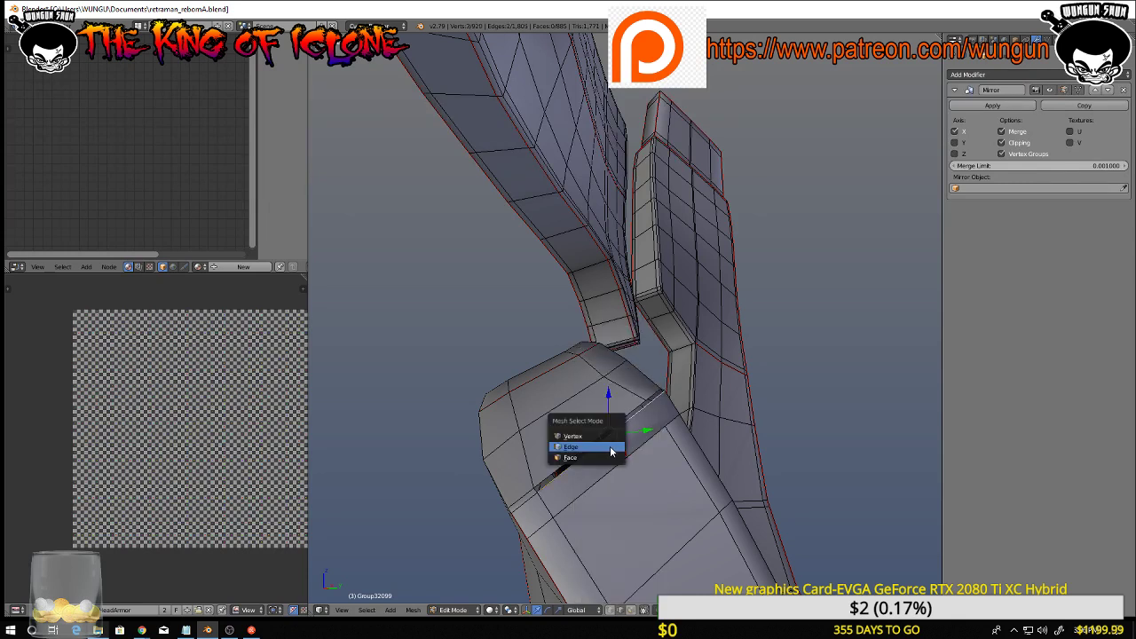
left_click(595, 438)
Nudge the slit edge's new middle vertex slightly and slide it along the edge to near the inner vertical edge line
middle_click_drag(611, 442, 609, 435)
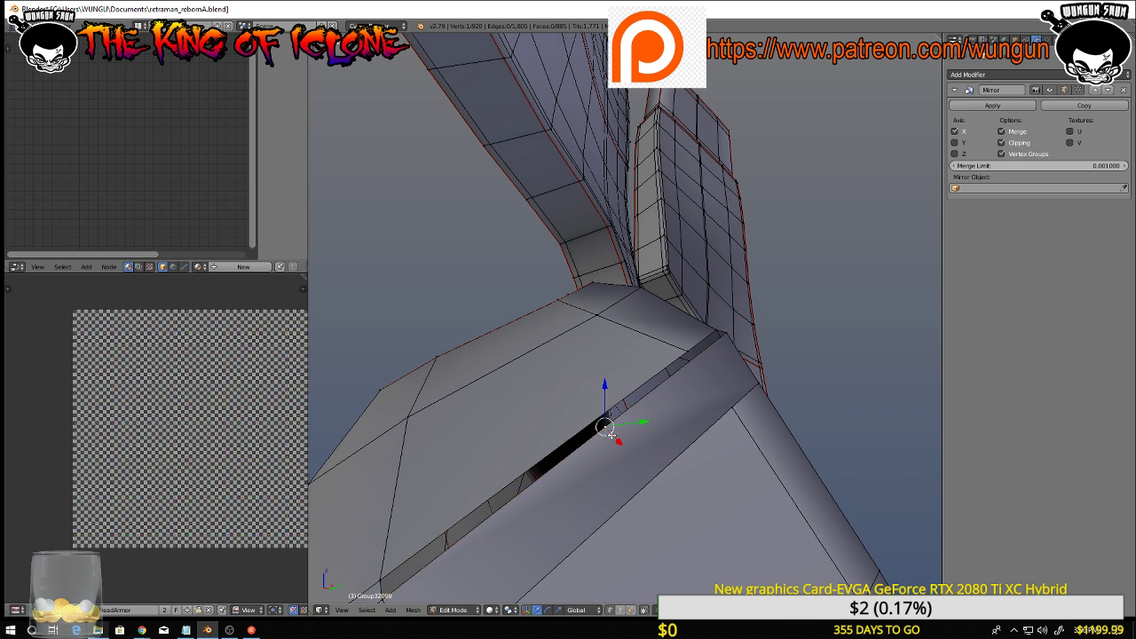
key("g")
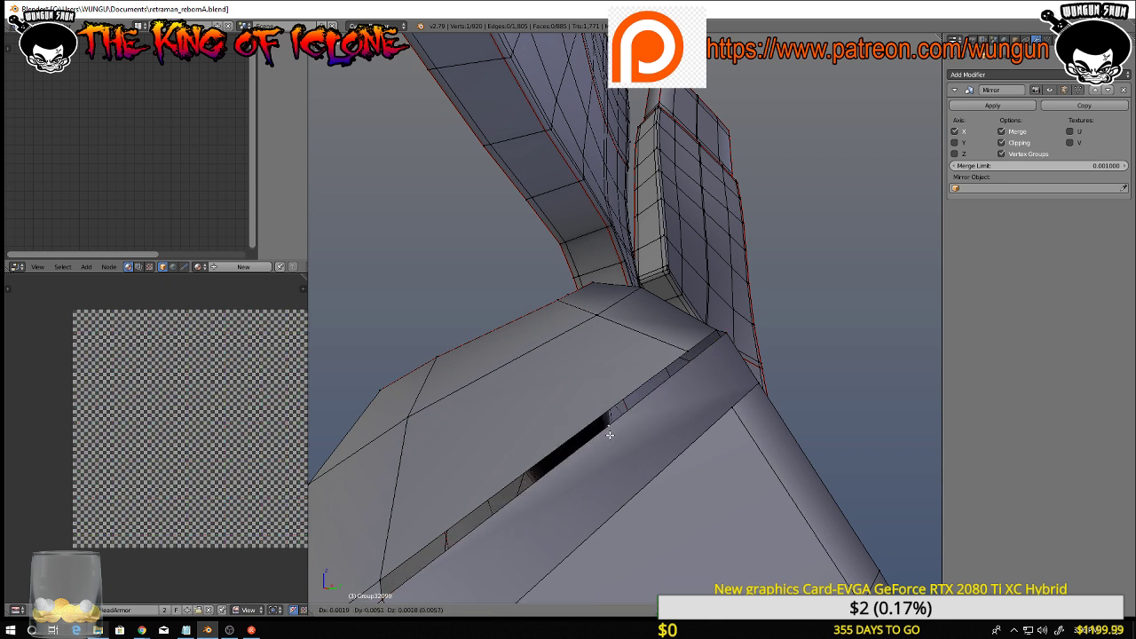
left_click(610, 434)
key("g")
key("g")
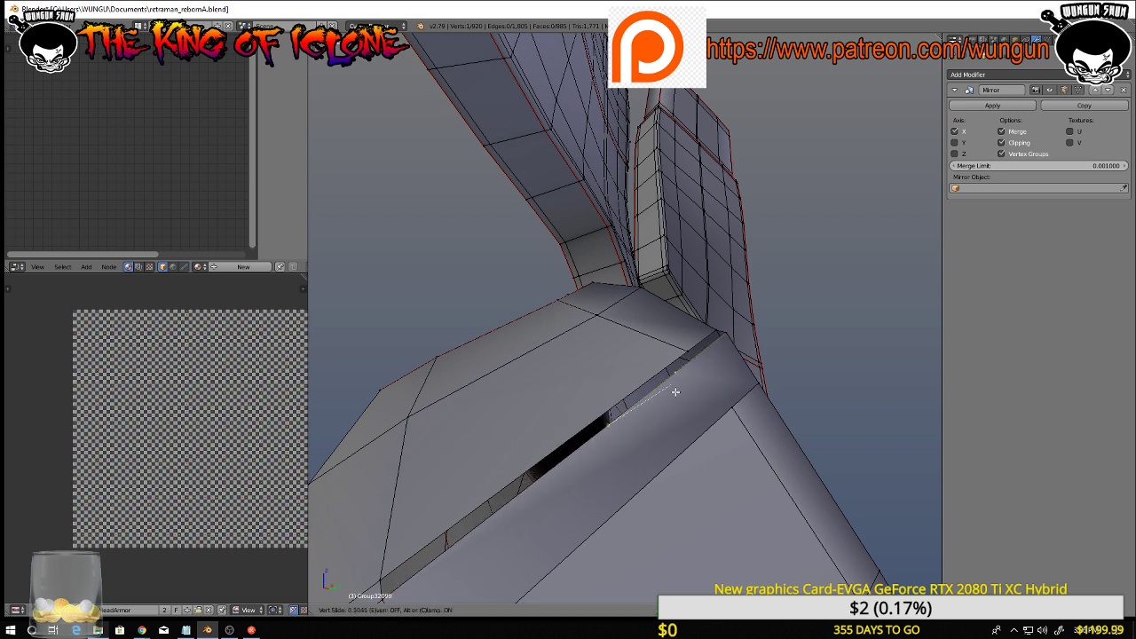
left_click(701, 378)
mouse_move(696, 364)
middle_mouse_down()
mouse_move(718, 396)
mouse_move(682, 402)
mouse_move(711, 347)
middle_mouse_up()
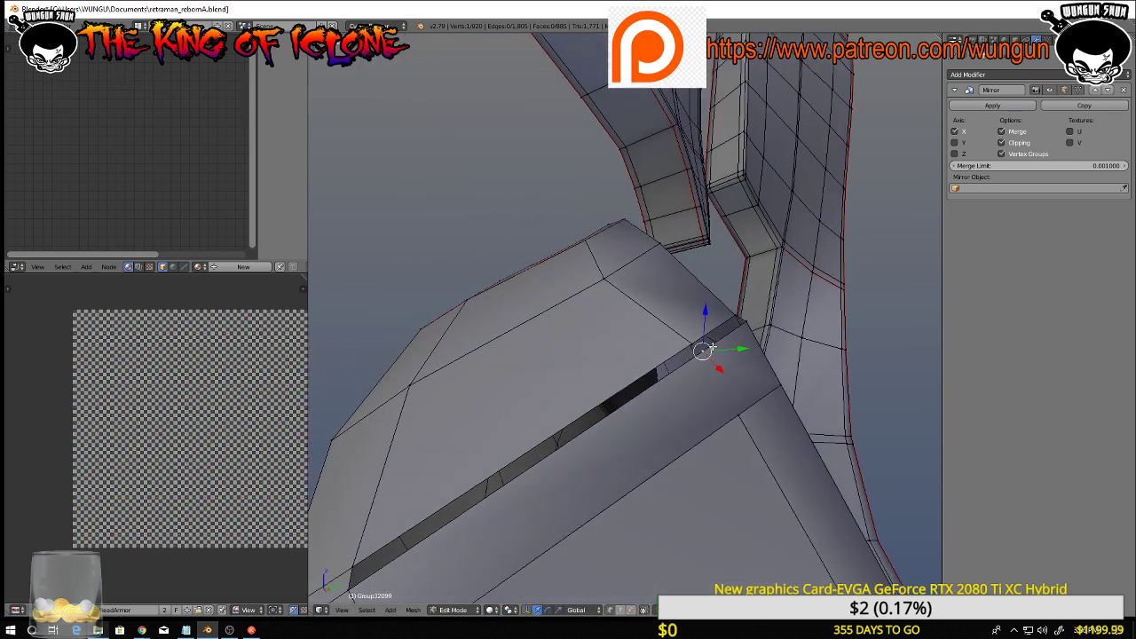
Try moving the corner vertex below the chin slit's inner end, cancel the move, and switch to wireframe display
right_click(745, 420)
right_click(706, 355)
middle_click_drag(728, 326, 727, 354)
right_click(740, 413)
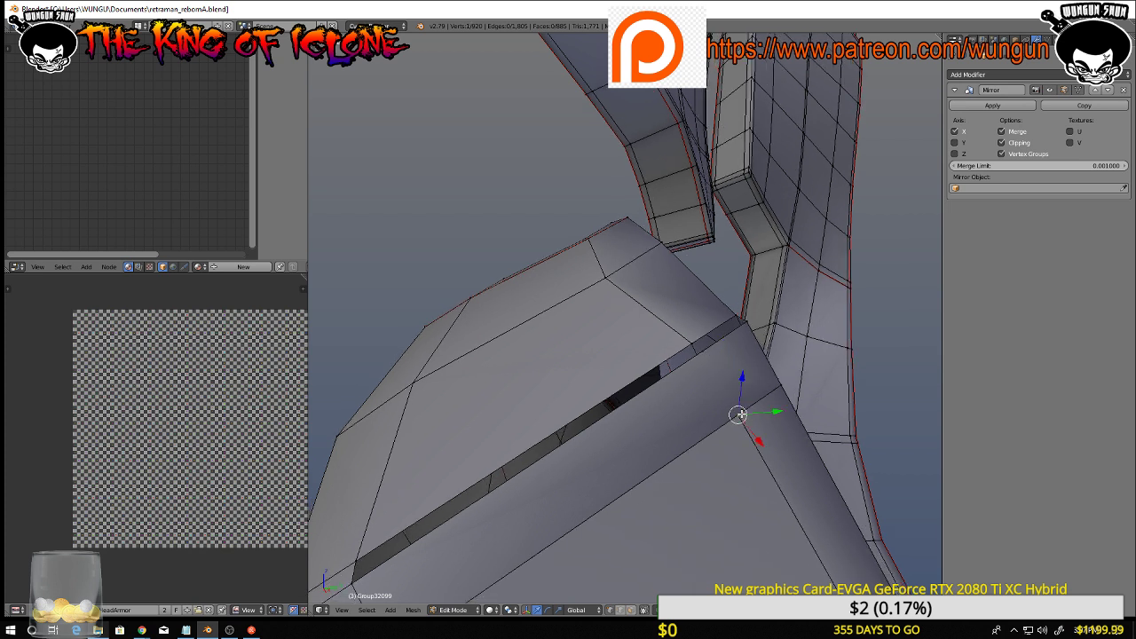
key("g")
right_click(744, 427)
key("z")
scroll(728, 426, "up", 3)
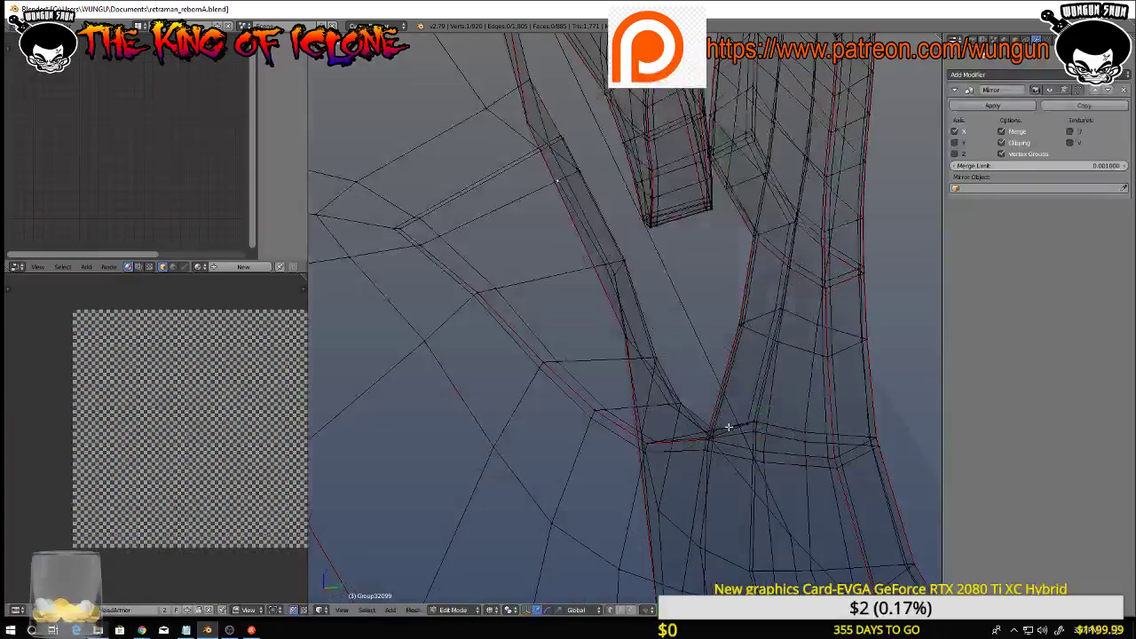
scroll(728, 426, "down", 6)
middle_click_drag(728, 426, 758, 420)
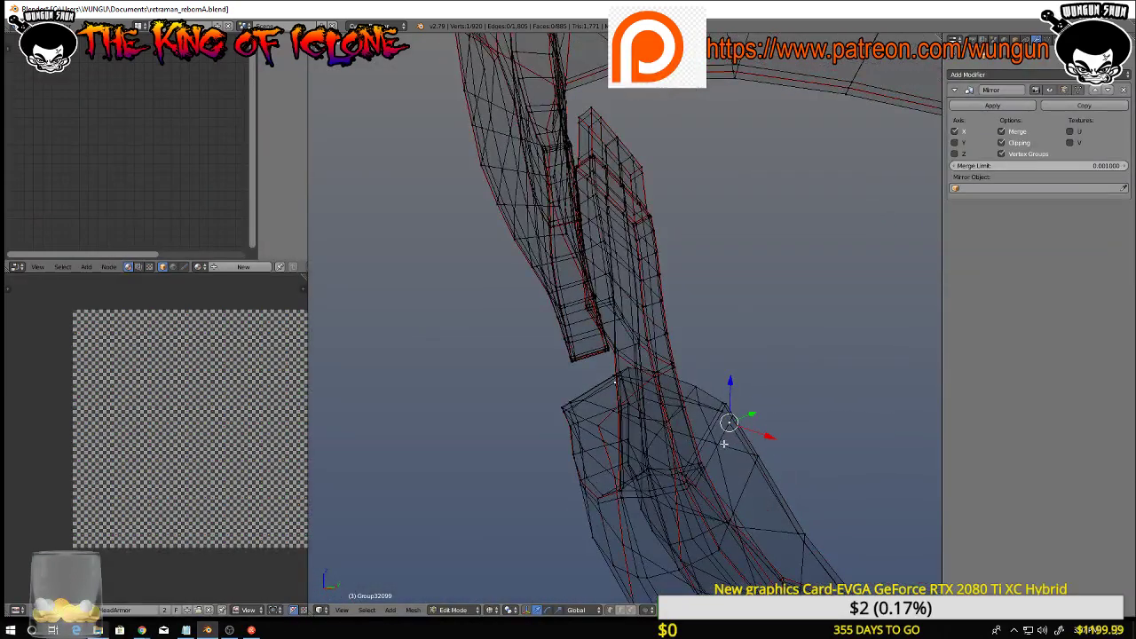
Change to edge selection and select the long edge below the chin slit, testing a small move without keeping it
scroll(723, 443, "up", 3)
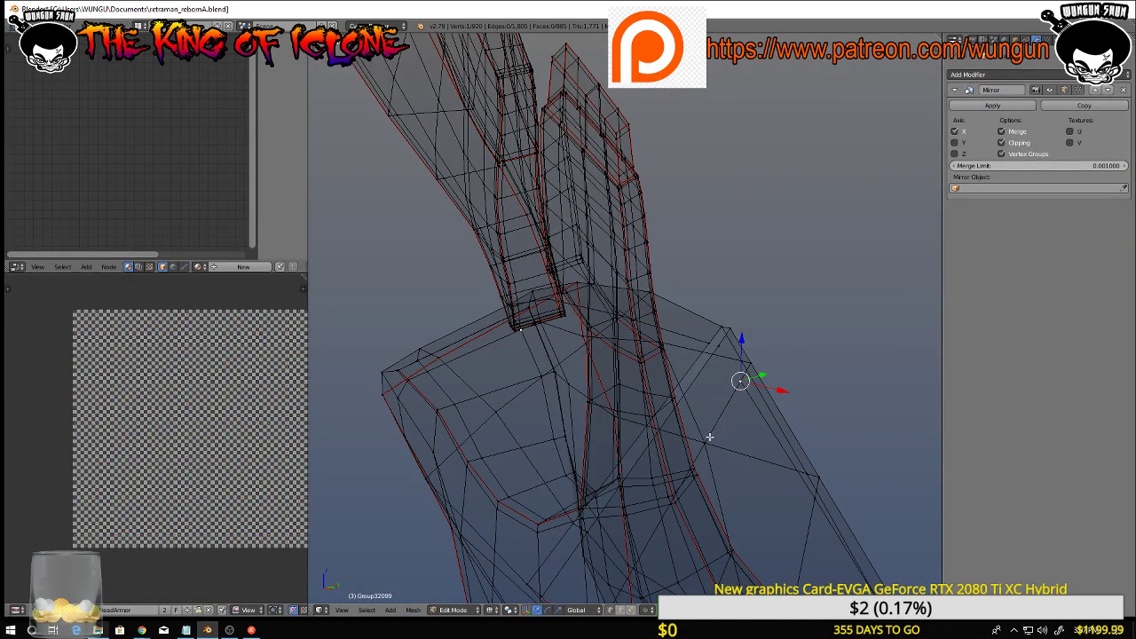
right_click(708, 439)
key("ctrl+Tab")
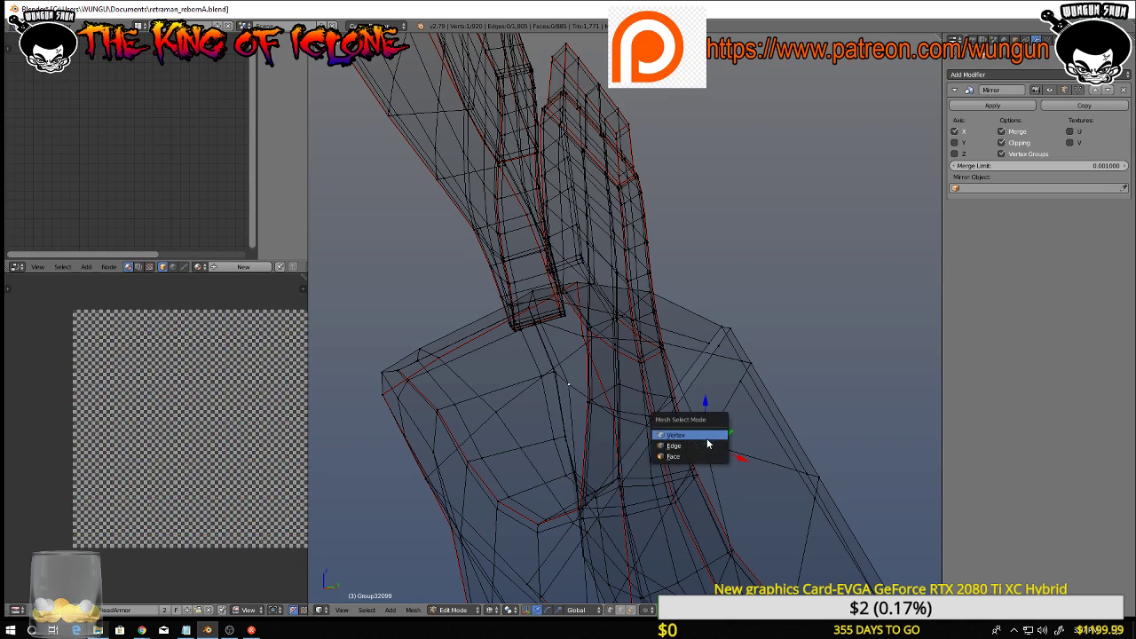
left_click(708, 446)
scroll(718, 427, "up", 2)
right_click(715, 419)
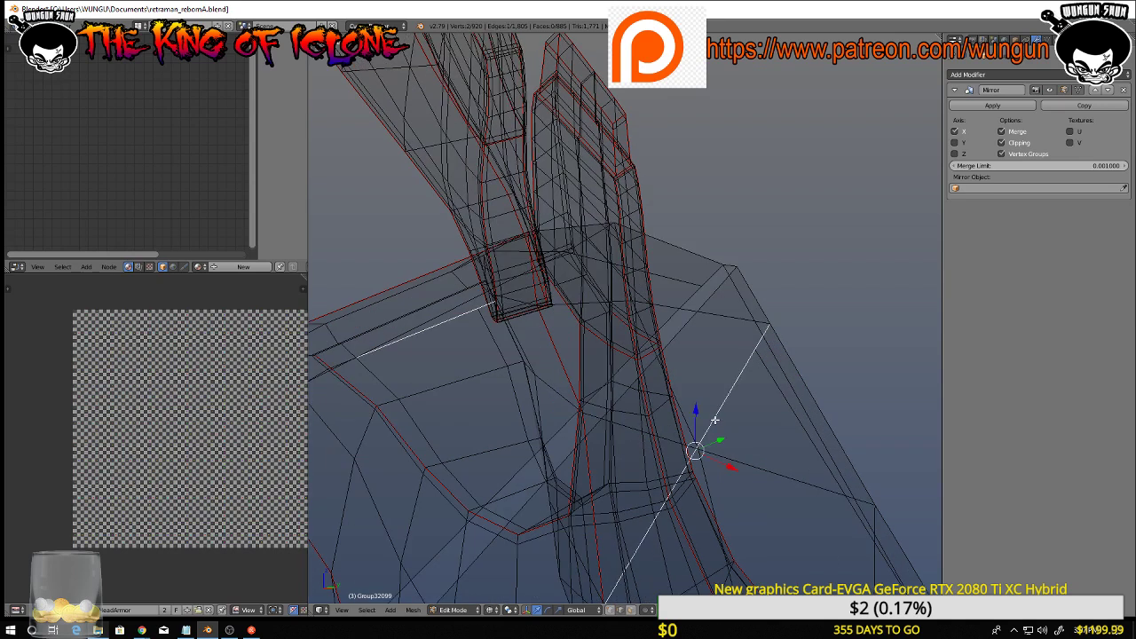
key("g")
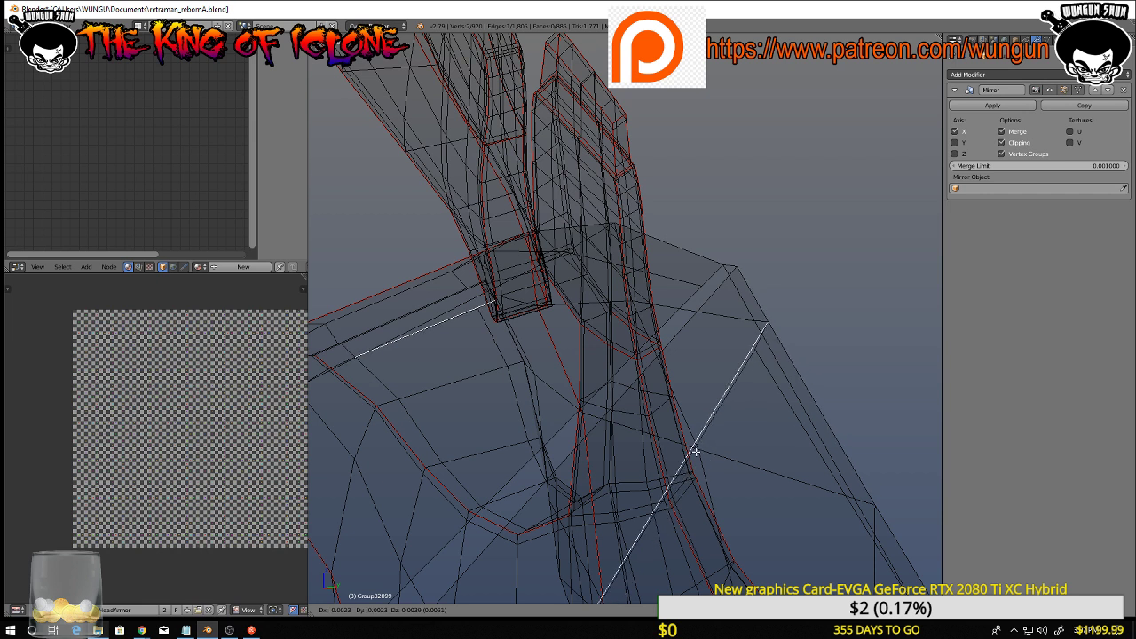
left_click(693, 451)
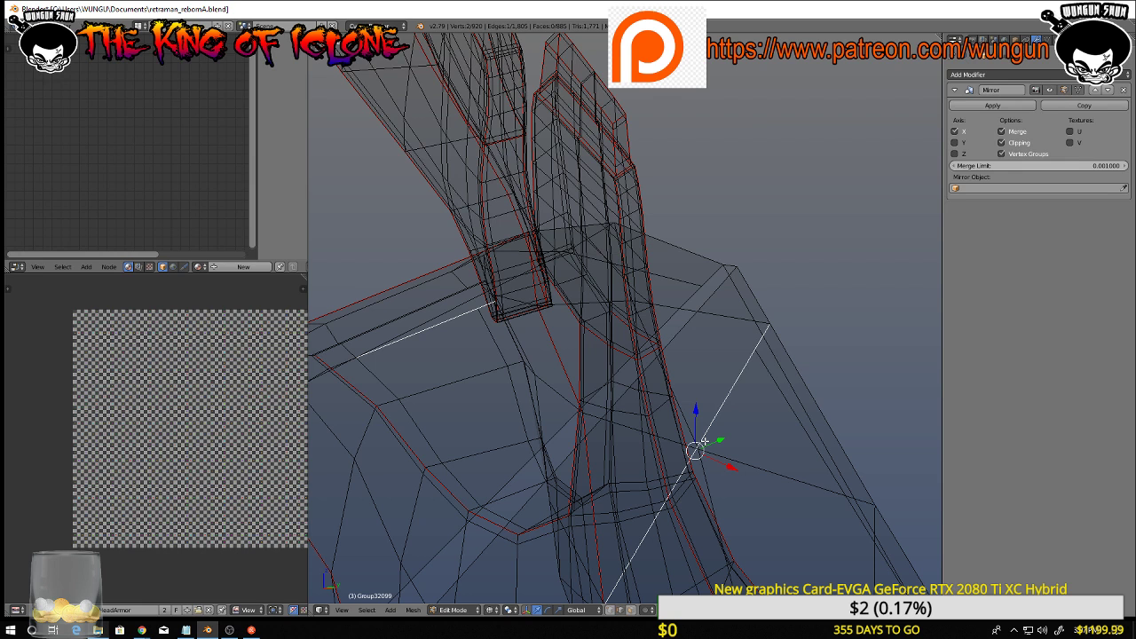
key("w")
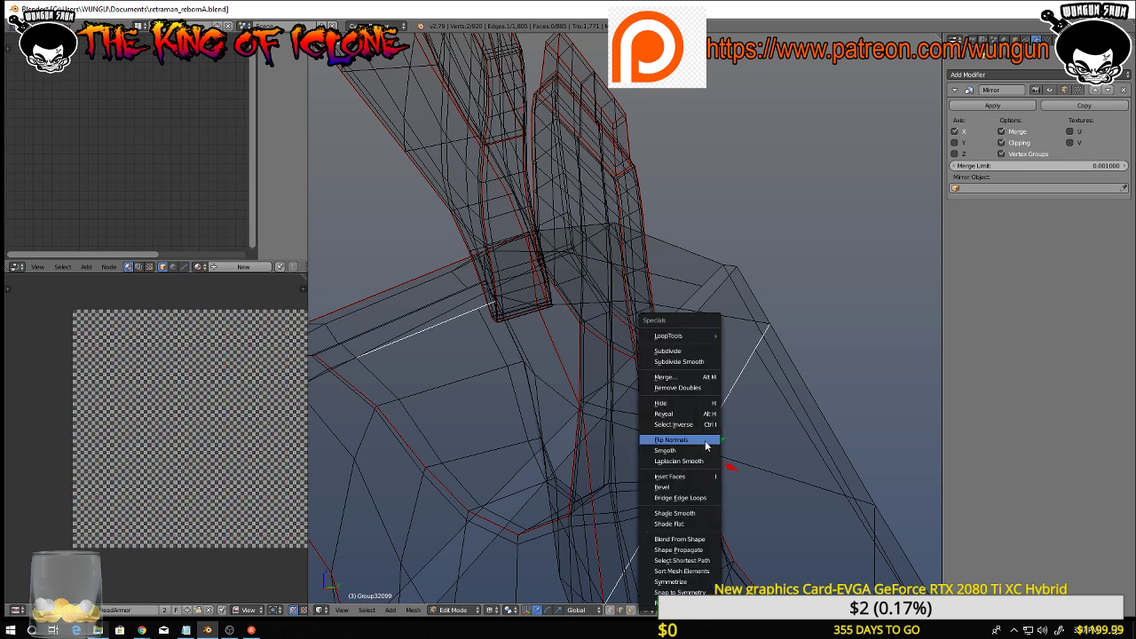
left_click(688, 362)
key("ctrl+z")
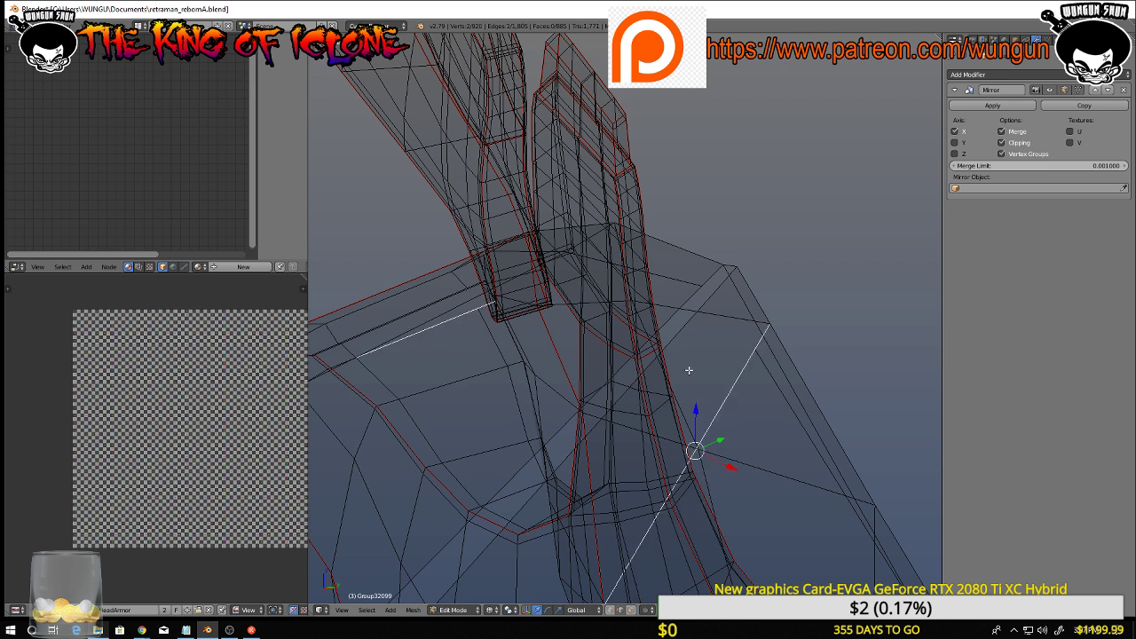
Subdivide the long edge below the chin slit and return to vertex selection with solid display
key("w")
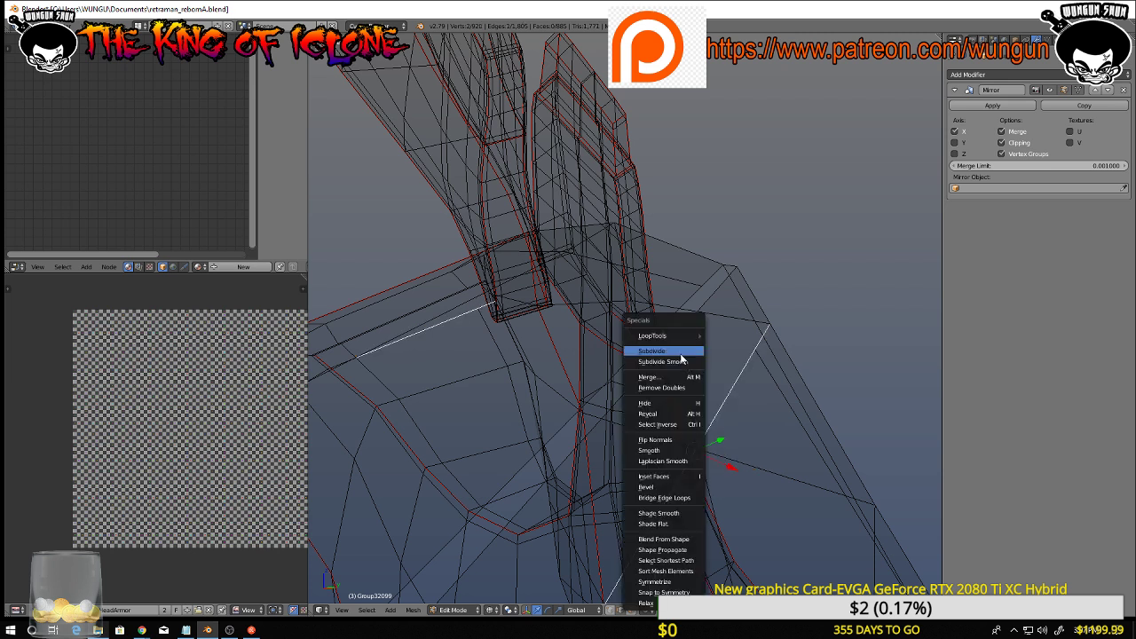
left_click(683, 354)
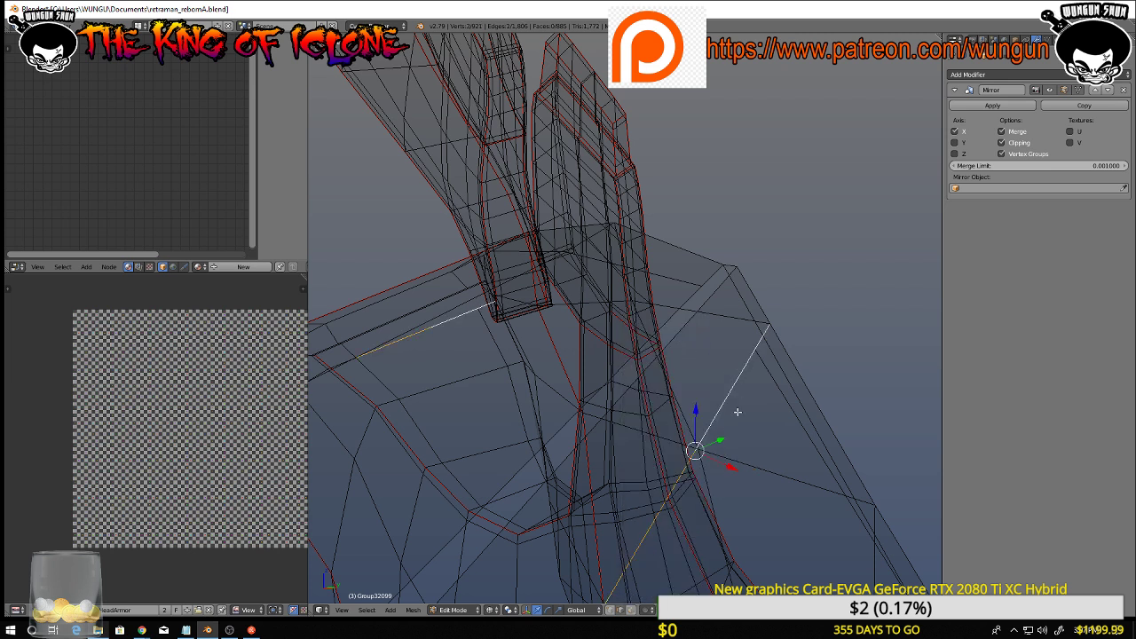
key("ctrl+Tab")
left_click(729, 402)
key("z")
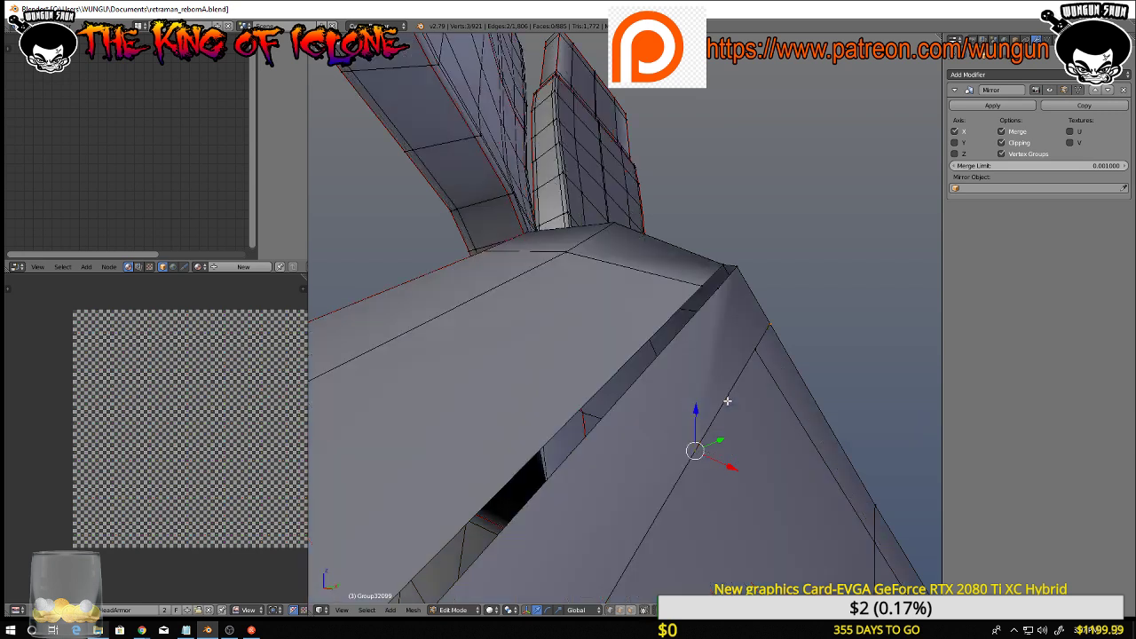
Slide the lower edge's new middle vertex along the edge to near the corner vertex at its inner end
scroll(728, 401, "up", 2)
middle_click_drag(720, 416, 647, 441)
scroll(655, 433, "down", 1)
right_click(624, 425)
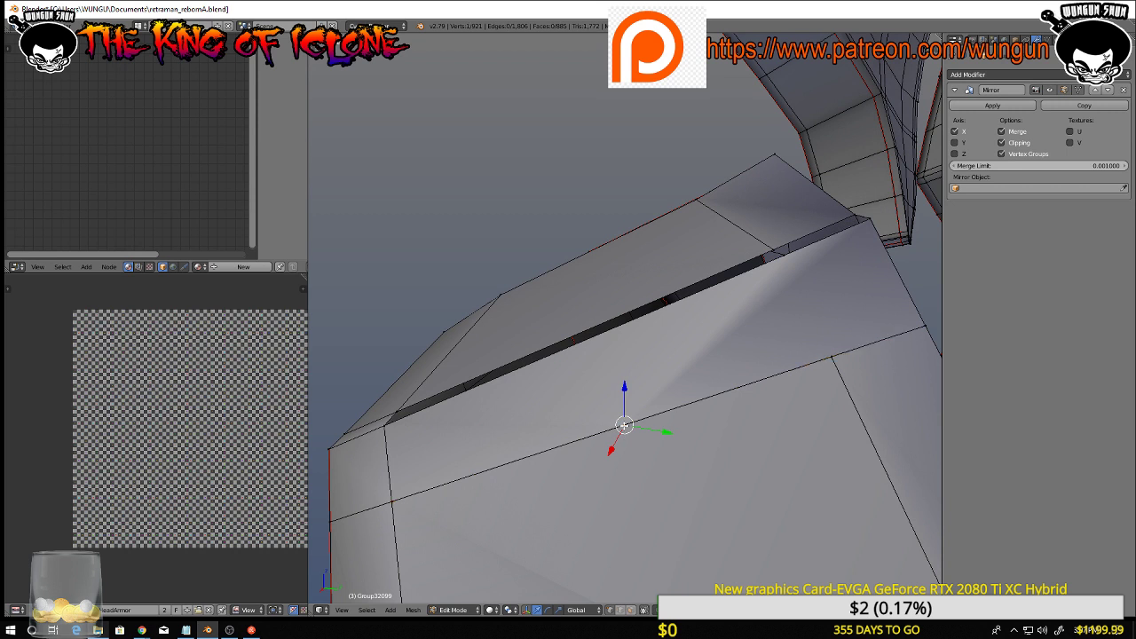
key("shift+v")
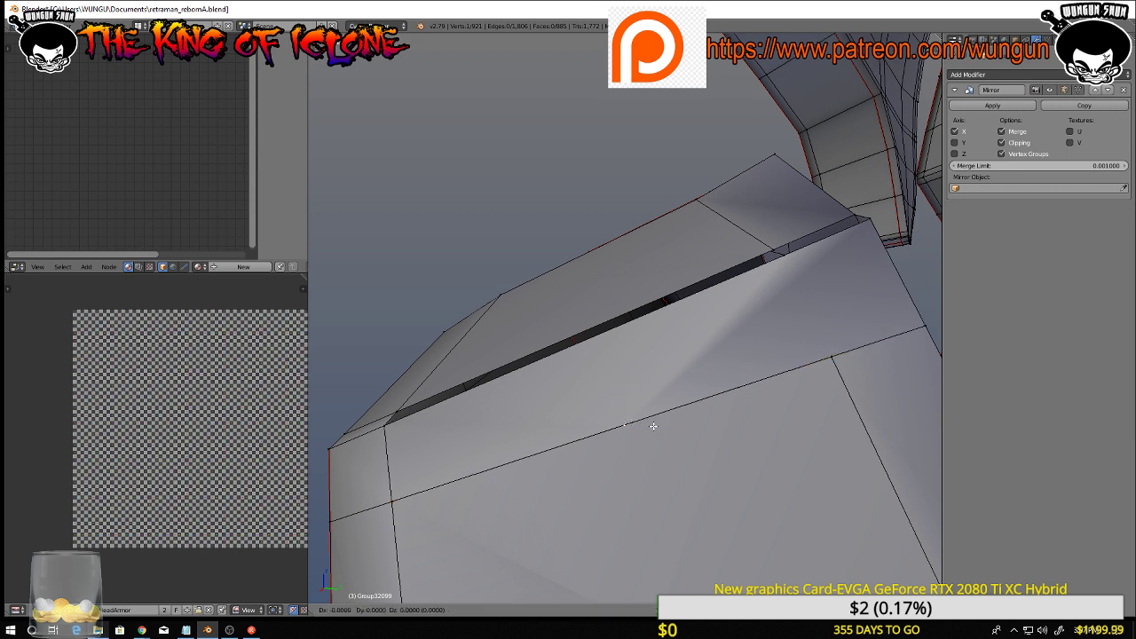
left_click(854, 349)
middle_click_drag(793, 364, 798, 377)
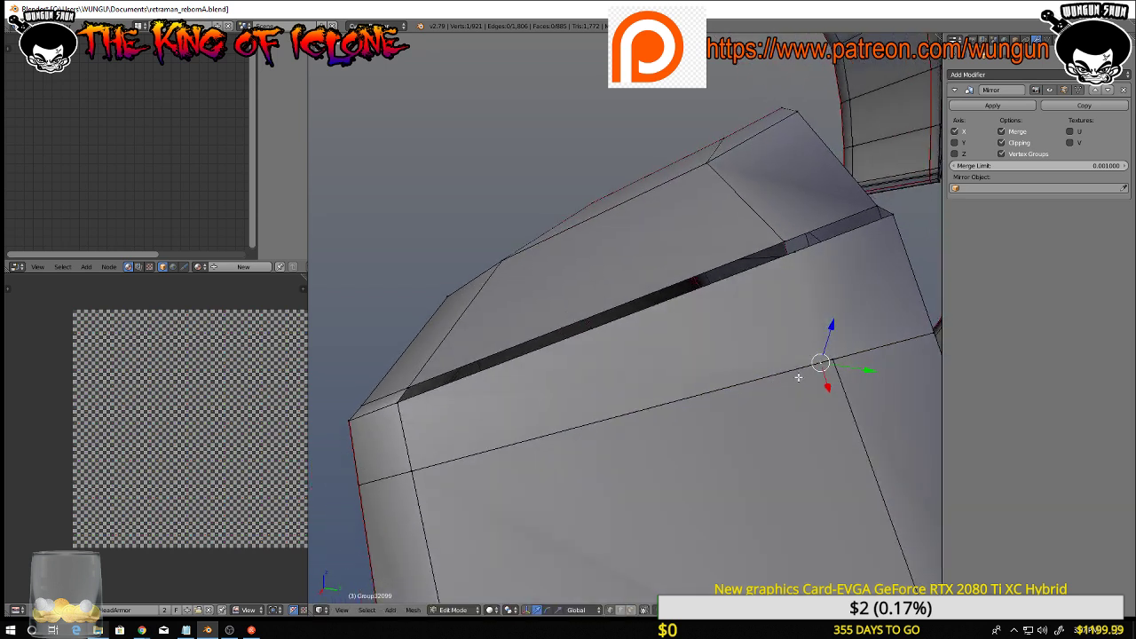
Nudge the slid vertex and merge it into the neighbouring corner vertex with the At Last option
key("g")
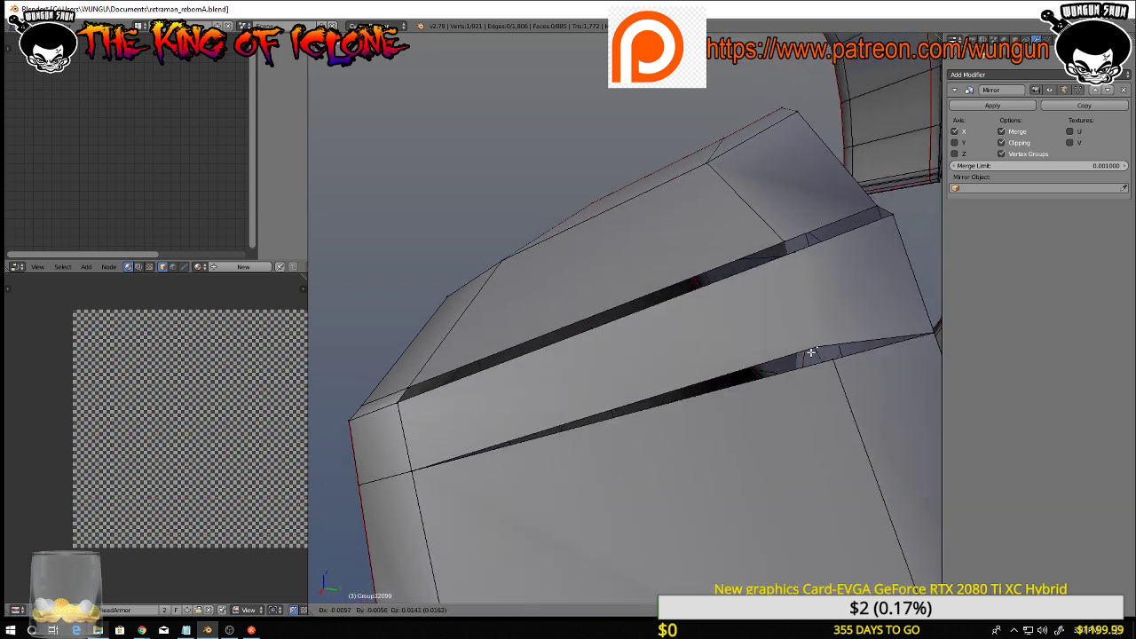
left_click(830, 354)
right_click(833, 356)
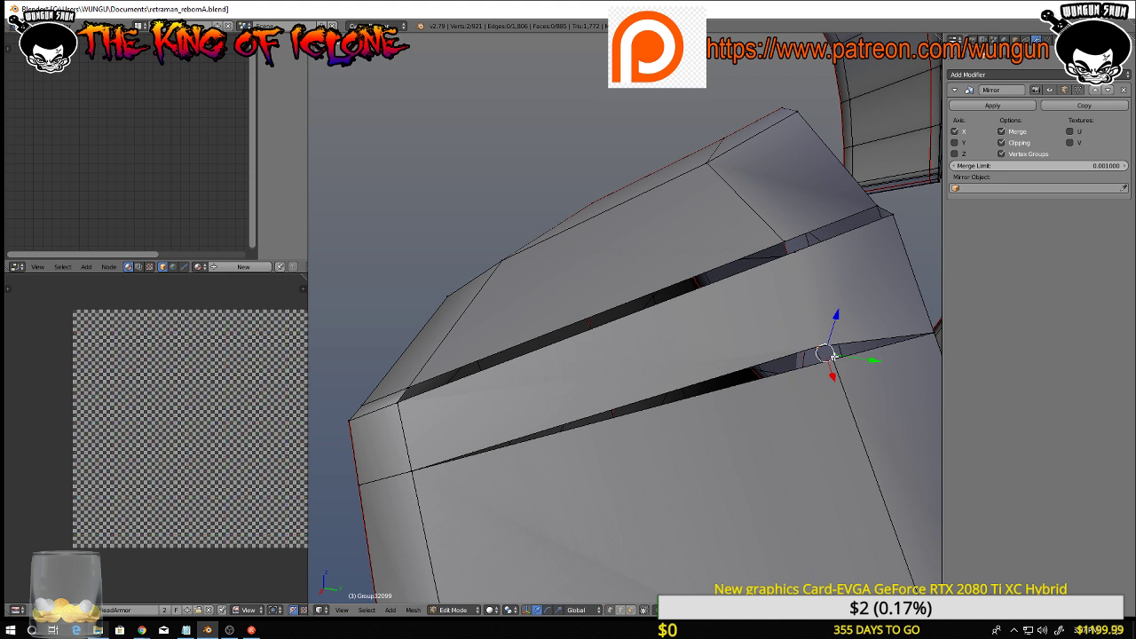
key("alt+m")
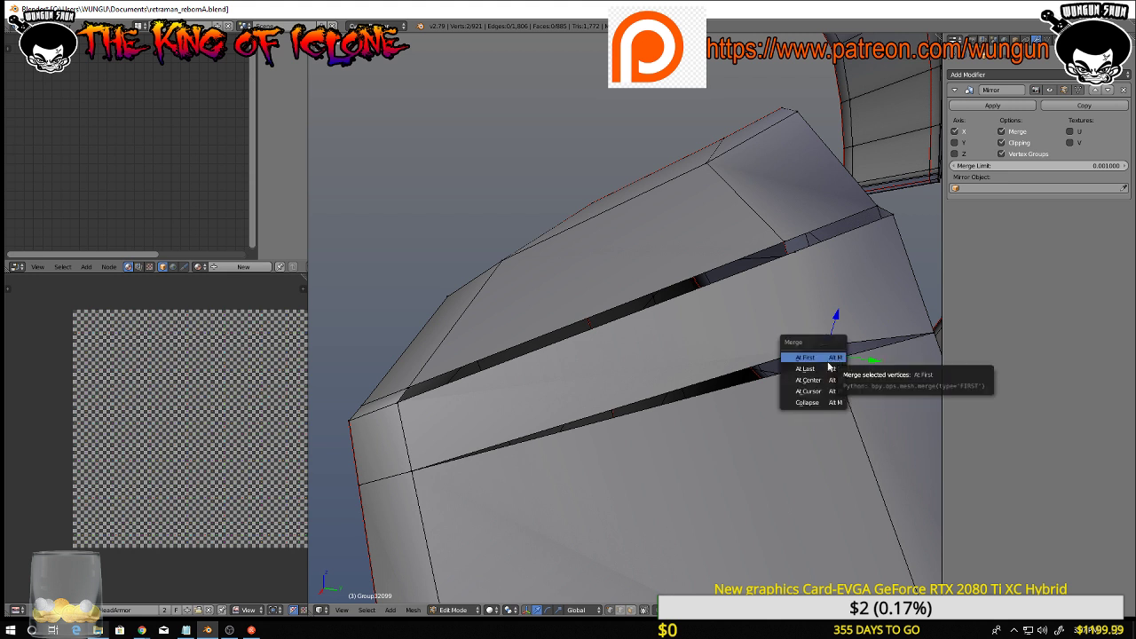
left_click(830, 368)
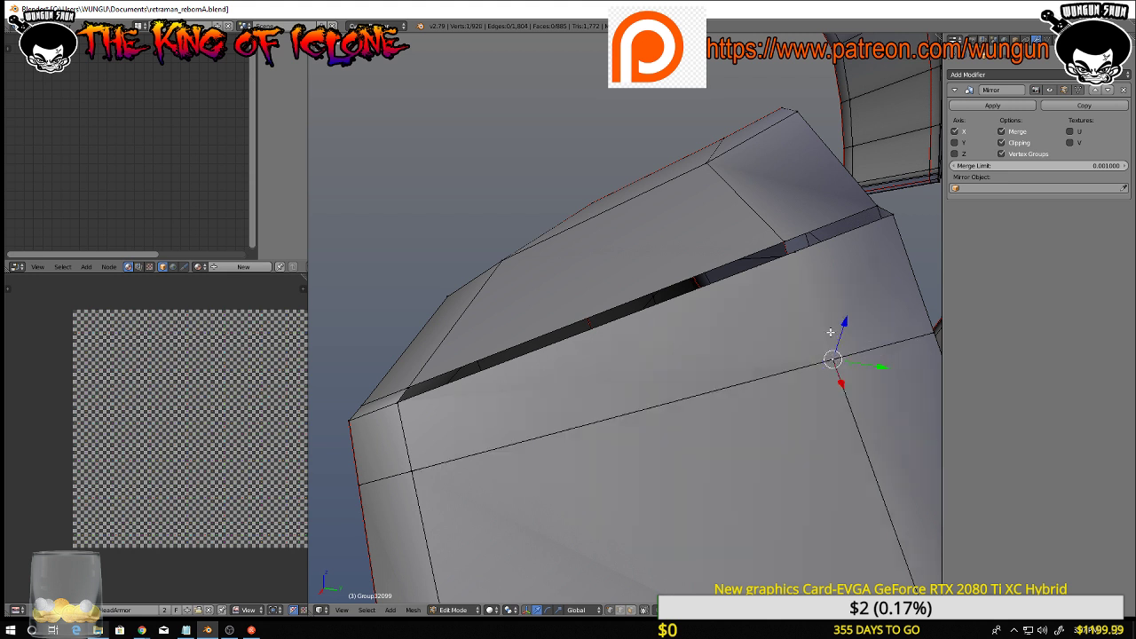
Fill the short inner end of the chin slit with a four-sided face between its corner vertices
right_click(798, 254, "shift")
middle_click_drag(738, 139, 810, 253)
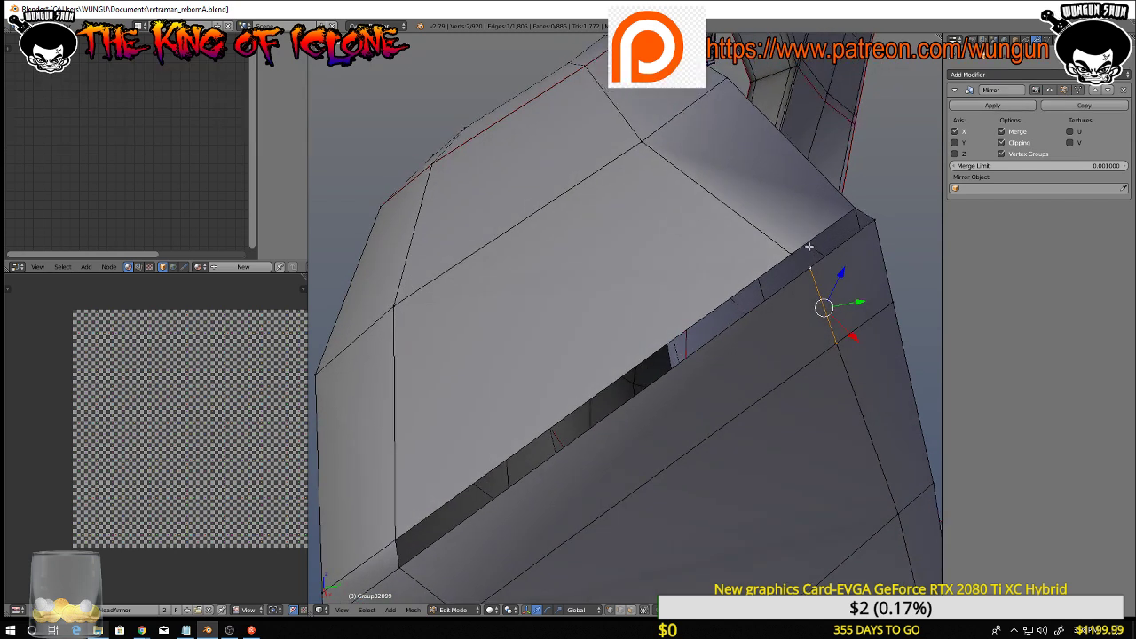
right_click(858, 211, "shift")
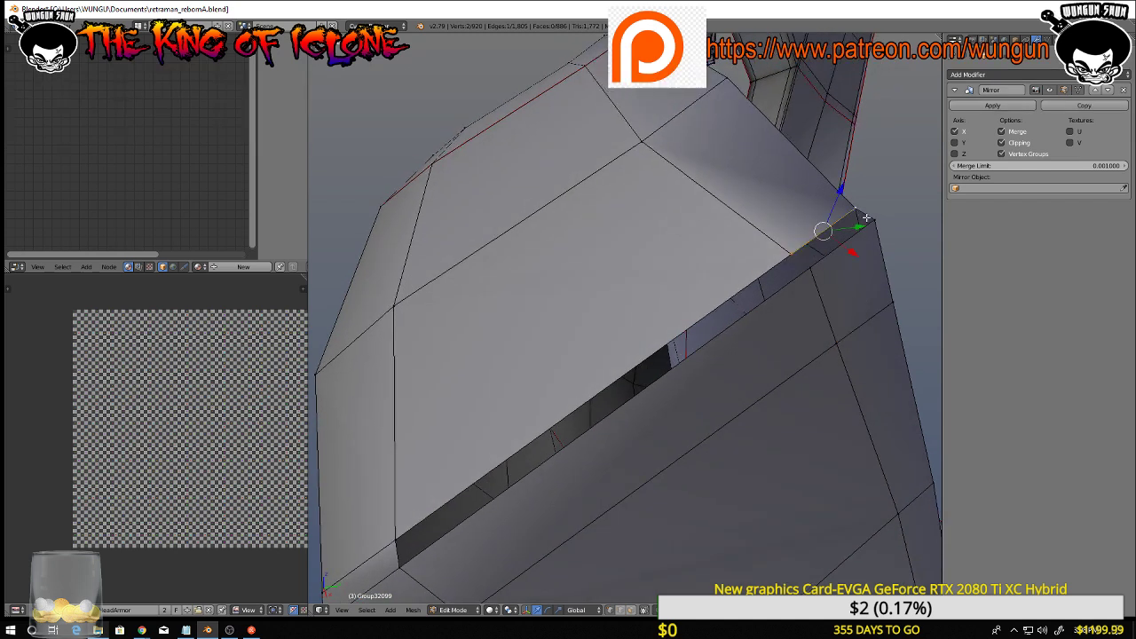
right_click(810, 269, "shift")
key("f")
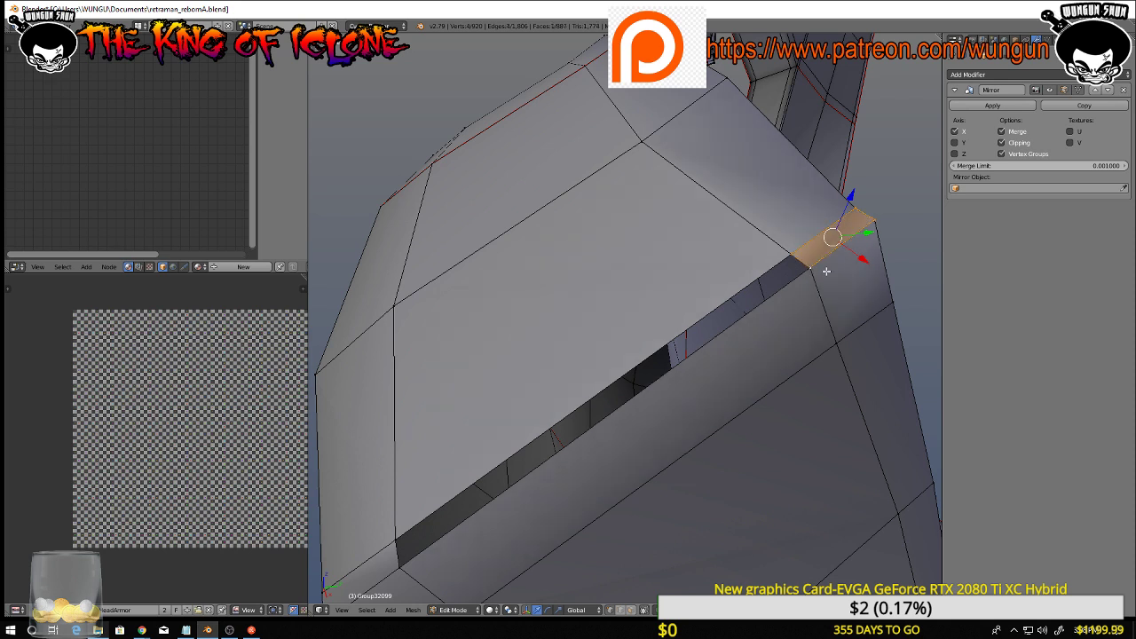
Change to edge selection and fill the rest of the chin slit with a face between its two long edges
middle_click_drag(825, 271, 748, 266)
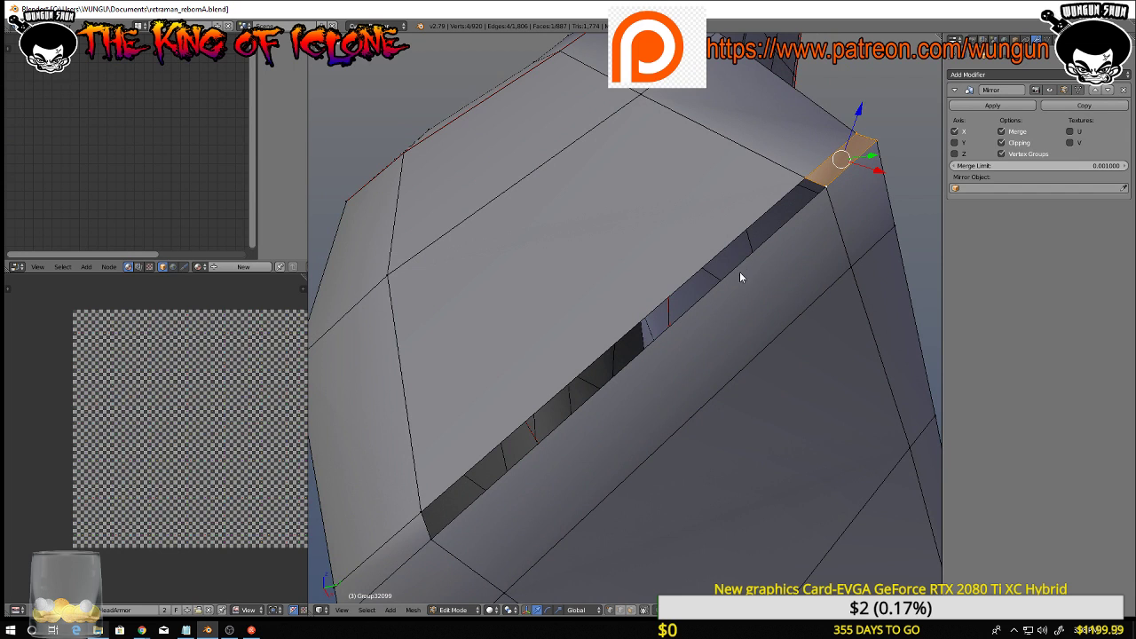
key("ctrl+Tab")
left_click(726, 284)
right_click(631, 317)
right_click(658, 334, "alt")
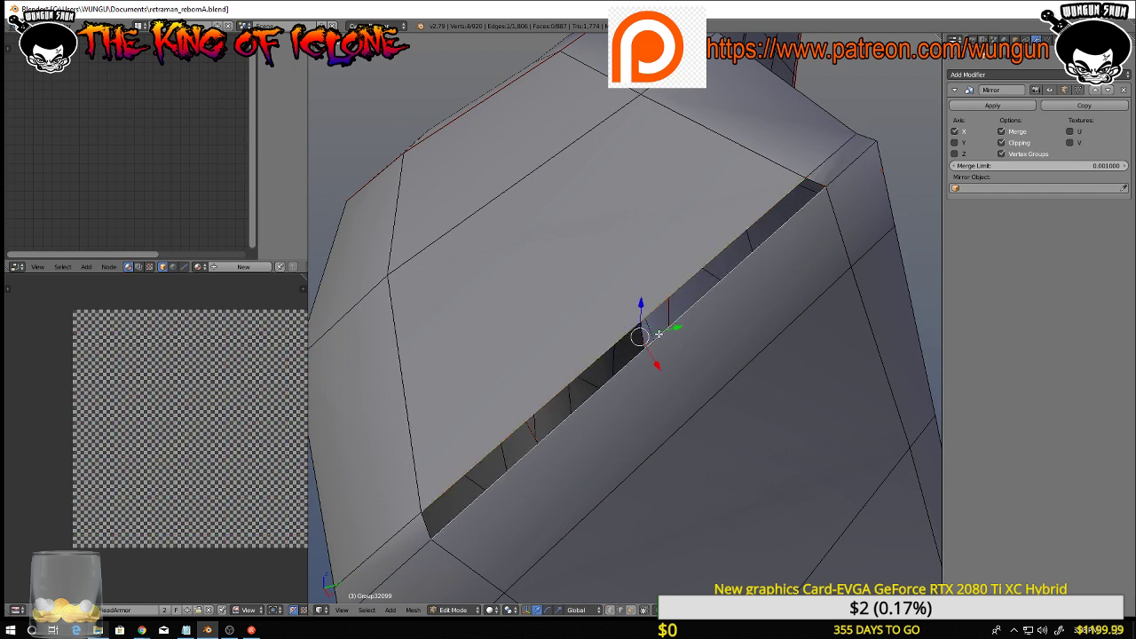
key("f")
scroll(680, 340, "down", 2)
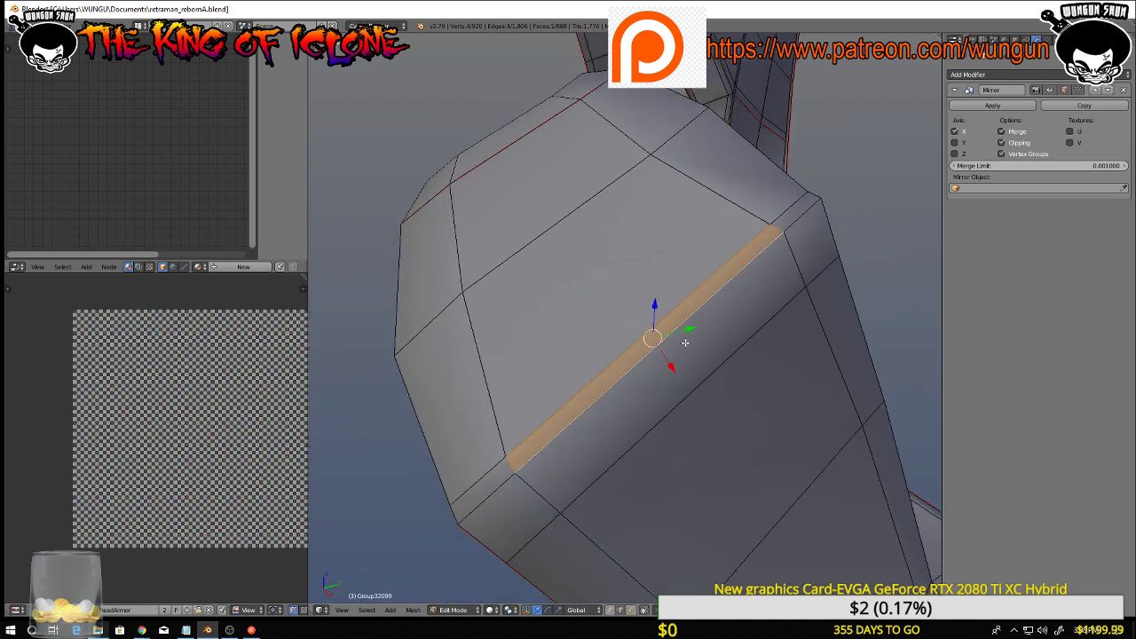
Select the long edge below the newly filled chin strip and scale it slightly
middle_click_drag(641, 376, 615, 359)
right_click(580, 416)
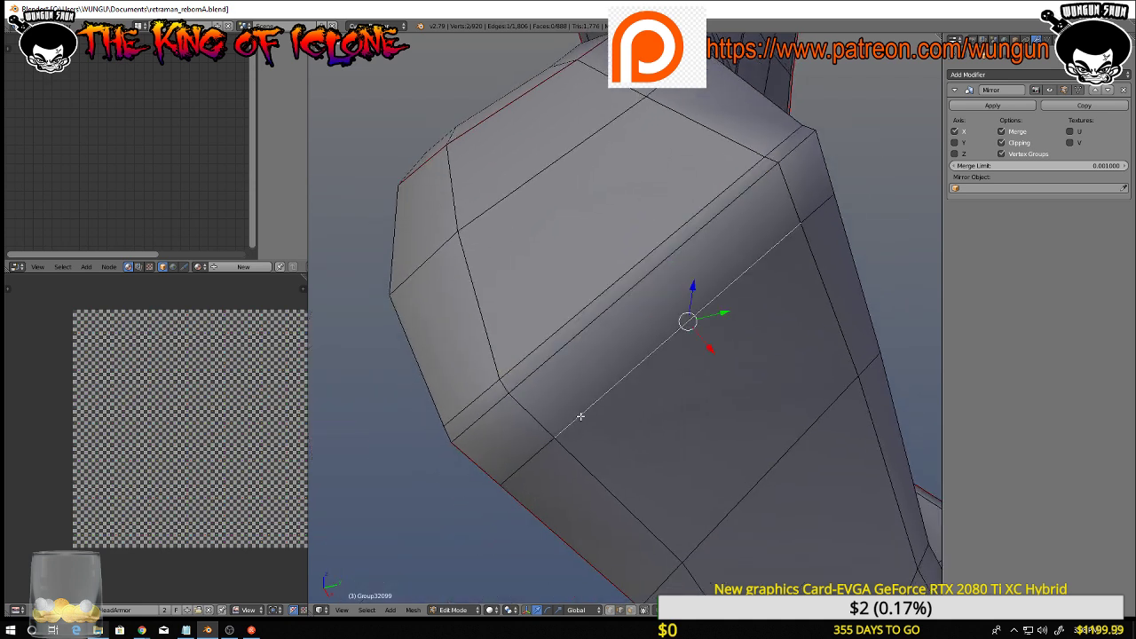
middle_click_drag(585, 411, 555, 411)
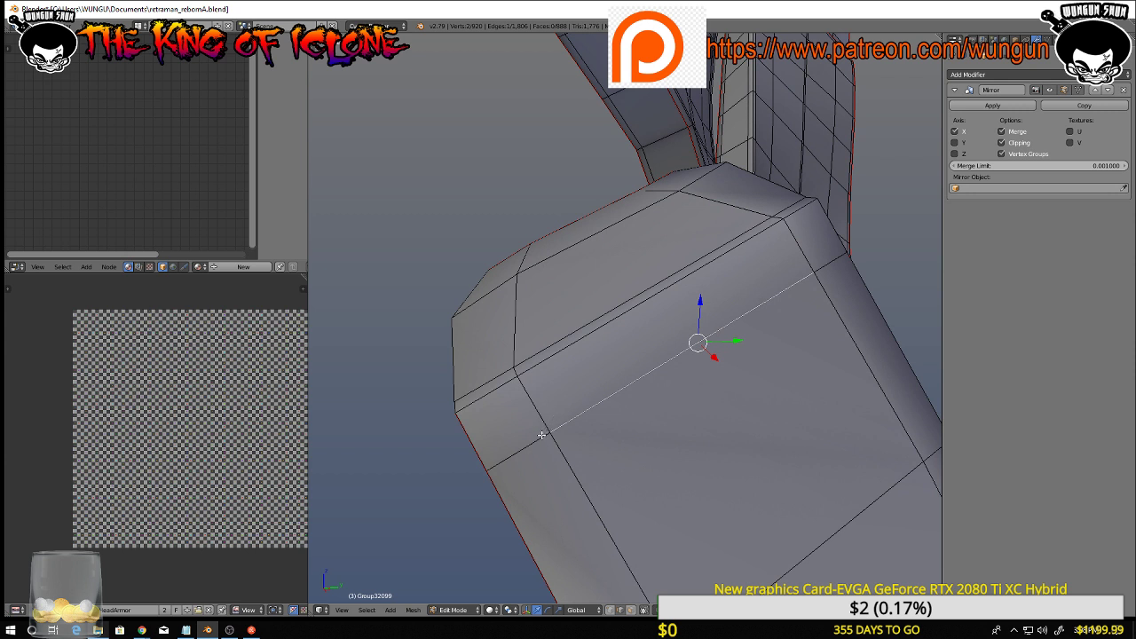
right_click(542, 435)
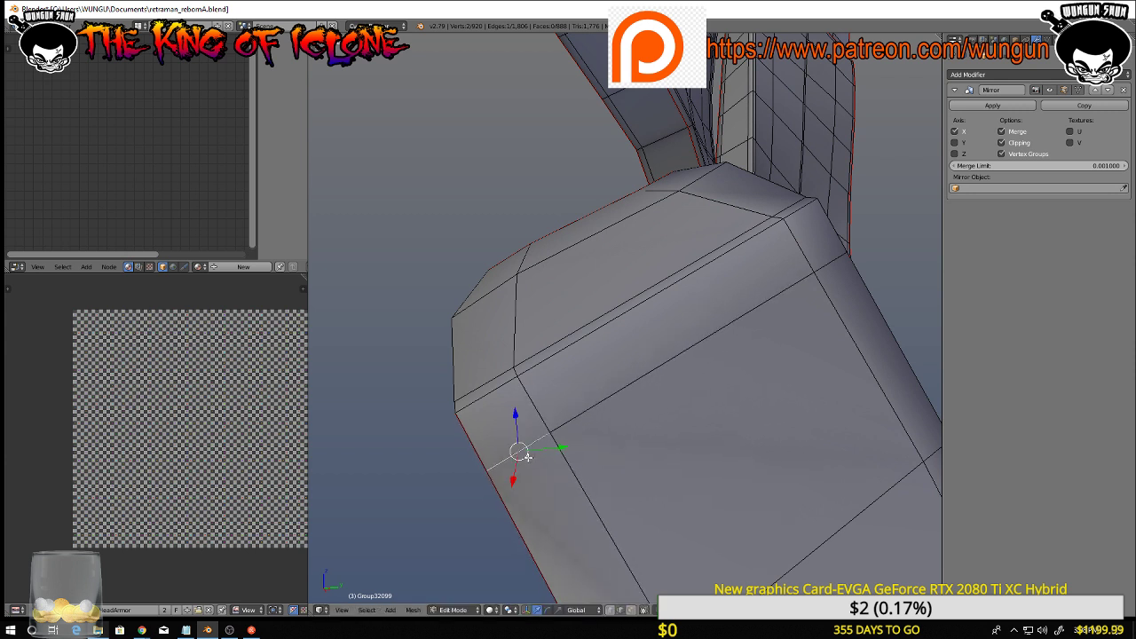
right_click(585, 414)
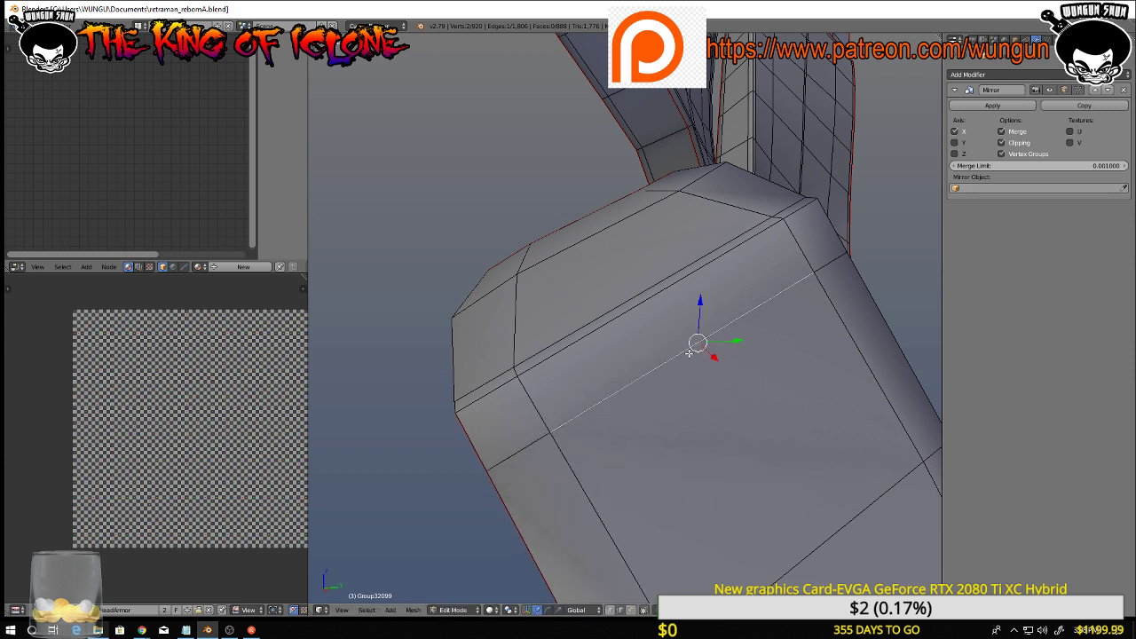
key("s")
left_click(753, 395)
Clear the selection and select the edge loop running down the chin piece's inner side
middle_click_drag(717, 364, 788, 332)
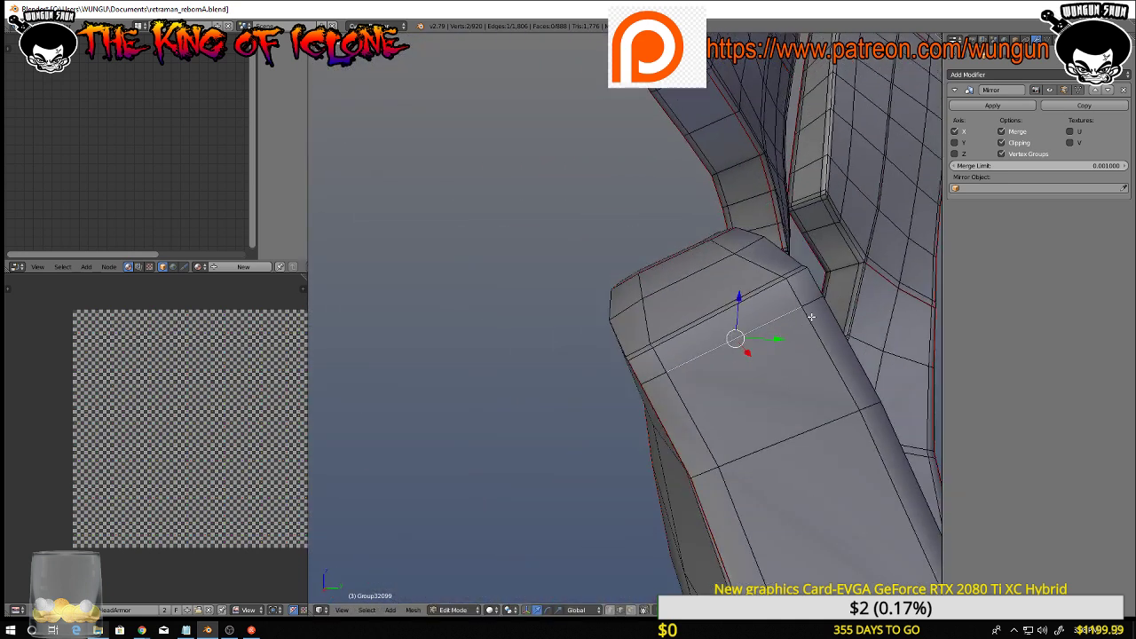
right_click(802, 324)
key("a")
right_click(810, 324, "alt")
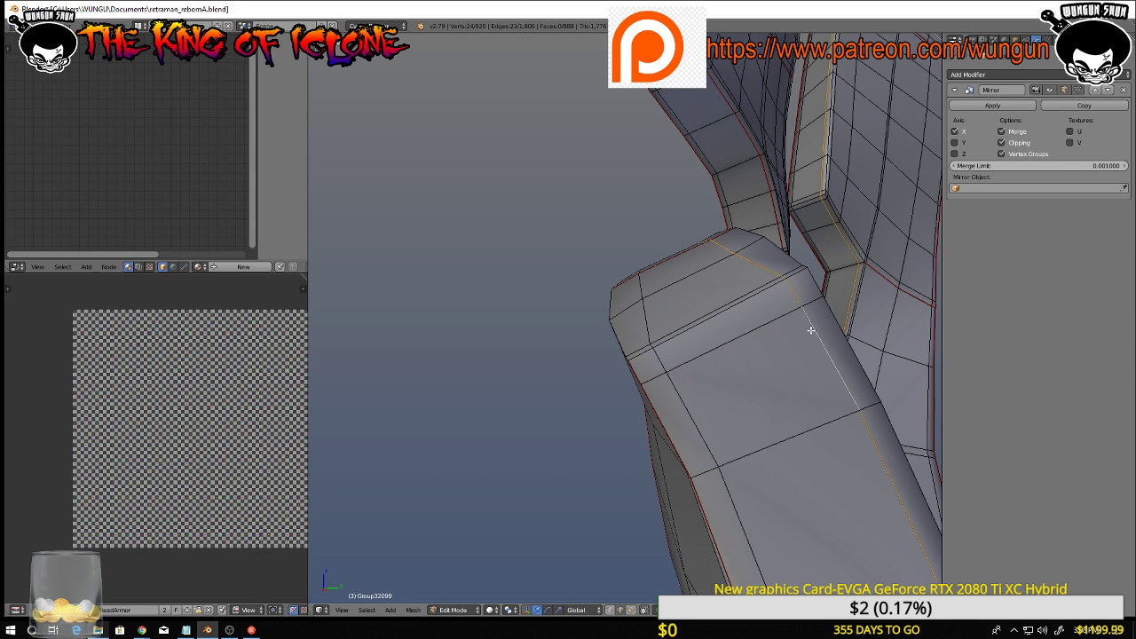
Examine how the selected edge loop runs around the chin and jaw part of the head armor
scroll(811, 329, "down", 4)
middle_click_drag(822, 333, 202, 325)
scroll(201, 325, "down", 6)
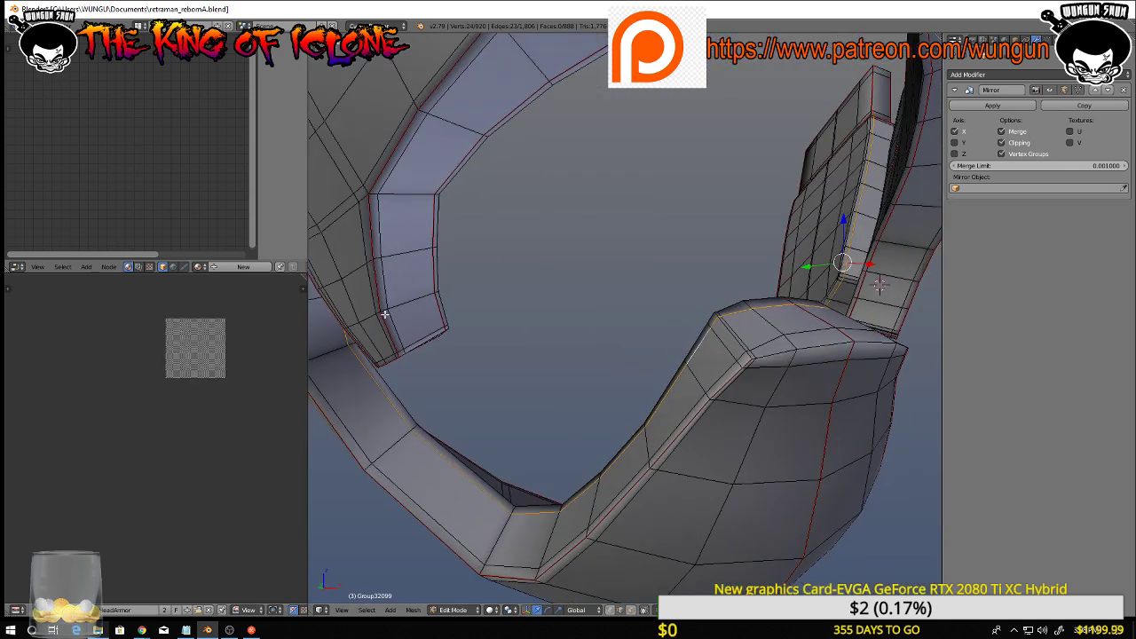
scroll(512, 358, "down", 10)
middle_click_drag(463, 311, 794, 370)
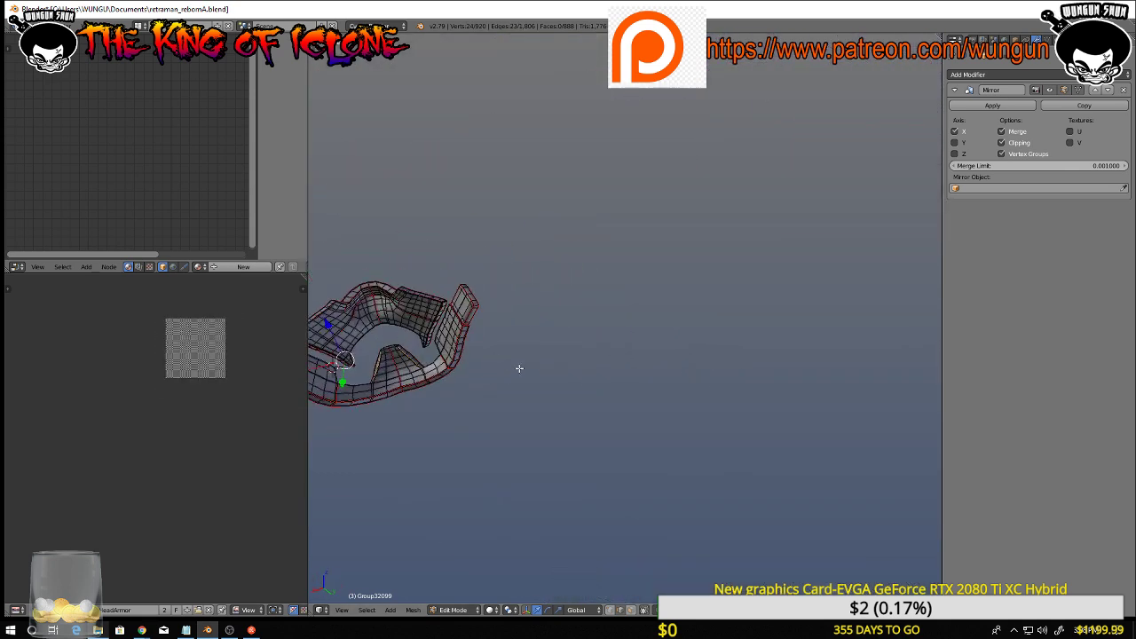
middle_click_drag(453, 375, 677, 361, "shift")
scroll(571, 369, "up", 8)
scroll(570, 369, "up", 4)
middle_click_drag(659, 309, 591, 337)
scroll(625, 381, "down", 5)
scroll(557, 358, "up", 4)
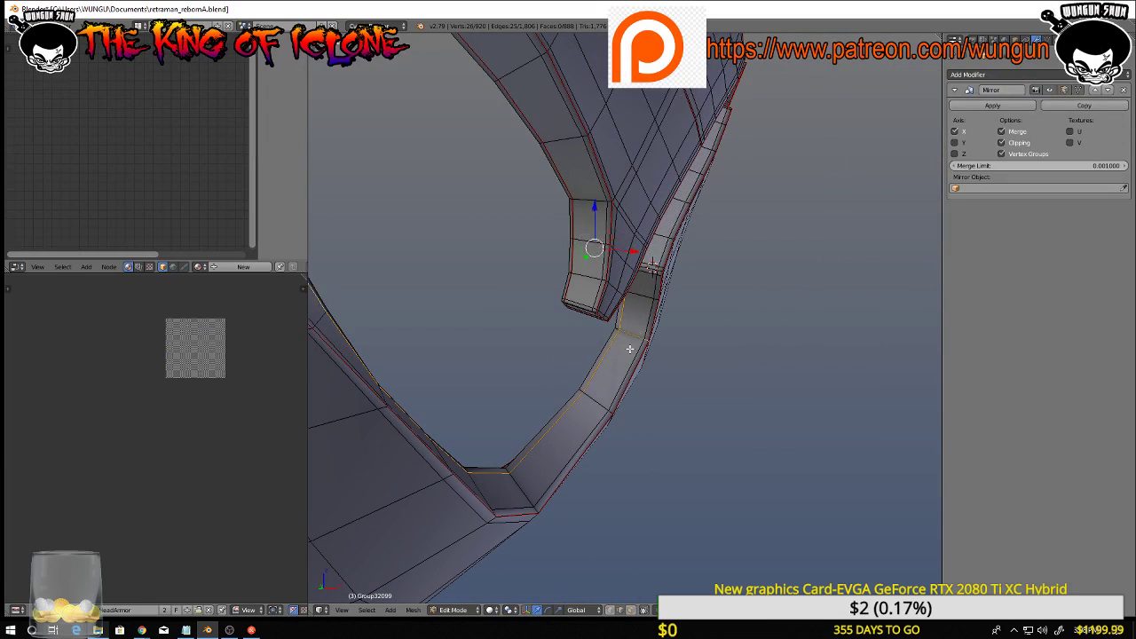
Mark the selected edge loop along the chin piece's inner side as a seam
key("ctrl+e")
left_click(630, 349)
scroll(649, 359, "down", 5)
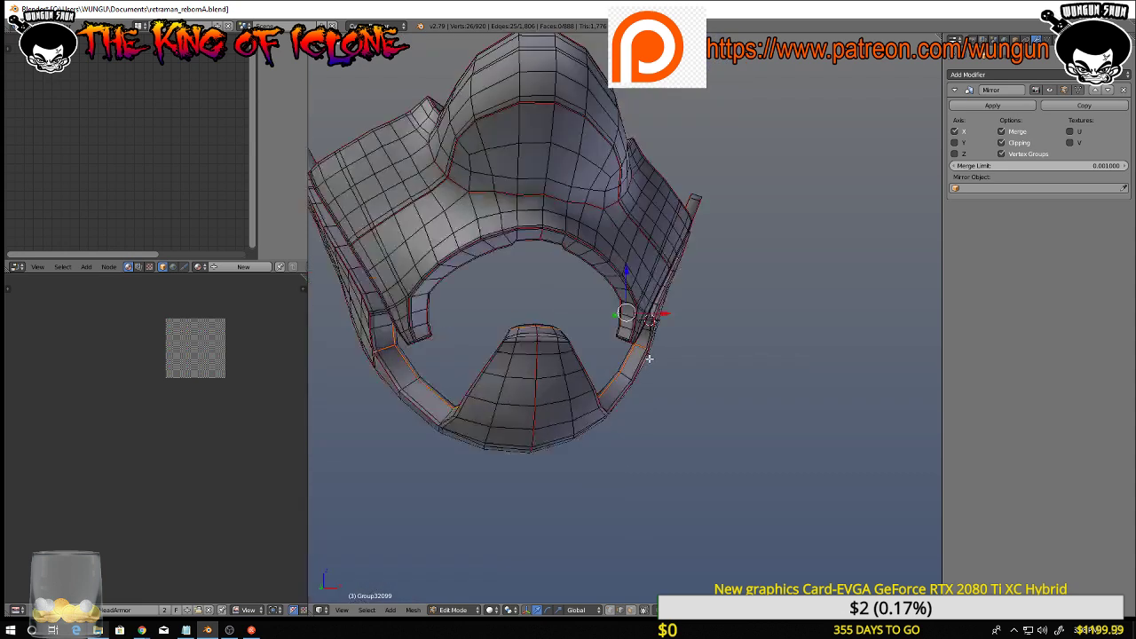
Start a new selection with the edges crossing the jaw strip beside the chin guard, covering its outer surface and upper rim
middle_click_drag(649, 359, 589, 368)
scroll(601, 393, "up", 2)
left_click(603, 397)
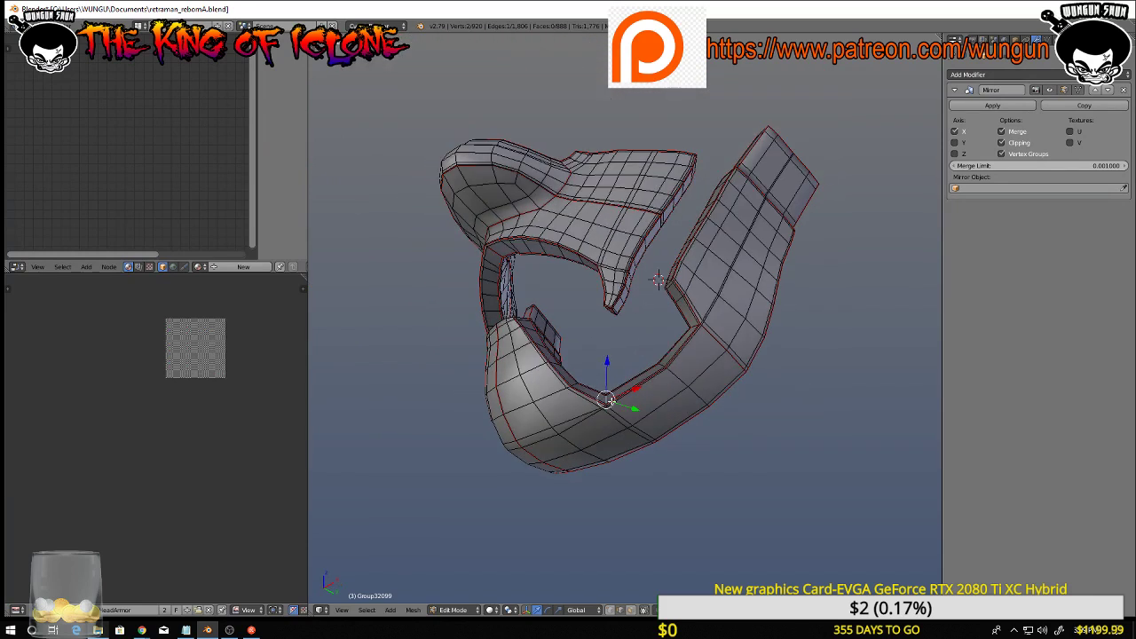
middle_click_drag(644, 433, 517, 428)
scroll(724, 450, "up", 2)
right_click(690, 391, "shift")
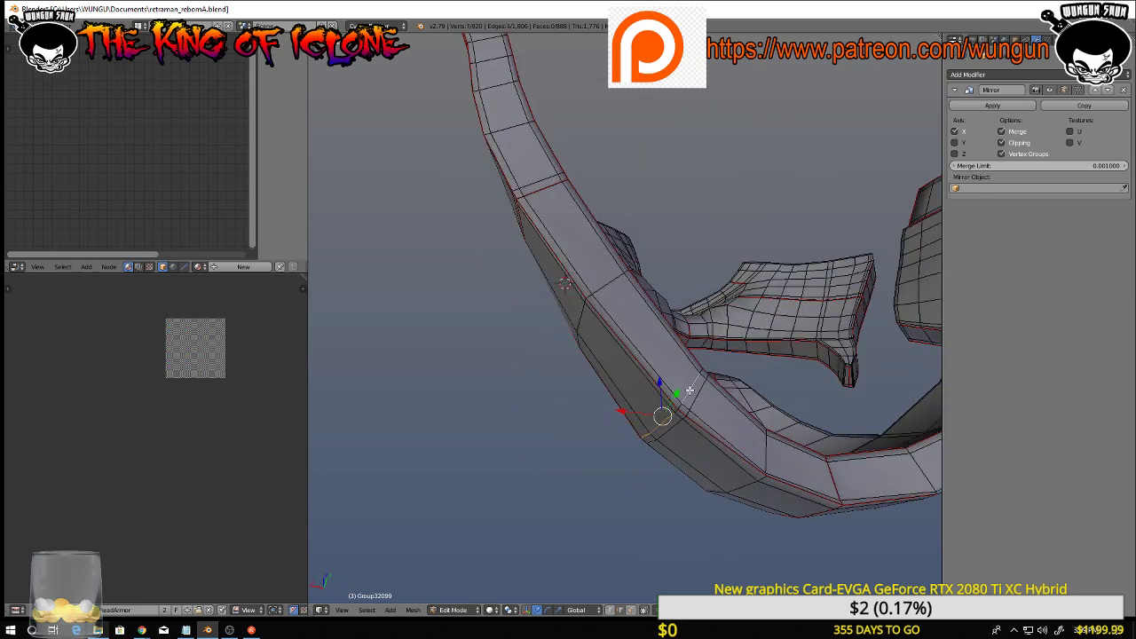
right_click(679, 404, "shift")
Extend the selection with the remaining crossing edges on the jaw strip's inner face and rims to complete the ring beside the chin guard
middle_click_drag(679, 404, 658, 482)
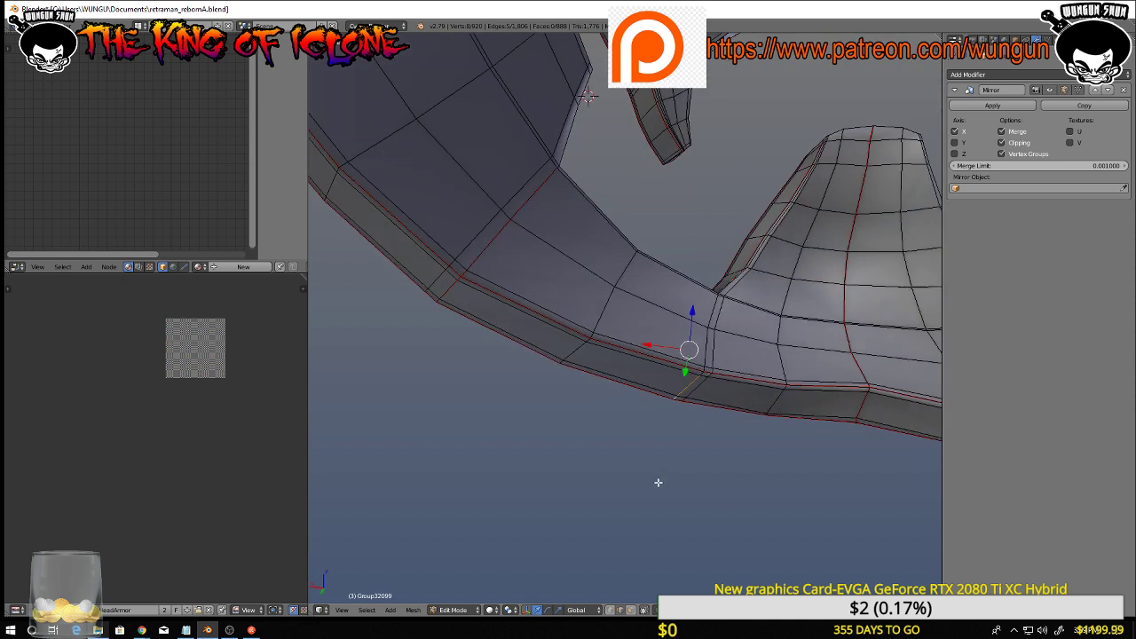
right_click(702, 373, "shift")
right_click(706, 352, "shift")
right_click(713, 317, "shift")
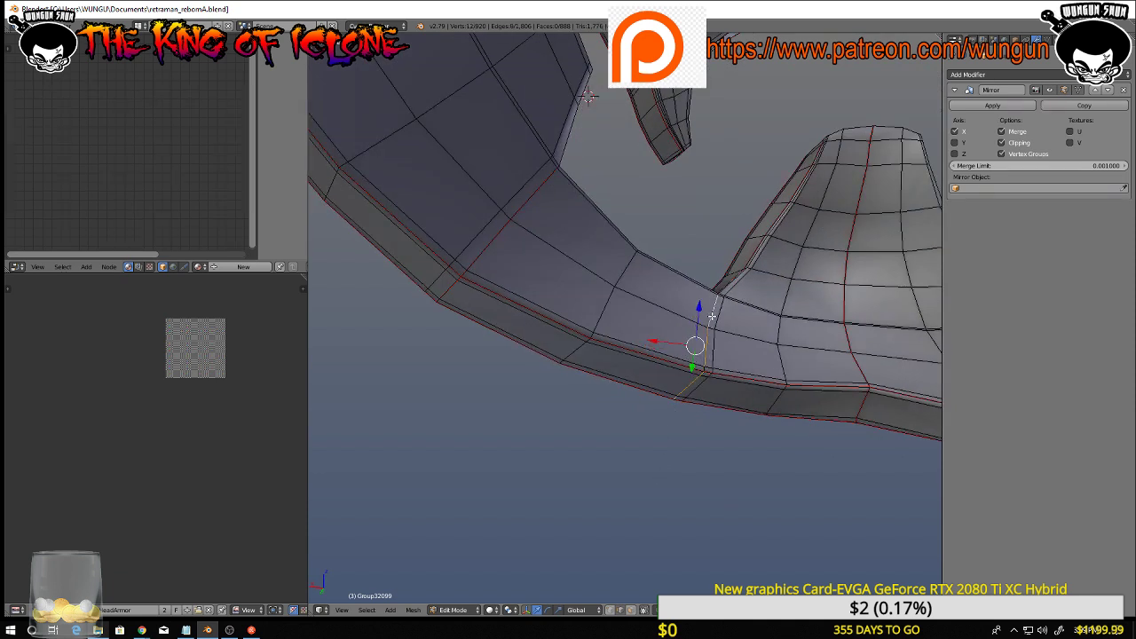
mouse_move(713, 317)
middle_mouse_down()
mouse_move(706, 379)
mouse_move(715, 321)
middle_mouse_up()
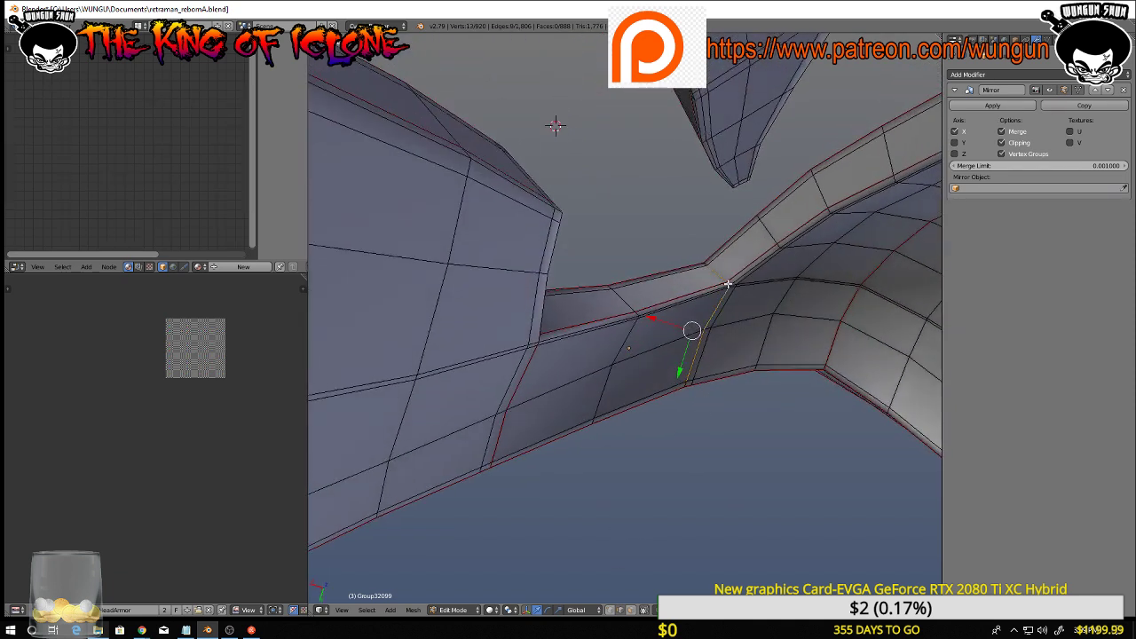
right_click(704, 263, "shift")
middle_click_drag(717, 269, 685, 256)
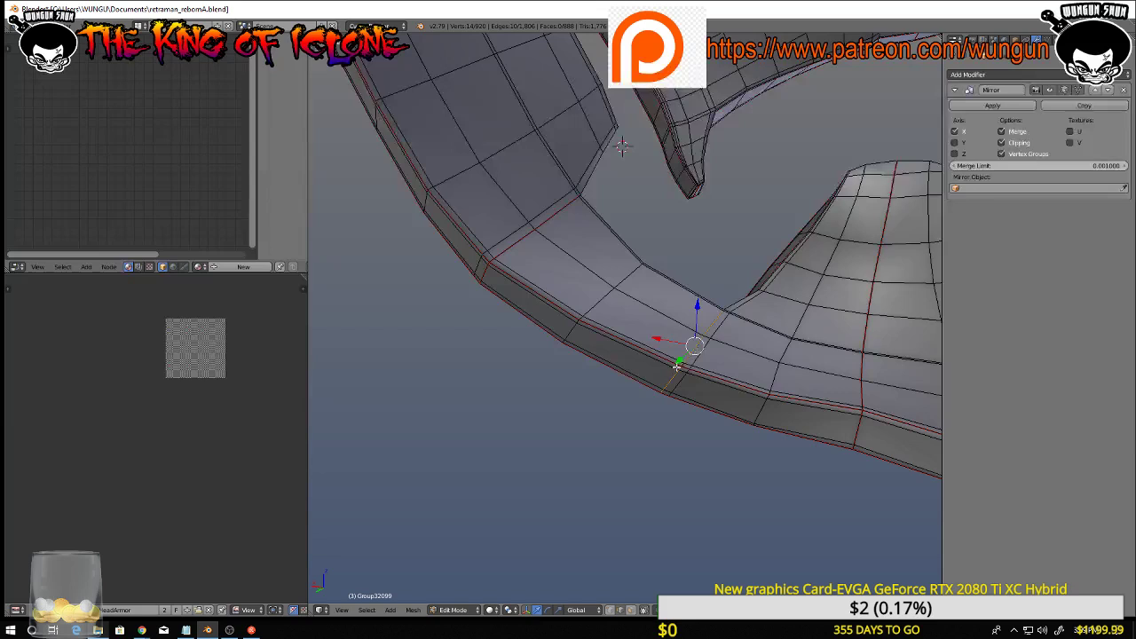
Add the matching edge ring on the chin guard's opposite side, mark both rings as seams and clear the selection
middle_click_drag(650, 374, 468, 461)
scroll(711, 363, "down", 5)
scroll(730, 396, "up", 4)
scroll(660, 211, "up", 4)
middle_click_drag(659, 210, 763, 360)
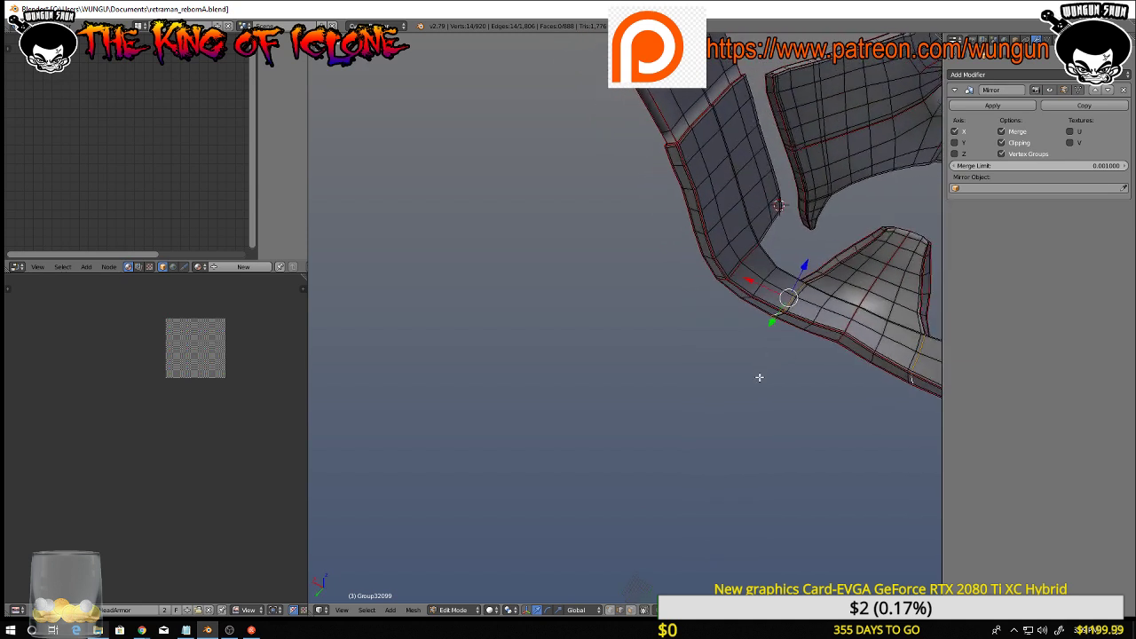
key("ctrl+e")
left_click(759, 378)
scroll(717, 377, "down", 7)
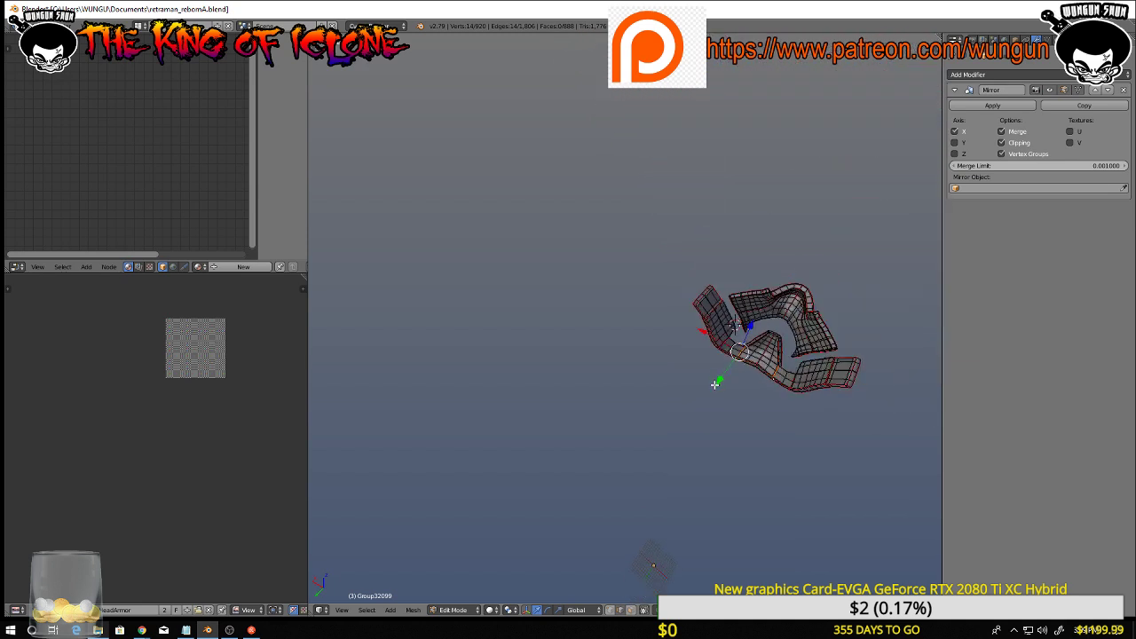
middle_click_drag(714, 355, 703, 433)
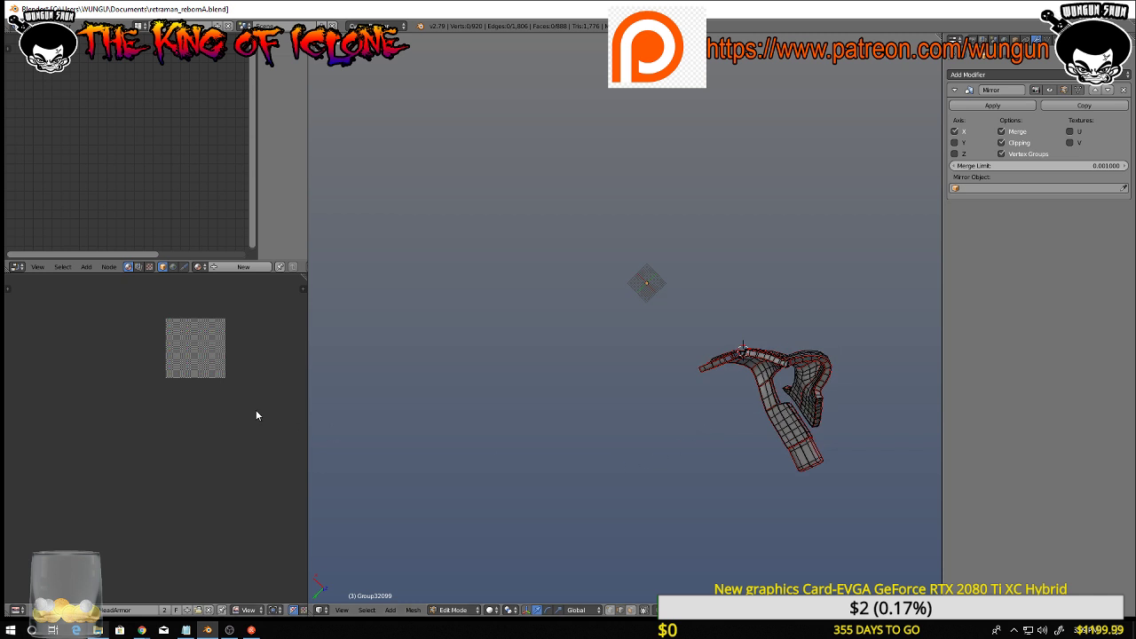
Replace the HeadArmor image in the UV editor with a new 2048 by 2048 px UV Grid image named Facearmor
scroll(255, 414, "up", 5)
key("Home")
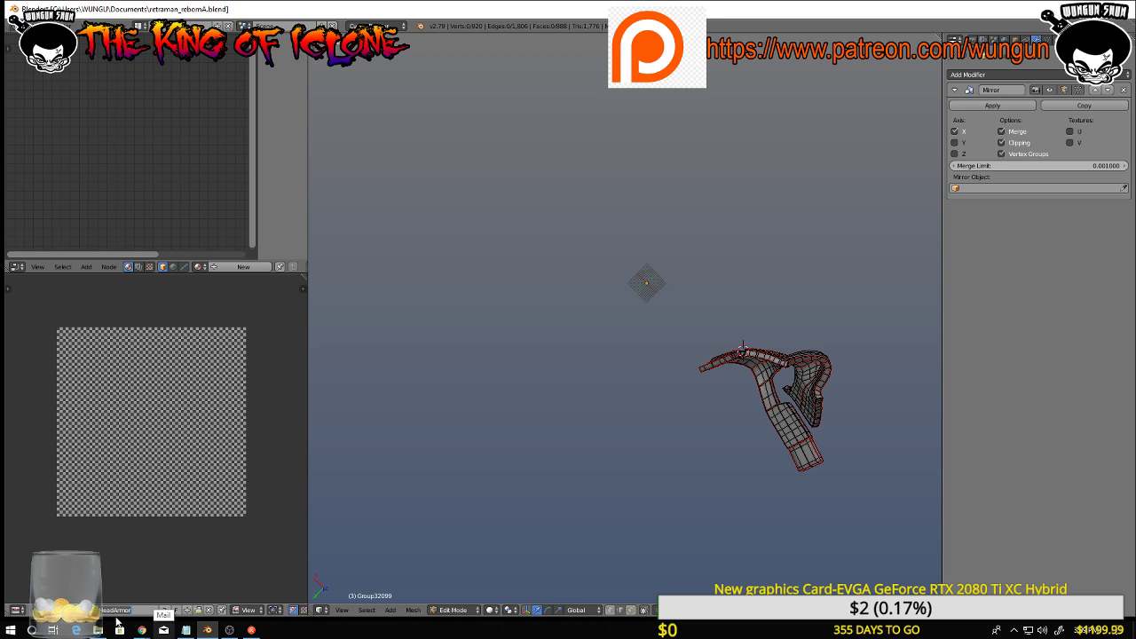
left_click(211, 615)
left_click(113, 612)
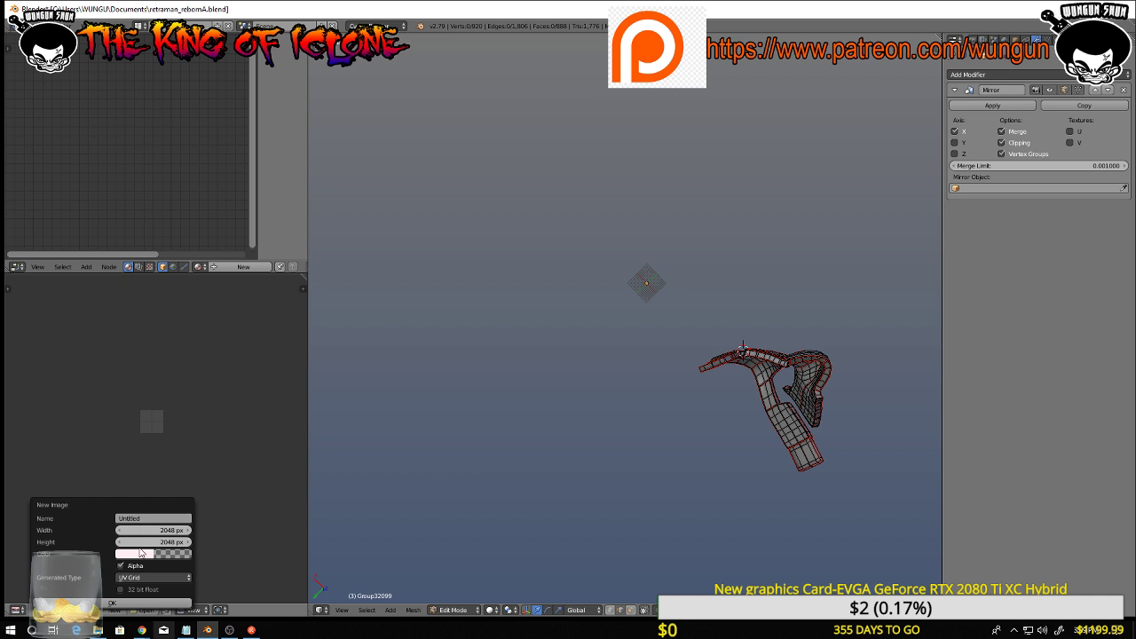
left_click(145, 519)
type("Facearmor")
key("Return")
left_click(153, 605)
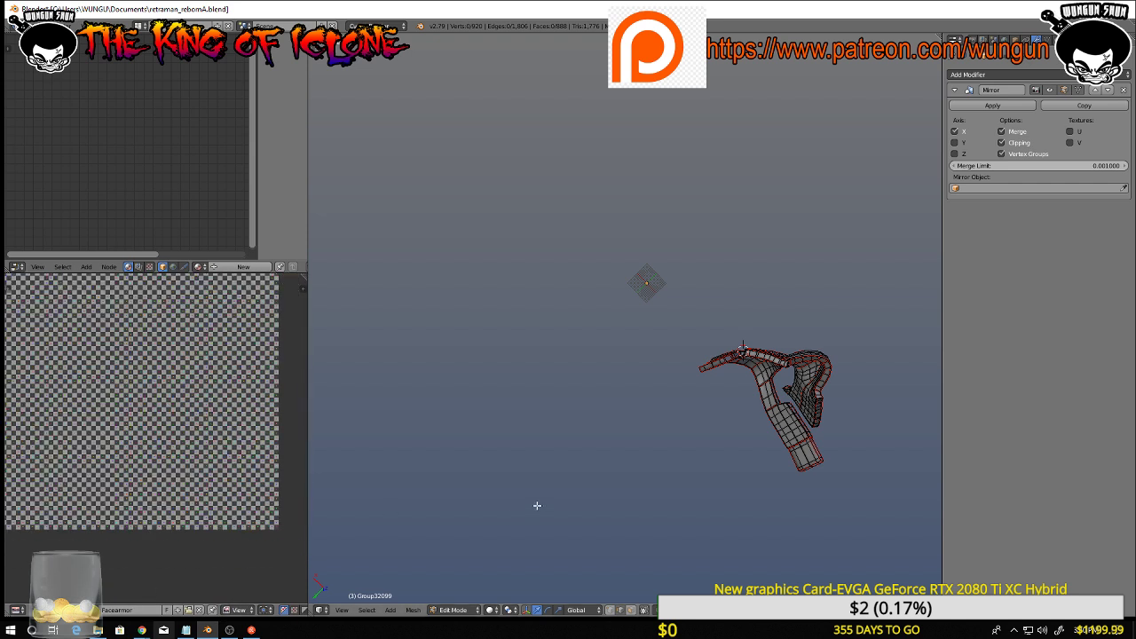
Unwrap the entire face armor mesh onto the Facearmor image and widen the UV editor
key("a")
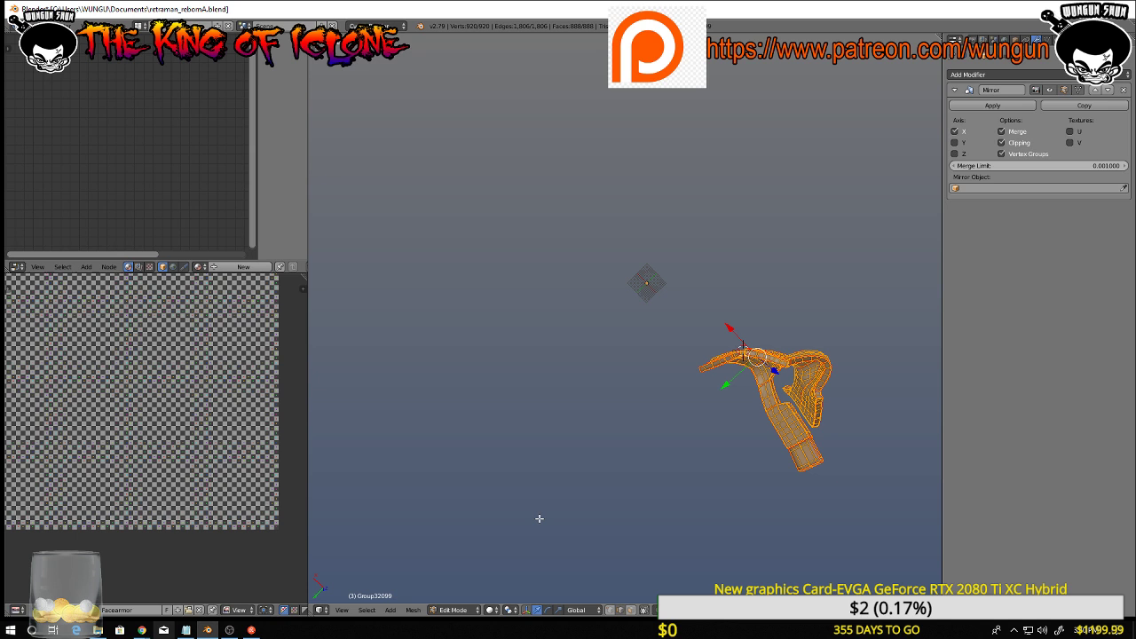
key("u")
left_click(514, 492)
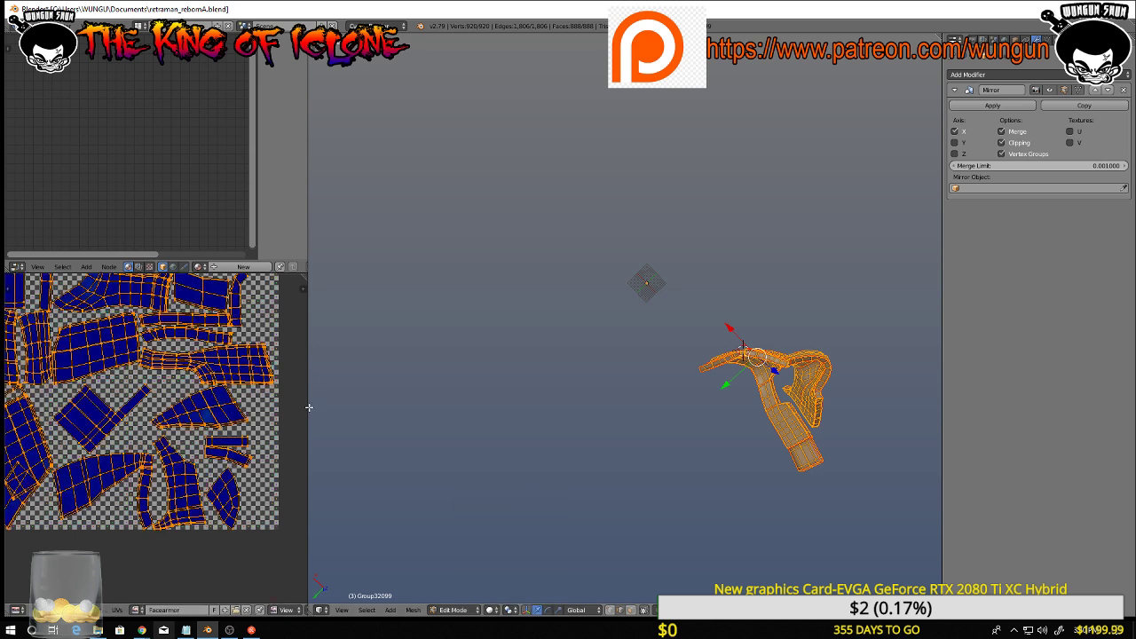
left_click_drag(307, 408, 733, 408)
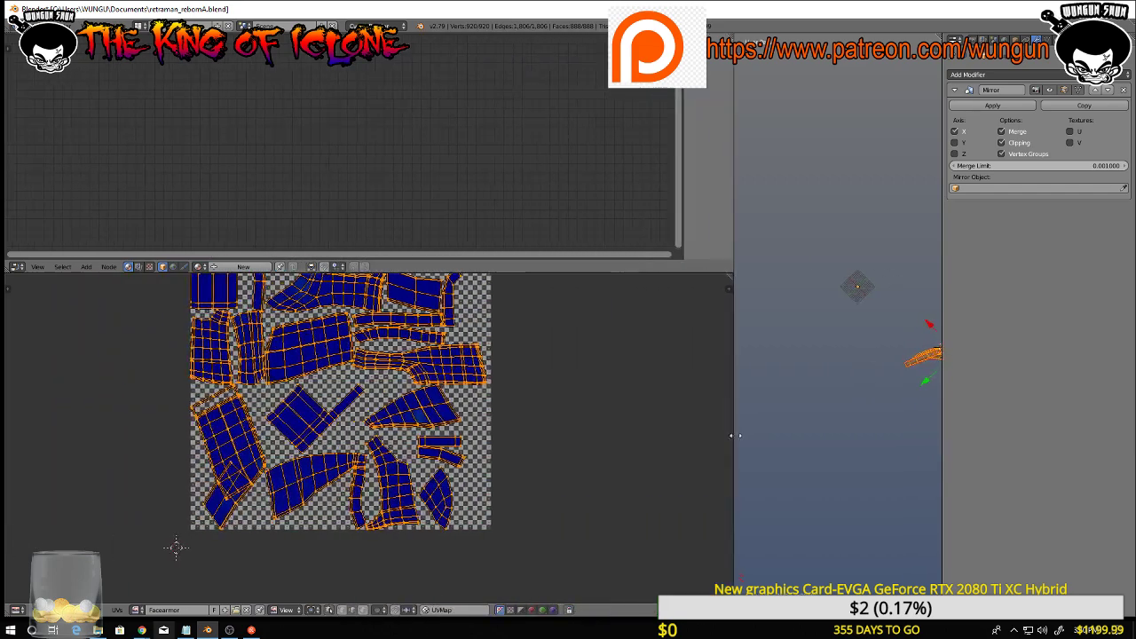
key("Home")
middle_click_drag(577, 453, 741, 246)
scroll(582, 463, "up", 3)
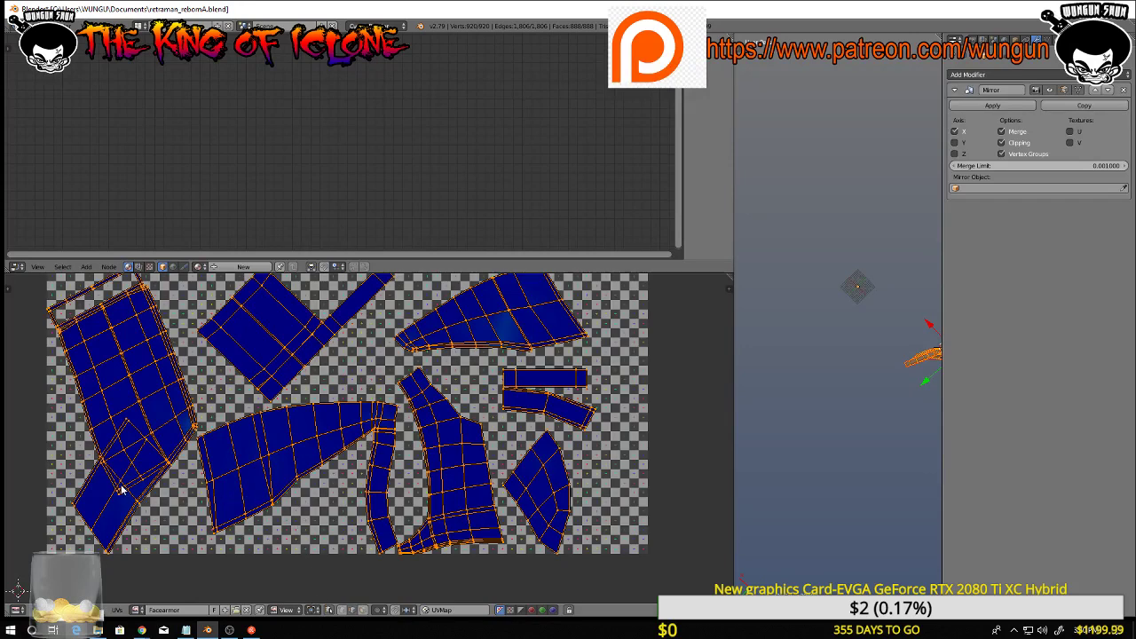
Pick an edge where the UV island folds over itself and try to select the linked island
middle_click_drag(123, 490, 286, 499)
right_click(289, 481)
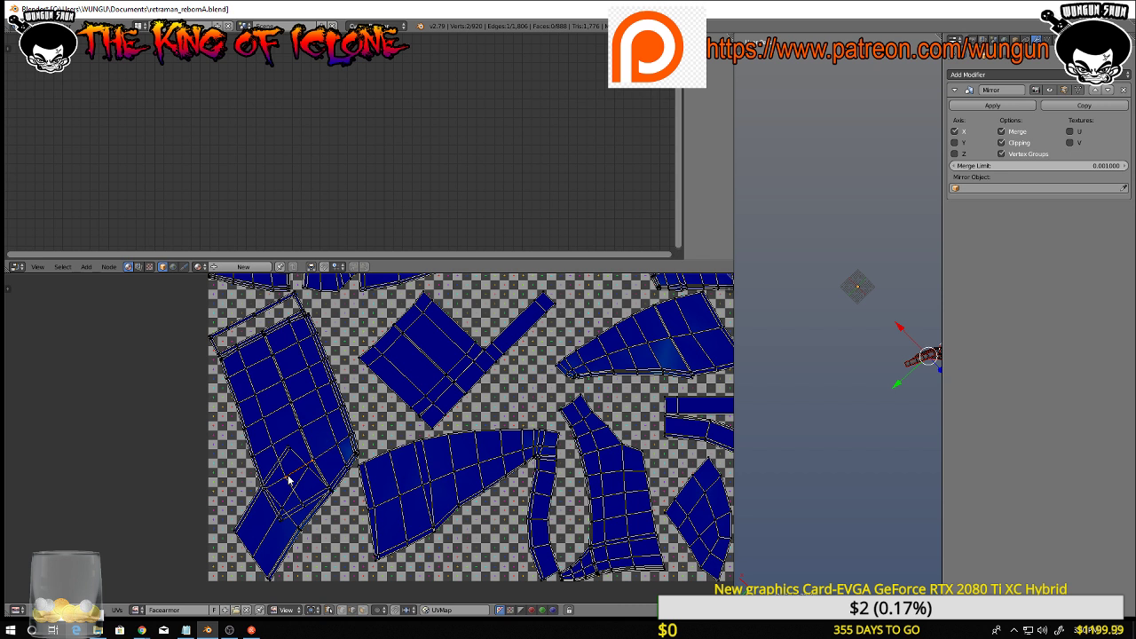
right_click(306, 425)
key("l")
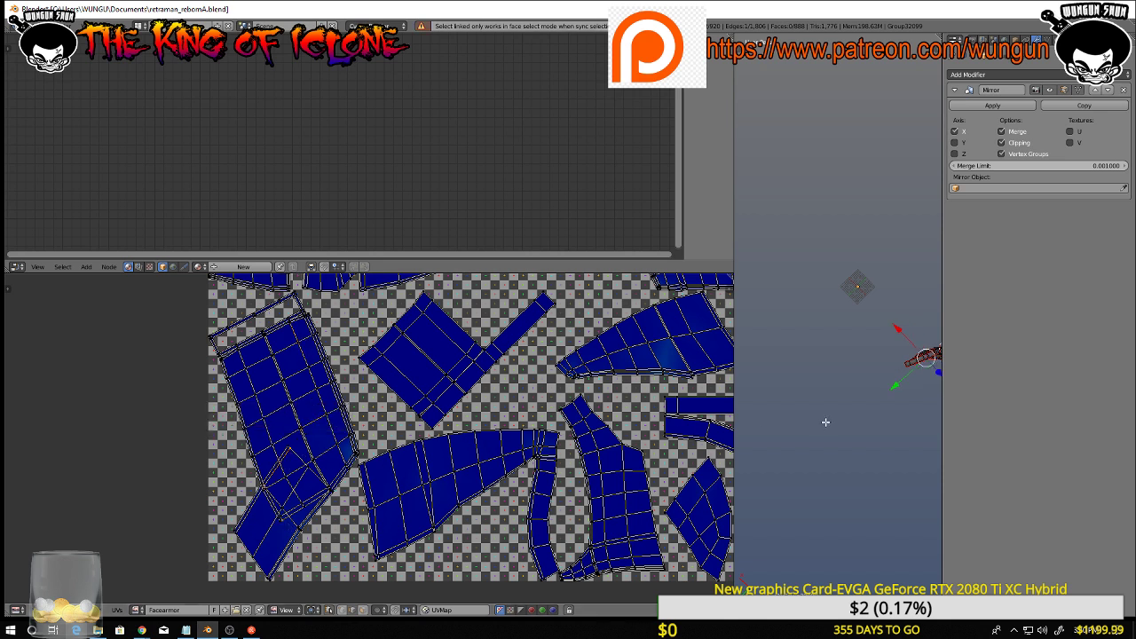
Examine where the selected UV edge lies on the 3D face armor mesh, enlarging the 3D view to inspect it
middle_click_drag(825, 422, 809, 422)
middle_click_drag(640, 448, 580, 406)
scroll(386, 400, "up", 5)
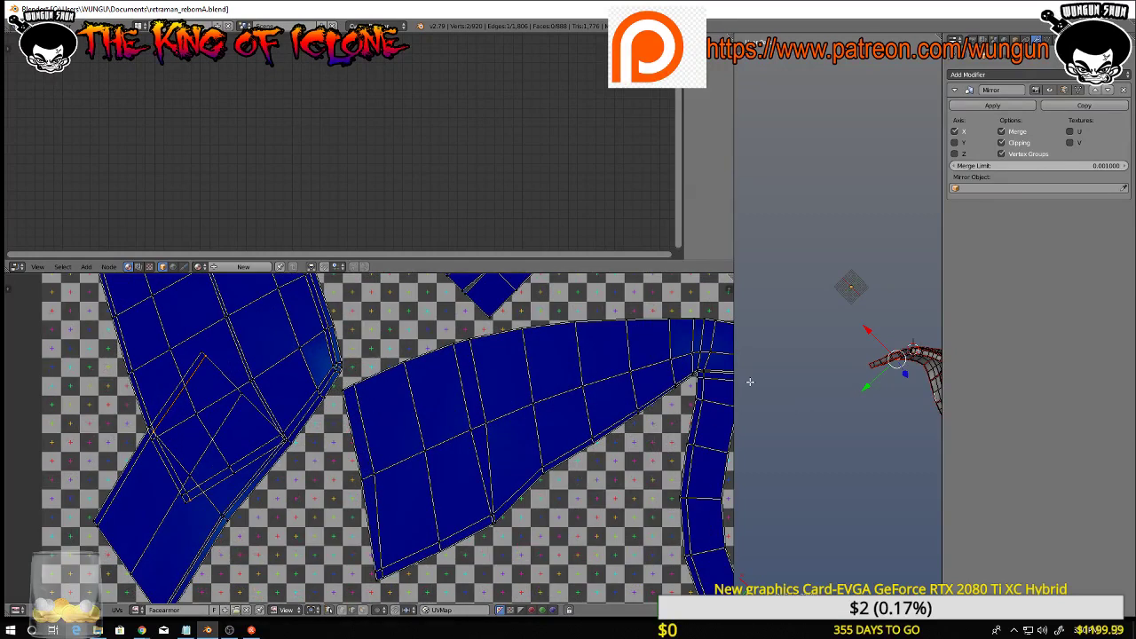
left_click_drag(733, 382, 369, 382)
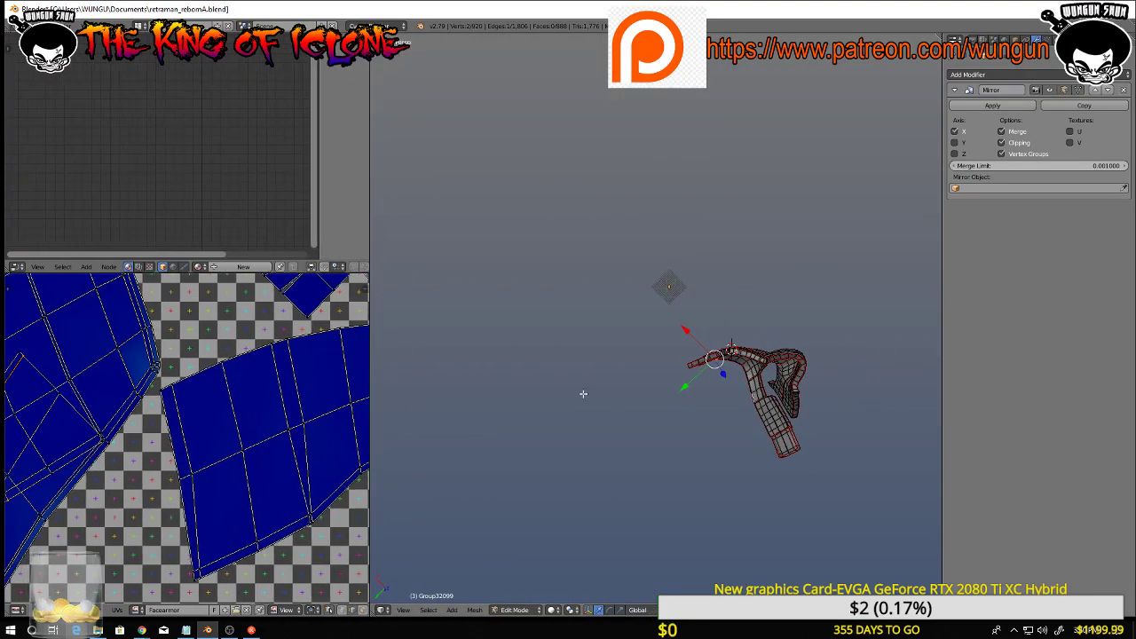
scroll(674, 373, "up", 5)
middle_click_drag(729, 327, 473, 351)
scroll(766, 467, "up", 2)
scroll(766, 467, "up", 4)
middle_click_drag(715, 423, 854, 395, "shift")
scroll(125, 497, "down", 2)
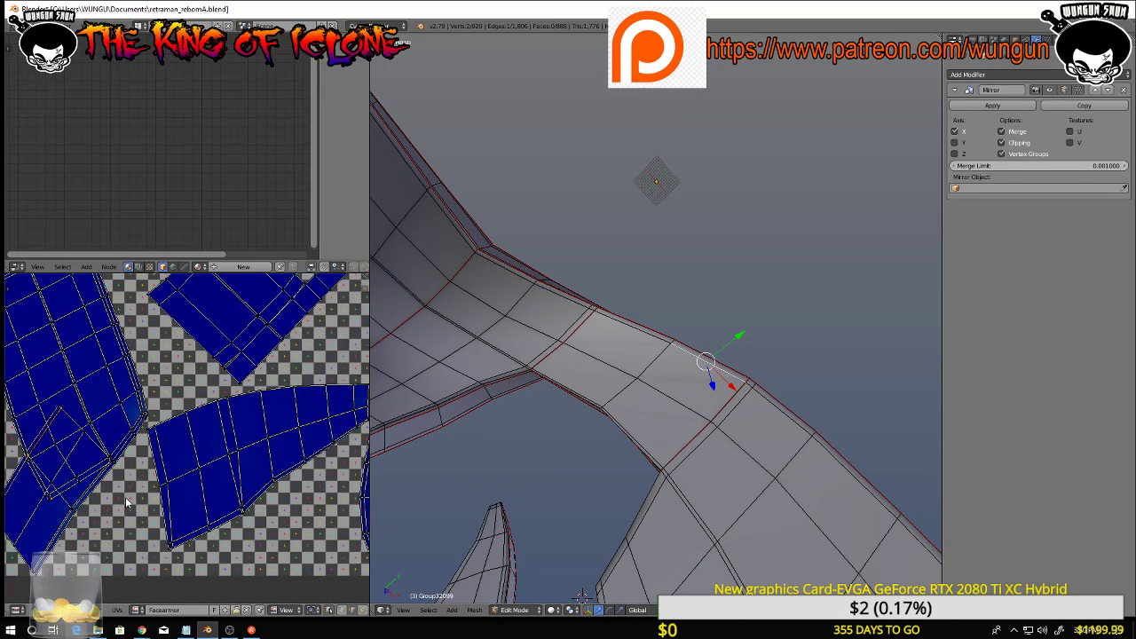
middle_click_drag(639, 417, 674, 464)
middle_click_drag(662, 475, 621, 371)
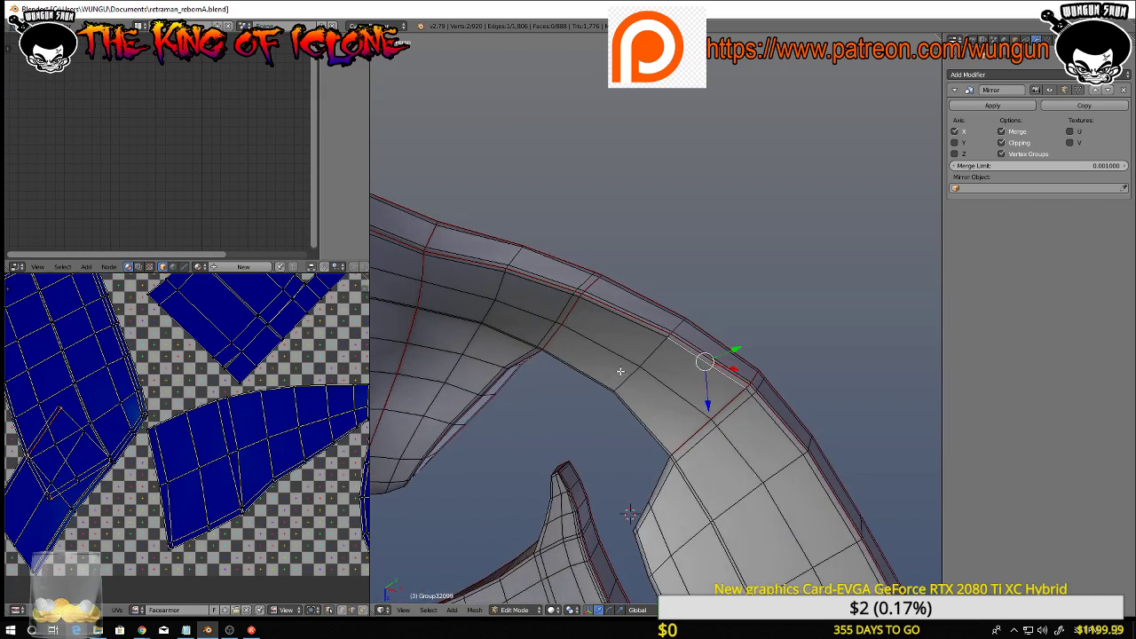
Select the edge loop across the narrow side strap, add edges of the overlapping UV island, and mark the selection as seams
right_click(624, 376, "alt")
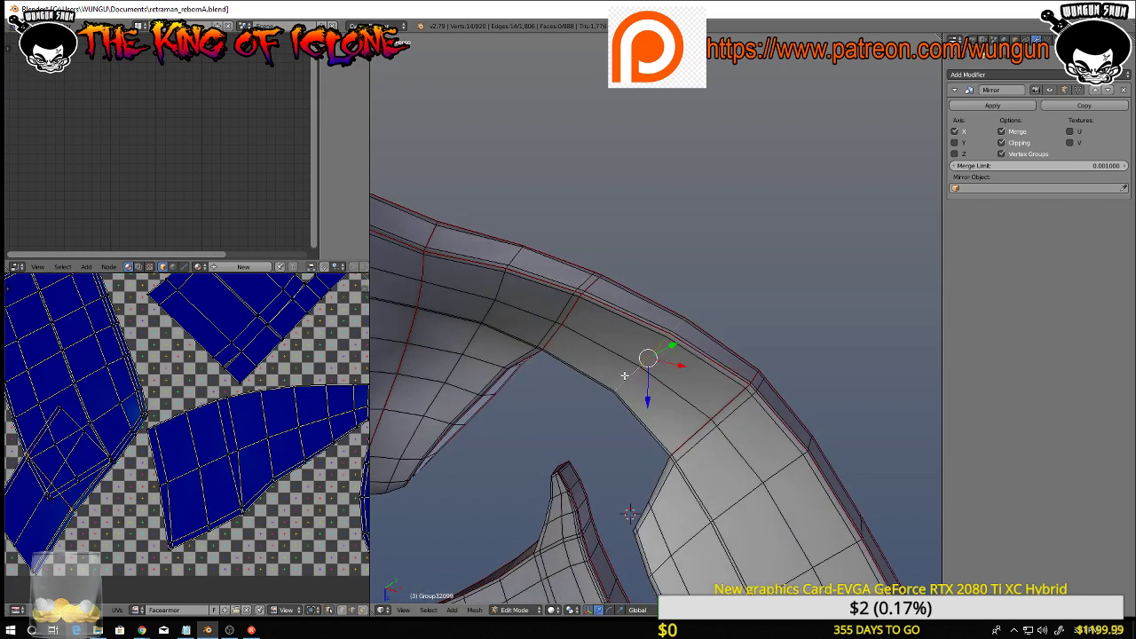
scroll(730, 326, "down", 4)
middle_click_drag(730, 326, 568, 435)
scroll(452, 411, "up", 4)
scroll(542, 421, "up", 5)
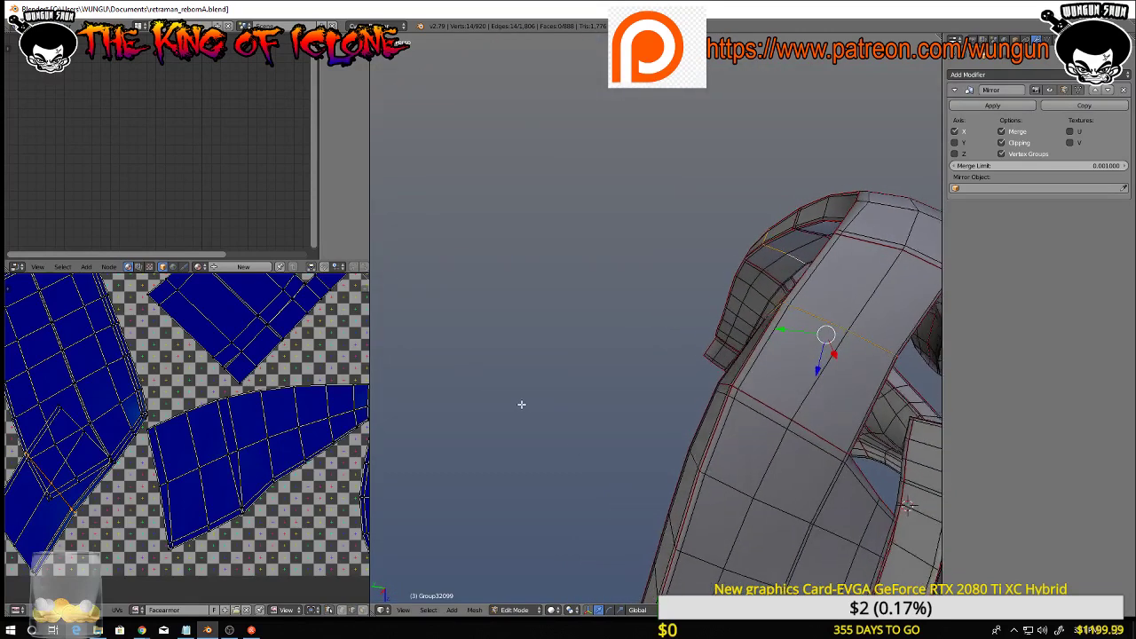
middle_click_drag(520, 405, 469, 423)
scroll(528, 407, "down", 4)
scroll(563, 447, "up", 2)
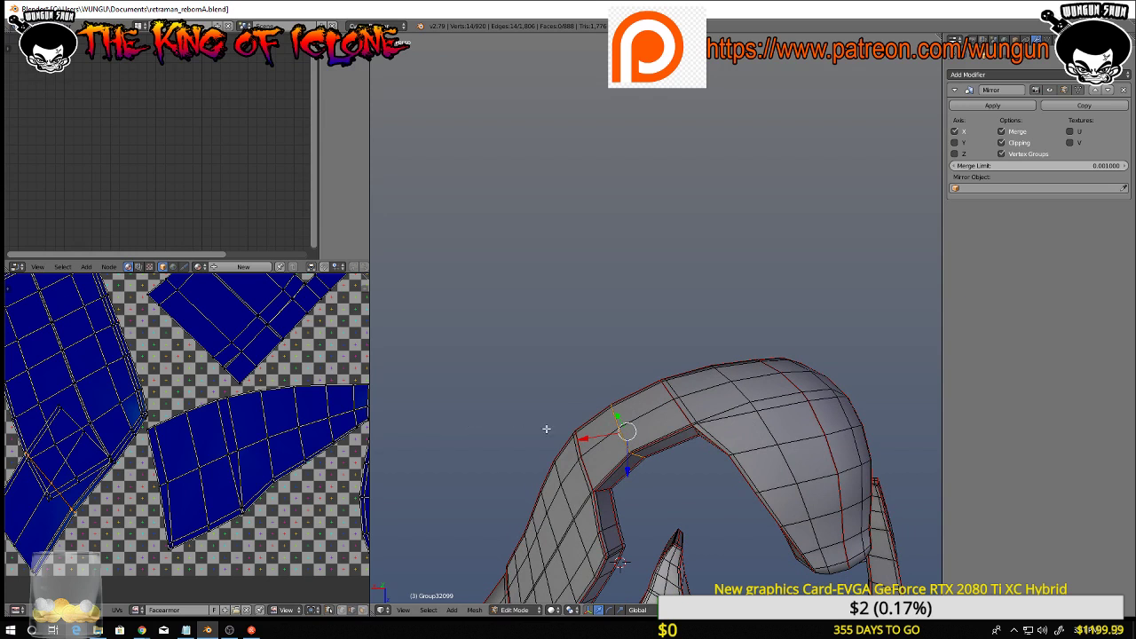
right_click(75, 423, "shift")
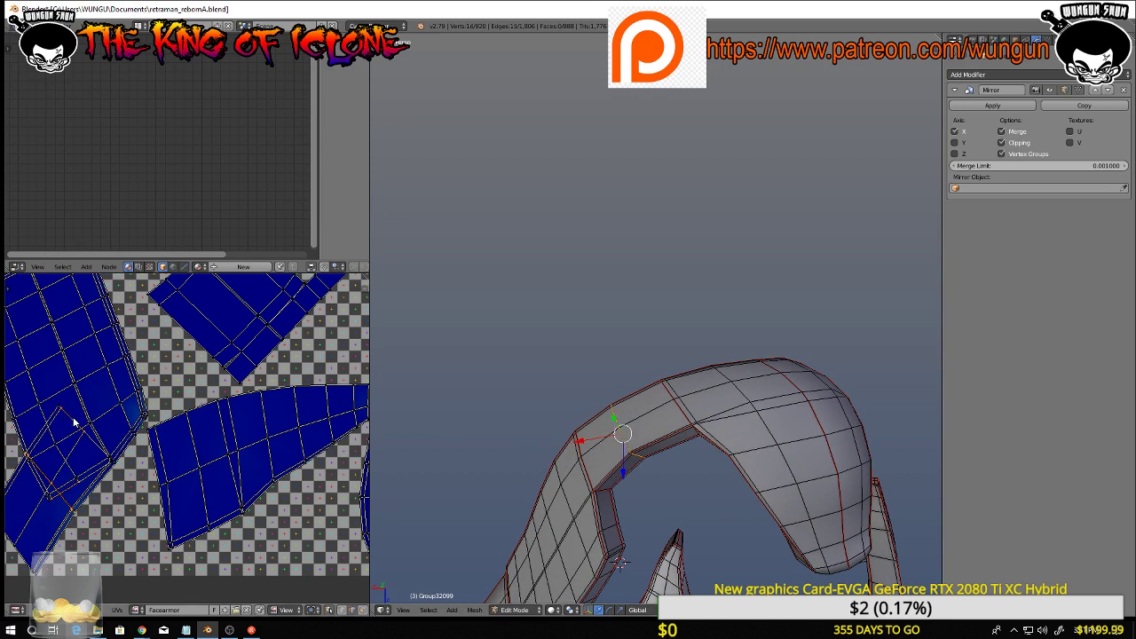
right_click(93, 445, "shift")
middle_click_drag(703, 423, 606, 406)
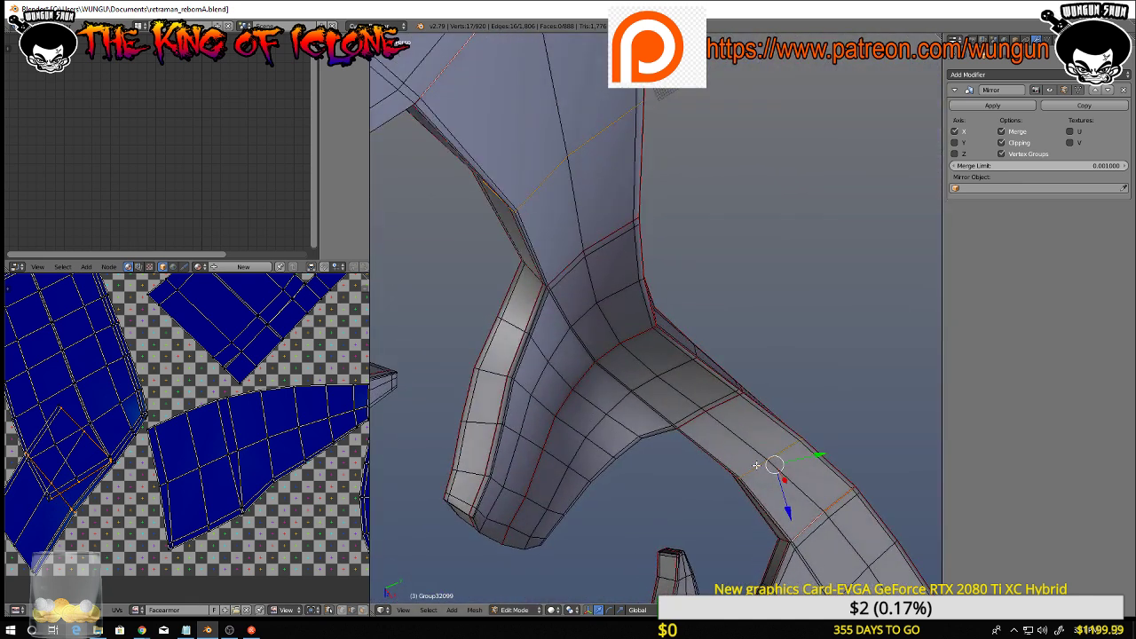
key("ctrl+e")
left_click(736, 421)
Select the whole face armor mesh in front view and apply Smart UV Project with an angle limit of 66 and zero island margin
middle_click_drag(798, 410, 926, 440)
scroll(834, 401, "down", 10)
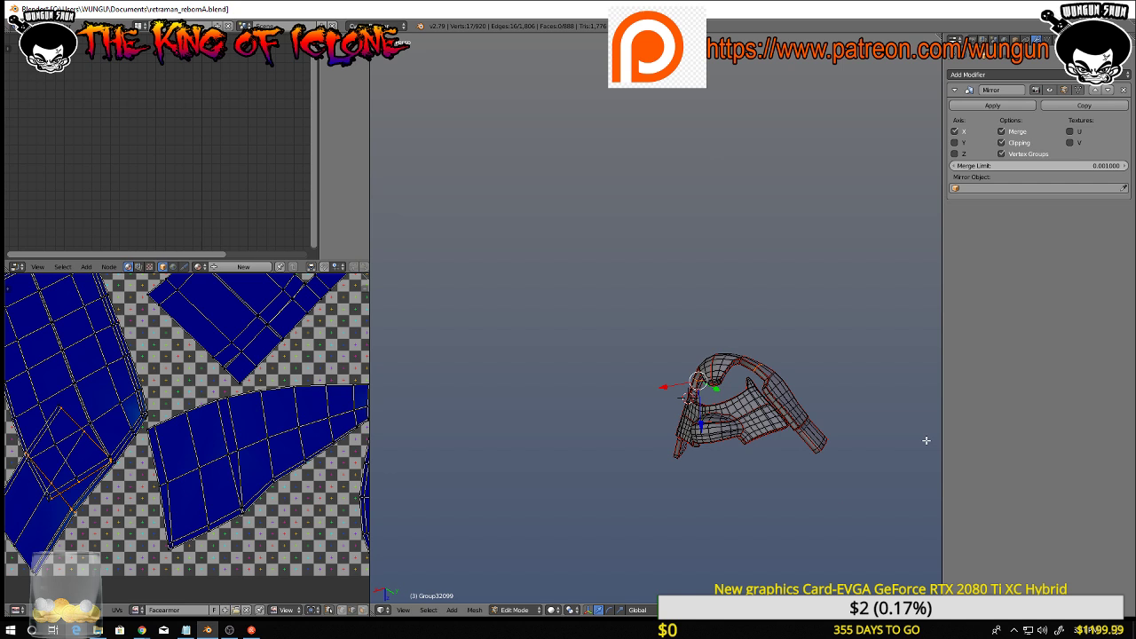
key("KP_1")
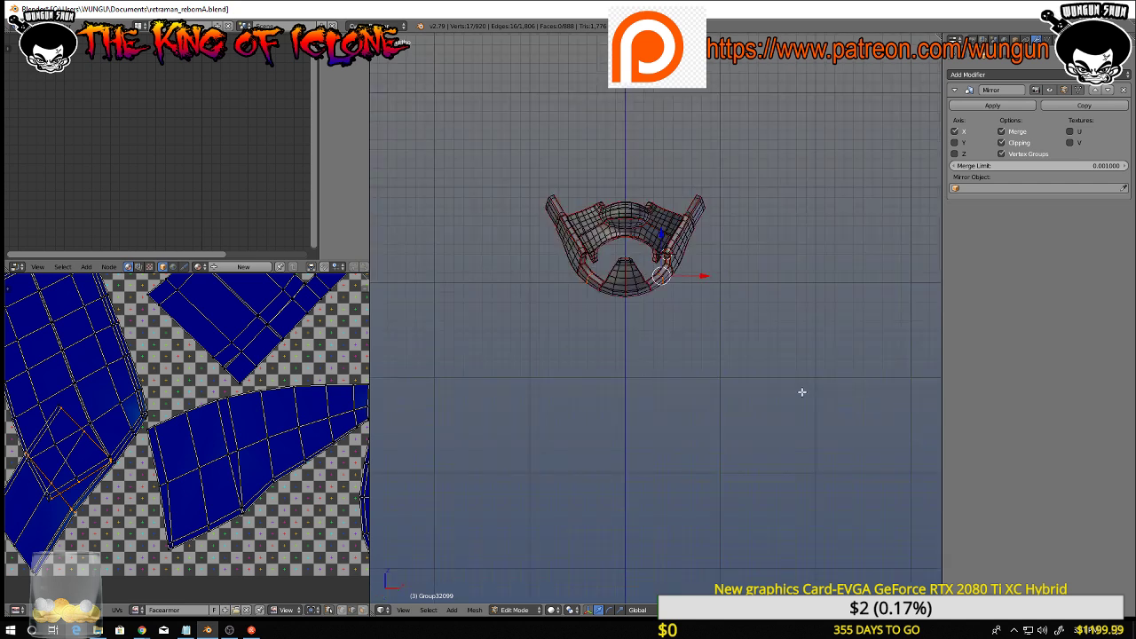
scroll(691, 331, "up", 4)
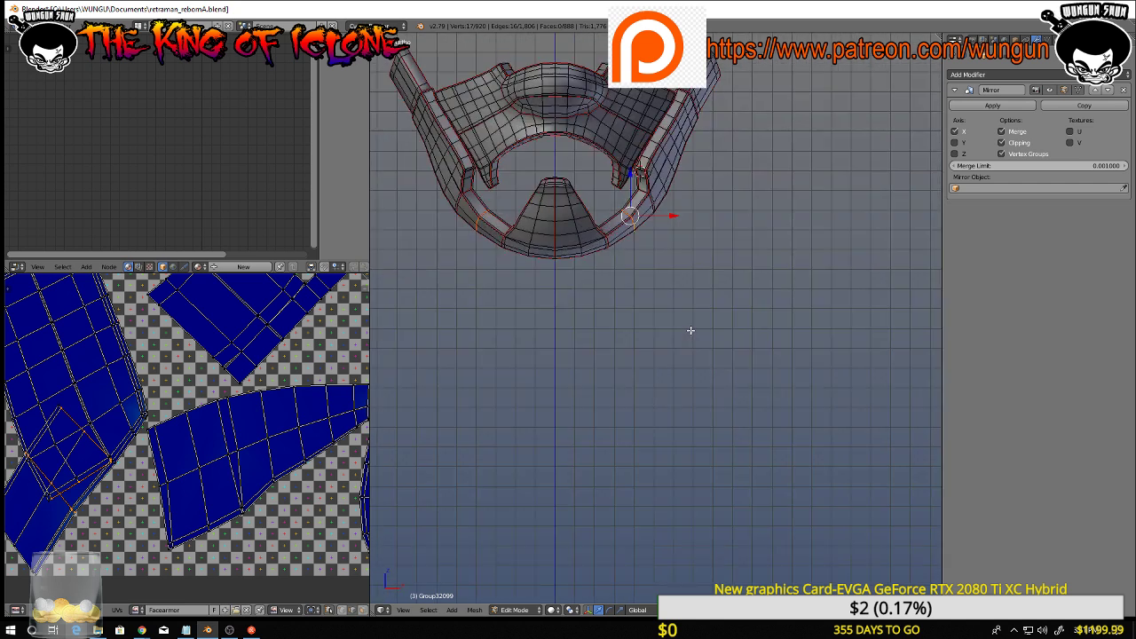
scroll(691, 330, "down", 3)
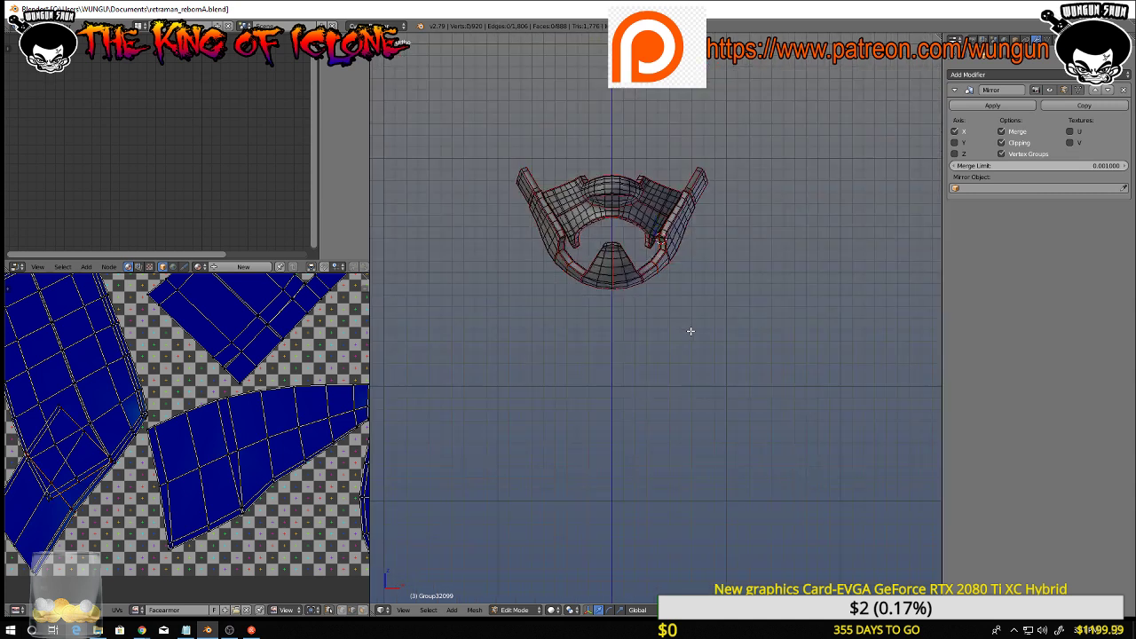
key("a")
key("u")
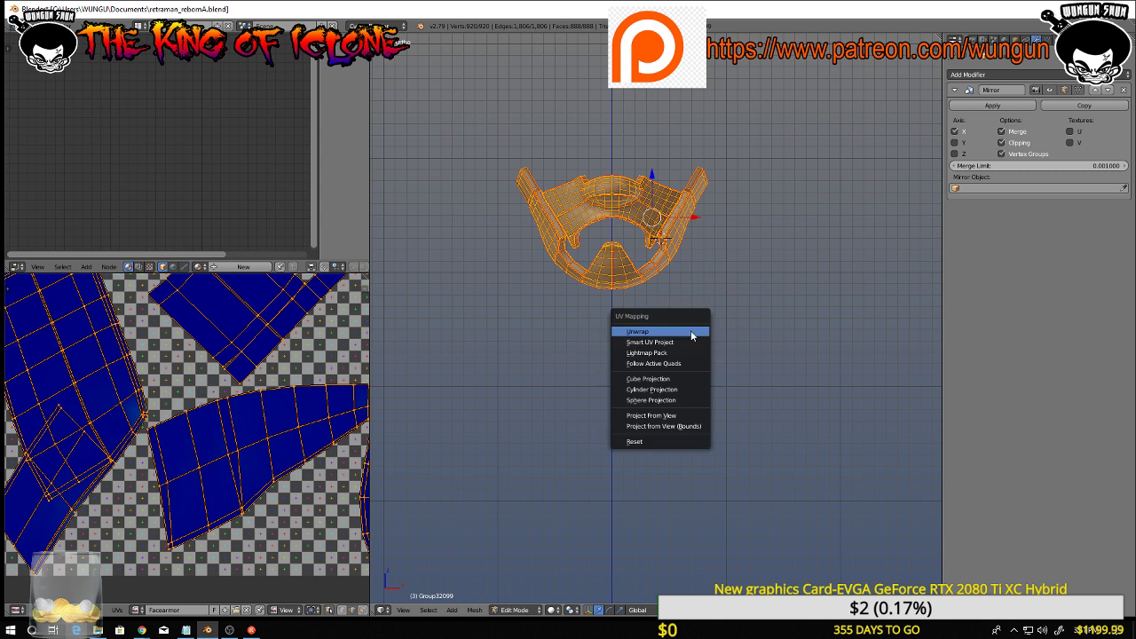
left_click(688, 341)
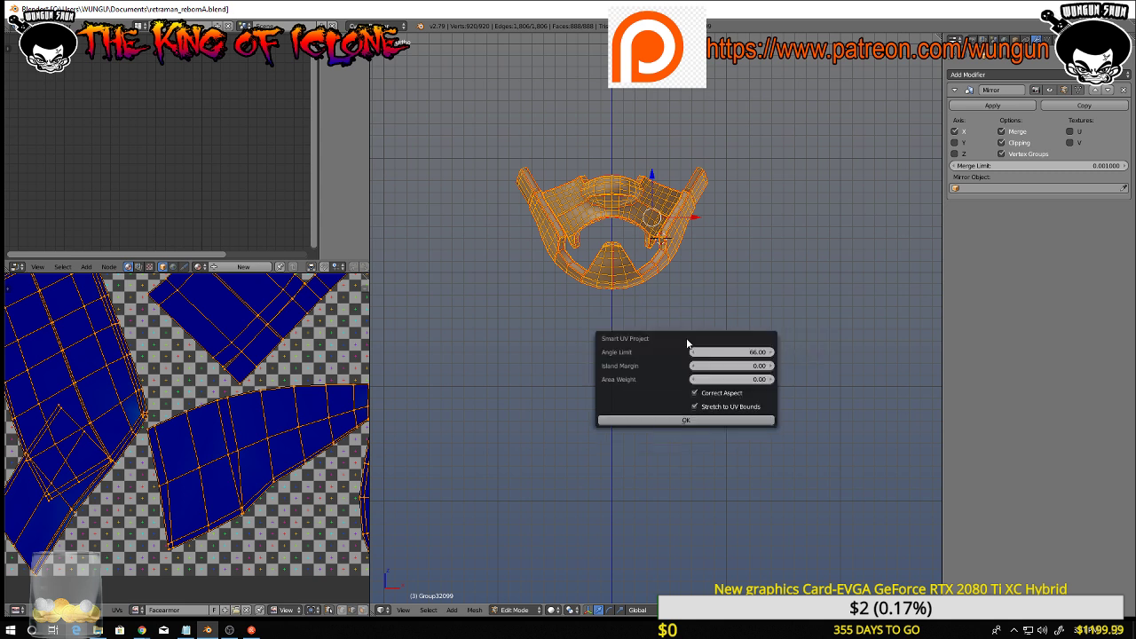
left_click(689, 419)
scroll(286, 415, "down", 2)
scroll(285, 415, "down", 3)
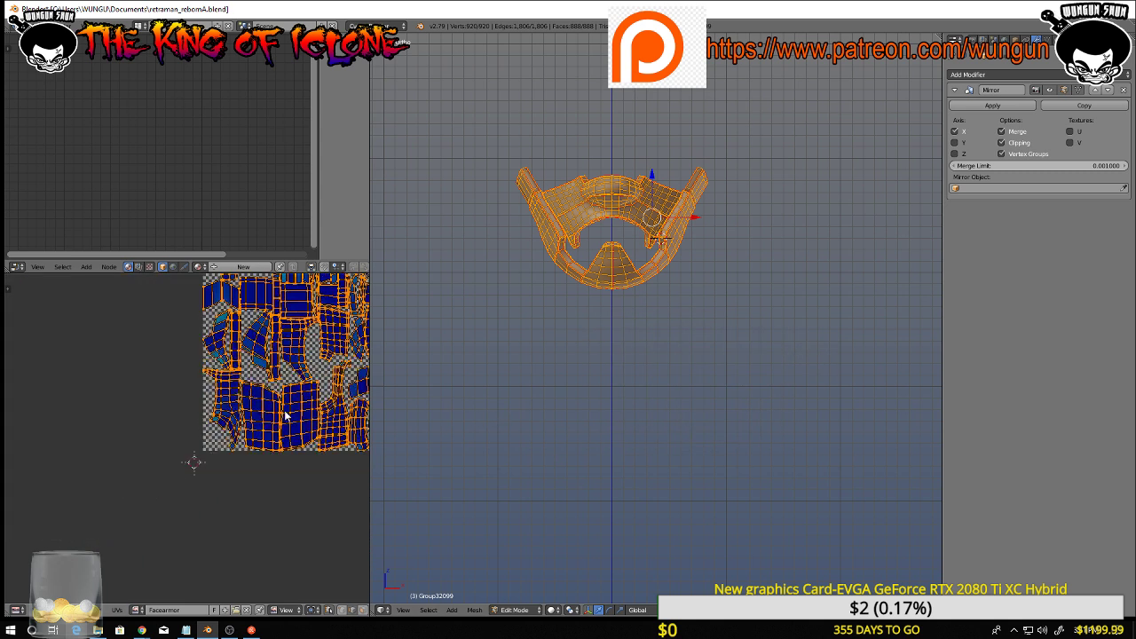
scroll(329, 308, "up", 5)
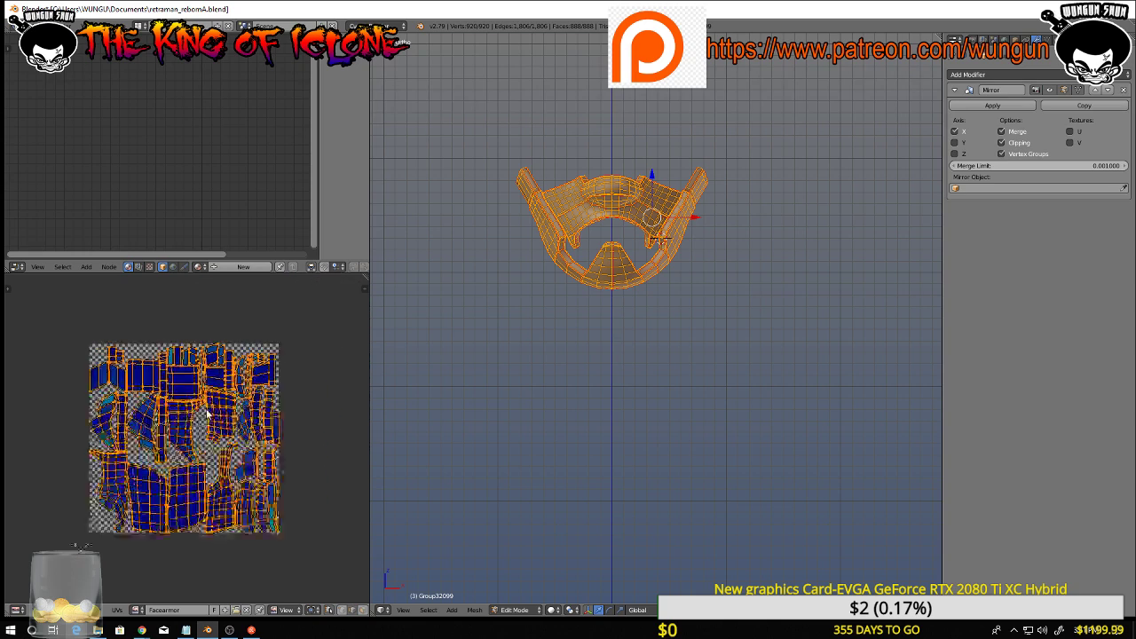
middle_click_drag(331, 308, 180, 478)
scroll(506, 368, "up", 2)
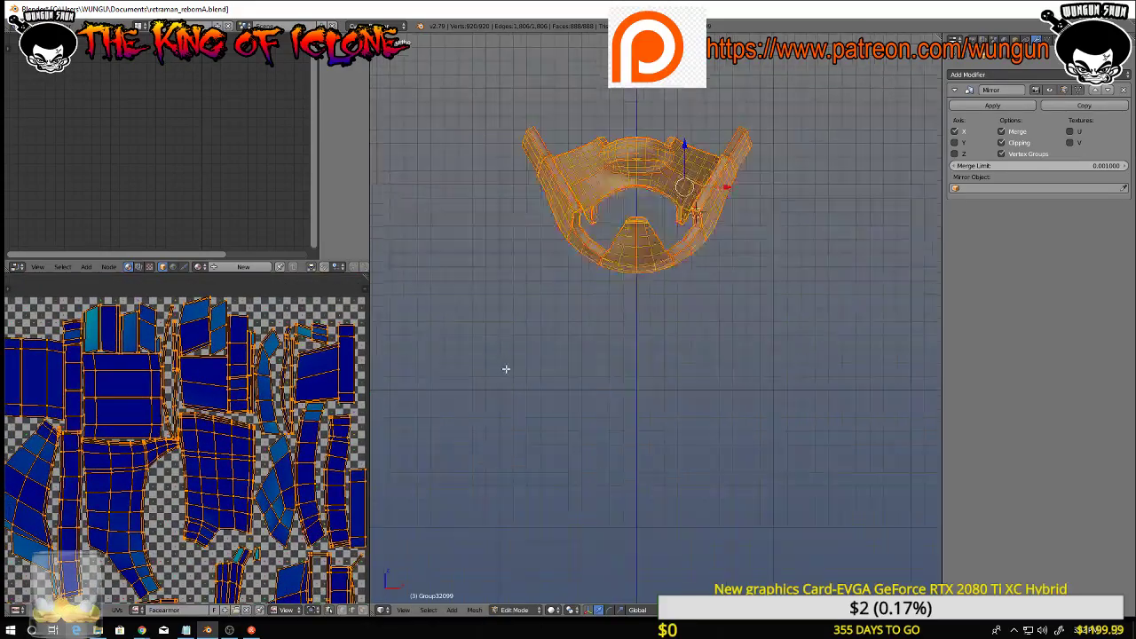
Create a new material for the face armor and add an Image Texture node to it
middle_click_drag(517, 305, 640, 389, "shift")
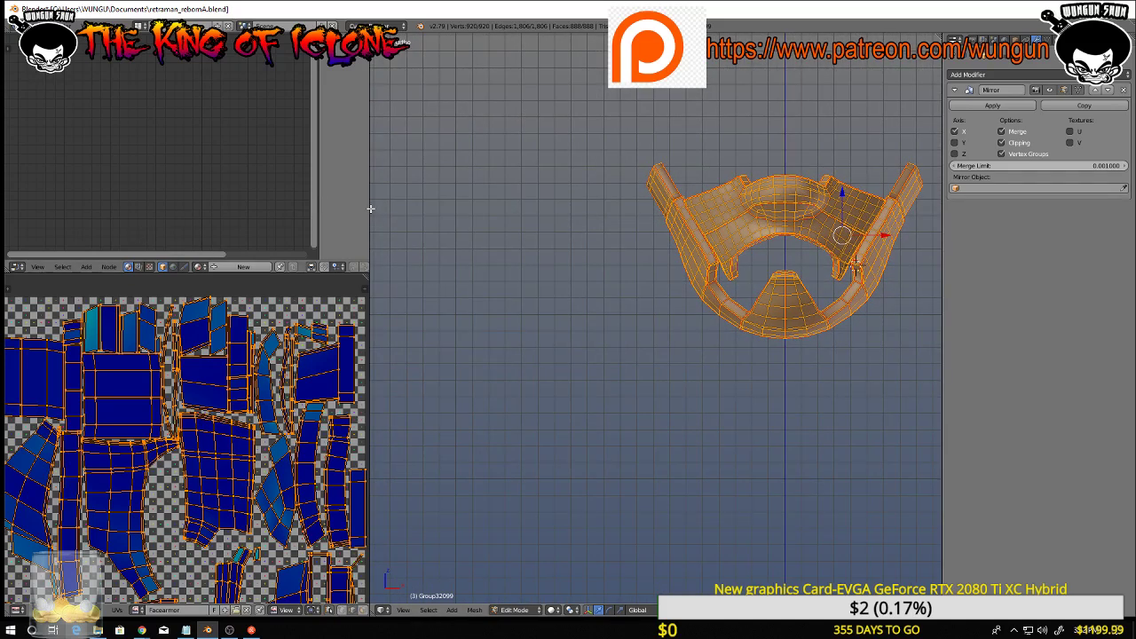
left_click_drag(367, 208, 690, 213)
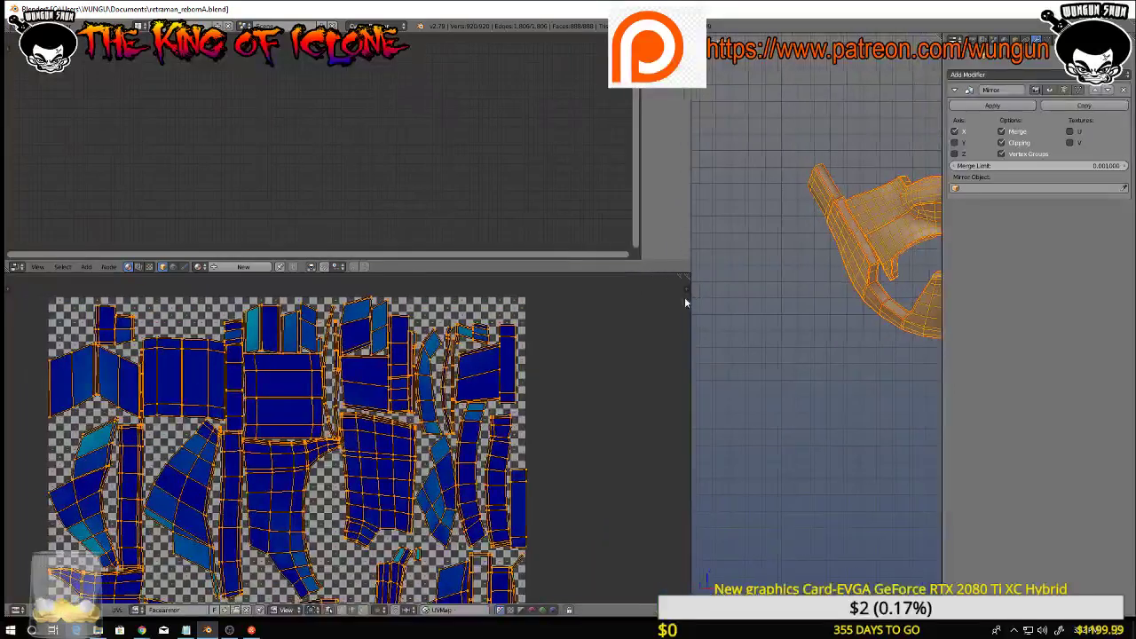
left_click(227, 267)
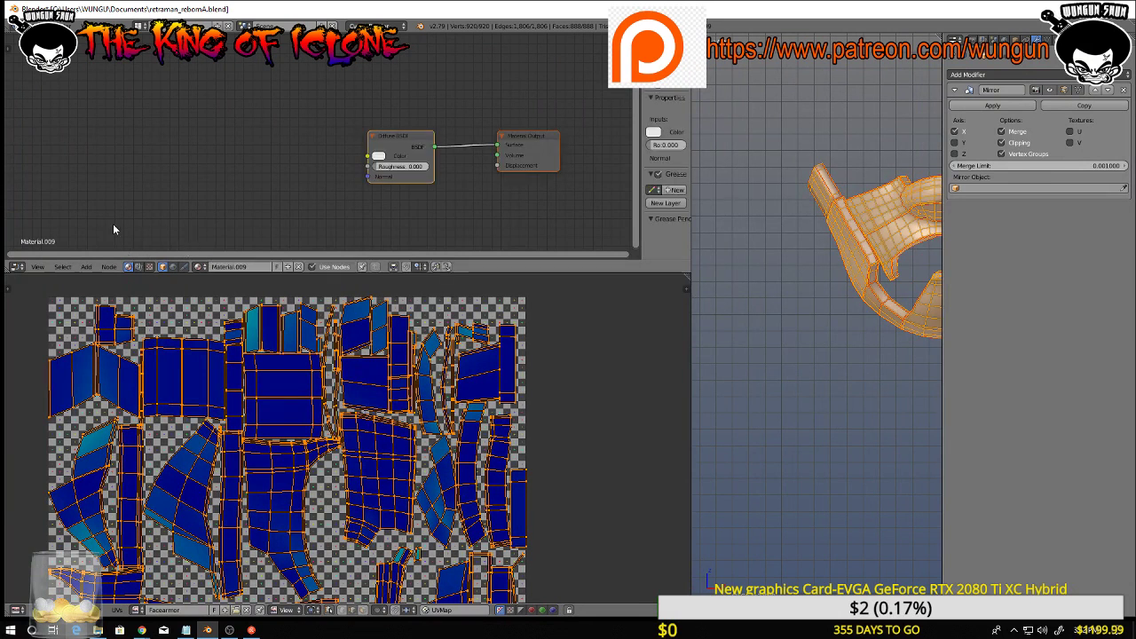
left_click(86, 267)
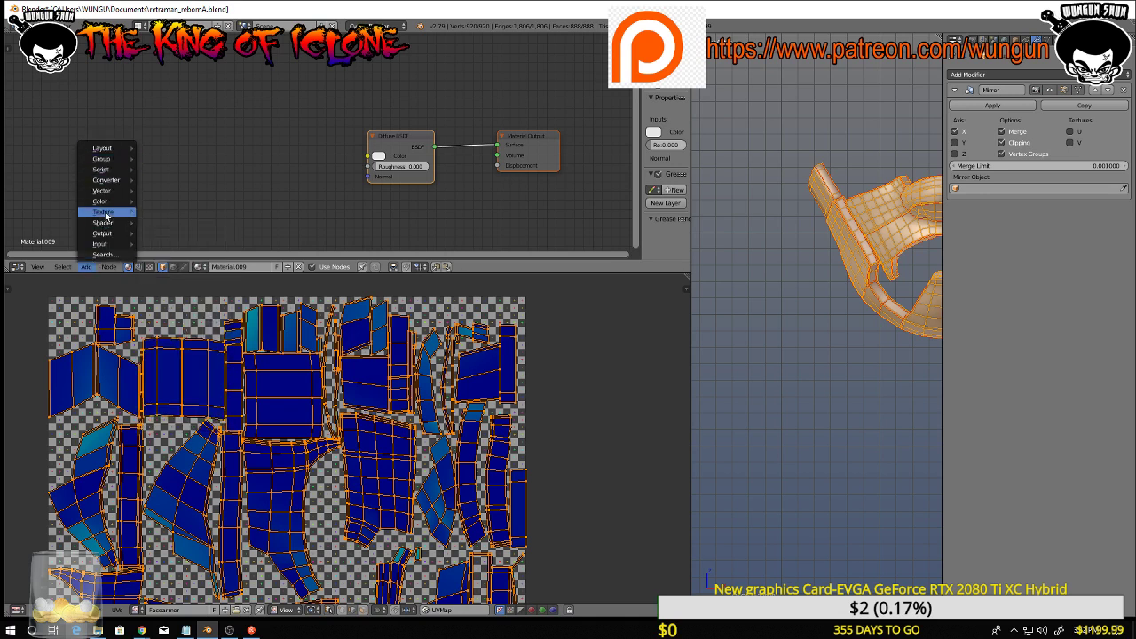
mouse_move(106, 215)
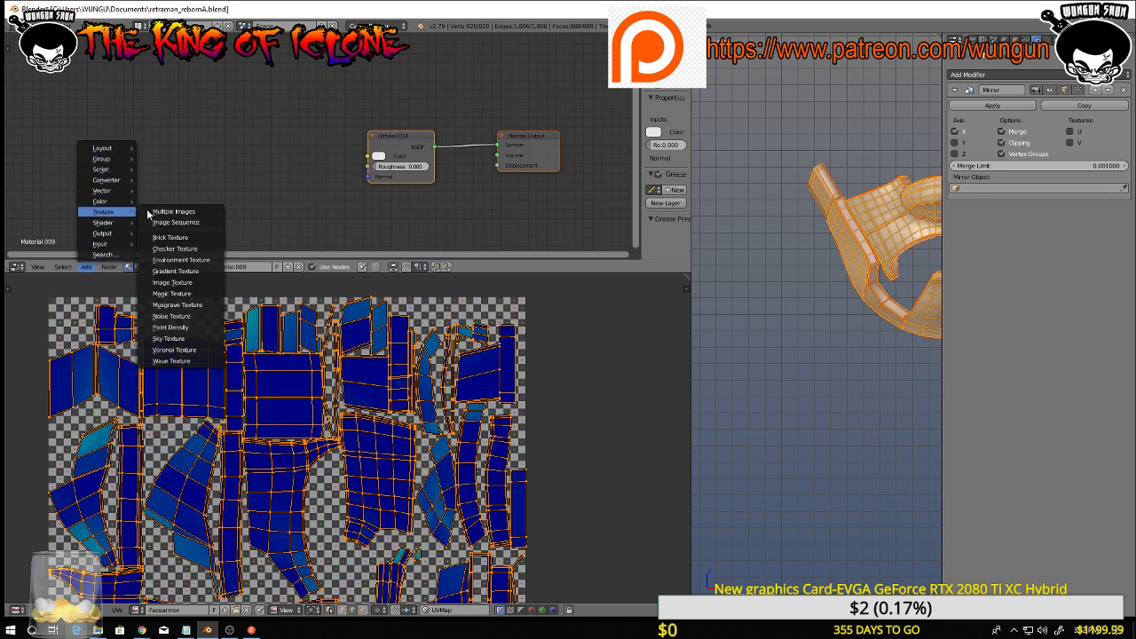
left_click(175, 283)
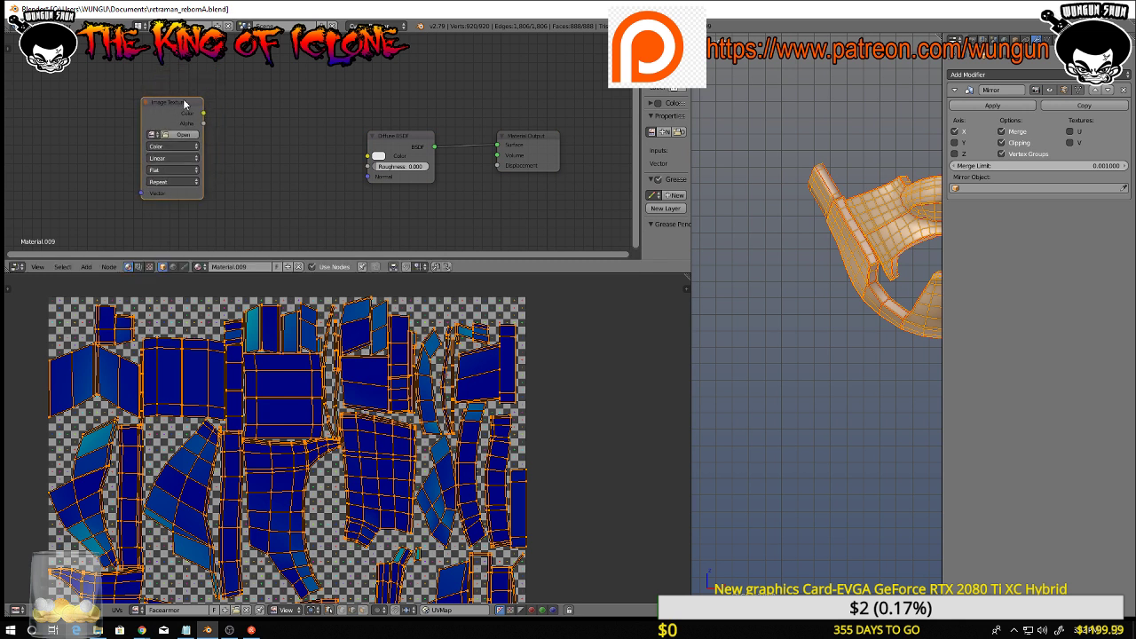
Connect the Image Texture color to the Diffuse BSDF color and assign the Facearmor image to the texture node
left_click_drag(203, 112, 368, 157)
left_click(158, 134)
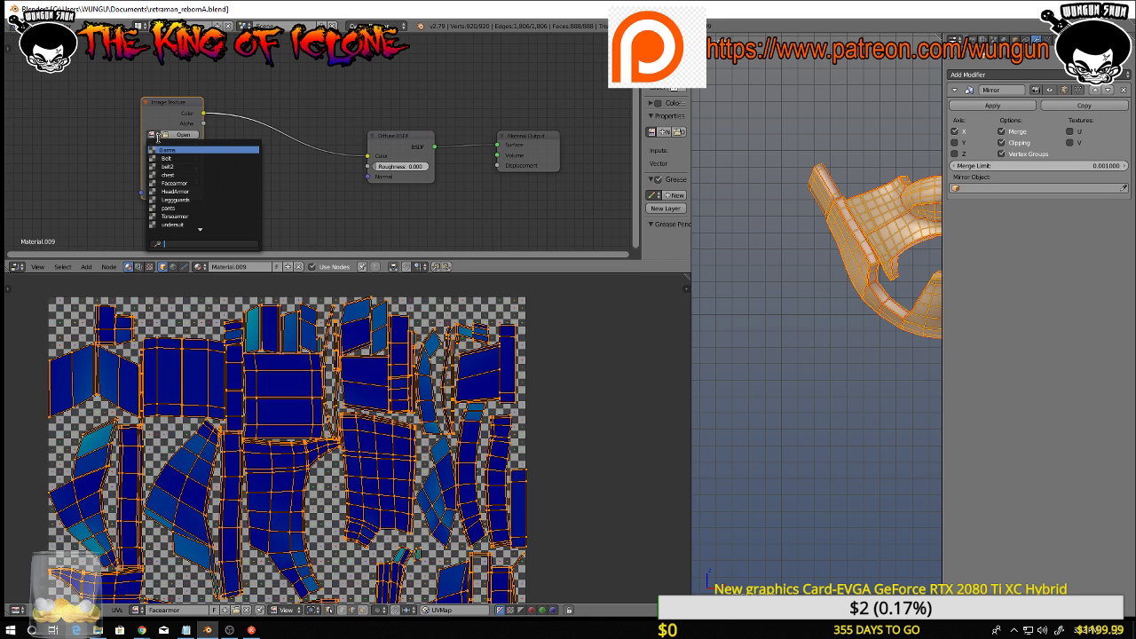
left_click(176, 184)
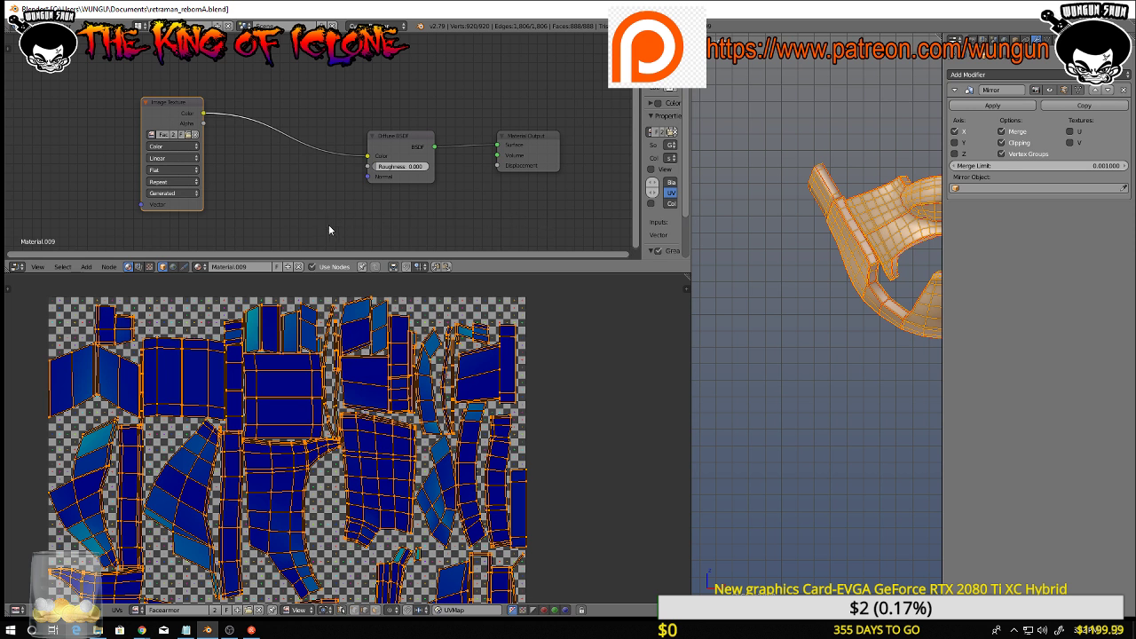
Set the viewport shading to Texture and widen the 3D view to show the whole face armor
left_click(880, 624)
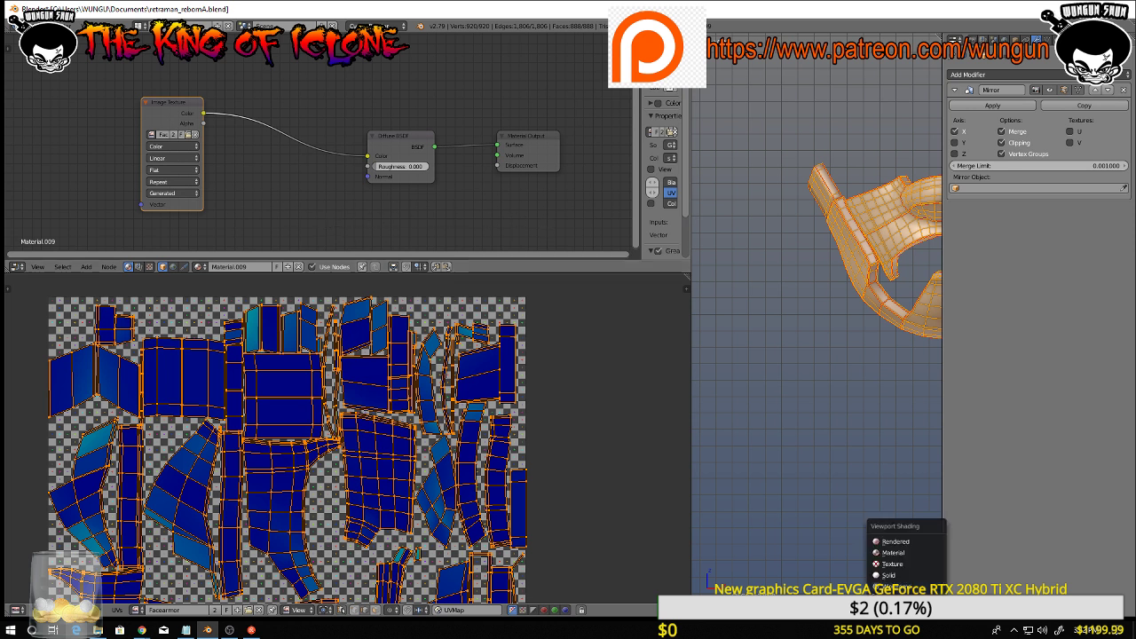
left_click(890, 564)
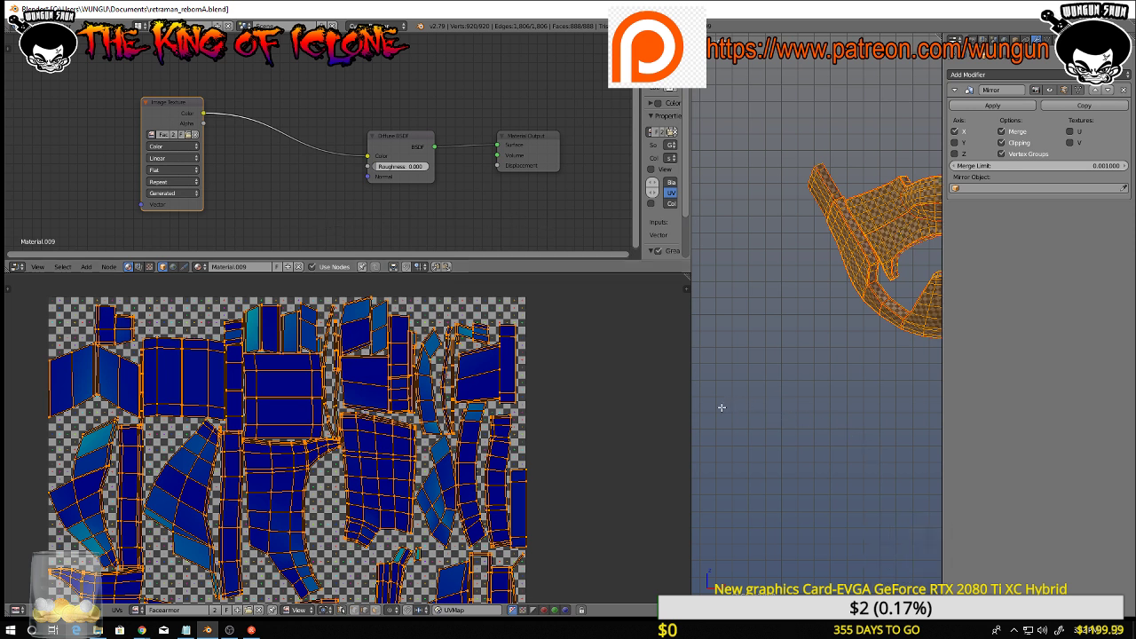
left_click_drag(691, 422, 460, 410)
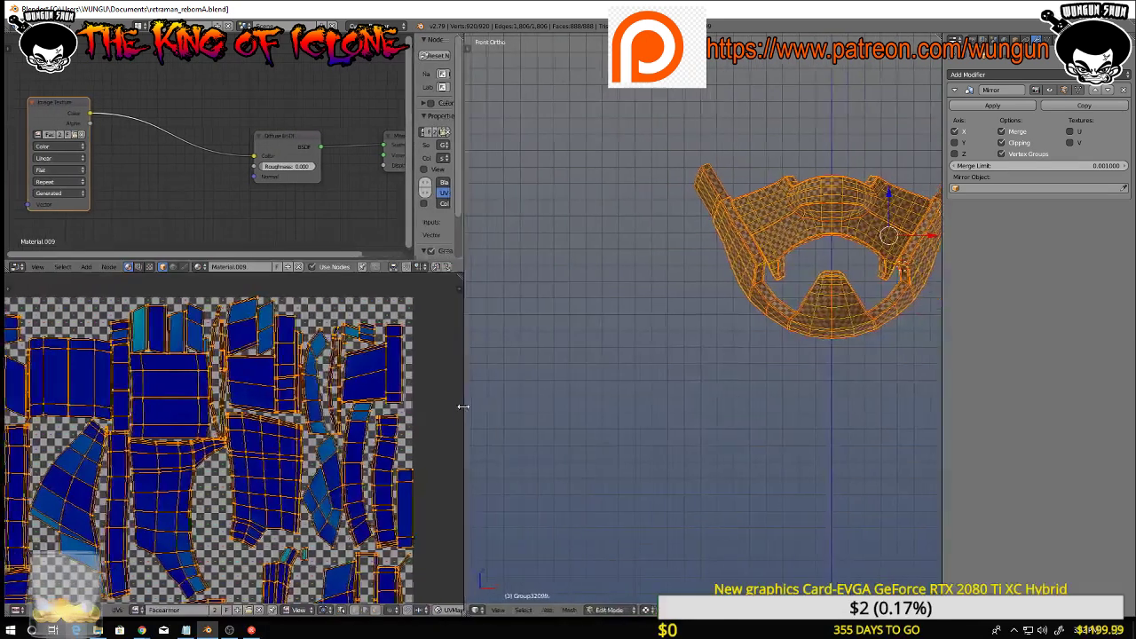
middle_click_drag(773, 375, 556, 473, "shift")
mouse_move(727, 390)
middle_mouse_down()
mouse_move(693, 377)
mouse_move(746, 388)
middle_mouse_up()
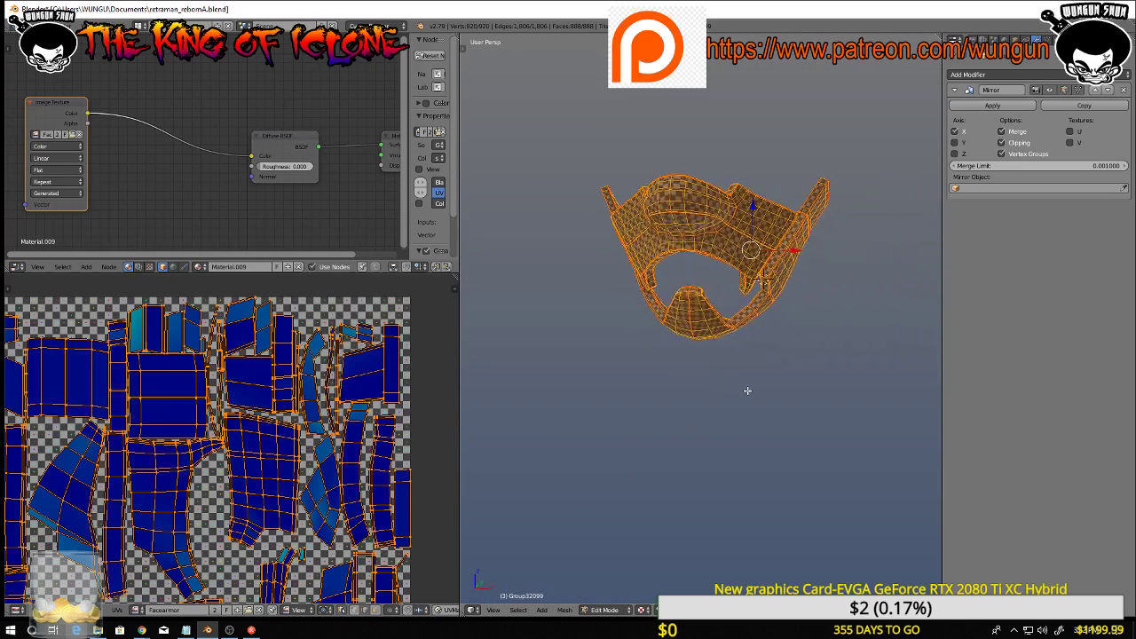
Deselect the mesh, return to object mode and inspect the checker texture on the face armor
key("a")
middle_click_drag(799, 363, 897, 291)
key("Tab")
scroll(851, 343, "down", 4)
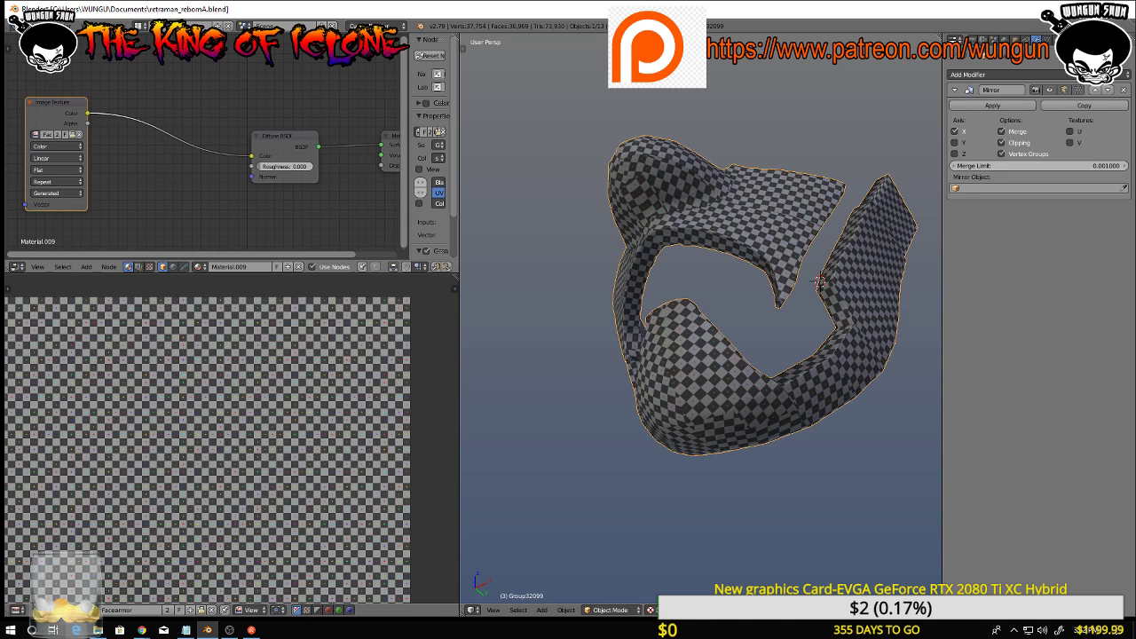
key("alt+Tab")
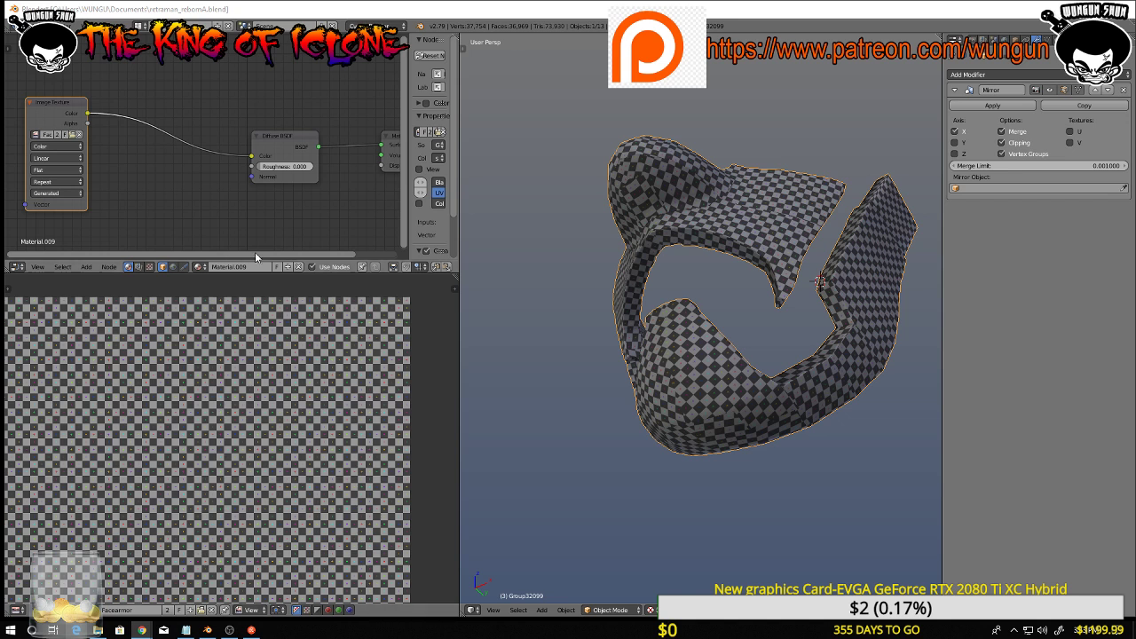
middle_click_drag(684, 303, 676, 361)
scroll(293, 410, "down", 4)
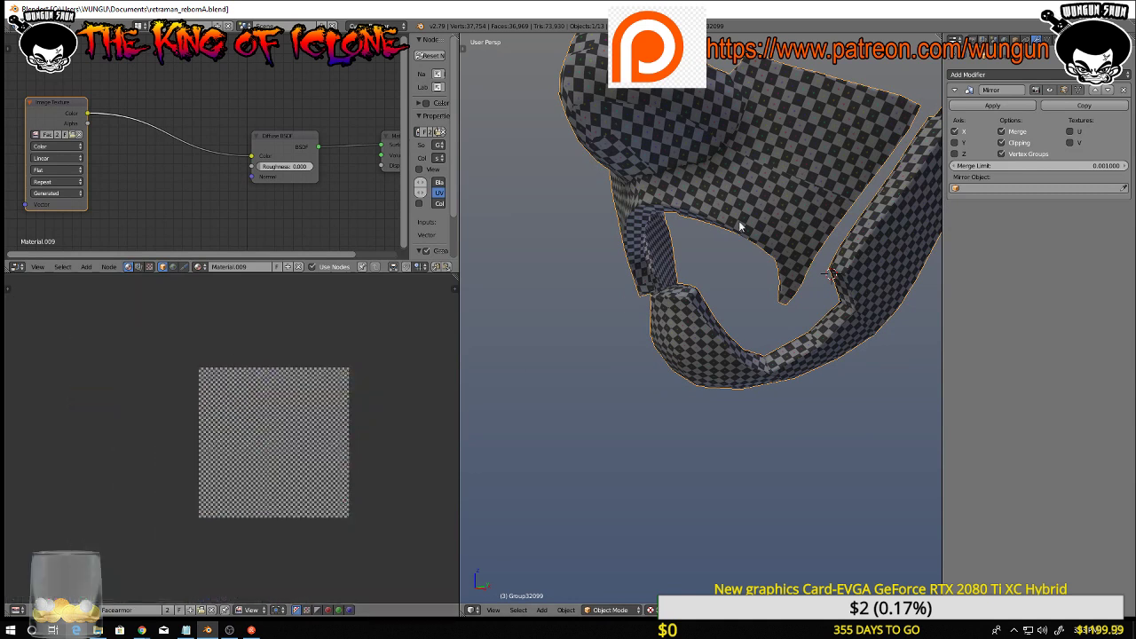
Select the face armor's whole UV layout in edit mode and scale it down to leave a margin inside the Facearmor image
key("Tab")
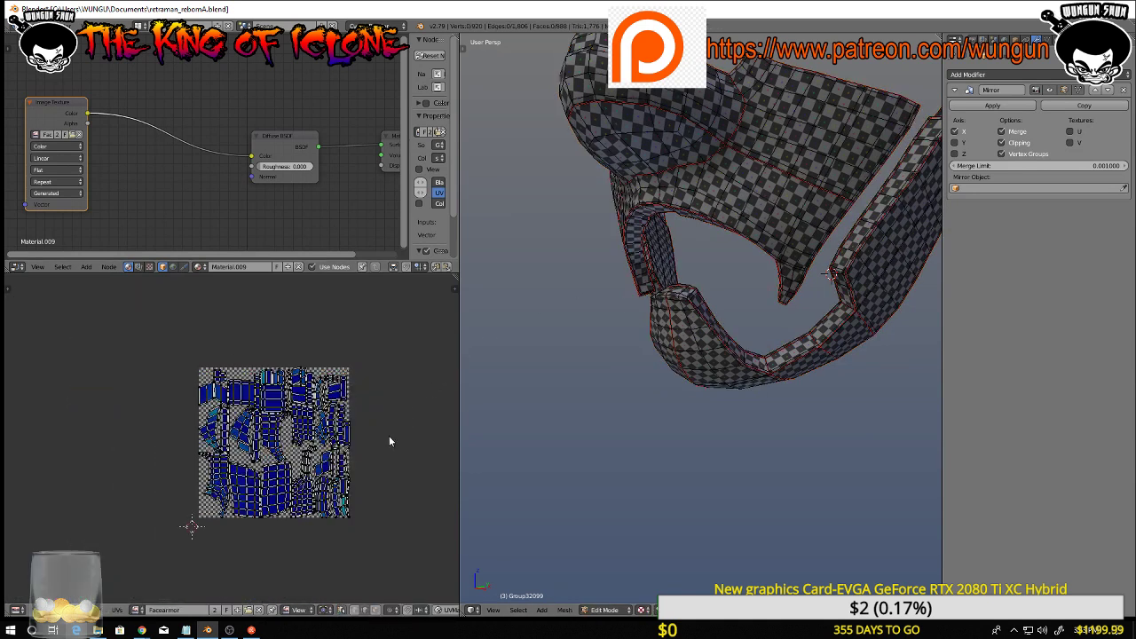
key("a")
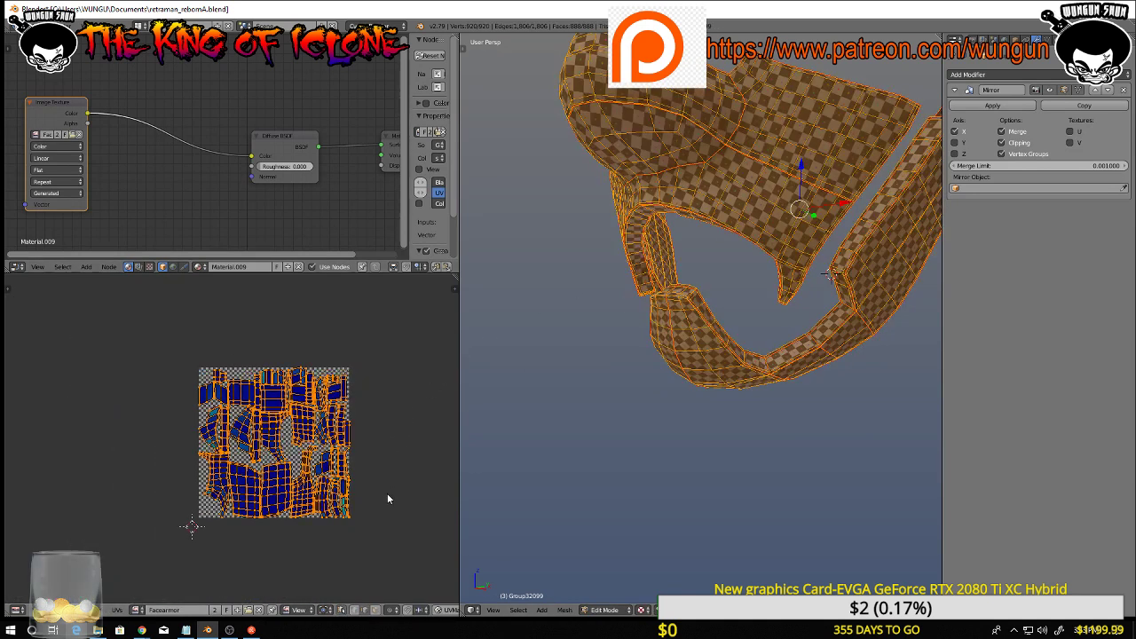
key("s")
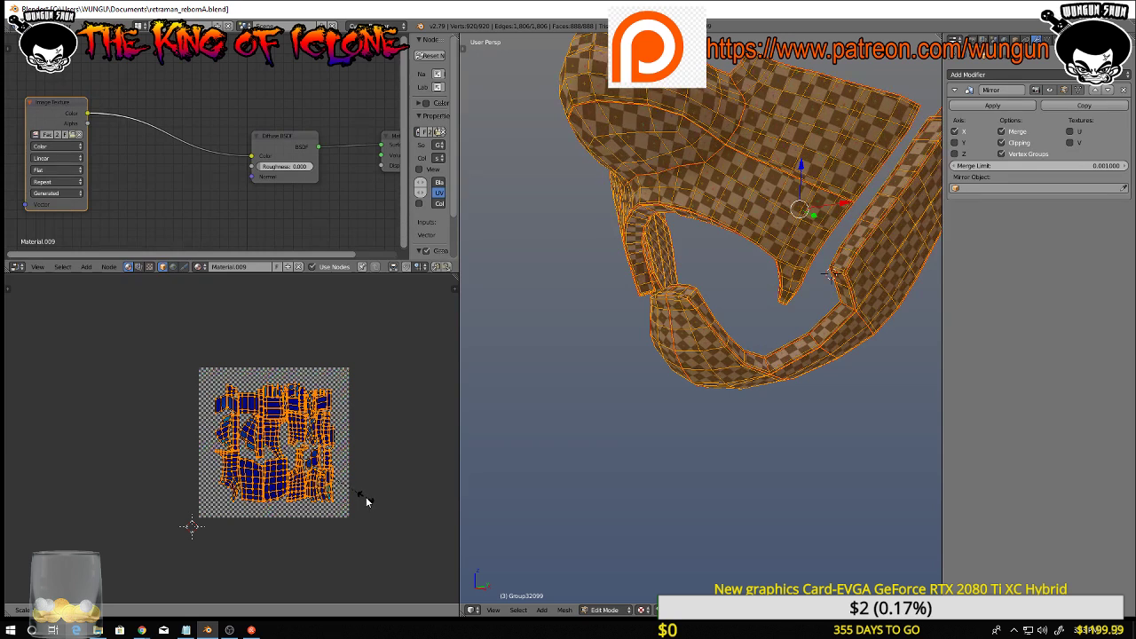
left_click(366, 496)
middle_click_drag(550, 317, 586, 330)
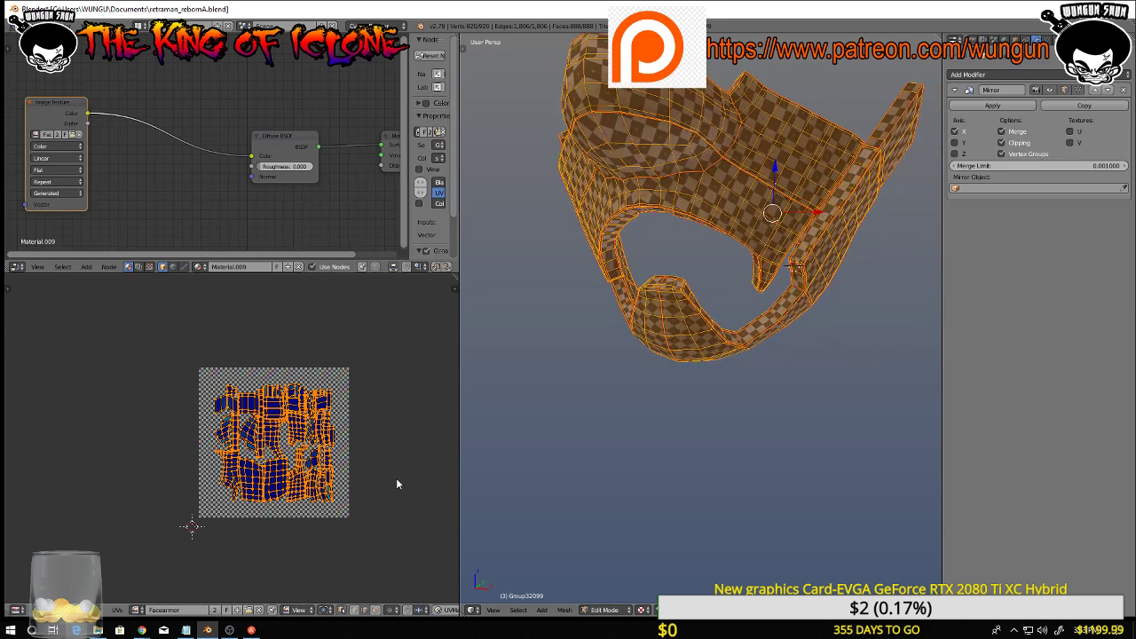
key("s")
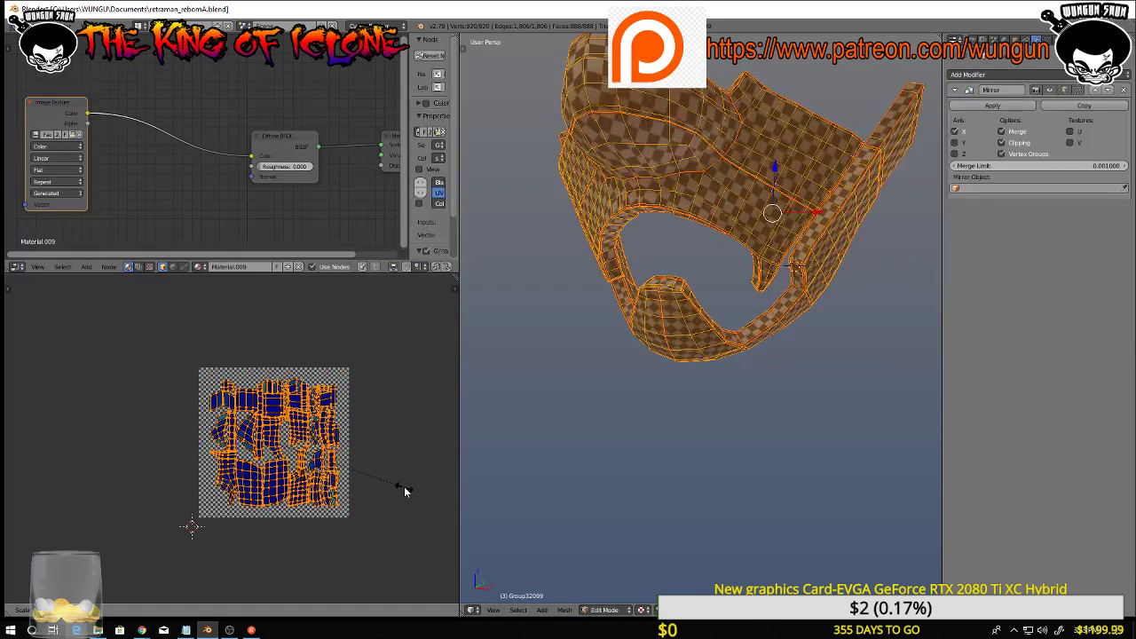
left_click(409, 489)
scroll(629, 516, "up", 2)
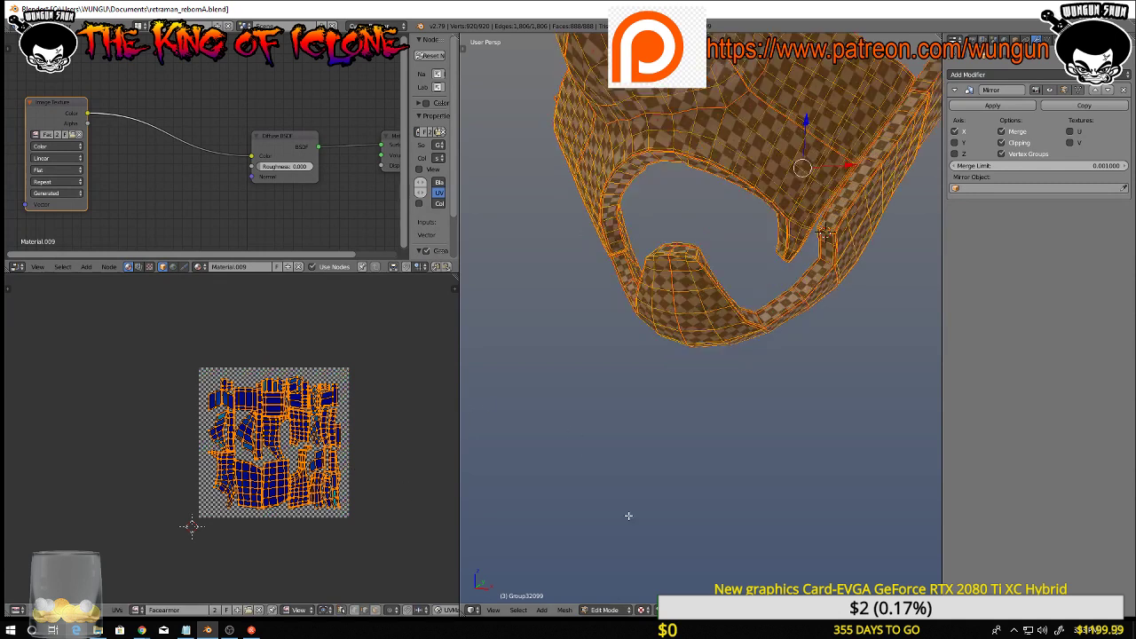
Return the face armor to object mode and widen the 3D view further over the node and UV editors
key("Tab")
middle_click_drag(639, 450, 708, 424)
scroll(610, 463, "down", 5)
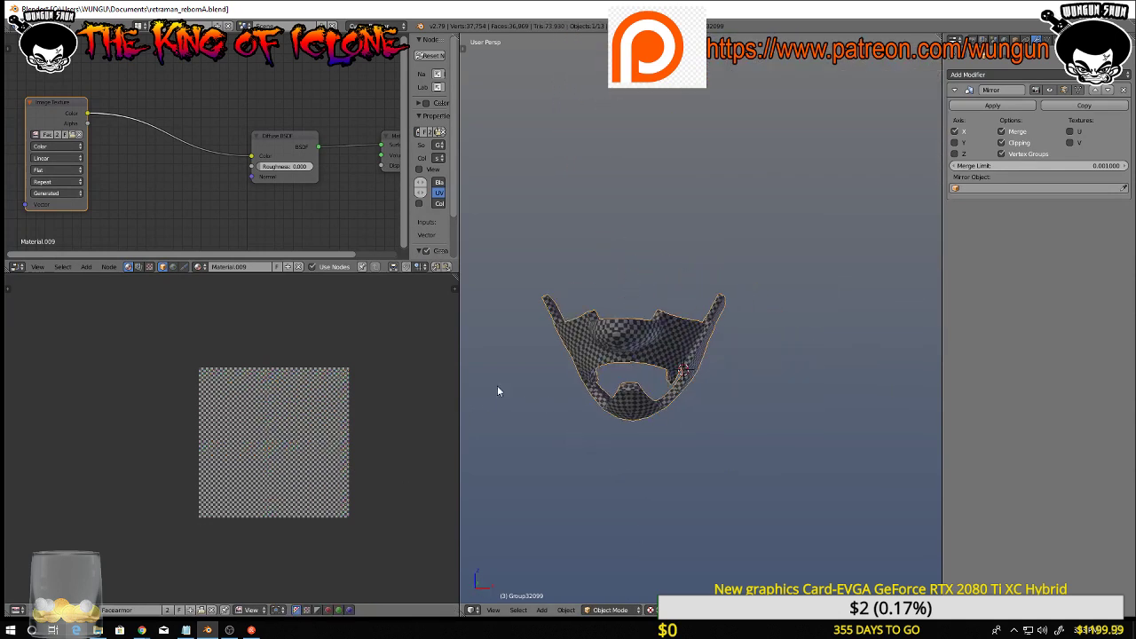
left_click_drag(462, 391, 305, 388)
middle_click_drag(594, 414, 642, 374)
scroll(619, 423, "down", 5)
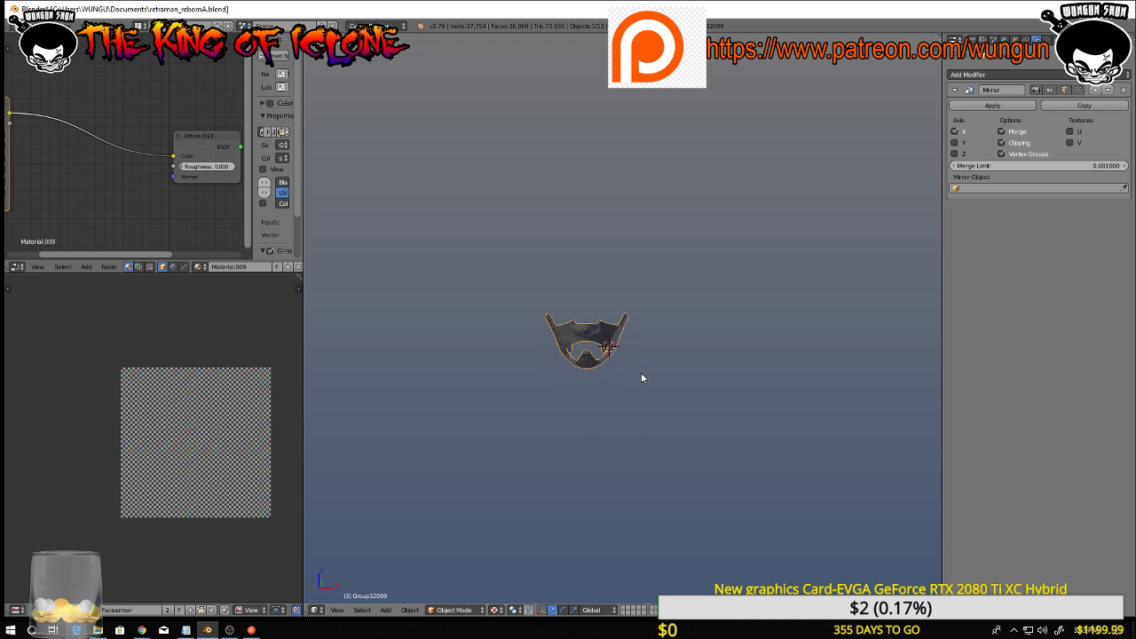
Unhide all objects and examine the checker texture across the complete character
key("alt+h")
middle_click_drag(688, 407, 649, 374)
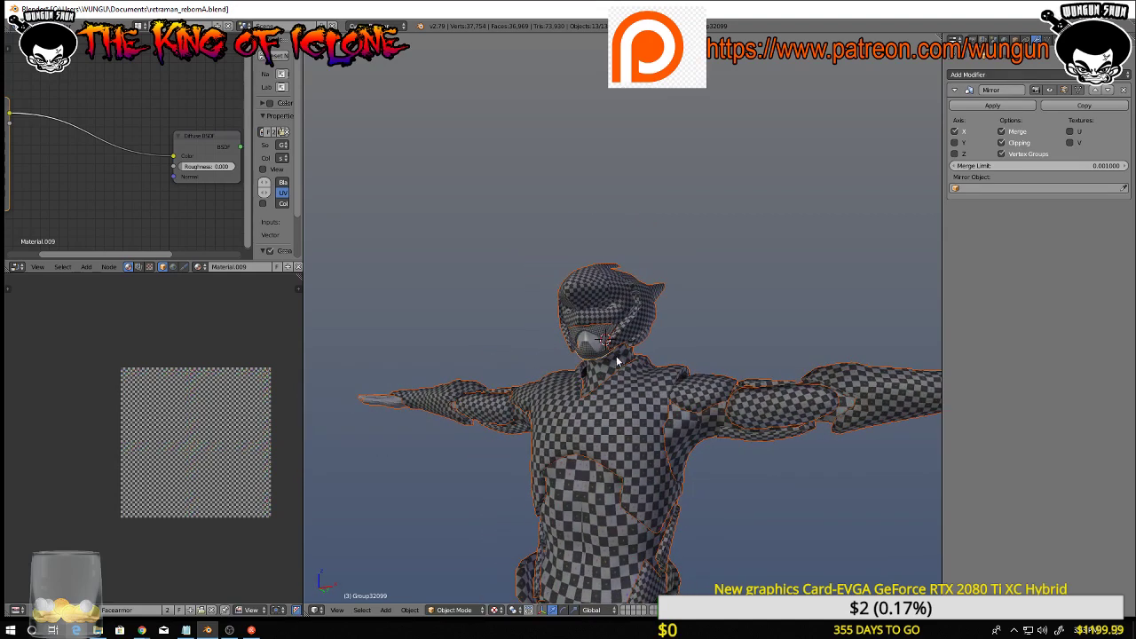
scroll(612, 344, "up", 4)
middle_click_drag(612, 341, 585, 355)
scroll(590, 384, "down", 5)
middle_click_drag(638, 445, 632, 222, "shift")
middle_click_drag(666, 337, 628, 346)
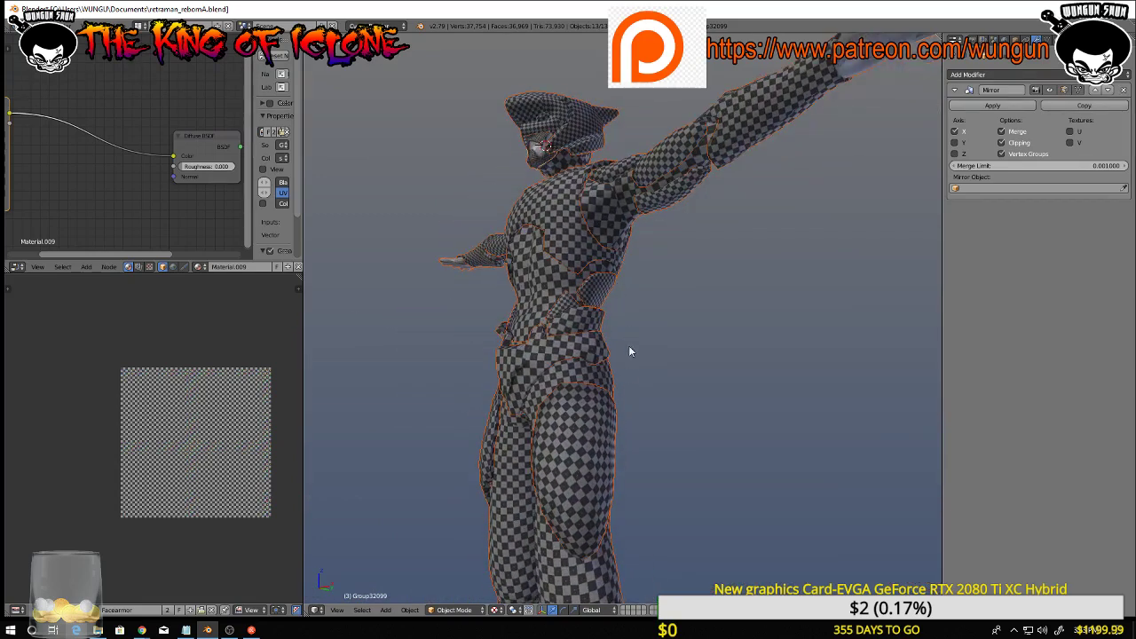
middle_click_drag(625, 391, 601, 69, "shift")
middle_click_drag(598, 115, 685, 360)
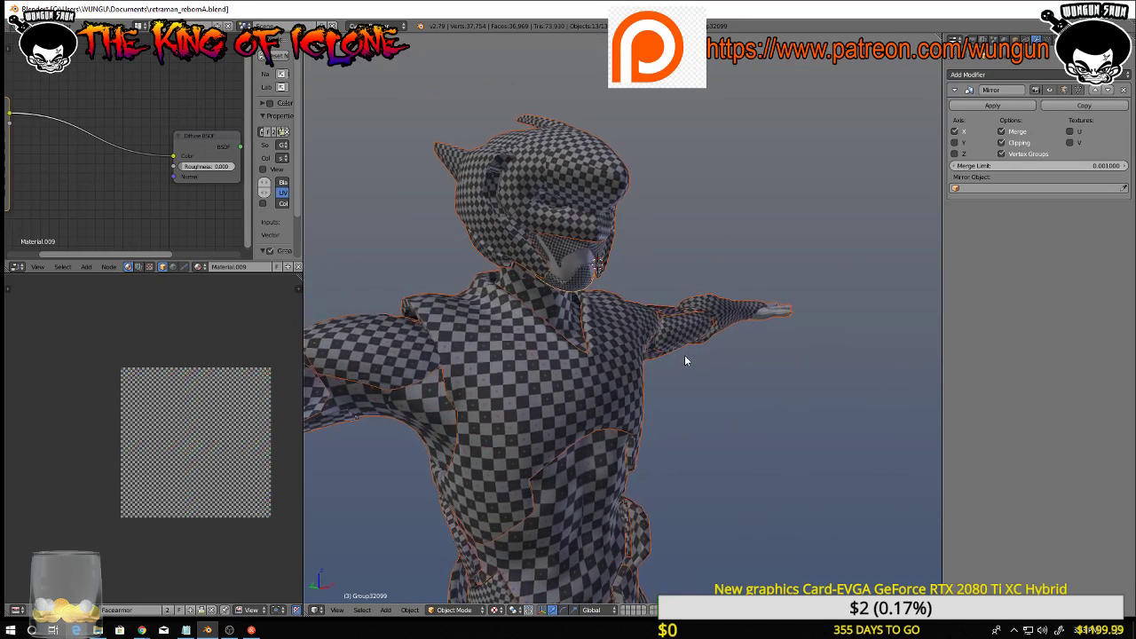
Hide the helmet and the checkered face armor to expose the smooth face mask
right_click(570, 264)
middle_click_drag(586, 260, 509, 275)
right_click(583, 220)
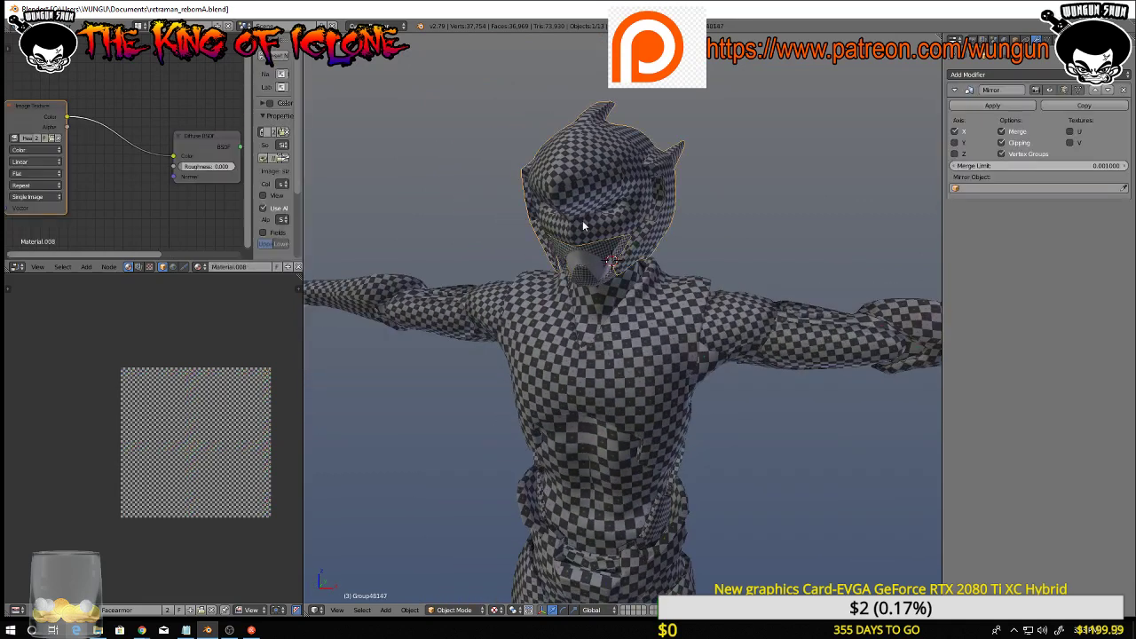
key("h")
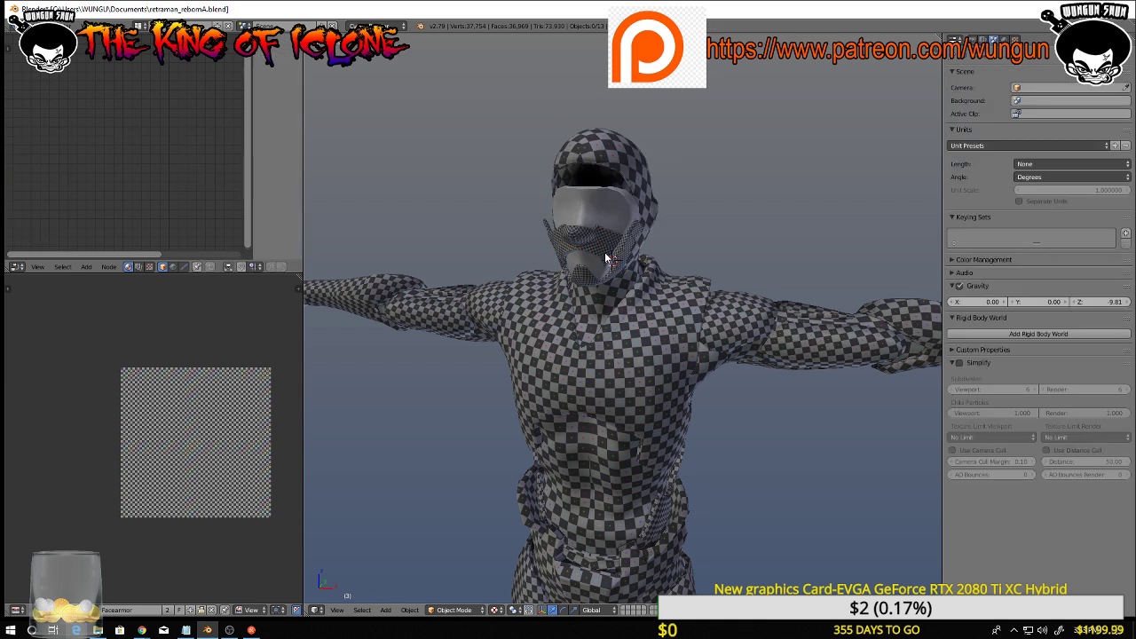
right_click(609, 259)
key("h")
Hide the bodysuit and the remaining torso and arm pieces
right_click(631, 157)
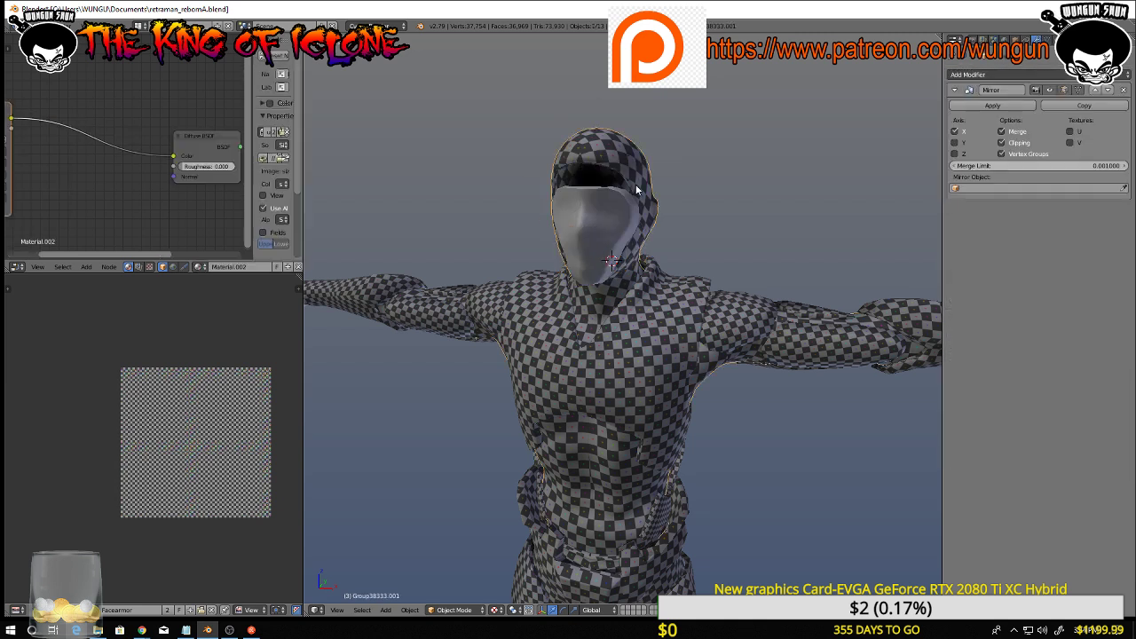
key("h")
right_click(653, 318)
key("h")
right_click(732, 335)
key("h")
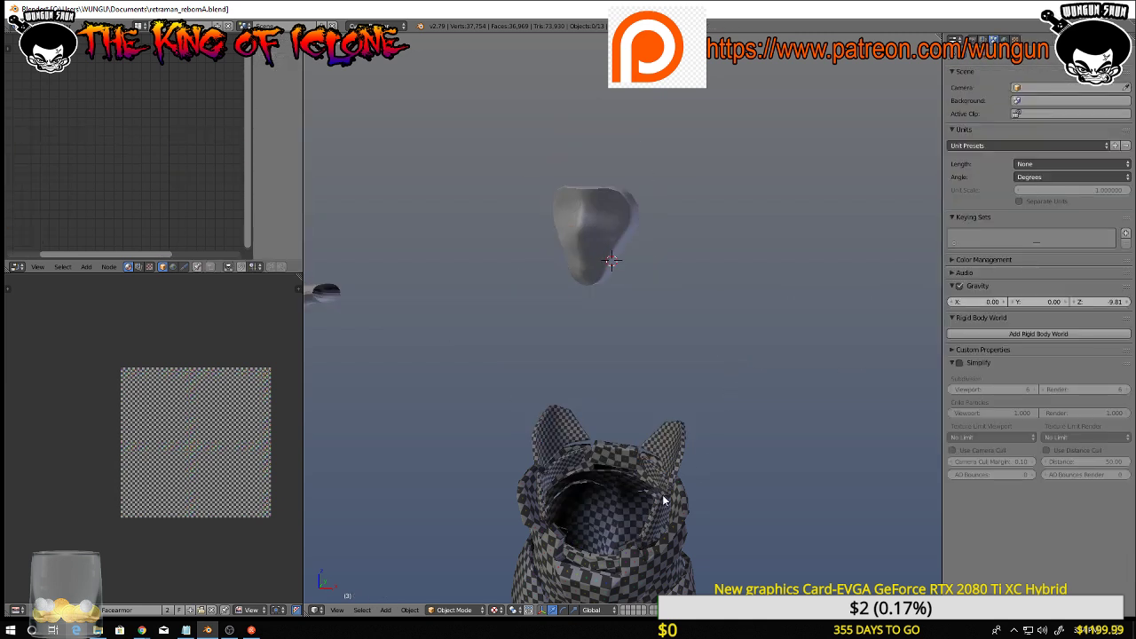
Hide the waist, hip and leg pieces one after another
right_click(663, 495)
key("h")
right_click(618, 464)
key("h")
right_click(667, 523)
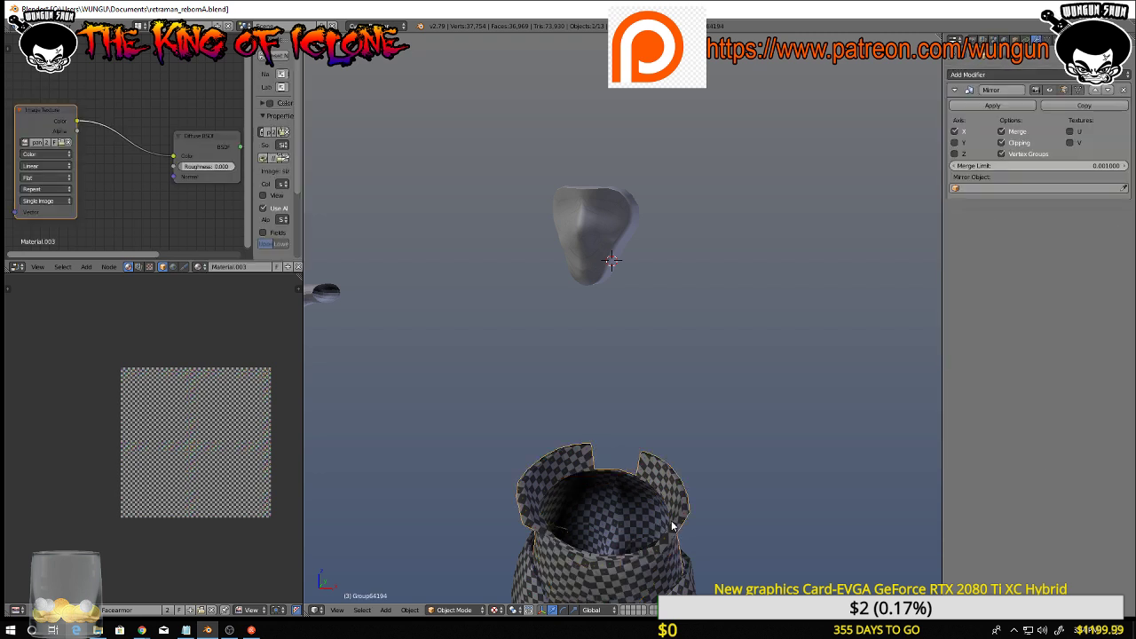
key("h")
scroll(635, 510, "down", 4)
right_click(639, 573)
key("h")
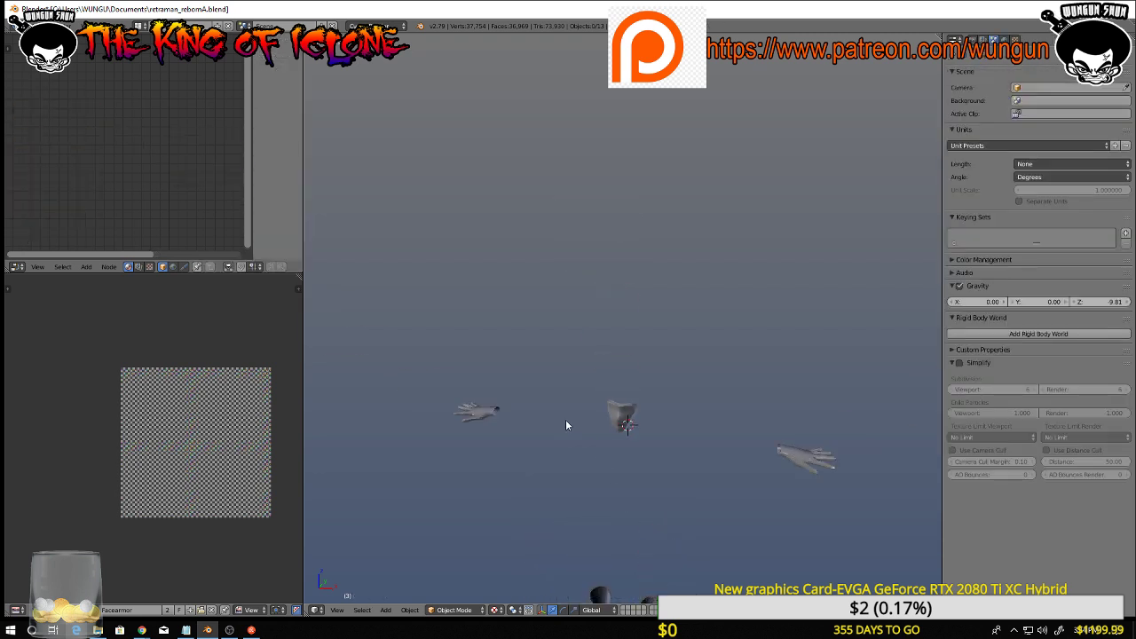
Hide both hands and the feet to isolate the smooth face mask
right_click(475, 411)
key("h")
middle_click_drag(583, 458, 558, 208, "shift")
right_click(626, 455)
key("h")
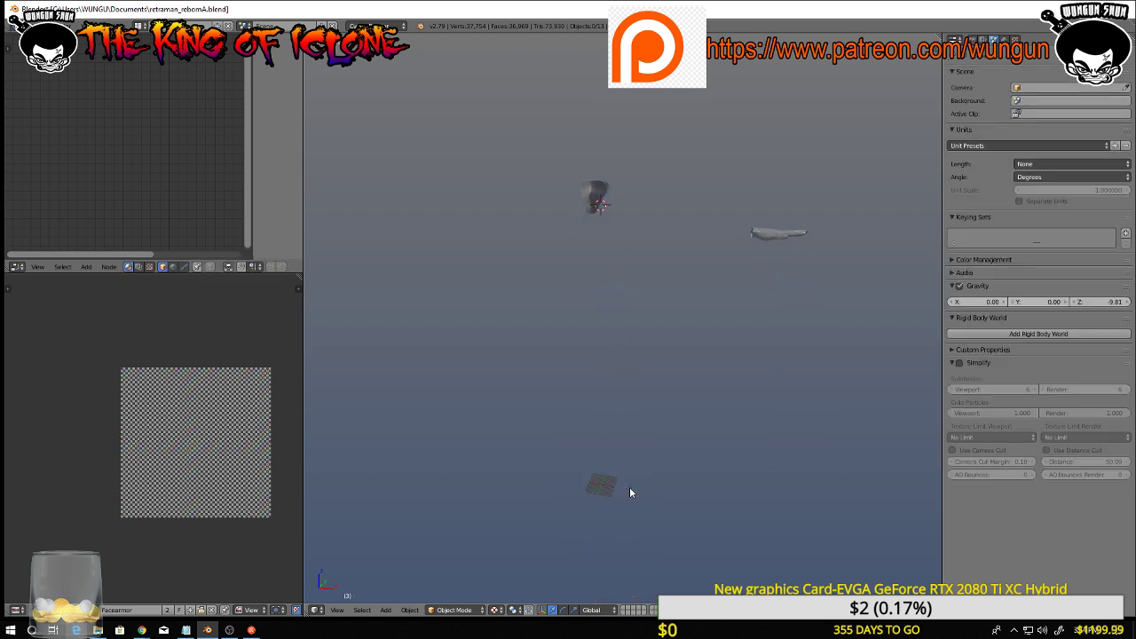
right_click(603, 205)
scroll(623, 211, "up", 2)
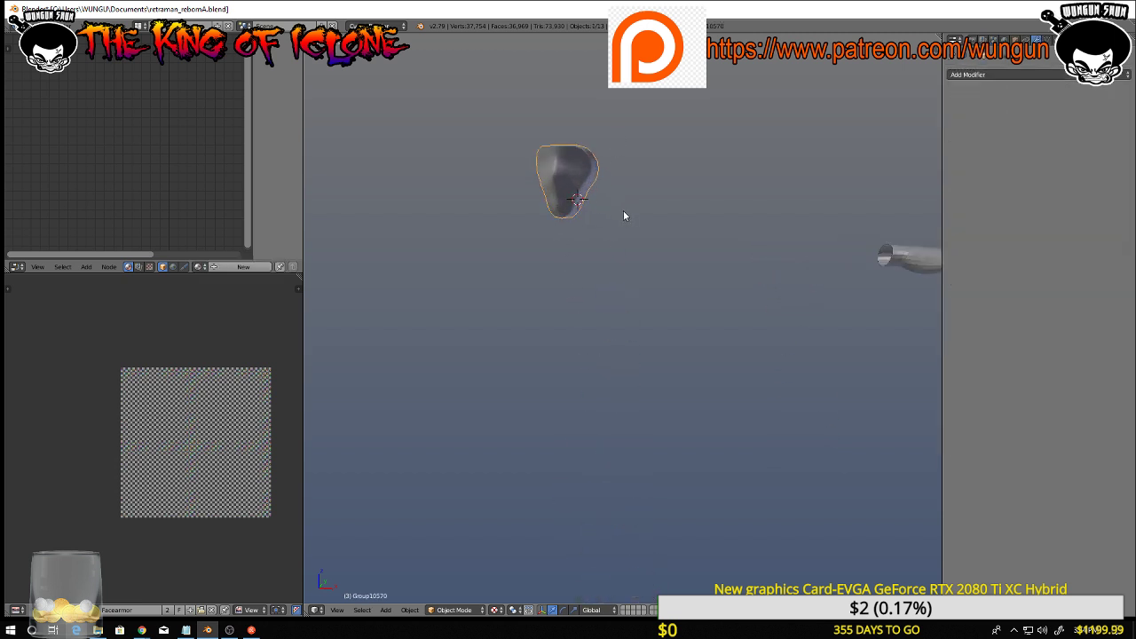
right_click(932, 267)
key("h")
Select the face mask, enter edit mode and deselect its entire mesh
scroll(610, 182, "up", 4)
middle_click_drag(613, 195, 731, 271)
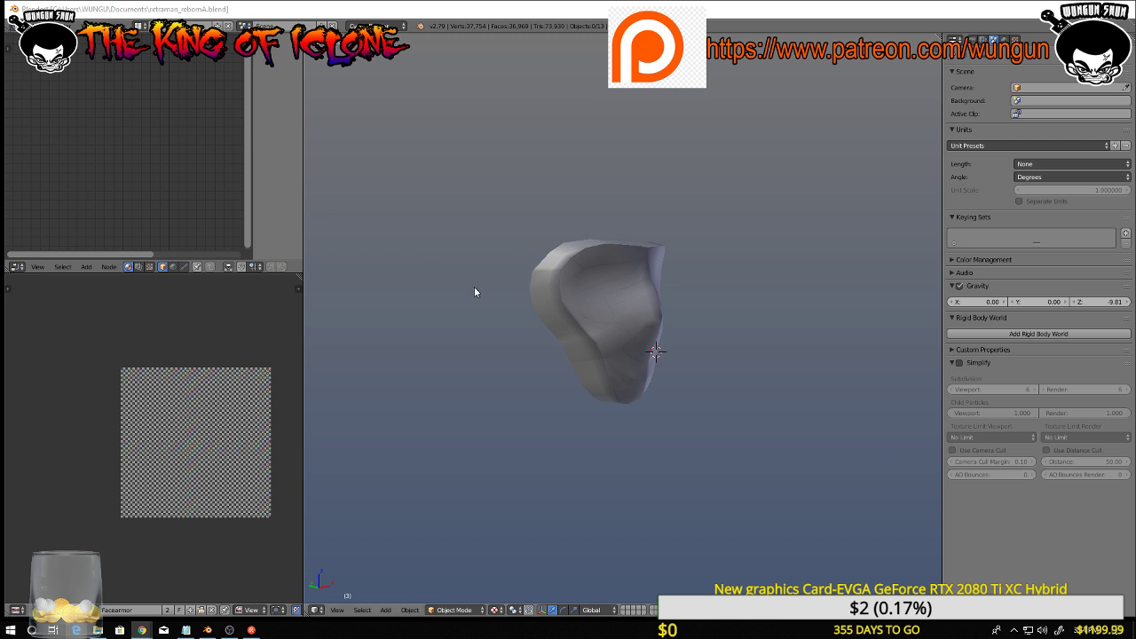
middle_click_drag(474, 287, 437, 292)
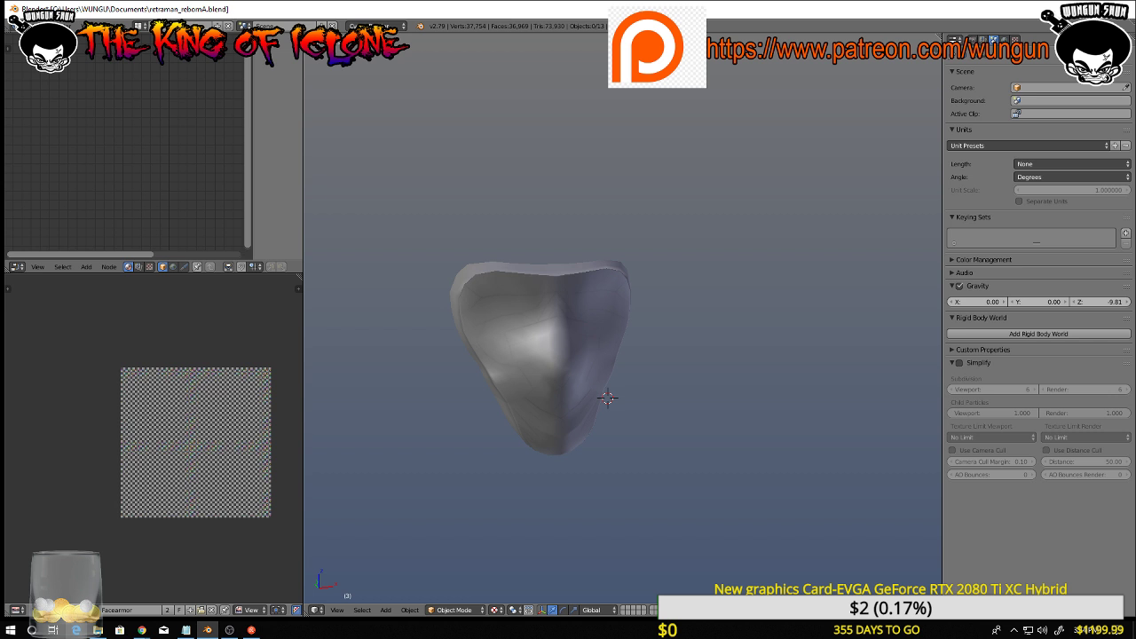
key("alt+Tab")
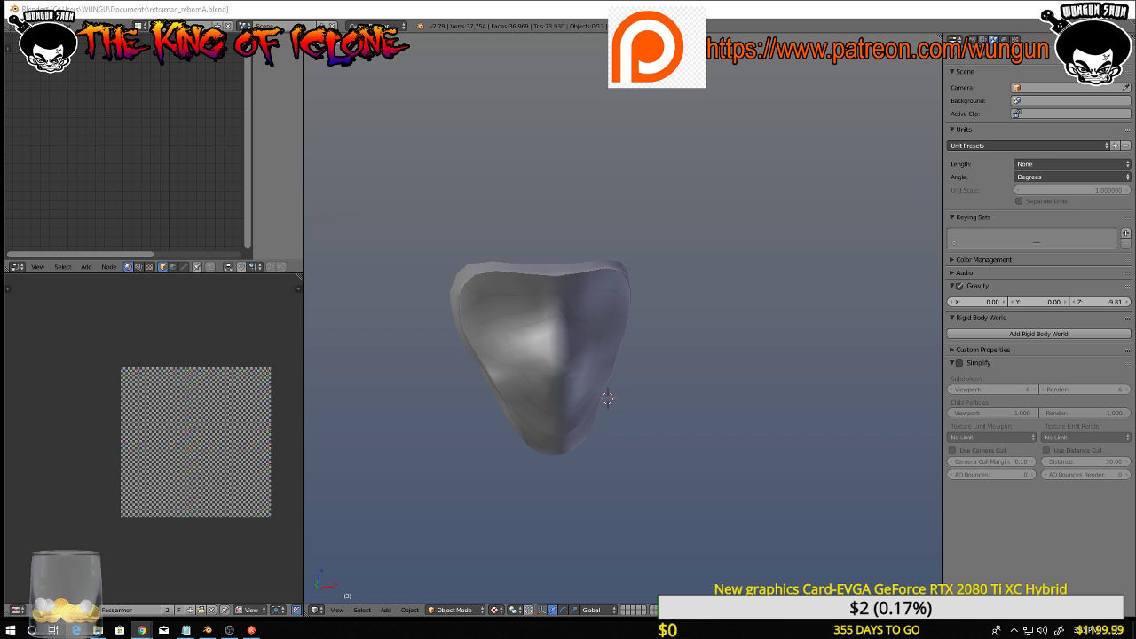
right_click(566, 379)
key("Tab")
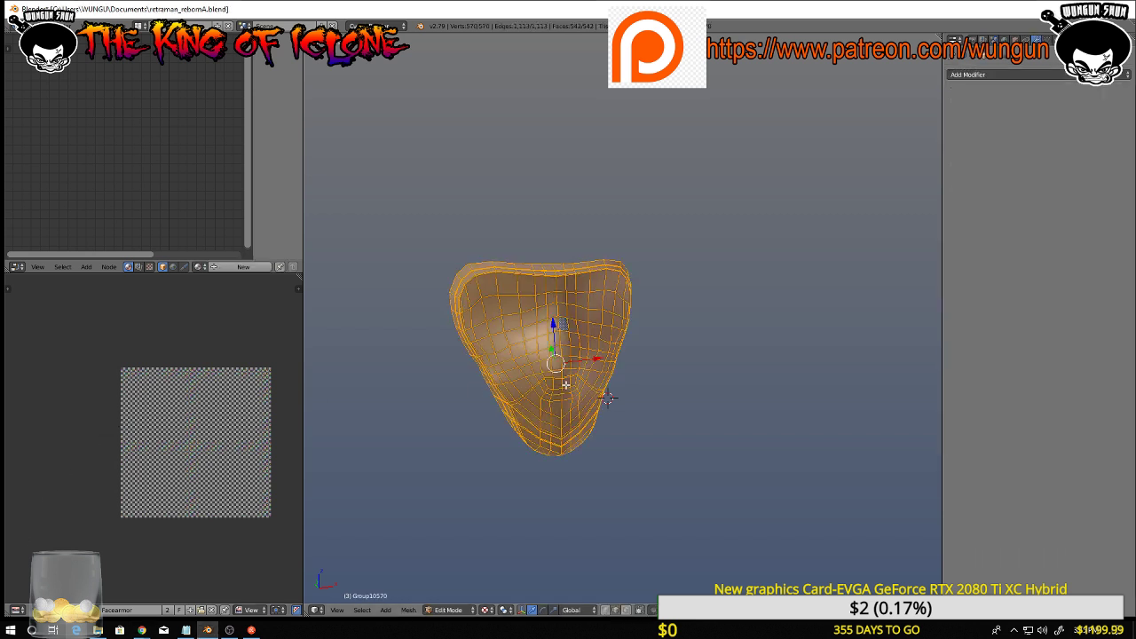
middle_click_drag(559, 383, 608, 303)
key("a")
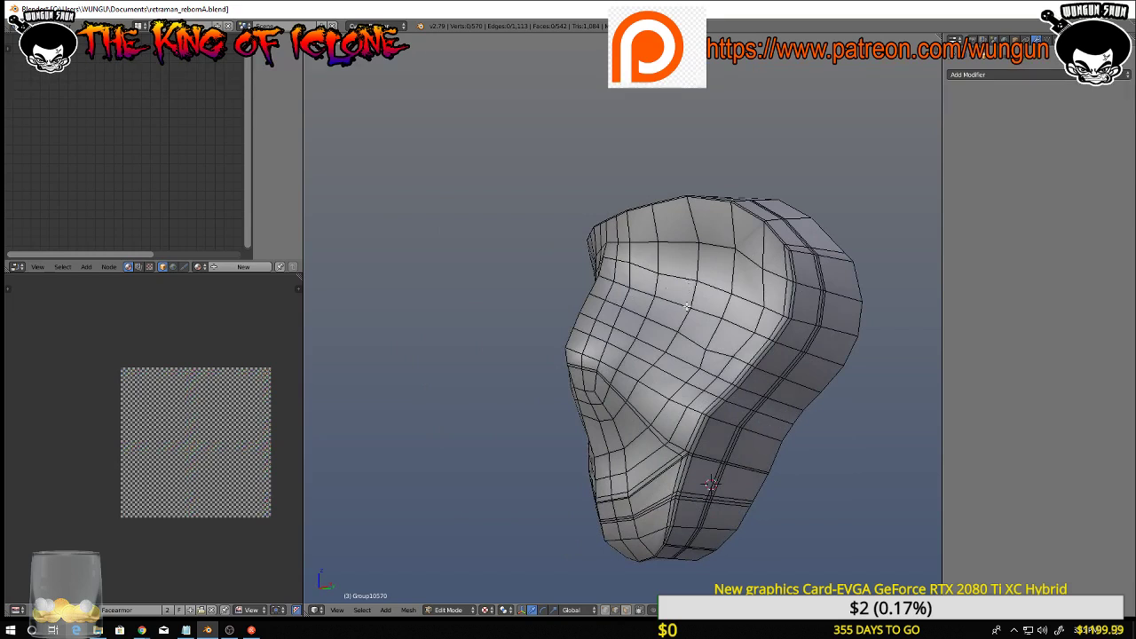
Select the edge loop around the rim of the mask's front surface and mark it as a seam
middle_click_drag(688, 308, 608, 491, "shift")
right_click(717, 417, "alt")
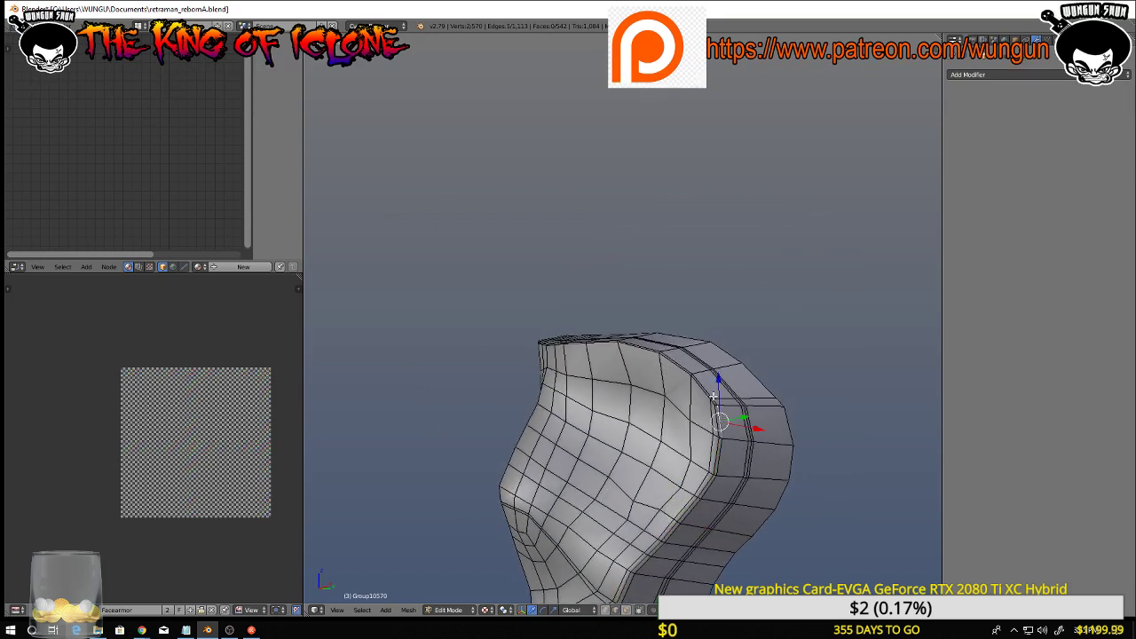
right_click(713, 397, "alt+shift")
right_click(646, 568, "alt+shift")
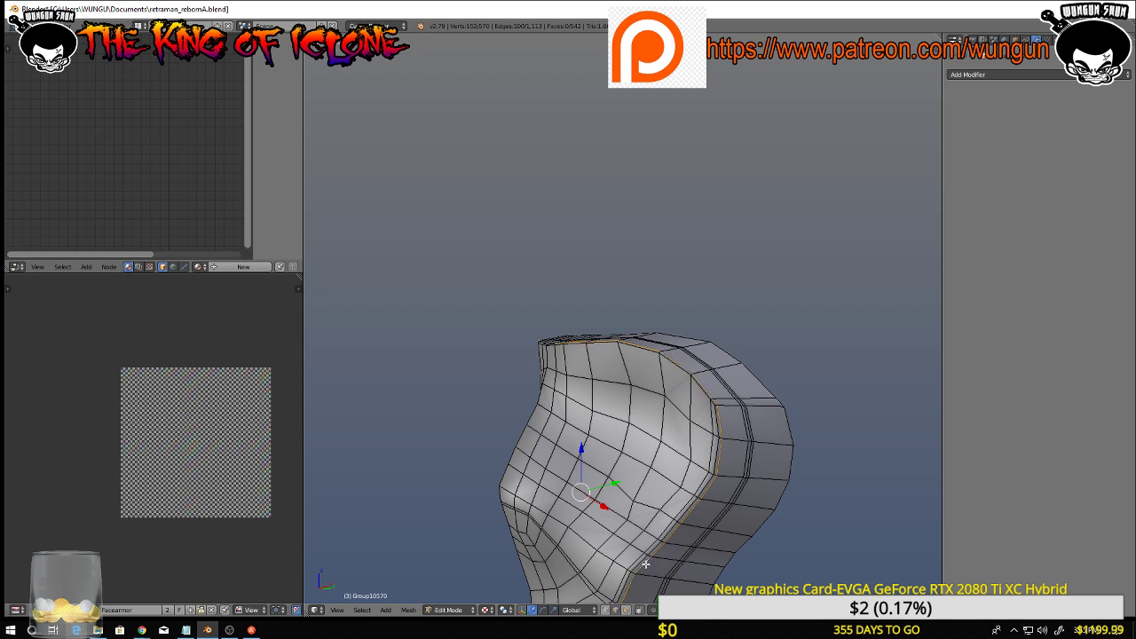
middle_click_drag(687, 537, 773, 340)
key("ctrl+e")
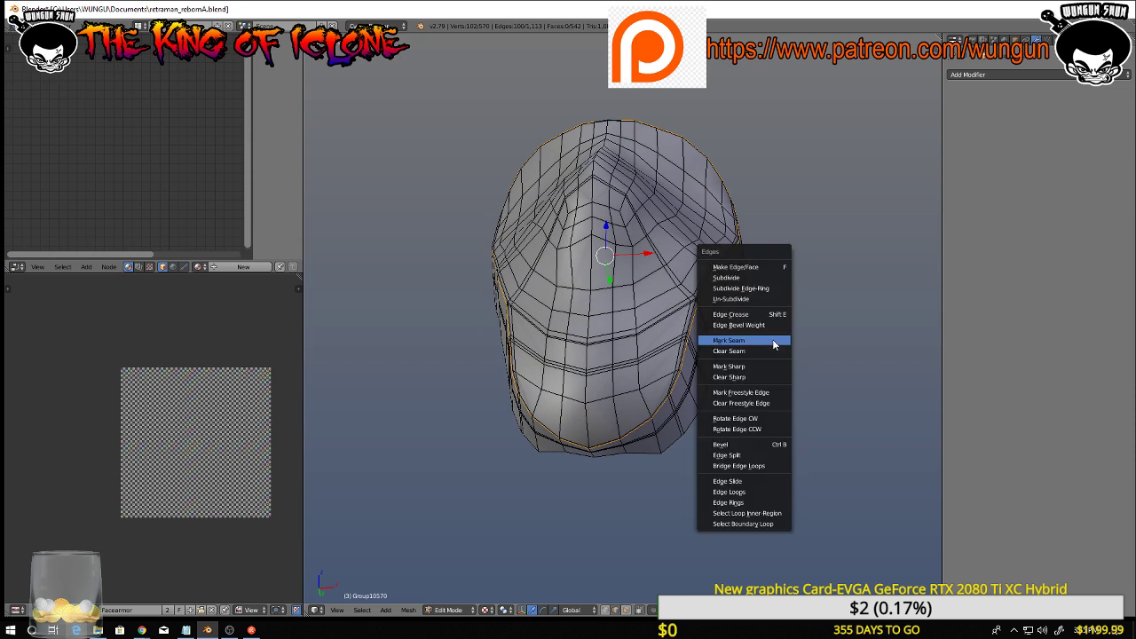
mouse_move(585, 437)
middle_mouse_down()
mouse_move(591, 412)
mouse_move(591, 452)
middle_mouse_up()
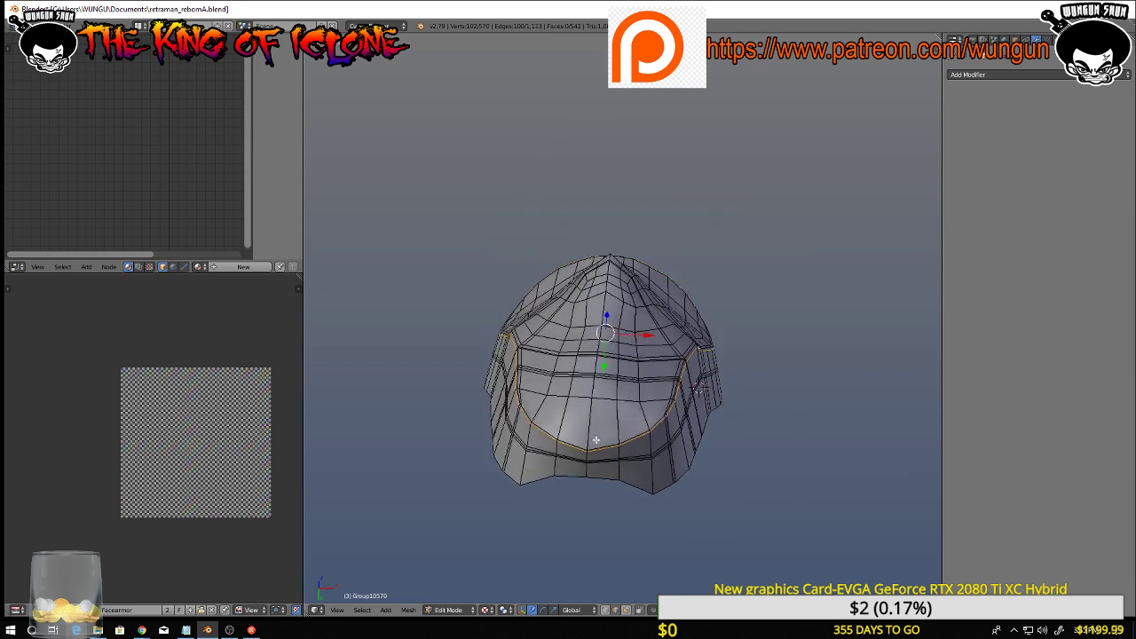
Add the vertical edges down the middle of the chin, below the mask's front rim, to the edge selection
scroll(588, 472, "up", 3)
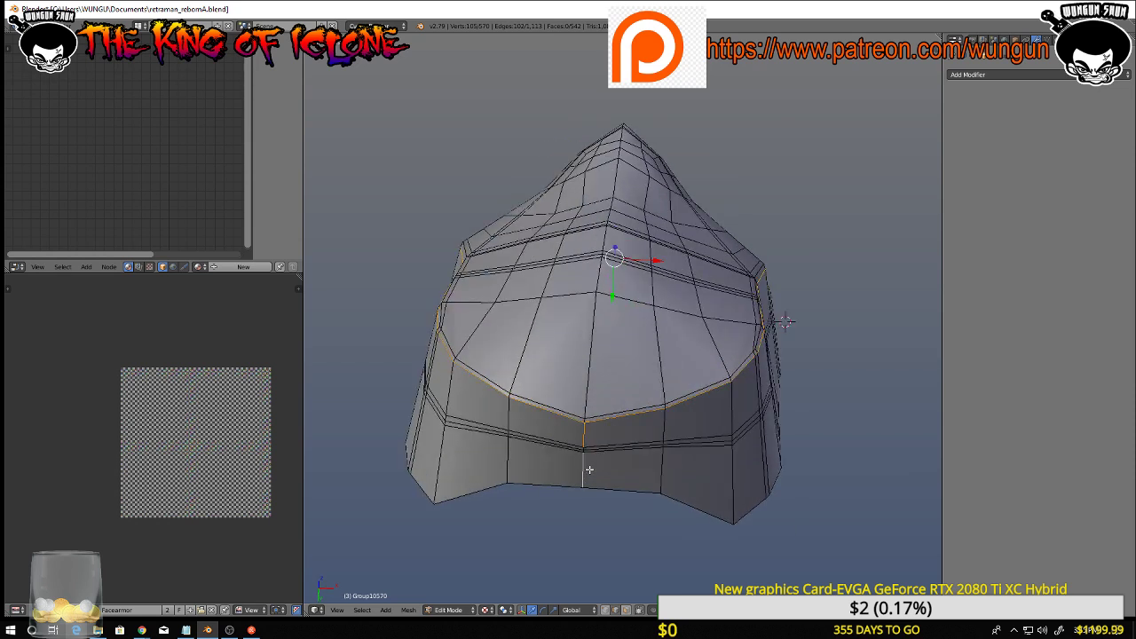
right_click(584, 470, "alt+shift")
right_click(584, 469, "alt+shift")
middle_click_drag(614, 253, 621, 335)
scroll(622, 335, "down", 4)
mouse_move(644, 219)
middle_mouse_down()
mouse_move(619, 64)
mouse_move(610, 319)
middle_mouse_up()
key("c")
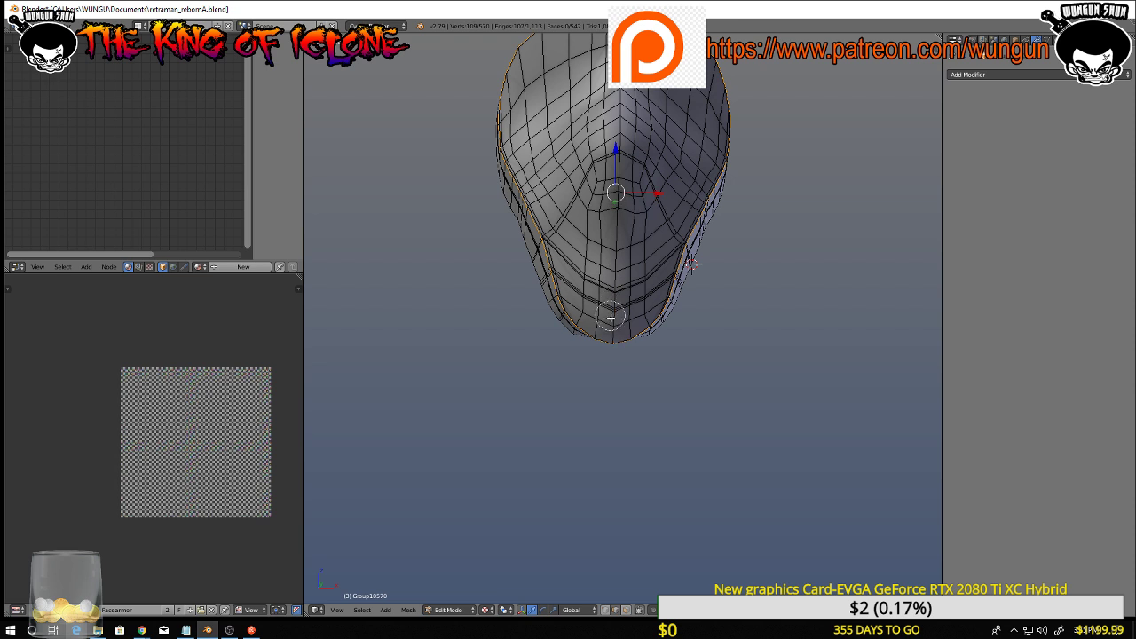
key("Escape")
Add the two missing edges at the middle of the mask's upper rim to the edge selection
middle_click_drag(637, 223, 638, 392, "shift")
middle_click_drag(639, 392, 639, 434)
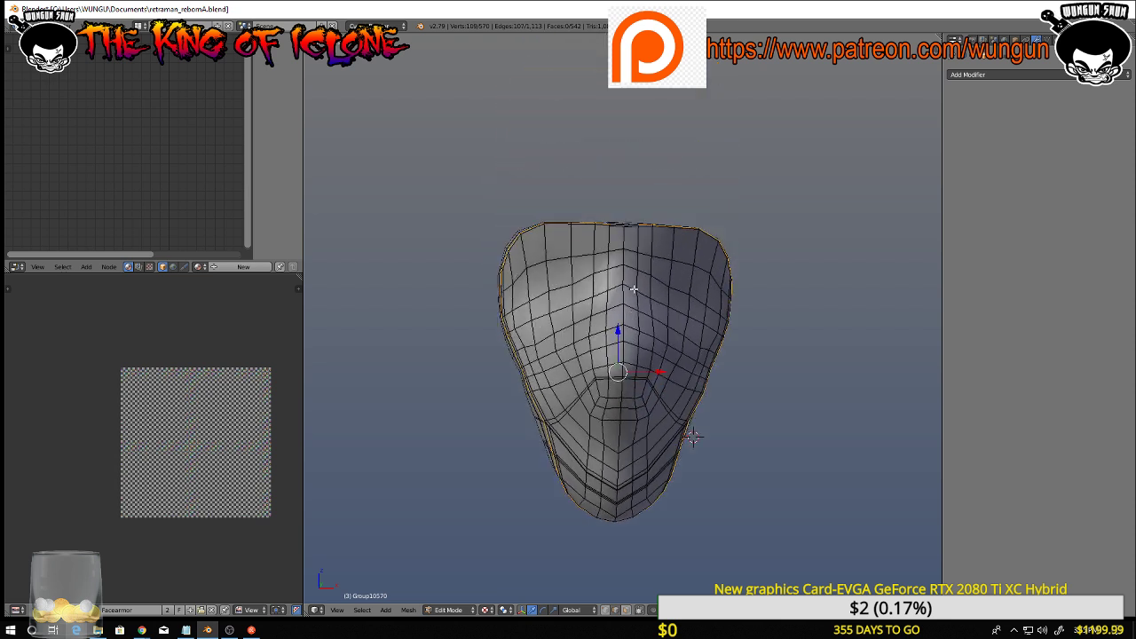
middle_click_drag(632, 232, 625, 320)
scroll(621, 233, "up", 6)
middle_click_drag(621, 233, 665, 288)
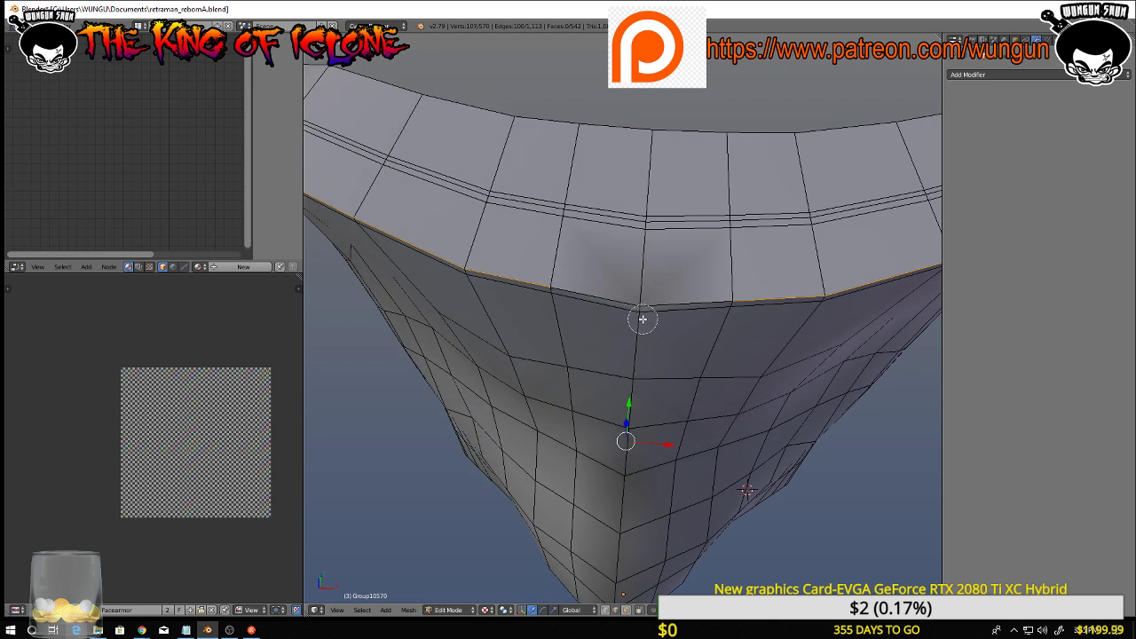
right_click(628, 305, "shift")
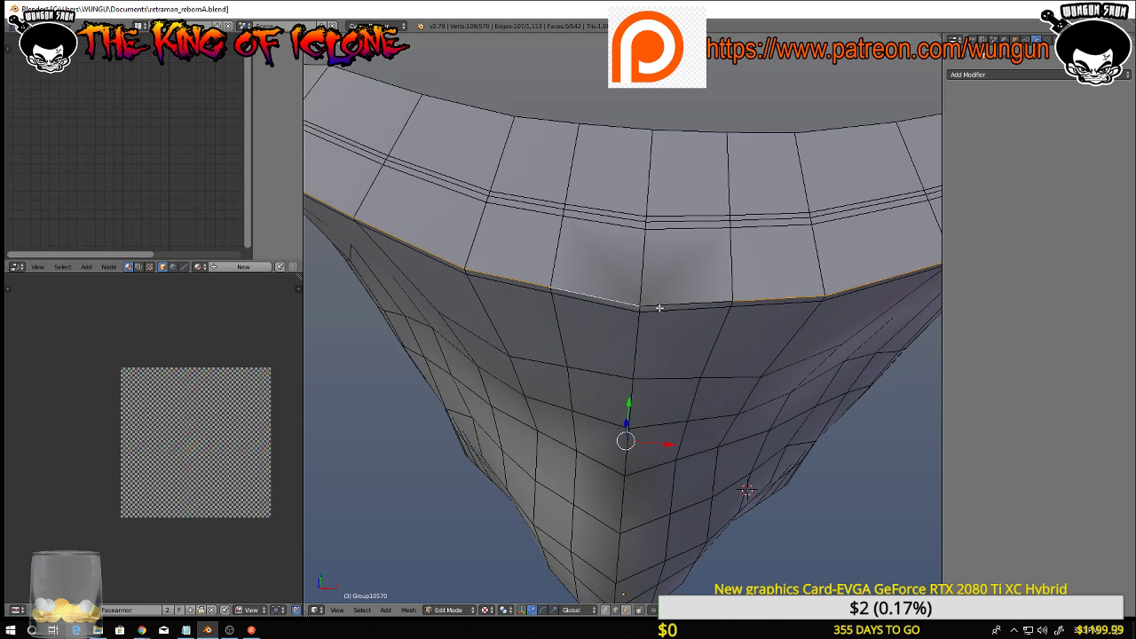
right_click(663, 308, "shift")
scroll(680, 326, "down", 5)
middle_click_drag(680, 328, 695, 295)
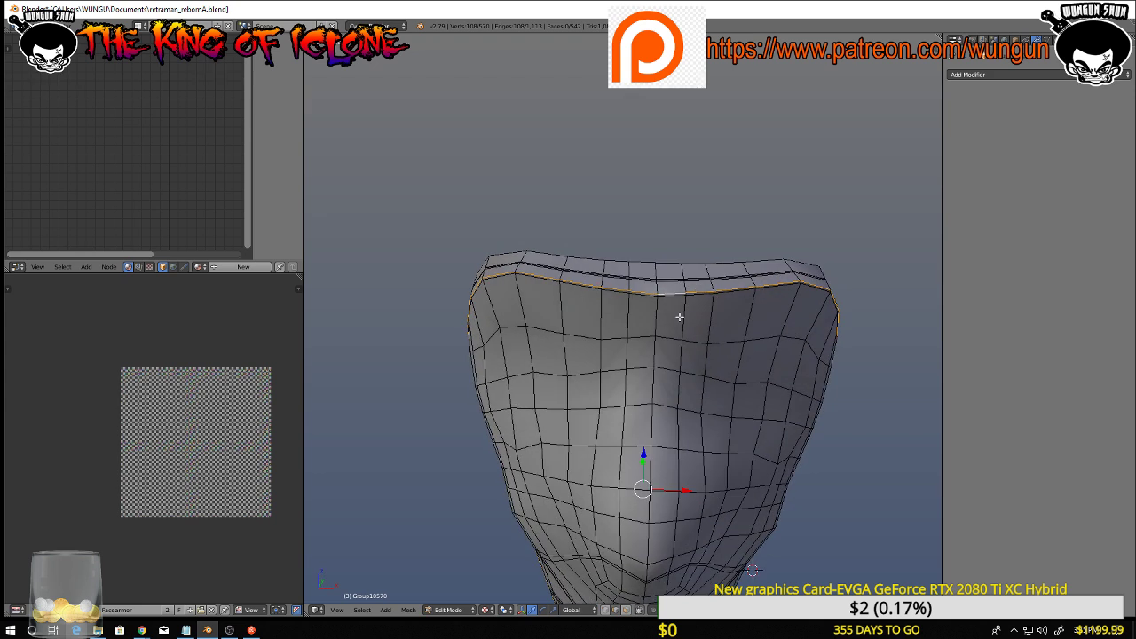
Deselect the entire mask mesh and display it as a wireframe in front view
scroll(677, 317, "down", 3)
key("a")
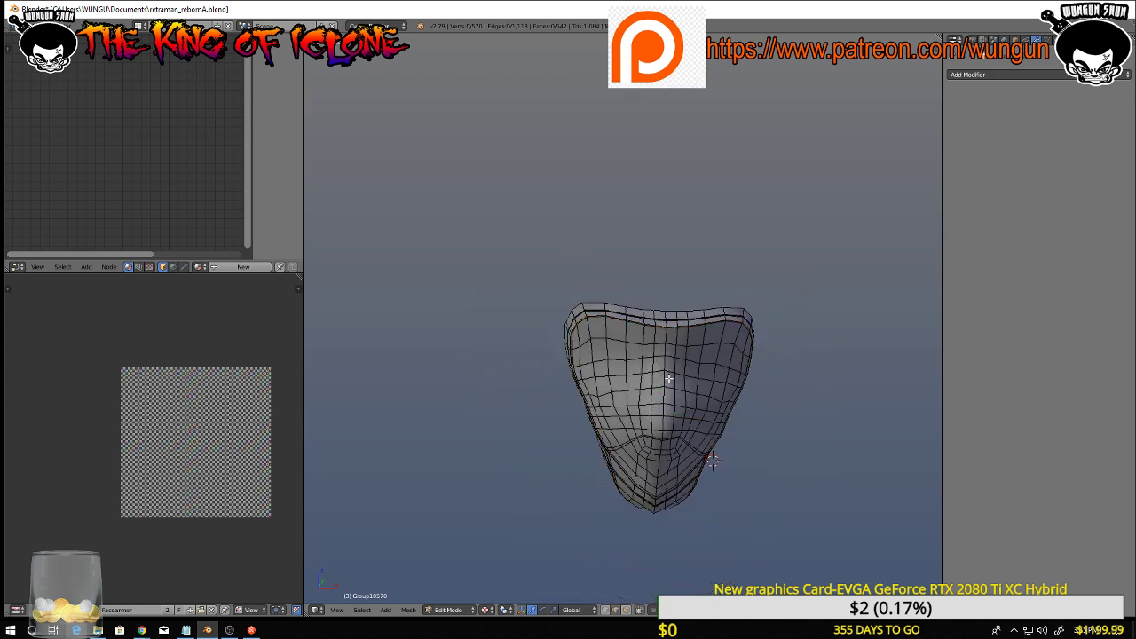
key("z")
middle_click_drag(548, 410, 548, 388)
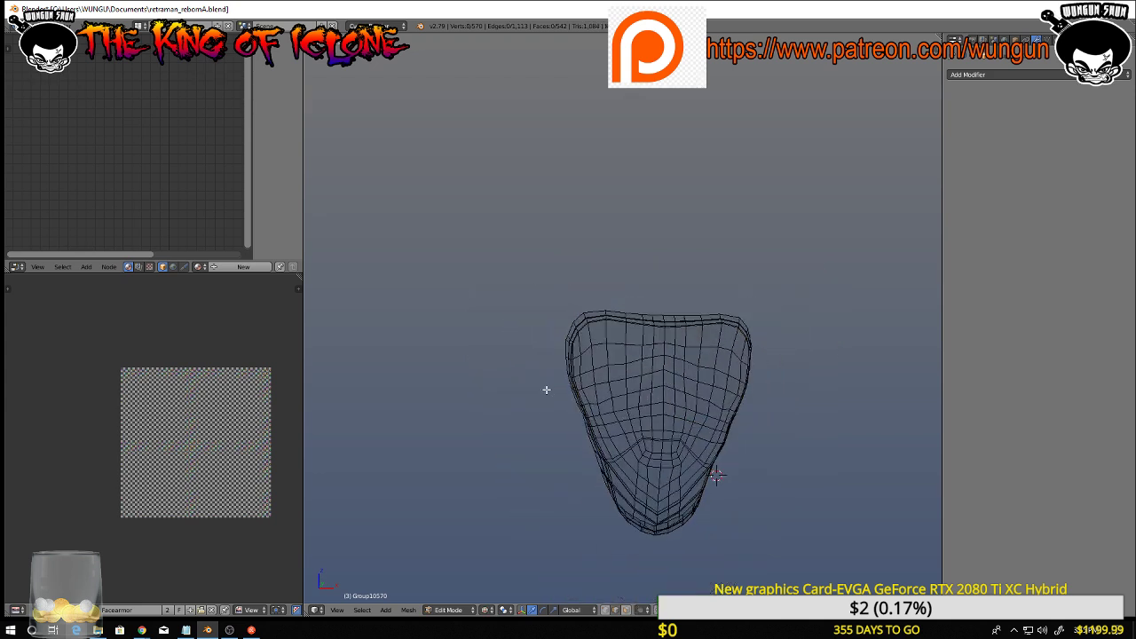
key("KP_1")
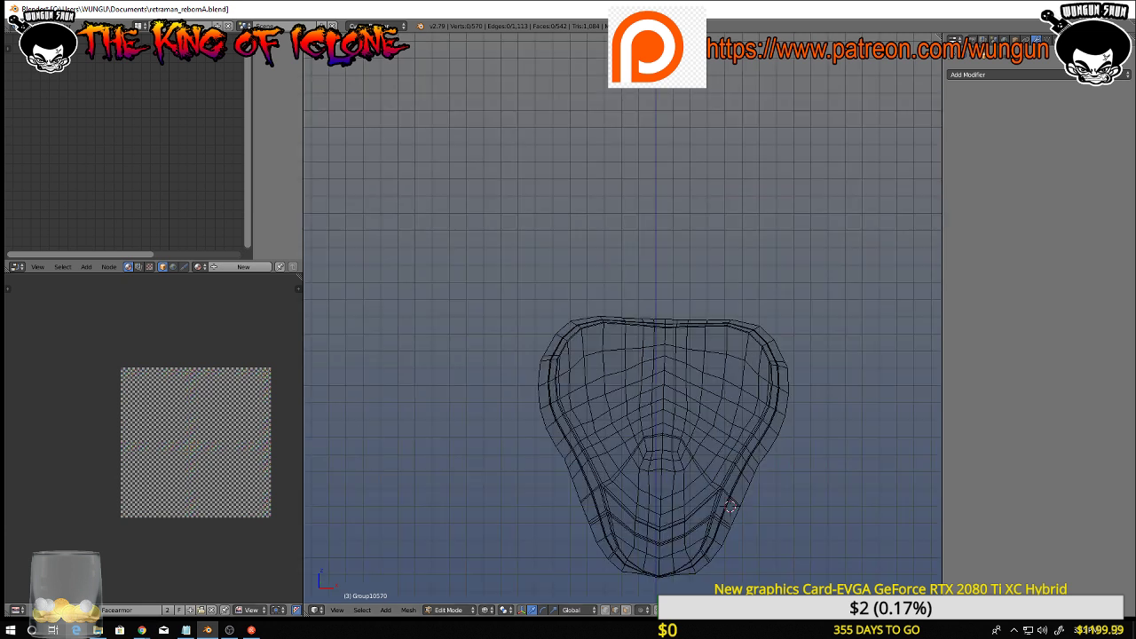
key("alt+Tab")
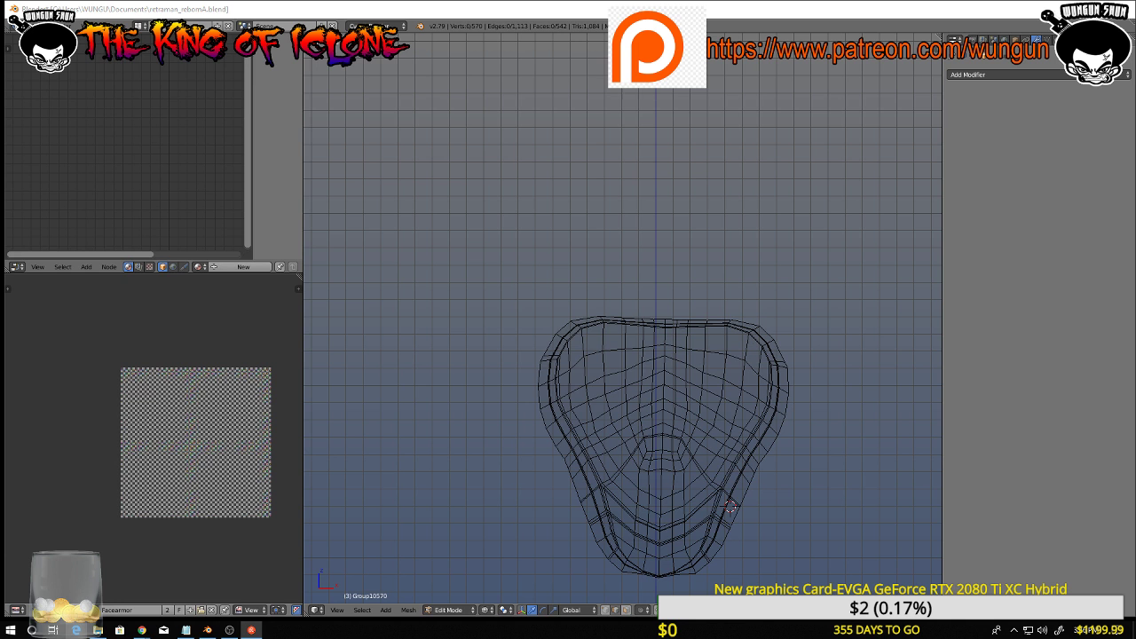
key("alt+Tab")
key("alt+Tab")
key("alt+F4")
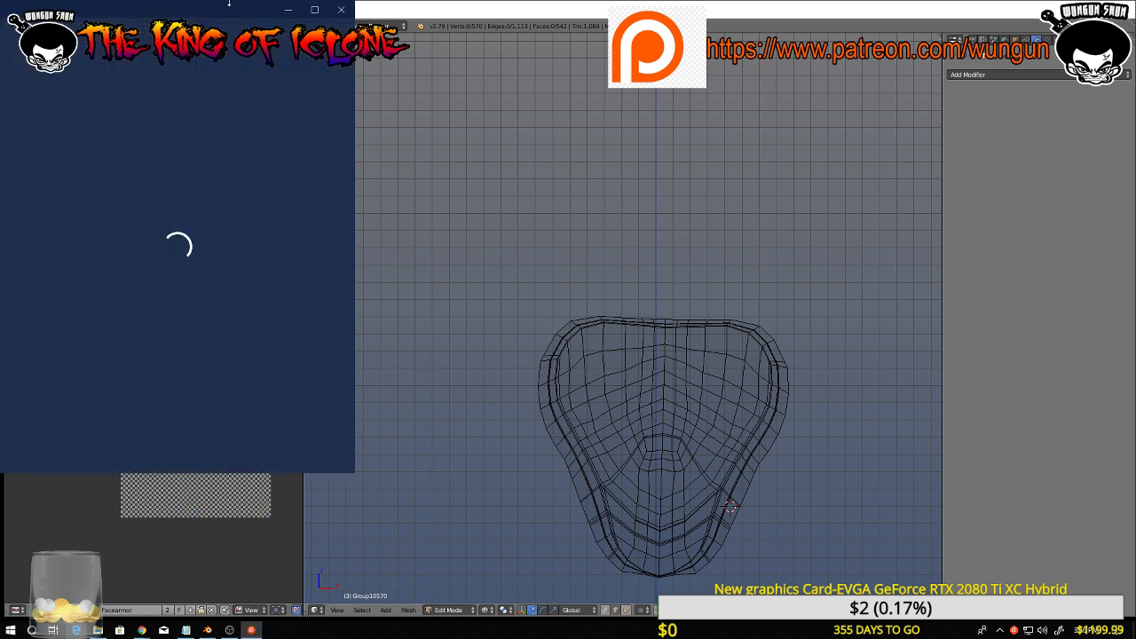
left_click_drag(184, 5, 0, 160)
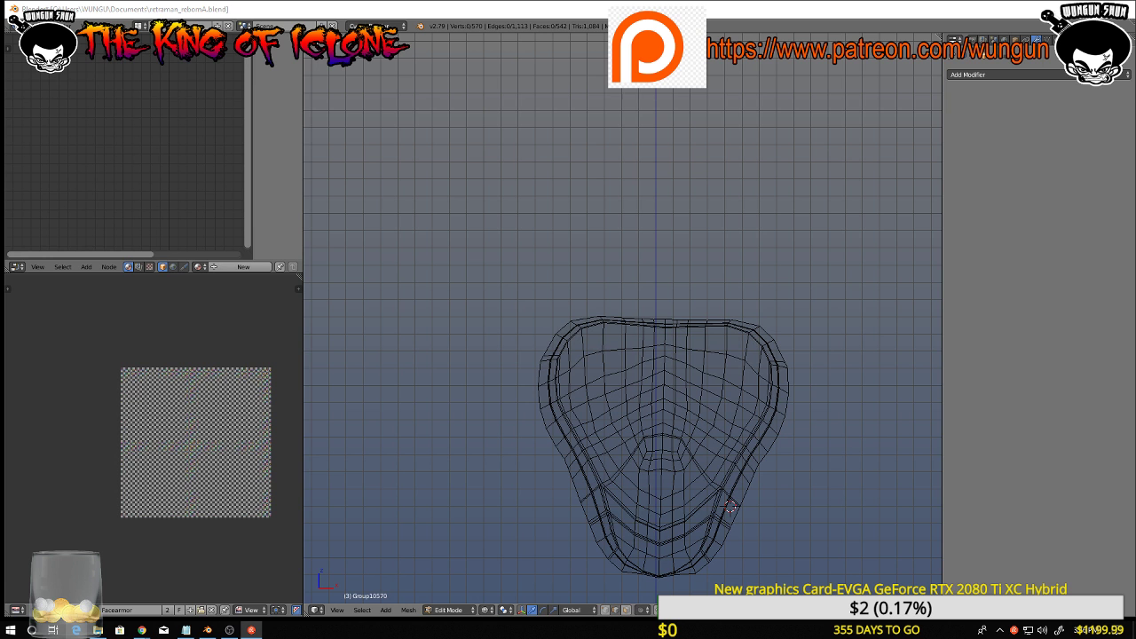
key("alt+Tab")
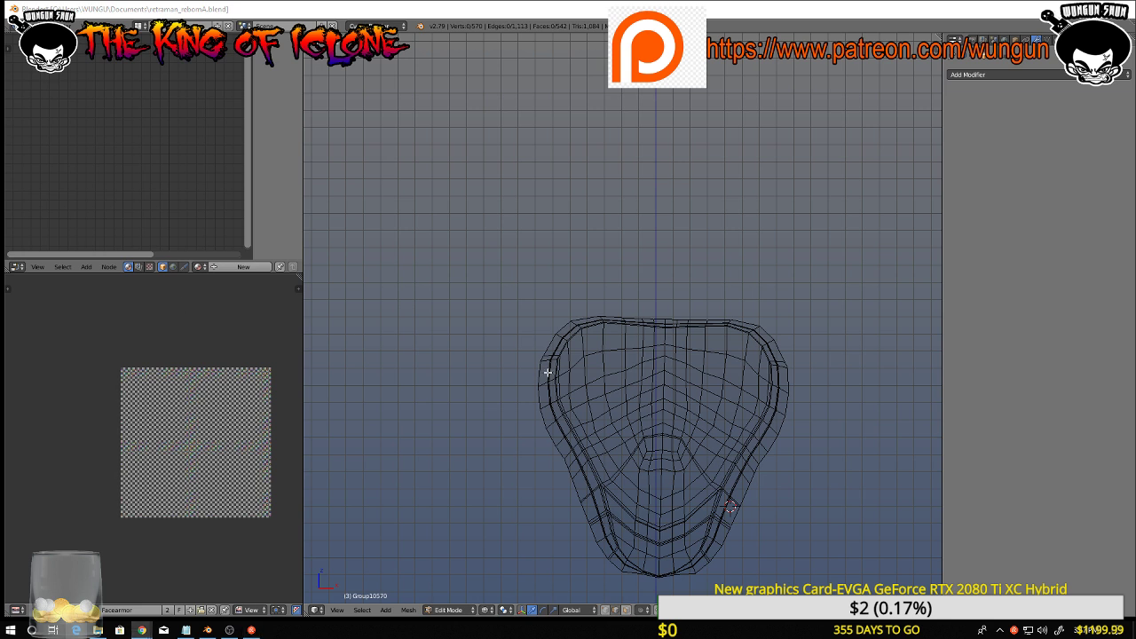
scroll(621, 394, "down", 3)
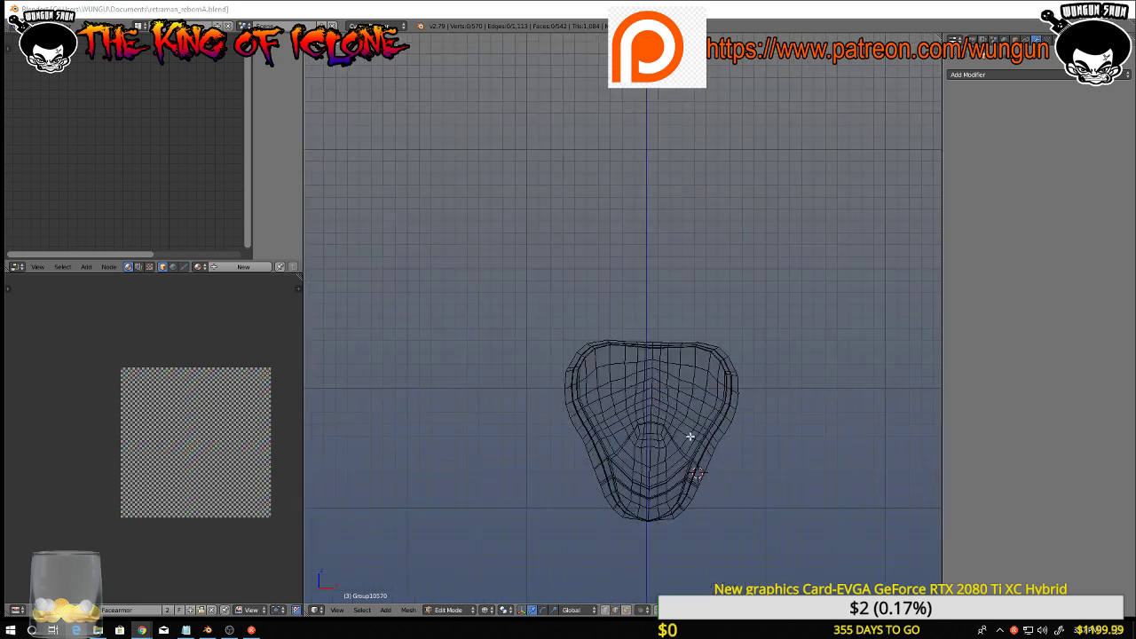
key("alt+Tab")
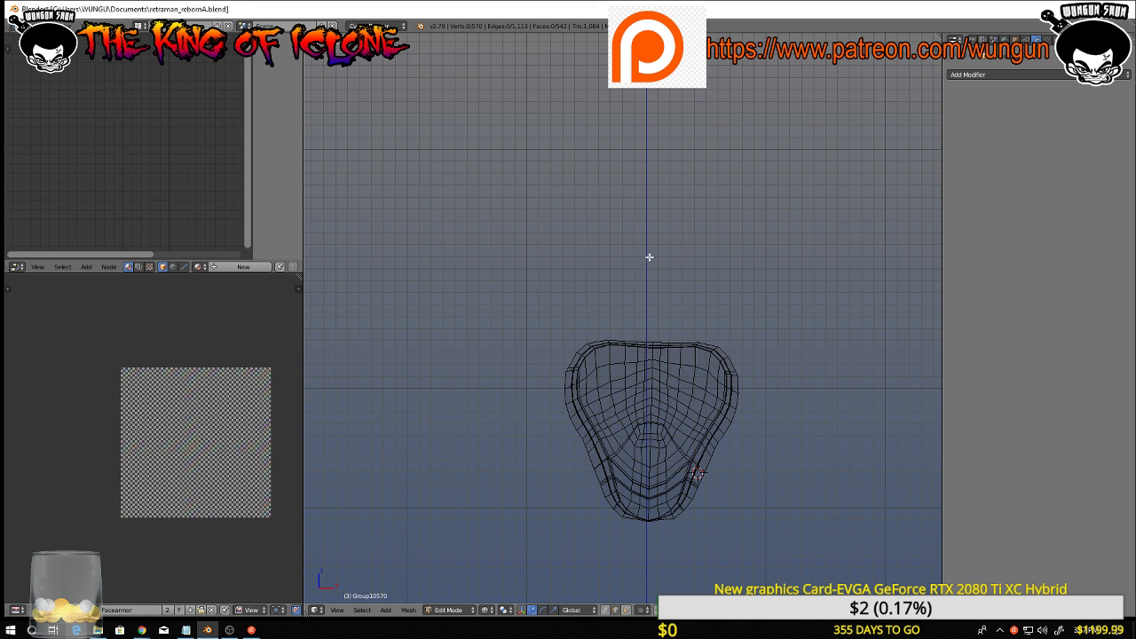
key("Tab")
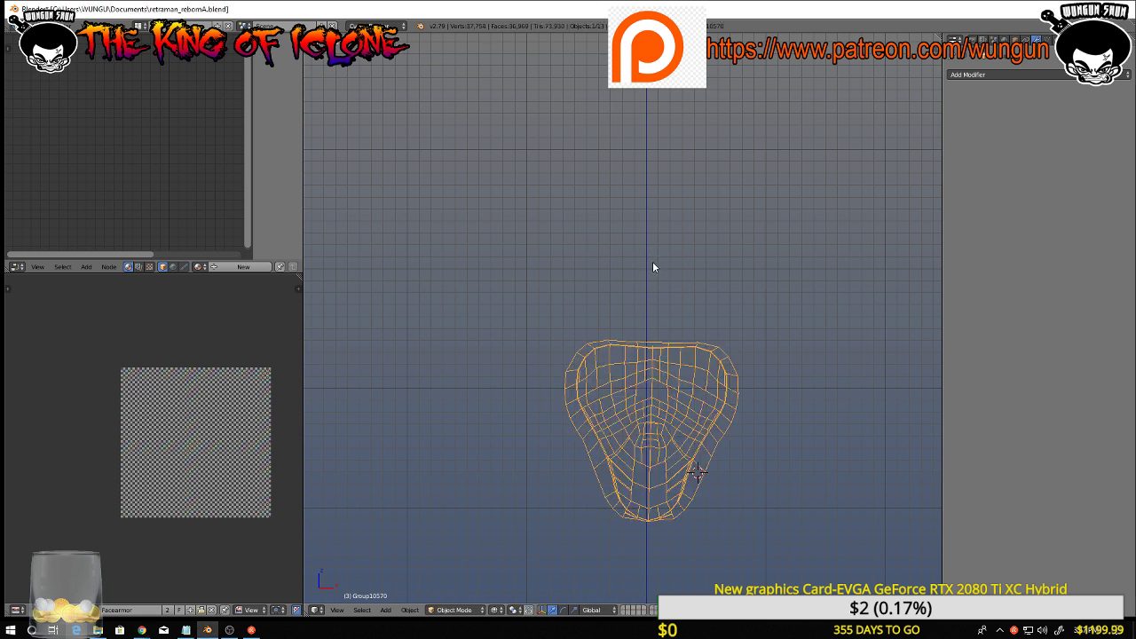
key("Tab")
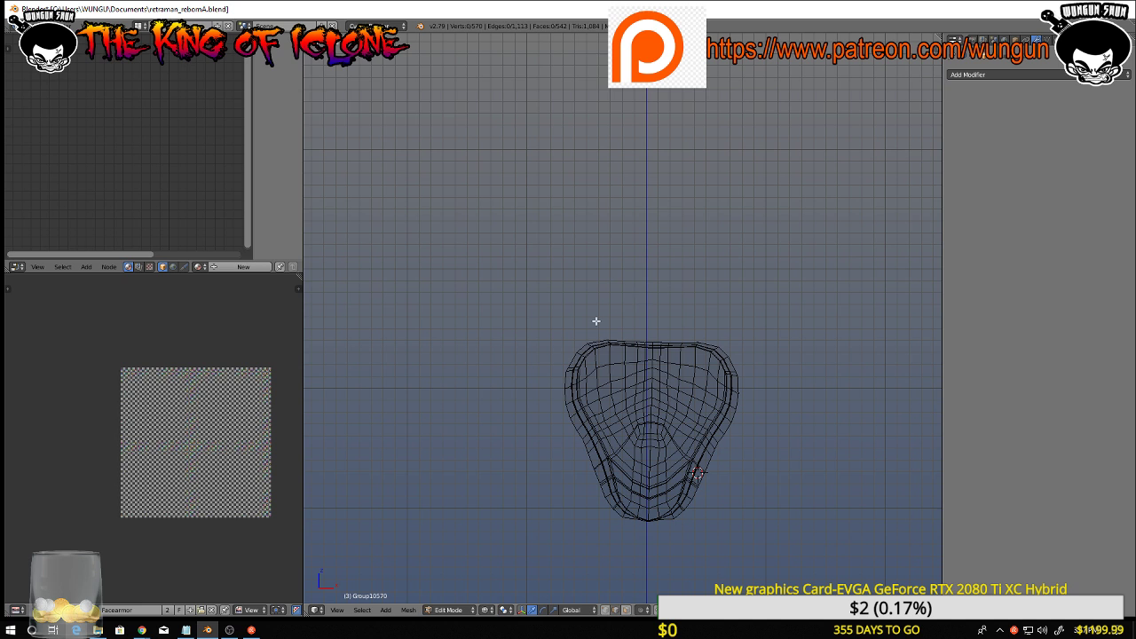
Switch to vertex selection and box-select the left half of the mask mesh up to its centre line
key("ctrl+Tab")
left_click(563, 313)
middle_click_drag(535, 341, 521, 225, "shift")
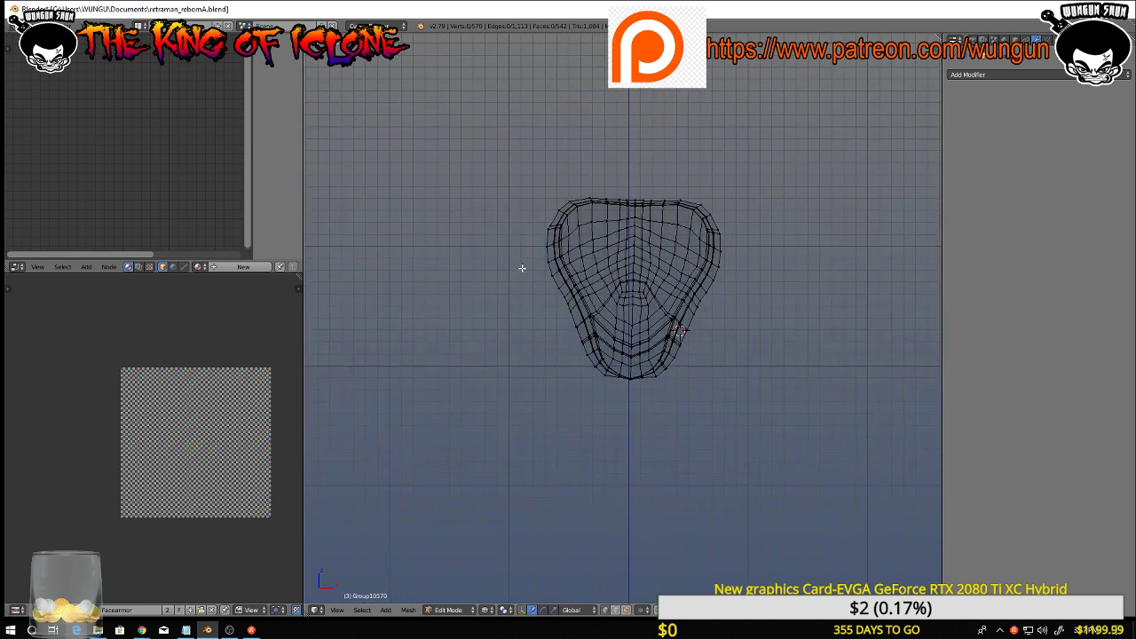
key("b")
left_click_drag(493, 120, 630, 400)
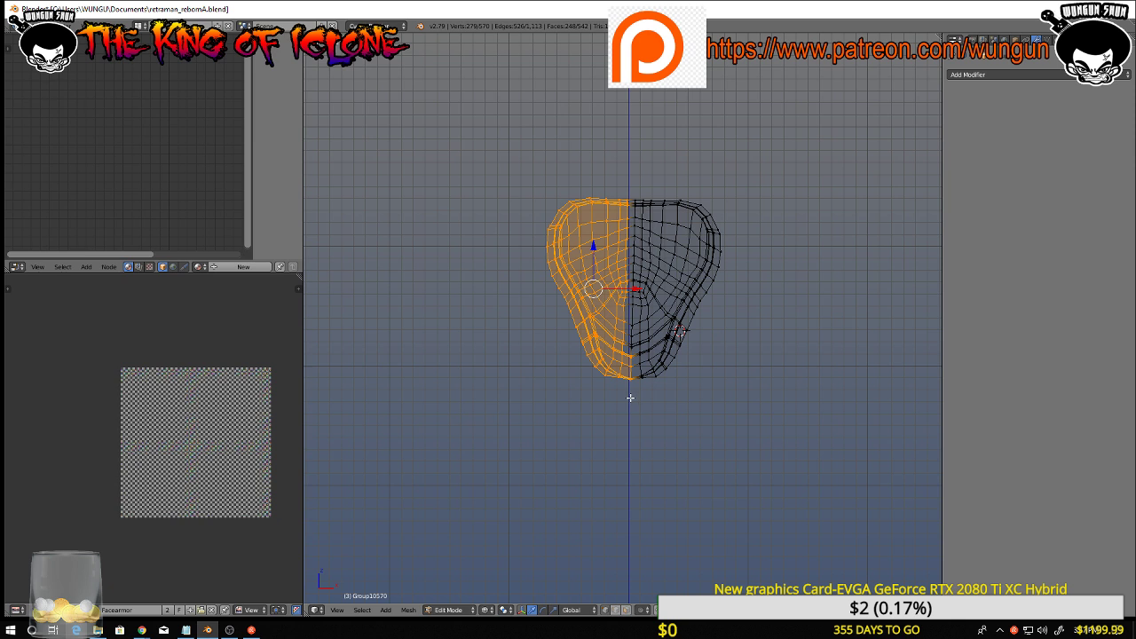
key("x")
left_click(631, 401)
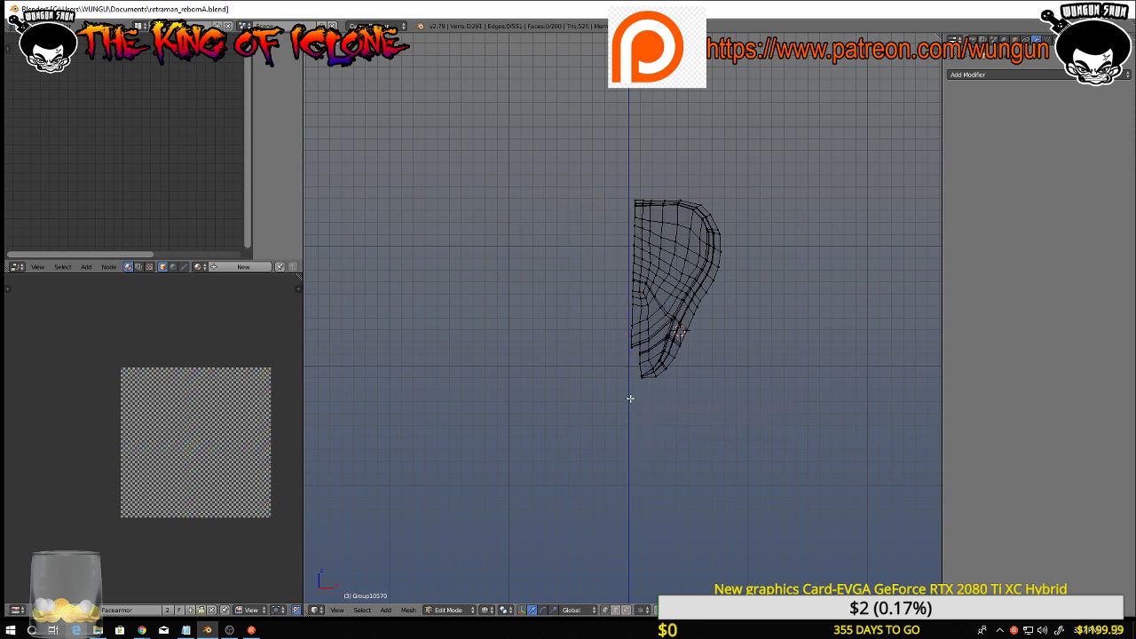
key("ctrl+z")
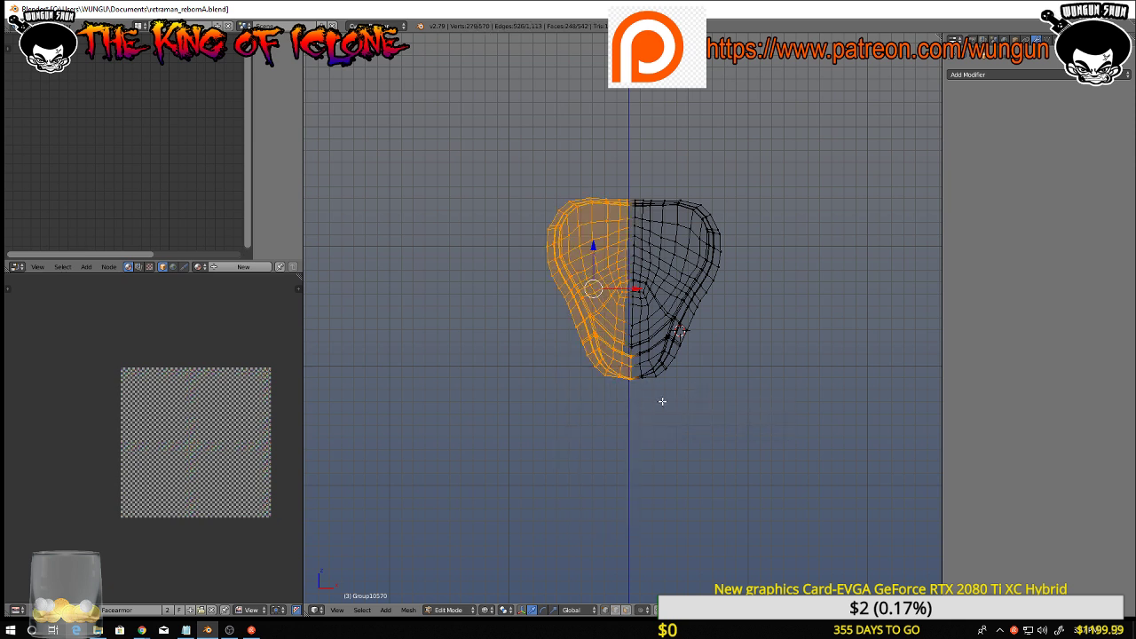
Exclude the centre-line vertices at the chin from the selection and delete the vertices of the mask's left half
scroll(664, 401, "up", 3)
key("c")
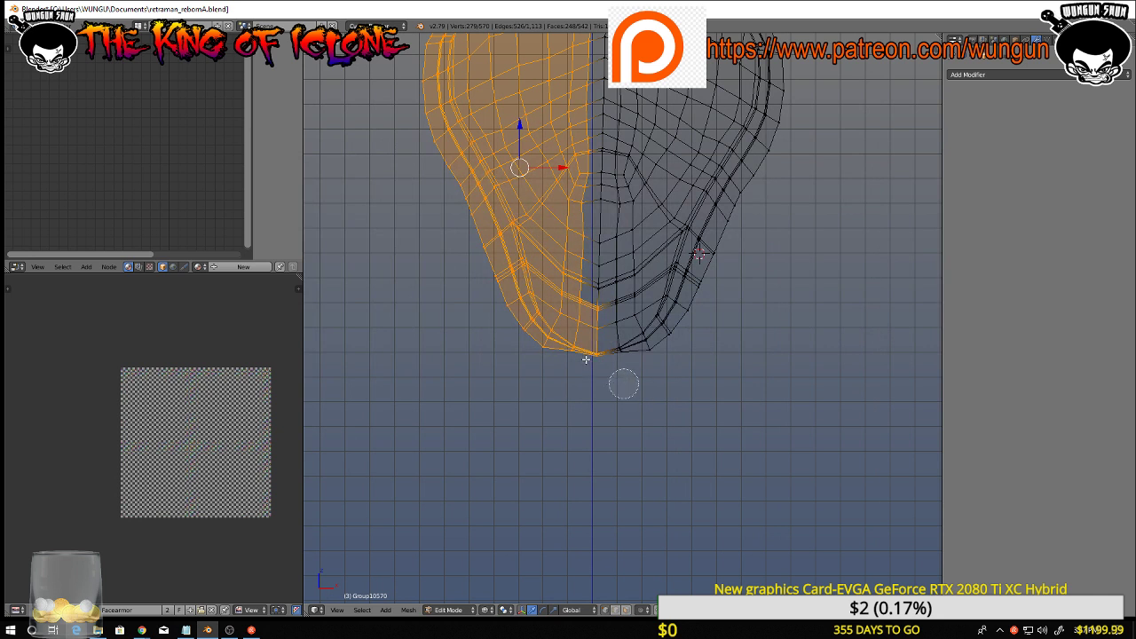
middle_click_drag(602, 359, 598, 311)
right_click(604, 300)
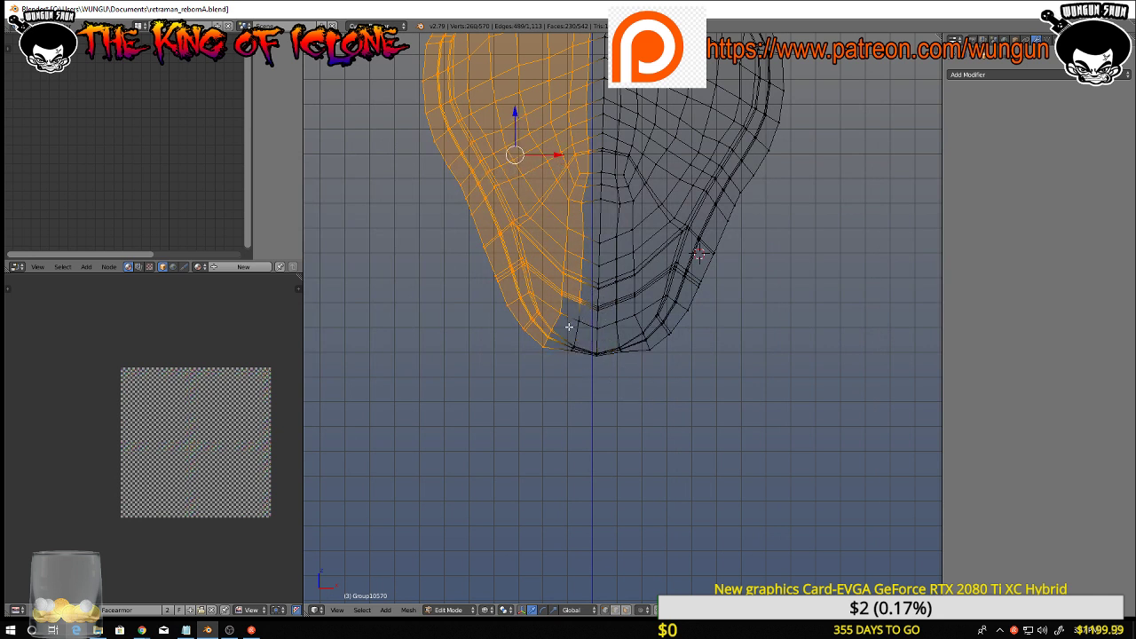
key("c")
mouse_move(538, 375)
middle_mouse_down()
mouse_move(541, 340)
mouse_move(566, 320)
middle_mouse_up()
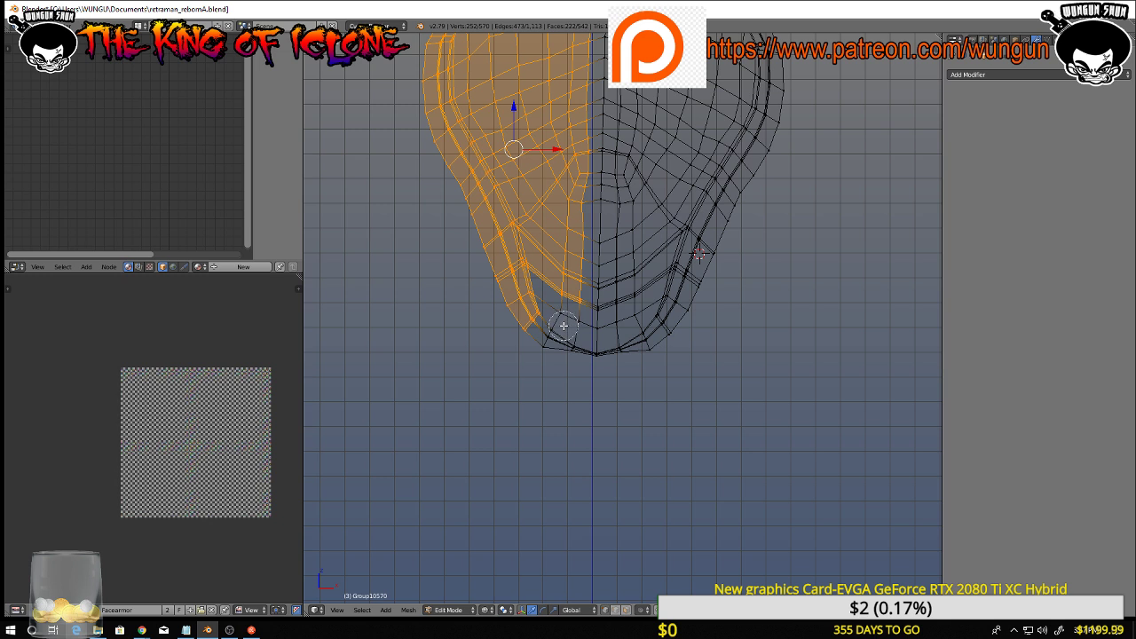
mouse_move(561, 325)
left_mouse_down()
mouse_move(545, 317)
mouse_move(541, 335)
mouse_move(569, 327)
mouse_move(564, 344)
left_mouse_up()
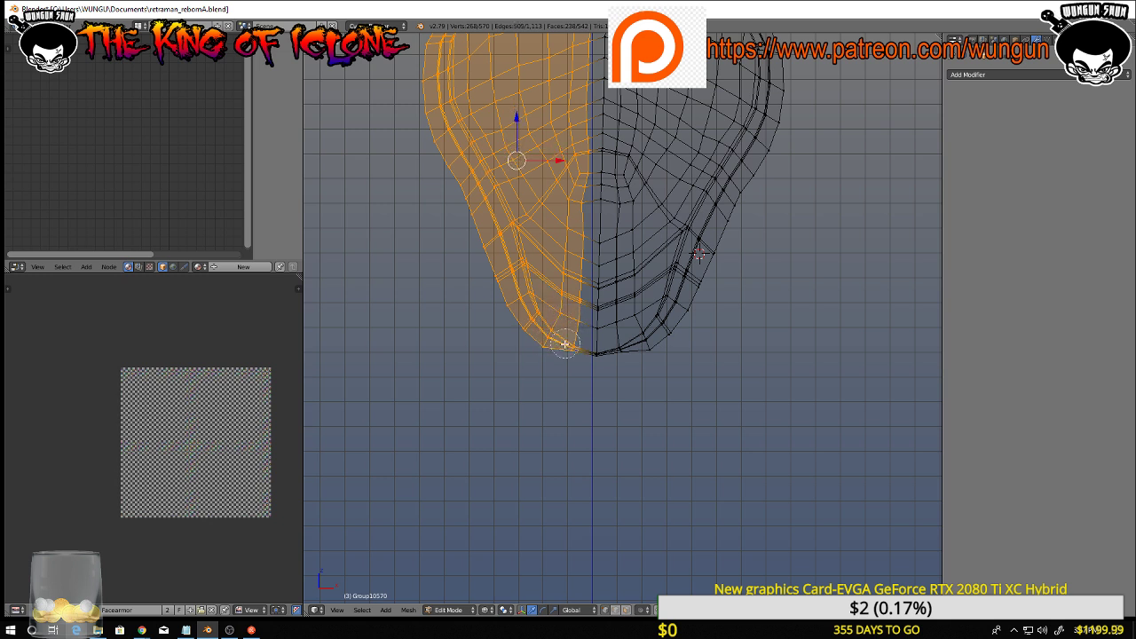
right_click(565, 346)
scroll(583, 404, "down", 5)
key("x")
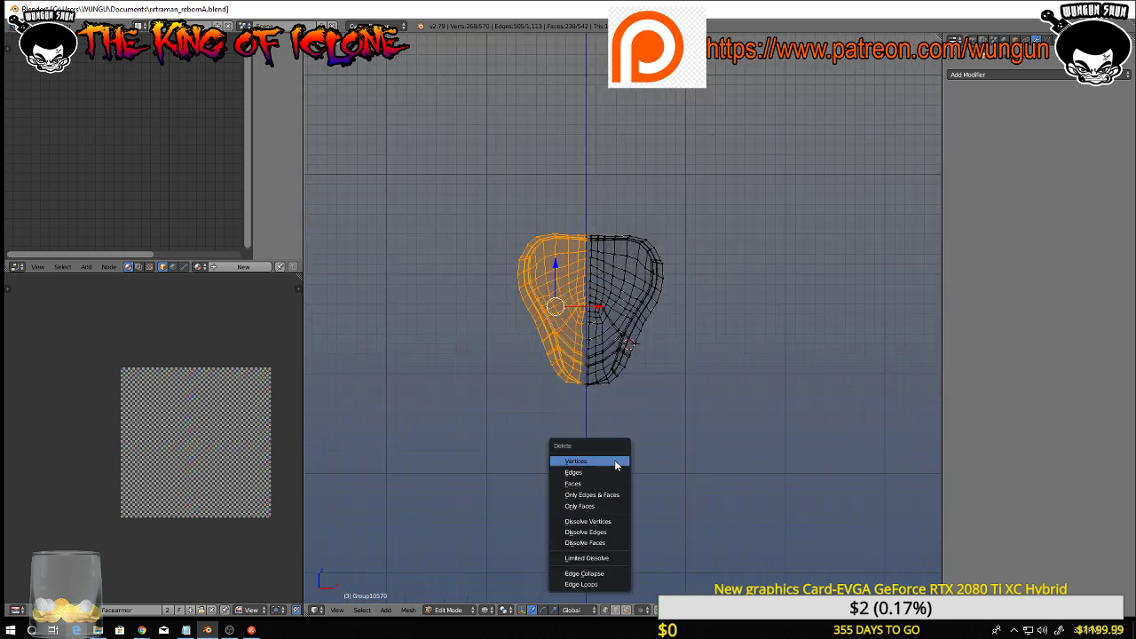
left_click(614, 461)
Switch to edge selection and select the boundary edge loop along the open centre line of the remaining half mask
scroll(629, 433, "up", 2)
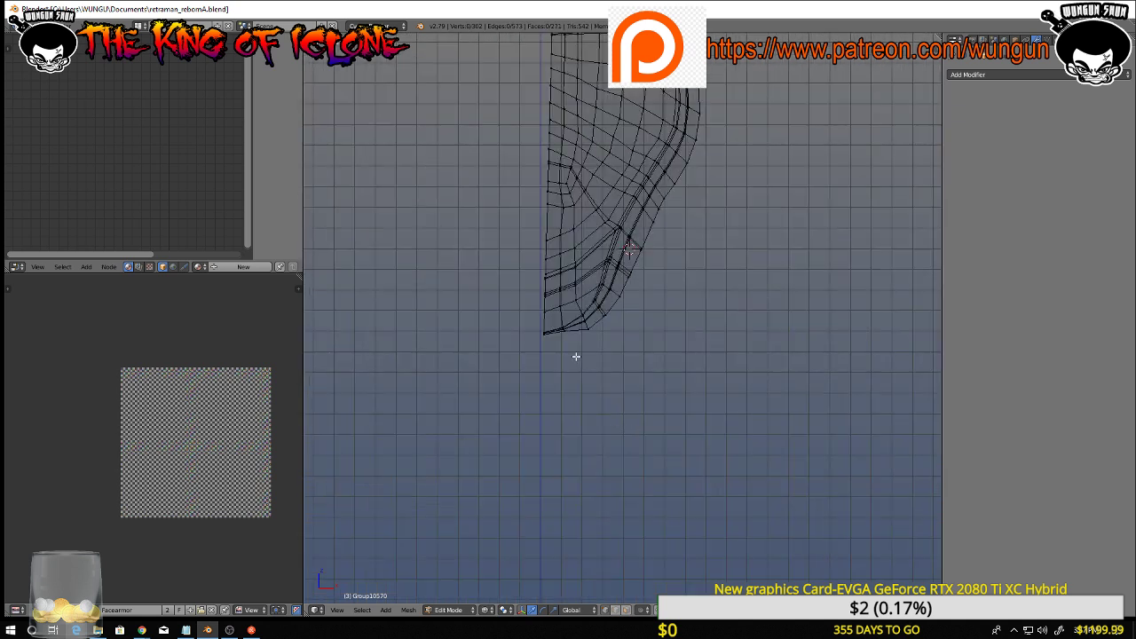
key("ctrl+Tab")
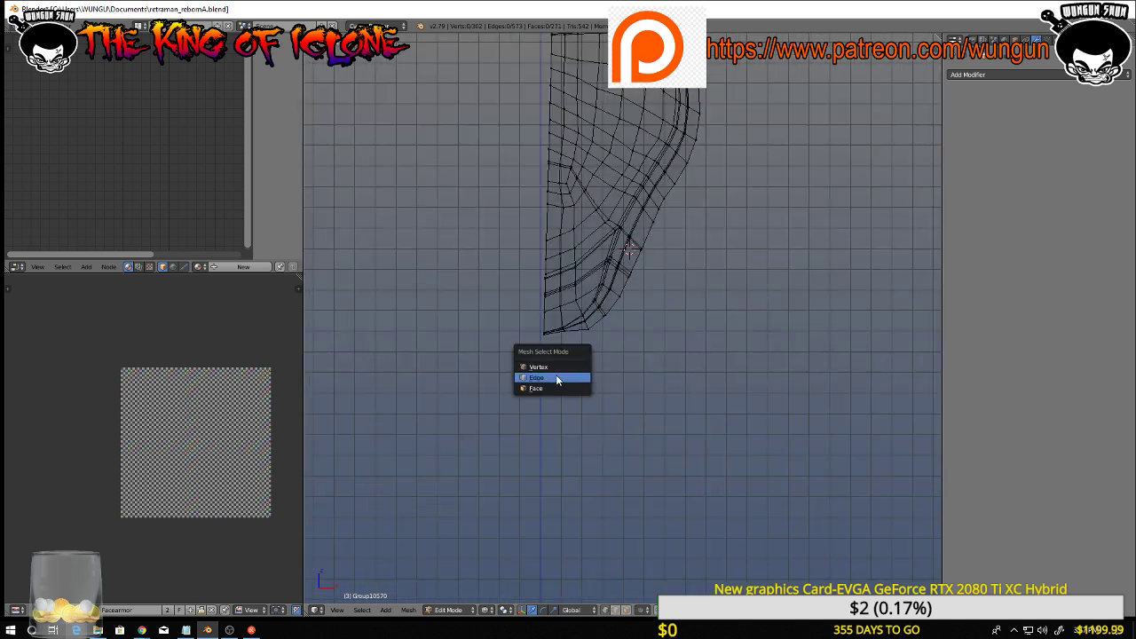
left_click(557, 378)
right_click(544, 284)
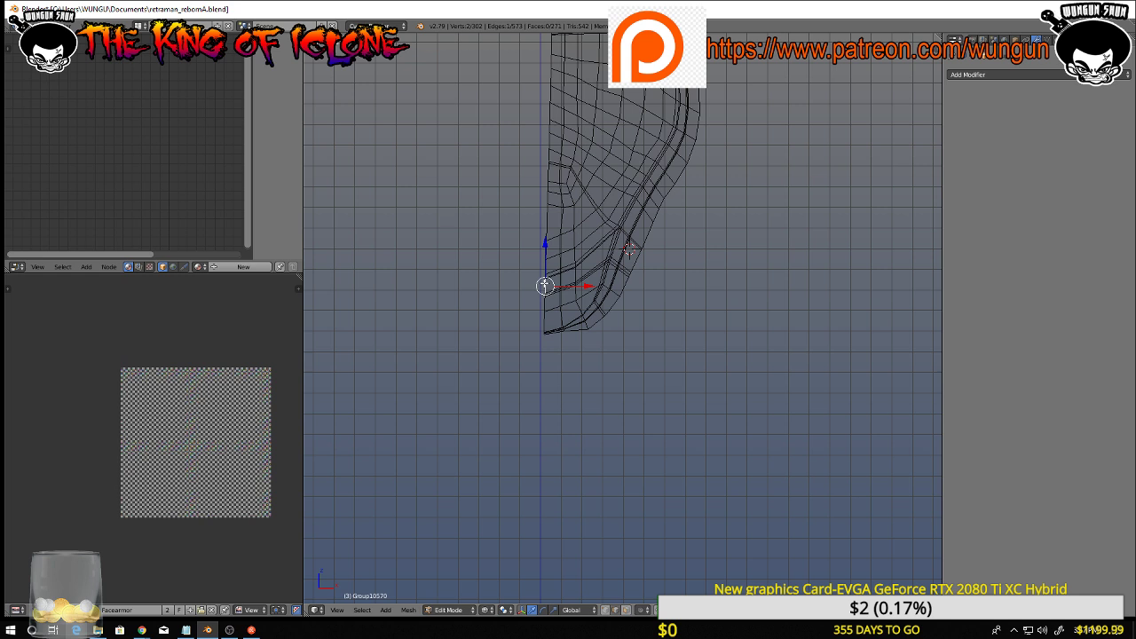
right_click(545, 286, "shift")
right_click(545, 286, "shift")
right_click(545, 285, "shift")
right_click(545, 286, "shift")
middle_click_drag(545, 286, 795, 329)
scroll(563, 200, "up", 1)
middle_click_drag(562, 201, 522, 216)
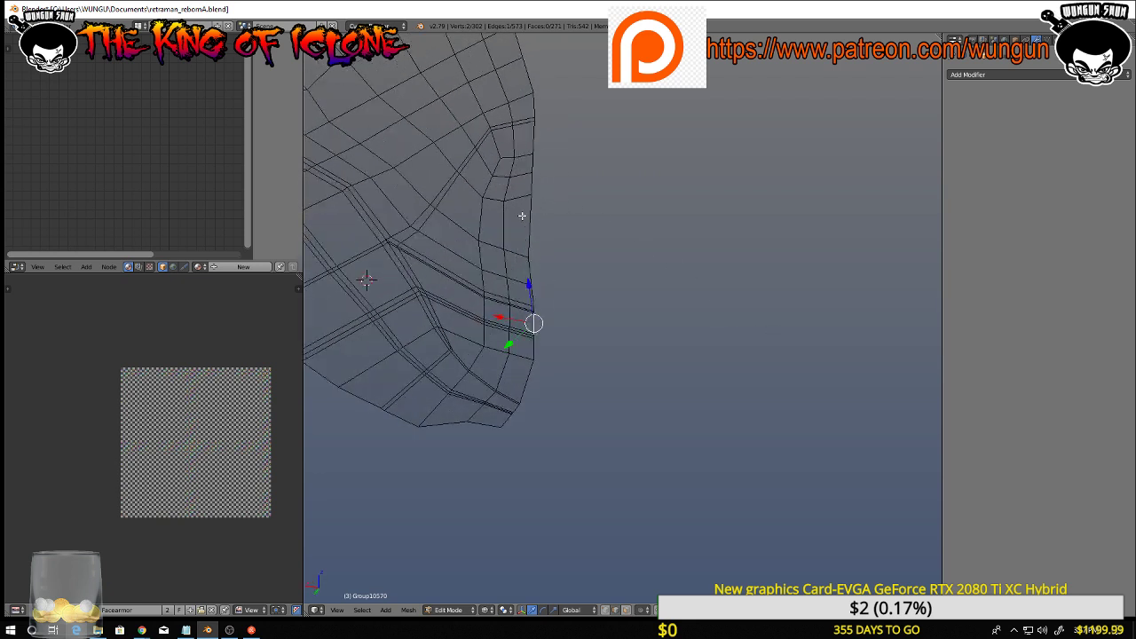
right_click(528, 216, "alt")
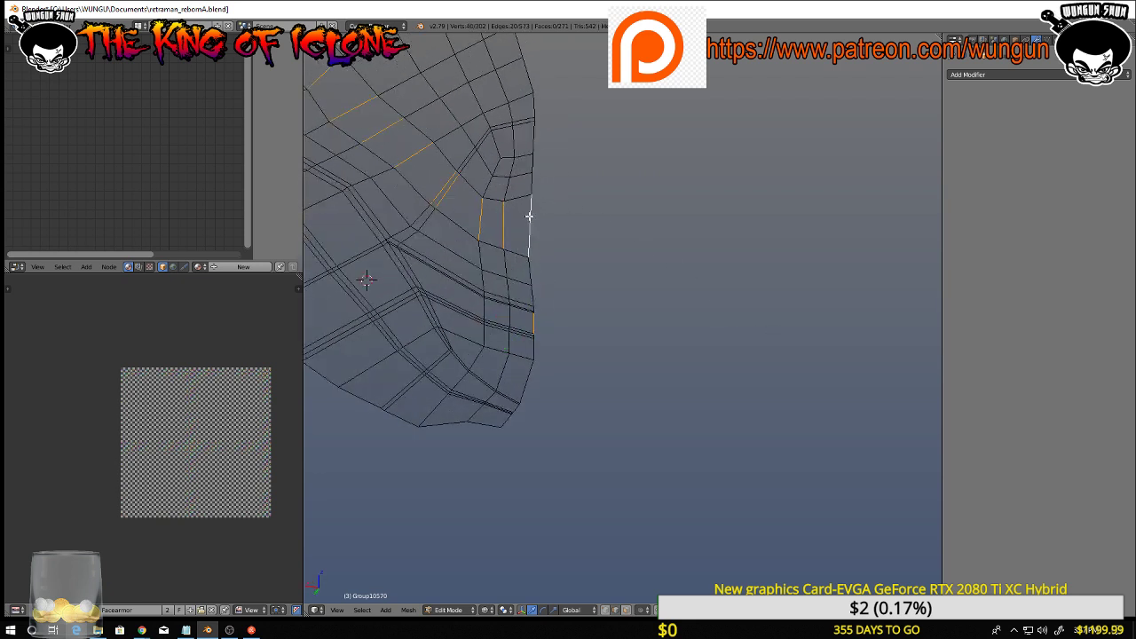
key("ctrl+z")
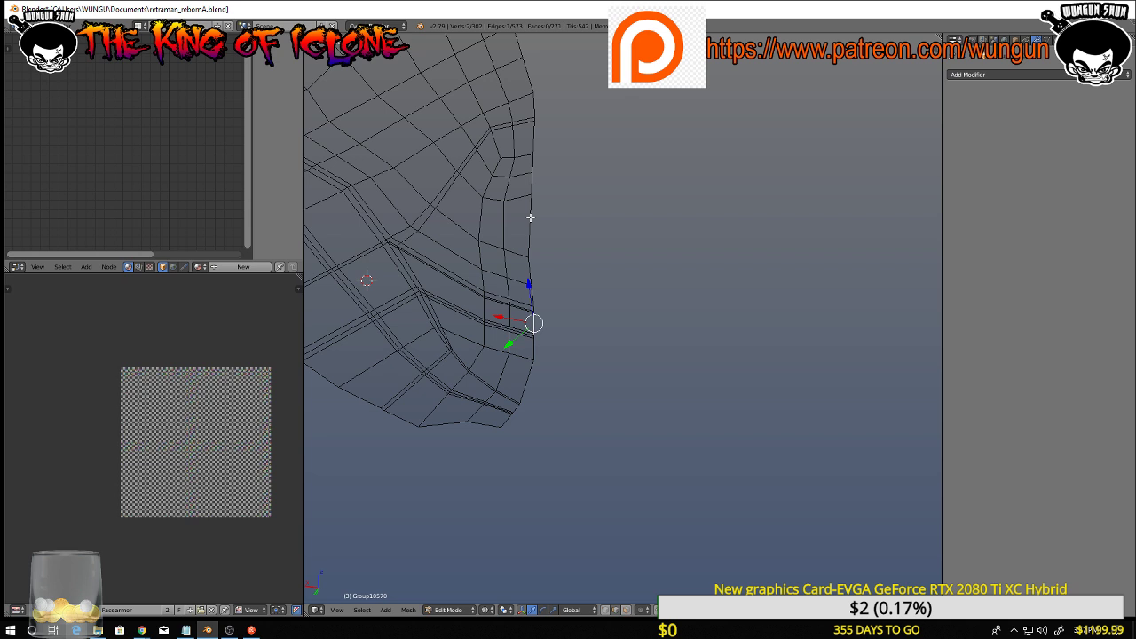
right_click(530, 218, "alt")
Add a Mirror modifier to the half mask while viewing it from the front
scroll(532, 253, "down", 5)
middle_click_drag(548, 268, 340, 268)
key("KP_1")
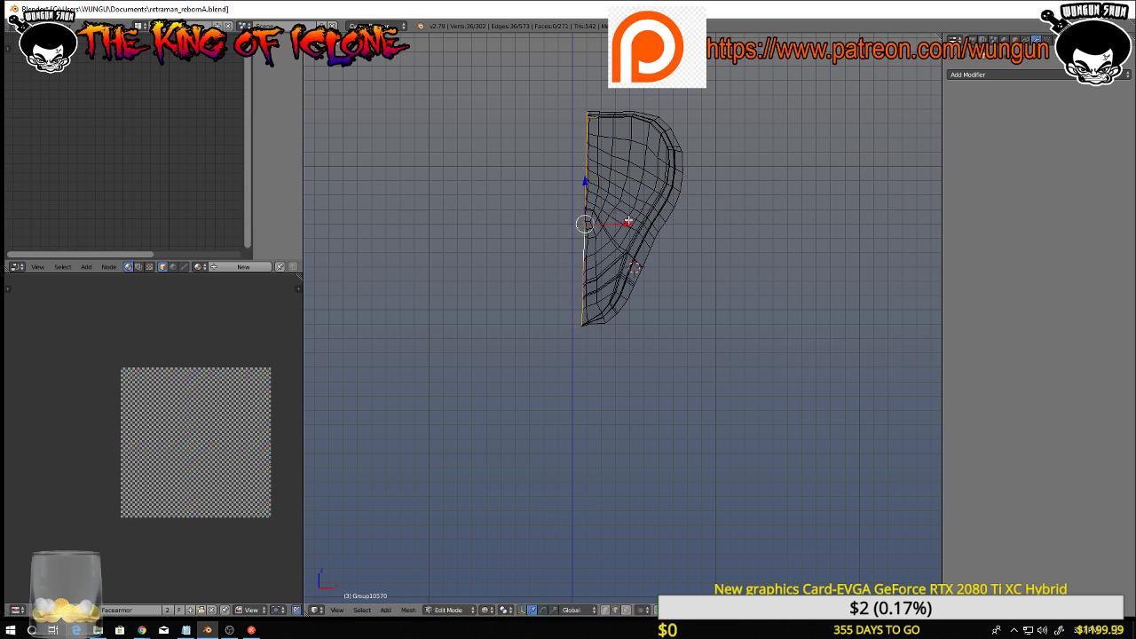
left_click(967, 74)
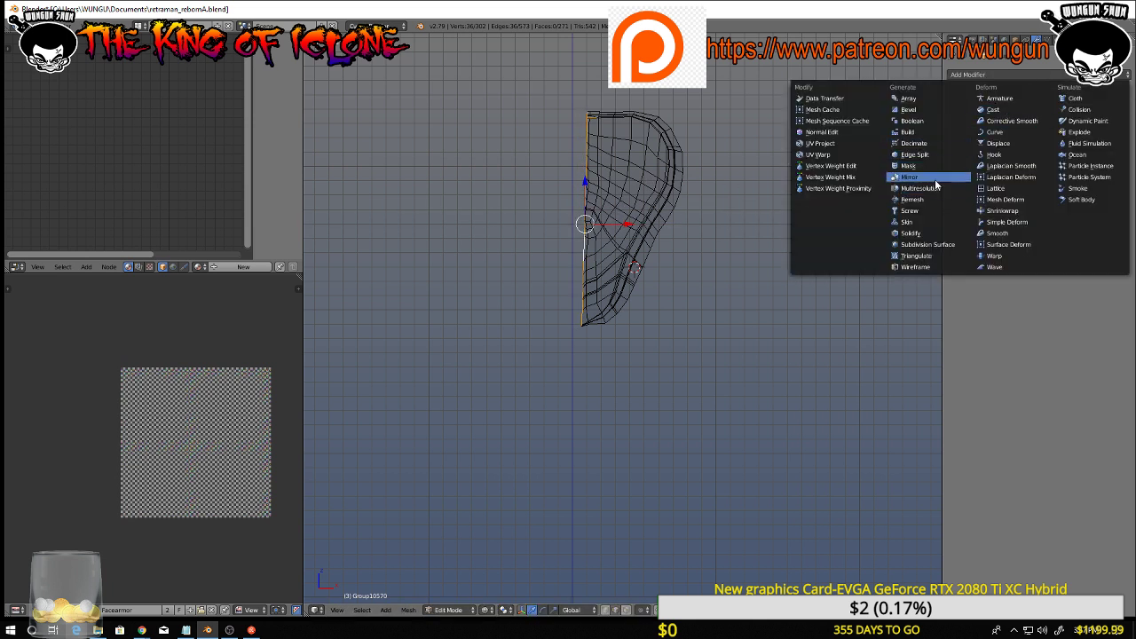
left_click(935, 178)
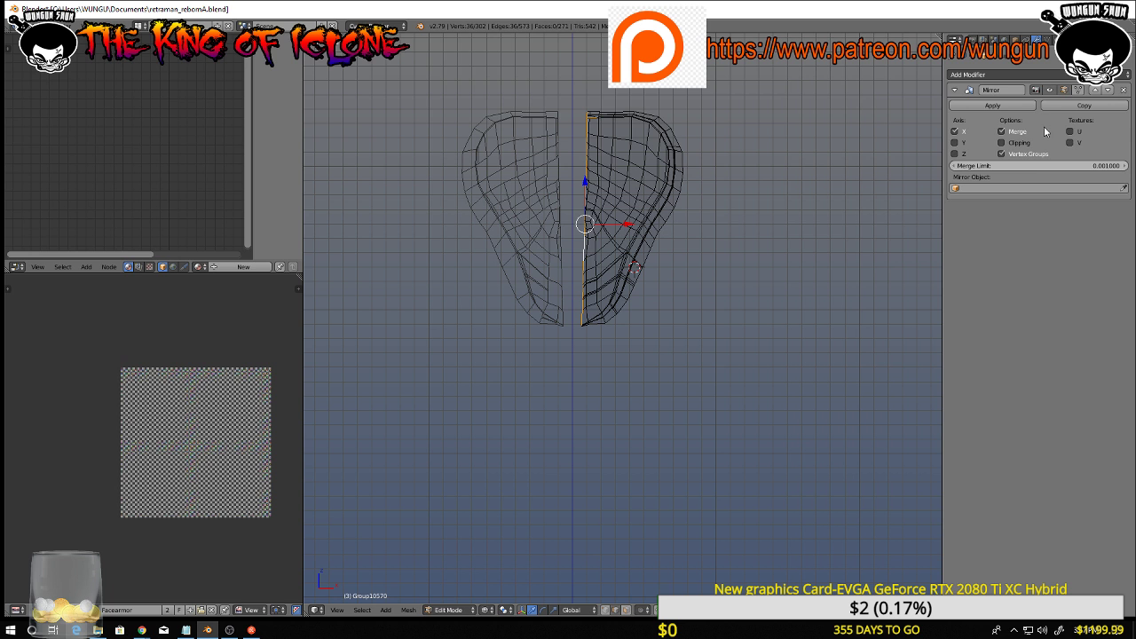
Enable Clipping in the Mirror modifier and try moving the selected centre edges along X onto the mirror plane
left_click(1002, 143)
left_click_drag(613, 225, 558, 229)
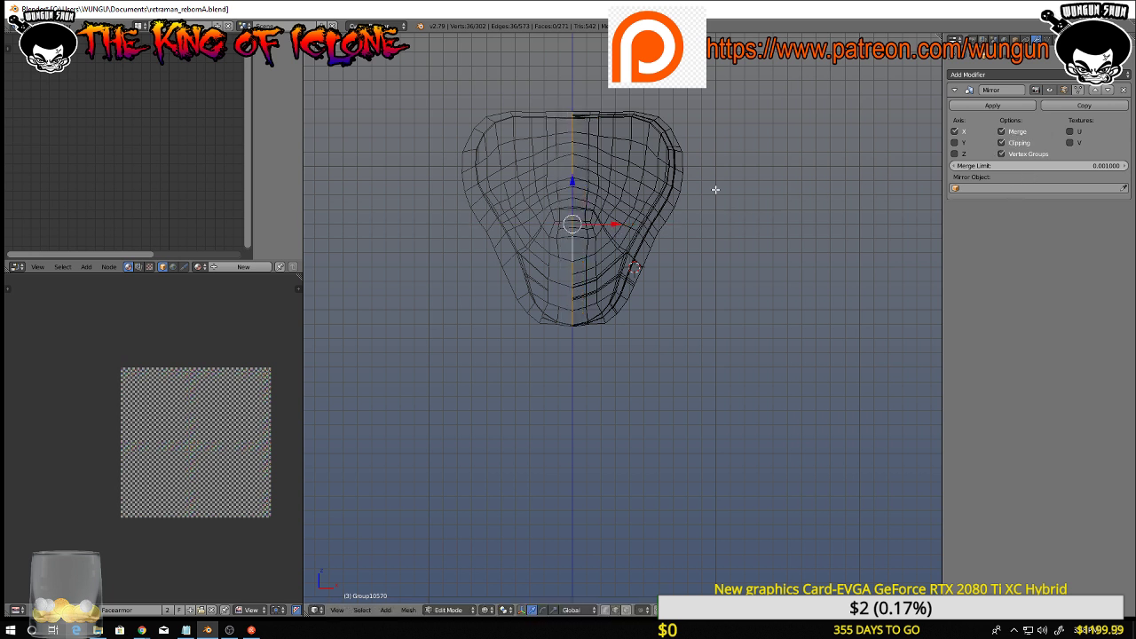
middle_click_drag(739, 177, 707, 359)
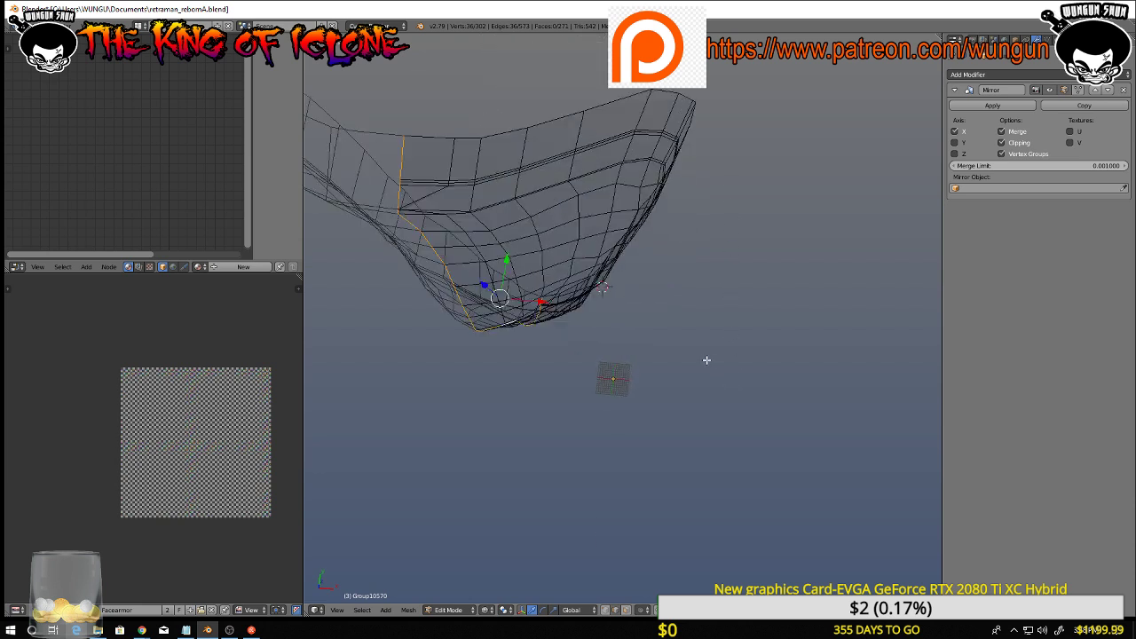
middle_click_drag(630, 319, 668, 288)
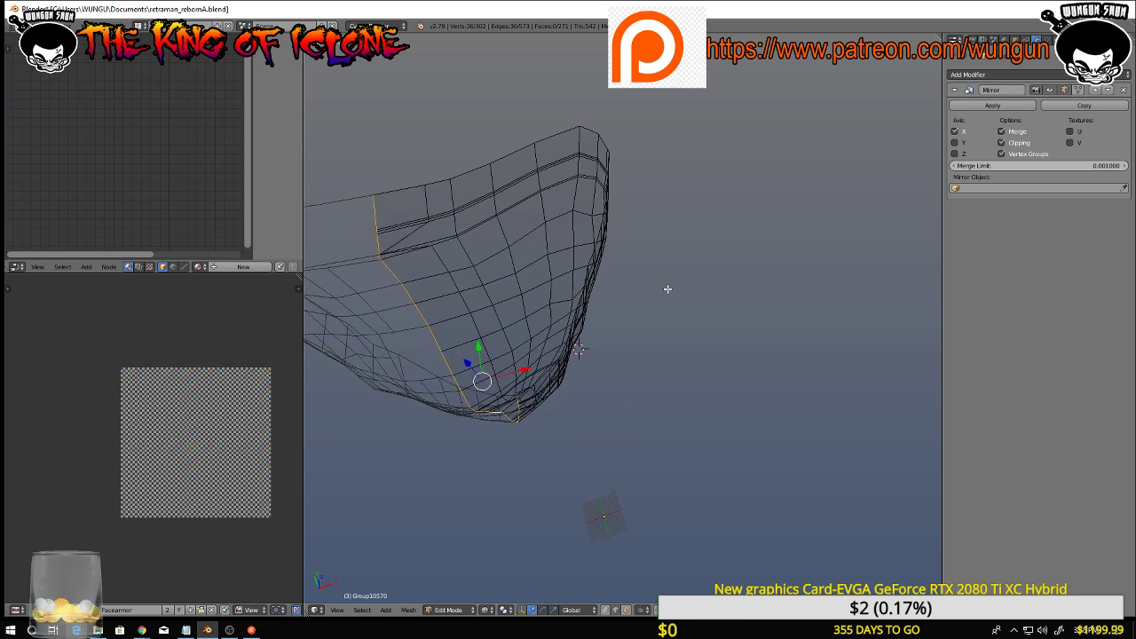
key("ctrl+z")
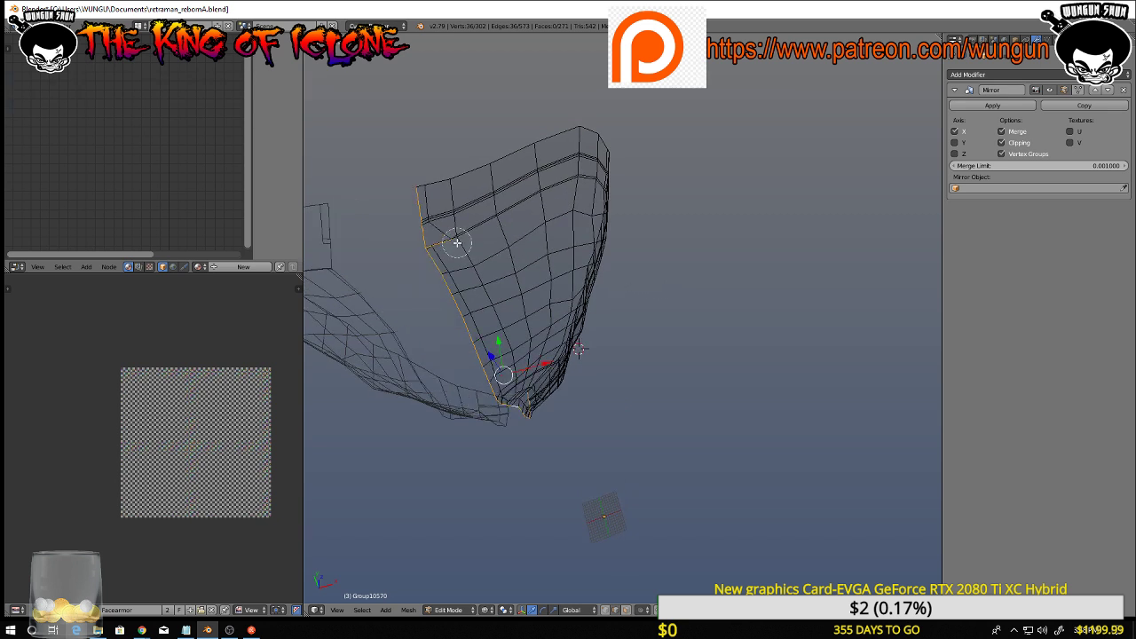
Deselect the stray edge branching off the centre line near the rim and move the remaining centre edges along X onto the mirror plane
left_click(456, 242, "shift")
left_click_drag(549, 368, 509, 373)
left_click(501, 373)
middle_click_drag(502, 373, 510, 257)
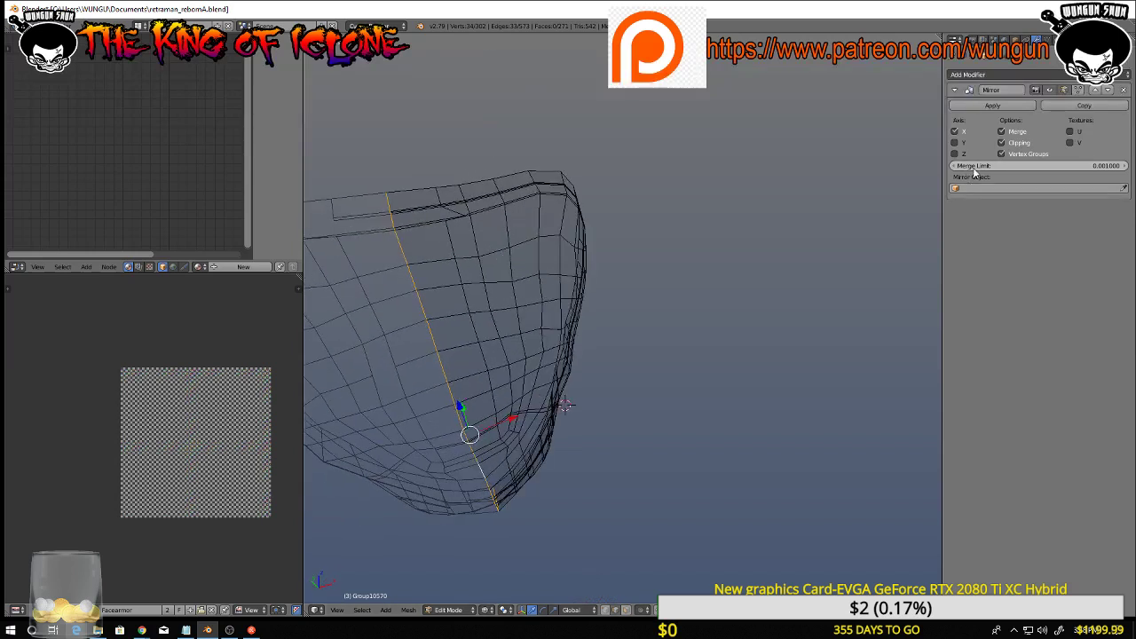
Switch the mask to solid shading and show the Mirror modifier's result on the edit cage
key("z")
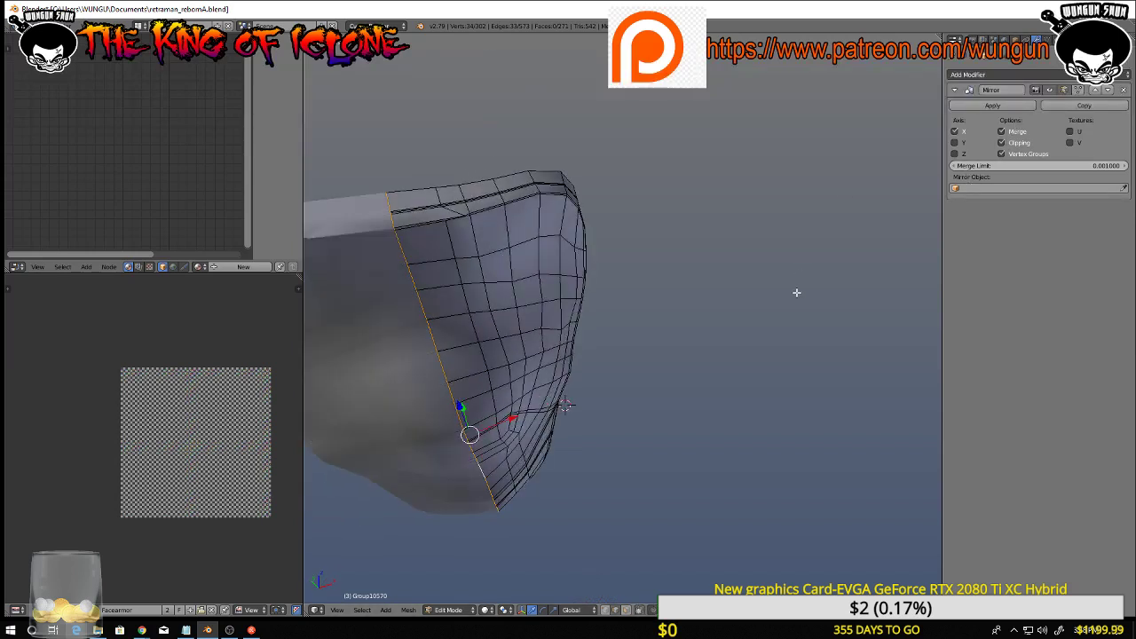
mouse_move(799, 292)
middle_mouse_down()
mouse_move(654, 292)
mouse_move(842, 232)
middle_mouse_up()
left_click(1080, 90)
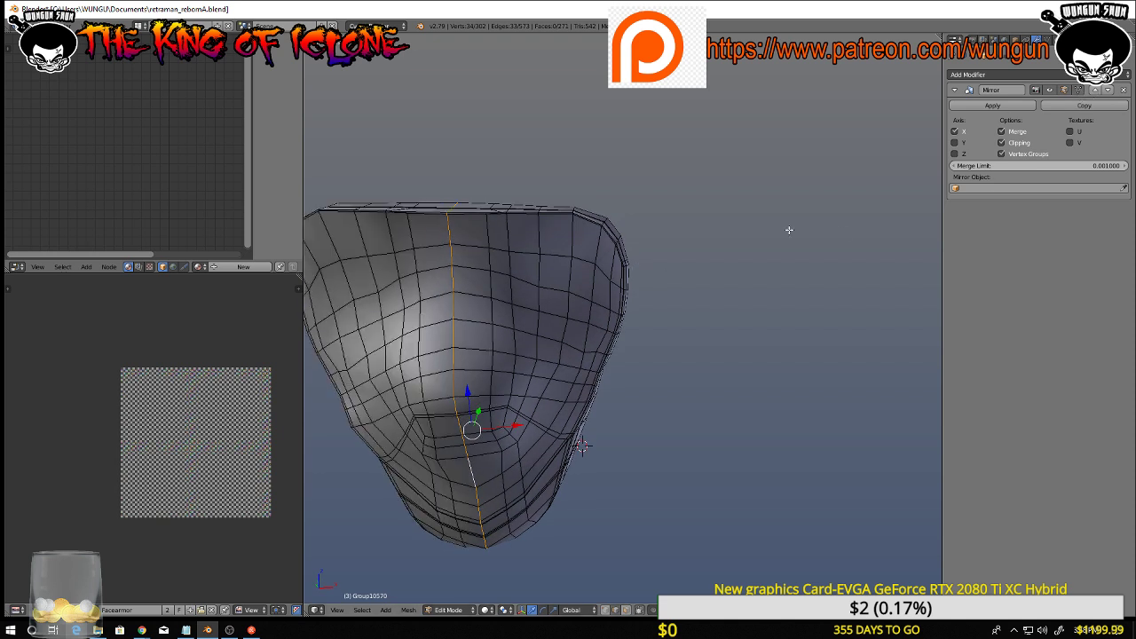
scroll(592, 322, "down", 4)
middle_click_drag(596, 321, 651, 338)
scroll(650, 339, "down", 4)
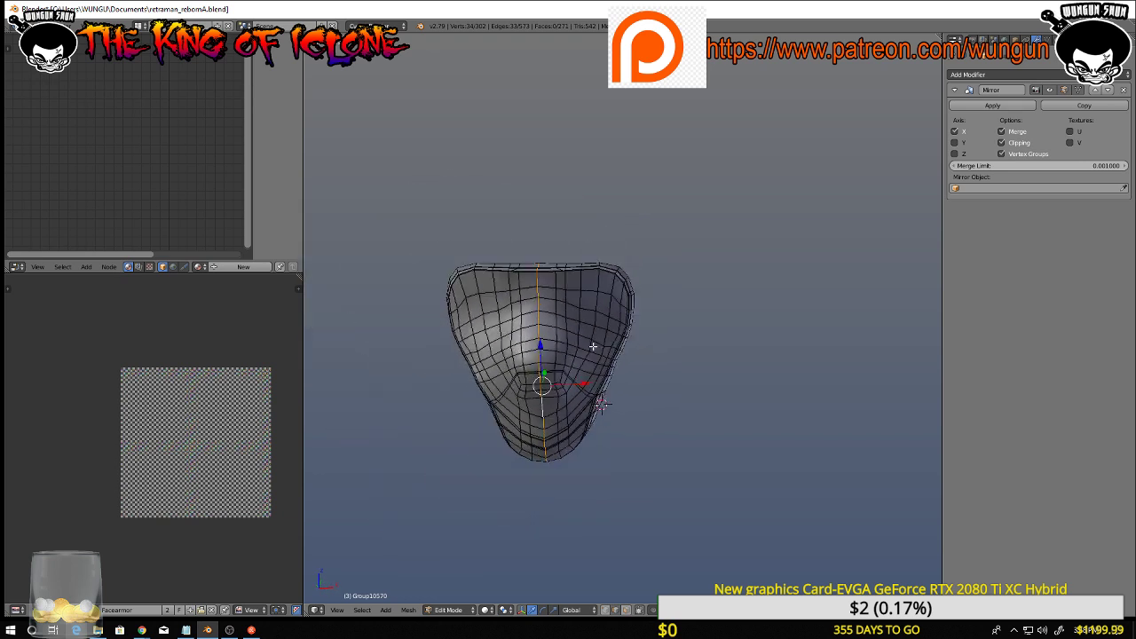
Clear the selection, switch to vertex selection and select the misplaced vertex on the mask's upper rim
key("a")
middle_click_drag(583, 282, 557, 234)
scroll(559, 275, "up", 6)
scroll(572, 290, "up", 3)
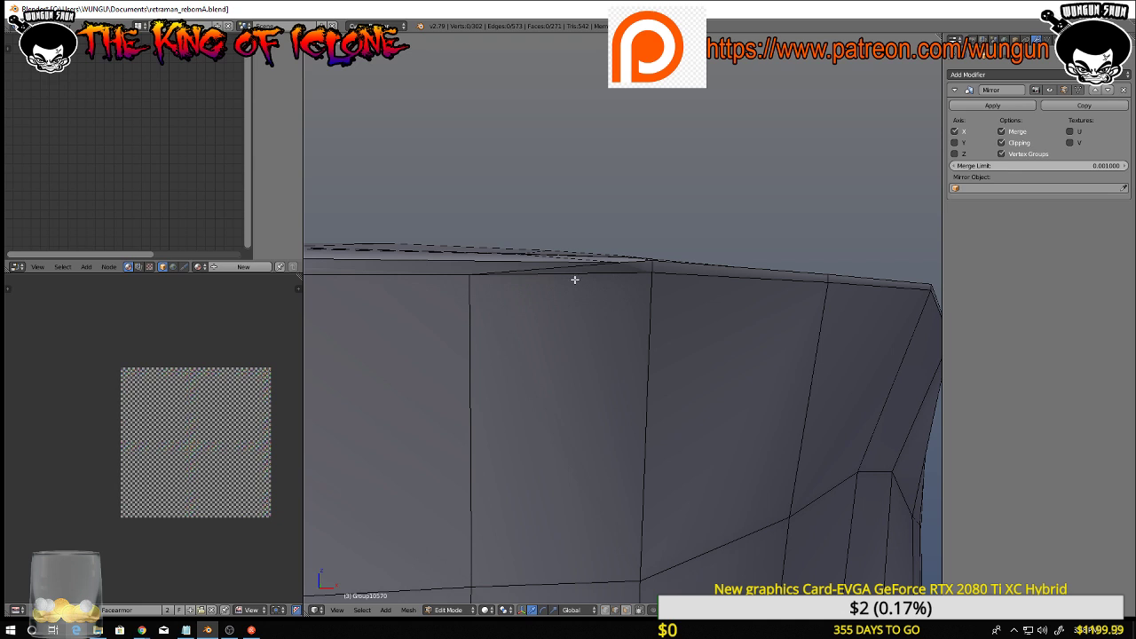
mouse_move(575, 279)
middle_mouse_down()
mouse_move(576, 307)
mouse_move(575, 296)
middle_mouse_up()
right_click(621, 262)
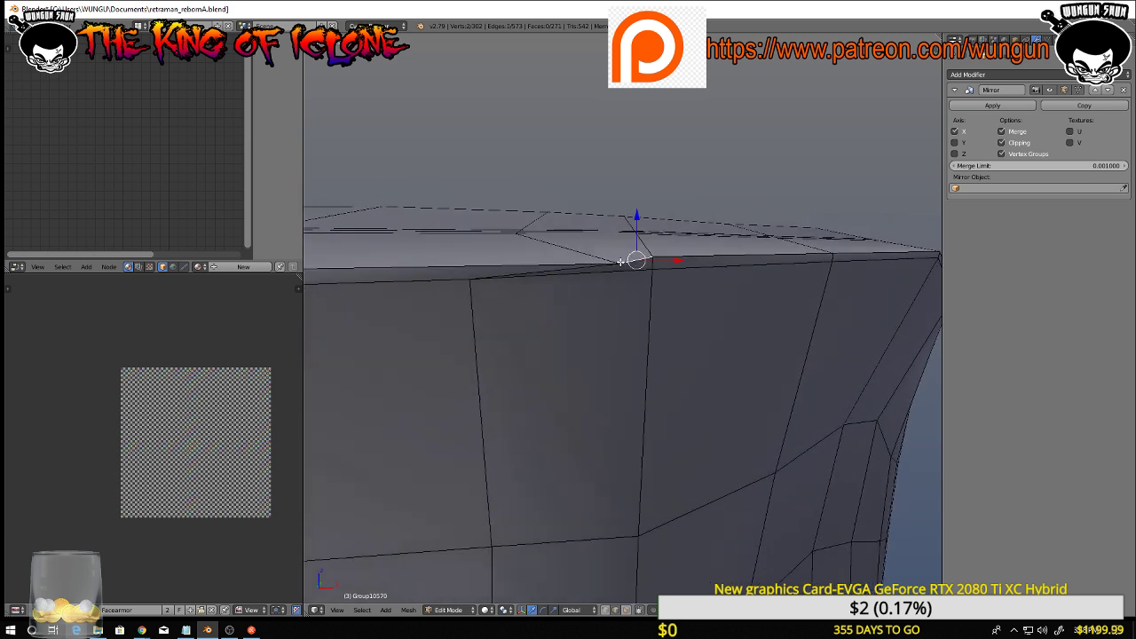
right_click(617, 263)
key("ctrl+Tab")
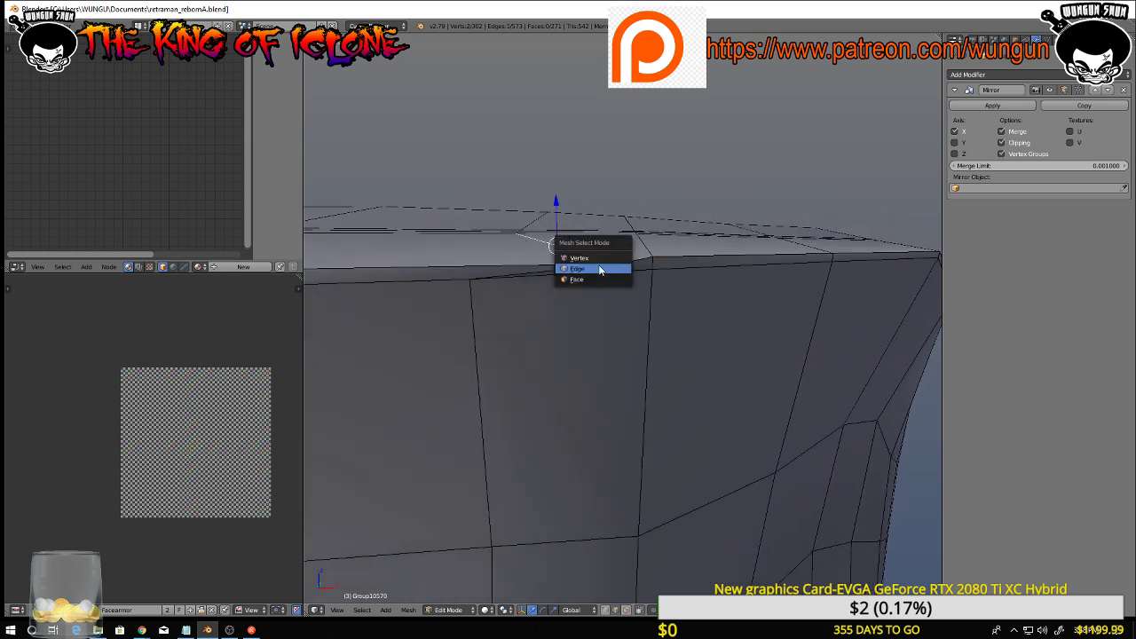
left_click(598, 257)
right_click(618, 263)
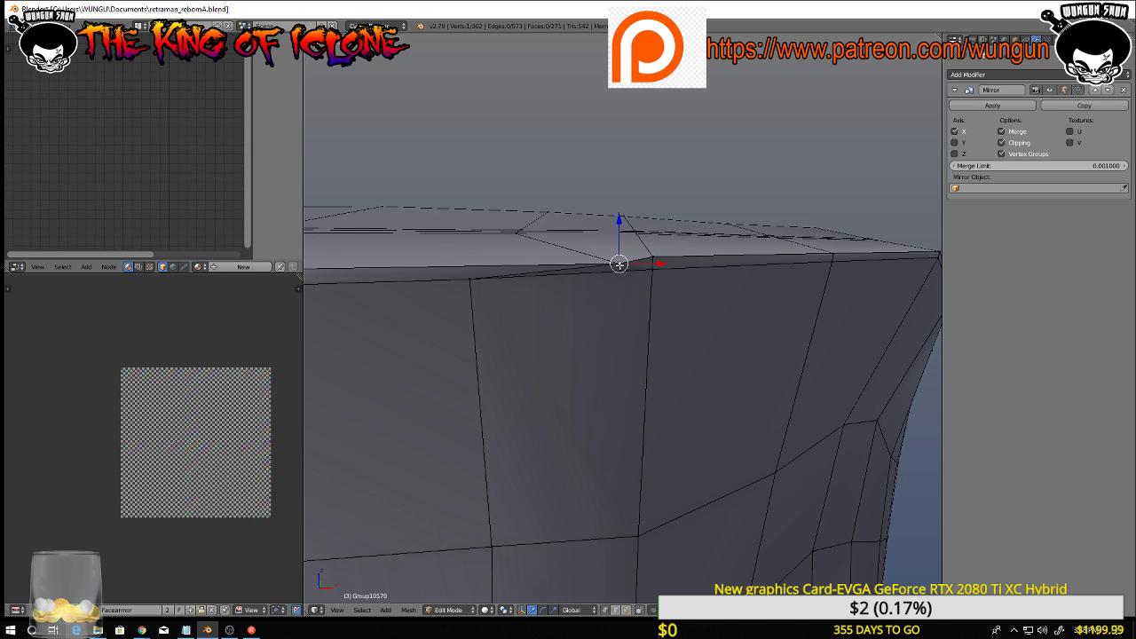
Try sliding the misplaced upper-rim vertex along its edge with Vertex Slide, then undo the slide
key("shift+v")
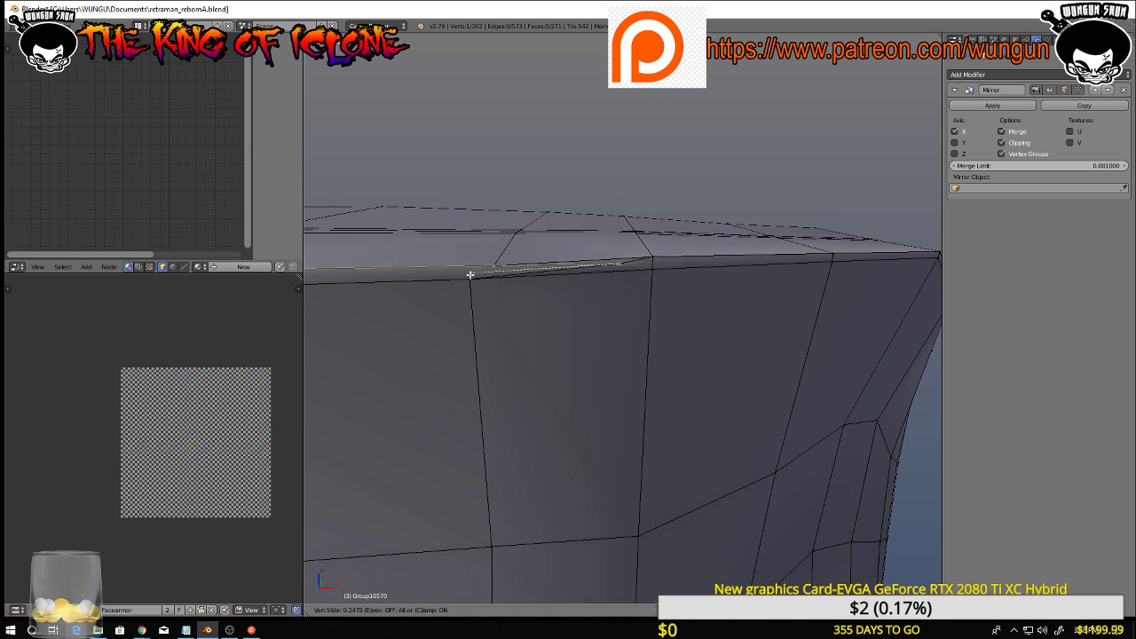
left_click(484, 271)
right_click(618, 263)
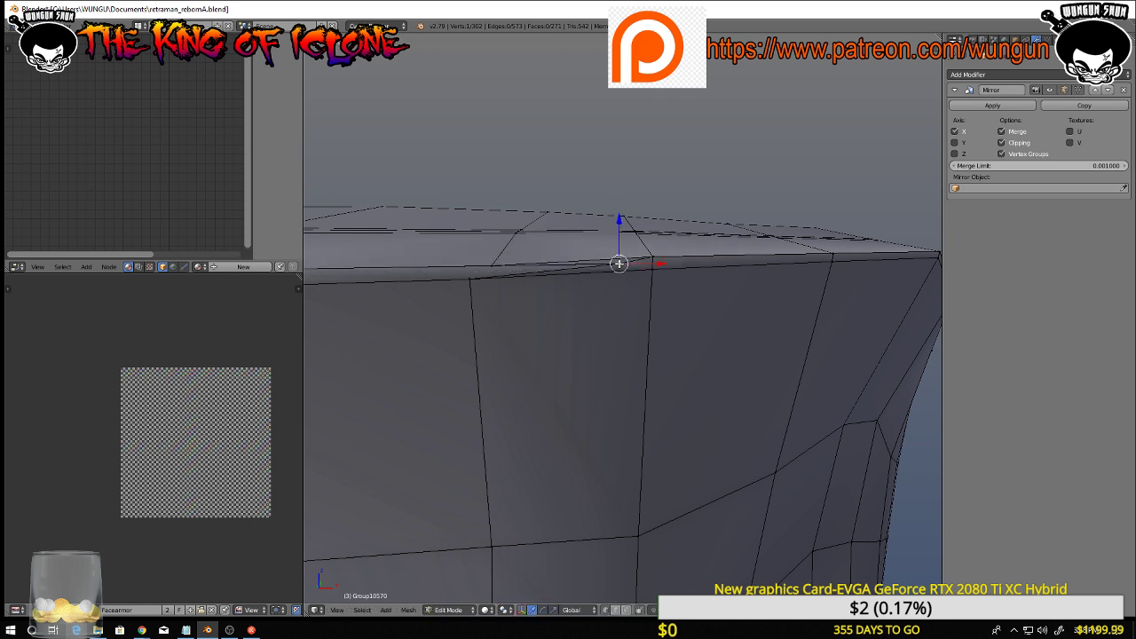
key("a")
key("ctrl+z")
key("ctrl+z")
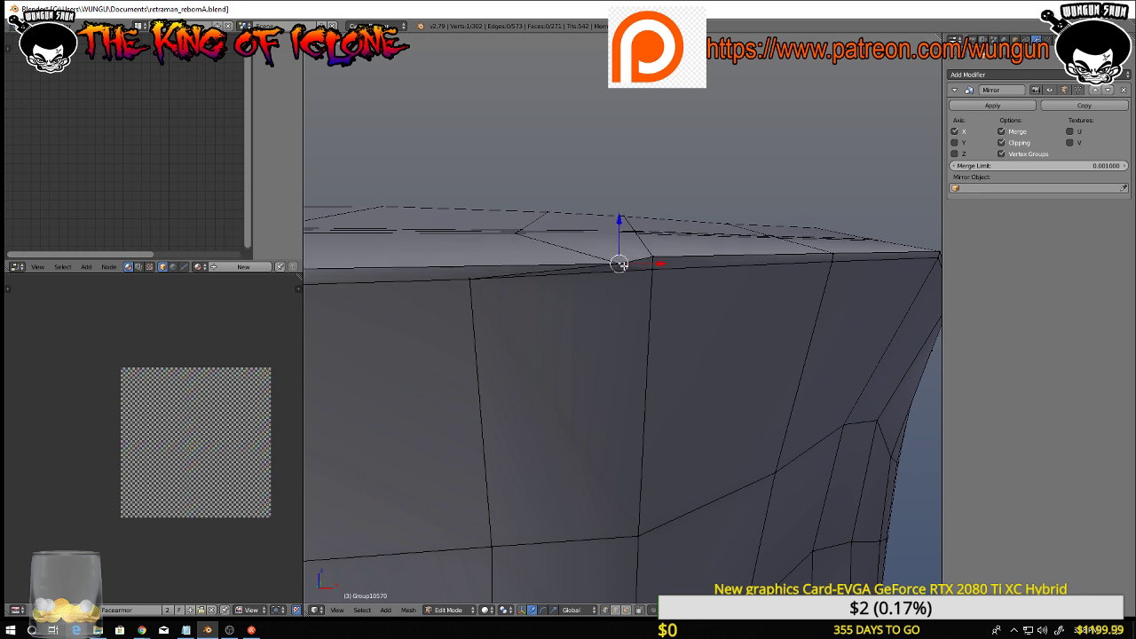
Select the whole mask mesh and merge its overlapping vertices with Remove Doubles
key("a")
scroll(622, 275, "down", 8)
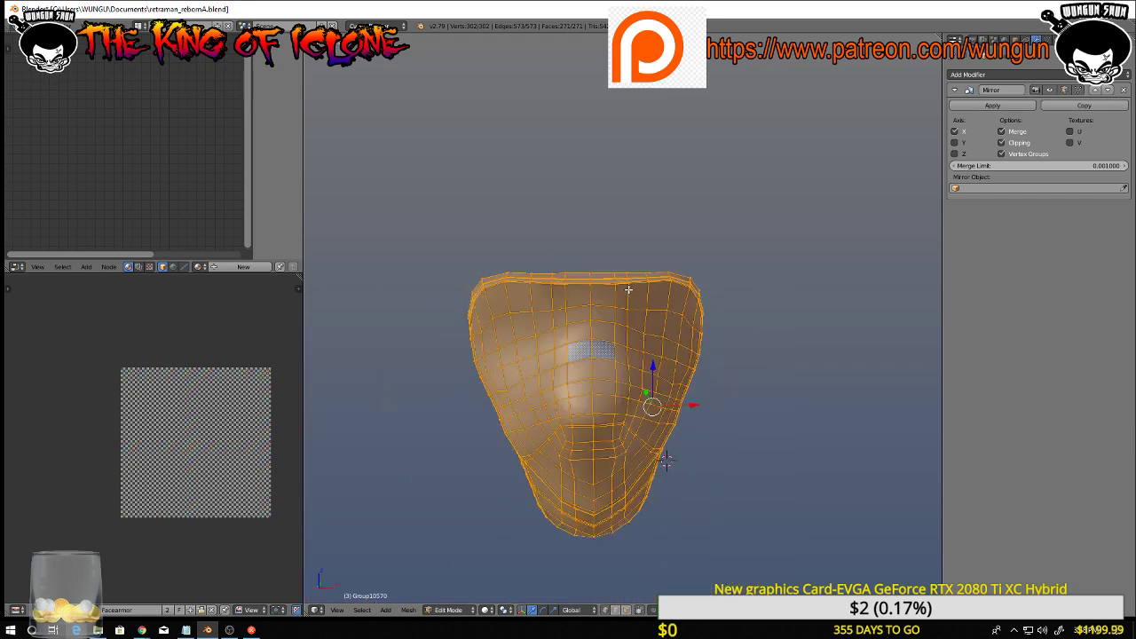
key("w")
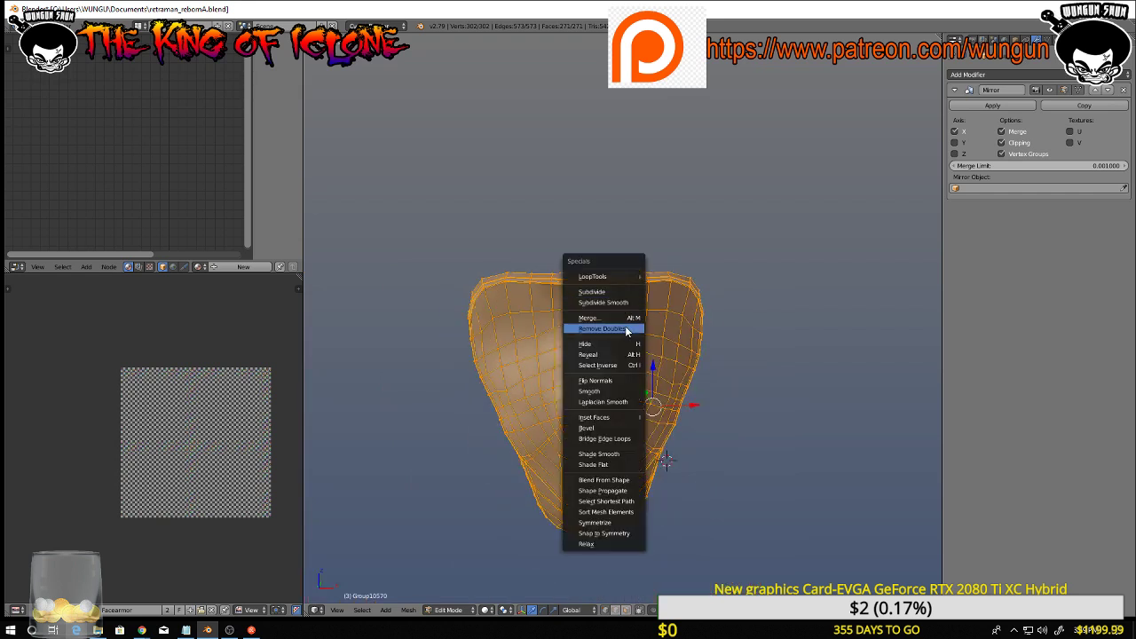
left_click(625, 326)
Select the misplaced vertex on the upper rim and slide it along the rim edge into line with the neighbouring vertical edge
scroll(707, 330, "up", 3)
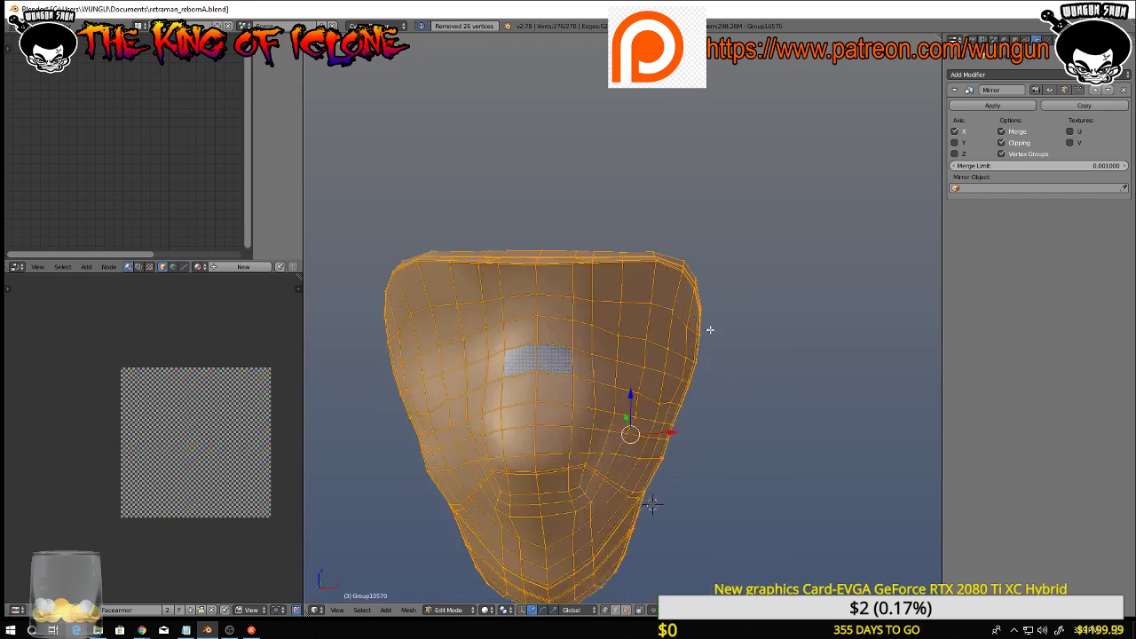
key("a")
scroll(609, 294, "up", 5)
middle_click_drag(608, 294, 543, 226)
right_click(521, 215)
scroll(543, 226, "up", 2)
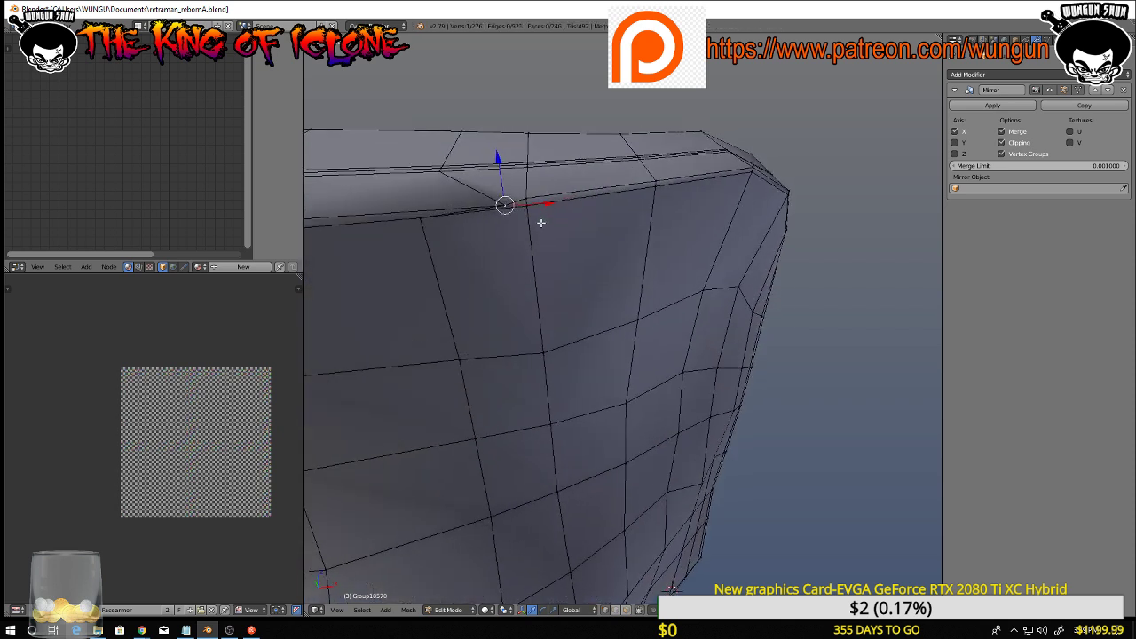
key("shift+v")
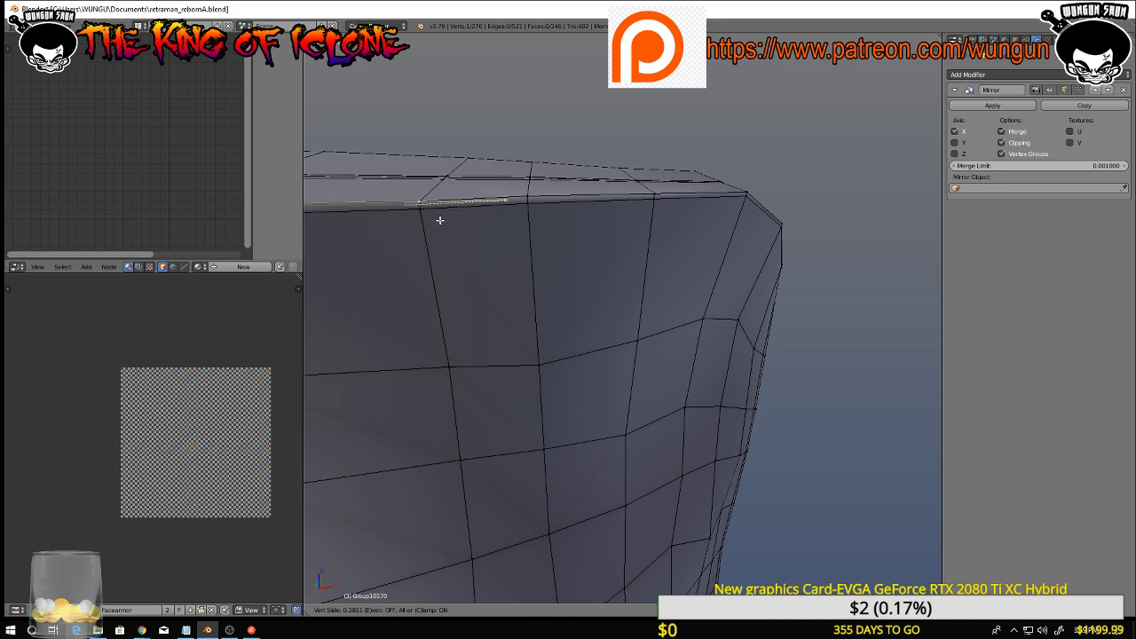
left_click(440, 219)
Select the edge loop running around the outline of the mask's front face and mark it as a seam
scroll(440, 219, "down", 2)
middle_click_drag(442, 222, 465, 201)
scroll(471, 211, "down", 5)
middle_click_drag(494, 241, 500, 247)
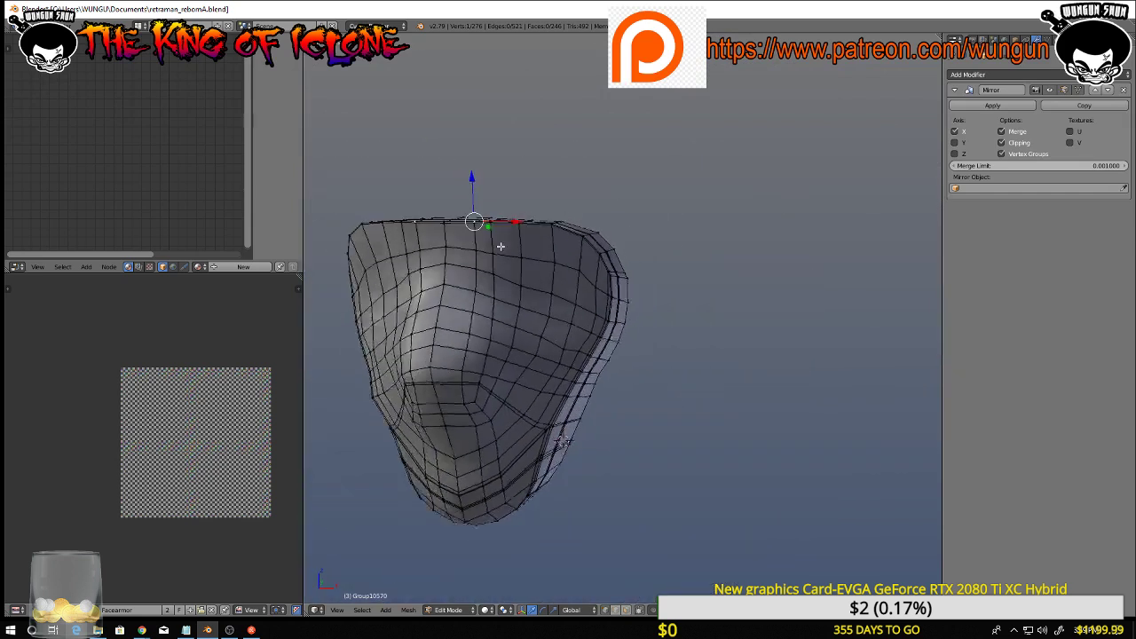
scroll(501, 243, "up", 2)
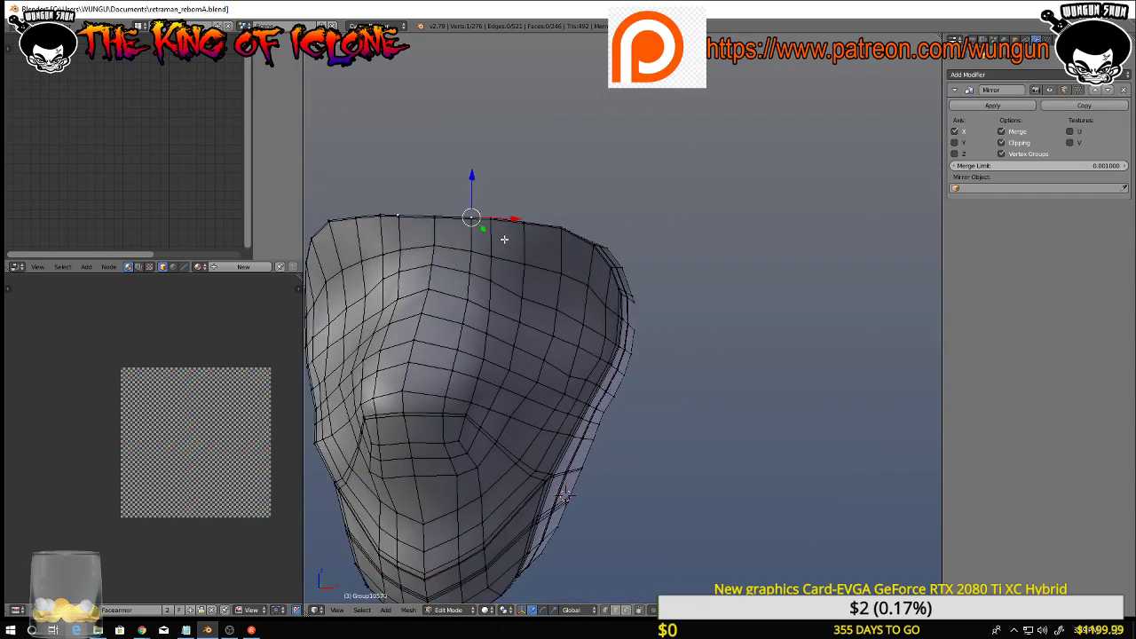
middle_click_drag(526, 230, 666, 270)
scroll(520, 229, "up", 2)
scroll(586, 231, "down", 3)
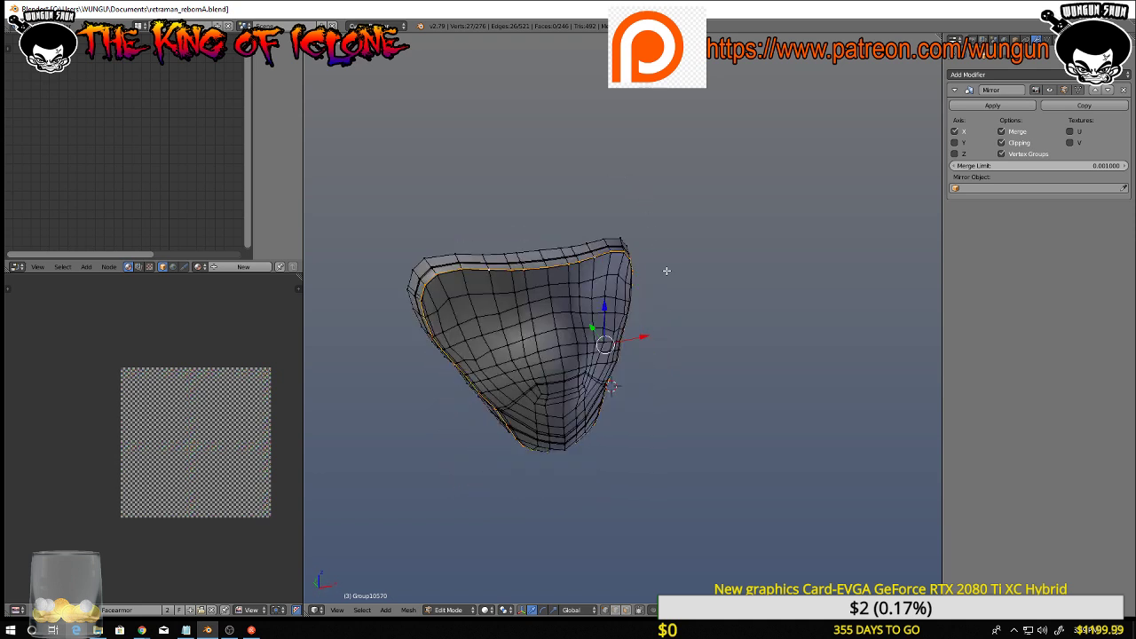
key("ctrl+e")
left_click(667, 271)
key("a")
middle_click_drag(704, 380, 773, 400)
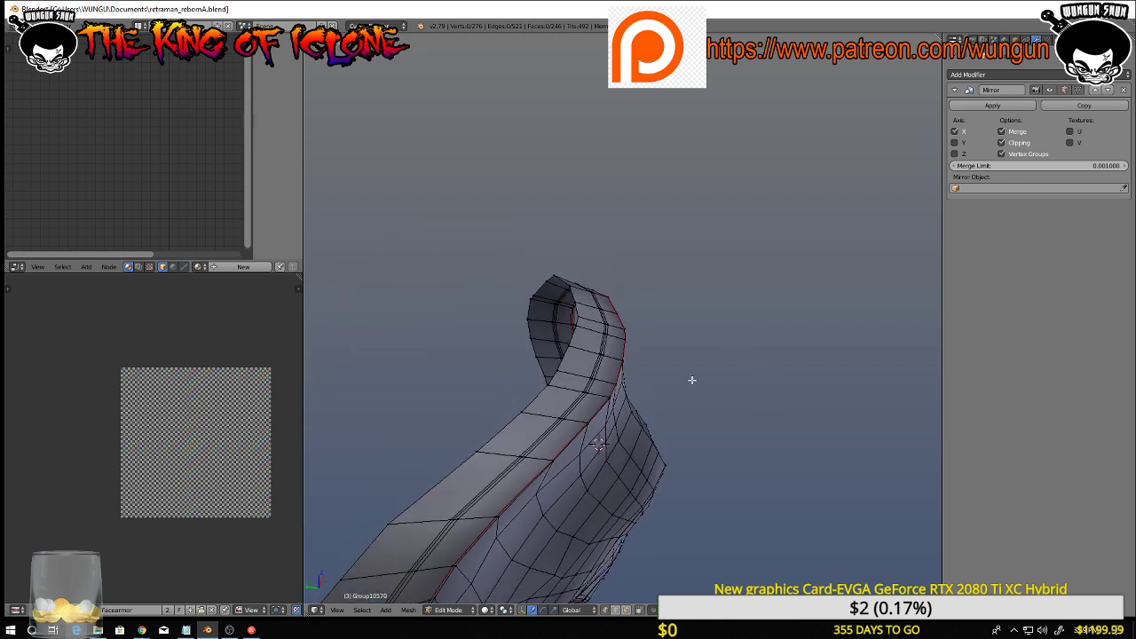
Select the centre-line edge loop and deselect its parts down the front of the mask and across the chin rim
right_click(591, 351, "alt")
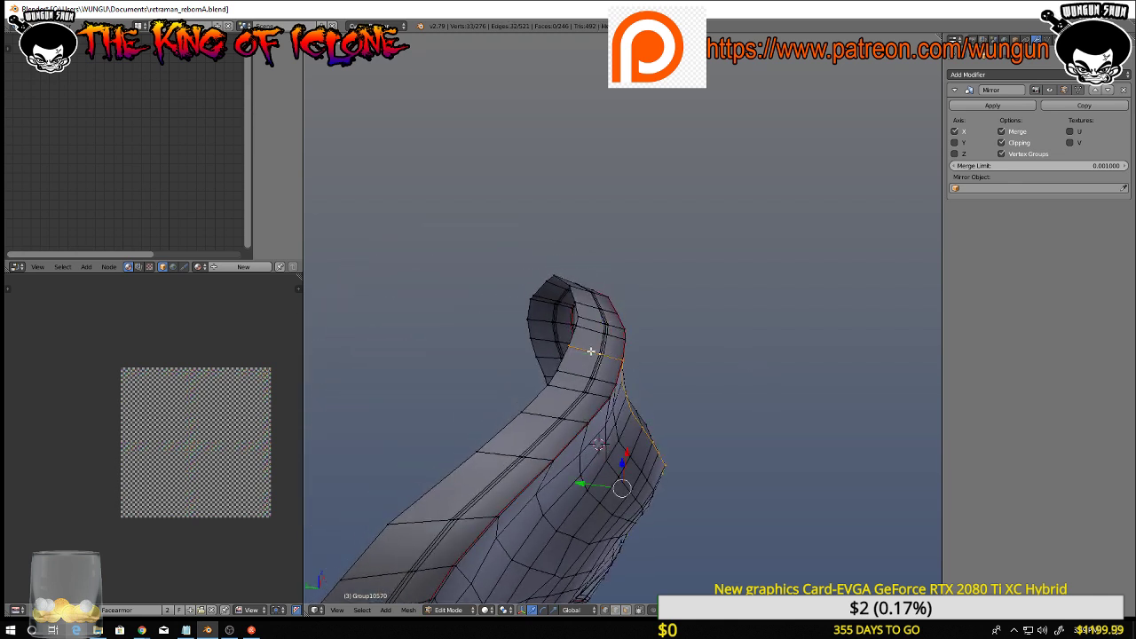
mouse_move(591, 352)
middle_mouse_down()
mouse_move(604, 368)
mouse_move(561, 345)
mouse_move(514, 281)
mouse_move(532, 511)
mouse_move(548, 397)
middle_mouse_up()
key("c")
key("Escape")
key("c")
middle_click_drag(539, 483, 531, 507)
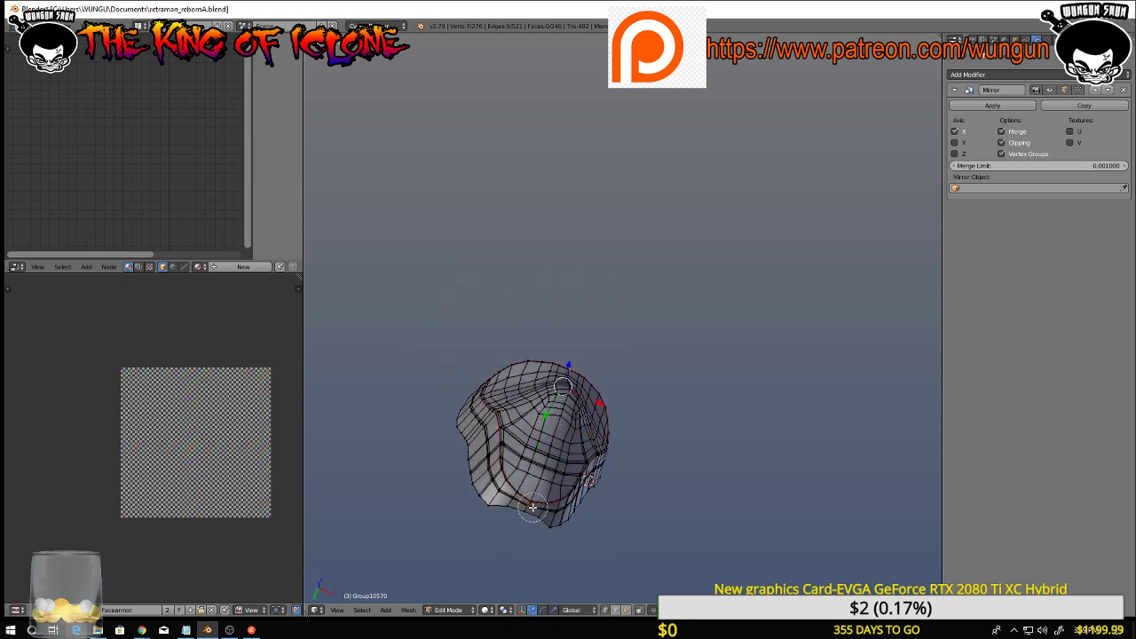
key("Escape")
scroll(530, 502, "up", 5)
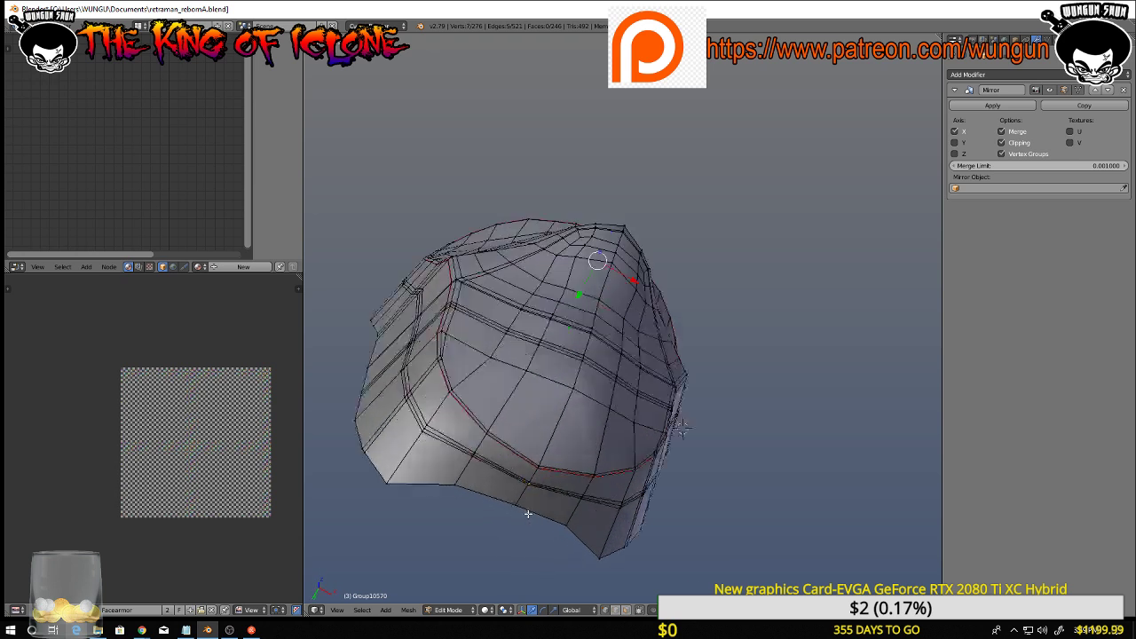
scroll(532, 464, "up", 3)
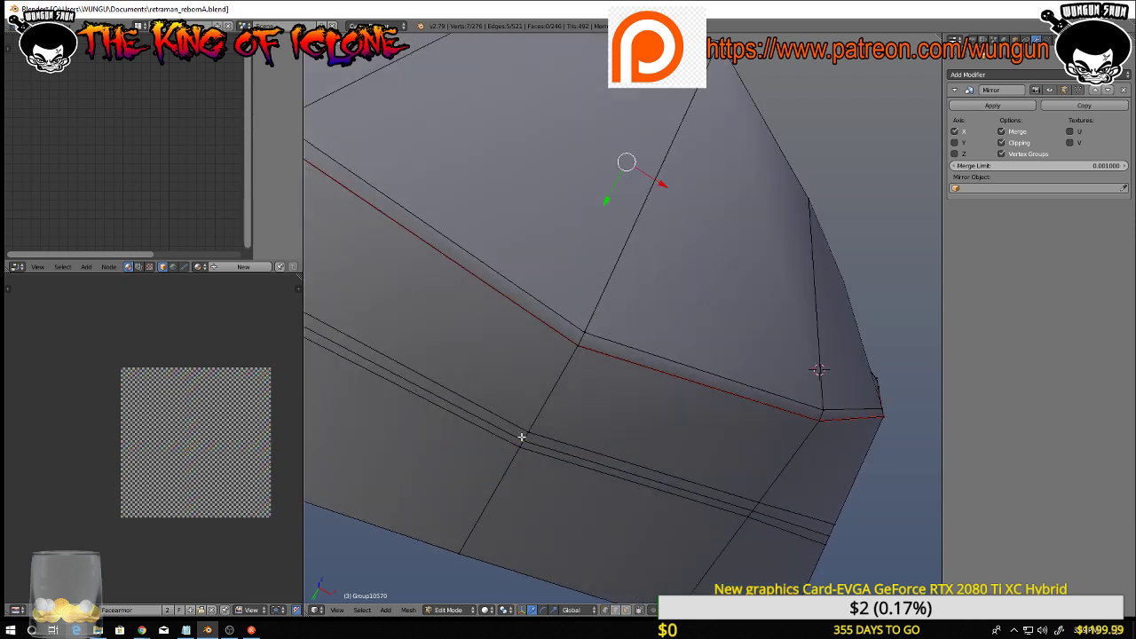
right_click(524, 440, "shift")
scroll(650, 267, "down", 8)
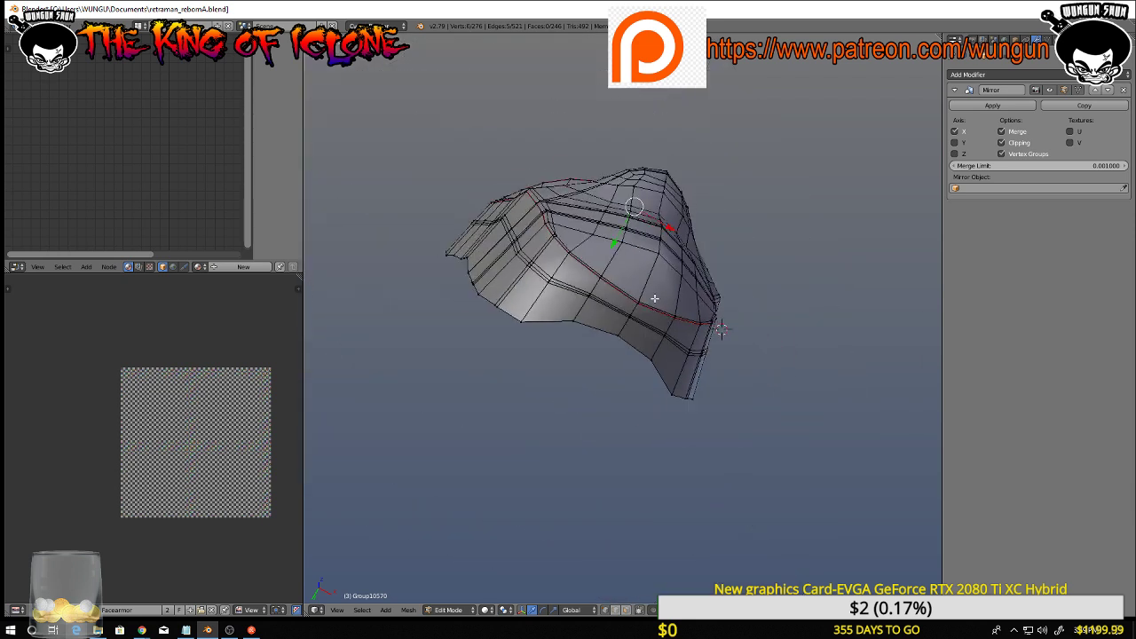
Deselect the leftover centre-line part on the front face and mark the edges crossing the top rim as a seam
middle_click_drag(678, 226, 658, 430)
middle_click_drag(654, 206, 713, 376)
scroll(675, 550, "down", 5)
scroll(692, 492, "up", 8)
scroll(715, 420, "up", 1)
scroll(713, 376, "up", 2)
key("c")
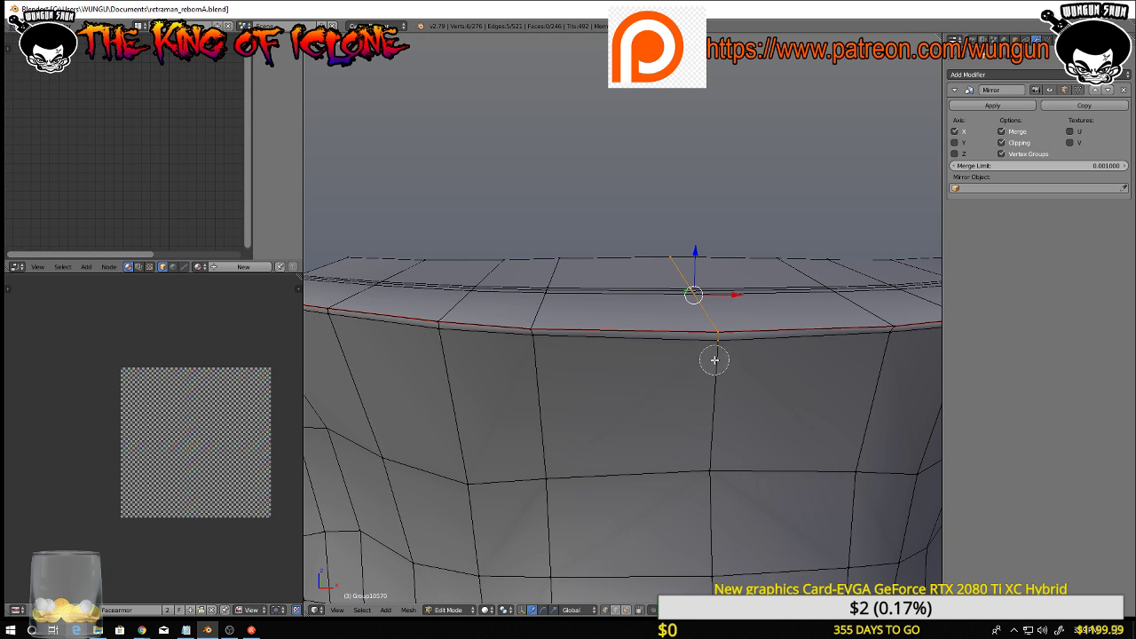
middle_click(717, 355)
right_click(717, 355)
key("ctrl+e")
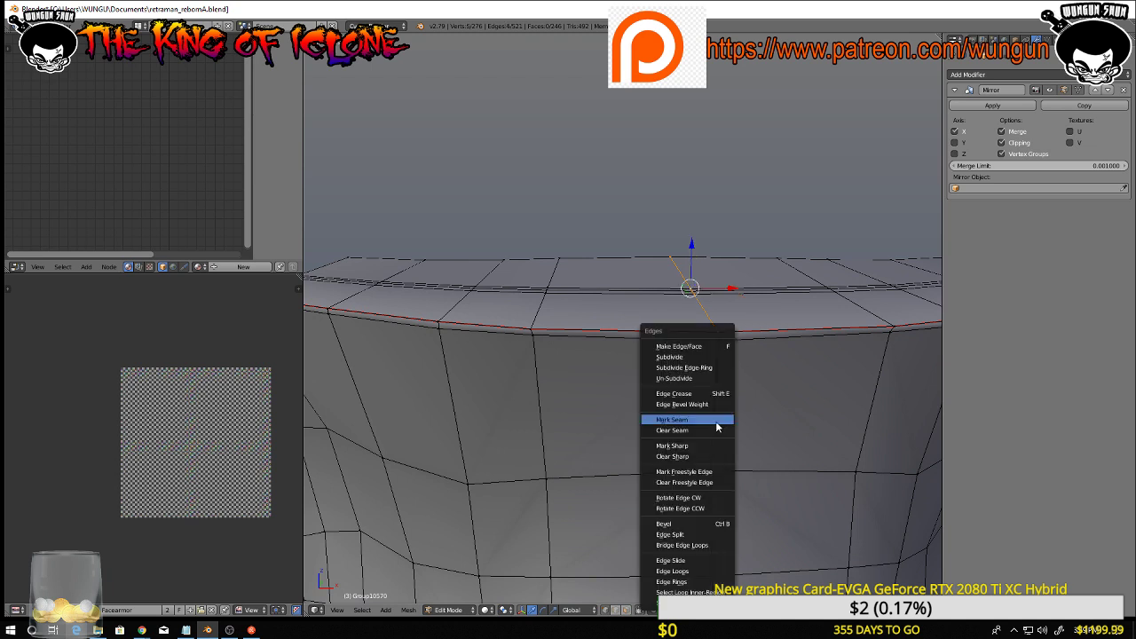
left_click(717, 424)
scroll(712, 406, "down", 5)
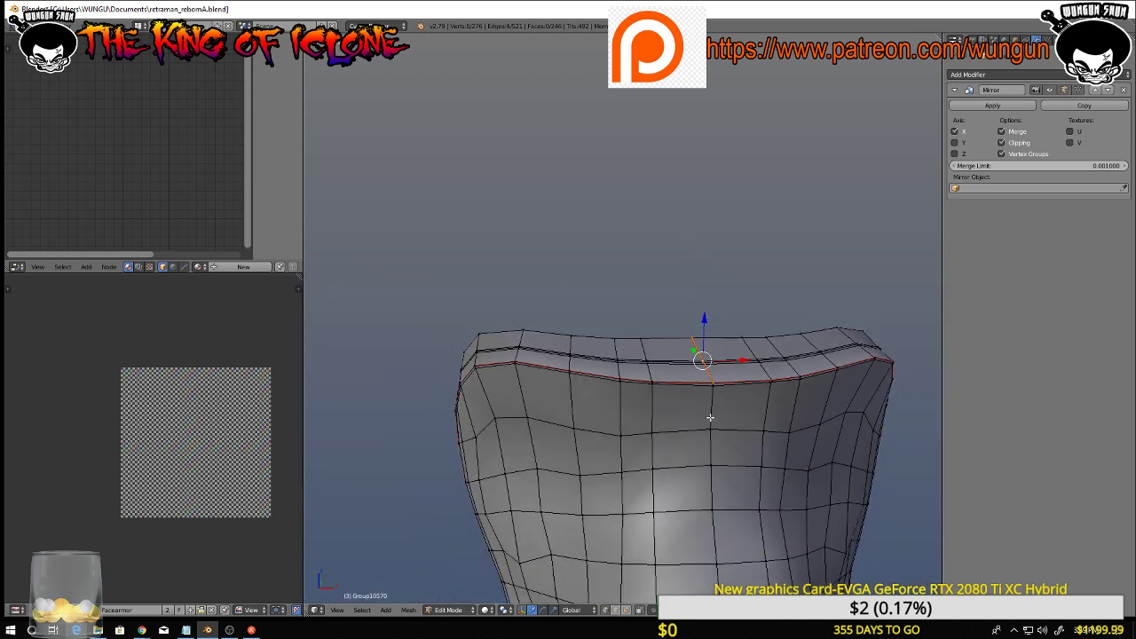
Select the edge loop crossing the mask's side rim and deselect its part running over the front face
key("a")
middle_click_drag(710, 418, 510, 247)
scroll(736, 428, "down", 4)
scroll(591, 393, "up", 4)
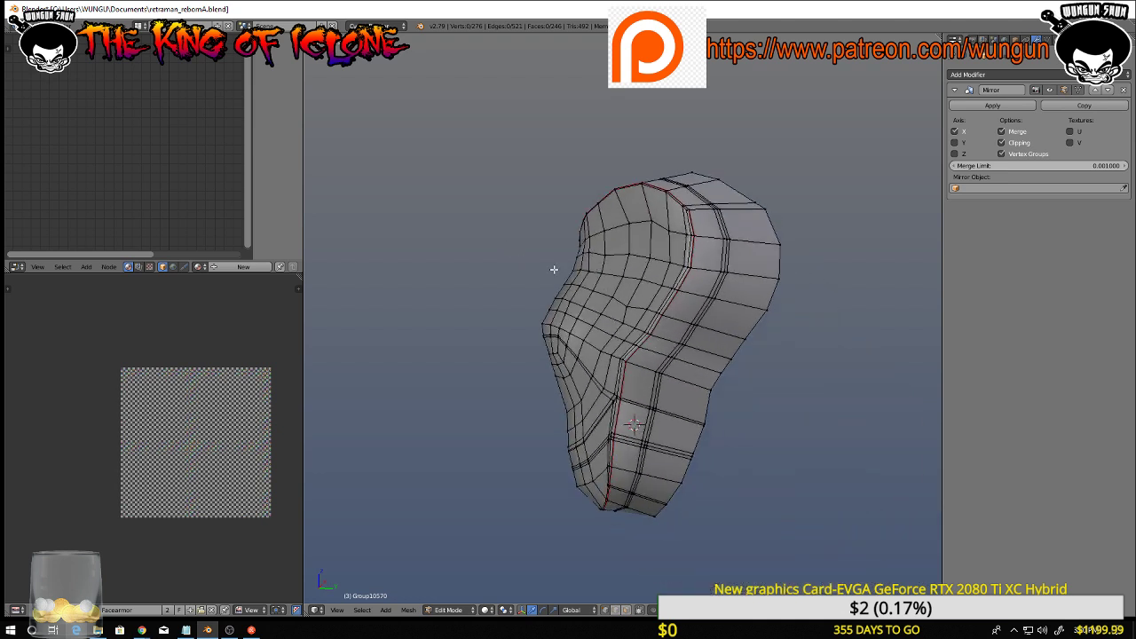
scroll(690, 349, "up", 2)
scroll(689, 349, "down", 3)
mouse_move(690, 349)
middle_mouse_down()
mouse_move(697, 357)
mouse_move(533, 295)
mouse_move(521, 278)
middle_mouse_up()
right_click(700, 351, "alt")
key("c")
middle_click(634, 326)
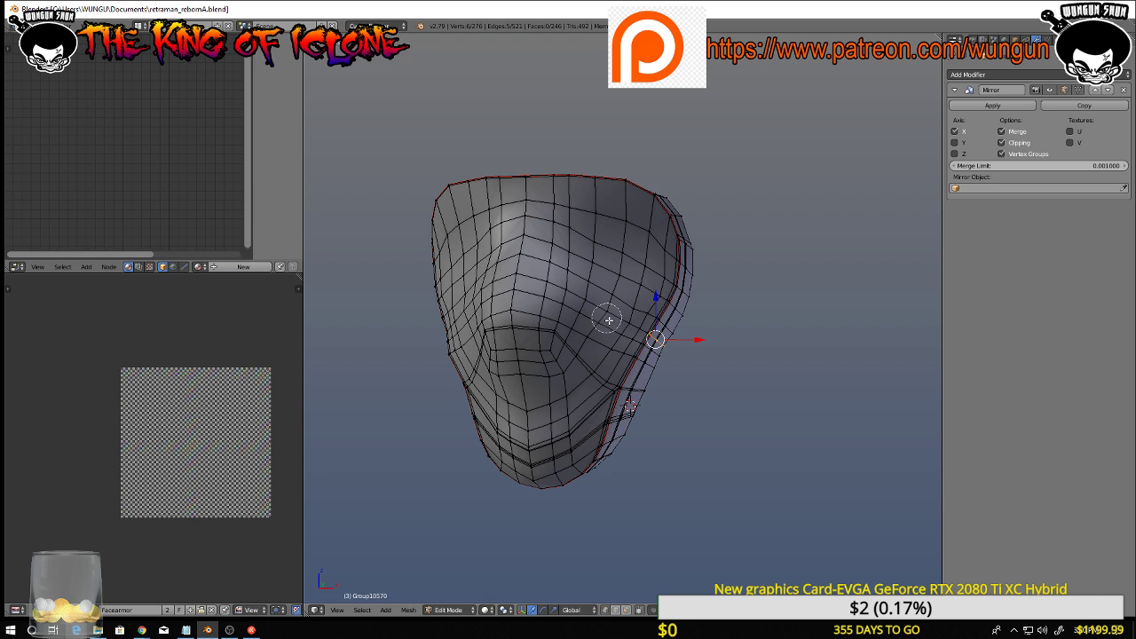
right_click(609, 320)
Deselect the leftover front-face edge and mark the edges crossing the side rim as a seam
mouse_move(729, 382)
middle_mouse_down()
mouse_move(732, 394)
mouse_move(697, 398)
middle_mouse_up()
scroll(686, 399, "up", 4)
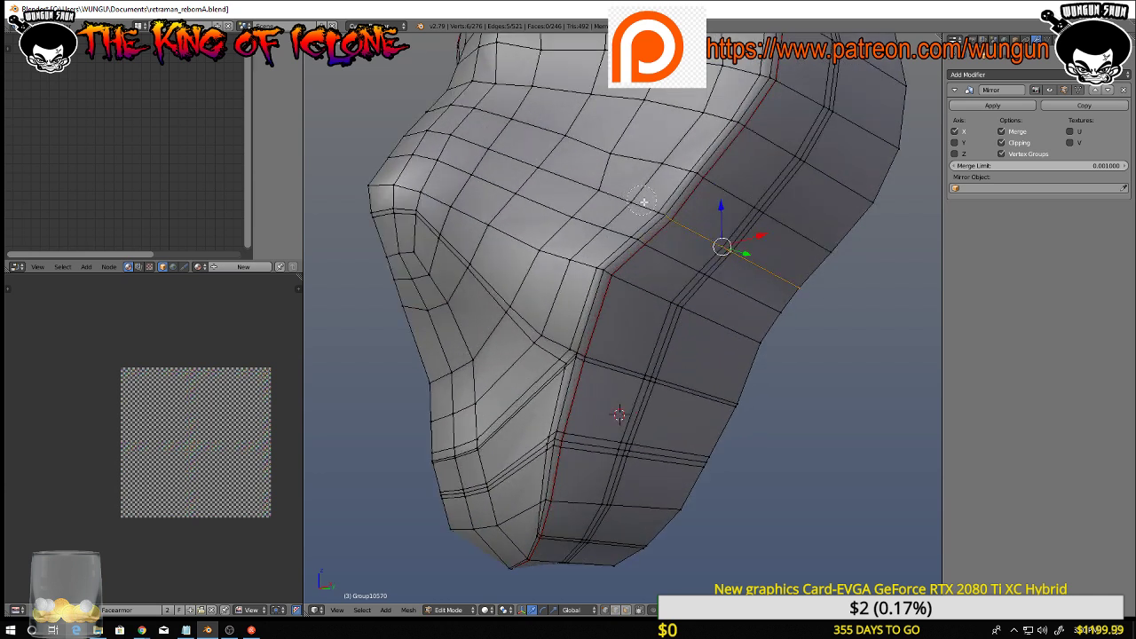
middle_click_drag(645, 202, 653, 207)
scroll(688, 361, "down", 5)
mouse_move(688, 361)
middle_mouse_down()
mouse_move(713, 373)
mouse_move(699, 373)
middle_mouse_up()
key("w")
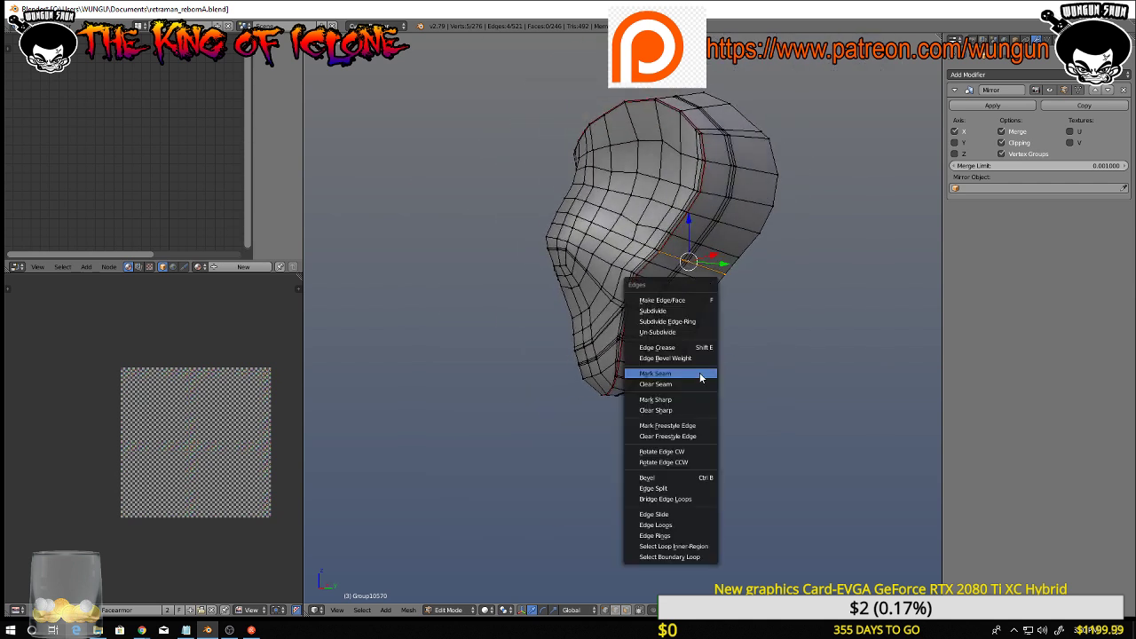
key("Escape")
Select the entire mask mesh and widen the UV editor area
scroll(719, 374, "down", 3)
middle_click_drag(719, 374, 790, 373)
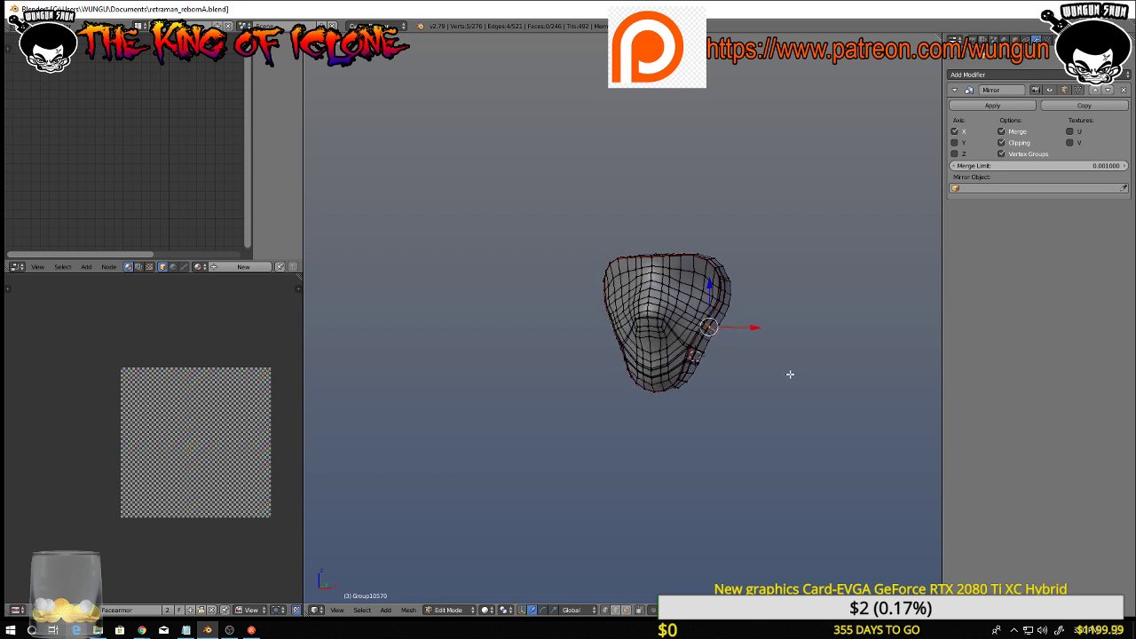
key("a")
key("a")
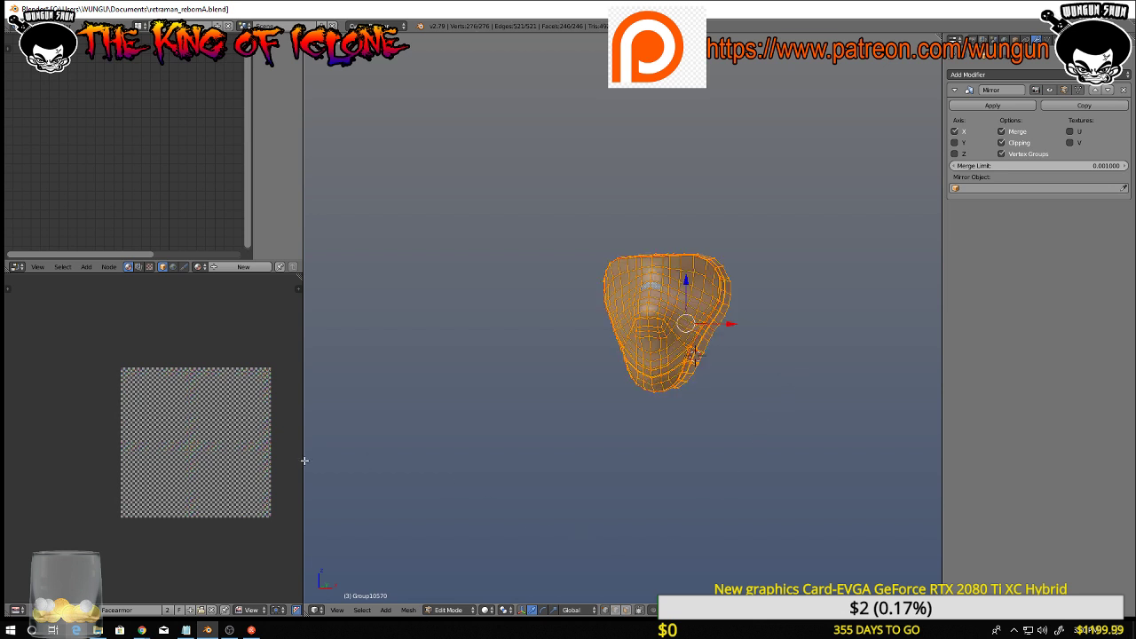
left_click_drag(304, 461, 521, 461)
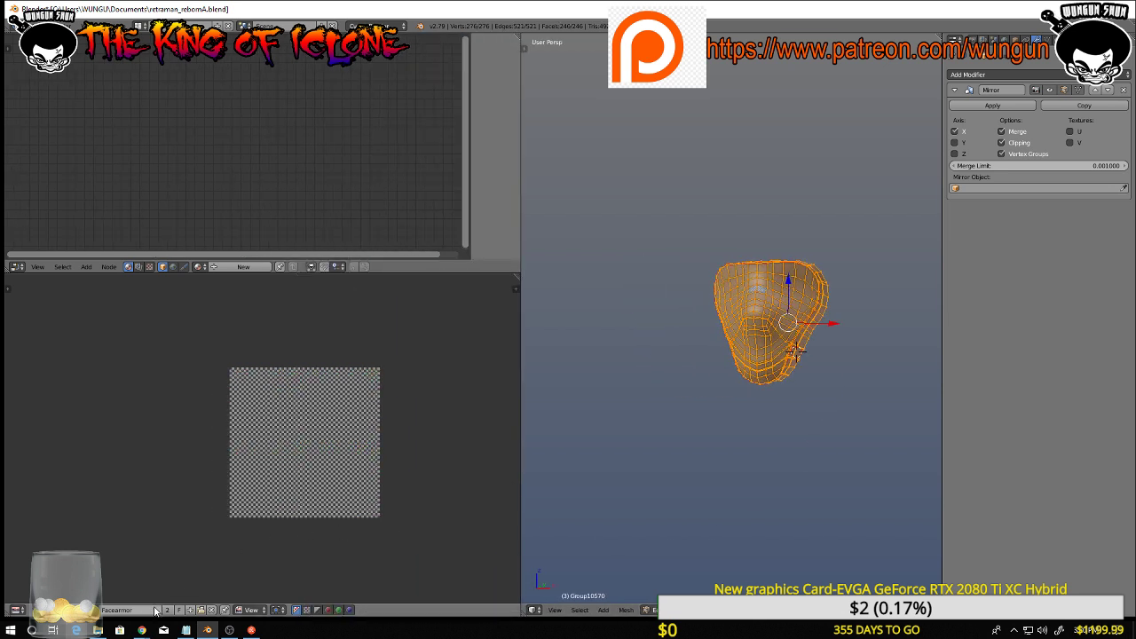
Unlink the Facearmor image and create a new 2048 × 2048 px UV Grid image named Faceplate
left_click(213, 610)
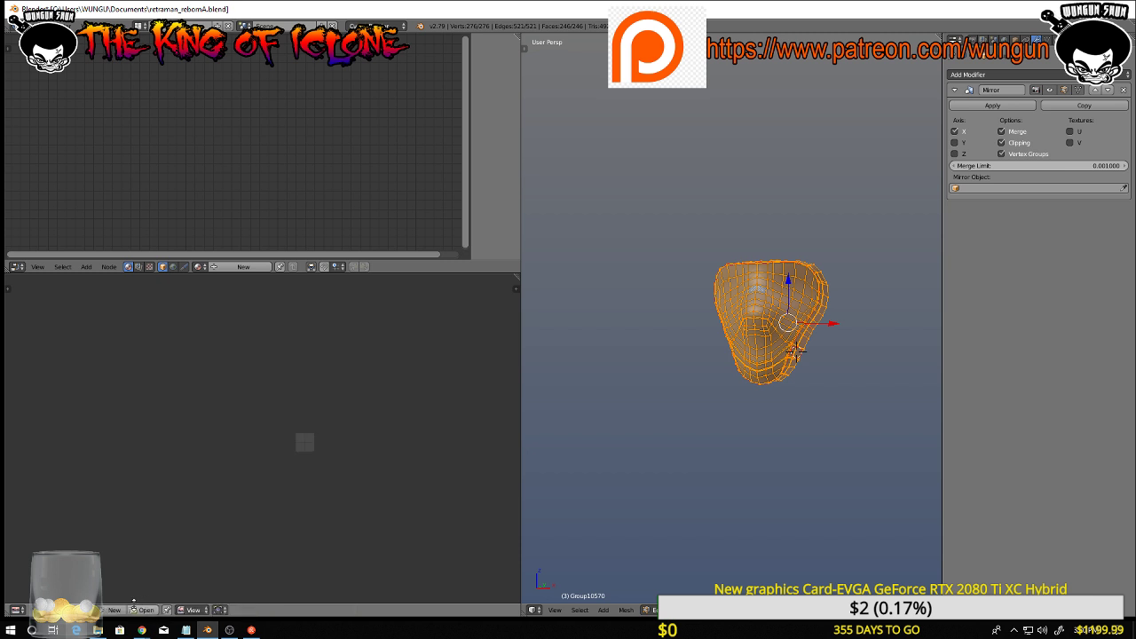
left_click(116, 610)
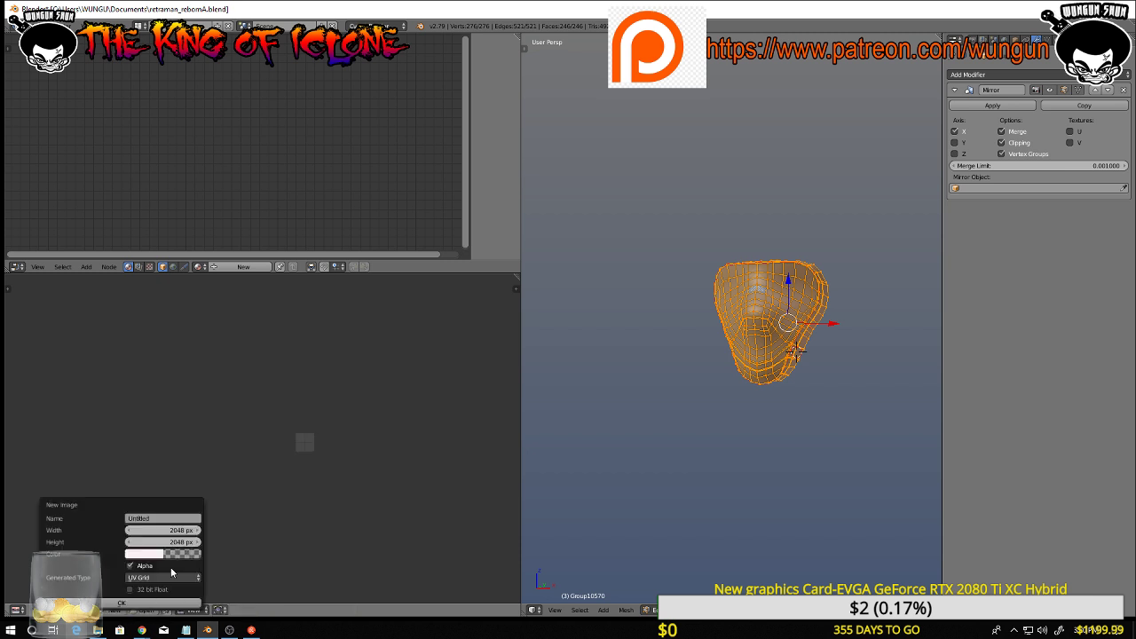
left_click(155, 518)
left_click(103, 604)
scroll(383, 457, "up", 3)
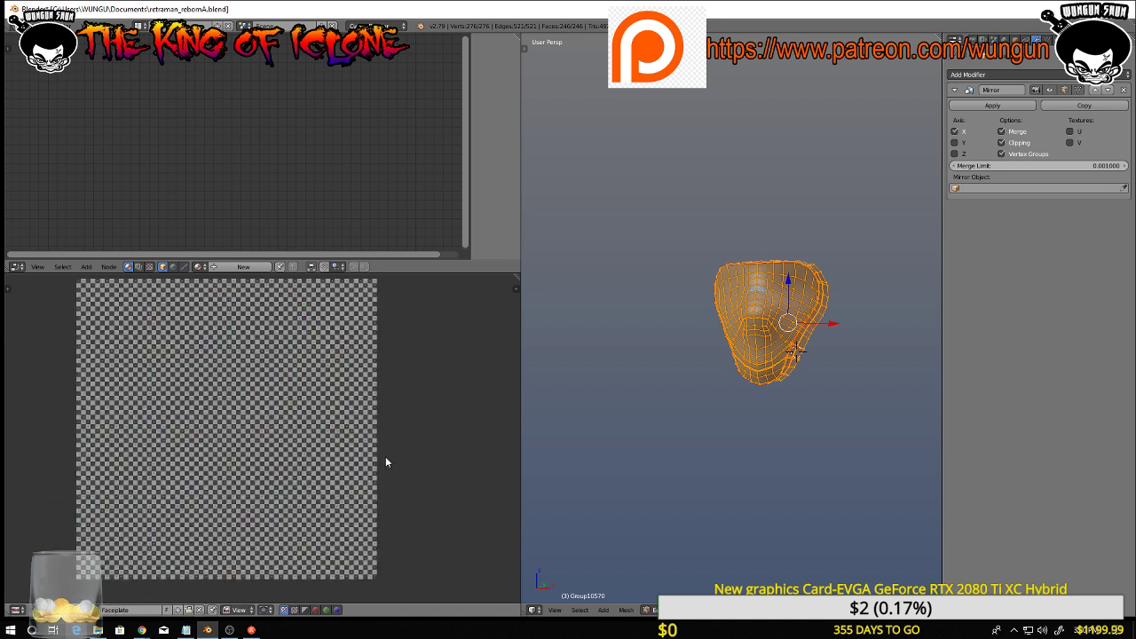
scroll(386, 456, "down", 1)
Try a Lightmap Pack unwrap on the selected faces with image size 512, pack quality 12 and margin 0.10, and undo it
middle_click_drag(720, 407, 758, 438)
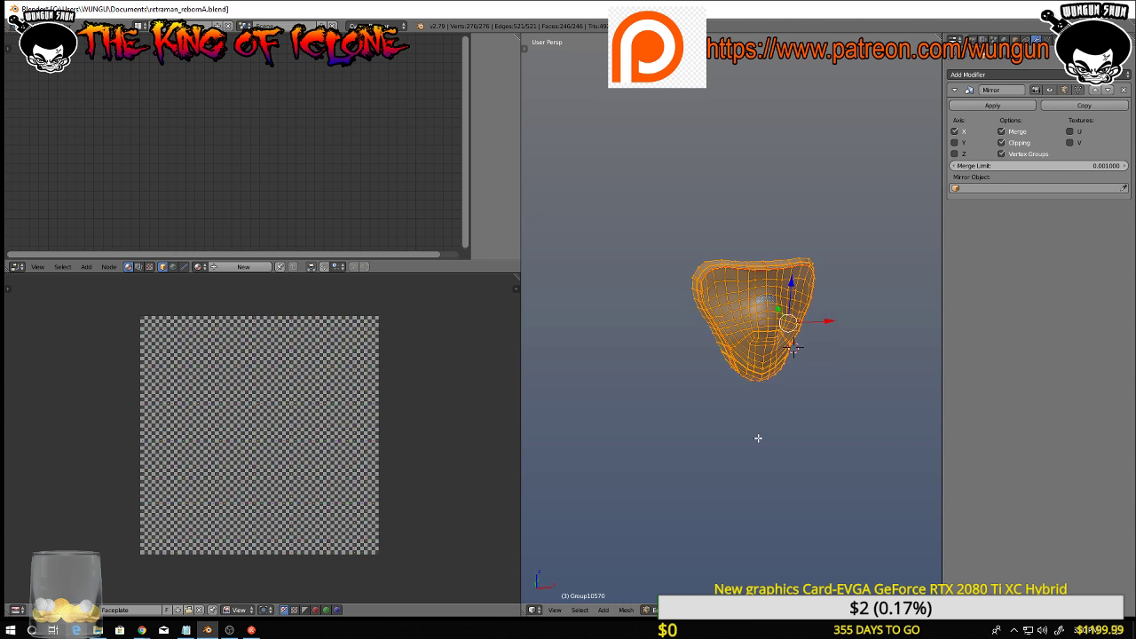
key("u")
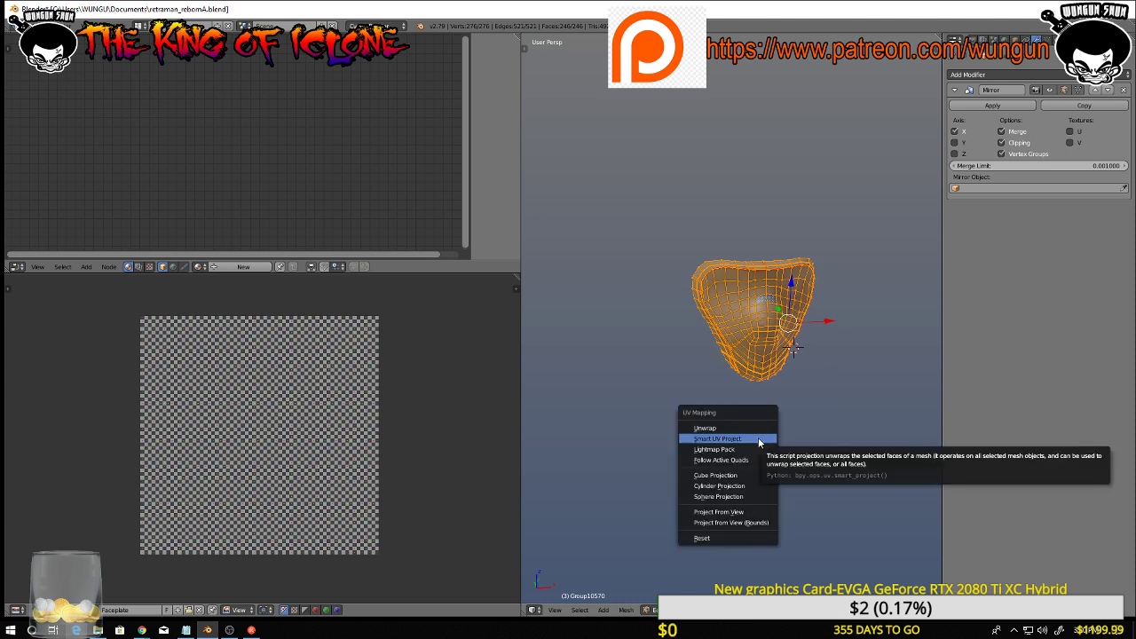
left_click(755, 449)
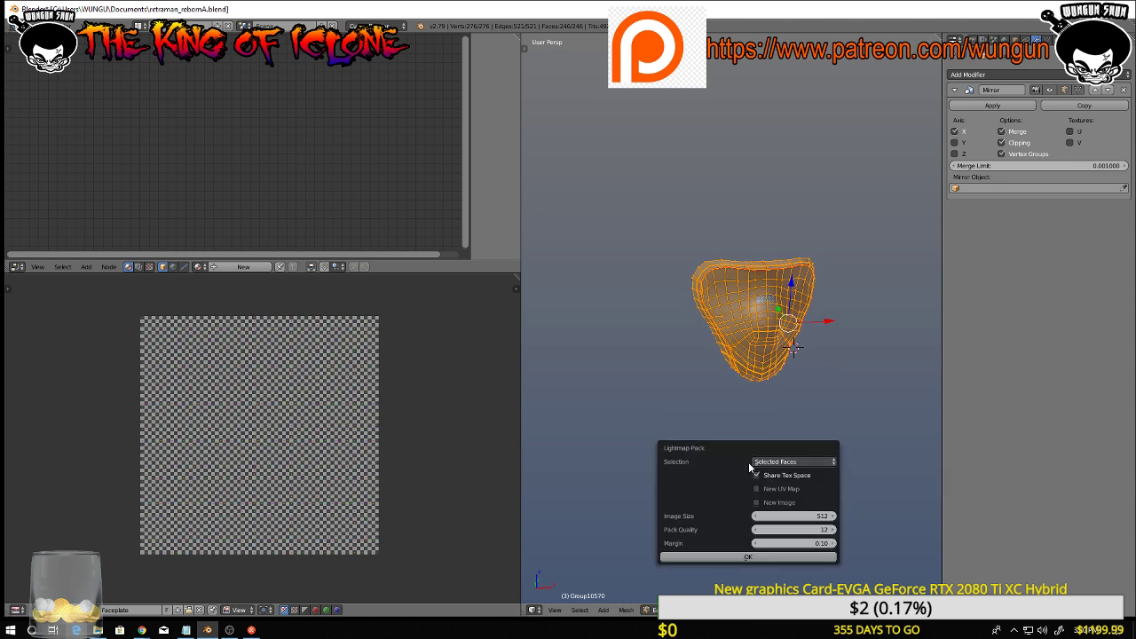
left_click(742, 557)
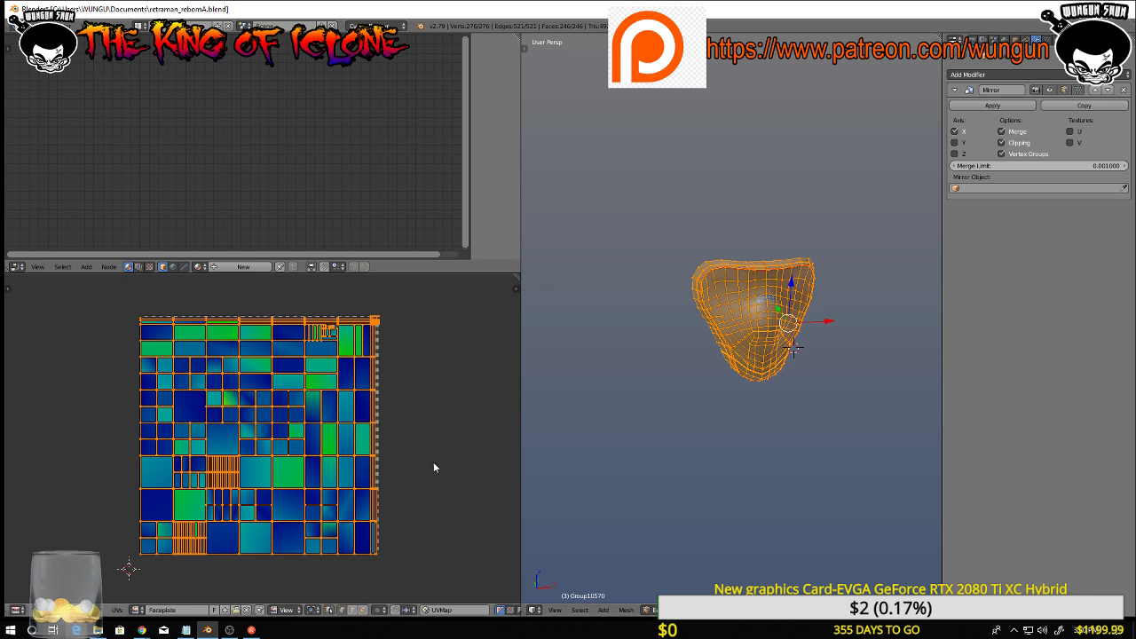
key("ctrl+z")
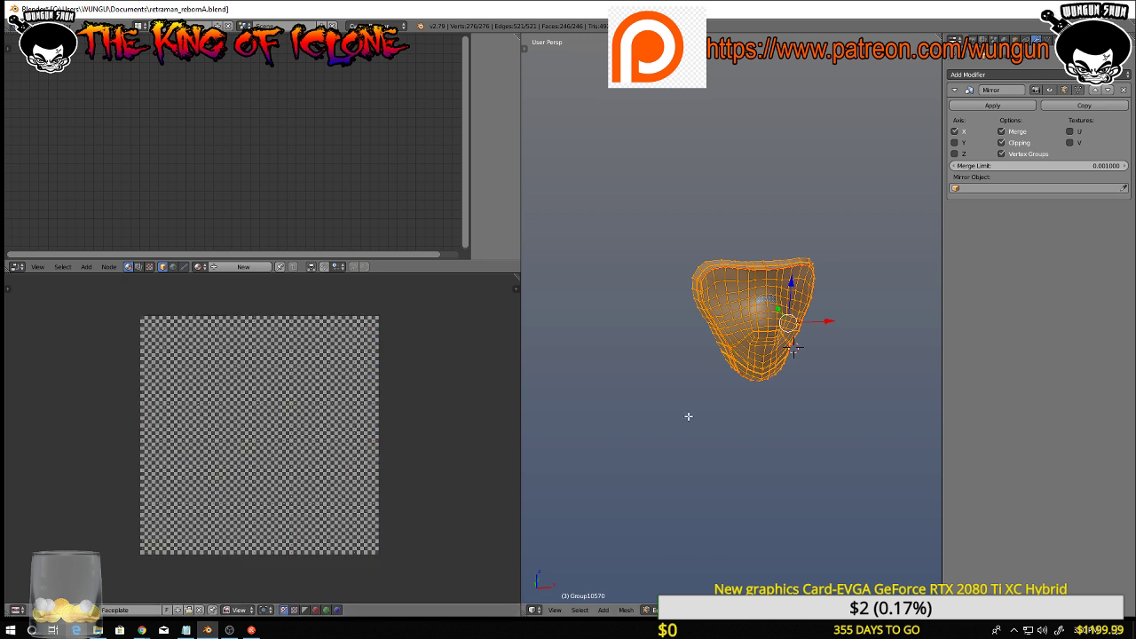
Unwrap the whole mask with Smart UV Project
key("u")
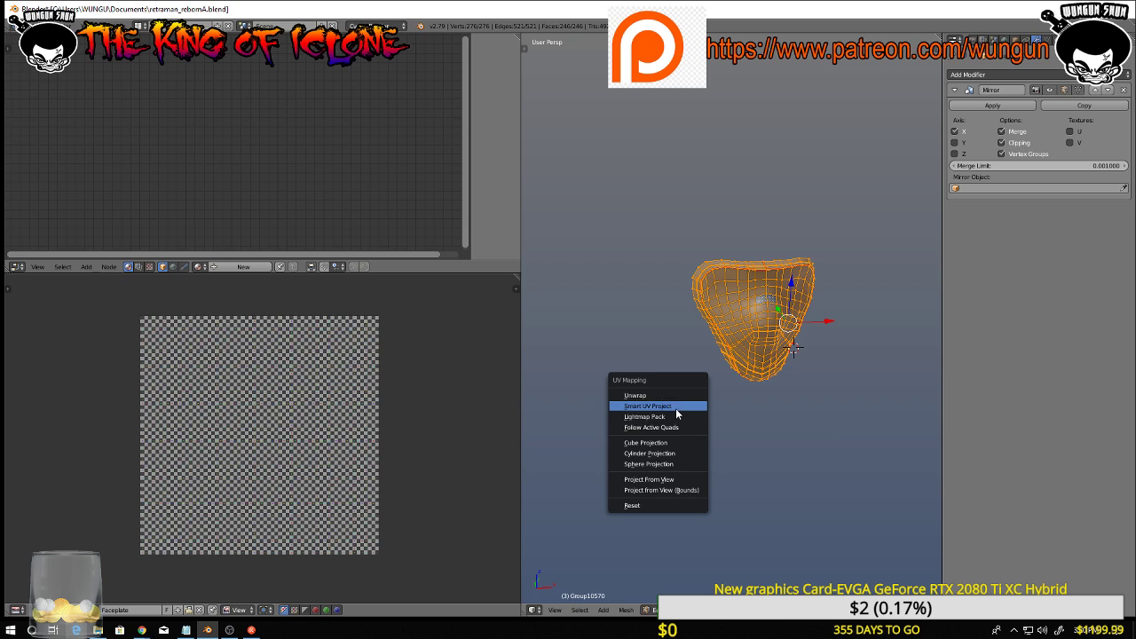
left_click(676, 414)
left_click(686, 489)
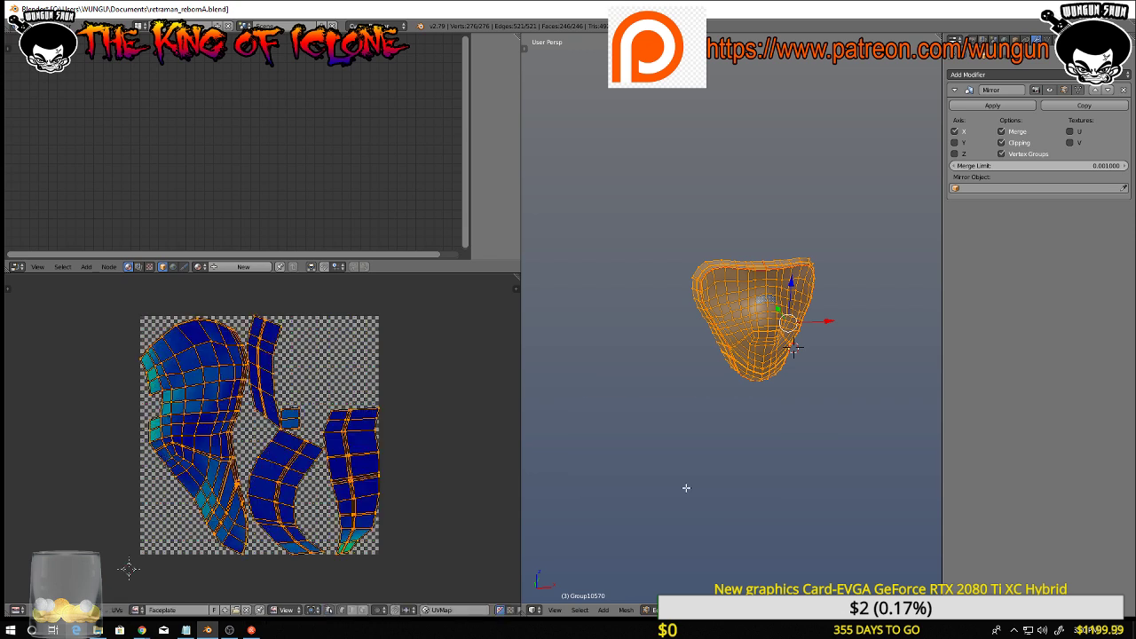
Examine the UV islands, picking vertices on the front-face and rim islands to find where they lie on the mask
scroll(355, 456, "up", 5)
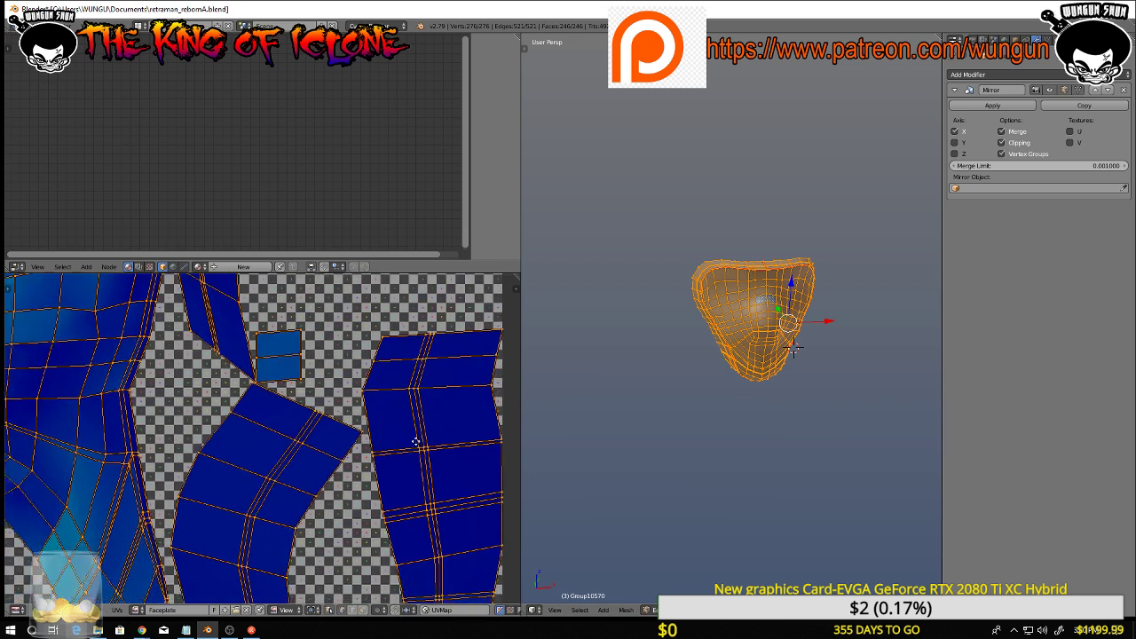
middle_click_drag(96, 460, 108, 466)
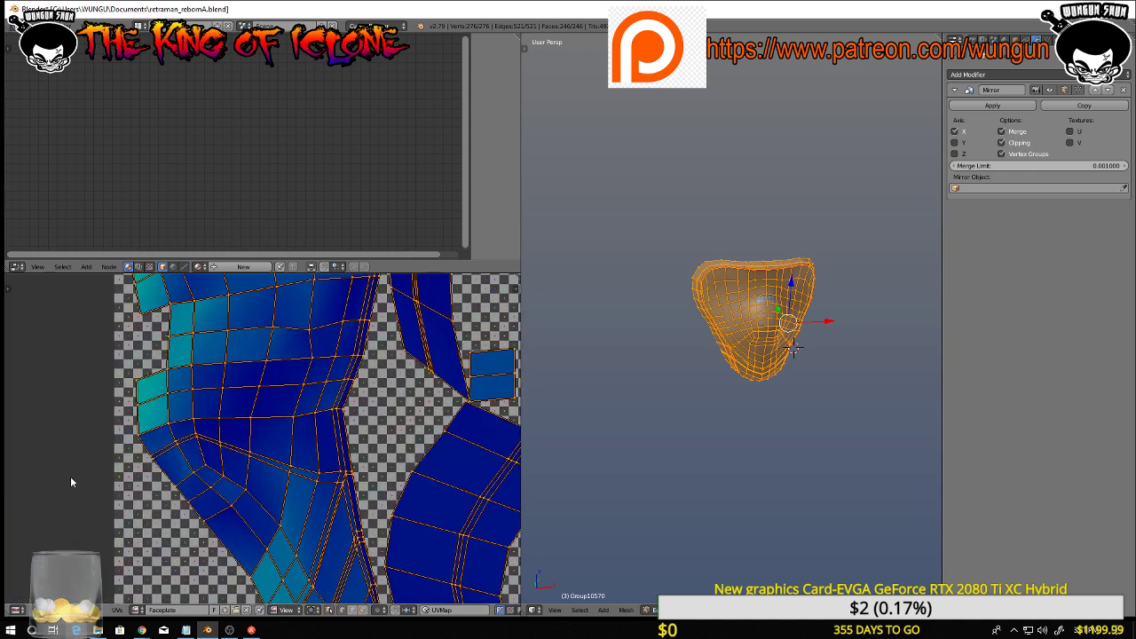
right_click(140, 383)
scroll(821, 442, "up", 4)
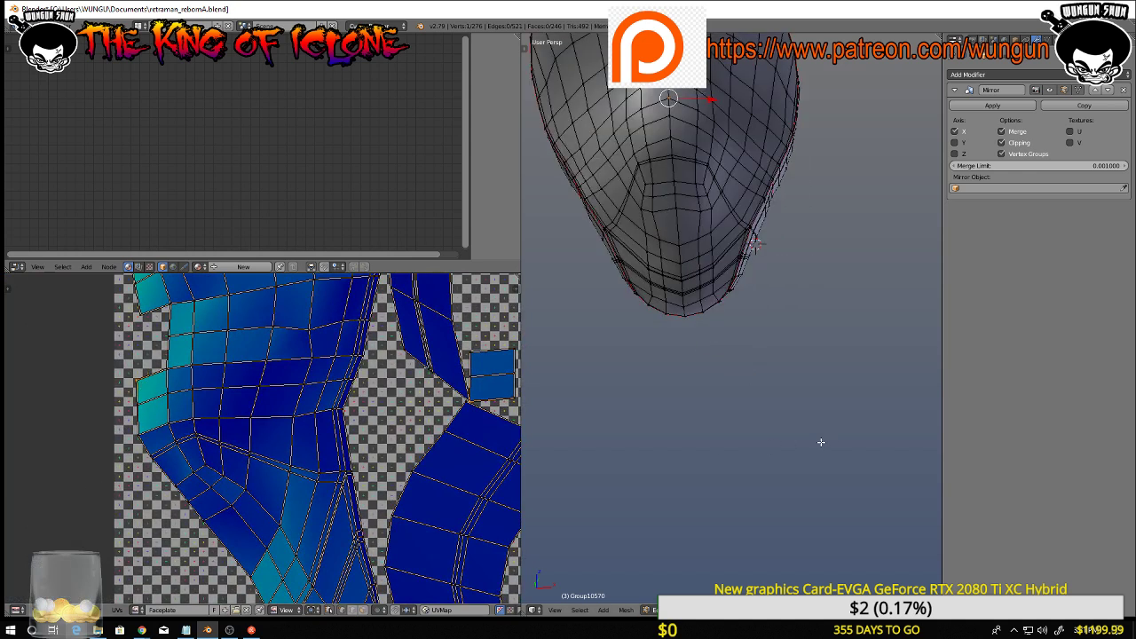
scroll(799, 469, "down", 5)
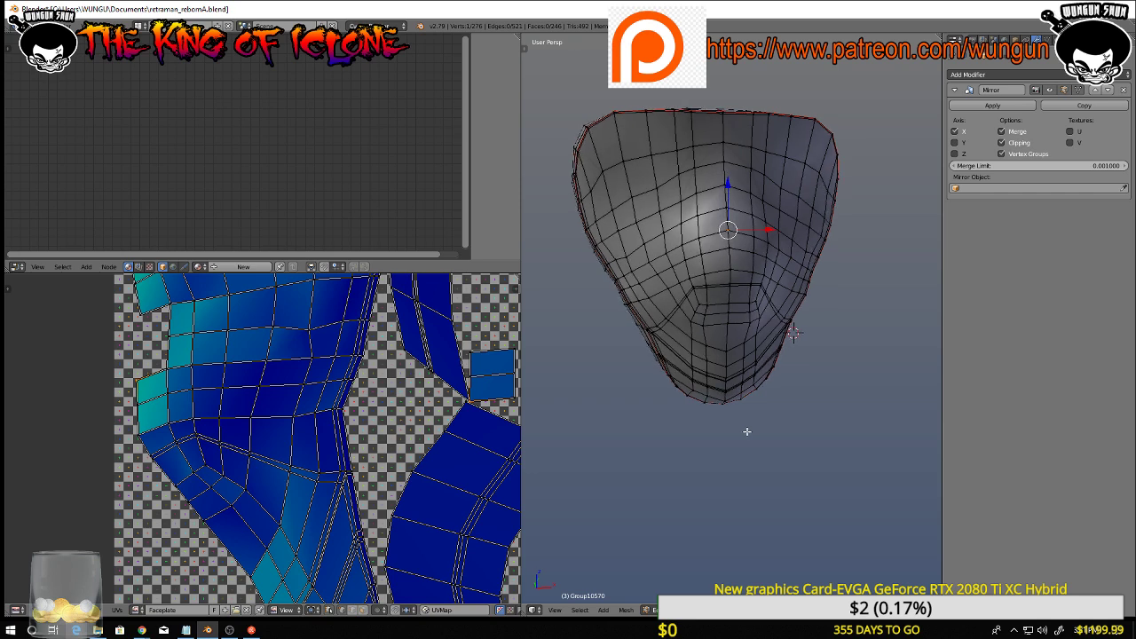
middle_click_drag(748, 431, 755, 425)
scroll(387, 429, "down", 3)
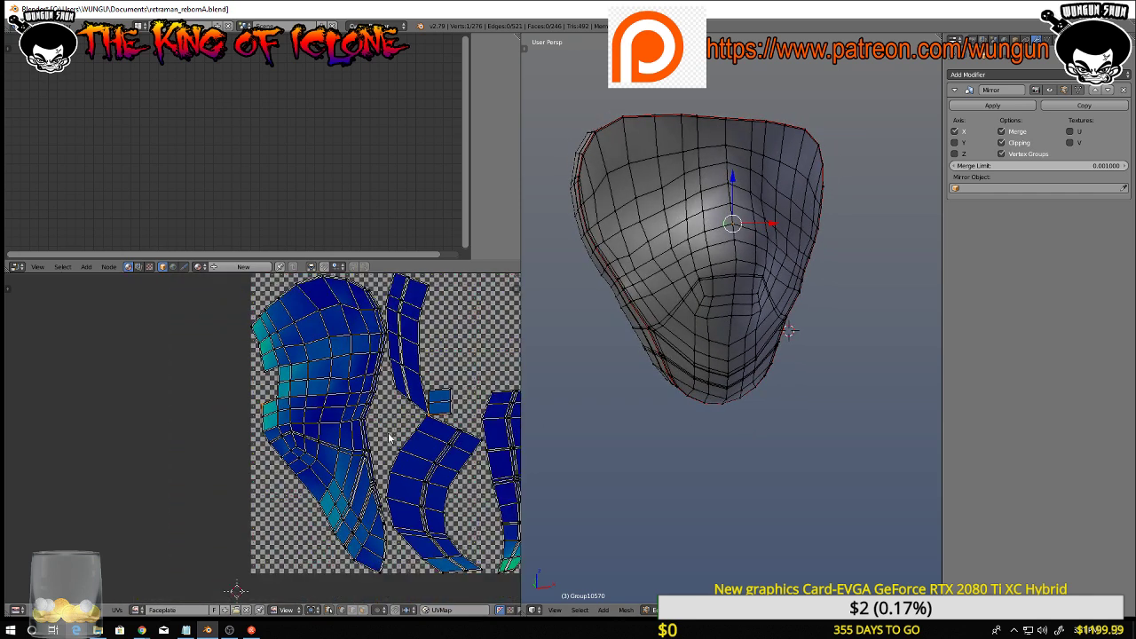
middle_click_drag(388, 439, 298, 460)
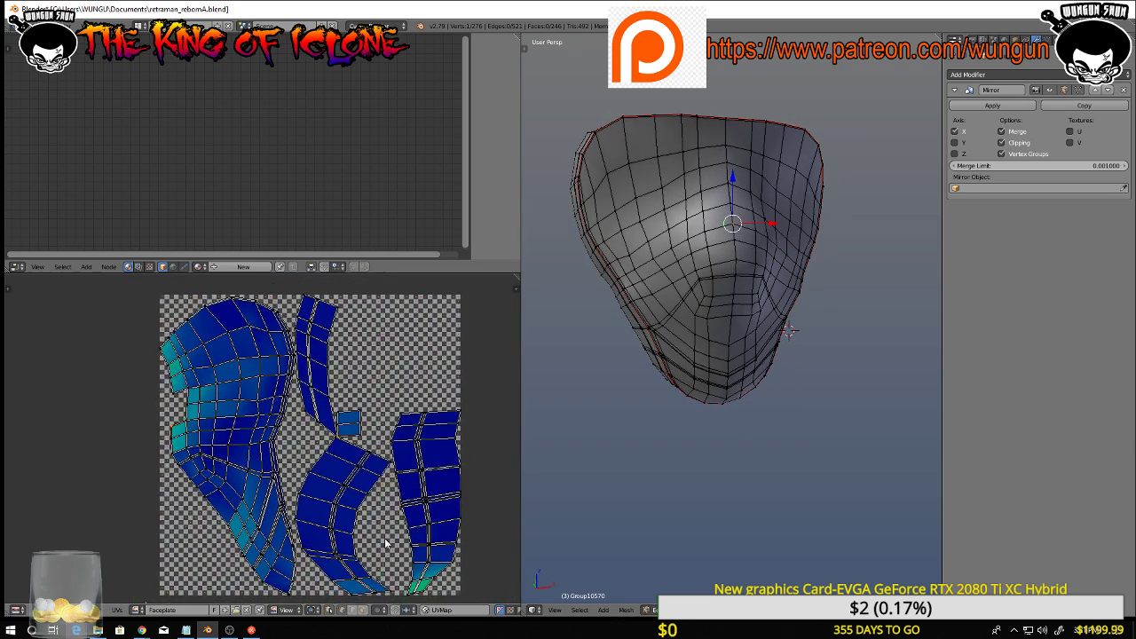
right_click(420, 578)
Select the edges crossing the chin rim just beside the centre line and mark them as a seam
middle_click_drag(674, 482, 690, 377)
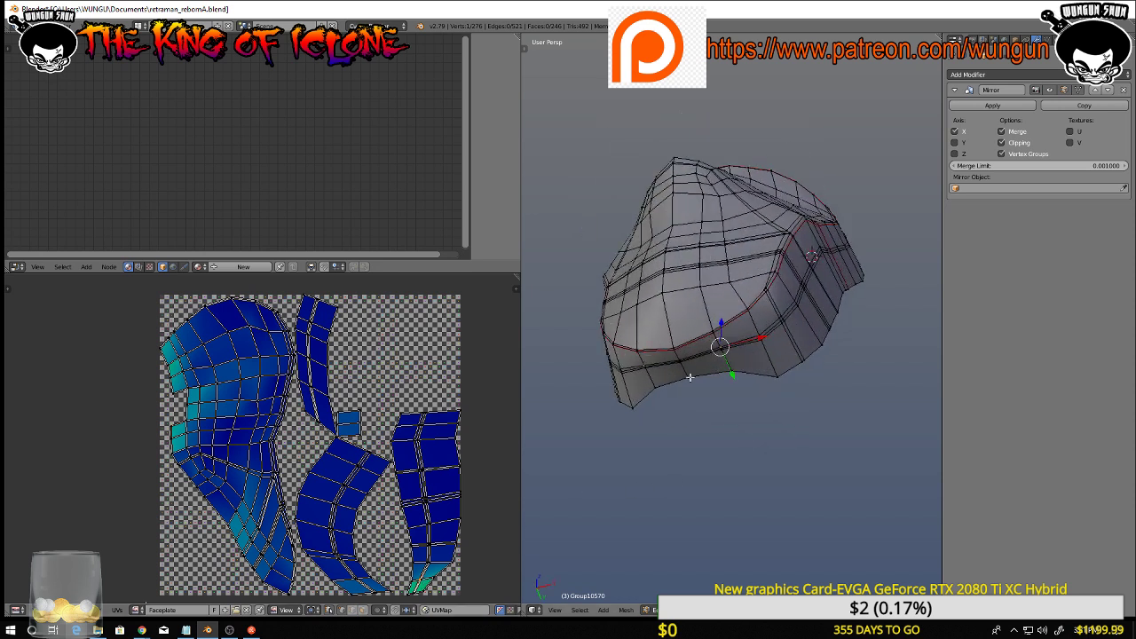
right_click(680, 359)
right_click(713, 335)
right_click(723, 350, "shift")
right_click(722, 348)
scroll(714, 335, "up", 3)
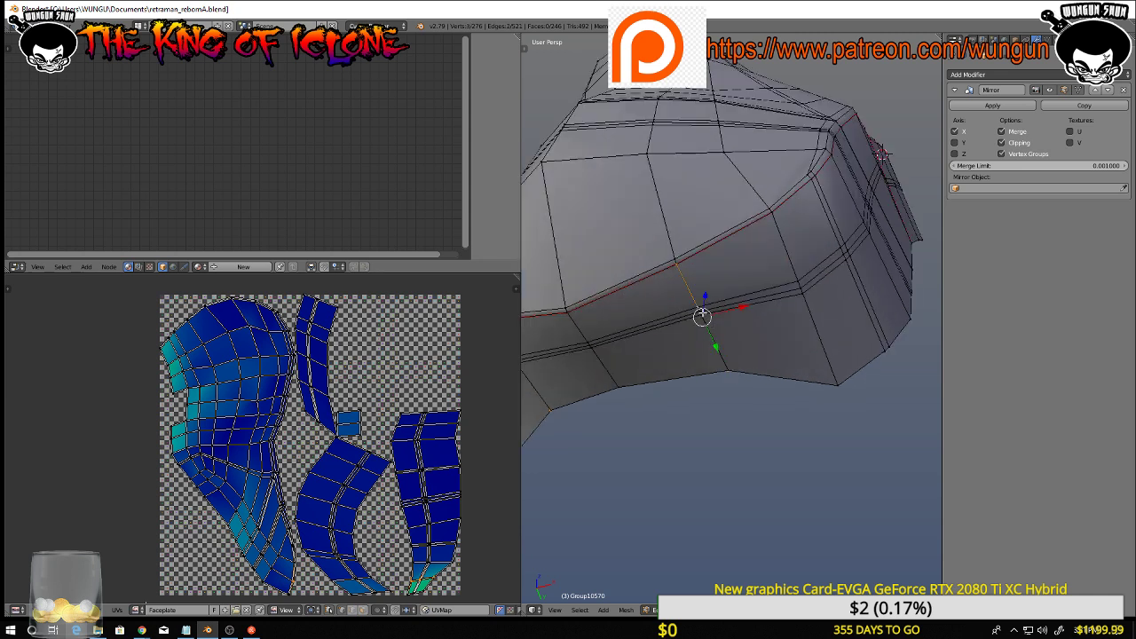
right_click(701, 316, "alt")
scroll(724, 370, "down", 4)
middle_click_drag(724, 370, 719, 403)
key("ctrl+e")
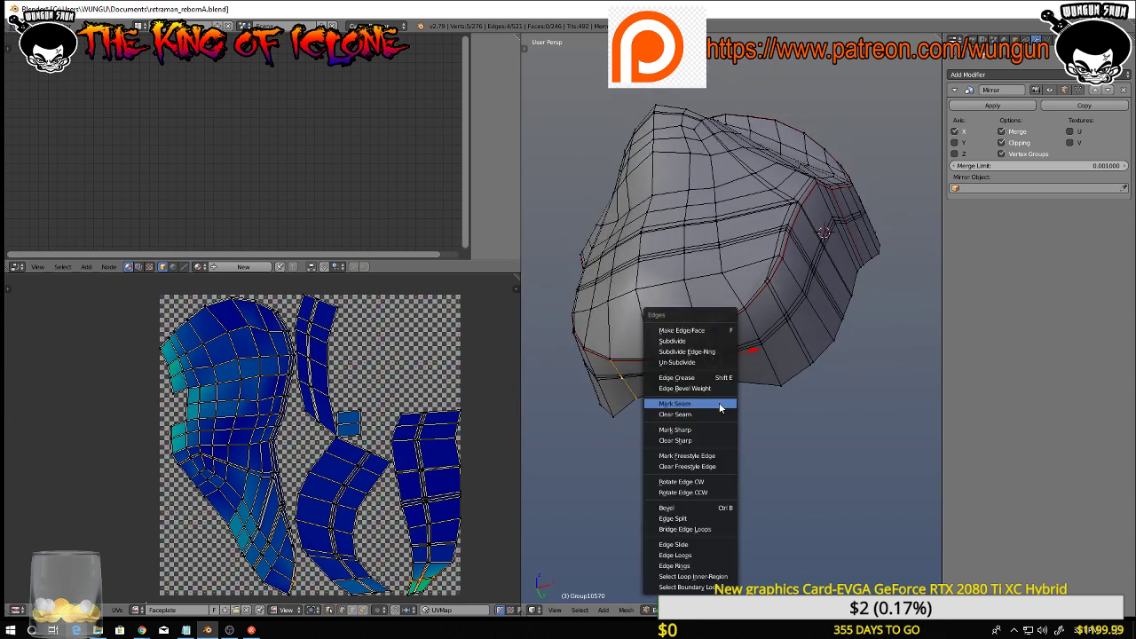
left_click(720, 405)
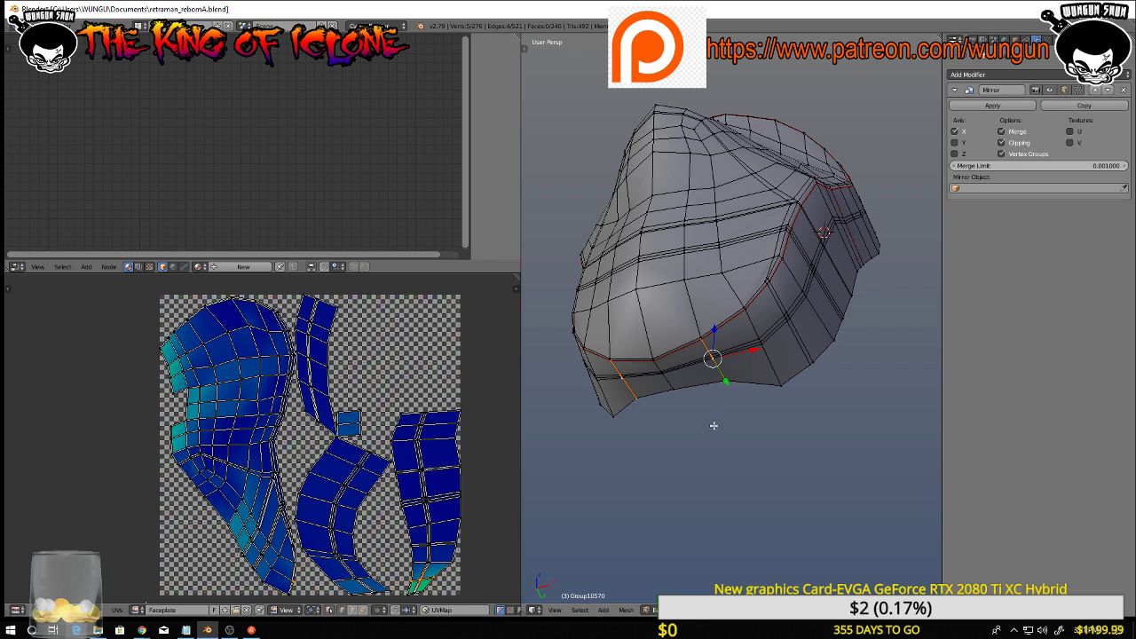
Select the centre-line edge loop running over the chin rim and front face and mark it as a seam
middle_click_drag(713, 427, 671, 384)
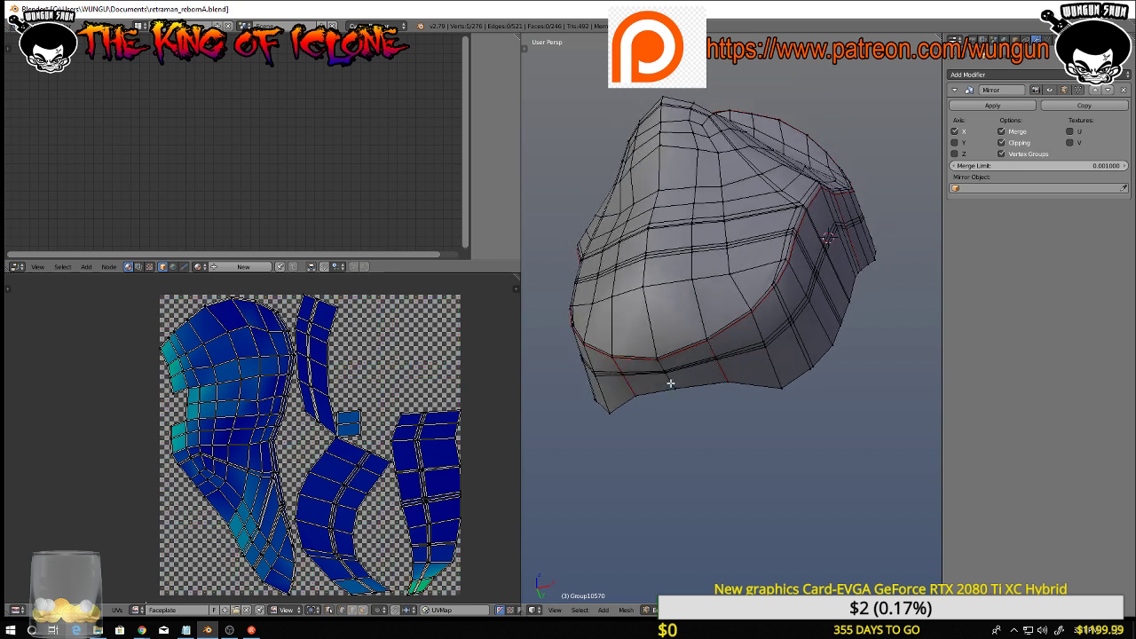
right_click(668, 377)
right_click(671, 385, "alt")
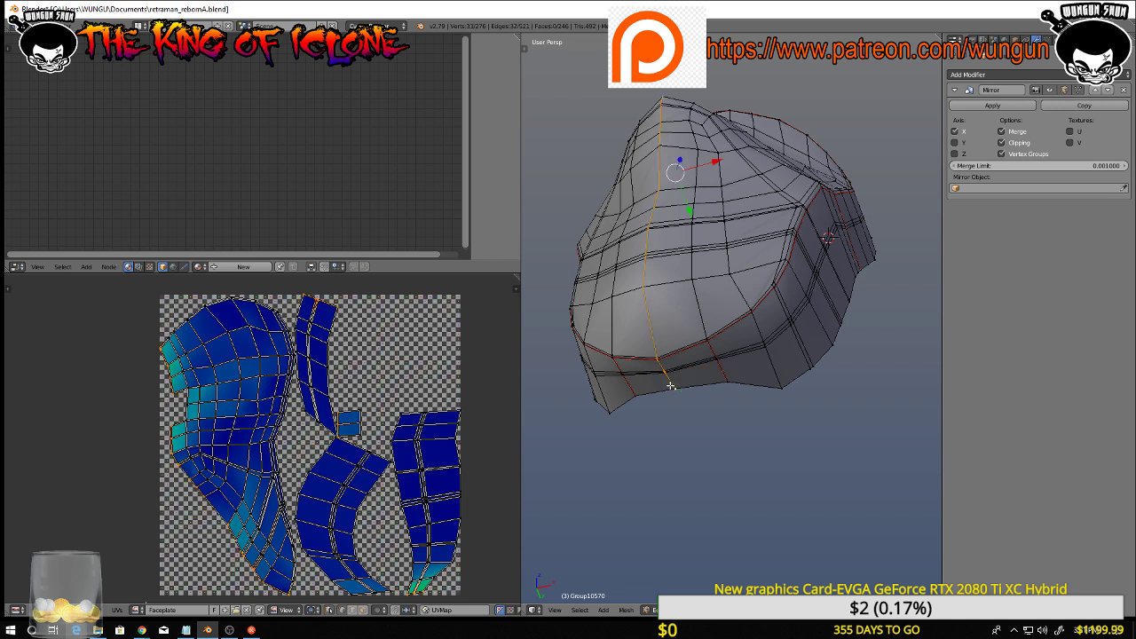
key("ctrl+e")
left_click(672, 401)
middle_click_drag(727, 436, 743, 473)
scroll(715, 444, "down", 3)
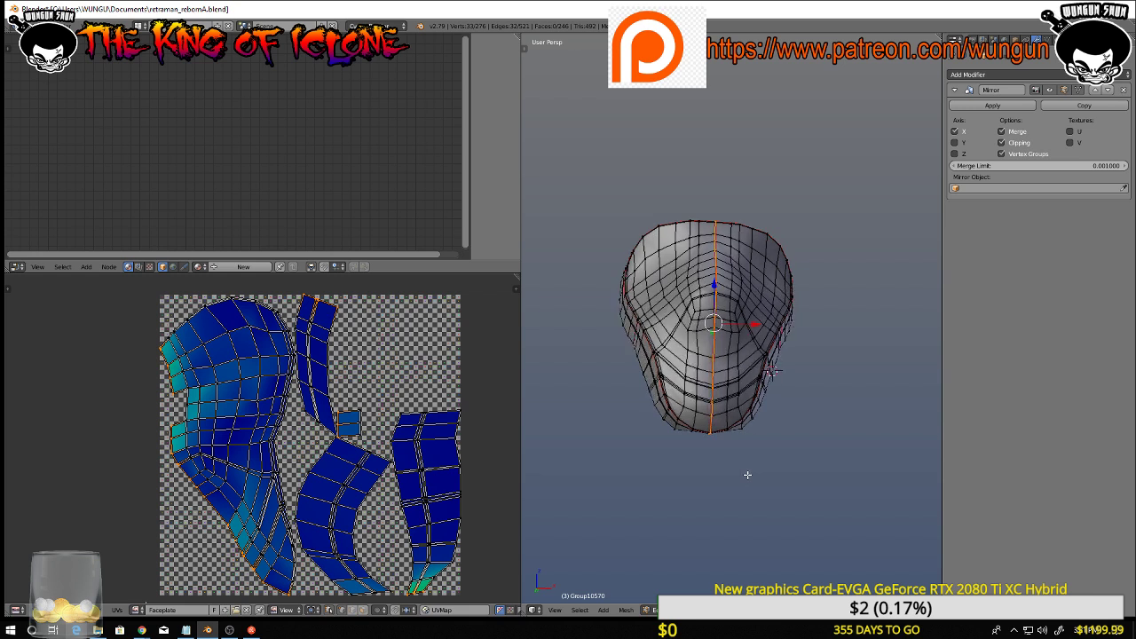
Try Smart UV Project on the whole mask again with angle limit 66 and island margin 0, and undo it
key("a")
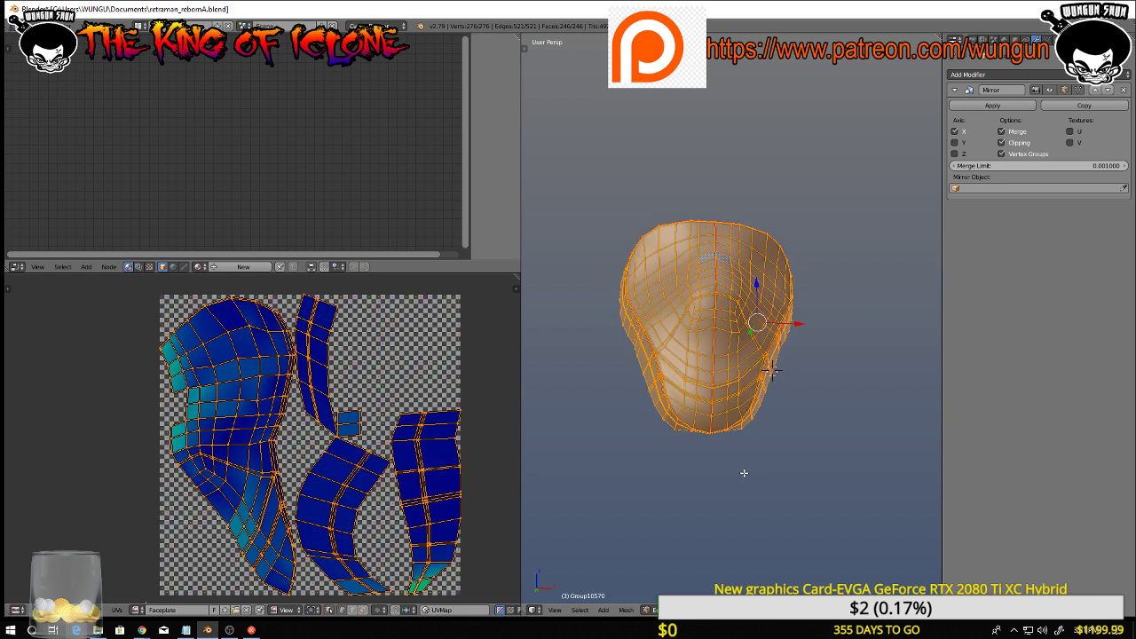
key("u")
left_click(746, 477)
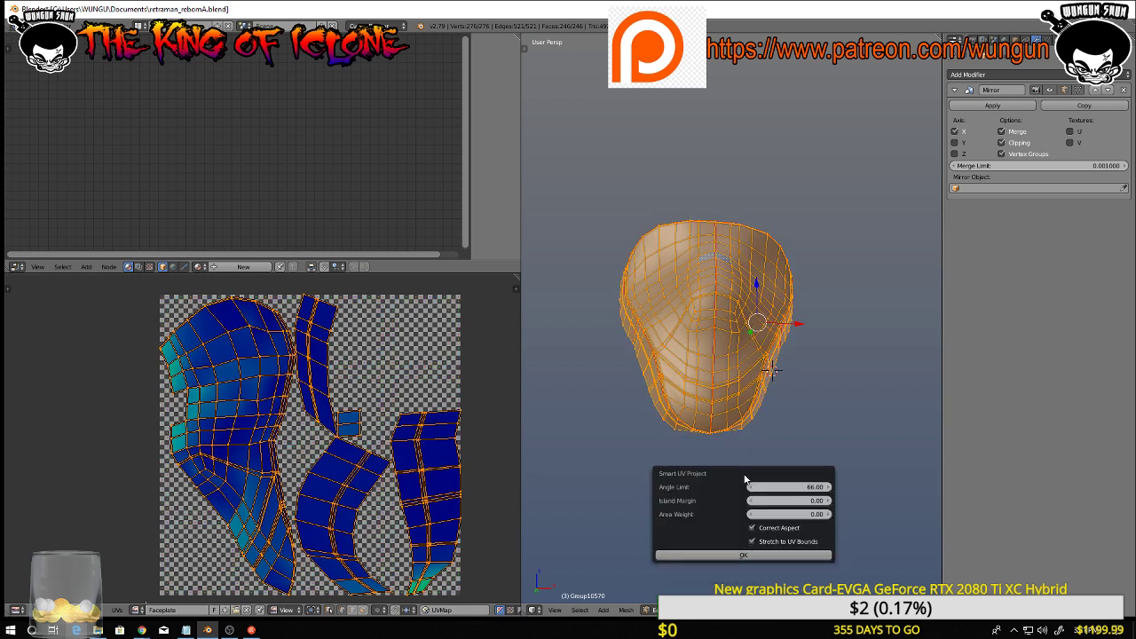
left_click(744, 555)
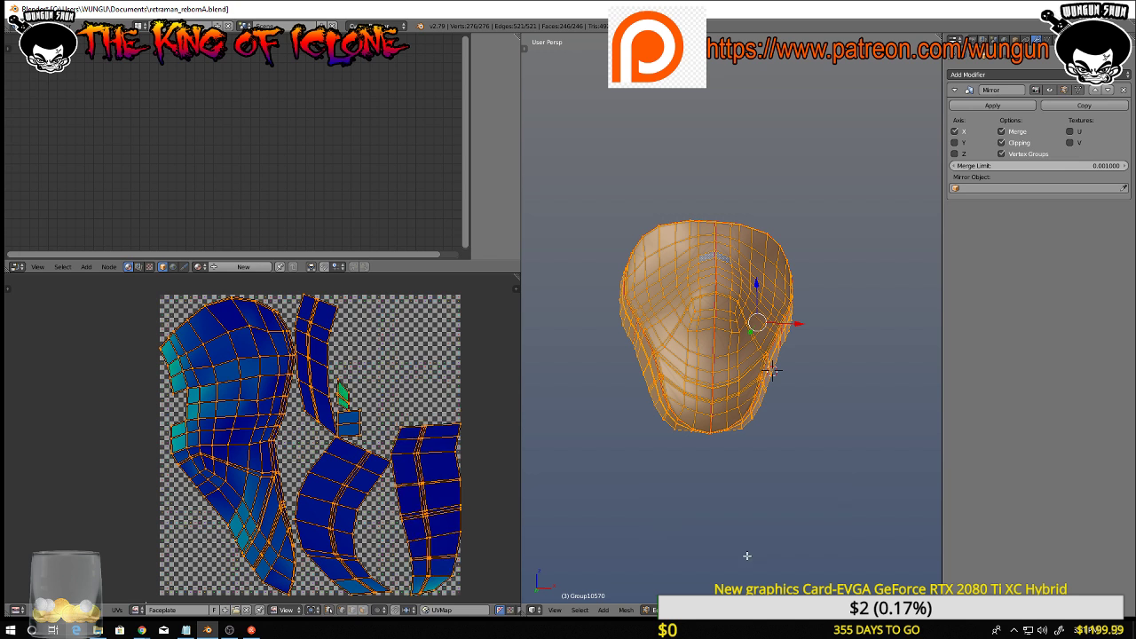
key("a")
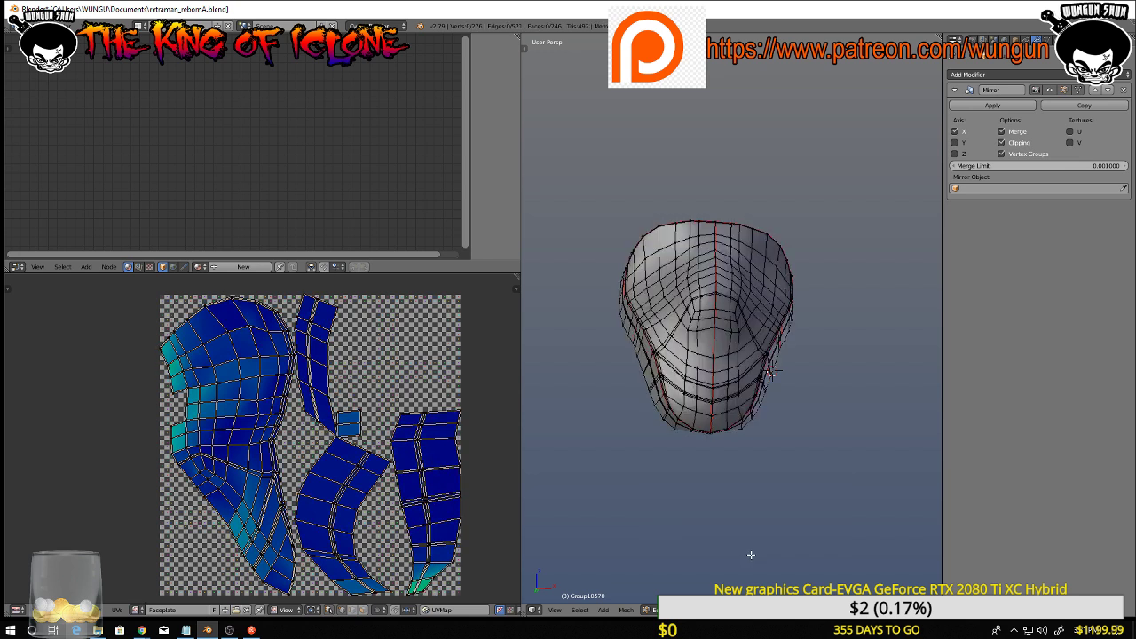
key("ctrl+z")
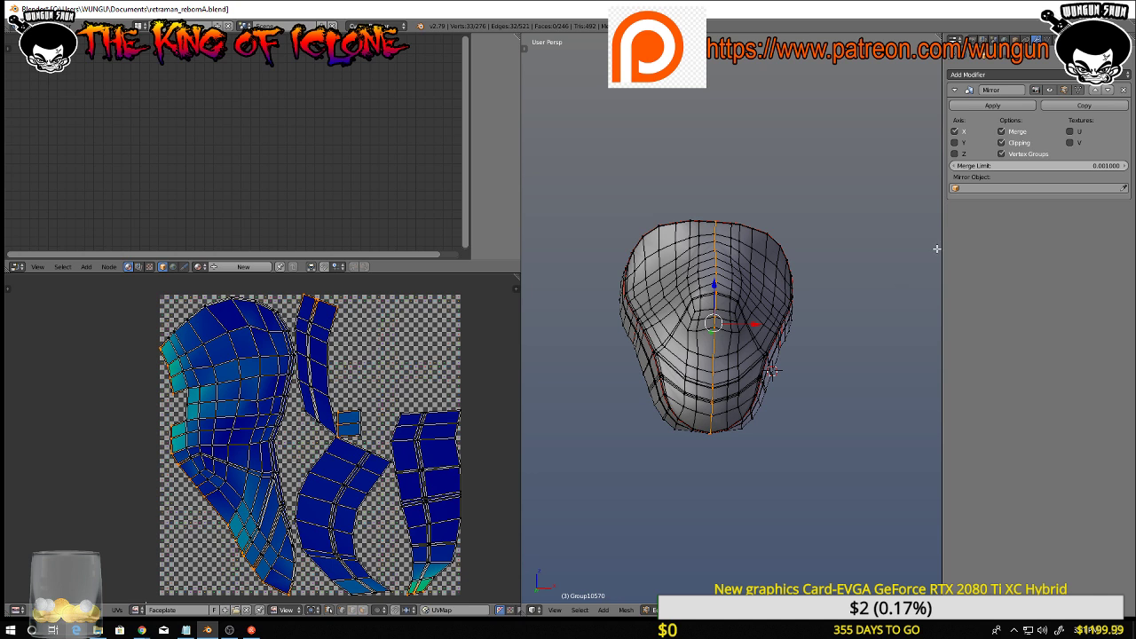
Undo the last seam marking and edge loop selection along the mask's centre line
middle_click_drag(936, 249, 883, 313)
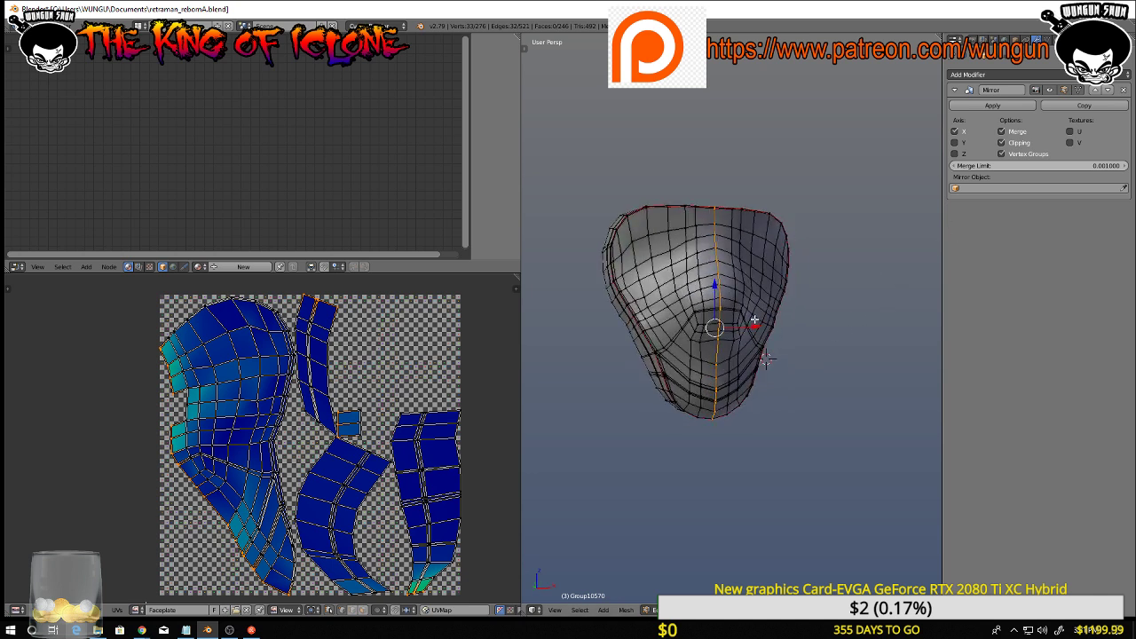
scroll(754, 321, "up", 3)
middle_click_drag(724, 300, 692, 282)
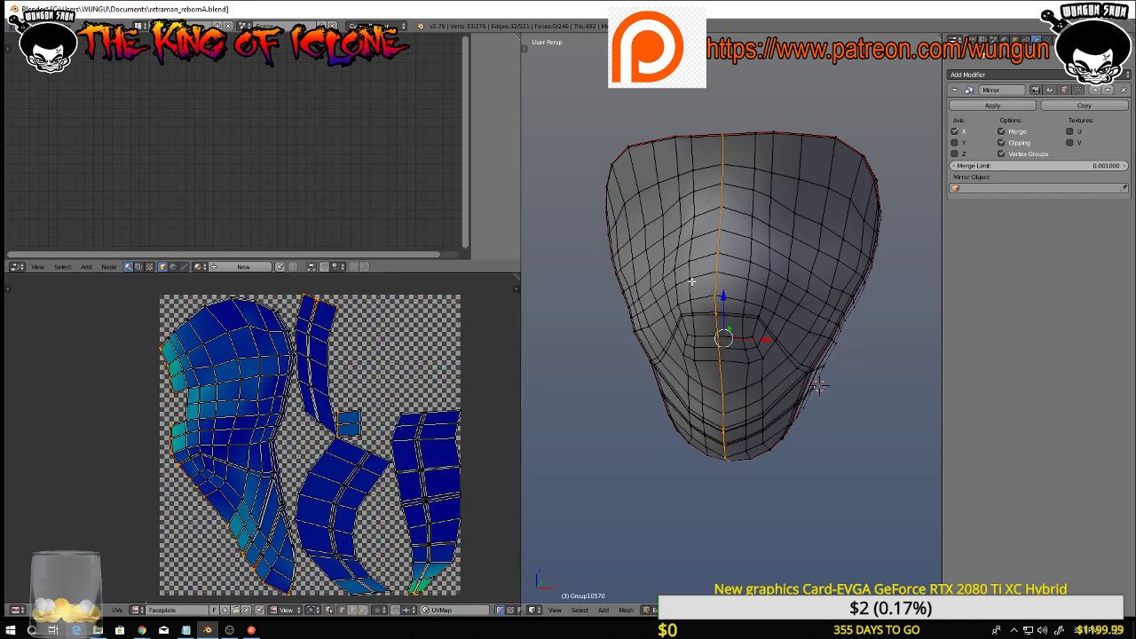
key("ctrl+z")
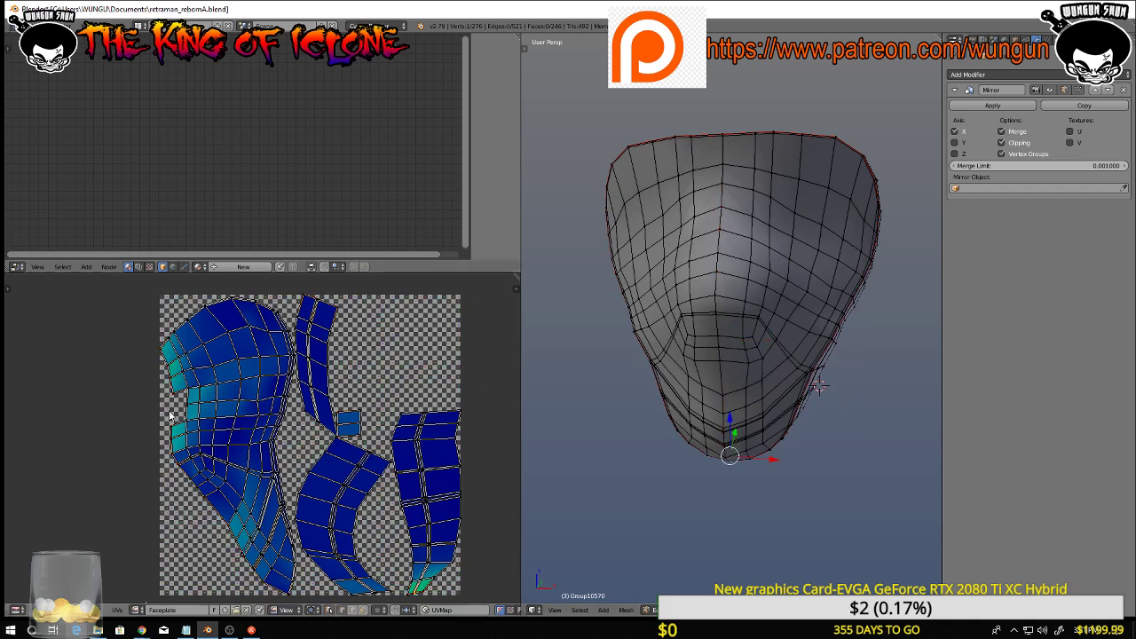
Select the edge loop running along the middle of the mask's side and chin rim and mark it as a seam
scroll(363, 492, "down", 2)
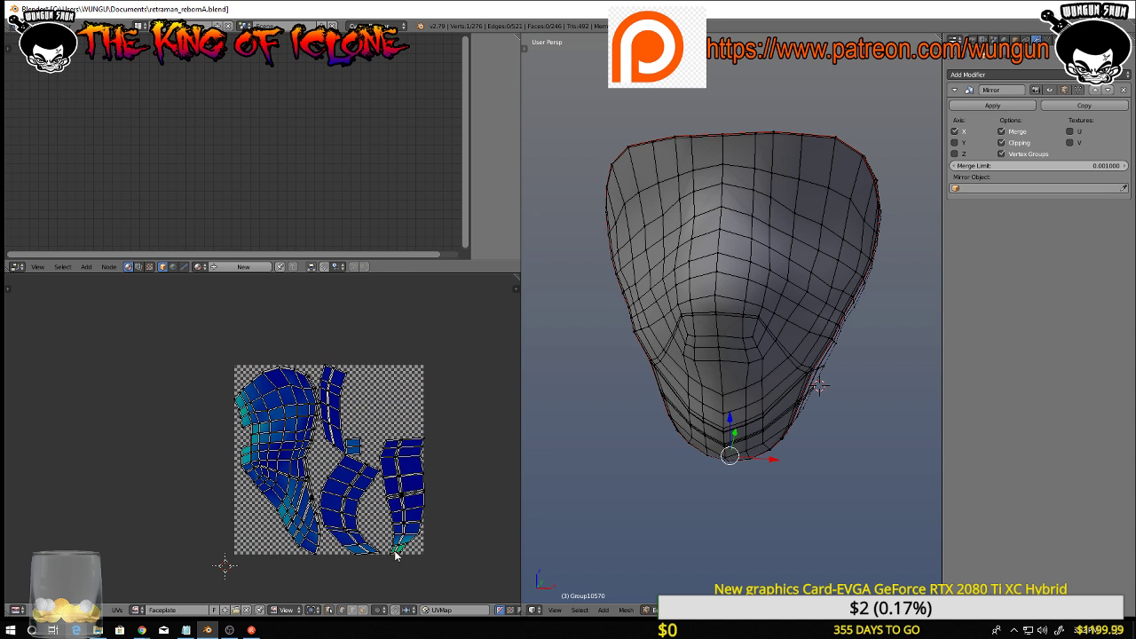
scroll(808, 502, "up", 3)
middle_click_drag(772, 417, 787, 391)
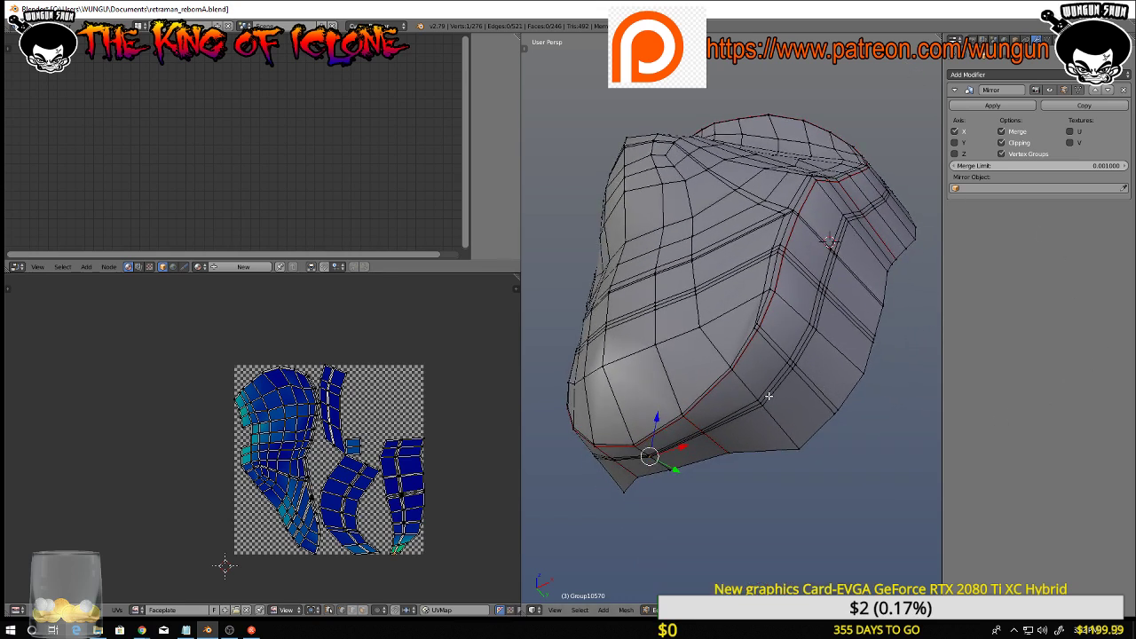
right_click(769, 395, "alt")
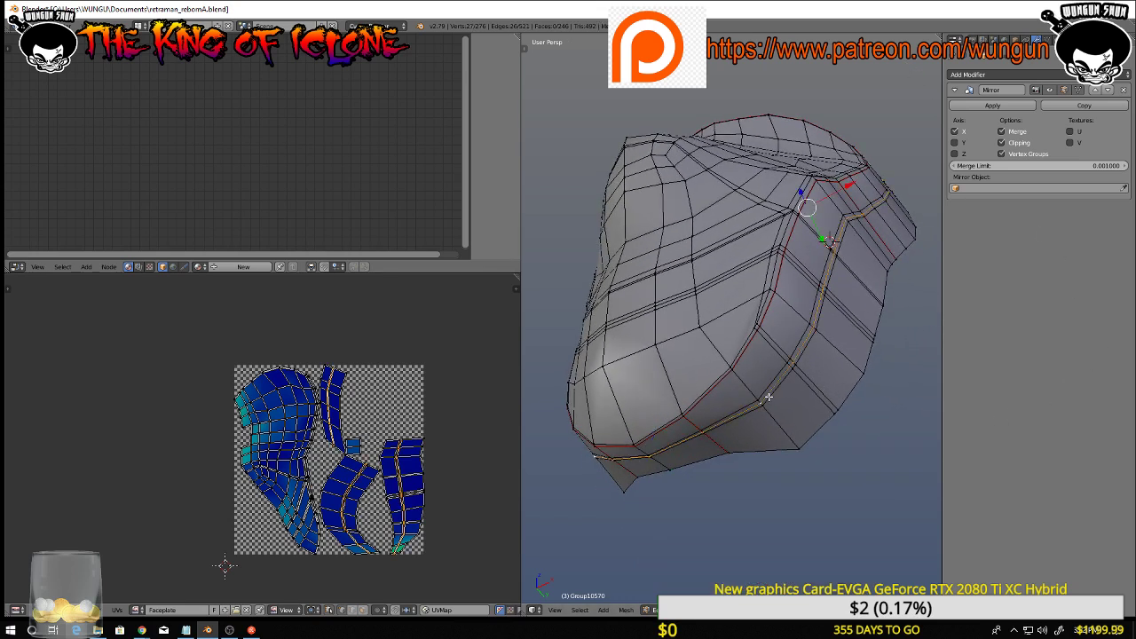
key("ctrl+e")
left_click(781, 409)
Select the whole half mask and unwrap it along the marked seams
key("a")
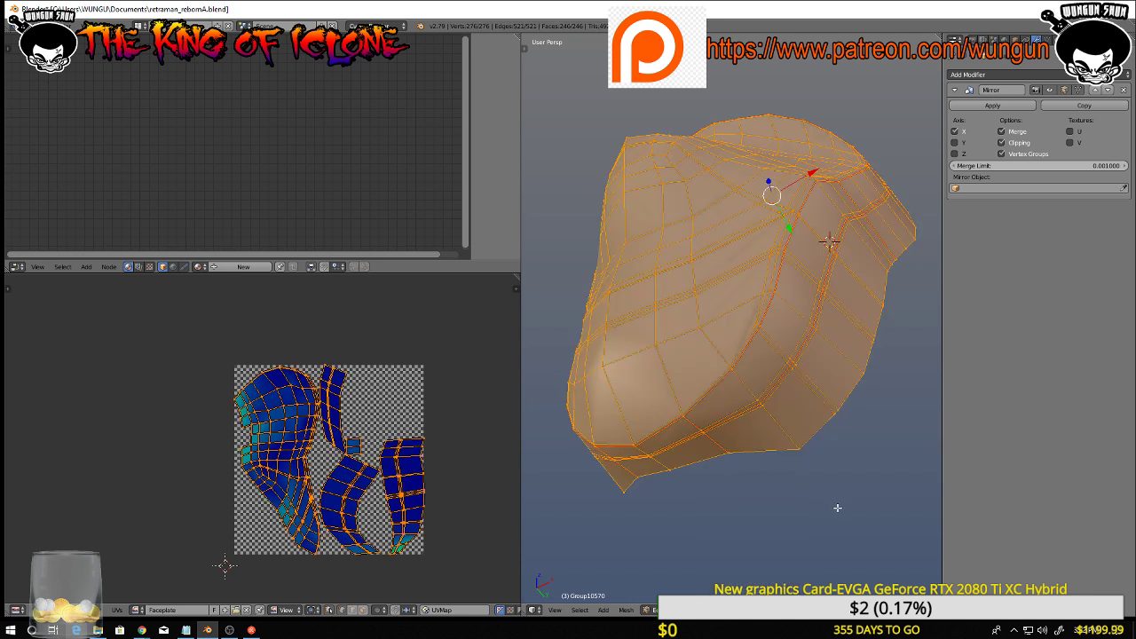
key("w")
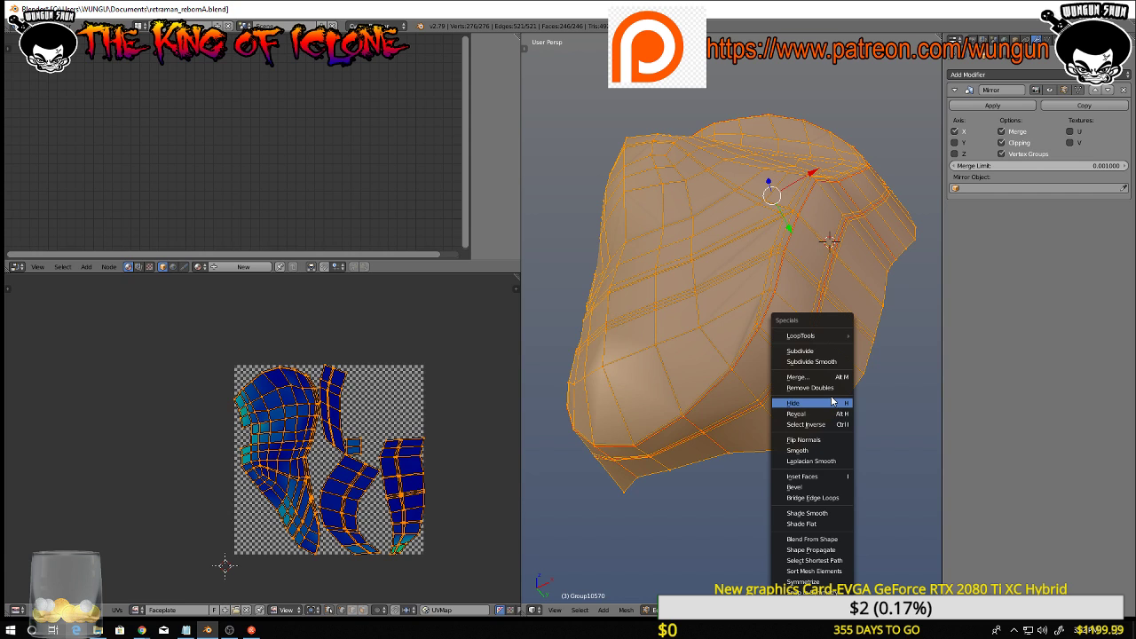
key("u")
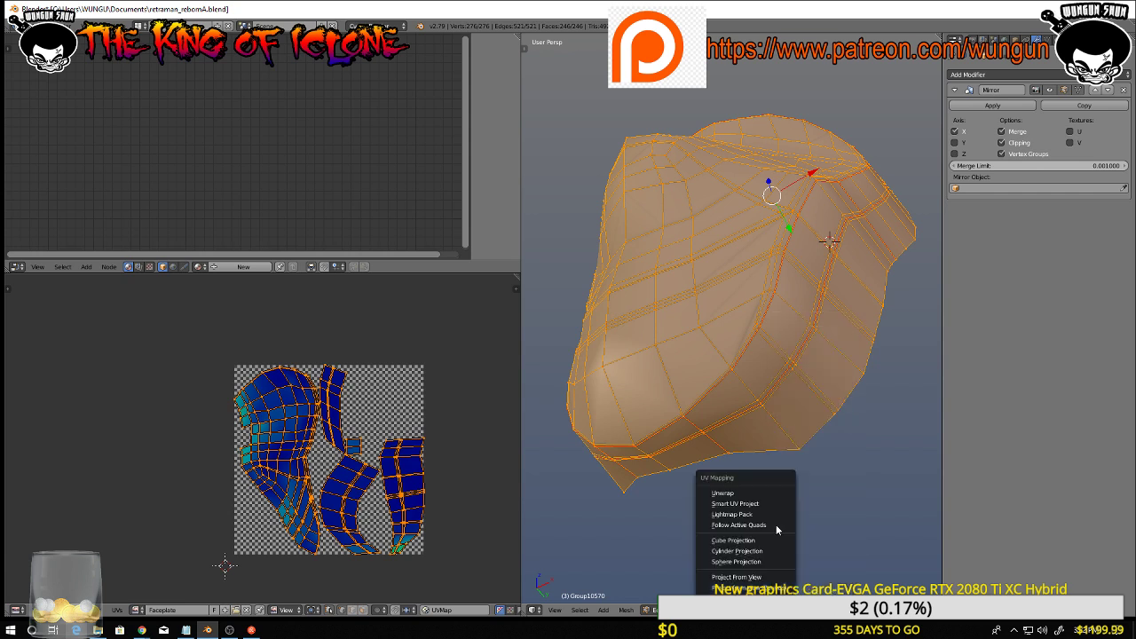
left_click(761, 495)
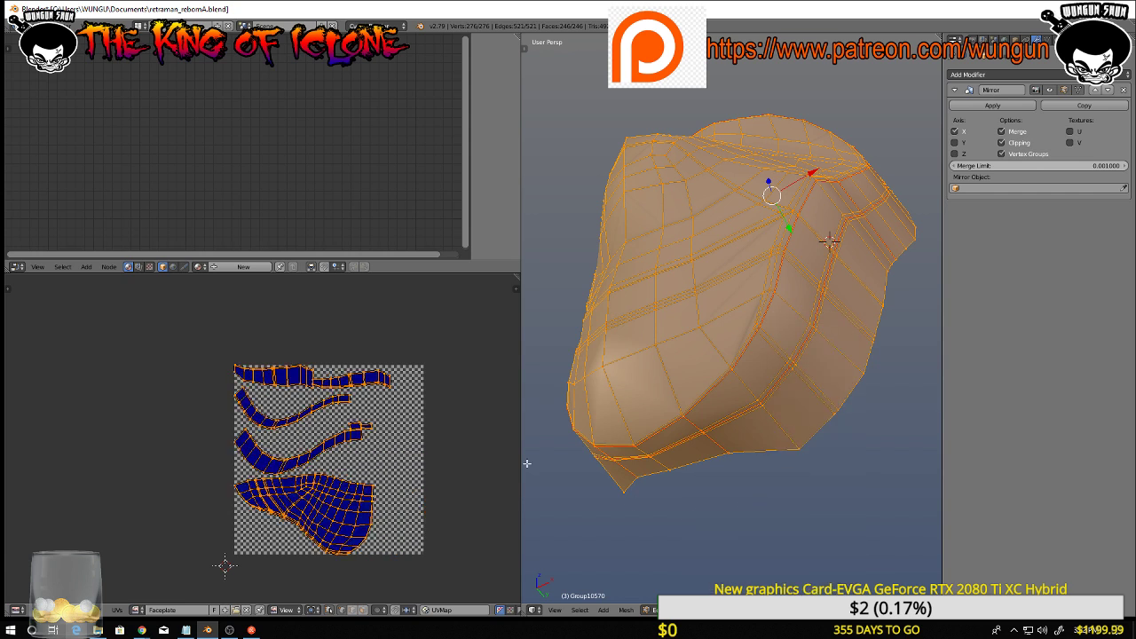
scroll(409, 457, "up", 4)
scroll(409, 457, "down", 3)
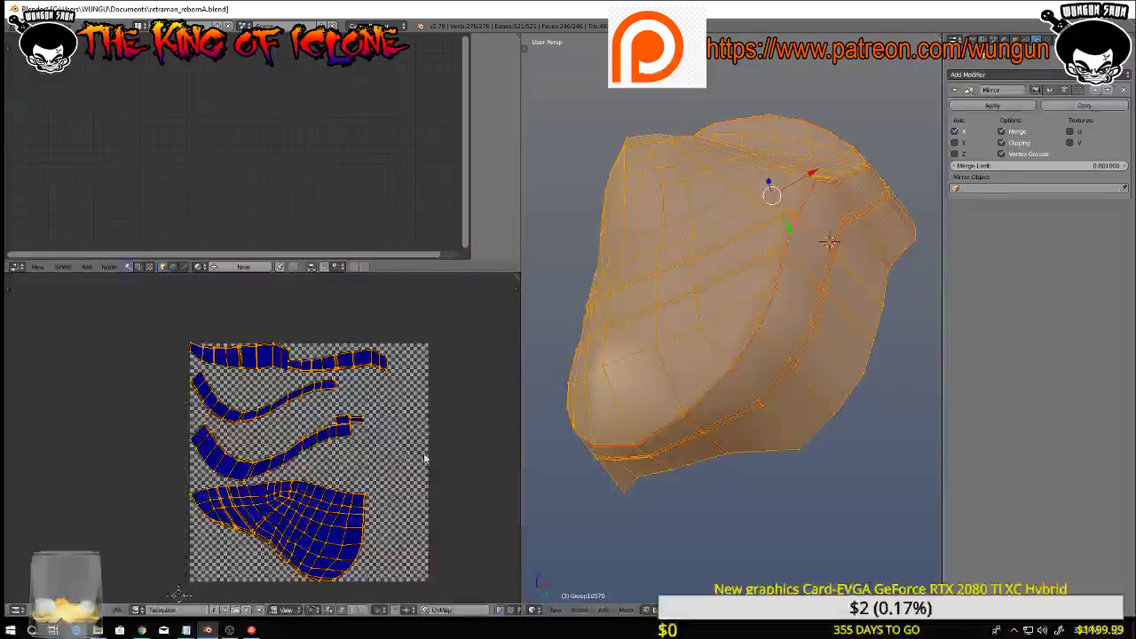
middle_click_drag(439, 456, 452, 470)
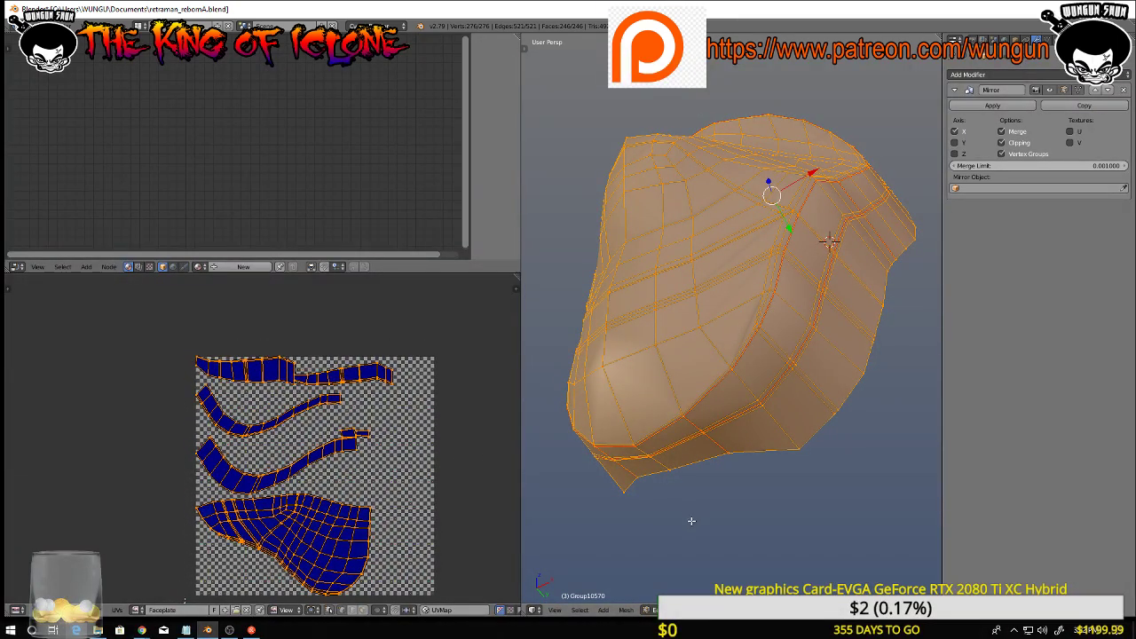
Leave Edit Mode and apply the Mirror modifier to the mask
scroll(691, 521, "down", 1)
middle_click_drag(691, 521, 694, 506)
left_click(1003, 107)
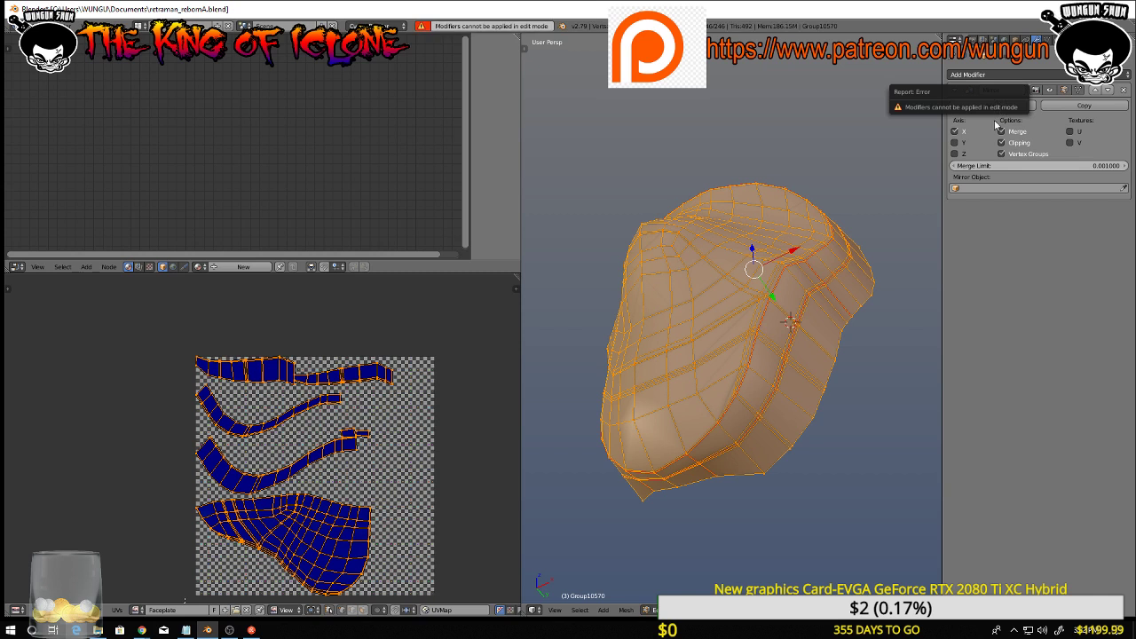
key("Tab")
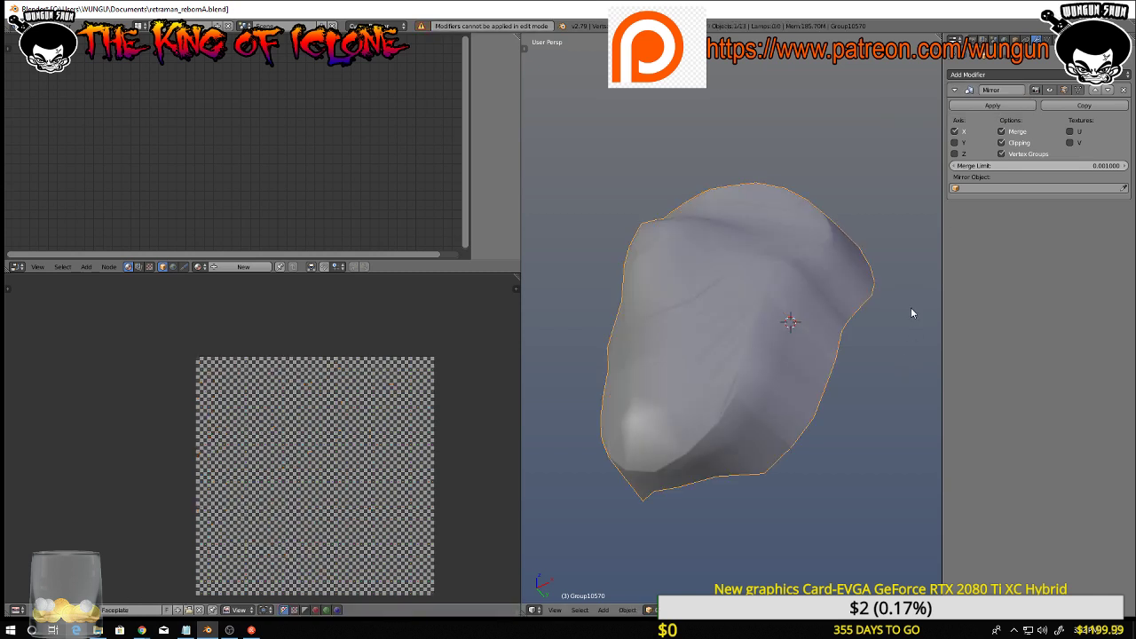
key("a")
key("a")
left_click(992, 105)
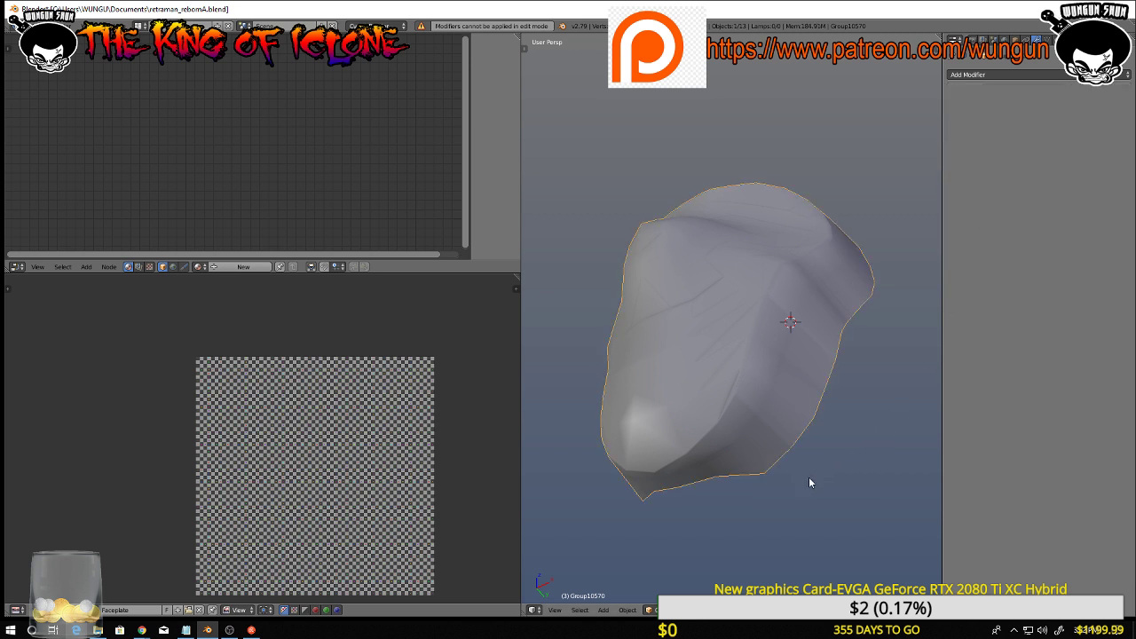
Return to Edit Mode and unwrap the full two-sided mask along its seams
key("u")
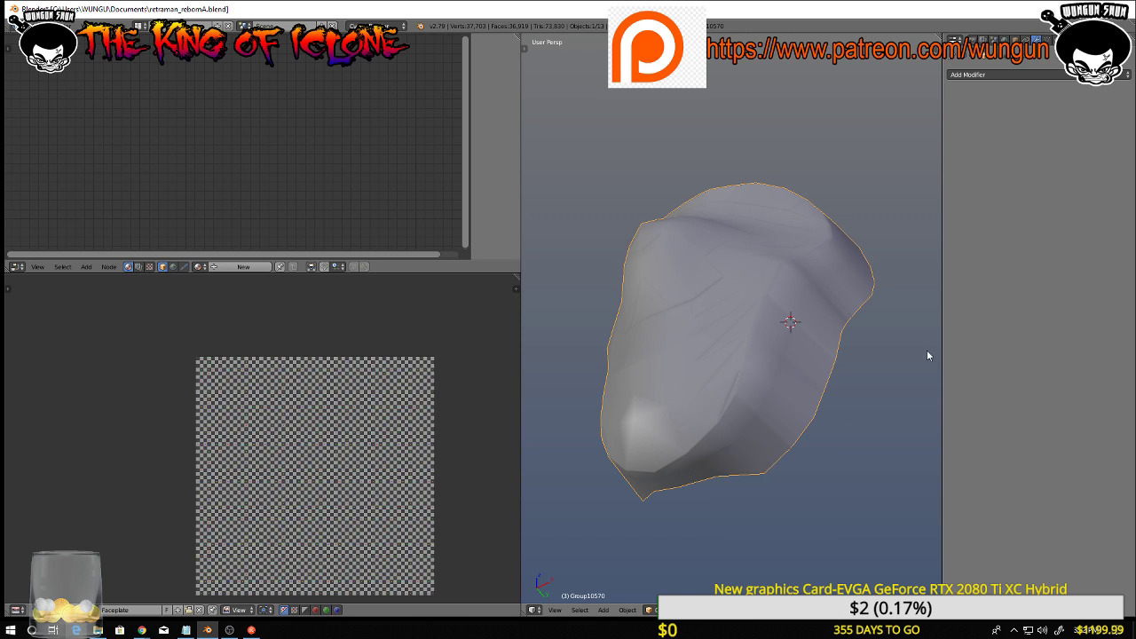
key("u")
key("Tab")
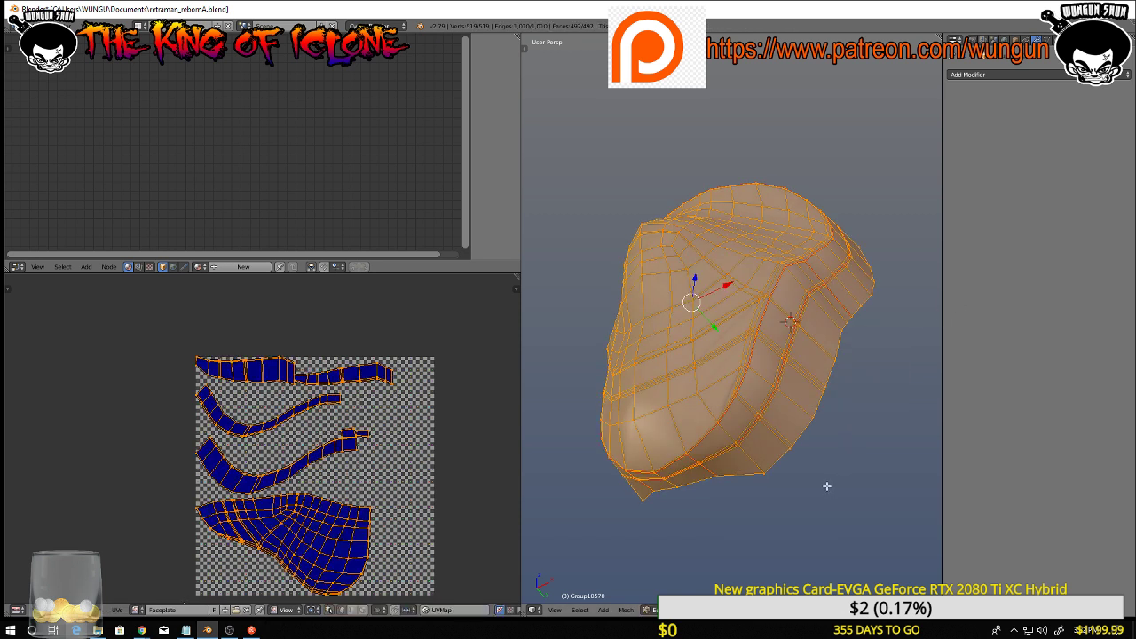
key("u")
left_click(827, 488)
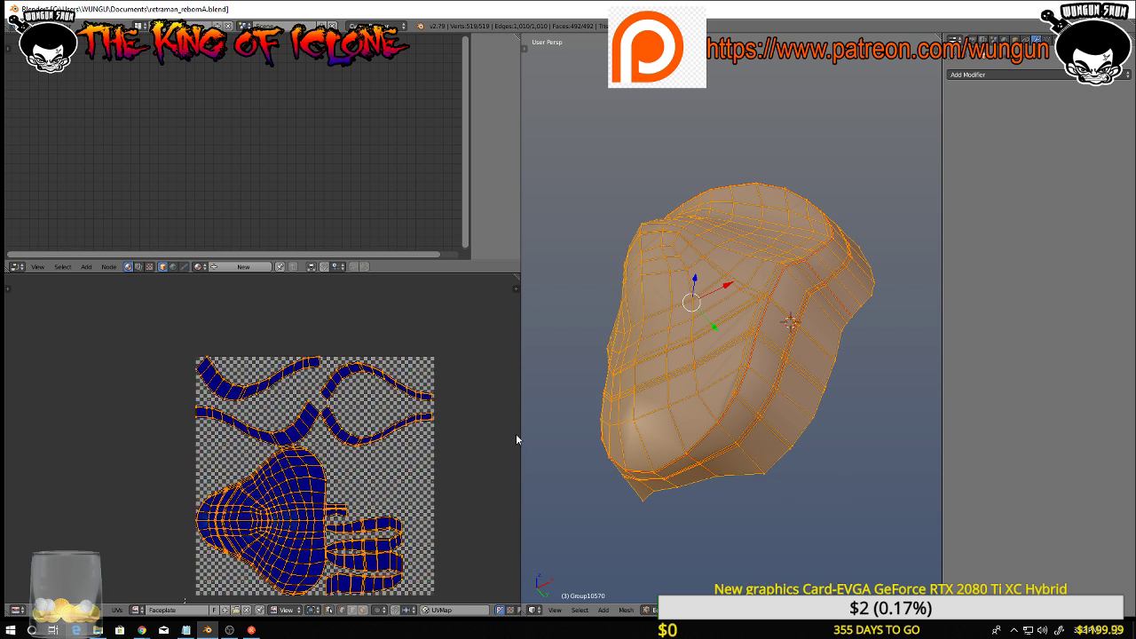
scroll(471, 460, "down", 1)
scroll(472, 466, "up", 1)
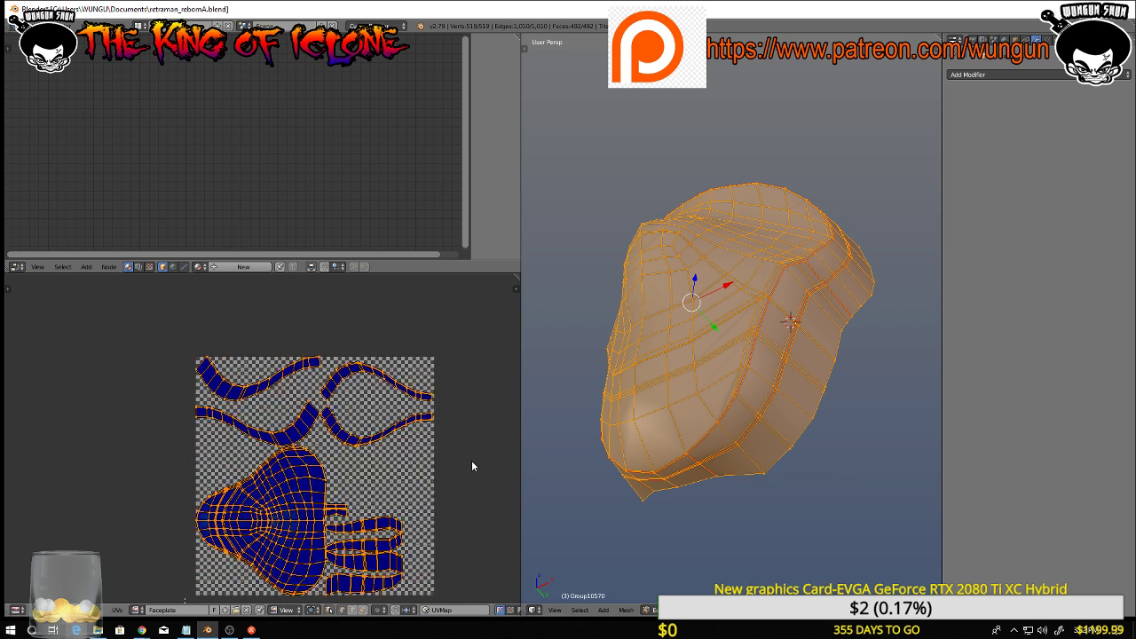
scroll(472, 466, "down", 1)
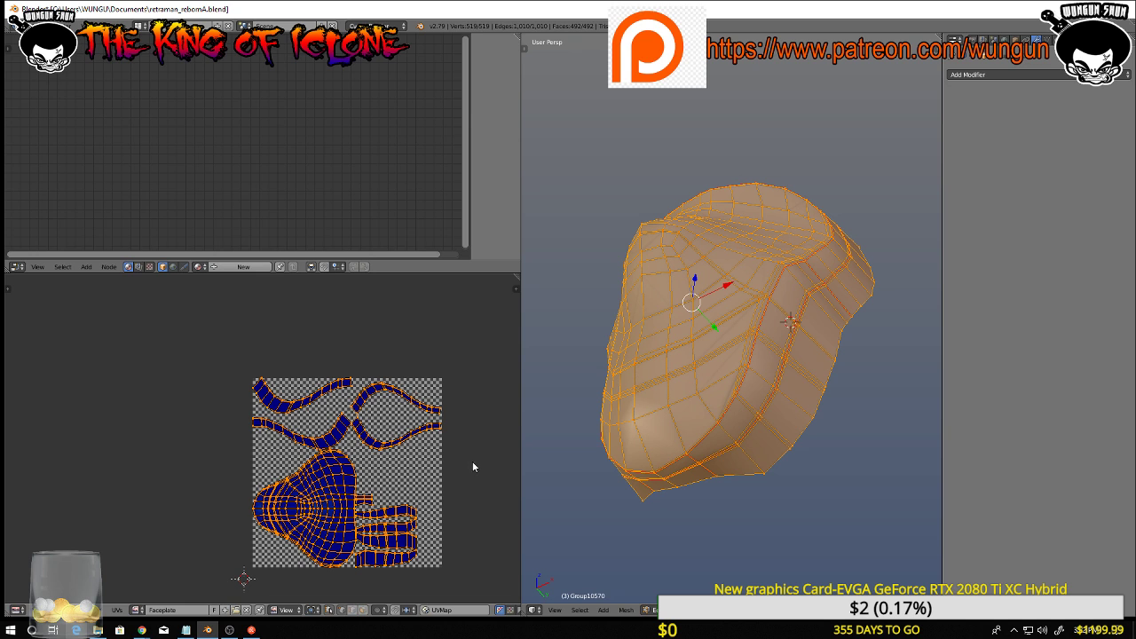
Select all UV islands and scale them down slightly to leave a margin inside the image border
key("a")
key("a")
key("s")
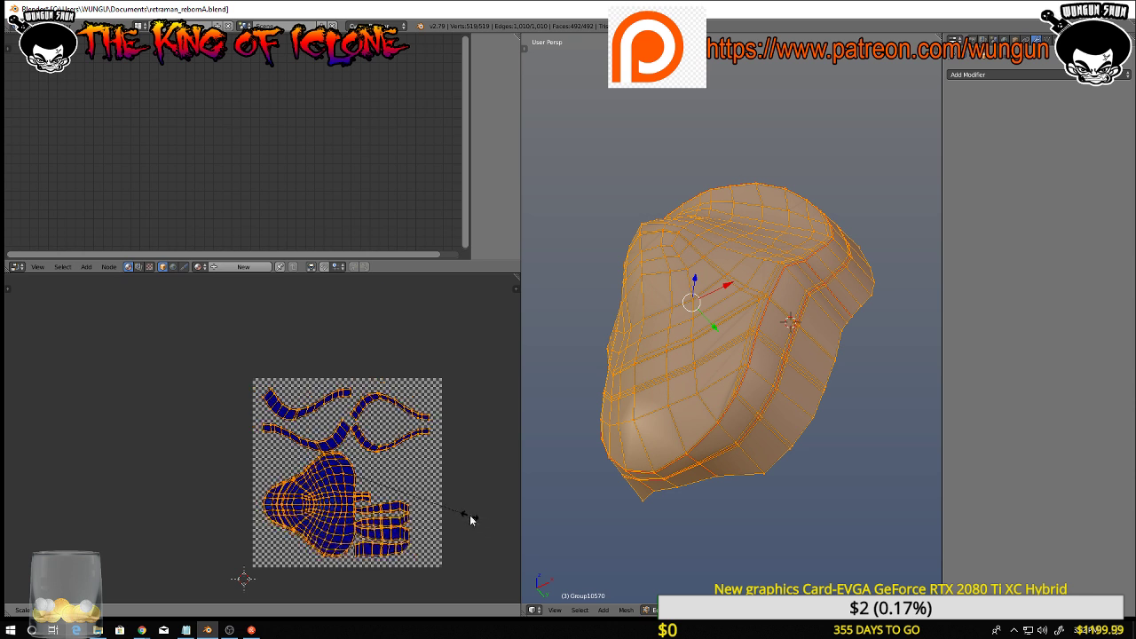
left_click(470, 516)
Create a new material for the mask and add an Image Texture node whose Color feeds the Diffuse BSDF's Color
left_click(230, 269)
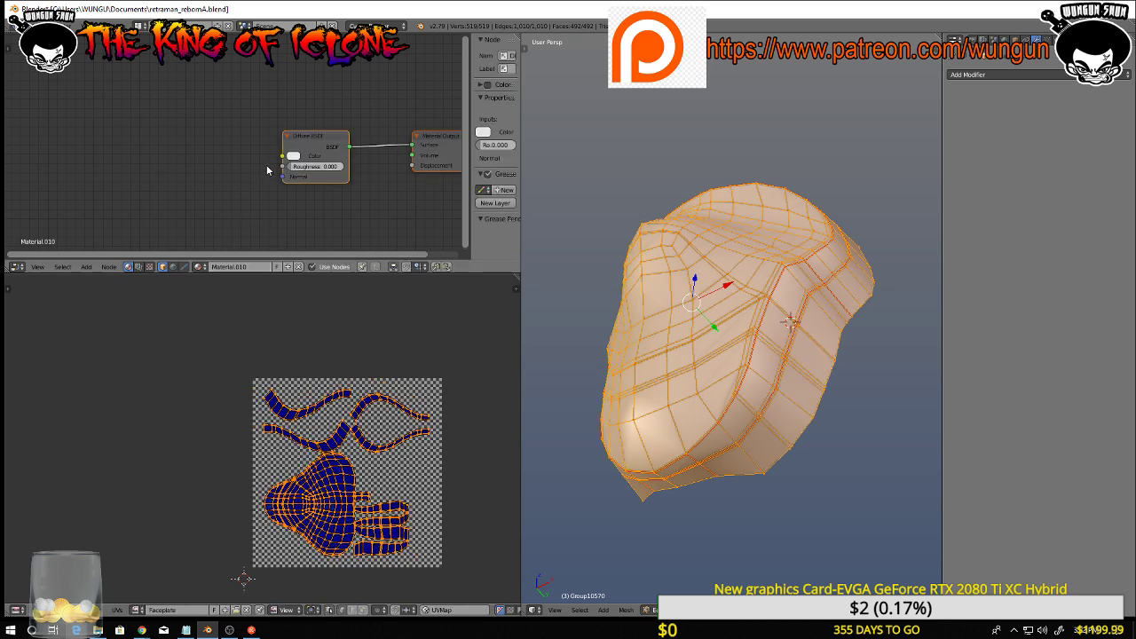
left_click(87, 266)
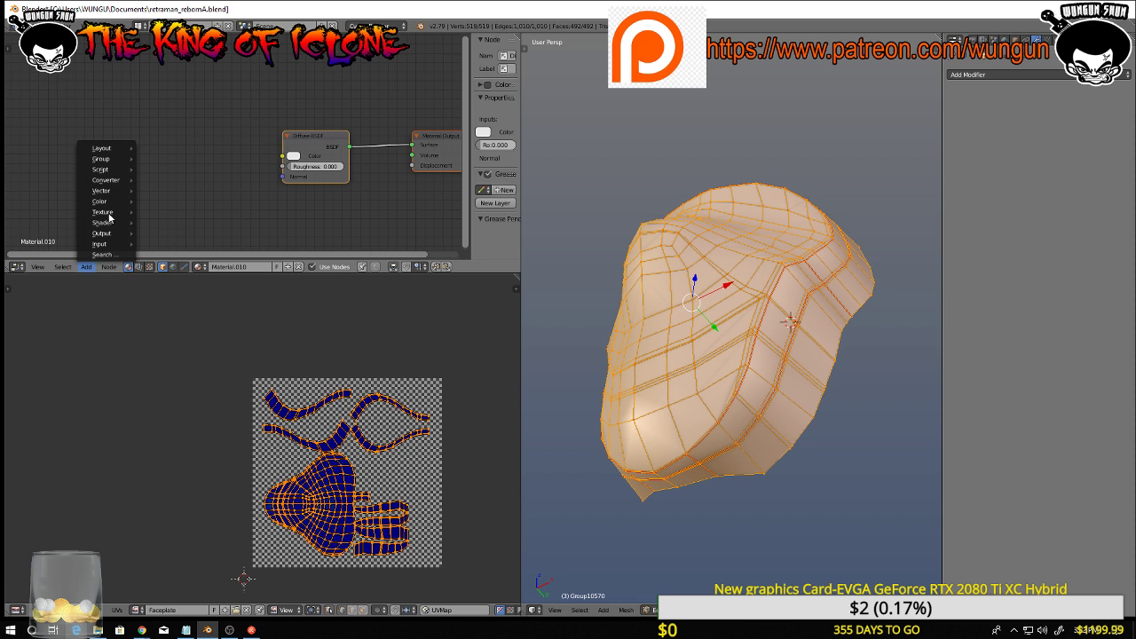
mouse_move(116, 180)
mouse_move(112, 213)
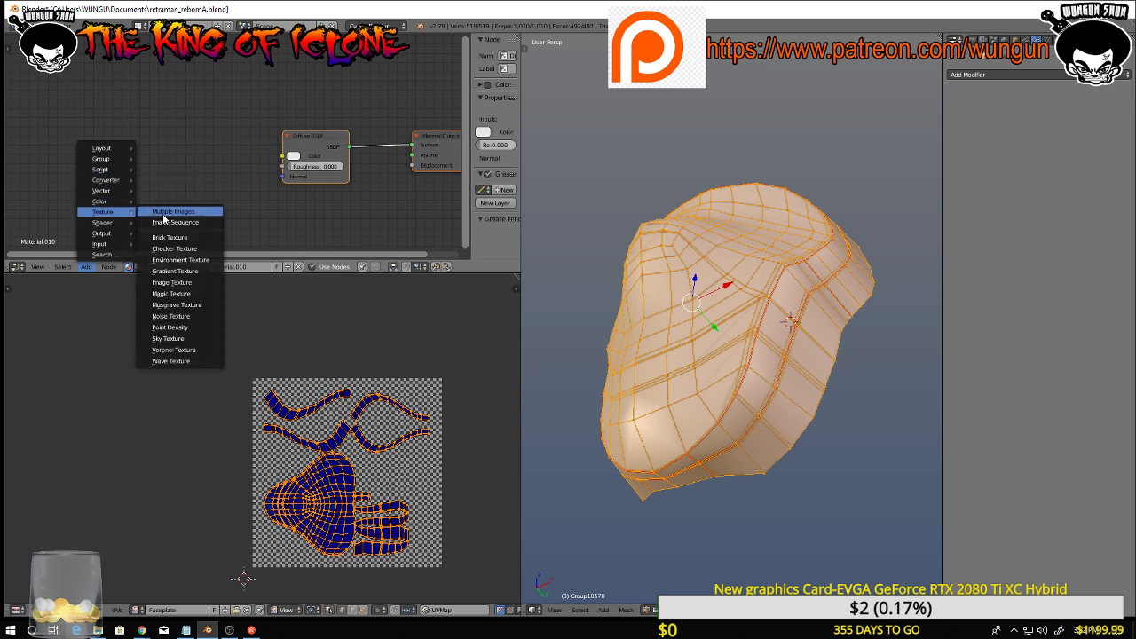
left_click(176, 282)
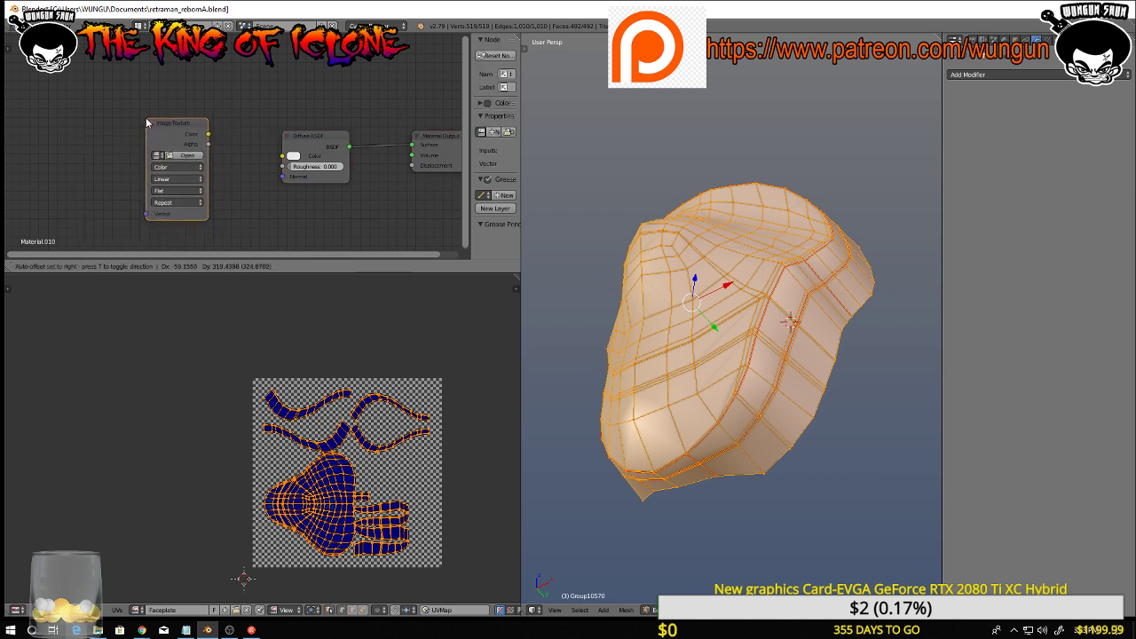
left_click(147, 123)
left_click_drag(208, 133, 282, 156)
Assign the Faceplate image to the Image Texture node
left_click(158, 155)
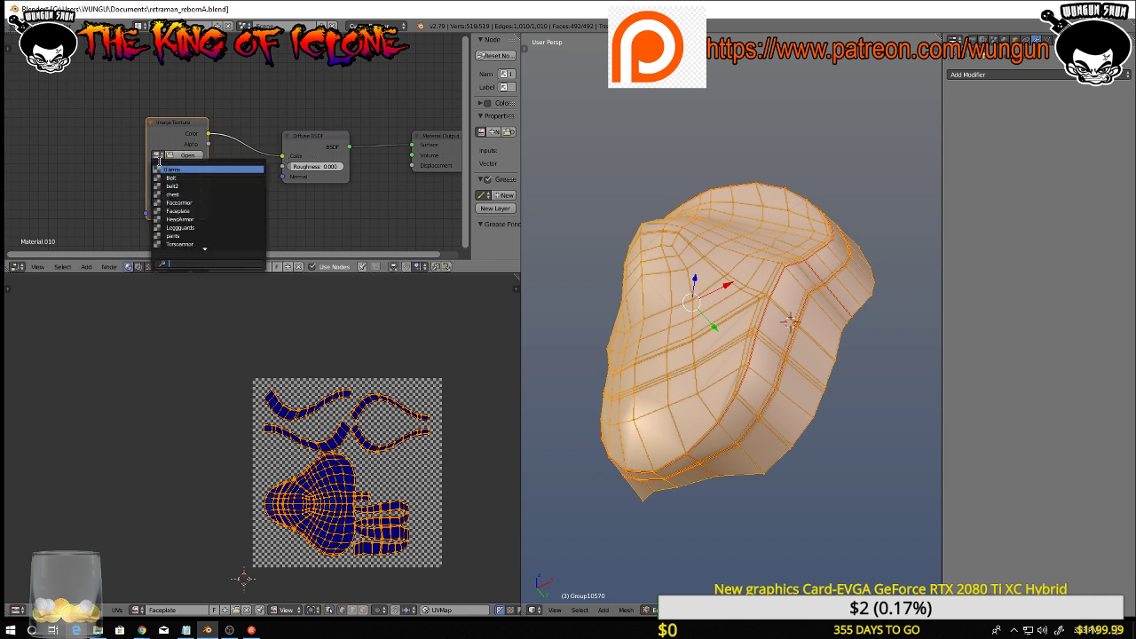
left_click(184, 203)
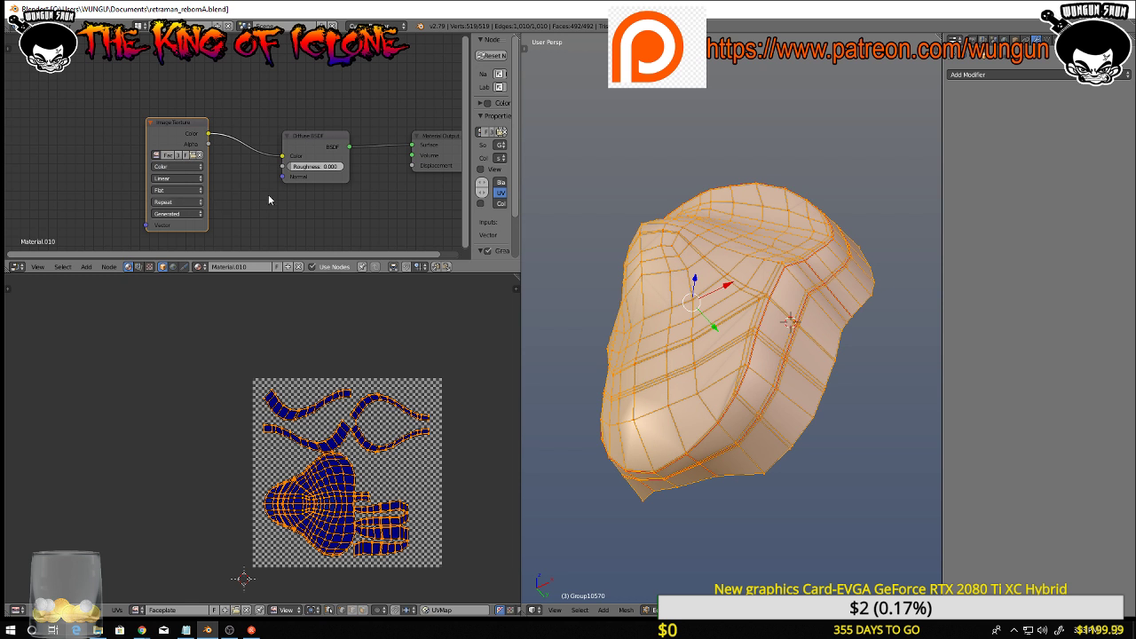
left_click(156, 155)
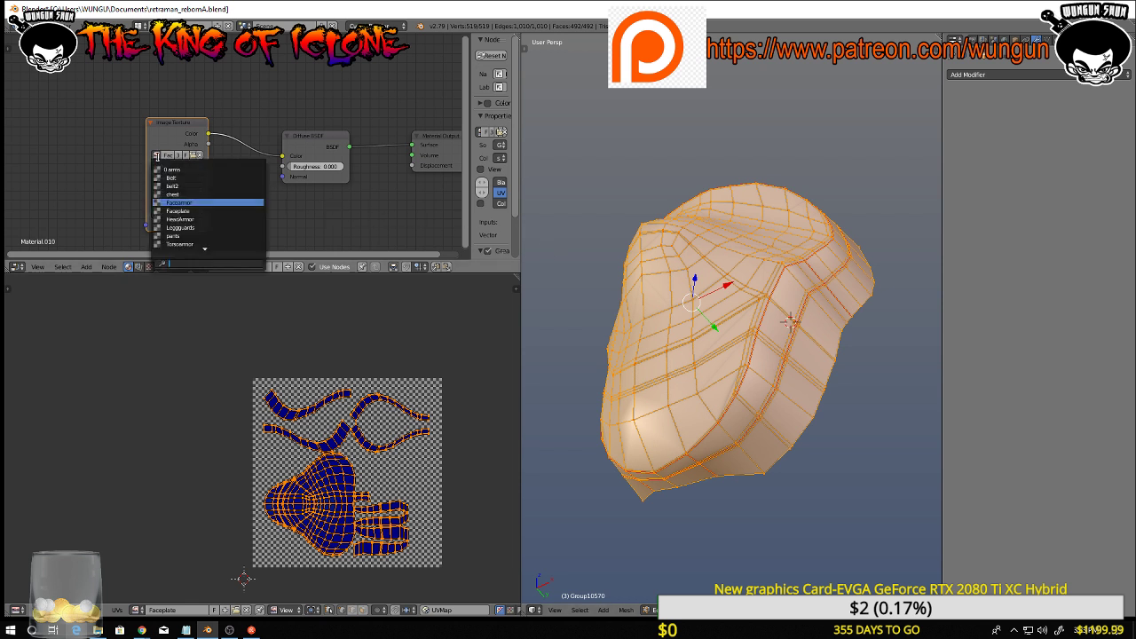
left_click(181, 211)
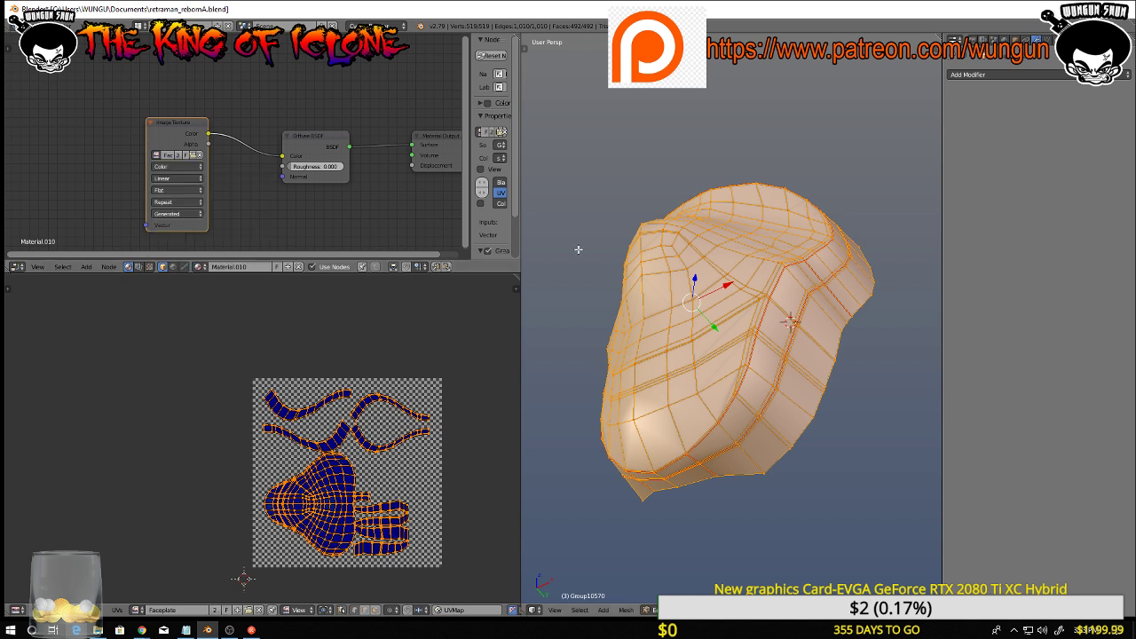
Switch the mask to Object Mode and set the viewport shading to Texture
middle_click_drag(578, 250, 647, 347)
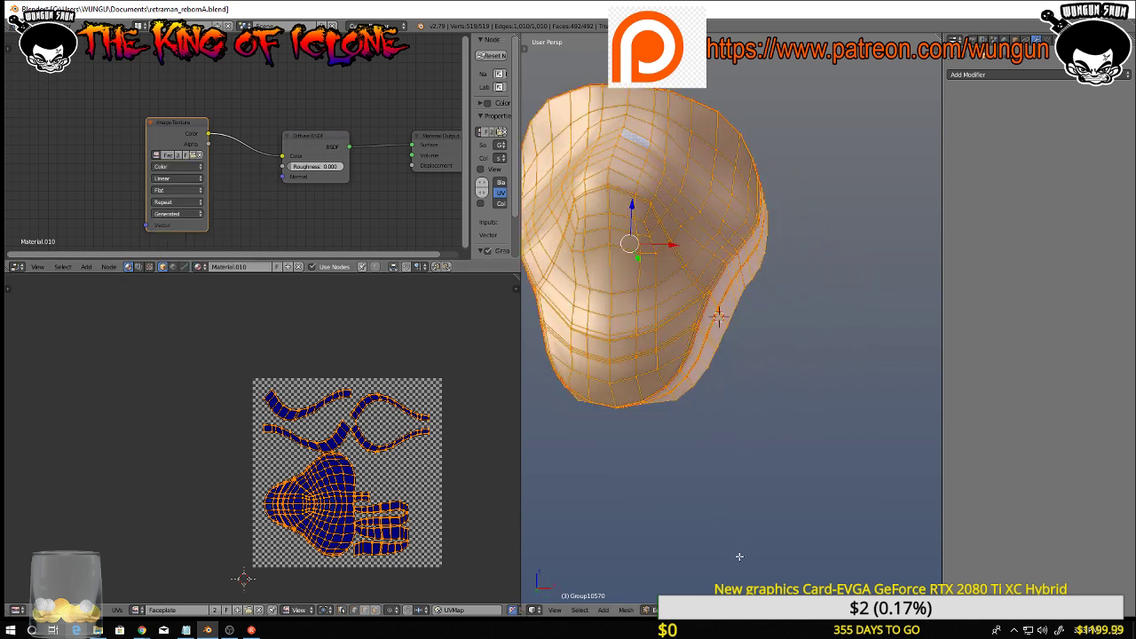
left_click(661, 610)
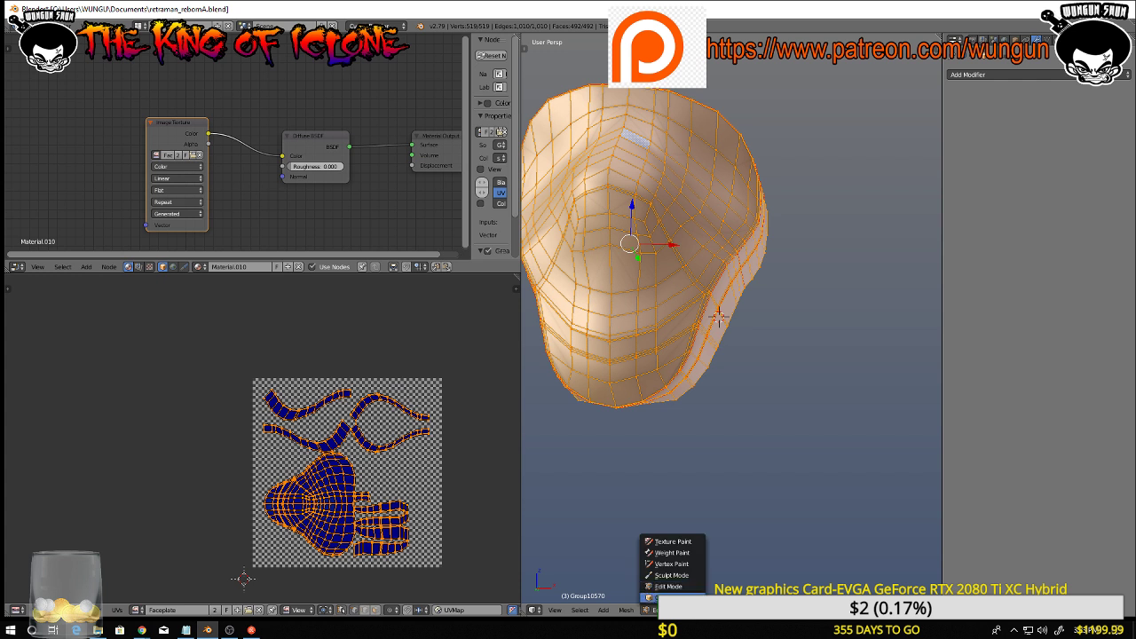
left_click(680, 593)
scroll(669, 475, "up", 2)
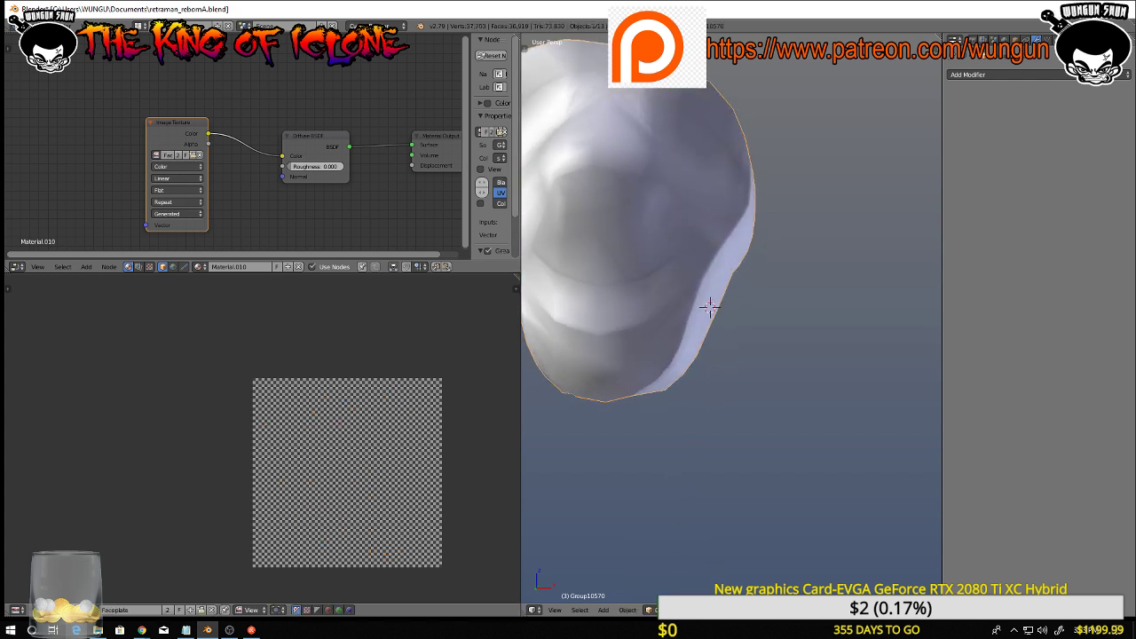
left_click(712, 610)
left_click(737, 564)
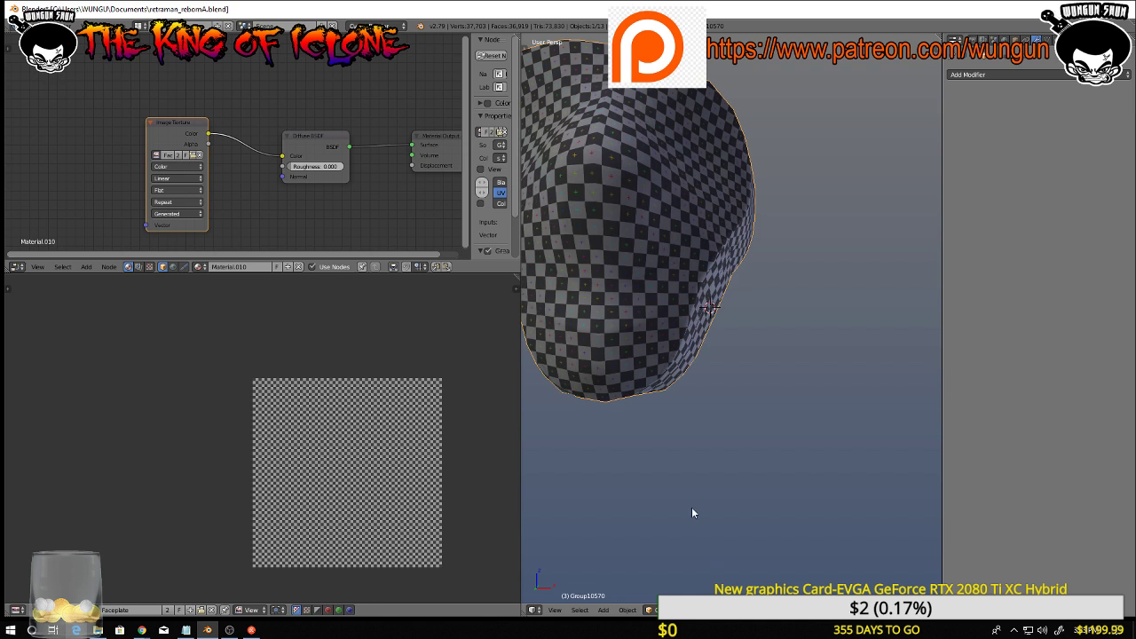
Check the checker pattern over the mask and return it to Edit Mode
middle_click_drag(692, 508, 692, 432)
scroll(668, 487, "down", 4)
key("Tab")
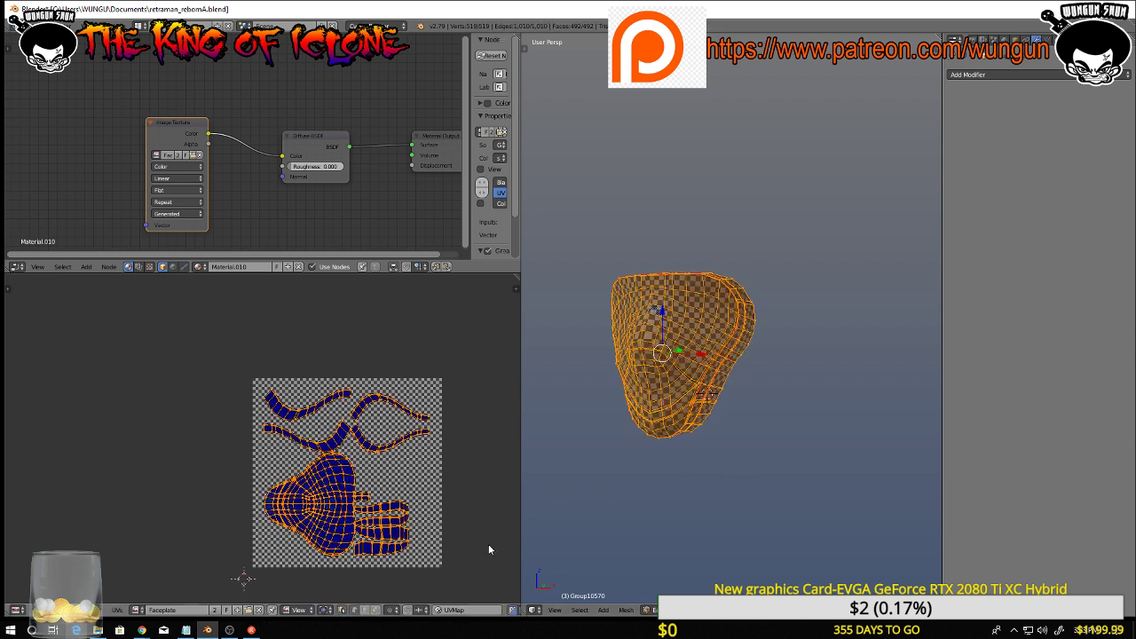
middle_click_drag(601, 503, 617, 501)
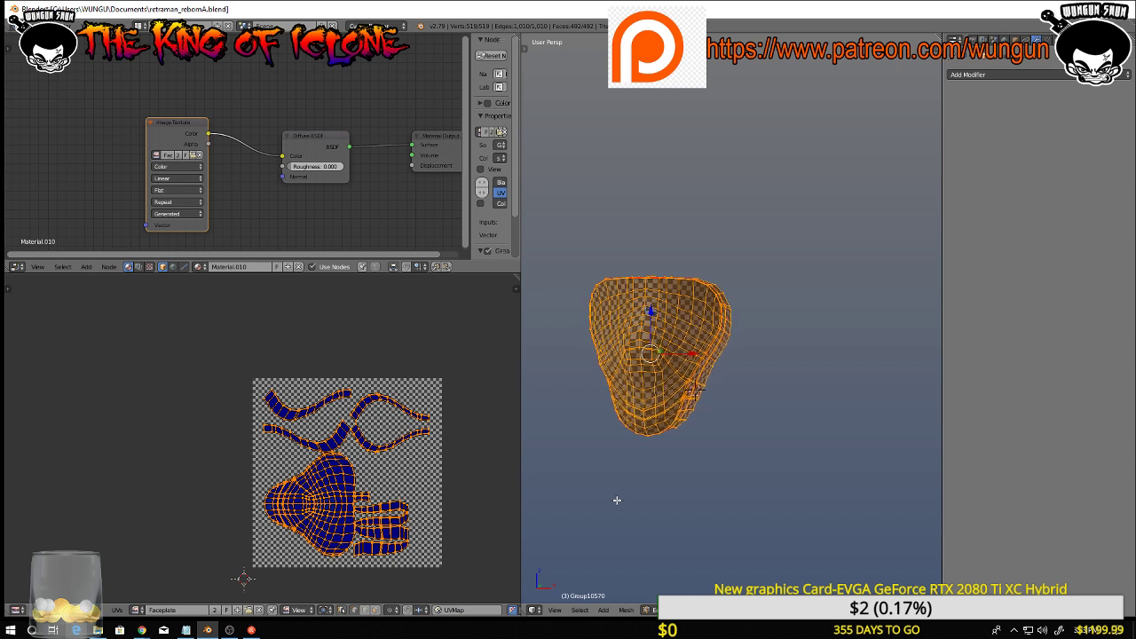
Scale up the mask's UV islands to fill the Faceplate image area and return the mask to Object Mode
key("s")
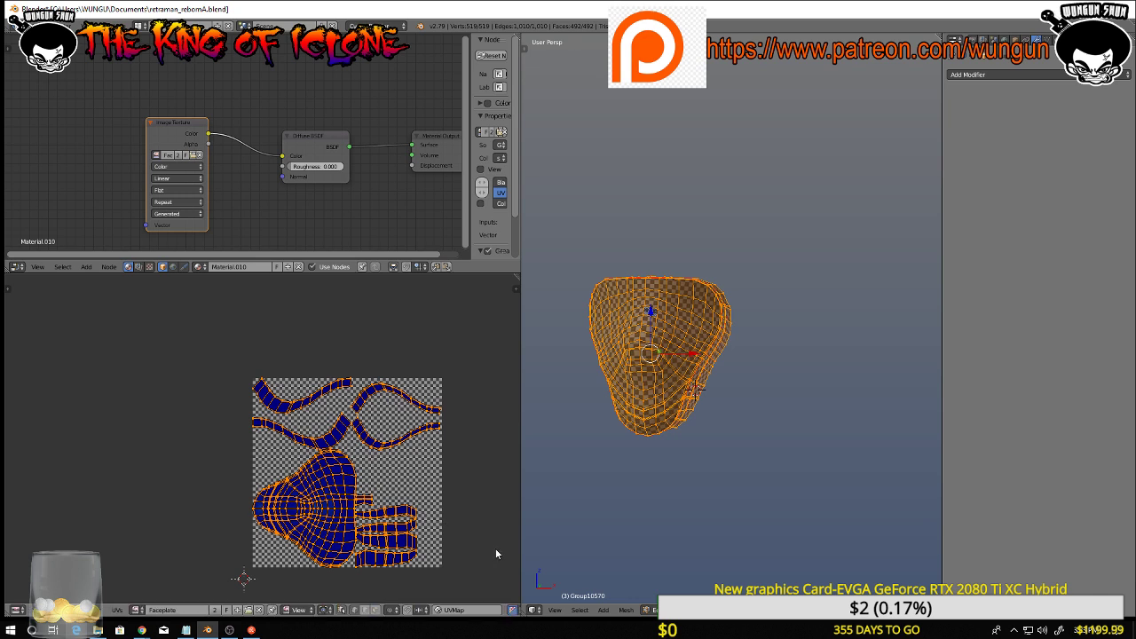
left_click(483, 552)
middle_click_drag(612, 513, 741, 437)
key("Tab")
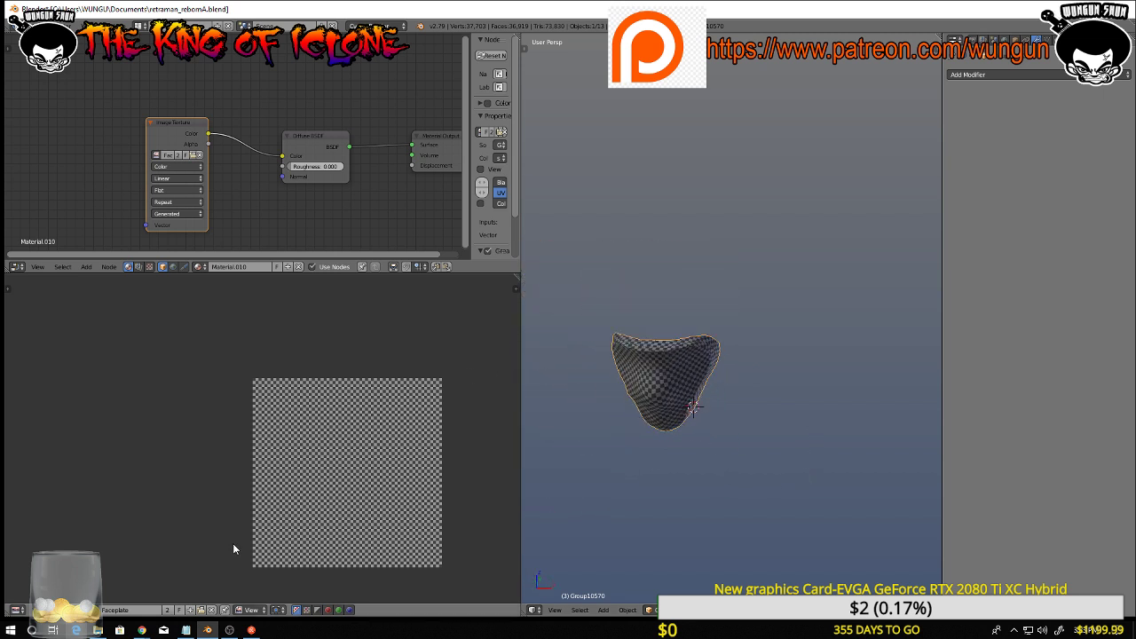
Save the checker image as Faceplate.png in the UV maps folder
left_click(62, 610)
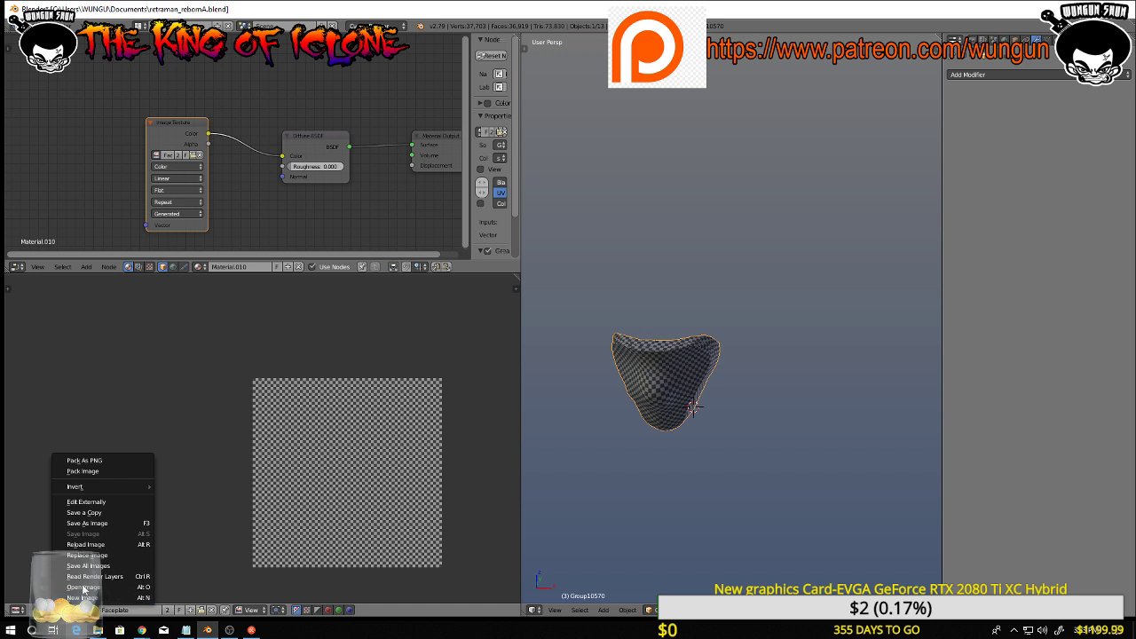
left_click(104, 524)
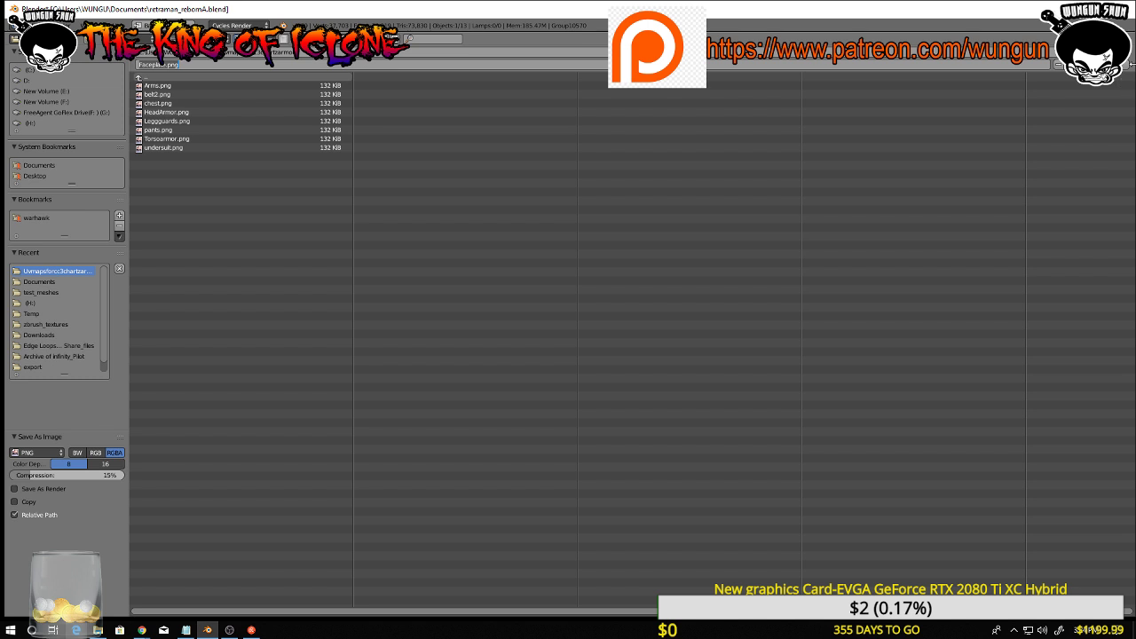
key("Return")
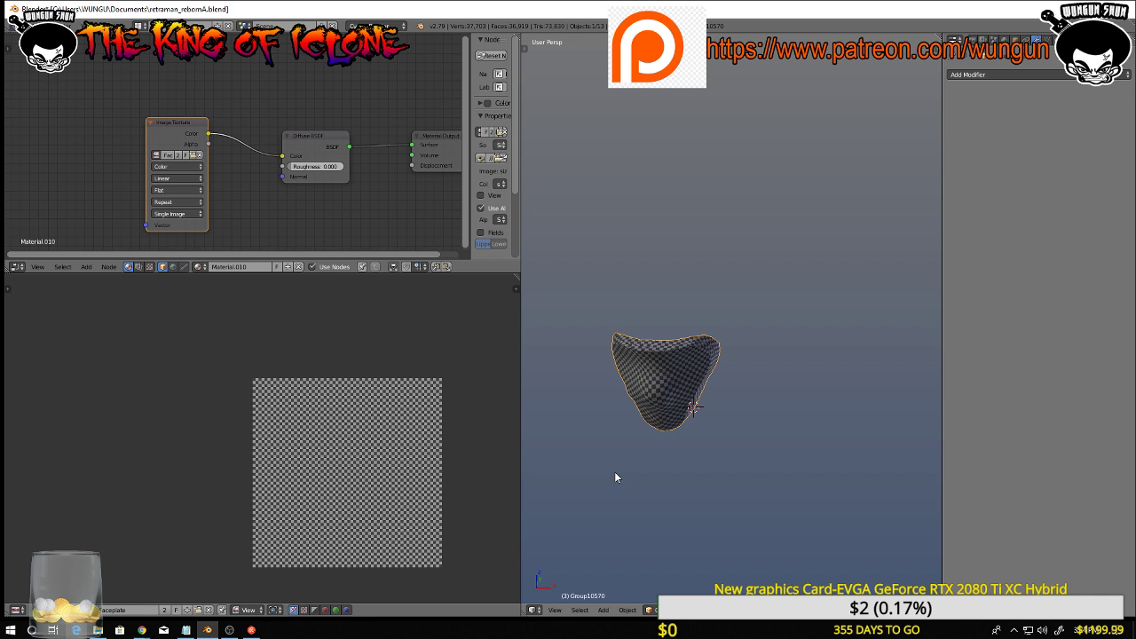
Unhide all the character's parts and select the mouth guard piece that overlies the face mask
key("alt+h")
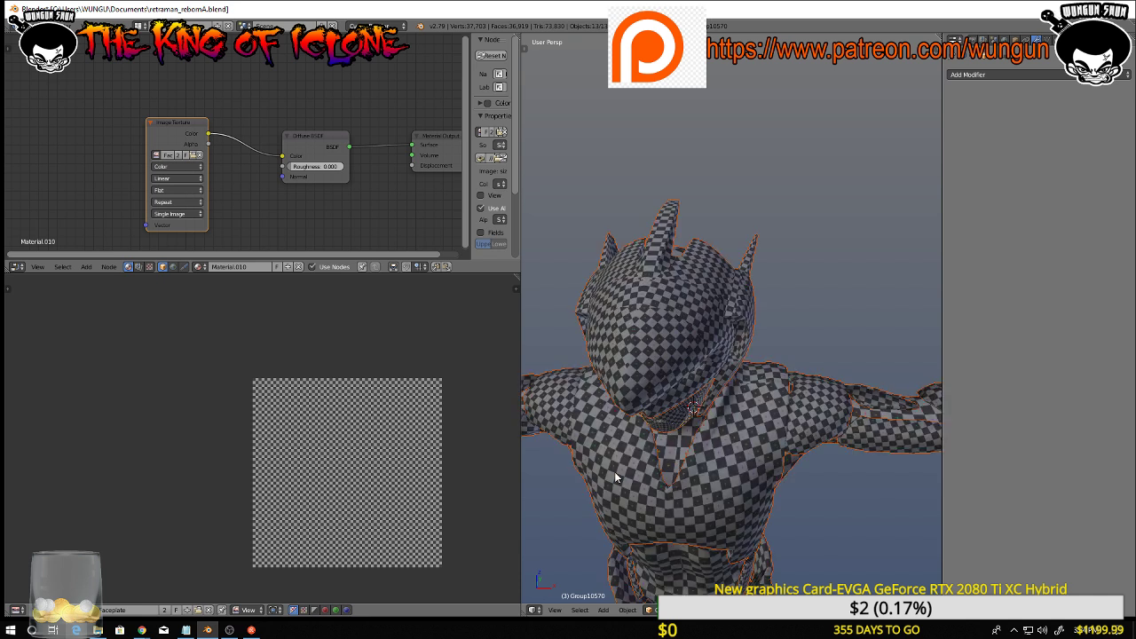
middle_click_drag(686, 433, 724, 344)
right_click(692, 402)
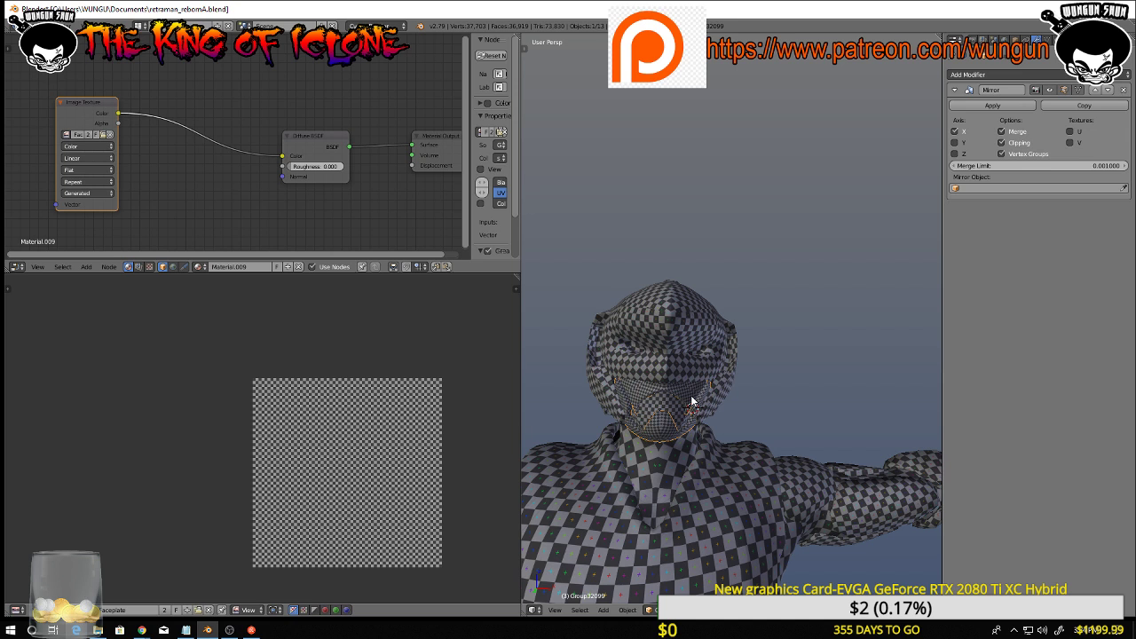
middle_click_drag(693, 403, 733, 418)
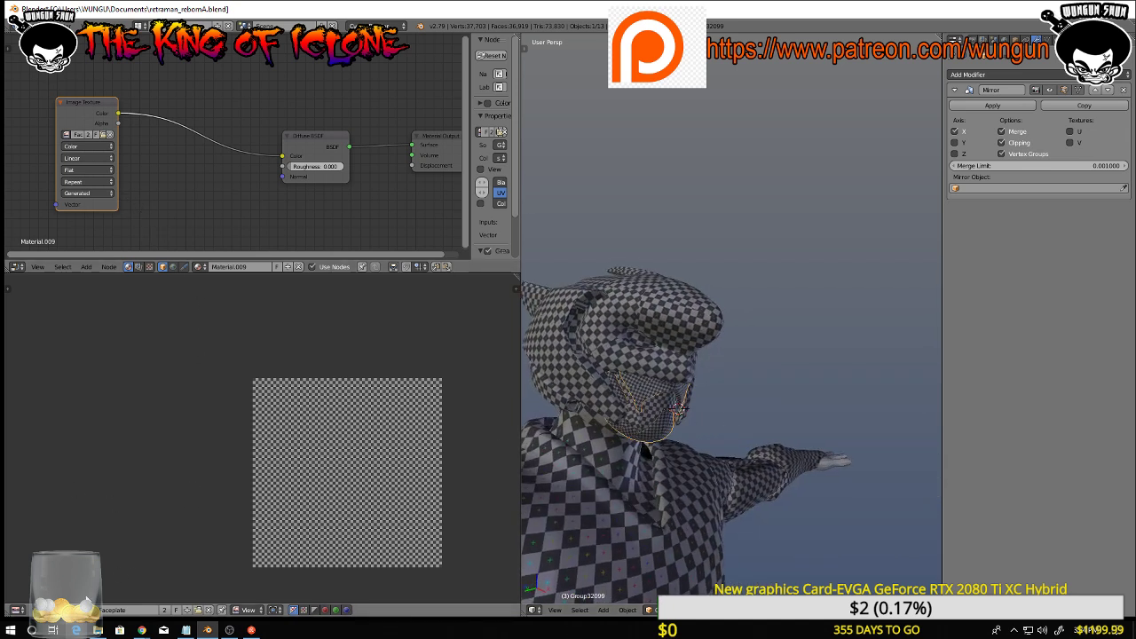
scroll(710, 347, "up", 3)
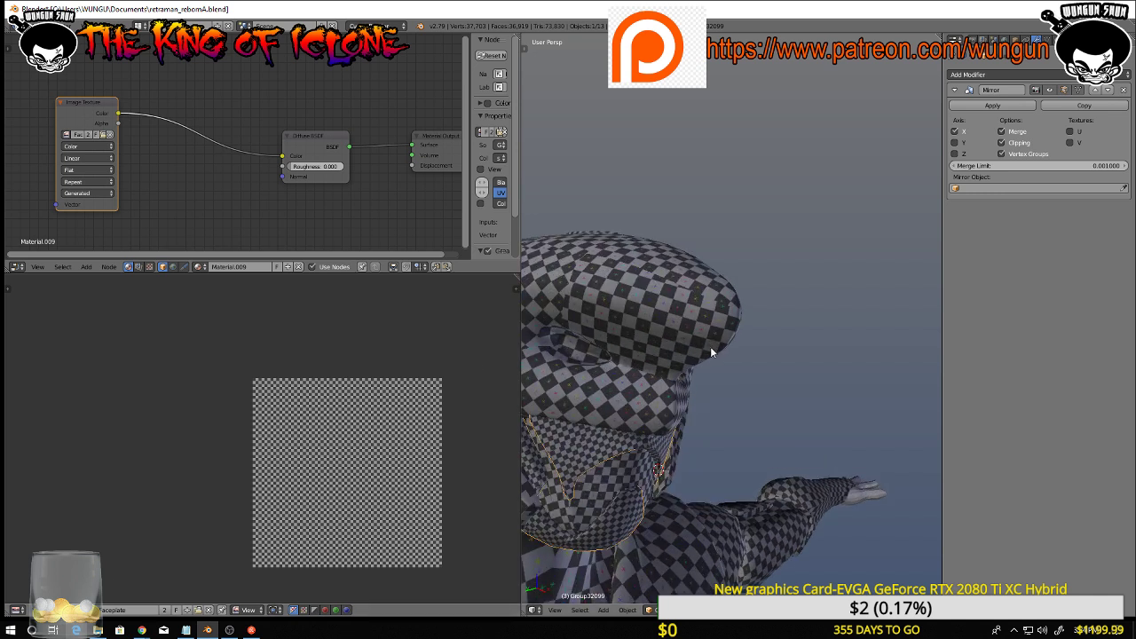
middle_click_drag(772, 362, 826, 258, "shift")
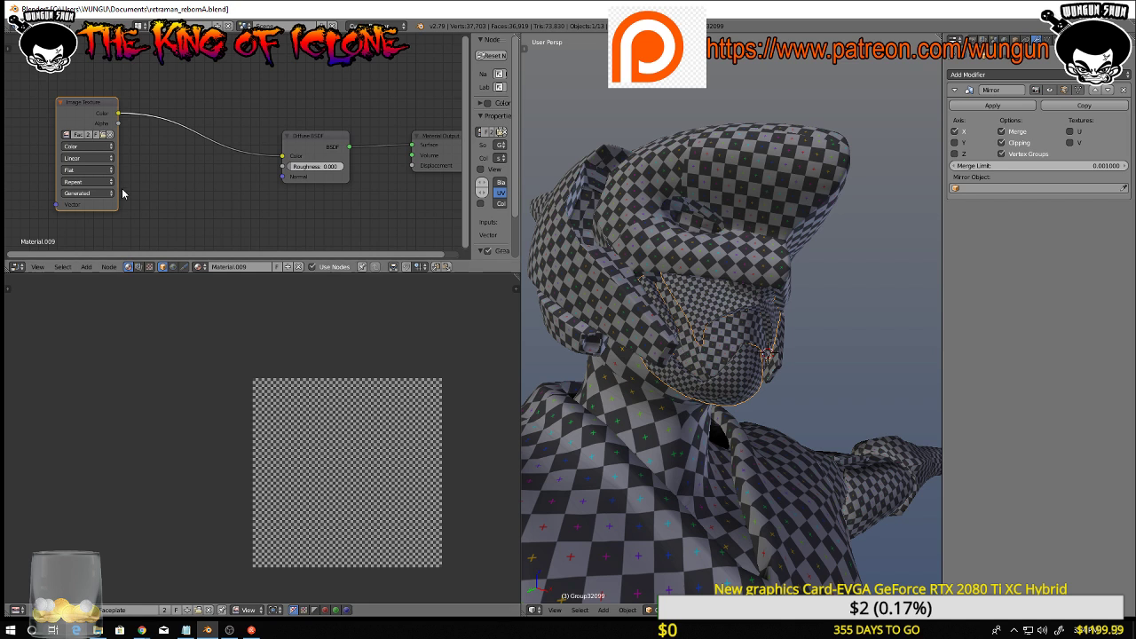
left_click(65, 134)
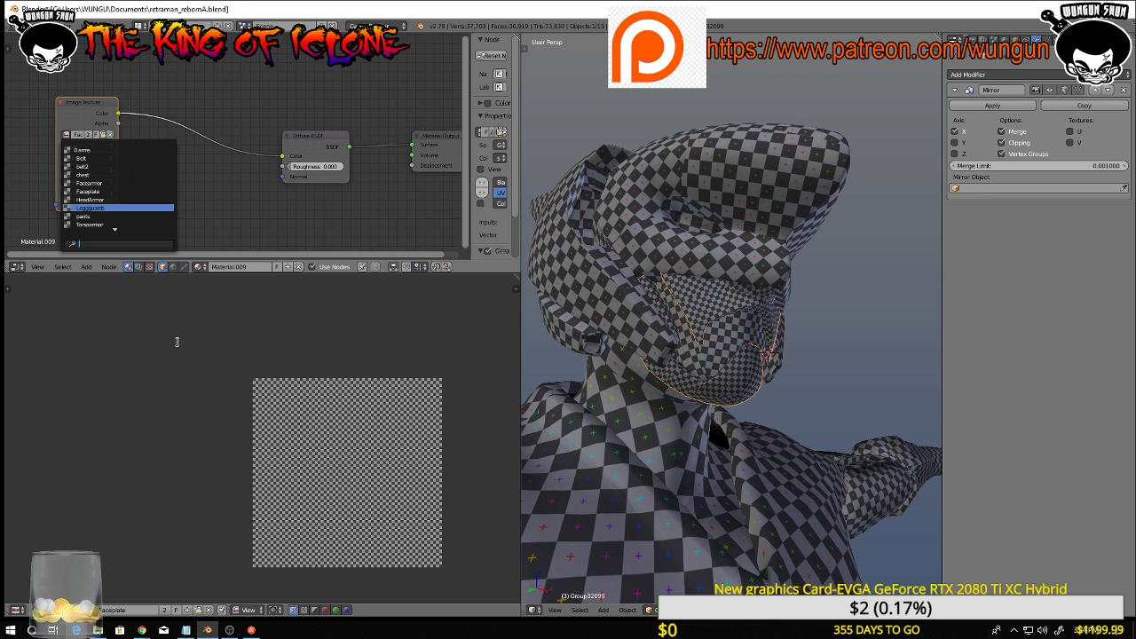
left_click(70, 609)
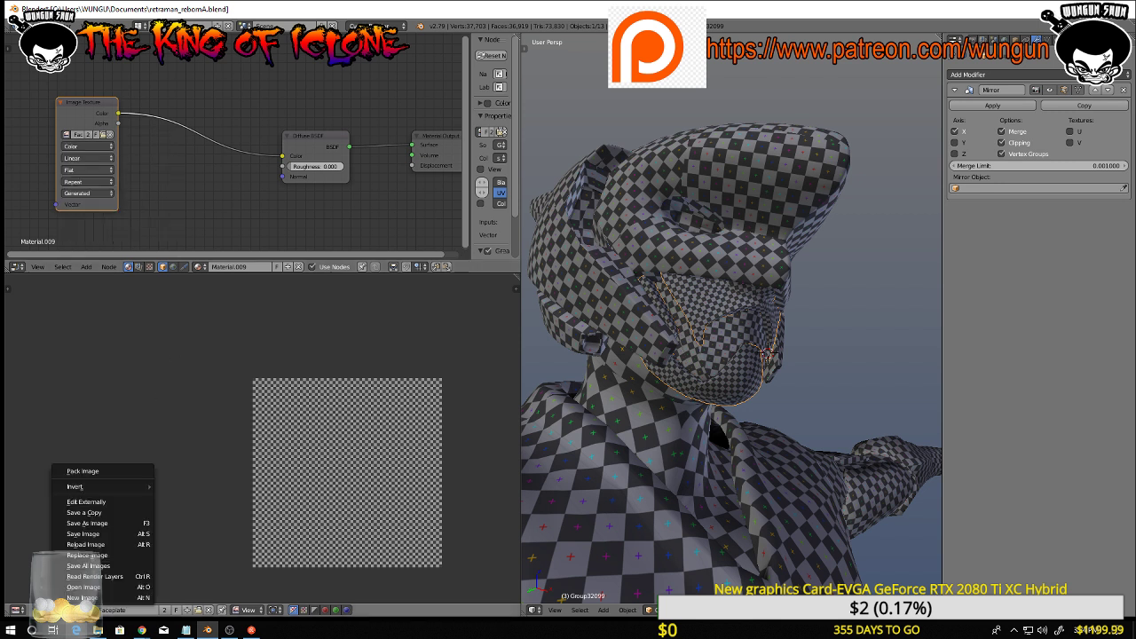
left_click(109, 524)
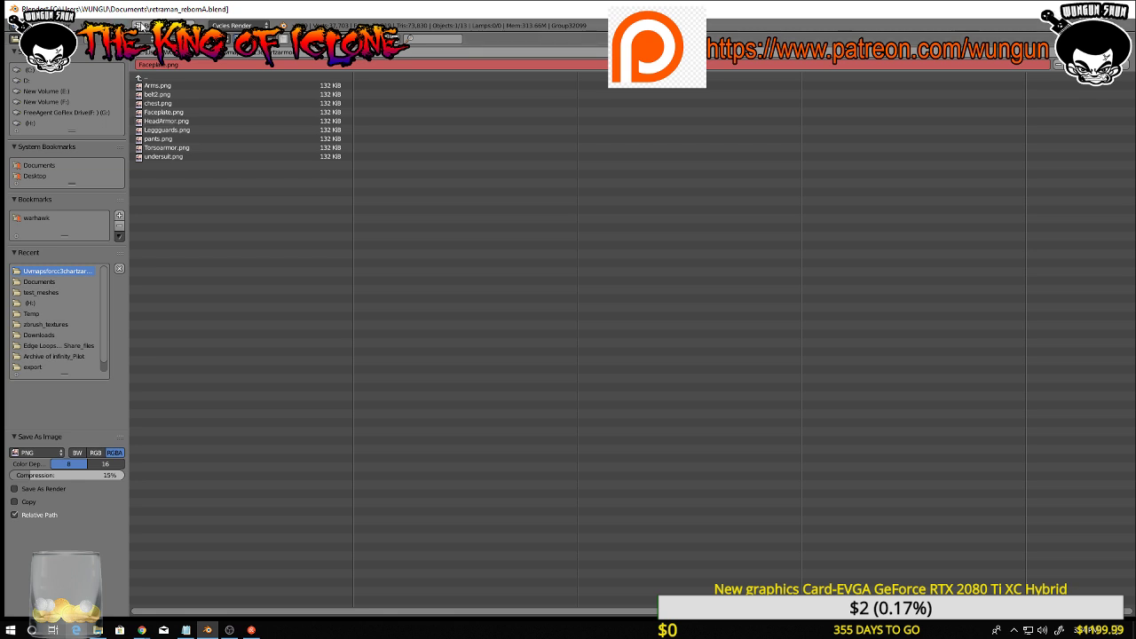
left_click(167, 26)
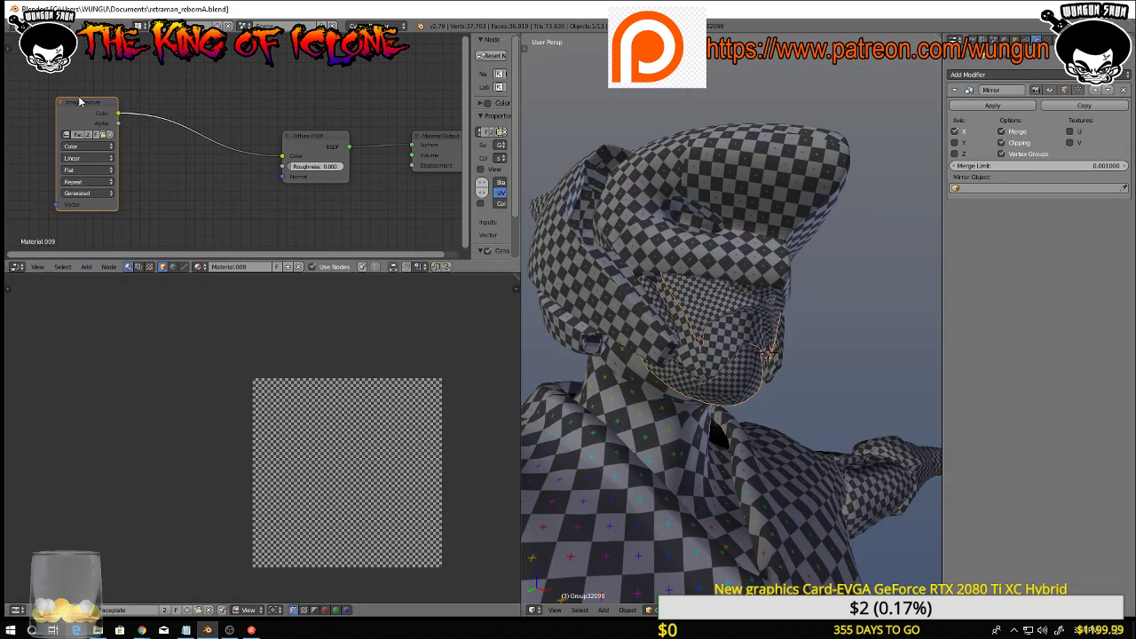
left_click(67, 135)
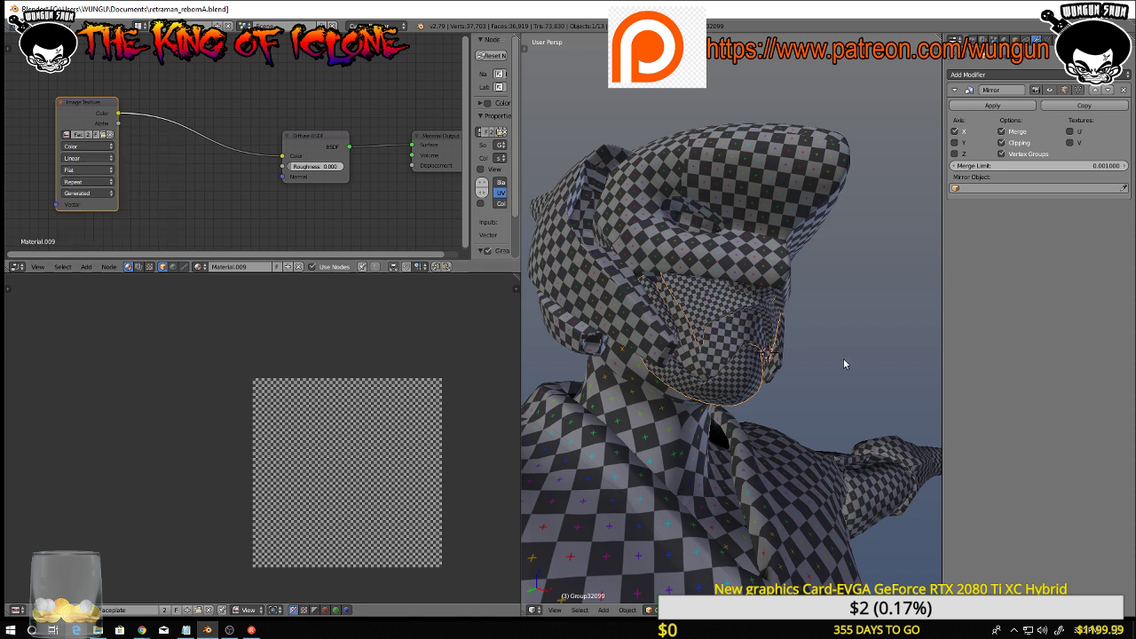
In Edit Mode, unlink the Faceplate image from the mouth guard's UVs and create a 2048 x 2048 px UV Grid image named Face_plat_A
key("Tab")
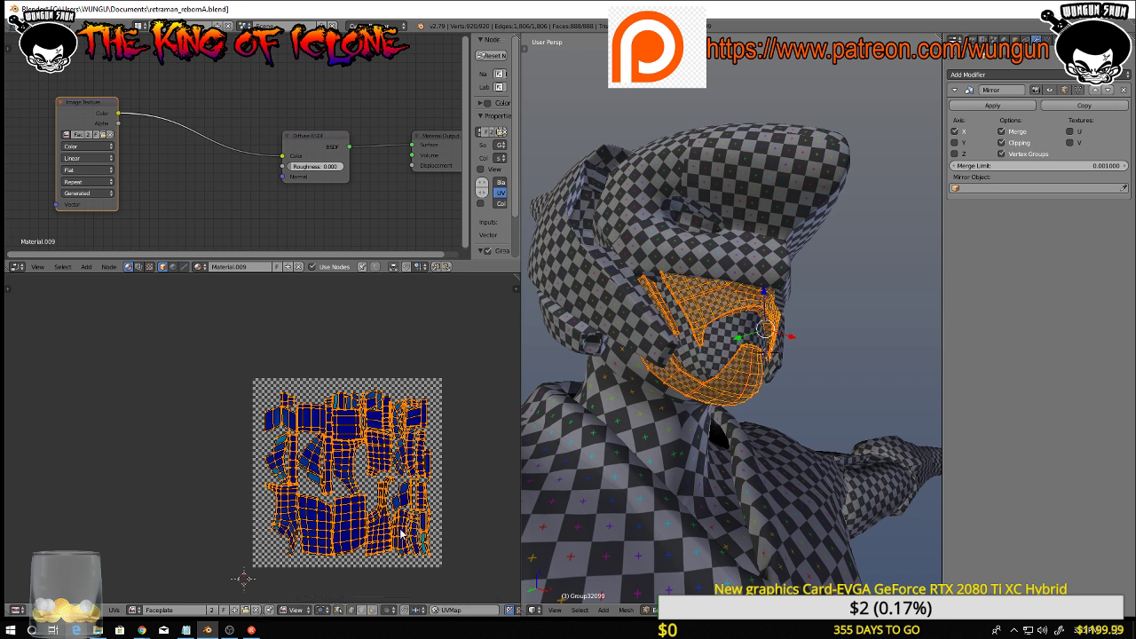
middle_click_drag(816, 360, 765, 370)
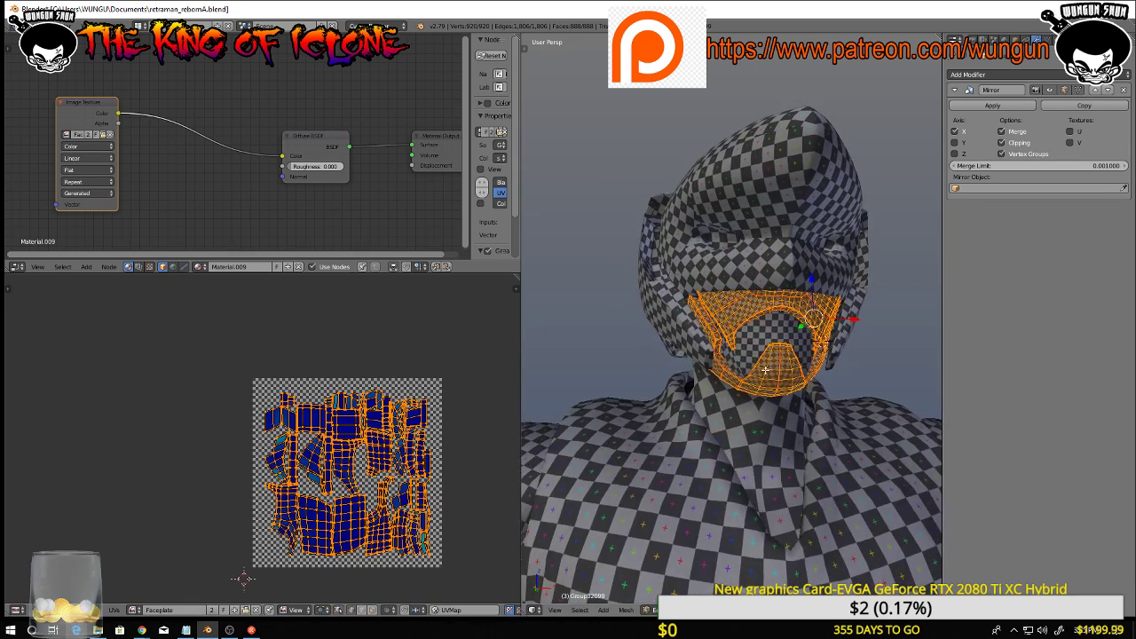
left_click(256, 613)
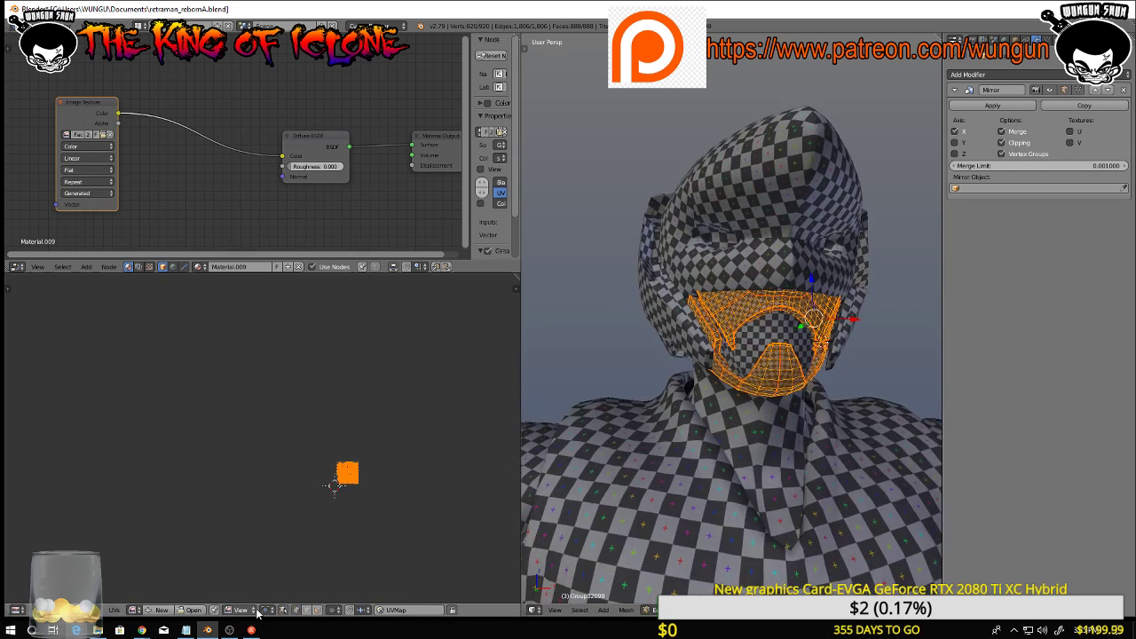
left_click(169, 611)
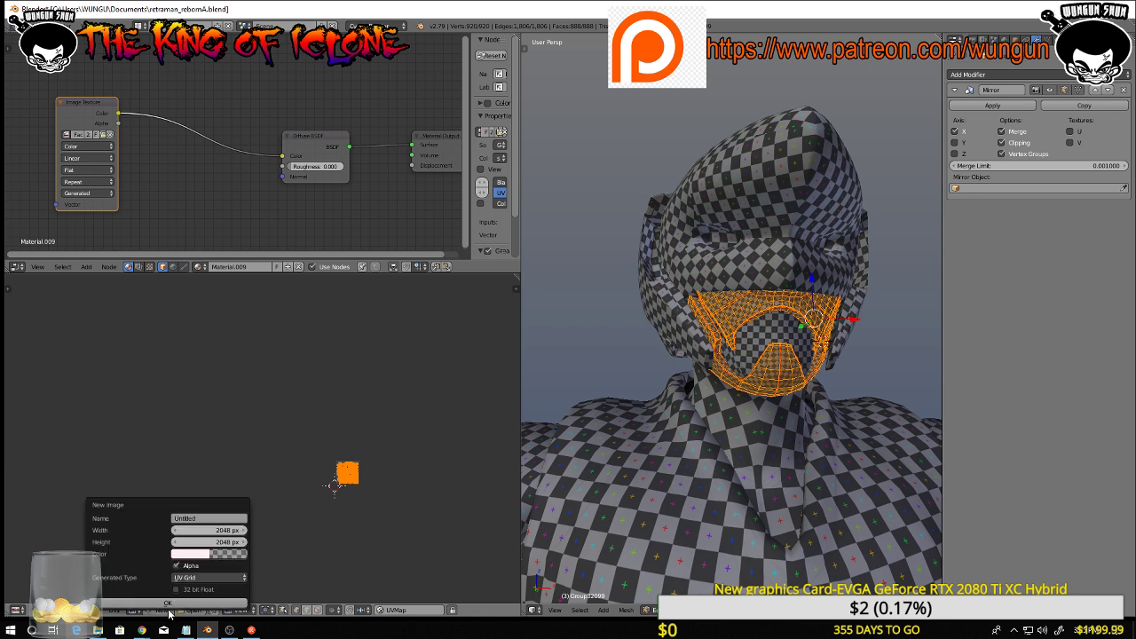
left_click(211, 518)
key("BackSpace")
key("Return")
left_click(199, 605)
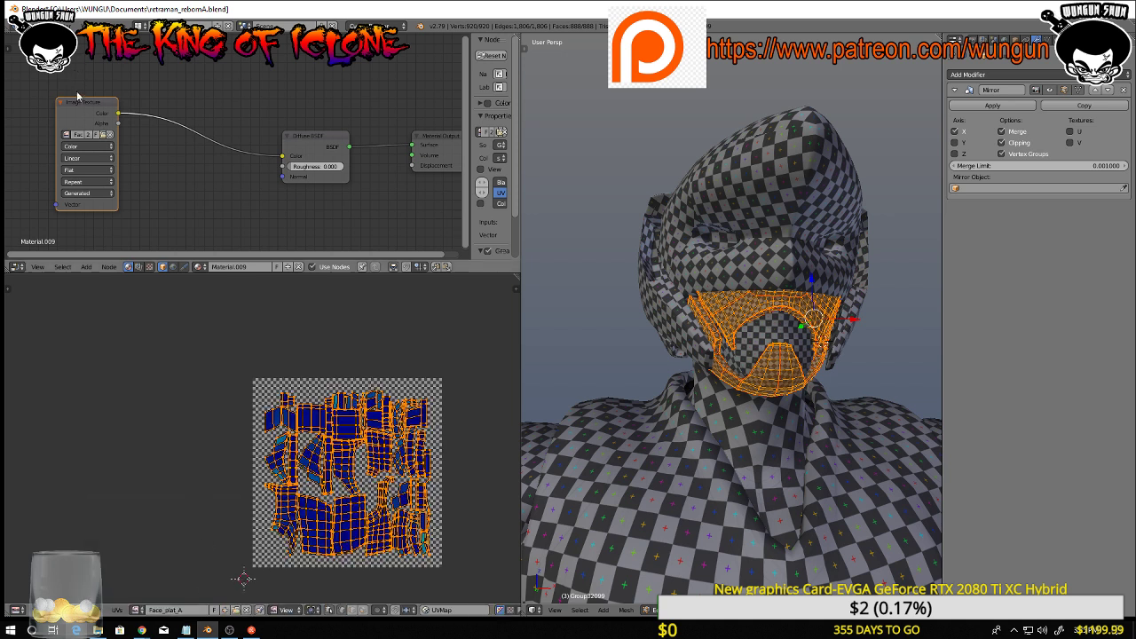
Assign the Face_plat_A image to the mouth guard's Image Texture node and save it as a PNG under the same name
left_click(68, 136)
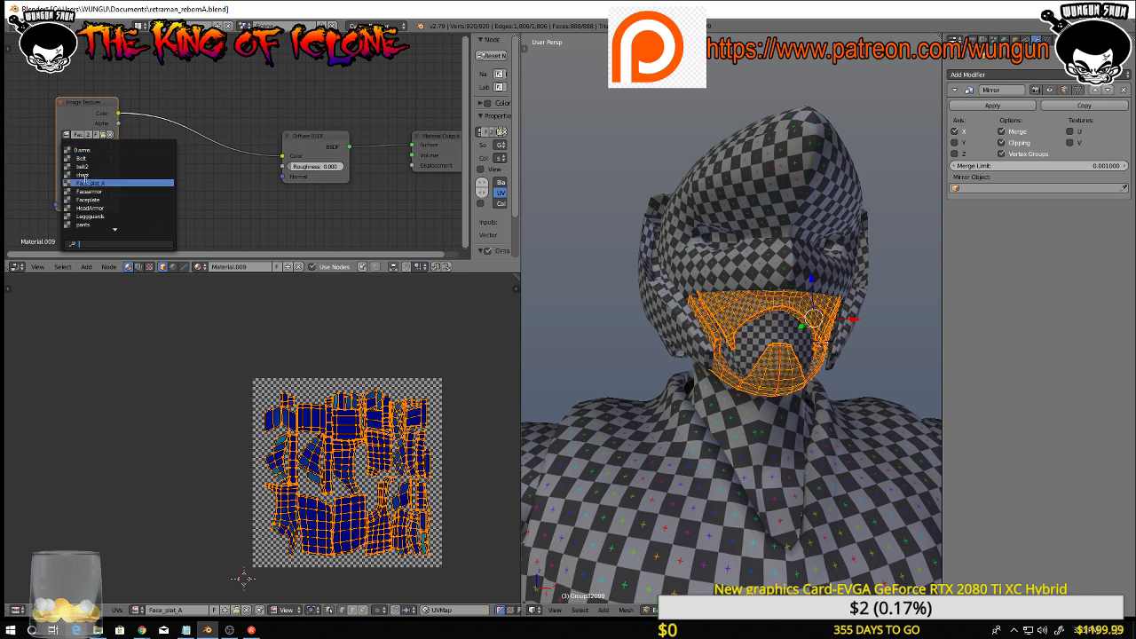
left_click(91, 183)
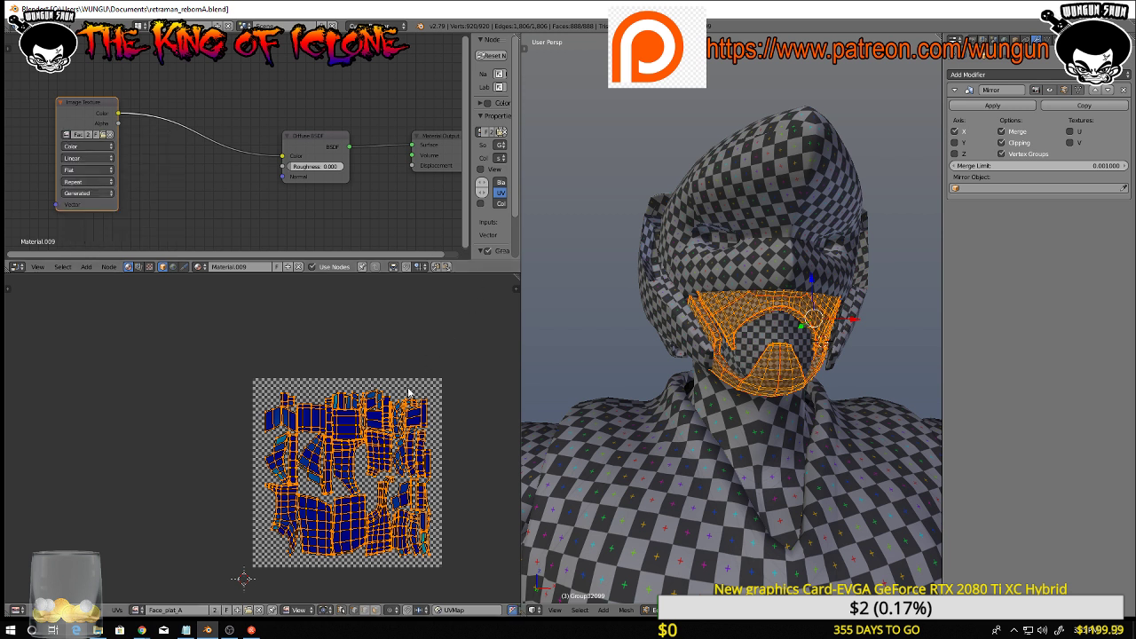
left_click(102, 612)
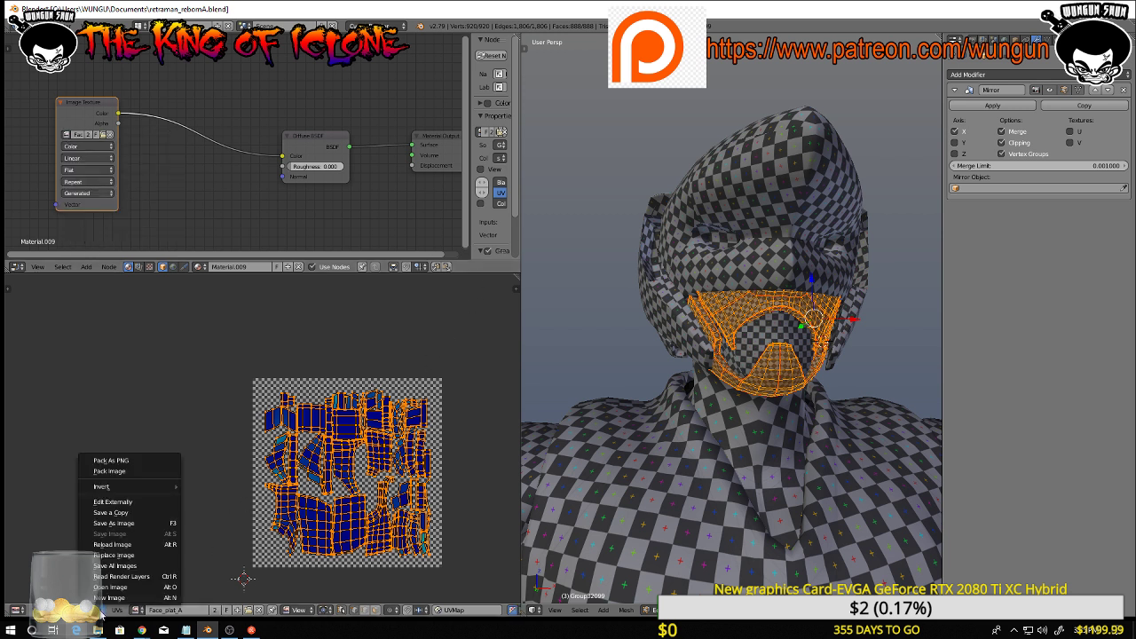
left_click(129, 527)
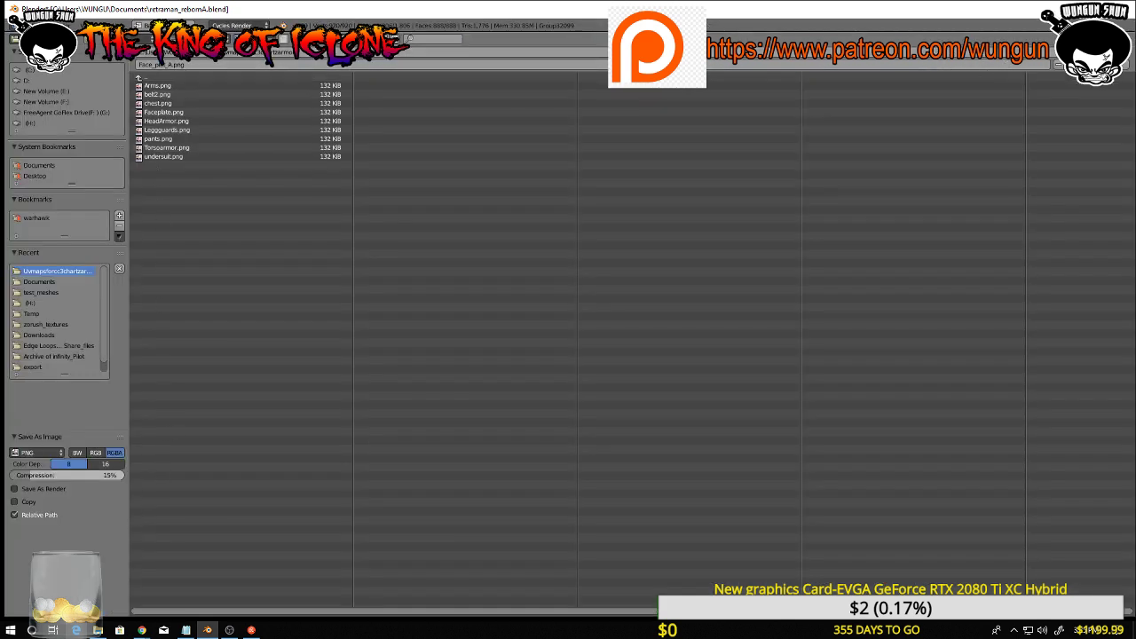
left_click(1091, 53)
Deselect the mouth guard's geometry and set the viewport shading to Solid with the whole character in view
middle_click_drag(619, 242, 620, 261)
key("a")
key("Home")
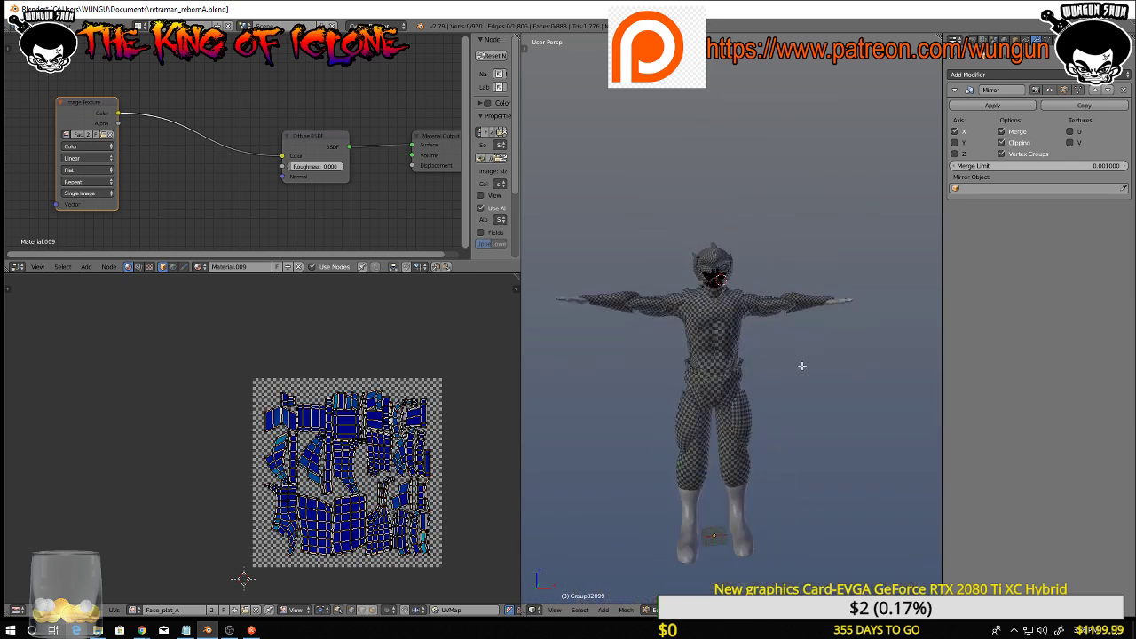
middle_click_drag(797, 388, 789, 279, "shift")
left_click(726, 616)
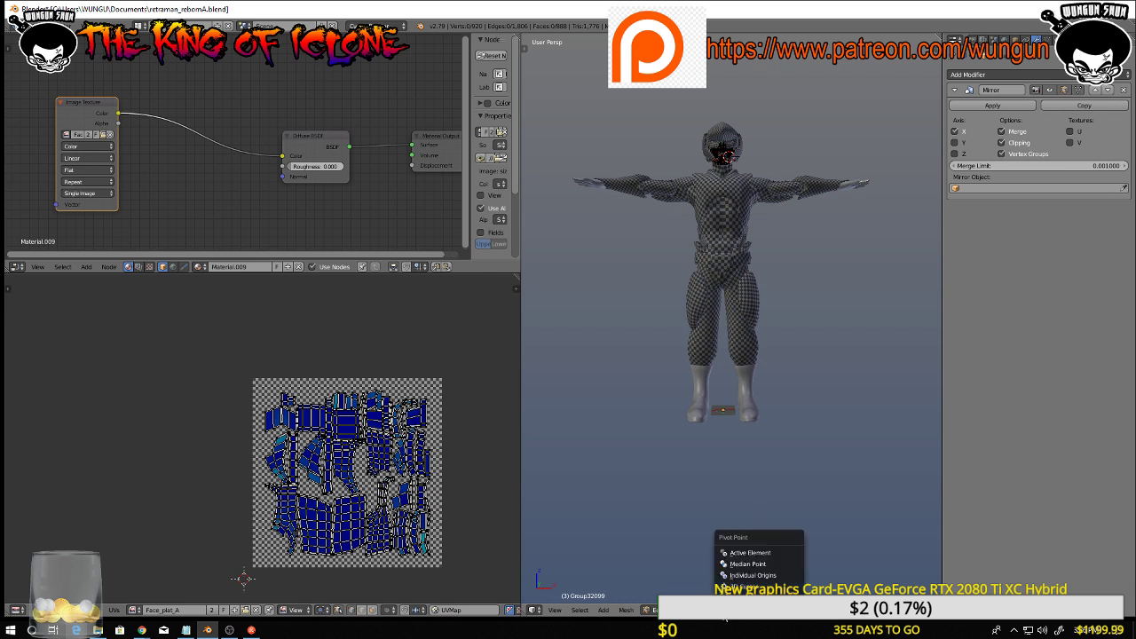
left_click(709, 617)
left_click(724, 577)
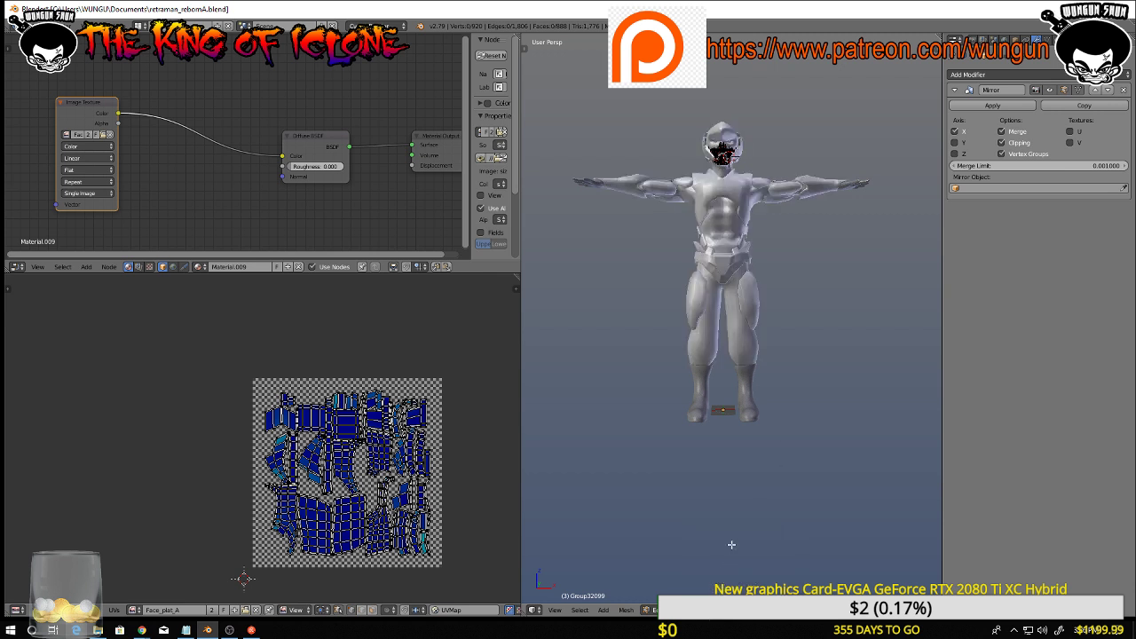
Inspect the solid-shaded character from close up and return the mouth guard to Object Mode
scroll(760, 428, "up", 3)
middle_click_drag(813, 158, 819, 484, "shift")
scroll(813, 393, "up", 3)
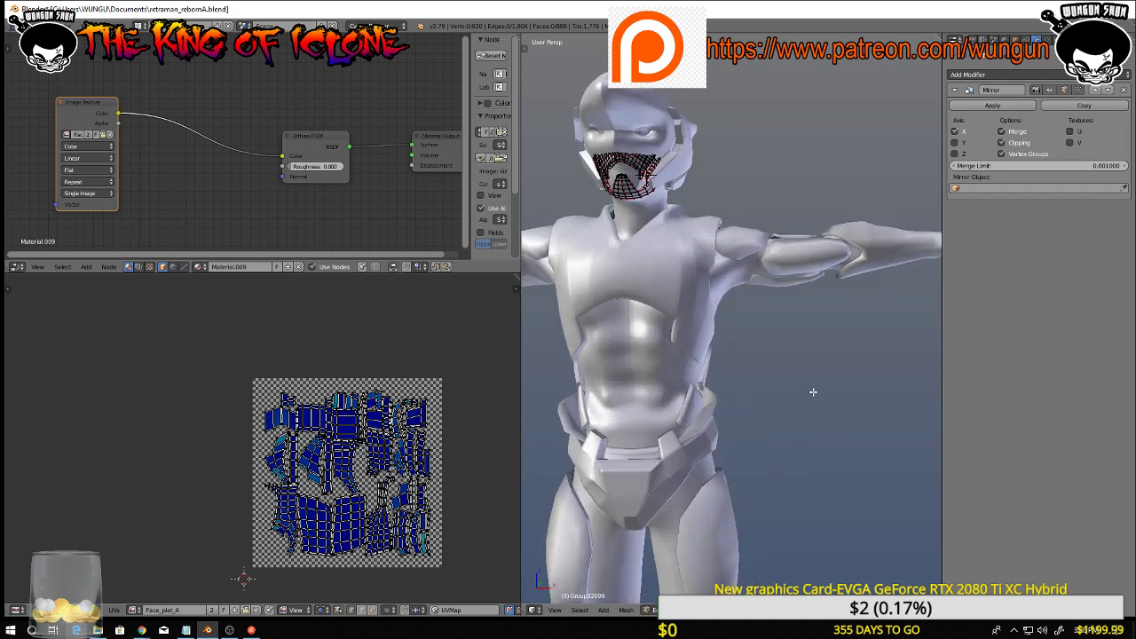
scroll(813, 392, "down", 3)
key("Tab")
middle_click_drag(805, 360, 764, 338)
scroll(832, 384, "down", 2)
middle_click_drag(724, 399, 684, 269)
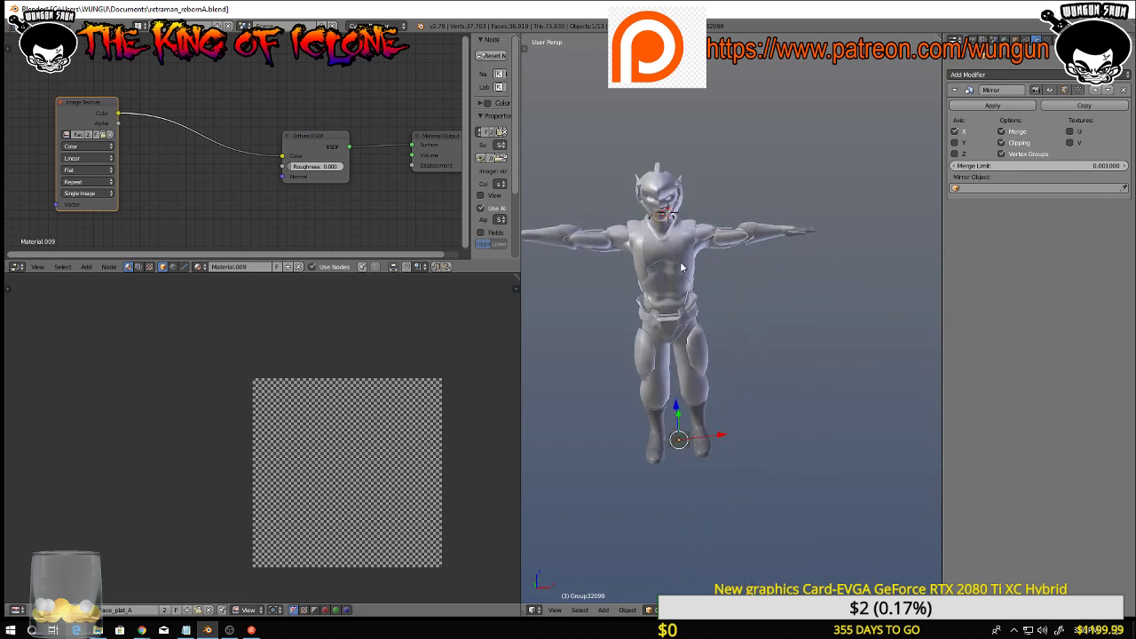
Select the chest armor and switch to the Default screen layout
right_click(684, 269)
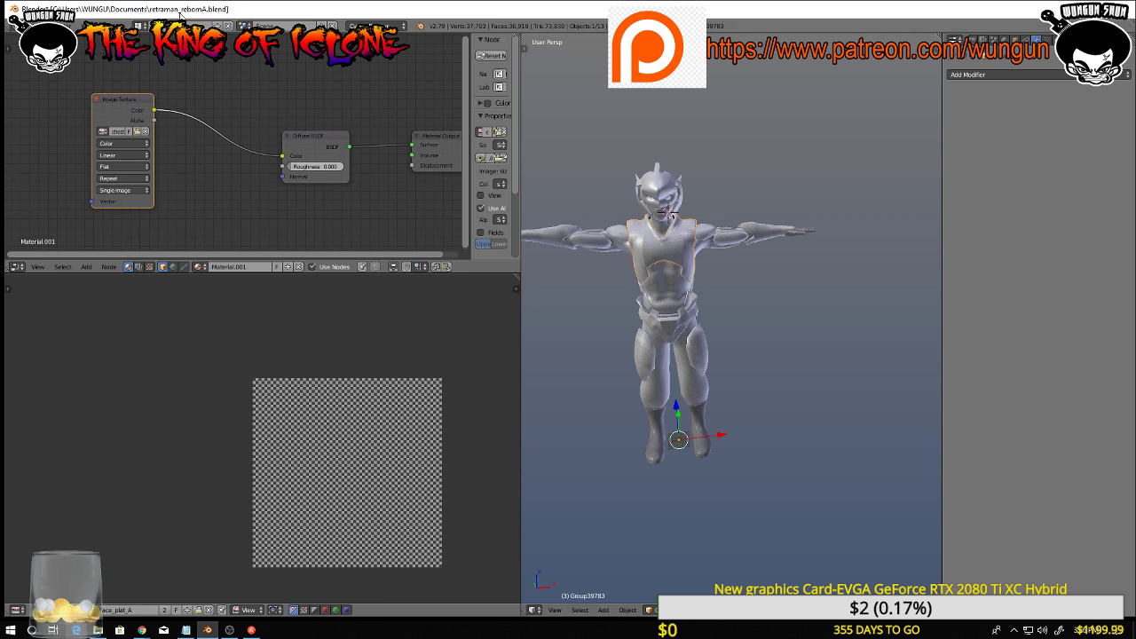
left_click(142, 26)
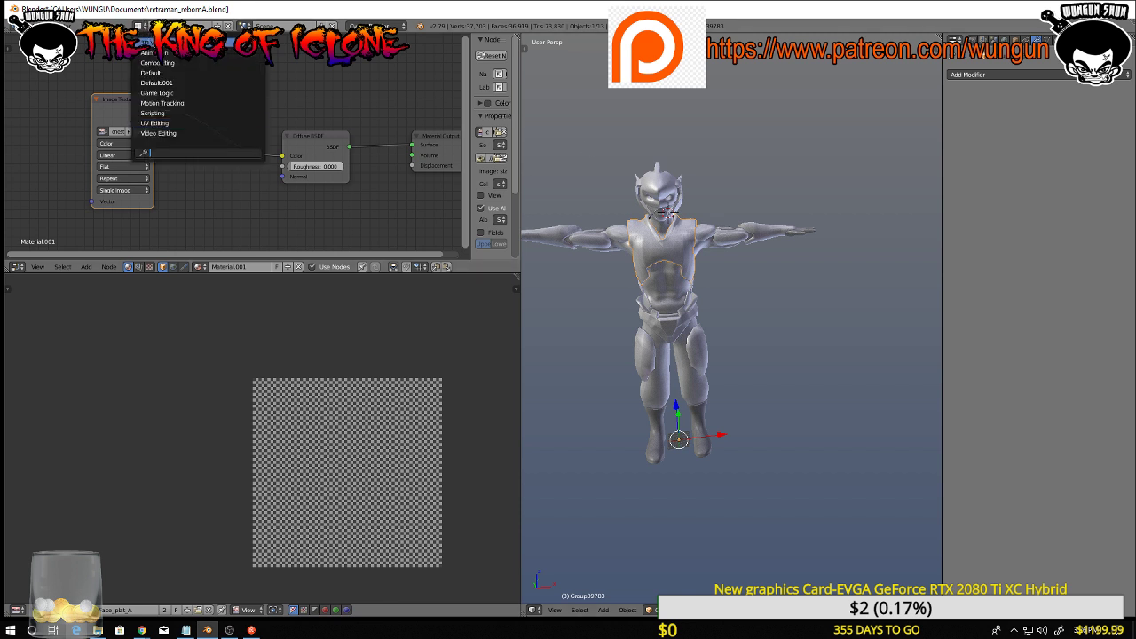
left_click(164, 73)
scroll(600, 379, "down", 3)
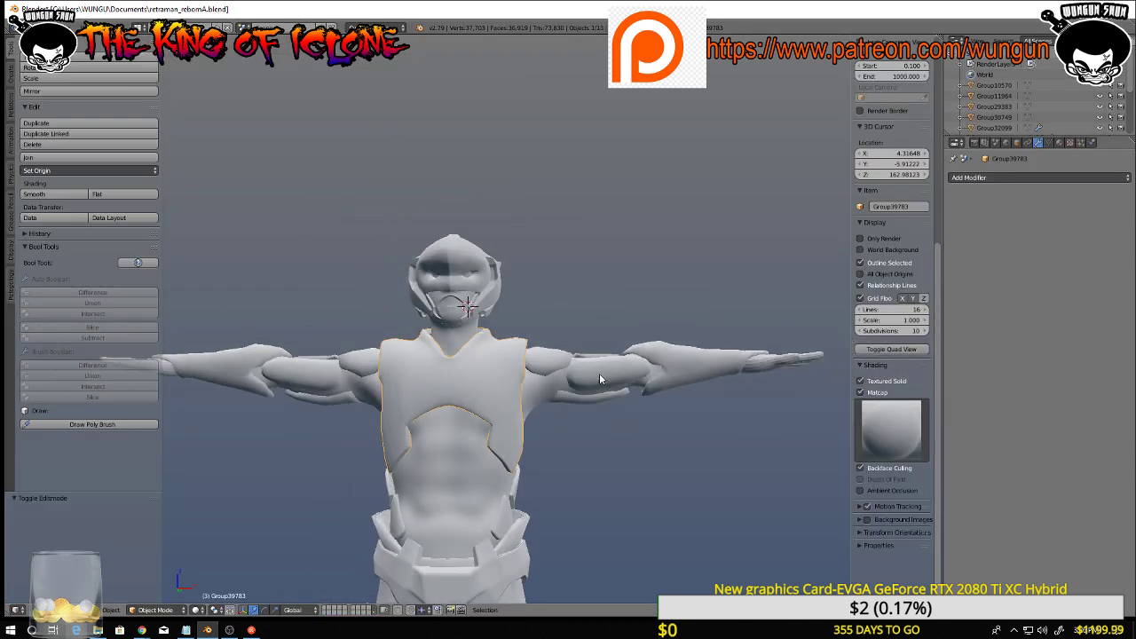
Turn off Matcap shading in the viewport and check the armor's surfaces from several angles
middle_click_drag(599, 379, 826, 425)
left_click(902, 439)
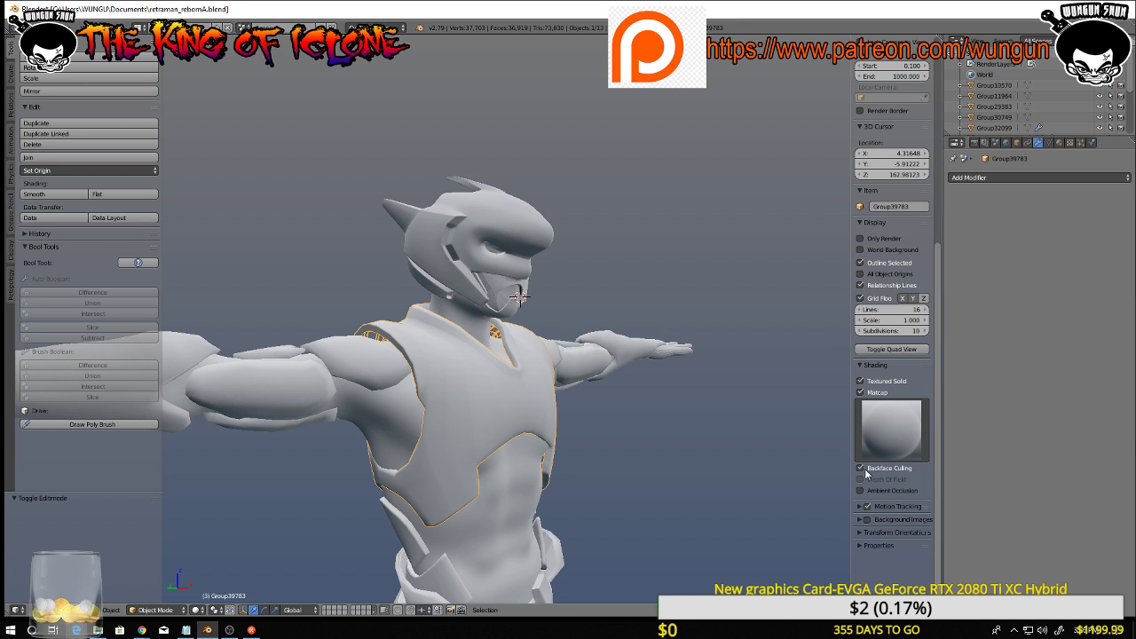
left_click(860, 391)
mouse_move(646, 394)
middle_mouse_down()
mouse_move(307, 380)
mouse_move(661, 411)
mouse_move(642, 399)
mouse_move(716, 387)
mouse_move(665, 373)
mouse_move(639, 325)
mouse_move(708, 314)
mouse_move(811, 336)
mouse_move(825, 376)
mouse_move(744, 423)
mouse_move(582, 397)
mouse_move(564, 411)
middle_mouse_up()
scroll(599, 424, "down", 1)
scroll(659, 411, "up", 3)
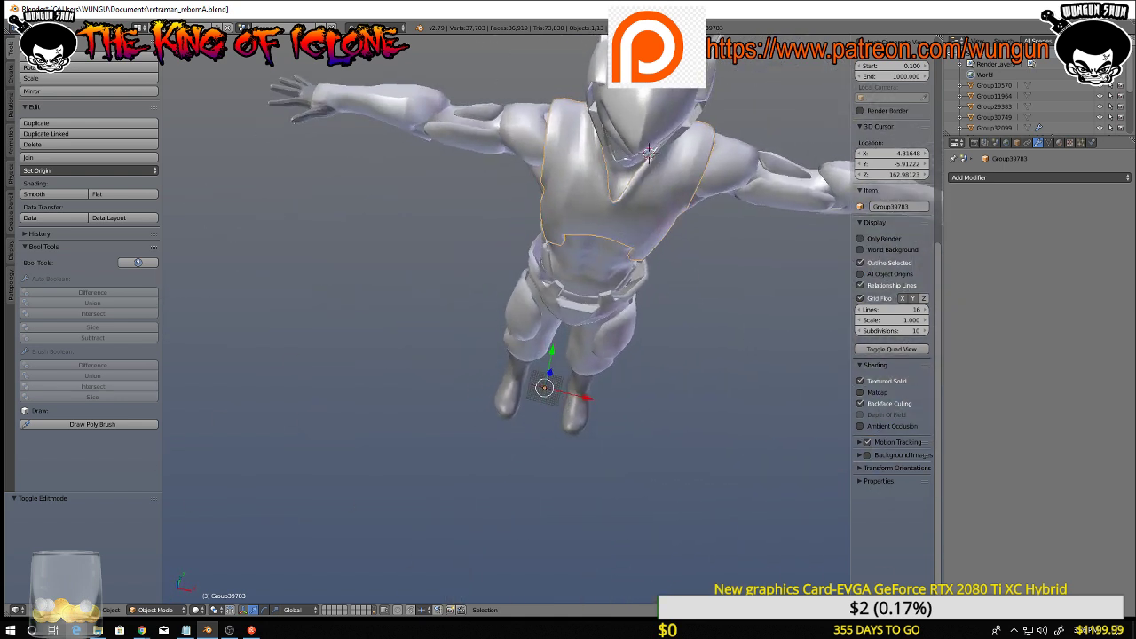
Inspect the complete armored character from helmet to legs, from the front and from angled views
left_click(142, 630)
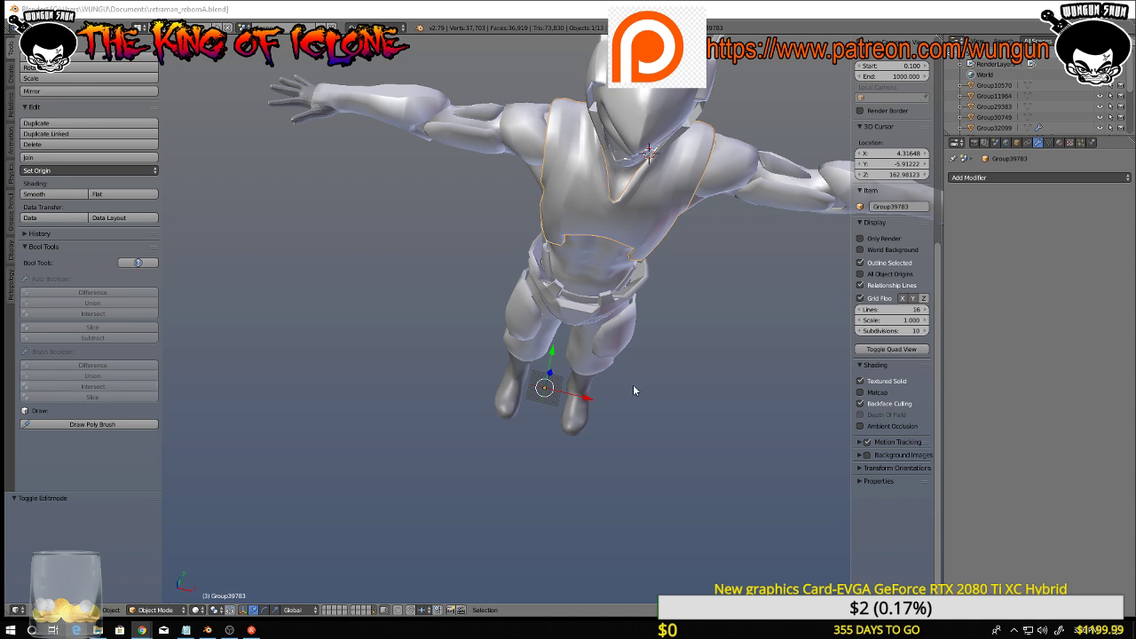
middle_click_drag(672, 356, 737, 278)
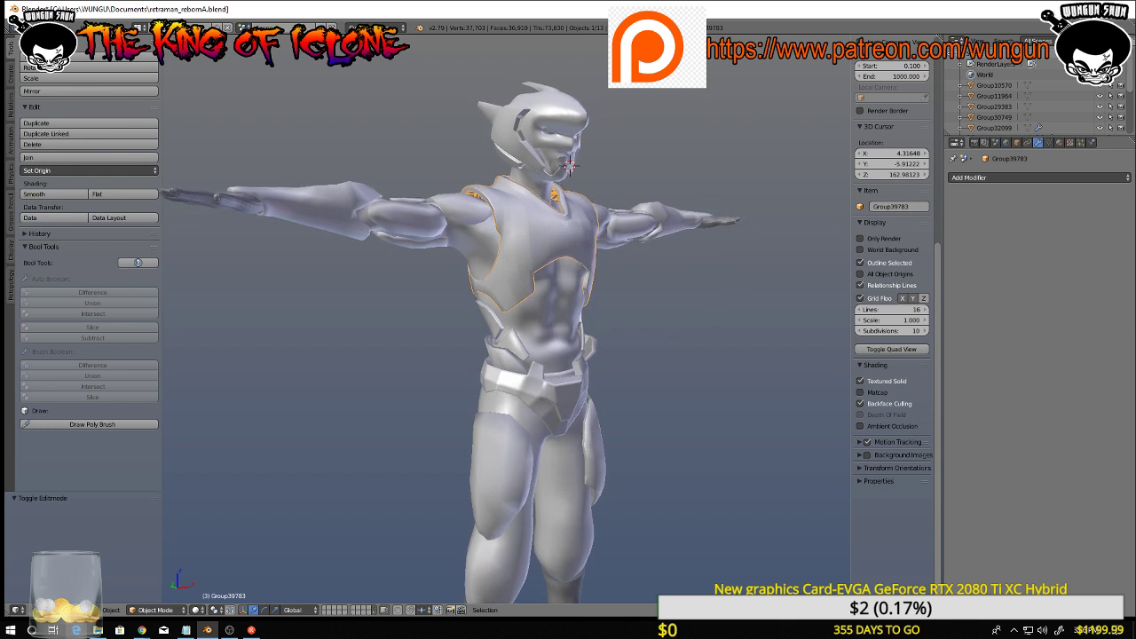
key("alt+Tab")
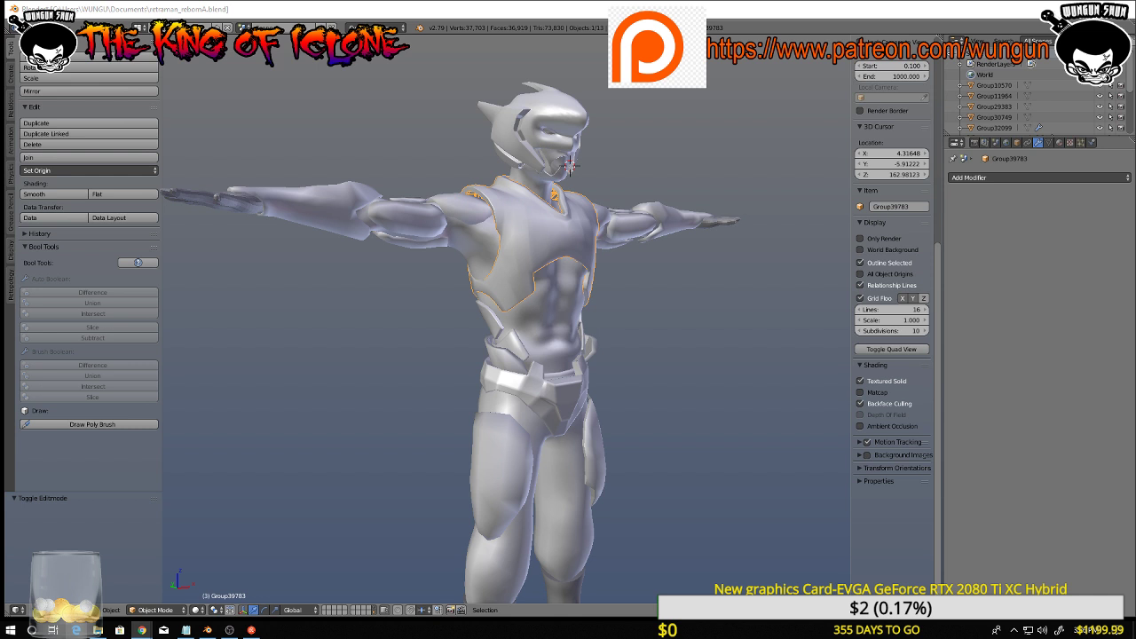
middle_click_drag(657, 303, 614, 299)
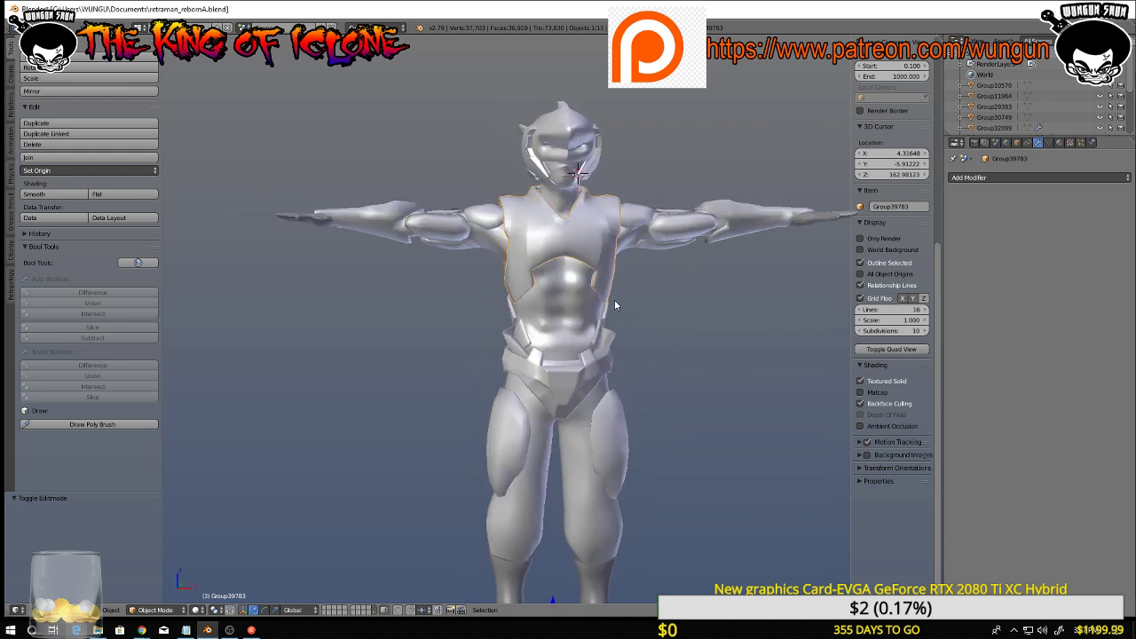
scroll(635, 230, "up", 3)
middle_click_drag(656, 167, 735, 374, "shift")
scroll(705, 345, "up", 3)
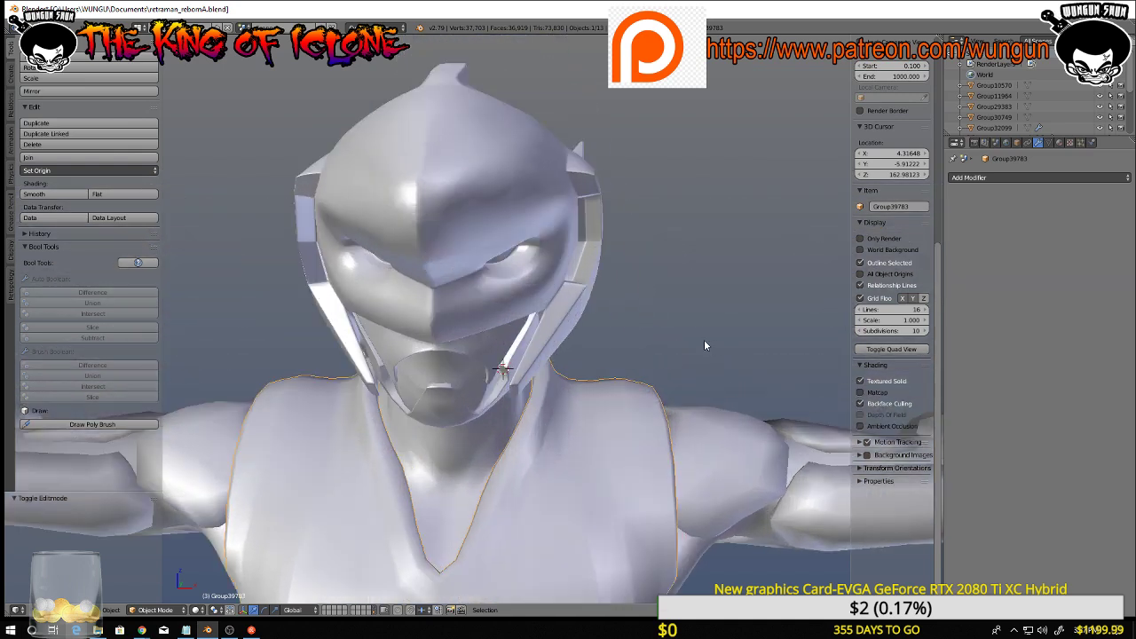
middle_click_drag(672, 332, 728, 316)
scroll(729, 330, "down", 7)
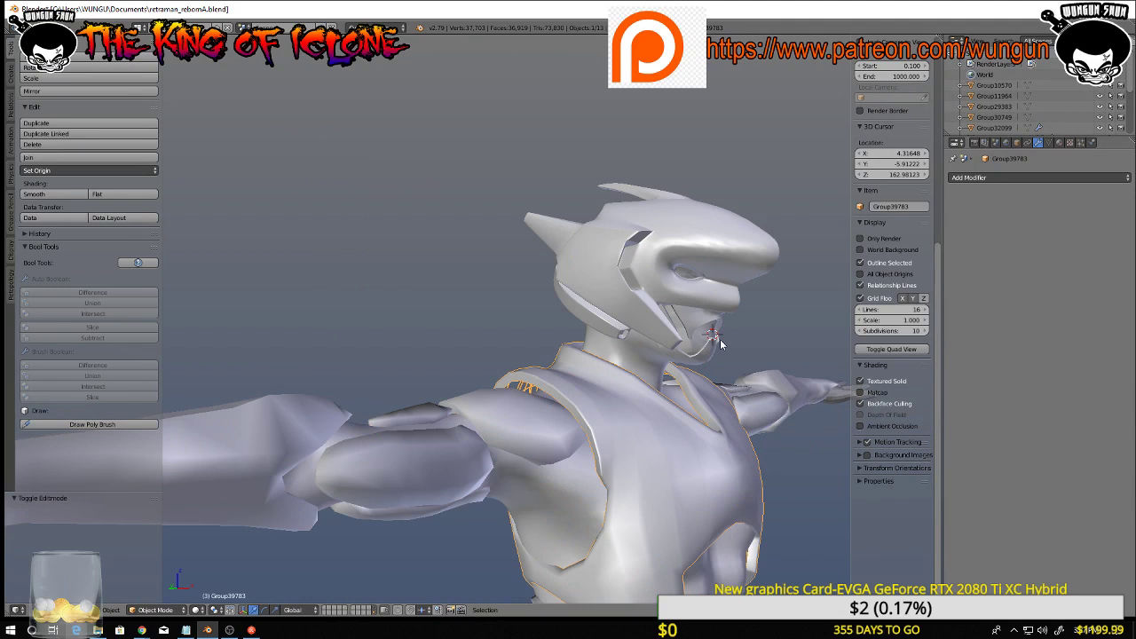
middle_click_drag(730, 373, 634, 162, "shift")
middle_click_drag(659, 306, 639, 194, "shift")
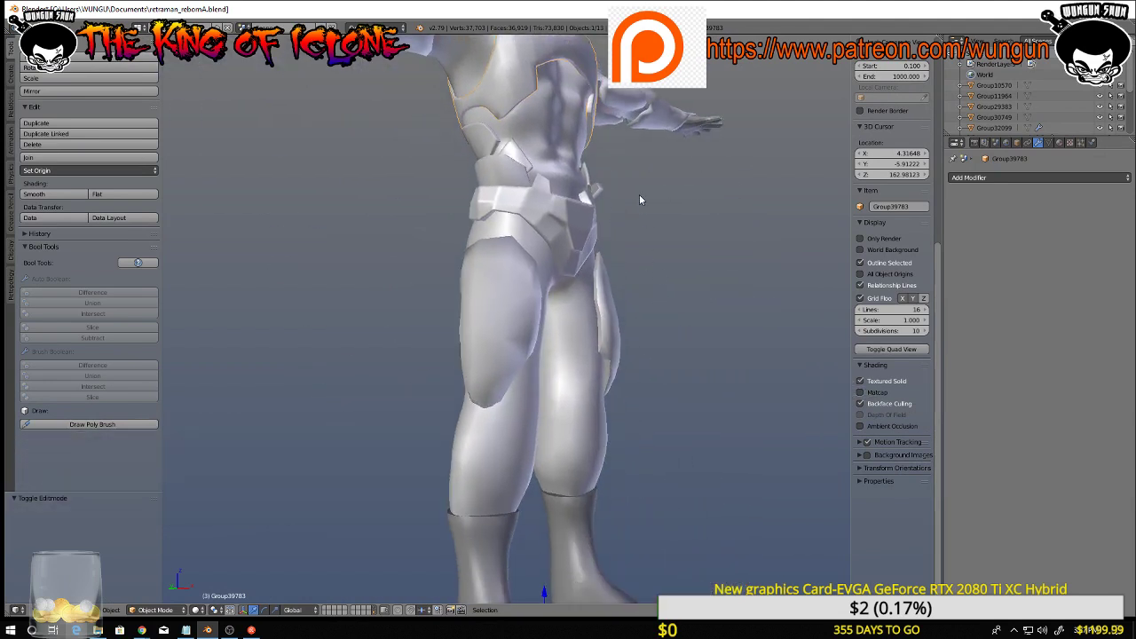
middle_click_drag(648, 236, 570, 264)
scroll(612, 240, "down", 3)
scroll(408, 276, "up", 5)
scroll(418, 226, "down", 5)
scroll(418, 229, "down", 3)
Hide the upper-body suit with the arms, the chest armor, the waist plating and the leg suit
right_click(539, 231)
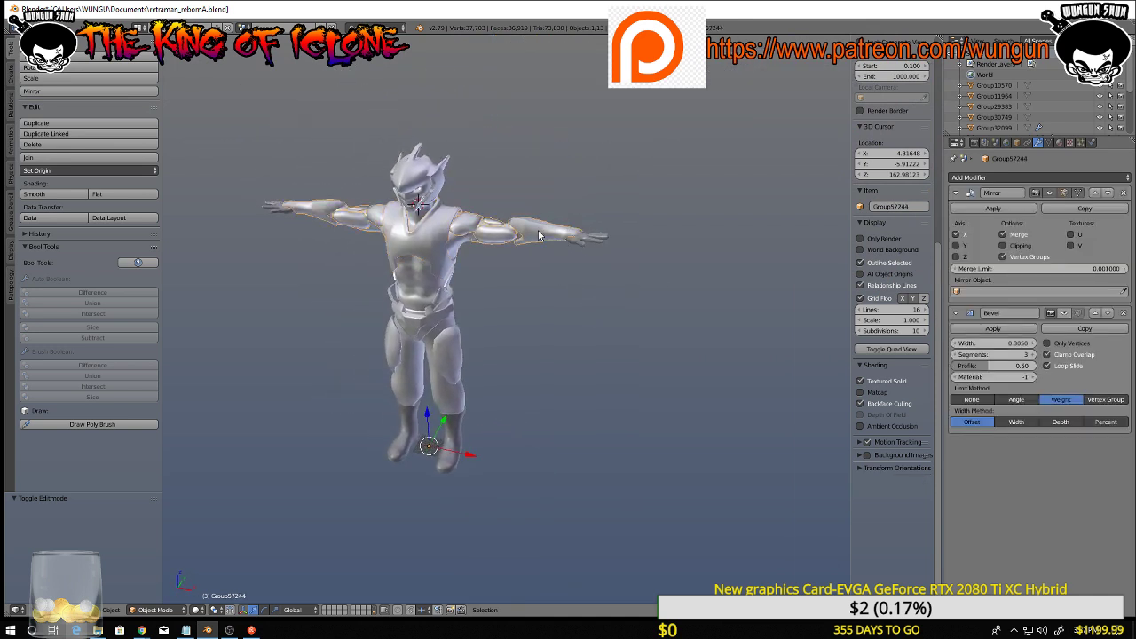
key("h")
right_click(424, 257)
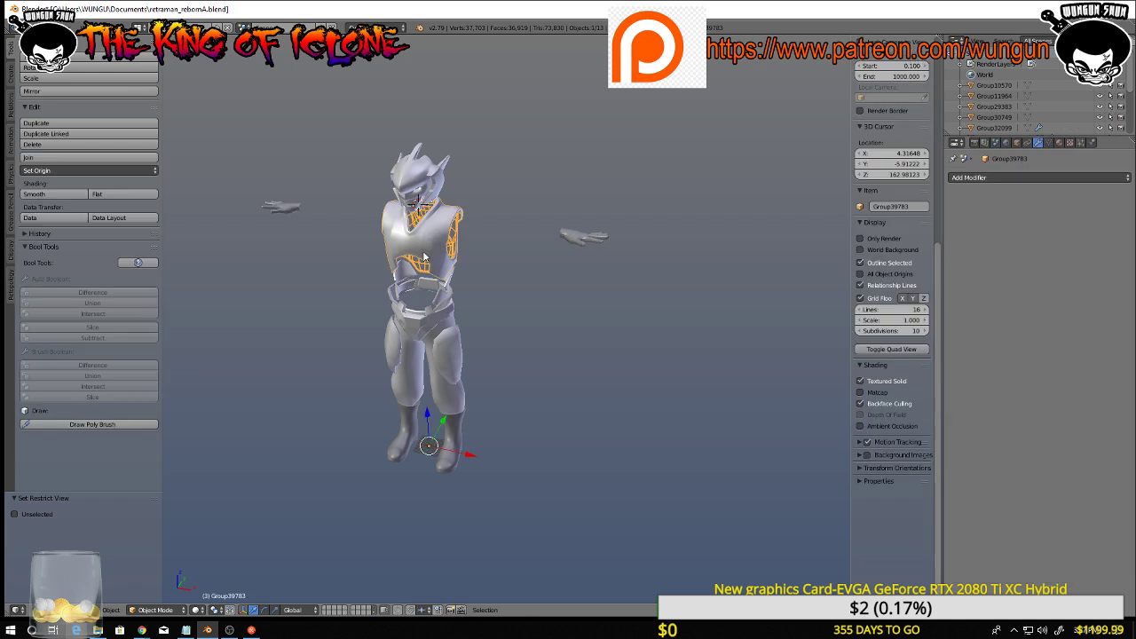
key("h")
right_click(440, 298)
key("h")
right_click(448, 317)
key("h")
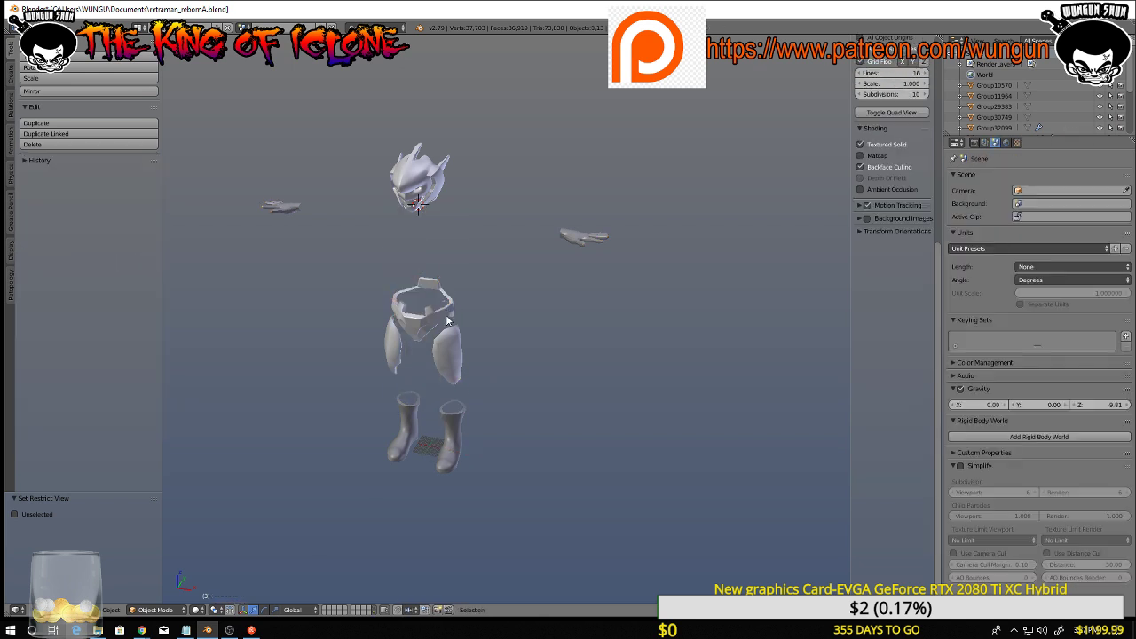
Hide the belt, the thigh guards and the boots
right_click(447, 317)
key("h")
right_click(453, 338)
key("h")
right_click(451, 424)
key("h")
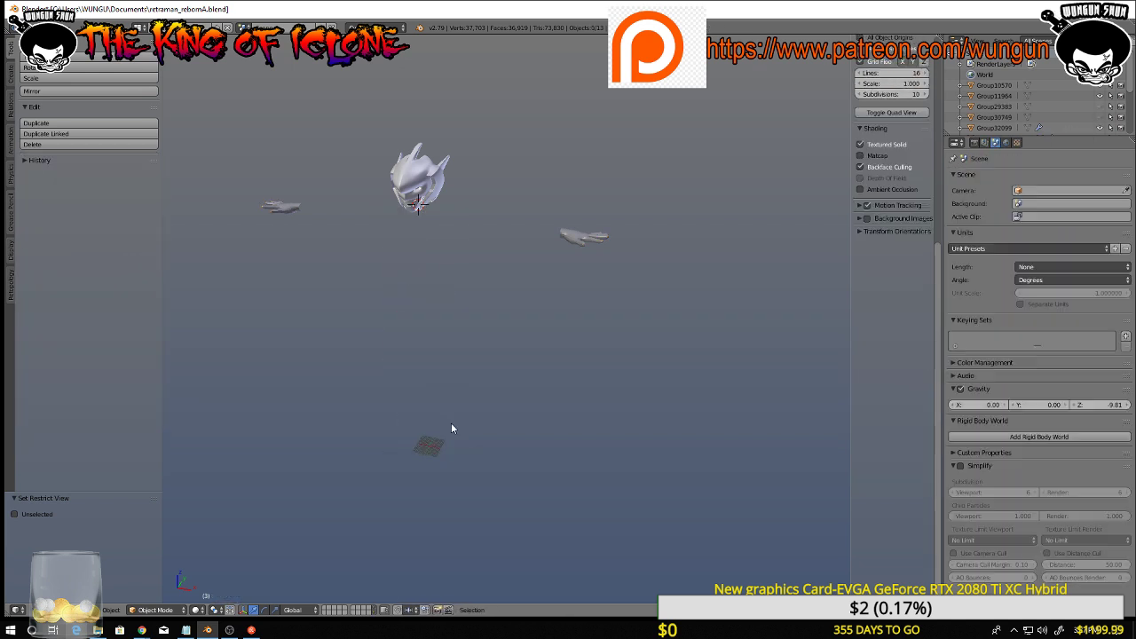
Hide the helmet, the character's right hand and the head, keeping only the left hand displayed
right_click(437, 191)
key("h")
right_click(290, 210)
key("h")
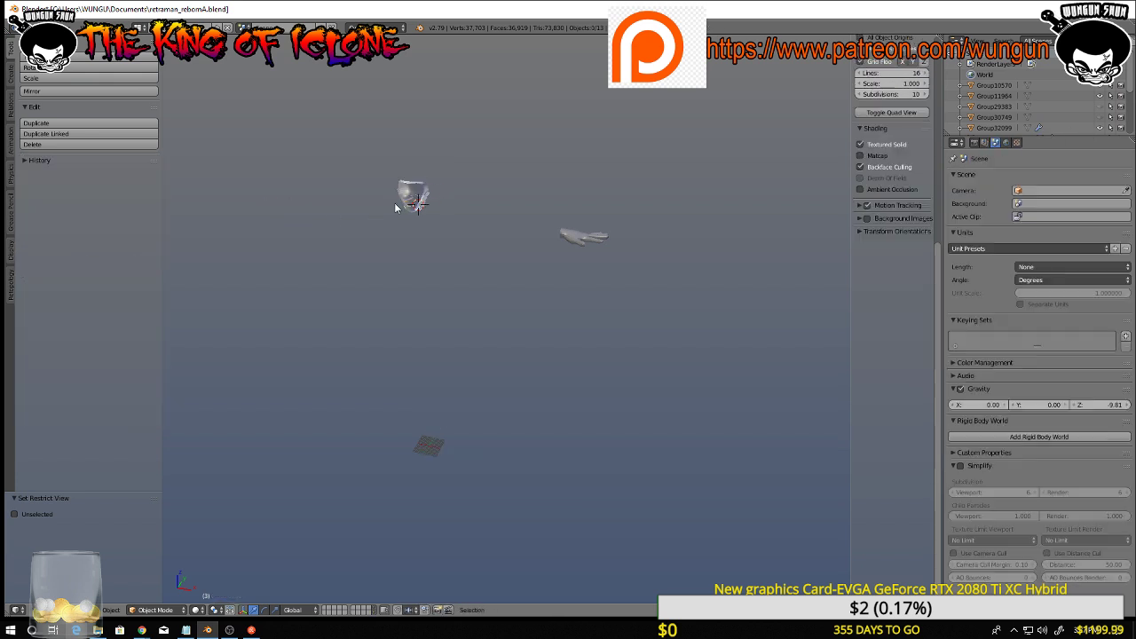
right_click(402, 199)
key("h")
Make the remaining hand the active object, clear the selection and stay in Object Mode
right_click(582, 240)
middle_click_drag(629, 279, 567, 390)
scroll(561, 300, "down", 2)
scroll(571, 265, "up", 5)
middle_click_drag(571, 248, 671, 421)
scroll(644, 323, "up", 3)
scroll(667, 320, "up", 3)
scroll(666, 320, "down", 2)
middle_click_drag(667, 324, 653, 360)
key("a")
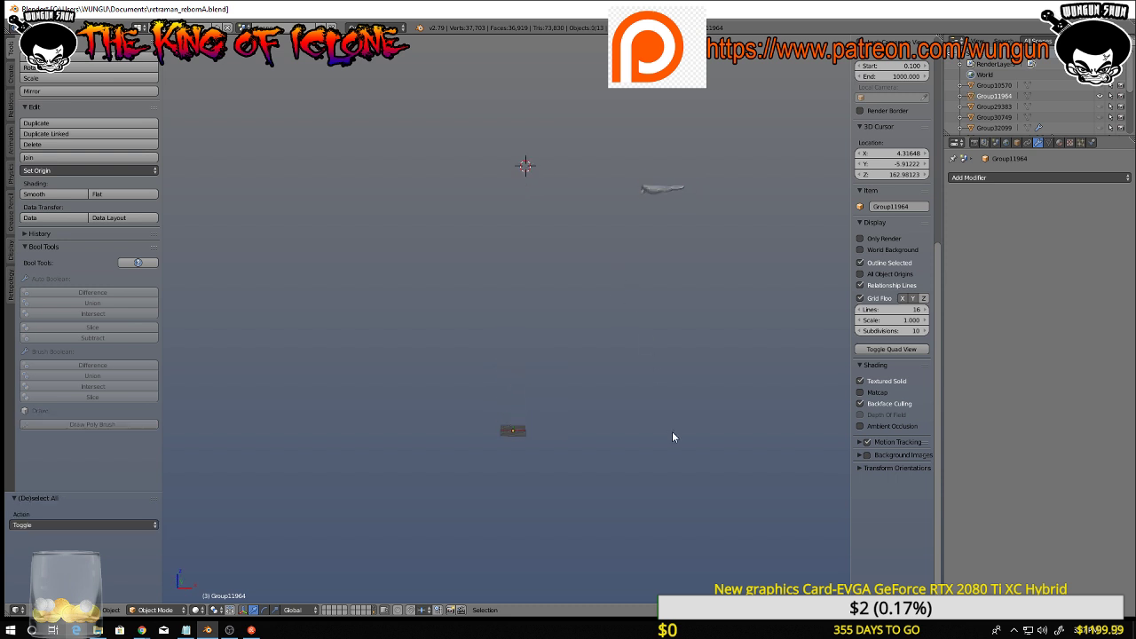
key("Tab")
key("Tab")
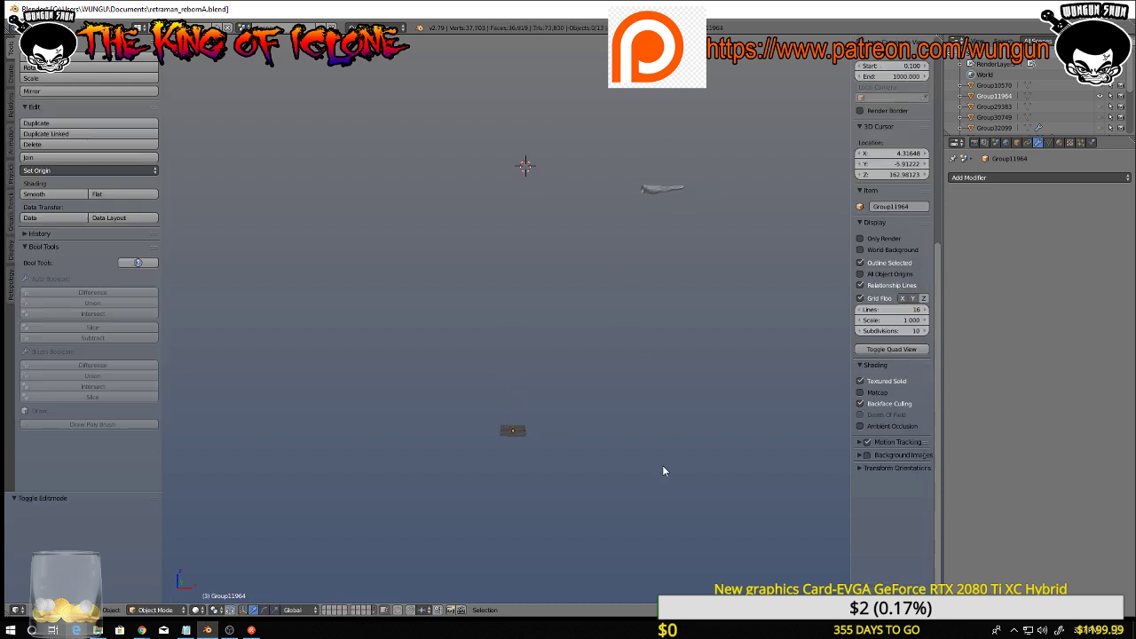
scroll(544, 454, "up", 4)
middle_click_drag(542, 391, 695, 384, "shift")
scroll(614, 415, "up", 5)
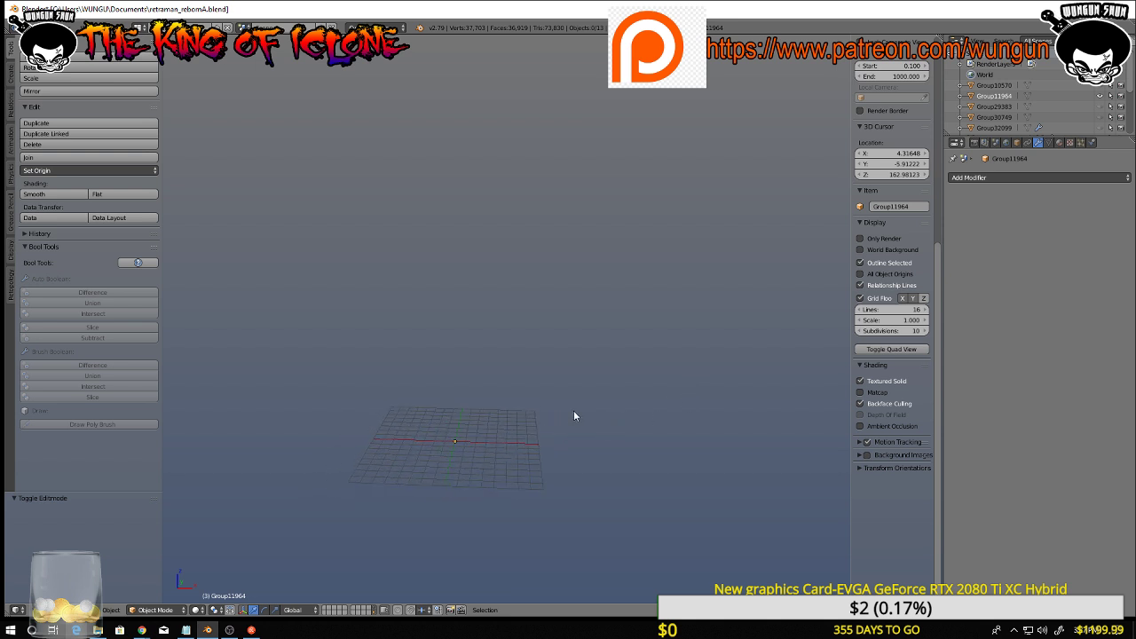
middle_click_drag(574, 412, 581, 385)
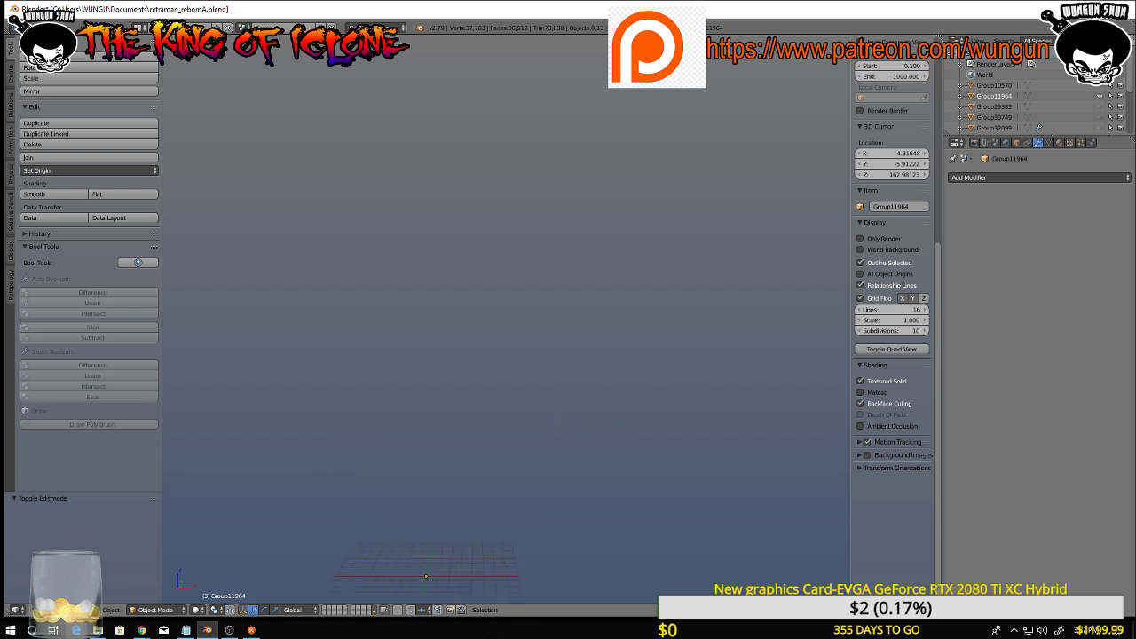
middle_click_drag(524, 473, 563, 472)
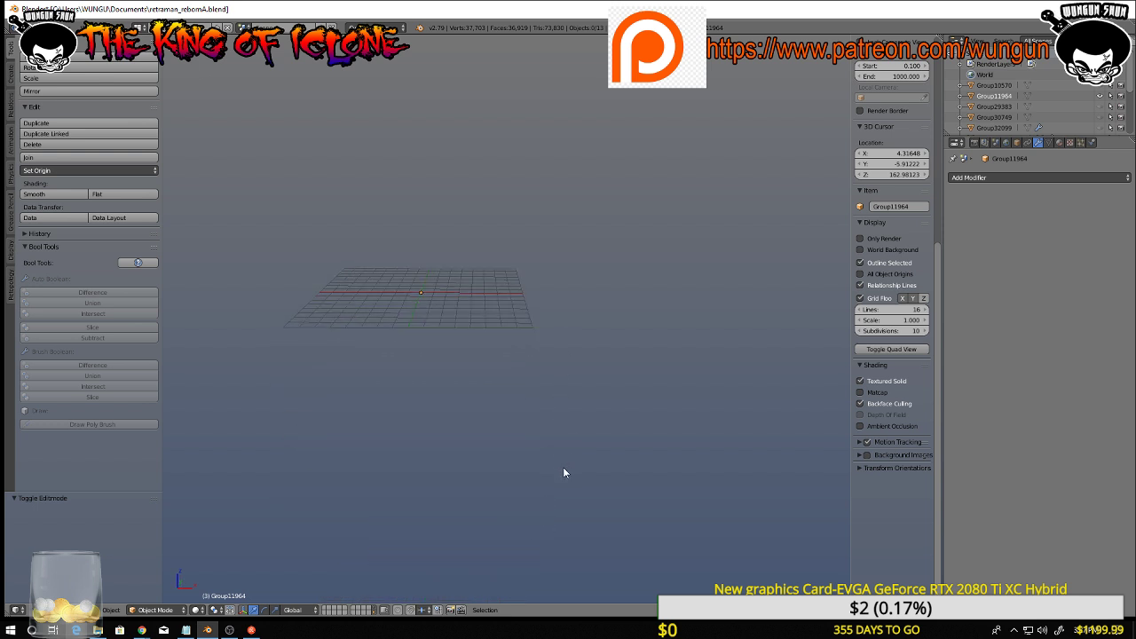
key("shift+a")
mouse_move(471, 352)
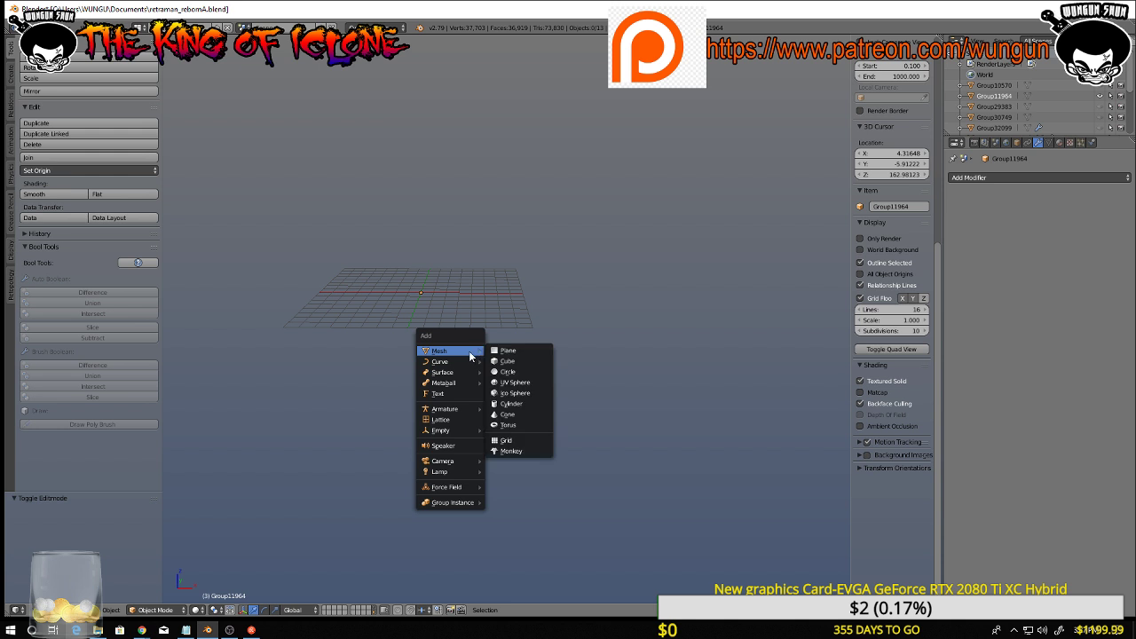
left_click(530, 364)
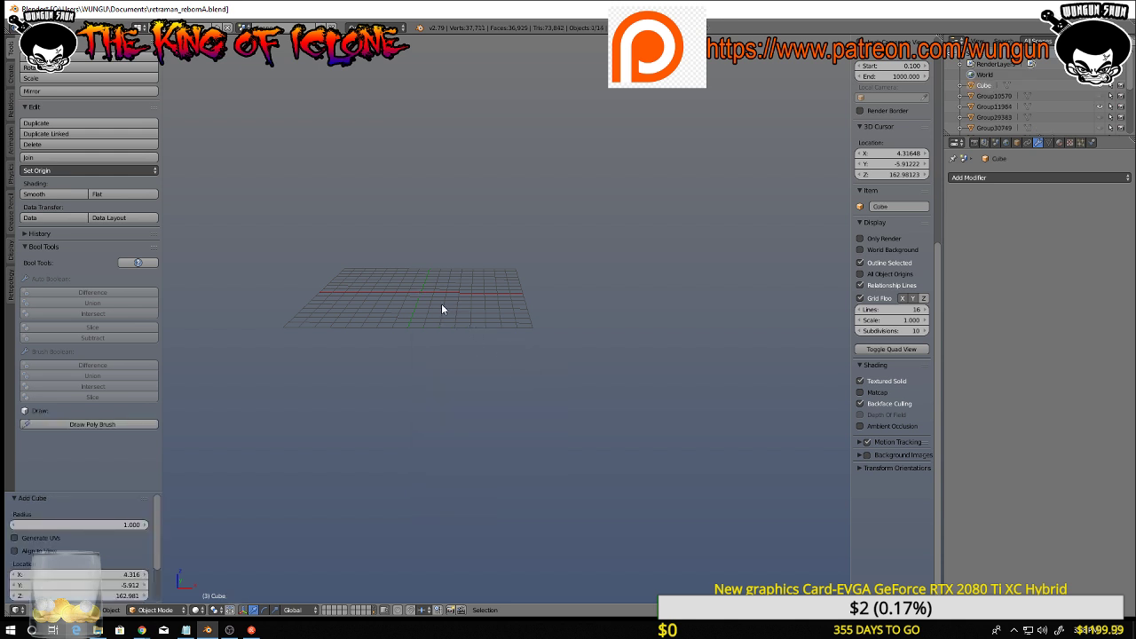
scroll(441, 306, "down", 1)
key("ctrl+z")
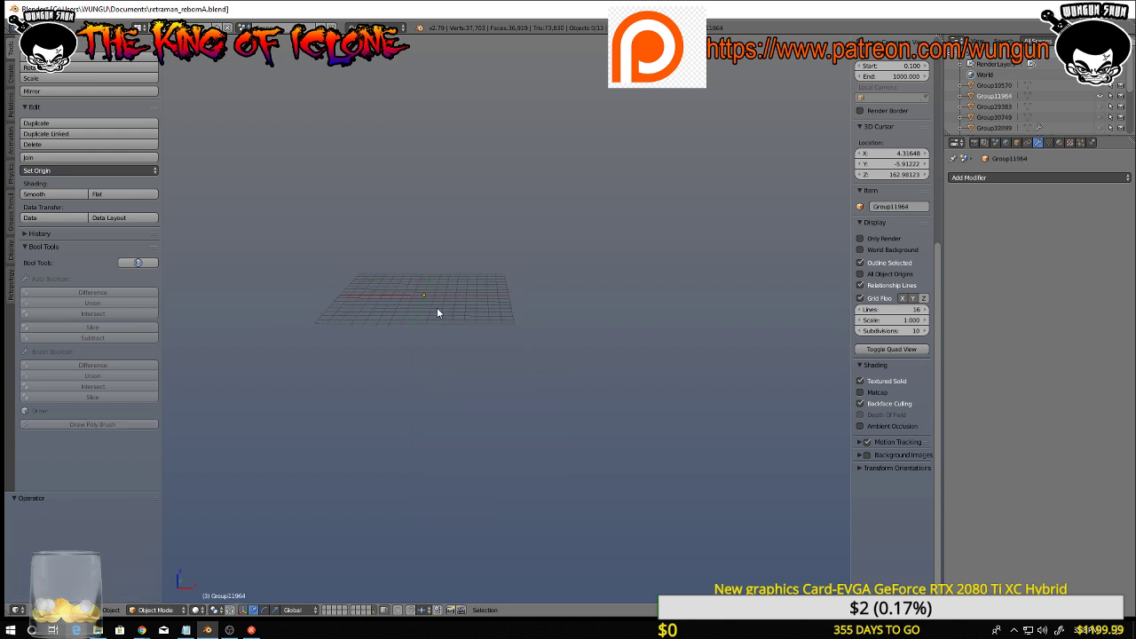
Snap the 3D cursor to the scene center and add a cube mesh there
key("shift+s")
left_click(422, 365)
key("shift+a")
mouse_move(489, 291)
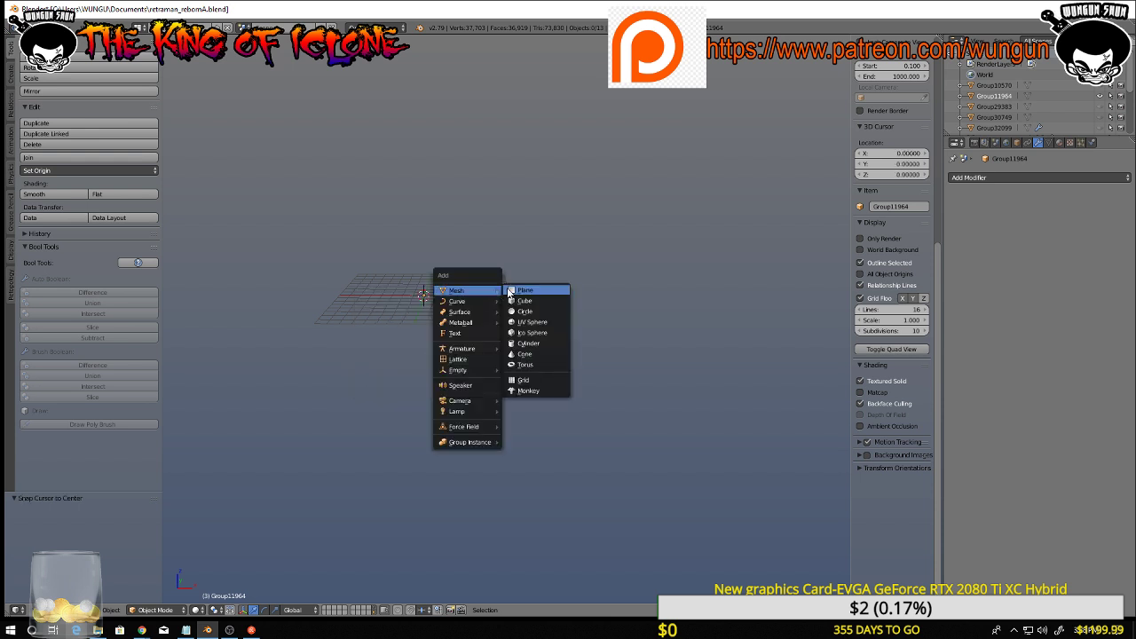
left_click(523, 307)
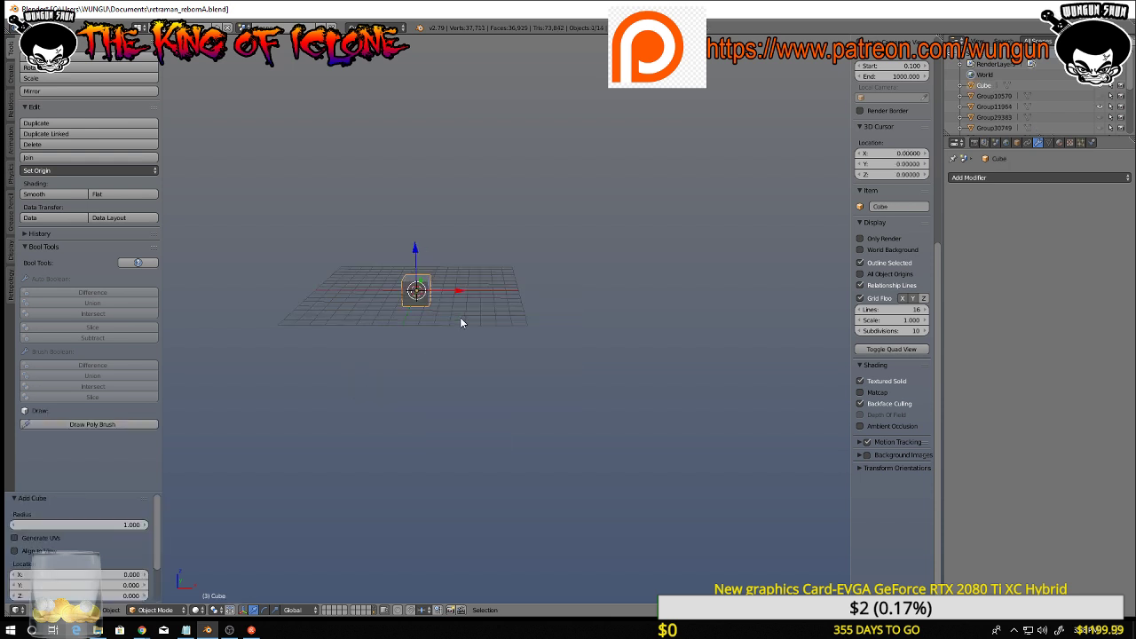
Raise the cube to the hand's height and move it about 89.65 units along X to sit beside the index finger
scroll(462, 317, "up", 4)
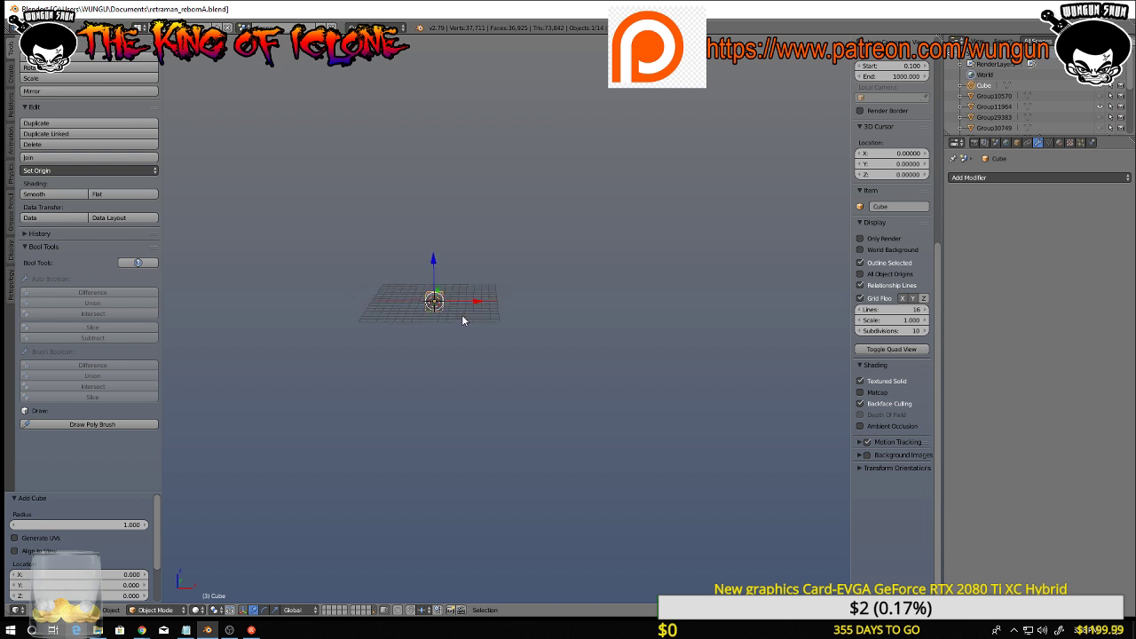
left_click_drag(427, 257, 483, 138)
key("KP_Decimal")
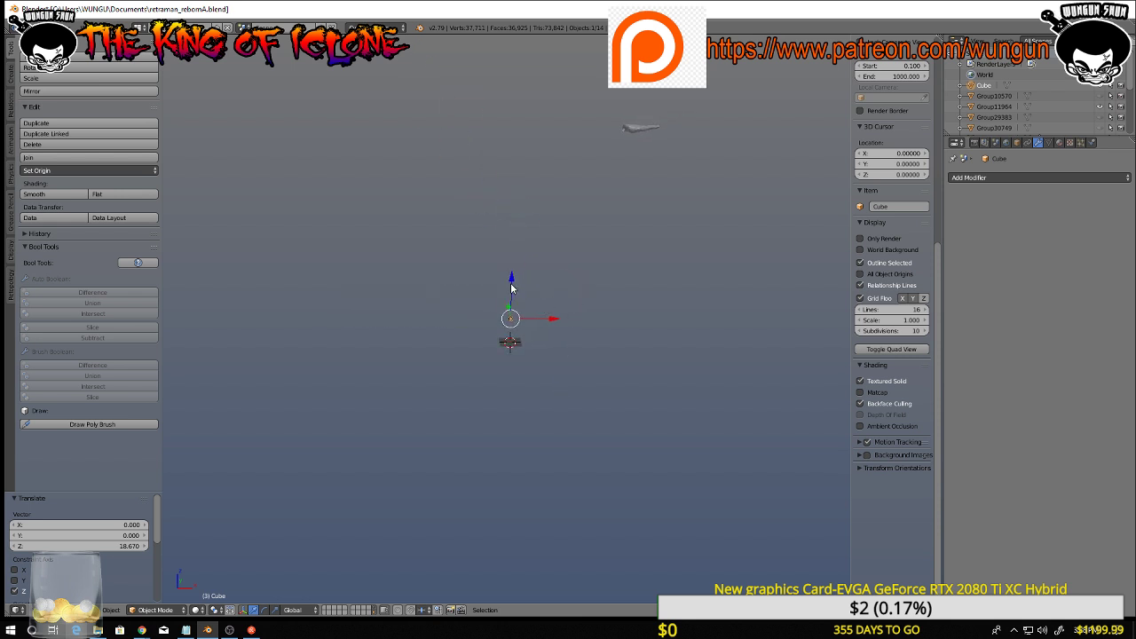
left_click_drag(512, 287, 557, 130)
left_click_drag(671, 133, 681, 134)
scroll(668, 138, "up", 10)
middle_click_drag(659, 123, 591, 335)
scroll(591, 336, "up", 4)
scroll(593, 341, "down", 4)
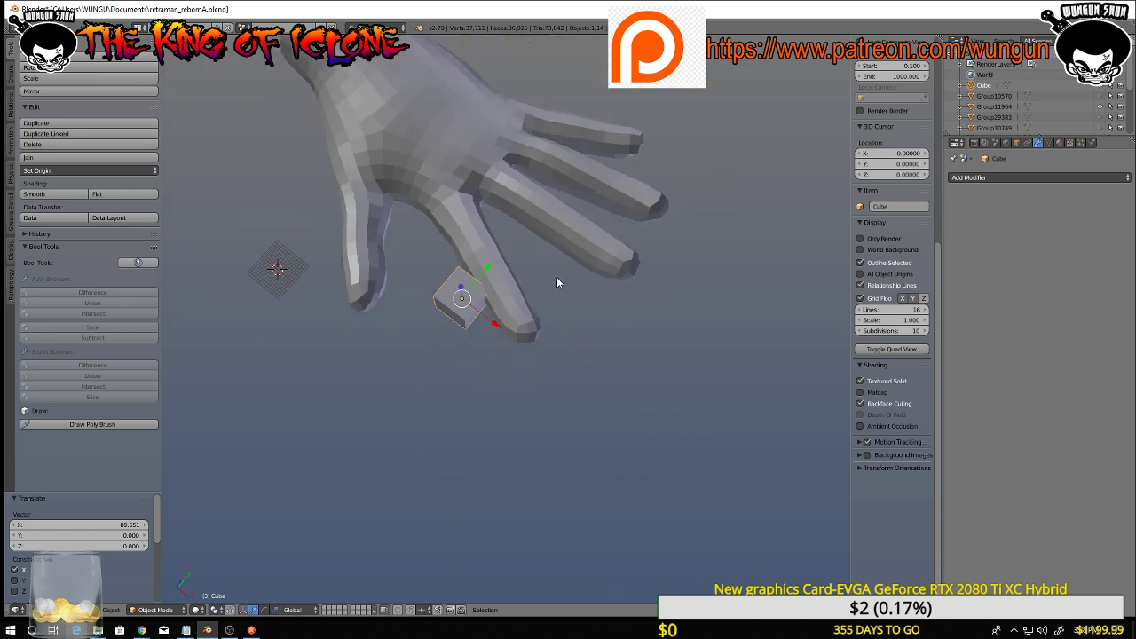
Apply smooth shading to the hand
right_click(477, 145)
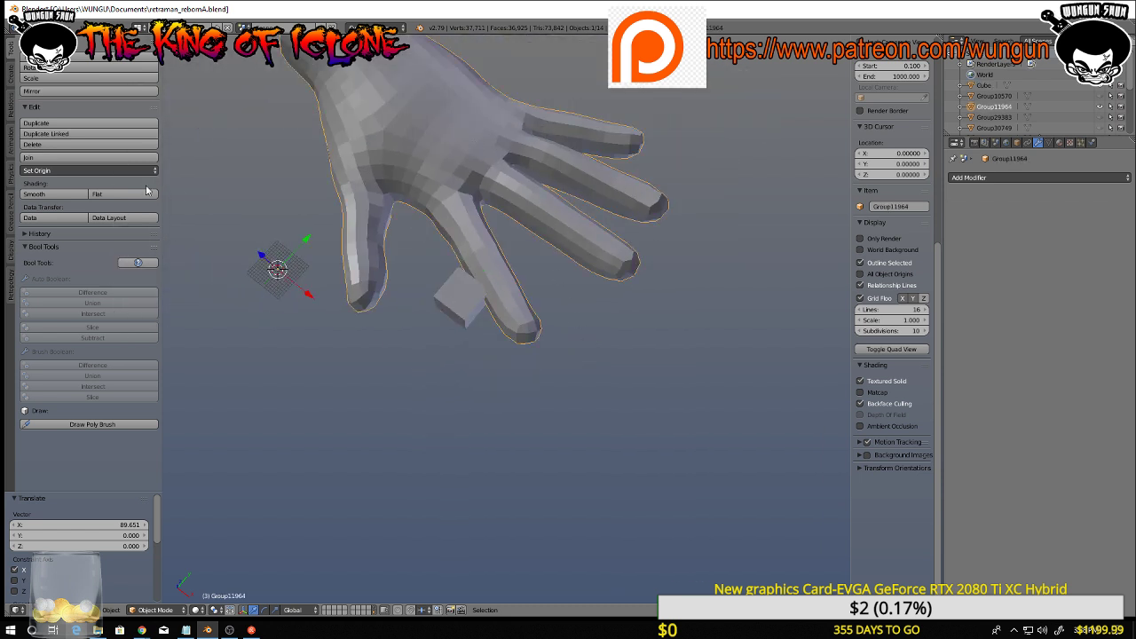
left_click(36, 193)
mouse_move(458, 267)
middle_mouse_down()
mouse_move(474, 255)
mouse_move(511, 309)
mouse_move(636, 300)
mouse_move(626, 334)
middle_mouse_up()
Rotate the cube about 24.1° to match the index finger's direction and move it onto the finger's base
right_click(476, 254)
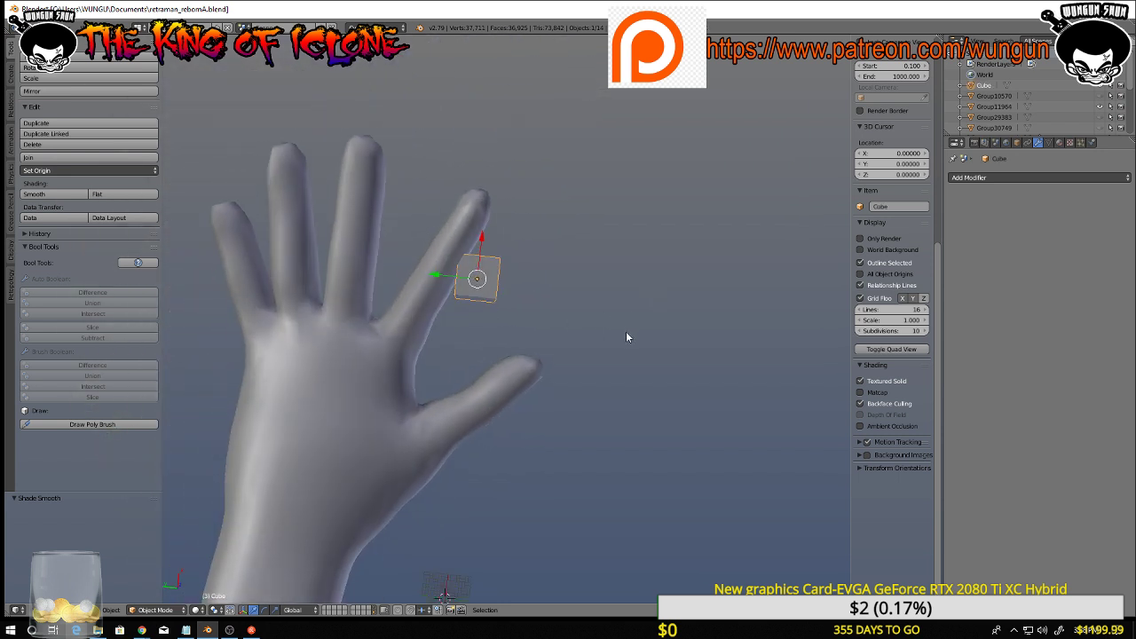
key("r")
left_click(573, 379)
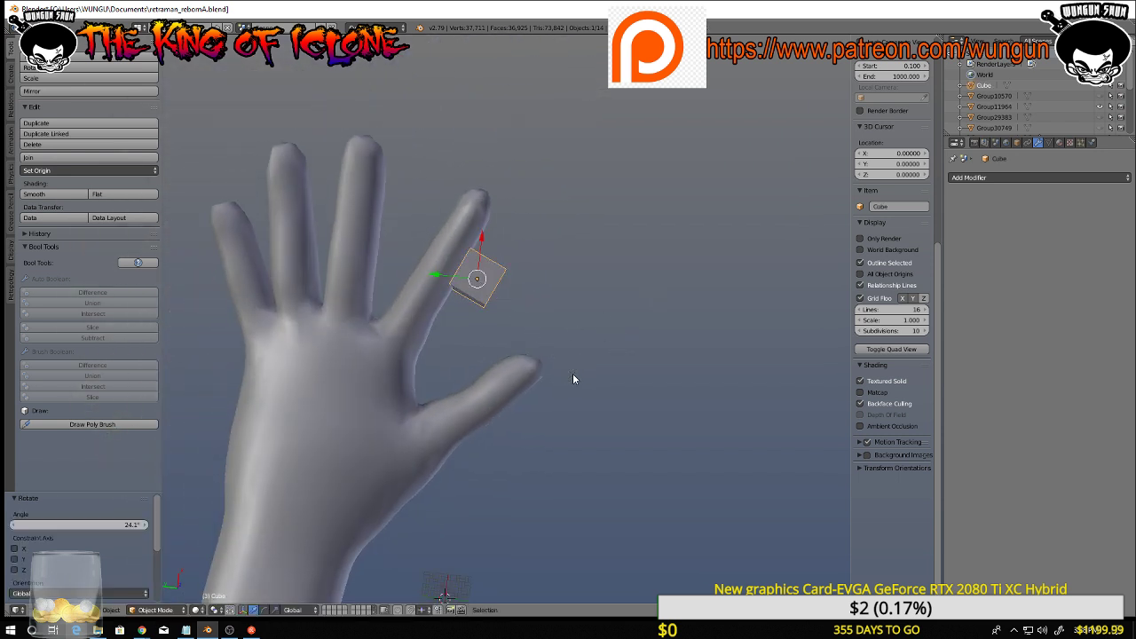
key("g")
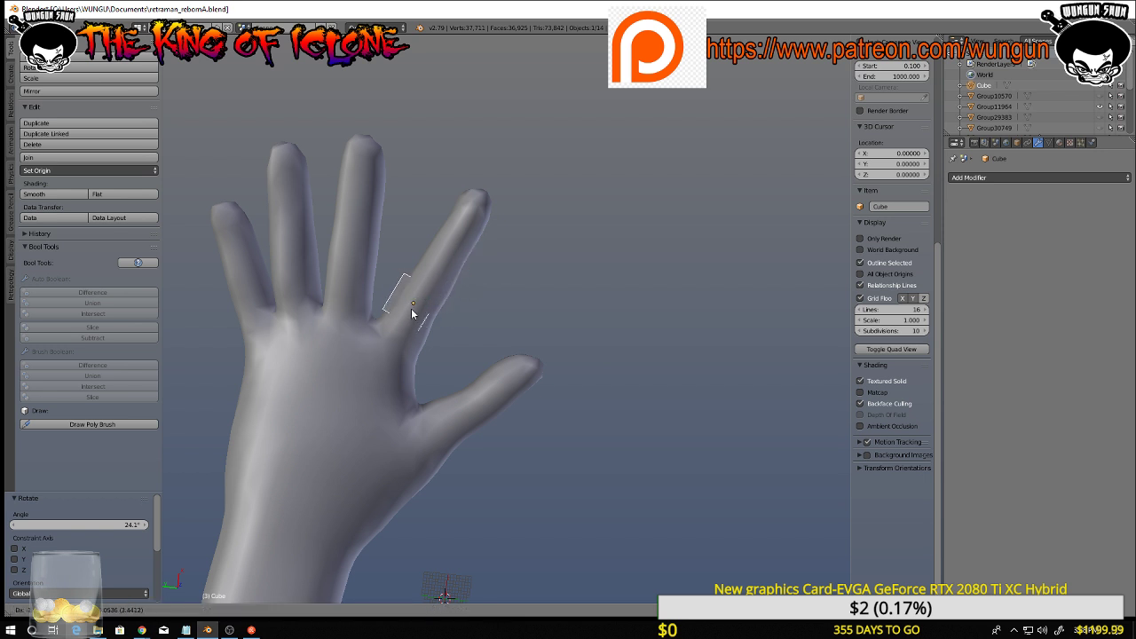
left_click(417, 309)
Adjust the cube's height on the index finger and shift it about 0.058 along Y to center it
middle_click_drag(417, 309, 330, 240)
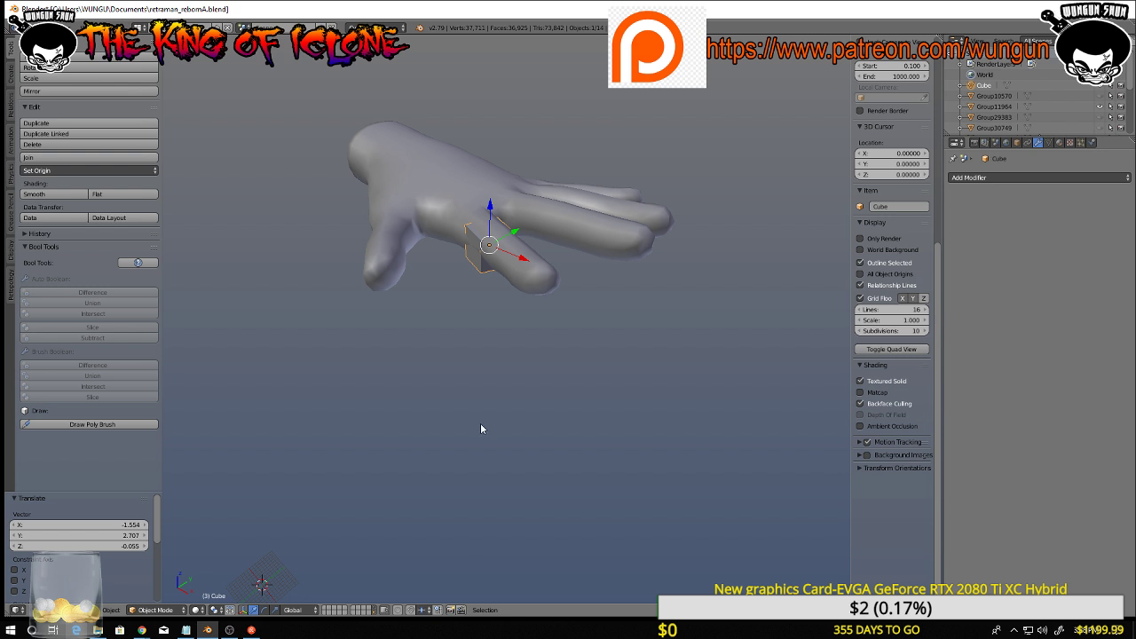
middle_click_drag(482, 266, 508, 213)
left_click_drag(512, 196, 515, 185)
middle_click_drag(515, 184, 544, 209)
left_click_drag(549, 213, 548, 215)
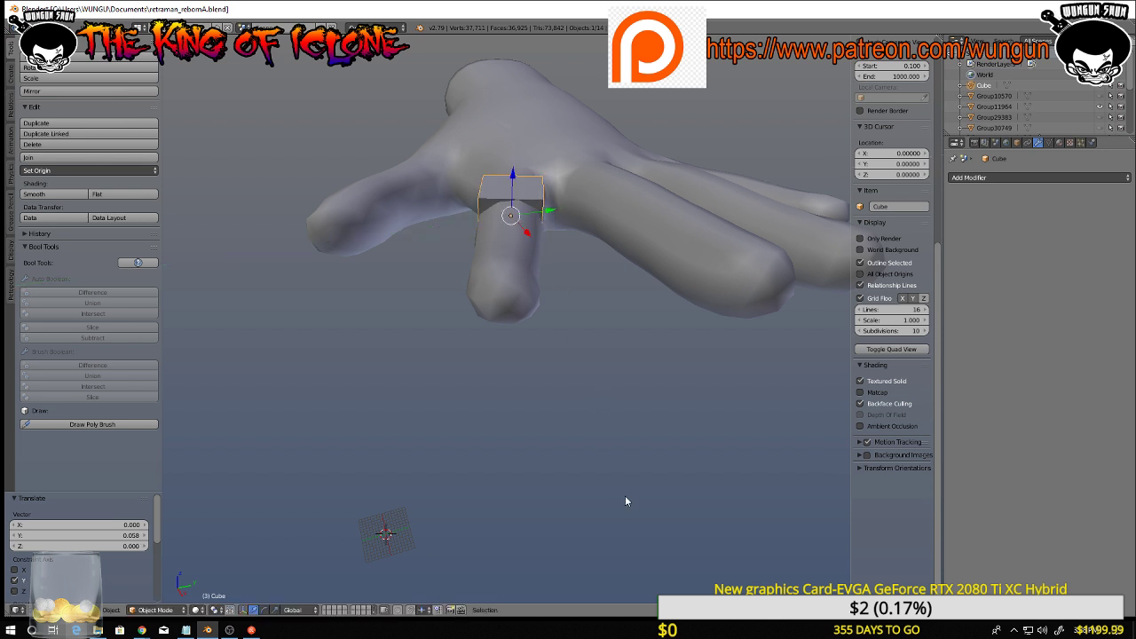
Scale the cube uniformly by about 1.196 and shift it about -0.069 along Y around the finger
key("s")
left_click(669, 548)
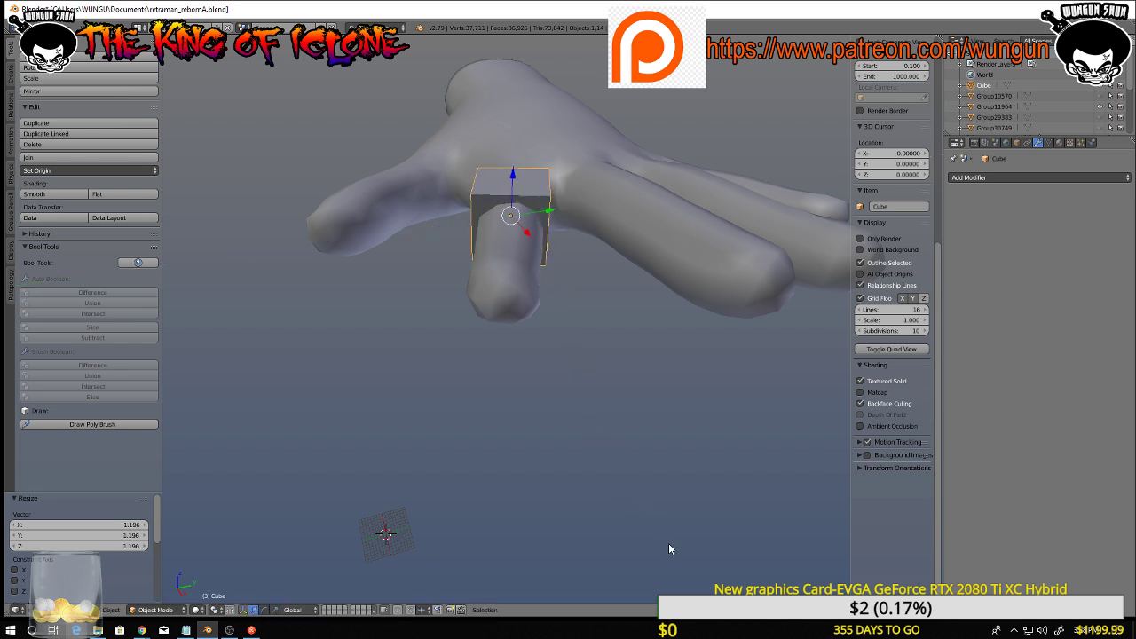
middle_click_drag(669, 549, 624, 328)
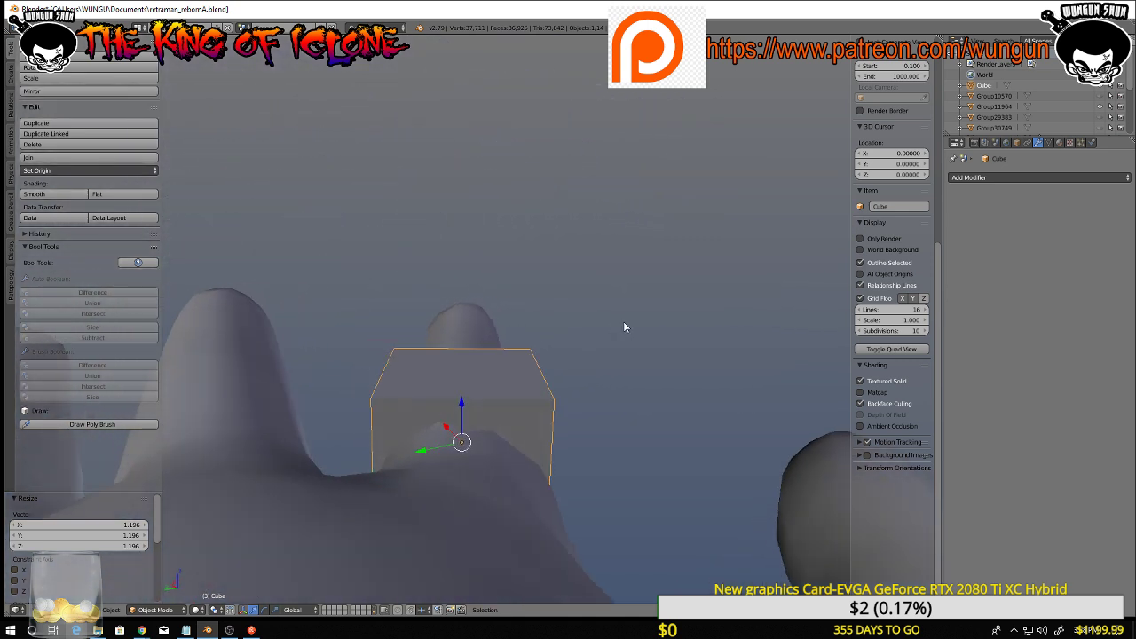
left_click_drag(425, 451, 430, 450)
Turn on Wire and Draw All Edges display for the hand object
middle_click_drag(520, 378, 384, 363)
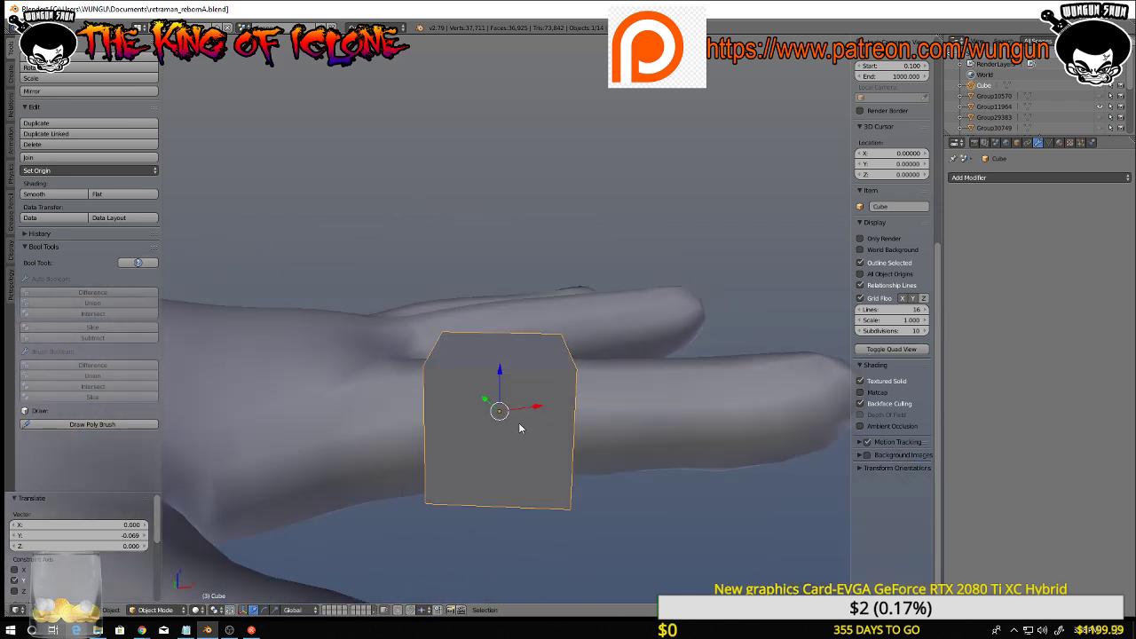
right_click(638, 430)
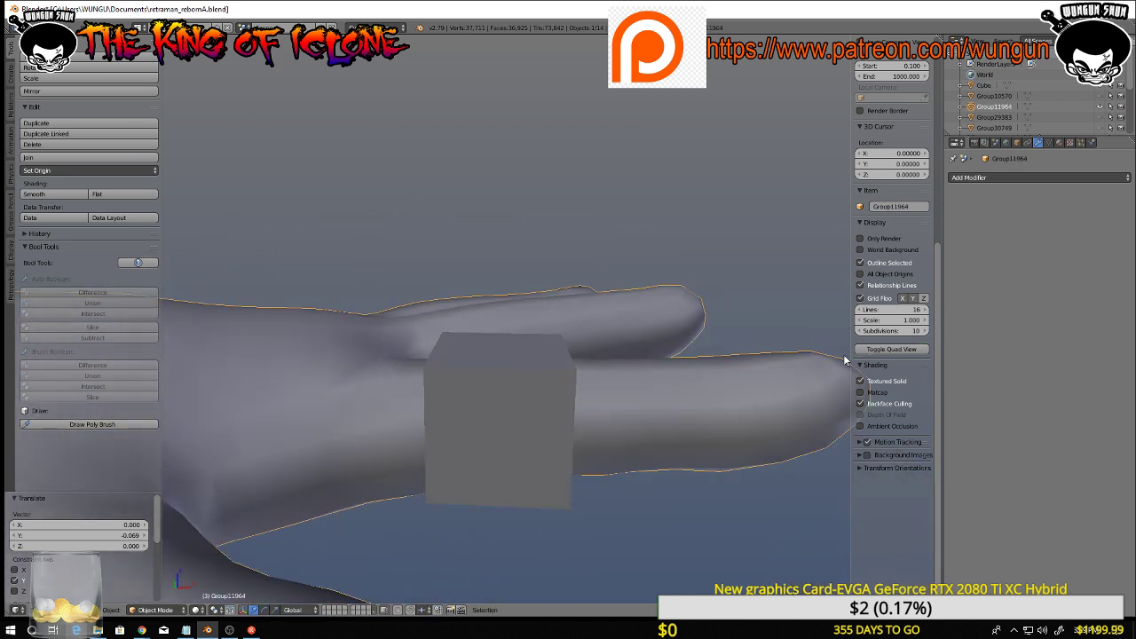
left_click(1017, 143)
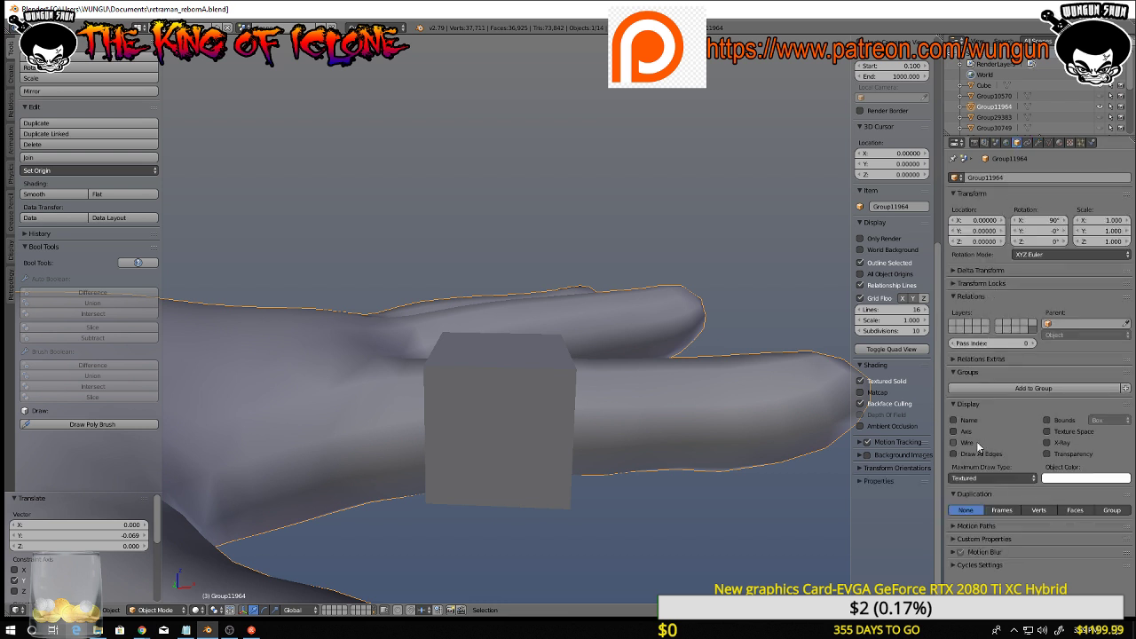
left_click(954, 443)
left_click(954, 455)
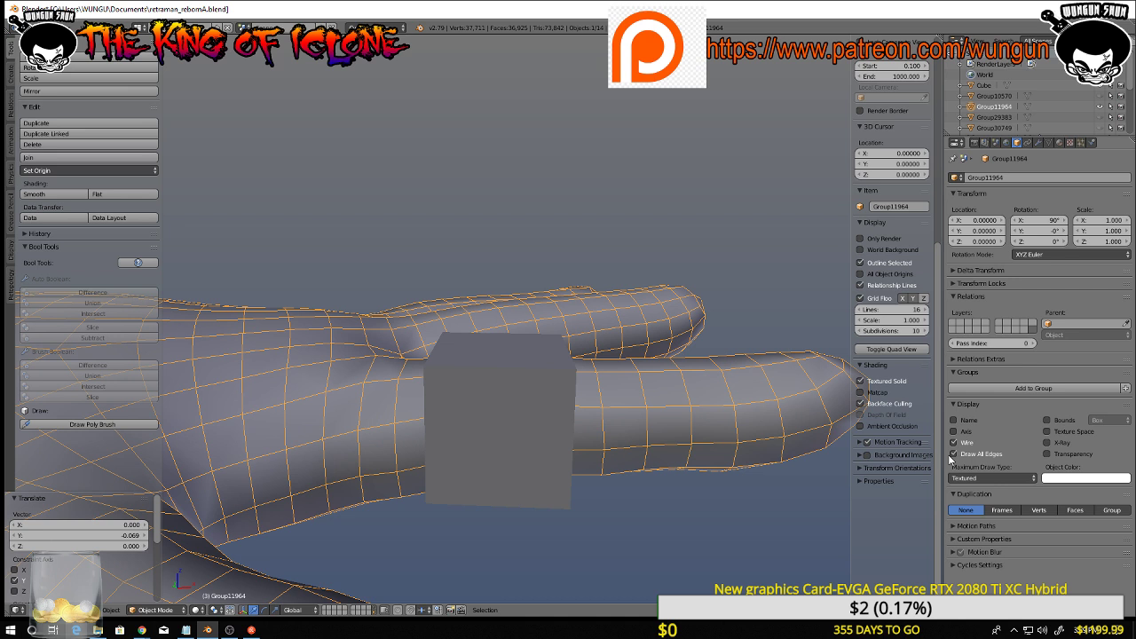
middle_click_drag(792, 264, 785, 303)
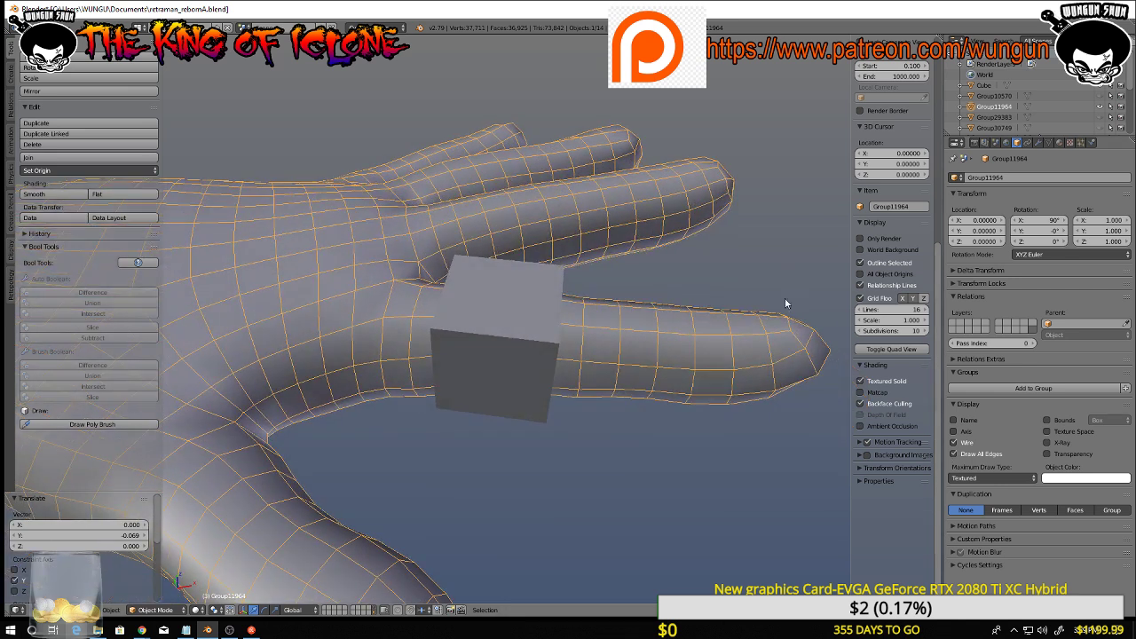
Move the cube about -0.574 in X, 0.252 in Y and -0.086 in Z toward the index finger's base
right_click(533, 325)
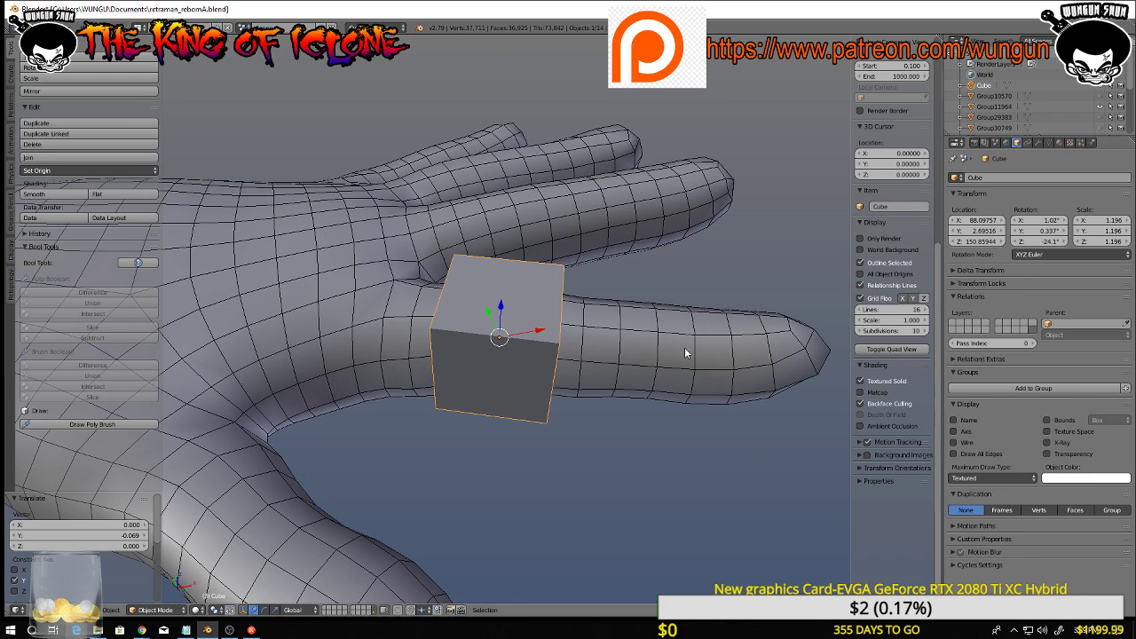
middle_click_drag(601, 326, 568, 378)
left_click_drag(467, 311, 441, 319)
middle_click_drag(441, 319, 414, 290)
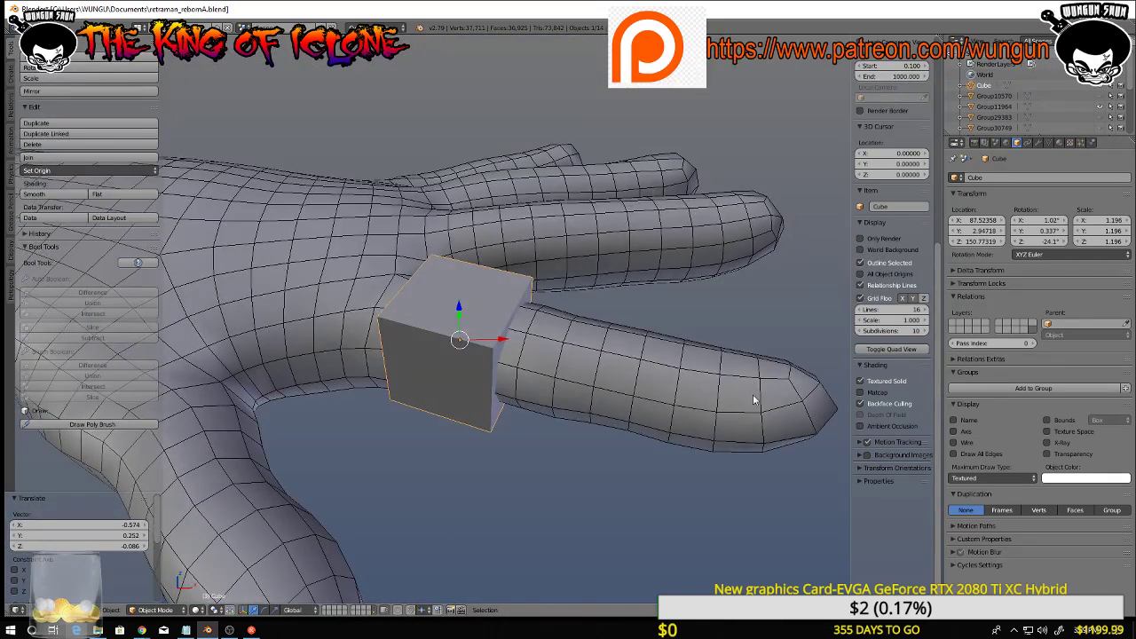
Enter mesh editing on the cube, switch to face selection and select the face pointing toward the fingertip
key("Tab")
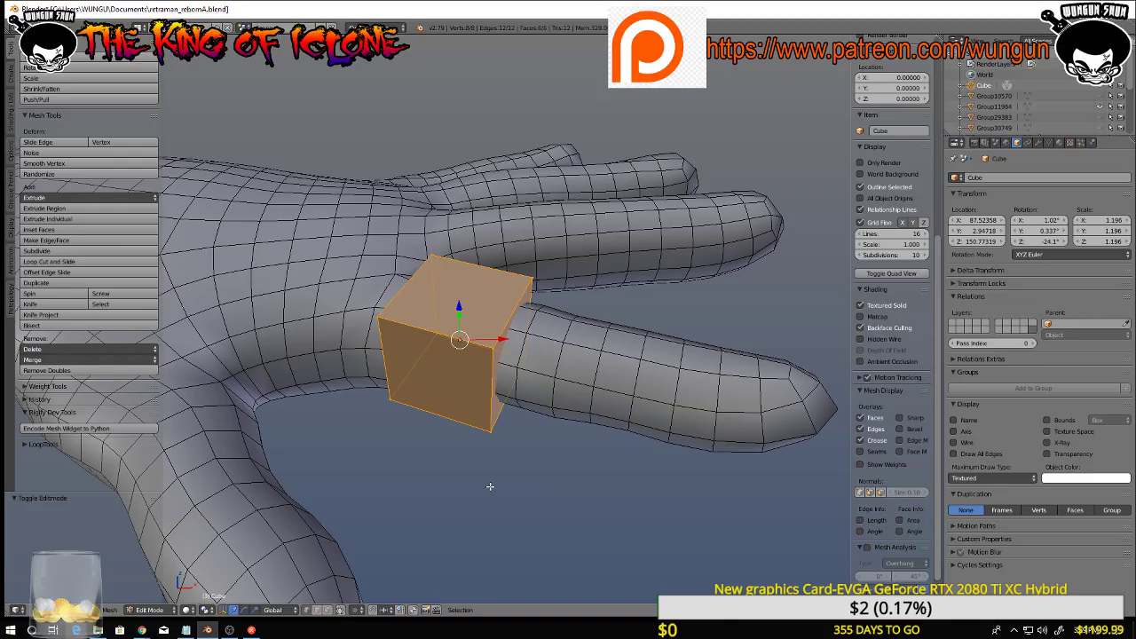
middle_click_drag(490, 486, 573, 372)
right_click(552, 356)
left_click(552, 356)
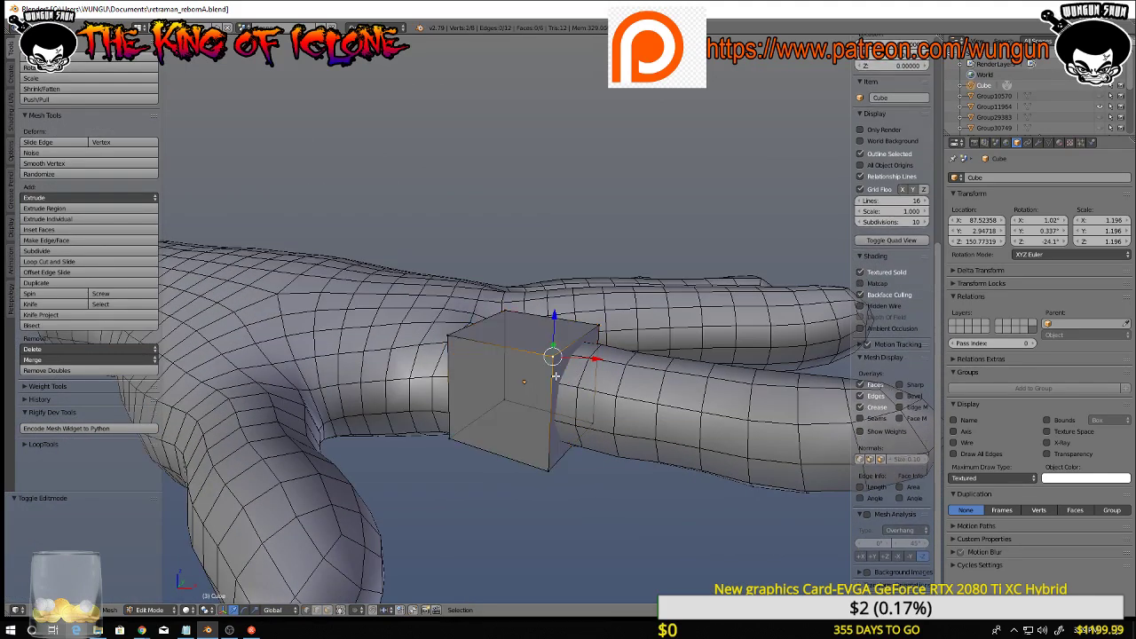
key("ctrl+Tab")
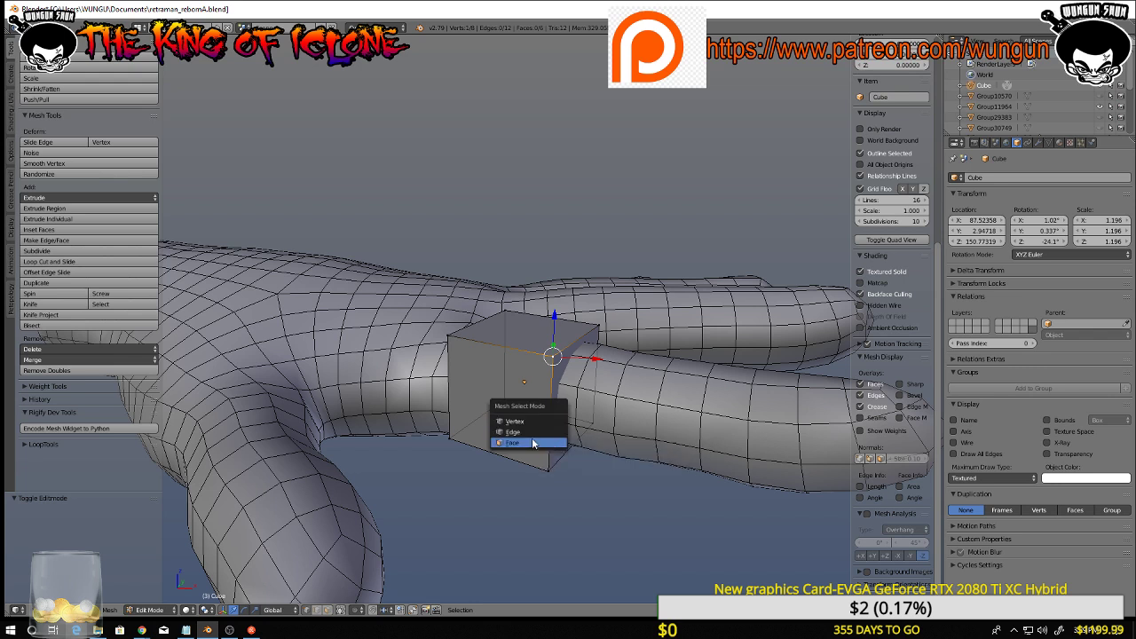
left_click(531, 440)
right_click(566, 379)
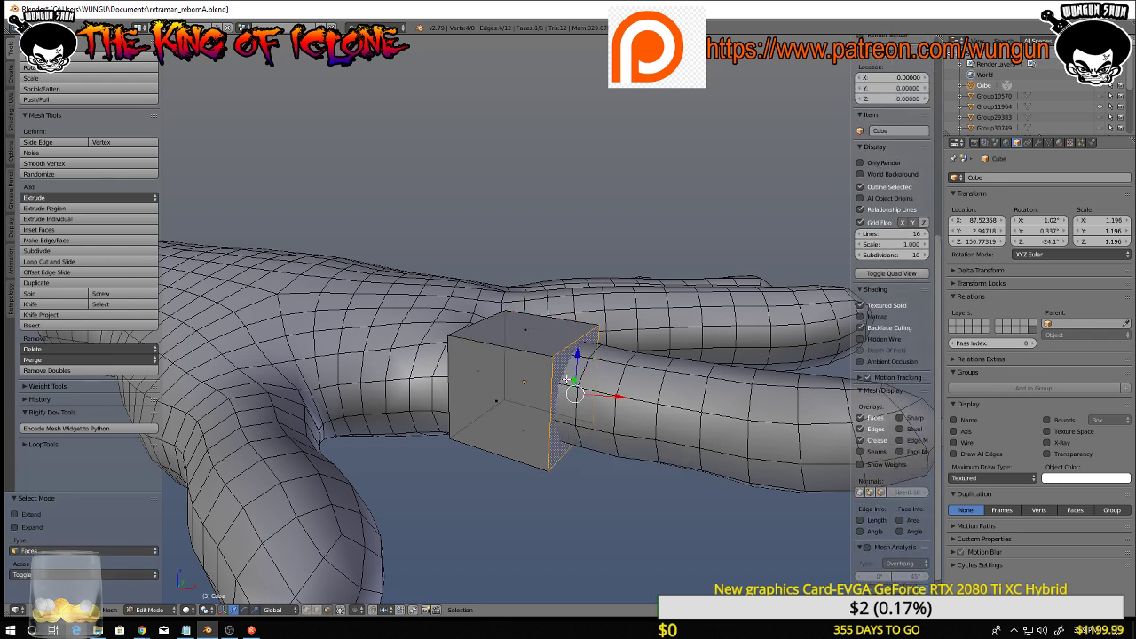
Shift the selected face about 0.479 along X and extrude it along the index finger to the fingertip
middle_click_drag(576, 394, 590, 348)
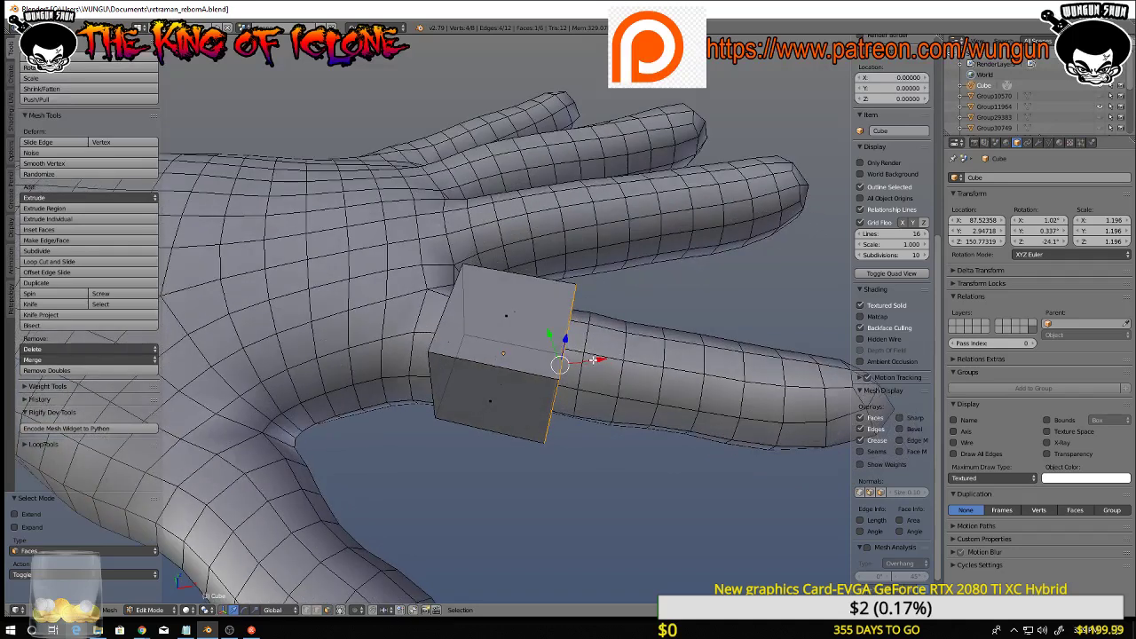
left_click_drag(593, 360, 619, 356)
middle_click_drag(620, 357, 589, 377)
key("e")
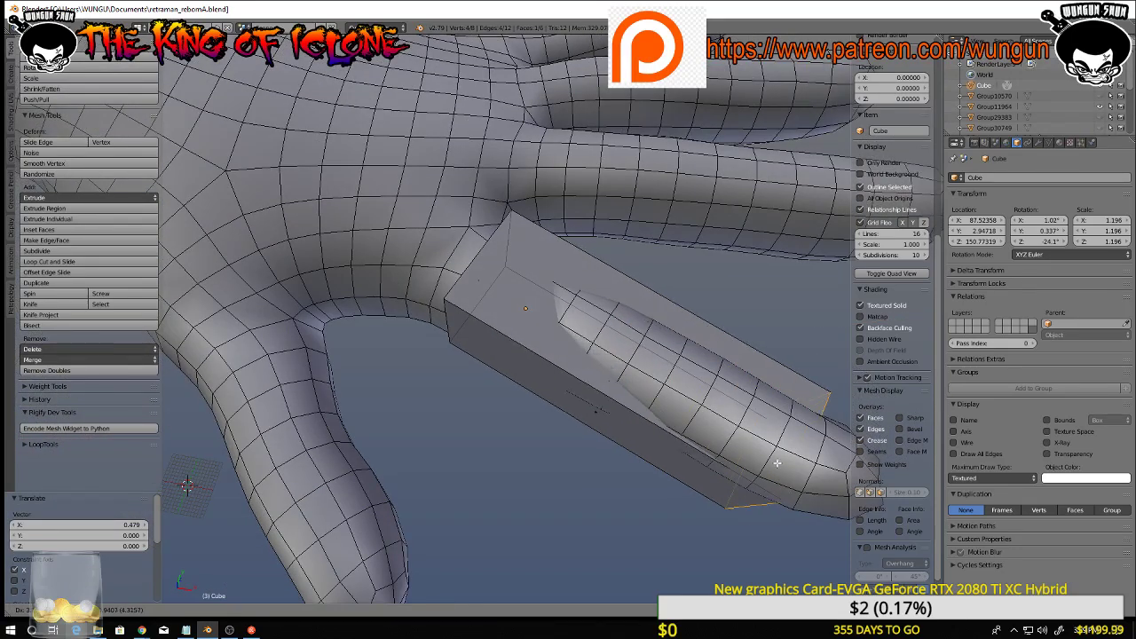
left_click(804, 469)
Raise the extruded end face about 1.531 along Z and shift it about -0.312 in X and -0.633 in Y
middle_click_drag(804, 469, 598, 263)
left_click_drag(699, 349, 690, 269)
middle_click_drag(690, 269, 486, 370)
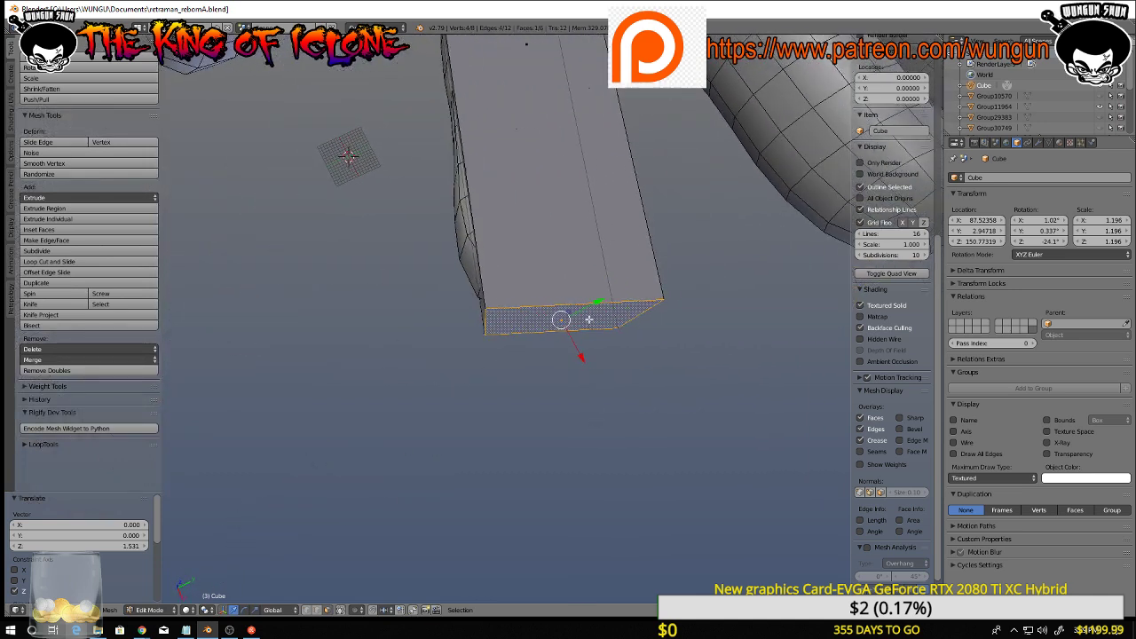
left_click_drag(565, 322, 521, 323)
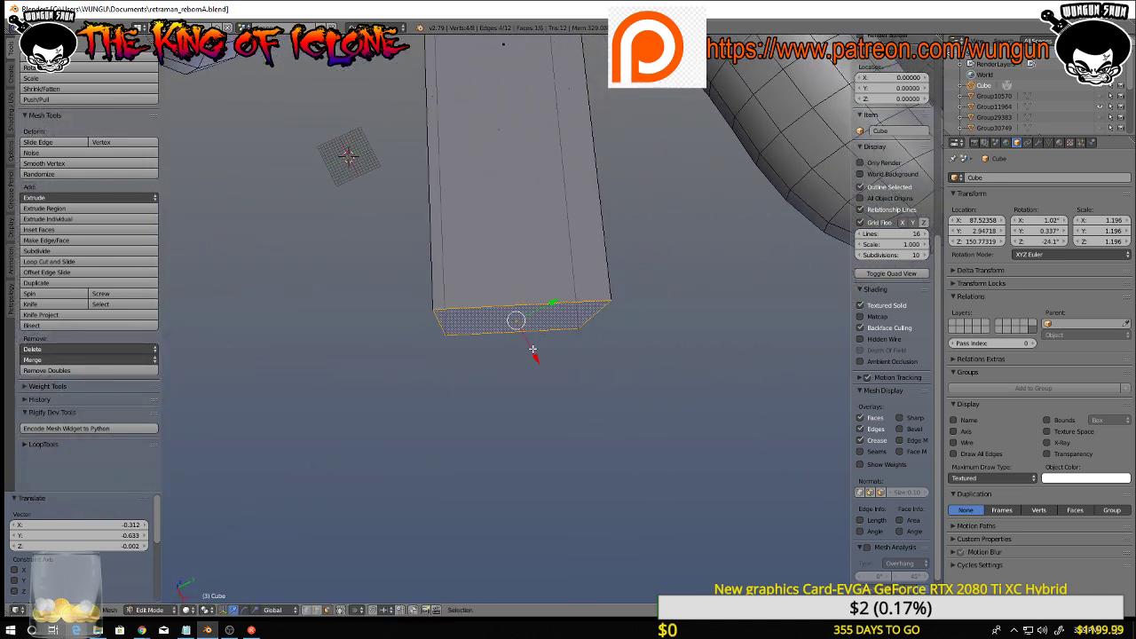
Try X-Ray display on the extended cube and on the hand, leaving it off for the cube
middle_click_drag(534, 350, 710, 340)
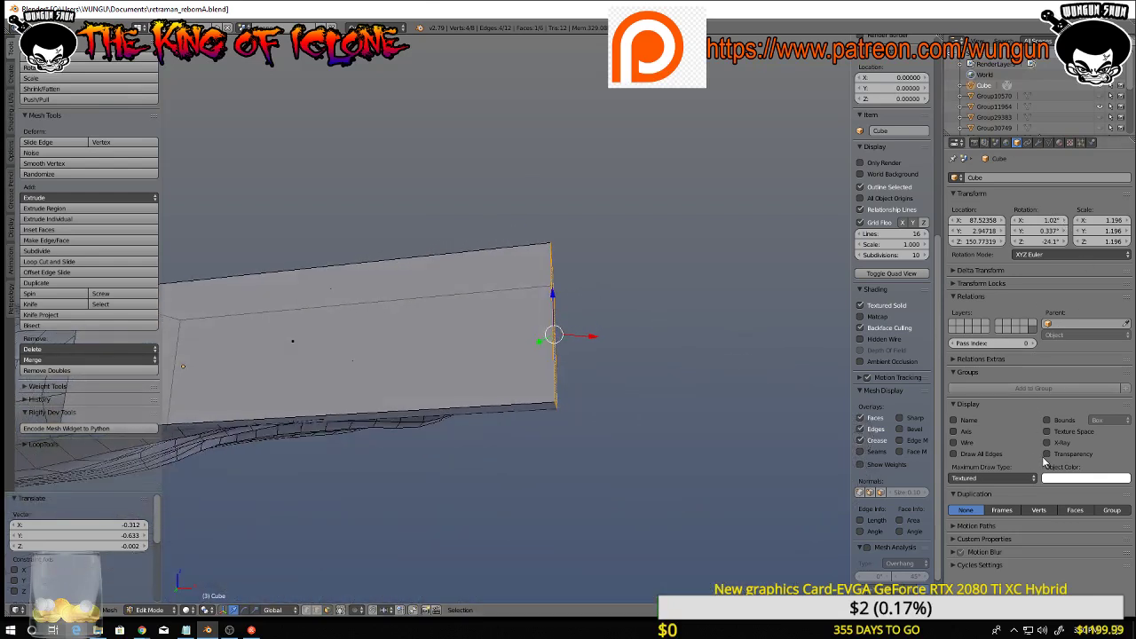
scroll(756, 368, "down", 4)
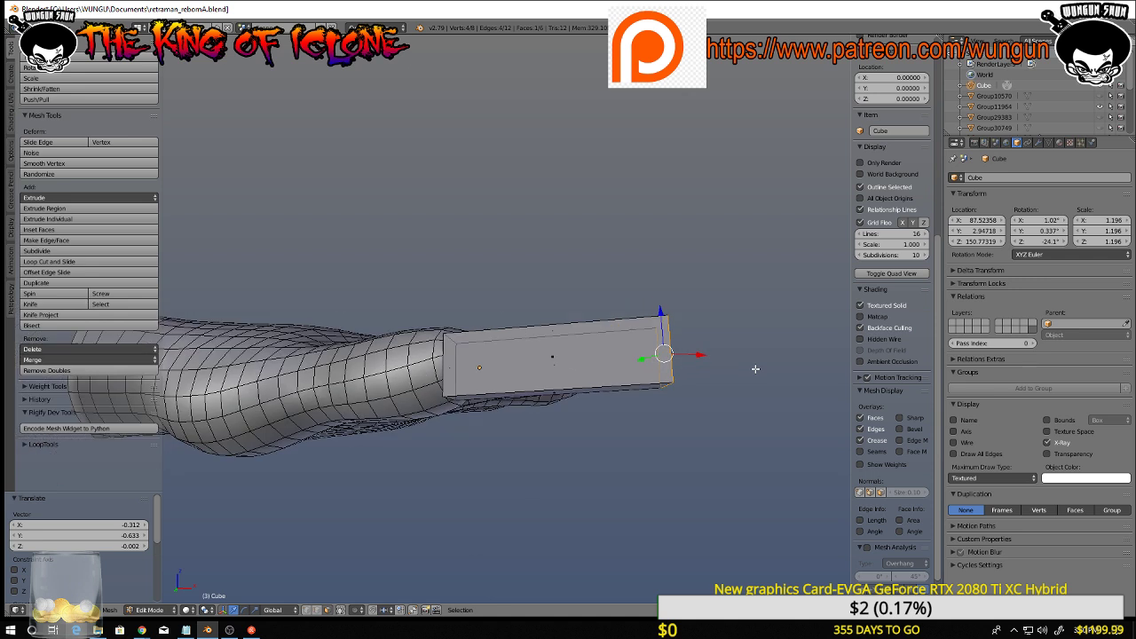
middle_click_drag(424, 359, 412, 375)
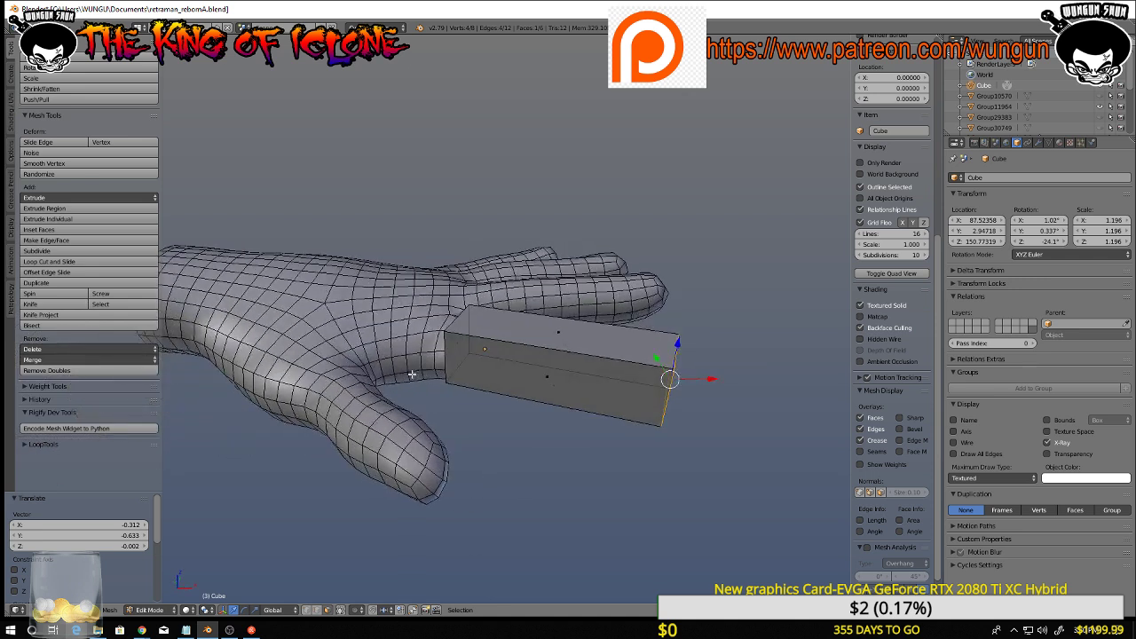
key("Tab")
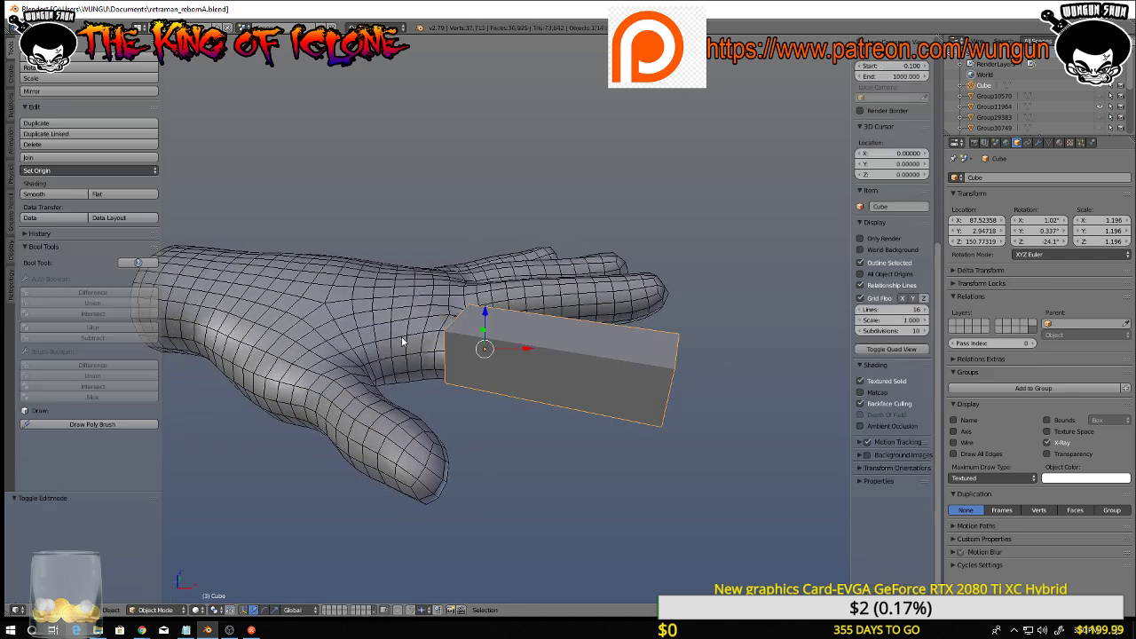
right_click(401, 337)
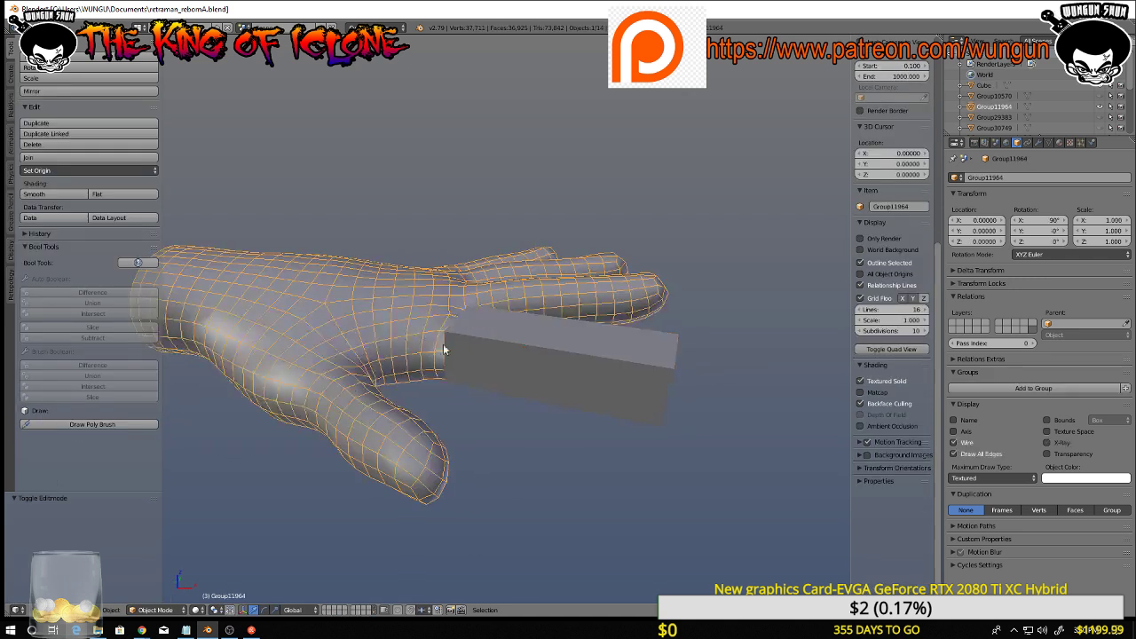
middle_click_drag(706, 432, 676, 410)
right_click(648, 389)
key("Tab")
left_click(1048, 444)
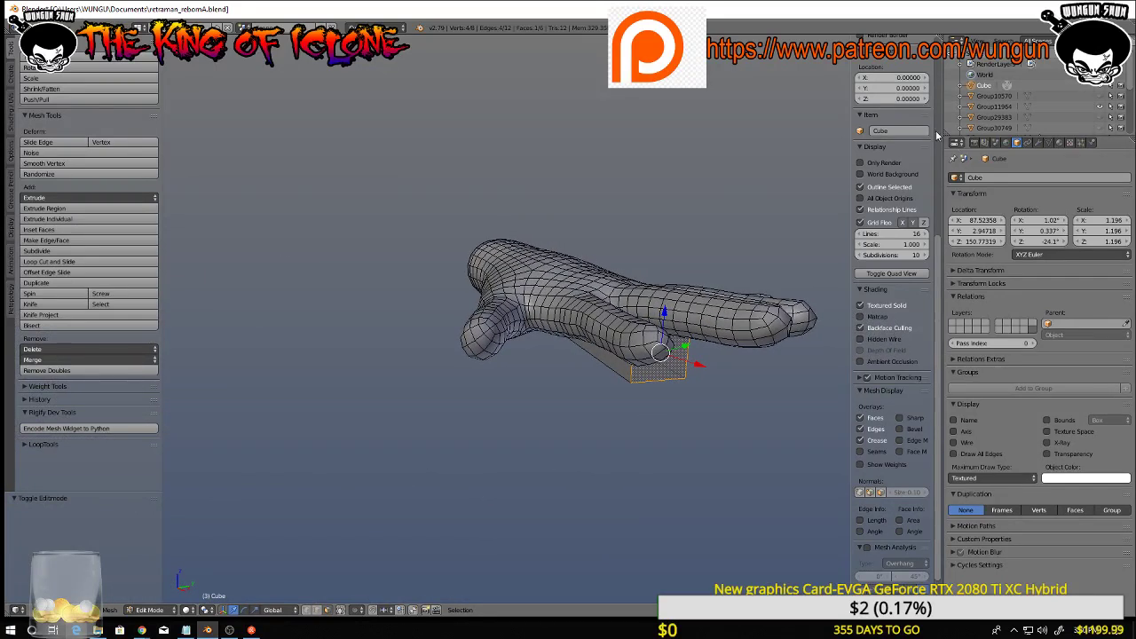
Turn off Backface Culling and enable Matcap shading in the viewport
scroll(886, 484, "down", 1)
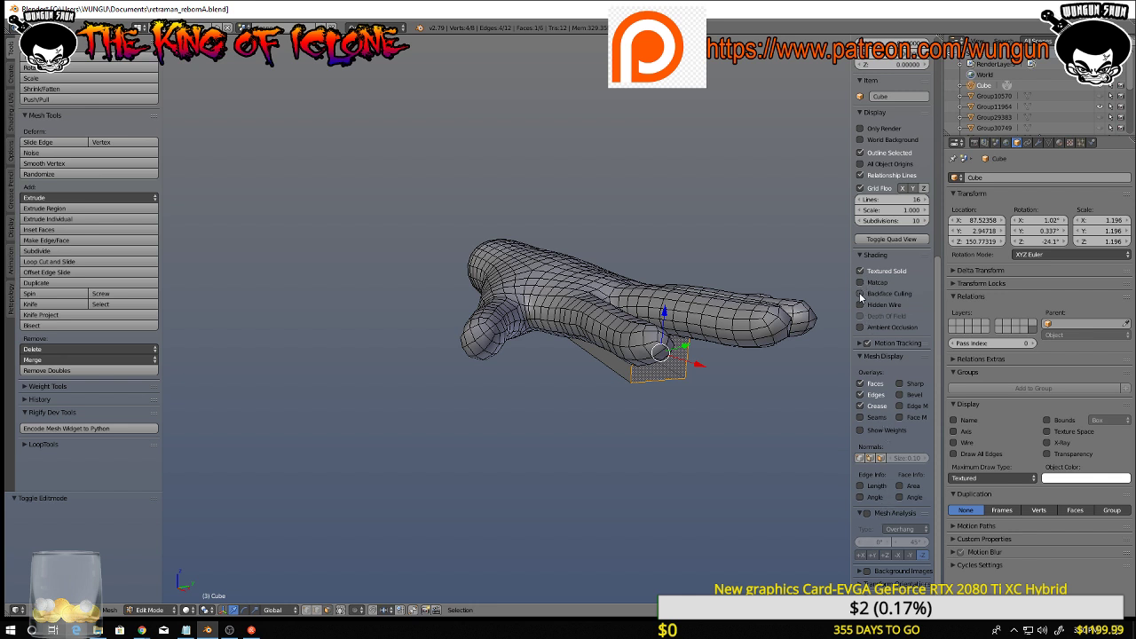
middle_click_drag(749, 314, 822, 311)
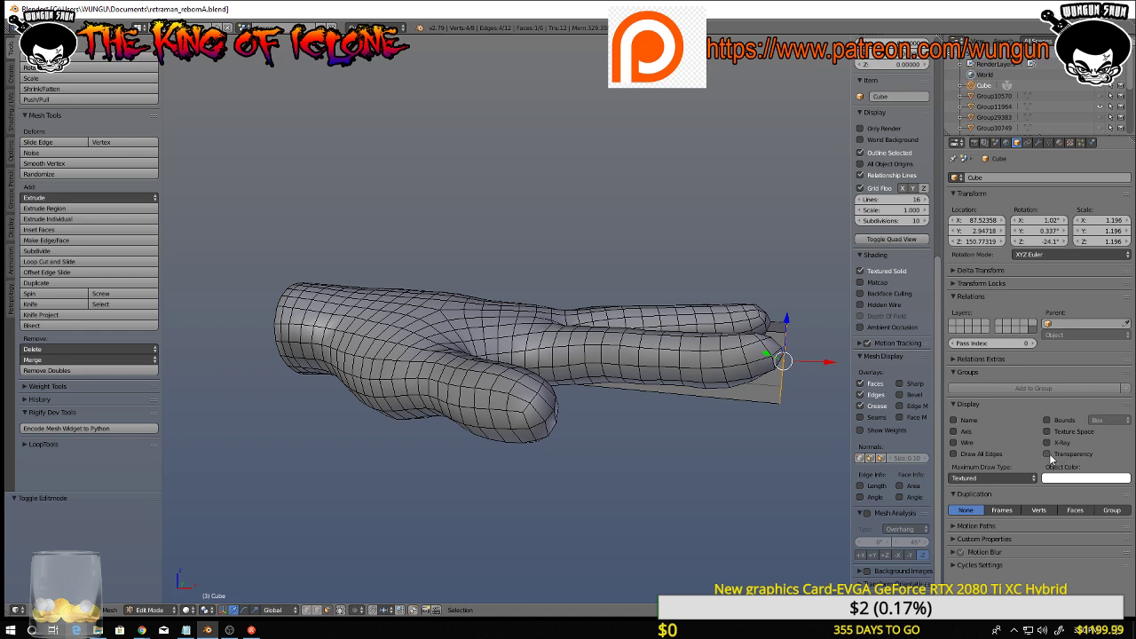
middle_click_drag(541, 389, 543, 435)
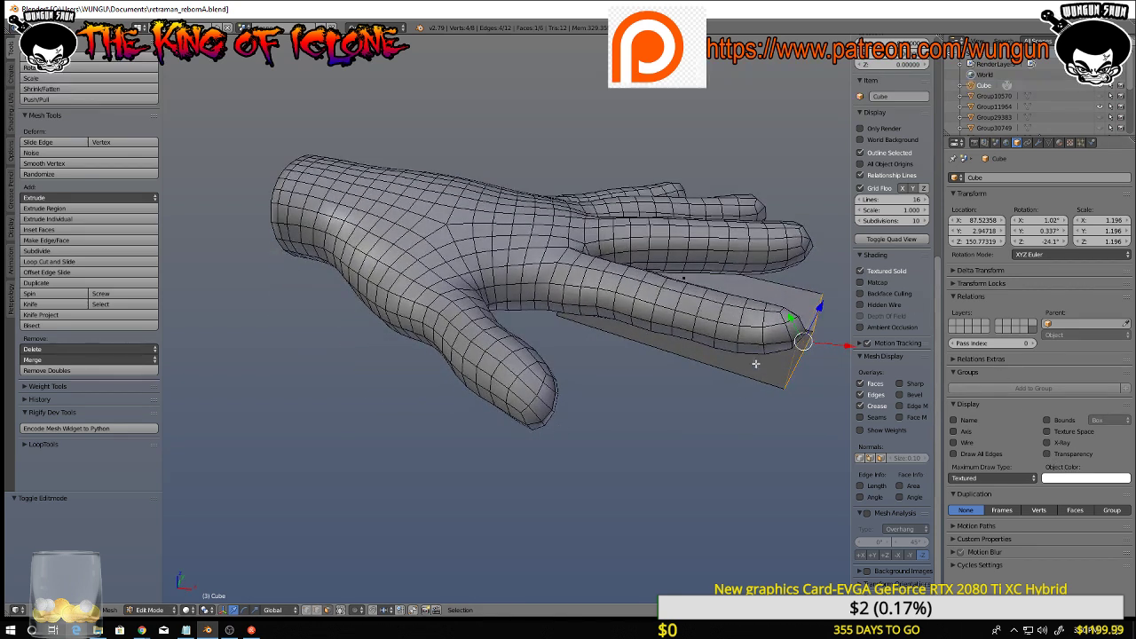
left_click(860, 283)
mouse_move(794, 294)
middle_mouse_down()
mouse_move(713, 354)
mouse_move(814, 274)
mouse_move(774, 183)
mouse_move(799, 285)
middle_mouse_up()
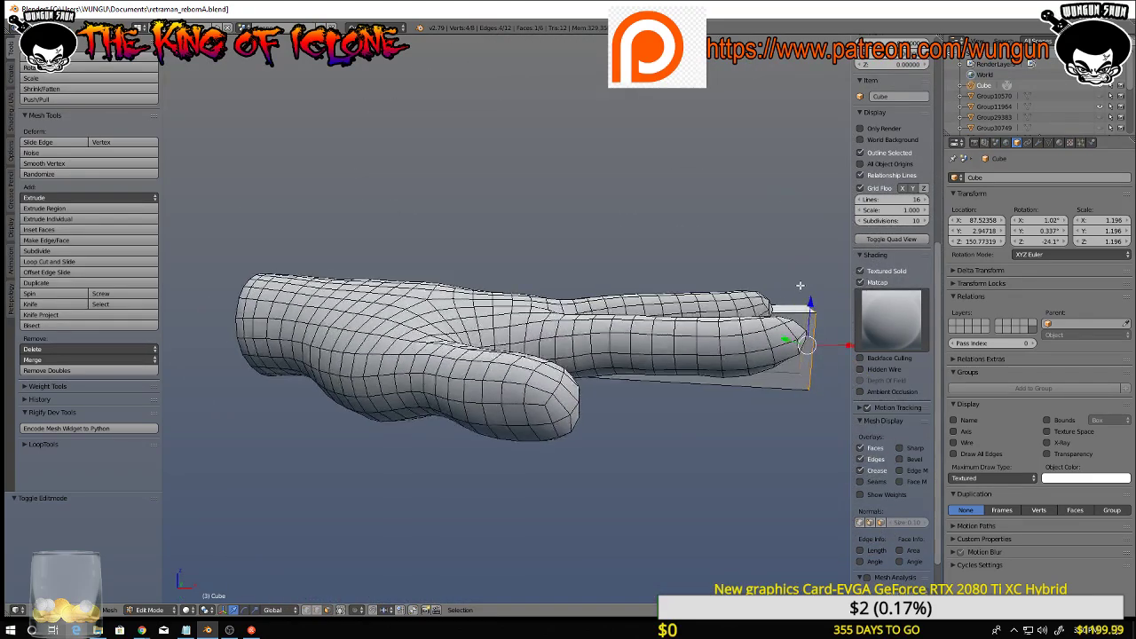
Return to Object Mode and turn off X-Ray display for the hand
key("Tab")
right_click(549, 347)
middle_click_drag(813, 367, 983, 433)
left_click(1047, 442)
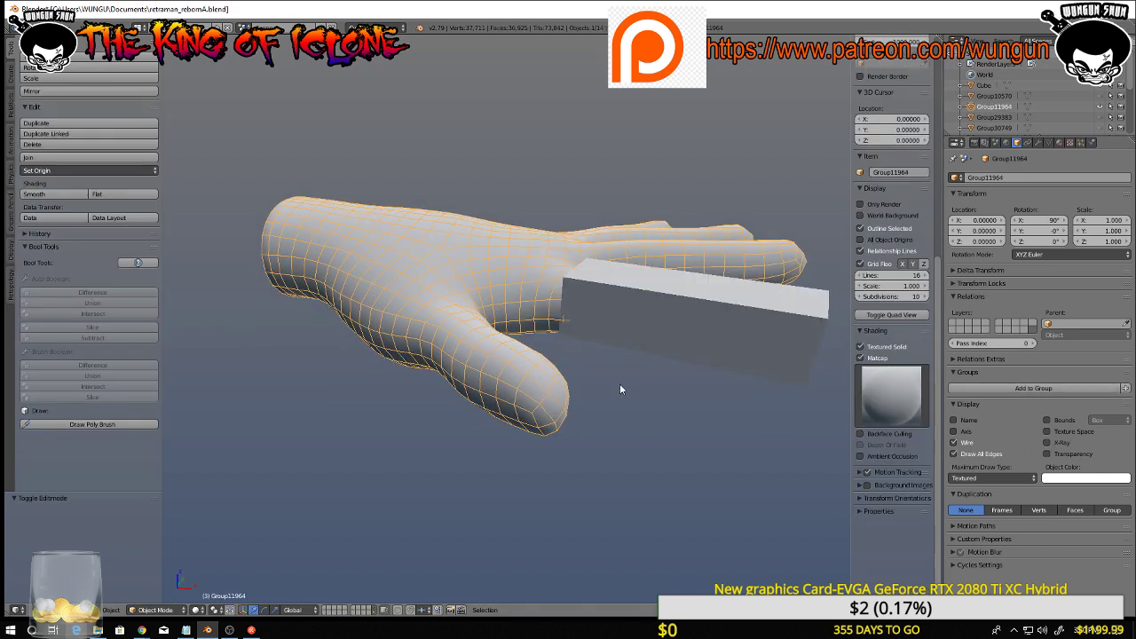
middle_click_drag(619, 384, 595, 380)
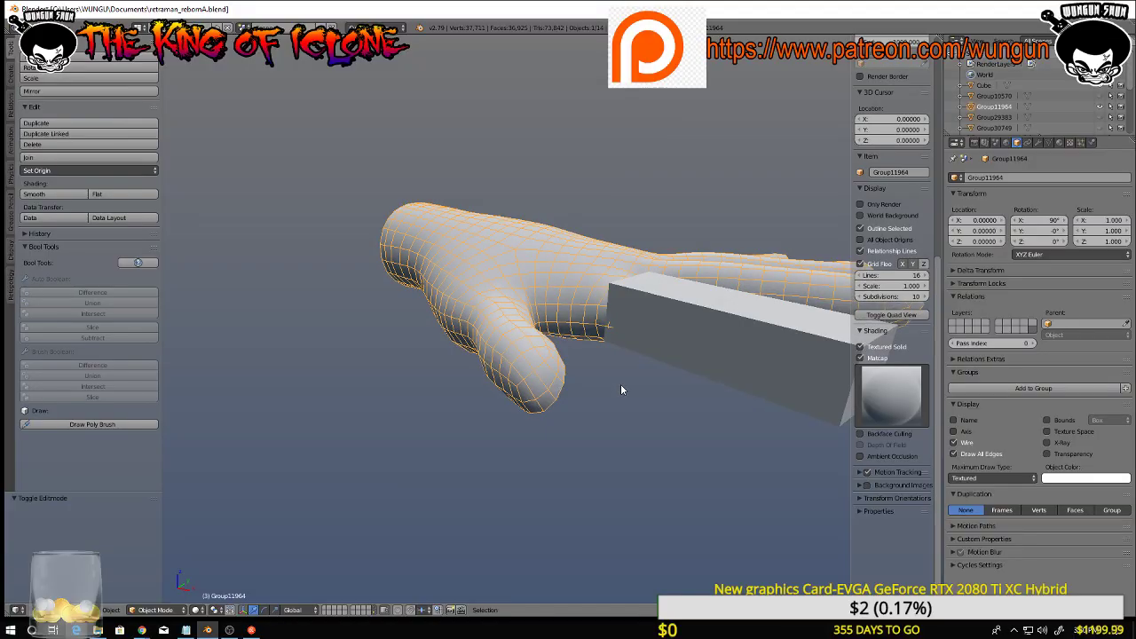
Switch the viewport to wireframe and reopen the box around the index finger for mesh editing
key("z")
middle_click_drag(640, 383, 525, 322)
scroll(584, 367, "up", 3)
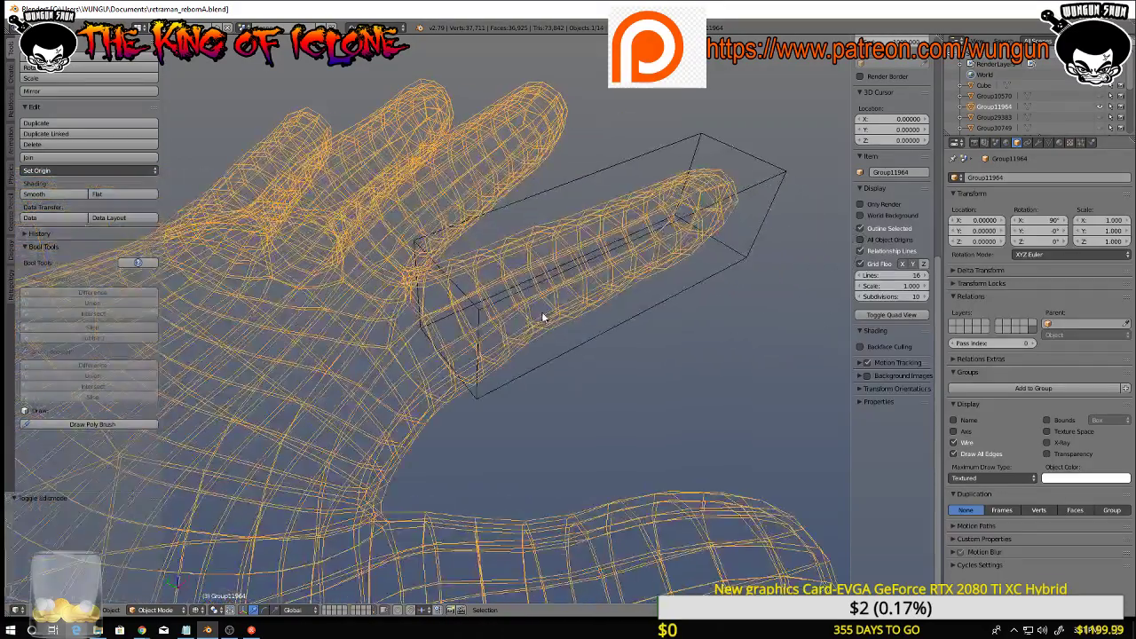
right_click(570, 343)
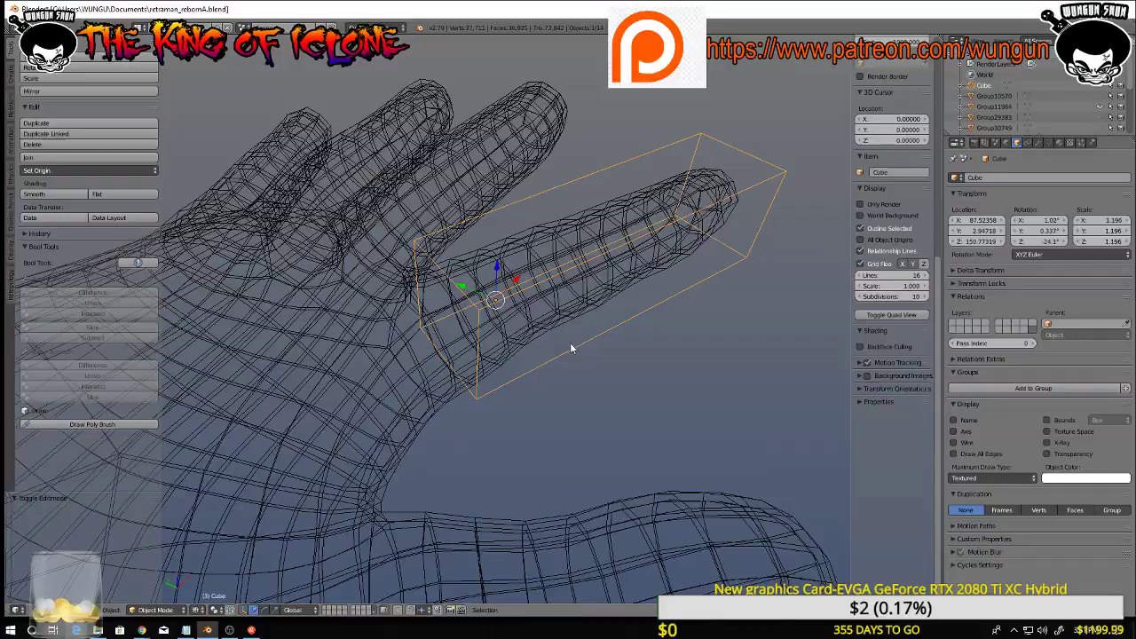
key("Tab")
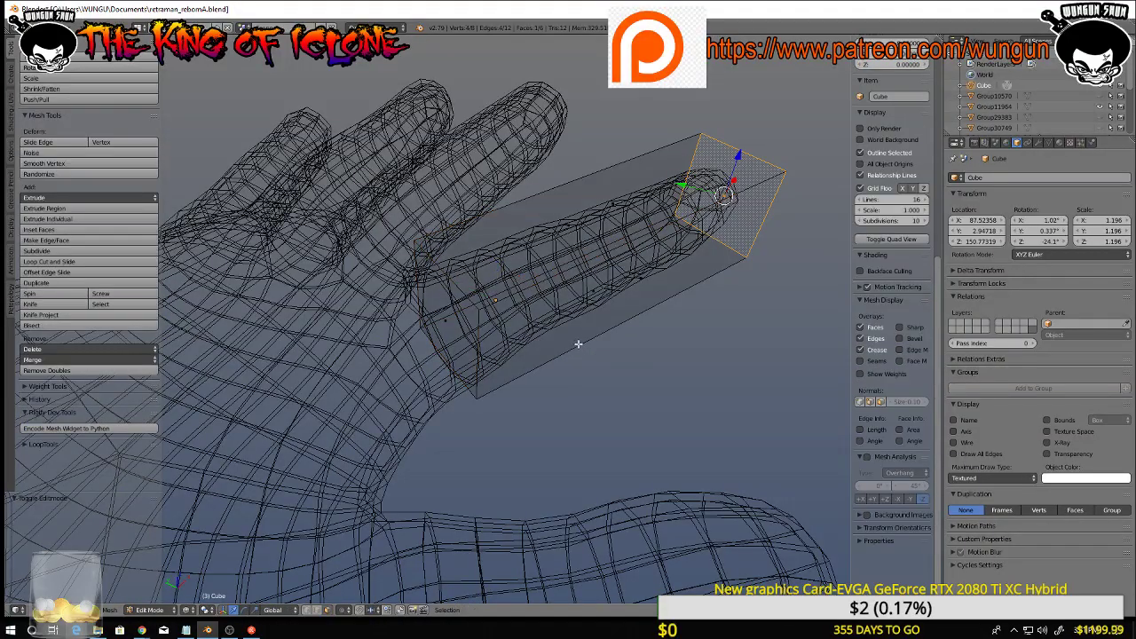
Add two loop cuts across the box around the index finger, one near mid-length and one closer to the knuckle
middle_click_drag(581, 355, 575, 321)
mouse_move(621, 291)
middle_mouse_down()
mouse_move(612, 307)
mouse_move(593, 308)
mouse_move(603, 304)
middle_mouse_up()
key("ctrl+r")
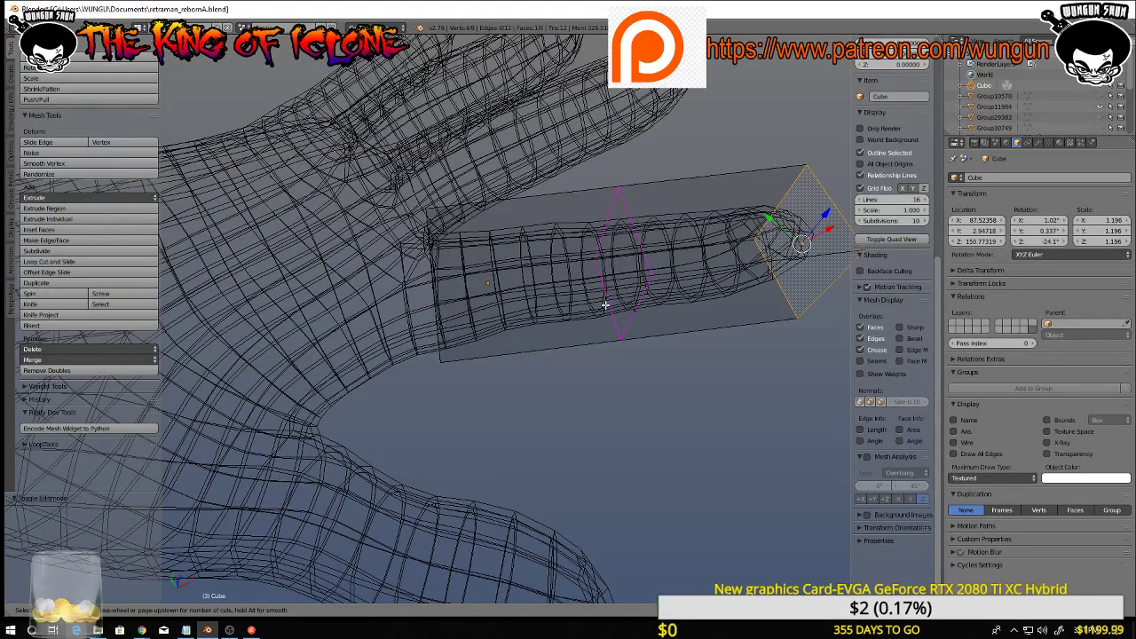
left_click(605, 305)
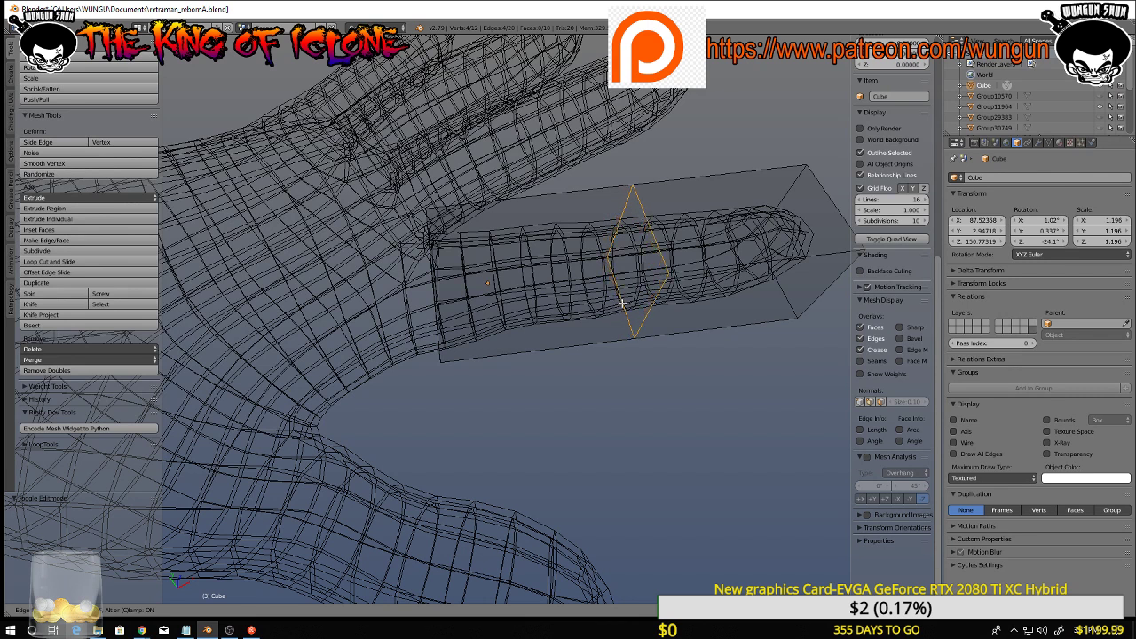
left_click(622, 303)
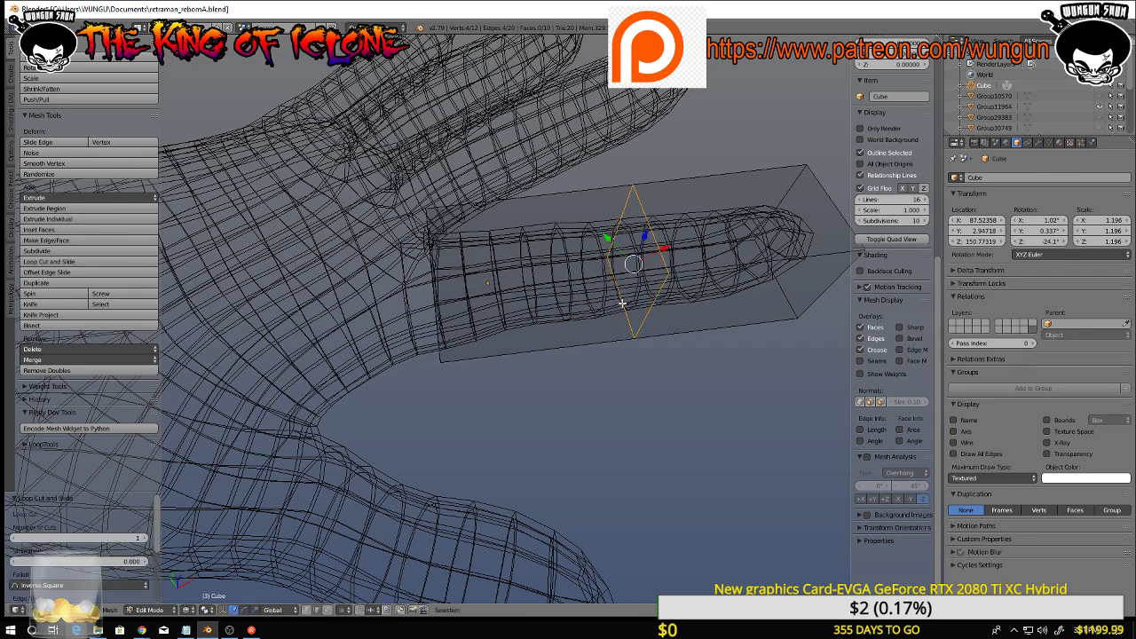
key("ctrl+r")
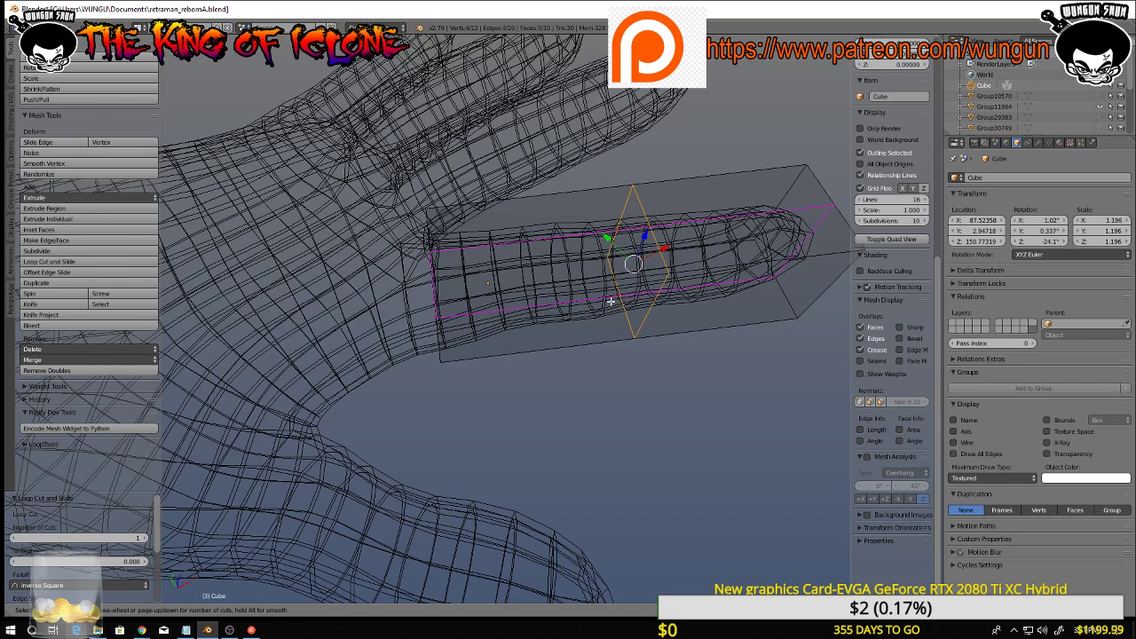
left_click(602, 279)
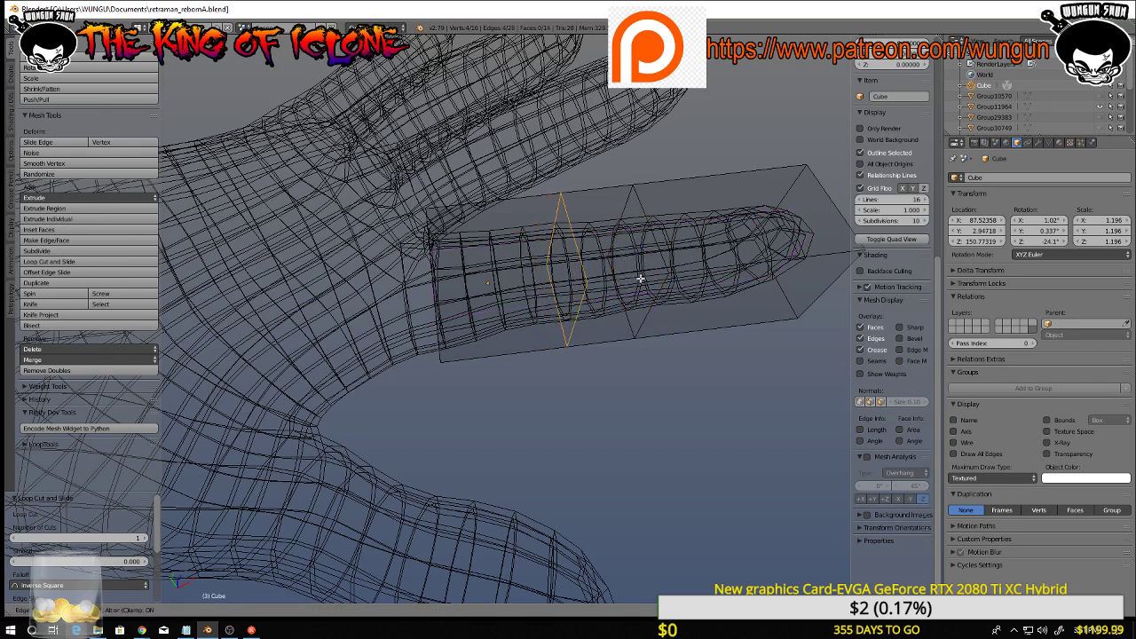
left_click(638, 280)
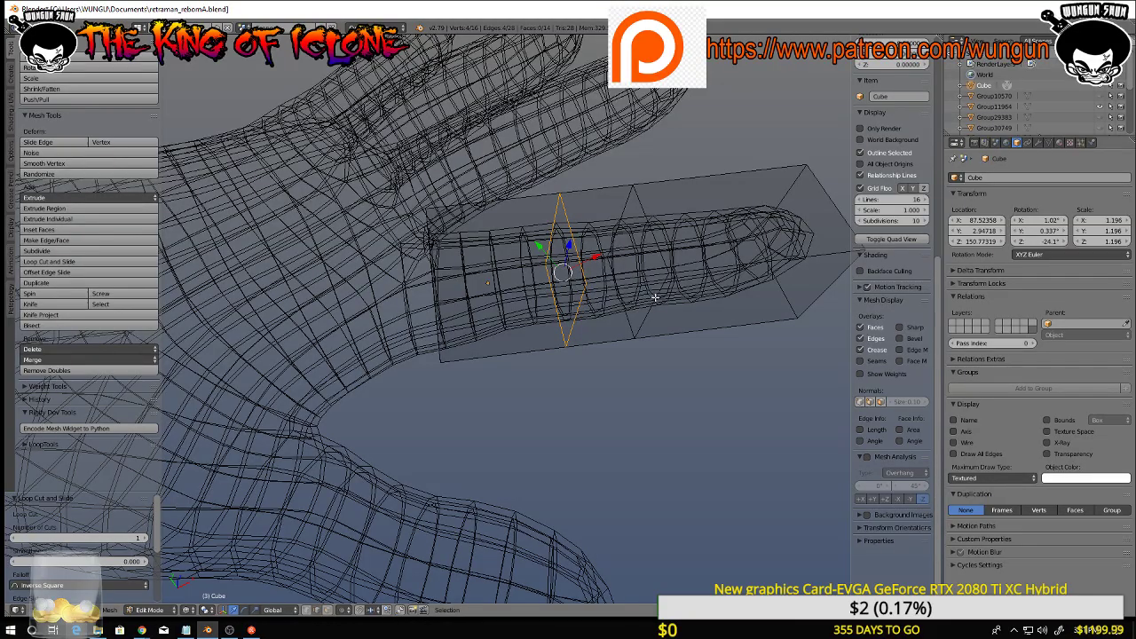
Undo the two loop cuts on the box
middle_click_drag(657, 297, 618, 293)
key("ctrl+z")
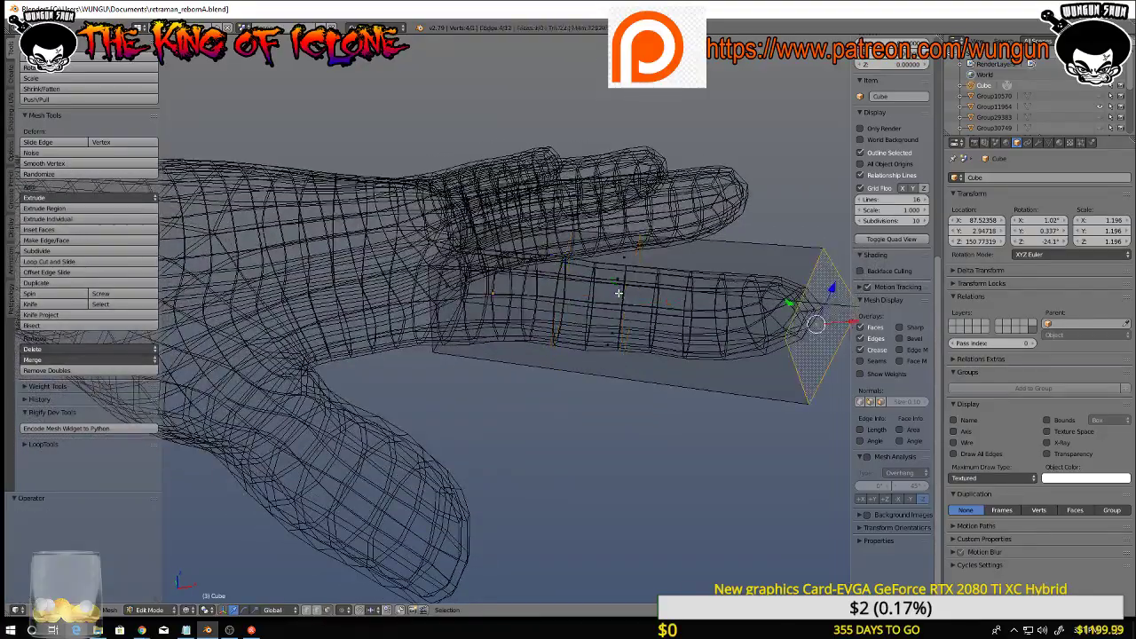
middle_click_drag(625, 300, 661, 317)
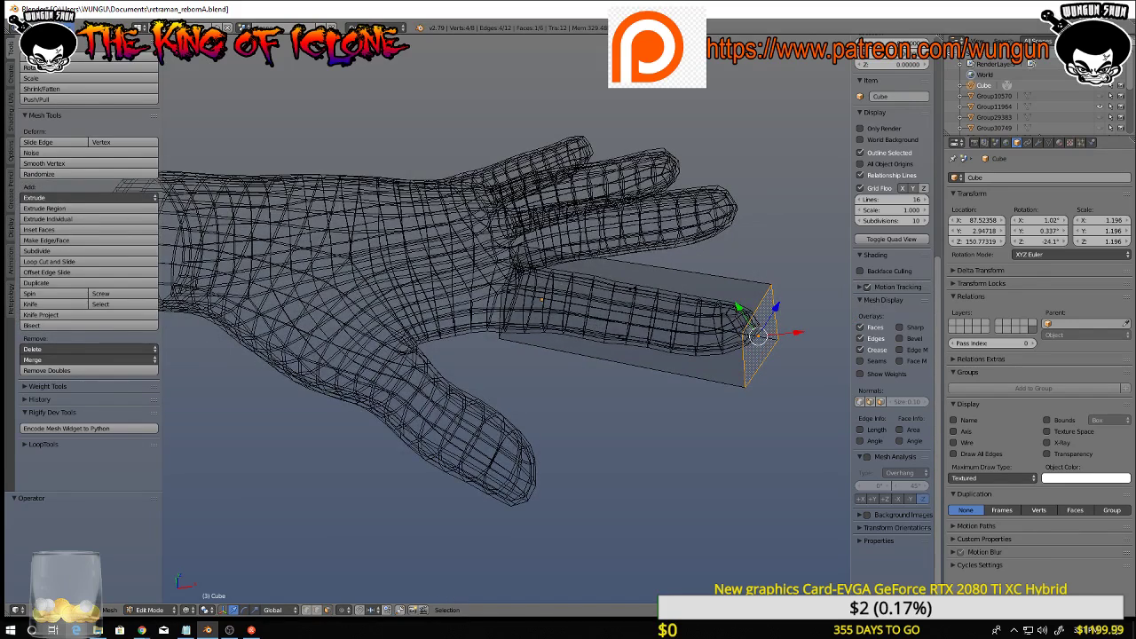
left_click(33, 27)
left_click(54, 145)
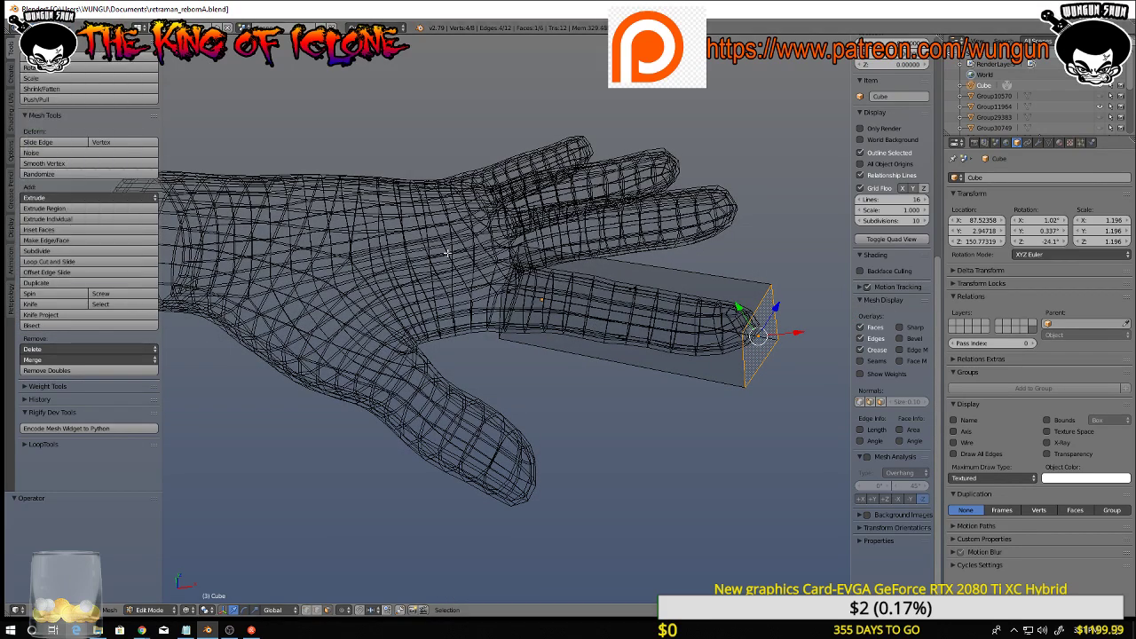
Try deleting one long face from the box around the index finger, and undo the deletion
middle_click_drag(536, 327, 632, 309)
right_click(638, 303)
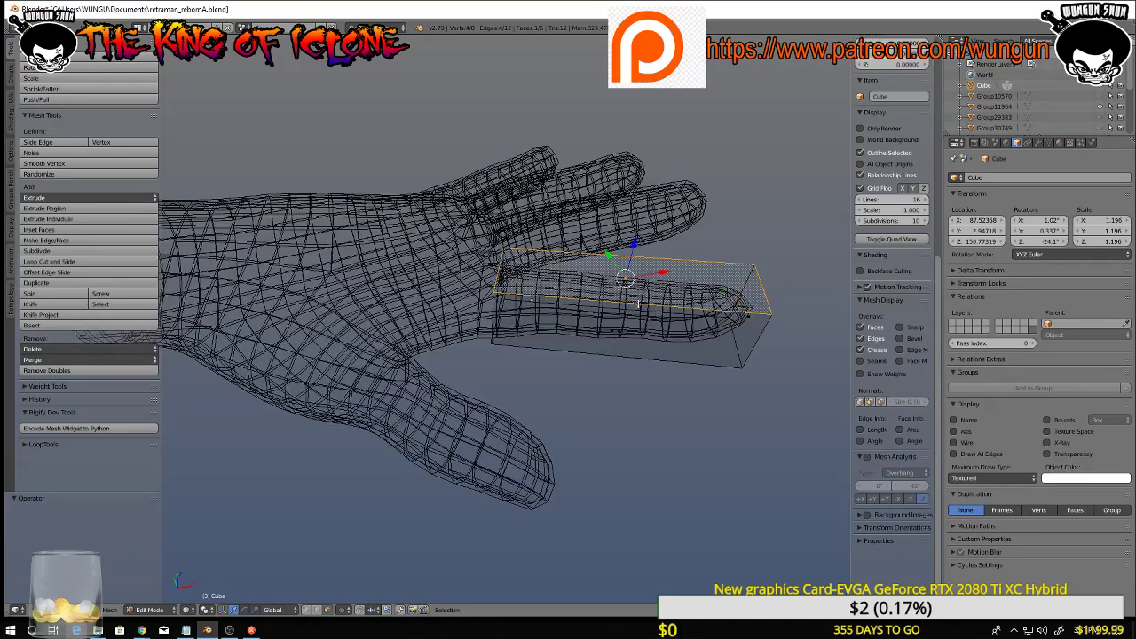
key("a")
key("a")
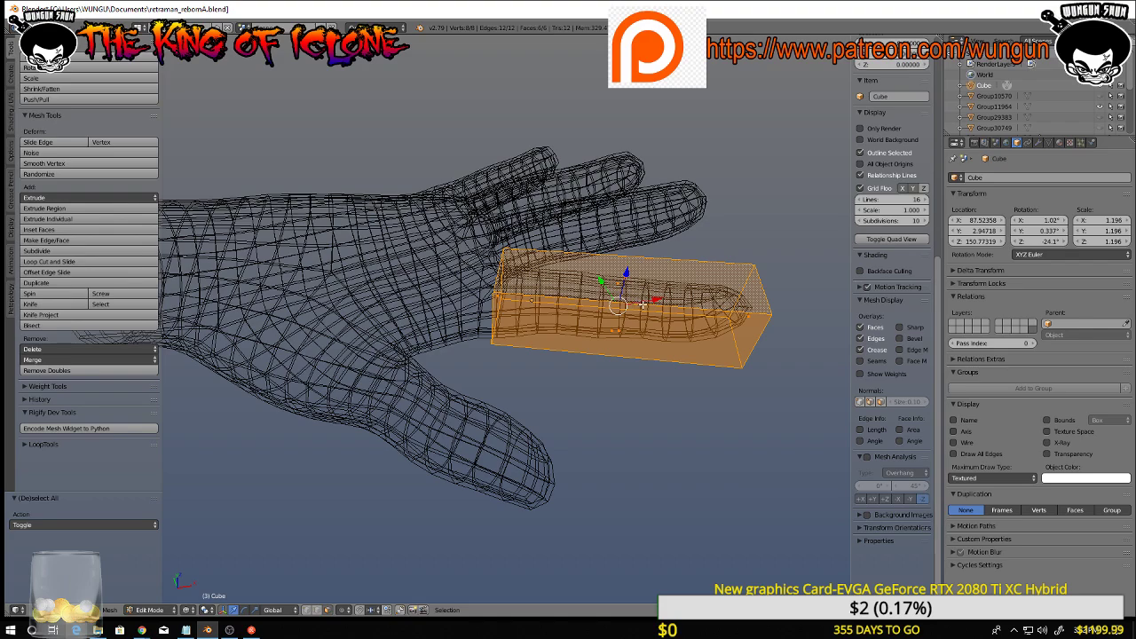
middle_click_drag(643, 304, 658, 330)
right_click(642, 318)
key("x")
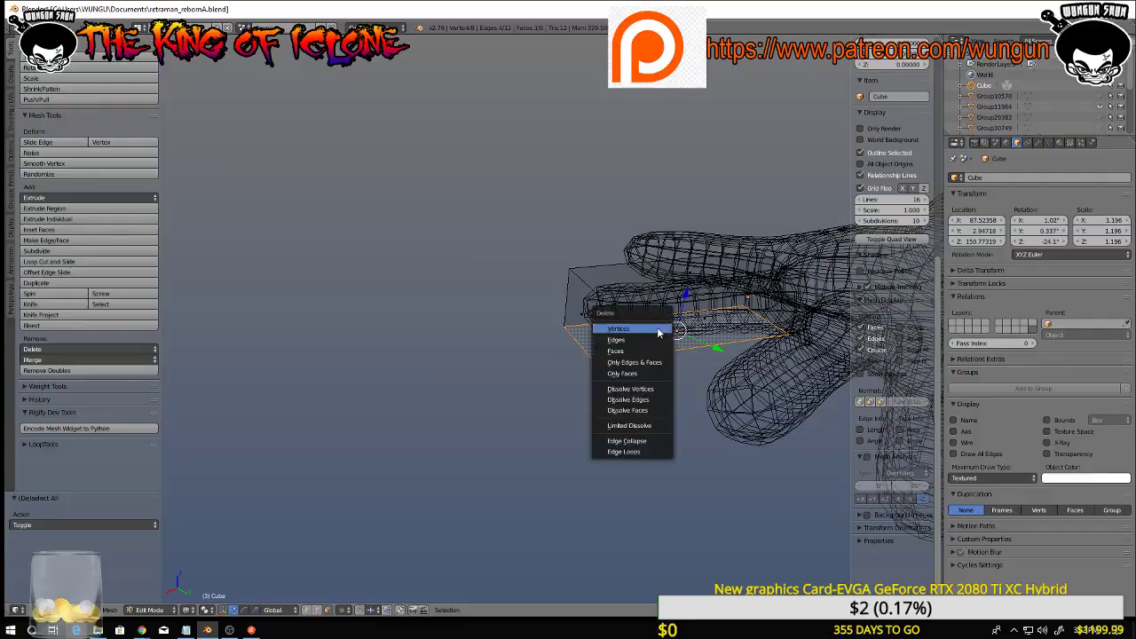
left_click(665, 326)
middle_click_drag(673, 318, 849, 337)
key("ctrl+z")
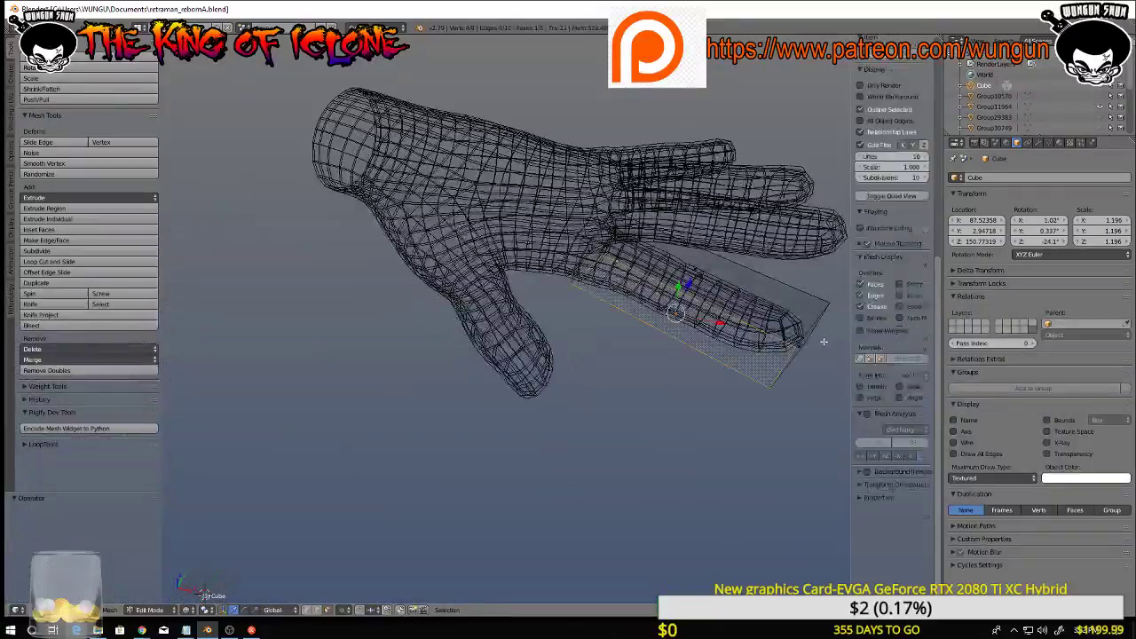
Switch to solid shading and try deleting the box's fingertip-end face together with an adjoining long side face
middle_click_drag(803, 302, 837, 252)
key("z")
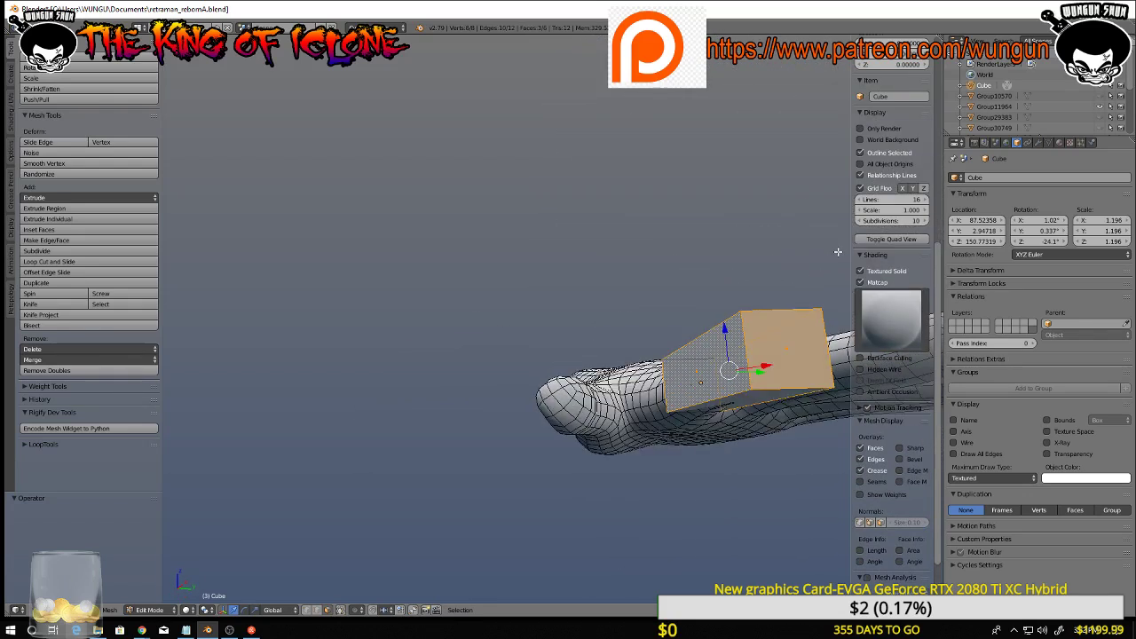
right_click(765, 396, "shift")
right_click(765, 396)
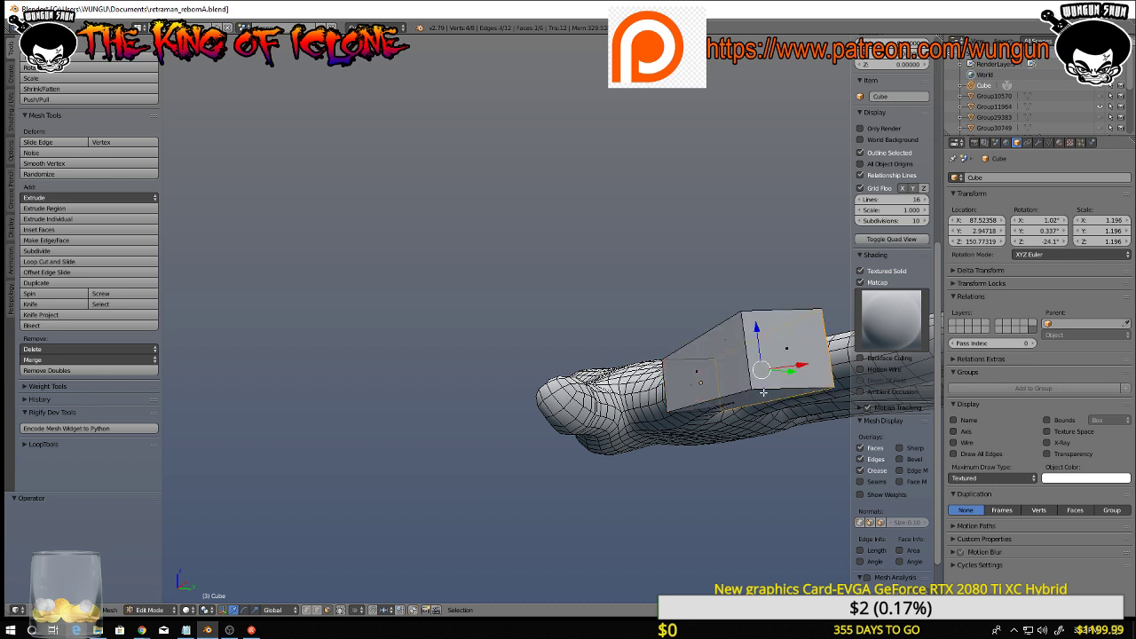
mouse_move(765, 396)
middle_mouse_down()
mouse_move(773, 369)
mouse_move(768, 415)
mouse_move(773, 388)
middle_mouse_up()
key("a")
right_click(774, 371)
right_click(768, 416, "shift")
key("x")
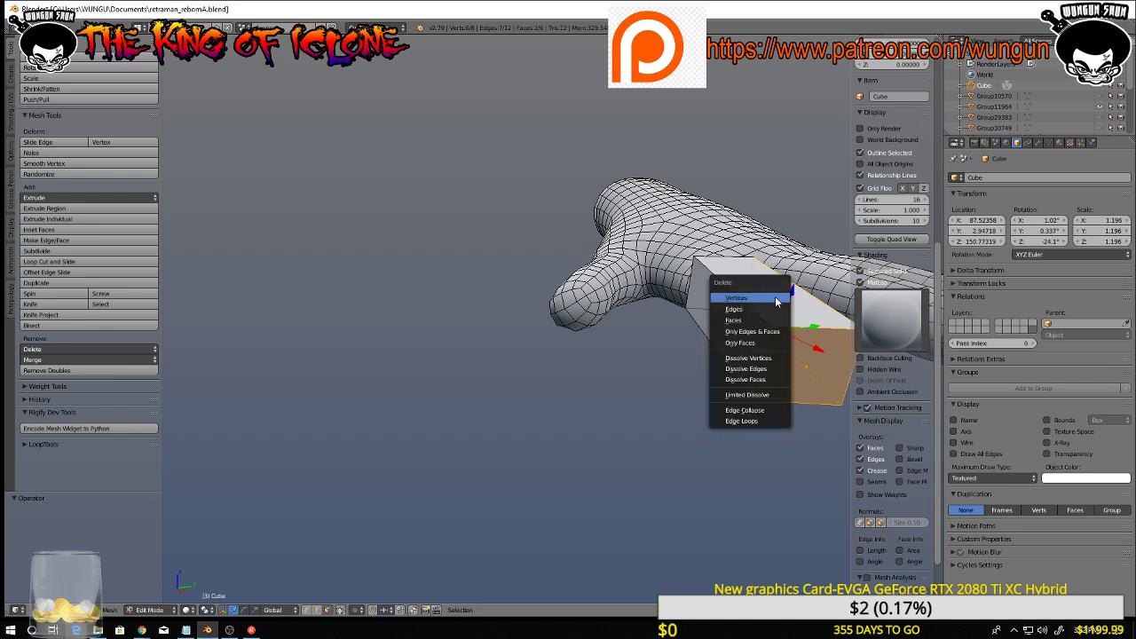
left_click(785, 307)
middle_click_drag(785, 307, 781, 295)
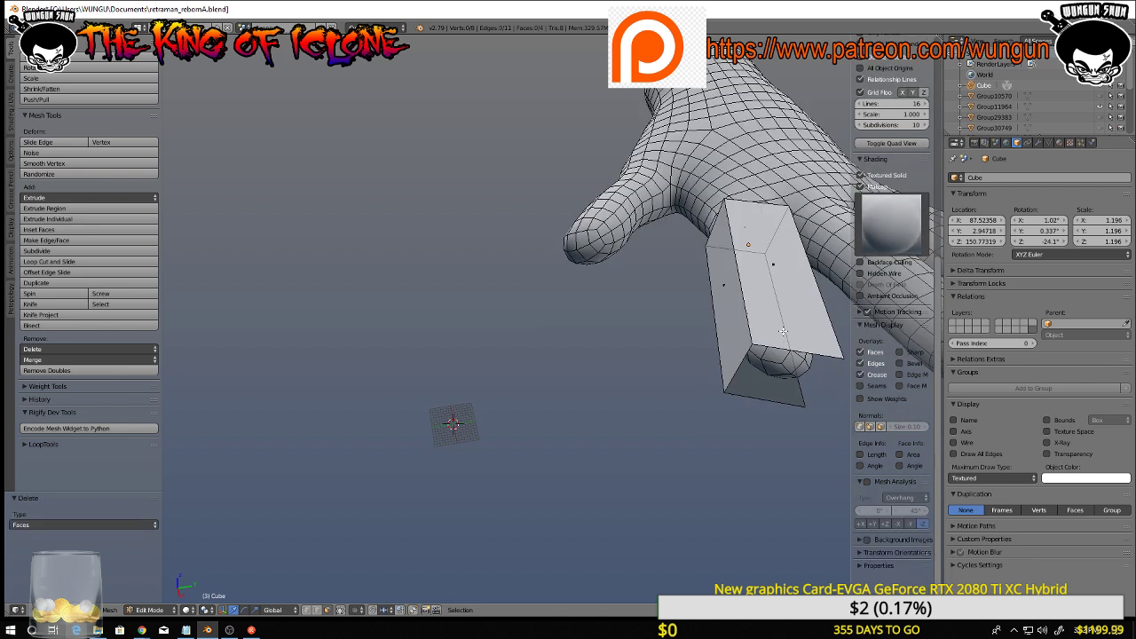
Try deleting another long face of the opened box to expose more of the index finger
right_click(781, 293)
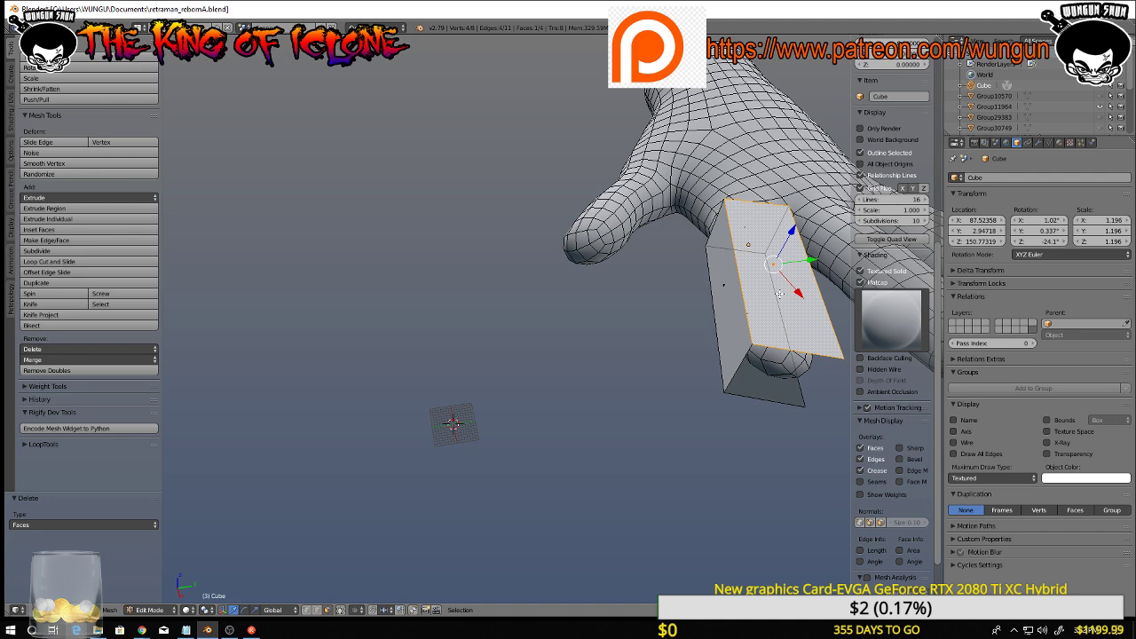
key("x")
left_click(781, 299)
middle_click_drag(781, 299, 51, 399)
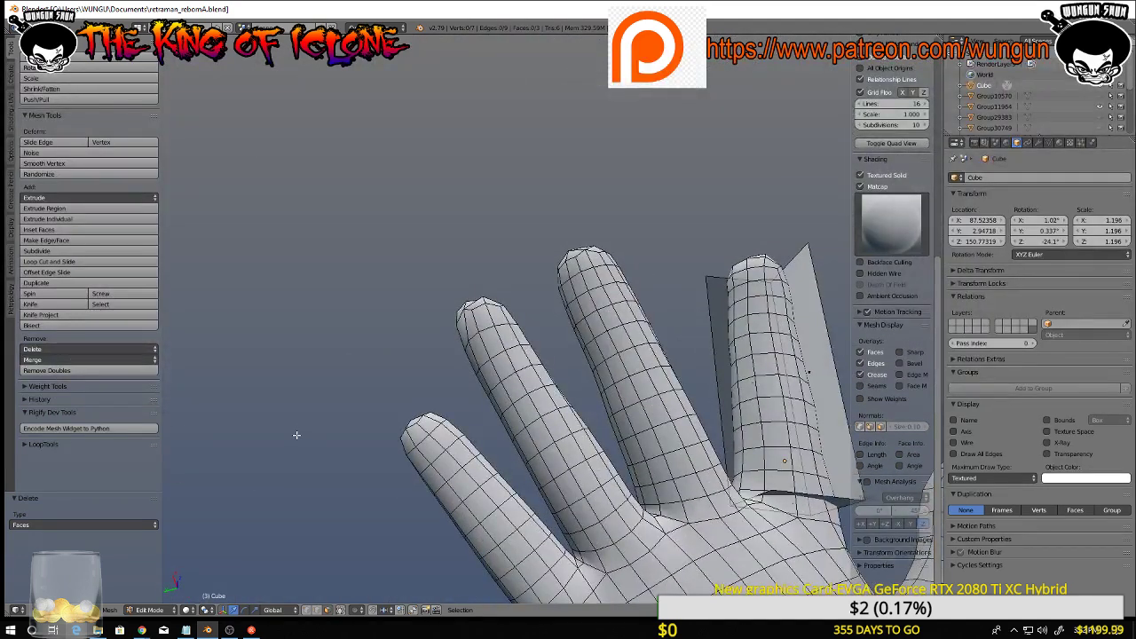
middle_click_drag(410, 394, 376, 362)
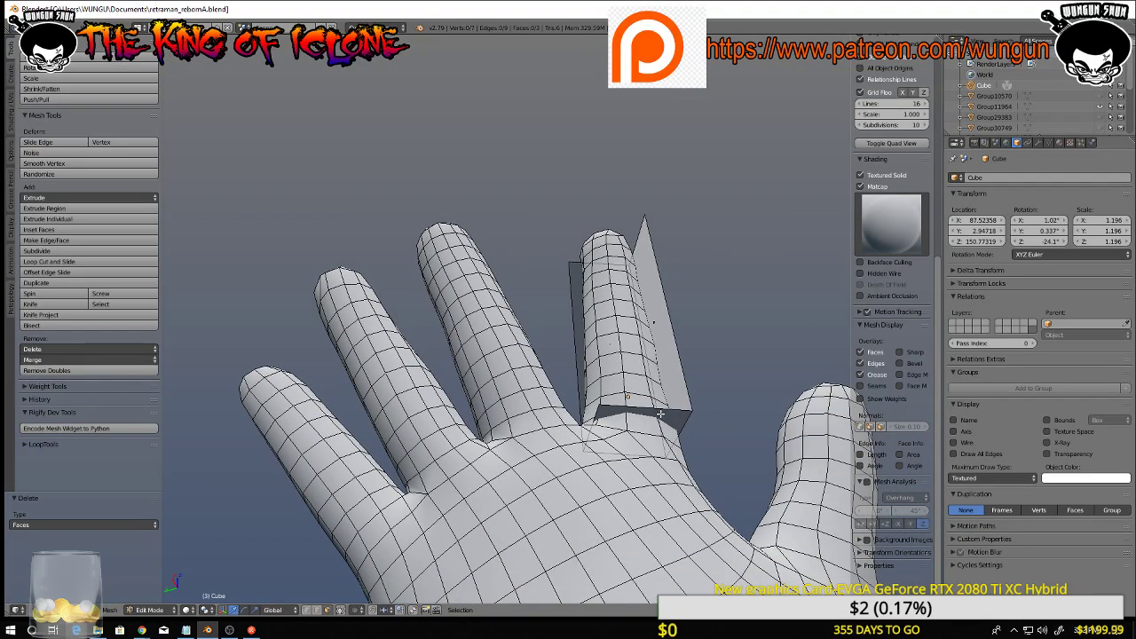
Undo the face deletions to restore the complete box around the index finger
key("ctrl+z")
key("ctrl+z")
key("ctrl+z")
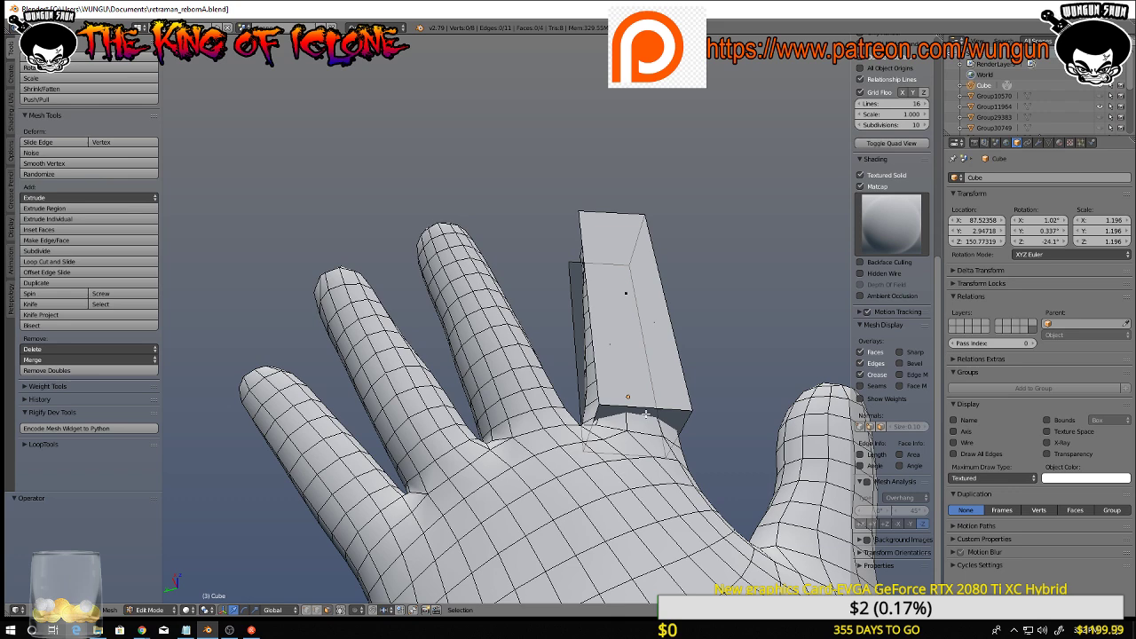
mouse_move(606, 410)
middle_mouse_down()
mouse_move(688, 400)
mouse_move(616, 403)
middle_mouse_up()
key("ctrl+z")
Delete the box's end face at the knuckle, where the finger meets the palm
right_click(624, 398)
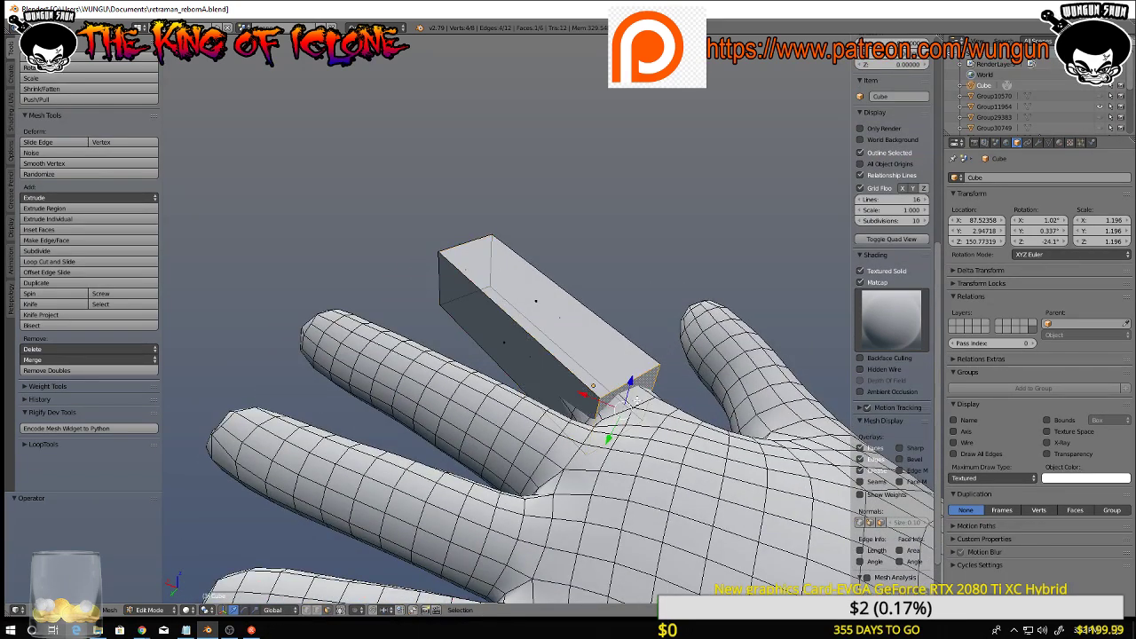
key("x")
left_click(613, 401)
middle_click_drag(613, 400, 642, 337)
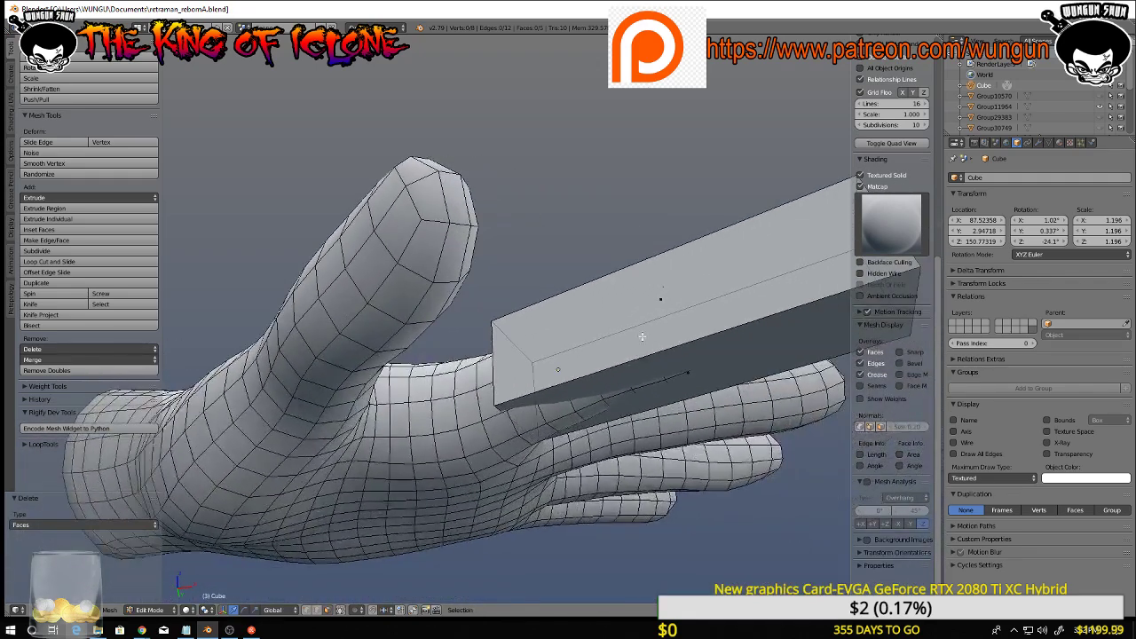
Delete the long underside face of the box around the index finger
right_click(727, 352)
middle_click_drag(726, 351, 712, 315)
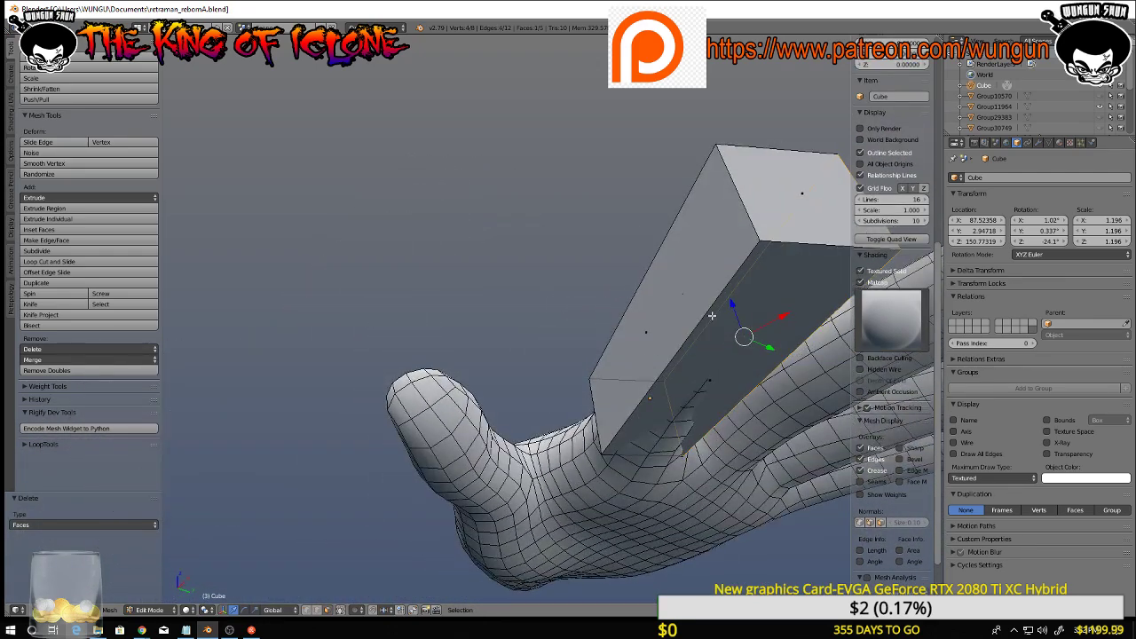
middle_click_drag(722, 363, 721, 373)
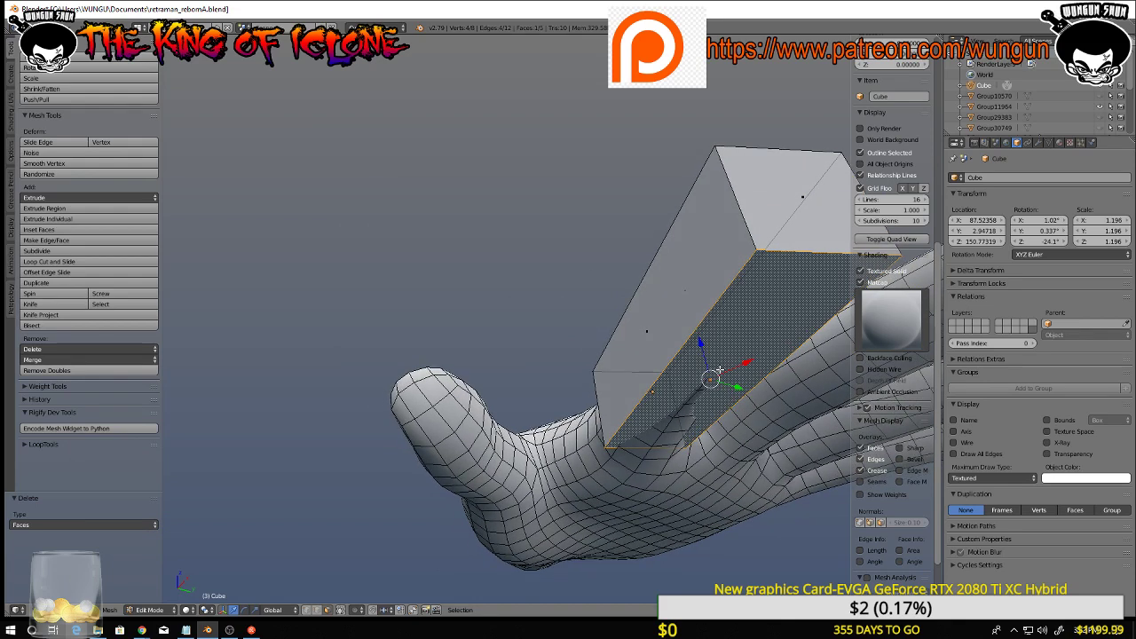
key("x")
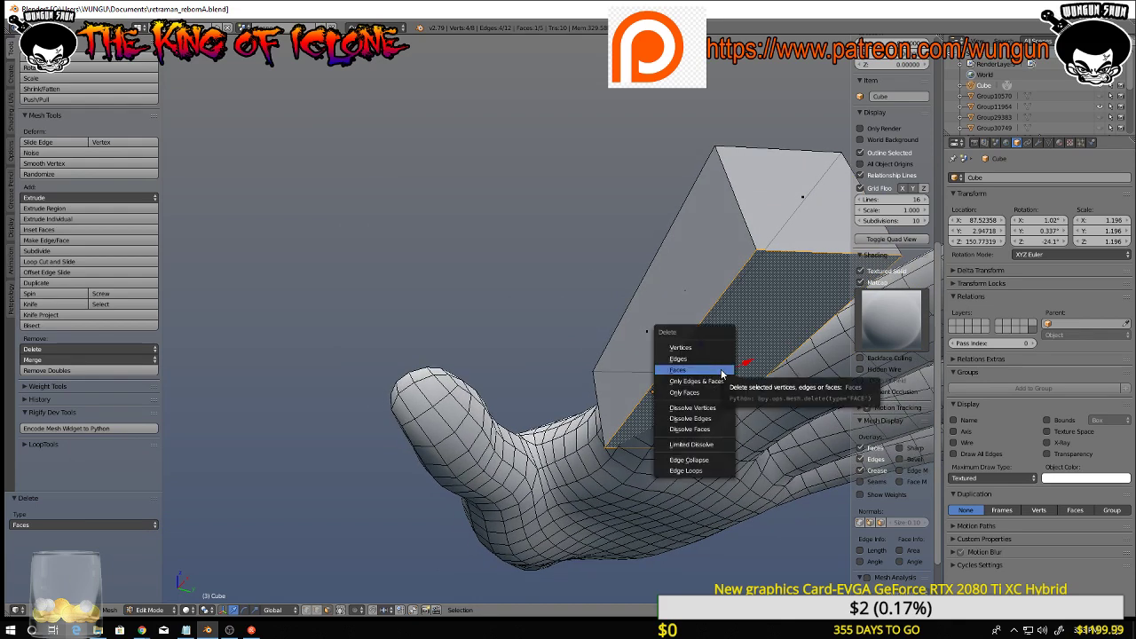
left_click(721, 371)
middle_click_drag(721, 371, 526, 429)
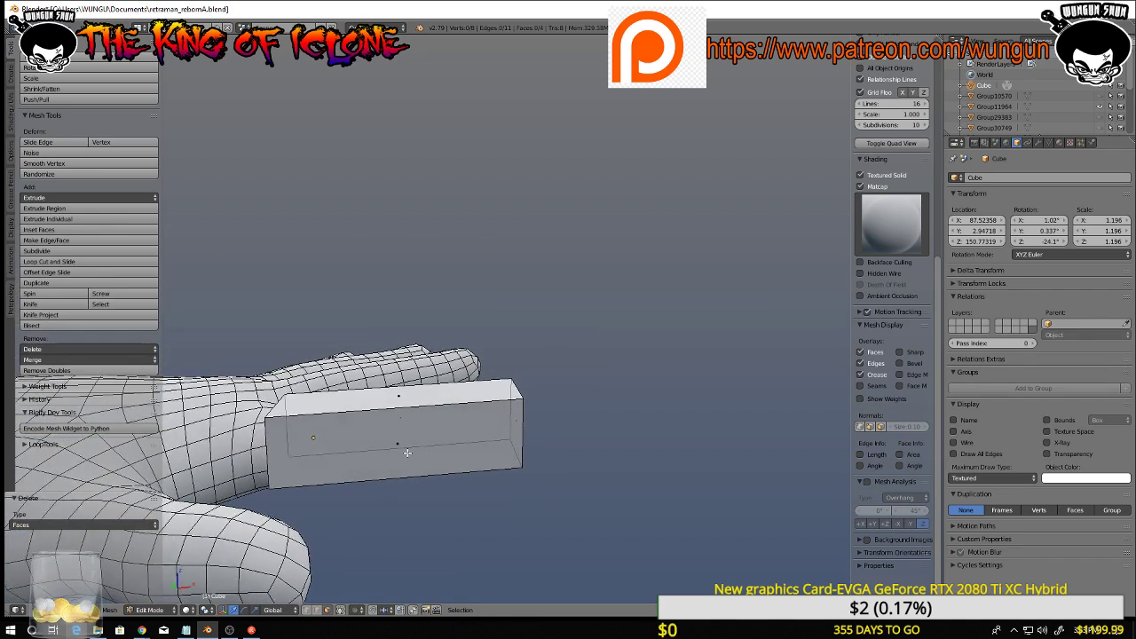
Switch to wireframe and add two loop cuts across the opened box, one near mid-length and one closer to the knuckle
key("z")
mouse_move(398, 456)
middle_mouse_down()
mouse_move(399, 489)
mouse_move(414, 500)
mouse_move(489, 504)
mouse_move(467, 517)
middle_mouse_up()
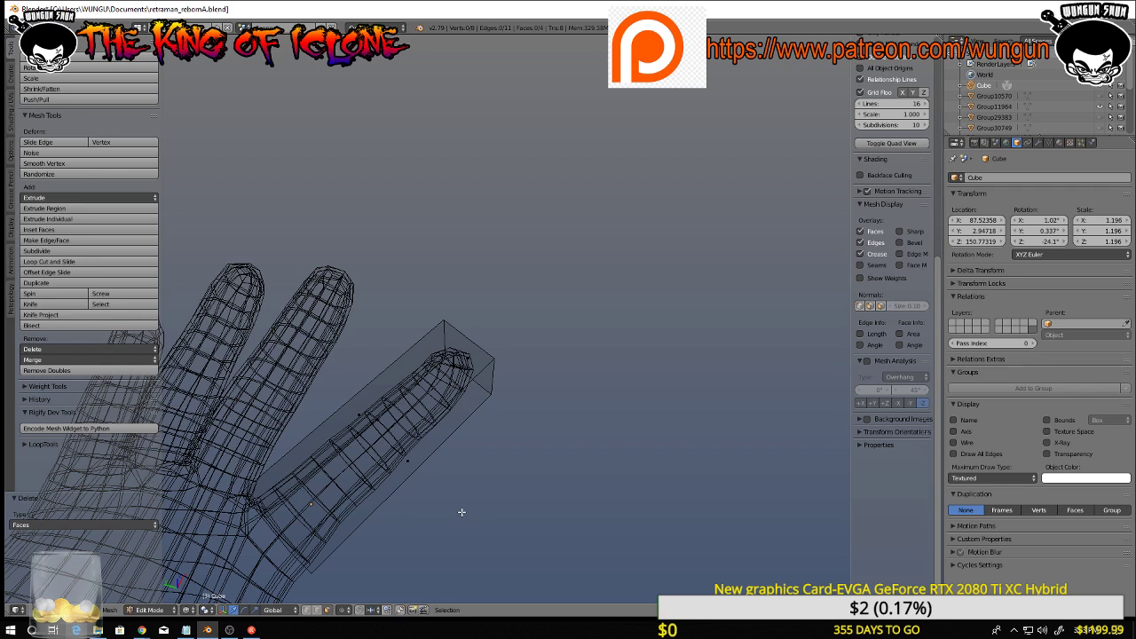
key("ctrl+r")
left_click(385, 442)
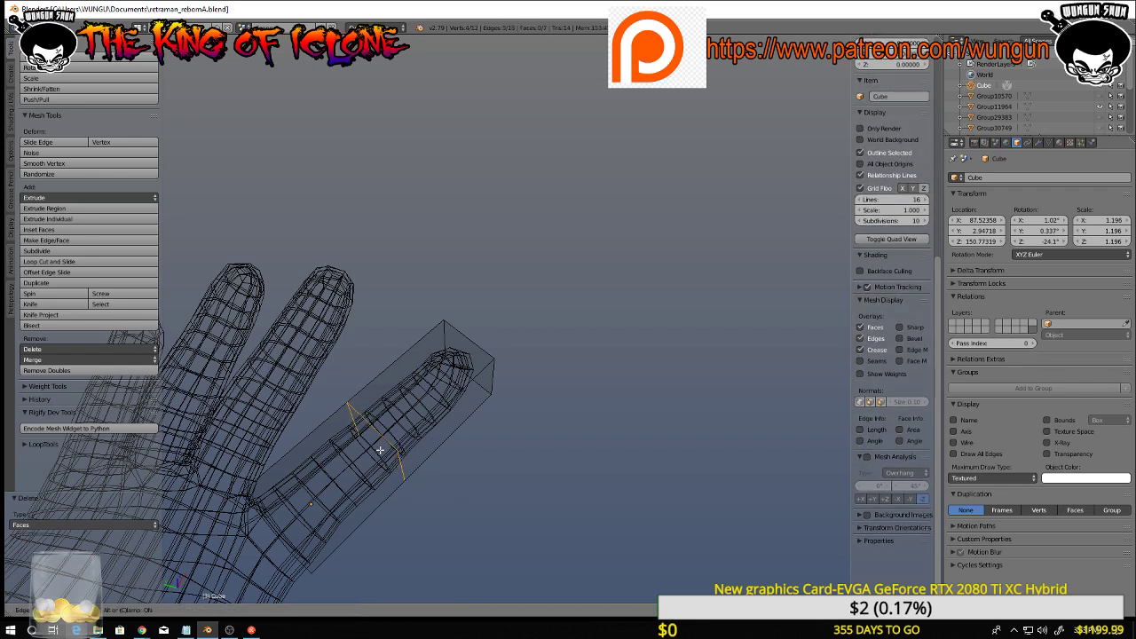
left_click(379, 449)
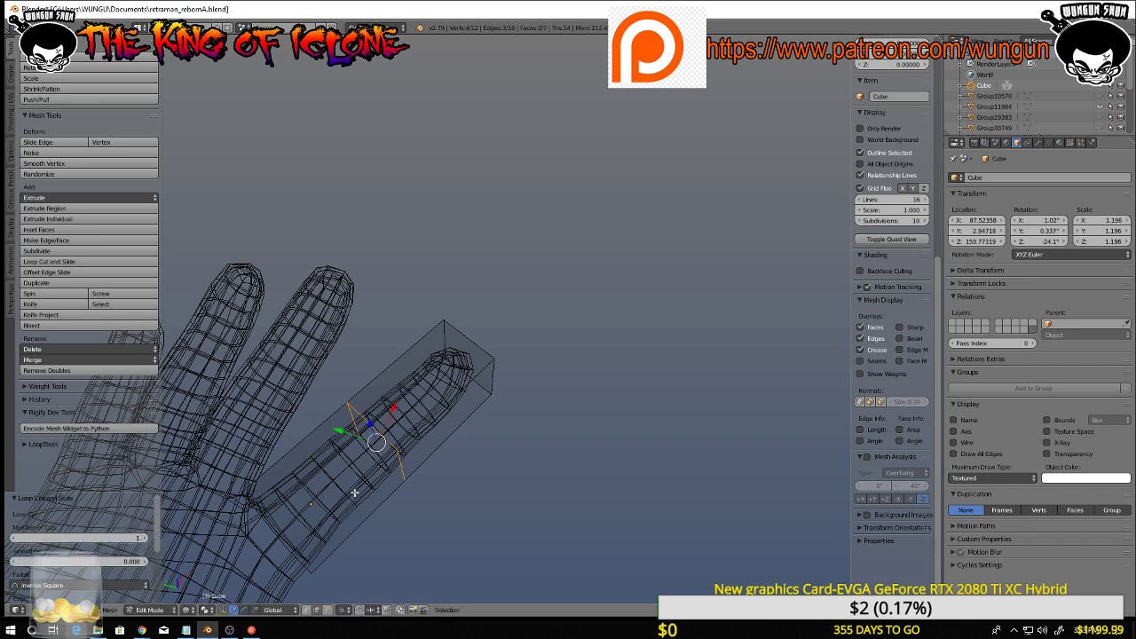
key("ctrl+r")
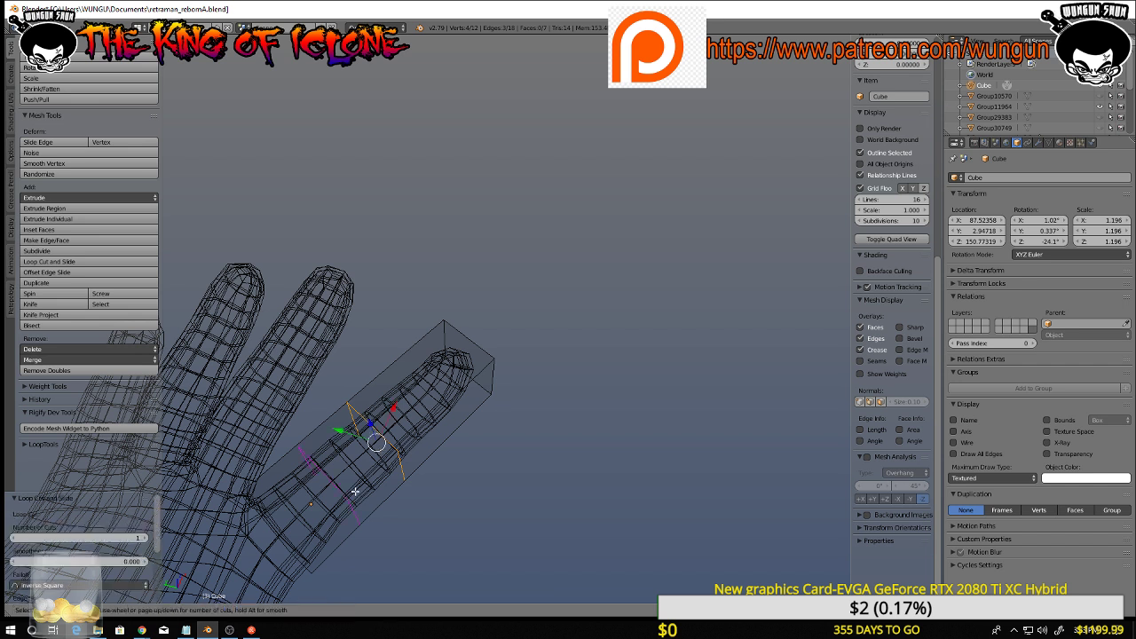
left_click(354, 491)
left_click(367, 480)
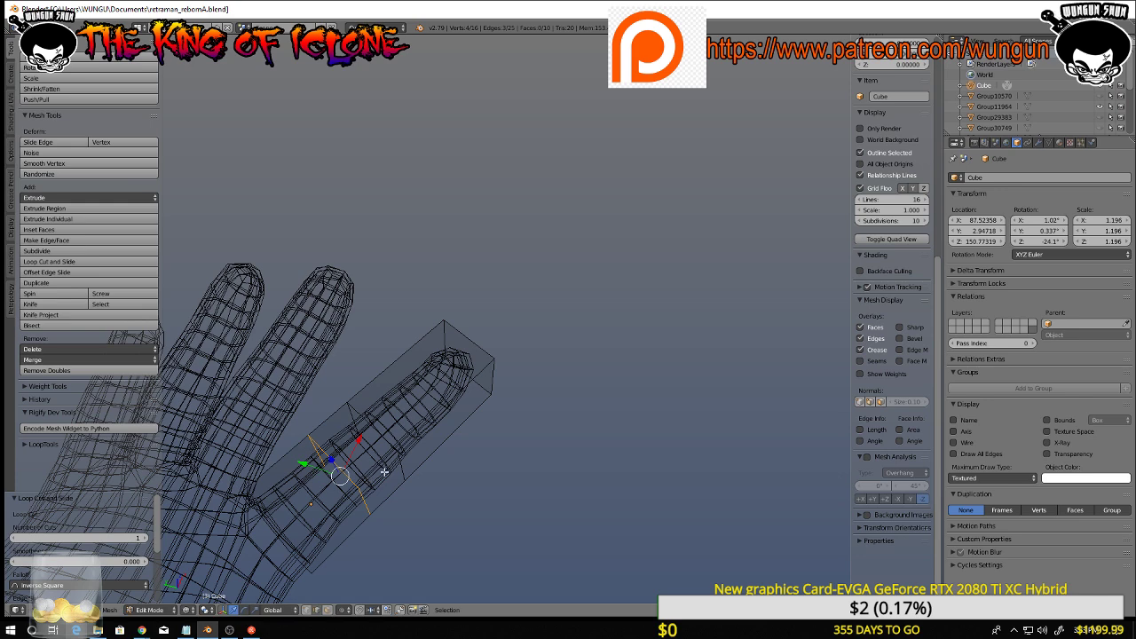
middle_click_drag(367, 480, 319, 393)
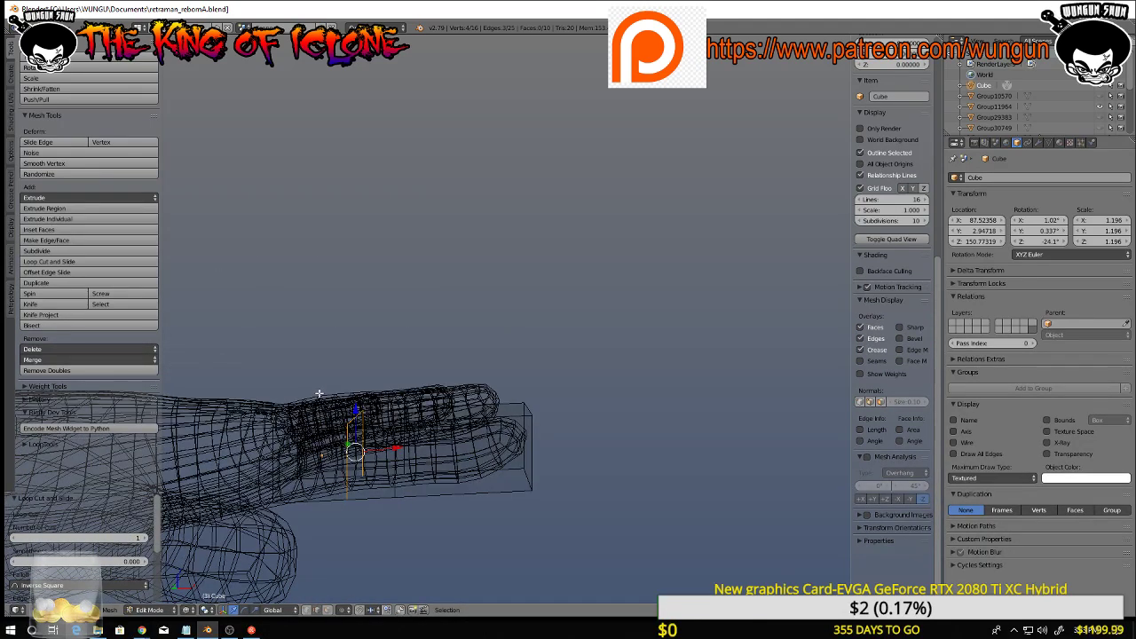
key("KP_1")
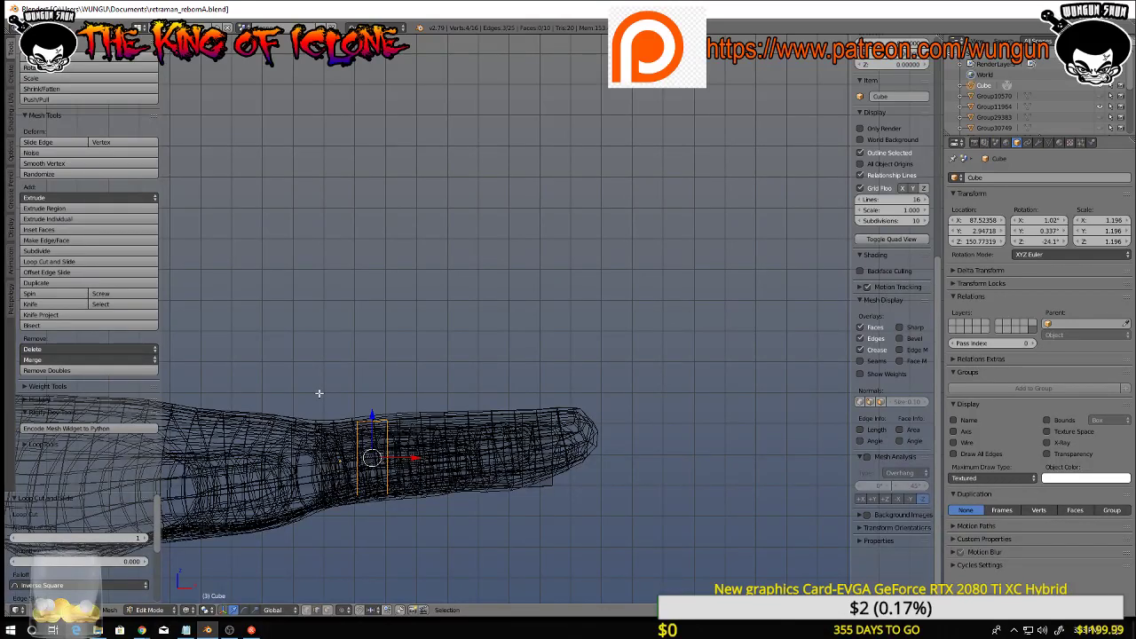
key("KP_5")
key("KP_5")
middle_click_drag(599, 336, 593, 402)
scroll(594, 403, "up", 2)
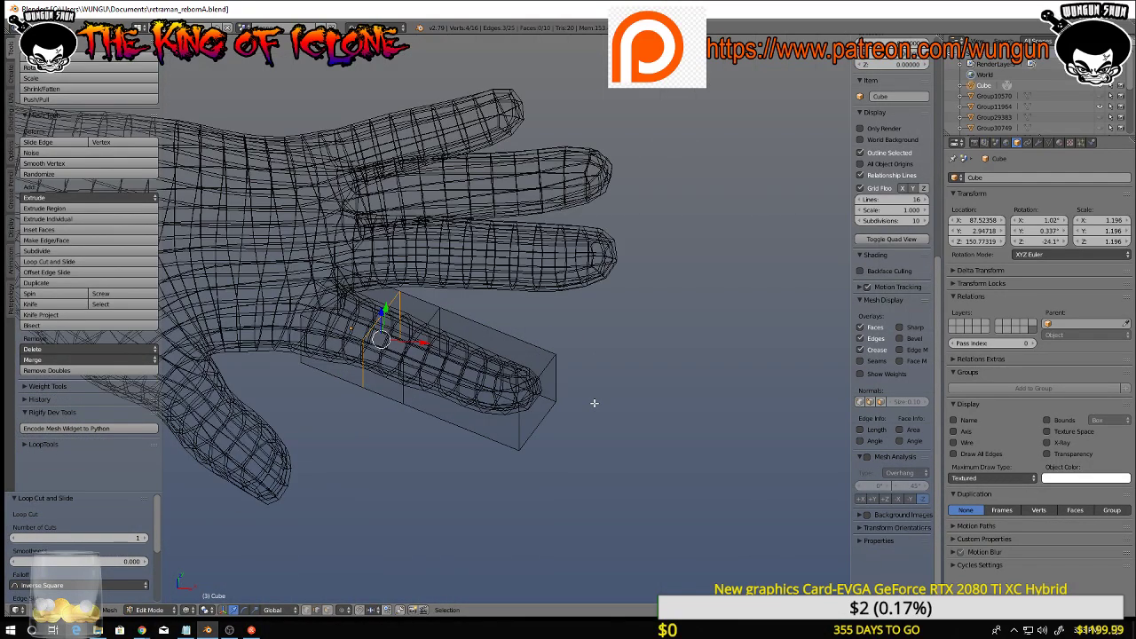
Slide the mid-length edge loop of the index finger box slightly towards the fingertip
middle_click_drag(599, 355, 689, 393)
scroll(497, 421, "up", 3)
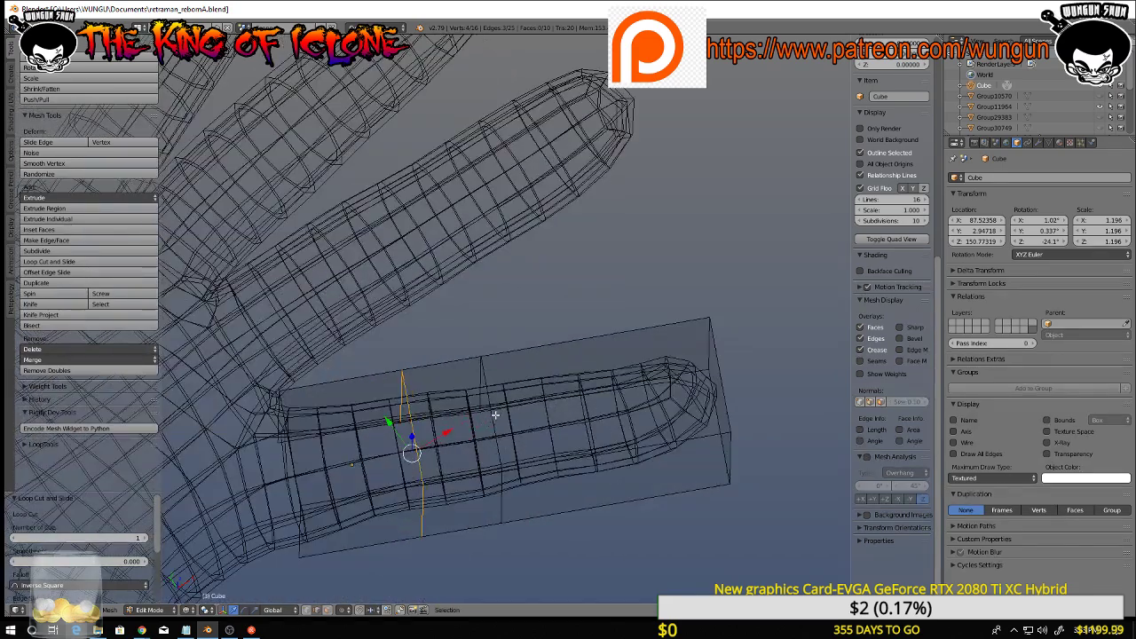
right_click(496, 415)
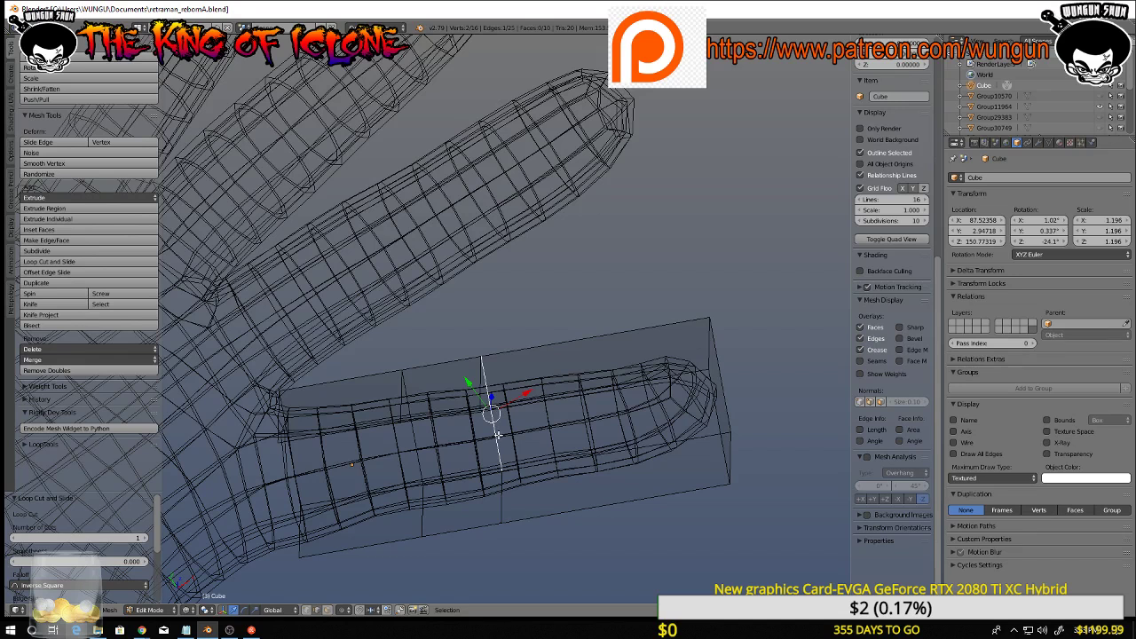
key("a")
right_click(498, 435, "alt")
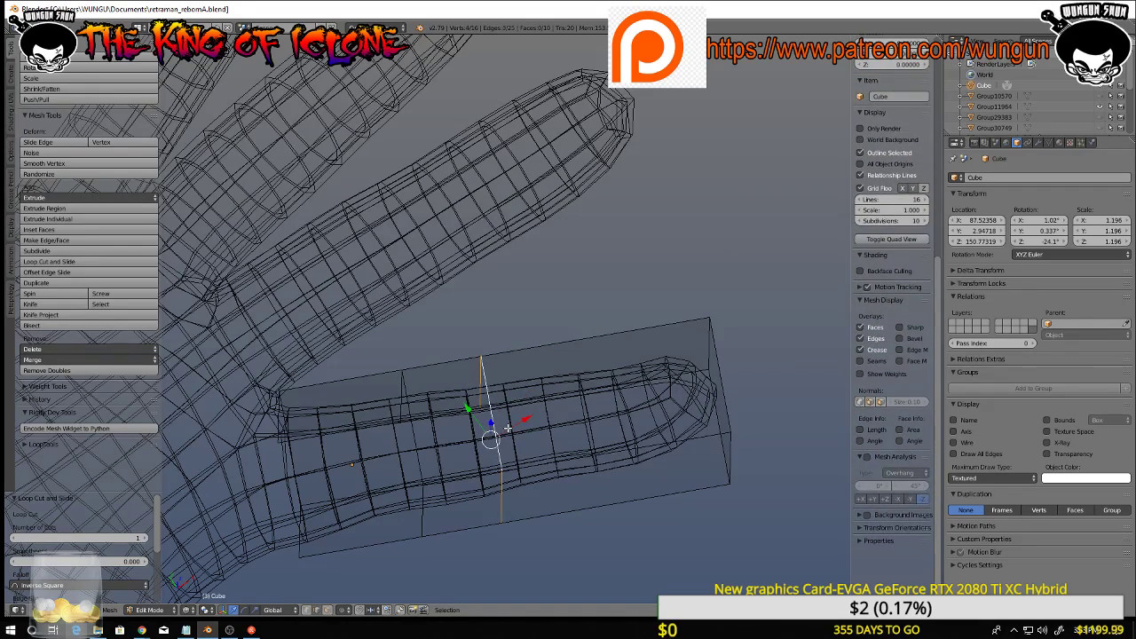
key("g")
key("g")
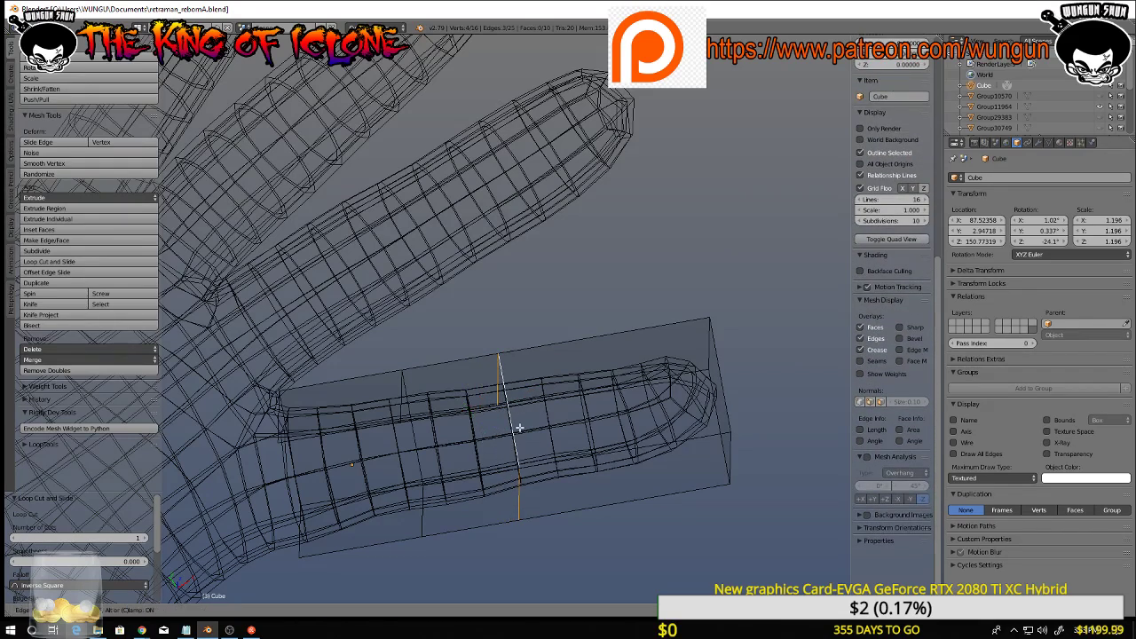
left_click(519, 428)
Switch to solid view and delete the ring of faces between the box's two loop cuts
right_click(418, 437)
left_click(418, 437)
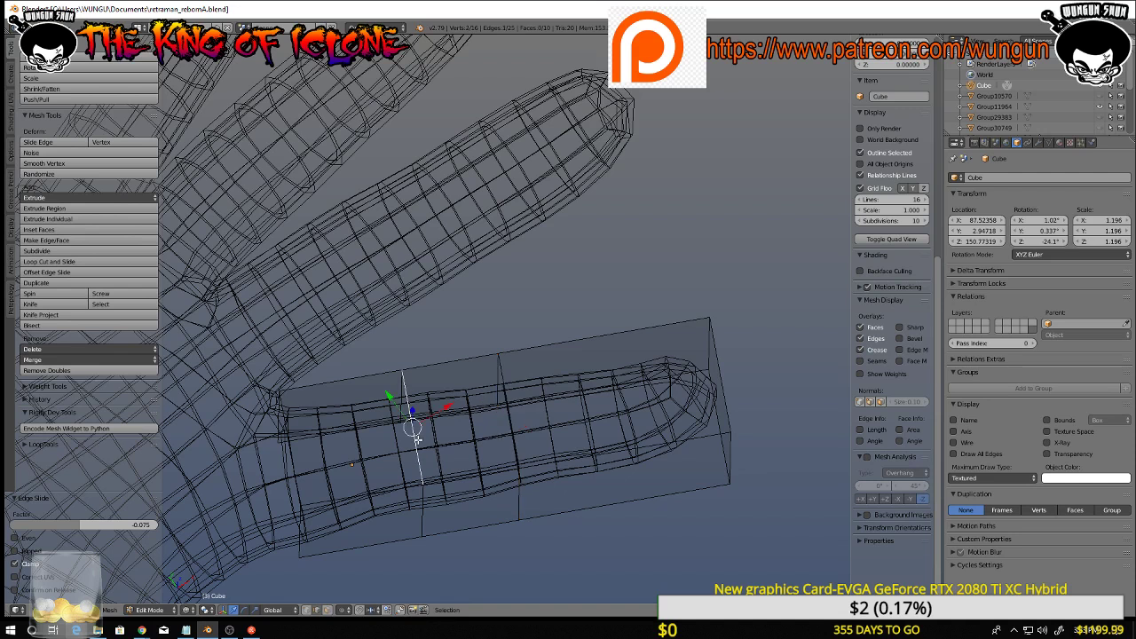
key("a")
right_click(417, 440, "alt")
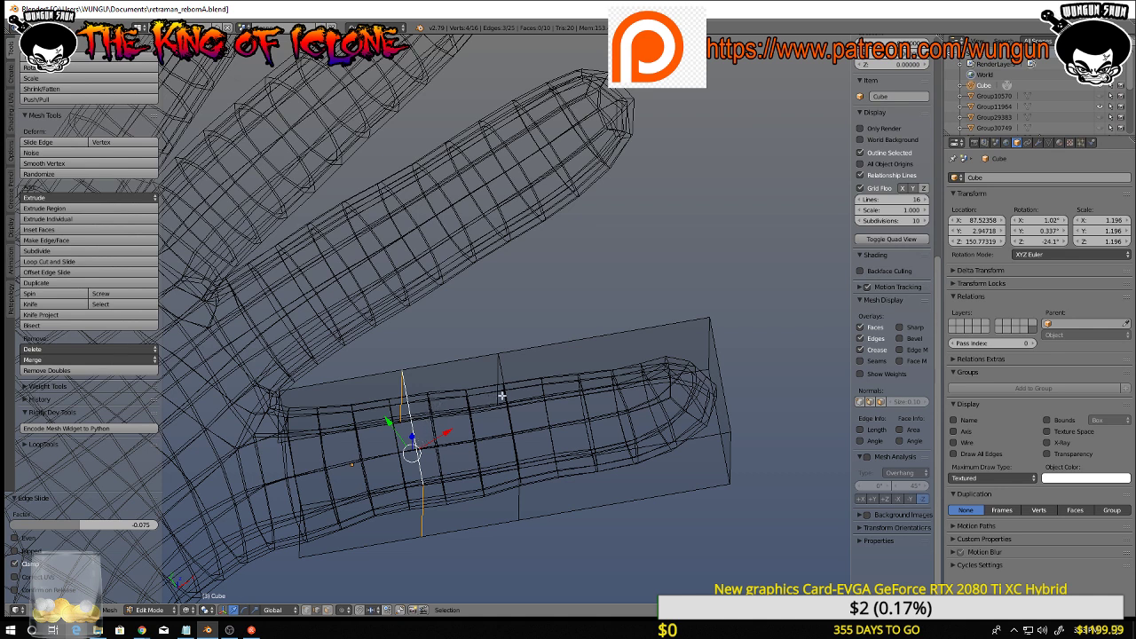
mouse_move(499, 402)
middle_mouse_down()
mouse_move(487, 384)
mouse_move(522, 390)
mouse_move(546, 337)
mouse_move(543, 415)
mouse_move(523, 366)
middle_mouse_up()
key("z")
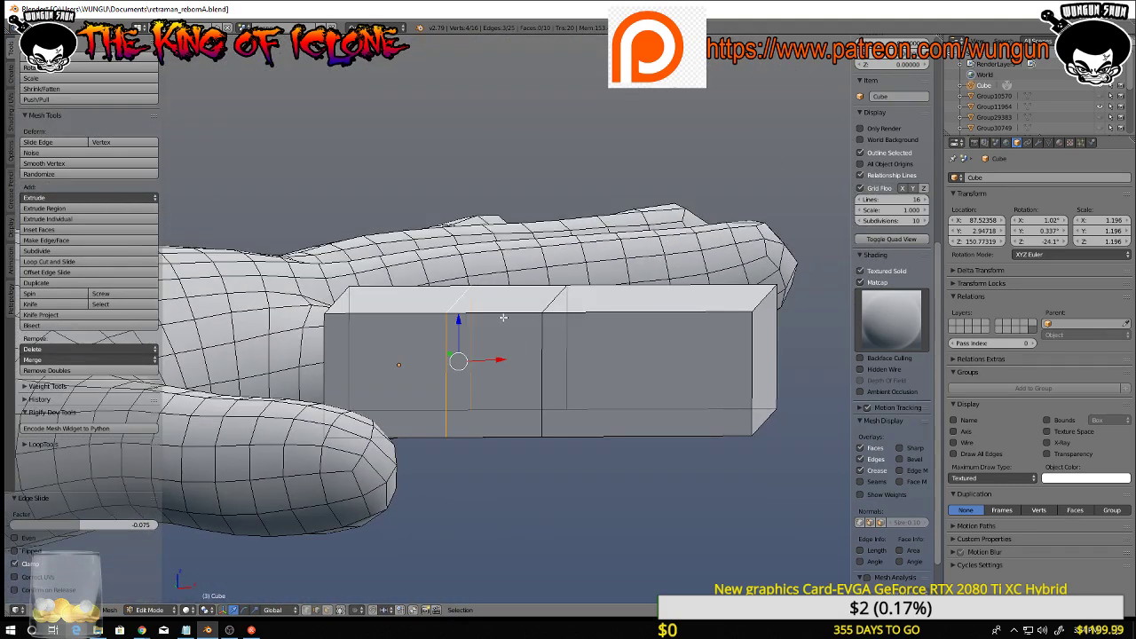
key("ctrl+Tab")
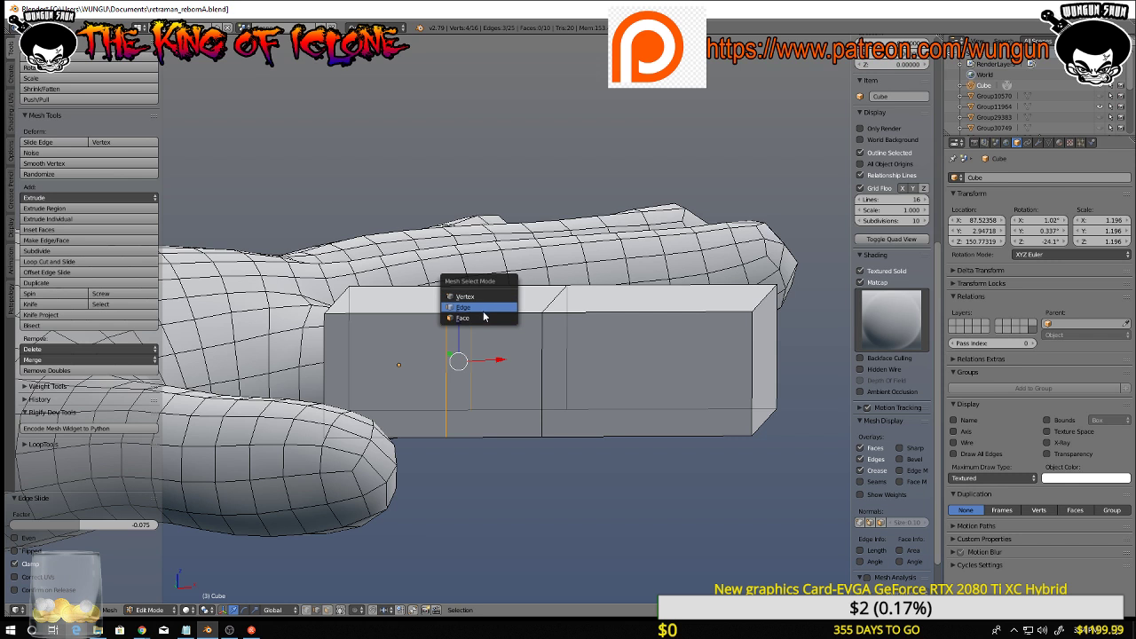
left_click(485, 318)
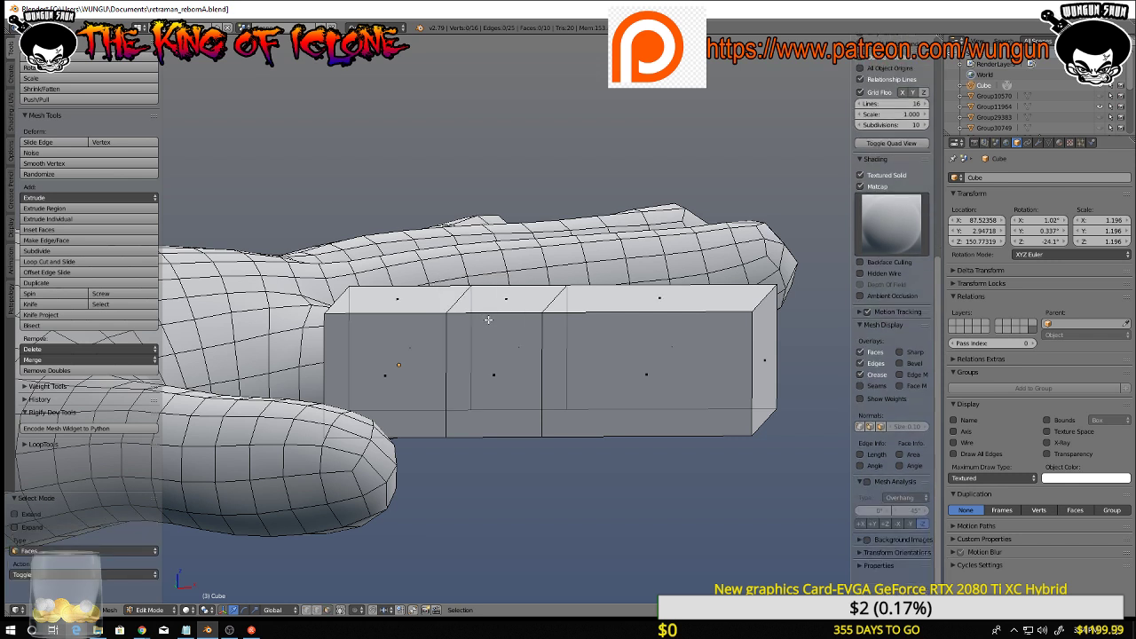
right_click(487, 319)
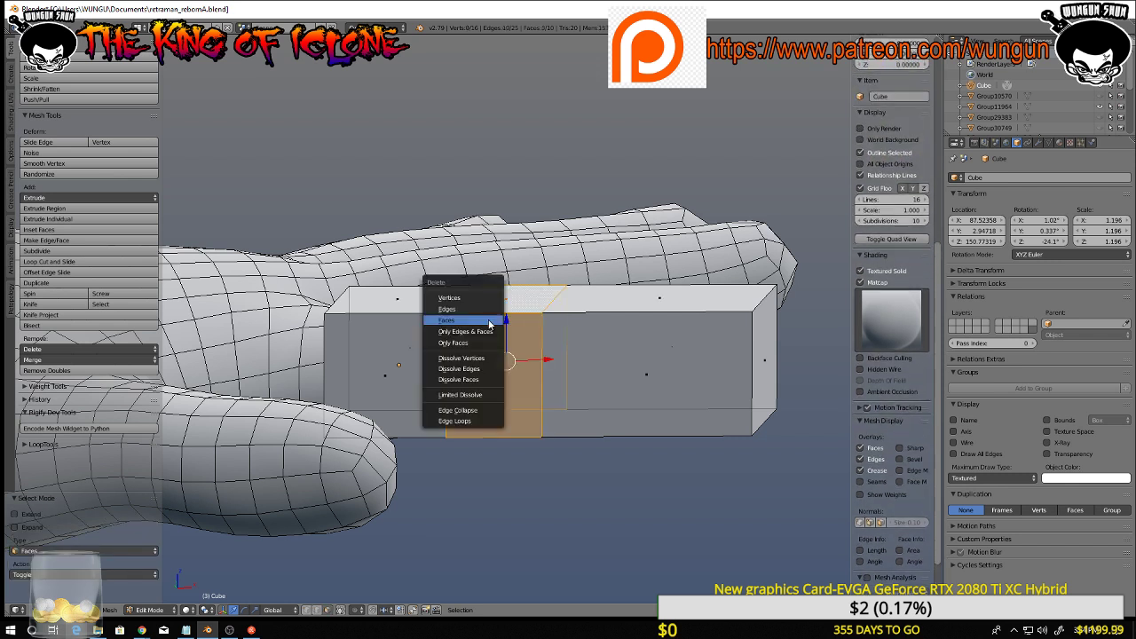
left_click(489, 321)
middle_click_drag(489, 320, 512, 312)
Move the open front edge loop of the knuckle-side segment about 0.409 along X towards the fingertip
key("ctrl+Tab")
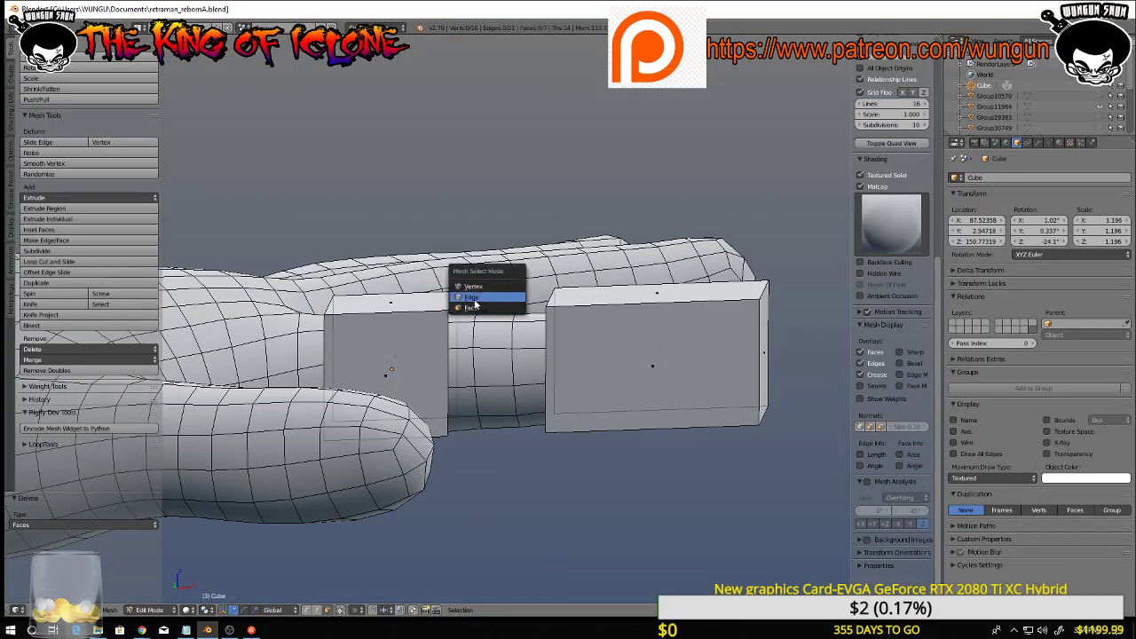
left_click(474, 298)
right_click(448, 353, "alt")
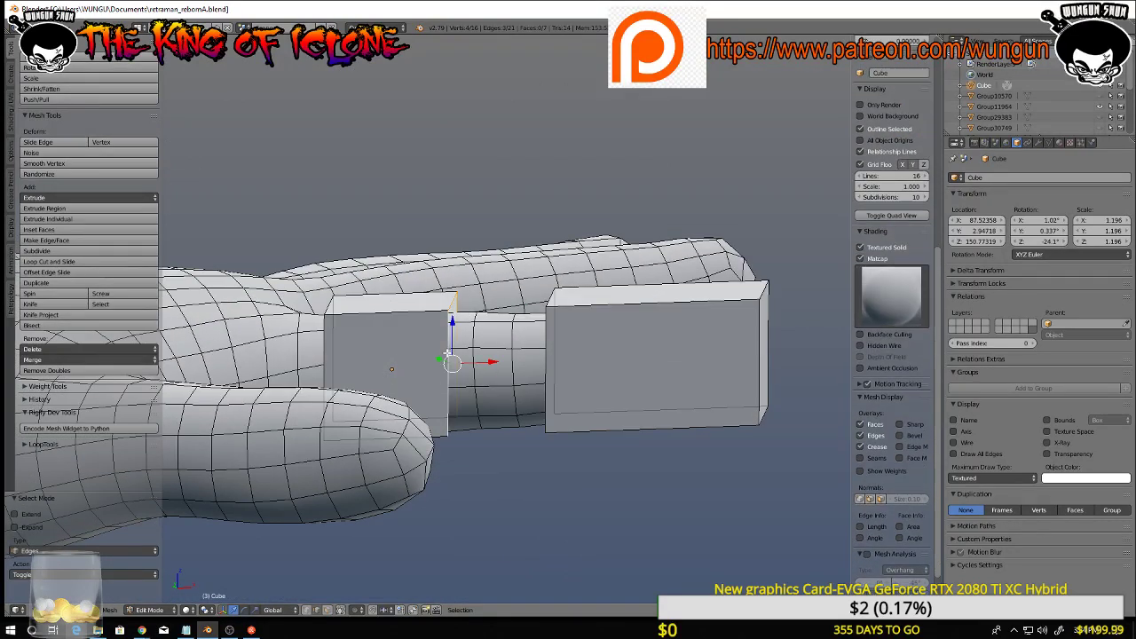
left_click_drag(490, 362, 496, 361)
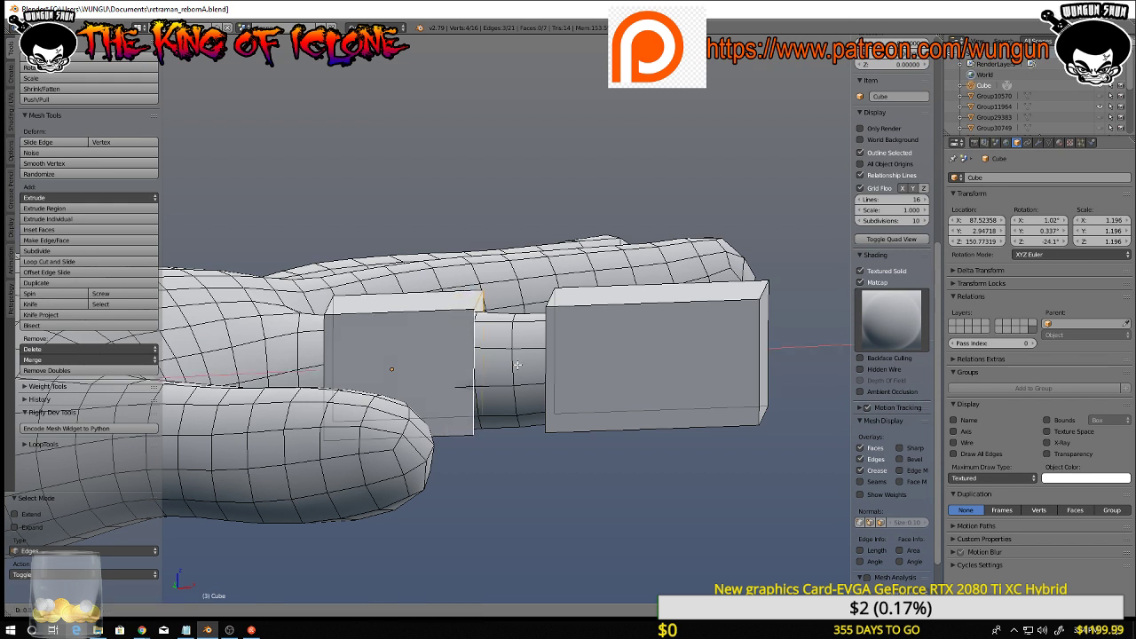
left_click_drag(508, 366, 510, 366)
middle_click_drag(510, 357, 603, 316)
right_click(649, 286, "shift")
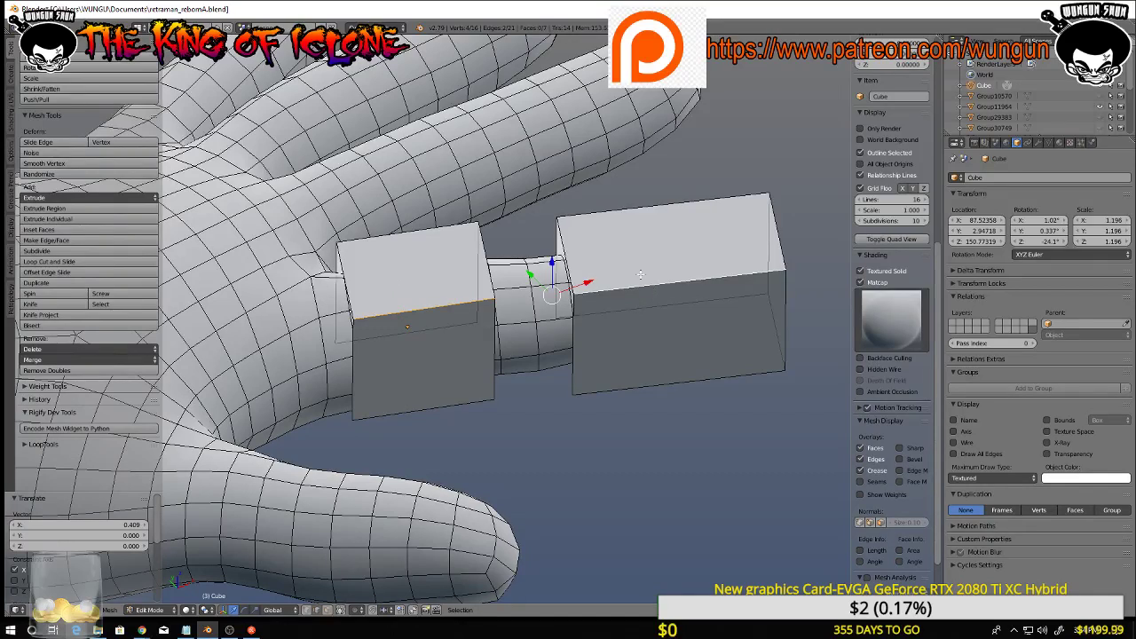
right_click(625, 210, "shift")
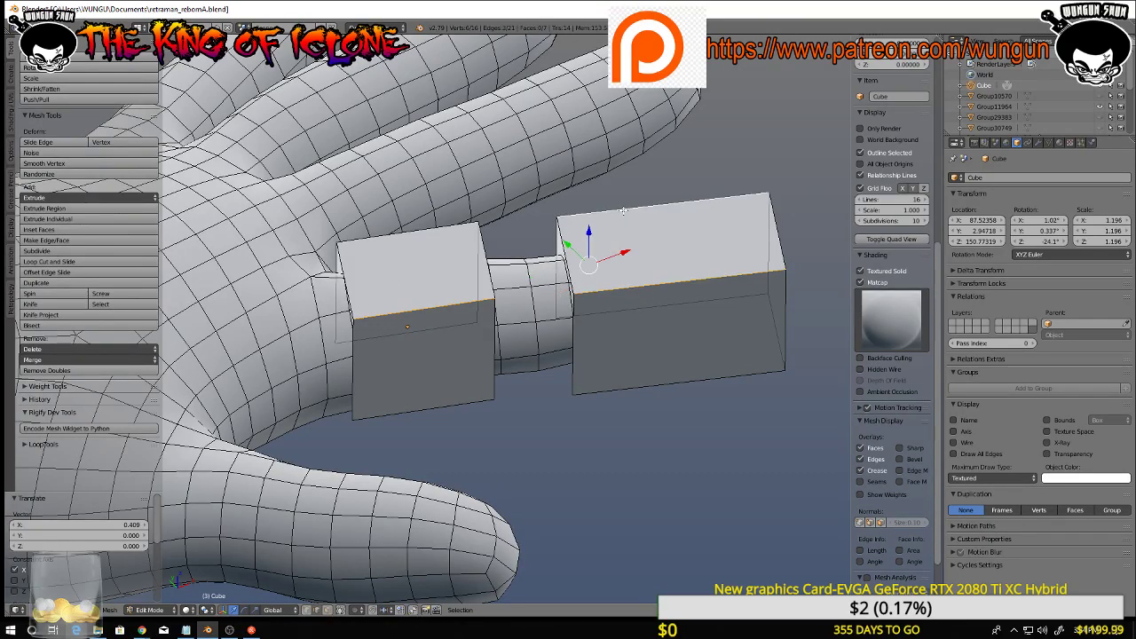
right_click(425, 226, "shift")
middle_click_drag(424, 226, 274, 181)
right_click(364, 346, "alt+shift")
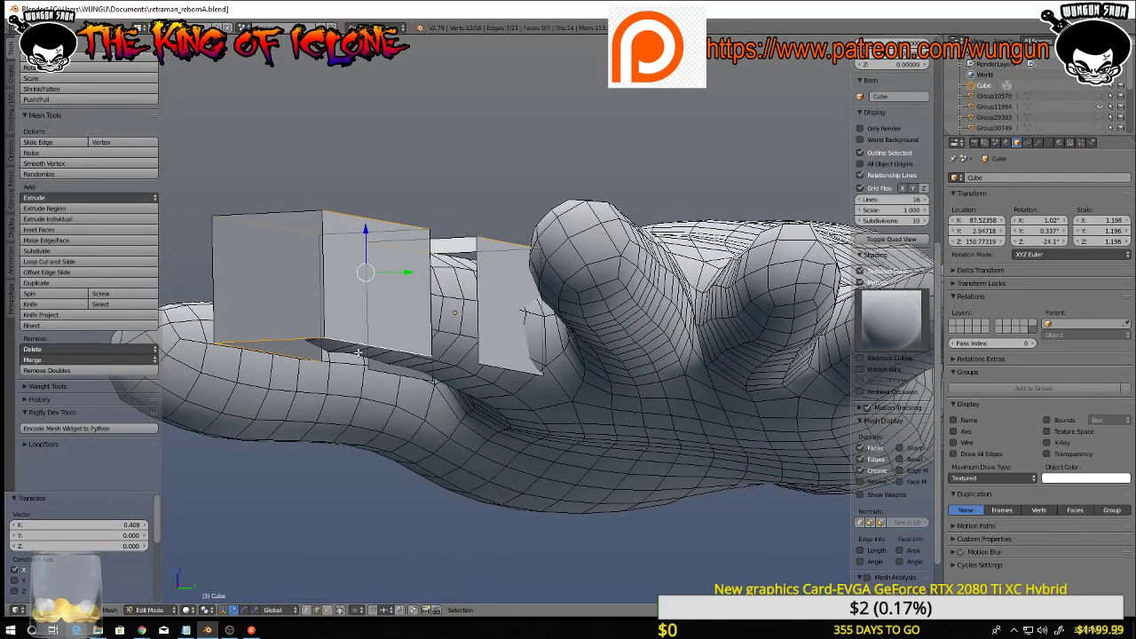
middle_click_drag(358, 352, 371, 347)
Select the lengthwise edges of both box segments, along the top and along the open underside
right_click(374, 345)
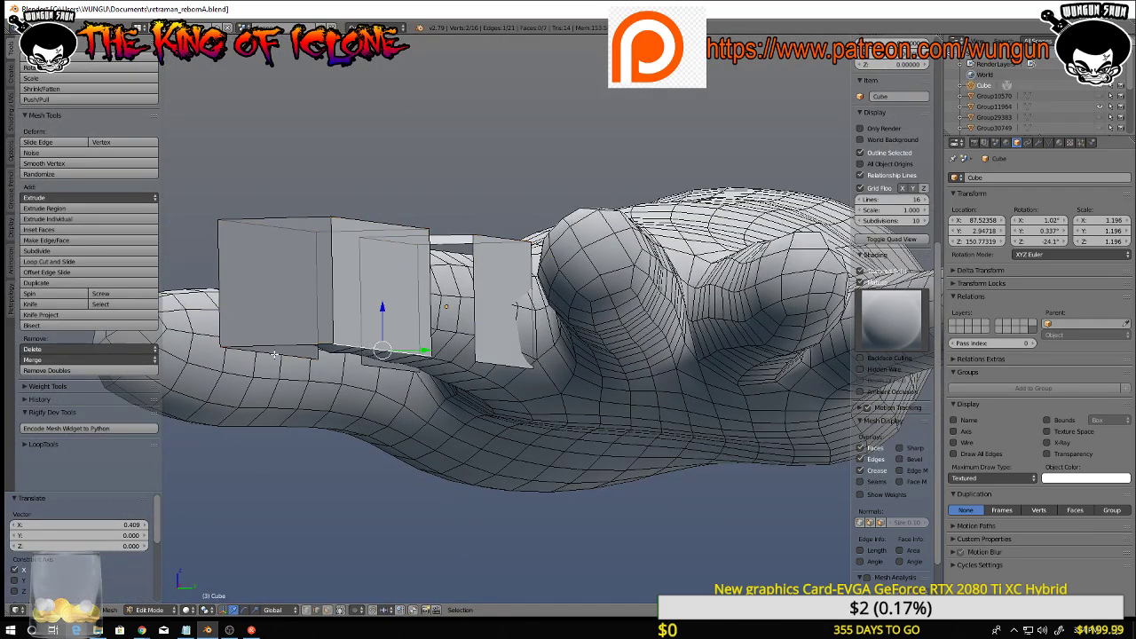
right_click(388, 225, "shift")
right_click(515, 241, "shift")
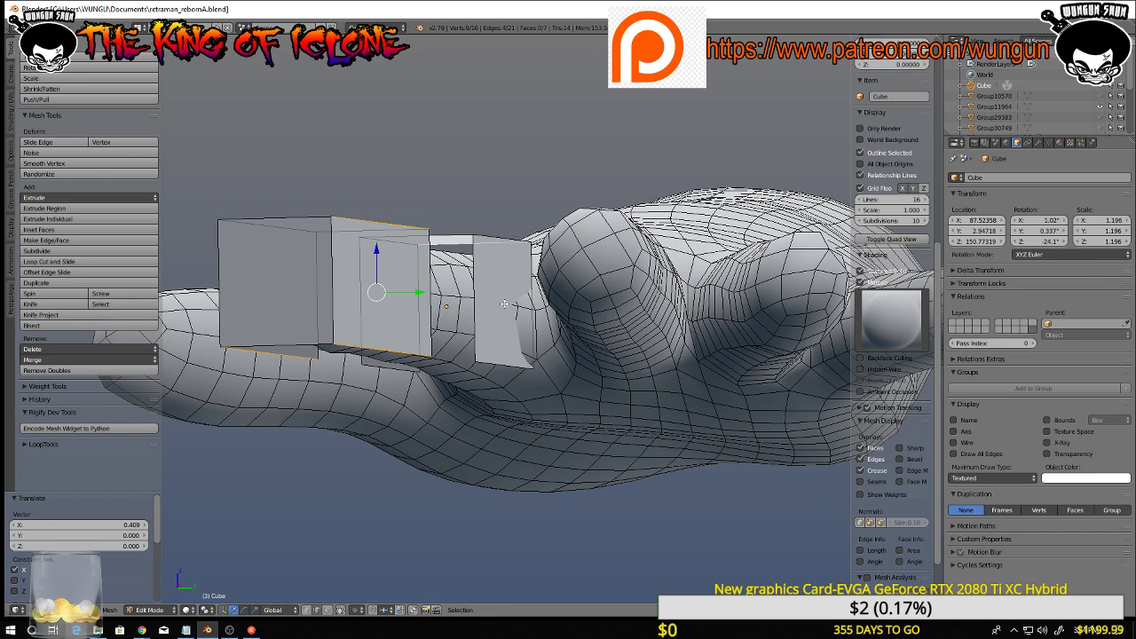
key("ctrl+z")
right_click(513, 241, "shift")
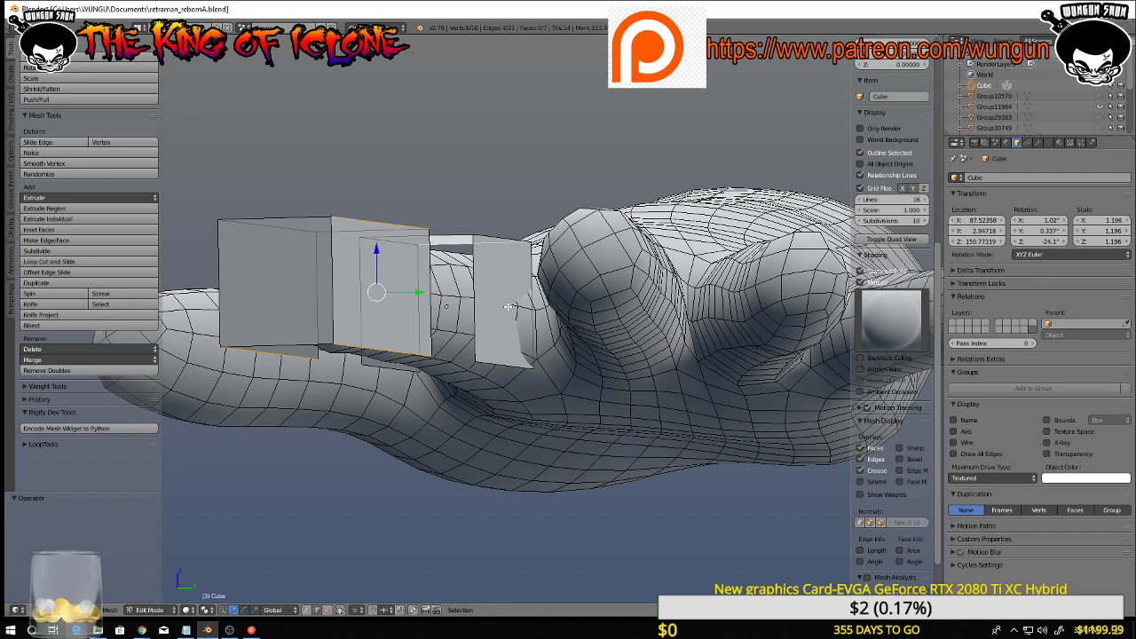
middle_click_drag(508, 306, 502, 347)
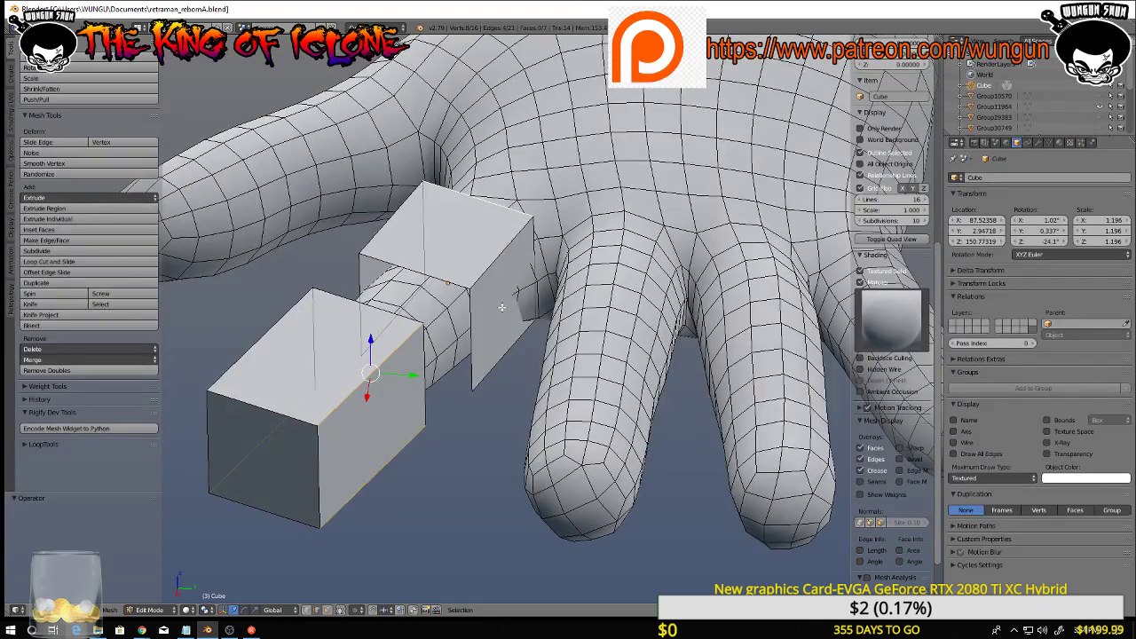
right_click(498, 258, "shift")
right_click(498, 255, "shift")
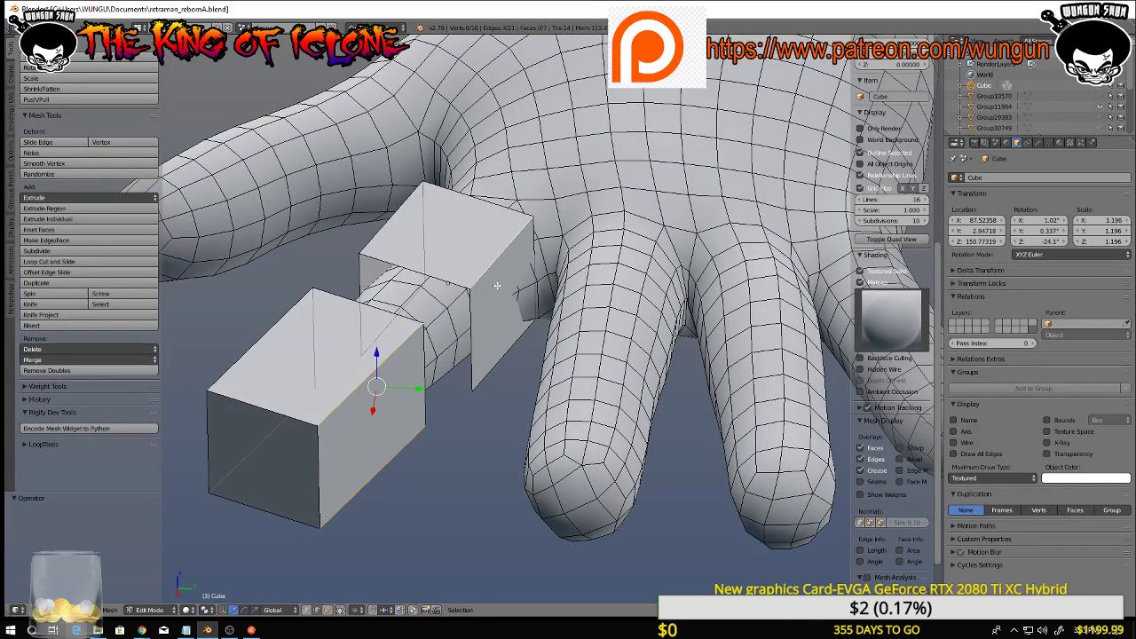
right_click(498, 358, "shift")
middle_click_drag(498, 358, 599, 288)
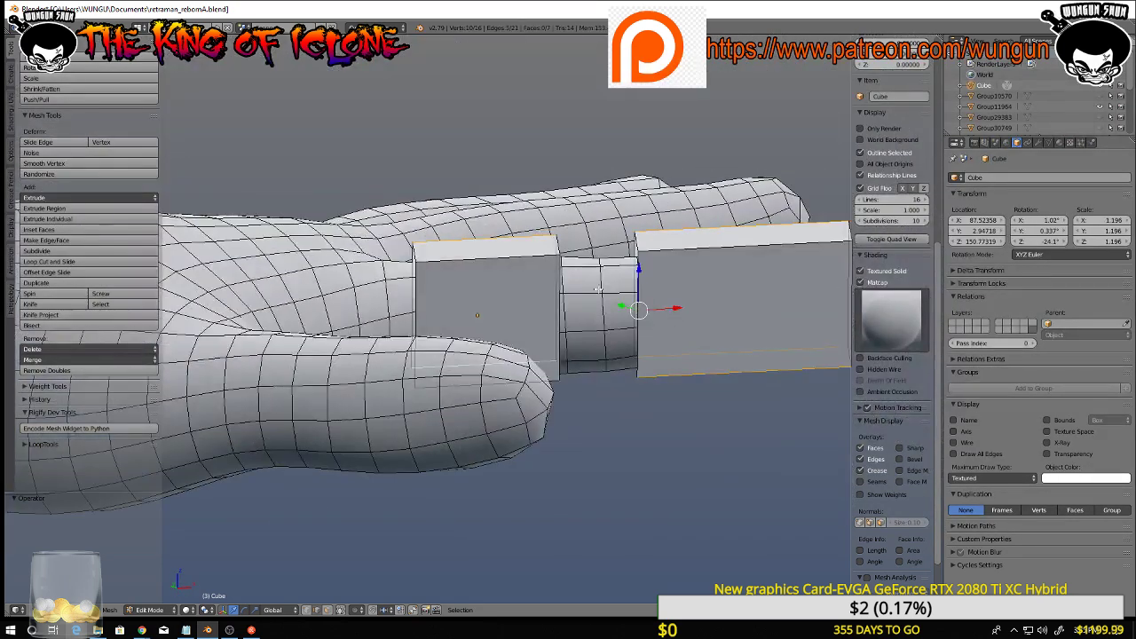
right_click(513, 259, "shift")
middle_click_drag(513, 260, 496, 345)
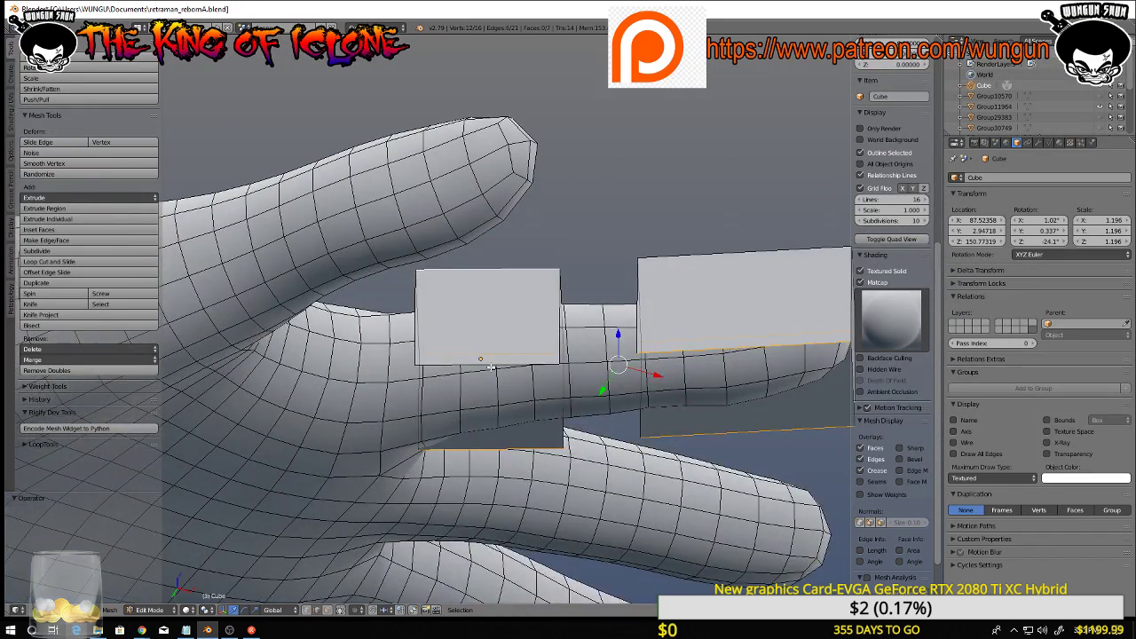
right_click(492, 365, "shift")
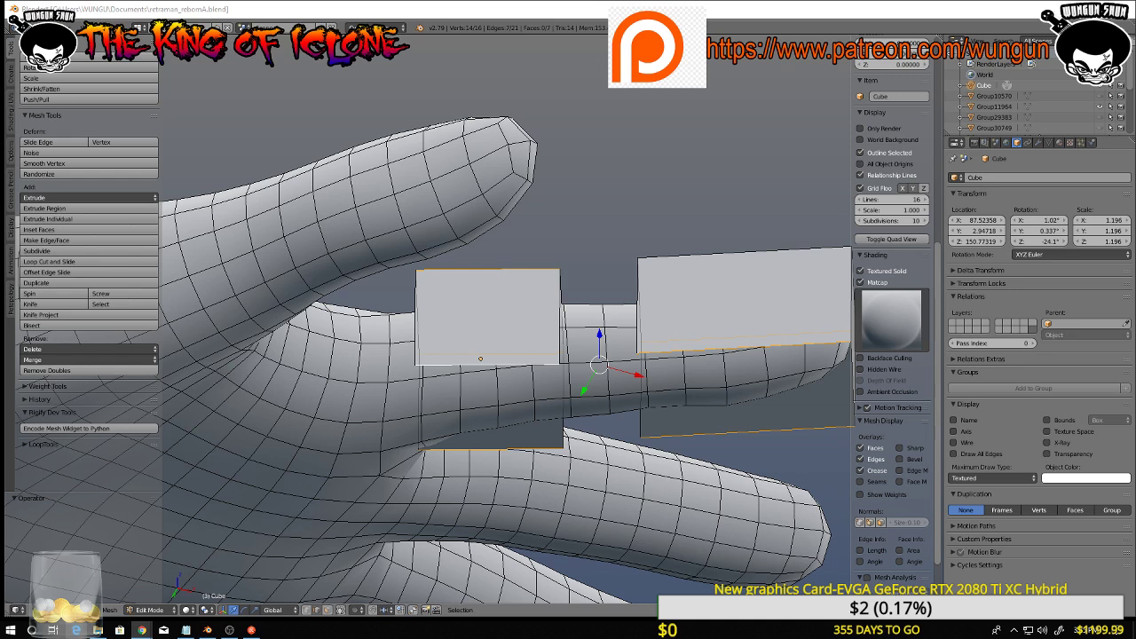
Add the top edge and vertical corner edges of the fingertip end to the edge selection
middle_click_drag(387, 289, 332, 341)
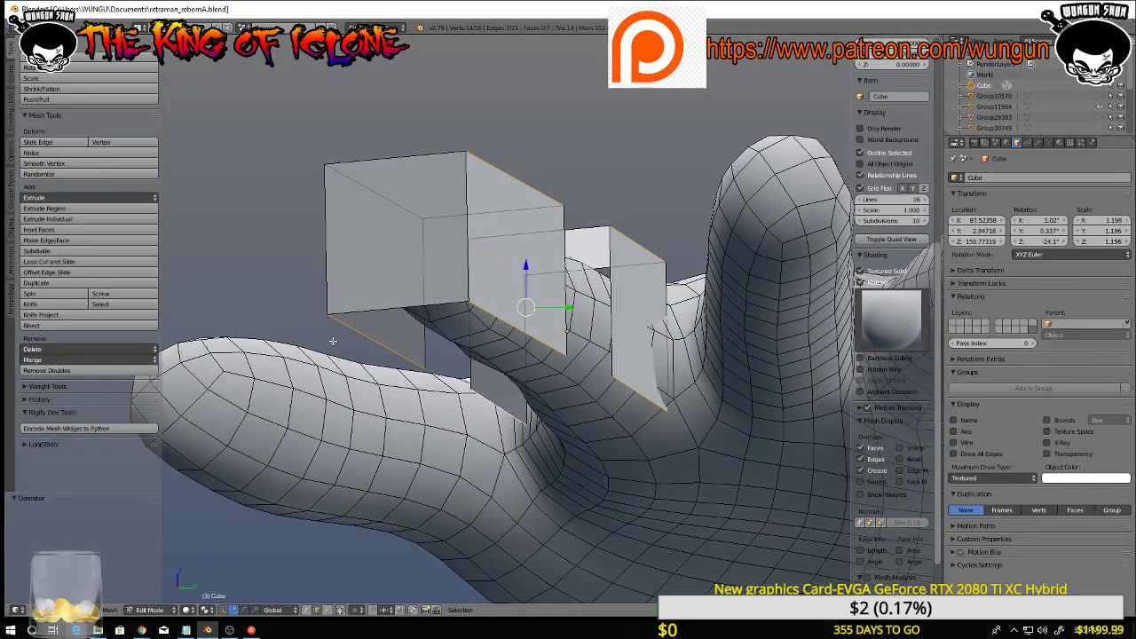
right_click(468, 225, "shift")
right_click(418, 165, "shift")
middle_click_drag(418, 165, 479, 225)
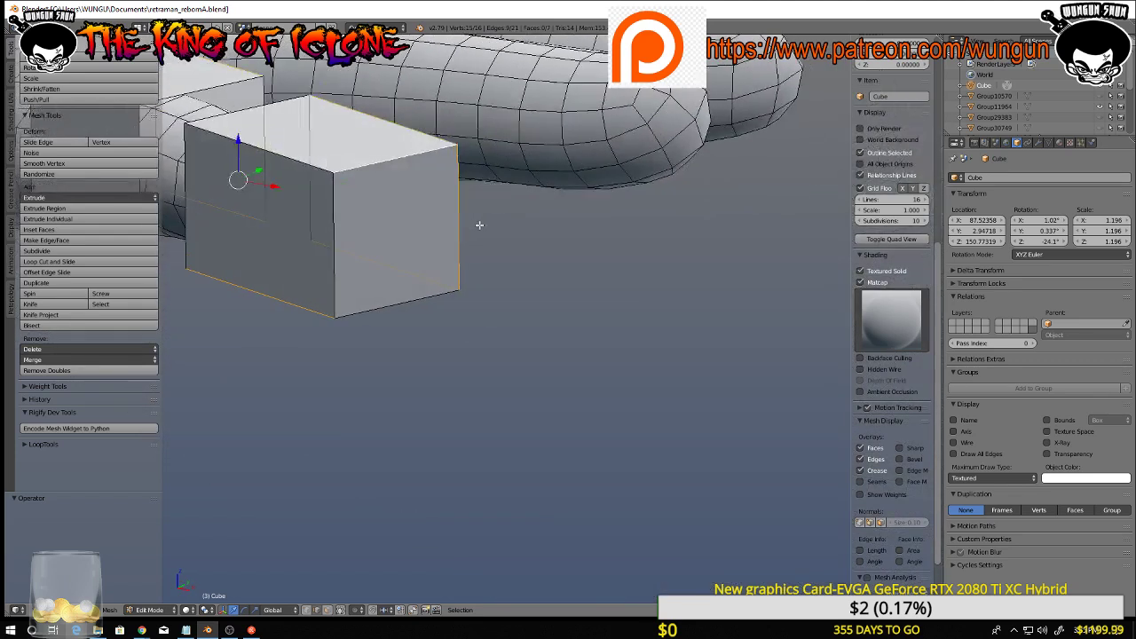
right_click(331, 233, "shift")
right_click(310, 167, "shift")
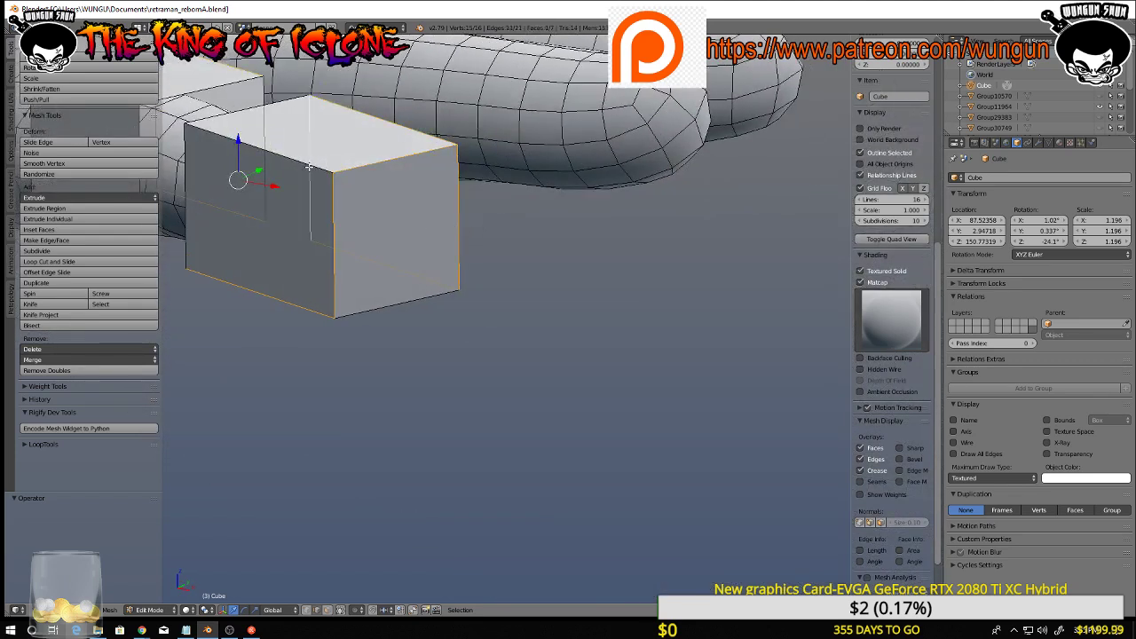
right_click(309, 172, "shift")
middle_click_drag(312, 172, 339, 220)
right_click(298, 163, "shift")
Bevel the selected edges of both box segments by about 0.457 with one segment
scroll(373, 173, "down", 5)
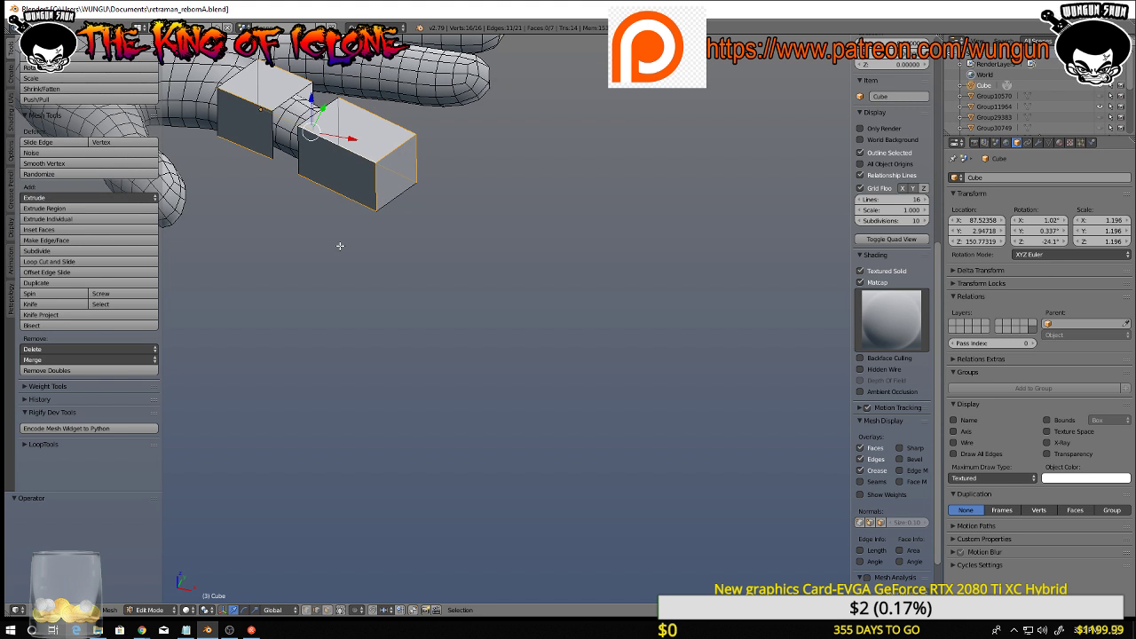
key("b")
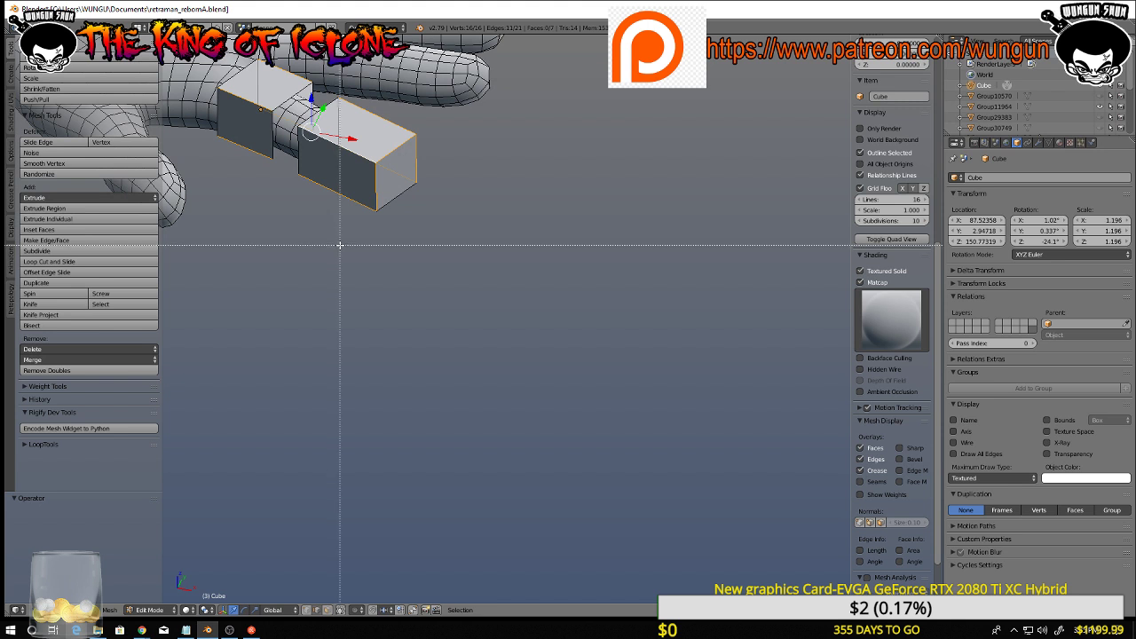
key("Escape")
key("ctrl+b")
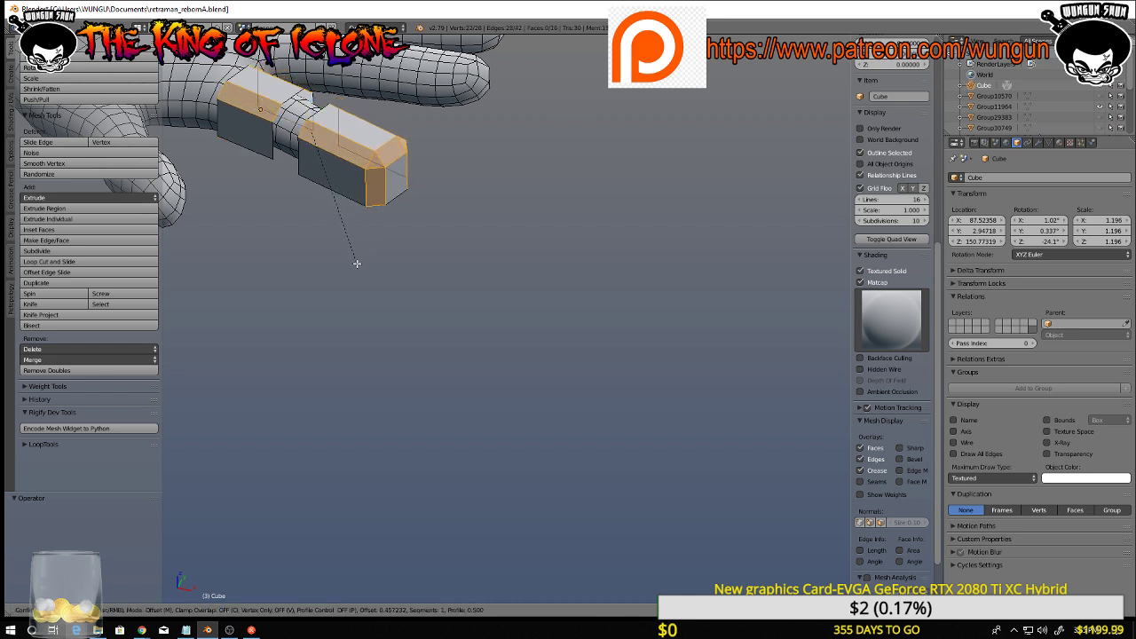
left_click(358, 261)
Select the top and bottom edges of the two bevelled vertical corners at the fingertip end
middle_click_drag(393, 198, 488, 299)
scroll(385, 246, "up", 6)
right_click(424, 256)
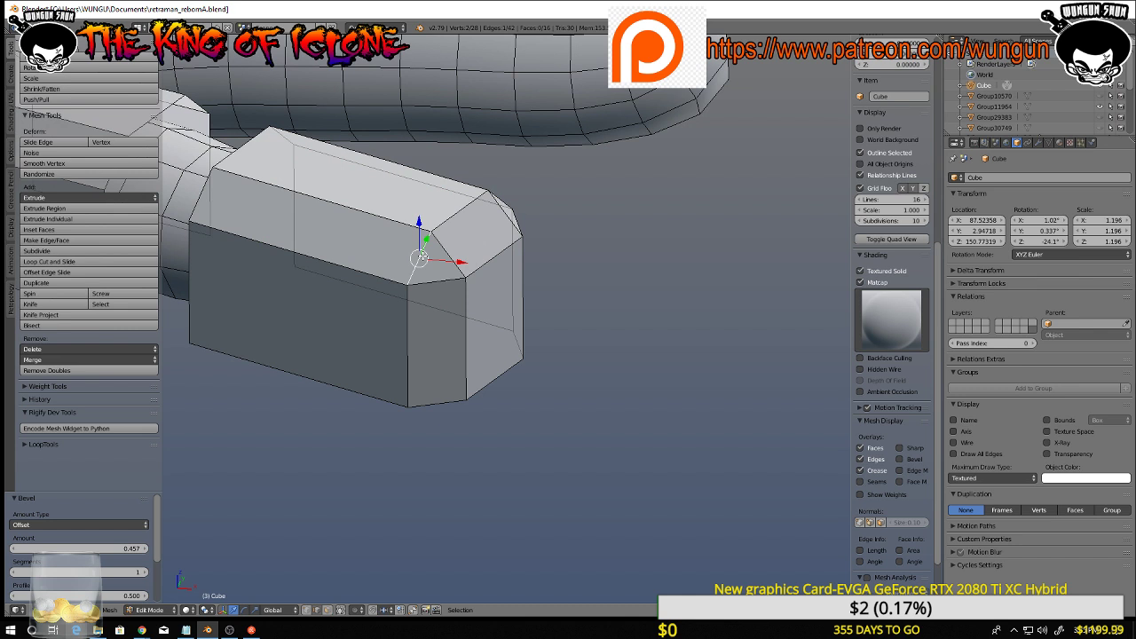
right_click(437, 280)
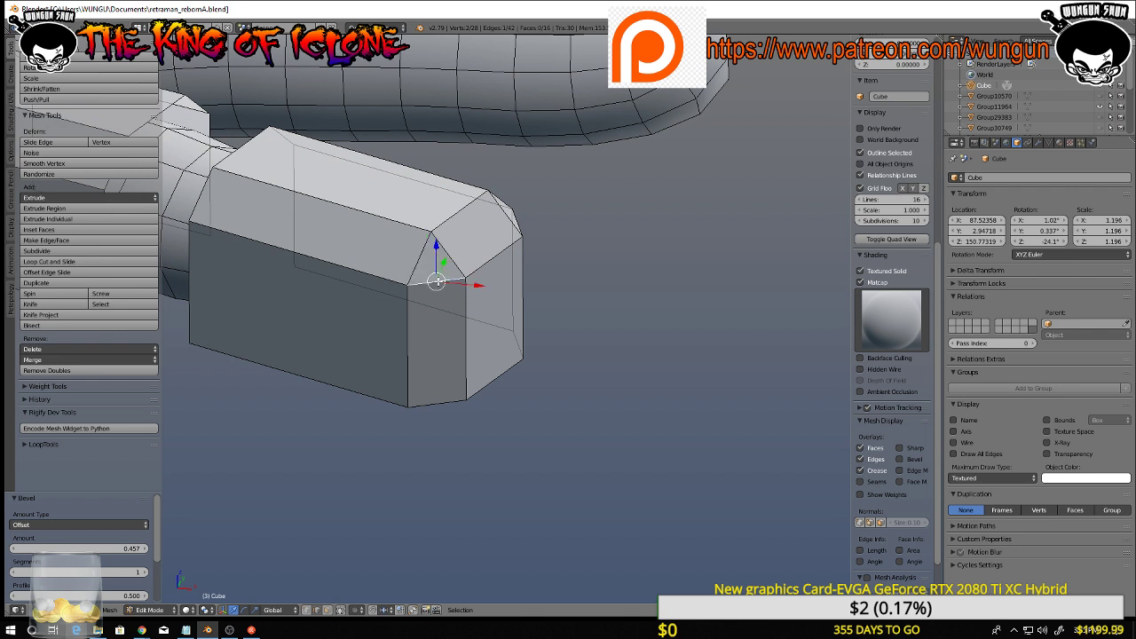
right_click(450, 395, "shift")
middle_click_drag(521, 305, 400, 302)
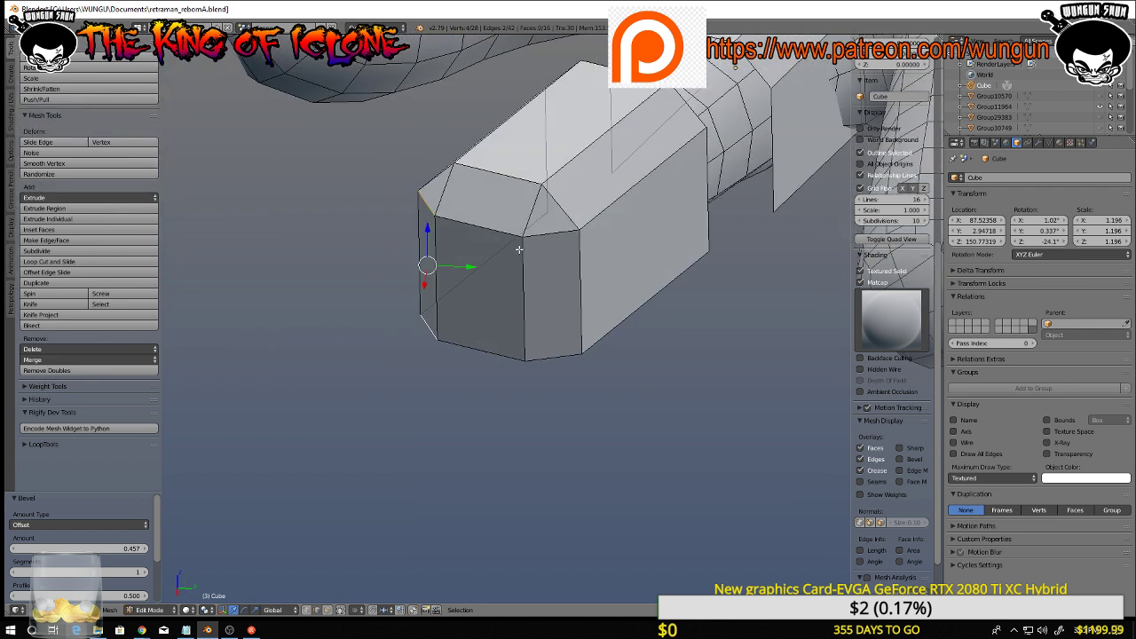
right_click(542, 237, "shift")
right_click(556, 354, "shift")
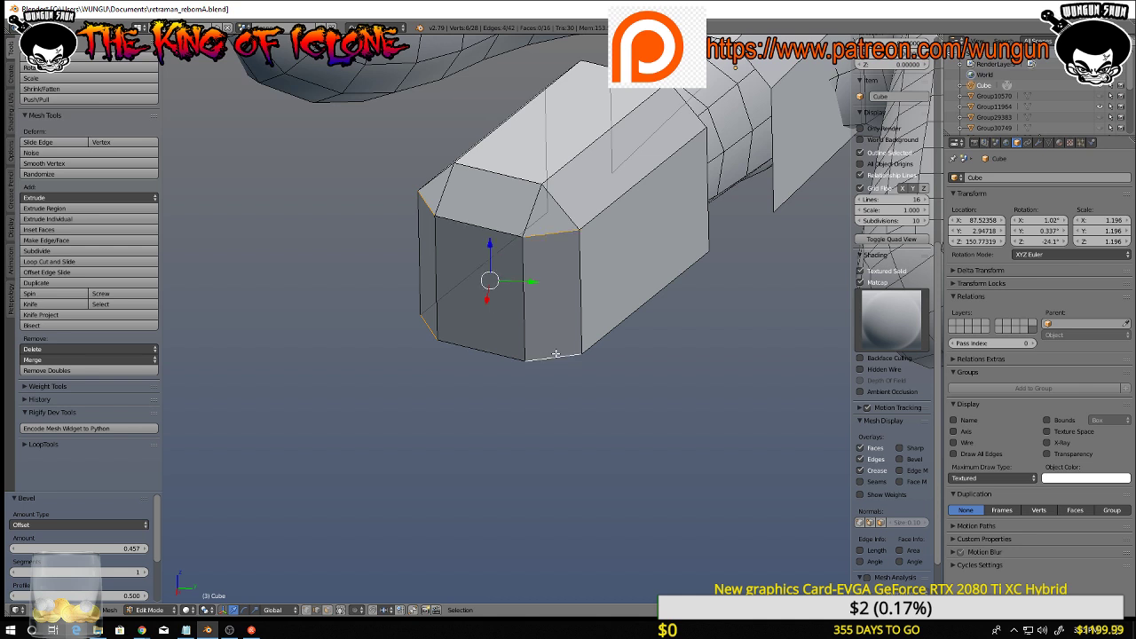
middle_click_drag(551, 326, 560, 325)
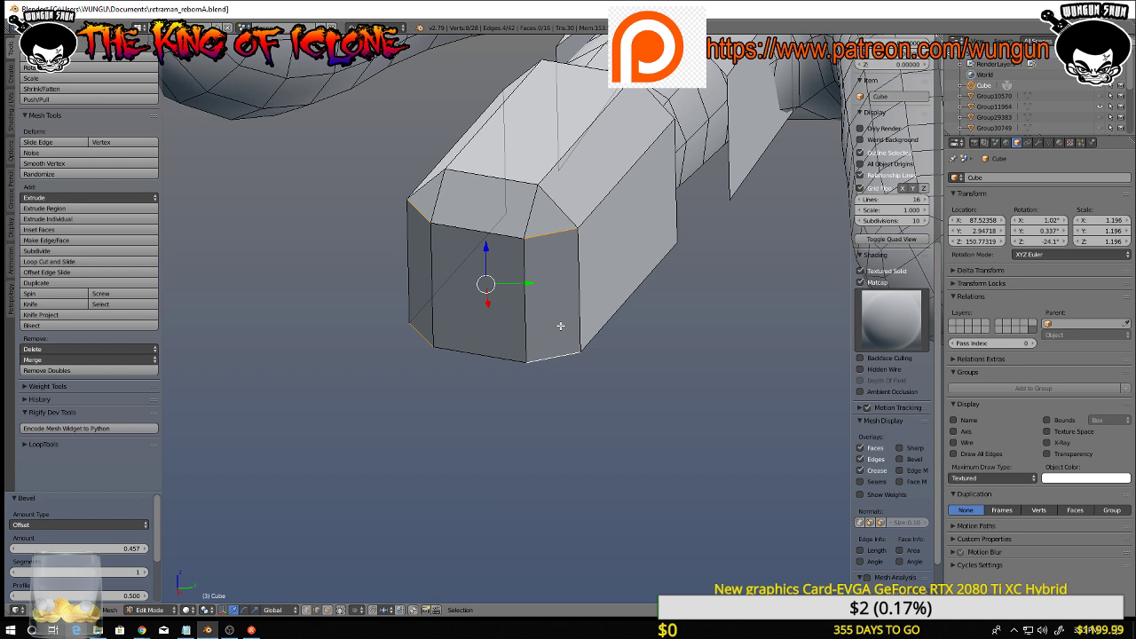
Select the edge loop running below the top bevel along the sides and around the fingertip end
middle_click_drag(571, 283, 671, 272)
right_click(505, 278)
right_click(504, 278, "alt")
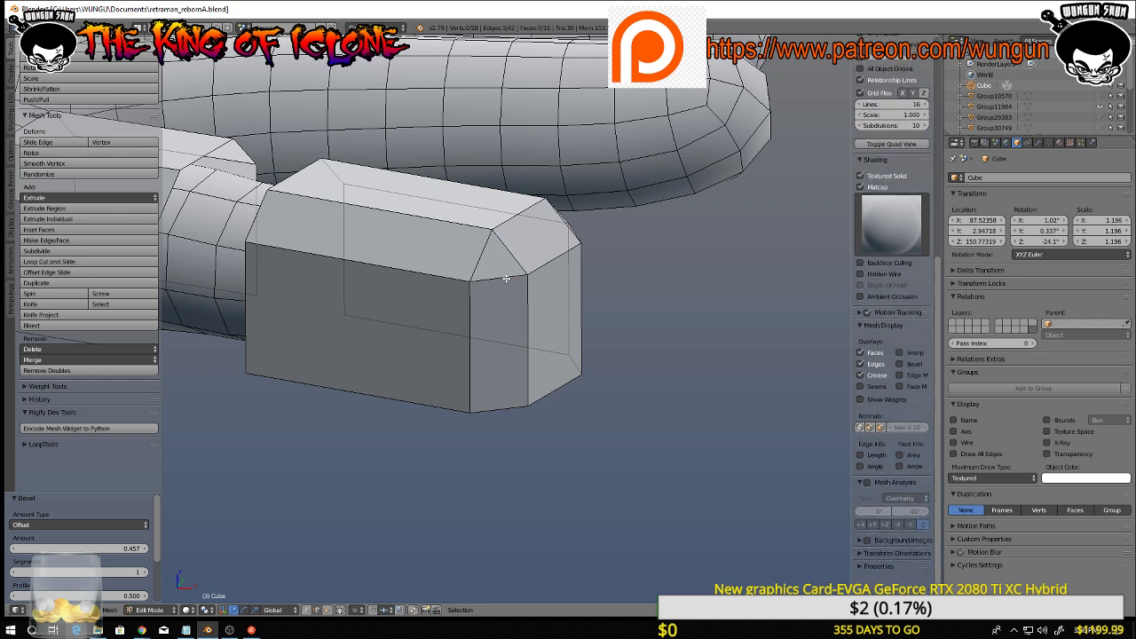
scroll(512, 281, "down", 3)
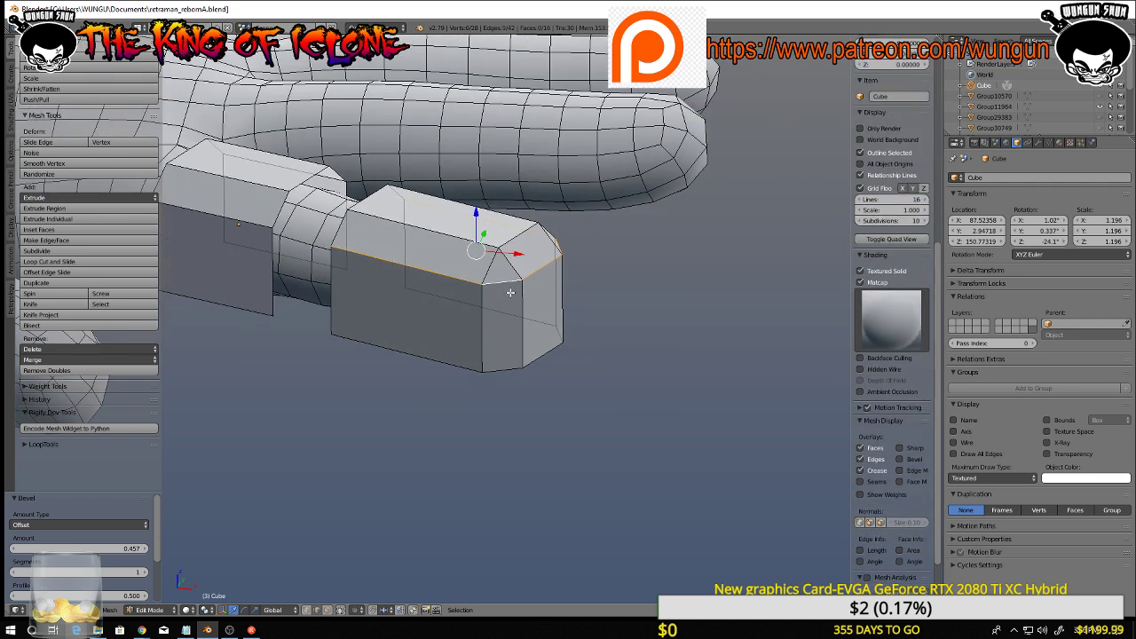
middle_click_drag(523, 294, 529, 301)
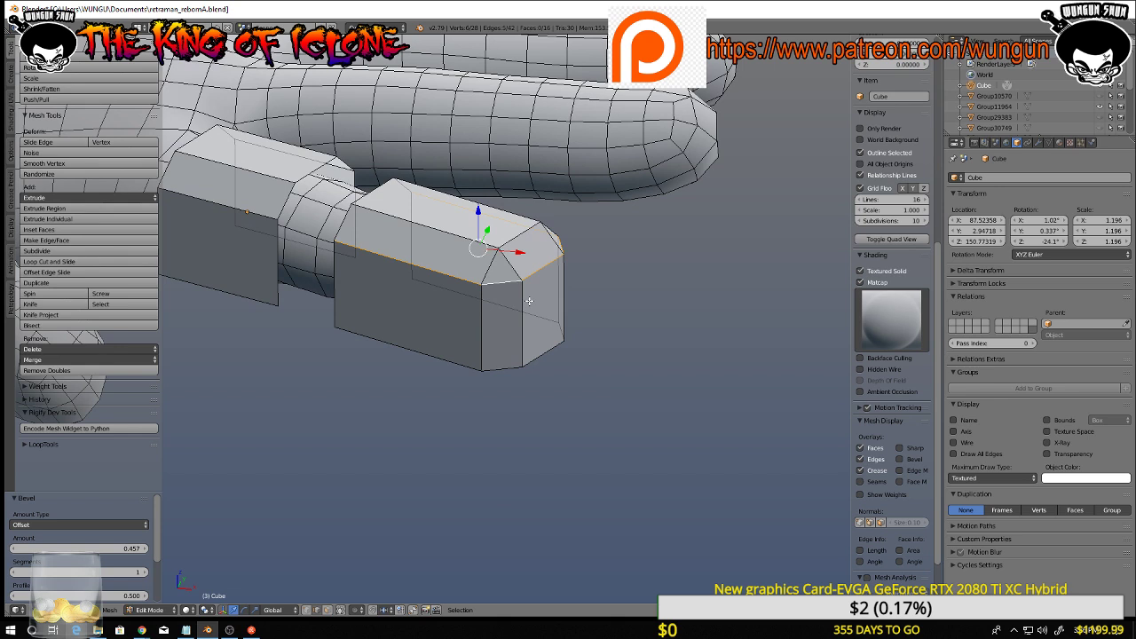
middle_click_drag(433, 269, 539, 278)
In face selection mode, move the fingertip end face outward 0.842 along X
key("ctrl+Tab")
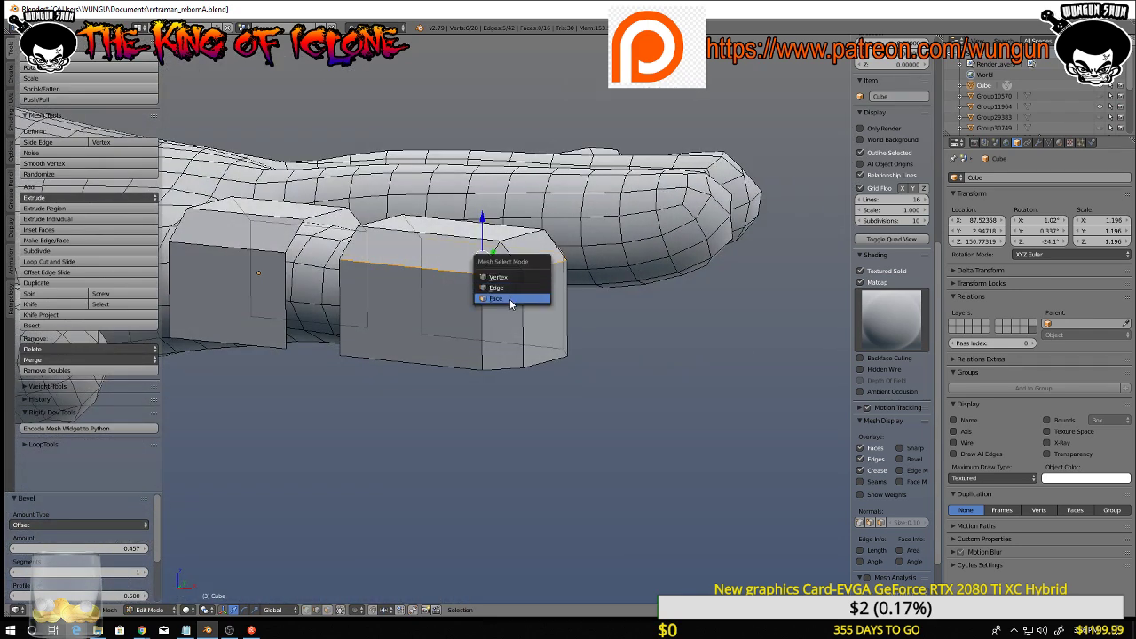
left_click(510, 299)
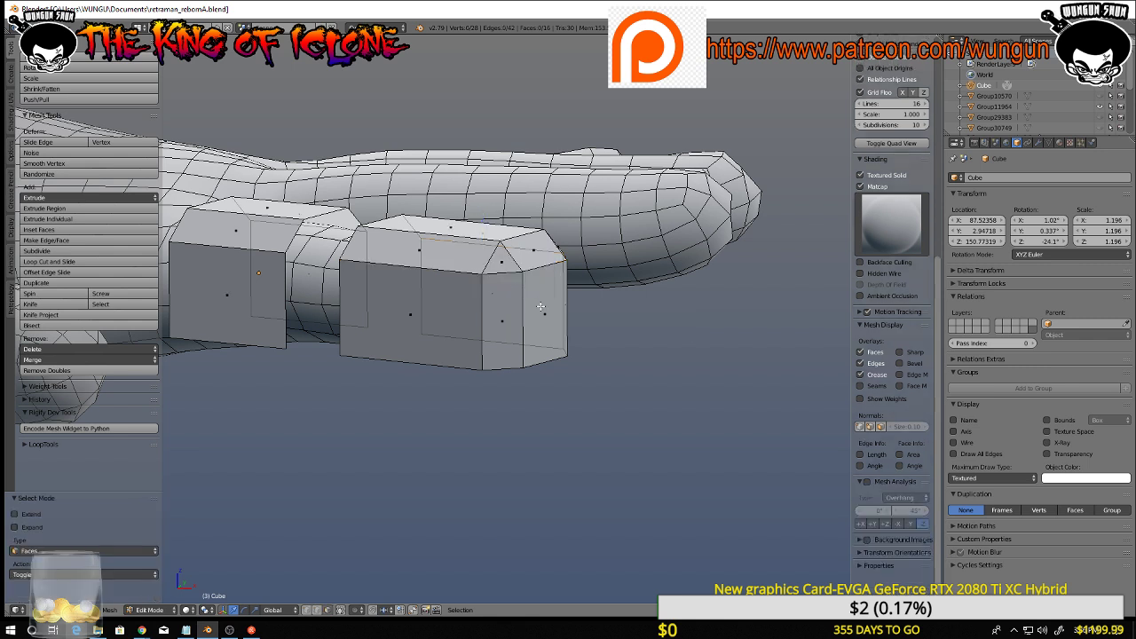
right_click(543, 310)
key("e")
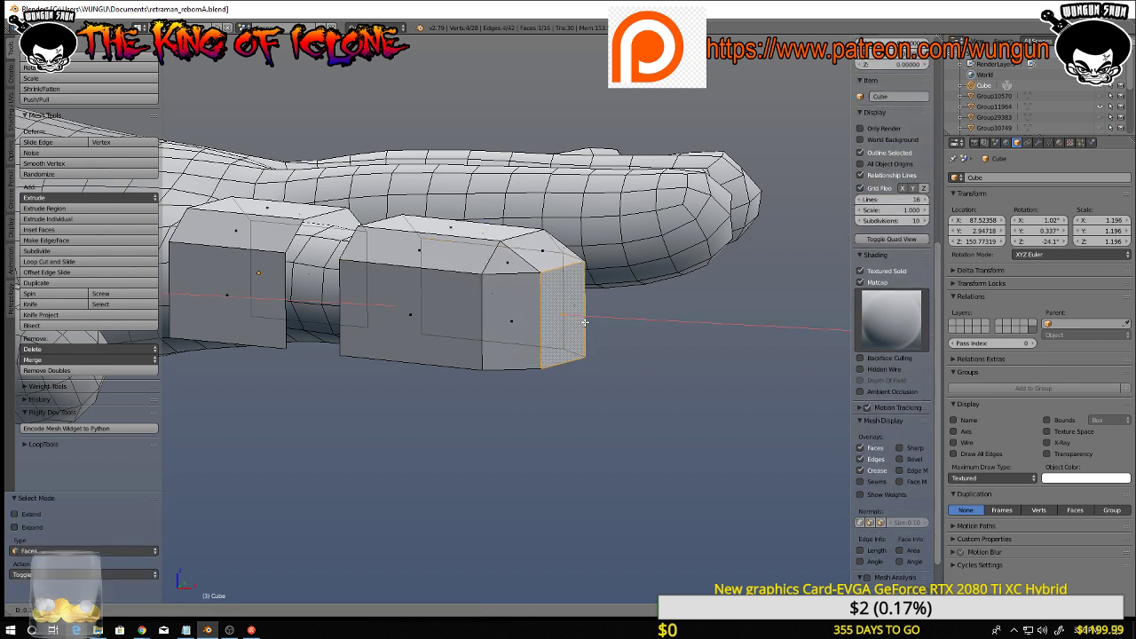
left_click(609, 330)
middle_click_drag(609, 329, 576, 310)
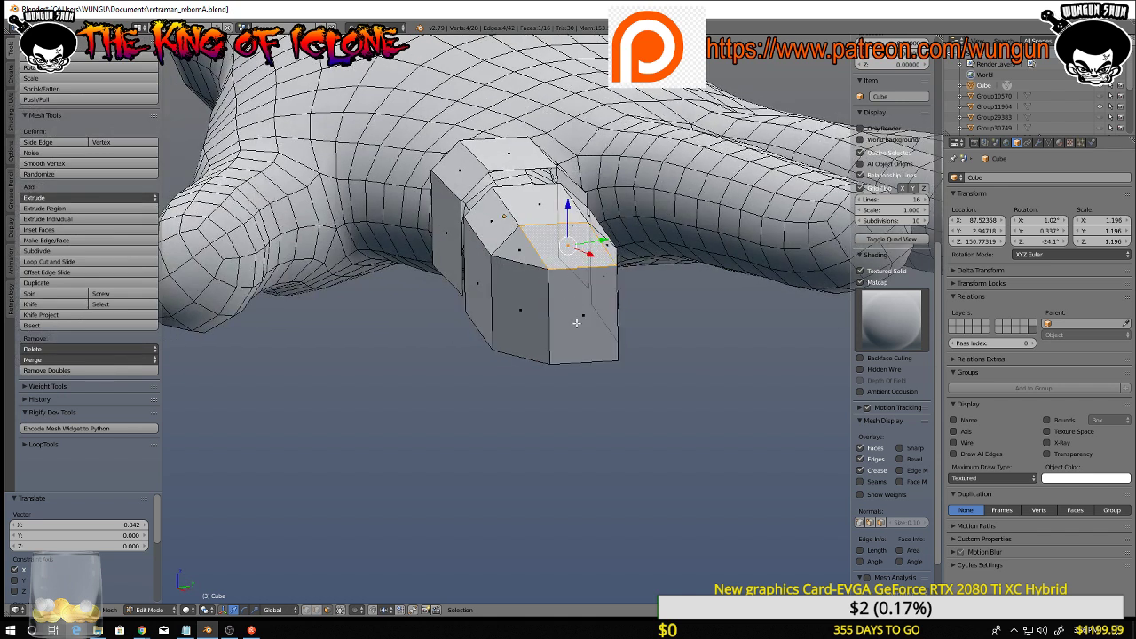
Switch to edge selection and select the bottom edge and both vertical edges of the fingertip end face
key("ctrl+Tab")
left_click(571, 343)
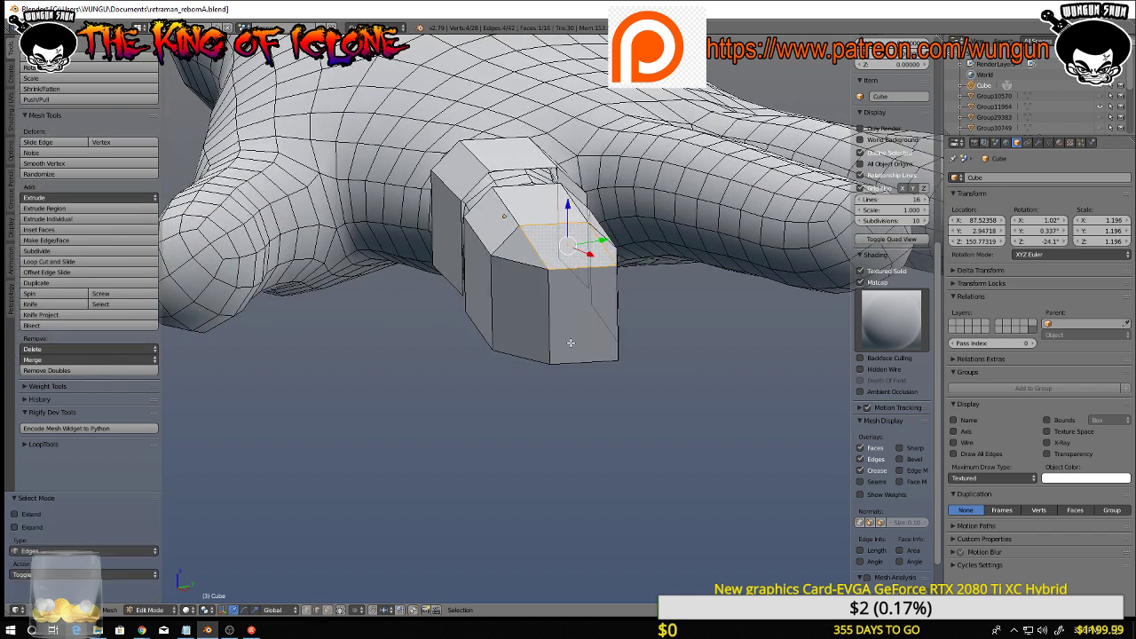
right_click(583, 270)
right_click(585, 361, "shift")
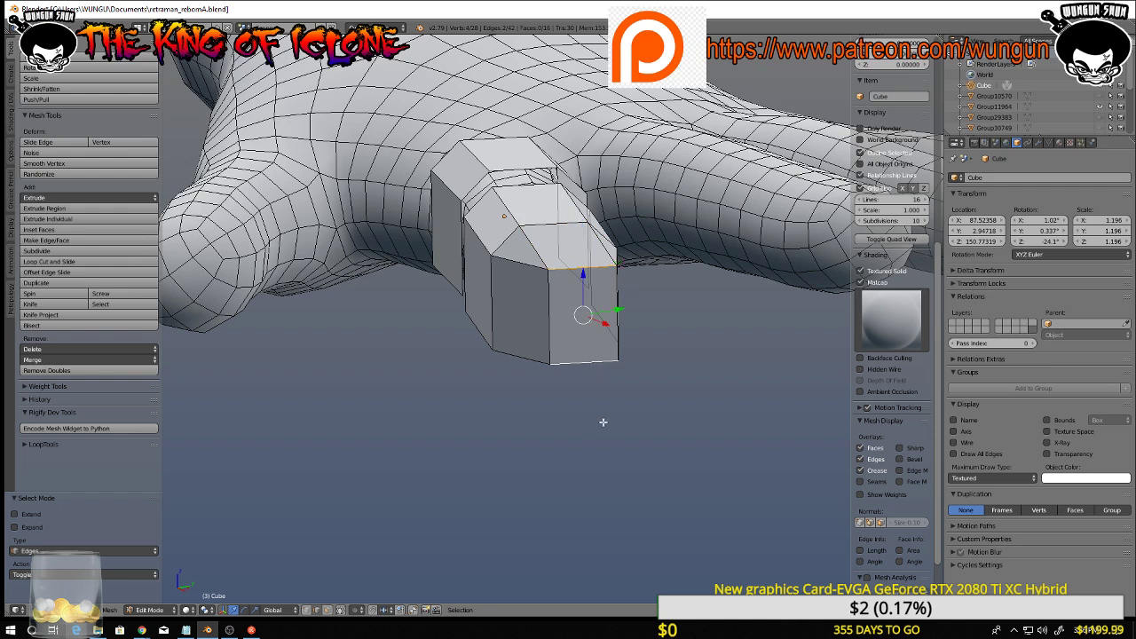
right_click(589, 265)
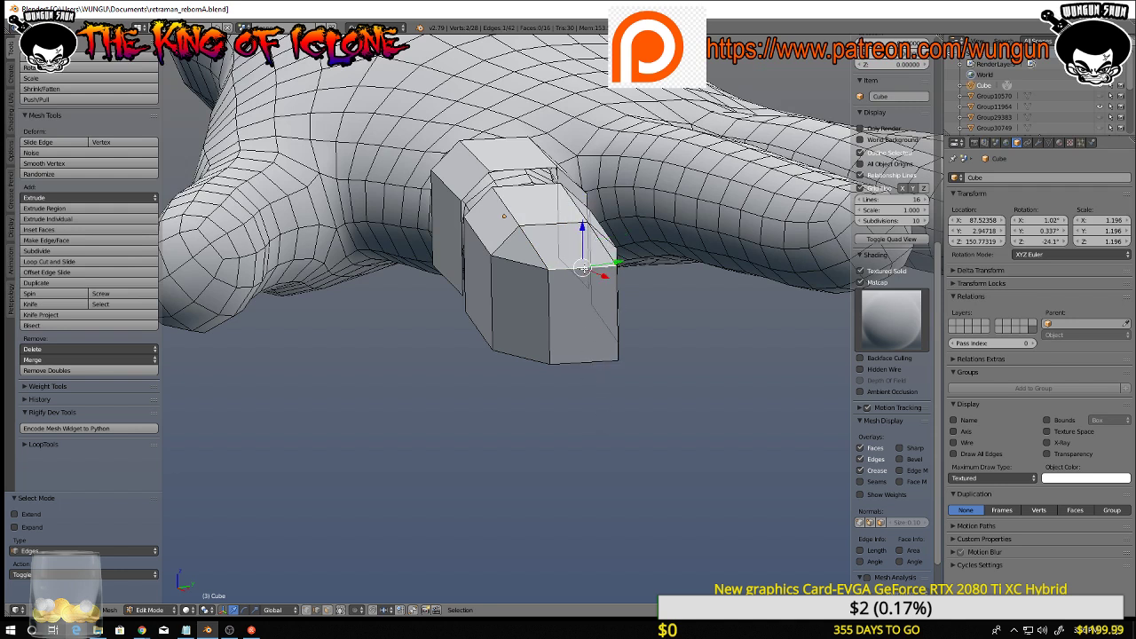
middle_click_drag(587, 267, 665, 268)
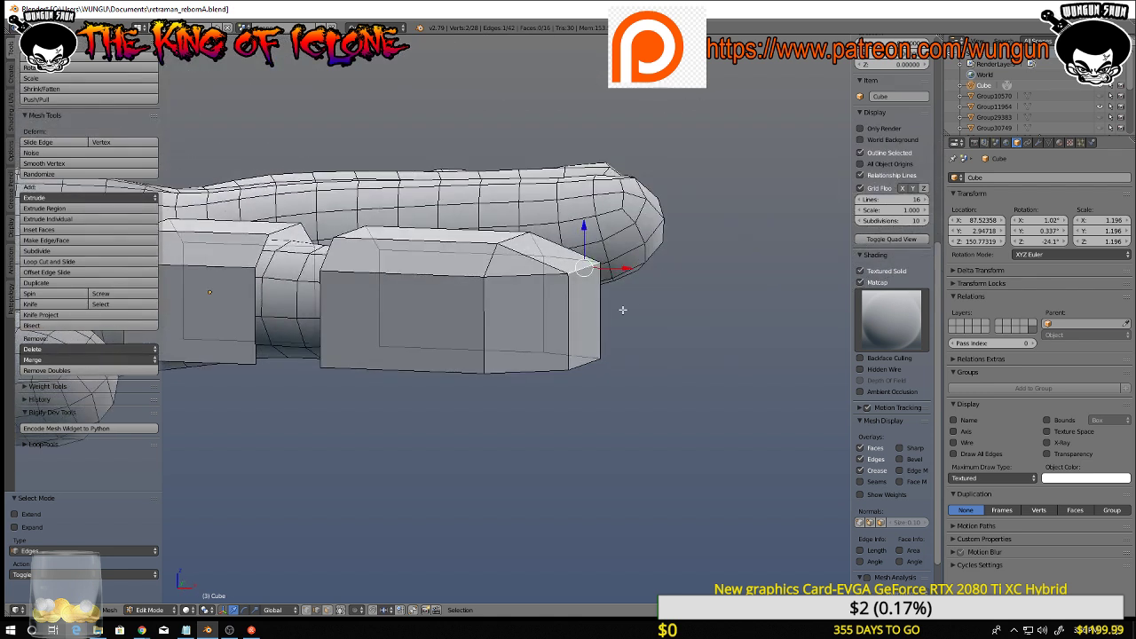
right_click(590, 345, "shift")
right_click(575, 338, "shift")
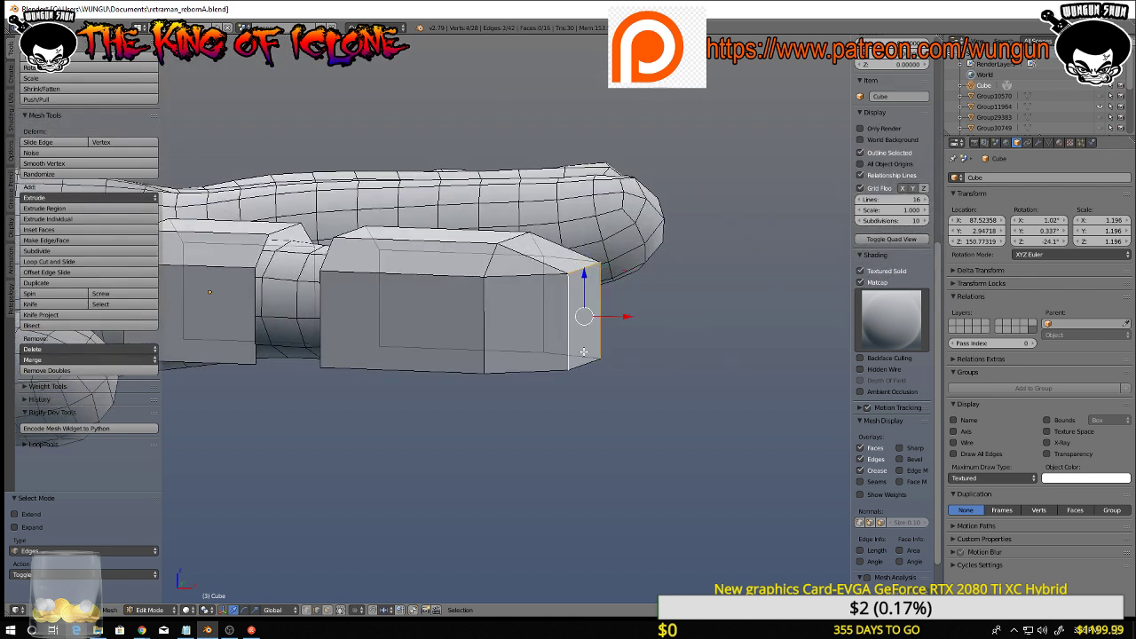
right_click(584, 353, "shift")
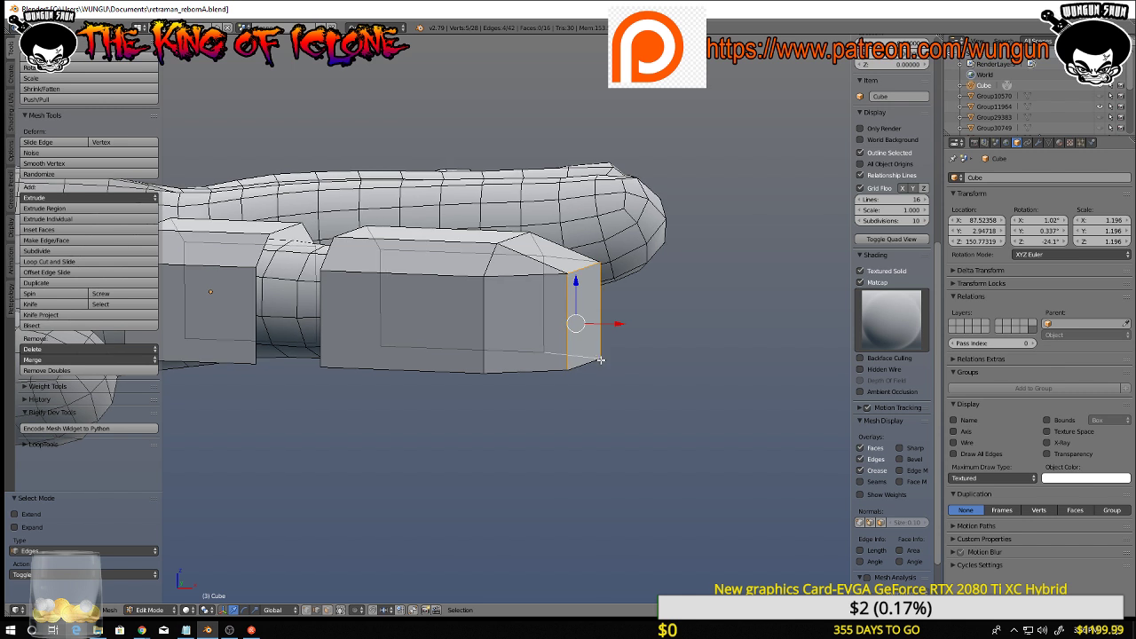
right_click(588, 360)
right_click(571, 343, "shift")
right_click(601, 327, "shift")
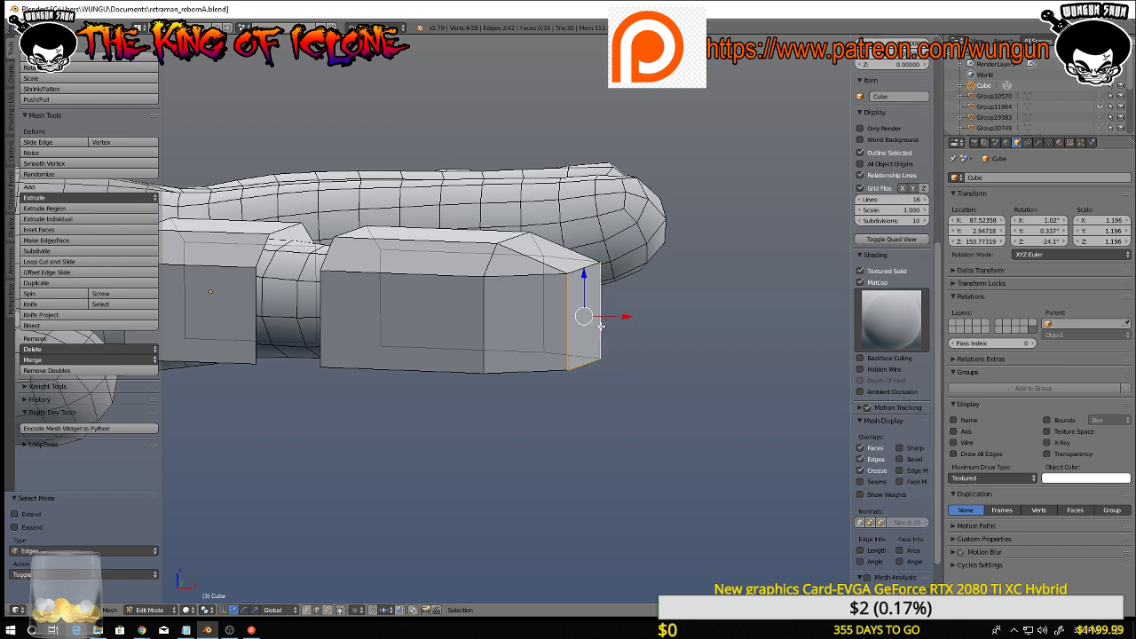
Select the end face of the index-finger armor tip, limiting selection to visible geometry, and inset it by about 0.217
right_click(582, 272, "shift")
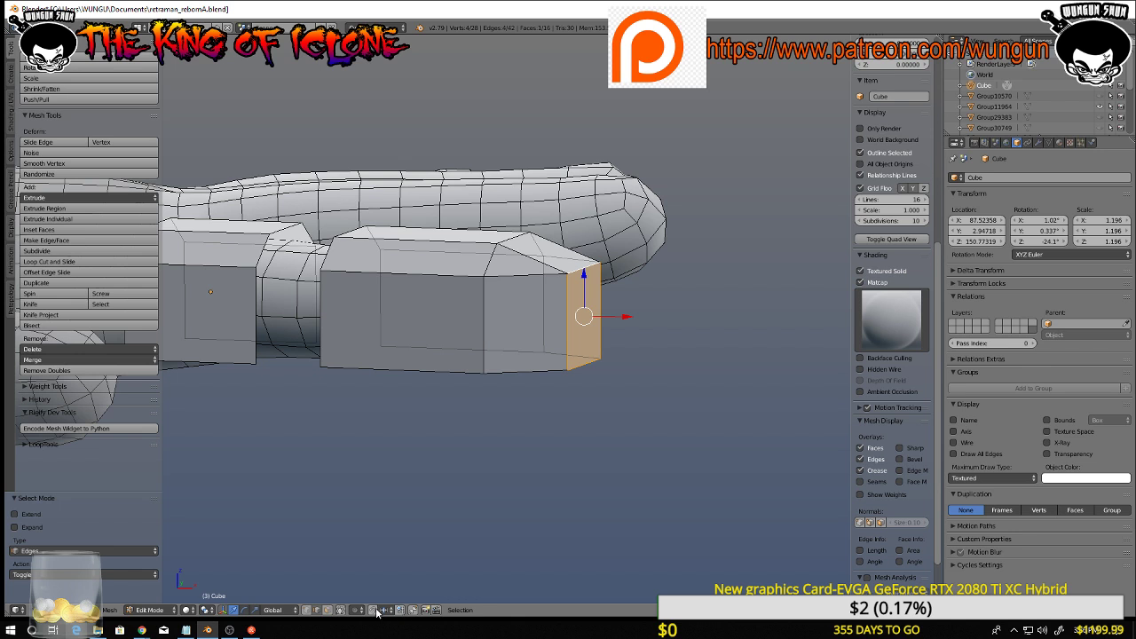
left_click(343, 611)
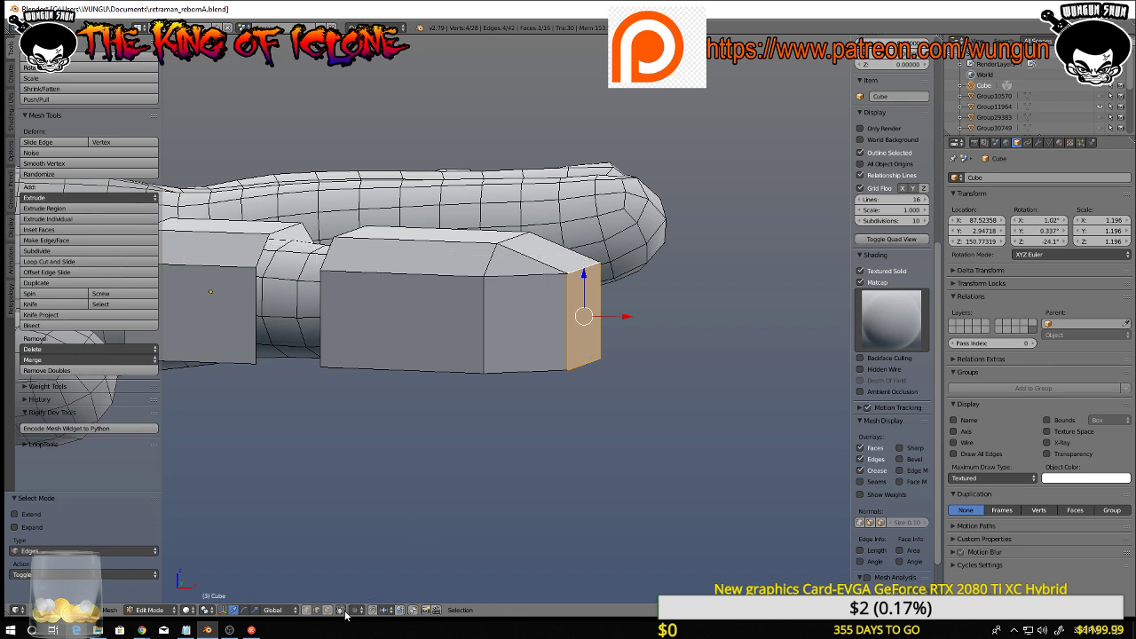
middle_click_drag(547, 437, 504, 456)
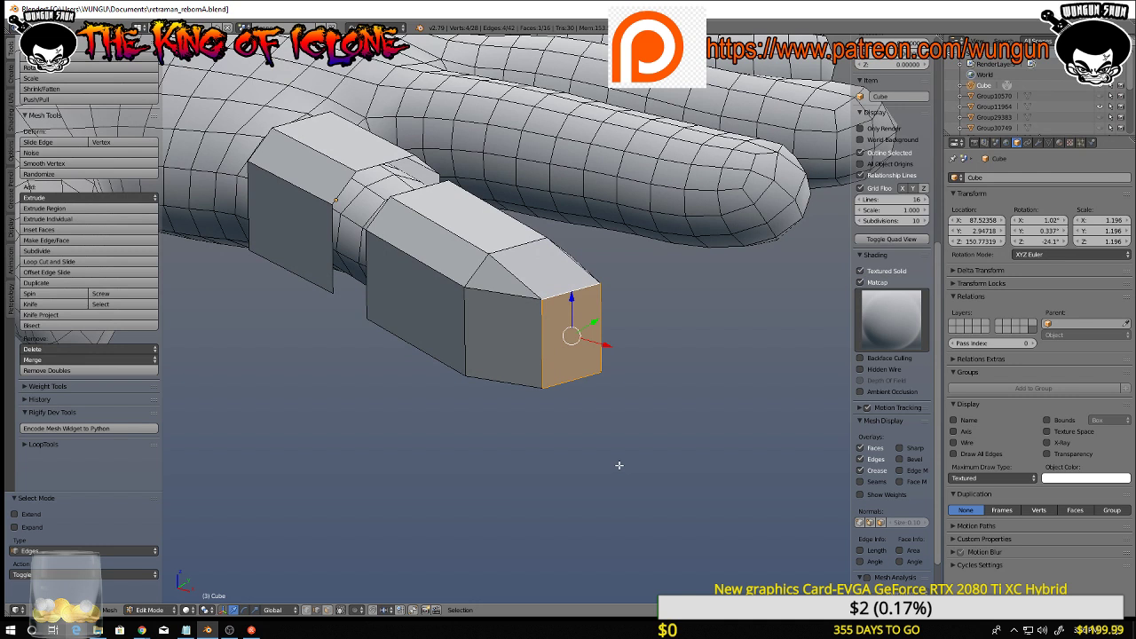
key("i")
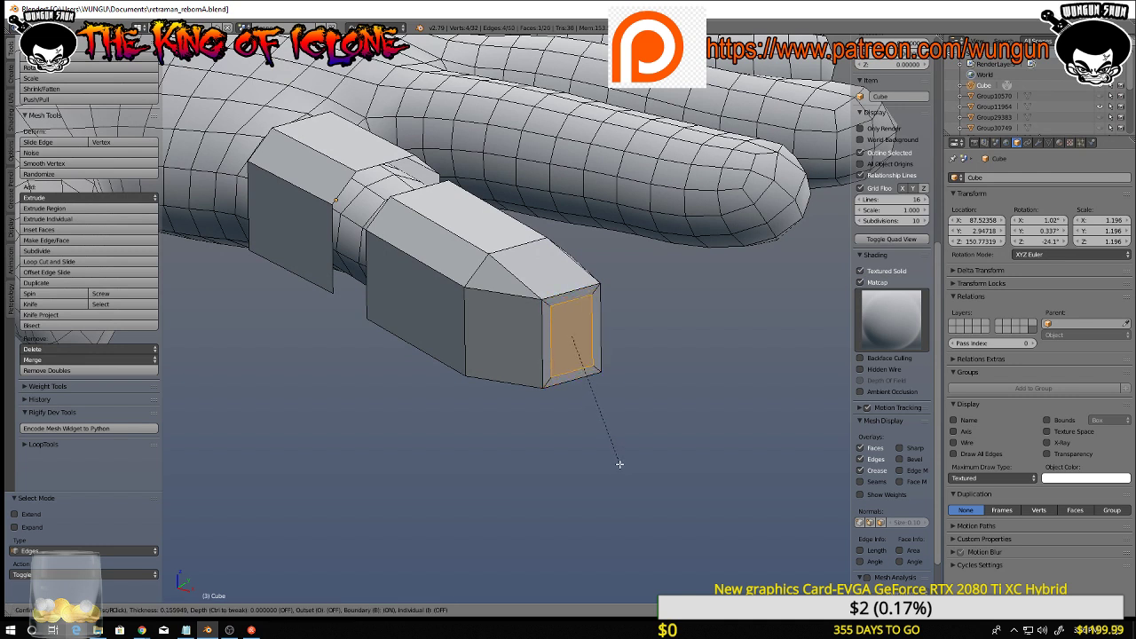
left_click(619, 463)
middle_click_drag(588, 385, 631, 327)
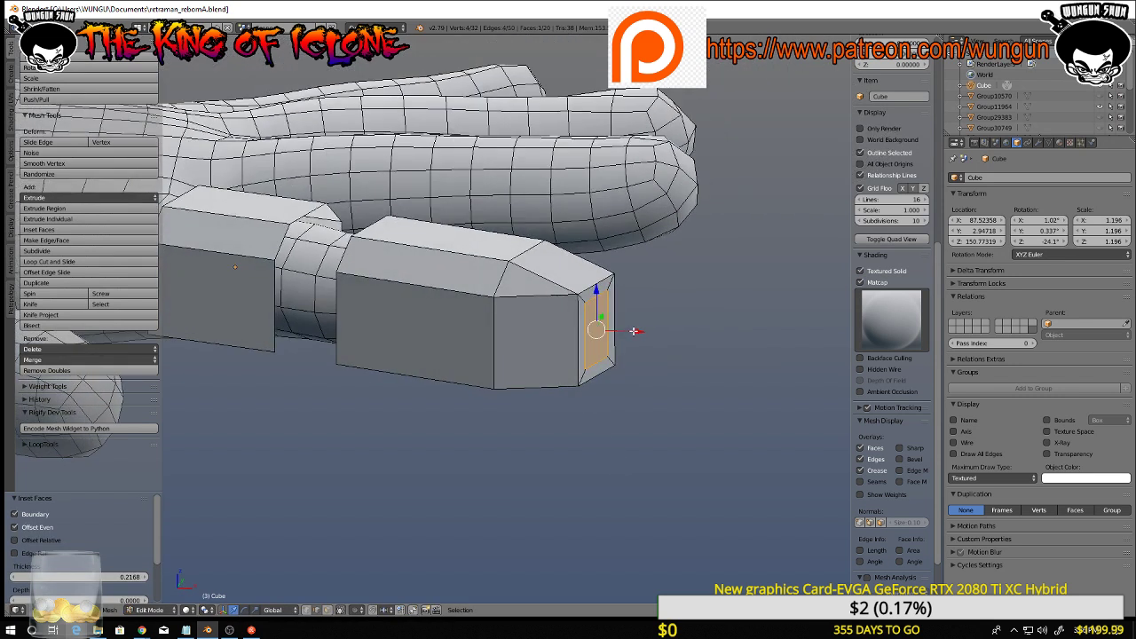
Move the inset end face outward 0.733 along X and lower it 0.342 along Z to extend the fingertip
left_click_drag(634, 332, 675, 335)
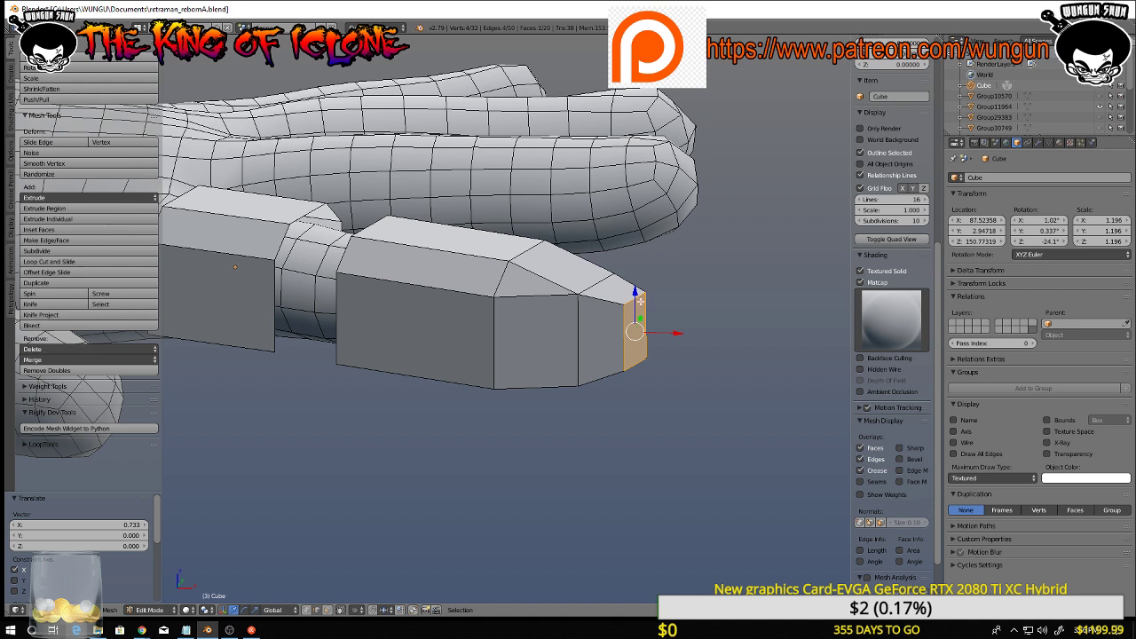
left_click_drag(640, 300, 672, 388)
middle_click_drag(672, 387, 677, 333)
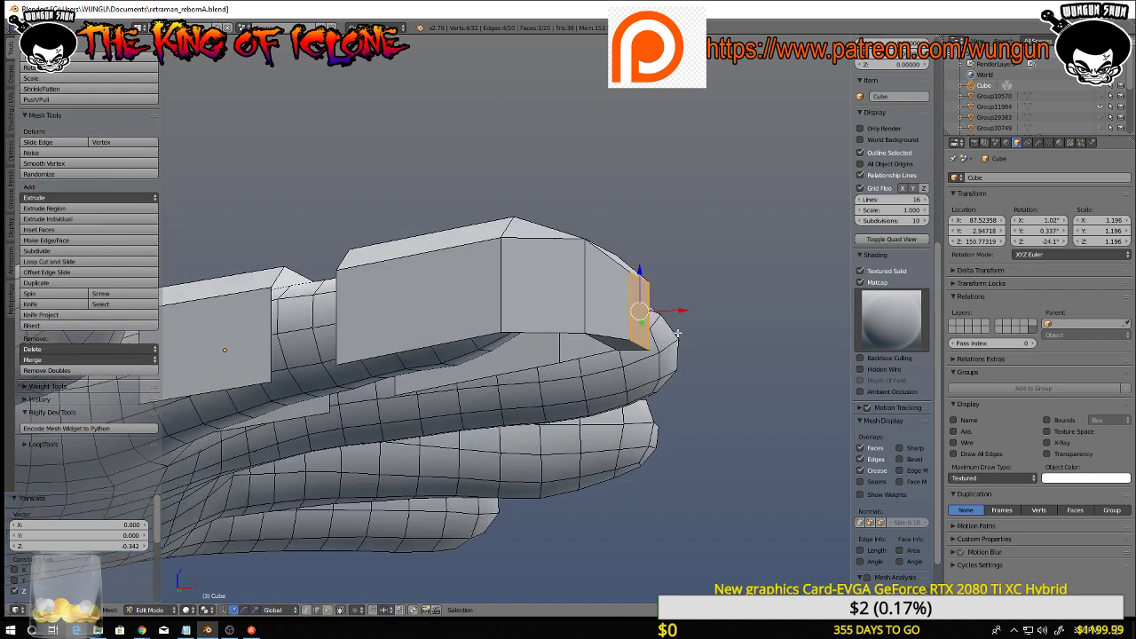
Select the bottom edge of the fingertip's end face and pull it back 0.311 along X
right_click(637, 340)
left_click_drag(663, 343, 644, 344)
middle_click_drag(643, 345, 658, 405)
middle_click_drag(498, 401, 501, 463)
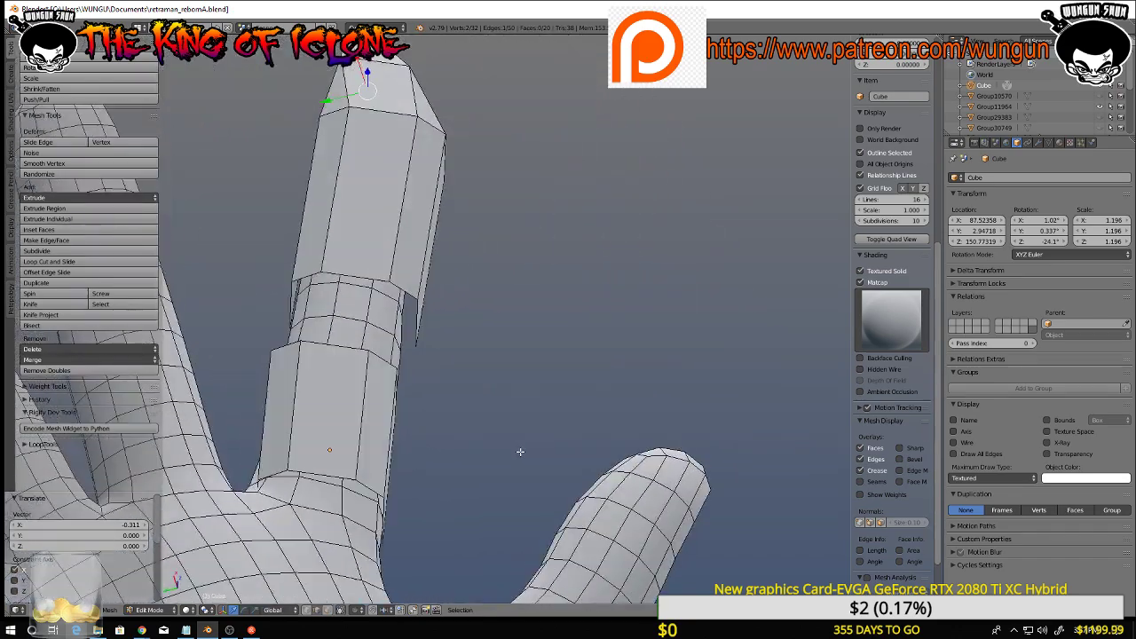
Move the palm-side corner edge of the base finger segment by about X 0.131, Y 0.202, Z -0.062
middle_click_drag(344, 480, 397, 485)
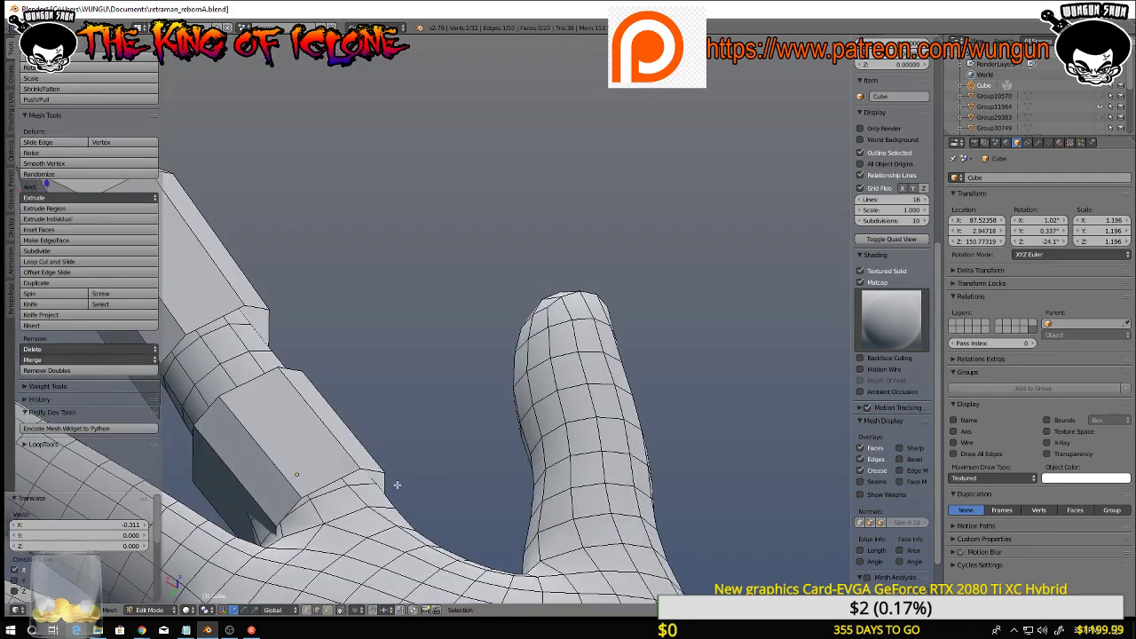
right_click(278, 529)
key("g")
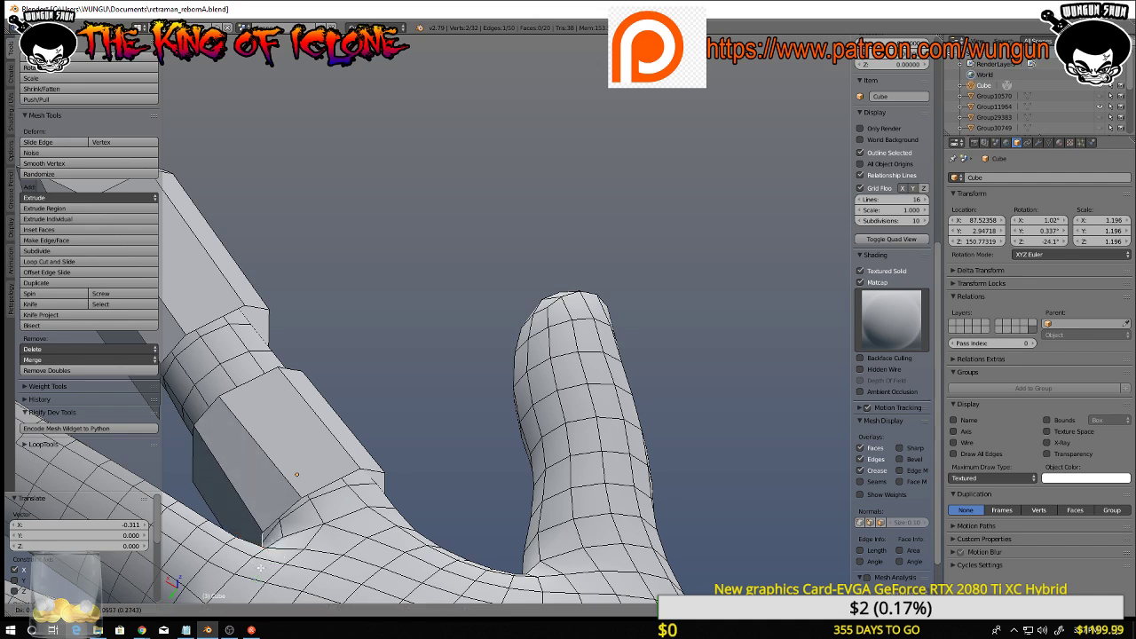
left_click(264, 527)
mouse_move(264, 527)
middle_mouse_down()
mouse_move(228, 488)
mouse_move(259, 507)
middle_mouse_up()
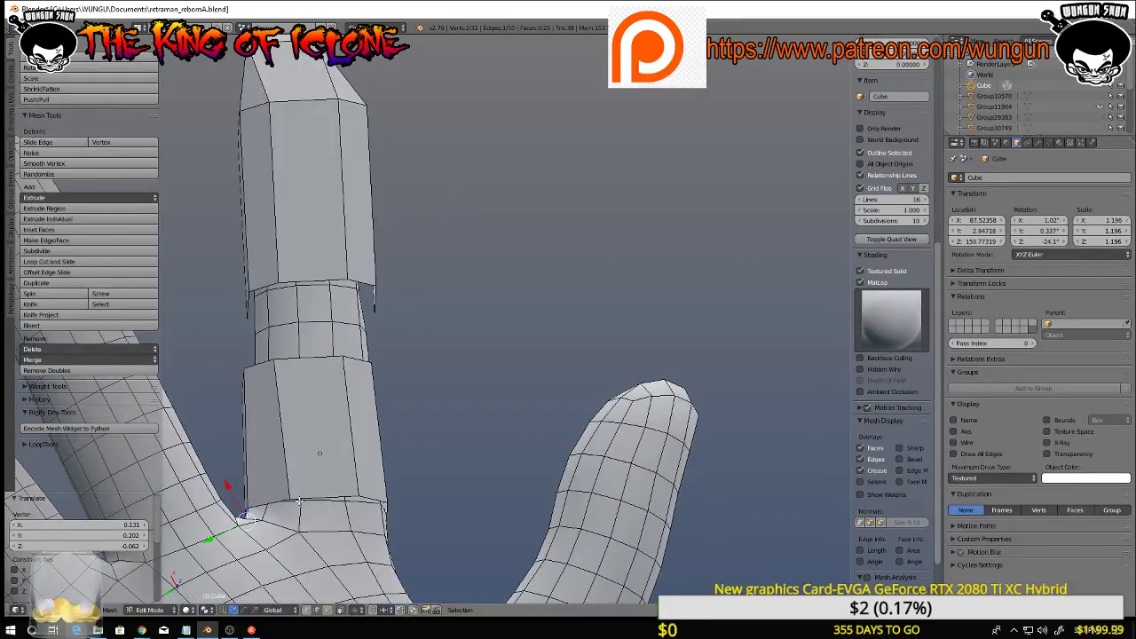
Shift the base segment's top edge nearest the palm 0.226 along Y
right_click(302, 499)
key("g")
key("y")
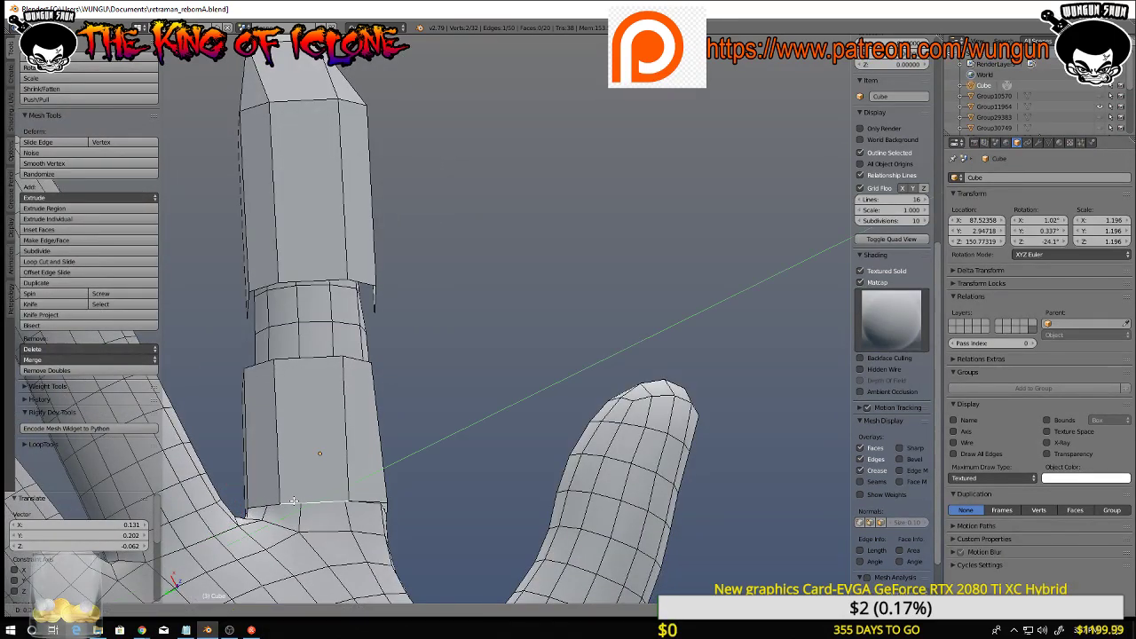
left_click(311, 417)
Nudge the base segment's top edge at the joint sideways, and shift its palm-side edge by about X -0.096, Y -0.163
right_click(313, 356)
key("g")
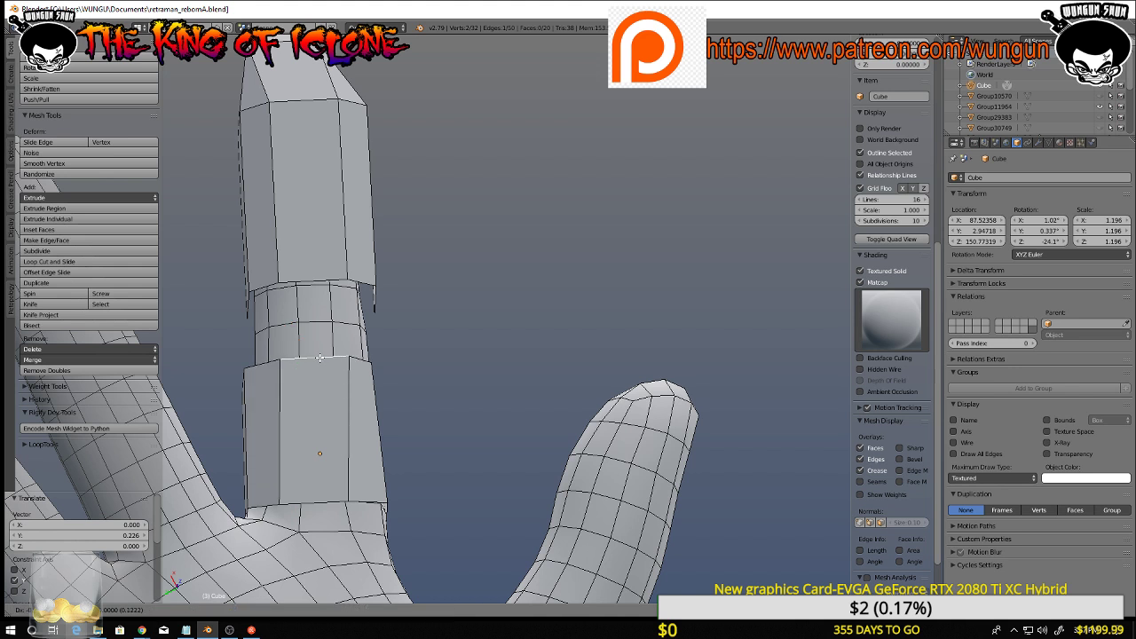
left_click(317, 366)
right_click(329, 498)
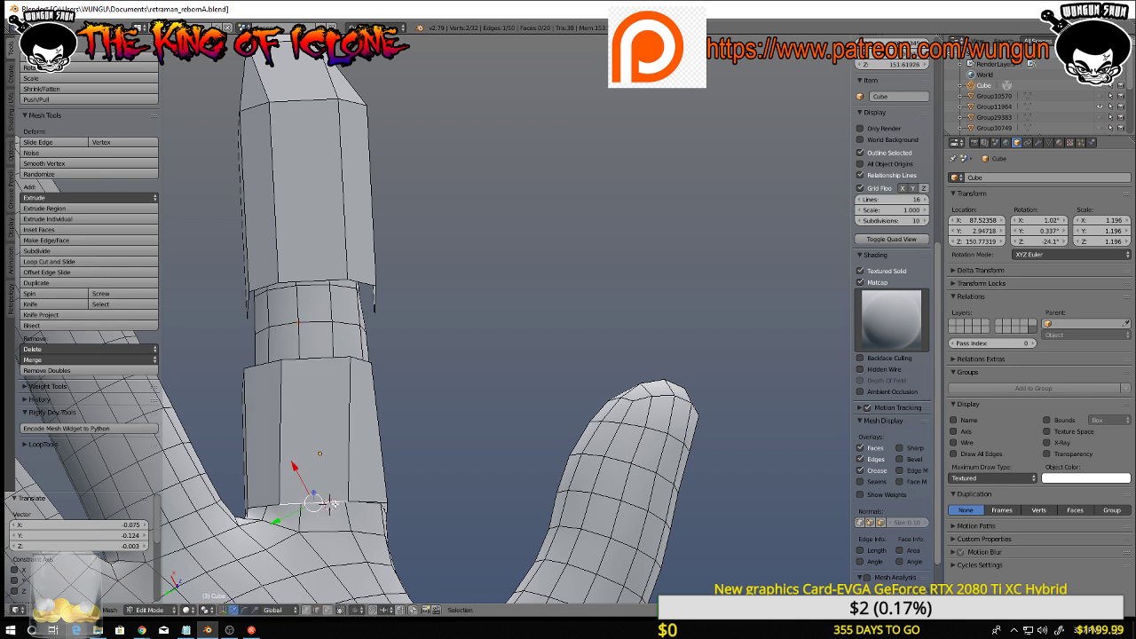
key("g")
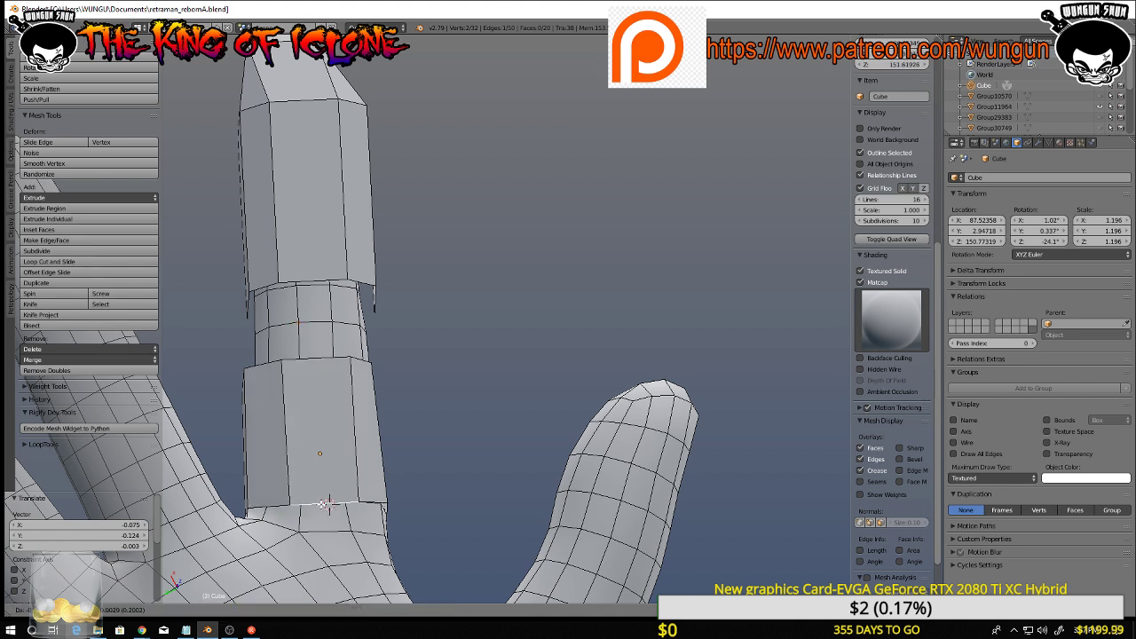
left_click(324, 503)
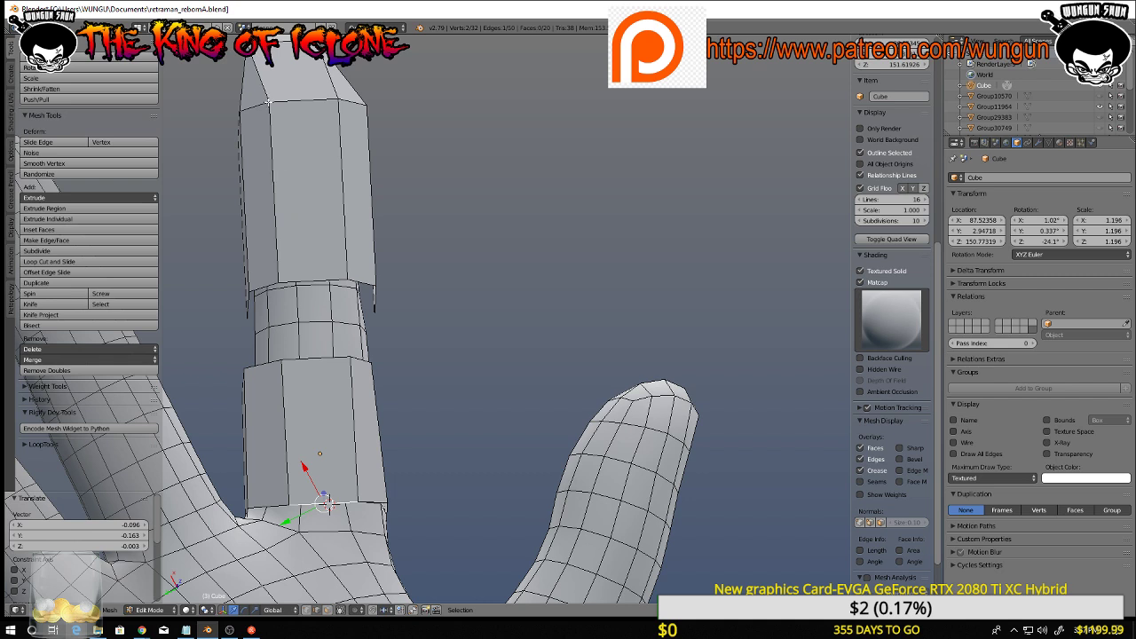
Select the three connected faces at the fingertip and move them by about X -0.132, Y -0.317, Z -0.006
middle_click_drag(268, 104, 334, 309)
scroll(284, 129, "down", 3)
right_click(314, 264)
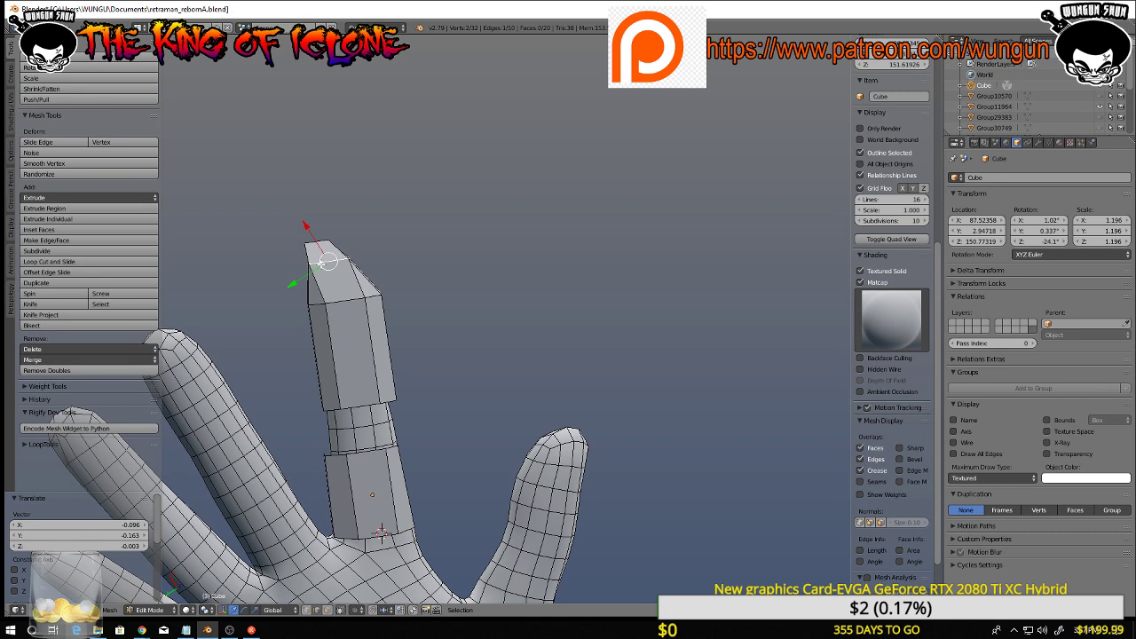
middle_click_drag(316, 264, 415, 213)
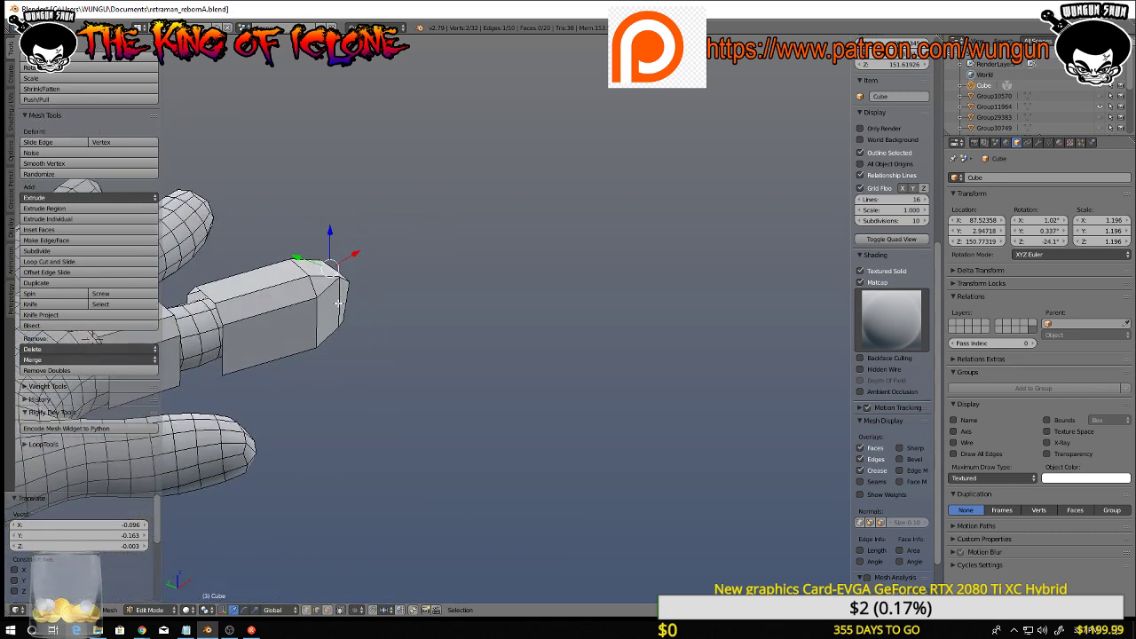
middle_click_drag(235, 328, 220, 325)
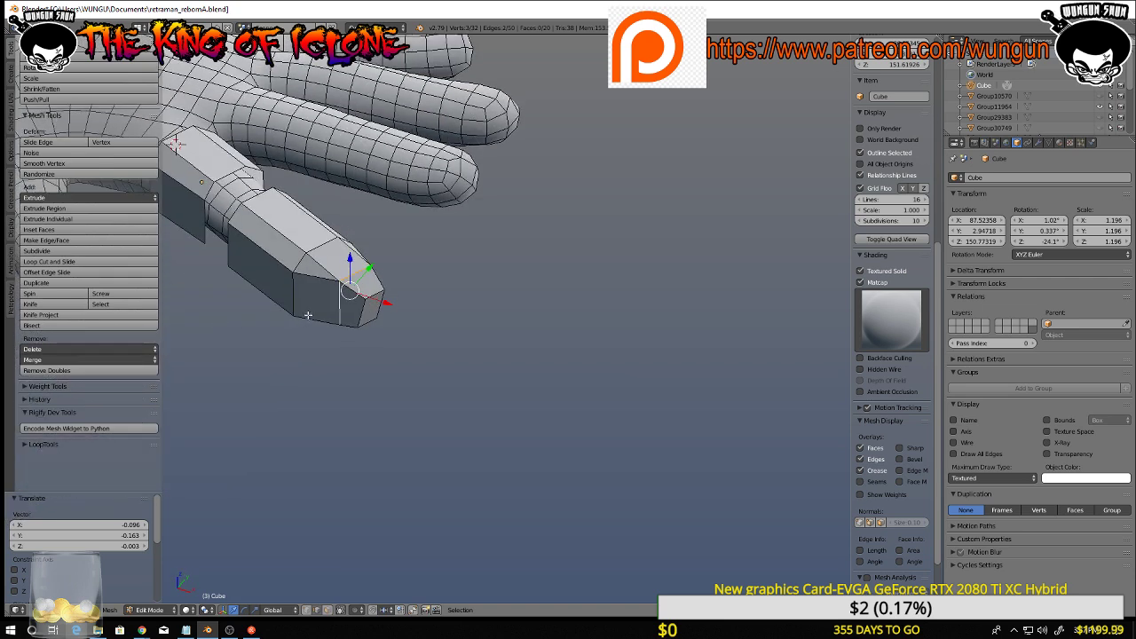
middle_click_drag(322, 314, 358, 245)
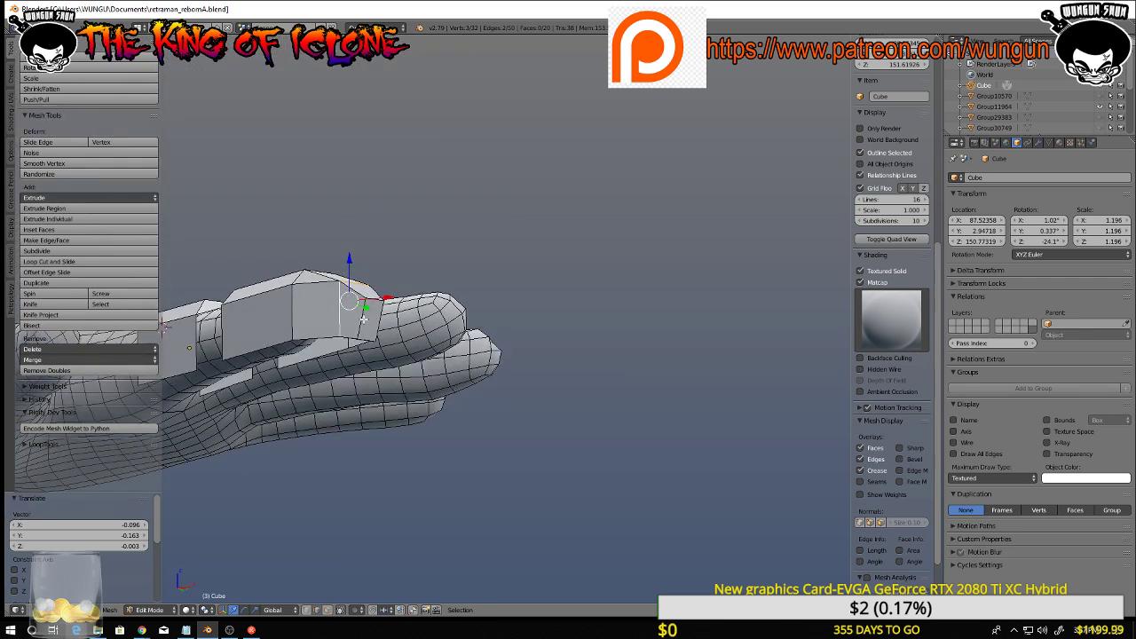
middle_click_drag(165, 324, 400, 320)
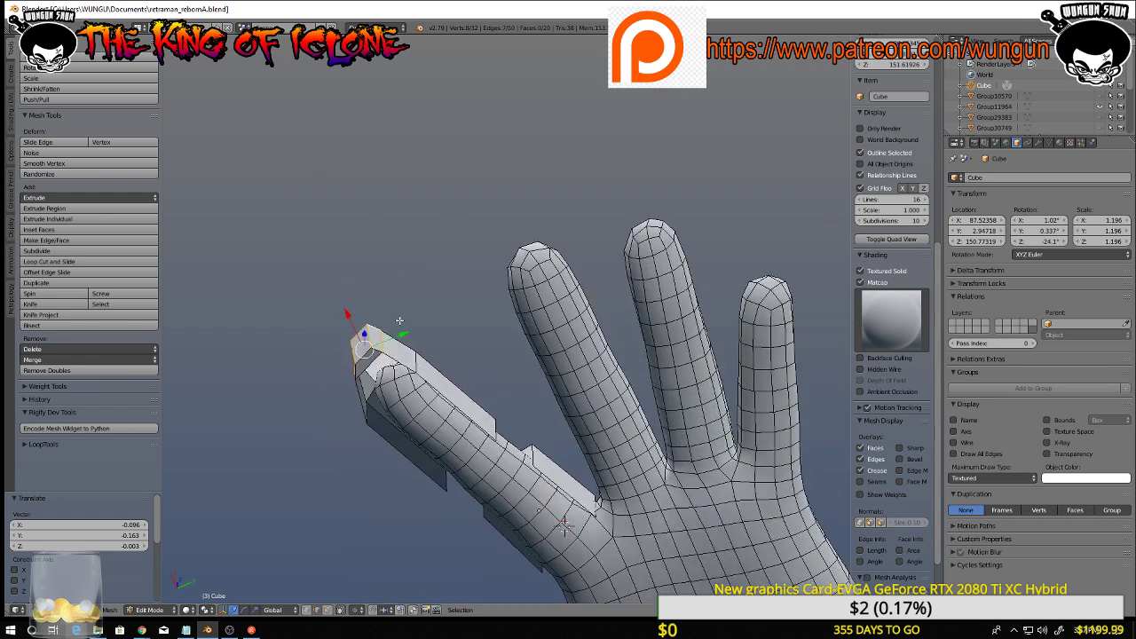
mouse_move(371, 364)
middle_mouse_down()
mouse_move(344, 364)
mouse_move(362, 345)
mouse_move(359, 324)
mouse_move(374, 385)
middle_mouse_up()
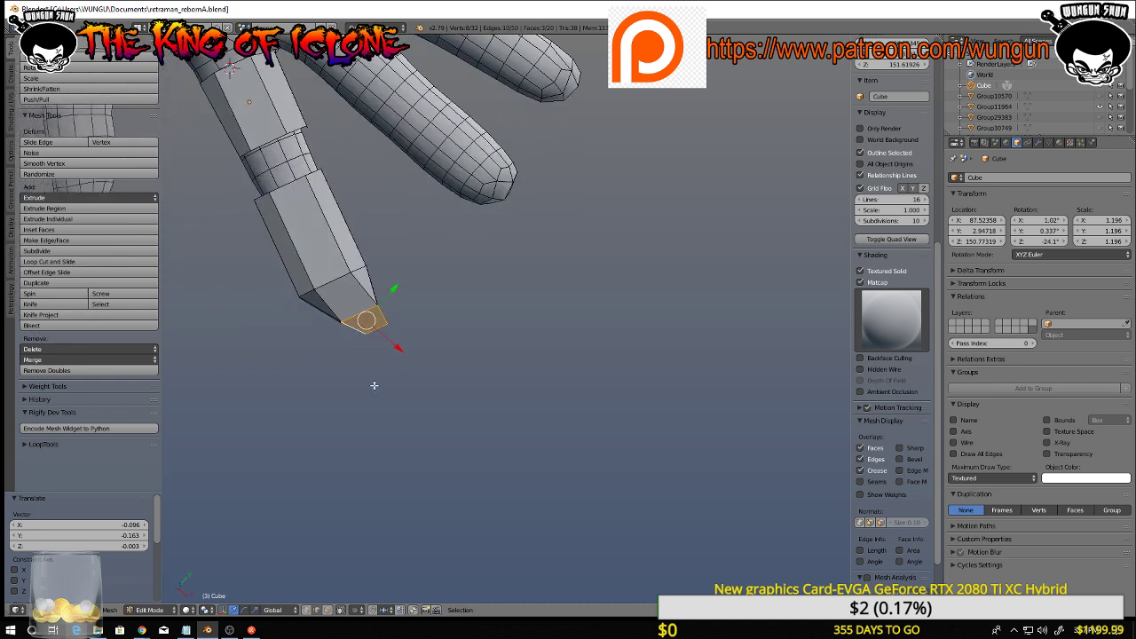
key("g")
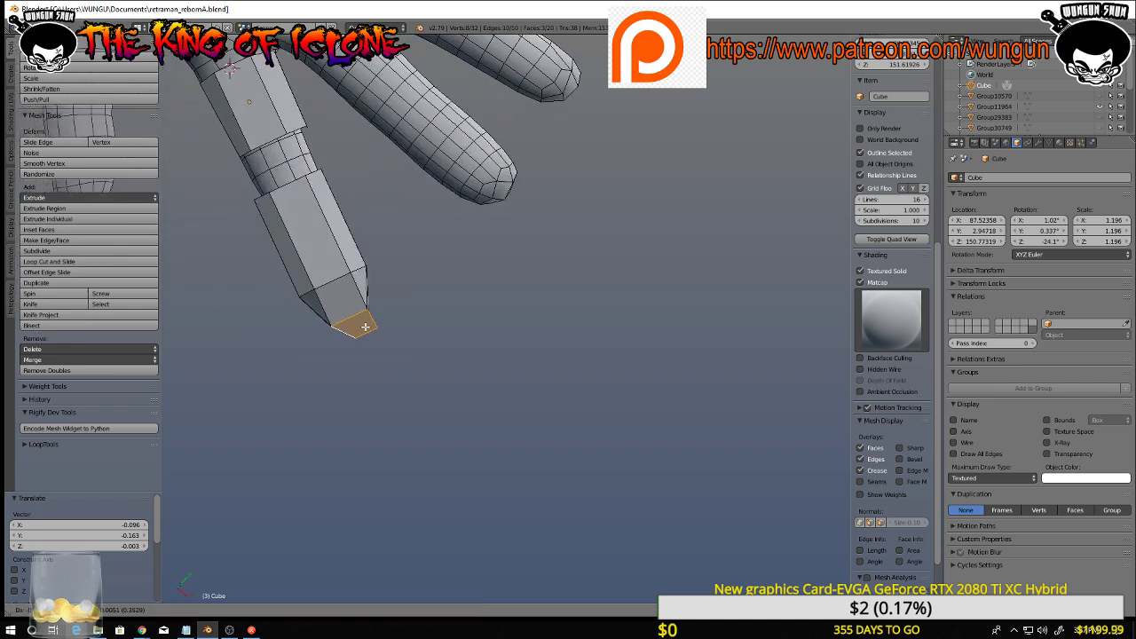
left_click(360, 329)
Select only the fingertip's end face by its edges and move it by about X -0.075, Y -0.177
middle_click_drag(360, 328, 354, 282)
right_click(370, 331)
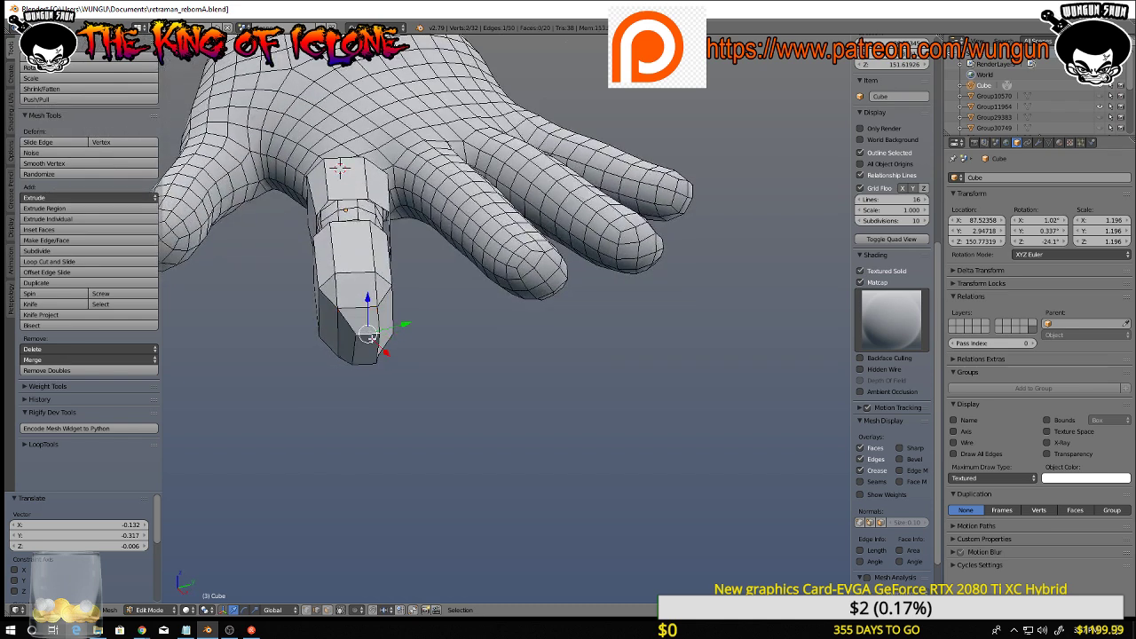
right_click(356, 352, "shift")
right_click(379, 346, "shift")
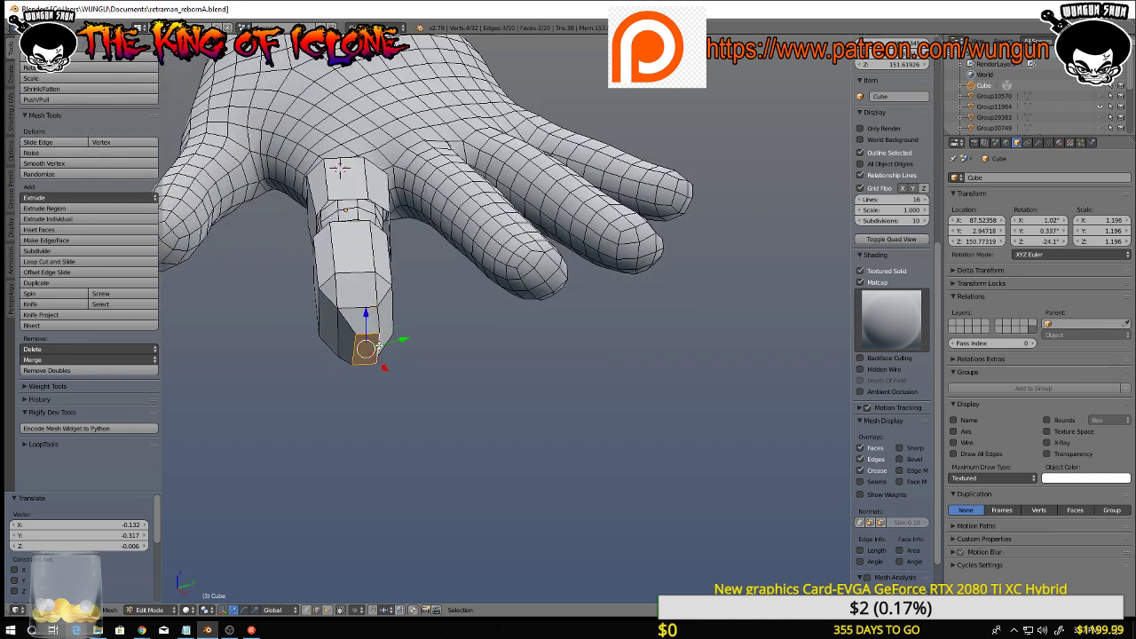
middle_click_drag(379, 347, 381, 395)
key("s")
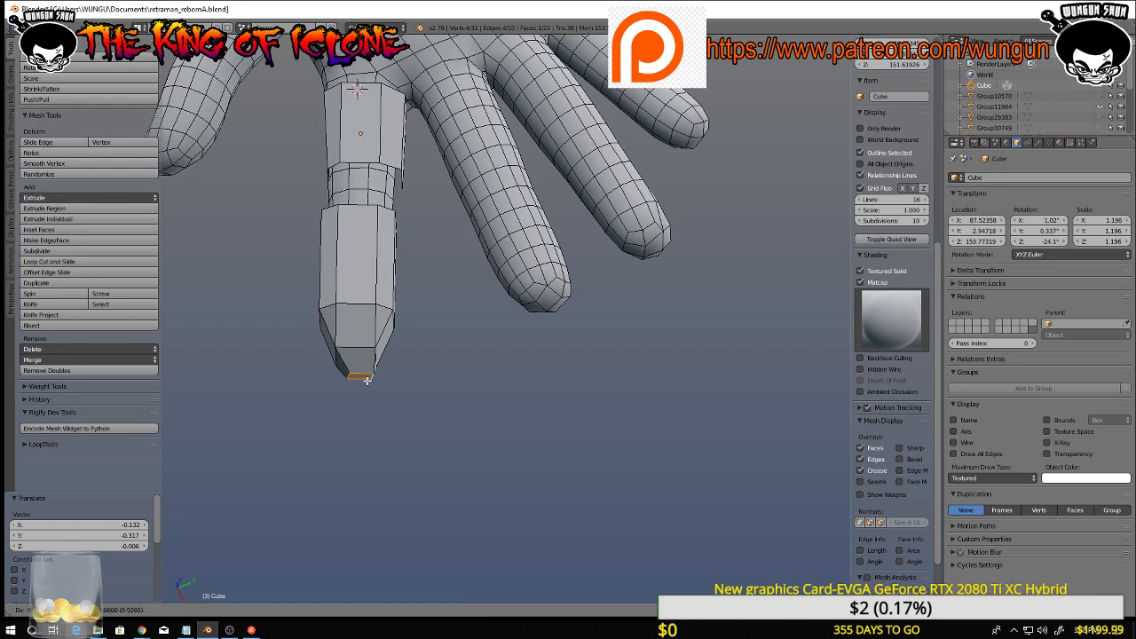
left_click(365, 381)
Rotate the fingertip's end face to straighten it, and refine its fit against the surrounding faces
middle_click_drag(389, 383, 397, 292)
scroll(402, 338, "up", 4)
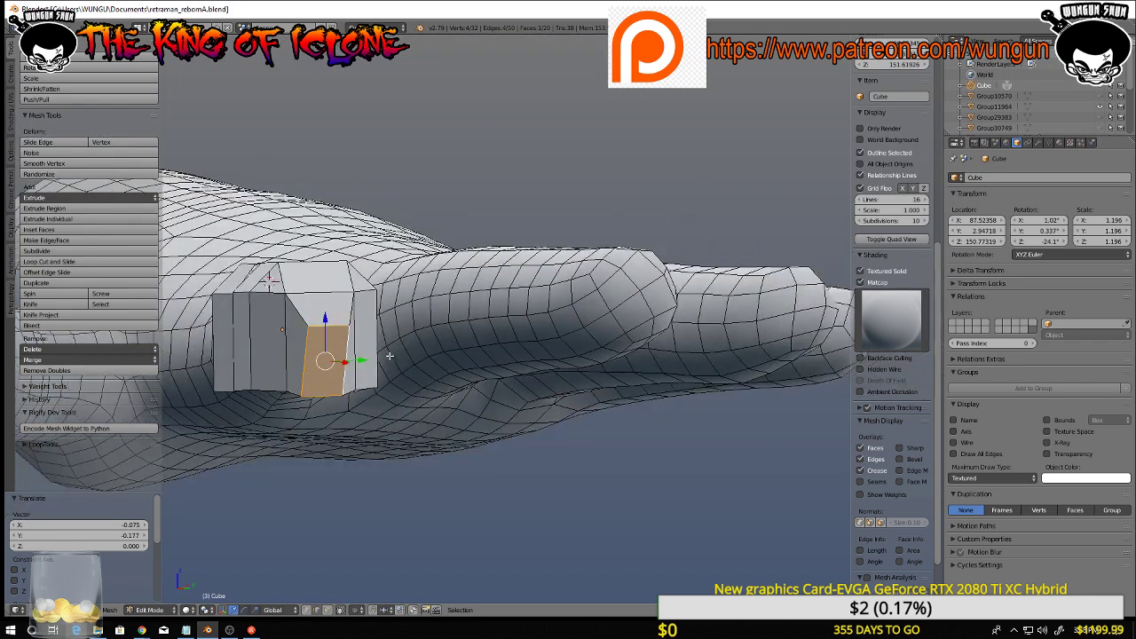
key("r")
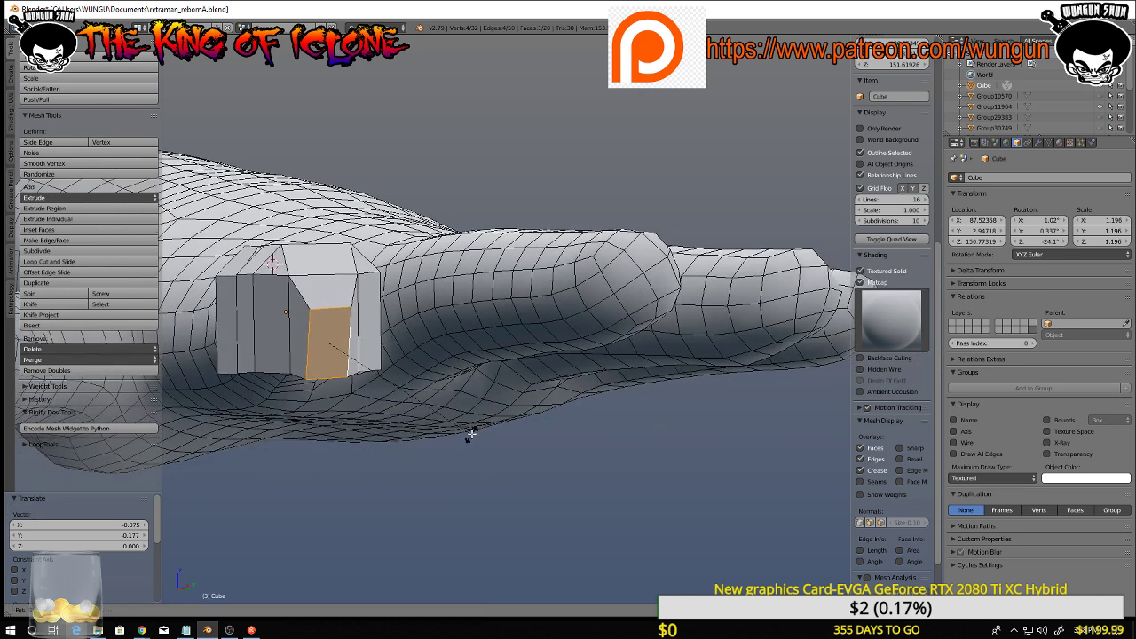
left_click(476, 433)
middle_click_drag(323, 355, 410, 364)
key("s")
left_click(385, 398)
key("Tab")
key("Tab")
Switch to vertex selection and reposition the side corner vertex at the palm end of the base finger segment
middle_click_drag(324, 401, 479, 408, "shift")
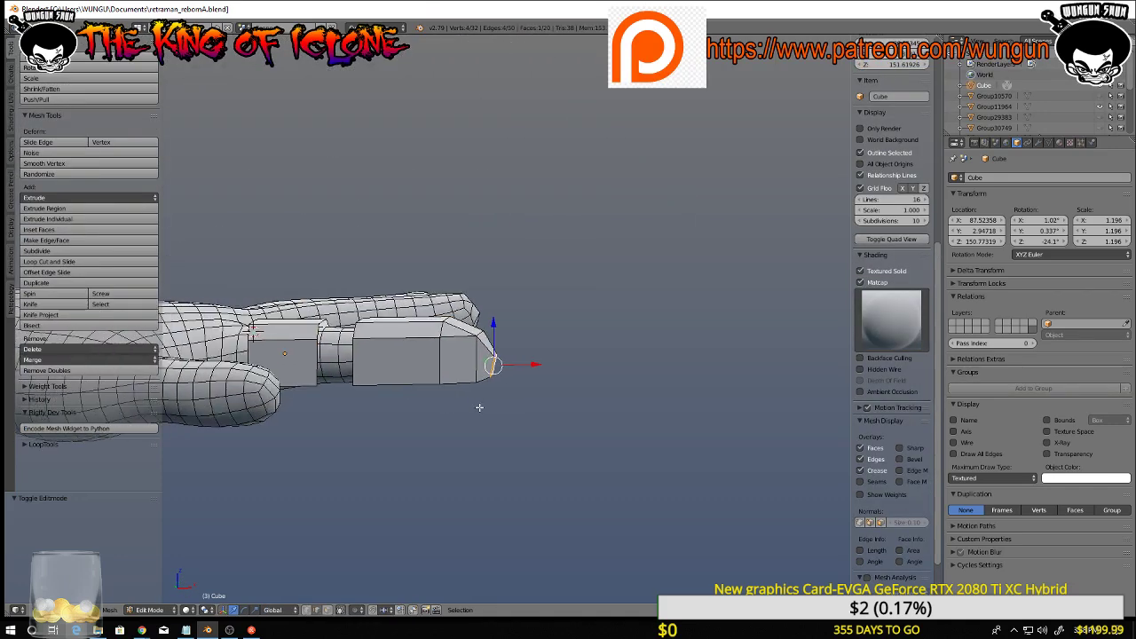
scroll(479, 408, "up", 5)
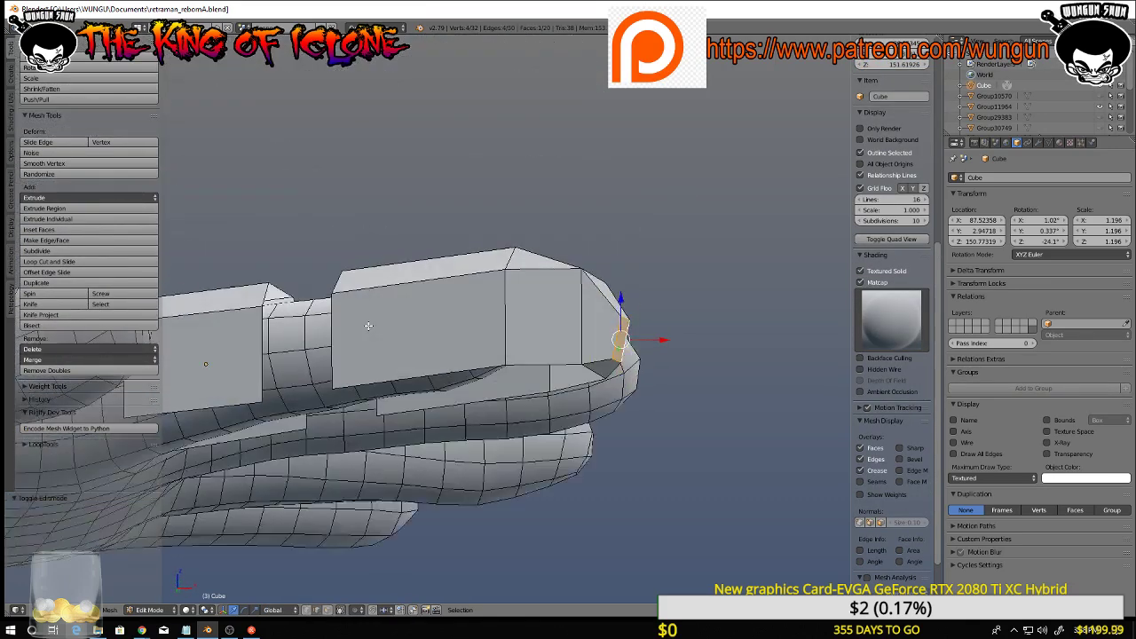
middle_click_drag(368, 326, 307, 364)
middle_click_drag(394, 321, 594, 249)
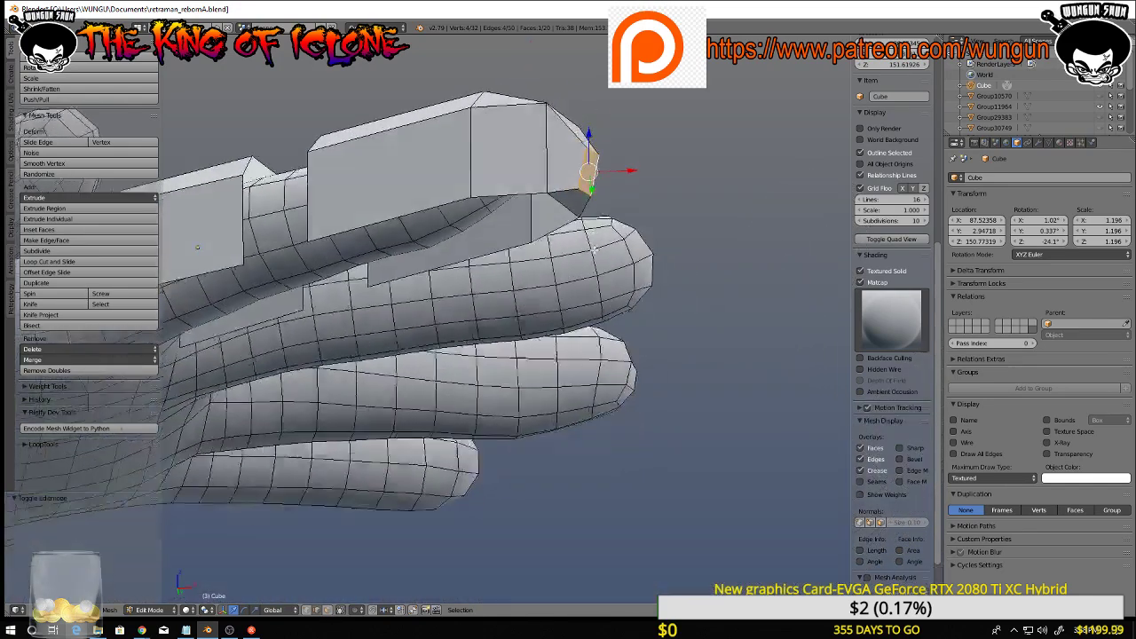
middle_click_drag(198, 247, 441, 252)
scroll(591, 251, "up", 6)
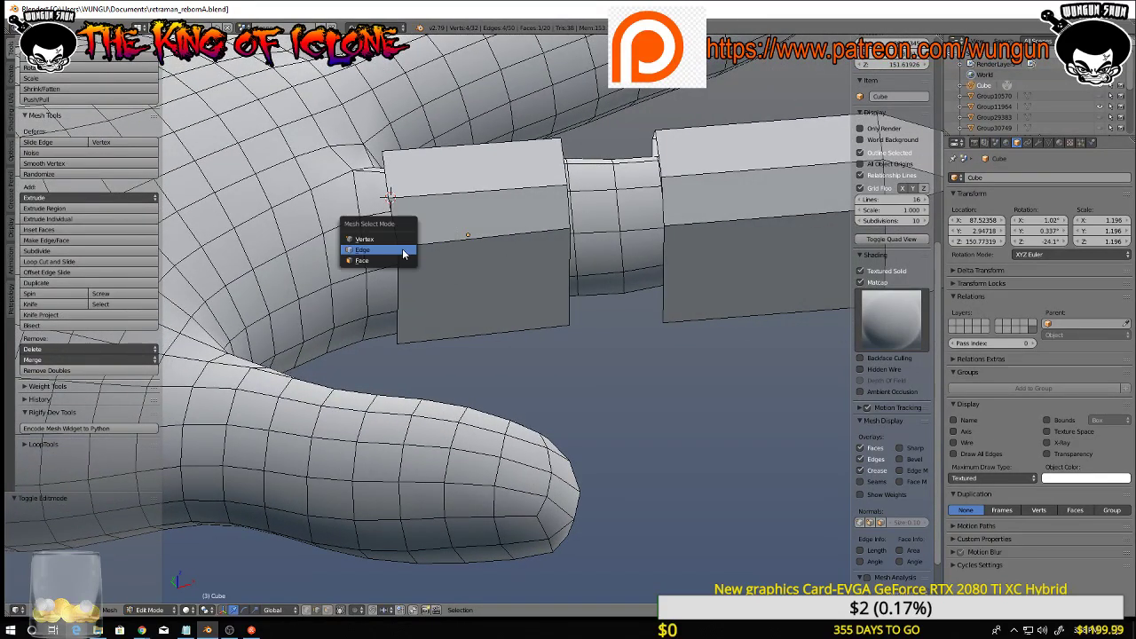
left_click(399, 241)
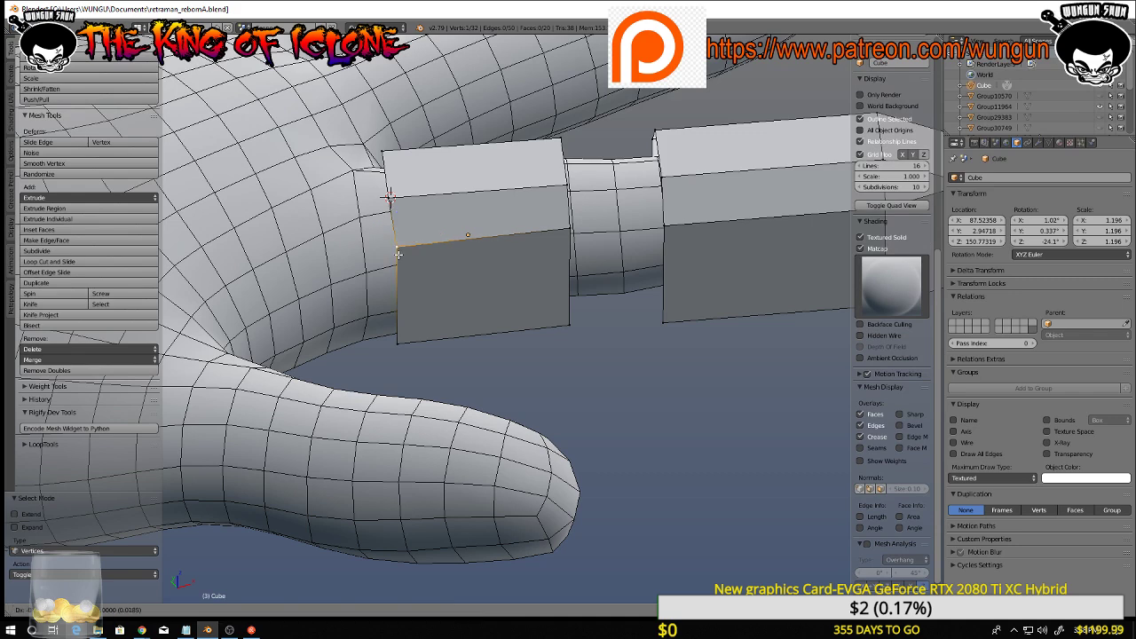
right_click(391, 251)
key("g")
left_click(395, 249)
middle_click_drag(395, 250, 425, 281)
key("g")
left_click(396, 262)
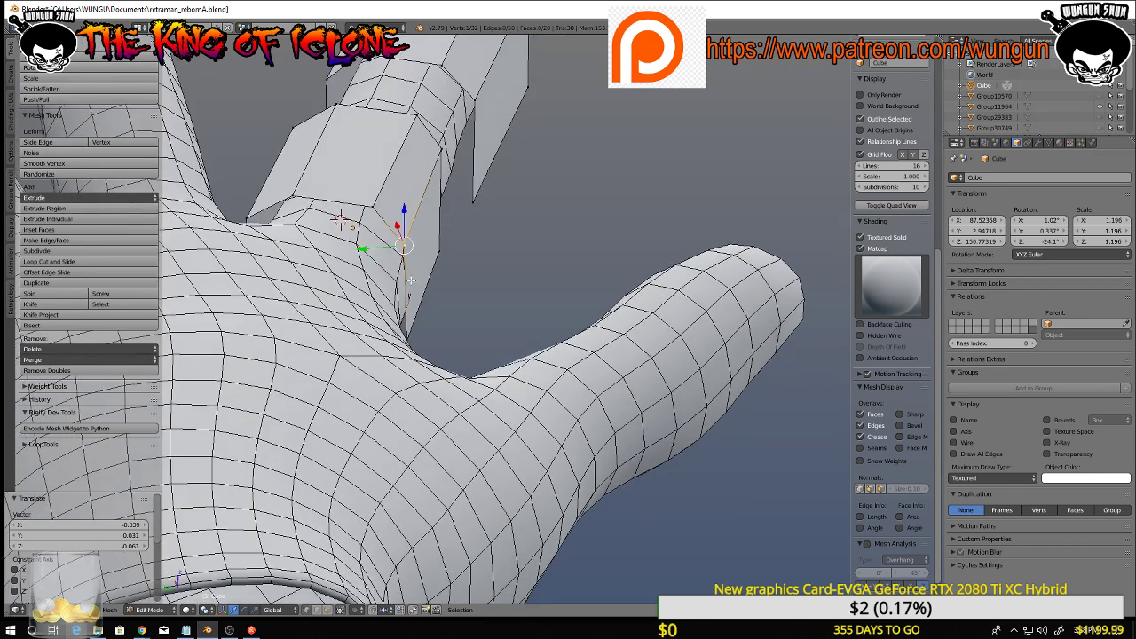
Switch to edge selection and move the base segment's two opposite side edges along Y, by about -0.104 at the palm end and -0.128 at the far end
key("ctrl+Tab")
left_click(411, 293)
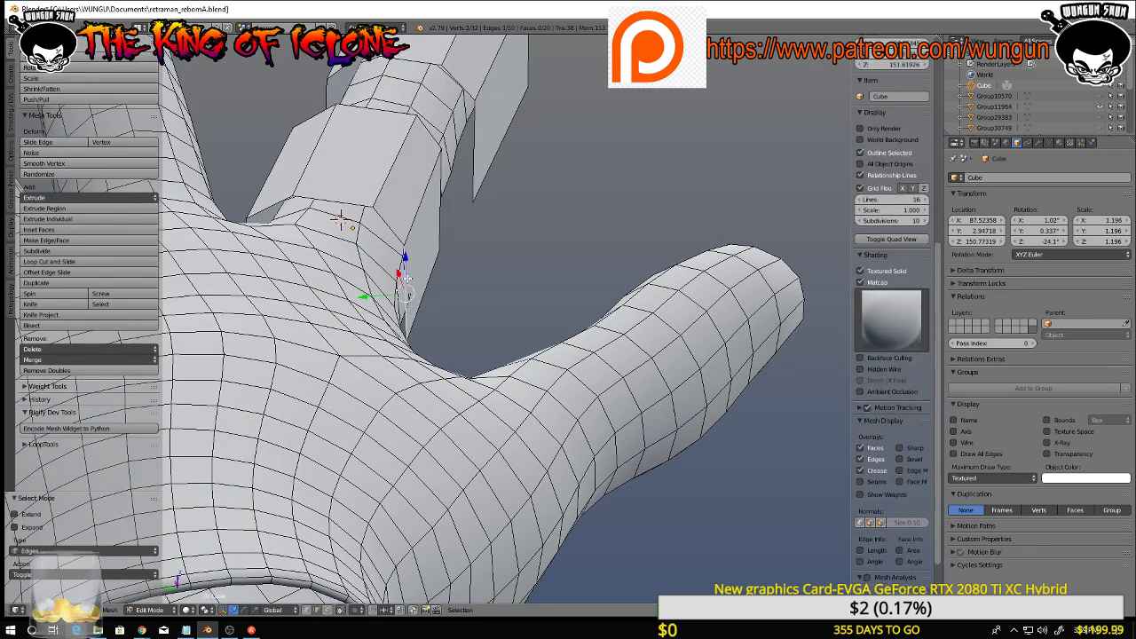
left_click_drag(387, 294, 394, 293)
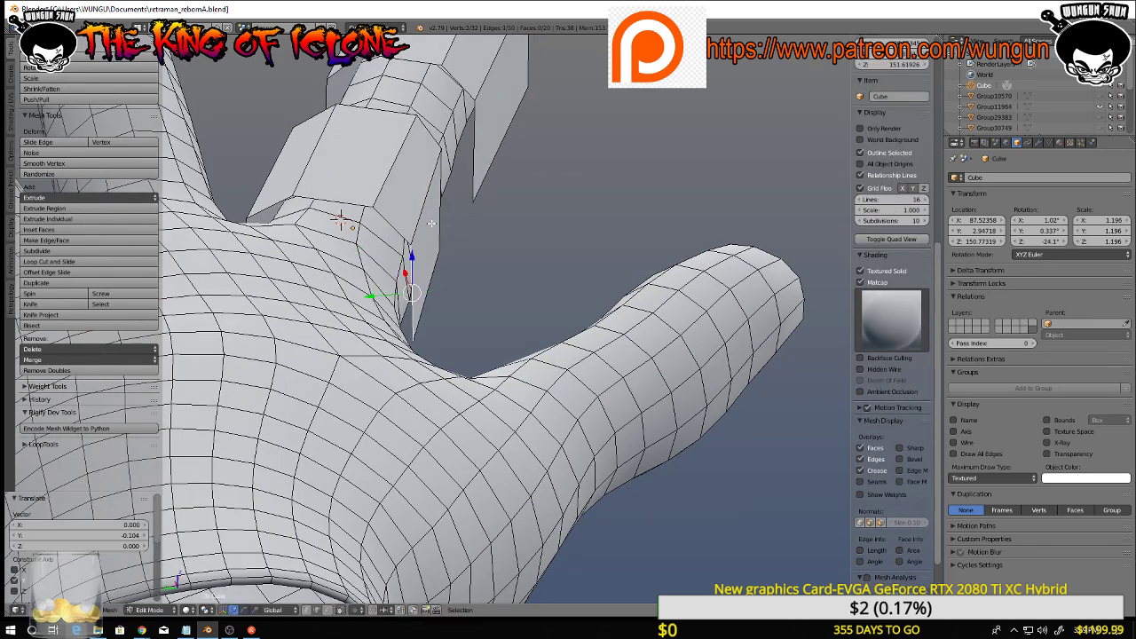
right_click(438, 201)
left_click_drag(421, 201, 430, 202)
middle_click_drag(453, 194, 319, 142)
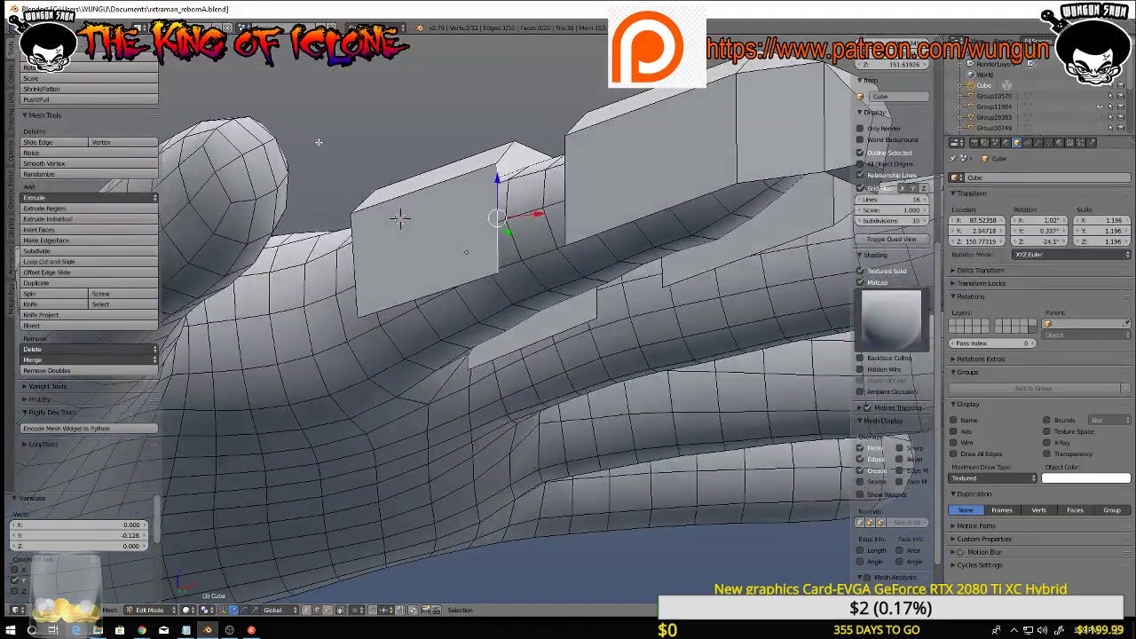
Switch to vertex selection with the base segment's lower corner vertex at the far end selected
scroll(394, 243, "up", 4)
key("ctrl+Tab")
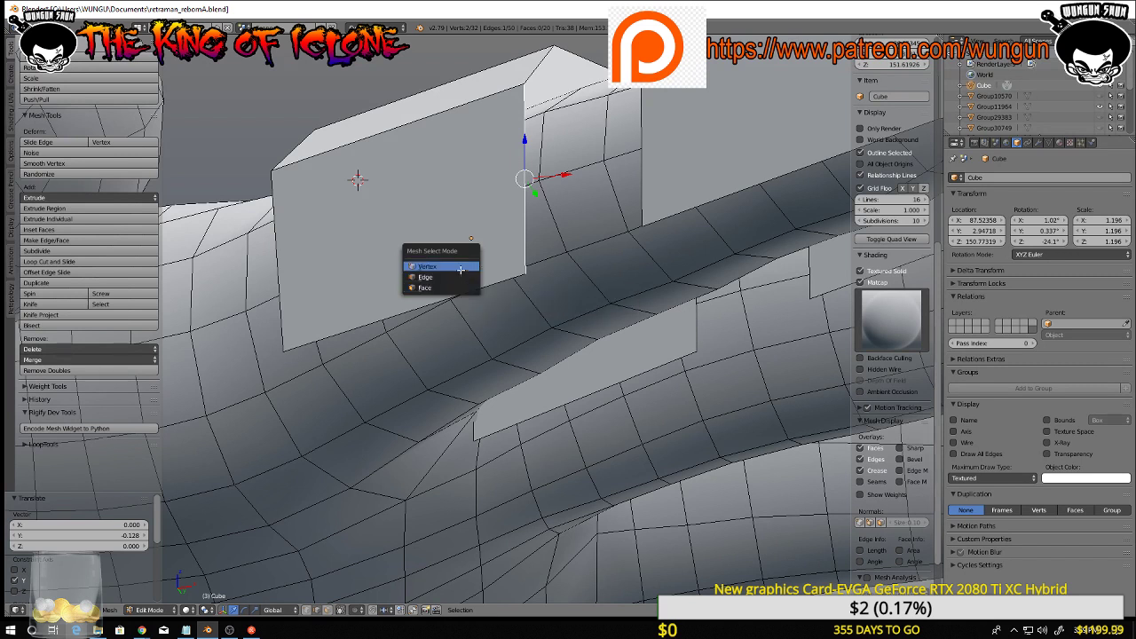
left_click(460, 267)
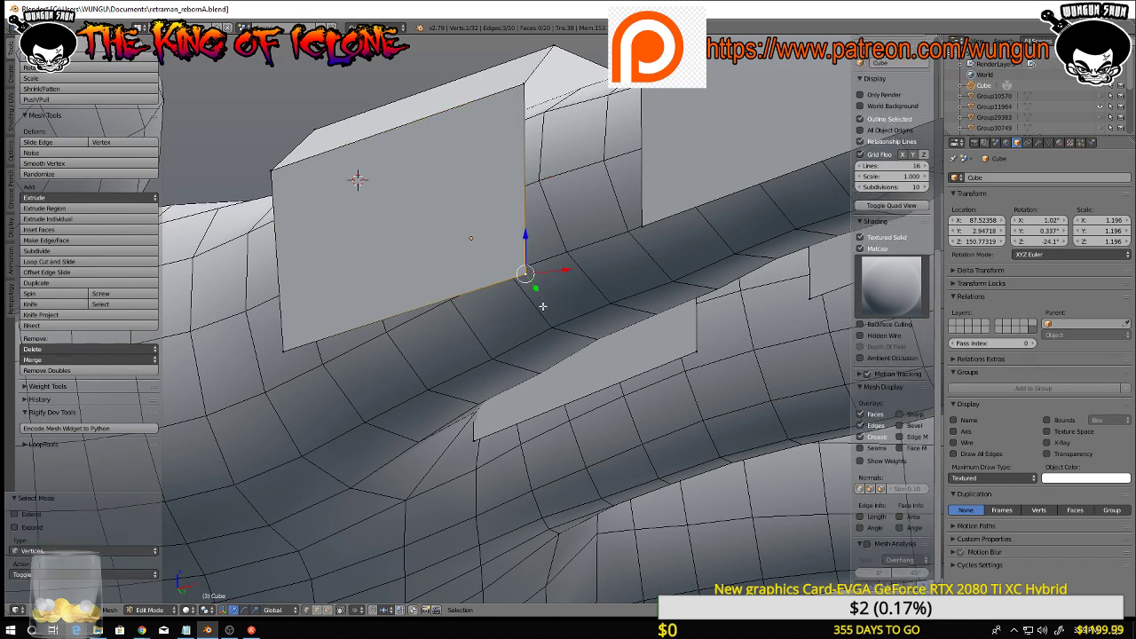
Try a vertex-only bevel of about 0.347 on the base segment's selected lower corner, and undo it
key("ctrl+shift+b")
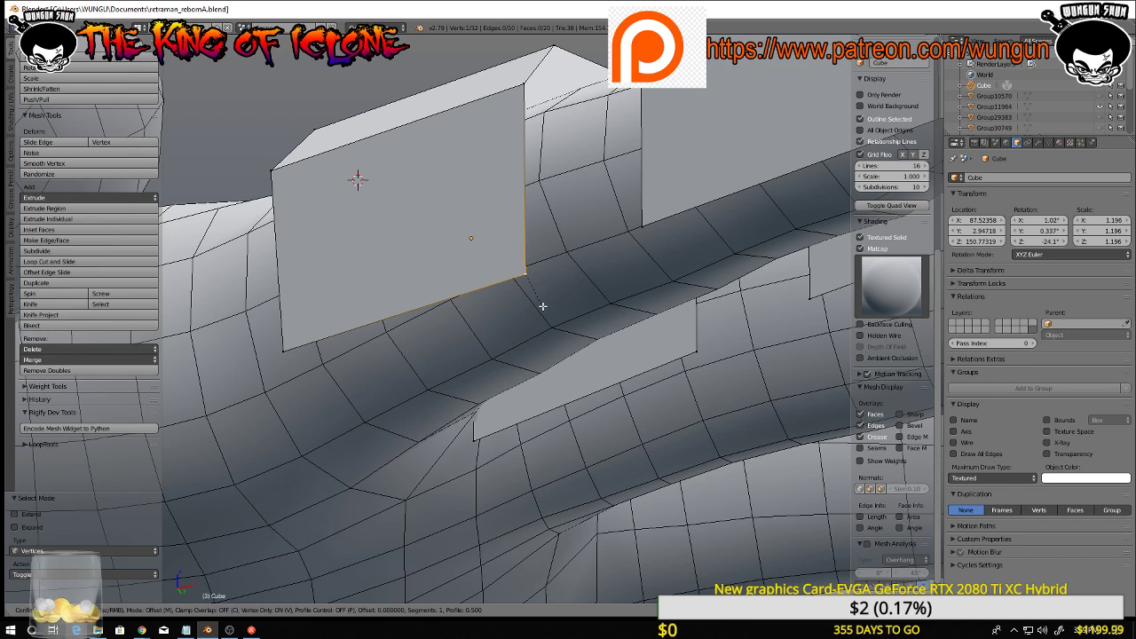
left_click(553, 353)
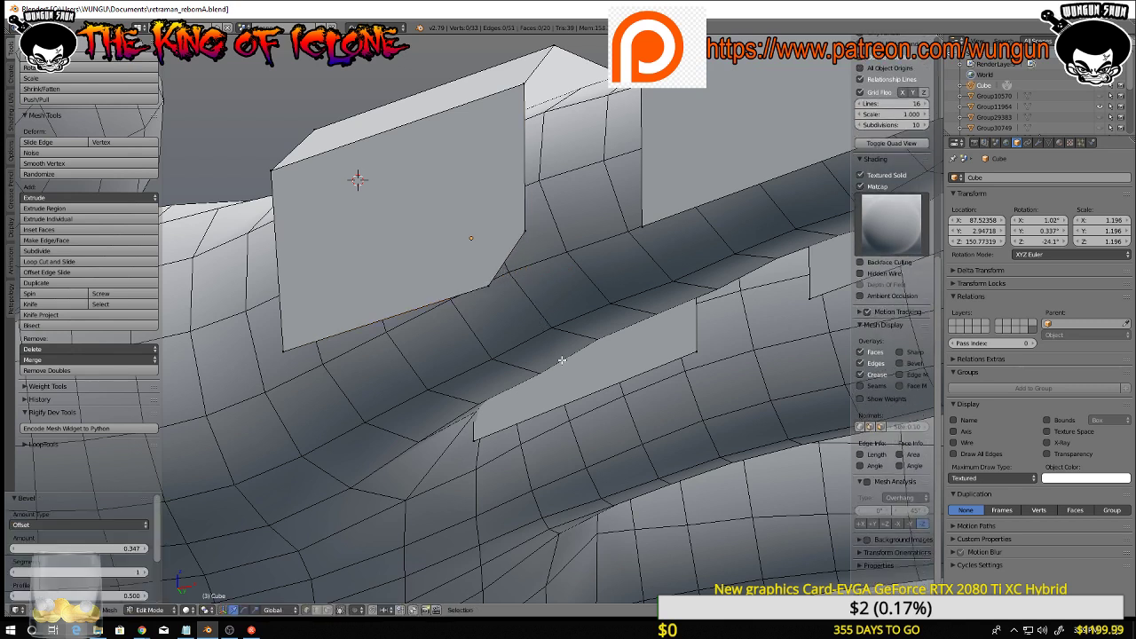
key("ctrl+z")
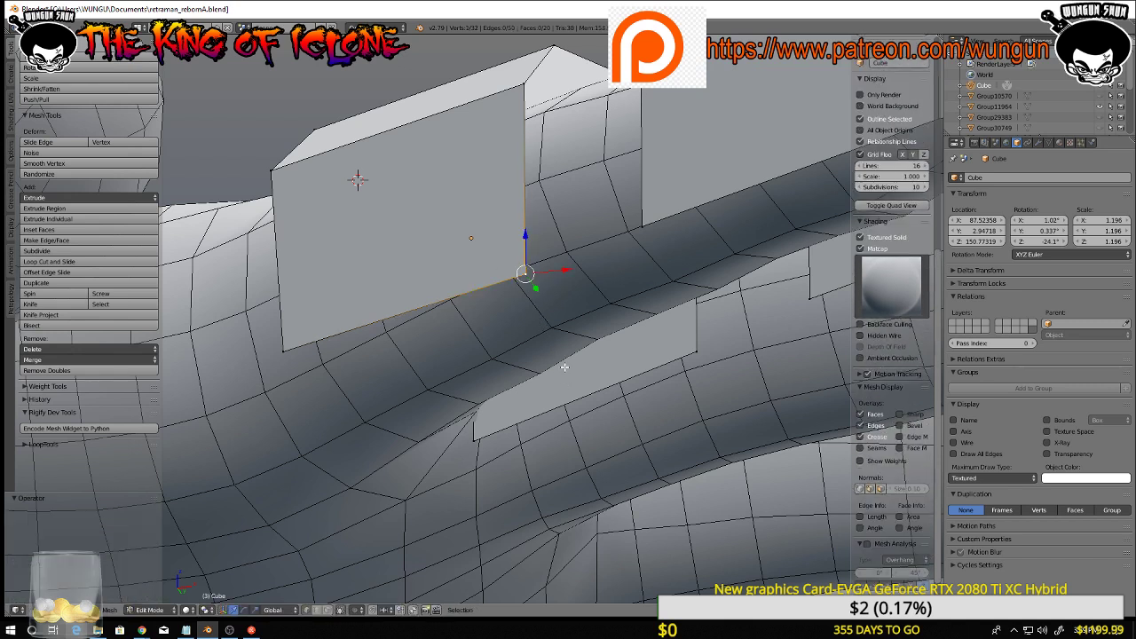
Add the other lower side corners of both finger segments to the selection and bevel them, vertex only, by about 0.559
right_click(696, 349, "shift")
right_click(473, 437, "shift")
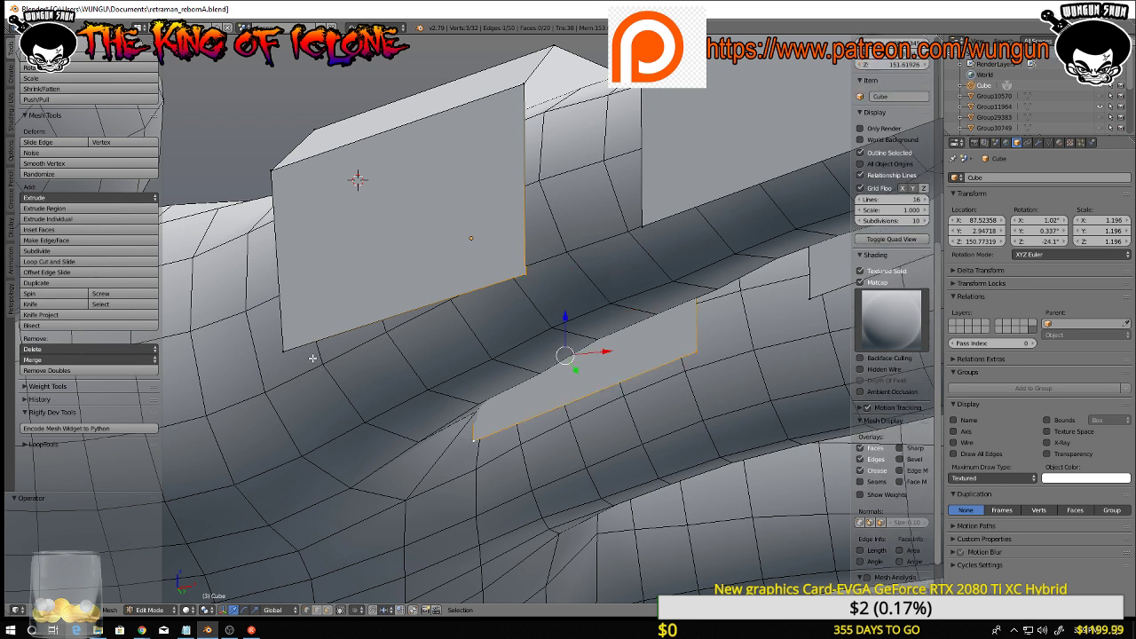
right_click(285, 351, "shift")
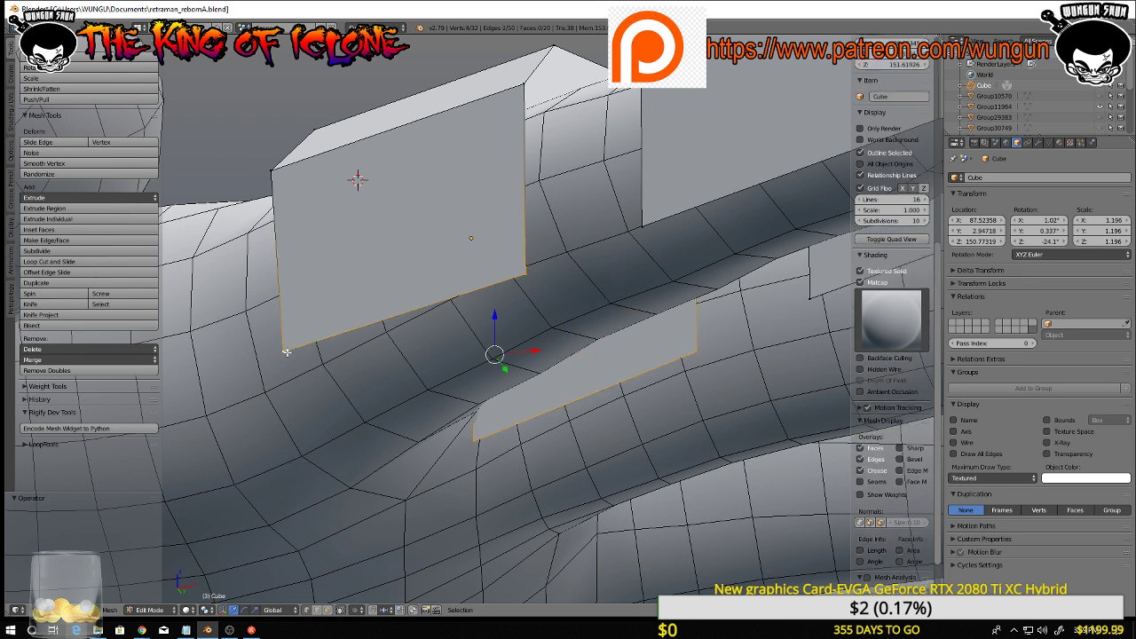
right_click(640, 229, "shift")
middle_click_drag(642, 231, 699, 279)
right_click(745, 283, "shift")
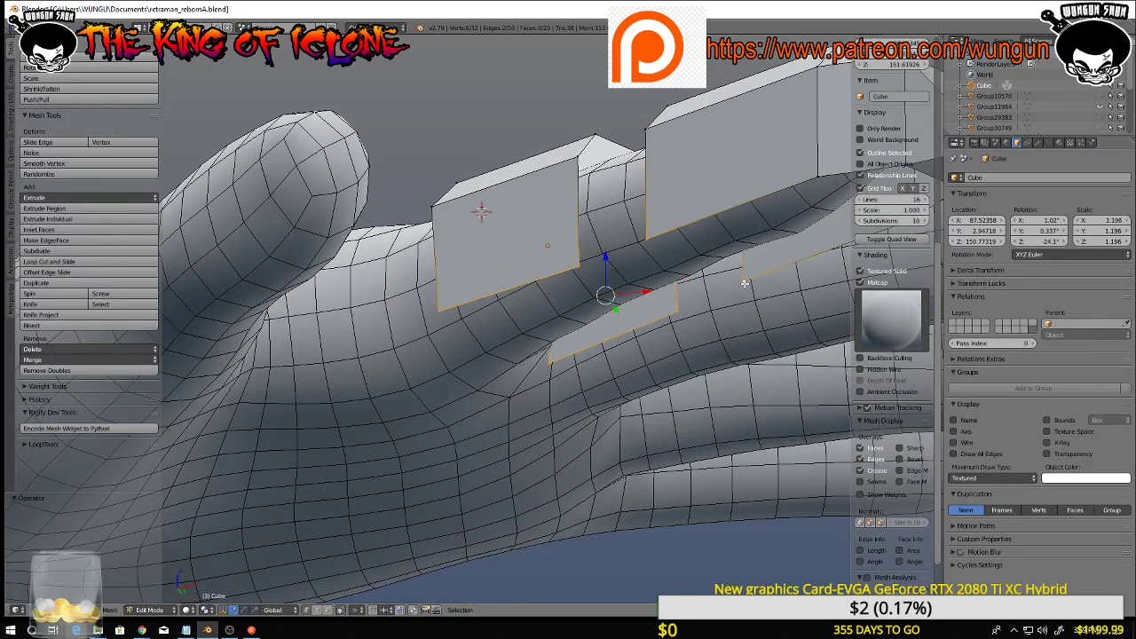
key("ctrl+shift+b")
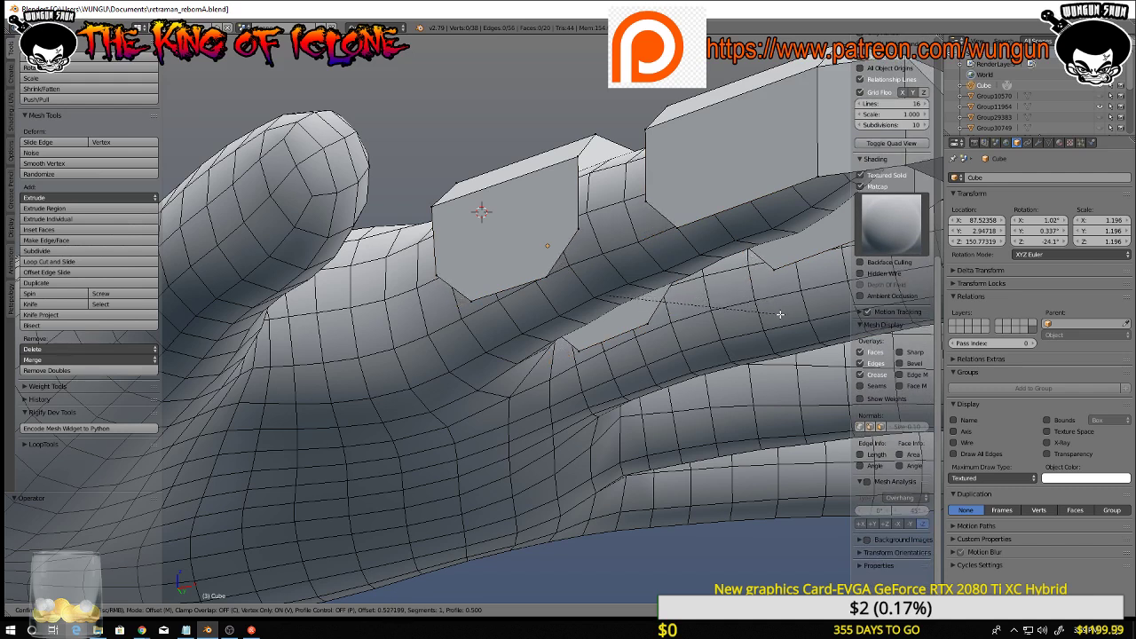
left_click(783, 317)
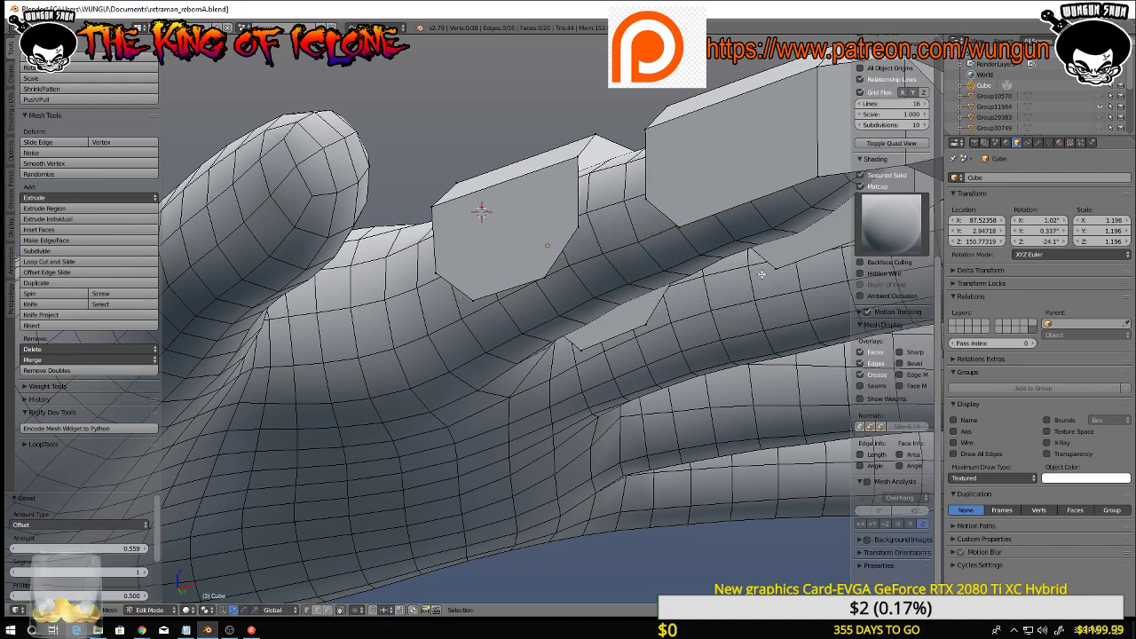
Move one upper corner vertex of the fingertip's end face by about X 0.011, Y 0.006, Z 0.048
middle_click_drag(783, 318, 667, 301)
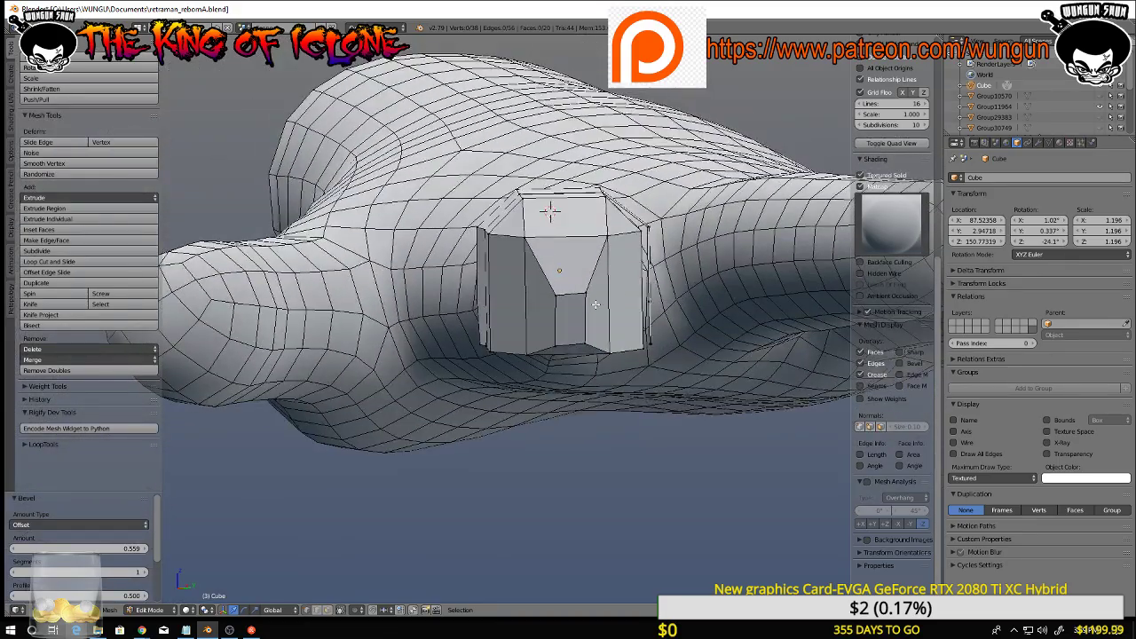
scroll(595, 304, "up", 3)
mouse_move(598, 310)
middle_mouse_down()
mouse_move(591, 206)
mouse_move(603, 387)
mouse_move(601, 291)
middle_mouse_up()
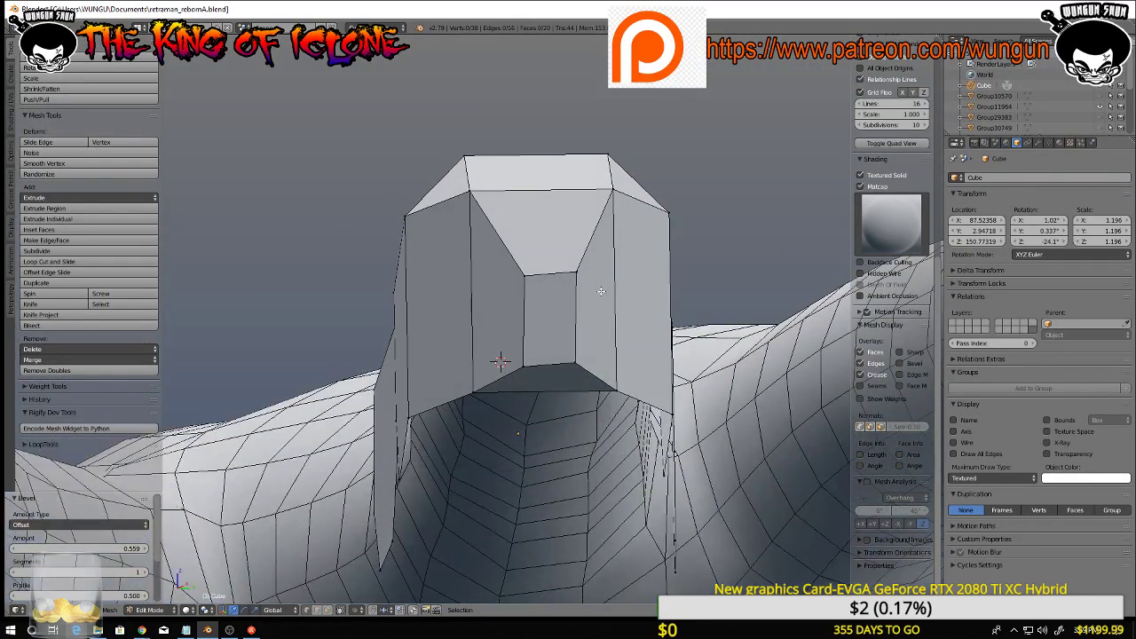
right_click(525, 274)
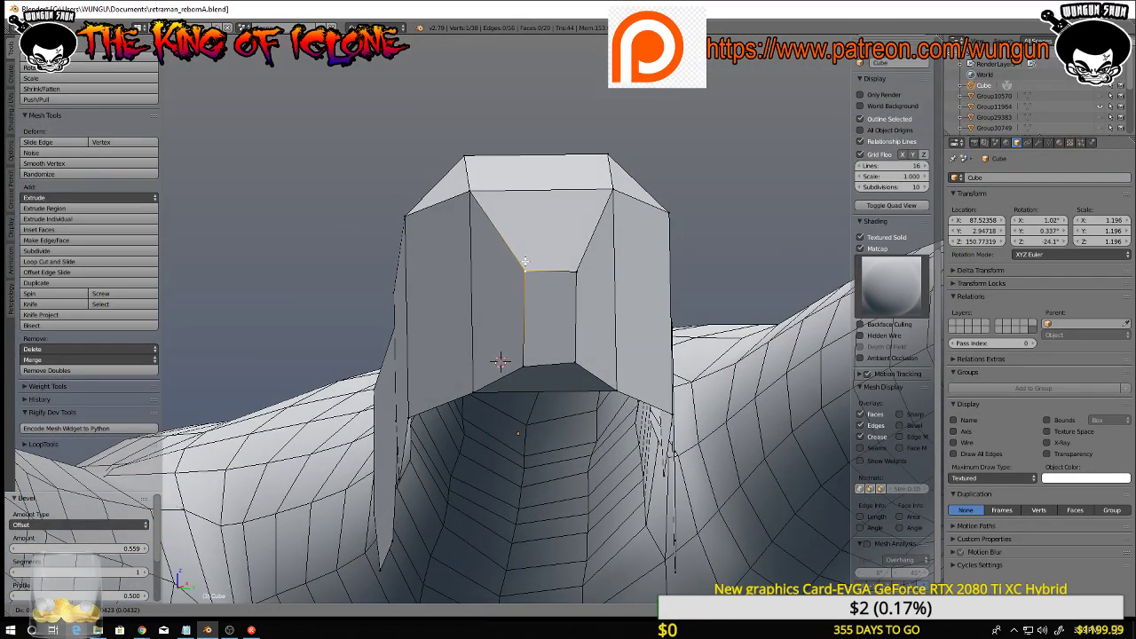
left_click(525, 262)
Move the lower corner vertex on the same side of the fingertip's end face by about X 0.022, Y -0.016, Z 0.062, and refine it by X 0.016, Z -0.032
middle_click_drag(527, 266, 624, 266)
right_click(511, 360)
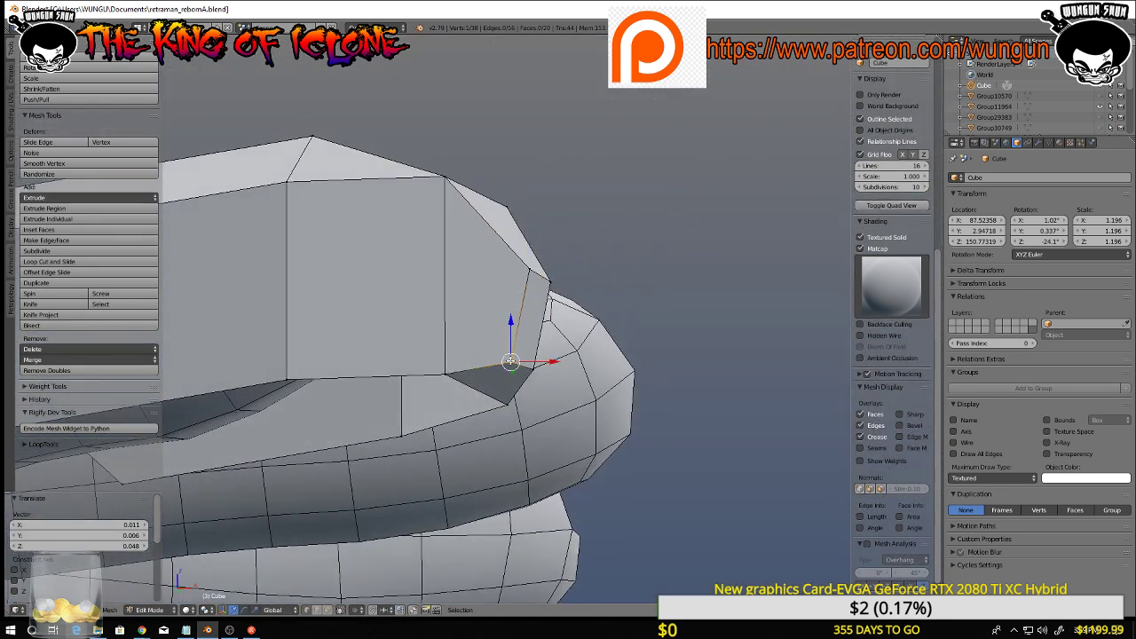
key("g")
left_click(511, 363)
middle_click_drag(559, 363, 635, 352)
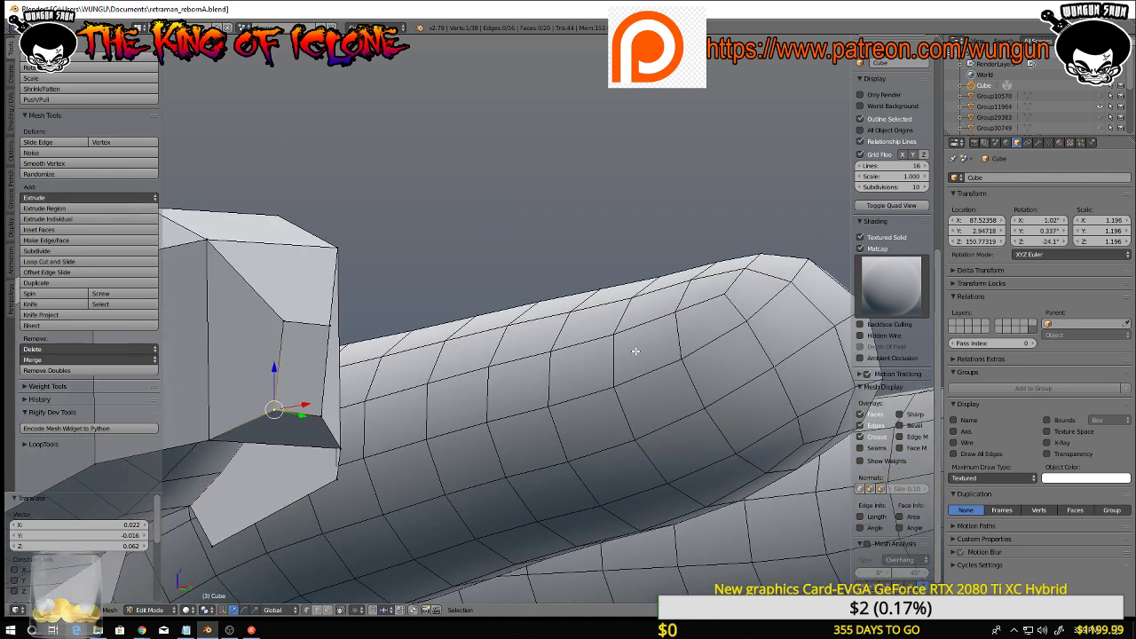
key("KP_1")
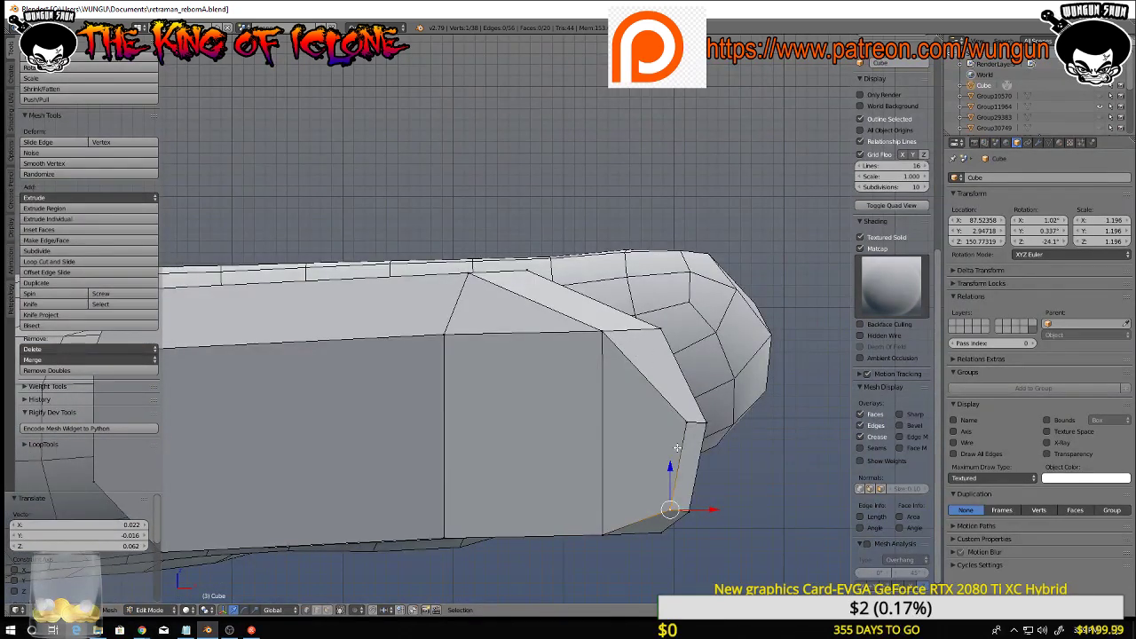
right_click_drag(664, 513, 667, 515)
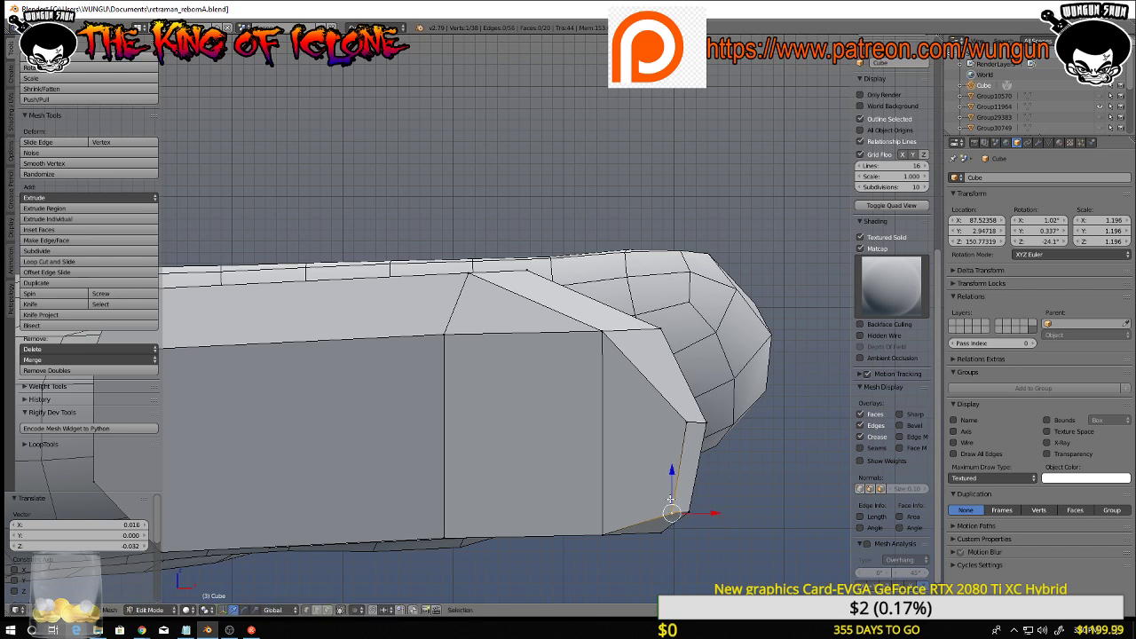
Select both corner vertices of the end face's near side edge and move them along X by about 0.161
right_click(687, 425)
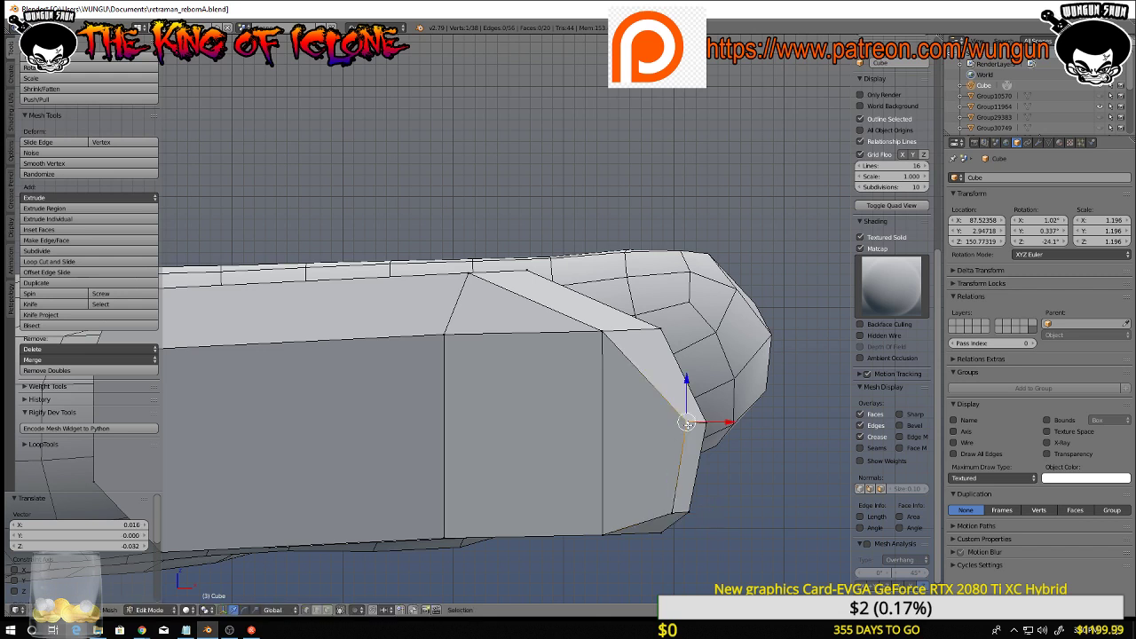
right_click(678, 495, "shift")
key("g")
key("x")
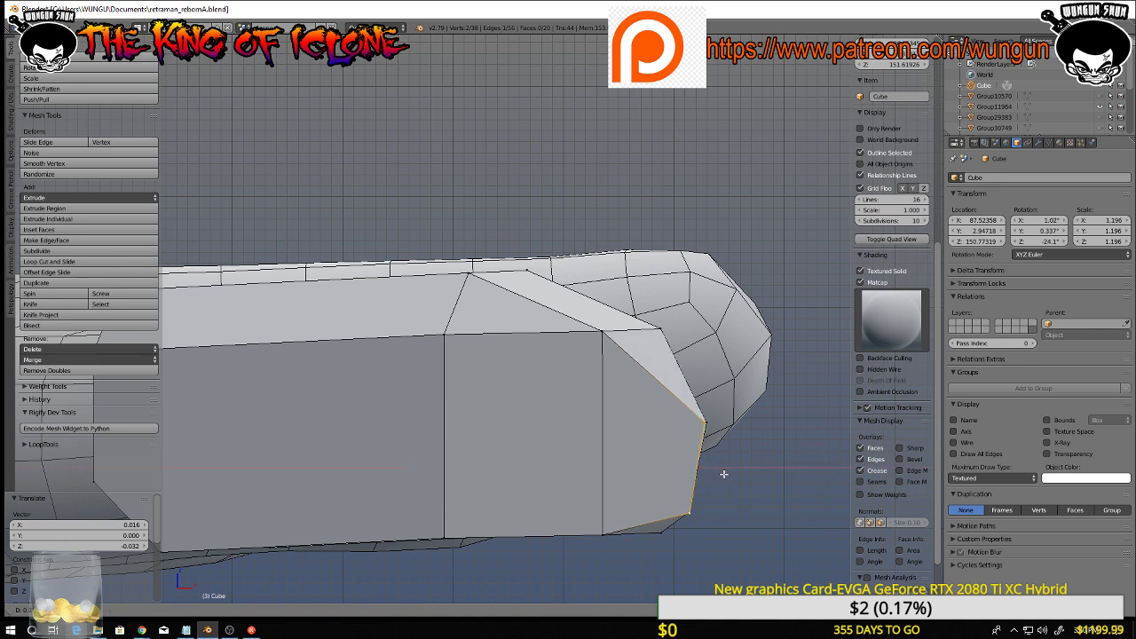
left_click(724, 474)
Select the two corner vertices of the end face's opposite side edge and move them along X by about 0.133
middle_click_drag(728, 467, 560, 473)
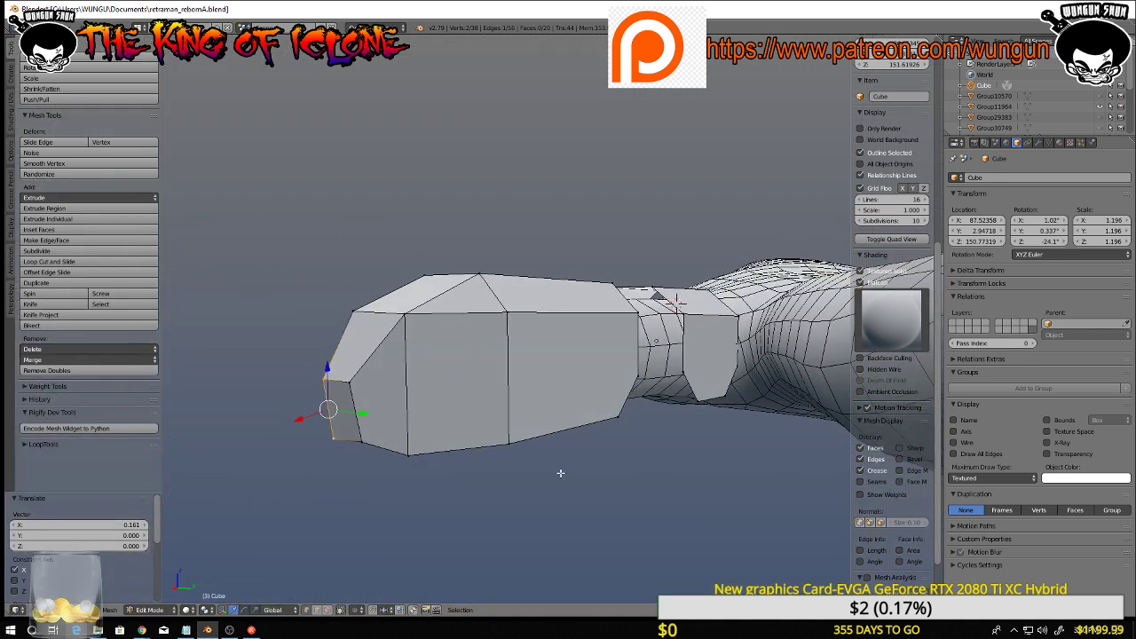
middle_click_drag(437, 411, 486, 380)
right_click(482, 368)
right_click(487, 424, "shift")
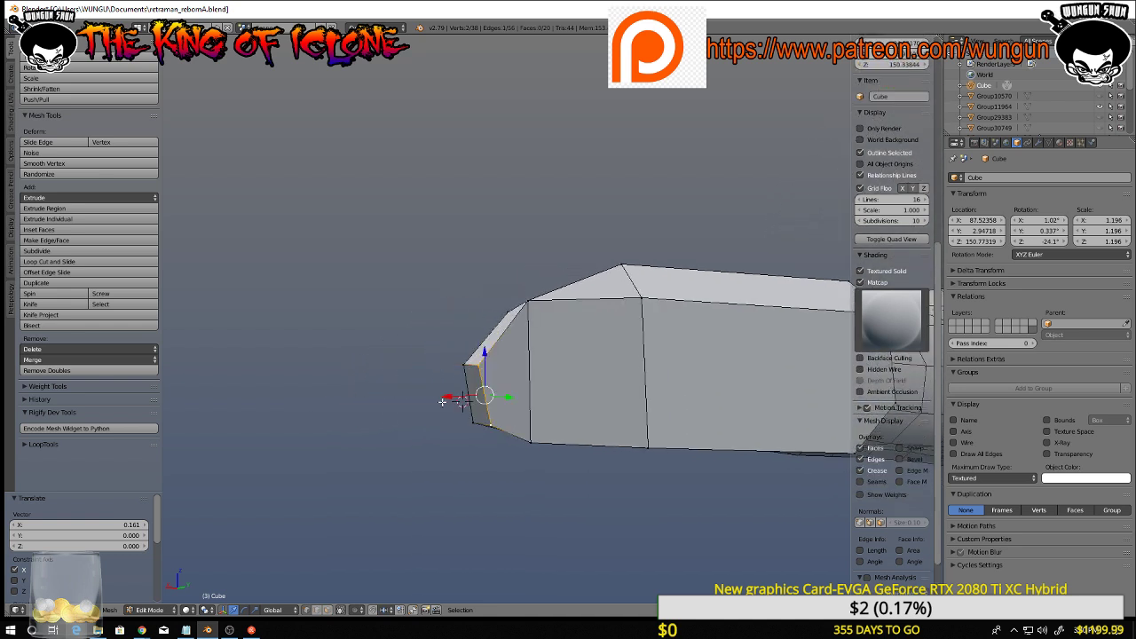
key("g")
key("x")
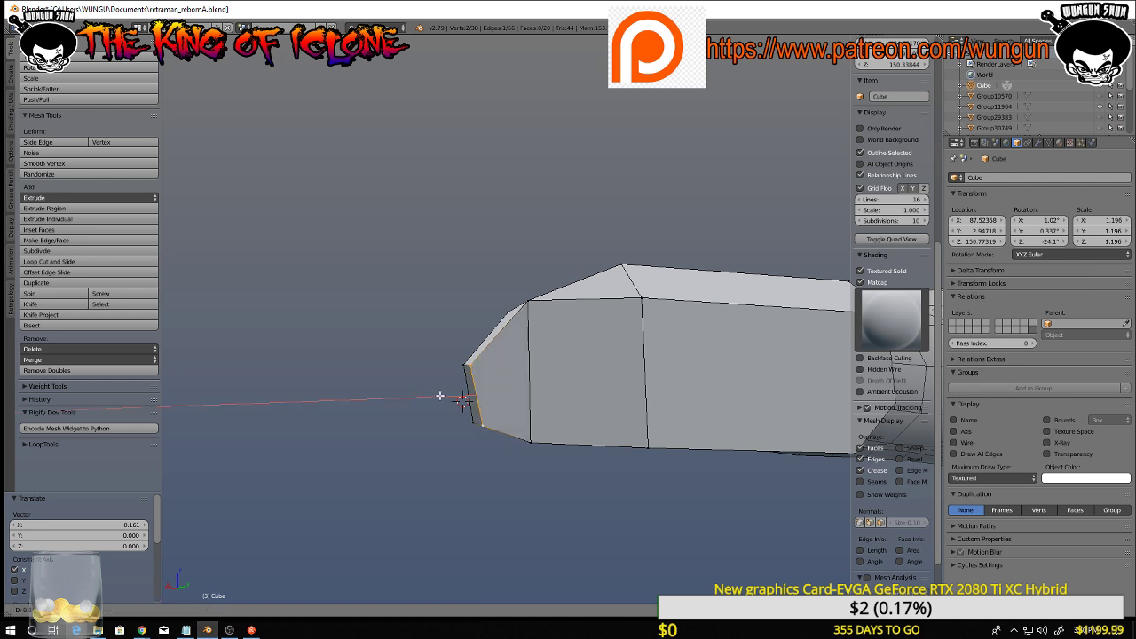
left_click(451, 396)
Select all four corner vertices of the fingertip's end face and move them along Y by about -0.171
mouse_move(451, 395)
middle_mouse_down()
mouse_move(380, 407)
mouse_move(441, 381)
middle_mouse_up()
right_click(427, 418, "shift")
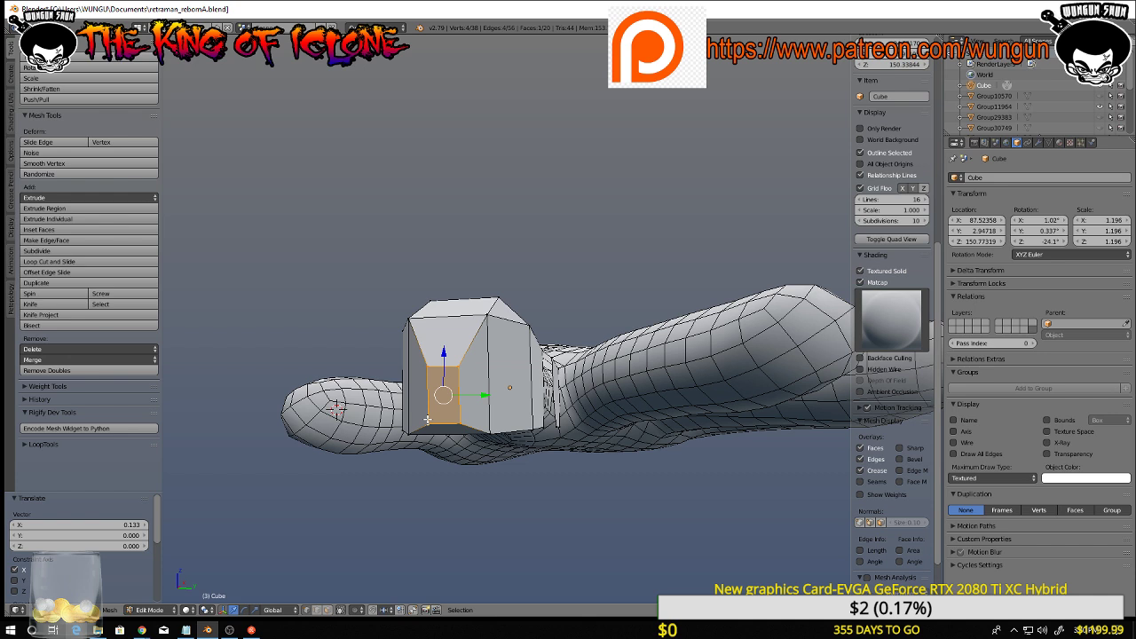
key("g")
key("y")
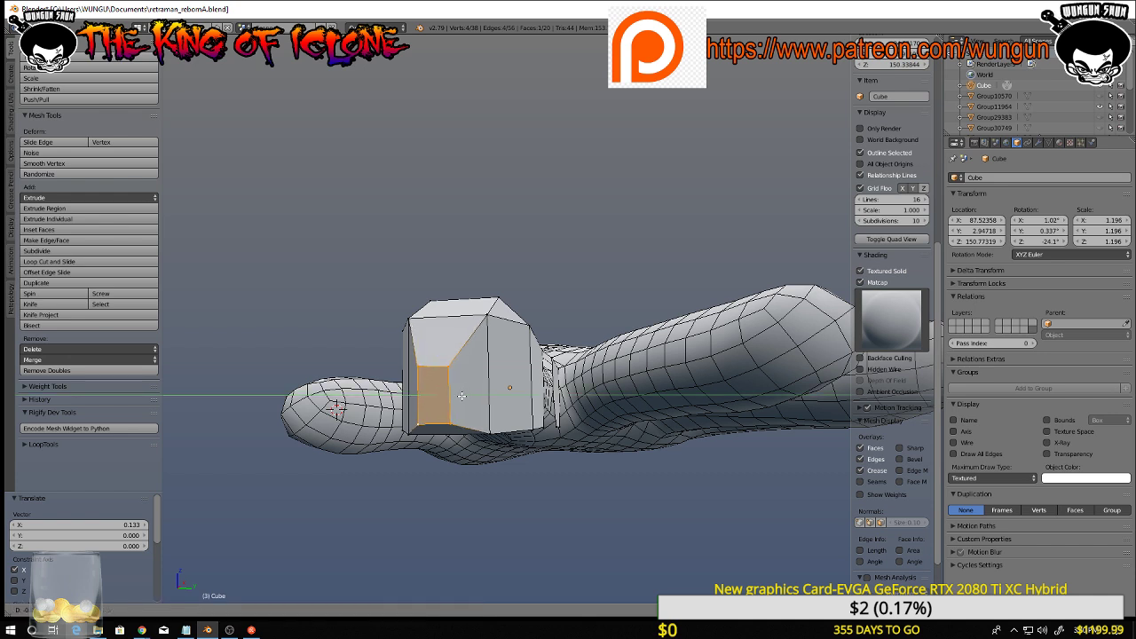
left_click(469, 399)
Select the two vertices of the crosswise edge just behind the fingertip's end on the top side and scale them to about 0.603
middle_click_drag(469, 398, 498, 507)
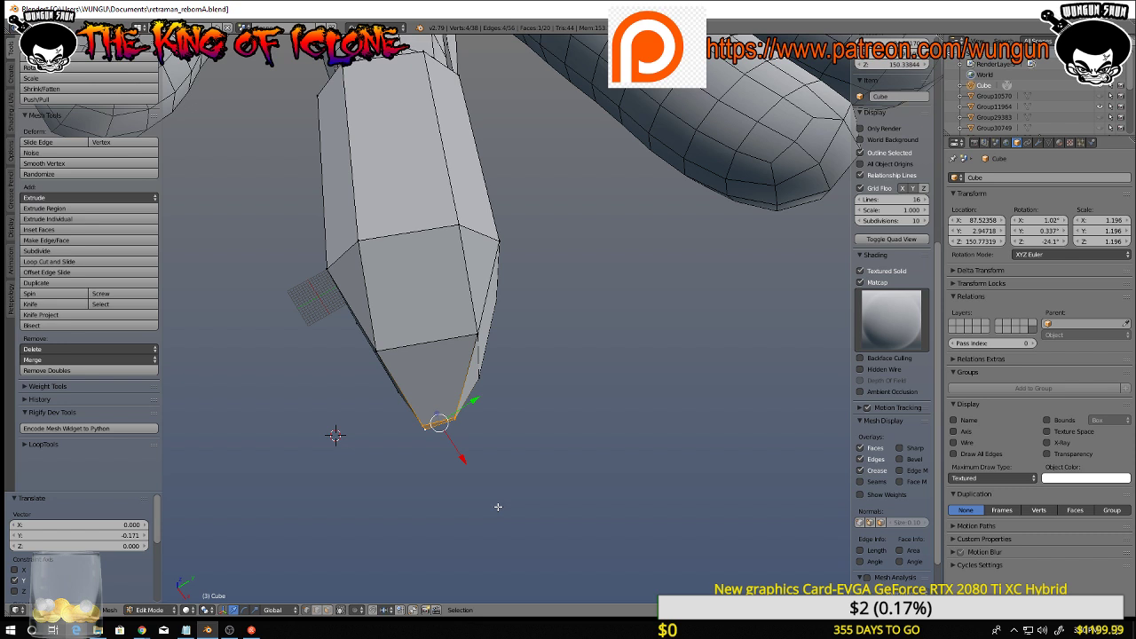
key("KP_7")
scroll(536, 481, "down", 5)
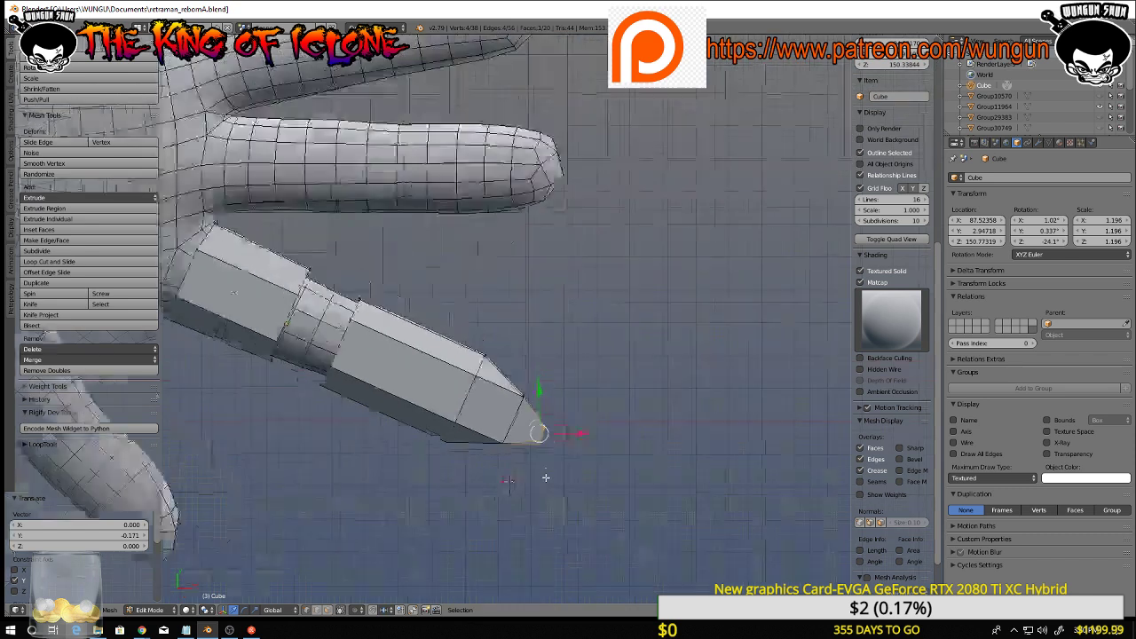
scroll(548, 468, "up", 8)
middle_click_drag(511, 370, 624, 419, "shift")
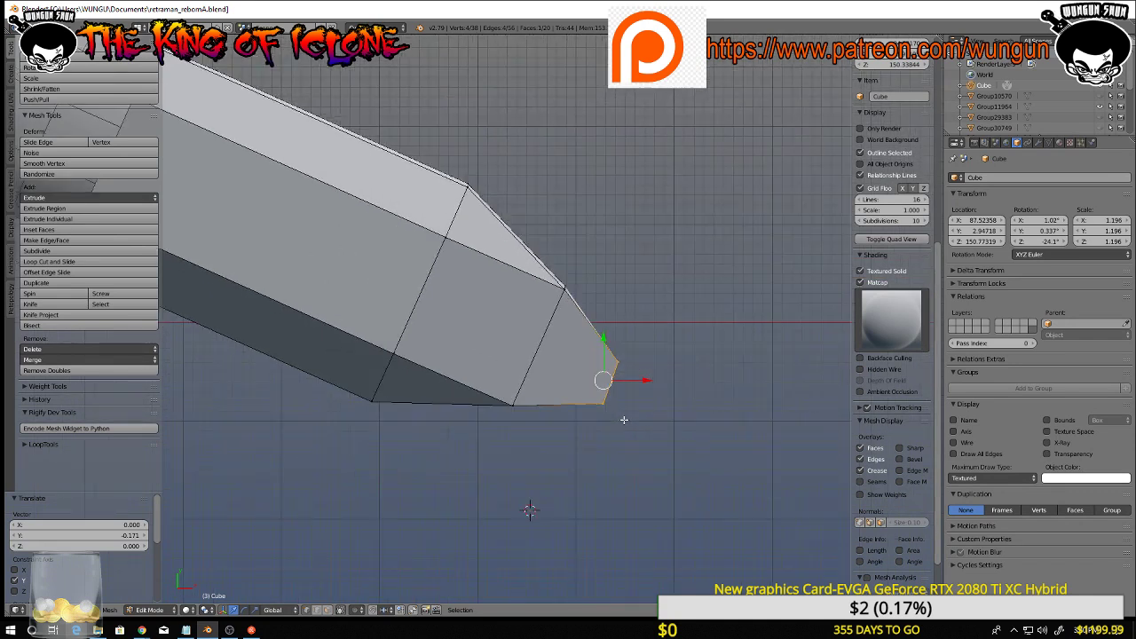
right_click(567, 301)
right_click(513, 403, "shift")
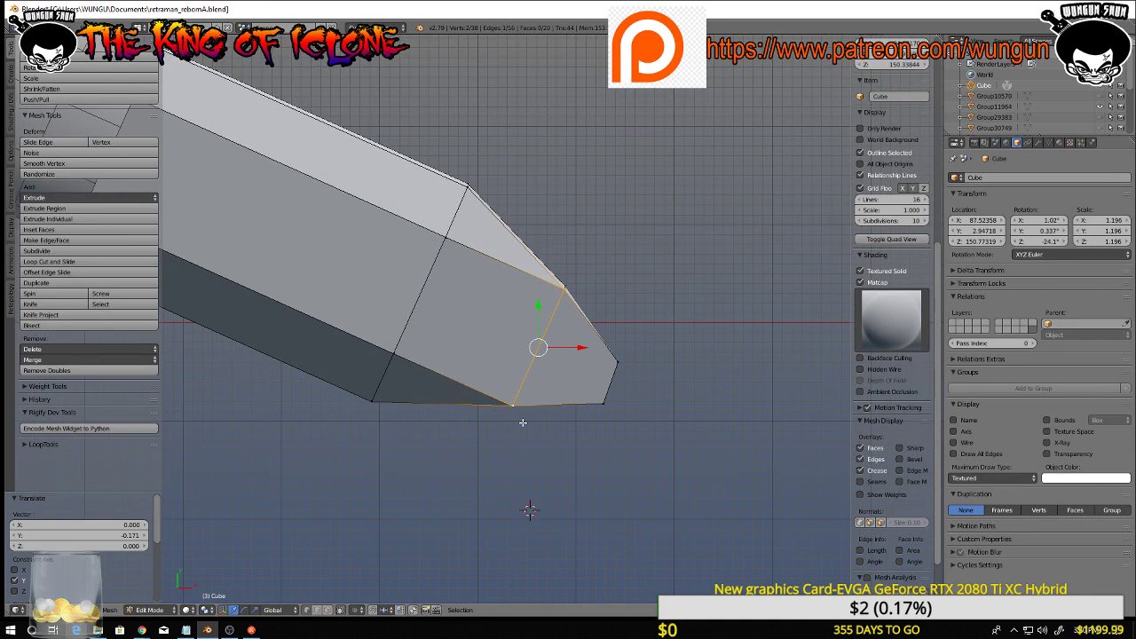
key("s")
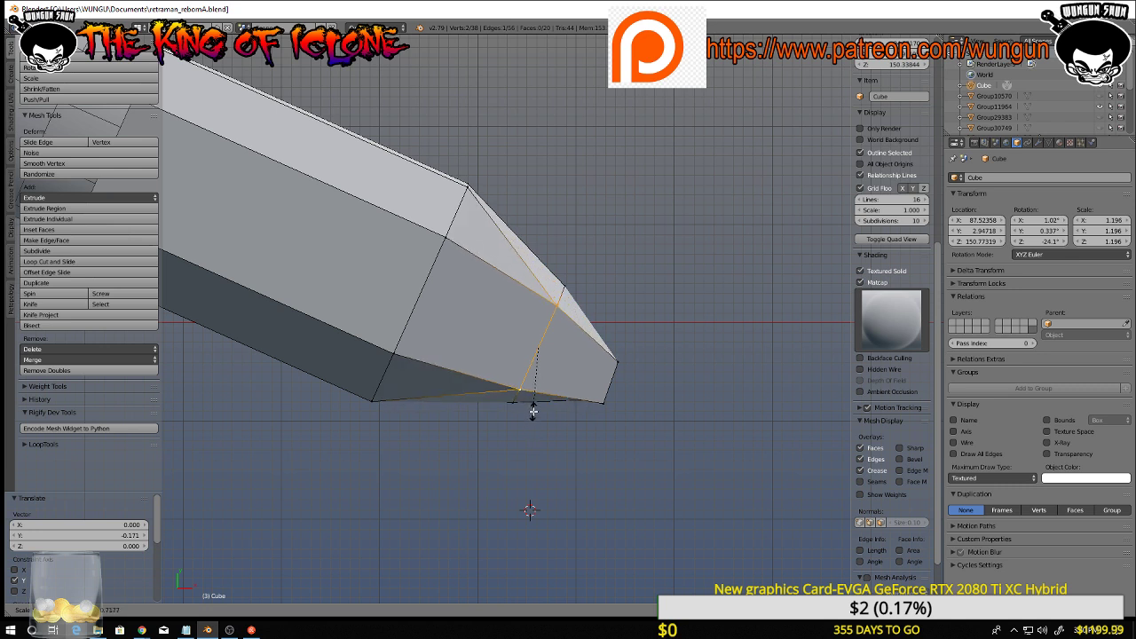
left_click(537, 401)
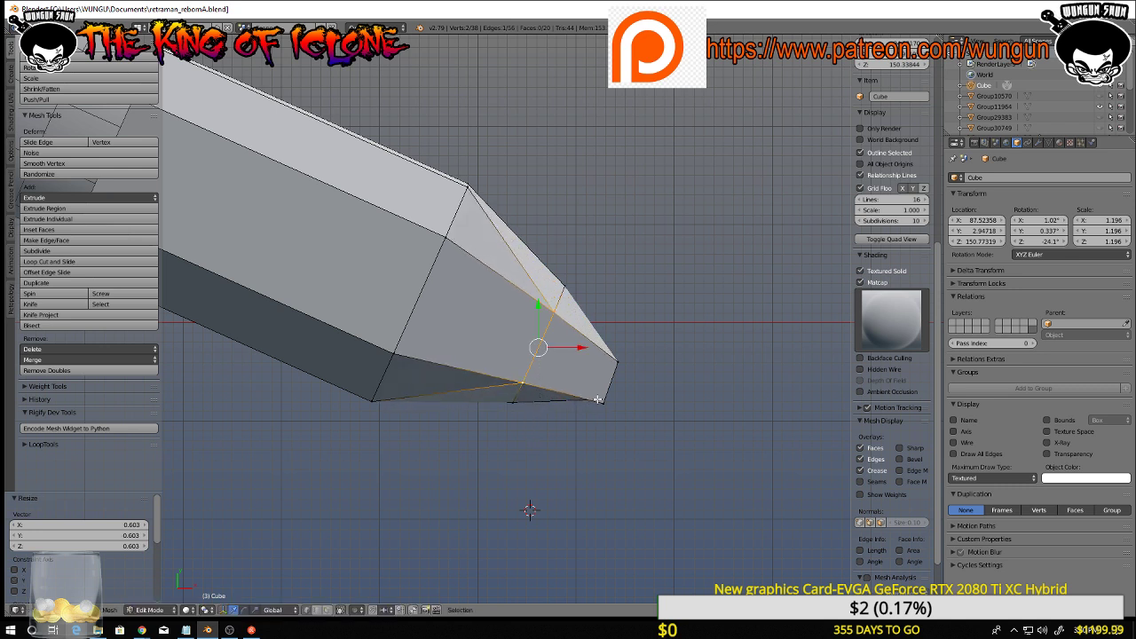
Select the two vertices of the fingertip end face's upper edge and scale them to about 0.477
right_click(599, 400)
right_click(618, 388)
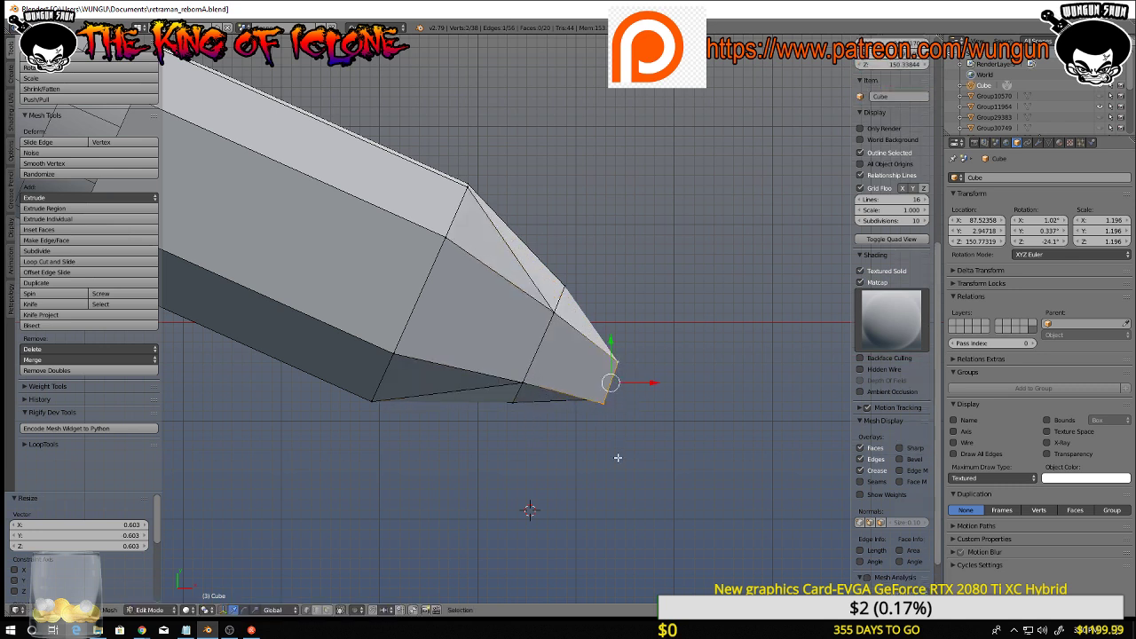
key("z")
key("z")
key("s")
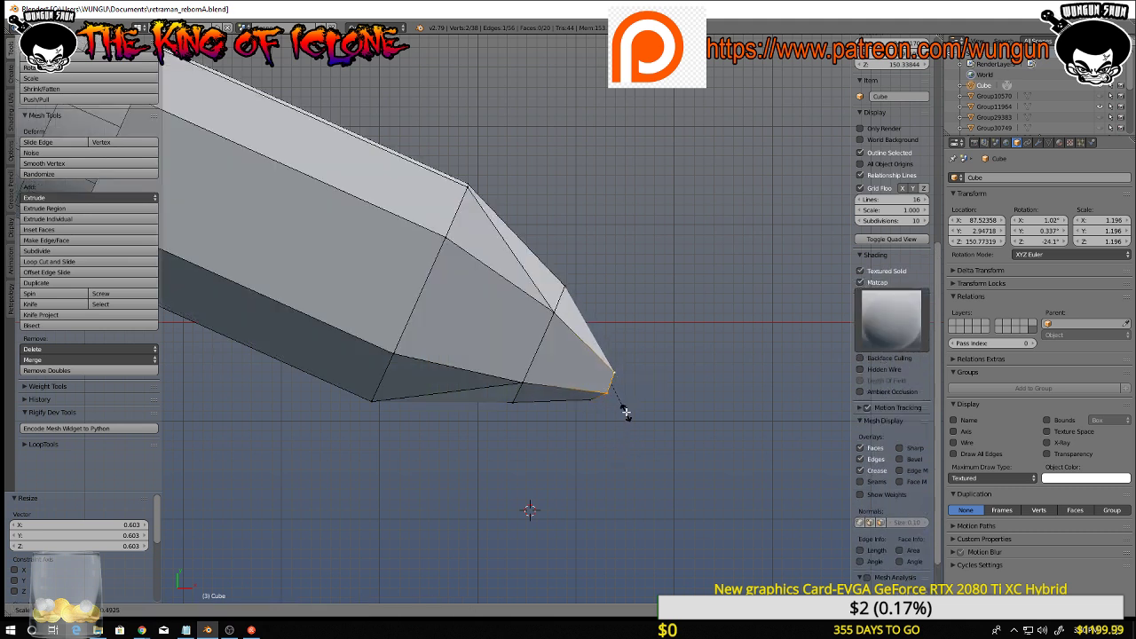
left_click(623, 406)
Select one lower corner vertex of the fingertip's end face and move it along X by about -0.079
middle_click_drag(624, 407, 636, 304)
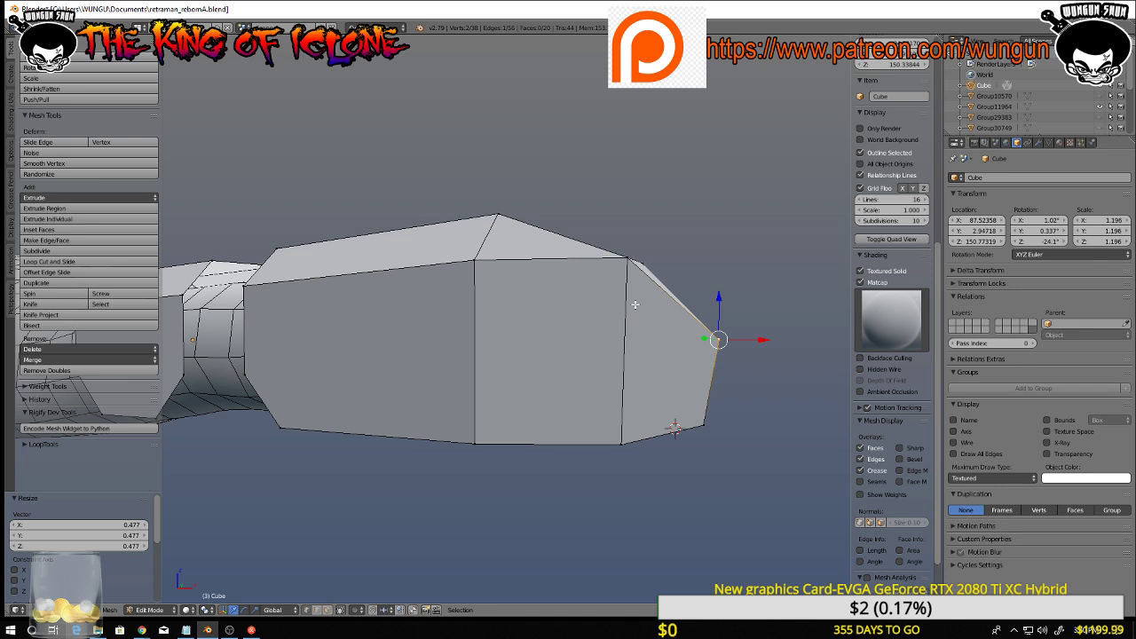
scroll(636, 304, "down", 3)
scroll(642, 363, "up", 4)
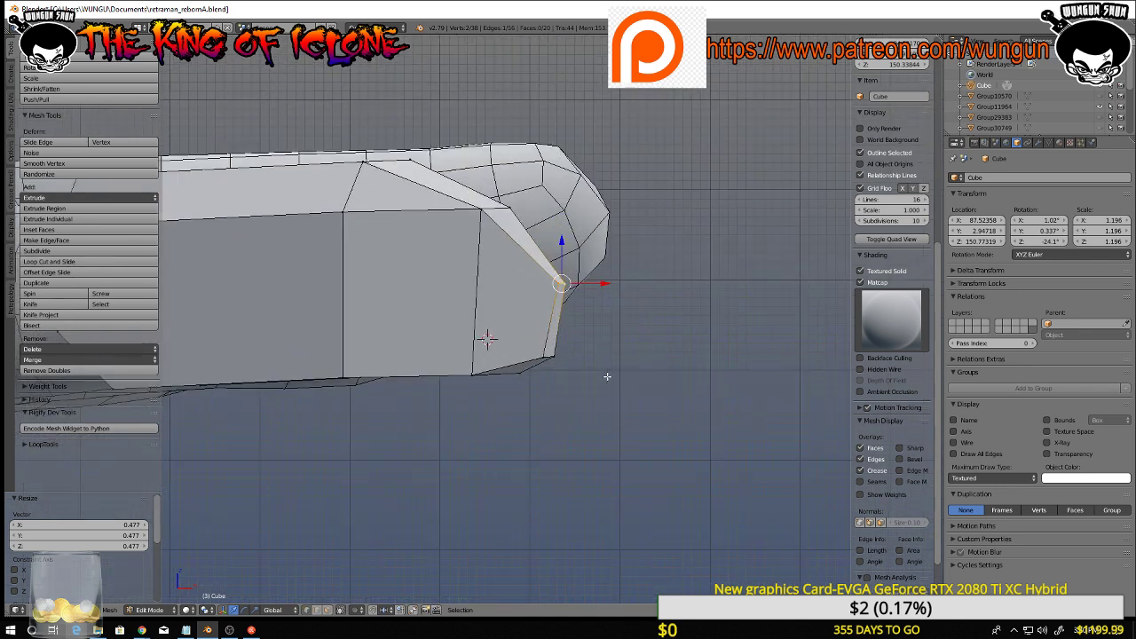
right_click(546, 355)
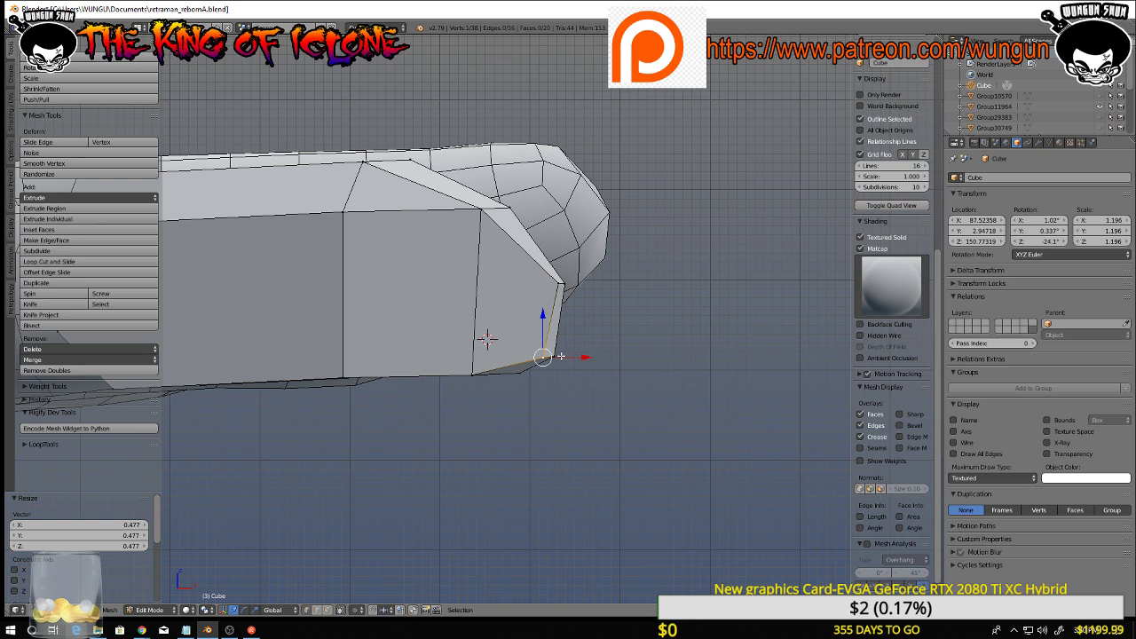
key("g")
key("x")
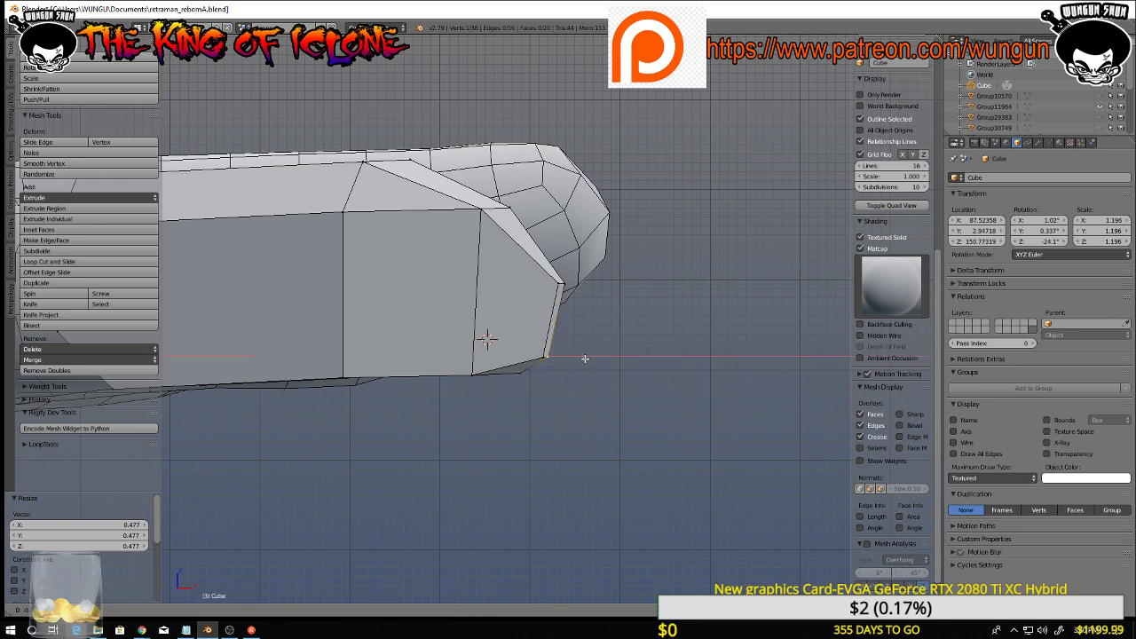
left_click(585, 358)
Move the same lower corner vertex freely by about 0.105 in X, -0.056 in Y and 0.074 in Z
middle_click_drag(582, 341, 506, 244)
scroll(490, 348, "down", 3)
scroll(528, 364, "up", 3)
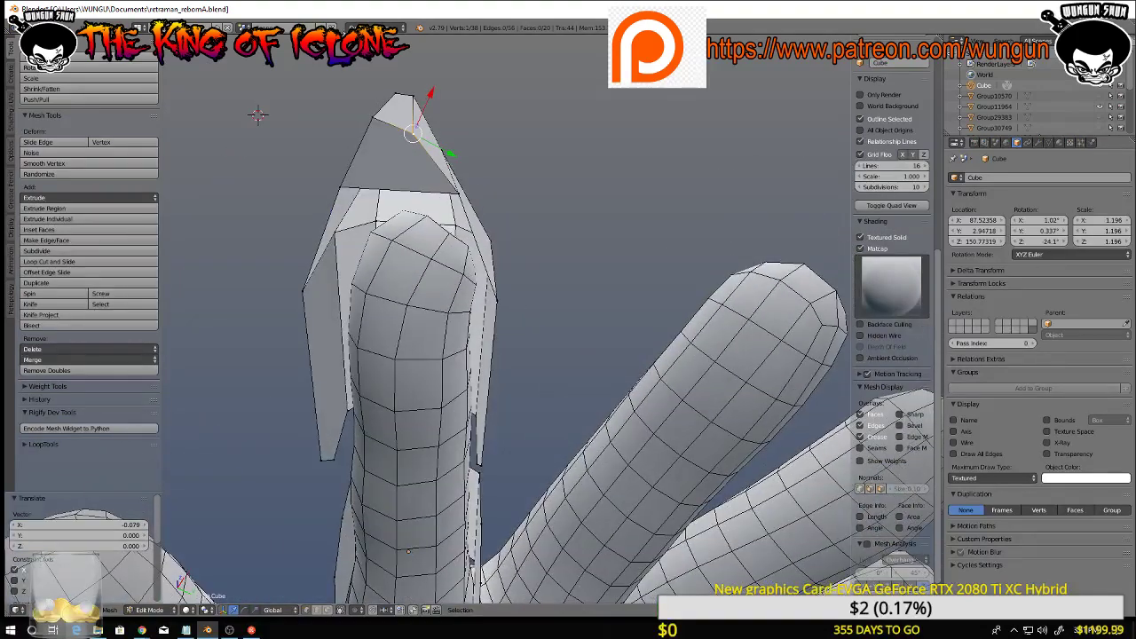
key("g")
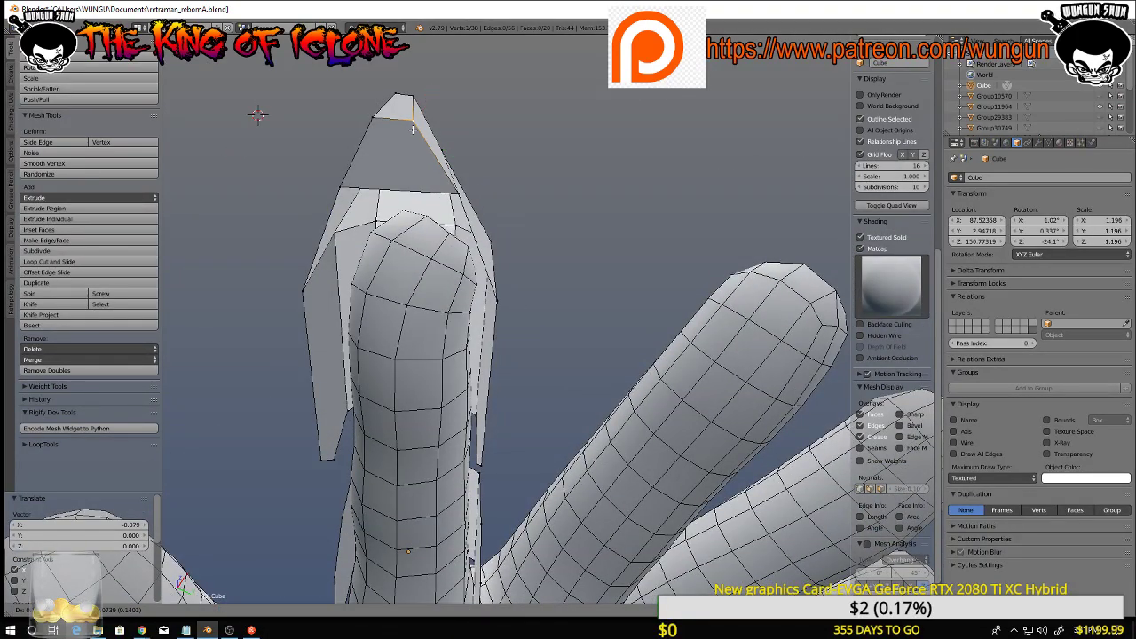
left_click(413, 130)
Add a Solidify modifier to the finger armor and set its thickness to 0.294
middle_click_drag(496, 113, 495, 302)
key("KP_1")
scroll(492, 311, "up", 6)
scroll(495, 302, "down", 6)
middle_click_drag(546, 342, 519, 347)
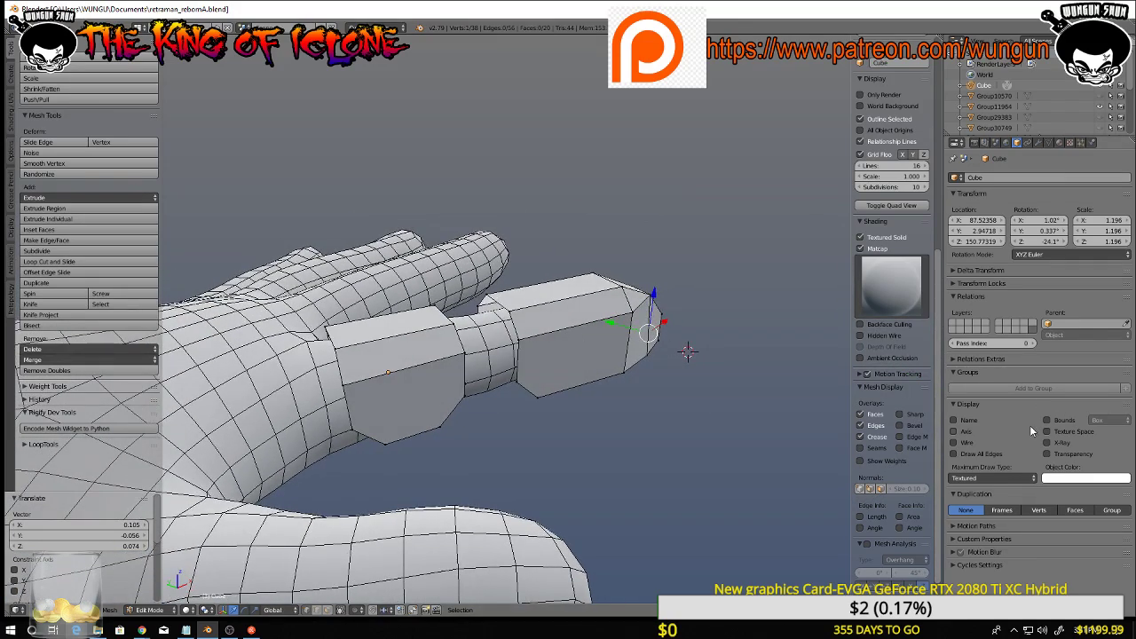
middle_click_drag(702, 302, 692, 396)
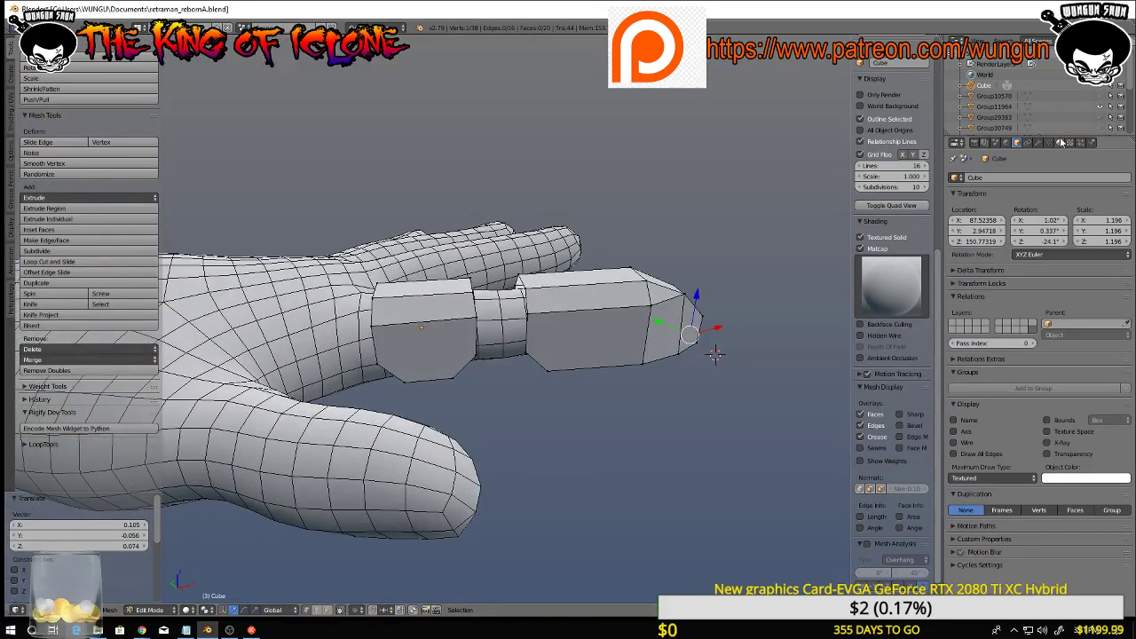
left_click(1059, 144)
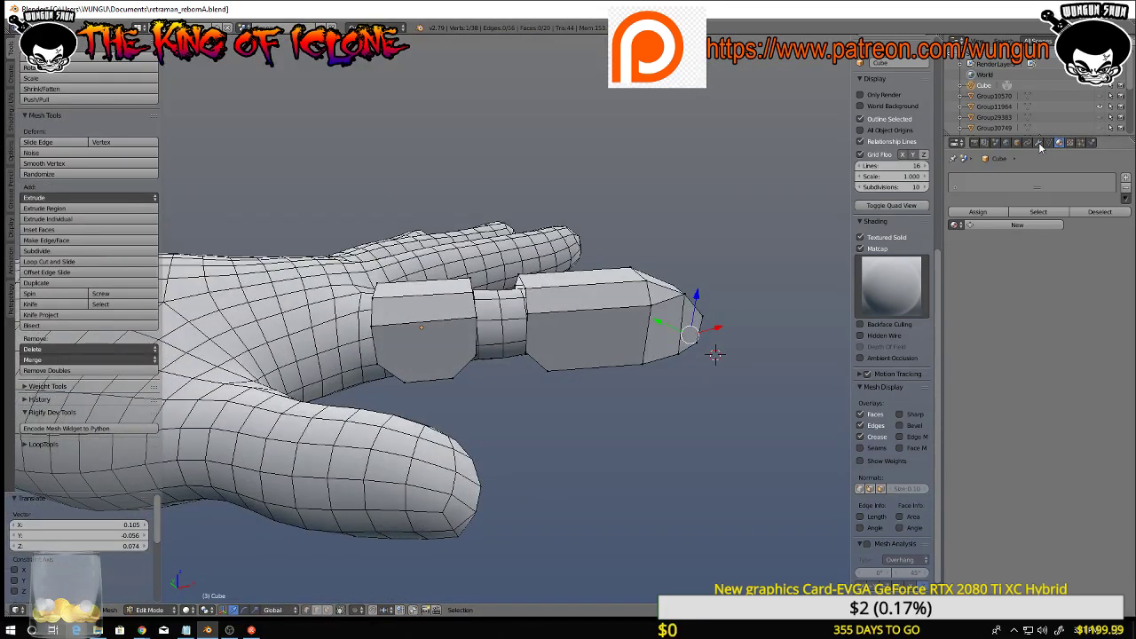
left_click(1040, 144)
left_click(1007, 177)
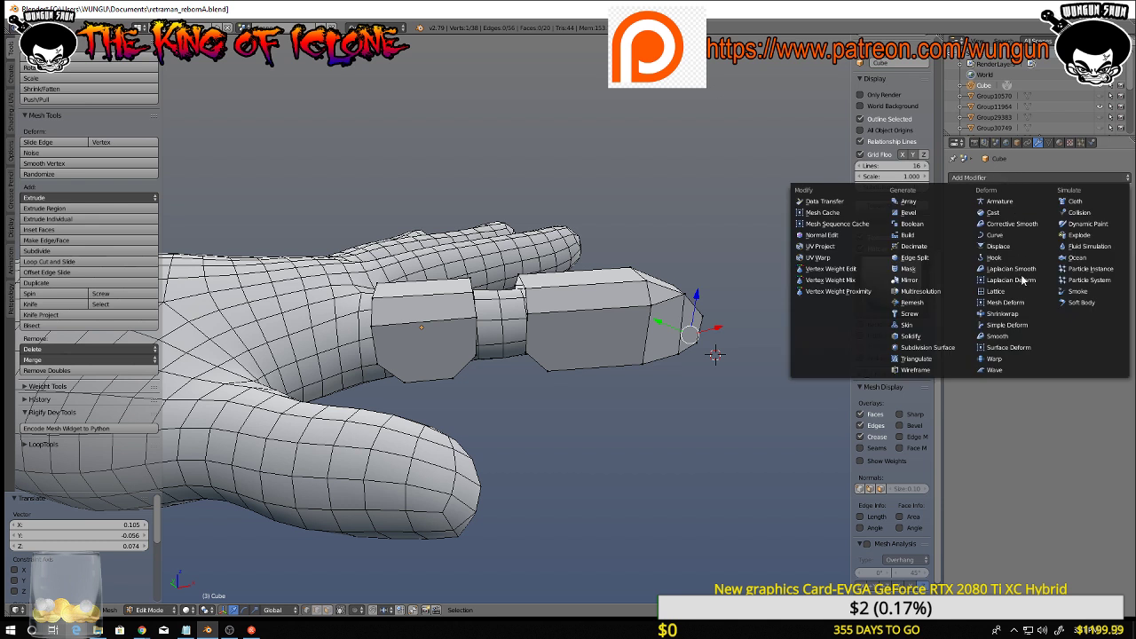
left_click(937, 336)
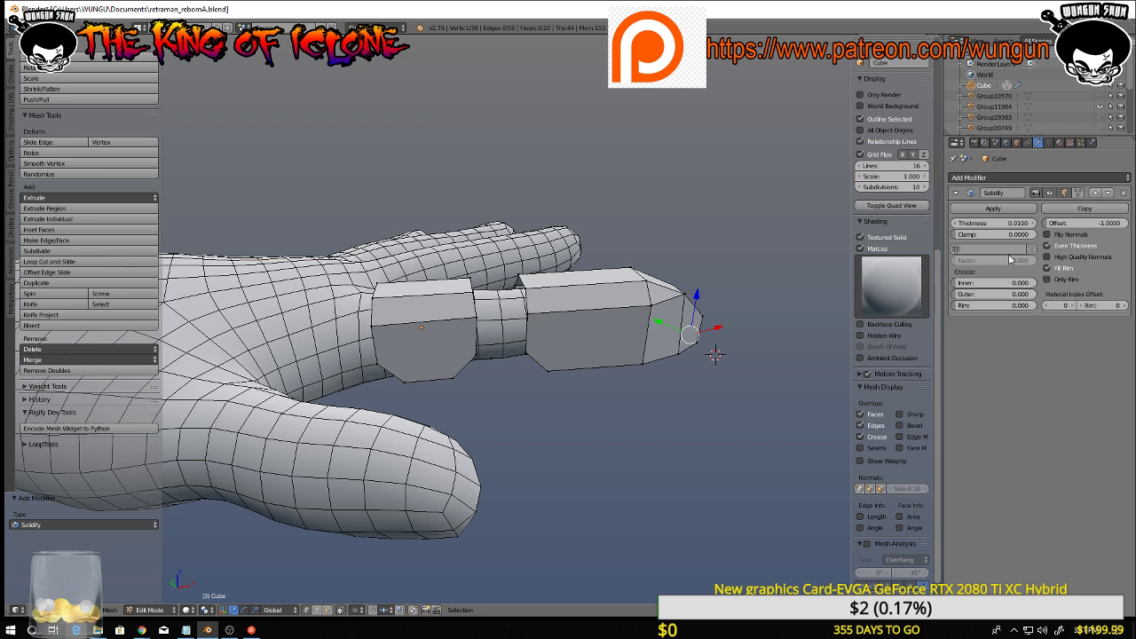
left_click_drag(976, 227, 977, 228)
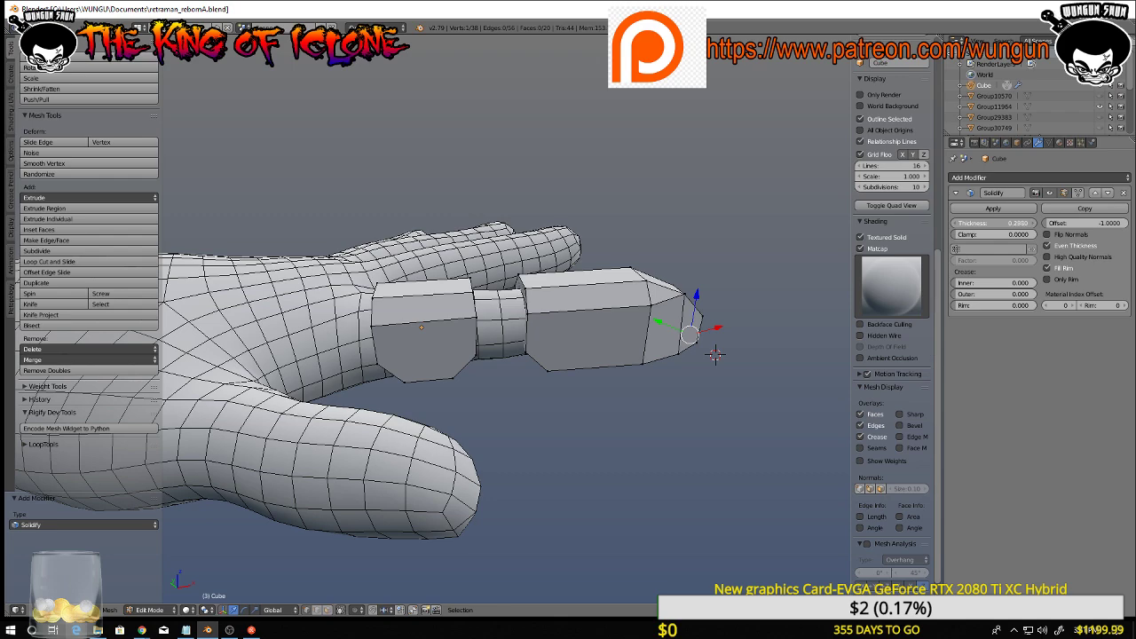
middle_click_drag(672, 329, 769, 410)
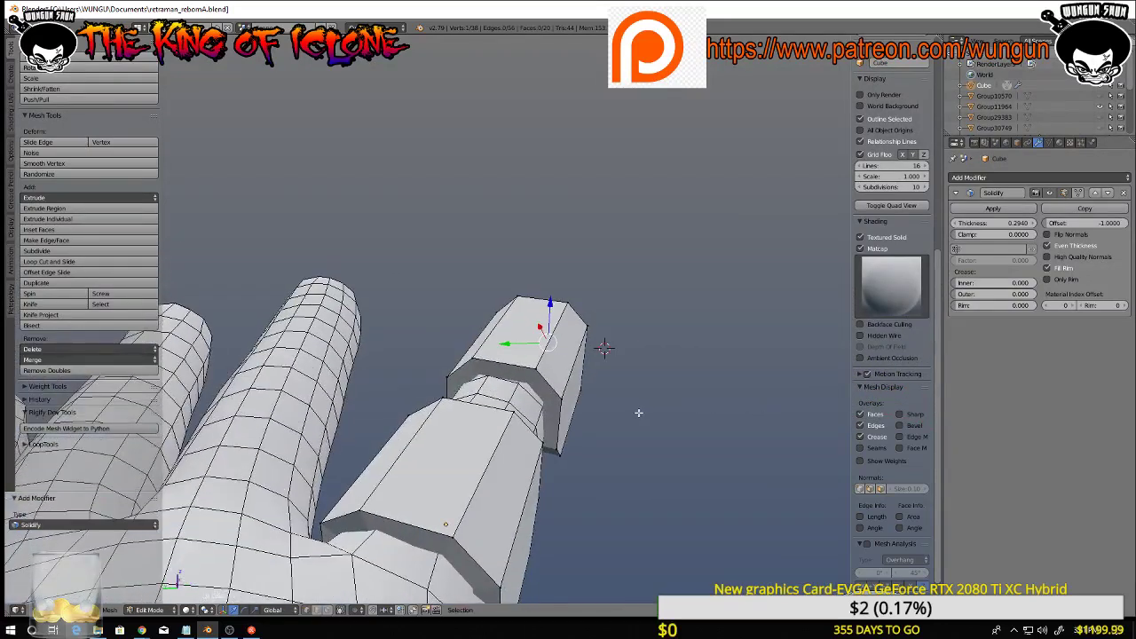
scroll(638, 413, "down", 2)
scroll(559, 479, "up", 1)
right_click(540, 486)
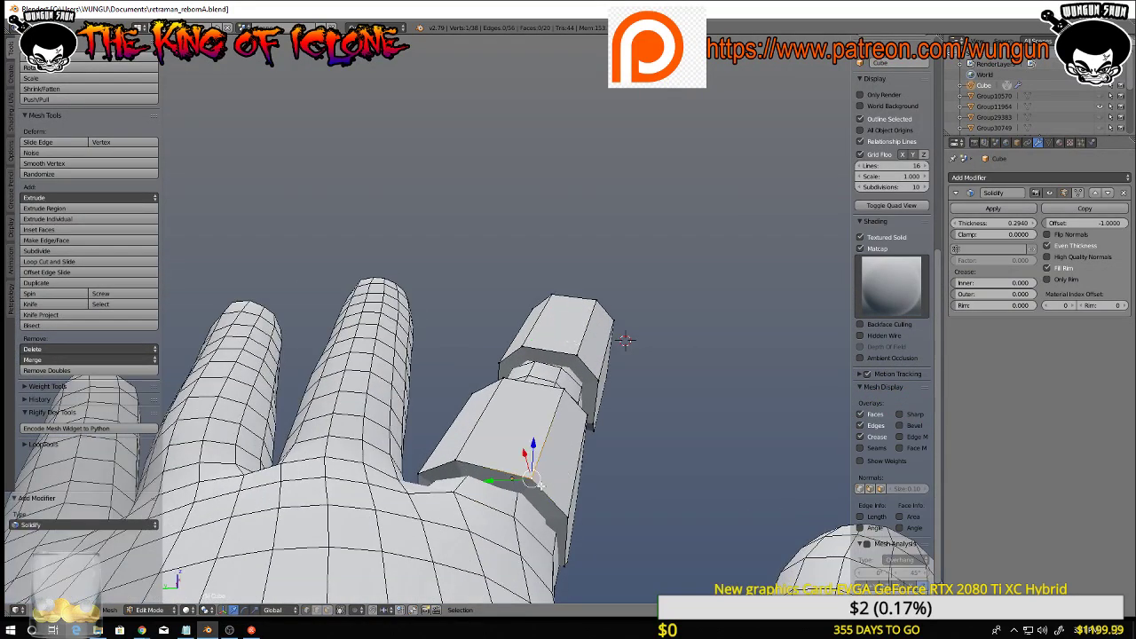
right_click(539, 488, "alt")
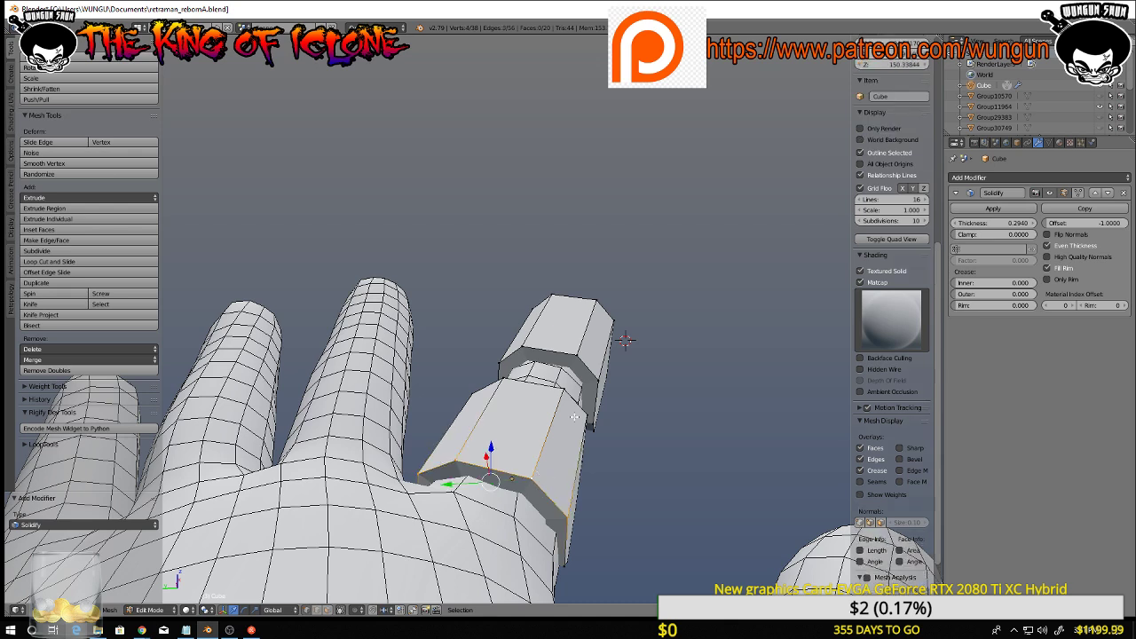
right_click(582, 364, "alt+shift")
middle_click_drag(613, 358, 529, 328)
right_click(737, 514, "alt+shift")
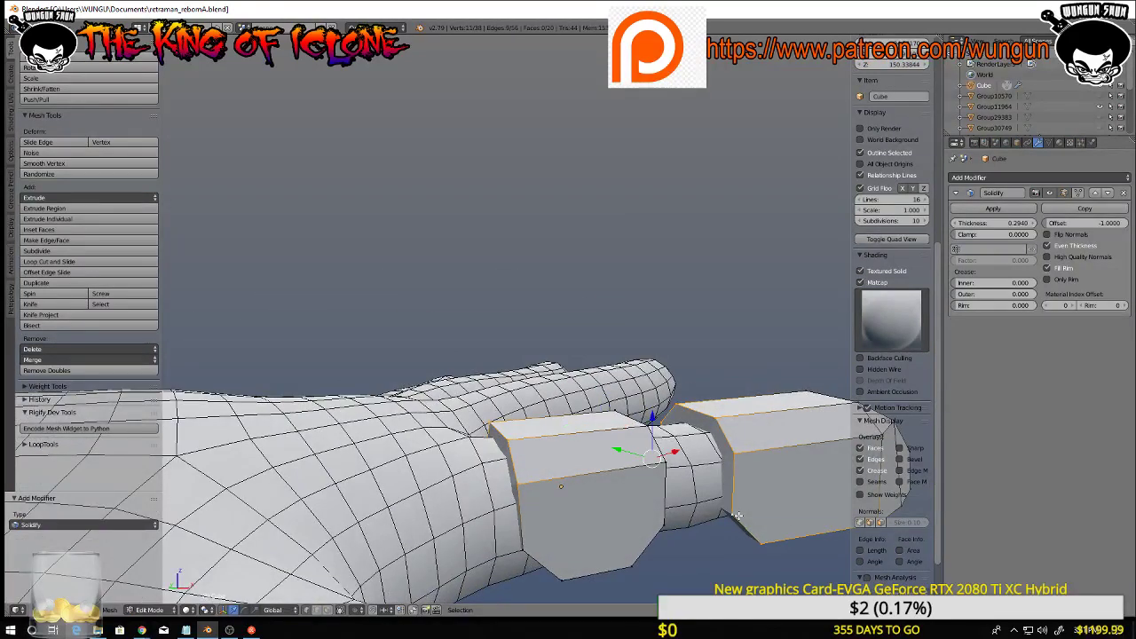
middle_click_drag(735, 517, 648, 493)
right_click(647, 482, "shift")
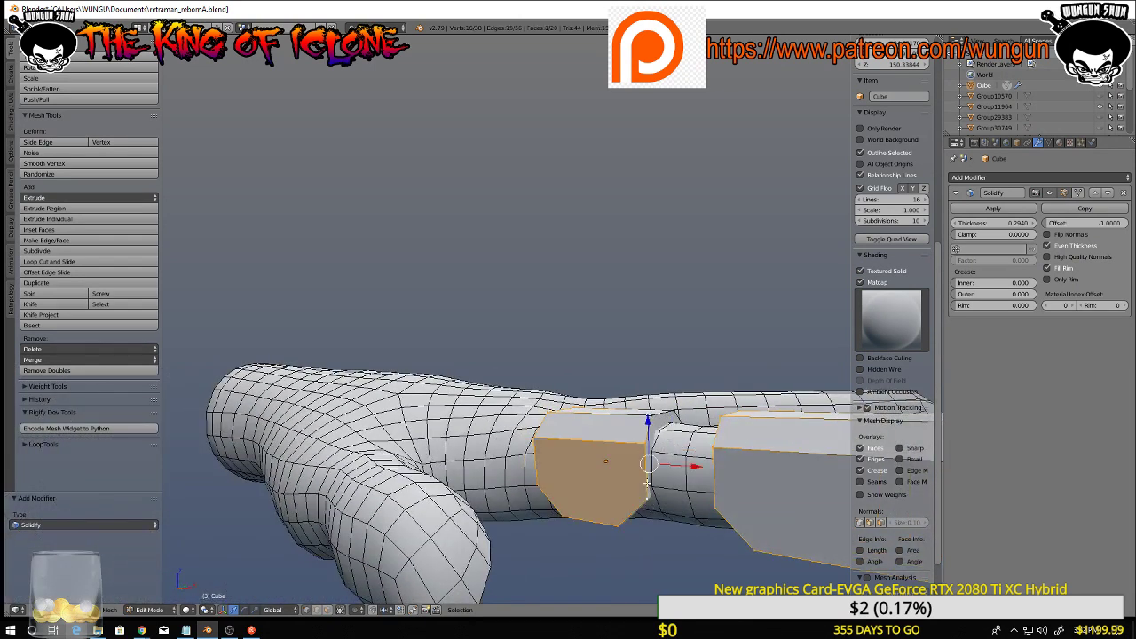
right_click(650, 414)
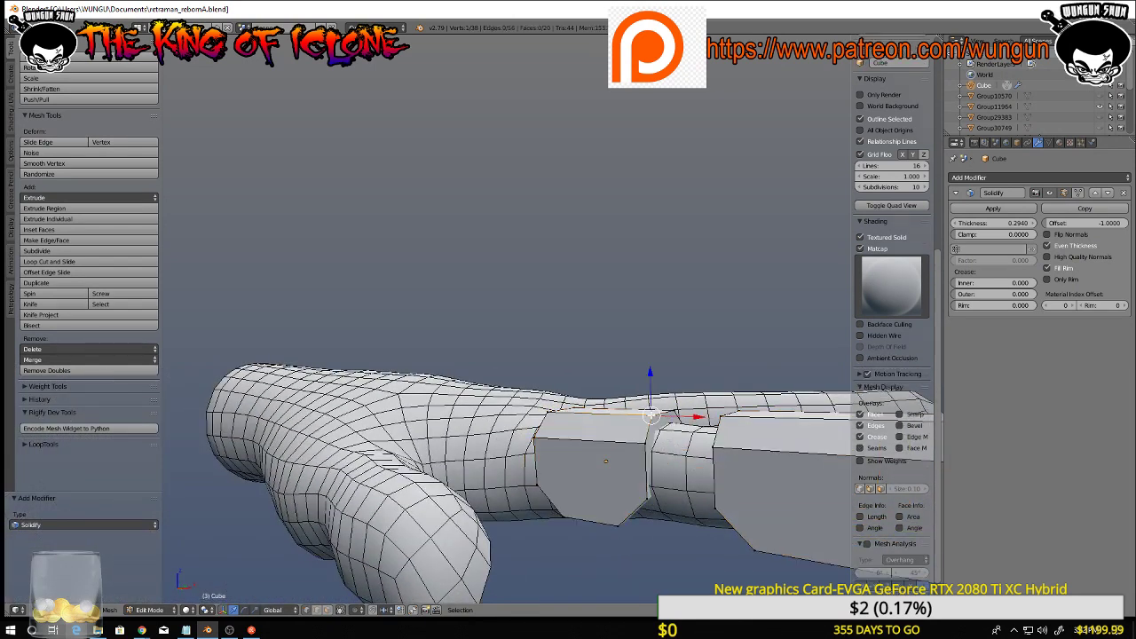
Switch to edge selection and select the border edges of the knuckle segment and the rear border edges of the fingertip segment
key("ctrl+Tab")
left_click(638, 427)
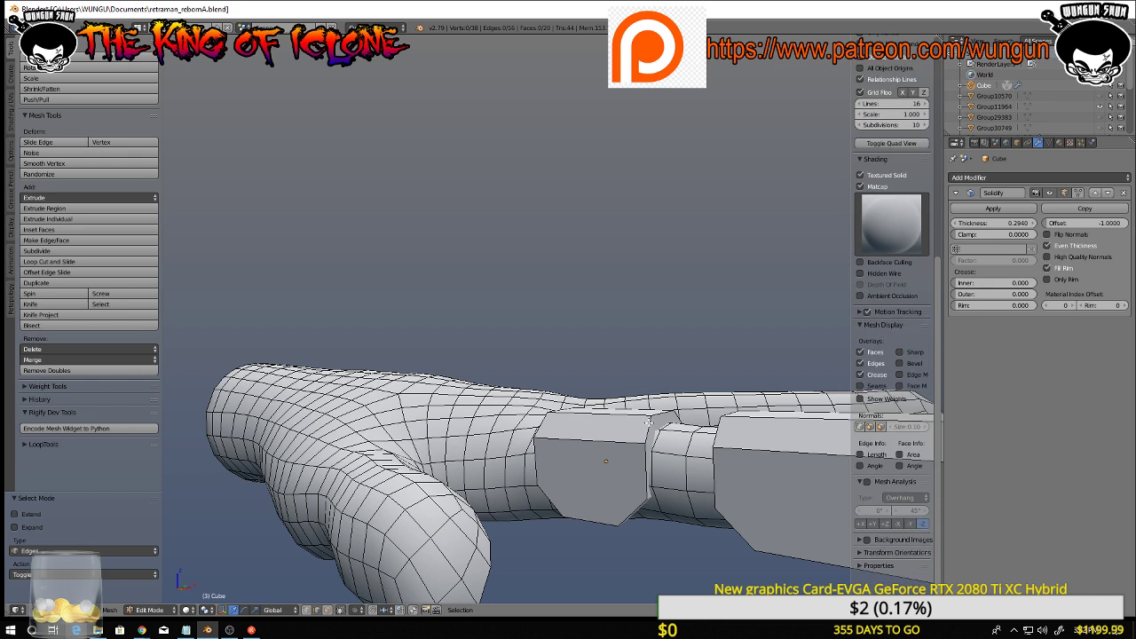
right_click(645, 465, "alt")
middle_click_drag(646, 465, 729, 511)
right_click(591, 501, "alt+shift")
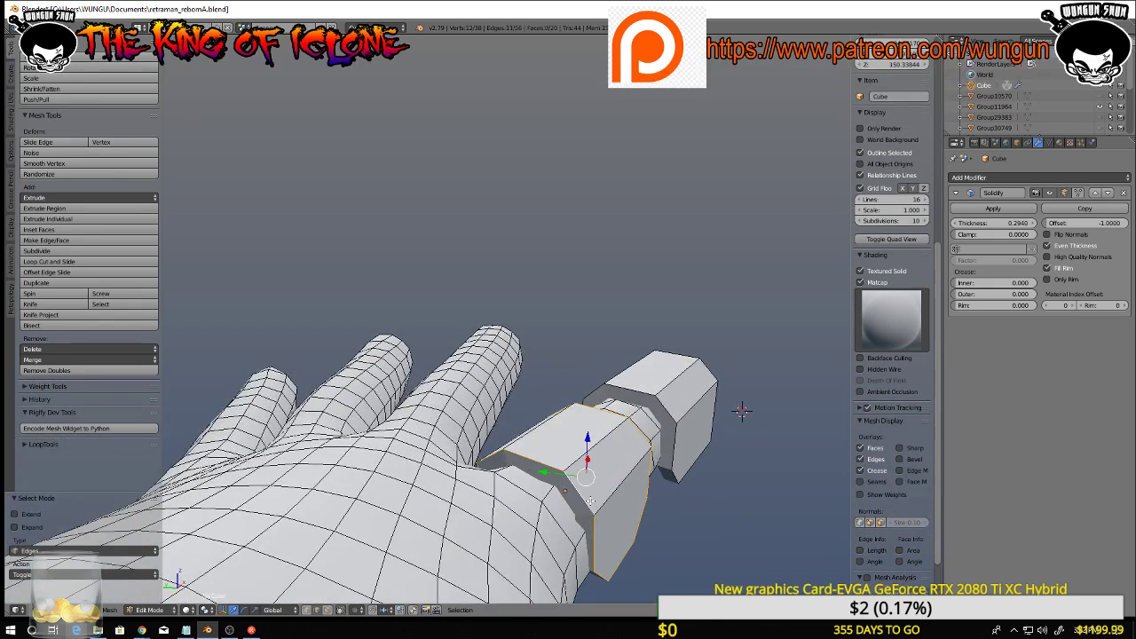
right_click(667, 410, "alt+shift")
right_click(675, 437, "alt+shift")
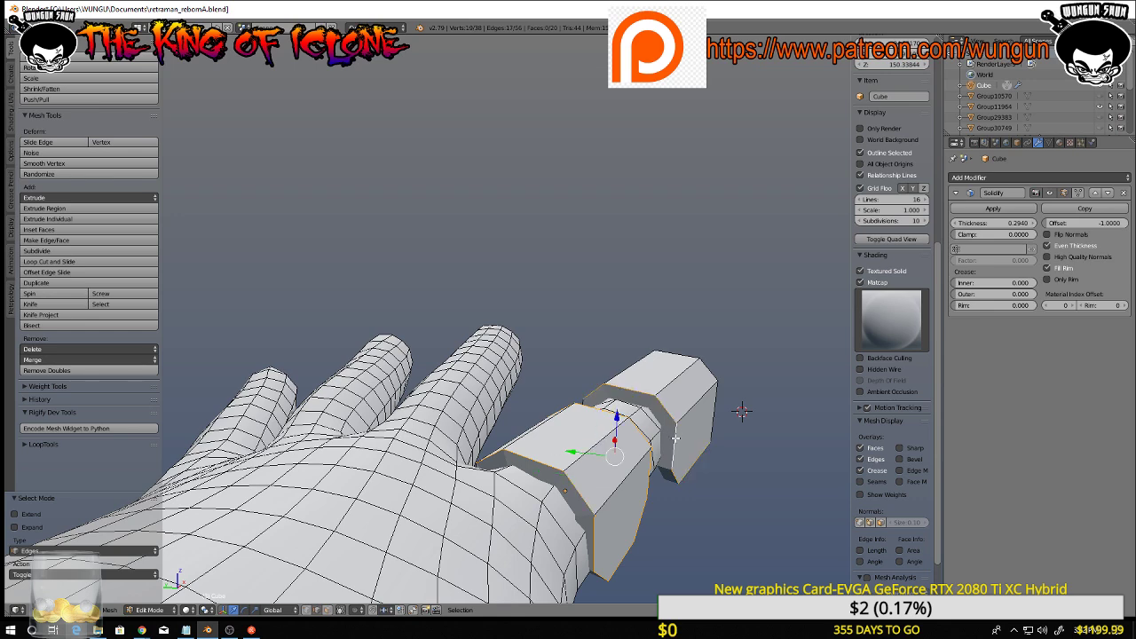
Add the remaining border edges on the undersides of both finger armor segments to the selection
middle_click_drag(699, 466, 589, 391)
middle_click_drag(714, 490, 520, 389)
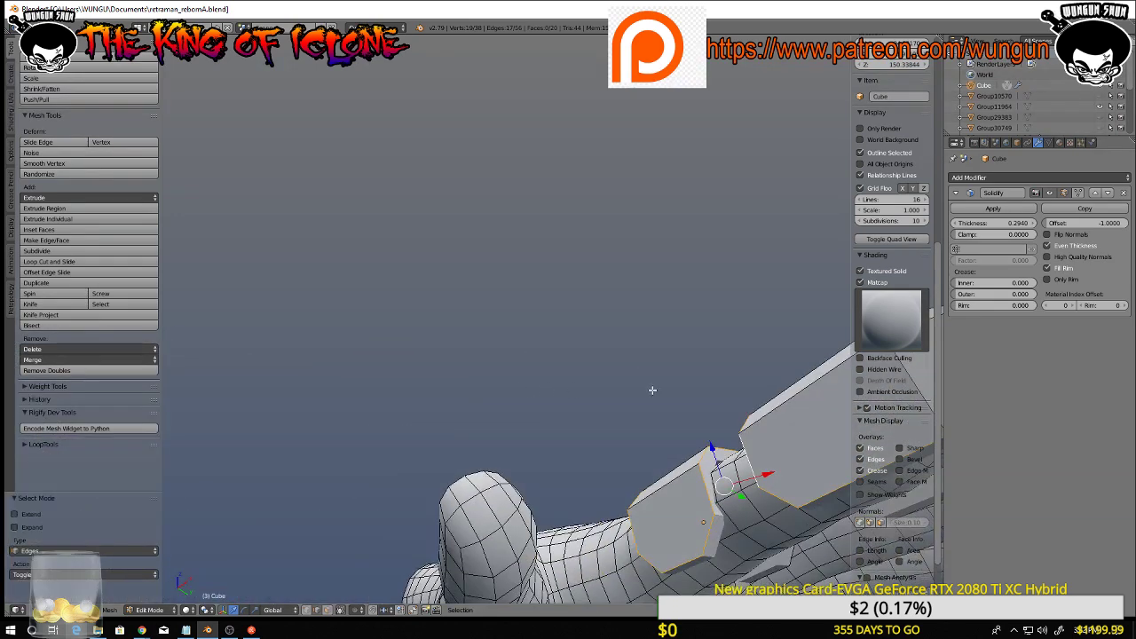
middle_click_drag(652, 390, 531, 434)
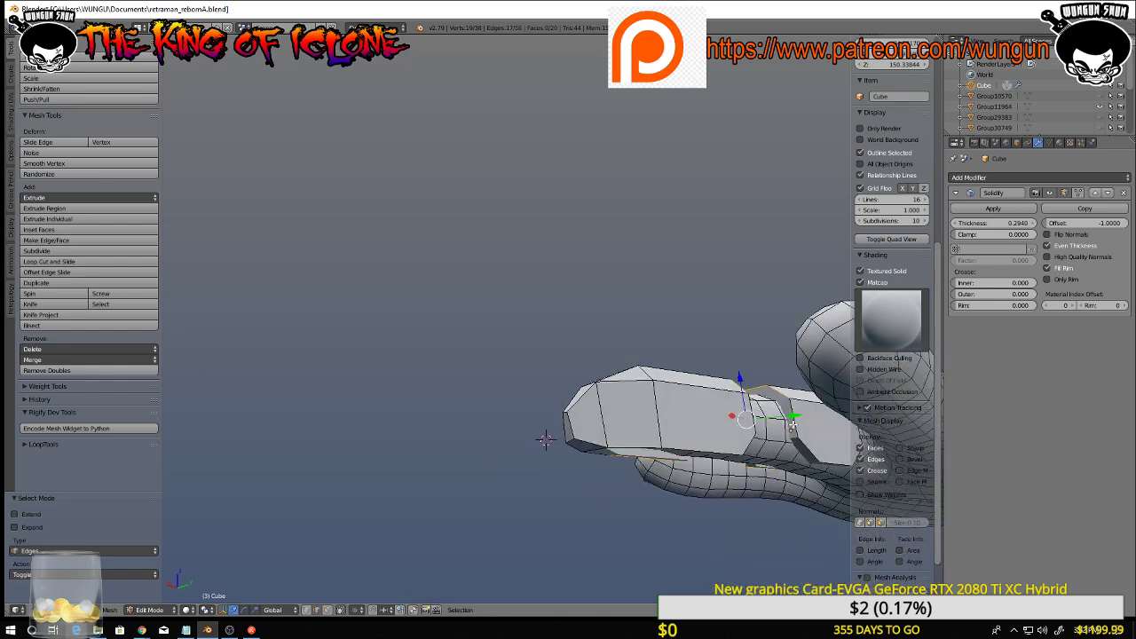
left_click_drag(793, 424, 797, 426)
middle_click_drag(545, 440, 566, 401)
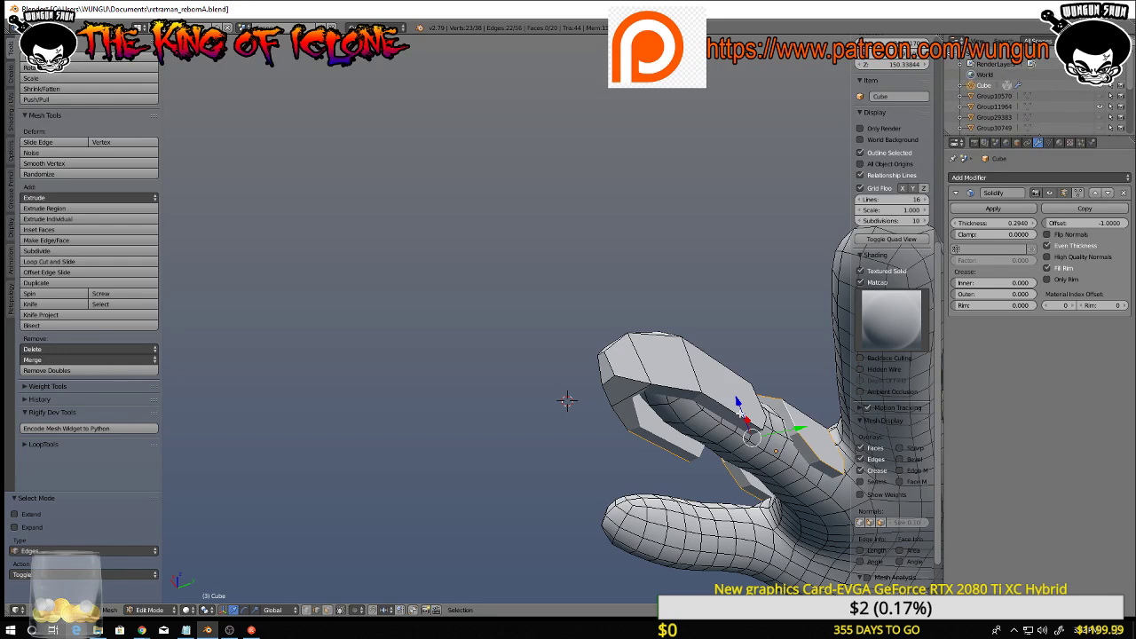
right_click(742, 414, "shift")
right_click(691, 390, "alt+shift")
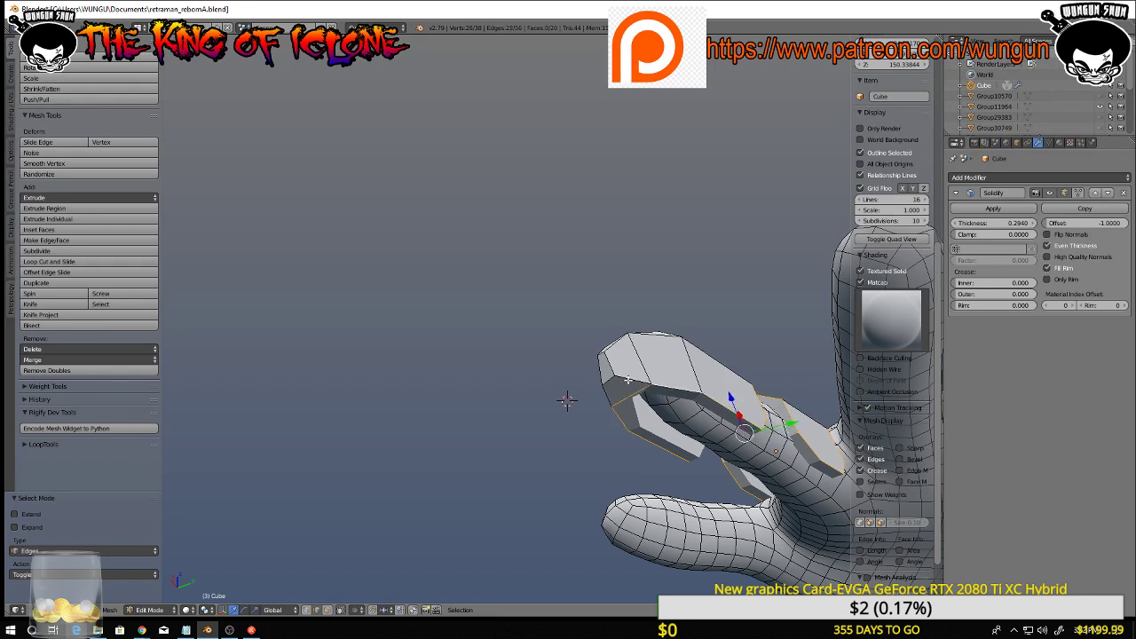
middle_click_drag(567, 400, 673, 417)
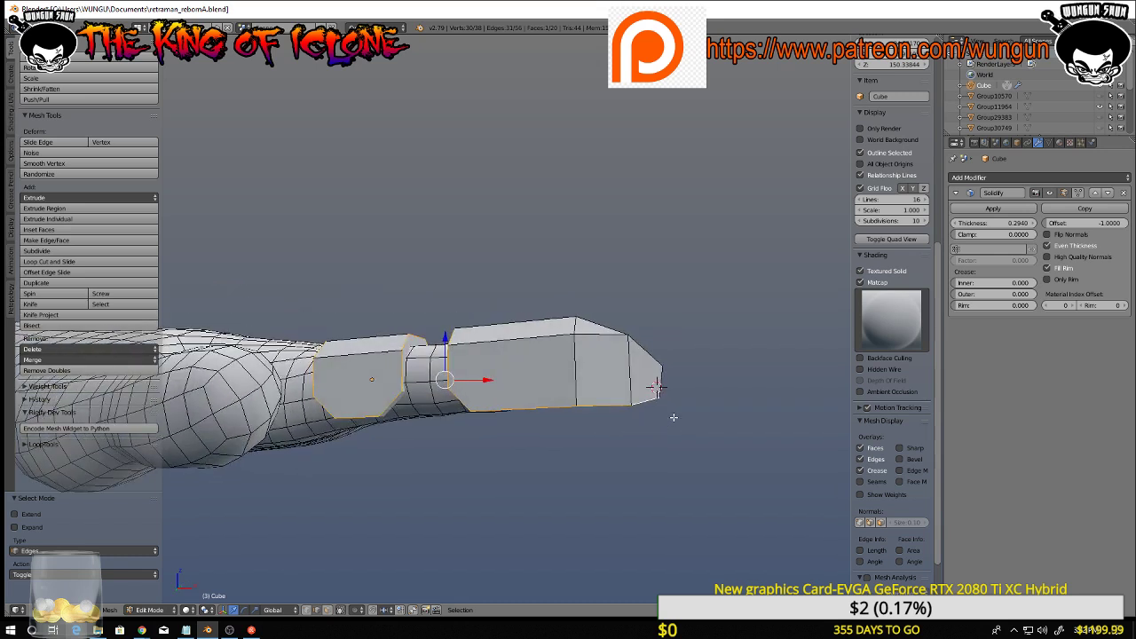
Try to bevel the selected border edges of the armor segments
key("b")
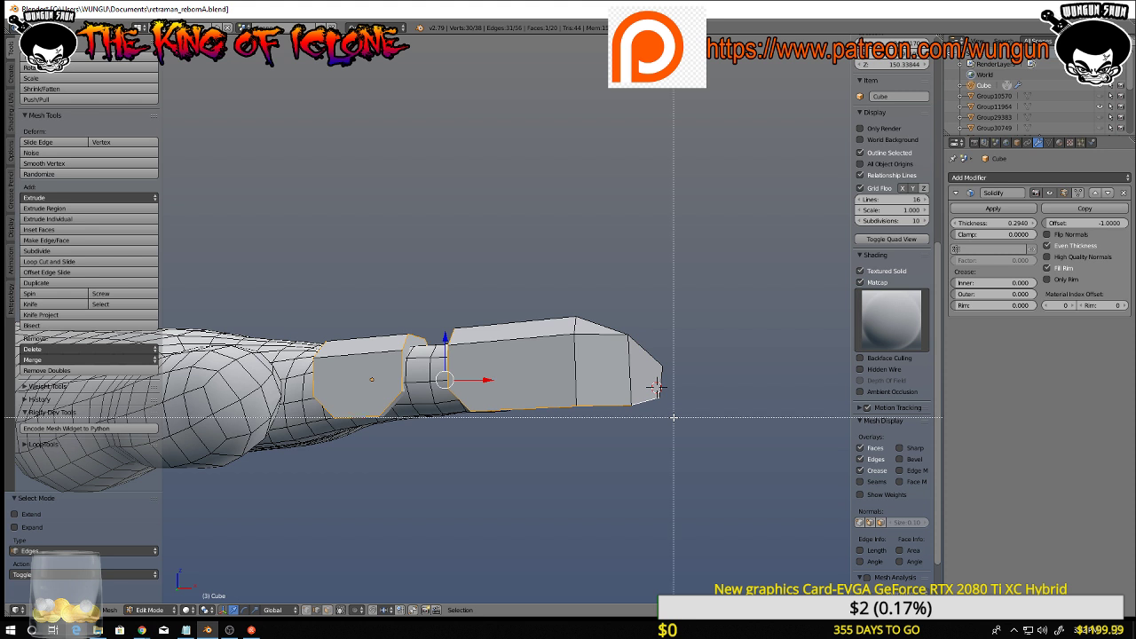
left_click_drag(674, 417, 674, 417)
key("b")
key("Escape")
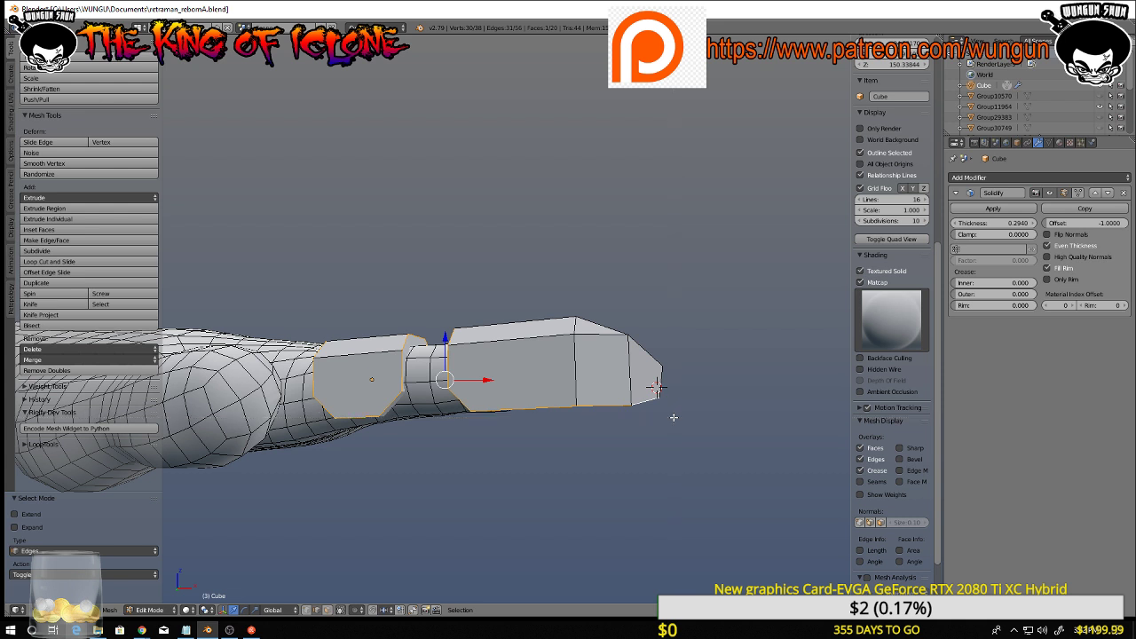
key("ctrl+b")
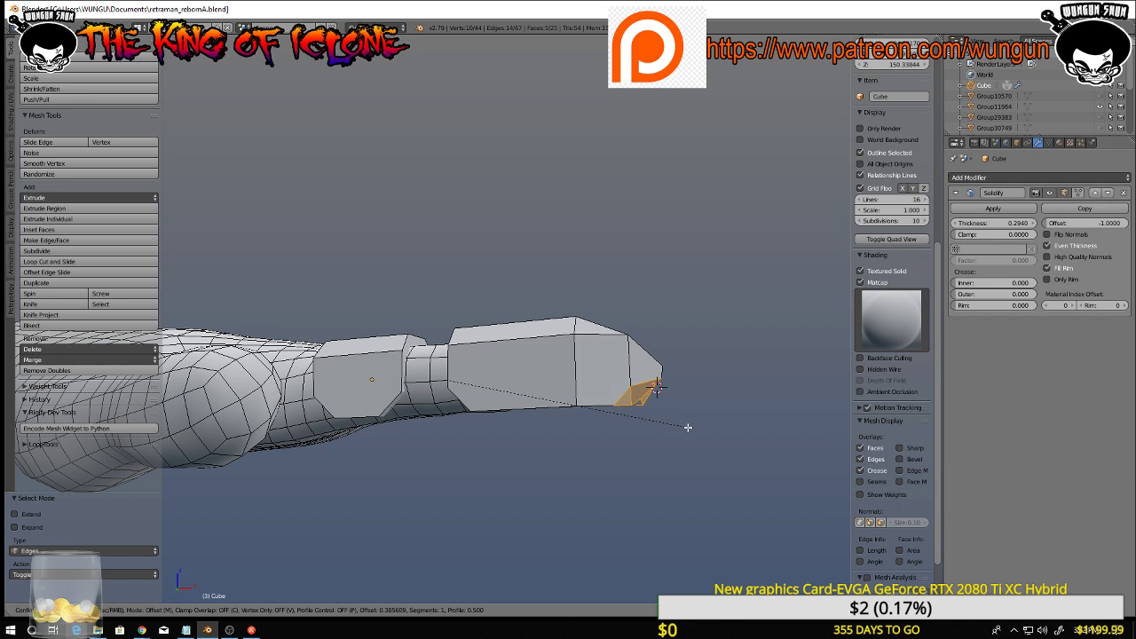
right_click(681, 418)
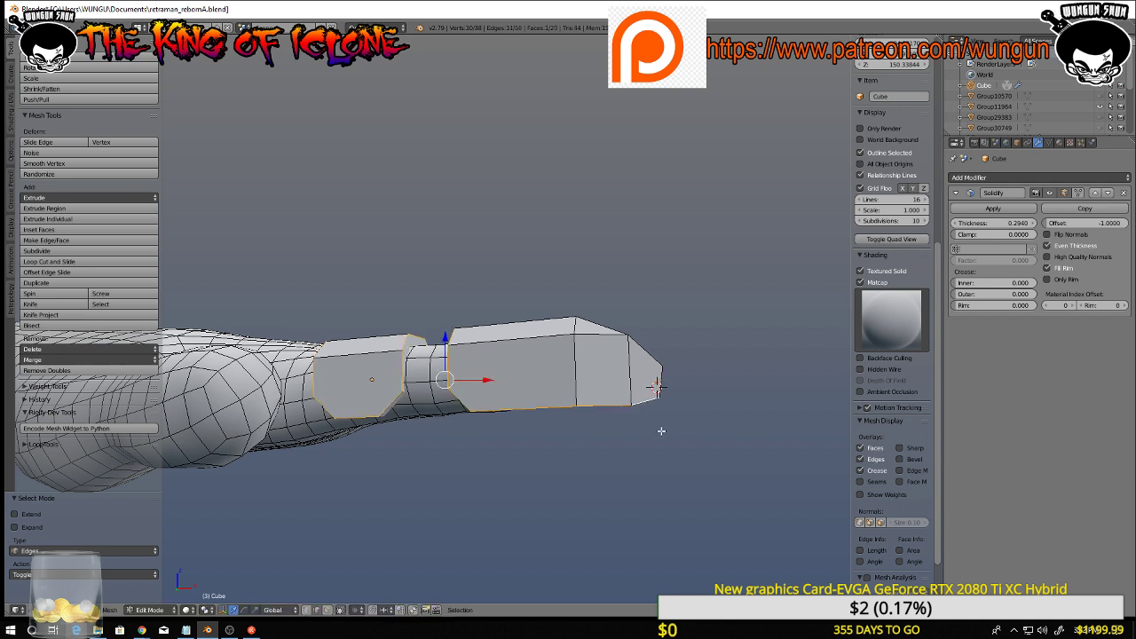
Select the fingertip segment's lower border edges again and clear the whole selection
middle_click_drag(662, 430, 613, 470)
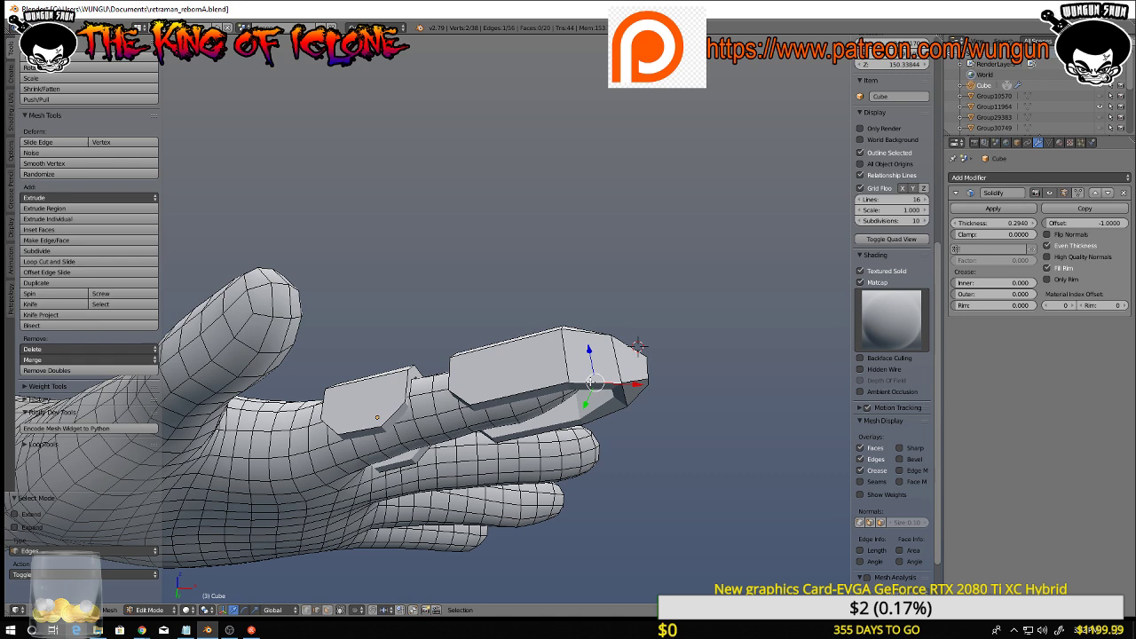
right_click(561, 384, "alt")
middle_click_drag(598, 420, 744, 353)
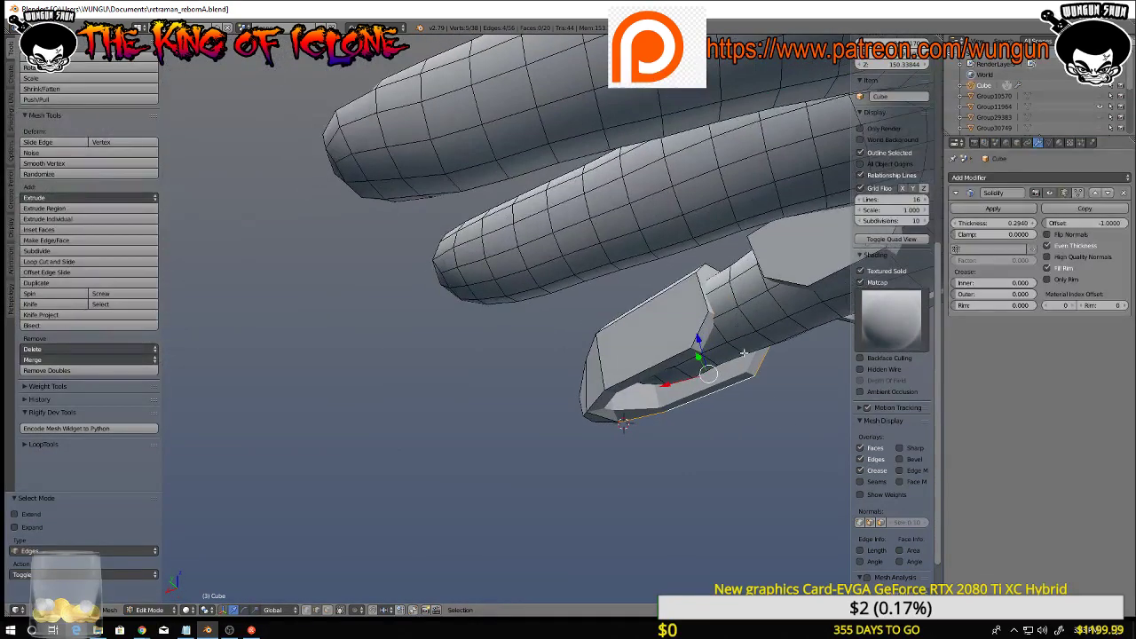
right_click(664, 356, "ctrl")
key("a")
middle_click_drag(633, 397, 495, 463)
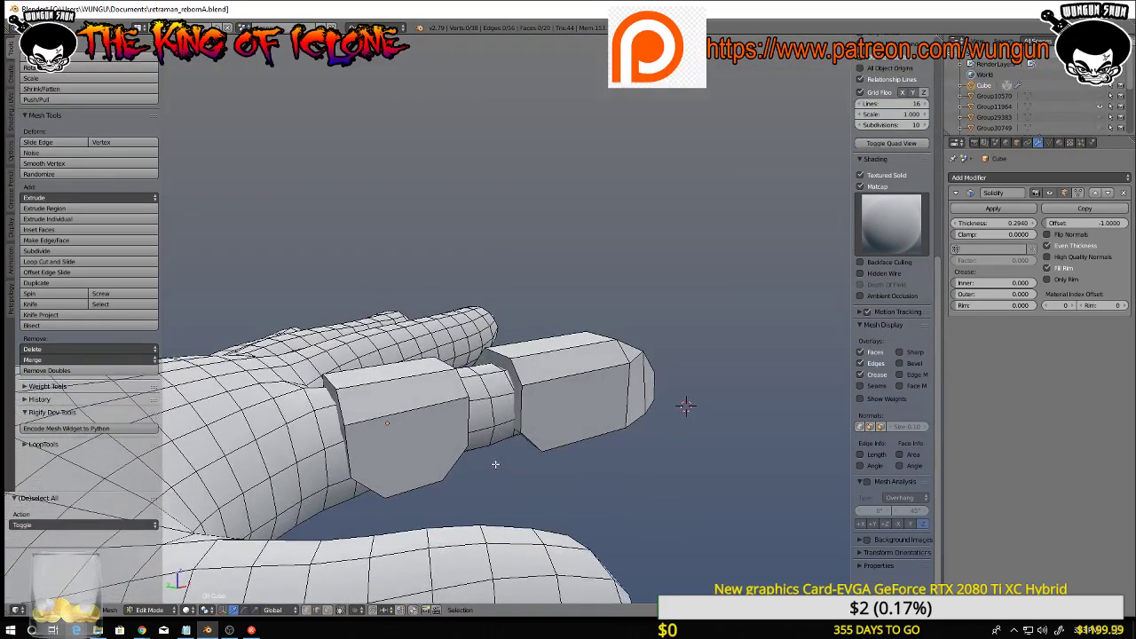
Apply the Solidify modifier to the finger armor object in Object Mode and return to Edit Mode
left_click(979, 210)
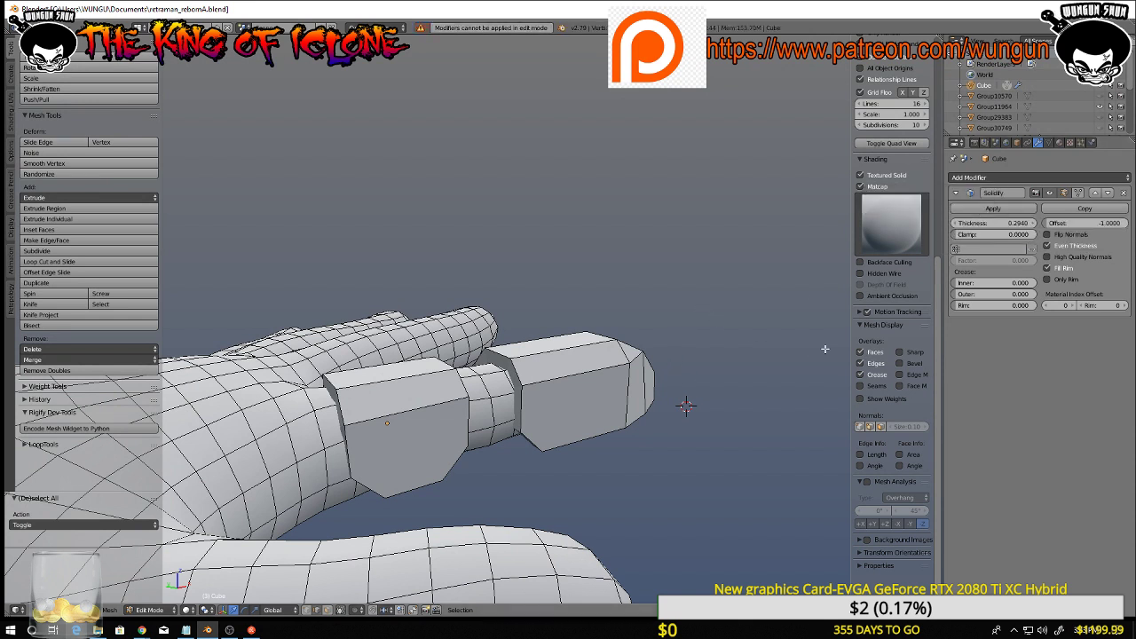
key("Tab")
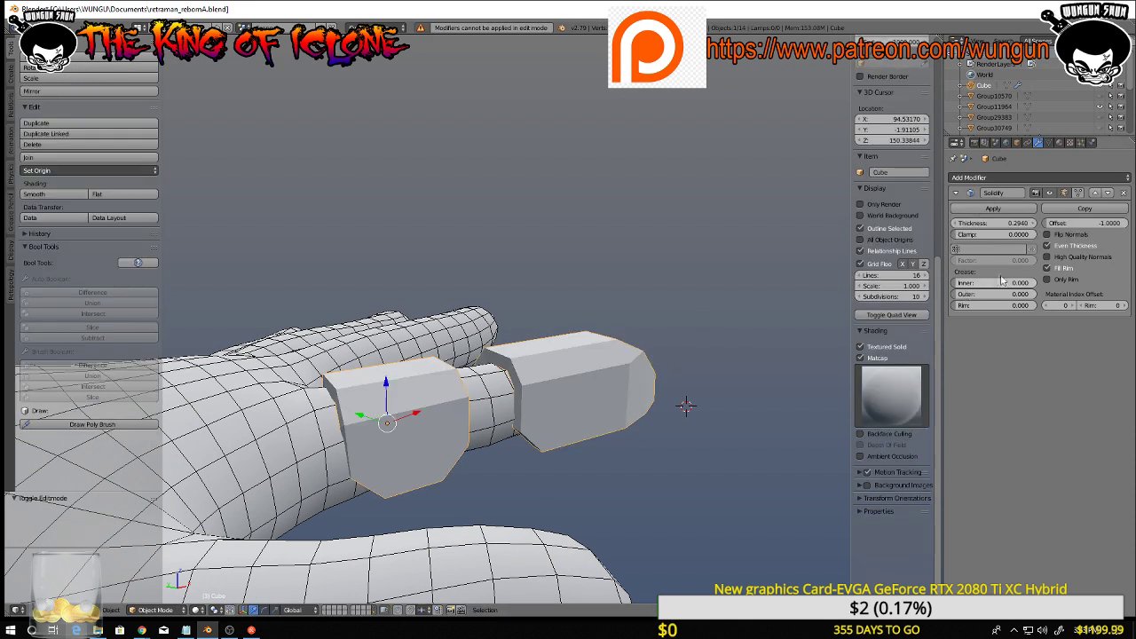
left_click(991, 213)
key("Tab")
Select the outer border edges of the knuckle armor segment on all sides, including its underside
middle_click_drag(662, 432, 601, 335)
scroll(449, 428, "up", 3)
right_click(412, 430)
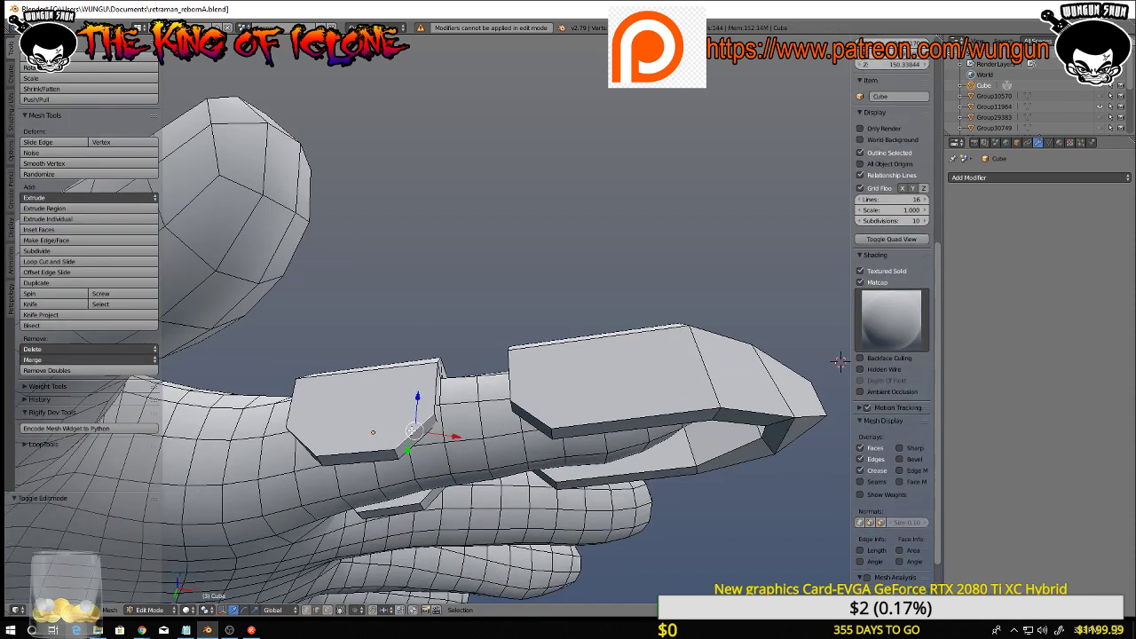
right_click(407, 435, "alt")
middle_click_drag(409, 434, 378, 525)
right_click(435, 348)
middle_click_drag(434, 348, 624, 371)
right_click(560, 434)
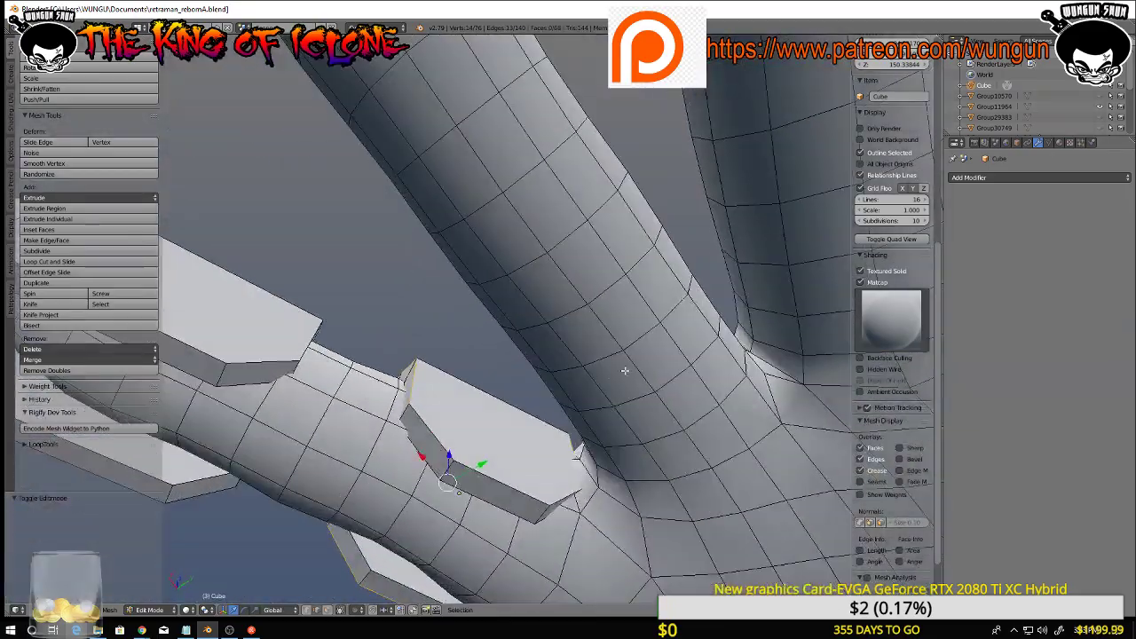
right_click(504, 480)
middle_click_drag(504, 480, 649, 494)
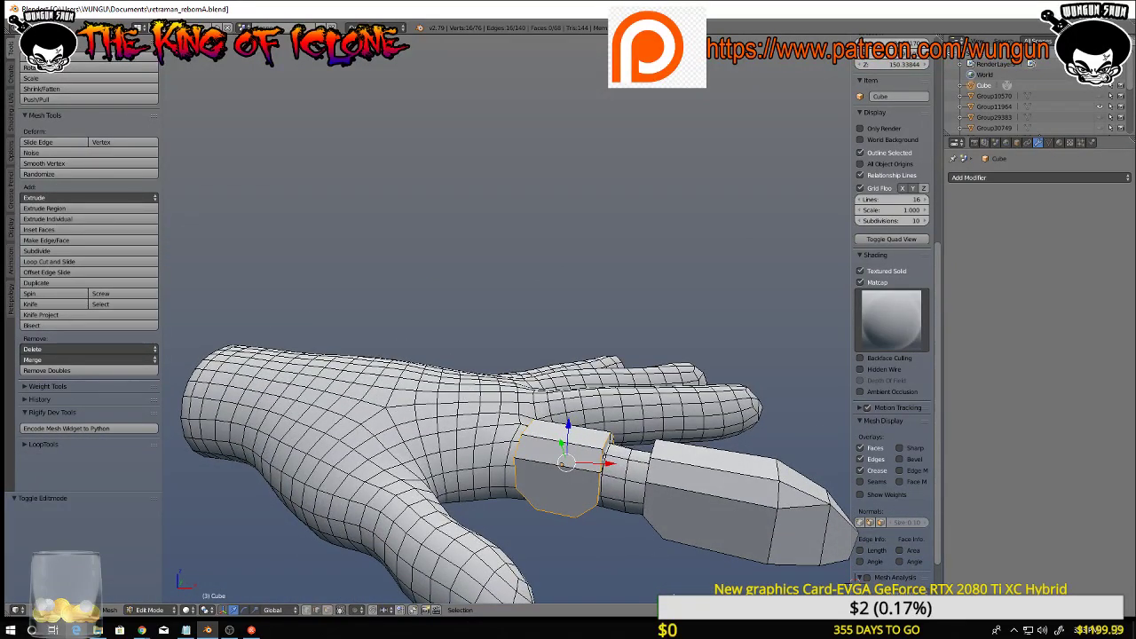
Add the fingertip segment's rear and lower outer border edges on both sides to the selection
right_click(660, 511, "shift")
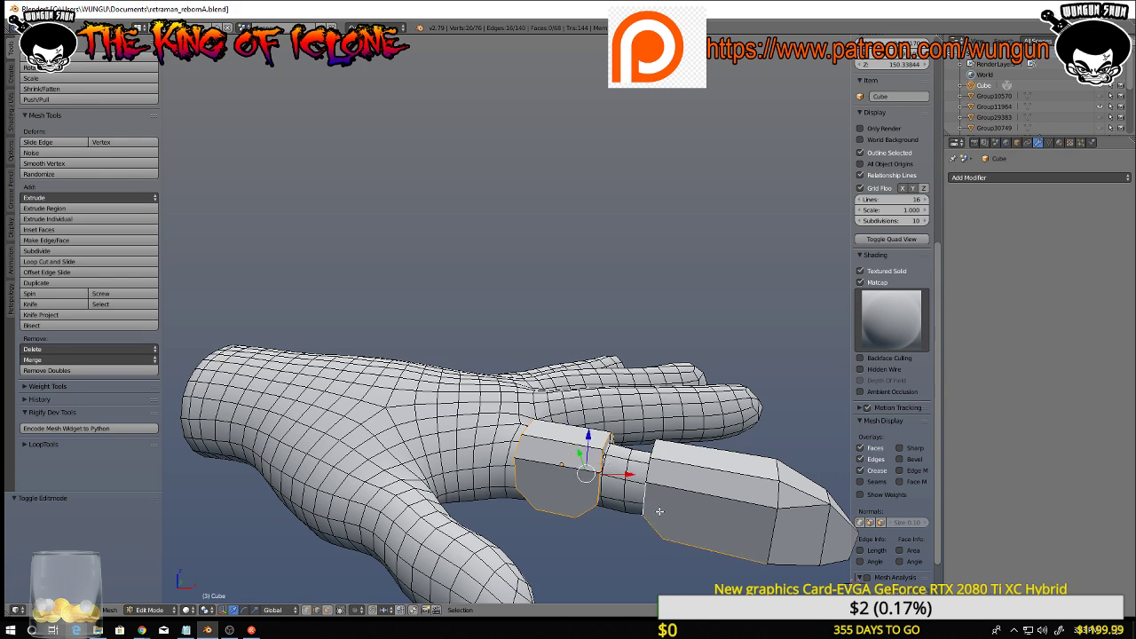
right_click(650, 463, "alt+shift")
middle_click_drag(650, 464, 513, 427)
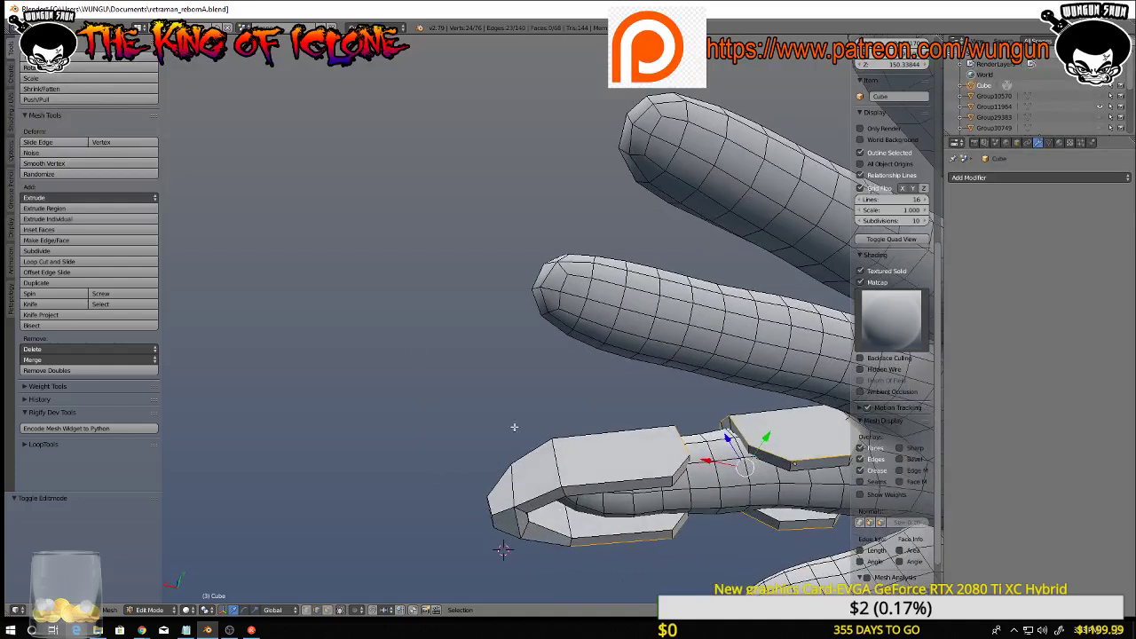
right_click(609, 485, "shift")
middle_click_drag(609, 485, 640, 451)
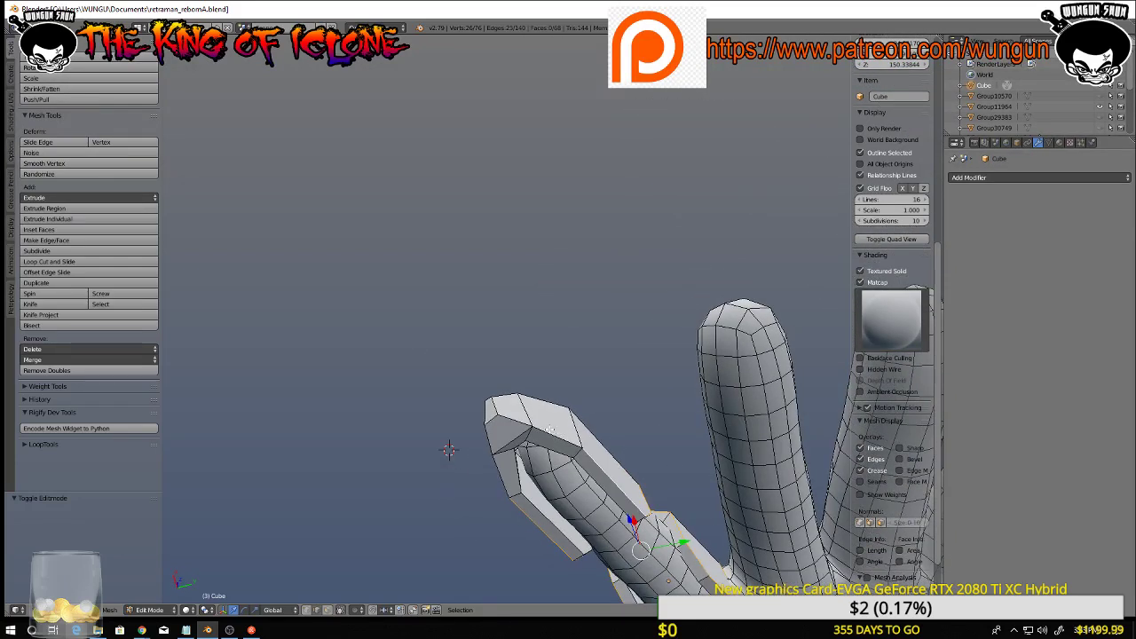
mouse_move(448, 450)
middle_mouse_down()
mouse_move(463, 431)
mouse_move(454, 431)
middle_mouse_up()
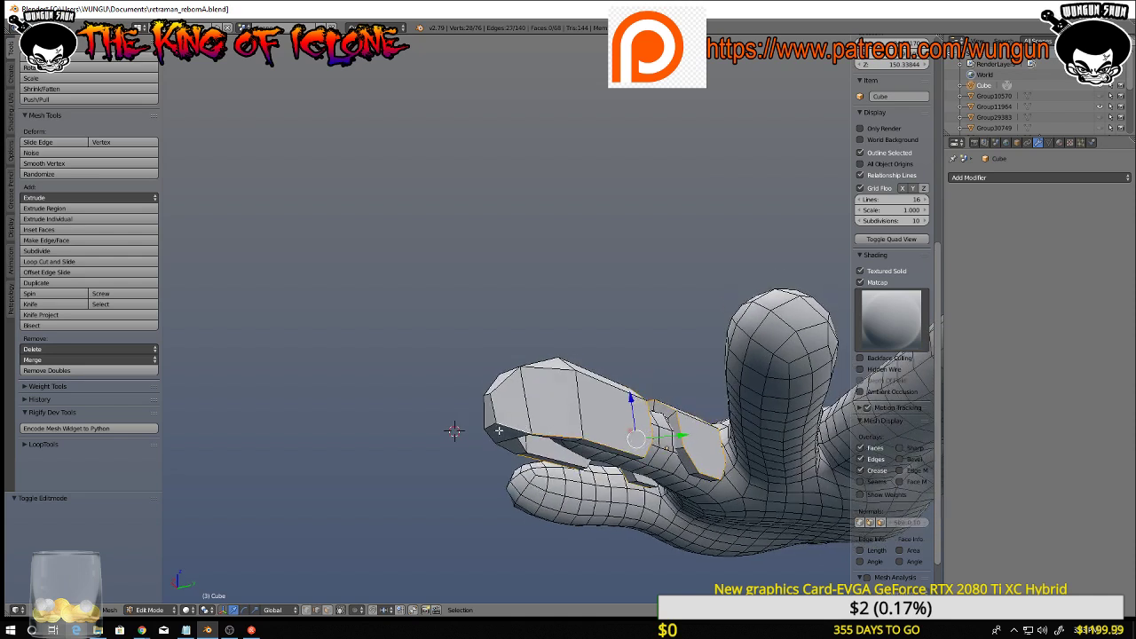
middle_click_drag(498, 430, 597, 557)
middle_click_drag(442, 499, 642, 450)
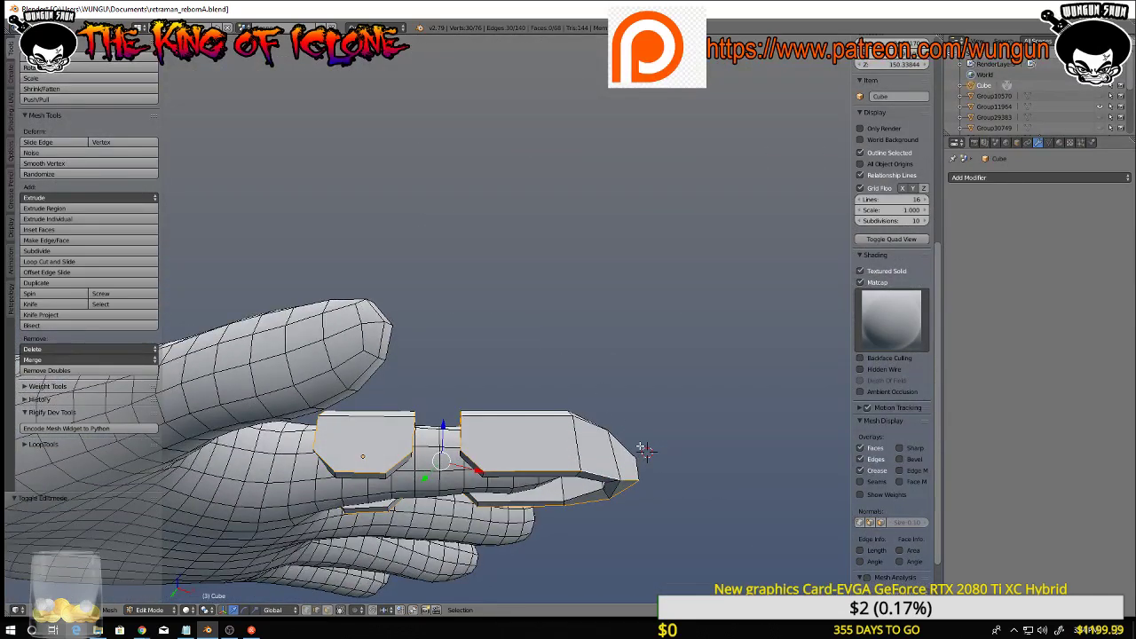
Bevel the selected border edges with one segment and an offset of about 0.15, and clear the selection
key("ctrl+b")
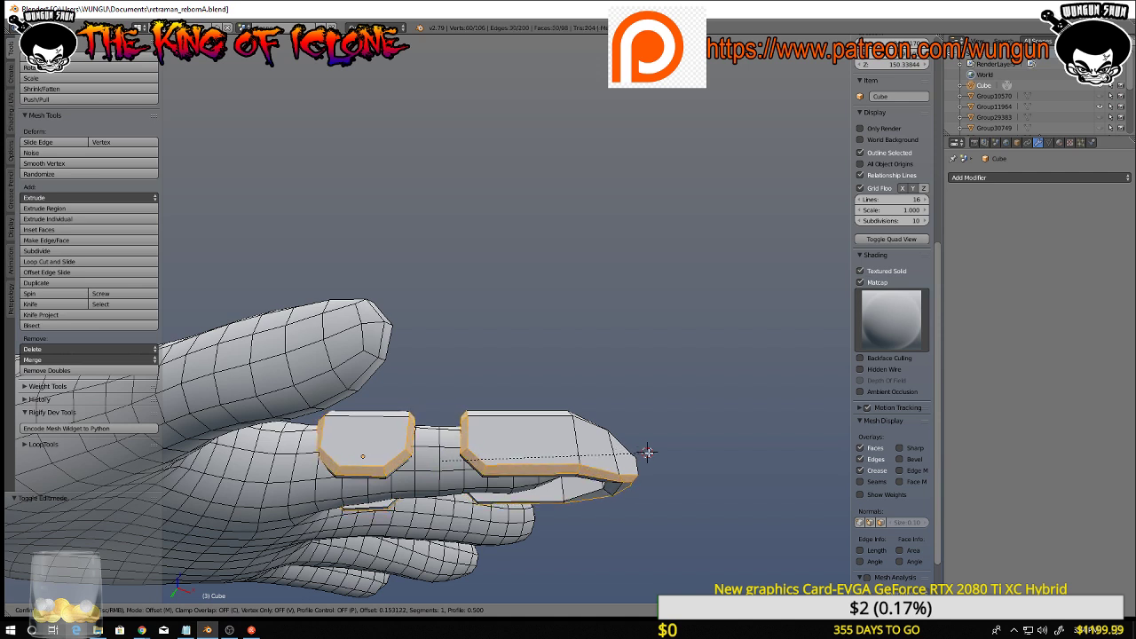
left_click(647, 453)
middle_click_drag(642, 449, 651, 539)
key("a")
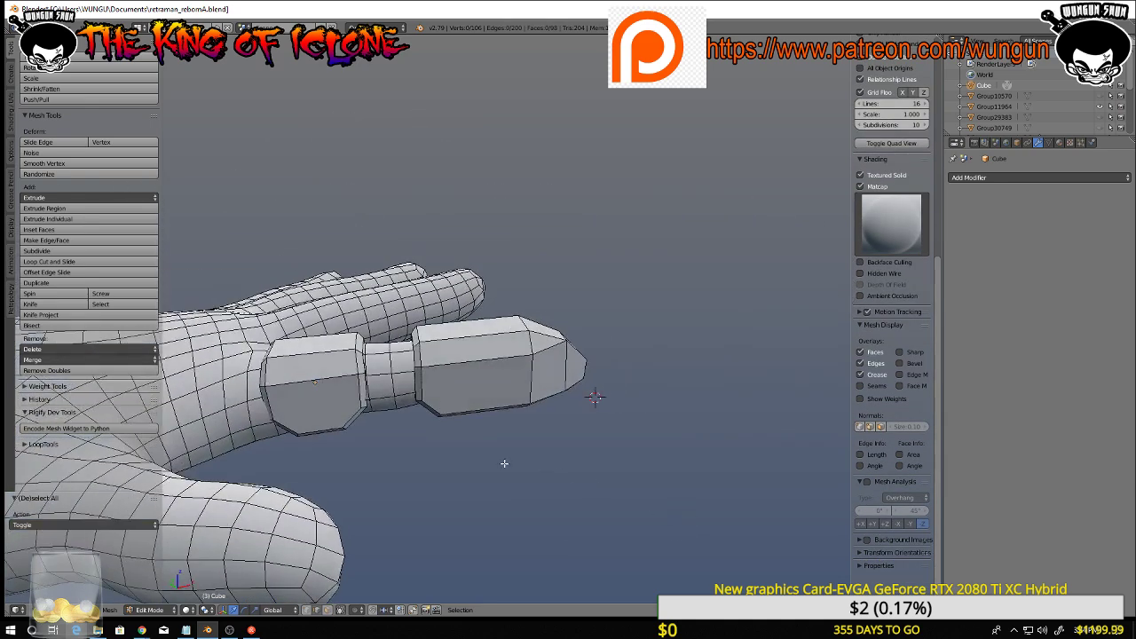
Switch to face selection for working on the fingertip segment's beveled rear rim
middle_click_drag(504, 463, 560, 444)
scroll(440, 427, "up", 4)
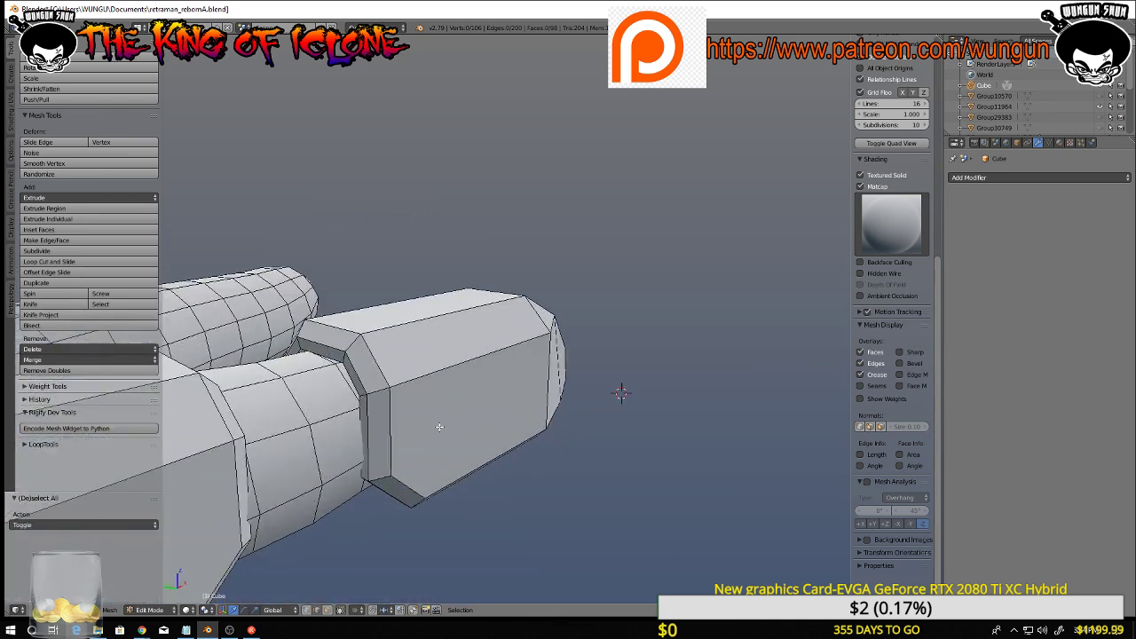
right_click(386, 428)
key("ctrl+Tab")
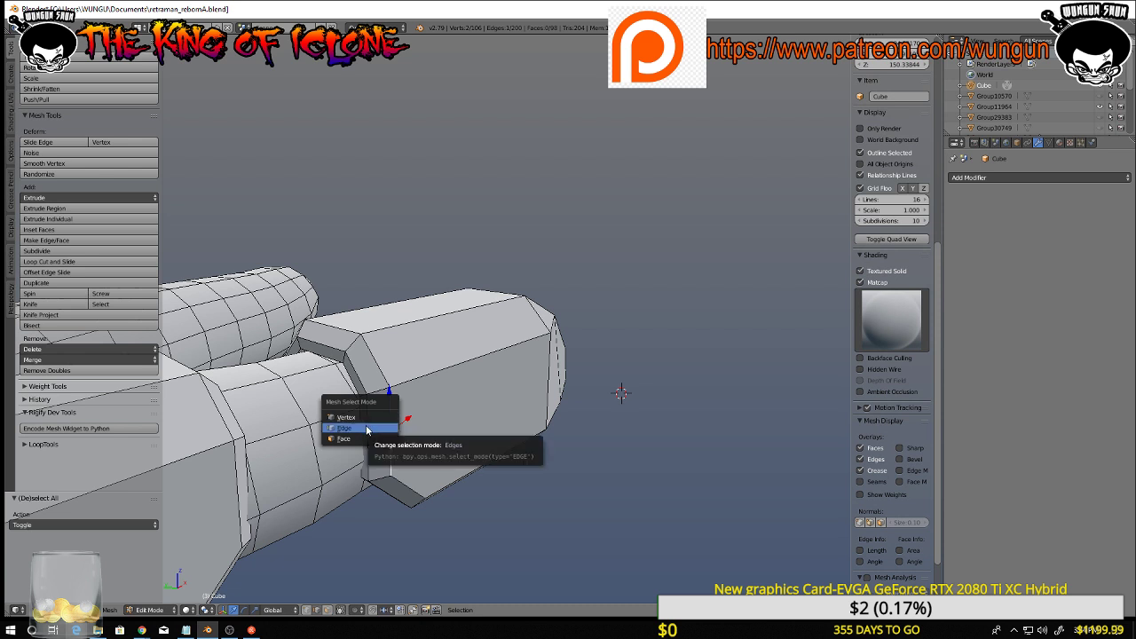
left_click(359, 439)
Try to select the fingertip segment's beveled rear rim with face loops
right_click(371, 374)
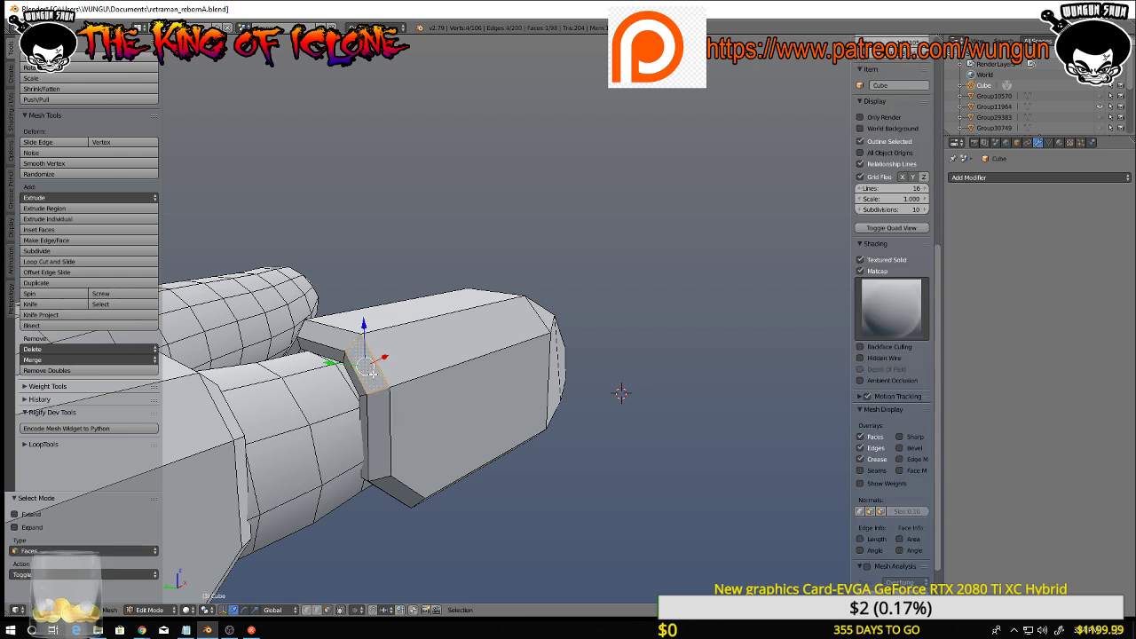
right_click(340, 343, "alt")
right_click(349, 366, "alt+shift")
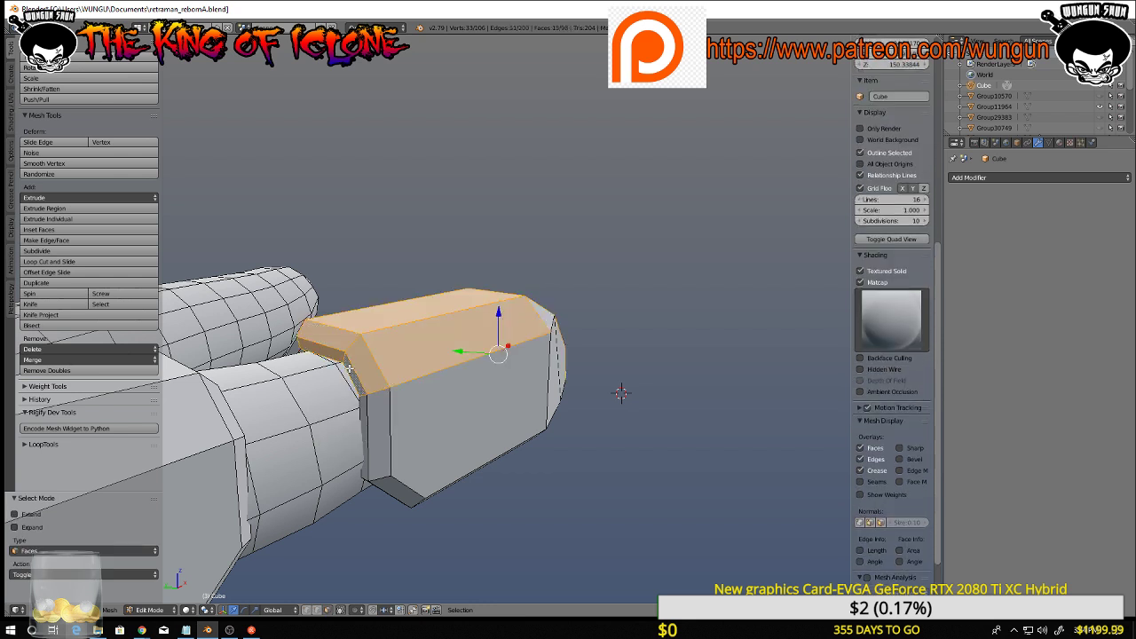
right_click(376, 326, "shift")
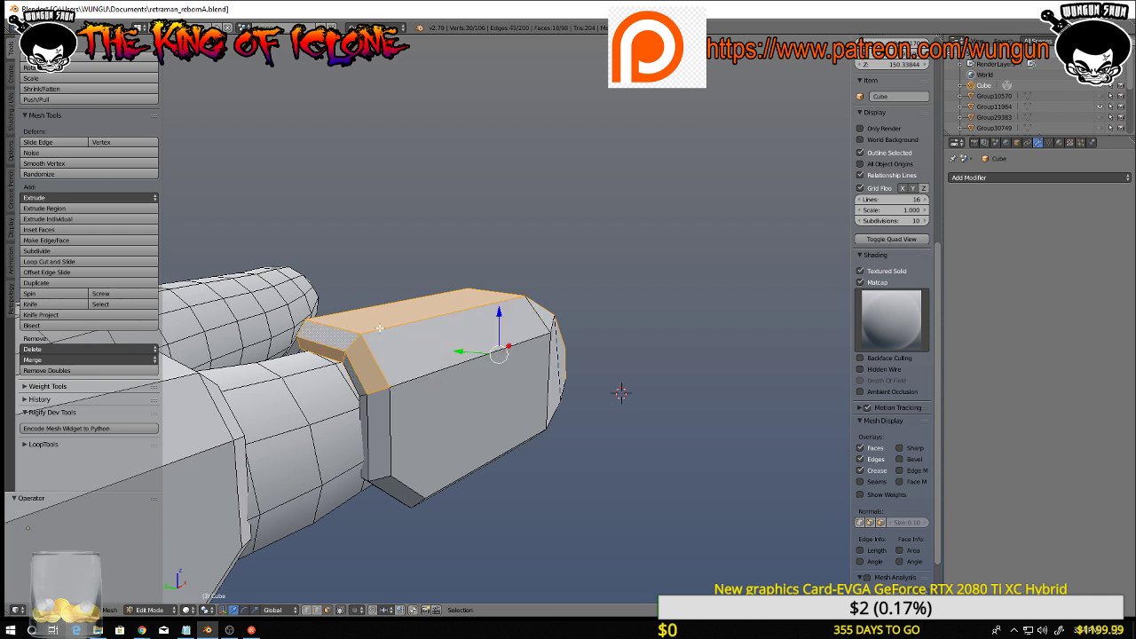
key("a")
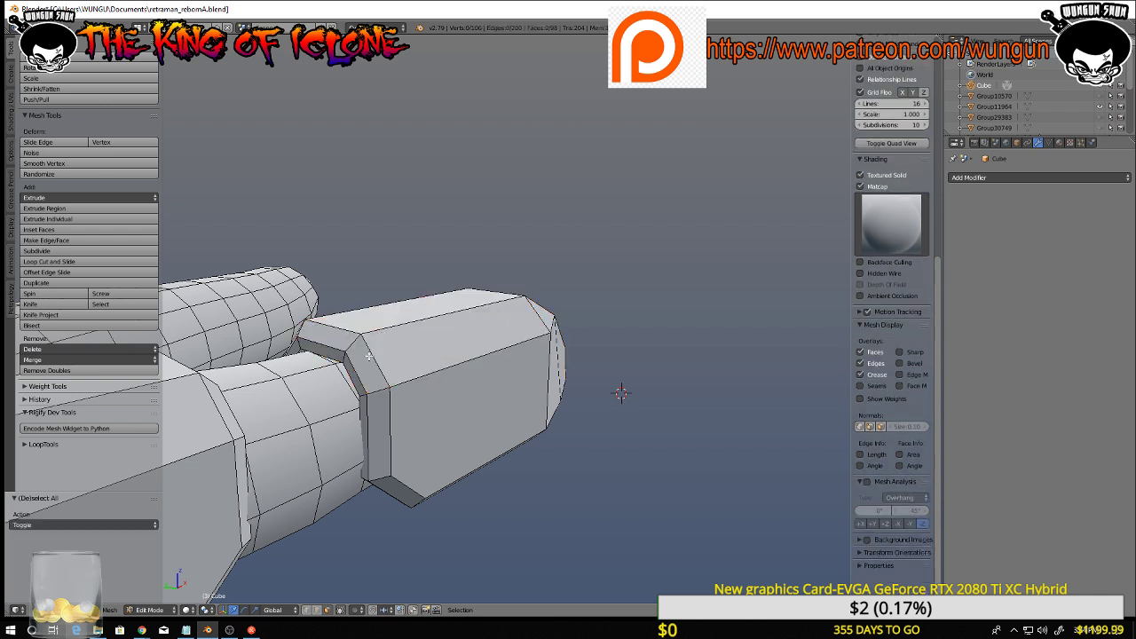
right_click(365, 365, "alt")
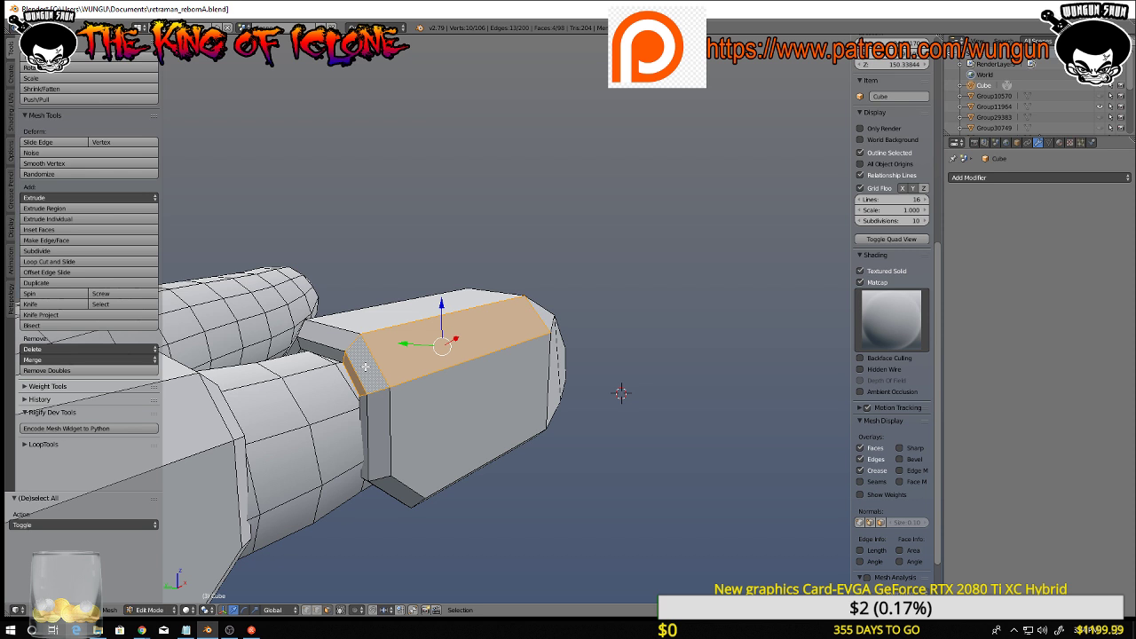
right_click(363, 343)
Select the beveled and inner rear rim faces across the top and one side of the fingertip segment
right_click(350, 337)
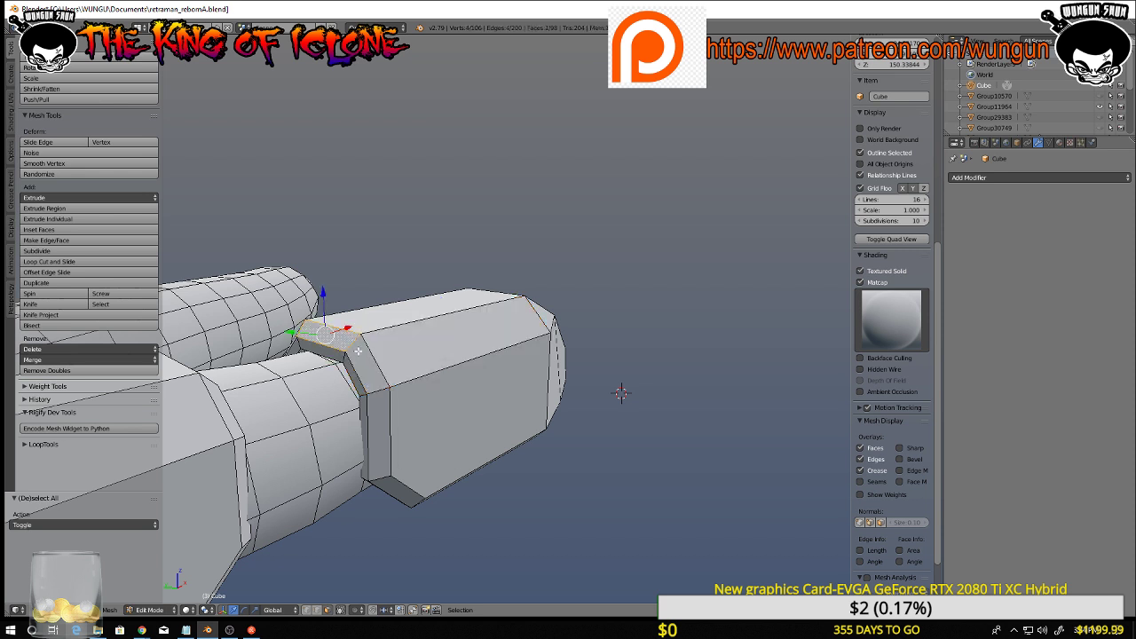
right_click(358, 380, "shift")
right_click(363, 399, "shift")
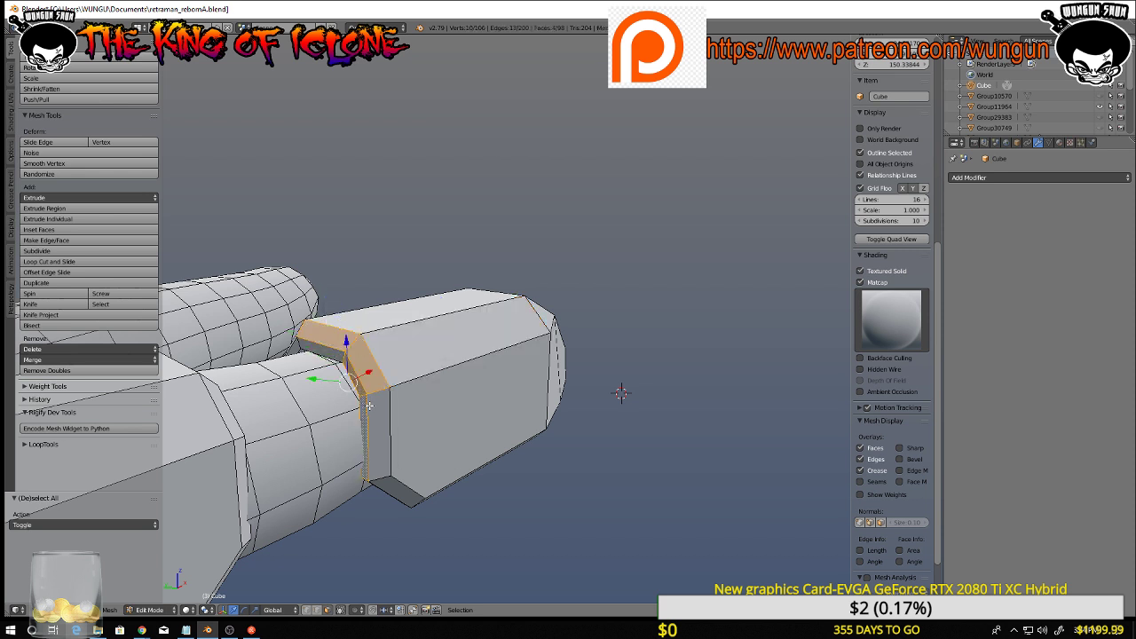
right_click(372, 404, "shift")
middle_click_drag(372, 404, 392, 336)
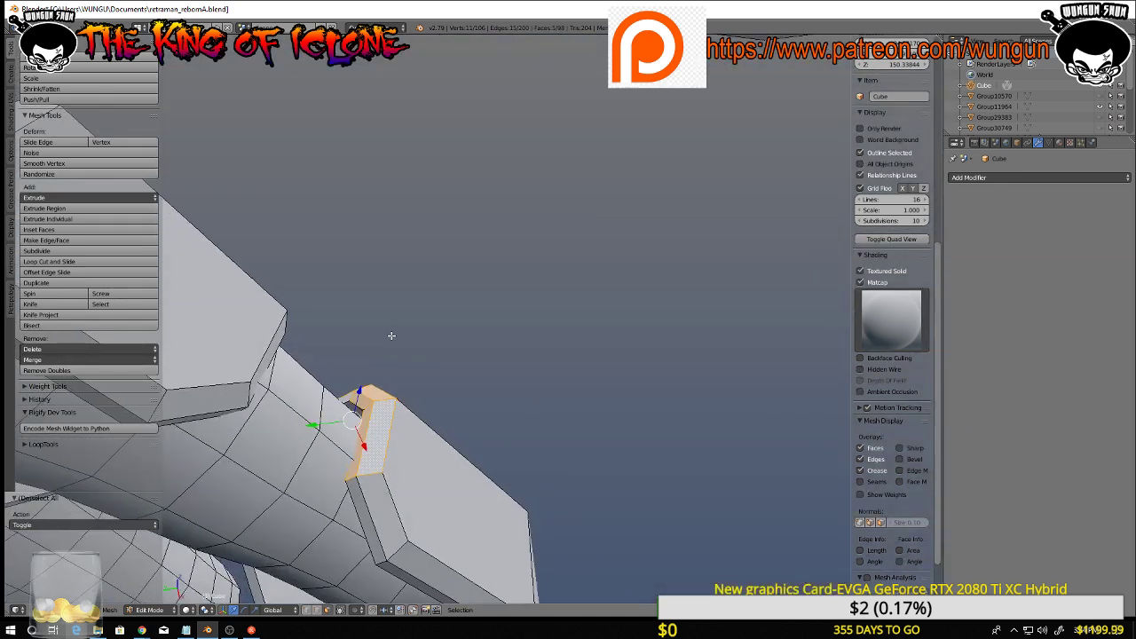
right_click(379, 501, "shift")
right_click(367, 513, "shift")
Add the remaining rear rim faces on the opposite side of the fingertip segment to the selection
middle_click_drag(367, 513, 406, 464)
right_click(241, 379, "shift")
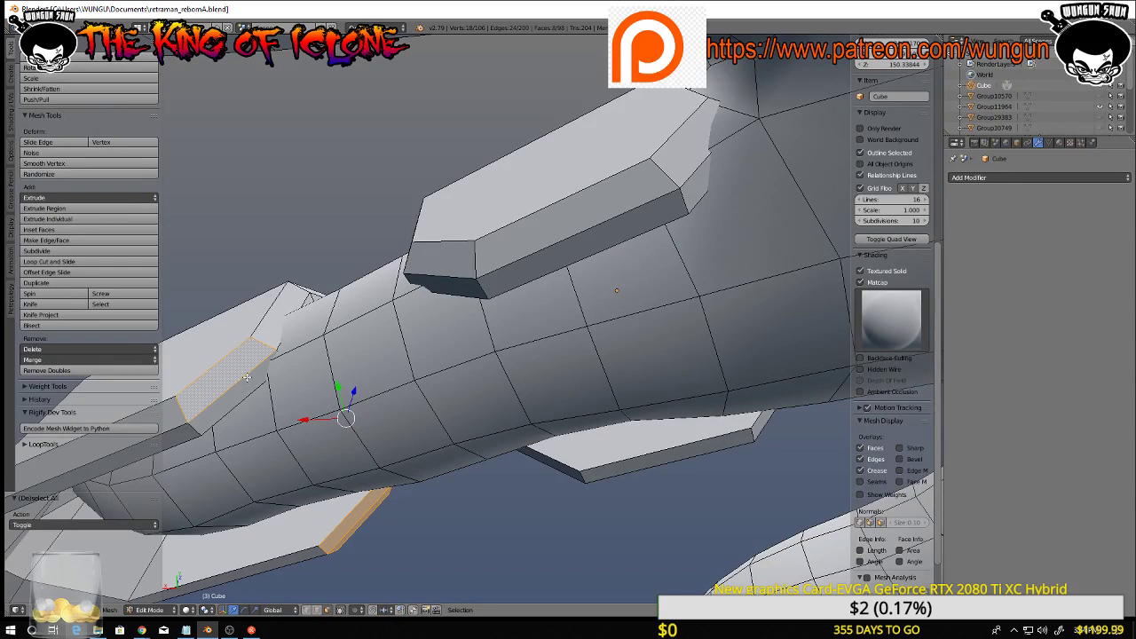
right_click(246, 378, "shift")
right_click(277, 322, "shift")
middle_click_drag(305, 322, 325, 240)
right_click(272, 201, "shift")
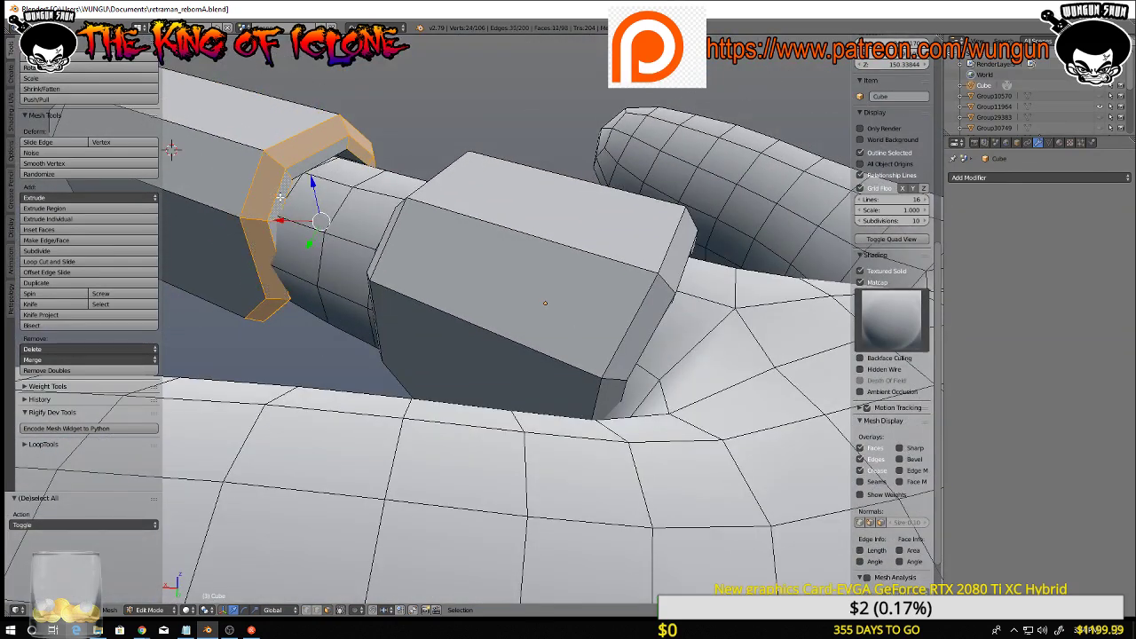
middle_click_drag(282, 210, 320, 242)
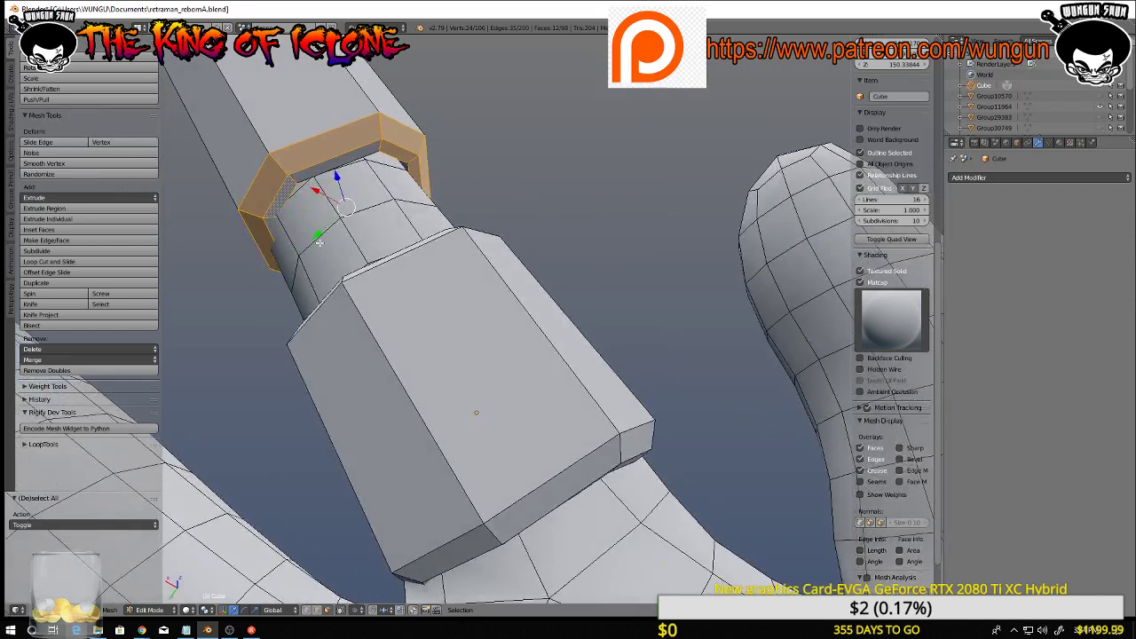
Scale the fingertip segment's rear rim by 1.118, move it -0.584 along X, and fine-adjust its position around the finger
key("s")
left_click(453, 337)
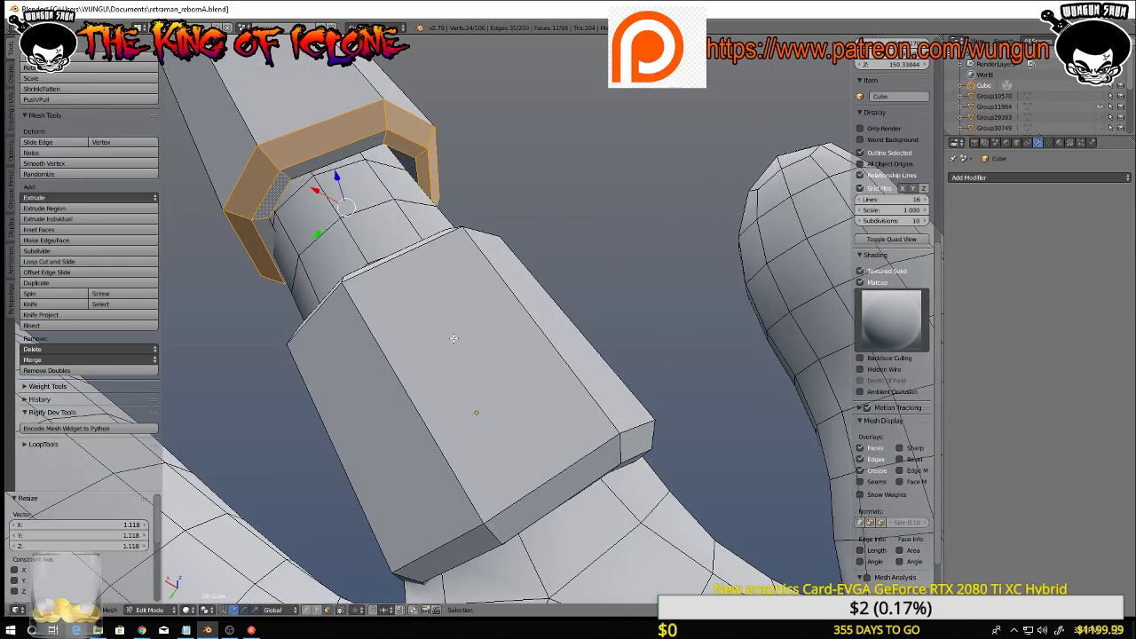
middle_click_drag(454, 337, 501, 201)
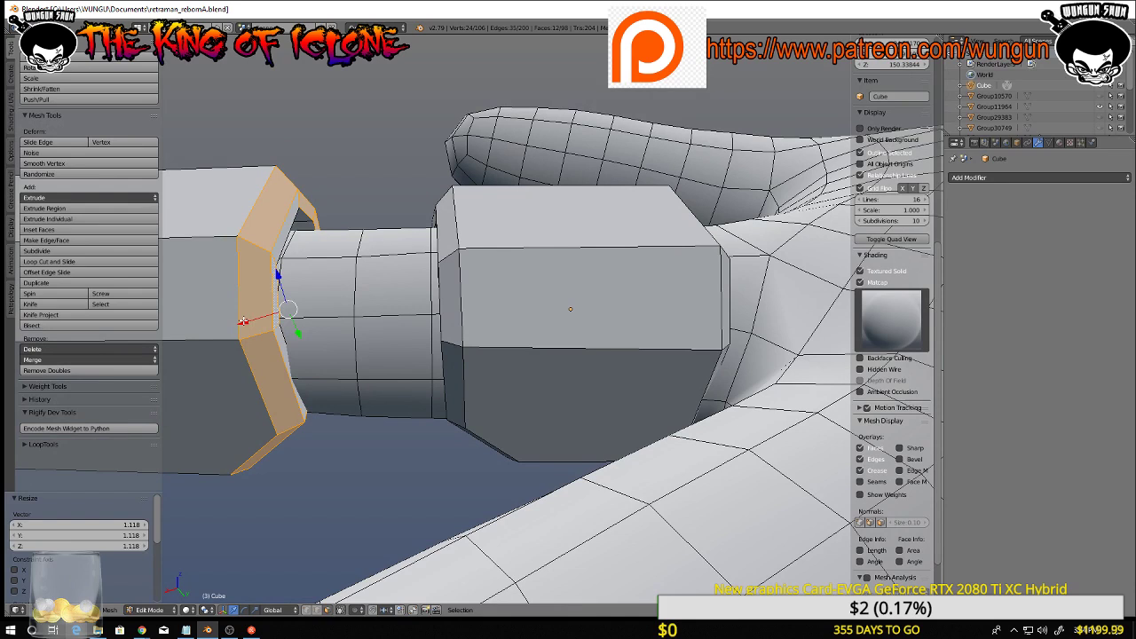
left_click_drag(243, 321, 304, 332)
middle_click_drag(309, 328, 375, 293)
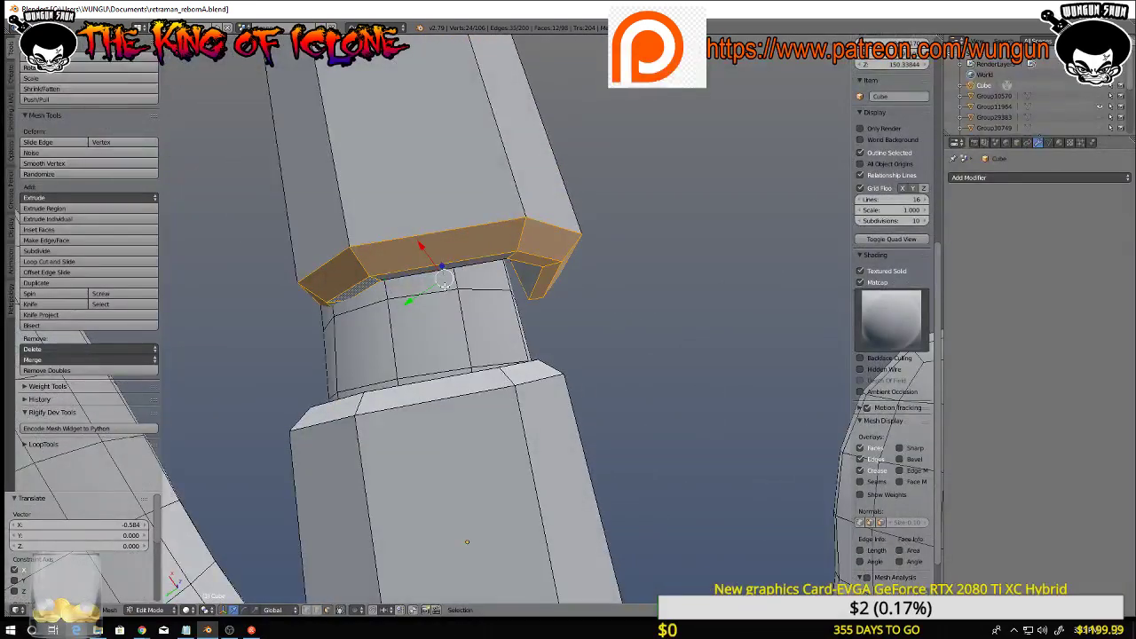
left_click_drag(444, 286, 418, 295)
scroll(418, 303, "down", 1)
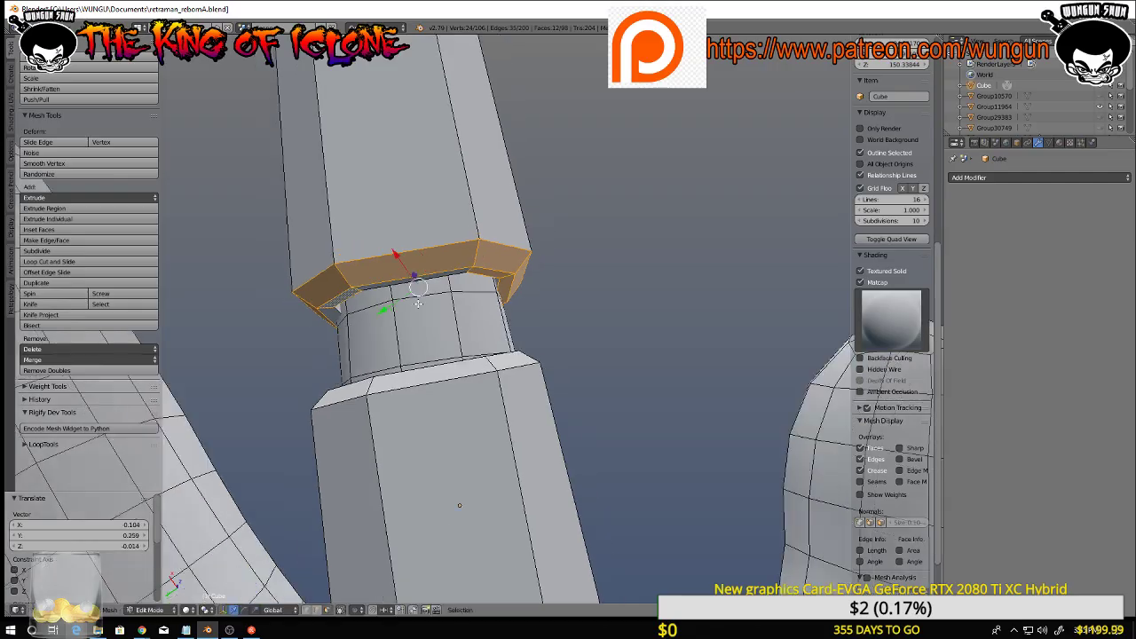
scroll(418, 304, "down", 5)
middle_click_drag(324, 348, 415, 317)
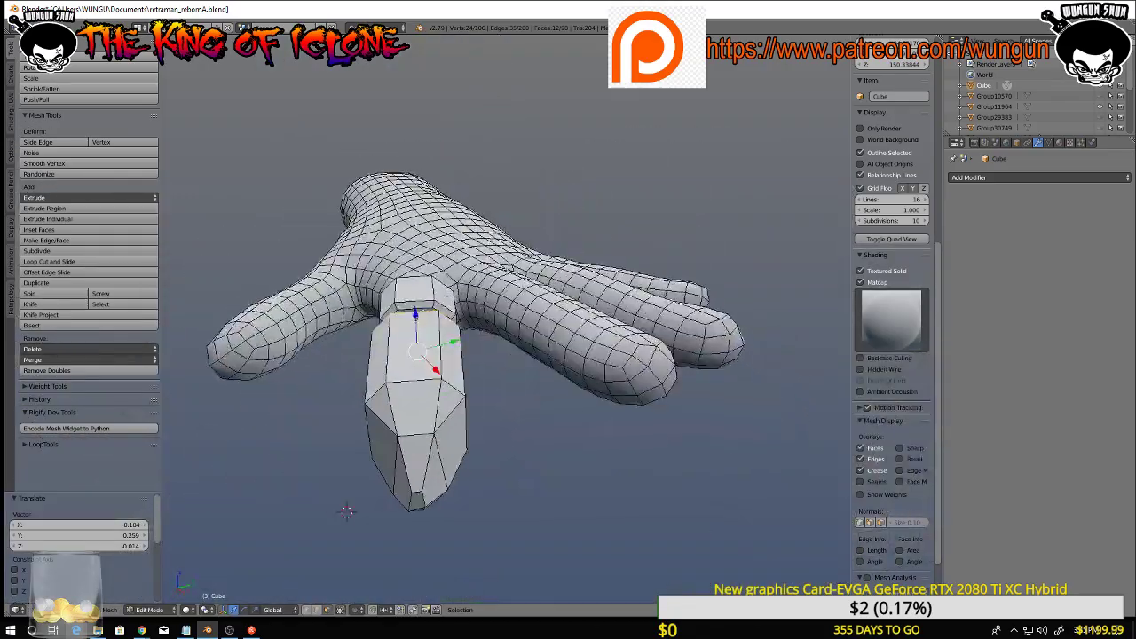
middle_click_drag(347, 512, 649, 335)
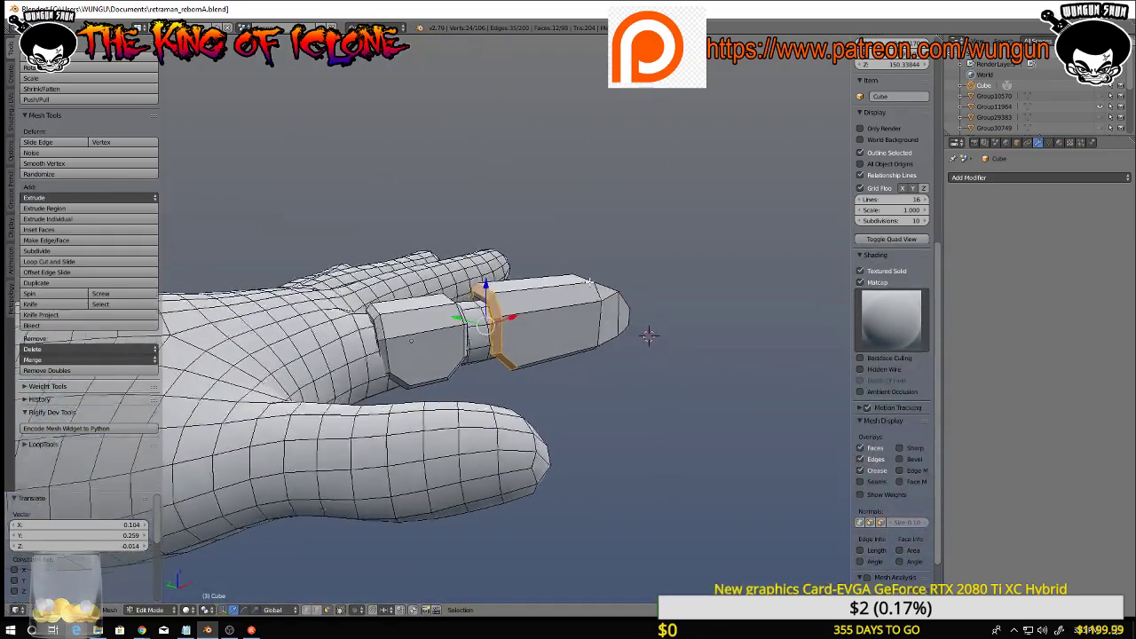
Select the upper faces of the knuckle segment and raise them 0.202 along Z
middle_click_drag(590, 282, 630, 291)
scroll(432, 304, "up", 3)
right_click(427, 301)
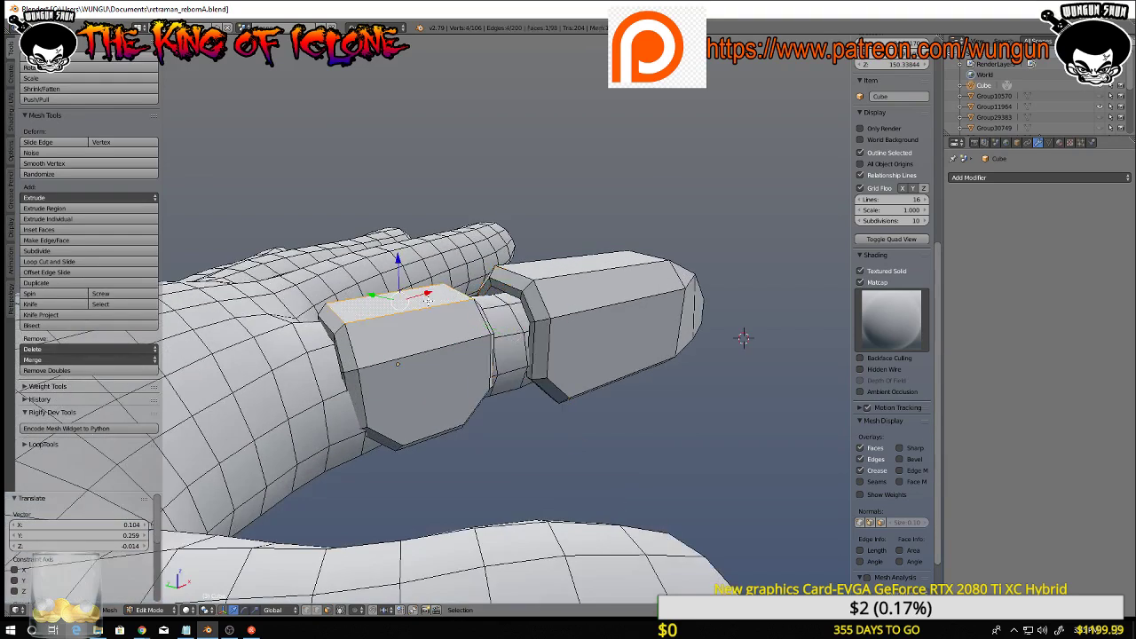
right_click(429, 322, "shift")
middle_click_drag(333, 293, 711, 310)
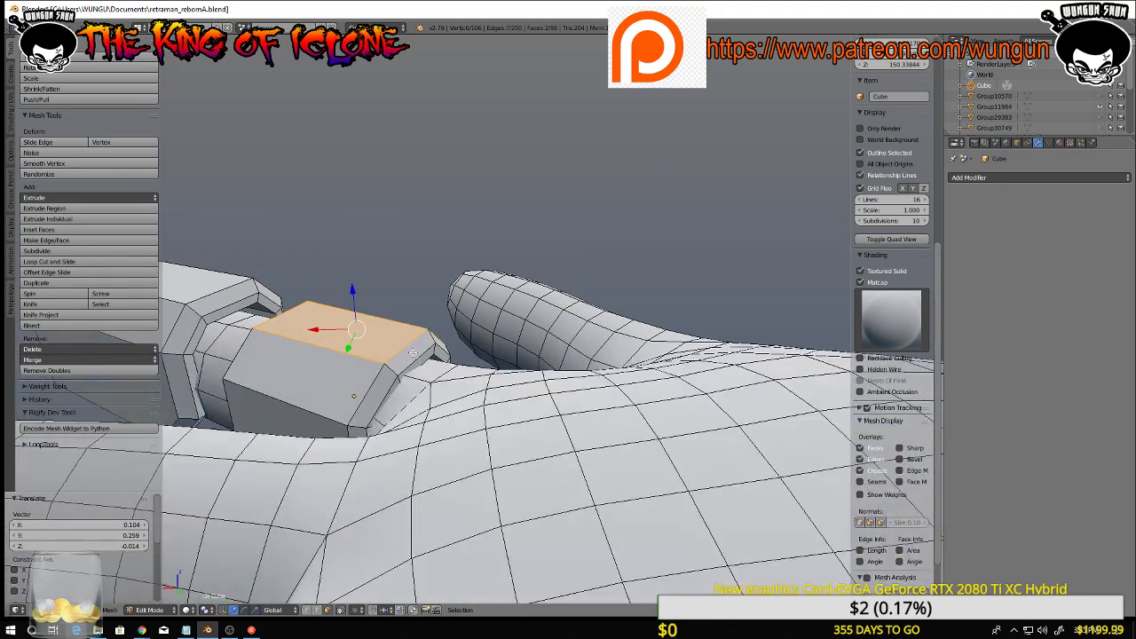
right_click(300, 373, "shift")
left_click_drag(335, 326, 337, 315)
middle_click_drag(337, 315, 409, 353)
Select the front rim faces around the index knuckle segment and try to shift the rim
right_click(284, 396)
right_click(253, 364, "shift")
right_click(200, 433, "shift")
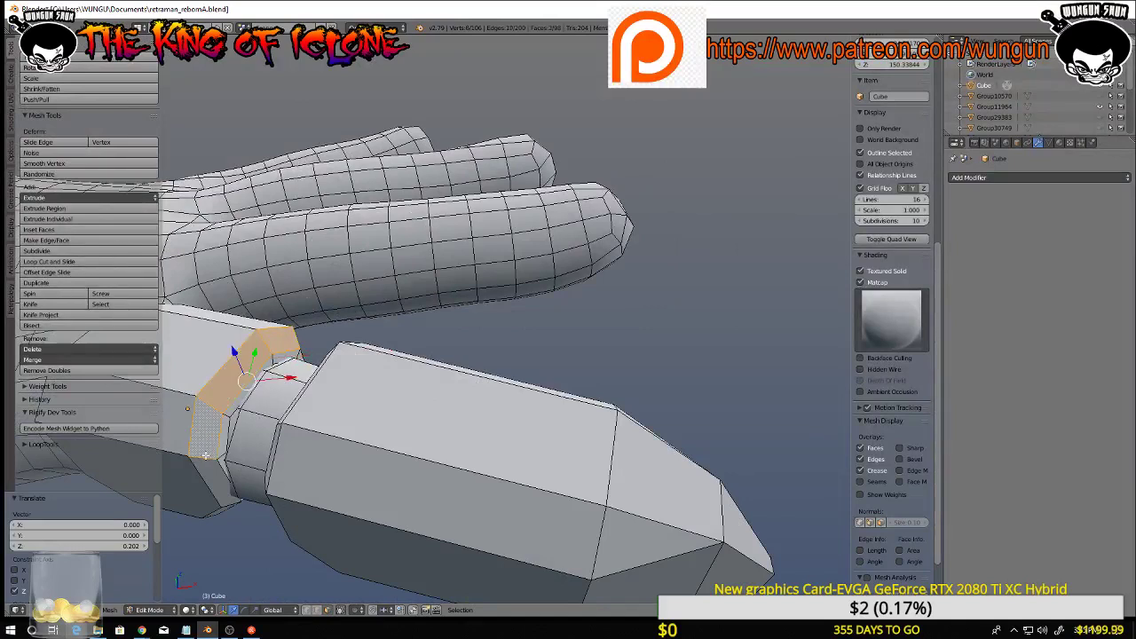
right_click(208, 470, "shift")
middle_click_drag(321, 343, 373, 348)
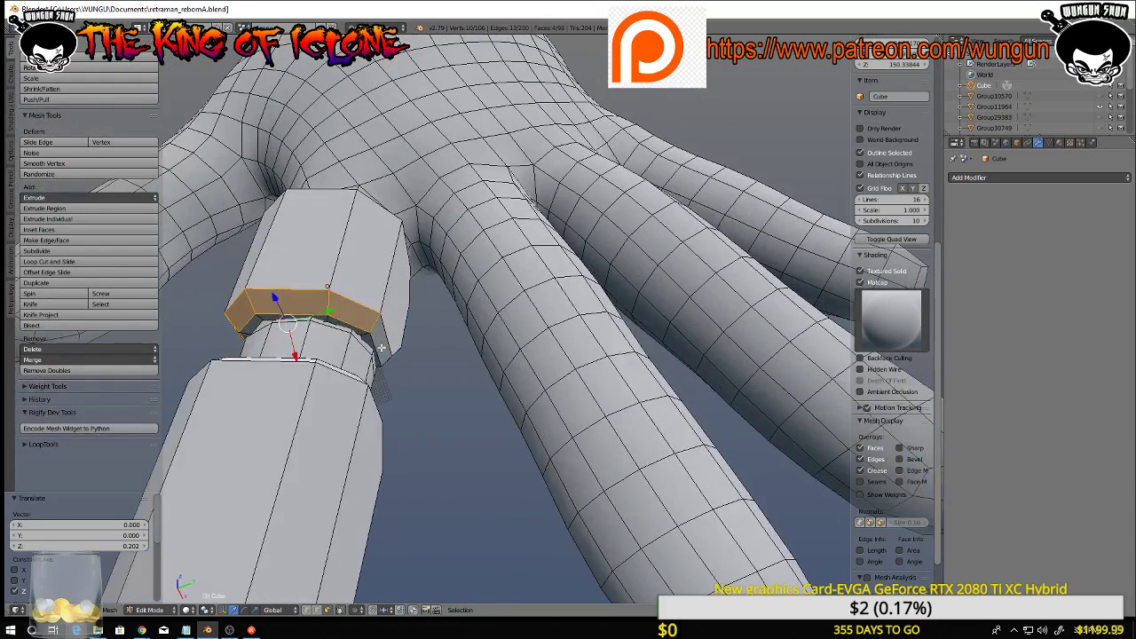
right_click(382, 342, "shift")
right_click(360, 334, "shift")
right_click(308, 322, "shift")
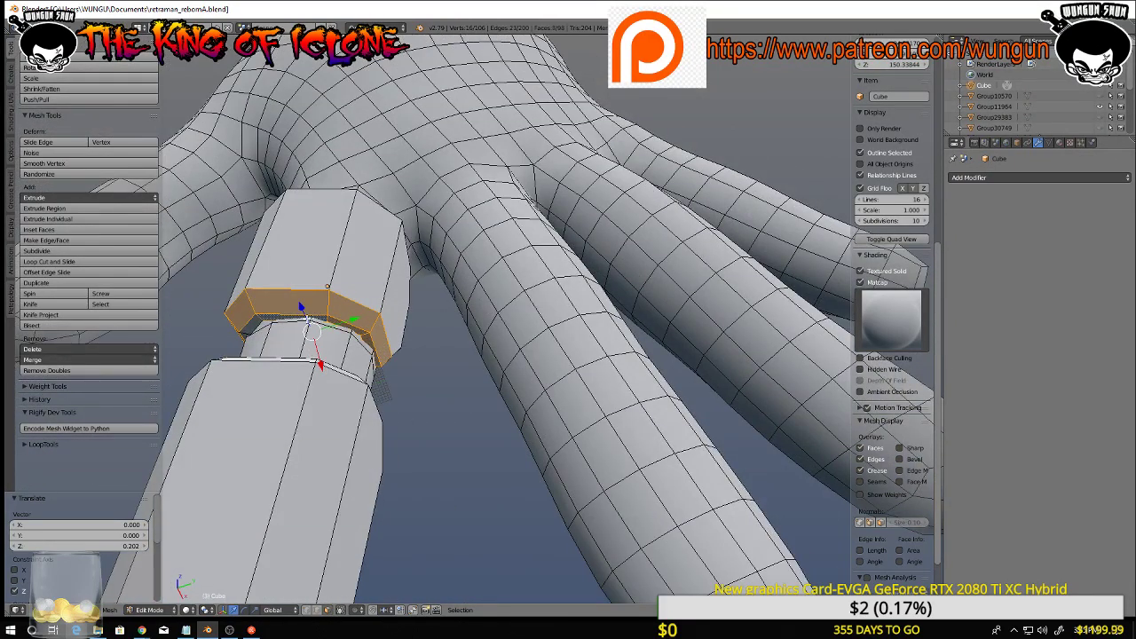
right_click(247, 331, "shift")
middle_click_drag(262, 330, 393, 289)
left_click_drag(308, 323, 292, 323)
right_click(291, 323)
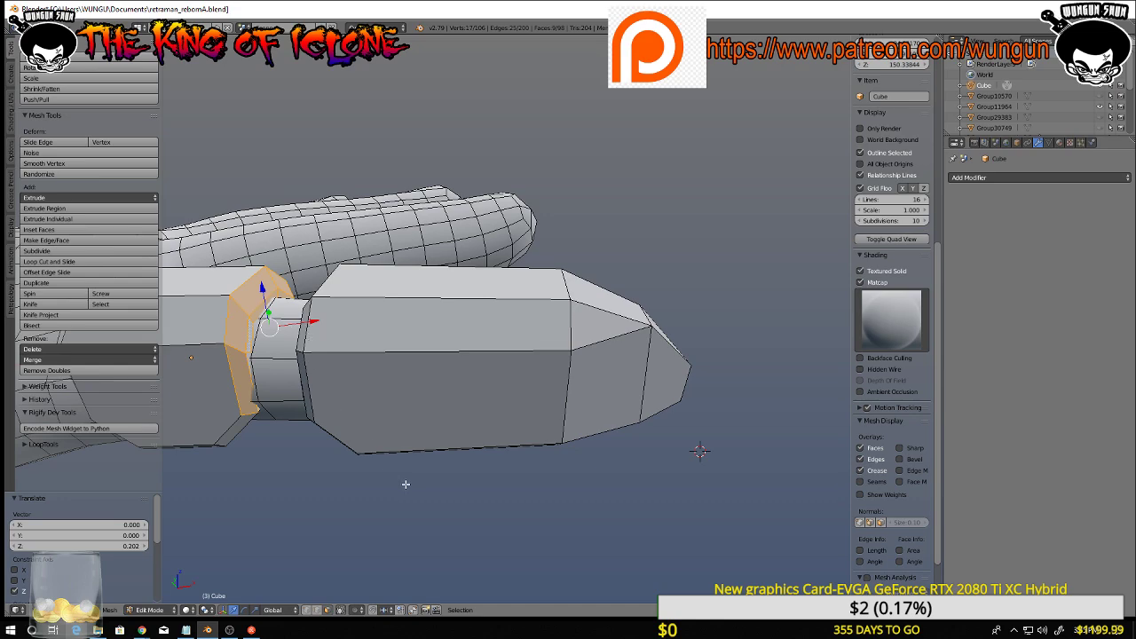
key("a")
Select the whole index knuckle segment and duplicate it onto the middle finger's base, offset 1.187, 3.234, -0.192
scroll(409, 479, "down", 6)
middle_click_drag(420, 433, 527, 457)
right_click(374, 518)
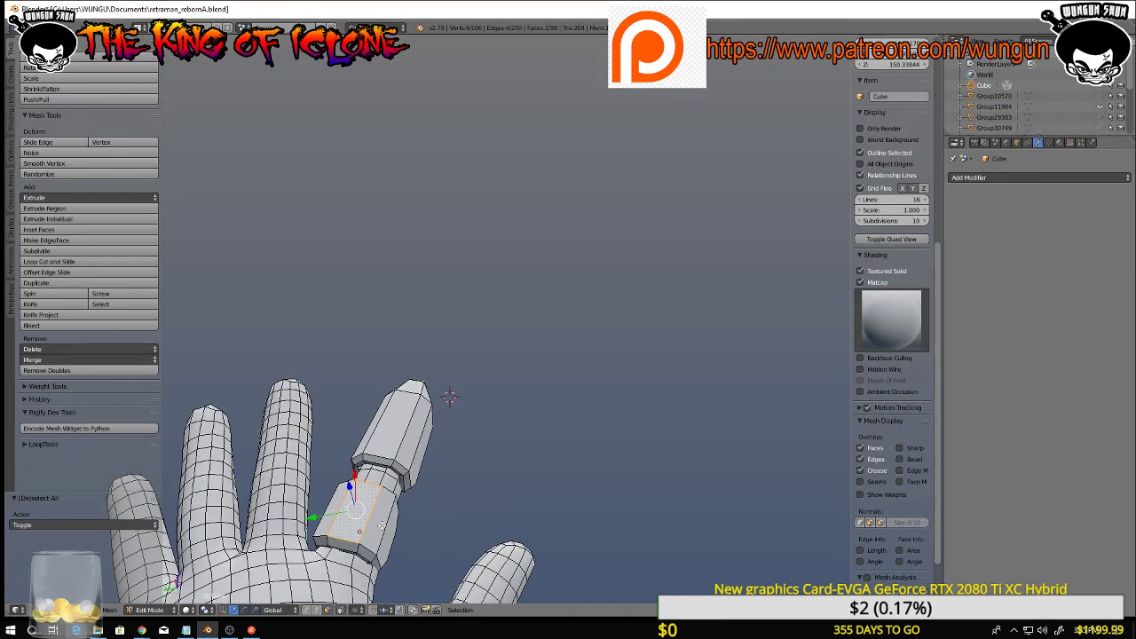
key("l")
middle_click_drag(384, 513, 551, 487)
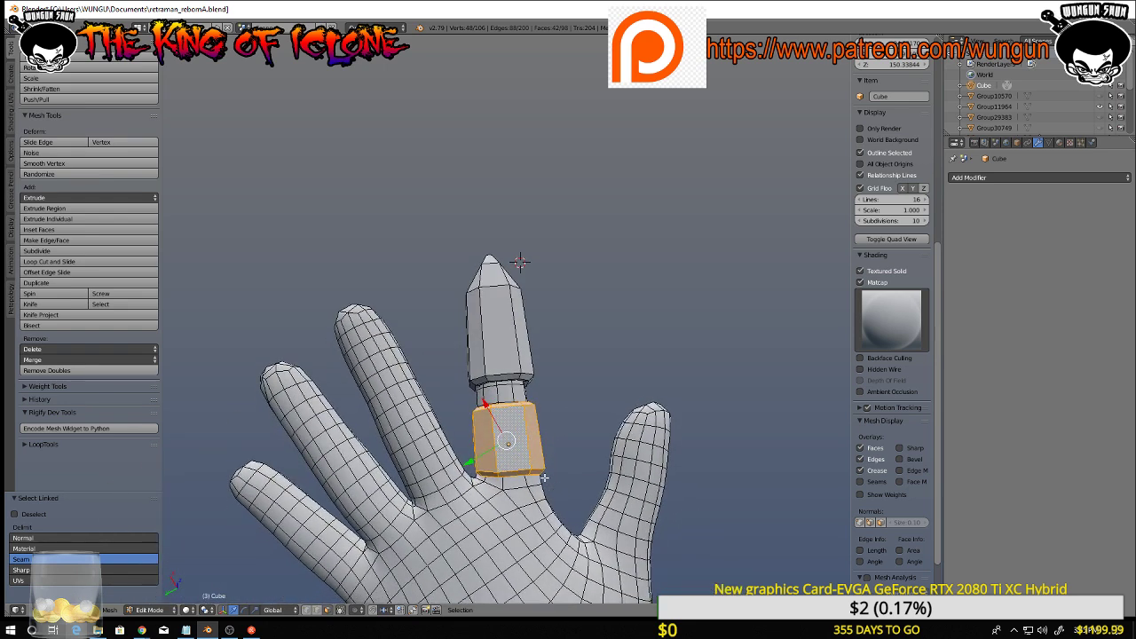
key("shift+d")
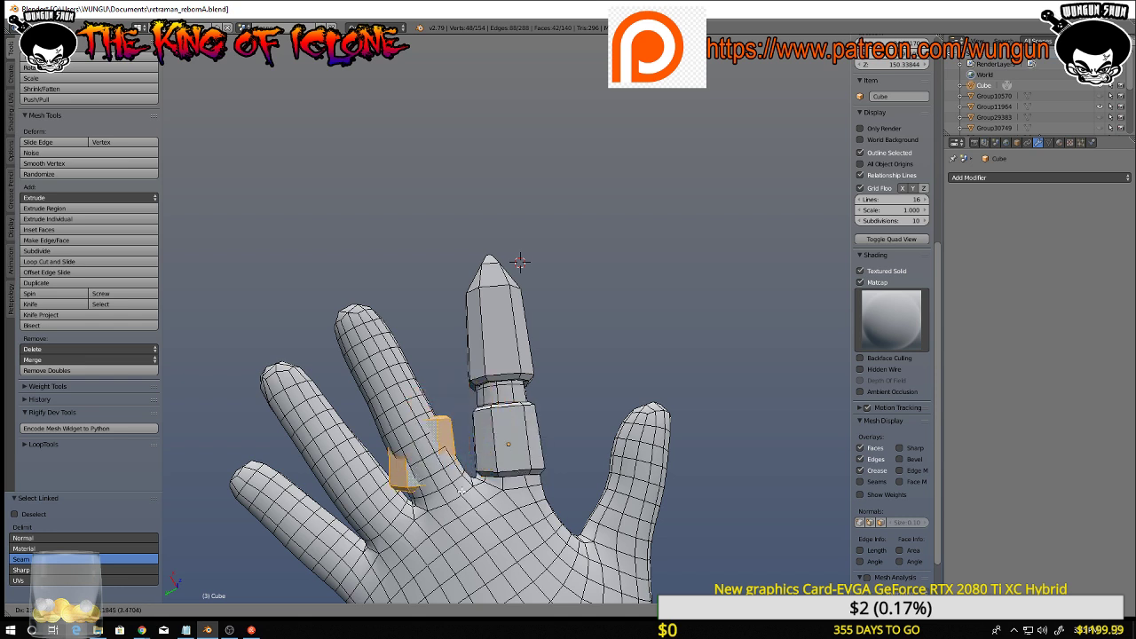
left_click(462, 491)
middle_click_drag(462, 490, 478, 477)
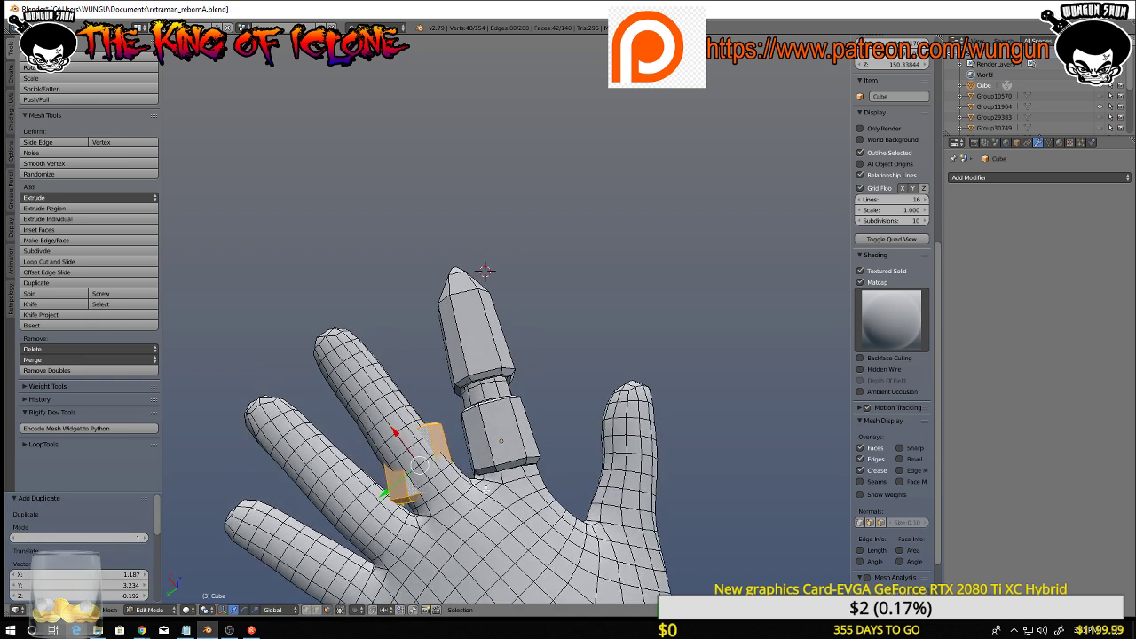
Rotate the duplicated segment 24° about Z to align it with the middle finger
key("r")
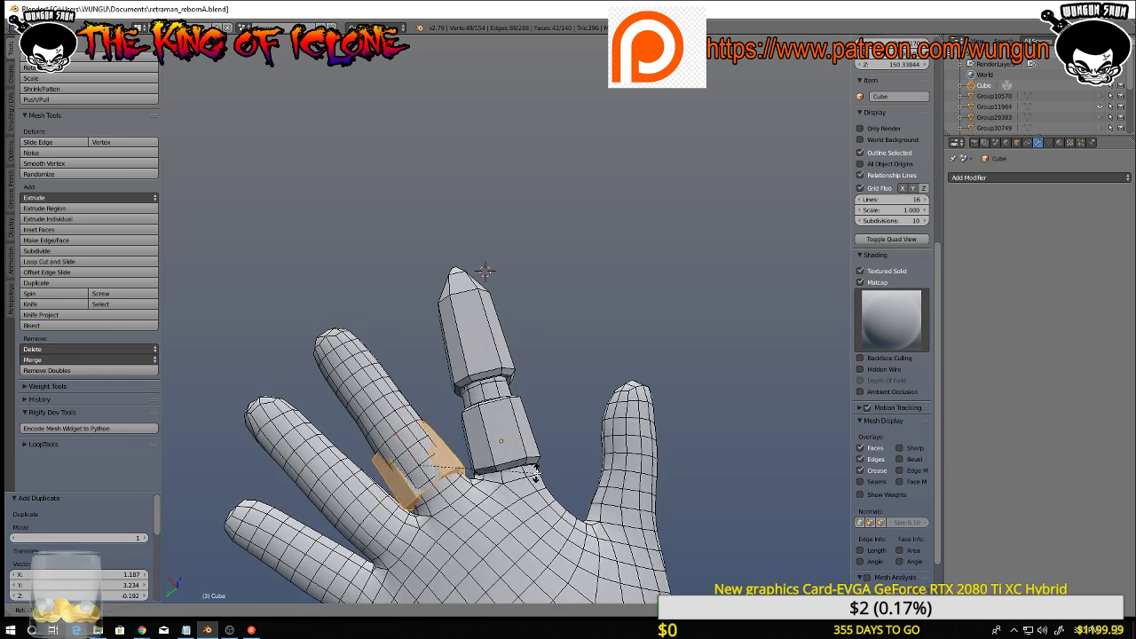
right_click(532, 482)
key("r")
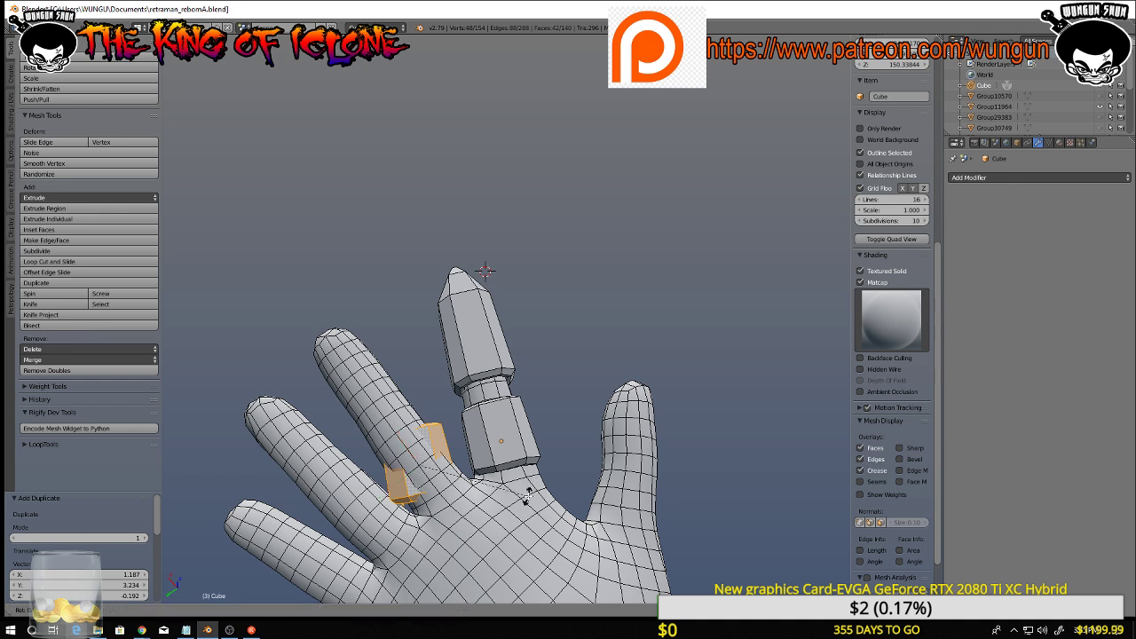
left_click(547, 447)
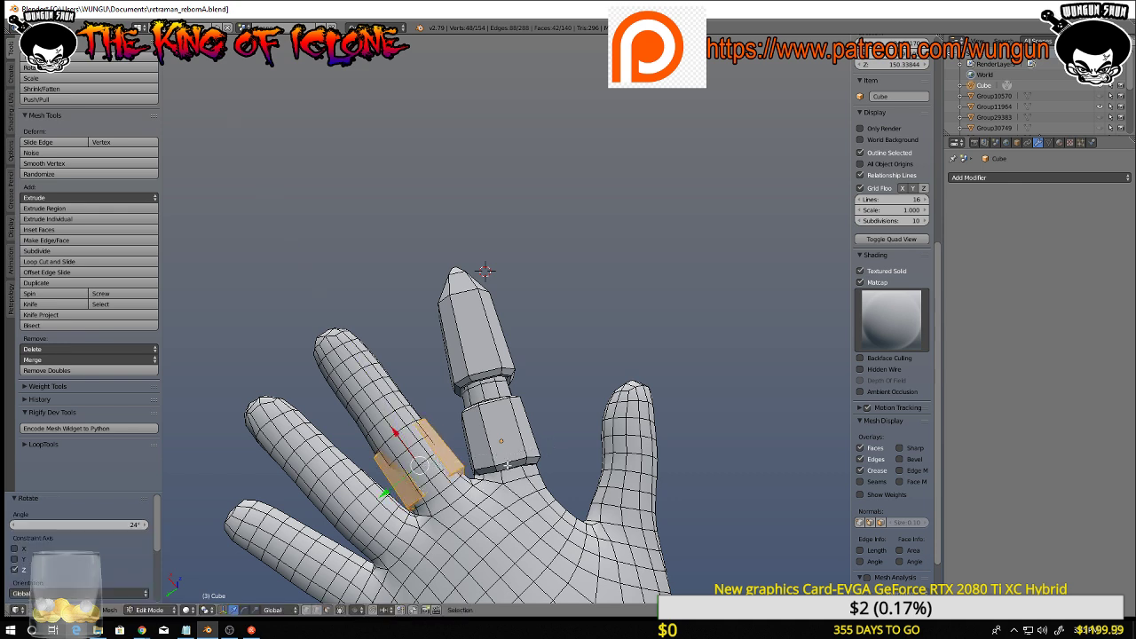
middle_click_drag(547, 447, 501, 406)
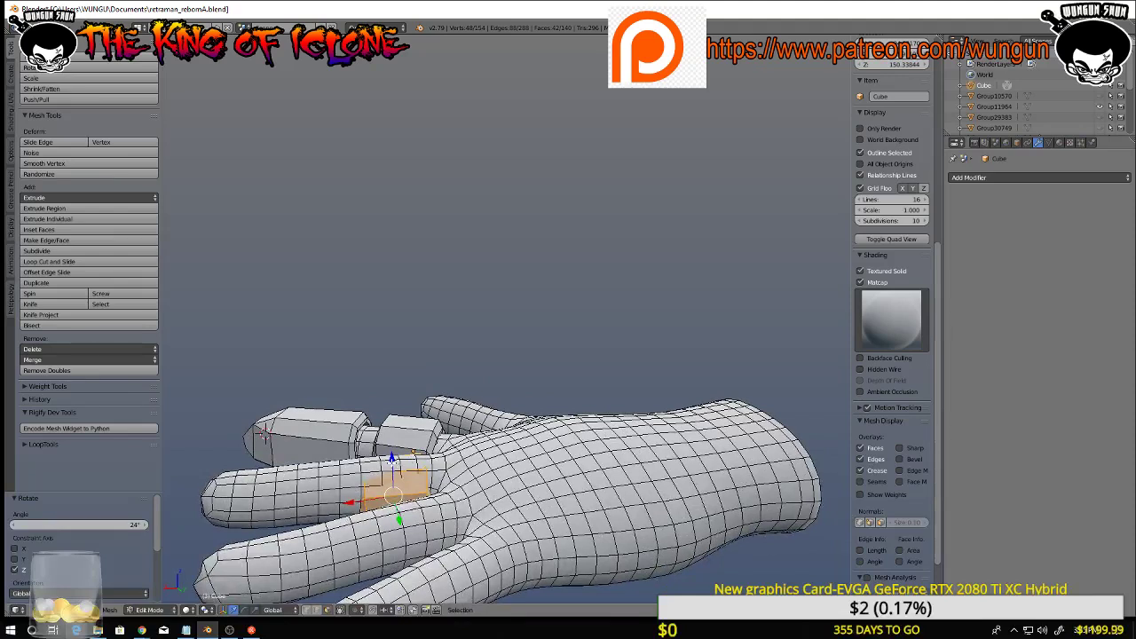
Raise the middle finger segment along Z and move it -0.409 along X
left_click_drag(393, 460, 392, 440)
middle_click_drag(393, 441, 408, 473)
left_click_drag(354, 460, 364, 458)
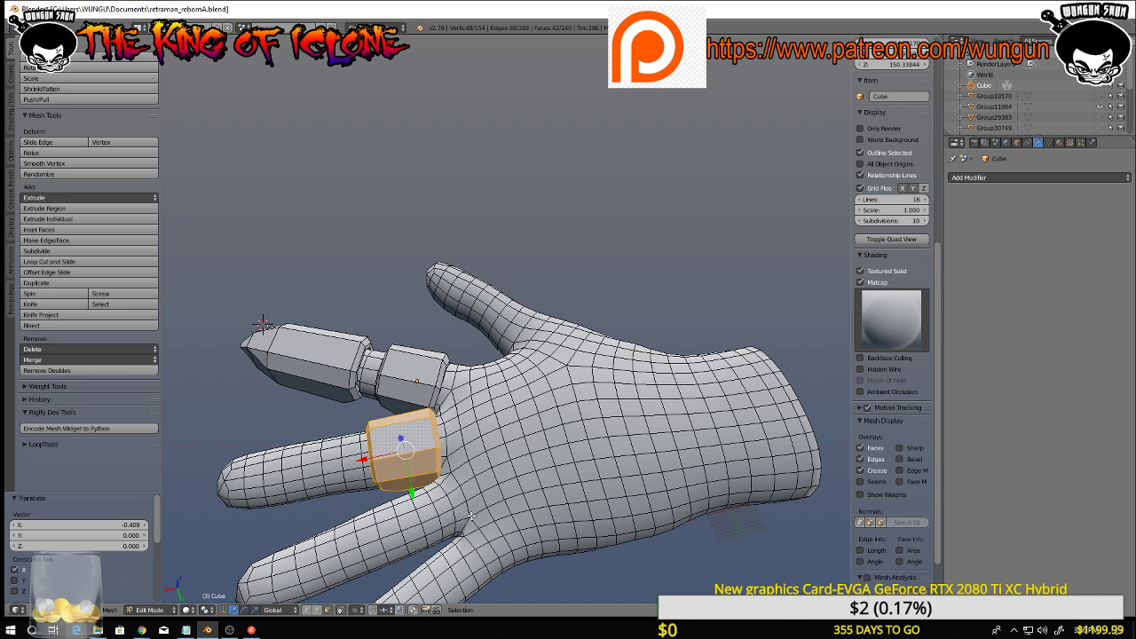
key("s")
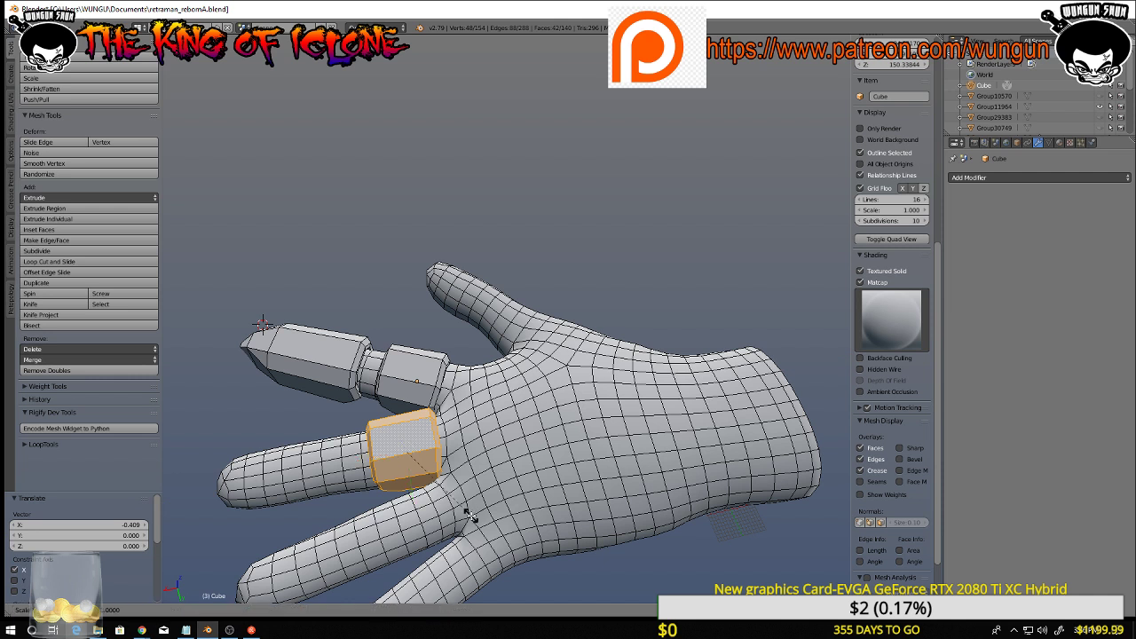
key("y")
right_click(471, 515)
Set the transform orientation to Local and scale the middle finger segment by 1.298 along its local X axis
left_click(275, 610)
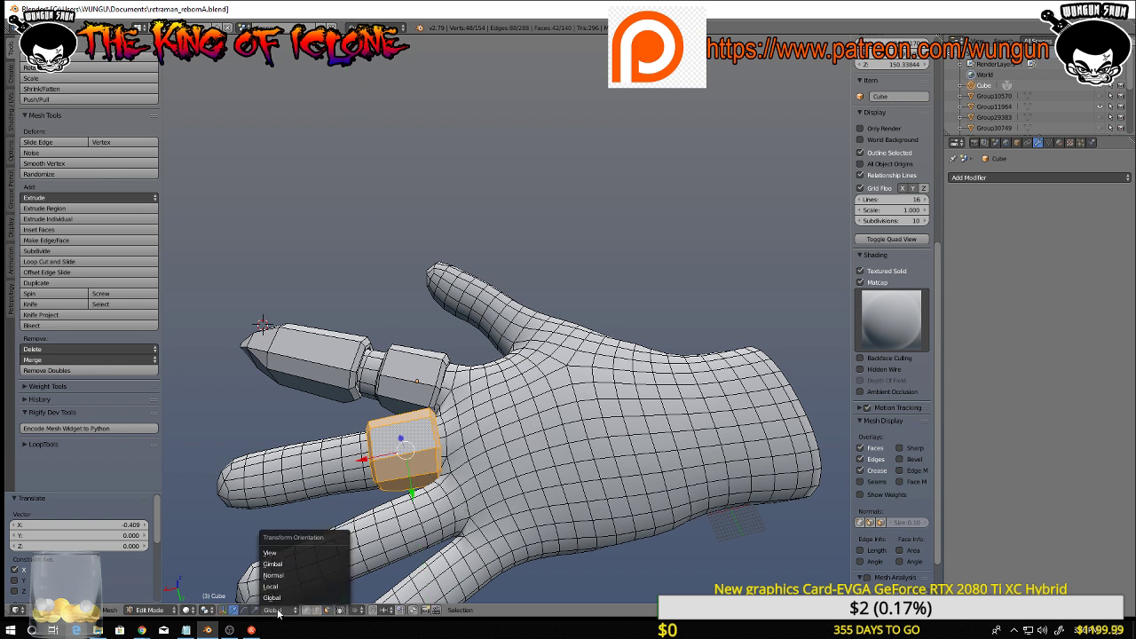
left_click(272, 586)
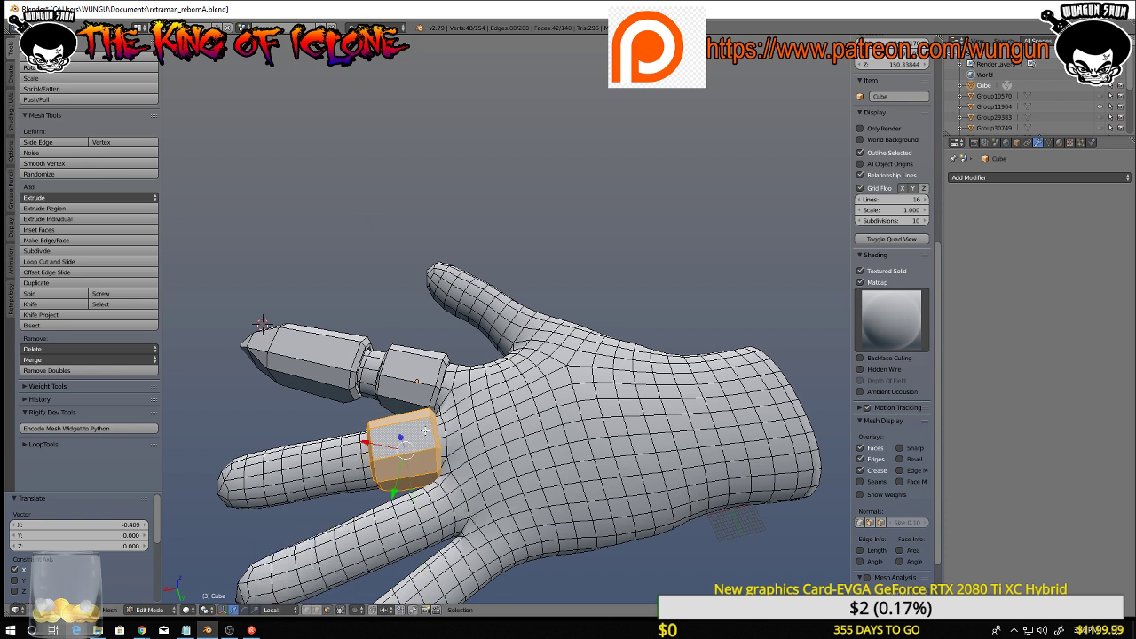
key("s")
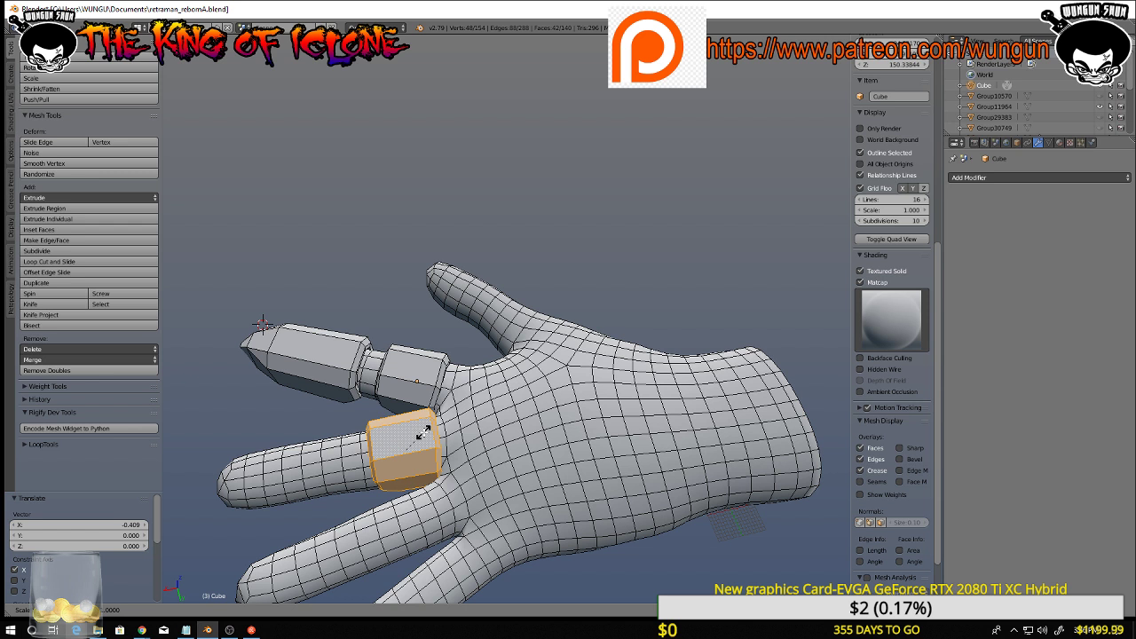
key("y")
key("x")
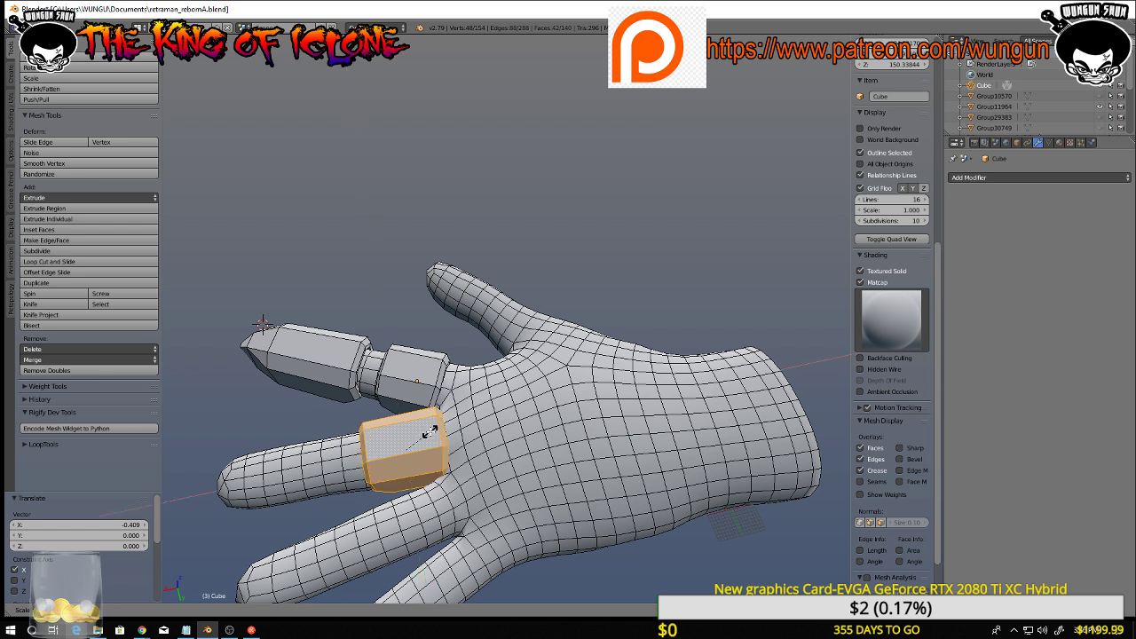
left_click(432, 431)
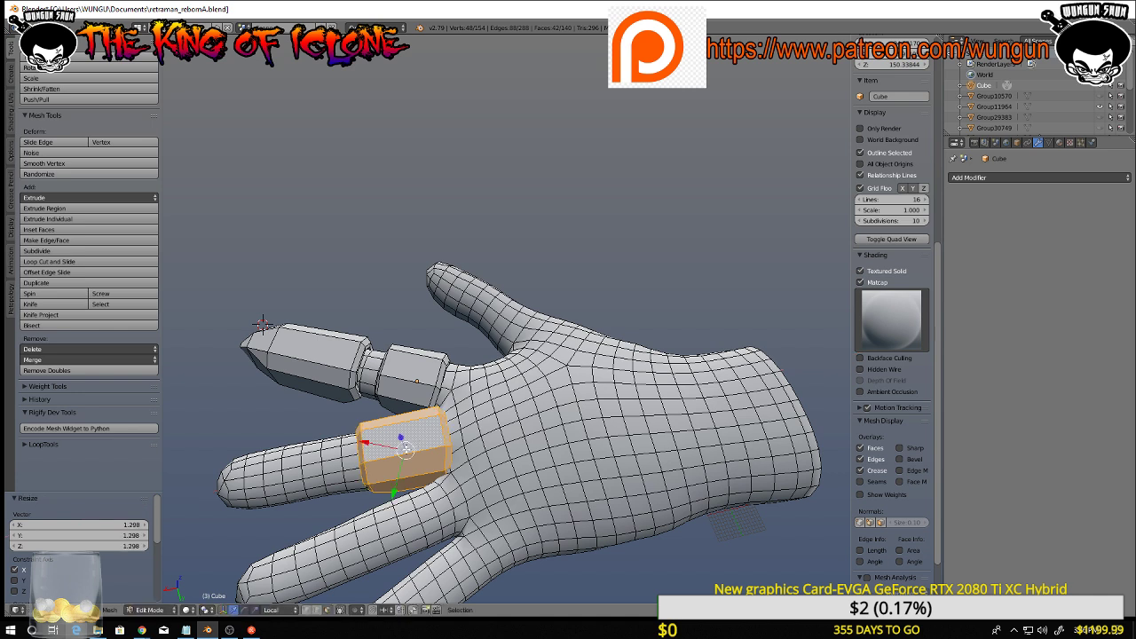
Move the lengthened middle finger segment by 0.397, -0.023, -0.038 to seat it on the finger
key("g")
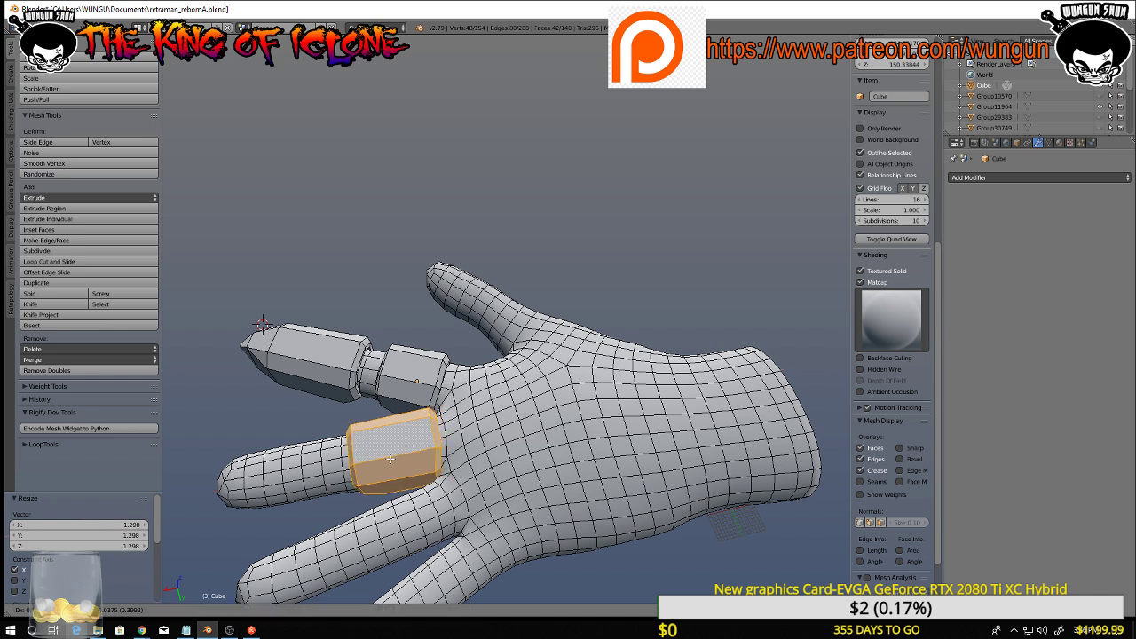
left_click(396, 455)
middle_click_drag(395, 456, 512, 454)
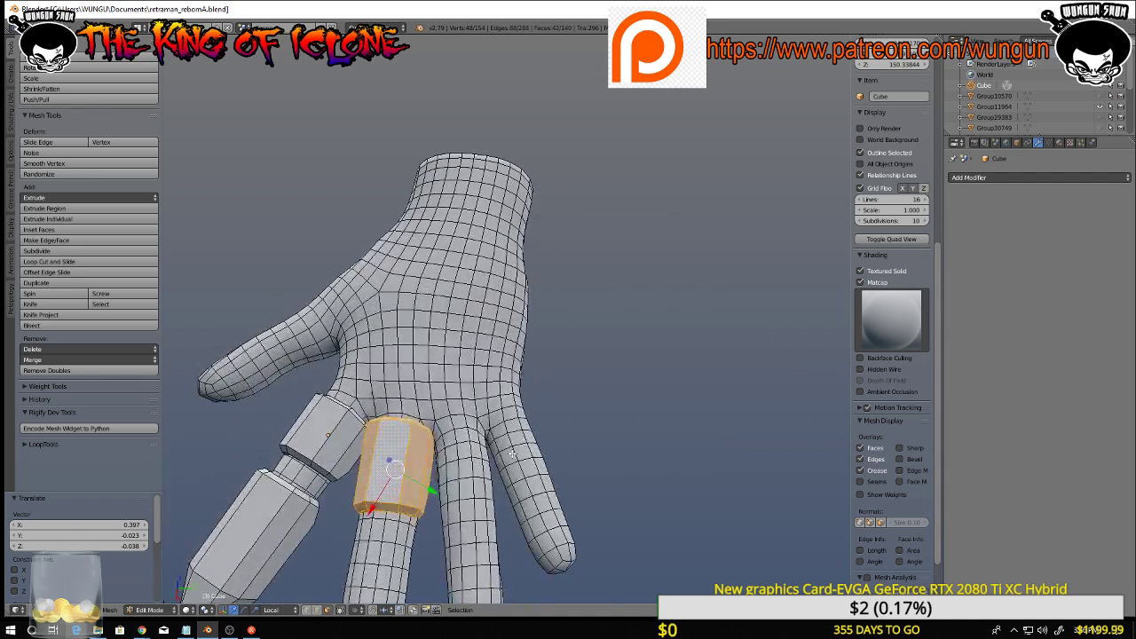
Duplicate the middle finger segment onto the ring finger's base, offset -0.115, 2.773, -0.056, and rotate the copy 10.1° about Z
key("shift+d")
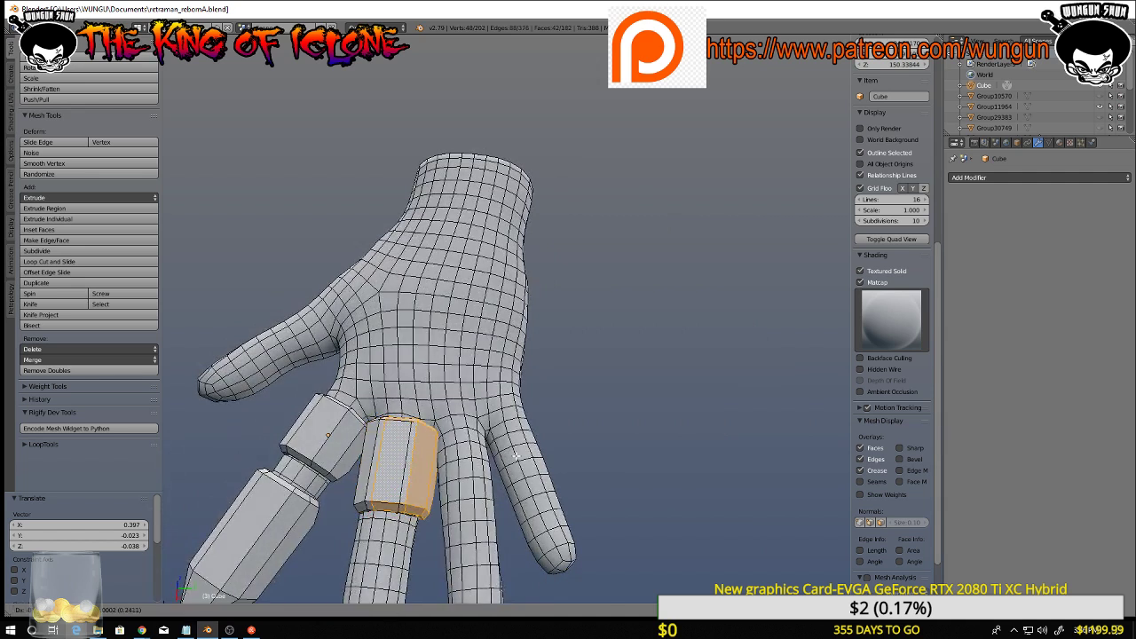
left_click(575, 458)
middle_click_drag(575, 458, 548, 453)
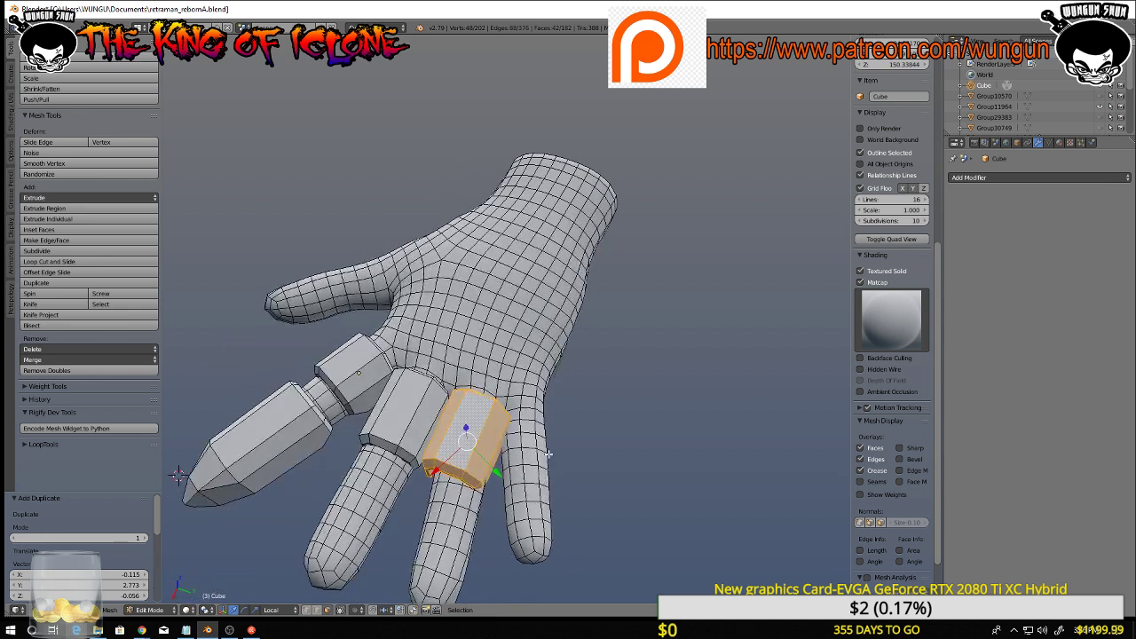
key("s")
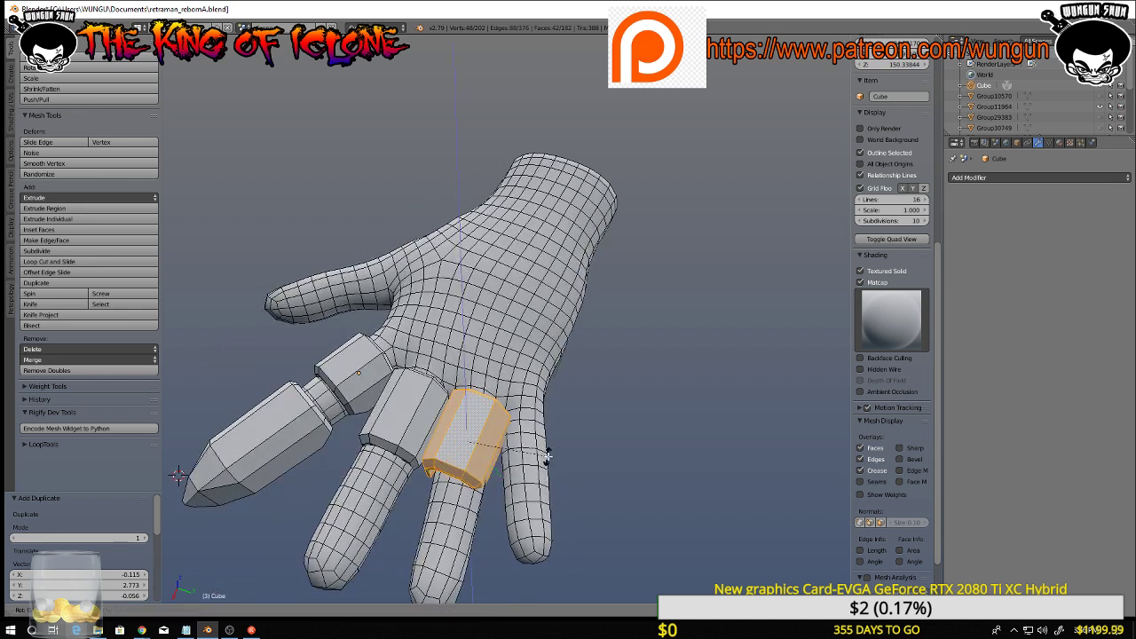
left_click(566, 436)
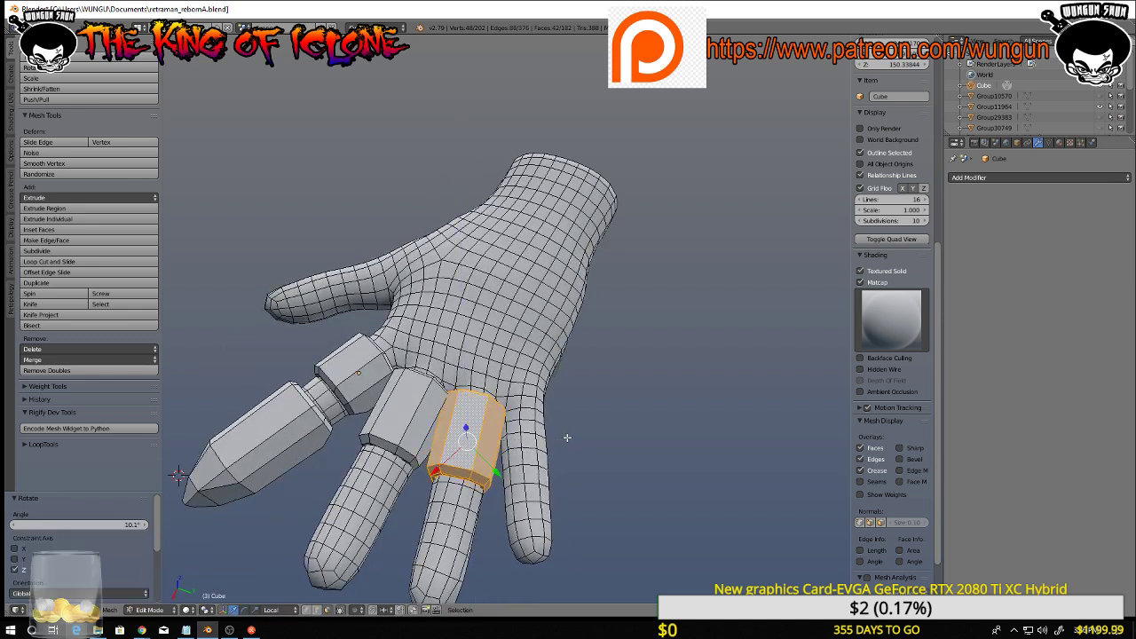
Lower the ring finger segment by 0.213 along Z and shift it 0.178 along local Y
middle_click_drag(524, 449, 549, 349)
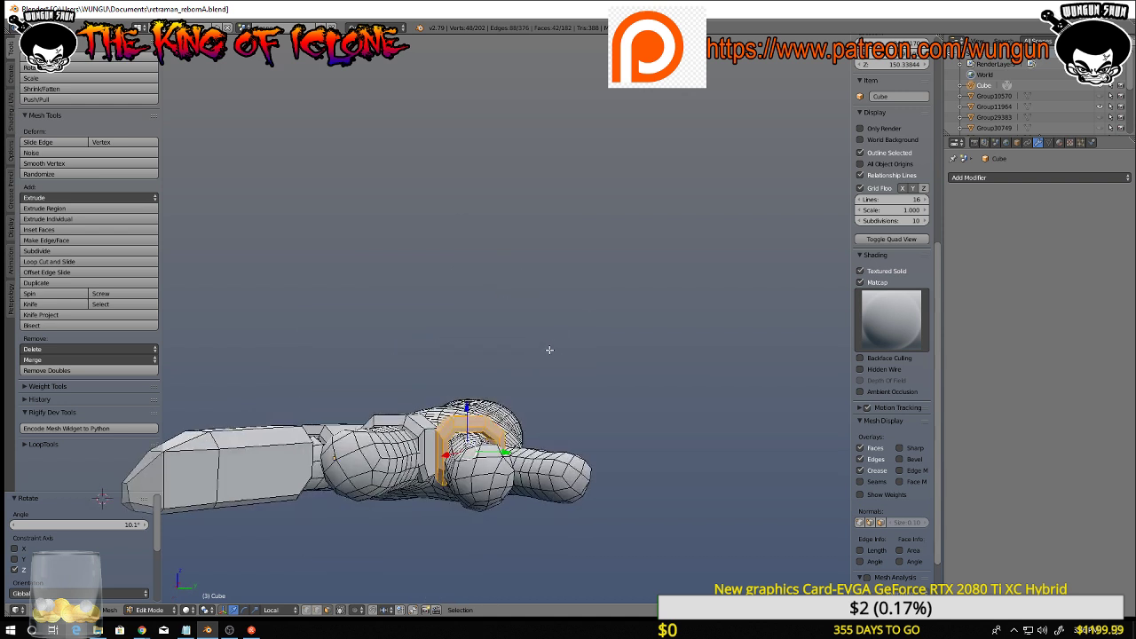
left_click_drag(468, 406, 468, 413)
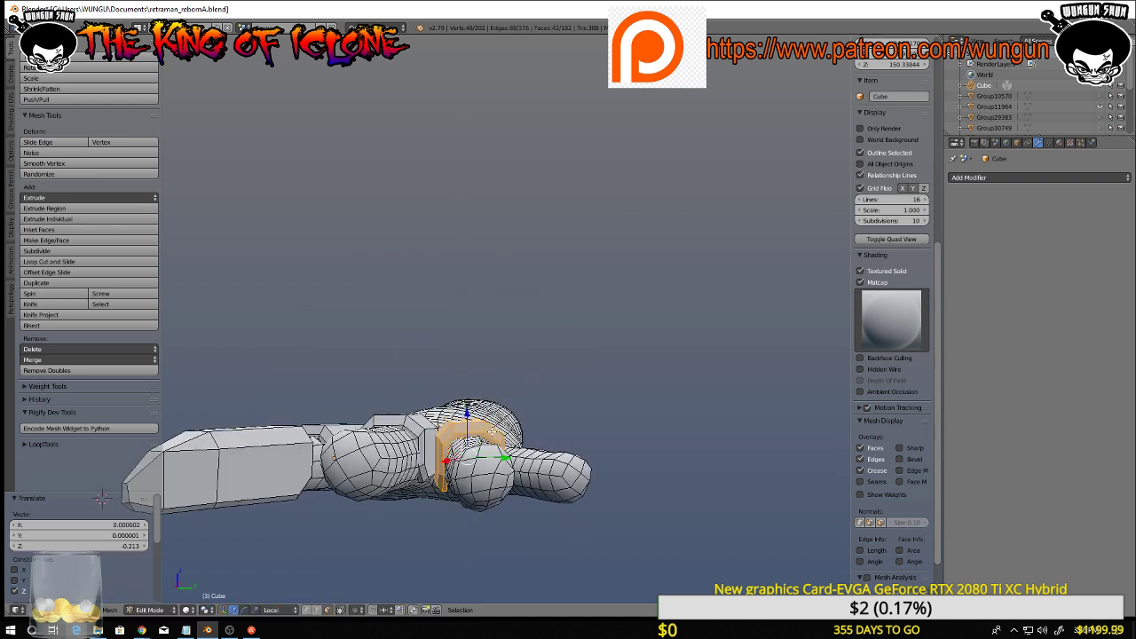
middle_click_drag(486, 421, 464, 456)
key("g")
key("y")
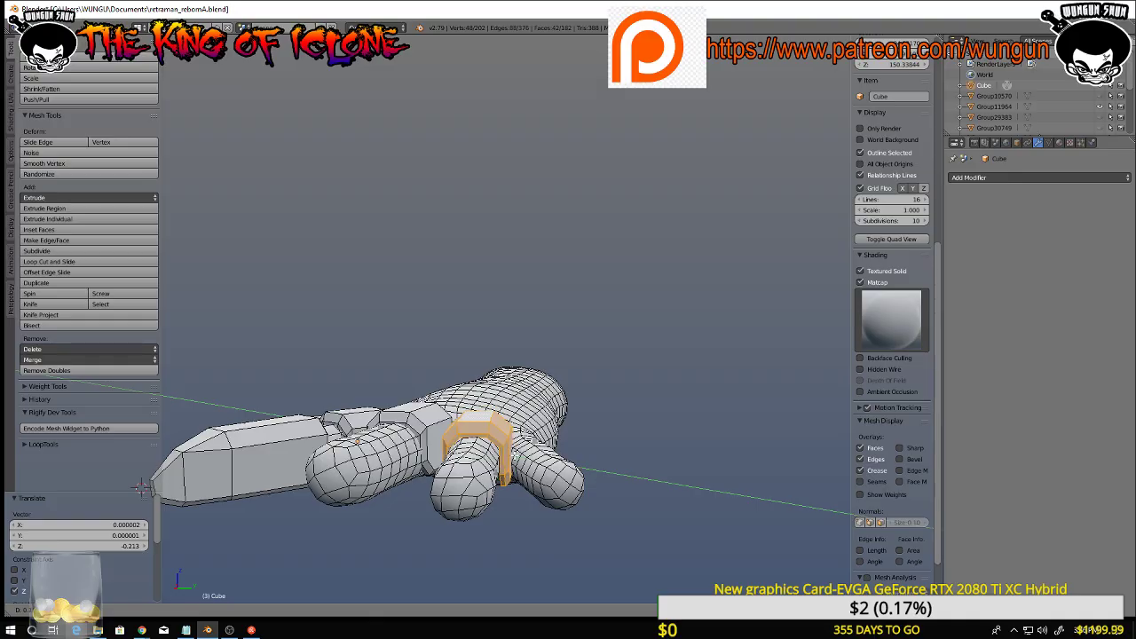
left_click(140, 487)
middle_click_drag(141, 487, 505, 442)
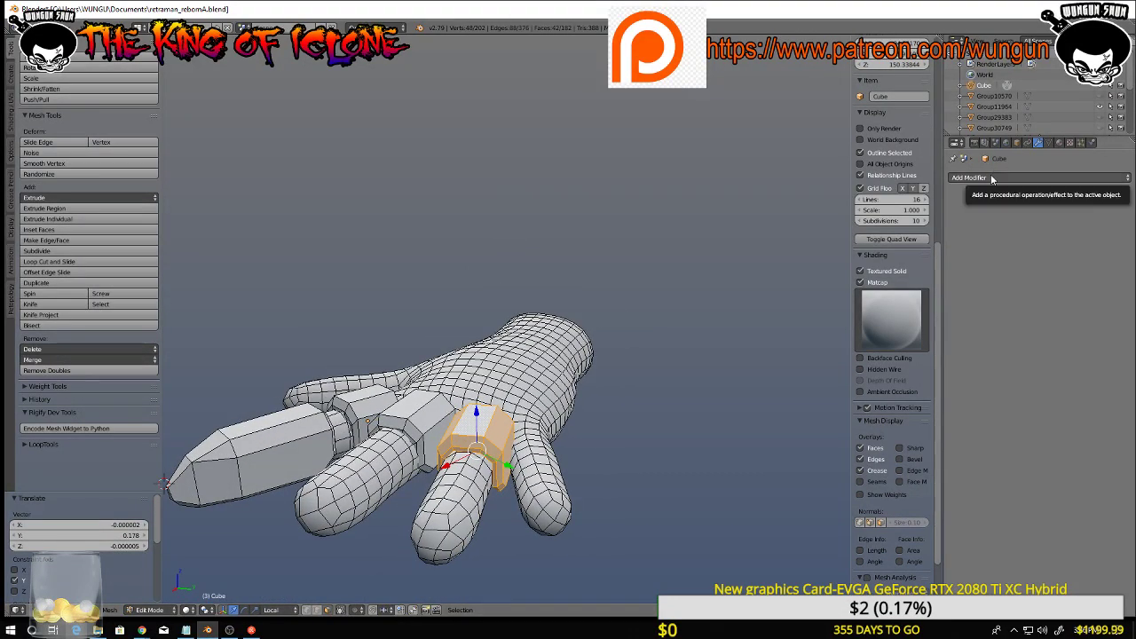
Duplicate the ring finger segment onto the little finger's base, offset -0.813, 2.574, 0.273
middle_click_drag(684, 232, 641, 291)
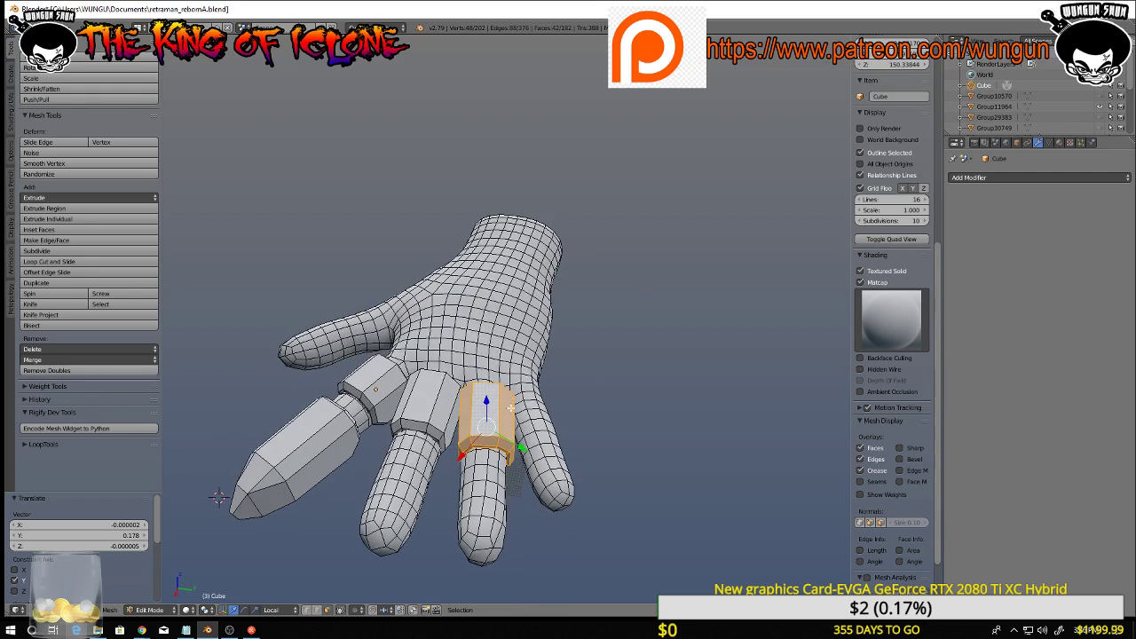
key("g")
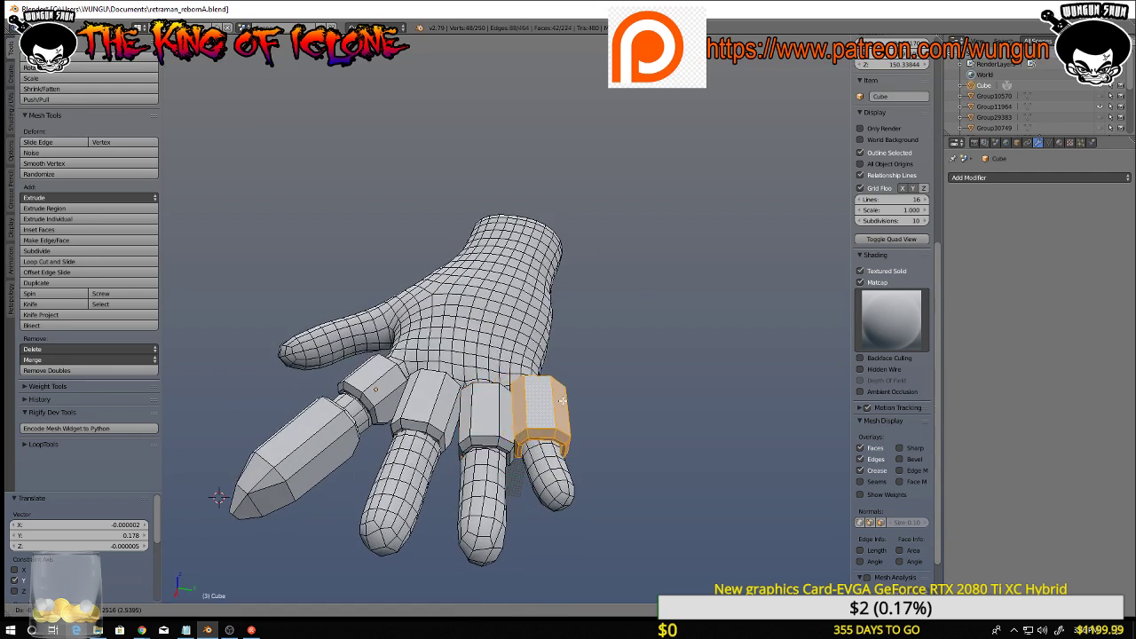
left_click(565, 402)
Scale the little finger segment by 0.847 and rotate it about Z to follow the finger's direction
middle_click_drag(543, 417, 509, 461)
scroll(545, 426, "up", 5)
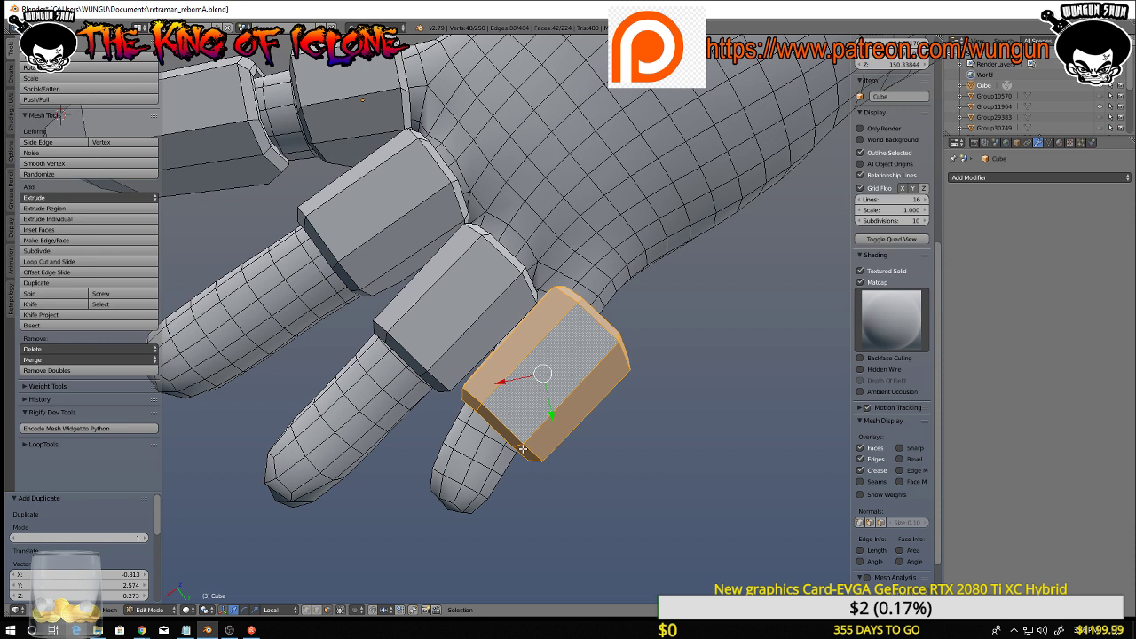
key("s")
left_click(623, 463)
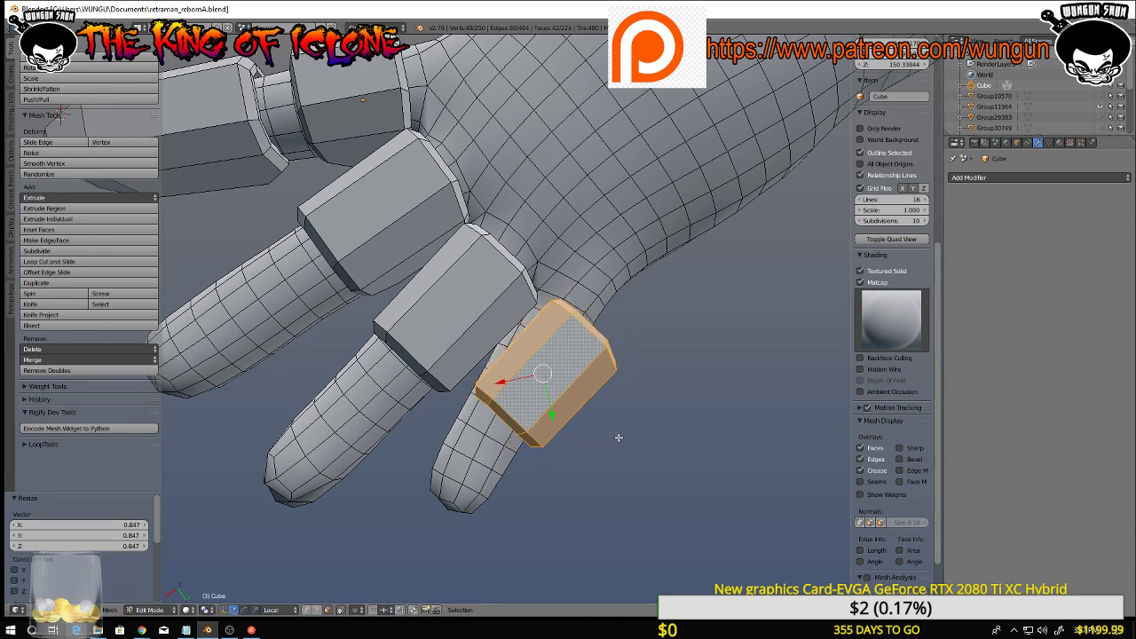
key("r")
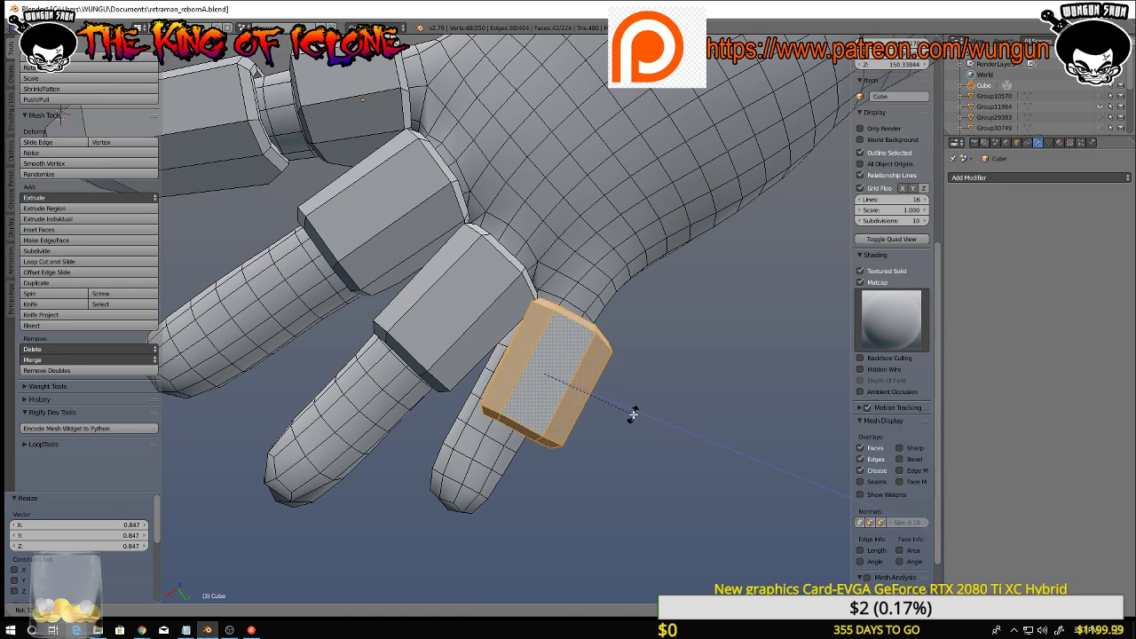
left_click(630, 417)
Reposition the little finger segment over the finger, lower it along Z and shift it 0.379 along local Y
left_click_drag(543, 377, 520, 389)
middle_click_drag(520, 389, 277, 422)
left_click_drag(507, 388, 508, 414)
left_click_drag(533, 463, 545, 463)
middle_click_drag(451, 424, 521, 430)
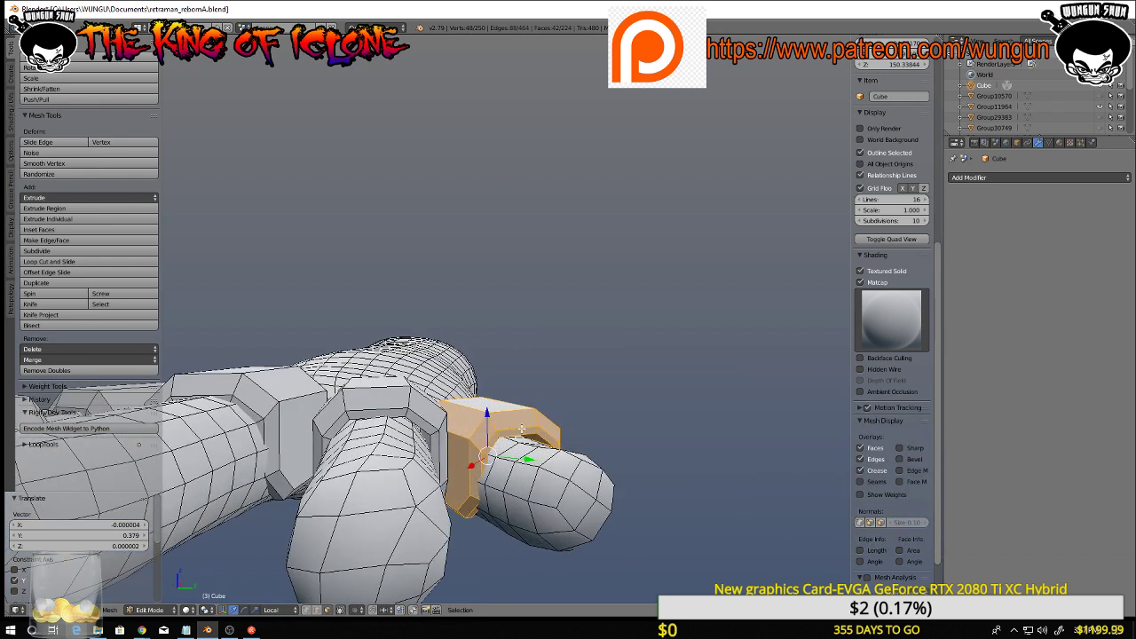
Rotate the ring finger's knuckle segment -2.08° about Z, scale it down to about 0.96 and nudge it into place
right_click(433, 414)
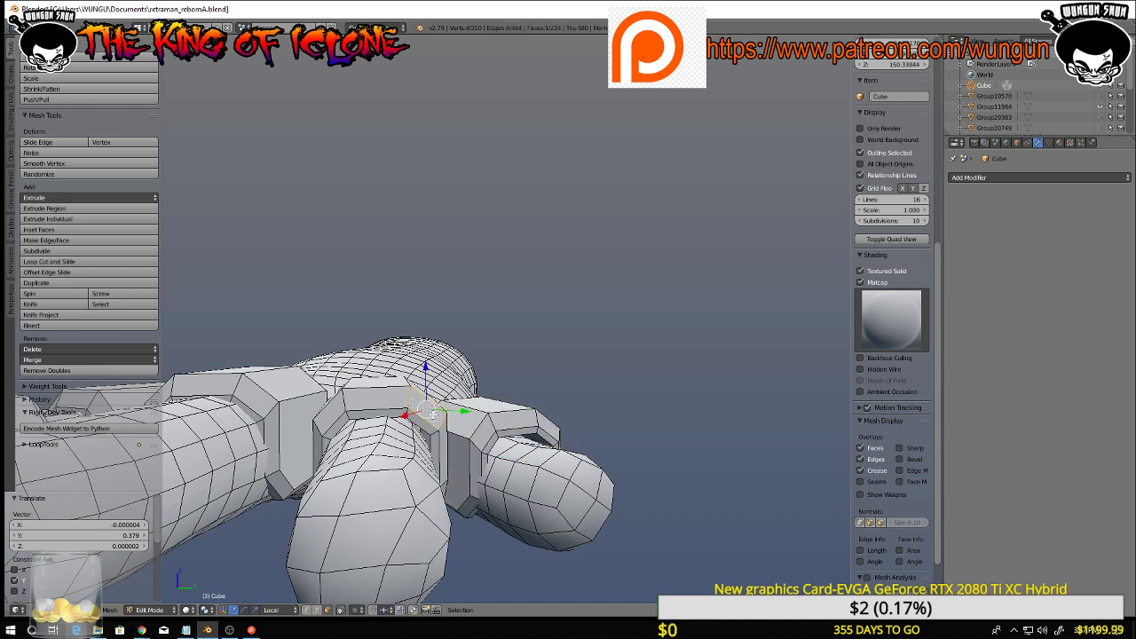
key("l")
middle_click_drag(426, 430, 436, 417)
key("r")
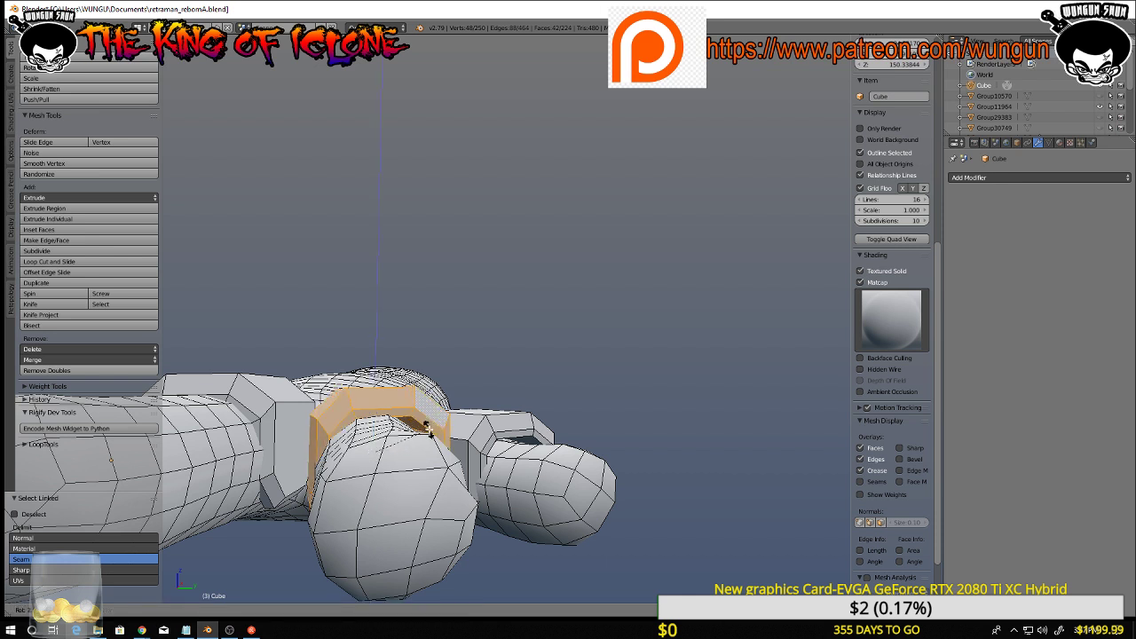
left_click(436, 417)
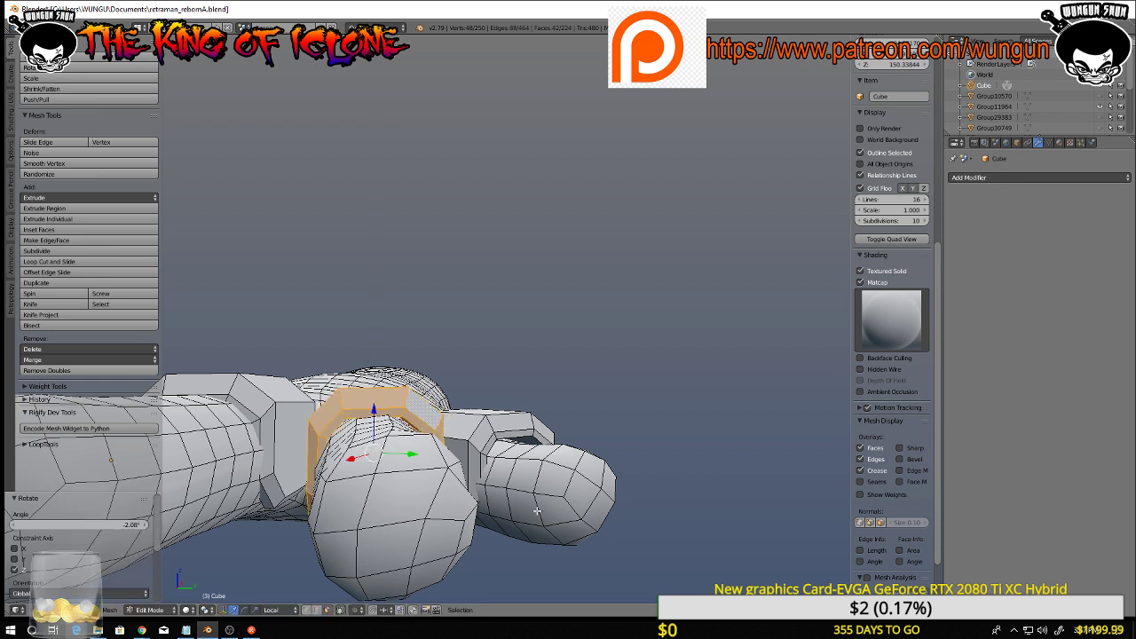
key("s")
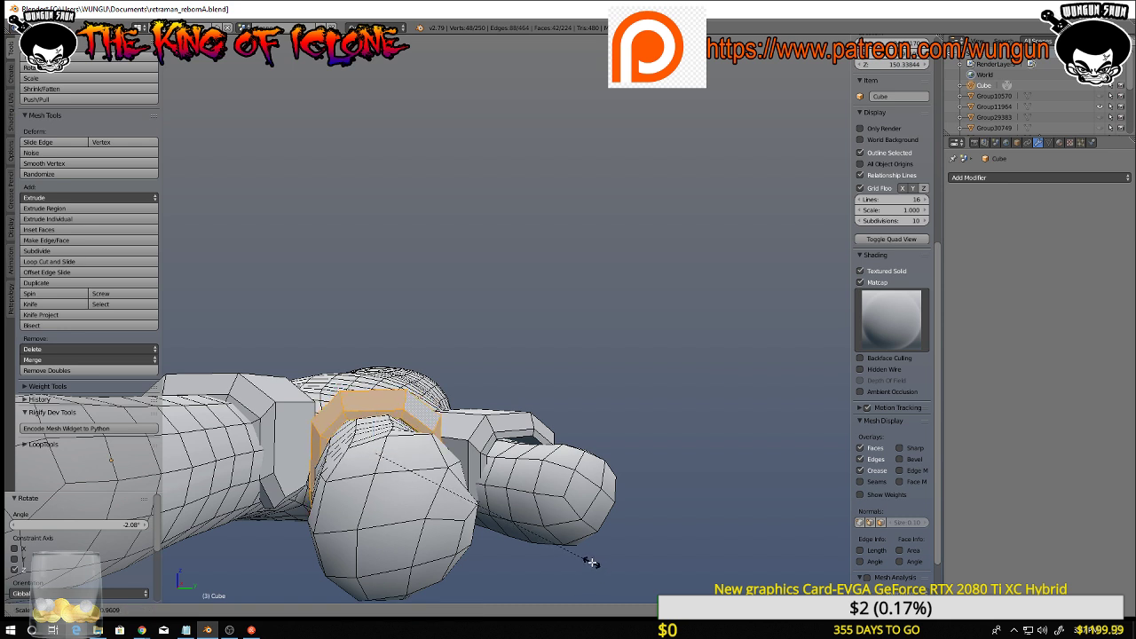
left_click(591, 558)
left_click_drag(416, 456, 411, 456)
Shift the little finger's knuckle segment -1.074 along local Y, and offset it by -0.183, 0.838, -0.283 over the finger
middle_click_drag(411, 456, 249, 415)
right_click(442, 441)
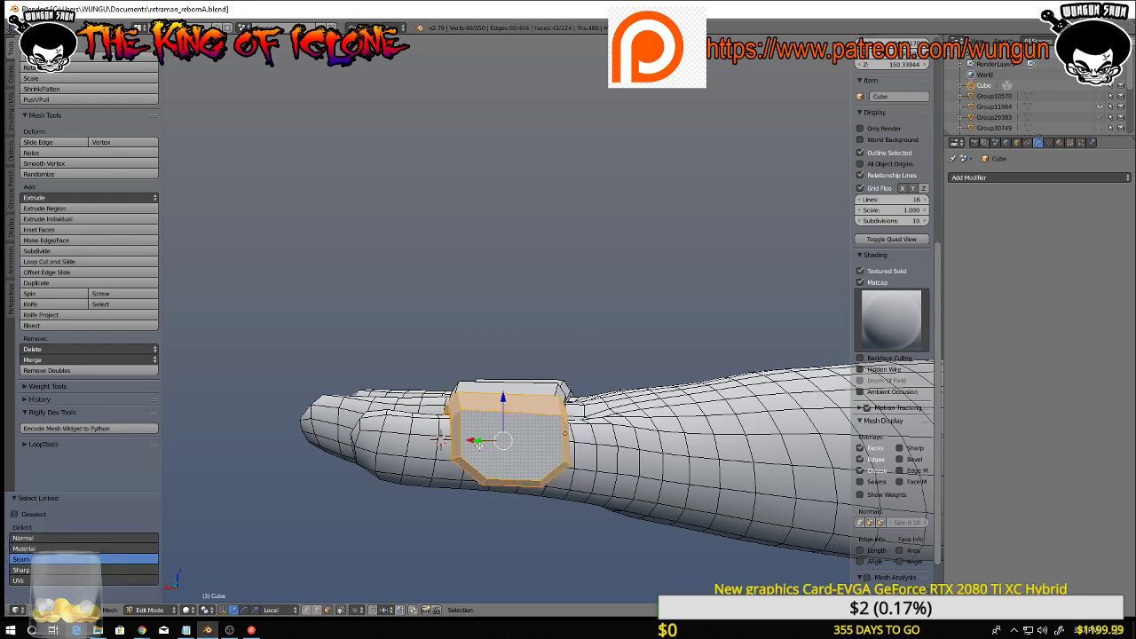
left_click_drag(480, 443, 503, 442)
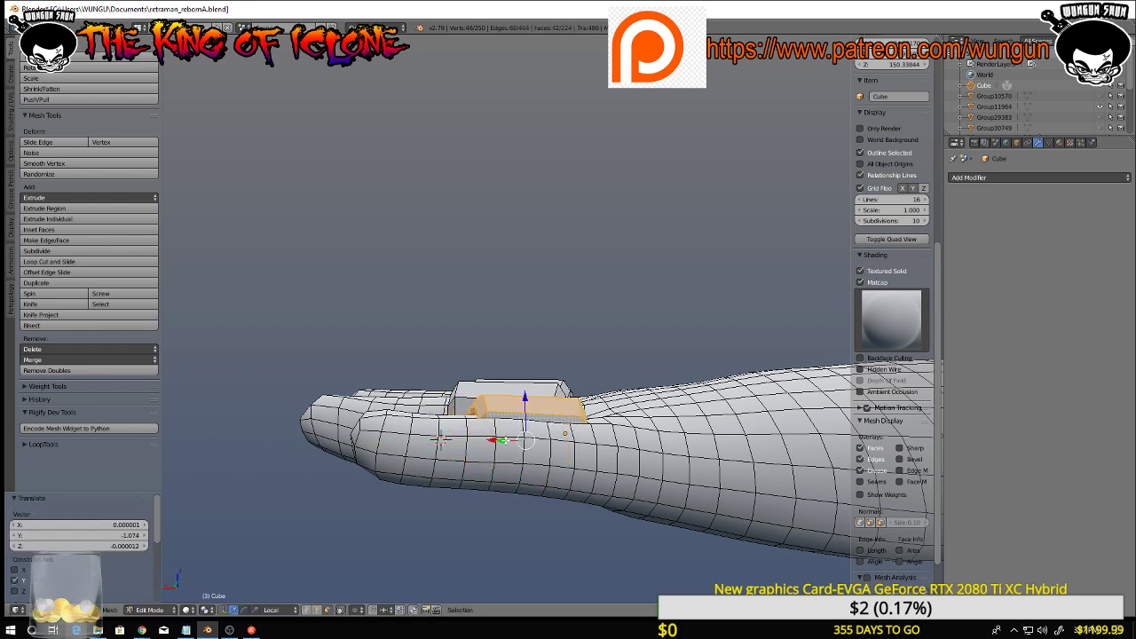
middle_click_drag(504, 442, 623, 551)
left_click_drag(459, 394, 483, 399)
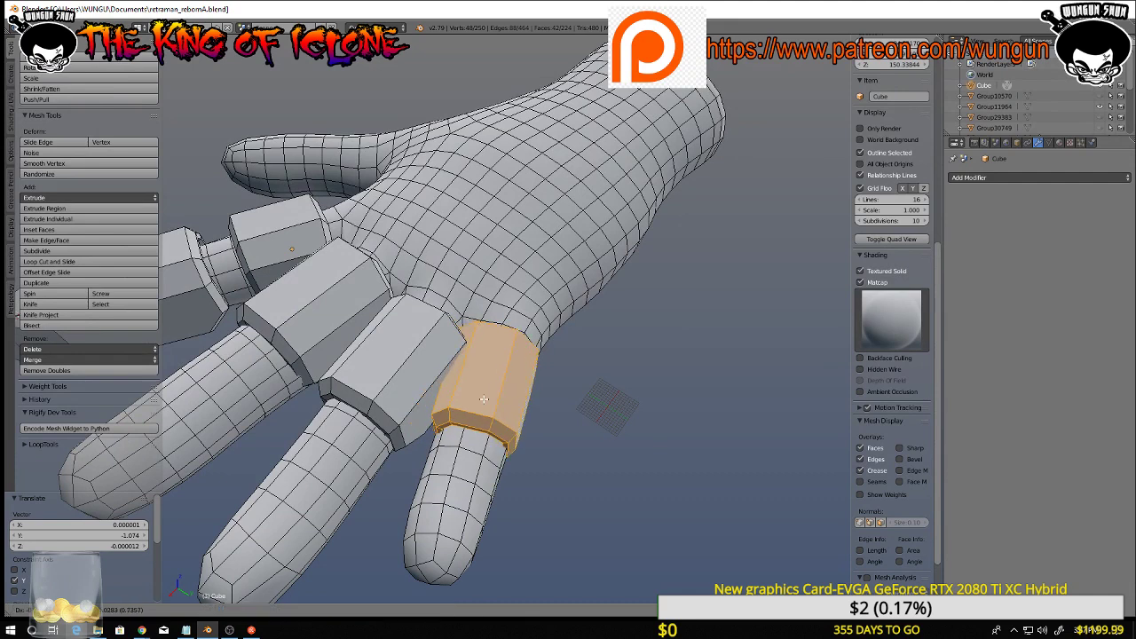
left_click(485, 414)
middle_click_drag(473, 406, 550, 403)
scroll(533, 405, "down", 3)
middle_click_drag(386, 407, 555, 413, "shift")
Duplicate the whole pointed index fingertip segment and move the copy 4.524 along local Y toward the middle finger
right_click(485, 414, "alt")
middle_click_drag(472, 417, 545, 399)
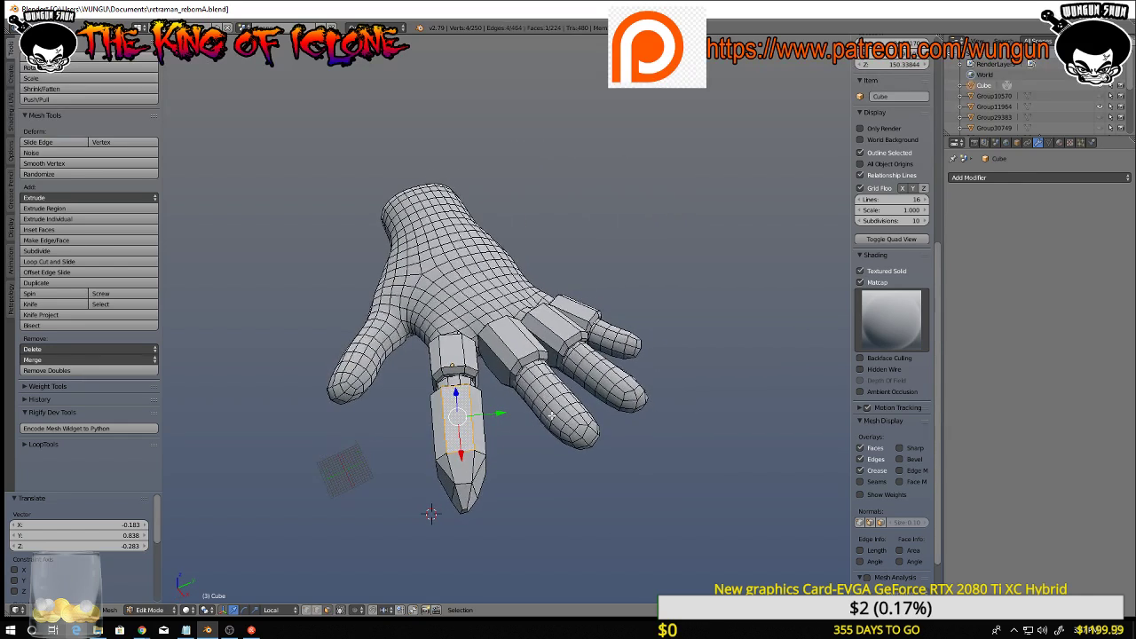
mouse_move(552, 415)
middle_mouse_down()
mouse_move(649, 362)
mouse_move(562, 424)
middle_mouse_up()
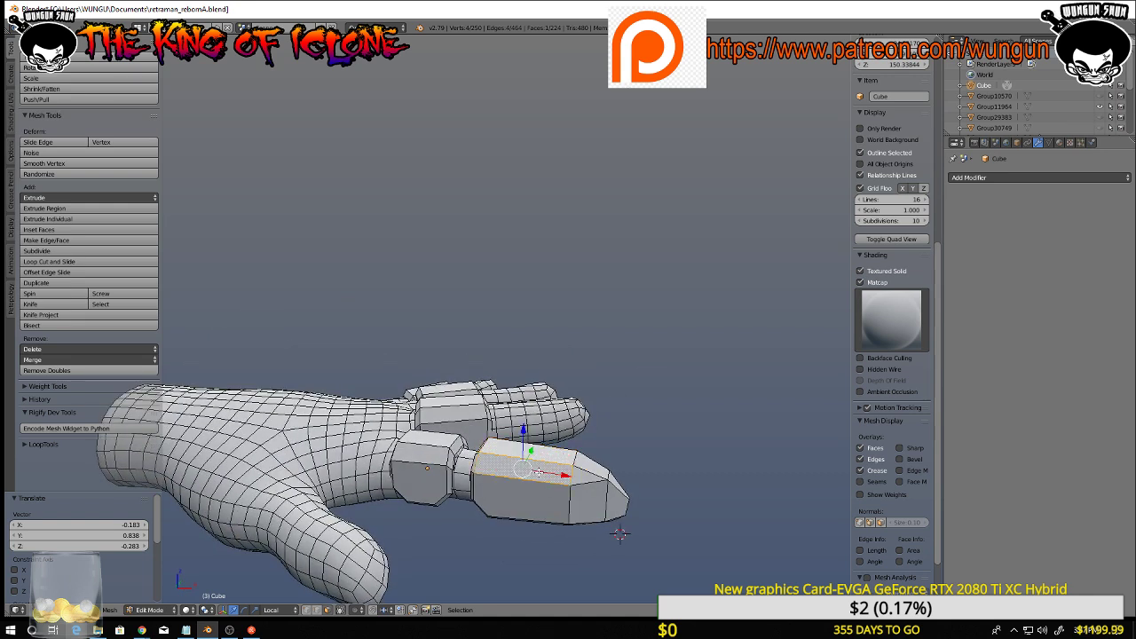
key("ctrl+l")
middle_click_drag(539, 473, 527, 468)
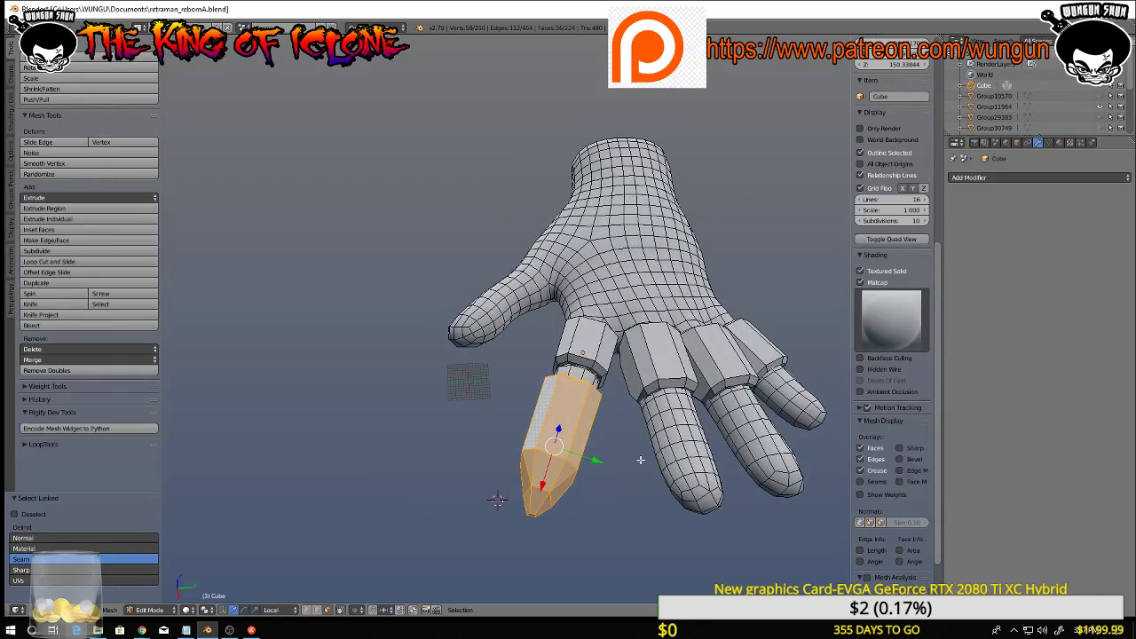
middle_click_drag(642, 459, 558, 483)
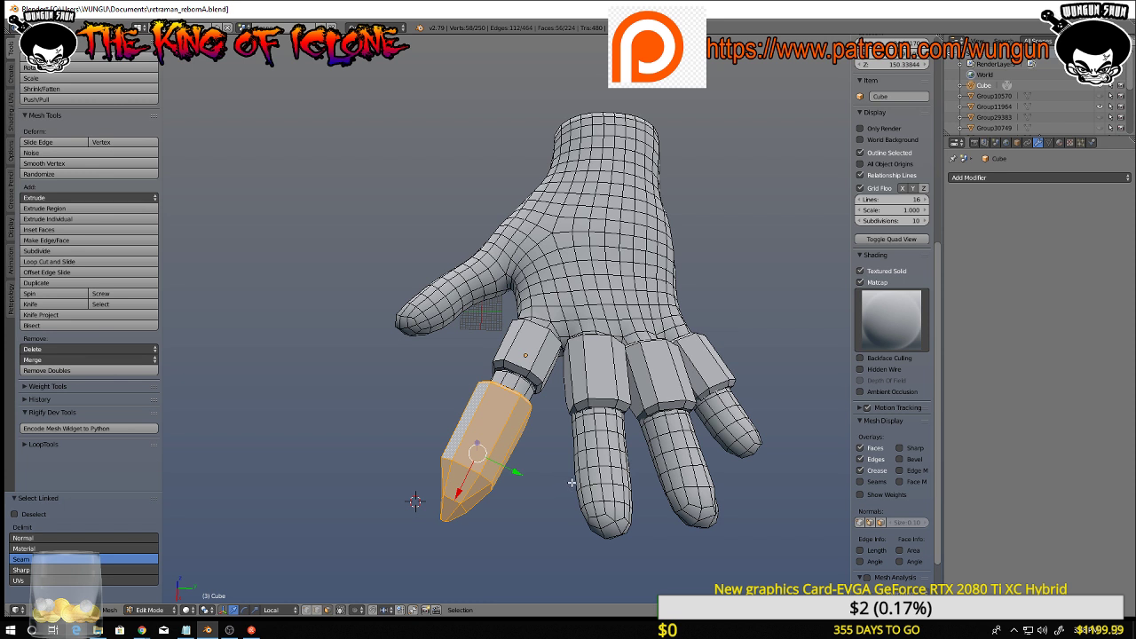
key("e")
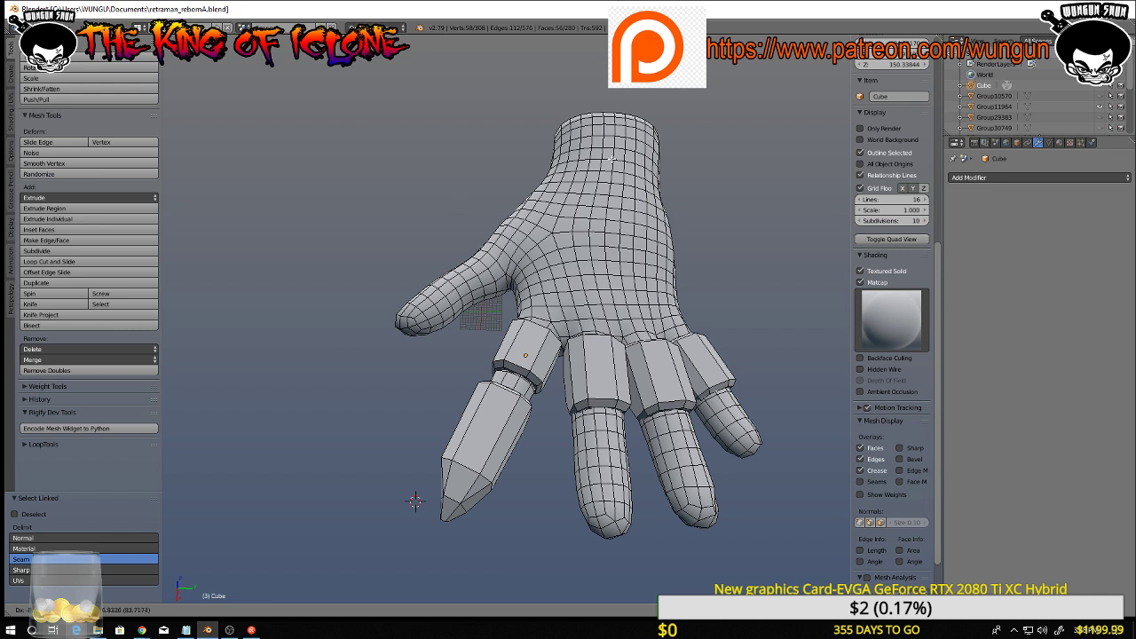
right_click(642, 103)
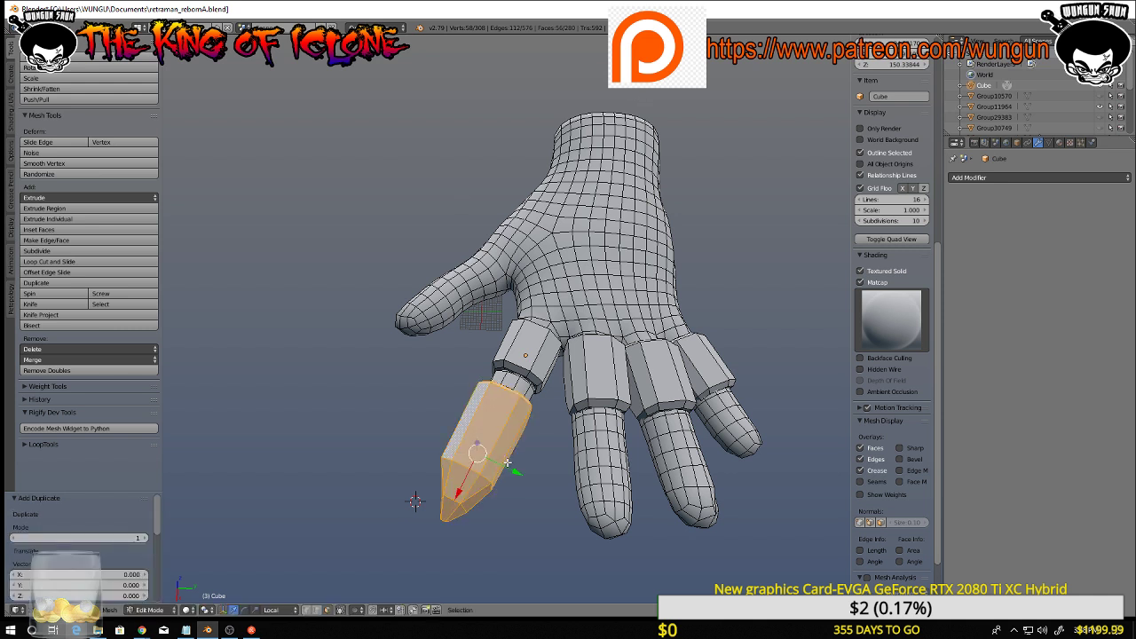
key("g")
key("y")
left_click(610, 495)
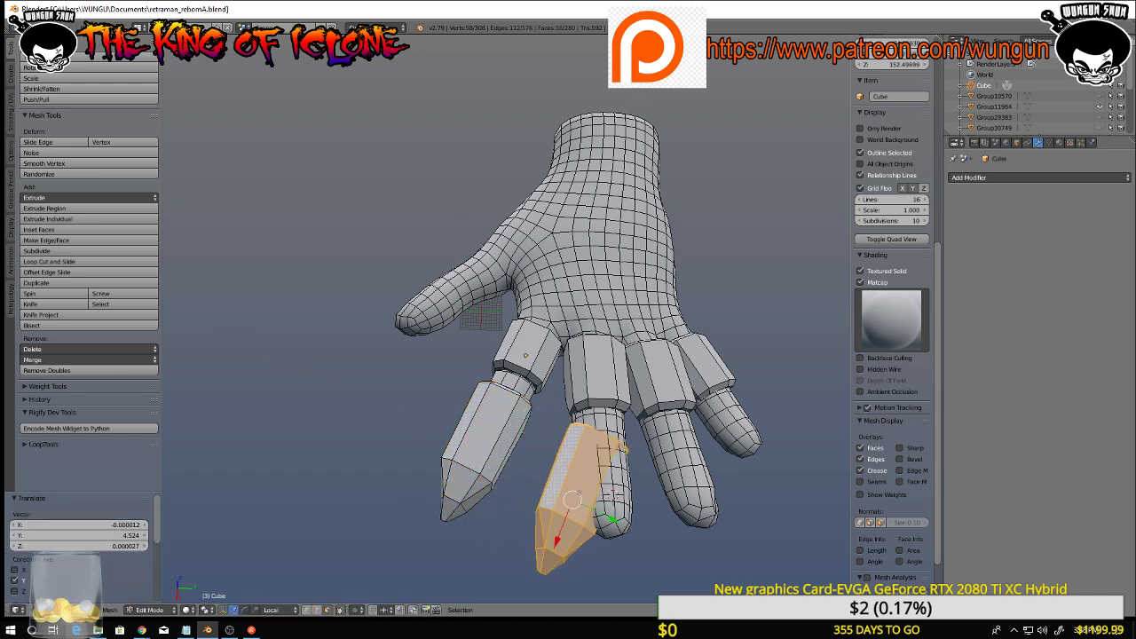
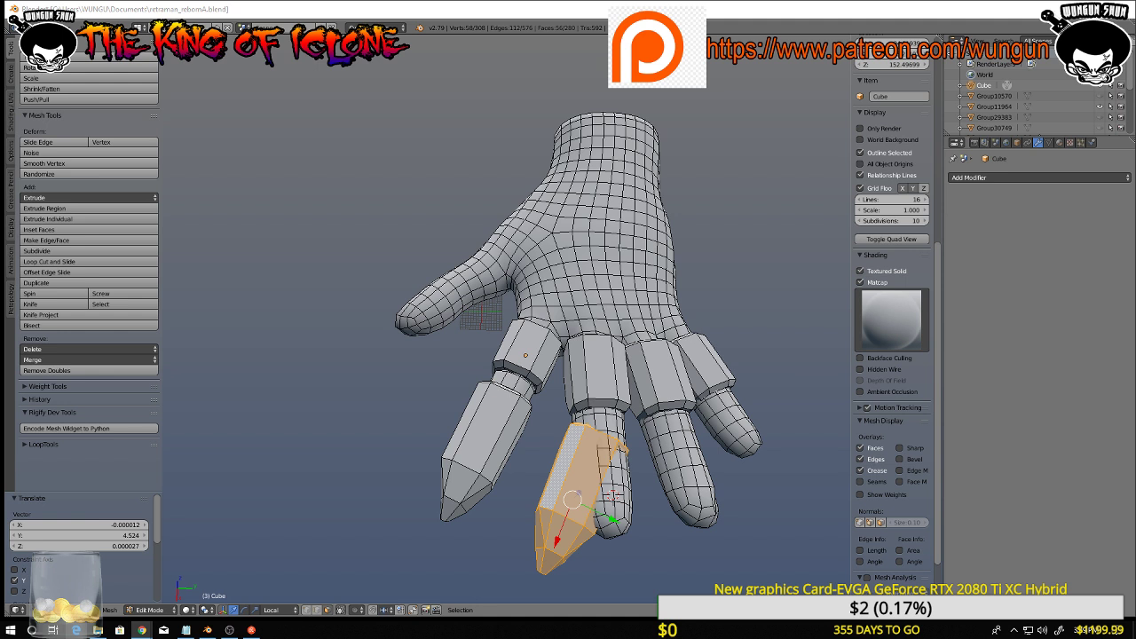
Rotate the copied fingertip segment 23.5° about Z to align with the middle finger and reposition it over the fingertip
middle_click_drag(388, 325, 375, 352)
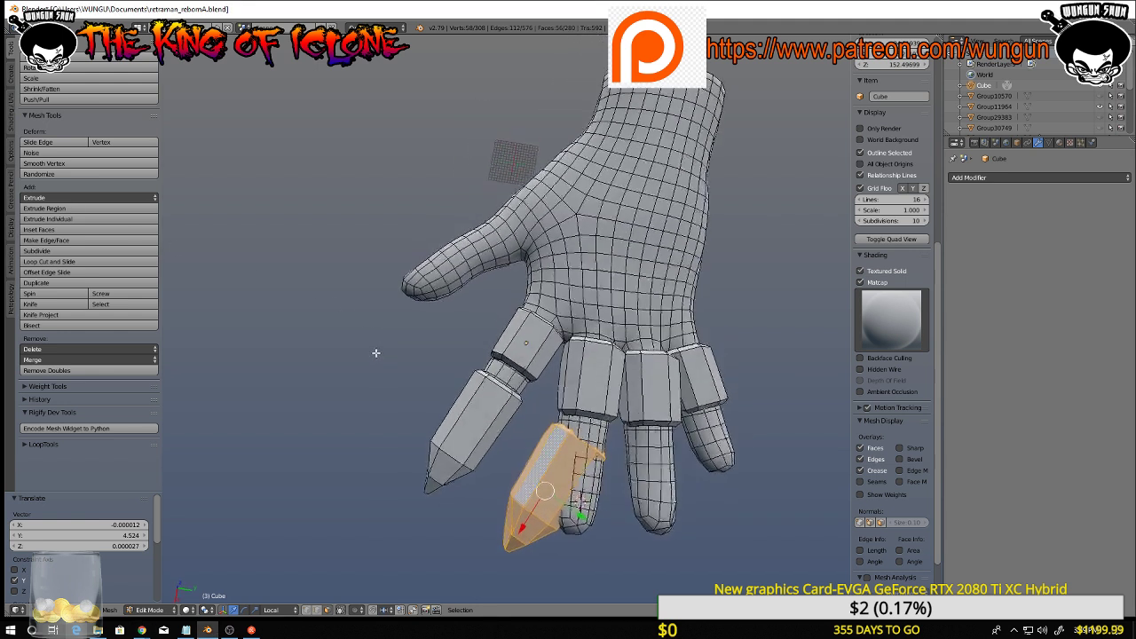
scroll(382, 359, "up", 5)
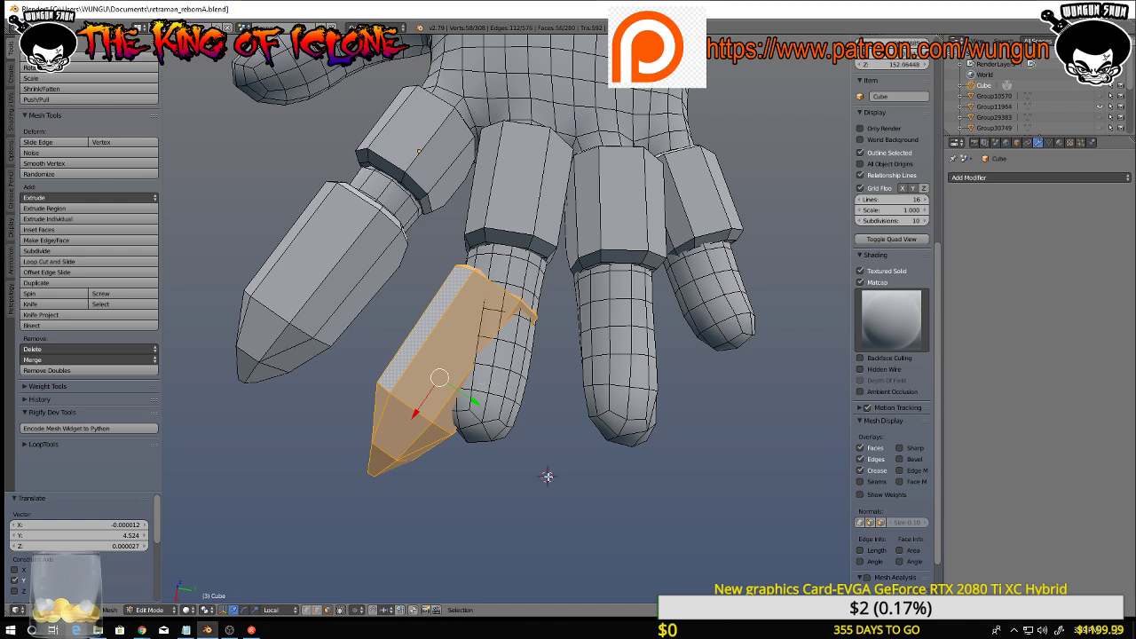
key("r")
key("z")
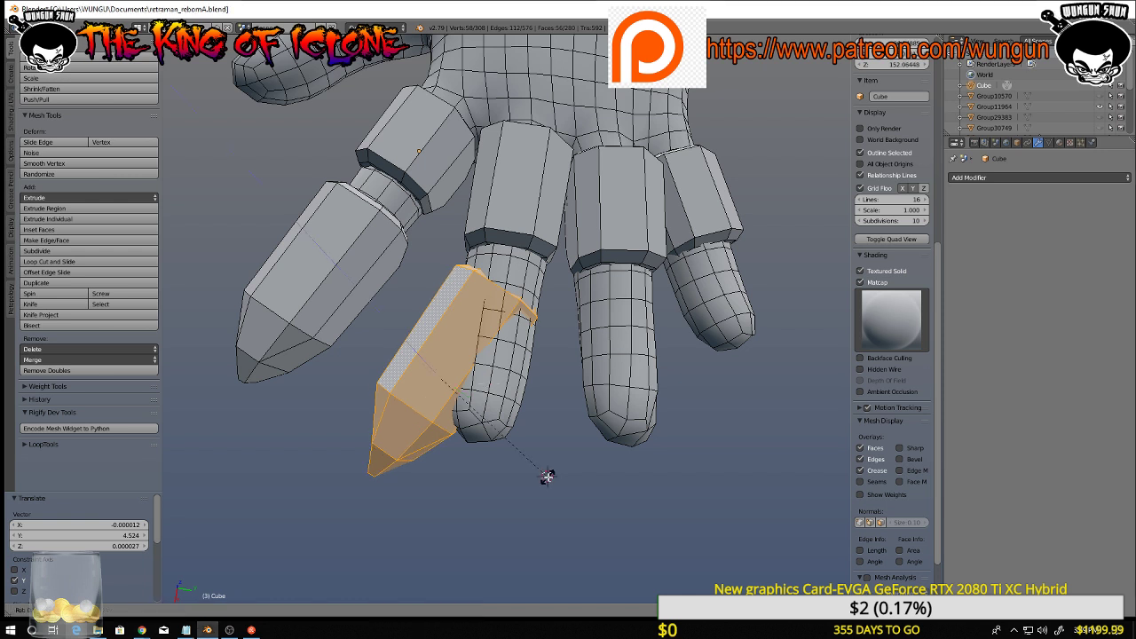
left_click(562, 429)
key("g")
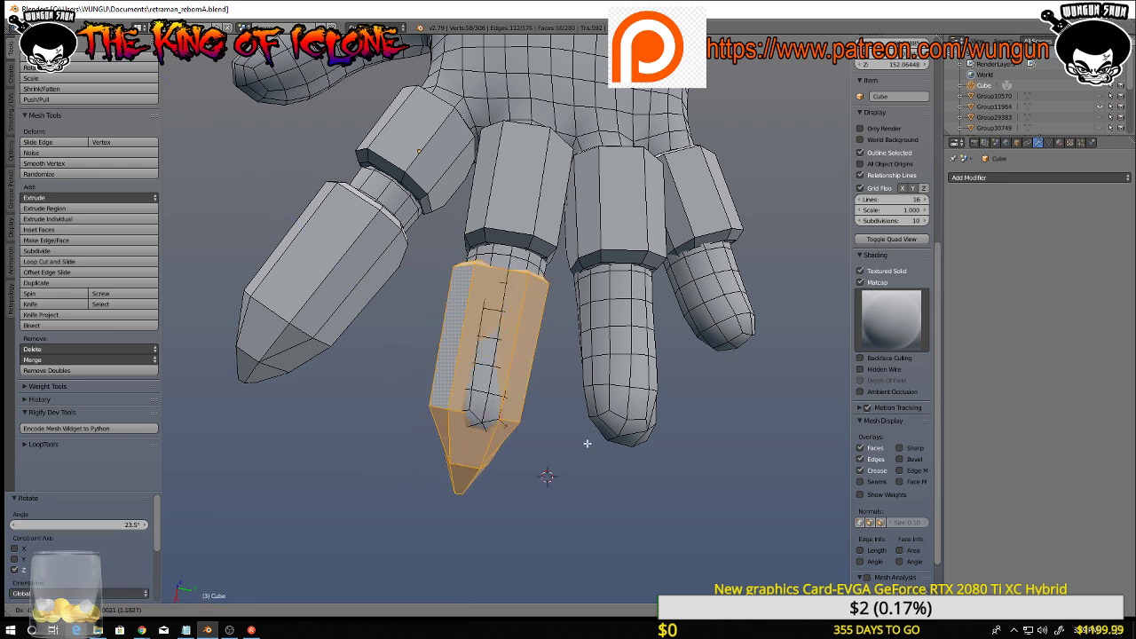
left_click(592, 445)
Raise the middle fingertip segment by 0.501 along Z
middle_click_drag(592, 445, 645, 331)
left_click_drag(499, 428, 498, 409)
middle_click_drag(498, 408, 474, 482)
scroll(434, 459, "down", 4)
middle_click_drag(522, 448, 447, 508)
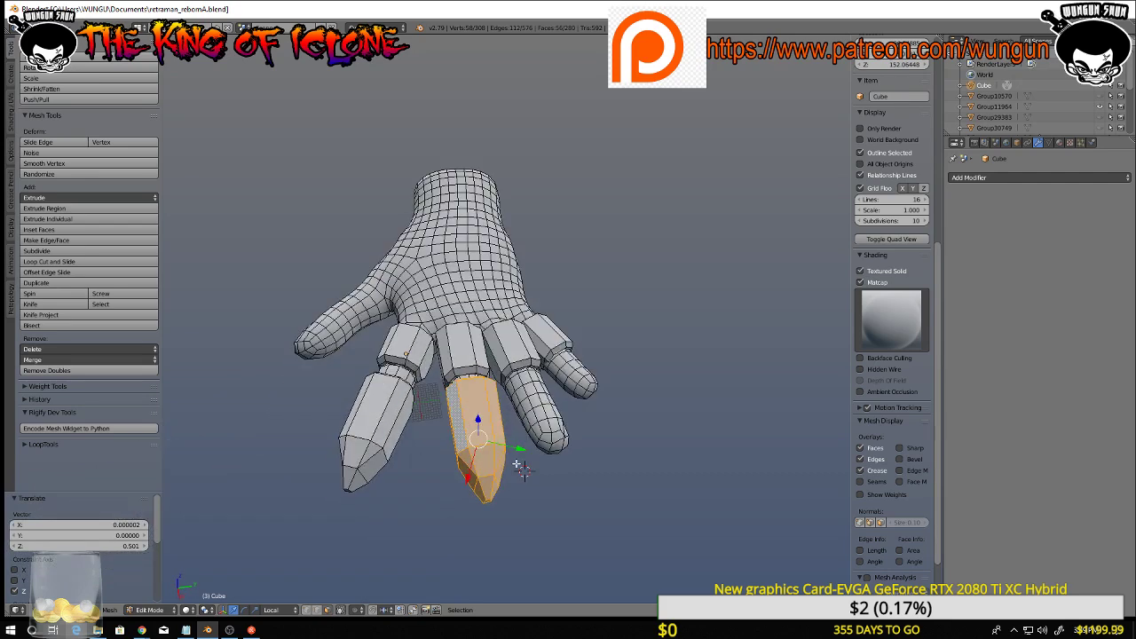
Switch to vertex selection and slide one lower front vertex of the middle fingertip segment along its edge by a 0.295 factor
middle_click_drag(520, 466, 502, 390)
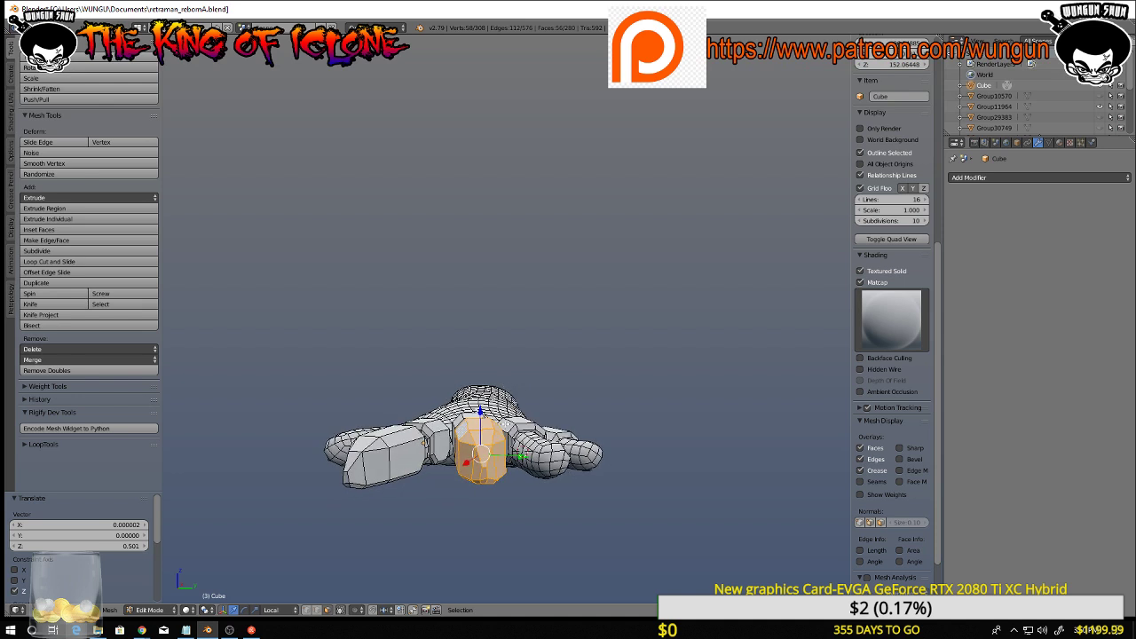
scroll(506, 444, "up", 8)
middle_click_drag(498, 488, 460, 472)
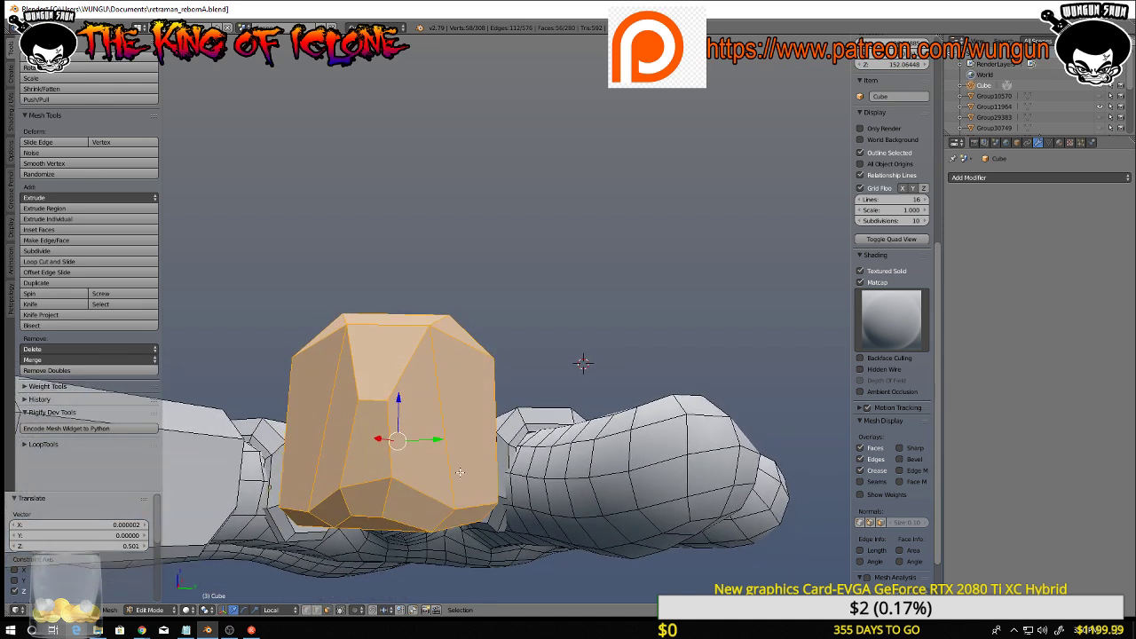
left_click(381, 473)
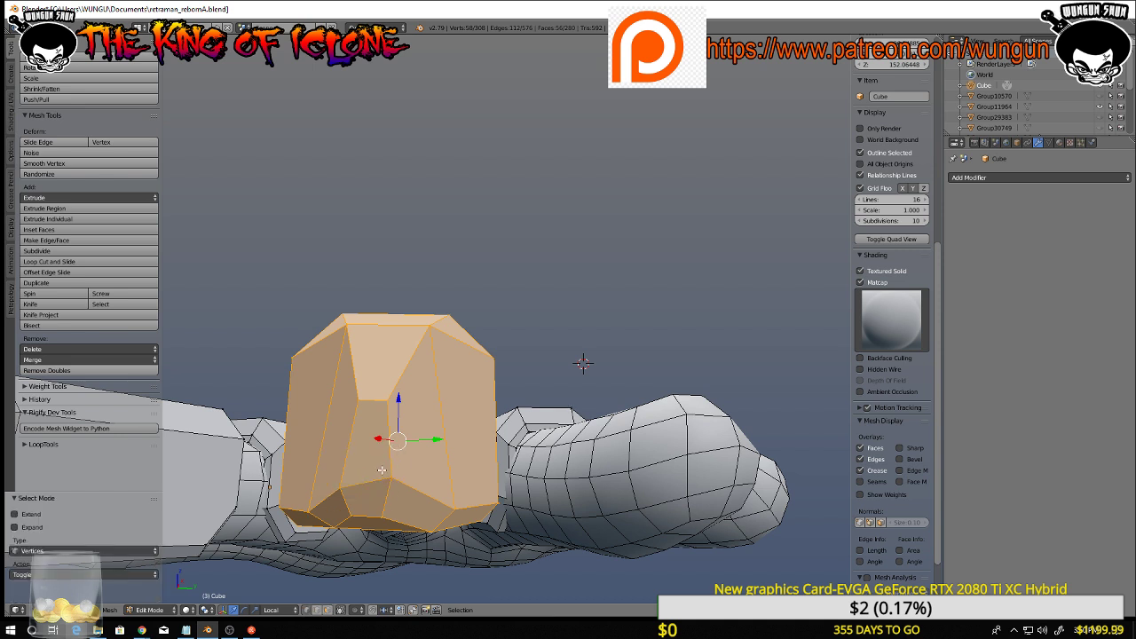
right_click(391, 478)
key("shift+v")
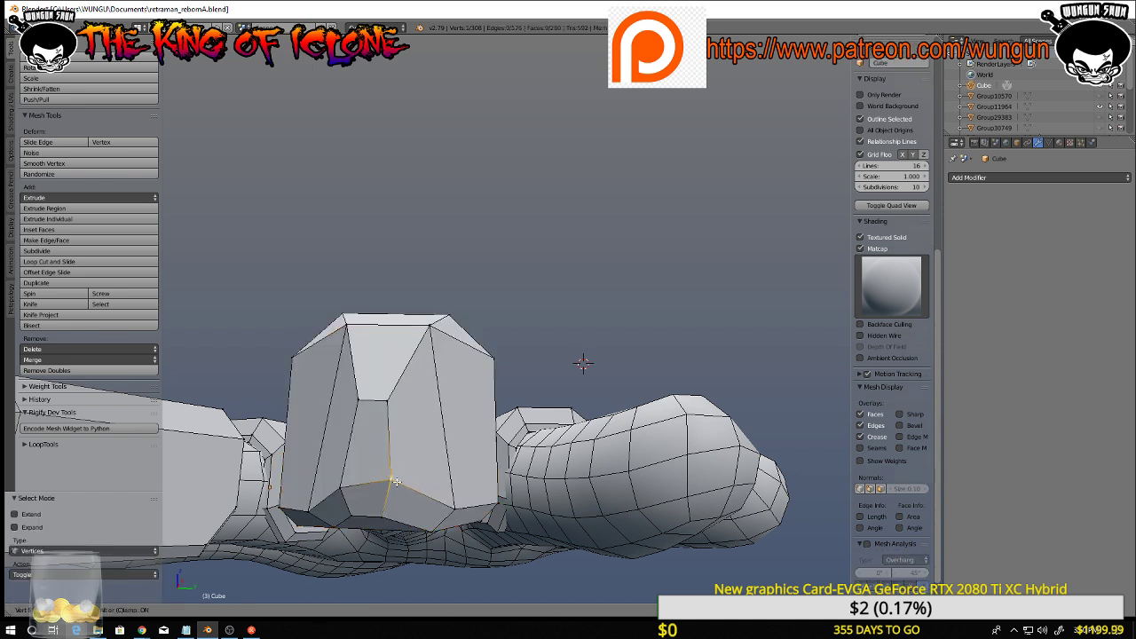
left_click(393, 489)
scroll(513, 400, "down", 3)
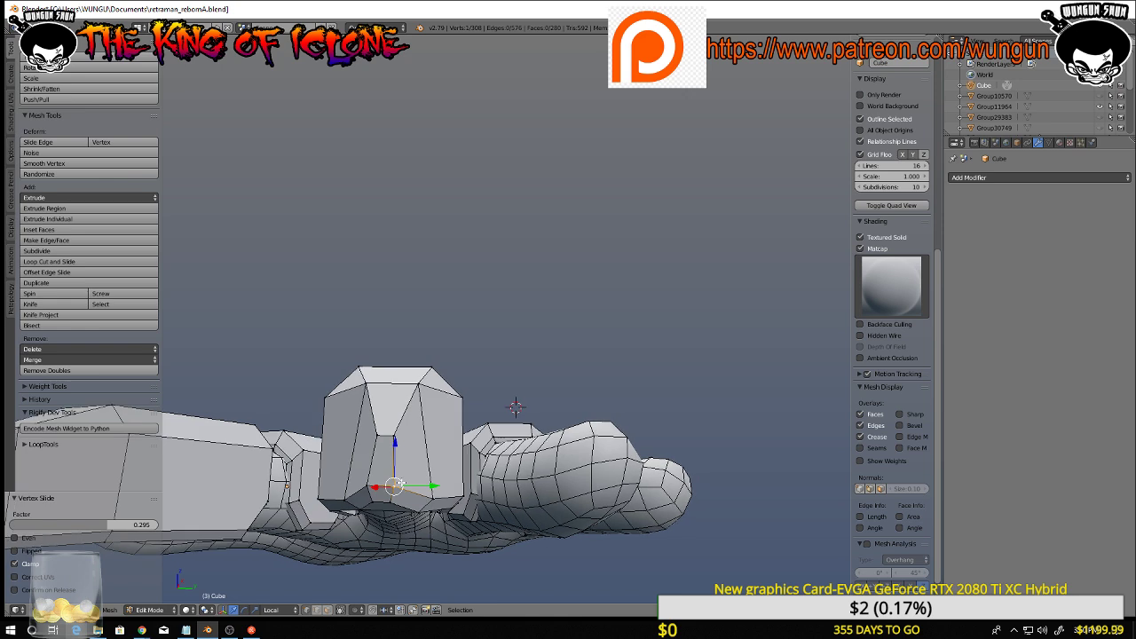
Refine the slid tip vertex with free moves of 0.068, 0.032, -0.029 and 0.022, 0.010, 0.049
middle_click_drag(414, 488, 426, 405)
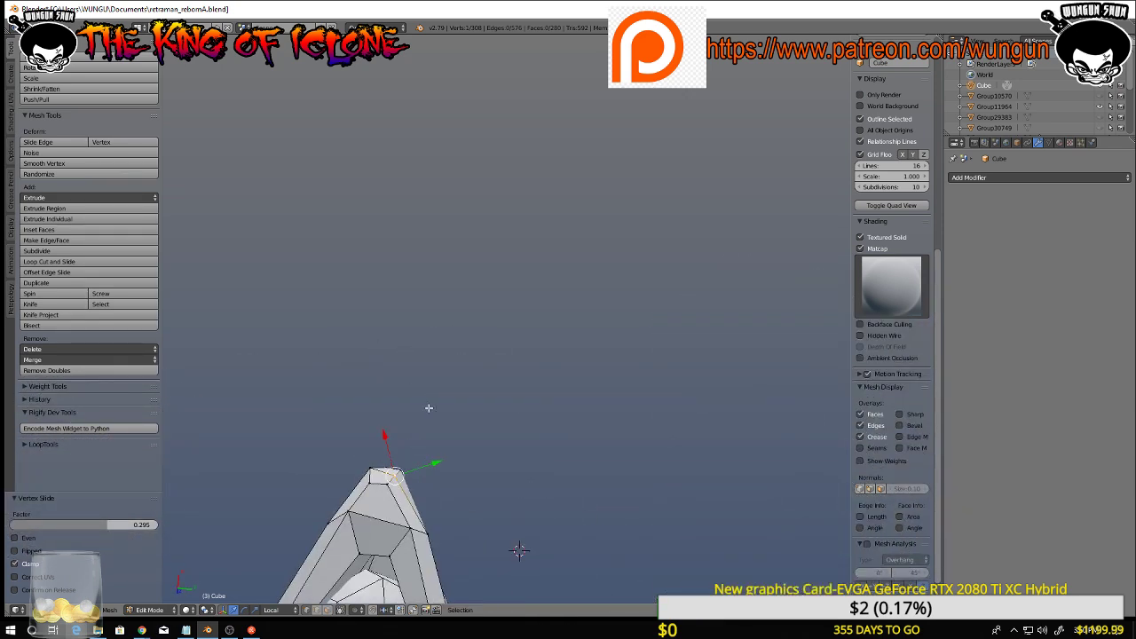
key("g")
left_click(405, 474)
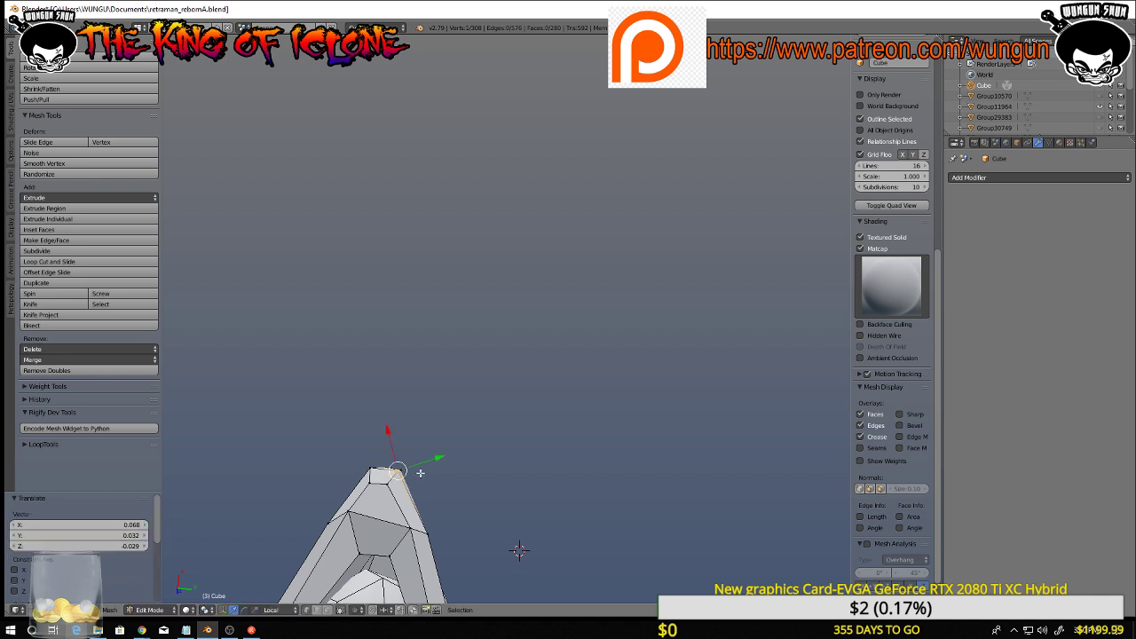
middle_click_drag(420, 474, 452, 404)
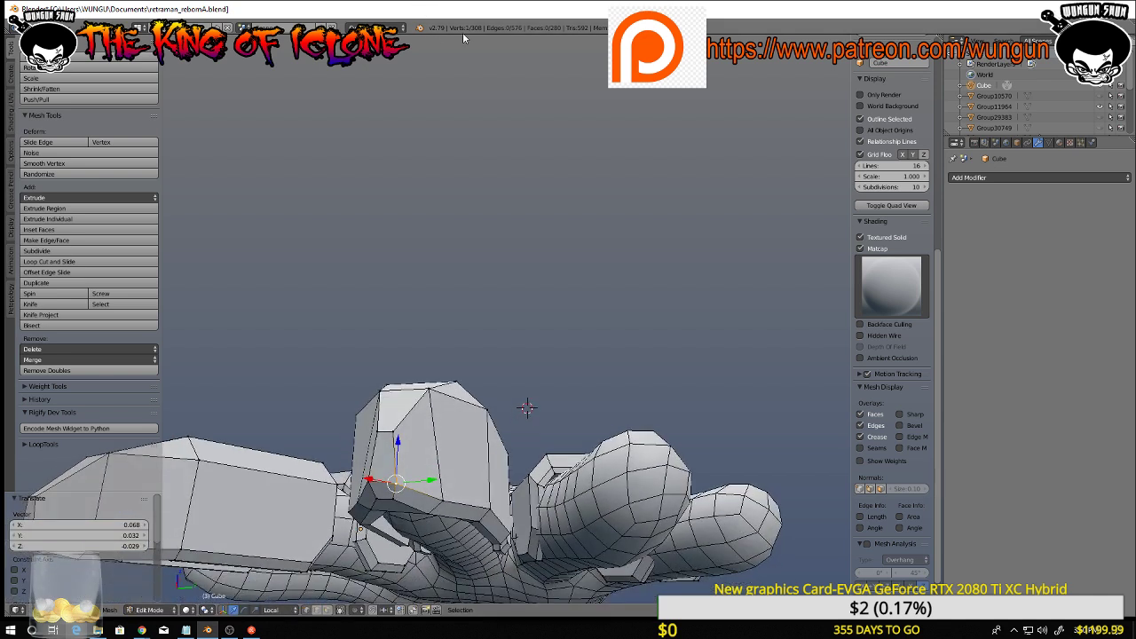
key("g")
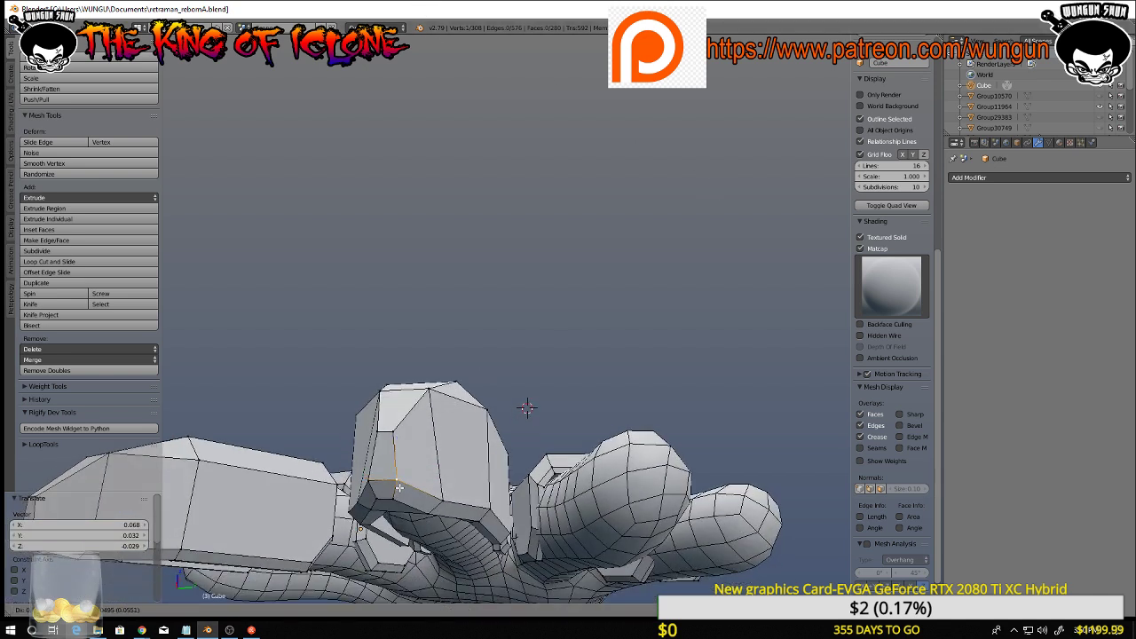
left_click(400, 485)
Move the tip vertex by 0.024, 0.060, 0.035, and shift both lower front tip vertices together by 0.007, 0.030, 0.007
middle_click_drag(400, 485, 462, 463)
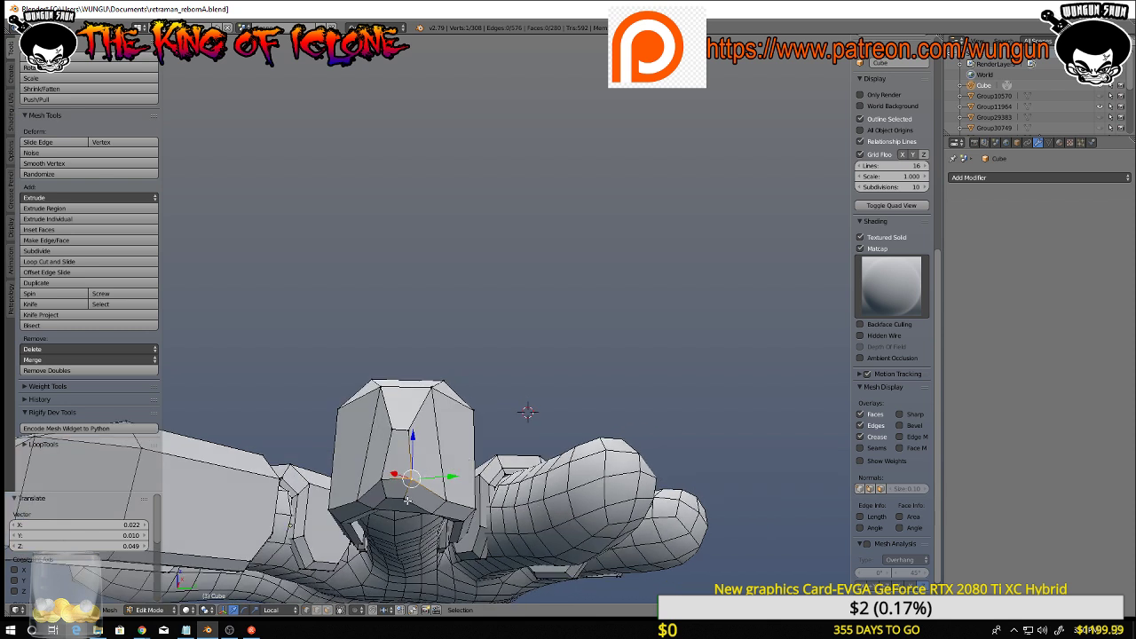
key("g")
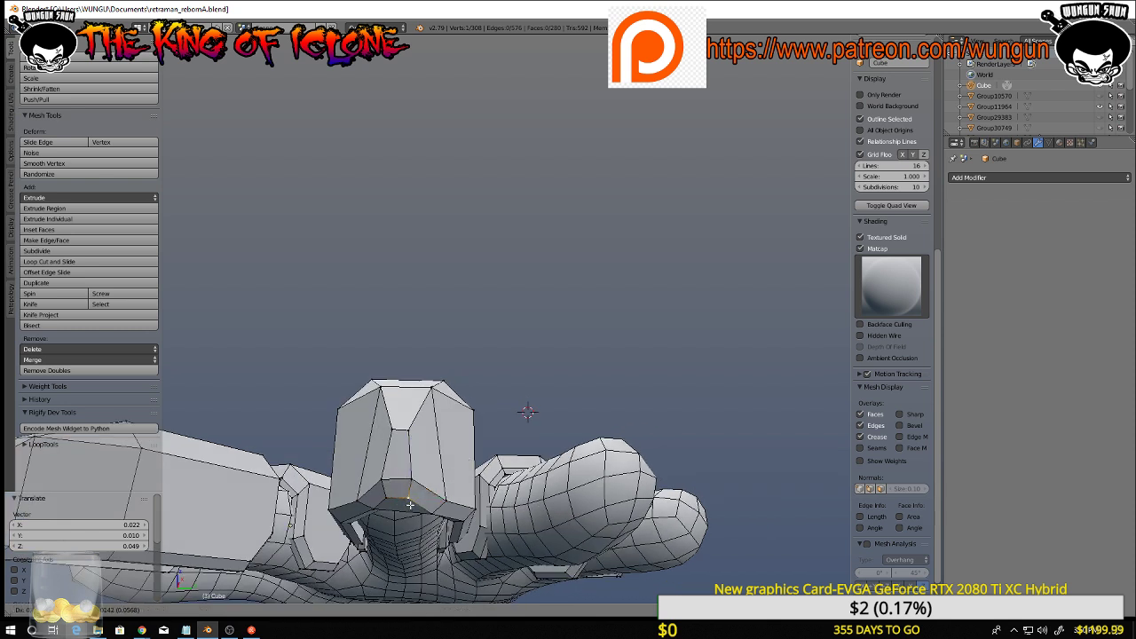
left_click(409, 486)
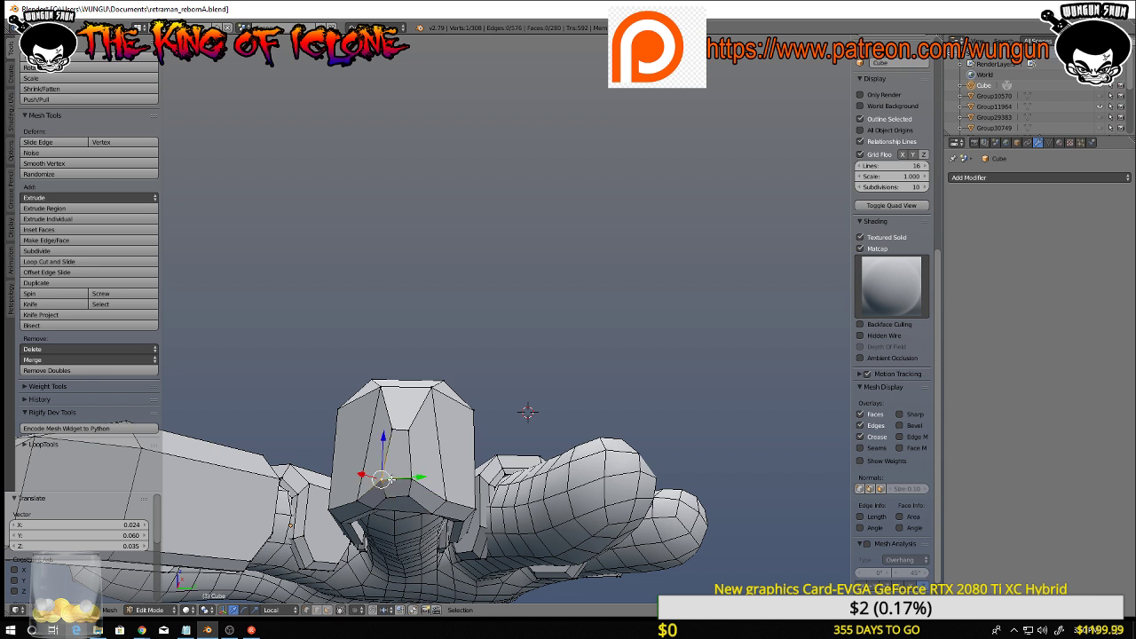
right_click(405, 484, "shift")
key("g")
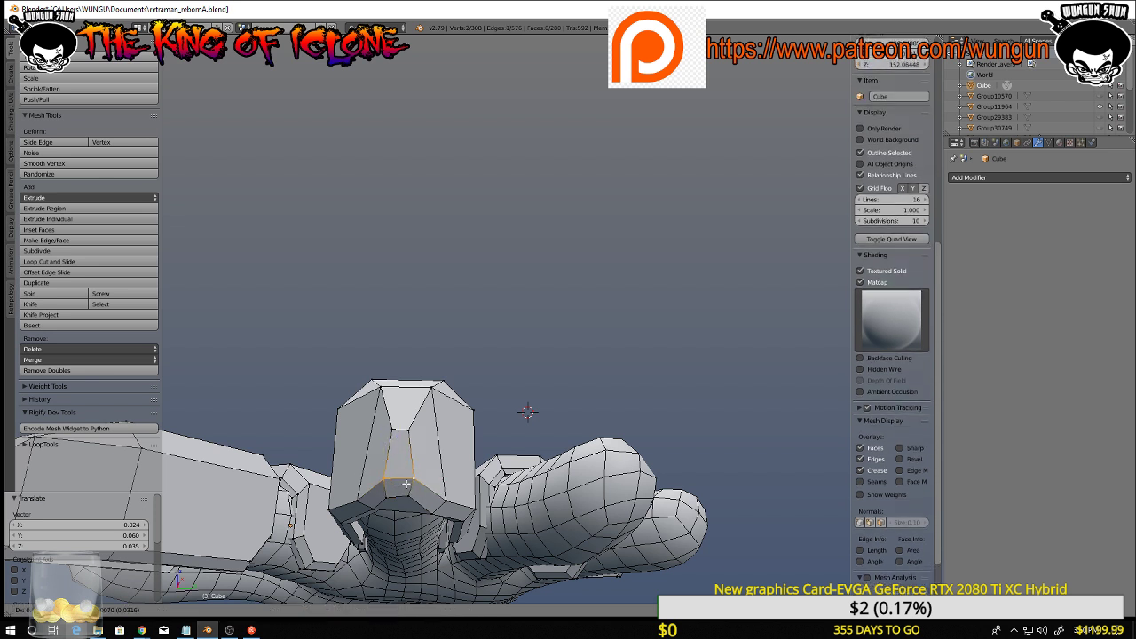
left_click(406, 484)
Move a top front vertex of the middle fingertip segment by -0.035, -0.133, -0.041, and raise the upper tip vertex by 0.022 along Z
right_click(380, 389)
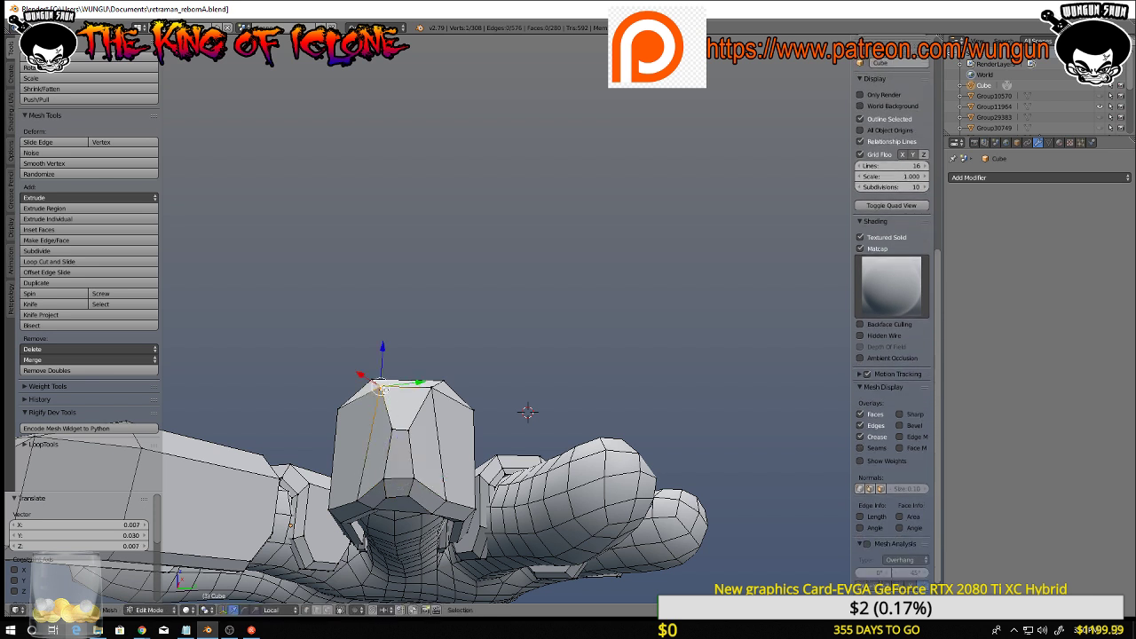
key("g")
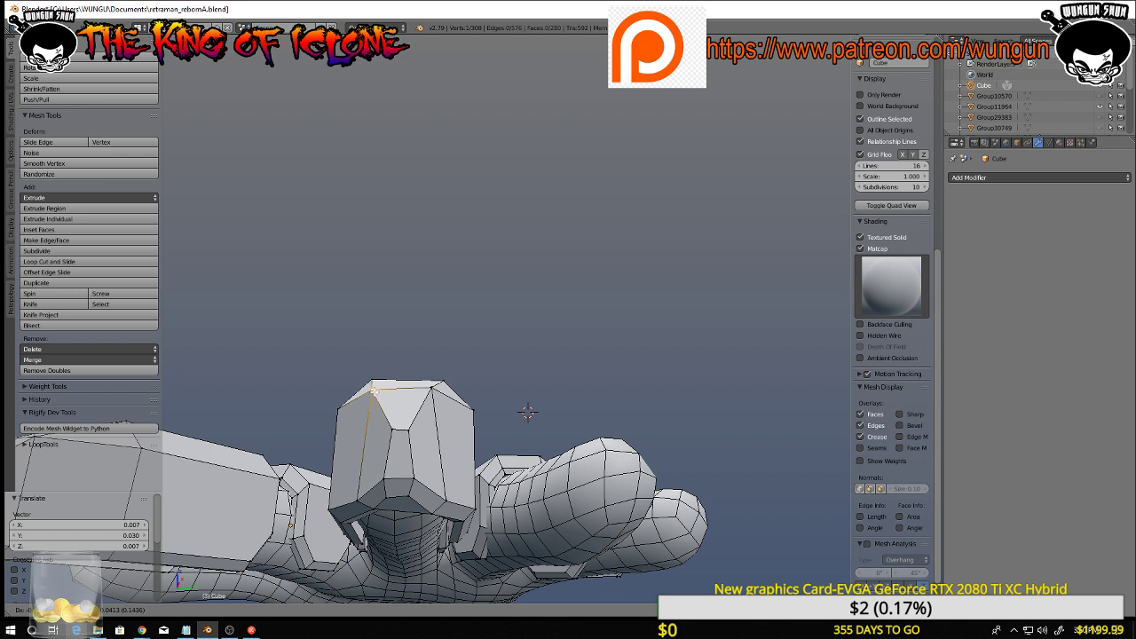
left_click(392, 402)
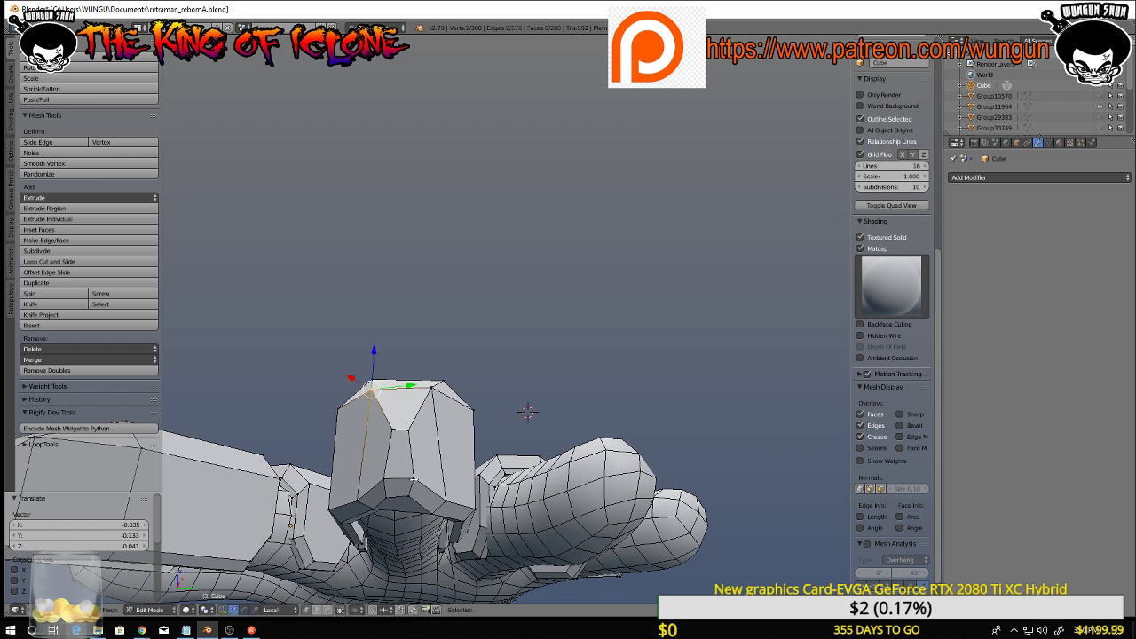
right_click(410, 430)
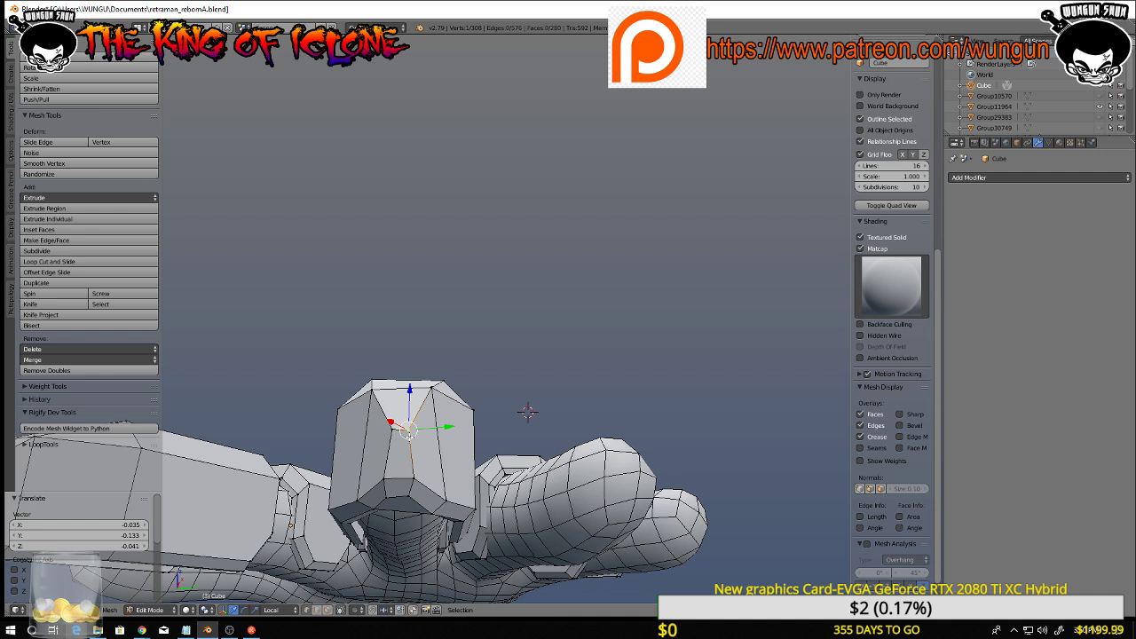
key("g")
left_click(410, 428)
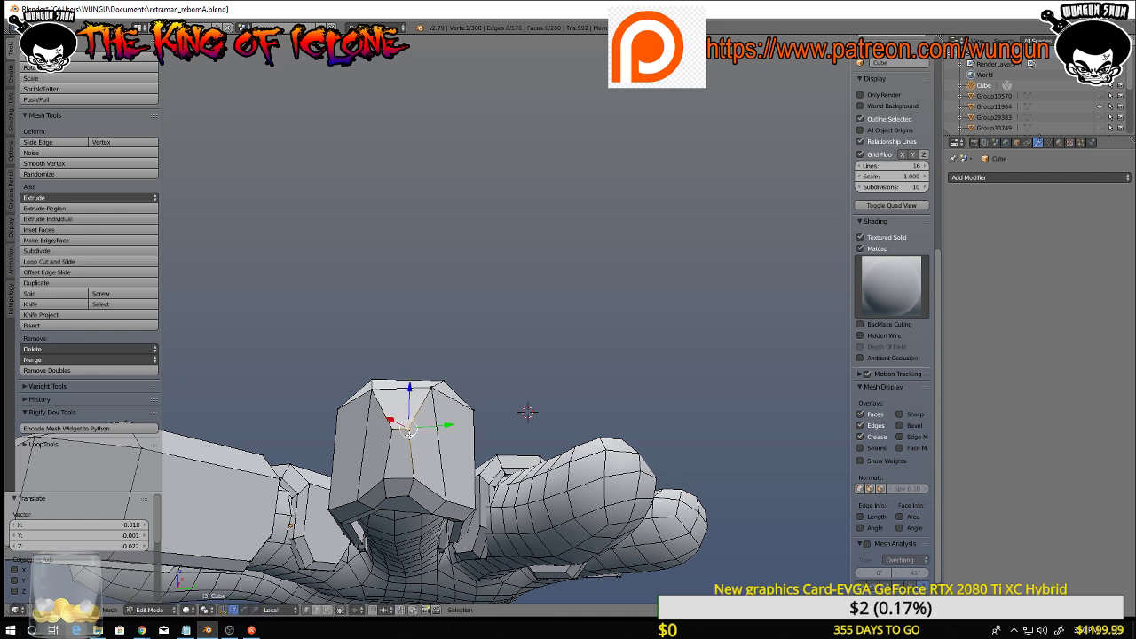
Adjust both underside tip vertices of the middle fingertip segment, by -0.006, 0.001, -0.014 on one side and 0.041, 0.005, 0.003 on the other
right_click(409, 495)
key("g")
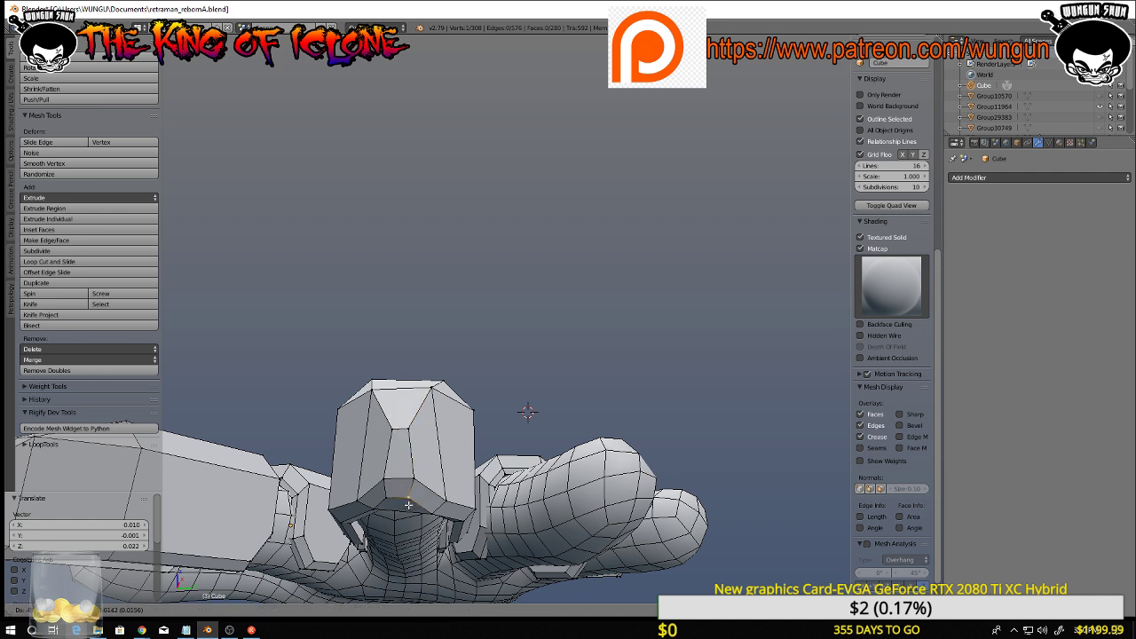
left_click(409, 504)
middle_click_drag(430, 474, 439, 389)
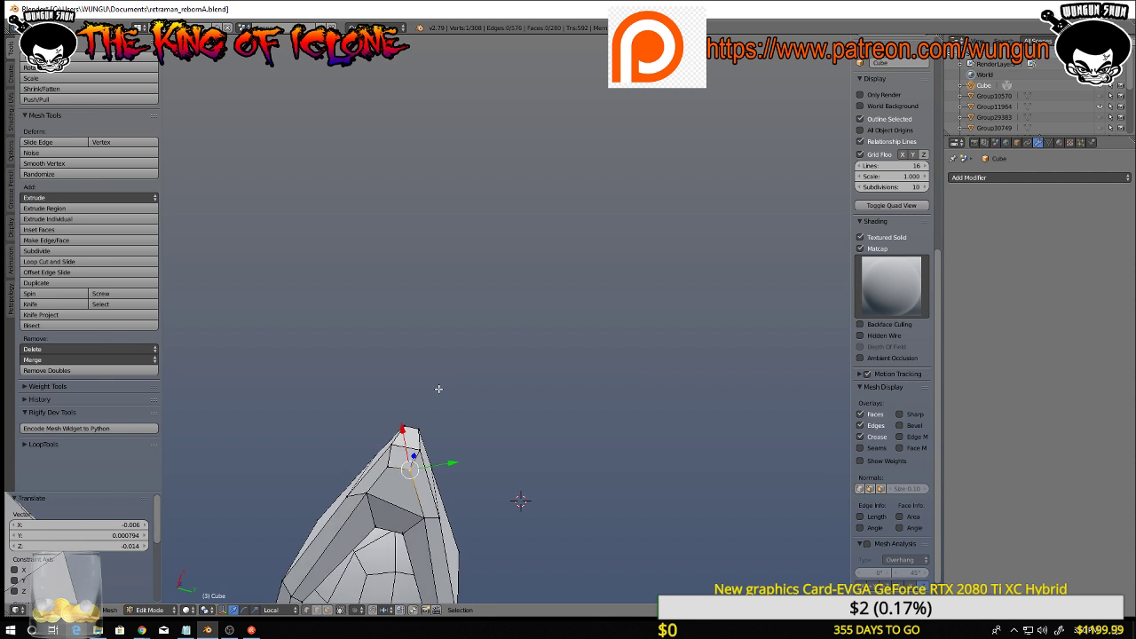
right_click(389, 464)
key("g")
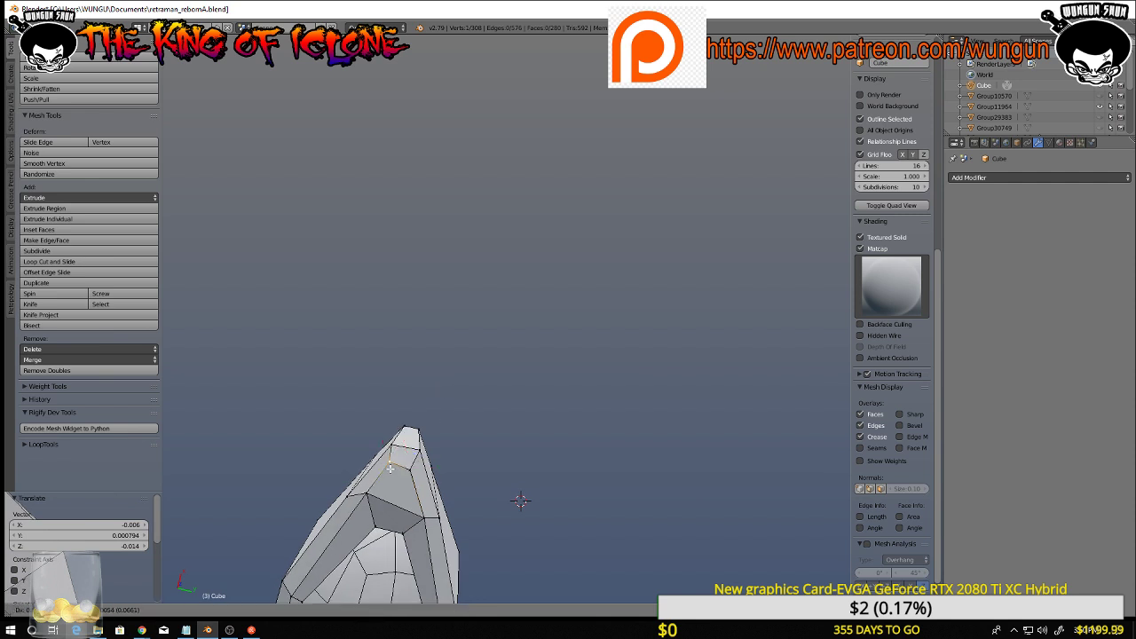
left_click(520, 501)
Reposition the two lower front tip vertices of the middle fingertip segment with small free moves, shifting the second by -0.006, -0.015, 0.000
middle_click_drag(520, 502, 477, 409)
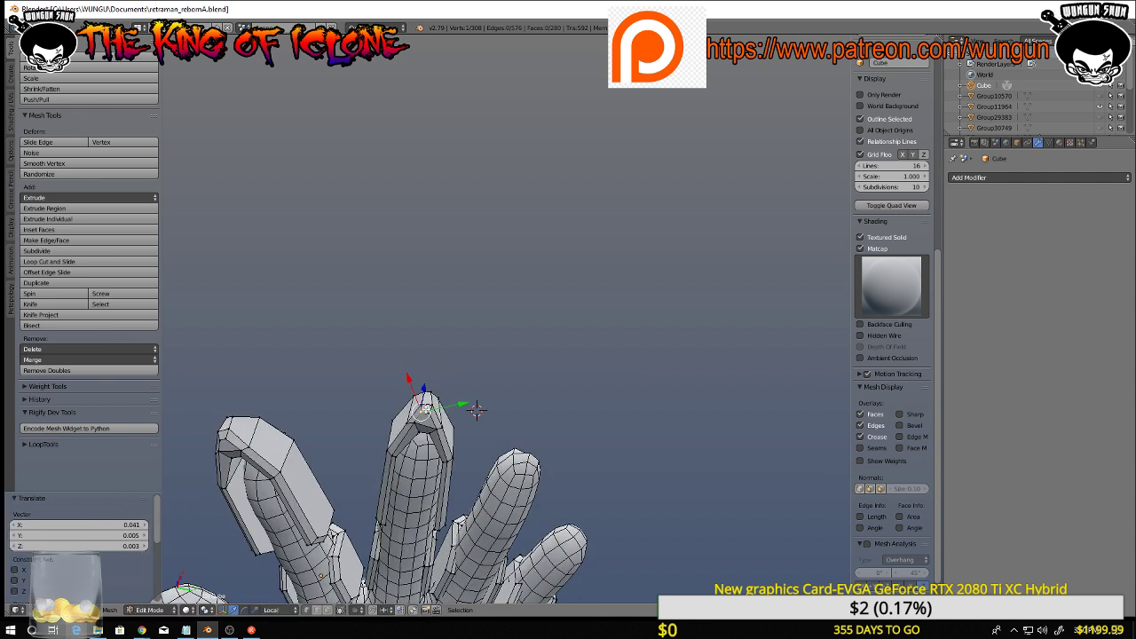
middle_click_drag(327, 396, 478, 442)
scroll(595, 436, "up", 4)
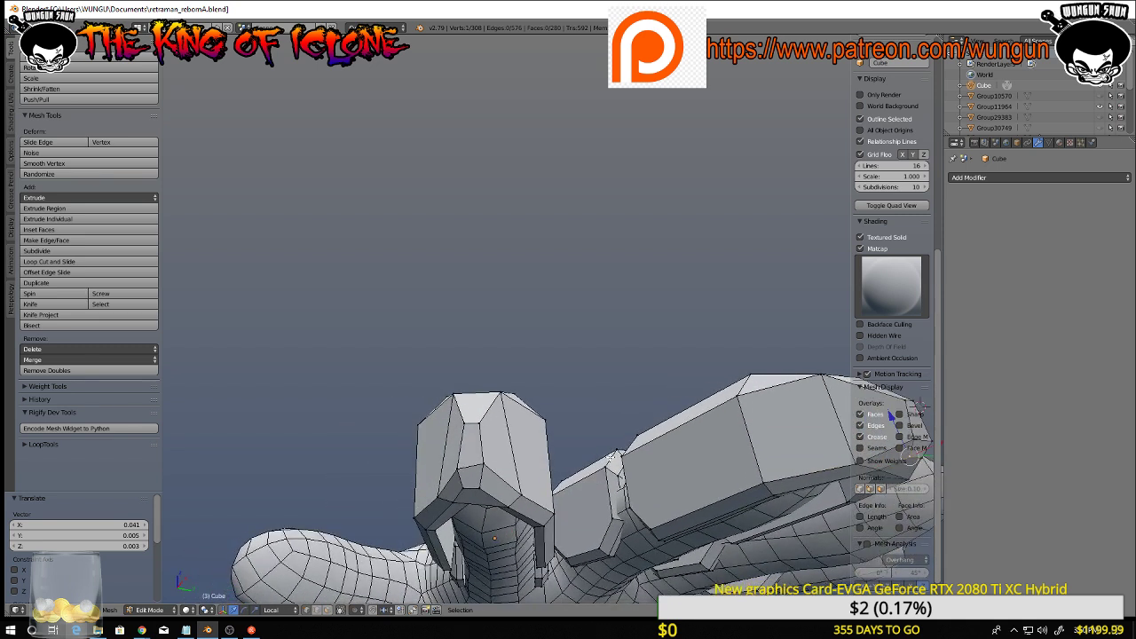
right_click(485, 463)
key("g")
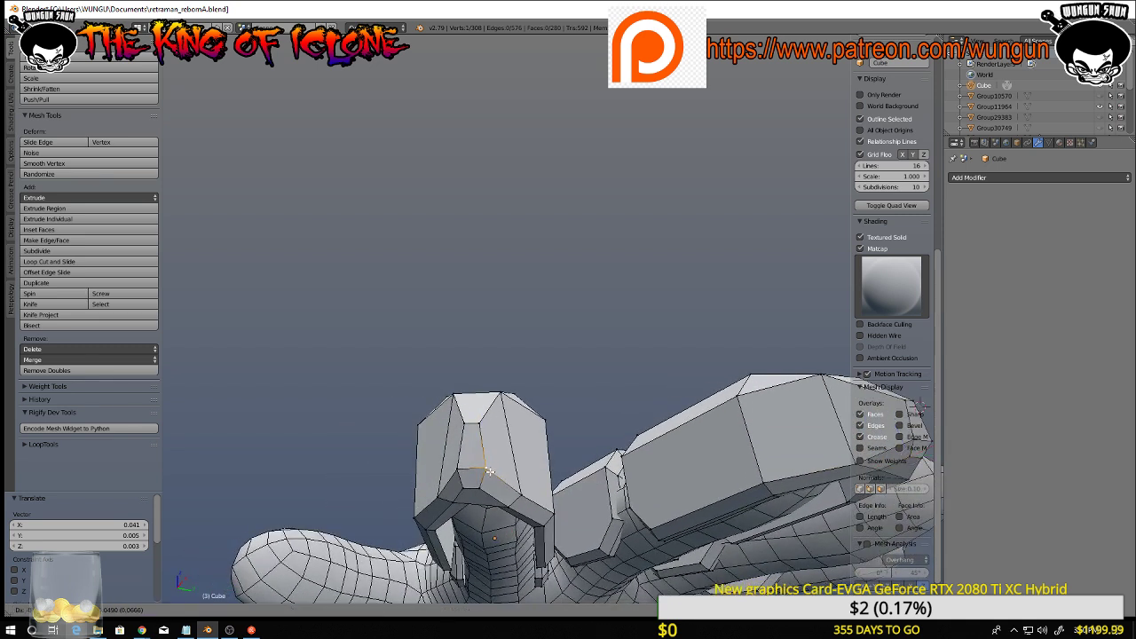
left_click(458, 472)
key("g")
left_click(455, 472)
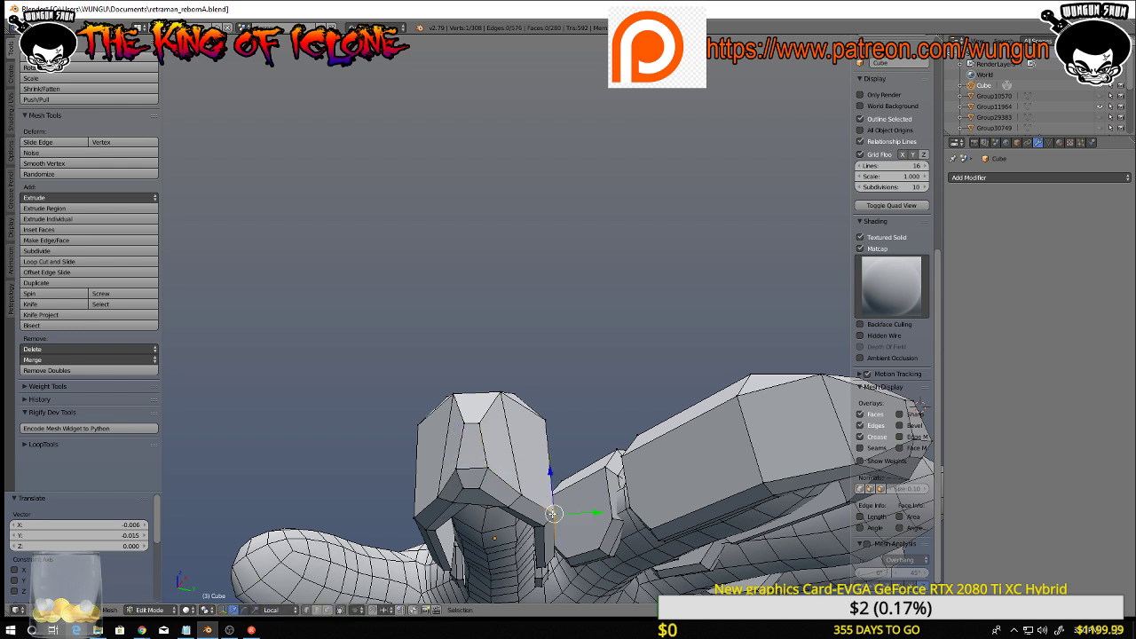
Move the two lower outer corner vertices on either side of the middle fingertip segment slightly inward
key("g")
left_click(553, 518)
key("g")
left_click(418, 520)
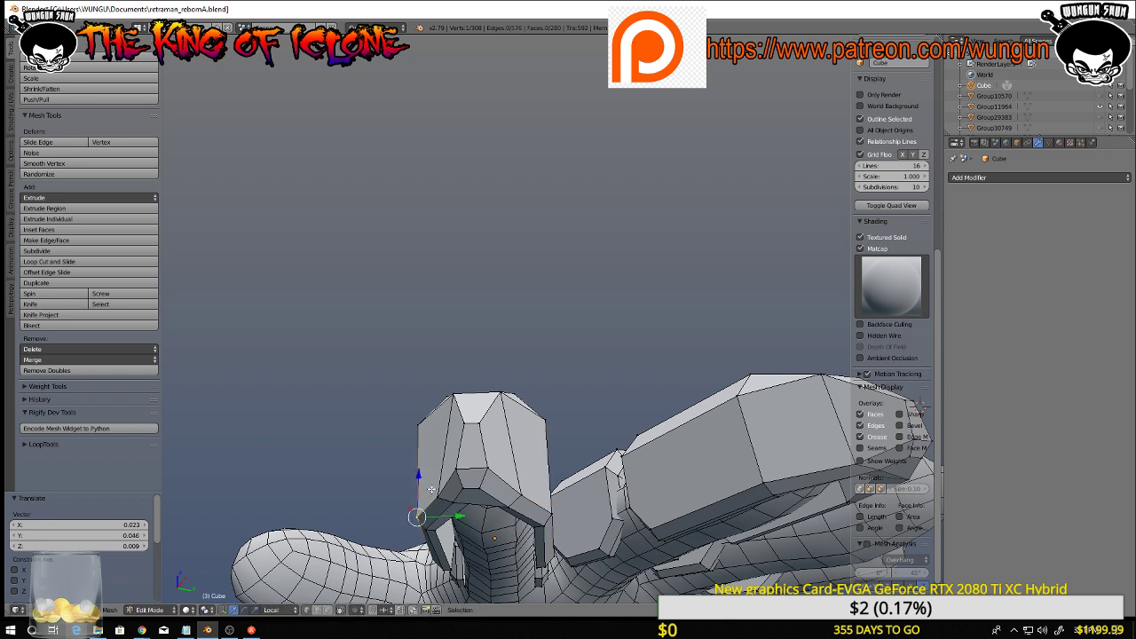
Move an inner underside vertex of the middle fingertip segment by -0.113, 0.029, -0.033 and an underside tip vertex by 0.009, 0.033, 0.000
middle_click_drag(511, 506, 503, 438)
key("g")
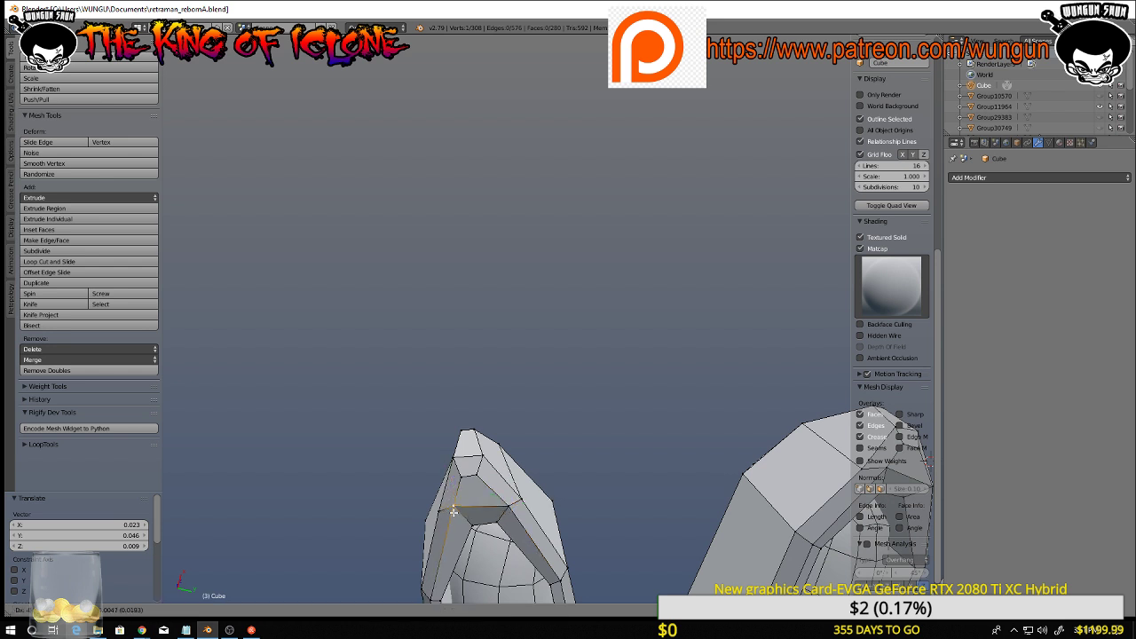
left_click(453, 520)
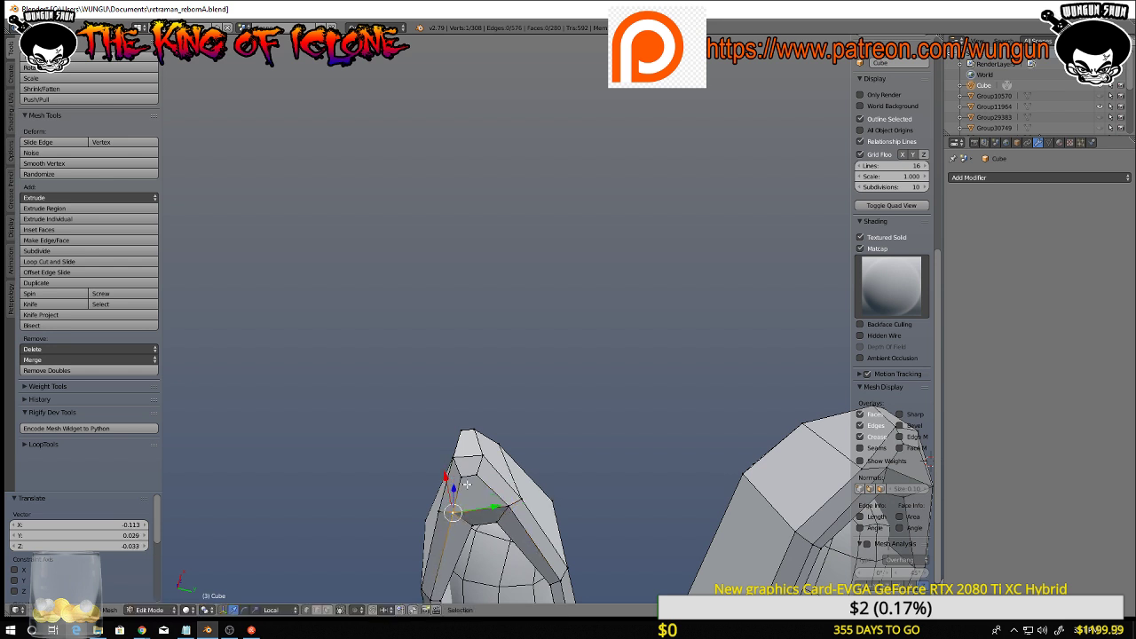
right_click(477, 473)
key("g")
left_click(480, 480)
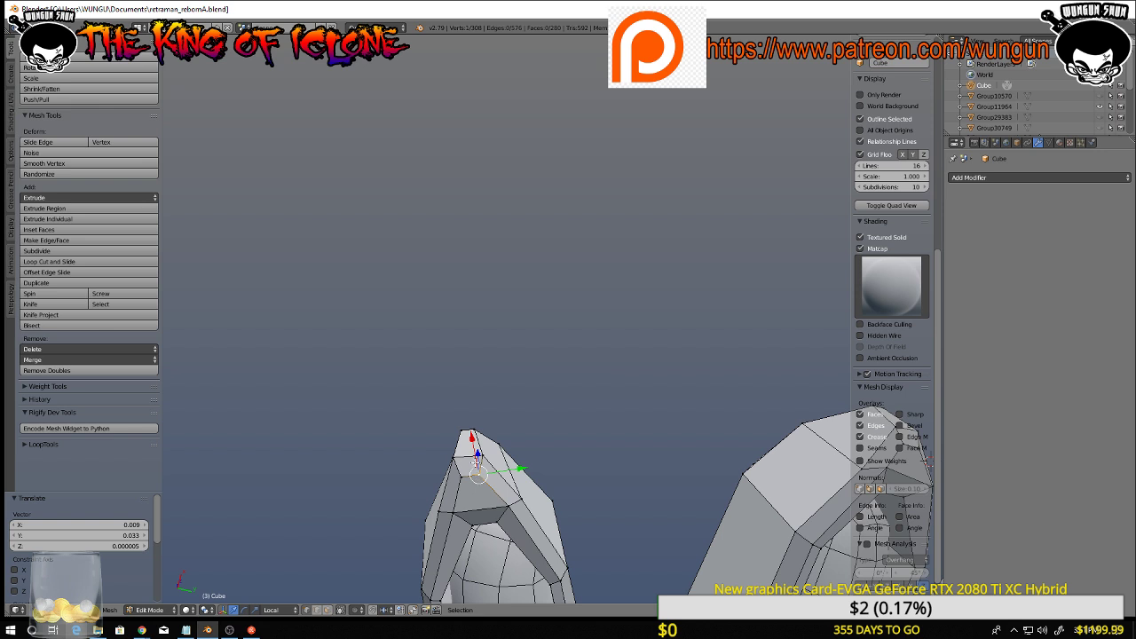
Refine the front point of the middle fingertip segment with free vertex moves of 0.057, -0.016, -0.016 and 0.016, -0.015, -0.001
middle_click_drag(476, 463, 478, 411)
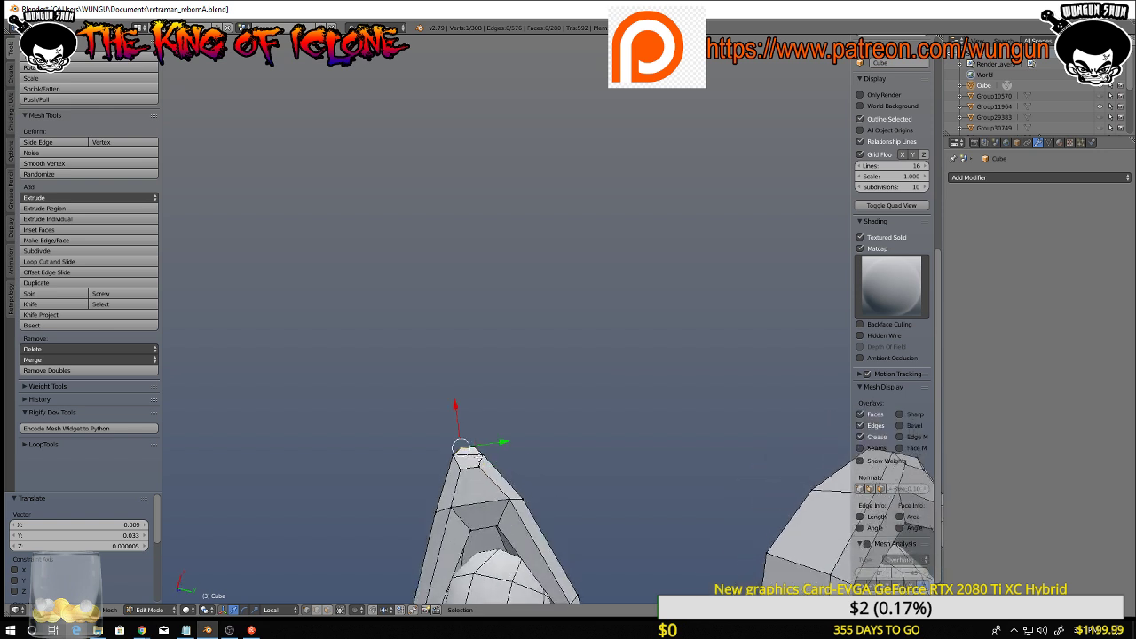
key("g")
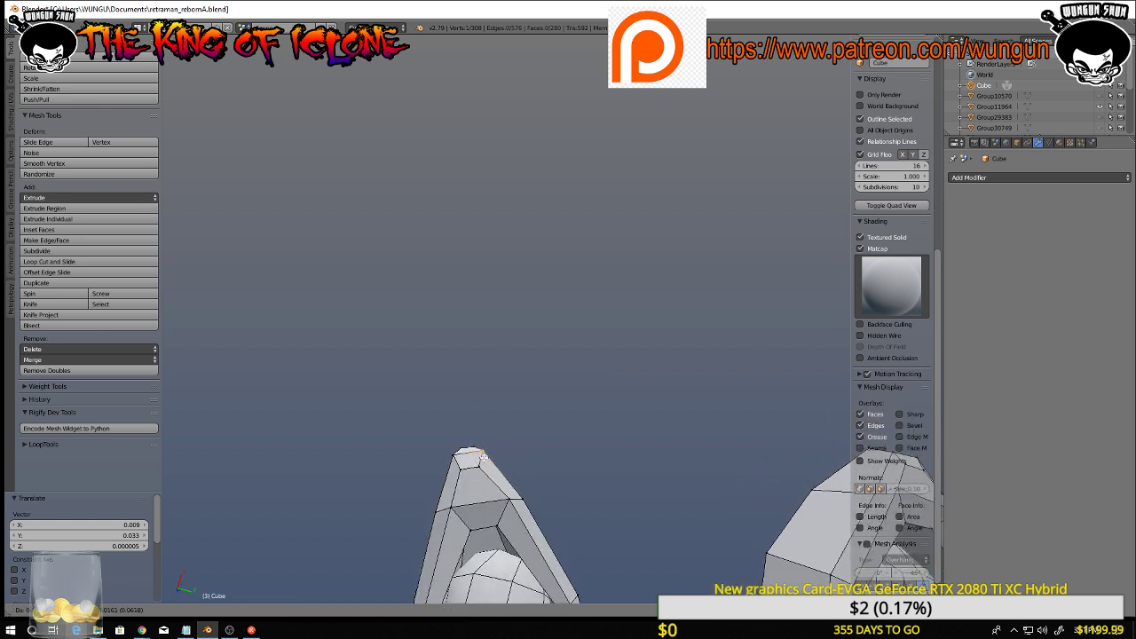
left_click(483, 457)
middle_click_drag(483, 457, 480, 449)
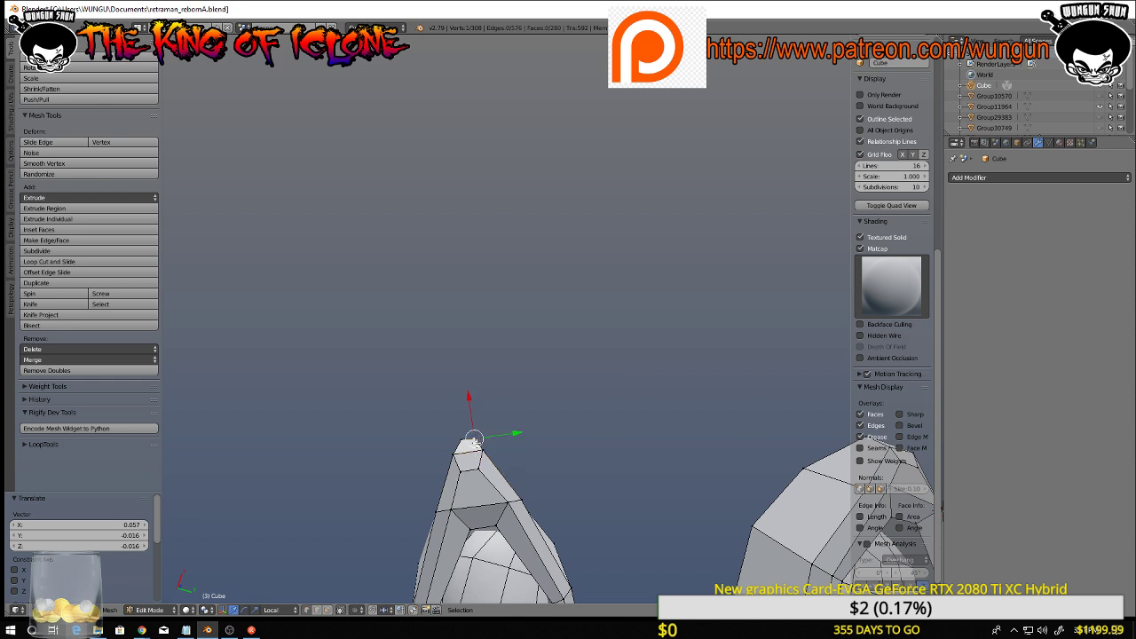
key("g")
left_click(481, 449)
Nudge one upper vertex where the middle fingertip segment starts tapering toward its point
middle_click_drag(481, 469, 437, 488)
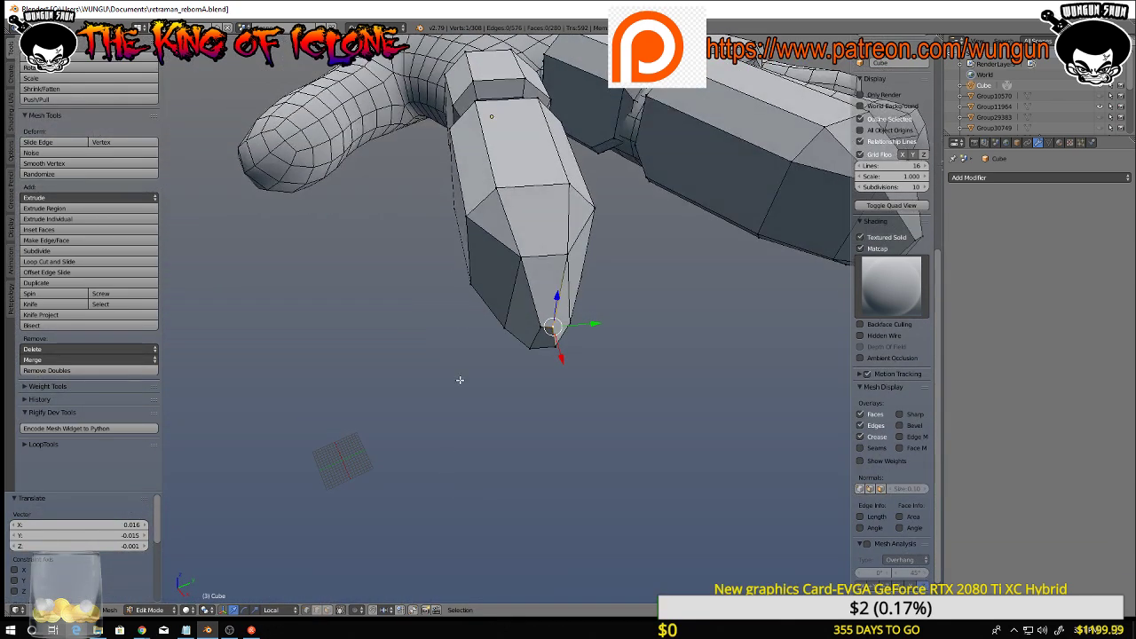
middle_click_drag(455, 339, 433, 347)
right_click(545, 266)
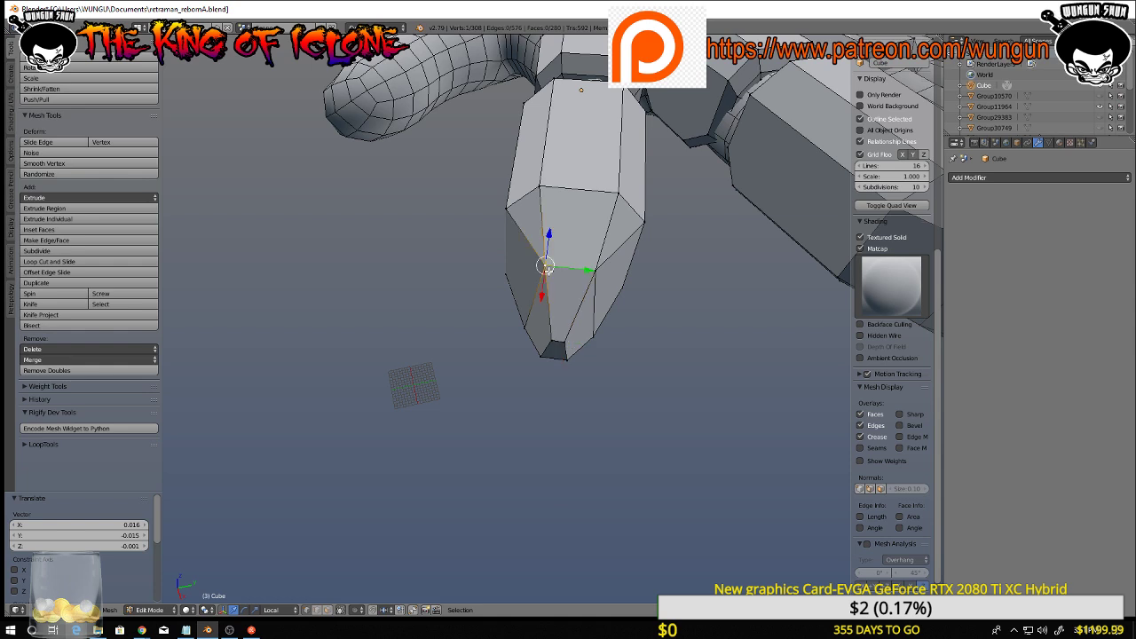
key("g")
left_click(544, 271)
Switch to Object Mode, apply smooth shading to the finger armor, and return to Edit Mode
middle_click_drag(544, 271, 588, 438)
scroll(682, 269, "down", 2)
key("Tab")
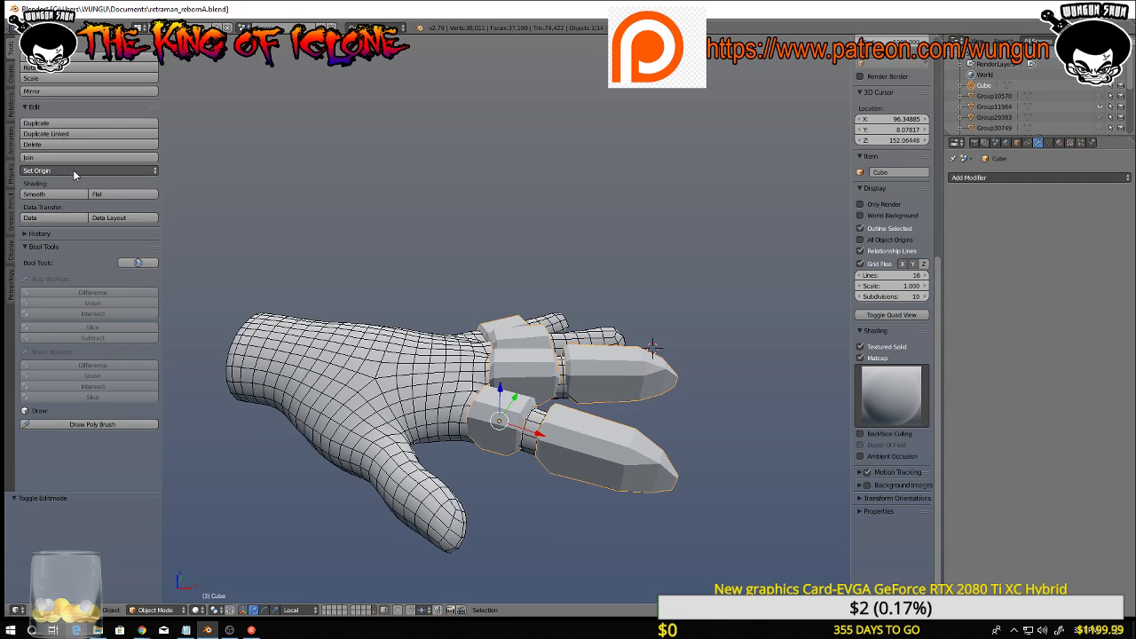
left_click(70, 193)
middle_click_drag(266, 337, 450, 404)
key("Tab")
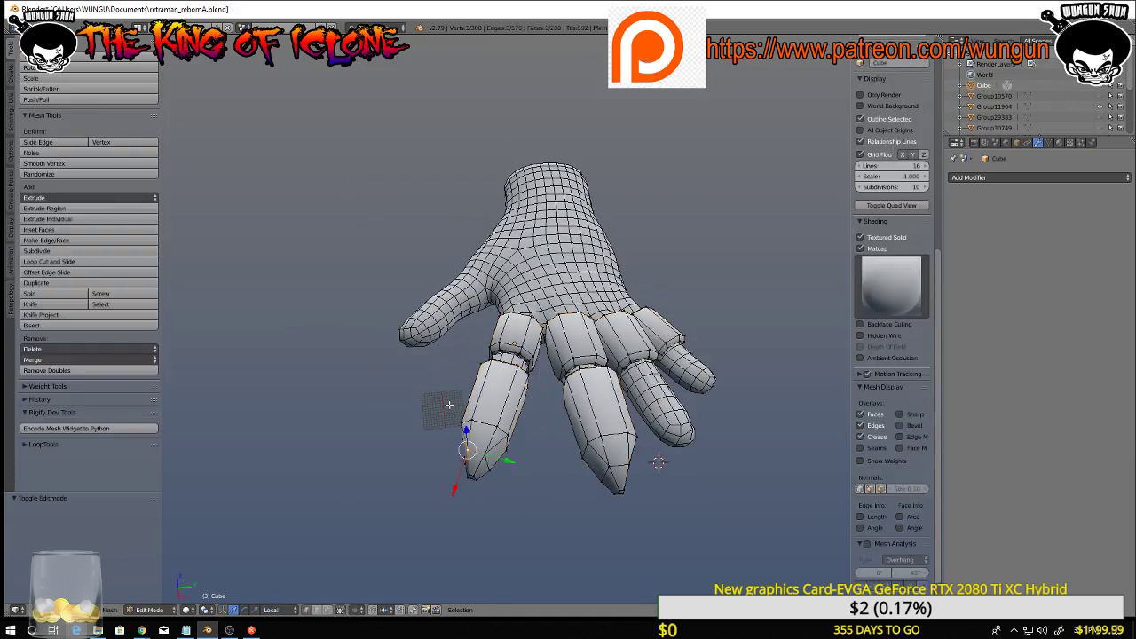
Raise the selected tip geometry of the middle fingertip segment by 0.093 along Z
scroll(609, 435, "down", 3)
scroll(608, 434, "up", 5)
middle_click_drag(608, 434, 482, 384)
scroll(495, 403, "up", 4)
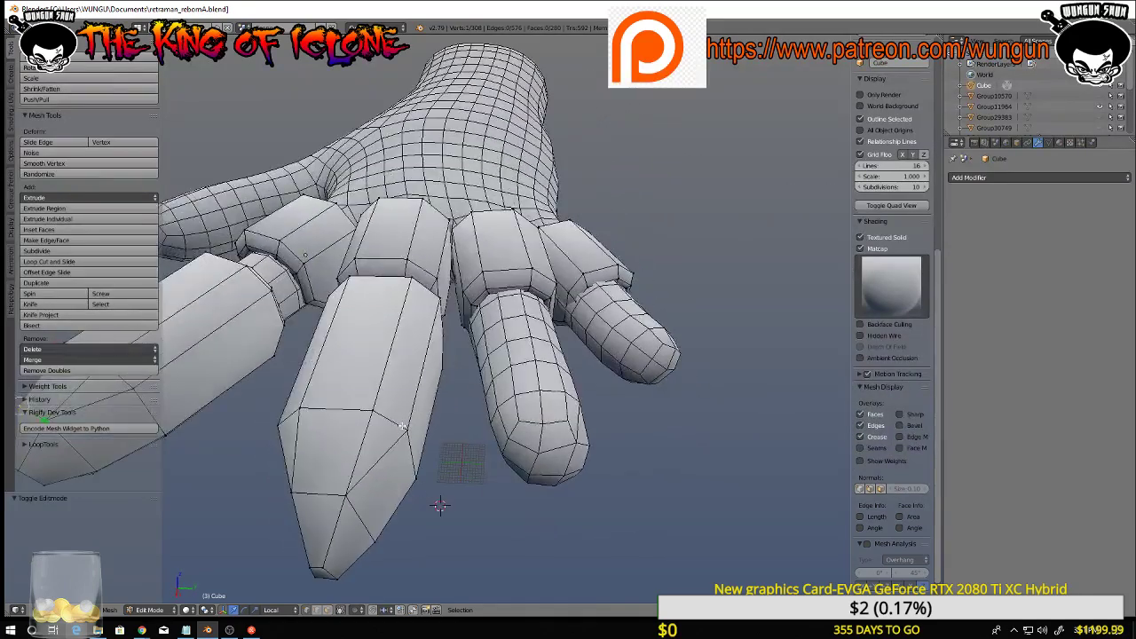
scroll(440, 505, "down", 6)
middle_click_drag(430, 479, 435, 348)
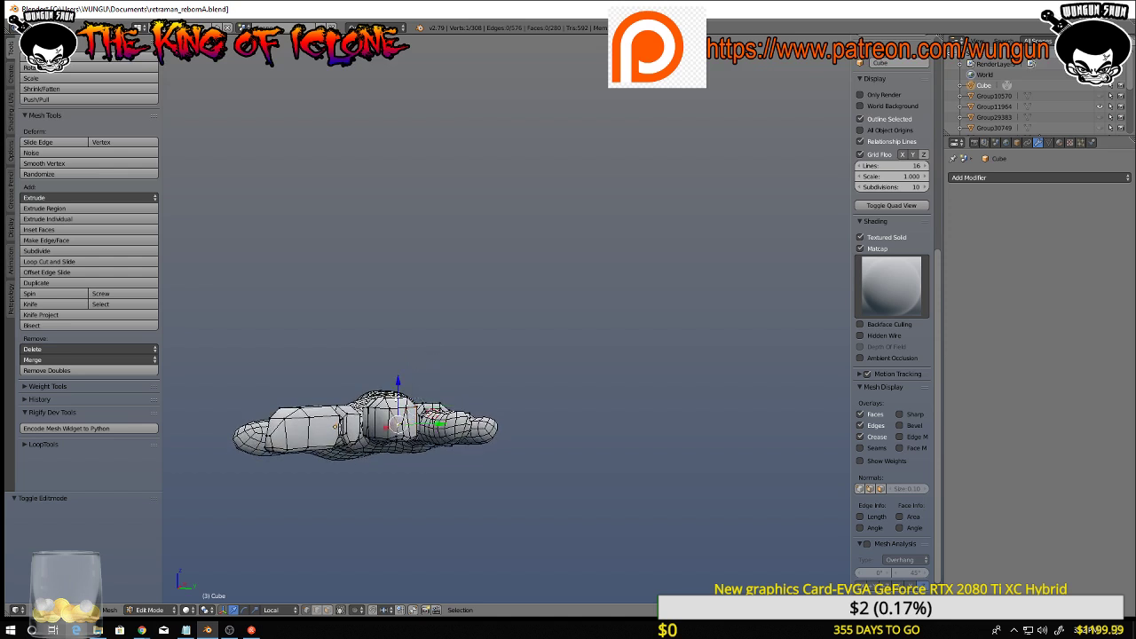
key("g")
key("z")
key("Return")
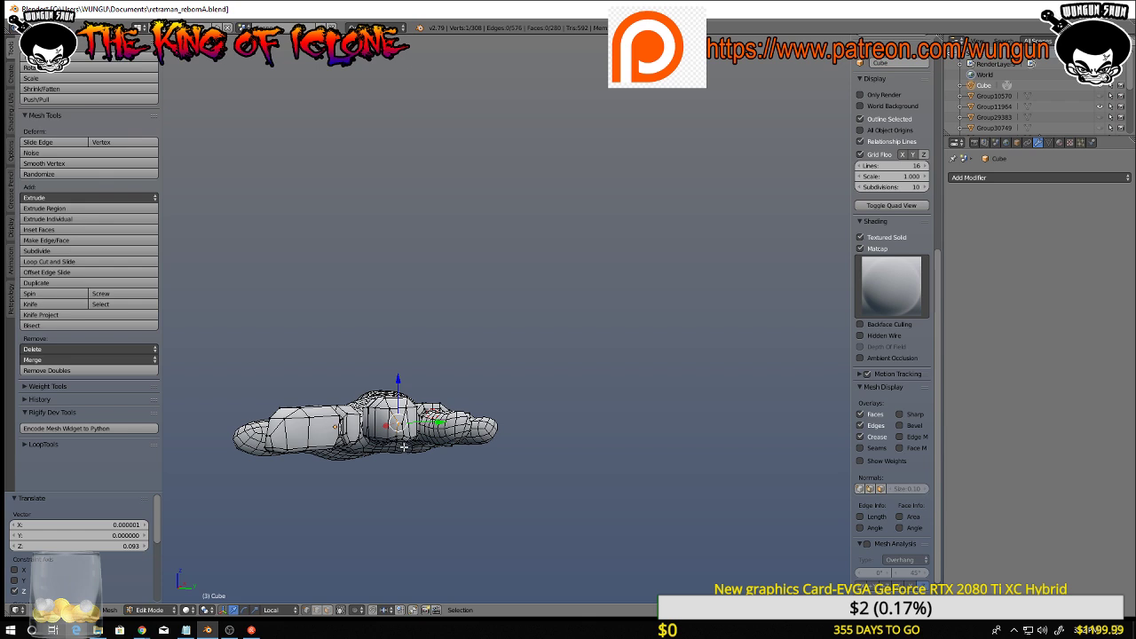
Examine the shape and fit of the index and middle fingertip segments on the hand from several angles
scroll(404, 447, "up", 2)
middle_click_drag(403, 447, 459, 466)
key("Tab")
key("Tab")
scroll(451, 473, "down", 3)
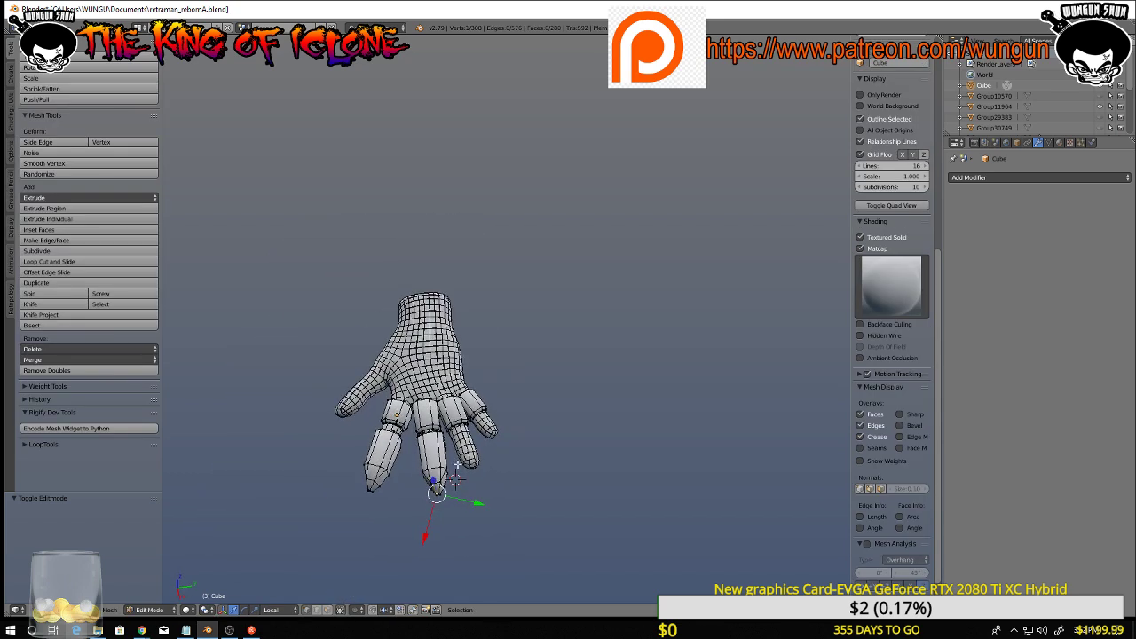
scroll(471, 454, "up", 5)
scroll(433, 522, "up", 2)
scroll(432, 522, "down", 4)
middle_click_drag(432, 522, 616, 355)
scroll(576, 365, "up", 2)
scroll(577, 365, "down", 4)
middle_click_drag(537, 414, 535, 494)
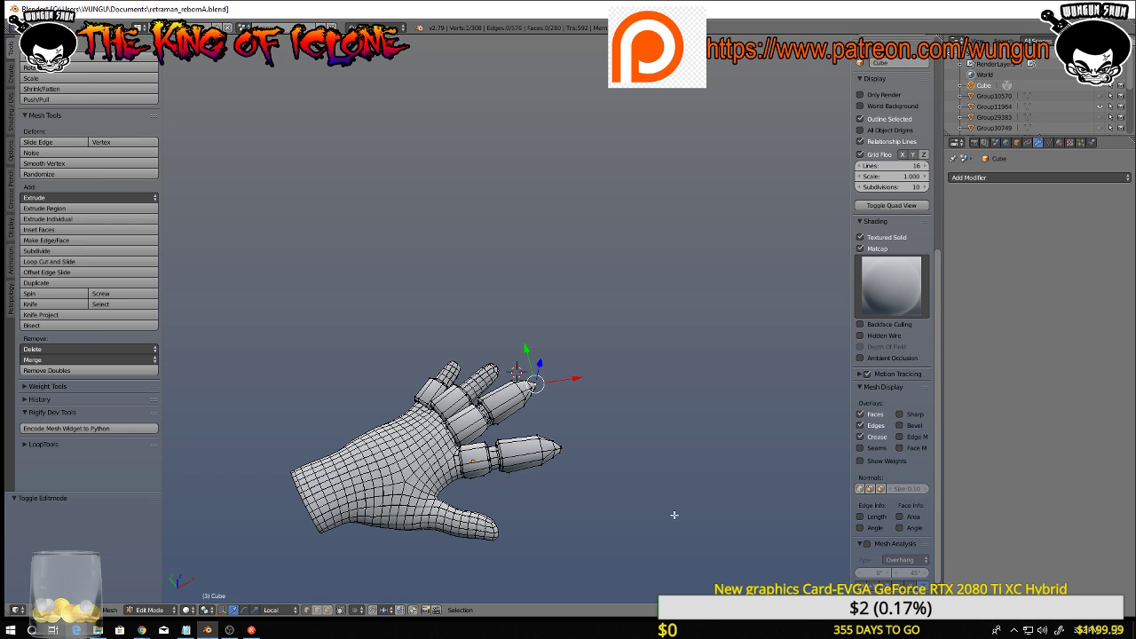
middle_click_drag(673, 515, 571, 469)
middle_click_drag(665, 387, 493, 448)
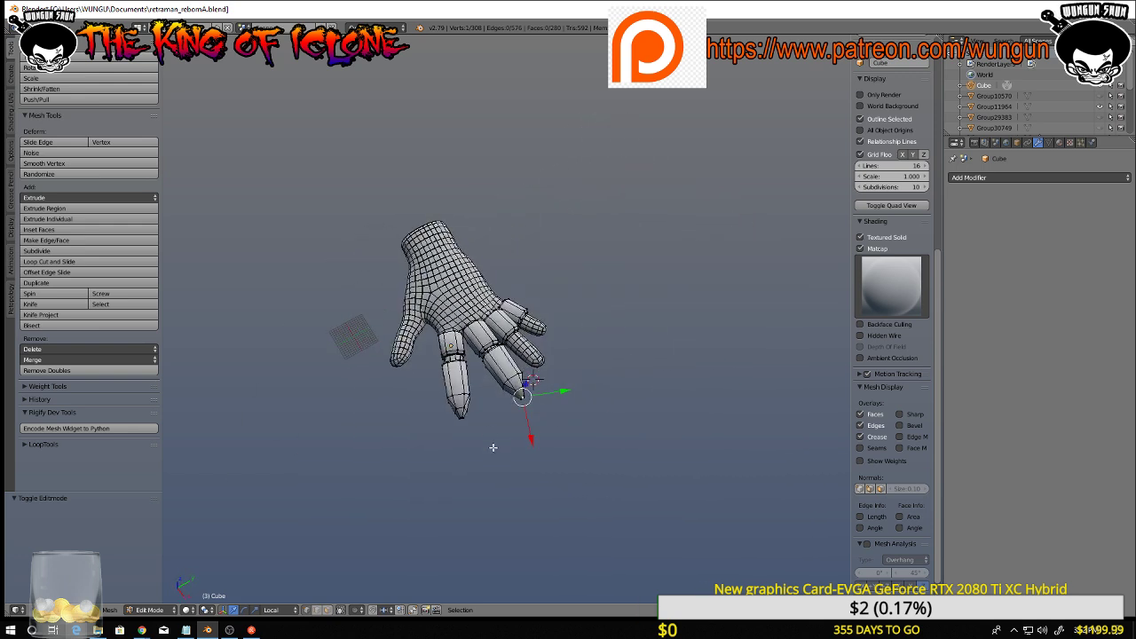
Select the whole middle fingertip segment and place a duplicate over the ring finger, offset by 0.039, 3.473, -0.232
scroll(493, 447, "up", 5)
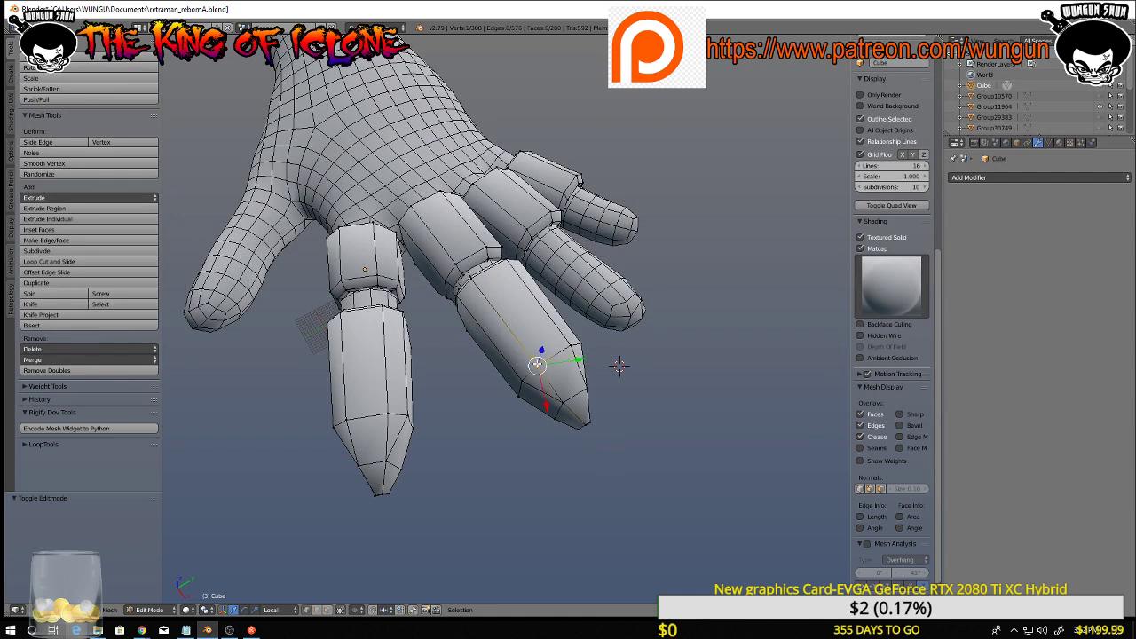
key("l")
middle_click_drag(565, 356, 512, 378)
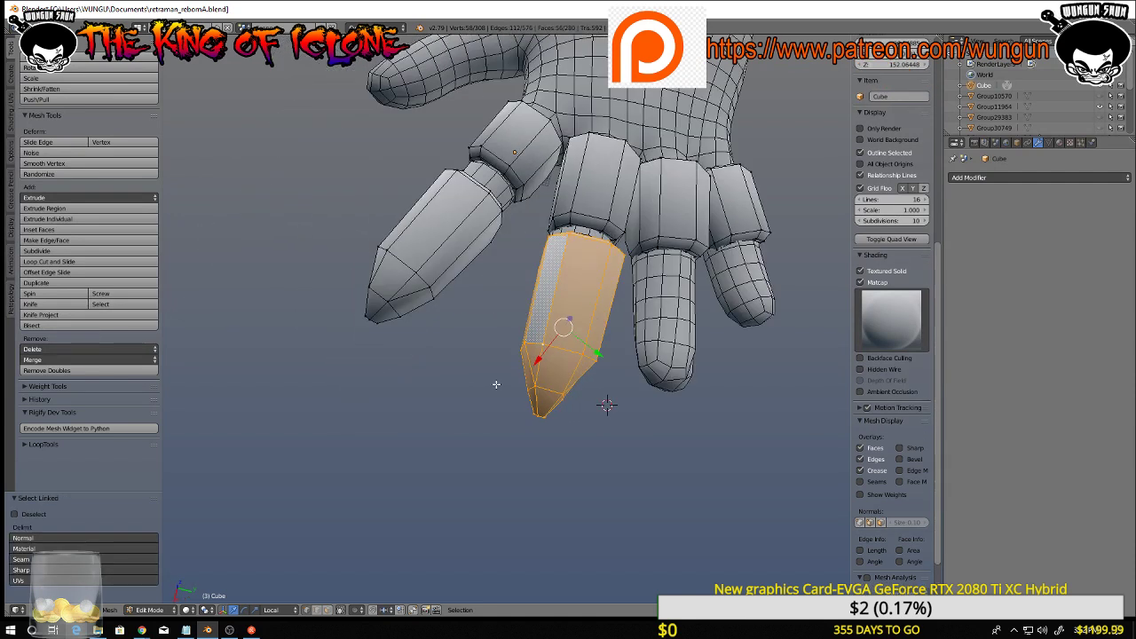
middle_click_drag(623, 389, 505, 386)
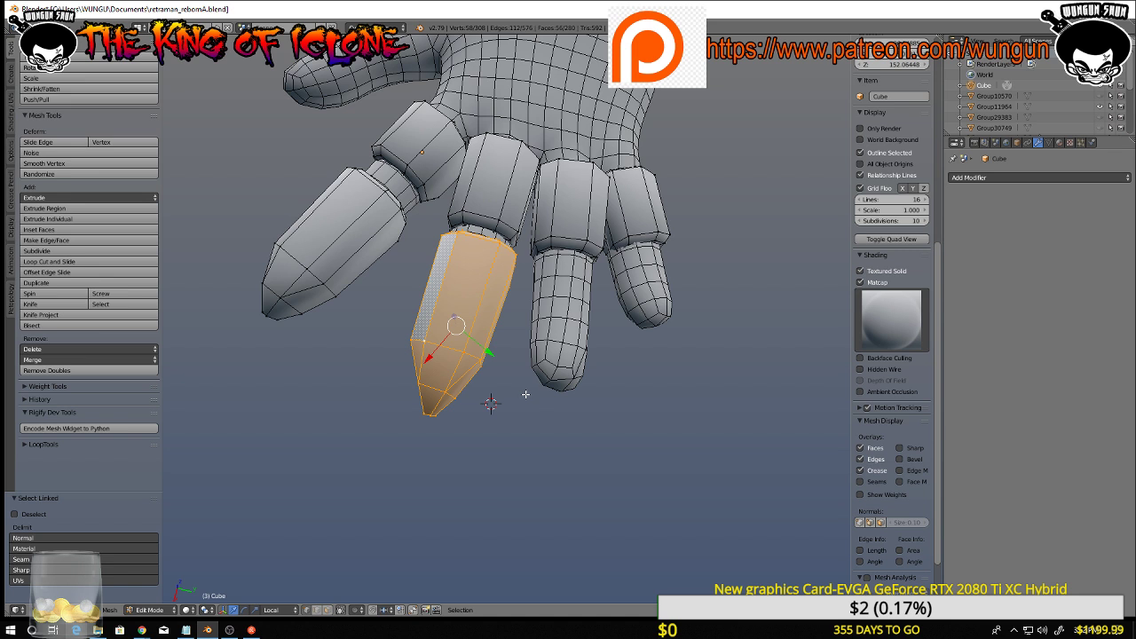
key("shift+d")
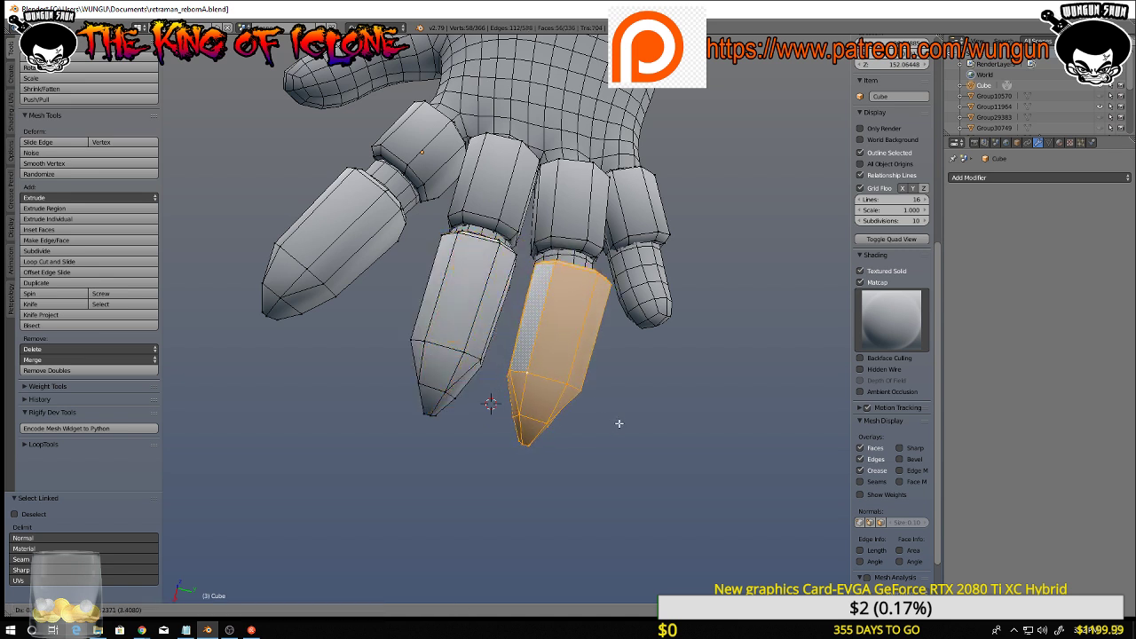
left_click(619, 423)
Rotate the ring fingertip copy 9.77° about Z and move it by -0.275, 0.152, -0.164 to align with the finger
middle_click_drag(619, 423, 636, 301)
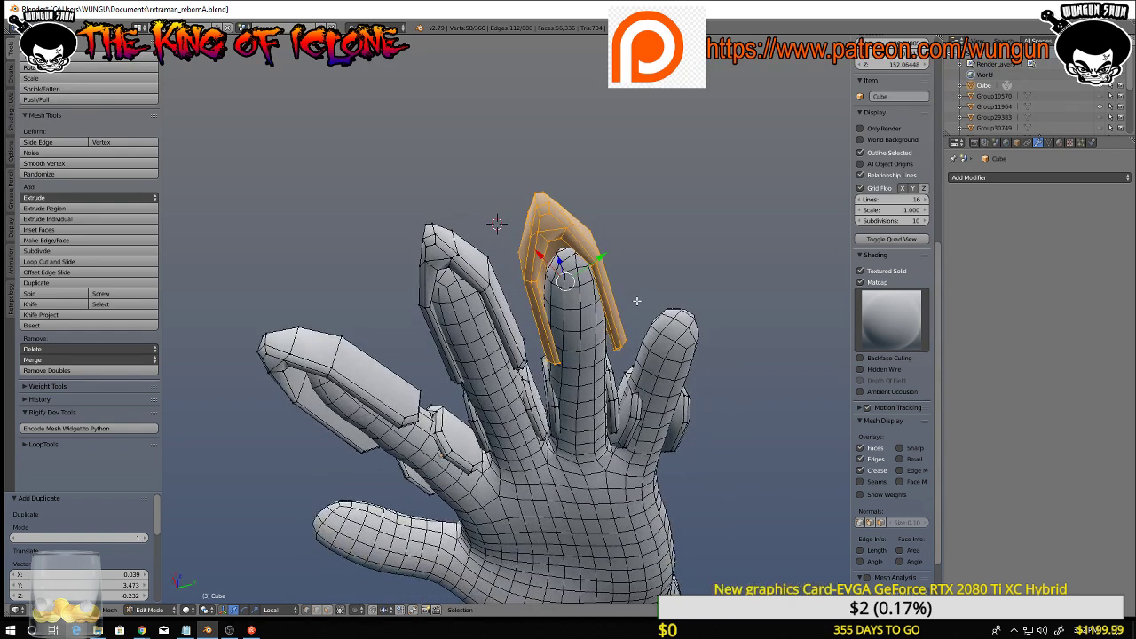
key("r")
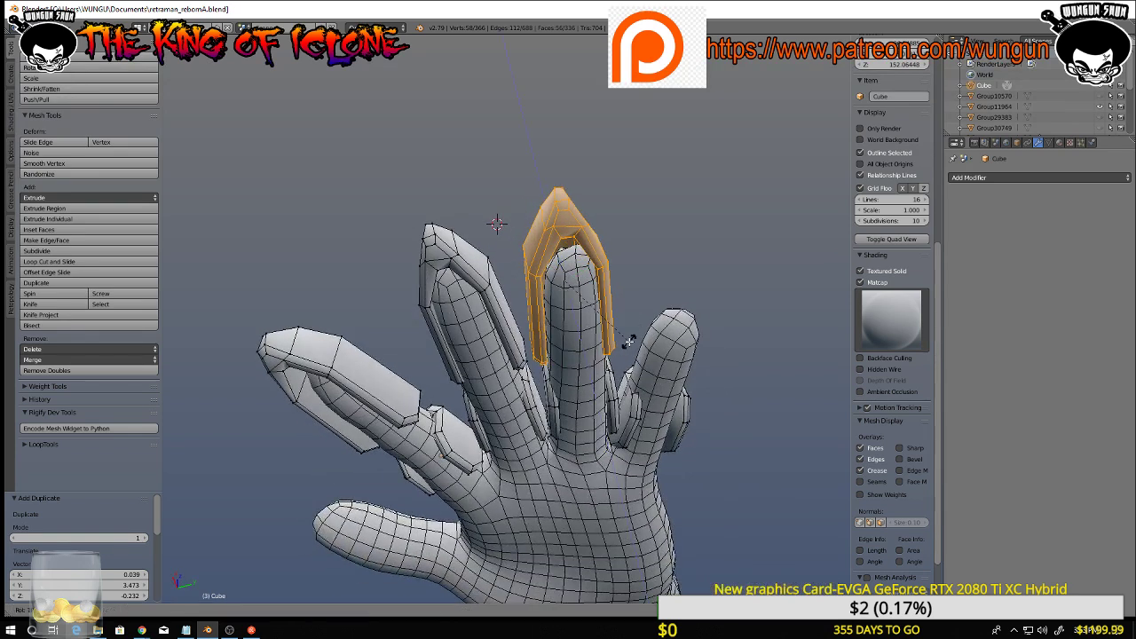
left_click(629, 341)
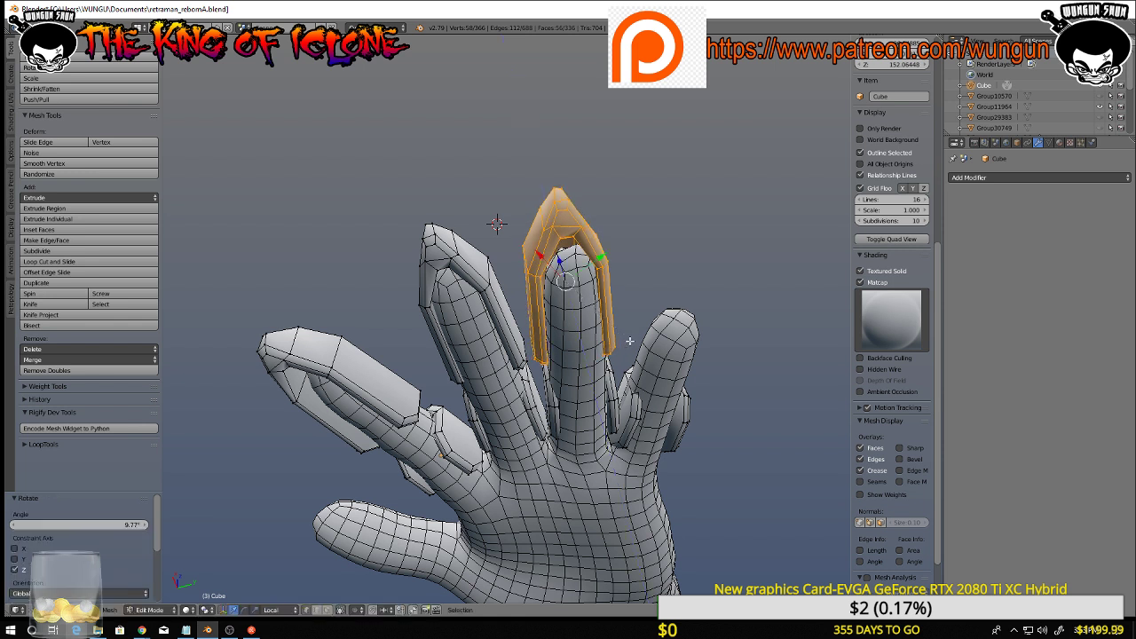
left_click_drag(571, 291, 578, 300)
left_click(578, 300)
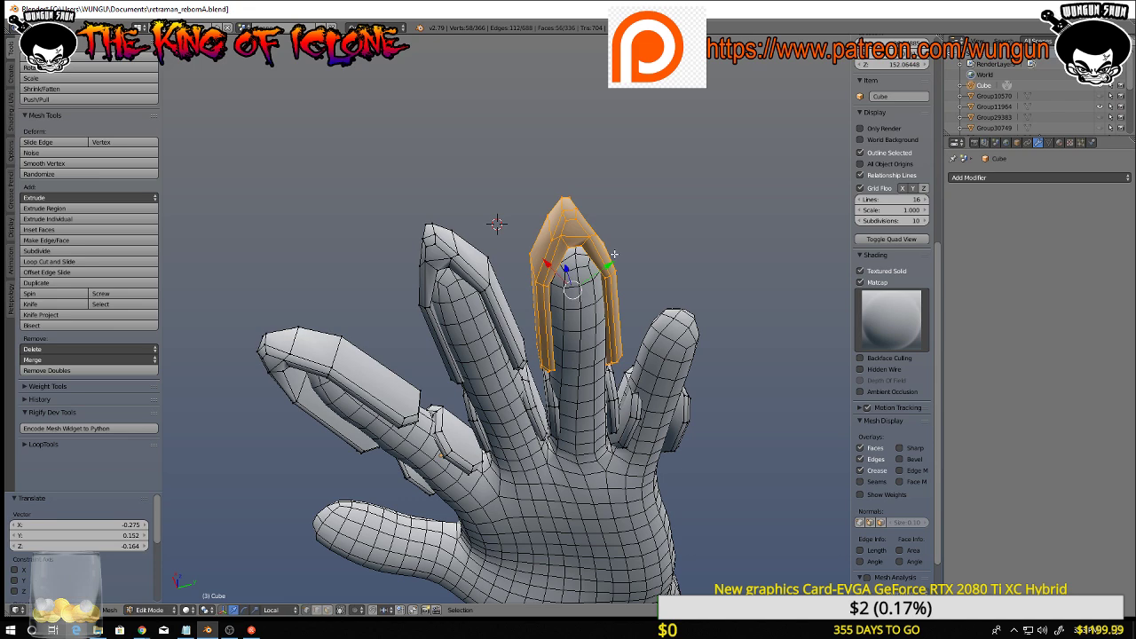
Duplicate the ring fingertip segment and place the copy over the little finger, offset by -0.217, 3.515, 0.156
middle_click_drag(578, 300, 515, 401)
scroll(499, 454, "up", 4)
middle_click_drag(499, 455, 575, 436)
scroll(513, 394, "down", 4)
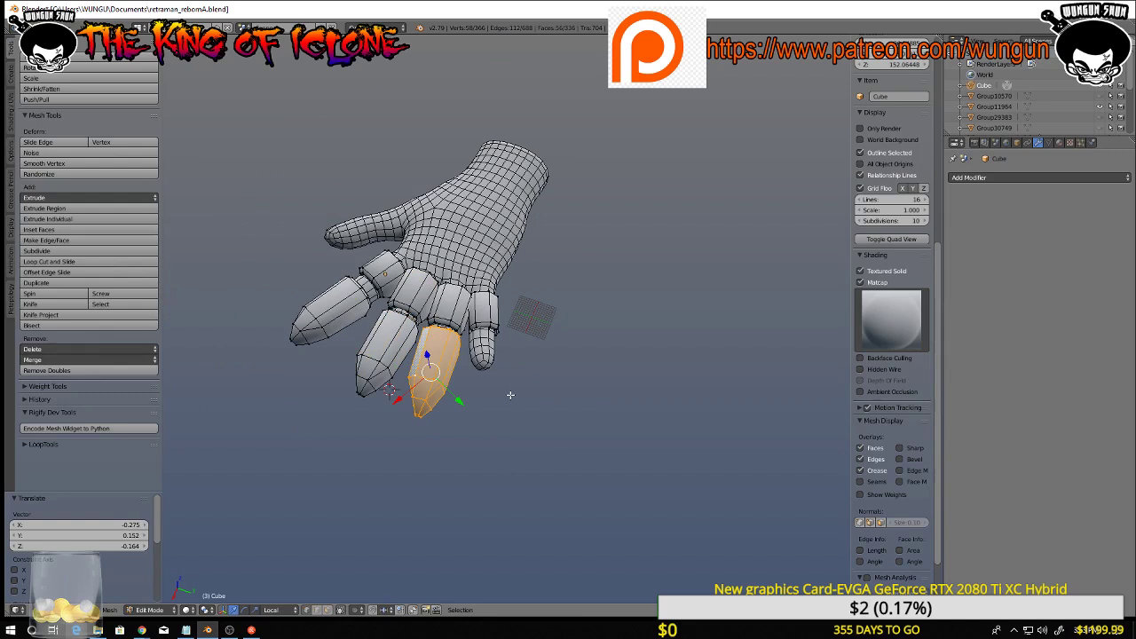
middle_click_drag(514, 394, 542, 383)
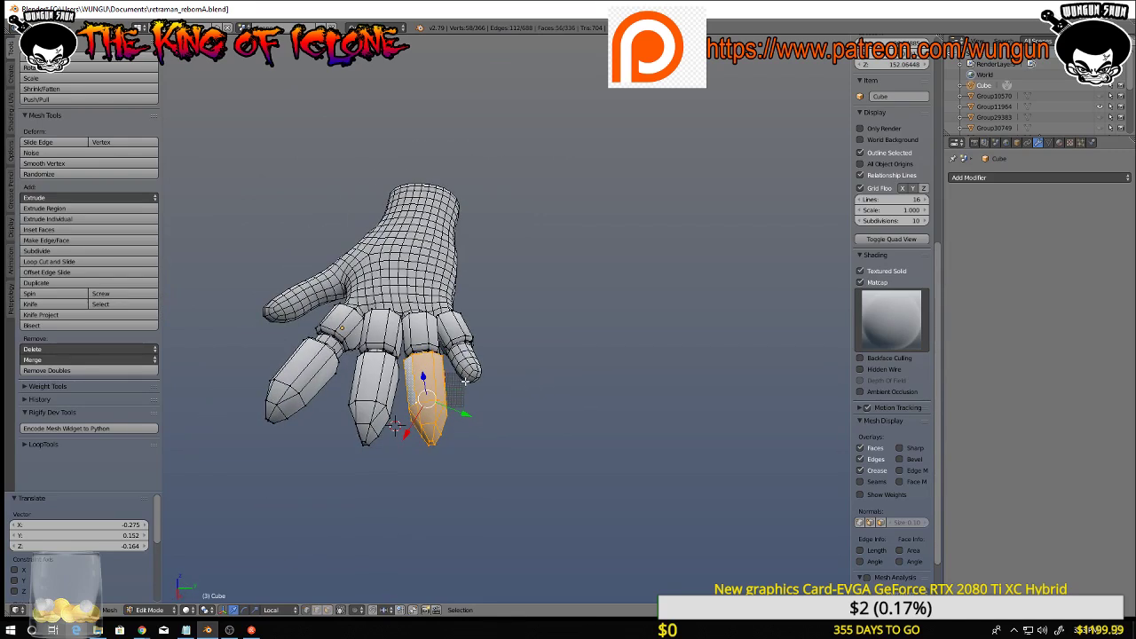
key("shift+d")
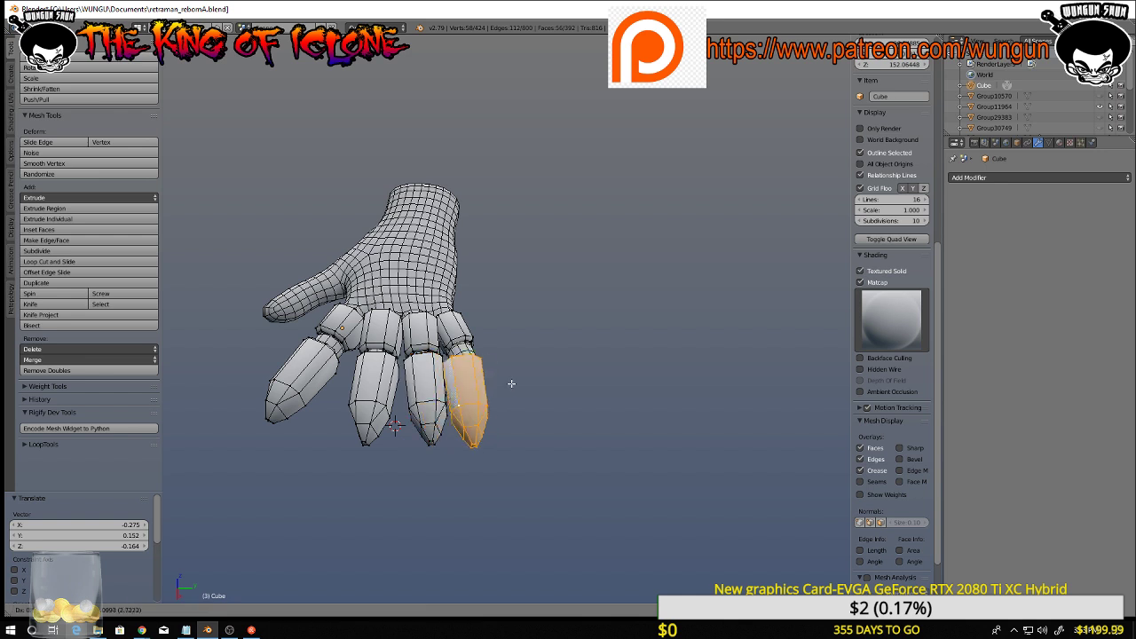
left_click(521, 382)
Rotate the little fingertip copy 9.71° about Z and scale it uniformly by 0.803
middle_click_drag(521, 382, 499, 401)
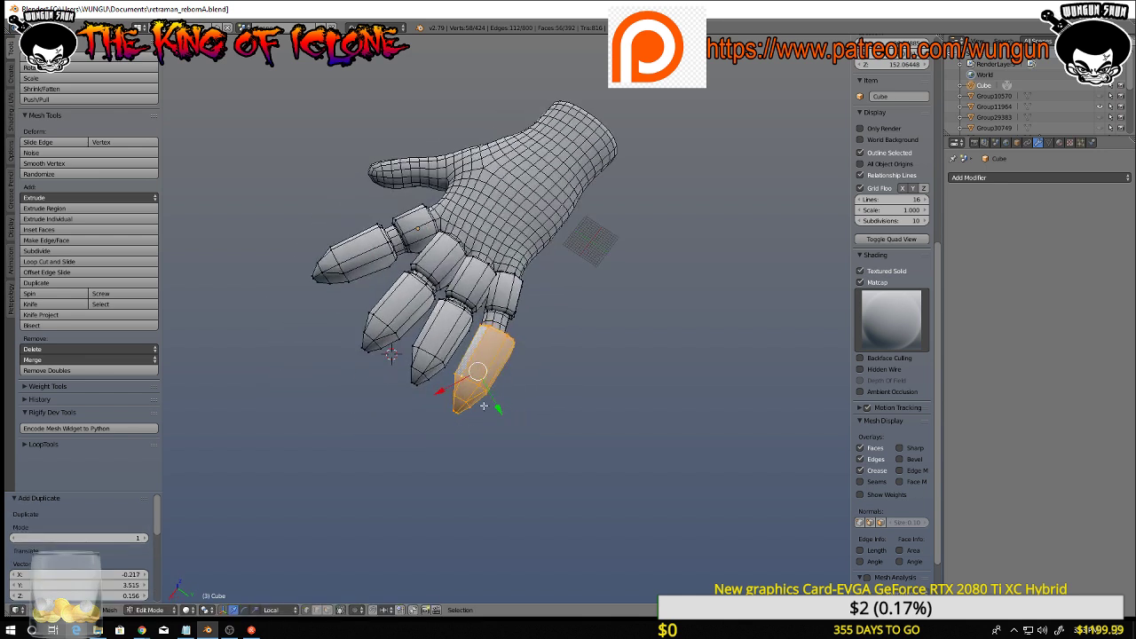
scroll(496, 396, "up", 3)
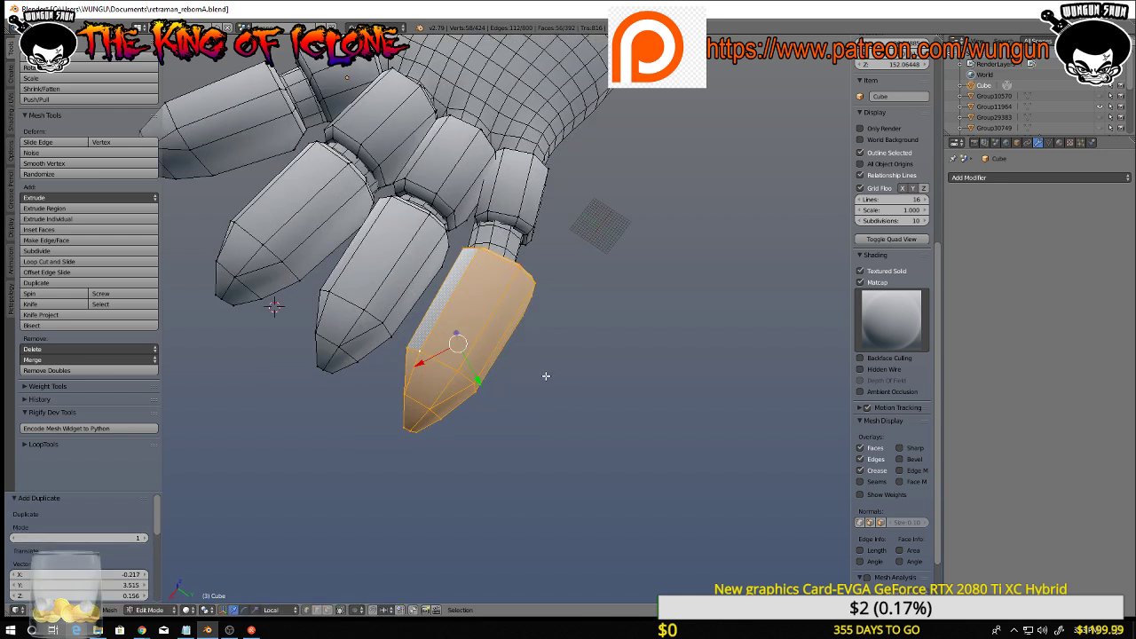
key("s")
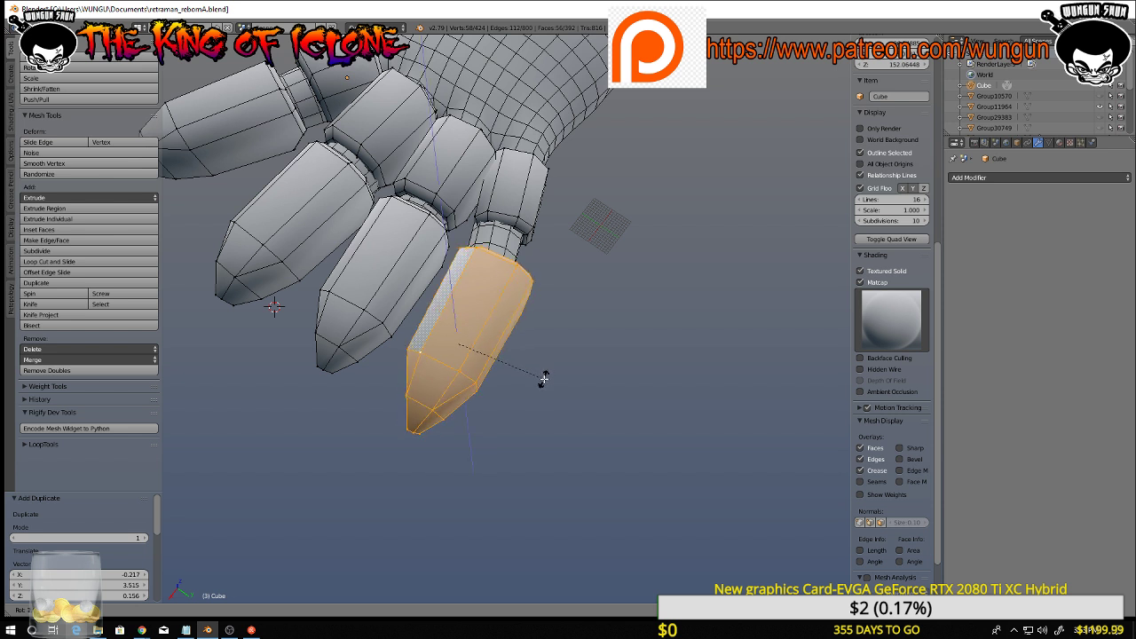
key("z")
left_click(552, 360)
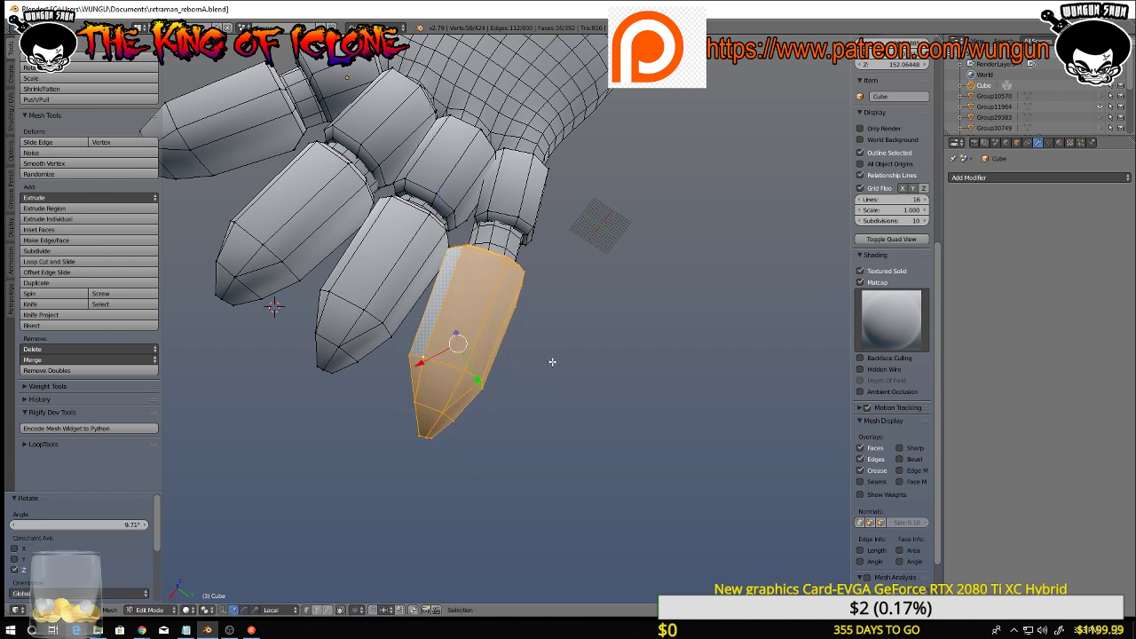
key("s")
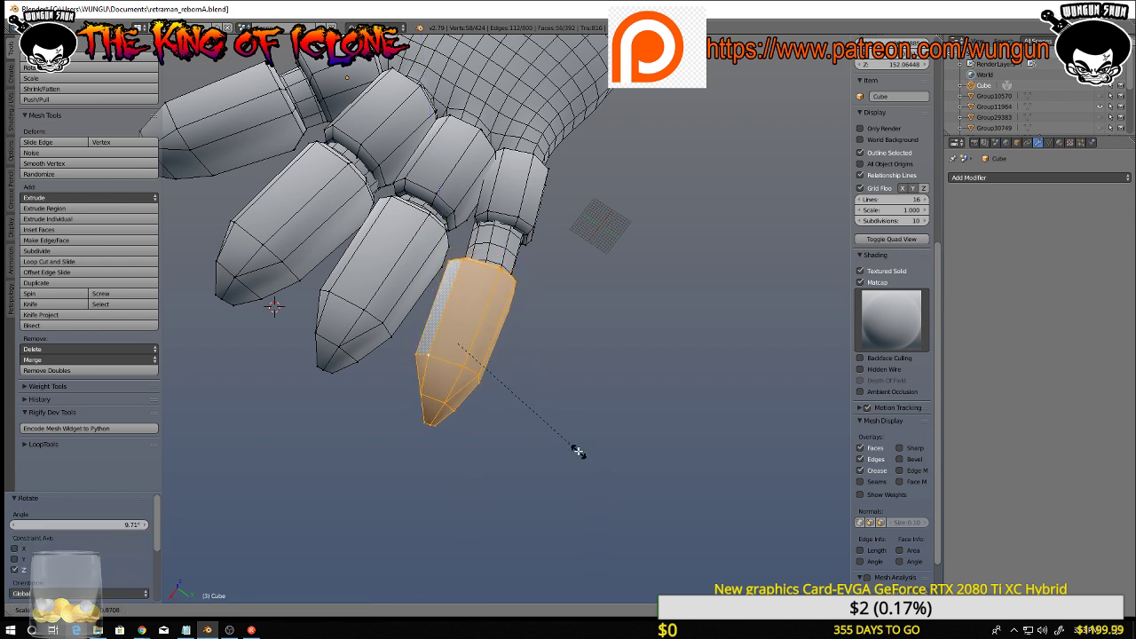
left_click(573, 439)
Fit the little fingertip segment over its finger by moving it -1.584, 0.019, -0.438, plus a further -0.387, -0.631, -0.375
middle_click_drag(572, 440, 457, 243)
key("g")
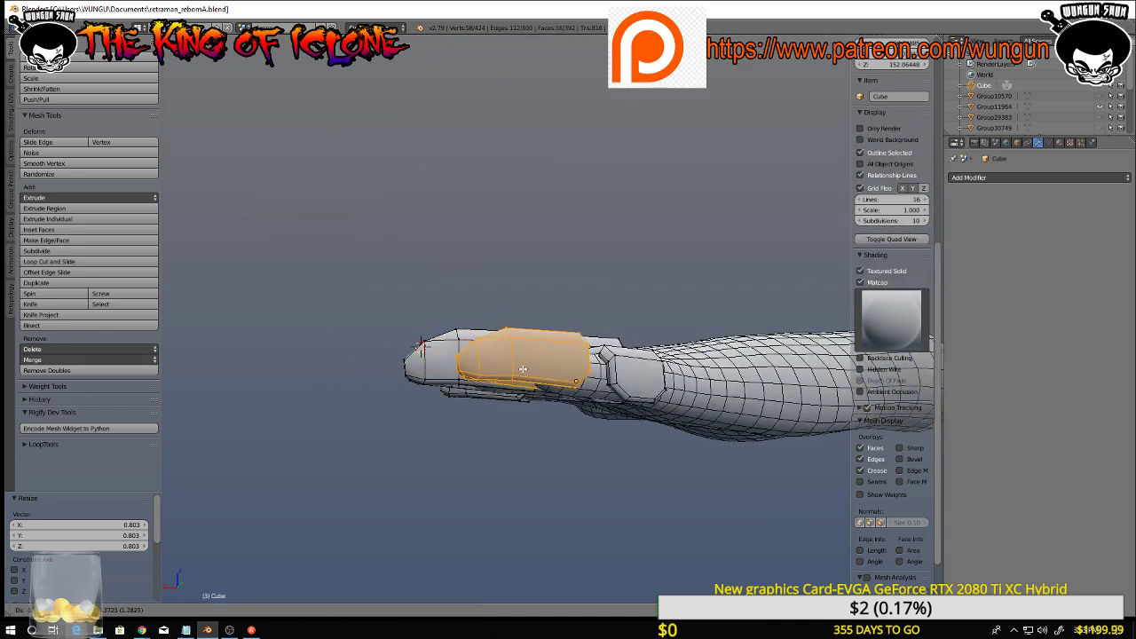
left_click(533, 371)
middle_click_drag(532, 370, 606, 334)
key("g")
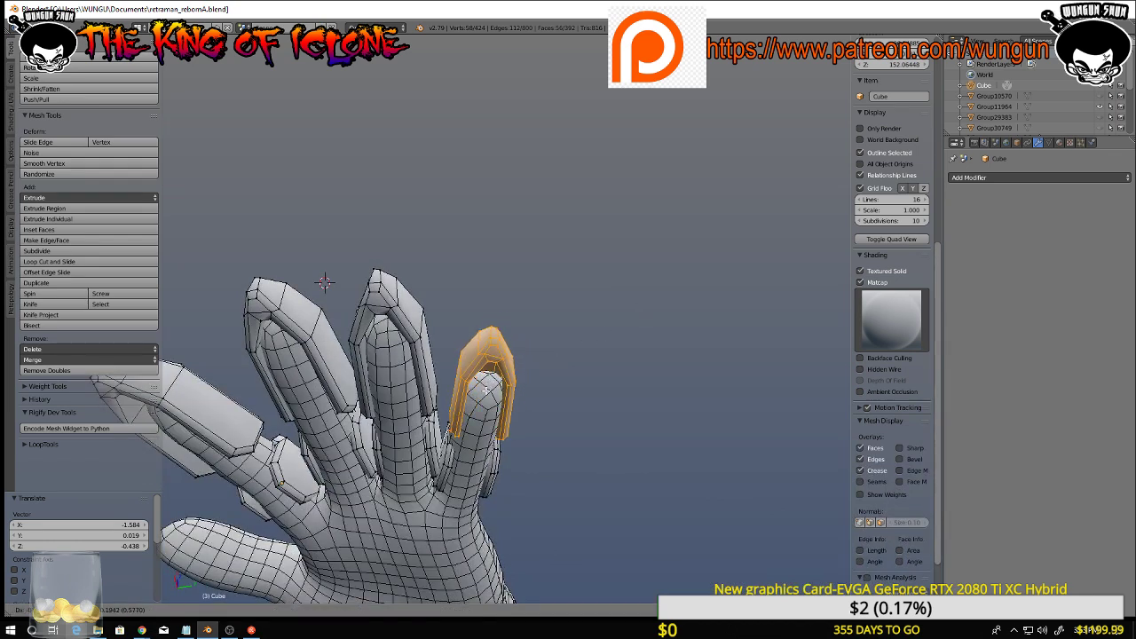
left_click(485, 397)
Select the whole ring fingertip segment and scale it uniformly by 0.882
middle_click_drag(486, 397, 440, 497)
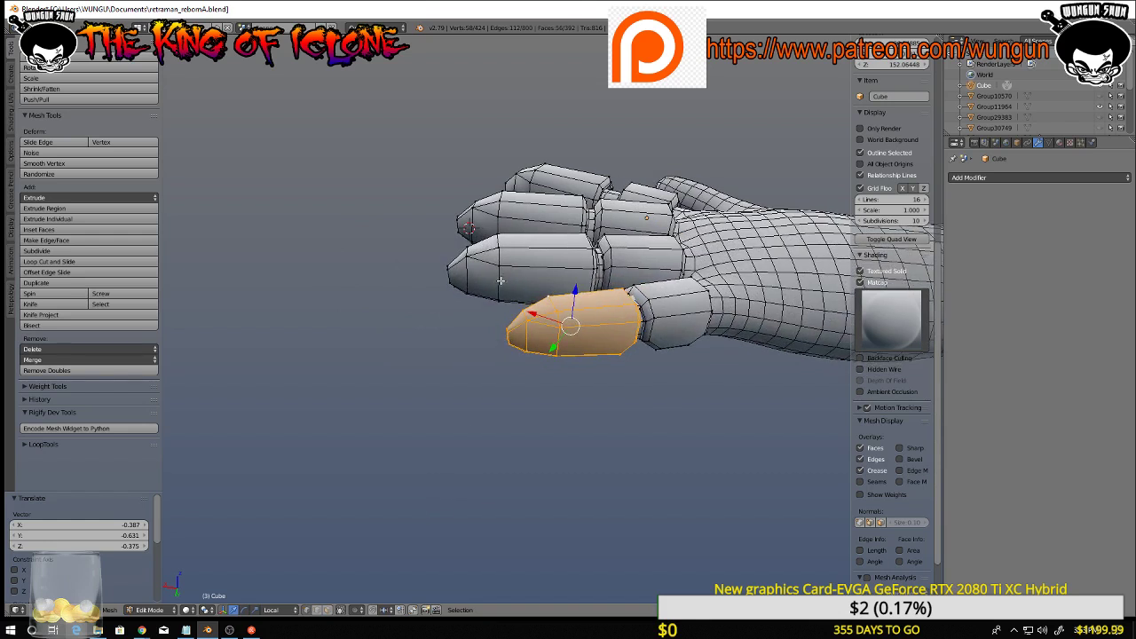
right_click(520, 259)
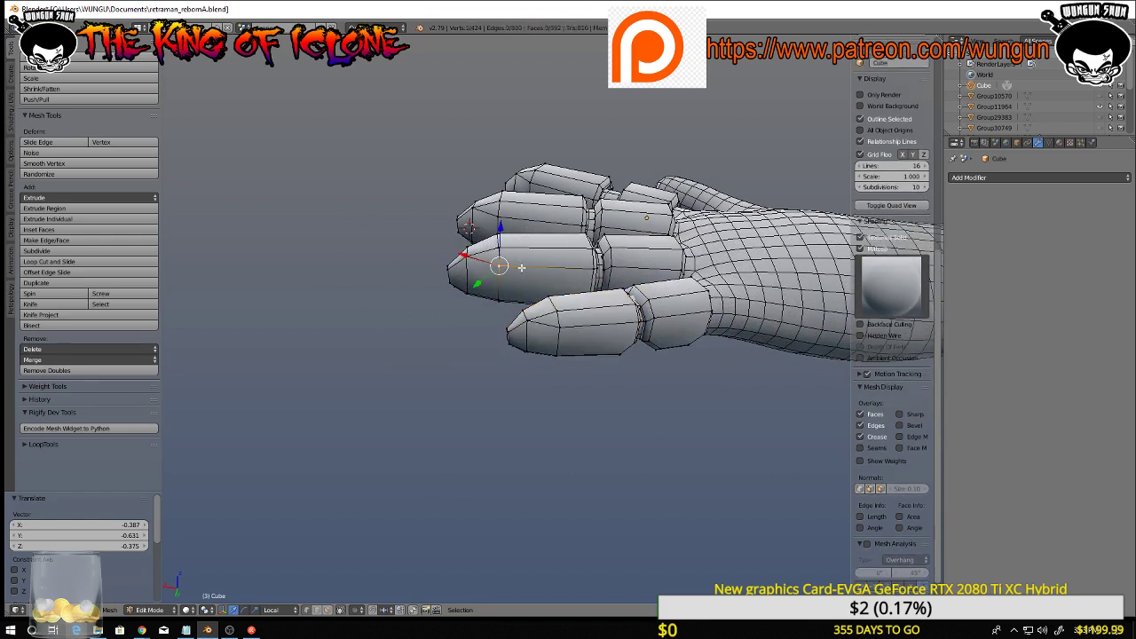
key("l")
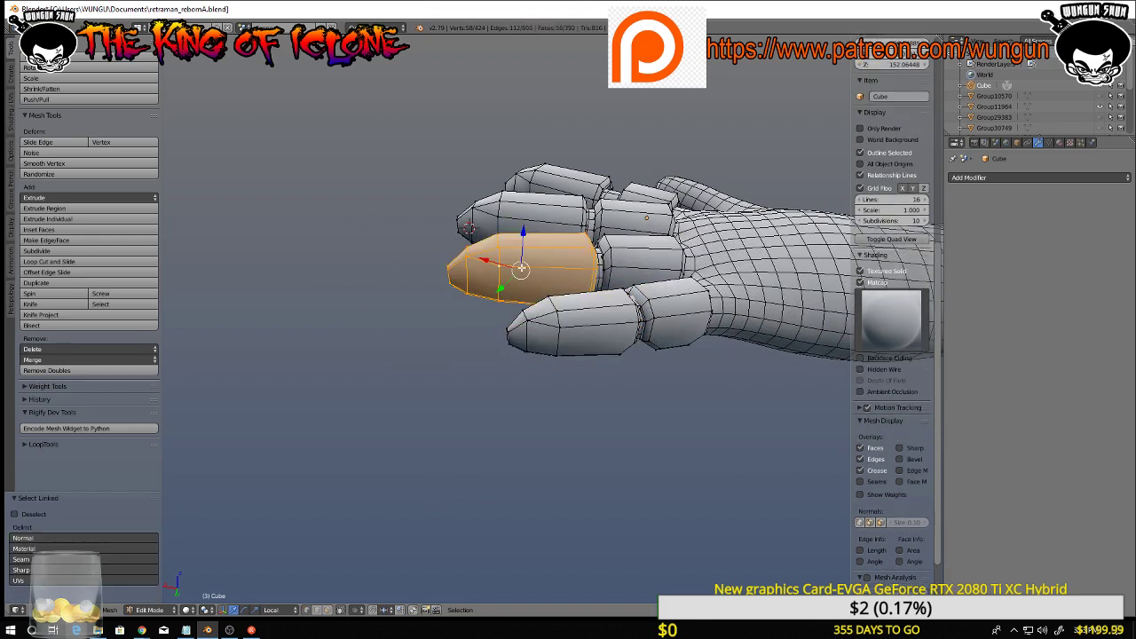
key("s")
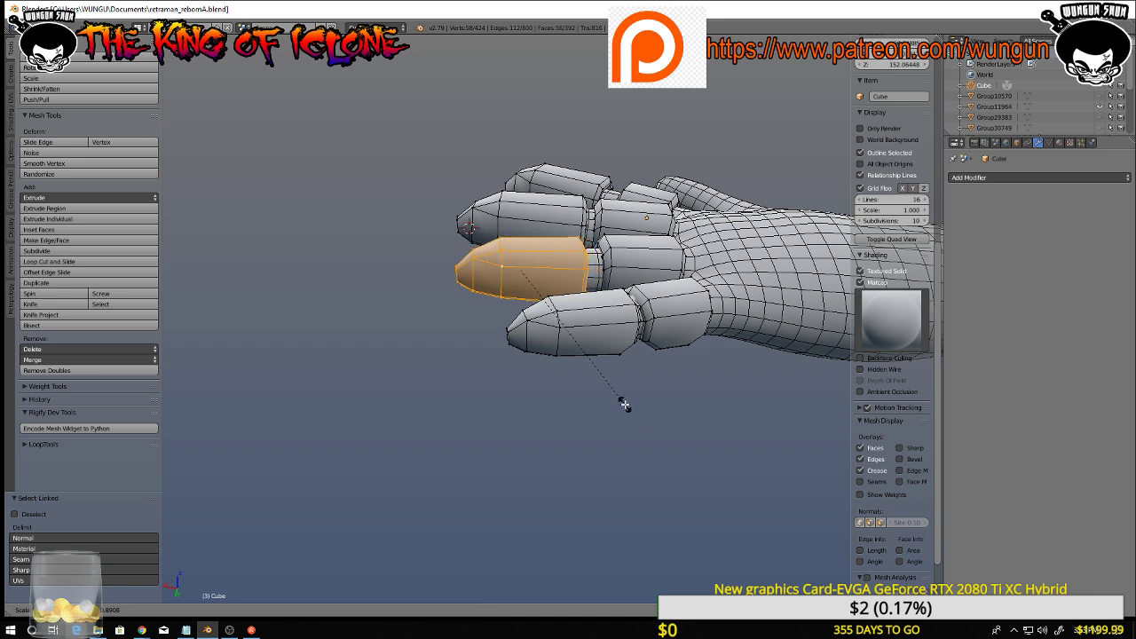
left_click(624, 403)
Scale the ring finger's whole base segment uniformly by 0.918 and shift it -0.070 along Y
right_click(634, 282)
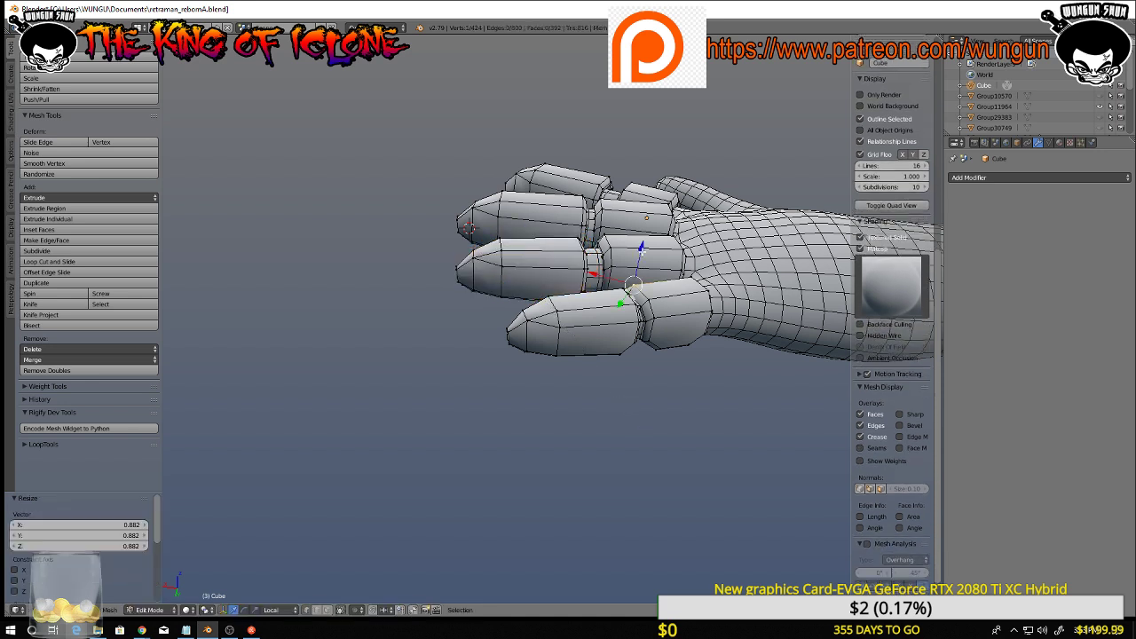
mouse_move(633, 282)
middle_mouse_down()
mouse_move(621, 302)
mouse_move(627, 277)
middle_mouse_up()
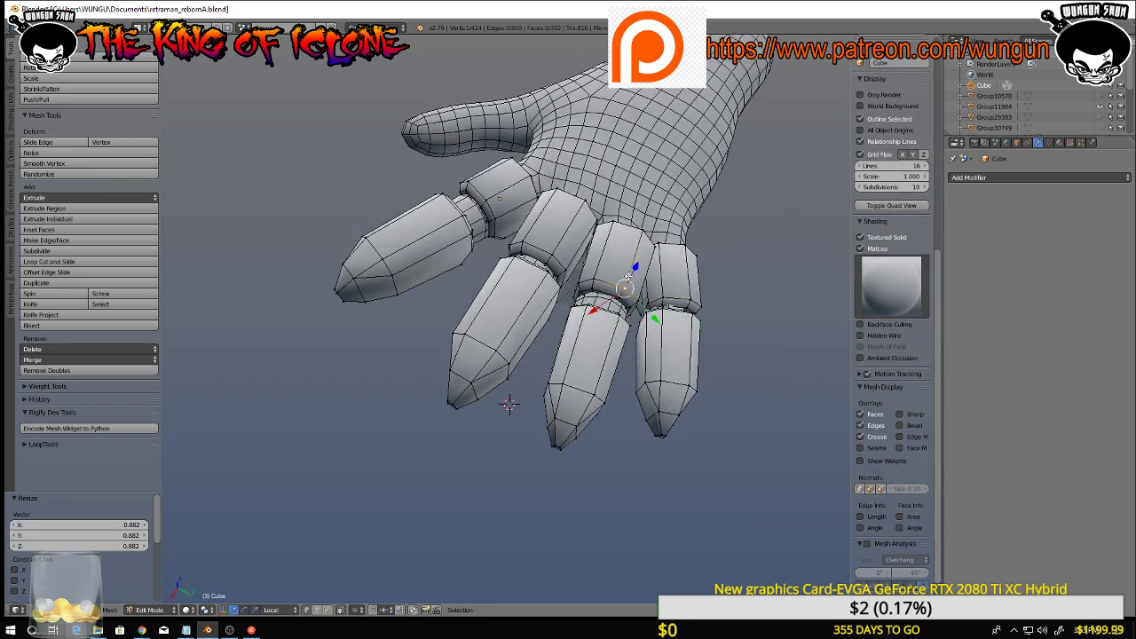
key("l")
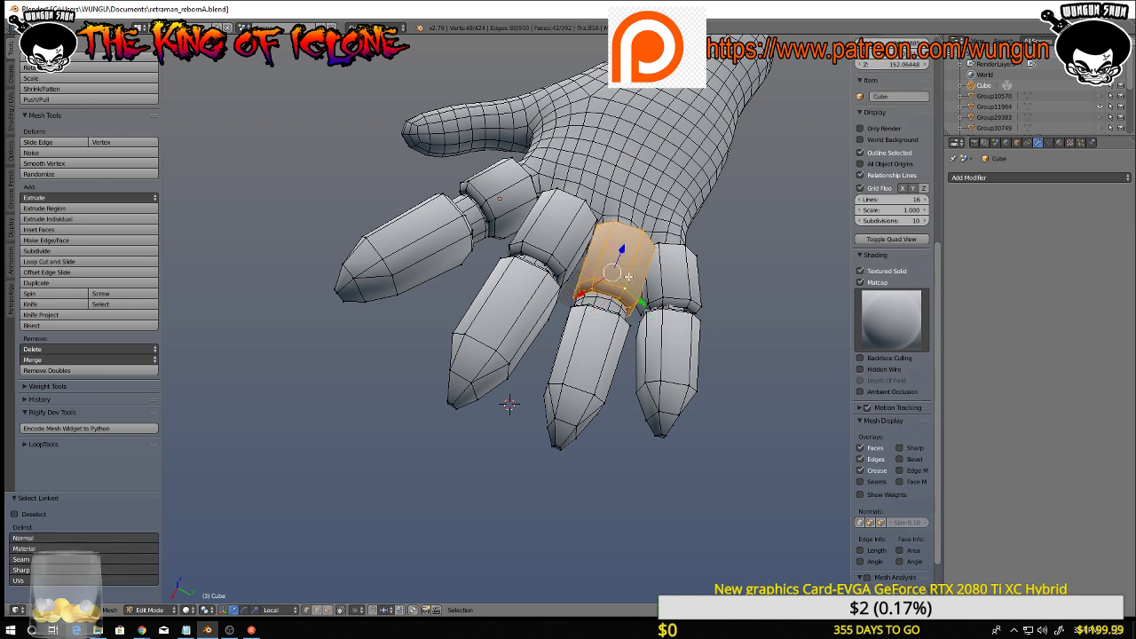
key("s")
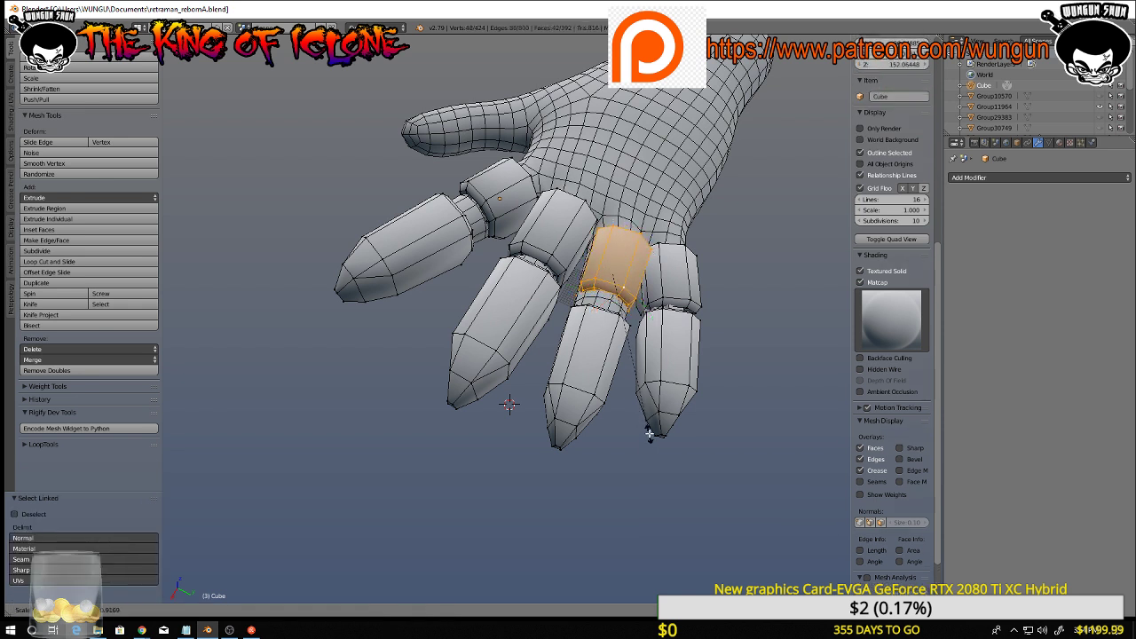
left_click(648, 434)
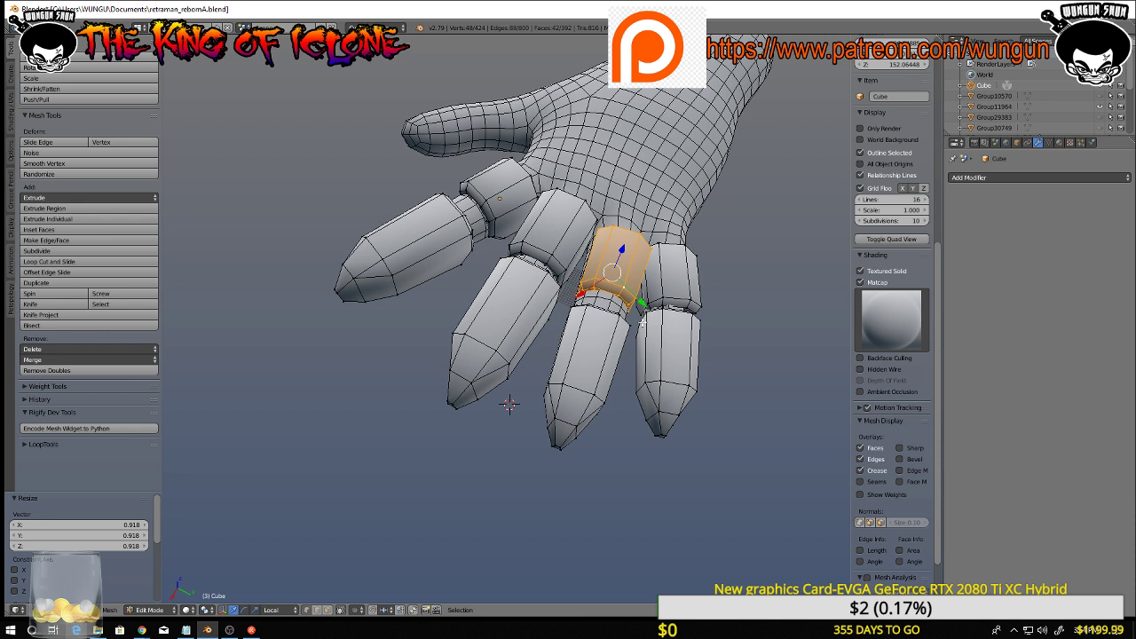
key("g")
key("y")
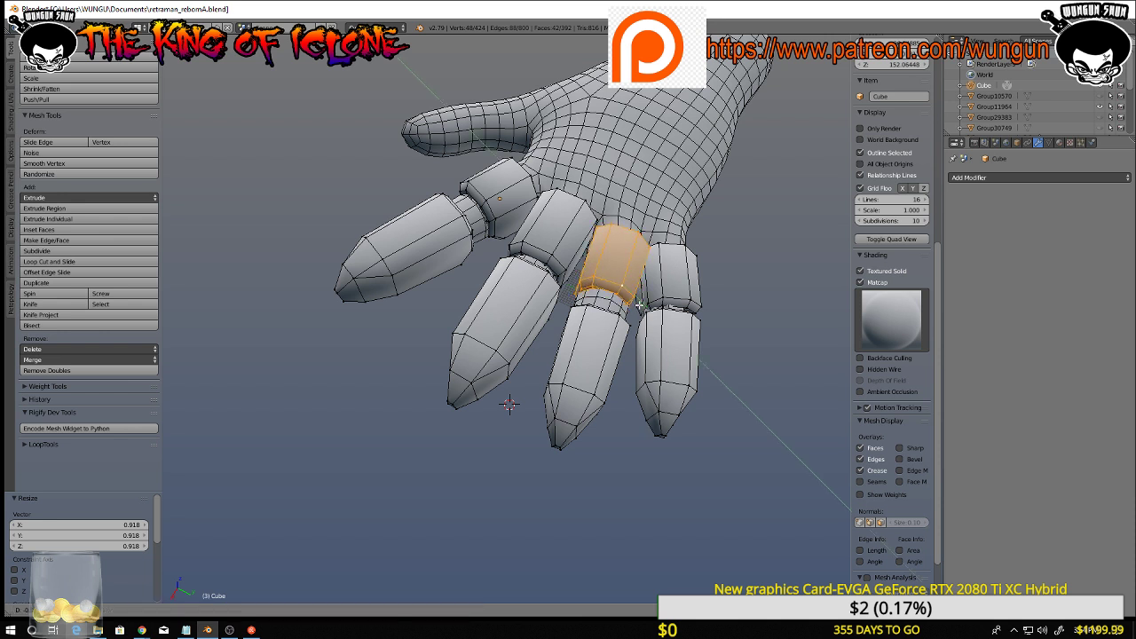
left_click_drag(639, 305, 638, 304)
Select the middle finger's whole base segment and scale it uniformly by 0.931
right_click(559, 262)
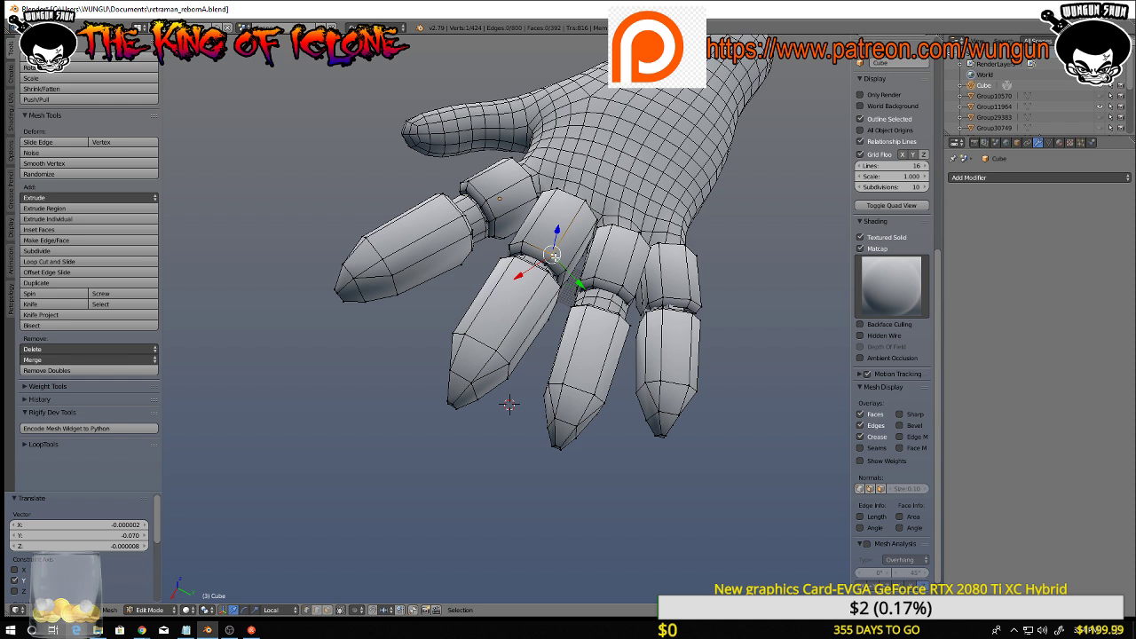
key("l")
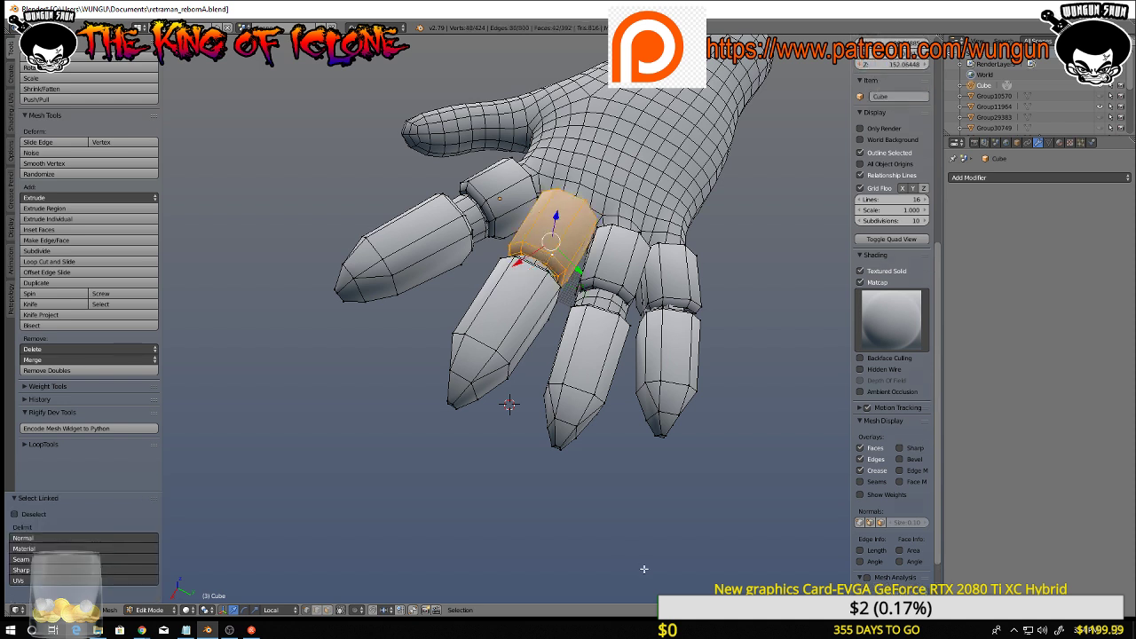
key("s")
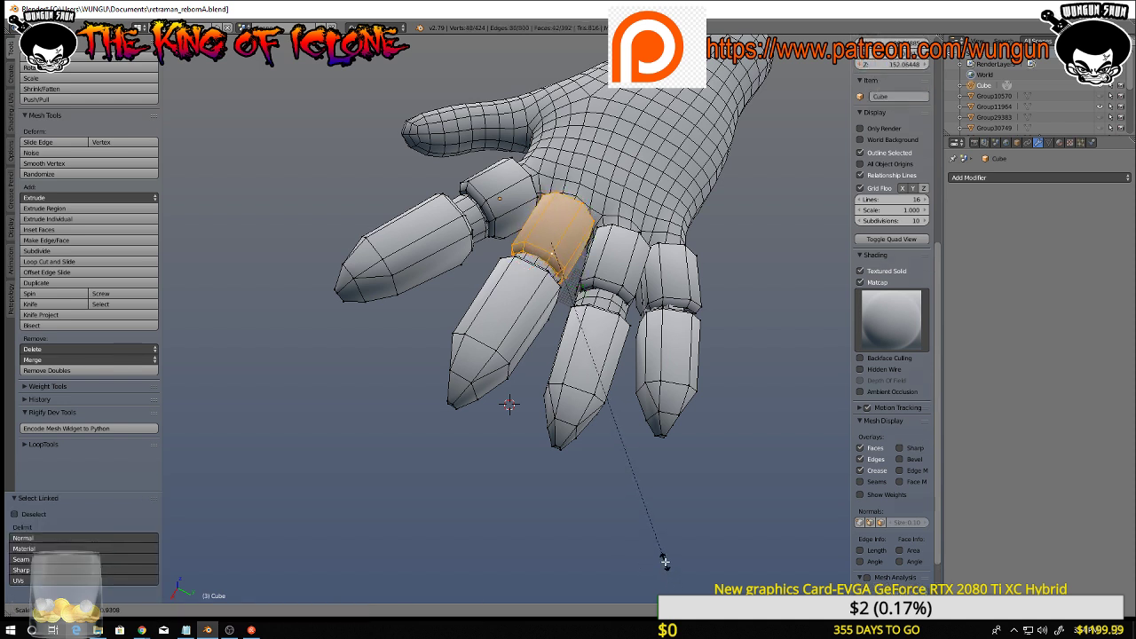
left_click(664, 561)
Select the whole index fingertip segment and place a duplicate over the thumb, offset by -6.065, -3.153, 0.236
middle_click_drag(664, 561, 632, 275)
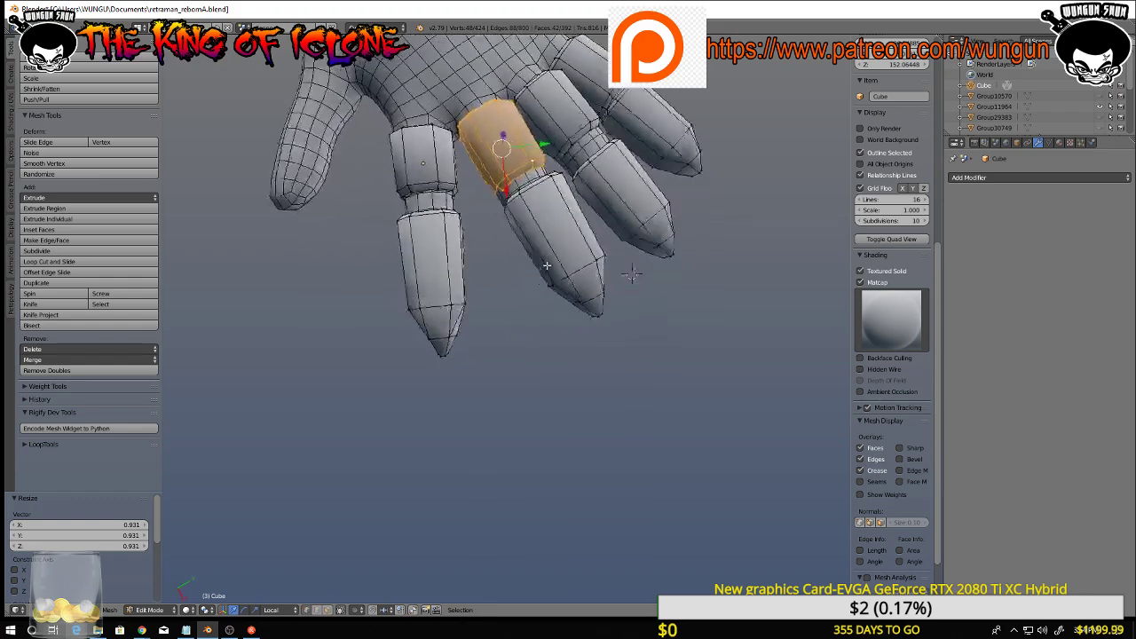
middle_click_drag(547, 266, 612, 287)
key("Tab")
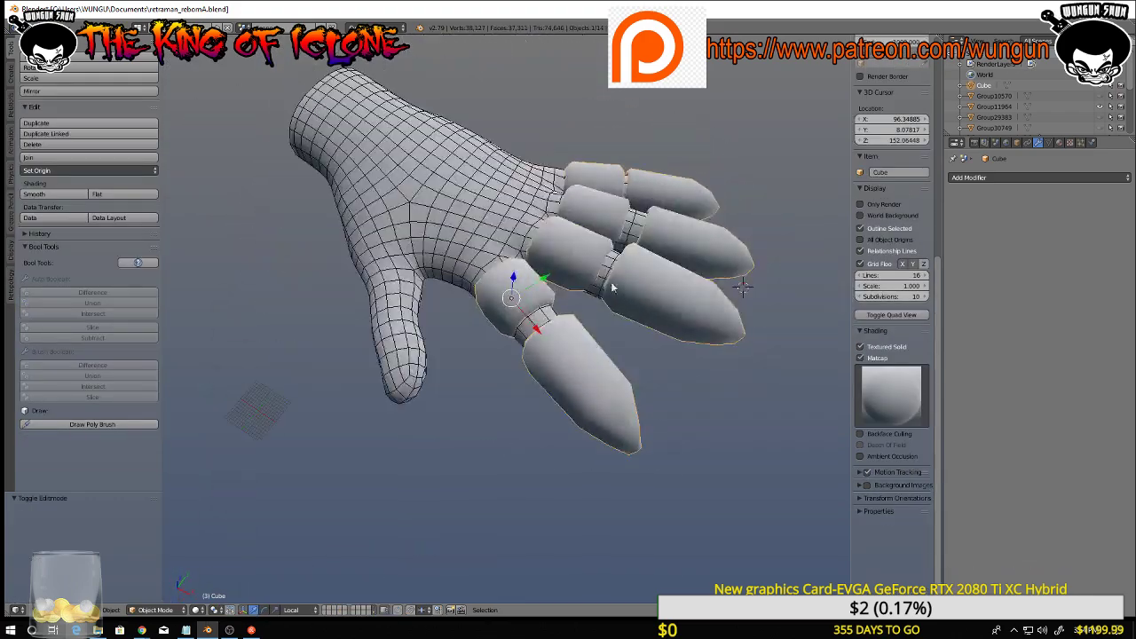
key("Tab")
key("l")
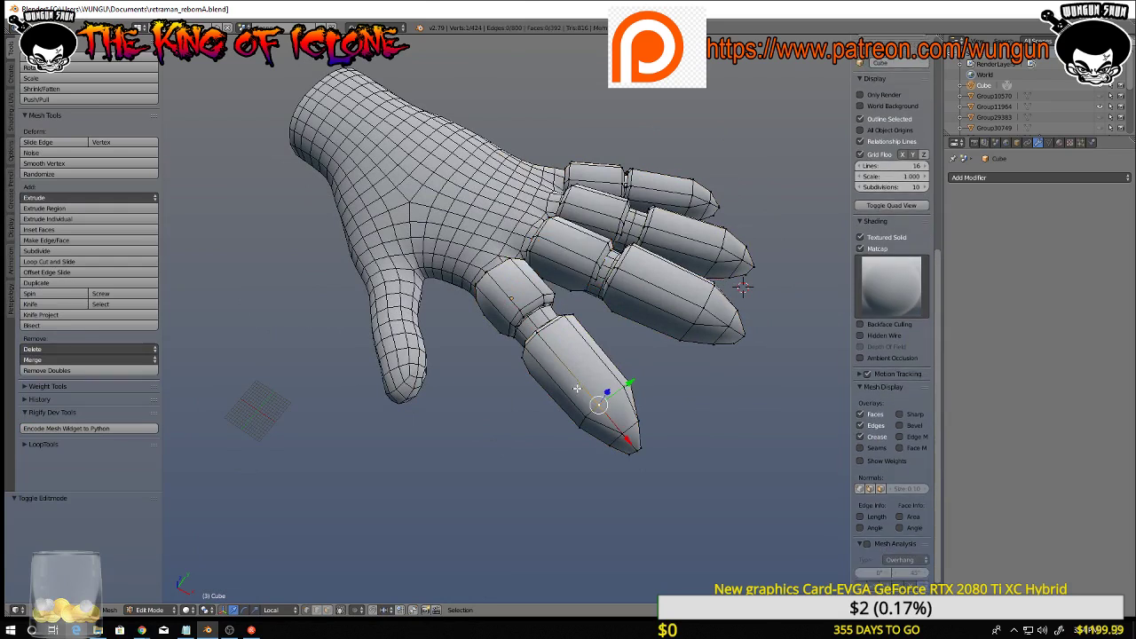
key("l")
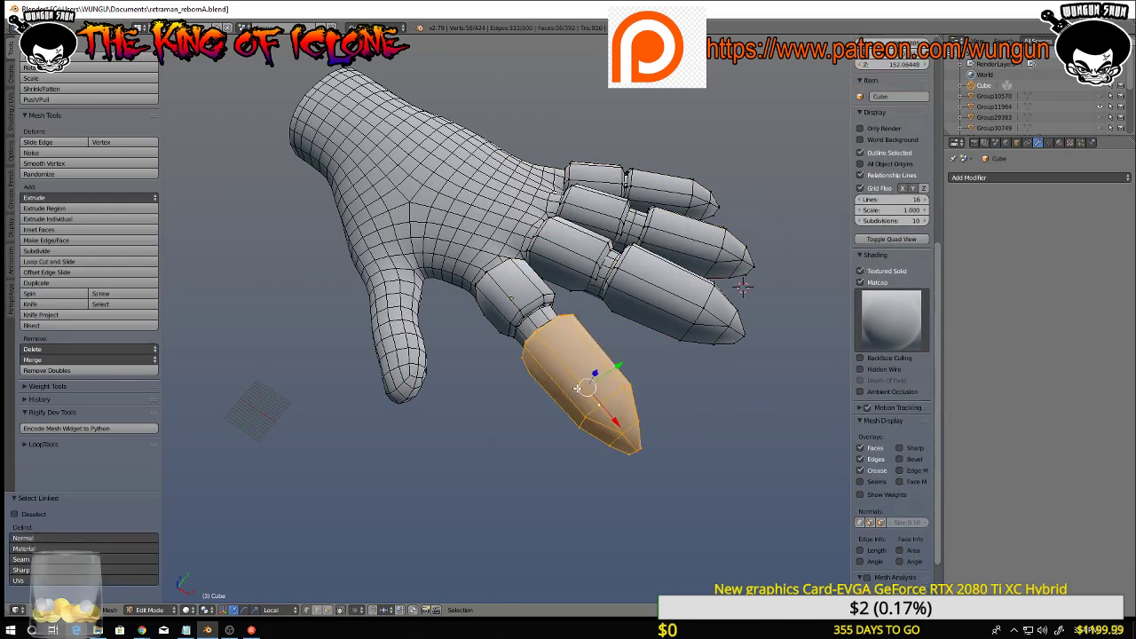
key("g")
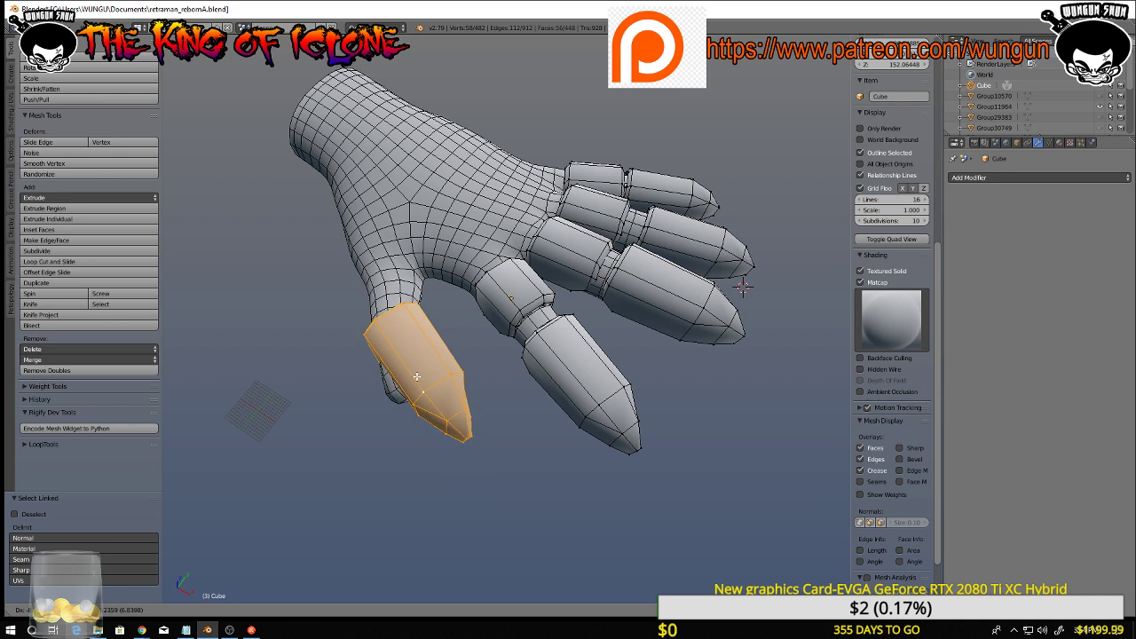
left_click(417, 376)
Rotate the thumb's fingertip segment about the global X axis by -2.37° and again by 73.6°
middle_click_drag(416, 377, 574, 322)
middle_click_drag(557, 377, 620, 367)
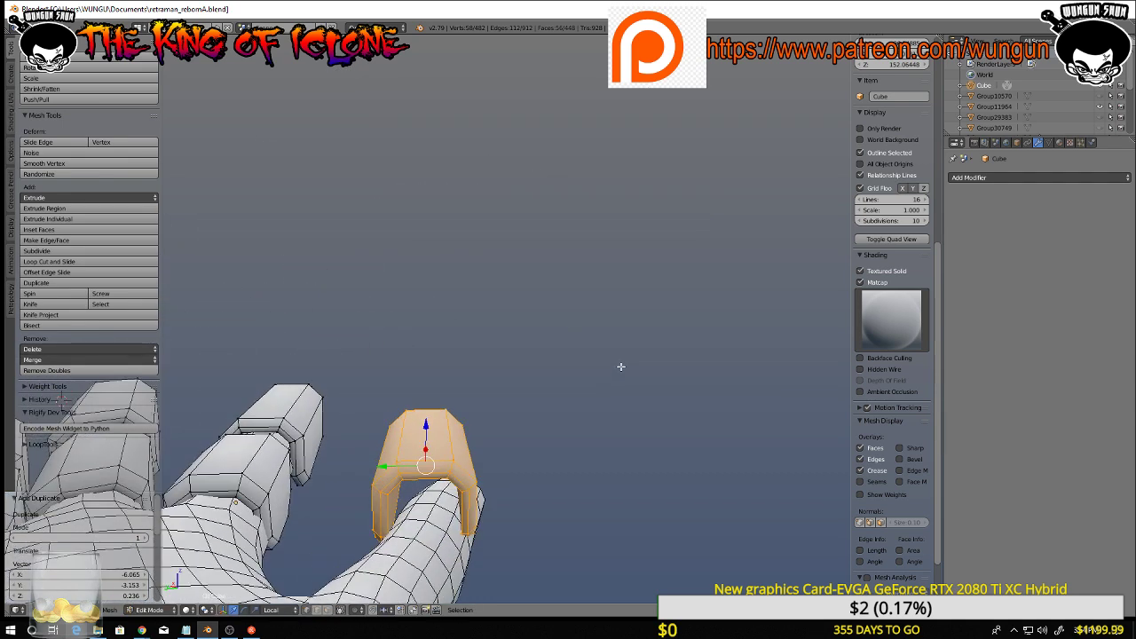
key("r")
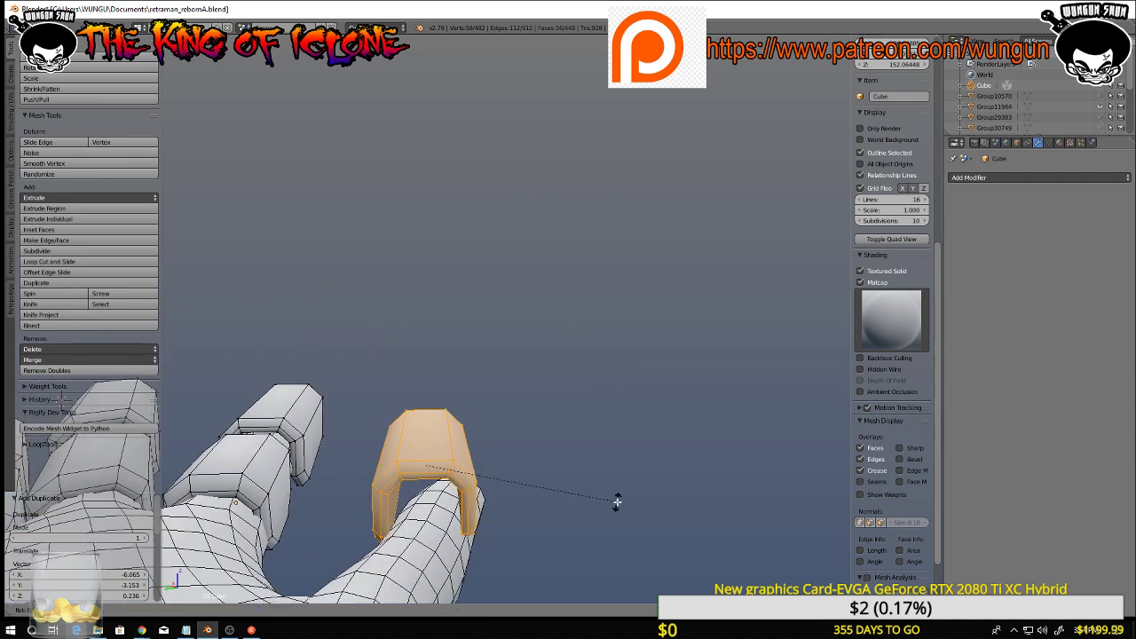
key("y")
key("x")
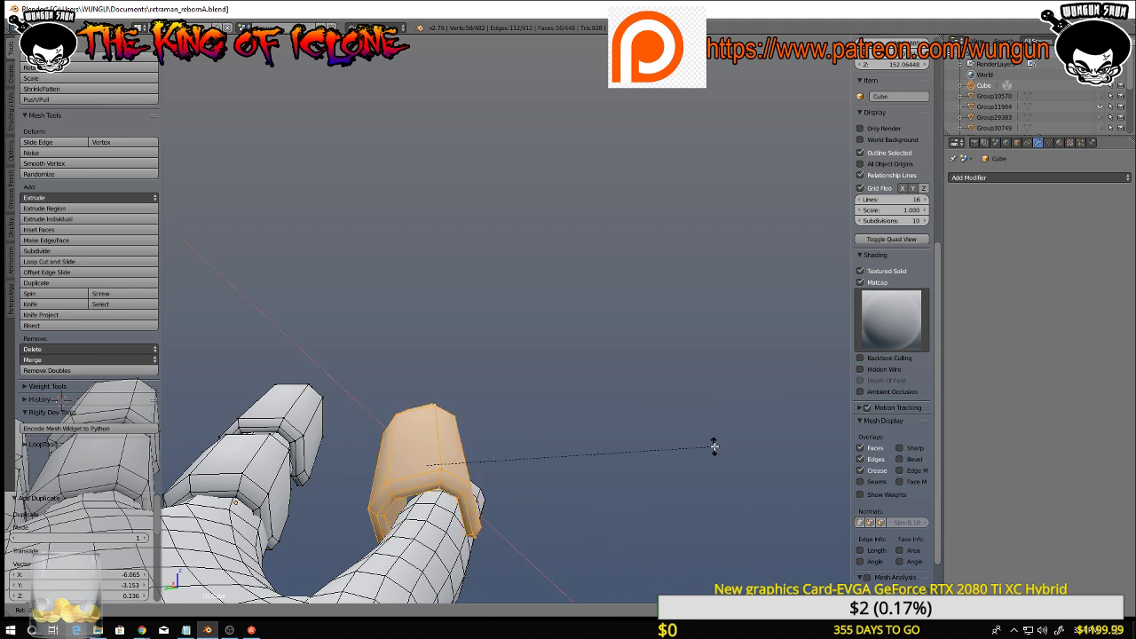
left_click(309, 546)
middle_click_drag(334, 506, 628, 554)
middle_click_drag(267, 426, 512, 306)
middle_click_drag(494, 359, 477, 353)
key("r")
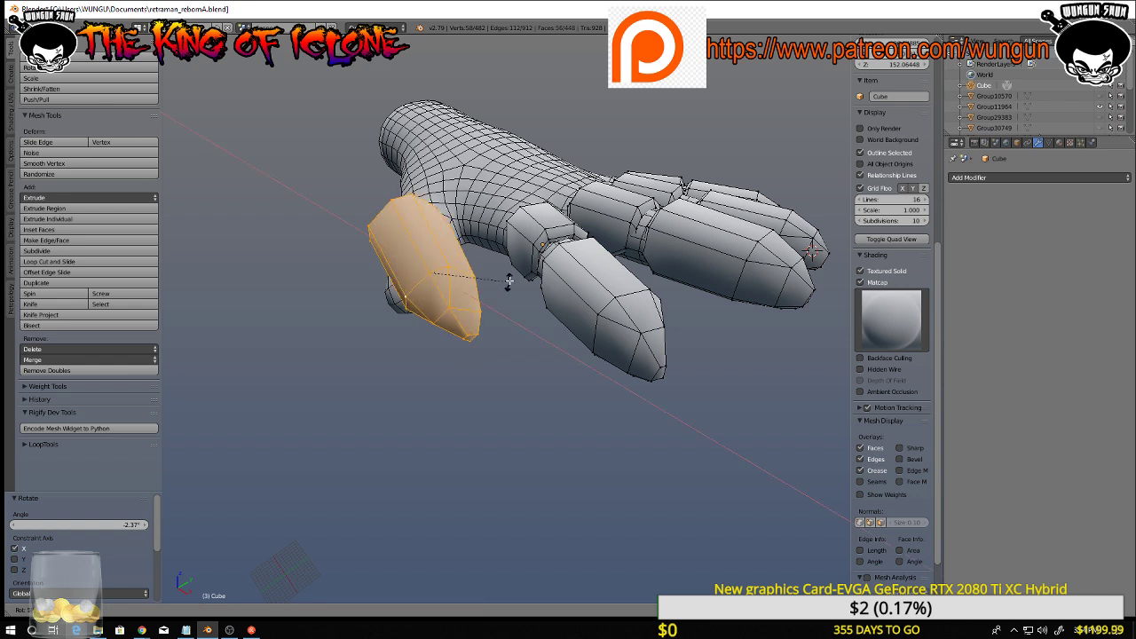
left_click(510, 284)
Rotate the thumb's fingertip segment further and shift it -1.303 along its Z axis
middle_click_drag(509, 284, 571, 397)
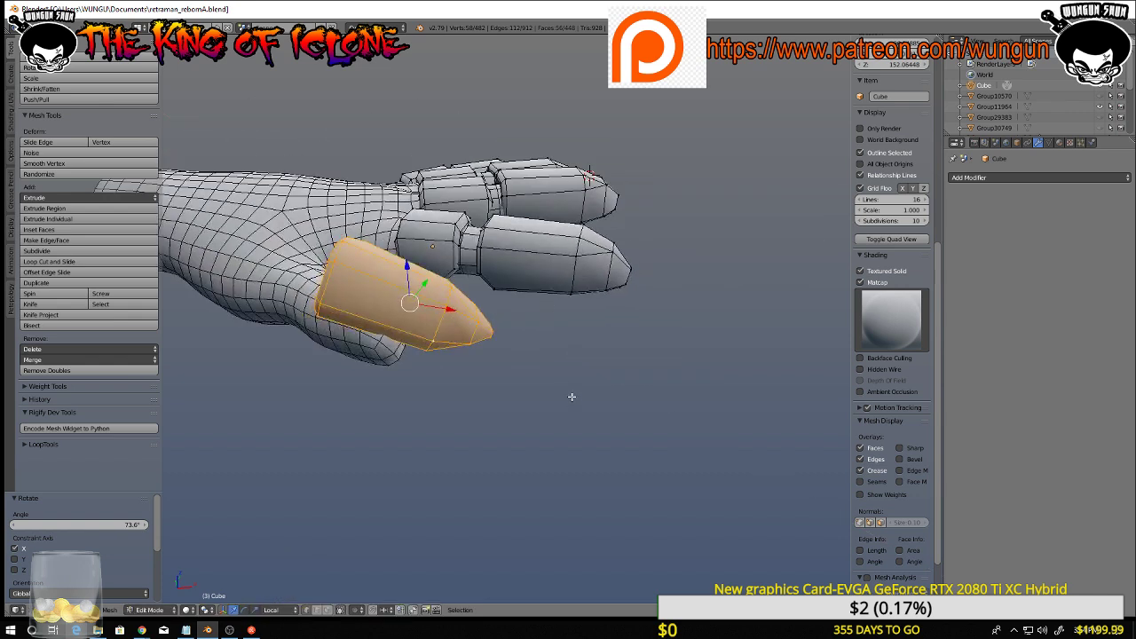
key("r")
left_click(556, 353)
middle_click_drag(556, 352, 495, 302)
left_click_drag(450, 329, 453, 367)
Rotate the thumb's fingertip segment 50.9° in line with the thumb and shift it over the thumb by -0.425, 0.203, -0.149
middle_click_drag(455, 367, 595, 506)
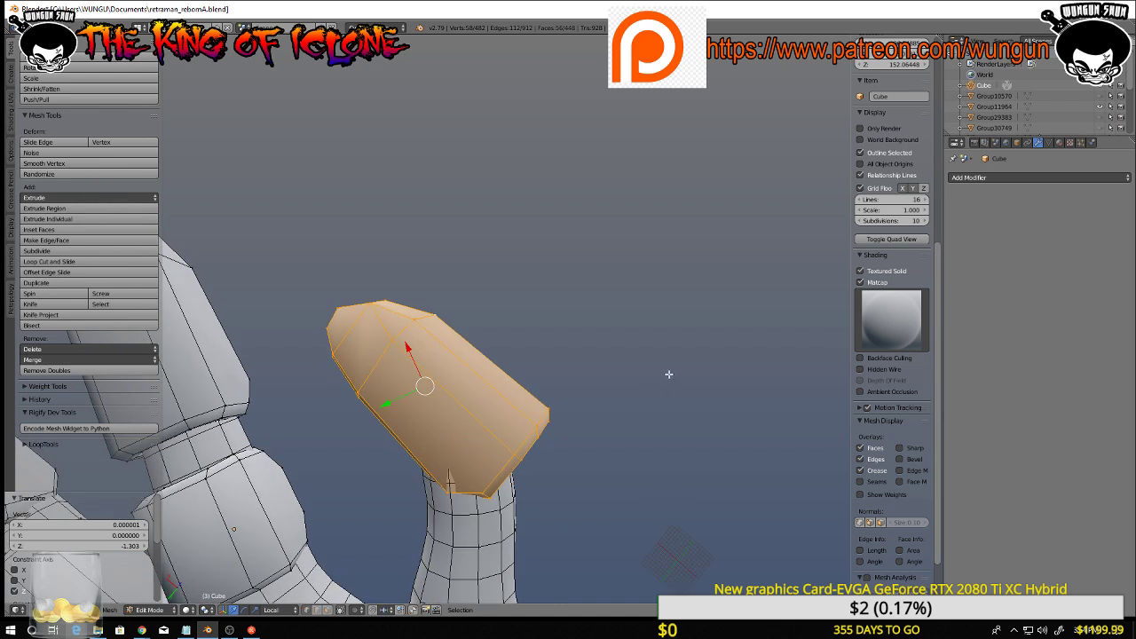
key("r")
left_click(610, 597)
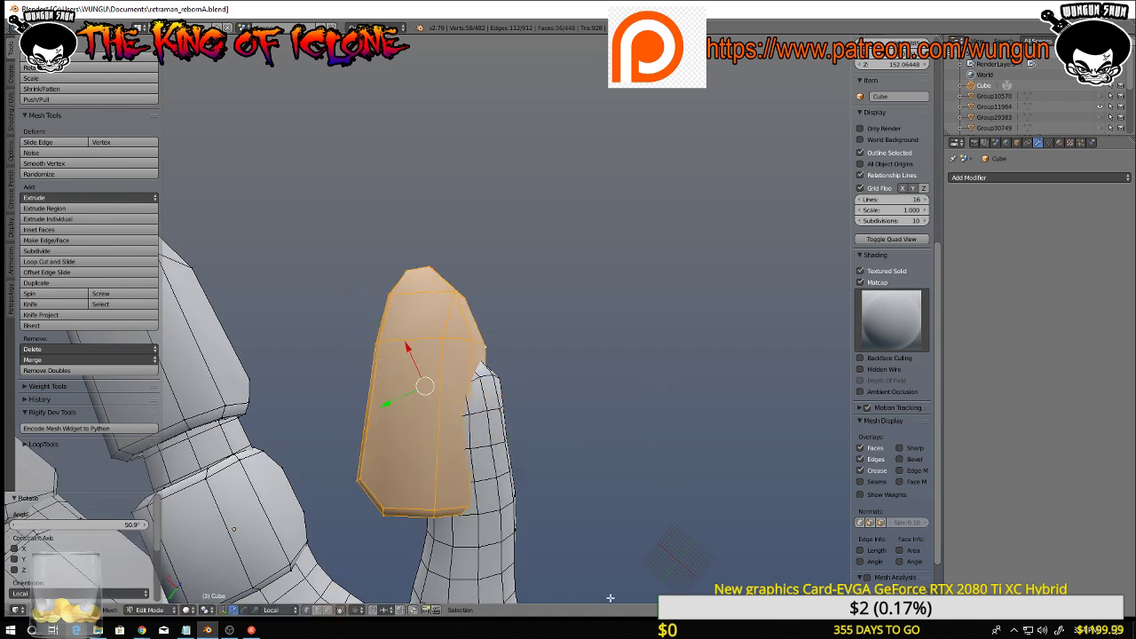
middle_click_drag(559, 378, 704, 363)
key("g")
left_click(660, 311)
left_click_drag(627, 269, 627, 272)
left_click_drag(617, 319, 603, 324)
Level the thumb's fingertip segment with a -10.9° rotation and raise it 0.450 along Z
key("r")
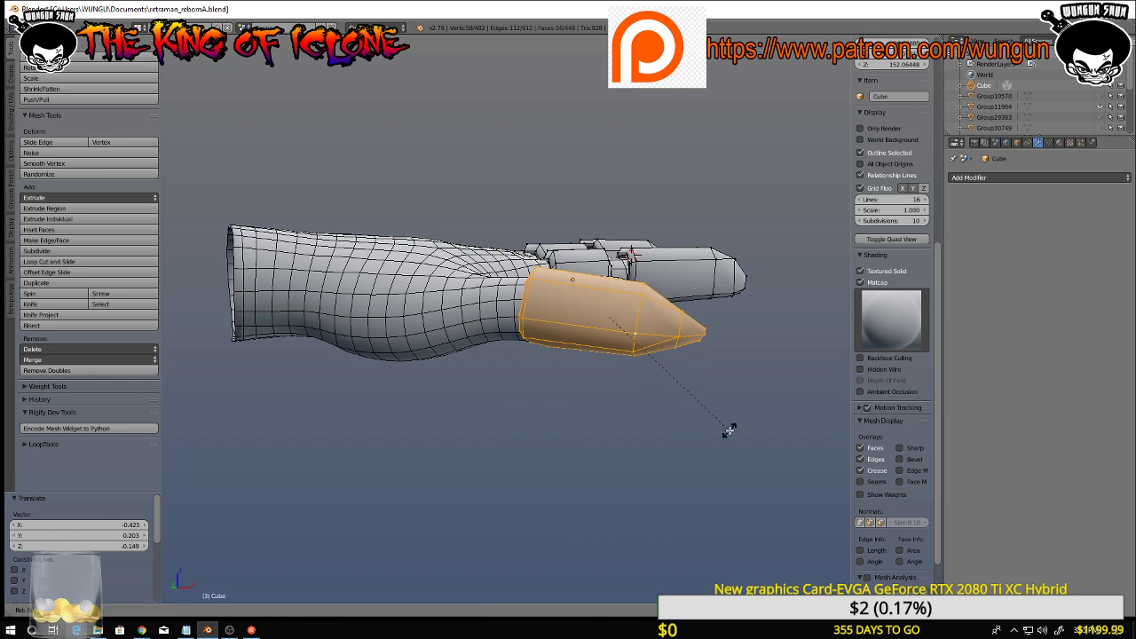
left_click(743, 403)
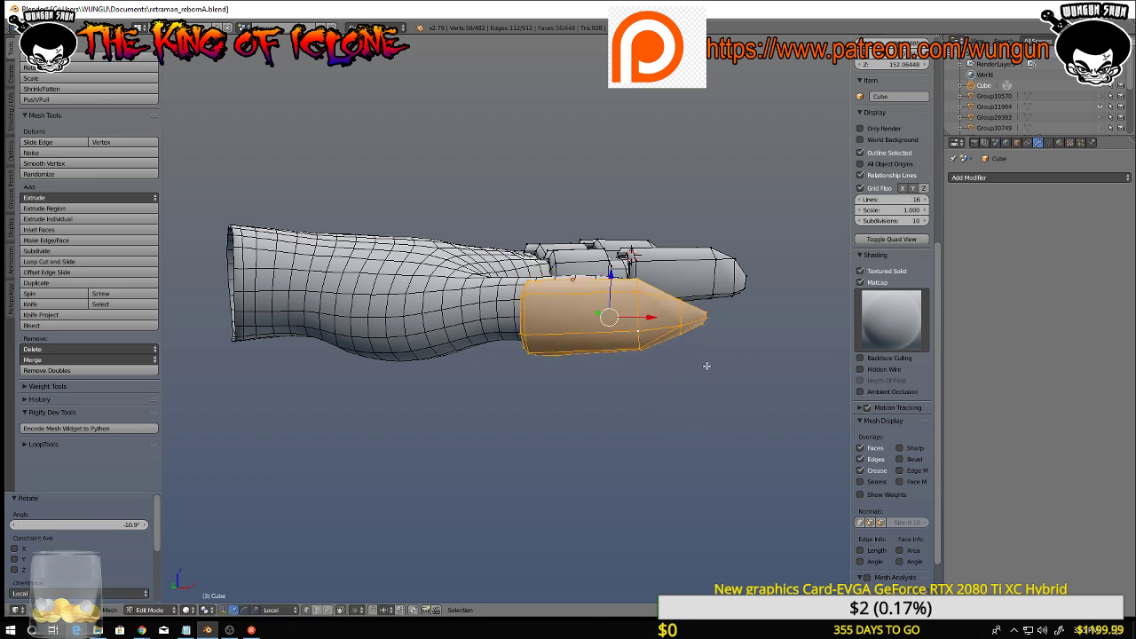
left_click_drag(615, 282, 615, 257)
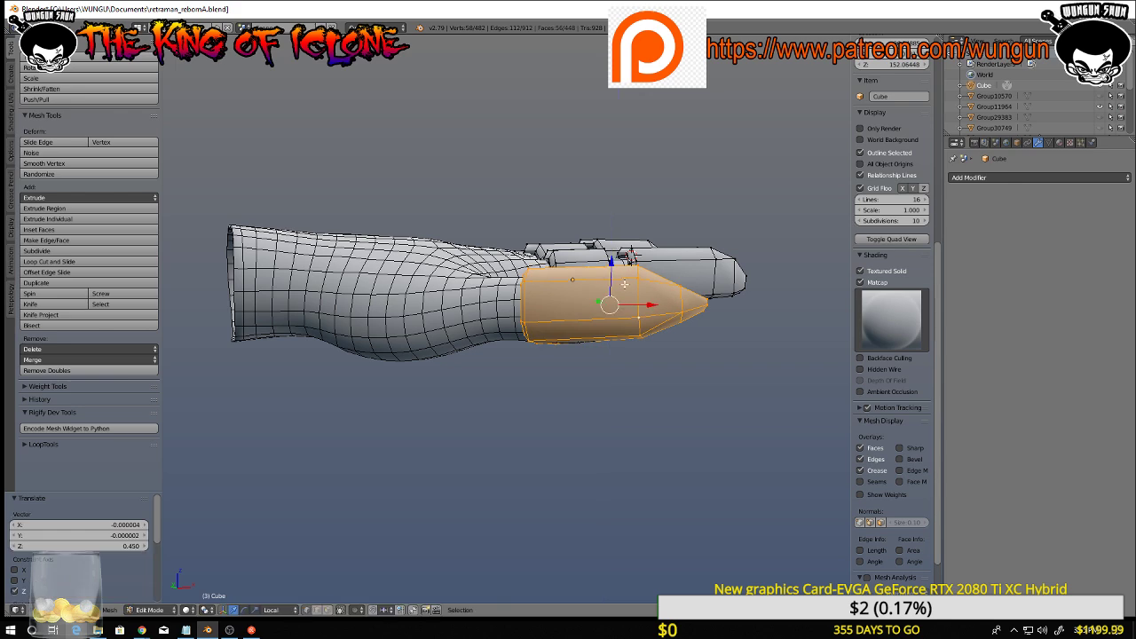
Shift the thumb's fingertip segment by 0.385, 0.323, -0.052 to center it over the thumb
middle_click_drag(615, 257, 302, 347)
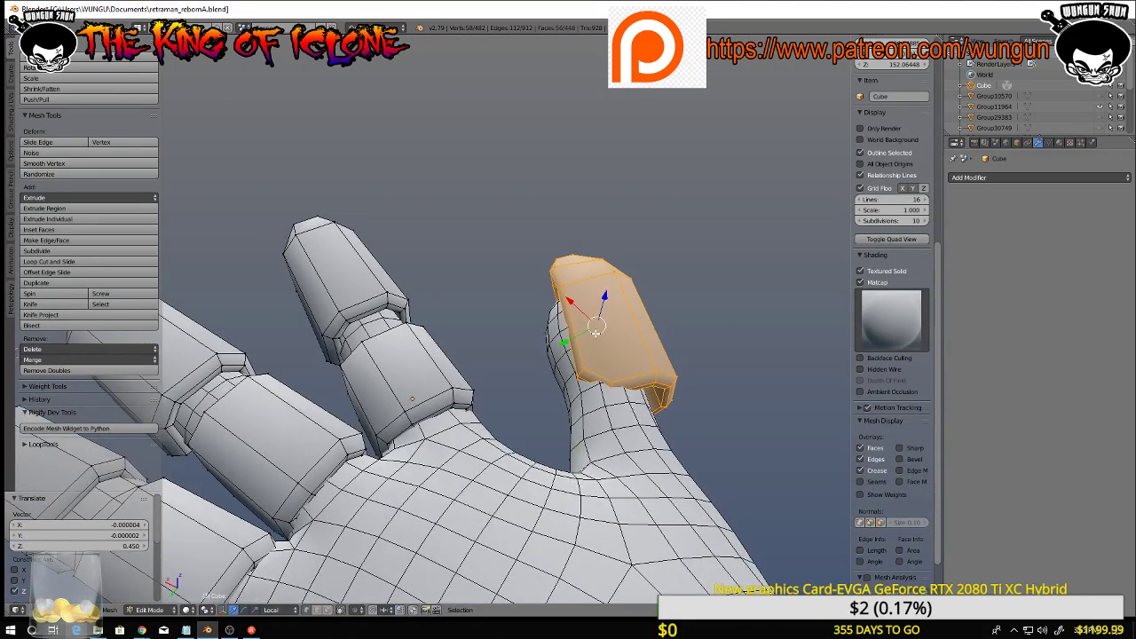
left_click_drag(596, 331, 581, 333)
scroll(581, 333, "down", 5)
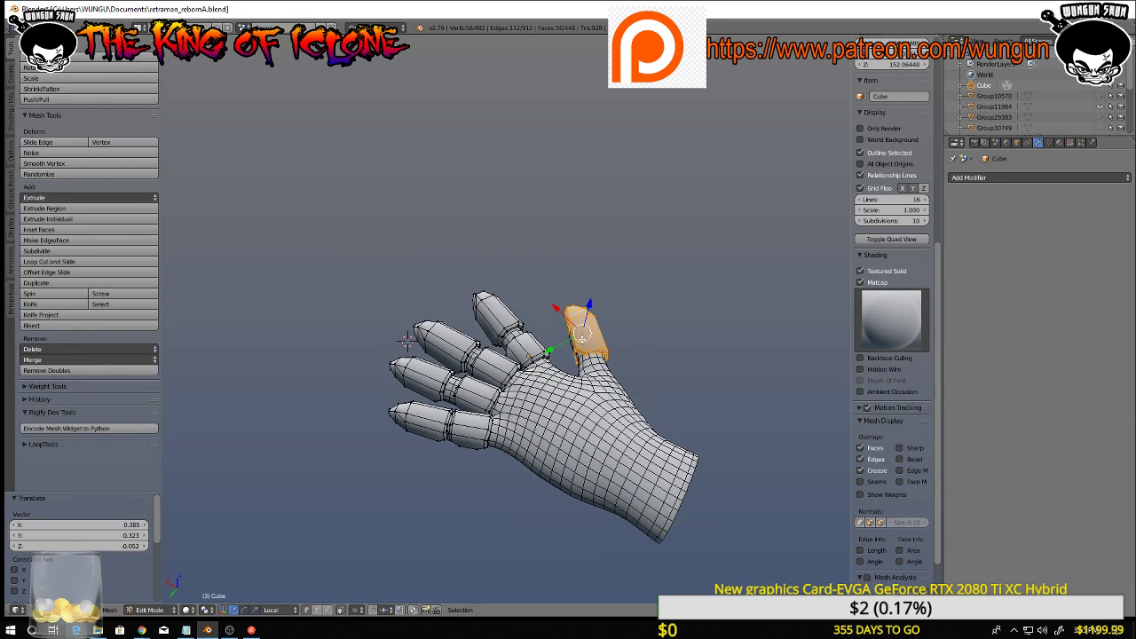
Fine-tune the thumb fingertip segment's tilt with rotations from several viewing angles, ending with -7.35° and 8.24°
middle_click_drag(581, 333, 755, 316)
scroll(637, 394, "up", 3)
middle_click_drag(636, 393, 605, 342)
key("r")
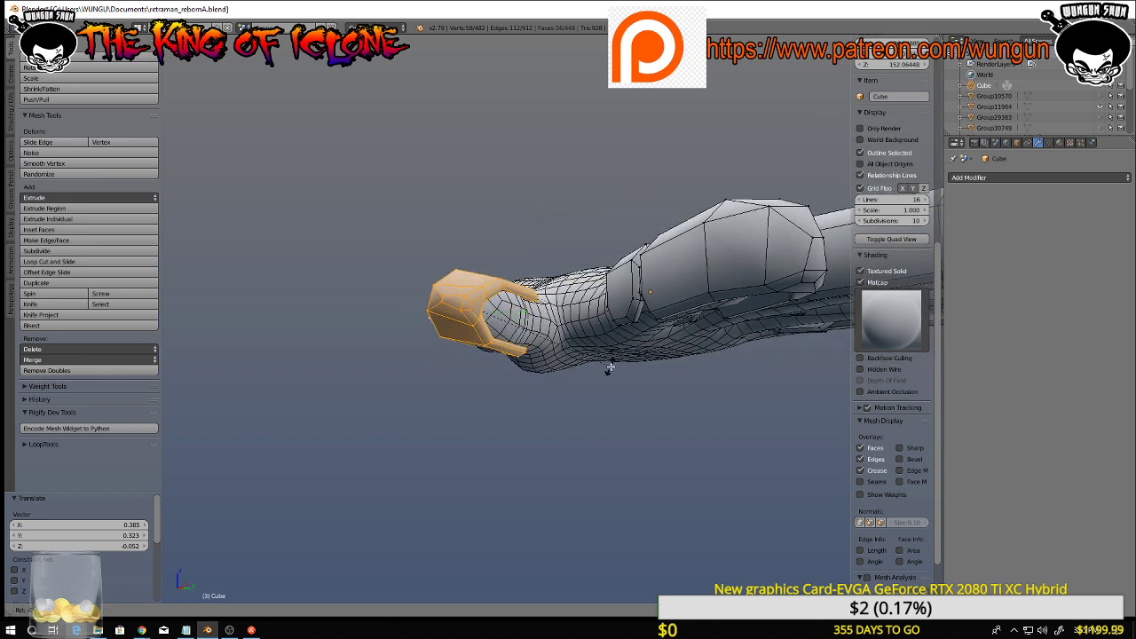
left_click(613, 330)
middle_click_drag(588, 355, 678, 417)
key("r")
left_click(683, 430)
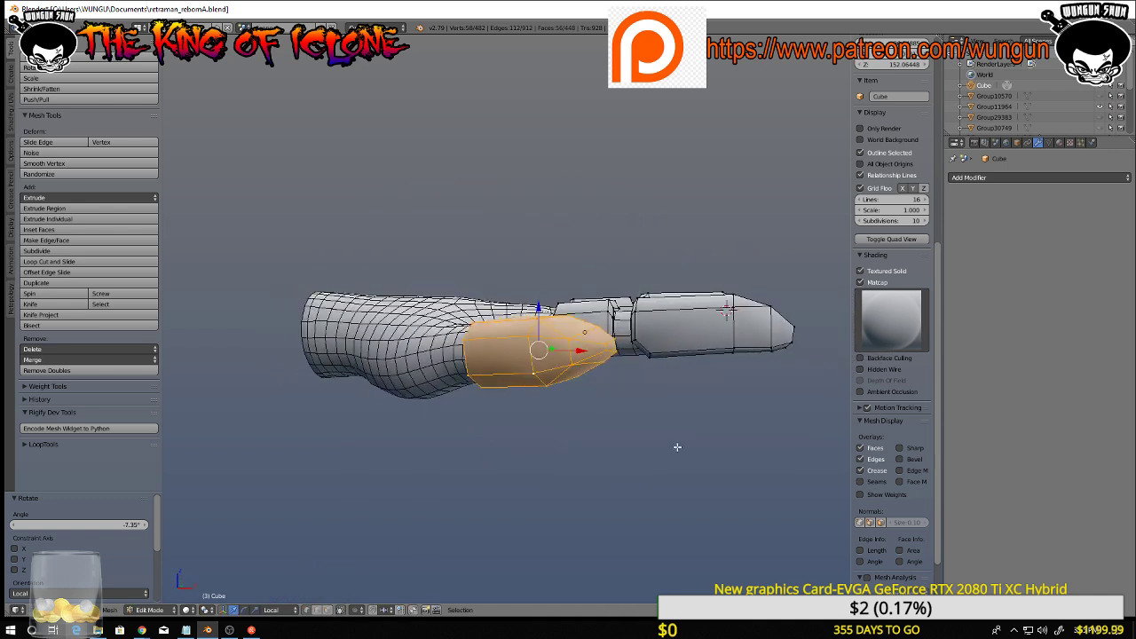
middle_click_drag(684, 469, 609, 436)
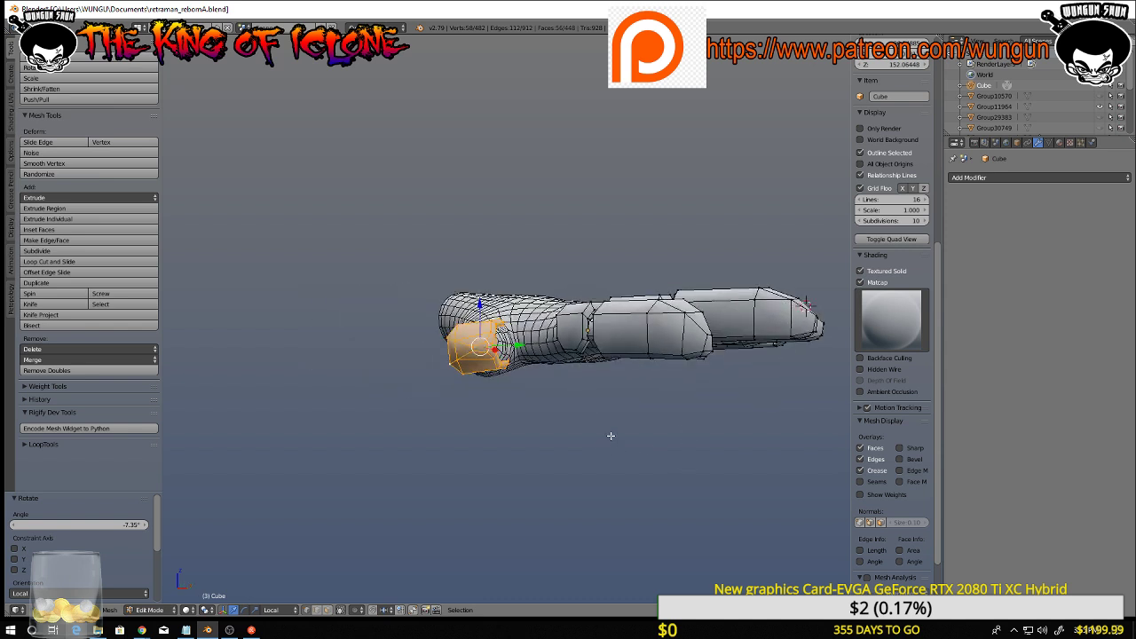
key("r")
left_click(623, 426)
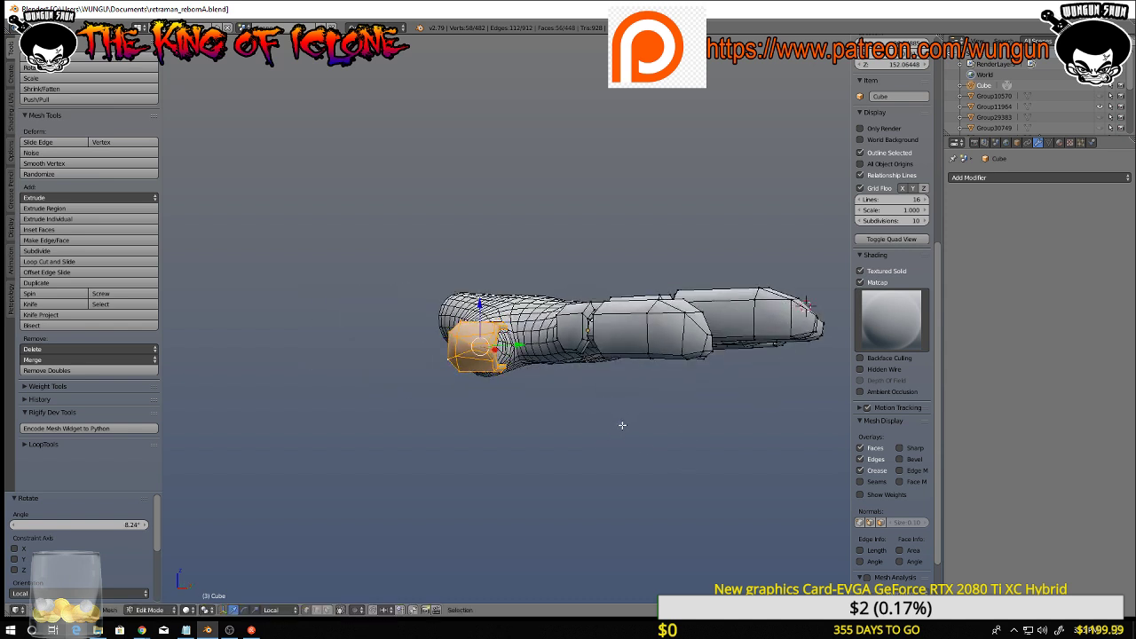
Scale the thumb's fingertip segment by 1.193 along the Z axis
key("s")
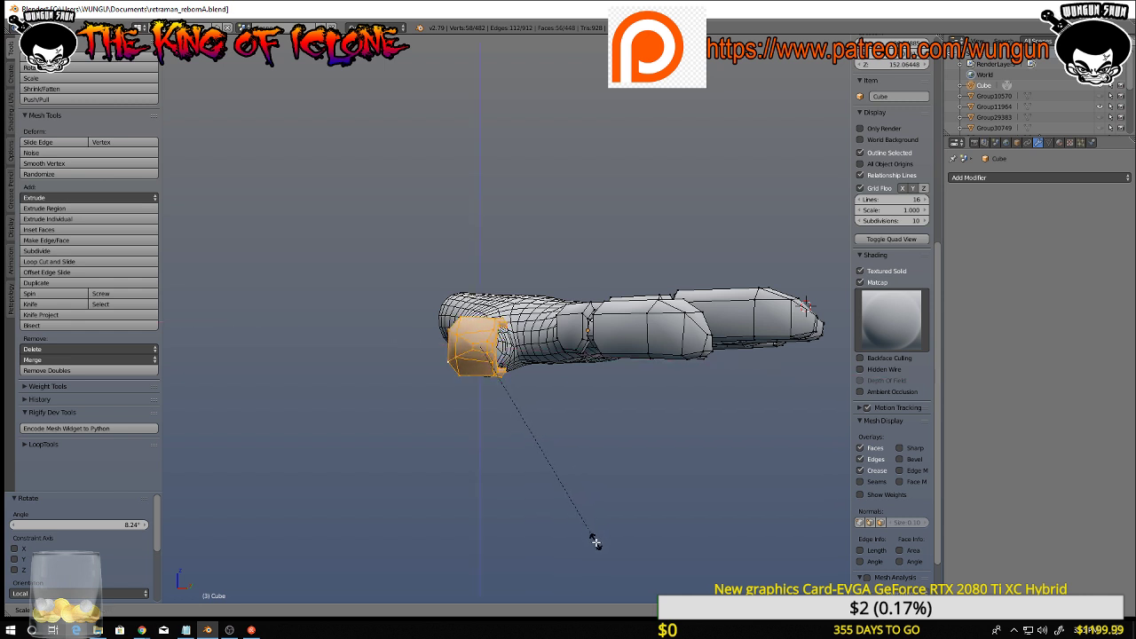
left_click(578, 508)
middle_click_drag(548, 423, 679, 498)
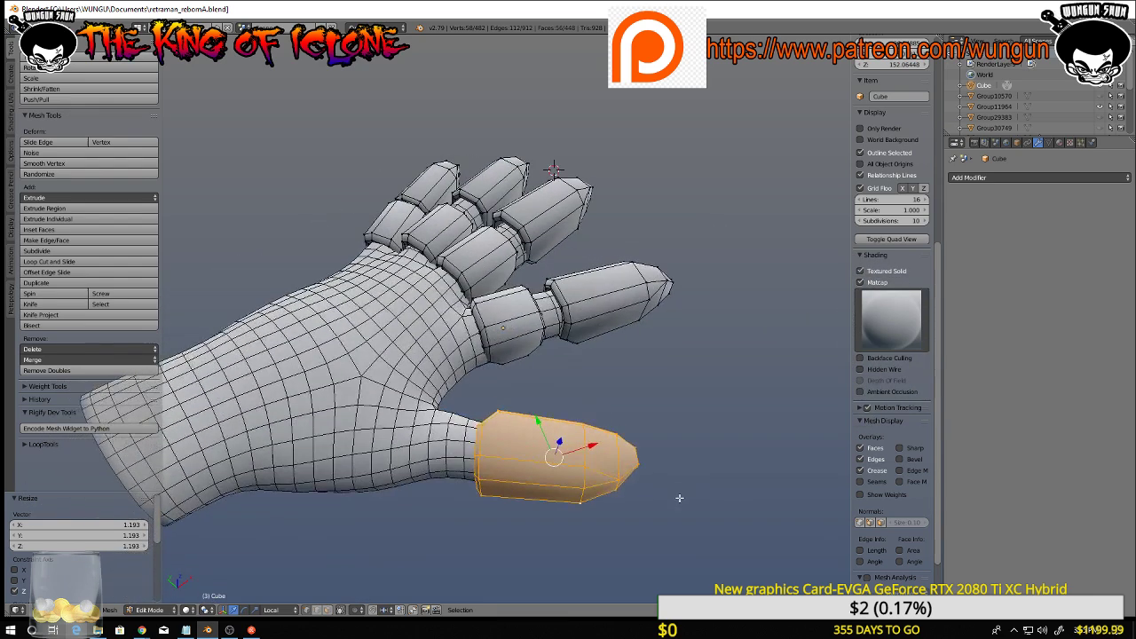
Select the index finger's whole base segment and duplicate it in place
right_click(533, 319)
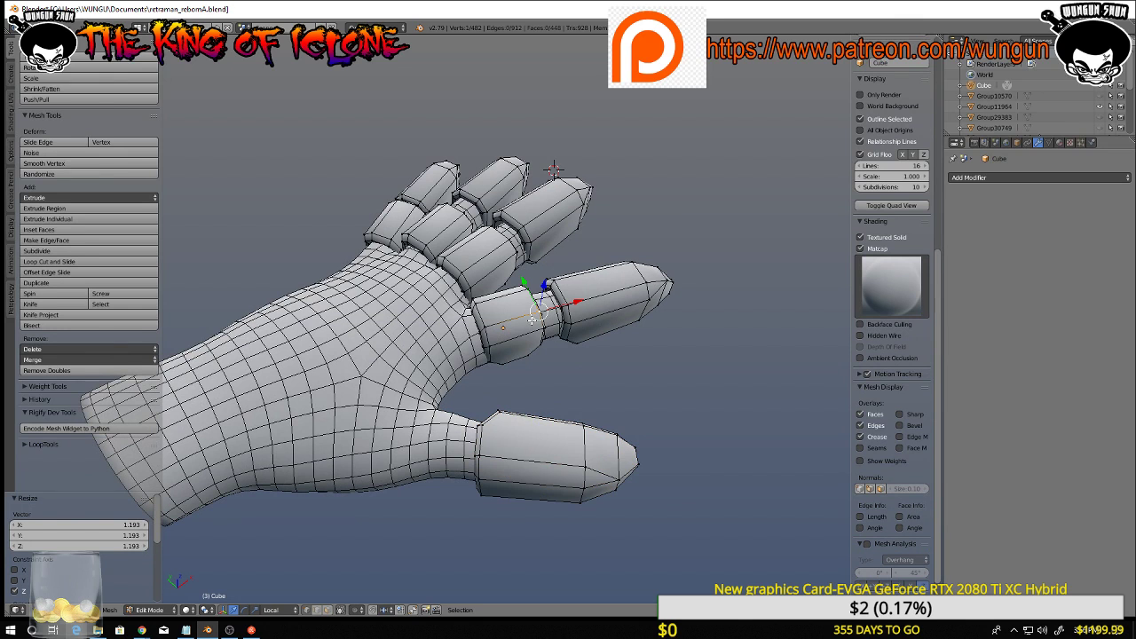
key("l")
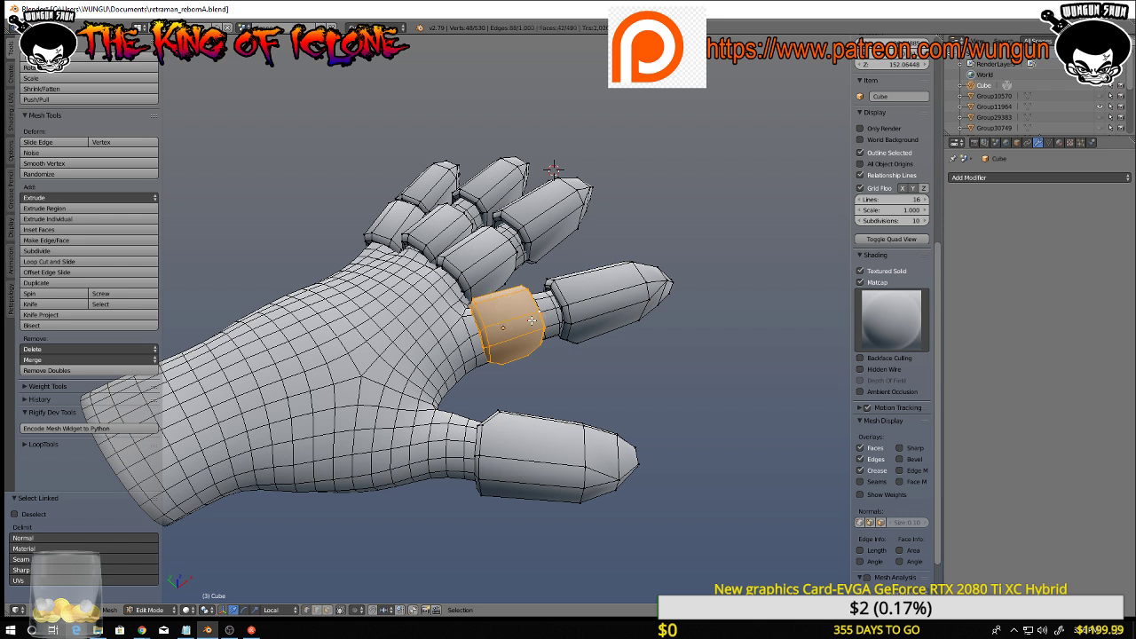
key("shift+d")
right_click(465, 528)
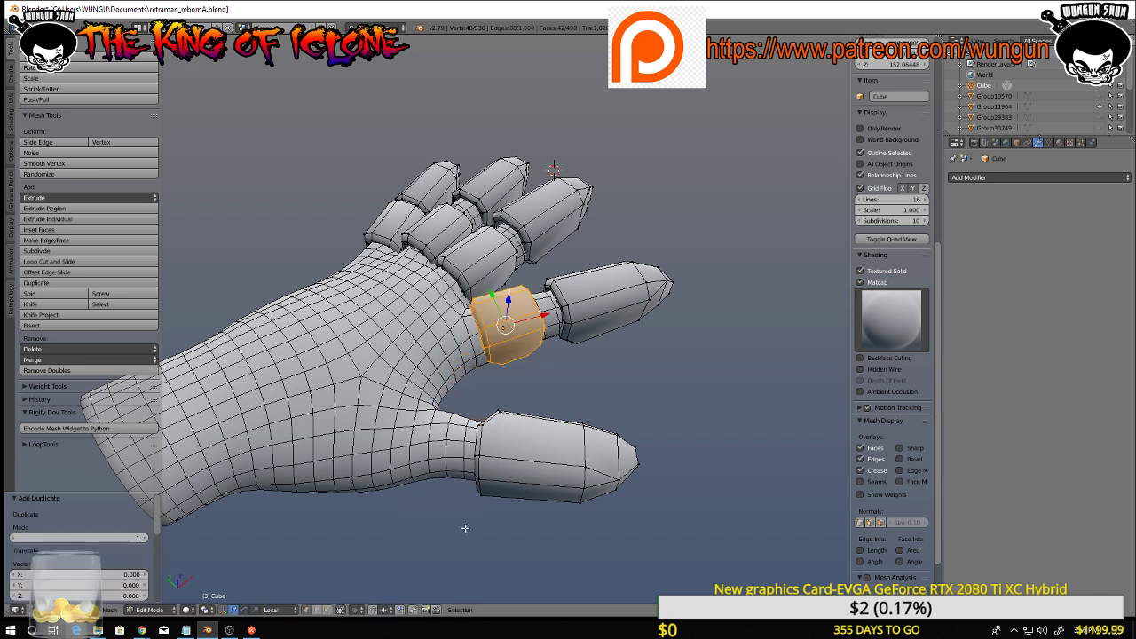
Move the duplicated base segment to the thumb's base, -6.140 along X and 4.432 along Y
scroll(479, 508, "down", 4)
middle_click_drag(507, 433, 403, 425)
left_click_drag(554, 385, 459, 431)
key("g")
key("x")
left_click(440, 409)
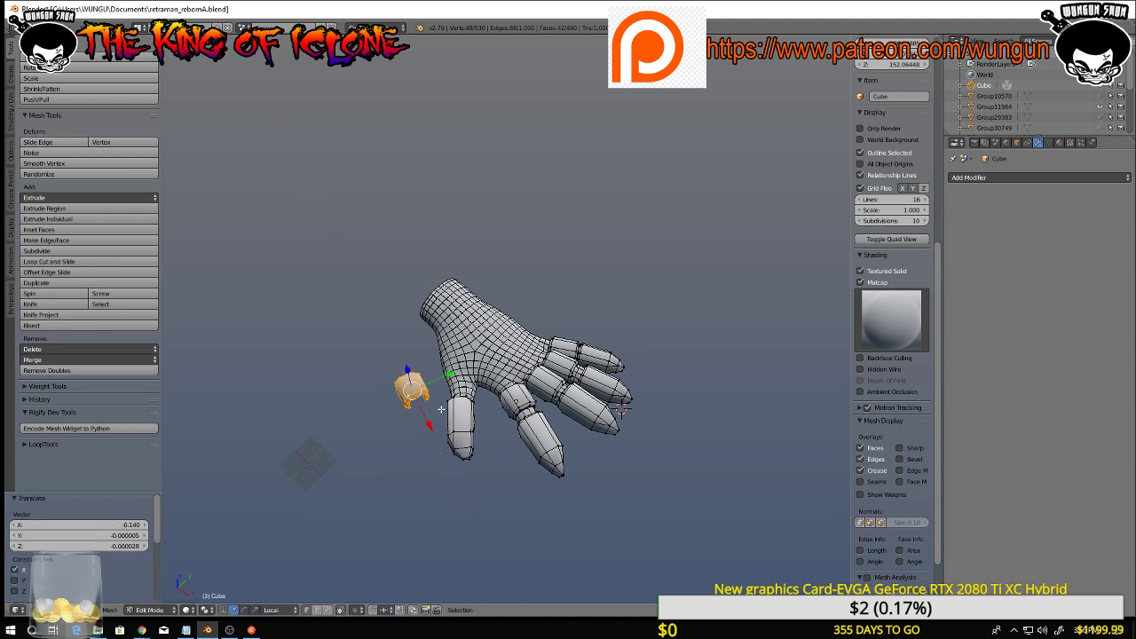
key("g")
key("y")
left_click(433, 401)
Align the duplicated base segment with the thumb by rotating it 76°, 15.4° and -18° in different views
middle_click_drag(433, 402, 593, 500)
scroll(427, 481, "up", 3)
key("r")
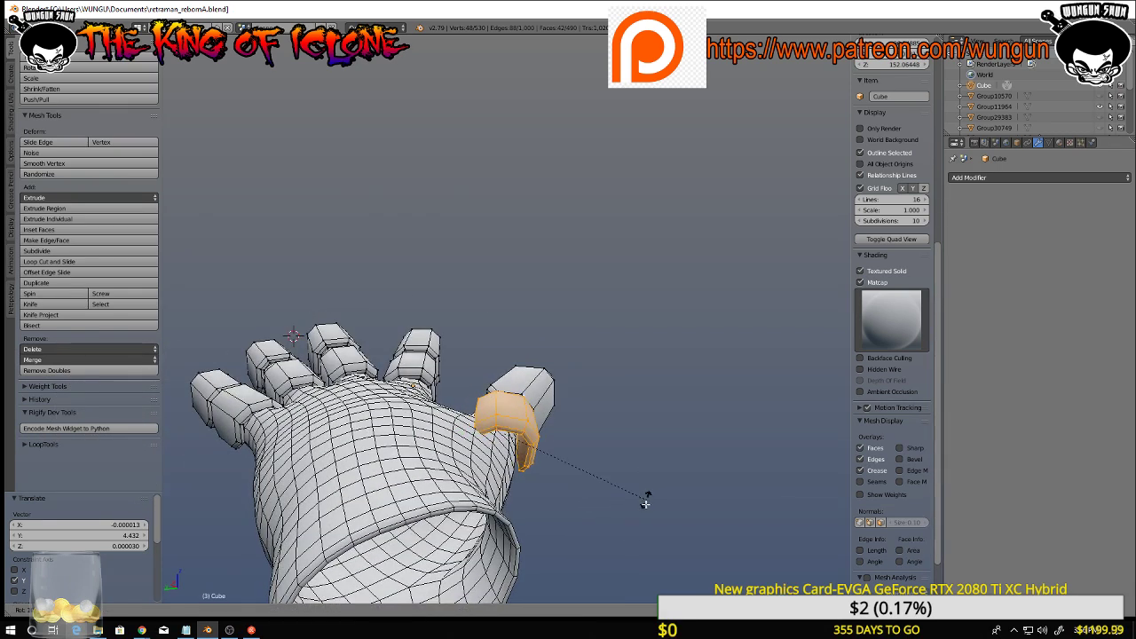
left_click(495, 123)
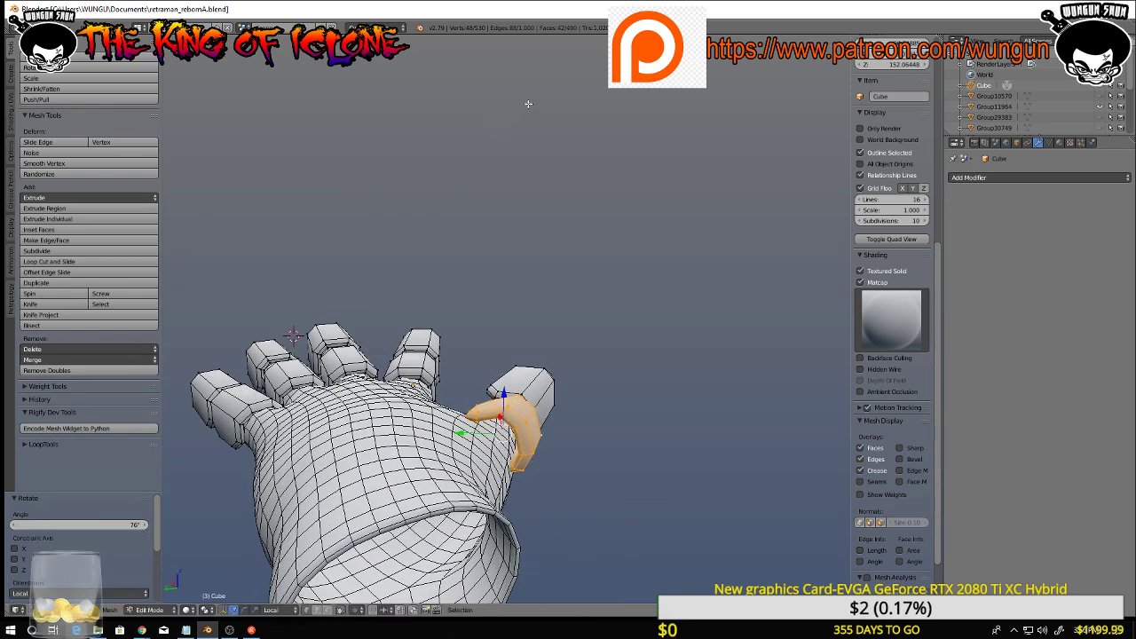
middle_click_drag(582, 181, 607, 310)
key("r")
left_click(660, 364)
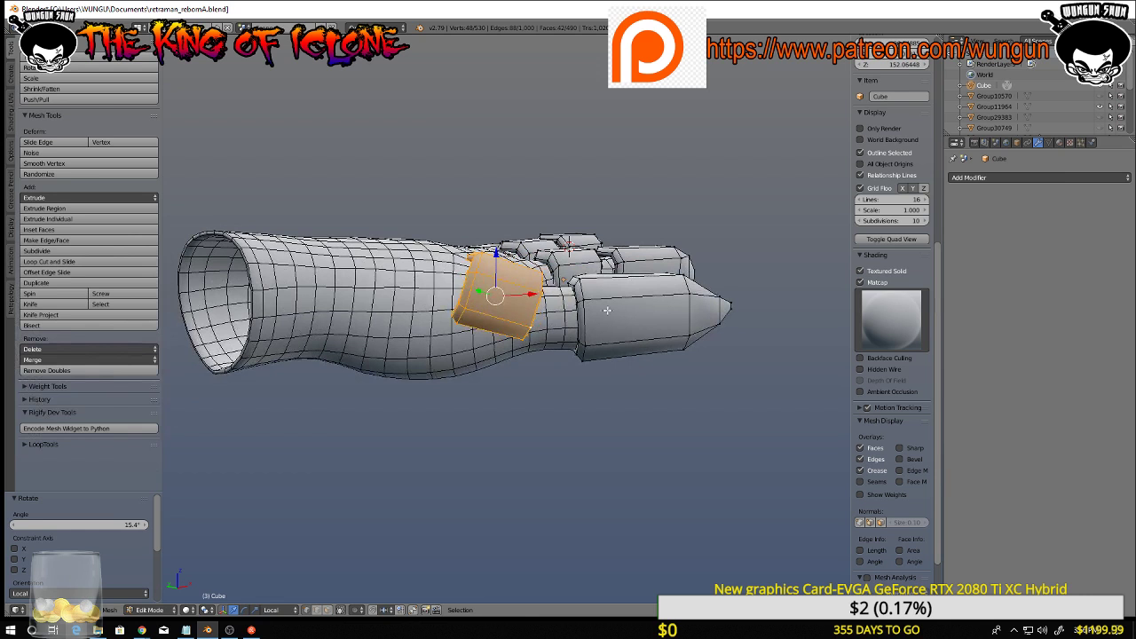
key("r")
left_click(636, 384)
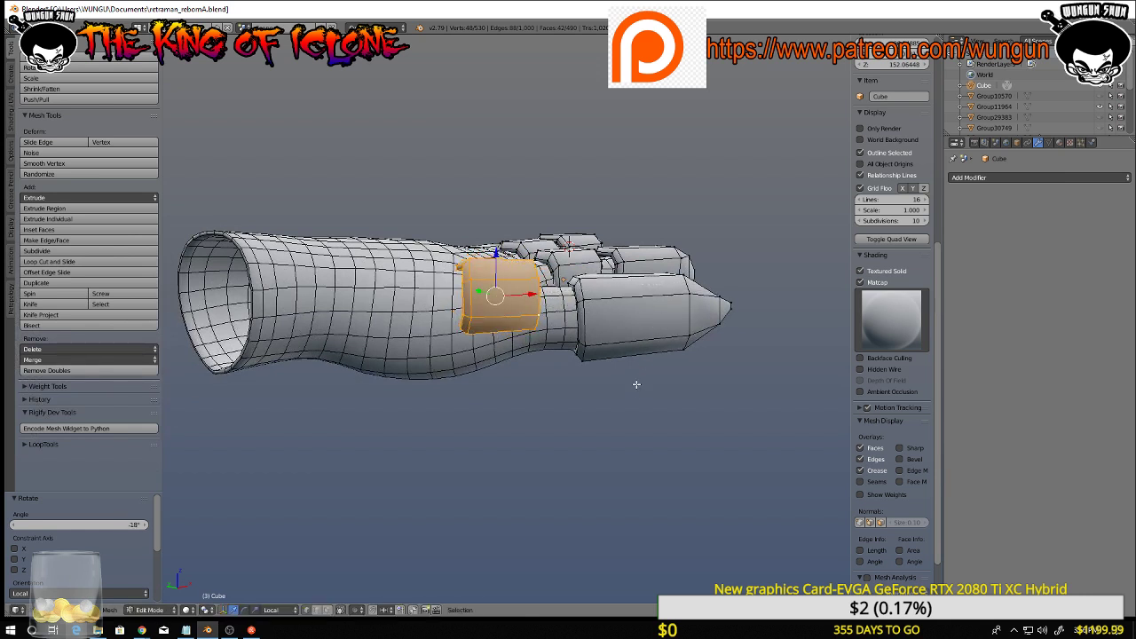
Scale the thumb's base segment uniformly by 1.328 and shift it -0.718 along Z
key("s")
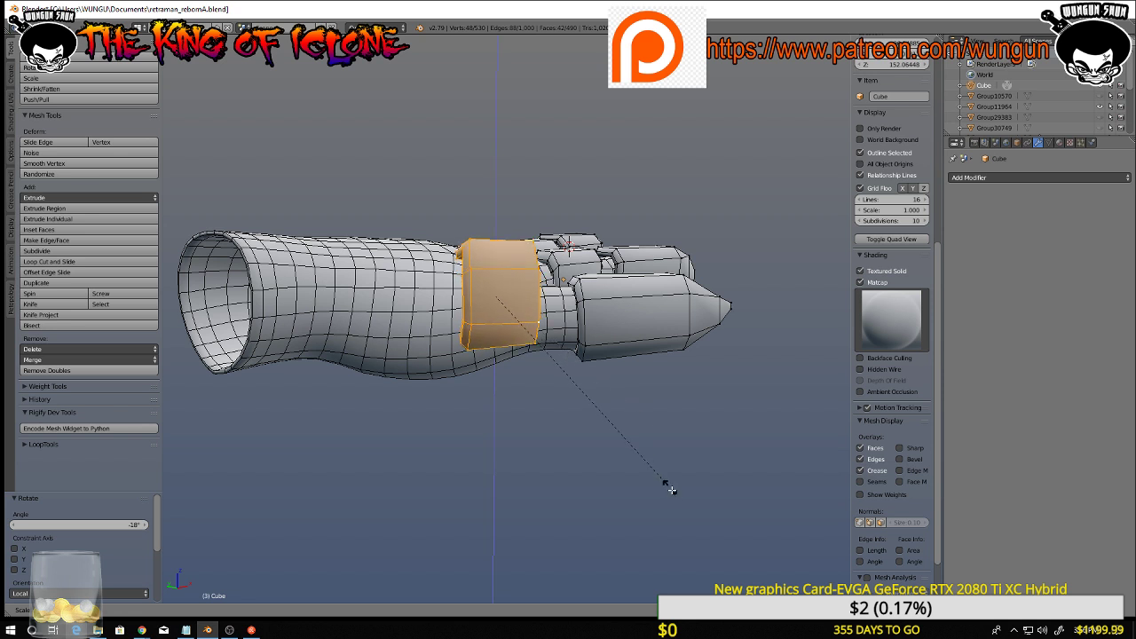
key("Escape")
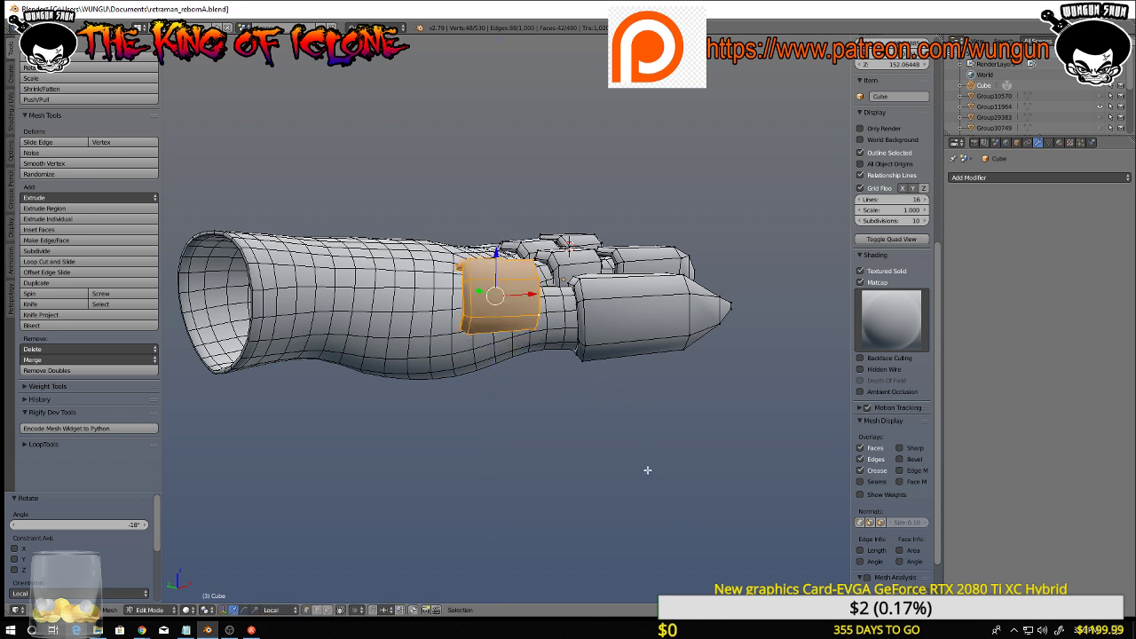
key("s")
left_click(684, 494)
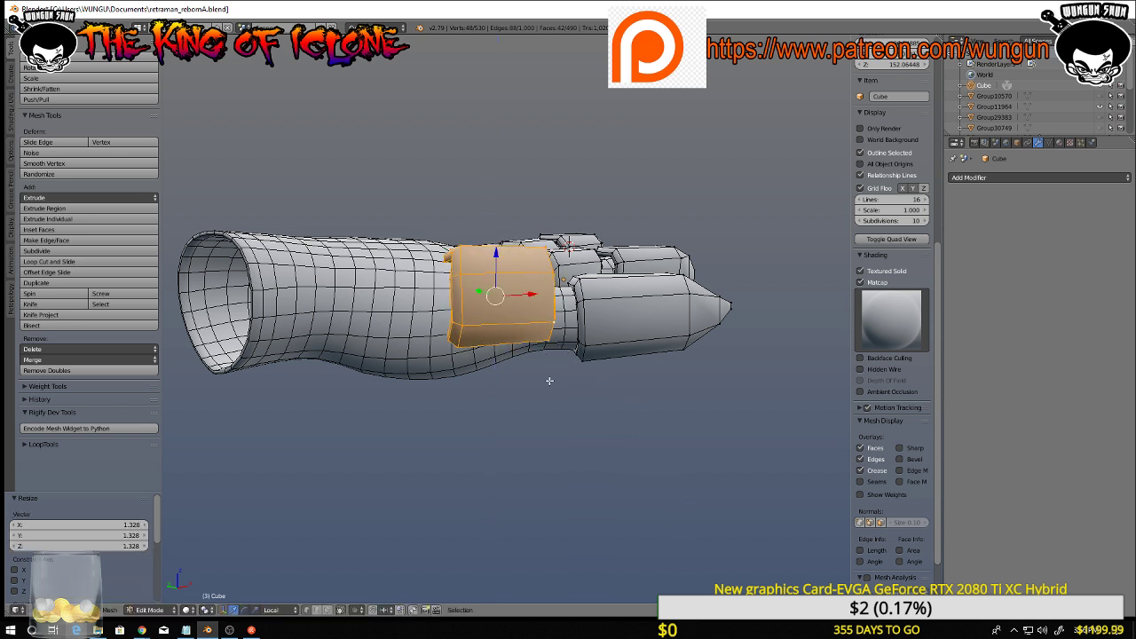
key("g")
key("z")
left_click(498, 281)
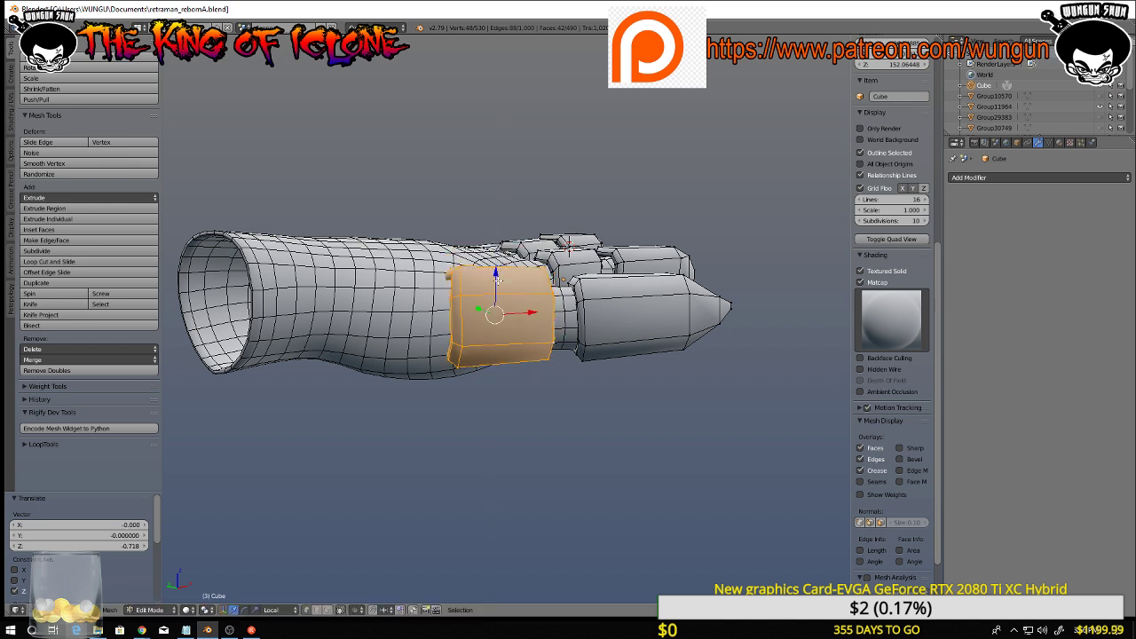
Shift the thumb's base segment 0.755 along Y and adjust its position along the thumb on X
middle_click_drag(497, 283, 594, 355)
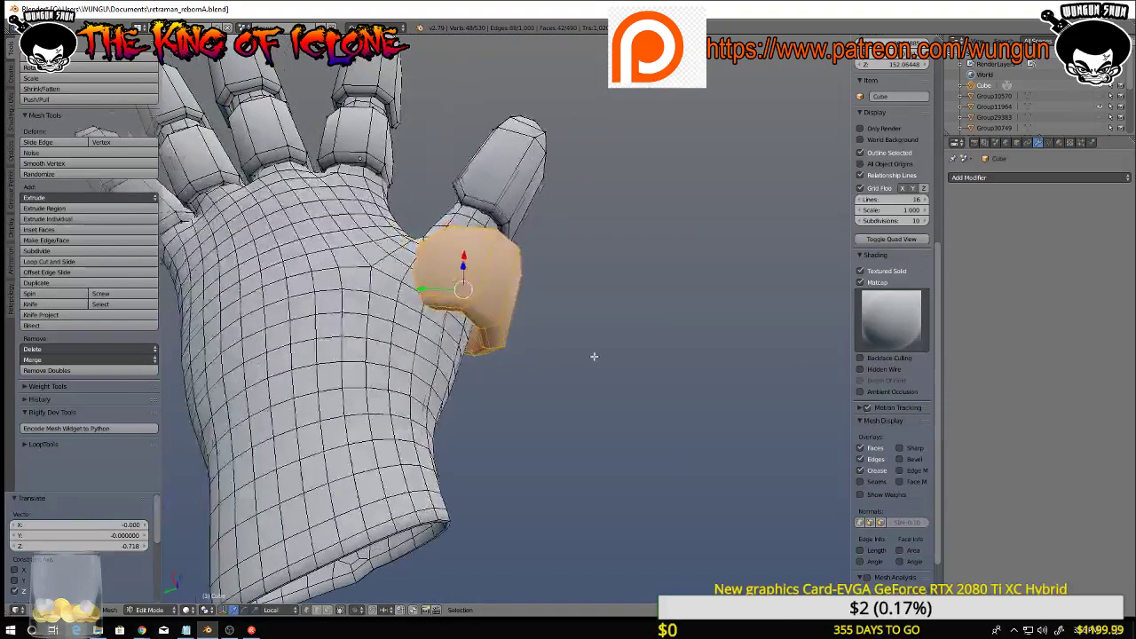
key("g")
key("x")
left_click(418, 286)
middle_click_drag(418, 287, 744, 173)
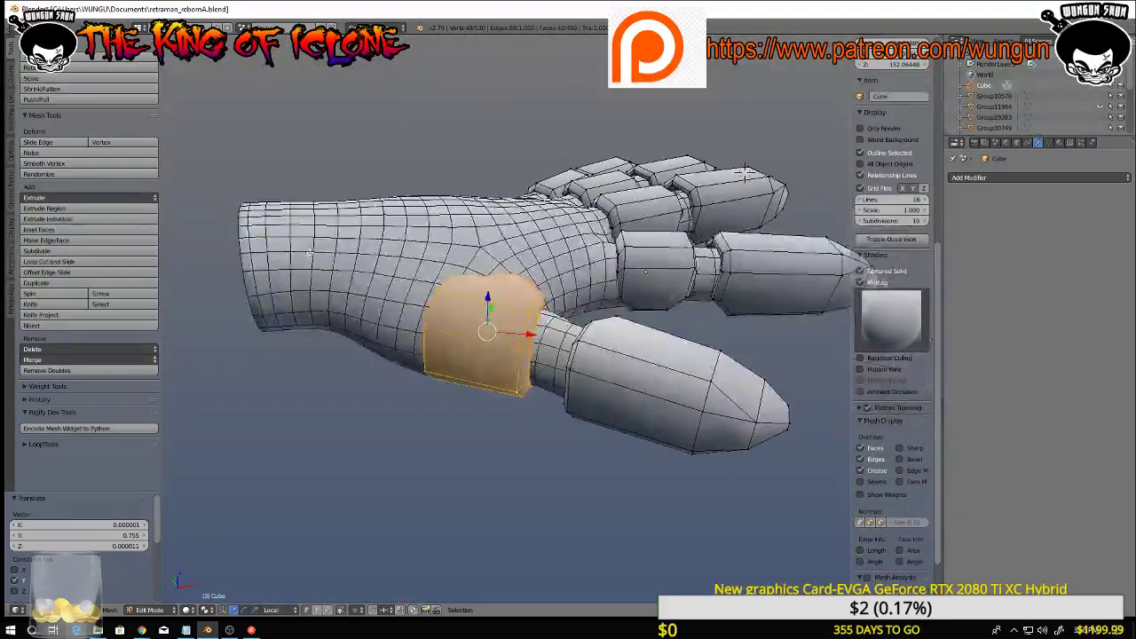
key("g")
key("x")
left_click(517, 335)
Shift the thumb's base segment -0.426 along Z and -0.080 along X
middle_click_drag(517, 334, 527, 367)
key("g")
key("z")
left_click(490, 331)
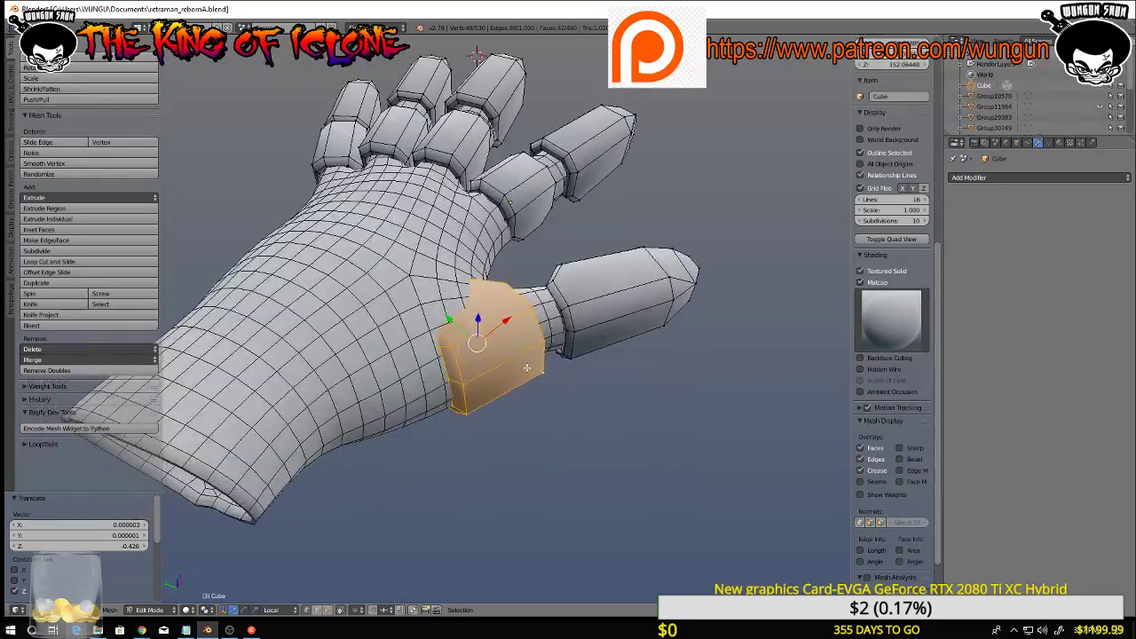
key("g")
left_click(499, 331)
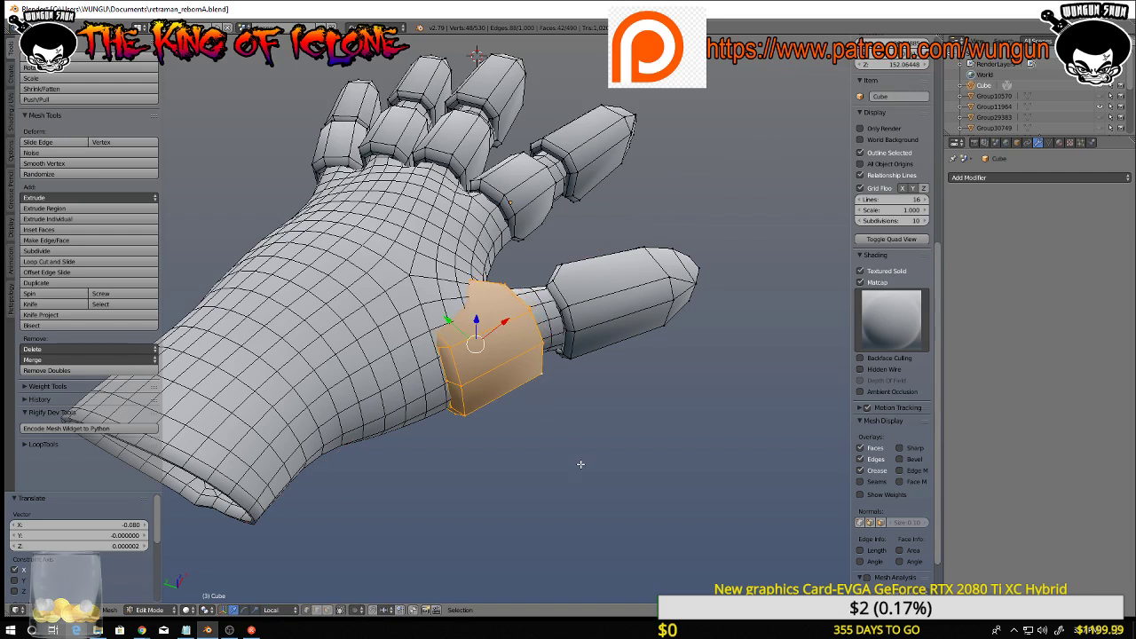
Rotate the thumb's base segment 13.3° about Z and shift it by -0.167, 0.047 and -0.104 on X, Y and Z
key("s")
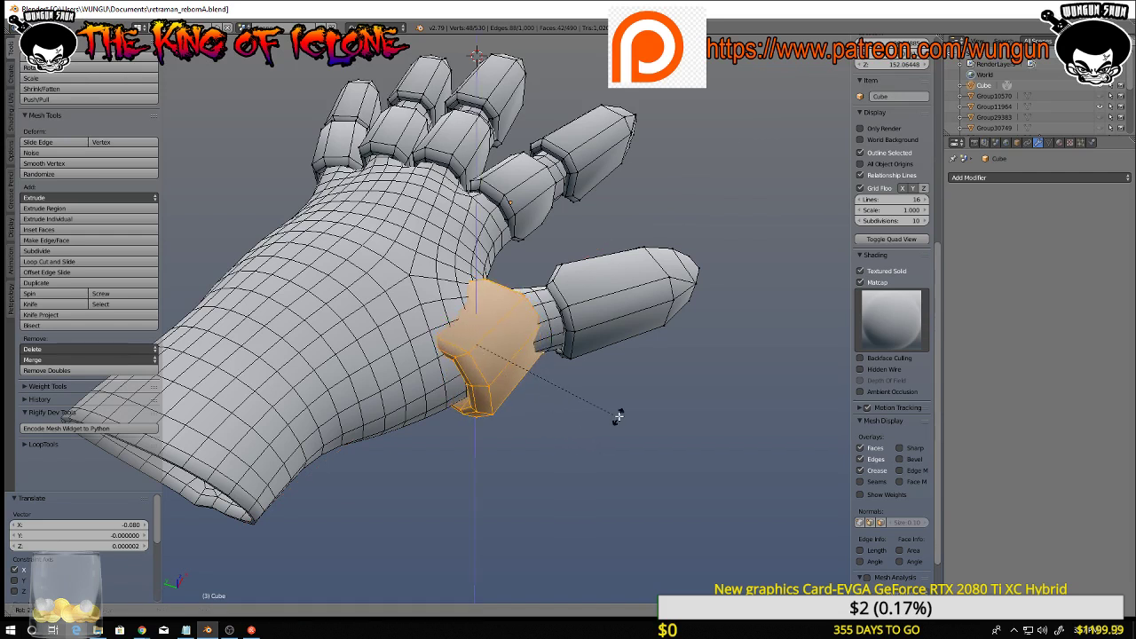
left_click(564, 414)
key("g")
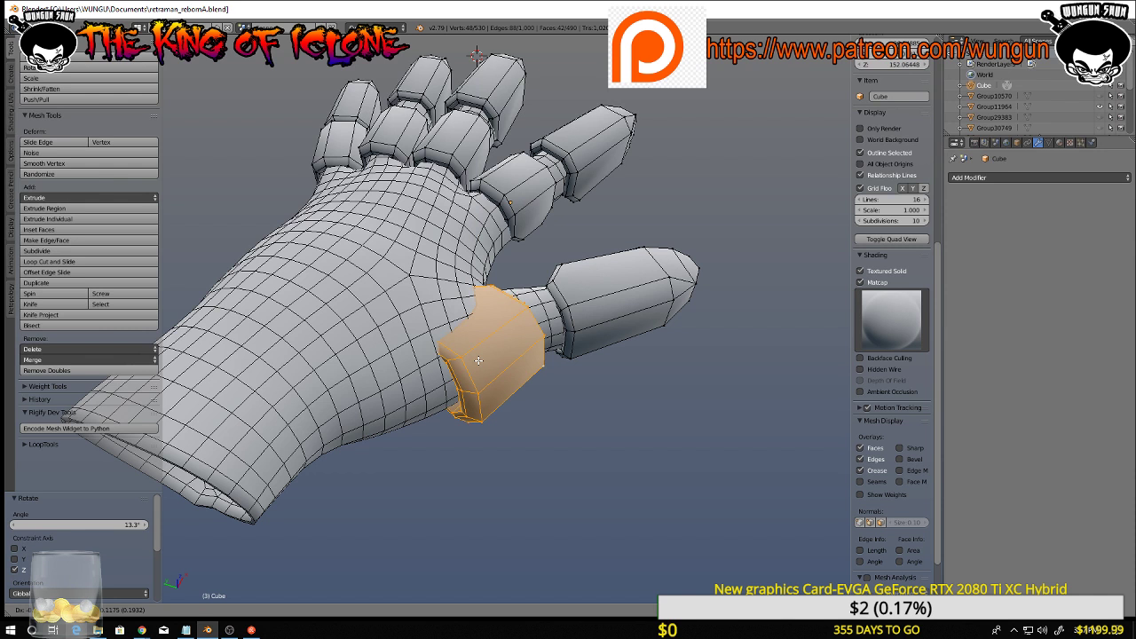
left_click(474, 361)
Reselect the thumb's entire linked base segment and scale it by 1.550 along Z
right_click(471, 369)
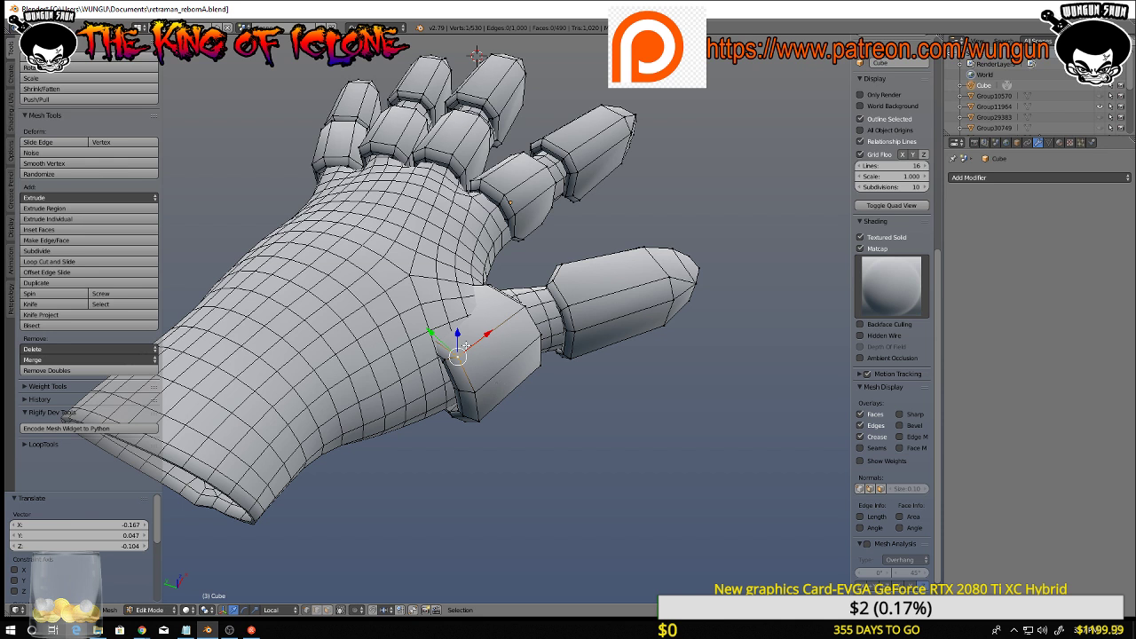
right_click(524, 304)
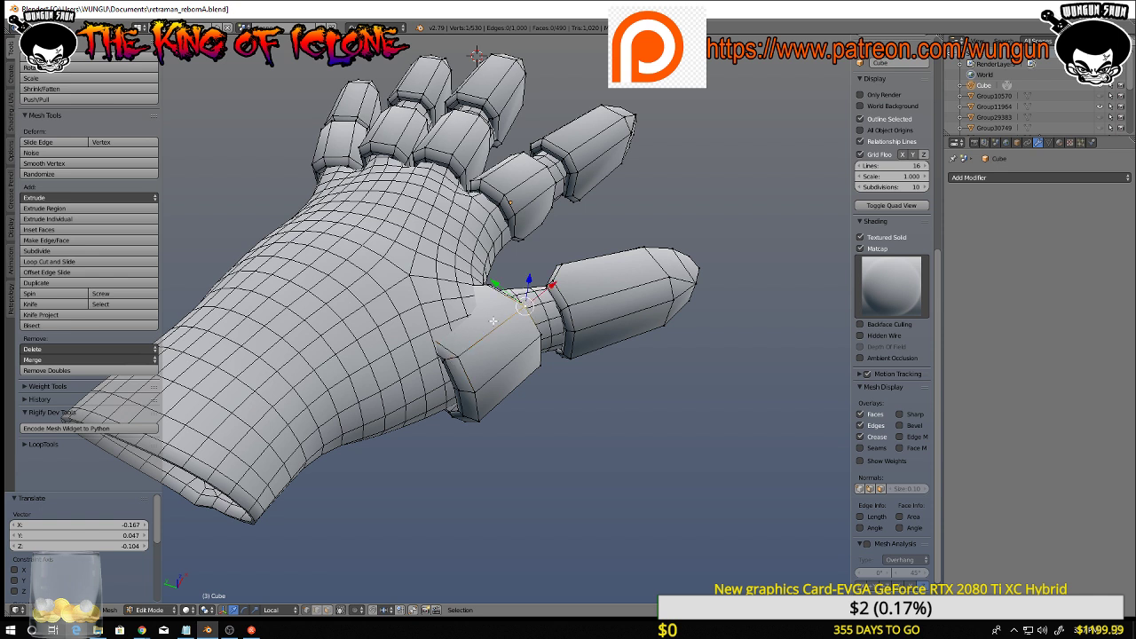
middle_click_drag(468, 285, 487, 269)
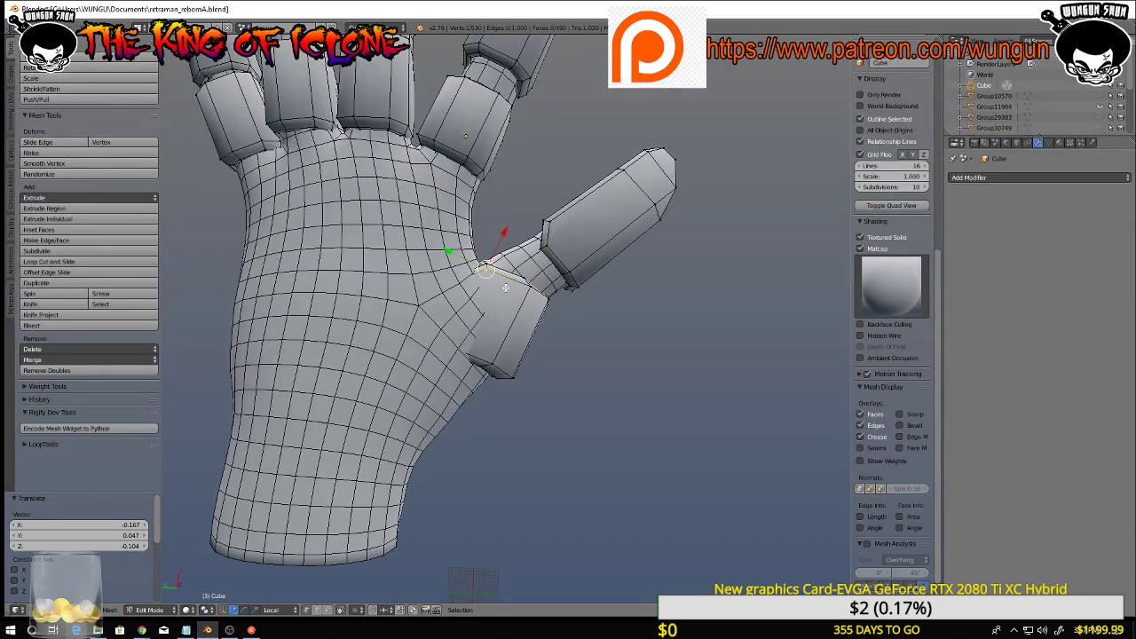
right_click(528, 290, "shift")
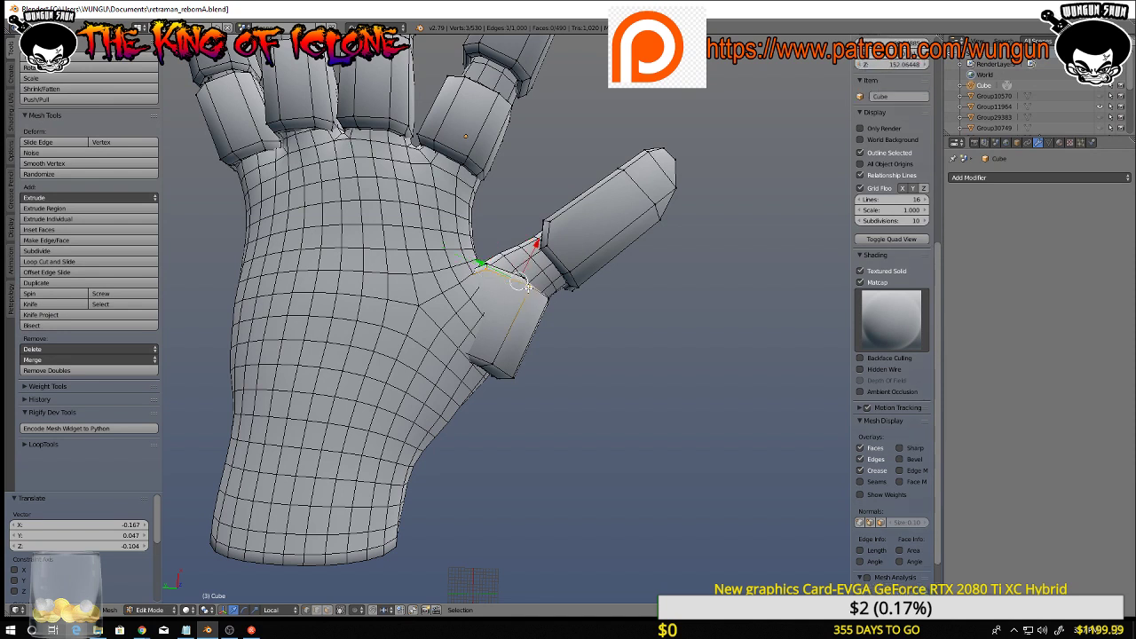
key("l")
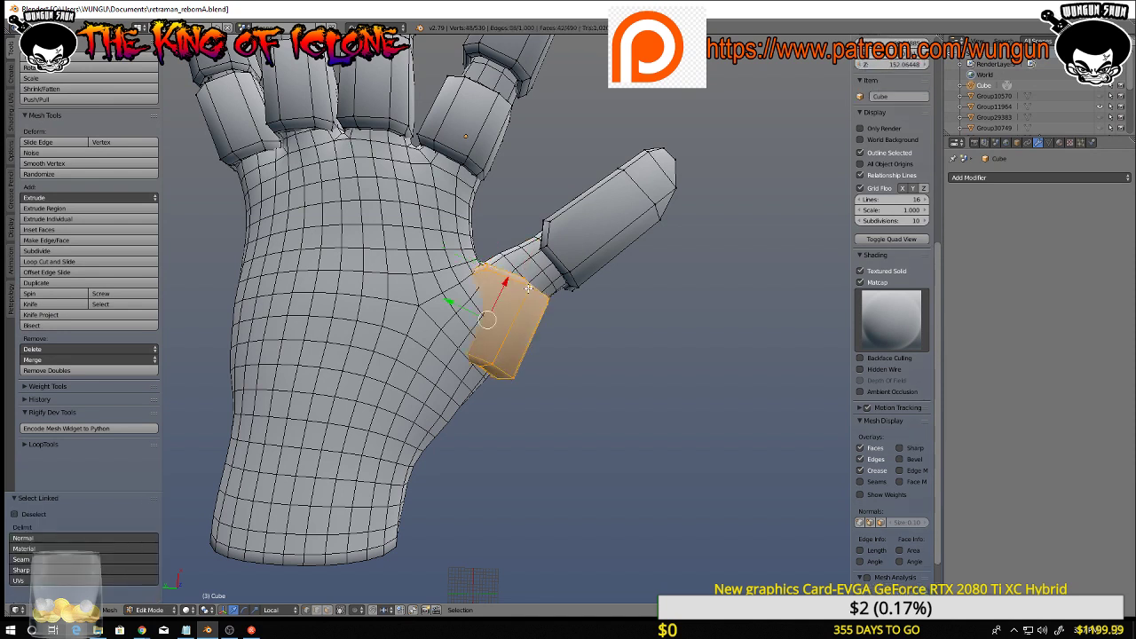
middle_click_drag(538, 308, 467, 212)
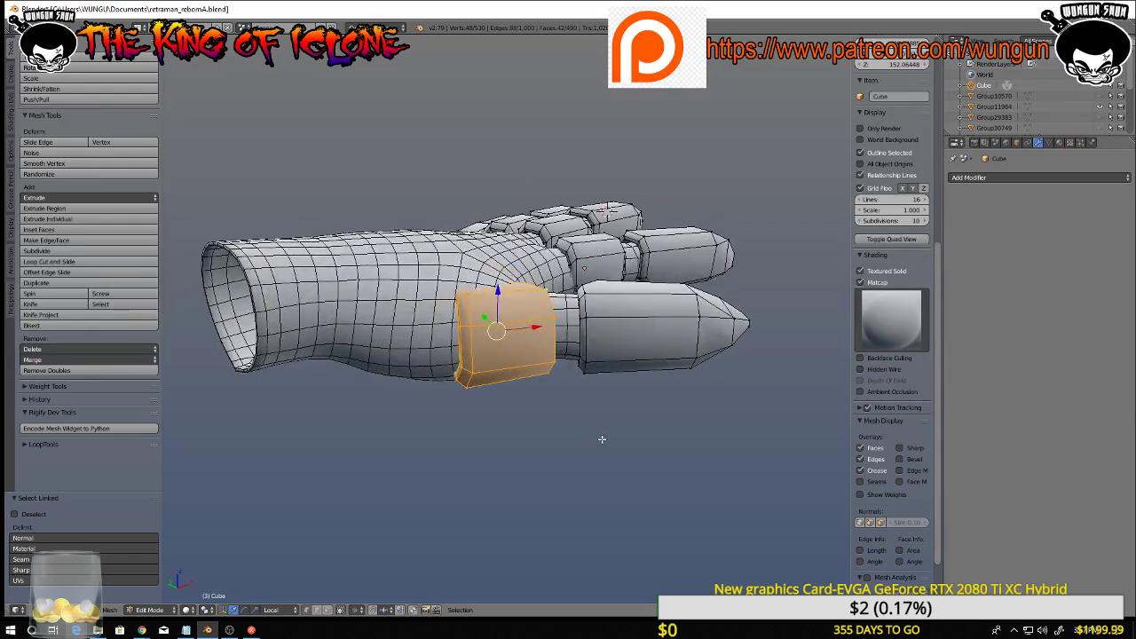
key("s")
key("z")
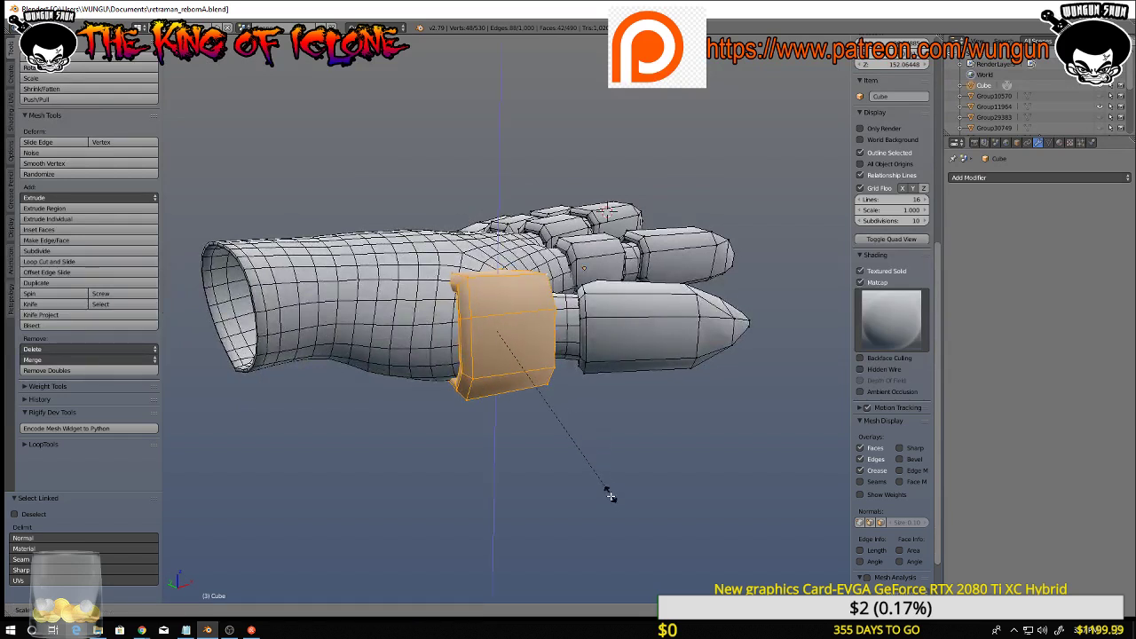
left_click(606, 537)
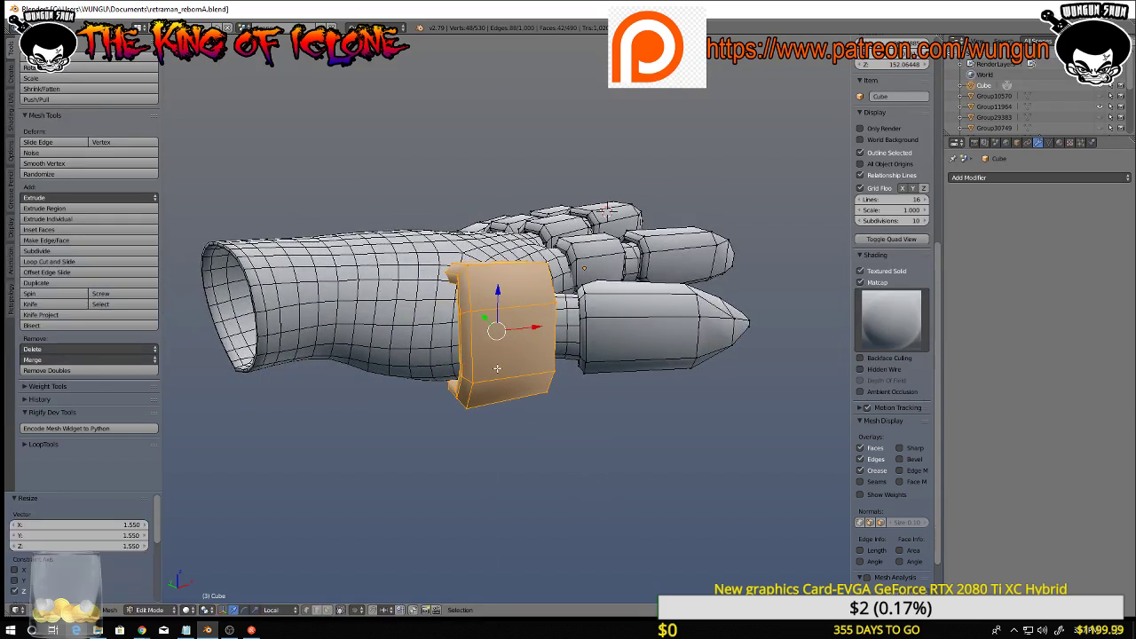
Try to shift the base segment's upper outer edge 0.030 along X and adjust its height along Z
middle_click_drag(606, 537, 579, 369)
middle_click_drag(572, 361, 573, 344)
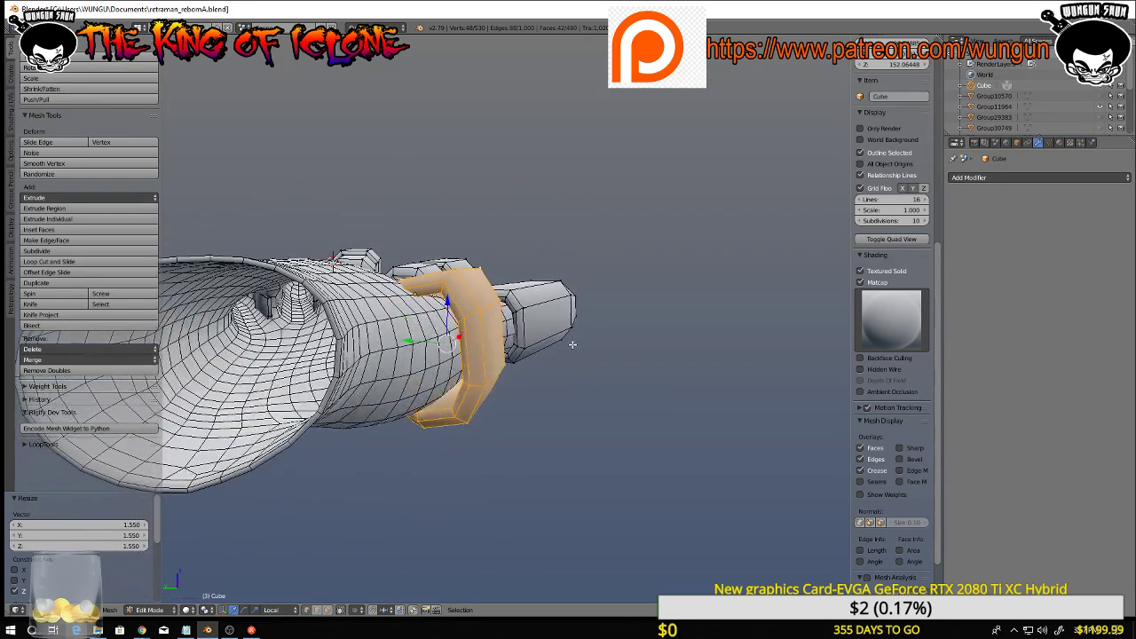
right_click(475, 266)
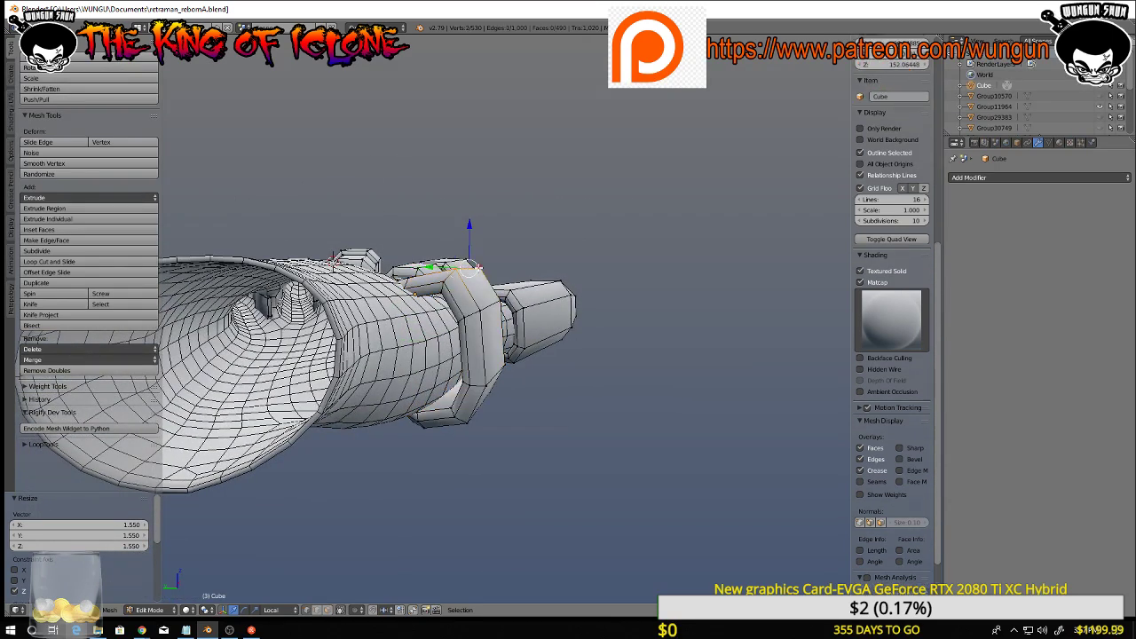
key("g")
key("x")
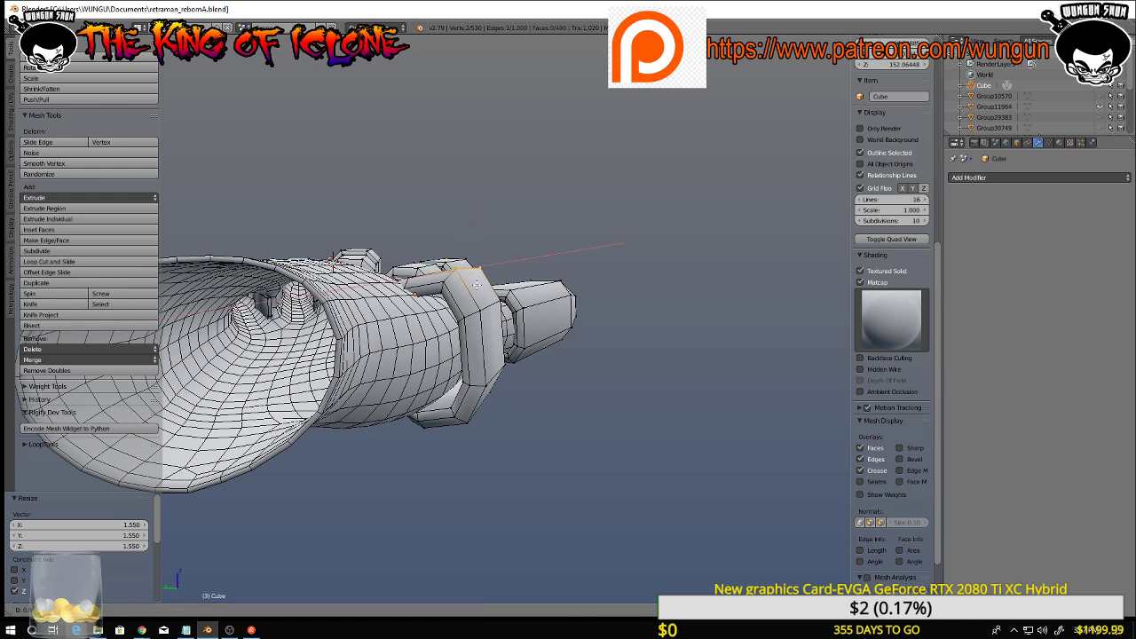
left_click(477, 284)
key("g")
key("z")
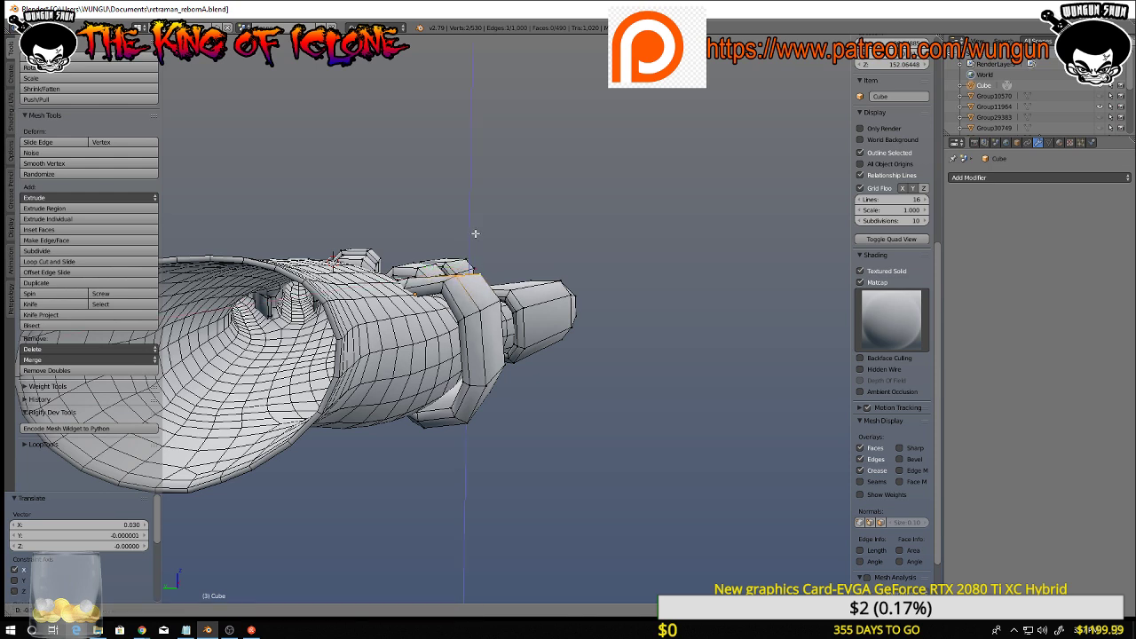
left_click(474, 234)
Undo the edge shifts on the thumb's base segment, leaving the whole segment selected
middle_click_drag(470, 238, 465, 385)
key("ctrl+z")
key("ctrl+z")
key("ctrl+z")
key("ctrl+z")
key("ctrl+z")
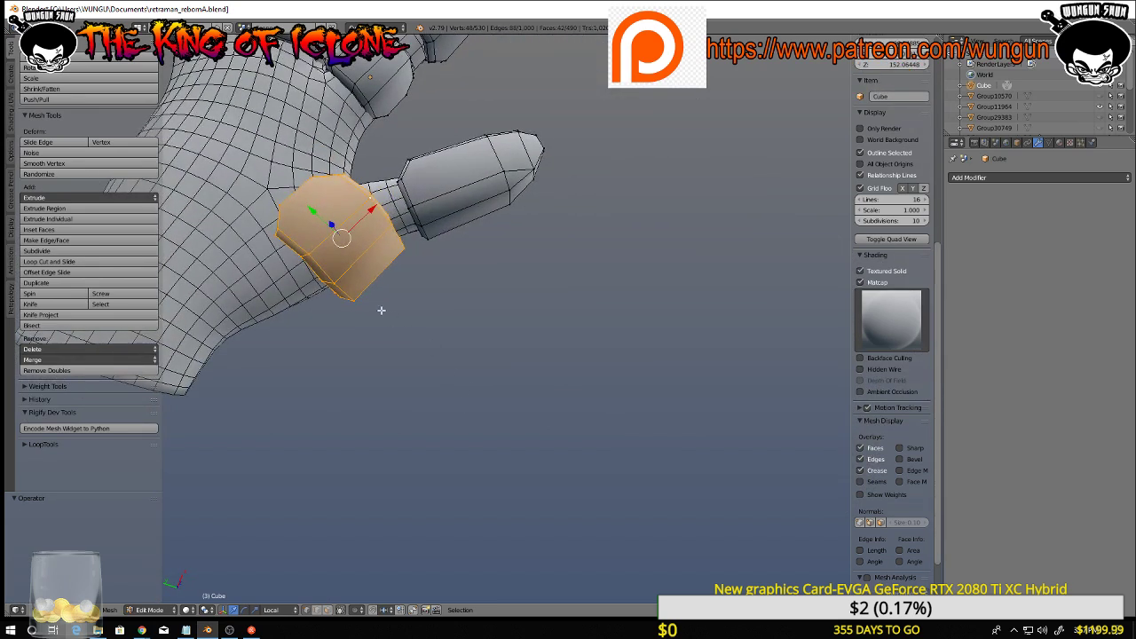
Rotate the thumb's base segment -12° about the Z axis
mouse_move(381, 311)
middle_mouse_down()
mouse_move(371, 311)
mouse_move(375, 296)
middle_mouse_up()
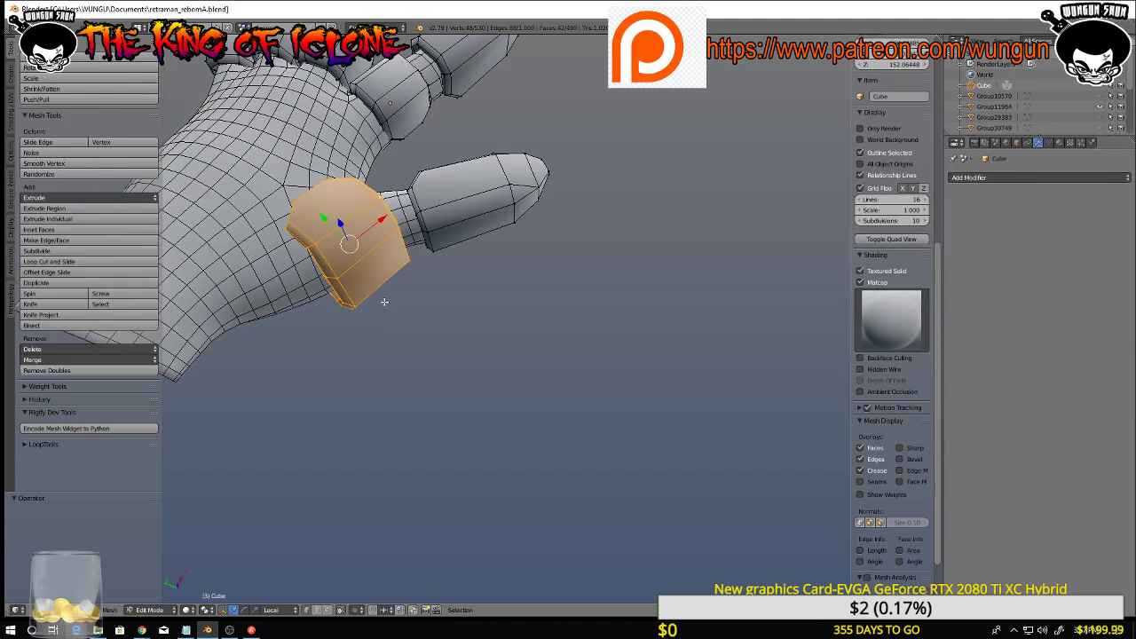
key("r")
key("z")
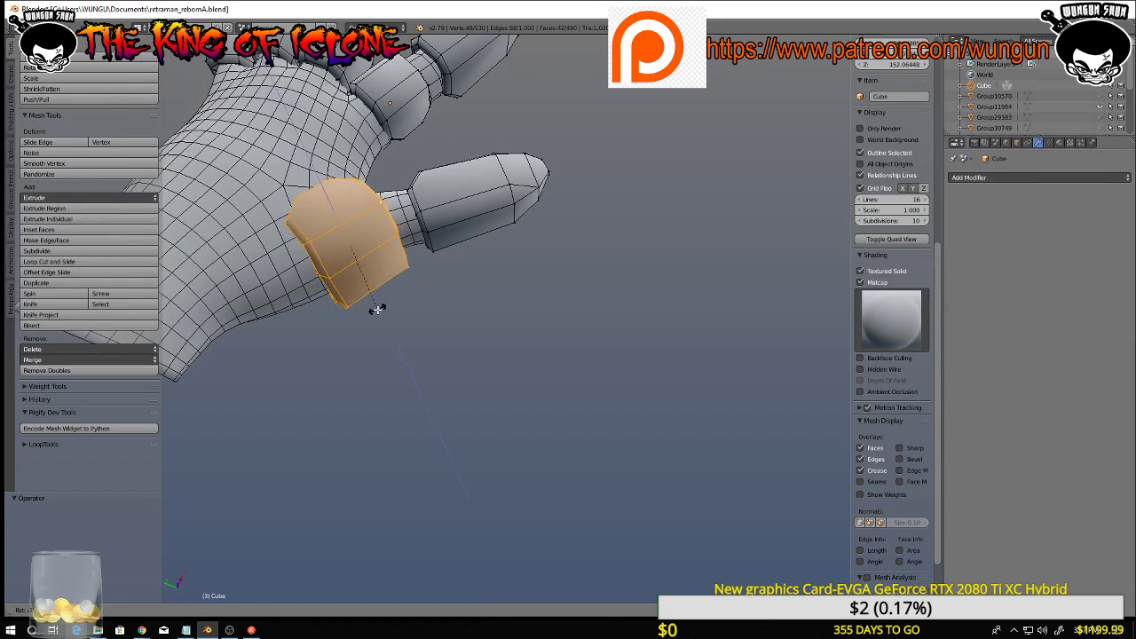
left_click(373, 312)
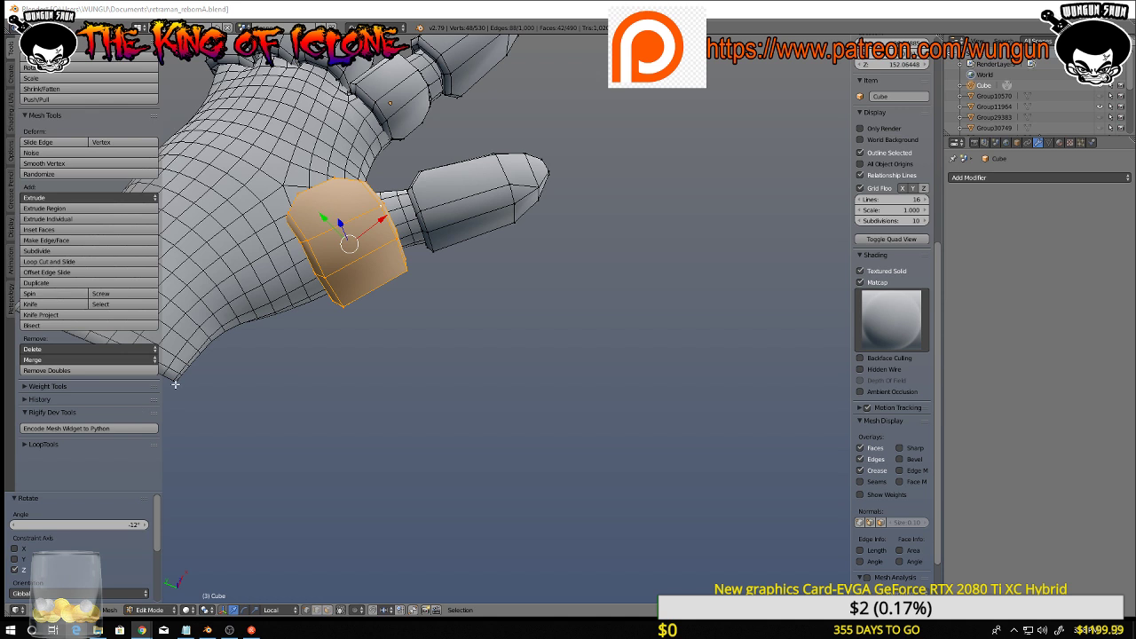
Leave mesh editing, unhide the rest of the character, and turn off the hand mesh's wire display
middle_click_drag(275, 361, 253, 322)
scroll(266, 322, "down", 4)
middle_click_drag(467, 380, 438, 393)
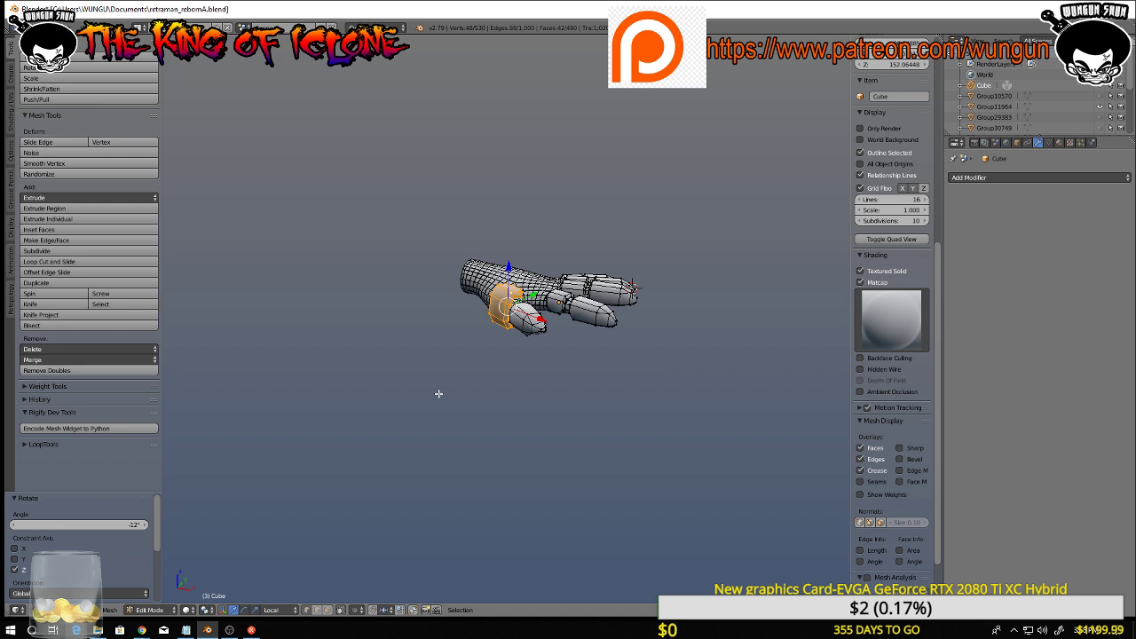
middle_click_drag(438, 393, 489, 370)
key("Tab")
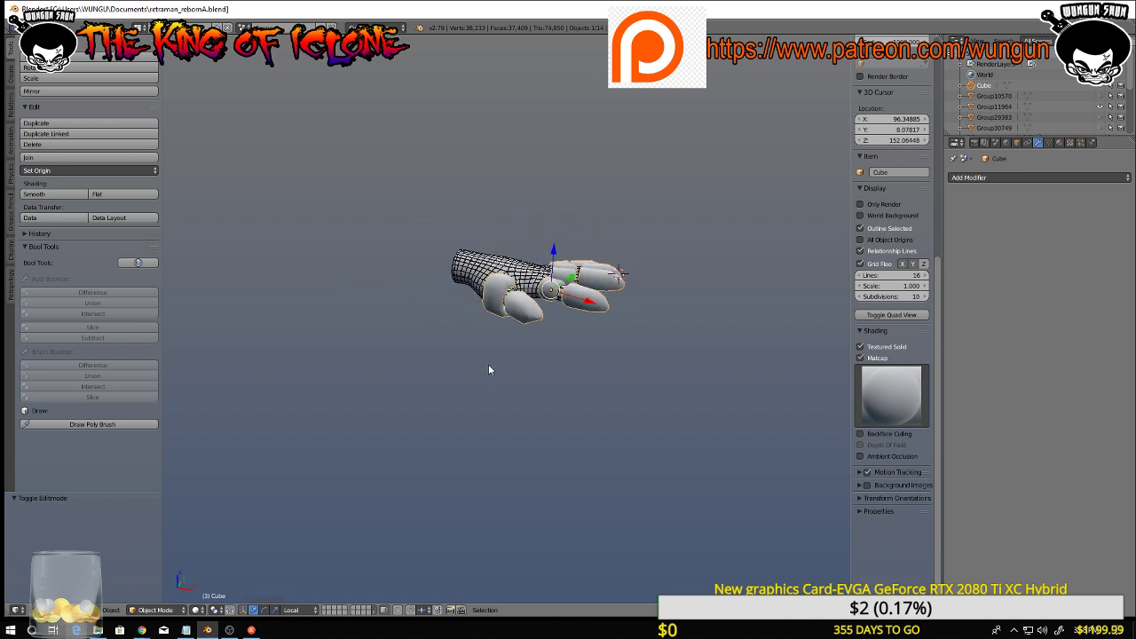
key("alt+h")
scroll(488, 364, "down", 3)
middle_click_drag(489, 357, 621, 391)
key("Tab")
key("Tab")
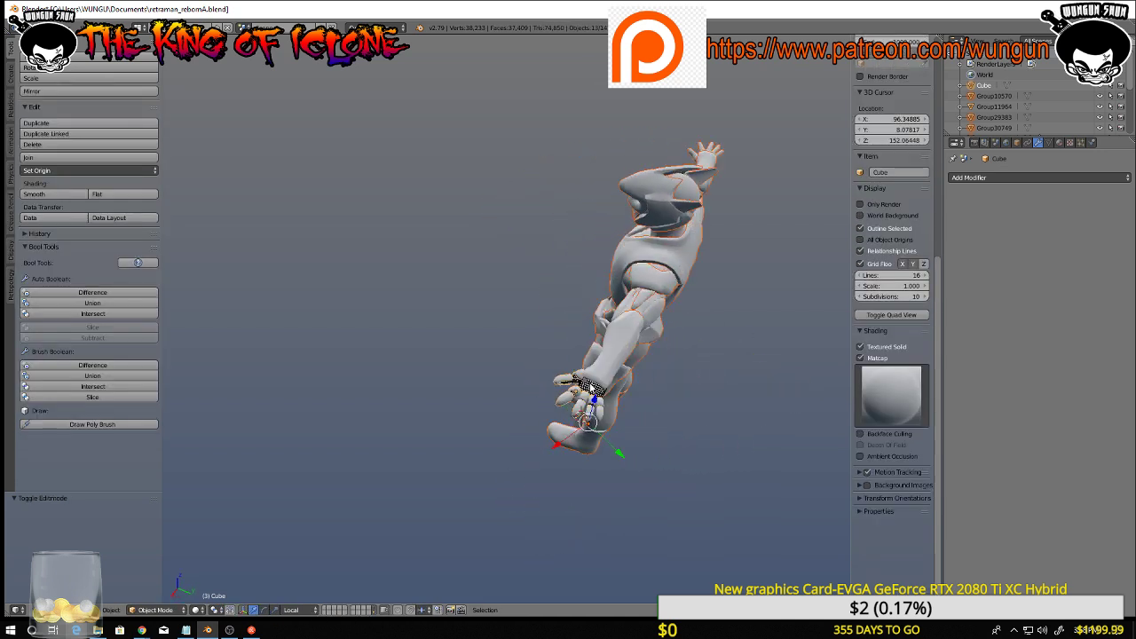
right_click(592, 388)
left_click(1018, 143)
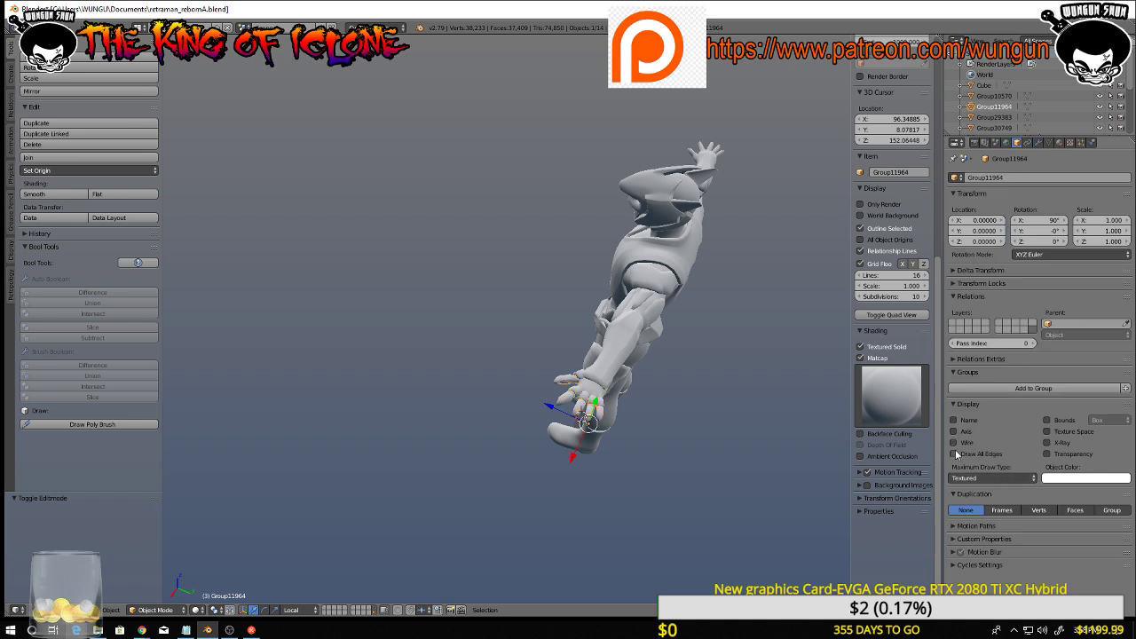
Examine the finger and thumb armor against the full character from several angles, near and far
middle_click_drag(722, 352, 651, 312)
scroll(604, 362, "up", 4)
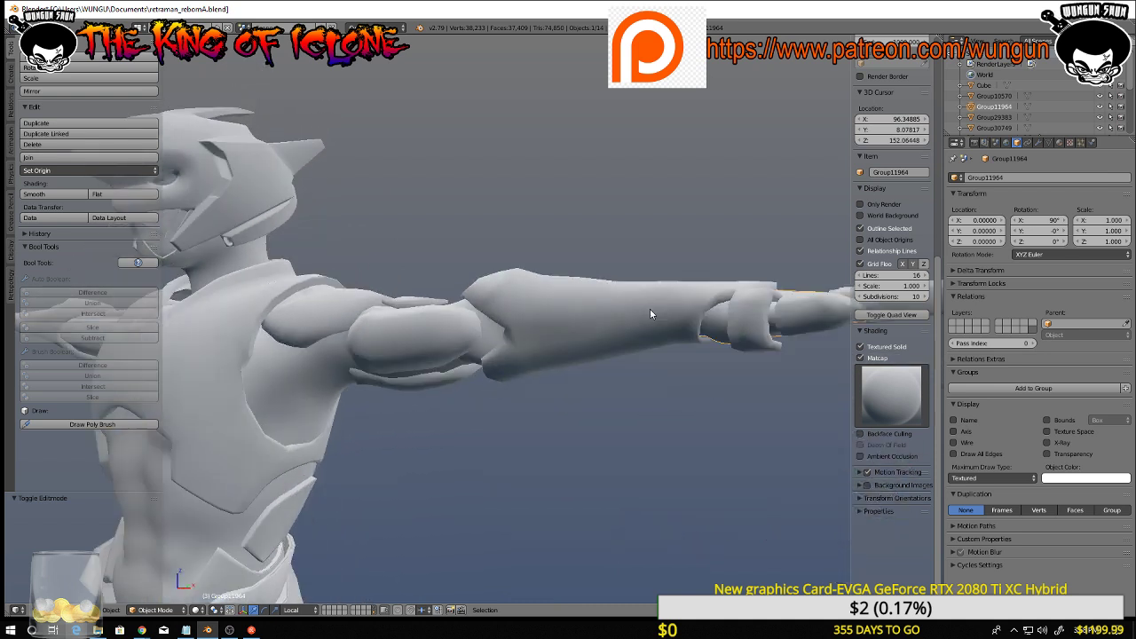
scroll(656, 320, "down", 6)
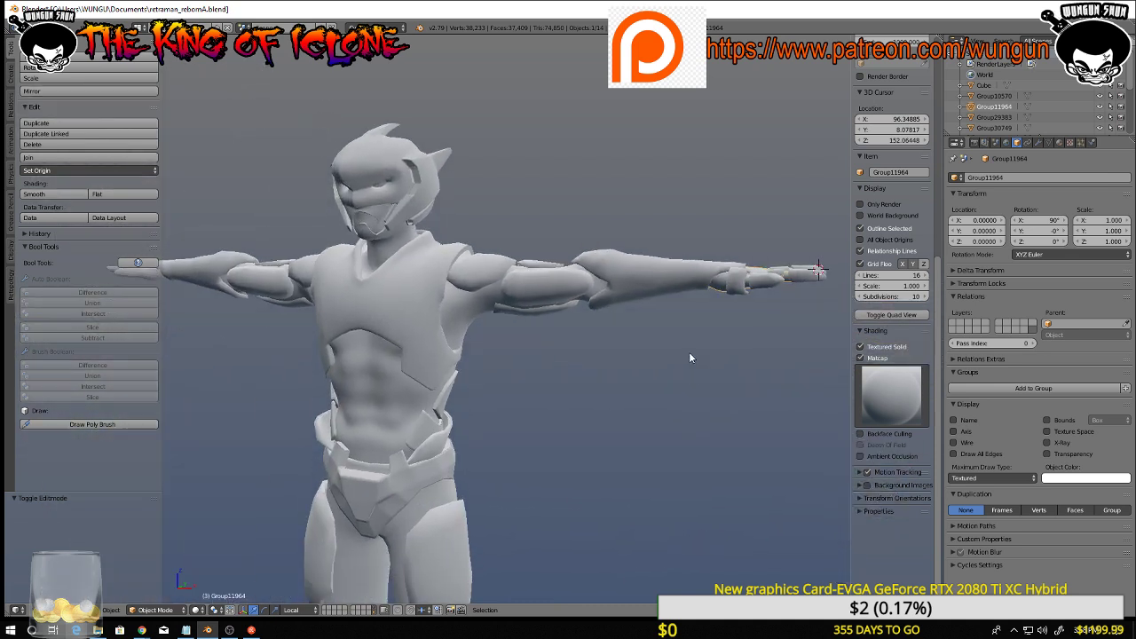
middle_click_drag(690, 358, 745, 353)
scroll(745, 352, "down", 4)
middle_click_drag(639, 419, 544, 372, "shift")
scroll(689, 400, "up", 3)
scroll(533, 361, "up", 8)
scroll(513, 375, "down", 6)
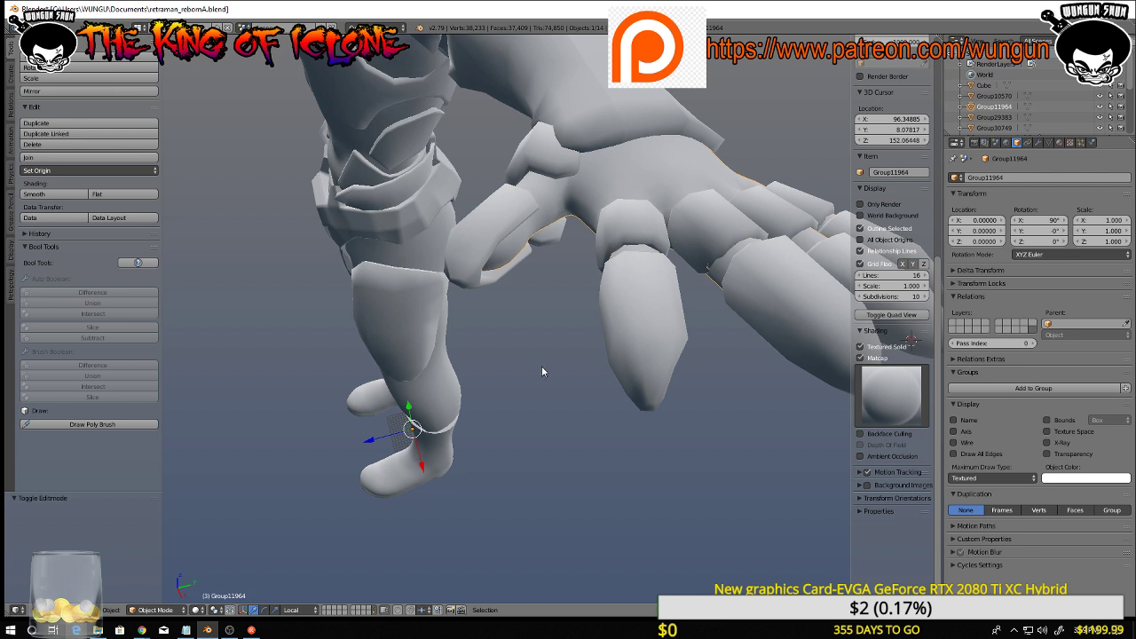
Edit the finger armor mesh, select the thumb's linked fingertip segment, and rotate it 31.5° as seen from the thumb's front
right_click(488, 216)
middle_click_drag(488, 215, 588, 200)
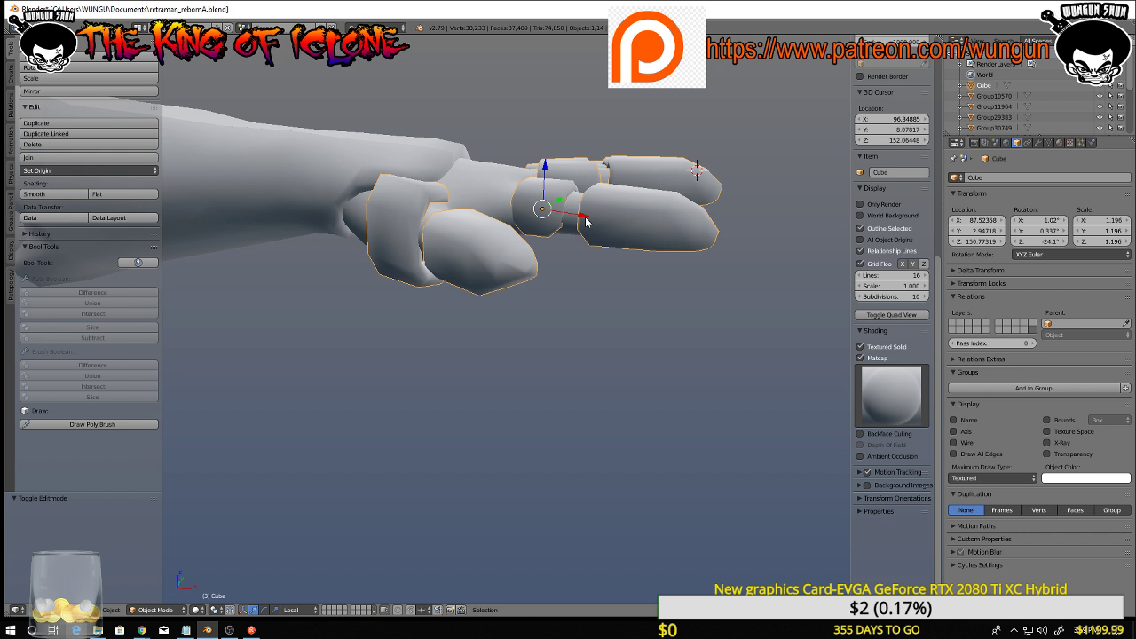
key("Tab")
right_click(487, 257)
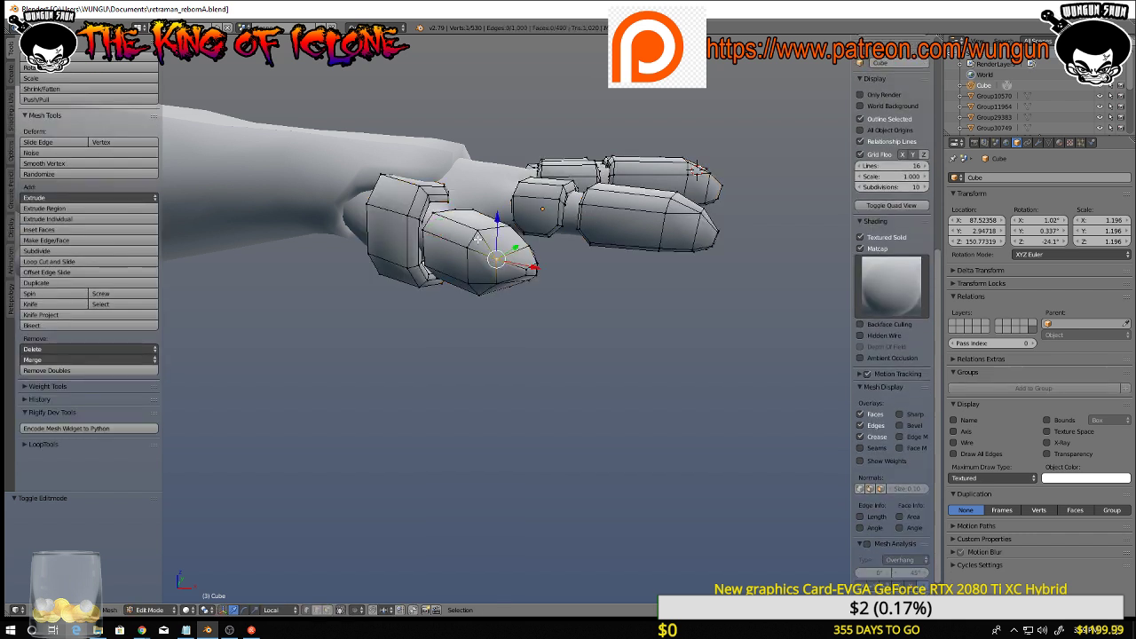
key("l")
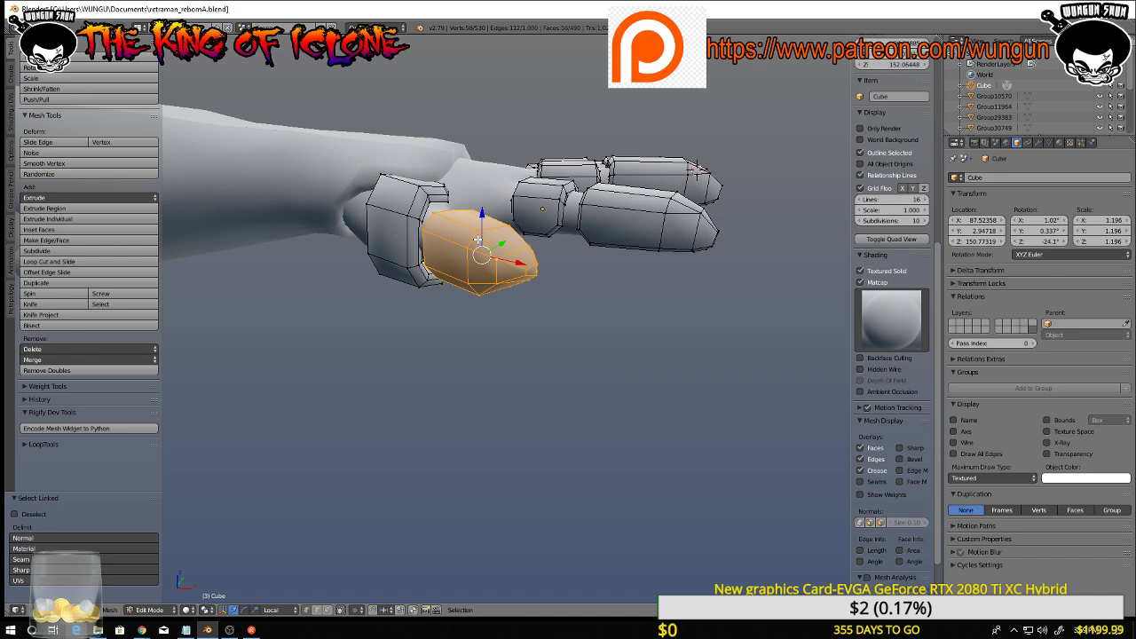
middle_click_drag(565, 286, 497, 272)
key("r")
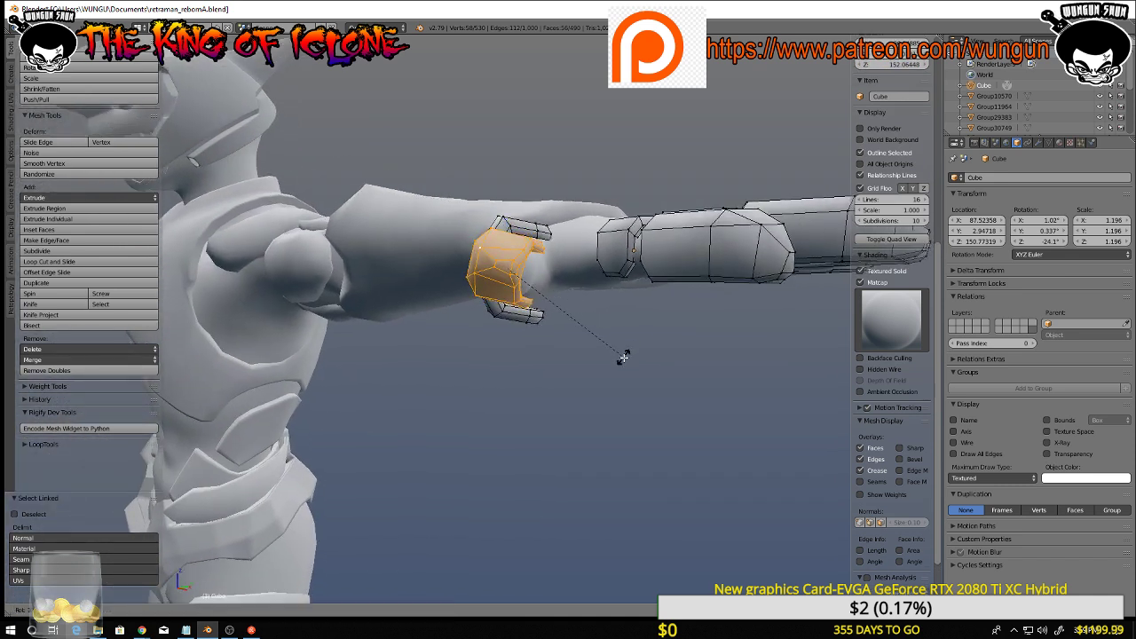
left_click(585, 392)
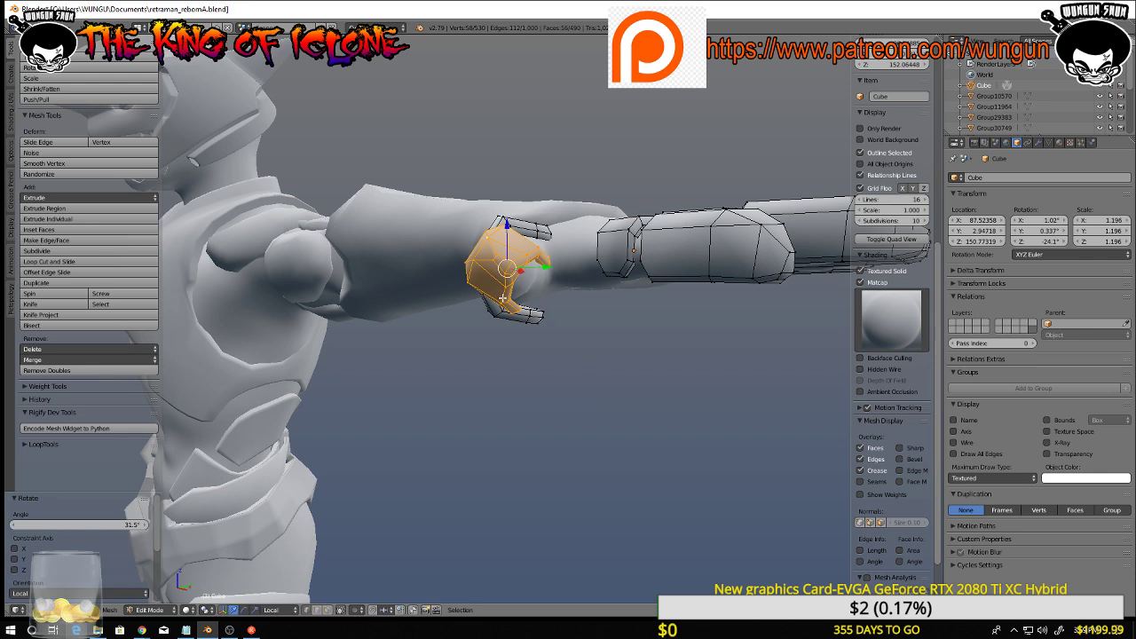
Align the thumb's fingertip segment by rotating it -8.79° seen from above and 8.42° seen from the side
scroll(504, 299, "up", 5)
middle_click_drag(503, 298, 665, 362)
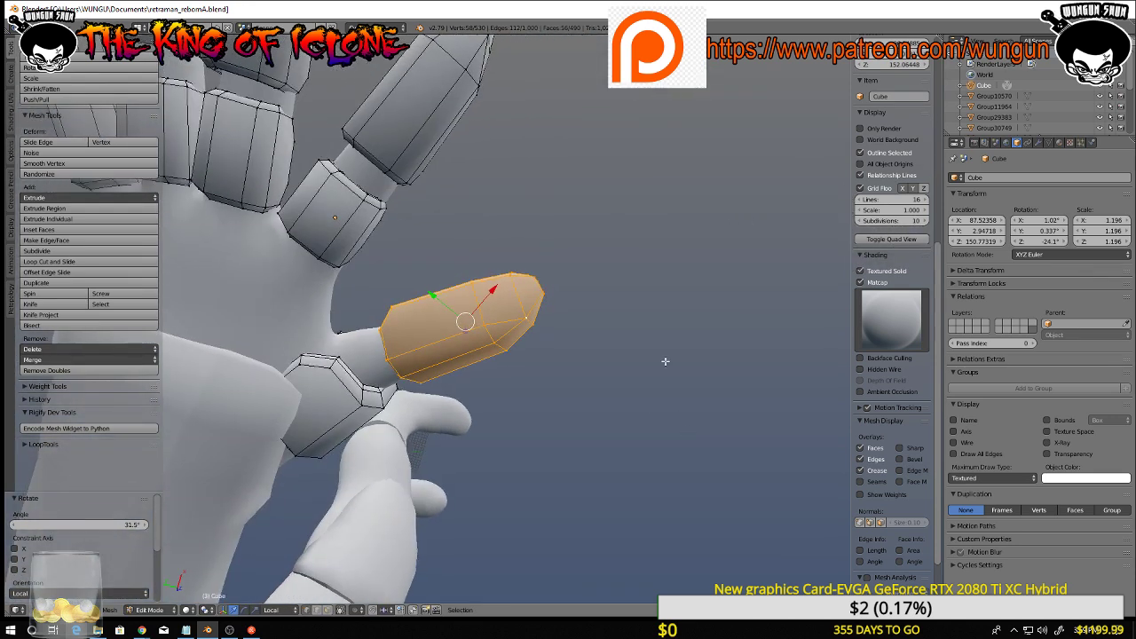
key("r")
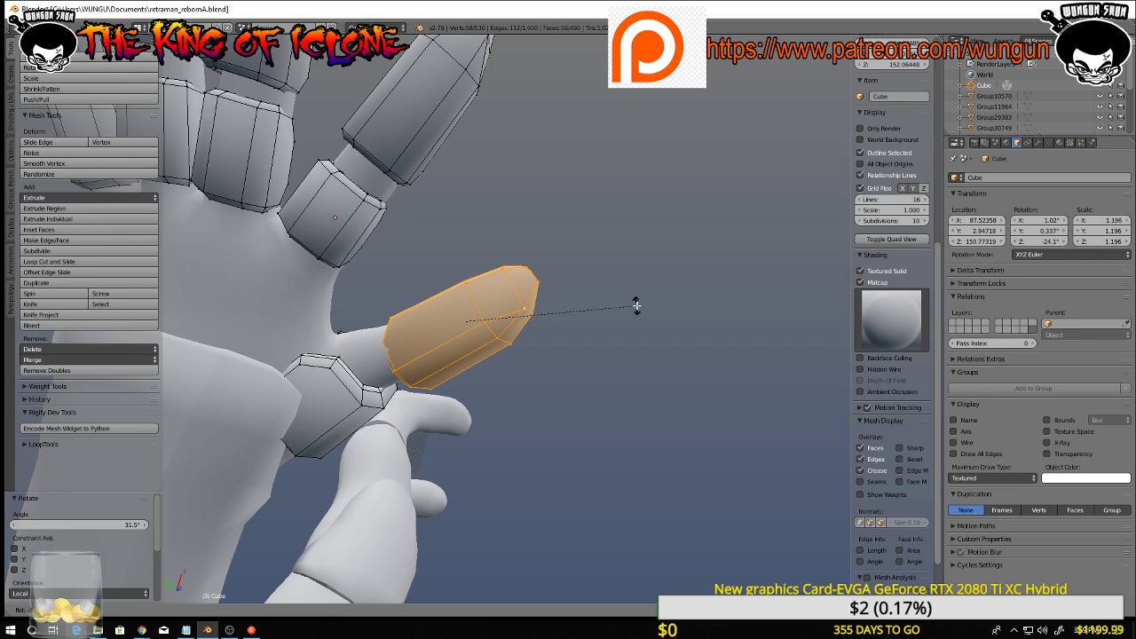
left_click(631, 307)
middle_click_drag(631, 308, 639, 184)
key("r")
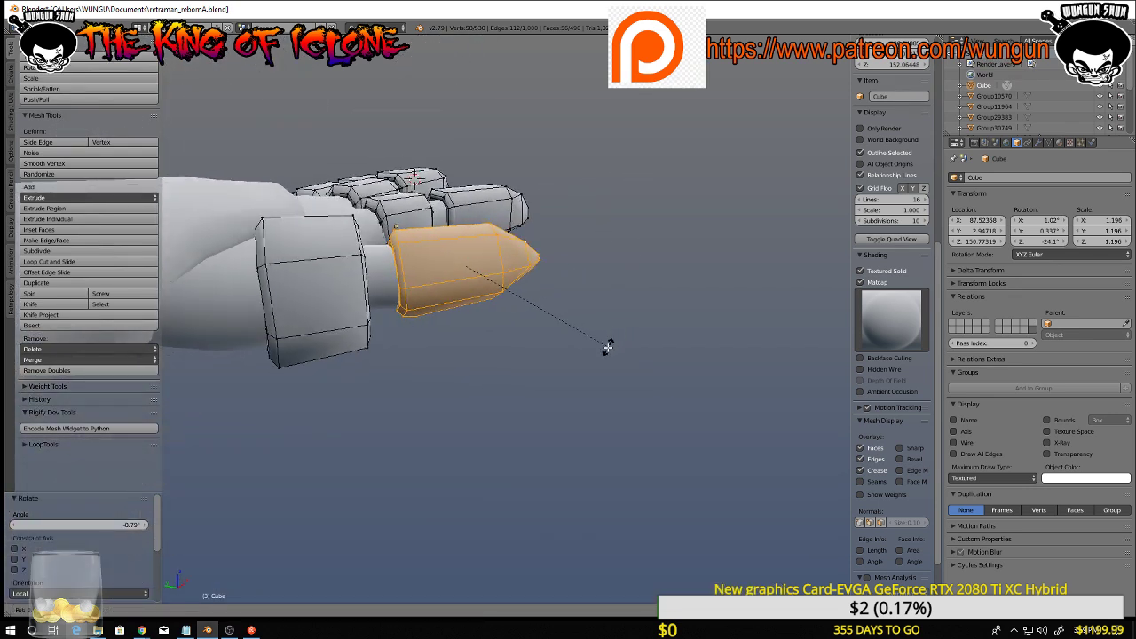
left_click(602, 350)
Select the thumb's linked base armor segment and rotate it 20.9° as seen from the thumb's tip
middle_click_drag(593, 257, 525, 238)
right_click(495, 231)
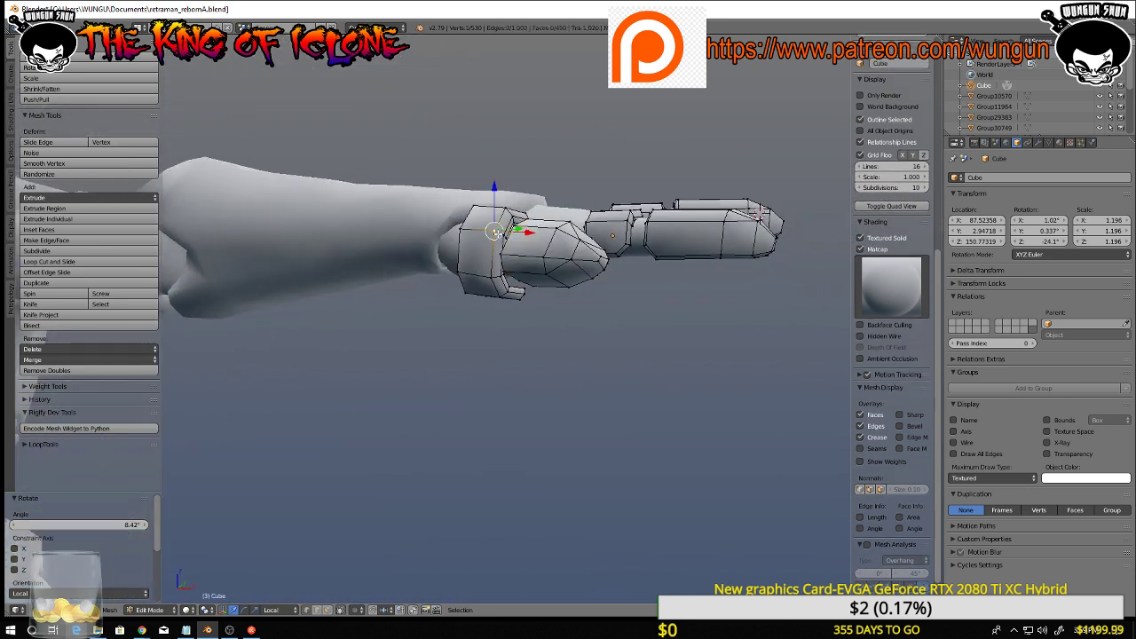
key("l")
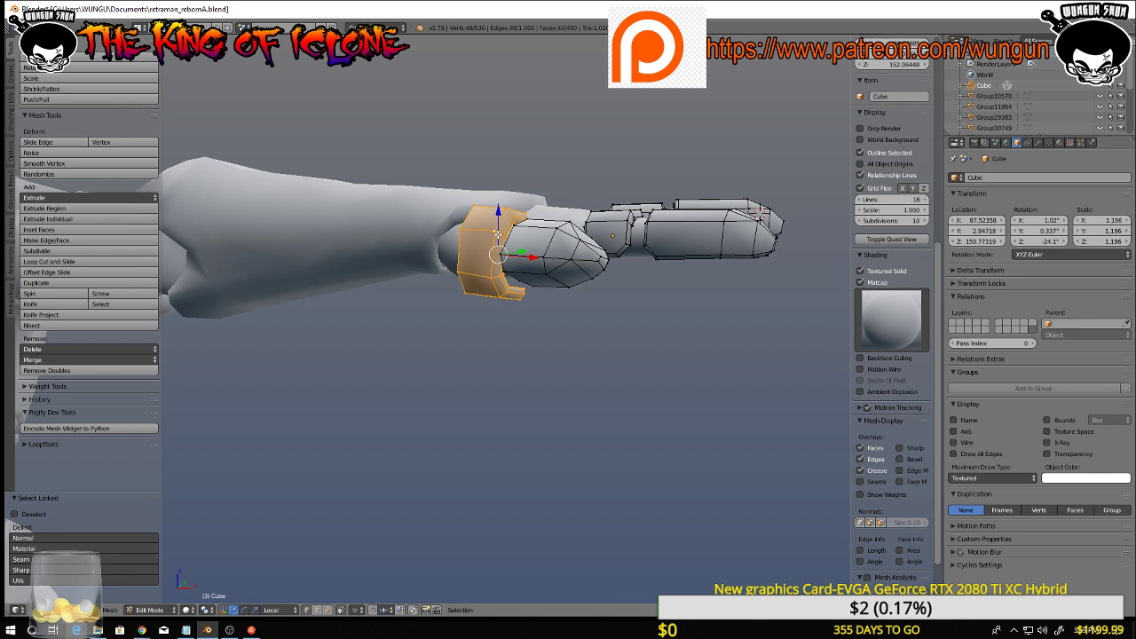
middle_click_drag(498, 232, 462, 243)
key("r")
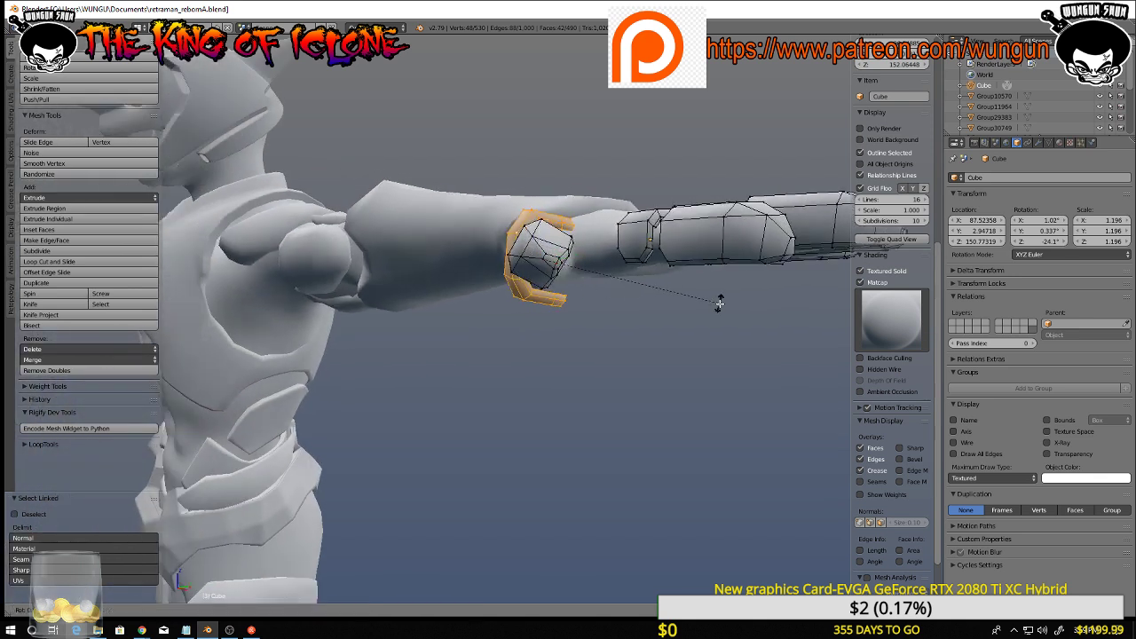
left_click(685, 359)
middle_click_drag(684, 358, 602, 255)
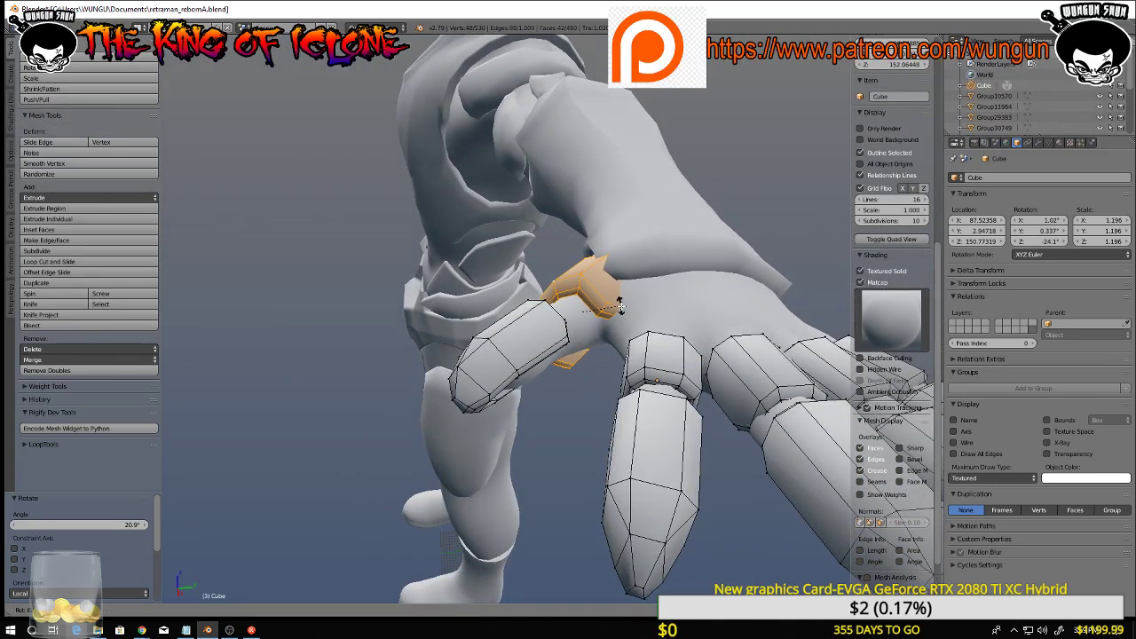
Rotate the thumb's base segment again in a view facing the spread hand and nudge it slightly into place
middle_click_drag(634, 300, 647, 319)
key("r")
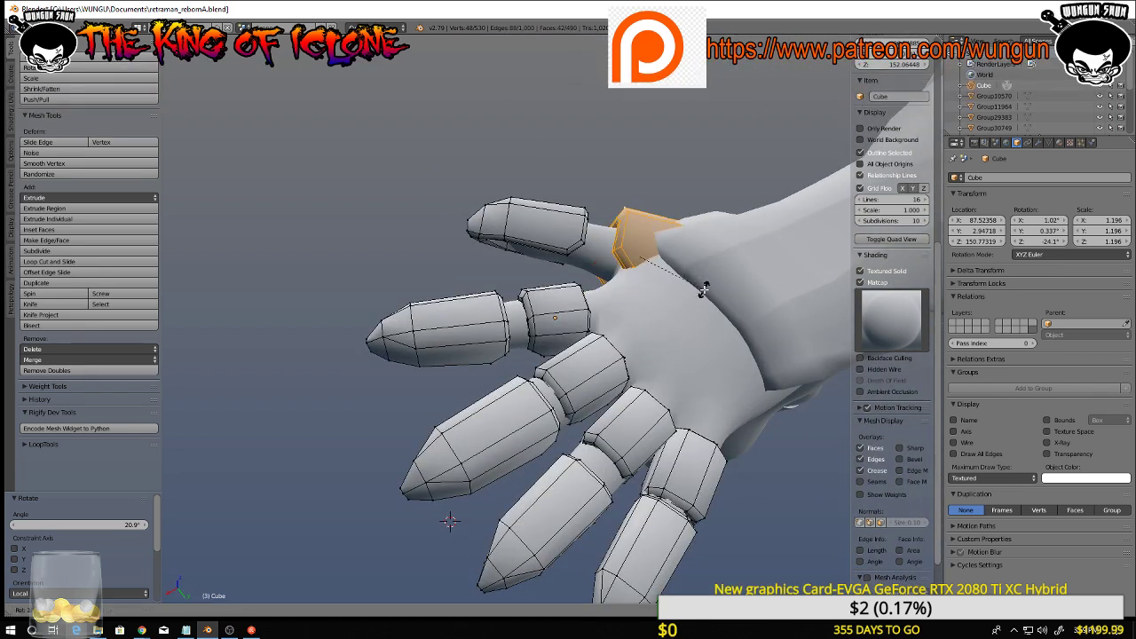
left_click(703, 290)
left_click_drag(643, 260, 644, 251)
Scale the thumb's base segment uniformly to 0.839 so it sits closer around the thumb
middle_click_drag(644, 251, 759, 323)
key("s")
left_click(735, 367)
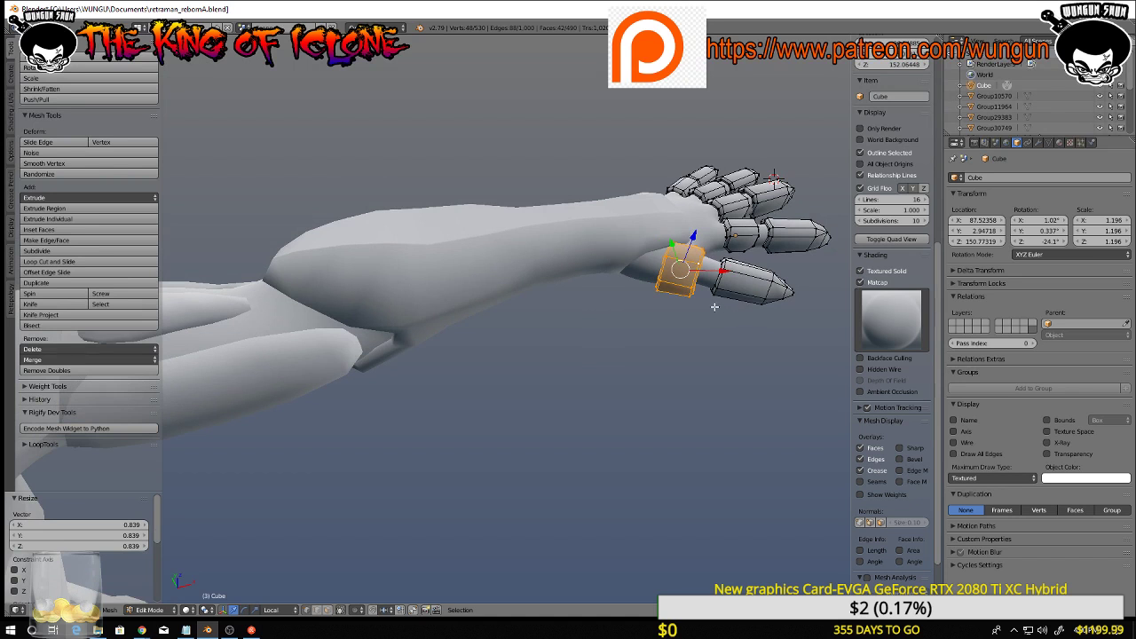
key("s")
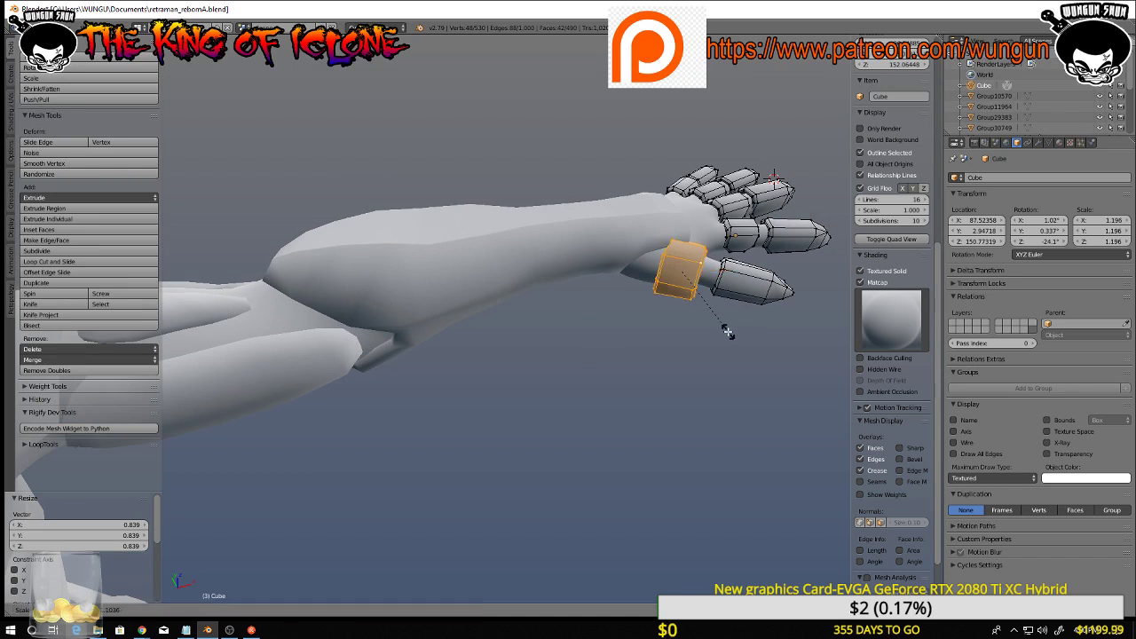
right_click(727, 332)
key("s")
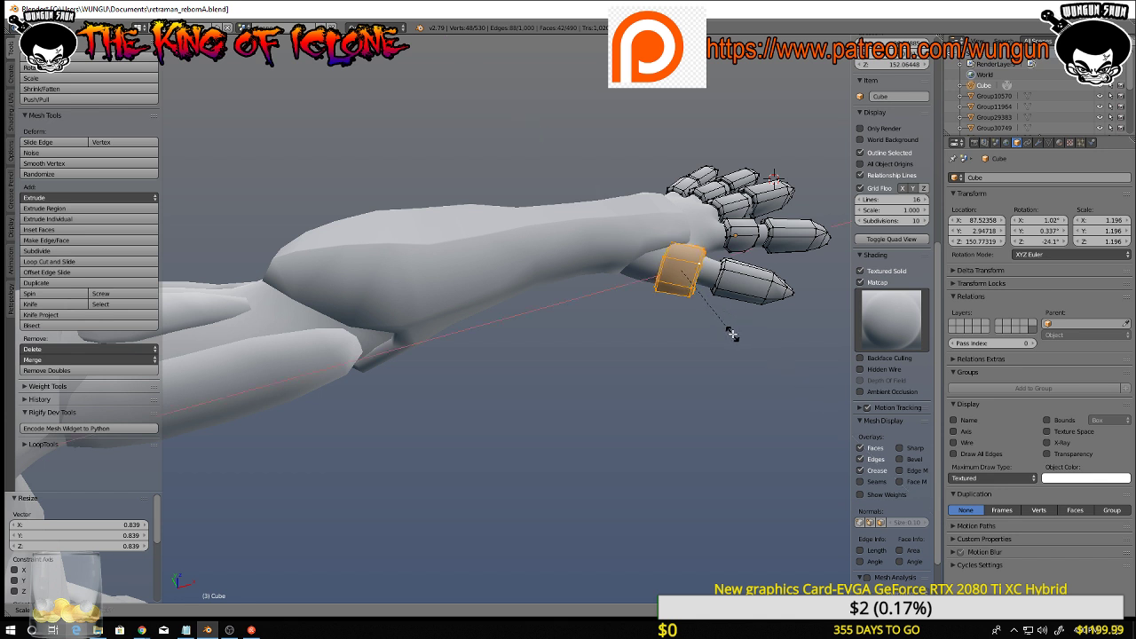
right_click(732, 333)
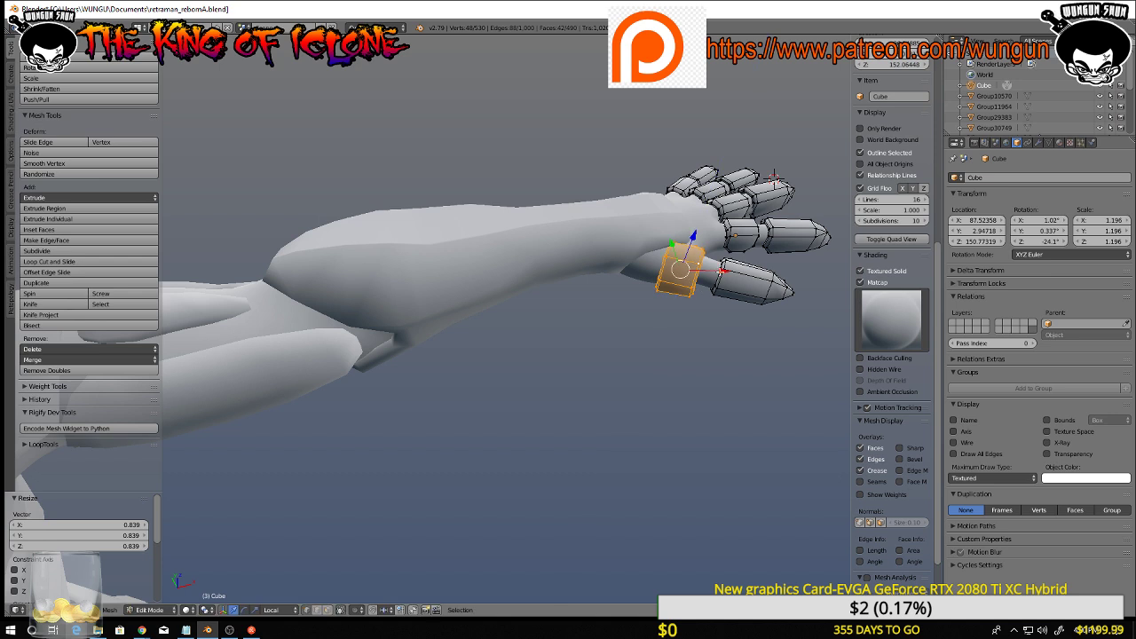
Leave mesh editing, clear the selection, and examine the finger and thumb armor against the full character
middle_click_drag(733, 334, 679, 290)
scroll(688, 269, "up", 4)
scroll(657, 268, "down", 7)
key("Tab")
scroll(683, 262, "up", 4)
key("a")
scroll(699, 373, "up", 4)
scroll(679, 291, "down", 5)
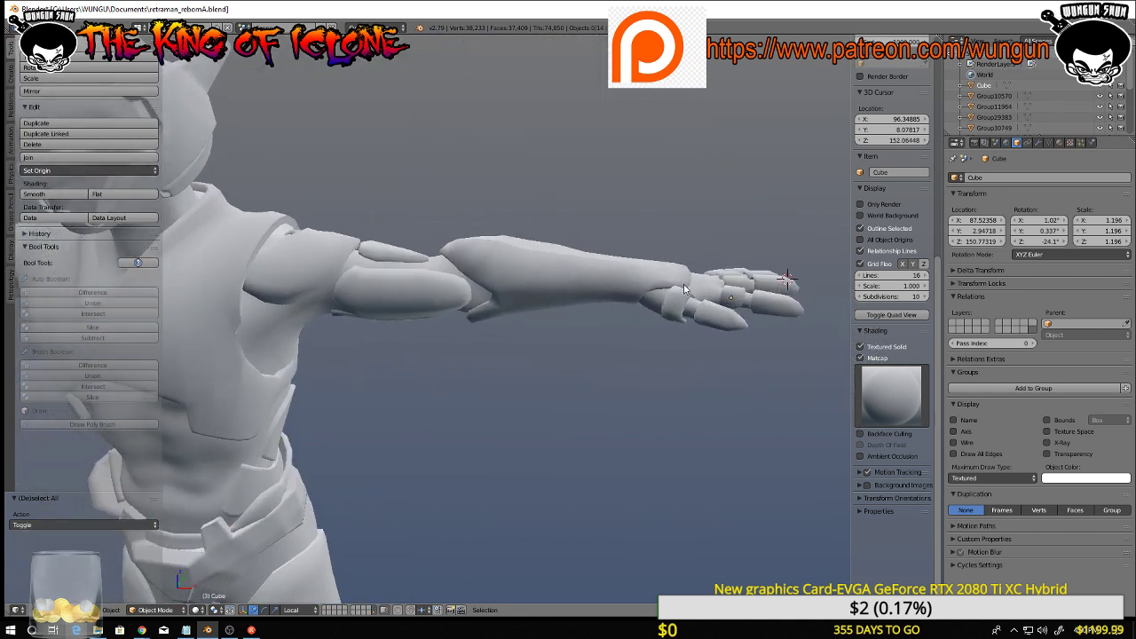
middle_click_drag(565, 311, 694, 231)
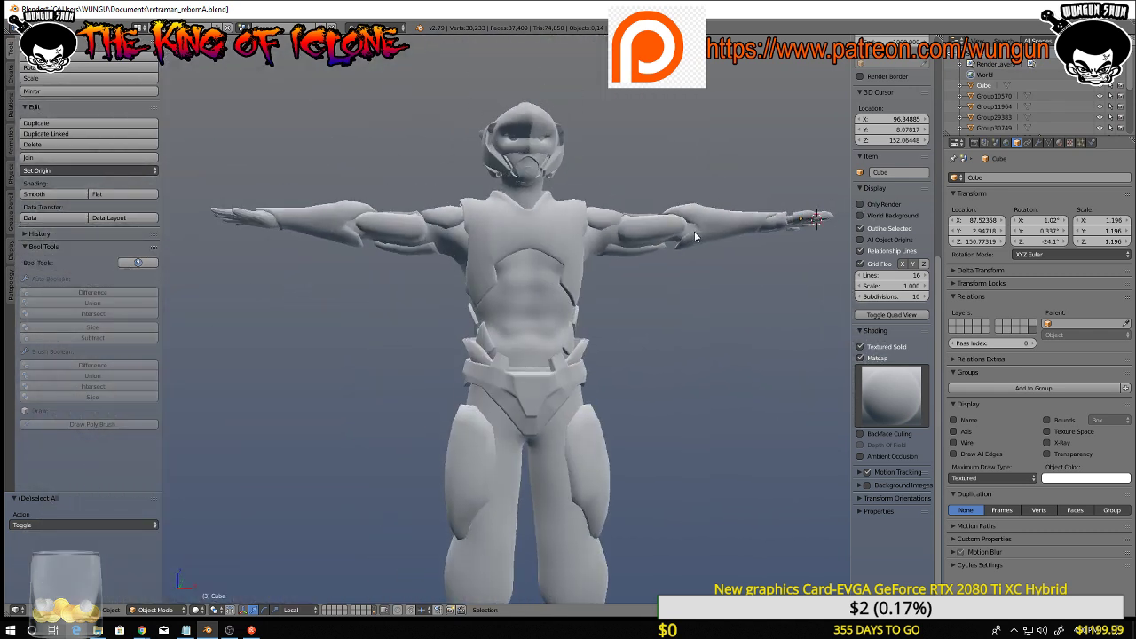
Hide the character's torso and arm pieces, the belt armor, and the lower body with the legs
right_click(698, 228)
right_click(554, 297, "shift")
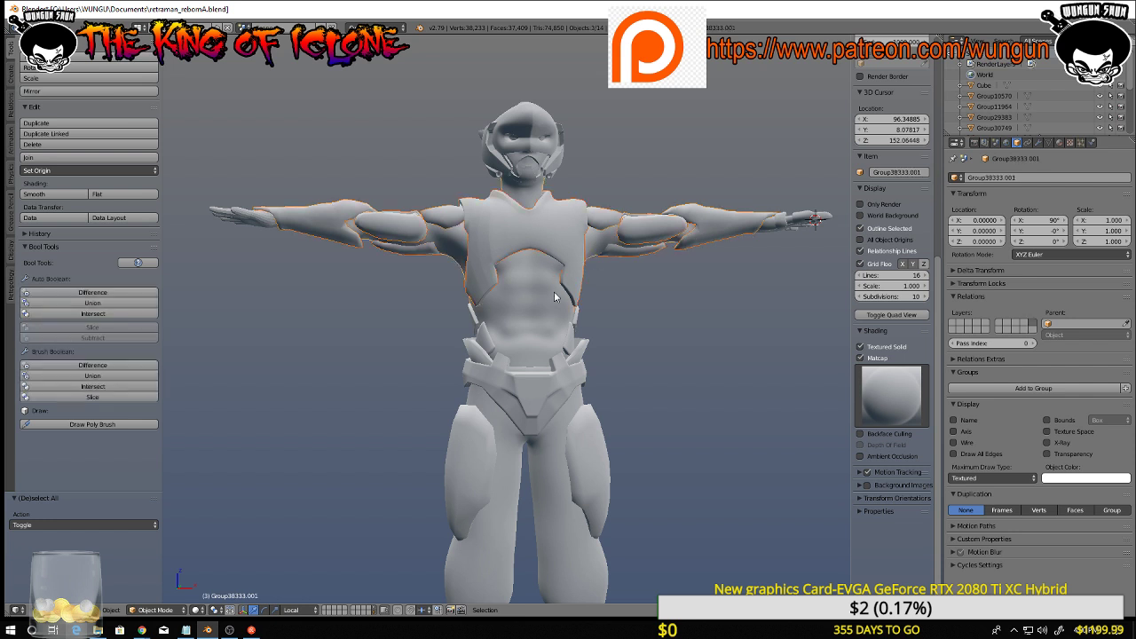
right_click(543, 377, "shift")
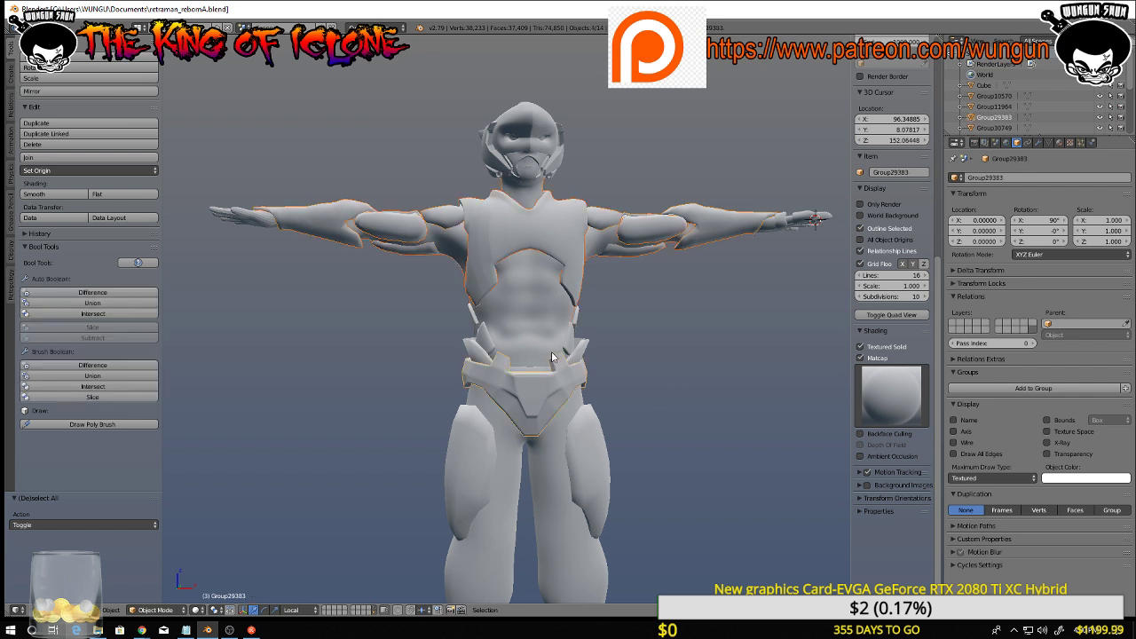
key("h")
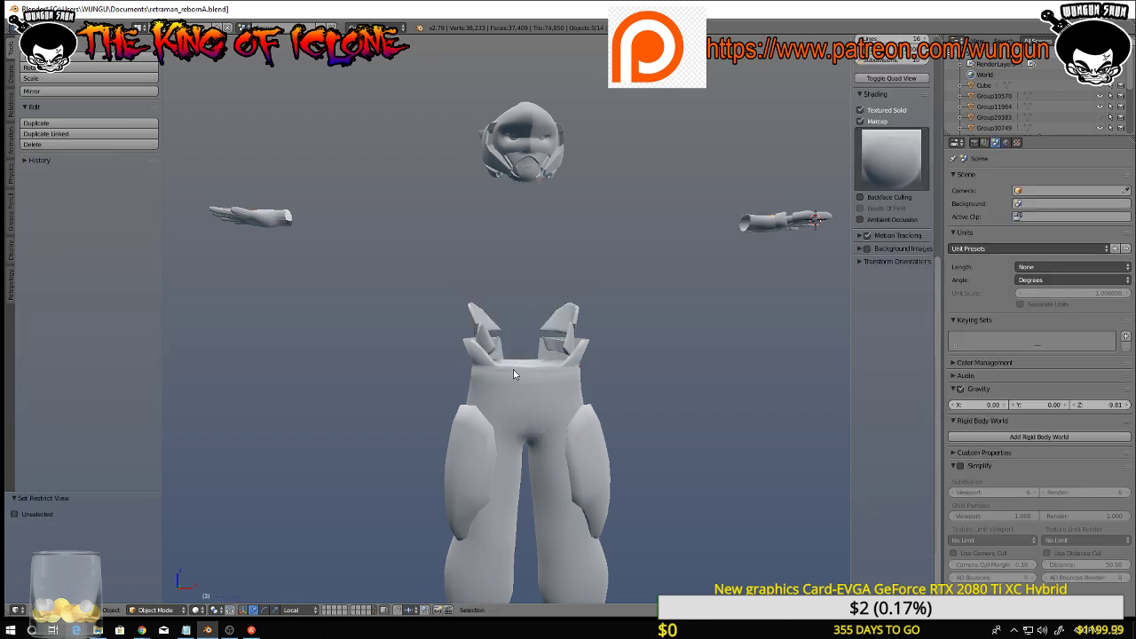
right_click(509, 397)
key("h")
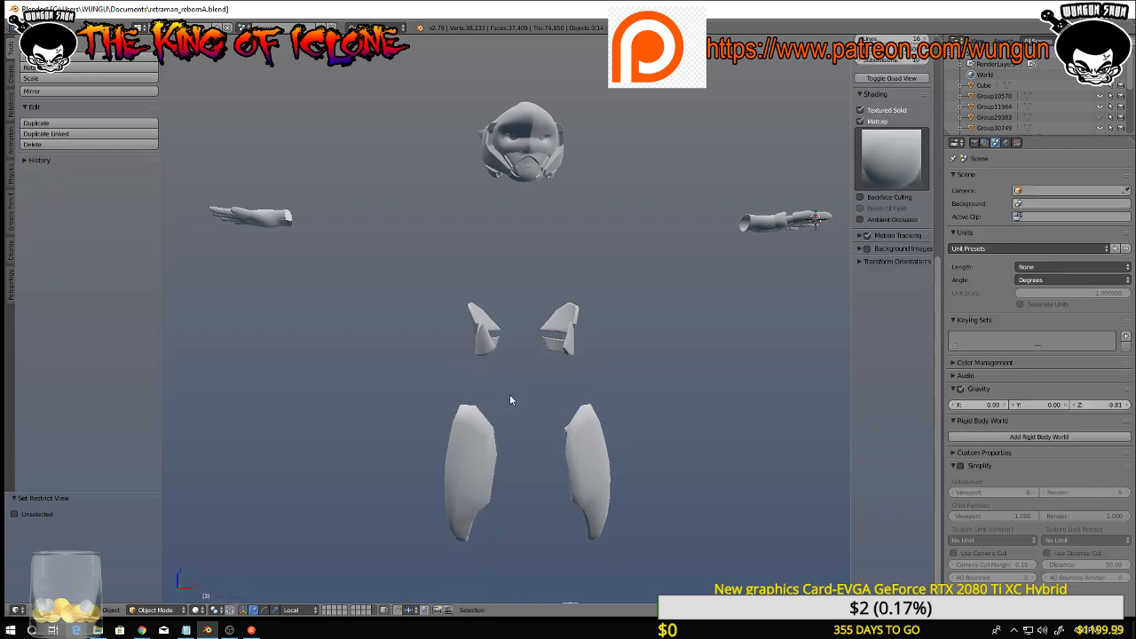
Hide the side waist plates and the thigh armor
right_click(566, 341)
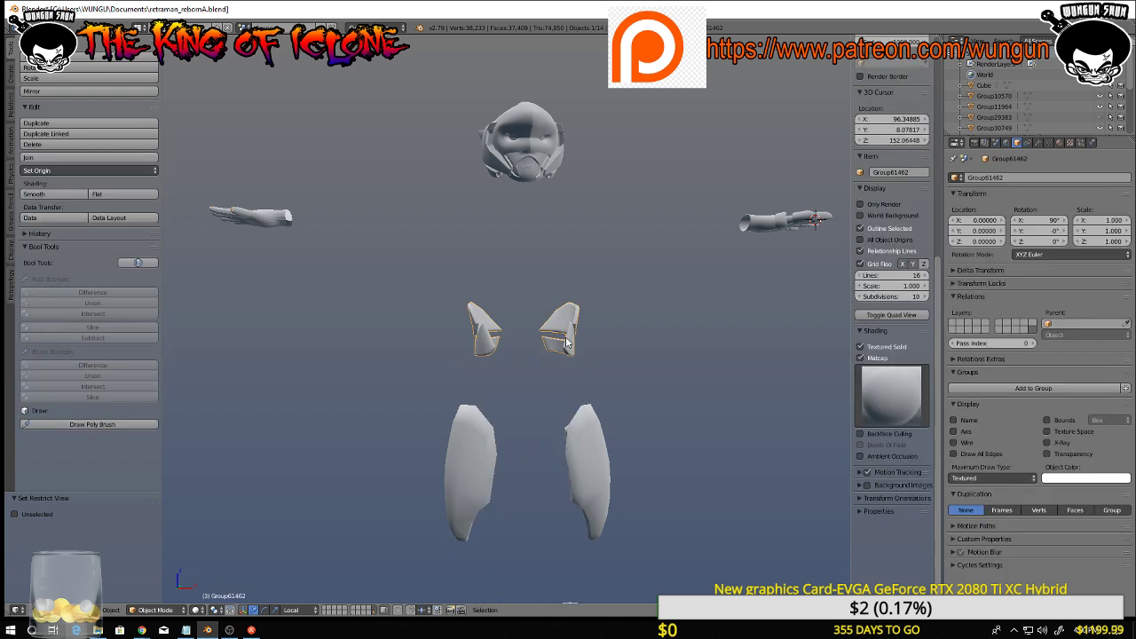
key("h")
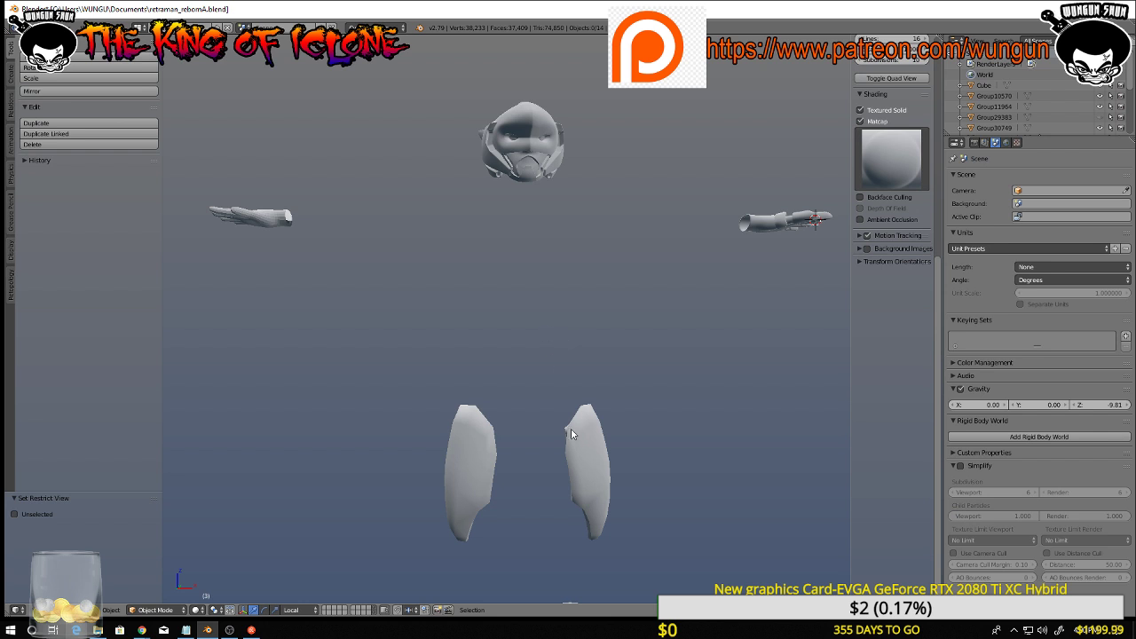
right_click(576, 439)
key("h")
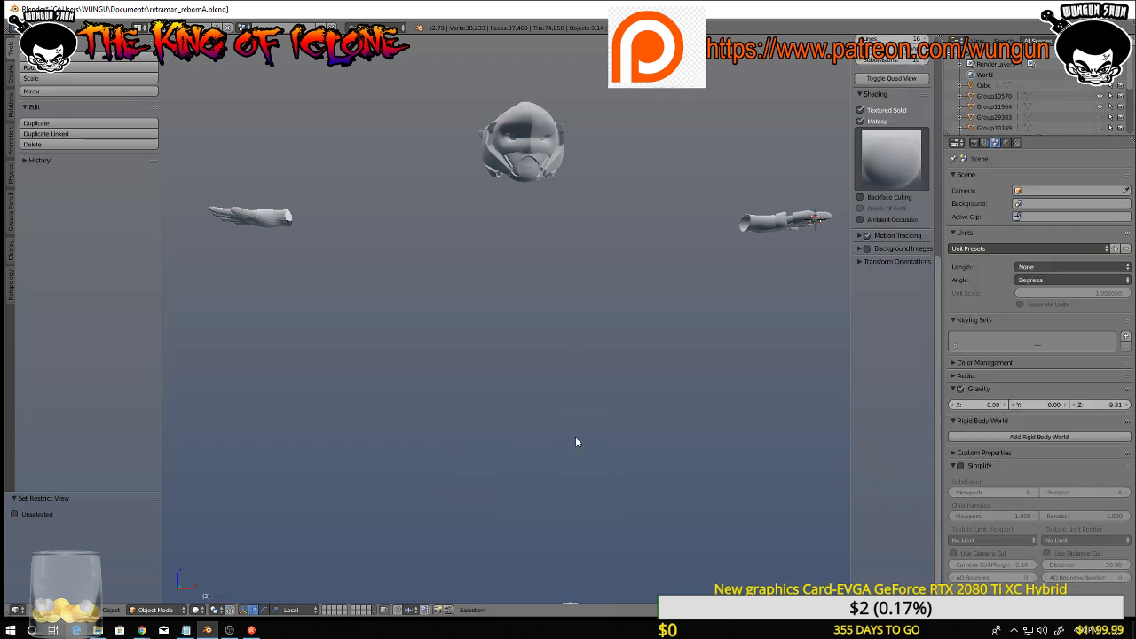
Hide the unarmored opposite hand and all helmet, head, and mask pieces, leaving the armored hand in view
right_click(255, 218)
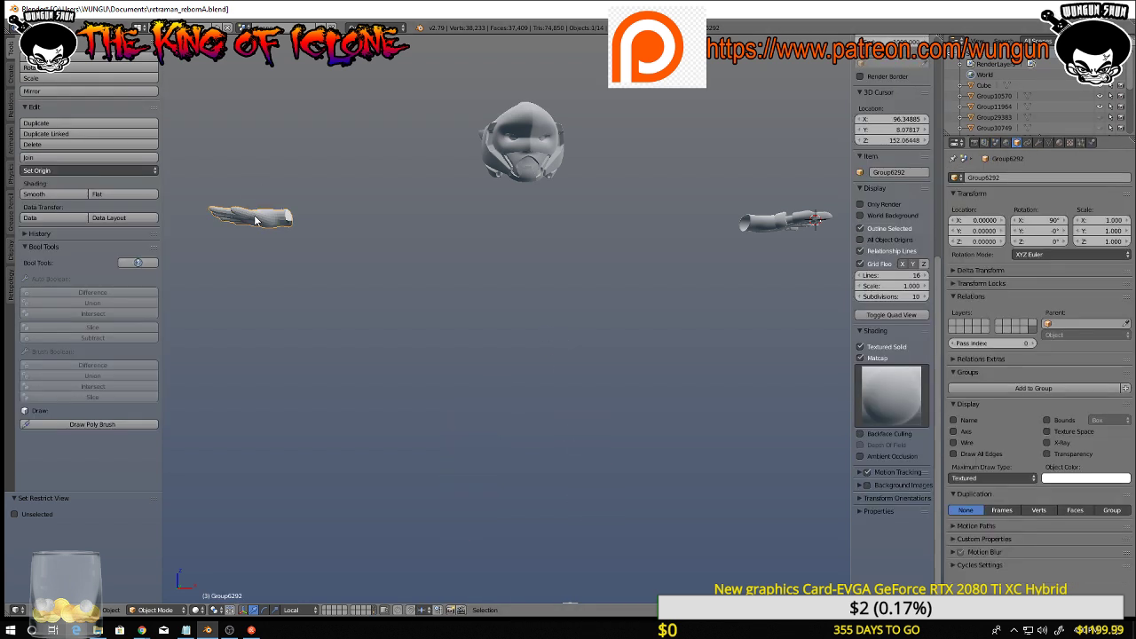
key("h")
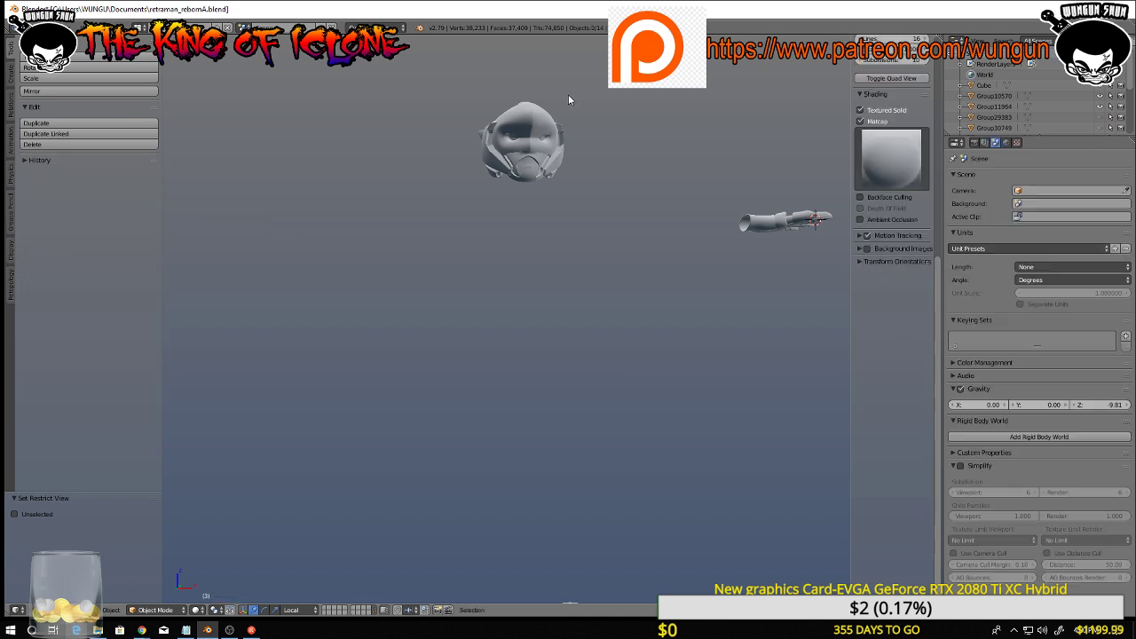
right_click(517, 140)
key("h")
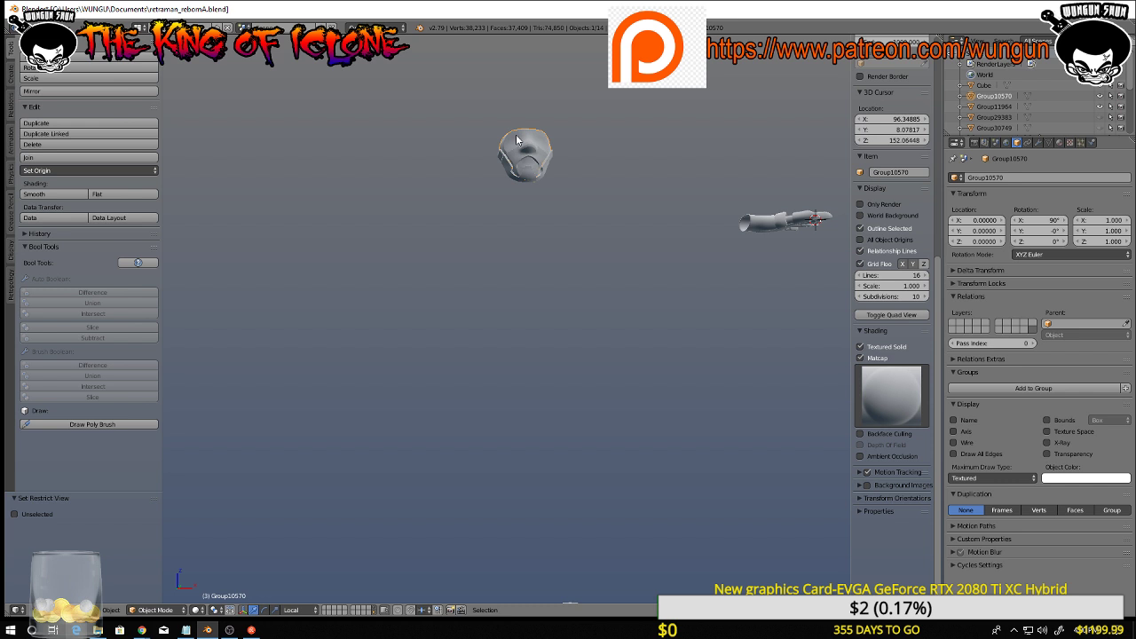
key("h")
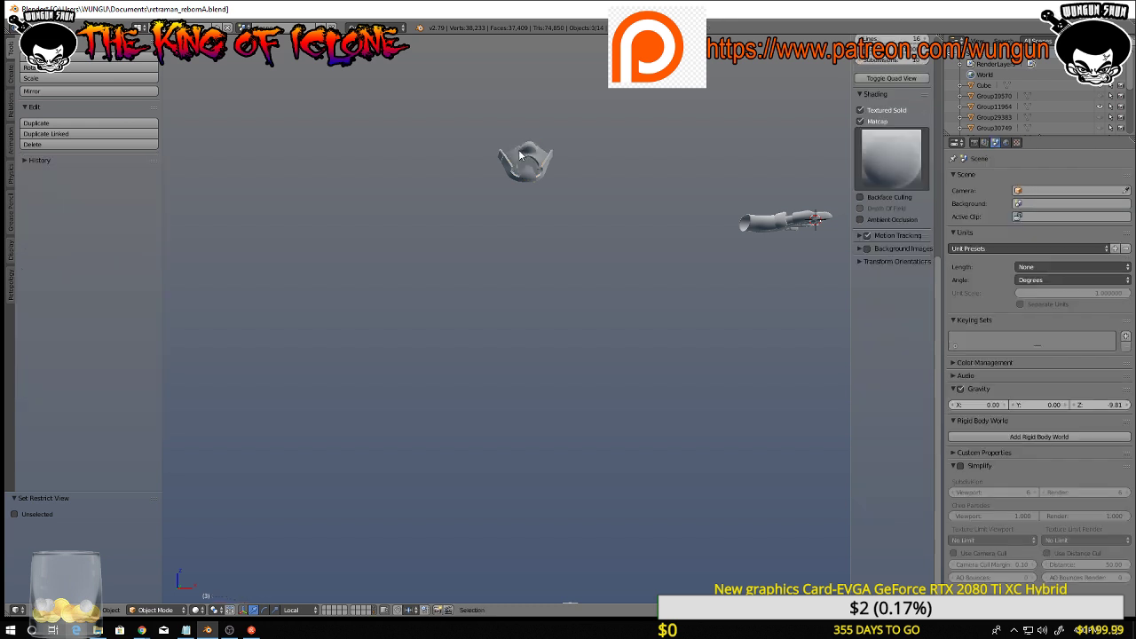
right_click(520, 156)
key("Delete")
middle_click_drag(734, 142, 535, 183, "shift")
scroll(535, 188, "up", 6)
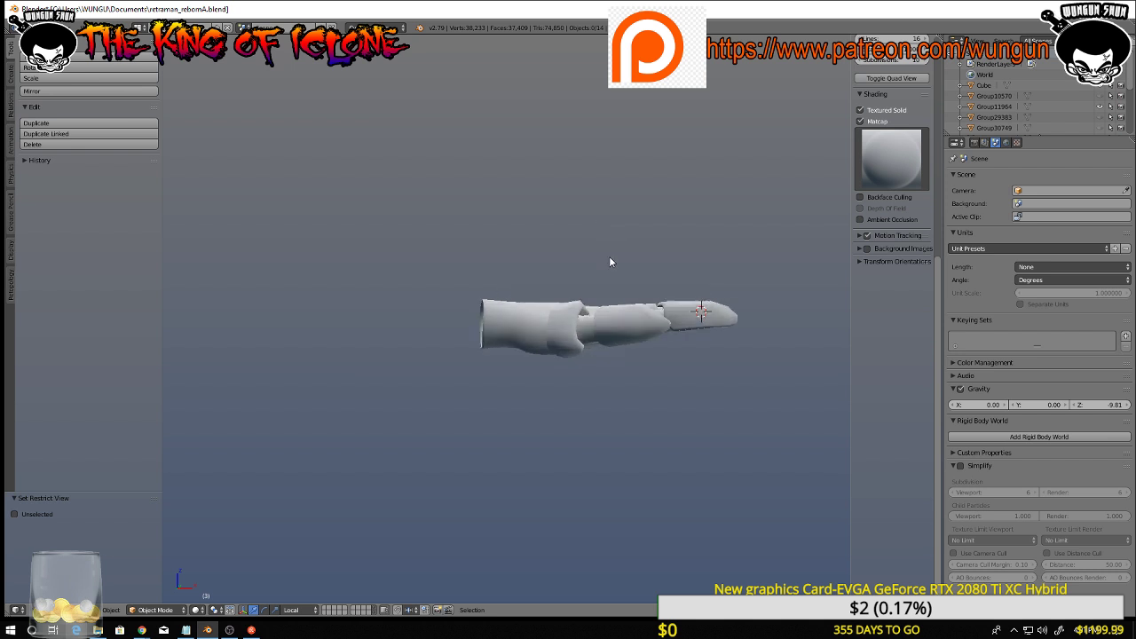
Select the finger armor object on the remaining hand
middle_click_drag(576, 334, 624, 358)
right_click(626, 322)
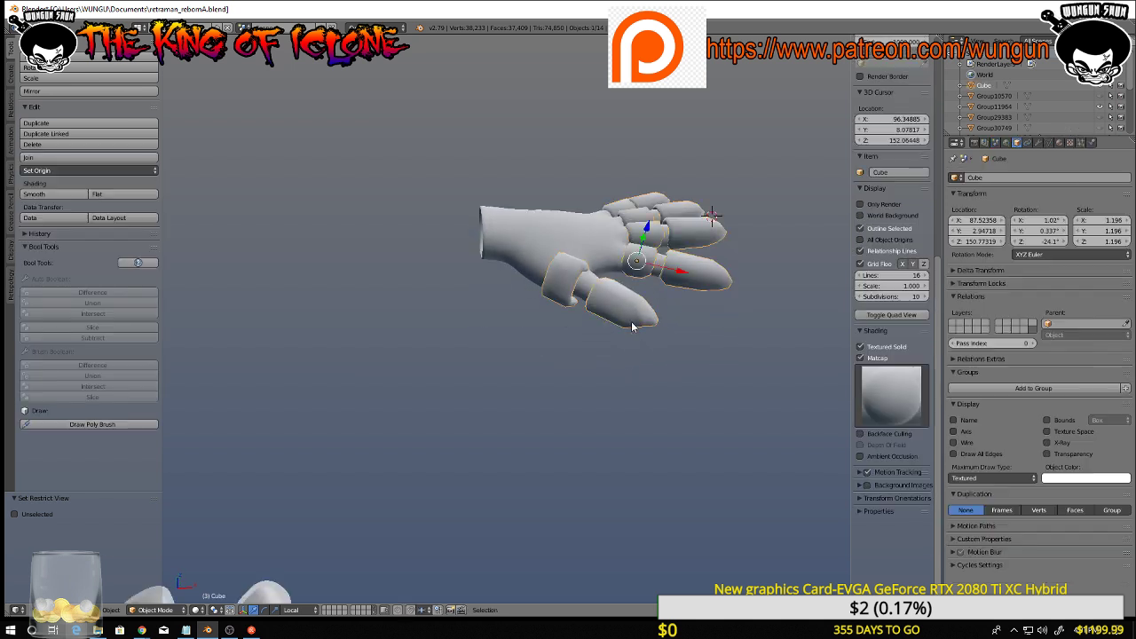
middle_click_drag(625, 293, 699, 312)
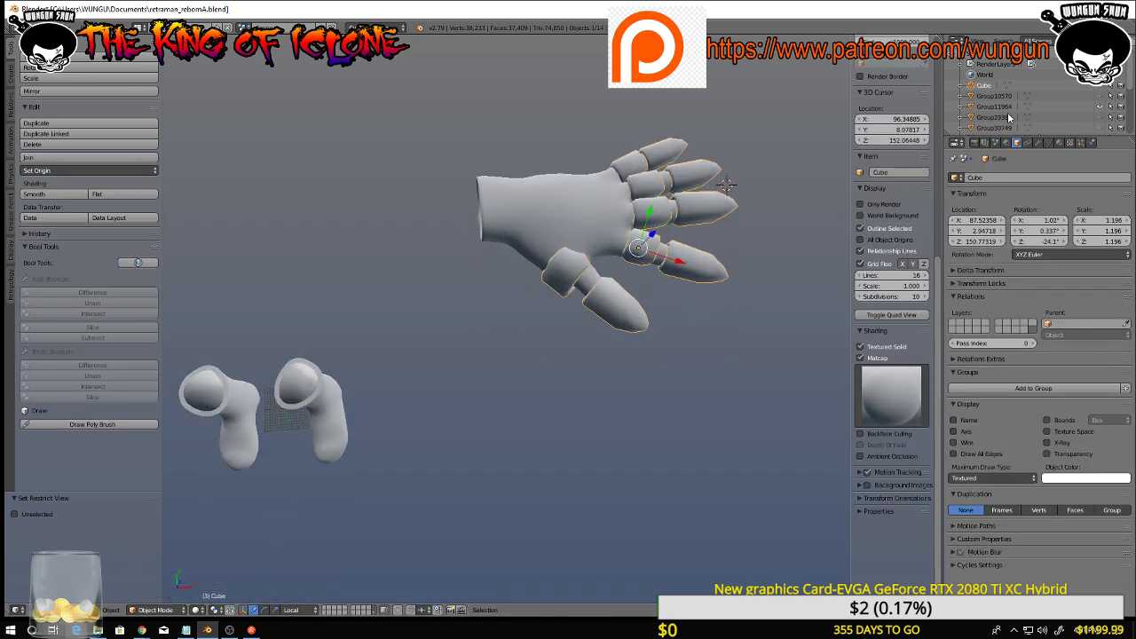
Try a Mirror modifier on the finger armor and undo it
left_click(1038, 142)
left_click(1033, 177)
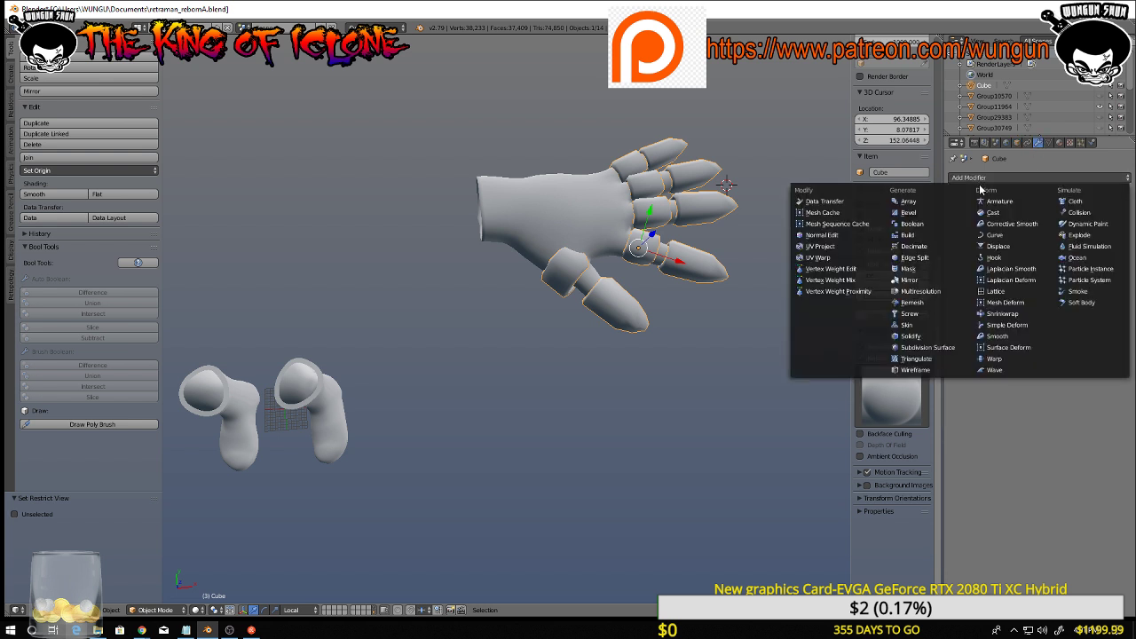
left_click(913, 279)
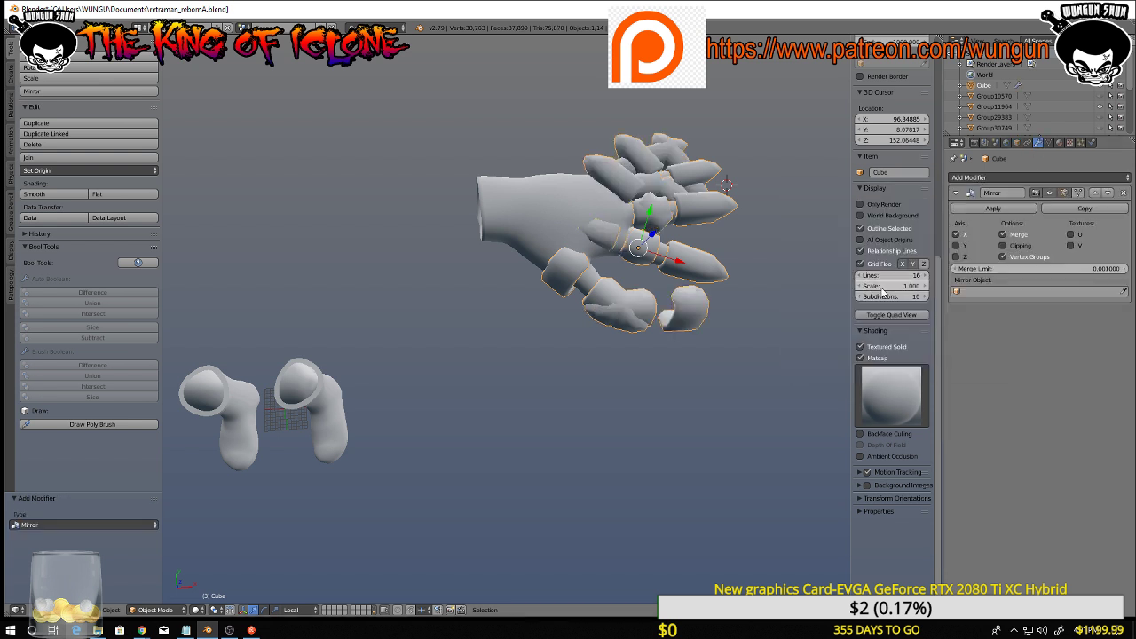
key("ctrl+z")
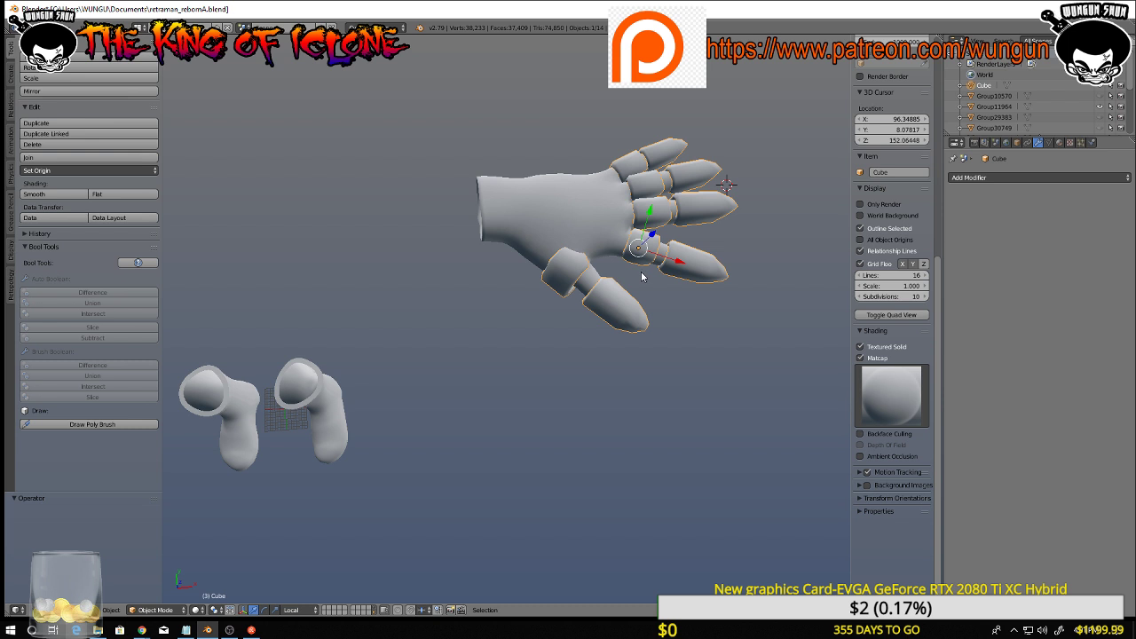
Apply the finger armor's location, and its rotation and scale, so its origin sits at the world centre
scroll(644, 277, "down", 2)
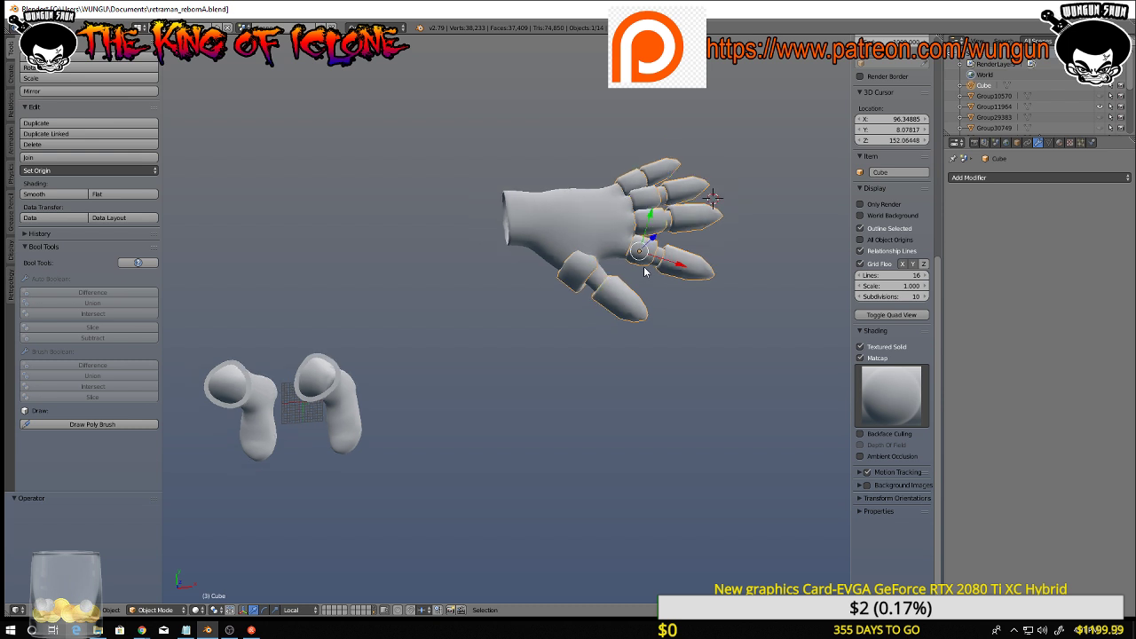
key("ctrl+a")
left_click(660, 341)
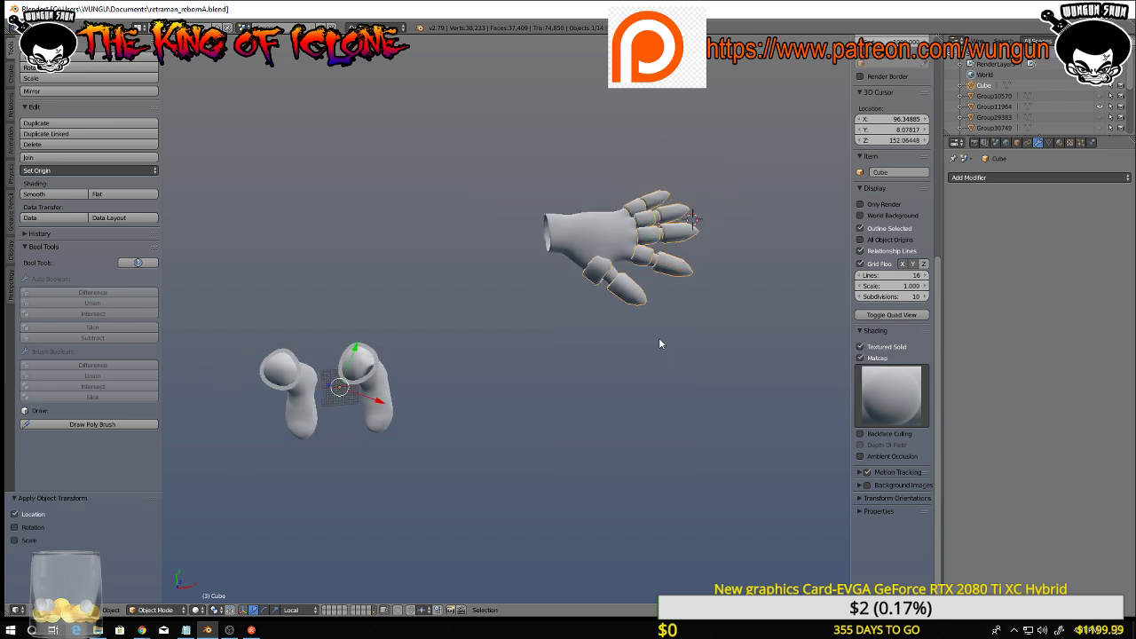
key("ctrl+a")
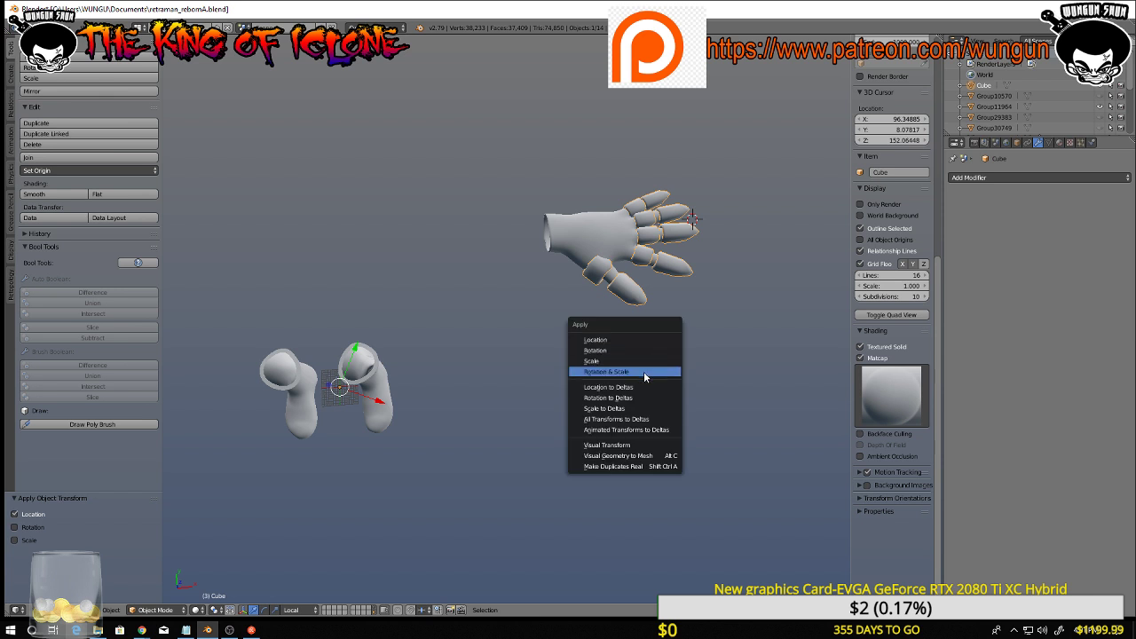
left_click(643, 371)
middle_click_drag(653, 359, 680, 299)
scroll(680, 301, "up", 3)
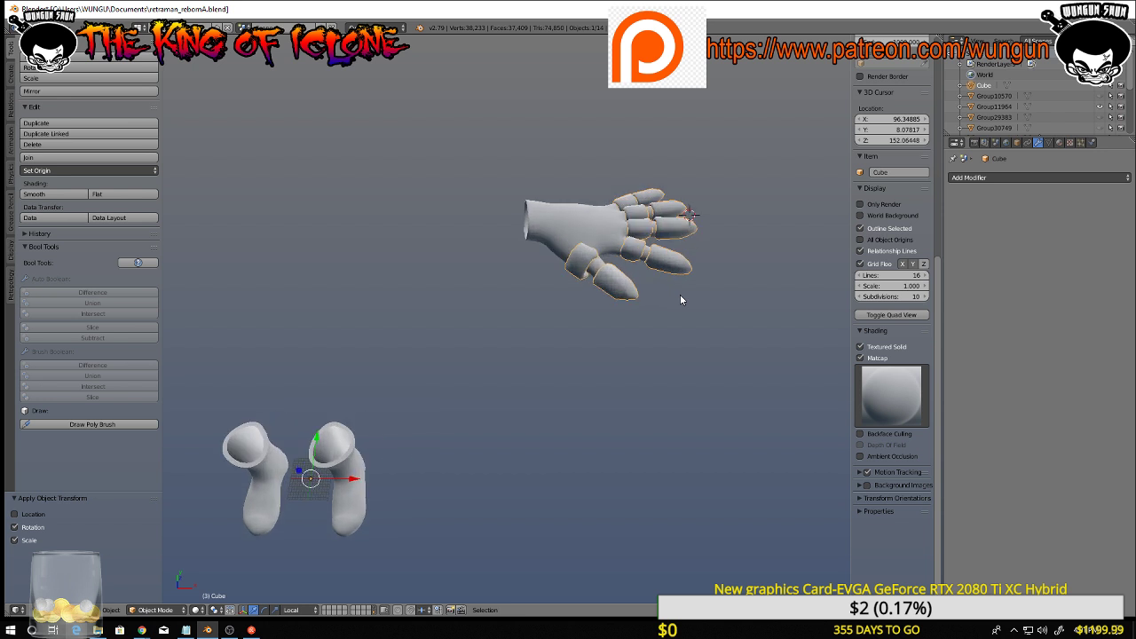
Mirror the finger armor across the X axis onto the opposite hand's side with a Mirror modifier
left_click(990, 179)
left_click(911, 280)
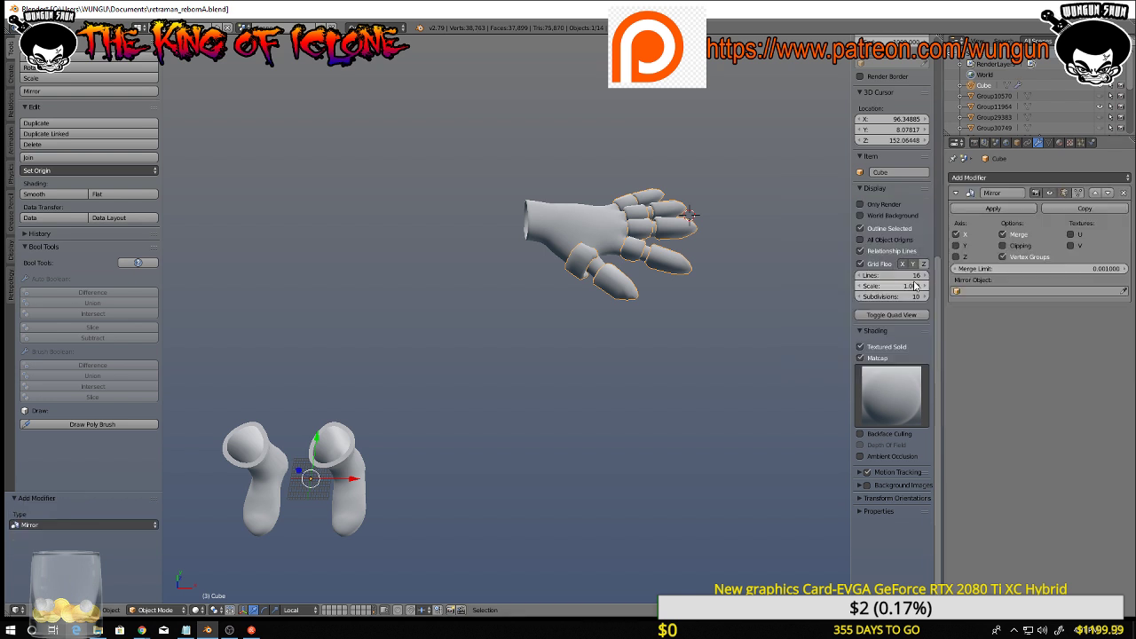
scroll(612, 331, "down", 3)
middle_click_drag(545, 335, 617, 332, "shift")
scroll(648, 319, "up", 3)
scroll(650, 317, "down", 2)
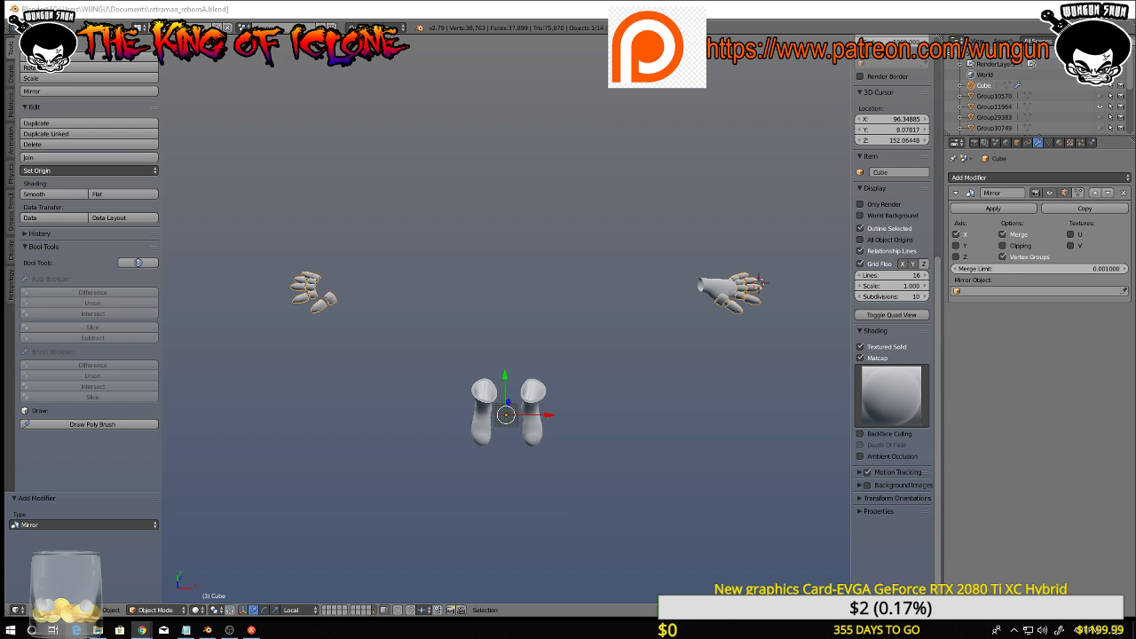
middle_click_drag(451, 382, 483, 291)
scroll(611, 338, "up", 6)
middle_click_drag(604, 339, 593, 178)
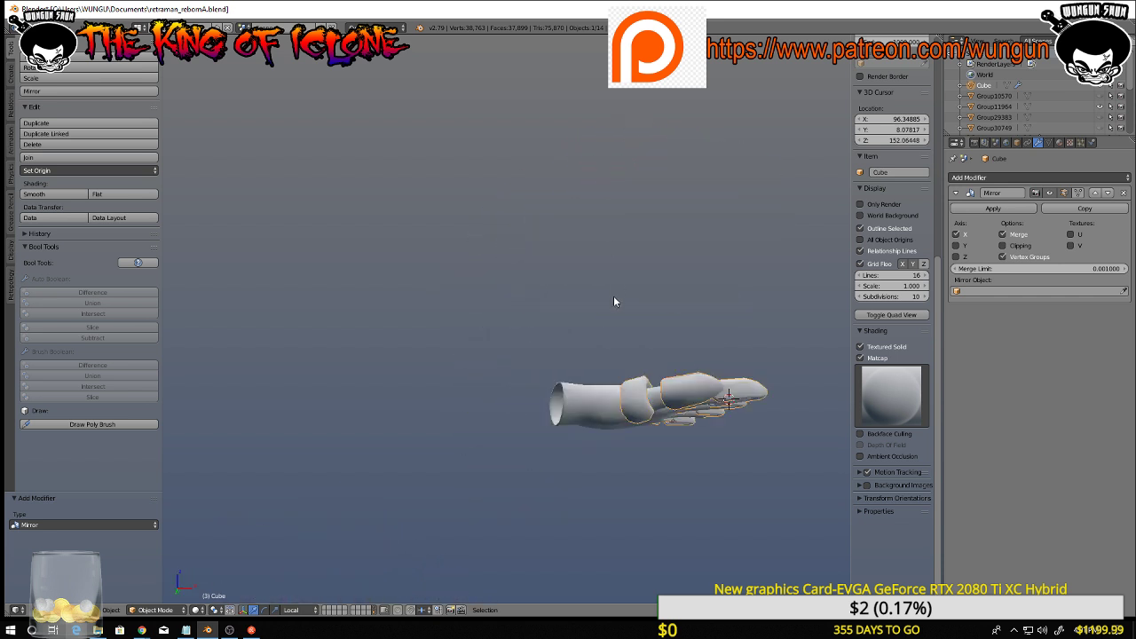
Select the hand mesh beneath the finger armor and reveal all hidden parts of the character
right_click(598, 410)
scroll(595, 411, "down", 5)
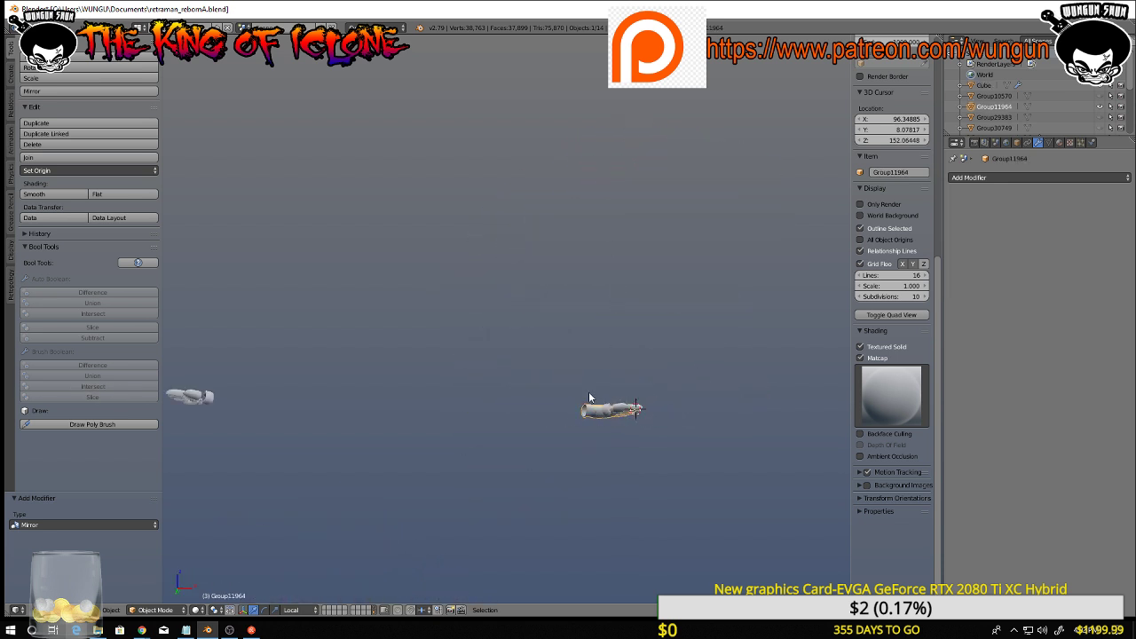
middle_click_drag(515, 394, 529, 393, "shift")
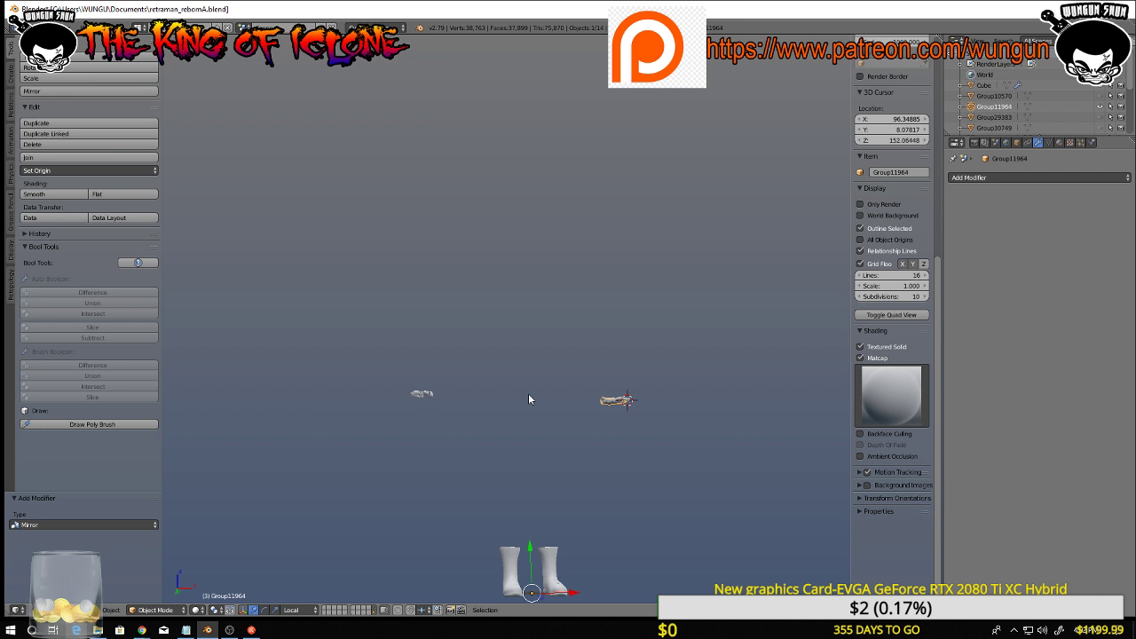
key("alt+h")
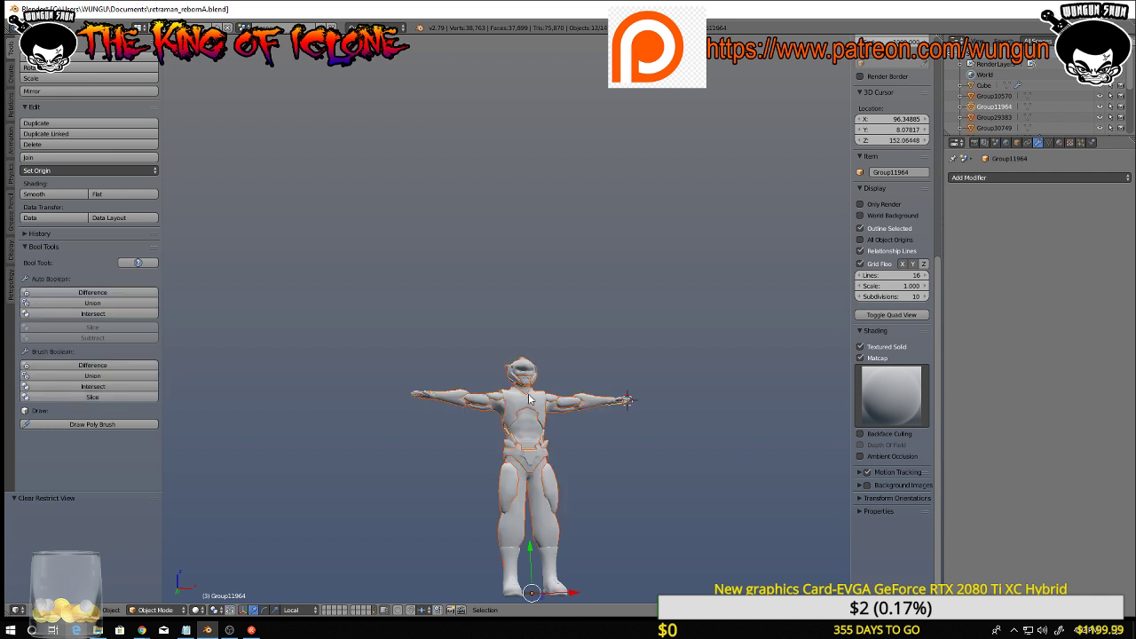
Delete the old hand mesh on the character's opposite arm
scroll(446, 417, "up", 8)
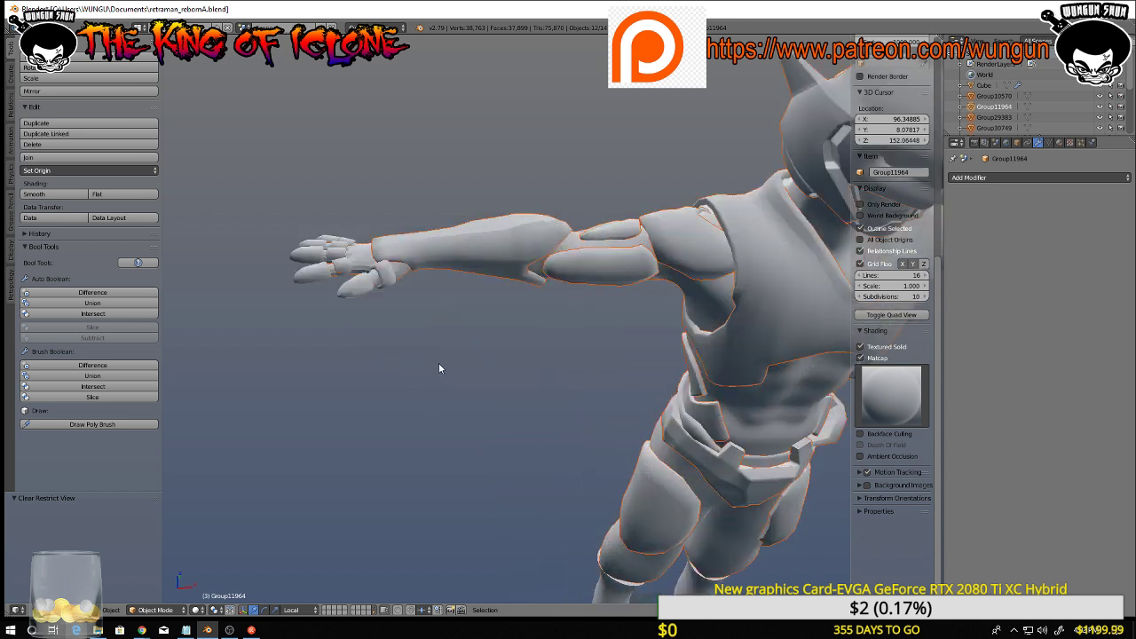
middle_click_drag(438, 363, 444, 394)
left_click(388, 306)
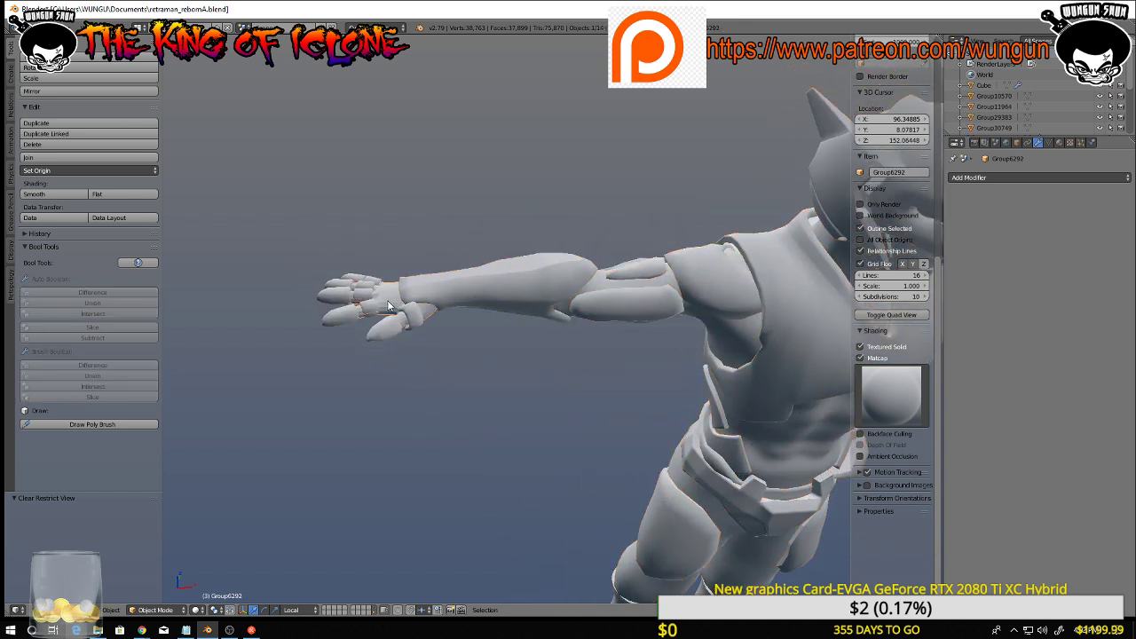
key("x")
left_click(392, 306)
Mirror the remaining hand mesh across the X axis onto the other arm with a Mirror modifier
scroll(540, 347, "down", 5)
middle_click_drag(543, 346, 317, 329, "shift")
right_click(626, 309)
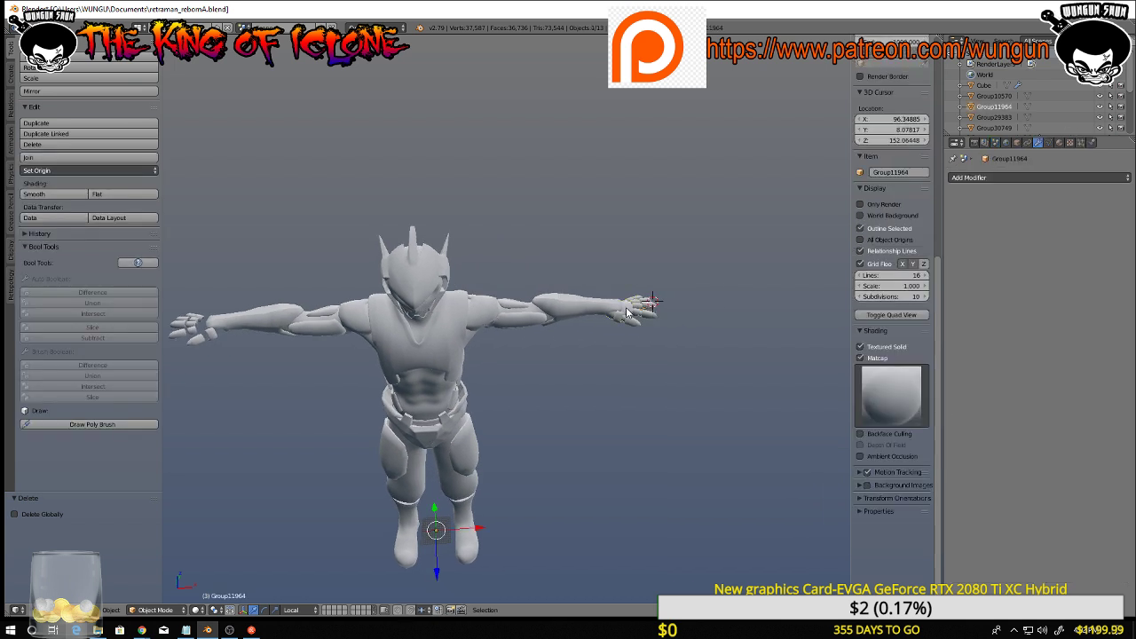
left_click(1016, 178)
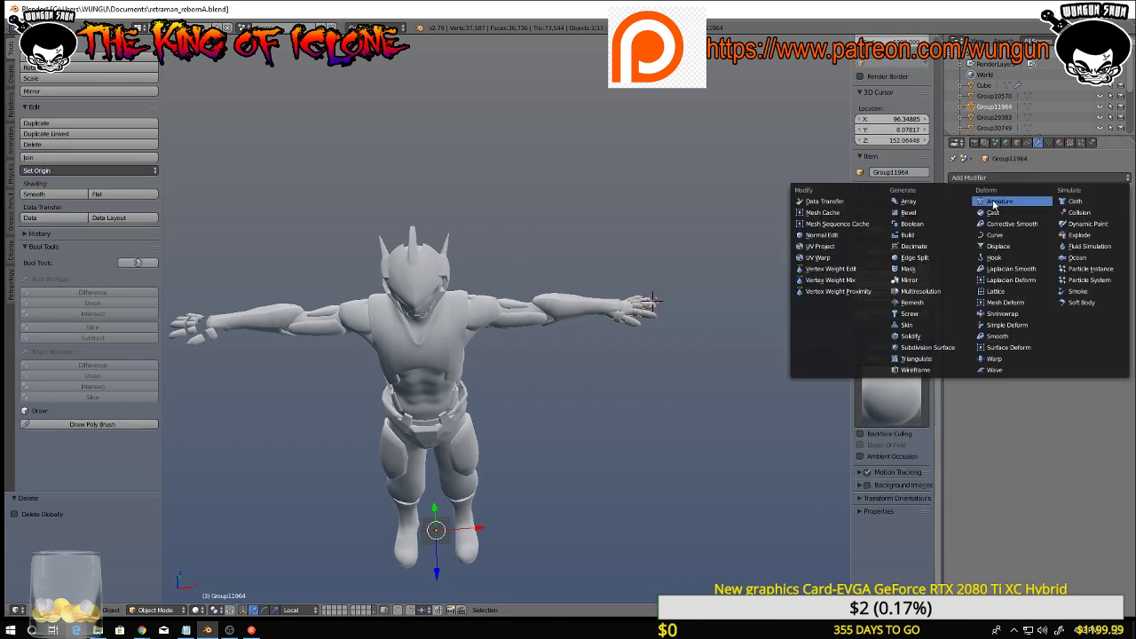
left_click(918, 281)
Change the viewport matcap to the dark grey glossy material
middle_click_drag(309, 316, 399, 296, "shift")
scroll(468, 314, "up", 3)
scroll(485, 265, "down", 1)
scroll(391, 290, "down", 2)
left_click(892, 395)
left_click(745, 451)
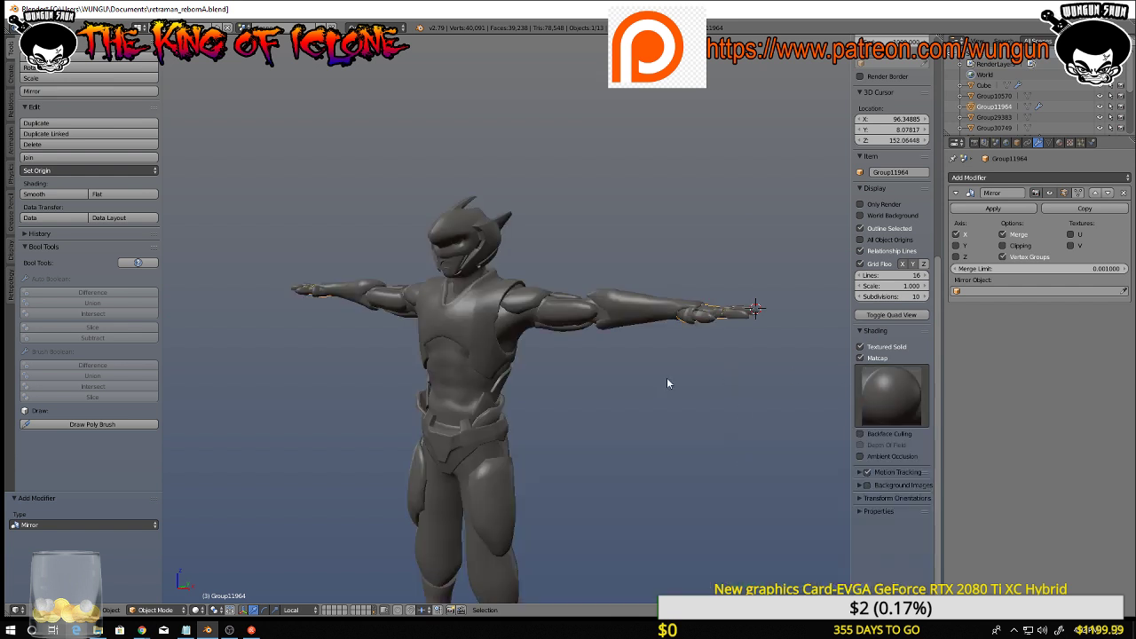
Examine the mirrored hands and the whole armored character from several angles and distances
middle_click_drag(667, 383, 408, 310)
scroll(698, 302, "up", 2)
scroll(699, 324, "down", 2)
scroll(501, 301, "up", 3)
middle_click_drag(501, 299, 636, 358)
scroll(760, 347, "down", 3)
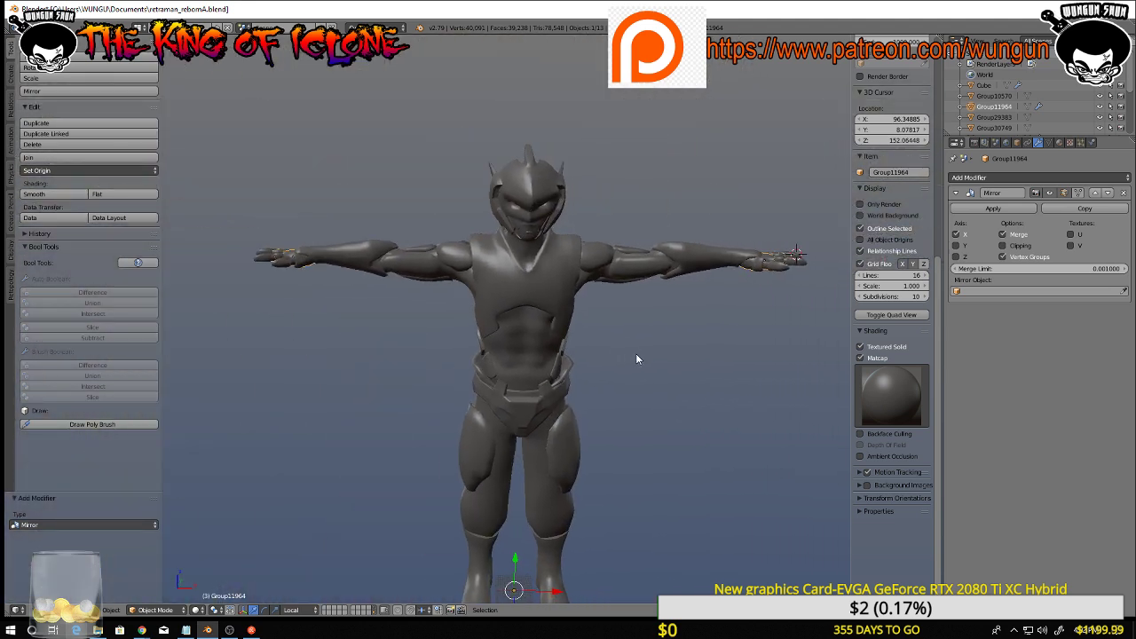
scroll(636, 357, "up", 5)
scroll(636, 357, "down", 2)
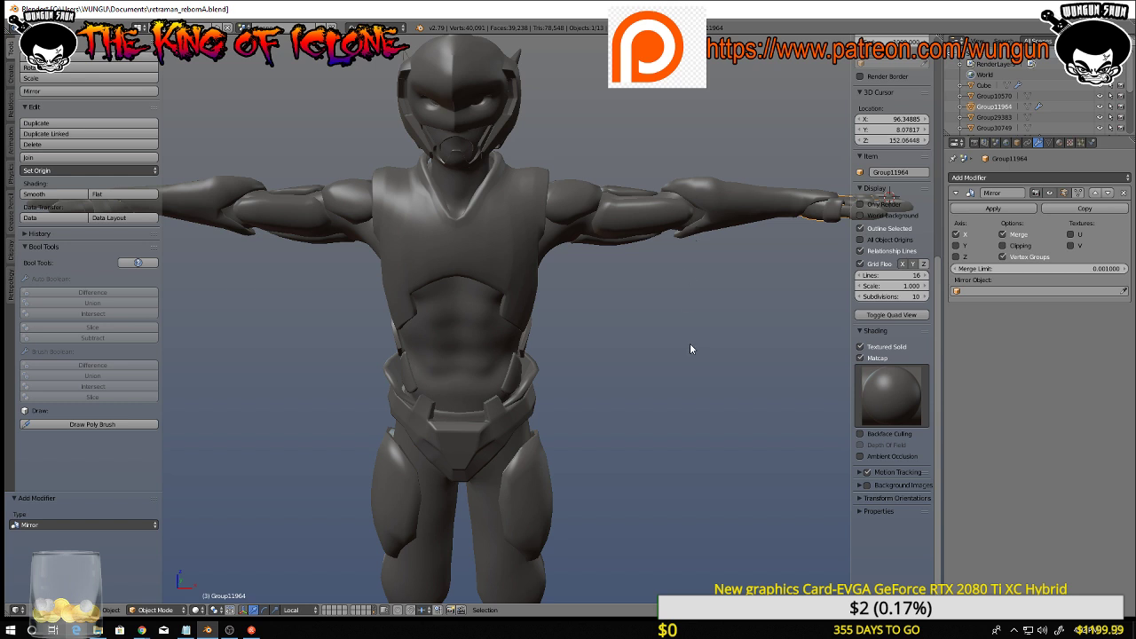
scroll(715, 328, "up", 1)
Select the boots and check their material and texture settings
right_click(546, 259)
middle_click_drag(537, 254, 617, 208)
scroll(568, 385, "up", 5)
right_click(493, 479)
scroll(822, 416, "down", 3)
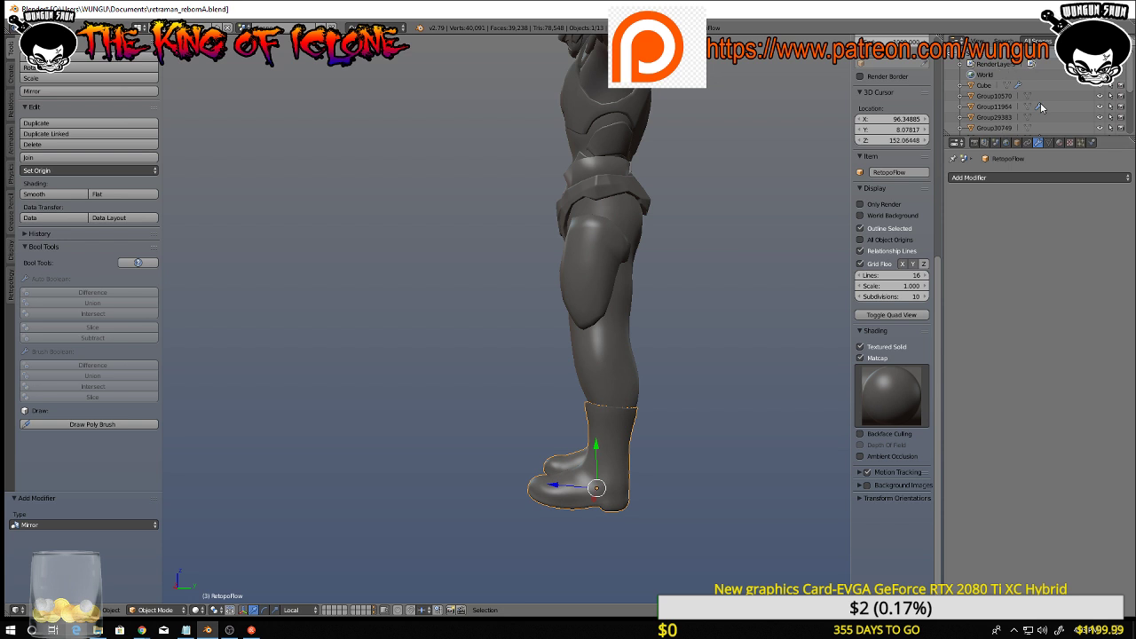
left_click(1059, 143)
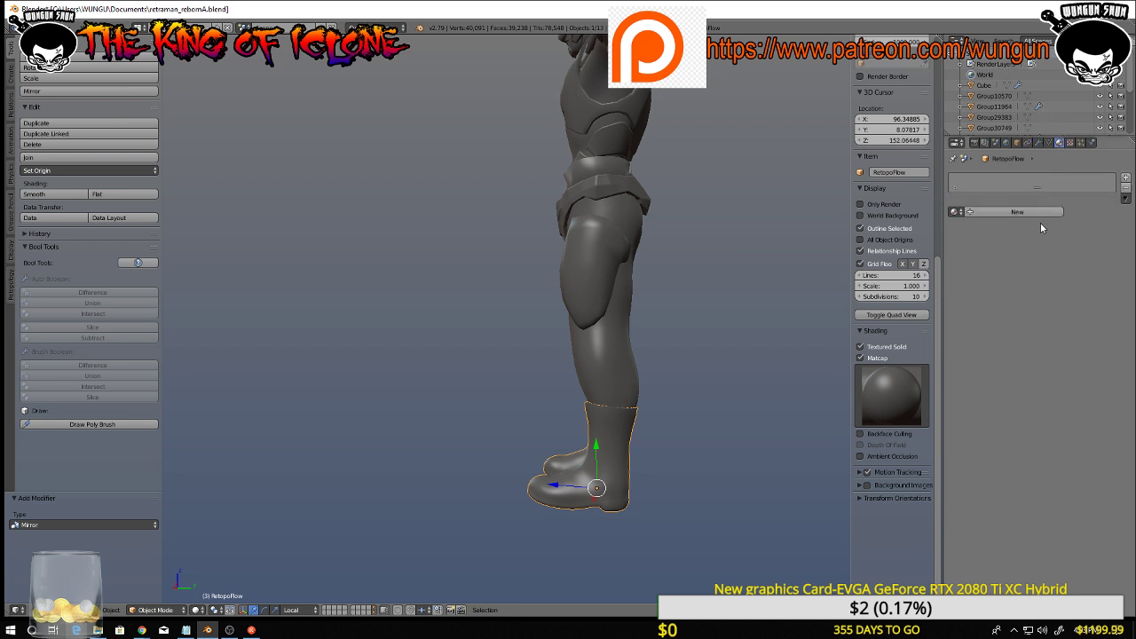
left_click(1070, 143)
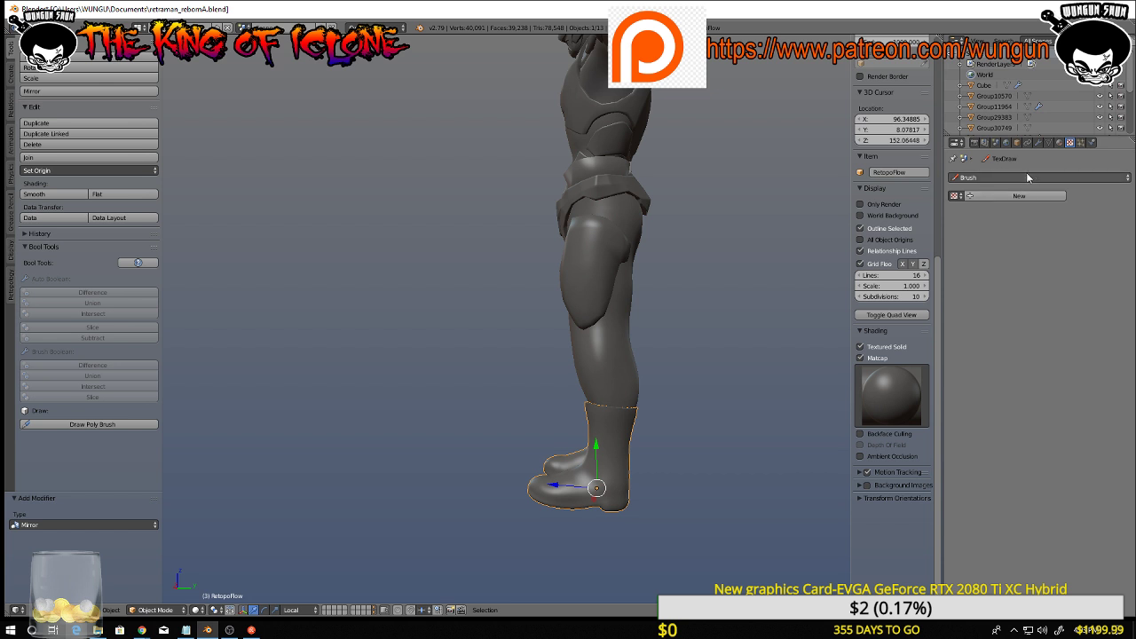
Reveal any remaining hidden objects and select the character's undersuit mesh
middle_click_drag(703, 227, 626, 222)
scroll(700, 333, "up", 5)
scroll(700, 334, "down", 3)
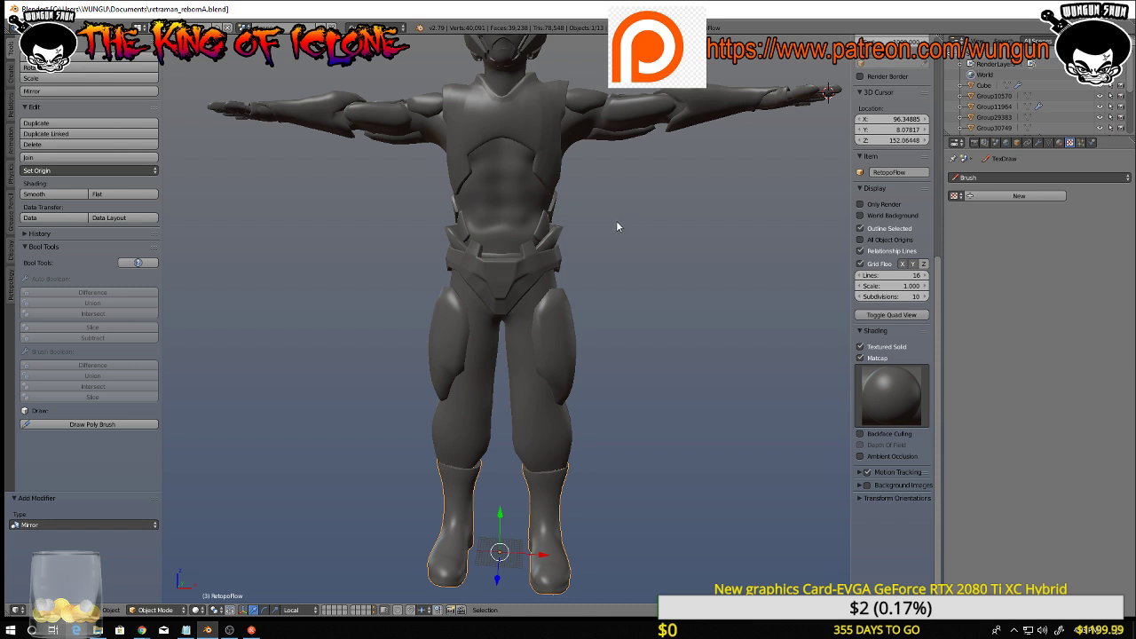
scroll(615, 229, "down", 3)
middle_click_drag(610, 234, 643, 256)
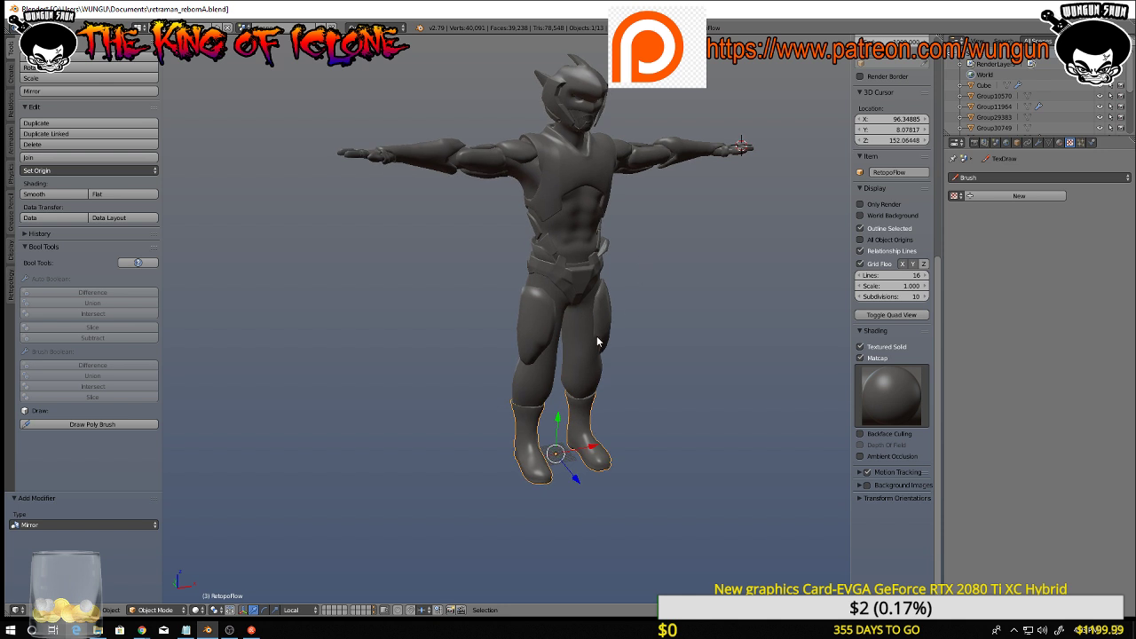
scroll(607, 470, "up", 5)
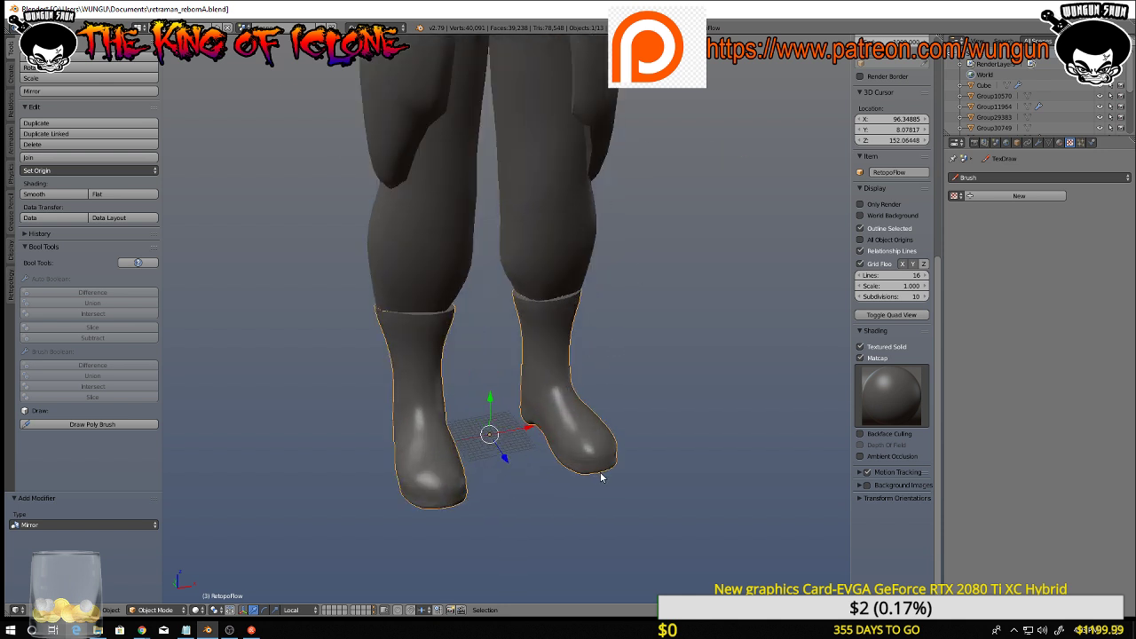
scroll(612, 470, "down", 5)
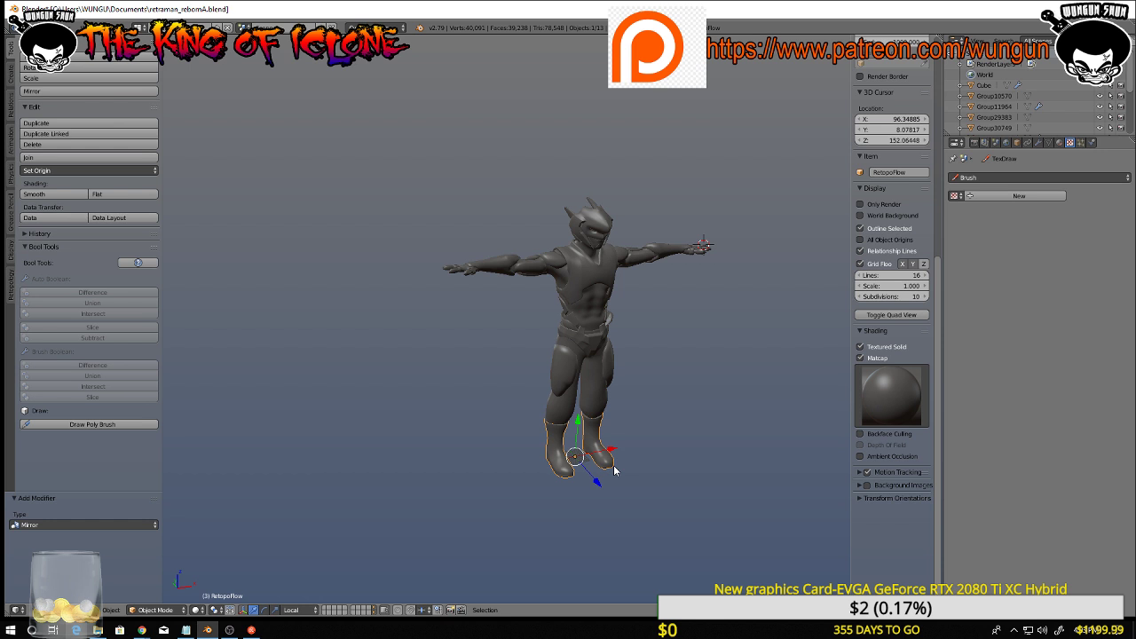
key("alt+h")
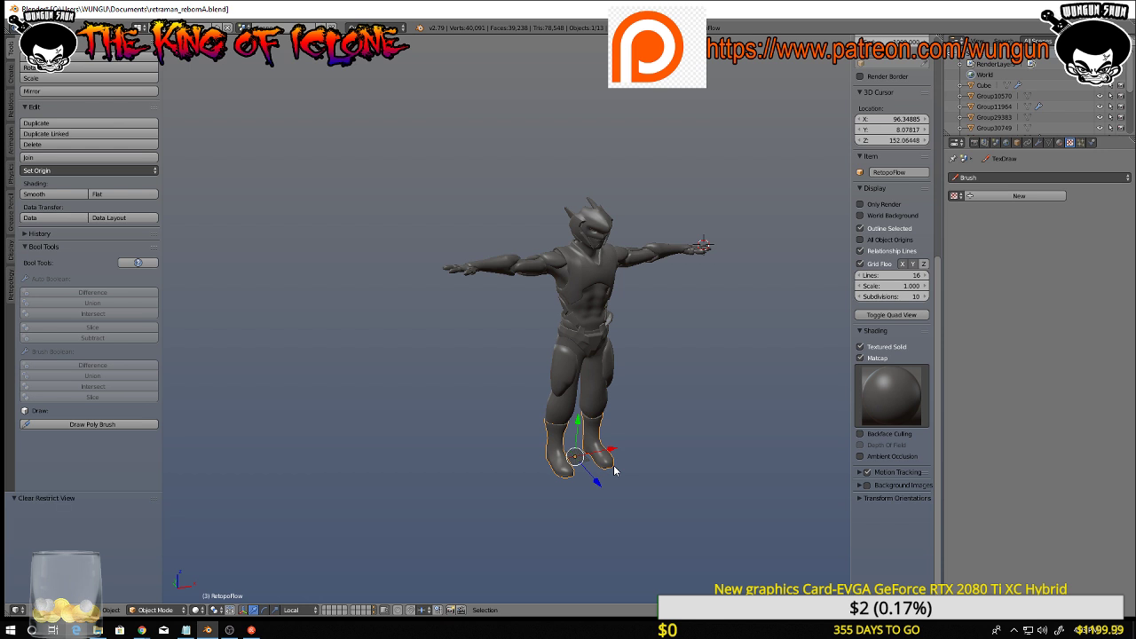
right_click(603, 312)
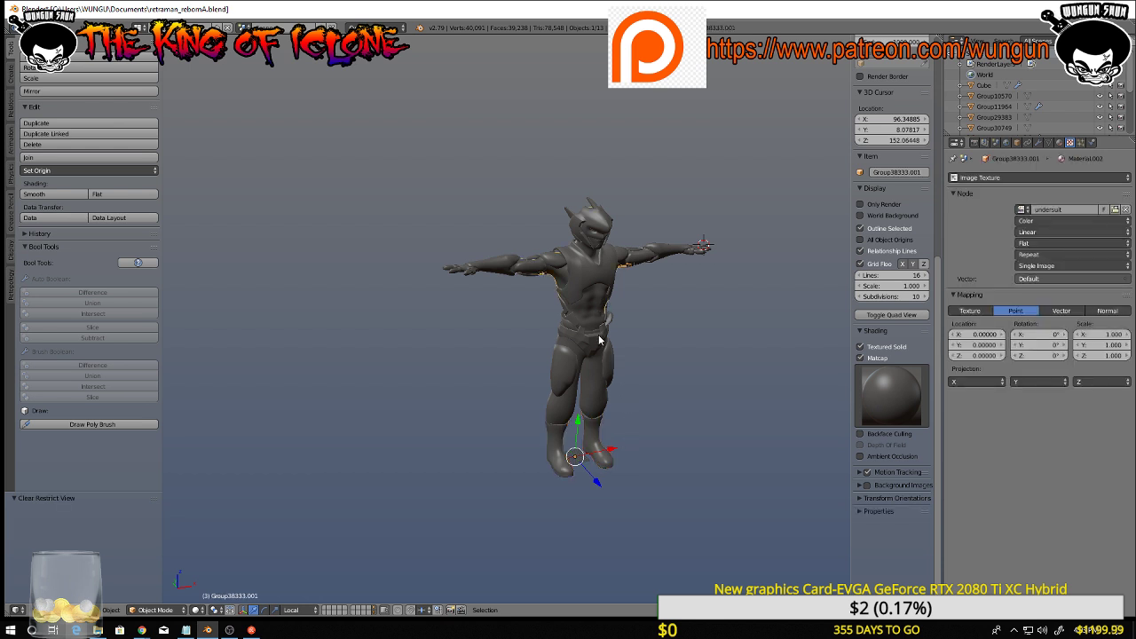
Hide all of the character's objects and snap the 3D cursor to the scene center
key("a")
key("h")
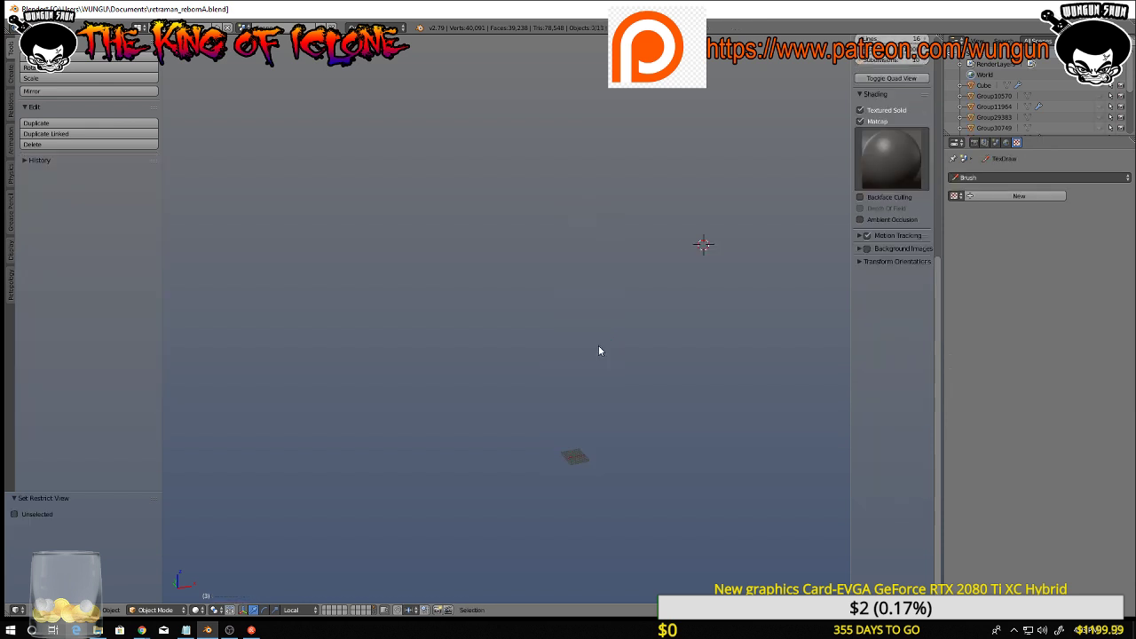
middle_click_drag(629, 467, 616, 475)
key("shift+s")
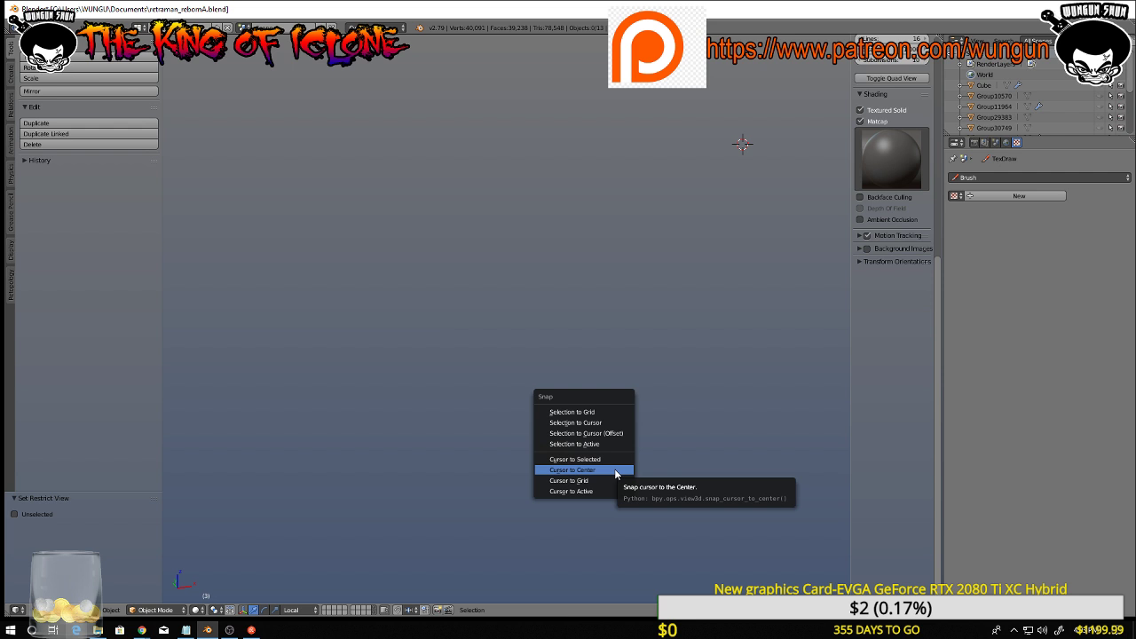
left_click(616, 474)
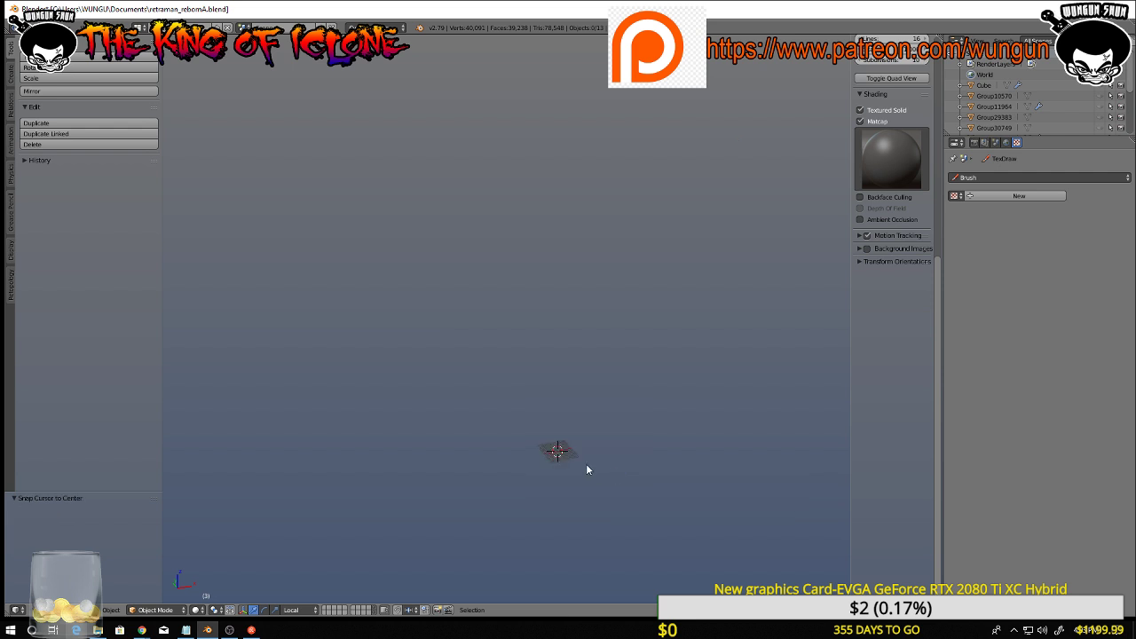
Add a mesh circle with 32 vertices and radius 1 at the scene center
scroll(586, 465, "up", 10)
middle_click_drag(509, 349, 699, 385, "shift")
key("shift+a")
mouse_move(610, 386)
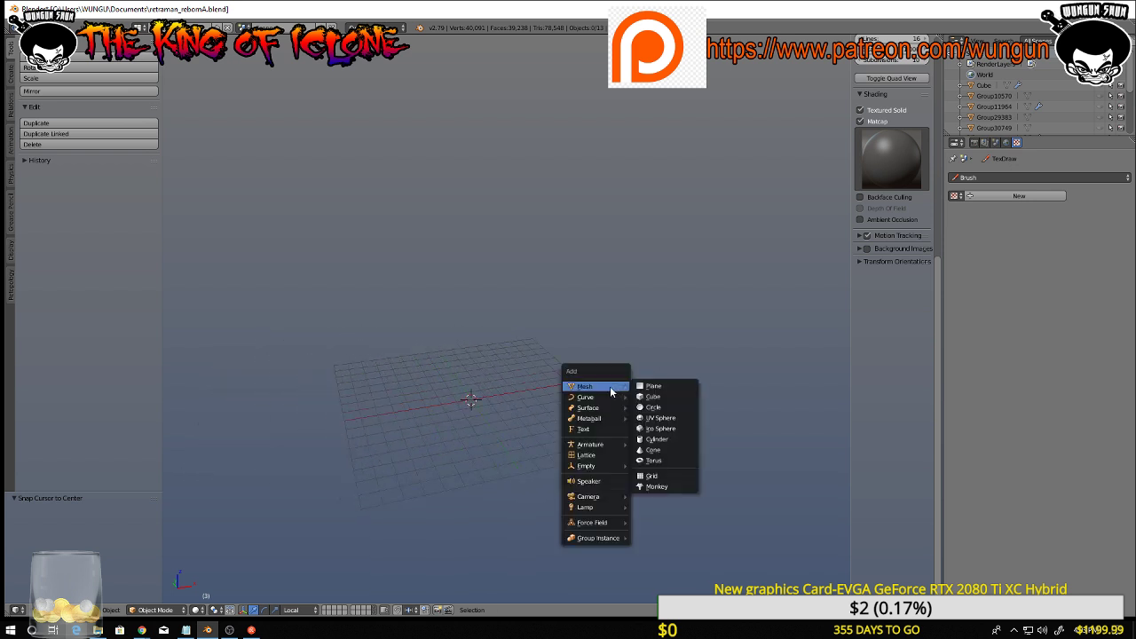
left_click(652, 408)
scroll(535, 407, "up", 4)
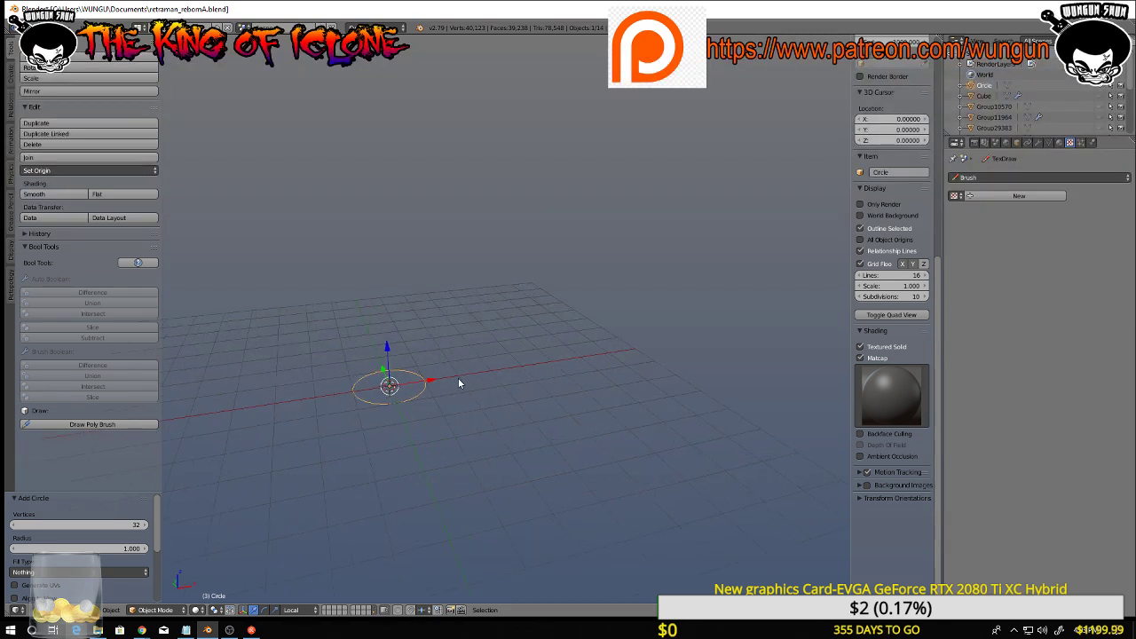
Enter Edit Mode on the circle and scale all of its vertices down to about 0.85
key("Tab")
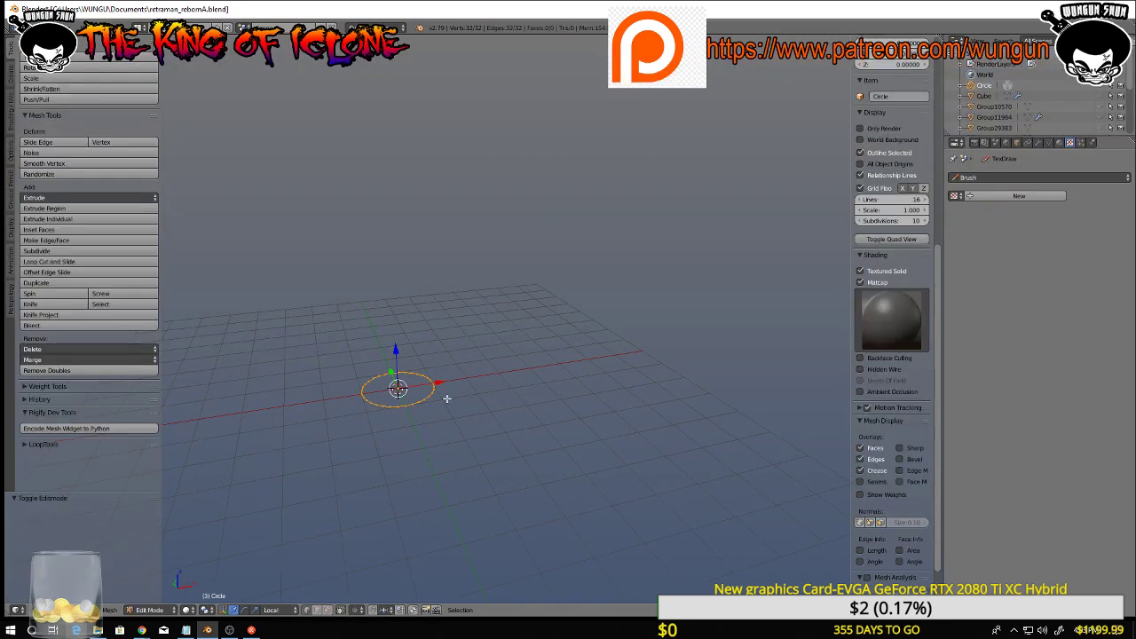
key("KP_Decimal")
middle_click_drag(447, 399, 469, 385)
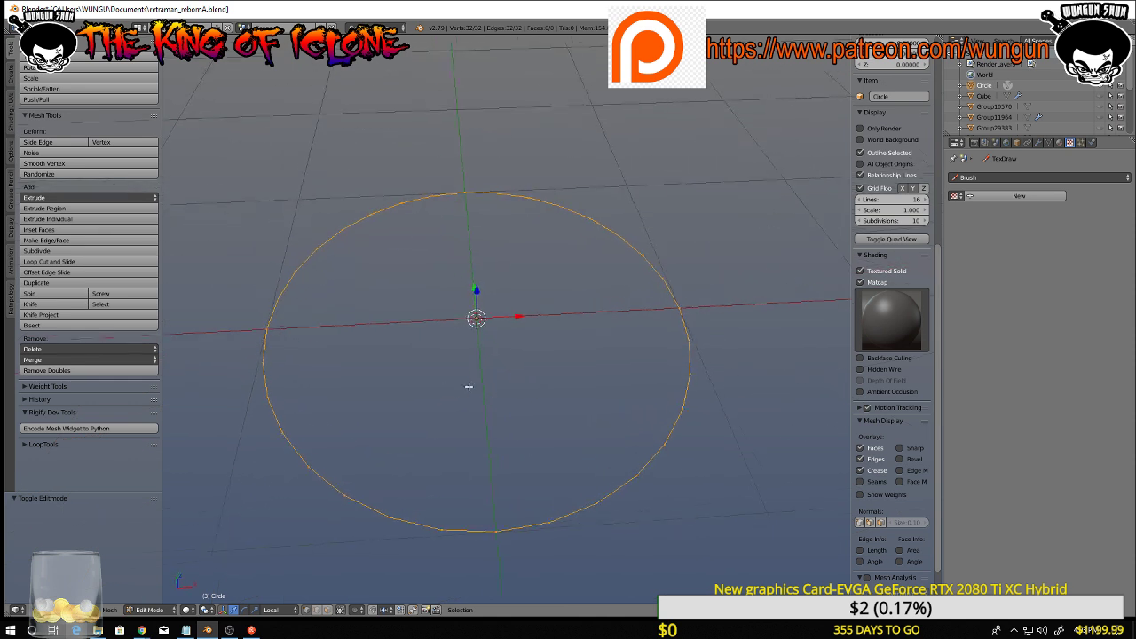
right_click(594, 505)
key("a")
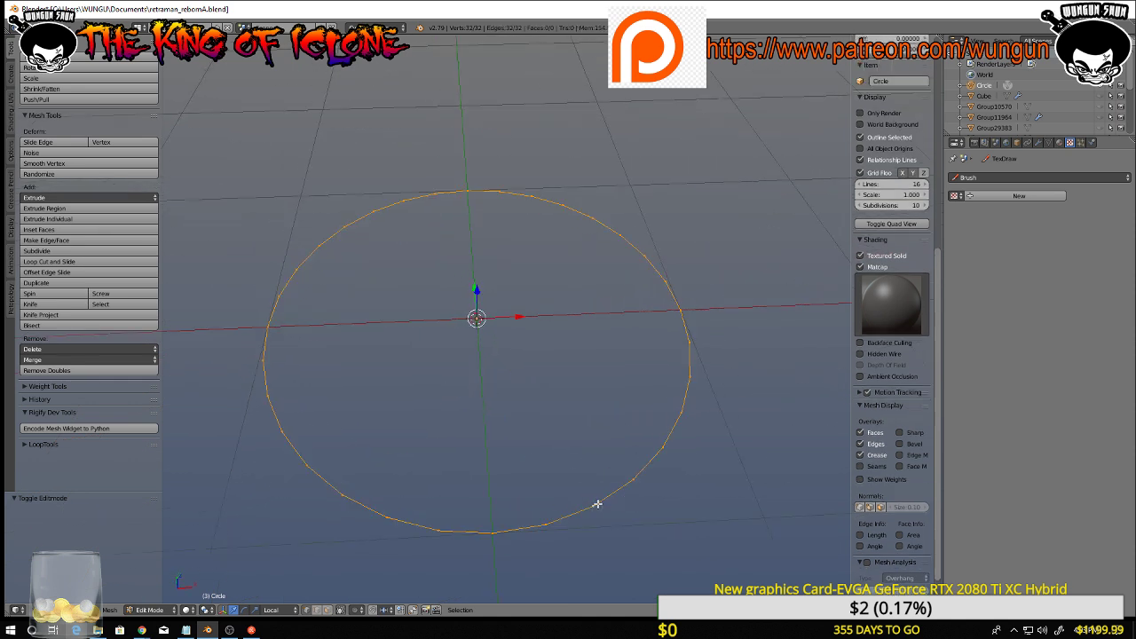
key("KP_Decimal")
scroll(597, 490, "down", 3)
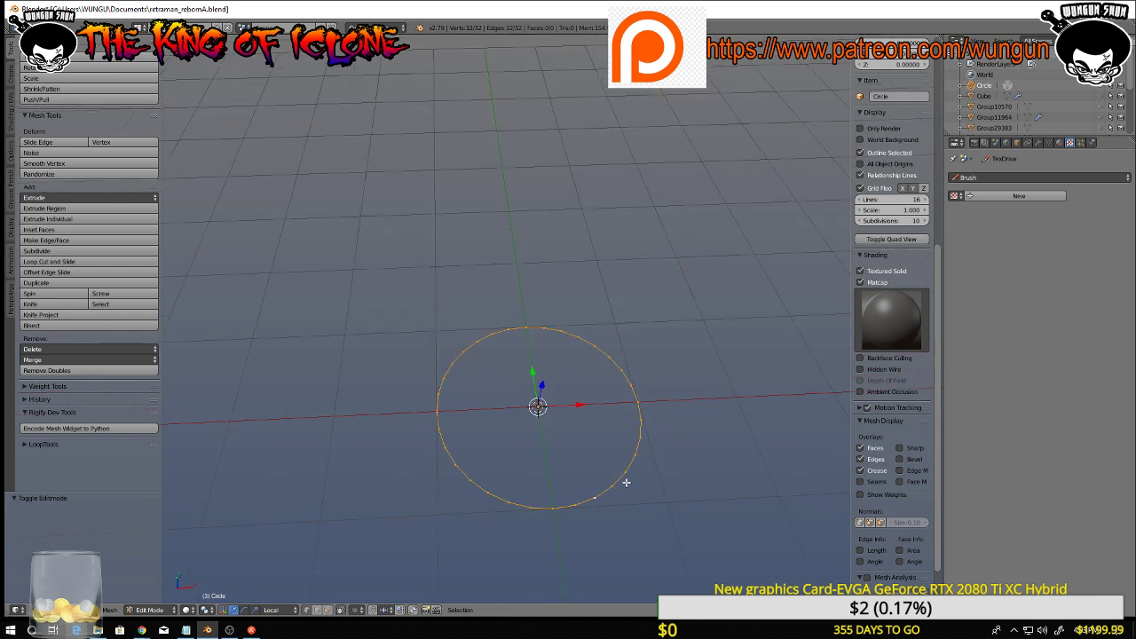
key("s")
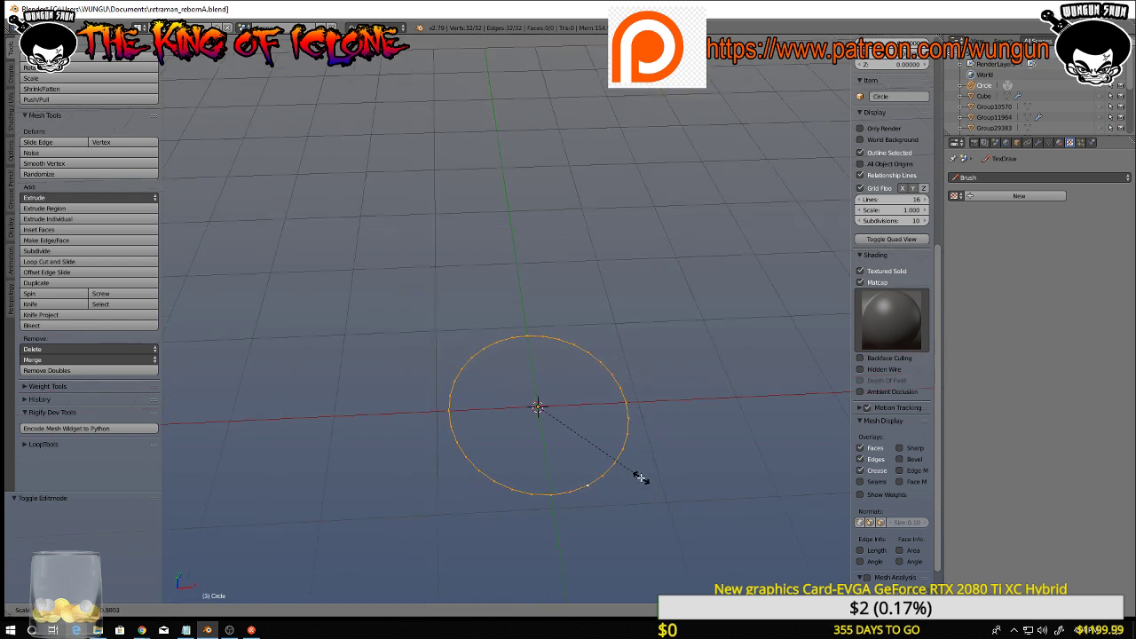
left_click(636, 476)
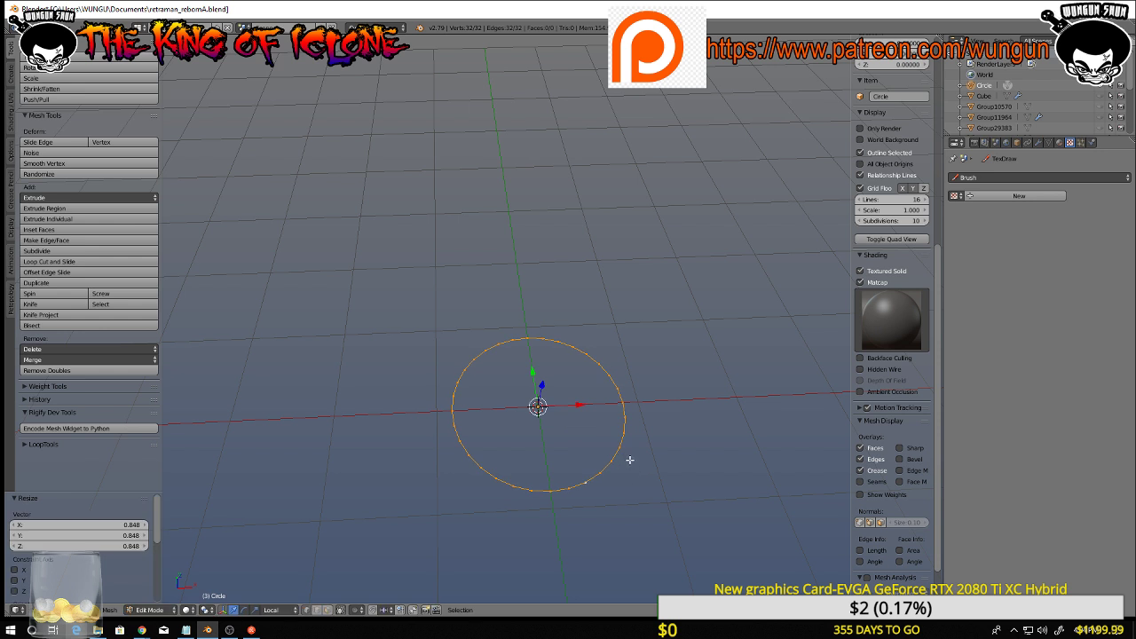
Extrude the circle upward about 0.22 along Z into a band and lower its upper edge by about 0.05
key("e")
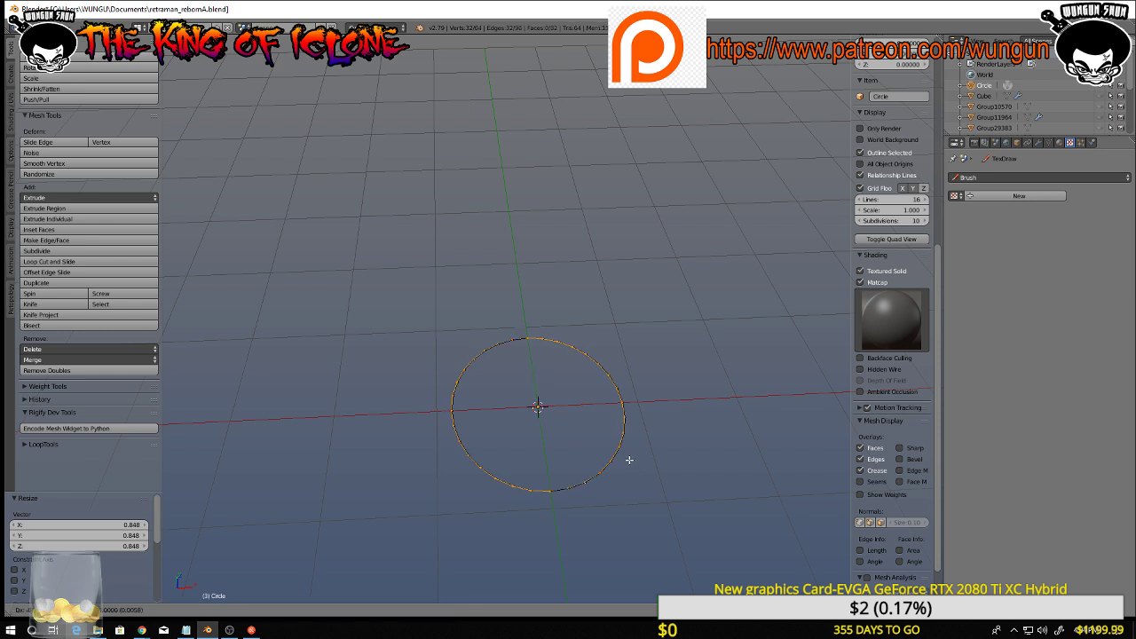
key("z")
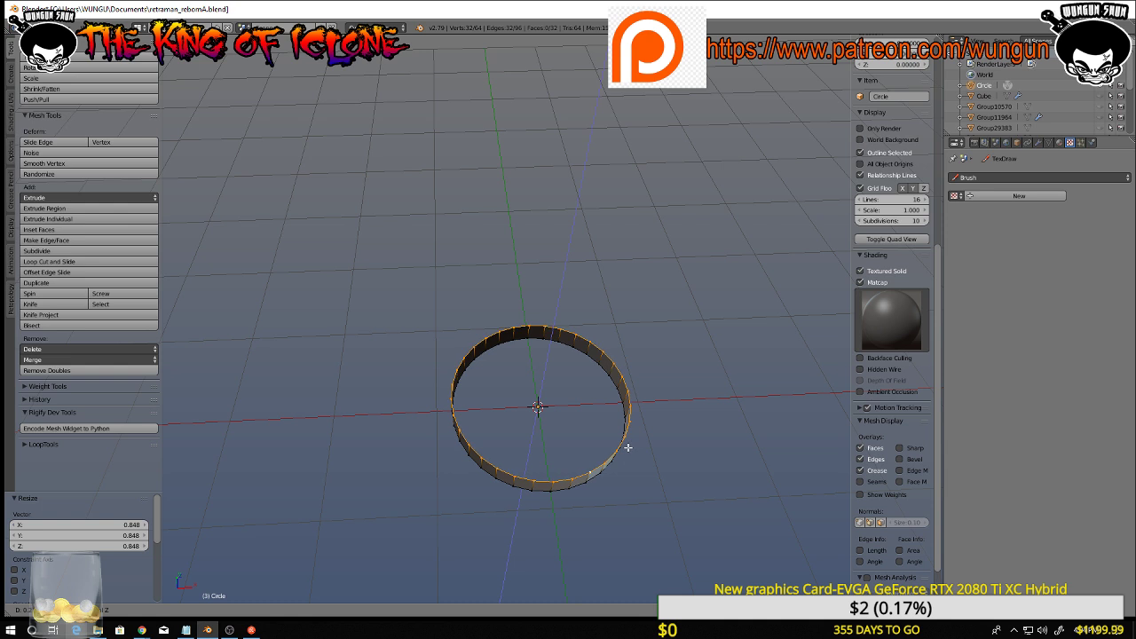
left_click(628, 448)
middle_click_drag(628, 448, 597, 468)
scroll(625, 435, "up", 4)
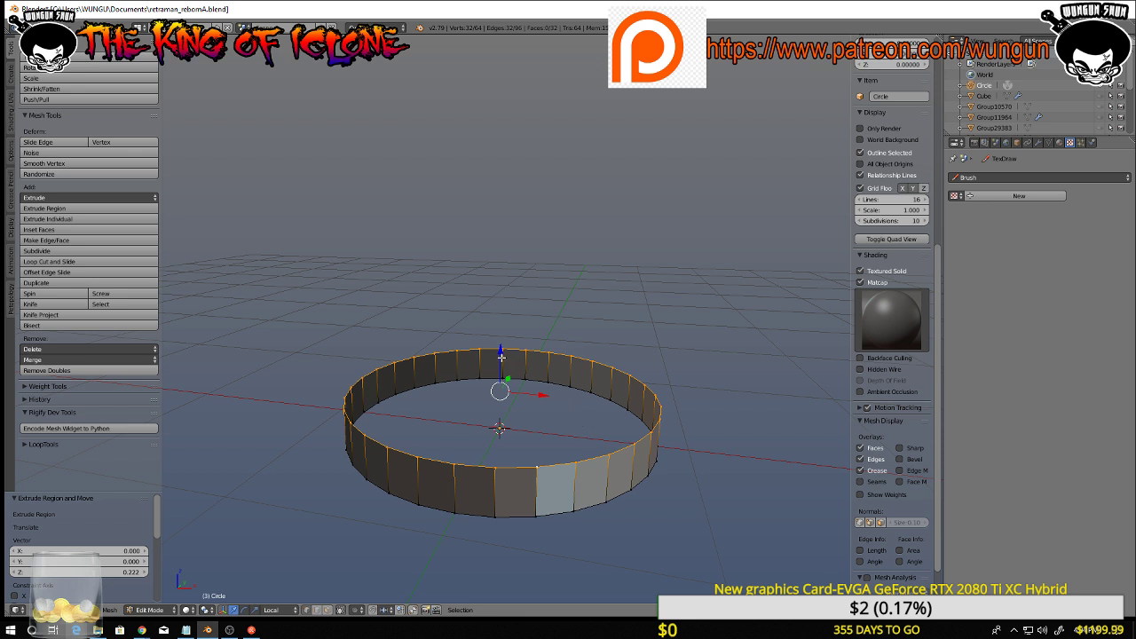
left_click_drag(500, 355, 504, 366)
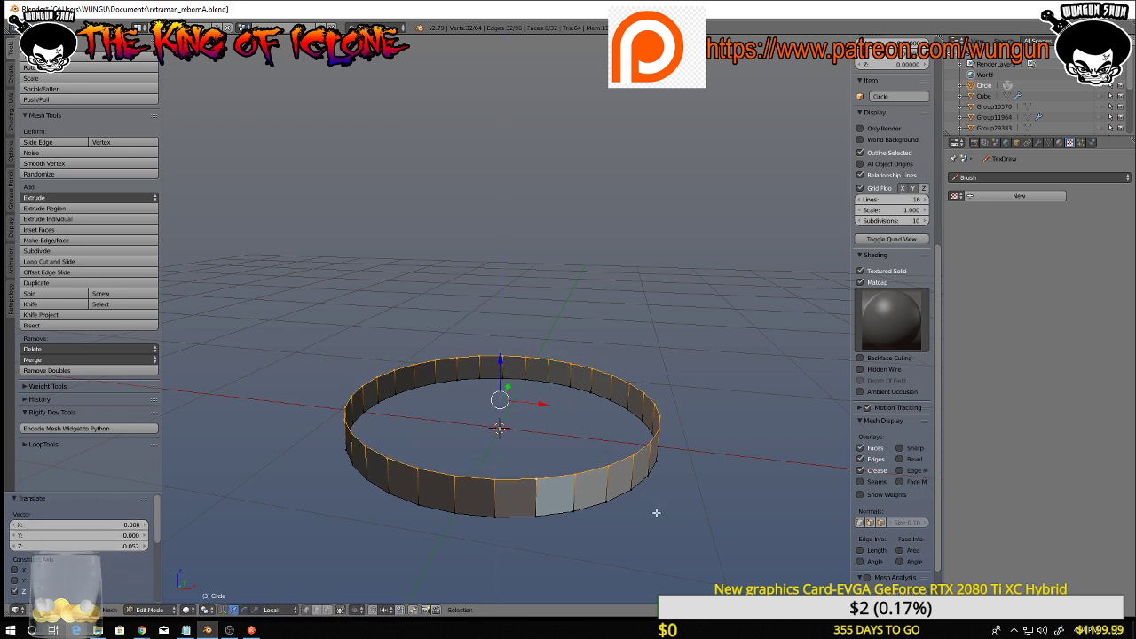
Extrude the band's upper edge loop inward and raise it about 0.18 along Z to form a sloped rim
key("e")
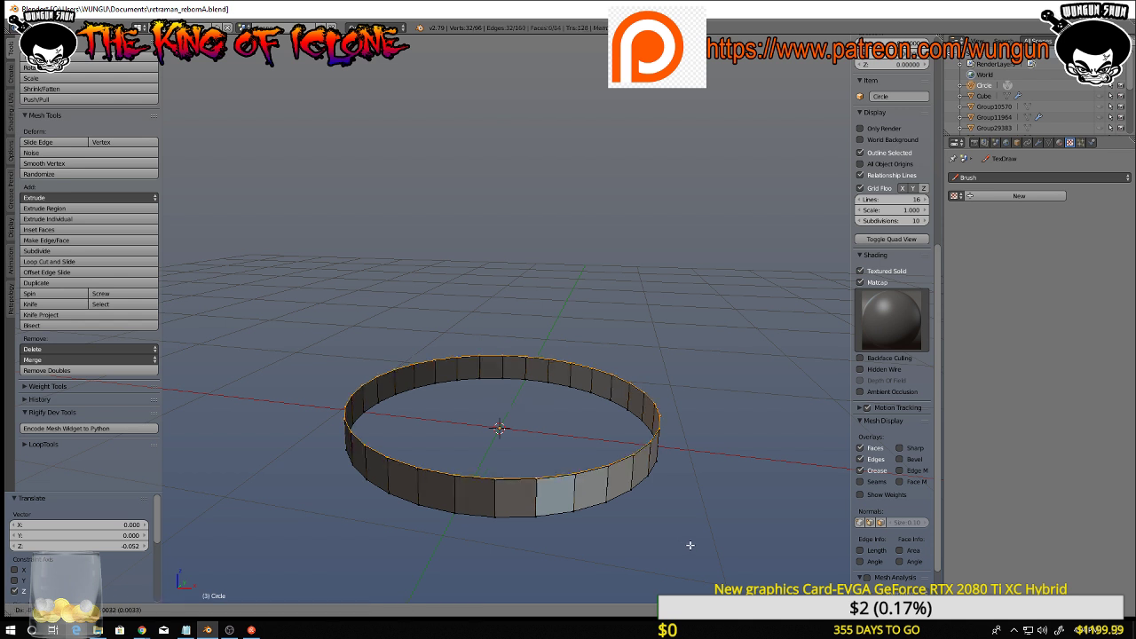
key("s")
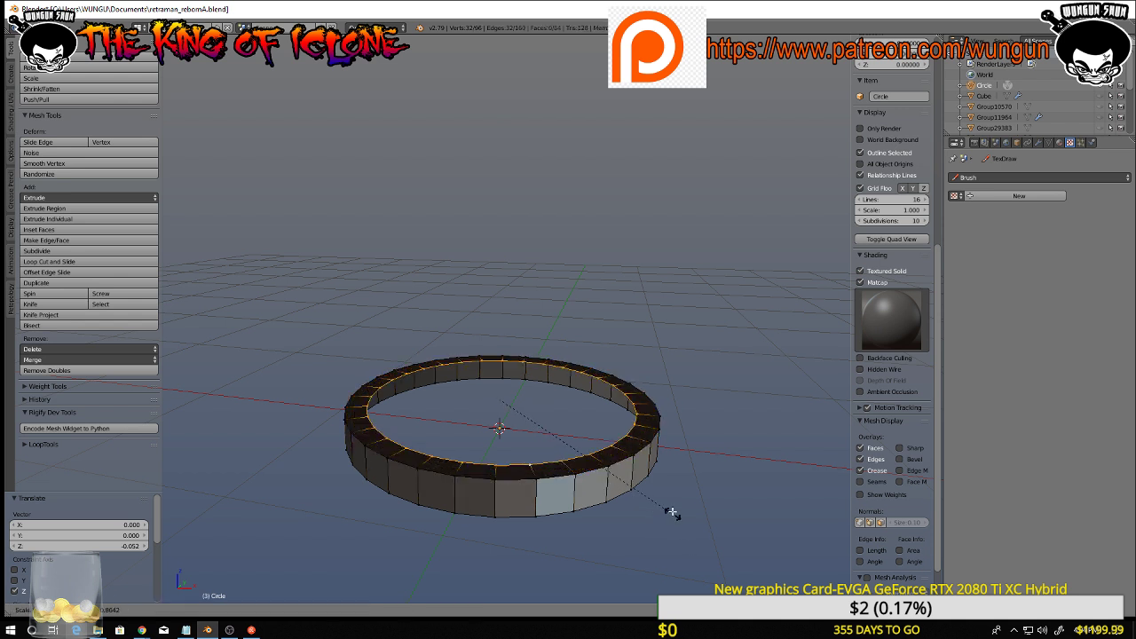
left_click(673, 513)
mouse_move(503, 388)
left_mouse_down()
mouse_move(503, 353)
mouse_move(509, 383)
left_mouse_up()
middle_click_drag(509, 383, 557, 407)
scroll(543, 421, "up", 1)
Switch to edge selection mode and recalculate the normals of the whole ring mesh
right_click(548, 408)
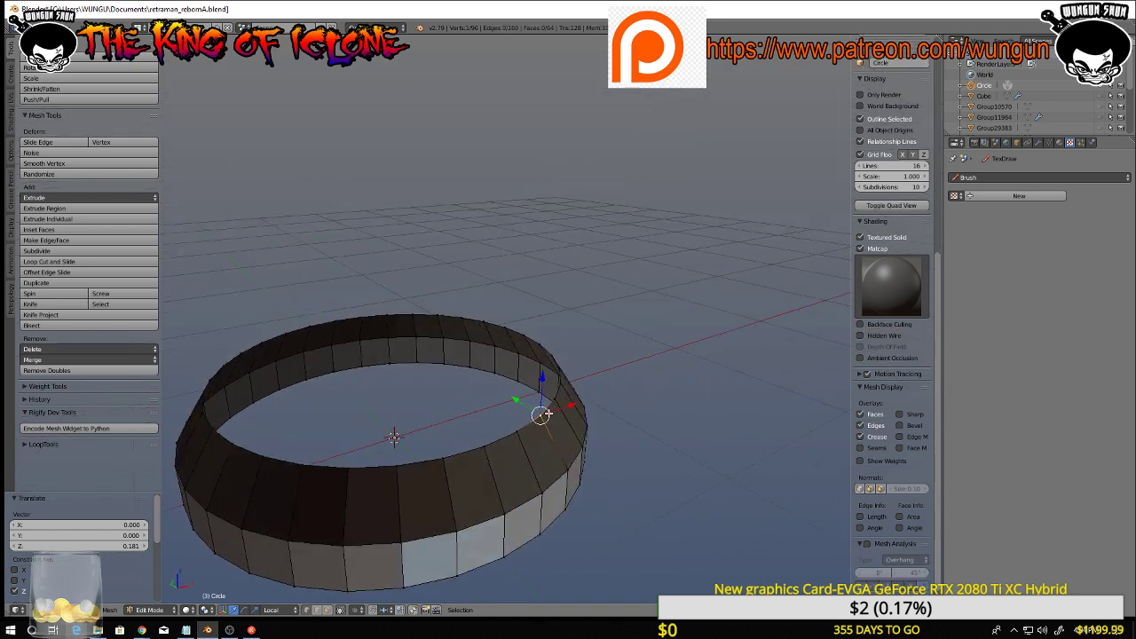
key("ctrl+Tab")
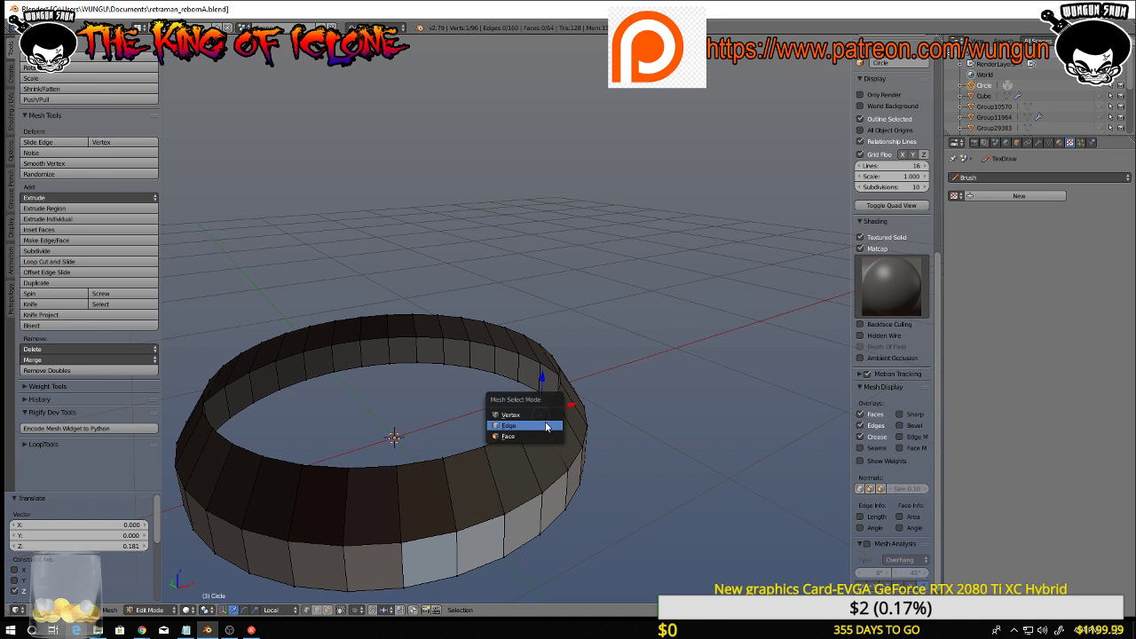
left_click(547, 425)
right_click(533, 419, "alt")
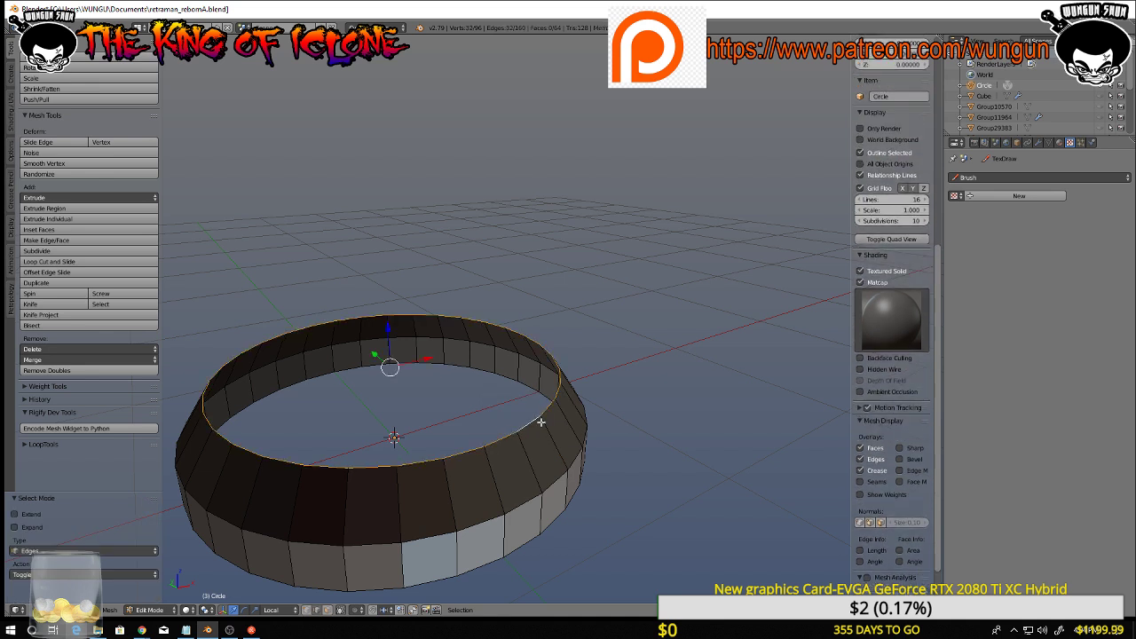
key("a")
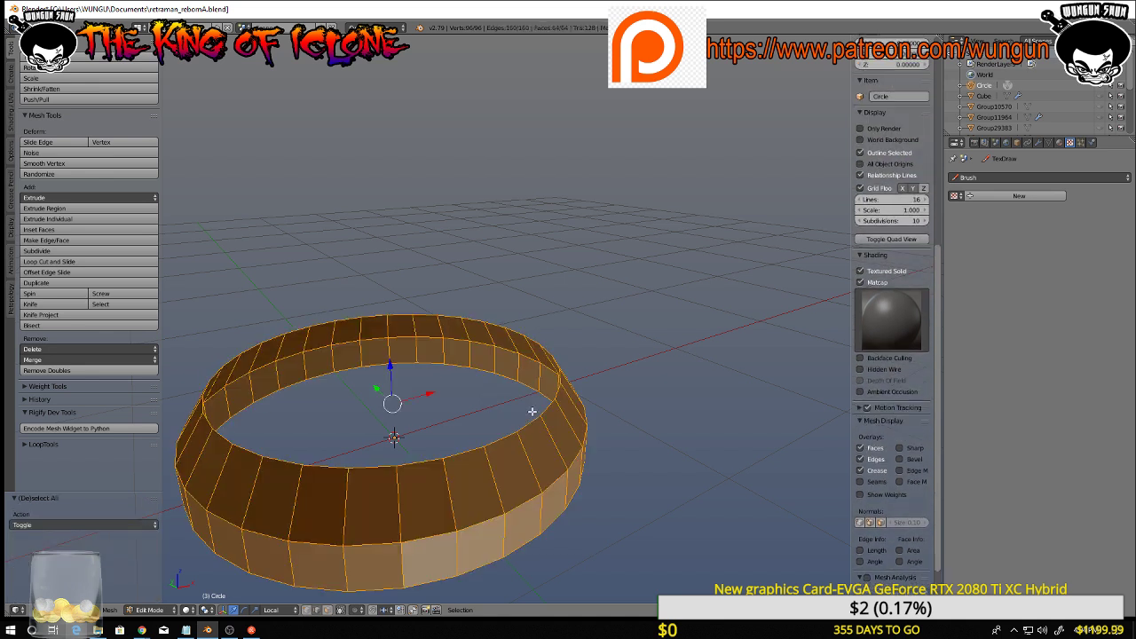
middle_click_drag(532, 411, 559, 409)
key("ctrl+n")
key("a")
Select the ring's top edge loop and extrude it inward at a scale of about 0.87
right_click(509, 426)
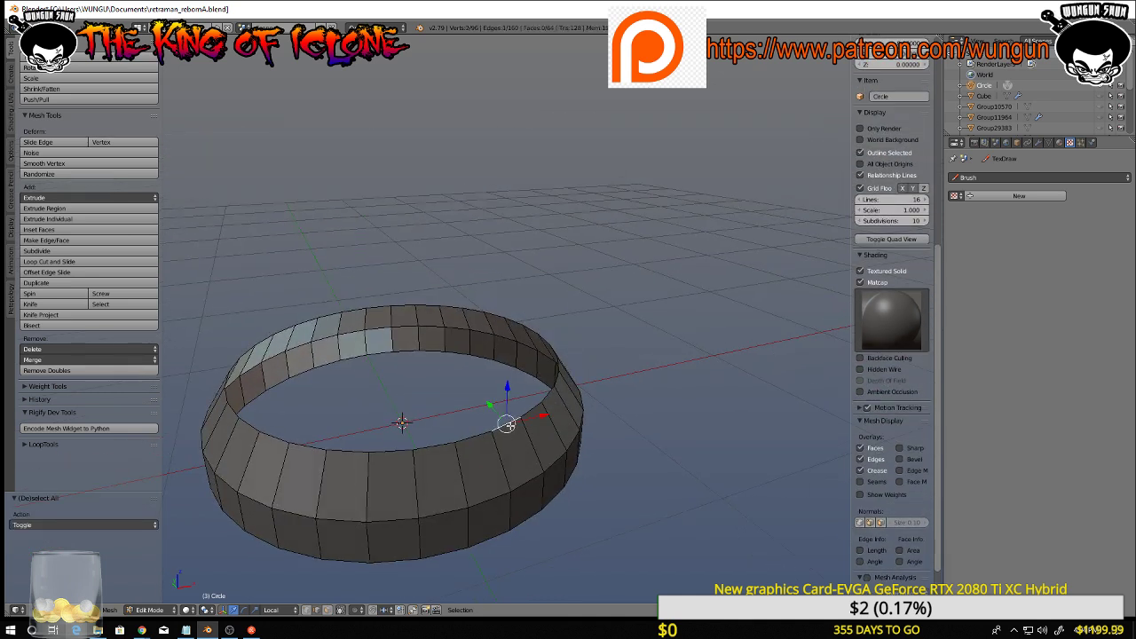
key("a")
right_click(510, 426, "alt")
middle_click_drag(510, 427, 524, 423)
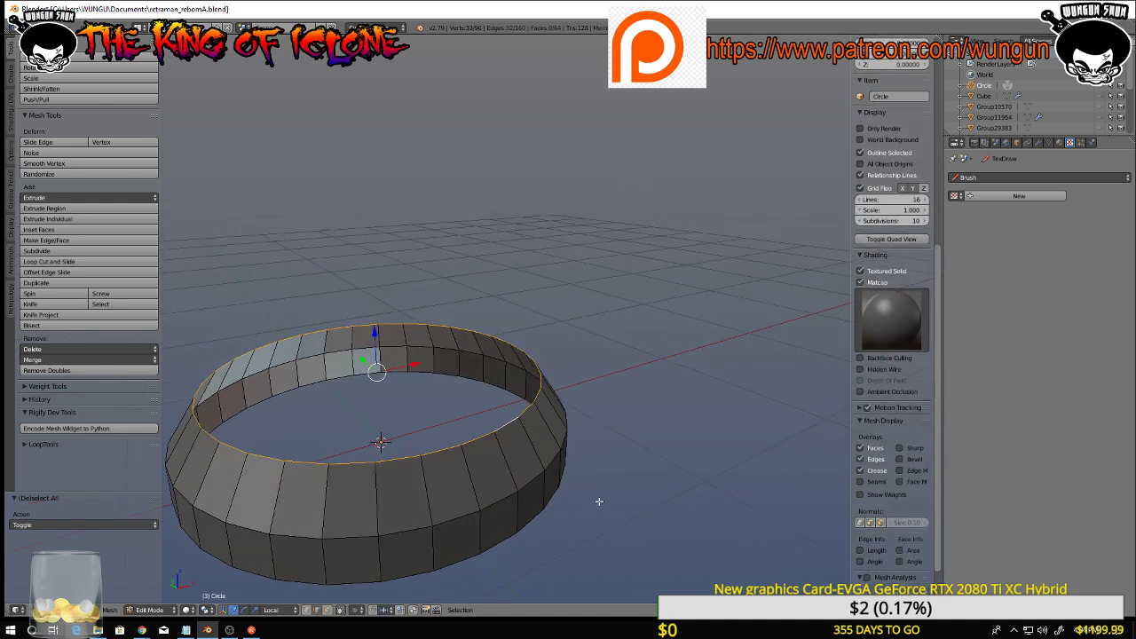
key("e")
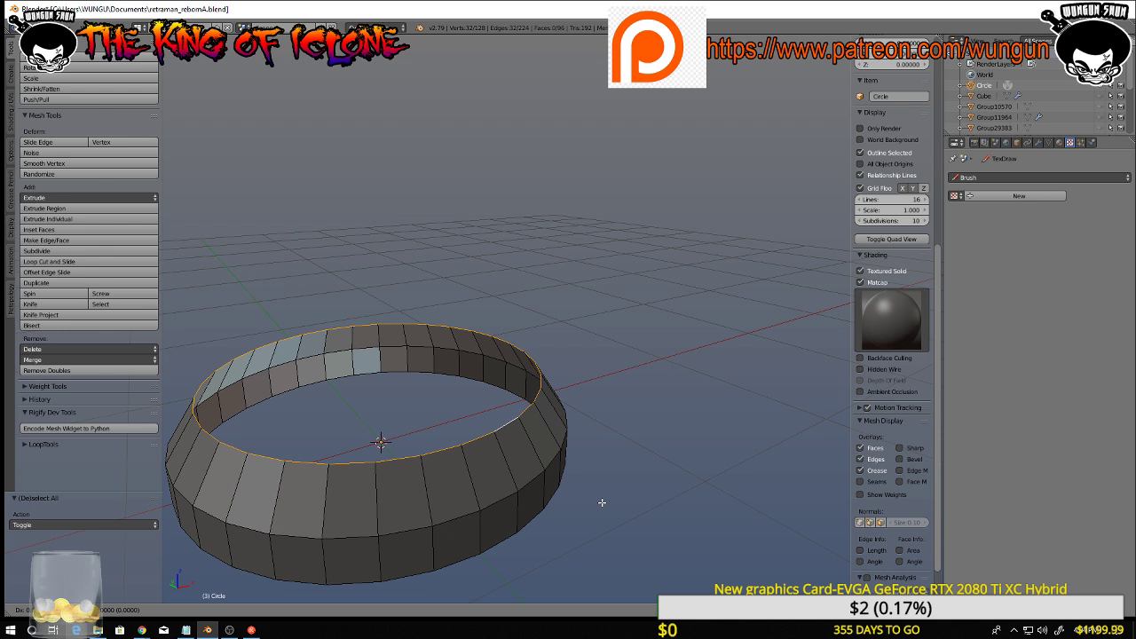
key("s")
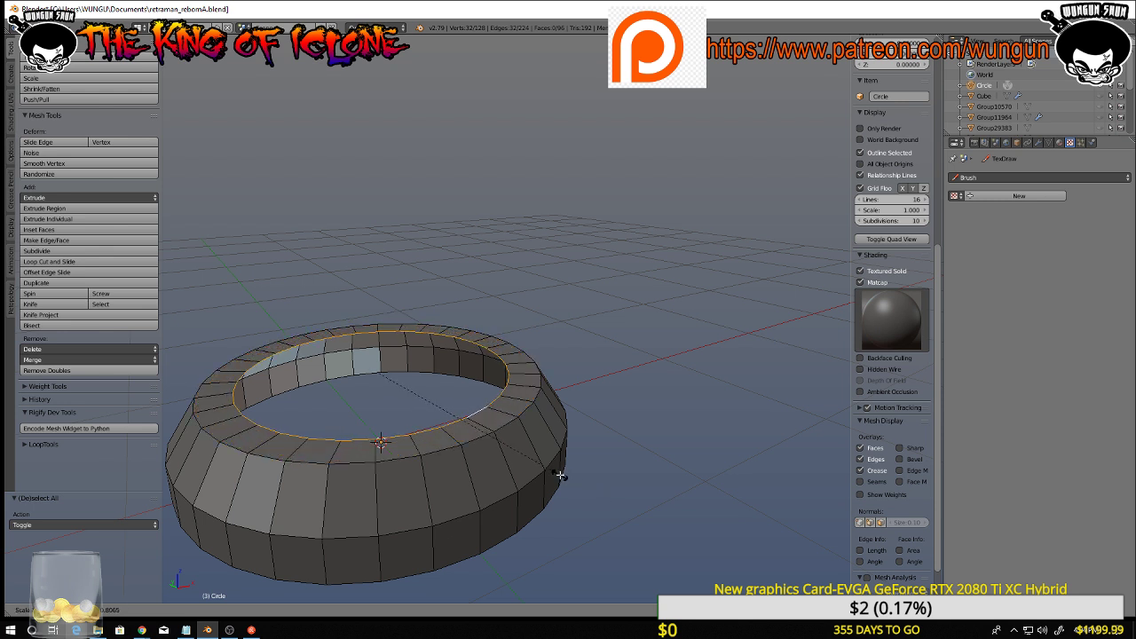
left_click(577, 478)
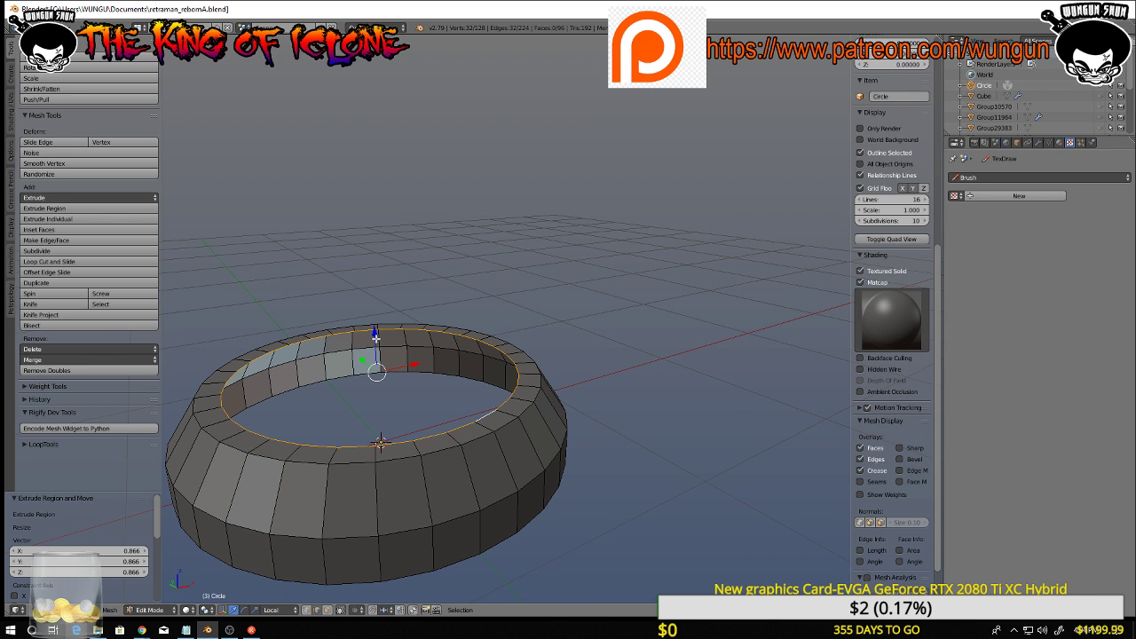
Extrude the inner top edge loop inward again at a scale of about 0.97 as a narrow support strip
key("e")
key("s")
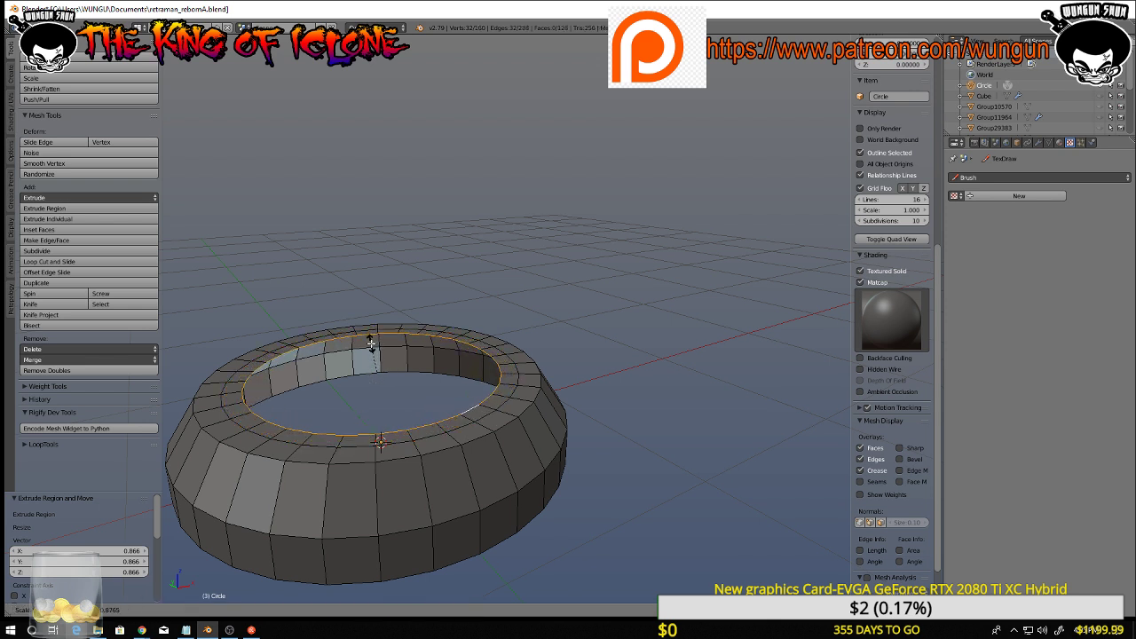
left_click(369, 341)
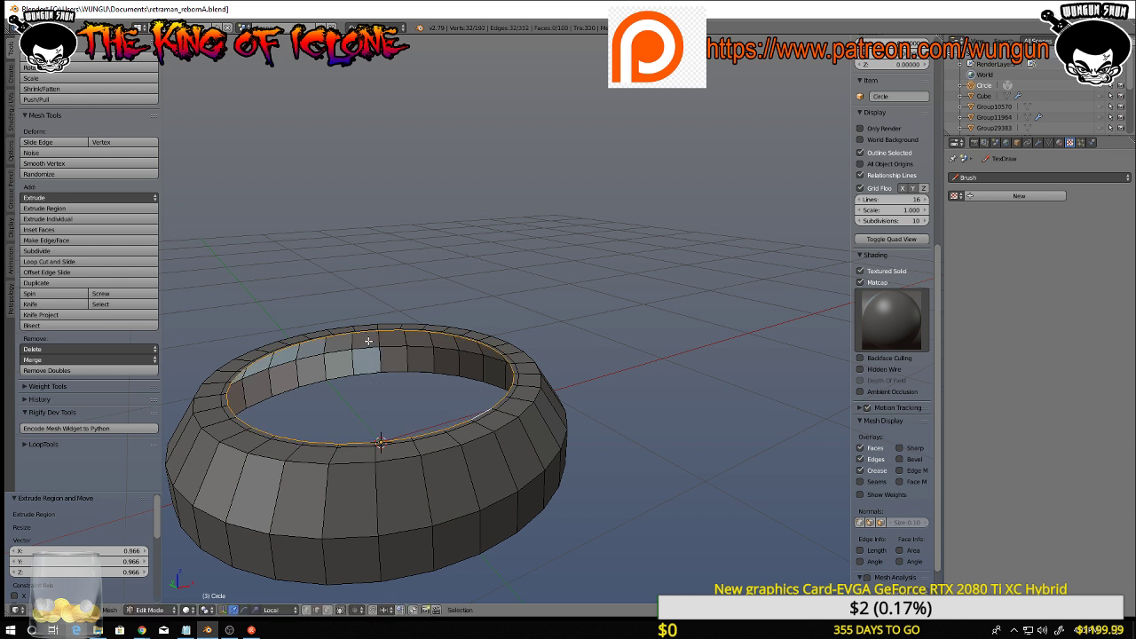
Extrude the inner edge loop downward about 0.20 along Z and scale it to about 0.91 for a tapered inner wall
key("e")
key("z")
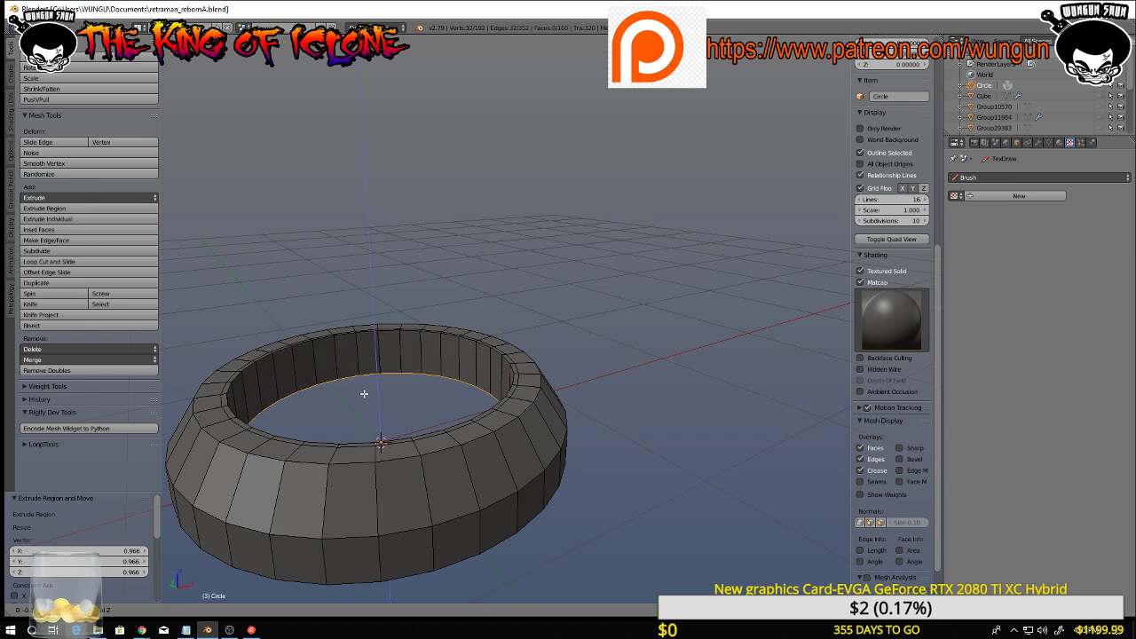
left_click(374, 382)
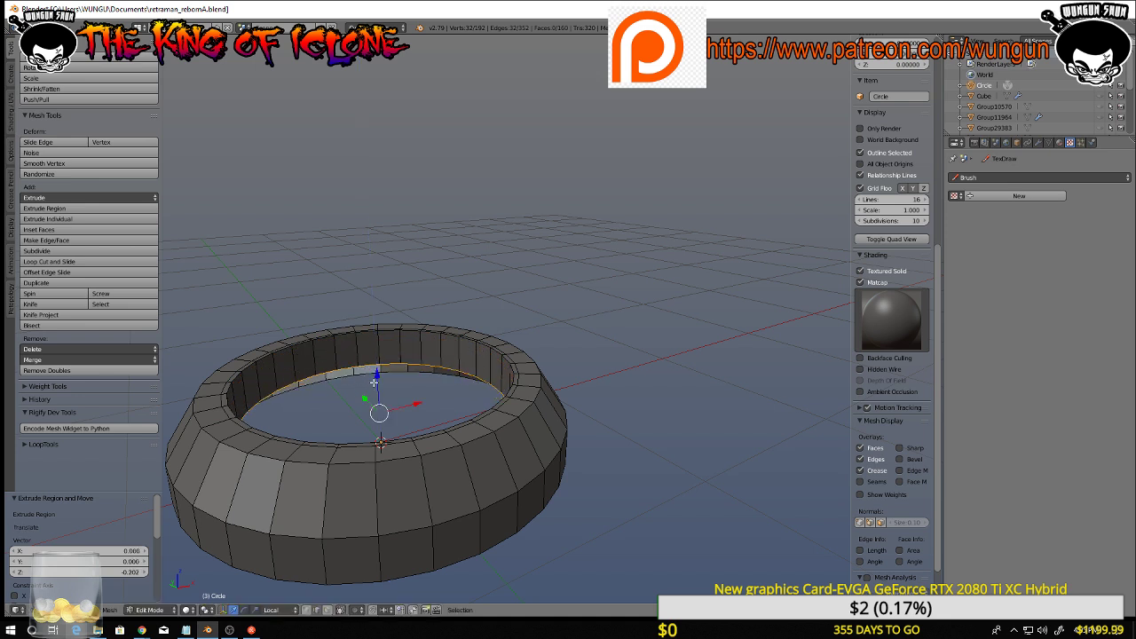
middle_click_drag(374, 382, 289, 449)
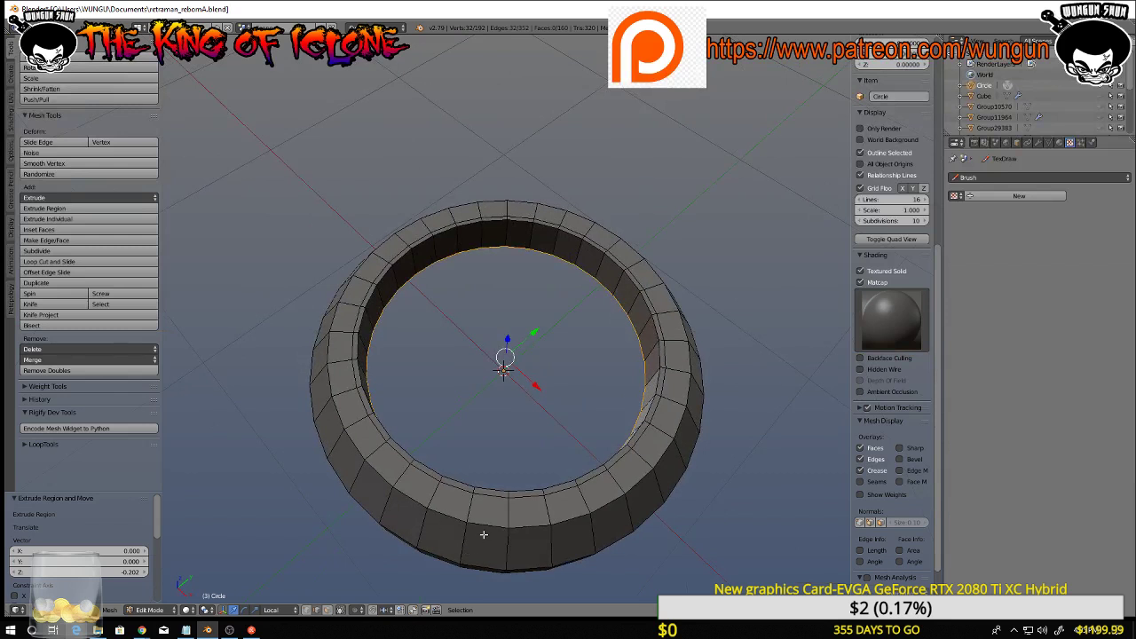
key("s")
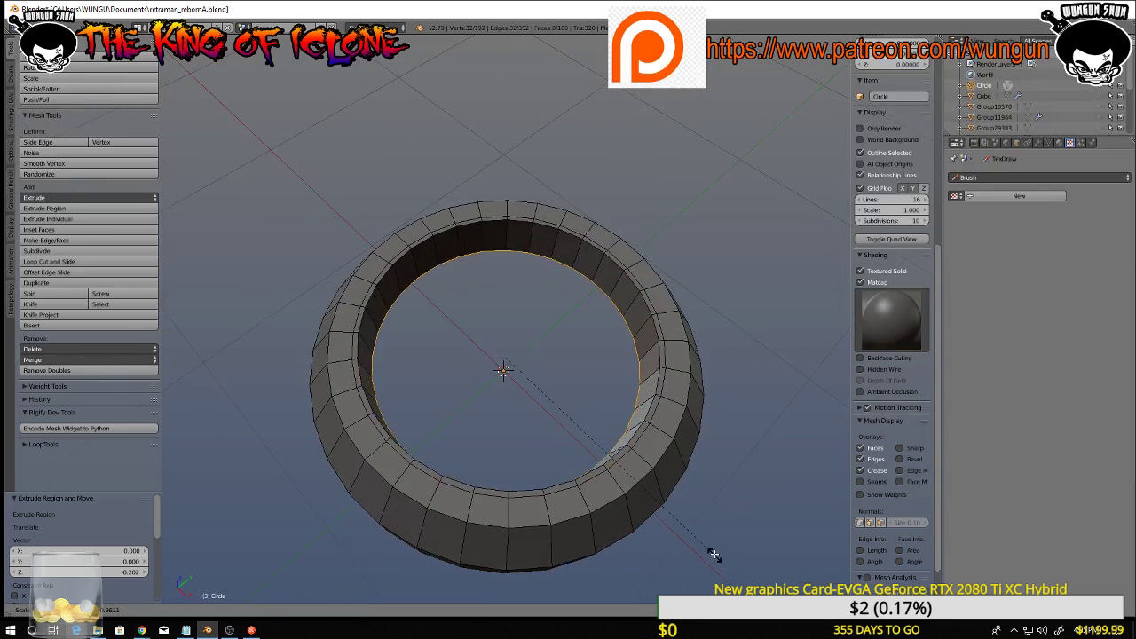
left_click(701, 543)
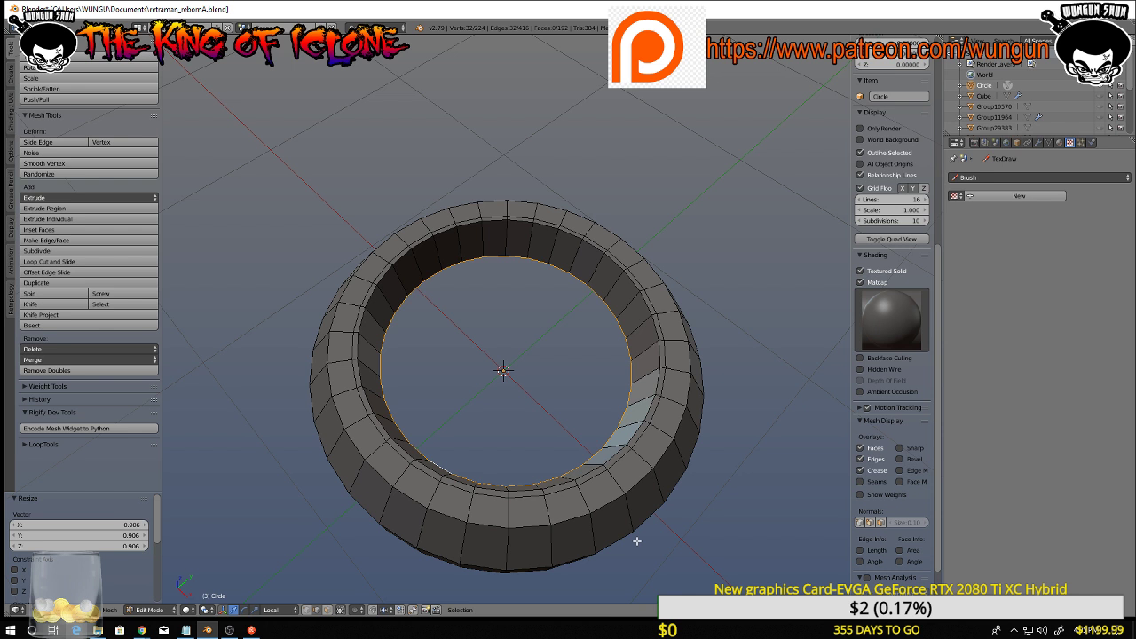
Try to close the recess floor by extruding the inner edge loop almost to the middle and merging it at center
key("g")
key("s")
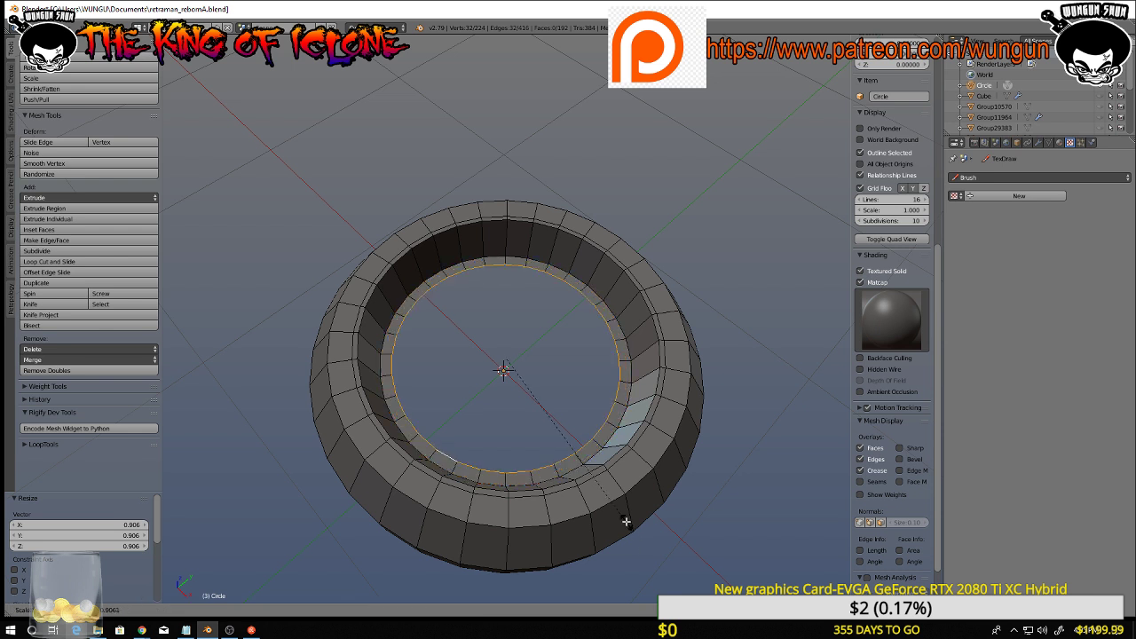
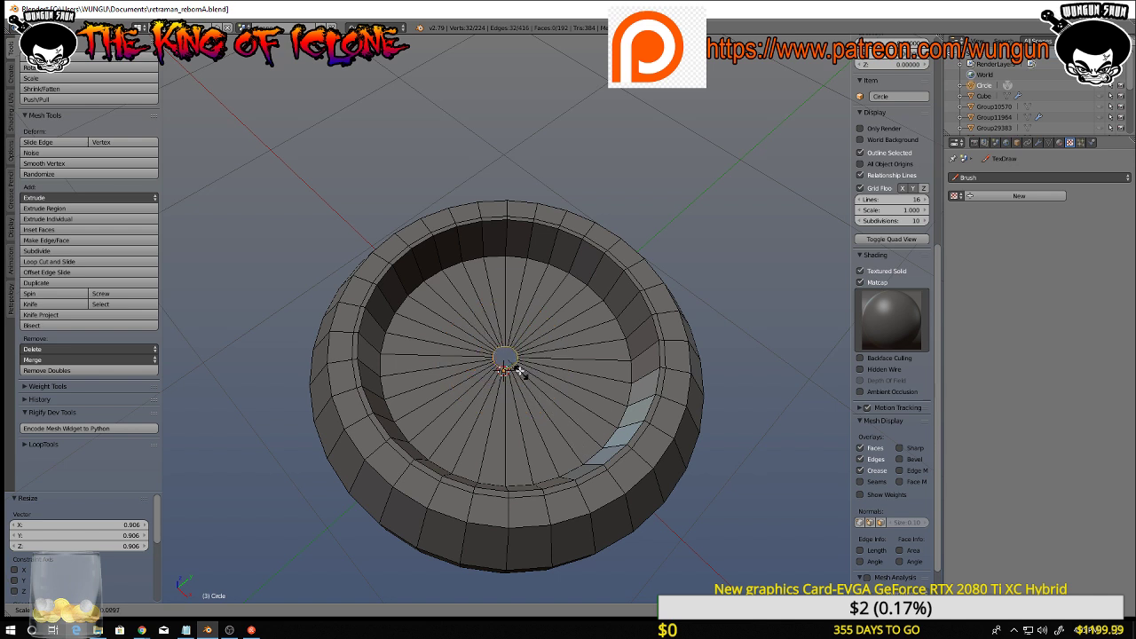
left_click(504, 355)
middle_click_drag(624, 418, 629, 427)
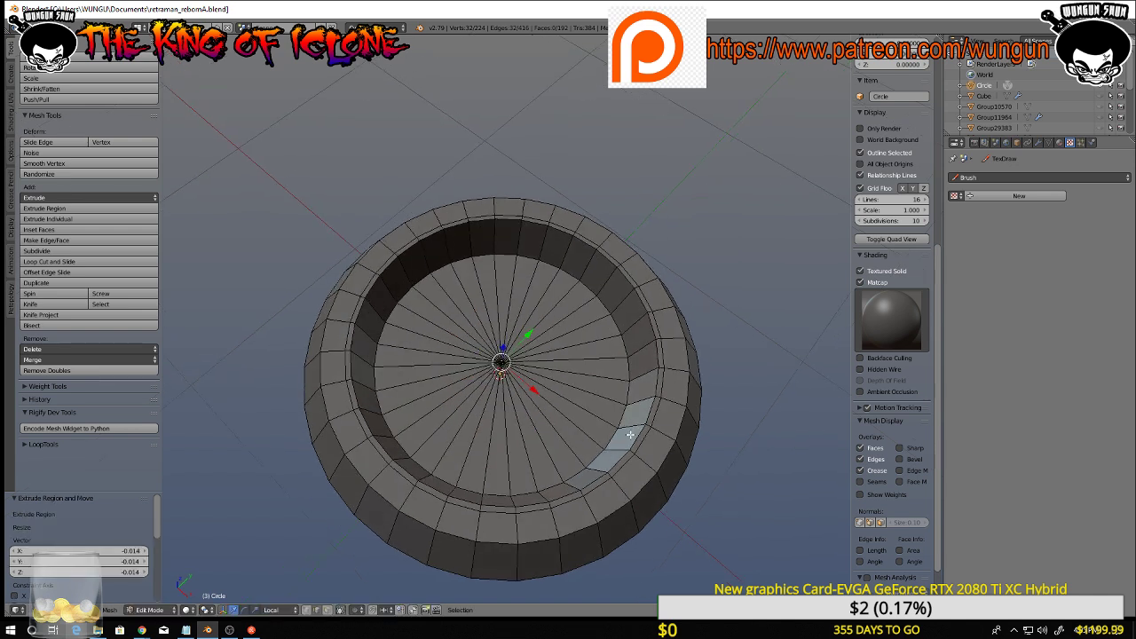
key("alt+m")
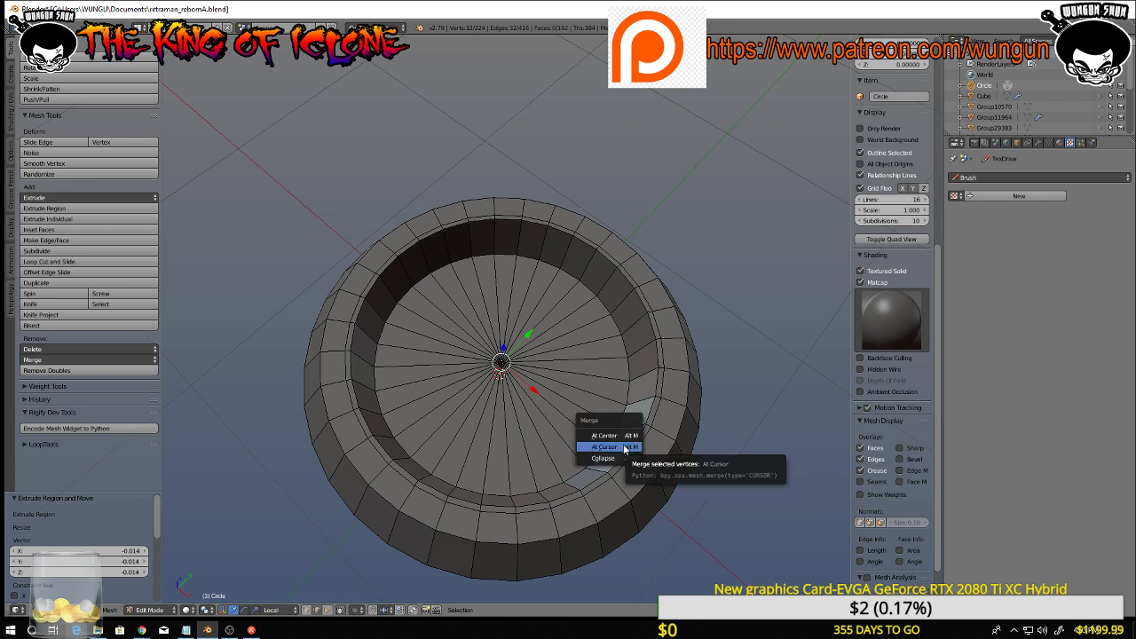
left_click(625, 444)
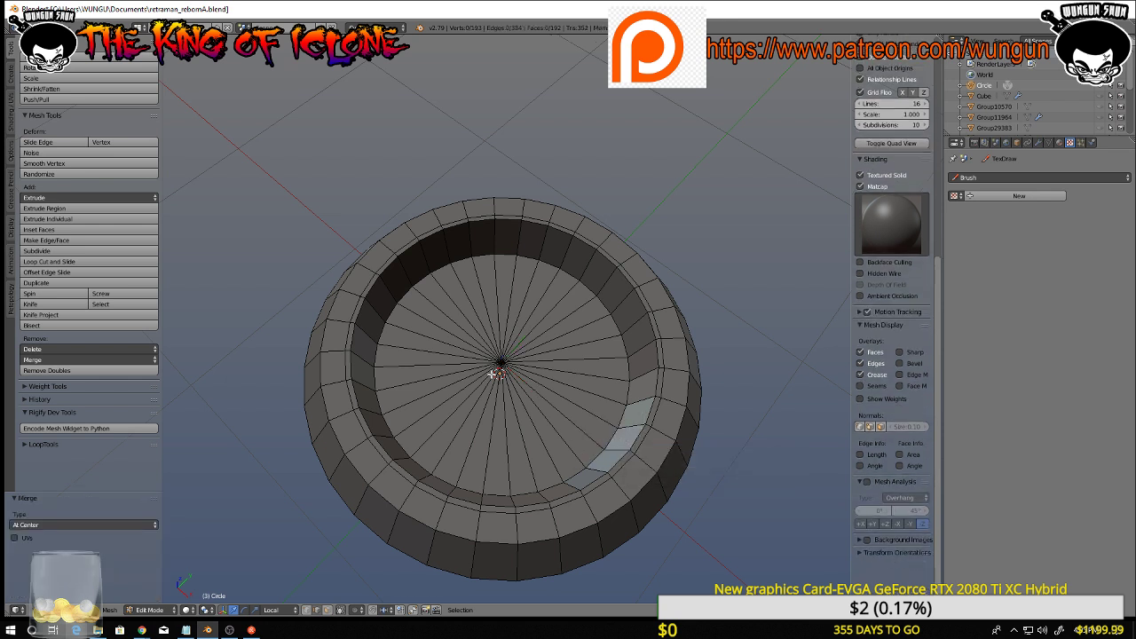
Try a loop cut across the closed floor, cancel it and undo the floor's merge and extrusion
middle_click_drag(492, 375, 505, 394)
scroll(505, 394, "up", 8)
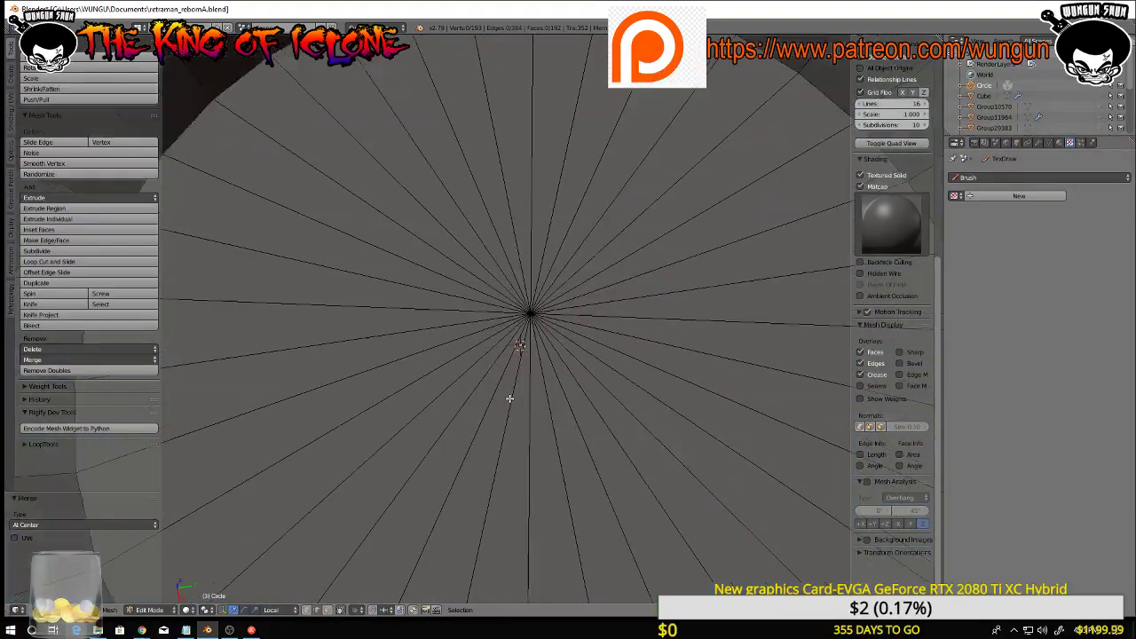
scroll(533, 404, "down", 6)
key("ctrl+r")
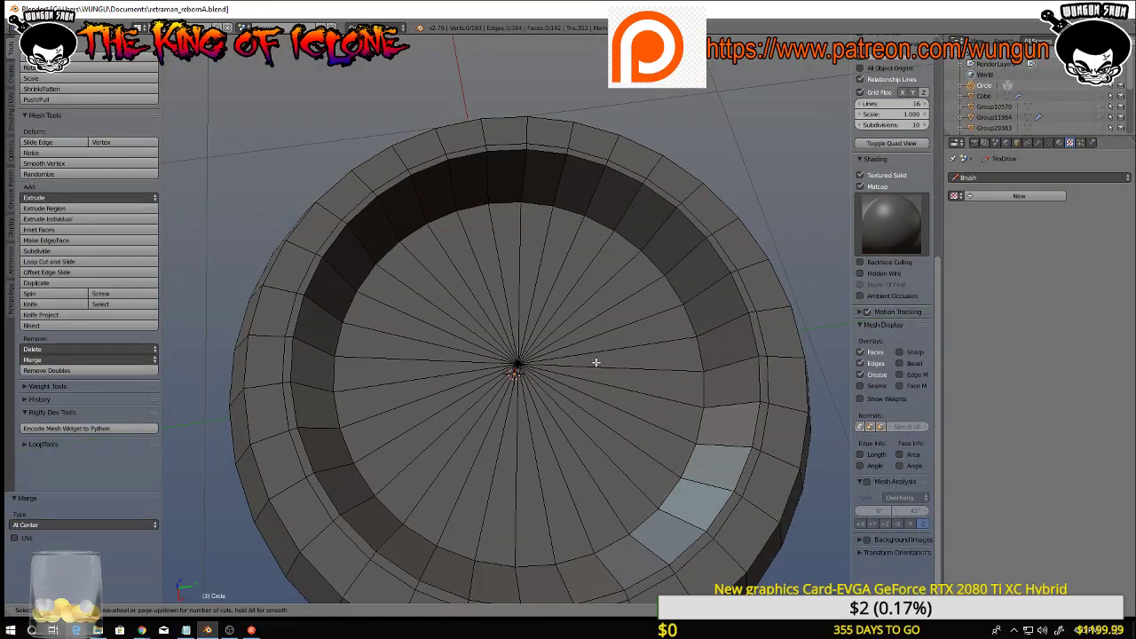
key("Escape")
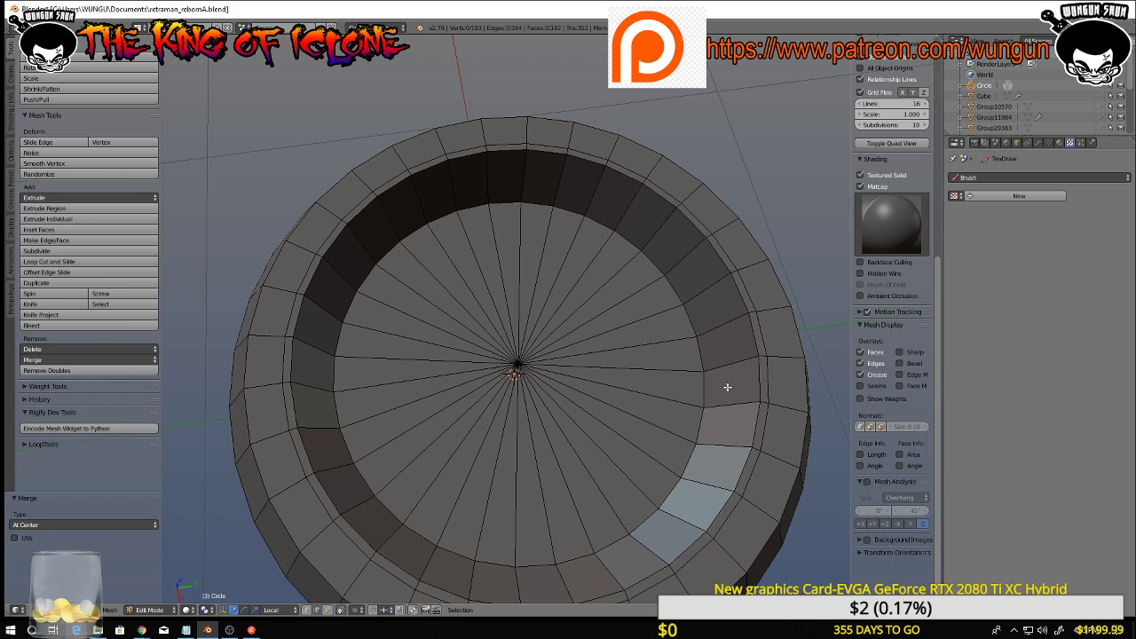
key("ctrl+r")
key("Escape")
key("ctrl+s")
key("ctrl+z")
key("ctrl+z")
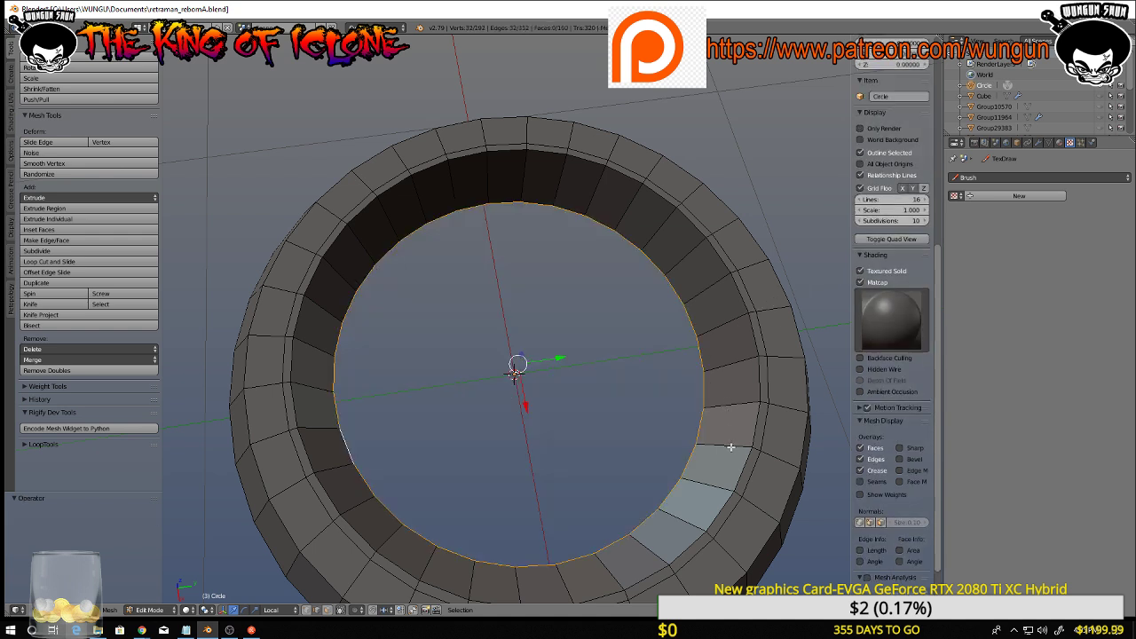
Scale the lower inner edge loop down to about 0.89 to taper the recess wall more
key("s")
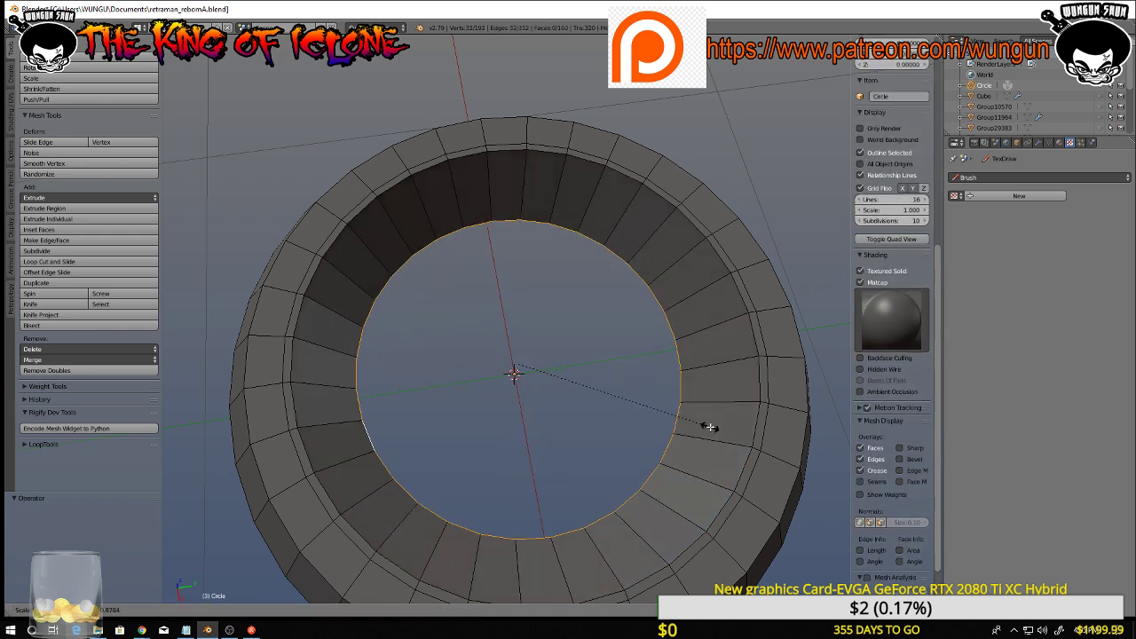
left_click(714, 433)
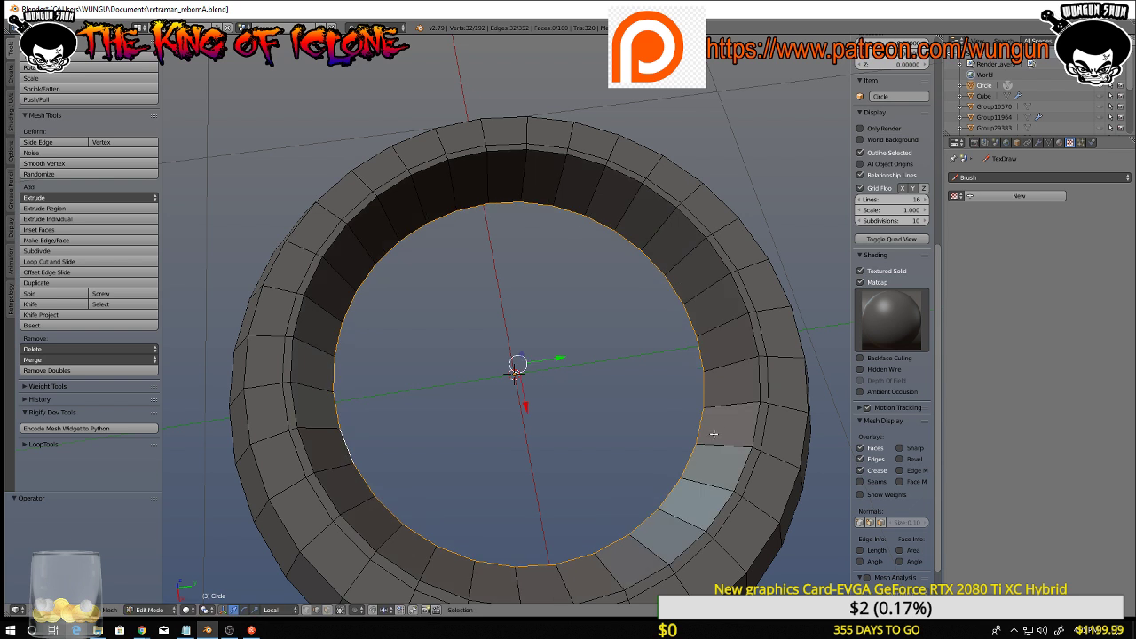
key("s")
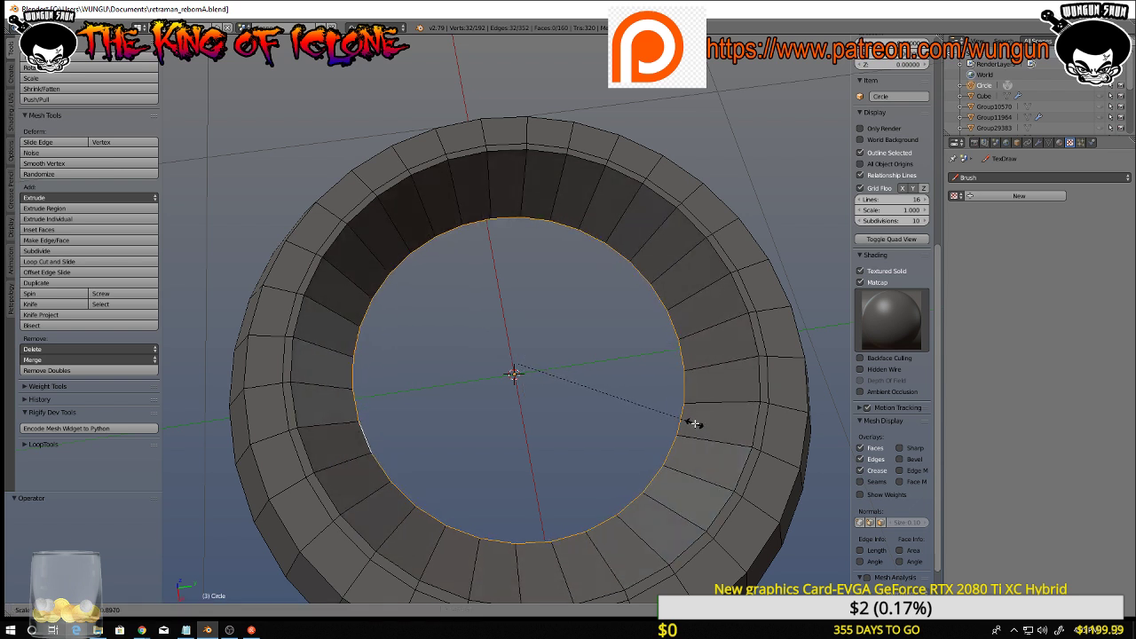
left_click(693, 423)
Extrude the inner edge loop inward twice as floor rings, at scales of about 0.73 and 0.53
key("e")
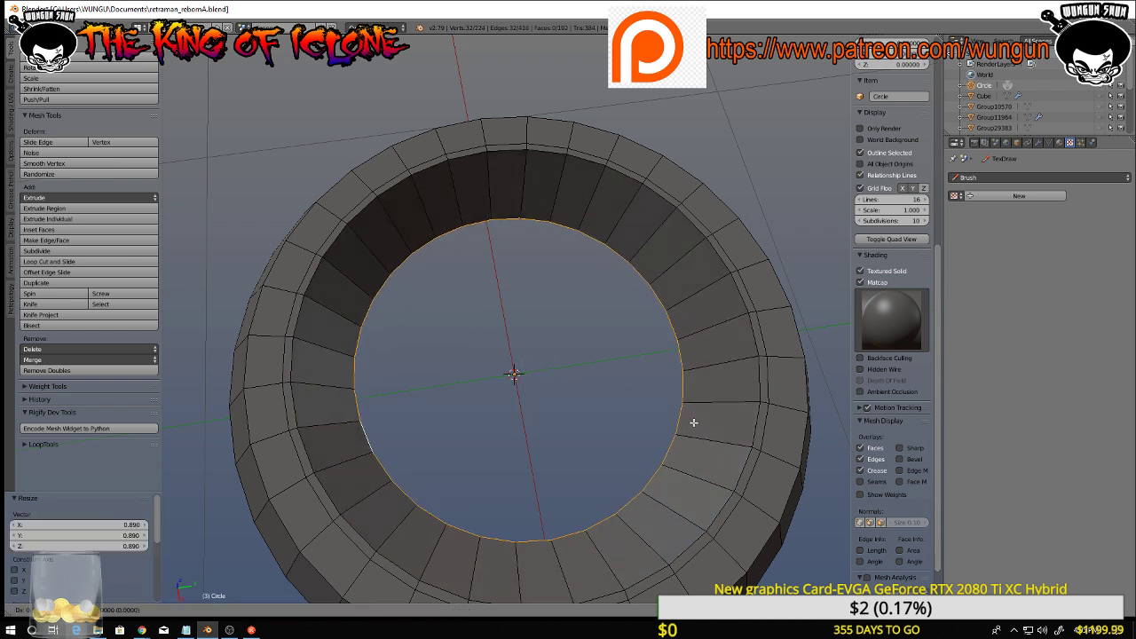
key("s")
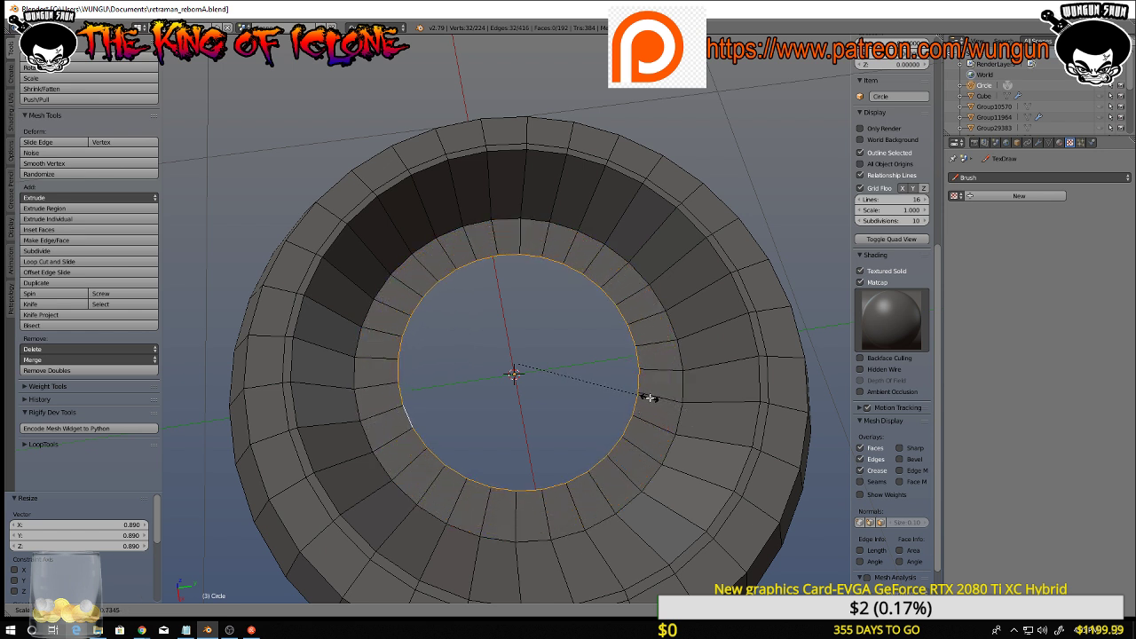
left_click(650, 398)
key("e")
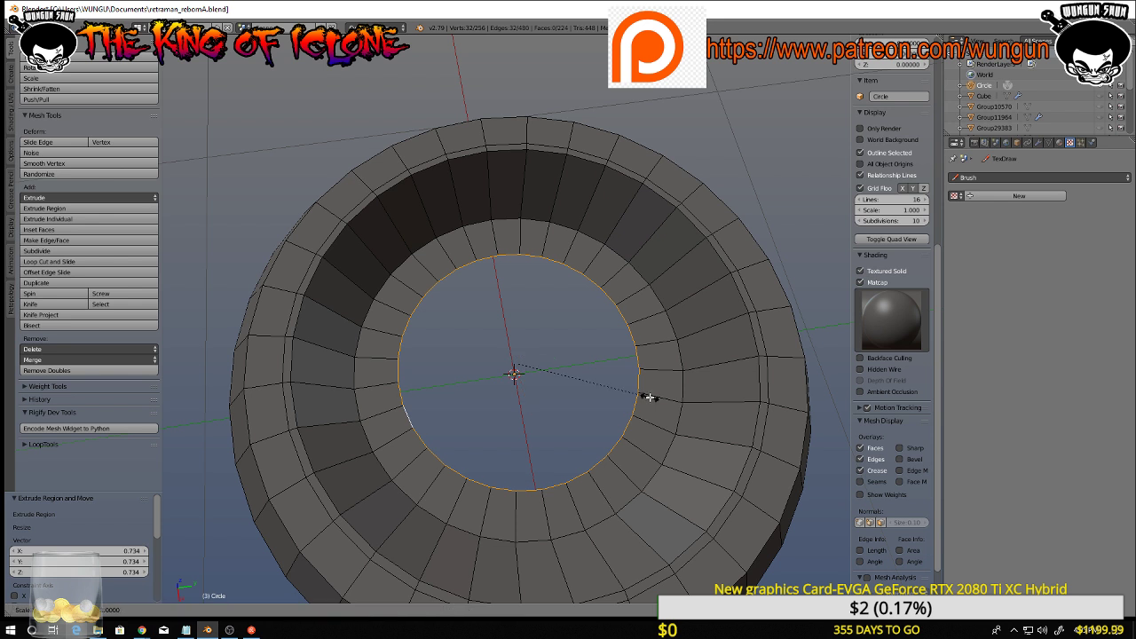
key("s")
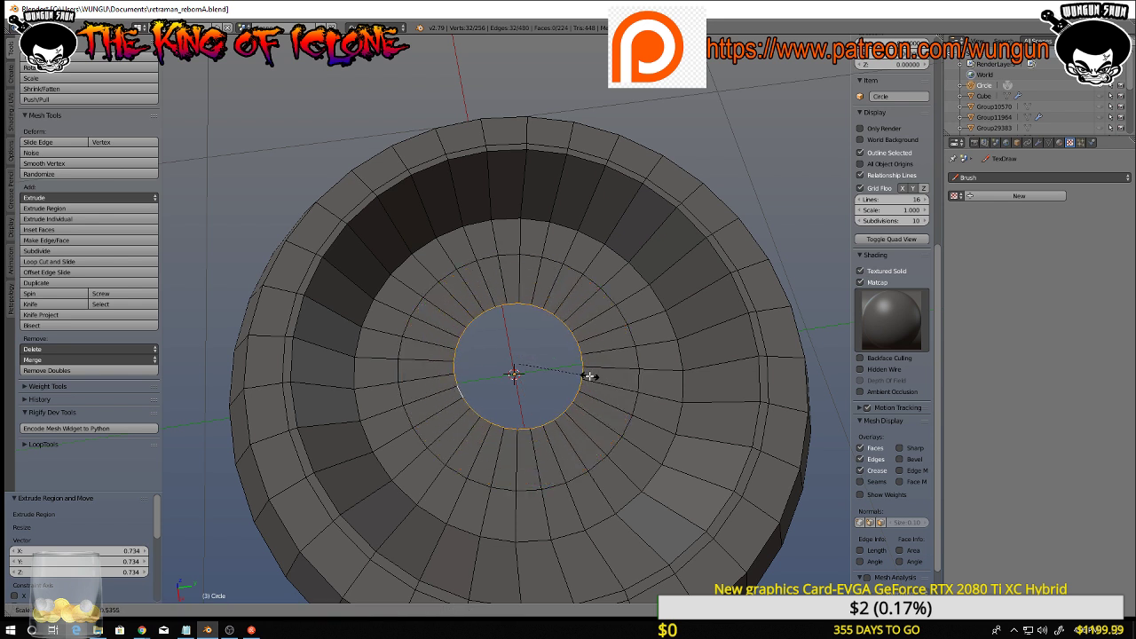
left_click(588, 376)
Extrude two further floor rings toward the middle, at scales of about 0.24 and 0.32
key("e")
key("s")
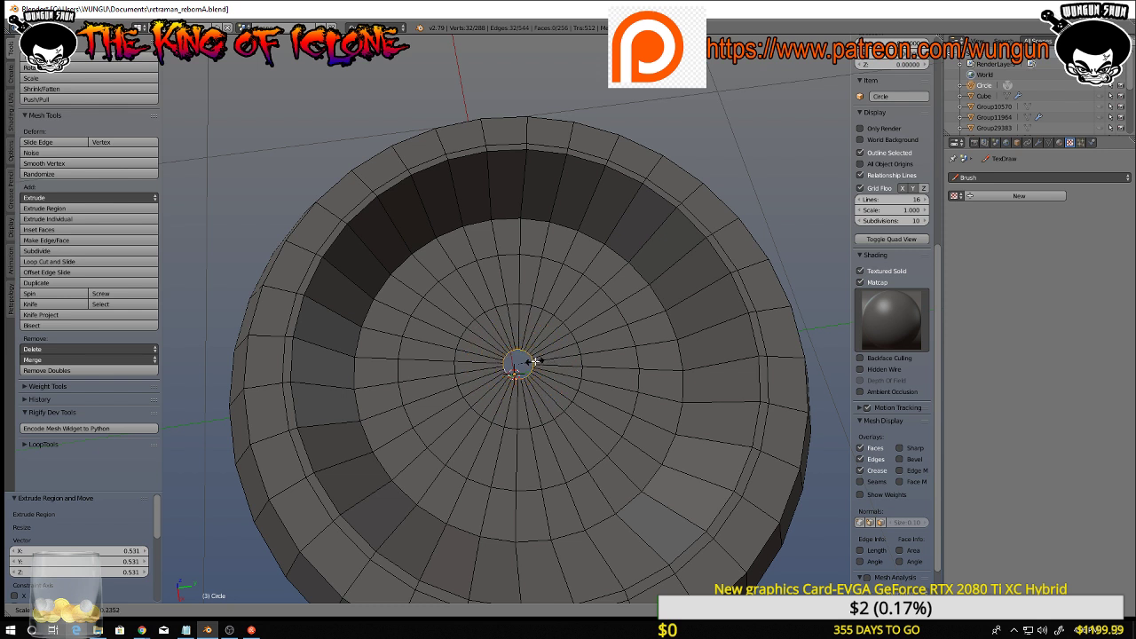
left_click(535, 361)
key("e")
key("s")
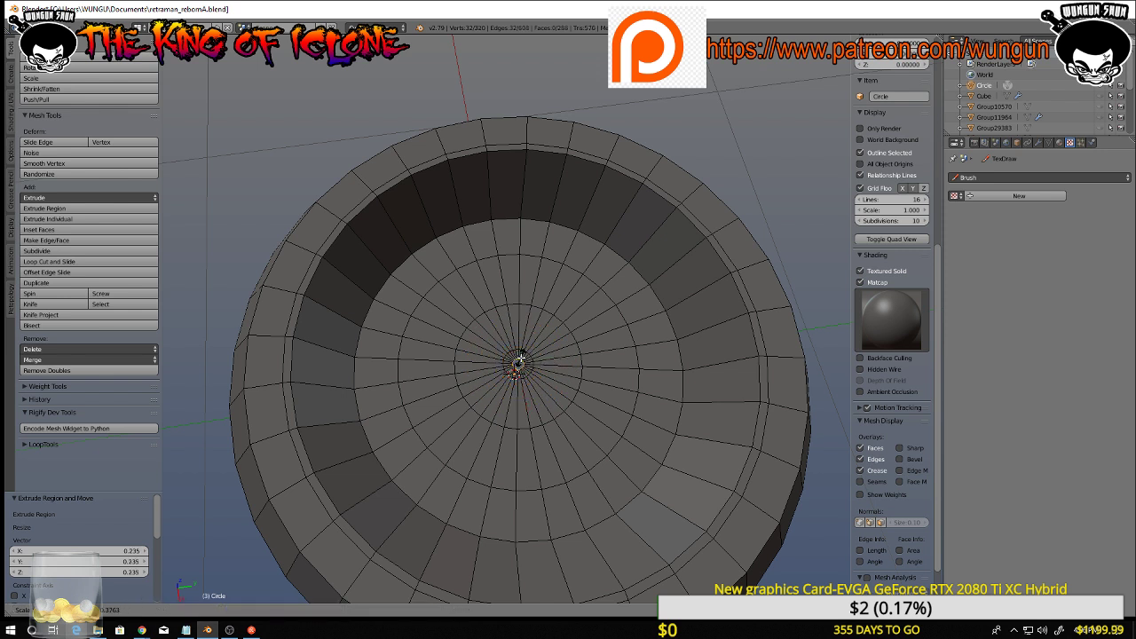
left_click(519, 361)
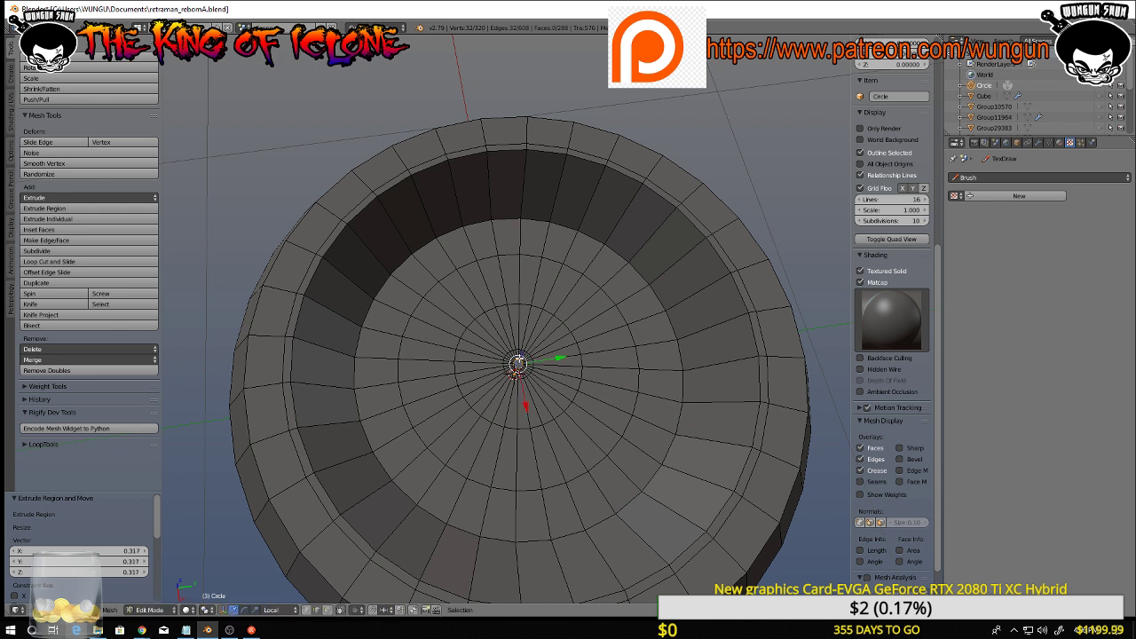
Close the recess floor by merging the innermost edge loop at center
key("x")
key("alt+m")
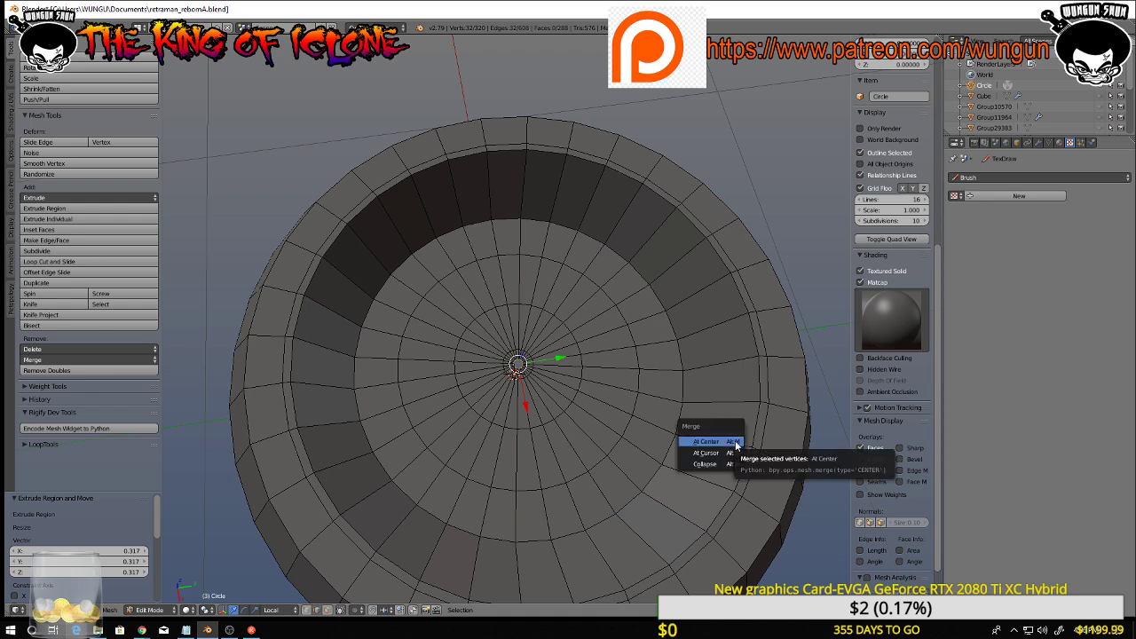
left_click(735, 444)
Select the outer edge loop of the top rim and bevel it by about 0.052 with one segment
scroll(677, 408, "down", 3)
middle_click_drag(678, 409, 678, 332)
scroll(684, 436, "up", 2)
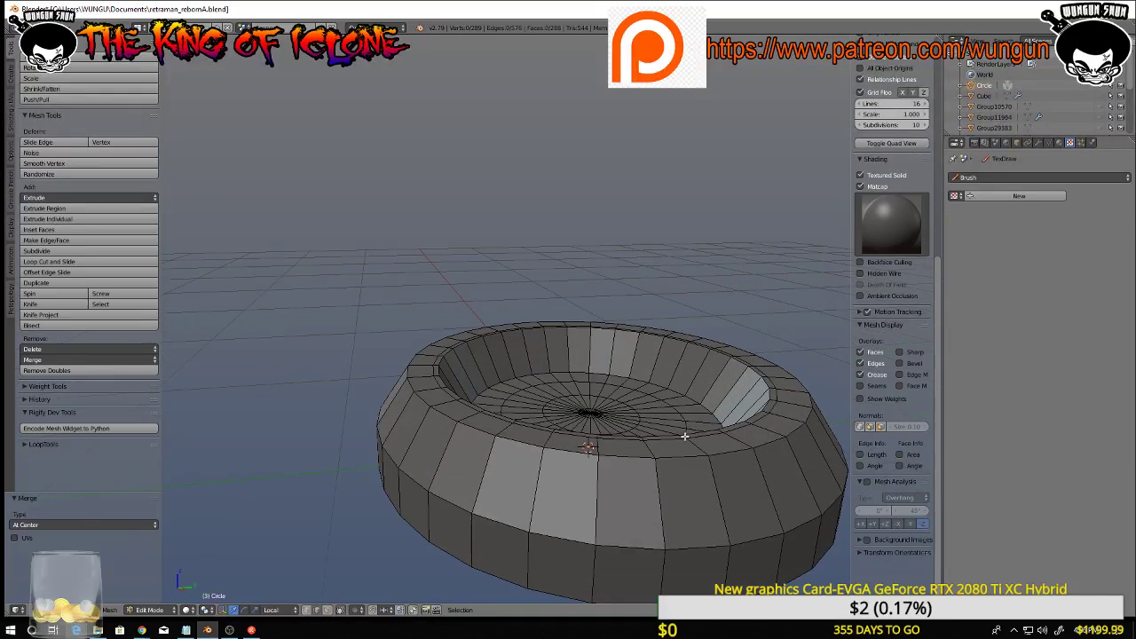
right_click(679, 452)
right_click(680, 456, "alt")
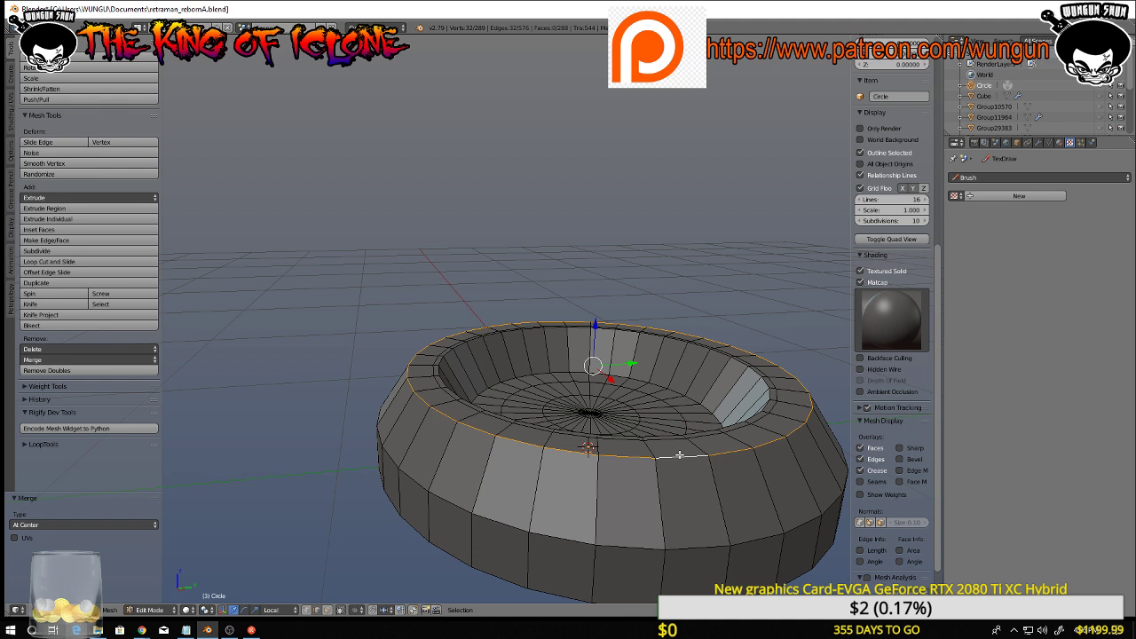
key("ctrl+b")
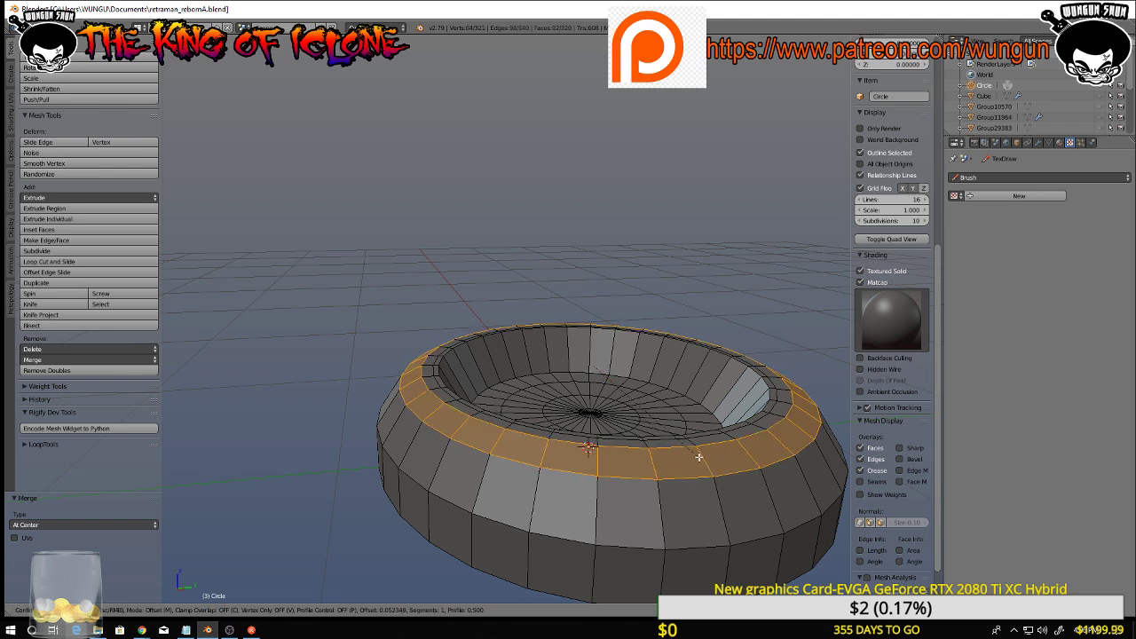
left_click(699, 458)
Apply smooth shading to the whole round part in Object Mode and return to Edit Mode
middle_click_drag(511, 350, 596, 391)
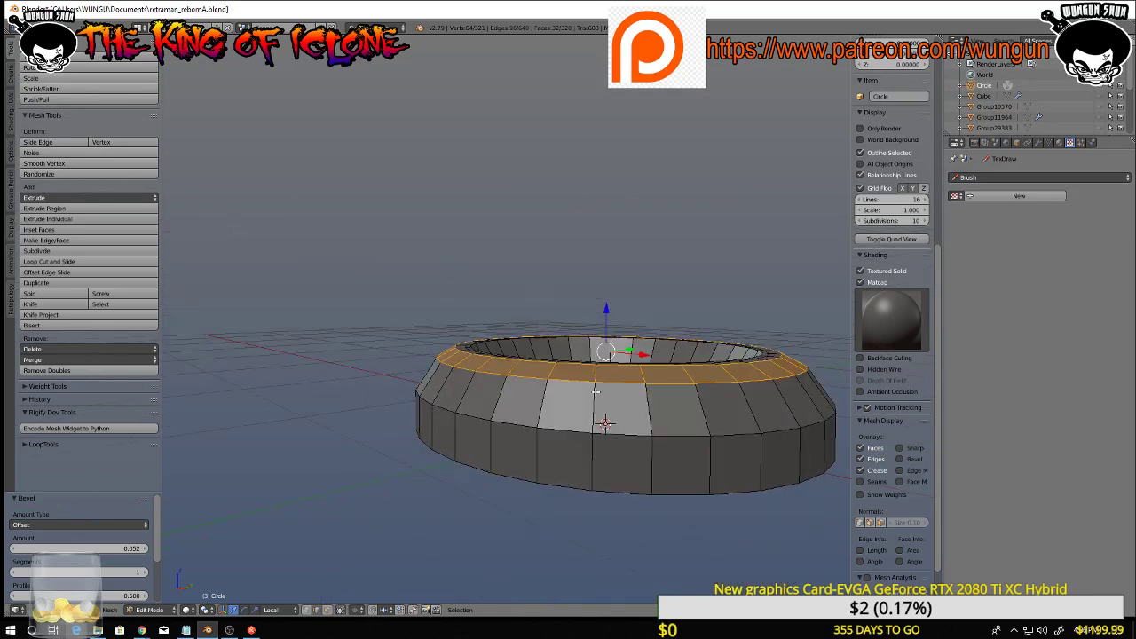
right_click(615, 430, "alt")
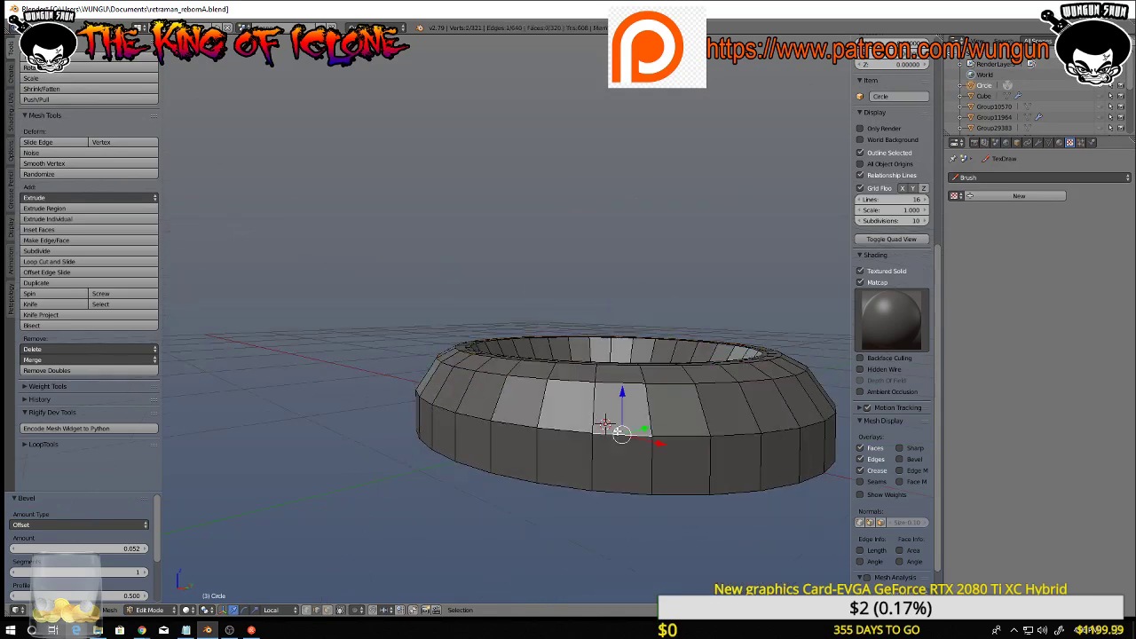
middle_click_drag(617, 432, 679, 483)
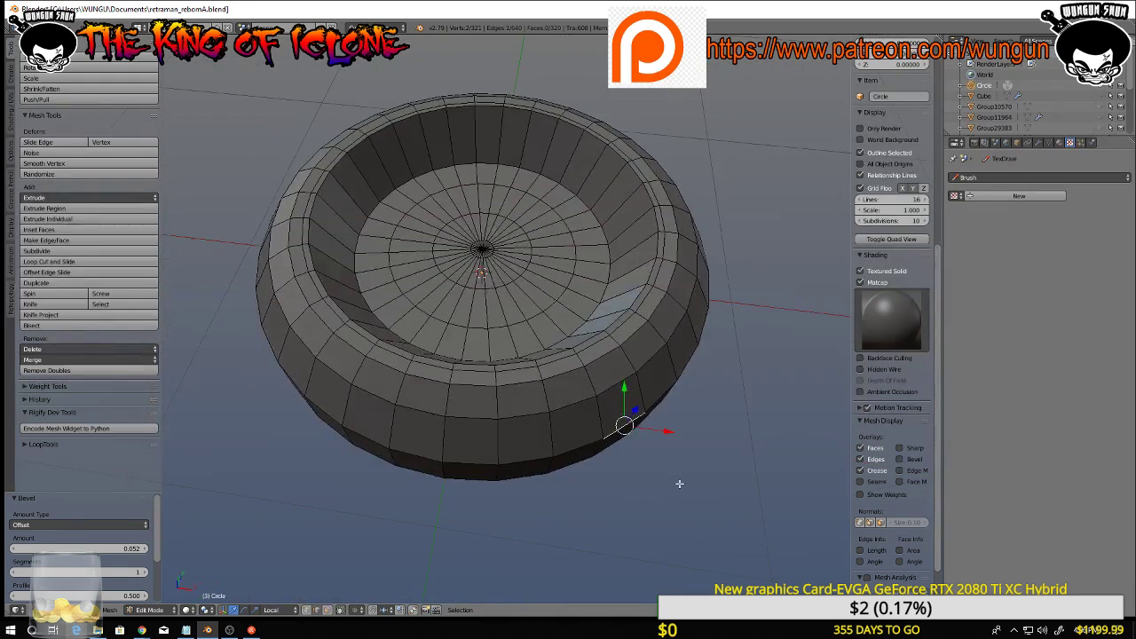
key("Tab")
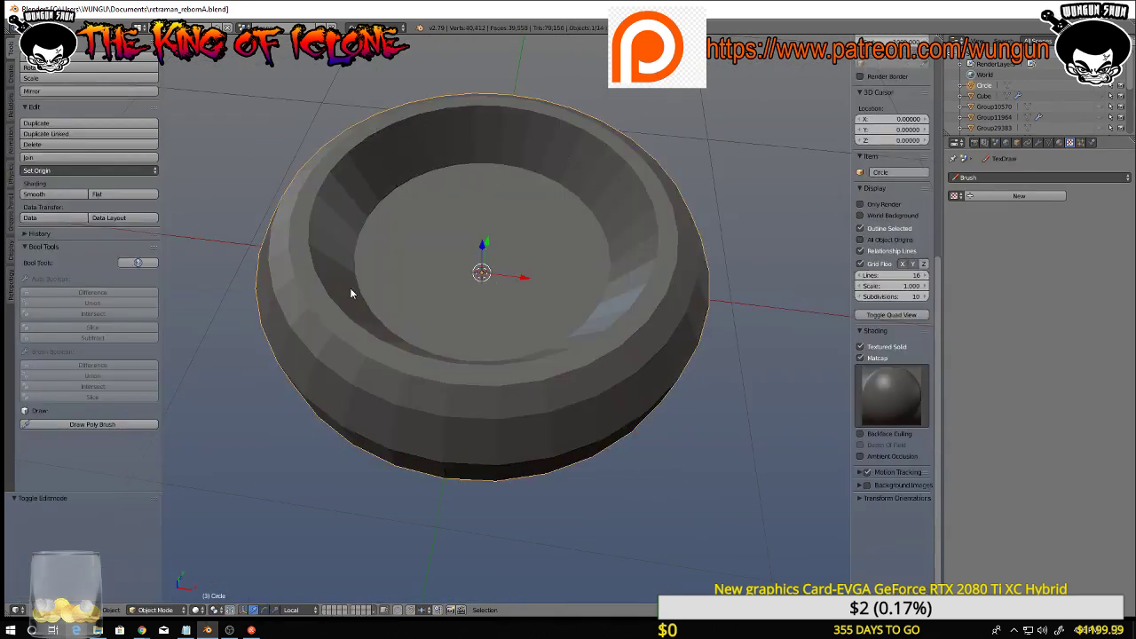
left_click(60, 194)
key("Tab")
Add a Bevel modifier to the round part, limited by angle, with a width of about 0.197
mouse_move(433, 269)
middle_mouse_down()
mouse_move(423, 287)
mouse_move(436, 264)
mouse_move(527, 249)
middle_mouse_up()
scroll(540, 286, "down", 4)
middle_click_drag(535, 305, 711, 284)
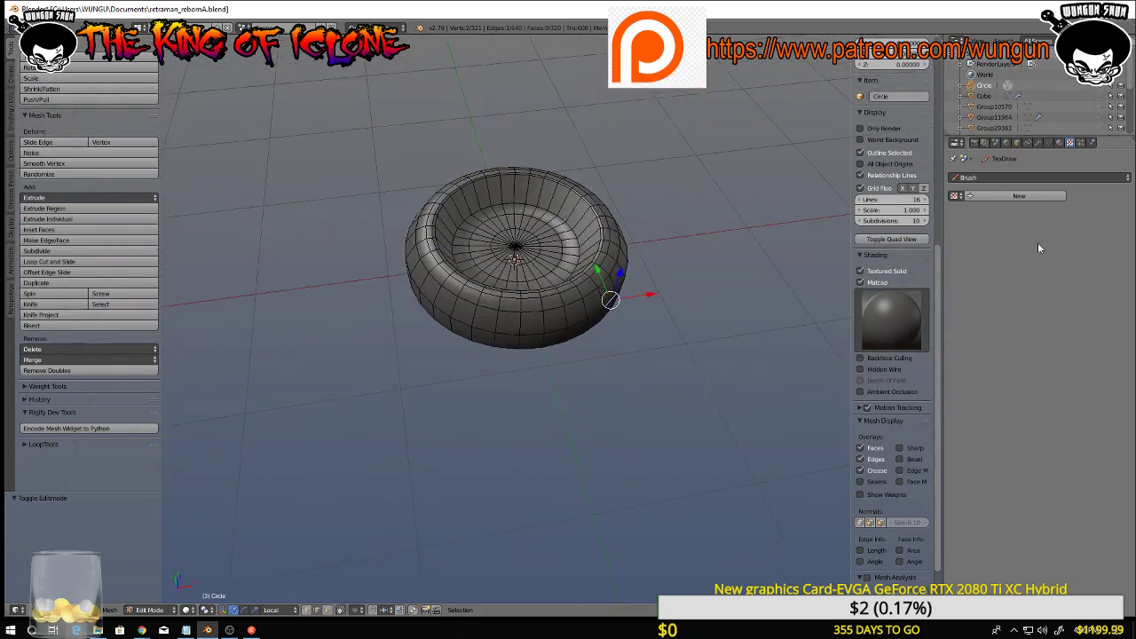
left_click(1040, 144)
left_click(1046, 178)
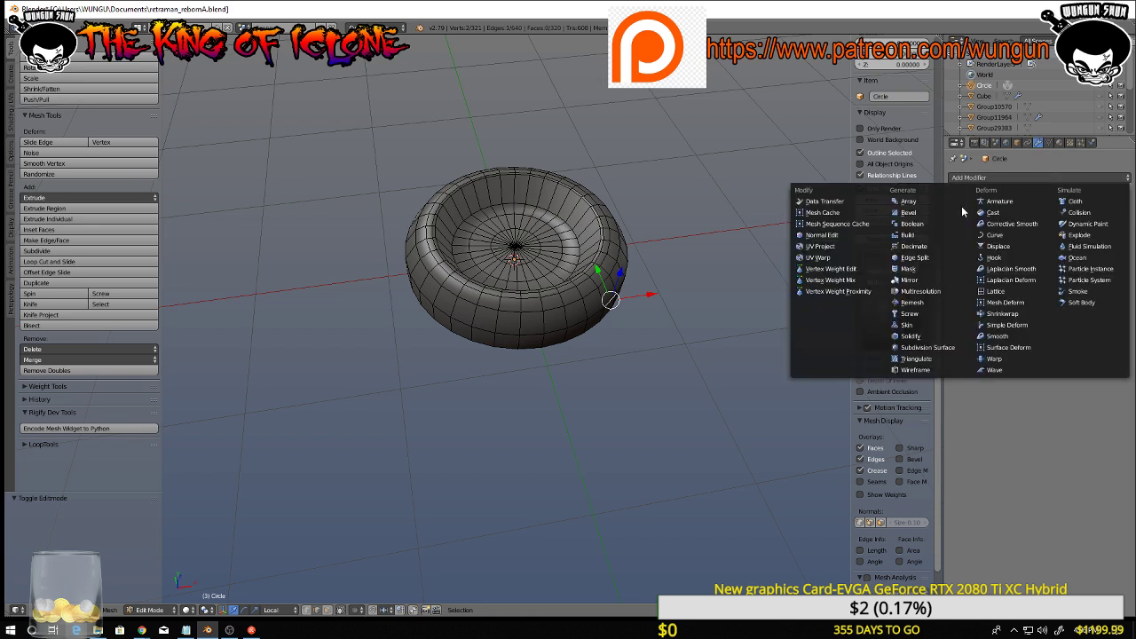
left_click(909, 212)
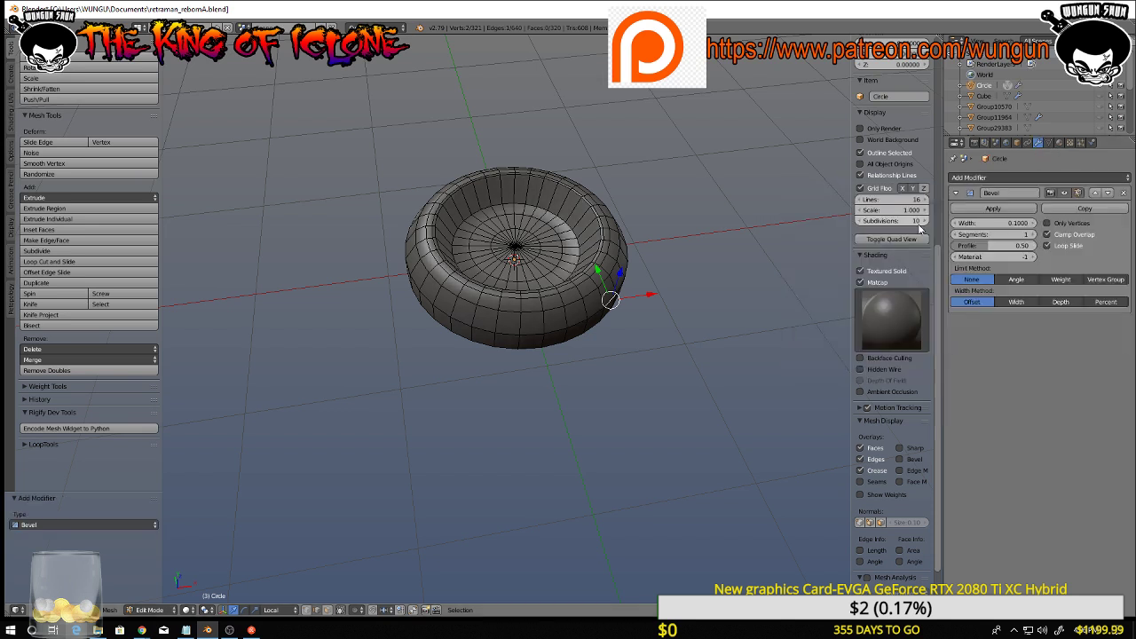
left_click(1021, 281)
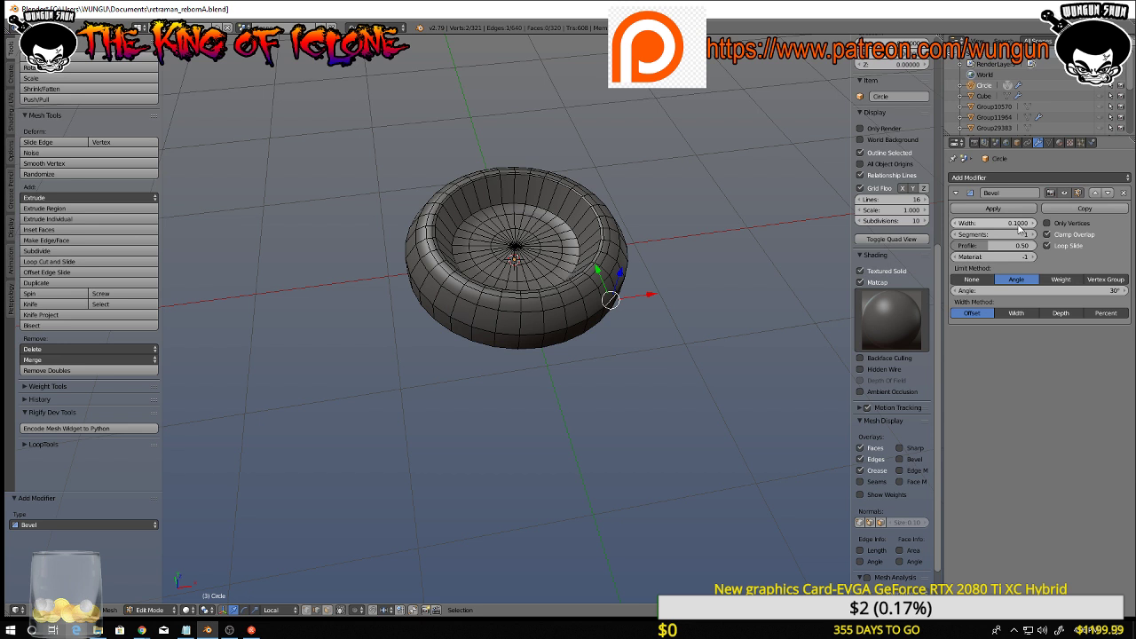
mouse_move(1019, 228)
left_mouse_down()
mouse_move(1043, 228)
mouse_move(999, 228)
mouse_move(1019, 228)
left_mouse_up()
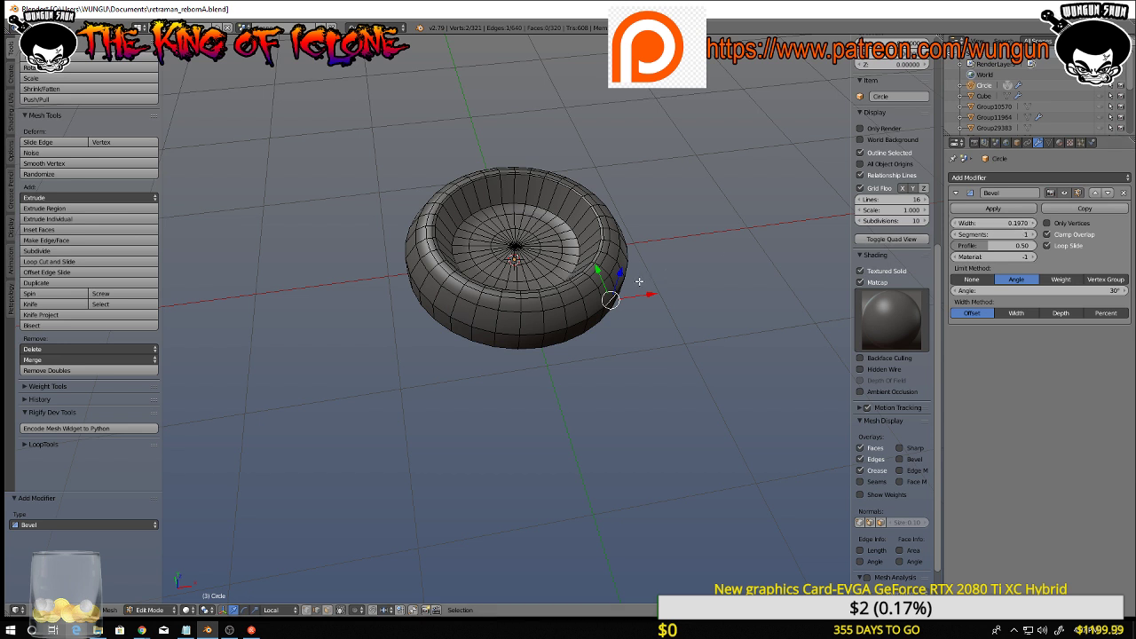
In Object Mode, raise the Bevel modifier to 4 segments and a width of about 0.307, and return to Edit Mode
key("Tab")
mouse_move(664, 275)
middle_mouse_down()
mouse_move(659, 317)
mouse_move(696, 357)
middle_mouse_up()
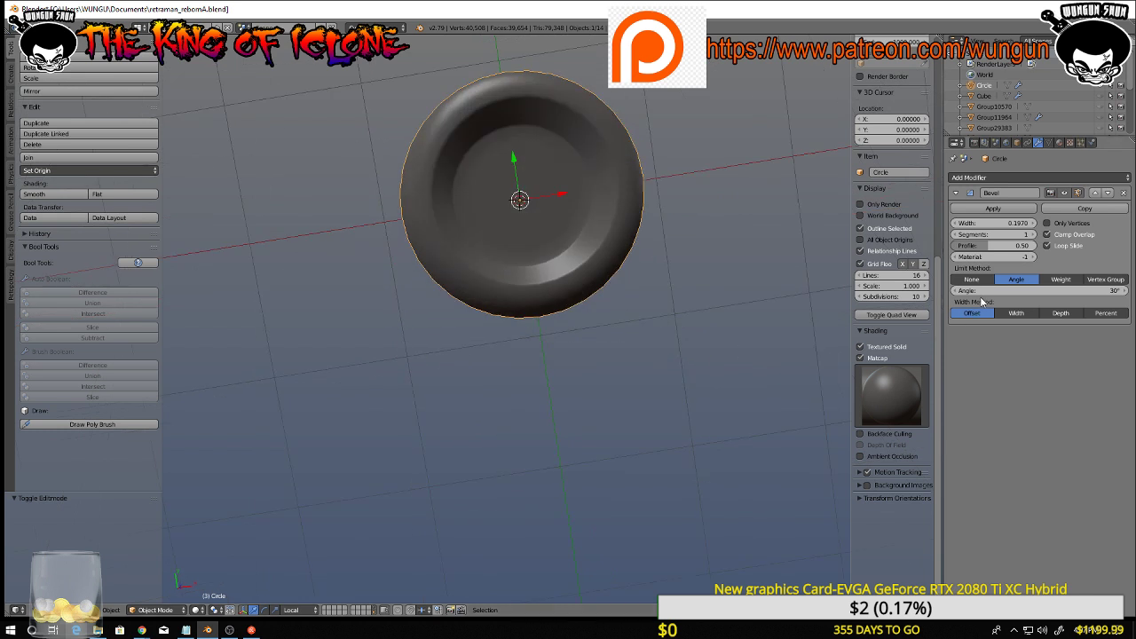
left_click(1033, 235)
left_click(1032, 235)
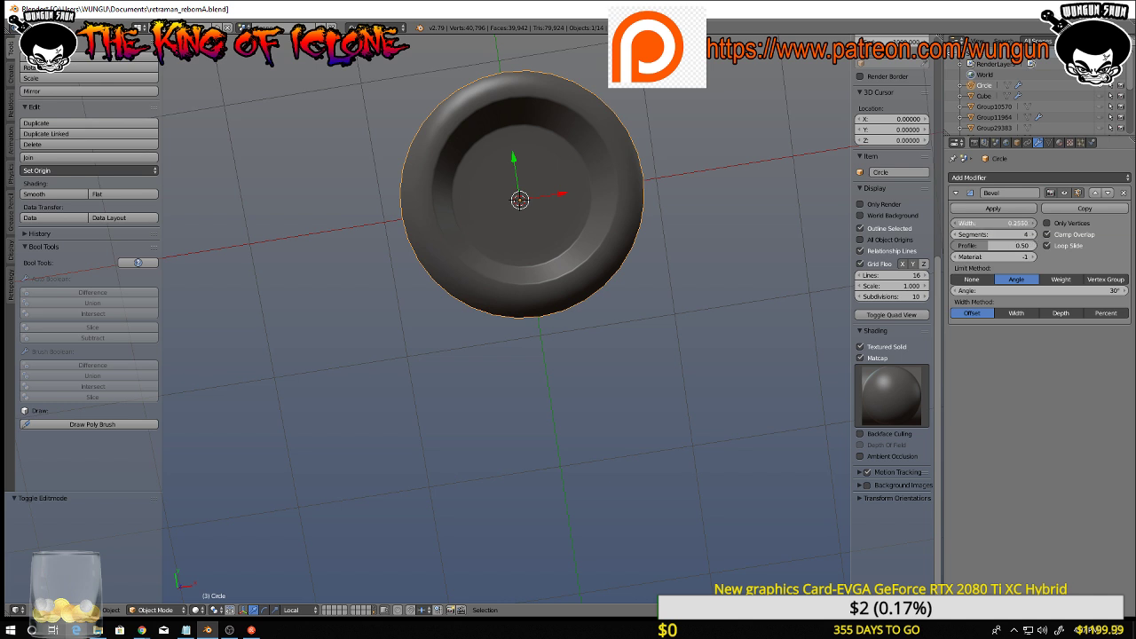
mouse_move(994, 223)
left_mouse_down()
mouse_move(1016, 222)
mouse_move(999, 223)
left_mouse_up()
middle_click_drag(714, 217, 536, 323)
key("Tab")
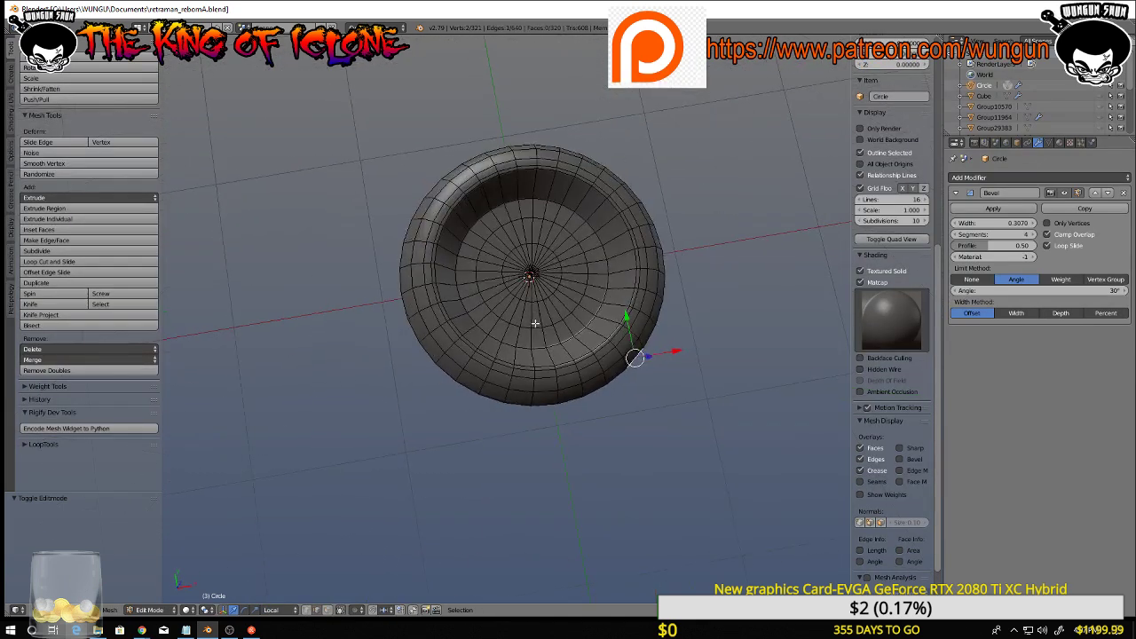
Add a Subdivision Surface modifier with 3 view subdivisions to the round part, and leave Edit Mode
left_click(1021, 179)
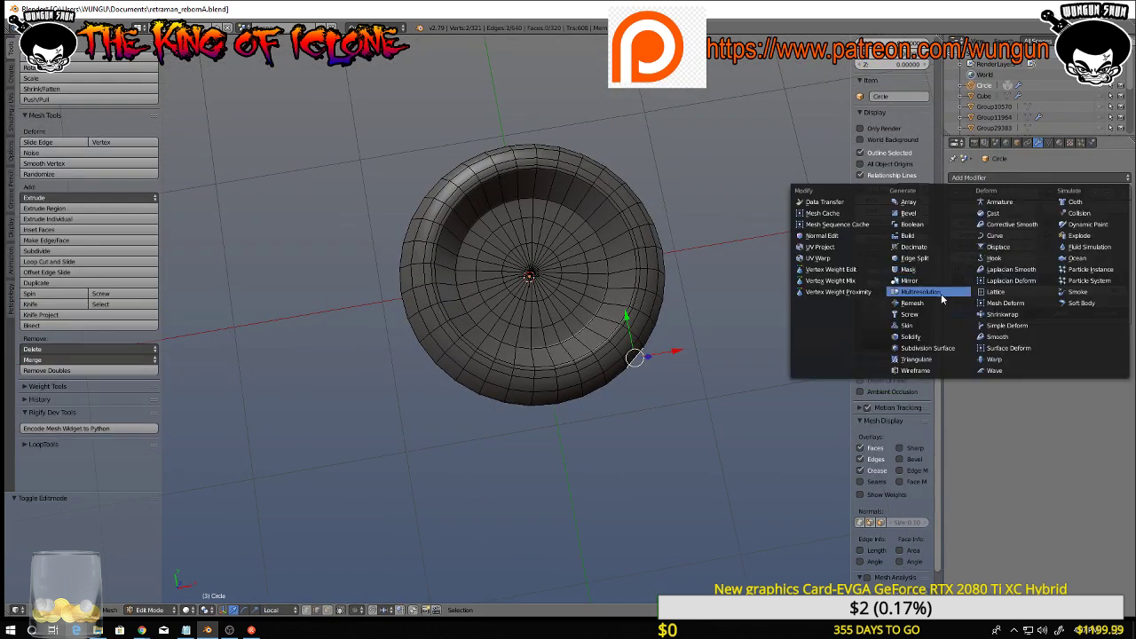
left_click(939, 349)
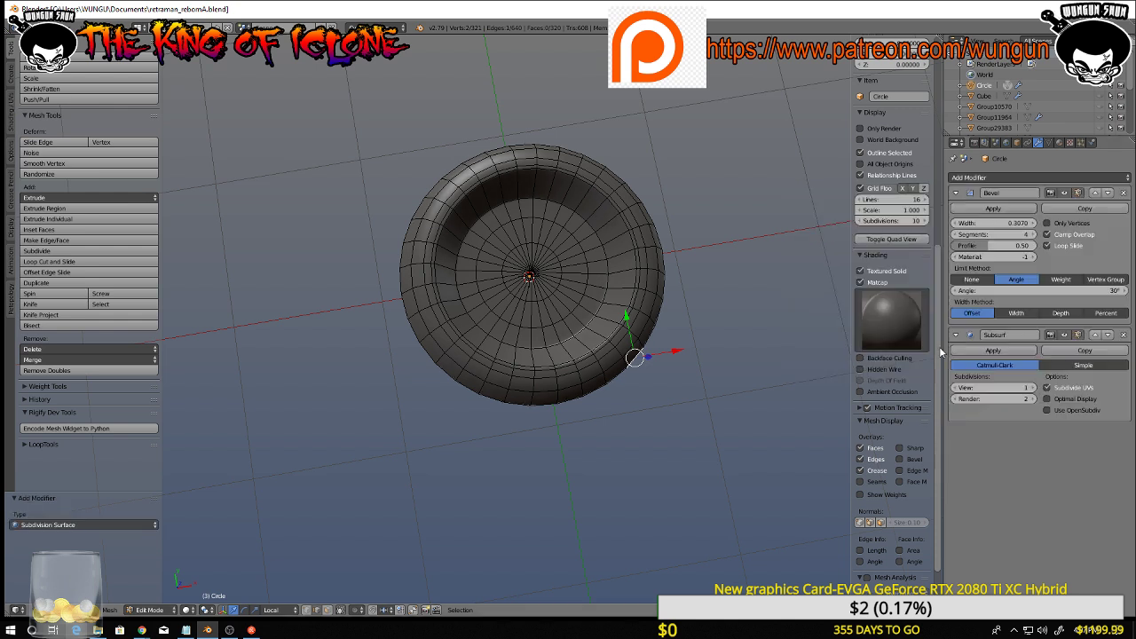
middle_click_drag(780, 281, 704, 251)
left_click(1079, 337)
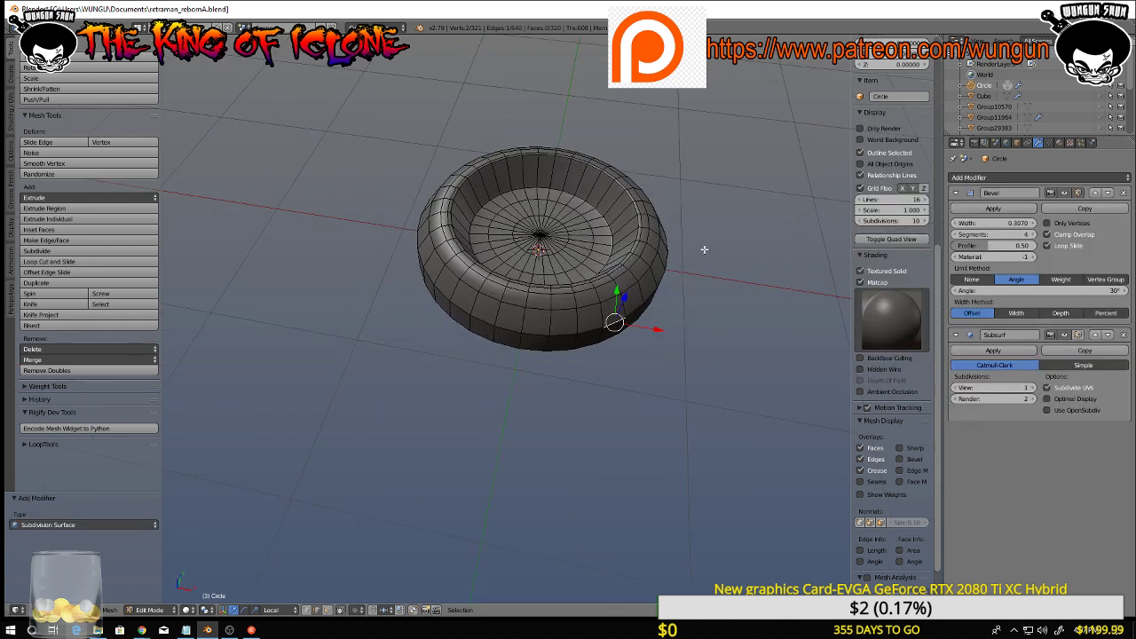
left_click(1080, 337)
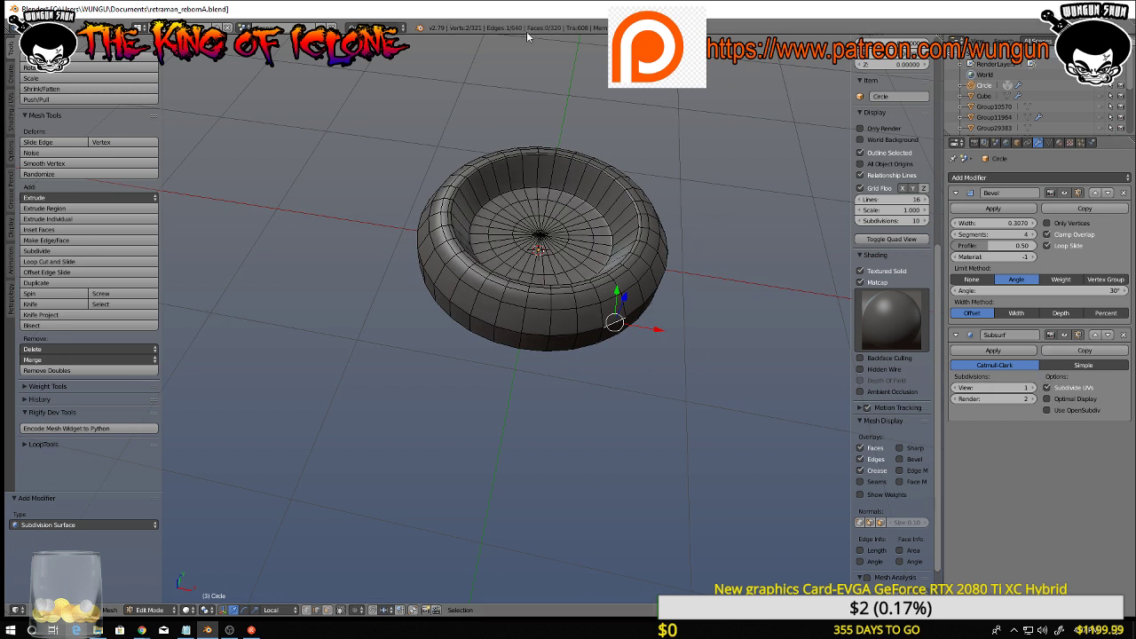
left_click(1035, 391)
left_click(1035, 391)
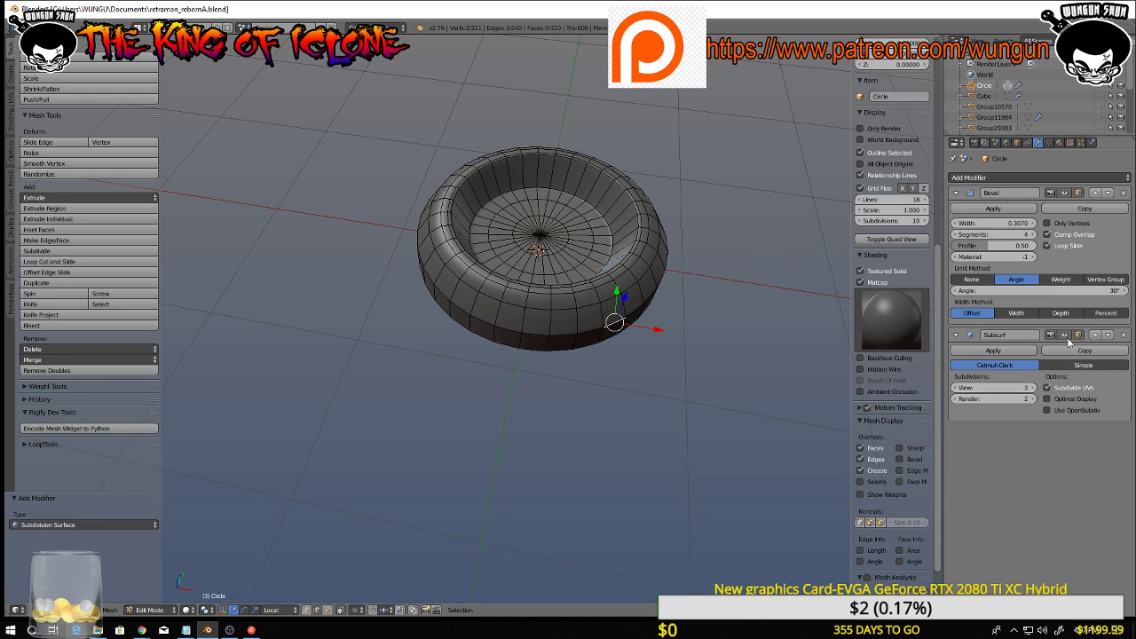
key("Tab")
Unhide all the character's parts in Object Mode
middle_click_drag(723, 270, 791, 243)
middle_click_drag(679, 238, 736, 263)
scroll(681, 287, "down", 5)
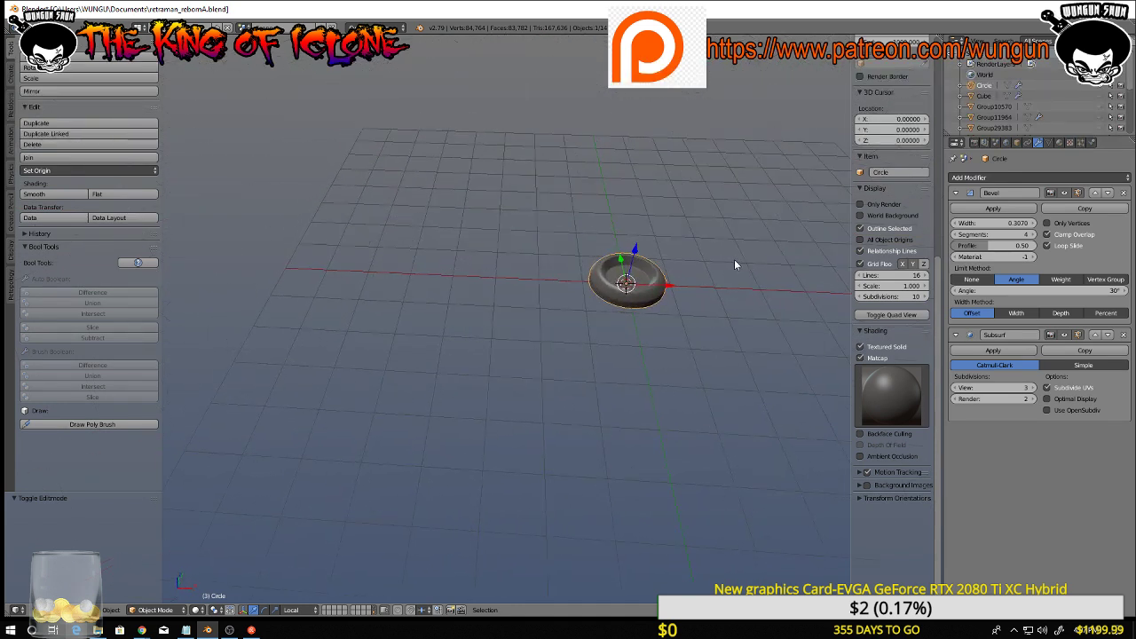
key("Tab")
key("Tab")
key("alt+h")
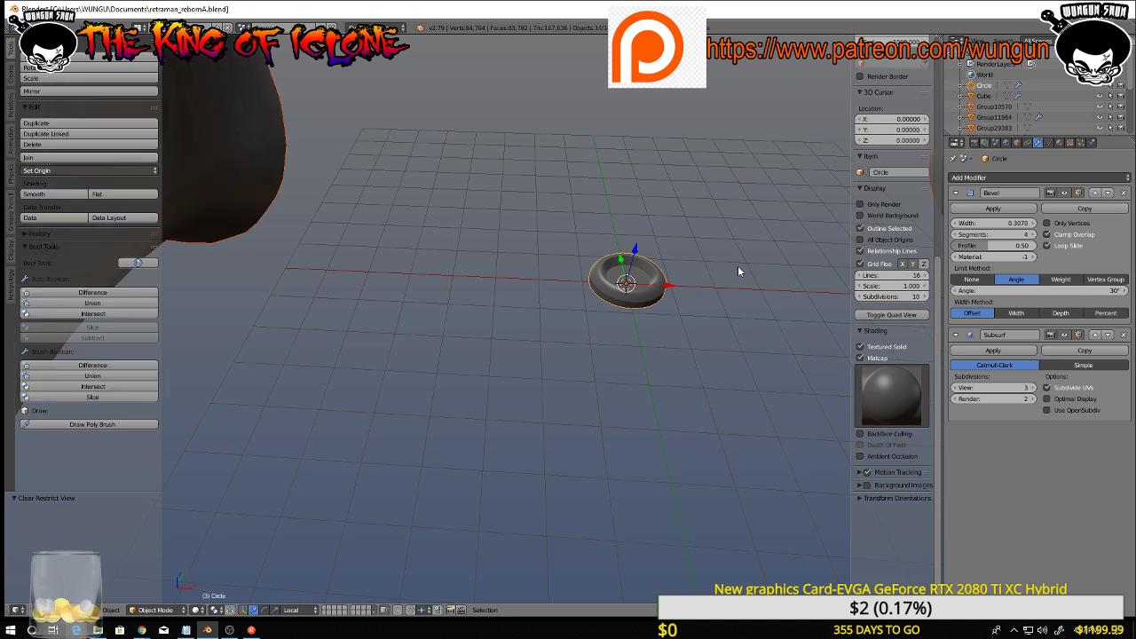
scroll(736, 268, "down", 8)
middle_click_drag(721, 326, 734, 311)
scroll(619, 385, "down", 6)
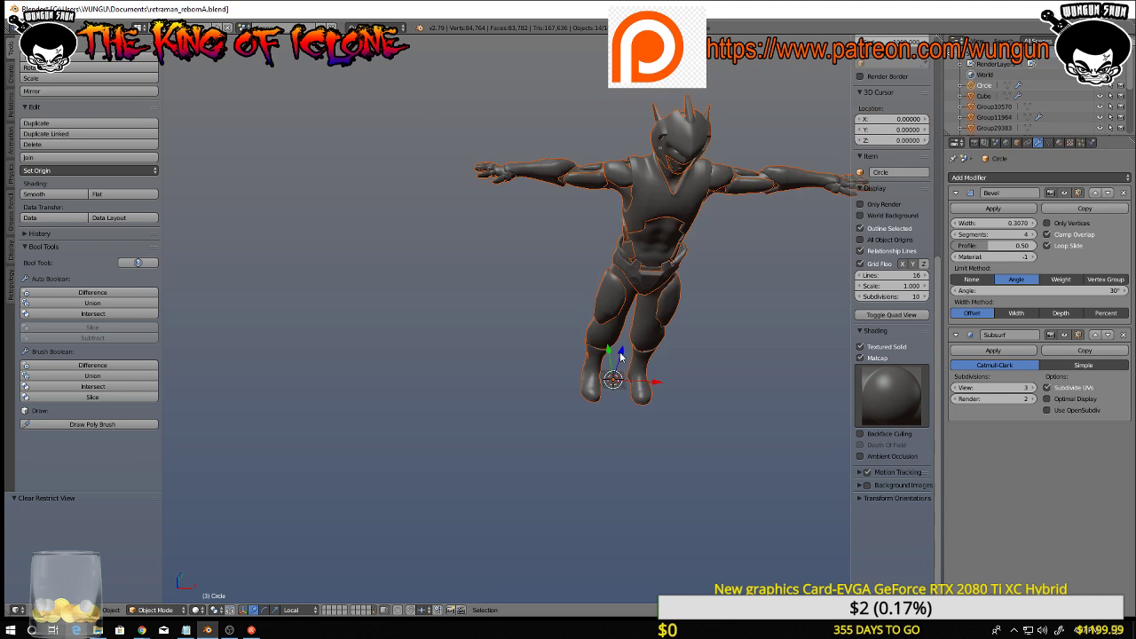
Deselect all the parts and select only the round part between the character's feet
left_click_drag(620, 355, 622, 223)
right_click(622, 224)
key("a")
scroll(633, 414, "up", 6)
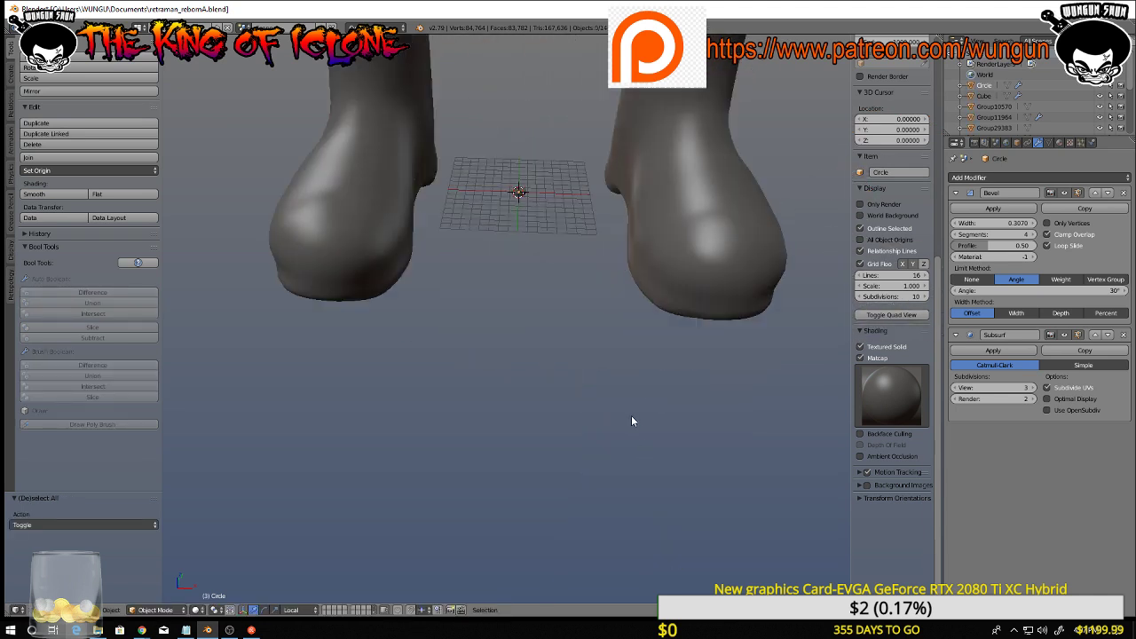
middle_click_drag(572, 205, 601, 284, "shift")
right_click(539, 236)
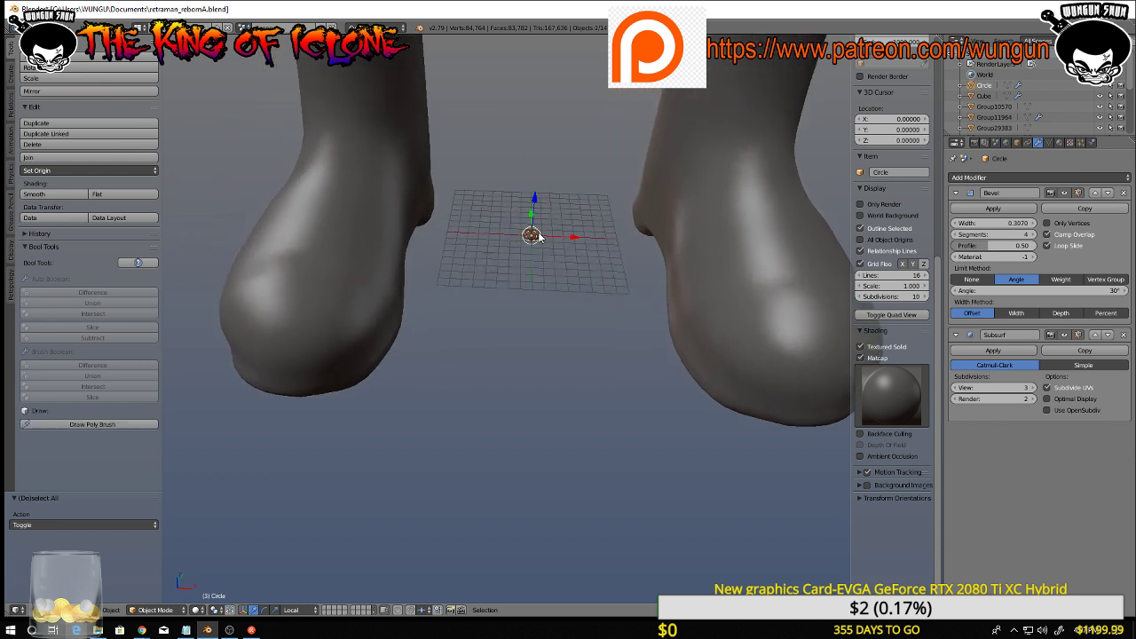
Raise the round part along Z by about 133.85 to the height of the torso
scroll(536, 205, "down", 8)
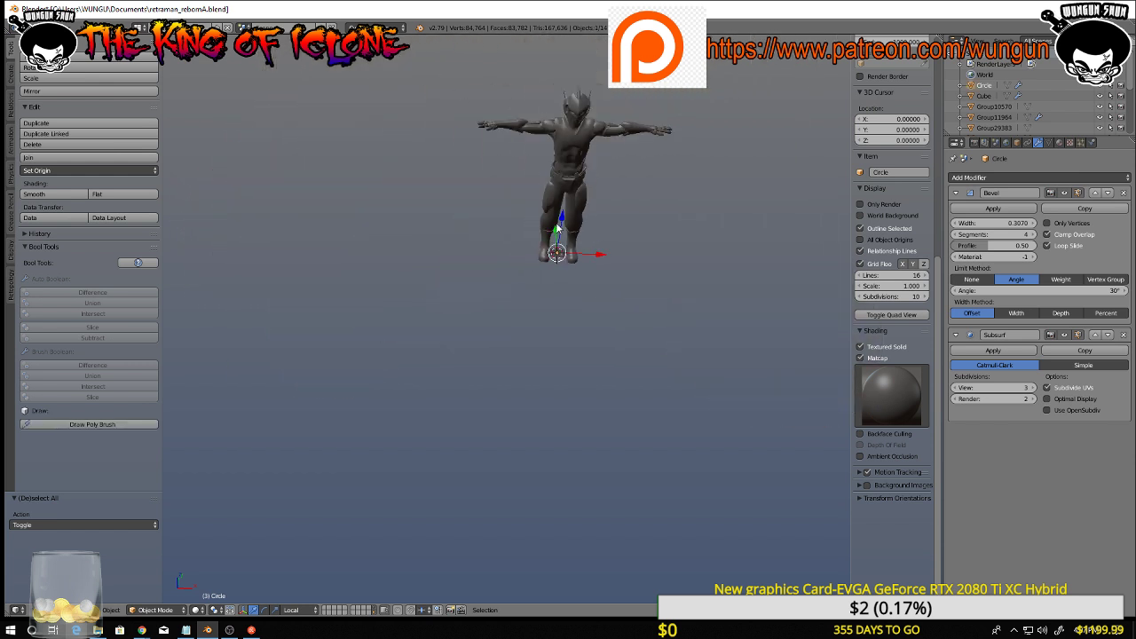
left_click_drag(561, 222, 568, 173)
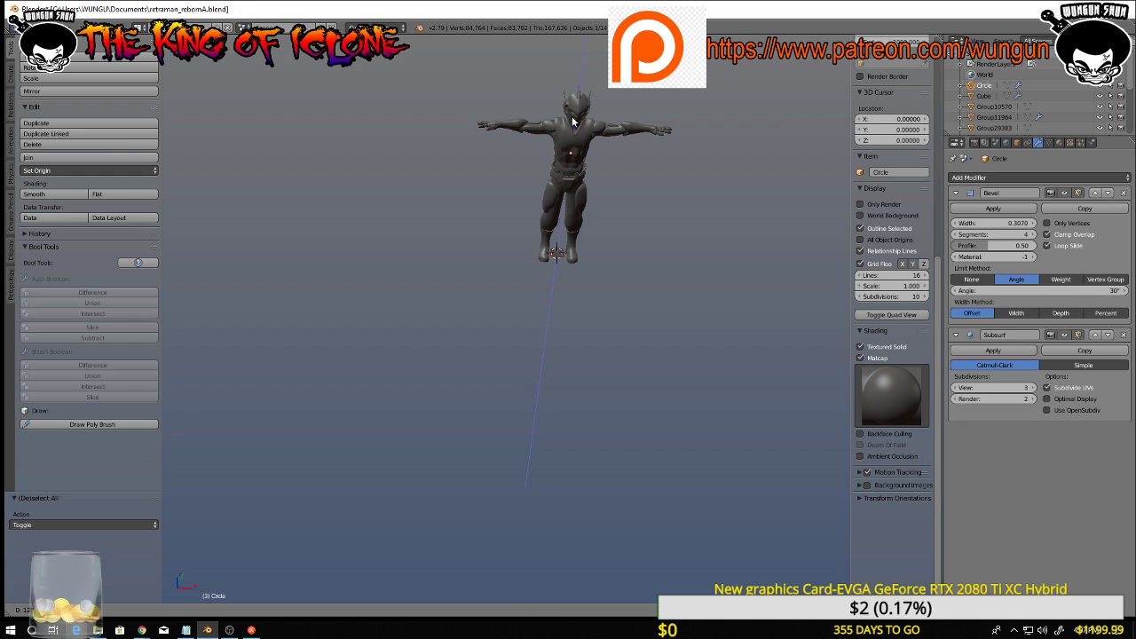
left_click_drag(574, 116, 574, 116)
Move the round part about -16.5 along Y and about 13.15 up along Z, in front of the chest
middle_click_drag(570, 165, 633, 169)
scroll(621, 209, "up", 3)
scroll(619, 205, "up", 3)
middle_click_drag(614, 238, 794, 382)
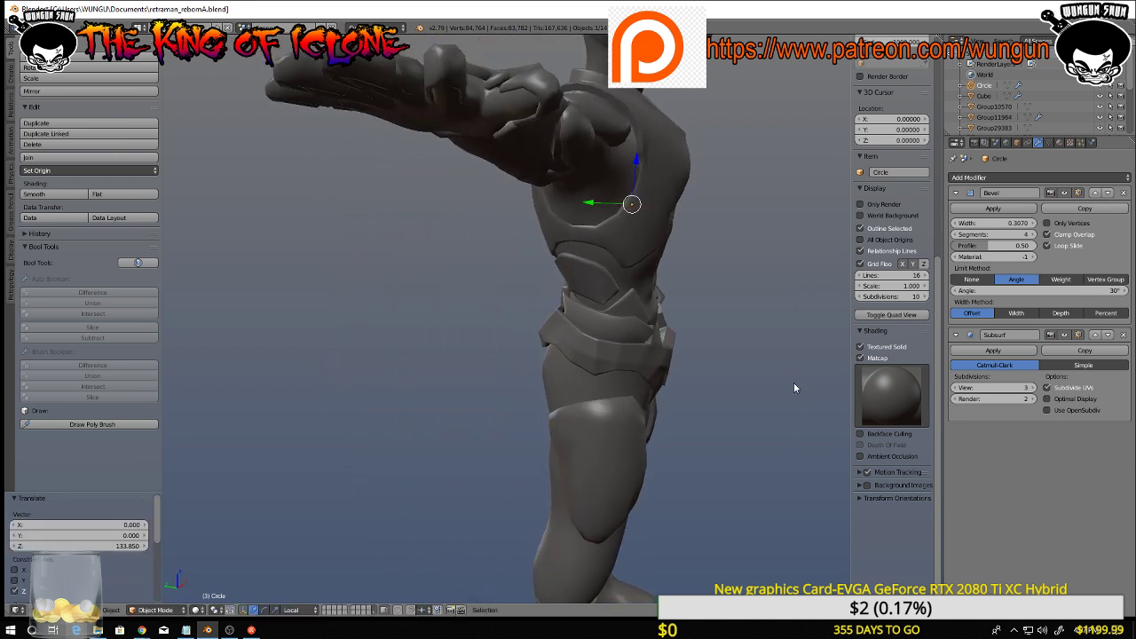
left_click_drag(590, 206, 672, 211)
middle_click_drag(738, 228, 676, 182)
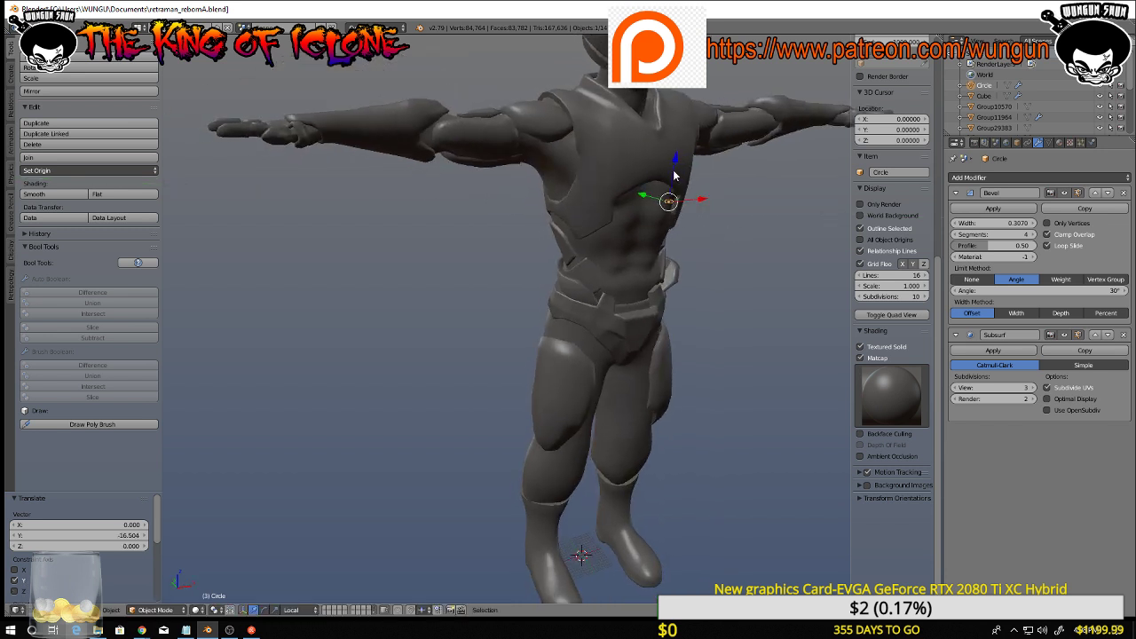
left_click_drag(673, 176, 681, 112)
Rotate the round part 90° about the X axis so that it faces forward
middle_click_drag(681, 193, 612, 183)
key("r")
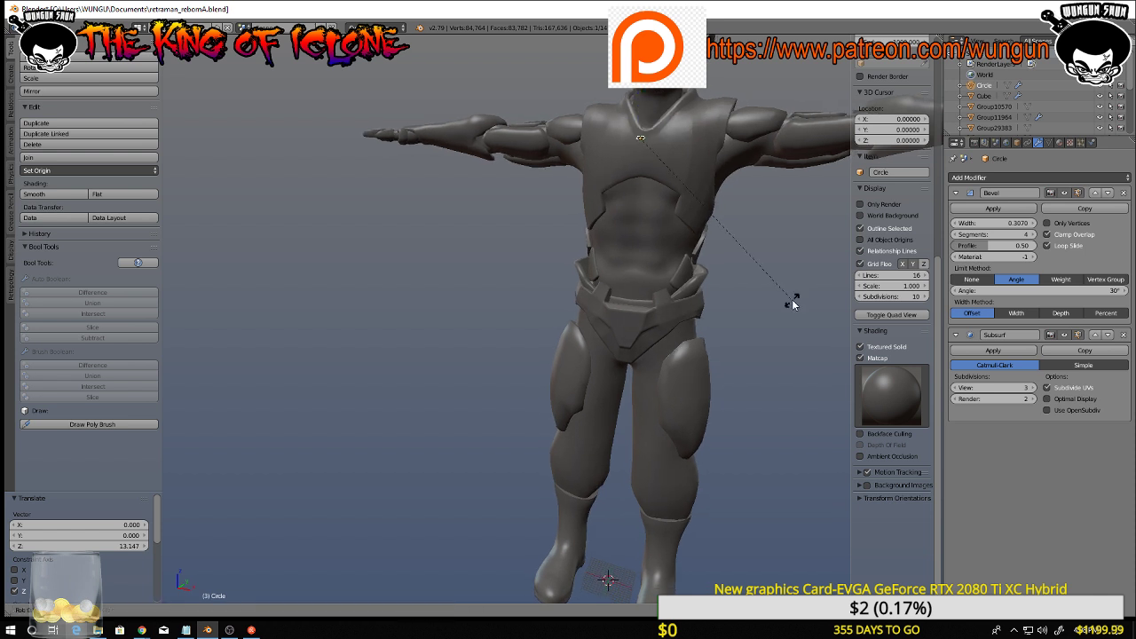
key("x")
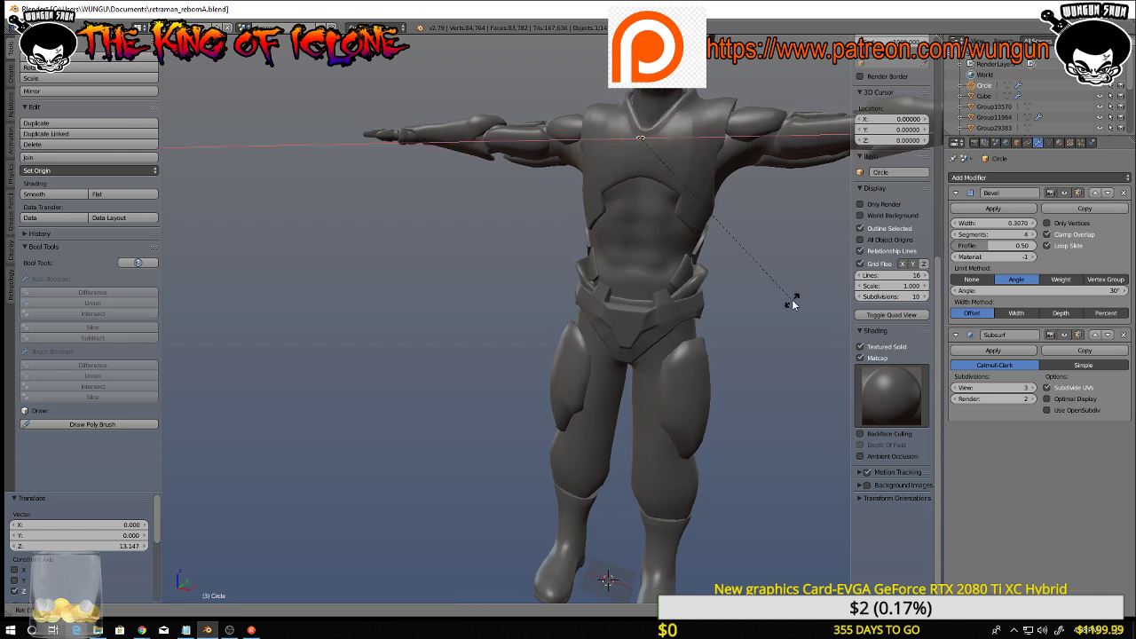
key("Return")
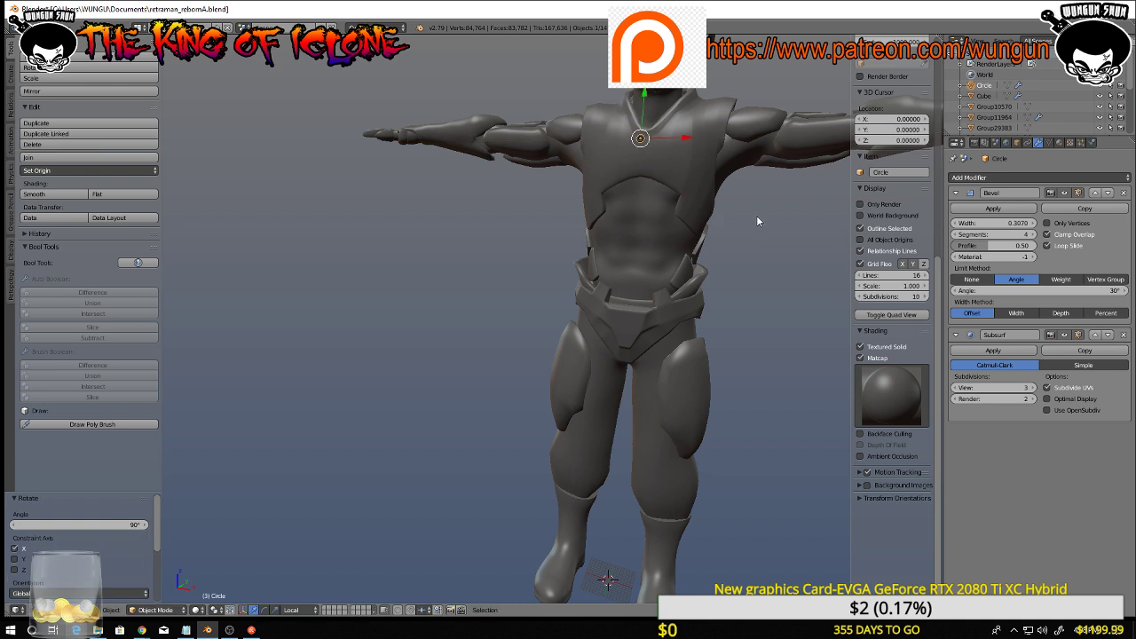
Scale up the round part on the chest in three passes, by about 1.85, 1.95 and 1.82
scroll(756, 215, "up", 4)
middle_click_drag(702, 159, 775, 493, "shift")
scroll(700, 379, "up", 3)
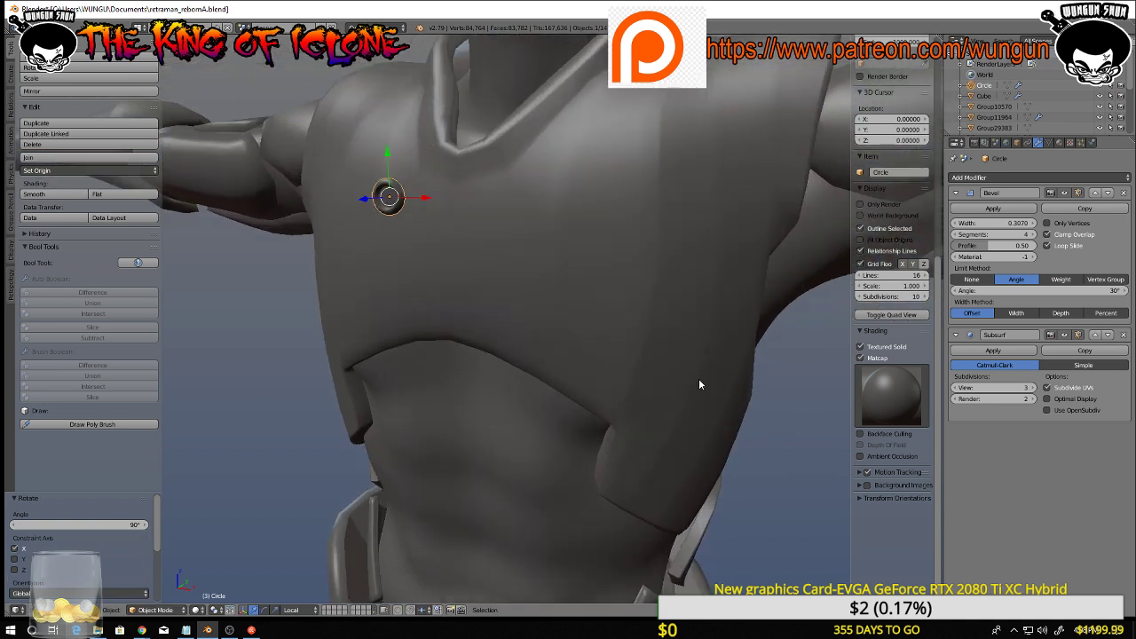
scroll(699, 378, "down", 3)
middle_click_drag(642, 367, 662, 394)
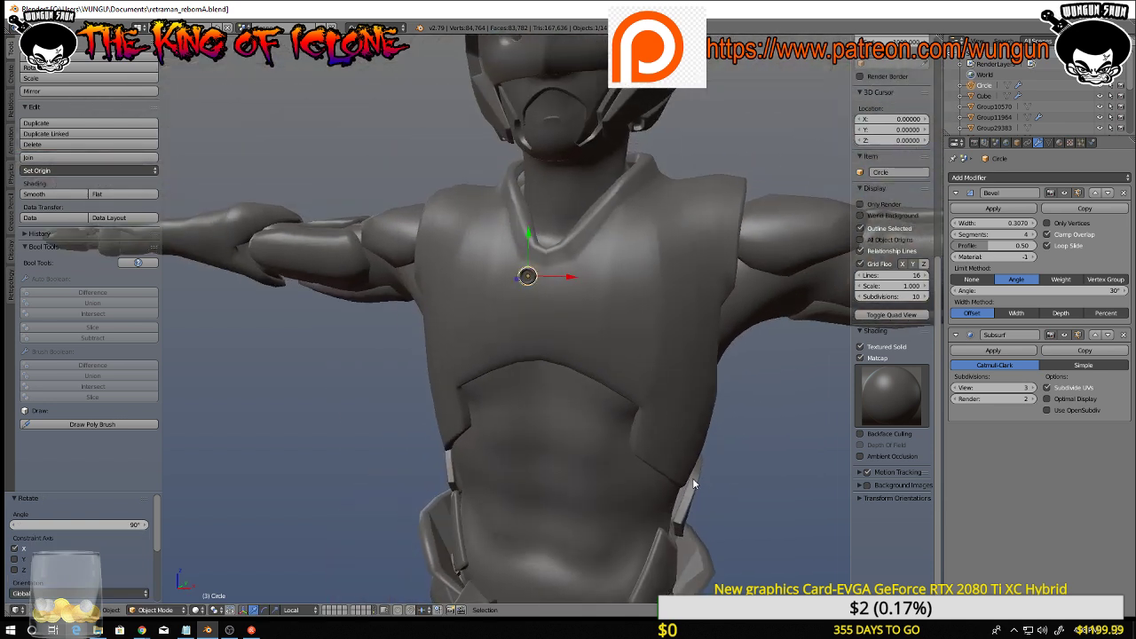
key("s")
left_click(870, 525)
middle_click_drag(863, 506, 595, 254)
key("s")
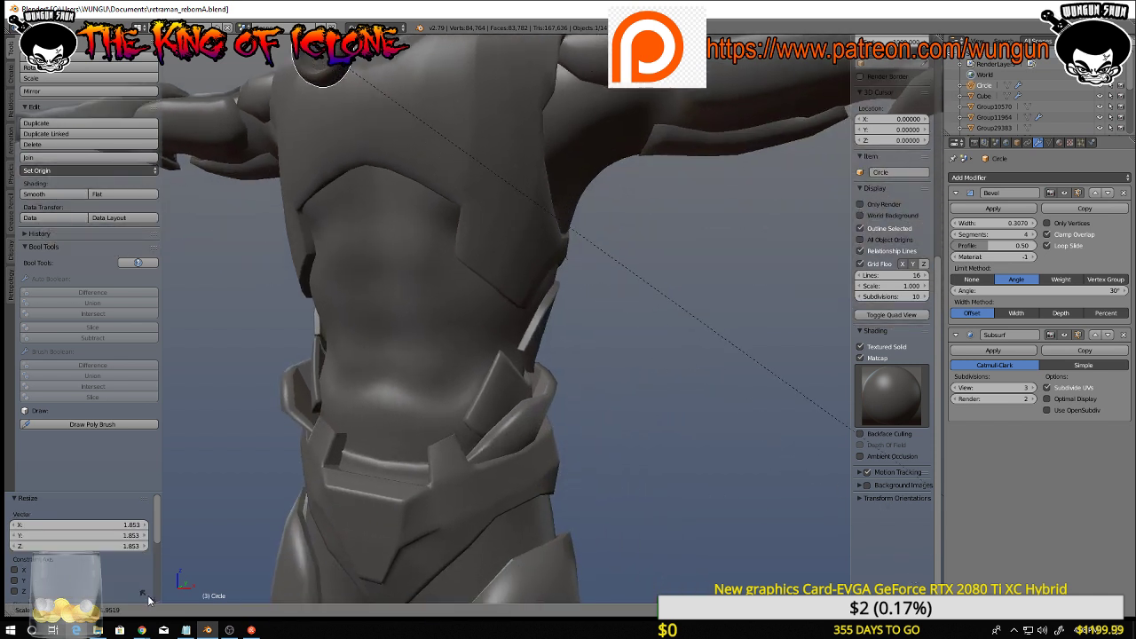
left_click(753, 453)
scroll(574, 366, "down", 6)
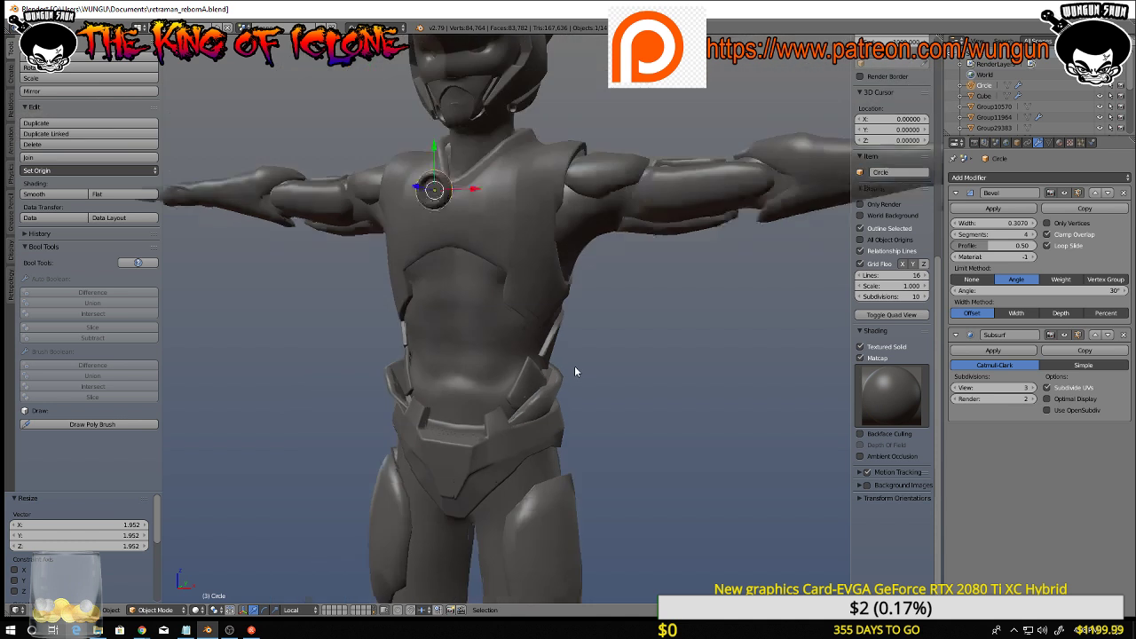
key("s")
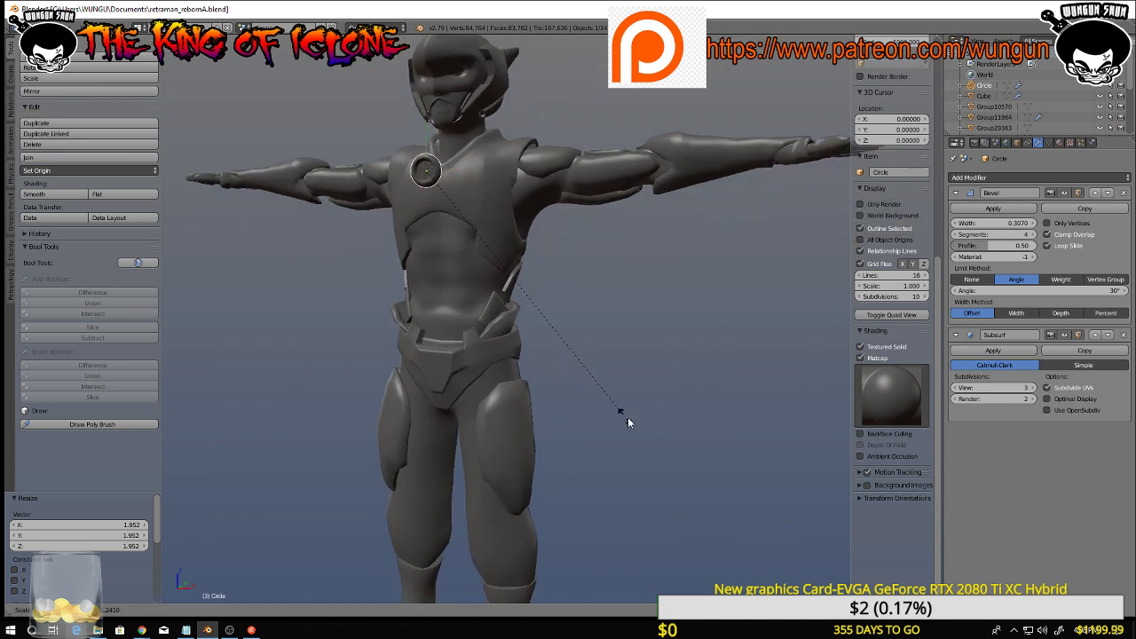
left_click(728, 467)
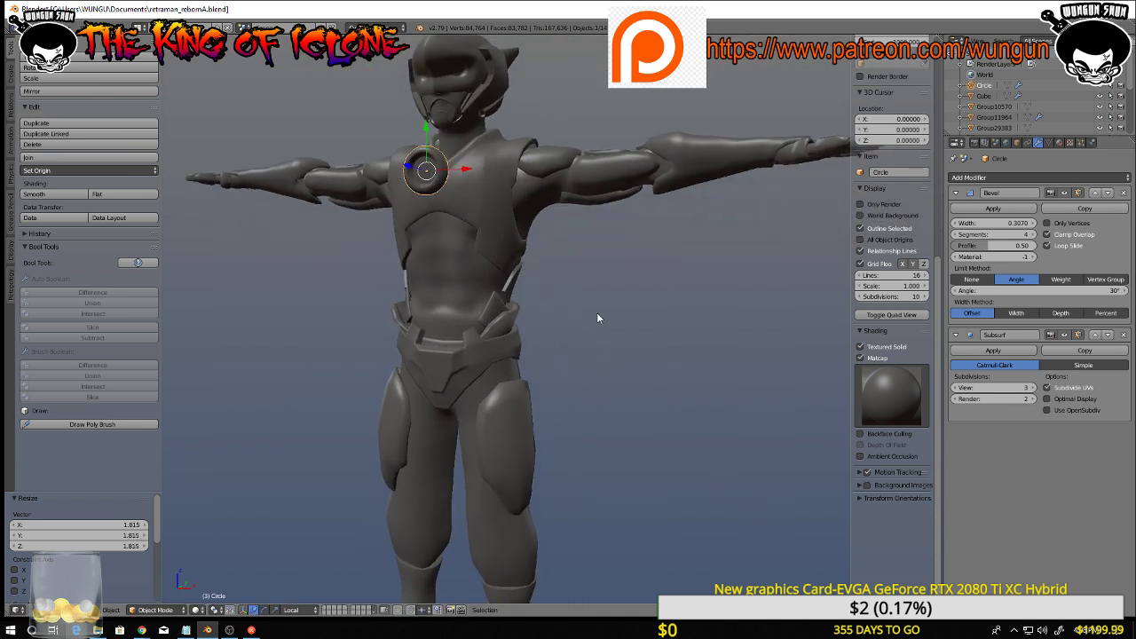
Move the round part about -6.7 along Z and tilt it about -22.3° to follow the chest
mouse_move(596, 313)
middle_mouse_down()
mouse_move(467, 239)
mouse_move(393, 173)
mouse_move(480, 188)
mouse_move(417, 222)
mouse_move(573, 285)
mouse_move(520, 304)
mouse_move(581, 302)
middle_mouse_up()
key("g")
key("z")
left_click(393, 176)
scroll(555, 268, "up", 5)
key("r")
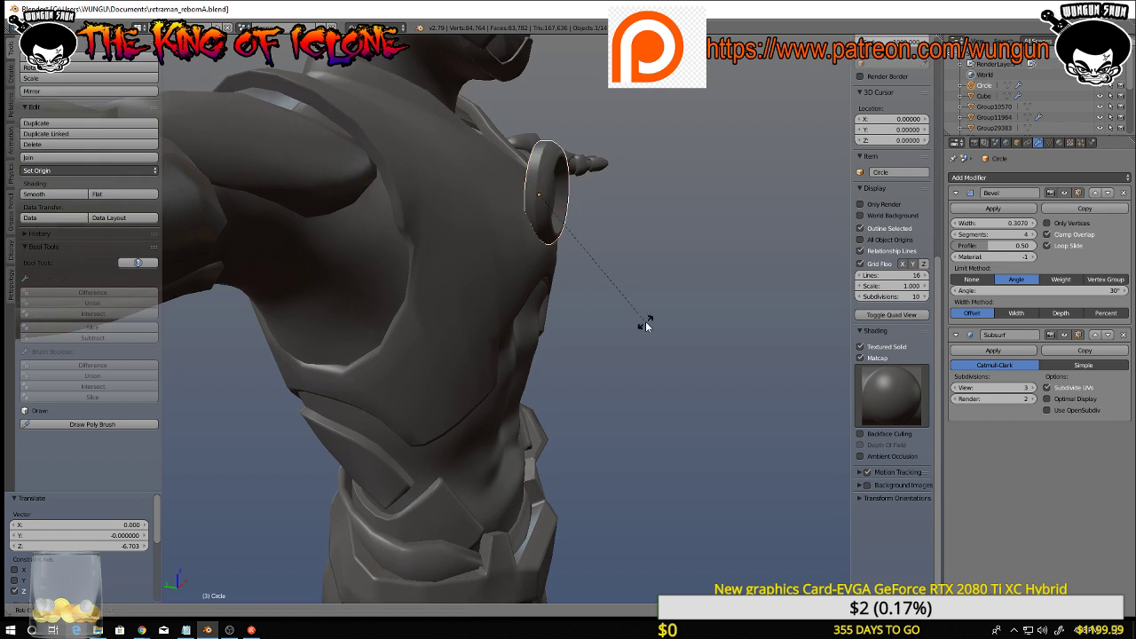
left_click(646, 257)
Shift the tilted part freely against the chest, and center it in front view by moving it about 1.57 along X
key("g")
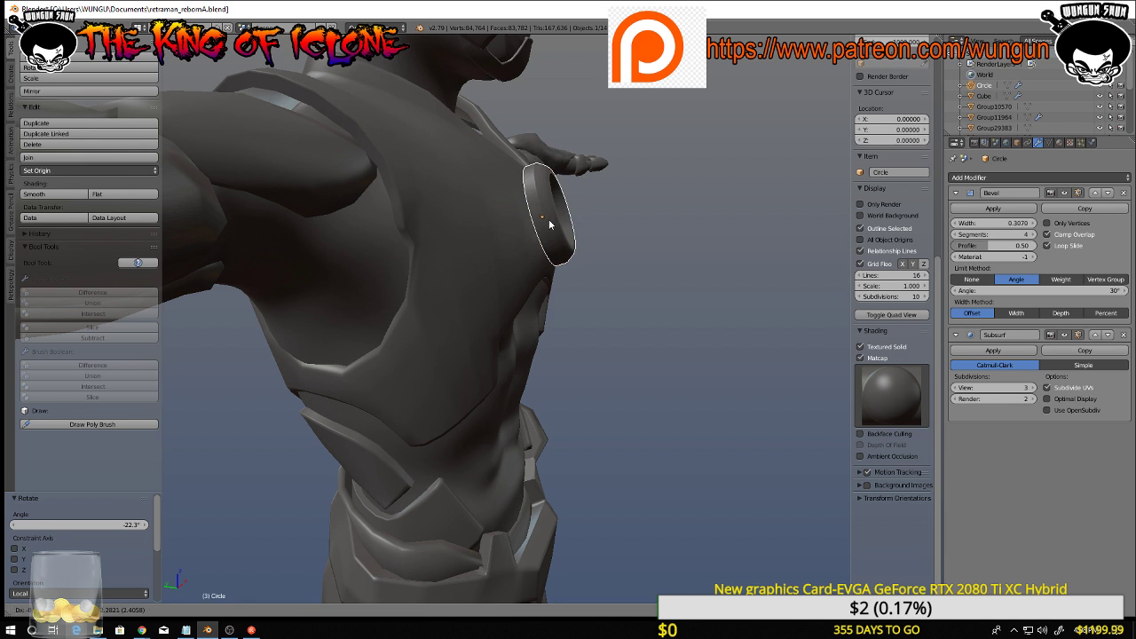
left_click(571, 233)
middle_click_drag(570, 234, 486, 250)
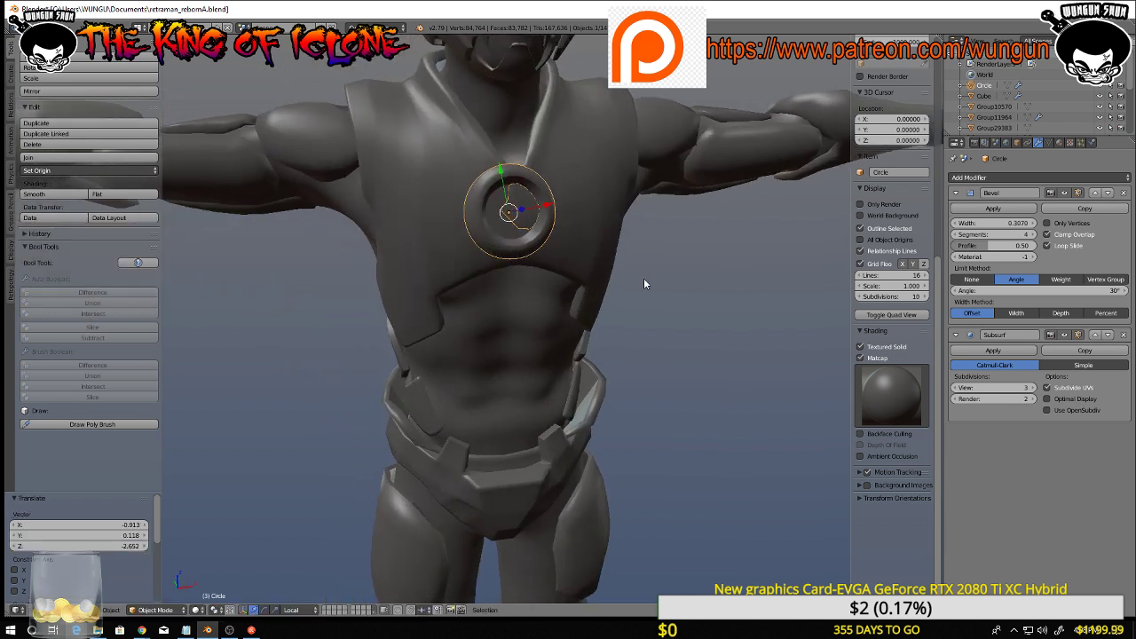
key("KP_1")
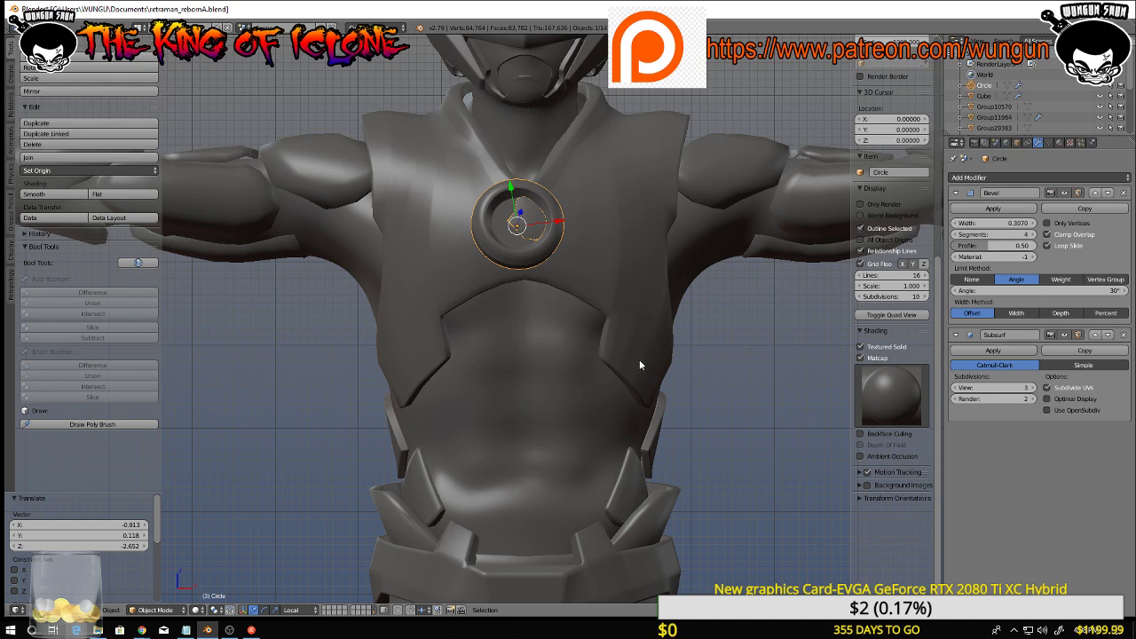
key("g")
key("x")
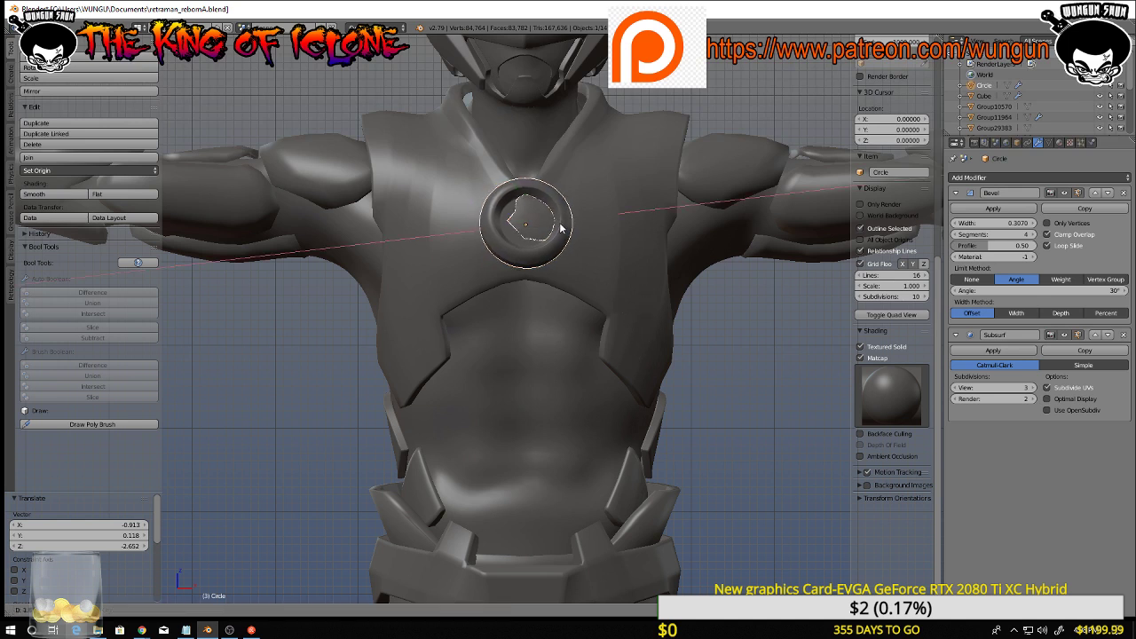
left_click(565, 229)
Refine the round part's tilt and seat it on the chest with Z moves of about 0.705 and -1.576
middle_click_drag(565, 229, 484, 210)
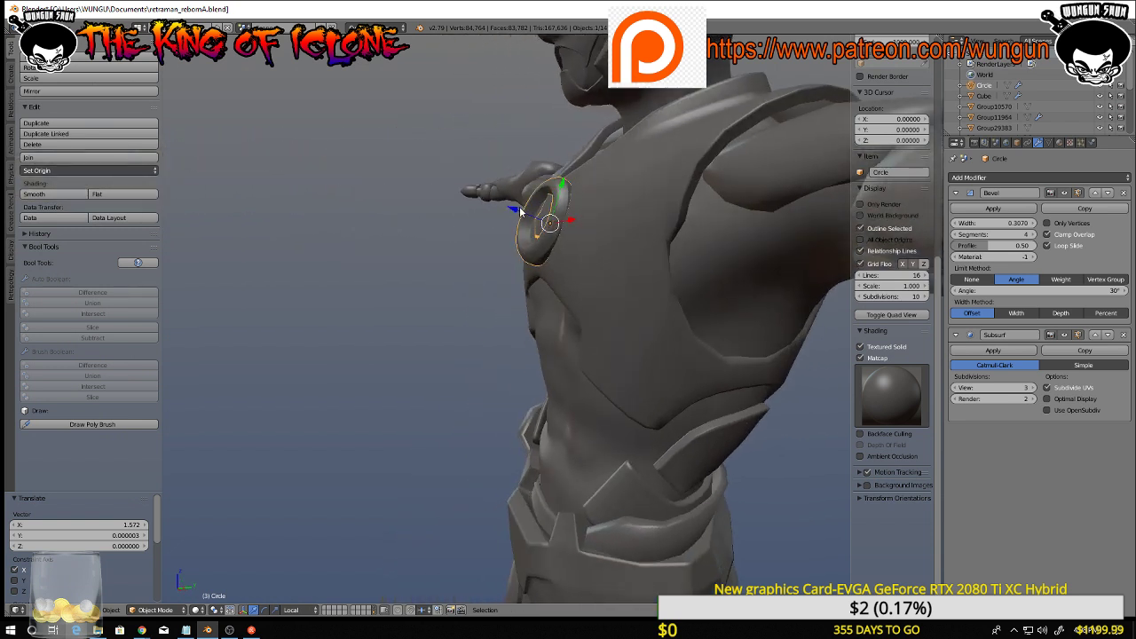
left_click_drag(521, 208, 514, 209)
middle_click_drag(514, 214, 584, 221)
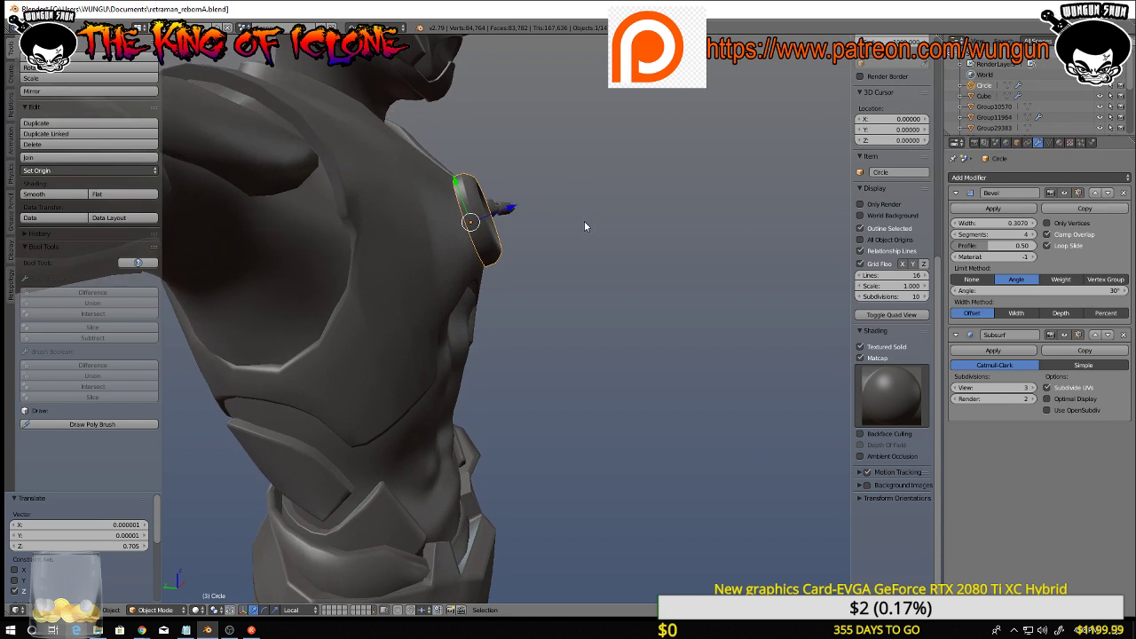
key("r")
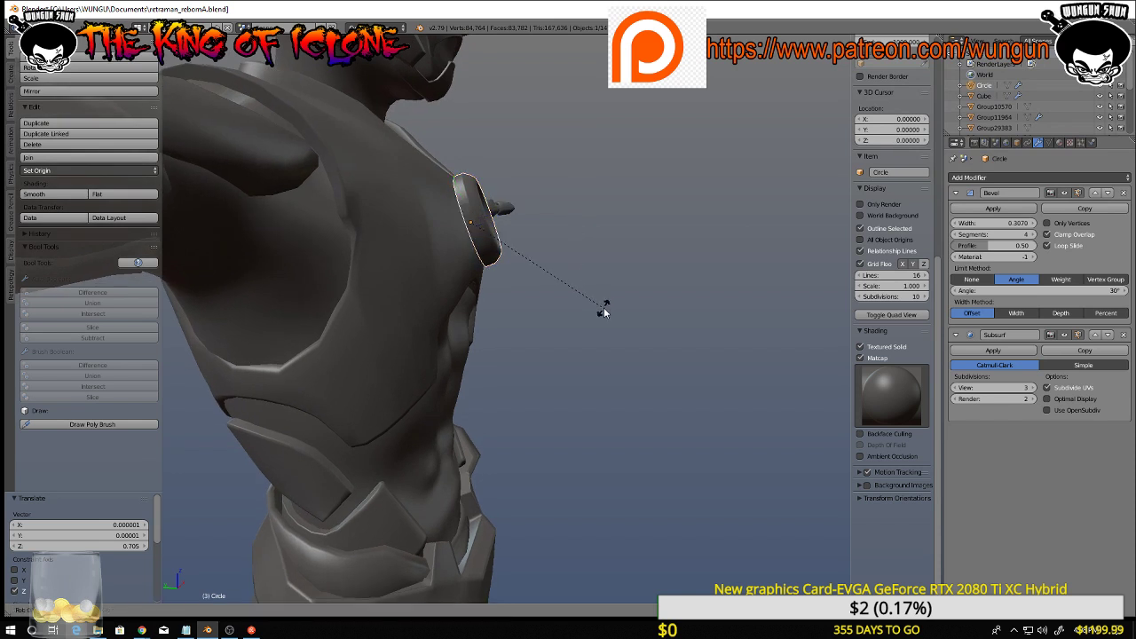
left_click(596, 317)
mouse_move(531, 214)
middle_mouse_down()
mouse_move(552, 199)
mouse_move(545, 210)
middle_mouse_up()
left_click_drag(516, 208, 503, 212)
Try moving the round part down the chest by about -1.07 along Y, and undo the move
middle_click_drag(503, 212, 399, 229)
key("g")
key("y")
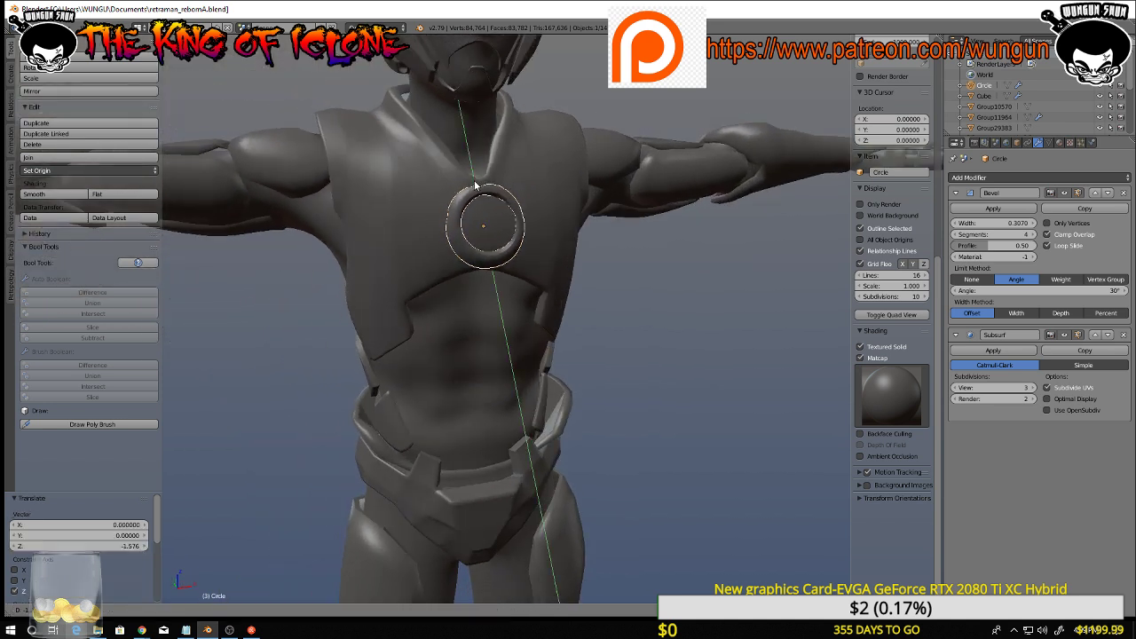
left_click(493, 200)
middle_click_drag(492, 200, 498, 344)
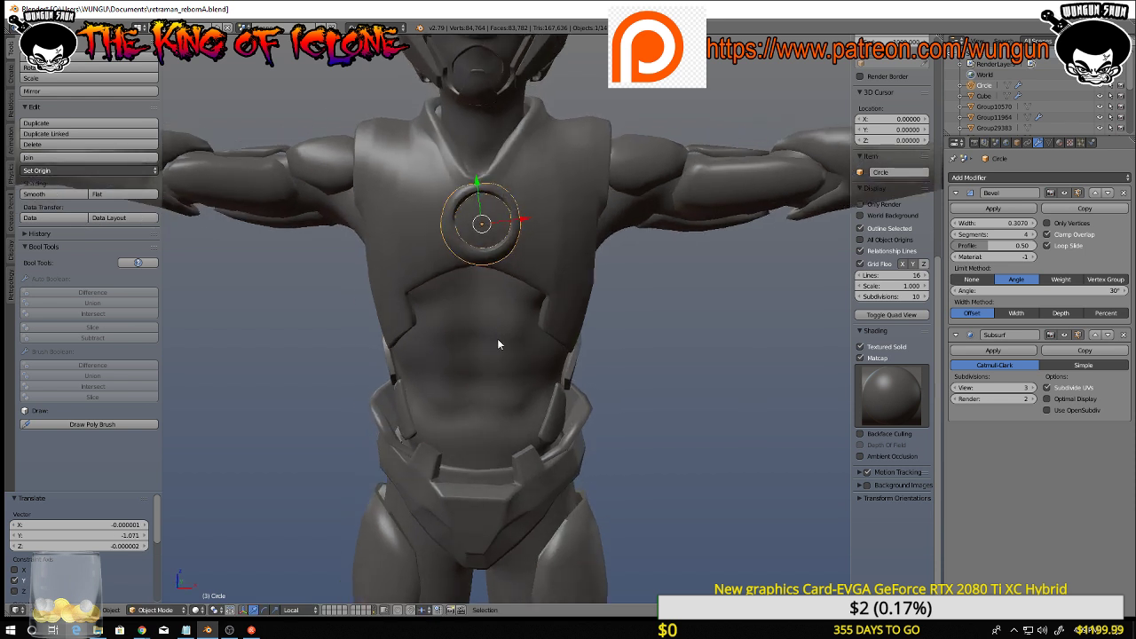
key("ctrl+z")
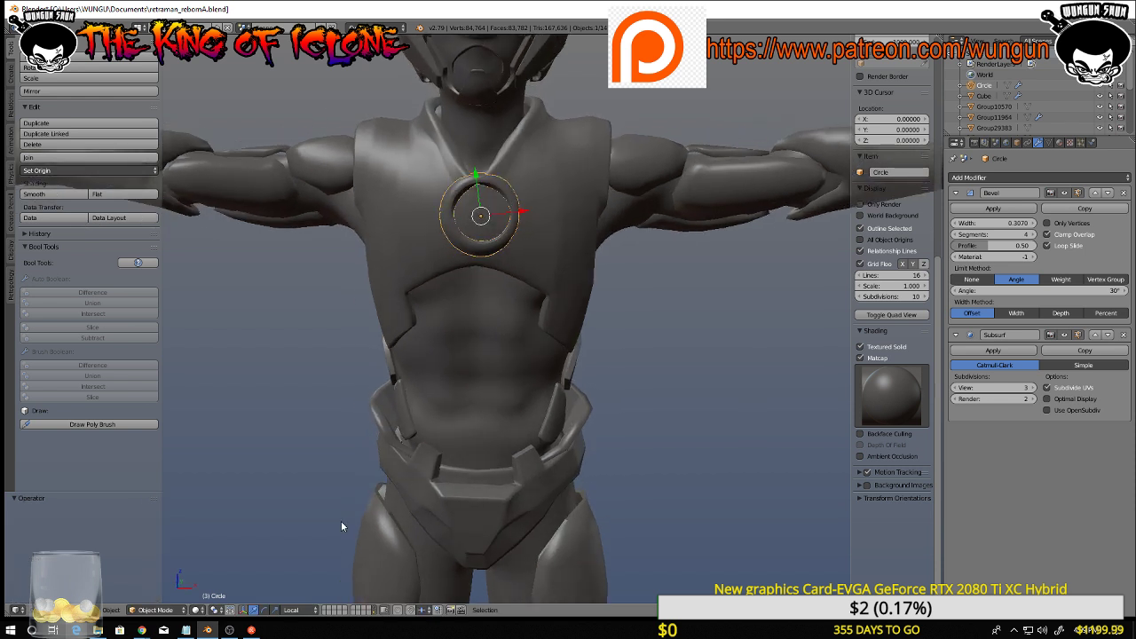
Set the transform orientation to Global and move the round part about -0.712 along Z on the chest
left_click(295, 611)
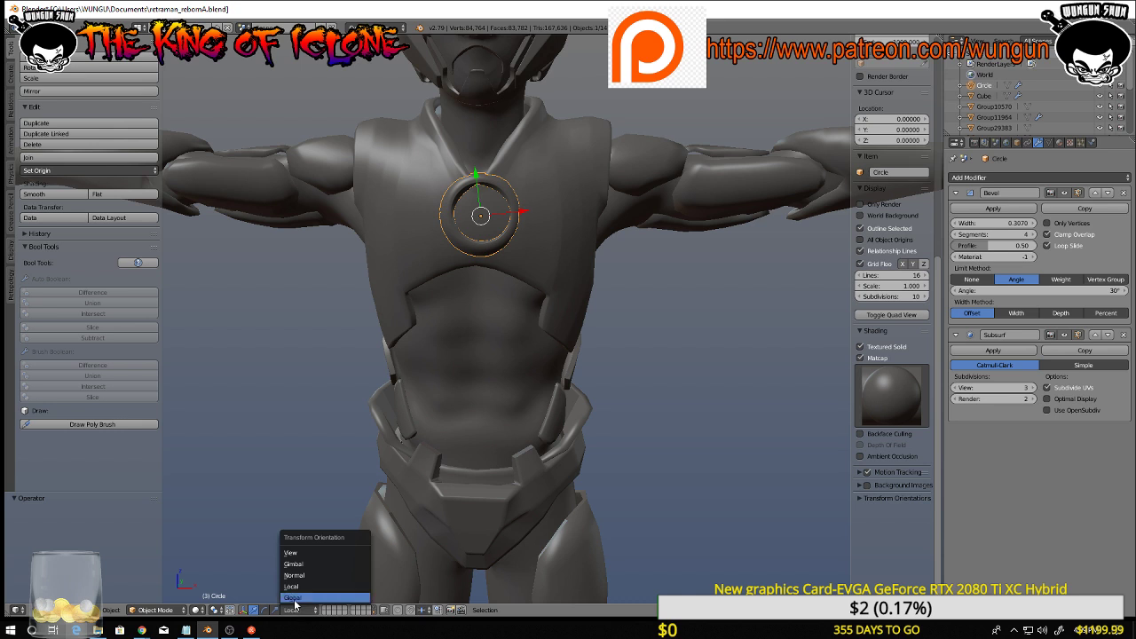
left_click(296, 604)
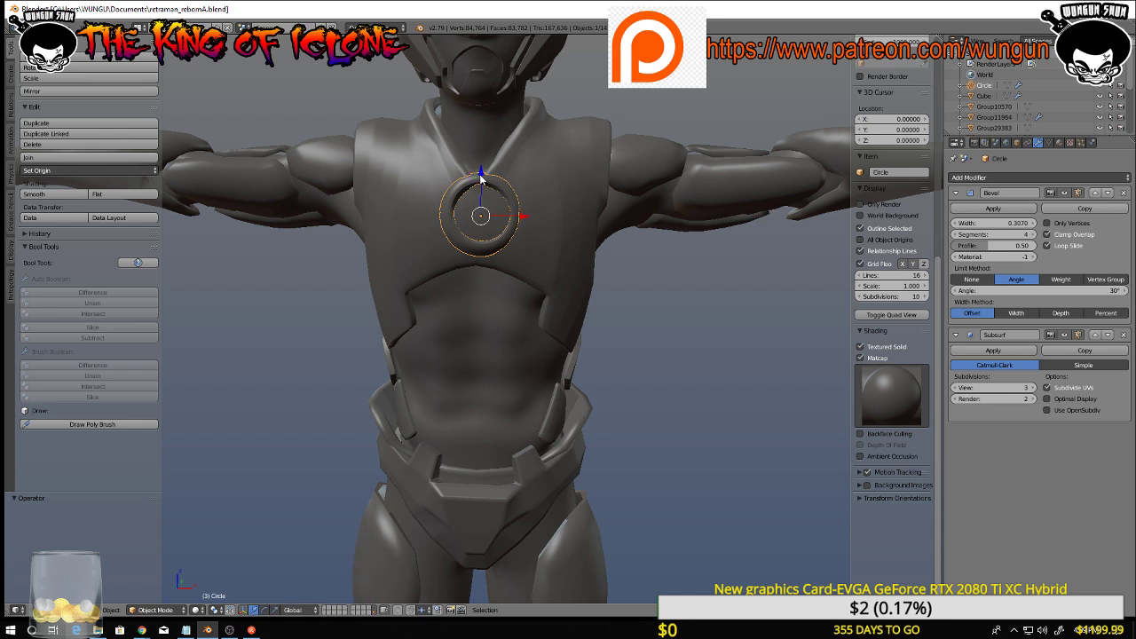
left_click_drag(480, 177, 480, 241)
middle_click_drag(479, 241, 487, 300)
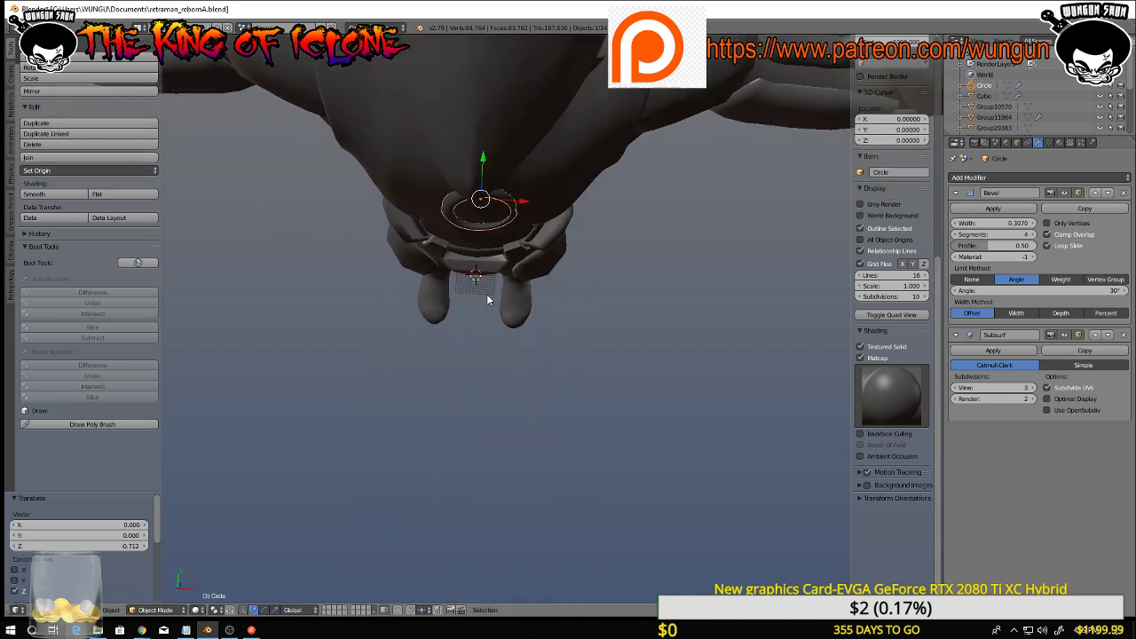
middle_click_drag(522, 199, 508, 534)
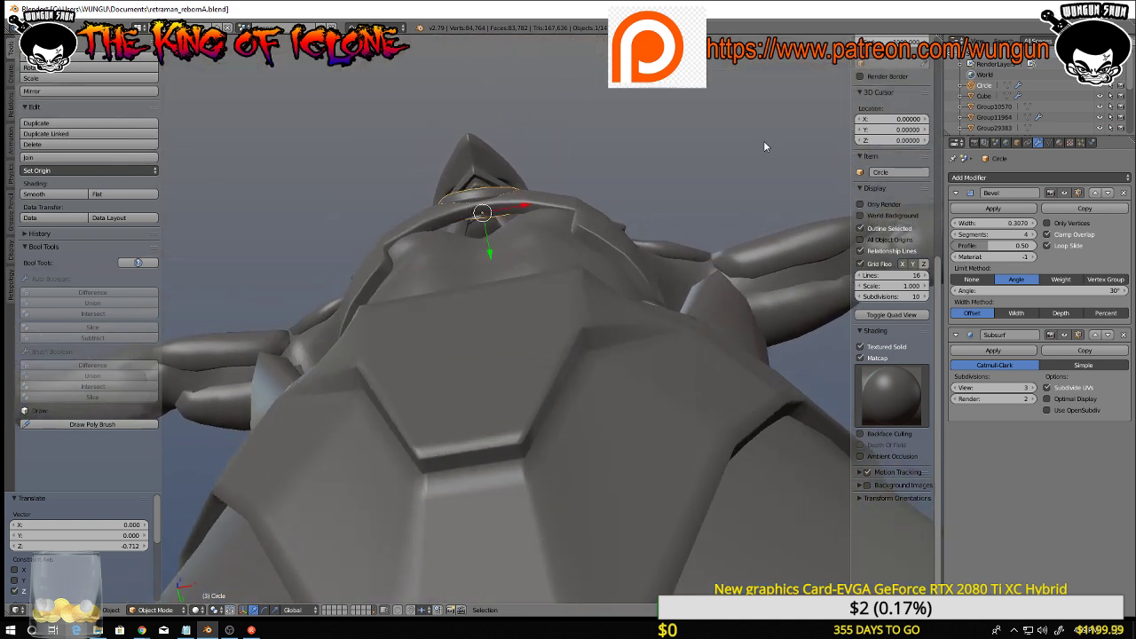
Rotate the round part about -5.12° as seen from below and shift it about -0.698 along X
key("r")
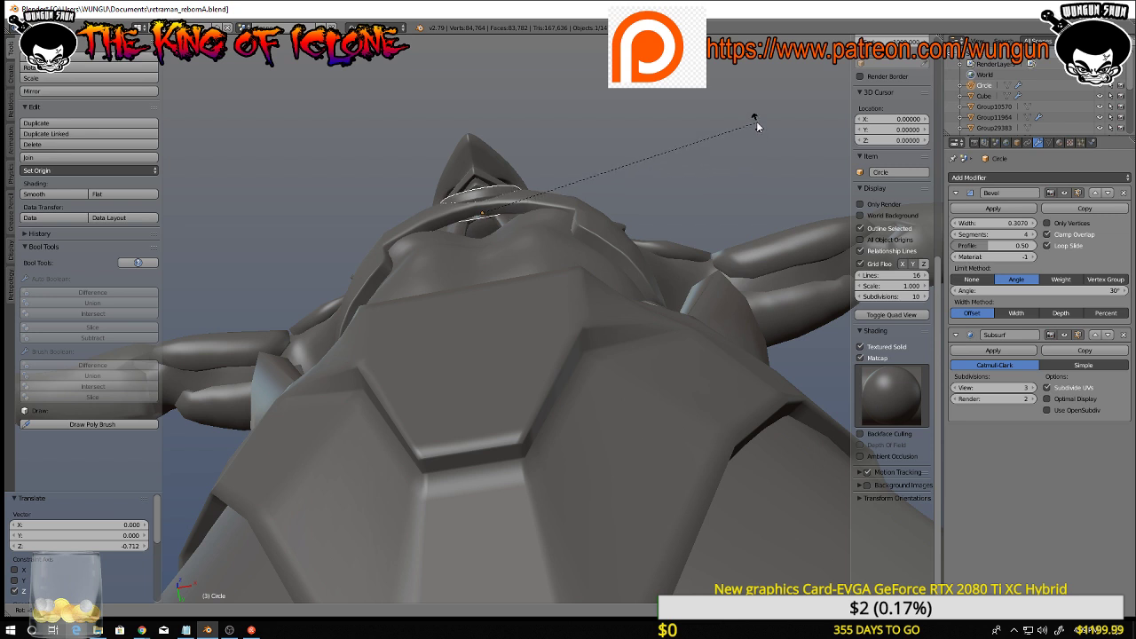
left_click(744, 122)
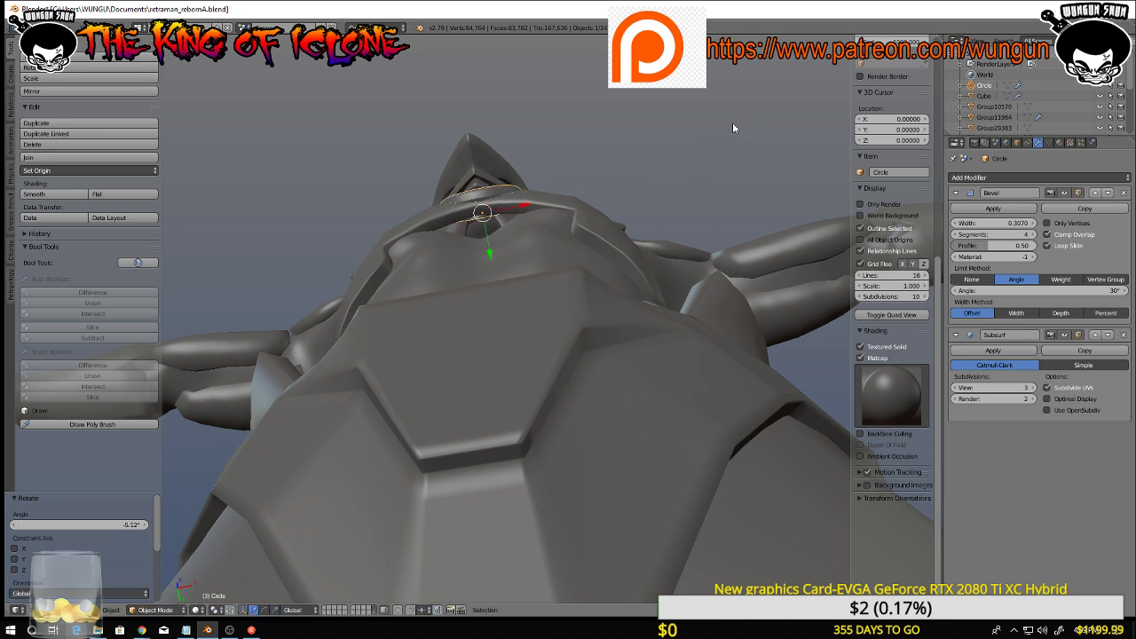
middle_click_drag(732, 122, 513, 180)
left_click_drag(511, 181, 508, 181)
middle_click_drag(506, 181, 551, 213)
Tilt the round part about 4.87° around X and scale it by about 0.956
middle_click_drag(602, 286, 613, 282)
key("s")
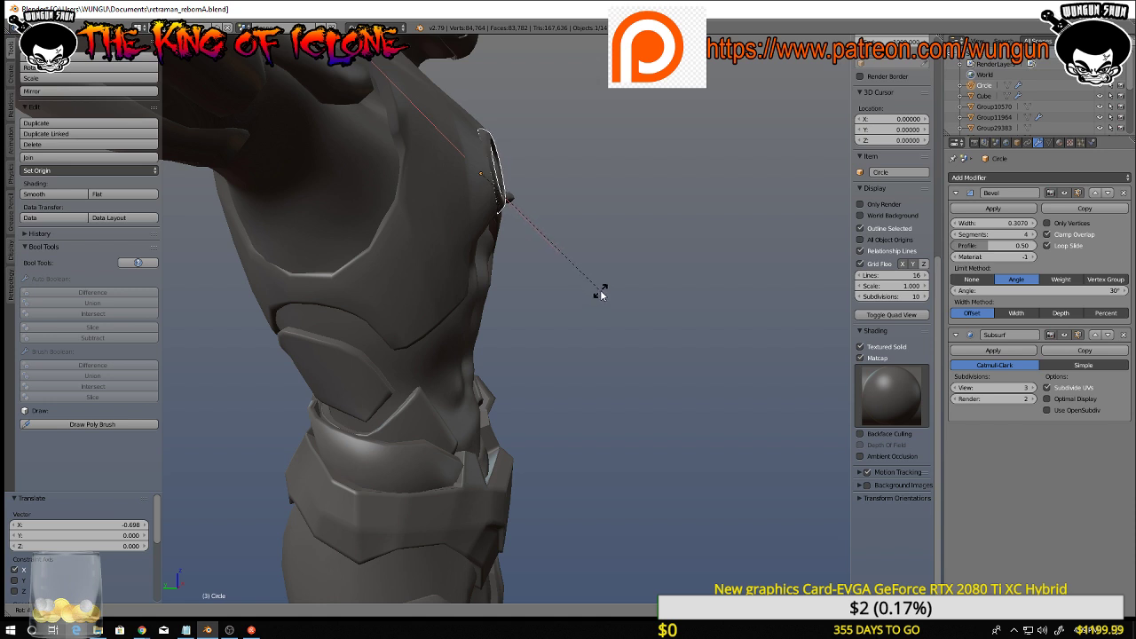
left_click(601, 294)
middle_click_drag(601, 294, 519, 285)
key("s")
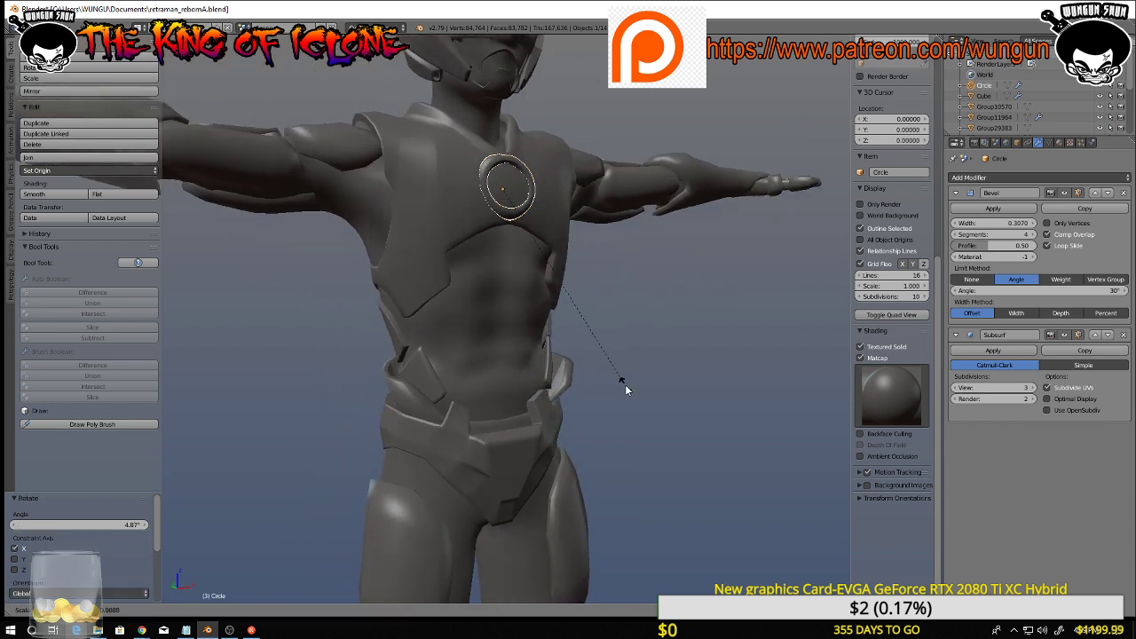
left_click(623, 376)
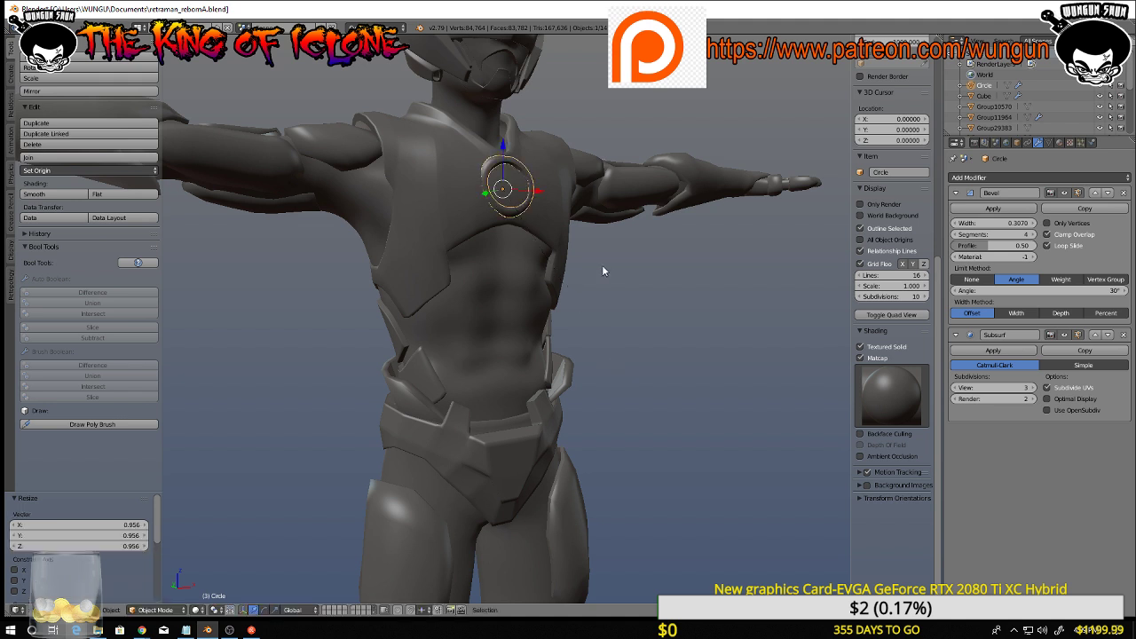
Move the round part about -0.828 along Y, outward from the chest
middle_click_drag(602, 265, 491, 214)
key("g")
key("y")
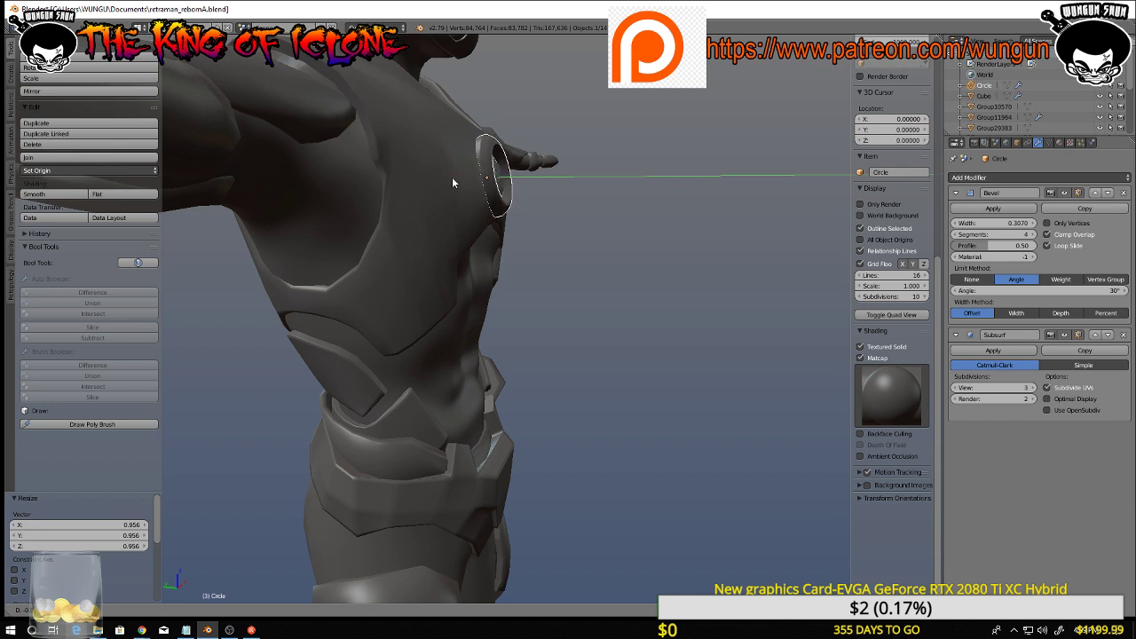
left_click(453, 178)
Enlarge the round part in front view by a factor of about 1.194
scroll(471, 184, "down", 4)
scroll(472, 184, "down", 2)
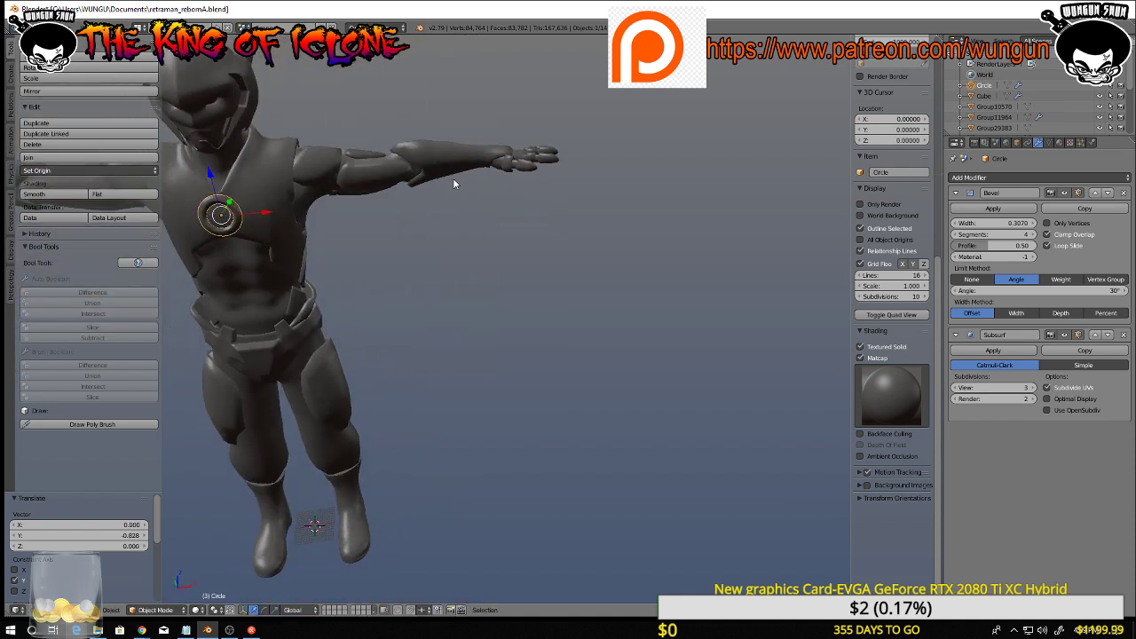
key("KP_1")
middle_click_drag(392, 206, 587, 295, "shift")
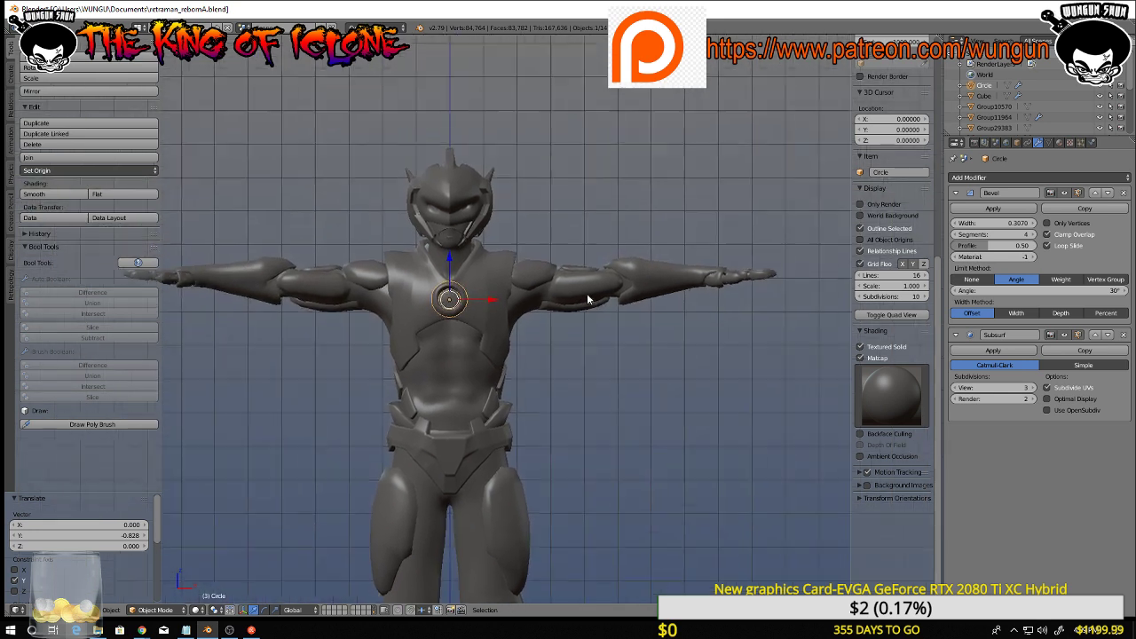
scroll(512, 306, "up", 6)
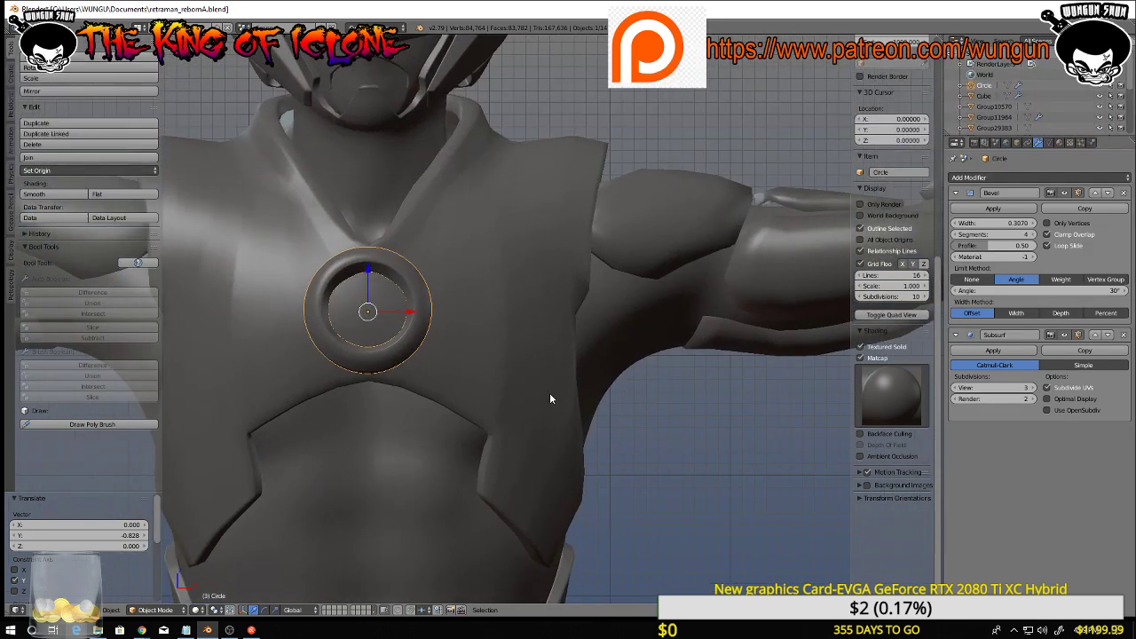
key("s")
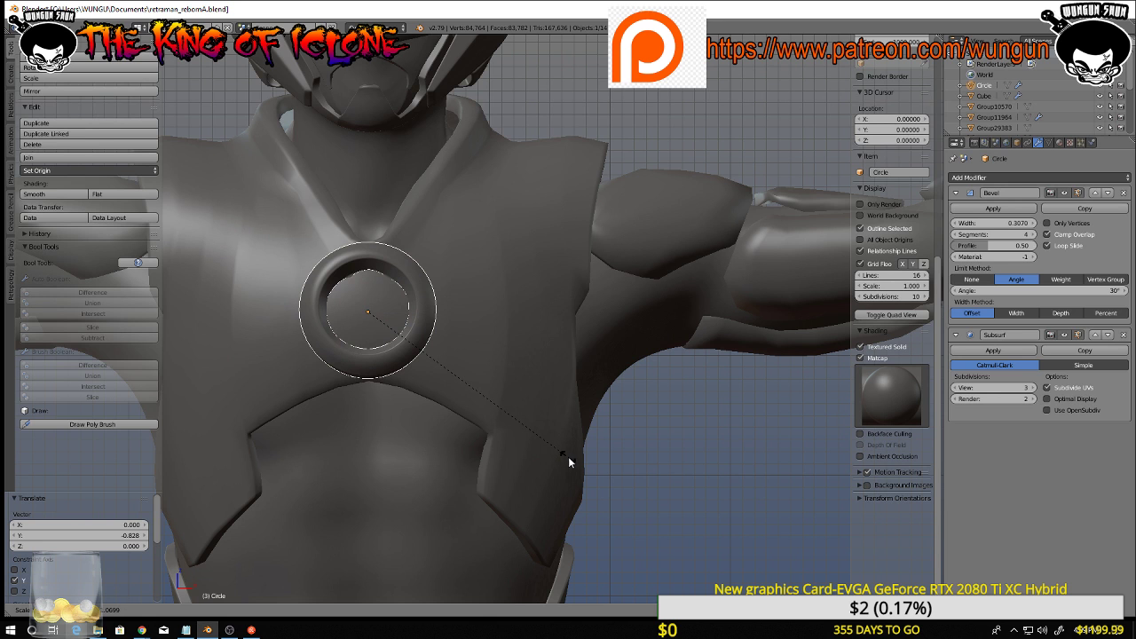
left_click(627, 412)
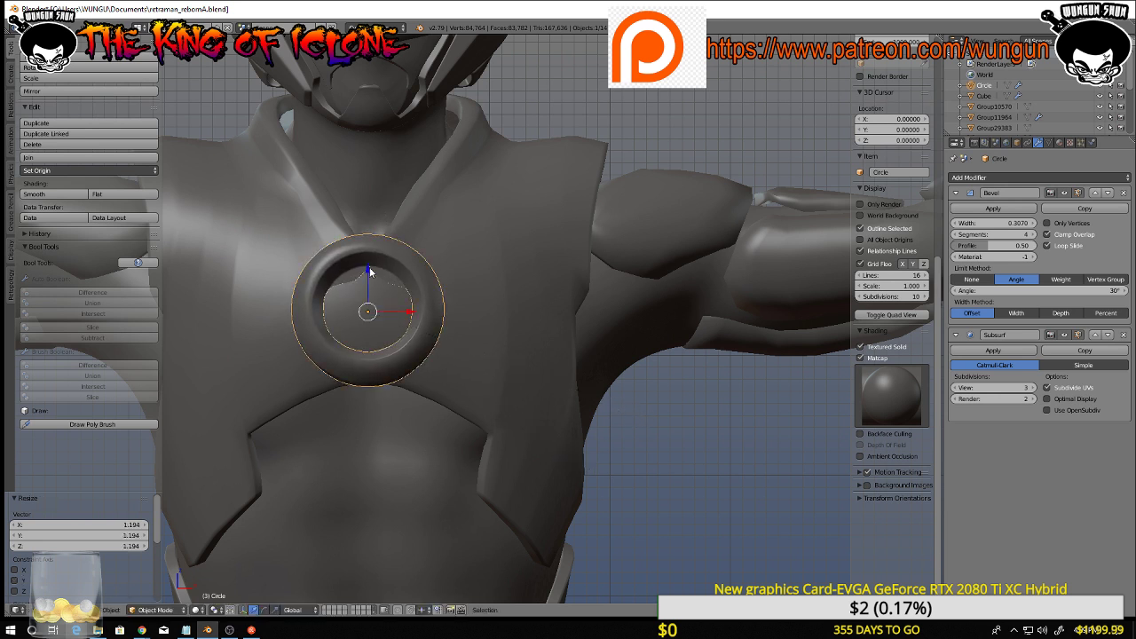
Reposition the enlarged part vertically on the chest with Z moves of about -2.507 and 0.364
left_click_drag(371, 272, 359, 303)
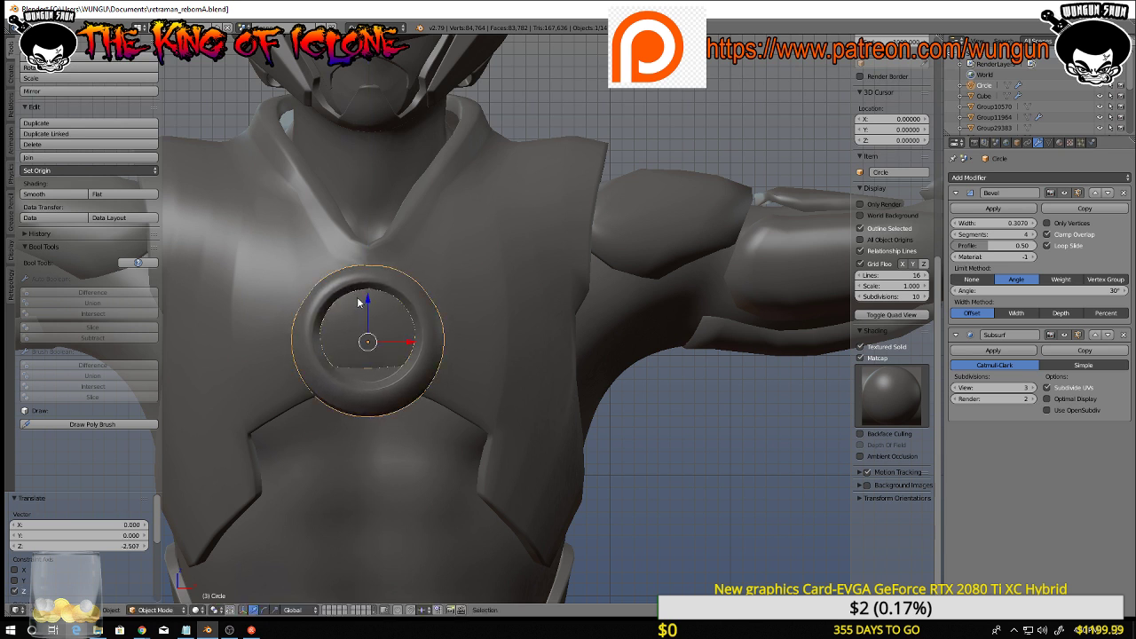
middle_click_drag(358, 303, 420, 286)
left_click_drag(372, 306, 366, 307)
Rotate the round part about 13.5° around X and move it about 0.320 along Y into the chest
middle_click_drag(366, 307, 434, 285)
key("r")
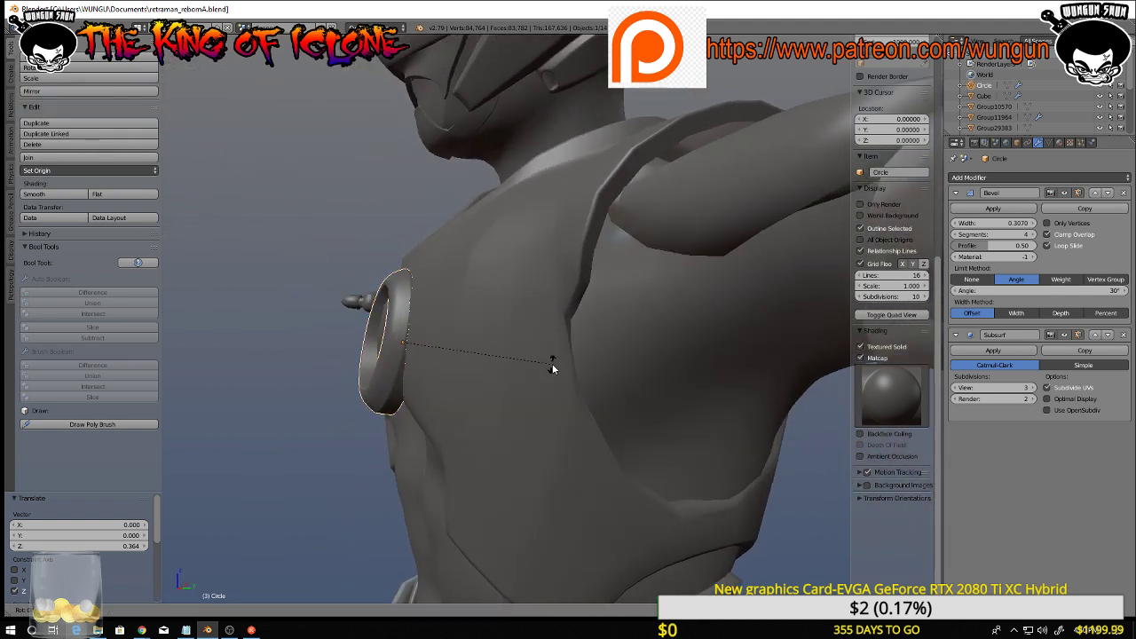
key("x")
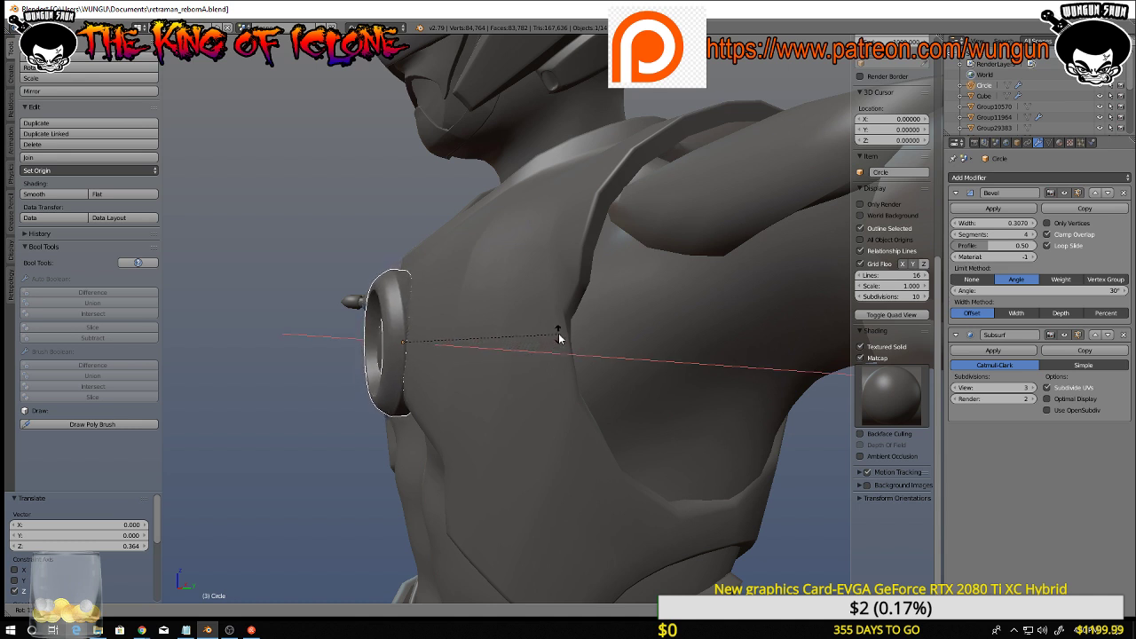
left_click(561, 328)
middle_click_drag(556, 327, 449, 333)
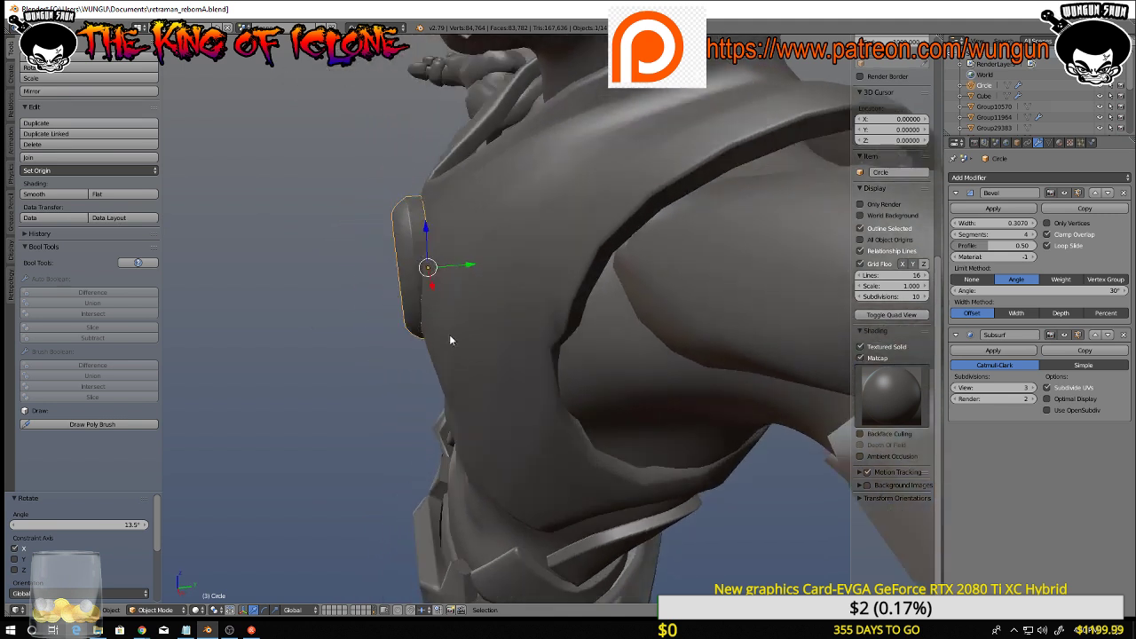
key("g")
key("y")
left_click(471, 262)
Check the part's fit from several angles and move it about -0.282 along Y
middle_click_drag(471, 262, 506, 307)
scroll(489, 293, "down", 3)
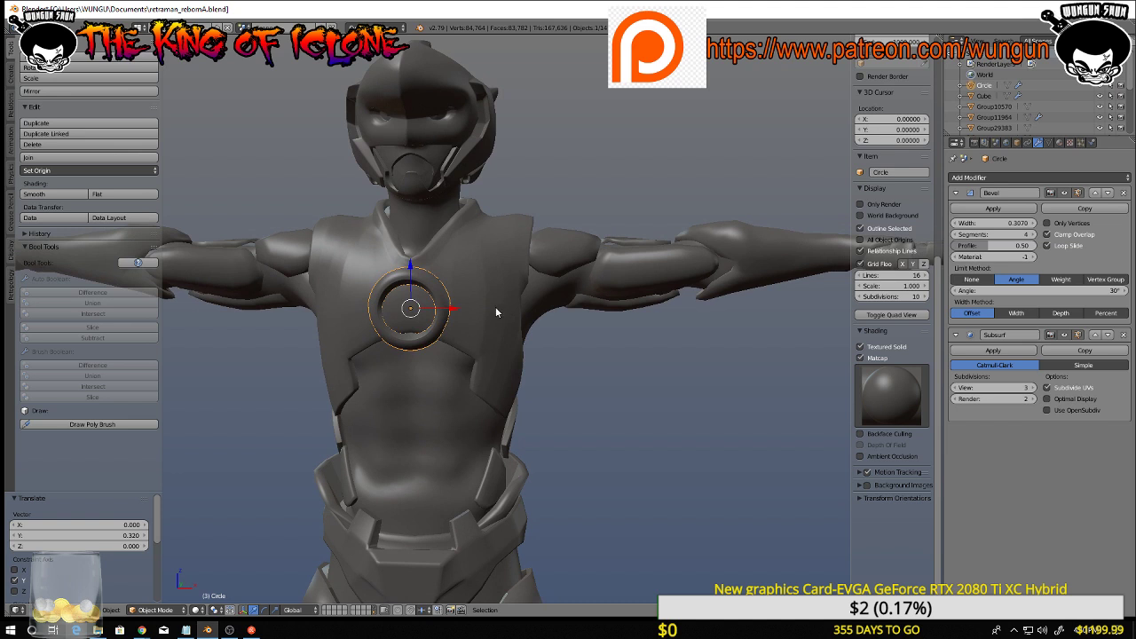
scroll(480, 305, "up", 4)
scroll(451, 315, "down", 4)
middle_click_drag(451, 315, 554, 309)
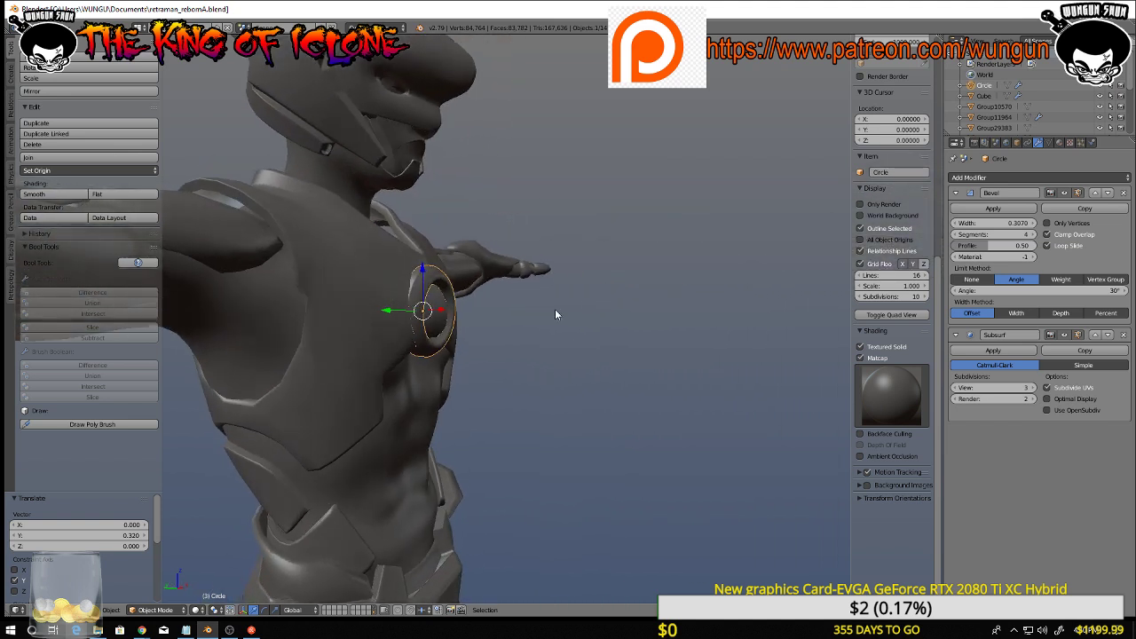
key("g")
key("y")
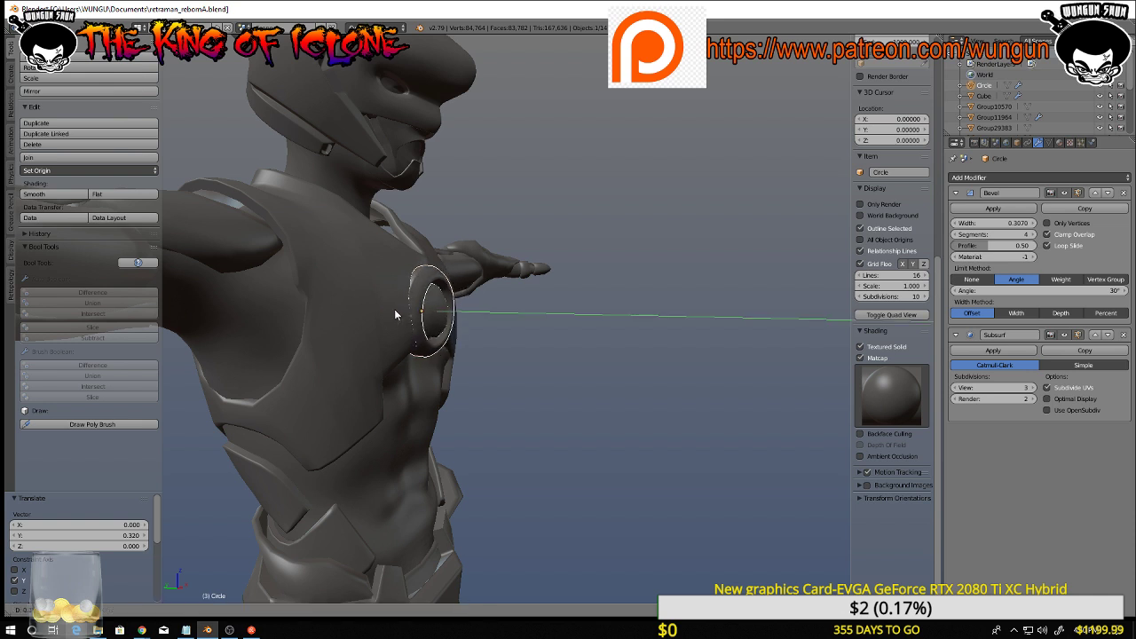
left_click(398, 309)
Pull the round part out along Y until it floats clear in front of the chest
middle_click_drag(486, 301, 304, 313)
key("g")
key("y")
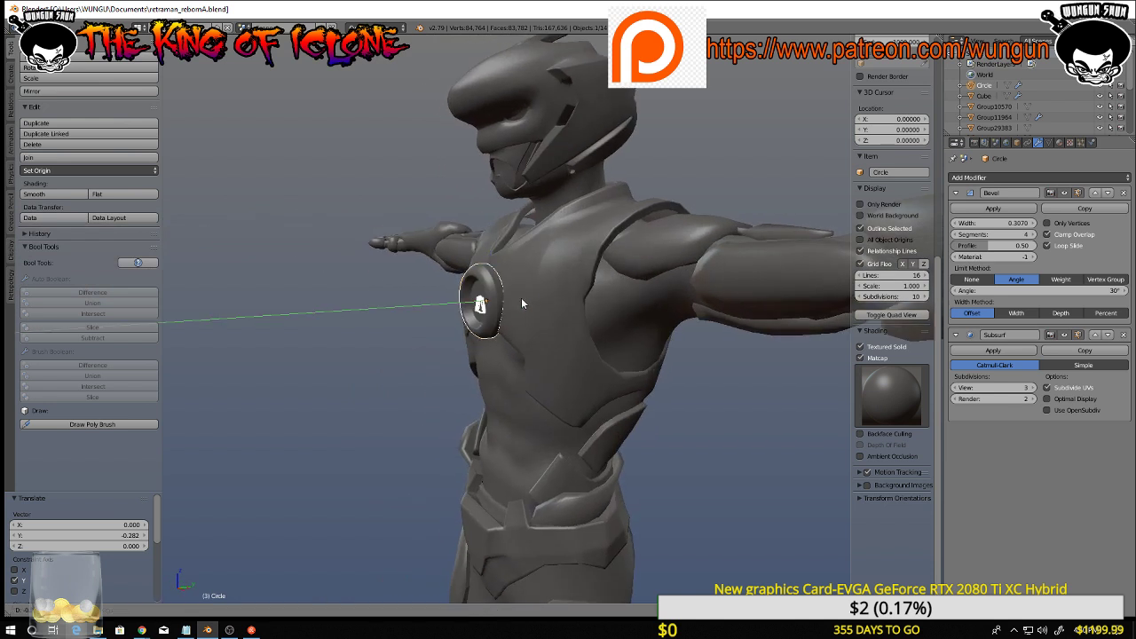
left_click(434, 314)
Extrude the outer edge loop on the back of the round part about 5.033 along Y toward the chest
key("Tab")
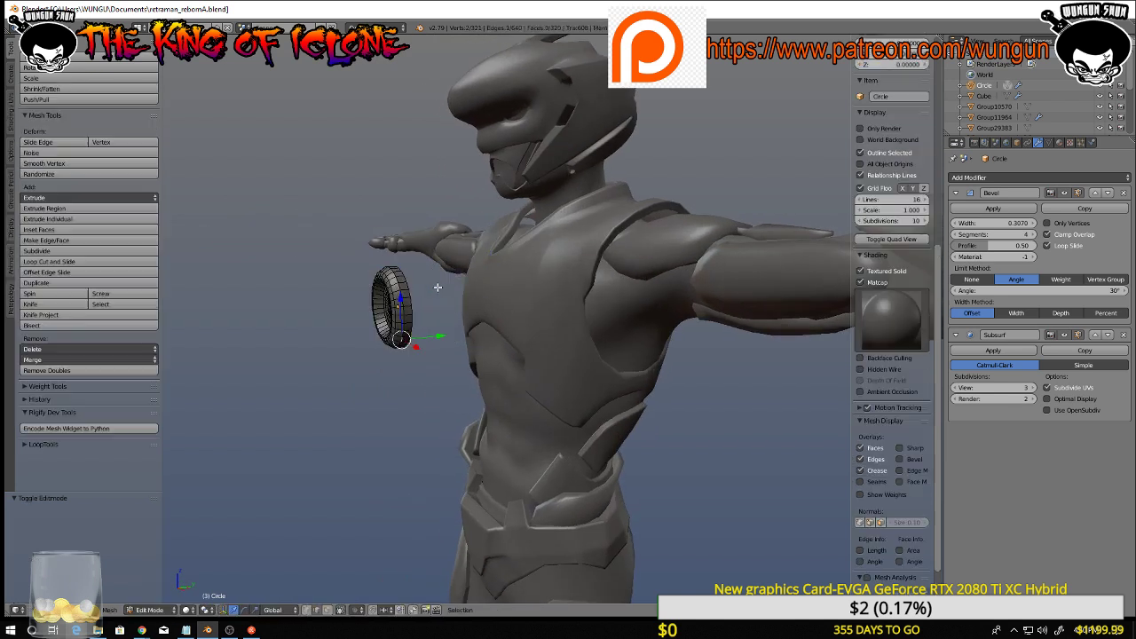
middle_click_drag(436, 286, 370, 300)
scroll(415, 268, "up", 4)
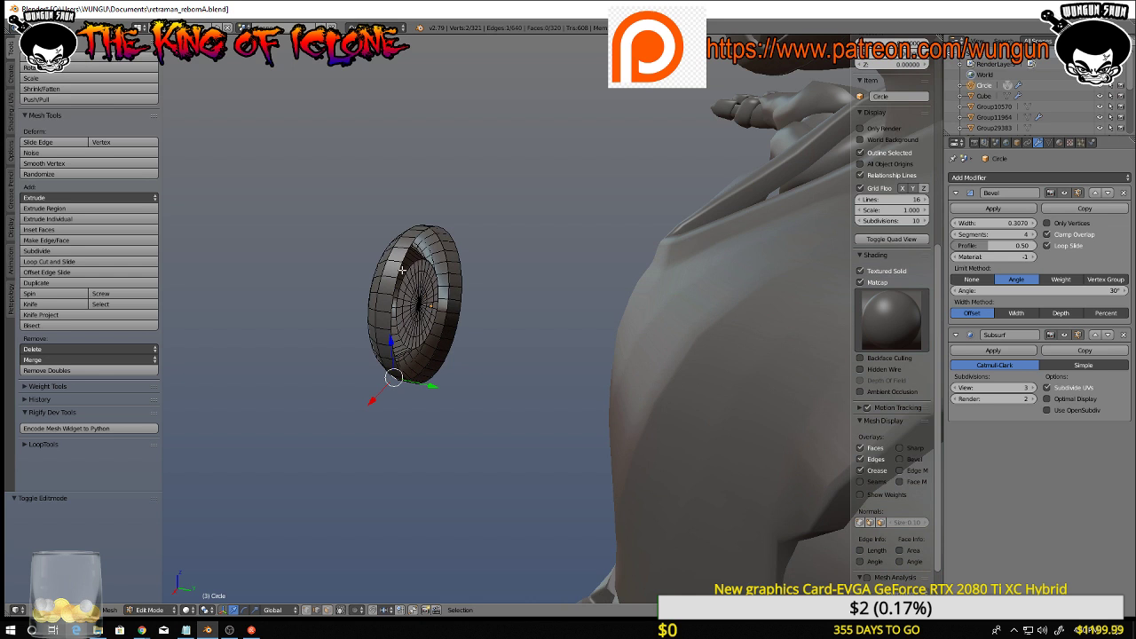
left_click(399, 269)
right_click(401, 273, "alt")
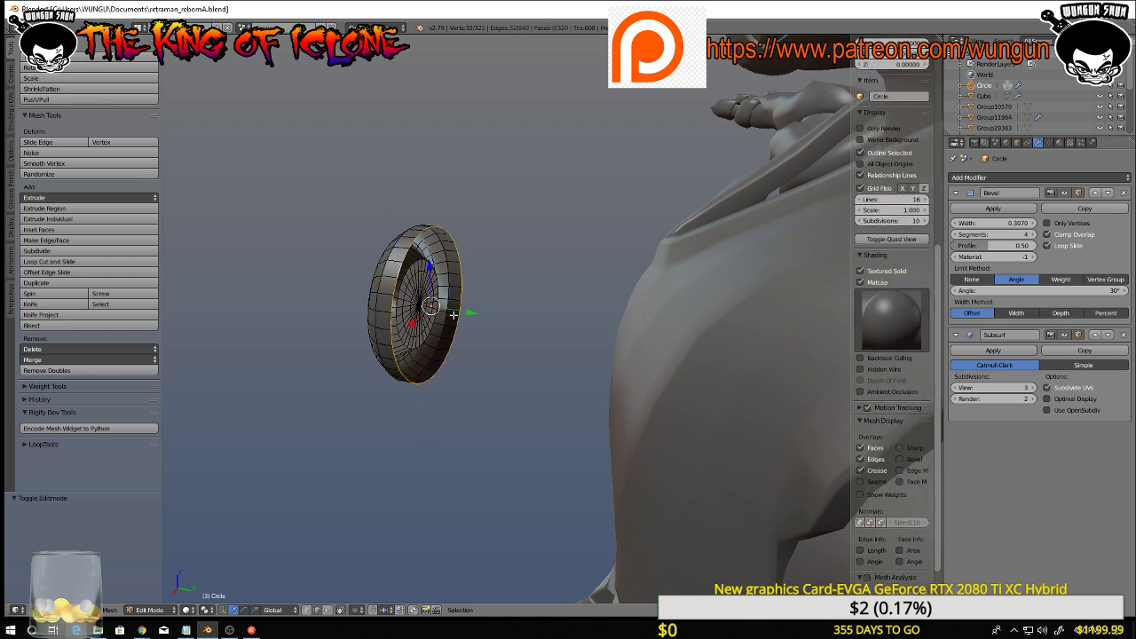
key("e")
key("y")
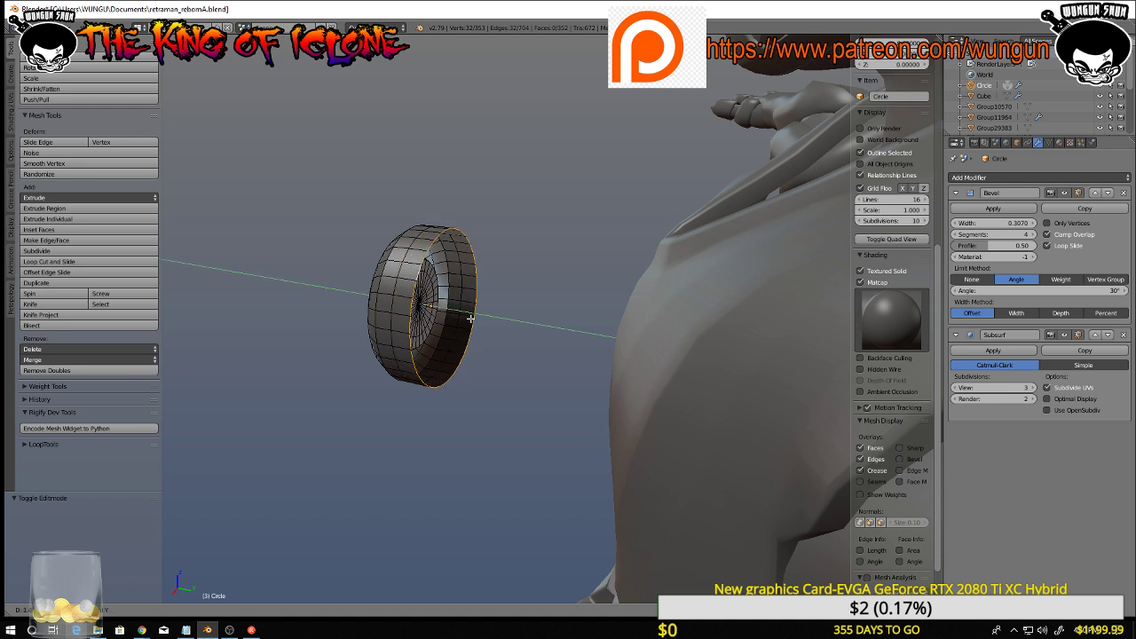
left_click(510, 333)
middle_click_drag(511, 333, 439, 321)
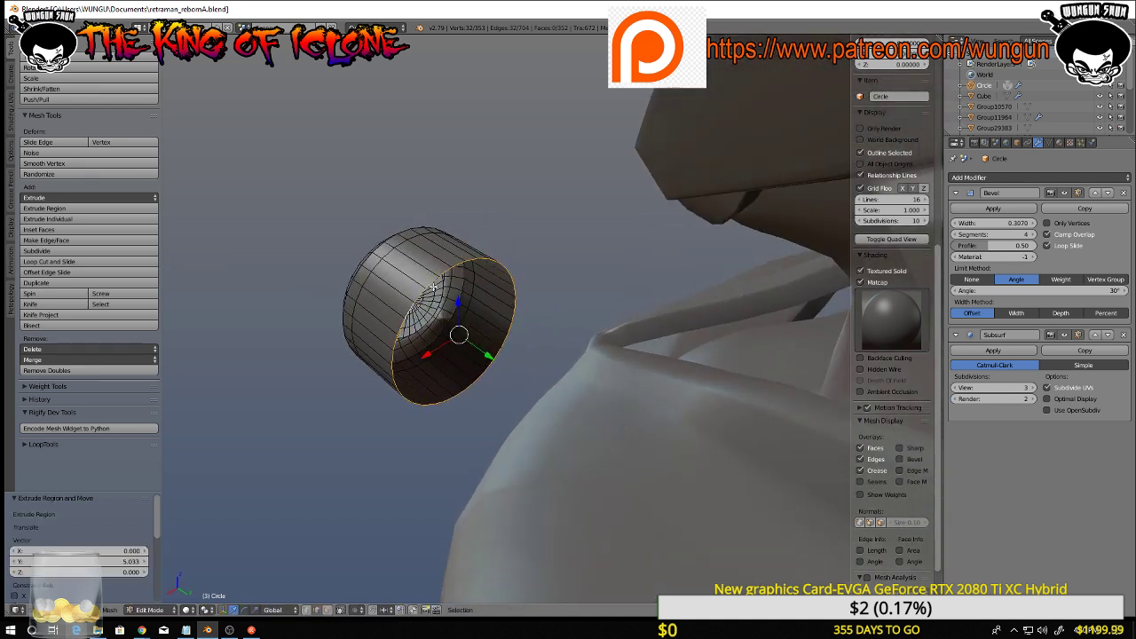
Fill the open back rim of the extruded part with a face
right_click(432, 285)
right_click(432, 282, "alt")
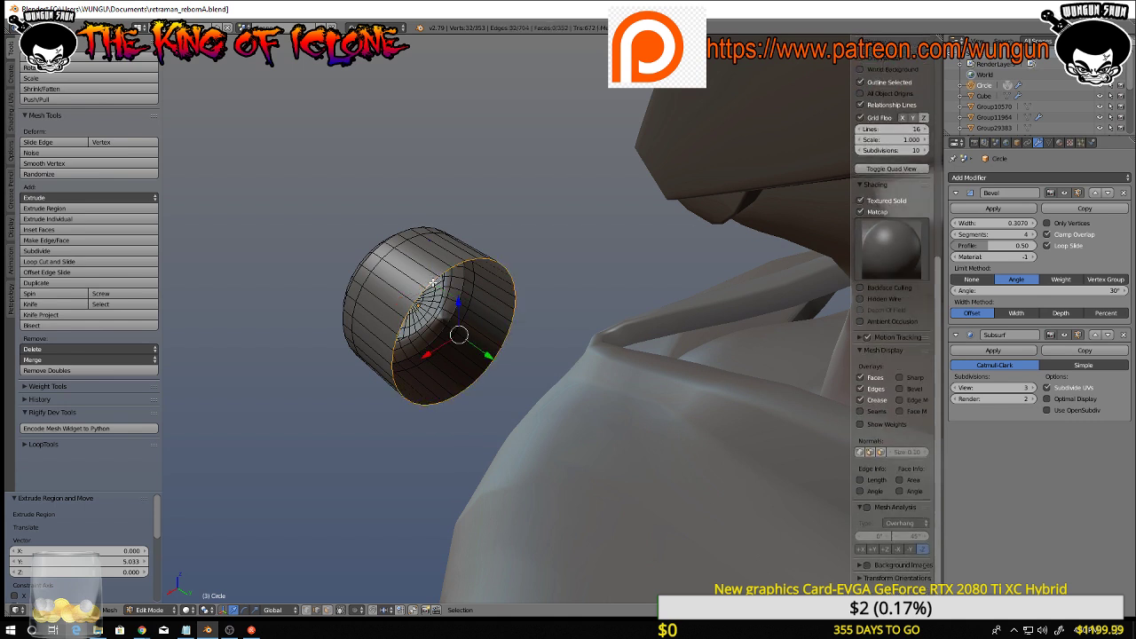
key("f")
middle_click_drag(433, 283, 486, 252)
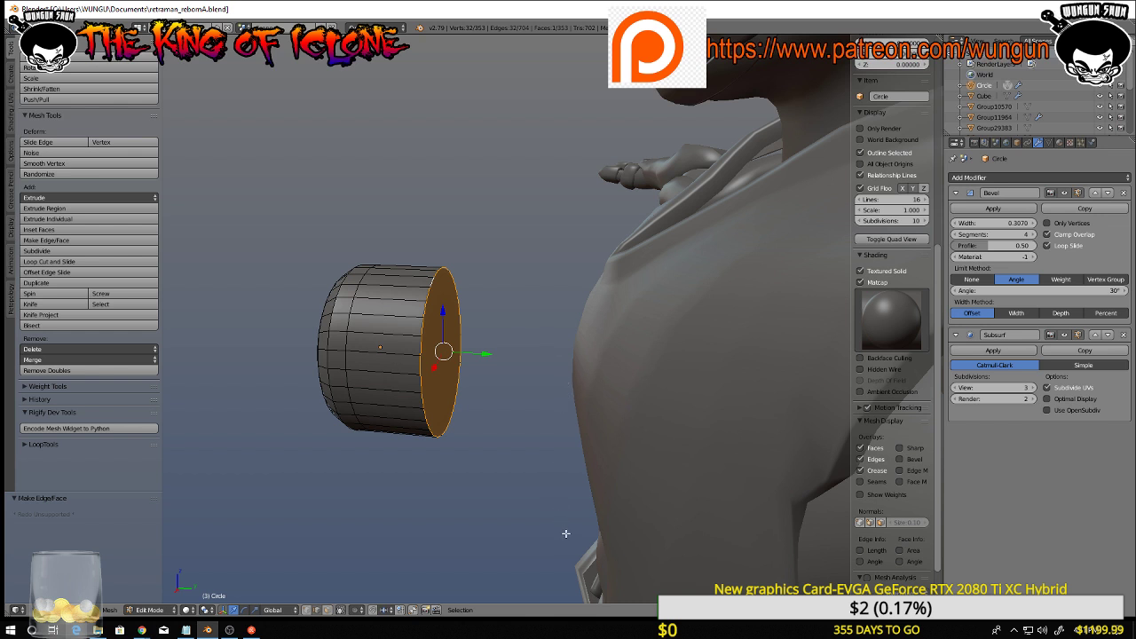
Move the part's entire mesh about 15.453 along Y into the chest and raise it about 0.66 along Z
key("a")
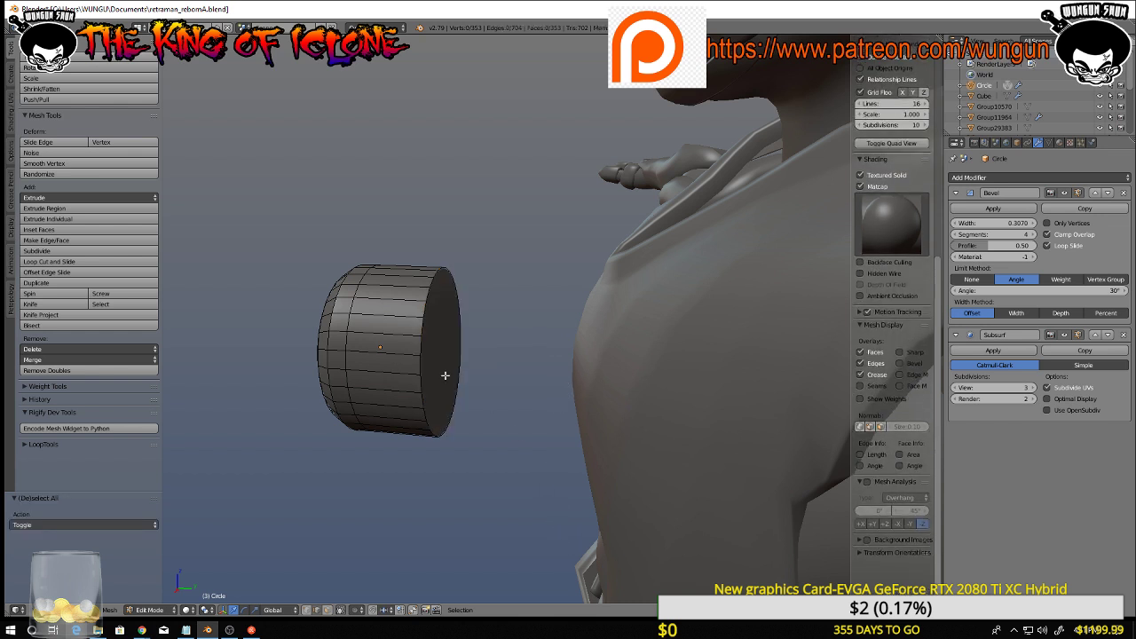
key("a")
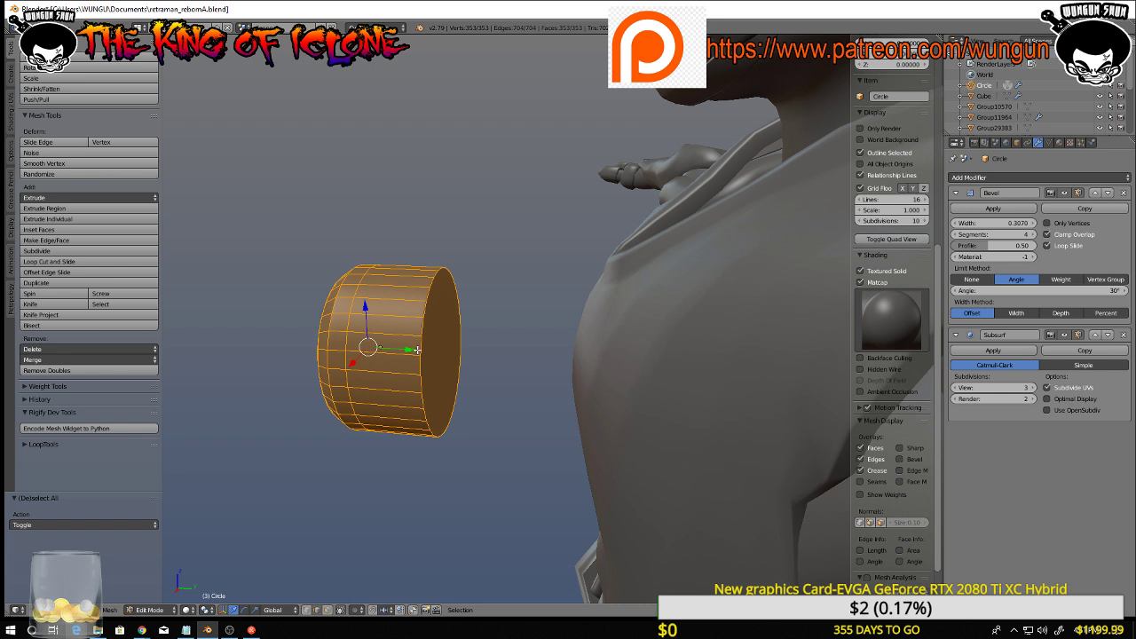
left_click_drag(418, 351, 607, 383)
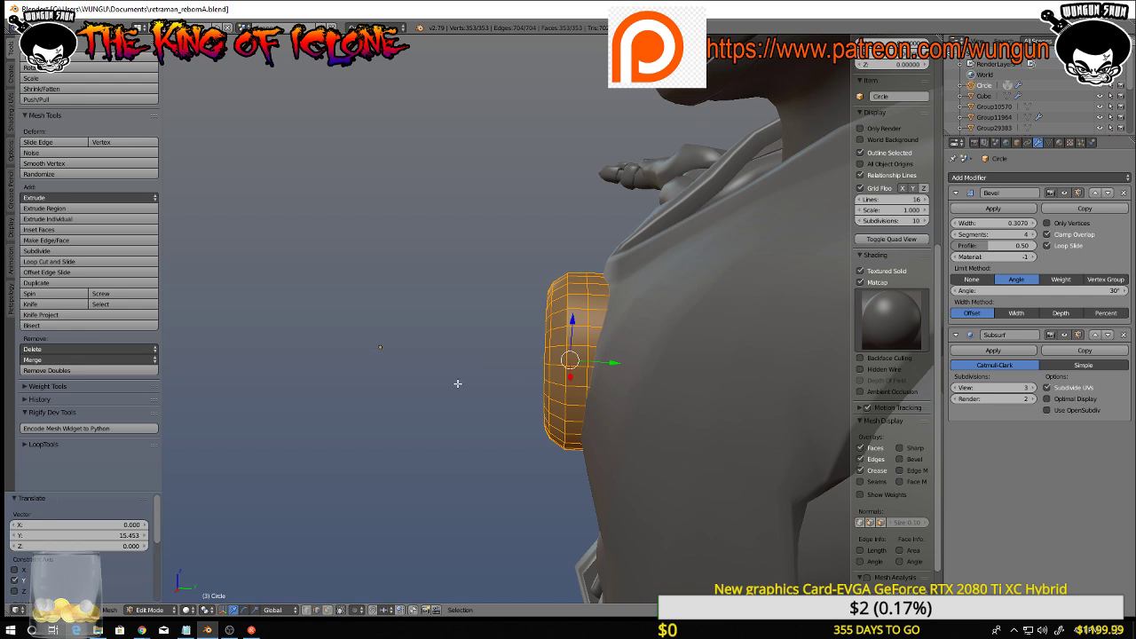
middle_click_drag(457, 384, 556, 321)
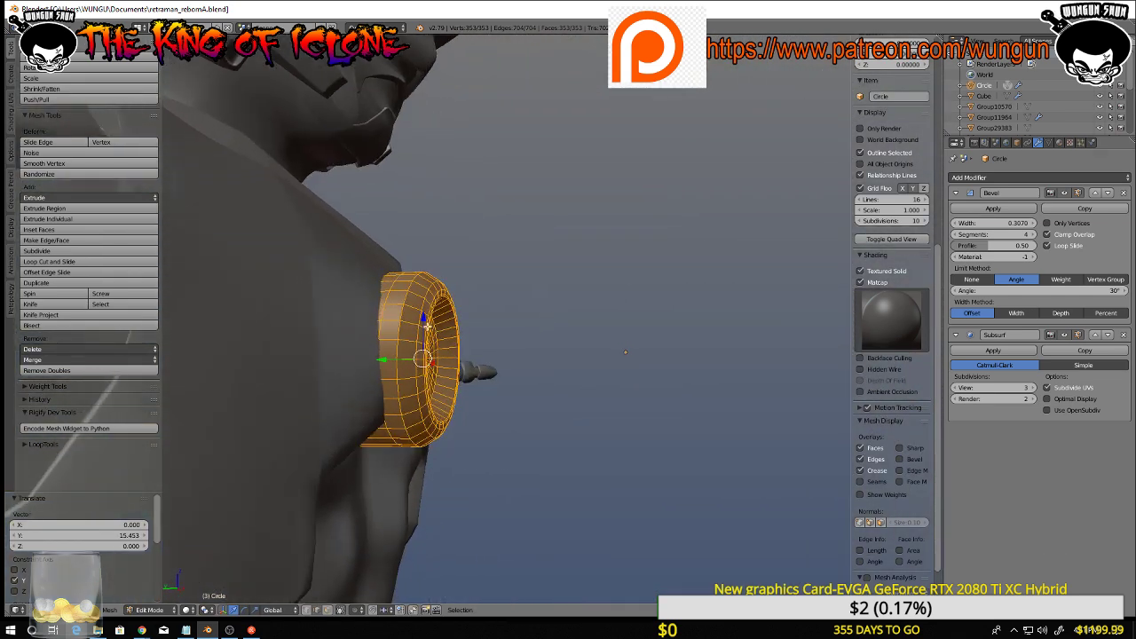
left_click_drag(427, 326, 429, 316)
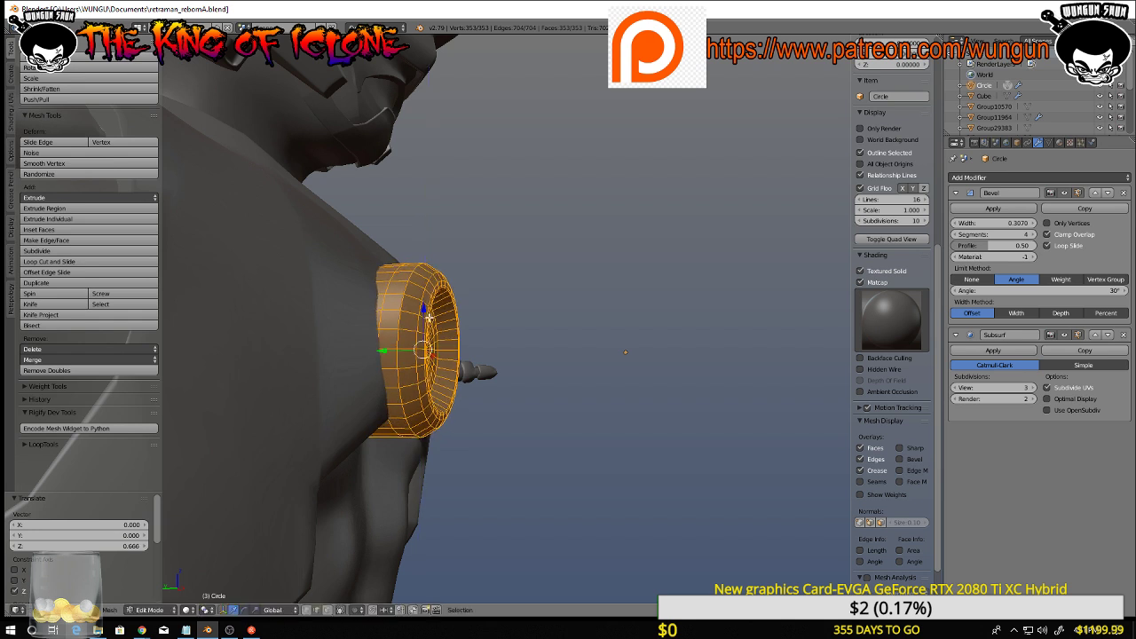
Scale the round part's entire mesh uniformly to about 0.745 and raise it about 1.202 along Z on the chest
key("KP_1")
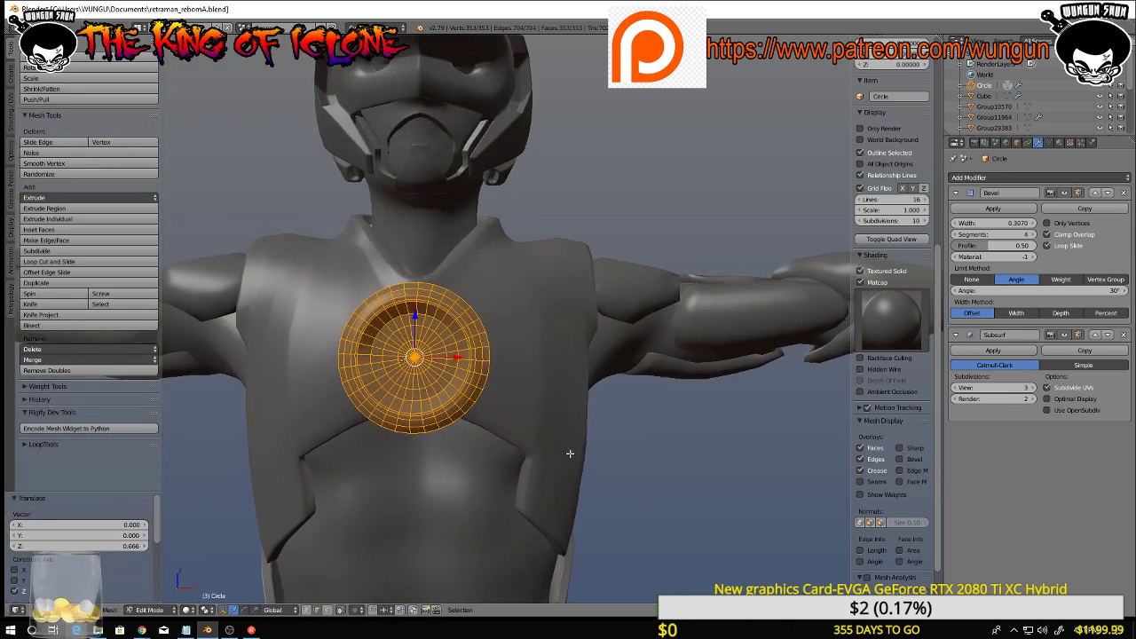
key("s")
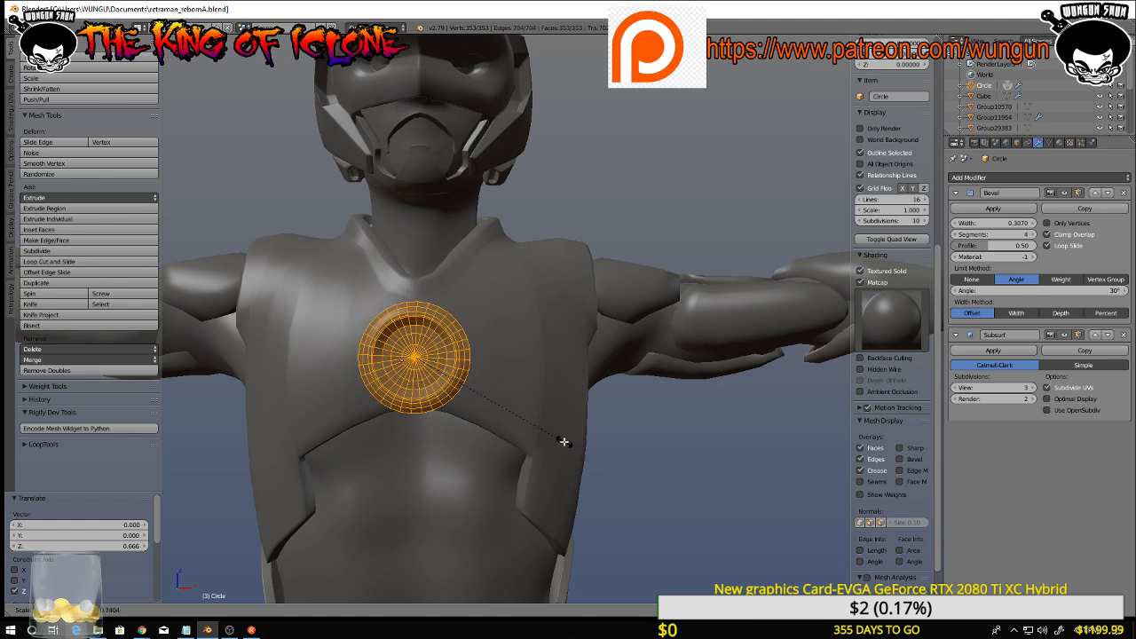
left_click(567, 443)
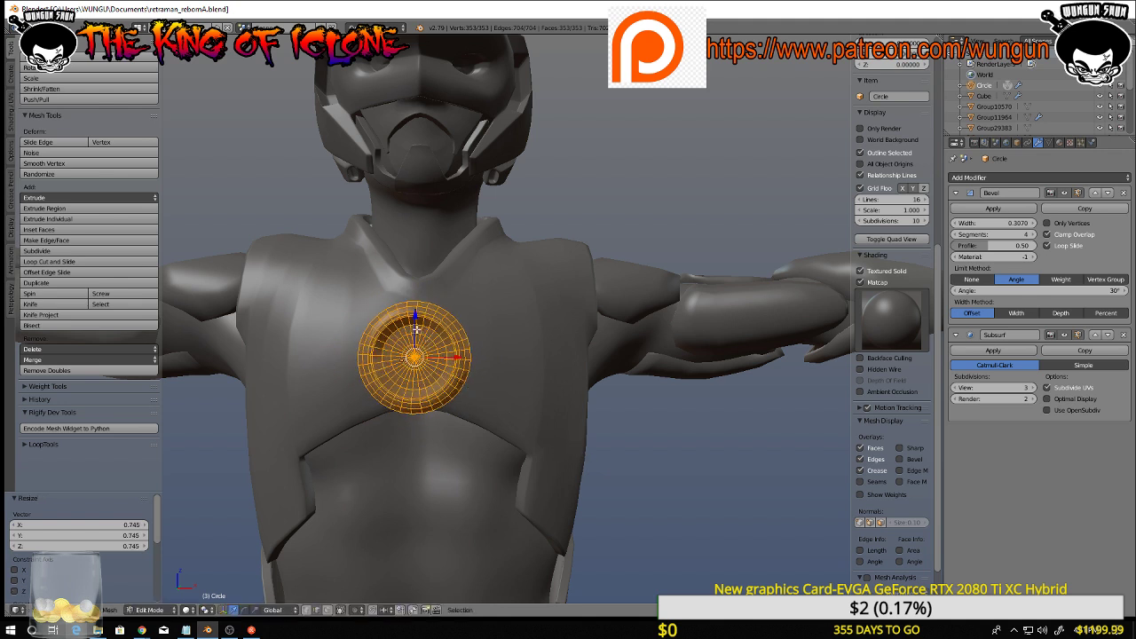
left_click_drag(416, 328, 416, 313)
Shift the round part's mesh about -0.389 along Y, slightly out of the chest, and return to Object Mode
middle_click_drag(518, 348, 407, 350)
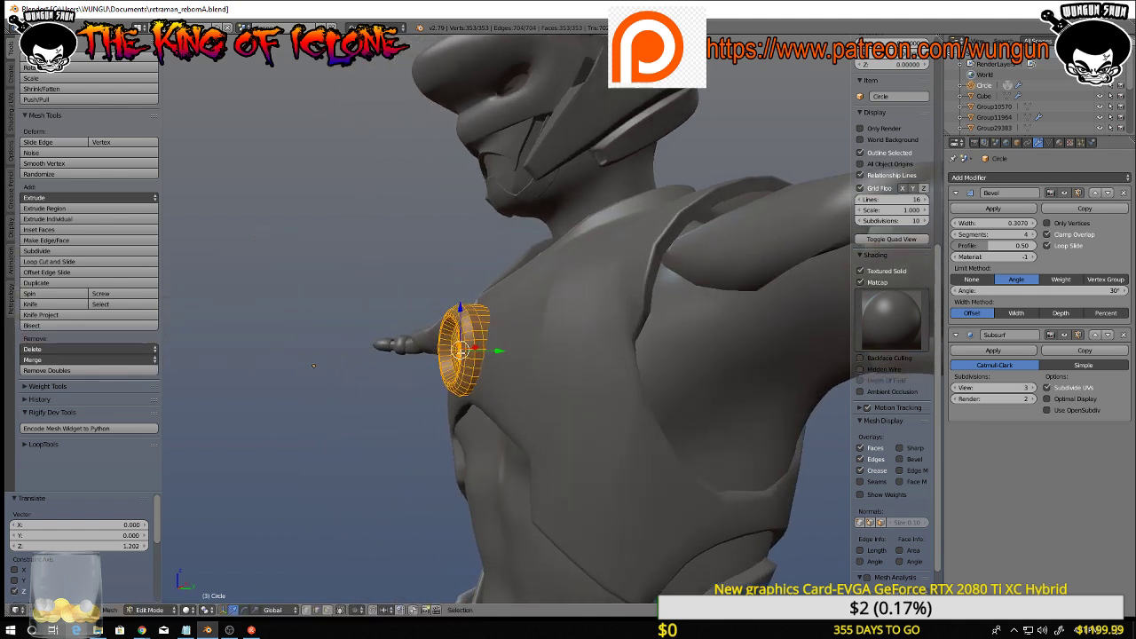
key("g")
key("y")
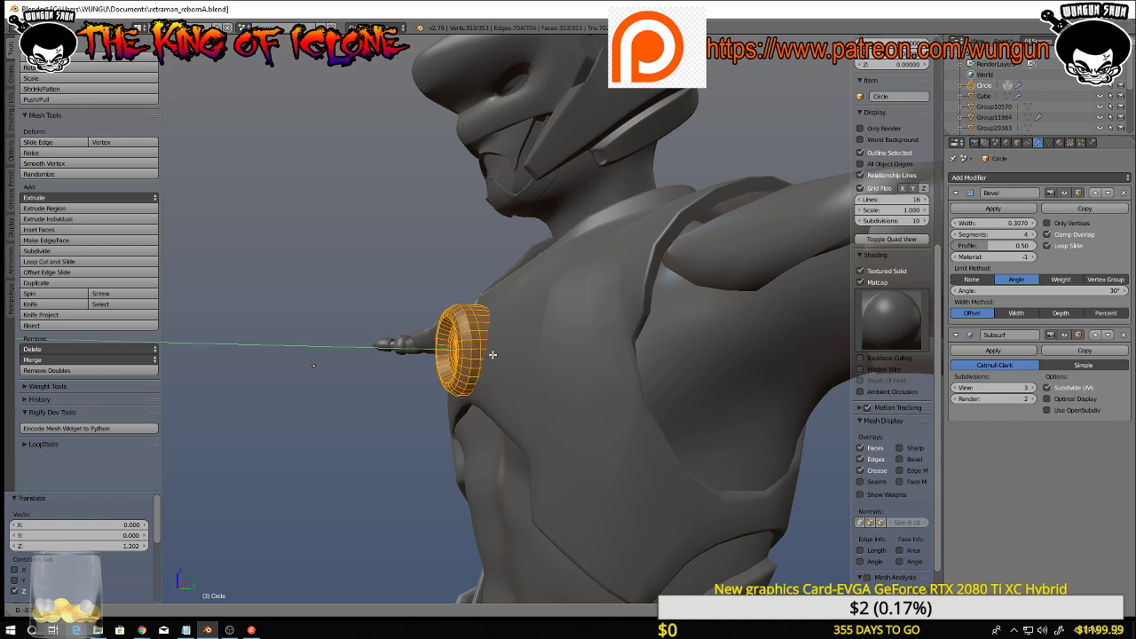
left_click(493, 354)
middle_click_drag(492, 354, 580, 375)
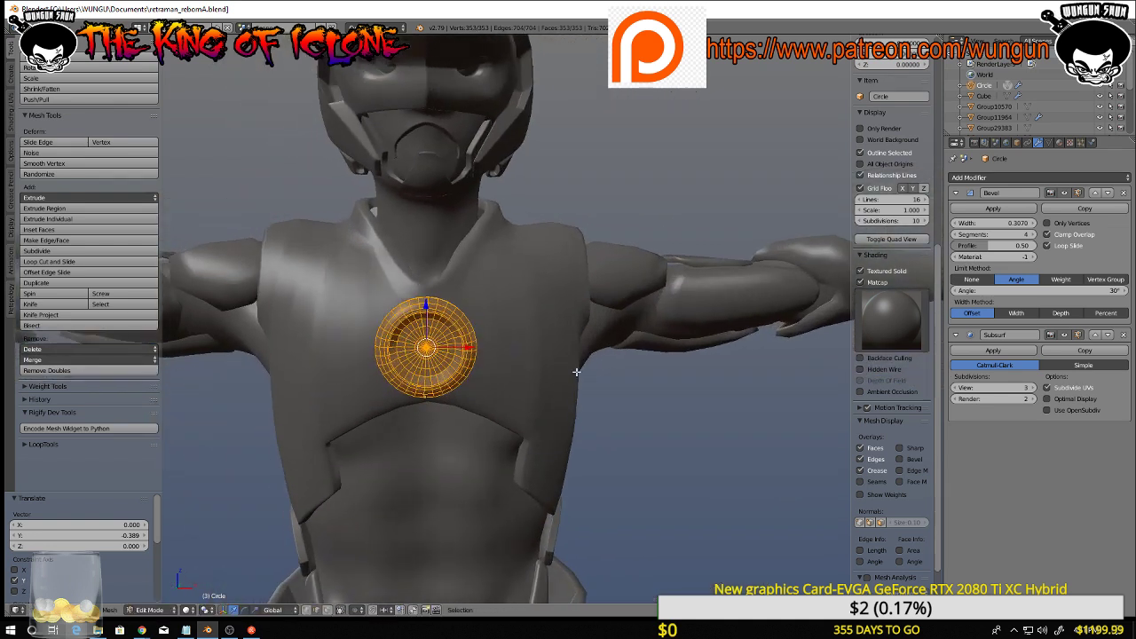
key("Tab")
Duplicate the chest armor in place and move the copy to a separate layer
right_click(551, 371)
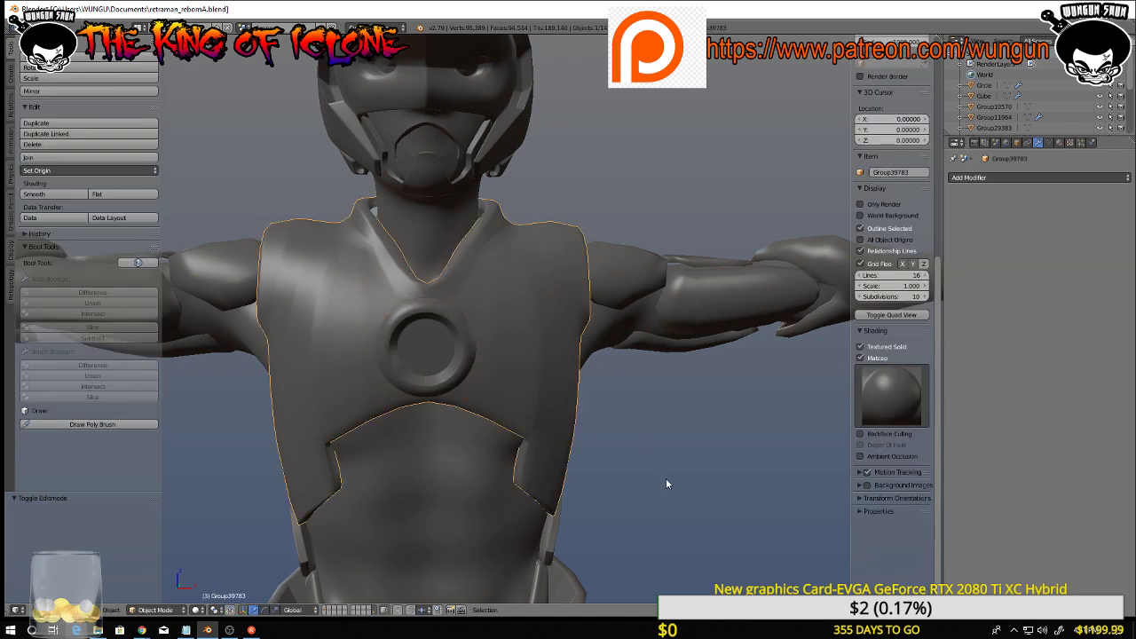
key("shift+d")
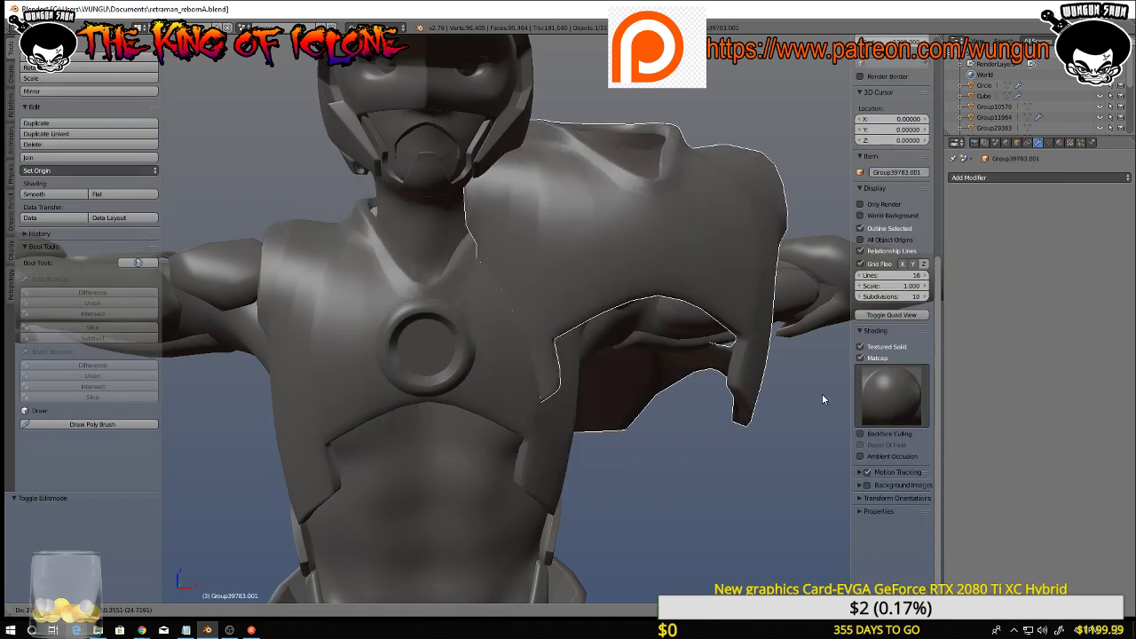
right_click(816, 408)
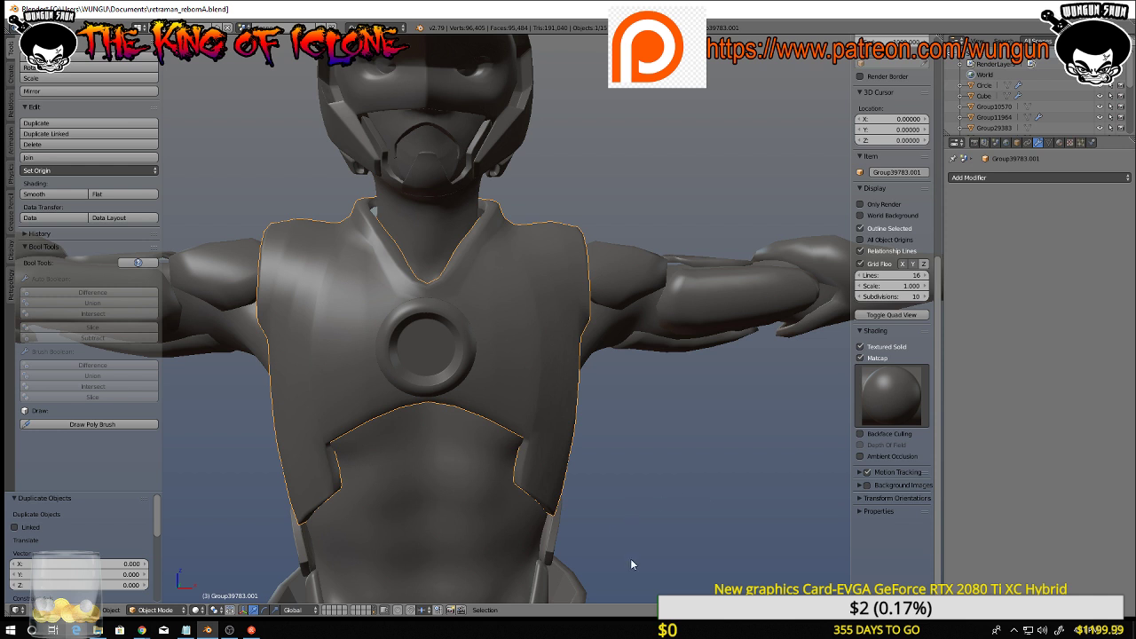
key("m")
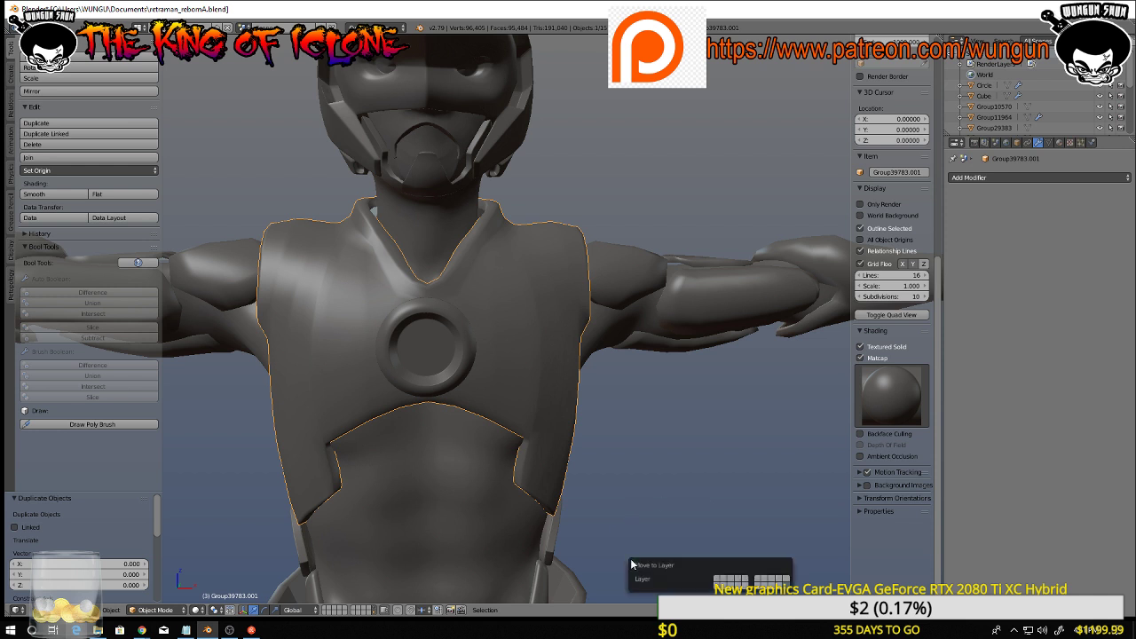
left_click(762, 582)
Duplicate the round chest part in place and move its copy to another layer
right_click(543, 383)
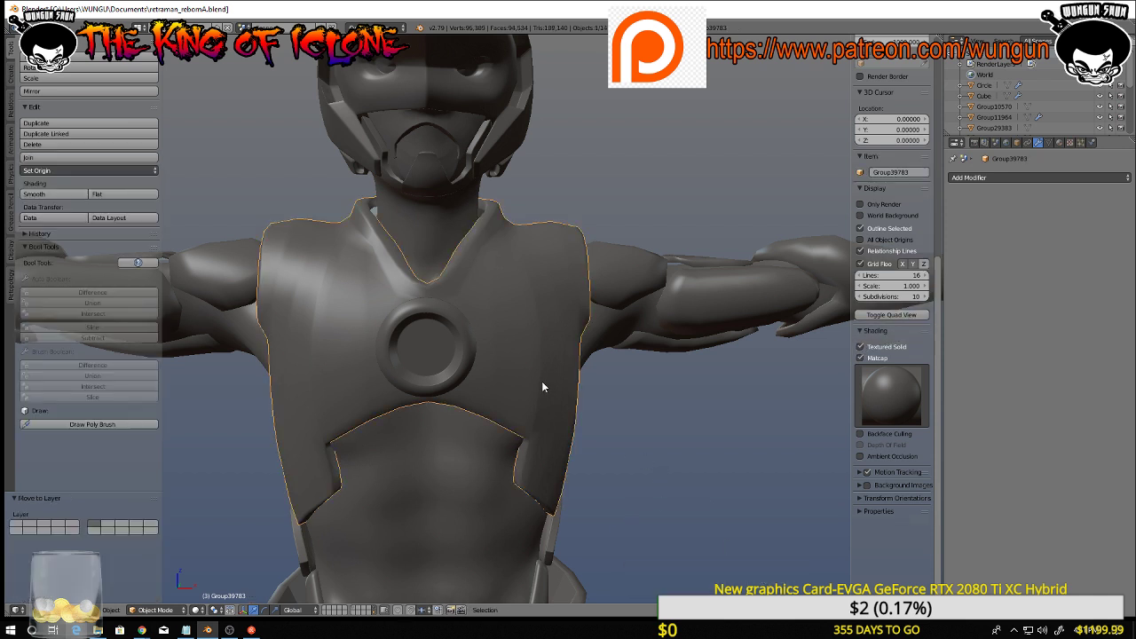
right_click(472, 361, "shift")
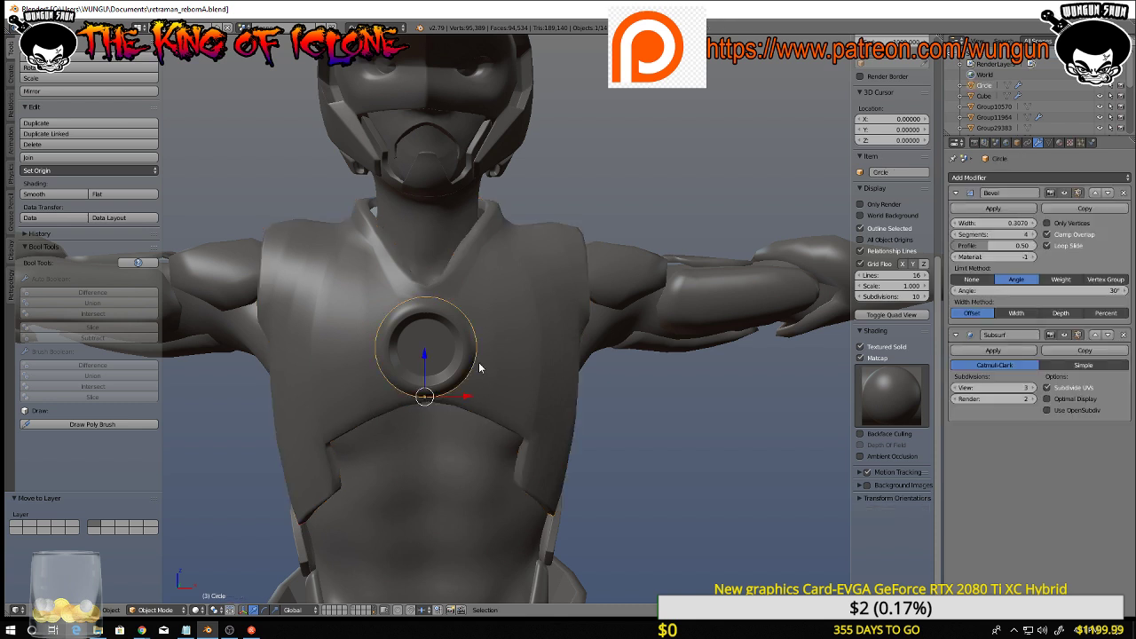
right_click(522, 374, "shift")
middle_click_drag(510, 378, 535, 363)
right_click(453, 354)
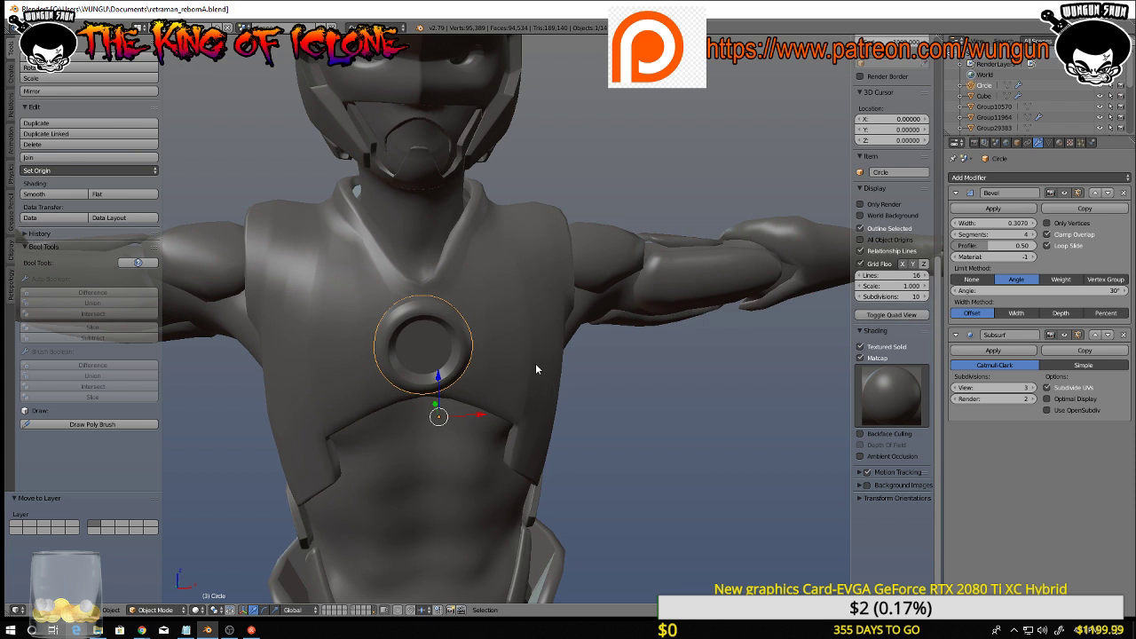
key("shift+d")
right_click(726, 354)
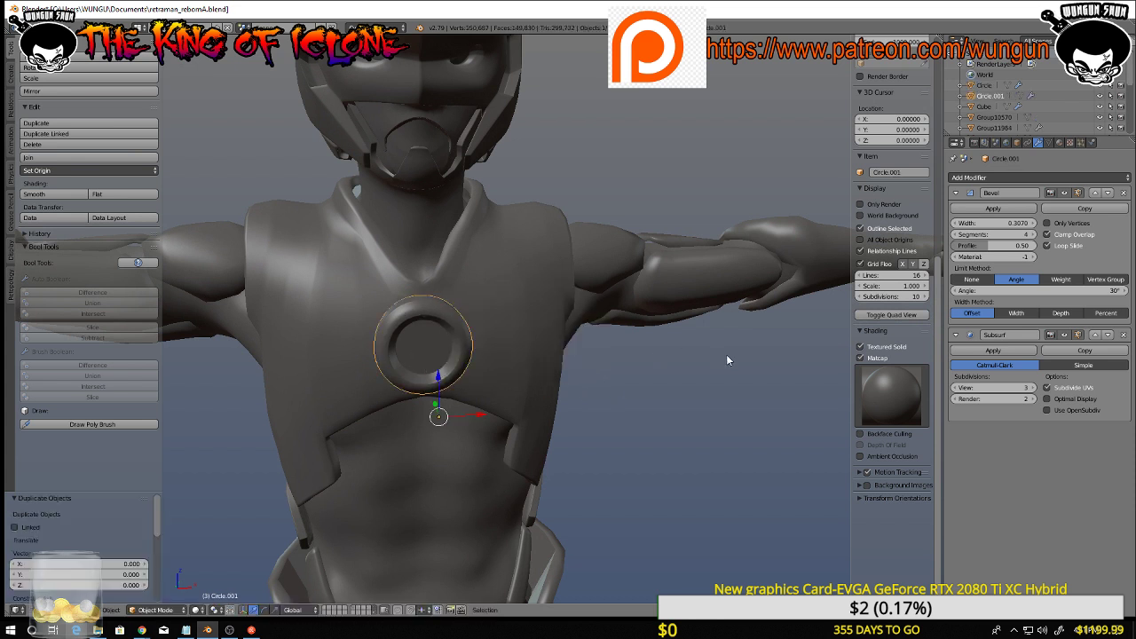
key("m")
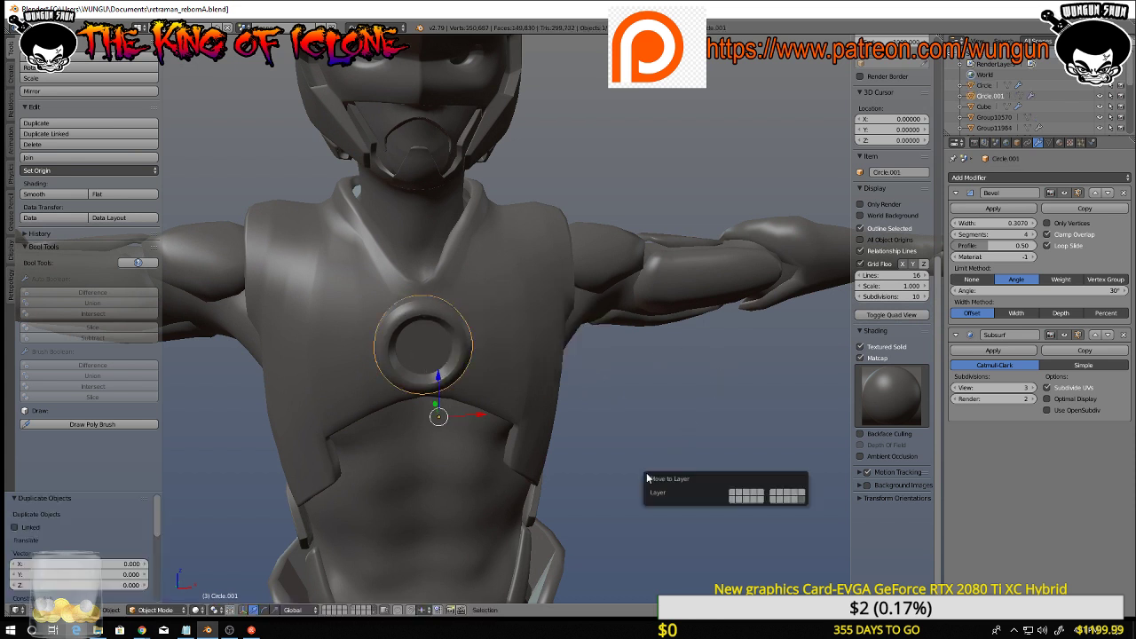
left_click(786, 497)
Try to cut the round part out of the chest armor with an auto boolean Difference
middle_click_drag(507, 352, 467, 339)
right_click(450, 338)
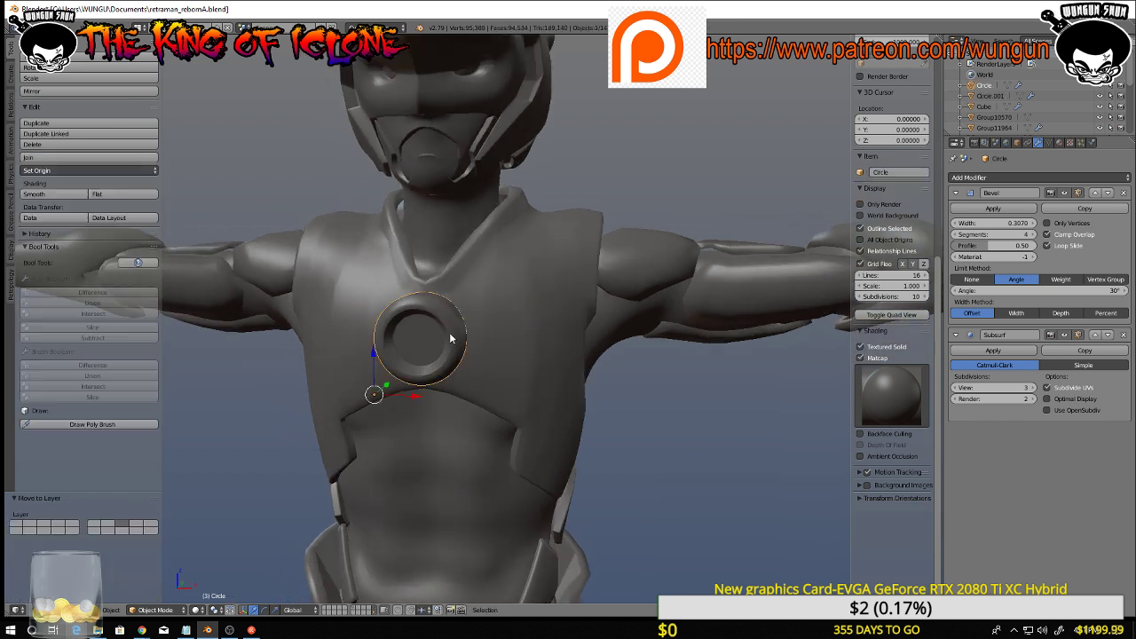
right_click(504, 341)
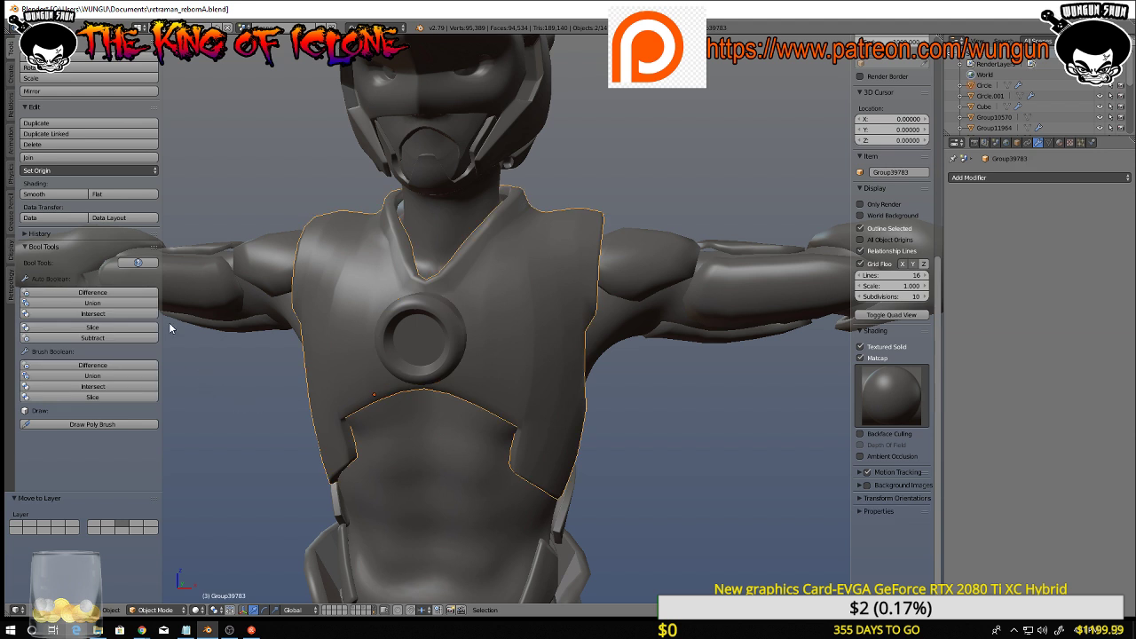
left_click(102, 294)
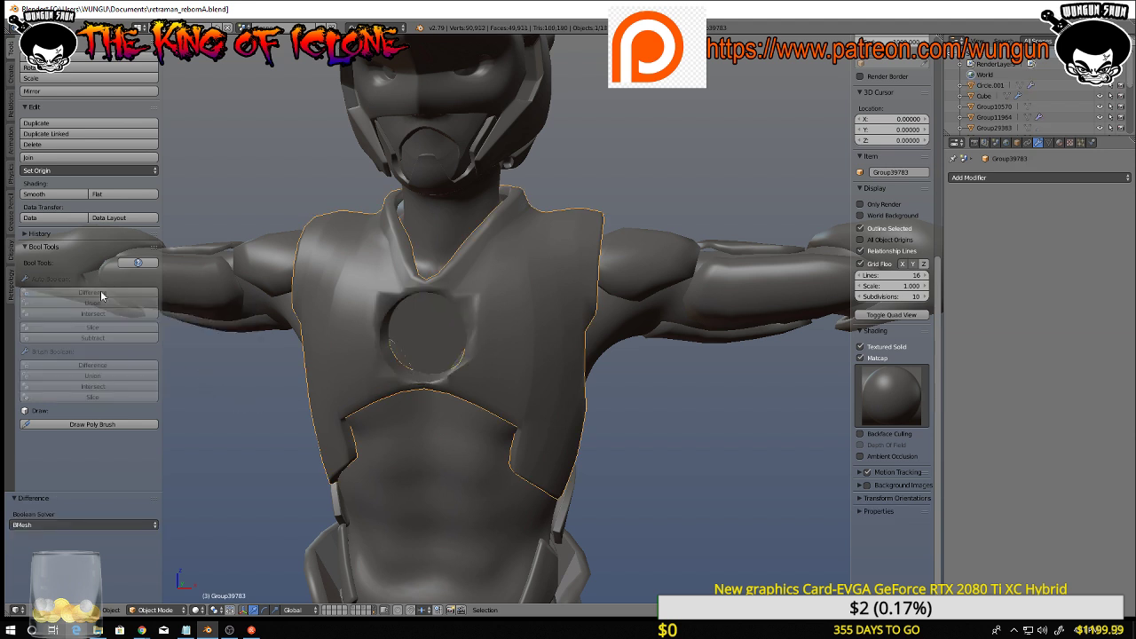
Check the mesh around the cut opening in the chest armor, and undo the boolean Difference
middle_click_drag(266, 326, 425, 367)
scroll(426, 349, "up", 3)
key("Tab")
key("ctrl+z")
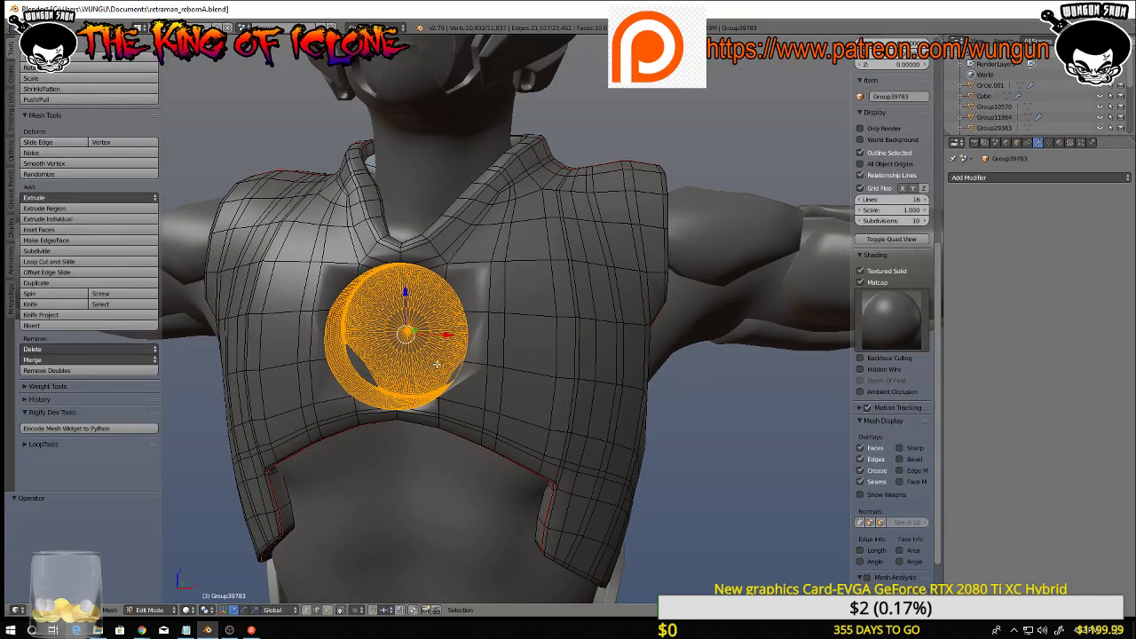
key("Tab")
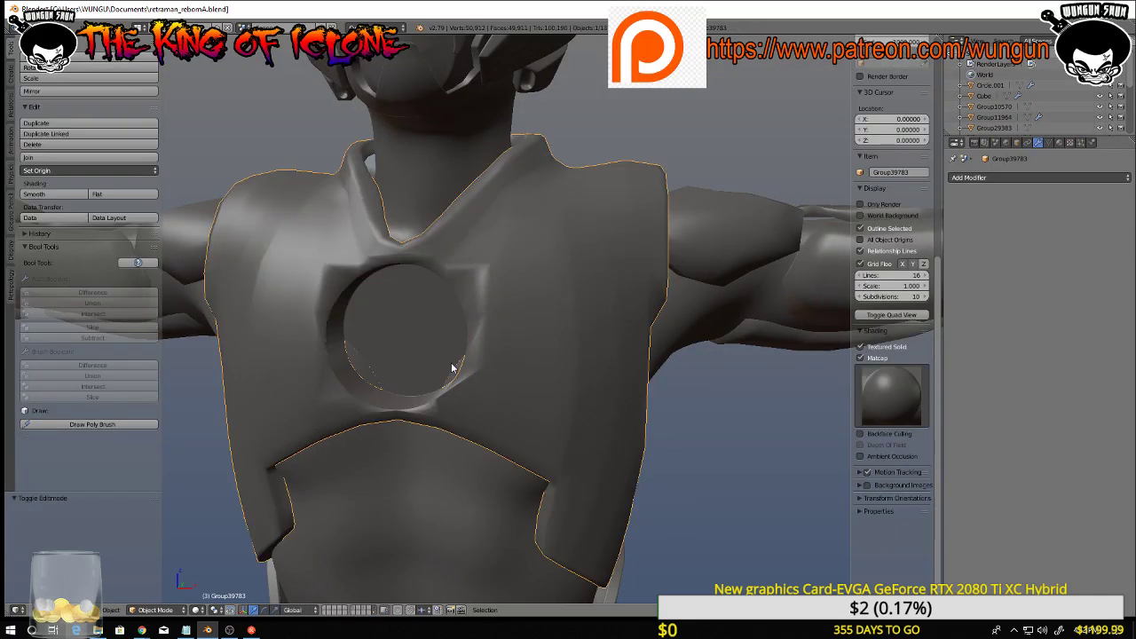
key("ctrl+z")
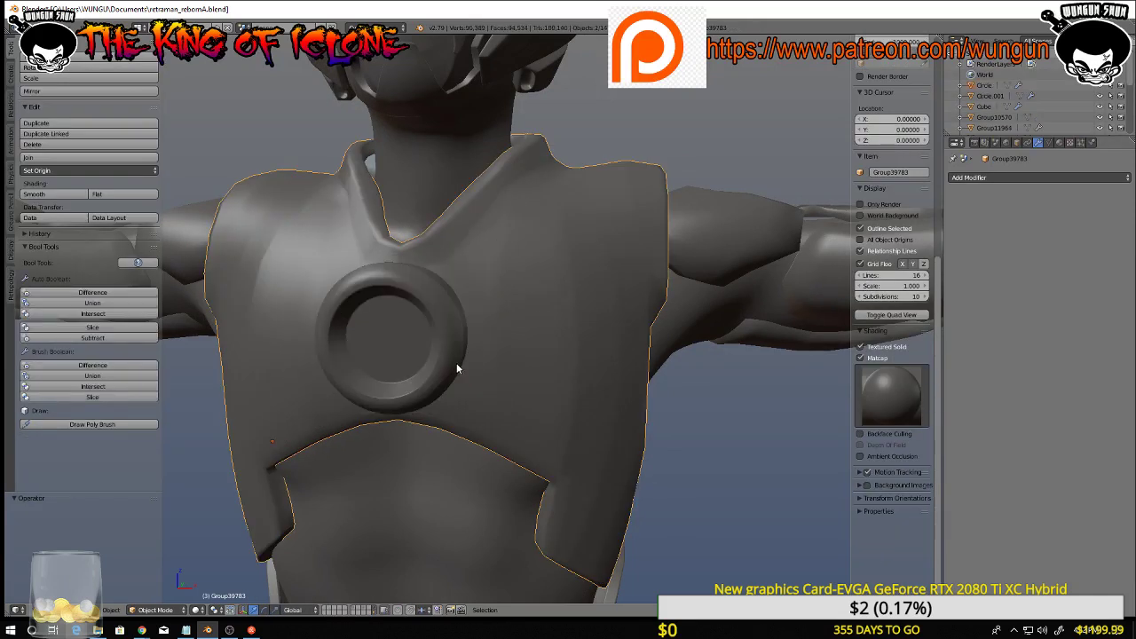
Enable the Wire and Draw All Edges display options for the chest armor
middle_click_drag(456, 363, 471, 363)
right_click(607, 320)
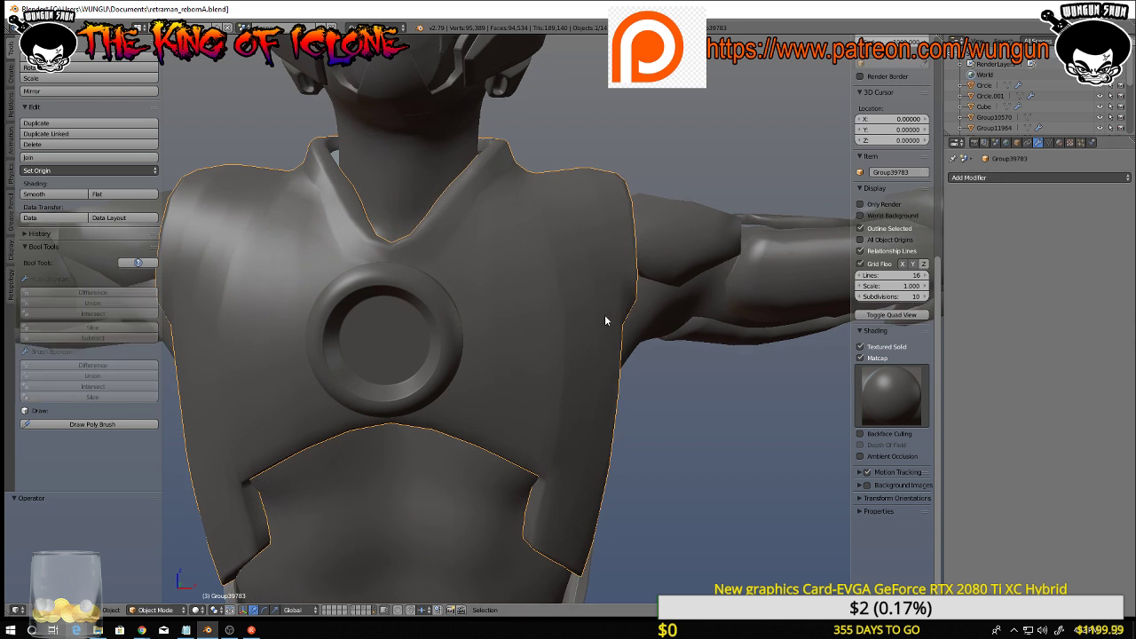
left_click(1017, 144)
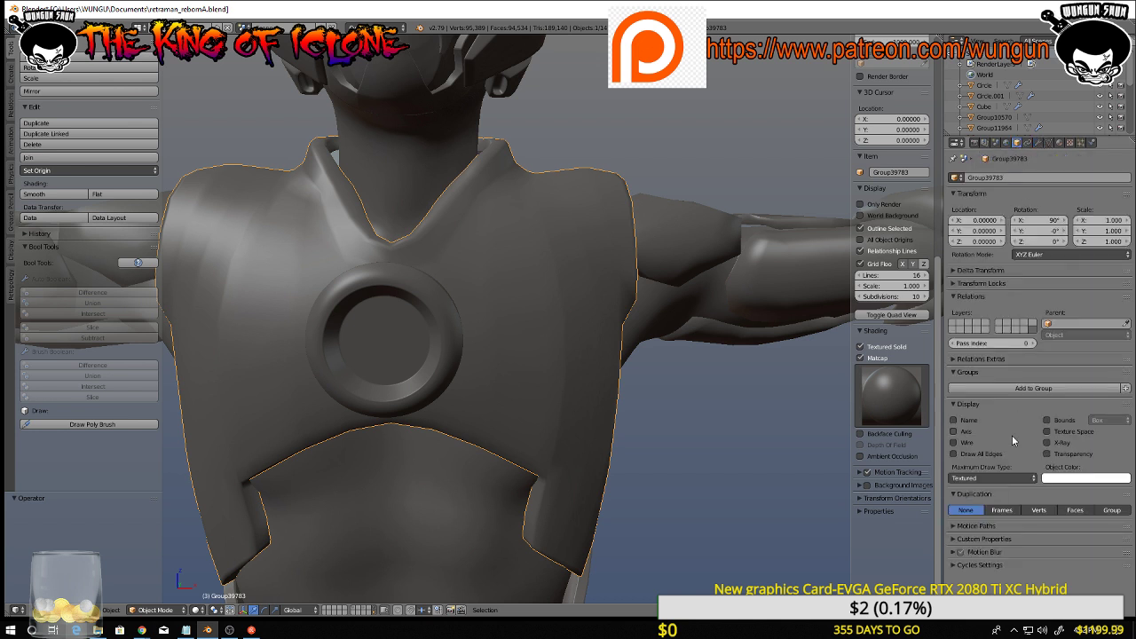
left_click(954, 442)
left_click(955, 454)
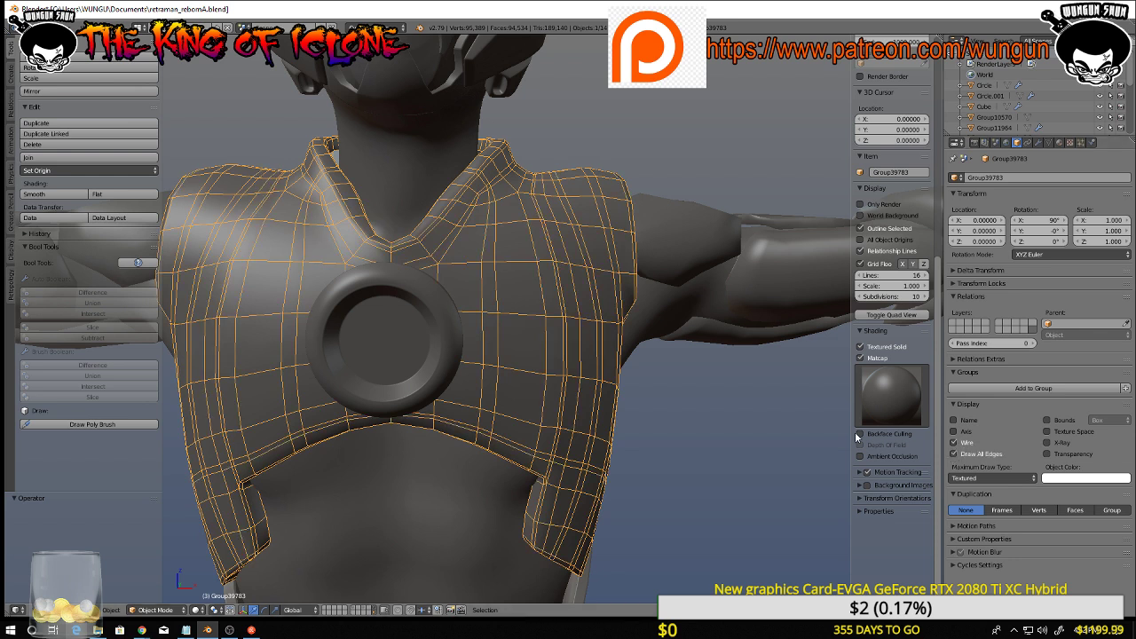
Enable the Wire and Draw All Edges display options for the round chest part
right_click(462, 338)
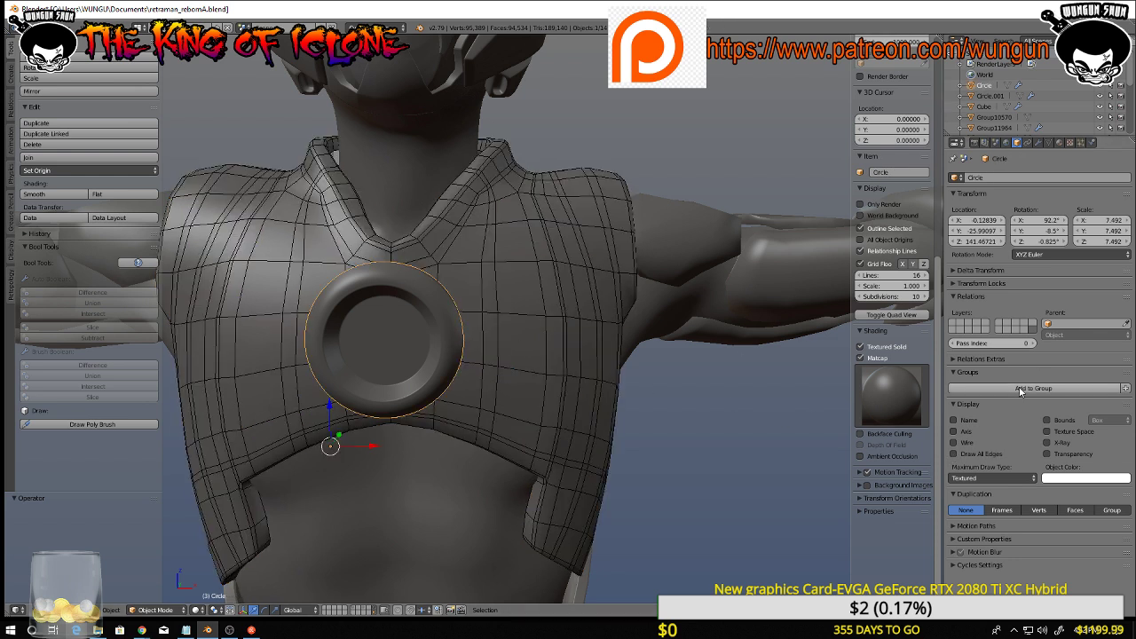
left_click(954, 442)
left_click(954, 454)
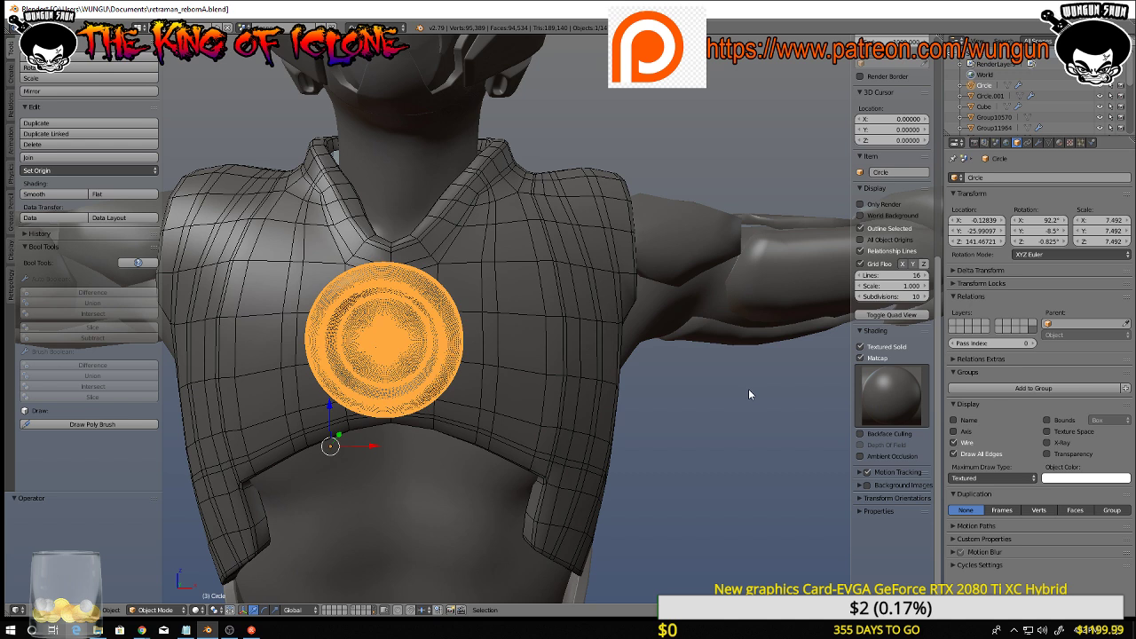
Remove the Subsurf modifier from the round part and check its lighter mesh against the chest armor
mouse_move(636, 302)
middle_mouse_down()
mouse_move(608, 324)
mouse_move(565, 331)
mouse_move(641, 295)
middle_mouse_up()
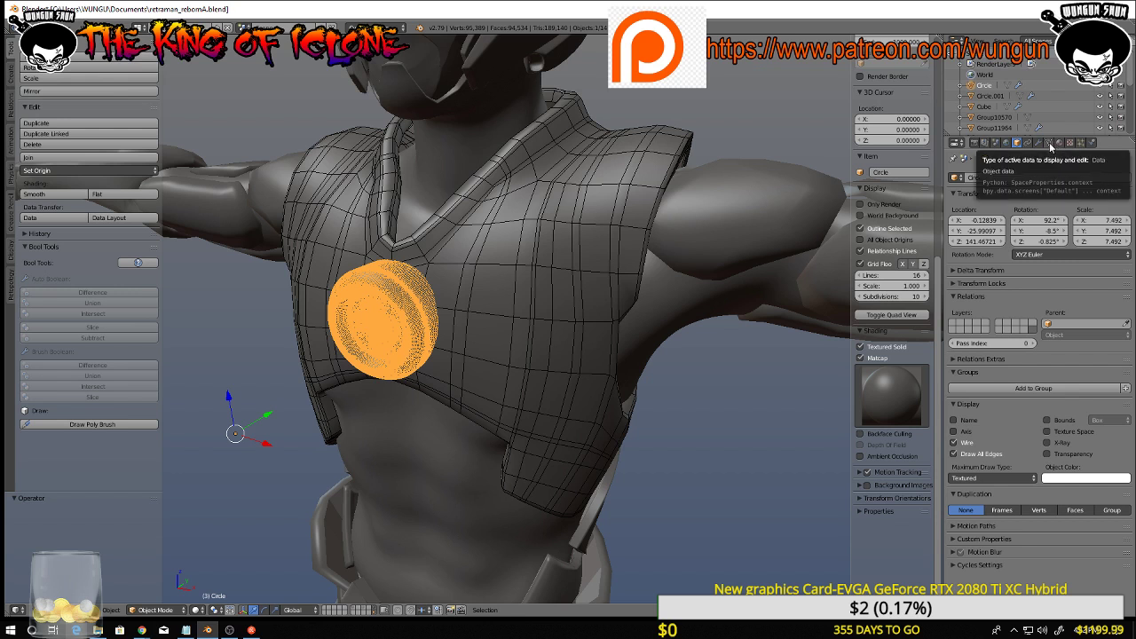
left_click(1041, 146)
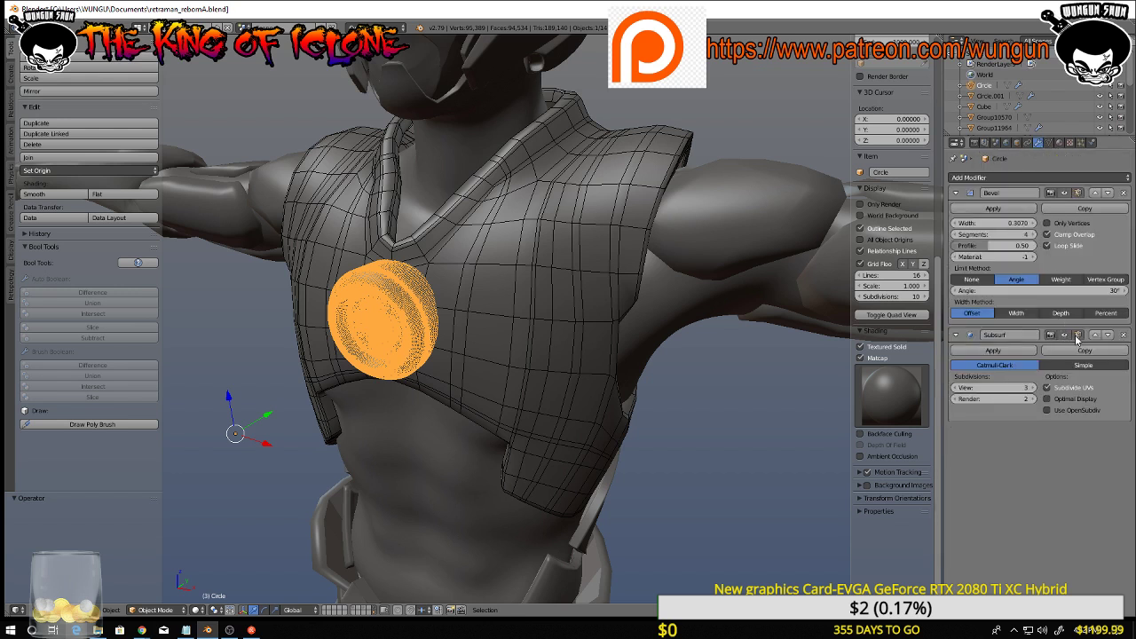
left_click(1123, 336)
middle_click_drag(720, 382, 781, 320)
scroll(766, 357, "up", 1)
key("KP_2")
key("KP_2")
key("KP_2")
key("KP_2")
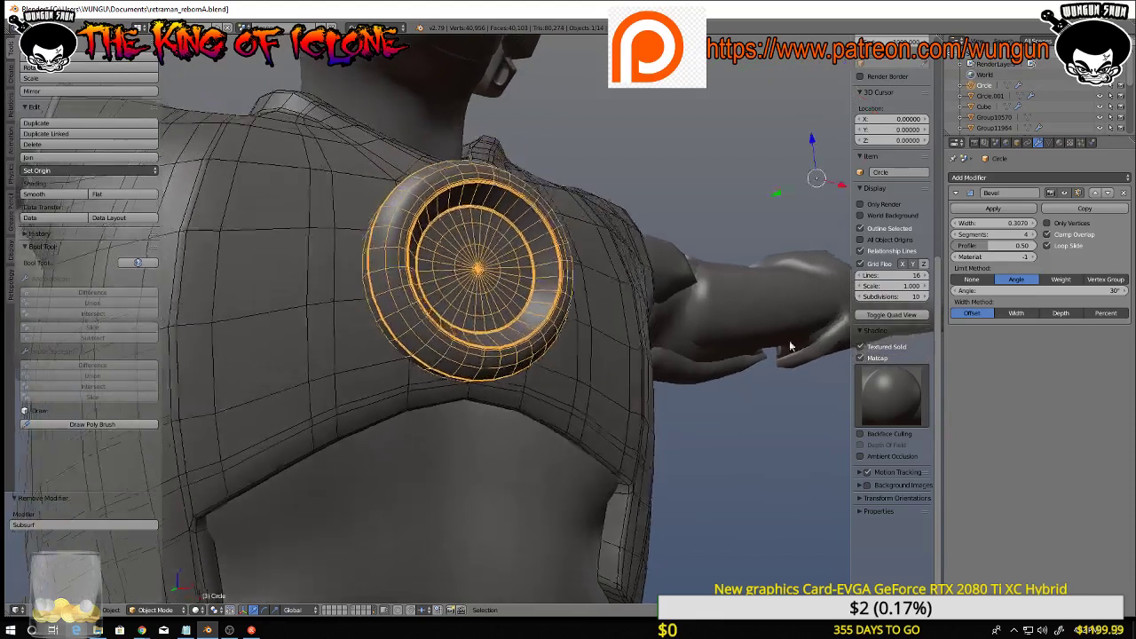
scroll(744, 439, "down", 1)
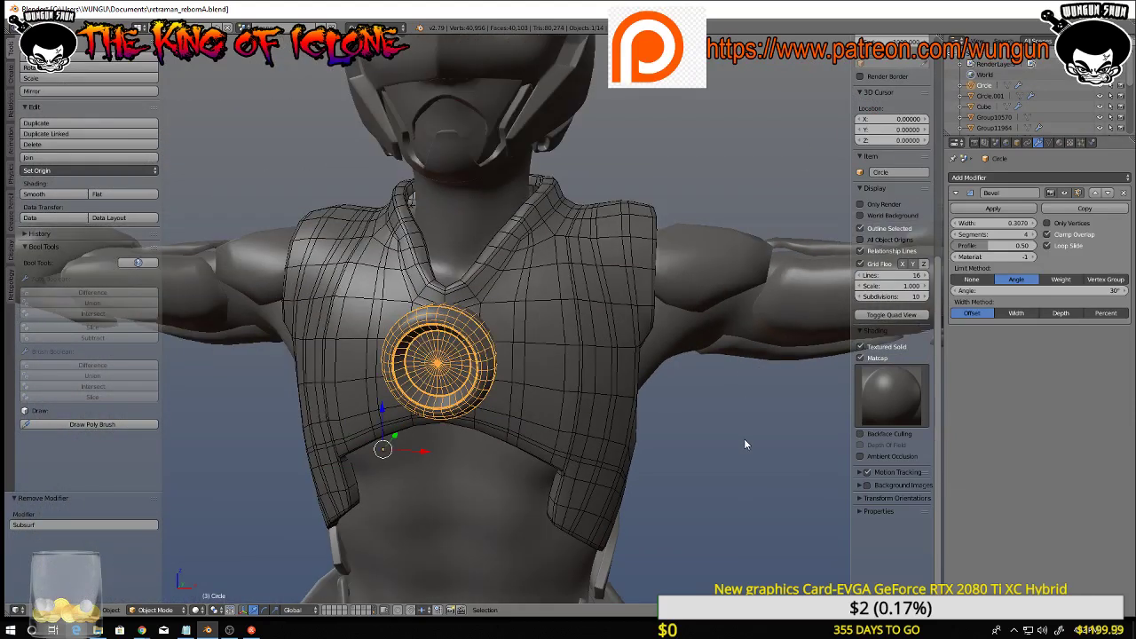
scroll(744, 439, "up", 1)
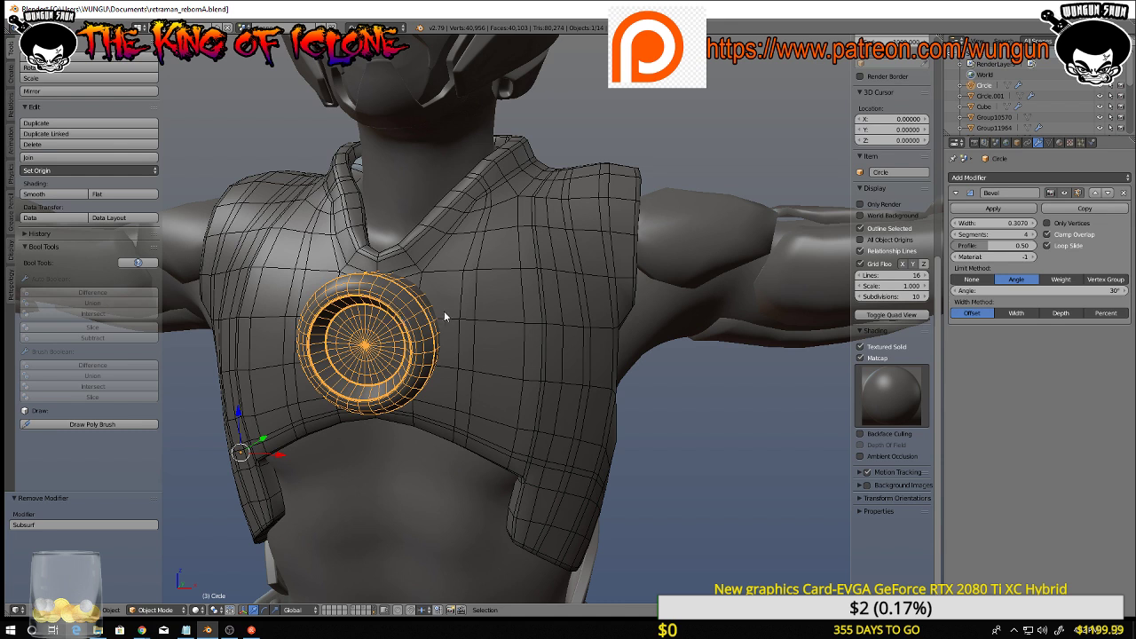
Subtract the round part from the chest armor with the auto boolean Subtract, keeping the round part
key("Tab")
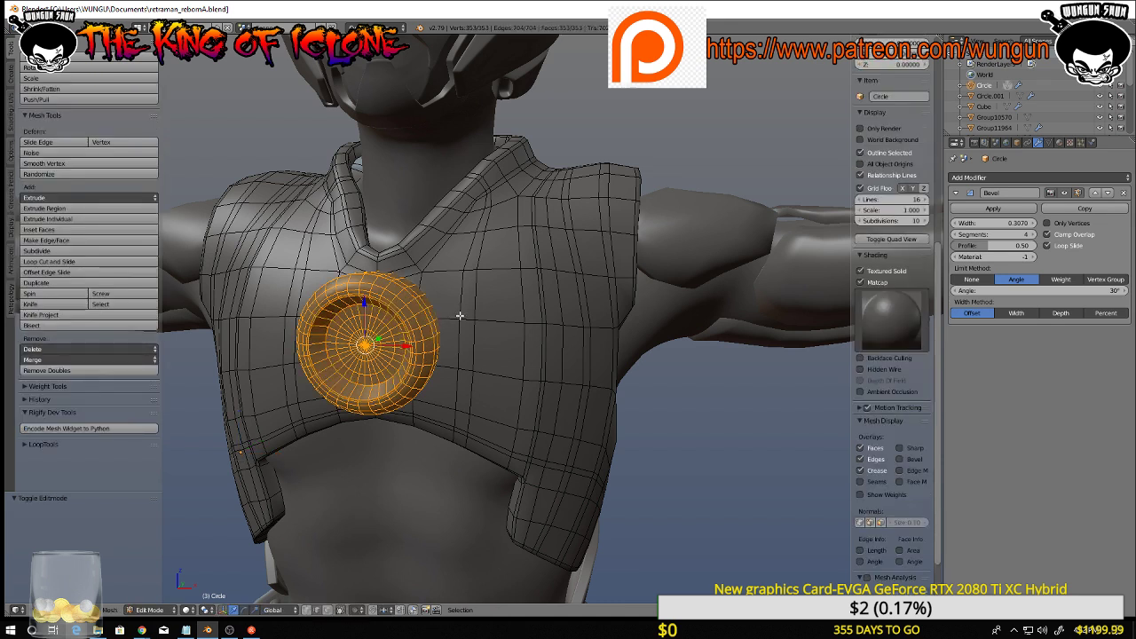
key("Tab")
right_click(502, 308, "shift")
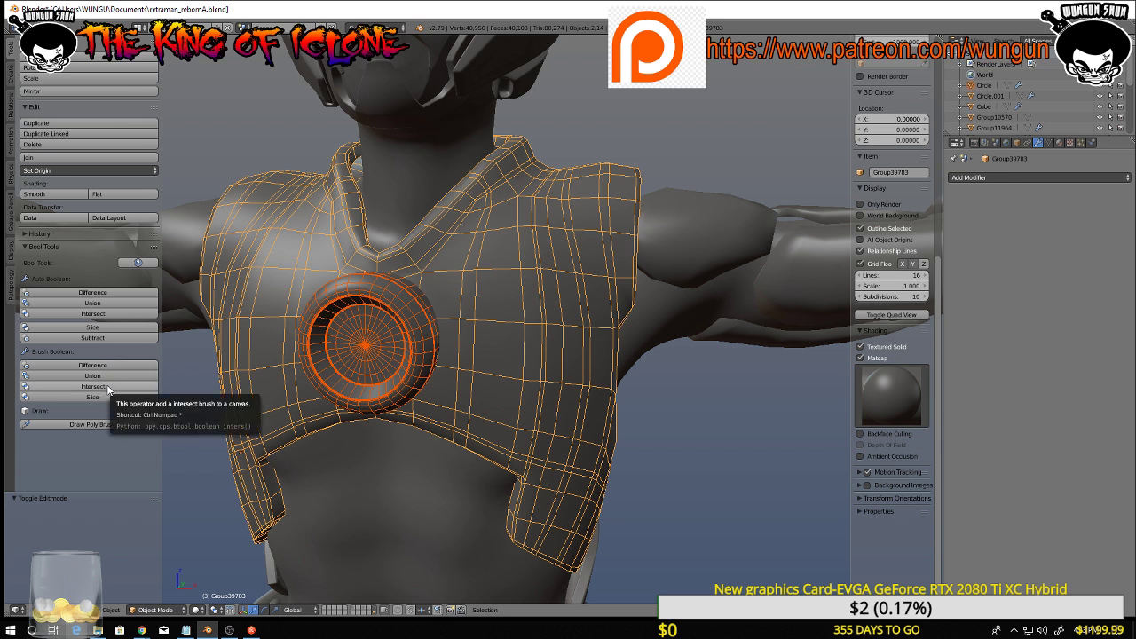
left_click(112, 338)
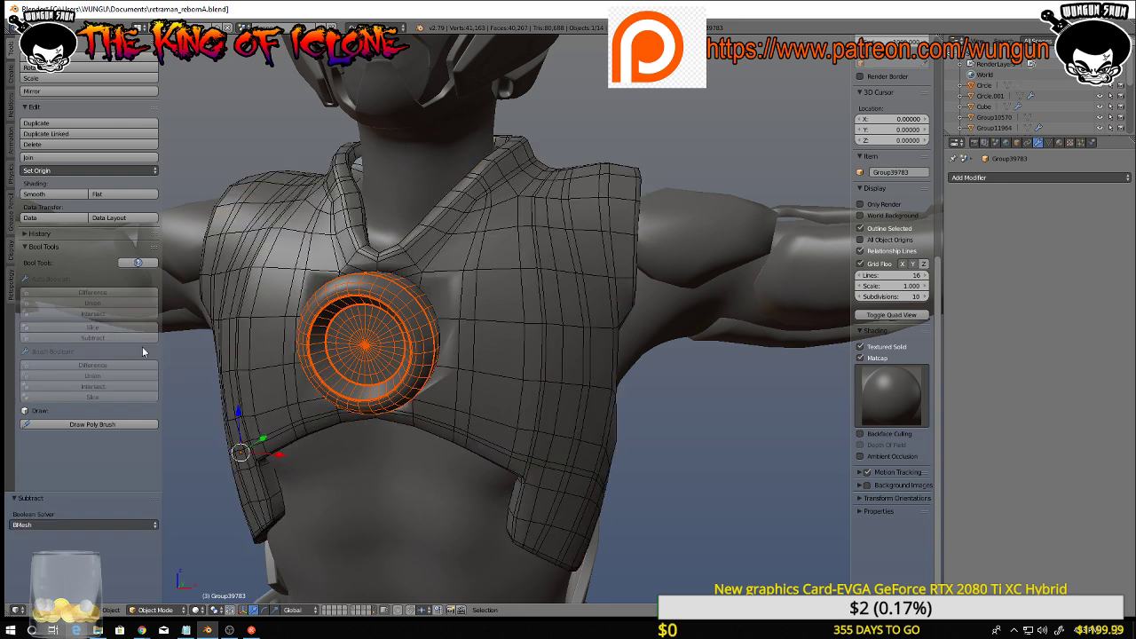
middle_click_drag(164, 355, 253, 365)
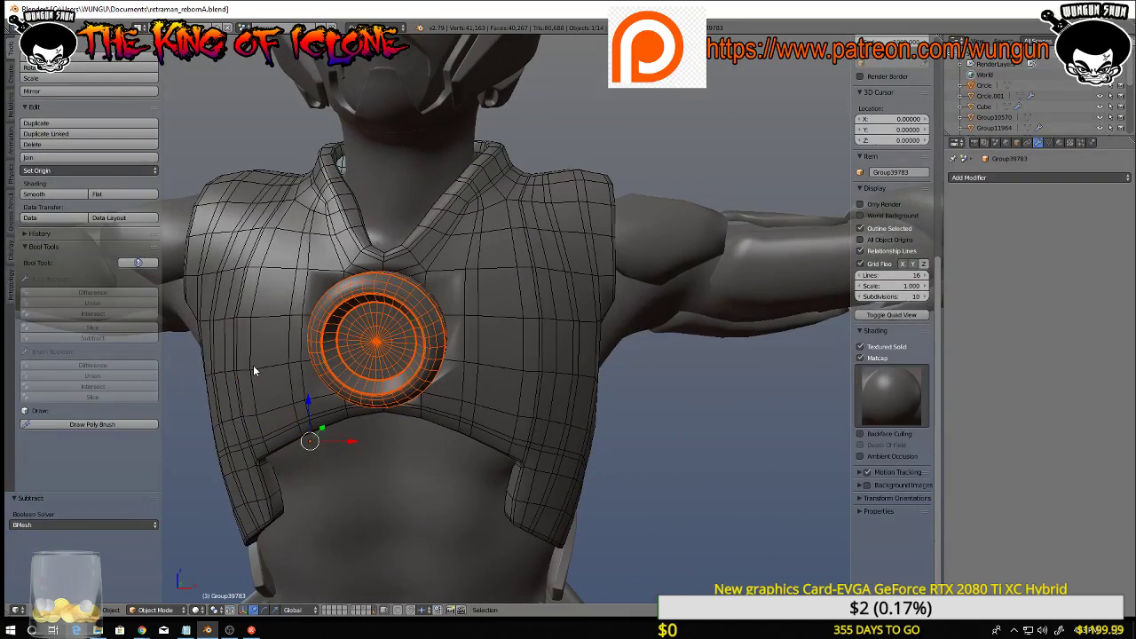
Try to merge the round part with the chest armor using the brush boolean Union
right_click(243, 368, "shift")
middle_click_drag(383, 307, 405, 314)
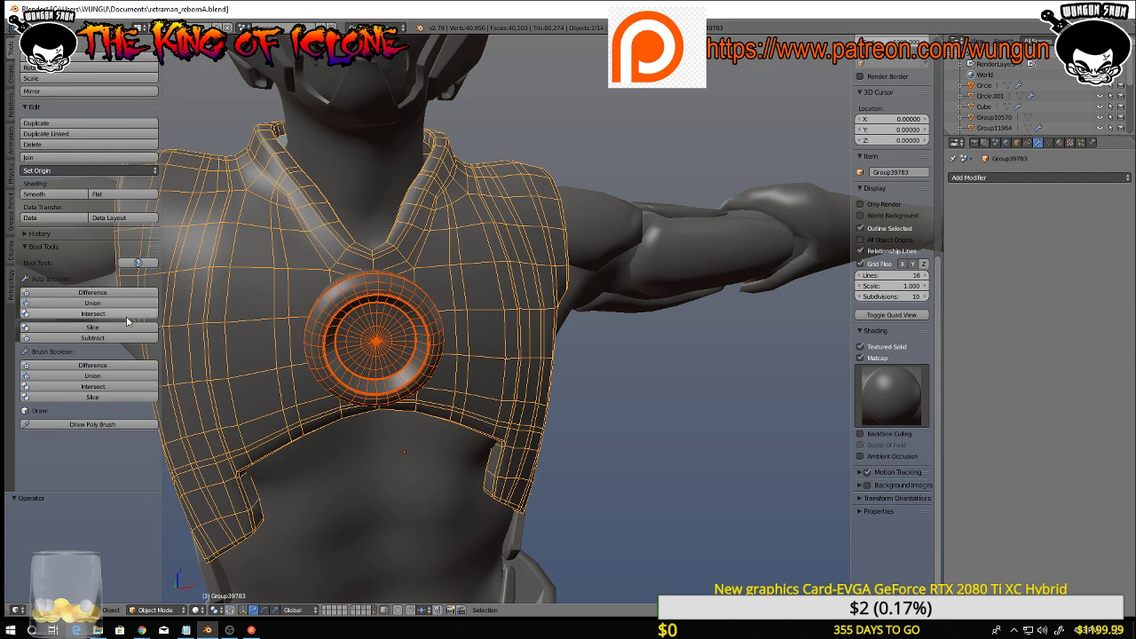
left_click(119, 376)
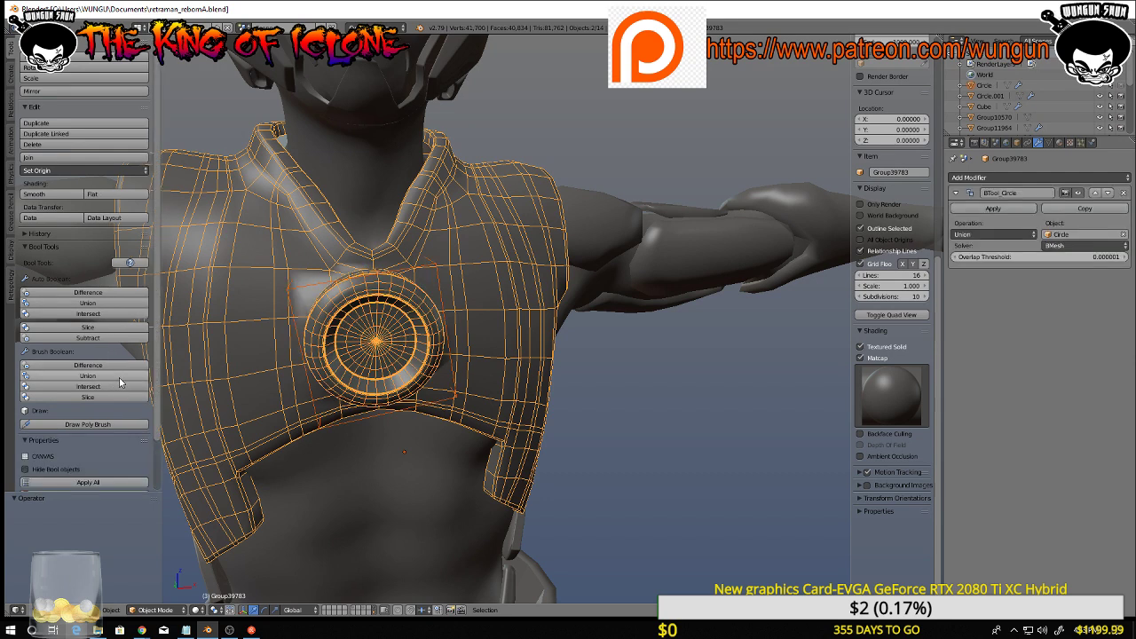
Check the union on the chest armor in Edit Mode and from the side, and undo it
mouse_move(456, 380)
middle_mouse_down()
mouse_move(363, 383)
mouse_move(554, 362)
mouse_move(518, 356)
middle_mouse_up()
key("a")
key("Tab")
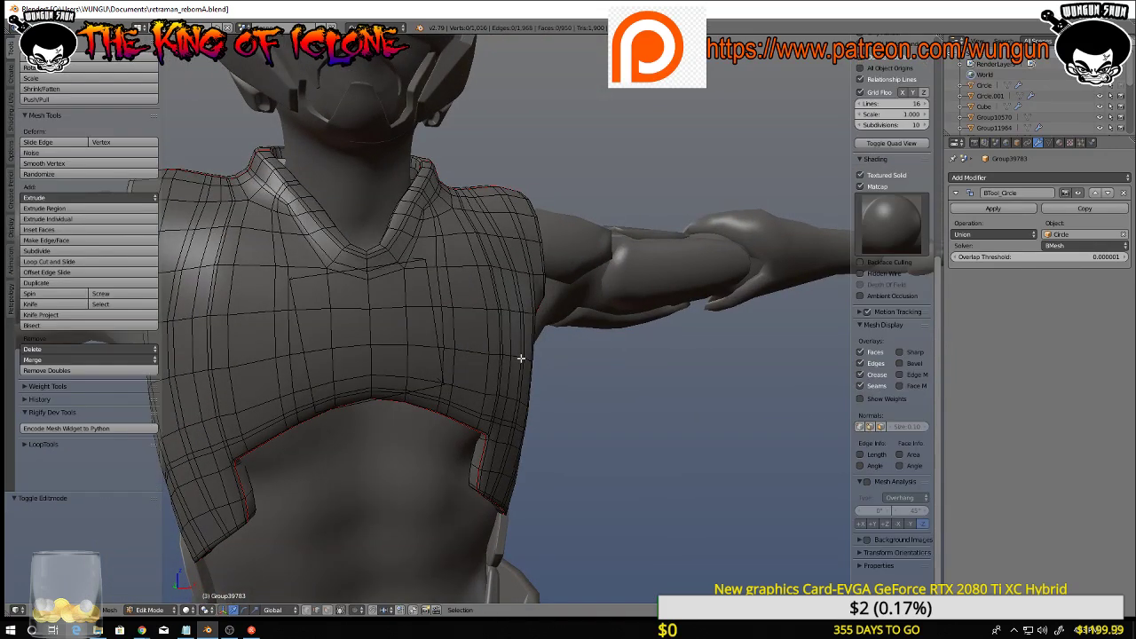
key("Tab")
scroll(522, 370, "down", 2)
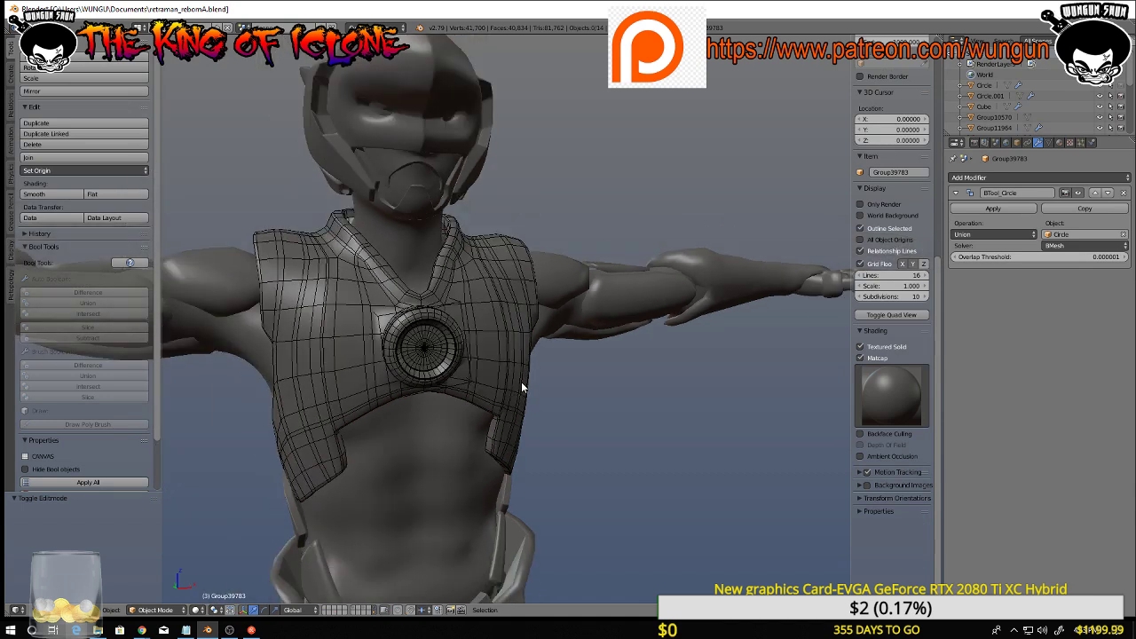
middle_click_drag(521, 381, 450, 383)
key("Tab")
key("Tab")
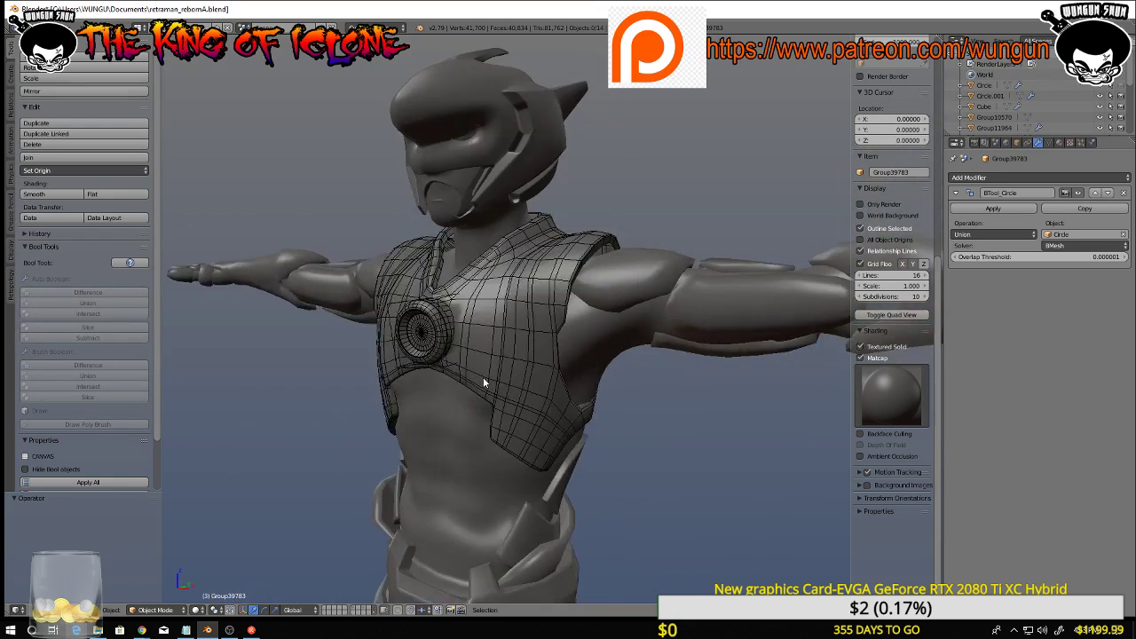
right_click(483, 376)
middle_click_drag(465, 346, 463, 363)
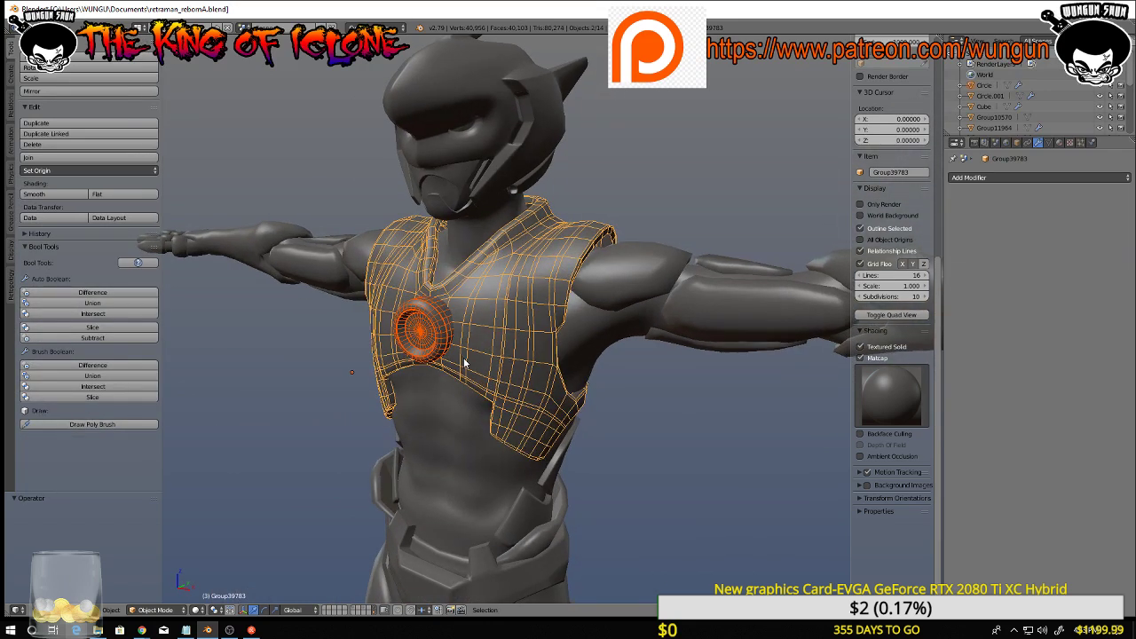
Pull the round part out in front of the chest by about 15.8 units along Y
right_click(464, 362)
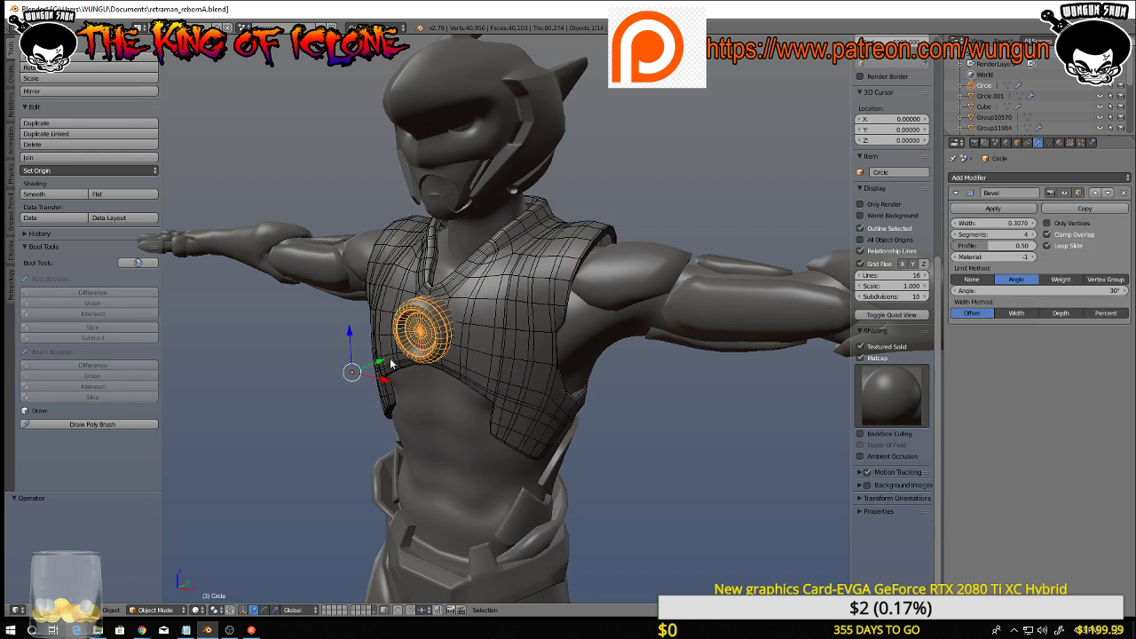
left_click_drag(379, 363, 266, 416)
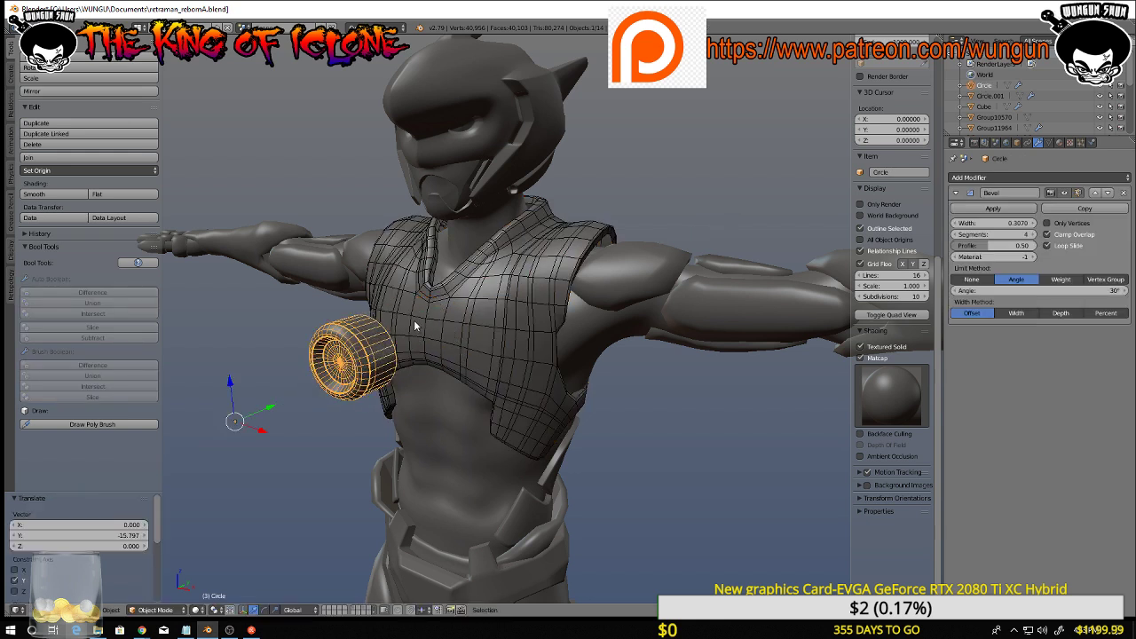
middle_click_drag(267, 416, 358, 323)
scroll(329, 332, "up", 3)
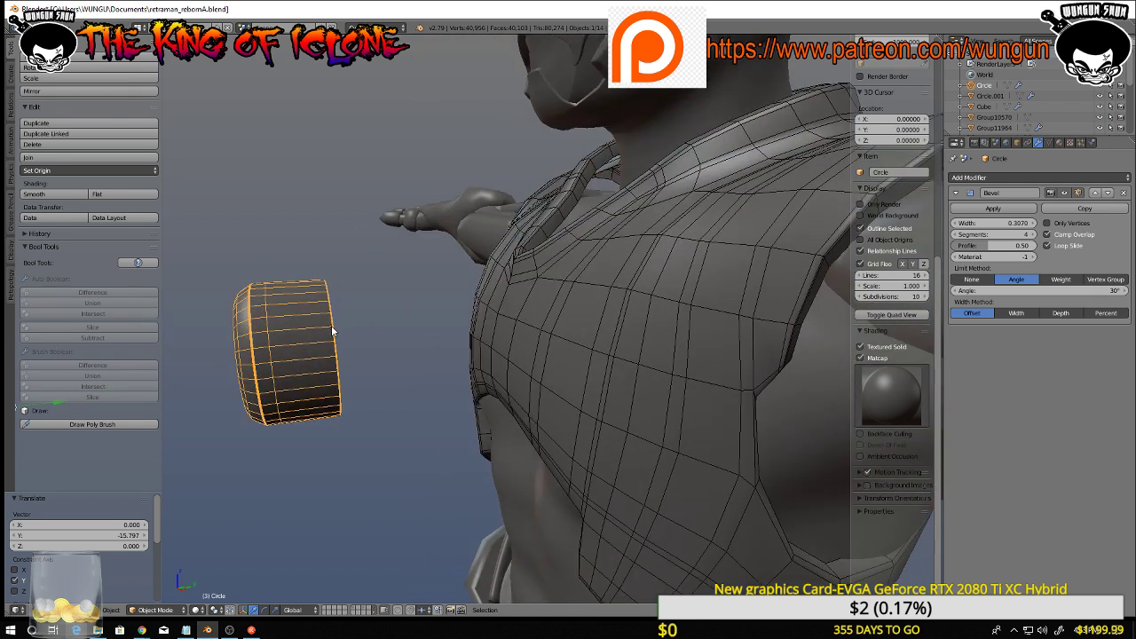
Delete the rear edge loop's vertices on the round part to shorten its cylindrical back
key("Tab")
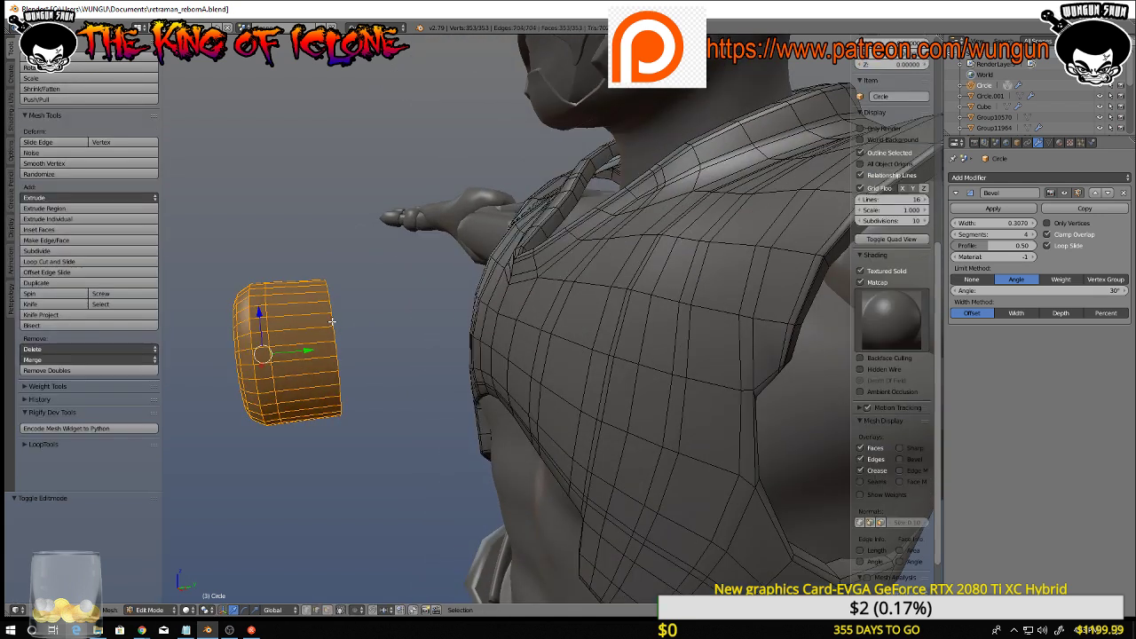
key("a")
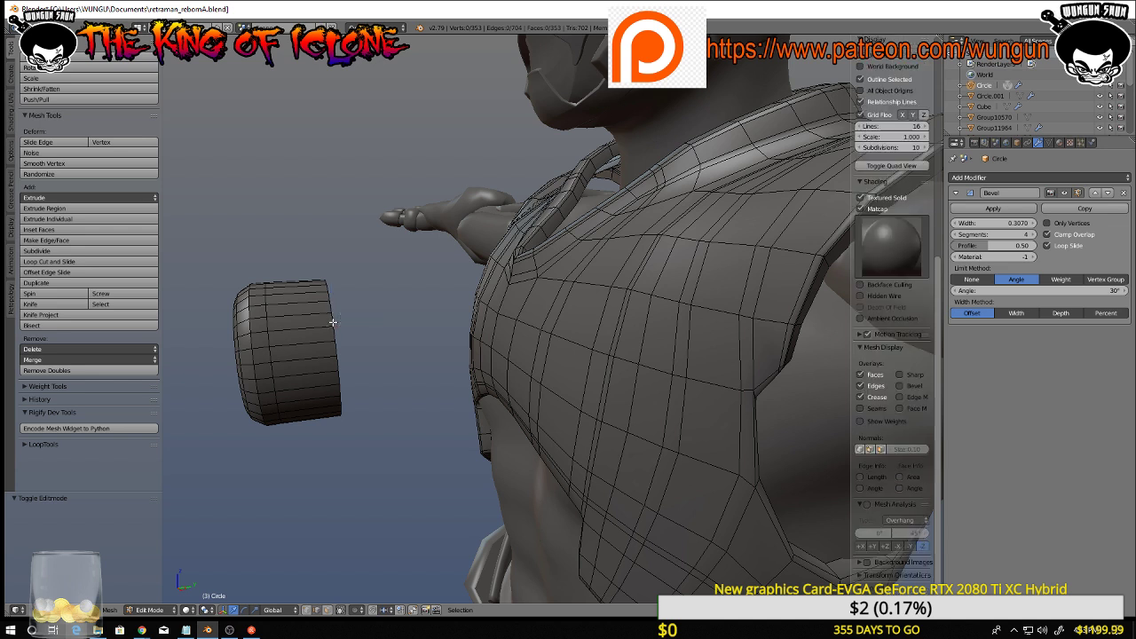
right_click(332, 320, "alt")
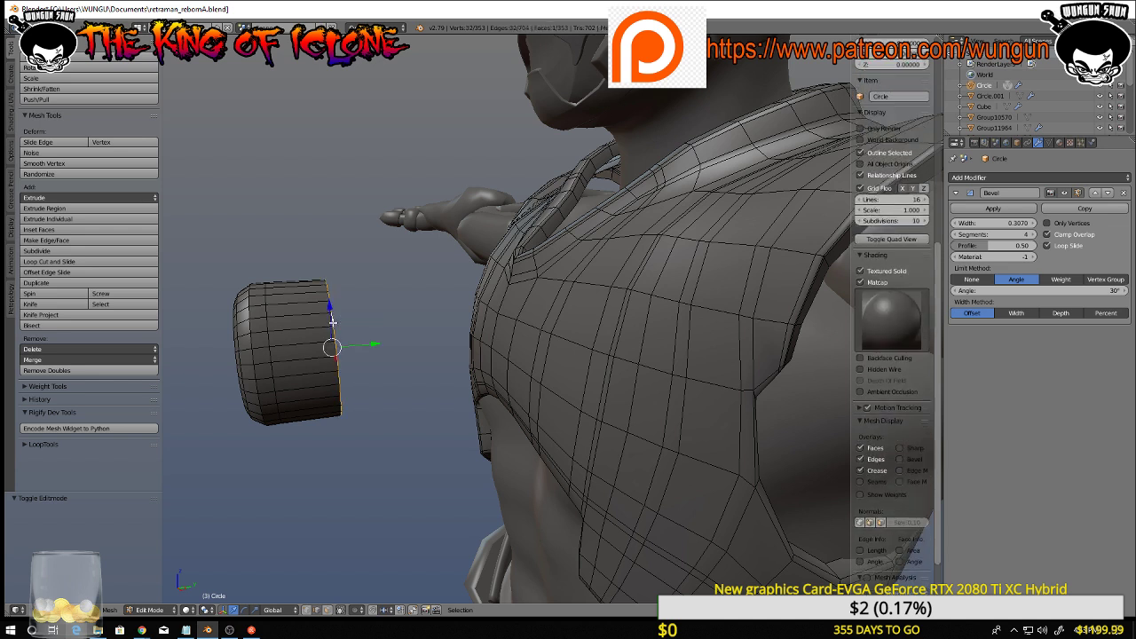
key("x")
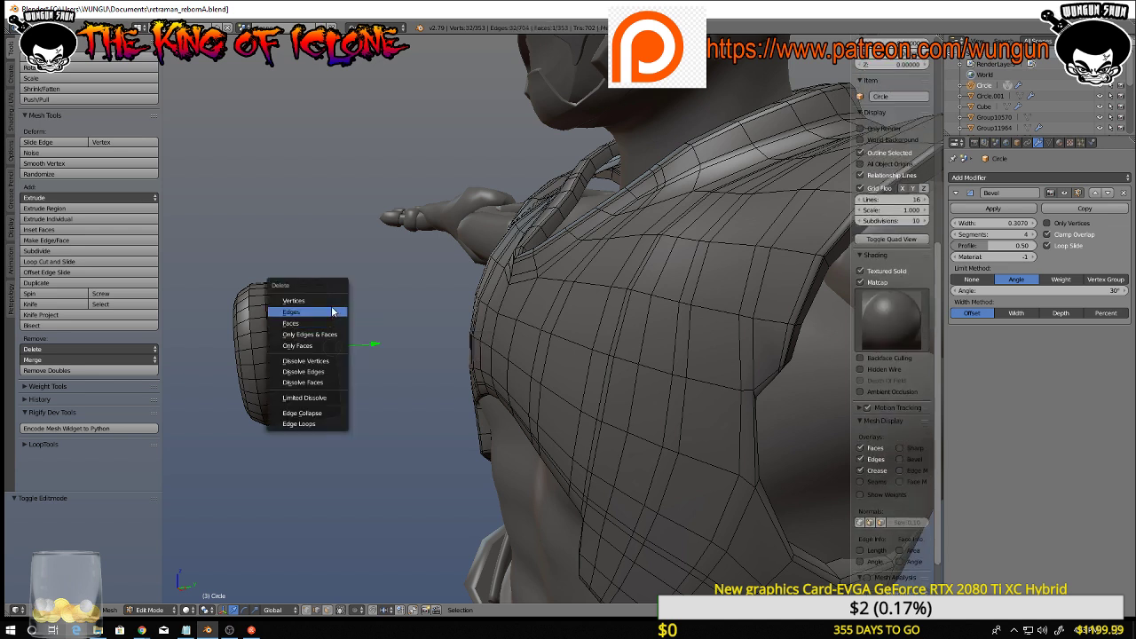
left_click(328, 301)
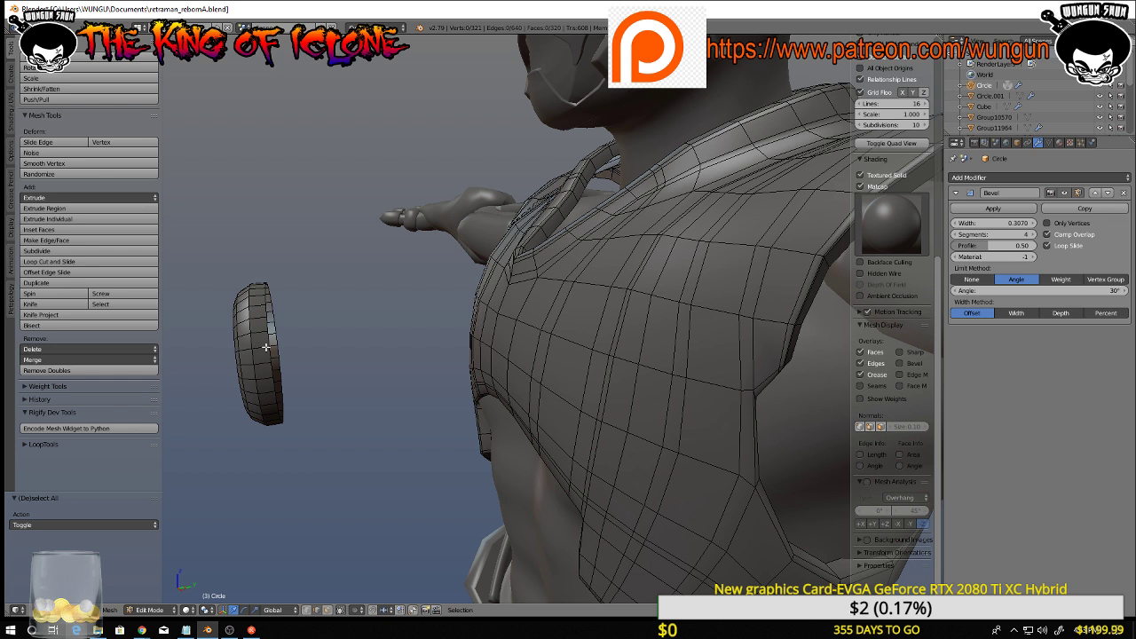
Move the round part's whole mesh back to the chest, about 17.5 units along Y and about 0.96 down along Z
key("a")
key("g")
key("y")
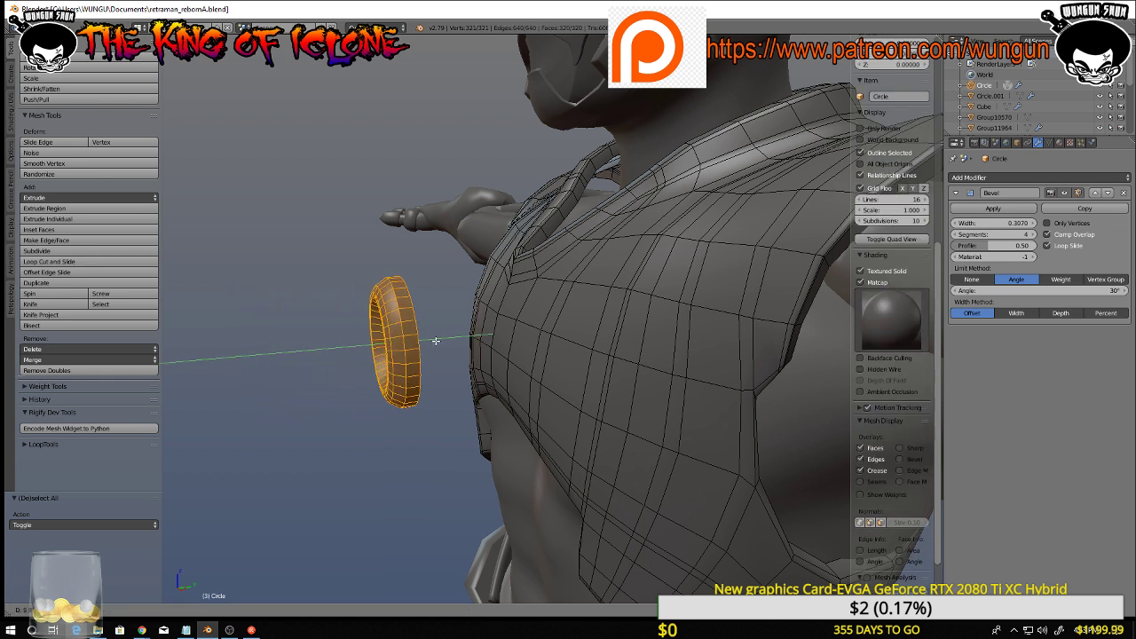
left_click(539, 349)
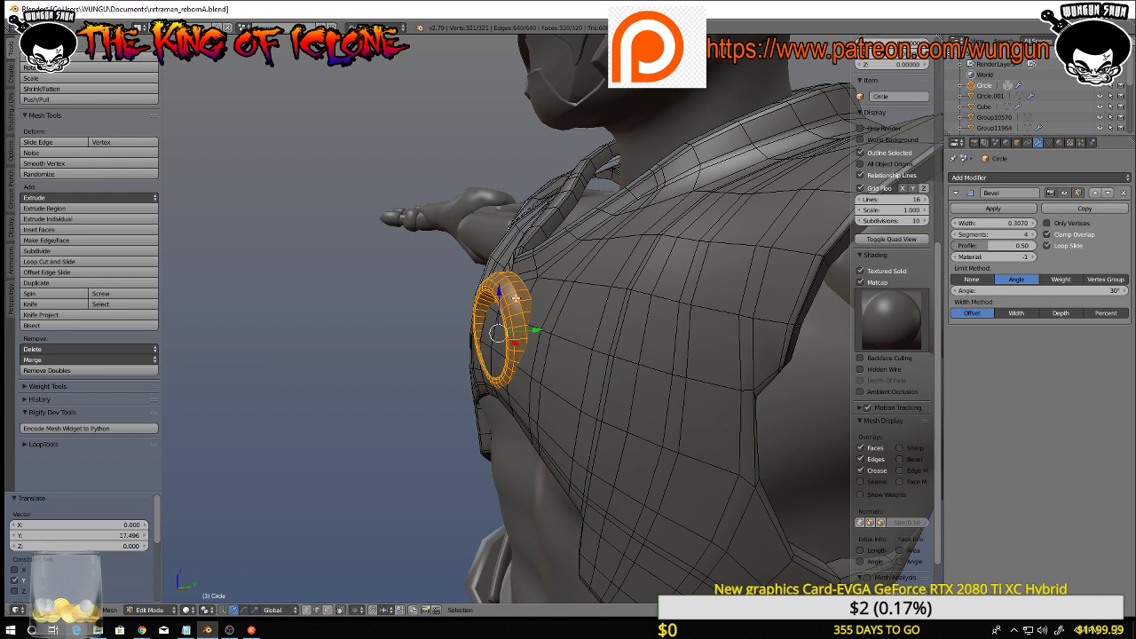
key("g")
key("z")
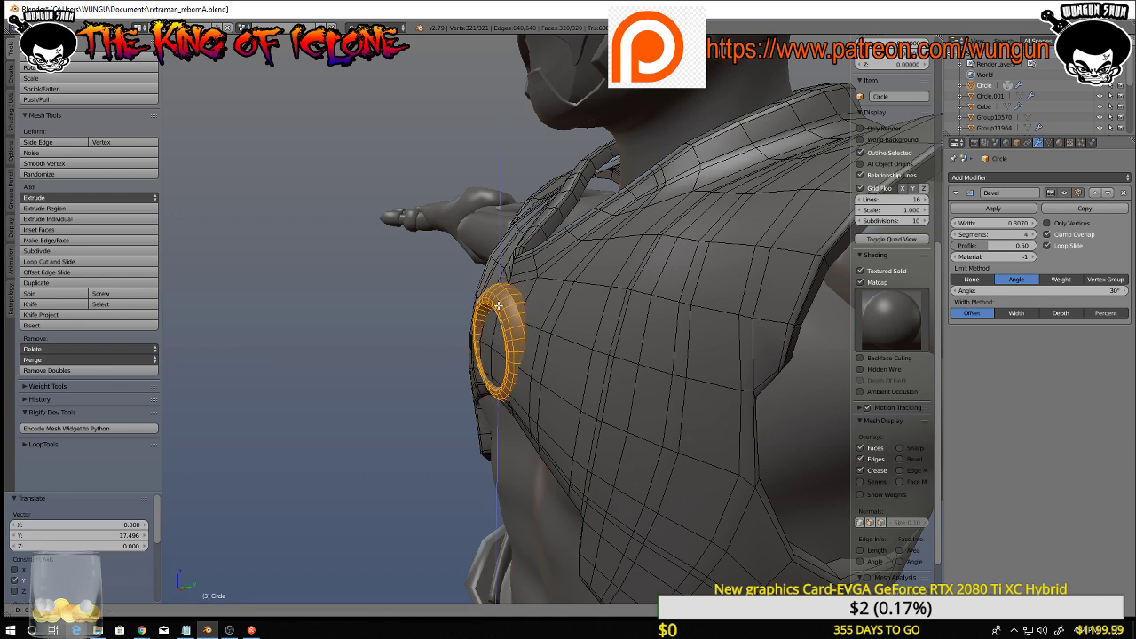
left_click(502, 306)
Tilt the round part's mesh about -9.3° around X to follow the slope of the chest
middle_click_drag(502, 305, 540, 406)
key("r")
right_click(544, 394)
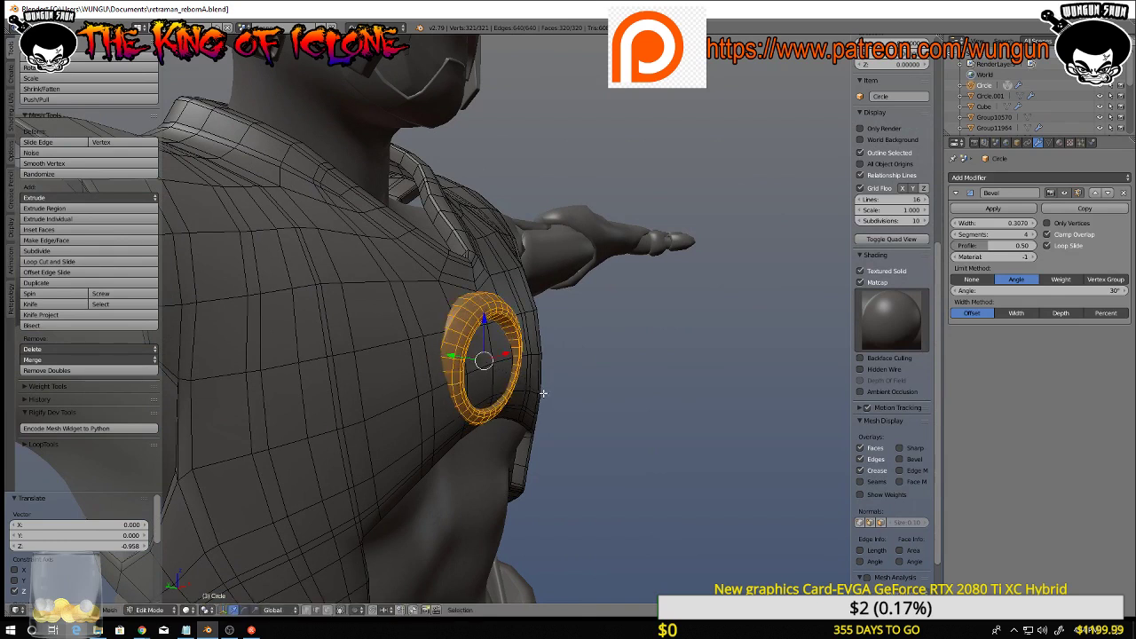
key("r")
key("x")
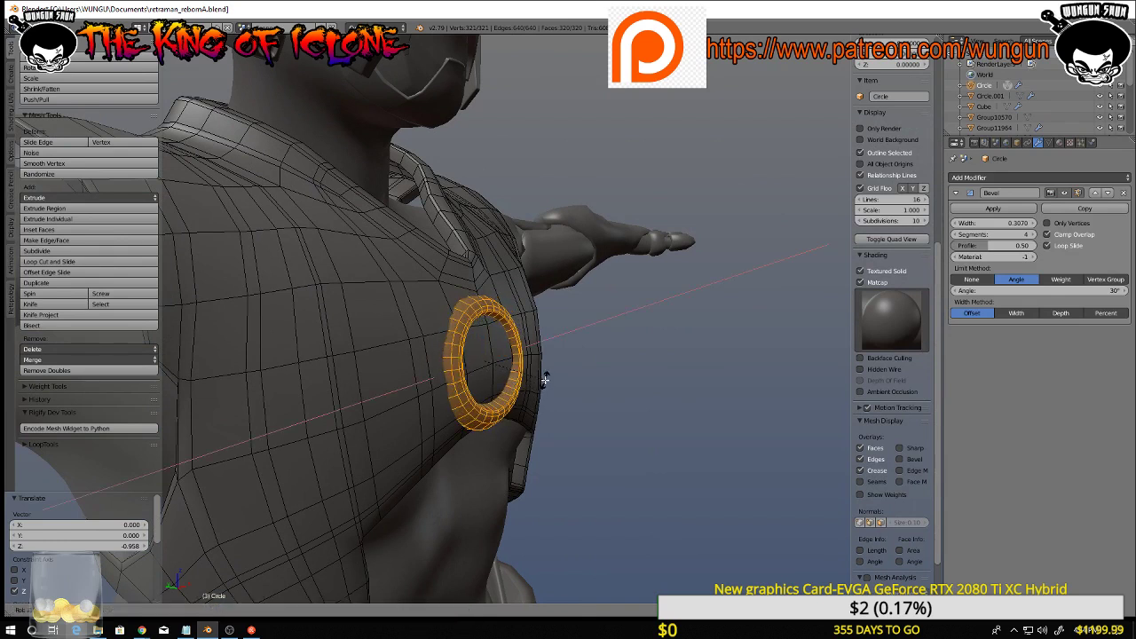
left_click(544, 381)
middle_click_drag(544, 381, 477, 376)
scroll(531, 377, "up", 4)
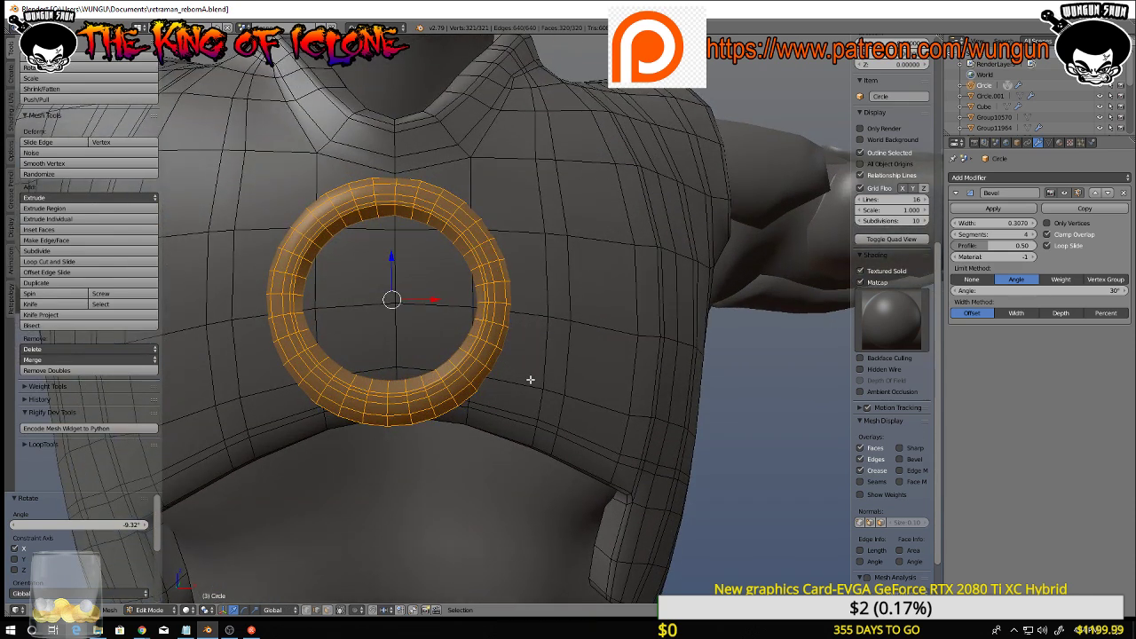
Shift the round part's mesh about -0.15 along X and rotate it about -9.1° around Y
key("g")
key("x")
left_click(423, 302)
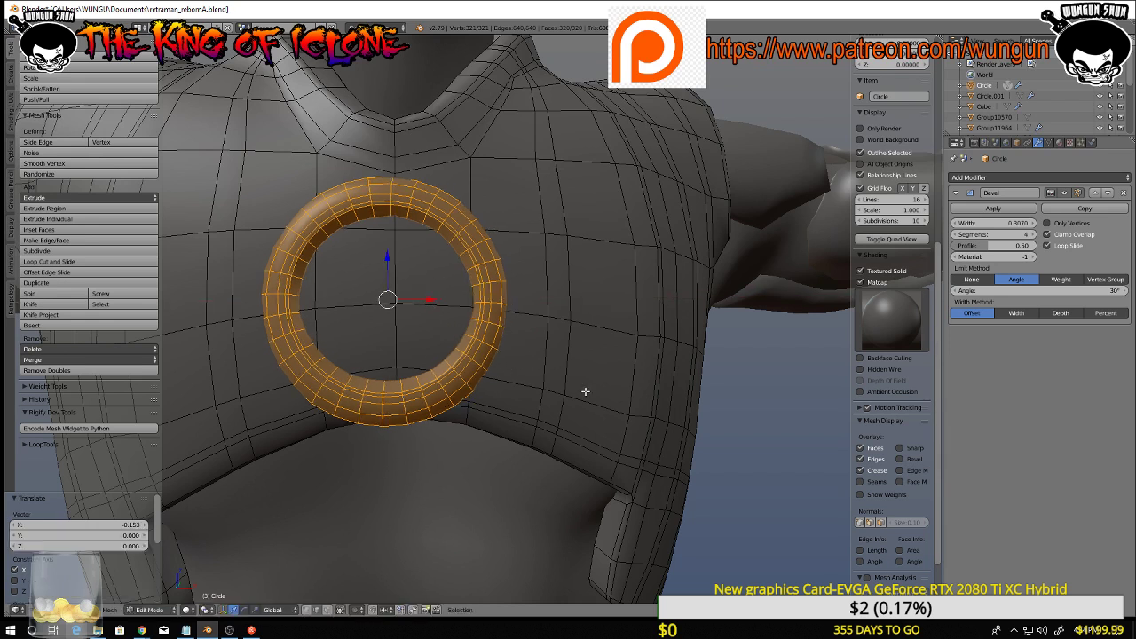
key("r")
key("y")
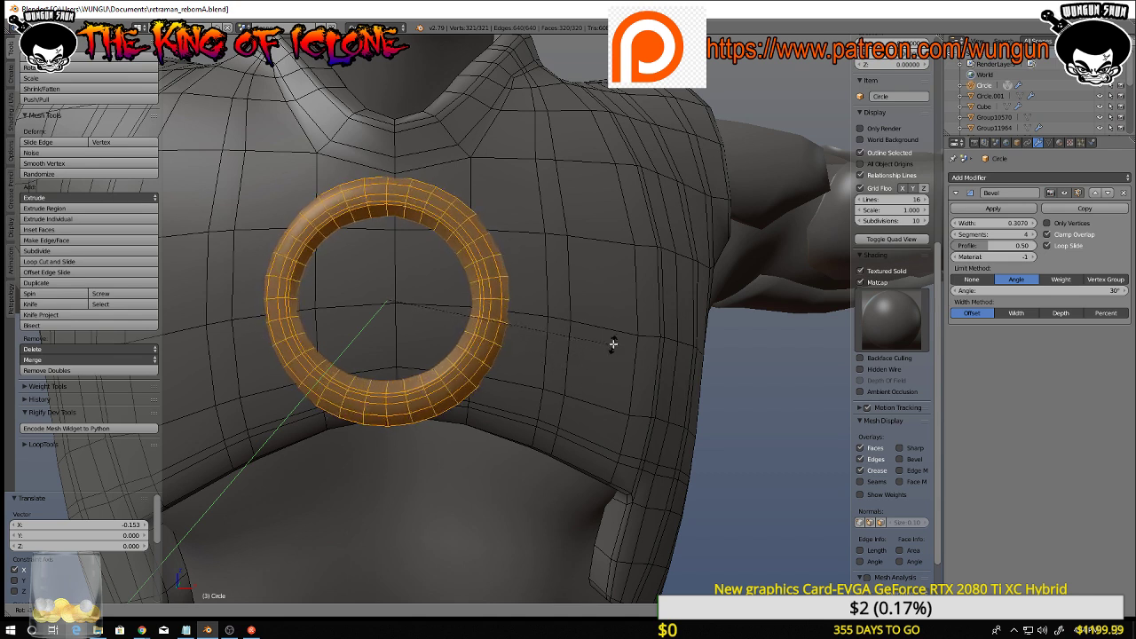
left_click(610, 362)
Move the round part's mesh forward off the chest surface along Y, by about 0.67 and about 0.4 more
key("KP_3")
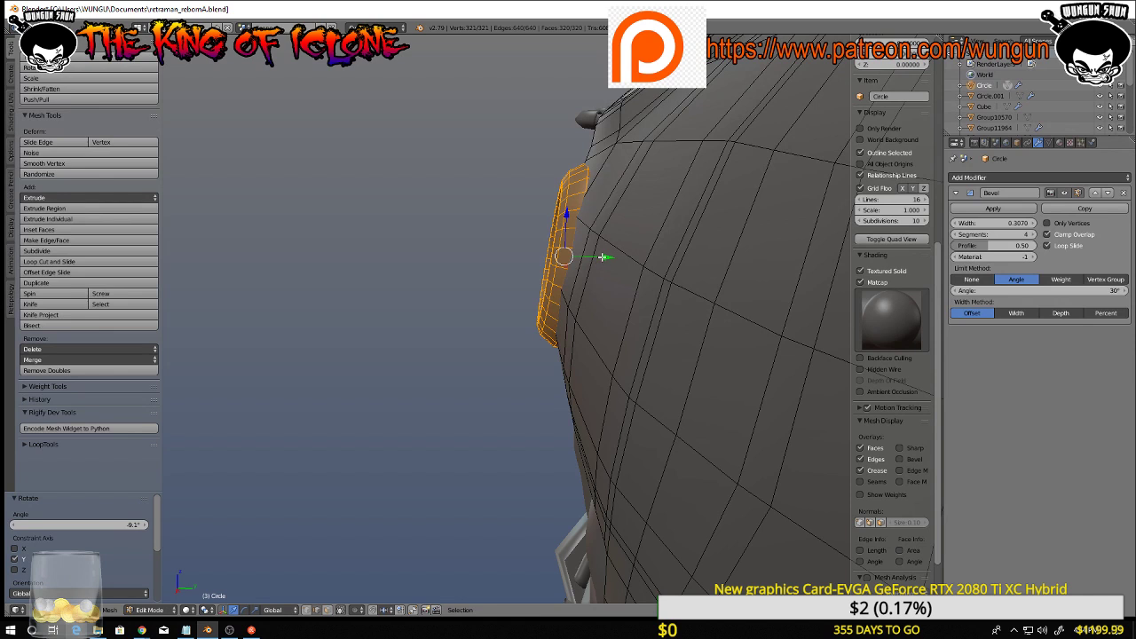
left_click_drag(603, 256, 589, 259)
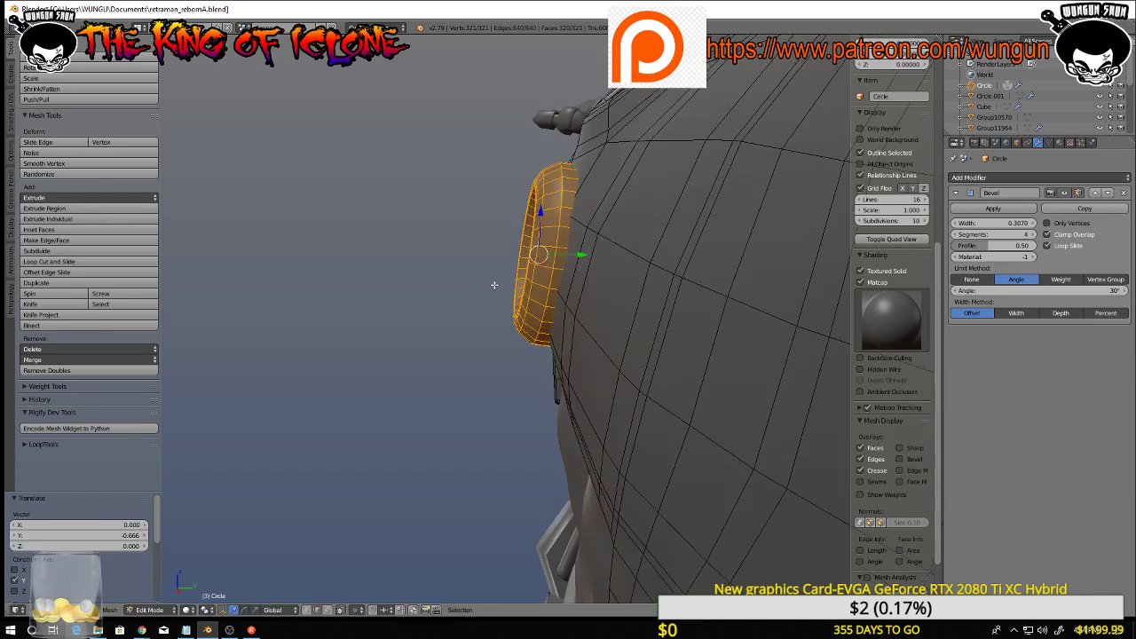
middle_click_drag(495, 284, 502, 257)
key("g")
key("y")
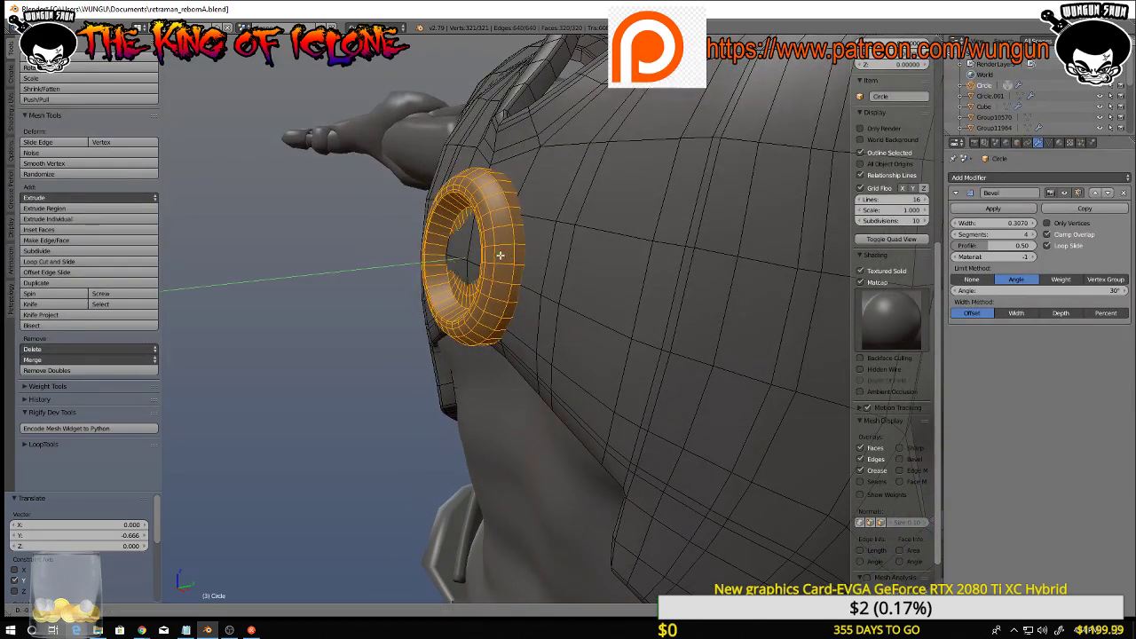
left_click(496, 257)
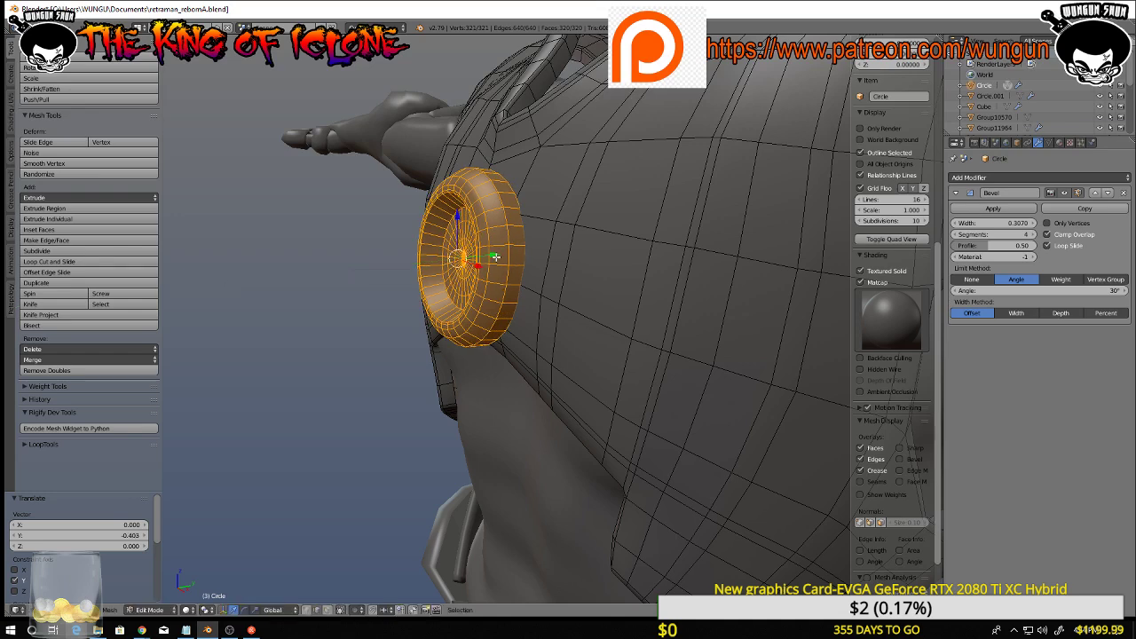
Check the round part from the front and hide its whole mesh in Edit Mode
middle_click_drag(496, 256, 573, 261)
scroll(454, 341, "down", 3)
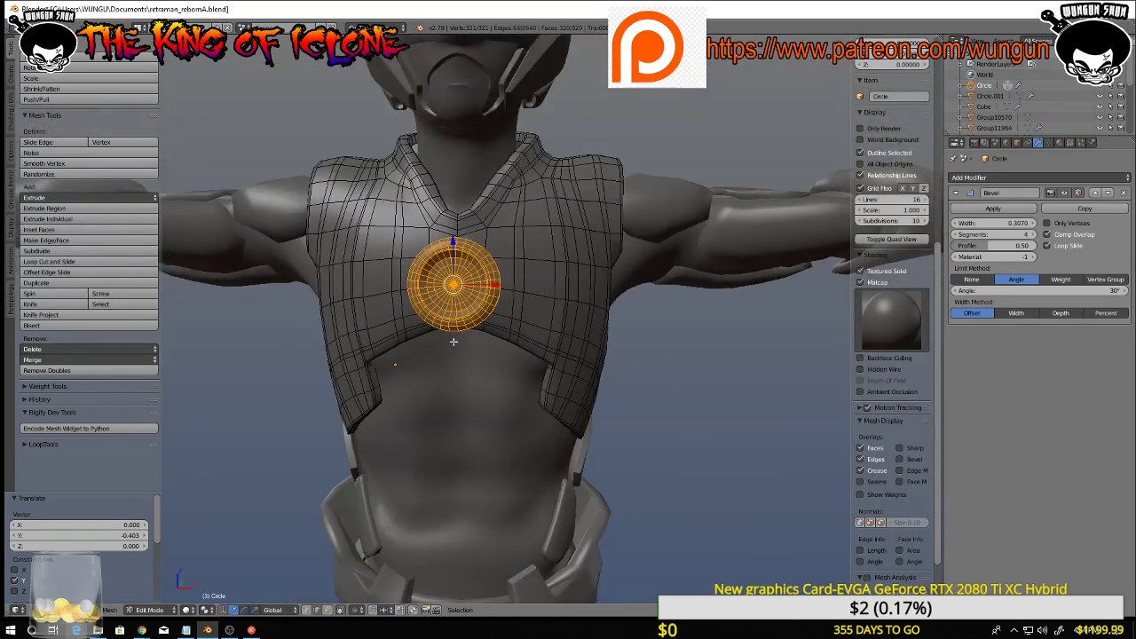
mouse_move(453, 341)
middle_mouse_down()
mouse_move(409, 345)
mouse_move(462, 349)
middle_mouse_up()
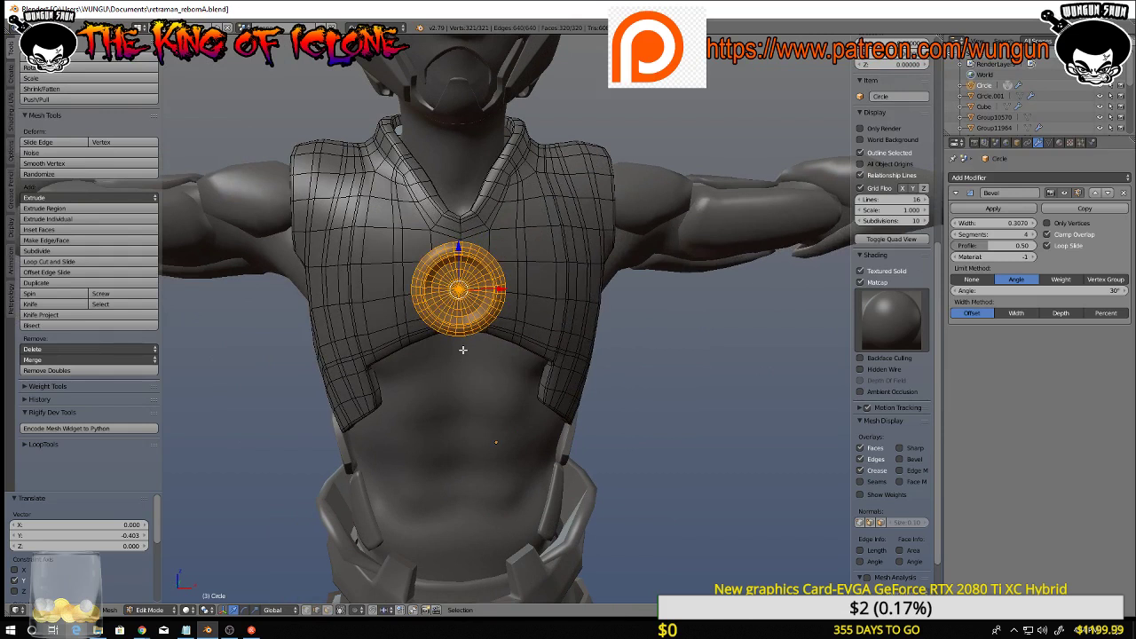
key("h")
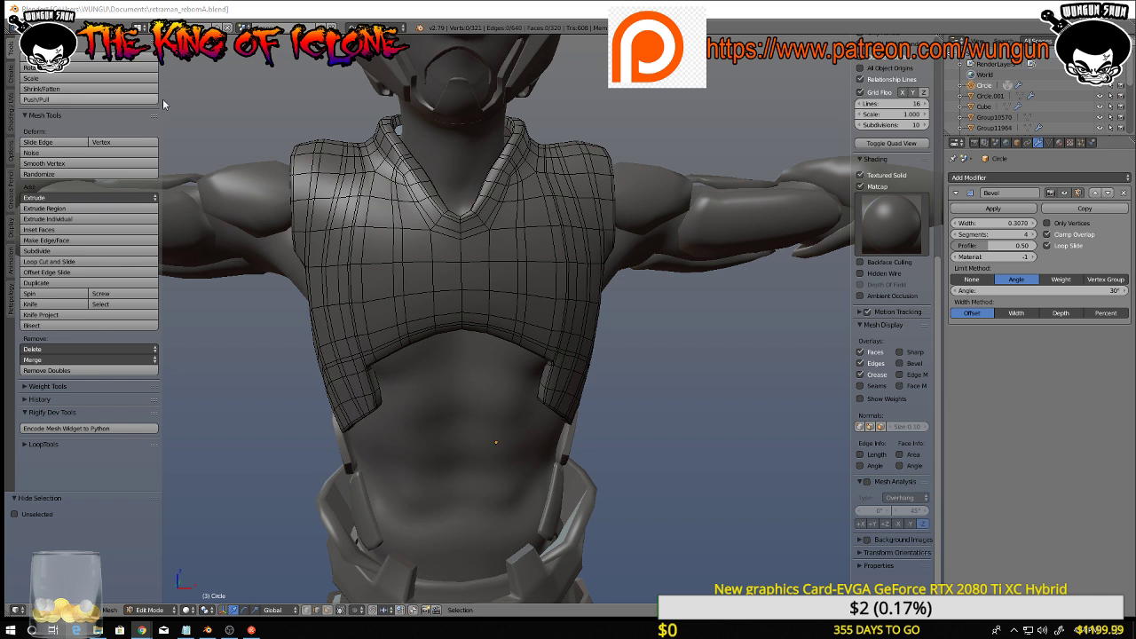
Examine the whole figure from several angles, including the outstretched arm and hand
scroll(681, 334, "down", 7)
middle_click_drag(682, 334, 689, 363)
middle_click_drag(787, 330, 773, 278)
scroll(746, 308, "up", 5)
middle_click_drag(740, 314, 675, 406)
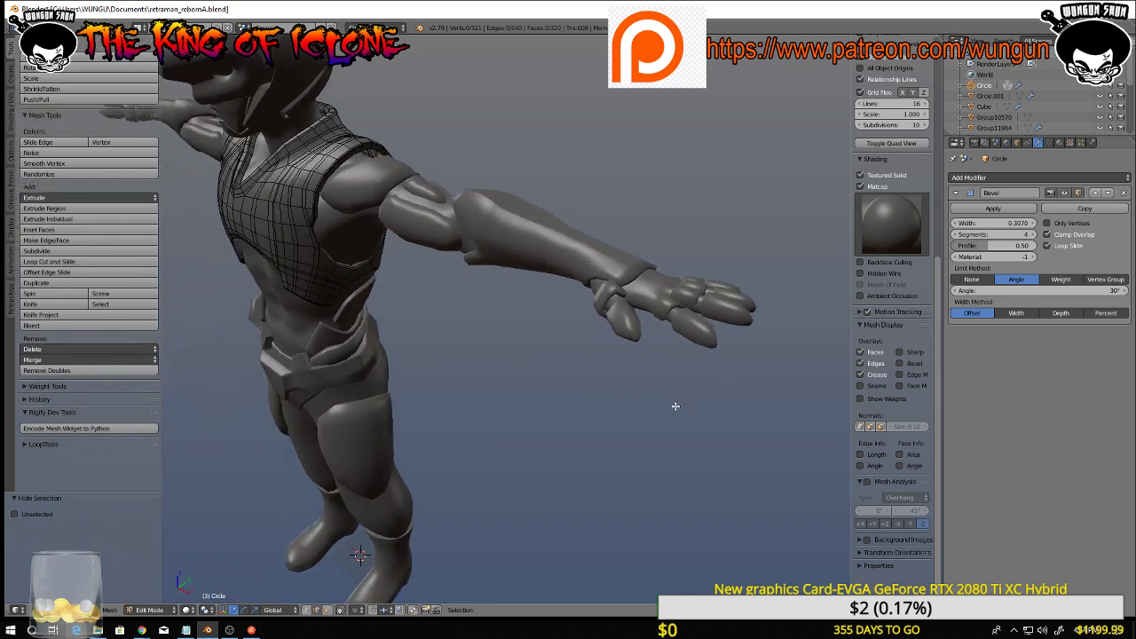
scroll(672, 404, "down", 3)
scroll(672, 399, "up", 3)
middle_click_drag(632, 282, 652, 307)
Open the hand mesh beneath the finger armor in Edit Mode with nothing selected
key("Tab")
right_click(659, 303)
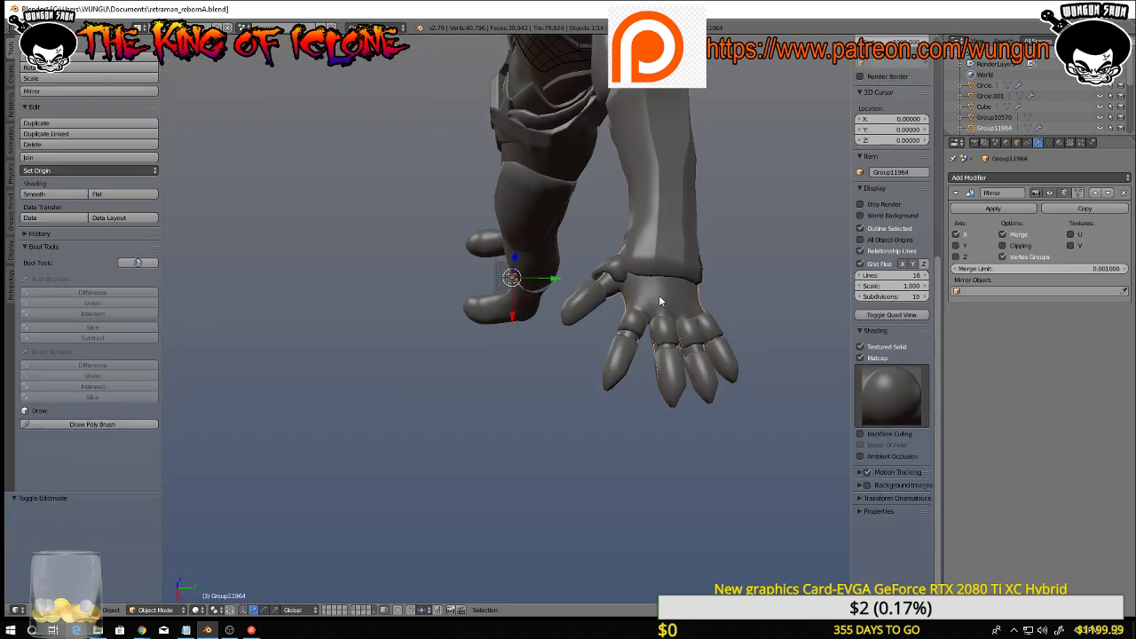
key("Tab")
scroll(666, 305, "up", 3)
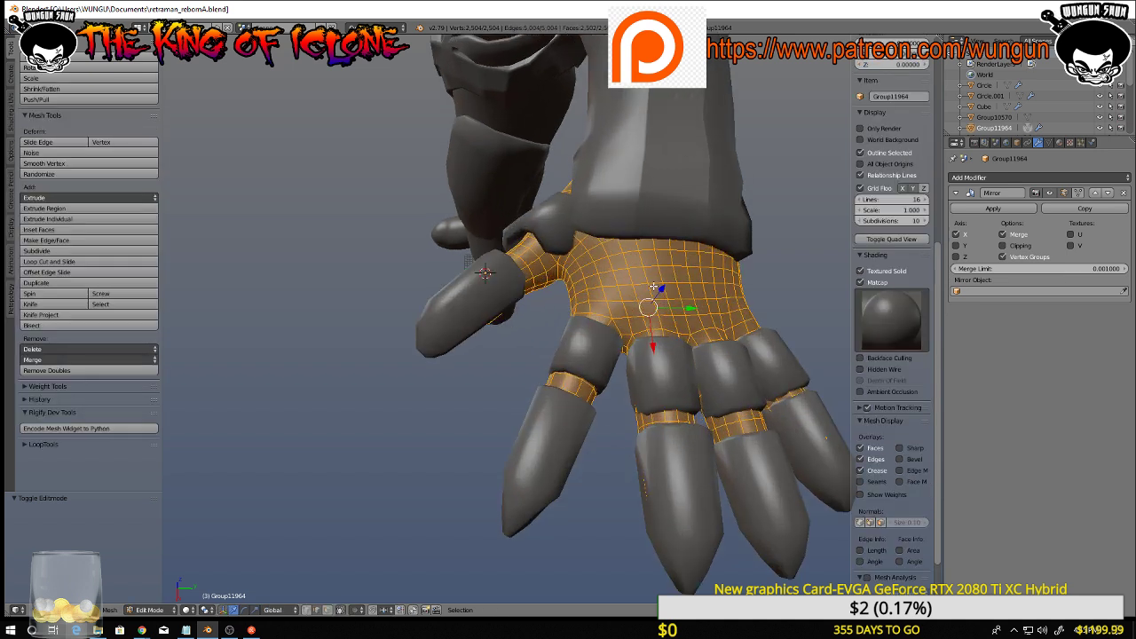
middle_click_drag(653, 287, 588, 330)
key("a")
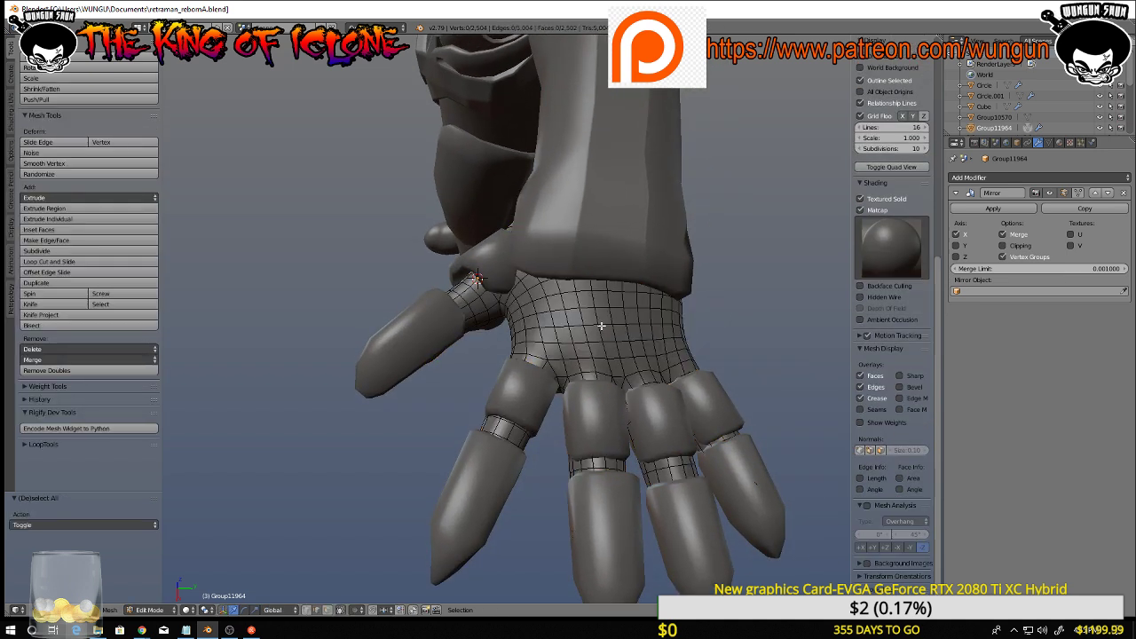
Select the edges on the back of the hand, along the index-finger side and across the row behind the knuckles
right_click(543, 320)
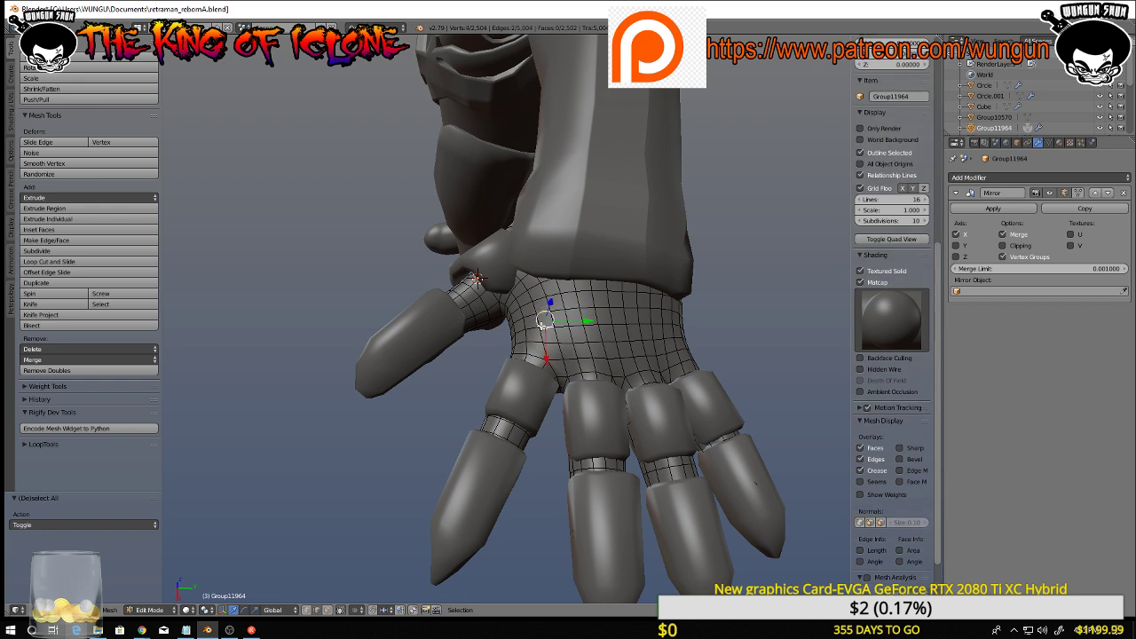
right_click(545, 332)
right_click(582, 358, "shift")
right_click(586, 359, "shift")
right_click(599, 360, "shift")
right_click(616, 358, "shift")
right_click(625, 356, "shift")
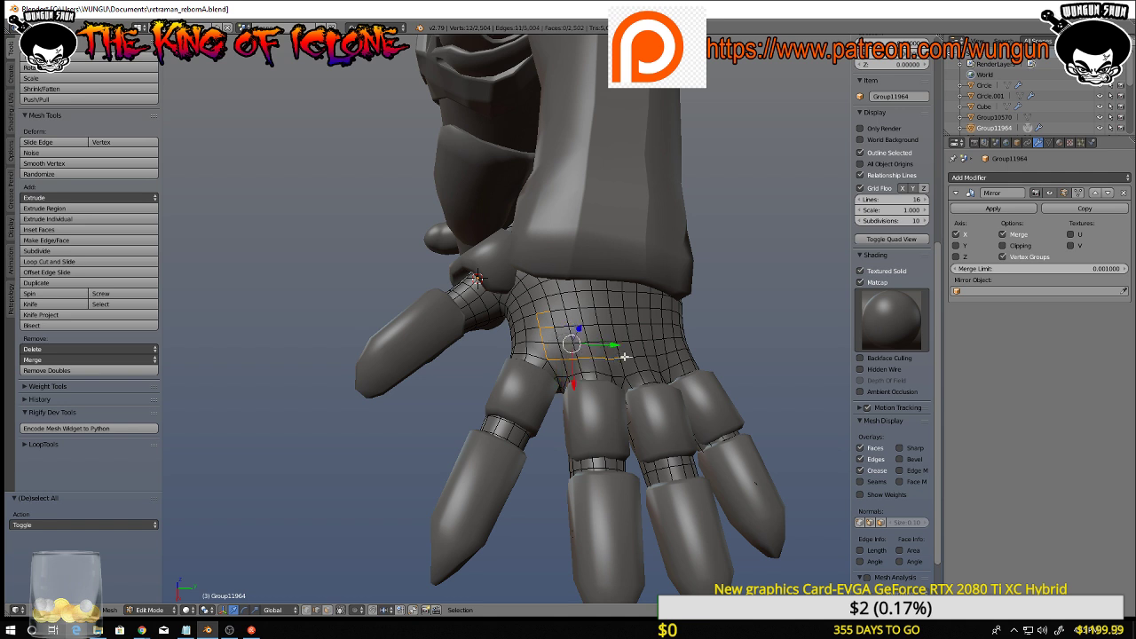
right_click(639, 355, "shift")
right_click(655, 357, "shift")
right_click(662, 355, "shift")
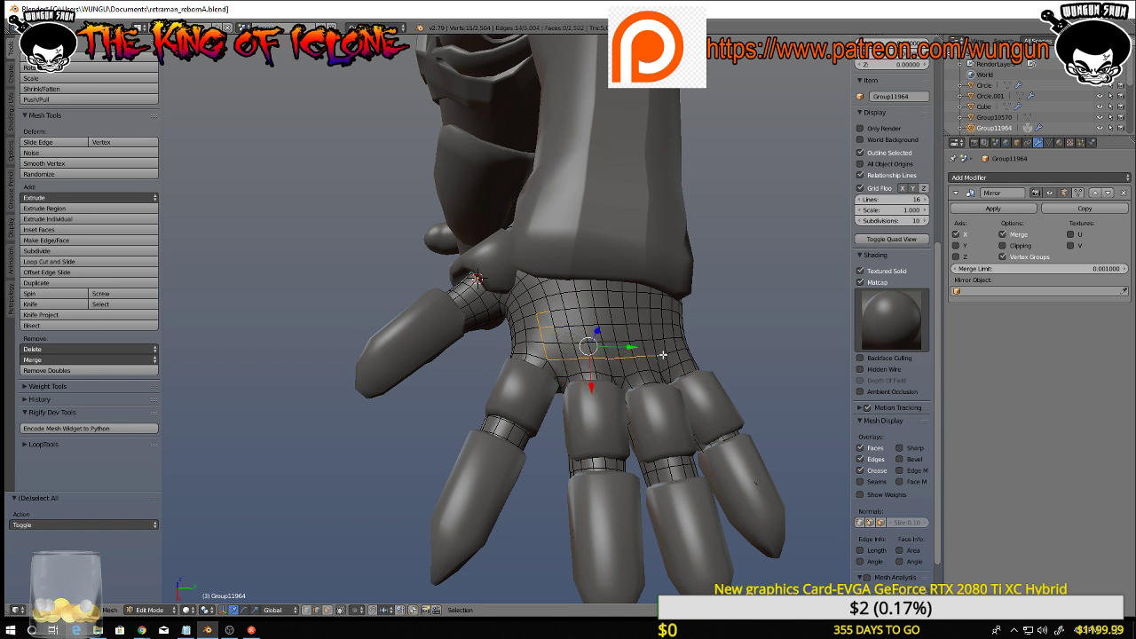
Extend the edge selection around the little-finger side of the hand, turning back toward the wrist
middle_click_drag(680, 349, 653, 317)
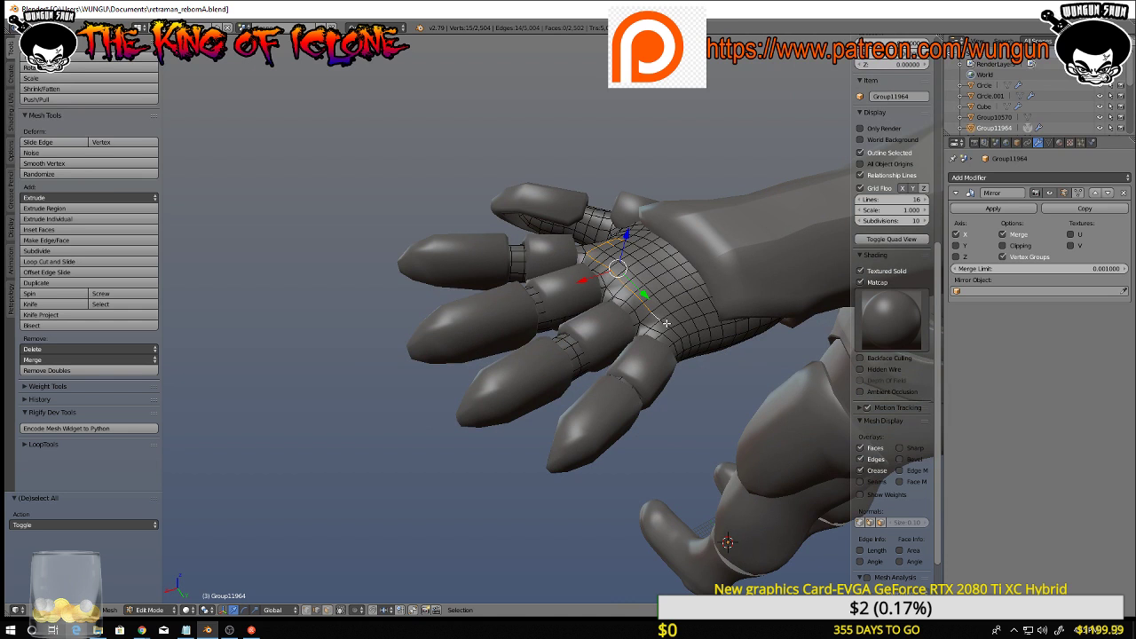
right_click(666, 323, "shift")
right_click(676, 329, "shift")
right_click(689, 333, "shift")
right_click(694, 331, "shift")
right_click(703, 325, "shift")
right_click(705, 322, "shift")
right_click(702, 315, "shift")
right_click(694, 305, "shift")
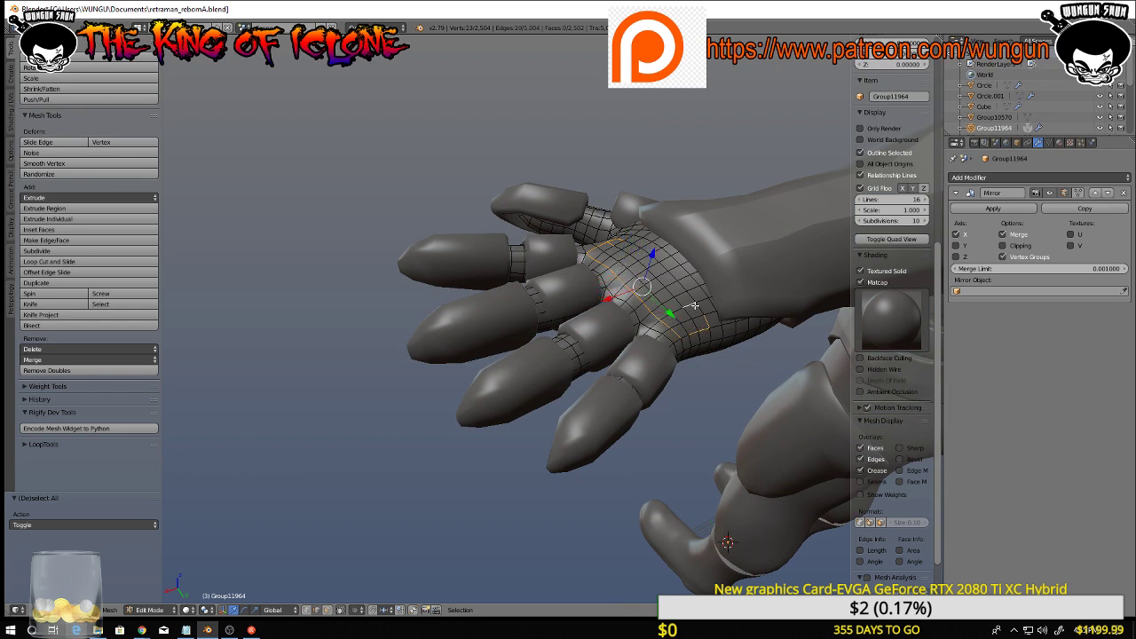
Close the edge outline across the back of the hand, from the little-finger side to the thumb side
middle_click_drag(680, 294, 701, 320)
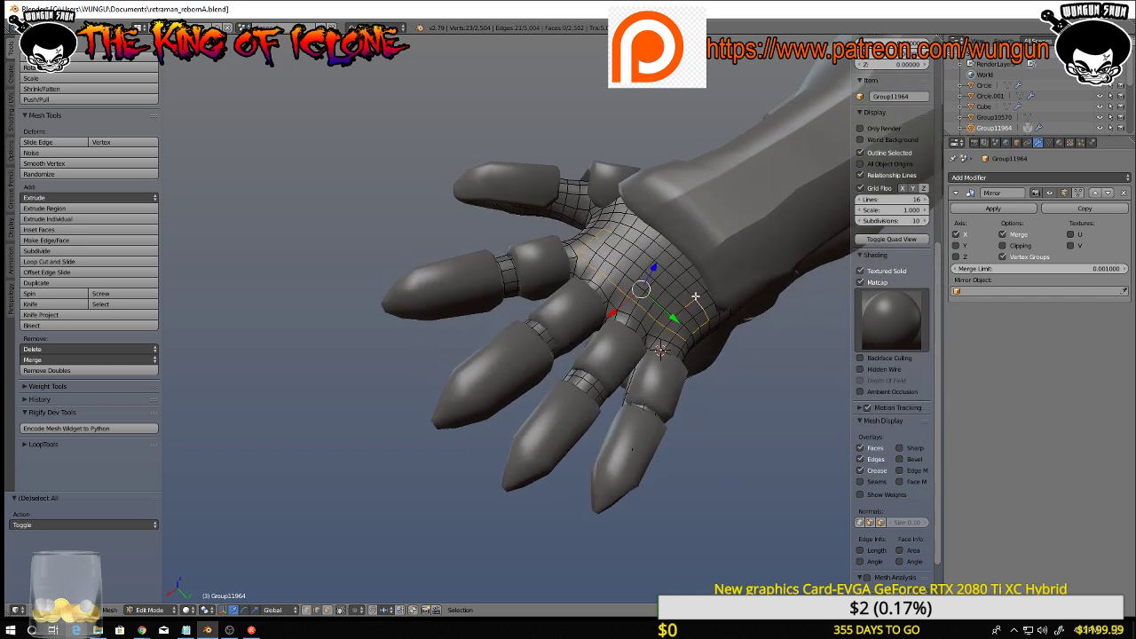
right_click(696, 296, "shift")
right_click(688, 290, "shift")
right_click(678, 283, "shift")
right_click(667, 274, "shift")
right_click(655, 264, "shift")
right_click(648, 260, "shift")
right_click(635, 249, "shift")
right_click(624, 243, "shift")
right_click(611, 240, "shift")
right_click(611, 245, "shift")
Switch to face selection and select a row of faces across the back of the hand, toward the little-finger side
key("ctrl+Tab")
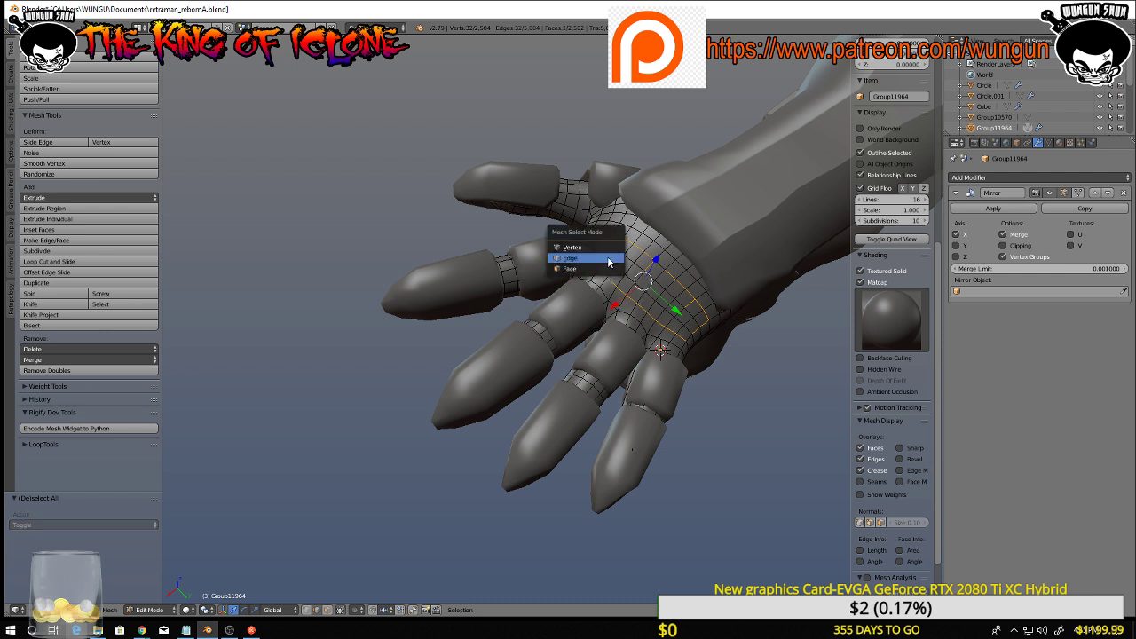
left_click(602, 268)
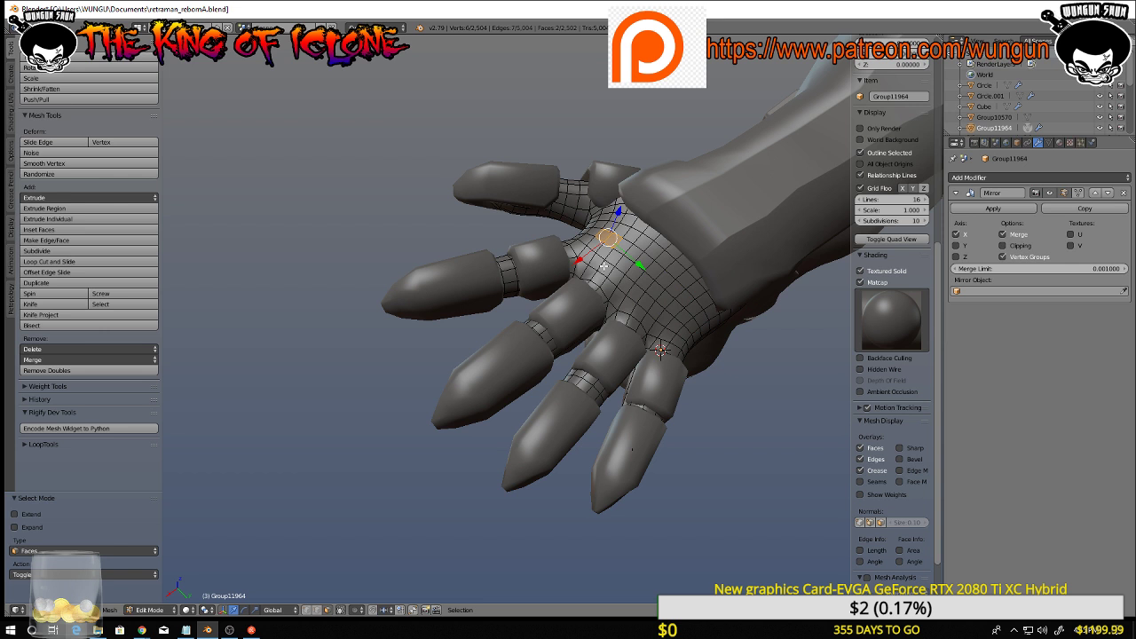
right_click(622, 245, "shift")
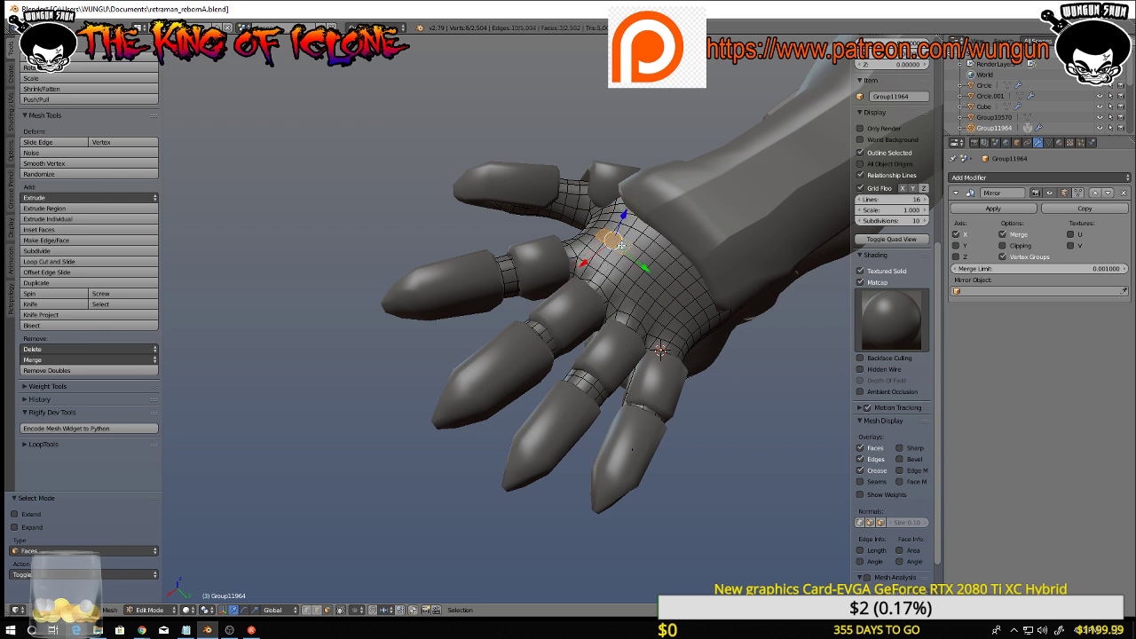
right_click(641, 257, "shift")
right_click(649, 266, "shift")
right_click(658, 273, "shift")
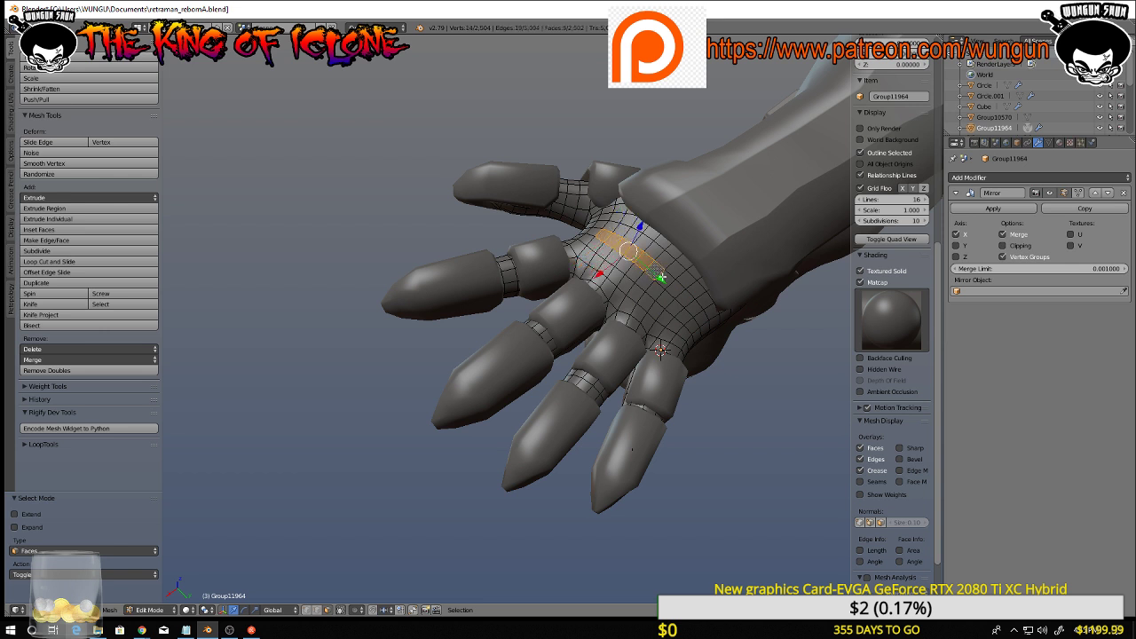
right_click(668, 283, "shift")
right_click(678, 295, "shift")
right_click(688, 302, "shift")
right_click(695, 308, "shift")
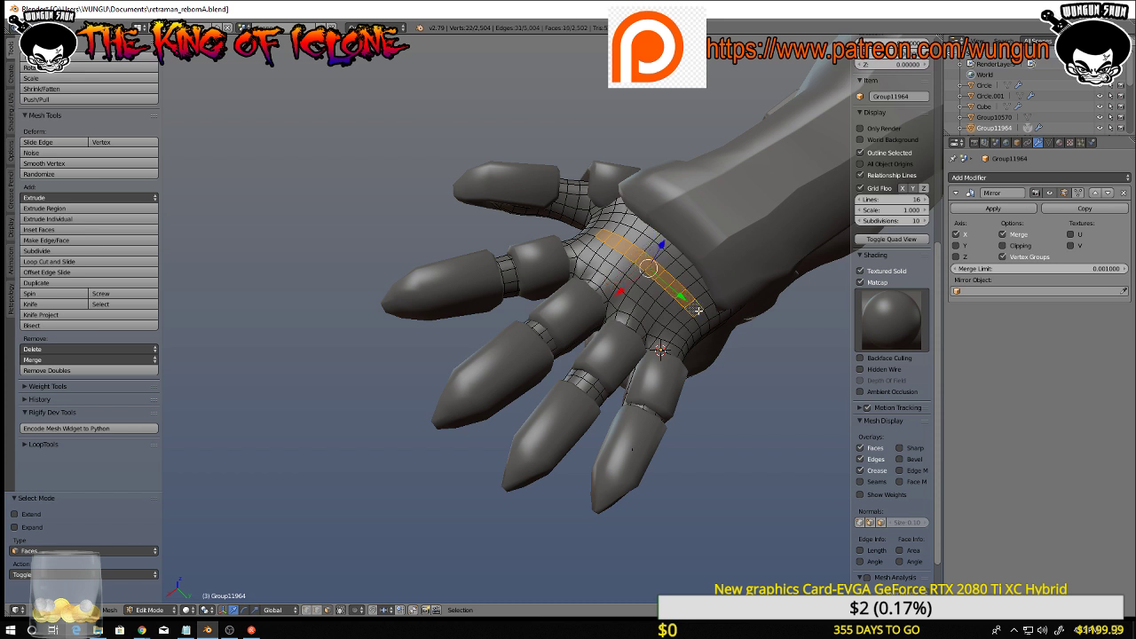
Add the faces down the little-finger side and behind the little-finger knuckle to the selection
right_click(700, 318, "shift")
right_click(687, 327, "shift")
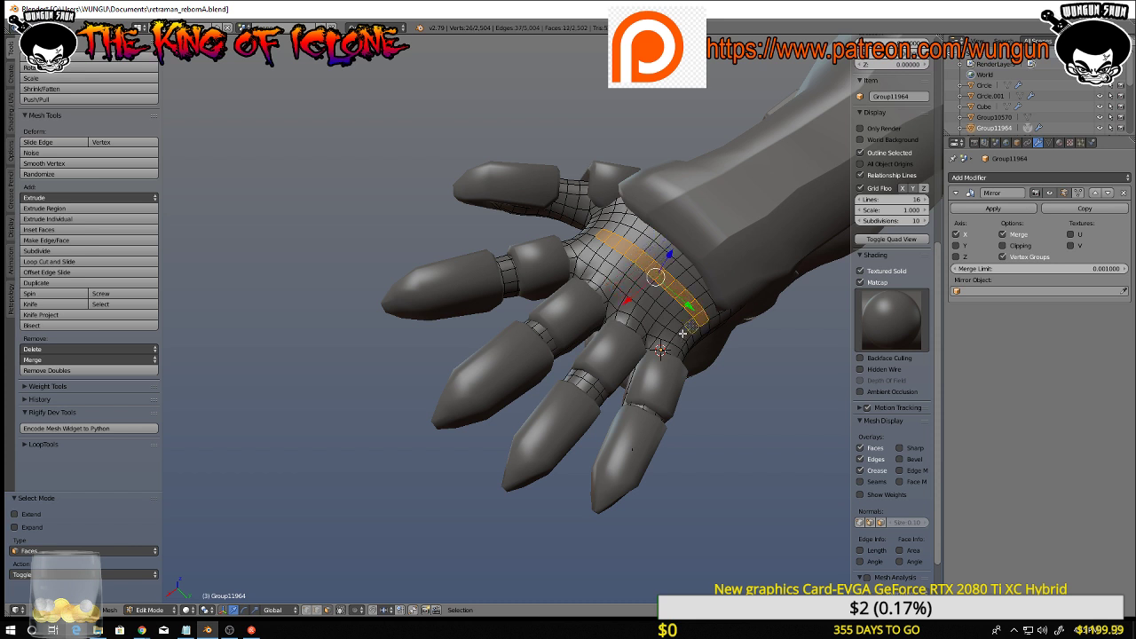
right_click(683, 334, "shift")
right_click(670, 335, "shift")
right_click(656, 326, "shift")
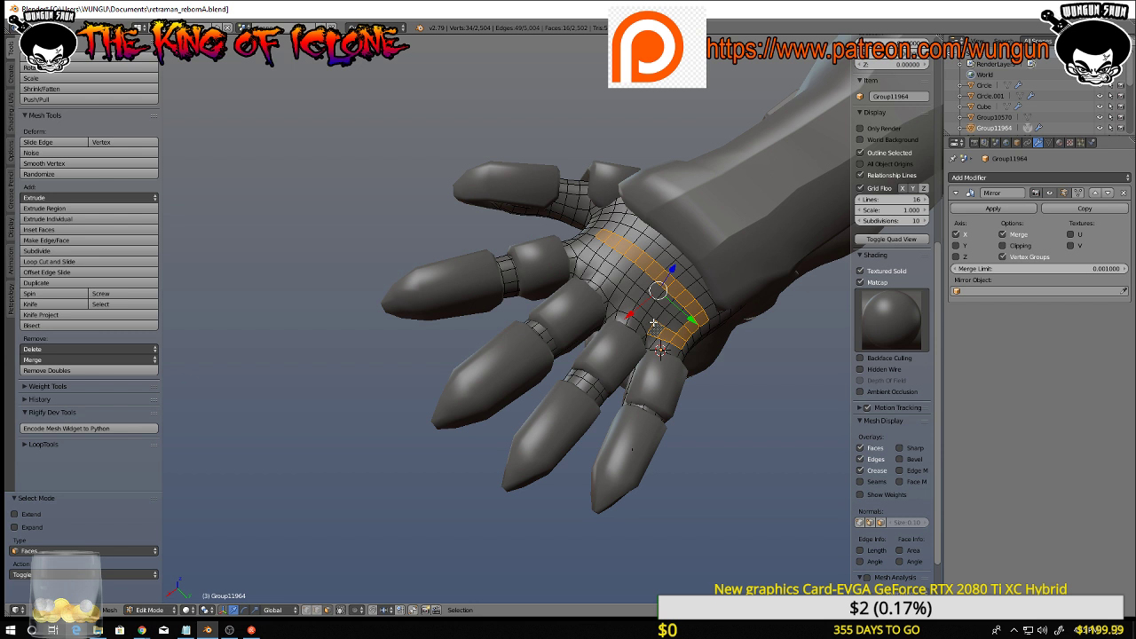
Add the row of faces behind the knuckles to the selection, continuing from the ring finger to the index finger
right_click(649, 320, "shift")
right_click(641, 312, "shift")
right_click(631, 305, "shift")
right_click(620, 294, "shift")
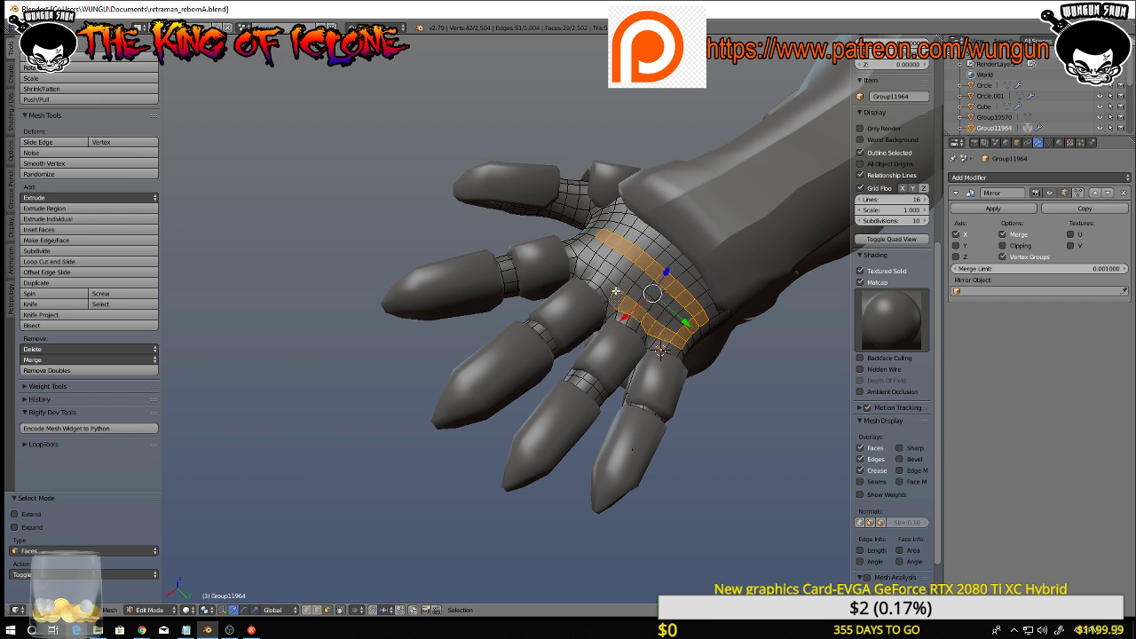
right_click(611, 288, "shift")
right_click(602, 279, "shift")
right_click(592, 273, "shift")
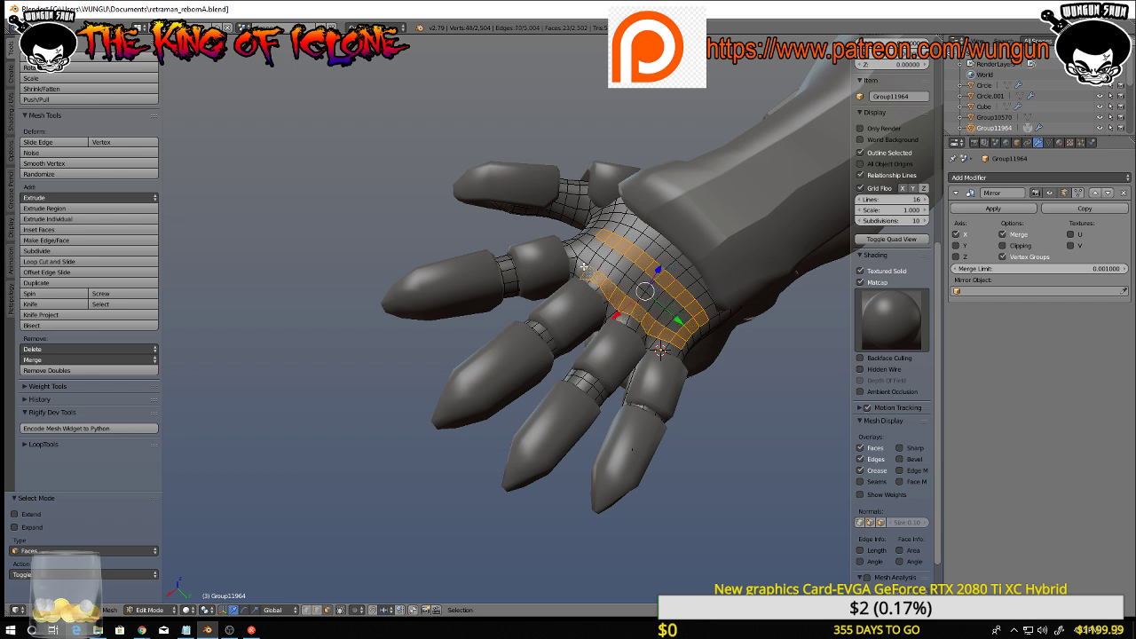
right_click(584, 266, "shift")
right_click(594, 251, "shift")
Add the faces behind the index-finger knuckle and along the thumb-side edge to the selection
middle_click_drag(595, 245, 647, 268)
right_click(593, 263, "shift")
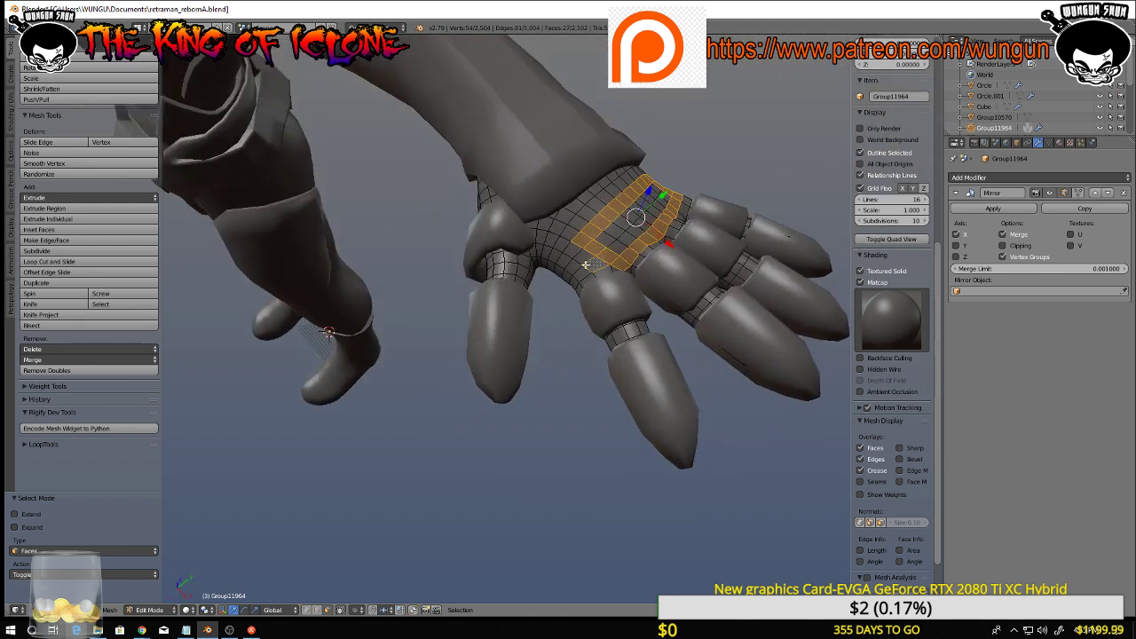
right_click(582, 258, "shift")
right_click(574, 252, "shift")
right_click(567, 260, "shift")
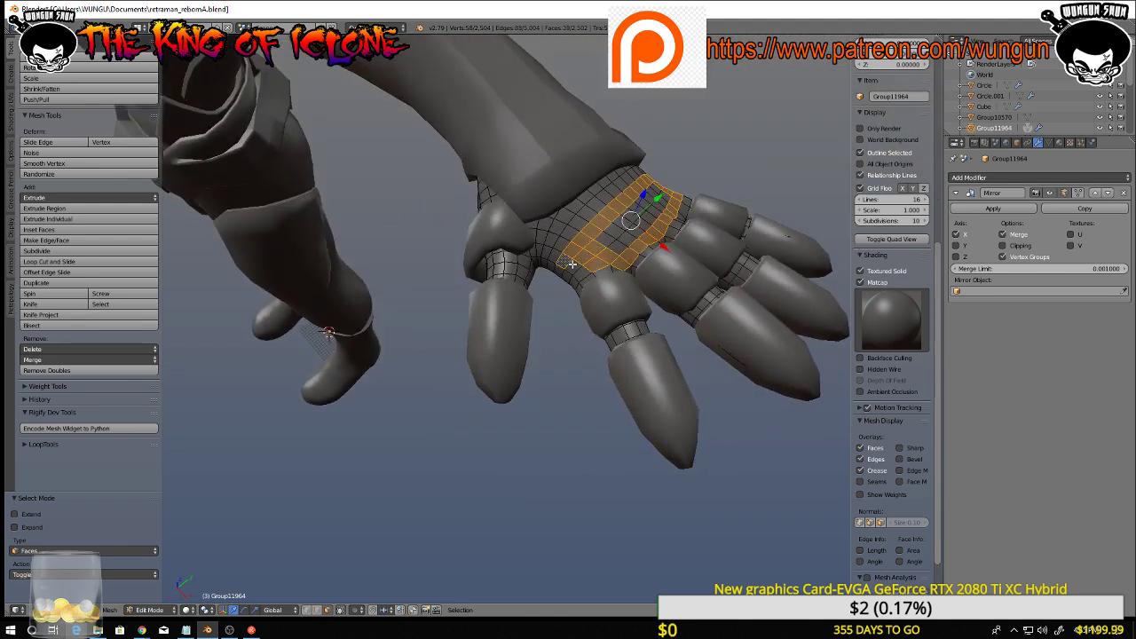
right_click(570, 264, "shift")
right_click(584, 274, "shift")
Fill in the remaining unselected faces inside the patch across the middle of the back of the hand
right_click(612, 242, "shift")
right_click(613, 238, "shift")
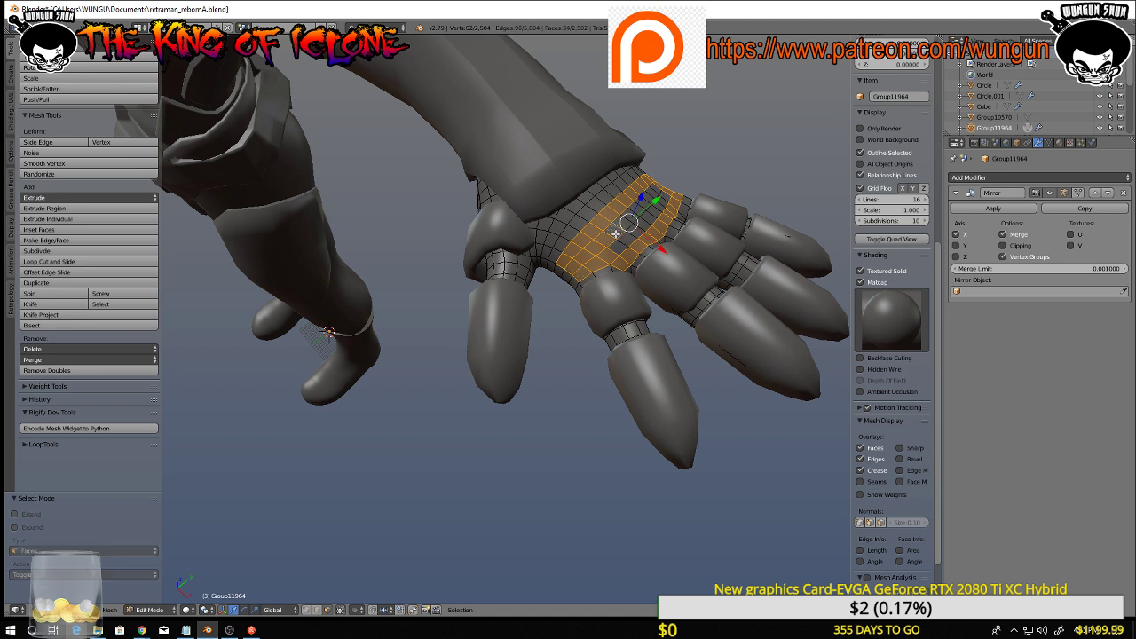
right_click(621, 229, "shift")
right_click(631, 219, "shift")
right_click(640, 210, "shift")
right_click(645, 205, "shift")
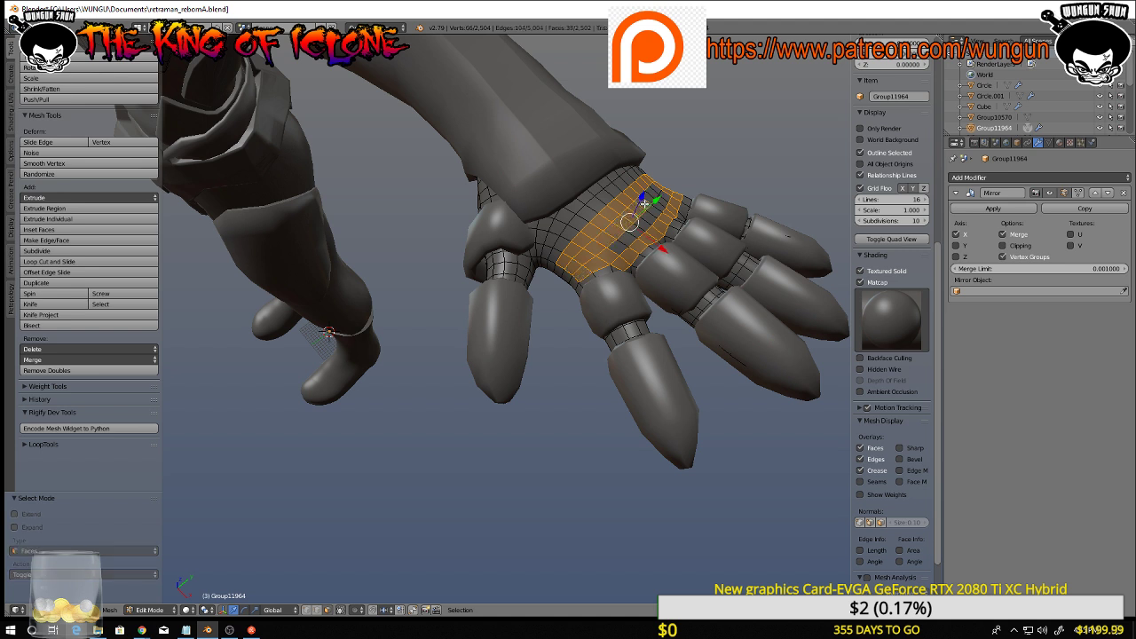
middle_click_drag(655, 201, 642, 204)
right_click(655, 197, "shift")
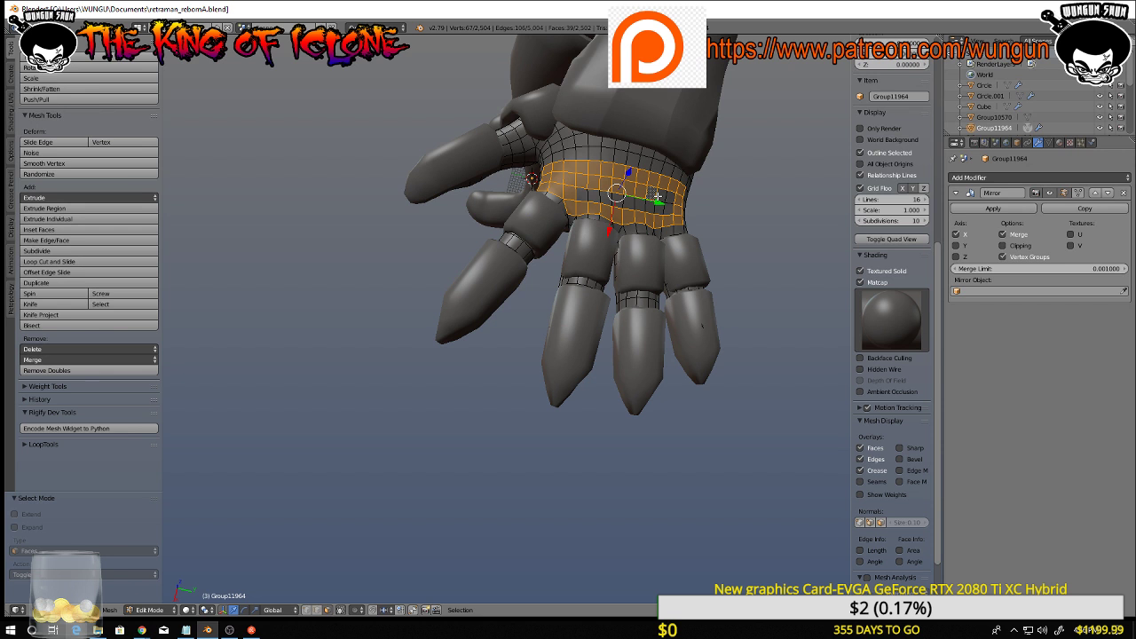
right_click(660, 201, "shift")
right_click(666, 204, "shift")
right_click(670, 209, "shift")
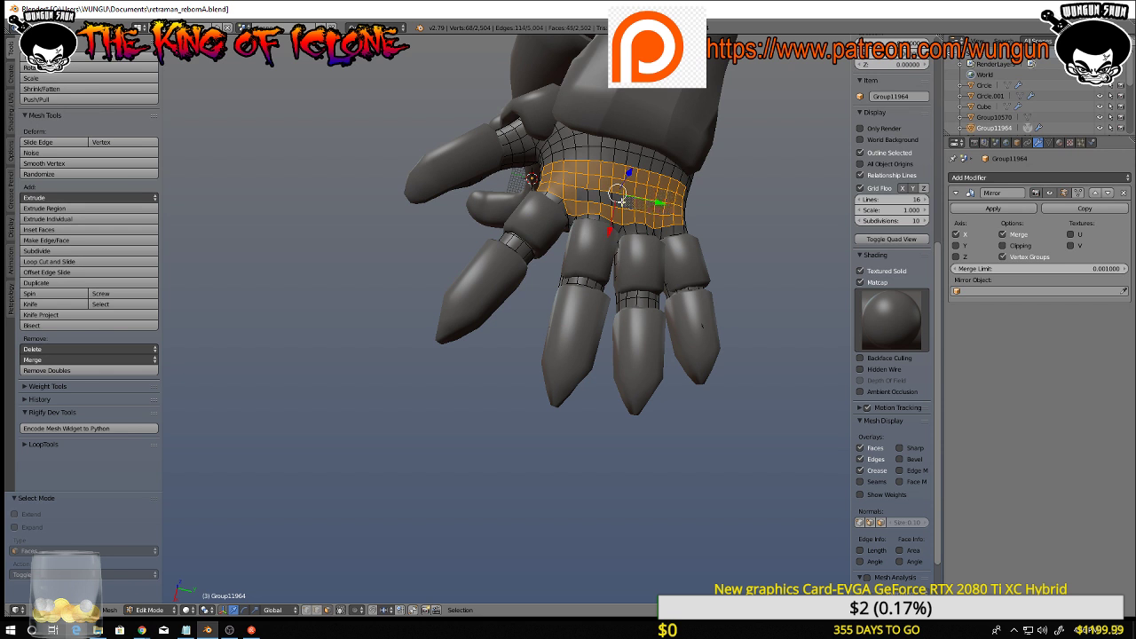
right_click(587, 195, "shift")
Try duplicating the selected back-of-hand faces in place, and undo the duplicate
middle_click_drag(587, 195, 502, 168)
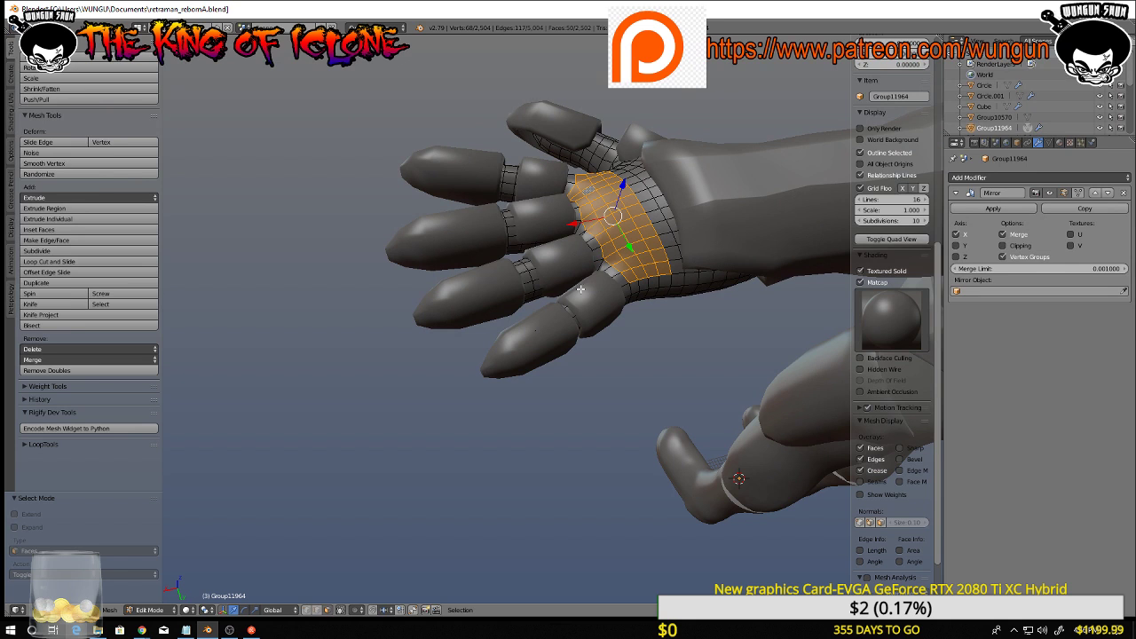
key("shift+d")
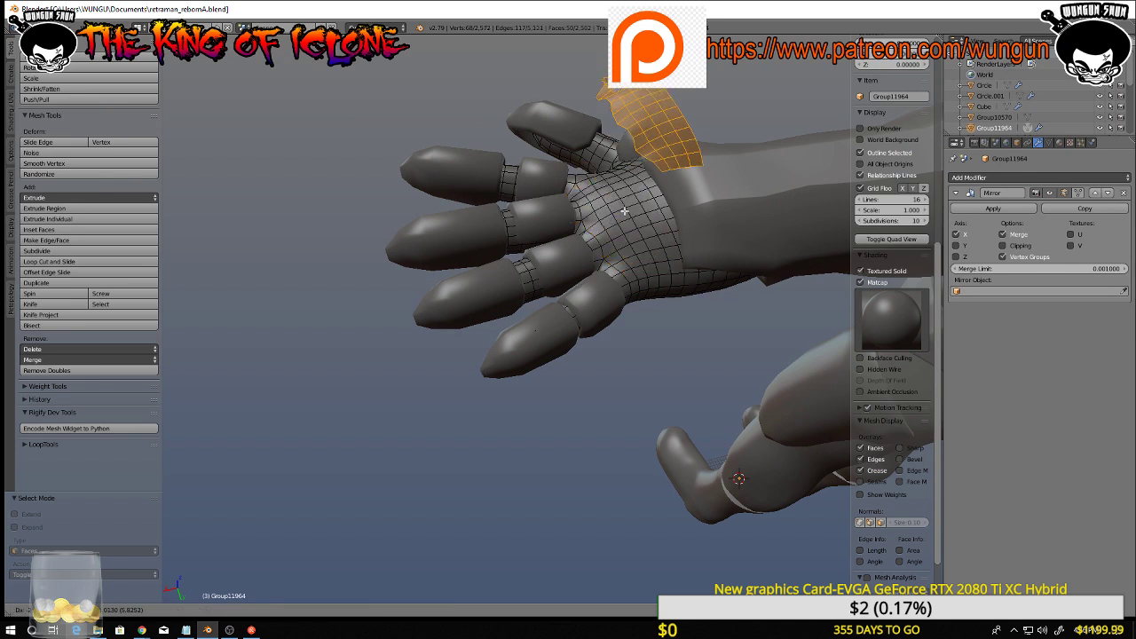
right_click(625, 213)
middle_click_drag(625, 213, 705, 218)
key("ctrl+z")
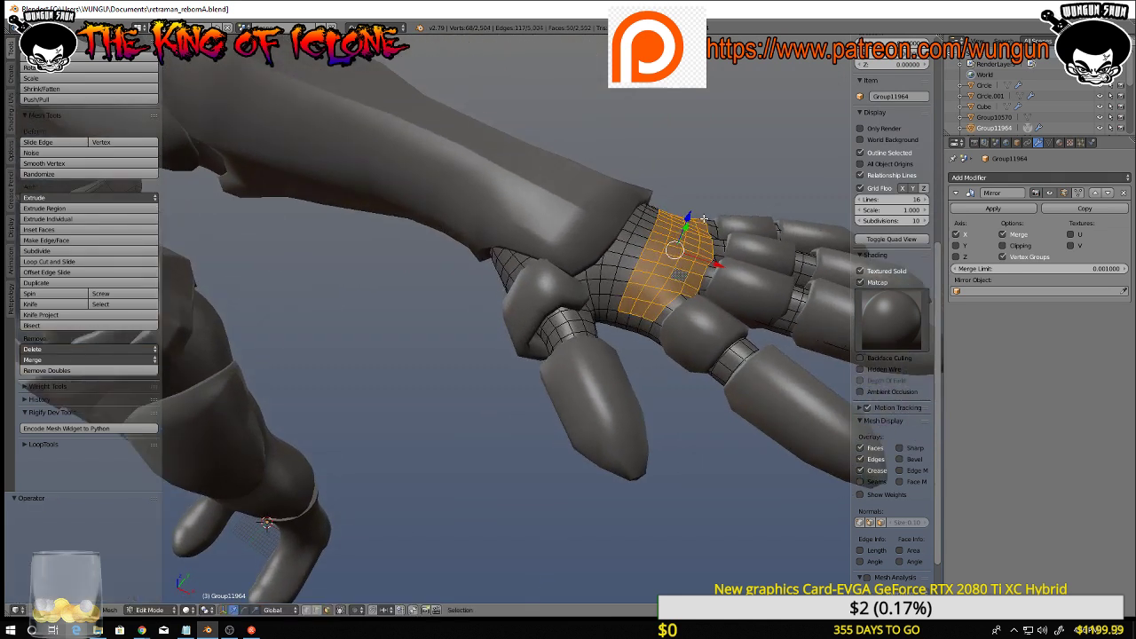
key("ctrl+z")
Extend the face selection one row toward the wrist, from the little-finger side to the middle of the hand
middle_click_drag(639, 267, 661, 361)
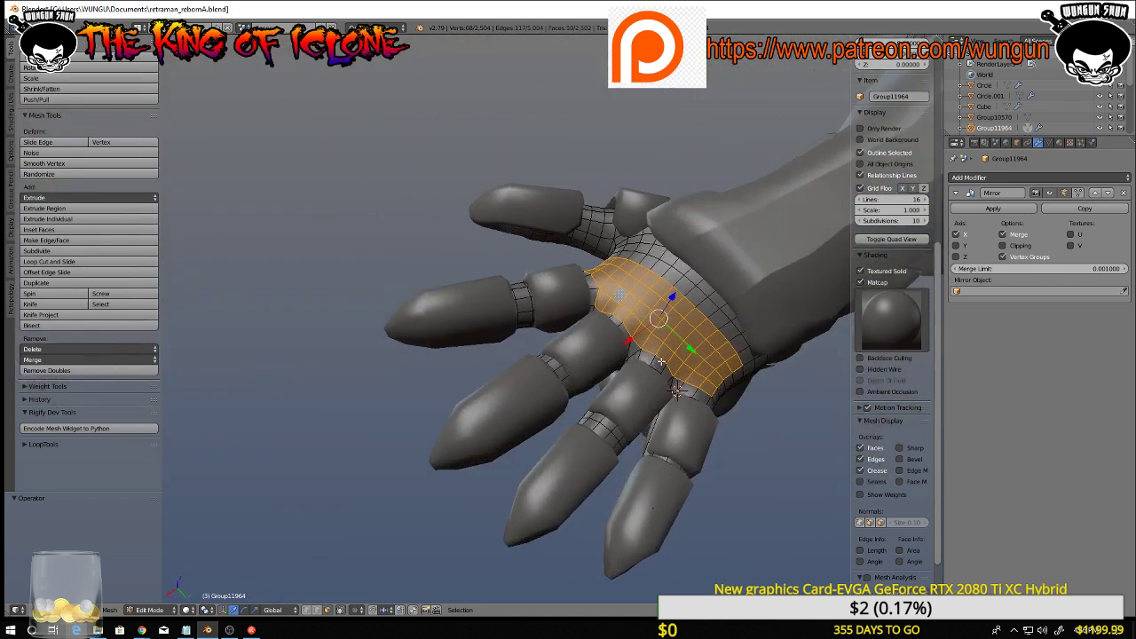
right_click(747, 355, "shift")
right_click(737, 341, "shift")
right_click(729, 331, "shift")
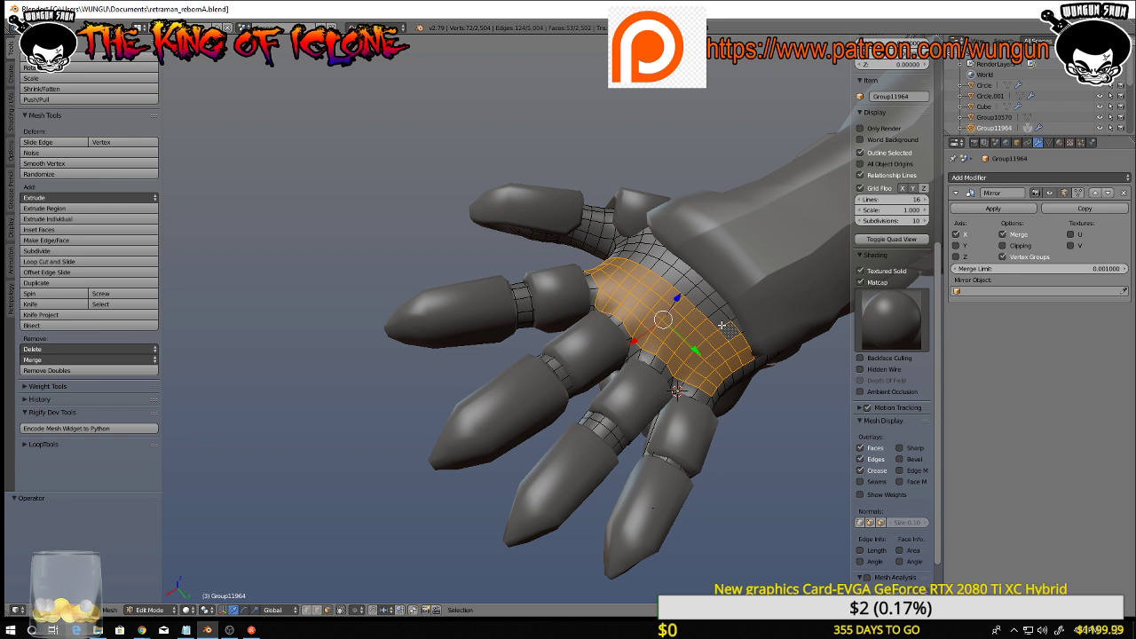
right_click(720, 323, "shift")
left_click(699, 306, "shift")
left_click(690, 298, "shift")
left_click(681, 288, "shift")
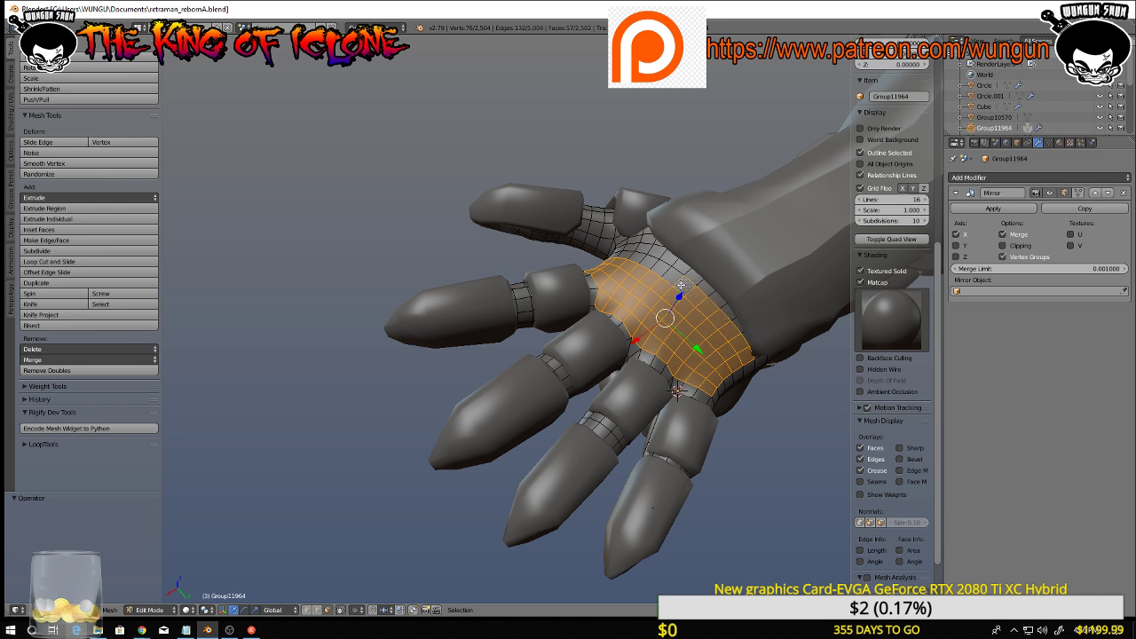
Complete the added wrist-side row of faces from the middle of the hand to the thumb side
left_click(672, 280, "shift")
left_click(657, 269, "shift")
left_click(646, 262, "shift")
left_click(636, 257, "shift")
left_click(628, 257, "shift")
middle_click_drag(628, 256, 772, 278)
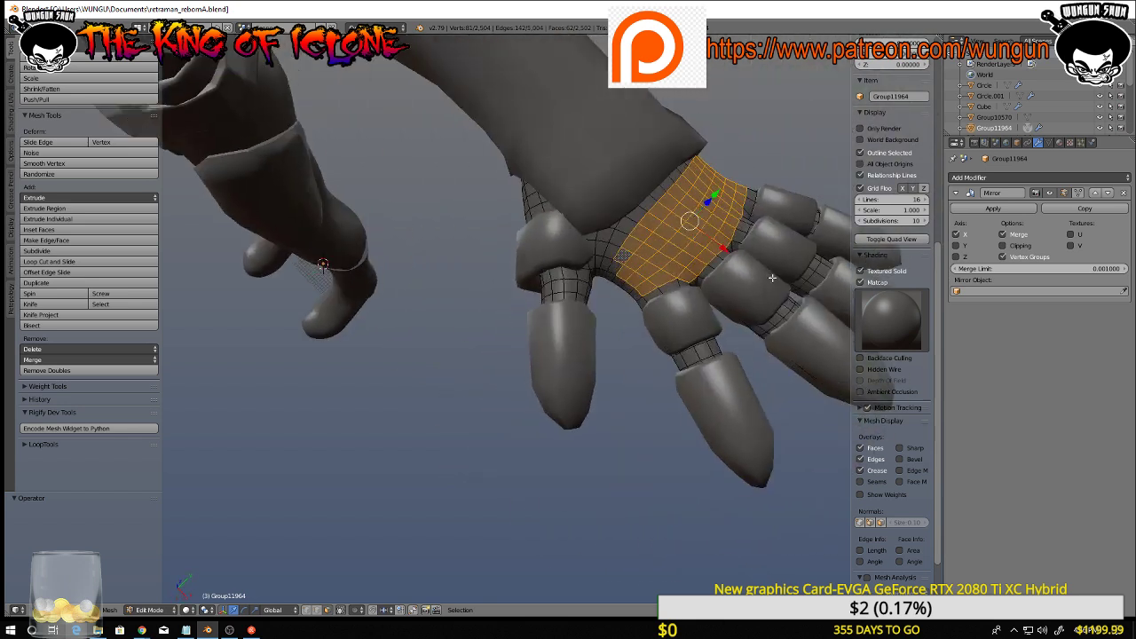
left_click(621, 269, "shift")
Duplicate the selected back-of-hand faces, leaving the copy in its original position
middle_click_drag(622, 269, 645, 239)
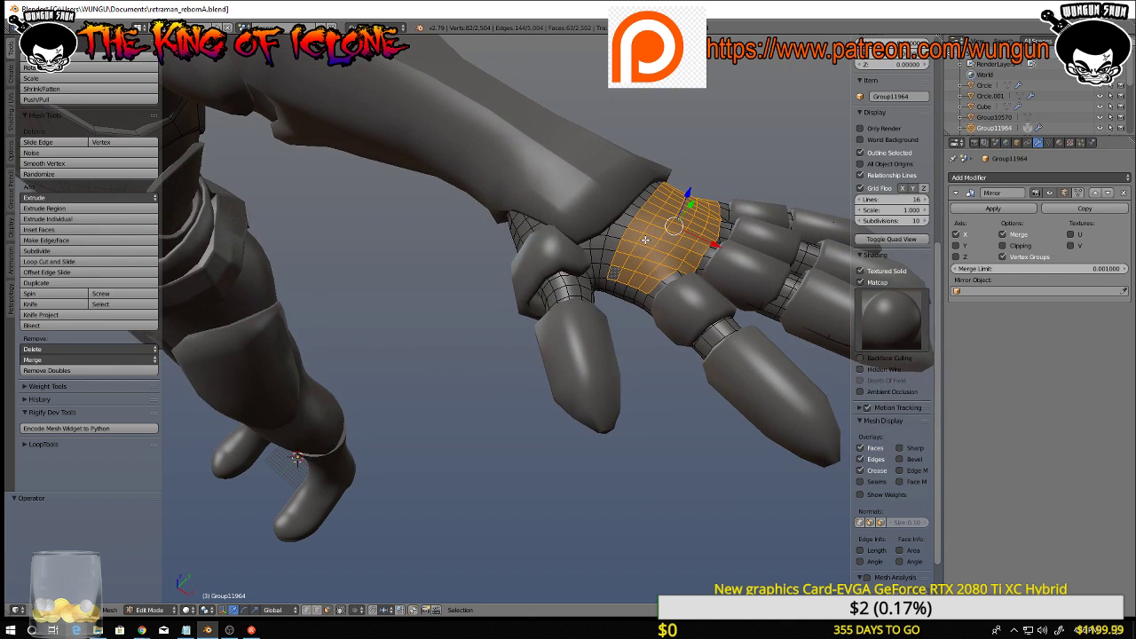
key("shift+d")
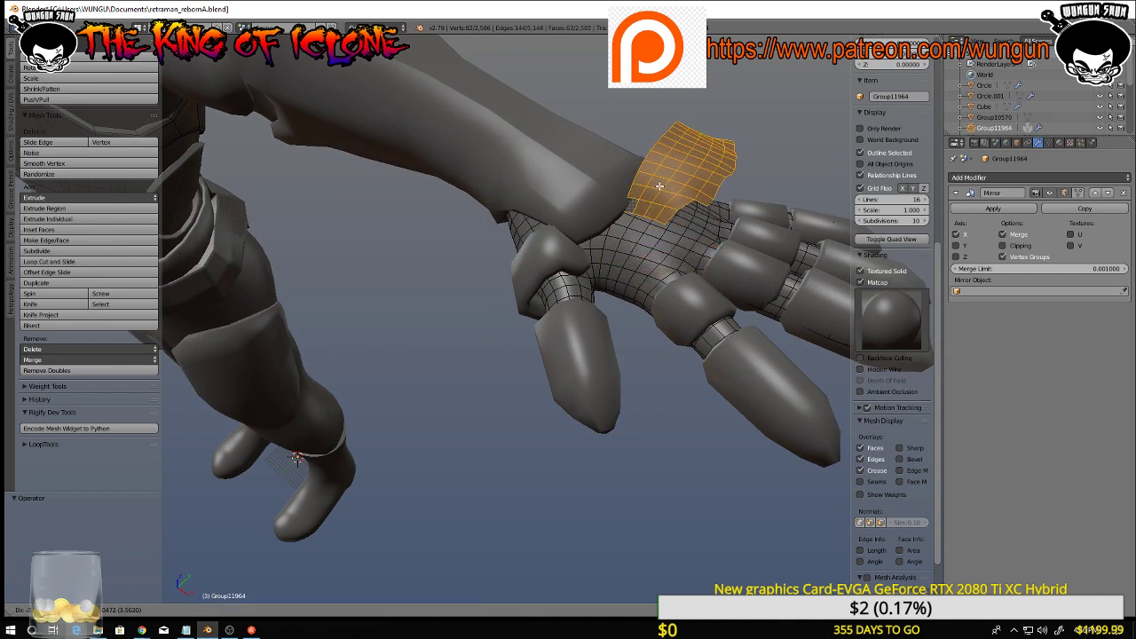
key("Escape")
Try extruding the duplicated patch about 1.115 along Z, select one of its side faces, and undo both
middle_click_drag(648, 240, 685, 194)
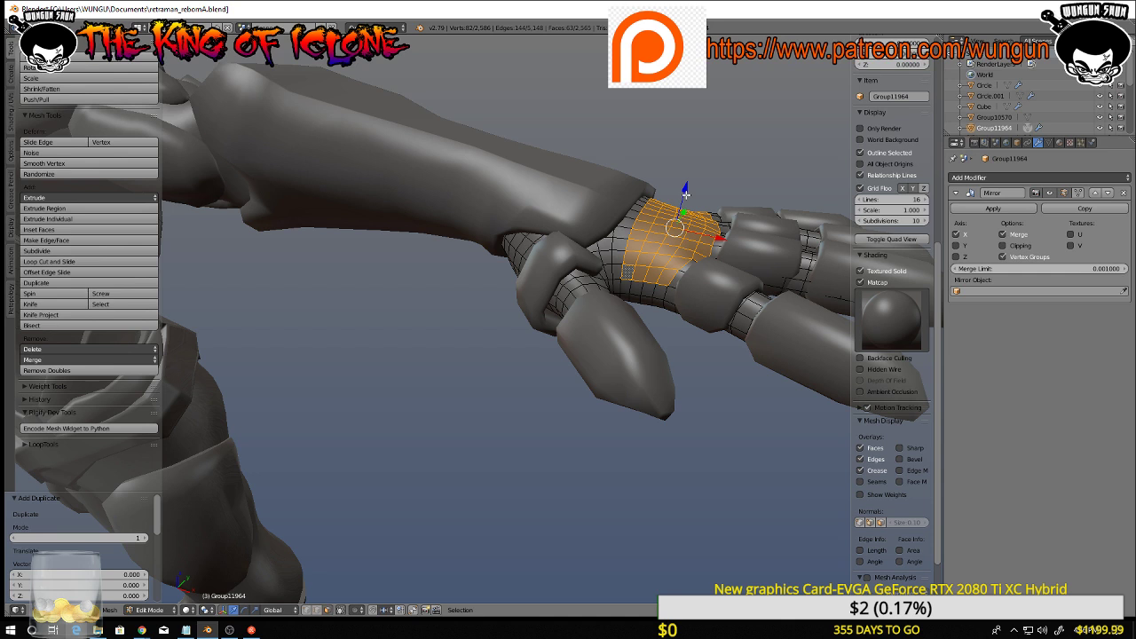
key("g")
key("z")
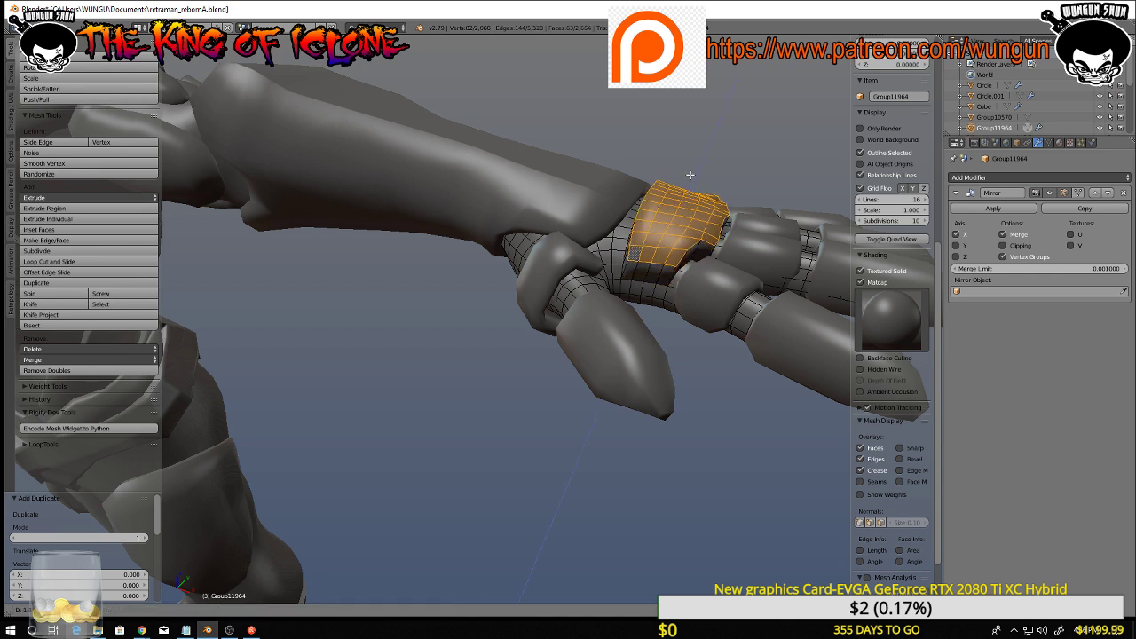
left_click(690, 175)
middle_click_drag(696, 210, 698, 264)
scroll(699, 264, "up", 4)
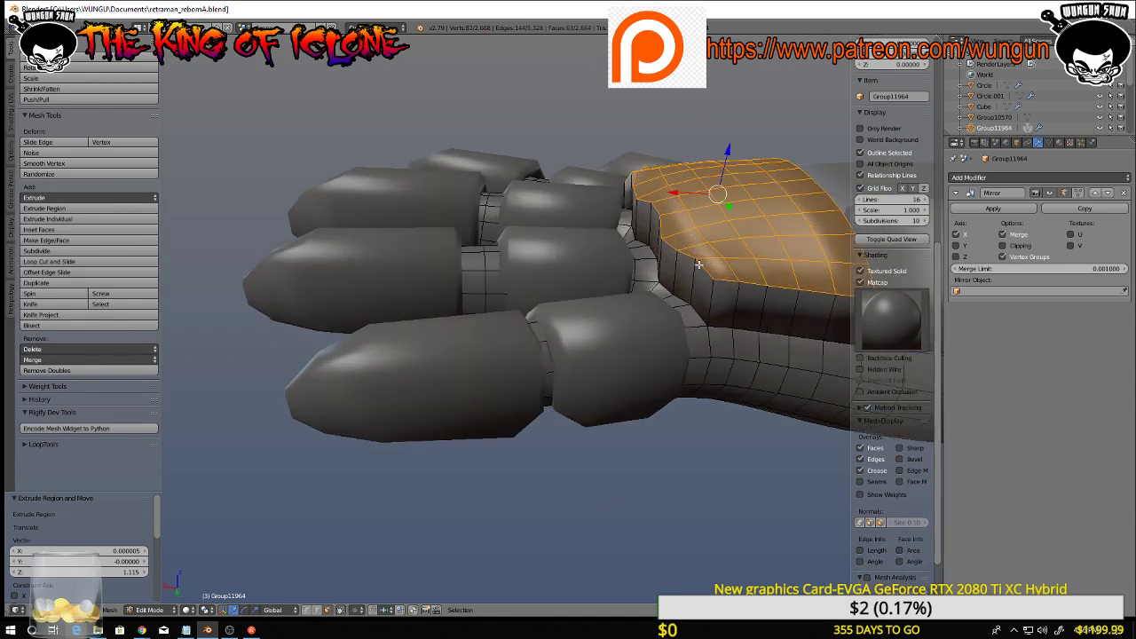
right_click(699, 263)
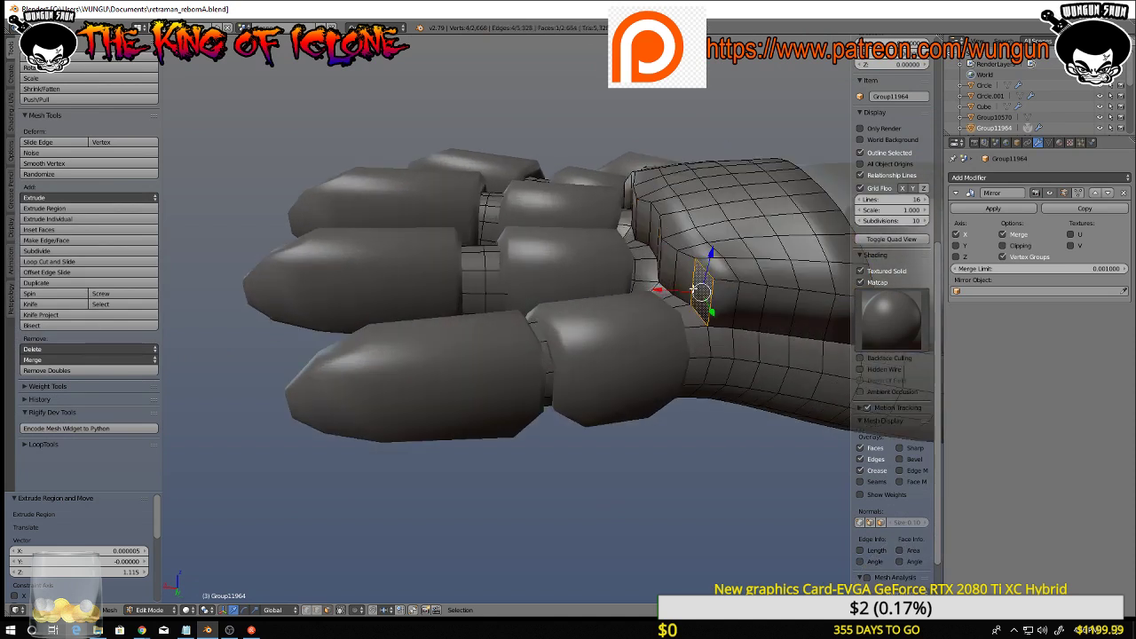
key("ctrl+z")
key("ctrl+z")
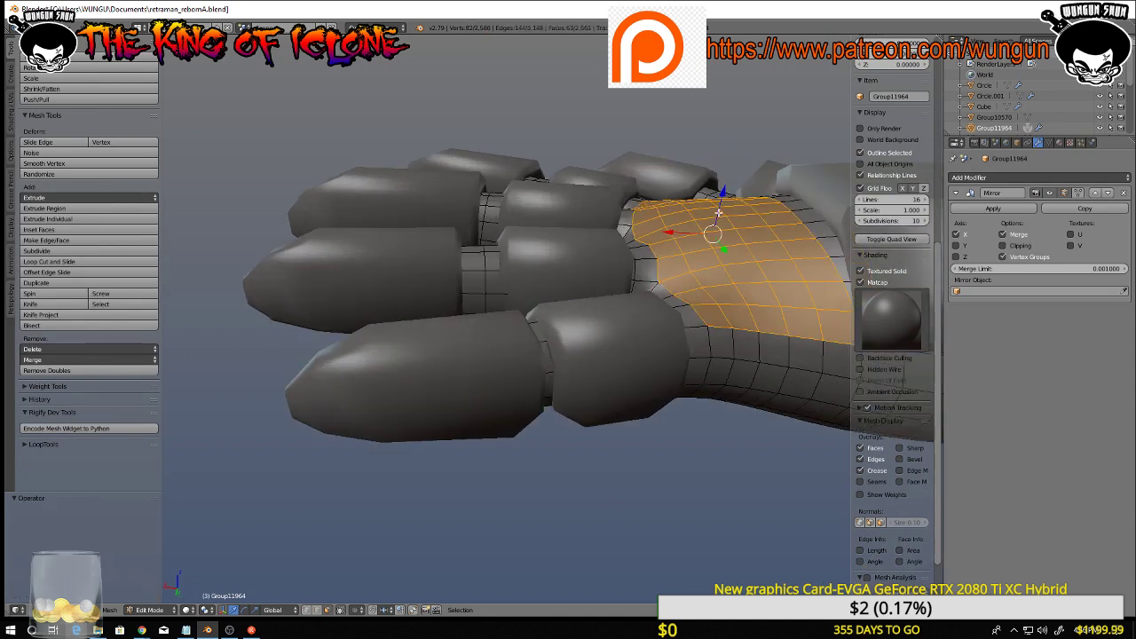
Raise the duplicated back-of-hand patch about 0.614 along Z and smooth its vertices twice
left_click_drag(722, 193, 727, 171)
left_click(988, 208)
left_click(1000, 176)
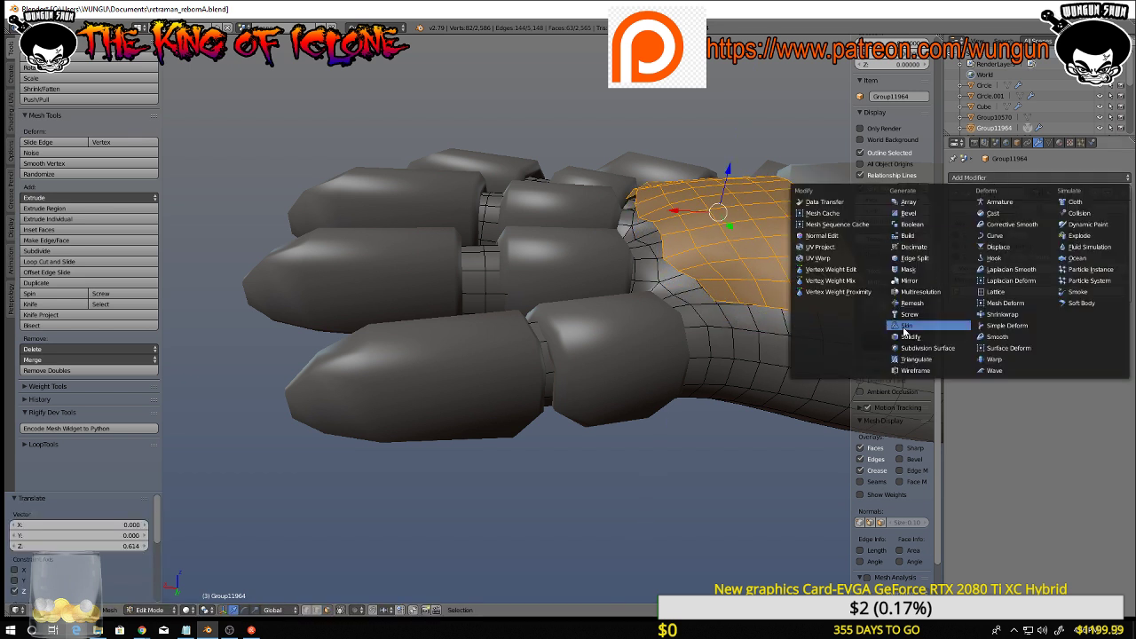
left_click(909, 281)
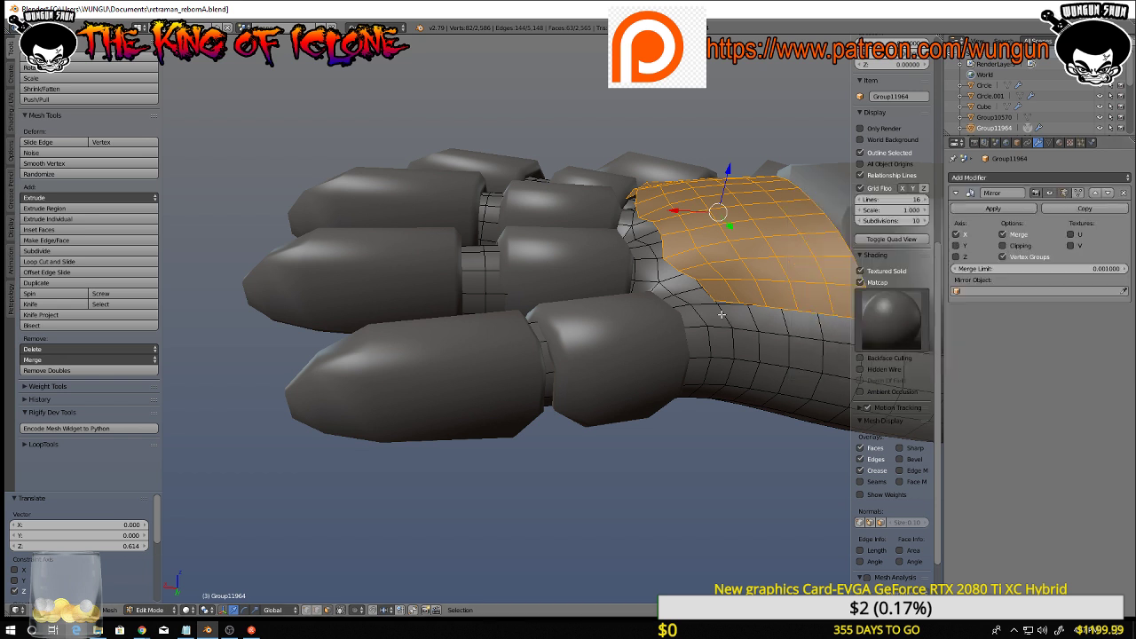
left_click(120, 165)
left_click(120, 166)
Add a Solidify modifier to the hand mesh with Only Rim and Even Thickness enabled and a thickness of 0.656
middle_click_drag(524, 216, 812, 180)
left_click(987, 177)
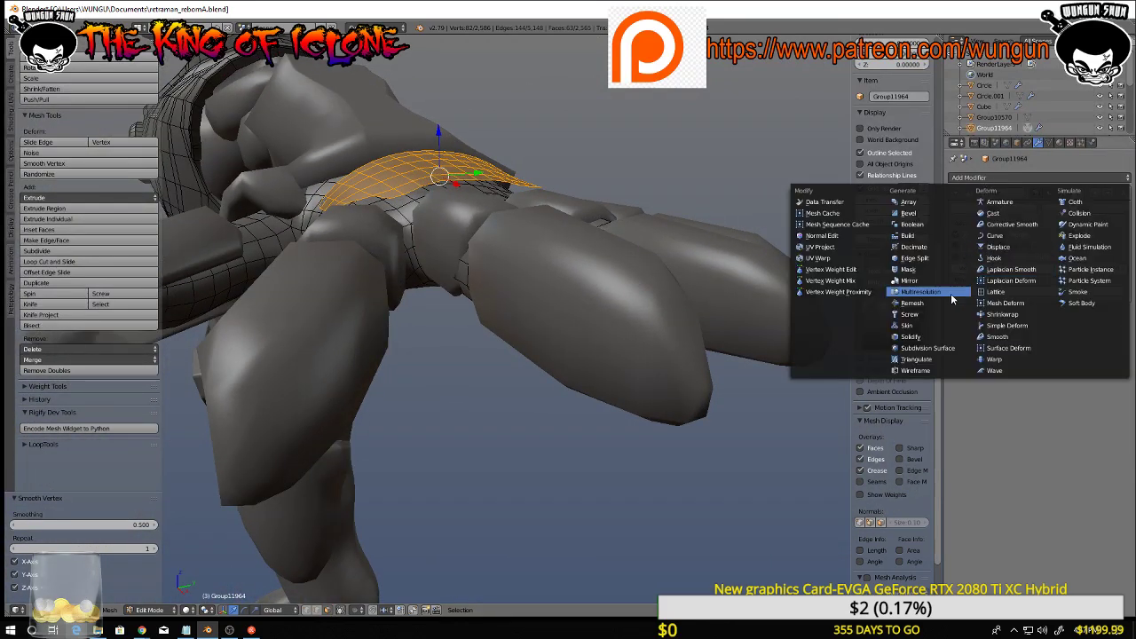
left_click(914, 337)
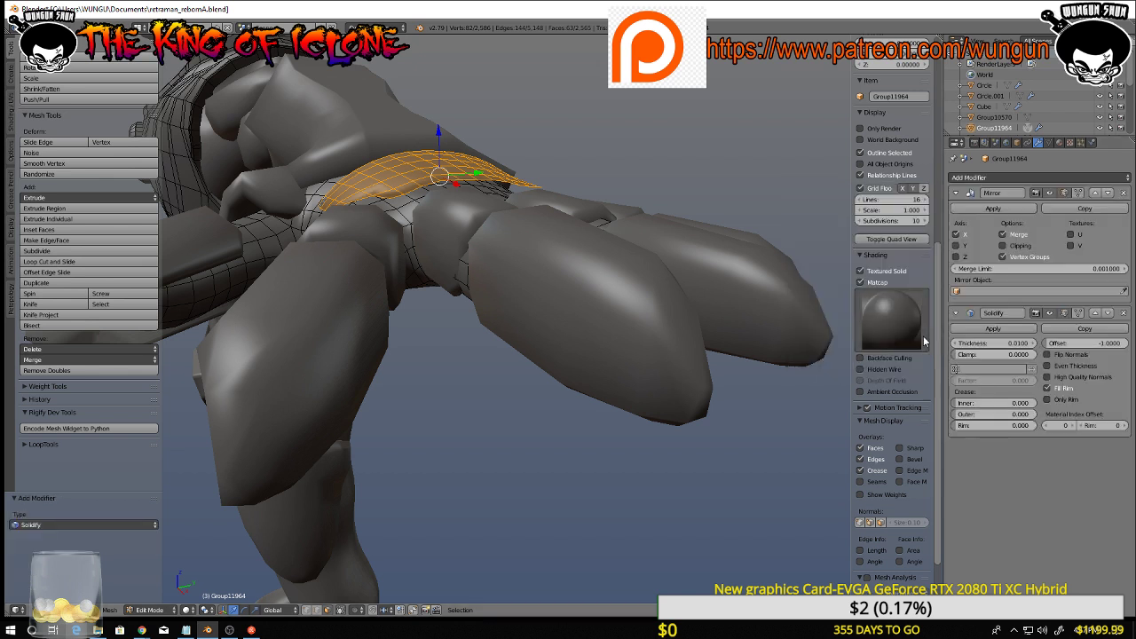
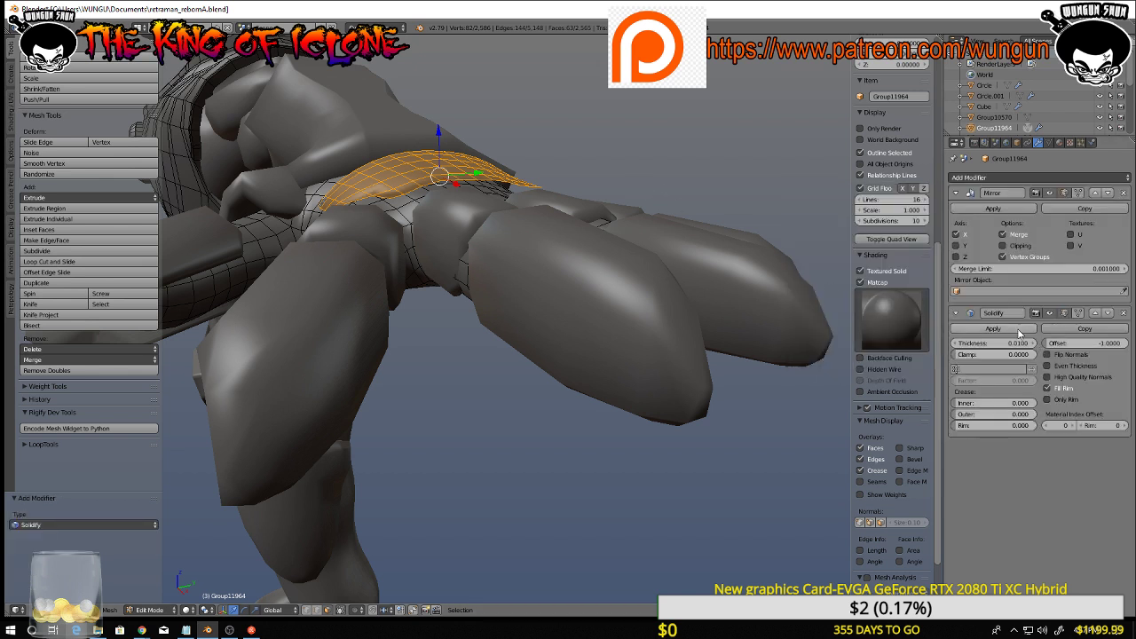
left_click(1049, 401)
left_click(1047, 366)
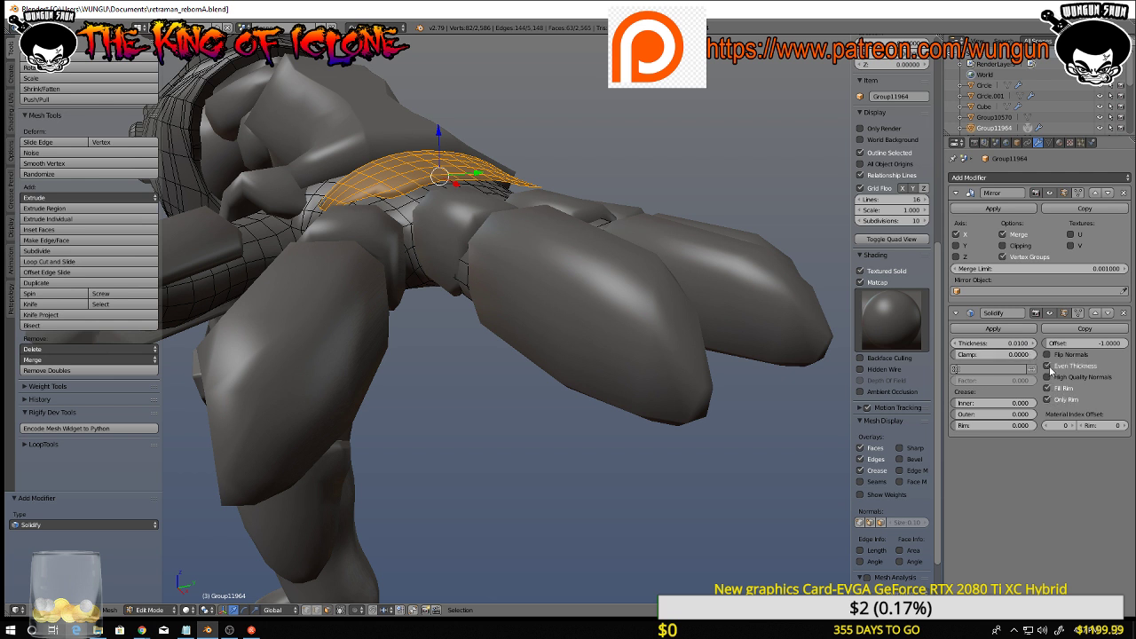
left_click_drag(1010, 344, 1101, 344)
Try adding a Bevel modifier below the Solidify modifier
middle_click_drag(554, 181, 538, 217)
middle_click_drag(609, 206, 354, 242)
scroll(554, 187, "down", 5)
scroll(350, 246, "down", 1)
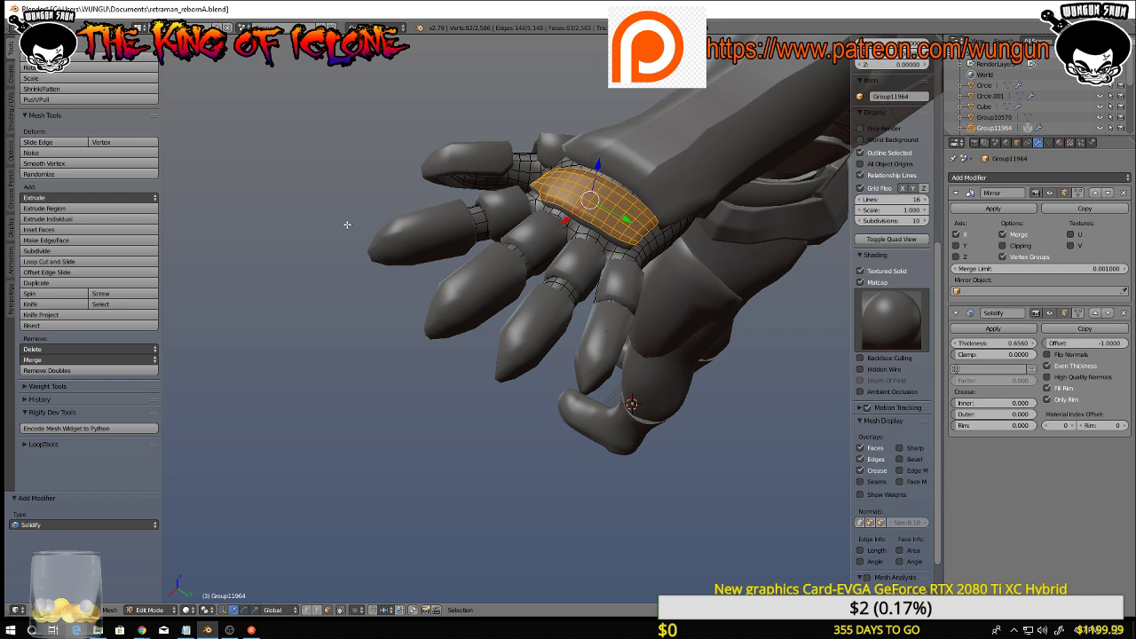
middle_click_drag(436, 227, 571, 241)
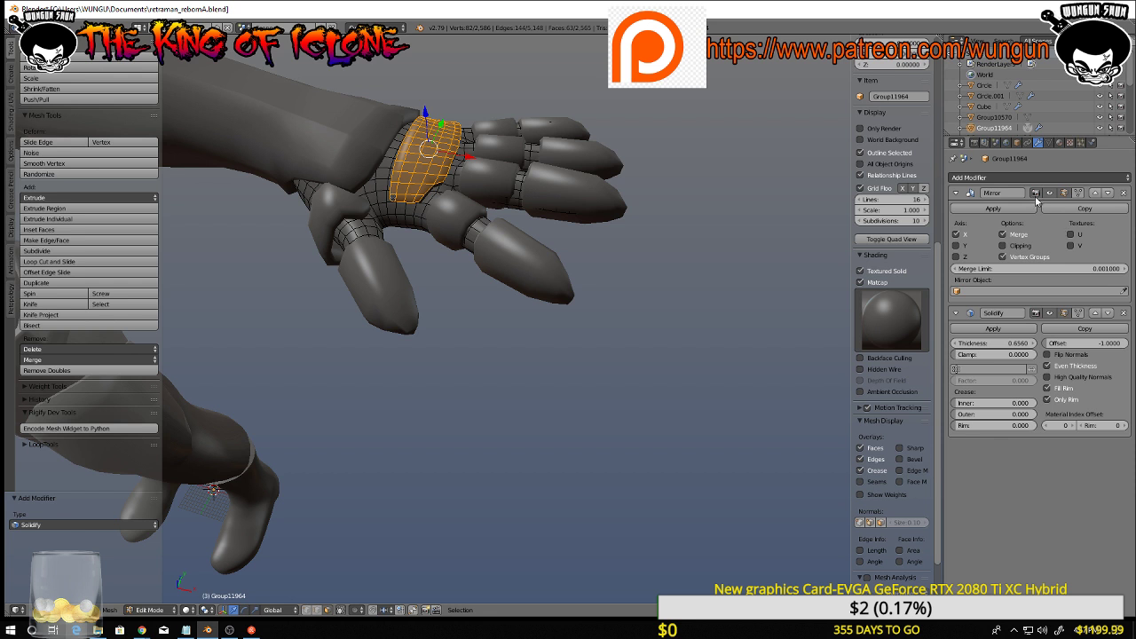
left_click(1020, 177)
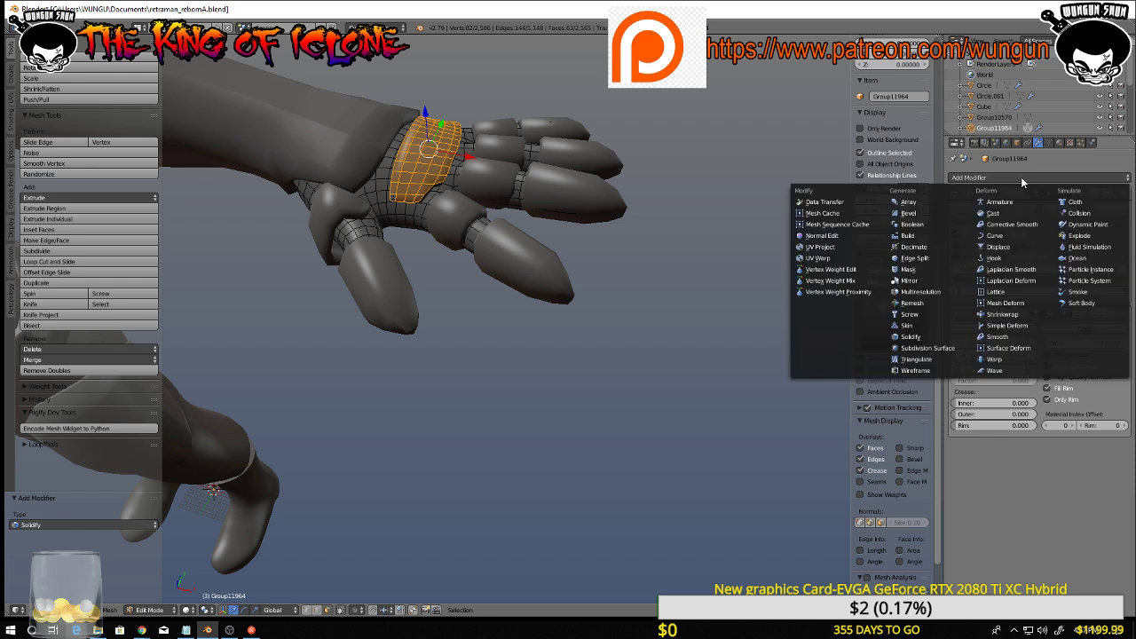
left_click(923, 214)
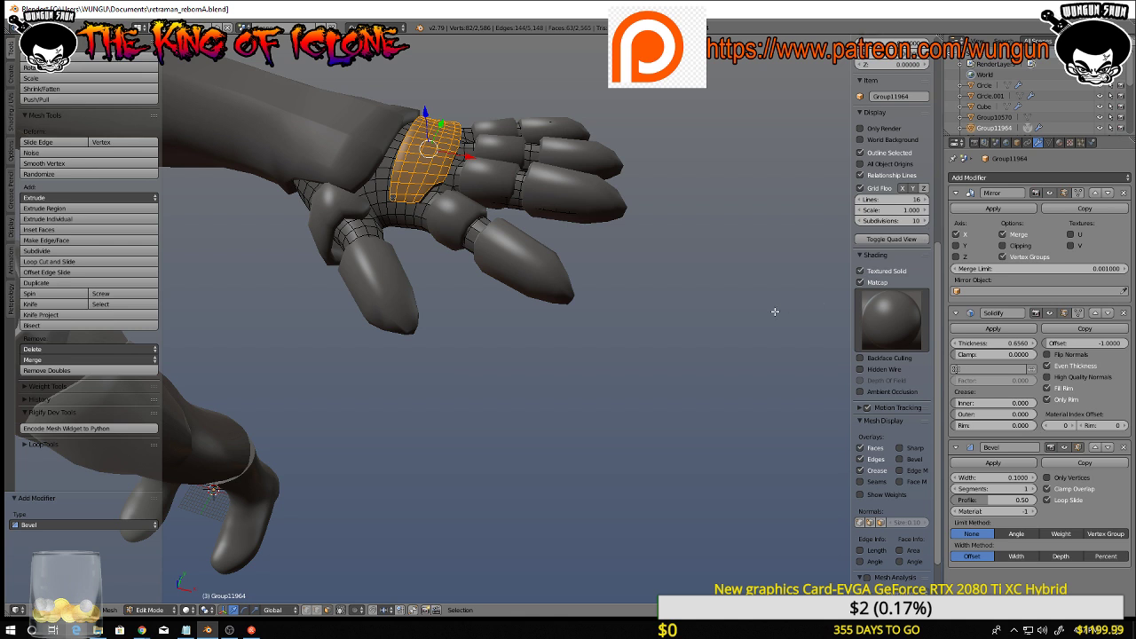
Try the Bevel modifier with 2 segments and a width of 0.246, moved above the Solidify modifier
middle_click_drag(775, 312, 785, 292)
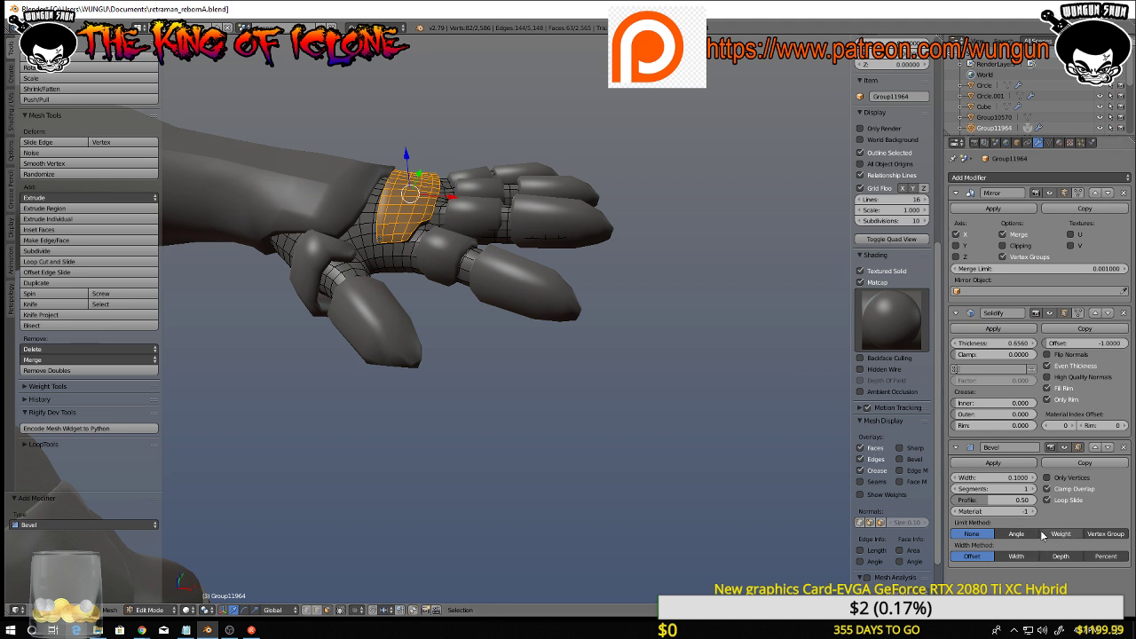
scroll(697, 329, "up", 5)
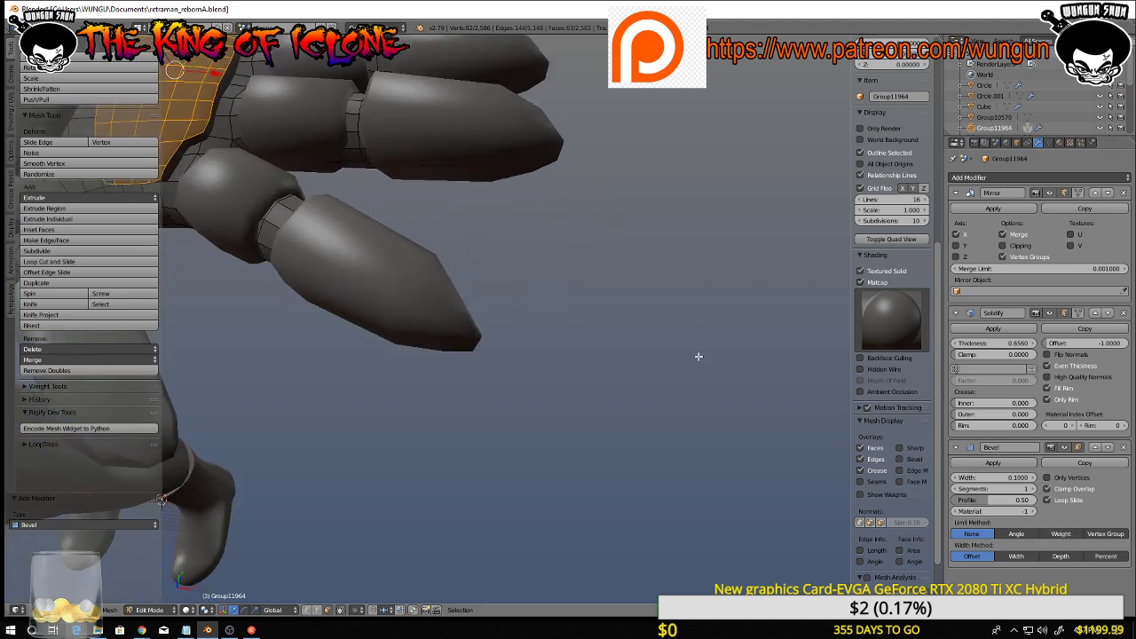
scroll(698, 356, "down", 5)
key("Tab")
middle_click_drag(693, 355, 657, 330)
key("Tab")
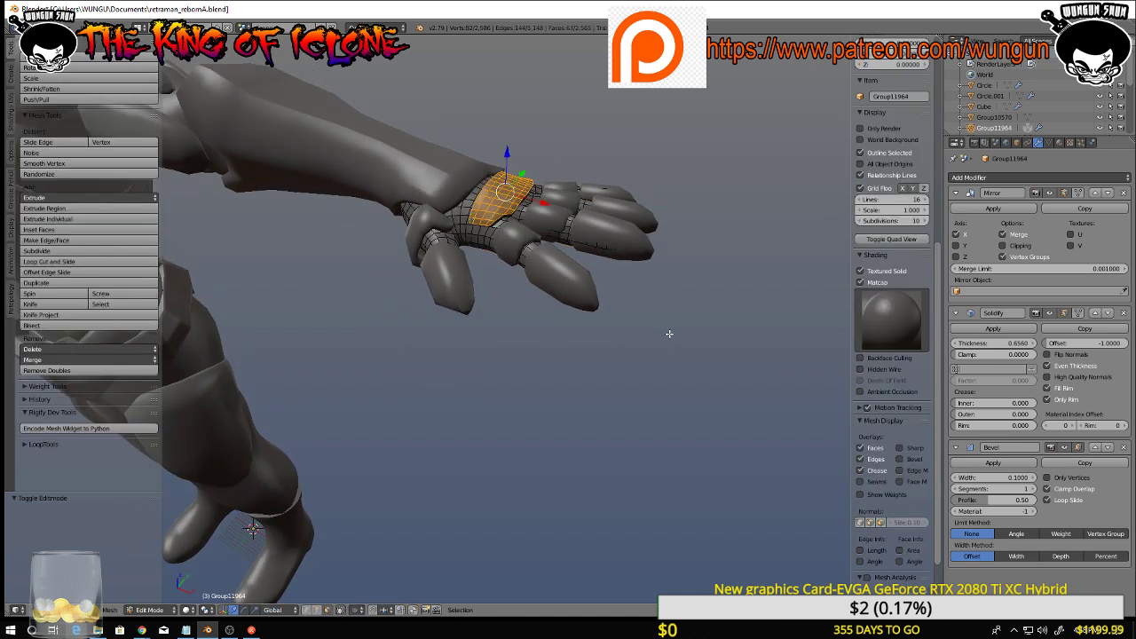
scroll(696, 378, "down", 3)
scroll(694, 377, "up", 4)
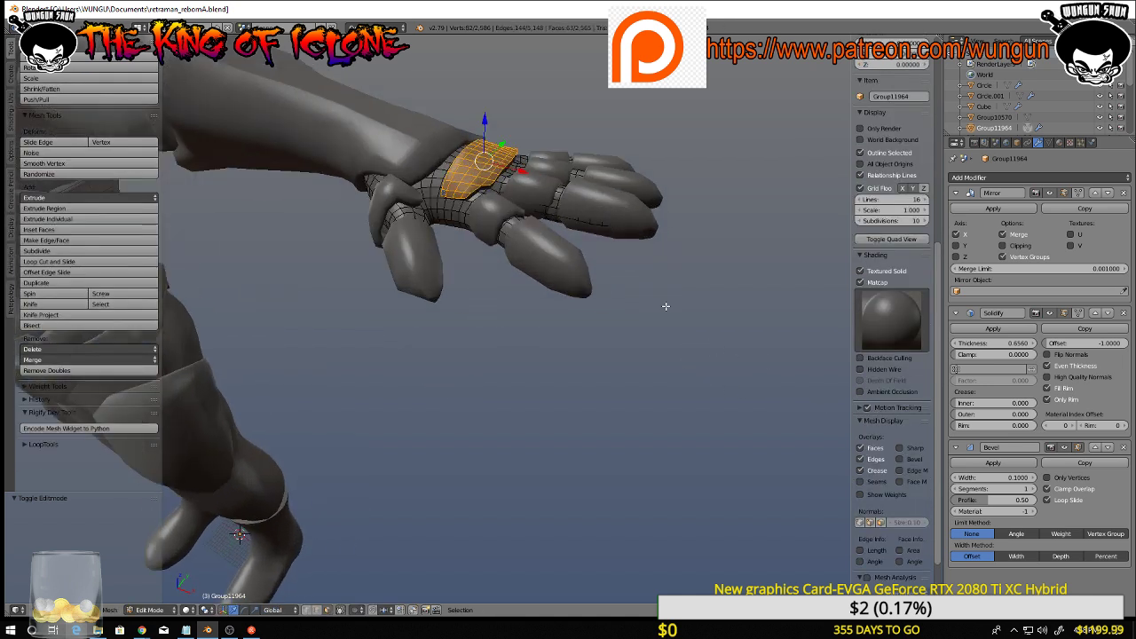
middle_click_drag(667, 308, 742, 387)
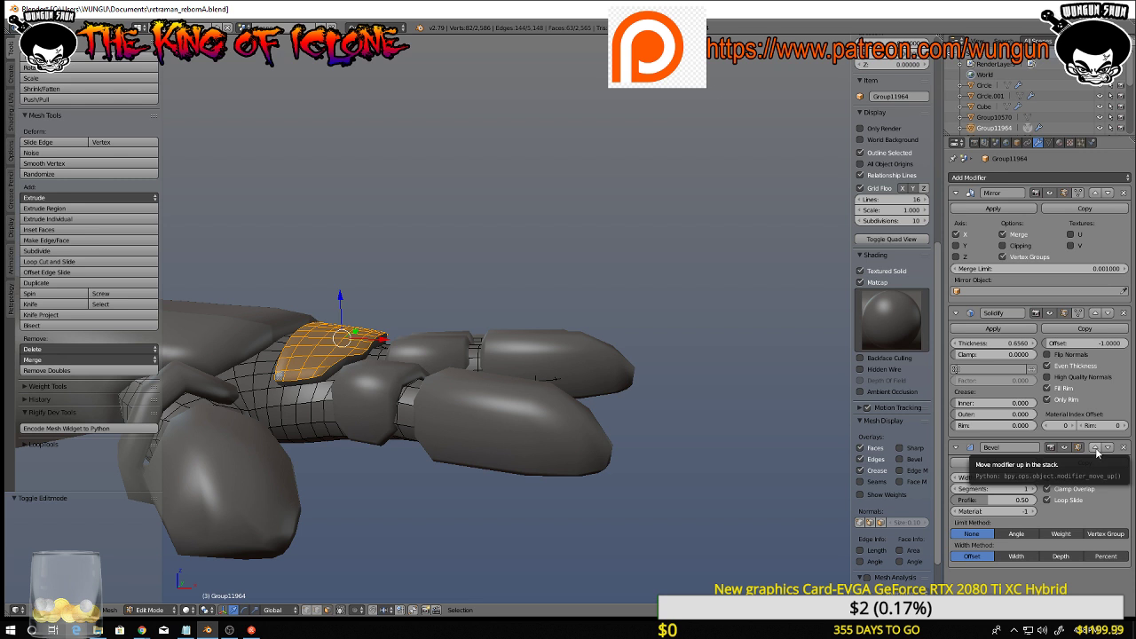
left_click(1033, 489)
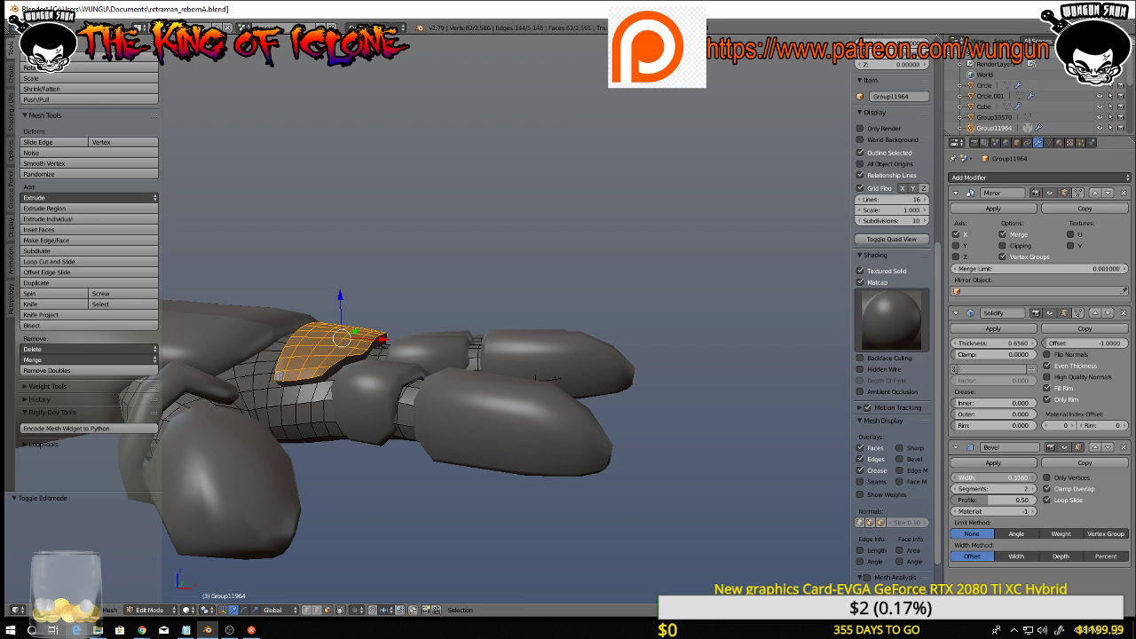
left_click_drag(994, 478, 1081, 480)
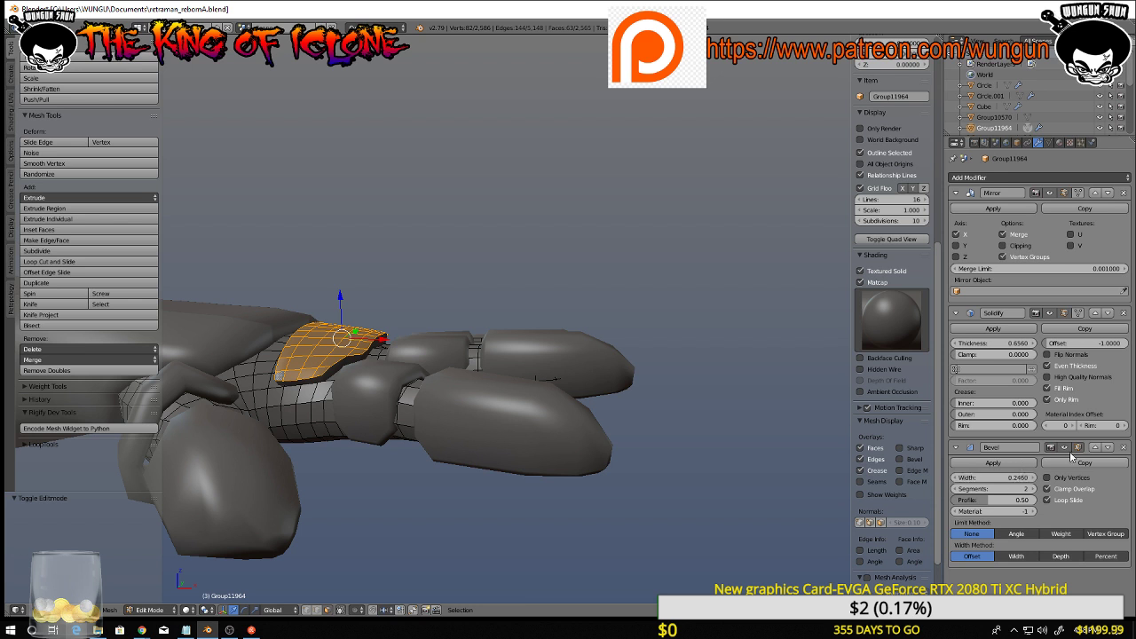
left_click(1096, 447)
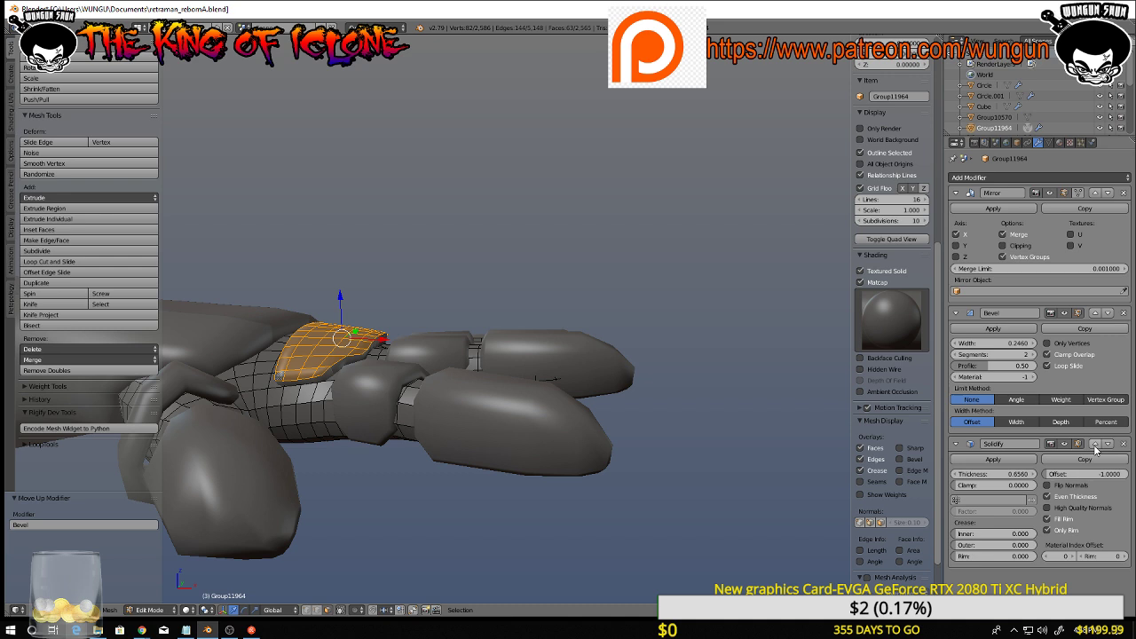
Check the hand plate's shape up close and remove the Bevel modifier
middle_click_drag(415, 231, 459, 302)
scroll(377, 275, "up", 4)
key("Tab")
key("Tab")
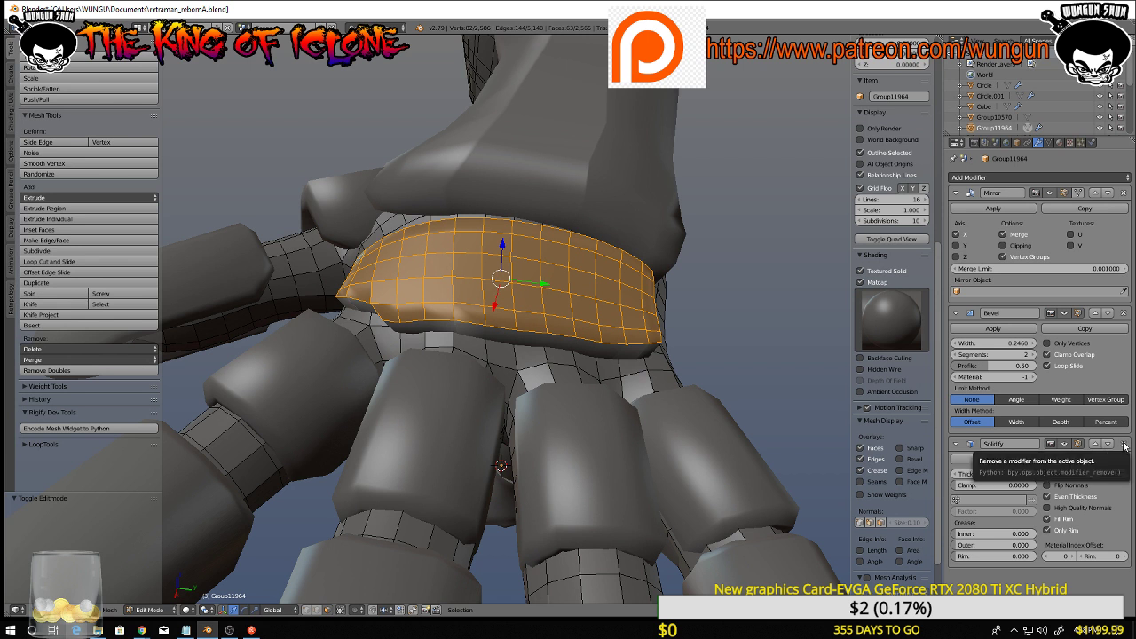
left_click(1123, 314)
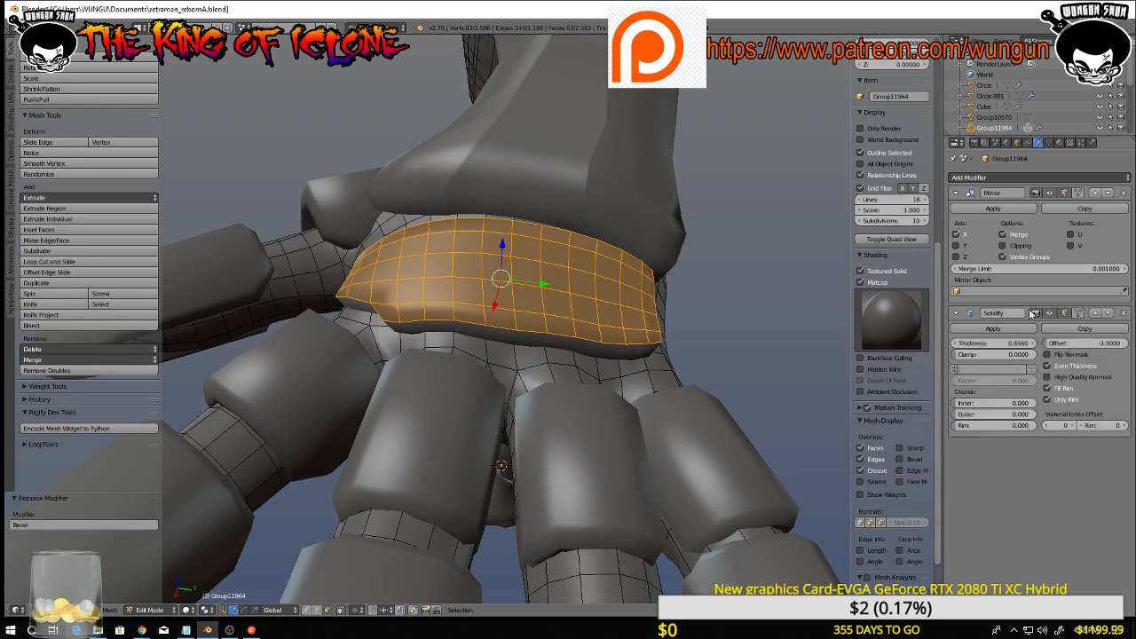
Apply the Solidify modifier in Object Mode and return to editing the hand mesh
key("Tab")
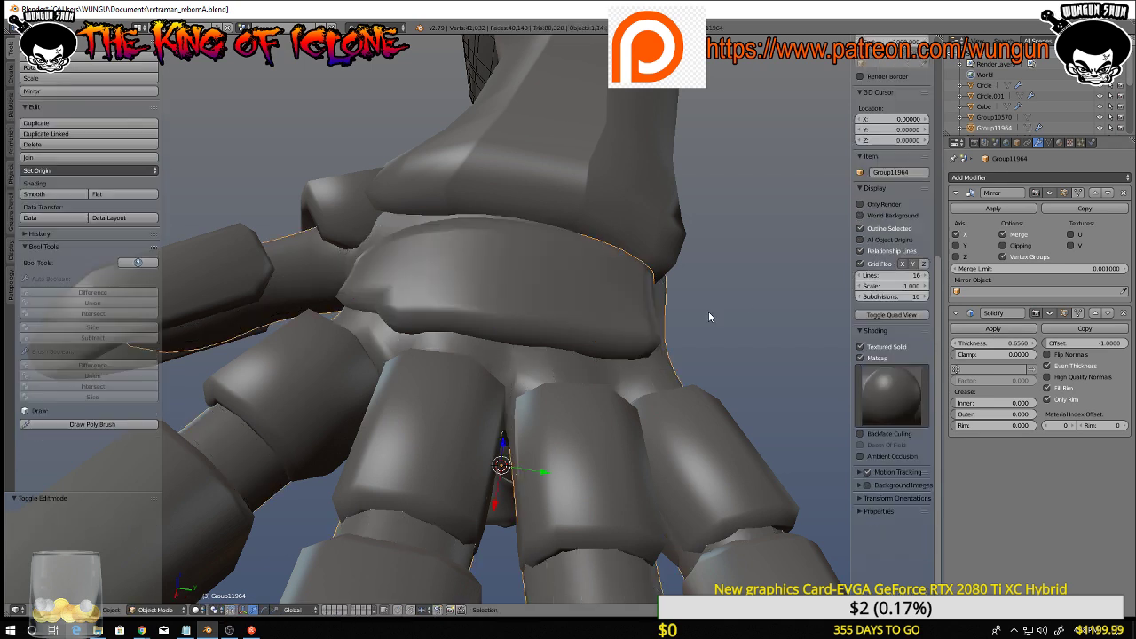
left_click(1008, 329)
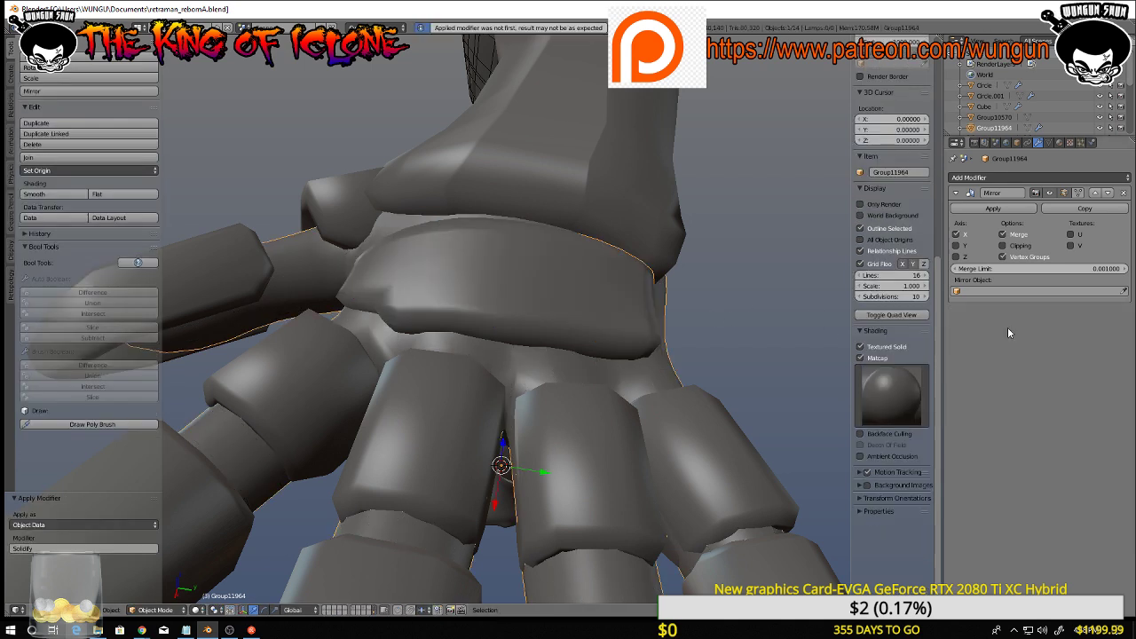
middle_click_drag(764, 329, 751, 356)
key("Tab")
Add a Subdivision Surface modifier to the hand mesh and show its effect on the edit cage
left_click(1021, 178)
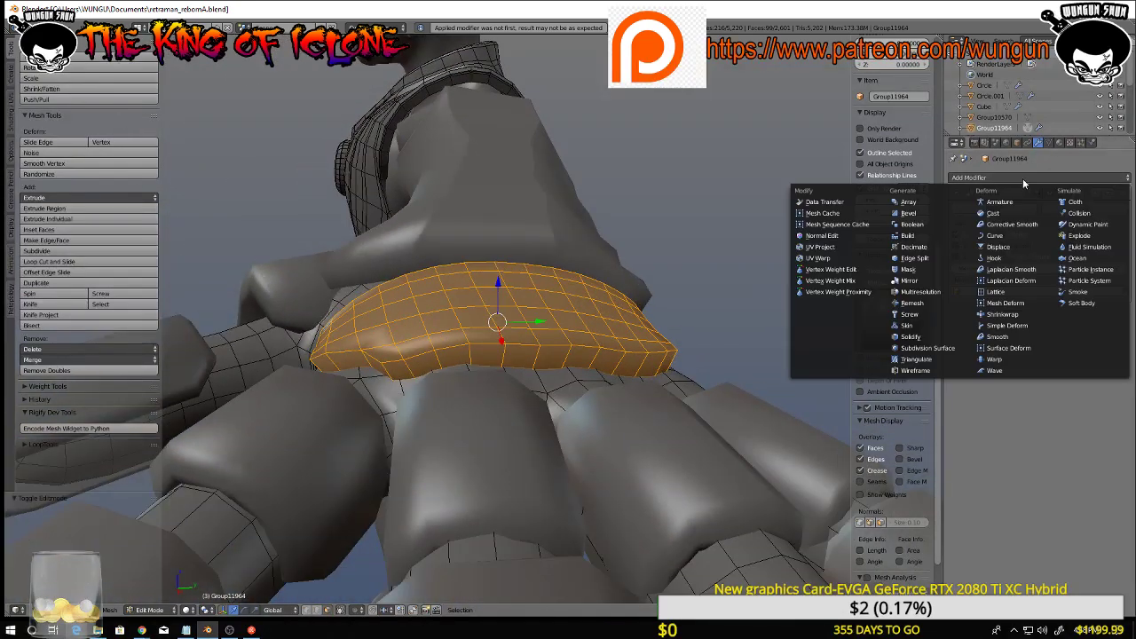
left_click(921, 350)
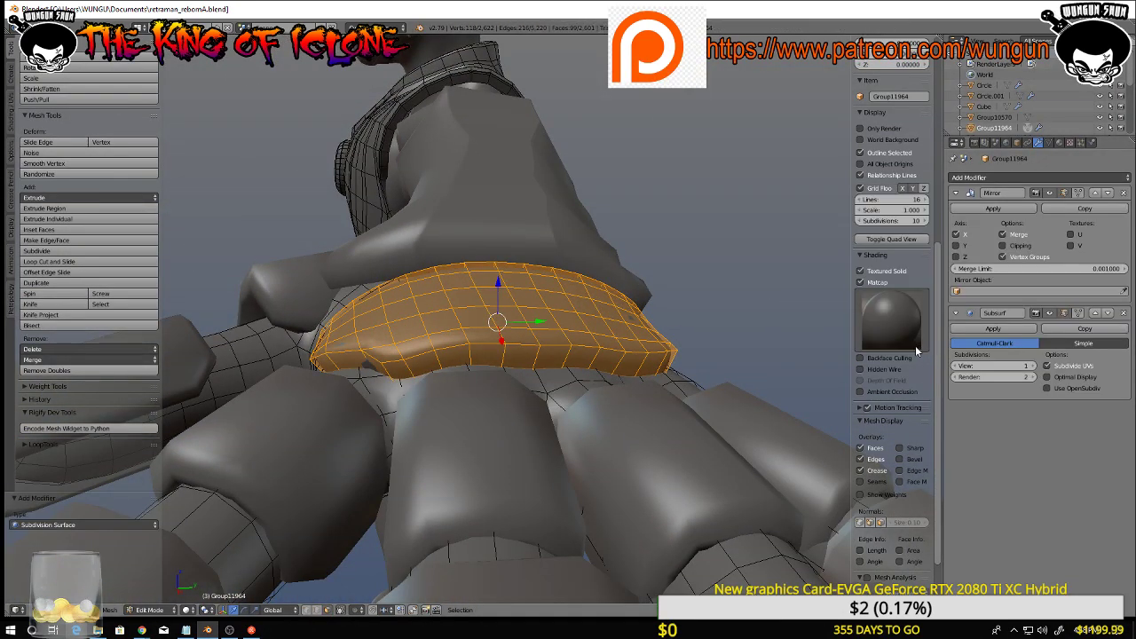
middle_click_drag(783, 303, 811, 297)
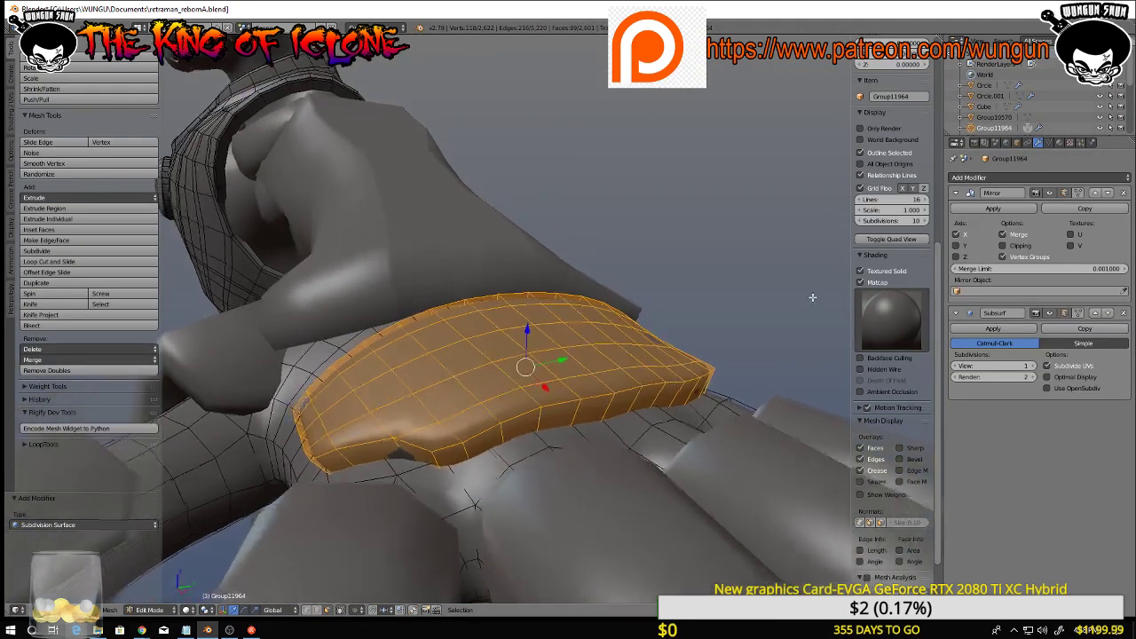
left_click(1078, 313)
middle_click_drag(582, 327, 487, 325)
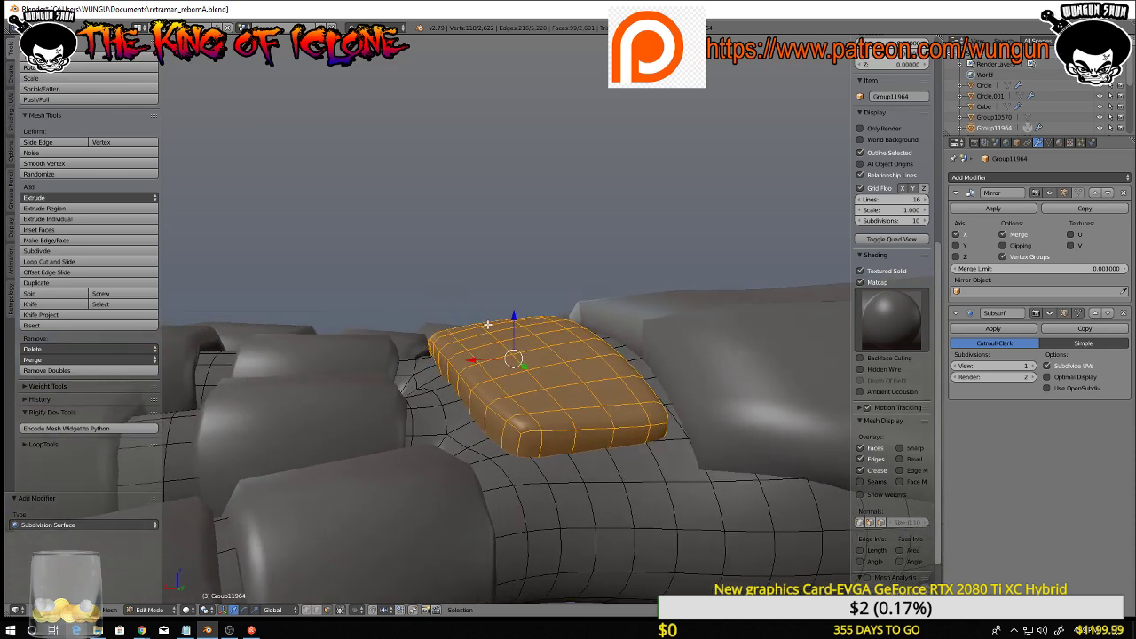
Add two loop cuts around the hand plate's rim, one slid against its upper edge and one against its lower edge
middle_click_drag(495, 384, 499, 385)
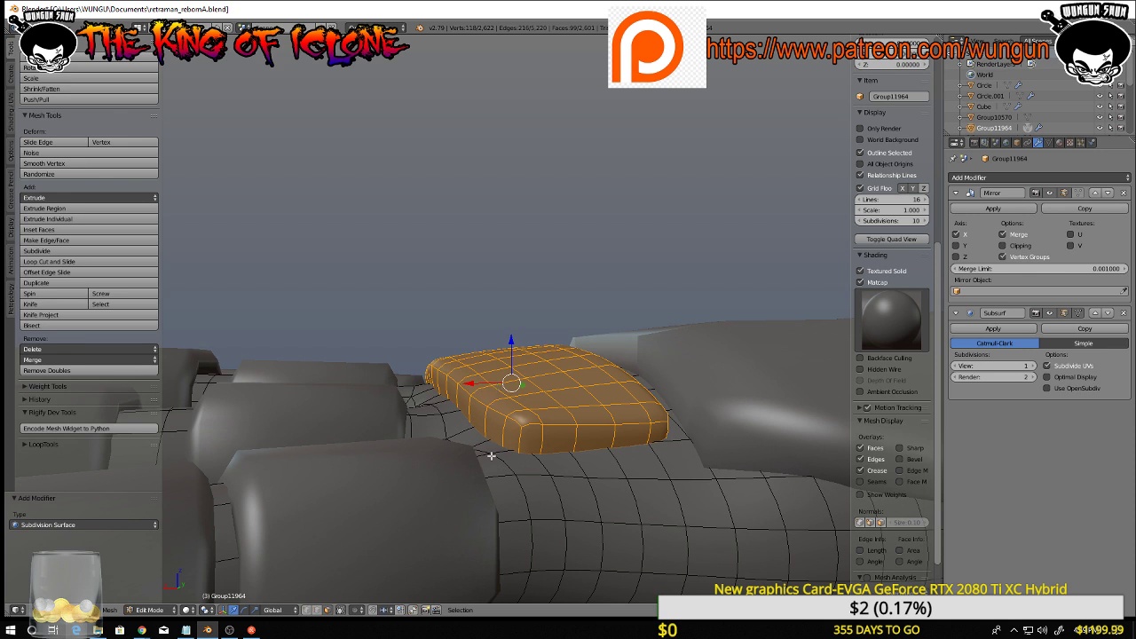
key("ctrl+r")
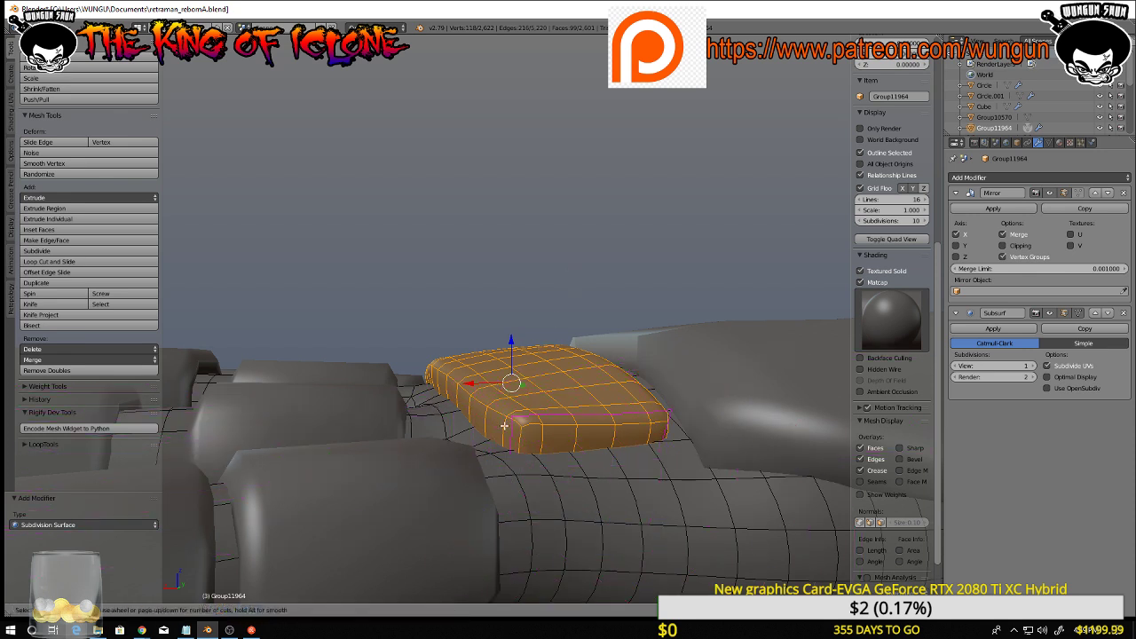
left_click(494, 428)
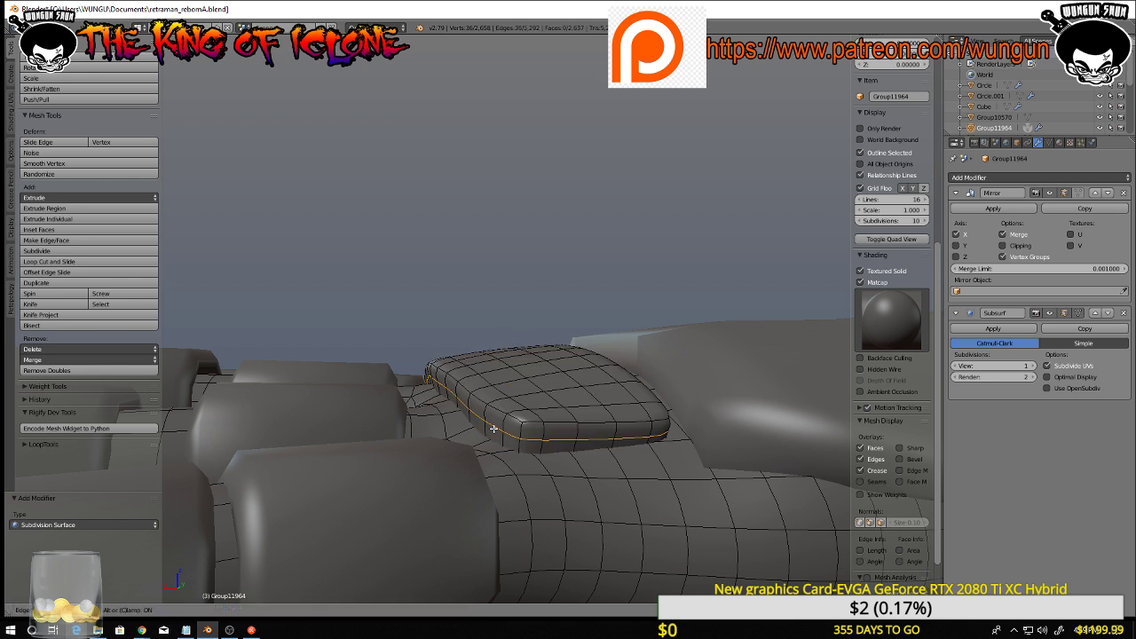
left_click(501, 403)
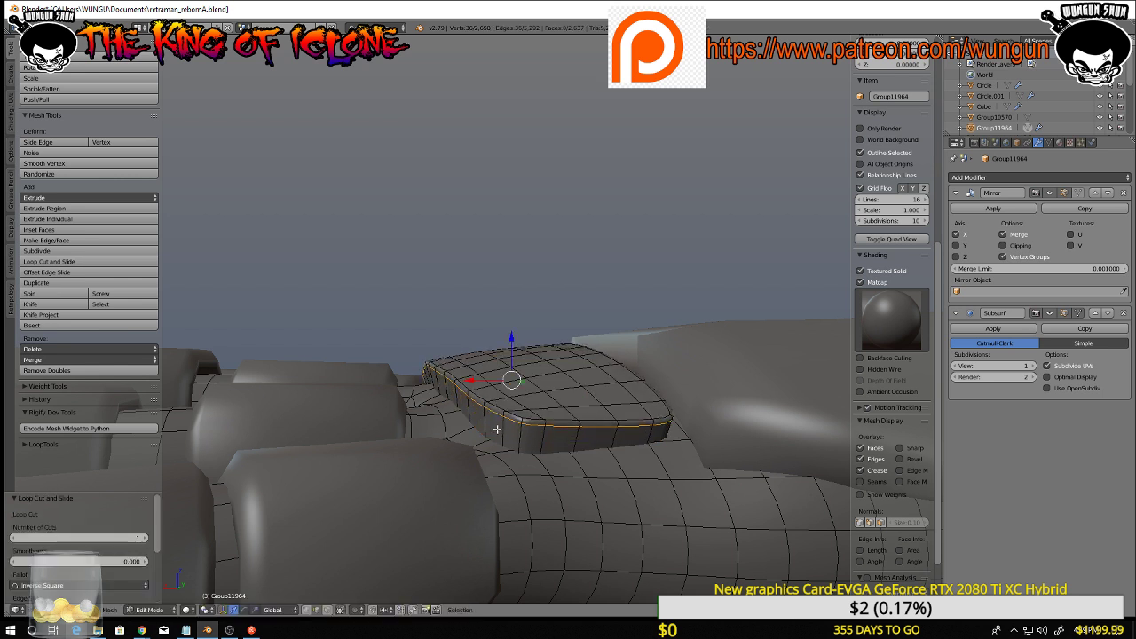
key("ctrl+r")
left_click(495, 442)
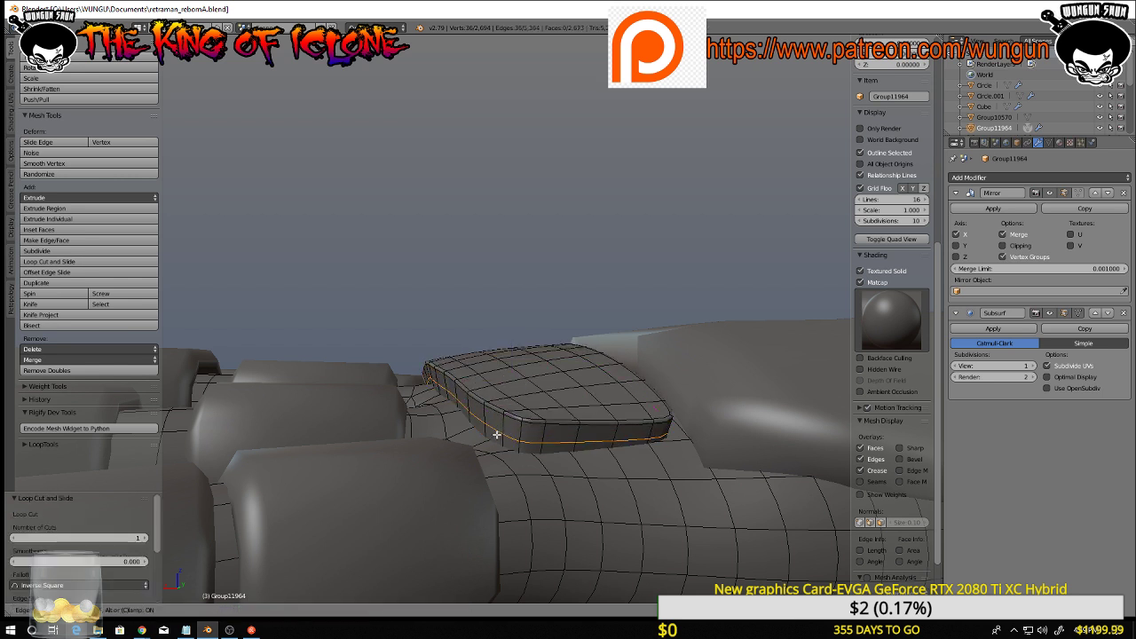
left_click(493, 454)
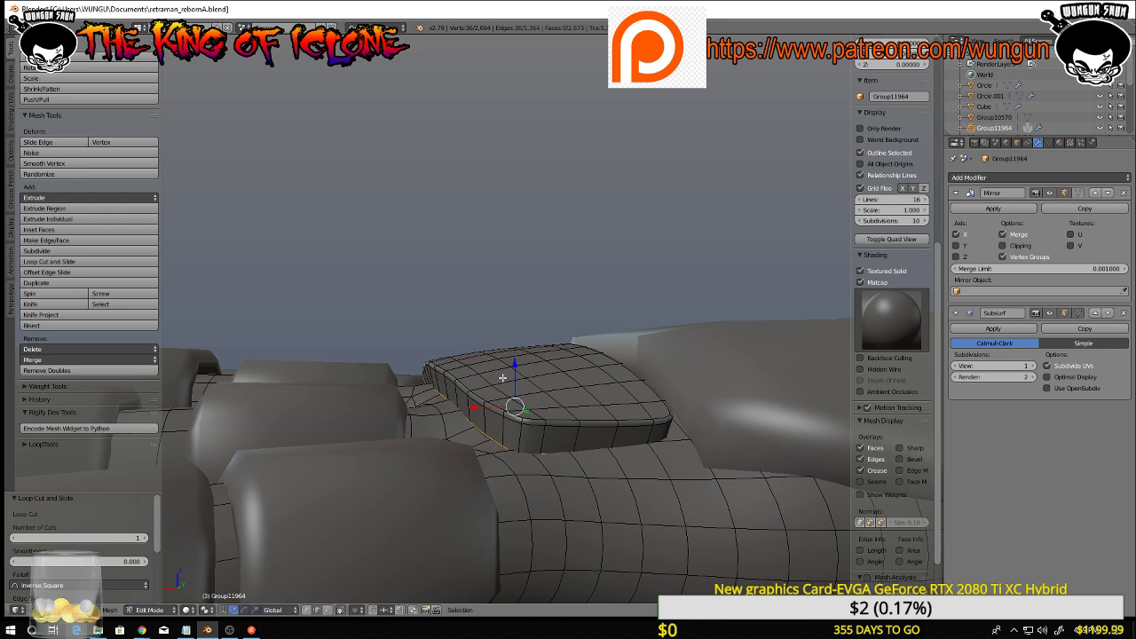
Try a Bevel modifier on the whole hand mesh and remove it
middle_click_drag(503, 380, 748, 371)
scroll(497, 391, "down", 4)
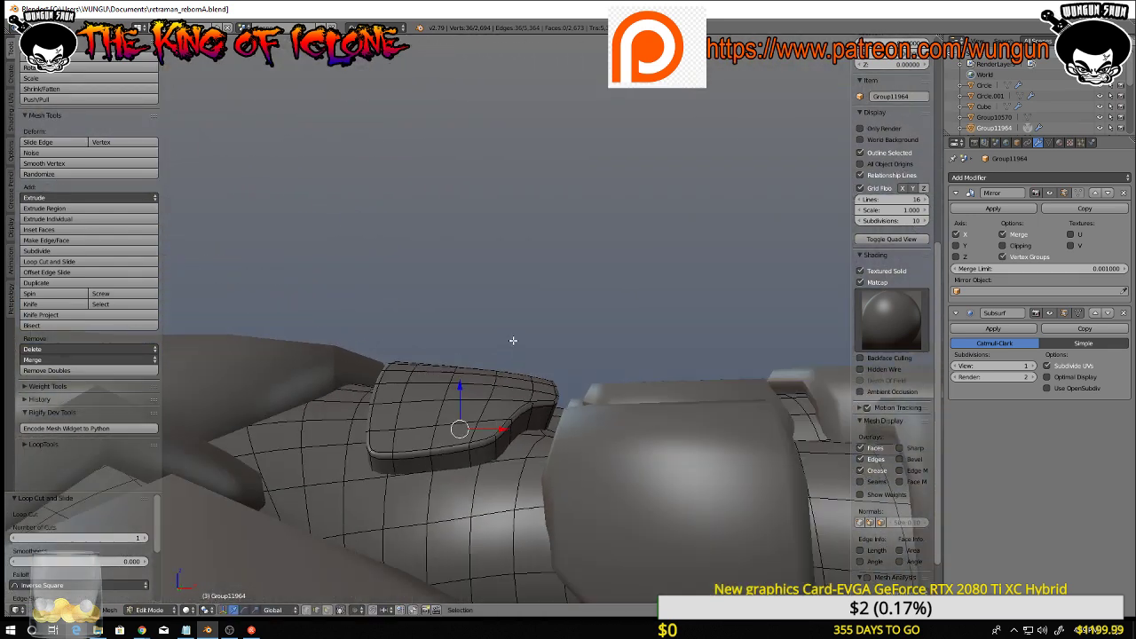
middle_click_drag(512, 340, 500, 430)
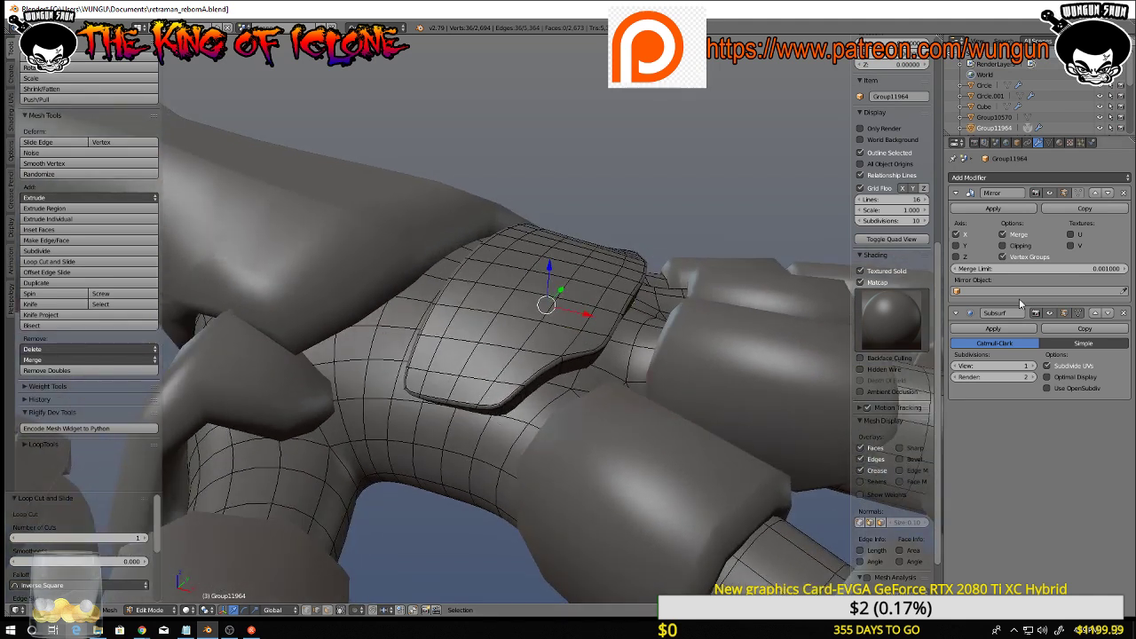
left_click(1021, 177)
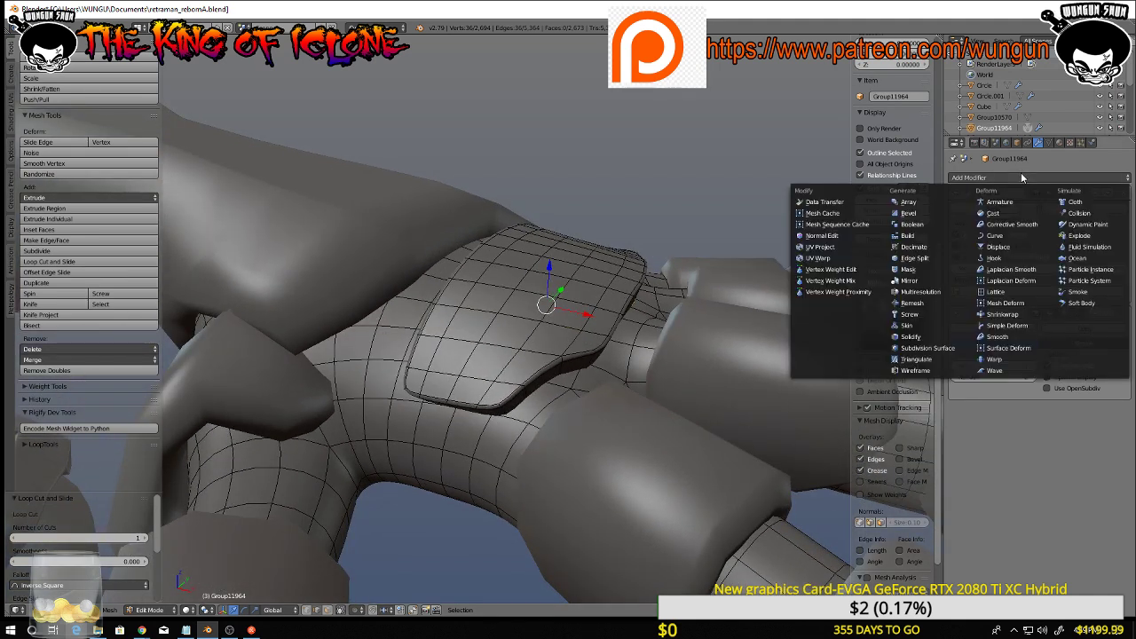
left_click(916, 219)
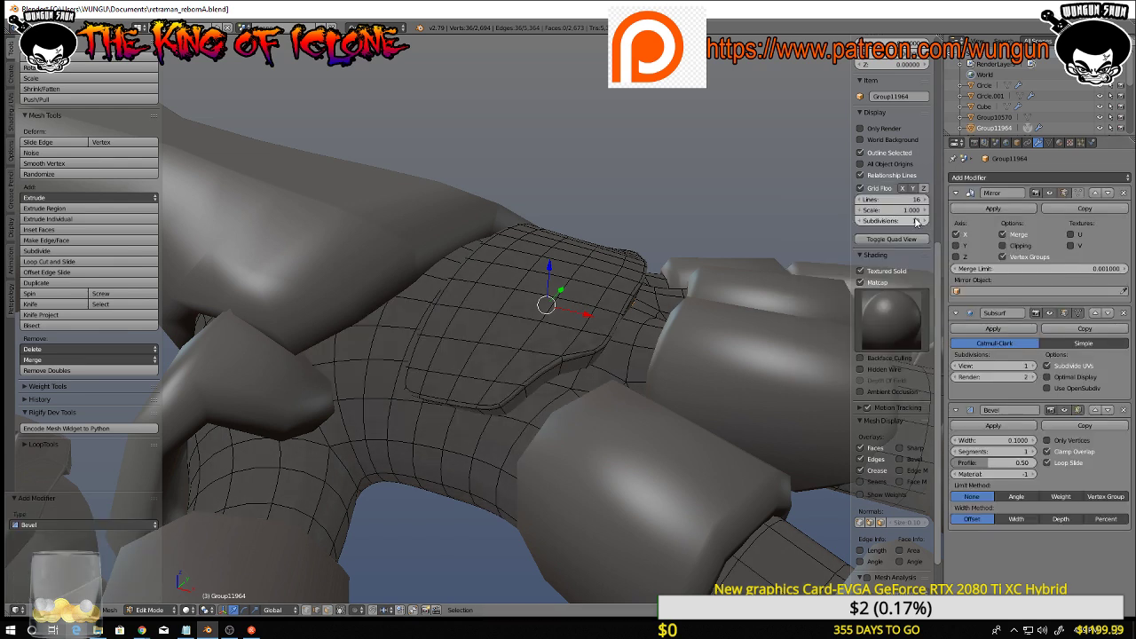
middle_click_drag(717, 257, 652, 272)
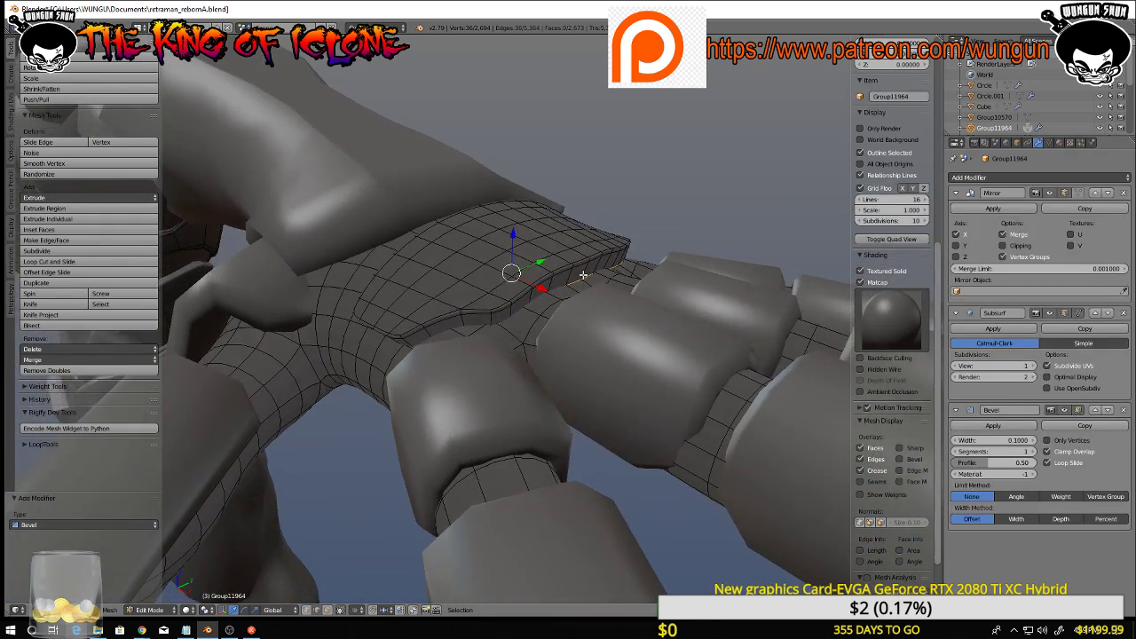
key("ctrl+z")
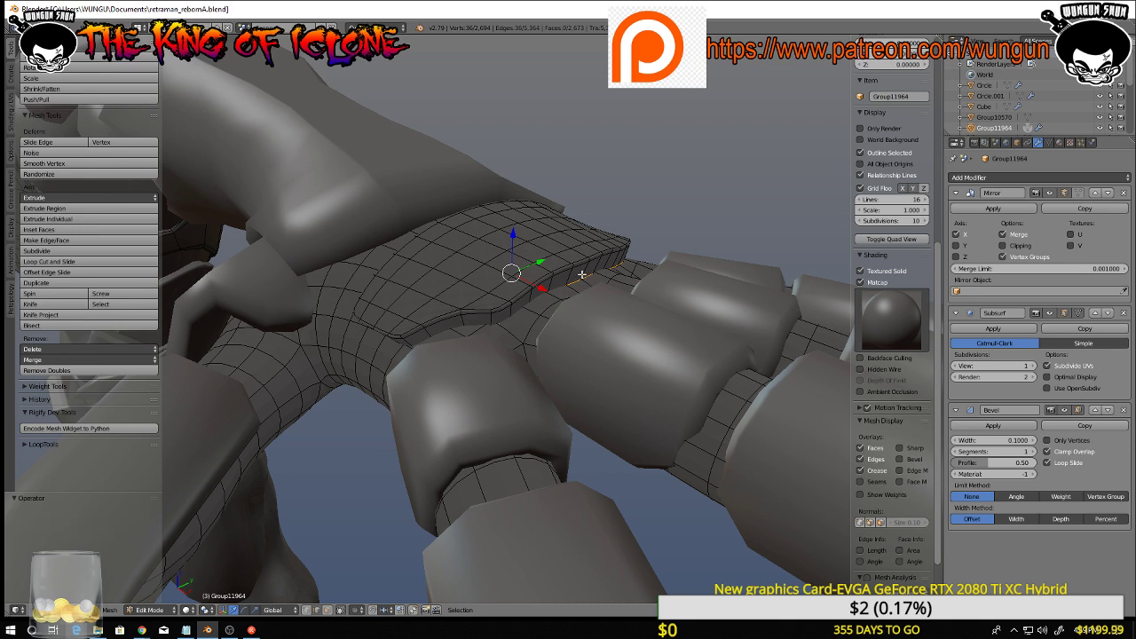
left_click(1125, 414)
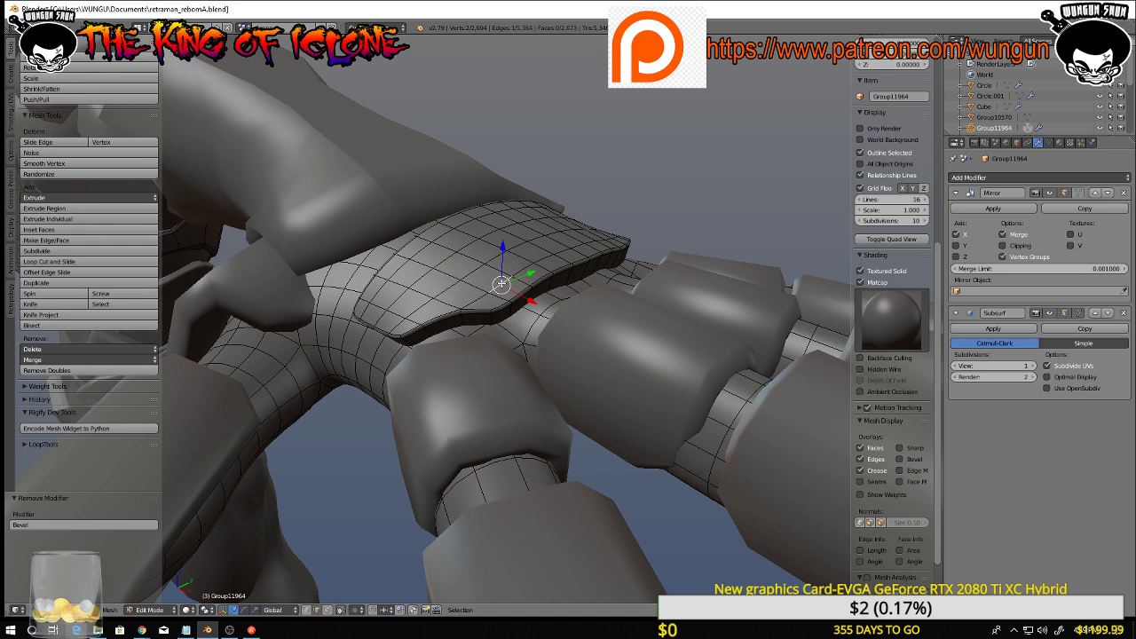
Remove the Subdivision Surface modifier from the hand mesh and separate the linked back-of-hand plate into its own object
left_click(1125, 316)
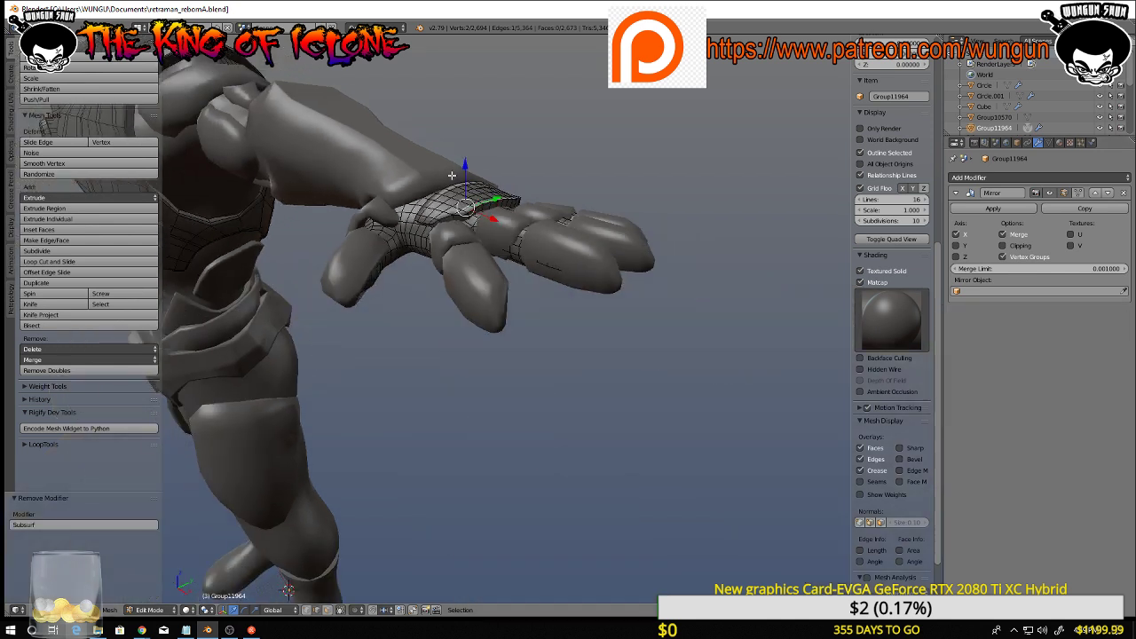
middle_click_drag(461, 187, 525, 188)
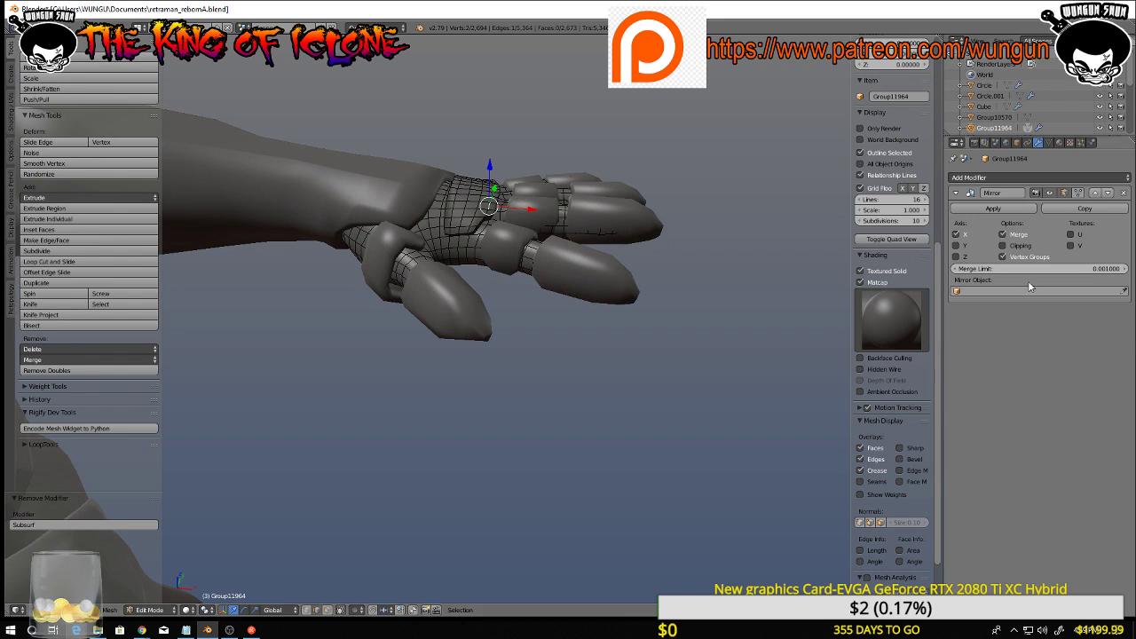
left_click(472, 201)
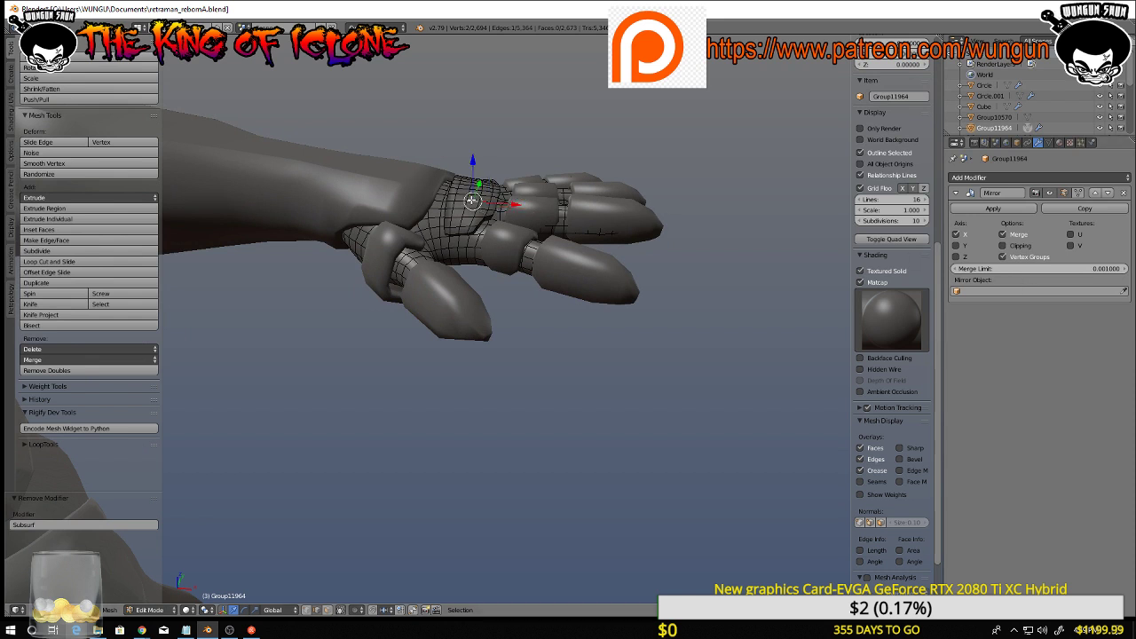
key("l")
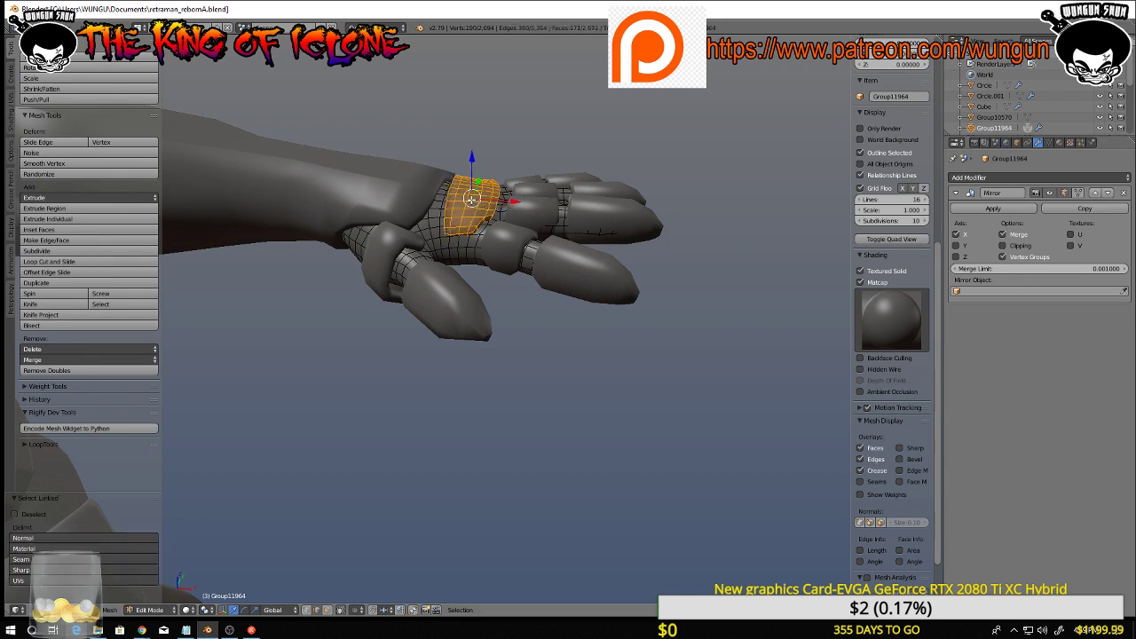
key("x")
left_click(472, 200)
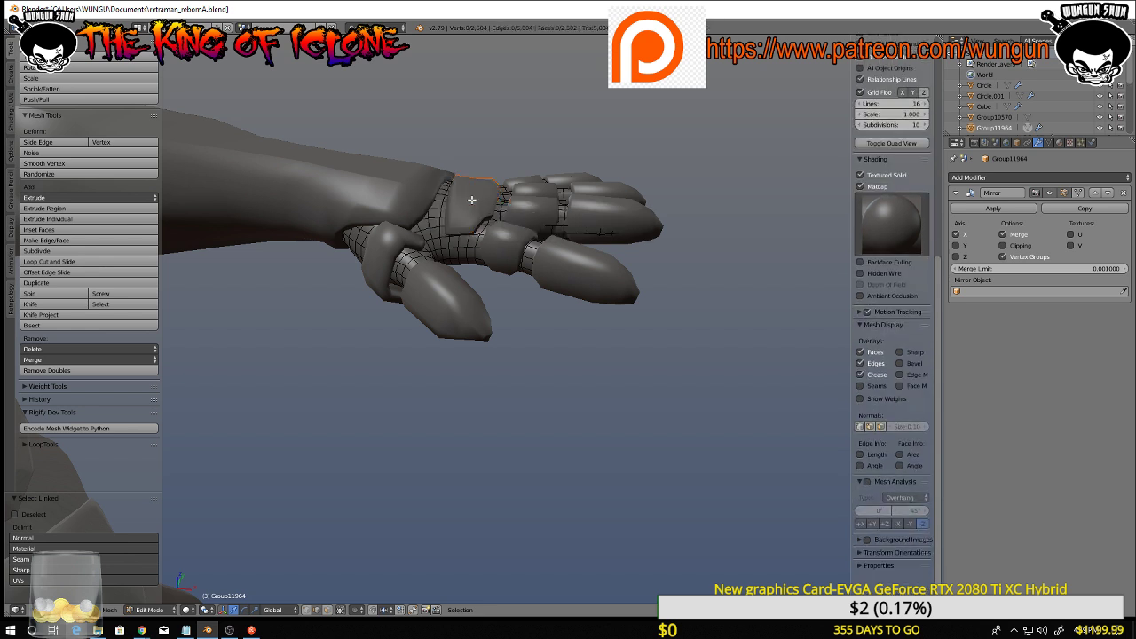
Enter Edit Mode on the separated hand plate and add Subdivision Surface and Bevel modifiers to it
key("Tab")
right_click(480, 203)
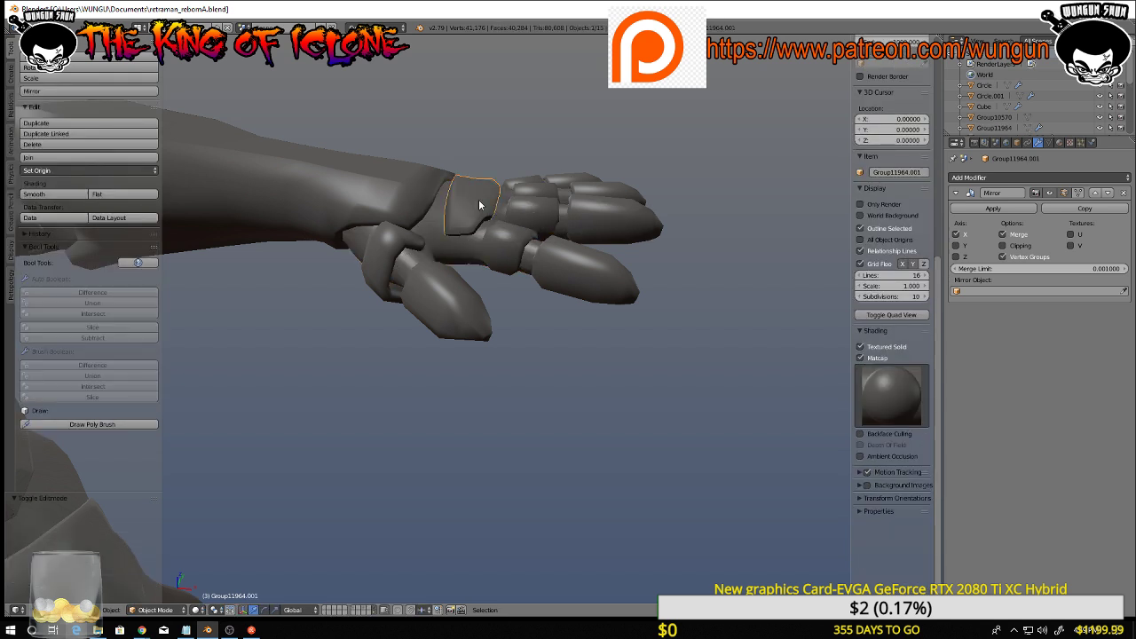
key("Tab")
scroll(479, 201, "up", 2)
scroll(477, 201, "up", 2)
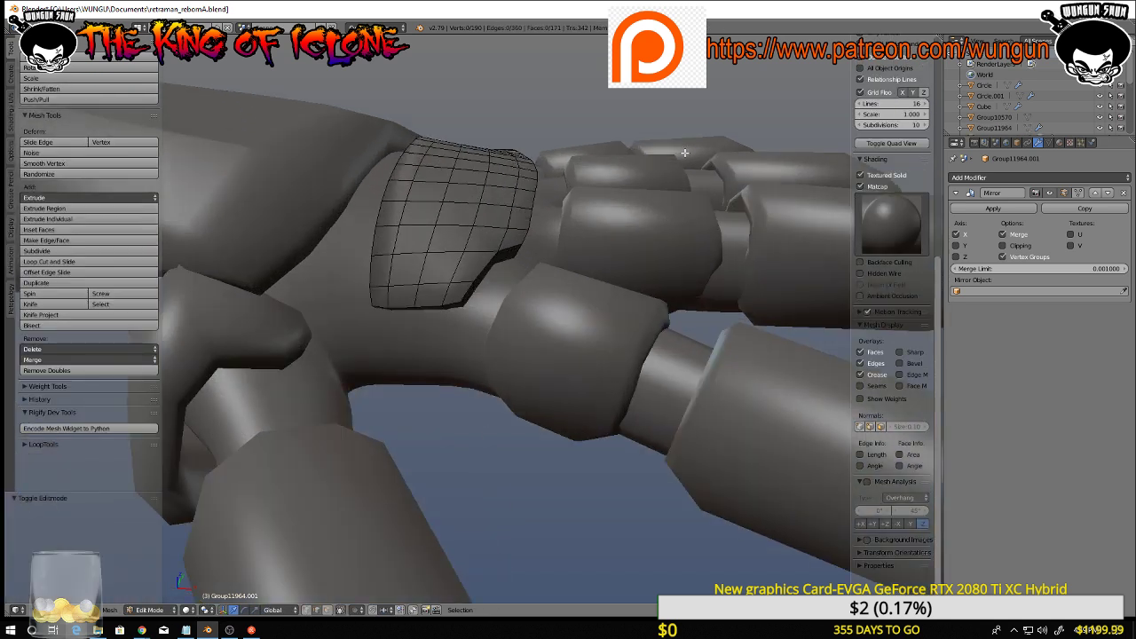
left_click(1049, 179)
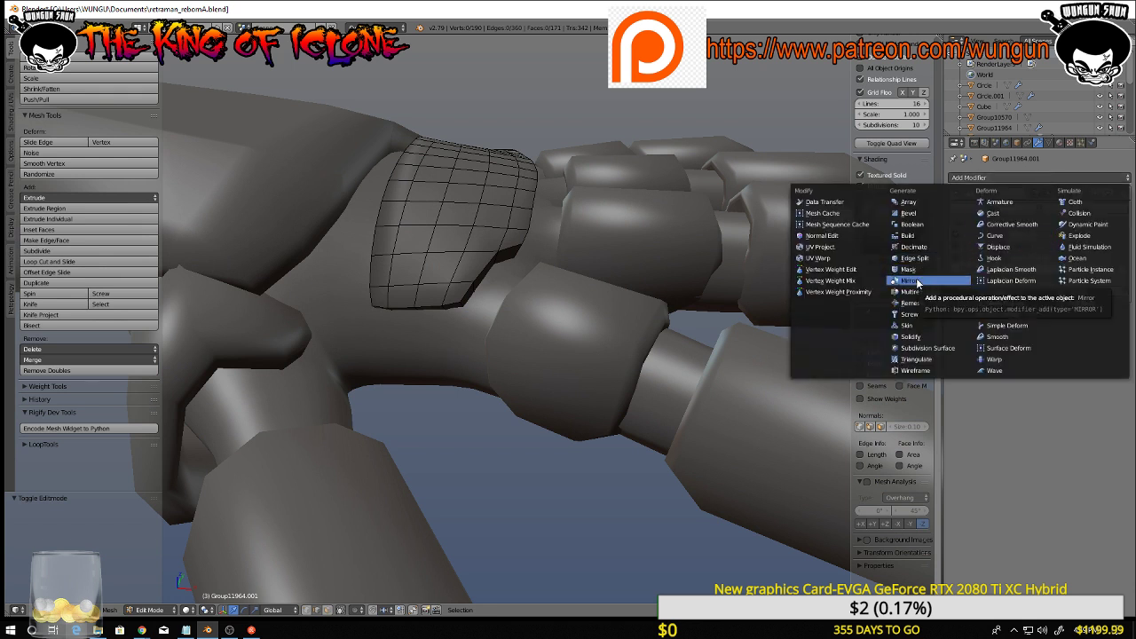
left_click(909, 348)
middle_click_drag(655, 194, 693, 205)
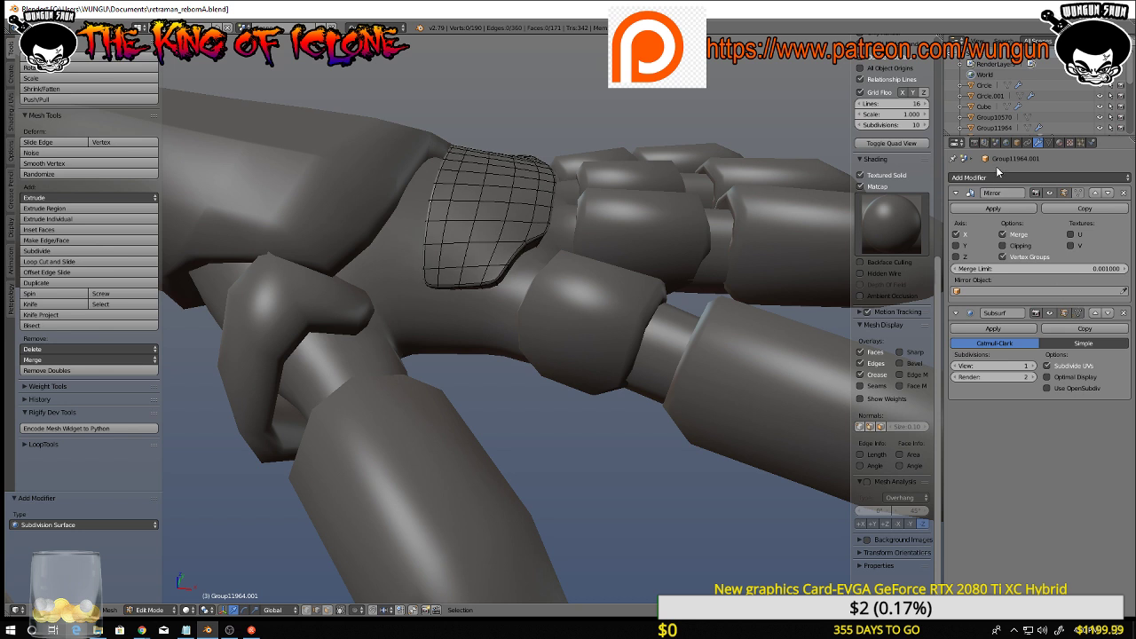
left_click(998, 177)
left_click(905, 214)
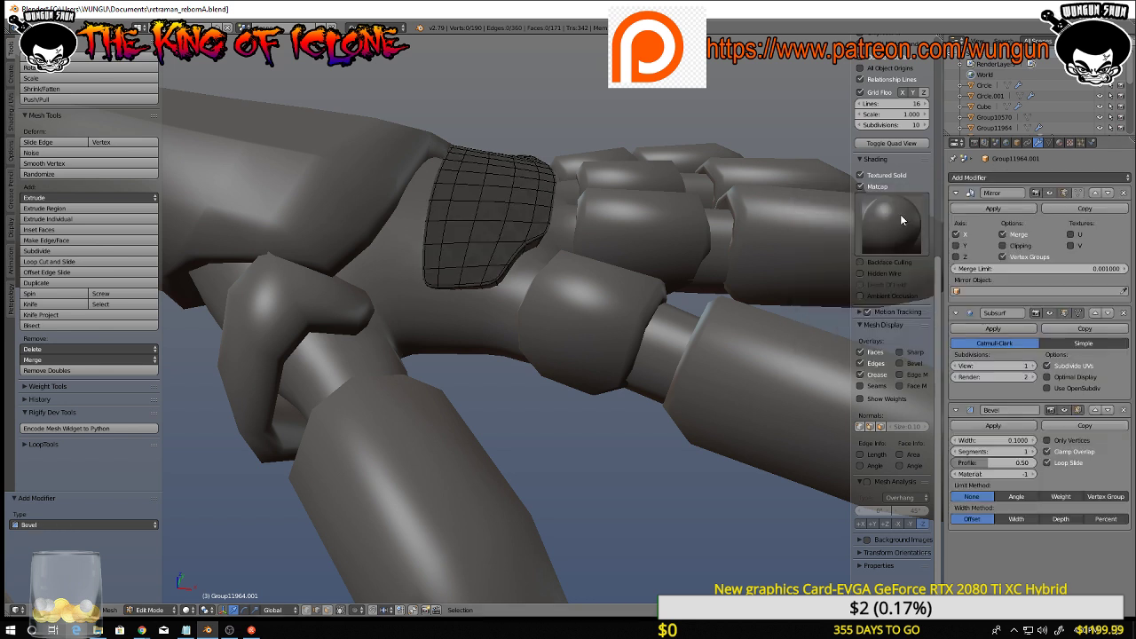
Examine how the hand plate looks against the whole figure and up close from above
middle_click_drag(786, 223, 771, 285)
scroll(677, 223, "down", 8)
scroll(850, 190, "down", 4)
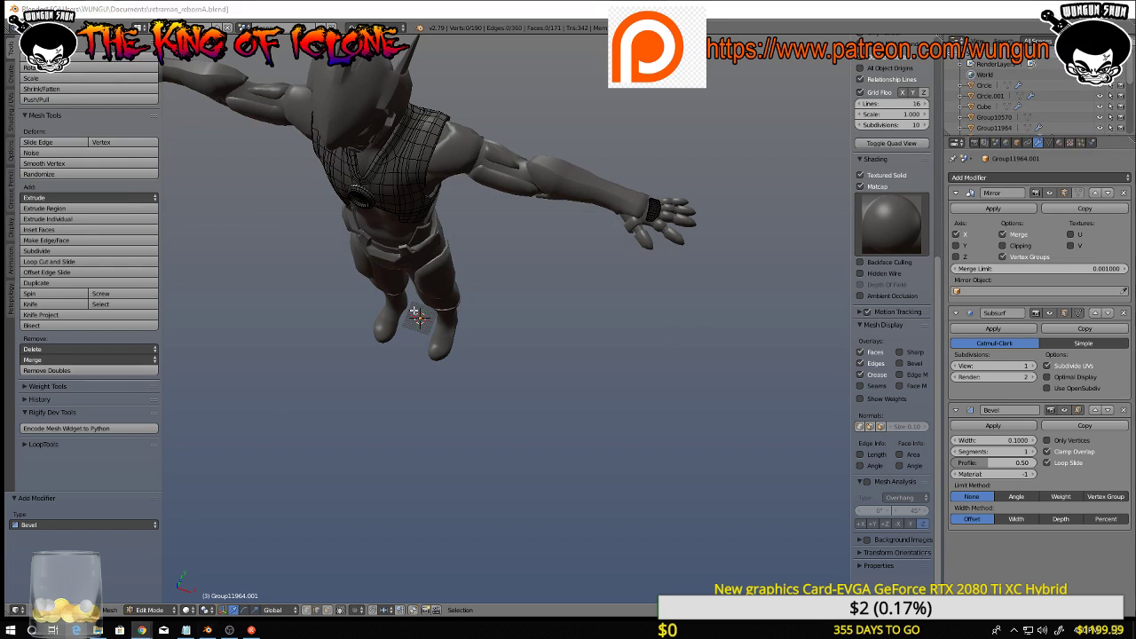
scroll(678, 274, "up", 8)
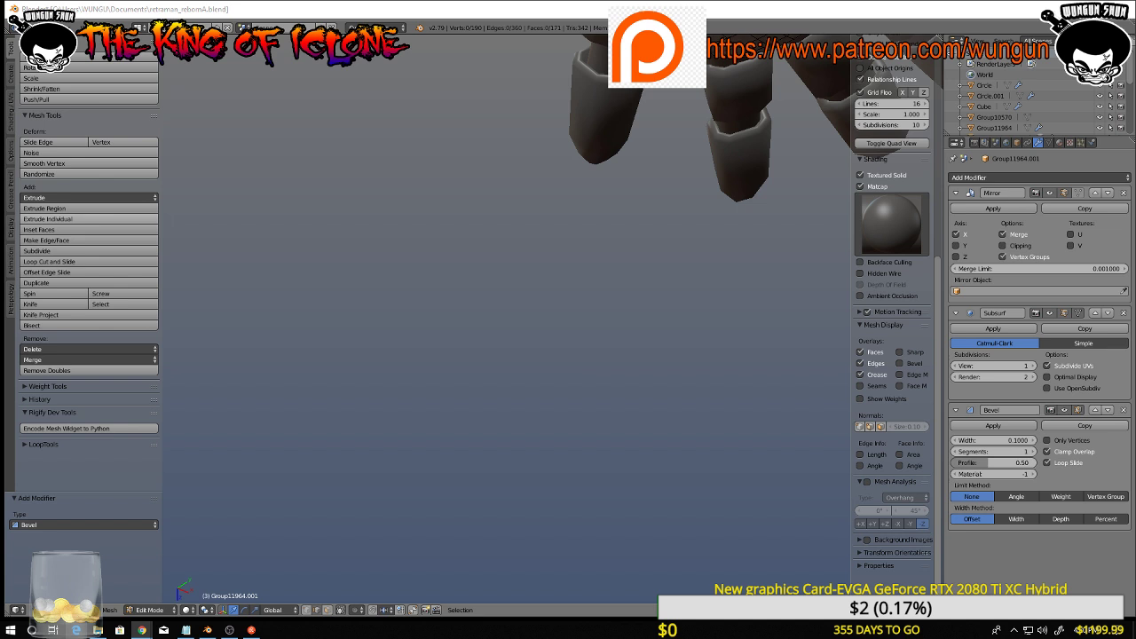
scroll(525, 248, "down", 8)
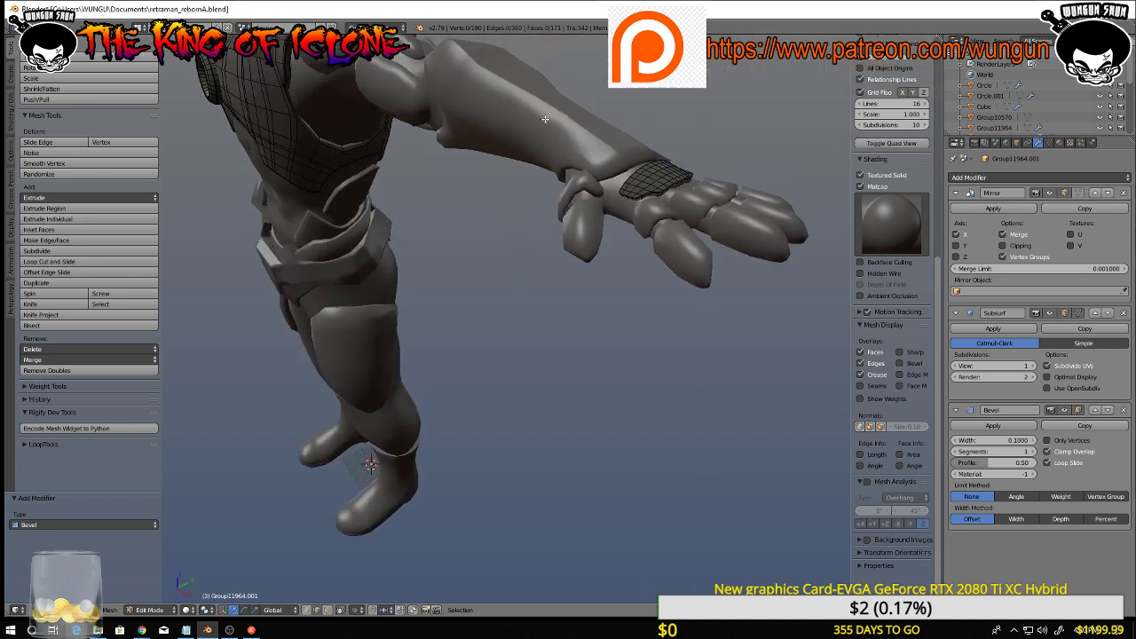
middle_click_drag(530, 273, 366, 472)
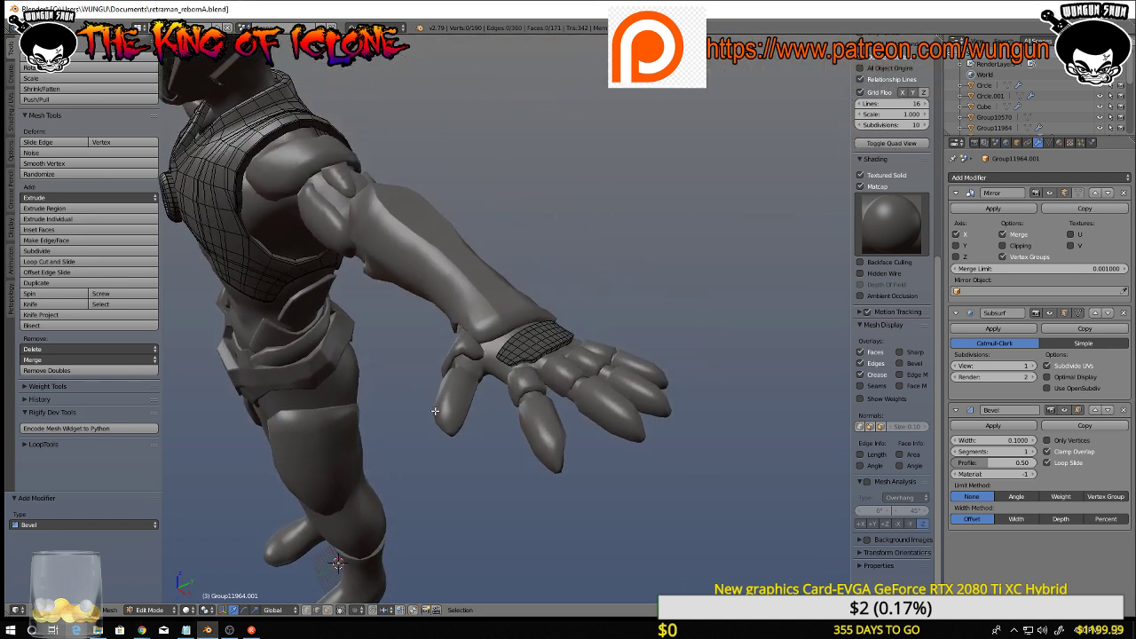
scroll(538, 320, "up", 4)
middle_click_drag(540, 314, 562, 355)
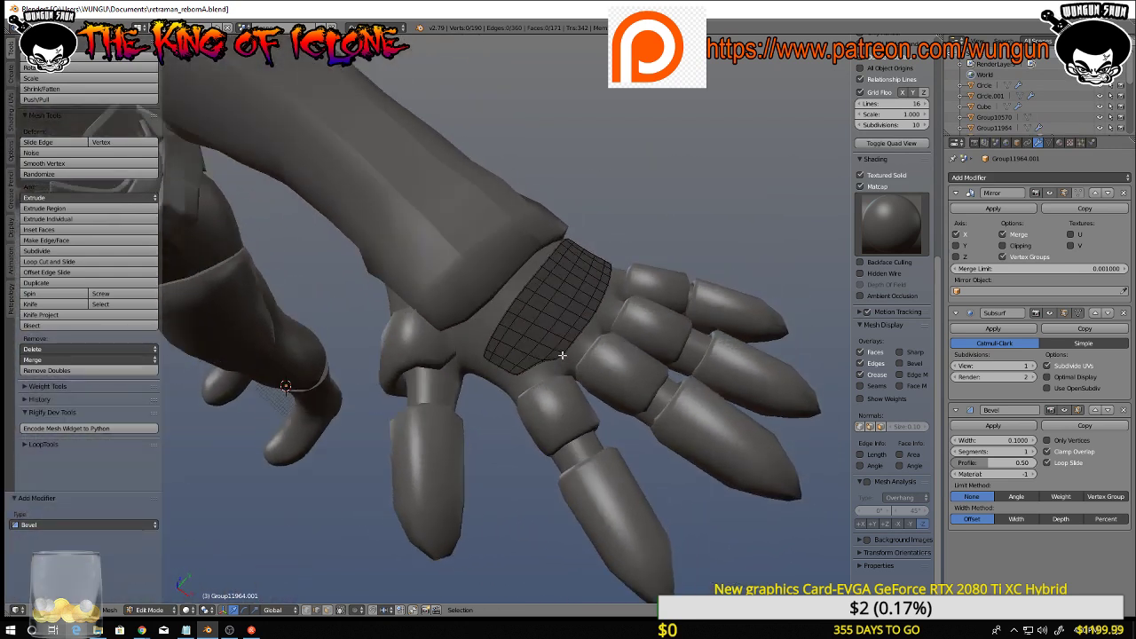
Enable proportional editing and try moving the plate's thumb-side edge with Smooth falloff and an influence size of 1.77
left_click(360, 610)
left_click(373, 590)
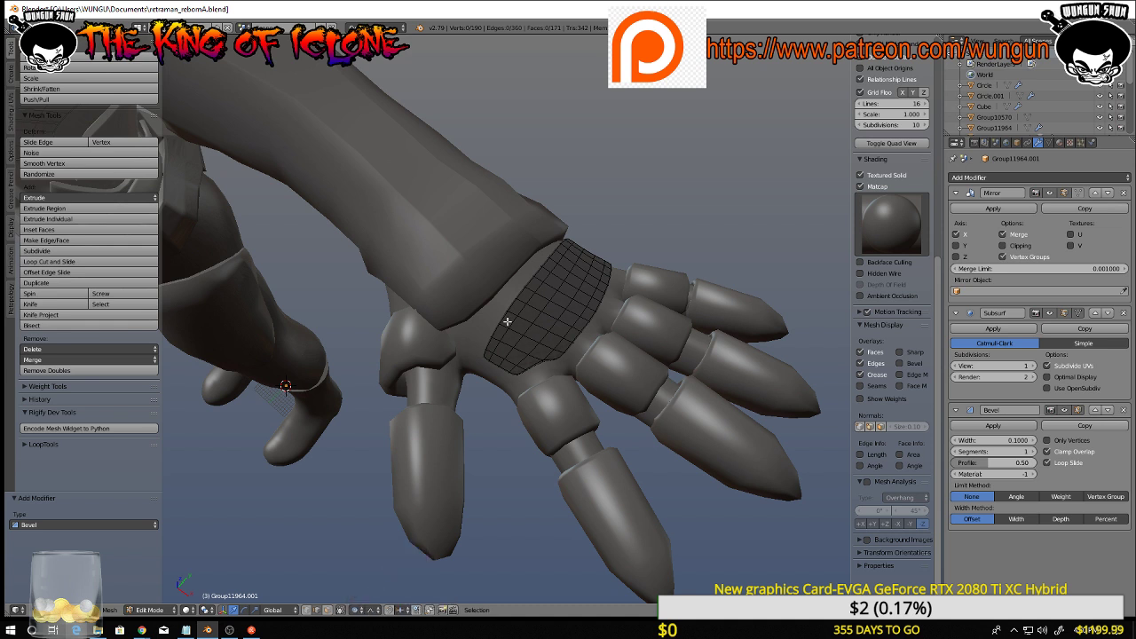
middle_click_drag(506, 340, 506, 341)
key("g")
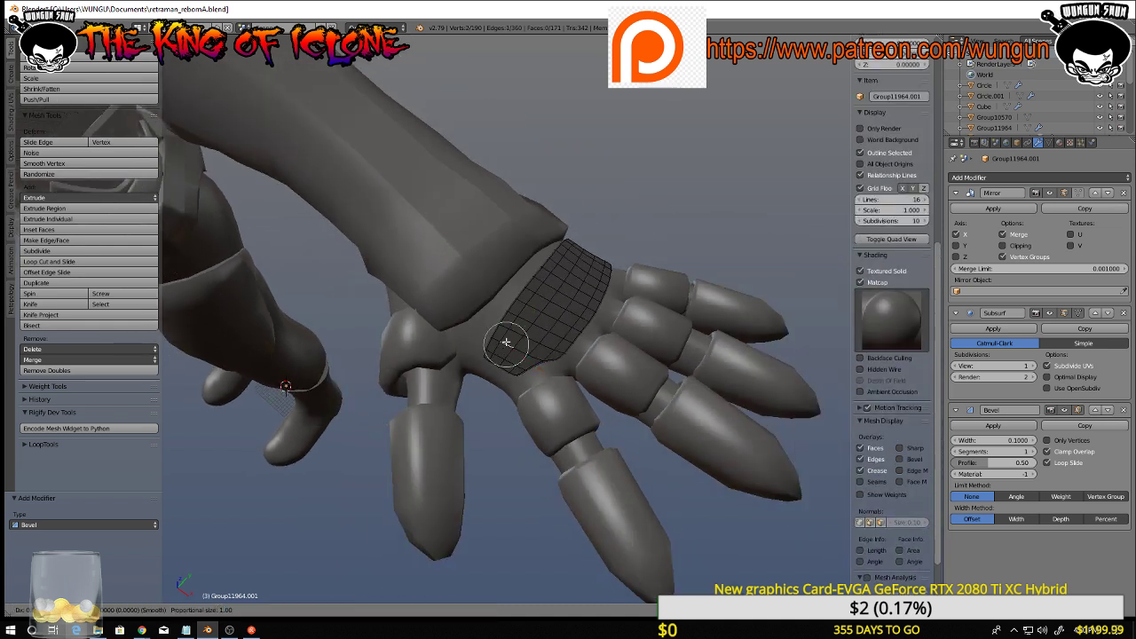
scroll(504, 342, "down", 10)
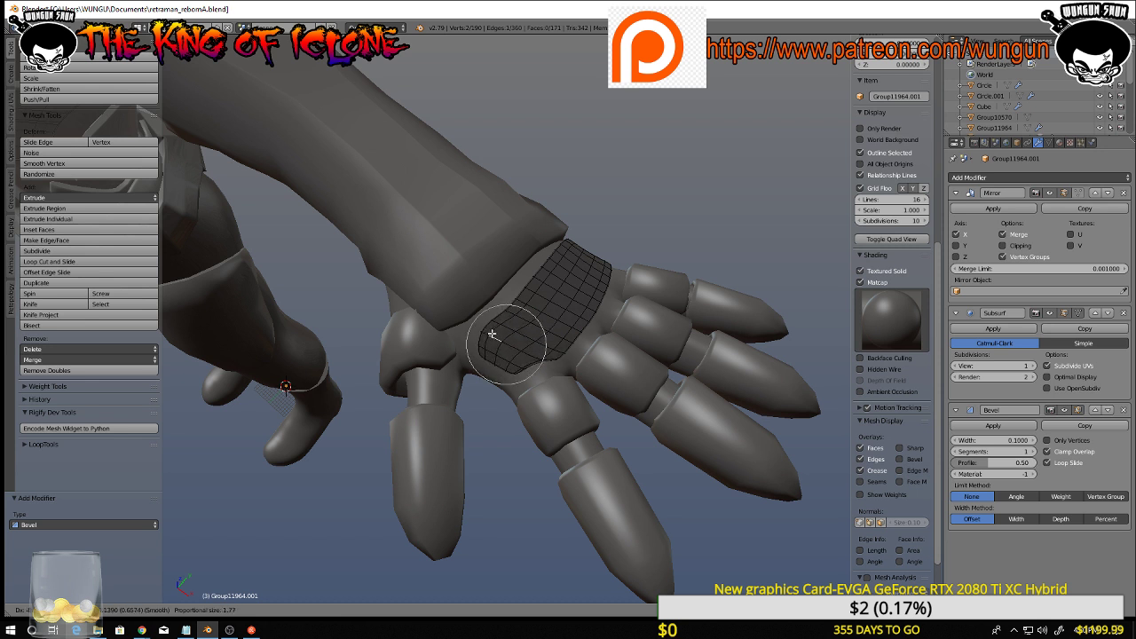
left_click(504, 345)
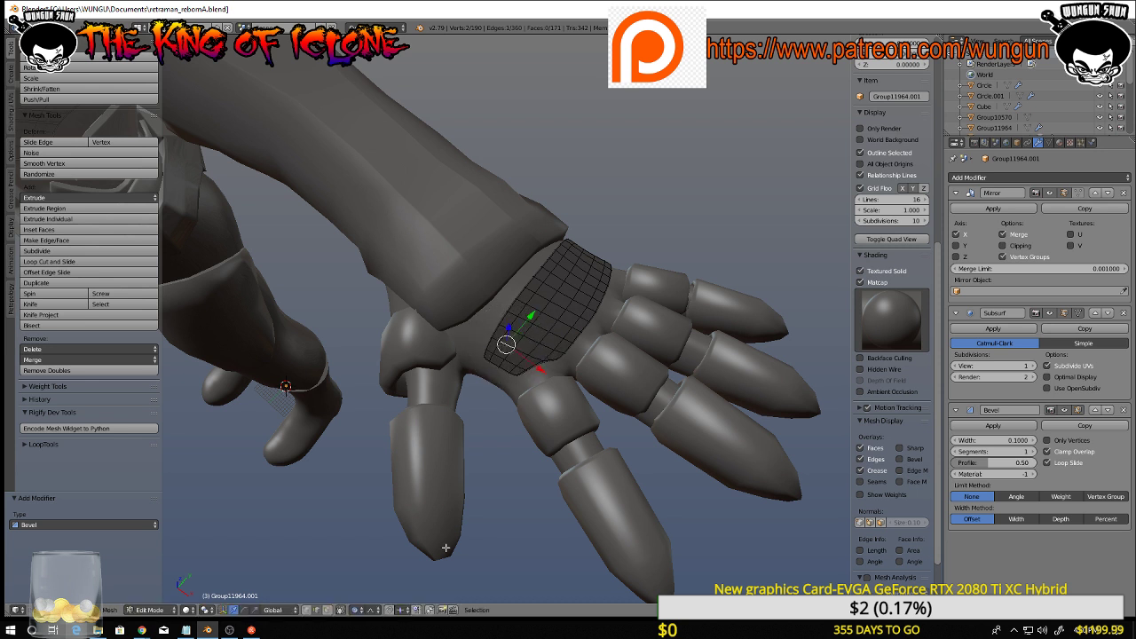
Set the proportional falloff to Sharp and move the plate's thumb-side edge toward the thumb by about X -1.02, Y -0.45, Z 0.14
left_click(388, 610)
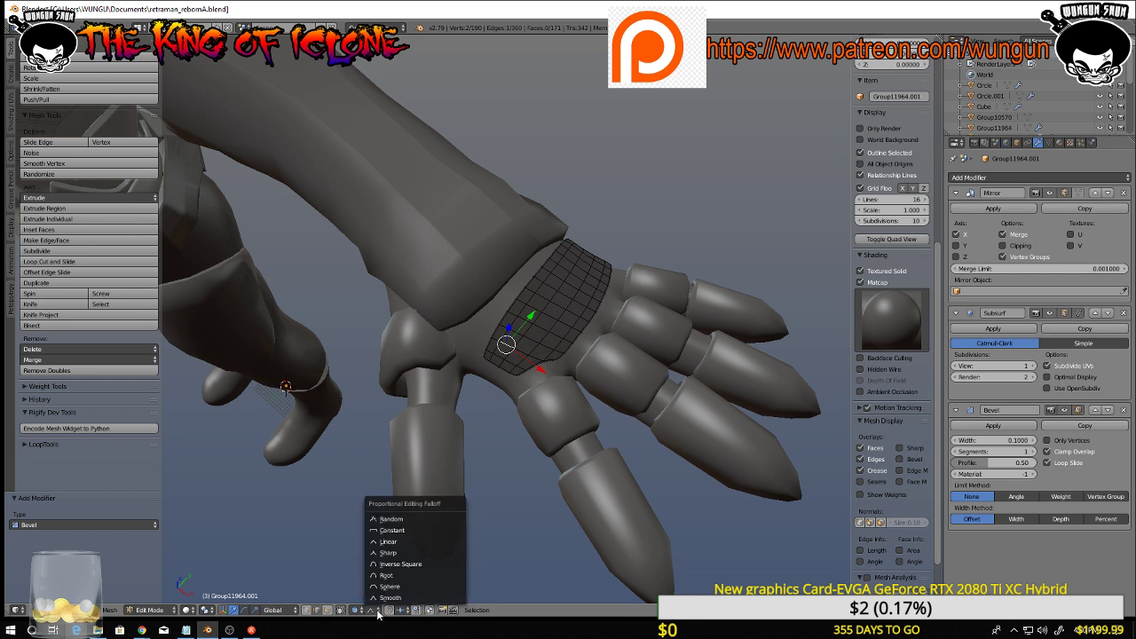
left_click(401, 555)
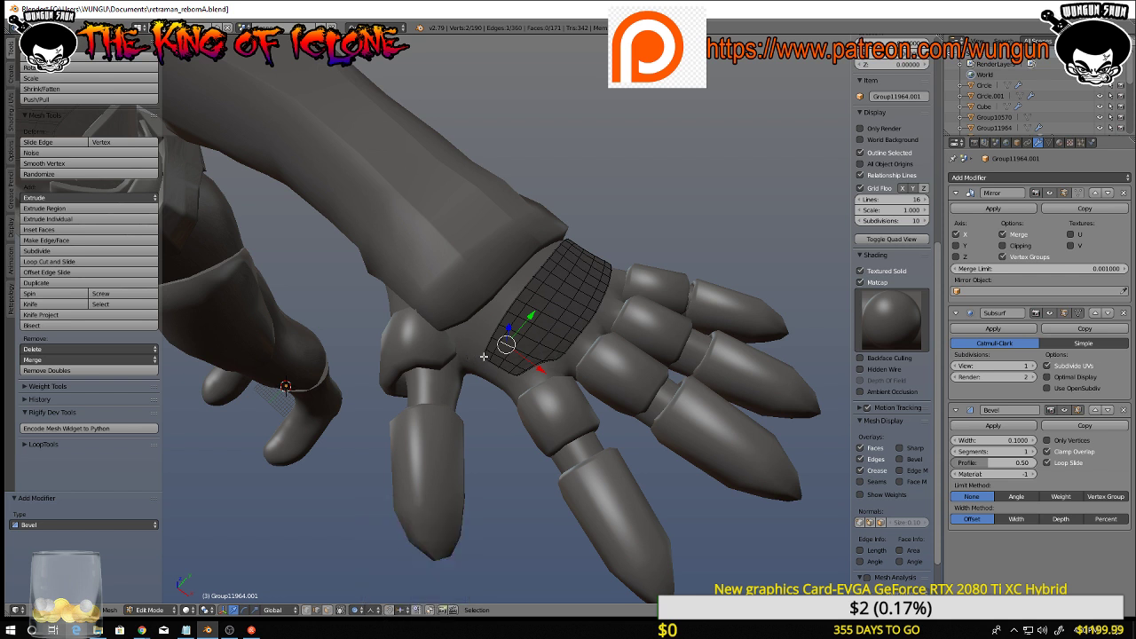
key("g")
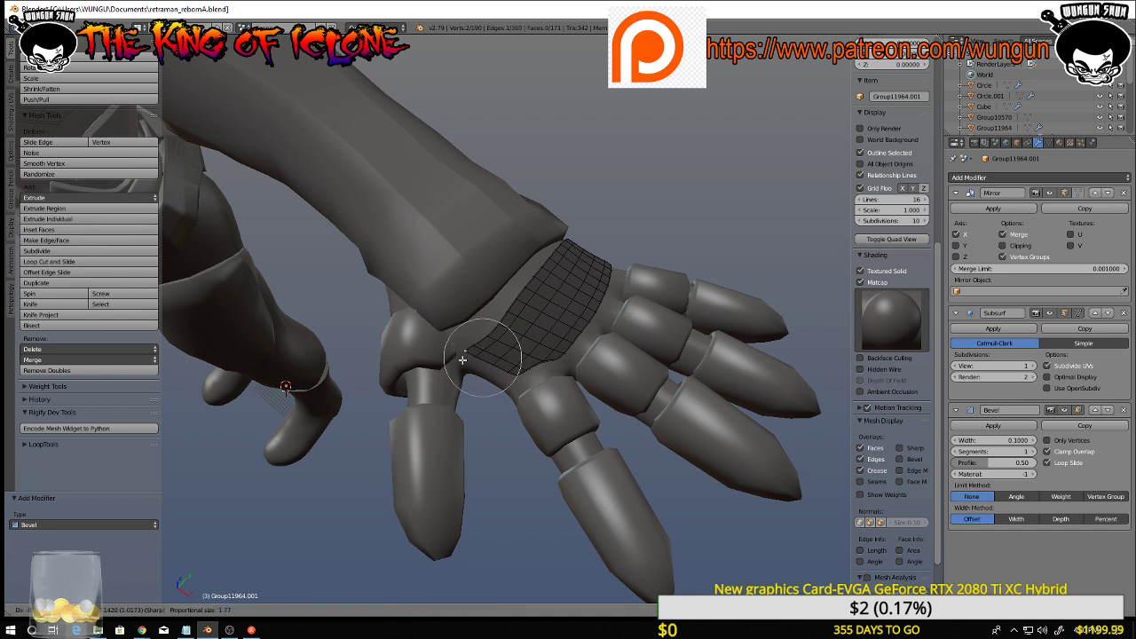
left_click(461, 355)
middle_click_drag(491, 331, 468, 347)
scroll(512, 342, "up", 5)
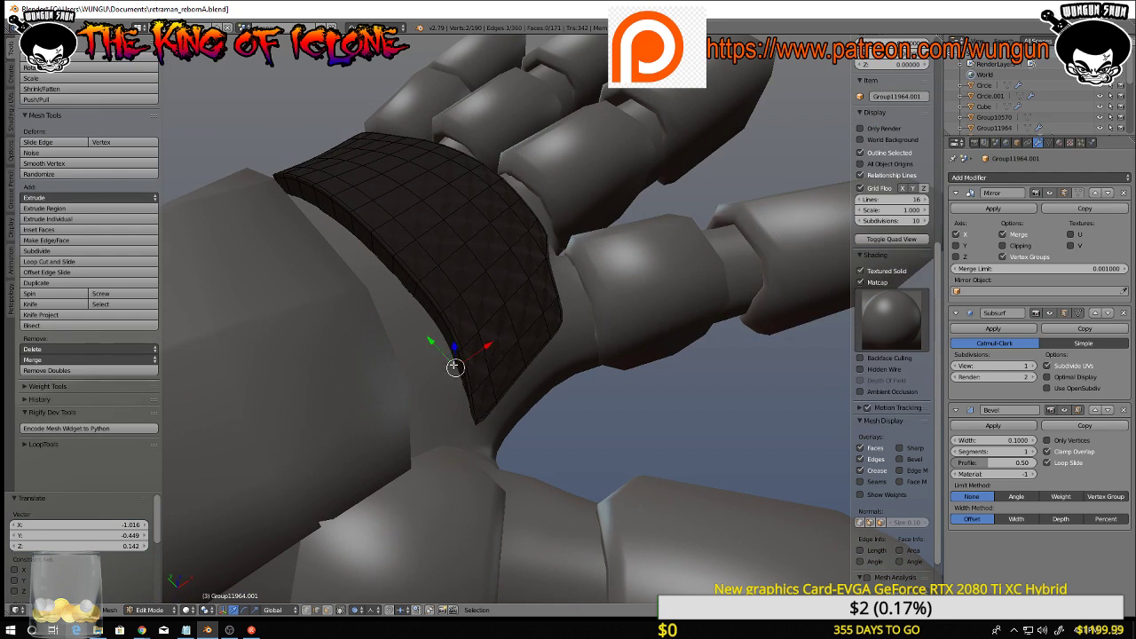
Lower the same thumb-side edge toward the hand in two moves, about -0.27 and -0.1 in Z
middle_click_drag(455, 365, 493, 349)
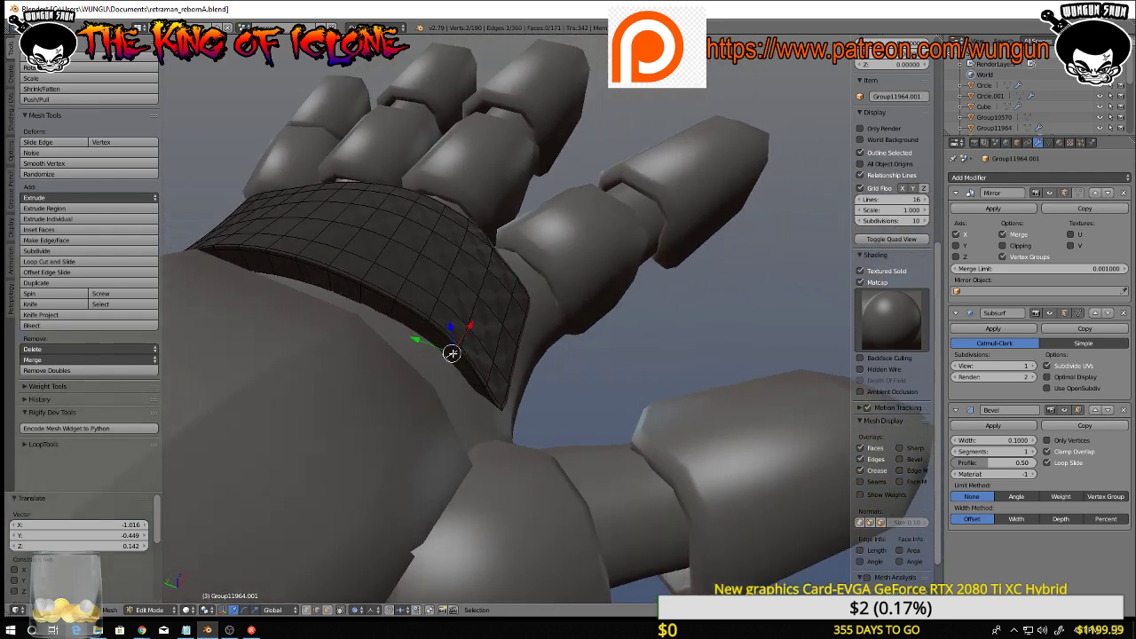
key("g")
left_click(437, 382)
middle_click_drag(438, 382, 450, 343)
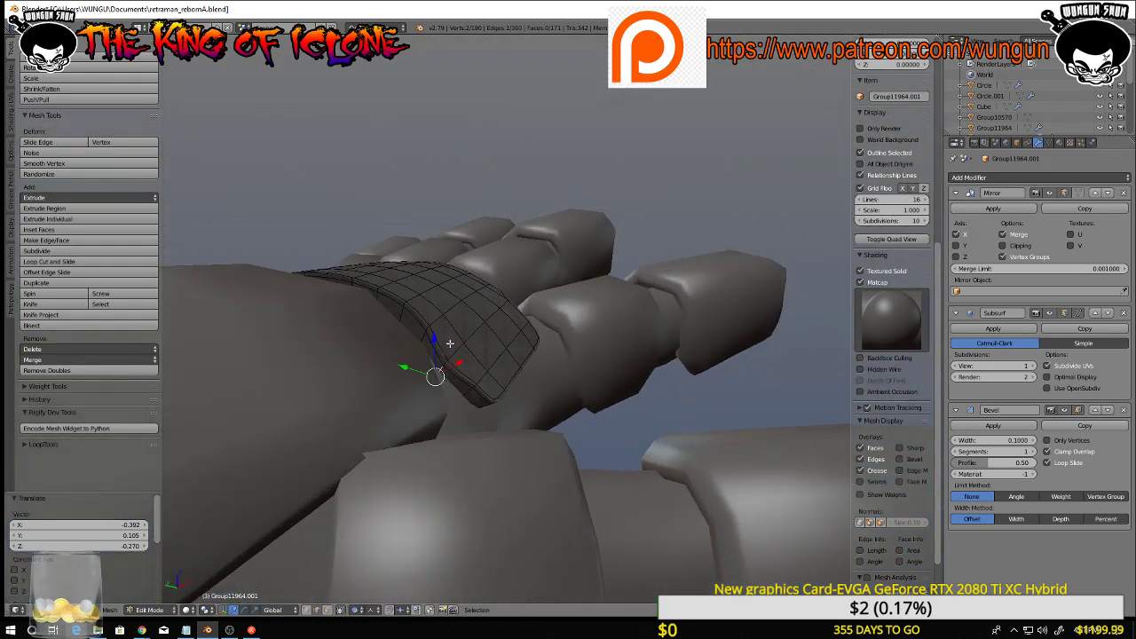
key("g")
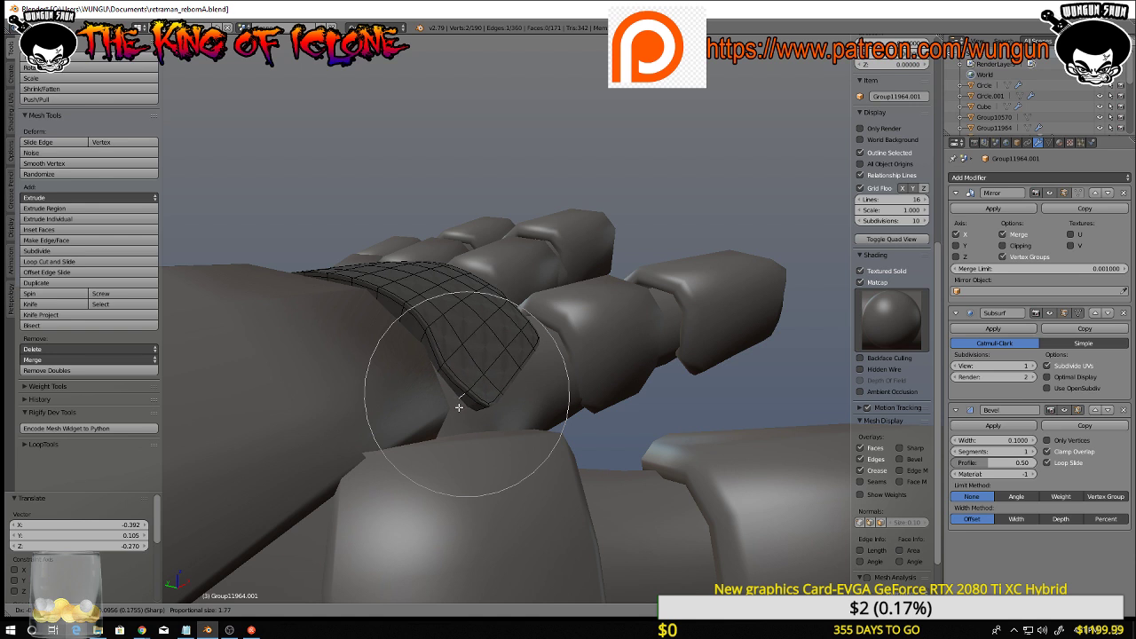
left_click(462, 396)
middle_click_drag(462, 396, 435, 404)
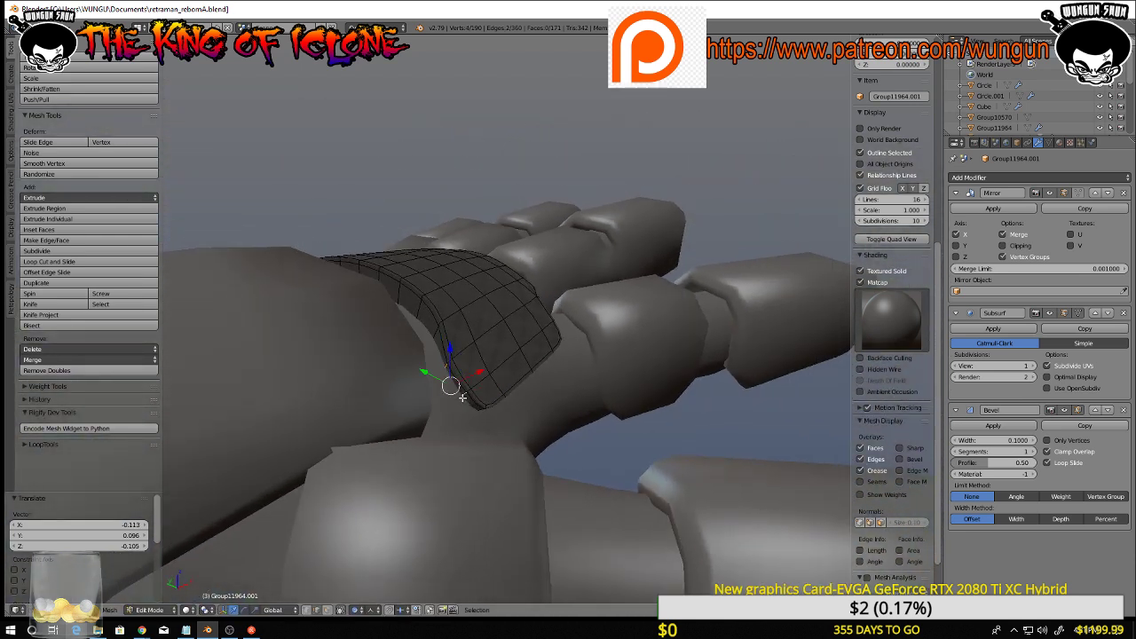
middle_click_drag(476, 407, 500, 391)
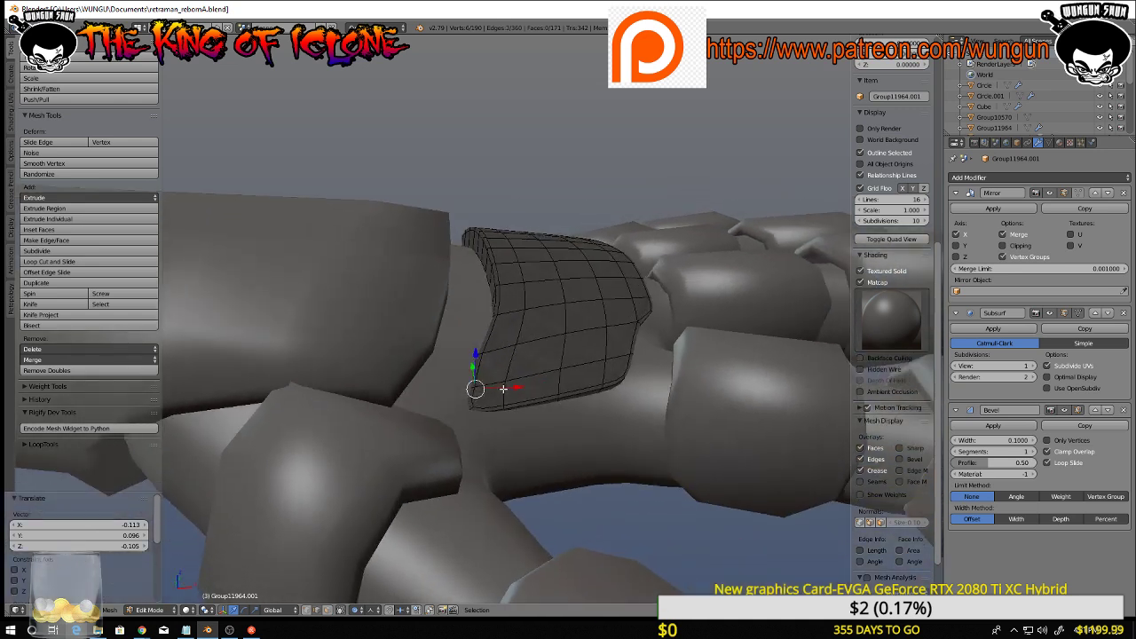
Try moving the plate's thumb-side corner toward the wrist, and shift the four wrist-side edges by about -0.6 in X
key("g")
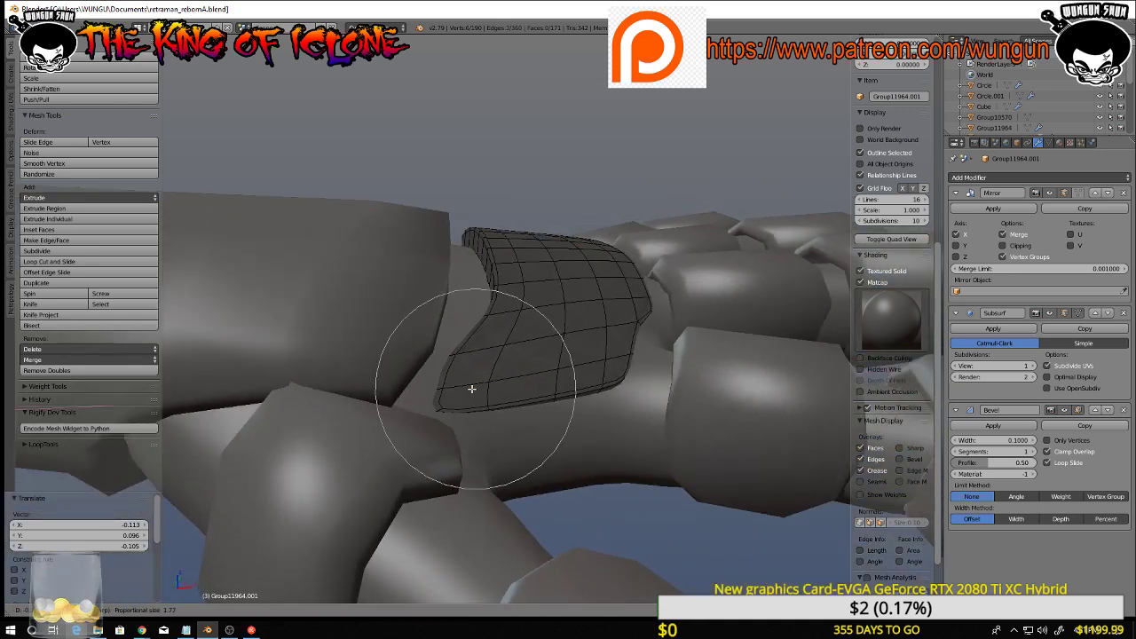
left_click_drag(471, 389, 471, 388)
middle_click_drag(474, 384, 233, 408)
middle_click_drag(403, 462, 427, 518)
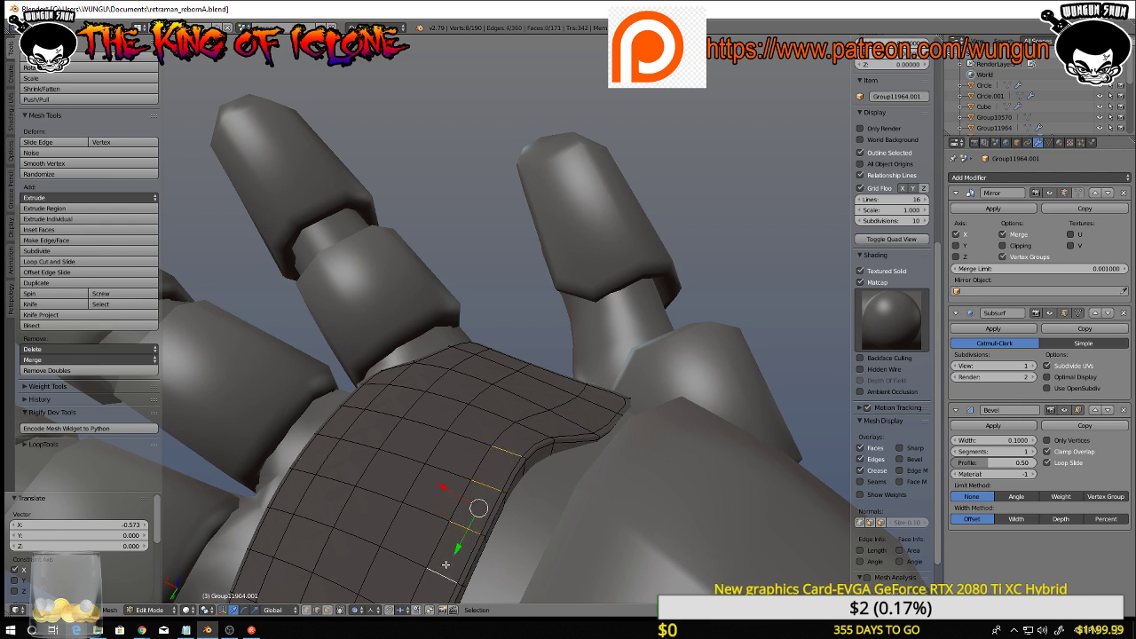
key("g")
key("x")
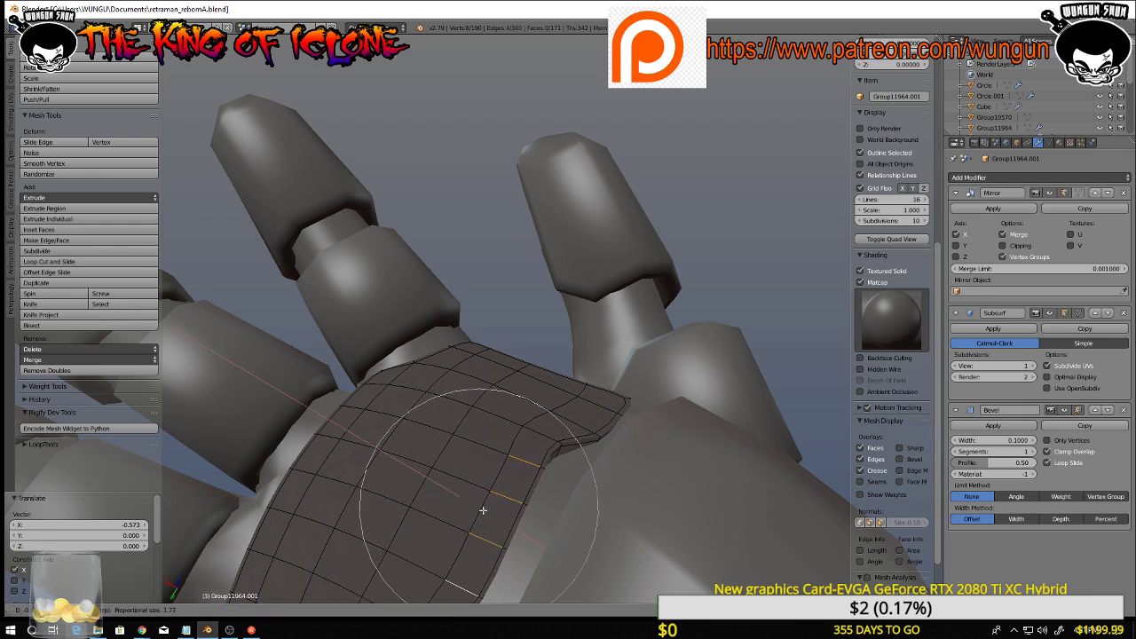
left_click_drag(489, 516, 498, 523)
middle_click_drag(550, 460, 562, 451)
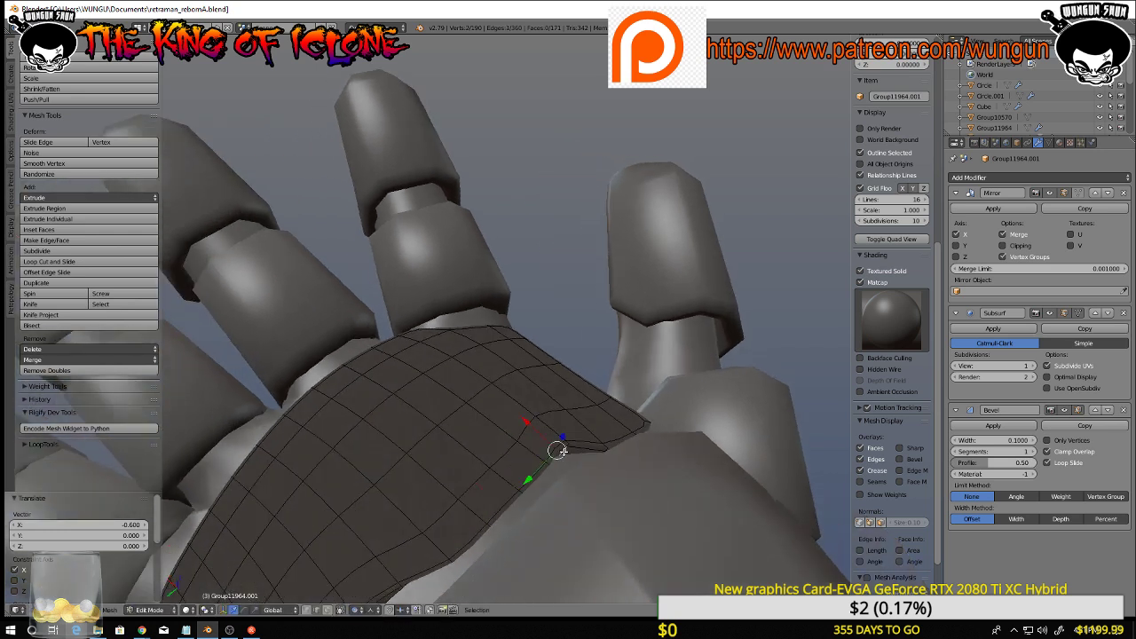
Try moving one edge on the plate's wrist side by about X -0.36, Y 0.045, Z -0.187
key("g")
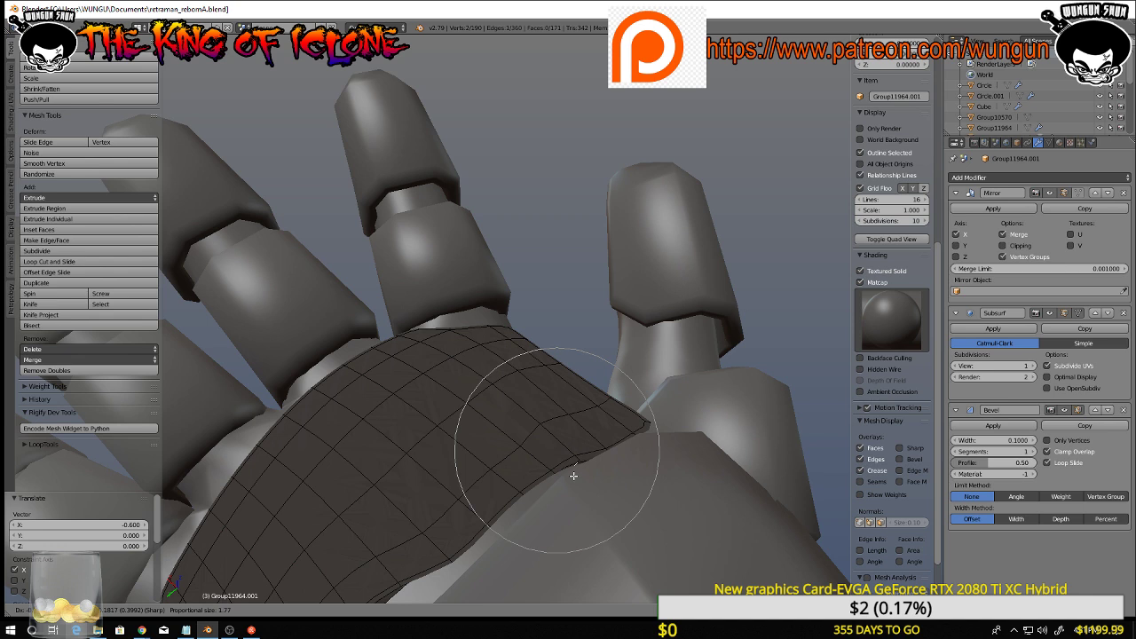
left_click(574, 477)
scroll(573, 476, "down", 4)
middle_click_drag(573, 477, 608, 473)
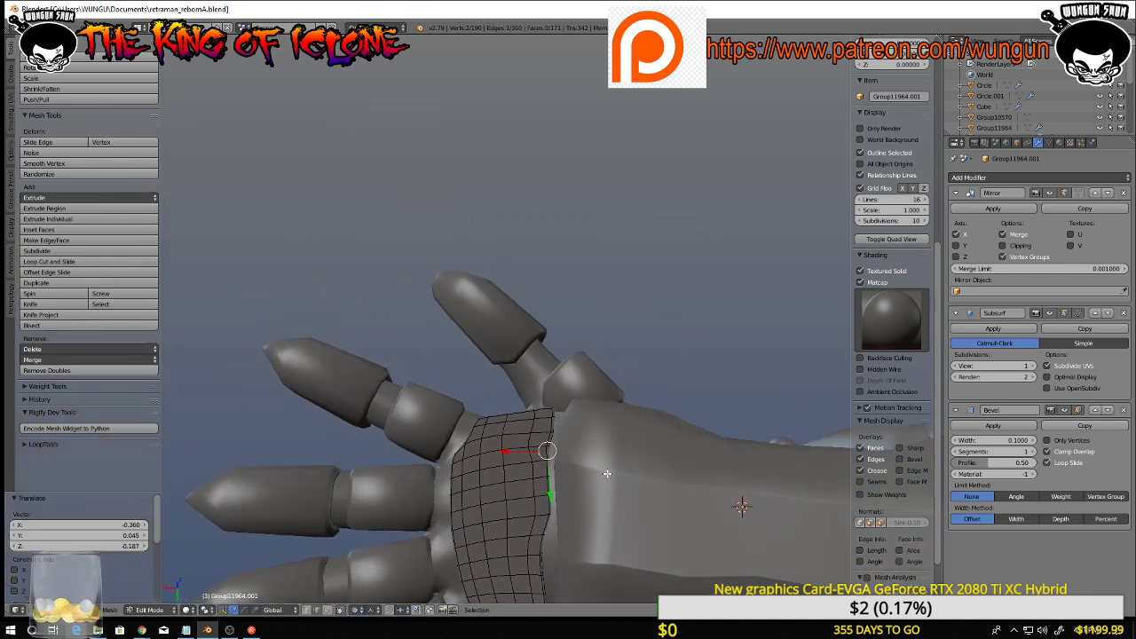
middle_click_drag(507, 484, 624, 477)
scroll(573, 457, "down", 4)
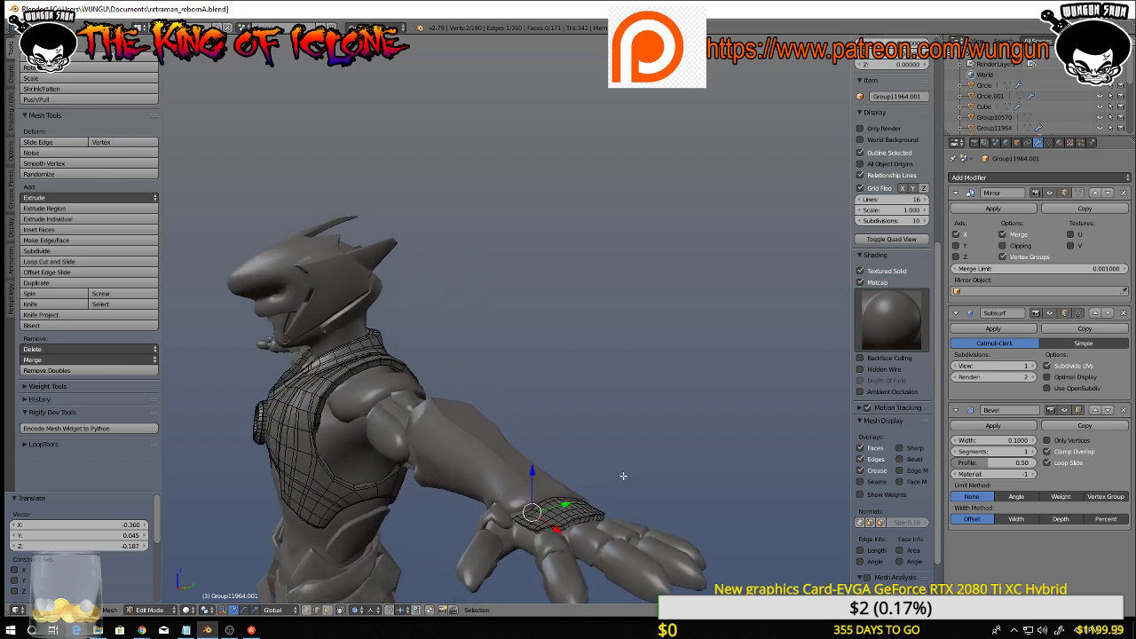
Undo the recent series of proportional moves on the hand plate's edges
key("ctrl+z")
key("ctrl+z")
key("ctrl+z")
key("ctrl+z")
key("ctrl+z")
key("ctrl+z")
key("ctrl+z")
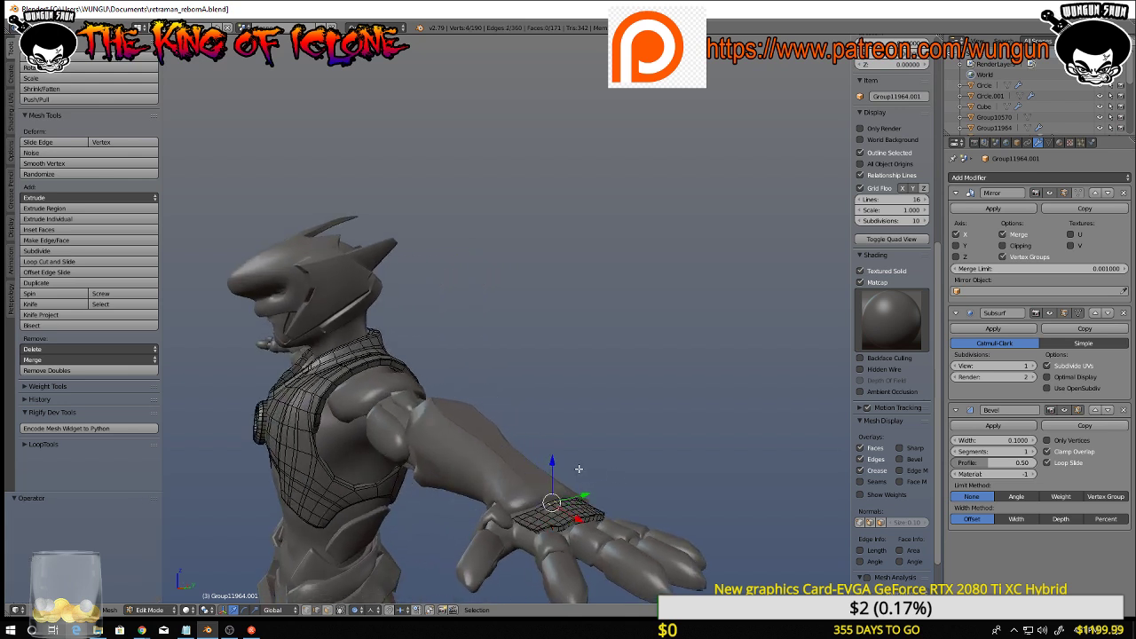
Try selecting the line of edges along the middle of the hand plate, from the thumb side to the little-finger side
middle_click_drag(579, 470, 595, 494)
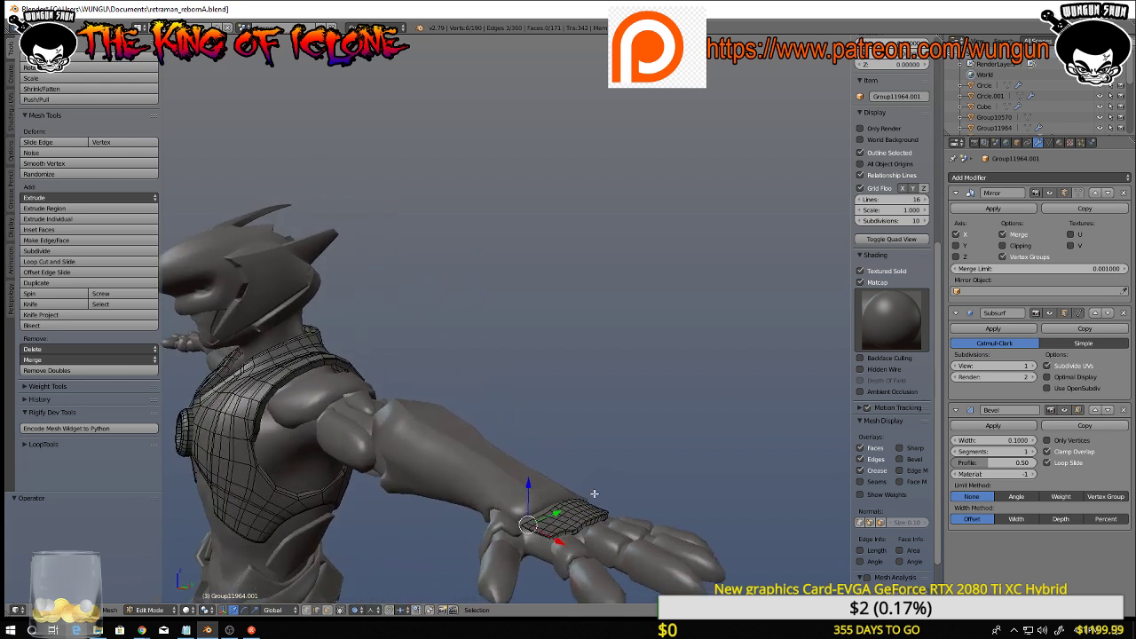
scroll(560, 514, "up", 2)
left_click(569, 509)
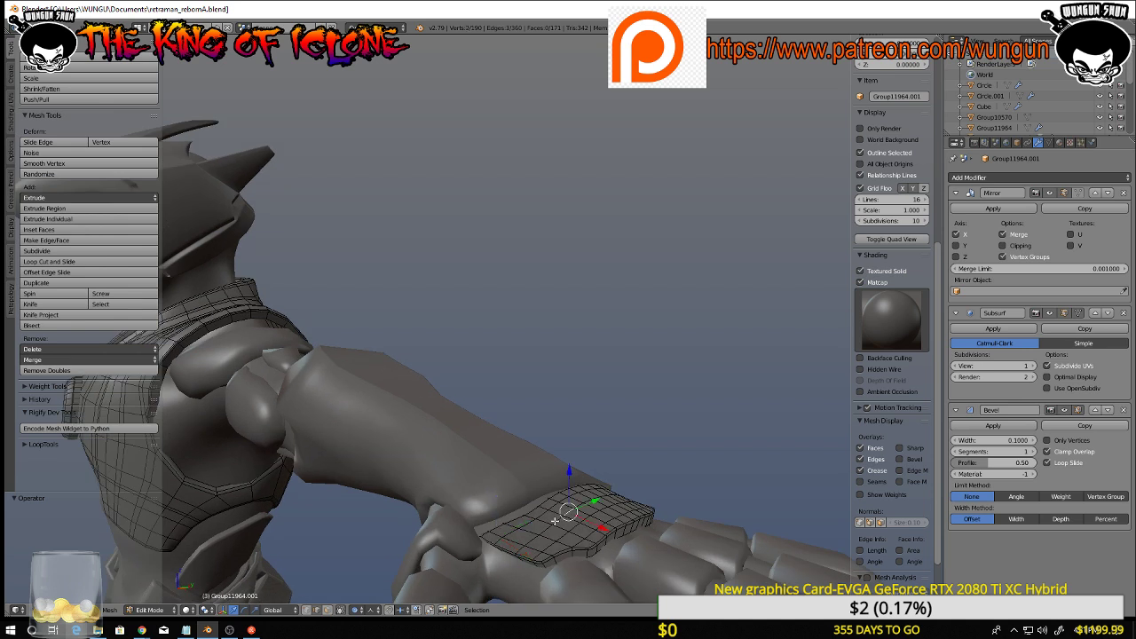
right_click(554, 522, "shift")
right_click(541, 532, "shift")
left_click(547, 520)
left_click(543, 529)
right_click(534, 537, "shift")
middle_click_drag(573, 511, 494, 537)
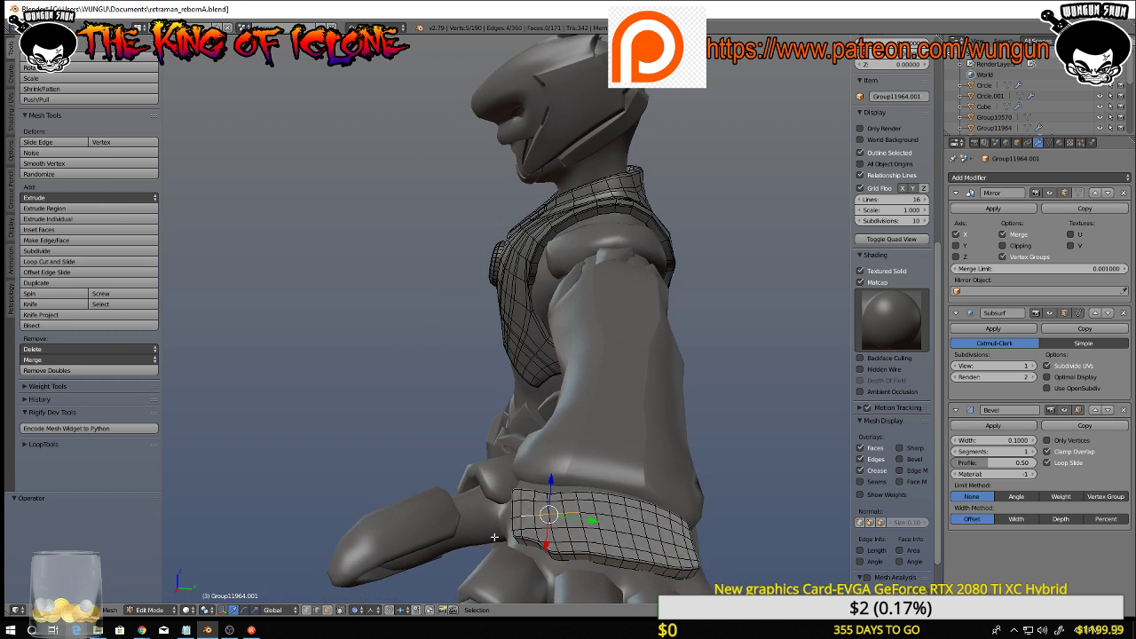
right_click(606, 515, "shift")
right_click(592, 513, "shift")
right_click(625, 519, "shift")
right_click(639, 520, "shift")
right_click(653, 524, "shift")
right_click(664, 527, "shift")
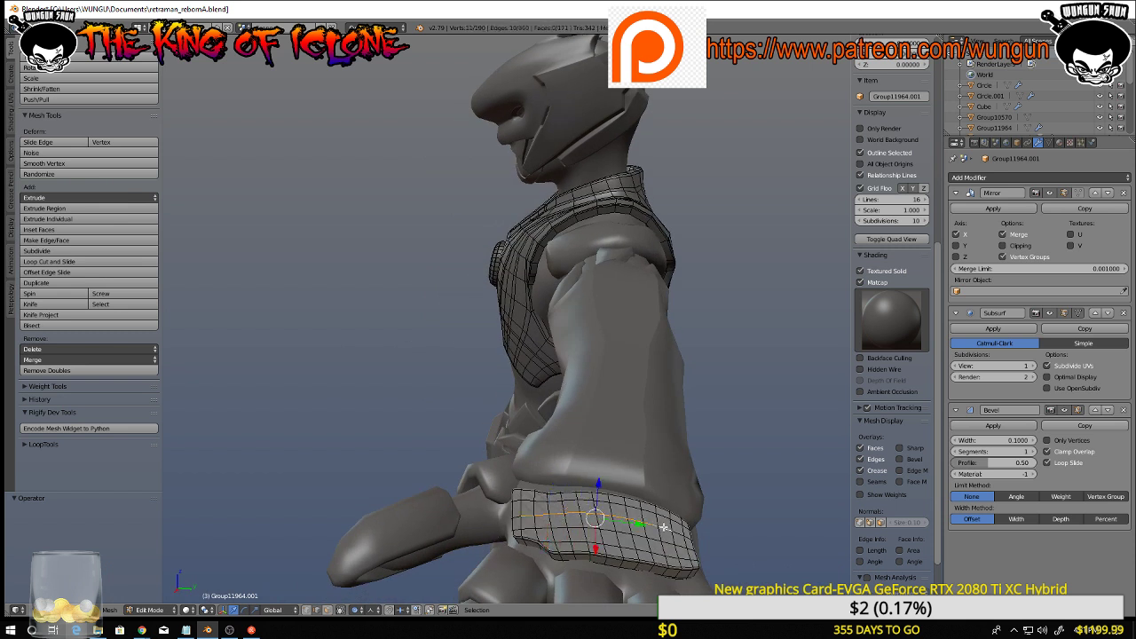
right_click(678, 531, "shift")
right_click(686, 534, "shift")
middle_click_drag(686, 533, 658, 519)
left_click_drag(614, 509, 622, 499)
right_click(621, 499)
right_click(630, 575, "shift")
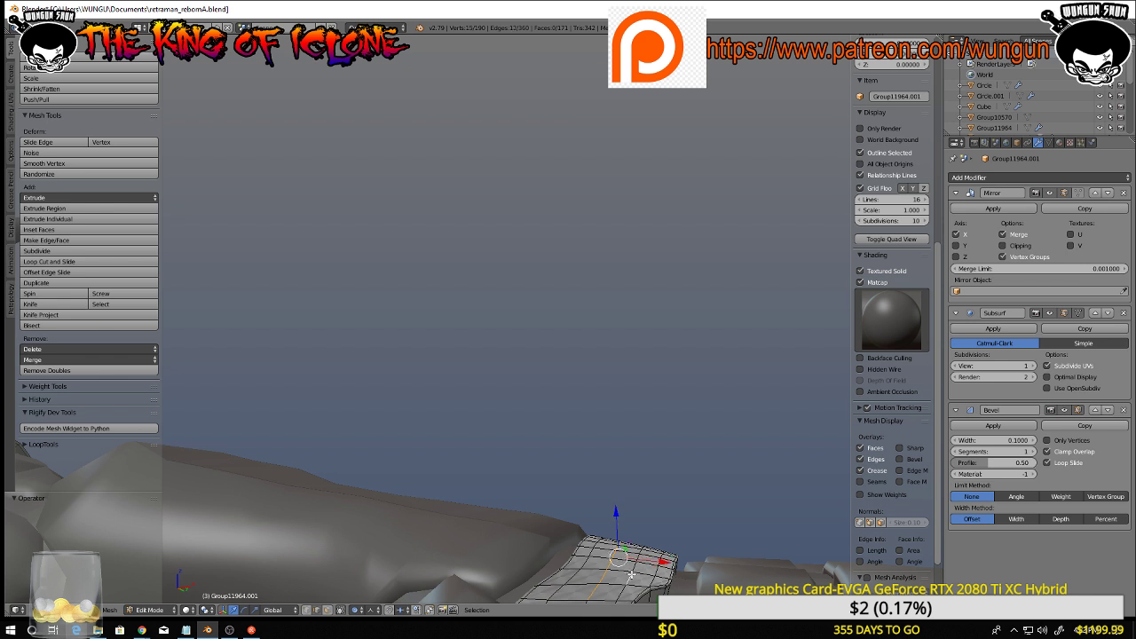
In face selection mode, select the plate's inner top faces, leaving the outer border unselected, and raise them about 0.62 in Z
key("ctrl+Tab")
left_click(631, 573)
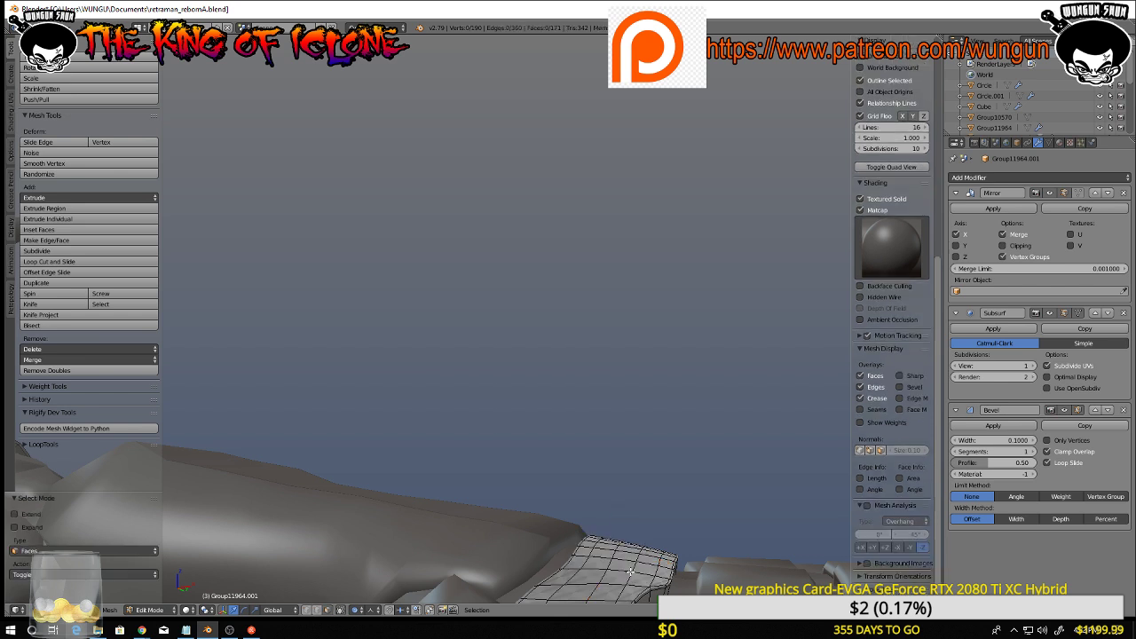
right_click(623, 577)
middle_click_drag(654, 539, 670, 392)
right_click(607, 458, "shift")
right_click(594, 457, "shift")
right_click(595, 444, "shift")
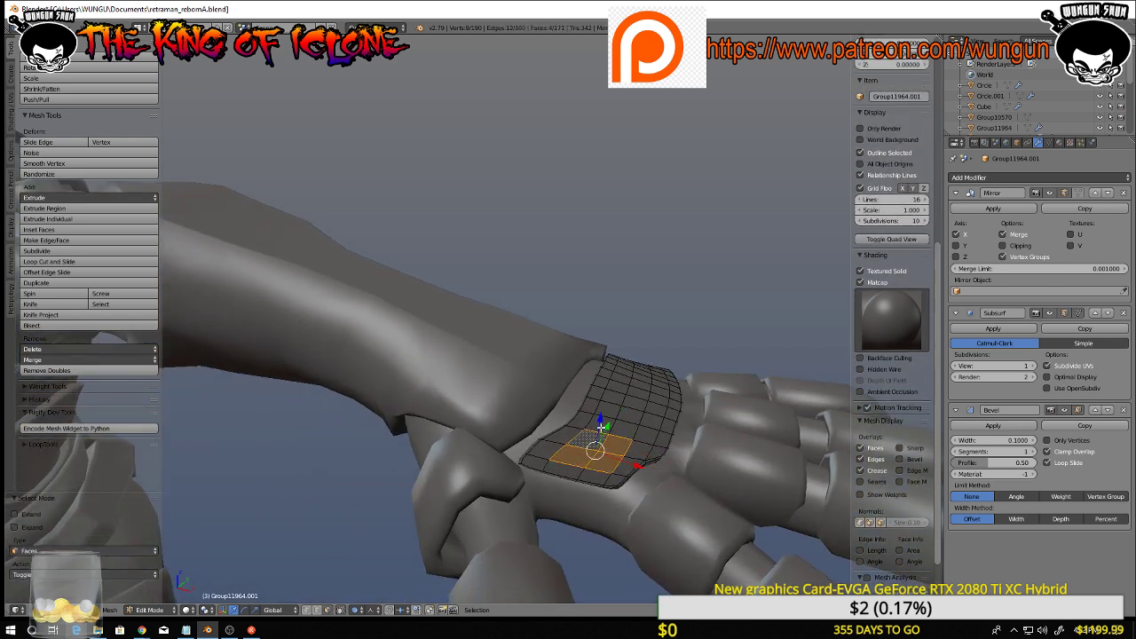
right_click(600, 425, "shift")
right_click(622, 422, "shift")
right_click(632, 435, "shift")
right_click(641, 417, "shift")
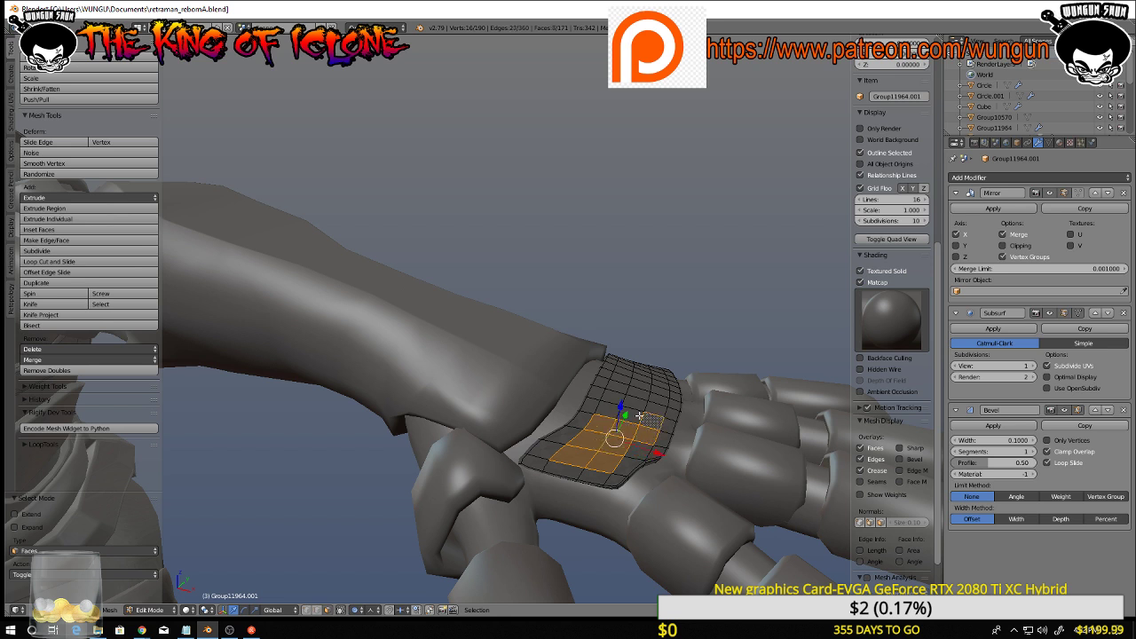
right_click(632, 410, "shift")
right_click(611, 414, "shift")
right_click(616, 401, "shift")
right_click(616, 390, "shift")
middle_click_drag(616, 391, 561, 448)
right_click(637, 392, "shift")
right_click(653, 390, "shift")
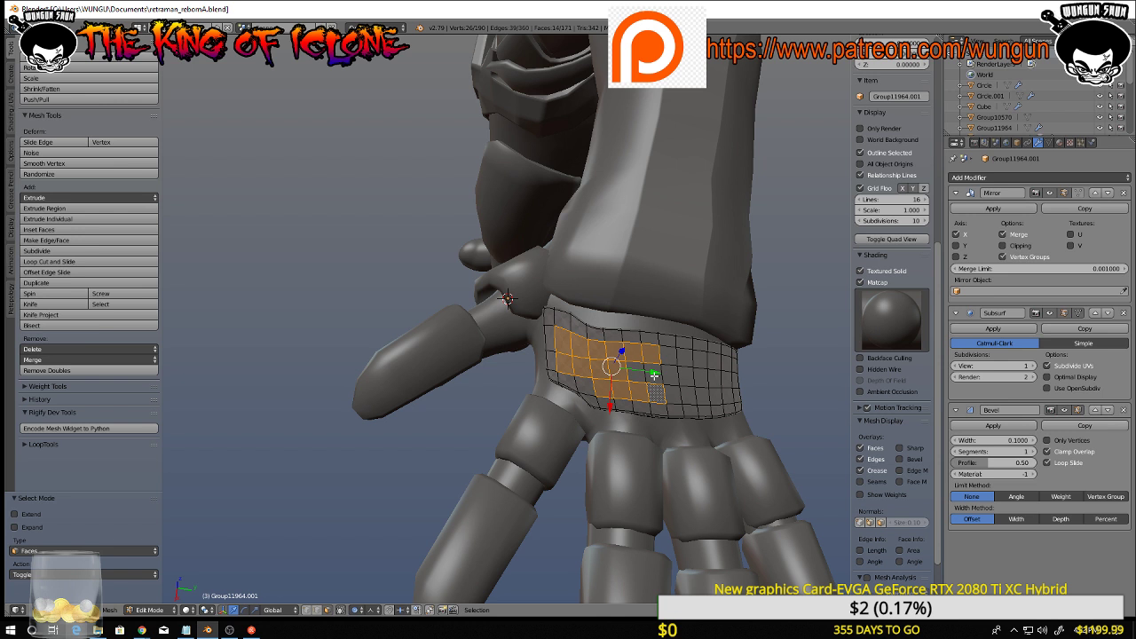
right_click(654, 376, "shift")
right_click(639, 378, "shift")
right_click(670, 378, "shift")
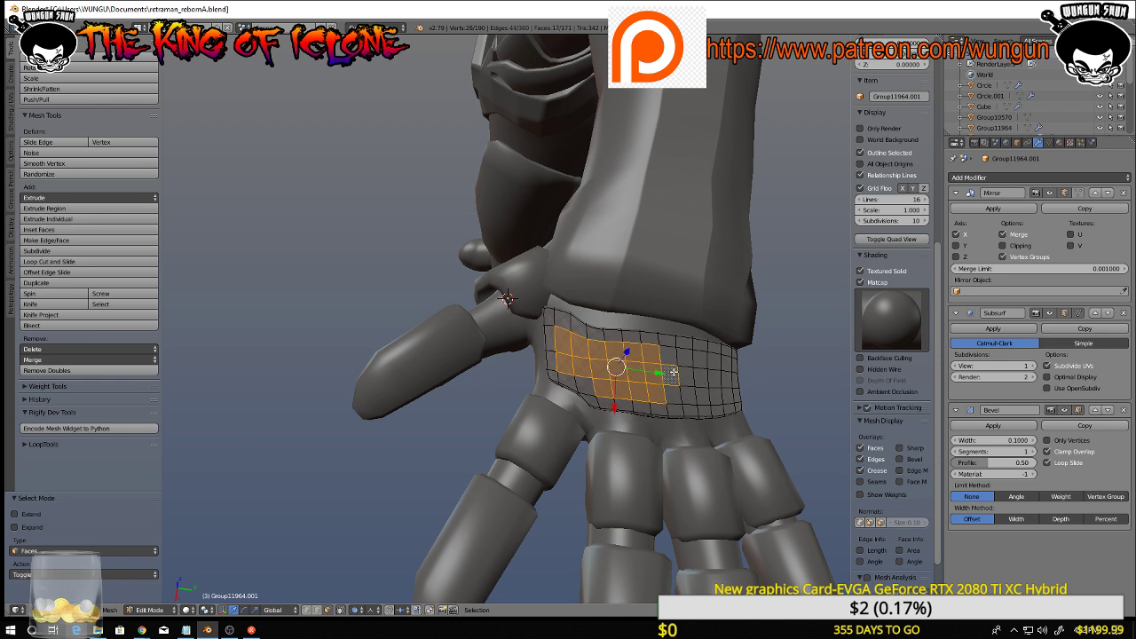
right_click(674, 358, "shift")
right_click(677, 392, "shift")
right_click(691, 395, "shift")
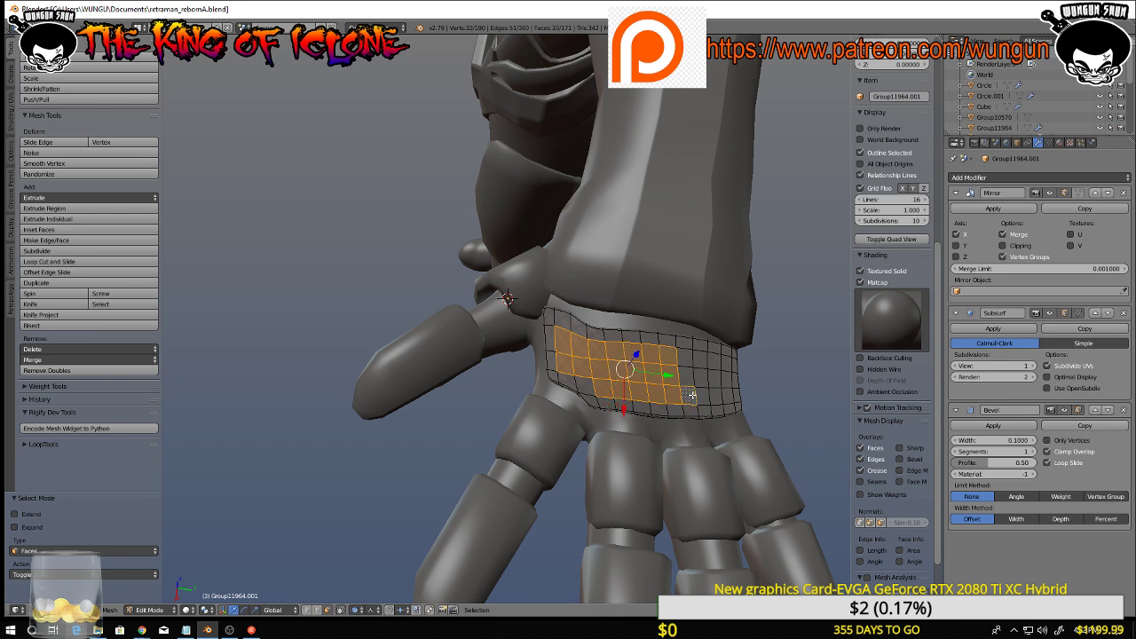
right_click(691, 383, "shift")
right_click(688, 355, "shift")
right_click(701, 364, "shift")
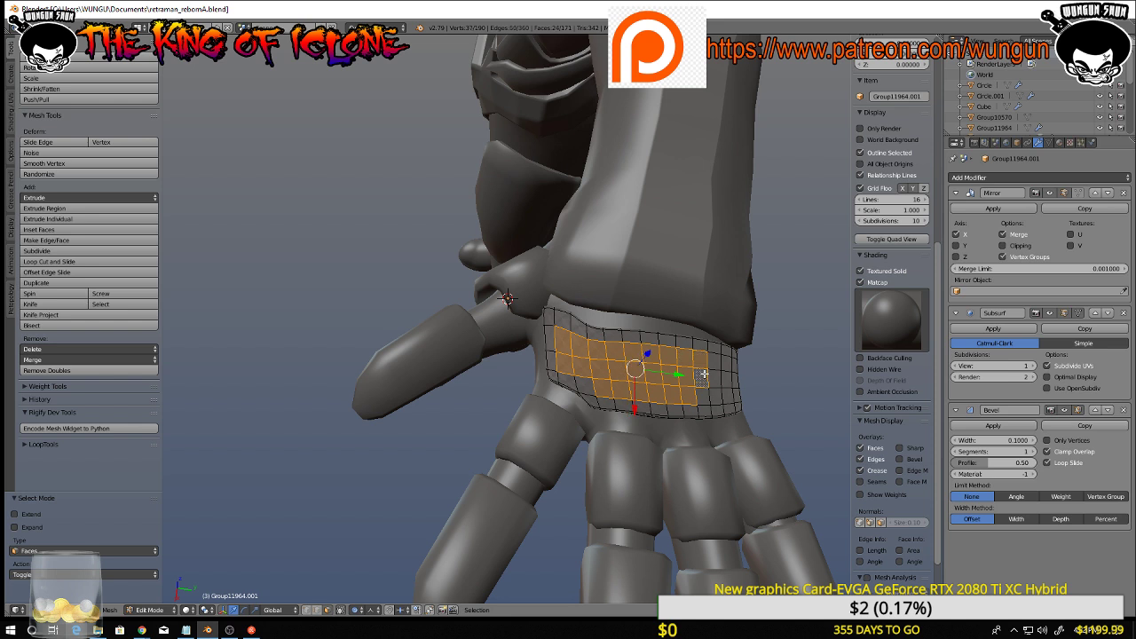
right_click(704, 394, "shift")
middle_click_drag(704, 394, 681, 379)
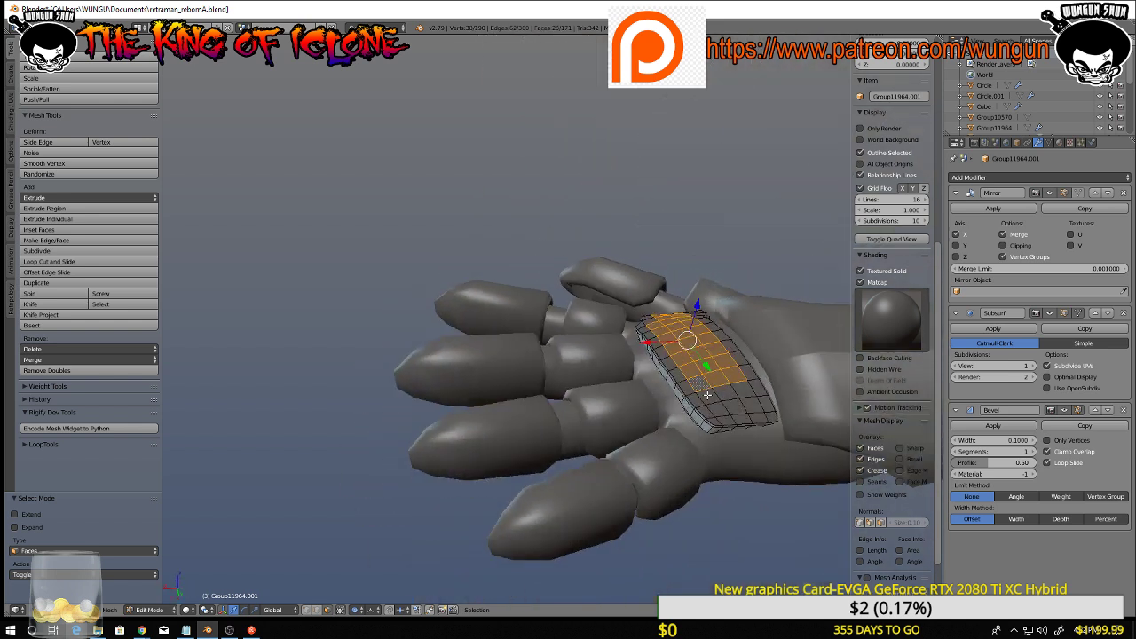
right_click(710, 394, "shift")
right_click(726, 395, "shift")
right_click(749, 394, "shift")
right_click(754, 405, "shift")
right_click(737, 407, "shift")
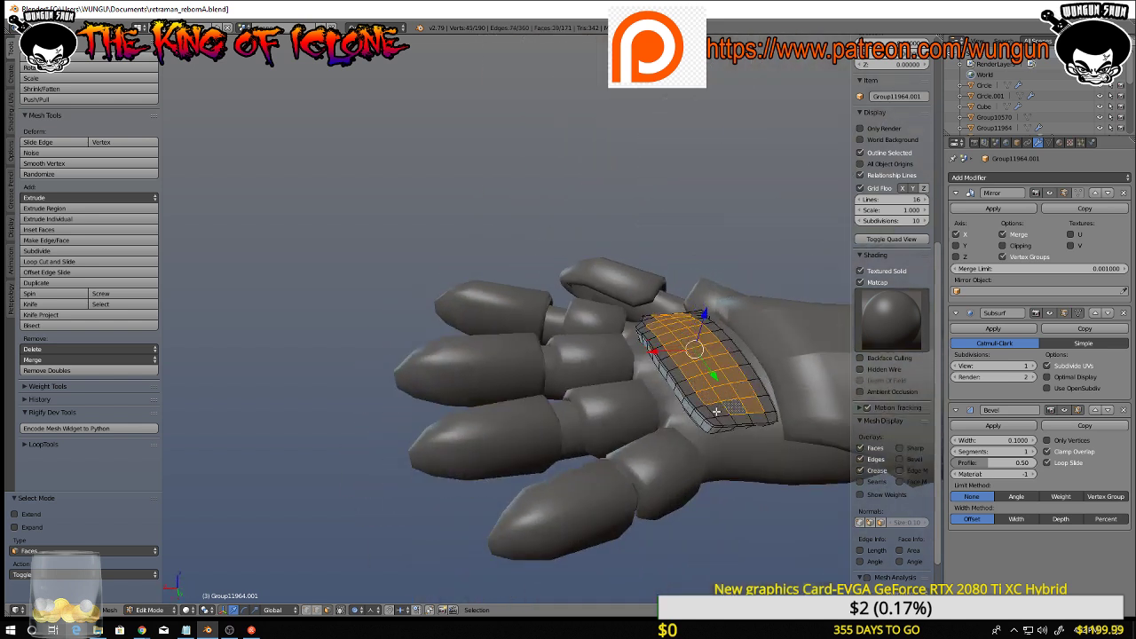
right_click(715, 411, "shift")
middle_click_drag(717, 412, 760, 380)
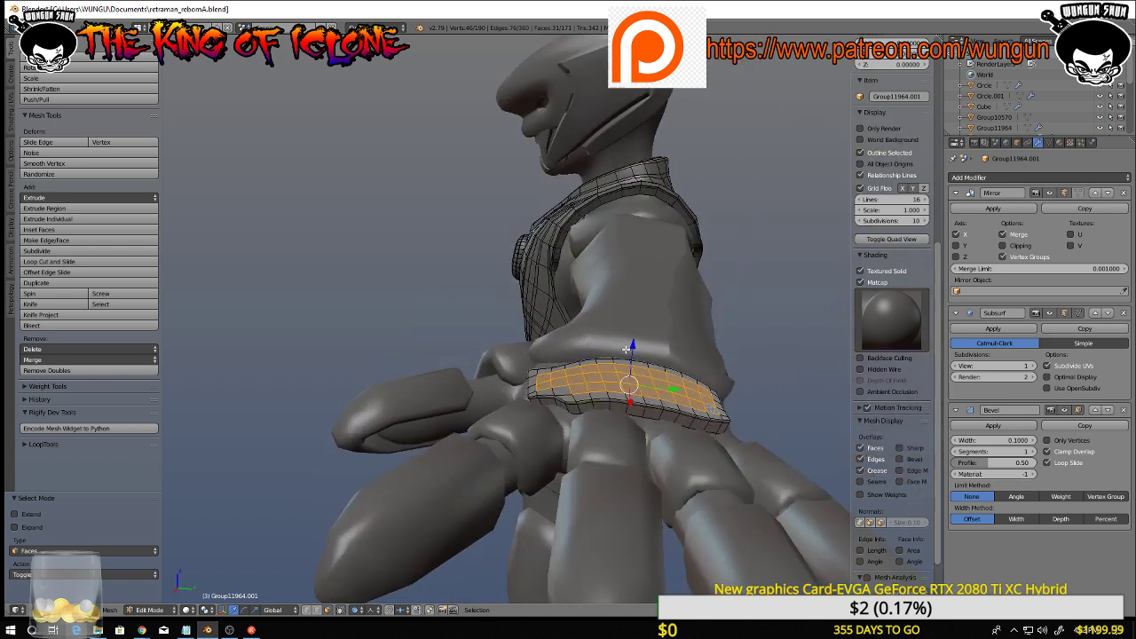
key("g")
key("z")
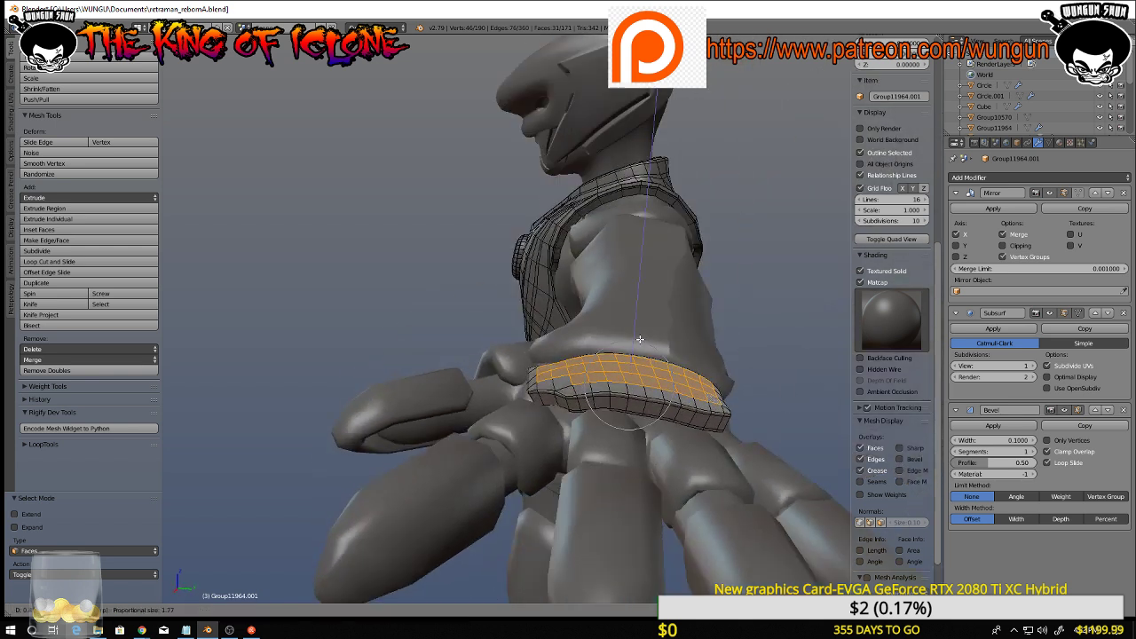
left_click(642, 334)
middle_click_drag(642, 333, 741, 411)
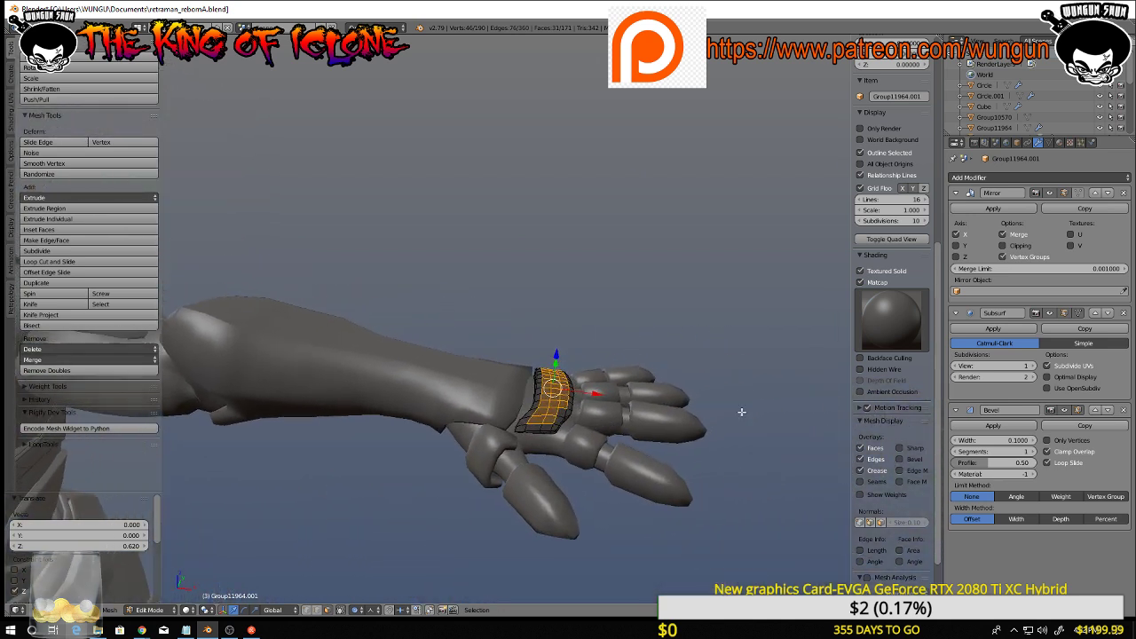
Move the plate's Bevel modifier above Subsurf in the stack and check the shape in Object Mode before resuming mesh editing
left_click(1097, 410)
middle_click_drag(781, 395, 720, 363)
scroll(795, 324, "down", 3)
key("Tab")
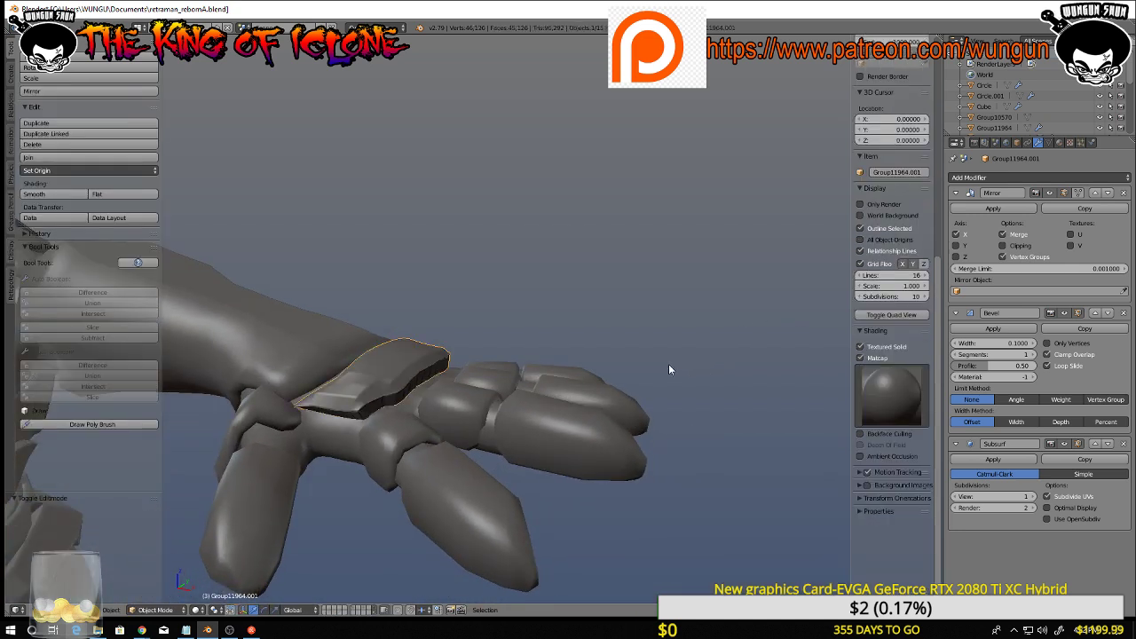
middle_click_drag(632, 381, 661, 357)
key("Tab")
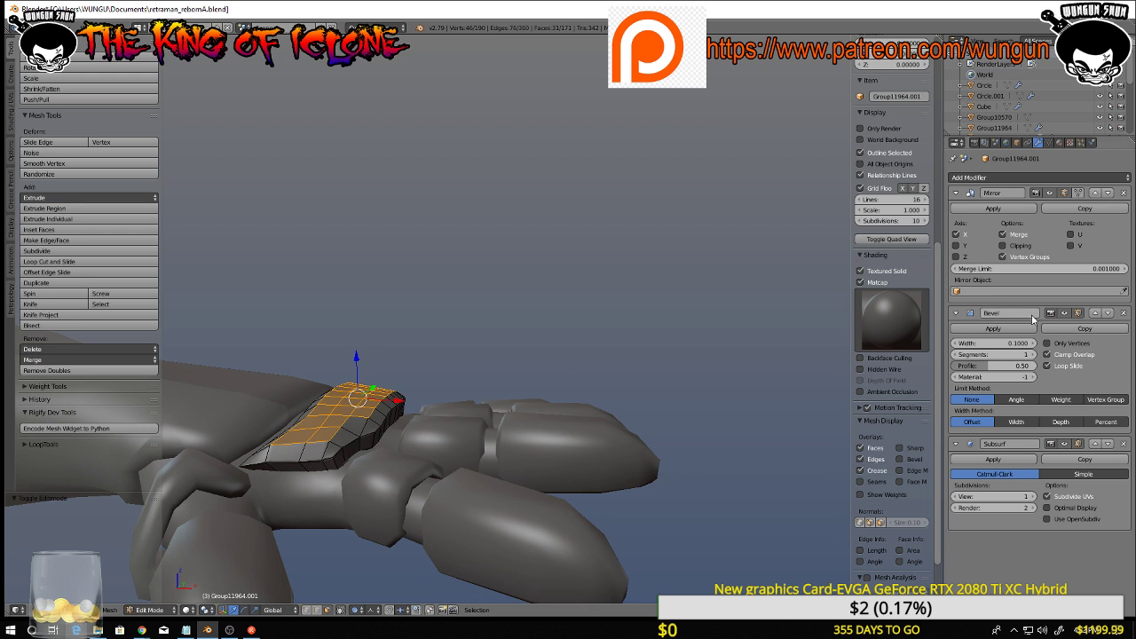
Set the plate's Subsurf view subdivisions to 2, and its Bevel segments to 3 and width to 0
left_click(1029, 498)
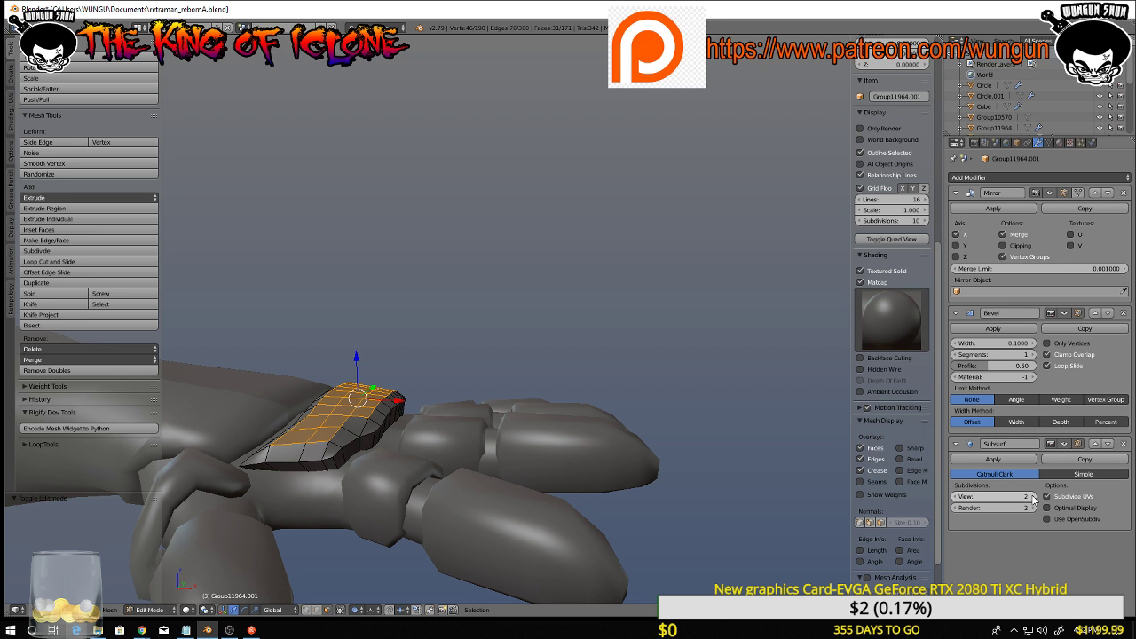
right_click(1033, 354)
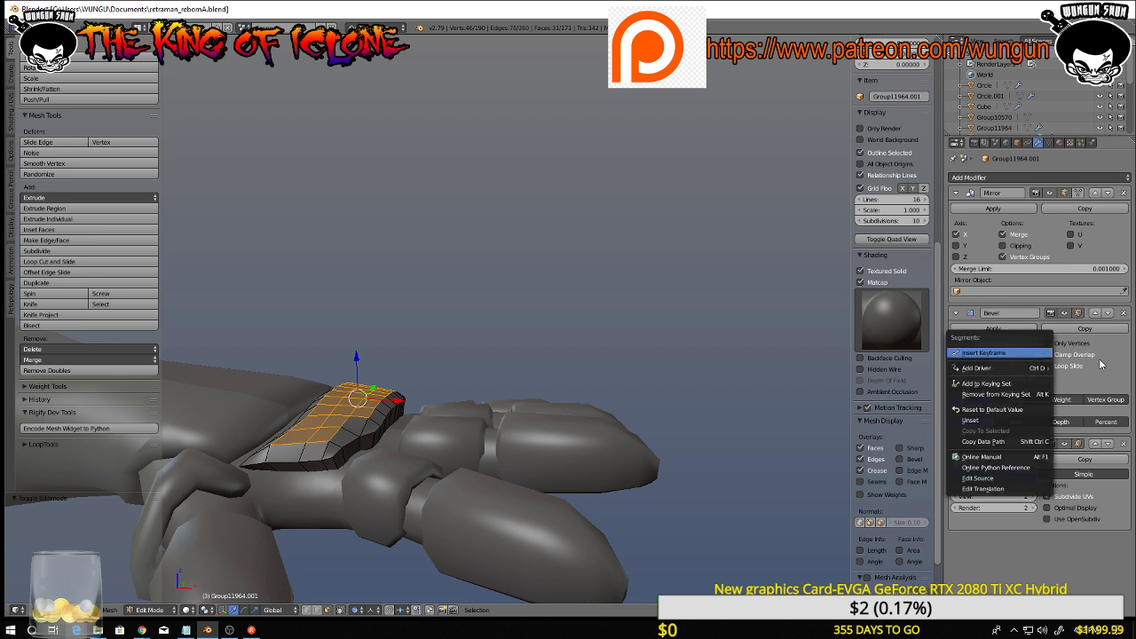
left_click(1034, 358)
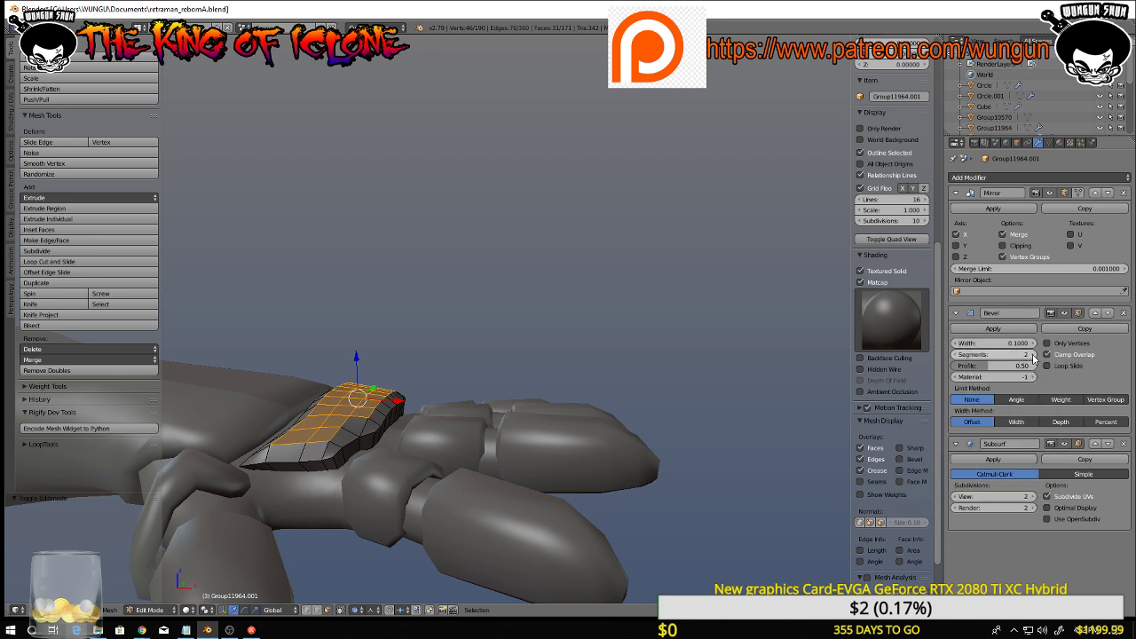
left_click(1032, 354)
left_click_drag(1025, 348, 1131, 346)
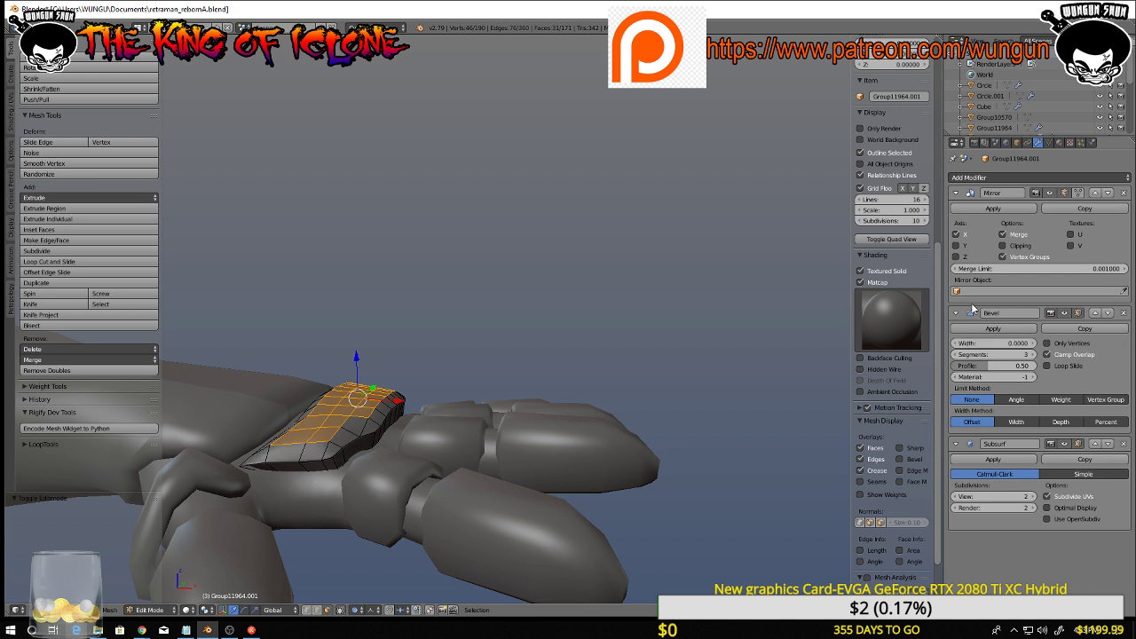
Remove the Bevel modifier from the hand plate
middle_click_drag(737, 302, 745, 252)
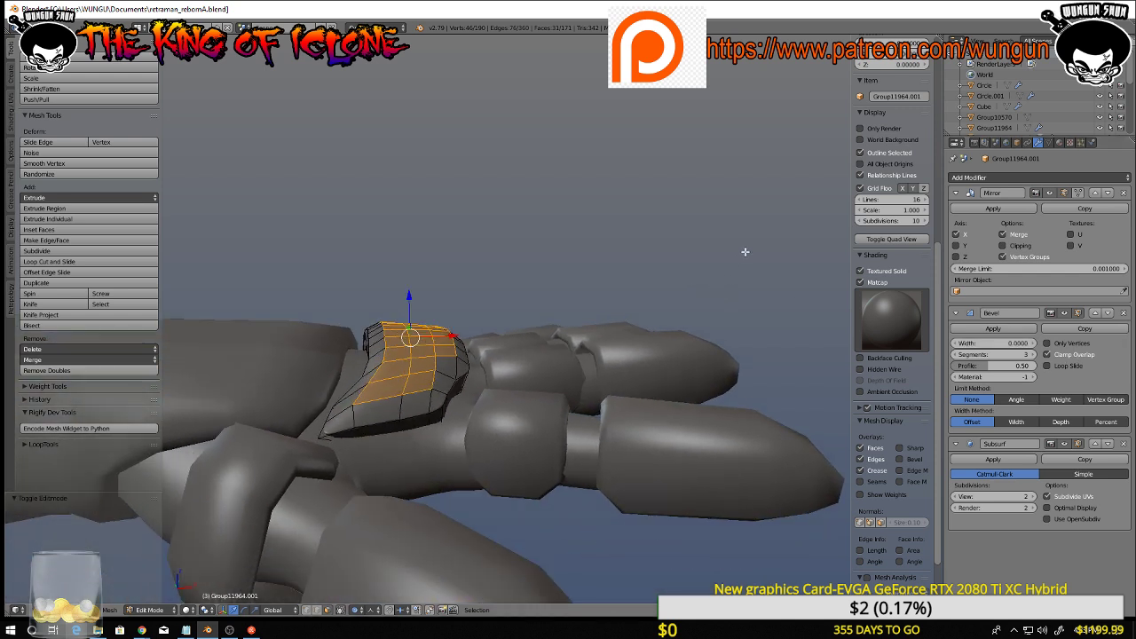
middle_click_drag(503, 366, 635, 379)
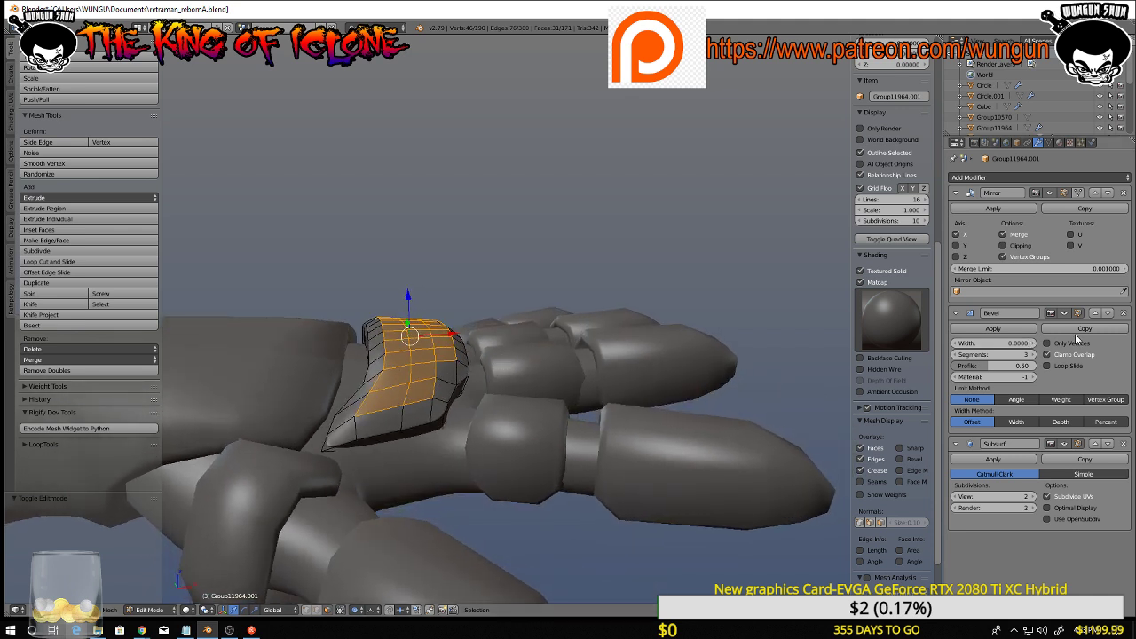
left_click(1123, 313)
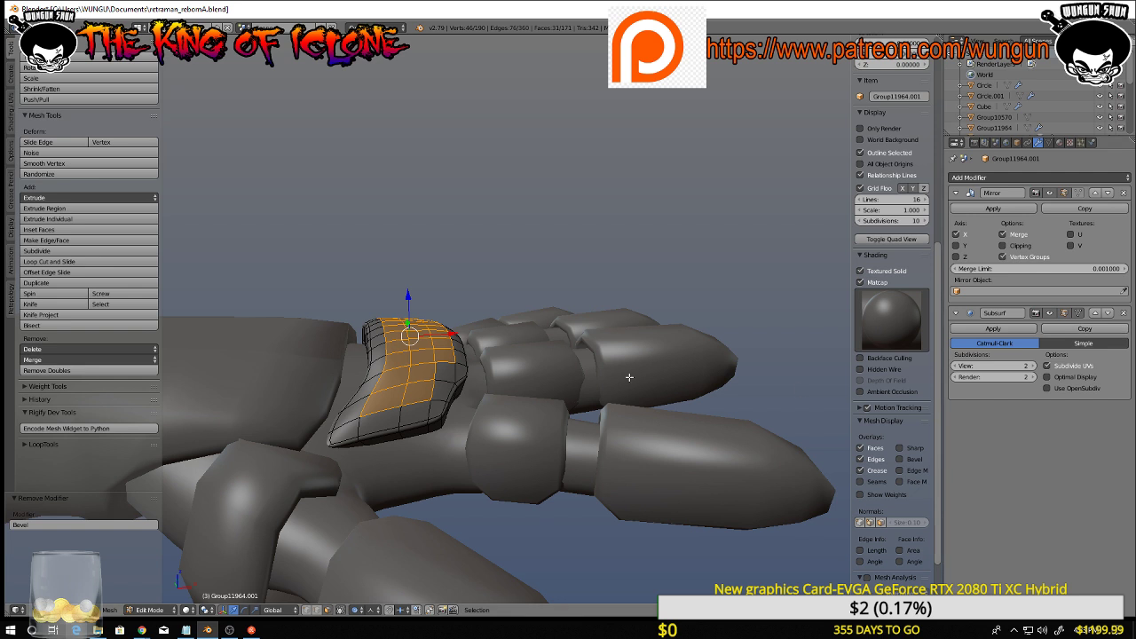
middle_click_drag(497, 376, 456, 386)
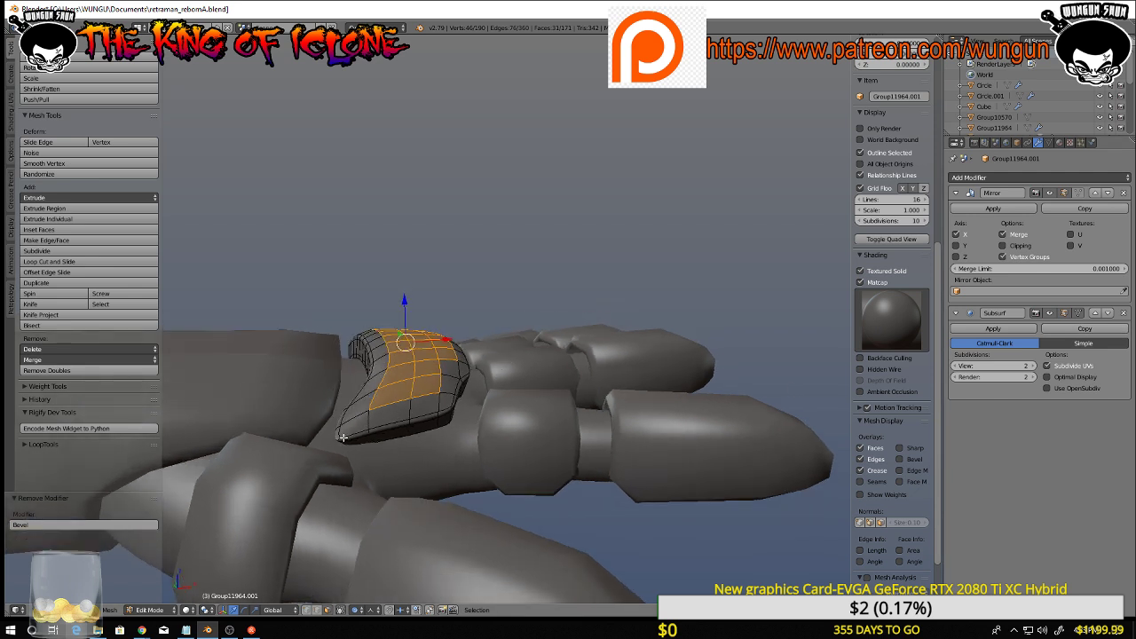
middle_click_drag(343, 437, 356, 428)
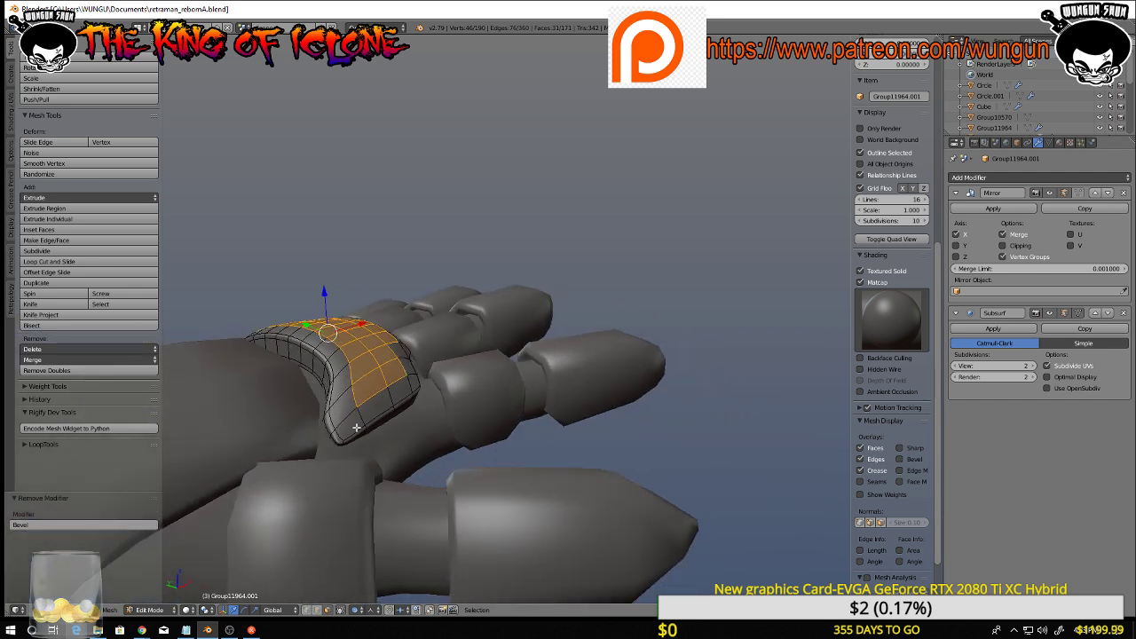
key("ctrl+r")
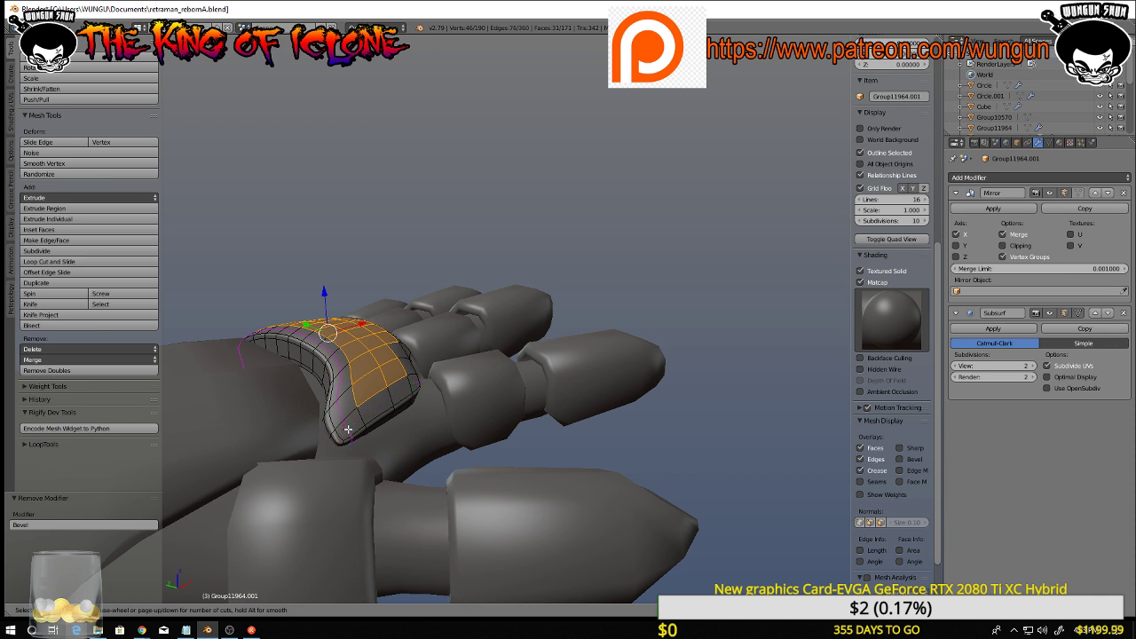
left_click(349, 429)
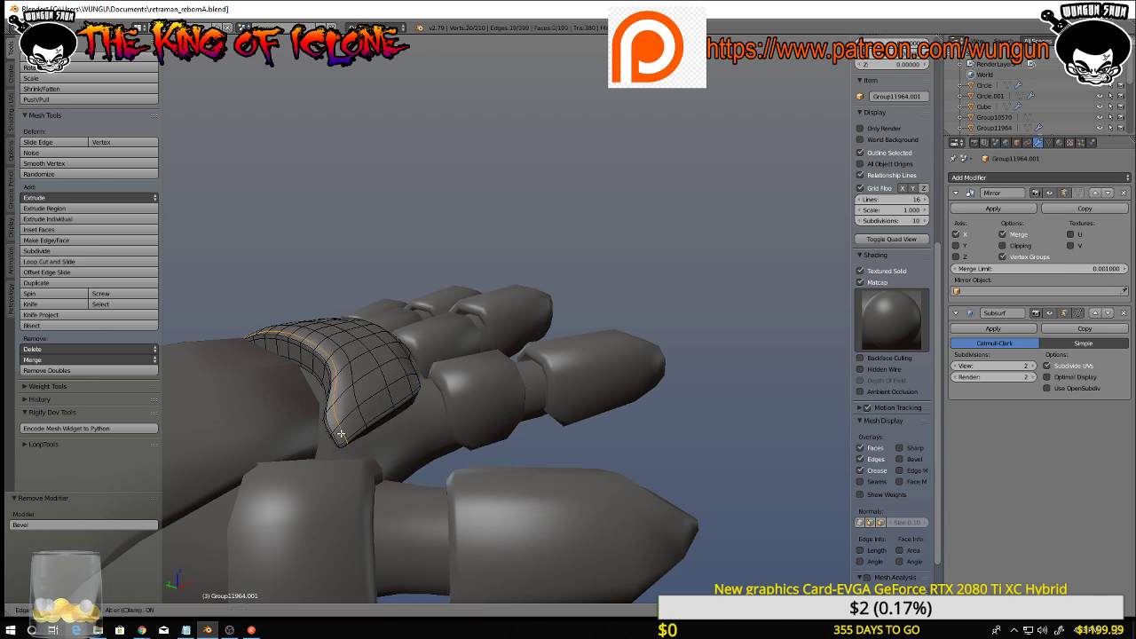
left_click(341, 433)
key("ctrl+z")
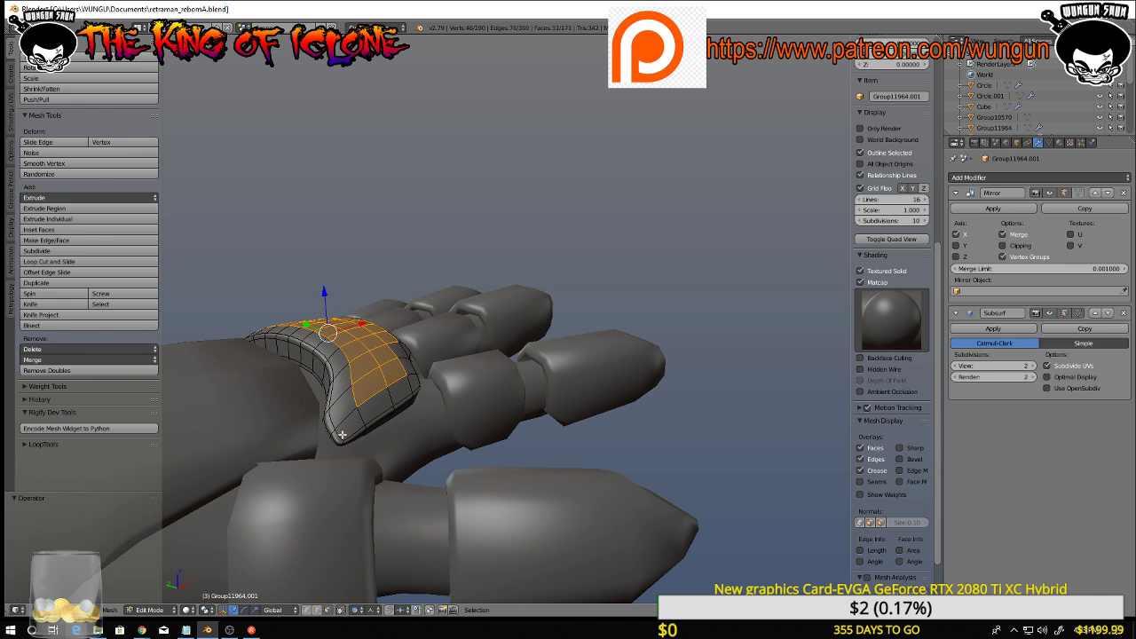
Add one supporting edge loop close to the thumb-side end of the hand plate and another close to the opposite end
key("ctrl+r")
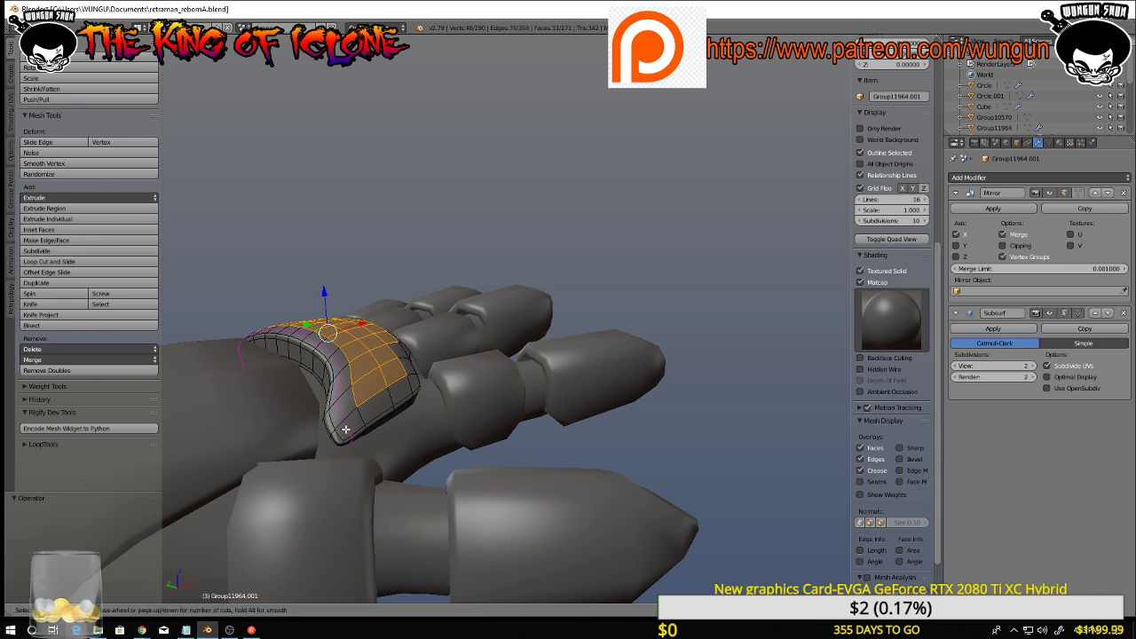
left_click(355, 419)
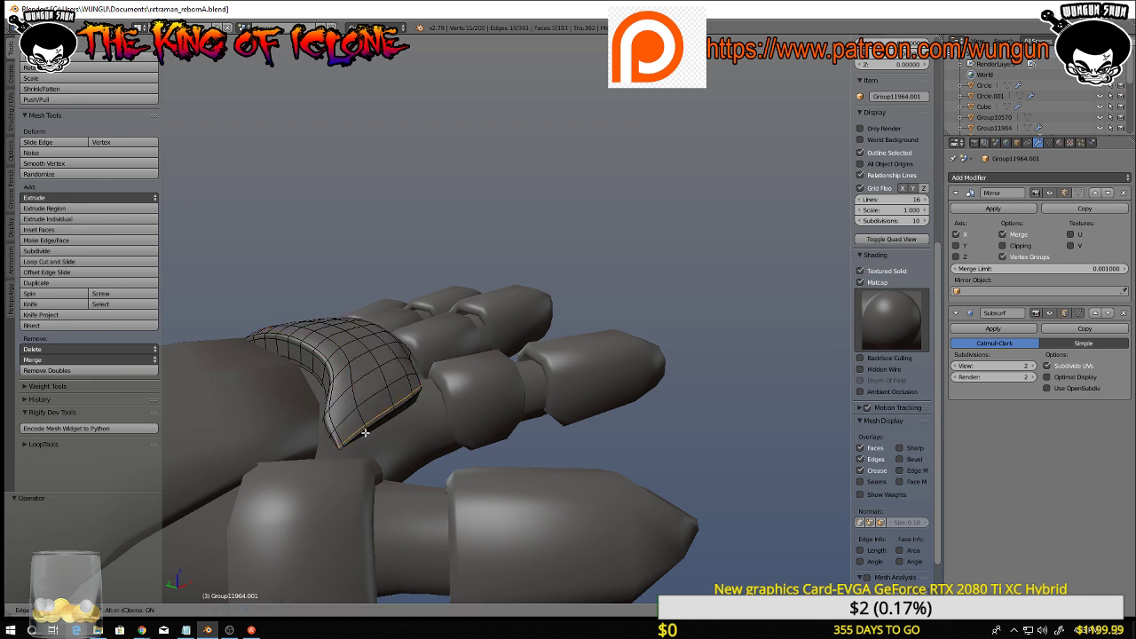
left_click(365, 433)
middle_click_drag(365, 433, 374, 406)
key("ctrl+r")
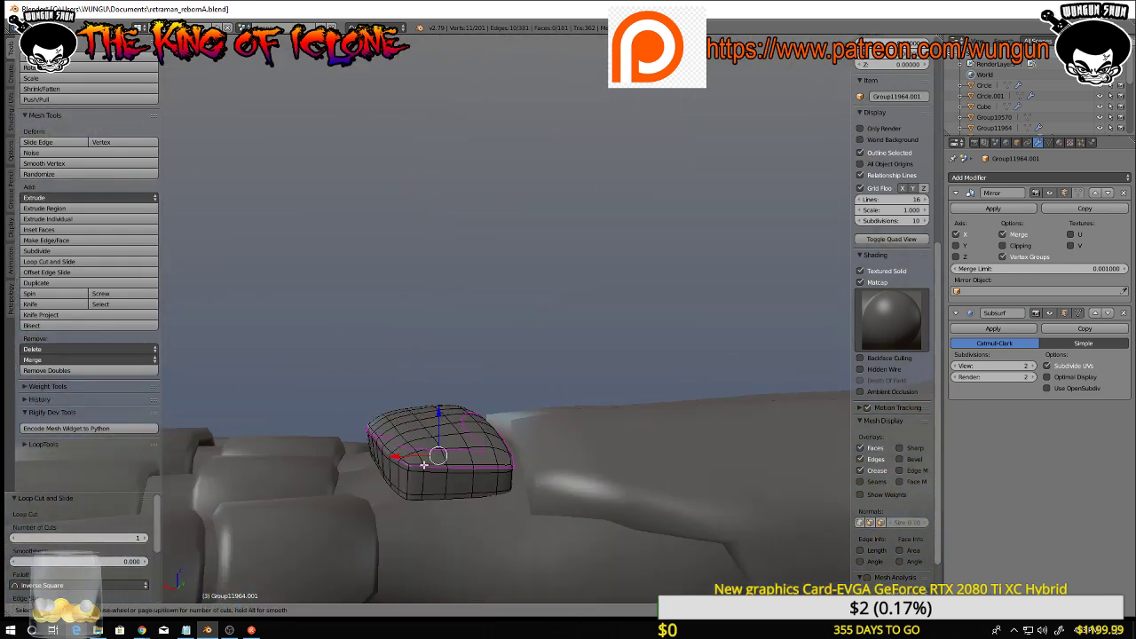
left_click(416, 456)
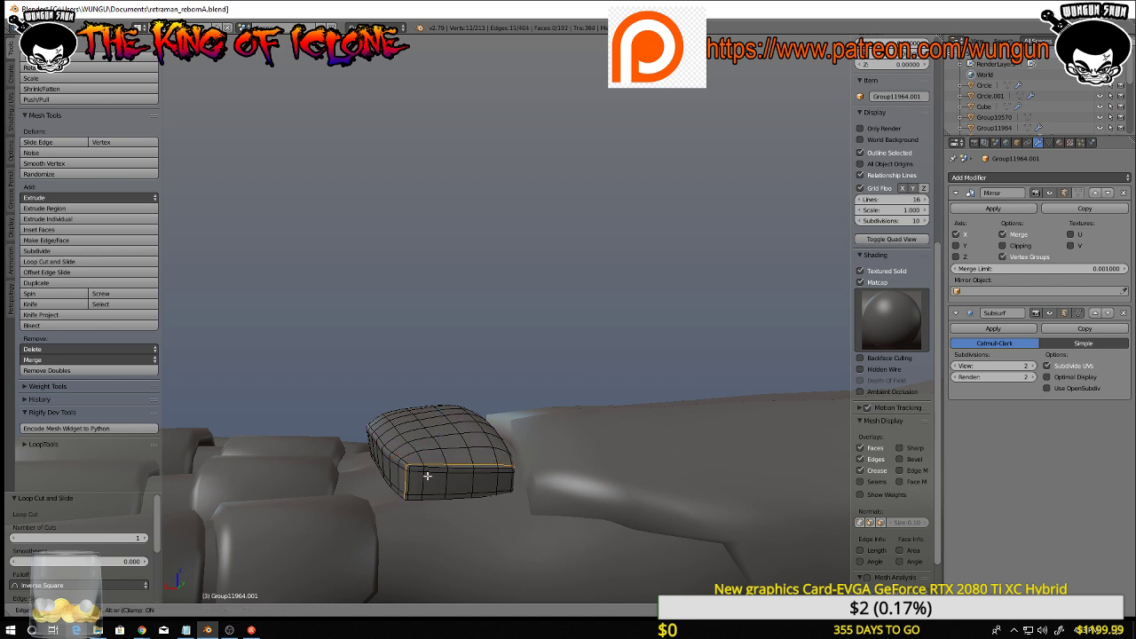
left_click(427, 476)
Select the corner edge at the plate's wrist-side thumb end, pull it inward with proportional editing, and shift it about -0.178 in X
middle_click_drag(427, 475, 646, 480)
middle_click_drag(428, 492, 454, 64)
scroll(453, 530, "up", 5)
right_click(456, 552)
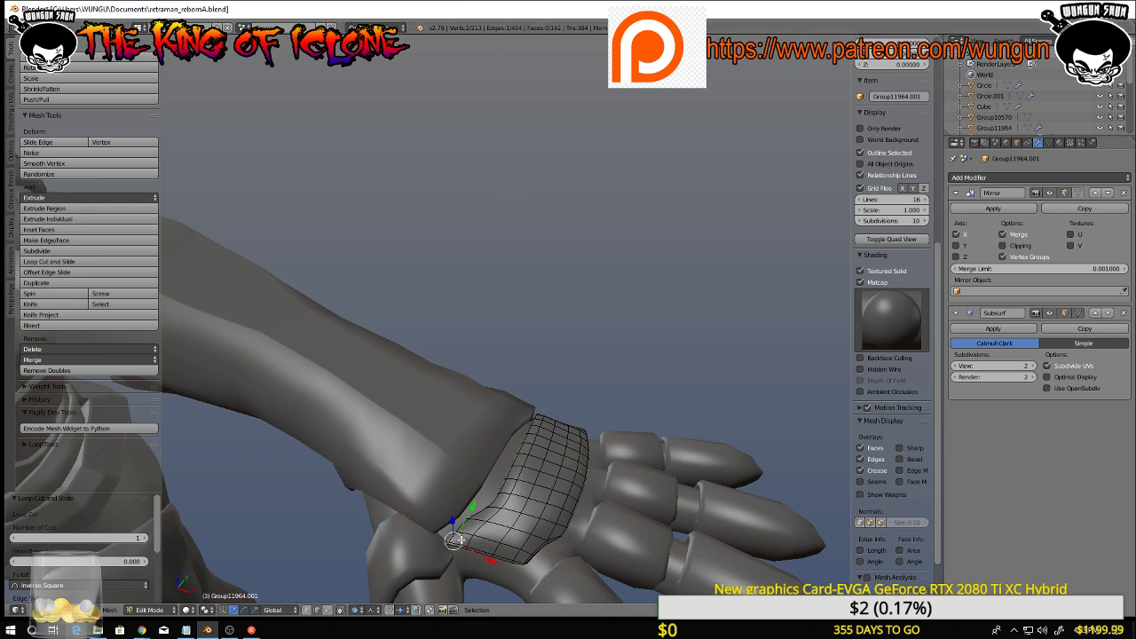
left_click_drag(454, 540, 471, 533)
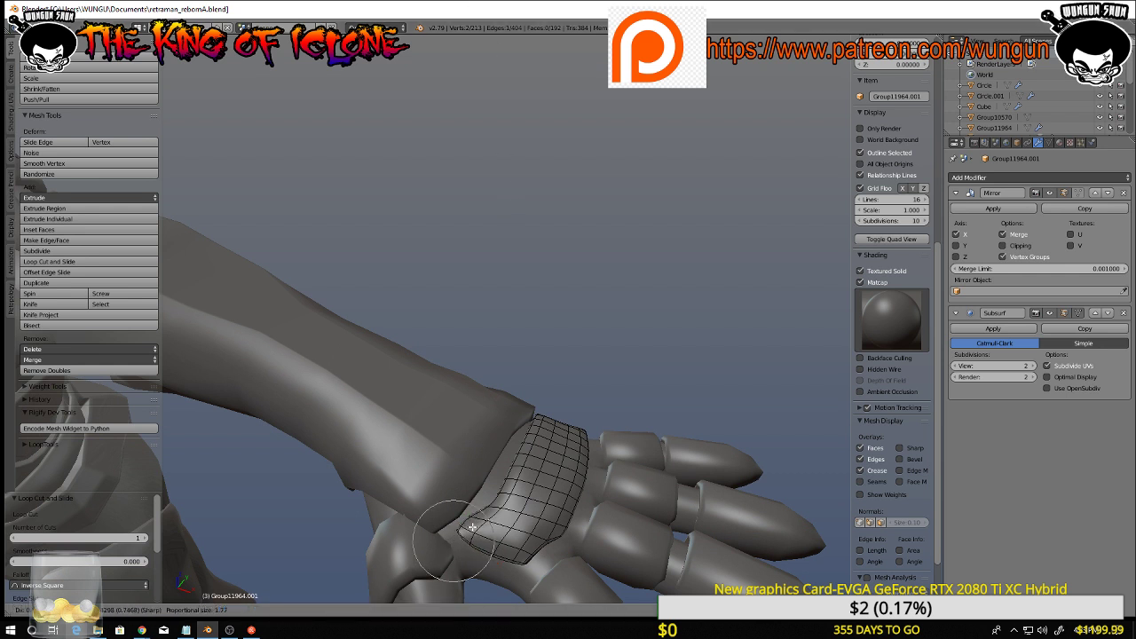
left_click_drag(473, 534, 474, 532)
middle_click_drag(474, 532, 487, 505)
left_click_drag(467, 509, 495, 543)
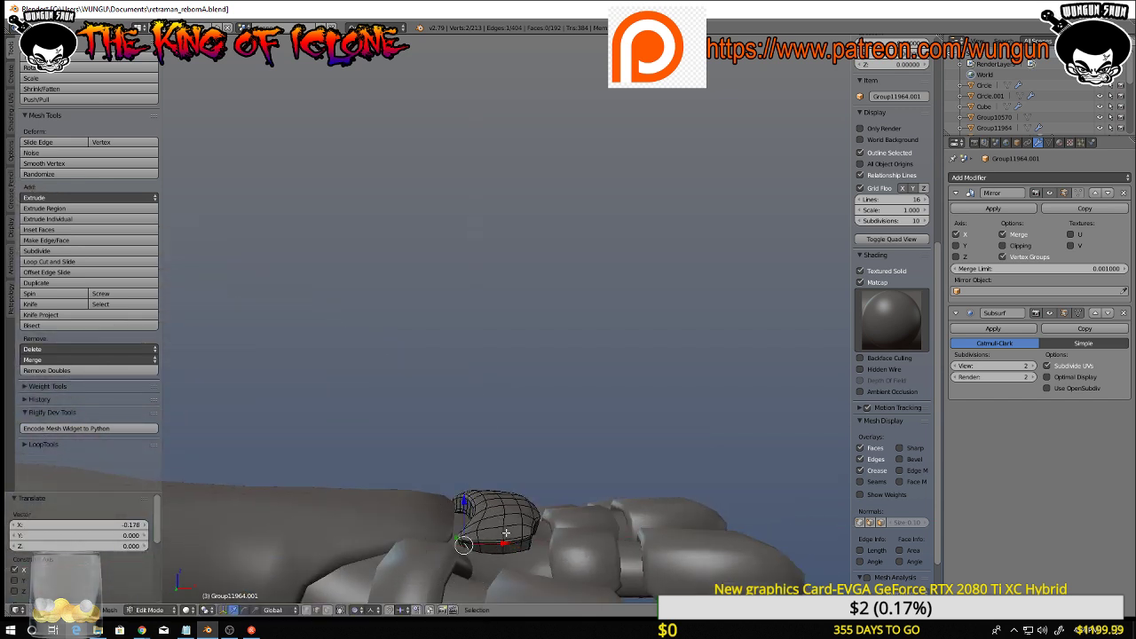
Rotate the two edges at the plate's thumb-side wrist corner about 16°, and raise the neighbouring rim edge about 0.199 in Z
middle_click_drag(508, 530, 518, 513)
scroll(518, 513, "up", 4)
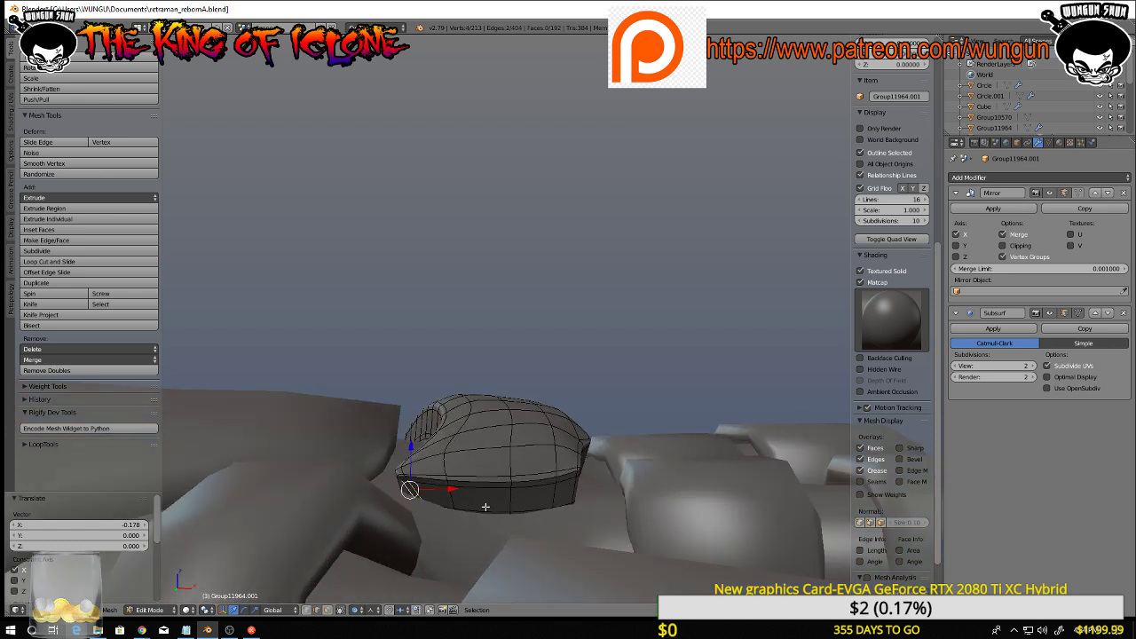
key("r")
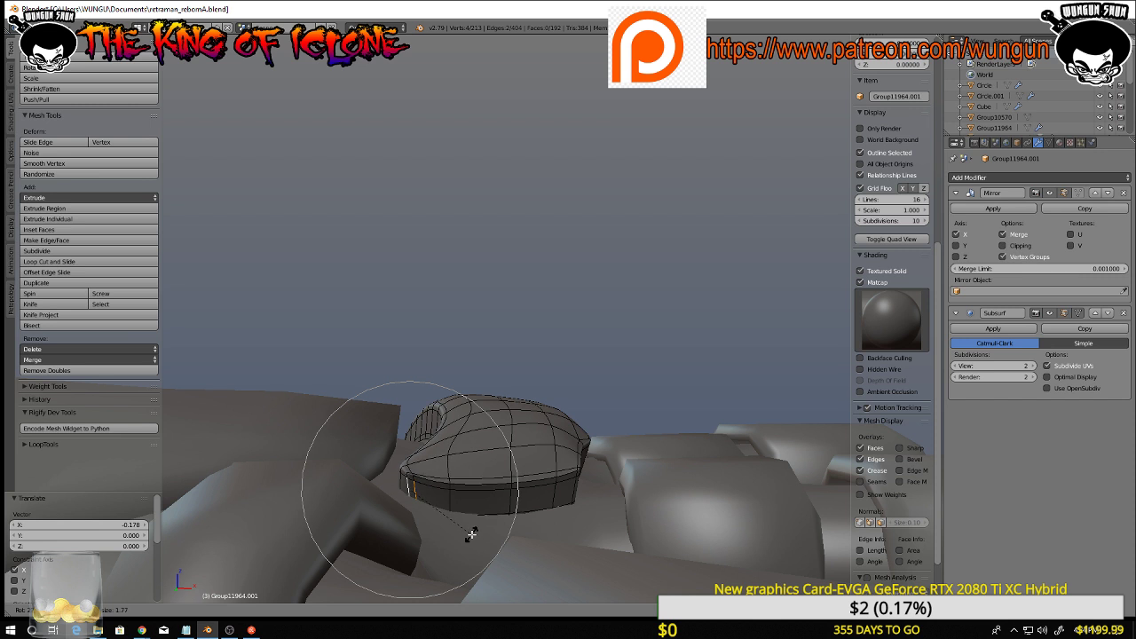
left_click(479, 509)
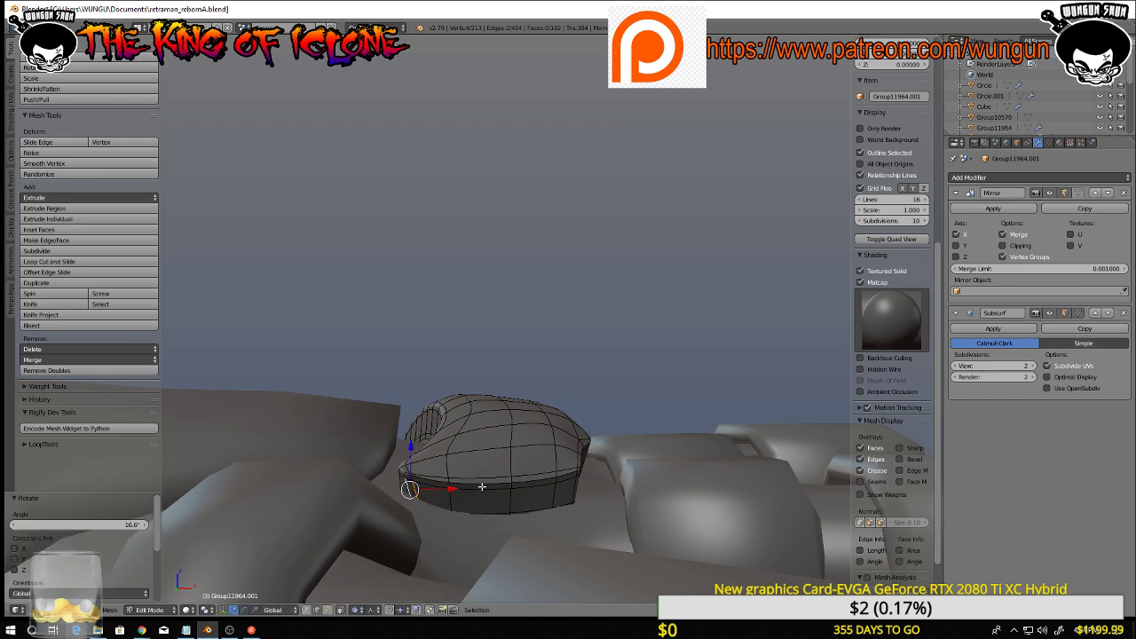
key("g")
key("z")
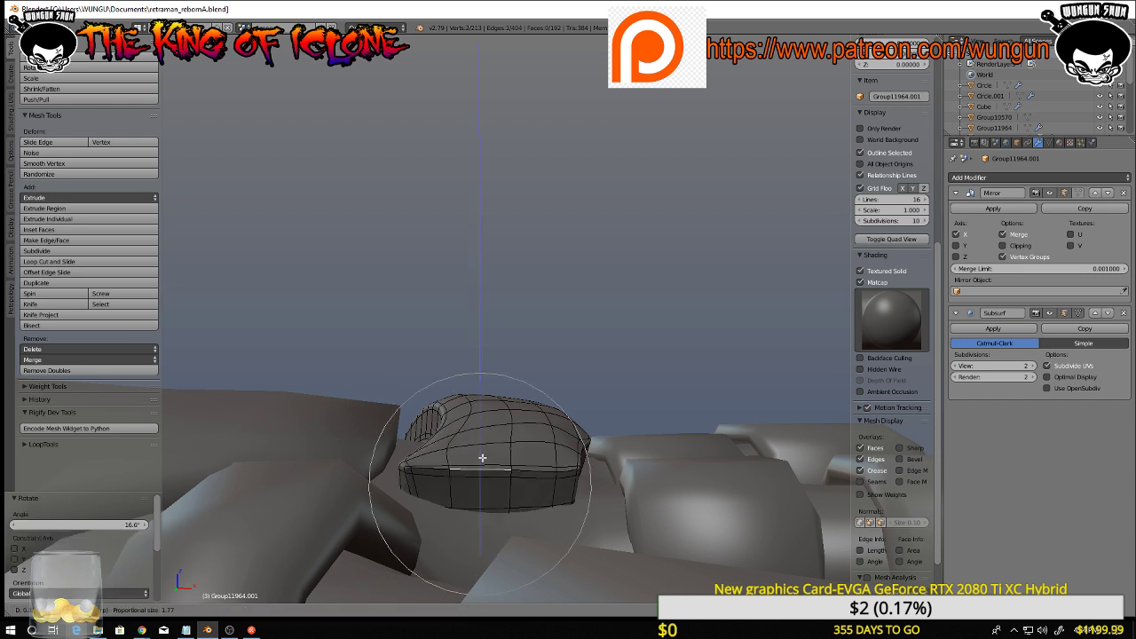
left_click(482, 457)
In face selection mode, select the full row of side faces along the plate's knuckle-side rim and move them about 0.586 in X
middle_click_drag(482, 457, 598, 508)
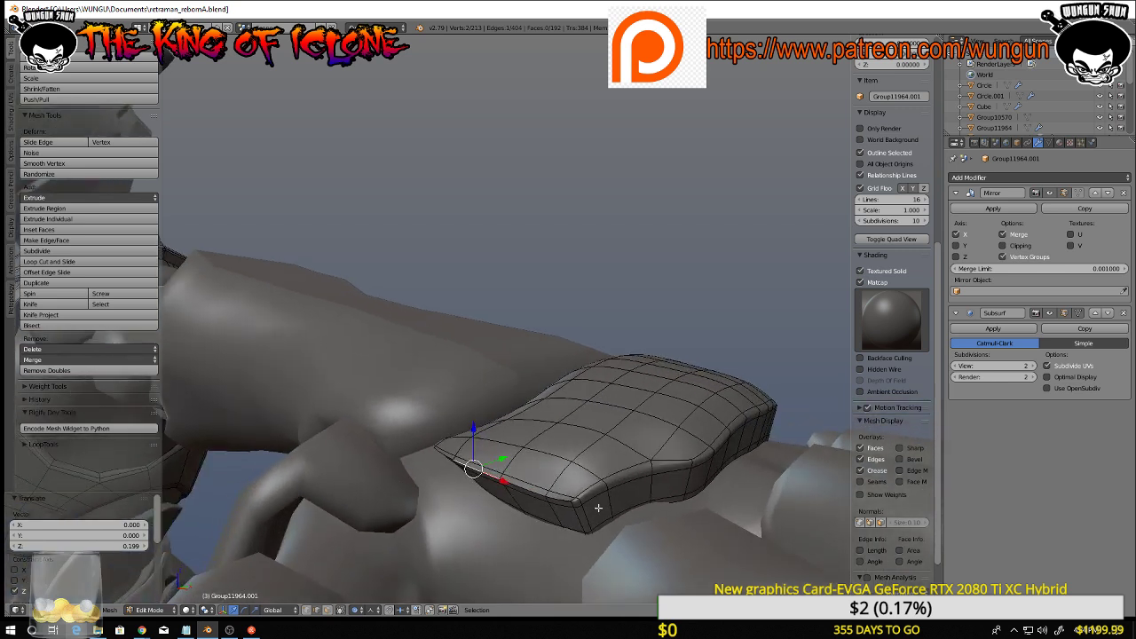
key("ctrl+Tab")
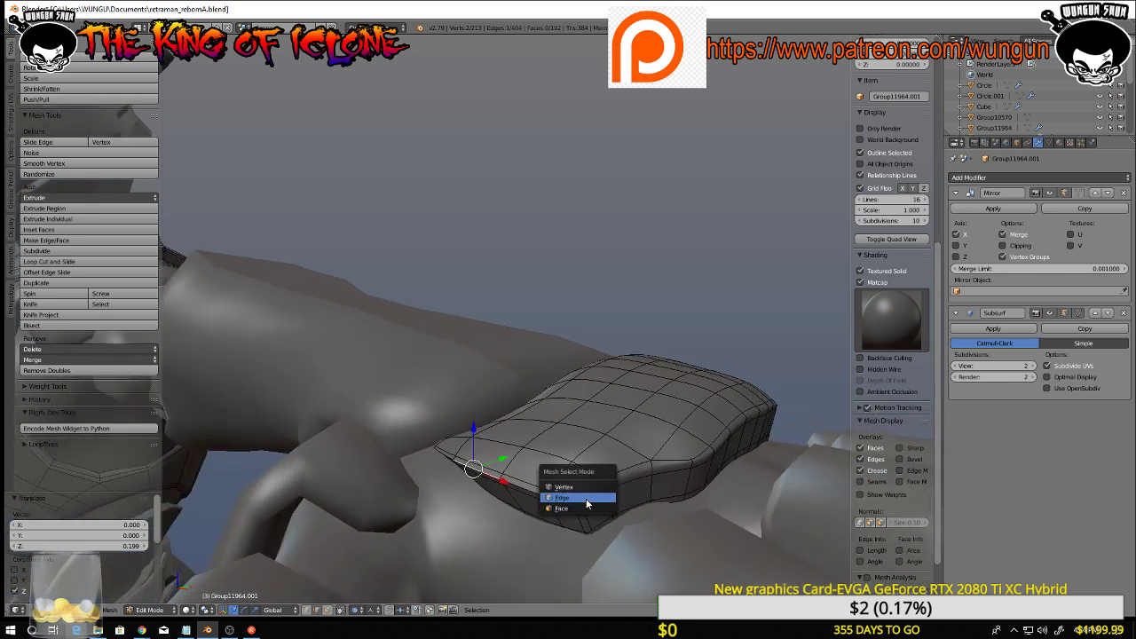
left_click(587, 510)
right_click(595, 511)
right_click(621, 502, "shift")
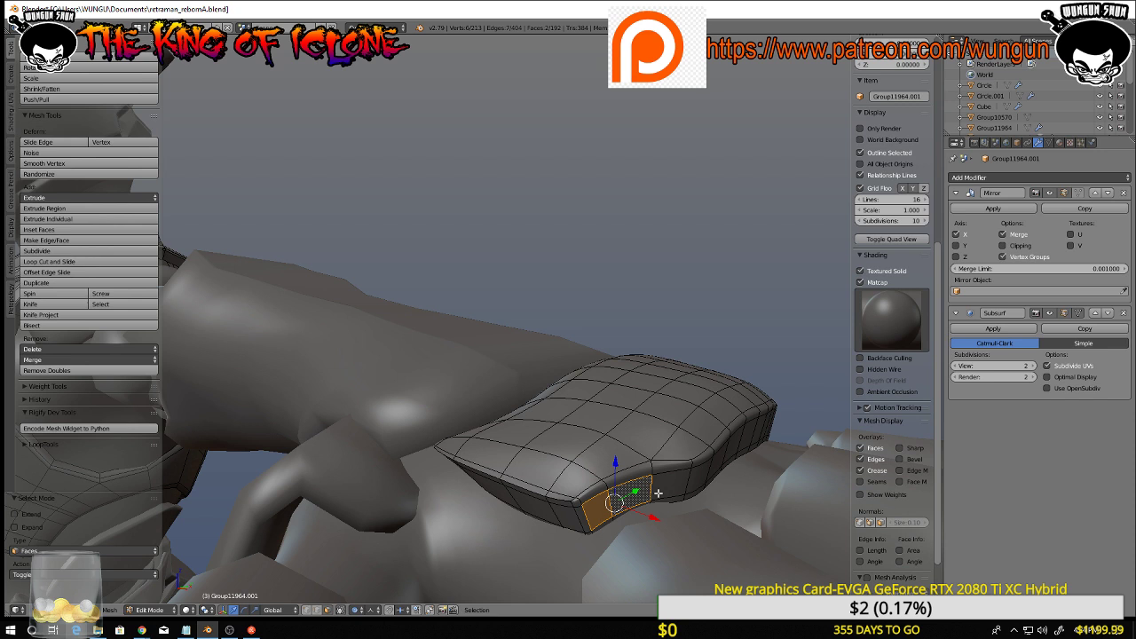
right_click(652, 497, "shift")
right_click(683, 490, "shift")
middle_click_drag(683, 490, 640, 489)
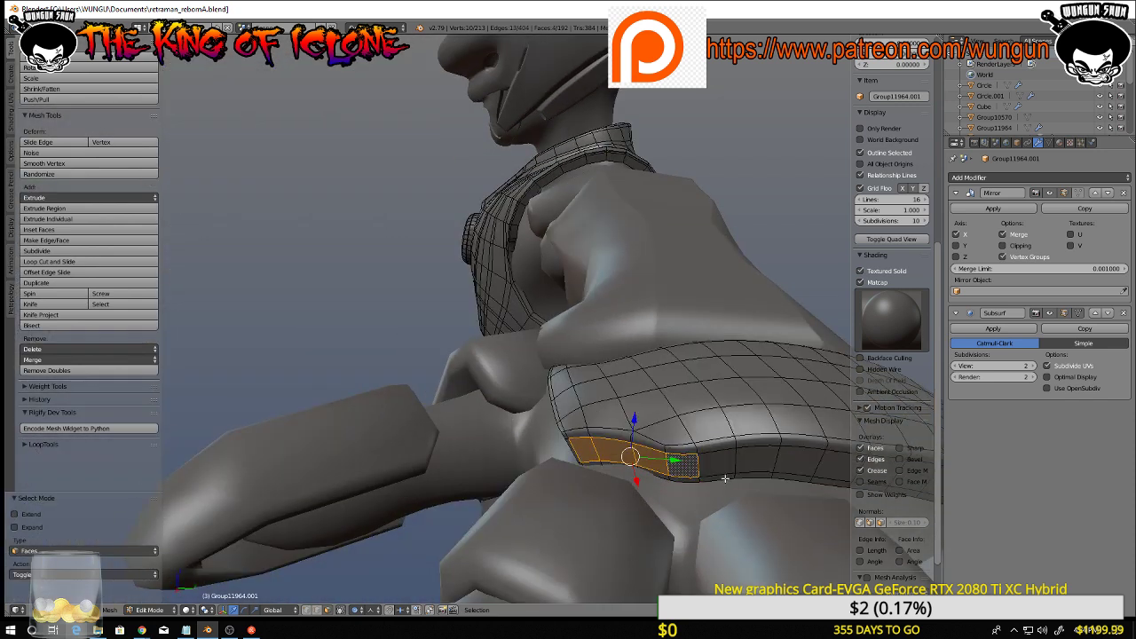
right_click(714, 466, "shift")
right_click(750, 461, "shift")
middle_click_drag(764, 463, 564, 462)
right_click(593, 460, "shift")
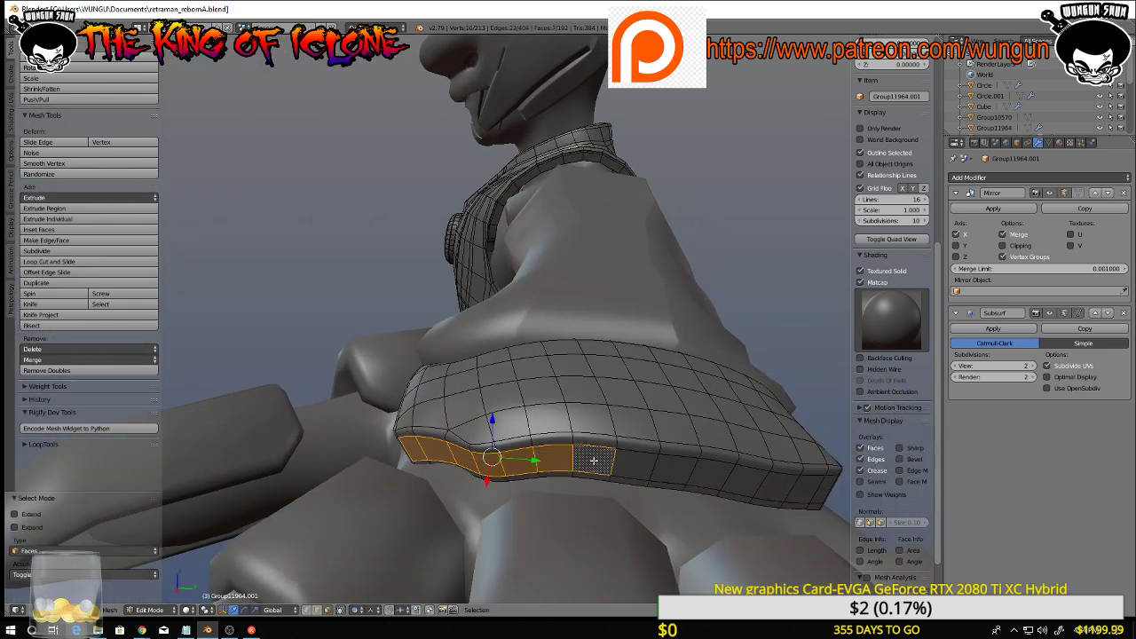
right_click(630, 465, "shift")
right_click(677, 471, "shift")
right_click(715, 476, "shift")
right_click(745, 481, "shift")
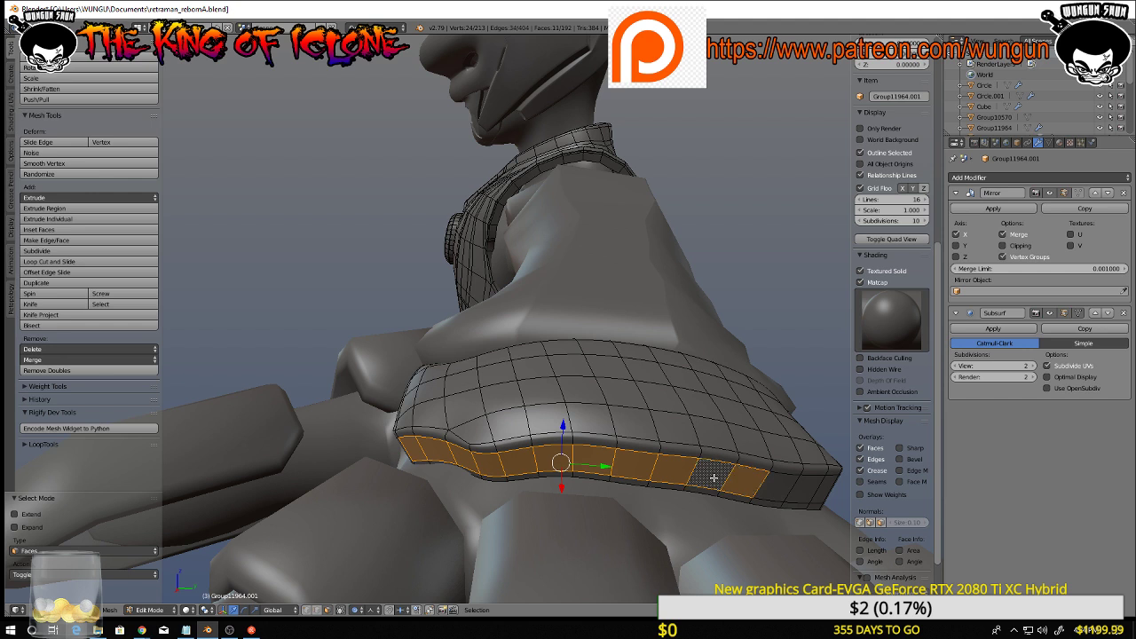
right_click(775, 487, "shift")
right_click(808, 491, "shift")
right_click(830, 492, "shift")
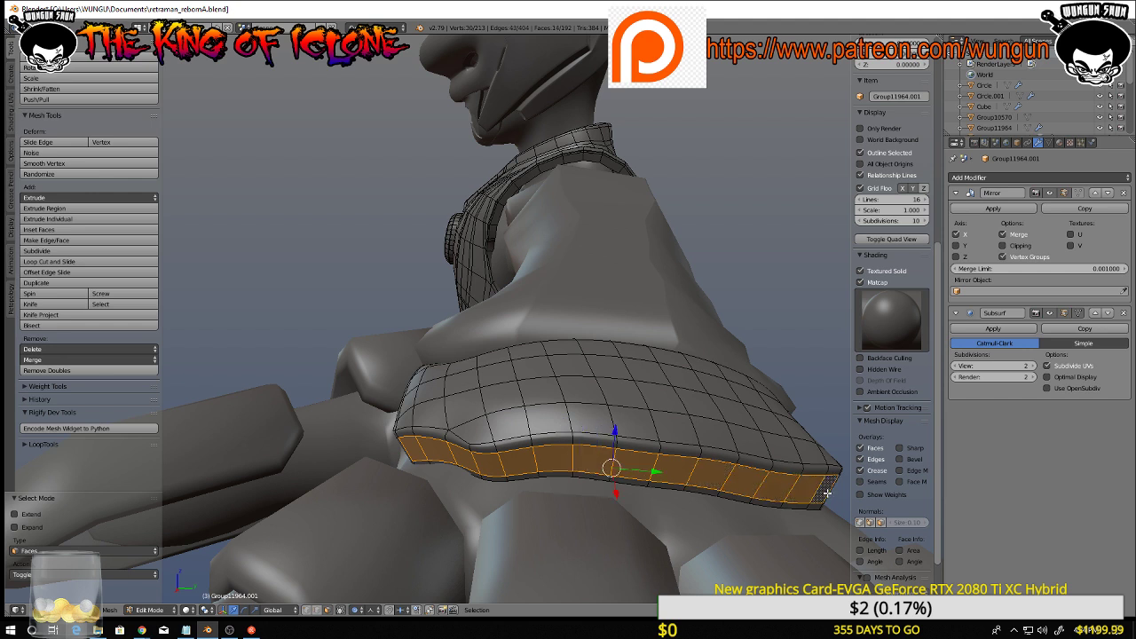
middle_click_drag(830, 493, 661, 391)
key("g")
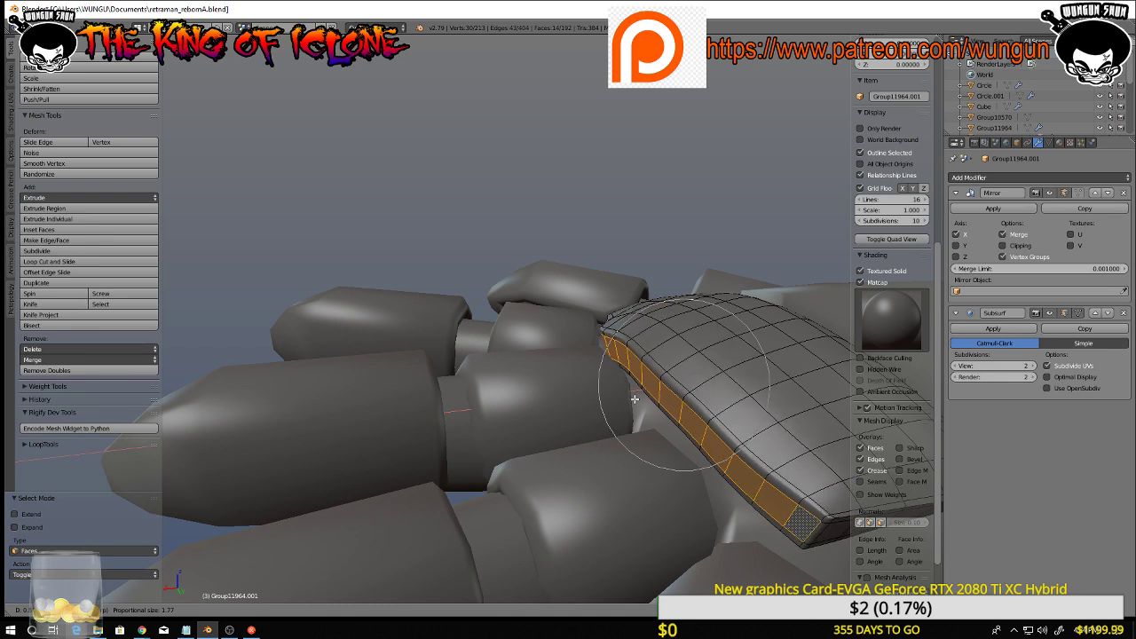
left_click(635, 398)
Select the four side faces on the plate's thumb-side end and move them about 0.382 in Y
scroll(635, 398, "down", 5)
middle_click_drag(635, 399, 661, 458)
scroll(651, 478, "up", 3)
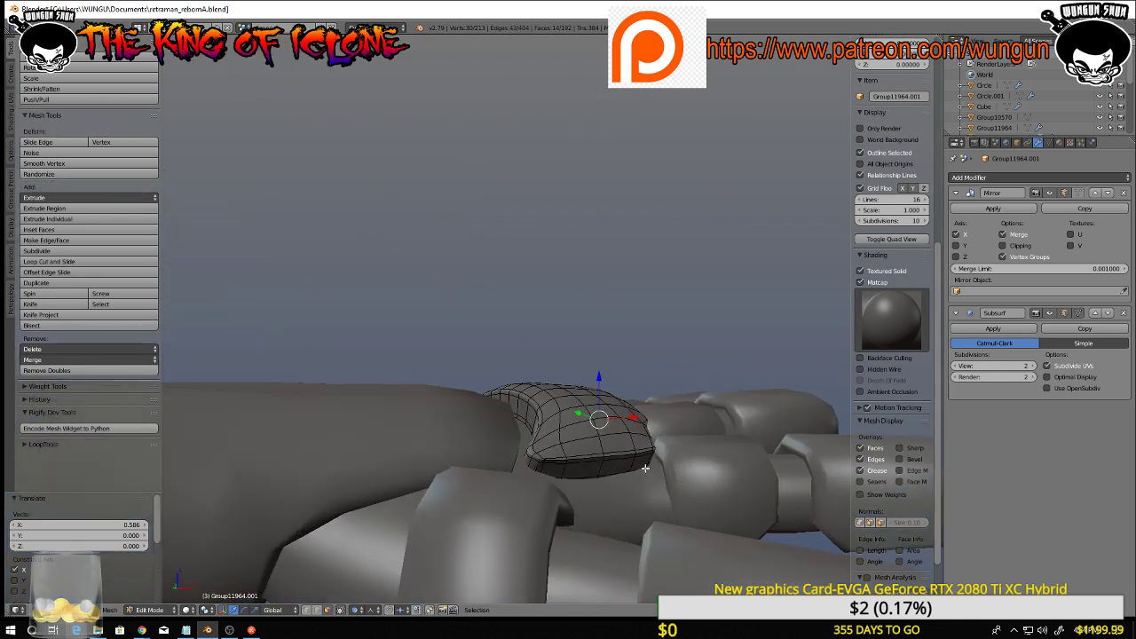
right_click(644, 464)
right_click(619, 465, "shift")
right_click(587, 469, "shift")
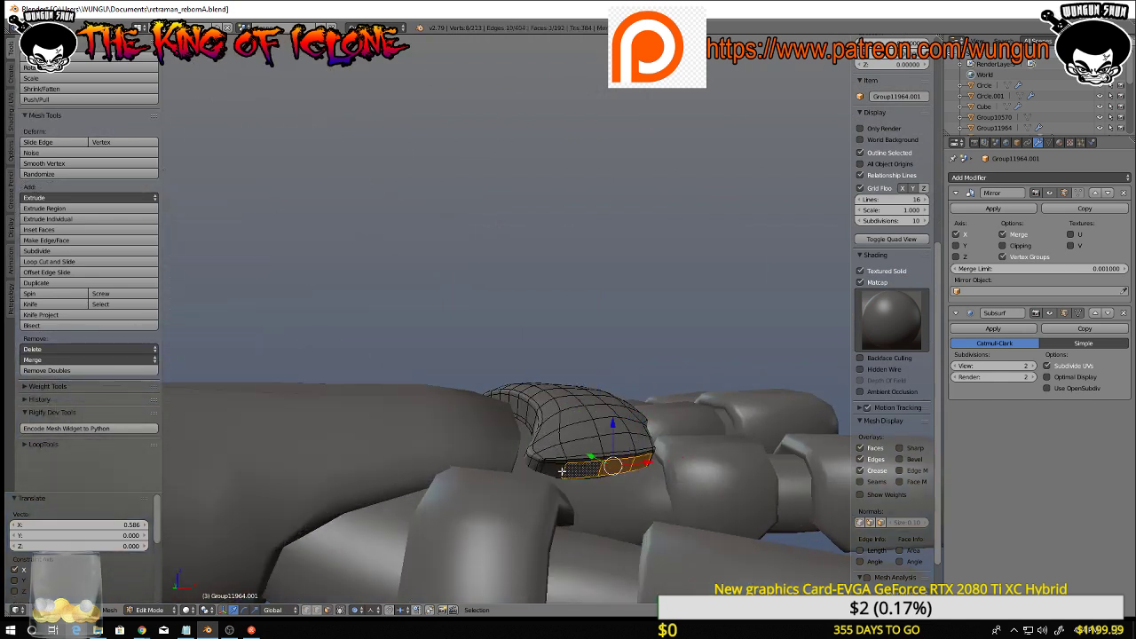
right_click(556, 470, "shift")
middle_click_drag(555, 471, 613, 515)
left_click_drag(568, 440, 558, 431)
Lower the selected thumb-side end faces about 0.258 in Z
middle_click_drag(558, 431, 492, 451)
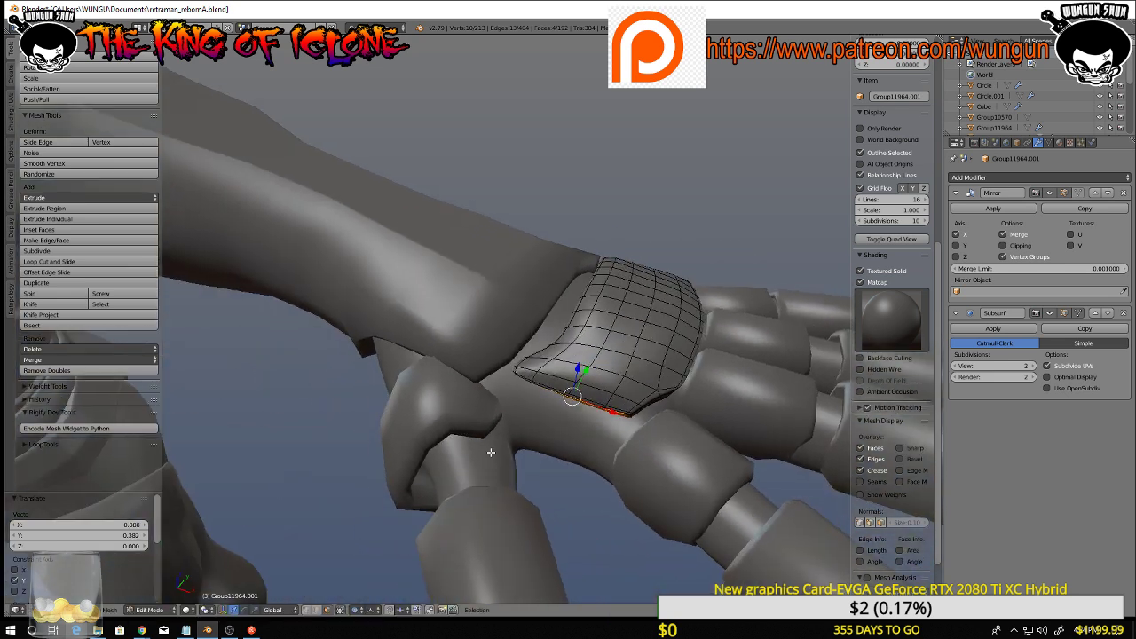
scroll(630, 435, "down", 5)
mouse_move(630, 437)
middle_mouse_down()
mouse_move(641, 378)
mouse_move(609, 395)
mouse_move(630, 417)
middle_mouse_up()
key("g")
key("z")
left_click(599, 404)
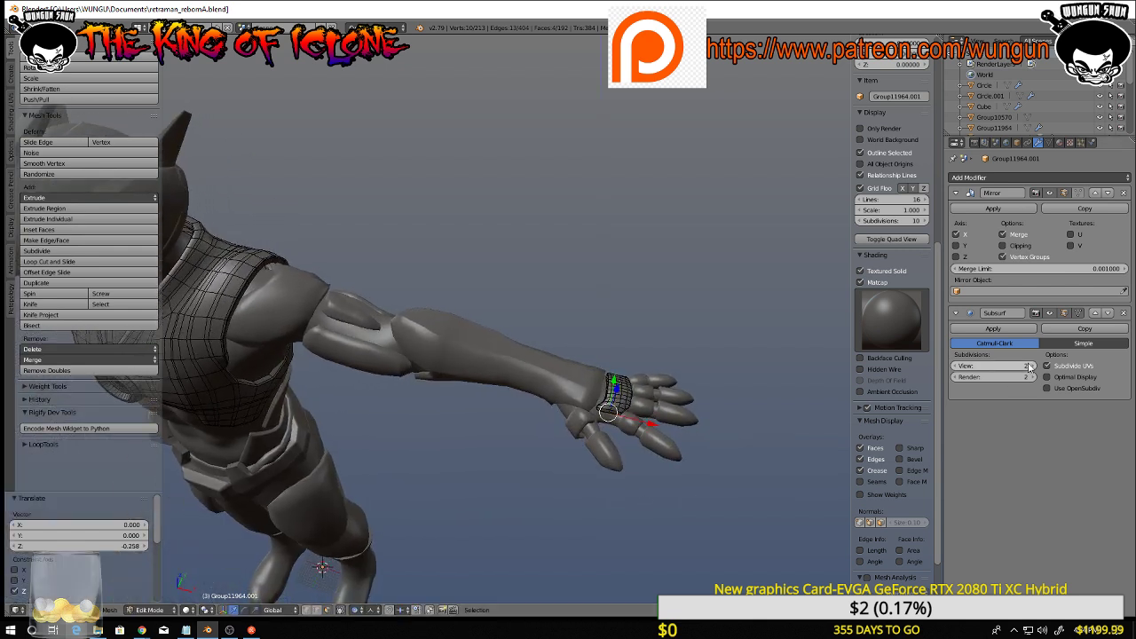
Toggle the Subsurf modifier's Edit Mode display, and return to Object Mode to review the plate on the whole figure
left_click(1065, 313)
middle_click_drag(701, 321, 672, 266)
scroll(635, 304, "up", 4)
key("Tab")
scroll(671, 305, "down", 5)
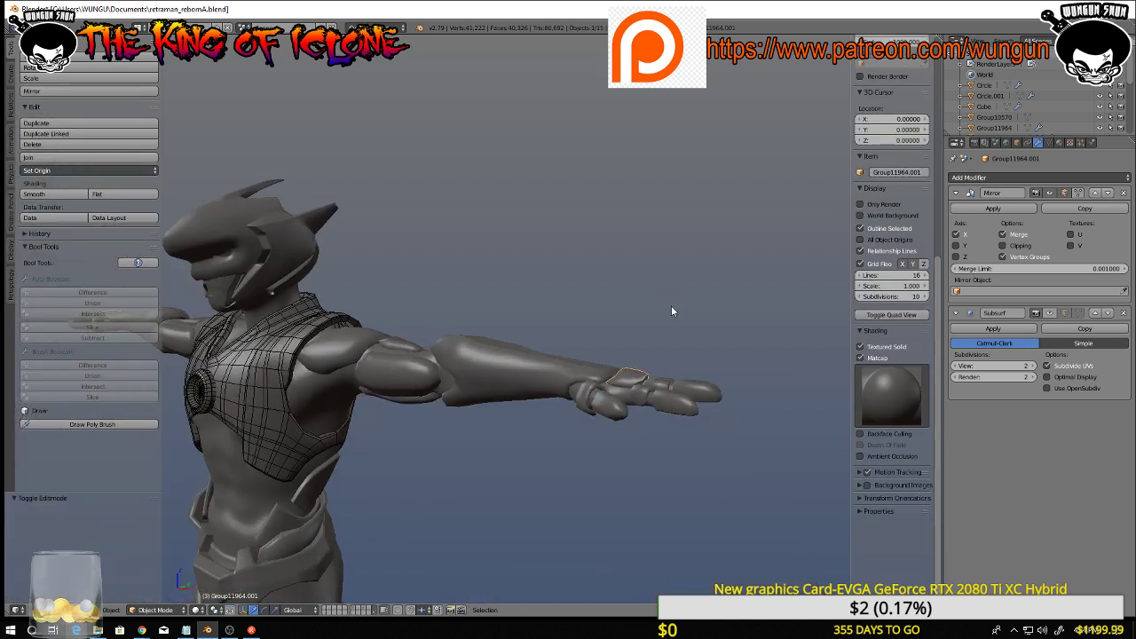
middle_click_drag(671, 305, 720, 357)
scroll(687, 322, "down", 5)
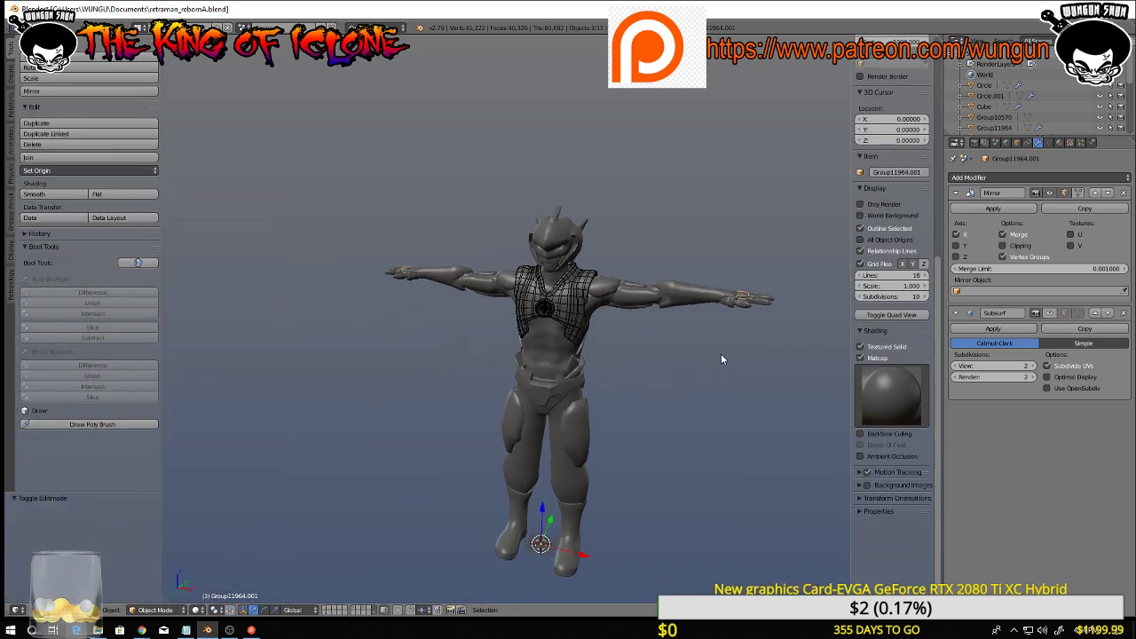
Turn off the Wire and Draw All Edges display options for the chest armor
right_click(577, 305)
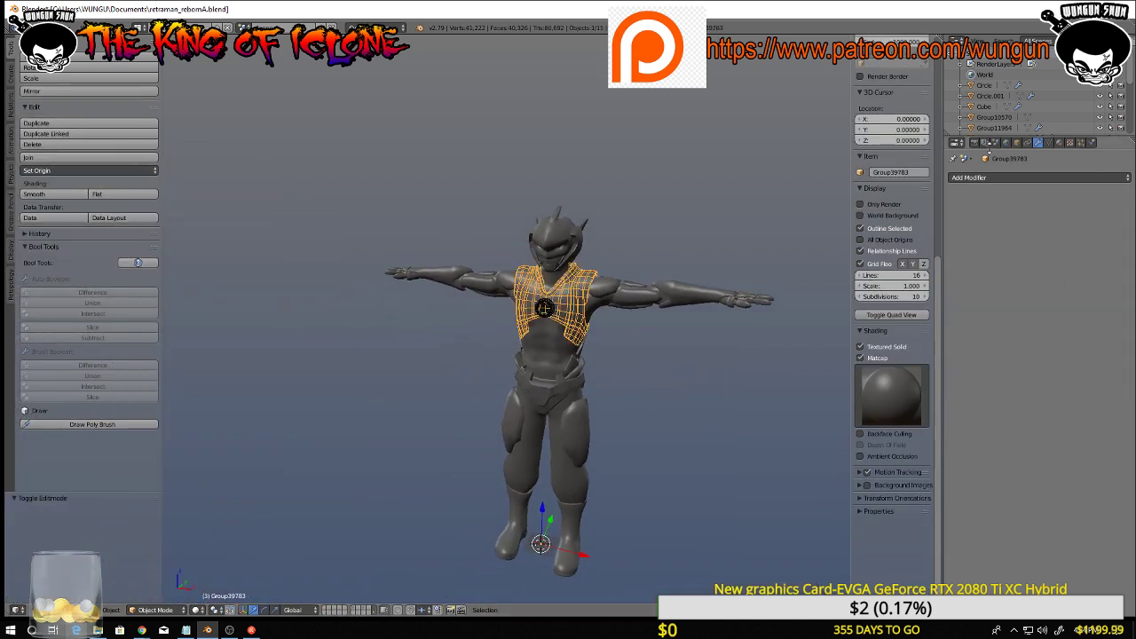
left_click(985, 178)
left_click(1017, 143)
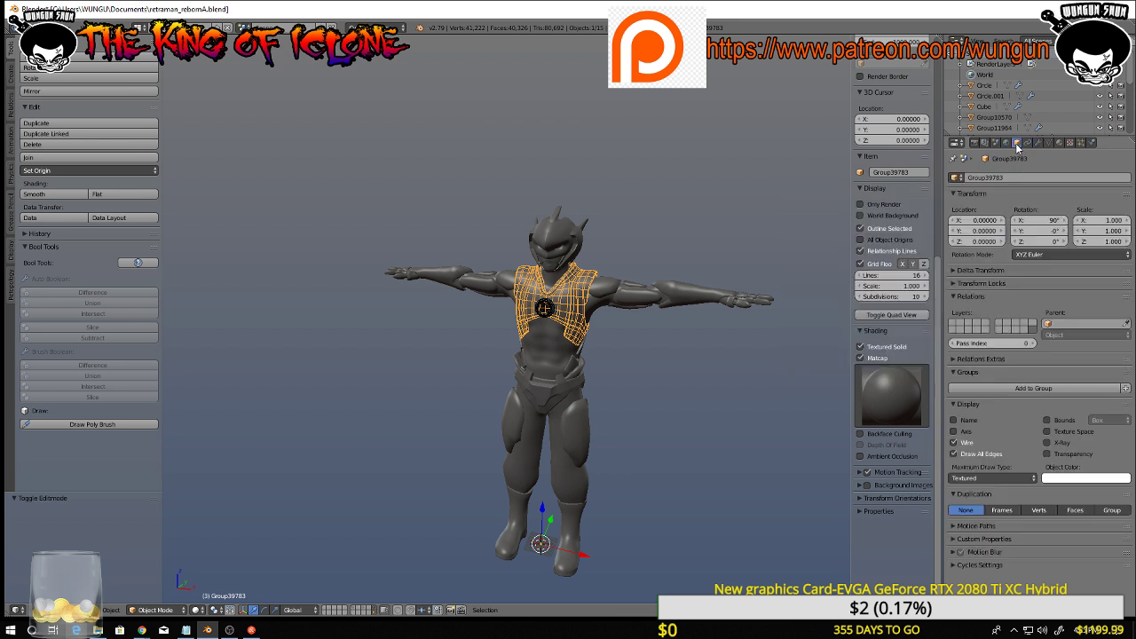
left_click(955, 443)
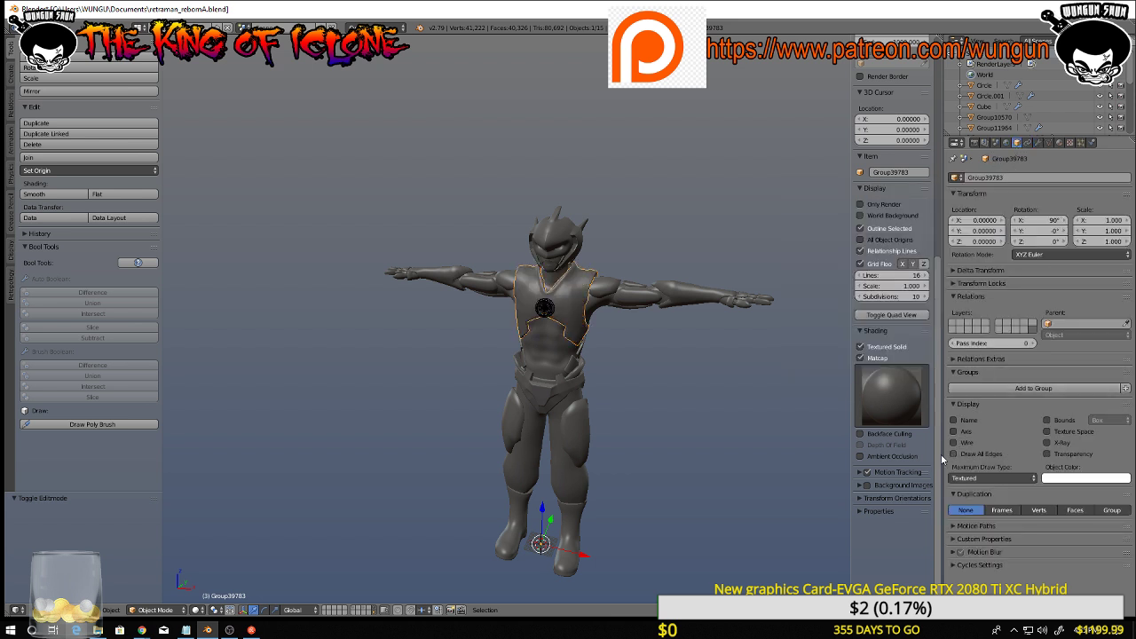
Delete the circular emblem object from the center of the chest
right_click(547, 311)
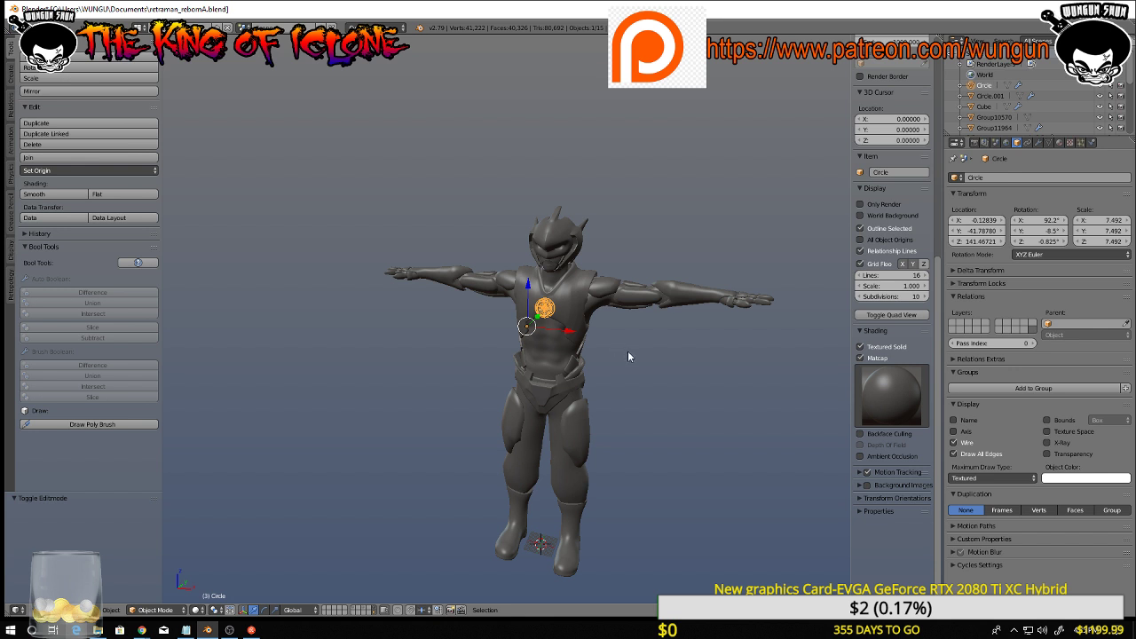
key("x")
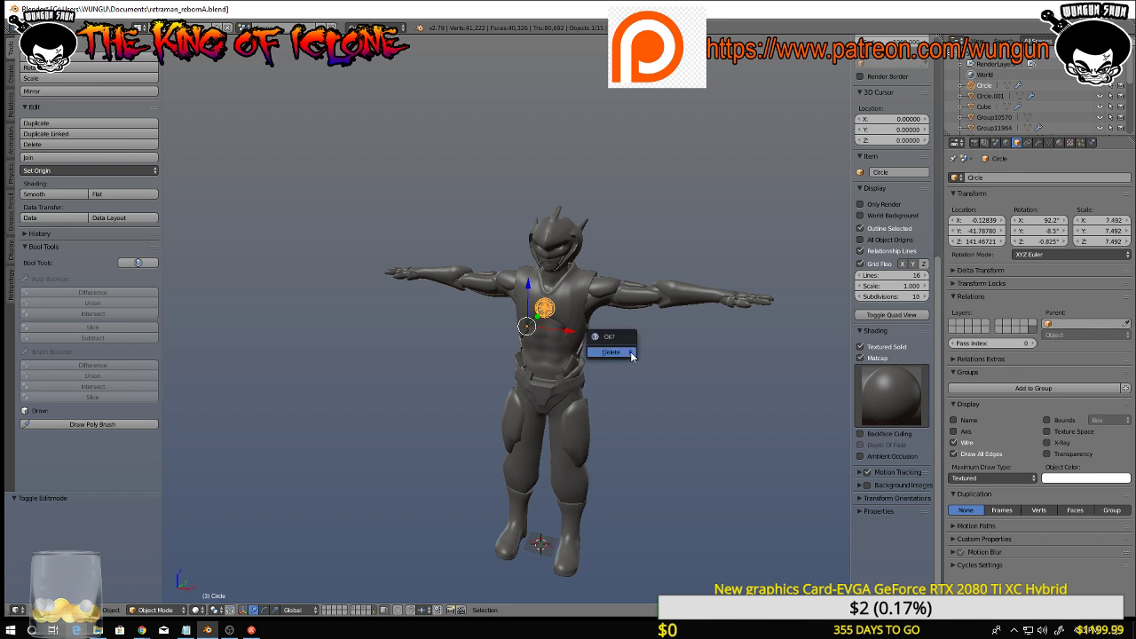
left_click(610, 353)
scroll(628, 349, "up", 3)
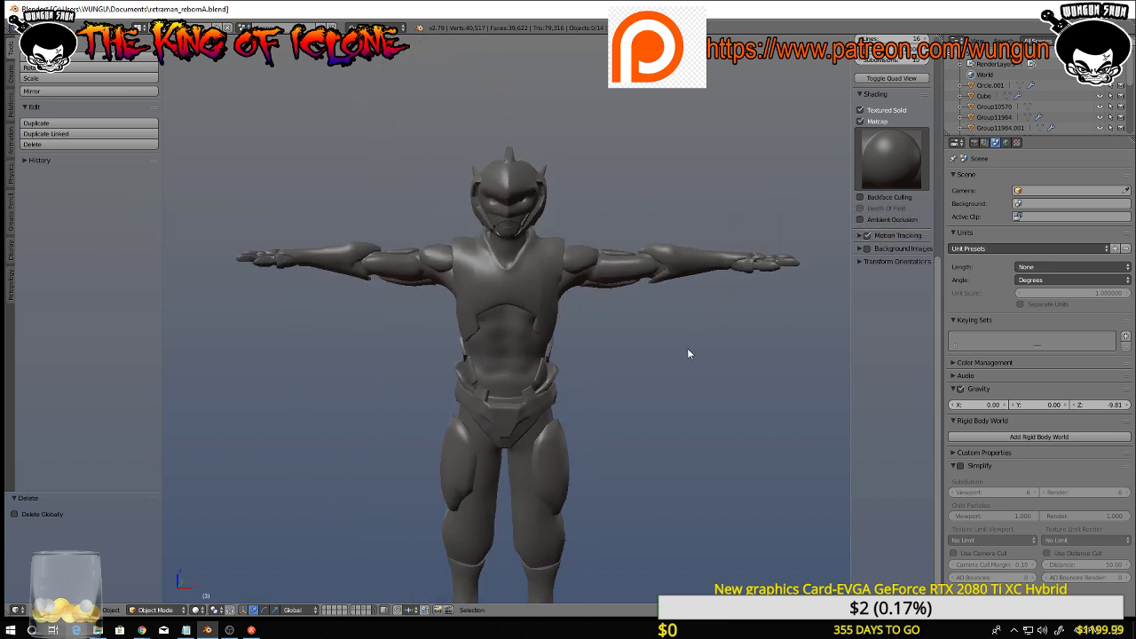
Apply the glossy dark blue matcap to the viewport and review the figure's surfaces from the side and front
left_click(901, 174)
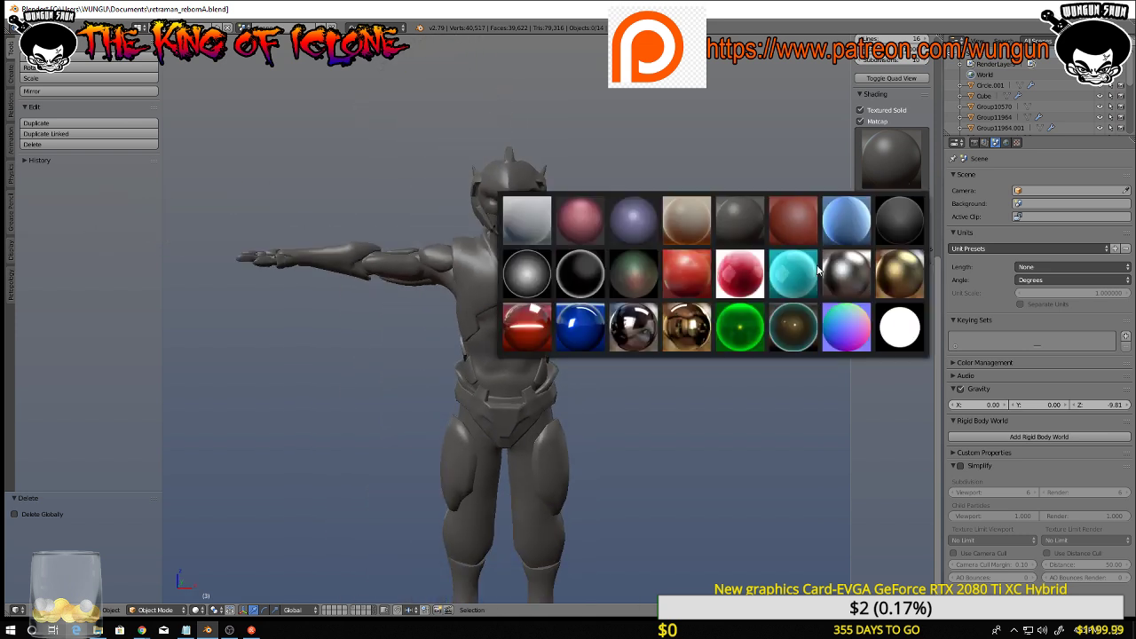
left_click(581, 326)
middle_click_drag(584, 321, 450, 343)
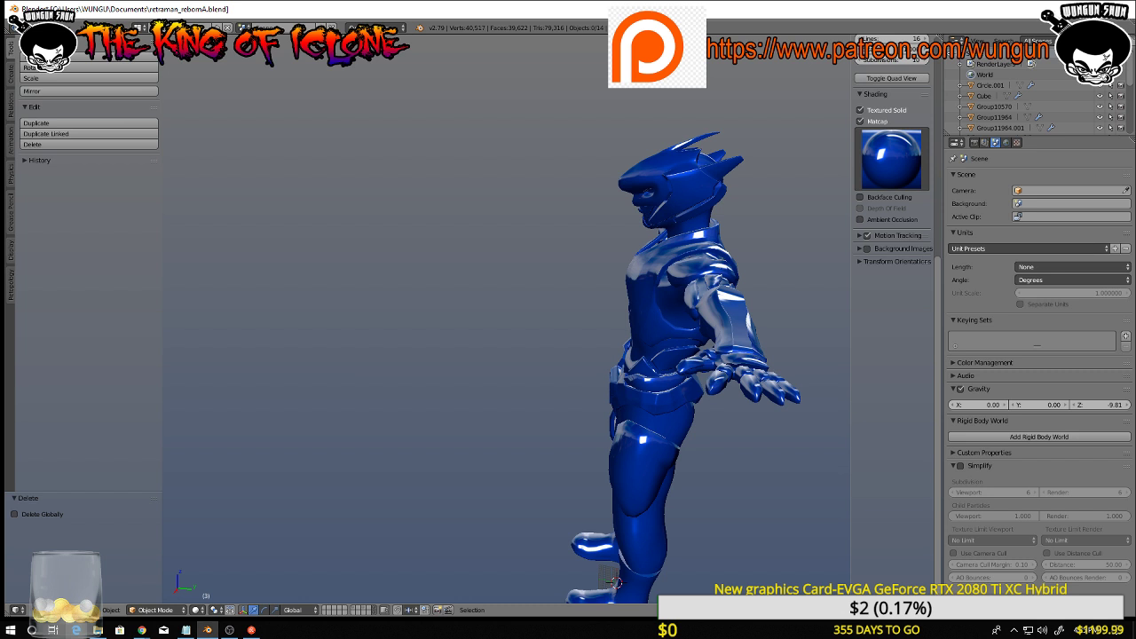
key("alt+Tab")
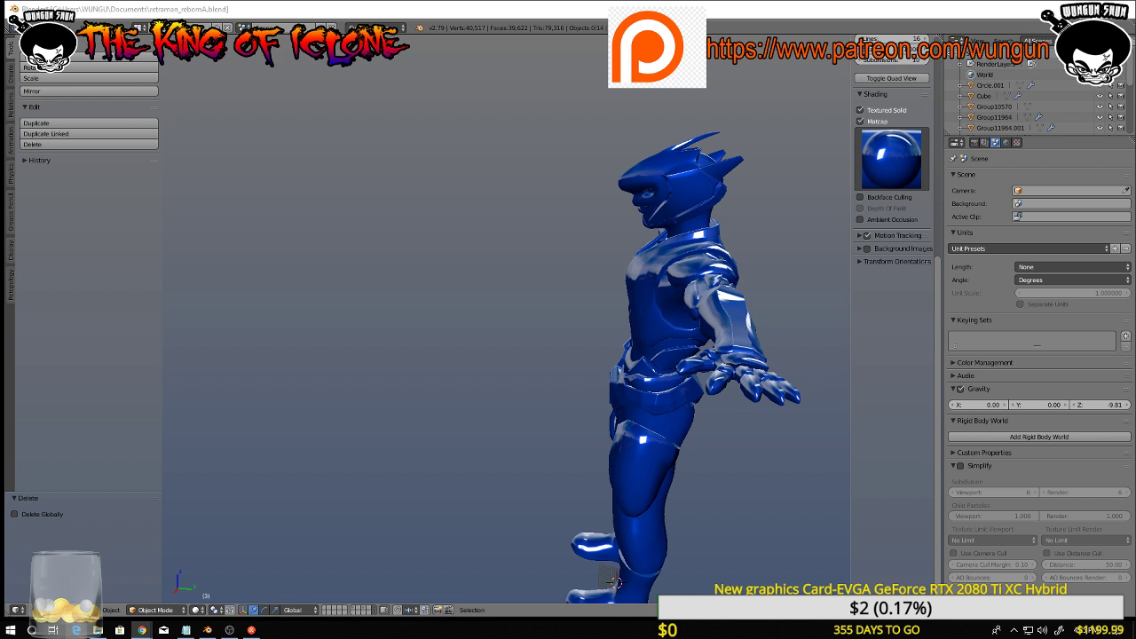
middle_click_drag(593, 253, 699, 333)
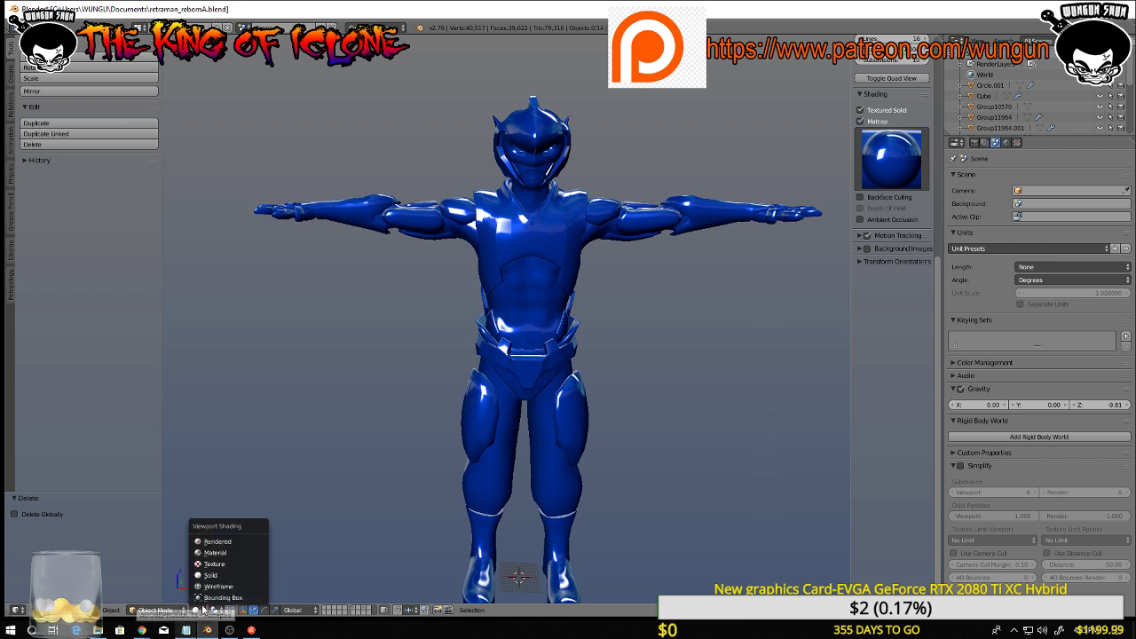
Inspect the checker pattern across the figure in Texture viewport shading, and return to Solid shading
left_click(197, 609)
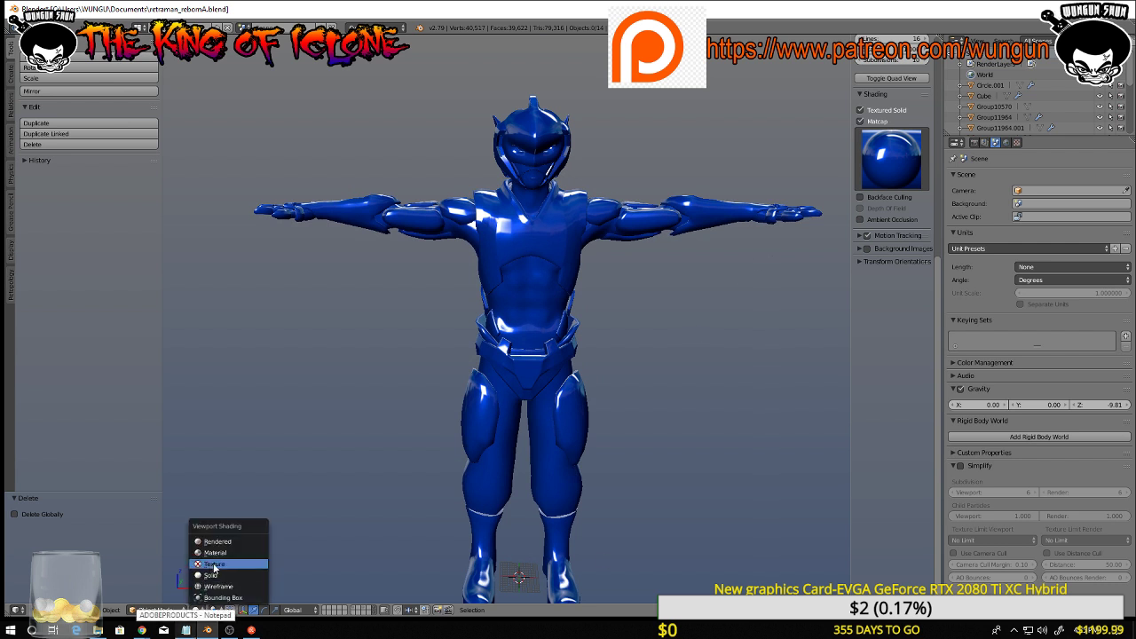
left_click(213, 565)
mouse_move(387, 337)
middle_mouse_down()
mouse_move(403, 358)
mouse_move(462, 328)
mouse_move(342, 345)
mouse_move(311, 367)
mouse_move(507, 359)
mouse_move(389, 224)
middle_mouse_up()
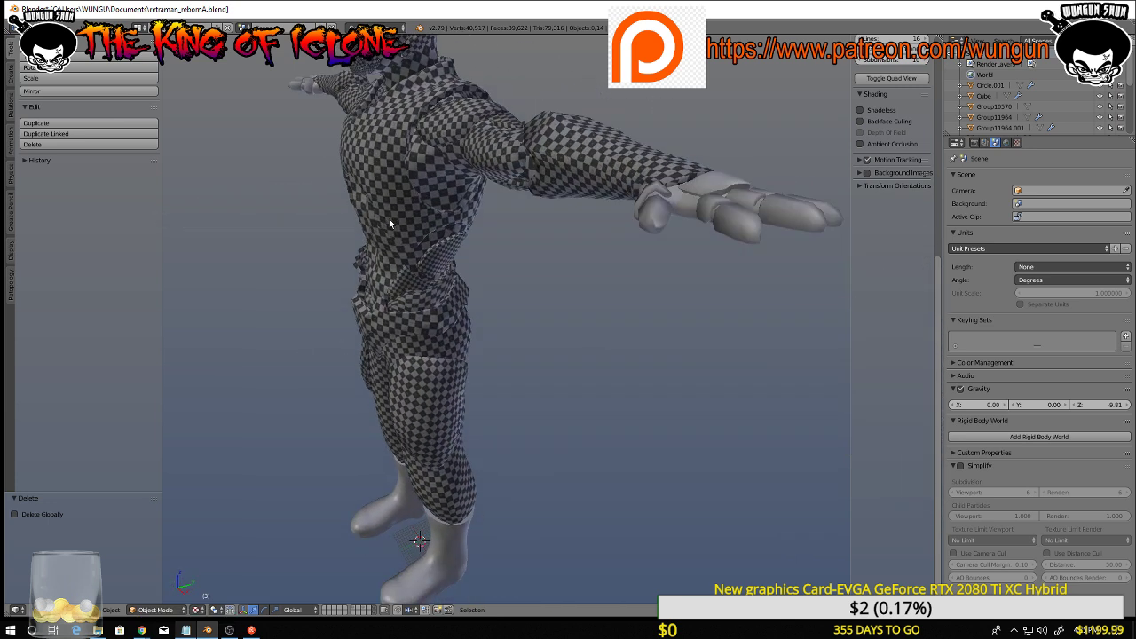
middle_click_drag(430, 274, 730, 369)
scroll(730, 369, "up", 2)
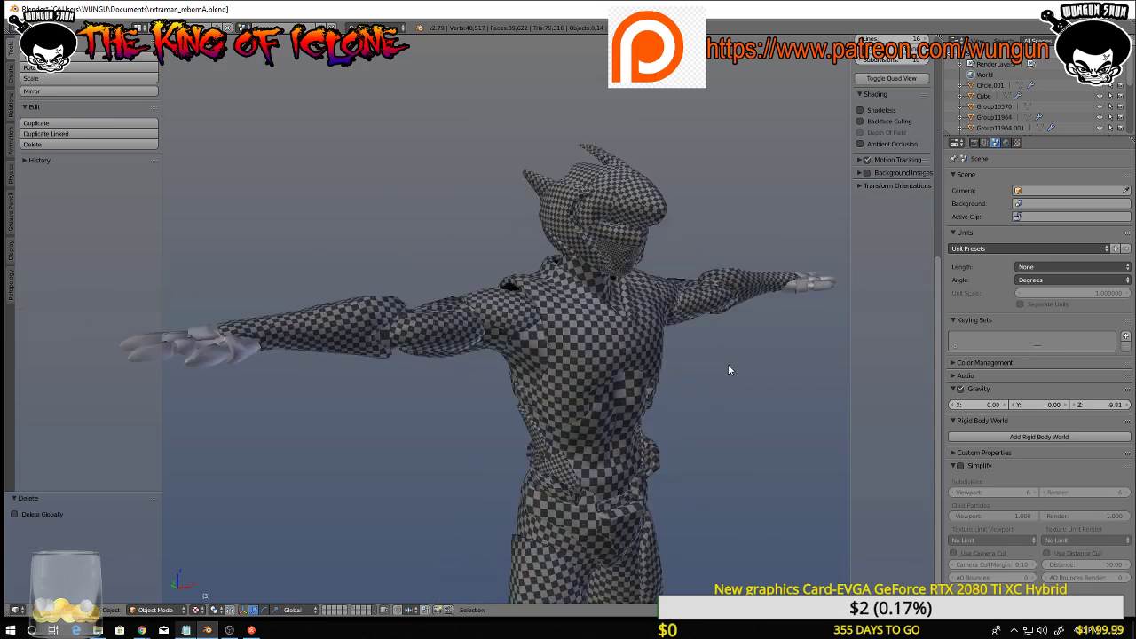
left_click(203, 611)
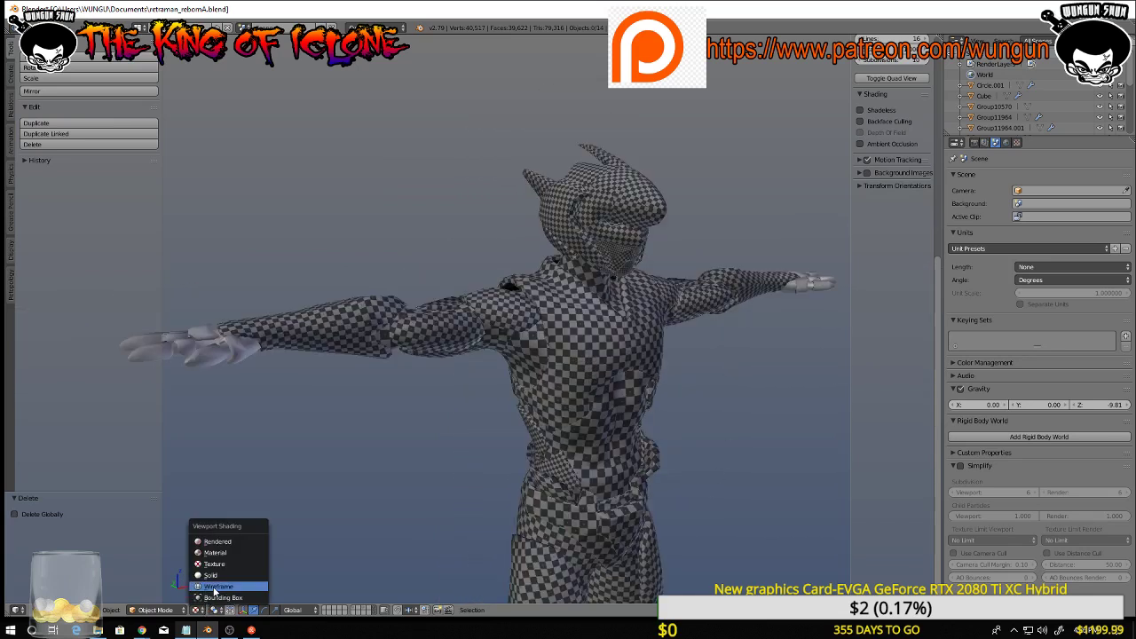
left_click(213, 576)
middle_click_drag(215, 576, 445, 505)
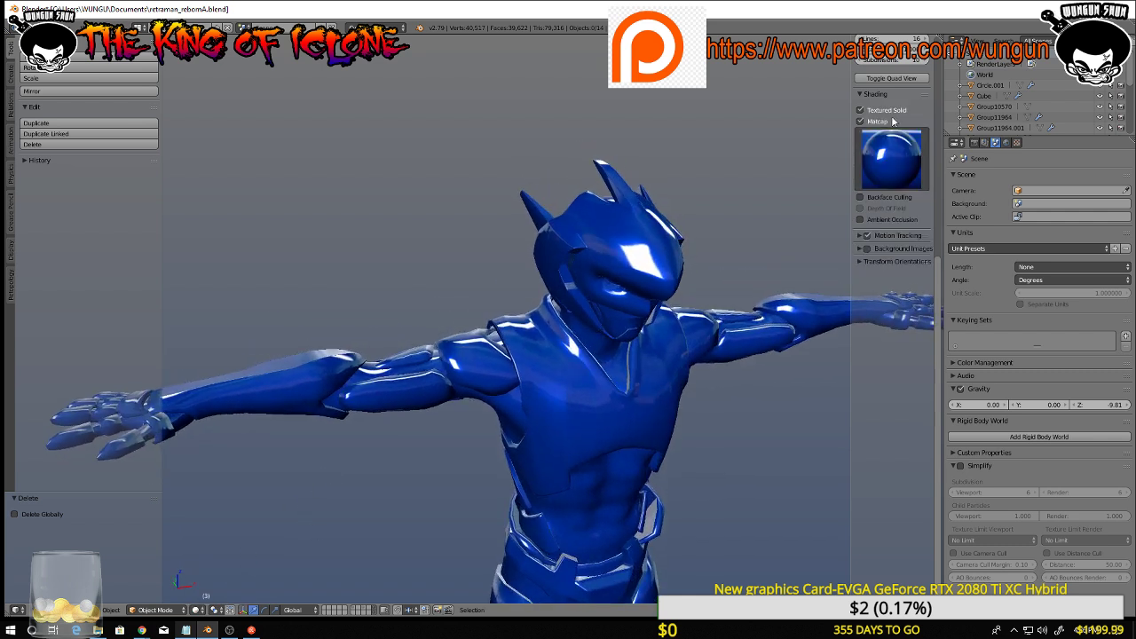
Change the viewport matcap to the beige clay material and check it on the helmet and chest
left_click(892, 158)
left_click(687, 222)
middle_click_drag(687, 222, 613, 321)
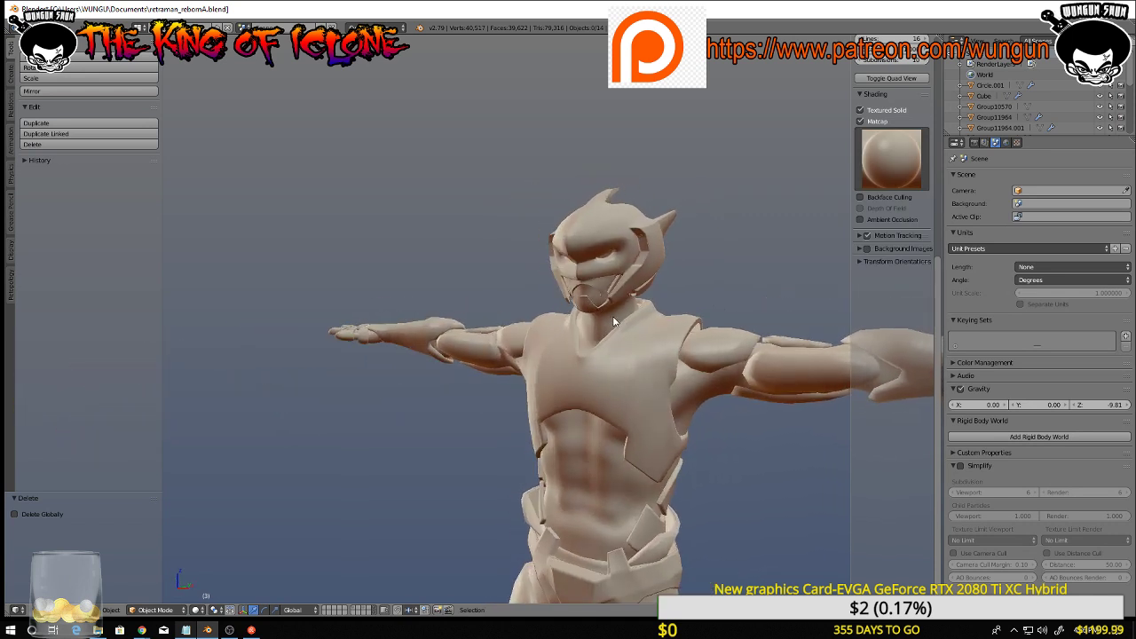
Collapse the 3D view's properties sidebar and frame the whole figure from the front
left_click(851, 312)
left_click_drag(851, 310, 941, 313)
scroll(786, 383, "down", 3)
middle_click_drag(780, 435, 730, 338)
middle_click_drag(723, 376, 746, 382)
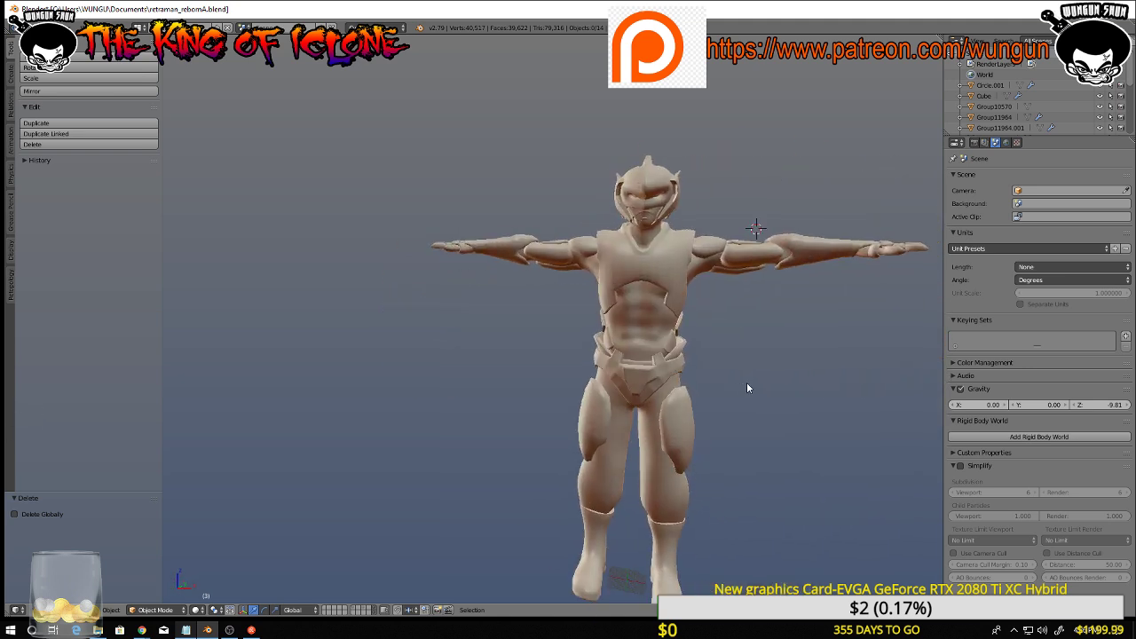